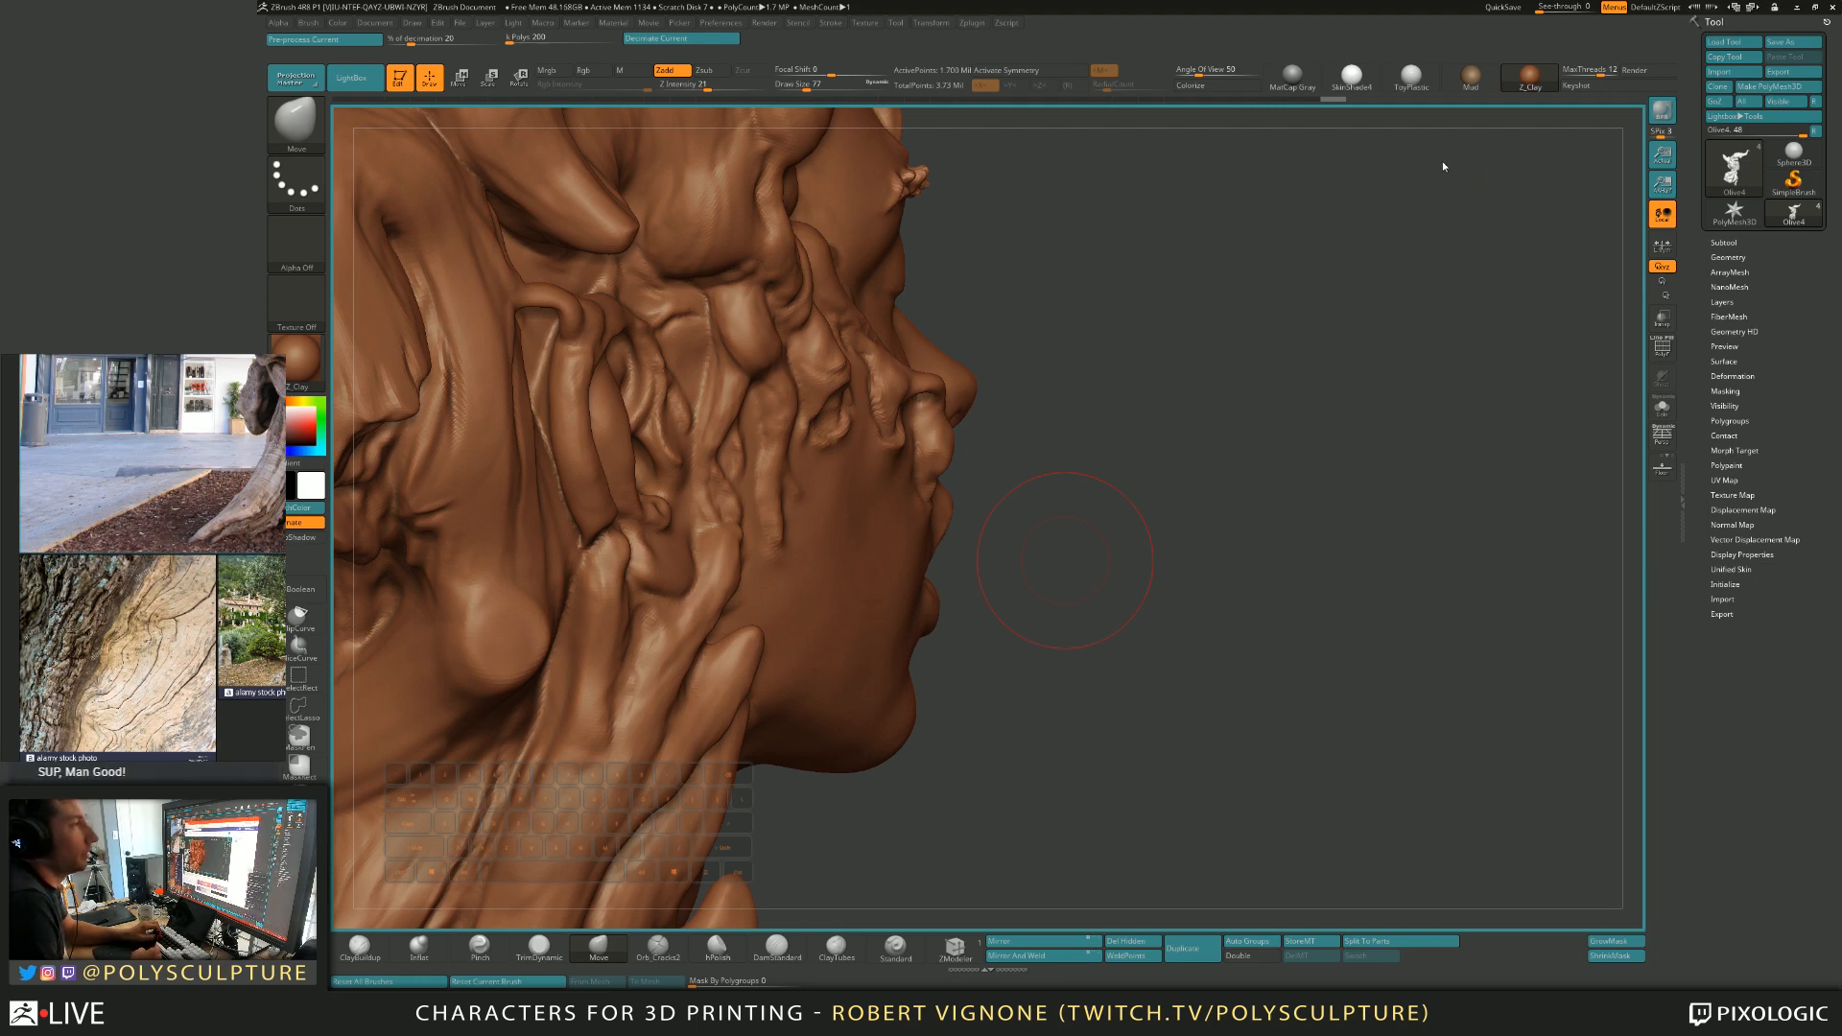
# Adjust the bark growth along the far cheek and brow silhouette with the Move brush, varying the brush size.
pyautogui.moveTo(1513, 268)
pyautogui.mouseDown()
pyautogui.moveTo(1048, 411)
pyautogui.moveTo(952, 530)
pyautogui.moveTo(996, 518)
pyautogui.mouseUp()
pyautogui.press('s')
pyautogui.press('s')
pyautogui.click(973, 500)
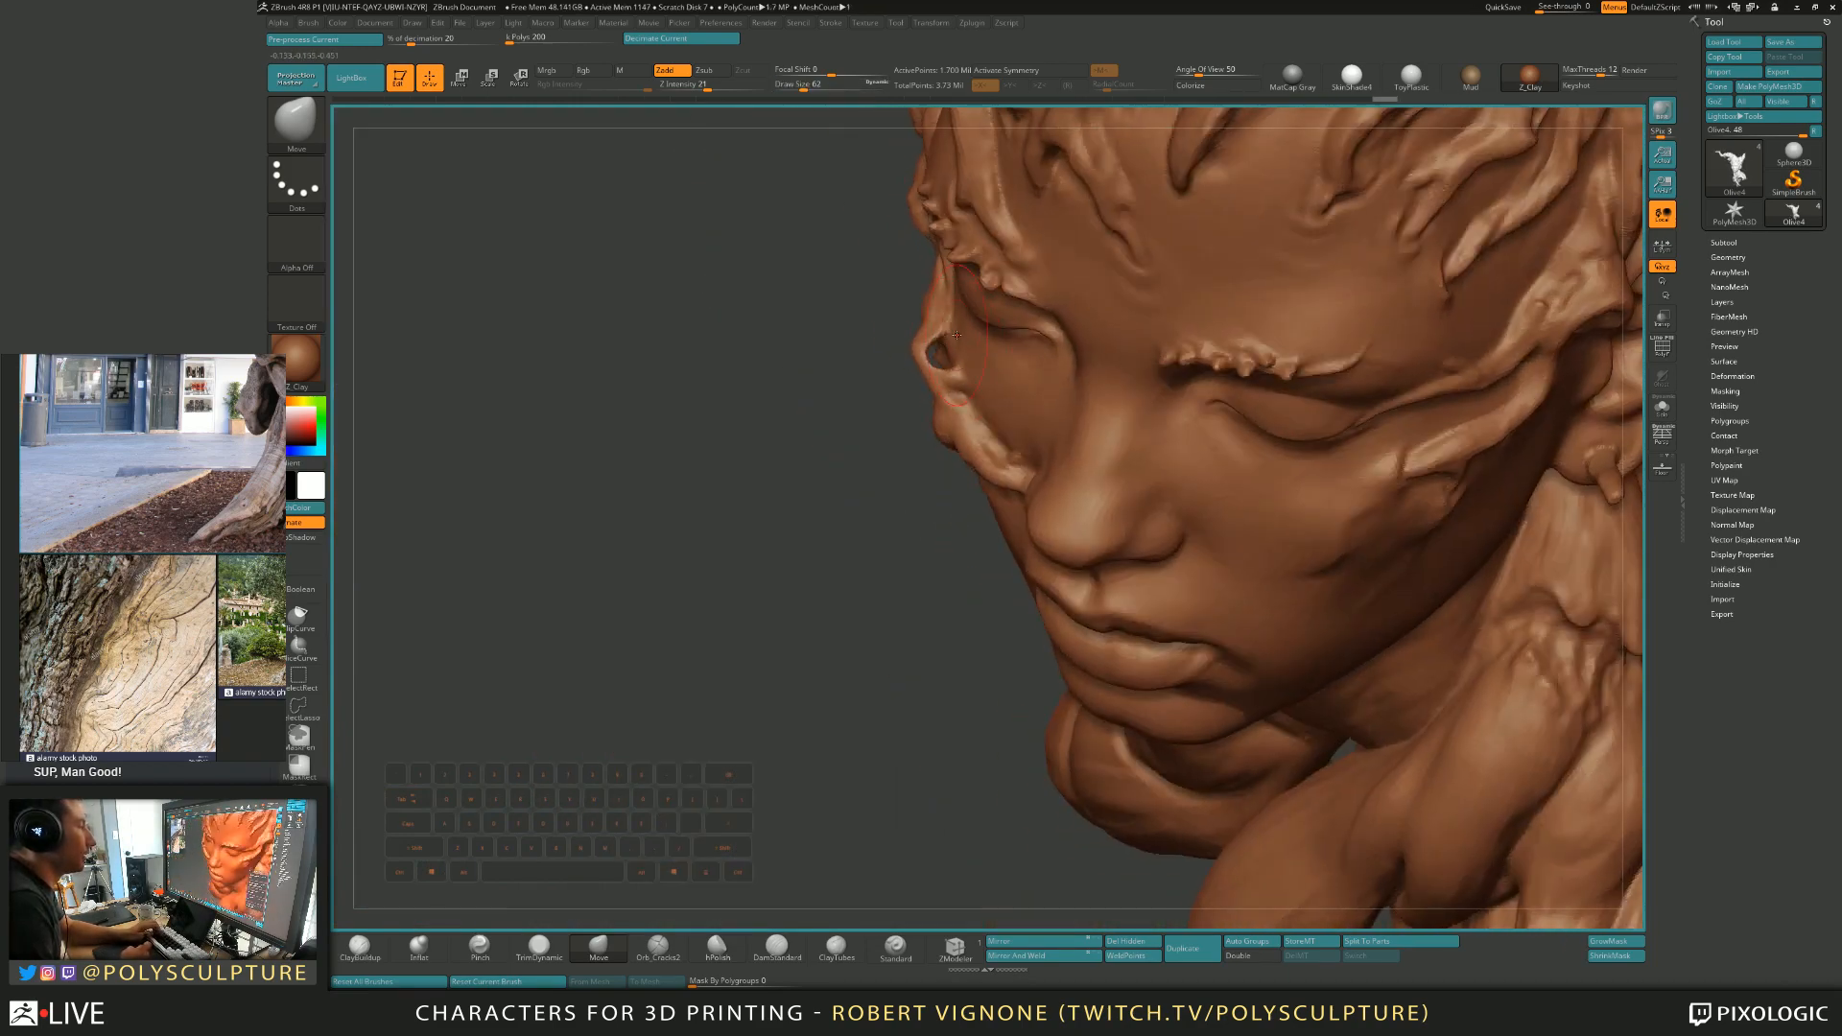
pyautogui.press('s')
pyautogui.click(930, 338)
pyautogui.moveTo(926, 351)
pyautogui.mouseDown()
pyautogui.moveTo(926, 370)
pyautogui.moveTo(878, 322)
pyautogui.moveTo(859, 263)
pyautogui.mouseUp()
pyautogui.press('b')
pyautogui.press('m')
pyautogui.press('v')
pyautogui.press('s')
pyautogui.click(1022, 381)
pyautogui.moveTo(835, 403); pyautogui.dragTo(844, 336)
# Swell the raised detail on the face with the Inflat brush.
pyautogui.press('b')
pyautogui.press('i')
pyautogui.press('n')
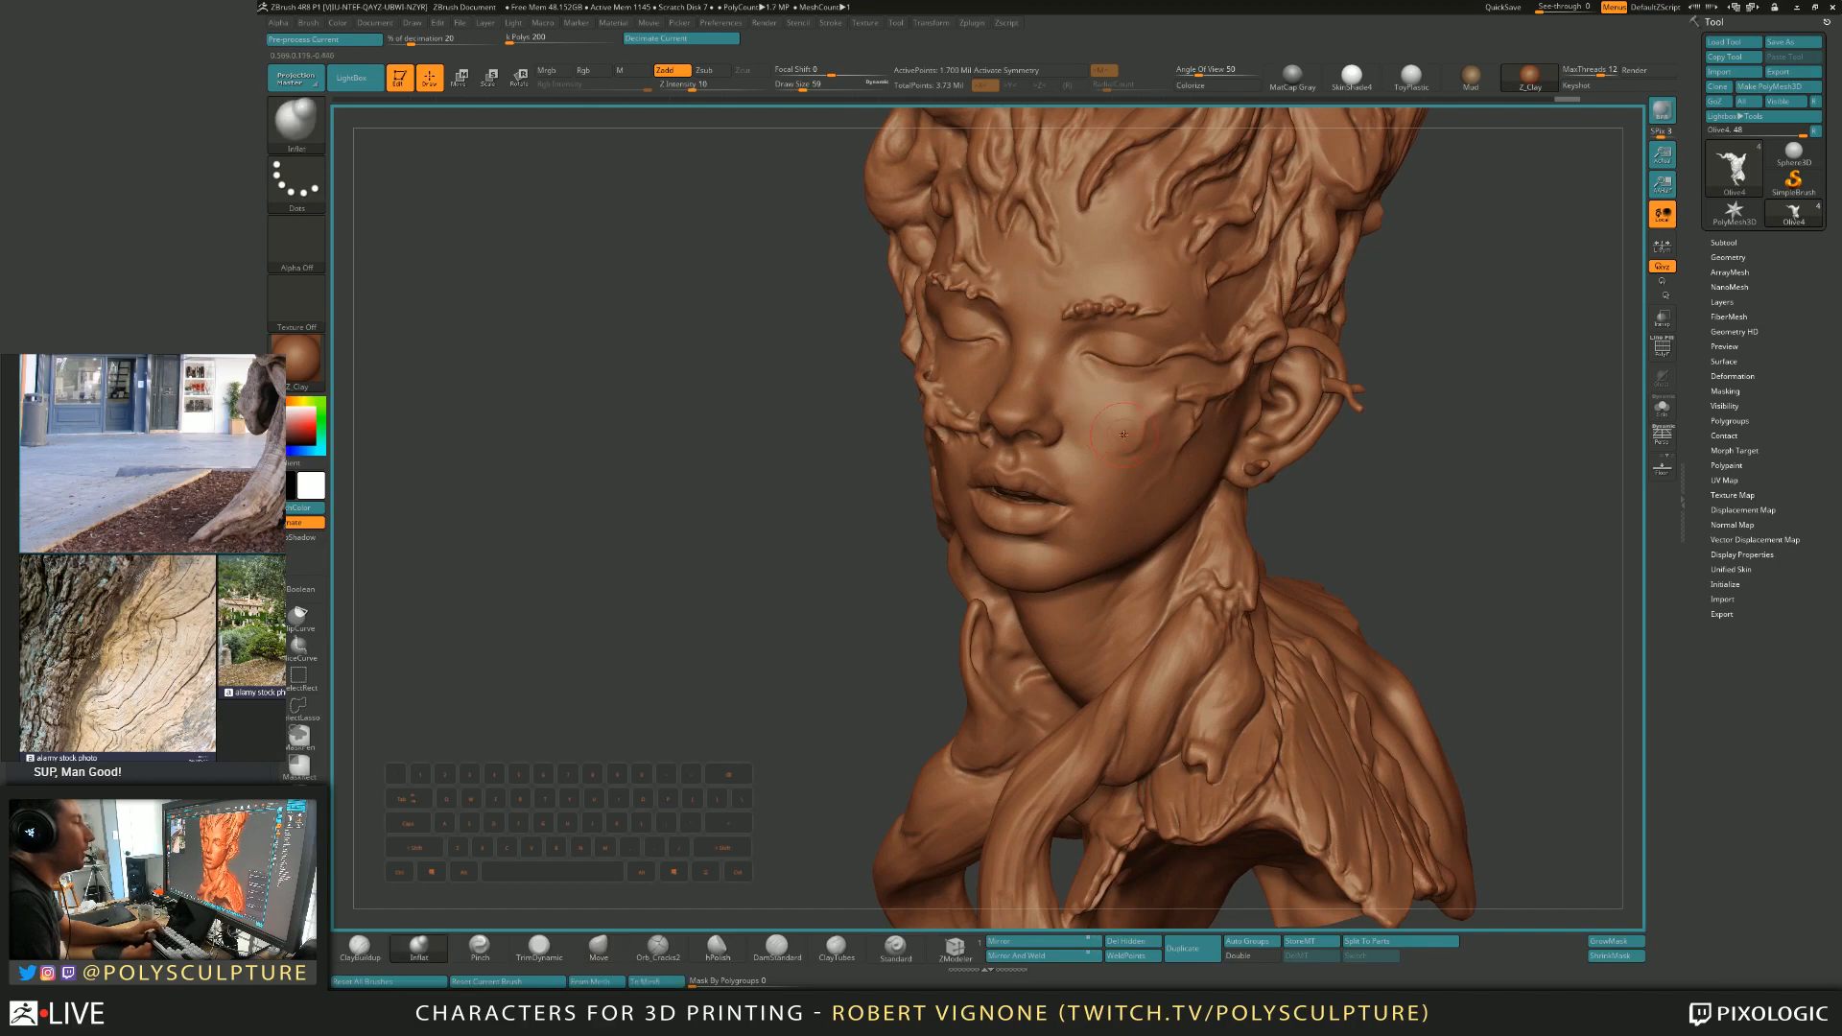
pyautogui.moveTo(1062, 500); pyautogui.dragTo(1074, 508)
pyautogui.moveTo(815, 480); pyautogui.dragTo(834, 422)
pyautogui.moveTo(1079, 516)
pyautogui.mouseDown(button='right')
pyautogui.moveTo(968, 480)
pyautogui.moveTo(887, 571)
pyautogui.moveTo(1116, 429)
pyautogui.moveTo(901, 417)
pyautogui.mouseUp(button='right')
pyautogui.moveTo(1087, 405)
pyautogui.keyDown('alt'); pyautogui.mouseDown(button='right')
pyautogui.moveTo(1034, 442)
pyautogui.moveTo(1234, 459)
pyautogui.moveTo(1141, 537)
pyautogui.moveTo(1209, 523)
pyautogui.moveTo(1036, 479)
pyautogui.moveTo(1044, 513)
pyautogui.moveTo(1002, 450)
pyautogui.mouseUp(button='right'); pyautogui.keyUp('alt')
# Reshape the root forms at the side of the head with the Move brush, varying the brush size.
pyautogui.press('b')
pyautogui.press('m')
pyautogui.press('v')
pyautogui.press('s')
pyautogui.click(980, 453)
pyautogui.moveTo(969, 432); pyautogui.dragTo(959, 410)
pyautogui.press('s')
pyautogui.click(947, 405)
# Adjust the shape of the curled root above the ear with the Move brush.
pyautogui.moveTo(1040, 336)
pyautogui.mouseDown(button='right')
pyautogui.moveTo(994, 257)
pyautogui.moveTo(887, 387)
pyautogui.moveTo(832, 418)
pyautogui.moveTo(945, 369)
pyautogui.mouseUp(button='right')
pyautogui.press('s')
pyautogui.click(882, 390)
pyautogui.press('s')
pyautogui.click(892, 385)
pyautogui.press('s')
pyautogui.click(902, 388)
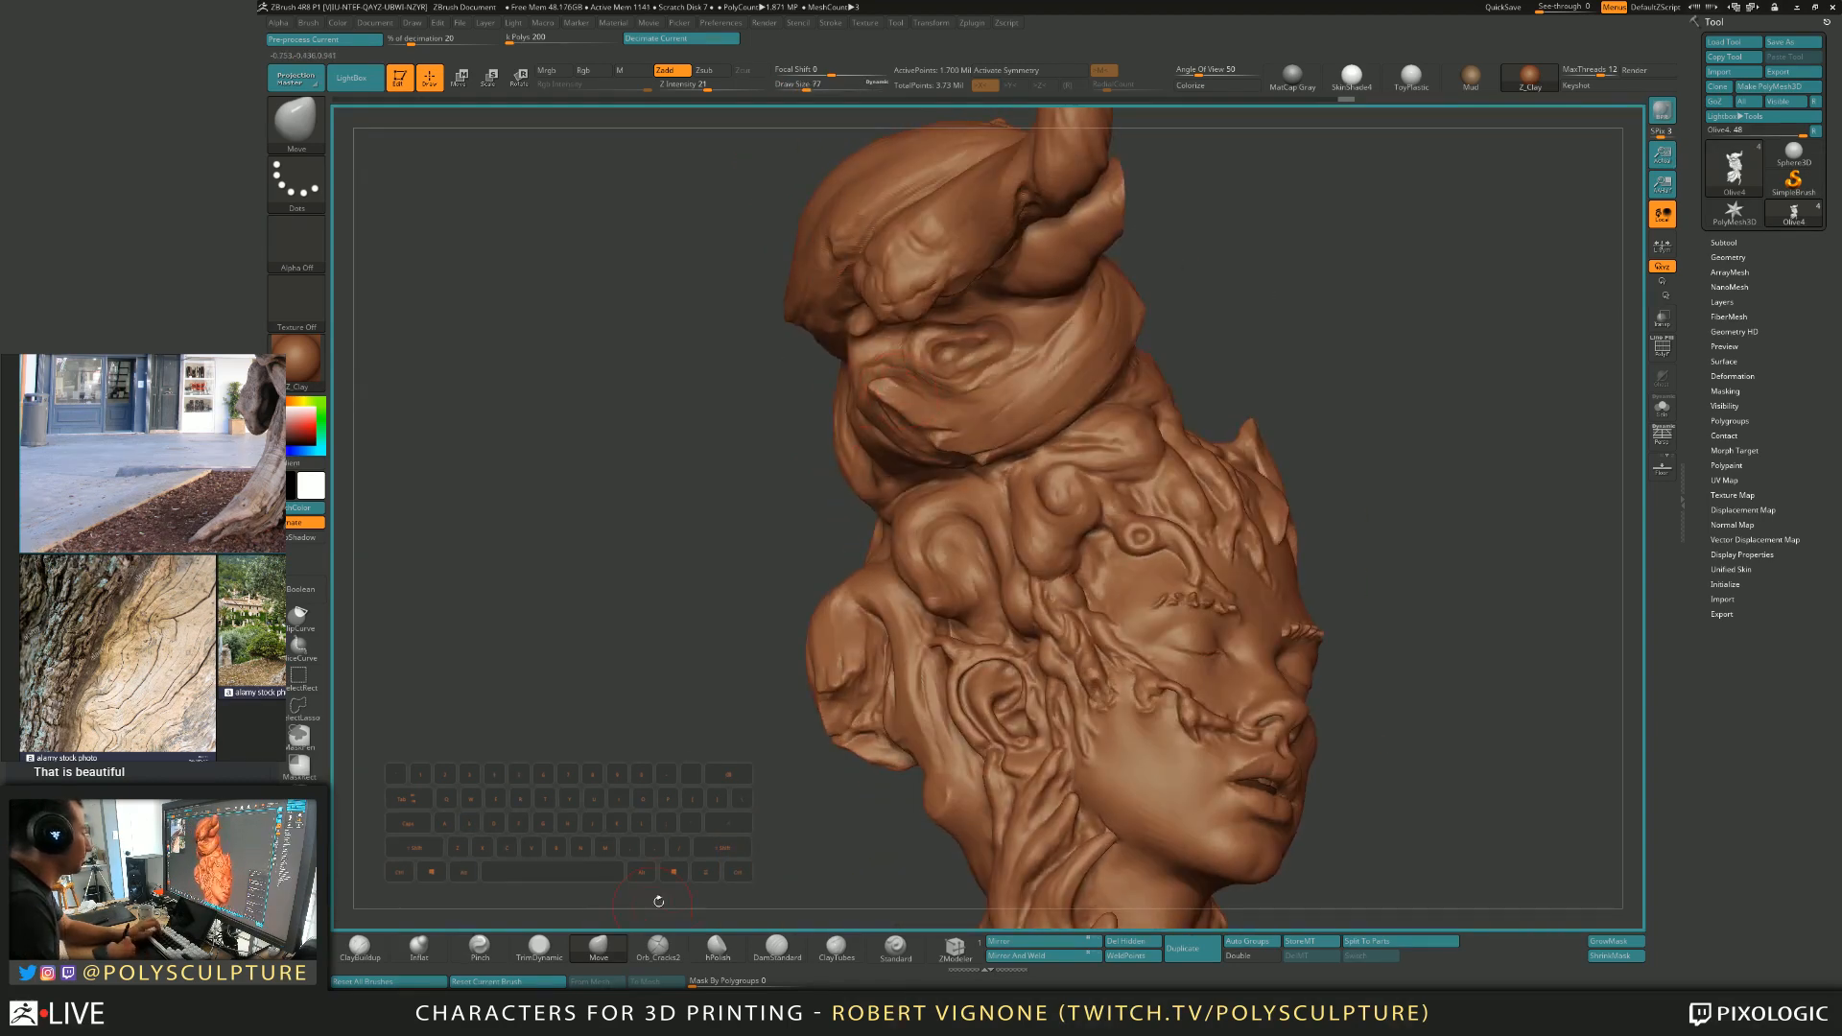
pyautogui.hotkey('alt', 'Tab')
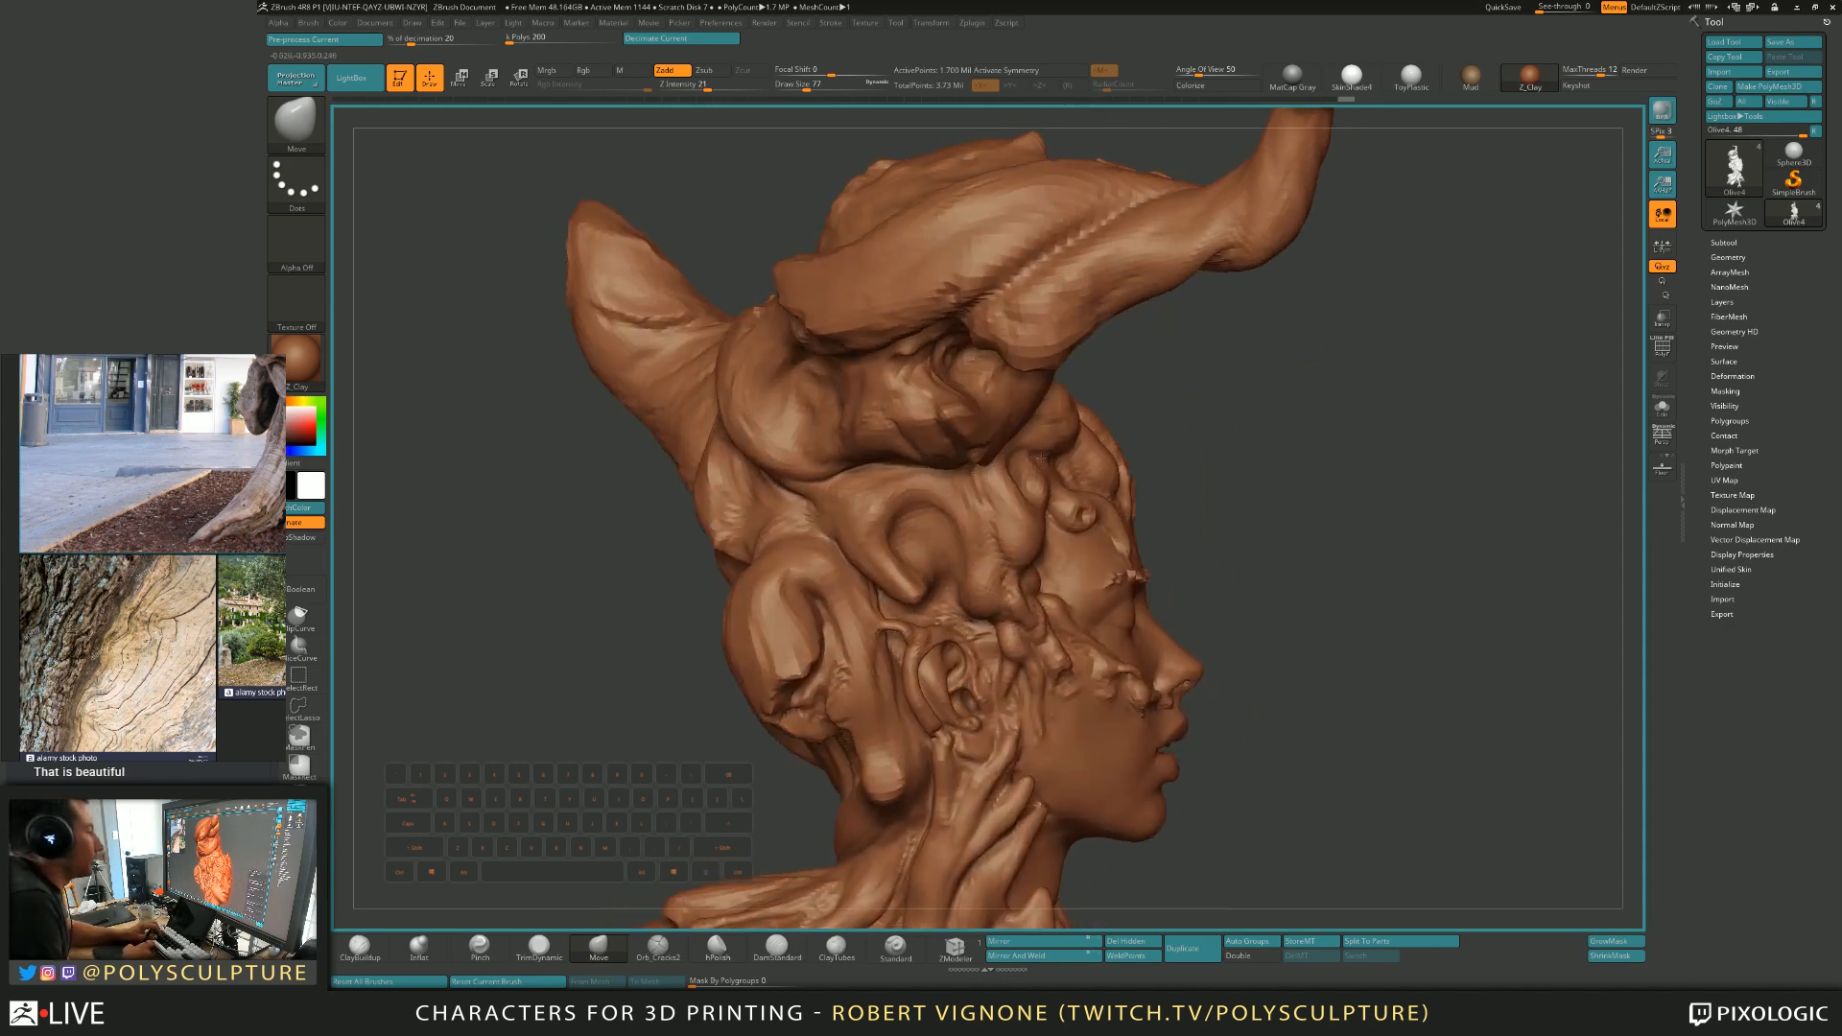
pyautogui.press('s')
pyautogui.moveTo(924, 539); pyautogui.dragTo(919, 539)
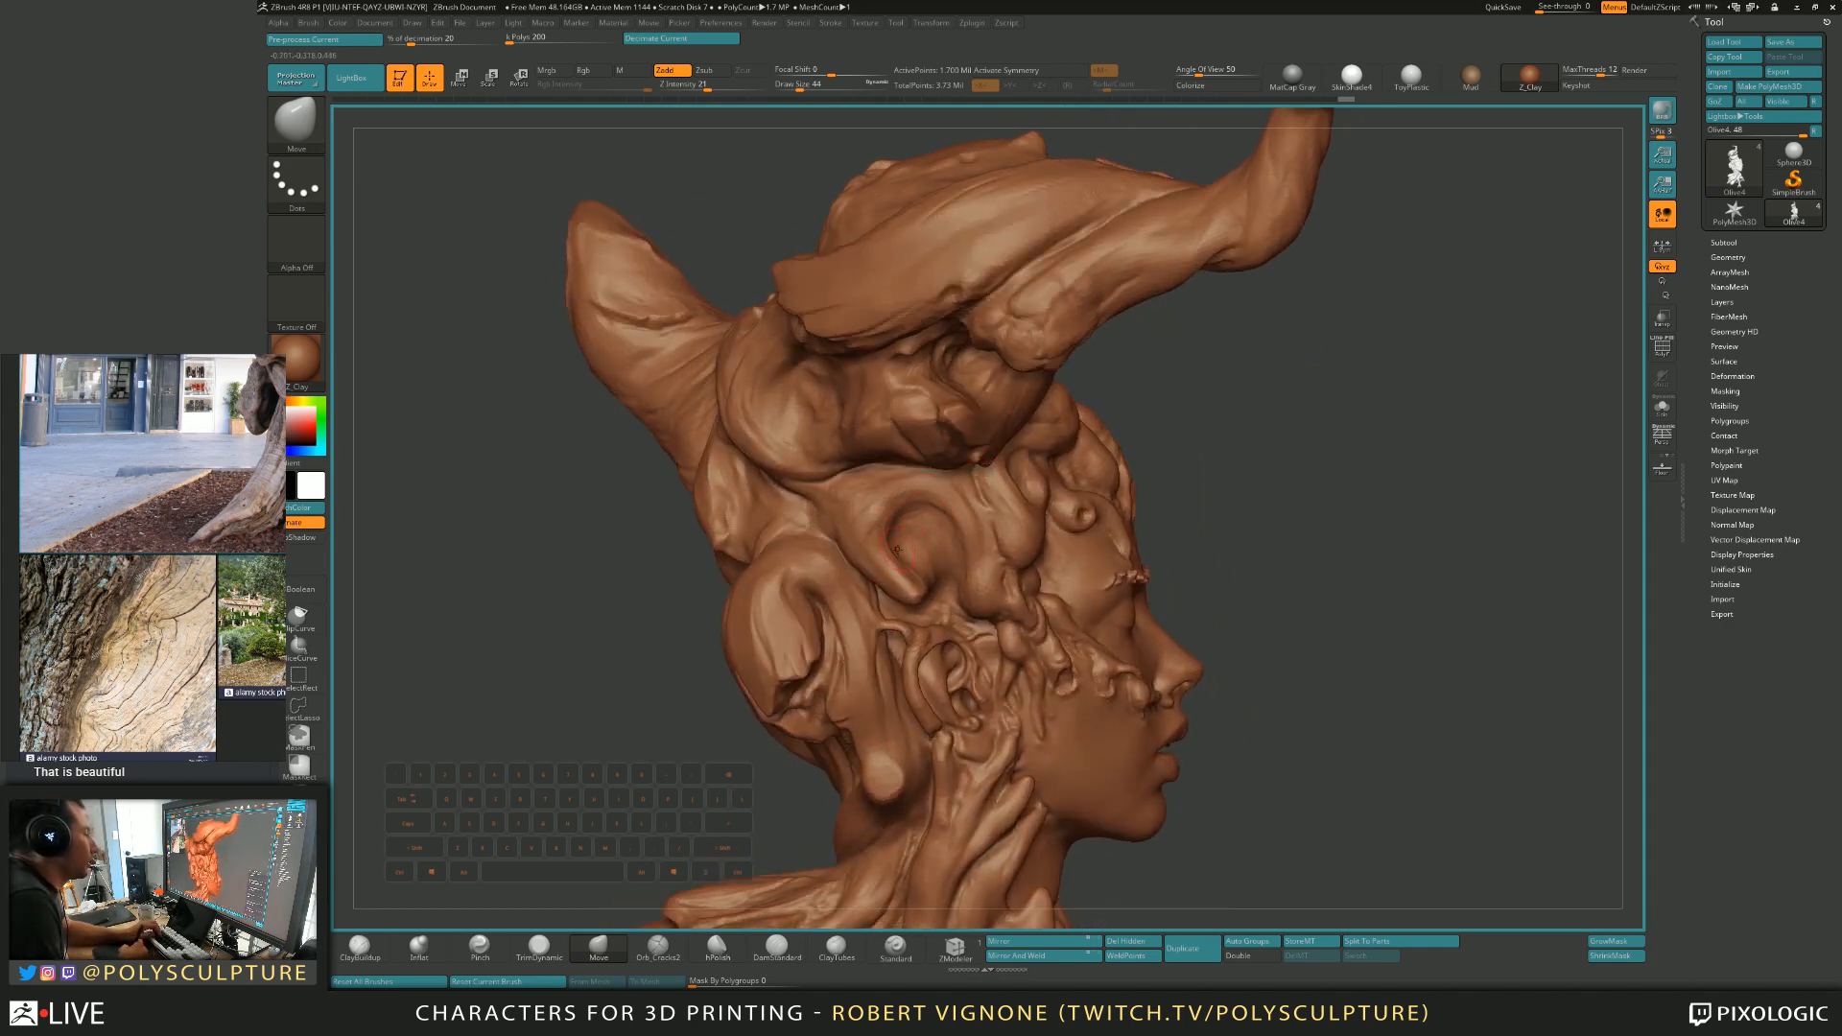
# Build up volume along the curled root above the ear with the ClayBuildup brush.
pyautogui.press('1')
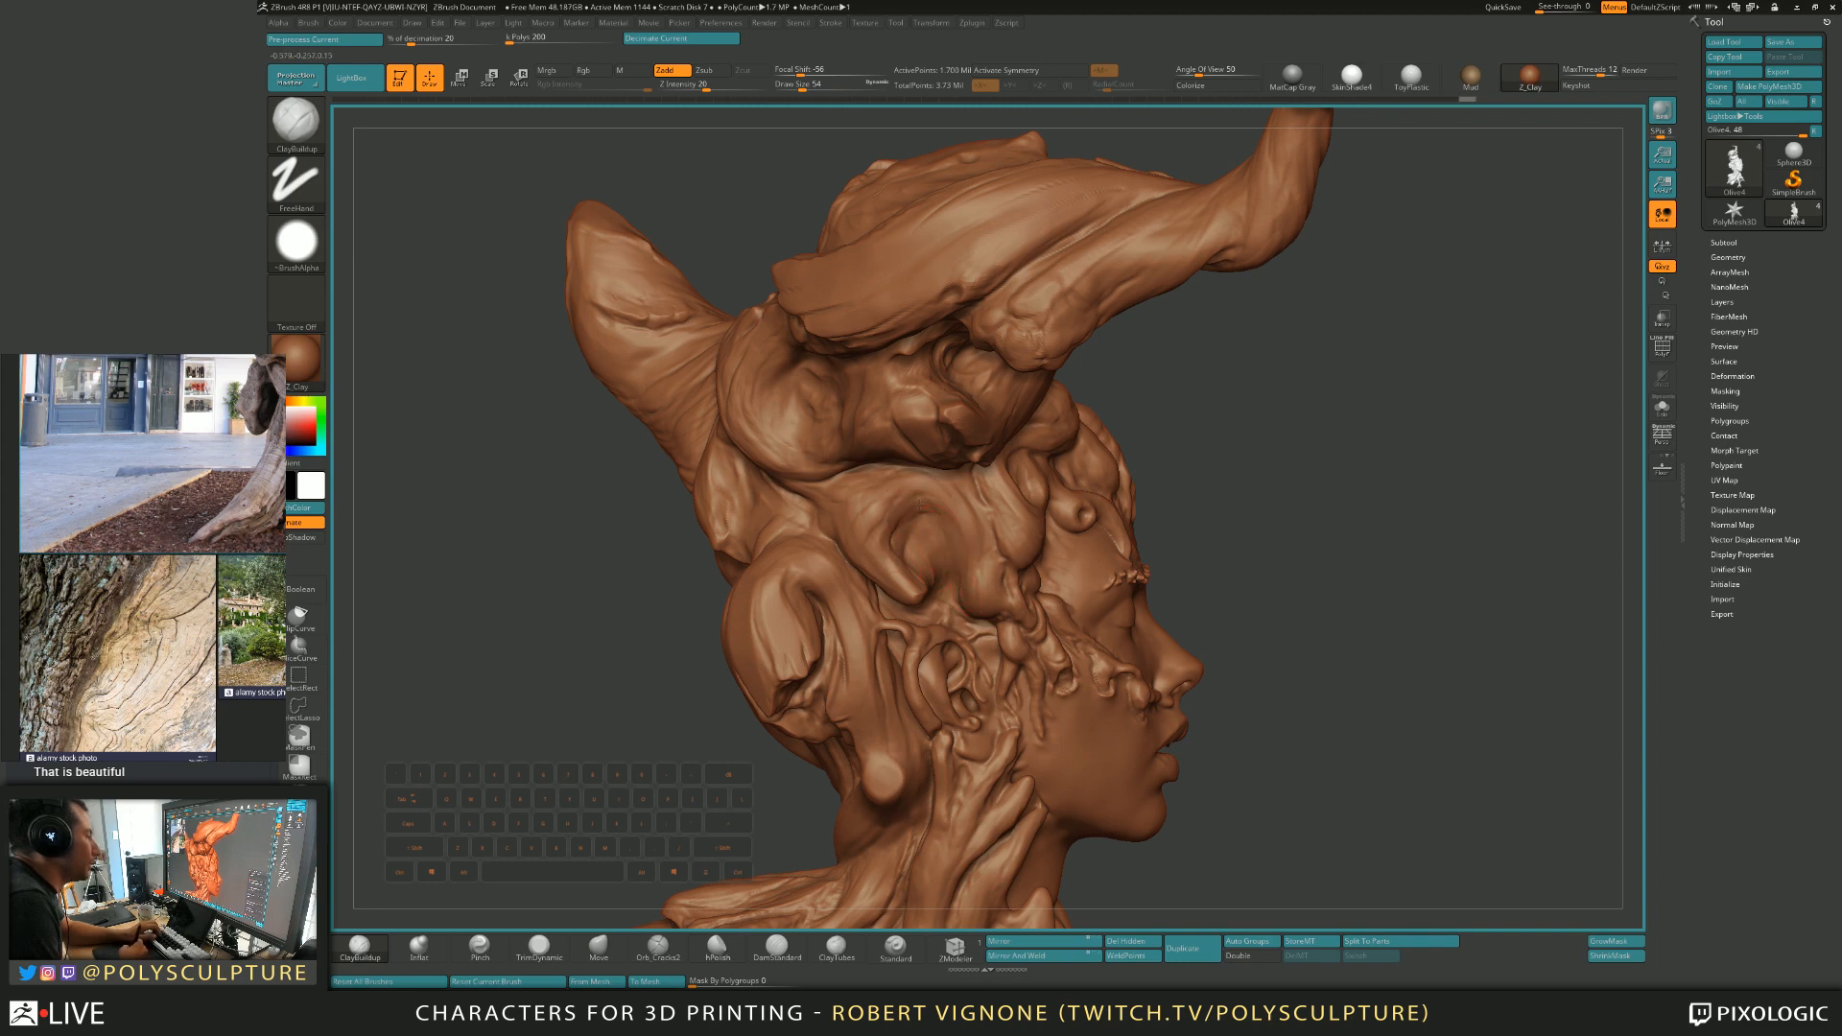
pyautogui.moveTo(877, 524)
pyautogui.mouseDown()
pyautogui.moveTo(904, 507)
pyautogui.moveTo(955, 523)
pyautogui.moveTo(961, 559)
pyautogui.moveTo(904, 568)
pyautogui.mouseUp()
pyautogui.press('s')
pyautogui.moveTo(941, 564); pyautogui.dragTo(921, 566, button='right')
pyautogui.press('s')
pyautogui.moveTo(897, 567); pyautogui.dragTo(911, 578)
pyautogui.press('s')
pyautogui.moveTo(913, 578); pyautogui.dragTo(834, 587, button='right')
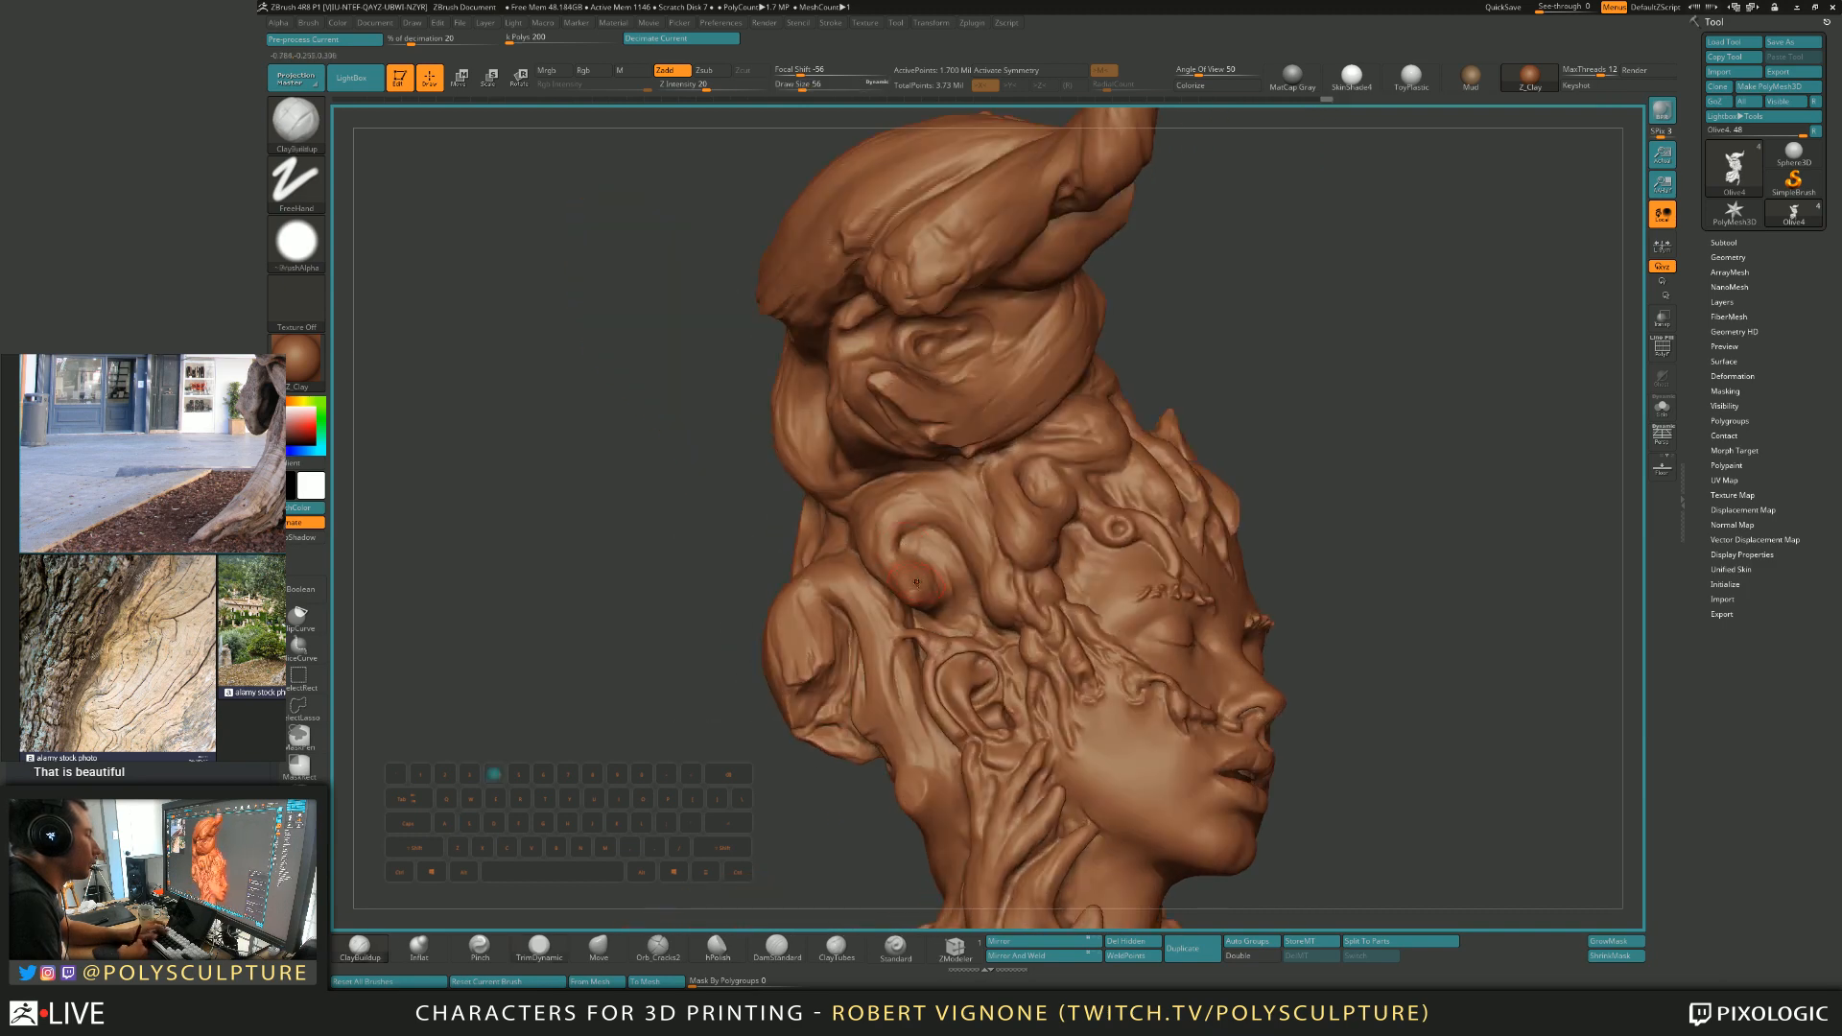
# Flatten the built-up surface of the curled root above the ear with the TrimDynamic brush.
pyautogui.press('4')
pyautogui.press('s')
pyautogui.moveTo(922, 591); pyautogui.dragTo(920, 590)
pyautogui.moveTo(922, 595); pyautogui.dragTo(914, 553)
pyautogui.press('s')
# Add another ClayBuildup stroke along the curled root's inner edge and switch to TrimDynamic to refine its planes.
pyautogui.press('1')
pyautogui.moveTo(915, 553); pyautogui.dragTo(902, 552, button='right')
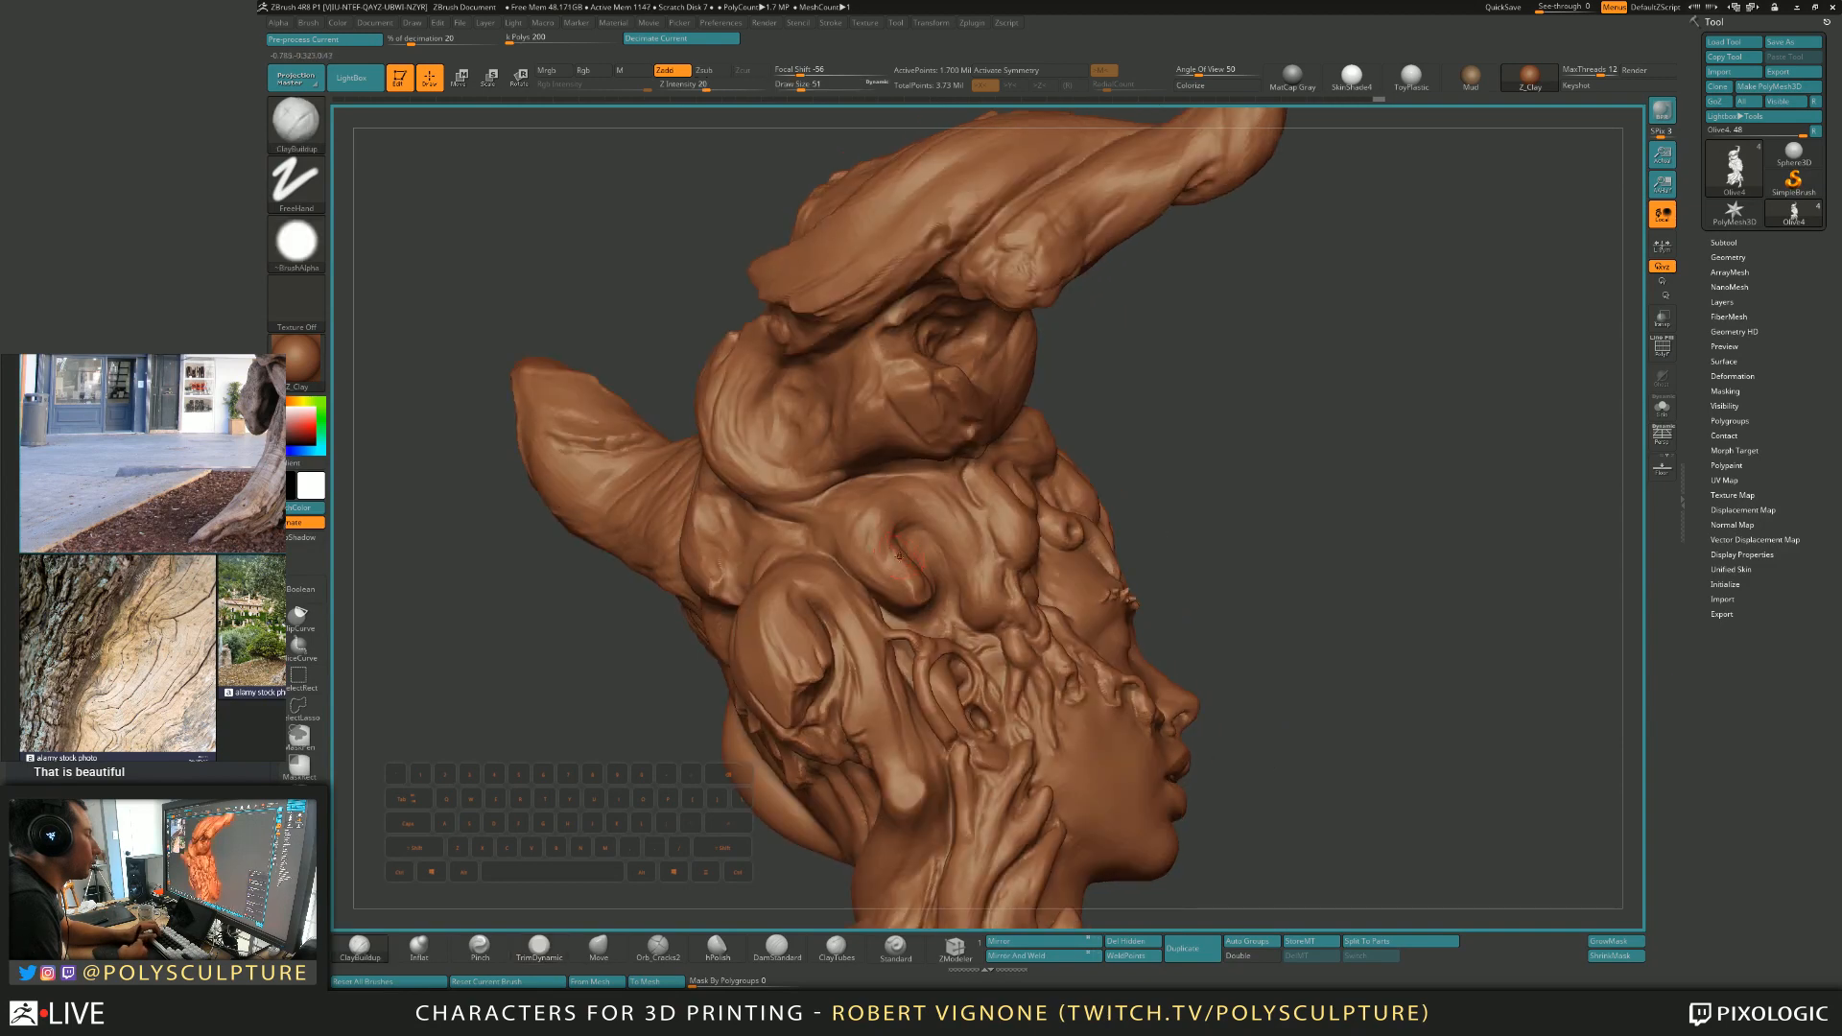
pyautogui.moveTo(891, 543); pyautogui.dragTo(907, 575)
pyautogui.press('4')
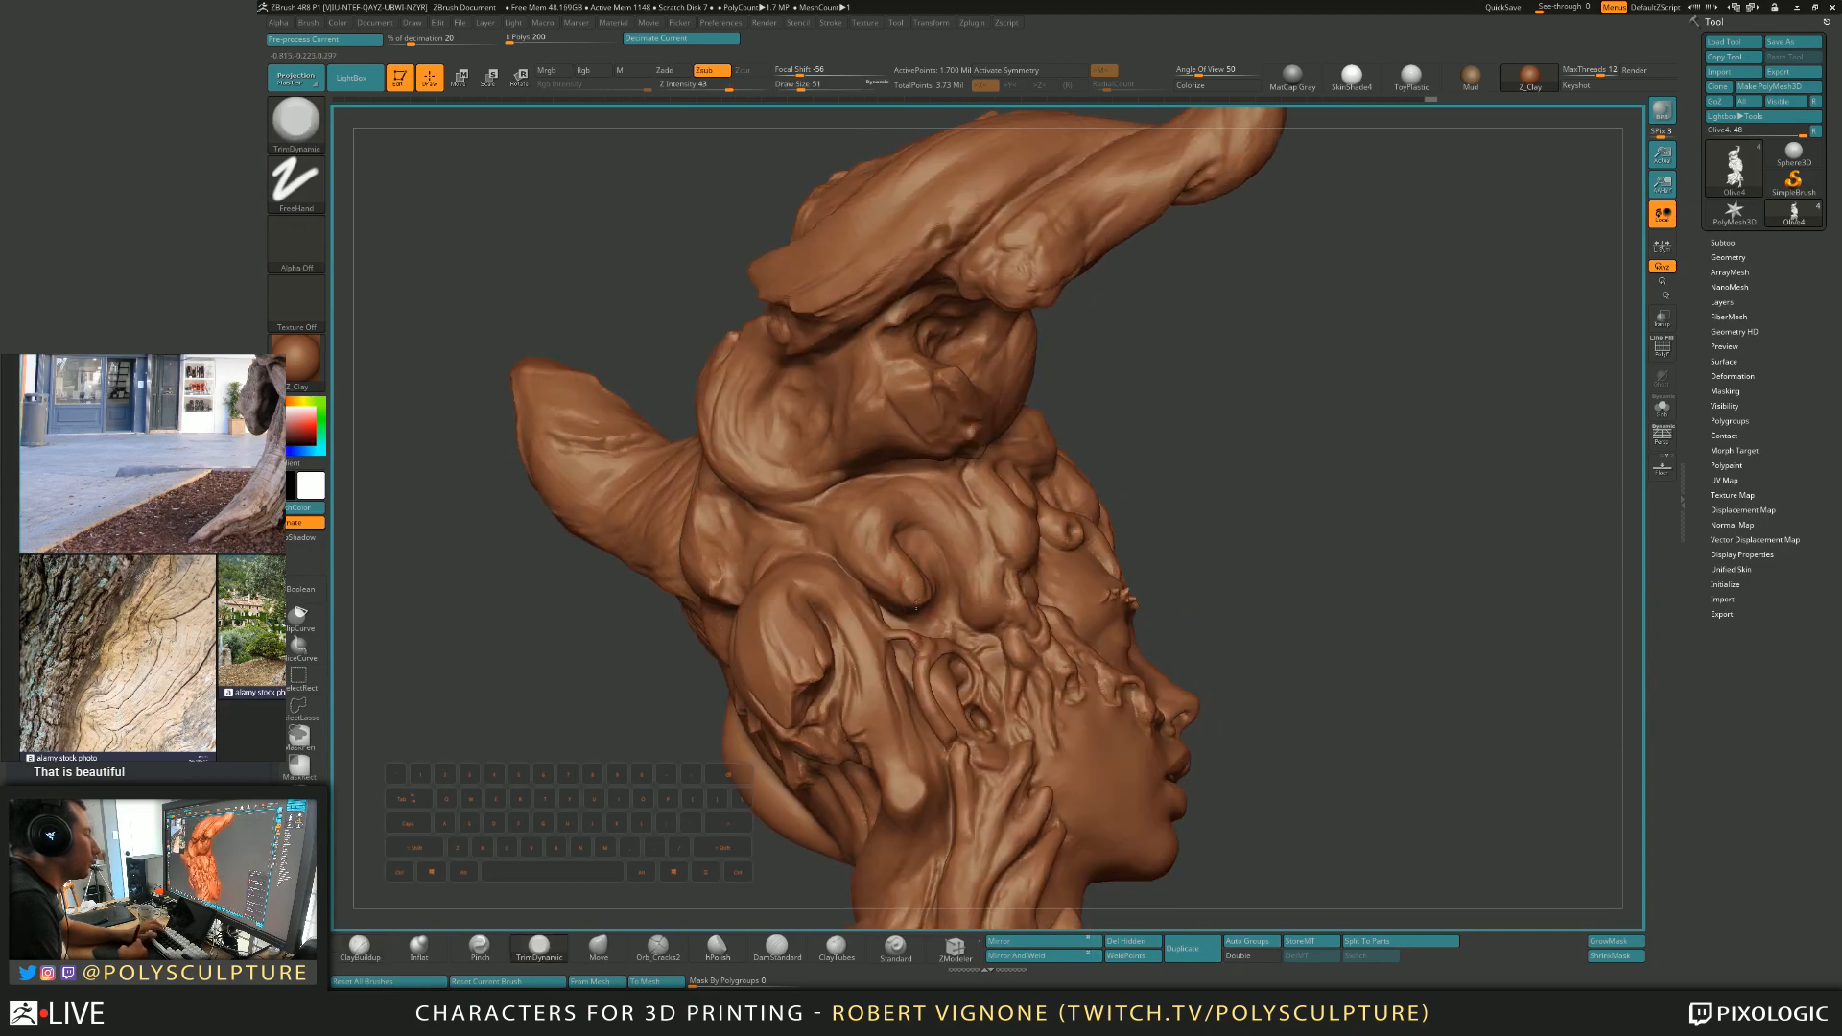
pyautogui.moveTo(926, 564); pyautogui.dragTo(898, 568, button='right')
pyautogui.press('5')
pyautogui.moveTo(897, 576); pyautogui.dragTo(902, 577)
pyautogui.moveTo(902, 576)
pyautogui.mouseDown(button='right')
pyautogui.moveTo(942, 574)
pyautogui.moveTo(925, 547)
pyautogui.mouseUp(button='right')
pyautogui.hotkey('ctrl', 'z')
# Prepare the Move brush at draw size 87 and adjust the hollow of the curled root above the ear.
pyautogui.press('s')
pyautogui.click(929, 575)
pyautogui.press('5')
pyautogui.press('s')
pyautogui.click(928, 564)
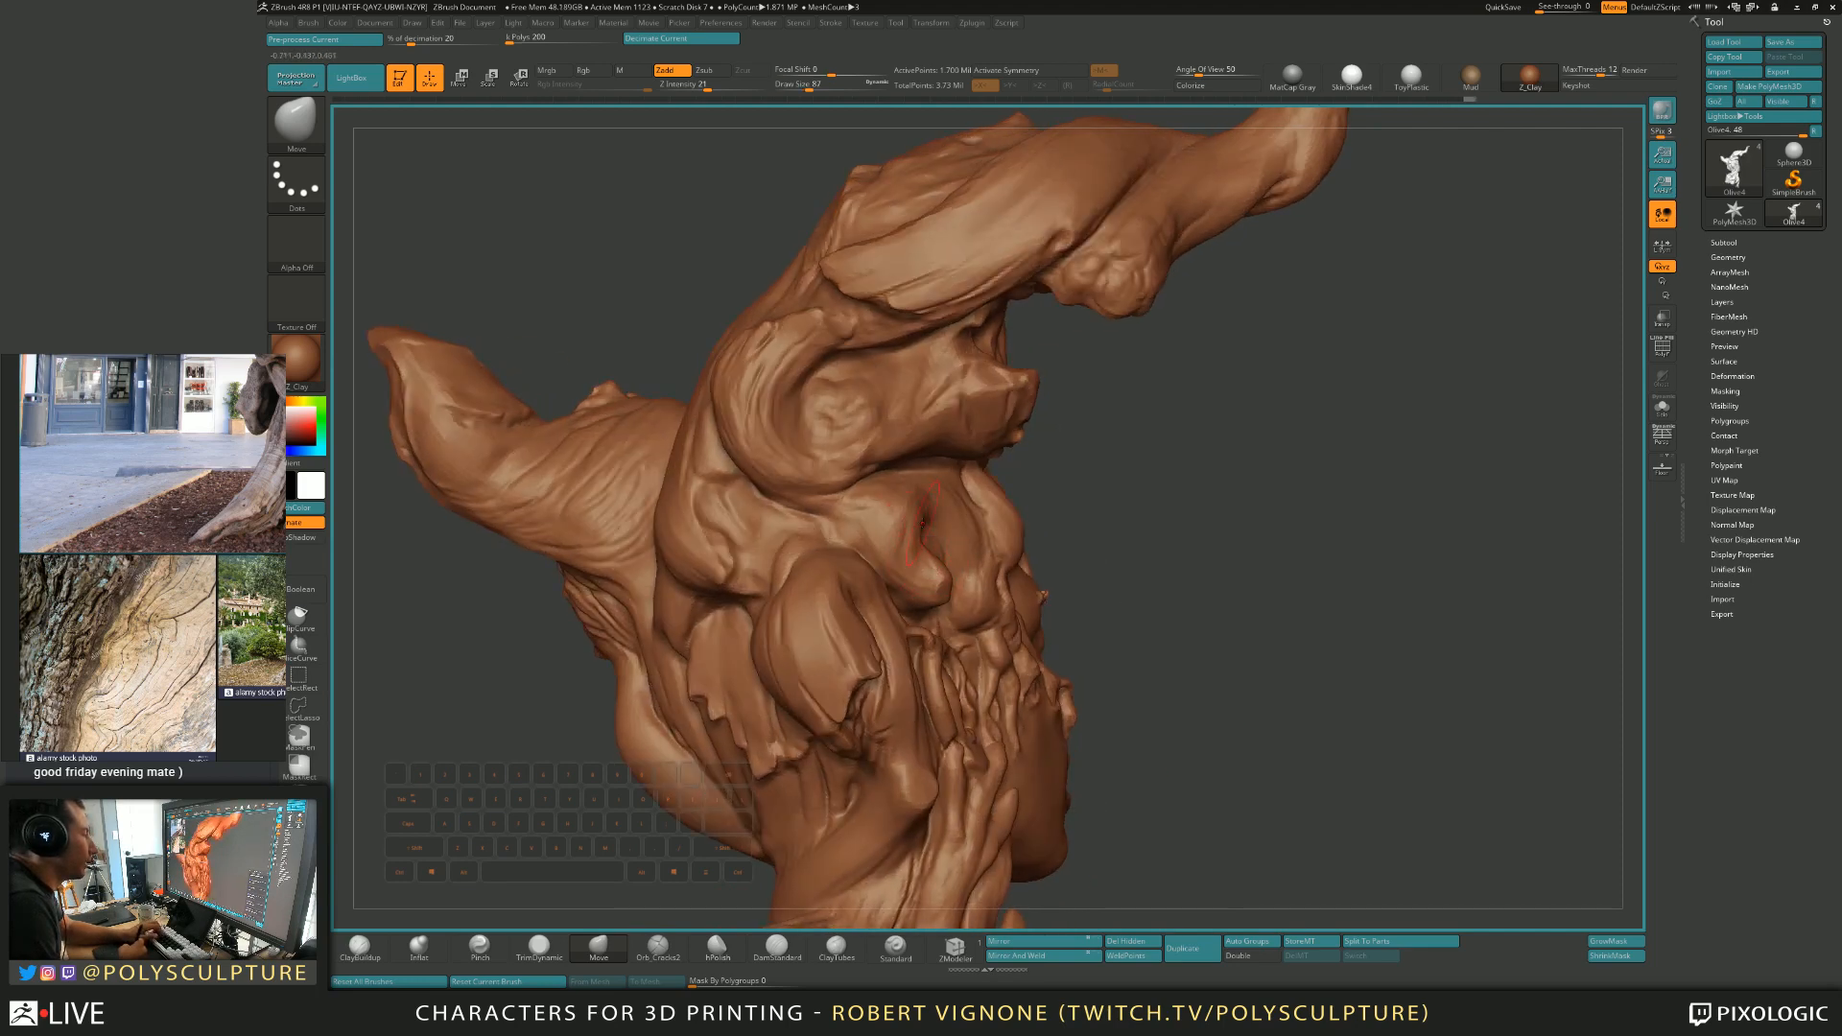
# Build up wood-grain ridges on the broken branch stump behind the head with the ClayBuildup brush at draw size 77.
pyautogui.moveTo(896, 521); pyautogui.dragTo(916, 511, button='right')
pyautogui.press('1')
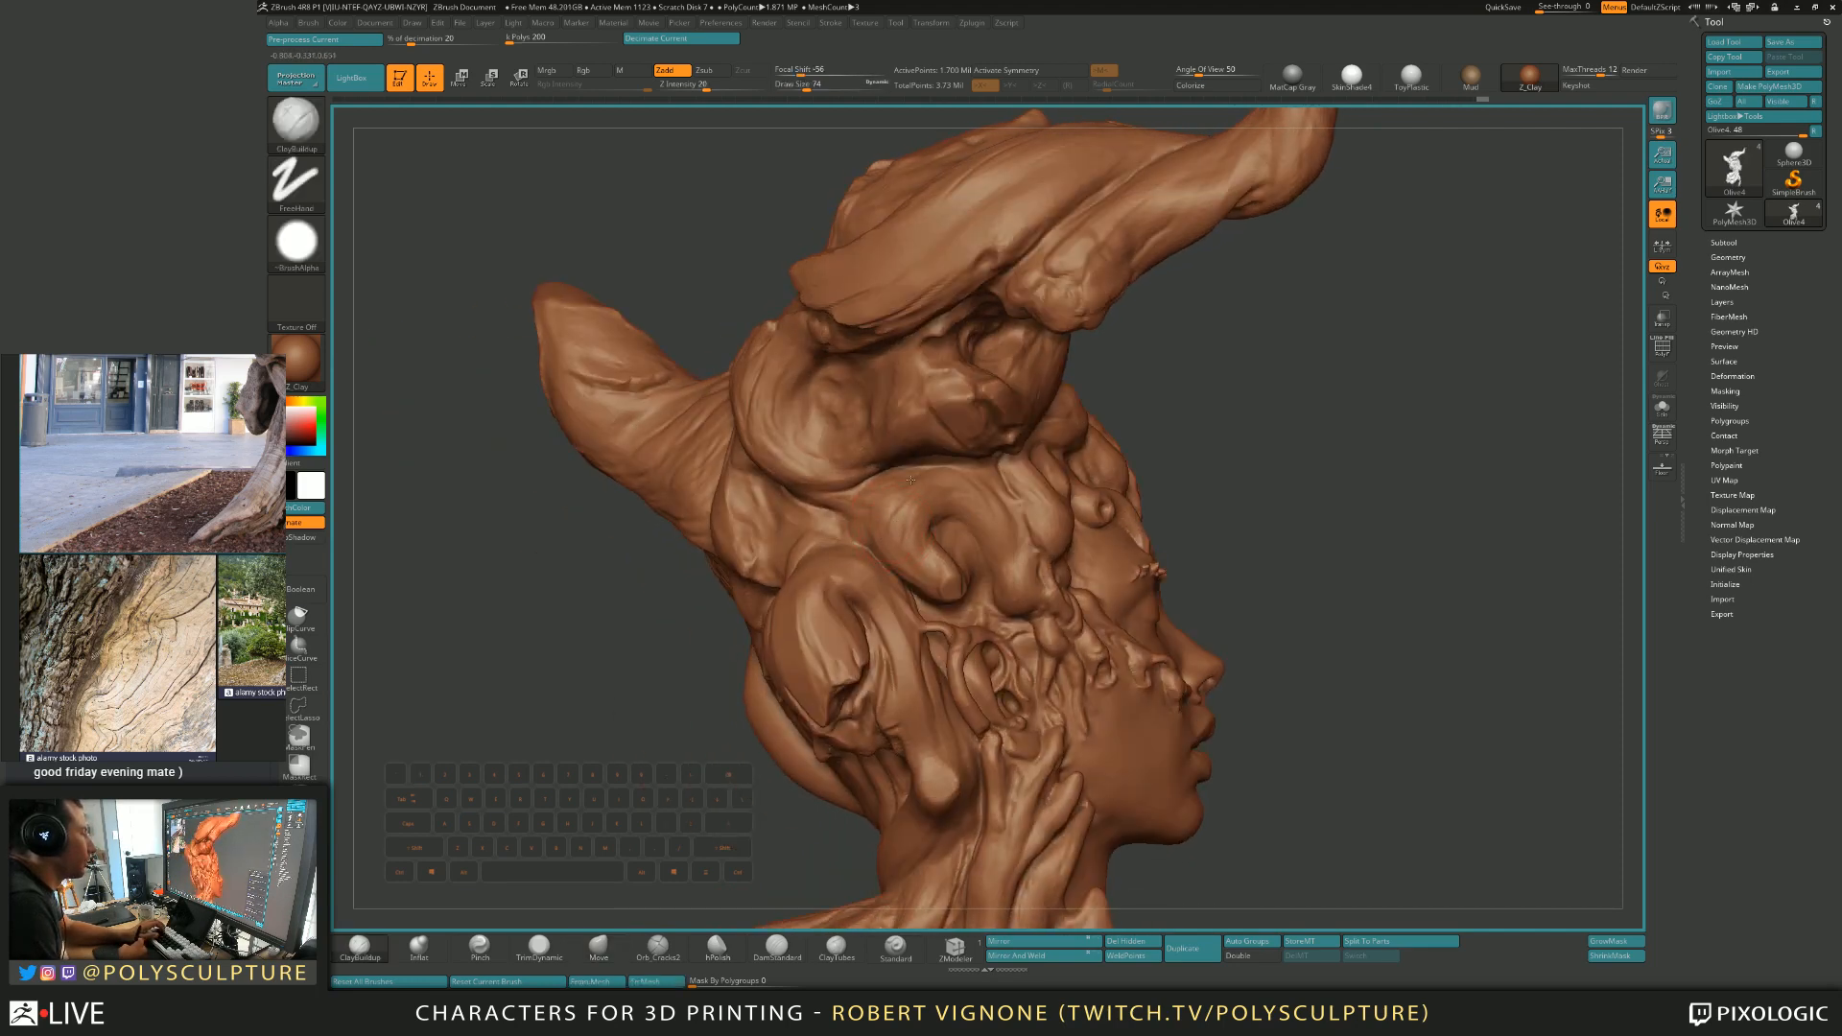
pyautogui.press('s')
pyautogui.press('4')
pyautogui.moveTo(932, 501)
pyautogui.mouseDown(button='right')
pyautogui.moveTo(993, 546)
pyautogui.moveTo(974, 427)
pyautogui.moveTo(997, 408)
pyautogui.moveTo(962, 464)
pyautogui.moveTo(976, 434)
pyautogui.moveTo(979, 499)
pyautogui.moveTo(980, 390)
pyautogui.moveTo(1045, 409)
pyautogui.moveTo(1009, 391)
pyautogui.moveTo(1013, 372)
pyautogui.mouseUp(button='right')
pyautogui.press('1')
pyautogui.press('2')
pyautogui.press('1')
pyautogui.press('s')
pyautogui.moveTo(961, 443); pyautogui.dragTo(969, 443)
pyautogui.press('s')
pyautogui.moveTo(1026, 374); pyautogui.dragTo(1002, 429)
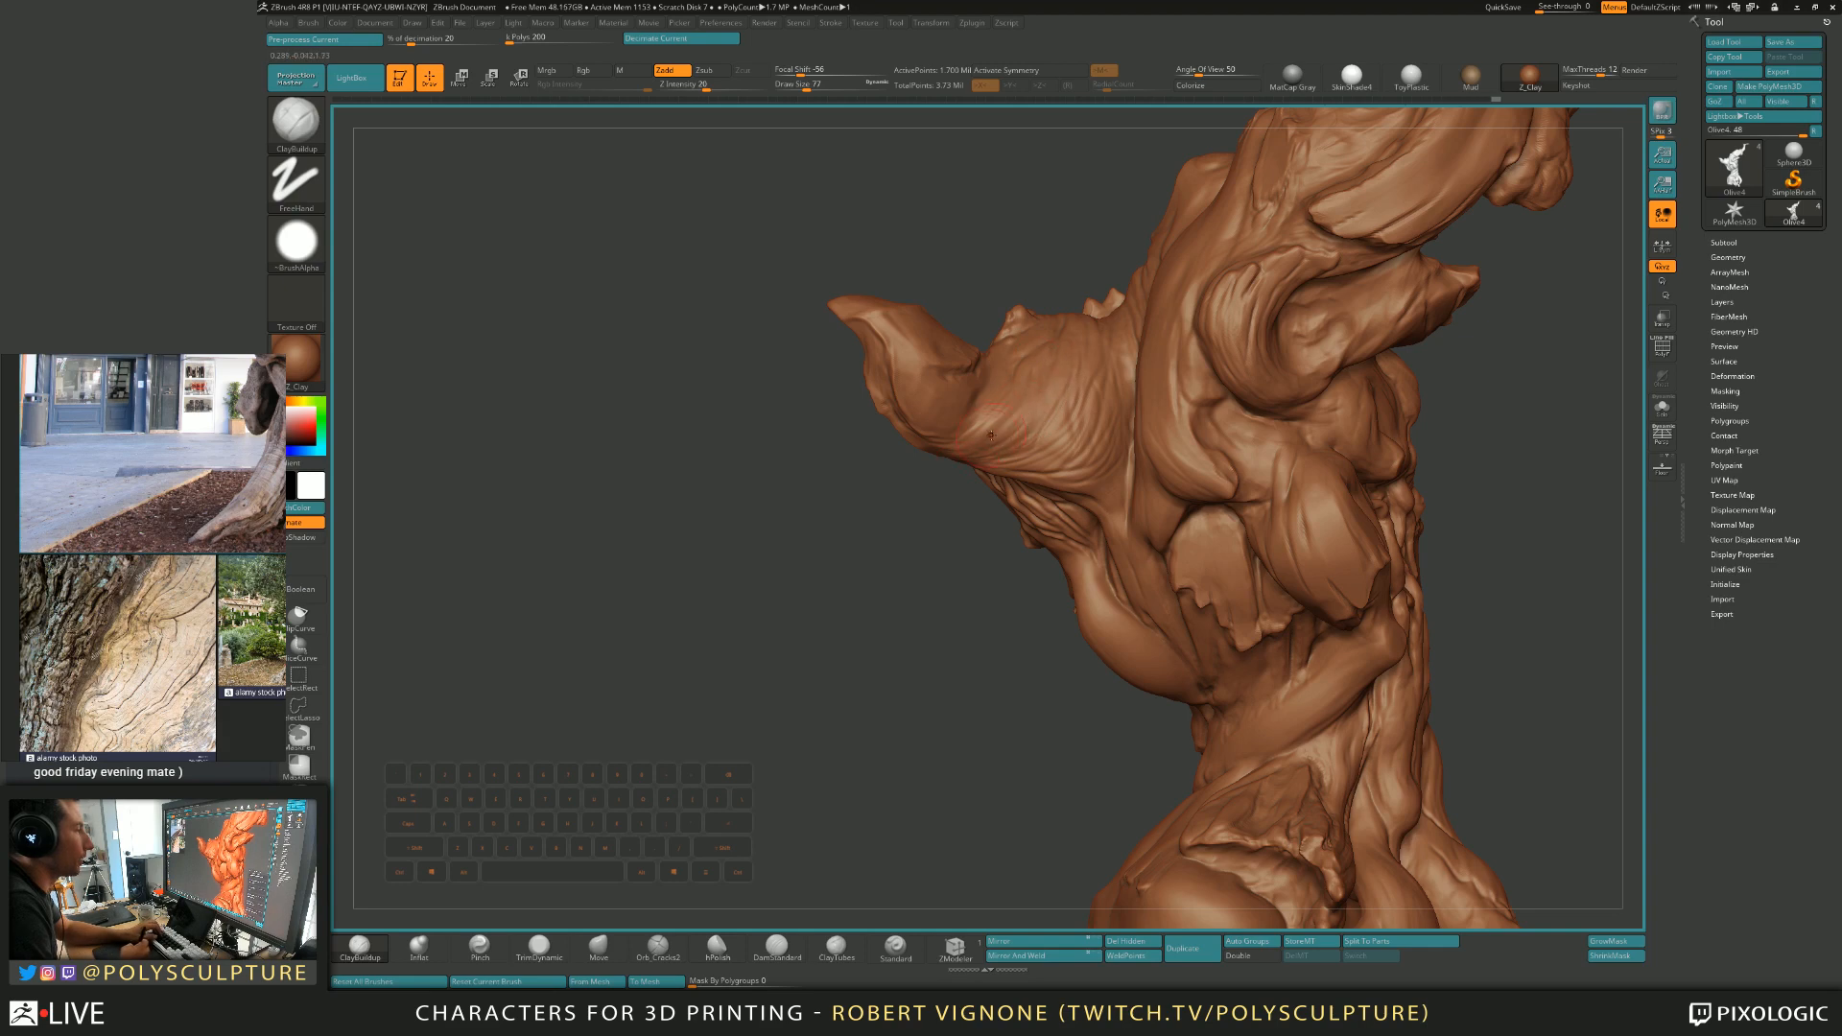
# Flatten the ridges on the branch stump behind the head with a smaller TrimDynamic brush.
pyautogui.press('4')
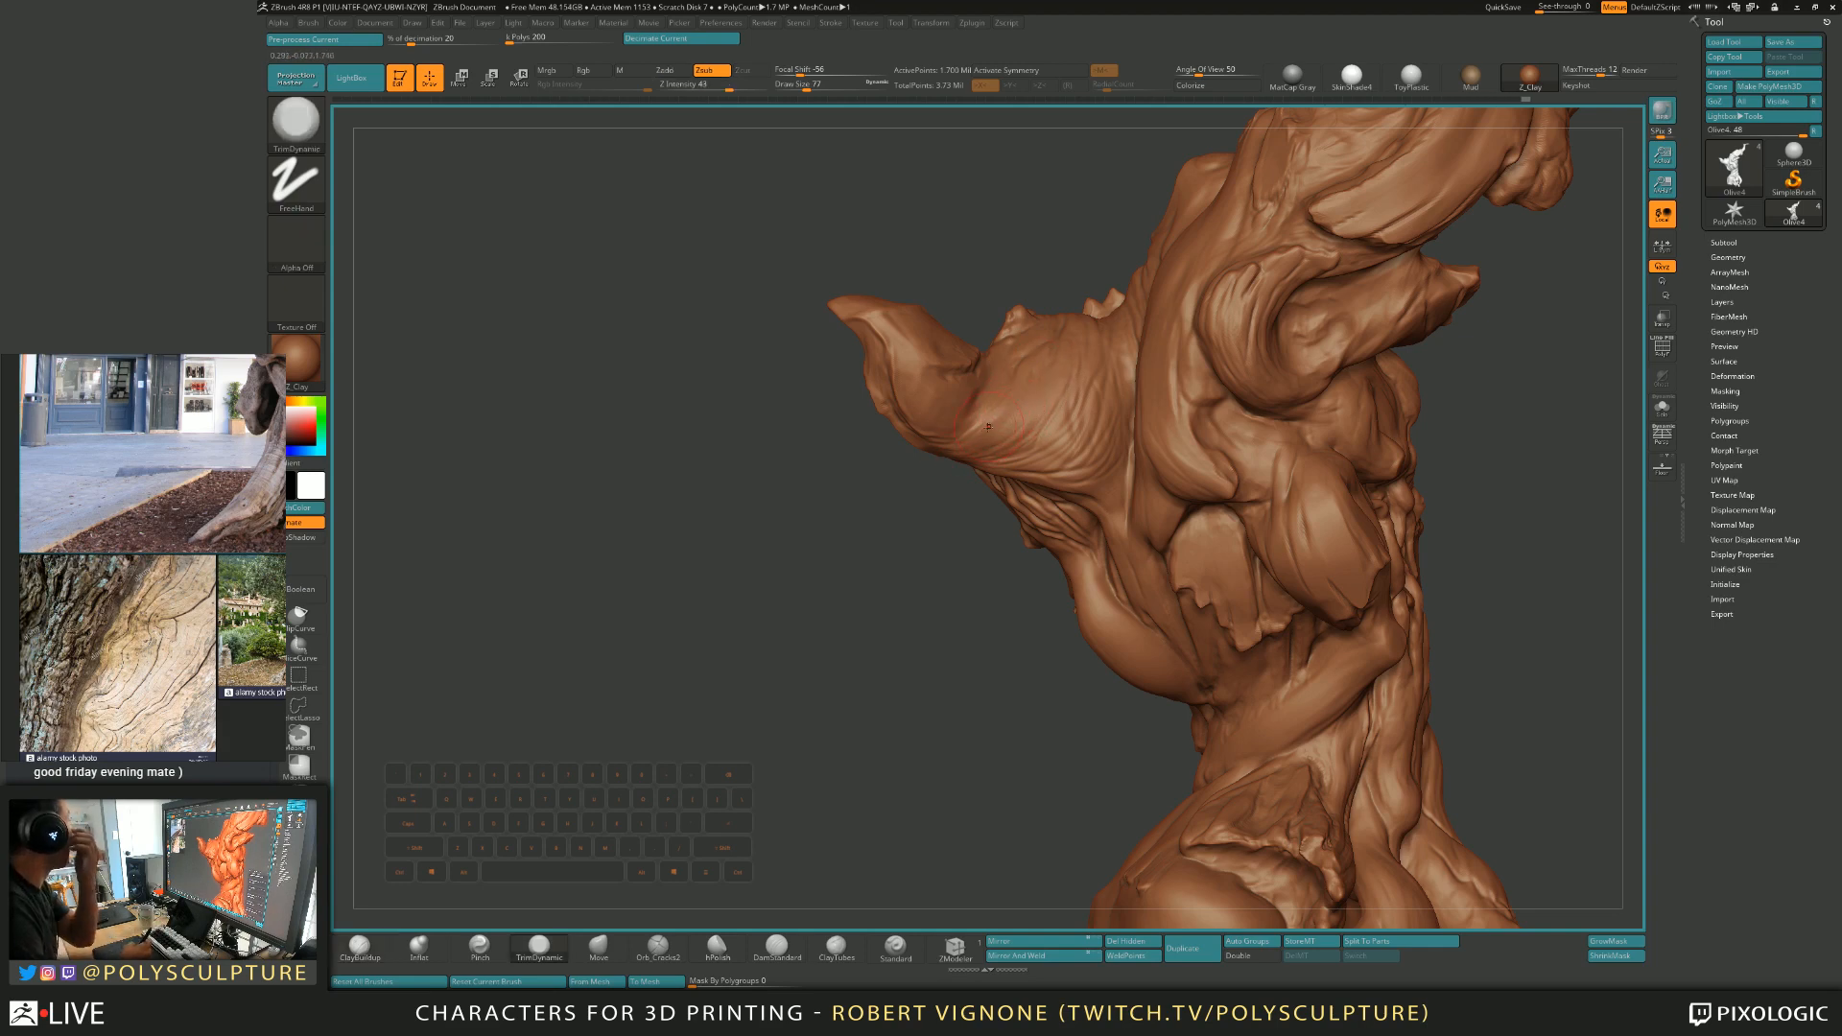
pyautogui.moveTo(919, 601); pyautogui.dragTo(962, 538)
pyautogui.press('[')
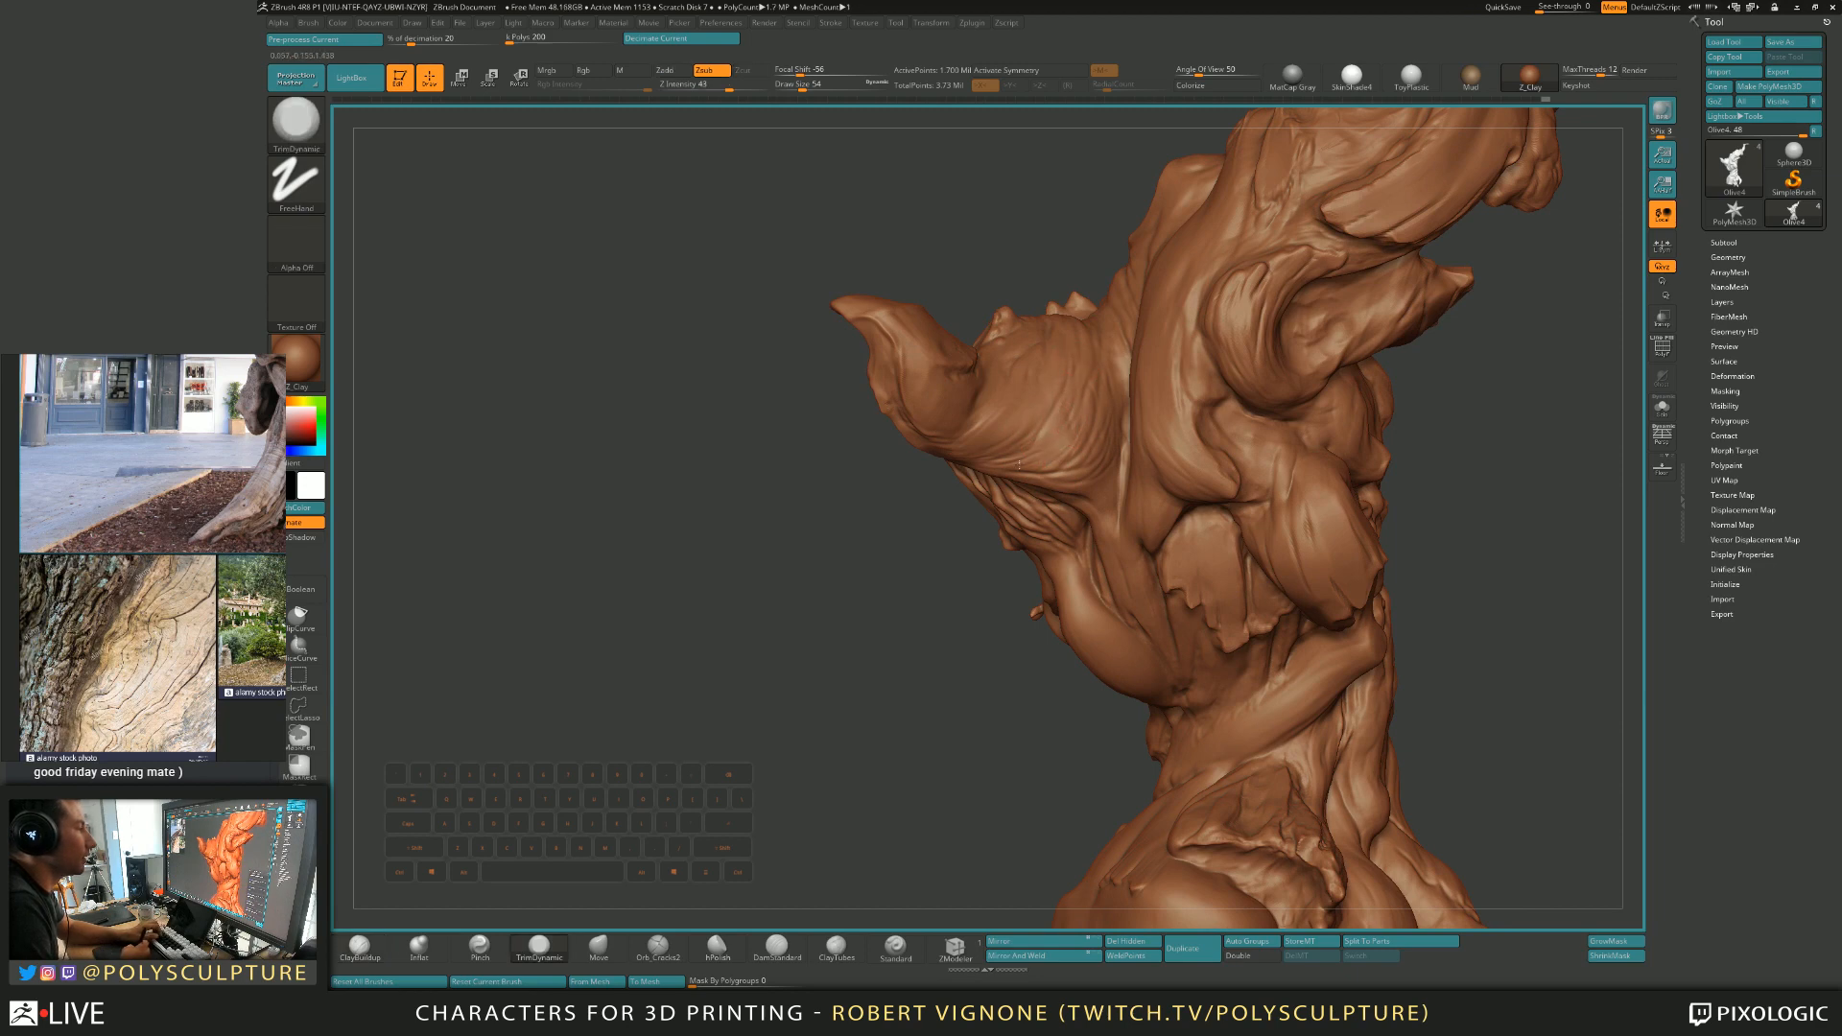
pyautogui.moveTo(1085, 384)
pyautogui.mouseDown()
pyautogui.moveTo(1101, 437)
pyautogui.moveTo(1000, 436)
pyautogui.mouseUp()
pyautogui.moveTo(933, 441)
pyautogui.mouseDown(button='right')
pyautogui.moveTo(921, 476)
pyautogui.moveTo(894, 354)
pyautogui.mouseUp(button='right')
pyautogui.press('s')
pyautogui.moveTo(991, 433)
pyautogui.mouseDown(button='right')
pyautogui.moveTo(1010, 371)
pyautogui.moveTo(959, 417)
pyautogui.moveTo(873, 364)
pyautogui.moveTo(861, 336)
pyautogui.mouseUp(button='right')
# Carve into the tip of the rear branch stump with the ClayBuildup brush in subtract mode.
pyautogui.press('b')
pyautogui.press('c')
pyautogui.press('b')
pyautogui.keyDown('alt'); pyautogui.moveTo(859, 334); pyautogui.dragTo(852, 333); pyautogui.keyUp('alt')
pyautogui.moveTo(846, 327); pyautogui.dragTo(890, 395, button='right')
# Refine the planes at the rear branch stump's tip with the TrimDynamic brush, varying the brush size.
pyautogui.press('b')
pyautogui.press('t')
pyautogui.press('d')
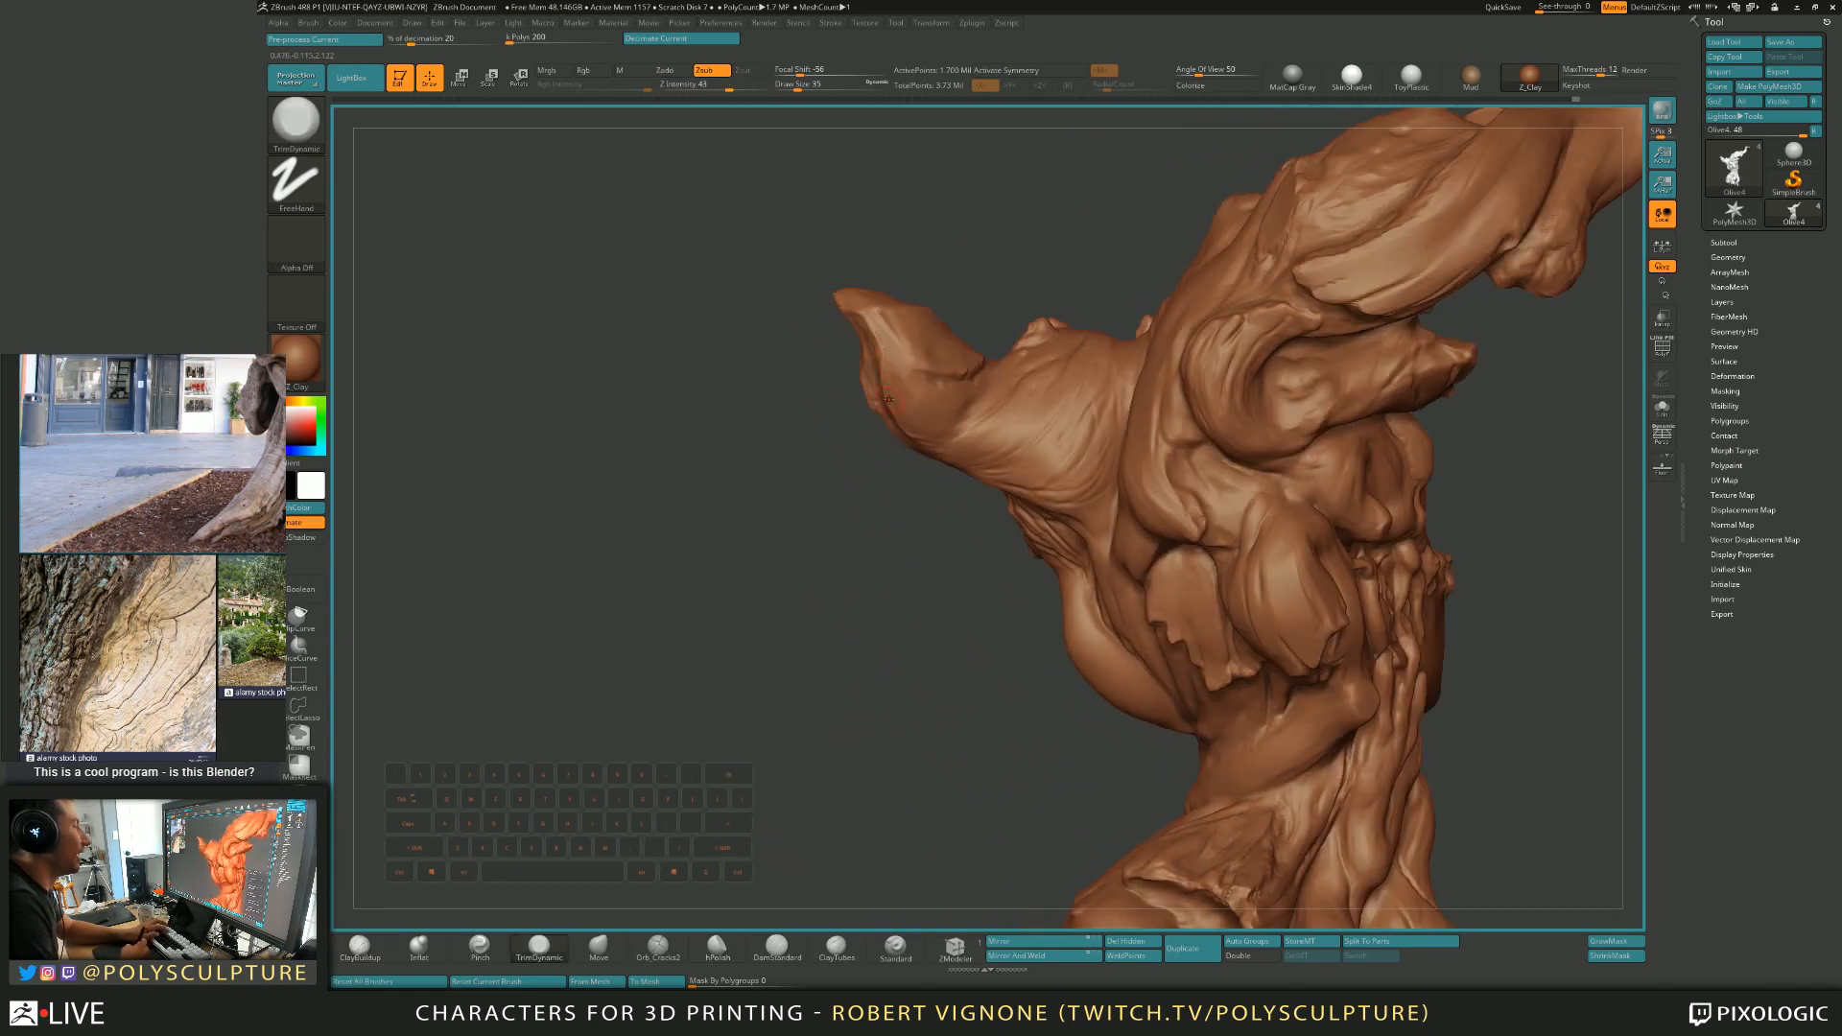
pyautogui.moveTo(916, 338)
pyautogui.mouseDown(button='right')
pyautogui.moveTo(904, 269)
pyautogui.moveTo(959, 290)
pyautogui.moveTo(921, 285)
pyautogui.moveTo(959, 289)
pyautogui.moveTo(927, 302)
pyautogui.mouseUp(button='right')
pyautogui.press(']')
pyautogui.press(']')
pyautogui.press(']')
pyautogui.press('[')
pyautogui.press('[')
pyautogui.press('[')
# Carve a recess into the upper side of the rear branch stump's tip with the ClayBuildup brush.
pyautogui.press('4')
pyautogui.press('4')
pyautogui.press('1')
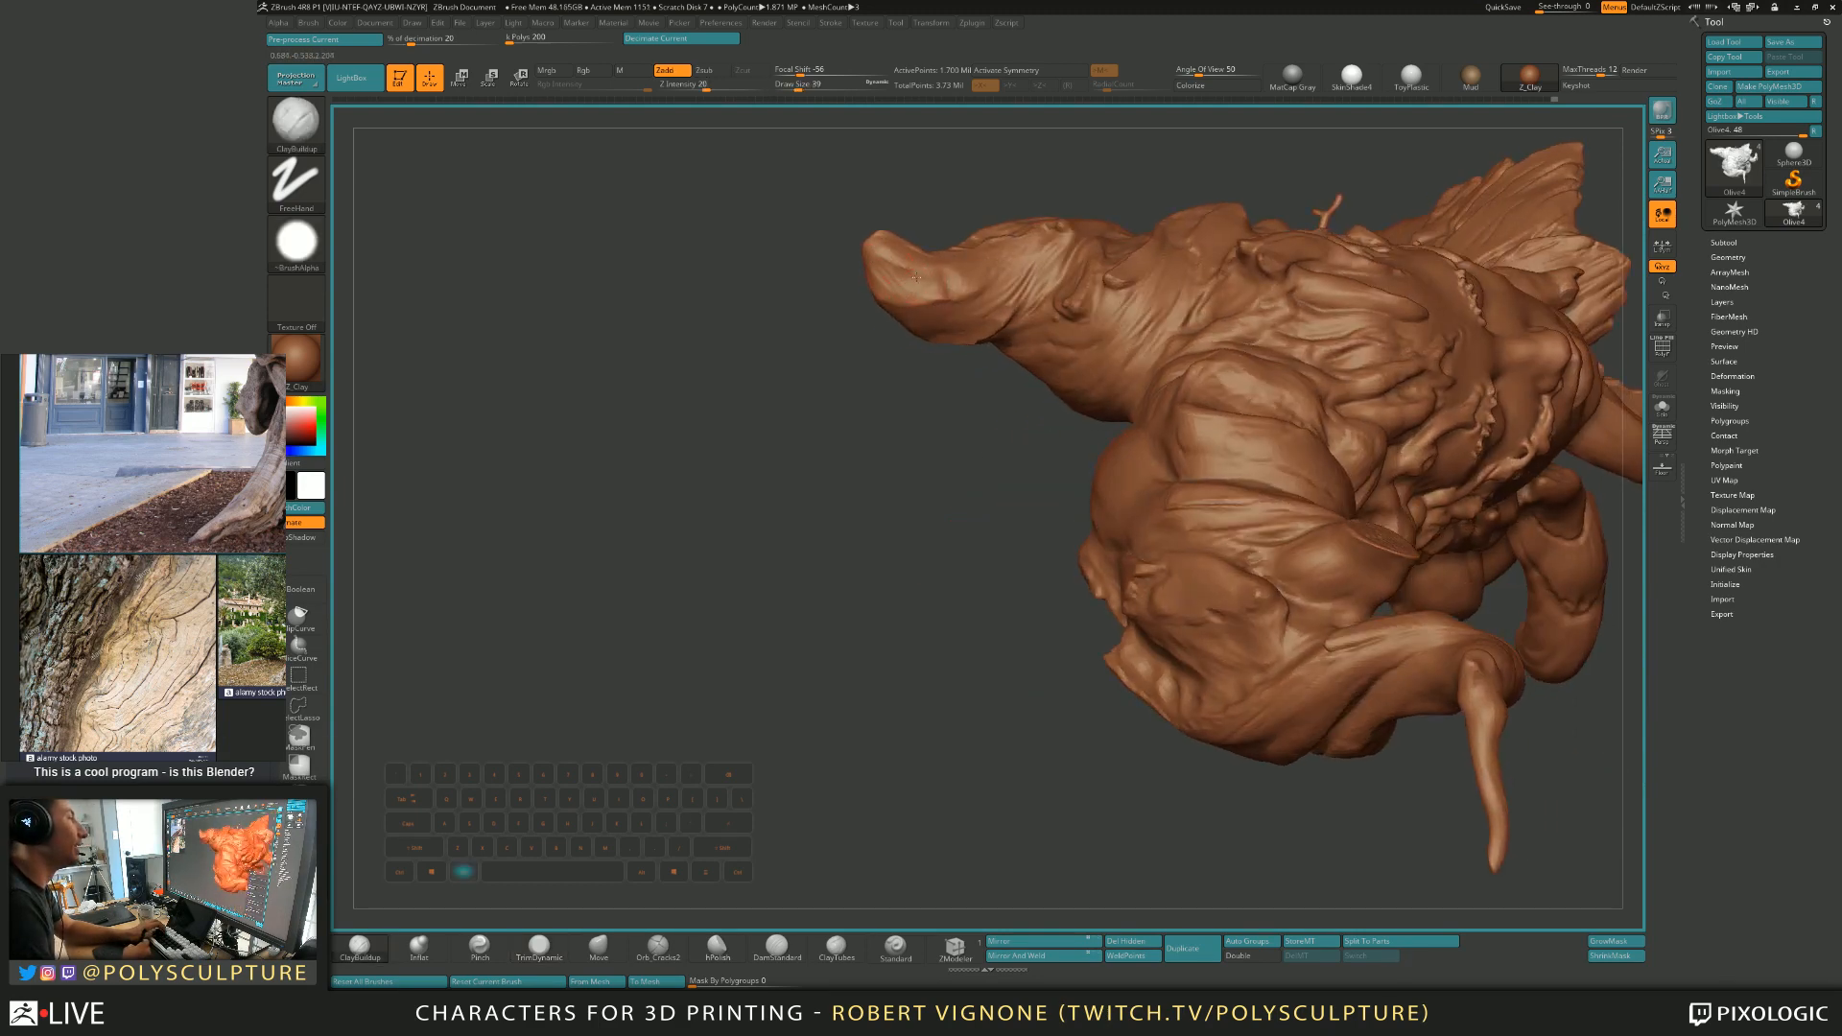
pyautogui.keyDown('alt'); pyautogui.moveTo(938, 281); pyautogui.dragTo(945, 273); pyautogui.keyUp('alt')
pyautogui.moveTo(940, 273); pyautogui.dragTo(899, 256, button='right')
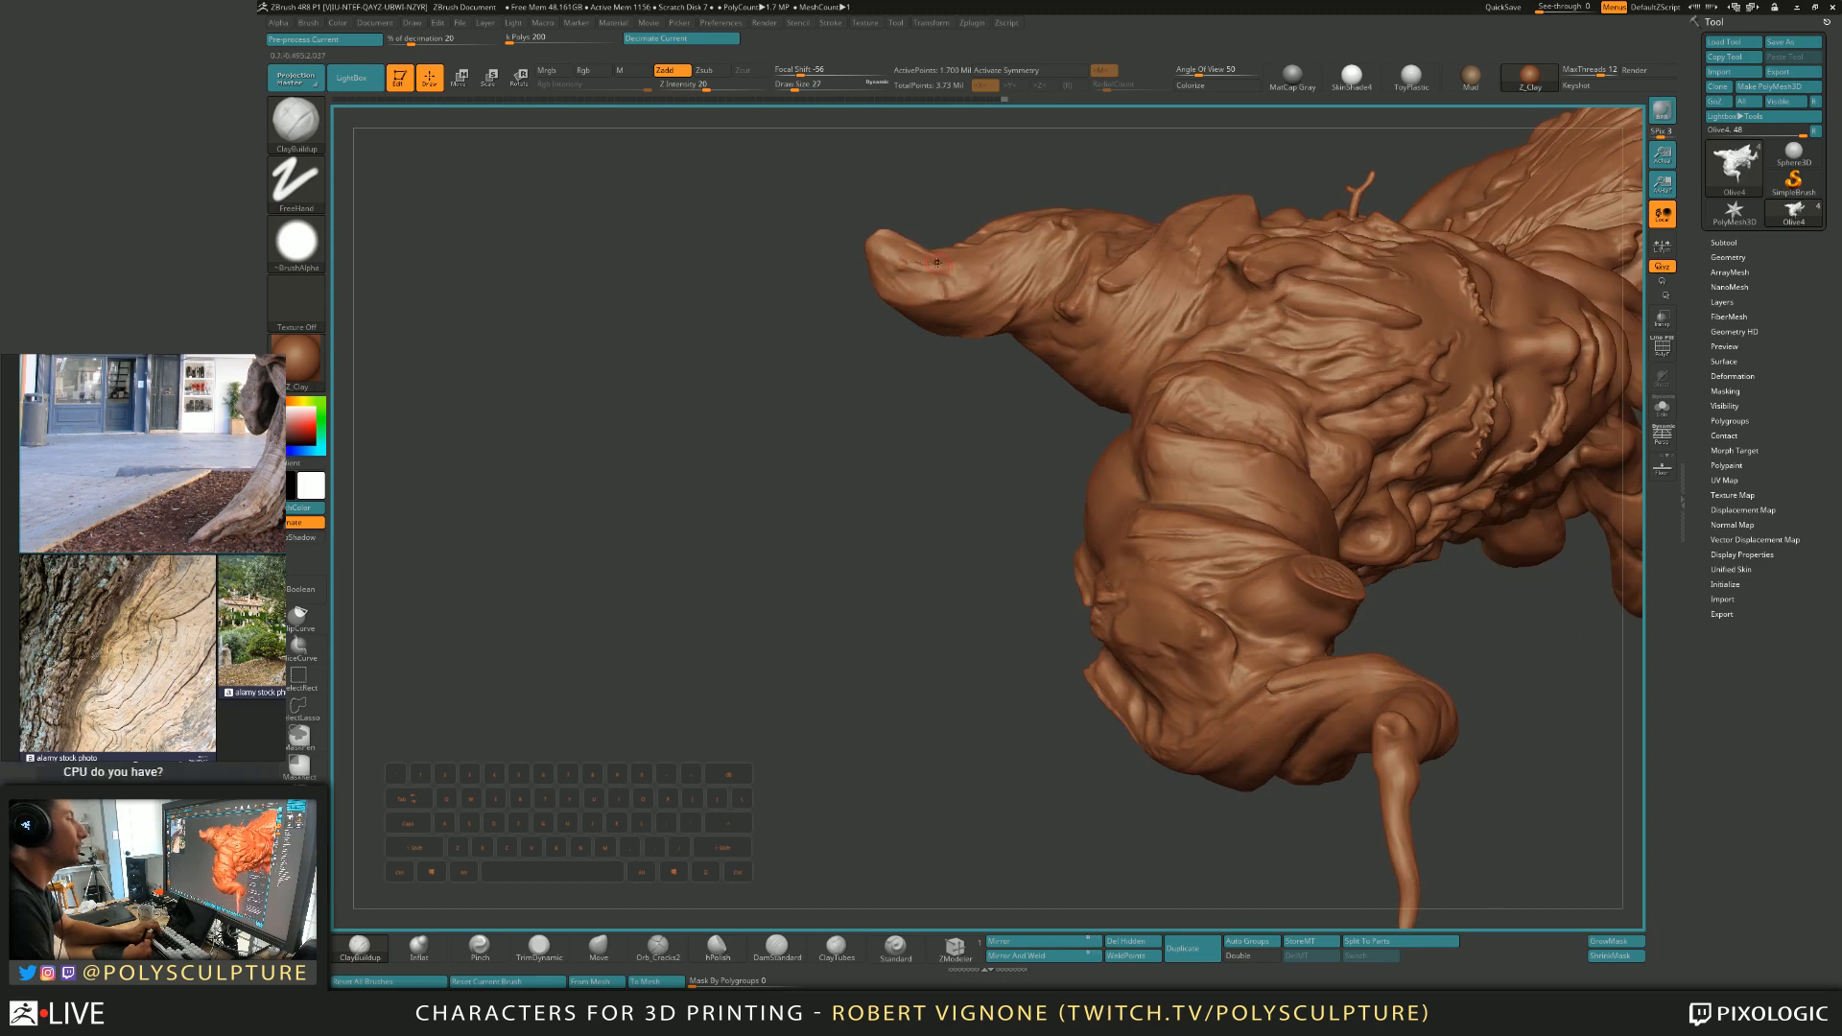
pyautogui.moveTo(931, 268)
pyautogui.mouseDown(button='right')
pyautogui.moveTo(964, 326)
pyautogui.moveTo(957, 396)
pyautogui.moveTo(960, 360)
pyautogui.mouseUp(button='right')
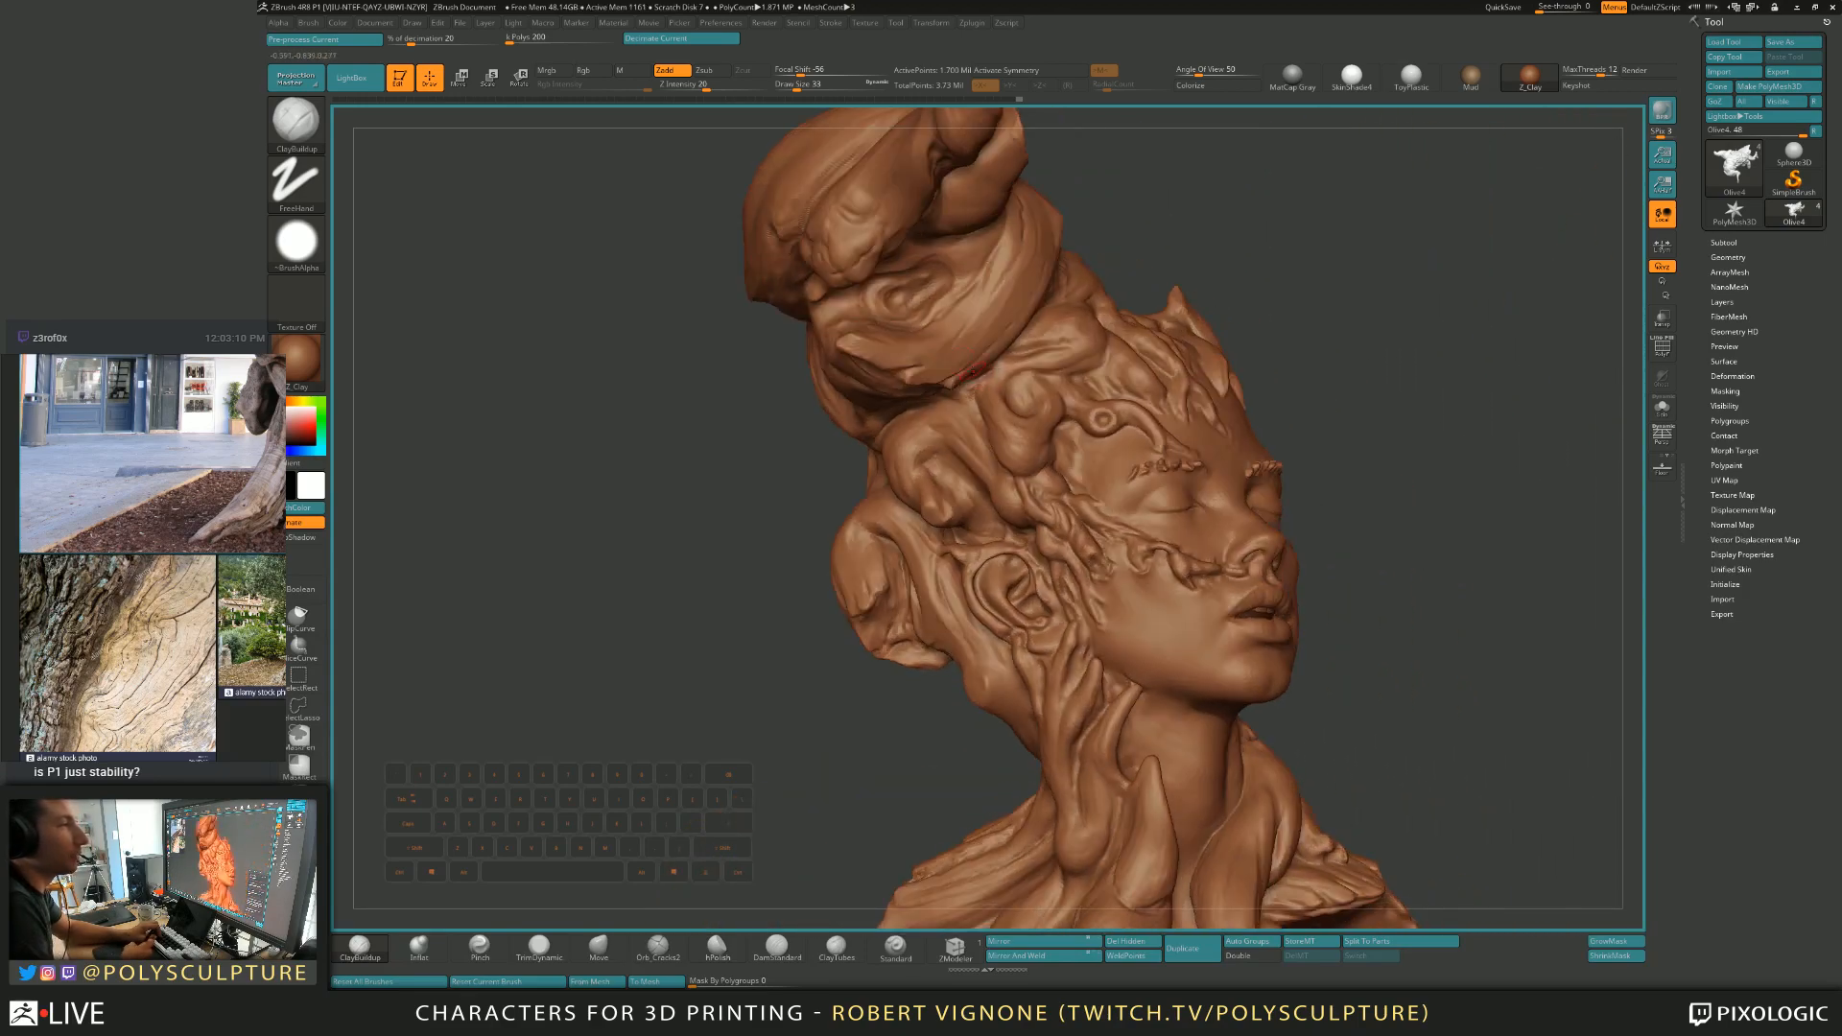
# Examine the sculpture's subtool list and its geometry settings.
pyautogui.moveTo(745, 480)
pyautogui.mouseDown()
pyautogui.moveTo(785, 468)
pyautogui.moveTo(826, 487)
pyautogui.moveTo(824, 457)
pyautogui.moveTo(801, 465)
pyautogui.mouseUp()
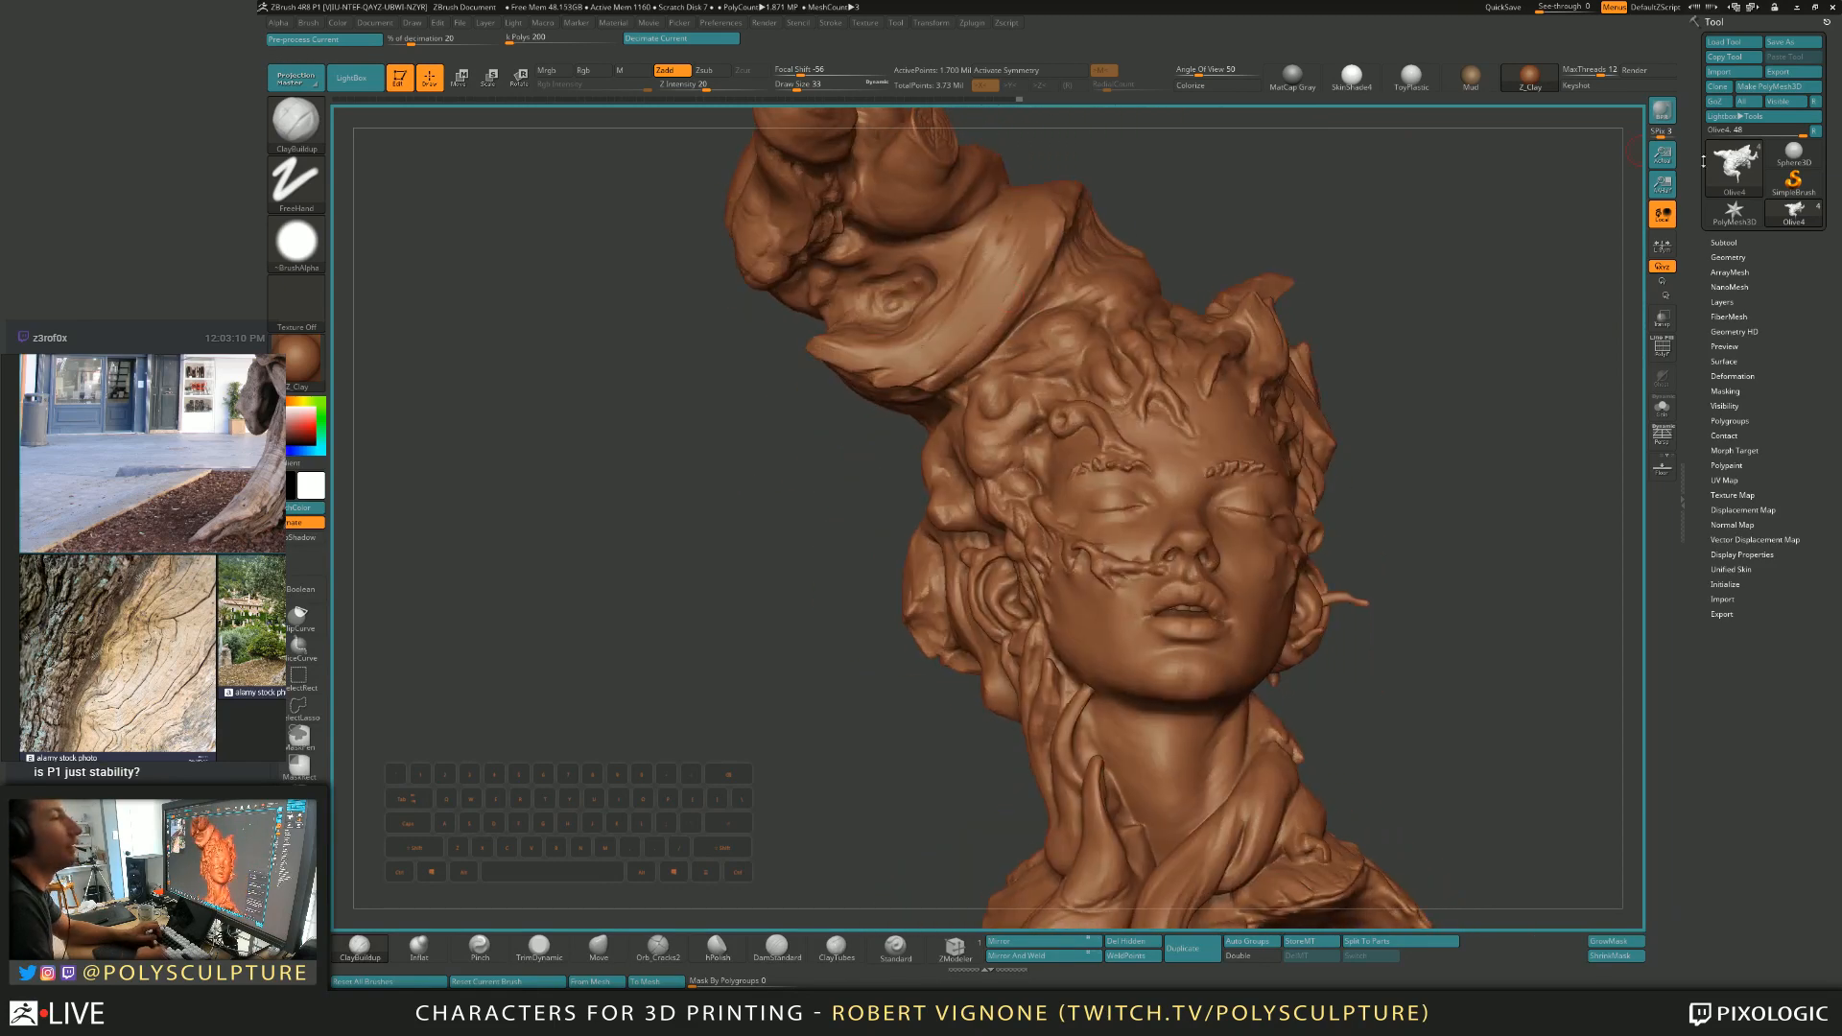
pyautogui.click(1717, 243)
pyautogui.moveTo(1734, 271)
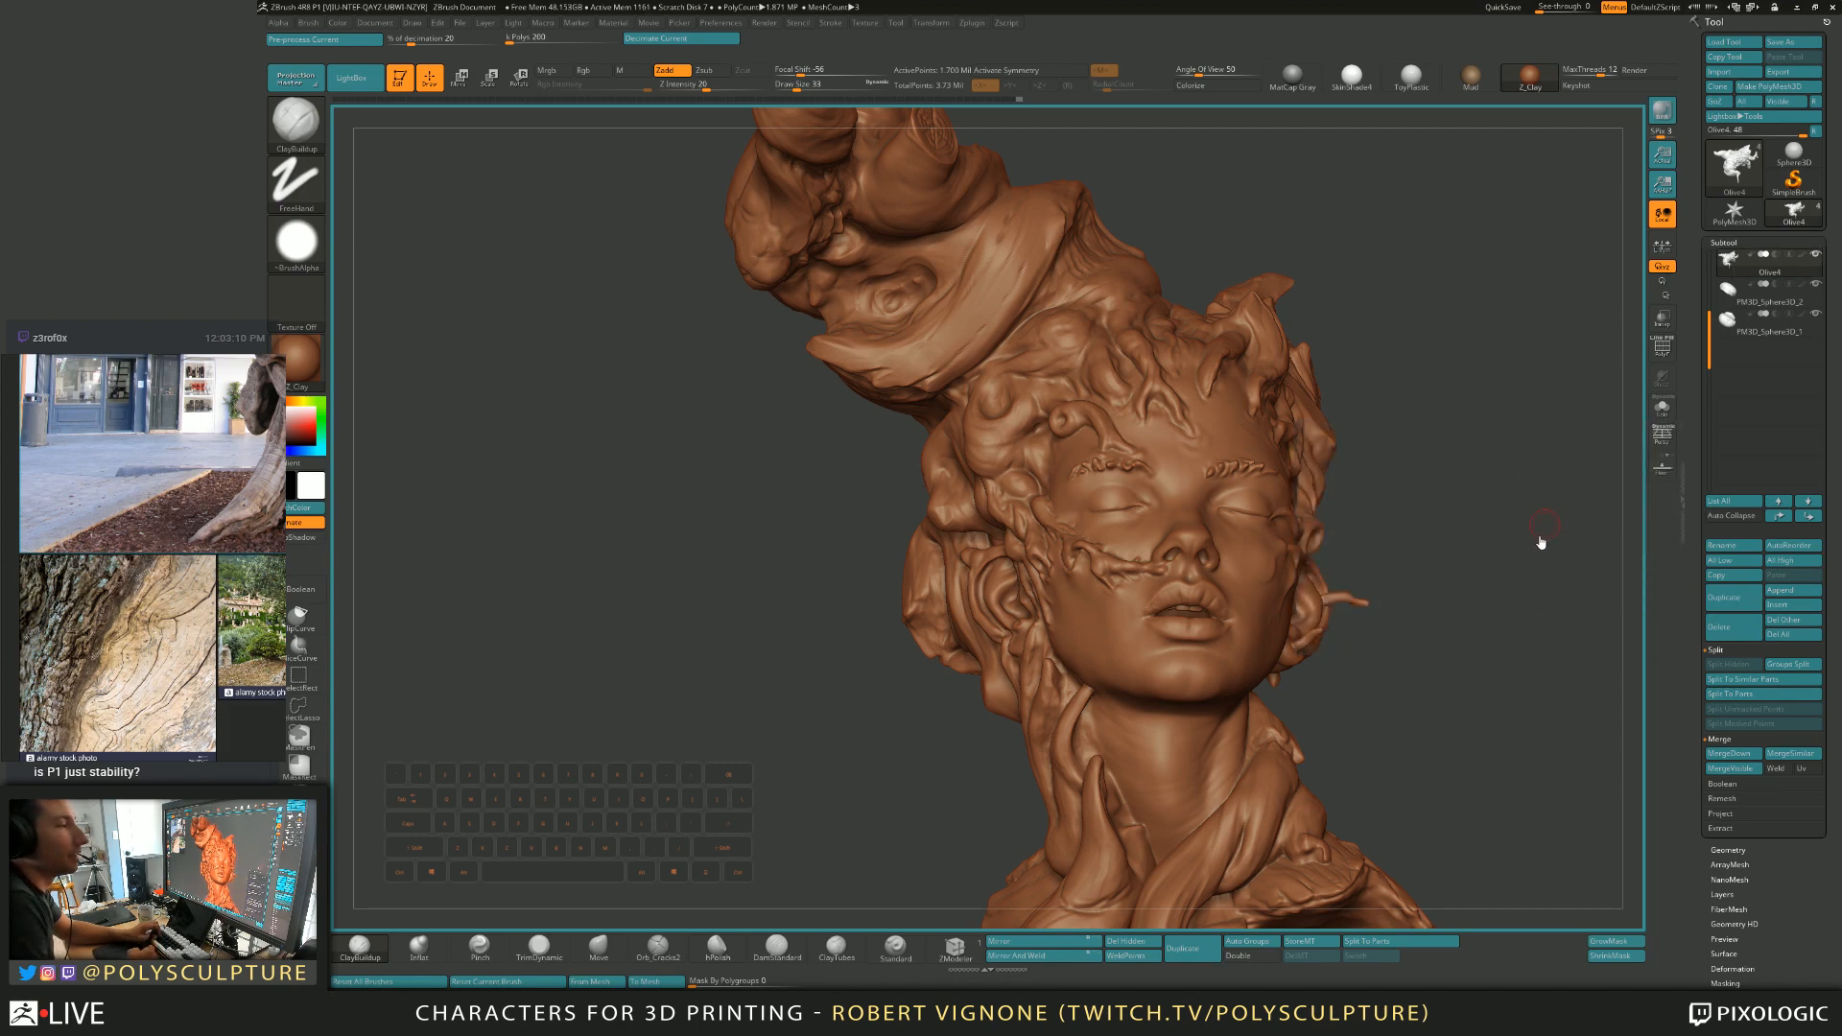
pyautogui.moveTo(1488, 409); pyautogui.dragTo(1635, 676)
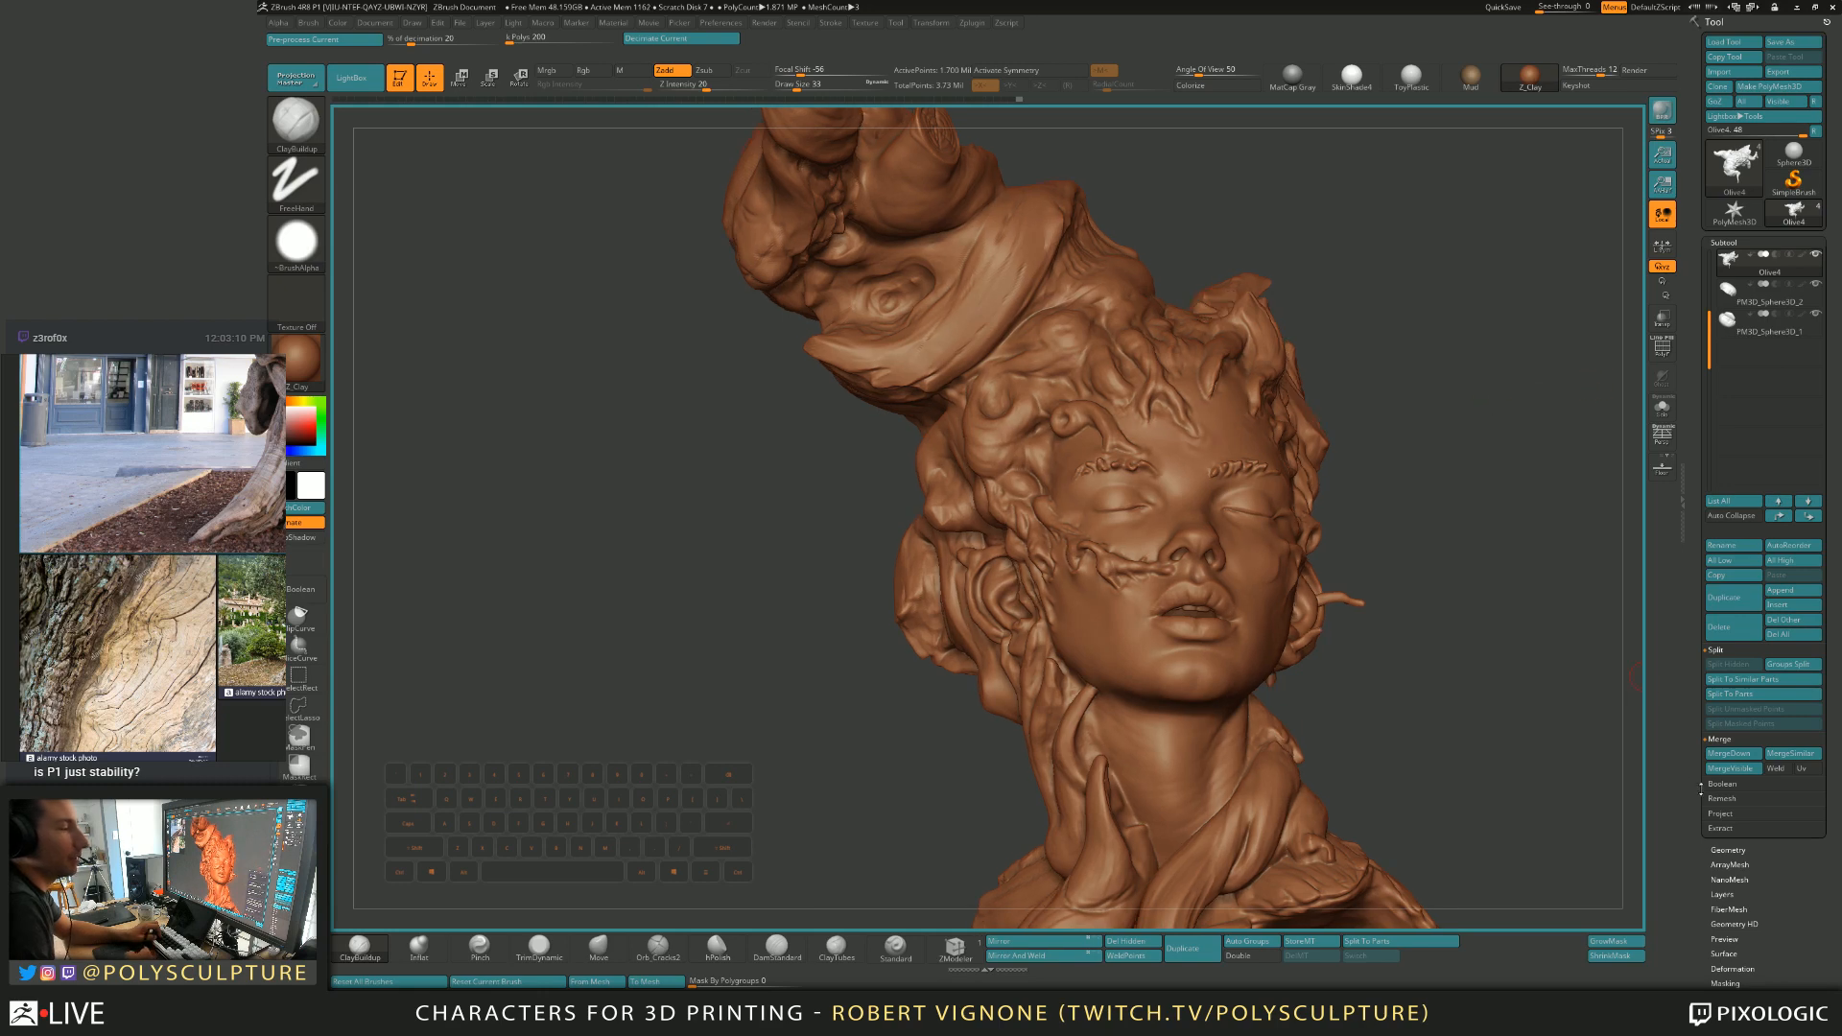
pyautogui.click(1728, 849)
pyautogui.moveTo(1420, 418); pyautogui.dragTo(1555, 478)
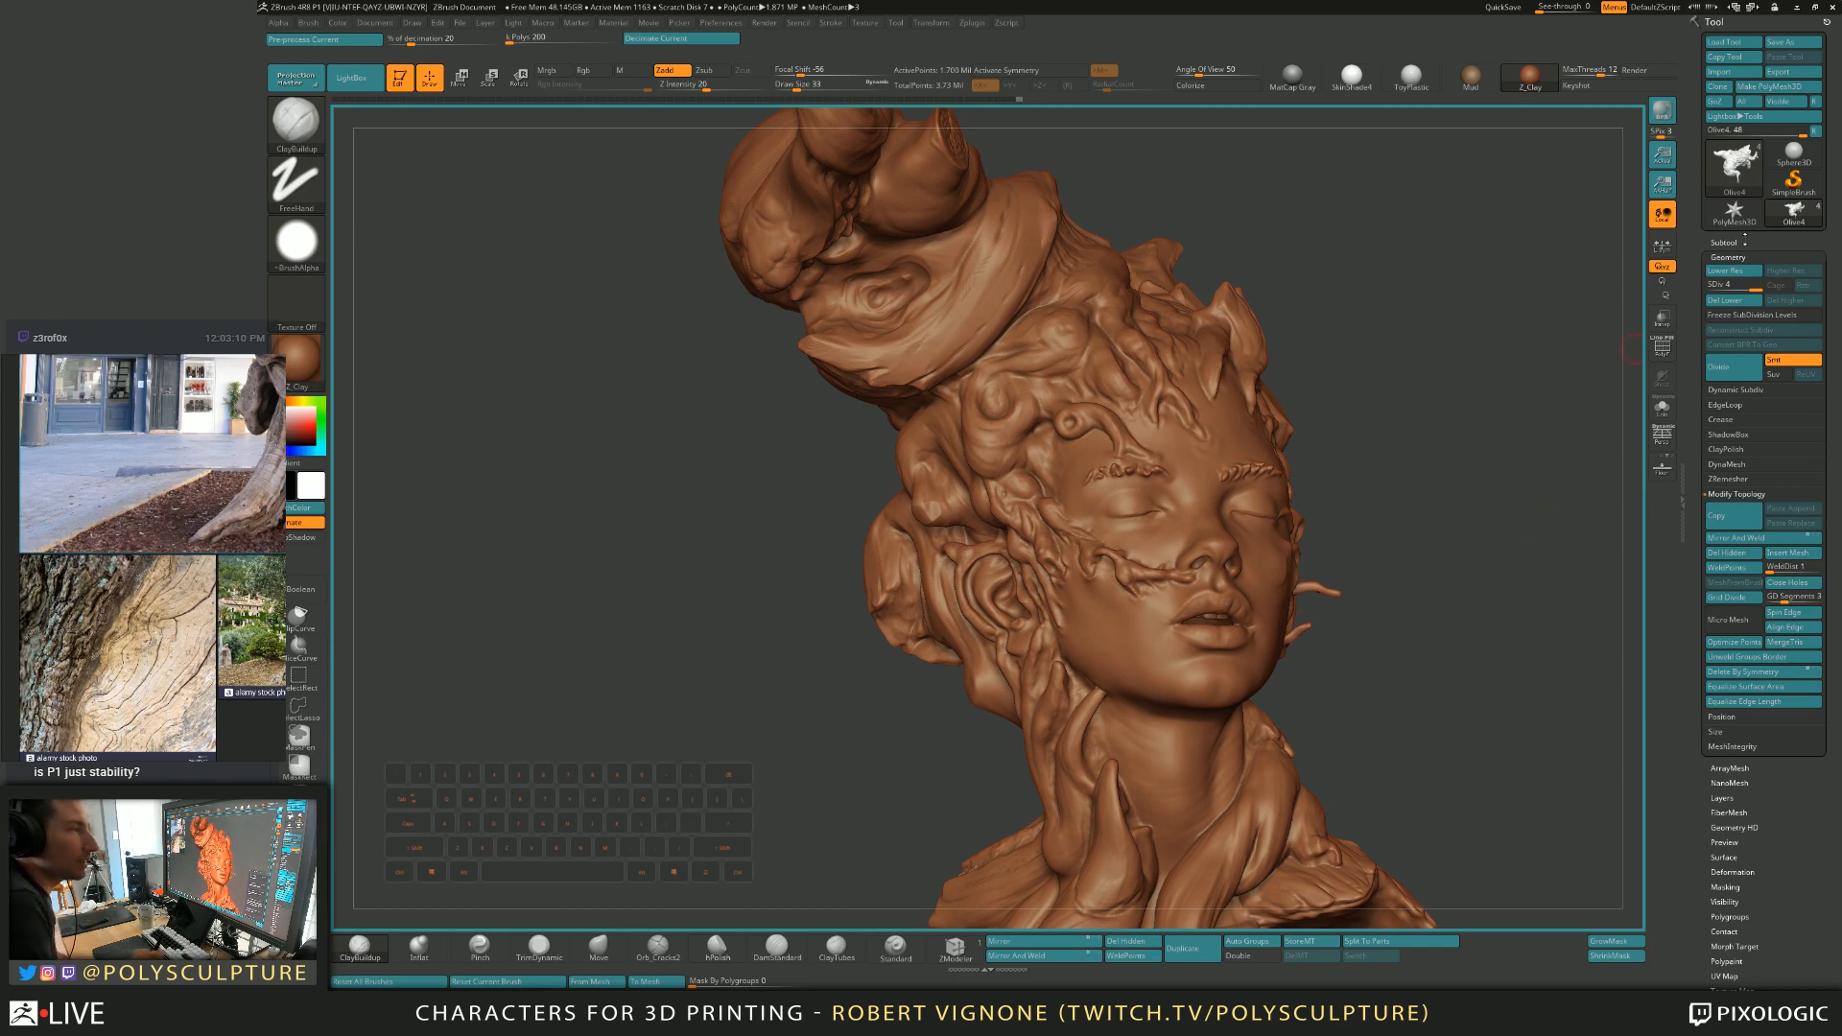
pyautogui.click(1727, 243)
pyautogui.moveTo(1455, 432); pyautogui.dragTo(1447, 514)
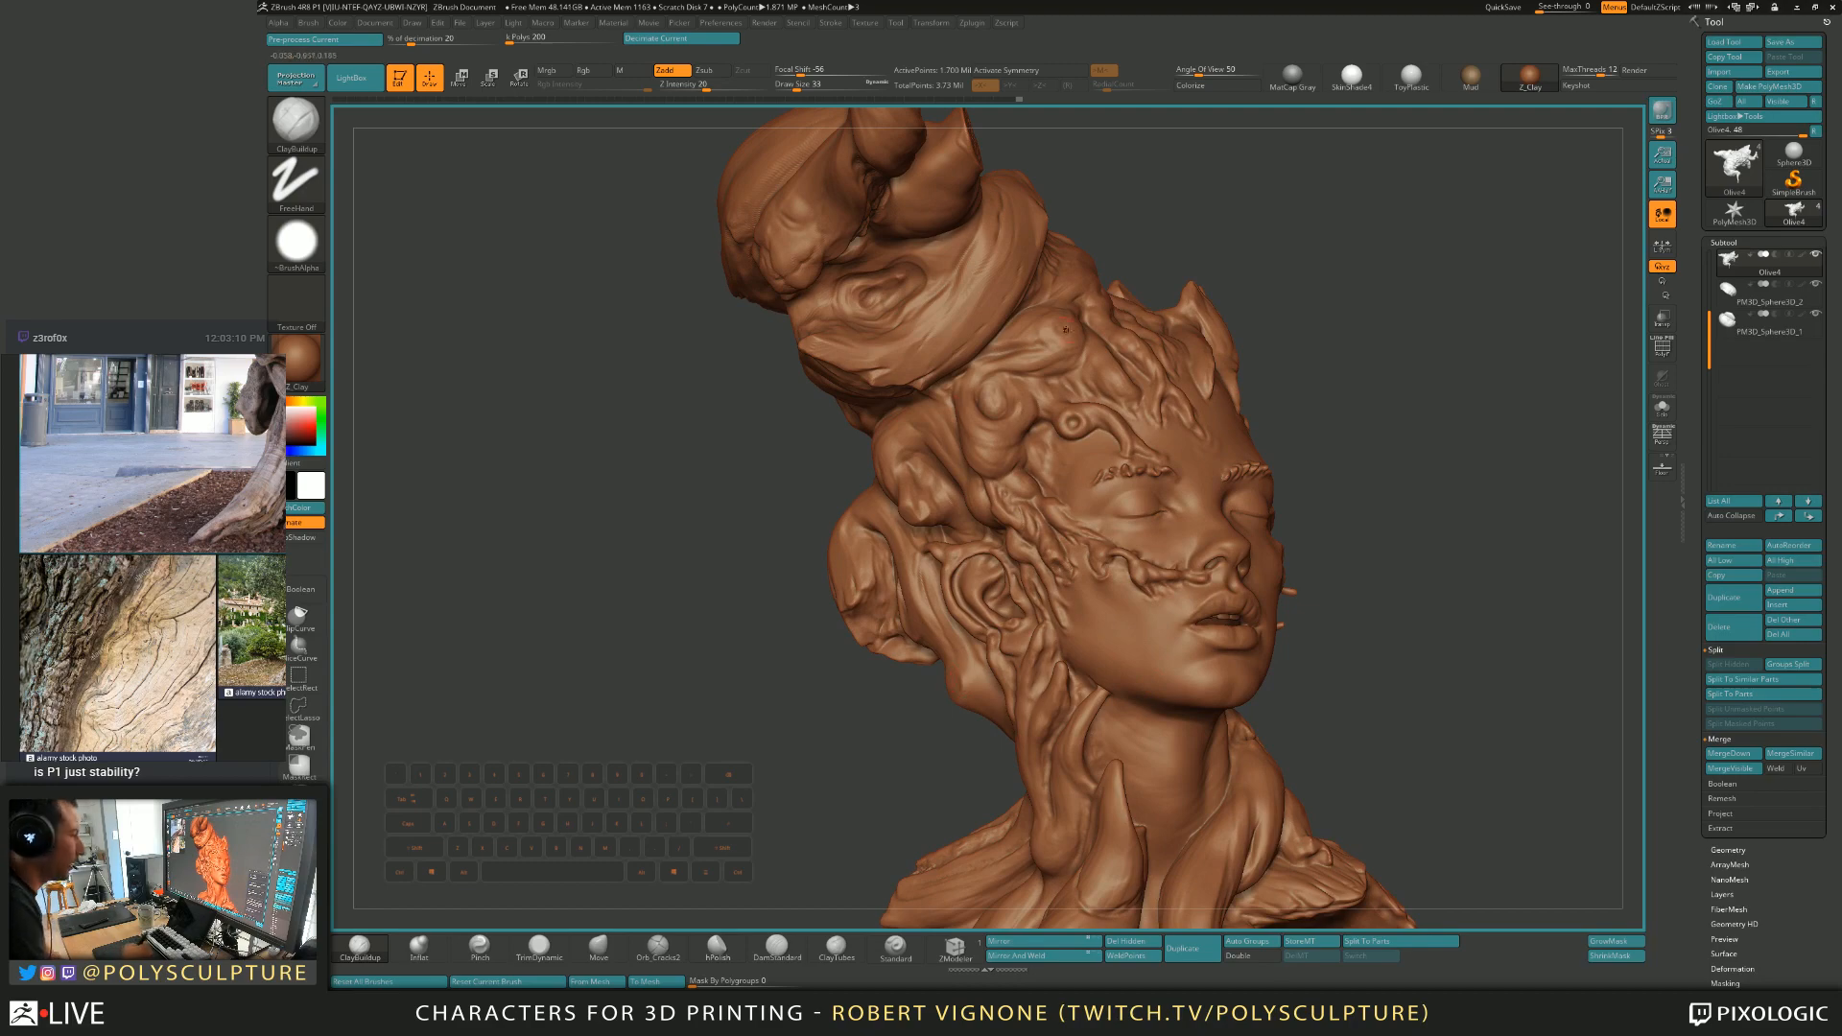
# Carve and build grain along the lower rim of the wrapped root band above the head with the ClayBuildup brush.
pyautogui.moveTo(1371, 457)
pyautogui.mouseDown()
pyautogui.moveTo(1375, 504)
pyautogui.moveTo(1161, 509)
pyautogui.mouseUp()
pyautogui.moveTo(854, 504)
pyautogui.mouseDown()
pyautogui.moveTo(964, 507)
pyautogui.moveTo(835, 482)
pyautogui.mouseUp()
pyautogui.press('s')
pyautogui.click(977, 455)
pyautogui.keyDown('alt'); pyautogui.moveTo(923, 394); pyautogui.dragTo(991, 493); pyautogui.keyUp('alt')
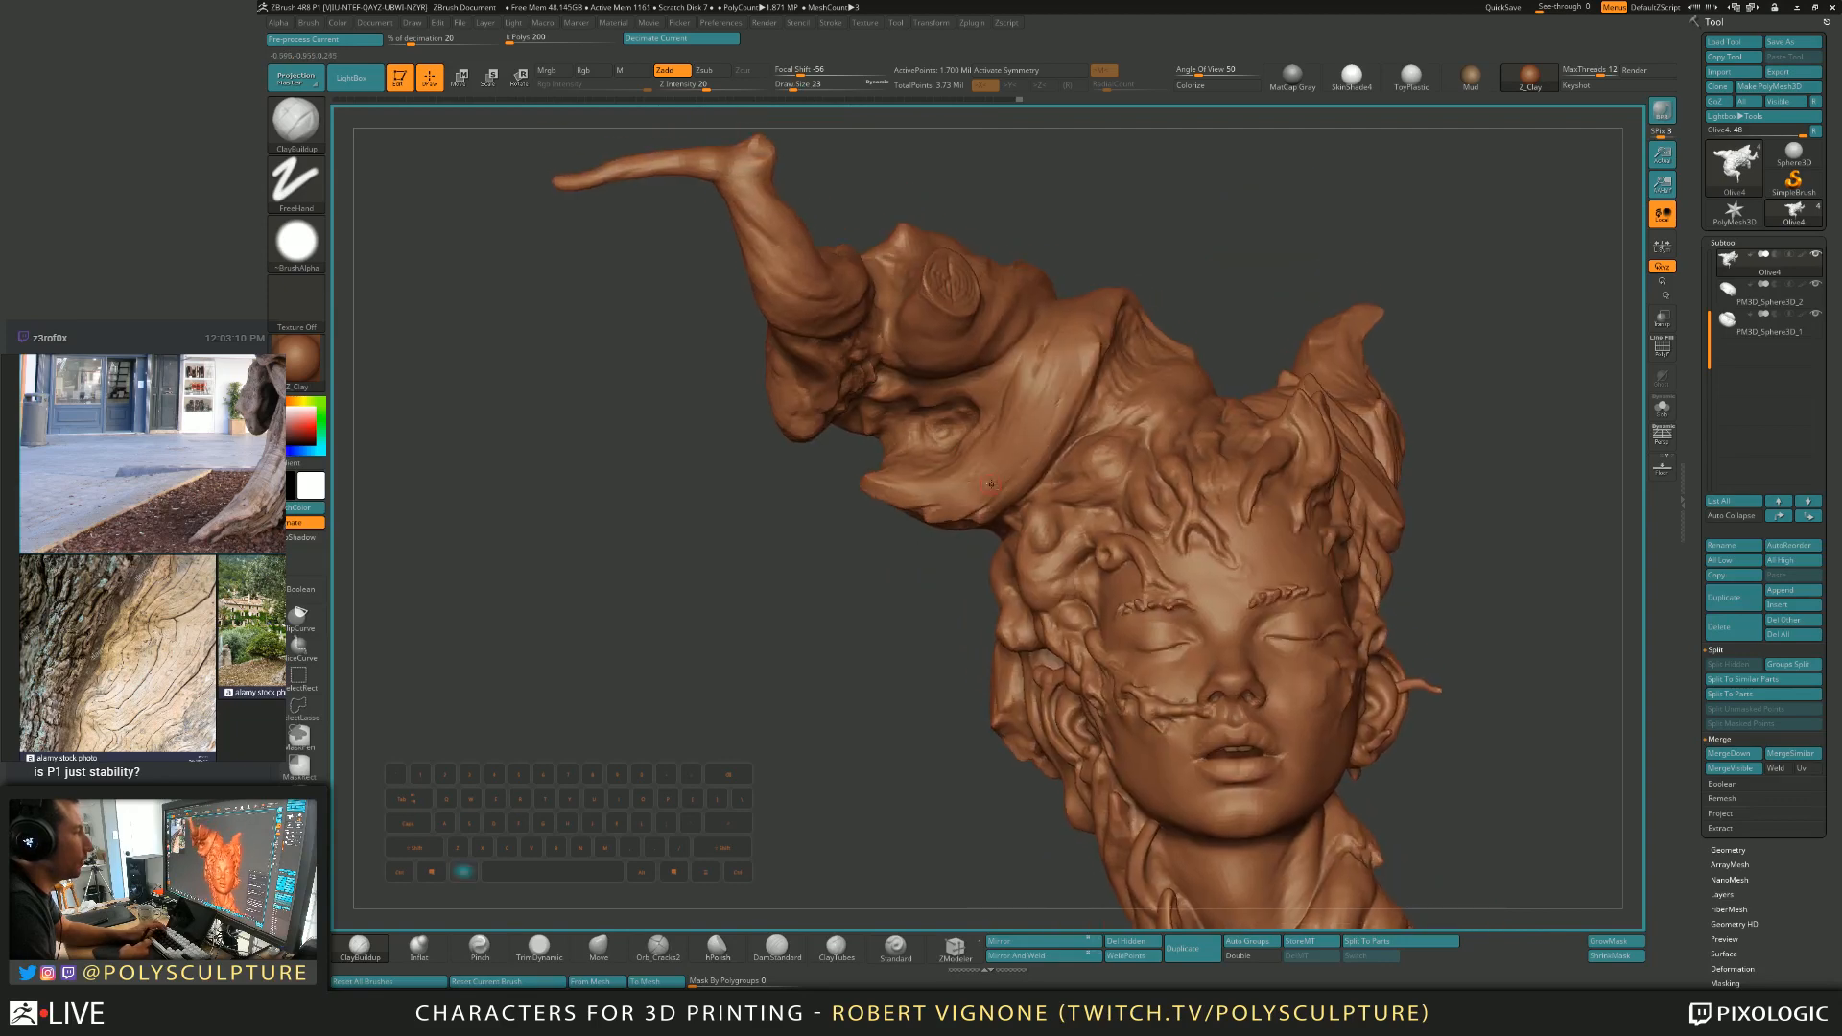
pyautogui.moveTo(877, 499); pyautogui.dragTo(985, 487)
pyautogui.press('s')
pyautogui.click(948, 487)
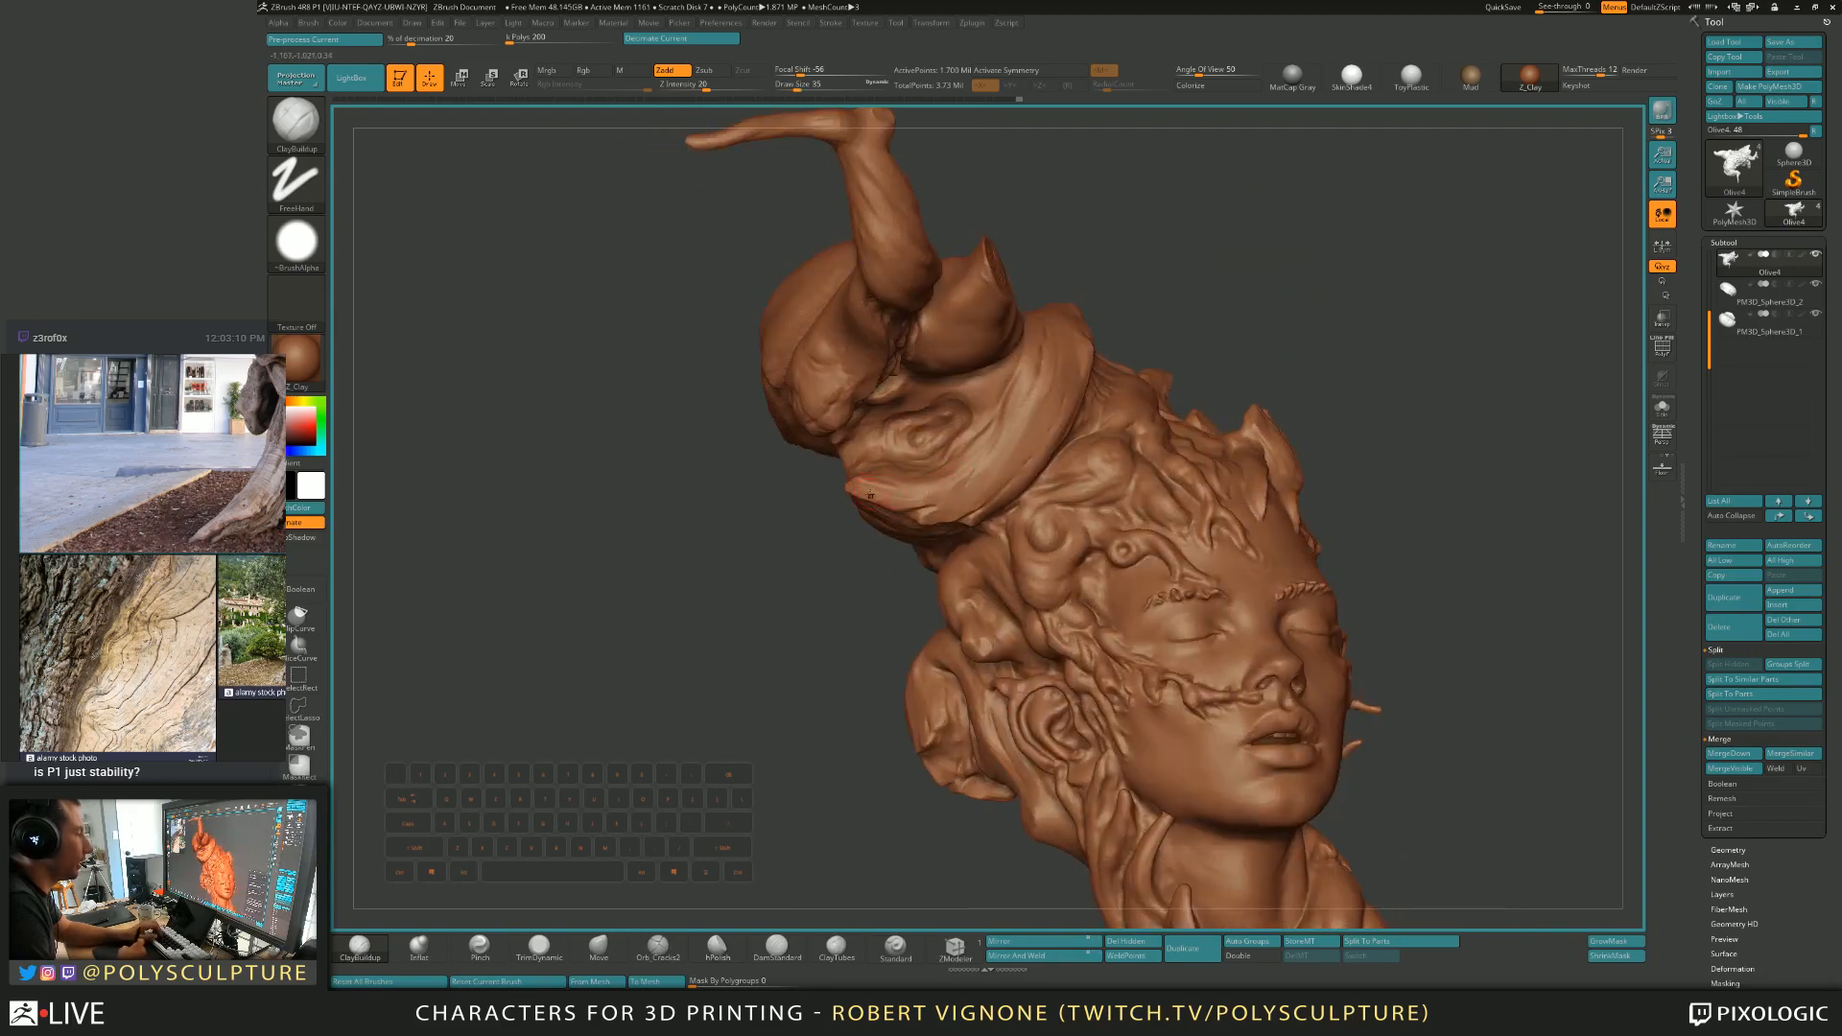
# Flatten the lower rim of the wrapped root band with the TrimDynamic brush.
pyautogui.moveTo(962, 464); pyautogui.dragTo(958, 431, button='right')
pyautogui.press('4')
pyautogui.press('s')
pyautogui.click(907, 492)
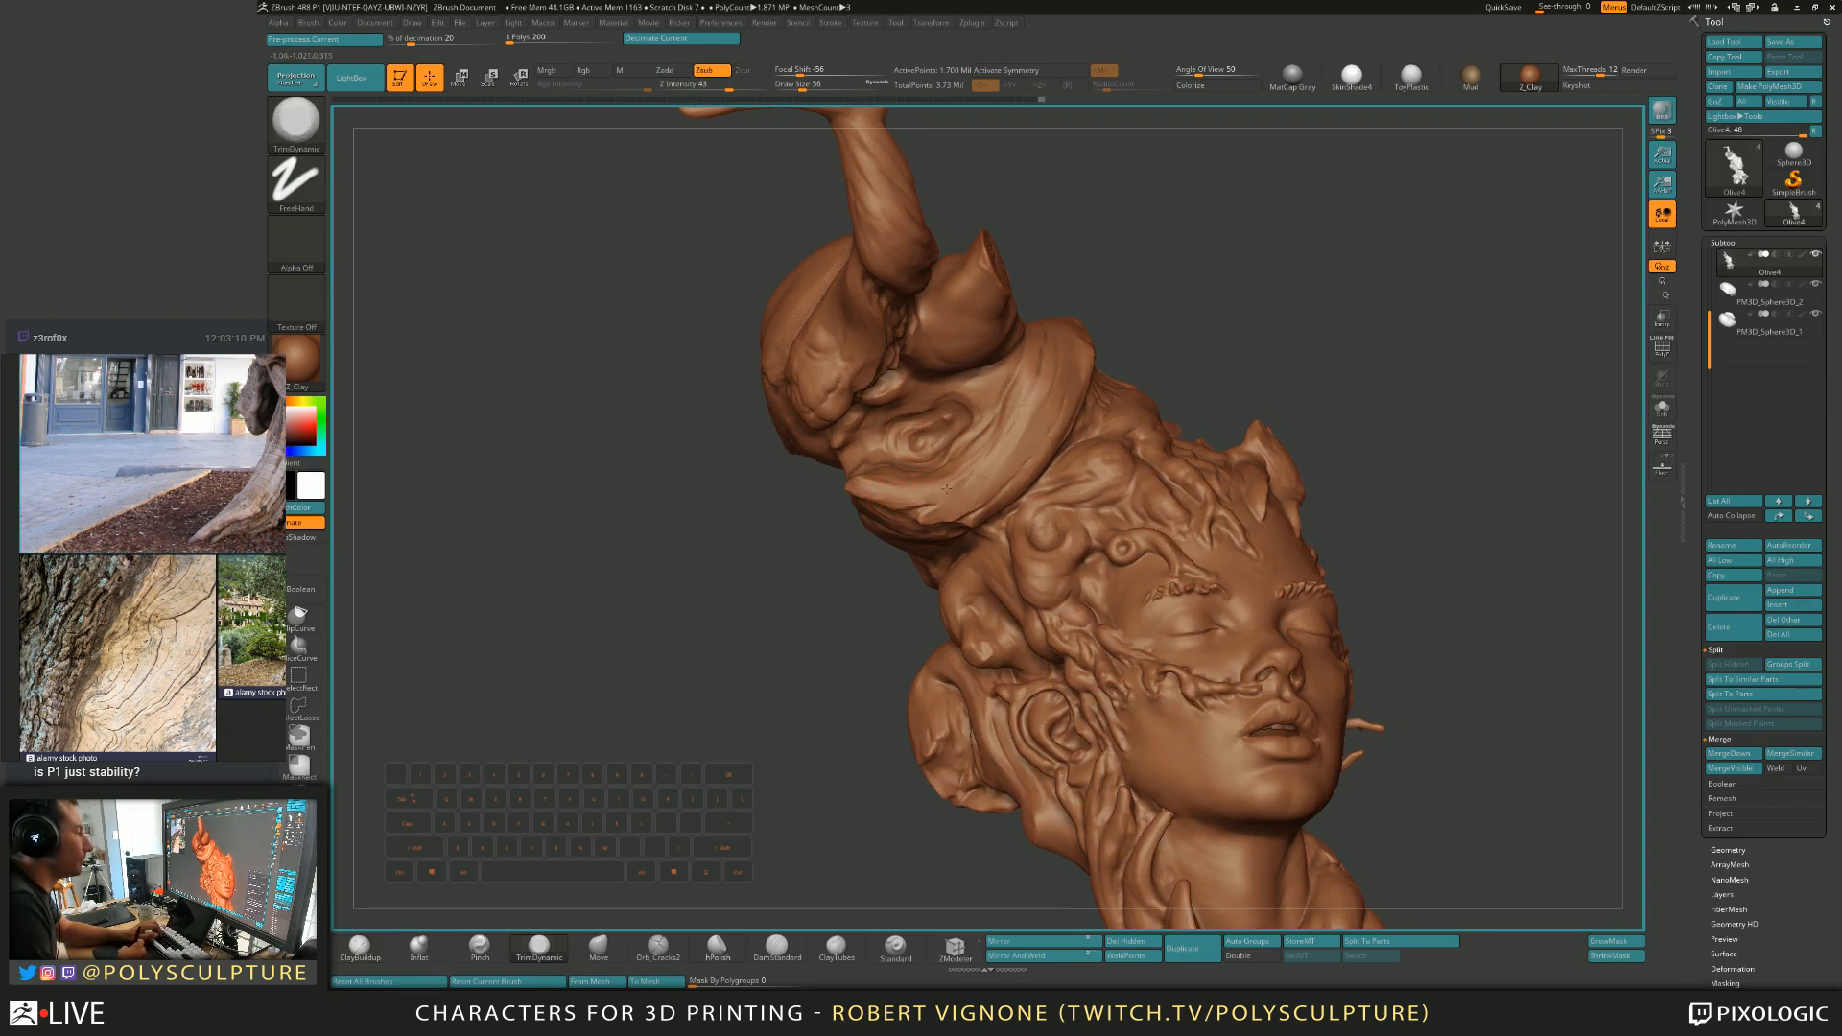
pyautogui.moveTo(942, 491); pyautogui.dragTo(943, 479, button='right')
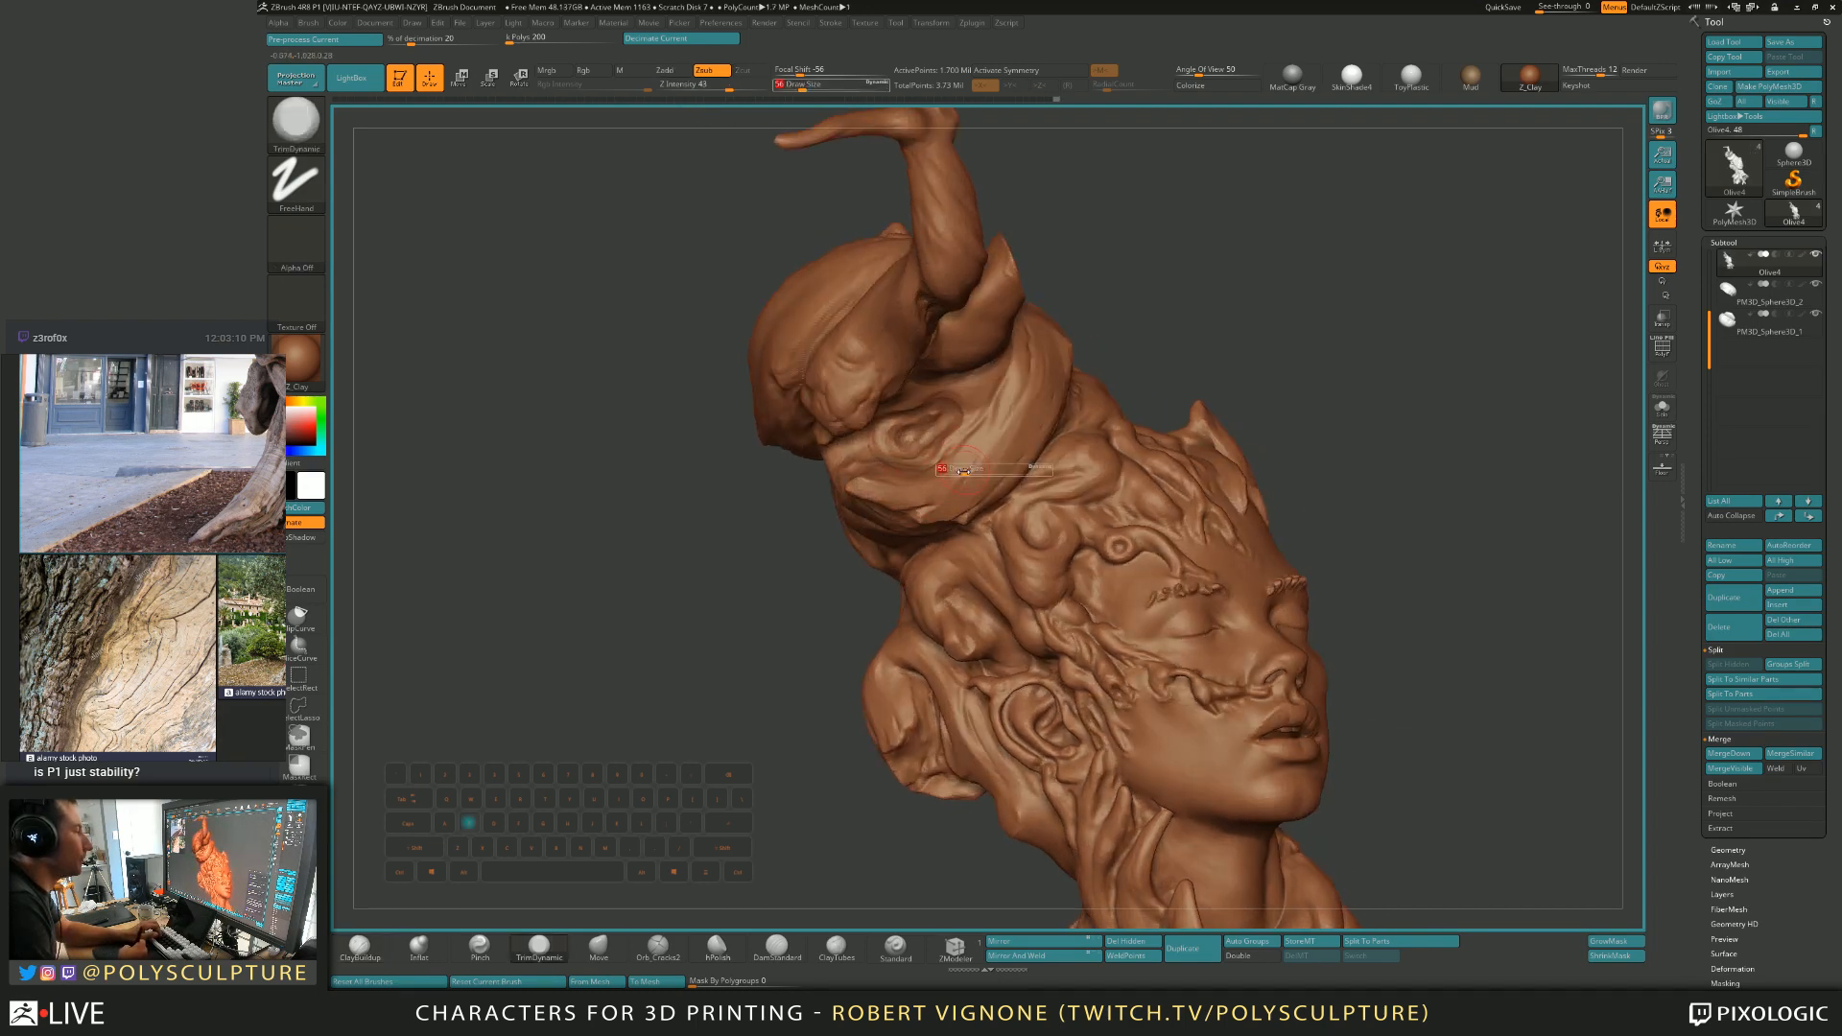
# Refine the front face of the wrapped root band with ClayBuildup and TrimDynamic strokes.
pyautogui.press('1')
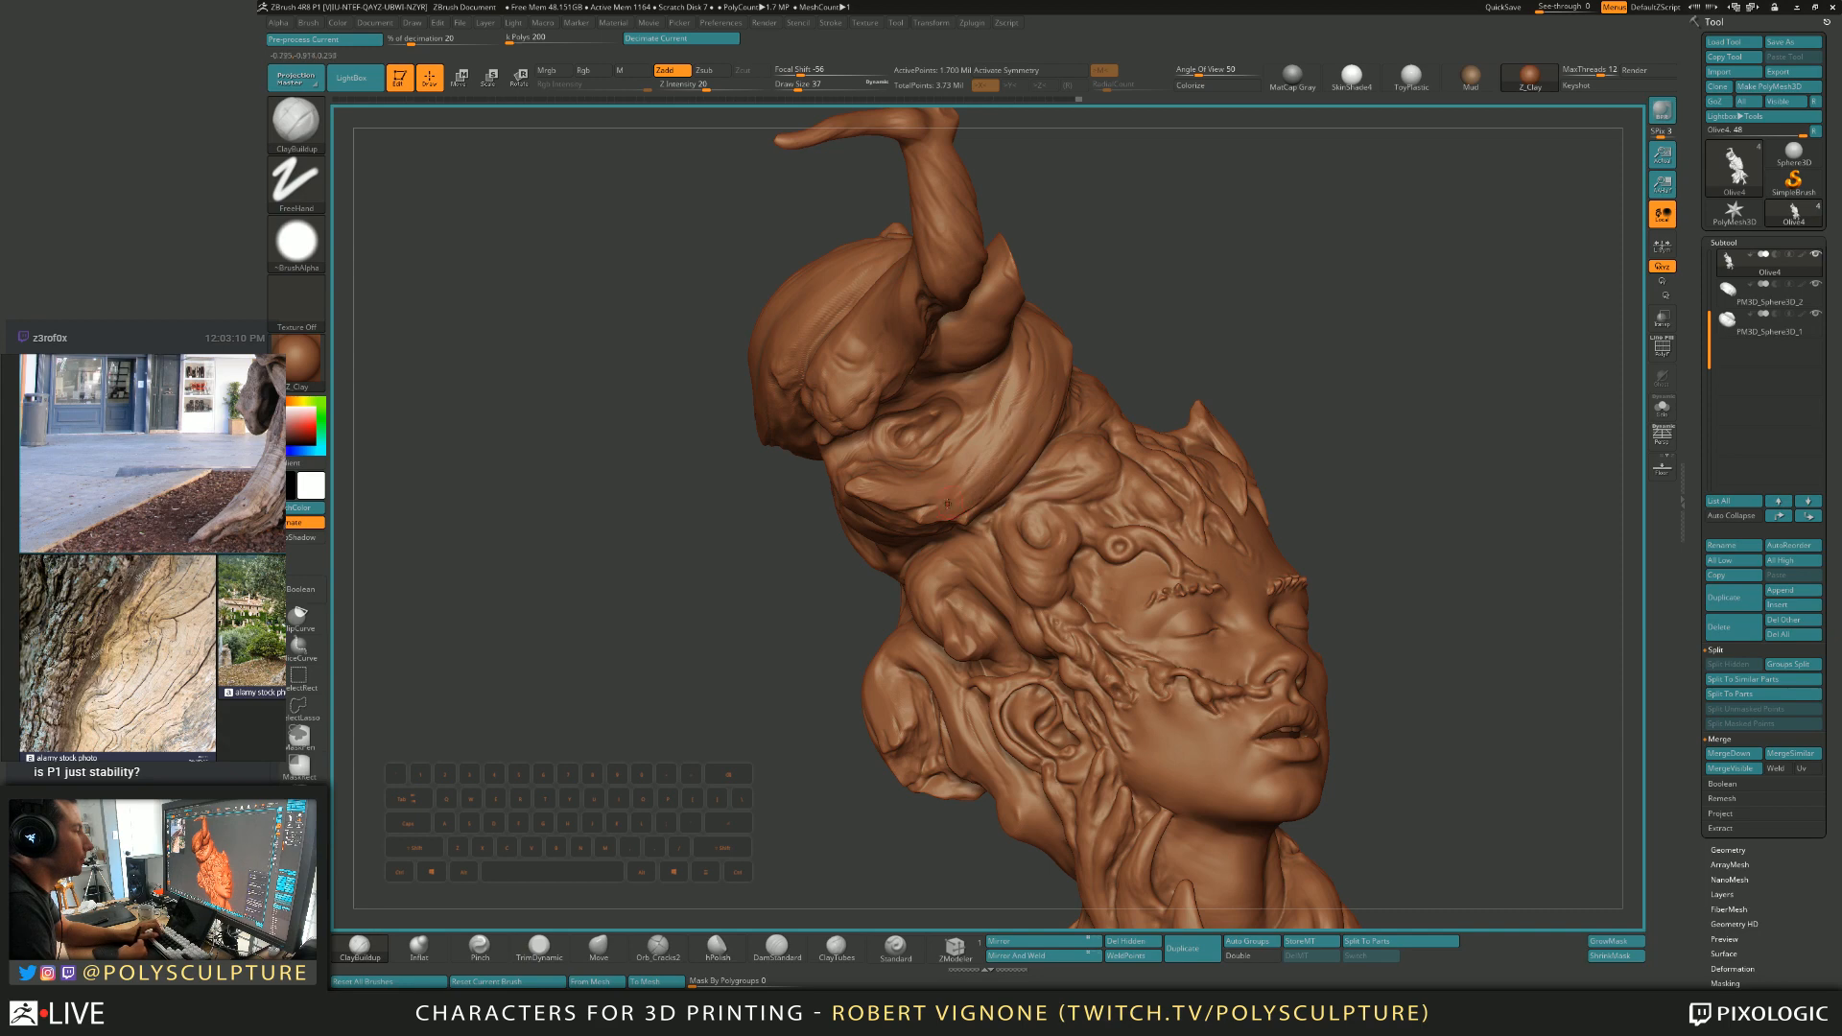
pyautogui.press('2')
pyautogui.press('s')
pyautogui.moveTo(1021, 401); pyautogui.dragTo(1009, 445)
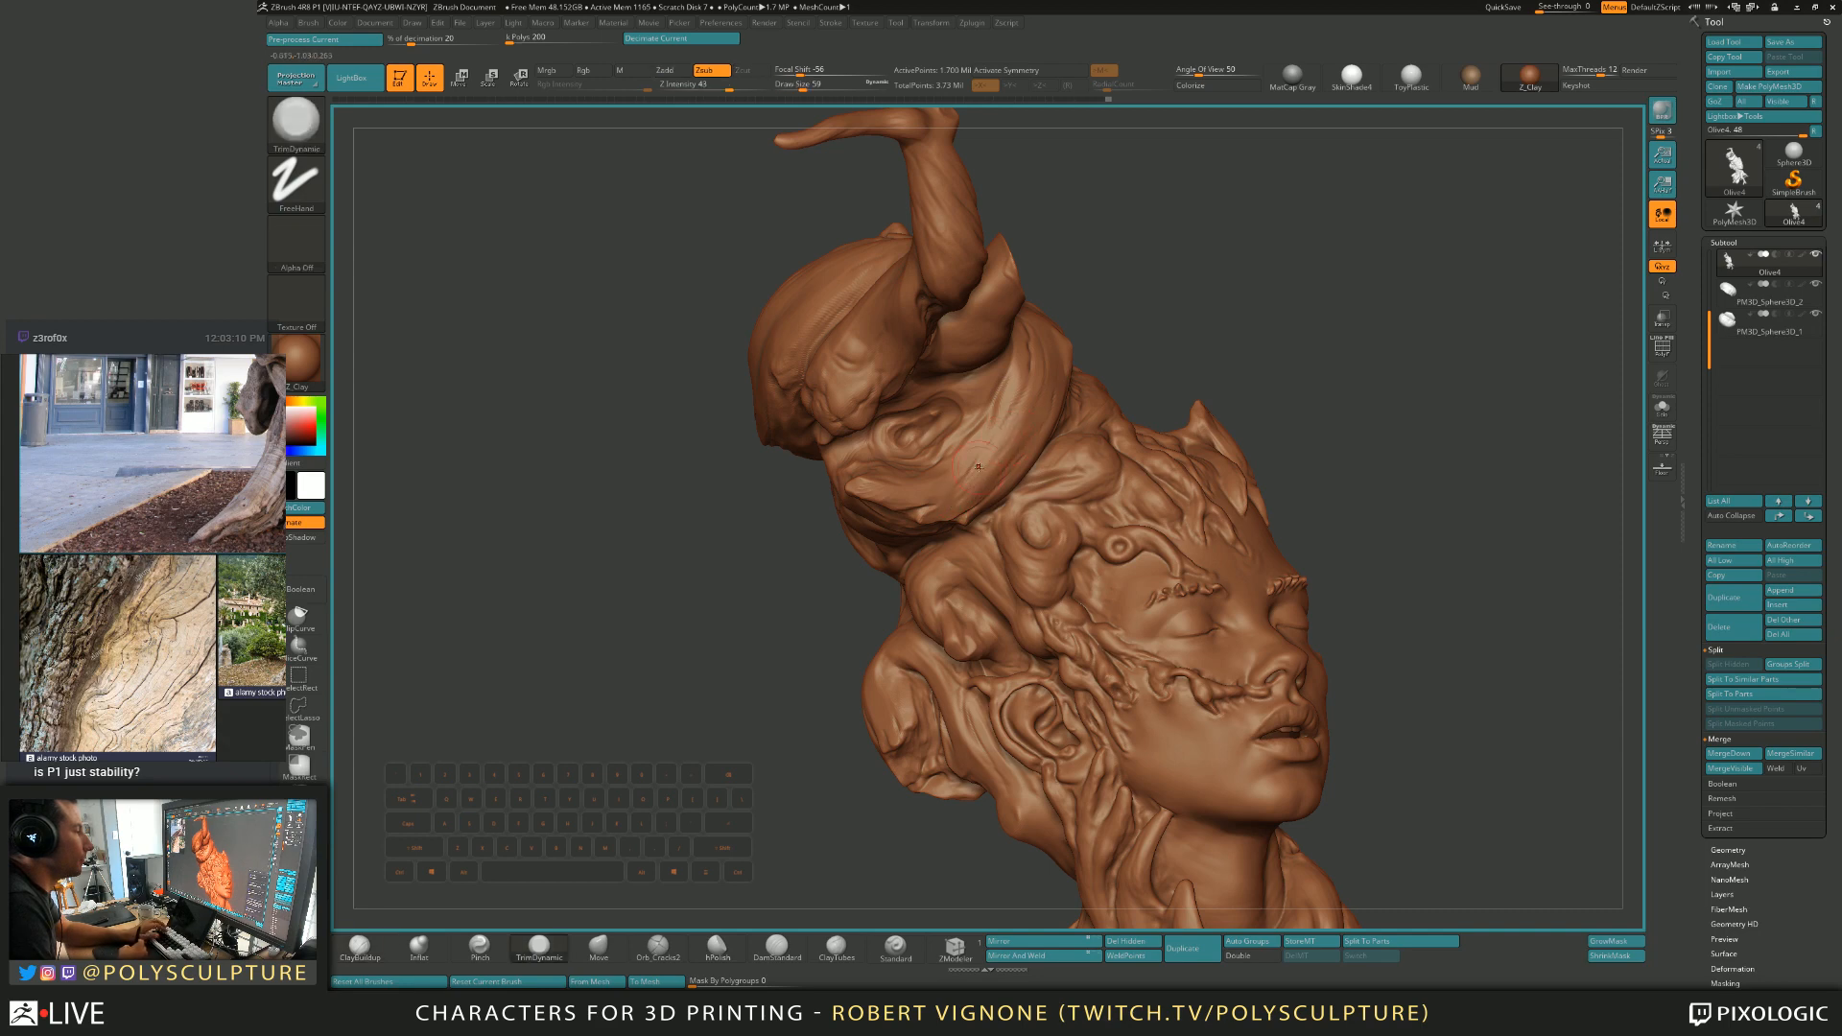
pyautogui.moveTo(1022, 421)
pyautogui.mouseDown(button='right')
pyautogui.moveTo(1045, 349)
pyautogui.moveTo(989, 431)
pyautogui.moveTo(967, 413)
pyautogui.mouseUp(button='right')
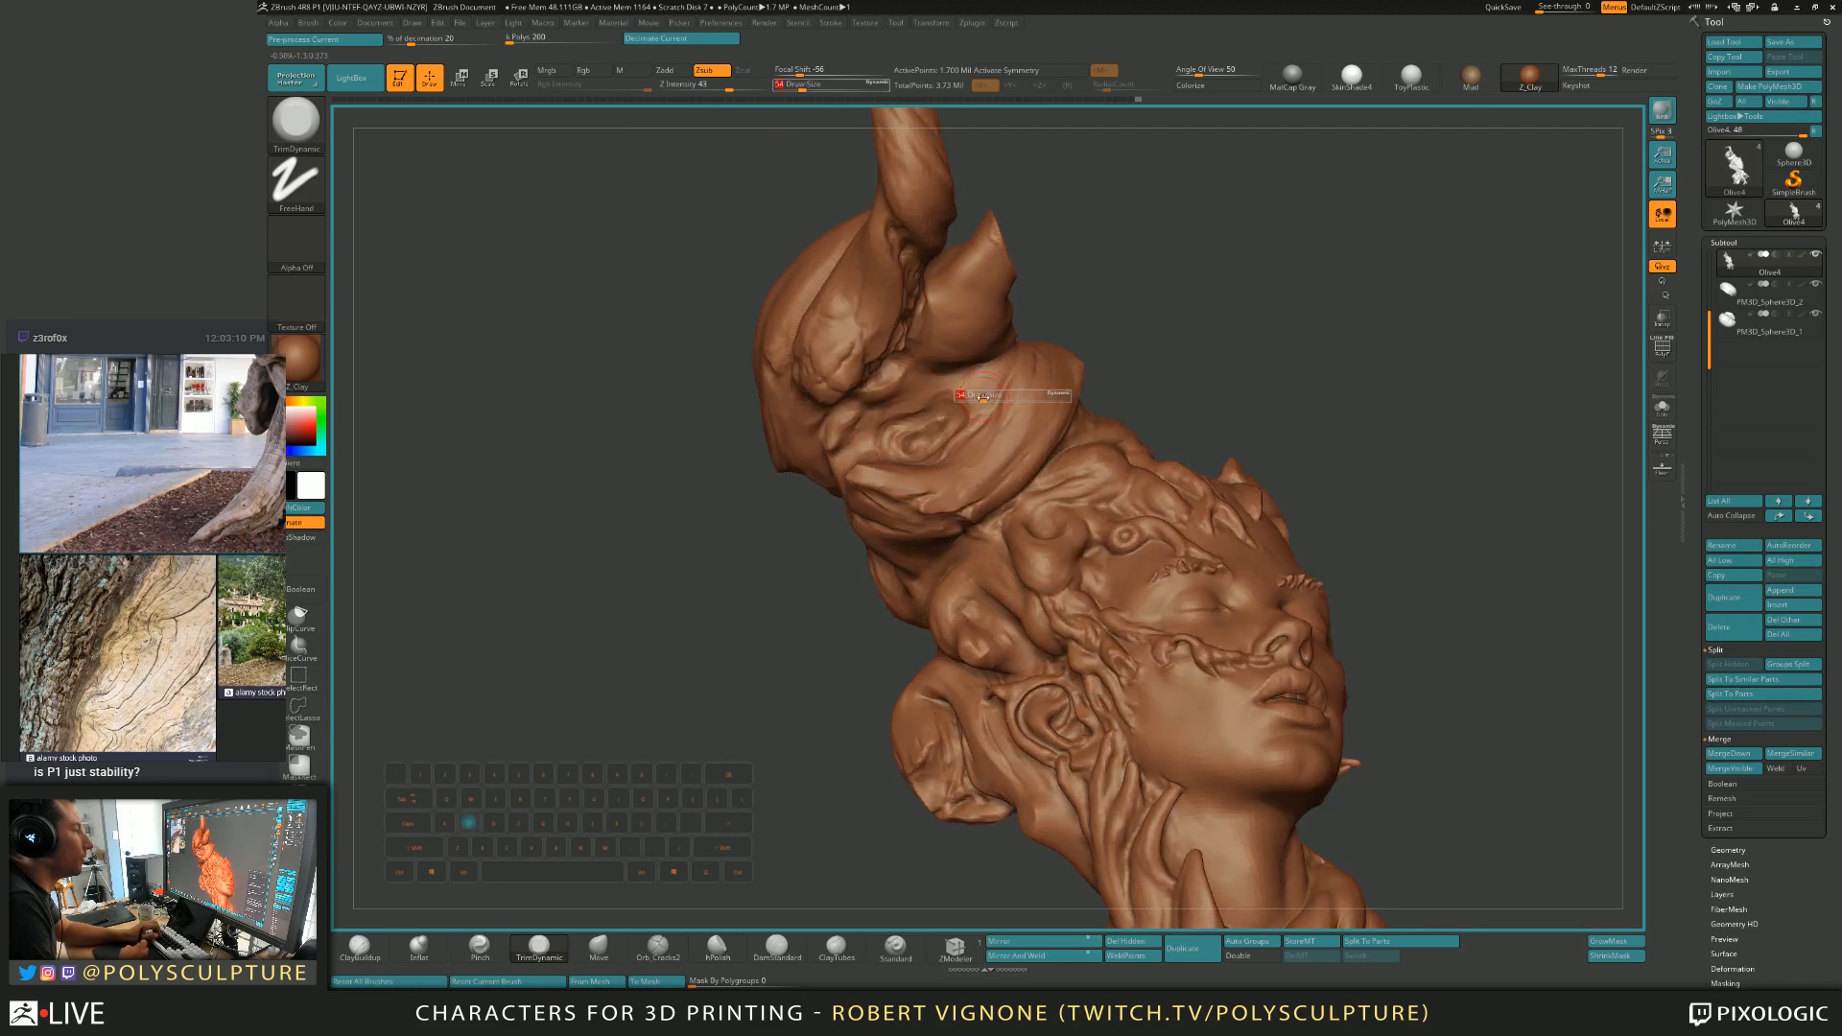
# Carve grooves into the hollow of the wrapped root band and add wood grain with the ClayBuildup brush.
pyautogui.press('1')
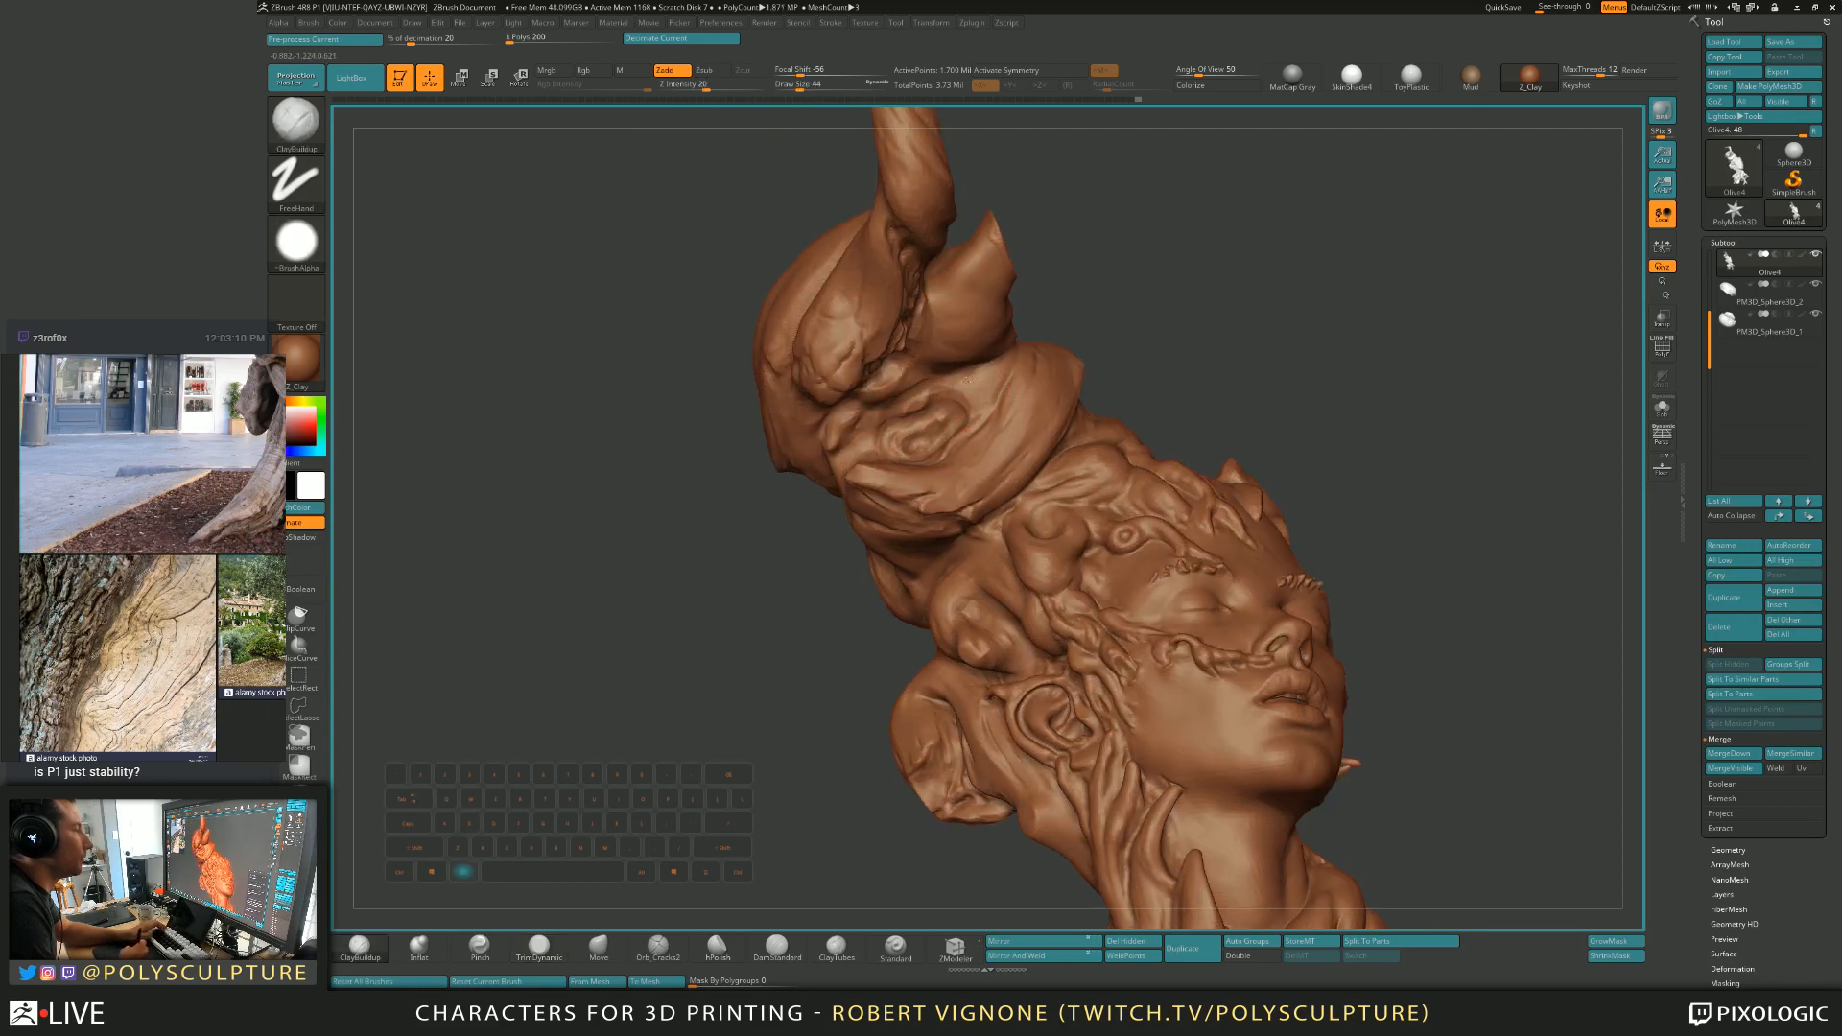
pyautogui.keyDown('alt'); pyautogui.moveTo(985, 376); pyautogui.dragTo(960, 434); pyautogui.keyUp('alt')
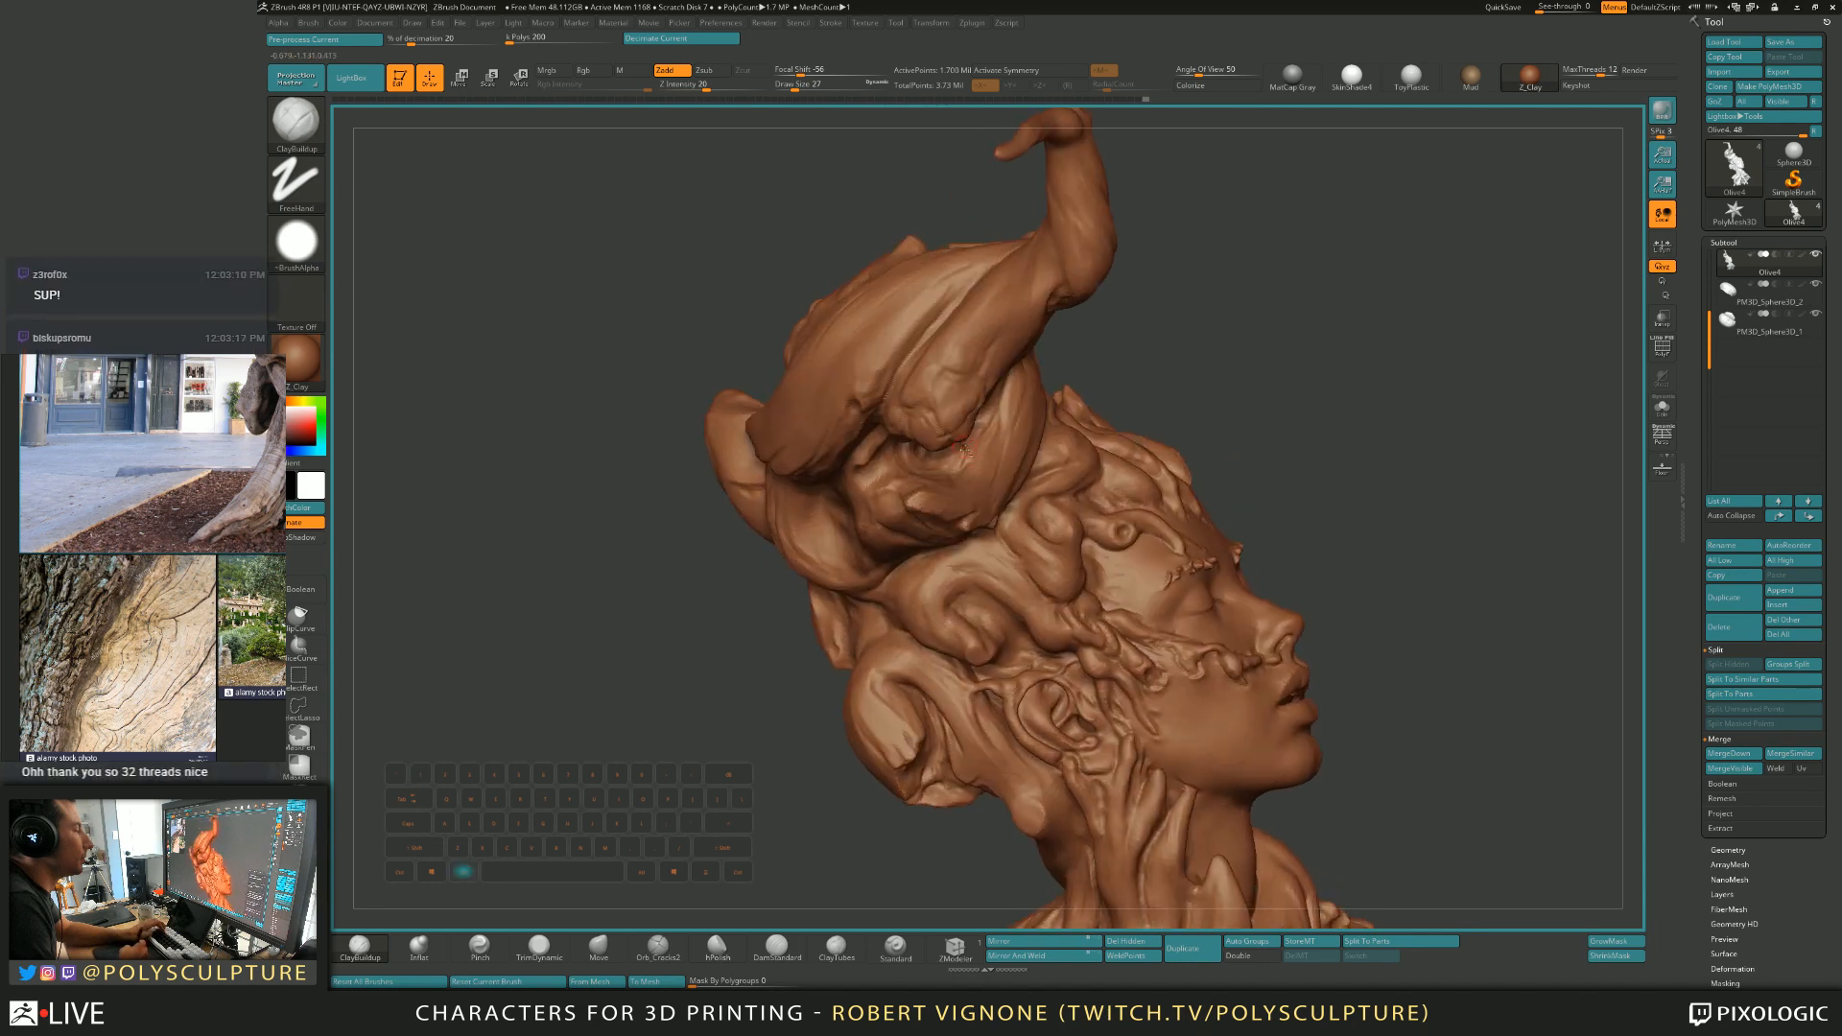
pyautogui.moveTo(964, 448)
pyautogui.mouseDown(button='right')
pyautogui.moveTo(887, 422)
pyautogui.moveTo(949, 438)
pyautogui.moveTo(962, 418)
pyautogui.mouseUp(button='right')
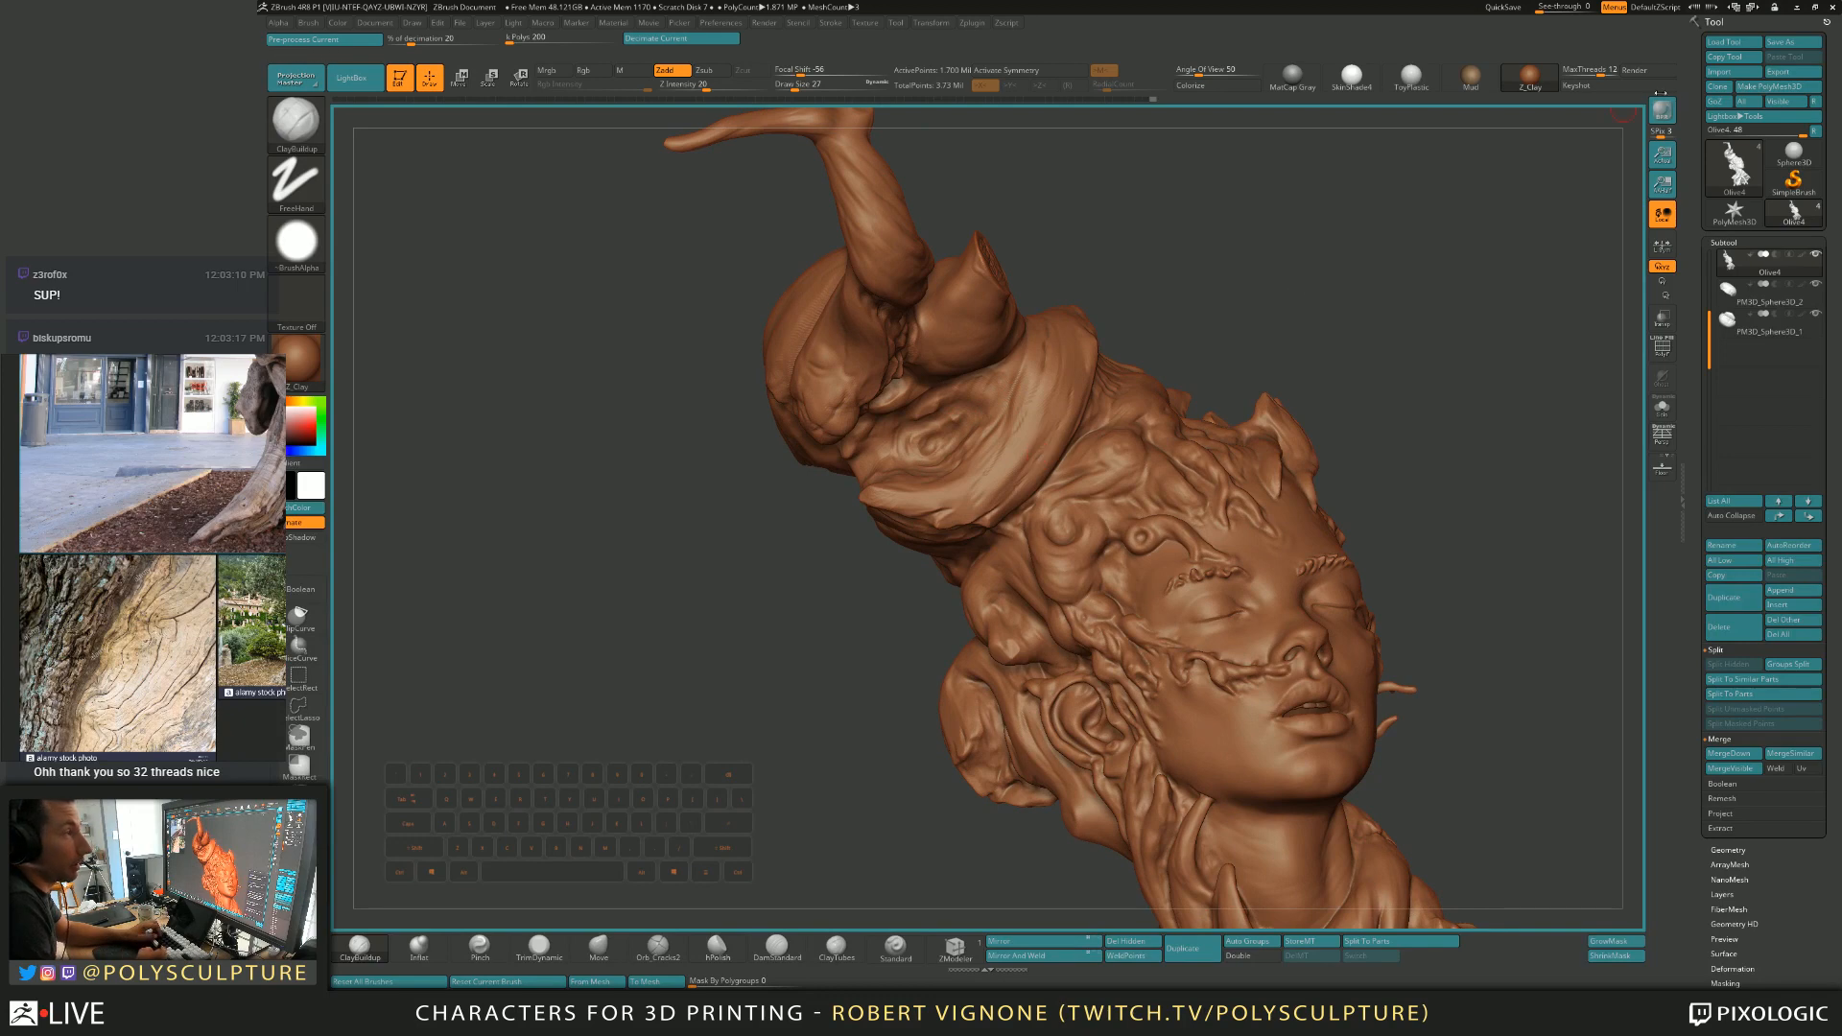
pyautogui.moveTo(955, 433)
pyautogui.mouseDown(button='right')
pyautogui.moveTo(916, 411)
pyautogui.moveTo(933, 411)
pyautogui.mouseUp(button='right')
pyautogui.press('s')
pyautogui.moveTo(933, 411); pyautogui.dragTo(919, 414)
pyautogui.moveTo(920, 415); pyautogui.dragTo(881, 433, button='right')
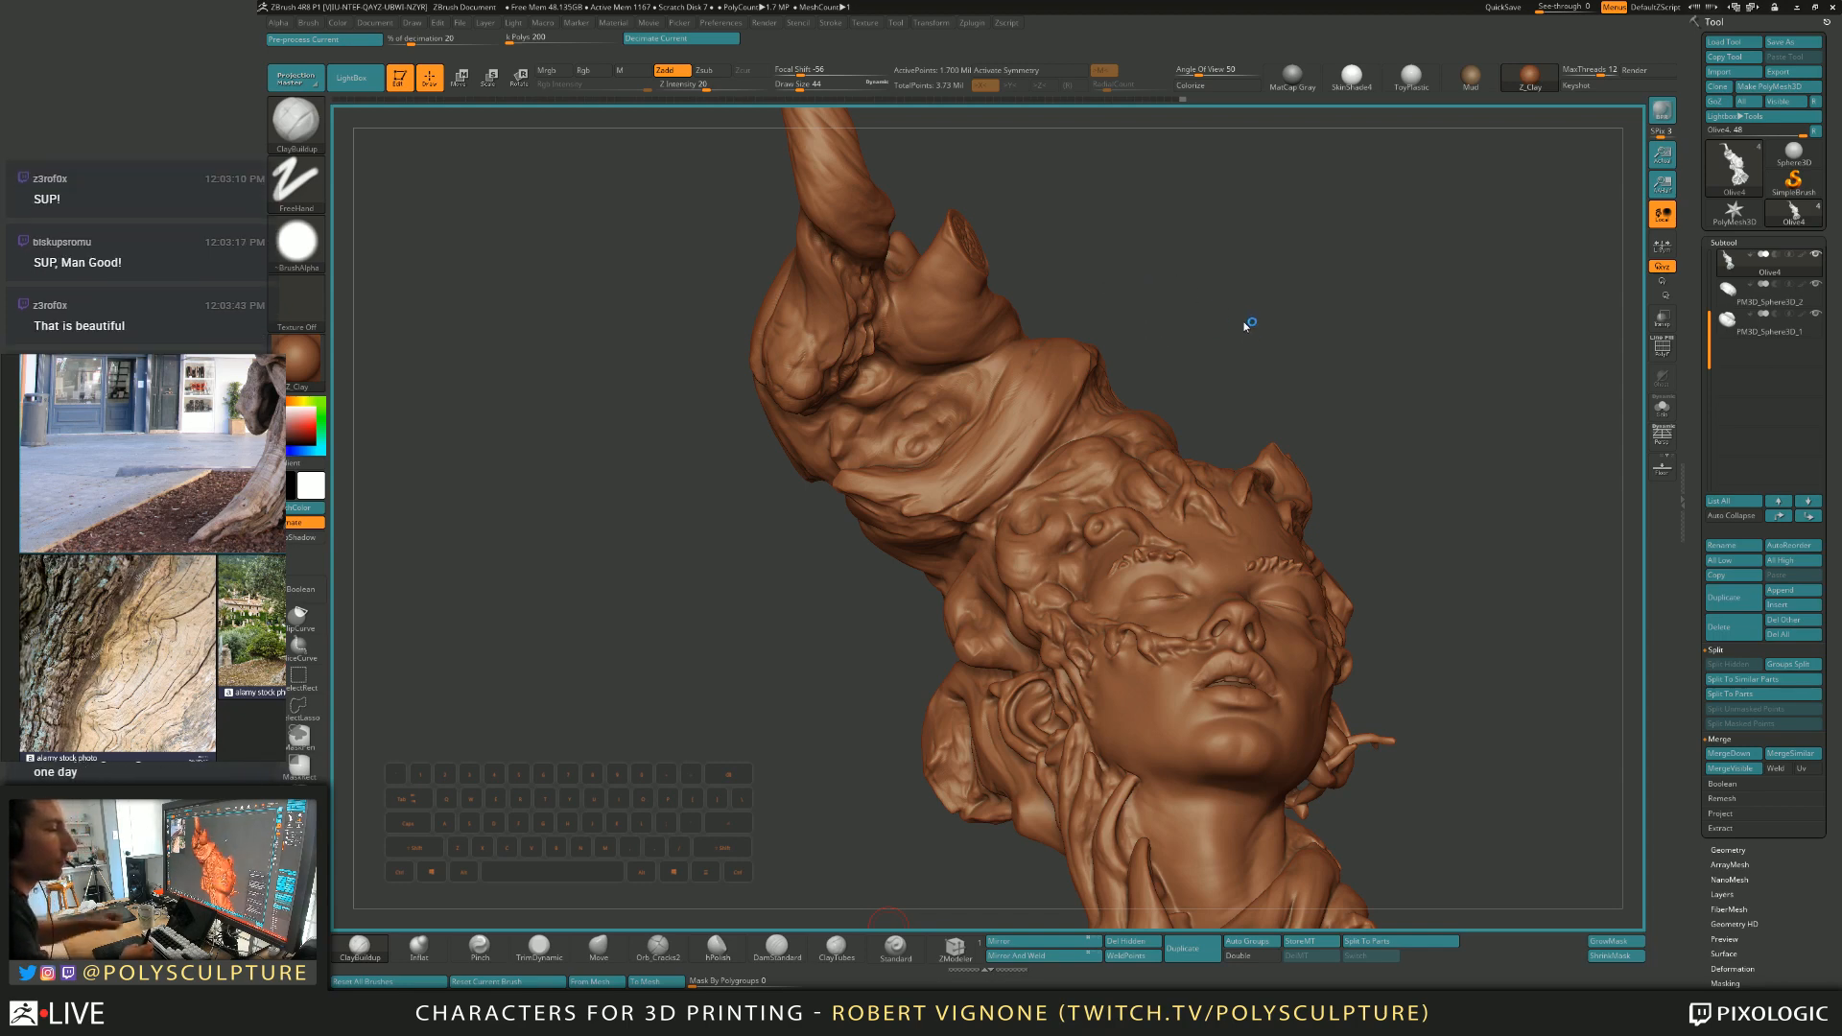
pyautogui.moveTo(1245, 350)
pyautogui.mouseDown()
pyautogui.moveTo(1223, 360)
pyautogui.moveTo(1236, 353)
pyautogui.mouseUp()
pyautogui.moveTo(937, 391); pyautogui.dragTo(932, 338, button='right')
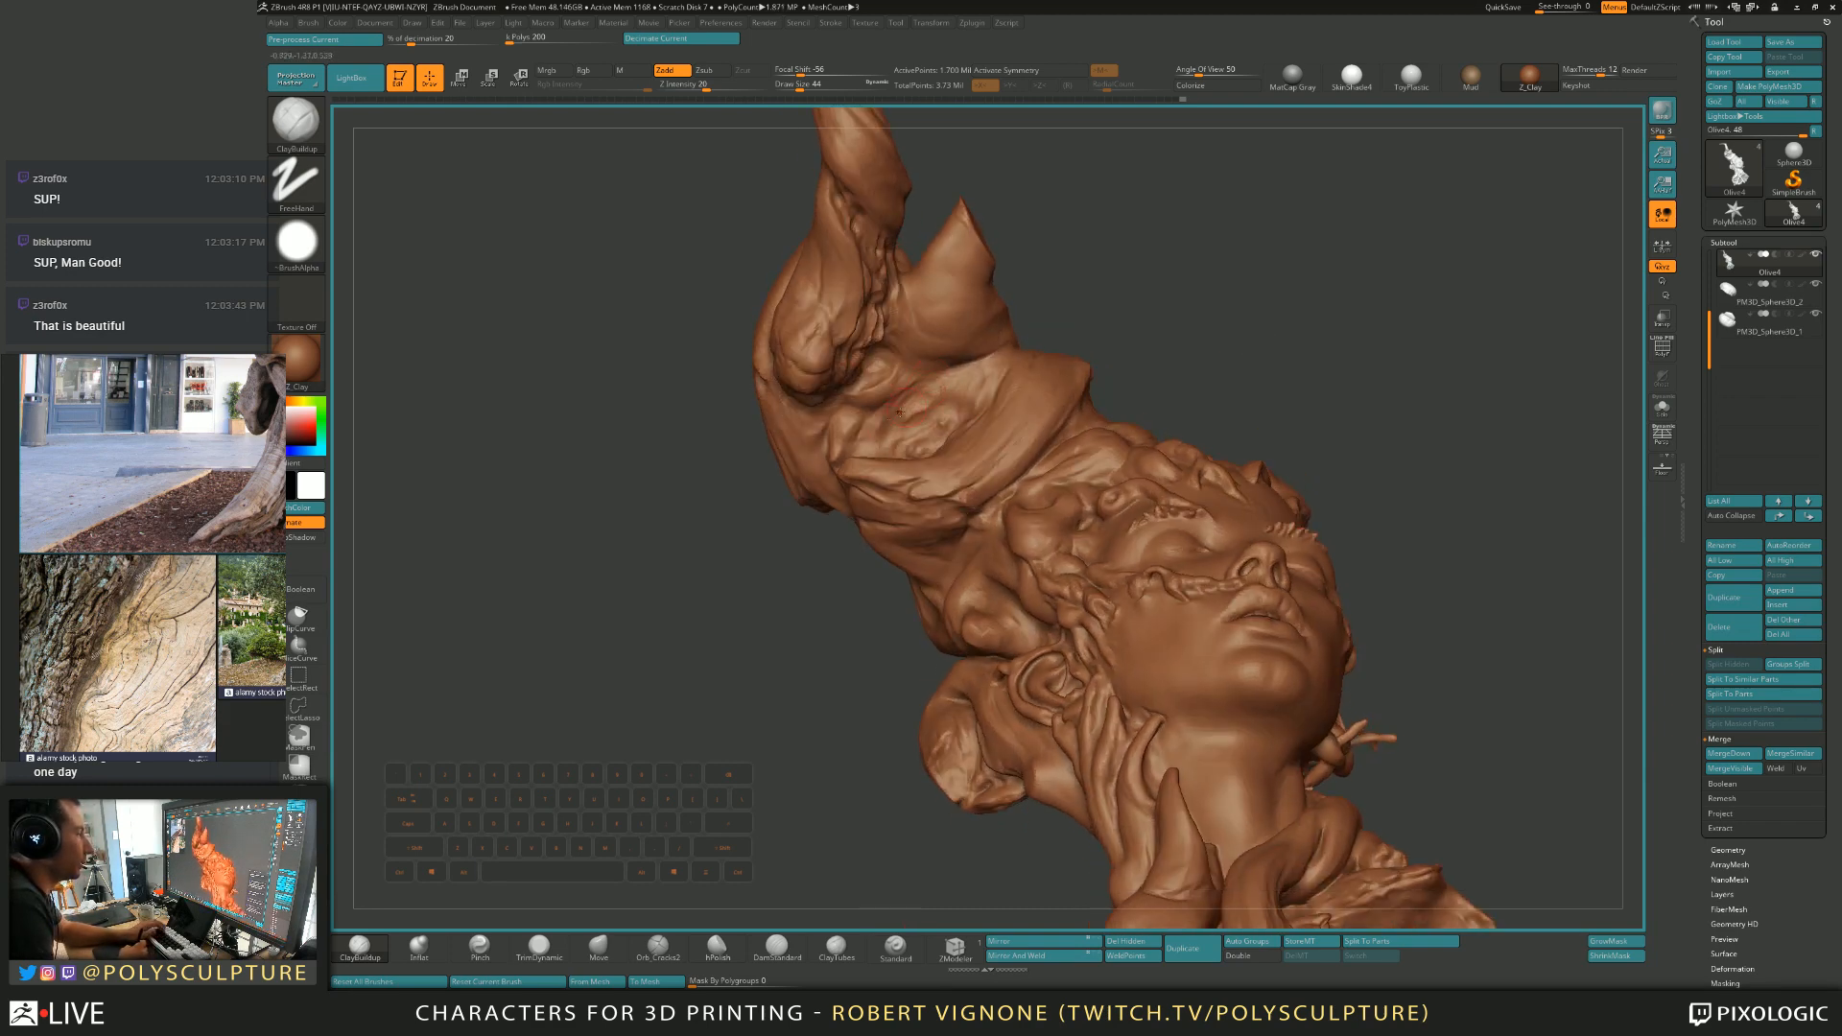
# Carve and build wood grain on the twisted trunk around the cut branch above the head with the ClayBuildup brush.
pyautogui.keyDown('alt'); pyautogui.moveTo(906, 403); pyautogui.dragTo(965, 381); pyautogui.keyUp('alt')
pyautogui.moveTo(994, 359); pyautogui.dragTo(1000, 414, button='right')
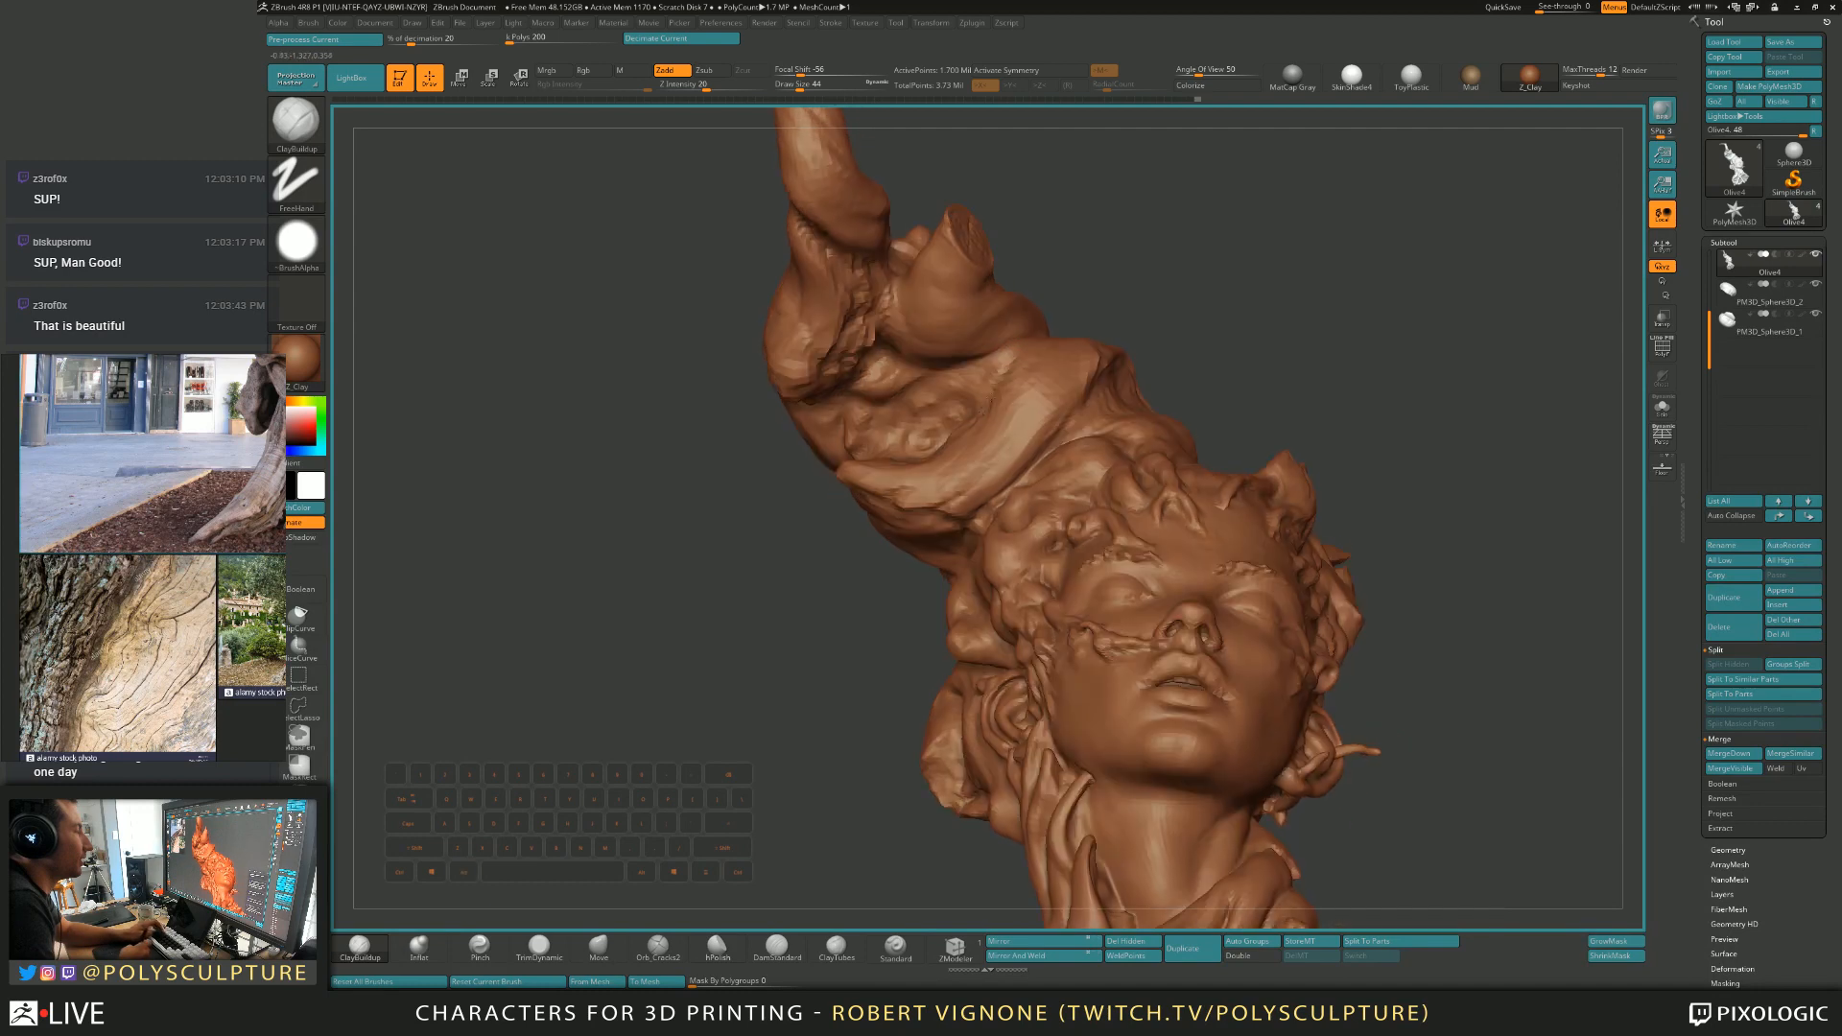
pyautogui.keyDown('alt'); pyautogui.moveTo(986, 367); pyautogui.dragTo(1005, 359); pyautogui.keyUp('alt')
pyautogui.moveTo(1004, 360); pyautogui.dragTo(864, 357, button='right')
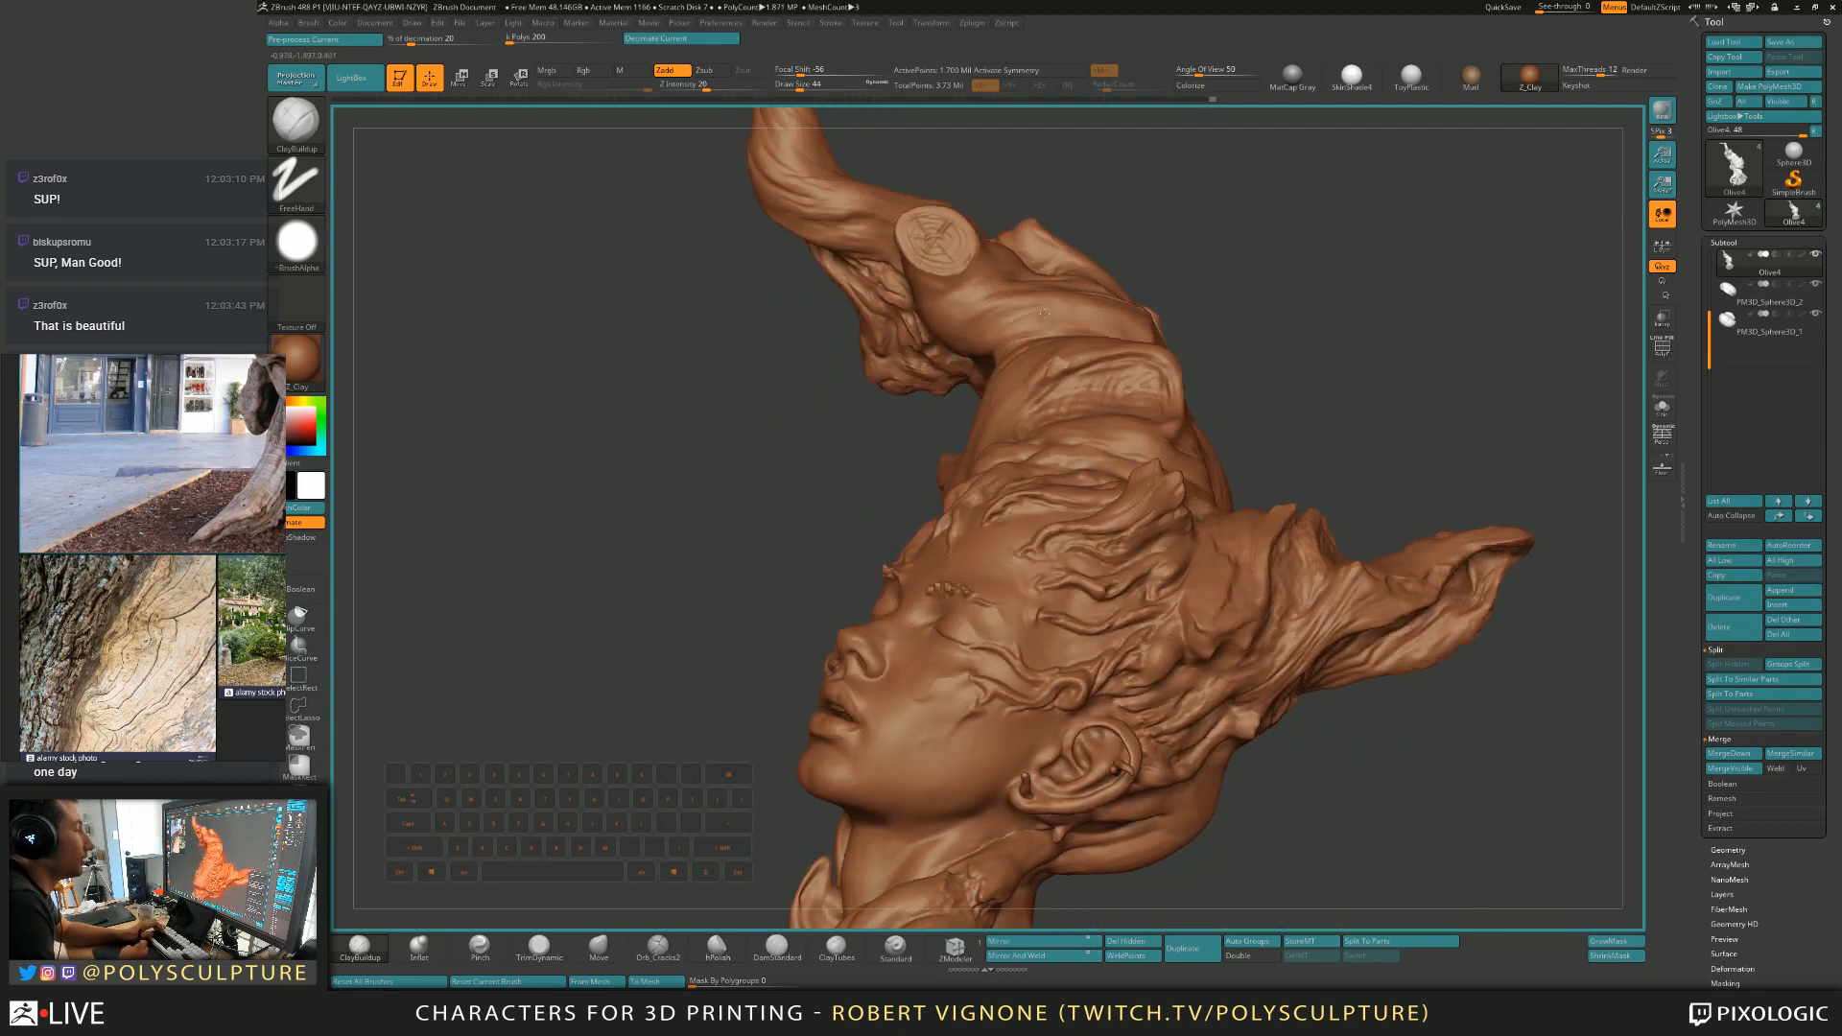
# Add flowing wood grain along the side of the trunk behind the cut branch stump with the ClayBuildup brush.
pyautogui.moveTo(1015, 327); pyautogui.dragTo(1031, 317)
pyautogui.moveTo(960, 311); pyautogui.dragTo(1025, 337, button='right')
pyautogui.keyDown('alt'); pyautogui.moveTo(1004, 319); pyautogui.dragTo(1067, 310); pyautogui.keyUp('alt')
pyautogui.moveTo(1067, 310); pyautogui.dragTo(963, 346, button='right')
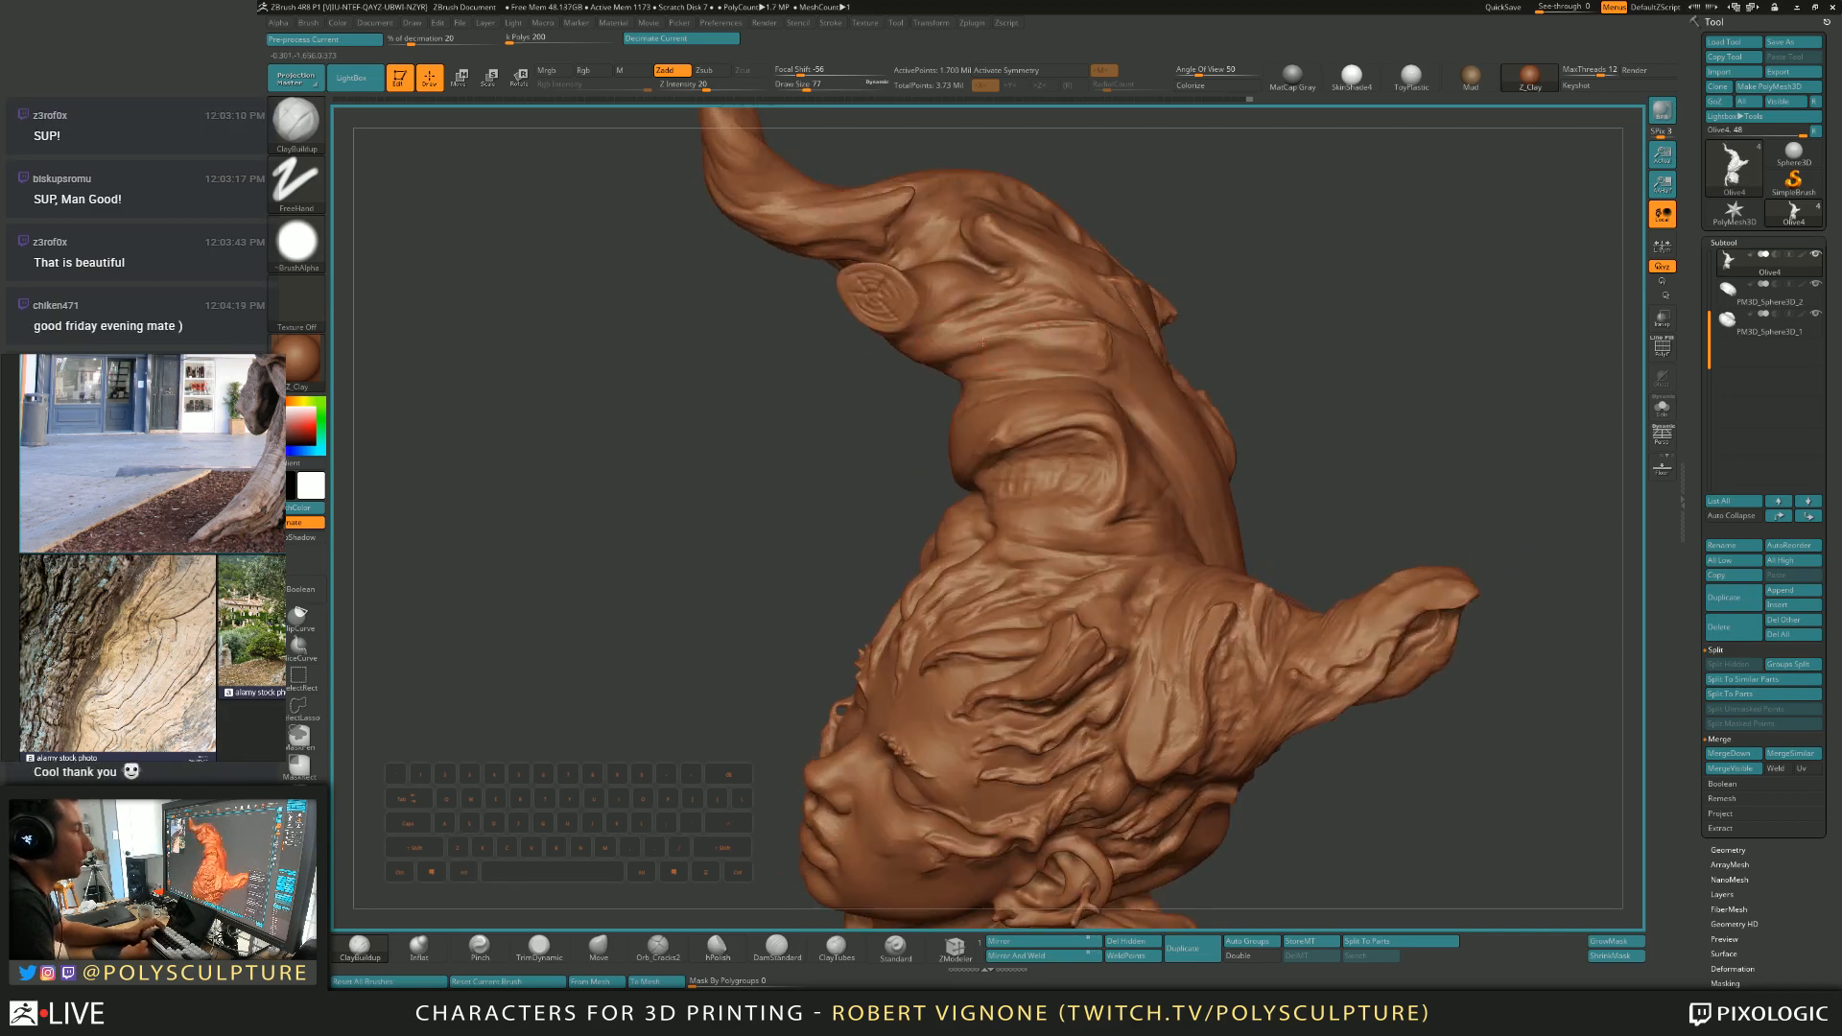
pyautogui.moveTo(1080, 353); pyautogui.dragTo(1067, 331, button='right')
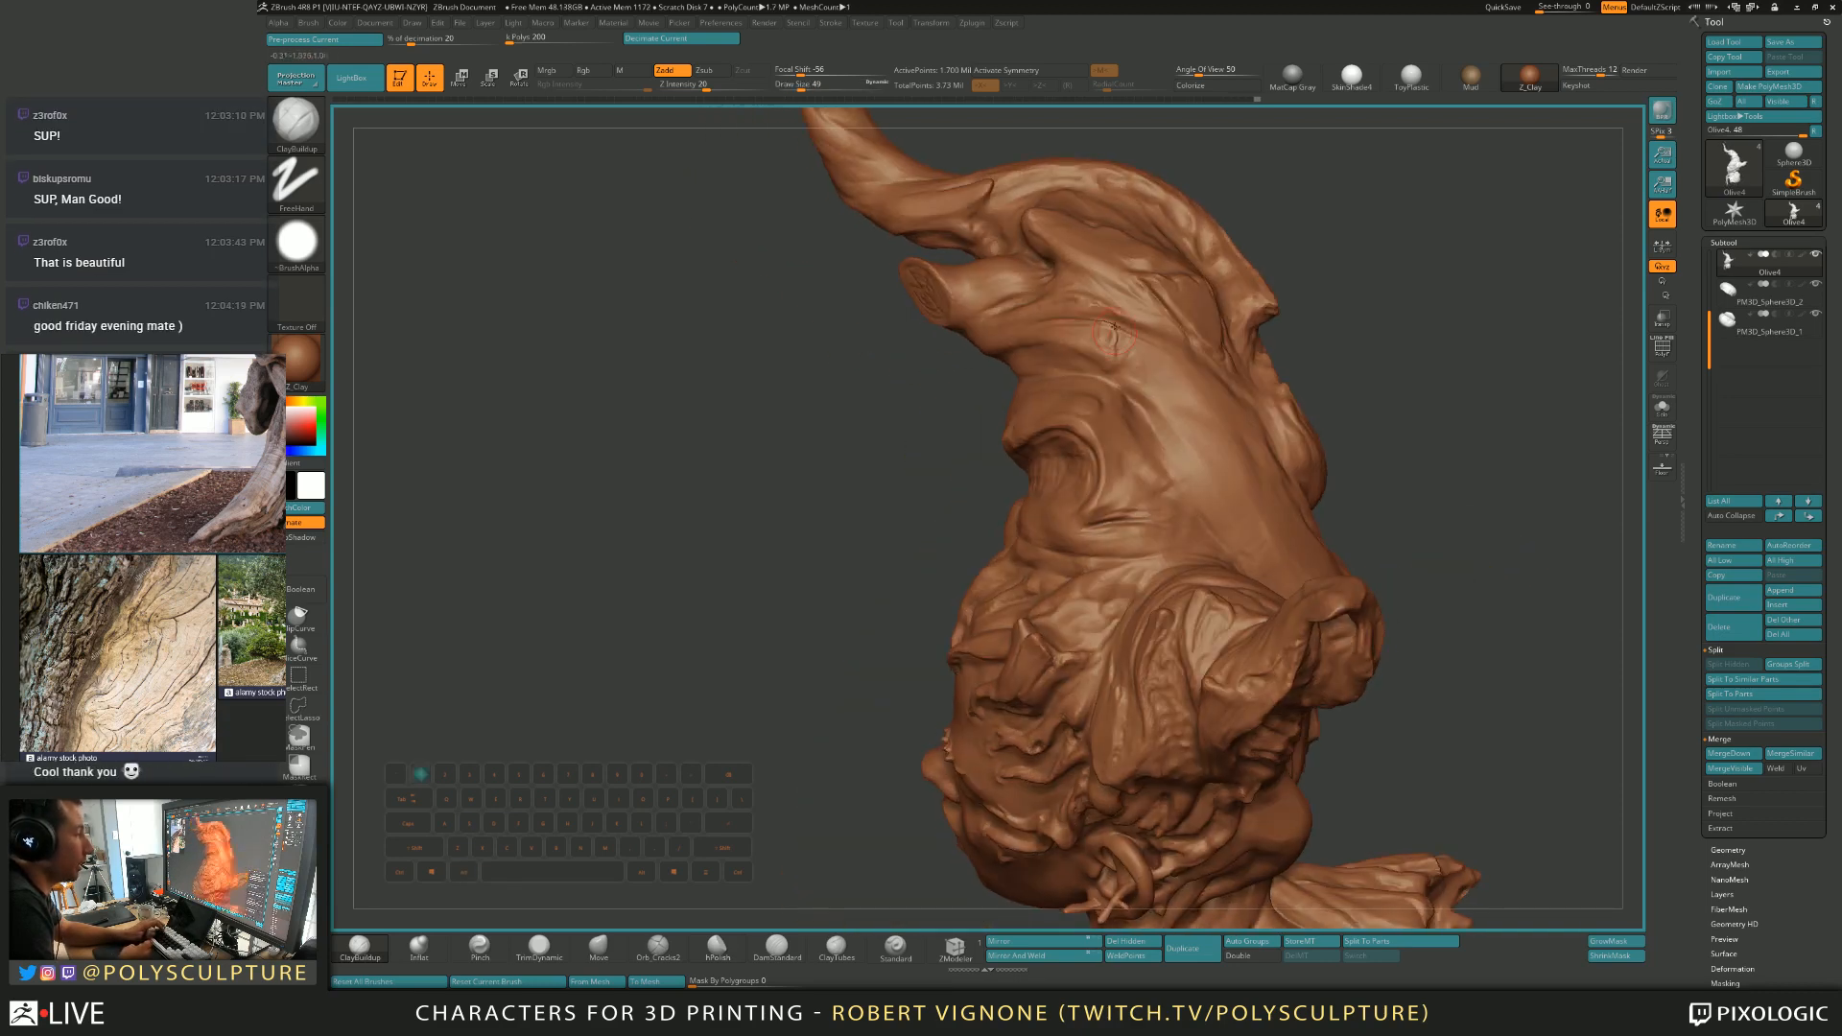
# Flatten the trunk surface beside the cut branch stump with the TrimDynamic brush.
pyautogui.press('4')
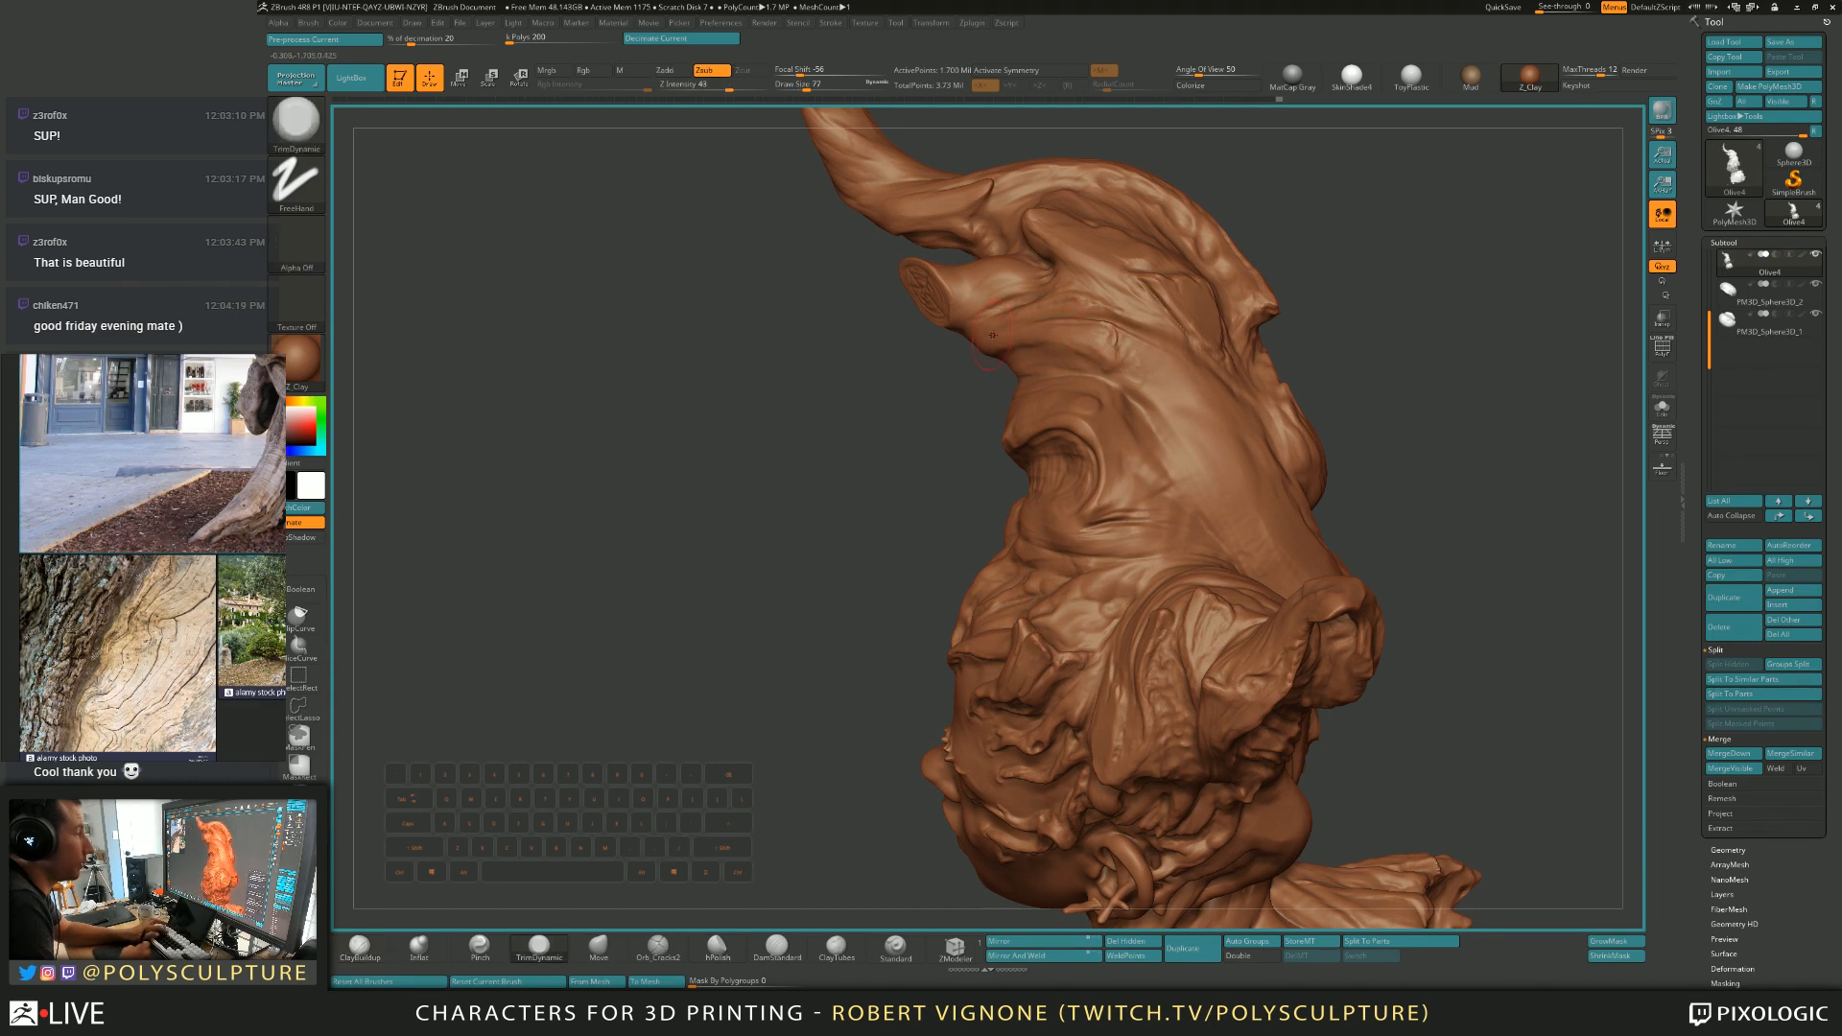
pyautogui.press('s')
pyautogui.moveTo(1119, 351)
pyautogui.mouseDown(button='right')
pyautogui.moveTo(1147, 351)
pyautogui.moveTo(1044, 376)
pyautogui.moveTo(1112, 355)
pyautogui.moveTo(1076, 430)
pyautogui.moveTo(1062, 414)
pyautogui.moveTo(1150, 411)
pyautogui.moveTo(1159, 394)
pyautogui.moveTo(930, 436)
pyautogui.moveTo(892, 381)
pyautogui.mouseUp(button='right')
# Rework the curved root band below the cut branch with ClayBuildup and TrimDynamic strokes.
pyautogui.press('5')
pyautogui.press('1')
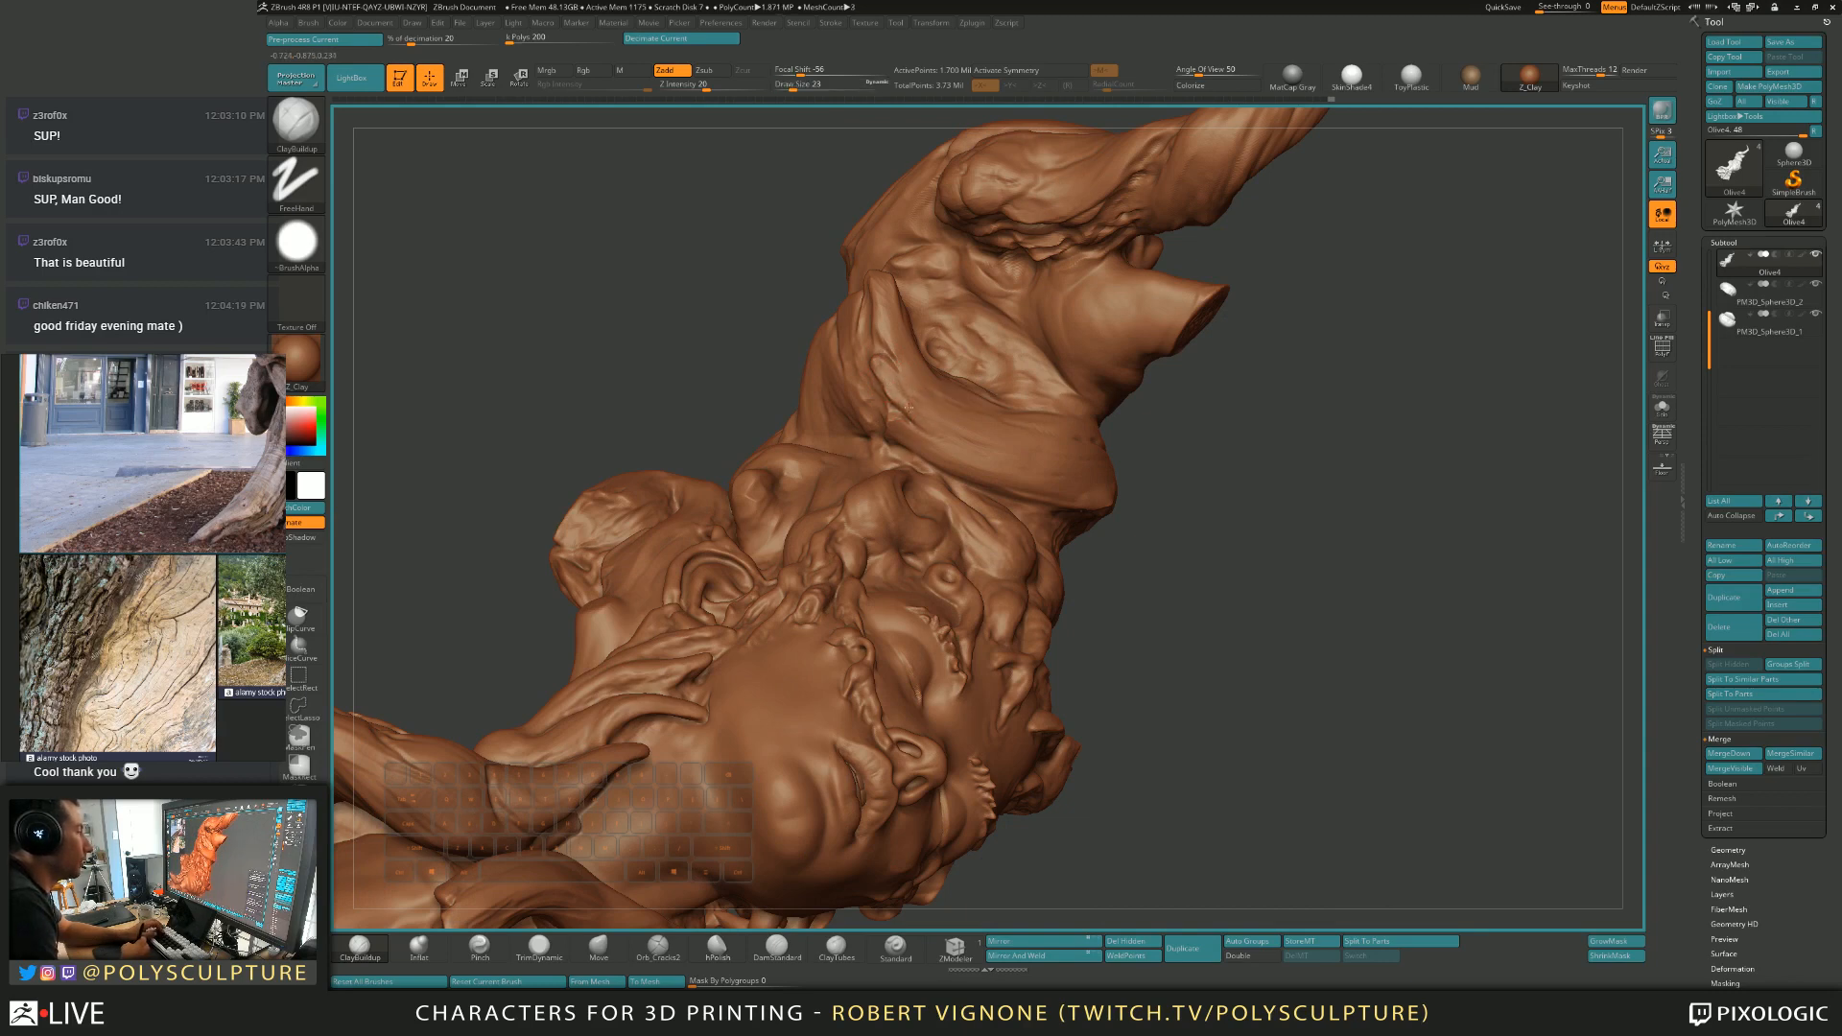
pyautogui.press('b')
pyautogui.press('t')
pyautogui.press('d')
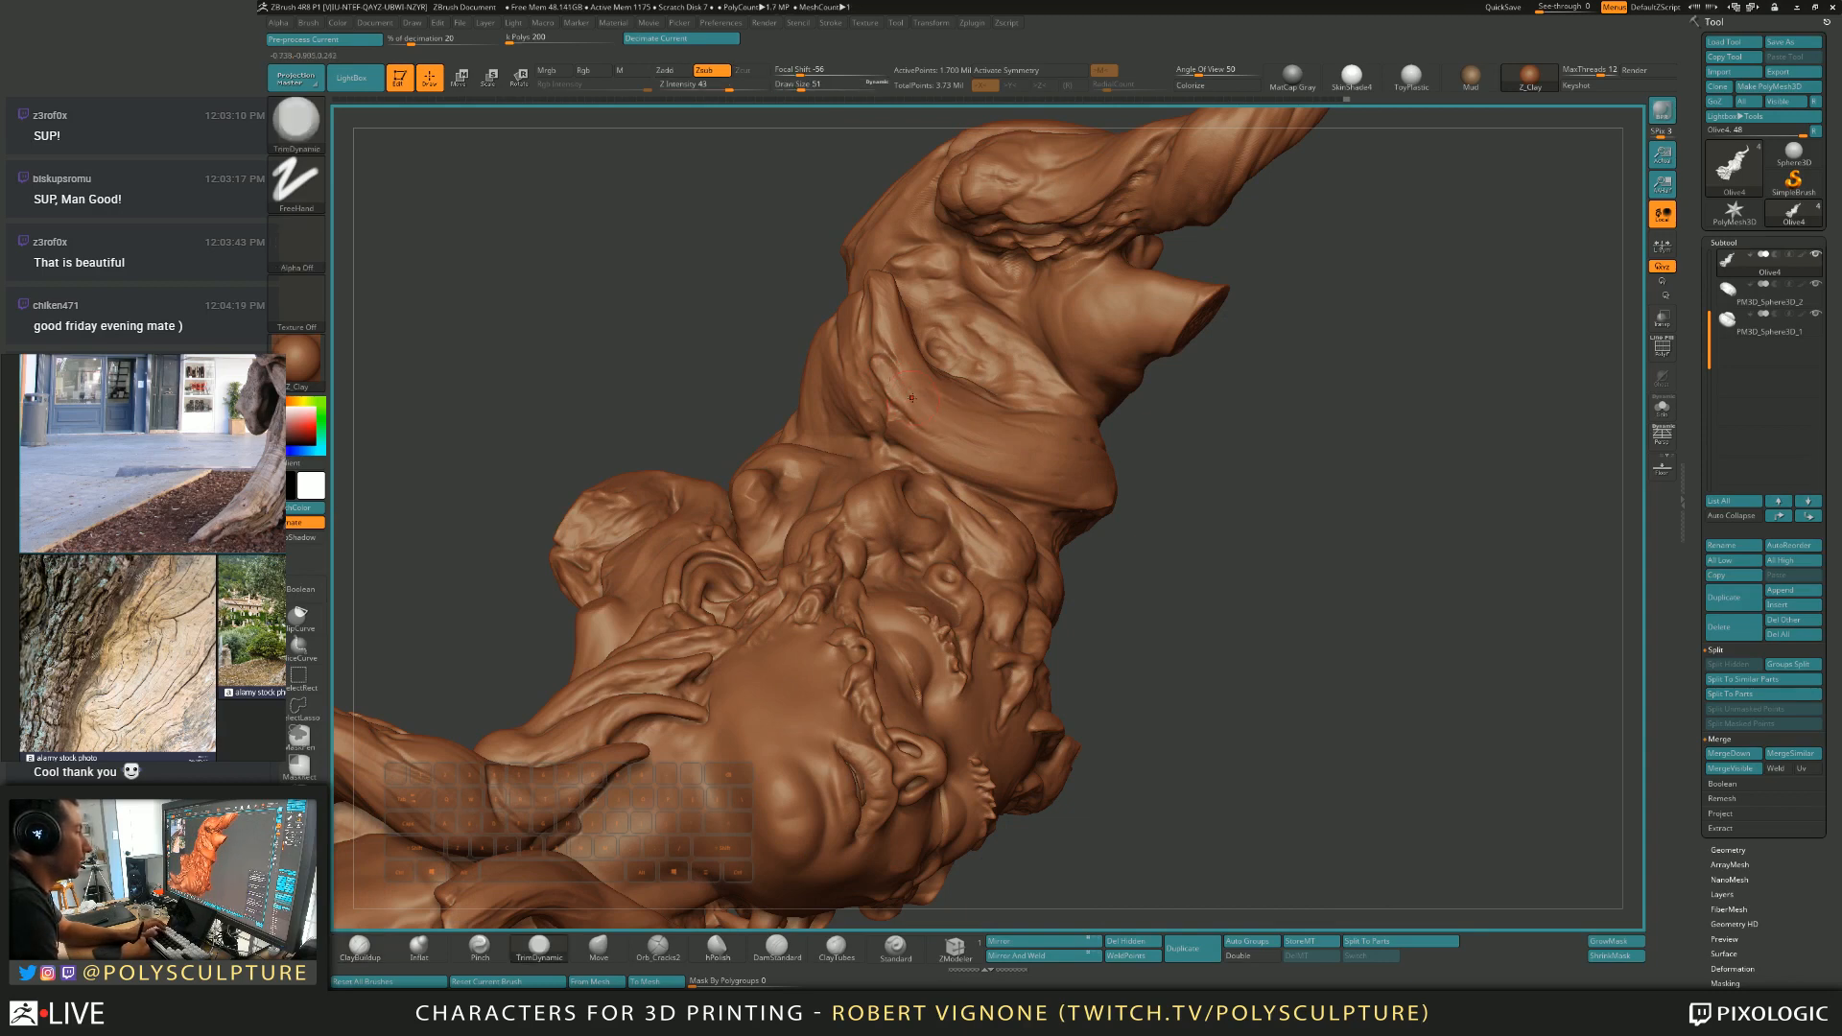
pyautogui.moveTo(877, 271)
pyautogui.mouseDown(button='right')
pyautogui.moveTo(881, 331)
pyautogui.moveTo(931, 362)
pyautogui.moveTo(1009, 367)
pyautogui.moveTo(1045, 338)
pyautogui.moveTo(993, 293)
pyautogui.moveTo(1002, 278)
pyautogui.moveTo(978, 391)
pyautogui.moveTo(929, 300)
pyautogui.moveTo(1001, 520)
pyautogui.moveTo(945, 409)
pyautogui.moveTo(899, 541)
pyautogui.mouseUp(button='right')
# Smooth the upper back and build up the ragged bark edge there with the ClayBuildup brush.
pyautogui.press('b')
pyautogui.press('c')
pyautogui.press('b')
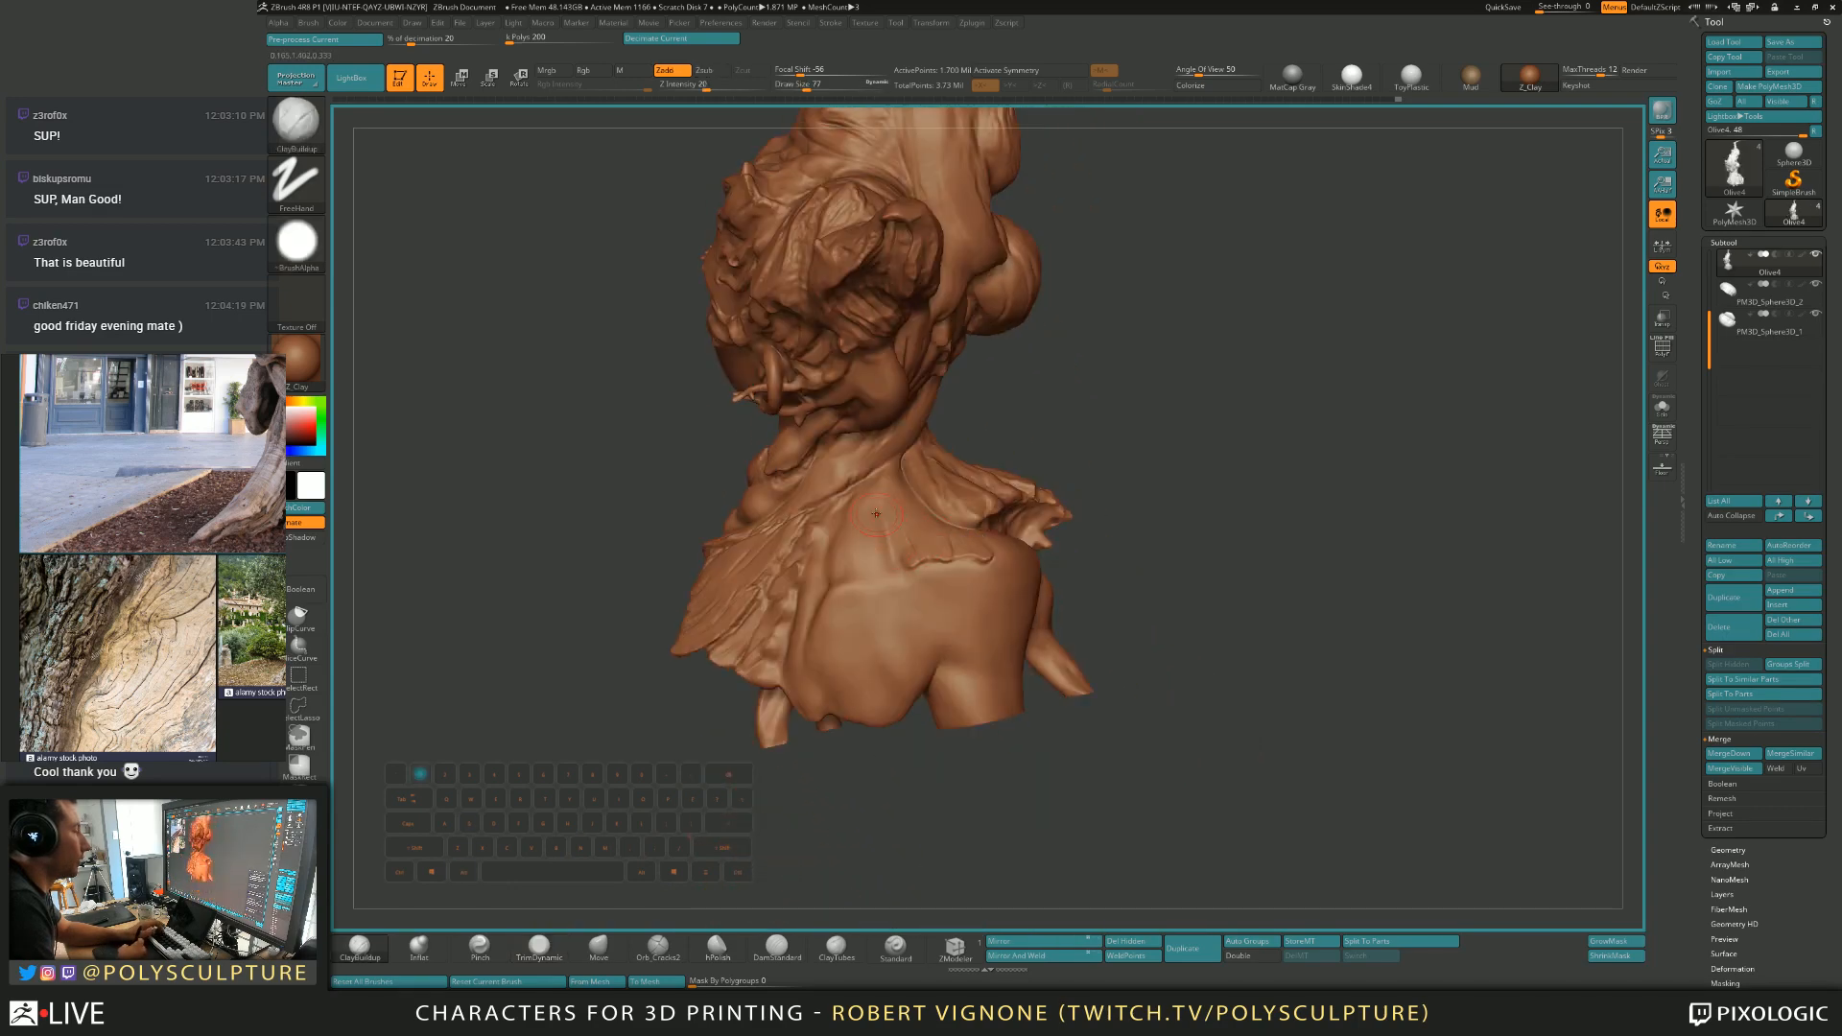
pyautogui.press('shift')
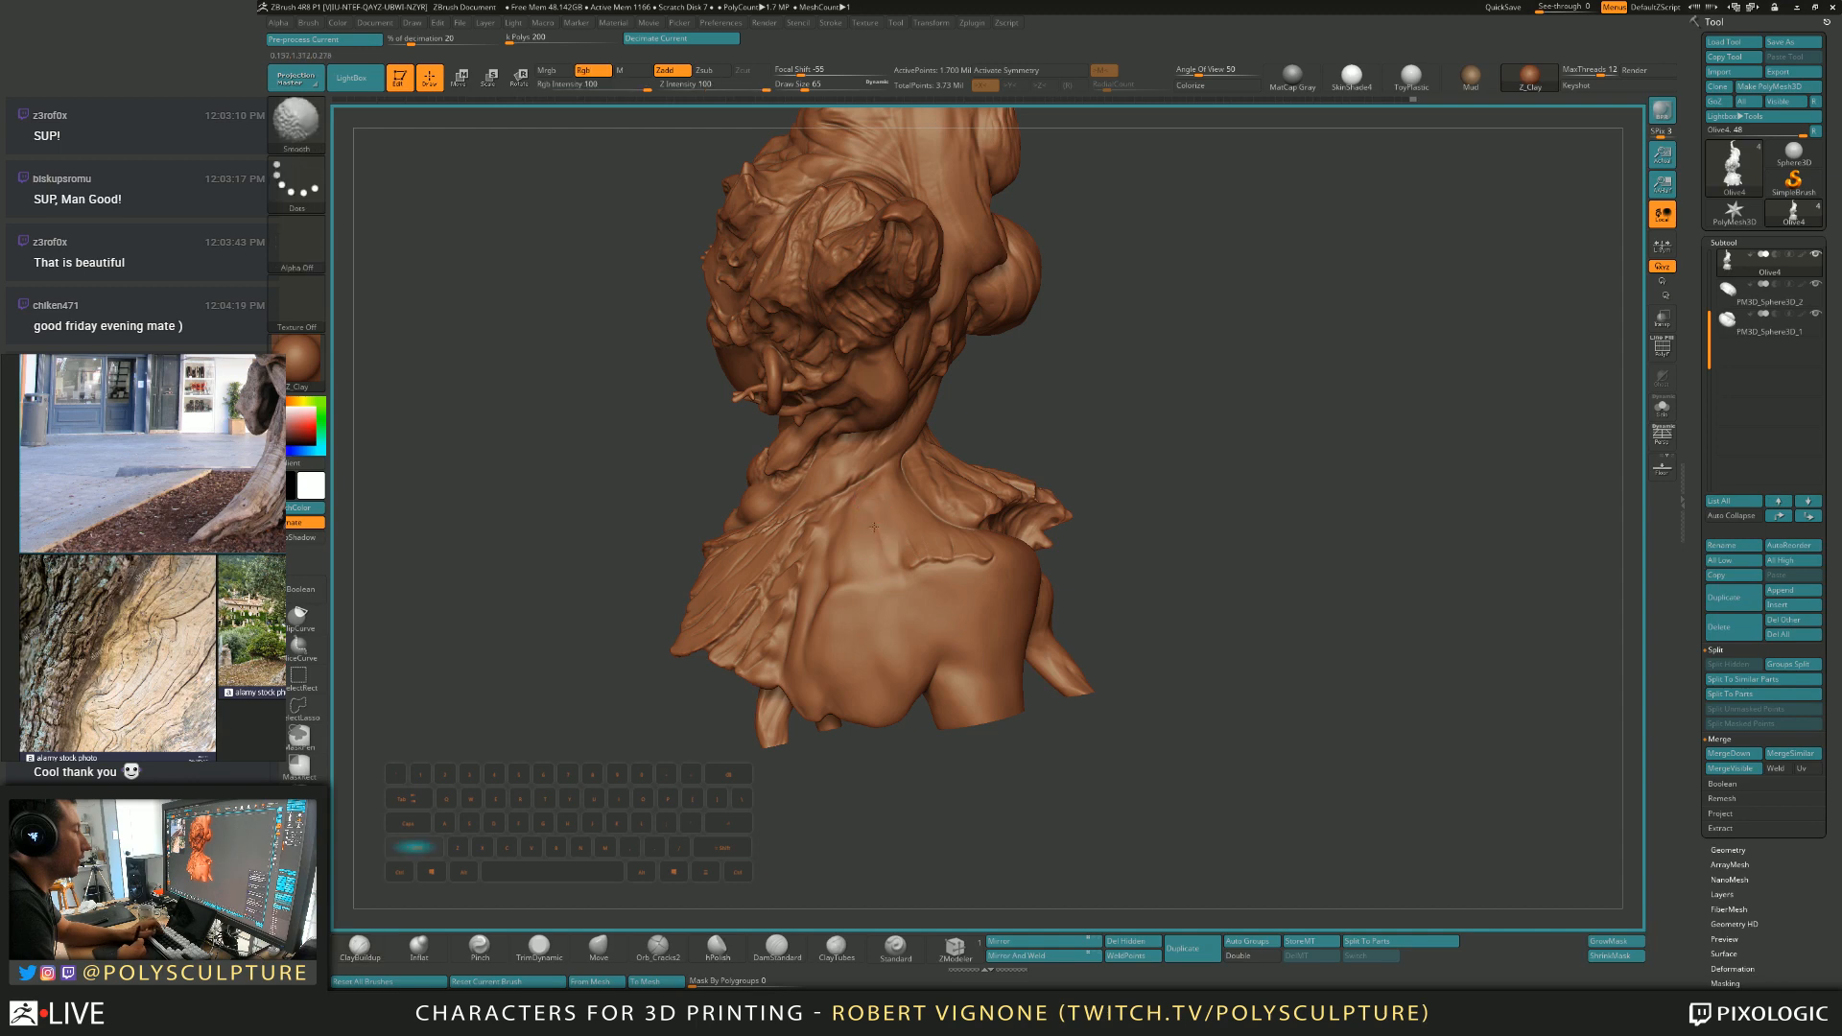
pyautogui.moveTo(883, 535)
pyautogui.mouseDown(button='right')
pyautogui.moveTo(777, 566)
pyautogui.moveTo(791, 537)
pyautogui.mouseUp(button='right')
pyautogui.keyDown('ctrl'); pyautogui.moveTo(1015, 636); pyautogui.dragTo(950, 518, button='right'); pyautogui.keyUp('ctrl')
pyautogui.press('s')
pyautogui.click(916, 519)
pyautogui.press('1')
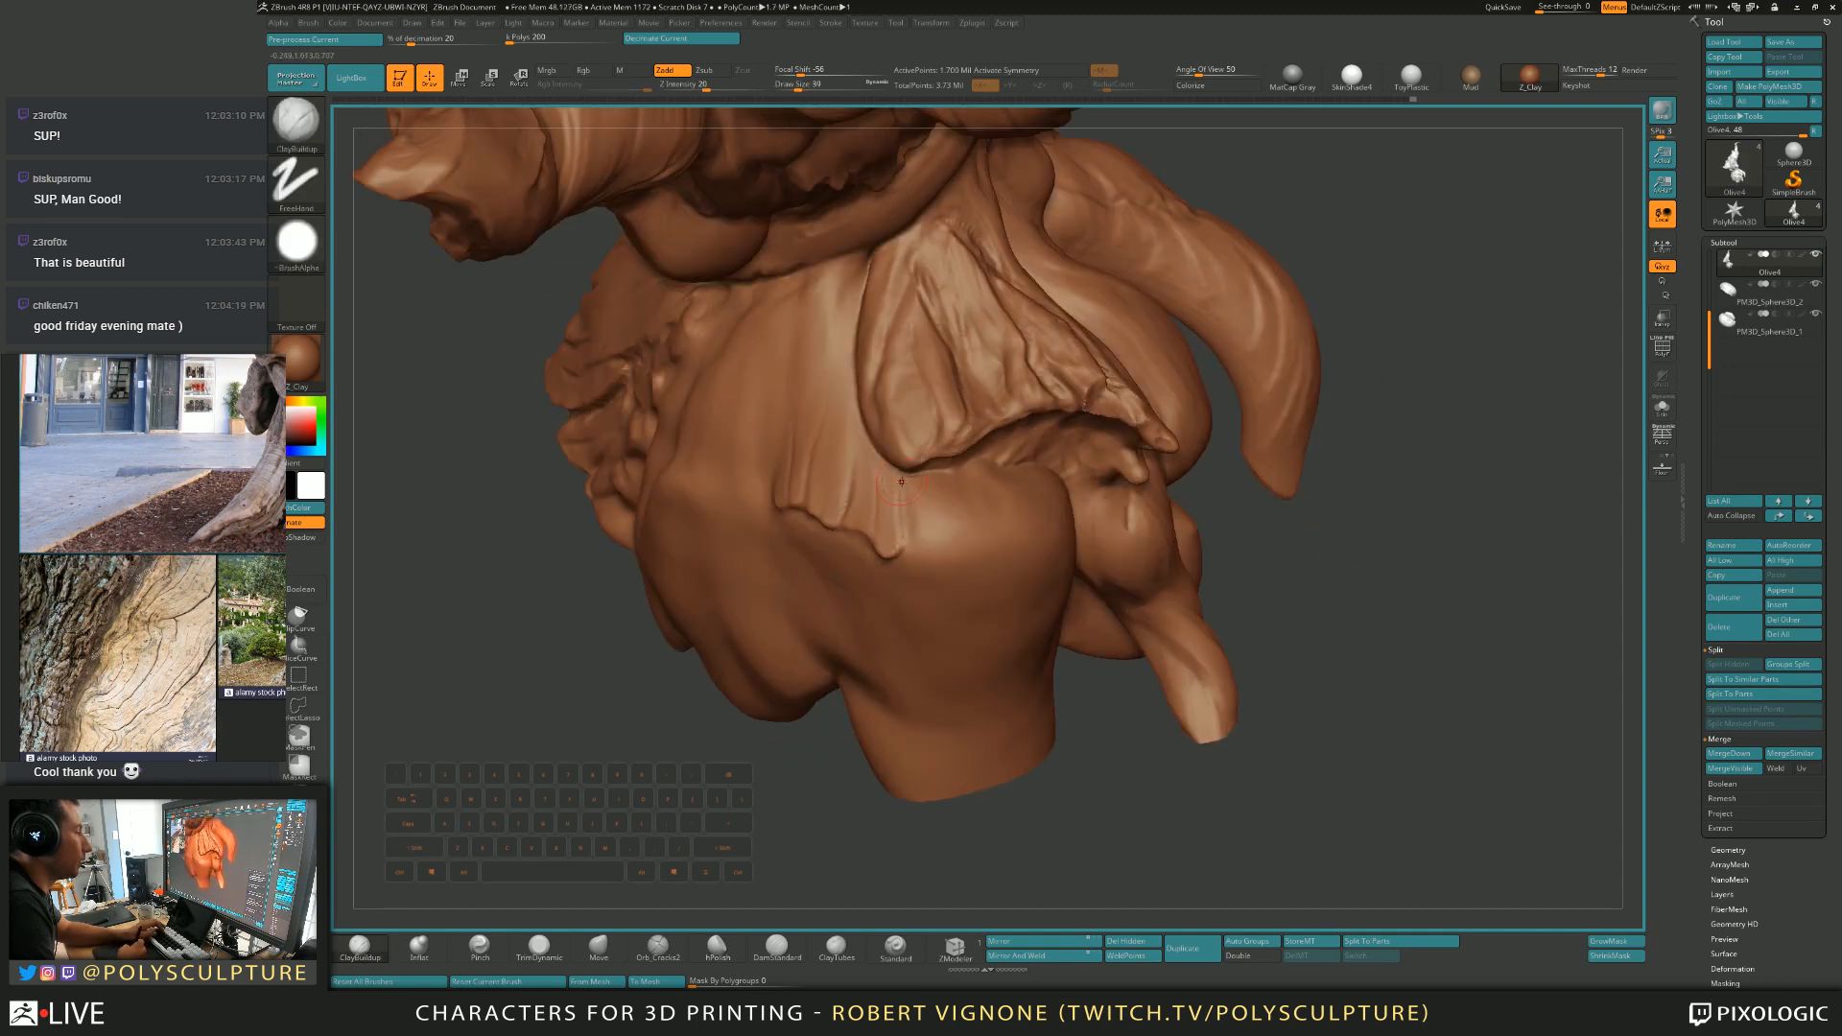
# Extend the ridged bark fringe across the shoulder beneath the hanging bark flap with the ClayBuildup brush.
pyautogui.moveTo(918, 541)
pyautogui.mouseDown()
pyautogui.moveTo(917, 508)
pyautogui.moveTo(944, 537)
pyautogui.mouseUp()
pyautogui.press('s')
pyautogui.click(947, 514)
pyautogui.moveTo(969, 513); pyautogui.dragTo(907, 504, button='right')
pyautogui.moveTo(963, 480)
pyautogui.mouseDown()
pyautogui.moveTo(979, 524)
pyautogui.moveTo(1019, 518)
pyautogui.mouseUp()
pyautogui.press('1')
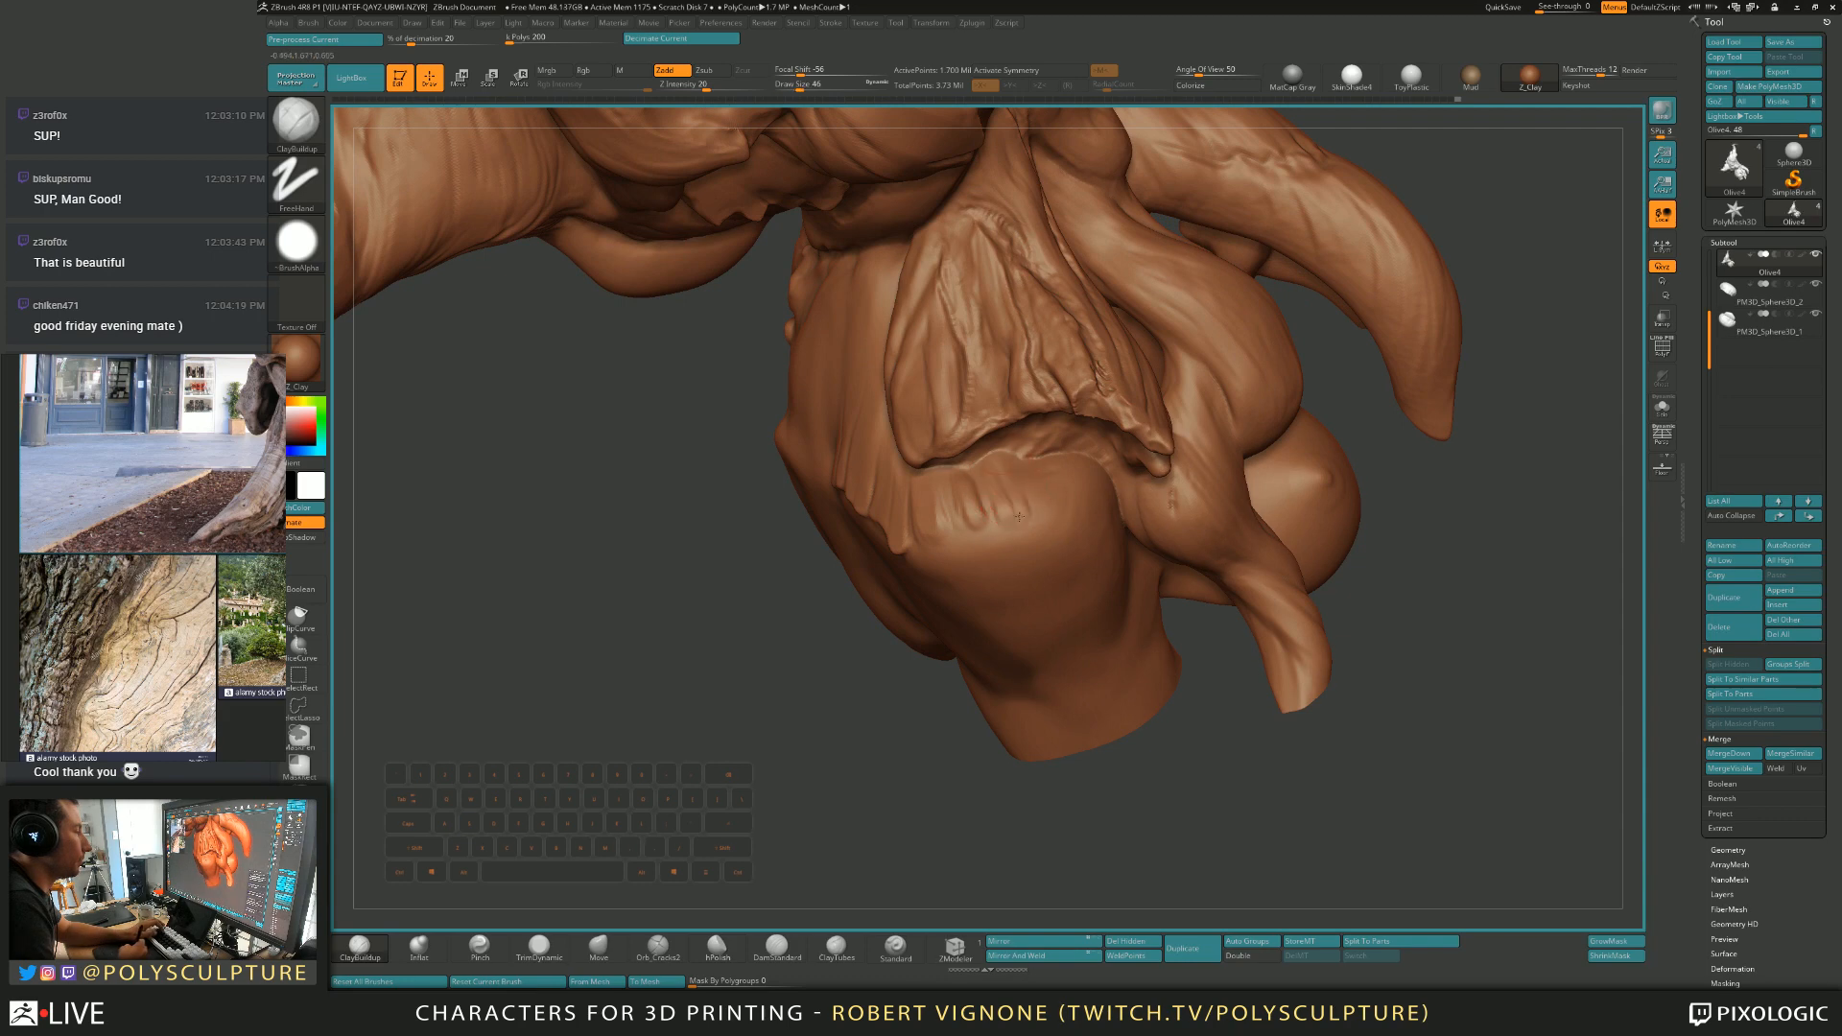
# Flatten and smooth the new shoulder fringe, and cut creases between its ridges with the Orb_Cracks2 brush.
pyautogui.press('4')
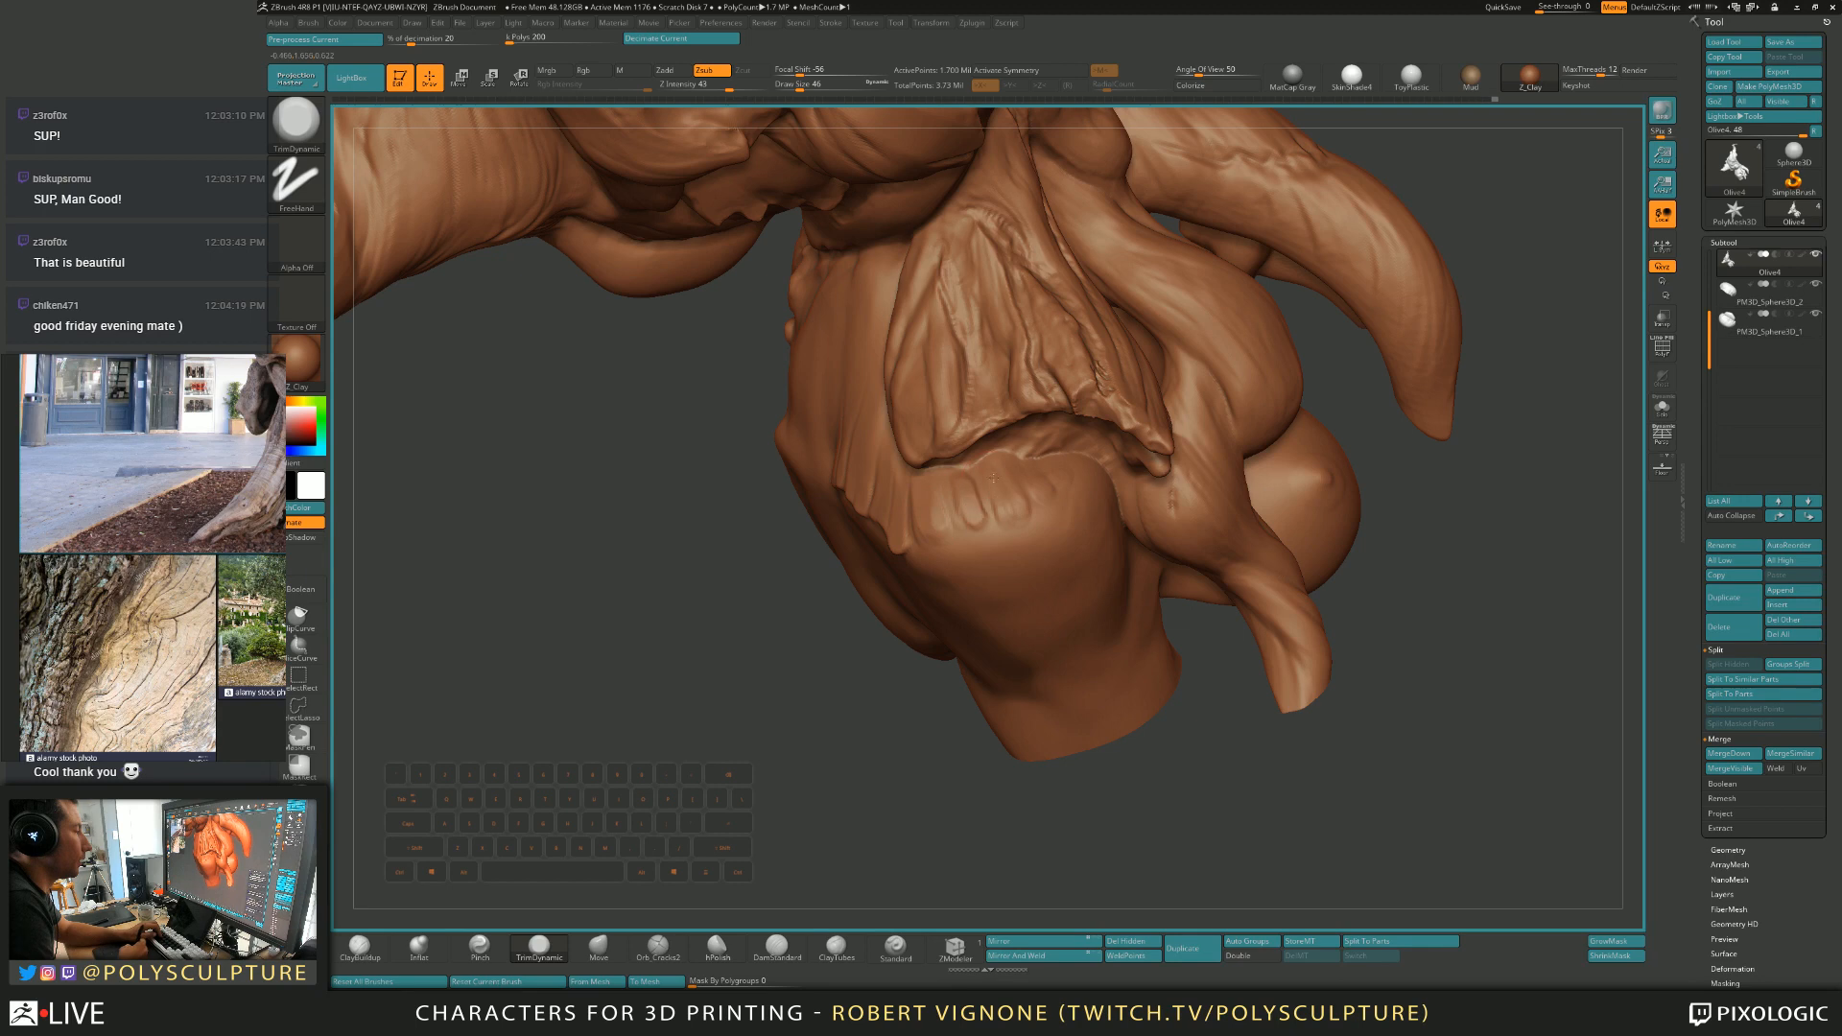
pyautogui.moveTo(1008, 492); pyautogui.dragTo(947, 479, button='right')
pyautogui.press('shift')
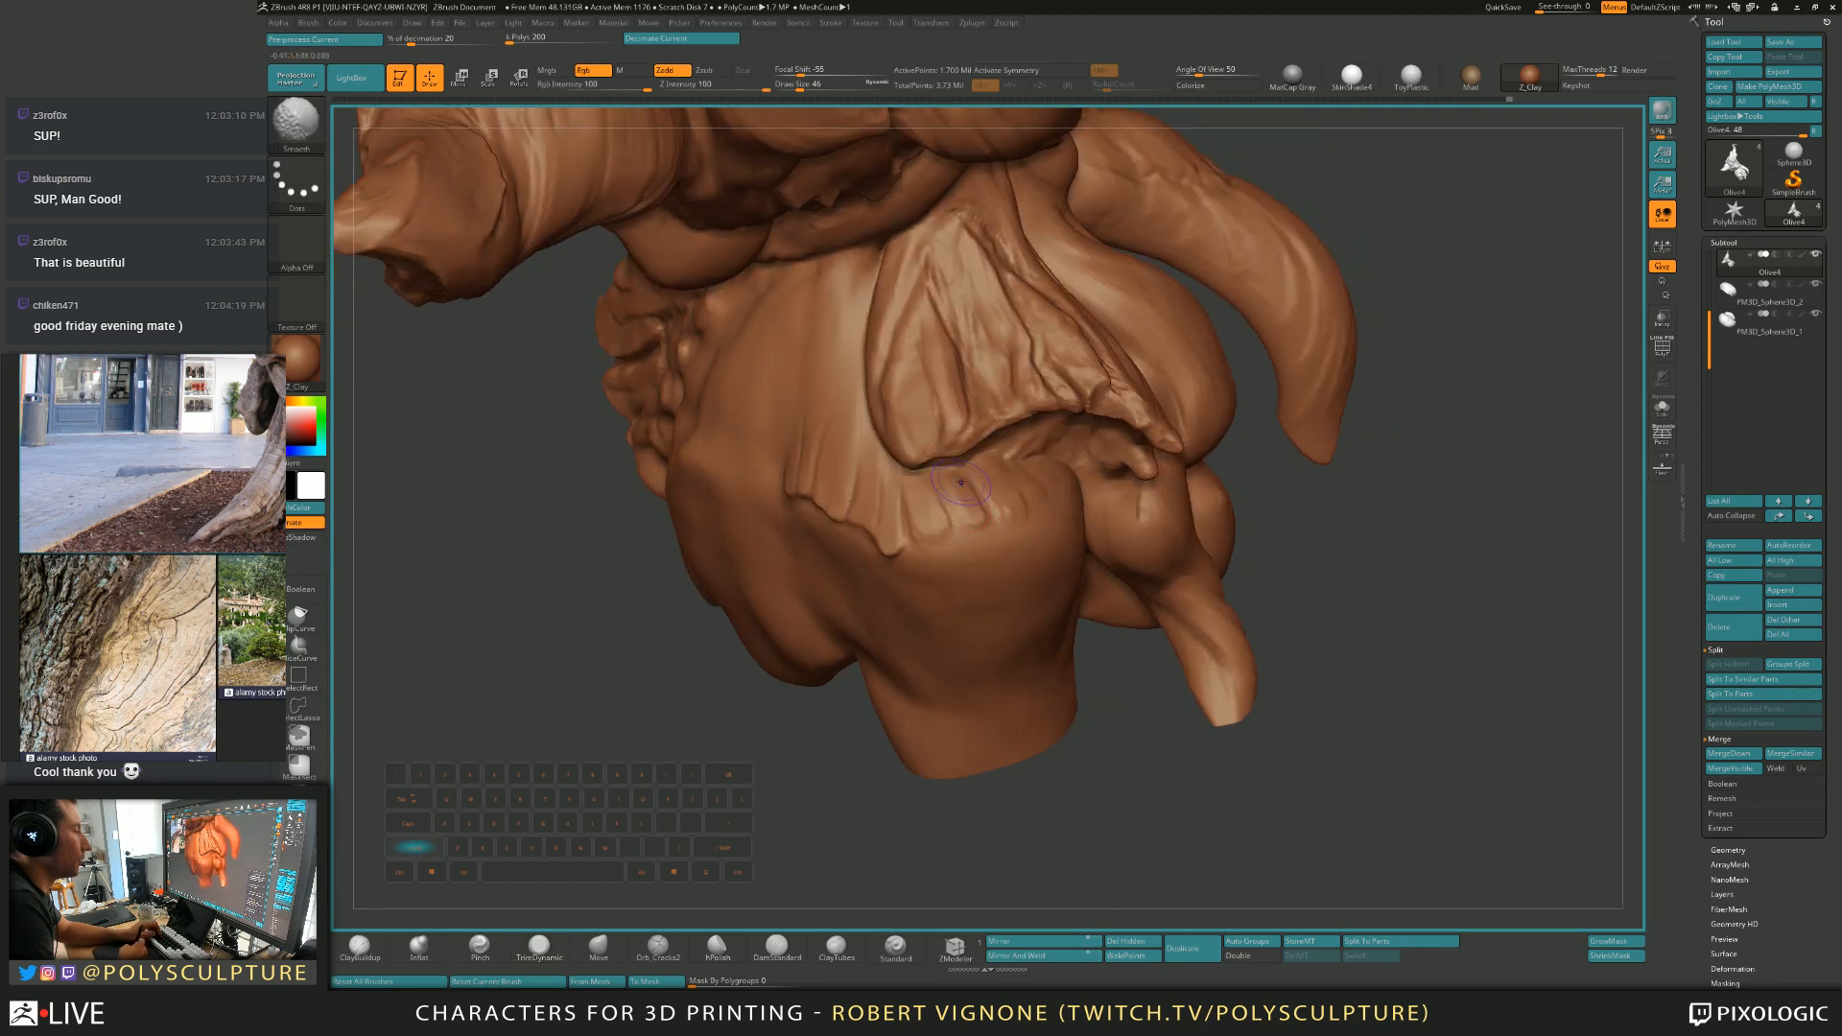
pyautogui.press('6')
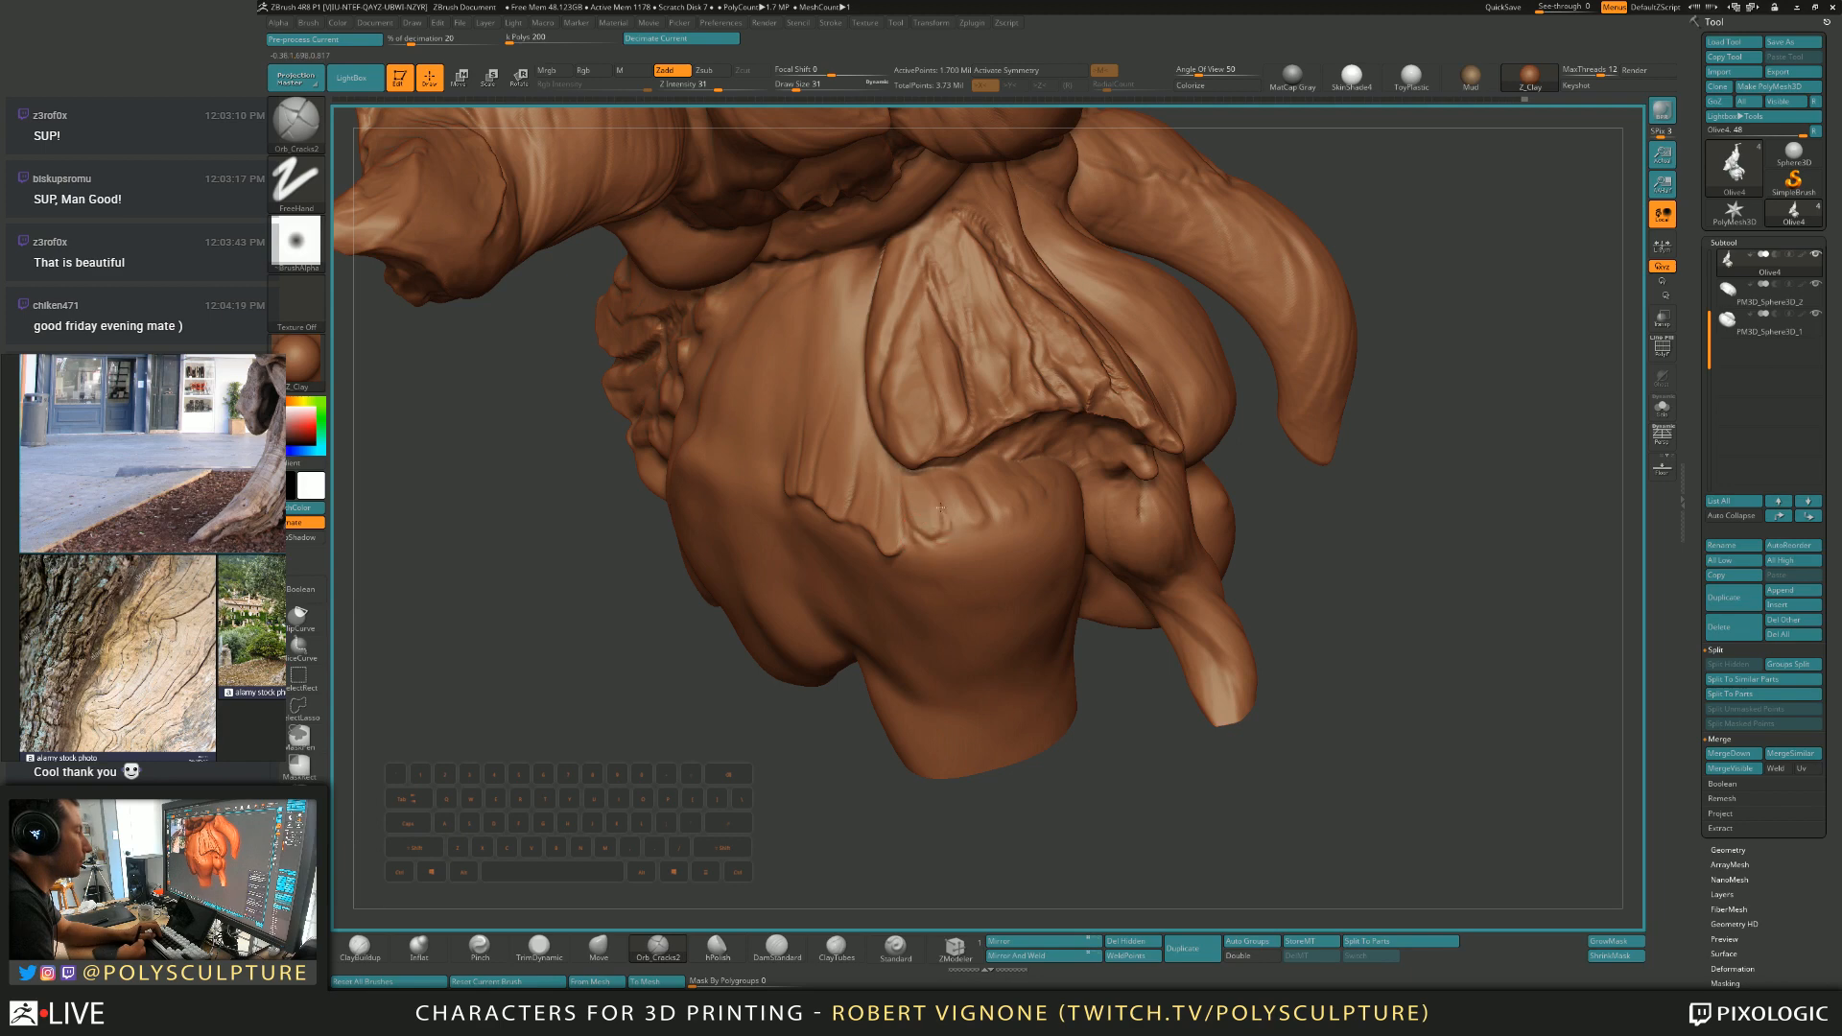
pyautogui.moveTo(986, 523)
pyautogui.mouseDown(button='right')
pyautogui.moveTo(981, 506)
pyautogui.moveTo(1024, 493)
pyautogui.moveTo(925, 510)
pyautogui.mouseUp(button='right')
# Add finer finger-like ridges to the shoulder's bark fringe with a smaller ClayBuildup brush.
pyautogui.press('b')
pyautogui.press('c')
pyautogui.press('b')
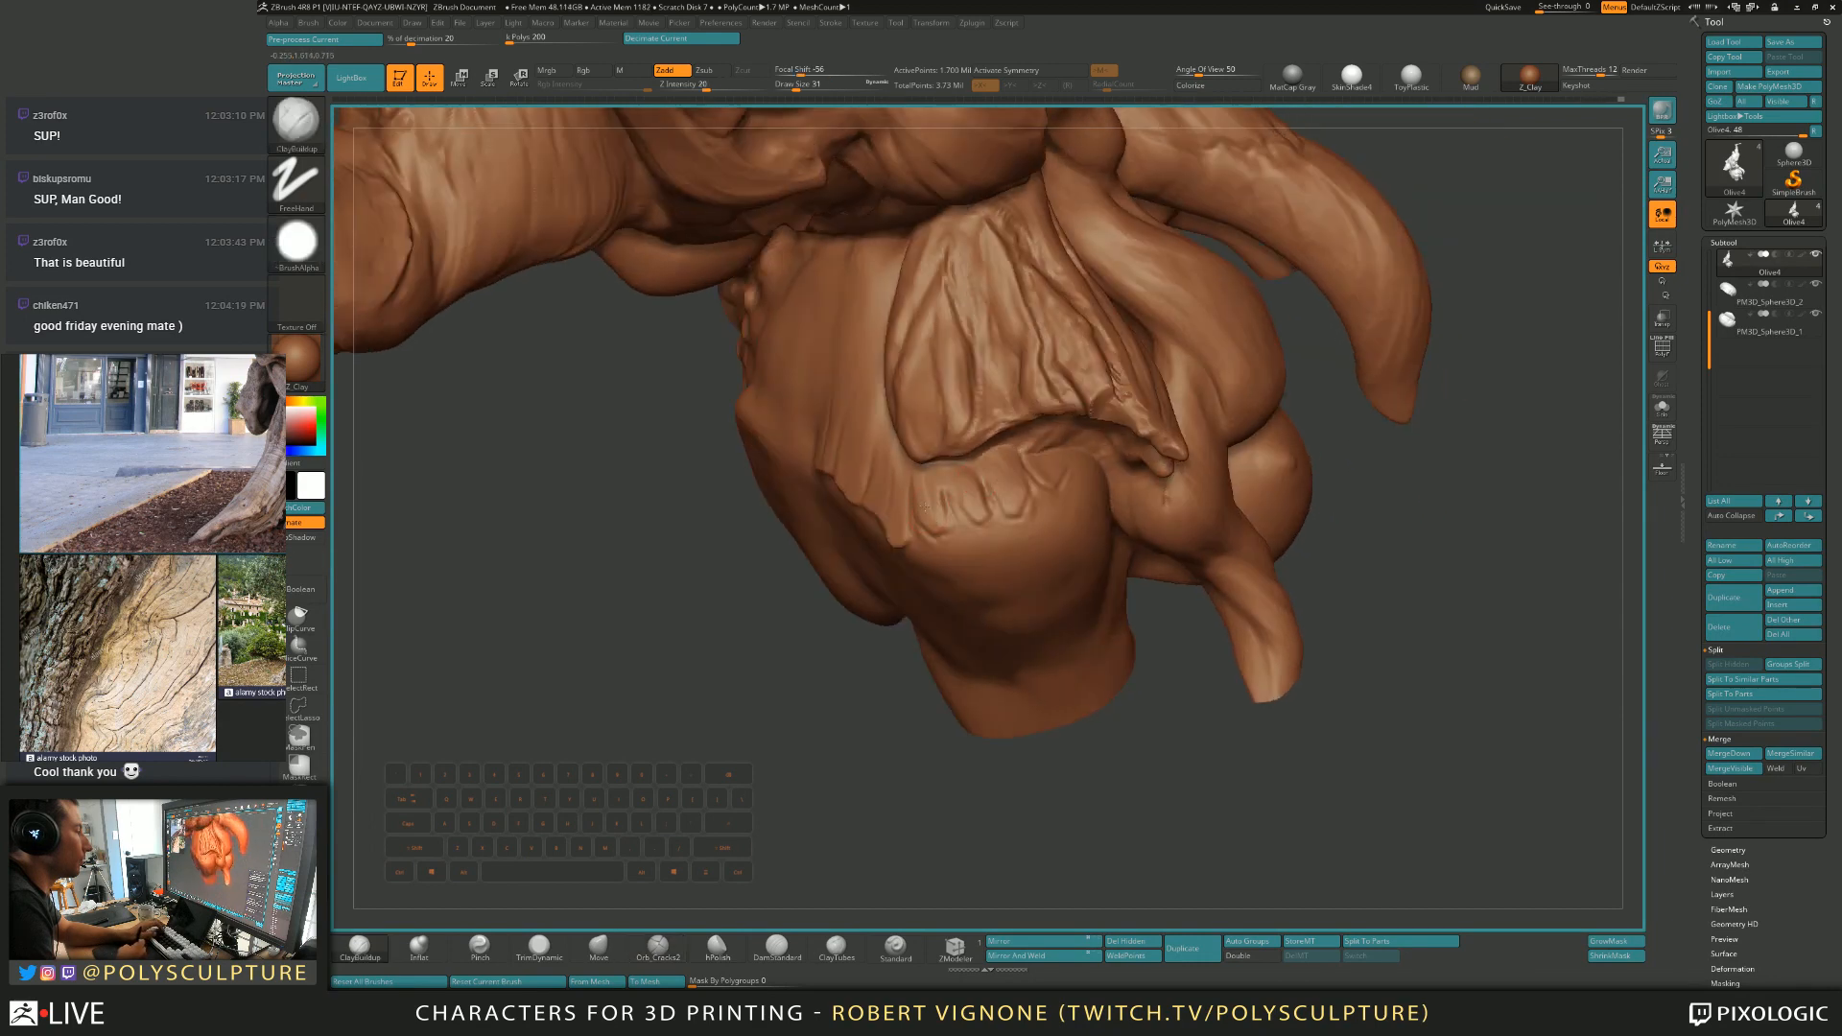
pyautogui.press('s')
pyautogui.moveTo(935, 518); pyautogui.dragTo(930, 518)
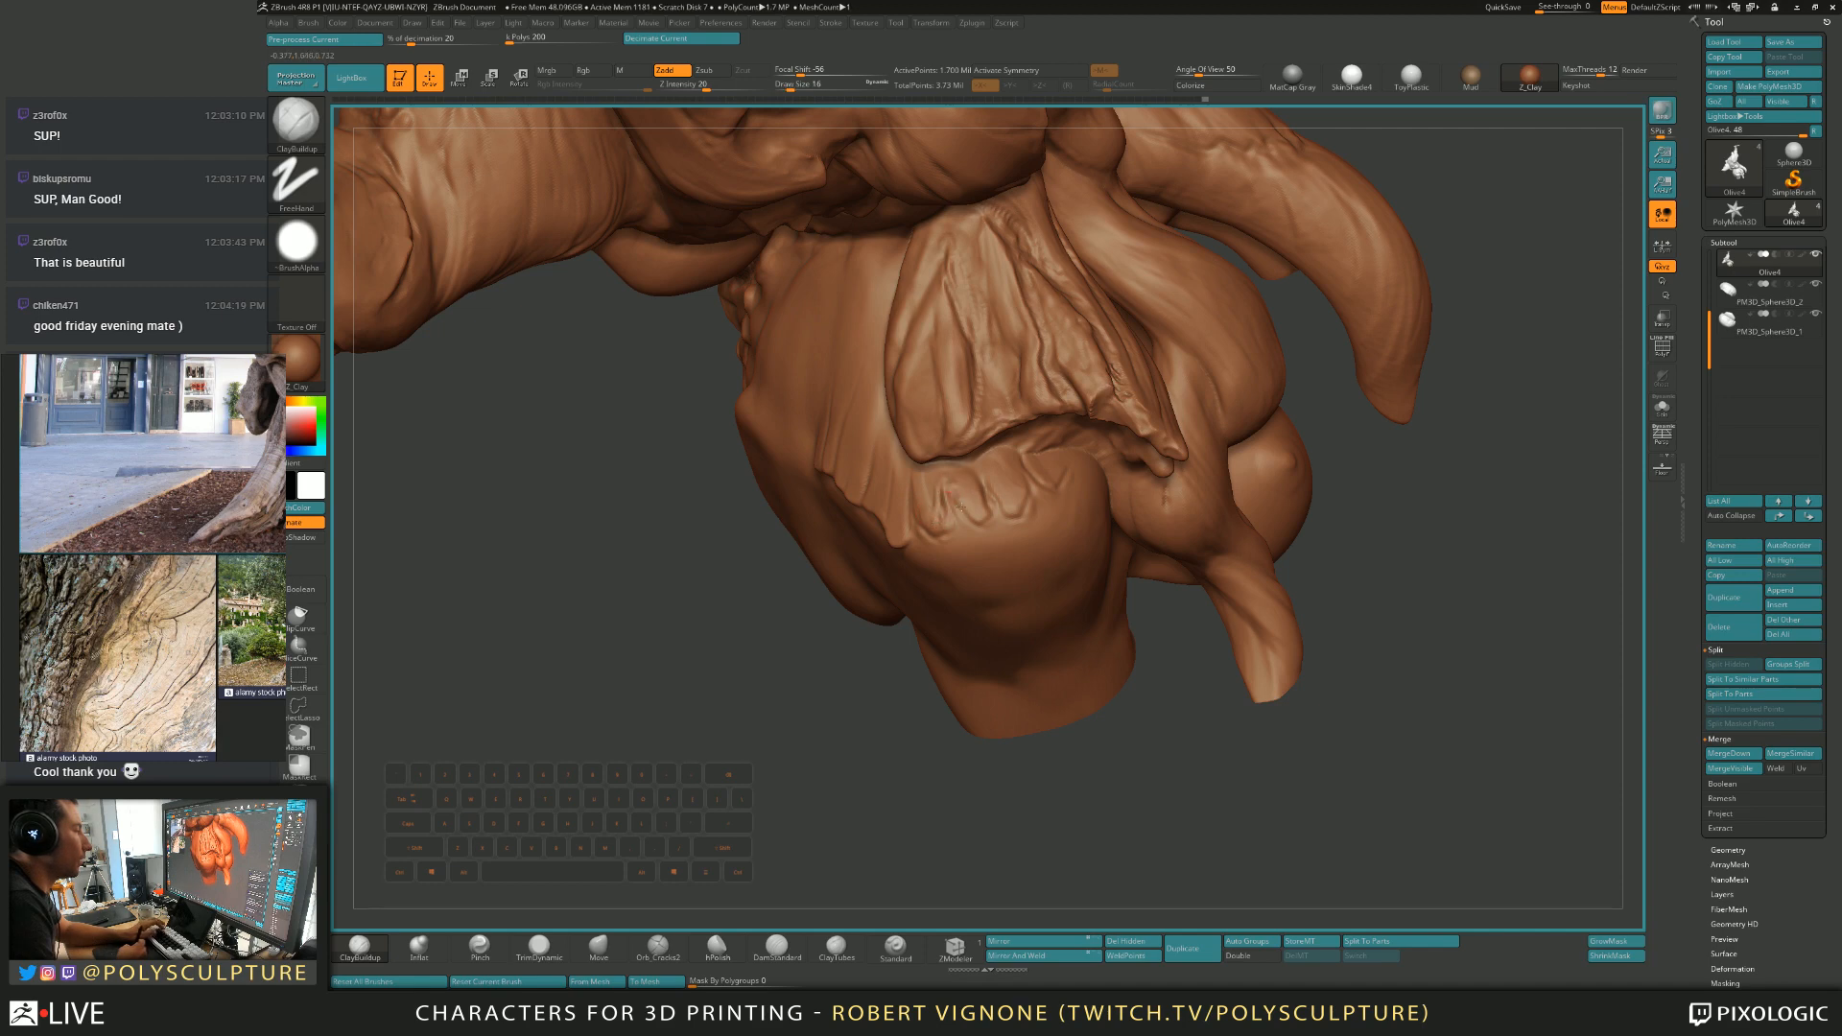
pyautogui.moveTo(1013, 506); pyautogui.dragTo(1019, 486)
pyautogui.moveTo(1084, 481)
pyautogui.mouseDown(button='right')
pyautogui.moveTo(1017, 497)
pyautogui.moveTo(988, 450)
pyautogui.mouseUp(button='right')
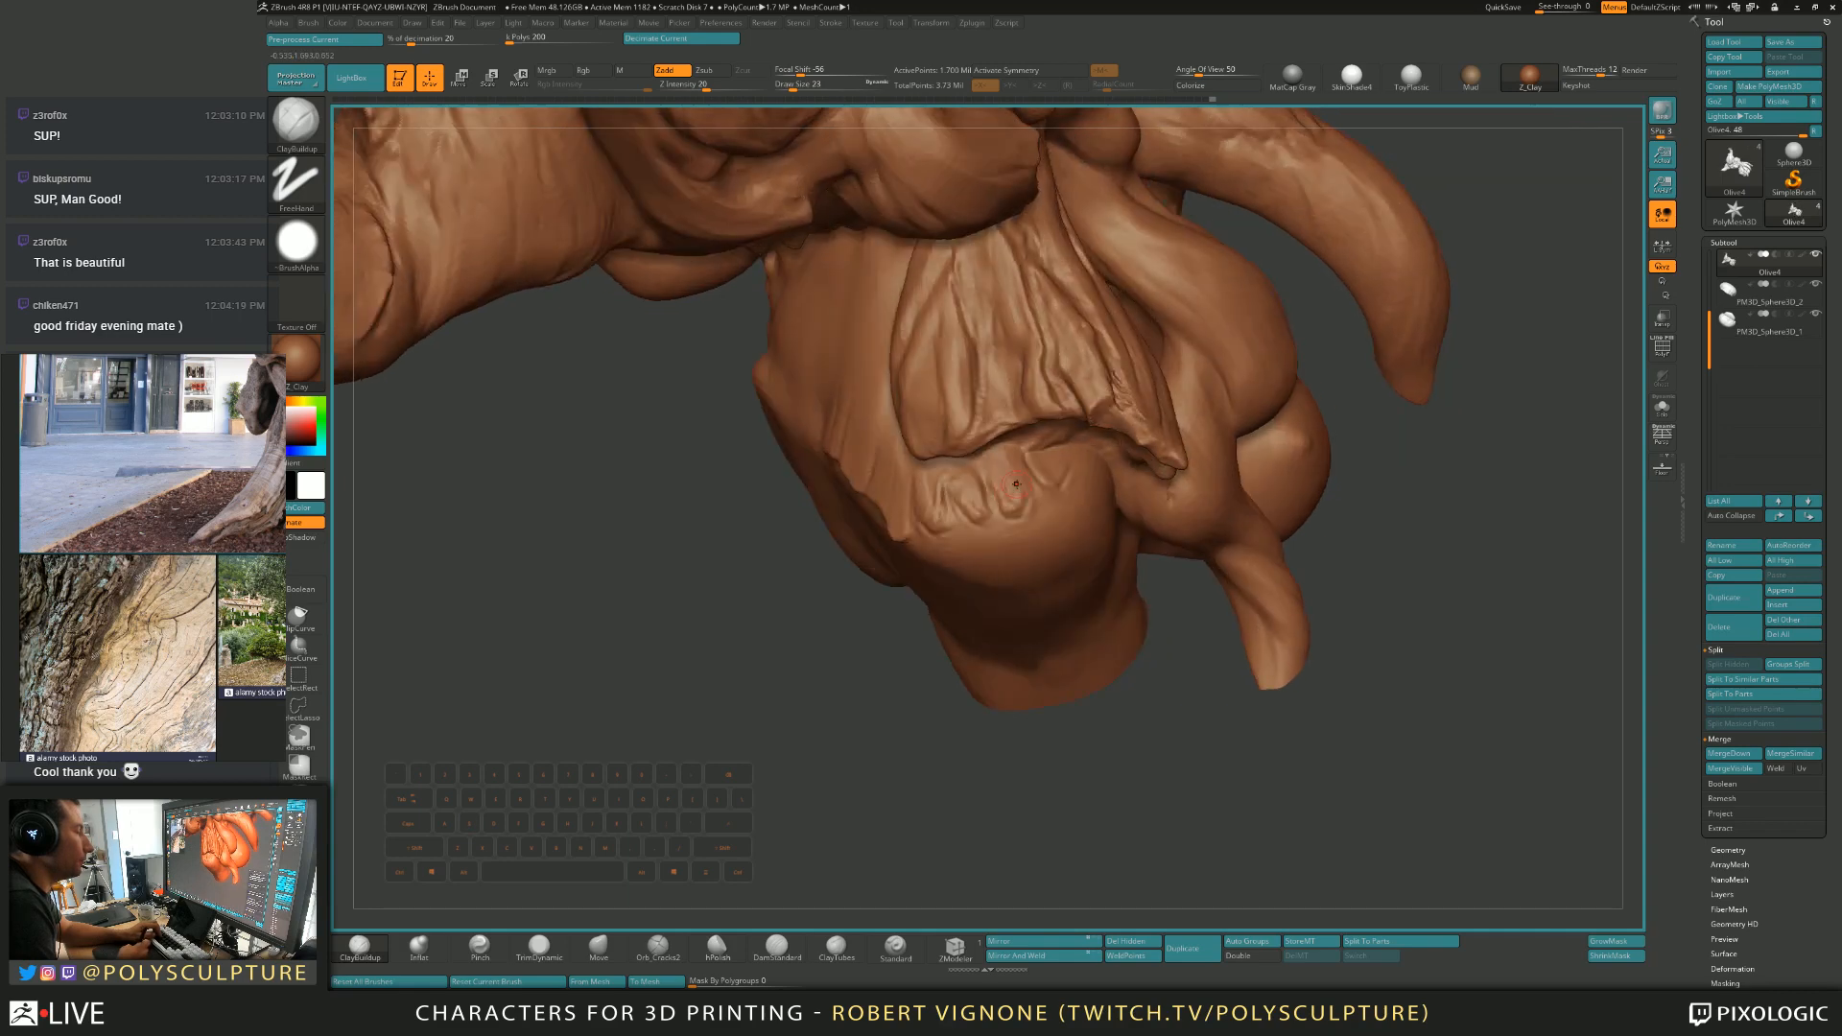
# Polish the shoulder fringe with the hPolish brush and build up its ridges with ClayBuildup strokes.
pyautogui.click(717, 946)
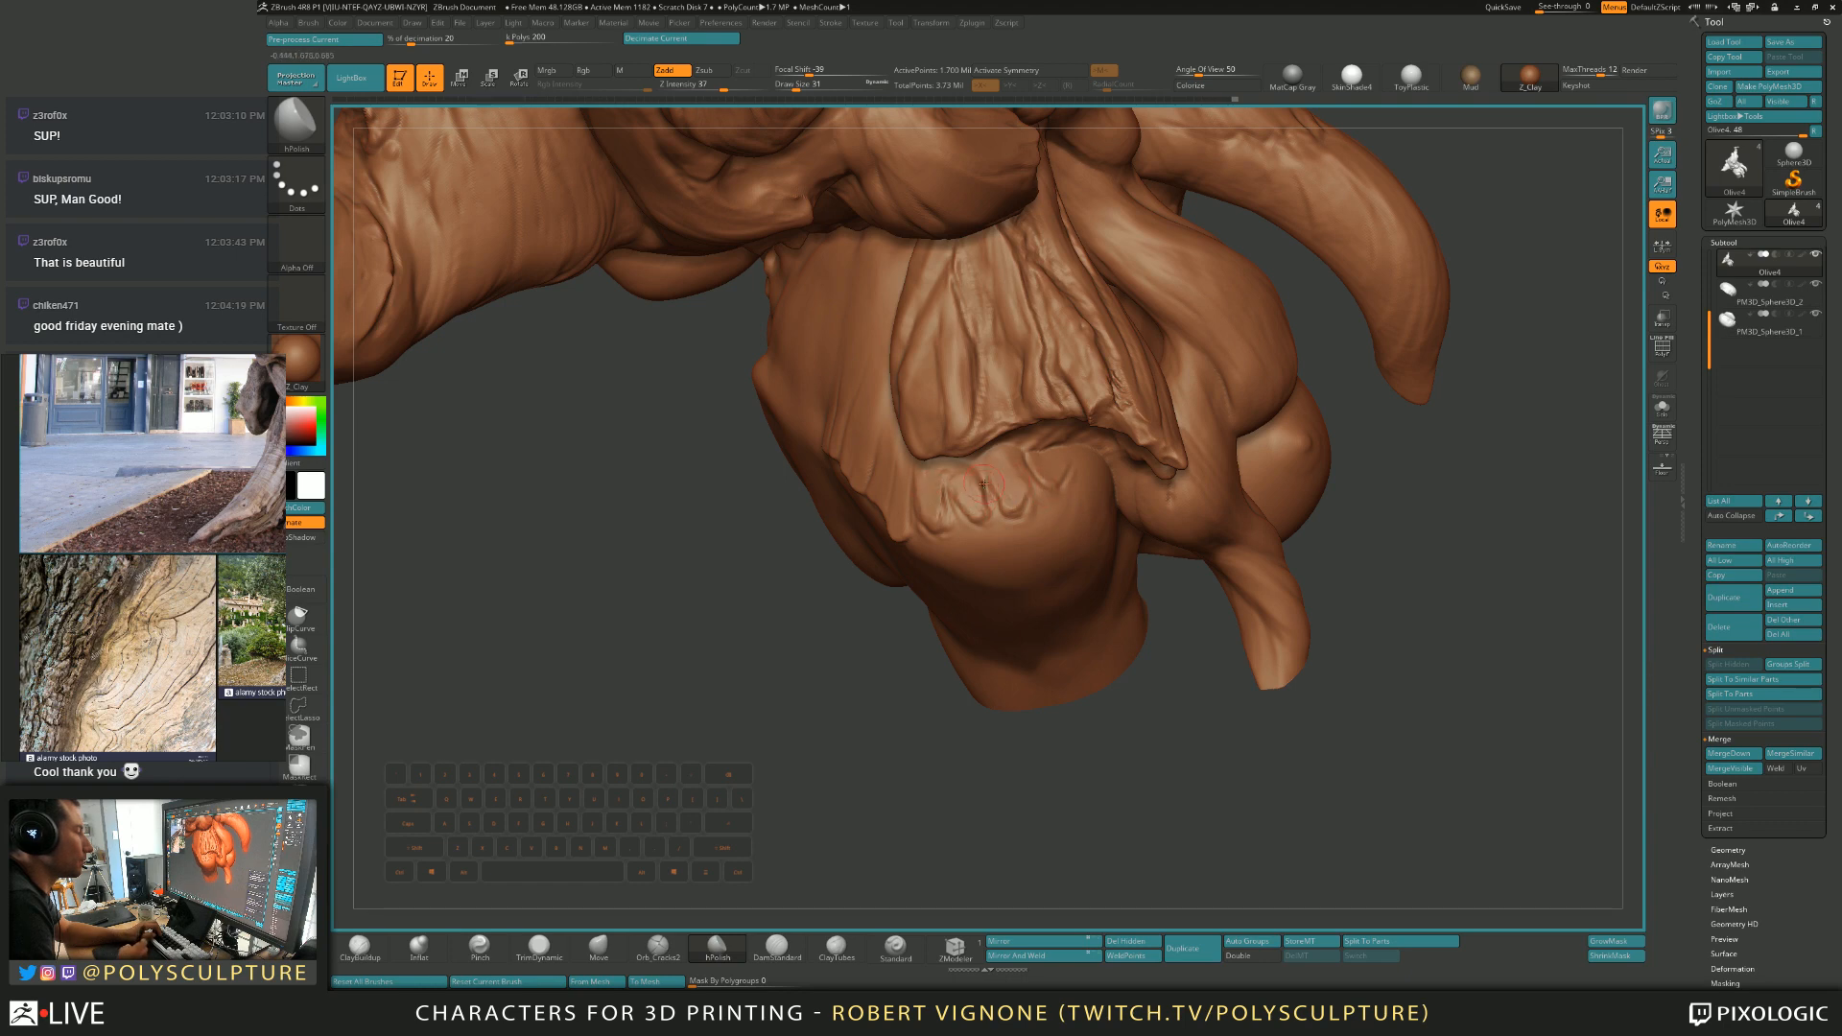
pyautogui.moveTo(993, 481); pyautogui.dragTo(990, 431, button='right')
pyautogui.click(360, 947)
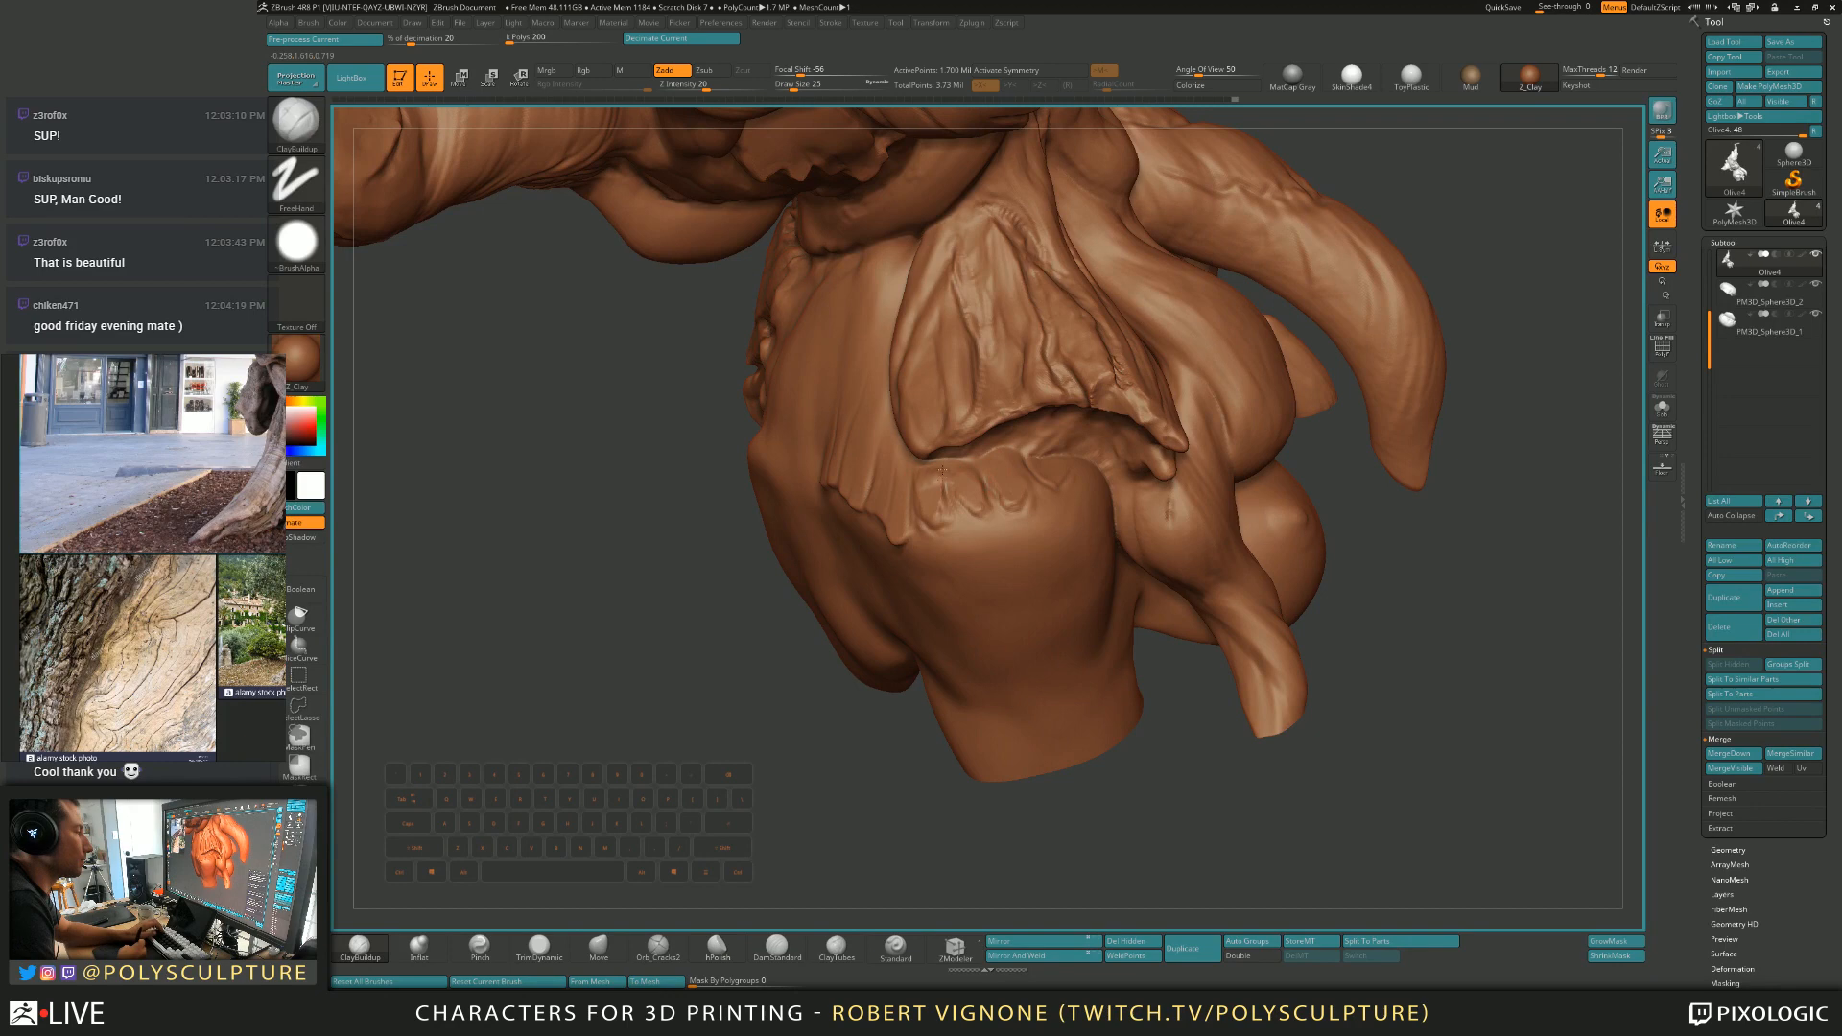
pyautogui.moveTo(965, 493); pyautogui.dragTo(971, 478)
pyautogui.moveTo(1001, 471)
pyautogui.mouseDown(button='right')
pyautogui.moveTo(967, 476)
pyautogui.moveTo(1002, 471)
pyautogui.mouseUp(button='right')
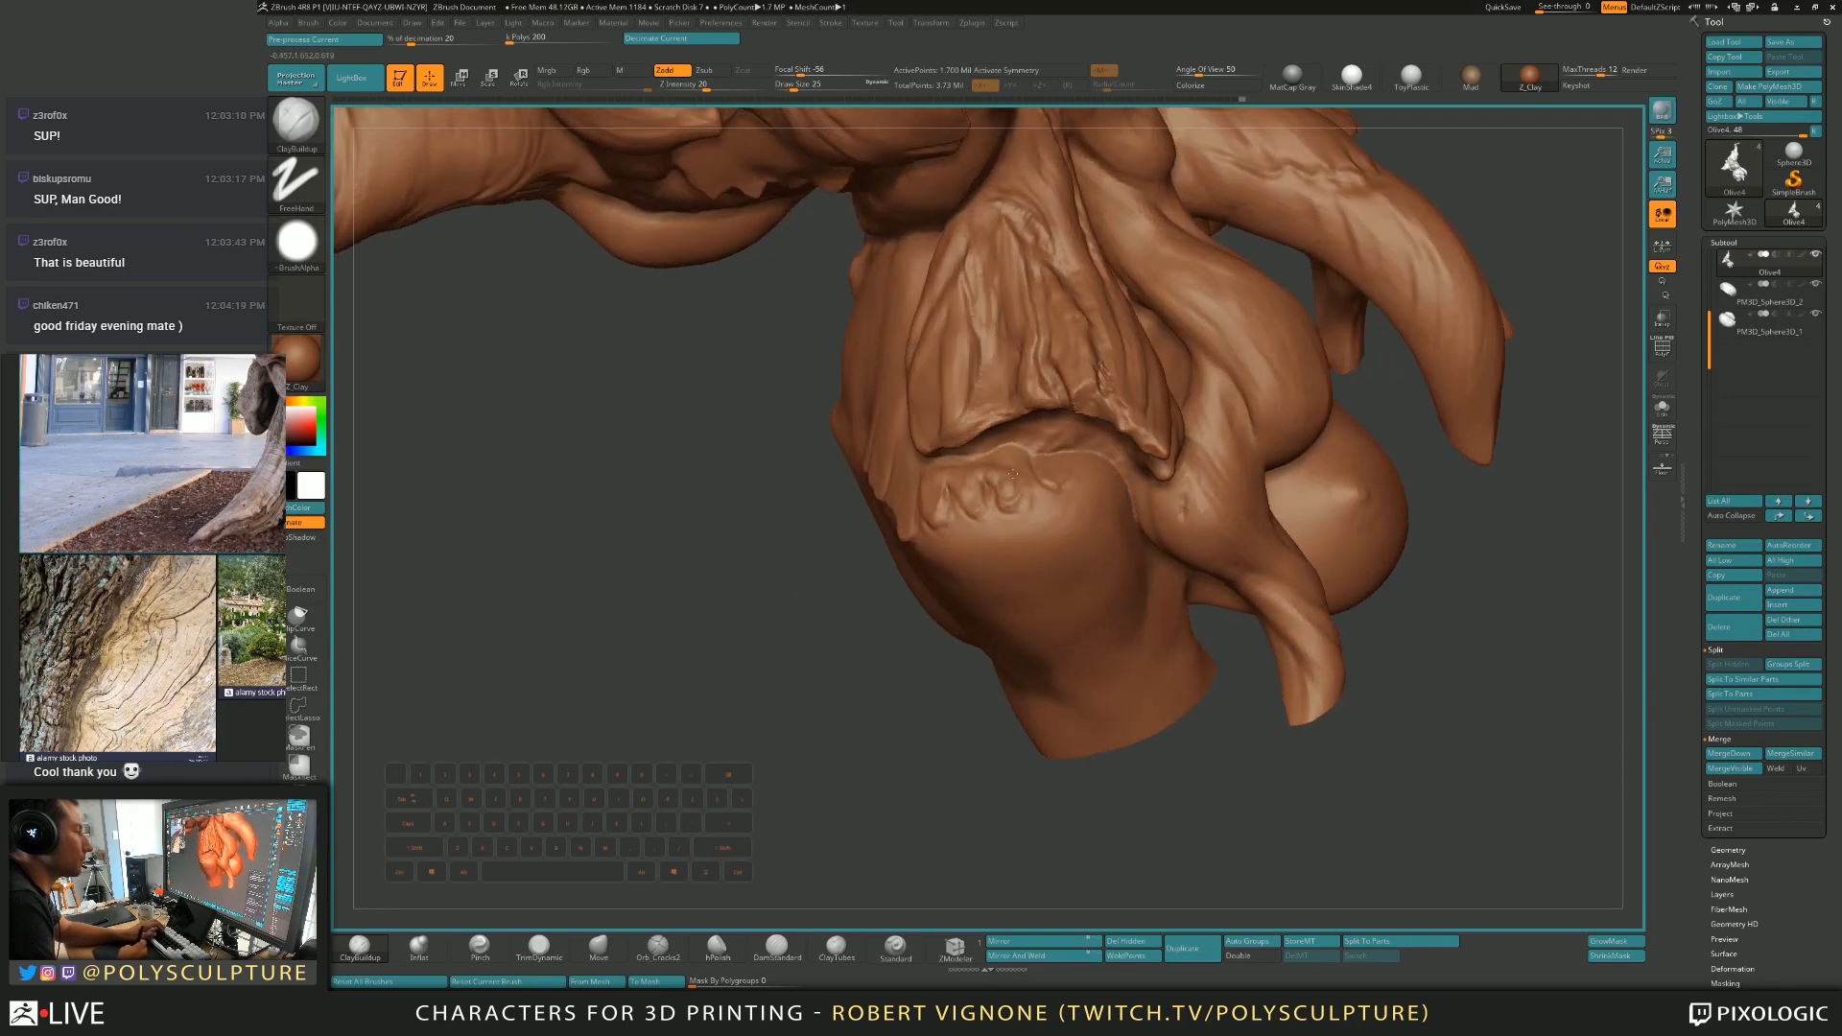
pyautogui.click(717, 947)
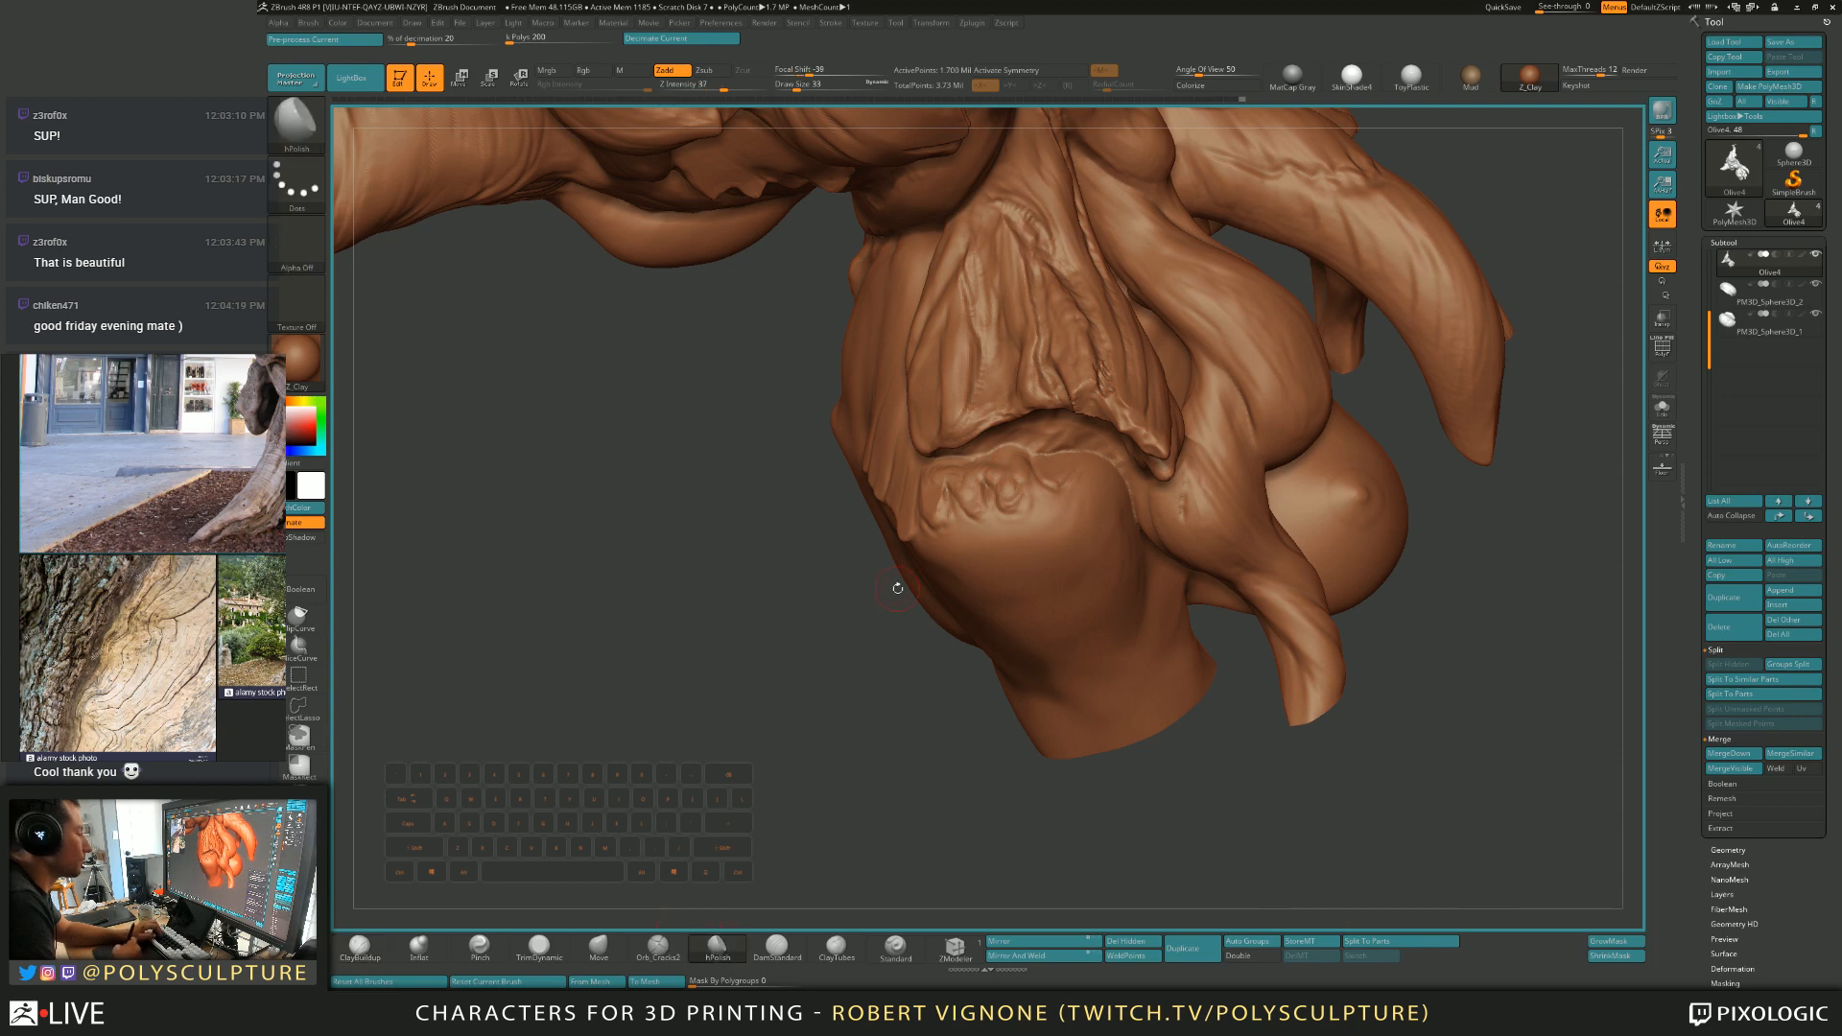
pyautogui.moveTo(850, 662); pyautogui.dragTo(937, 474, button='right')
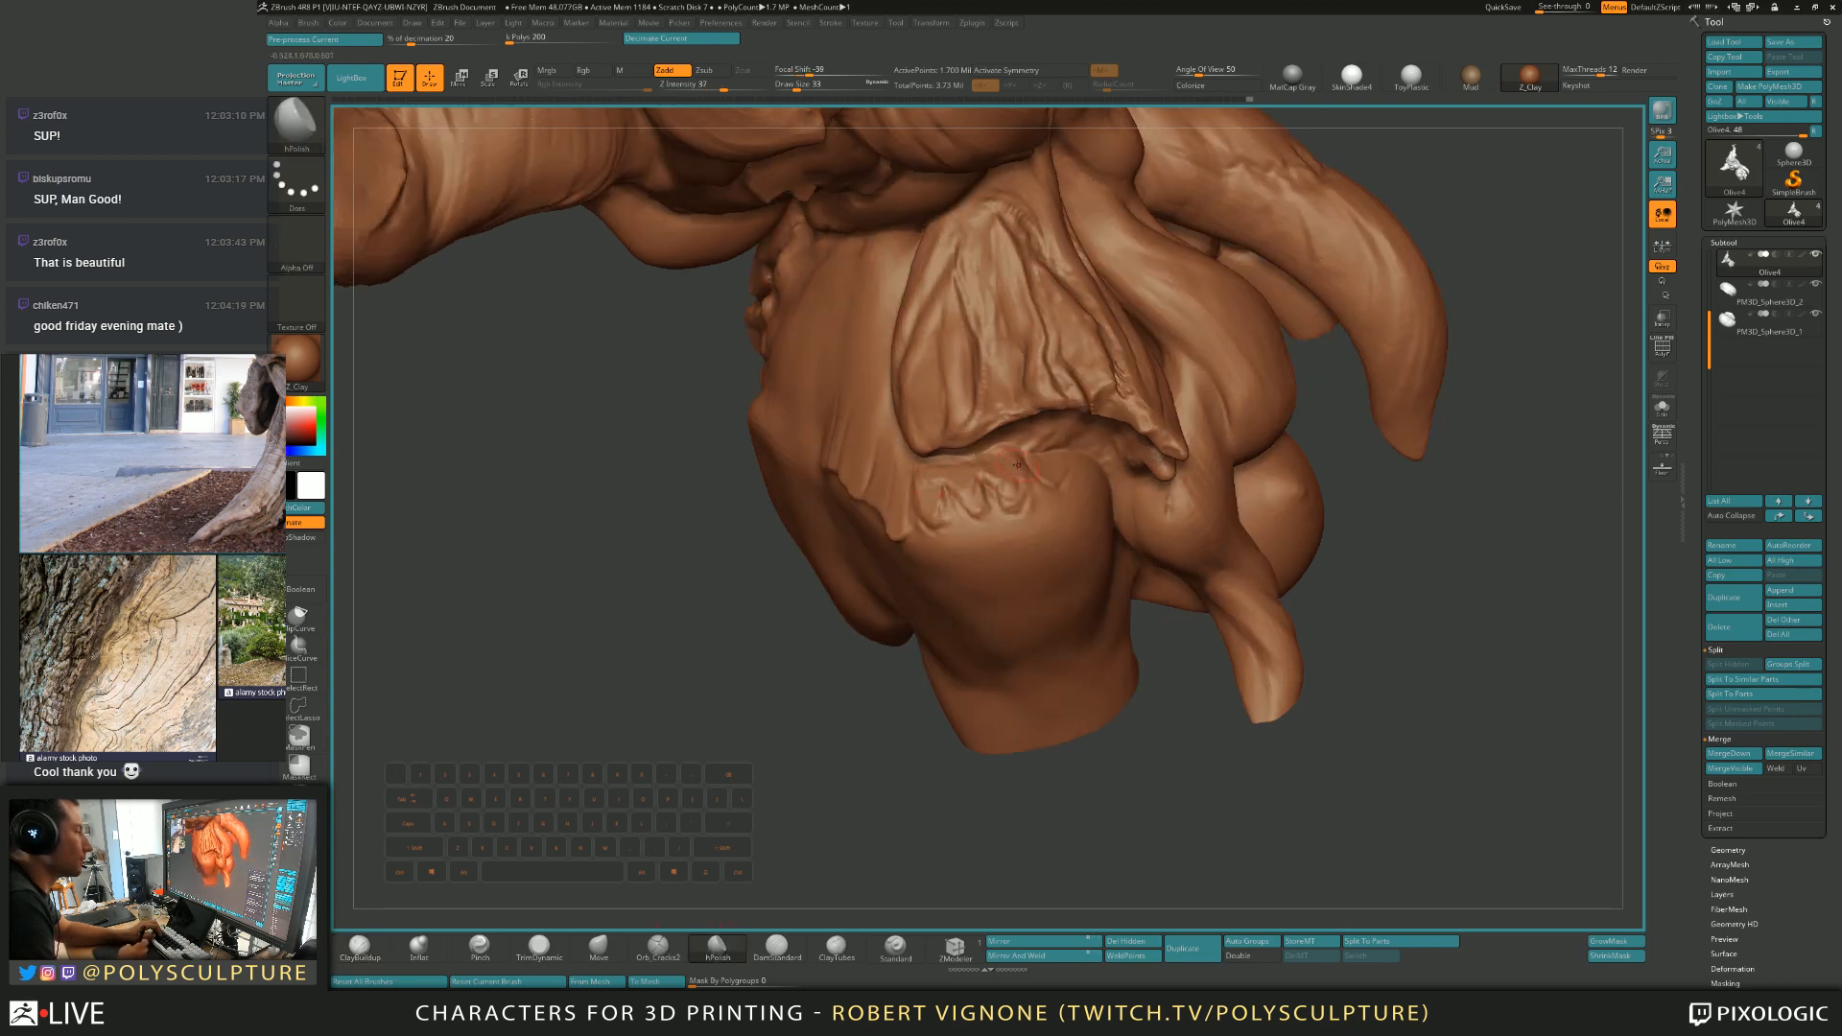
# Refine the shoulder fringe's small ridges with resized hPolish and Smooth strokes.
pyautogui.moveTo(1018, 466); pyautogui.dragTo(972, 470, button='right')
pyautogui.press('s')
pyautogui.moveTo(972, 470); pyautogui.dragTo(967, 470)
pyautogui.moveTo(935, 469); pyautogui.dragTo(966, 466, button='right')
pyautogui.press('s')
pyautogui.moveTo(967, 466); pyautogui.dragTo(962, 466)
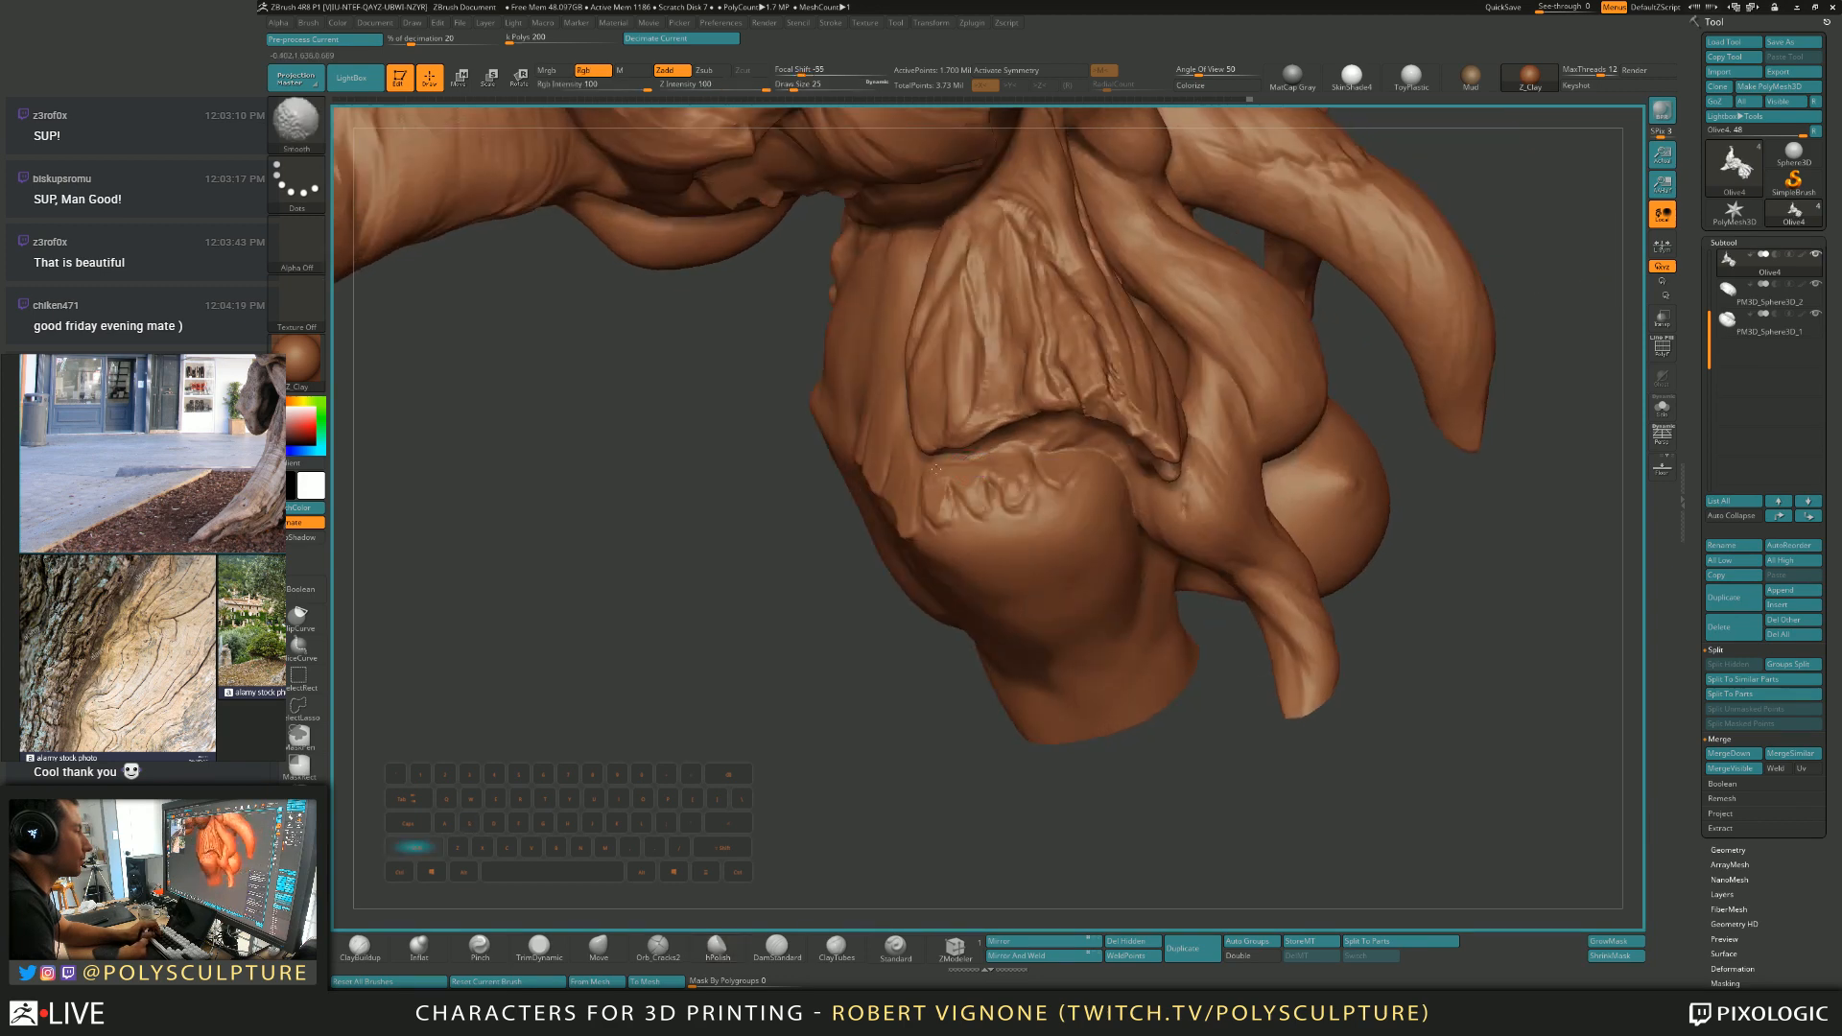
pyautogui.moveTo(935, 469); pyautogui.dragTo(866, 434, button='right')
# Sculpt the outer end of the shoulder fringe with ClayBuildup and flatten it with TrimDynamic.
pyautogui.press('s')
pyautogui.press('1')
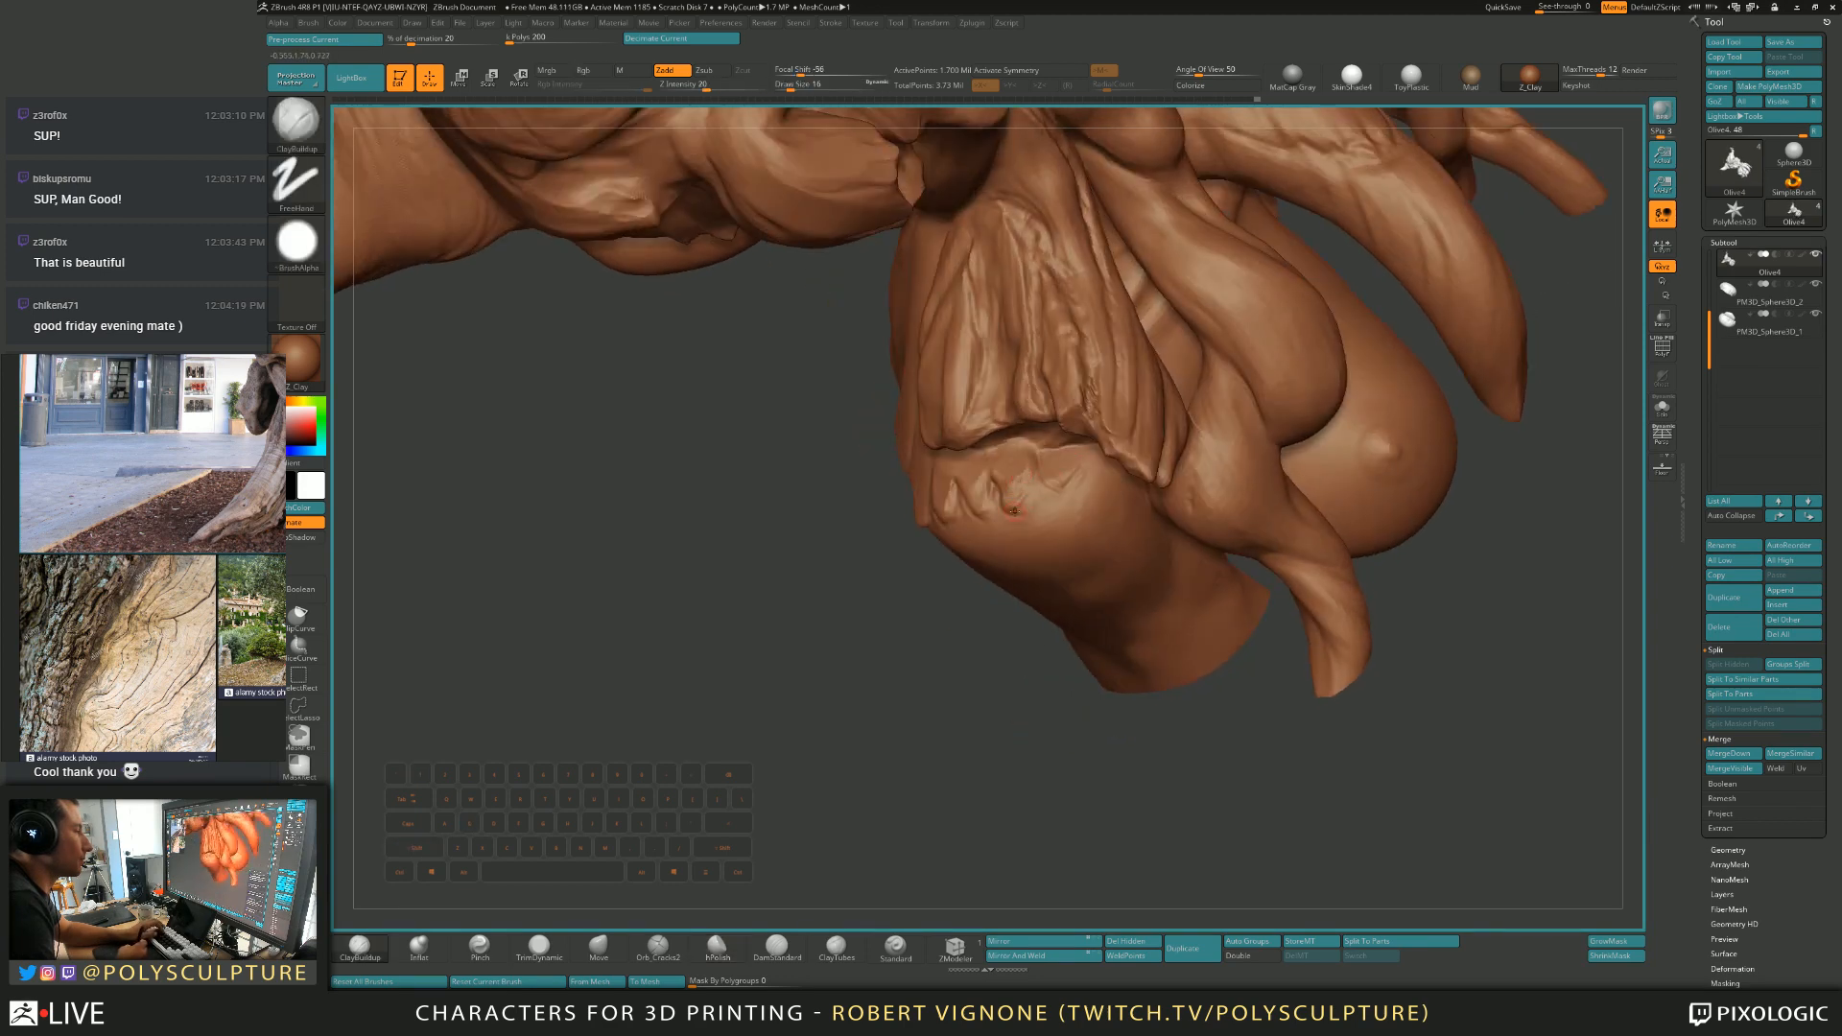
pyautogui.moveTo(1026, 508); pyautogui.dragTo(1051, 476, button='right')
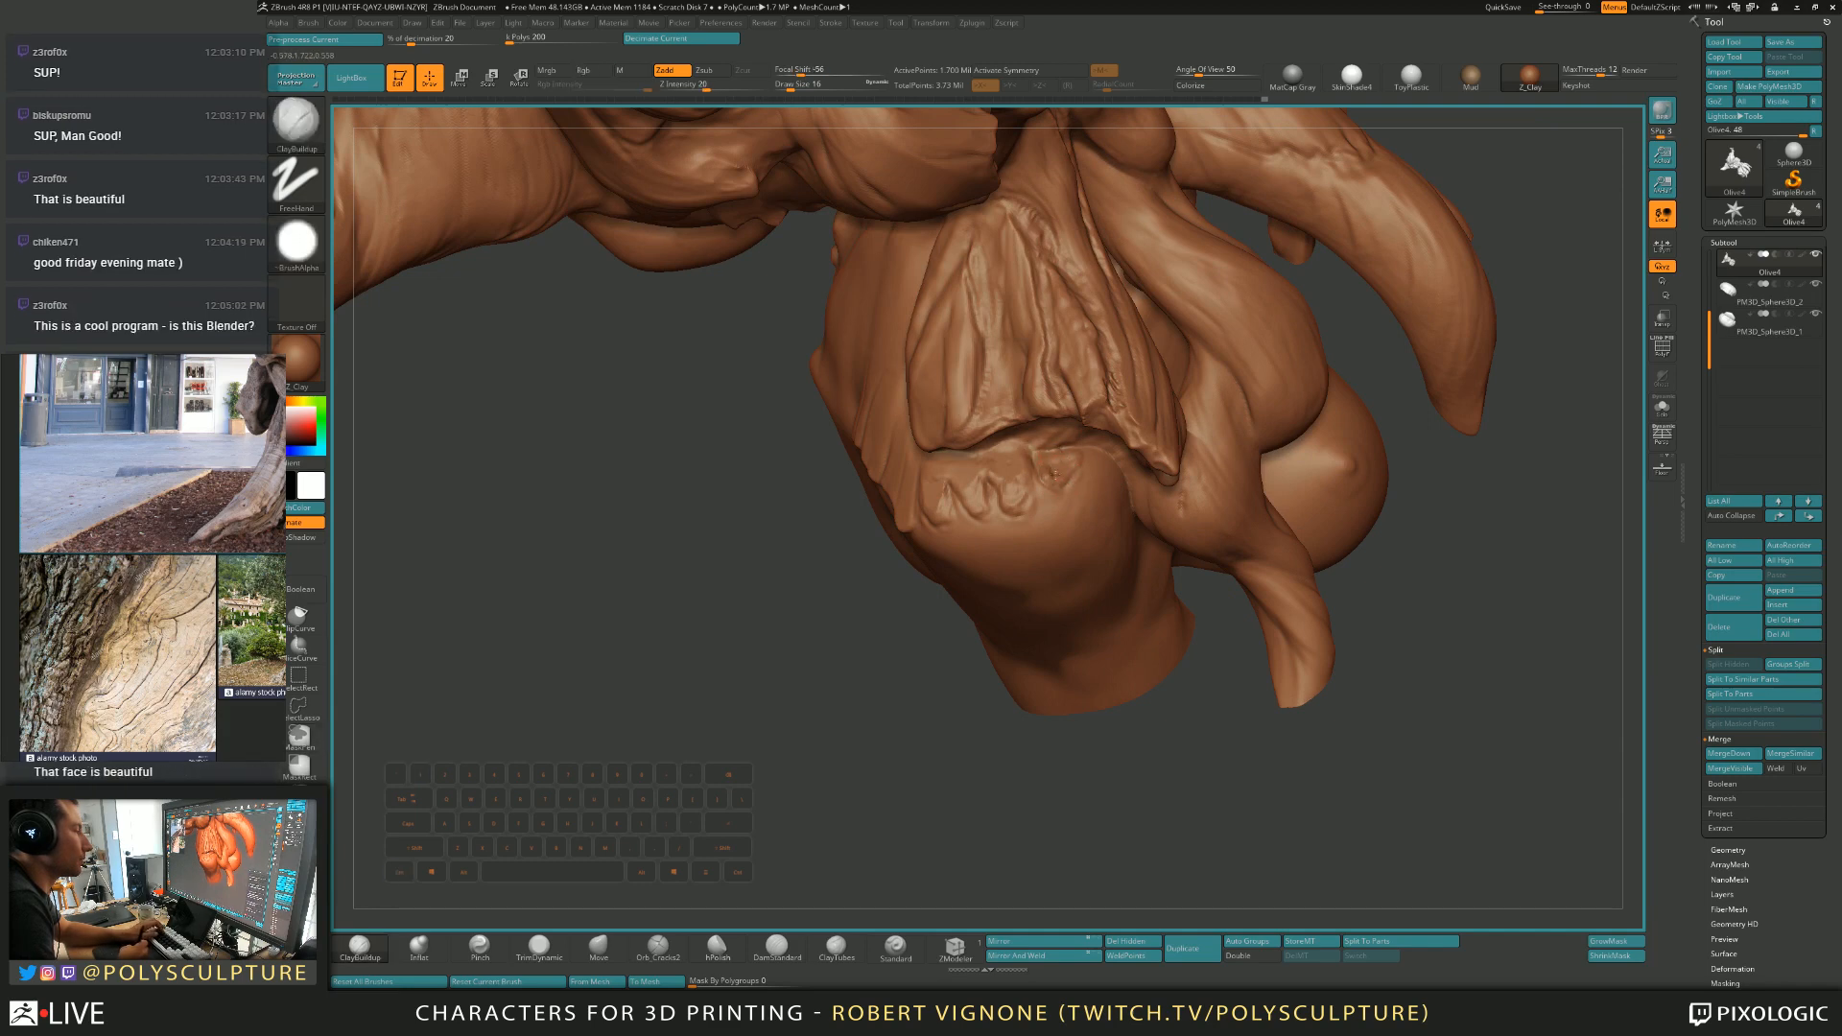
pyautogui.press('4')
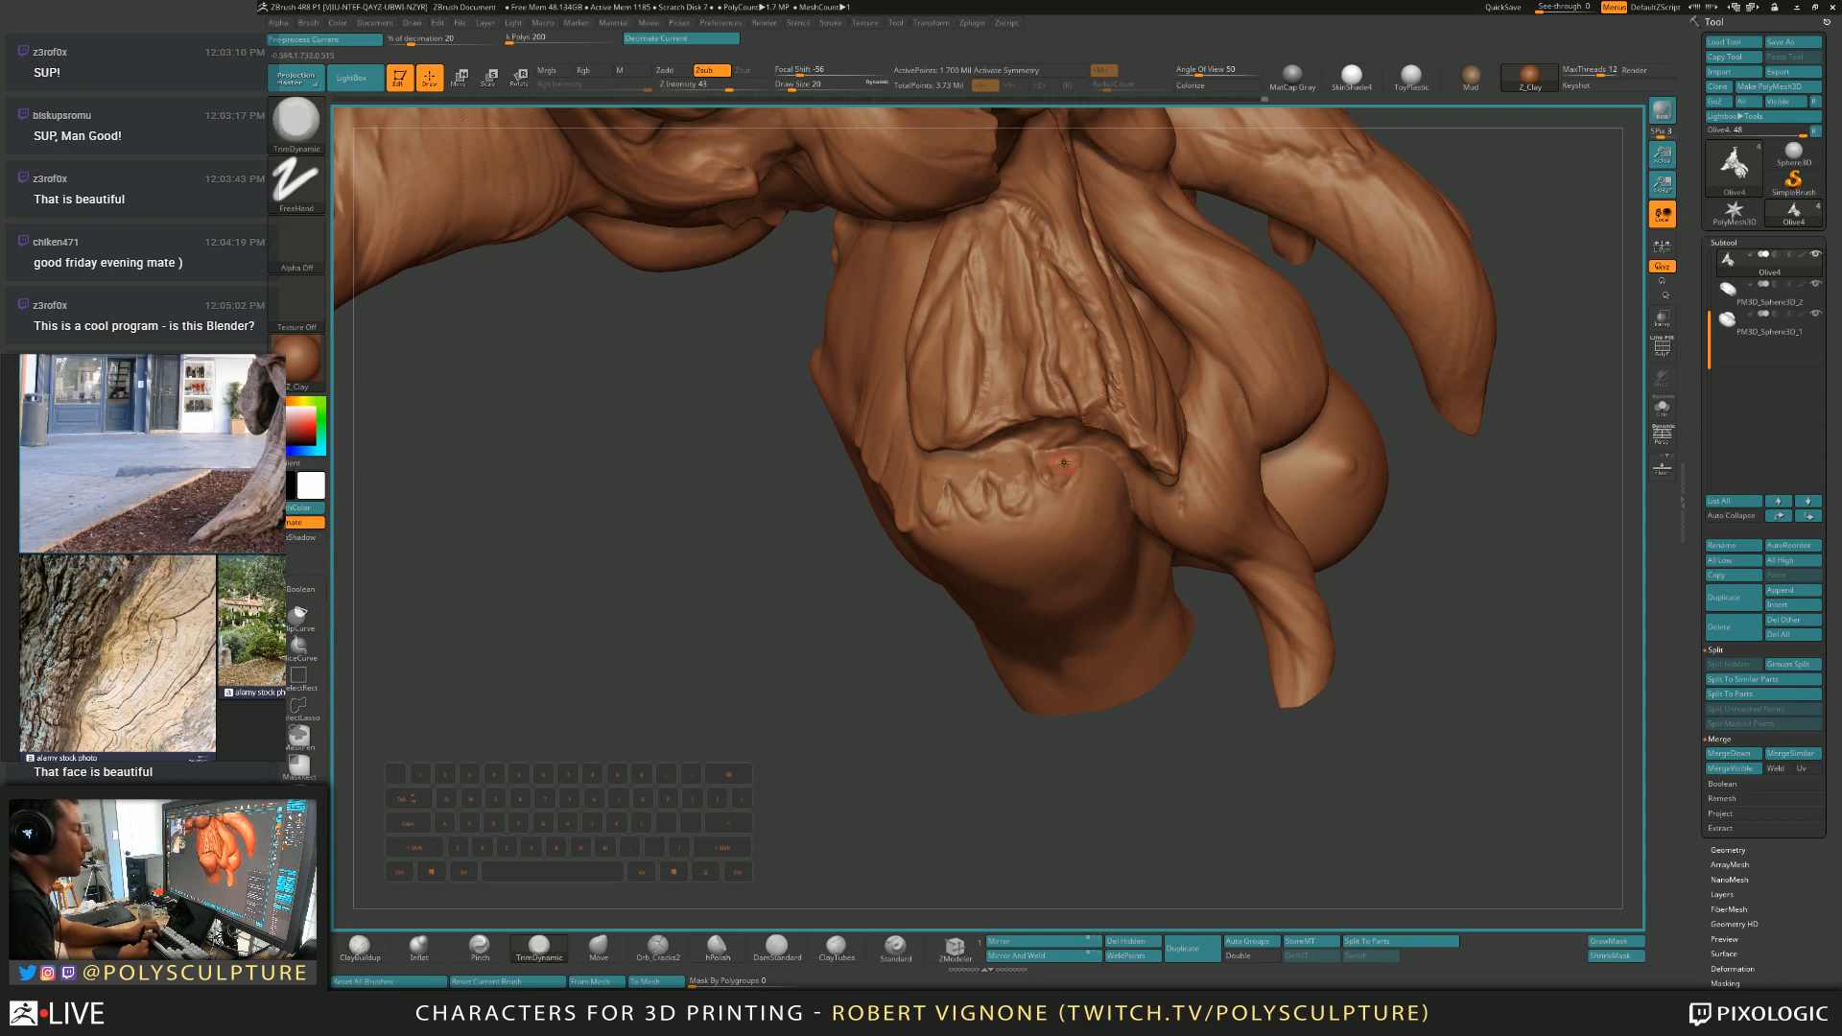
pyautogui.moveTo(1063, 464)
pyautogui.mouseDown(button='right')
pyautogui.moveTo(971, 492)
pyautogui.moveTo(1029, 494)
pyautogui.moveTo(902, 151)
pyautogui.moveTo(955, 509)
pyautogui.moveTo(1001, 549)
pyautogui.mouseUp(button='right')
# Adjust the fringe's shape with the Move brush and carve the gaps between its ridges with ClayBuildup.
pyautogui.press('b')
pyautogui.press('m')
pyautogui.press('v')
pyautogui.press('s')
pyautogui.press('b')
pyautogui.press('c')
pyautogui.press('b')
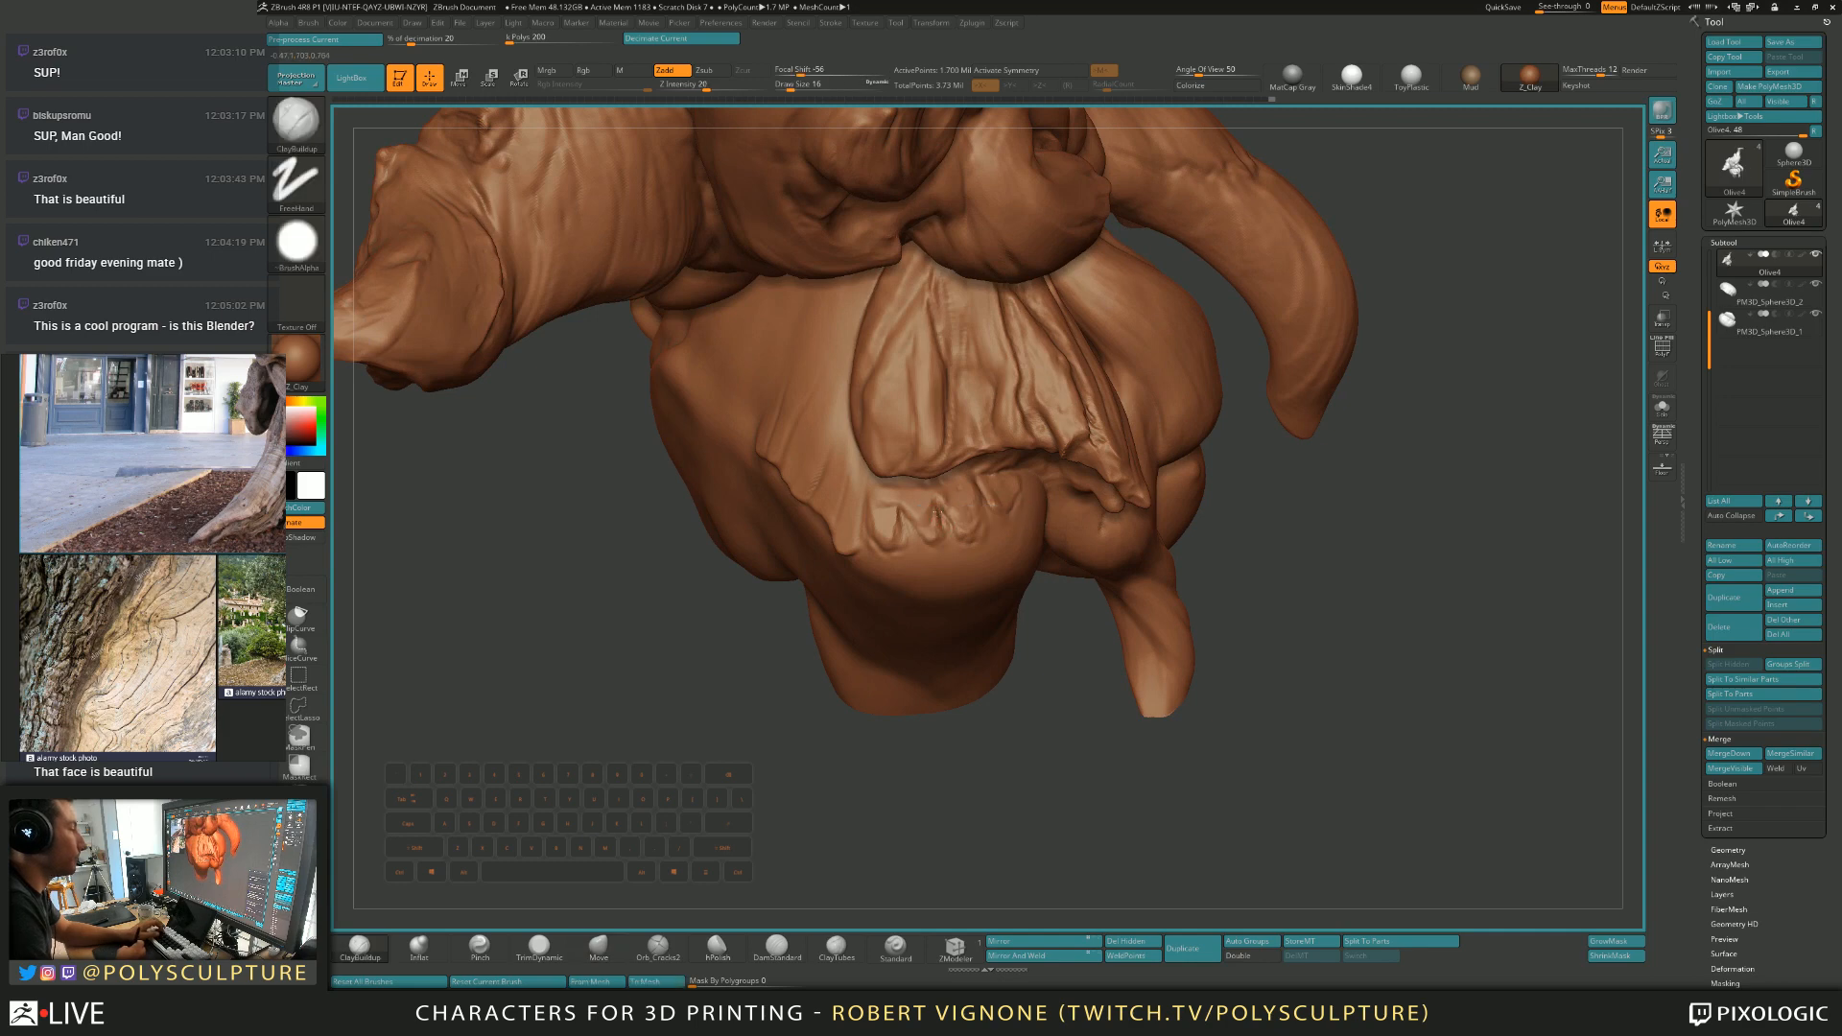
pyautogui.keyDown('alt'); pyautogui.moveTo(941, 510); pyautogui.dragTo(934, 529); pyautogui.keyUp('alt')
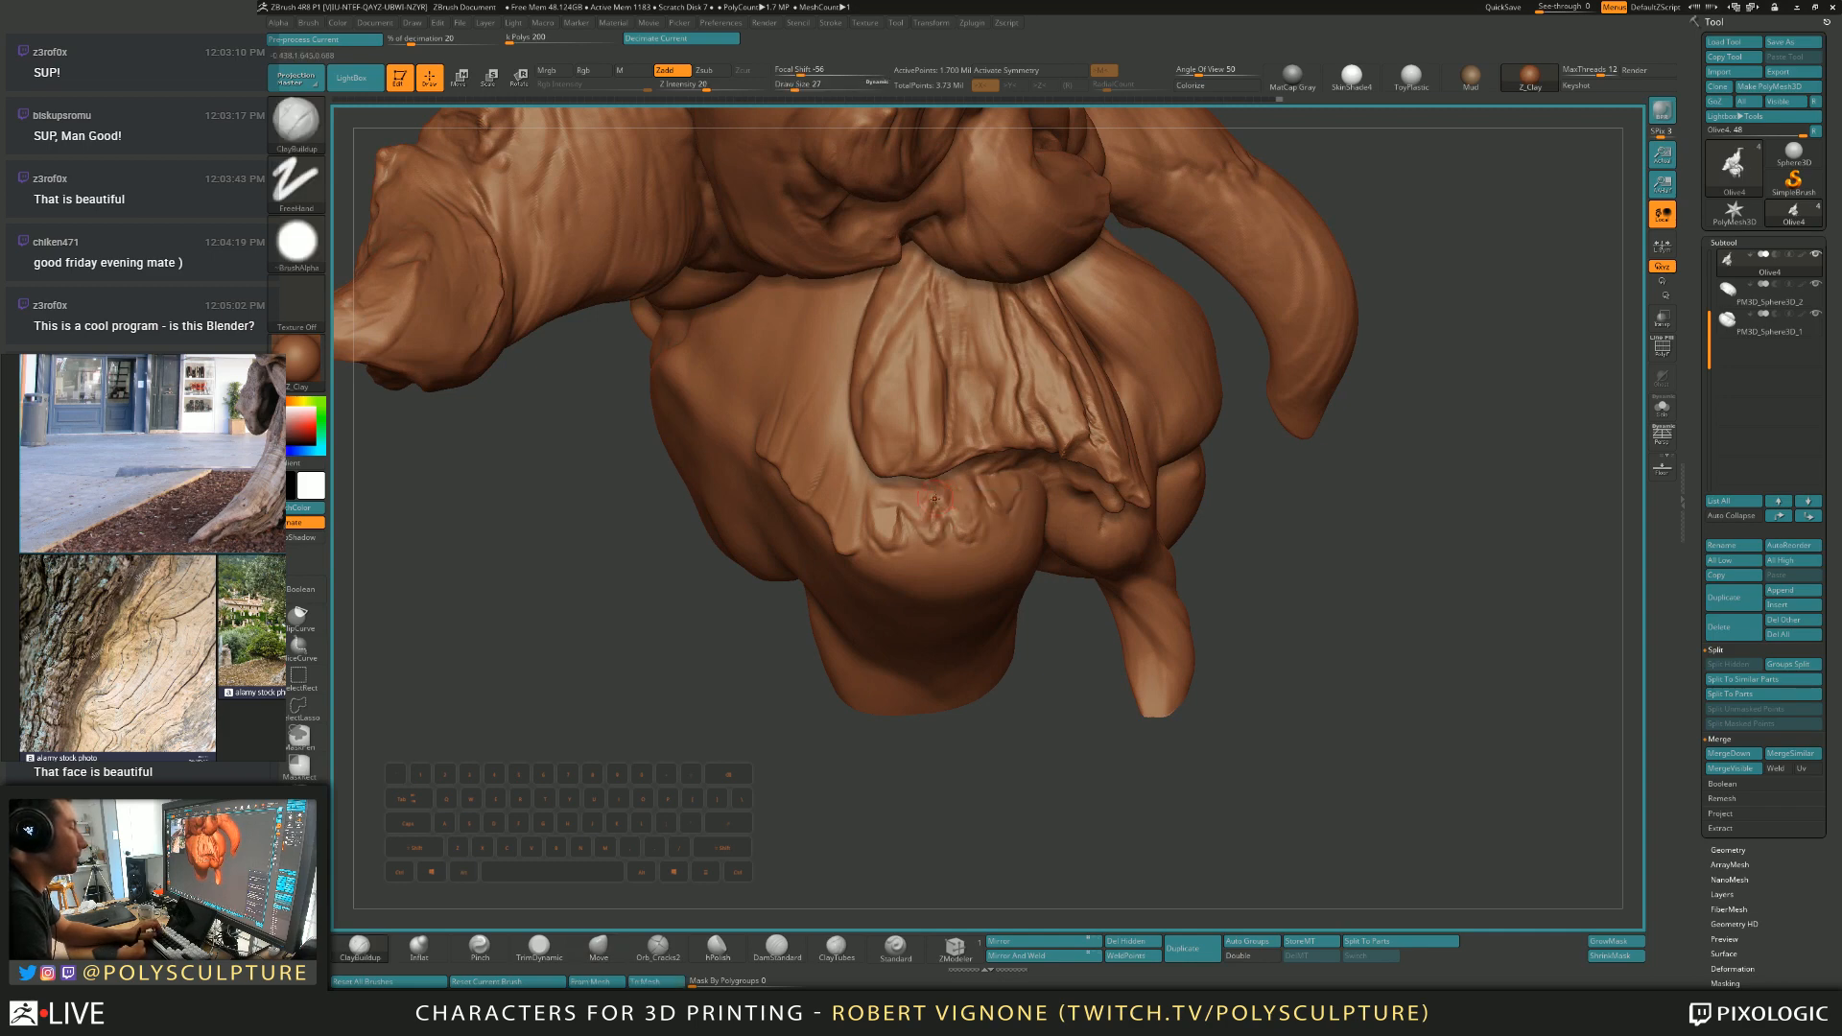
# Trim the bark fringe with TrimDynamic and cut cracks into its end on the upper back with Orb_Cracks2.
pyautogui.press('b')
pyautogui.press('t')
pyautogui.press('d')
pyautogui.moveTo(952, 502)
pyautogui.mouseDown(button='right')
pyautogui.moveTo(926, 602)
pyautogui.moveTo(942, 585)
pyautogui.moveTo(900, 558)
pyautogui.moveTo(918, 543)
pyautogui.mouseUp(button='right')
pyautogui.click(657, 948)
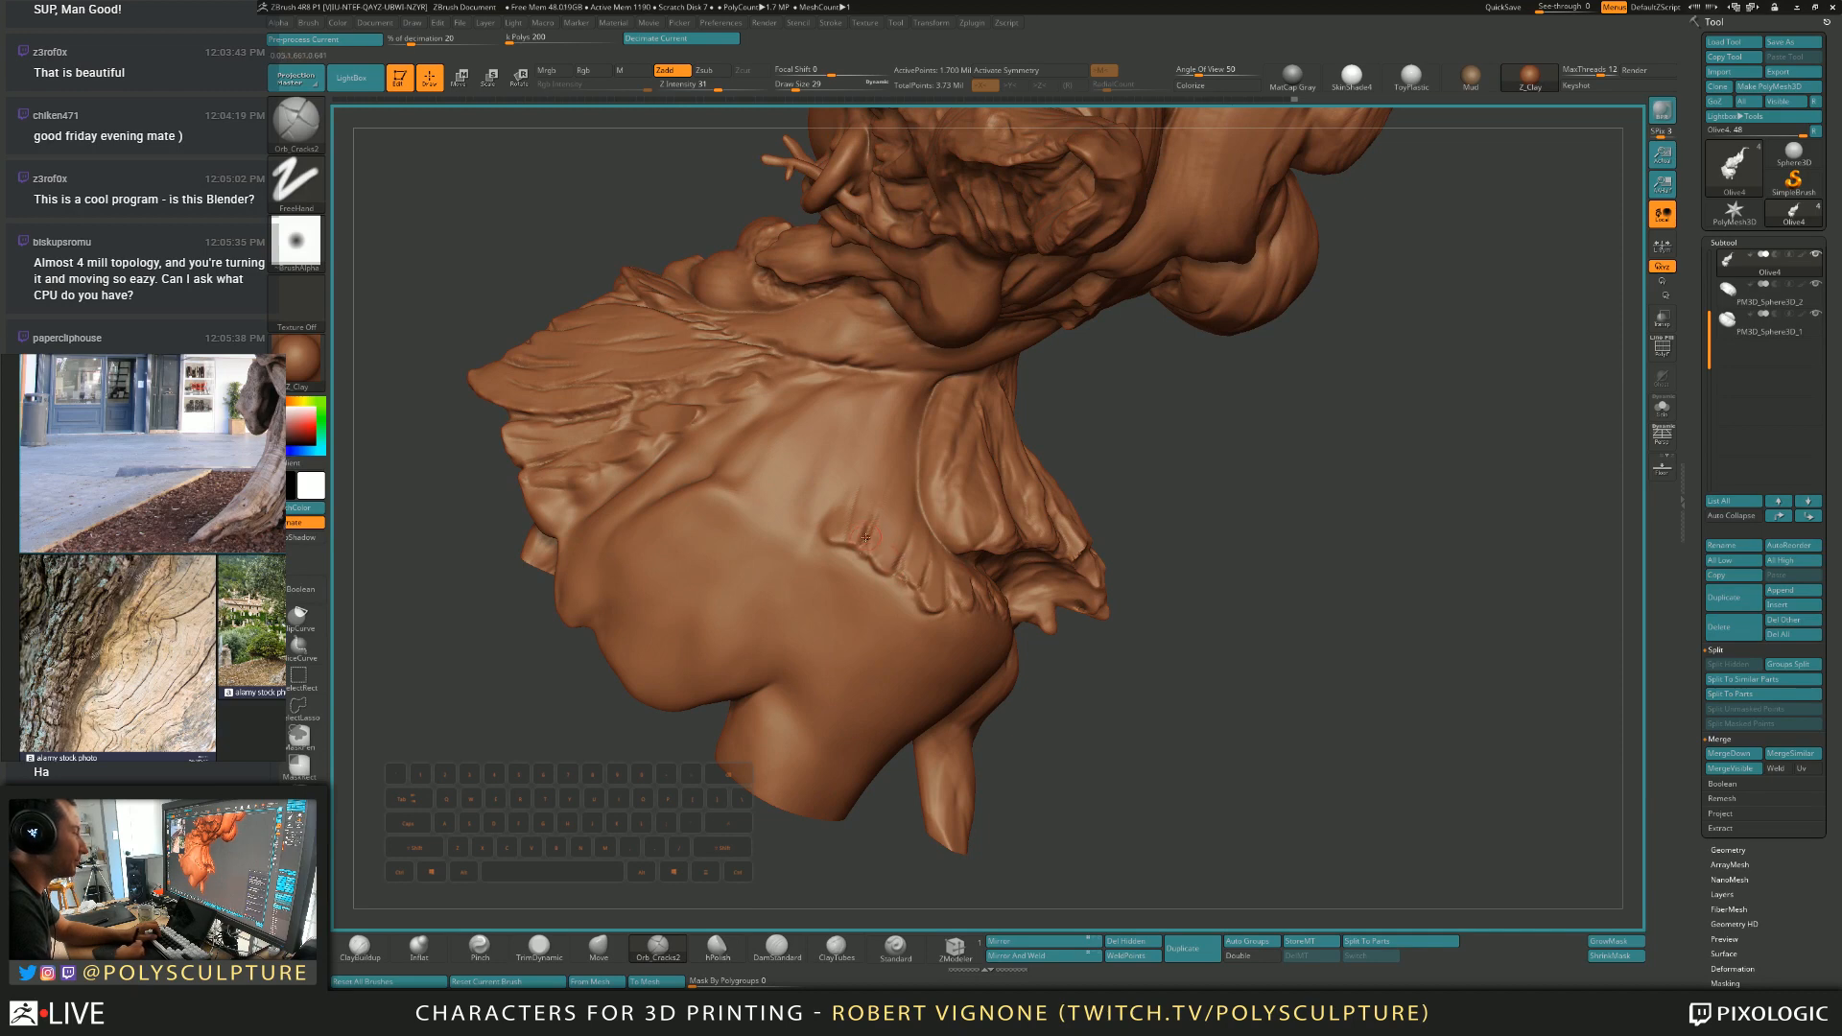
# Adjust the bust's overall forms from the back and the front with a resized Move brush.
pyautogui.moveTo(856, 501)
pyautogui.mouseDown(button='right')
pyautogui.moveTo(878, 548)
pyautogui.moveTo(946, 460)
pyautogui.moveTo(957, 360)
pyautogui.mouseUp(button='right')
pyautogui.press('s')
pyautogui.moveTo(949, 402); pyautogui.dragTo(959, 400)
pyautogui.press('b')
pyautogui.press('m')
pyautogui.press('v')
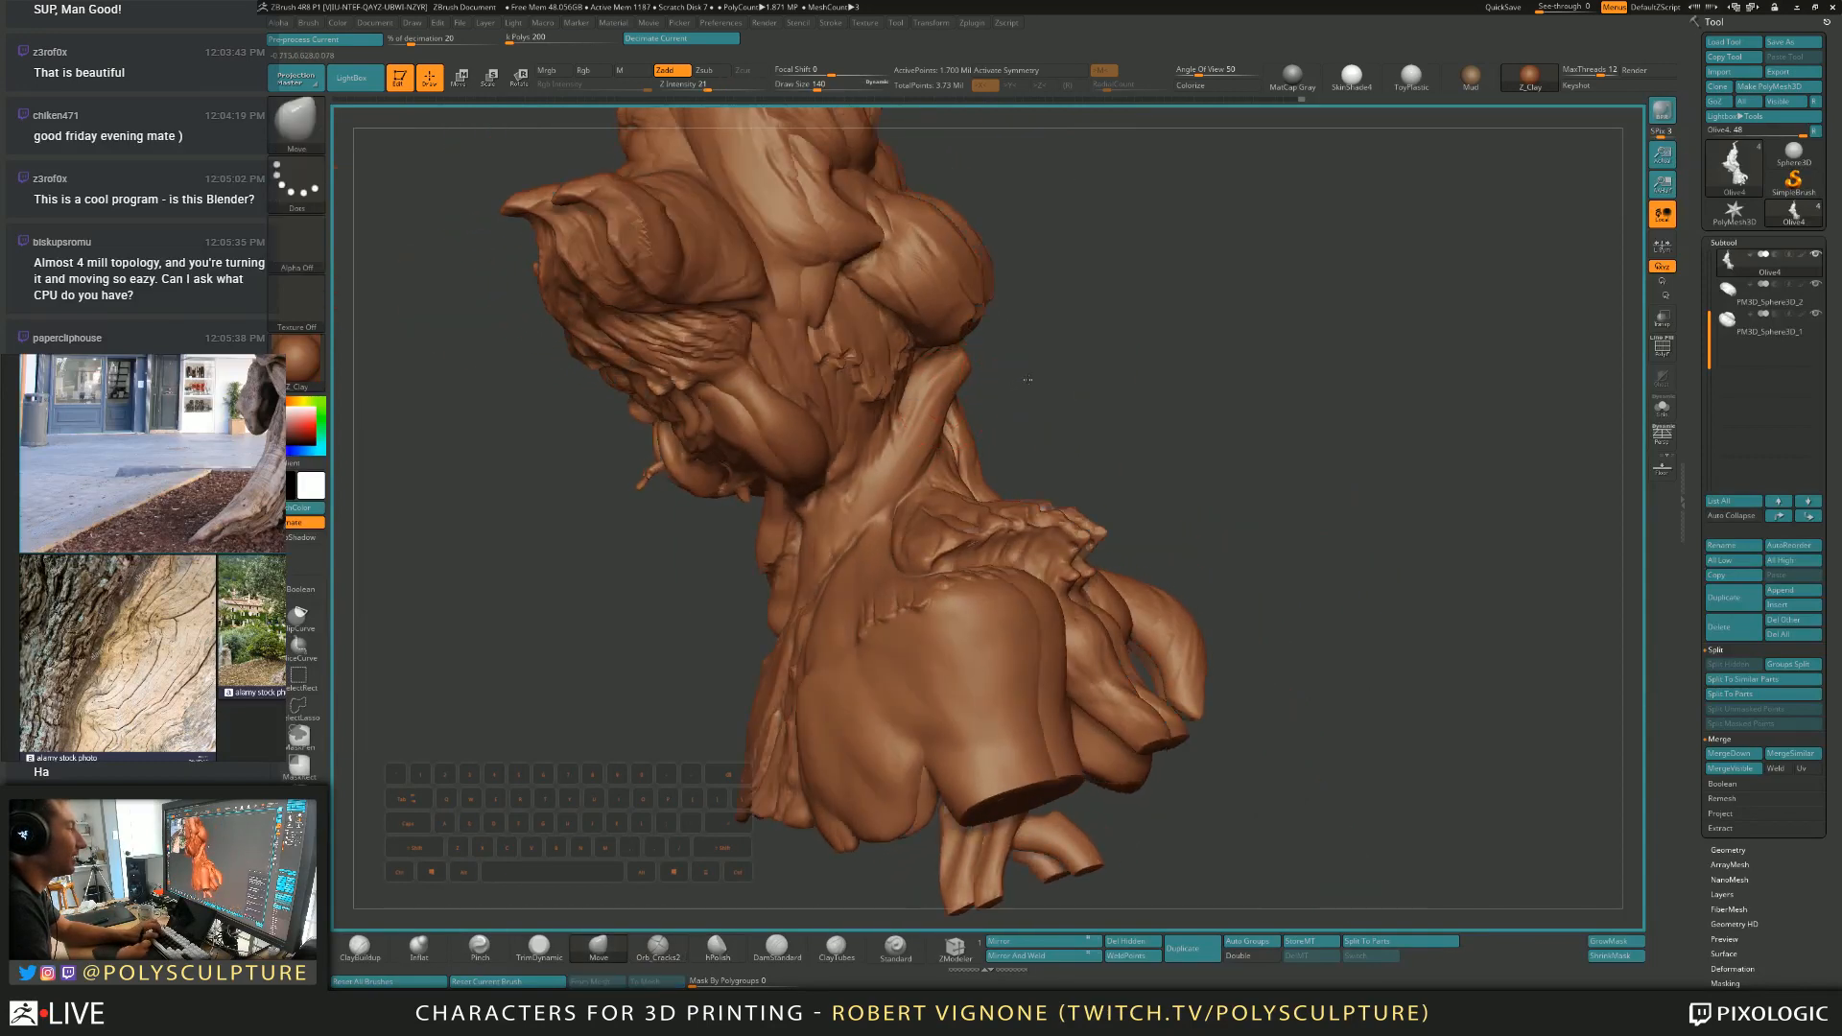
pyautogui.moveTo(1023, 382); pyautogui.dragTo(977, 386, button='right')
pyautogui.press('s')
pyautogui.moveTo(976, 386); pyautogui.dragTo(965, 386)
pyautogui.moveTo(965, 385)
pyautogui.mouseDown(button='right')
pyautogui.moveTo(951, 286)
pyautogui.moveTo(950, 331)
pyautogui.moveTo(882, 441)
pyautogui.moveTo(971, 427)
pyautogui.mouseUp(button='right')
pyautogui.press('s')
pyautogui.moveTo(949, 481)
pyautogui.mouseDown()
pyautogui.moveTo(986, 470)
pyautogui.moveTo(1093, 513)
pyautogui.moveTo(1127, 591)
pyautogui.mouseUp()
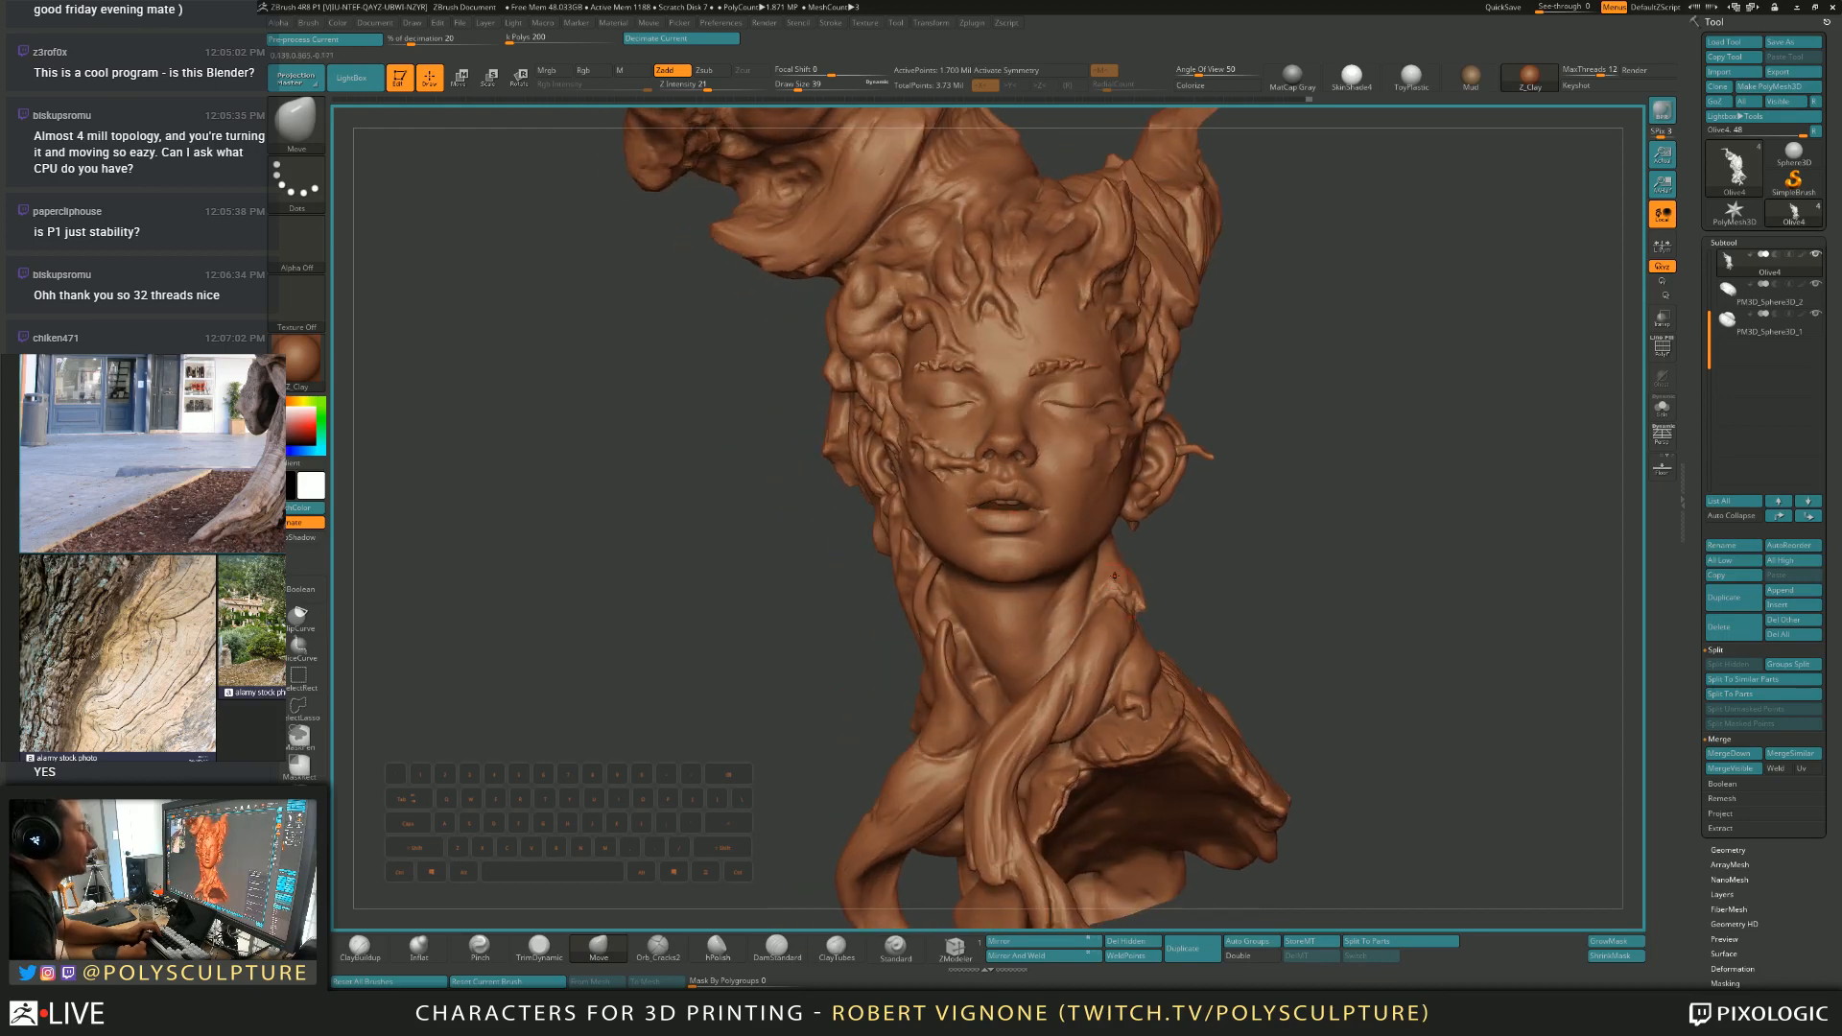
# Adjust the face around the nose and cheek with the Move brush.
pyautogui.moveTo(998, 526); pyautogui.dragTo(1032, 596)
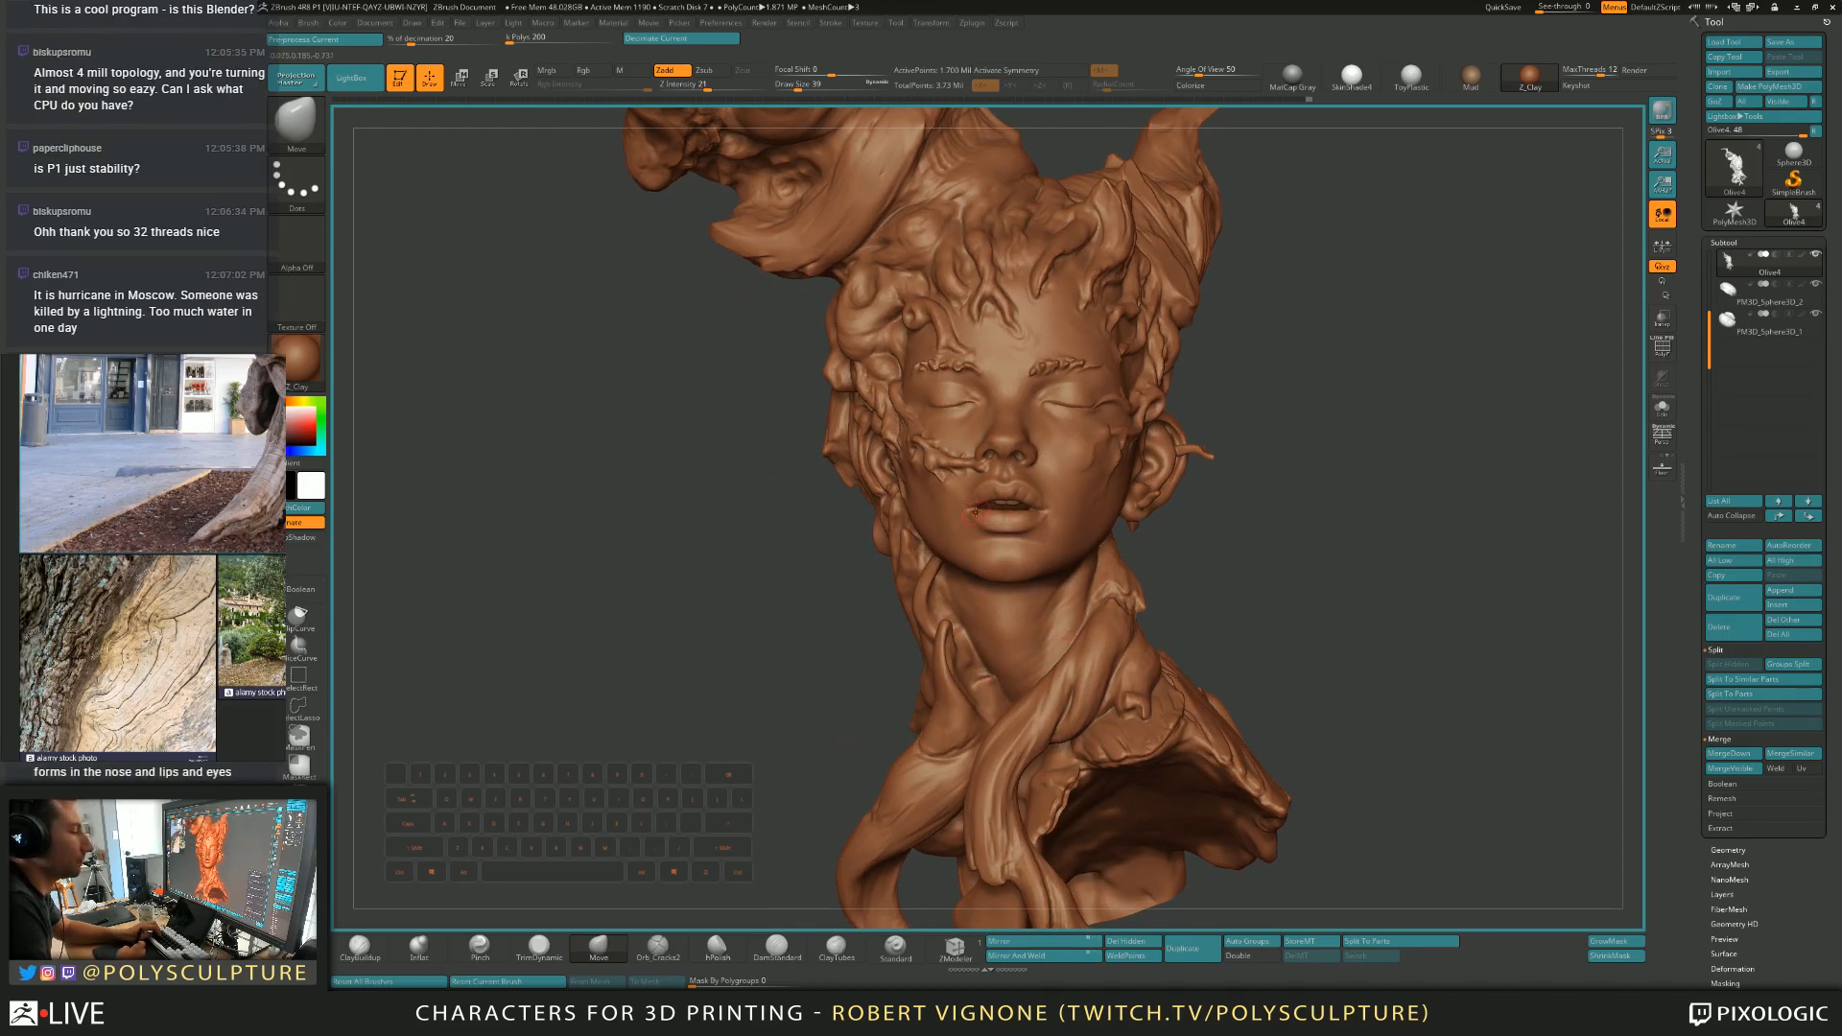
pyautogui.scroll(4, 979, 502)
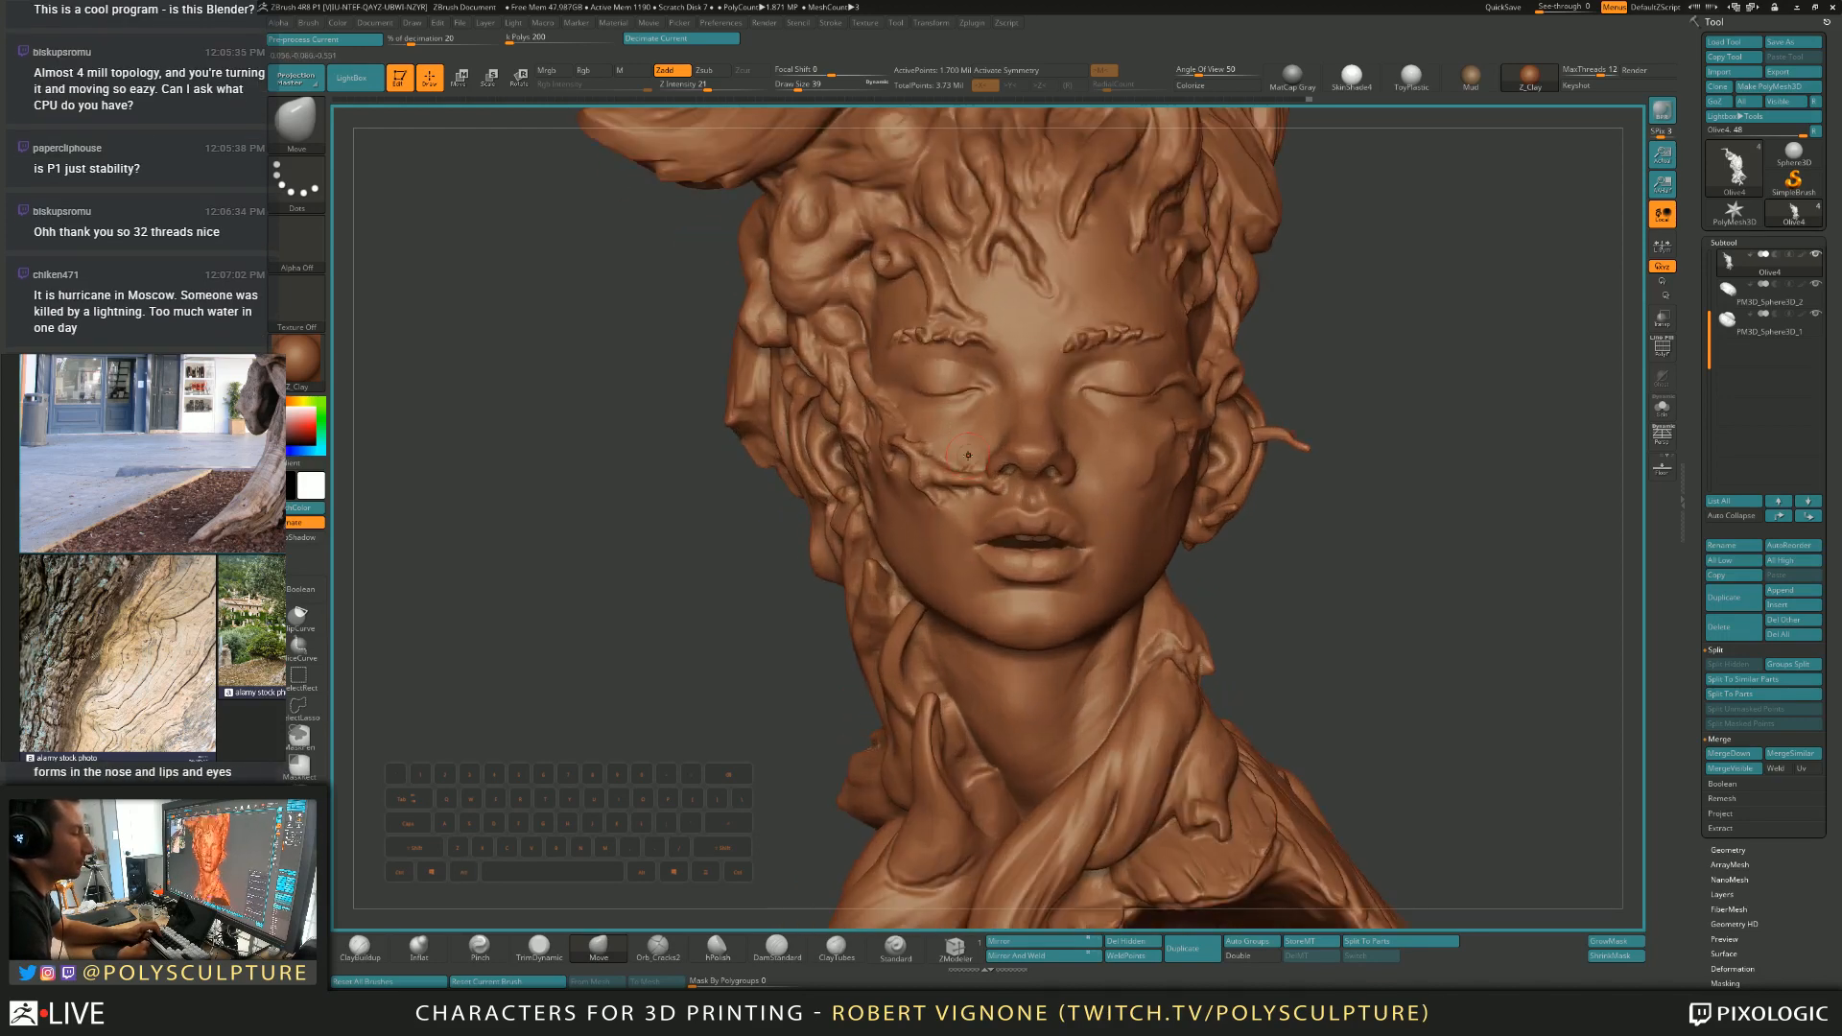
pyautogui.press('s')
pyautogui.moveTo(967, 480); pyautogui.dragTo(975, 482)
# Add volume around the corner of the lips and the adjoining cheek with a resized Inflat brush.
pyautogui.press('2')
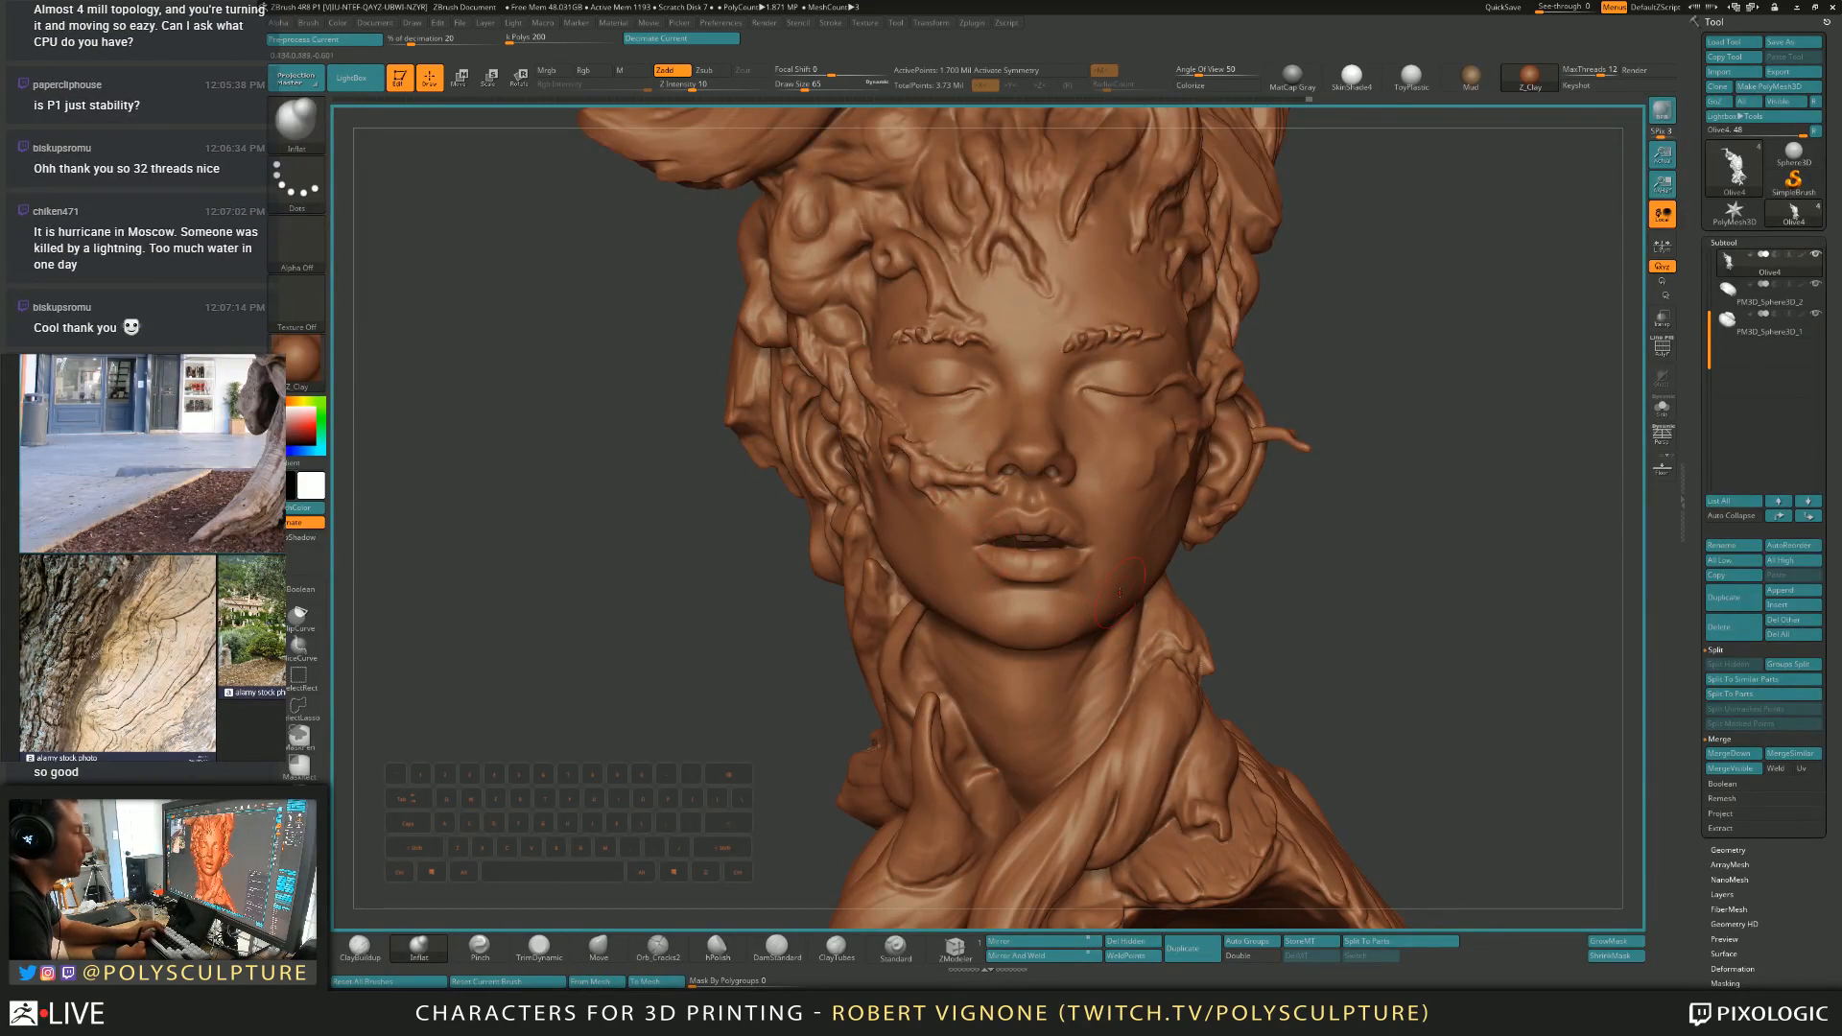
pyautogui.moveTo(1079, 547); pyautogui.dragTo(1085, 549)
pyautogui.moveTo(1074, 537)
pyautogui.keyDown('alt'); pyautogui.mouseDown(button='right')
pyautogui.moveTo(1048, 383)
pyautogui.moveTo(1073, 531)
pyautogui.mouseUp(button='right'); pyautogui.keyUp('alt')
pyautogui.press('s')
pyautogui.moveTo(1075, 529); pyautogui.dragTo(1065, 533)
pyautogui.moveTo(1092, 569); pyautogui.dragTo(945, 564, button='right')
pyautogui.press('s')
pyautogui.moveTo(1097, 549); pyautogui.dragTo(1075, 554)
pyautogui.moveTo(1092, 541); pyautogui.dragTo(1163, 575, button='right')
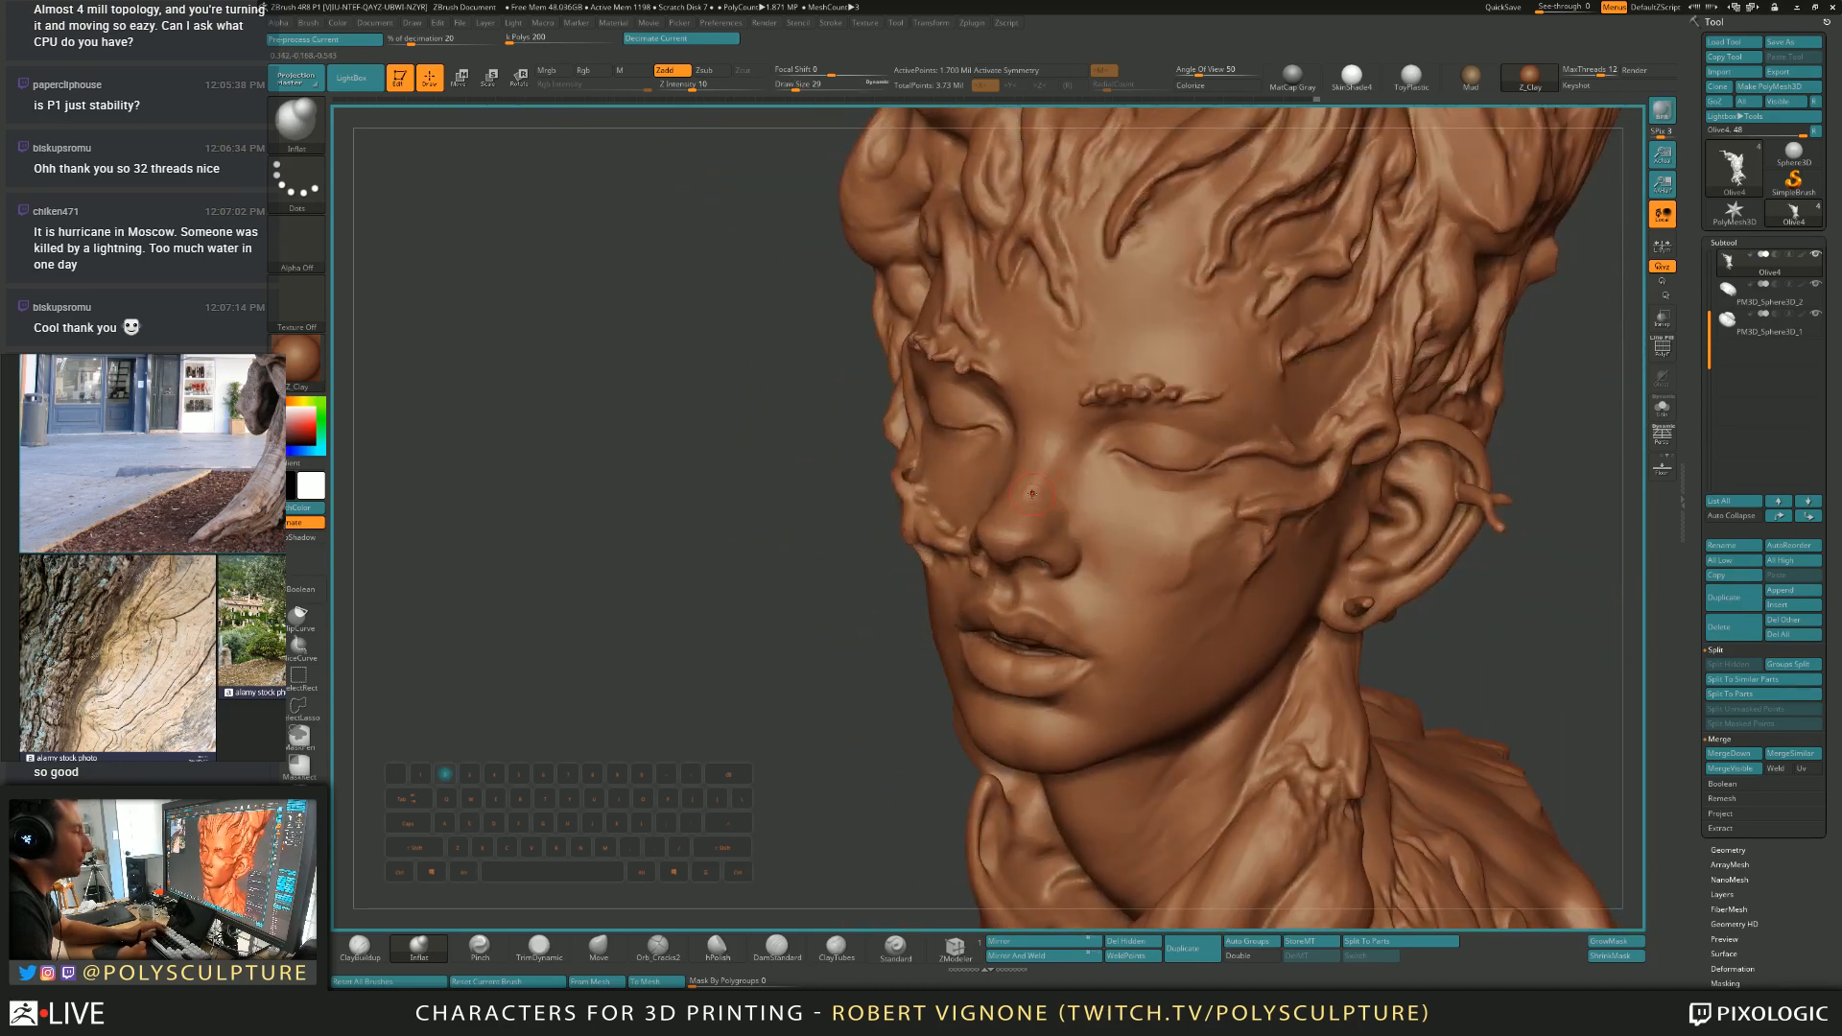
# Refine the face around the nose bridge with a larger Inflat brush.
pyautogui.moveTo(1057, 461)
pyautogui.mouseDown(button='right')
pyautogui.moveTo(998, 430)
pyautogui.moveTo(1050, 459)
pyautogui.moveTo(1084, 440)
pyautogui.mouseUp(button='right')
pyautogui.press('s')
pyautogui.moveTo(1061, 429); pyautogui.dragTo(1064, 428)
pyautogui.moveTo(1029, 408); pyautogui.dragTo(990, 408, button='right')
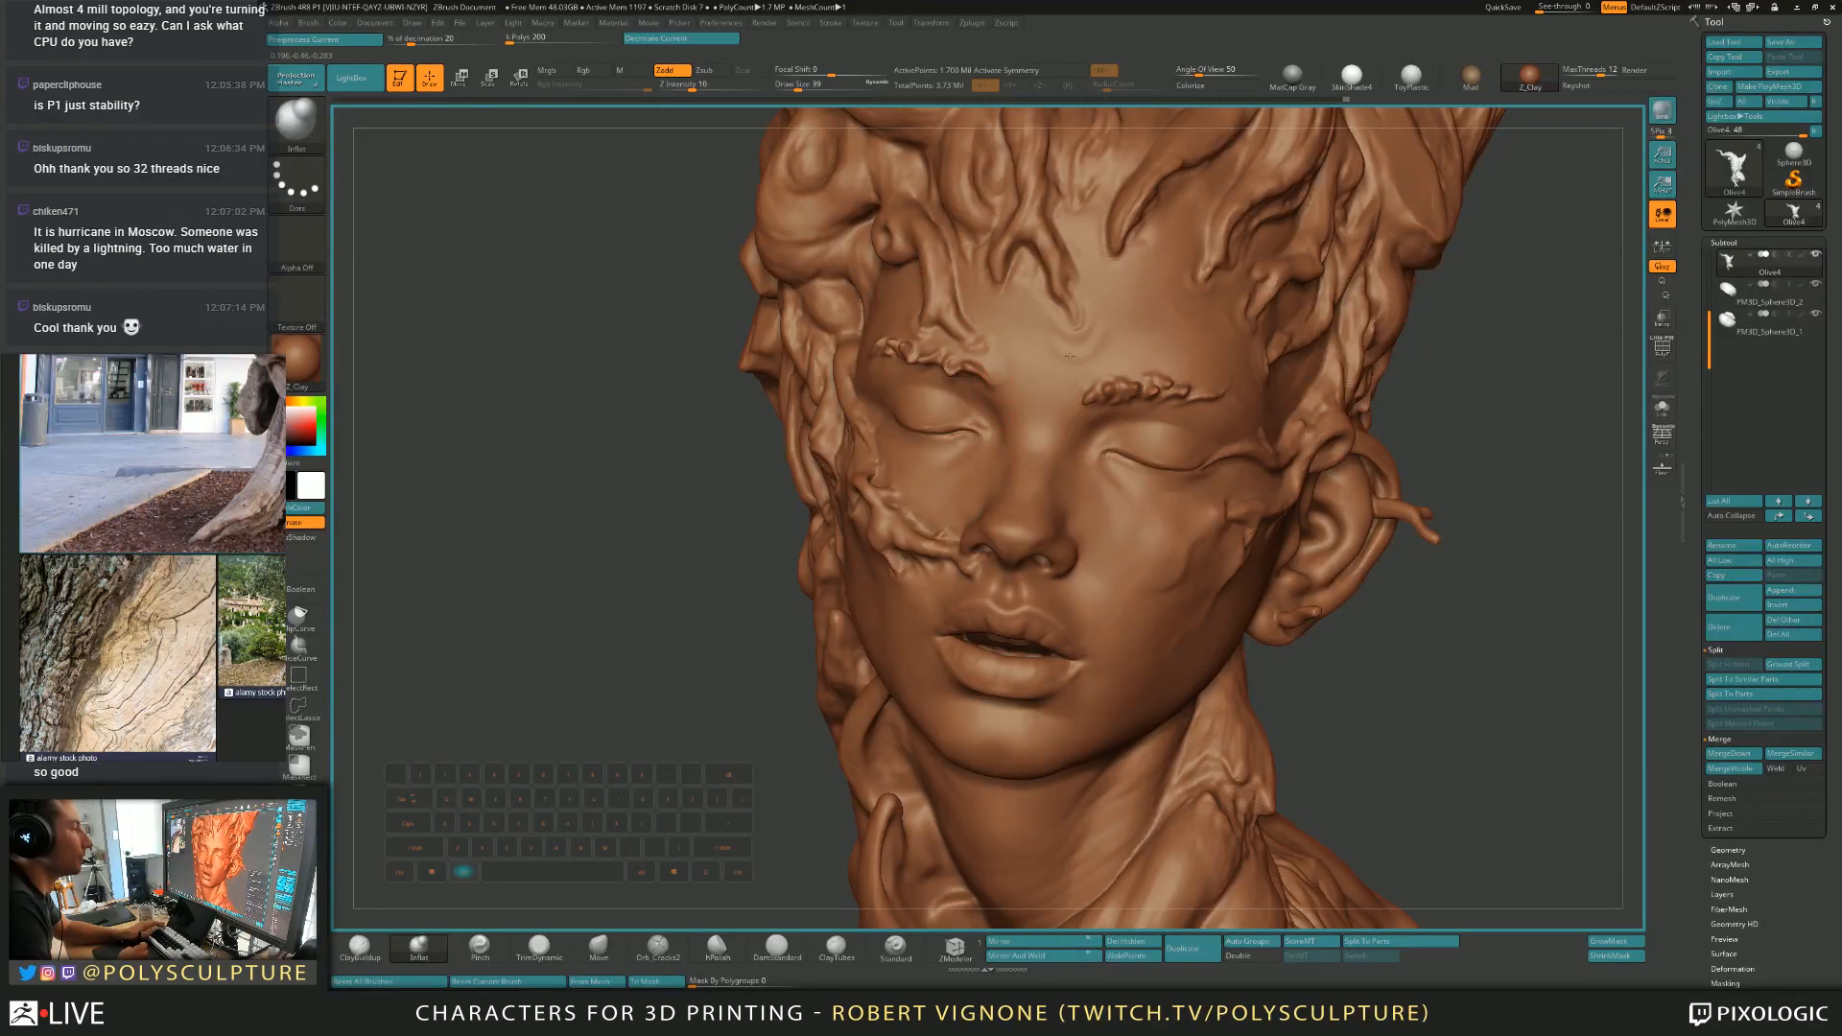
# Reshape the back edge of the shoulder beneath the bark with a resized Move brush.
pyautogui.moveTo(1110, 349)
pyautogui.keyDown('alt'); pyautogui.mouseDown(button='right')
pyautogui.moveTo(1151, 268)
pyautogui.moveTo(1223, 359)
pyautogui.moveTo(1030, 581)
pyautogui.moveTo(1009, 576)
pyautogui.mouseUp(button='right'); pyautogui.keyUp('alt')
pyautogui.press('5')
pyautogui.press('s')
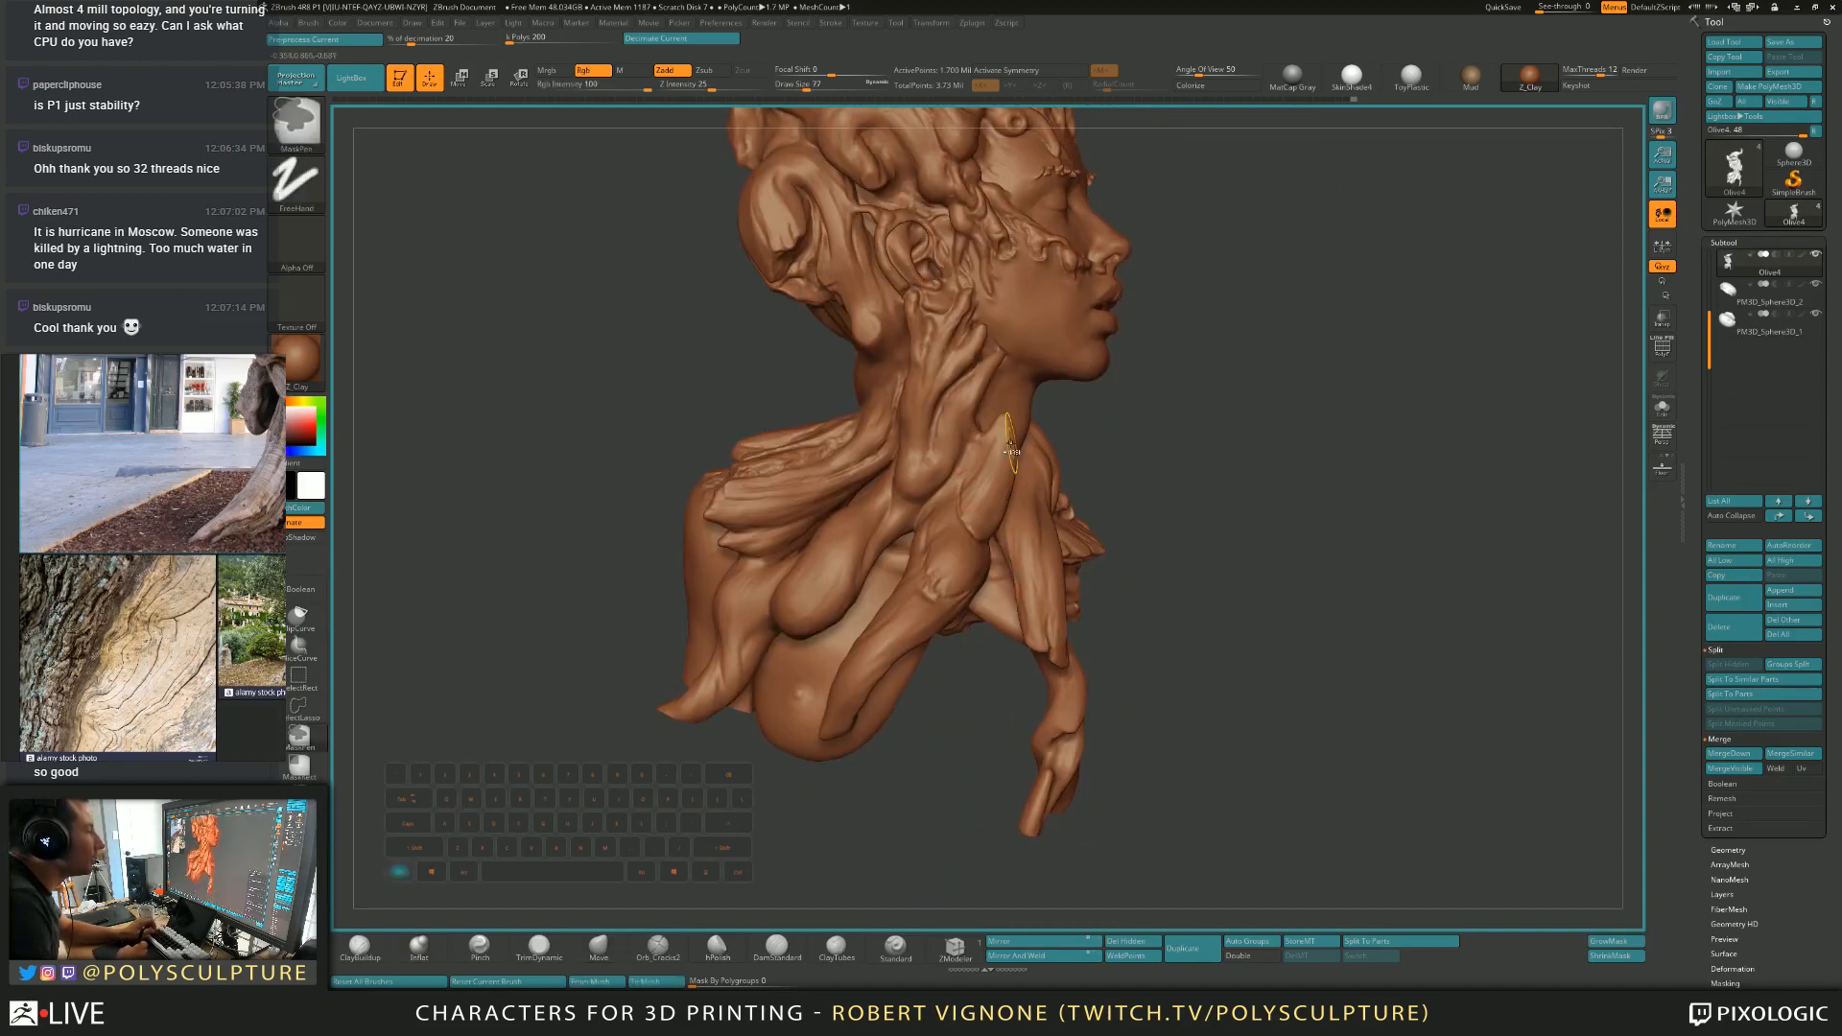
pyautogui.press('s')
pyautogui.moveTo(1002, 472); pyautogui.dragTo(996, 472)
pyautogui.moveTo(710, 575)
pyautogui.mouseDown(button='right')
pyautogui.moveTo(804, 601)
pyautogui.moveTo(832, 533)
pyautogui.mouseUp(button='right')
pyautogui.press('5')
pyautogui.moveTo(755, 587); pyautogui.dragTo(764, 587)
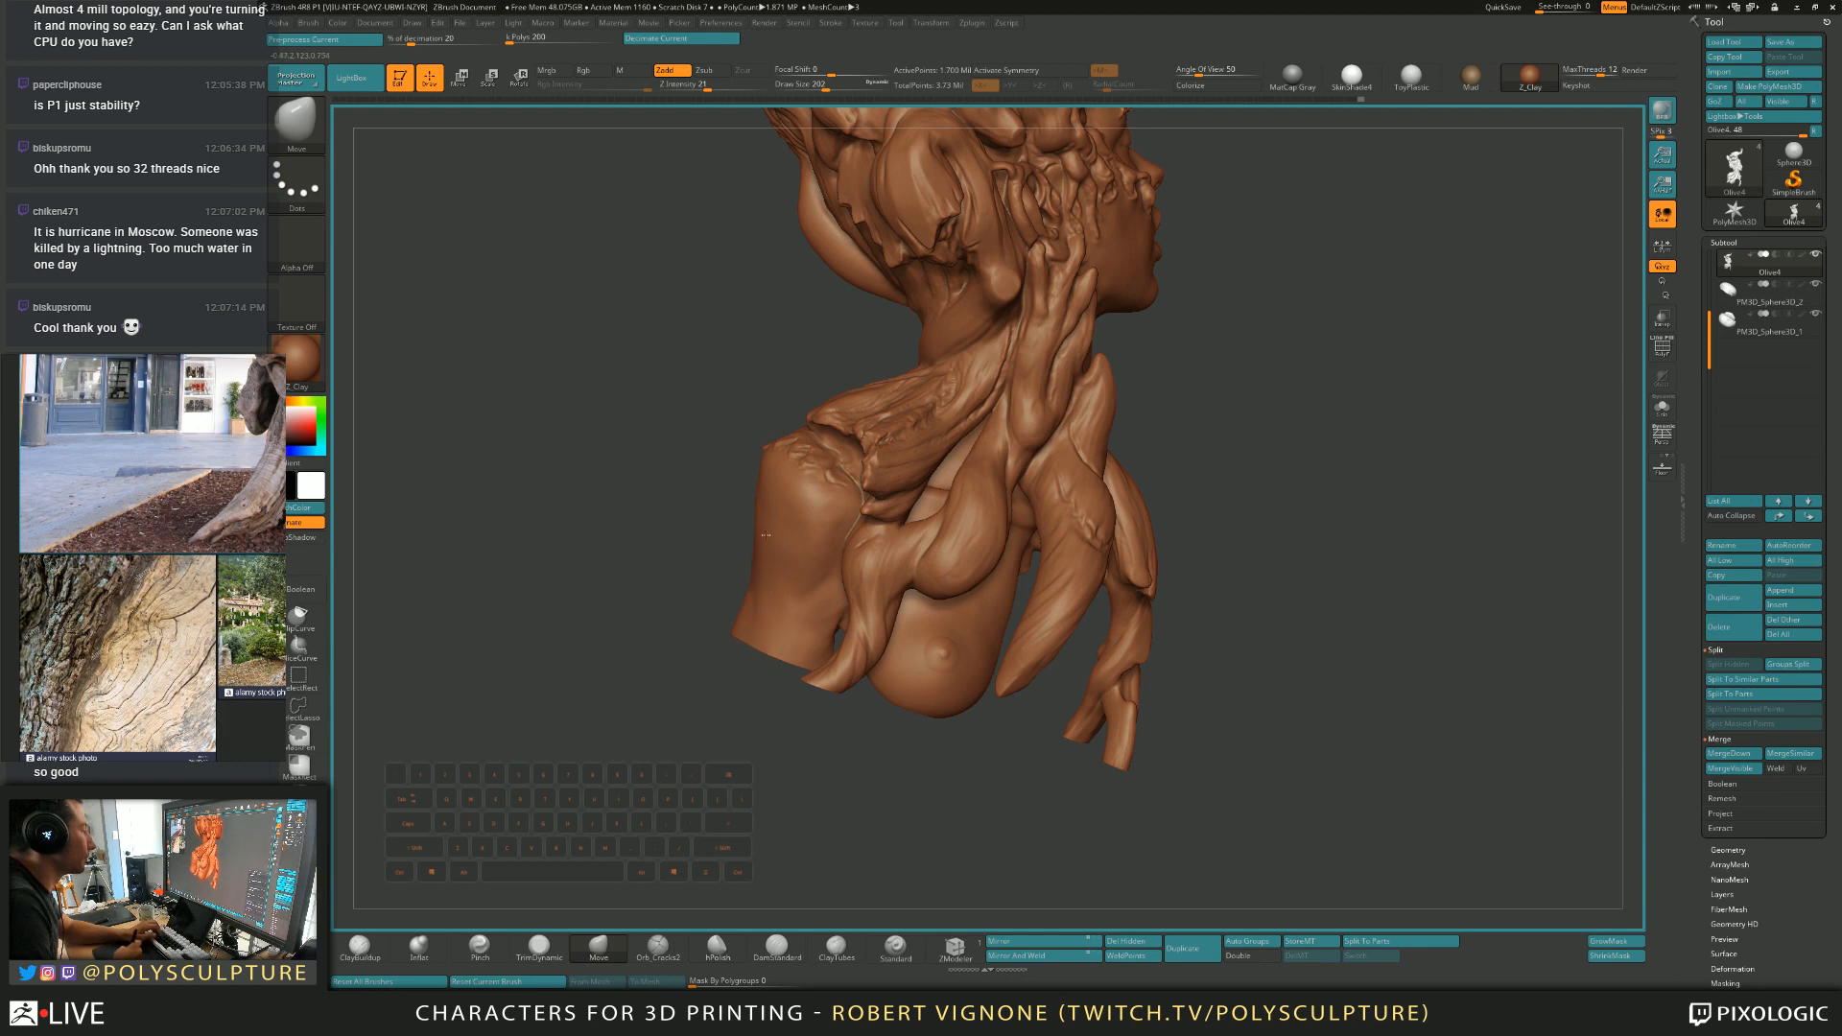
# Adjust the upper-arm stump and the bark strands hanging beside it with progressively smaller Move brush sizes.
pyautogui.moveTo(759, 539); pyautogui.dragTo(770, 568, button='right')
pyautogui.press('s')
pyautogui.moveTo(770, 569); pyautogui.dragTo(764, 570)
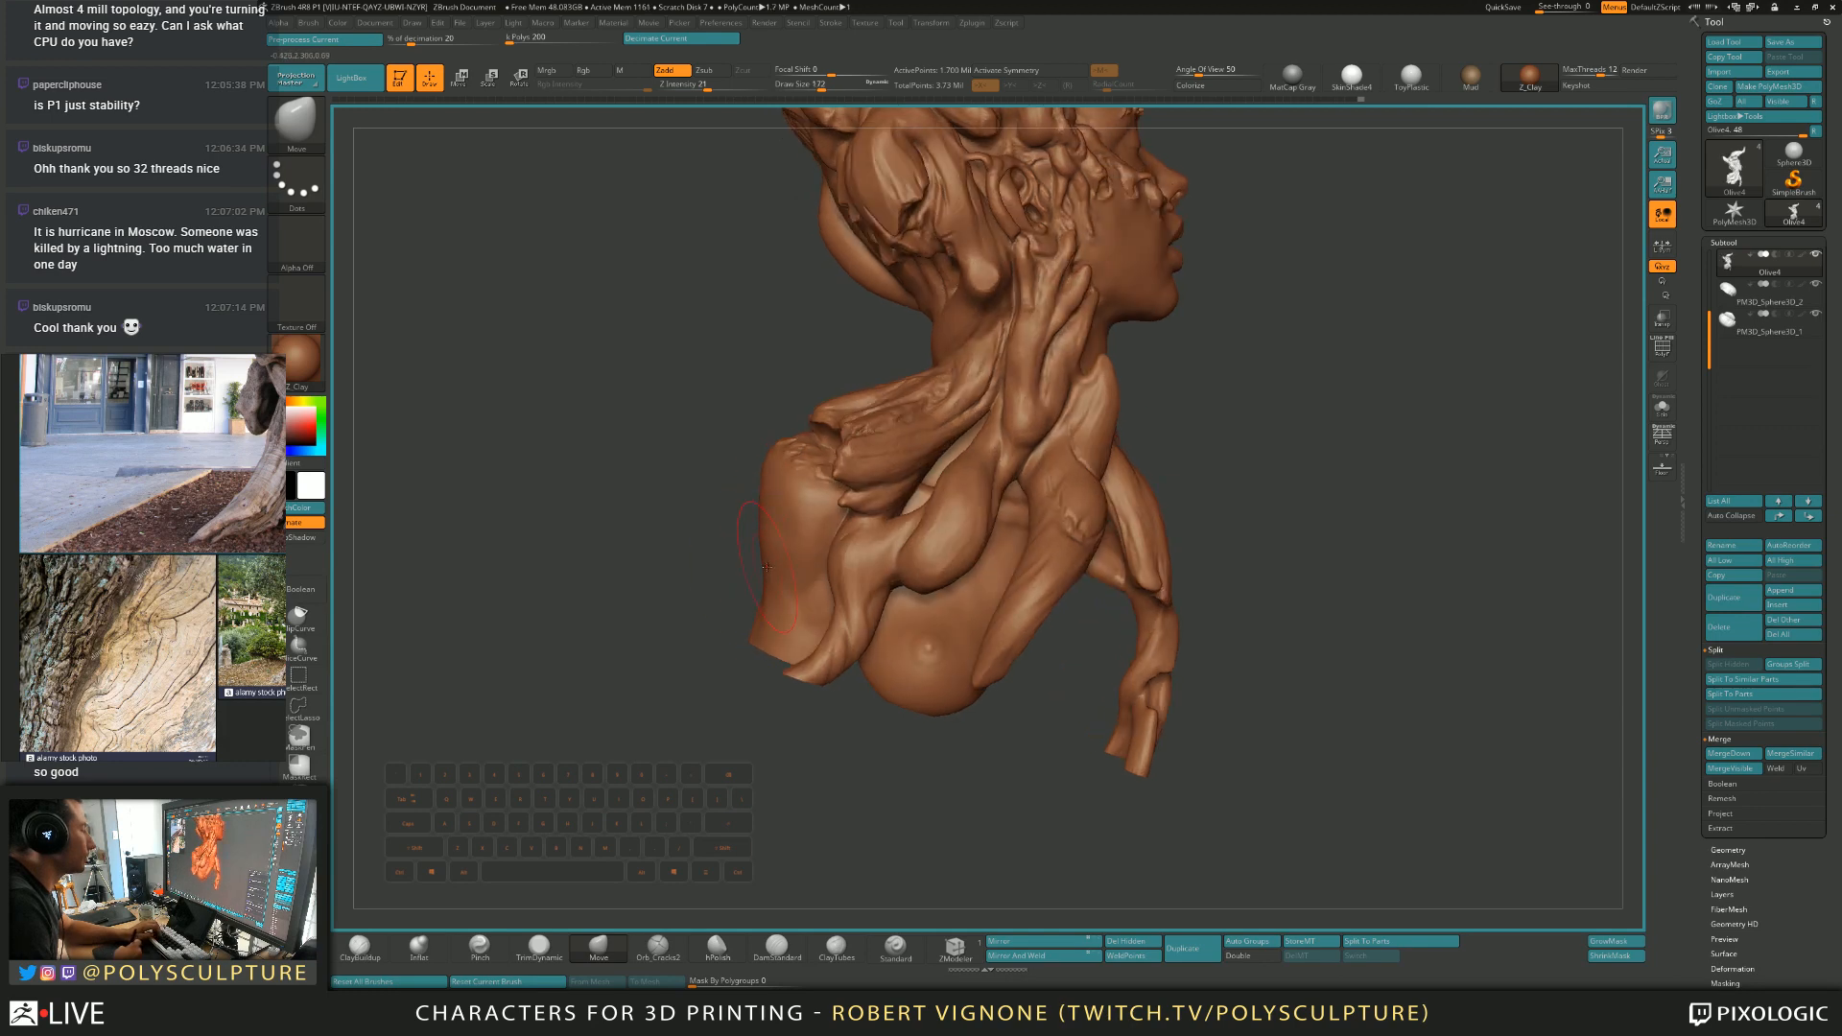
pyautogui.moveTo(769, 513); pyautogui.dragTo(724, 584, button='right')
pyautogui.press('s')
pyautogui.moveTo(723, 584); pyautogui.dragTo(717, 583)
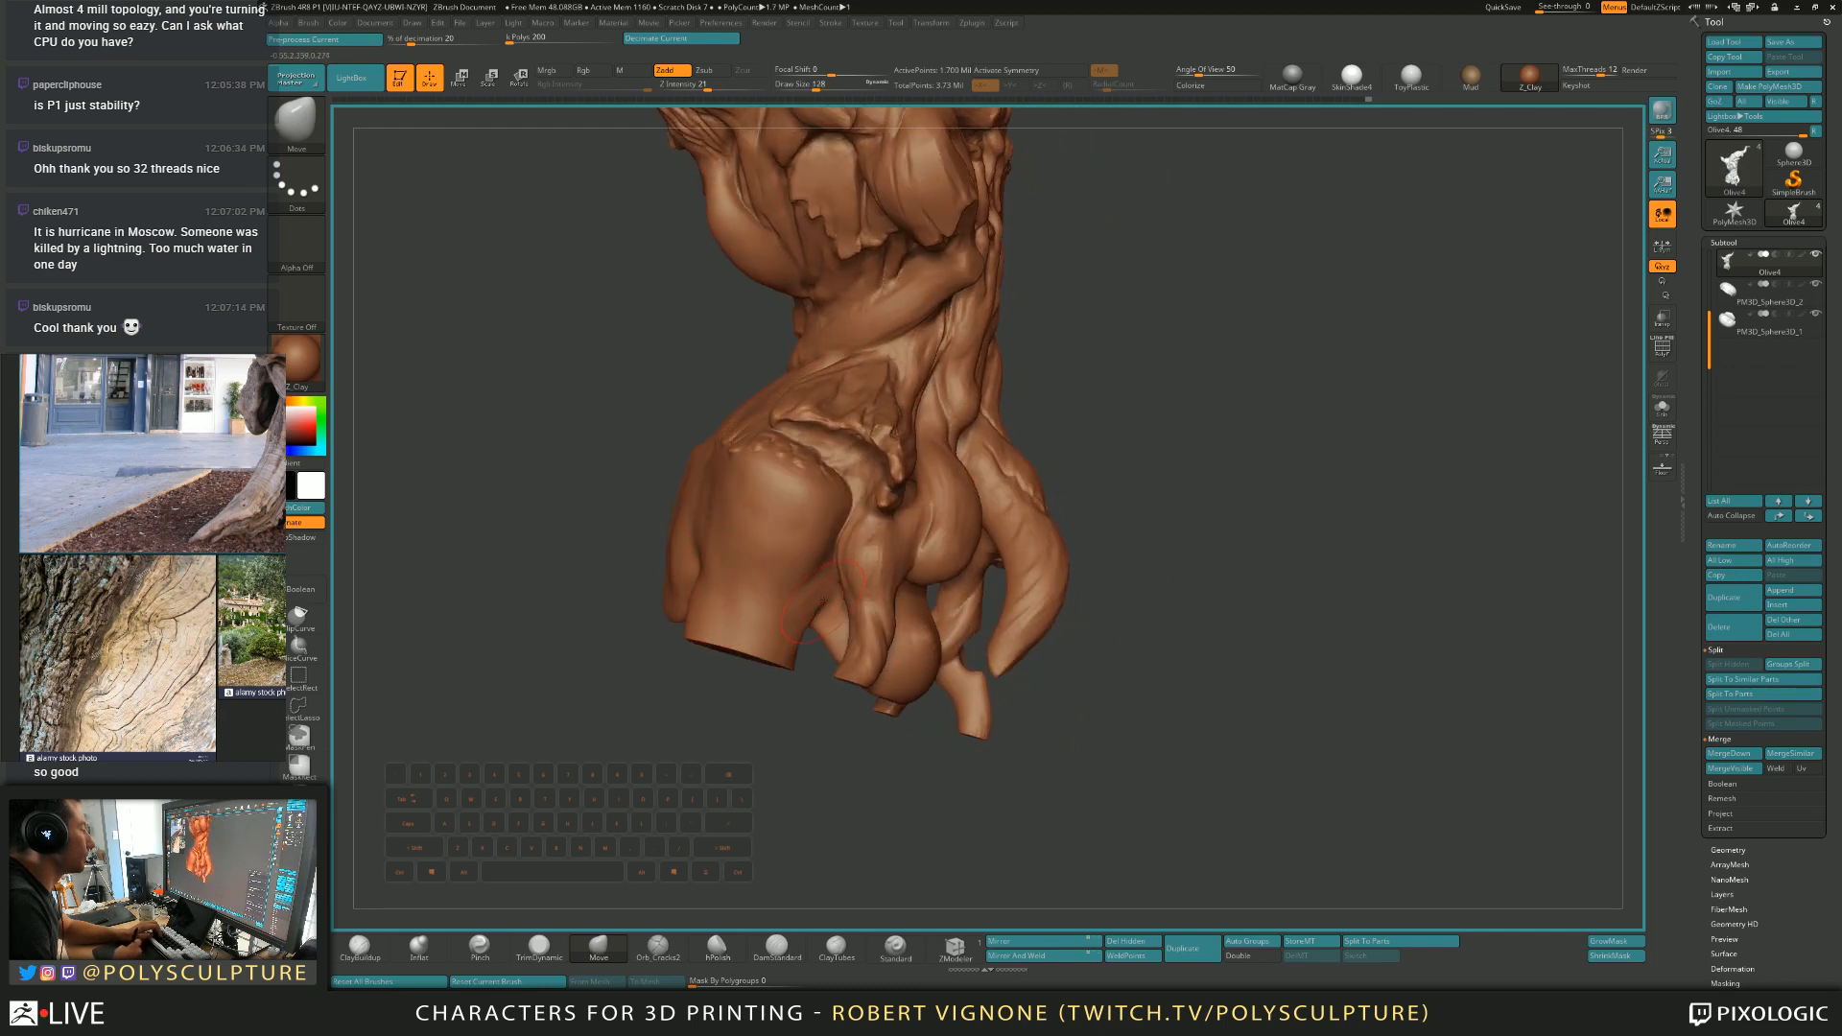
pyautogui.press('s')
pyautogui.moveTo(832, 592); pyautogui.dragTo(825, 591)
pyautogui.moveTo(805, 563)
pyautogui.mouseDown(button='right')
pyautogui.moveTo(788, 463)
pyautogui.moveTo(788, 578)
pyautogui.moveTo(840, 562)
pyautogui.mouseUp(button='right')
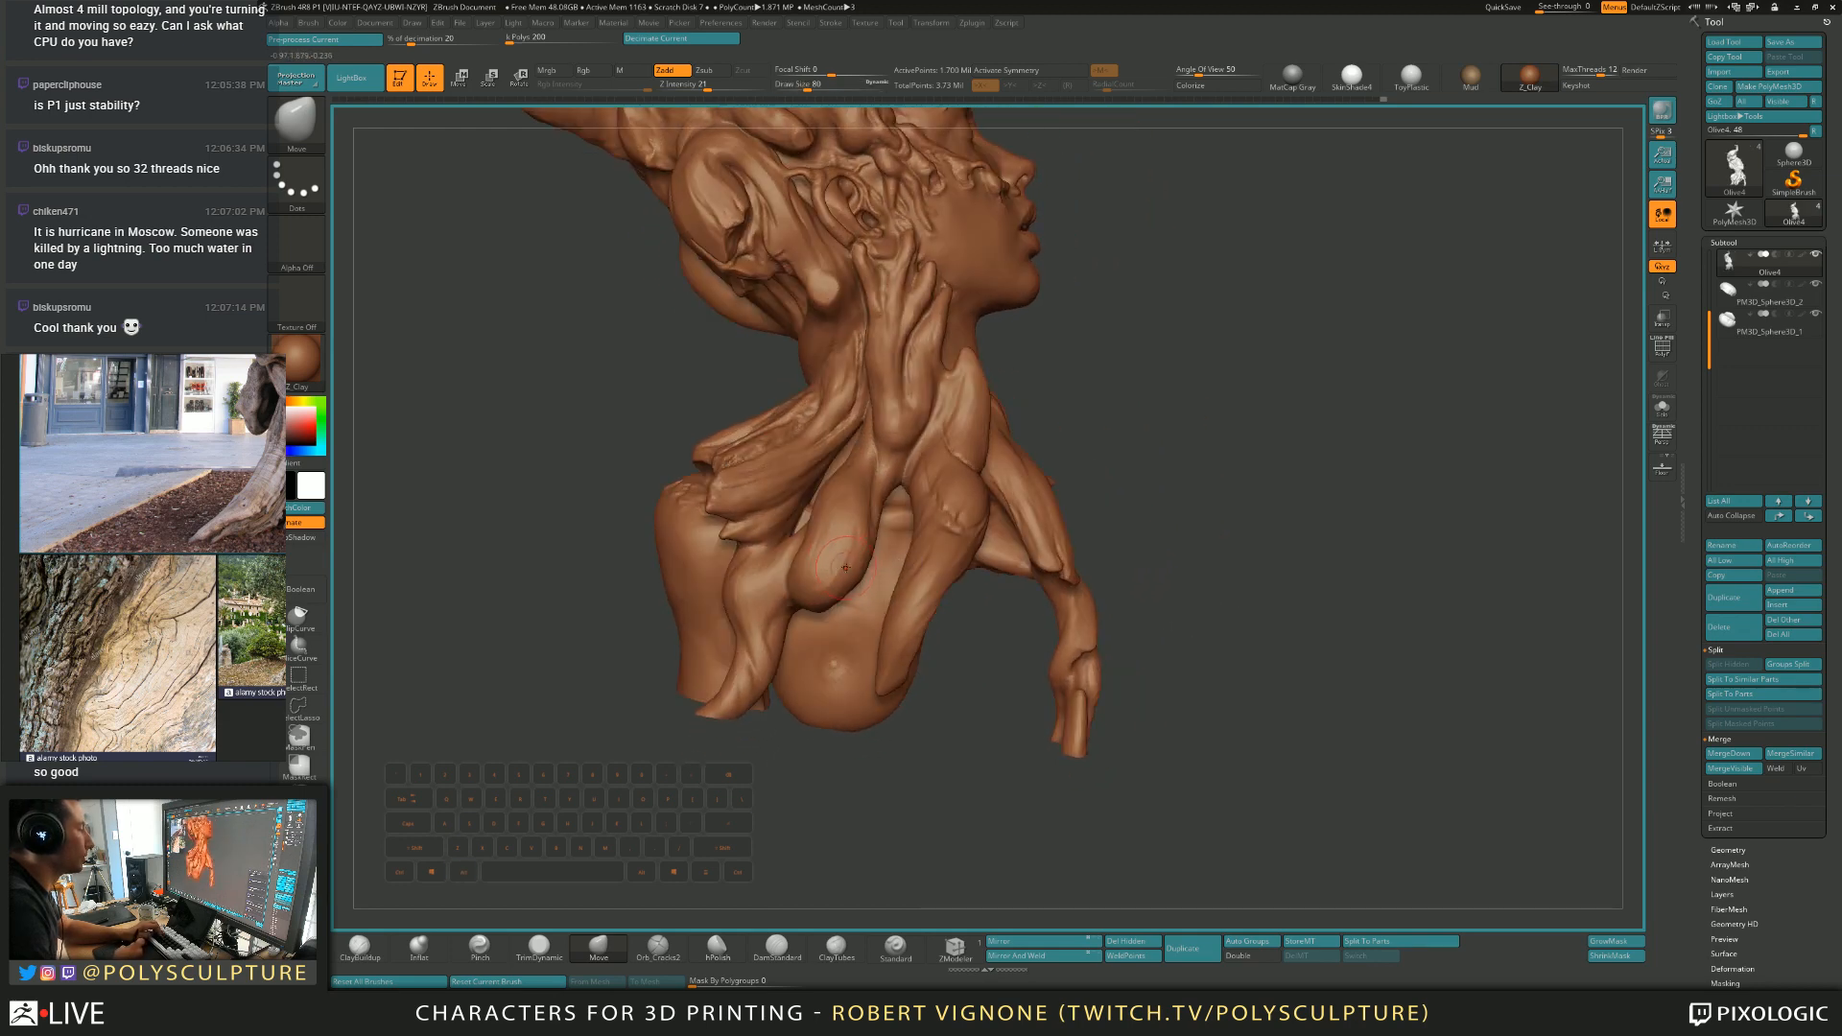
# Trim the rounded bark lobe hanging over the chest with a resized TrimDynamic brush.
pyautogui.press('2')
pyautogui.press('s')
pyautogui.click(816, 588)
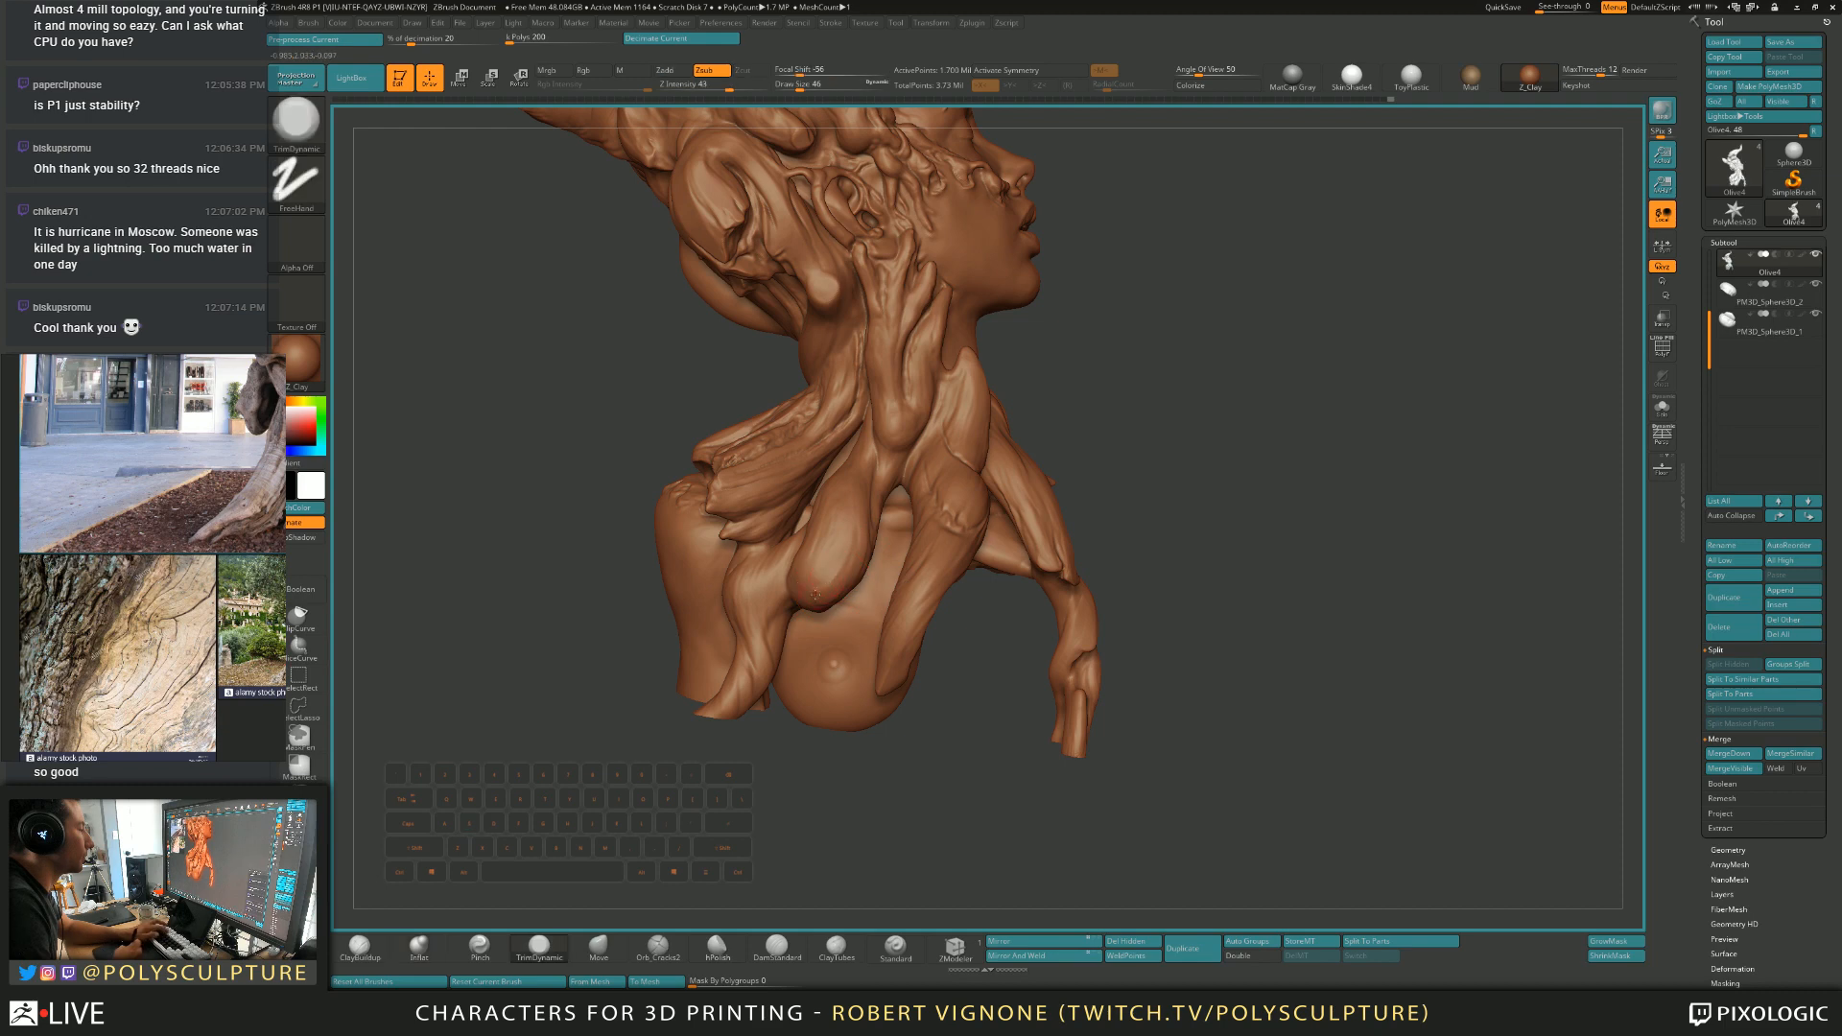
pyautogui.keyDown('alt'); pyautogui.moveTo(817, 584); pyautogui.dragTo(653, 748, button='right'); pyautogui.keyUp('alt')
# Examine the bust's polygon wireframe and expand the Geometry settings of the bust subtool.
pyautogui.hotkey('shift', 'f')
pyautogui.hotkey('shift', 'f')
pyautogui.hotkey('shift', 'f')
pyautogui.hotkey('shift', 'f')
pyautogui.moveTo(1710, 459); pyautogui.dragTo(1707, 315)
pyautogui.moveTo(1288, 357); pyautogui.dragTo(1084, 365, button='right')
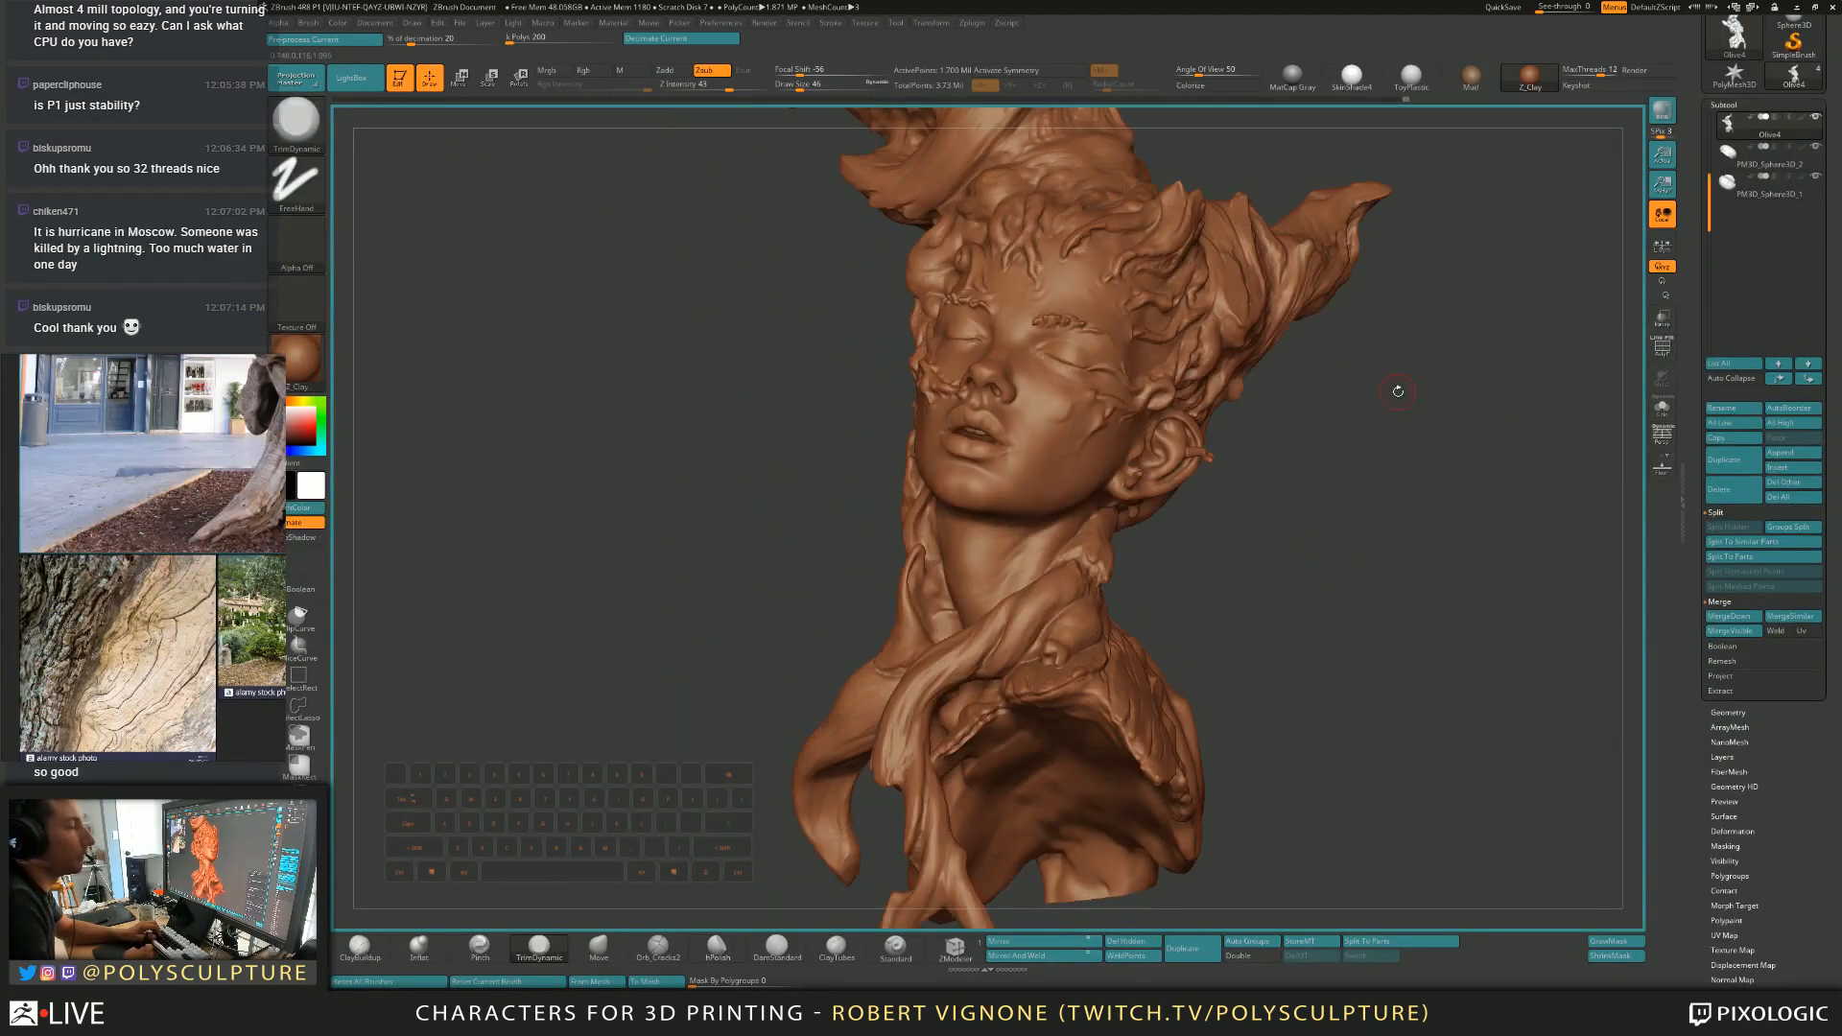
pyautogui.moveTo(1705, 307); pyautogui.dragTo(1710, 470)
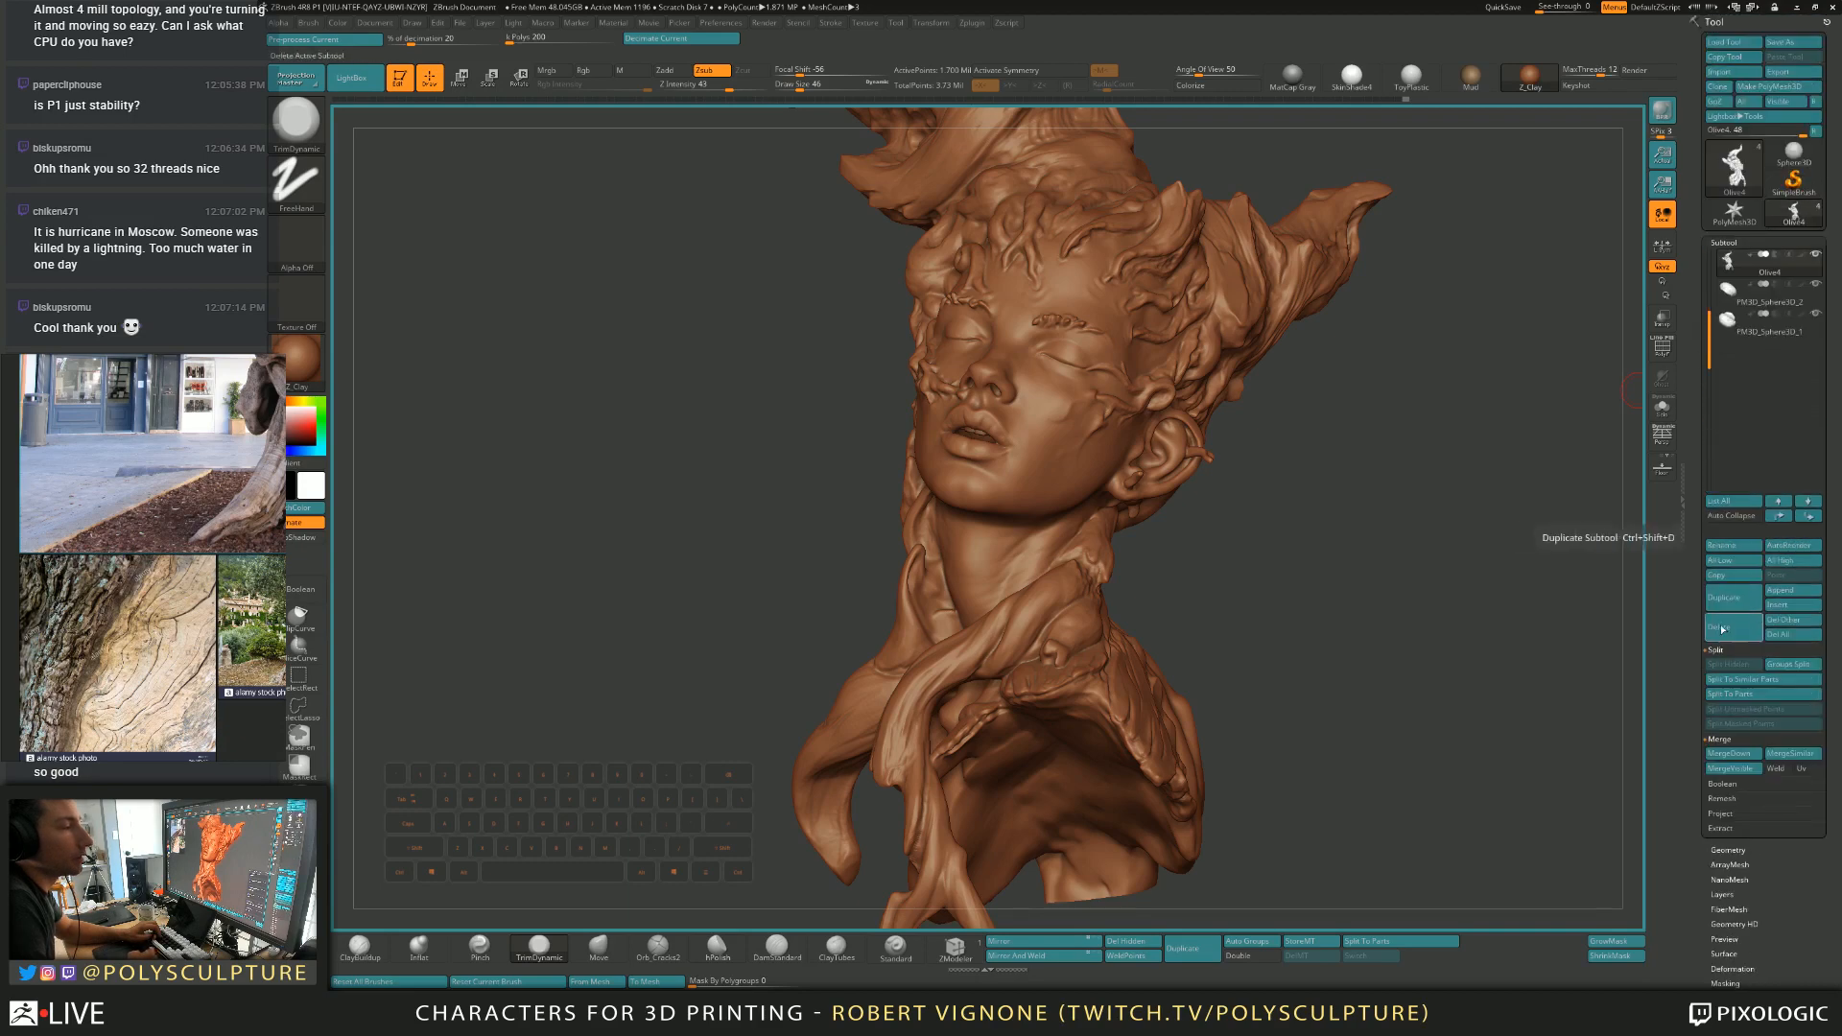
pyautogui.click(1713, 850)
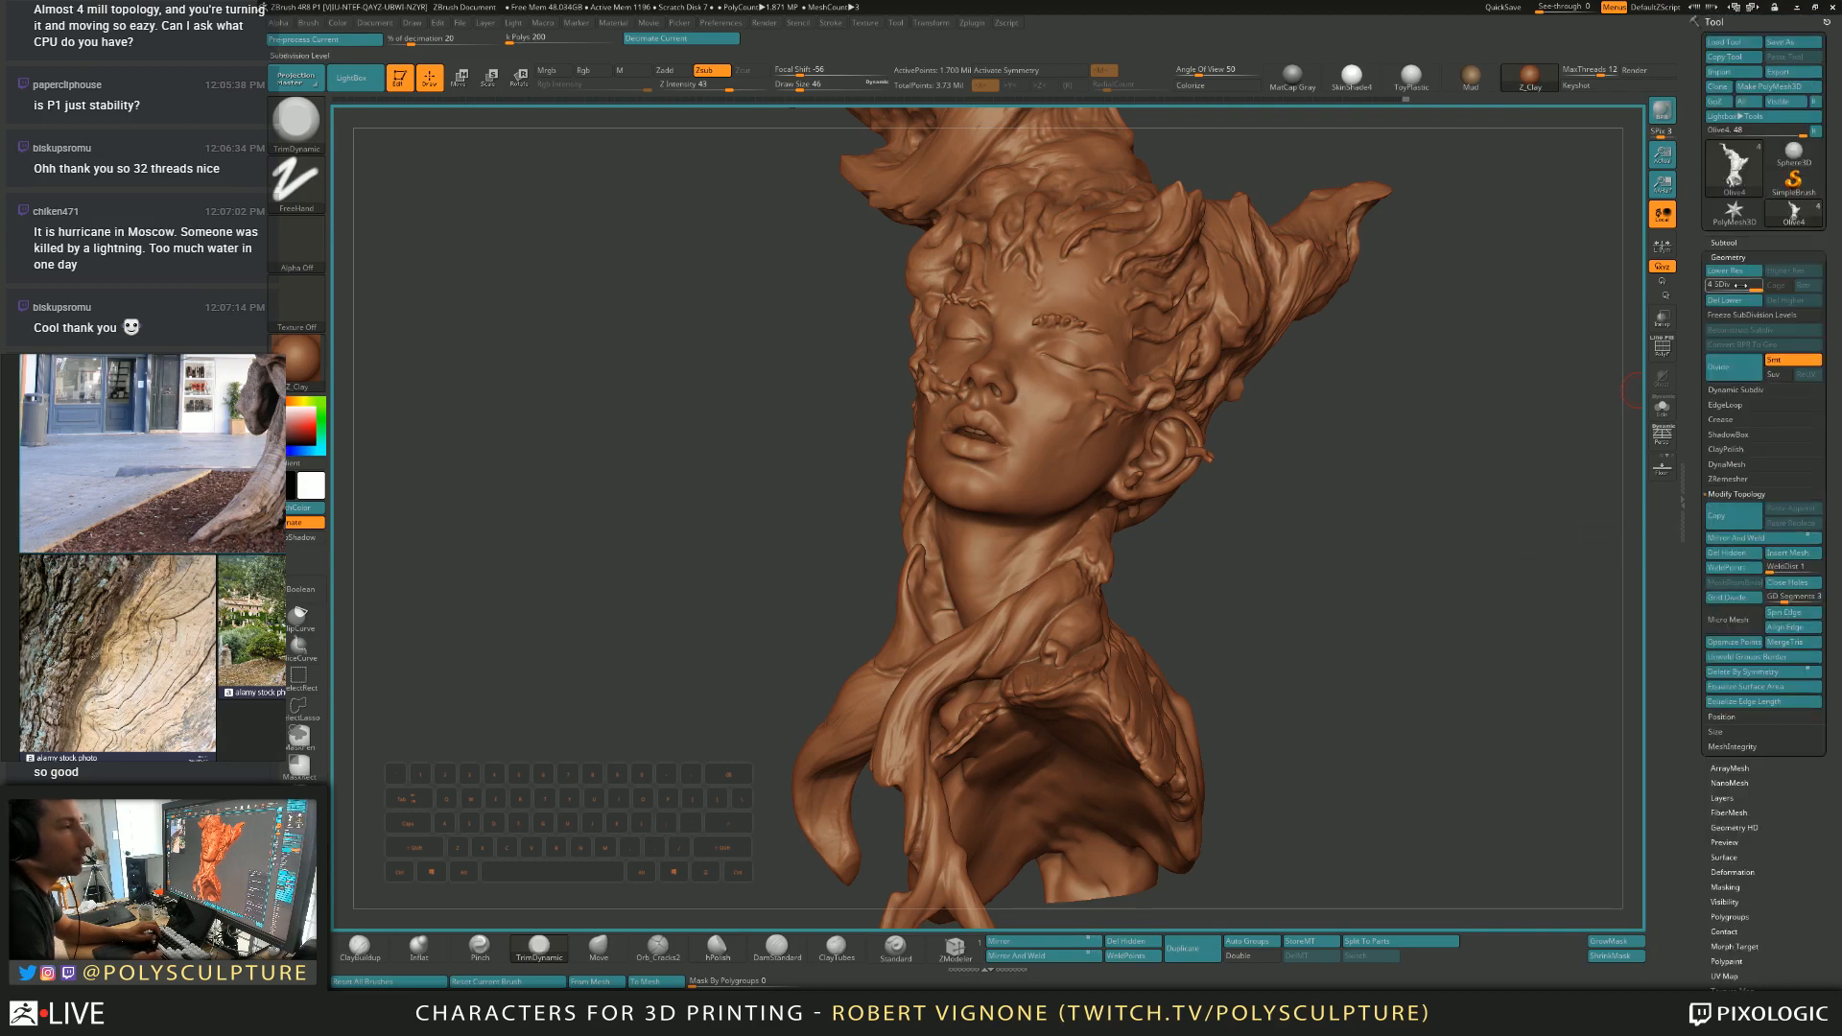
# Build up the bark forms behind the ear and down the neck with a resized ClayBuildup brush.
pyautogui.moveTo(1410, 431); pyautogui.dragTo(1022, 383, button='right')
pyautogui.moveTo(1022, 384)
pyautogui.keyDown('alt'); pyautogui.mouseDown(button='right')
pyautogui.moveTo(969, 480)
pyautogui.moveTo(1074, 523)
pyautogui.moveTo(1059, 555)
pyautogui.moveTo(937, 558)
pyautogui.moveTo(1076, 415)
pyautogui.moveTo(1132, 460)
pyautogui.mouseUp(button='right'); pyautogui.keyUp('alt')
pyautogui.moveTo(892, 527)
pyautogui.mouseDown(button='right')
pyautogui.moveTo(787, 551)
pyautogui.moveTo(881, 564)
pyautogui.mouseUp(button='right')
pyautogui.press('1')
pyautogui.press('1')
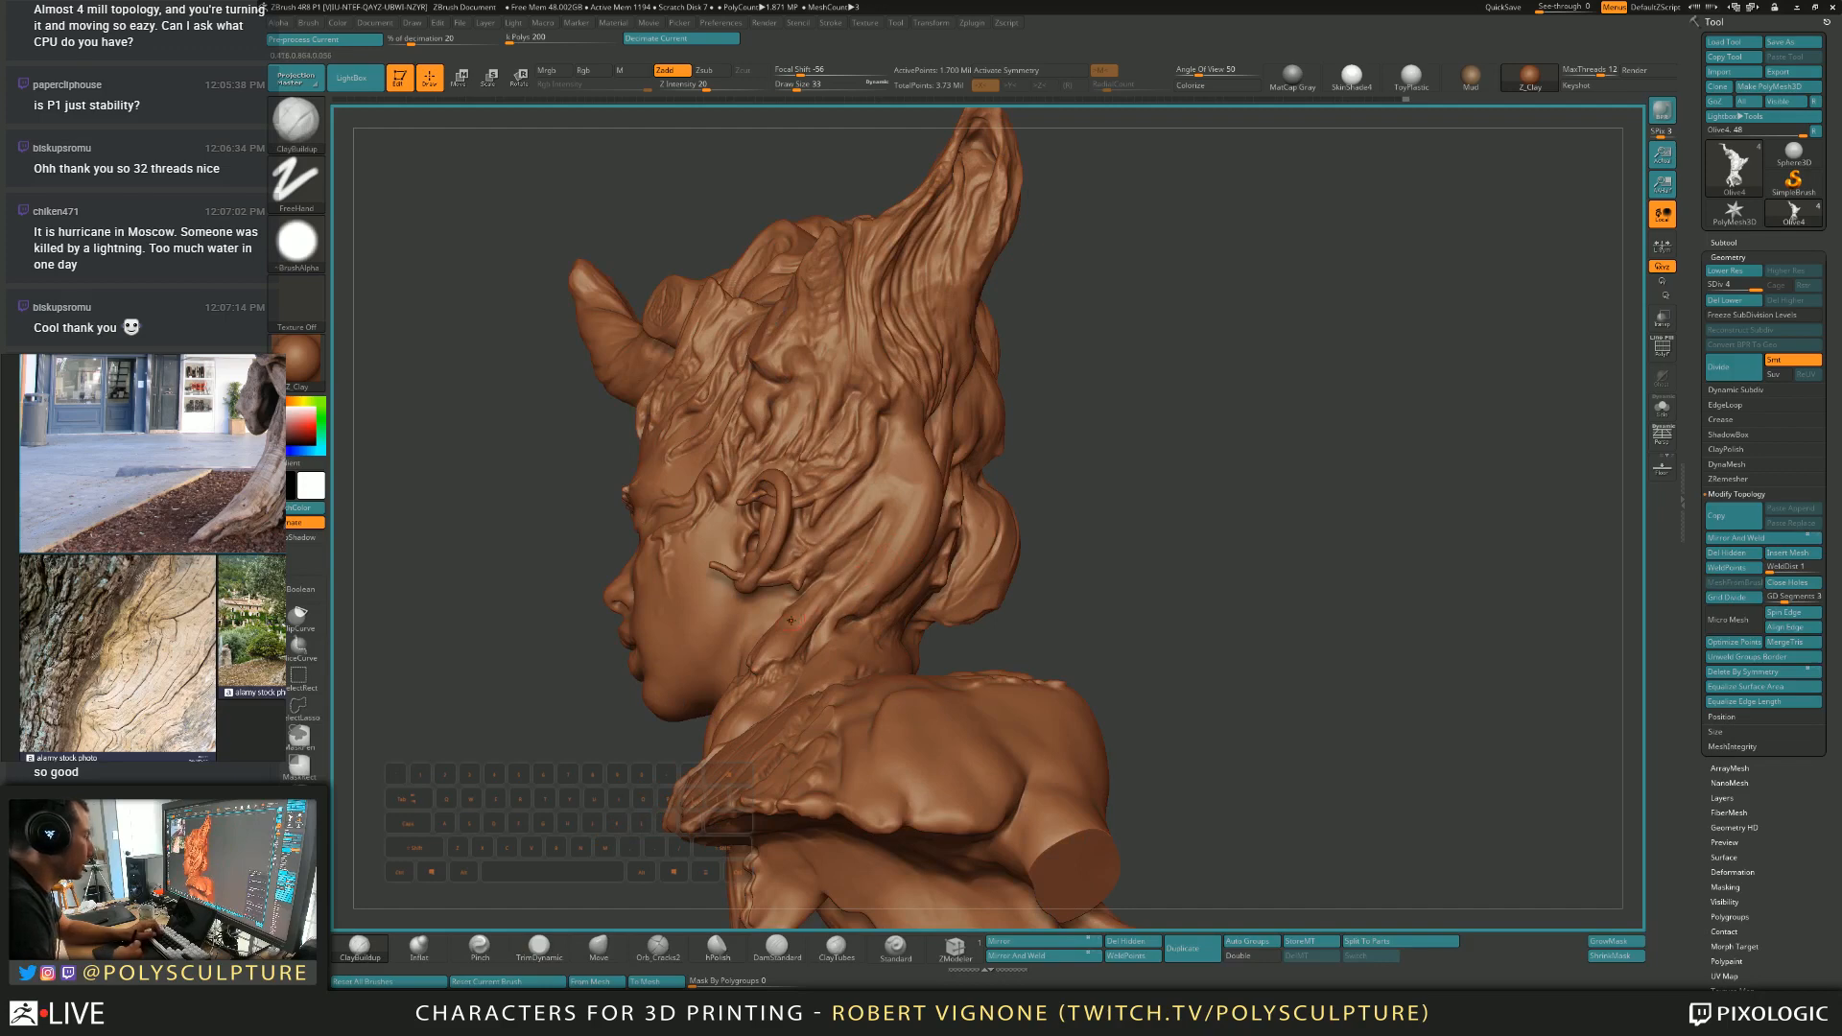
pyautogui.press('1')
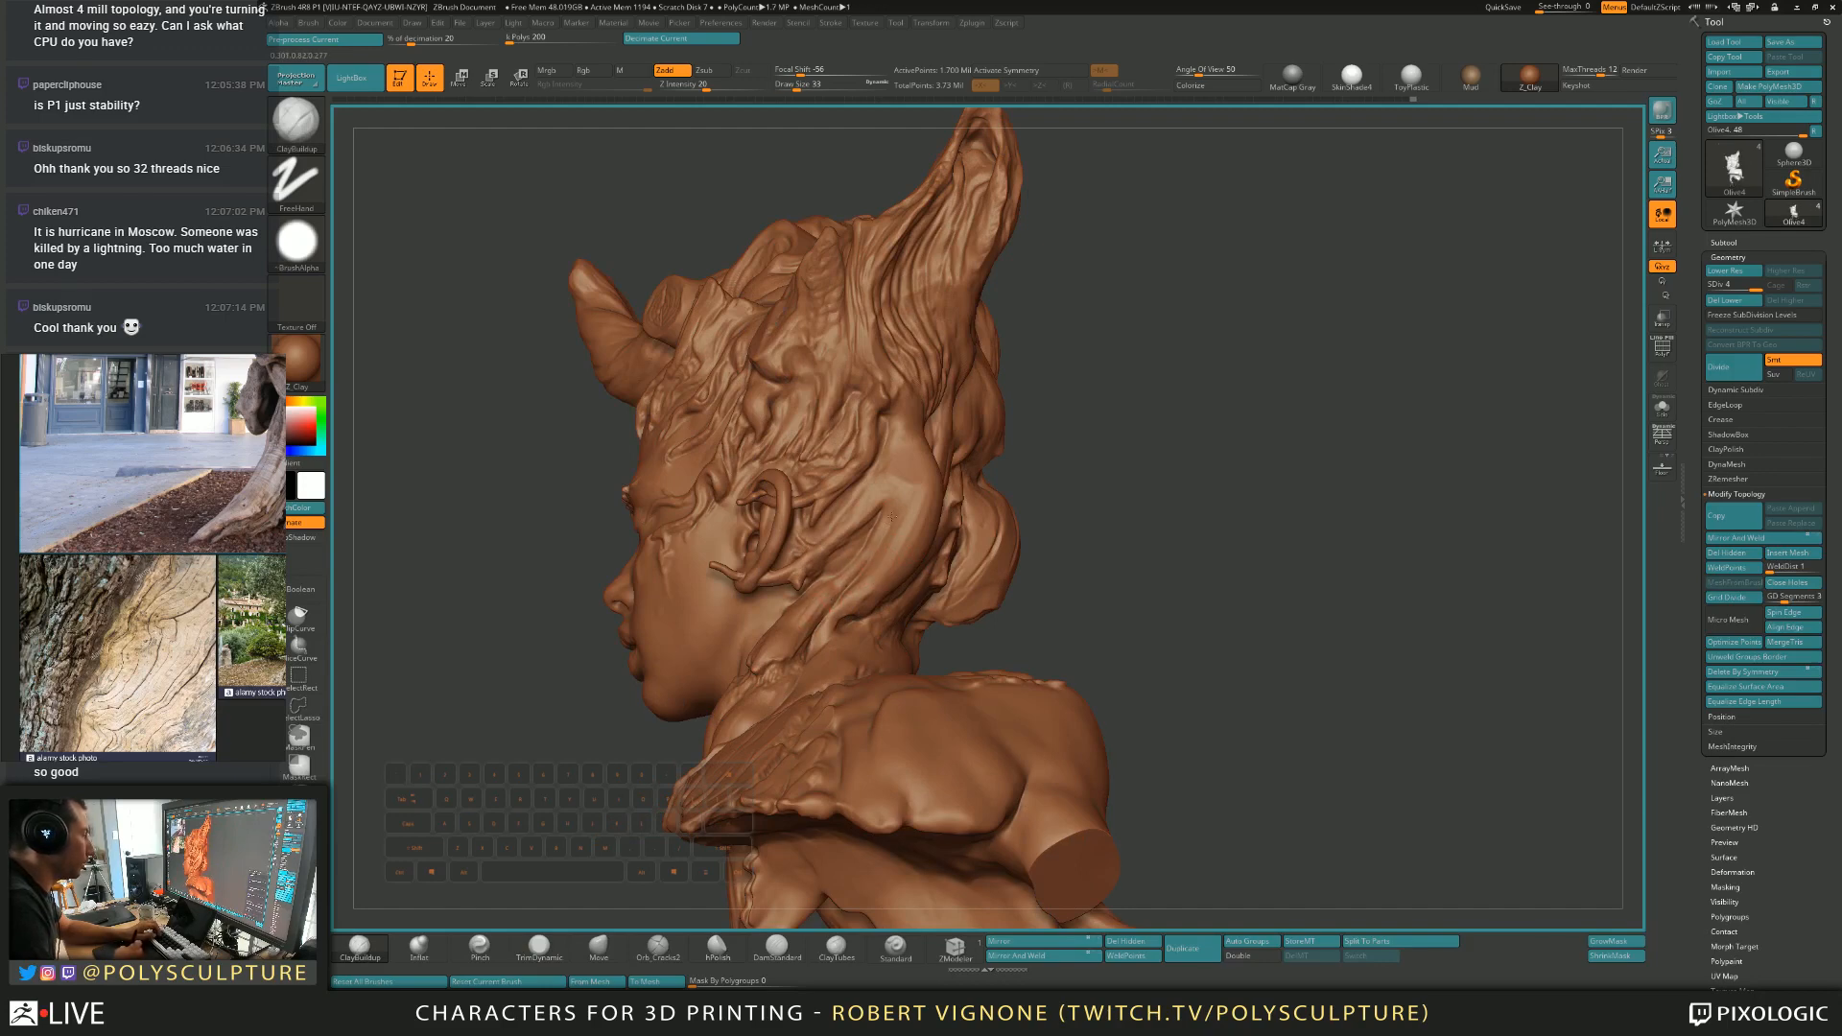
pyautogui.press('s')
pyautogui.moveTo(892, 578); pyautogui.dragTo(926, 577)
# Reshape the twisting bark strand behind the ear with the Move brush and add clay with ClayBuildup.
pyautogui.moveTo(882, 583)
pyautogui.mouseDown(button='right')
pyautogui.moveTo(868, 542)
pyautogui.moveTo(946, 508)
pyautogui.moveTo(891, 472)
pyautogui.moveTo(897, 490)
pyautogui.mouseUp(button='right')
pyautogui.press('5')
pyautogui.press('1')
pyautogui.press('5')
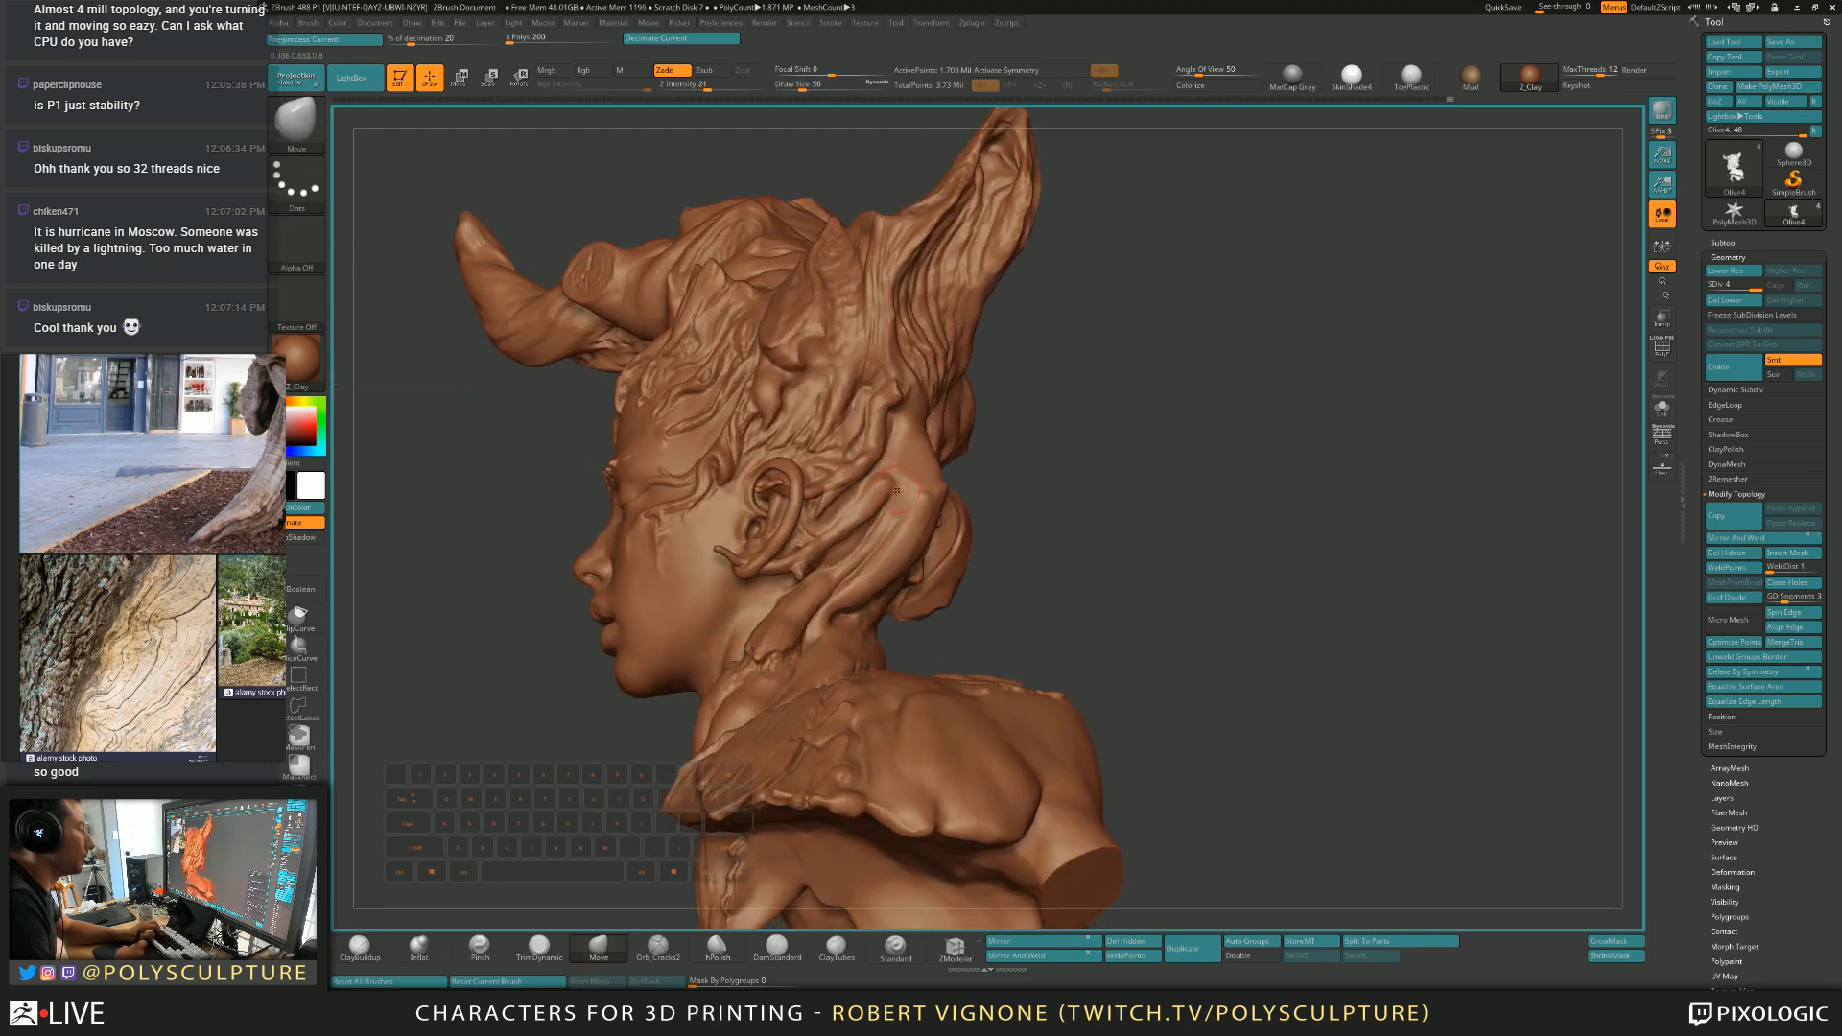
pyautogui.press('1')
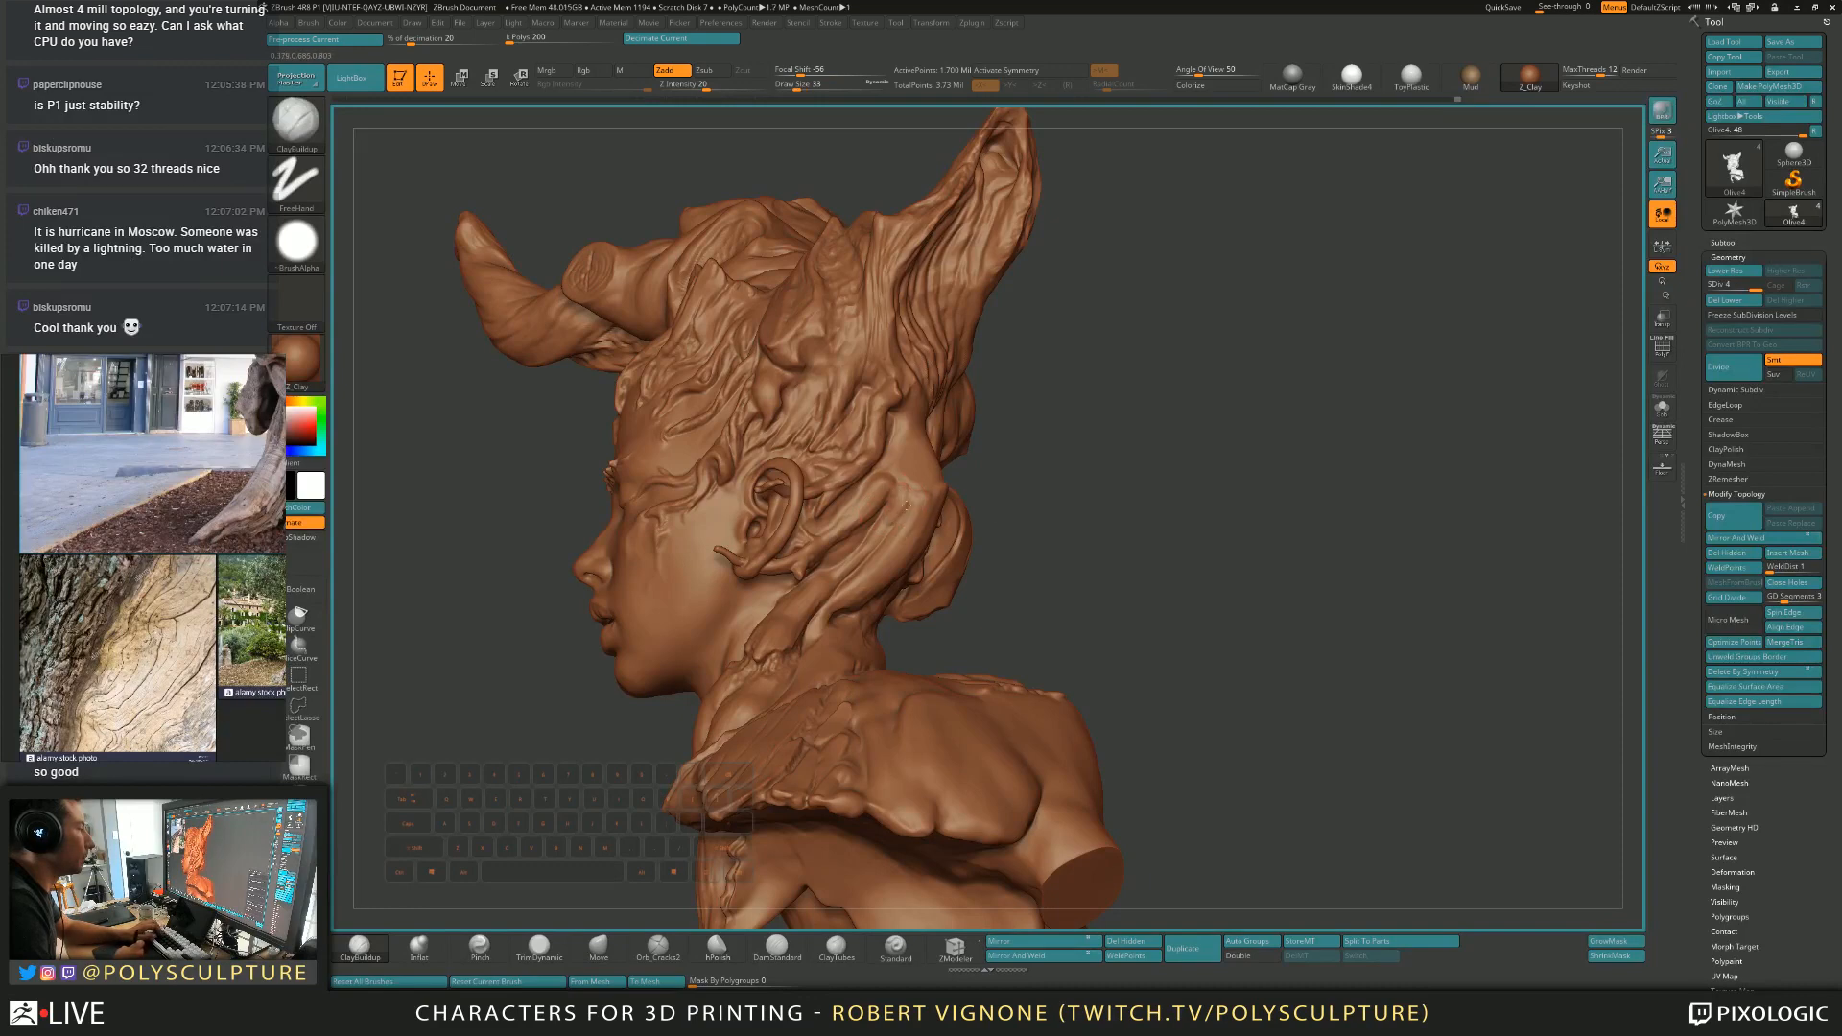
# Flatten the surfaces of the bark strand behind the ear with a resized TrimDynamic brush.
pyautogui.press('4')
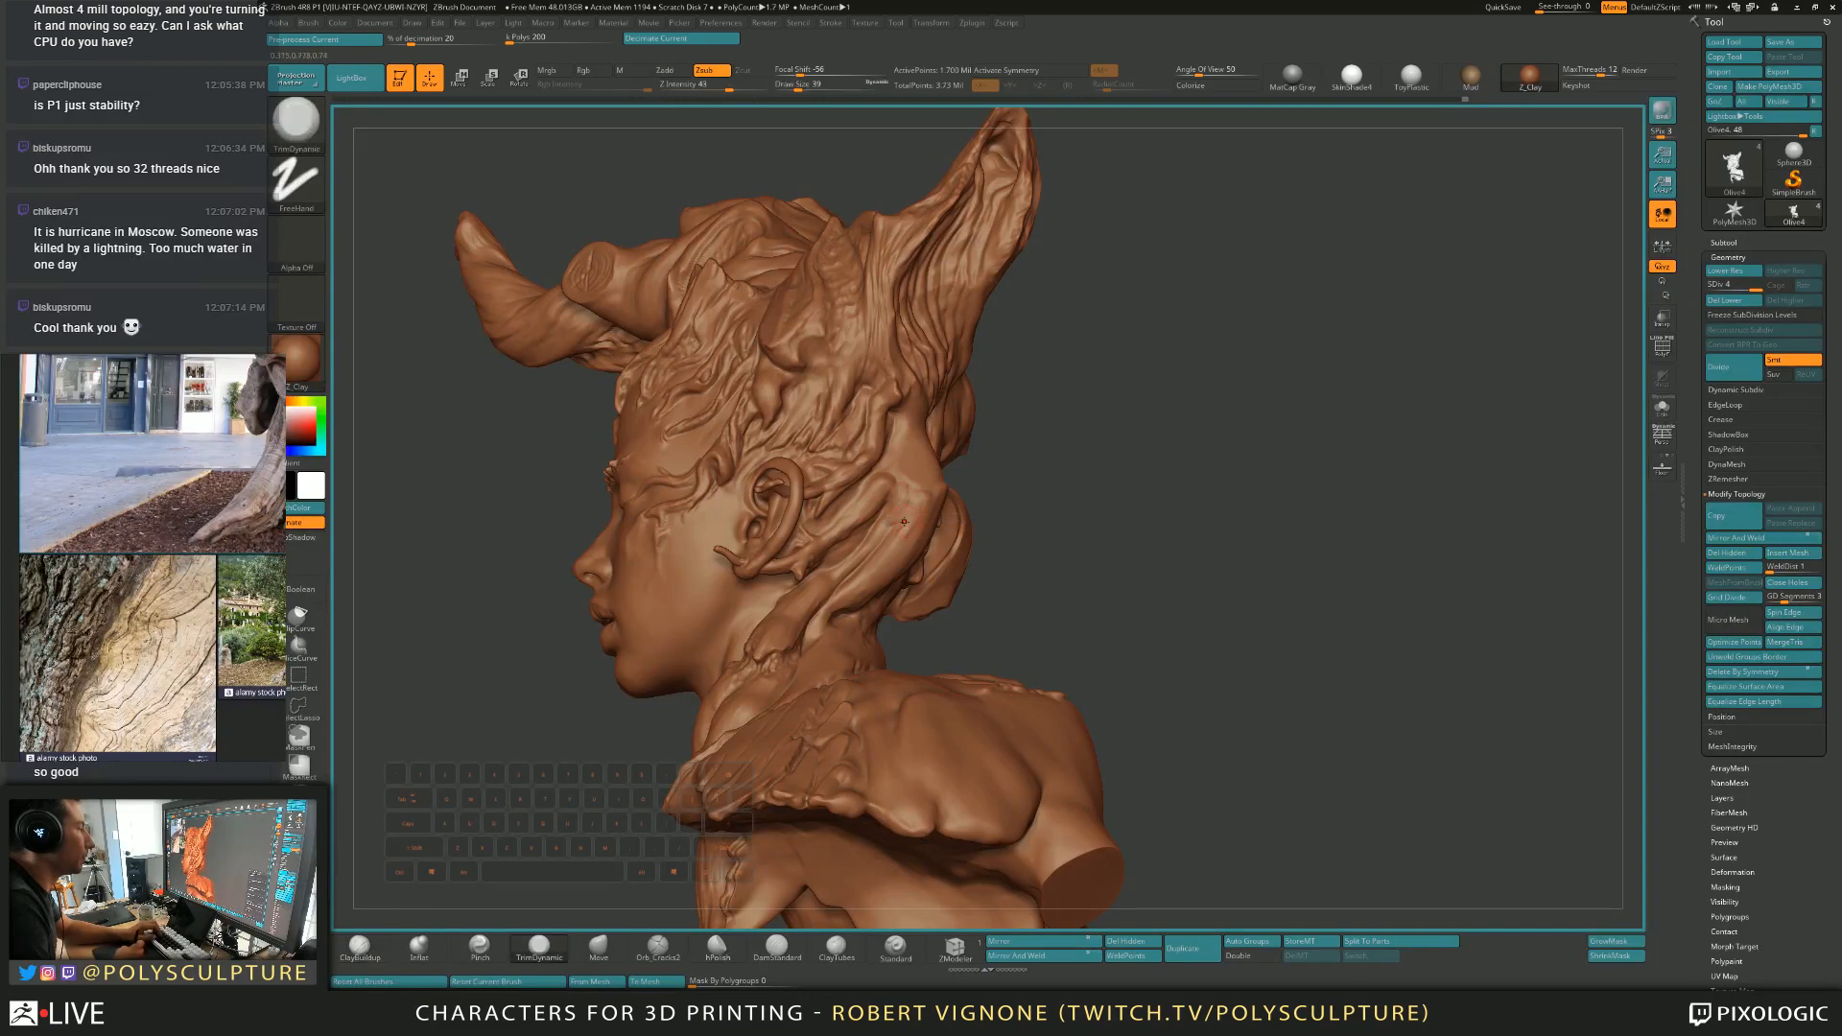
pyautogui.moveTo(872, 493)
pyautogui.mouseDown(button='right')
pyautogui.moveTo(919, 571)
pyautogui.moveTo(878, 549)
pyautogui.mouseUp(button='right')
pyautogui.press('s')
pyautogui.moveTo(876, 550); pyautogui.dragTo(878, 550)
pyautogui.moveTo(877, 550)
pyautogui.mouseDown(button='right')
pyautogui.moveTo(875, 499)
pyautogui.moveTo(887, 552)
pyautogui.moveTo(969, 559)
pyautogui.moveTo(861, 546)
pyautogui.moveTo(894, 502)
pyautogui.moveTo(992, 574)
pyautogui.moveTo(934, 562)
pyautogui.moveTo(910, 514)
pyautogui.moveTo(892, 534)
pyautogui.moveTo(887, 499)
pyautogui.moveTo(881, 557)
pyautogui.moveTo(1149, 568)
pyautogui.mouseUp(button='right')
# Add finer ridges to the bark behind the ear with a smaller ClayBuildup brush.
pyautogui.press('1')
pyautogui.press('s')
pyautogui.press('s')
pyautogui.click(871, 516)
pyautogui.moveTo(767, 479)
pyautogui.mouseDown(button='right')
pyautogui.moveTo(928, 494)
pyautogui.moveTo(898, 490)
pyautogui.mouseUp(button='right')
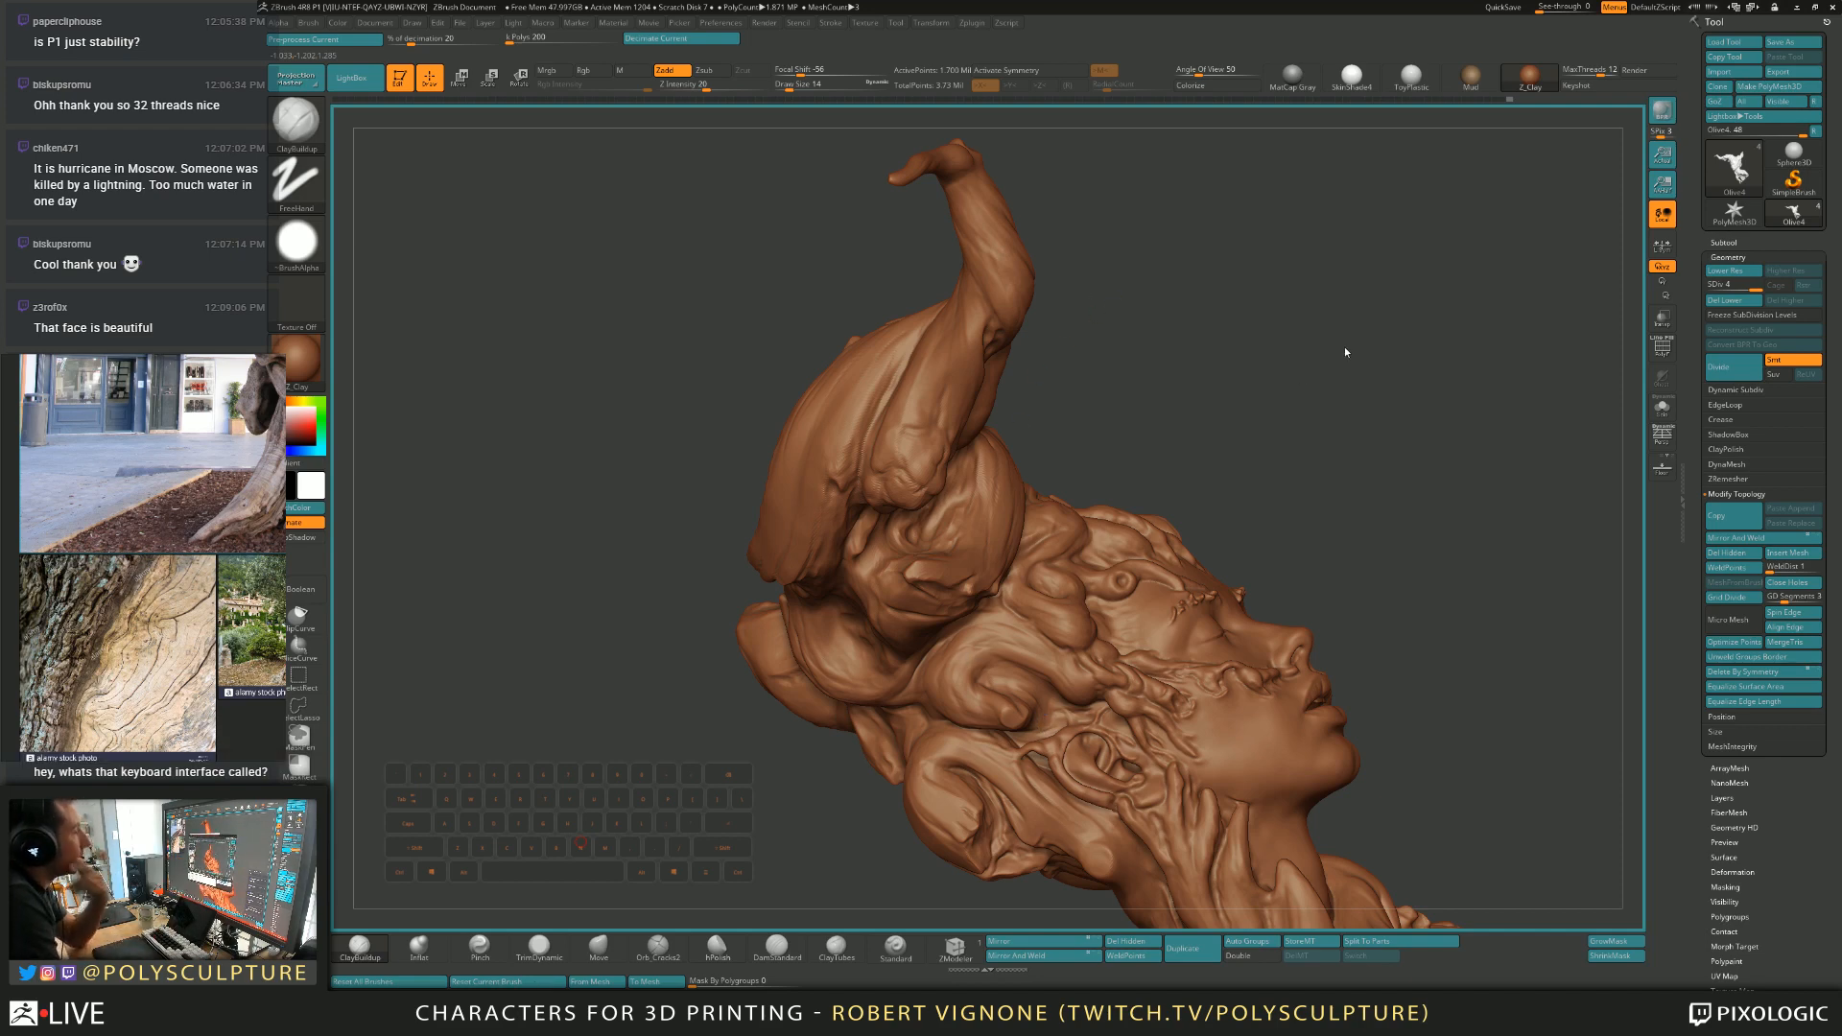
# Reshape the outer back edge of the long curved horn's base with a large Move brush.
pyautogui.moveTo(1289, 288); pyautogui.dragTo(1410, 302)
pyautogui.press('s')
pyautogui.moveTo(829, 482); pyautogui.dragTo(817, 494, button='right')
pyautogui.press('b')
pyautogui.press('m')
pyautogui.press('v')
pyautogui.press('s')
pyautogui.click(794, 492)
pyautogui.moveTo(804, 489); pyautogui.dragTo(794, 489)
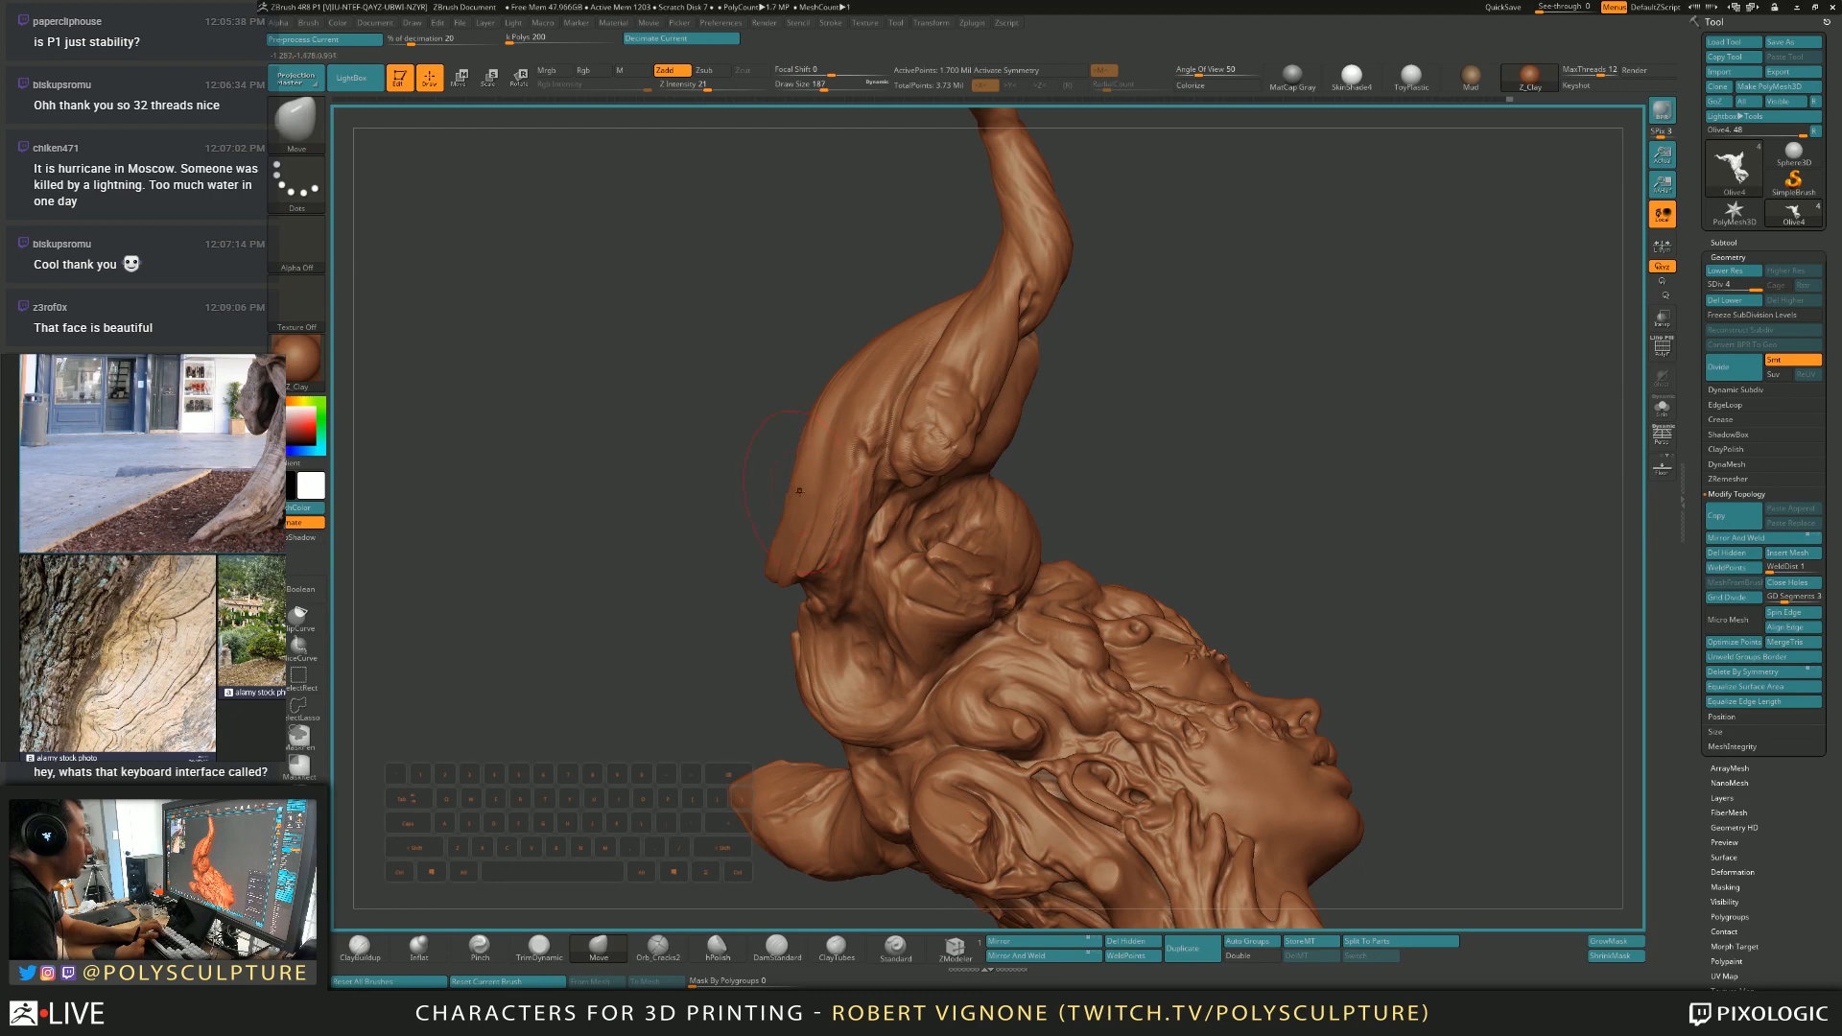
# Adjust the lower overhanging end of the bark at the curved horn's base with a resized Move brush.
pyautogui.moveTo(804, 490); pyautogui.dragTo(779, 493, button='right')
pyautogui.press('s')
pyautogui.click(754, 569)
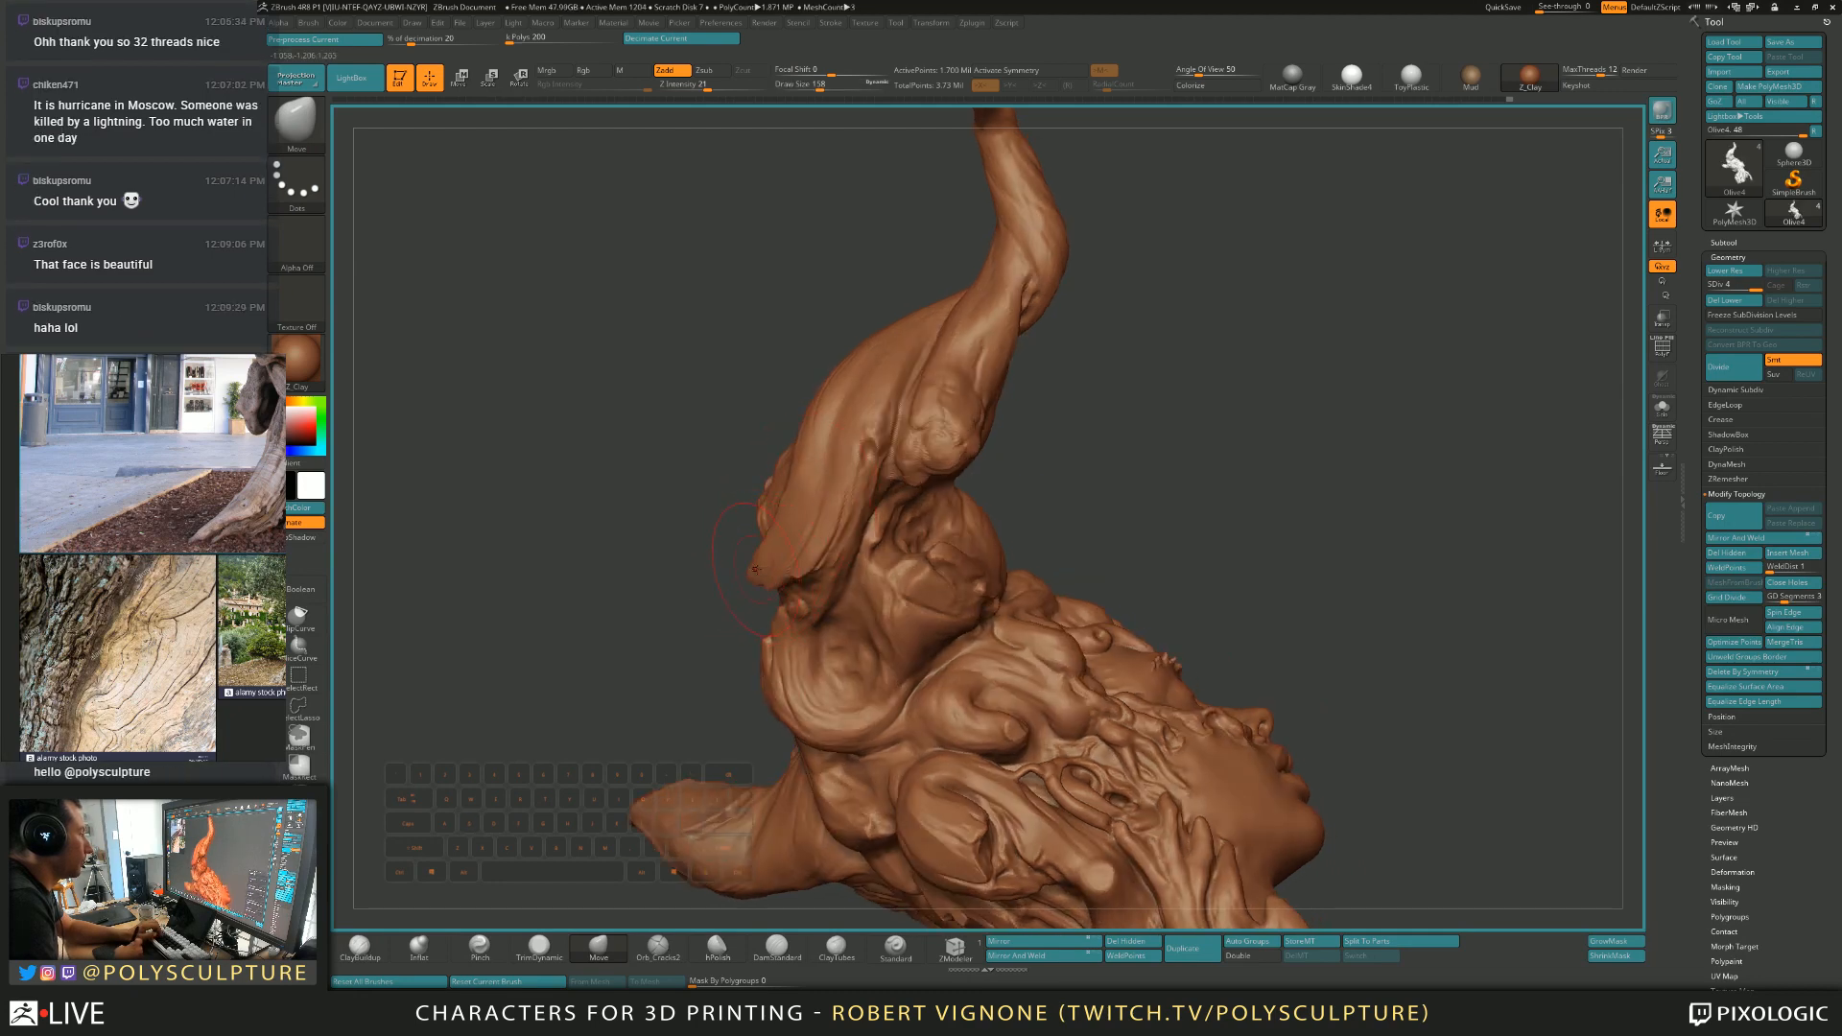
pyautogui.moveTo(754, 569); pyautogui.dragTo(770, 568, button='right')
pyautogui.moveTo(761, 580); pyautogui.dragTo(756, 577)
pyautogui.press('s')
pyautogui.click(763, 556)
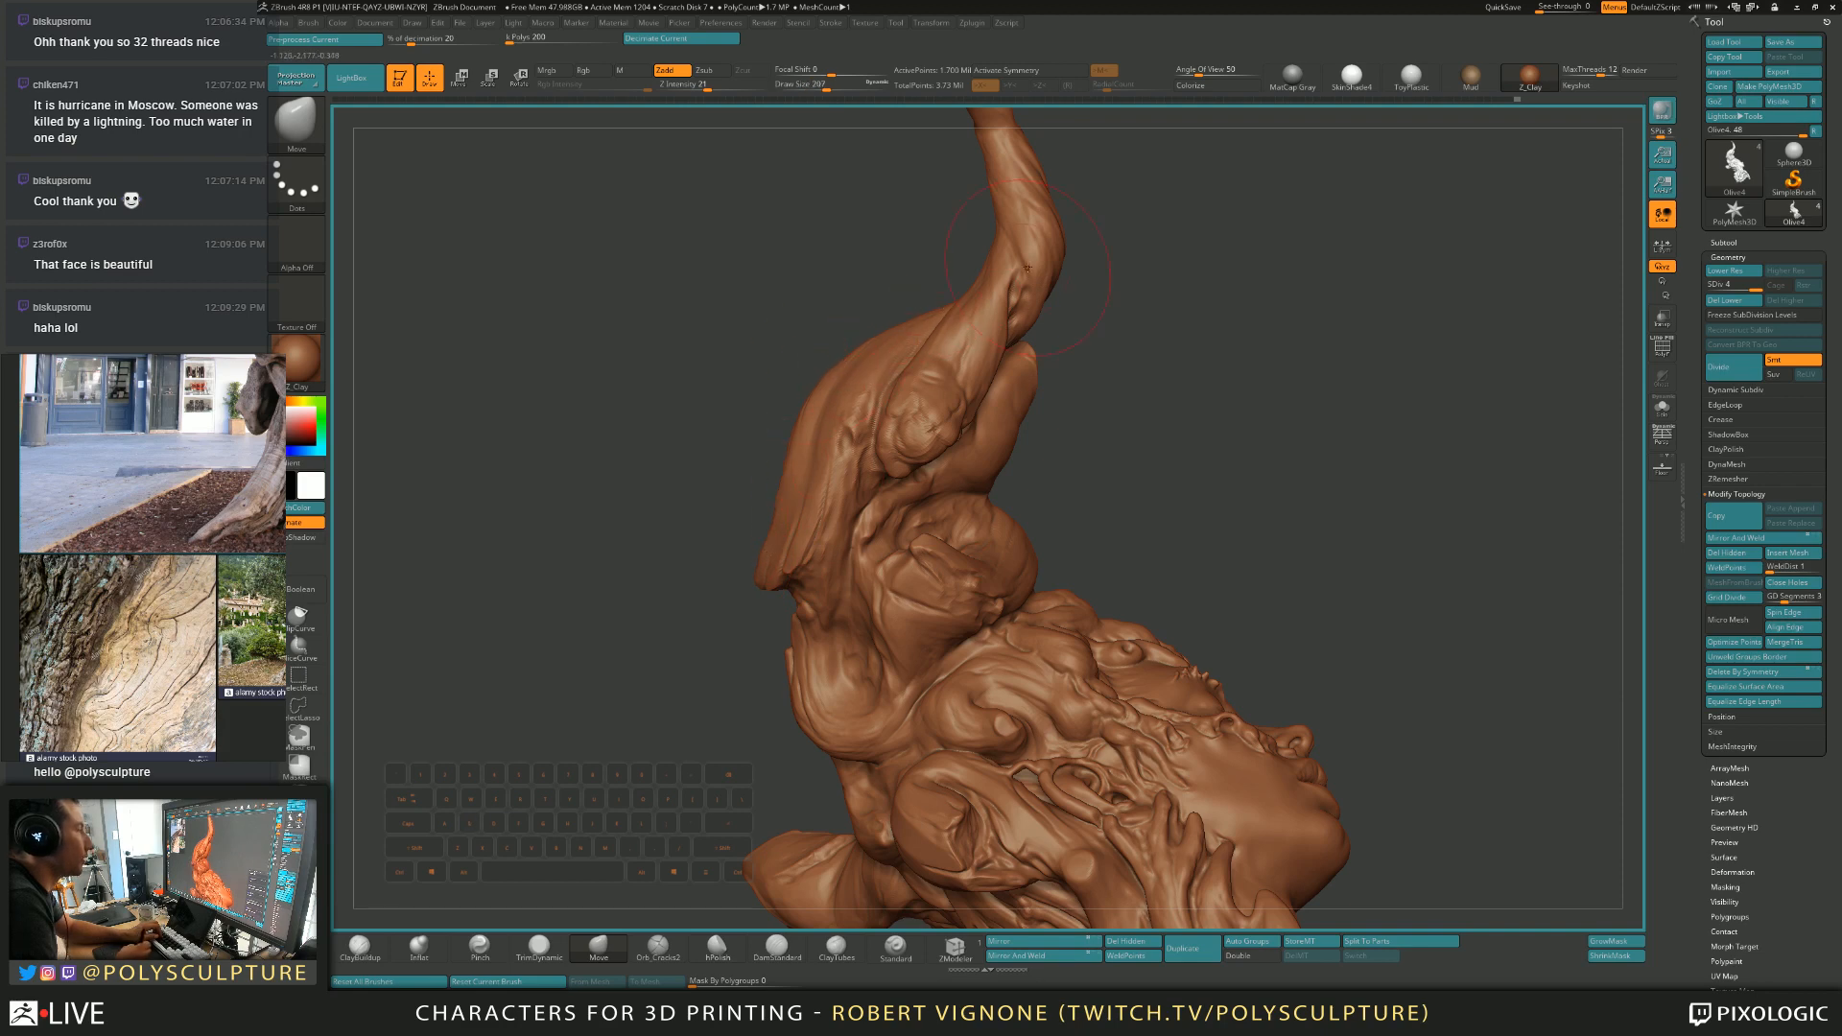
# Refine the silhouette of the long horn's upper curve with an enlarged Move brush.
pyautogui.moveTo(1027, 268); pyautogui.dragTo(1036, 331, button='right')
pyautogui.press('s')
pyautogui.click(1036, 338)
pyautogui.press('s')
pyautogui.click(1018, 258)
pyautogui.moveTo(1023, 253); pyautogui.dragTo(1032, 251)
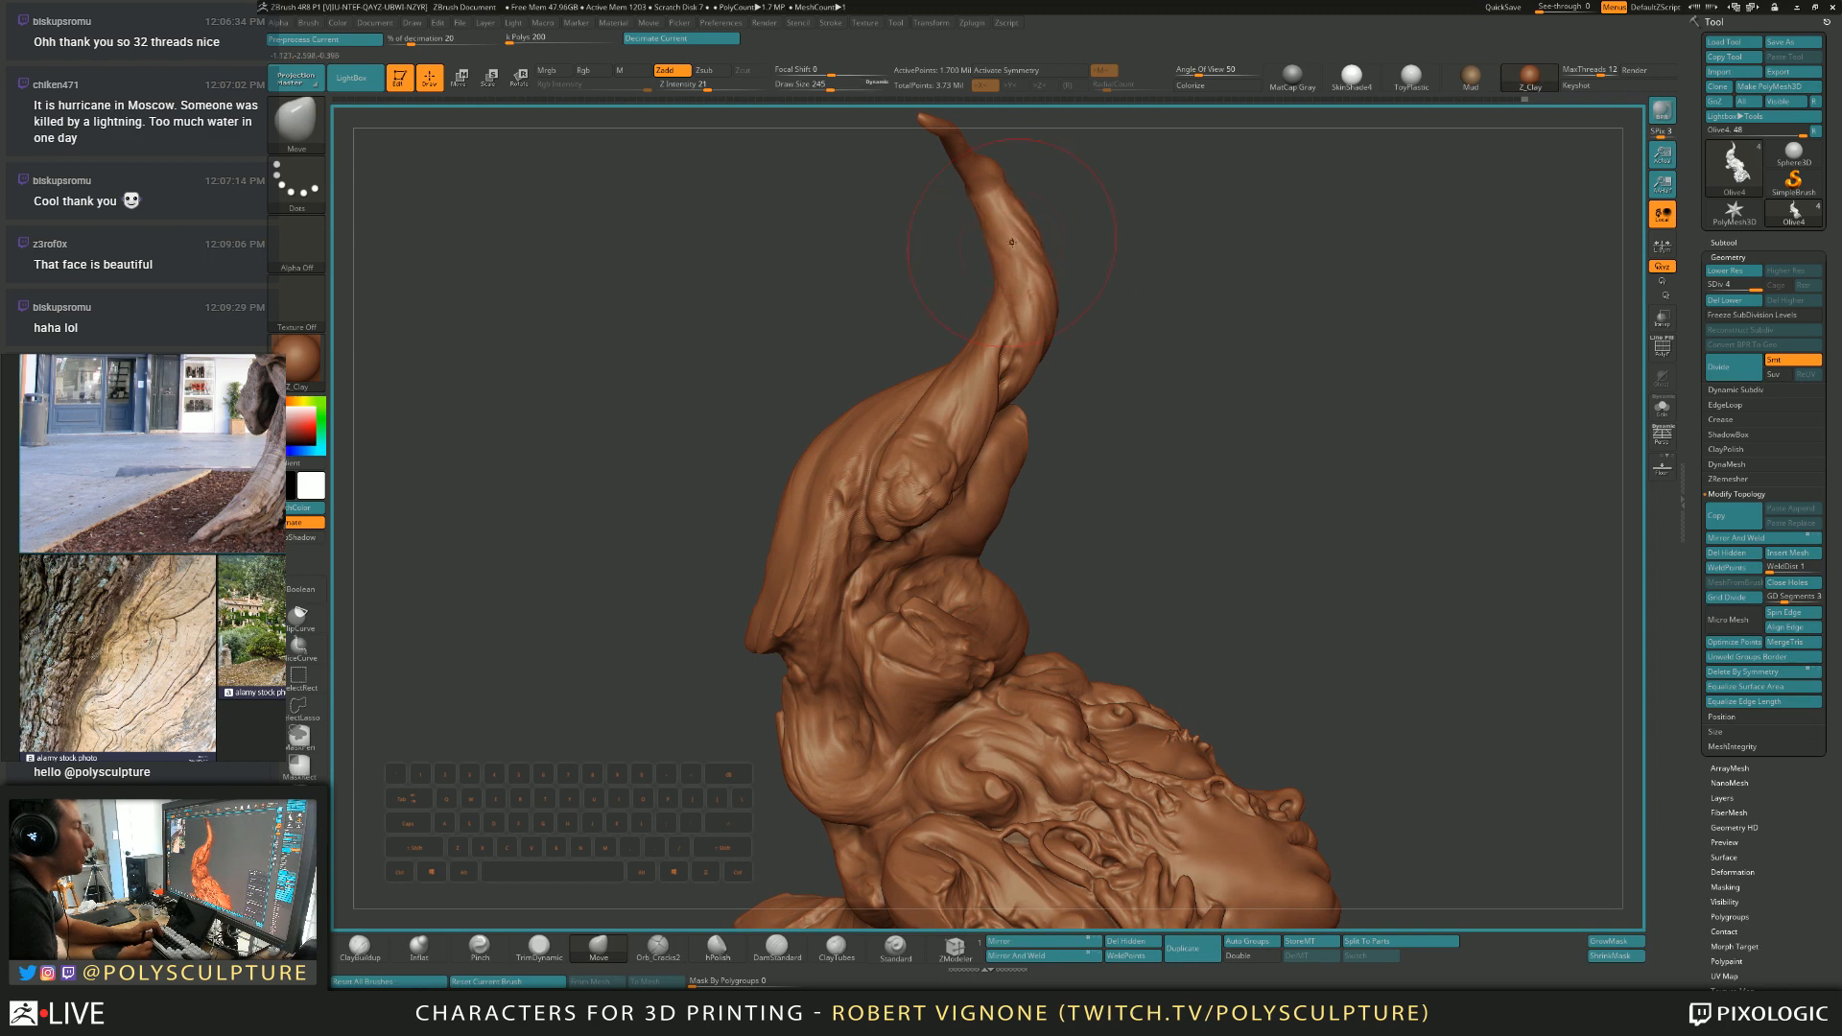
pyautogui.moveTo(1012, 245)
pyautogui.mouseDown(button='right')
pyautogui.moveTo(982, 269)
pyautogui.moveTo(1008, 276)
pyautogui.mouseUp(button='right')
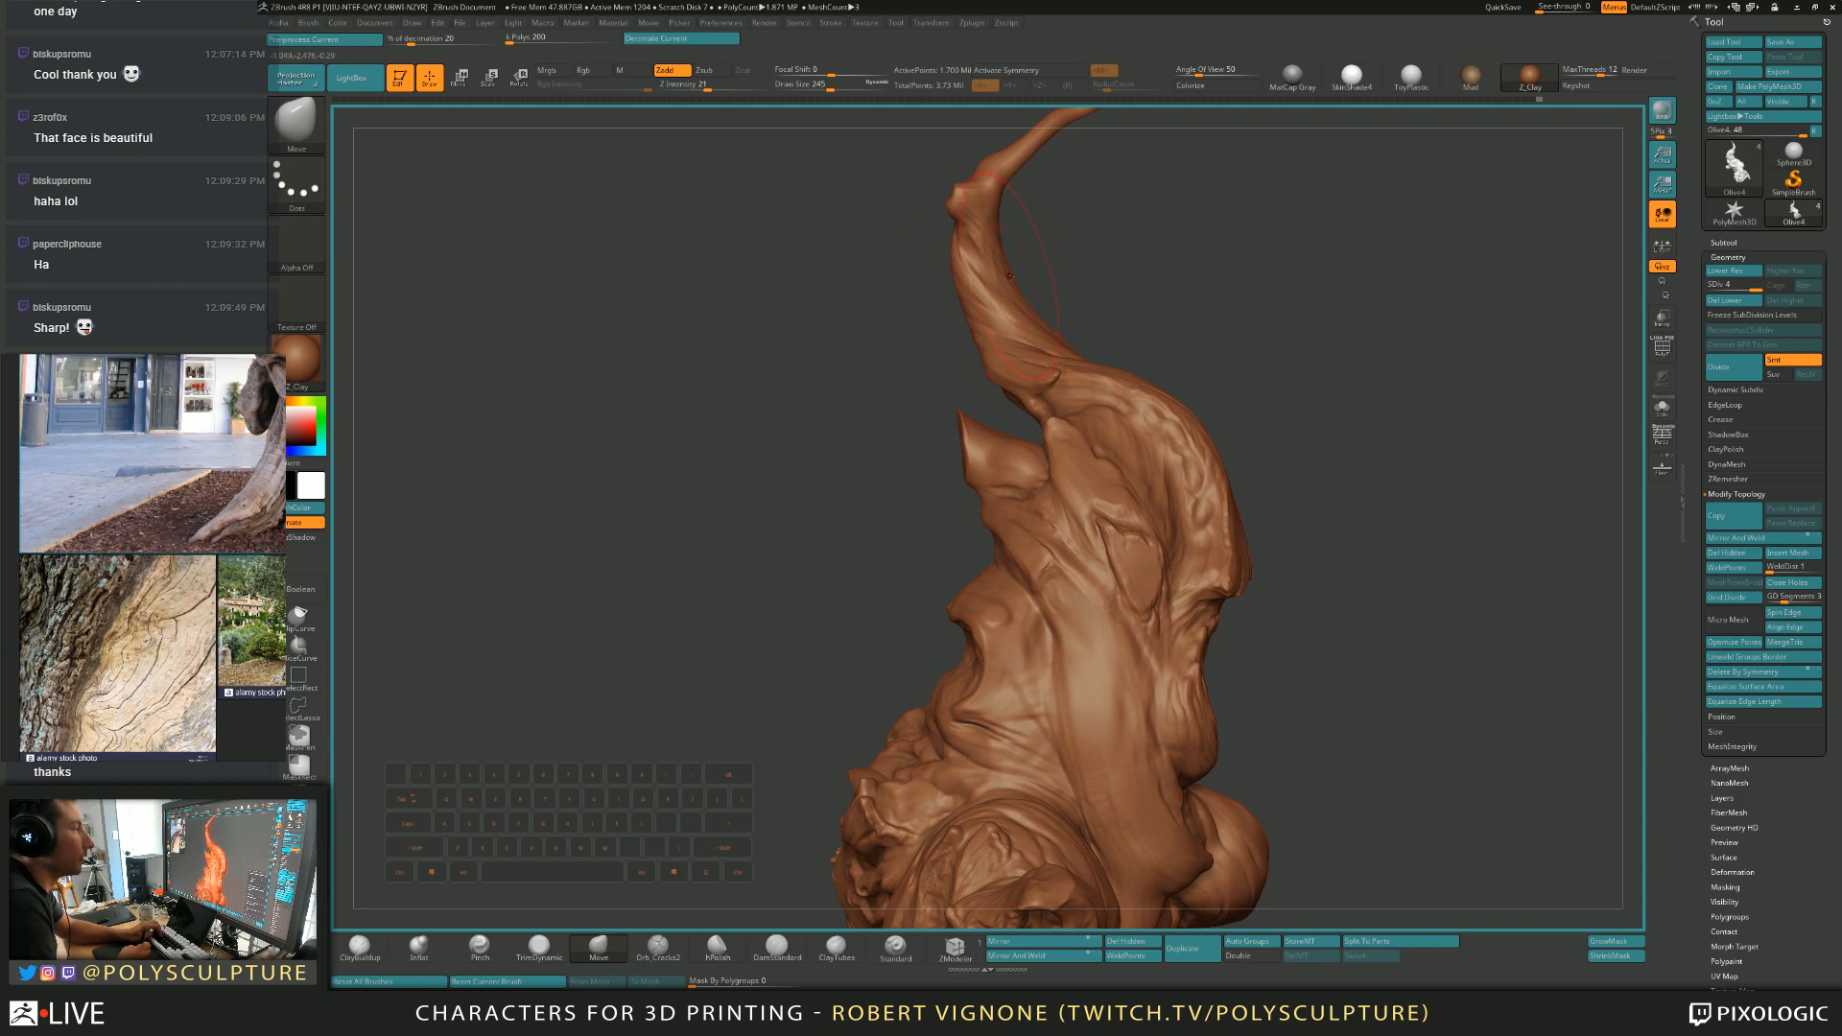
# Refine the bend below the long horn's thin tip with a smaller Move brush.
pyautogui.press('[')
pyautogui.moveTo(976, 268)
pyautogui.mouseDown(button='right')
pyautogui.moveTo(992, 310)
pyautogui.moveTo(961, 300)
pyautogui.mouseUp(button='right')
pyautogui.press('[')
pyautogui.press('b')
pyautogui.press('t')
pyautogui.press('d')
pyautogui.press('b')
pyautogui.press('m')
pyautogui.press('v')
# Add volume to the knot near the long horn's tip with the Inflat and ClayBuildup brushes.
pyautogui.press('2')
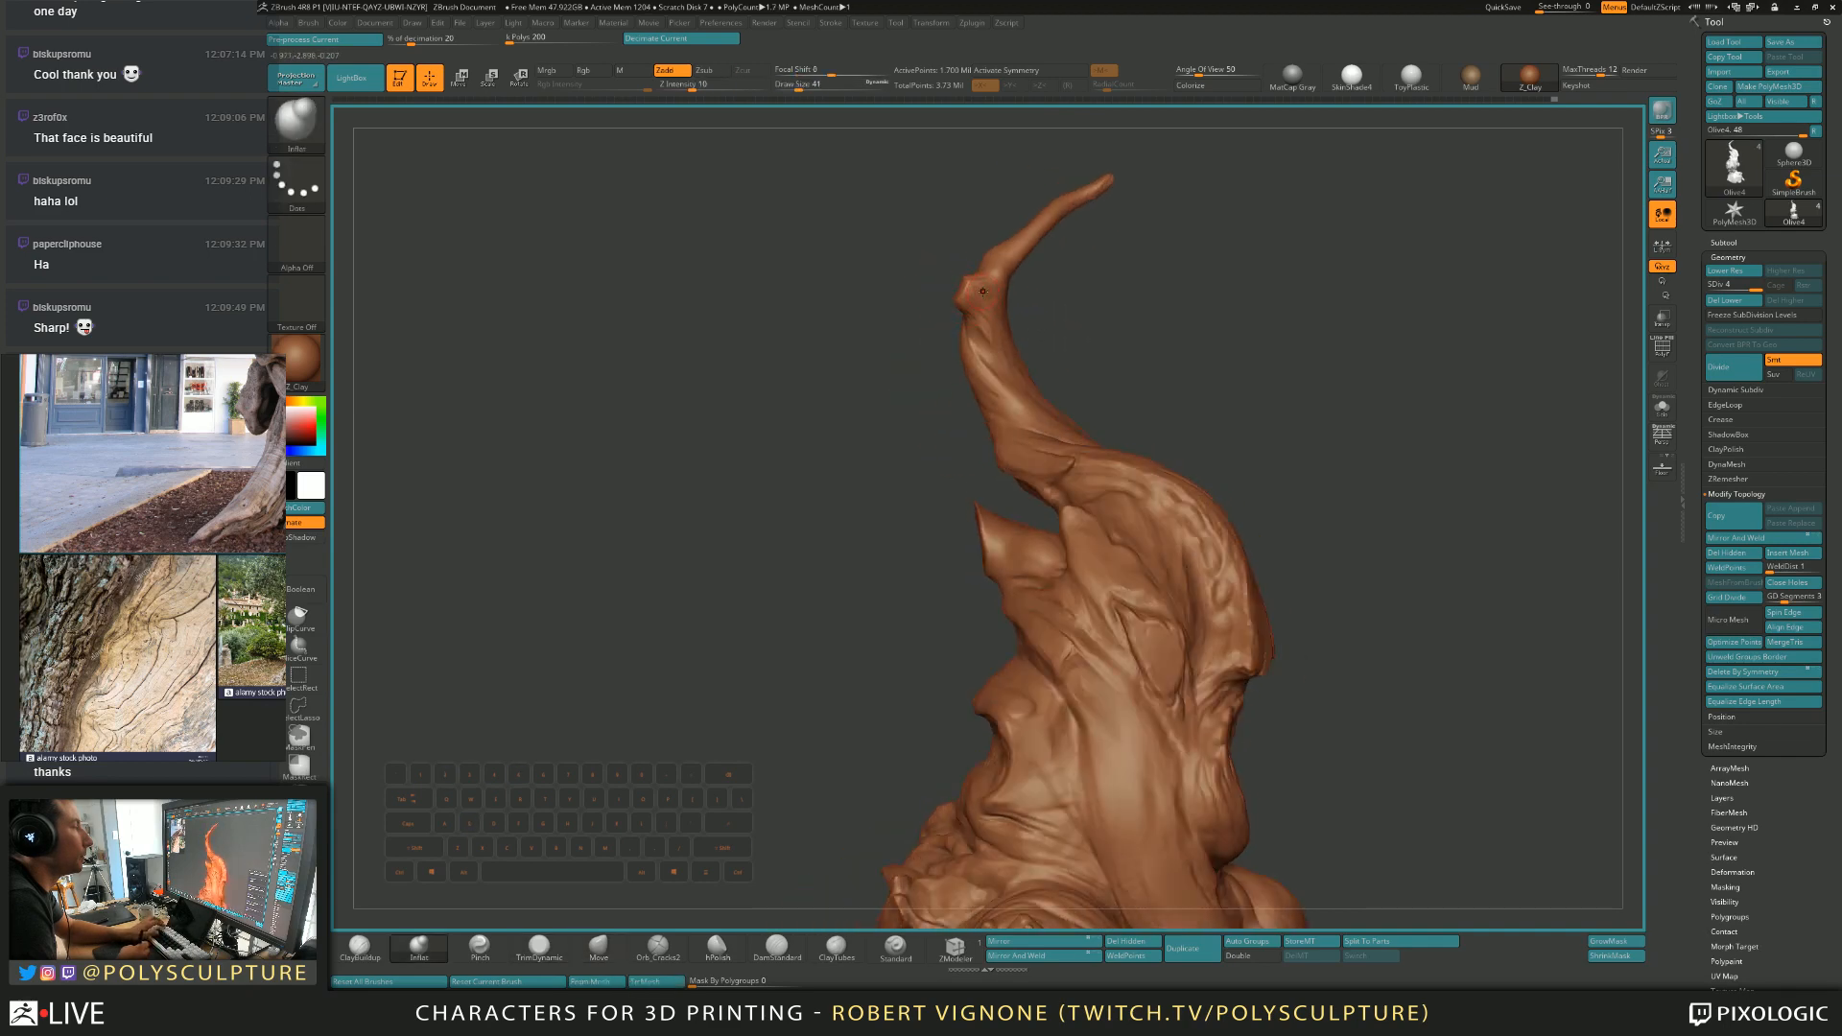
pyautogui.press('1')
pyautogui.press('s')
pyautogui.moveTo(981, 290); pyautogui.dragTo(989, 332)
# Build up the bark folds on the back of the head between the horns with ClayBuildup and TrimDynamic.
pyautogui.moveTo(1003, 322)
pyautogui.mouseDown(button='right')
pyautogui.moveTo(1041, 336)
pyautogui.moveTo(1046, 518)
pyautogui.moveTo(976, 537)
pyautogui.moveTo(993, 595)
pyautogui.moveTo(1066, 502)
pyautogui.moveTo(1151, 623)
pyautogui.moveTo(1073, 637)
pyautogui.moveTo(944, 451)
pyautogui.moveTo(920, 509)
pyautogui.moveTo(950, 527)
pyautogui.mouseUp(button='right')
pyautogui.moveTo(913, 587)
pyautogui.mouseDown(button='right')
pyautogui.moveTo(938, 490)
pyautogui.moveTo(913, 518)
pyautogui.mouseUp(button='right')
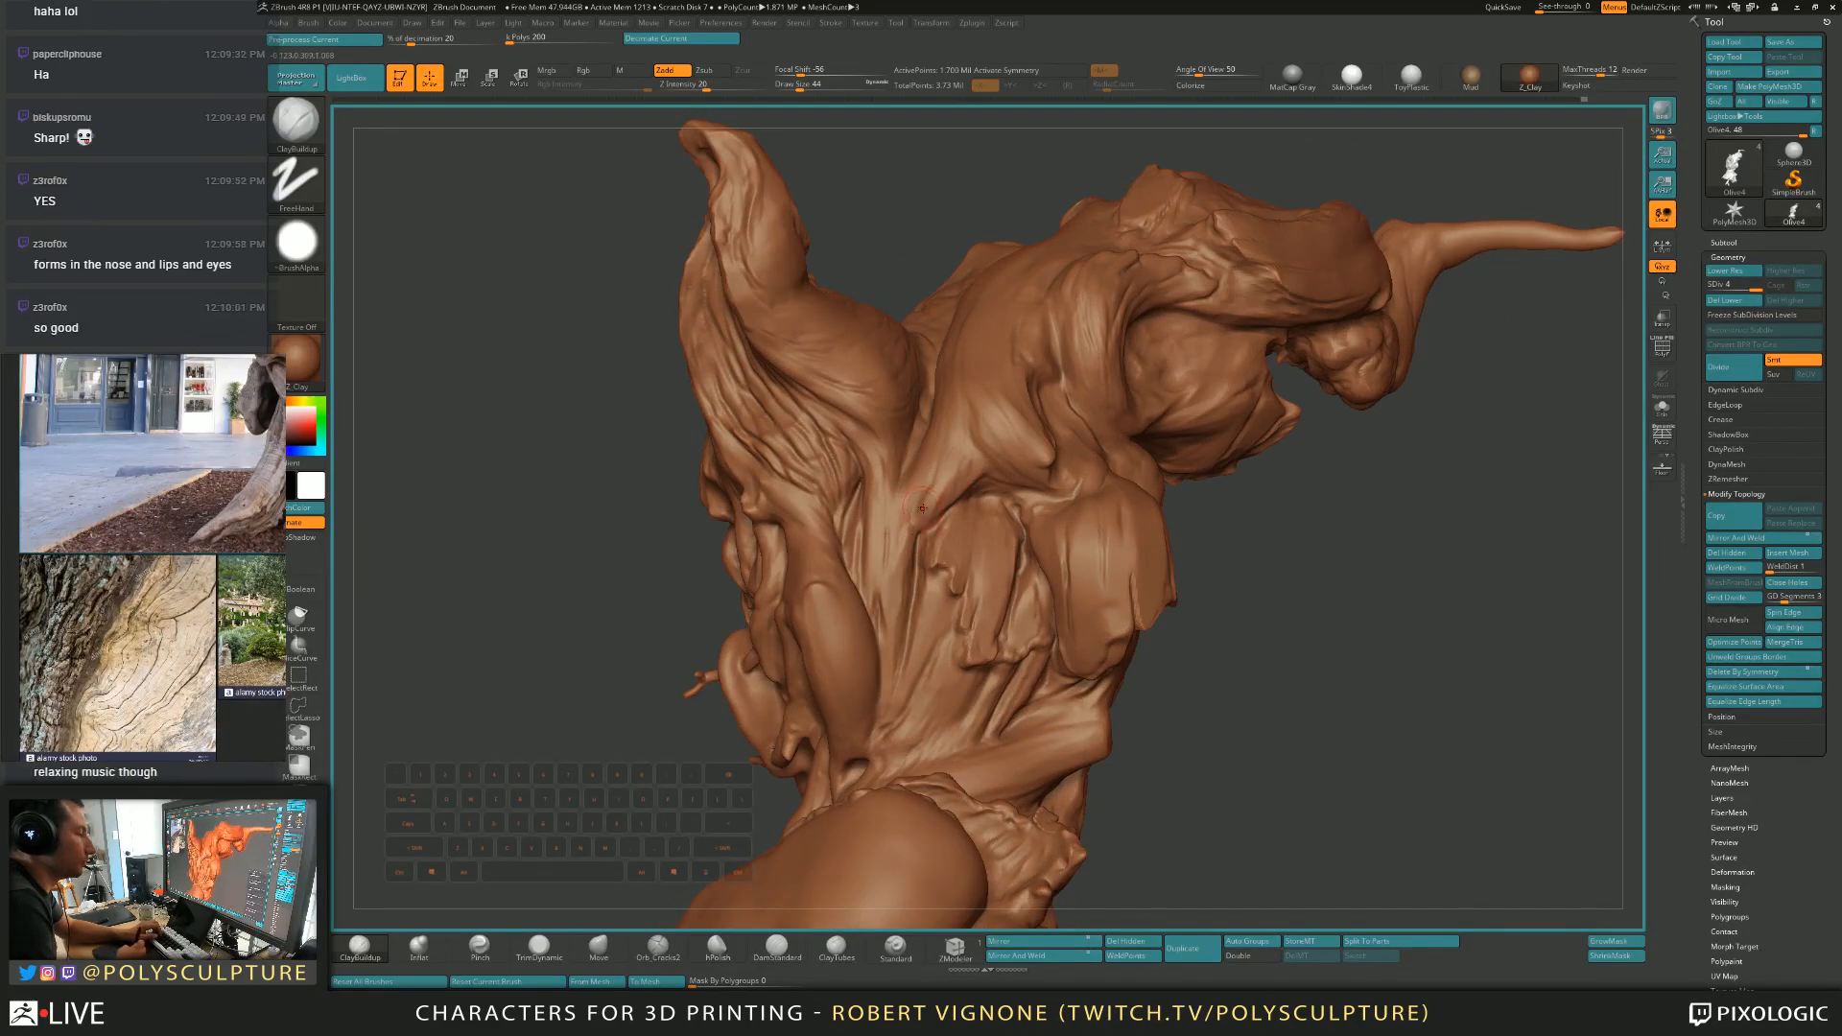
pyautogui.moveTo(929, 533); pyautogui.dragTo(911, 519, button='right')
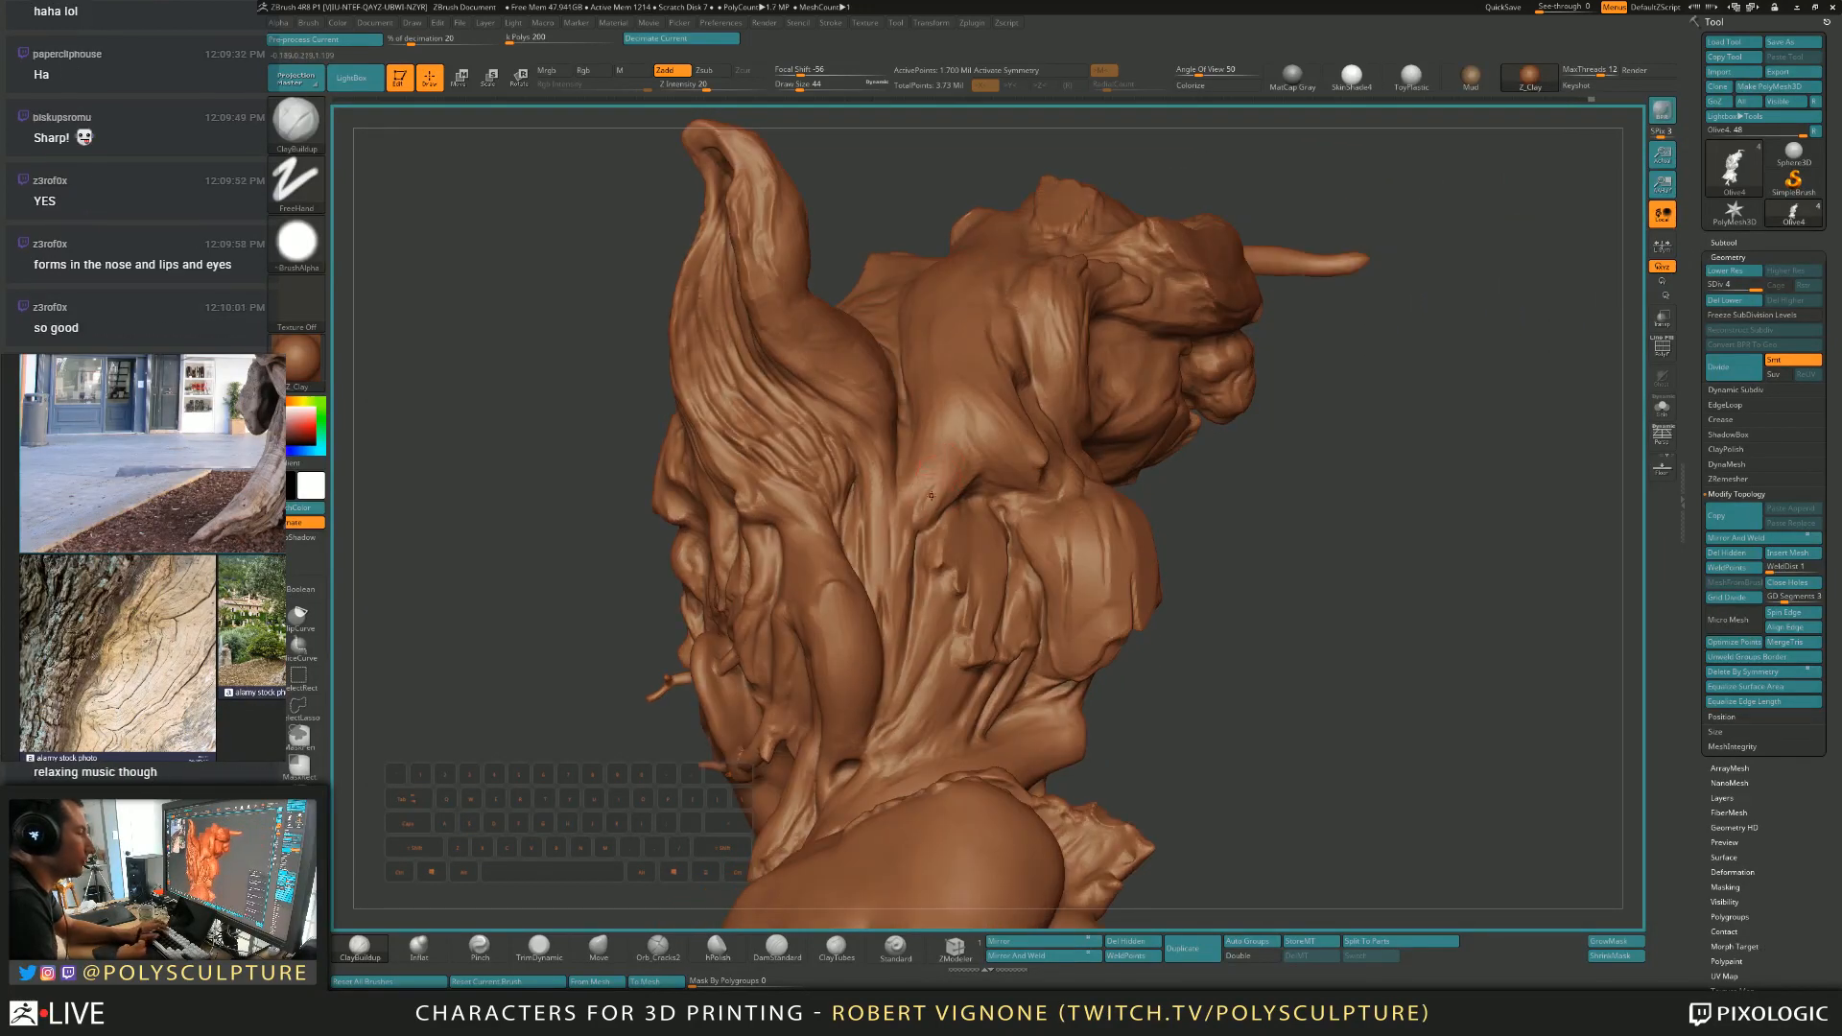
pyautogui.press('4')
pyautogui.moveTo(933, 449); pyautogui.dragTo(897, 494, button='right')
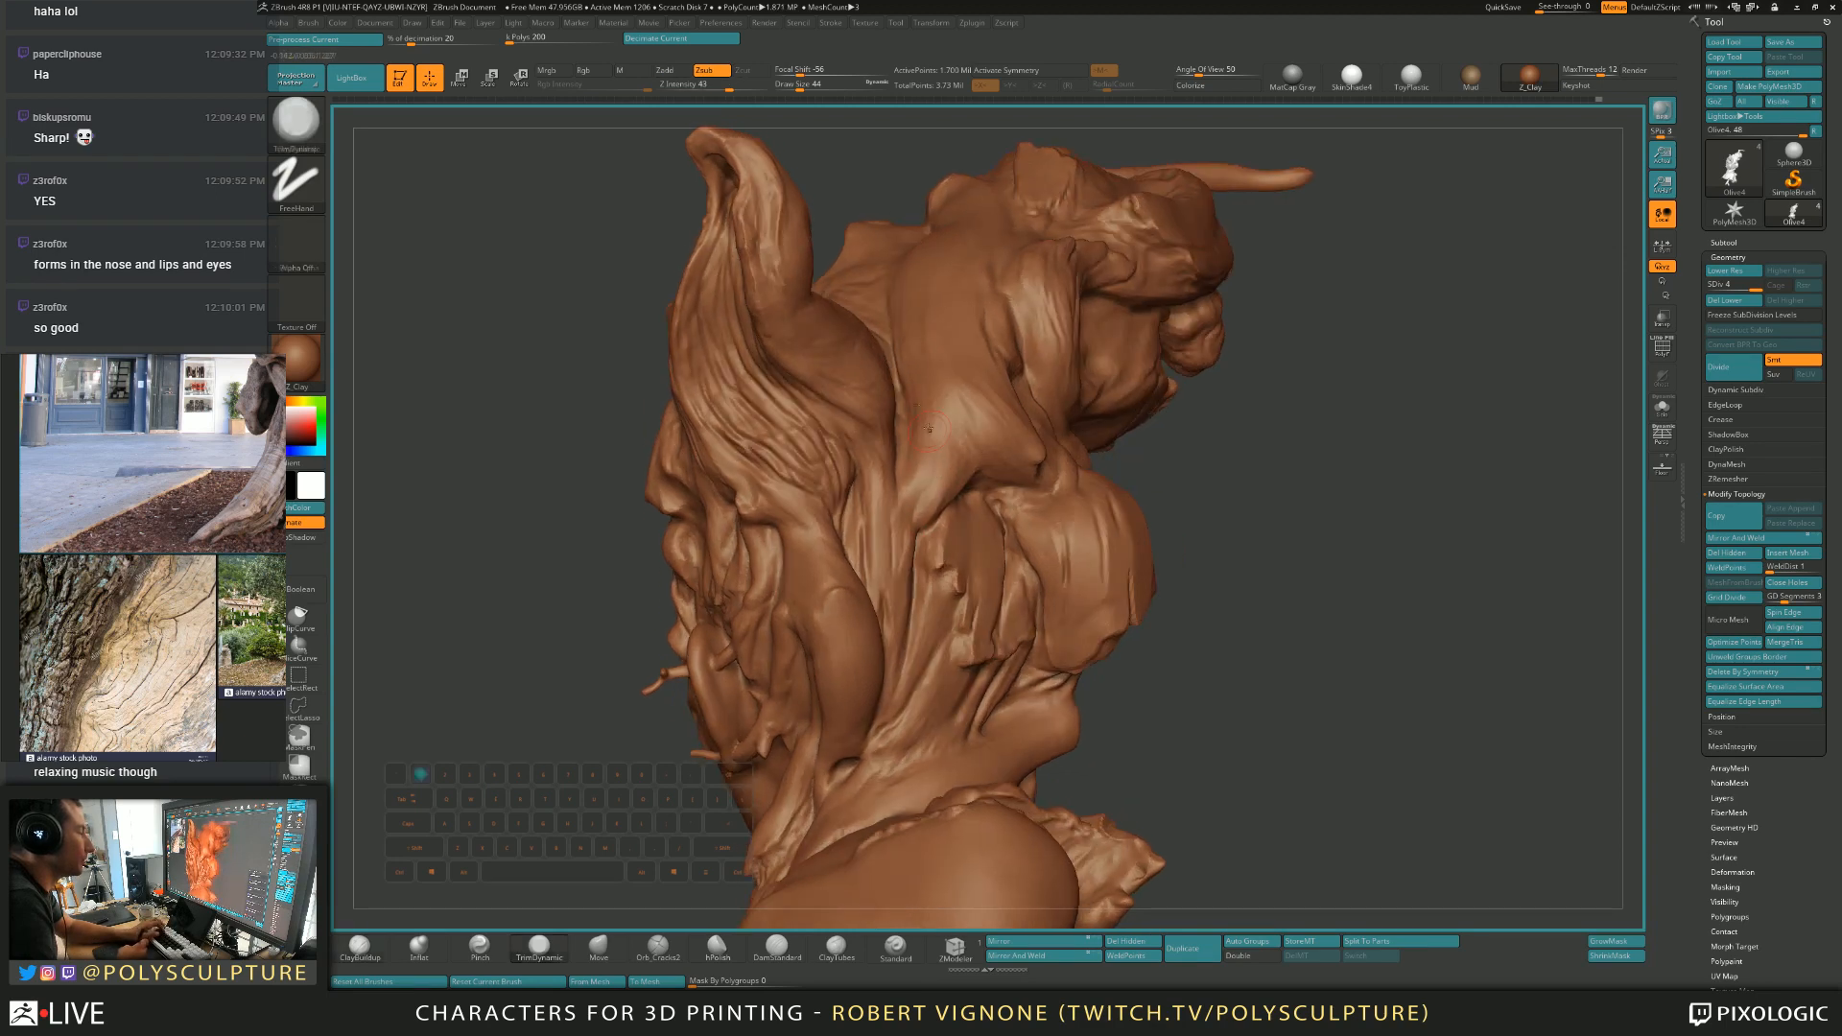
pyautogui.press('1')
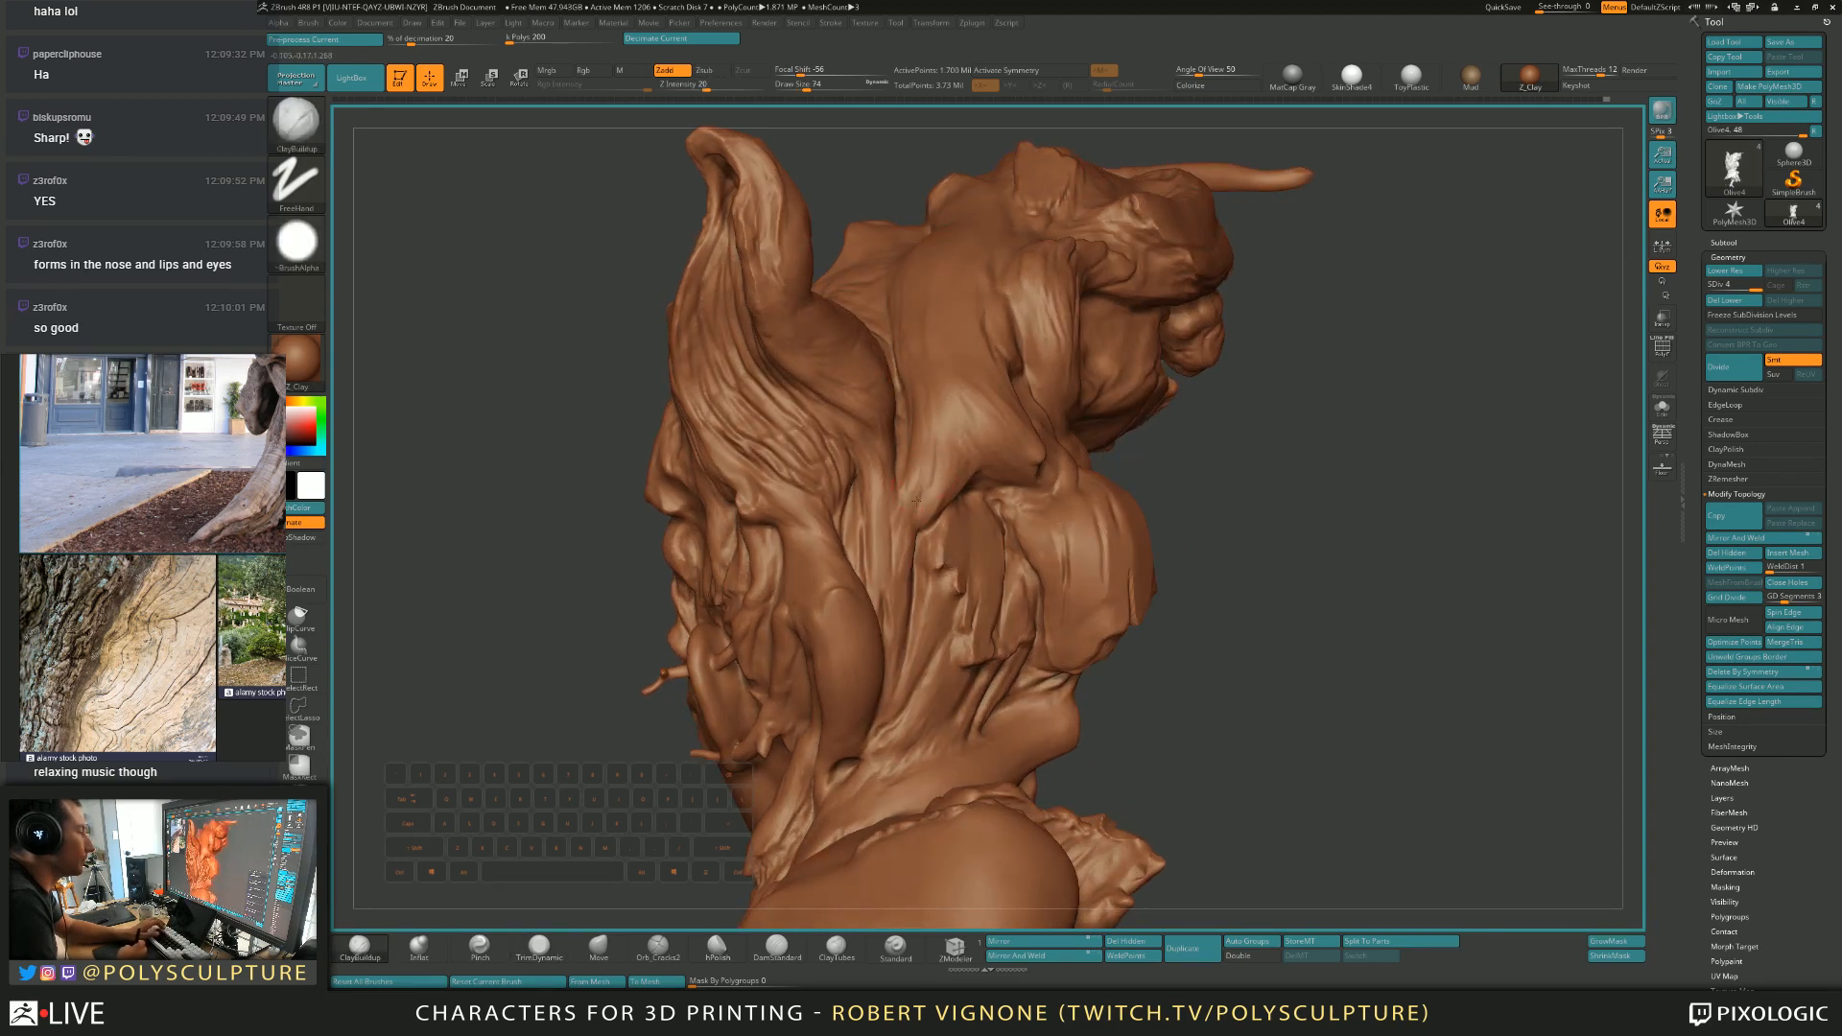
pyautogui.moveTo(899, 603); pyautogui.dragTo(945, 451, button='right')
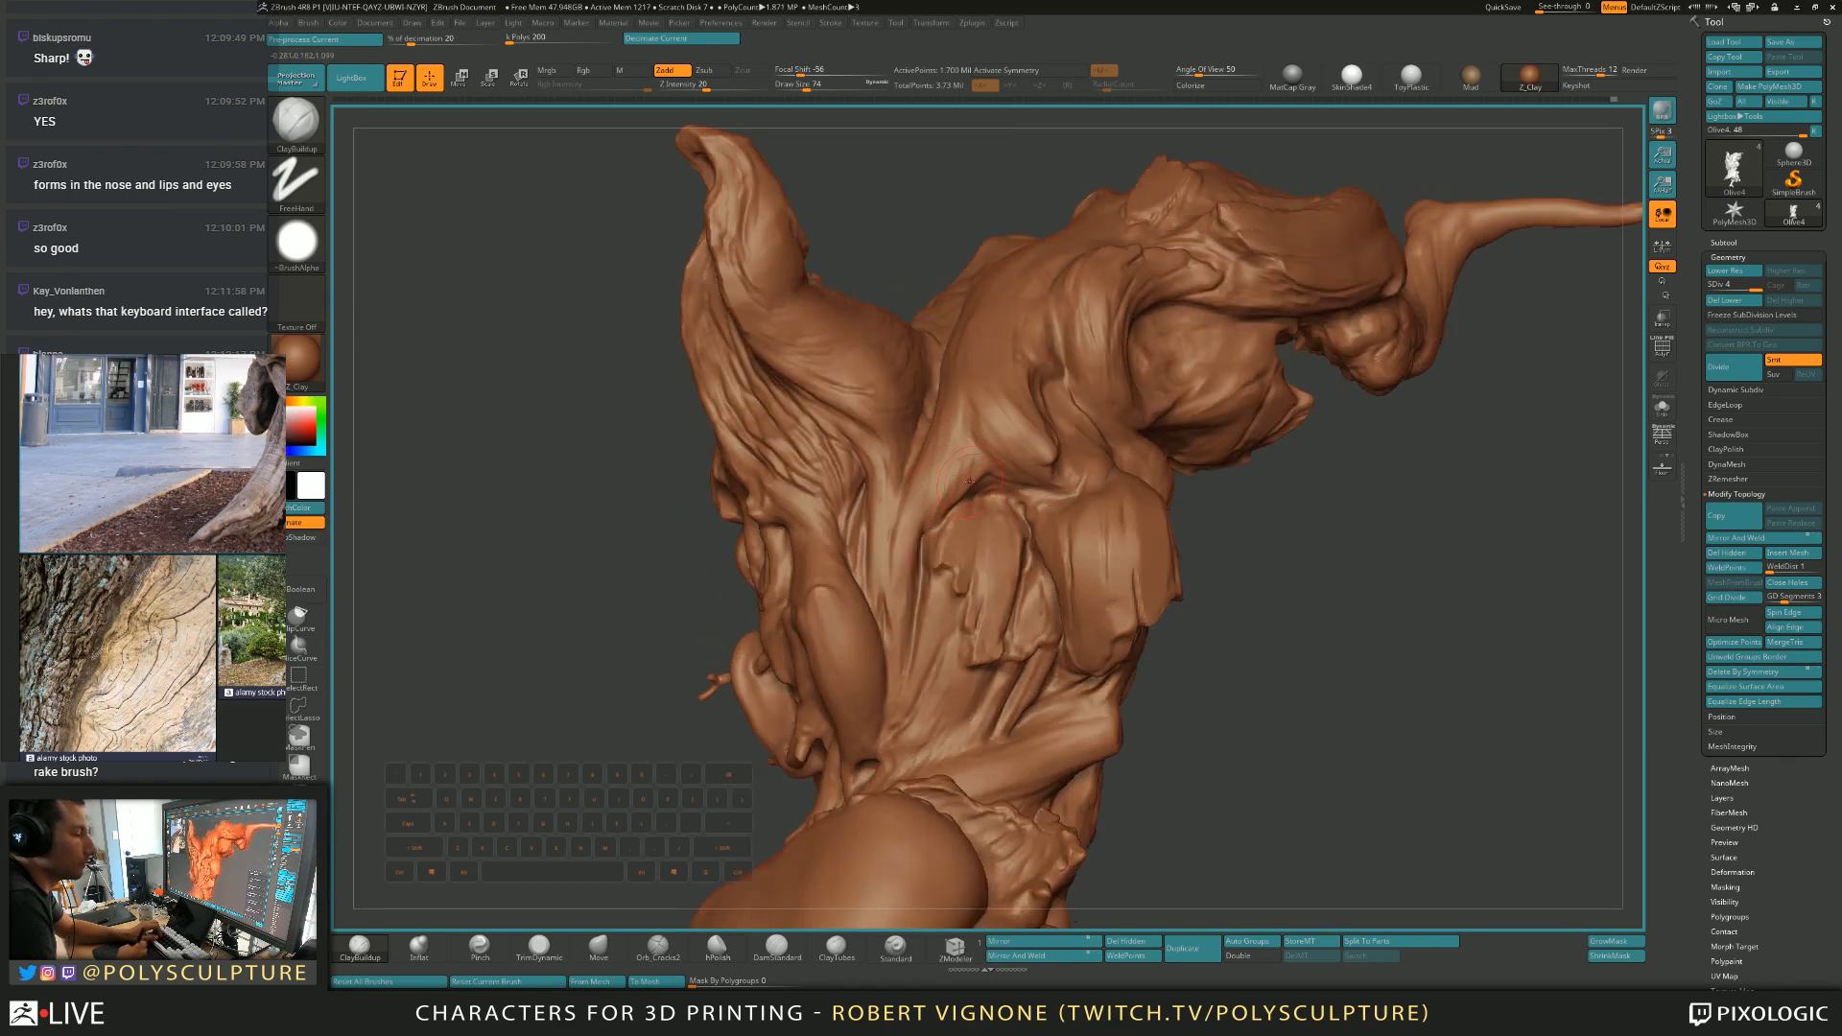
pyautogui.moveTo(956, 469); pyautogui.dragTo(917, 511, button='right')
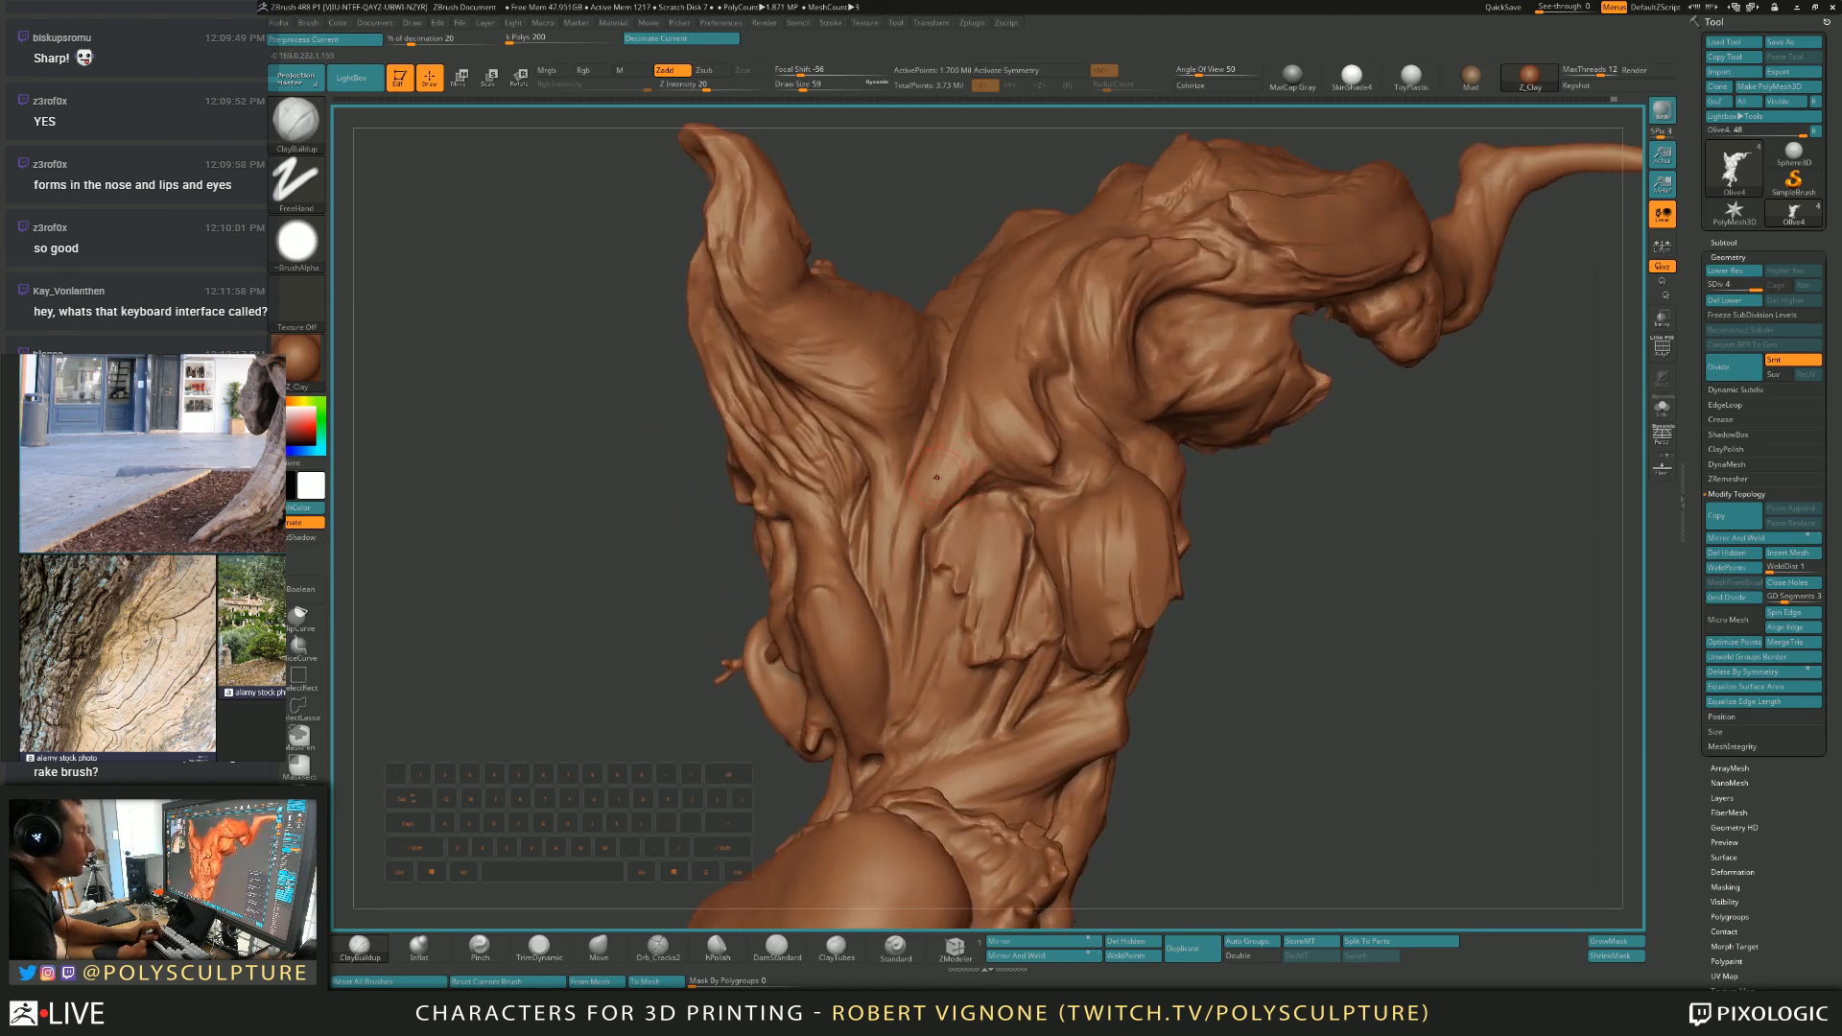
# Trim the broad bark fold at the back of the head and layer ClayBuildup strokes down it.
pyautogui.press('2')
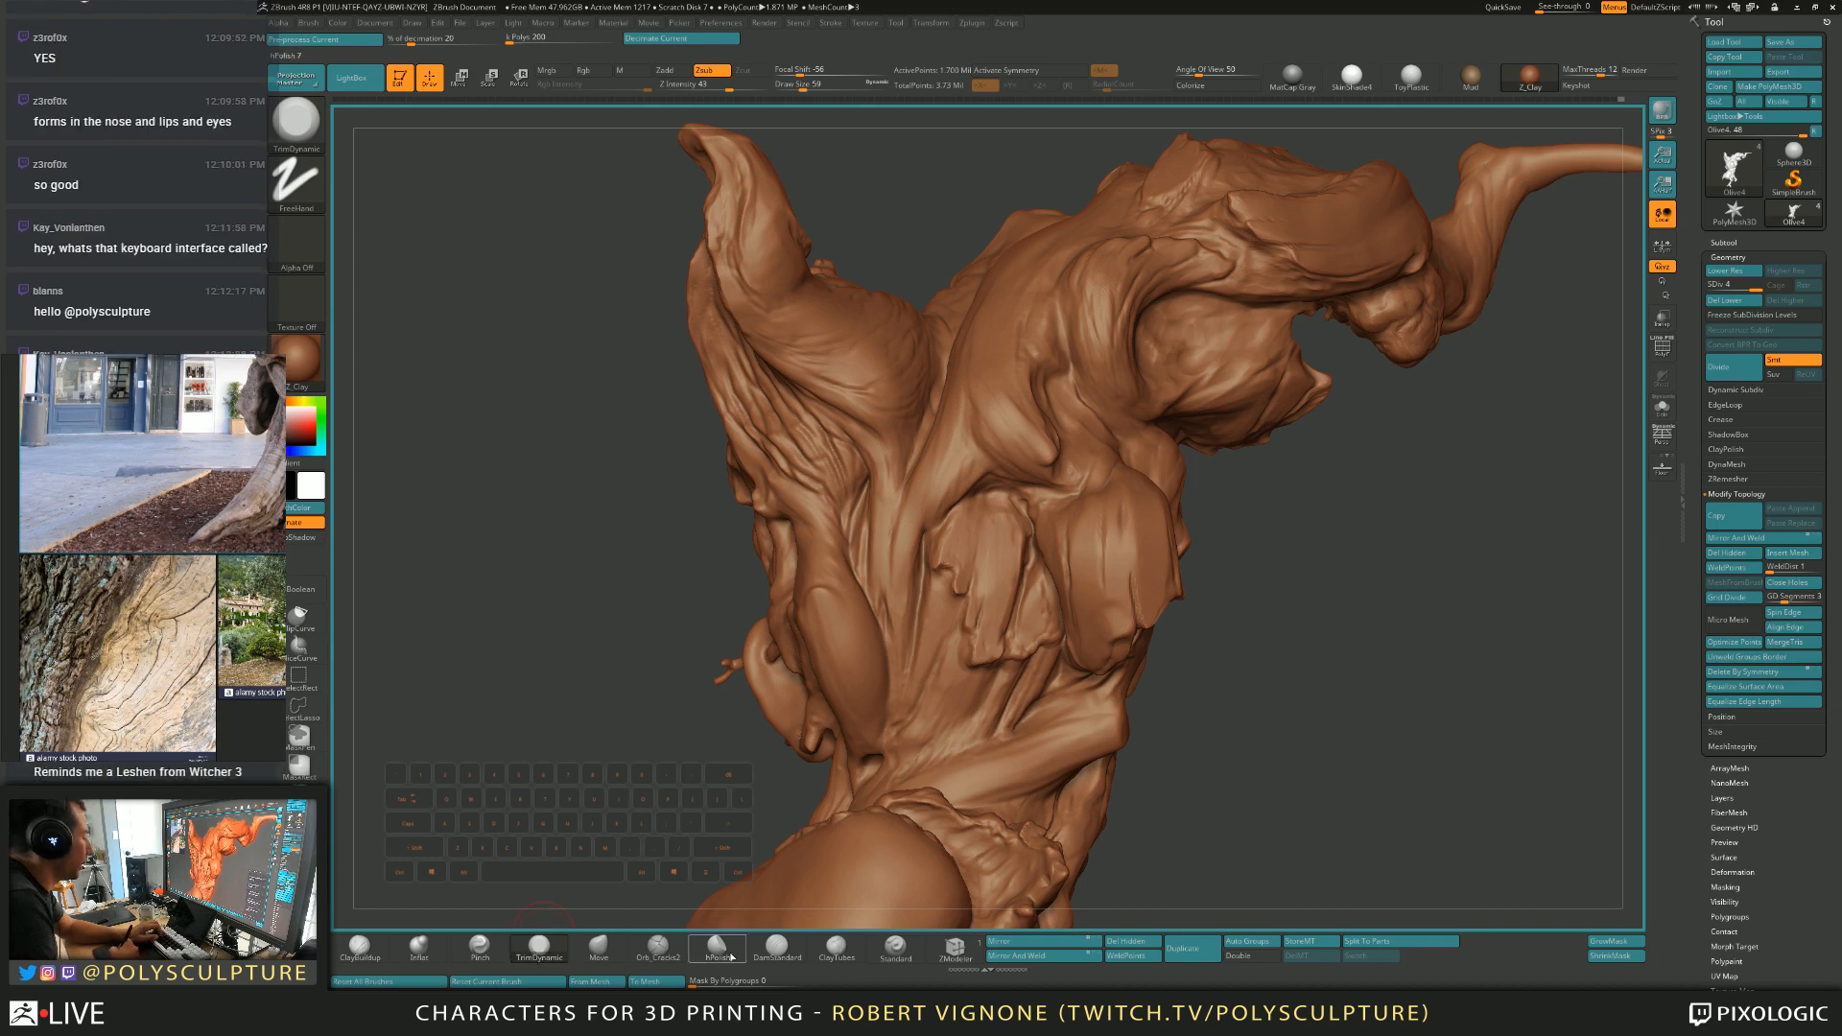
pyautogui.moveTo(893, 552); pyautogui.dragTo(946, 462, button='right')
pyautogui.moveTo(983, 412)
pyautogui.keyDown('alt'); pyautogui.mouseDown(button='right')
pyautogui.moveTo(979, 470)
pyautogui.moveTo(942, 479)
pyautogui.moveTo(919, 543)
pyautogui.mouseUp(button='right'); pyautogui.keyUp('alt')
pyautogui.press('1')
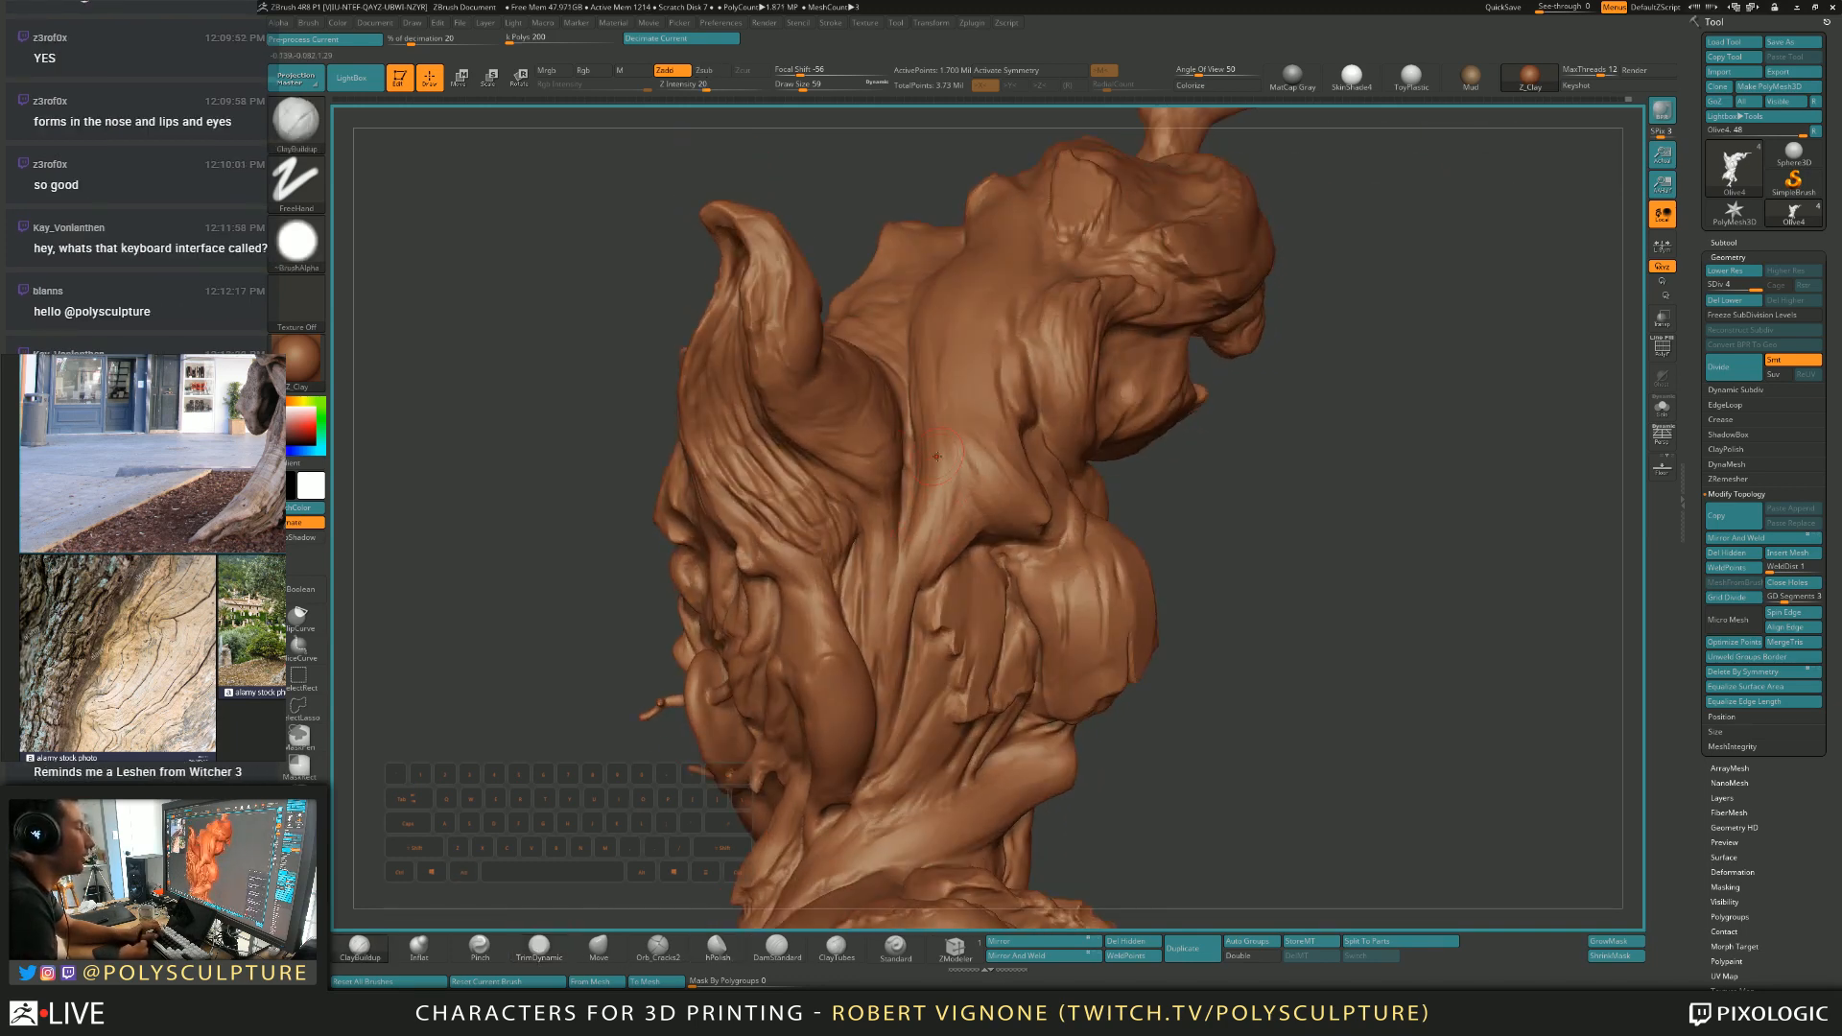
pyautogui.moveTo(1000, 407); pyautogui.dragTo(976, 480)
pyautogui.moveTo(973, 371)
pyautogui.mouseDown()
pyautogui.moveTo(980, 427)
pyautogui.moveTo(972, 396)
pyautogui.moveTo(959, 461)
pyautogui.mouseUp()
# Rake wood grain into the broad fold behind the head, undoing one stroke and using Draw Size 112 with lower Z Intensity.
pyautogui.press('b')
pyautogui.press('r')
pyautogui.press('a')
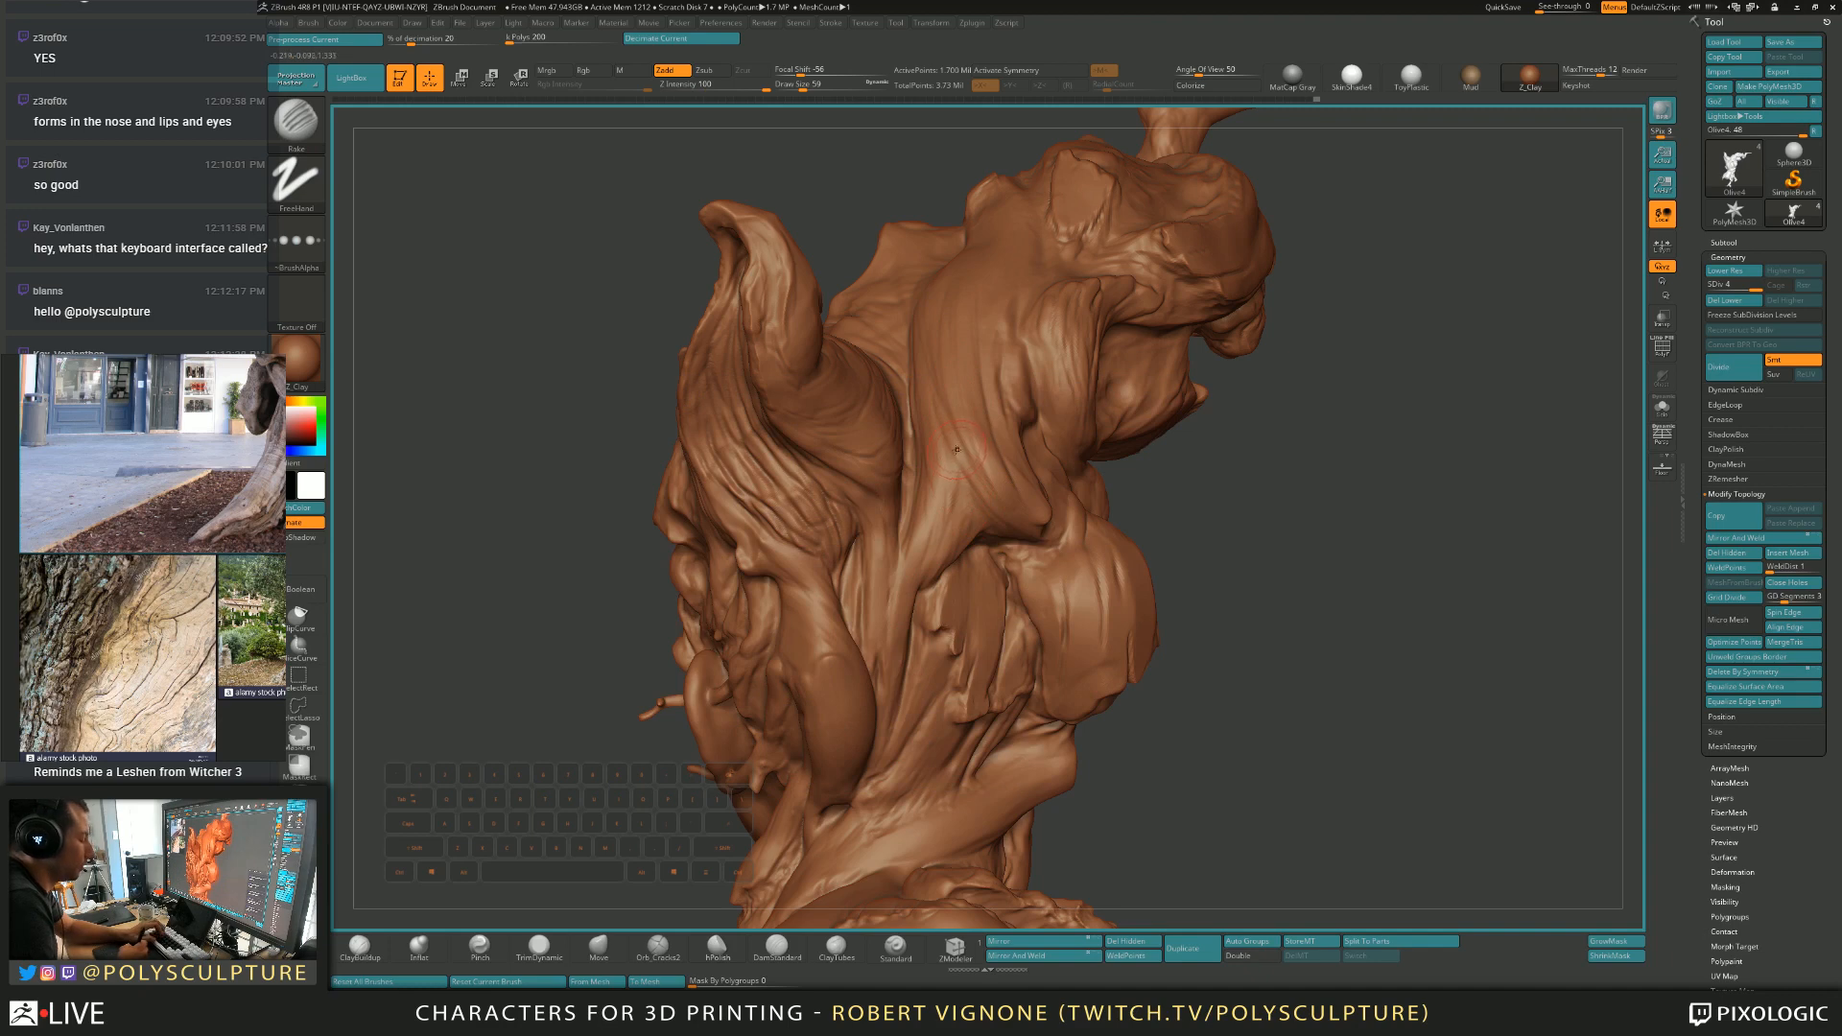
pyautogui.press('b')
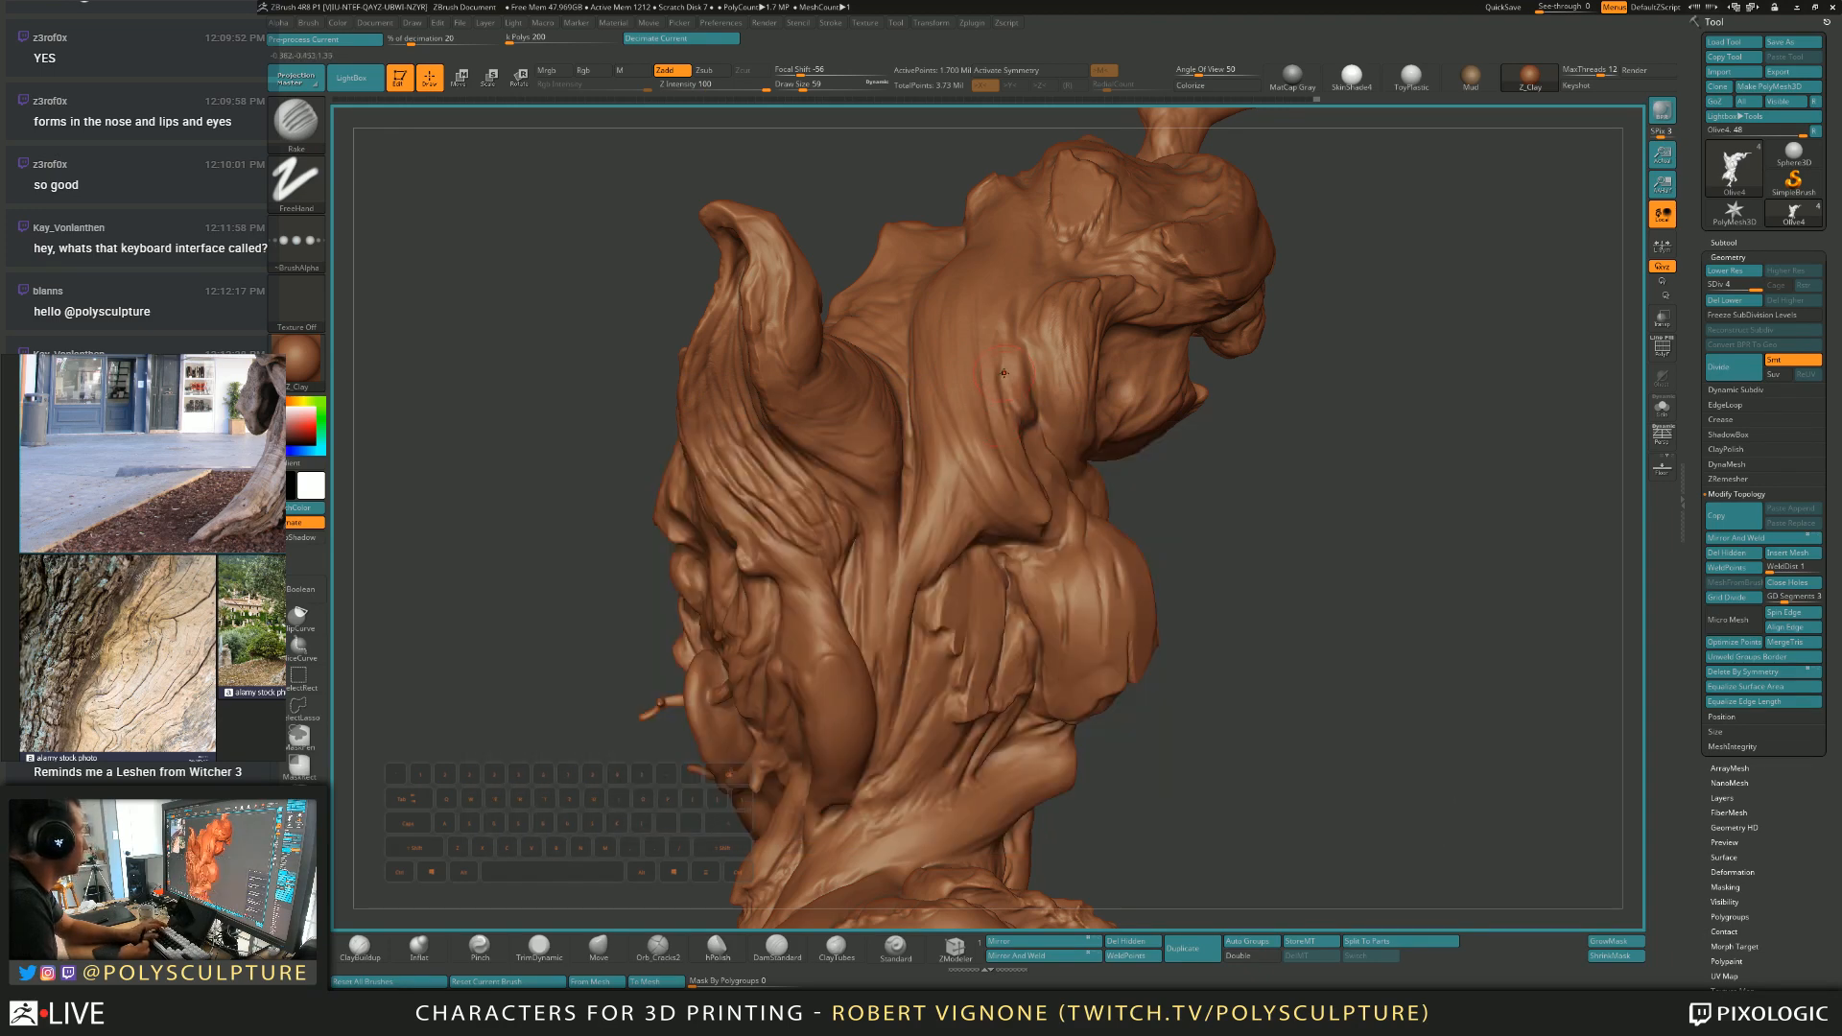
pyautogui.hotkey('ctrl', 'z')
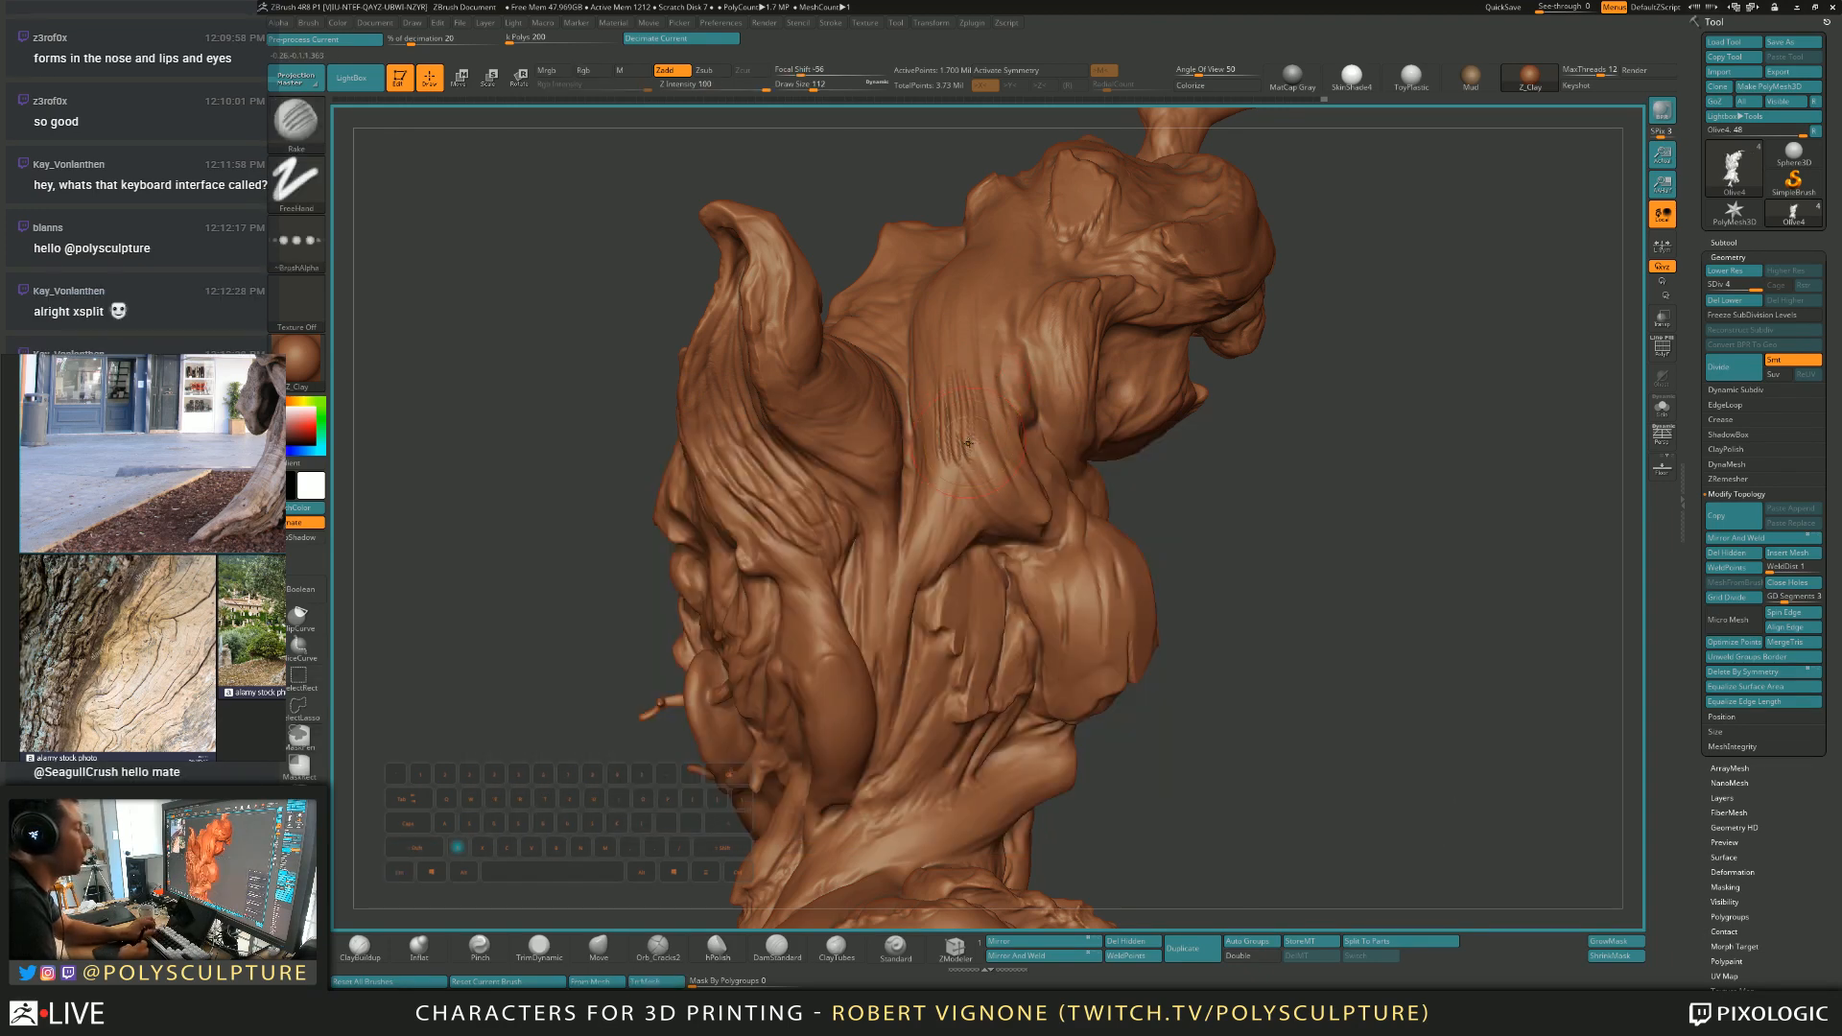
pyautogui.press('space')
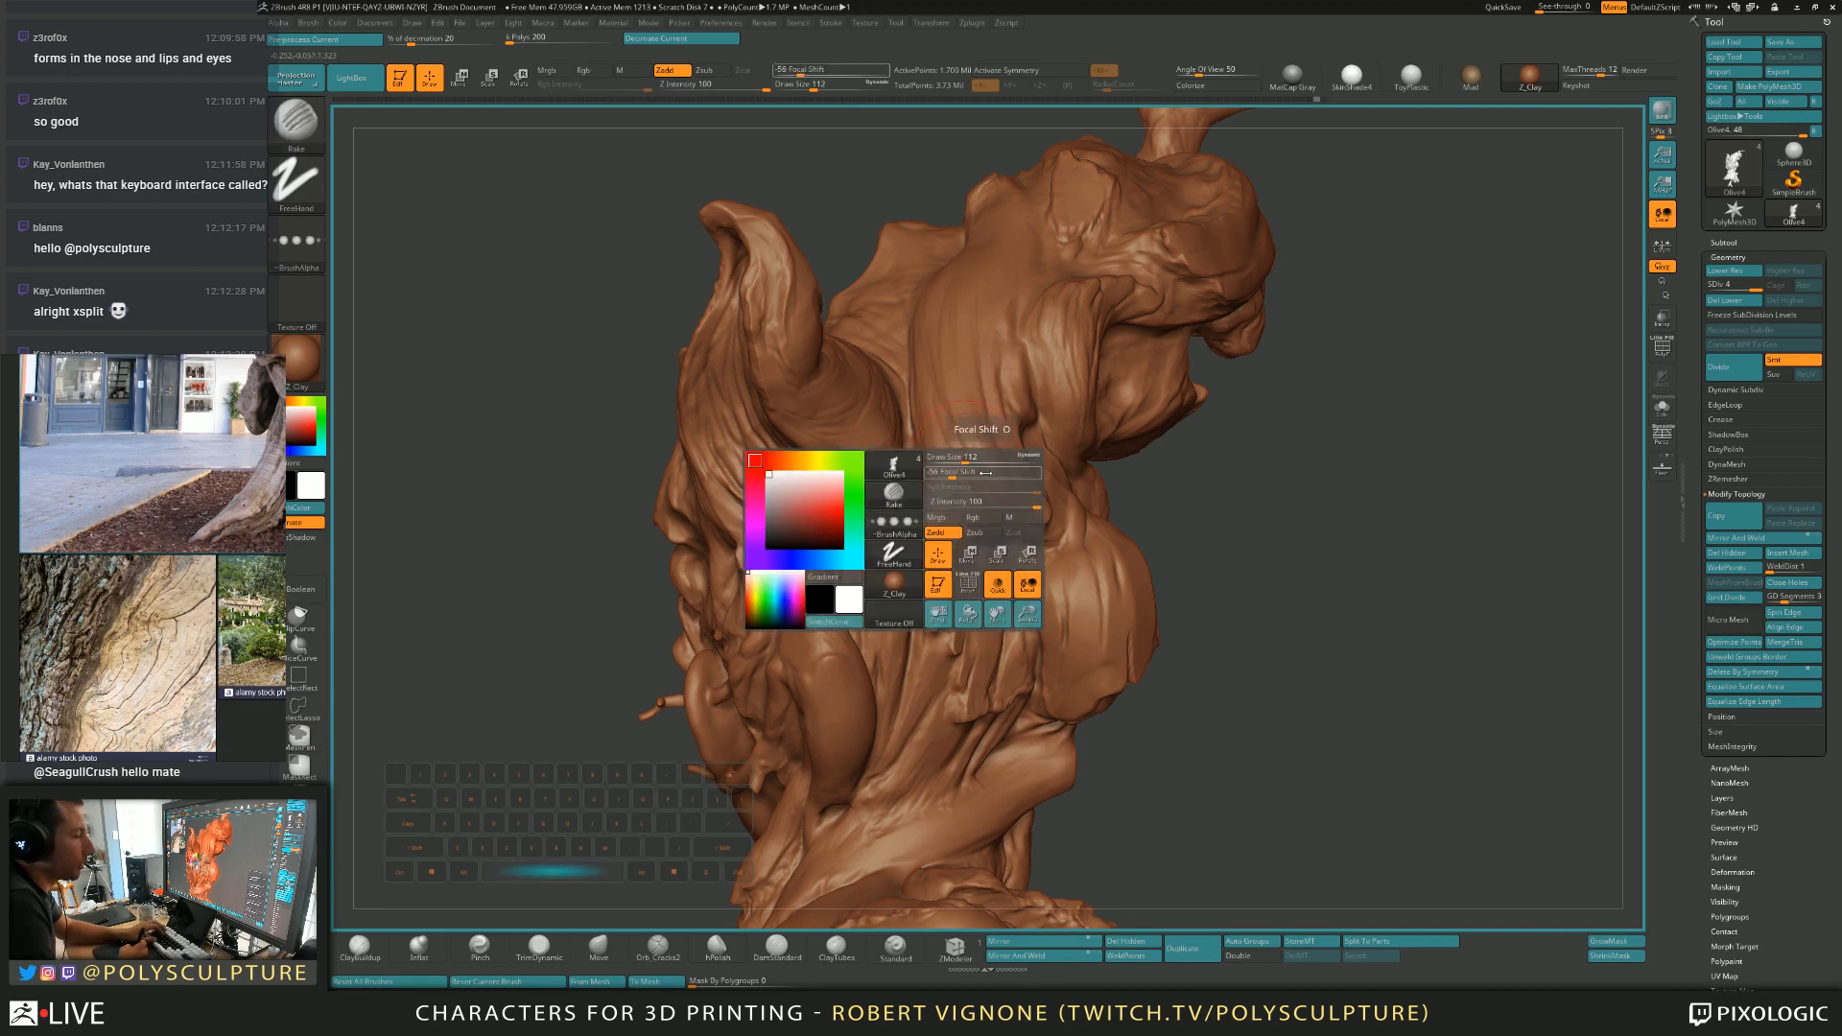
pyautogui.moveTo(1038, 500)
pyautogui.mouseDown()
pyautogui.moveTo(959, 500)
pyautogui.moveTo(957, 422)
pyautogui.moveTo(998, 441)
pyautogui.mouseUp()
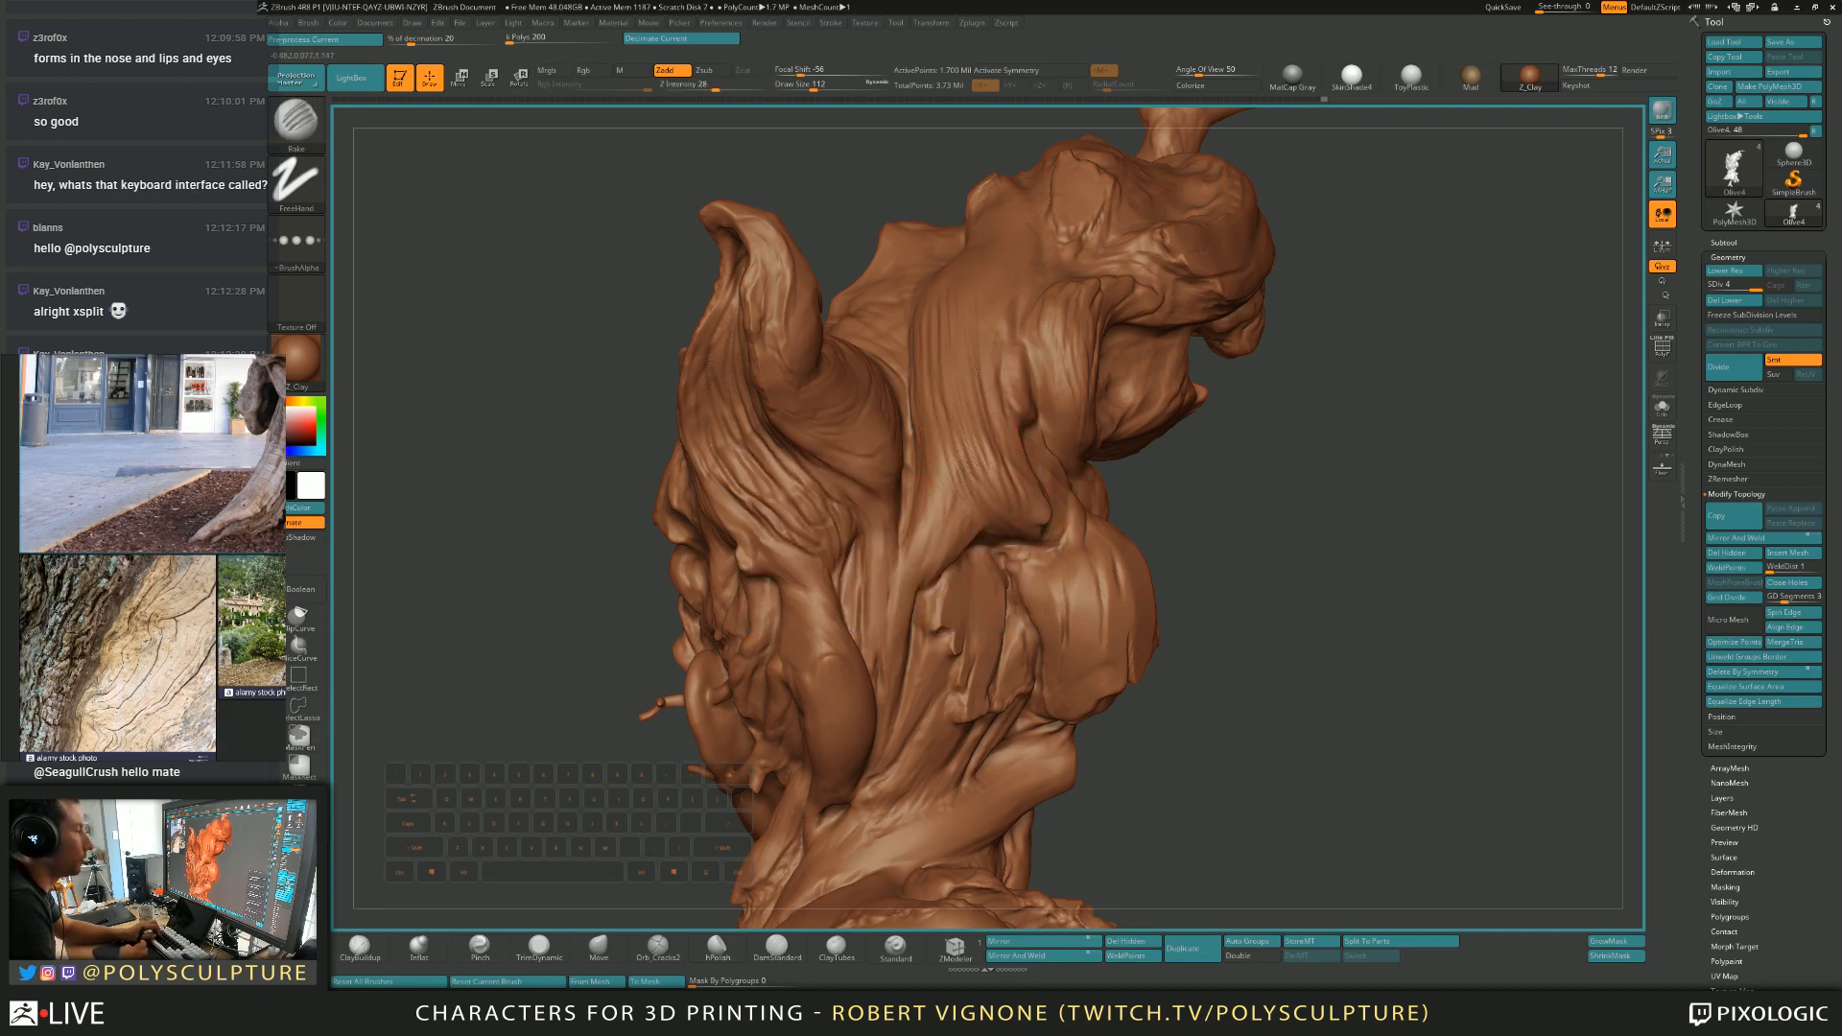
# Rake more wood grain down the broad fold behind the head, and polish the fold with the hPolish brush.
pyautogui.moveTo(975, 416); pyautogui.dragTo(984, 409, button='right')
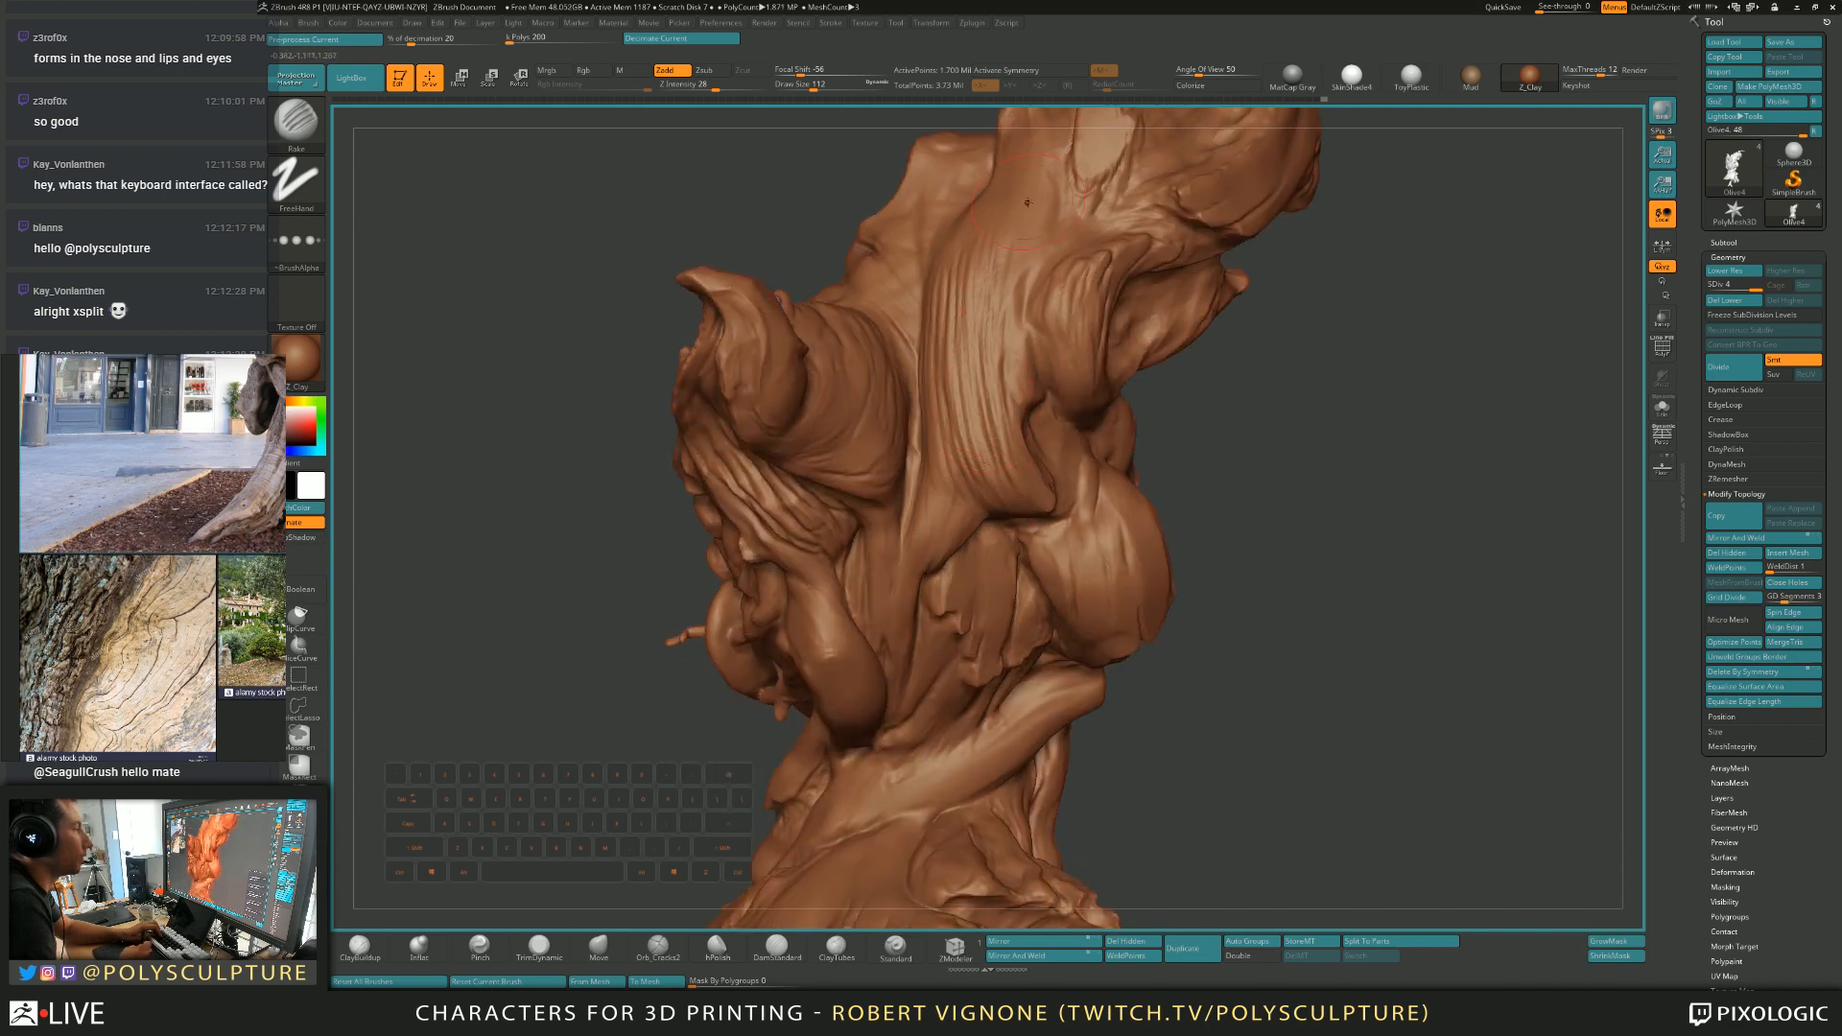
pyautogui.moveTo(951, 329); pyautogui.dragTo(954, 403, button='right')
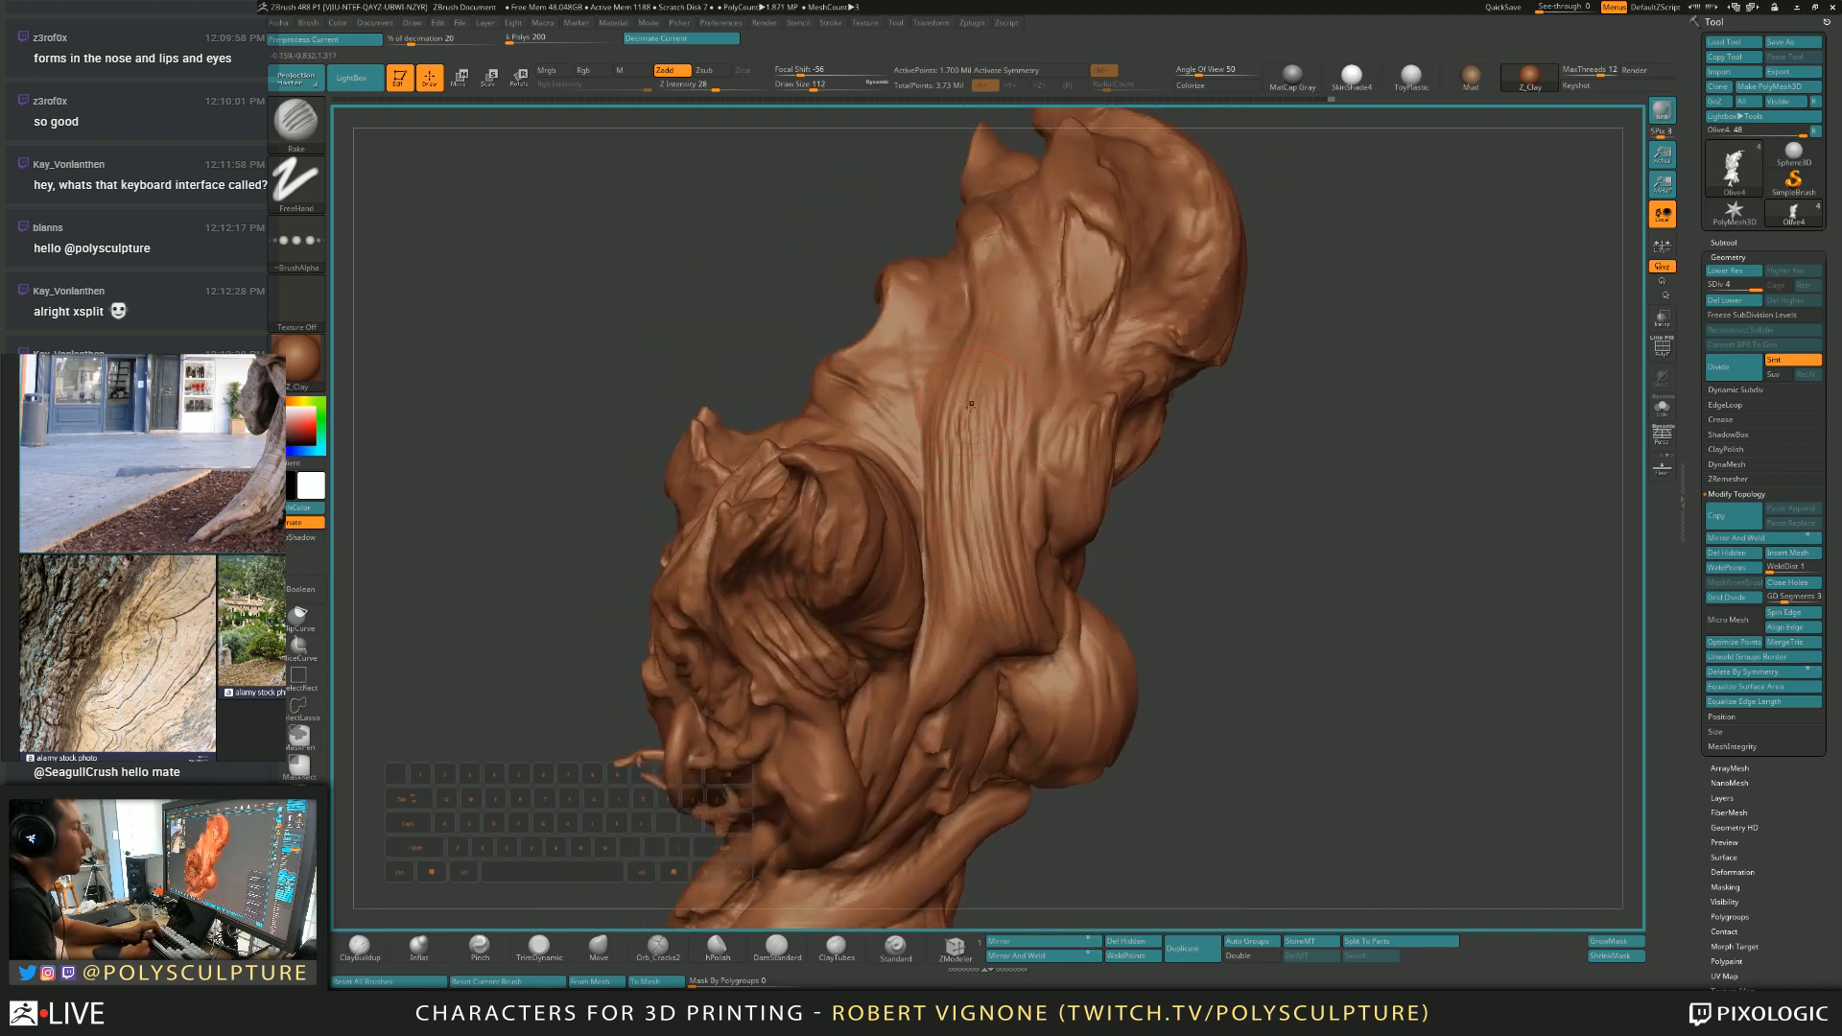
pyautogui.moveTo(980, 408)
pyautogui.mouseDown()
pyautogui.moveTo(1005, 456)
pyautogui.moveTo(986, 492)
pyautogui.mouseUp()
pyautogui.press('s')
pyautogui.click(721, 946)
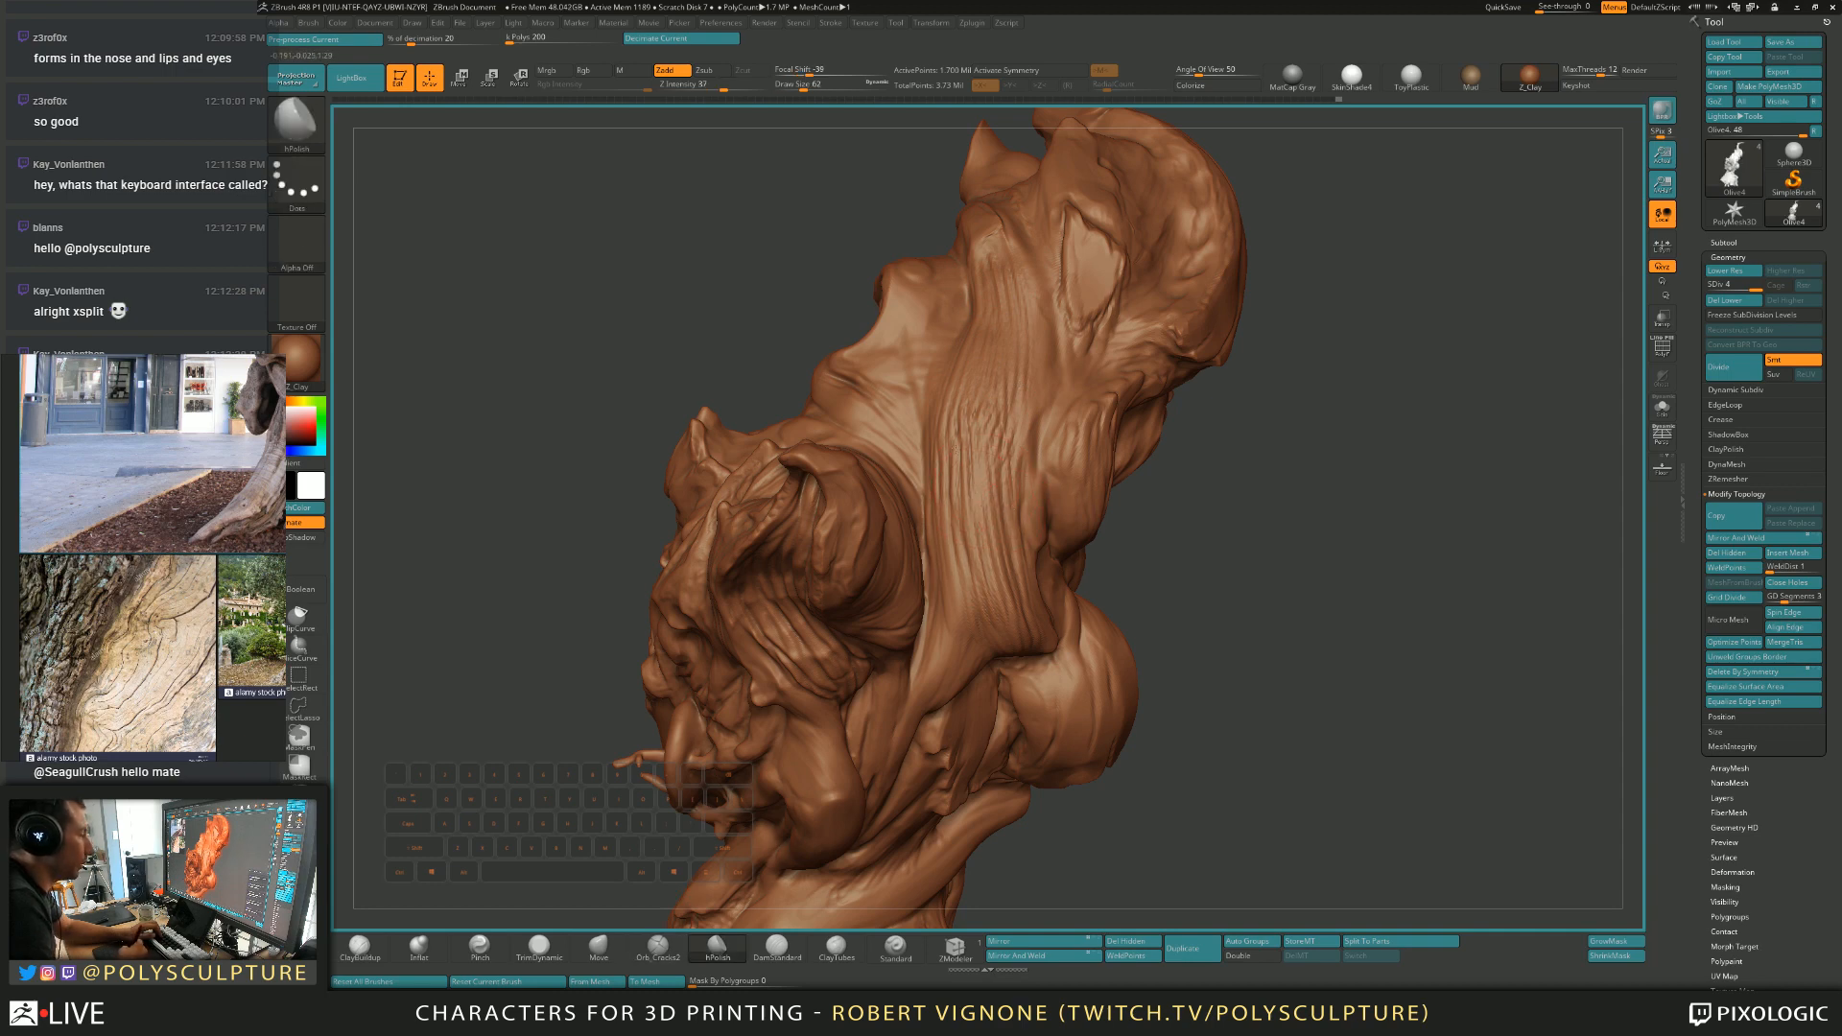
pyautogui.press('s')
pyautogui.moveTo(993, 400); pyautogui.dragTo(987, 400)
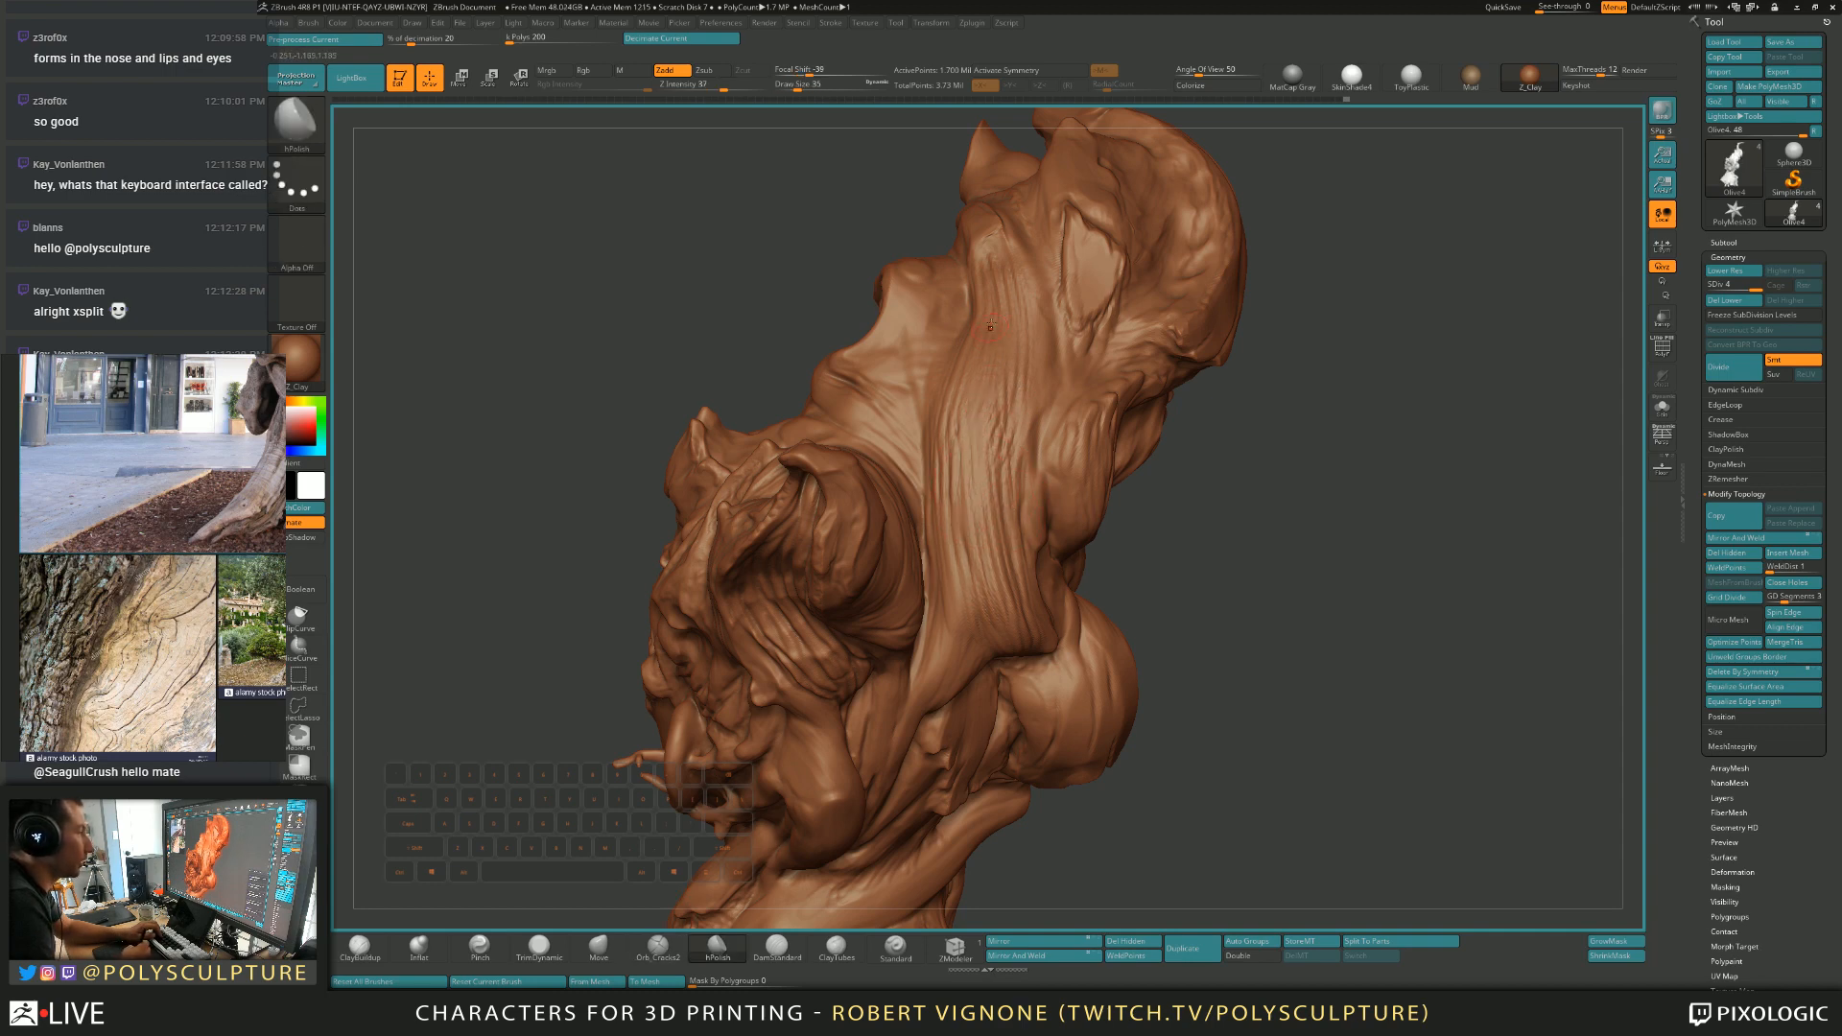
# Build up the lower part of the broad fold with ClayBuildup and flatten it with TrimDynamic.
pyautogui.moveTo(1010, 648)
pyautogui.mouseDown(button='right')
pyautogui.moveTo(964, 514)
pyautogui.moveTo(962, 538)
pyautogui.mouseUp(button='right')
pyautogui.press('b')
pyautogui.press('c')
pyautogui.press('b')
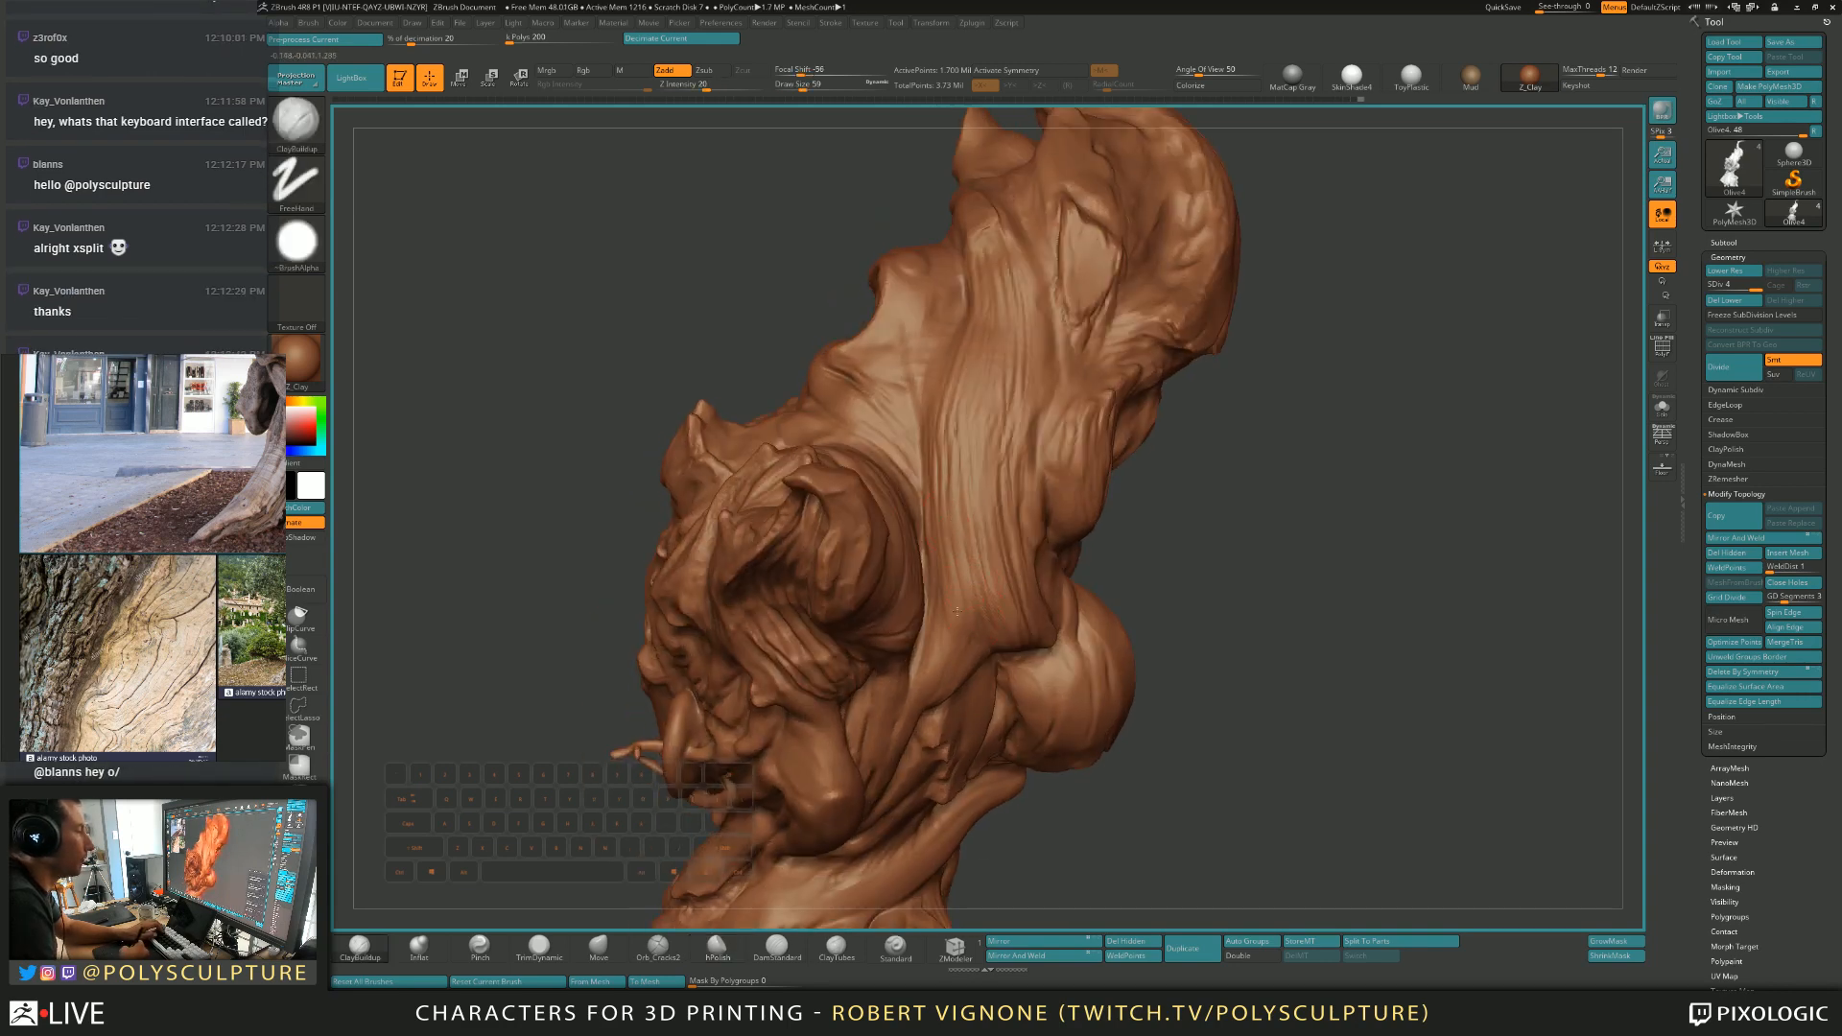
pyautogui.press('b')
pyautogui.press('t')
pyautogui.press('d')
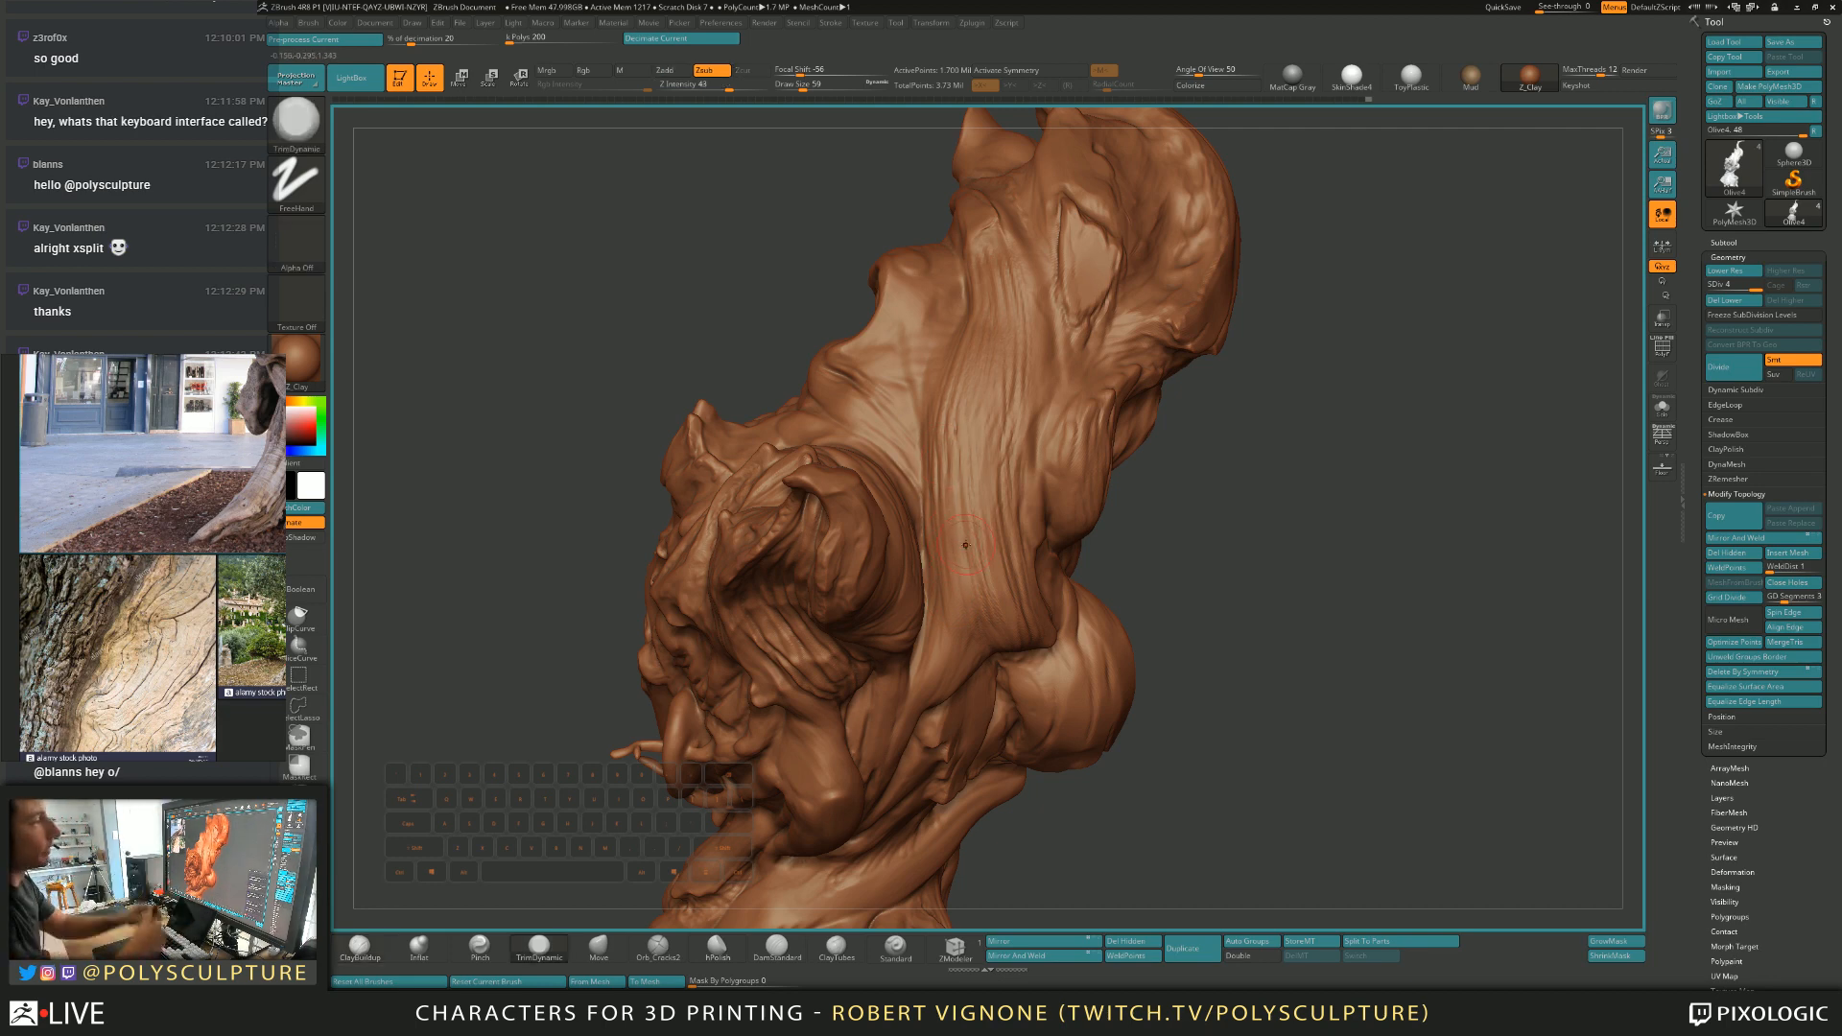
pyautogui.moveTo(1069, 547)
pyautogui.mouseDown(button='right')
pyautogui.moveTo(993, 568)
pyautogui.moveTo(969, 485)
pyautogui.mouseUp(button='right')
pyautogui.press('s')
pyautogui.click(986, 573)
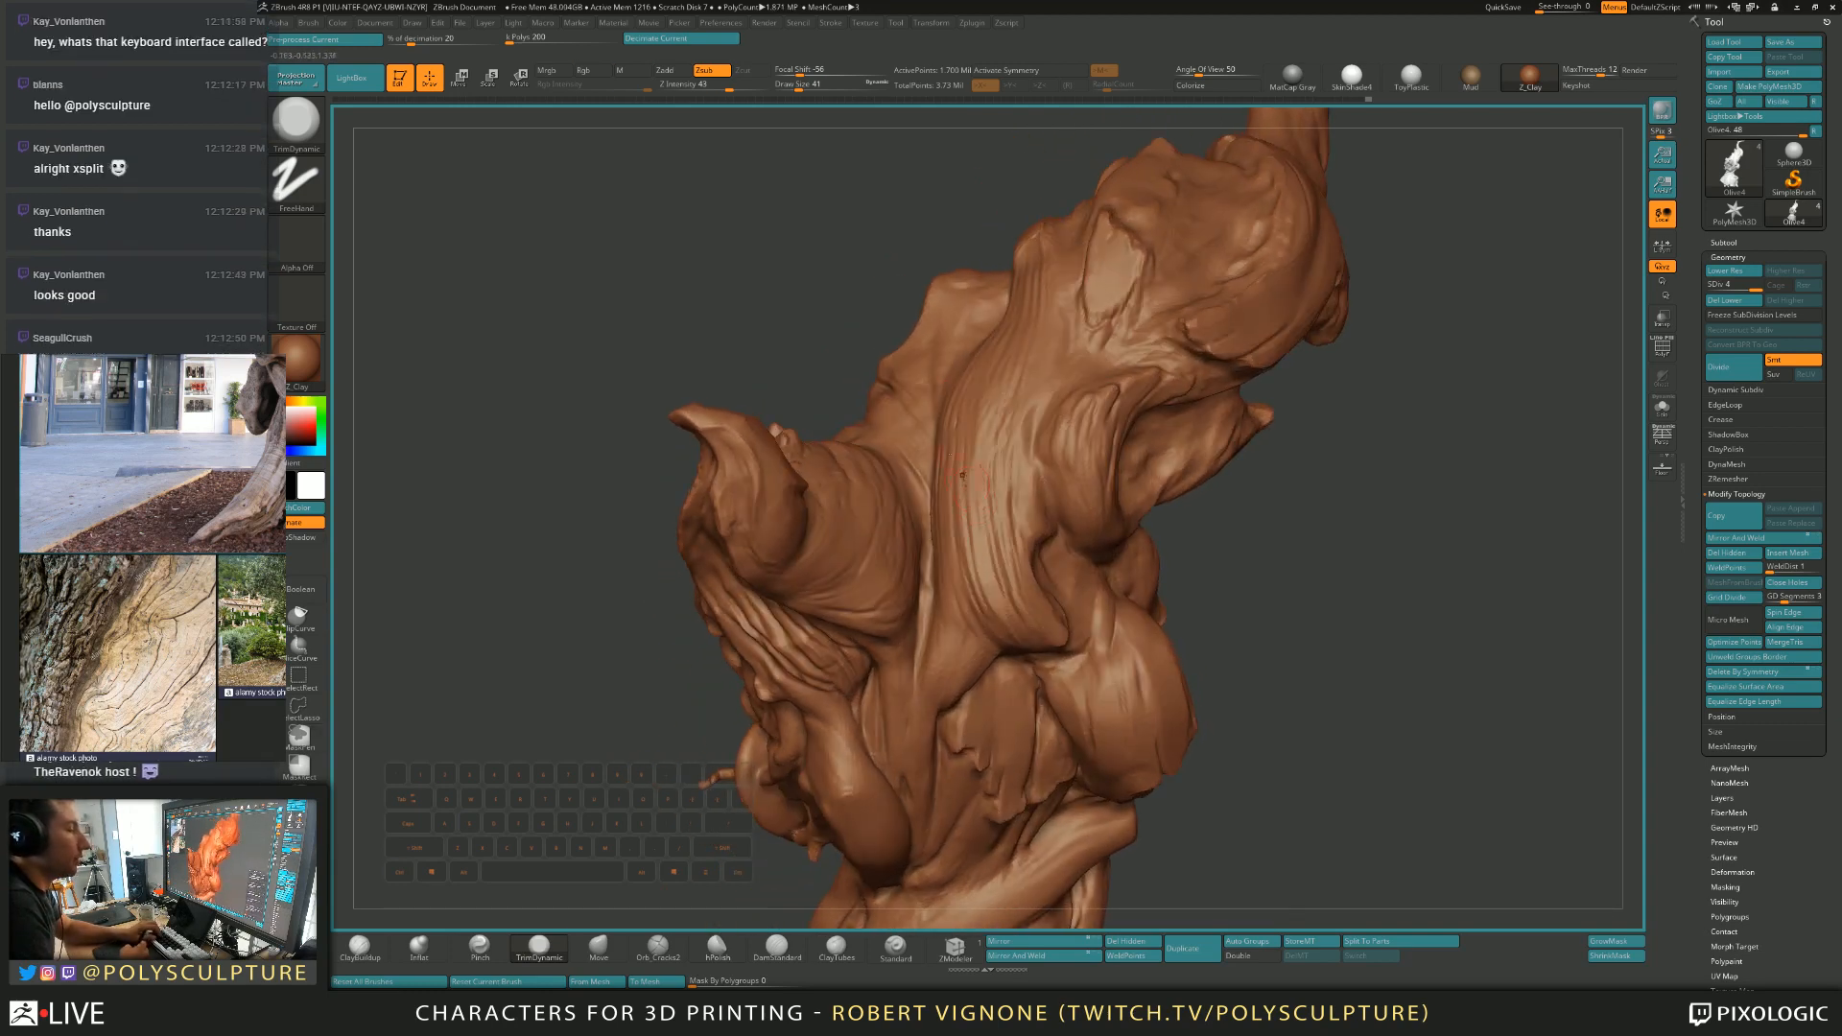
# Layer ClayBuildup strokes down to the fold's lower end and trim them with TrimDynamic at Draw Size 62.
pyautogui.press('b')
pyautogui.press('c')
pyautogui.press('b')
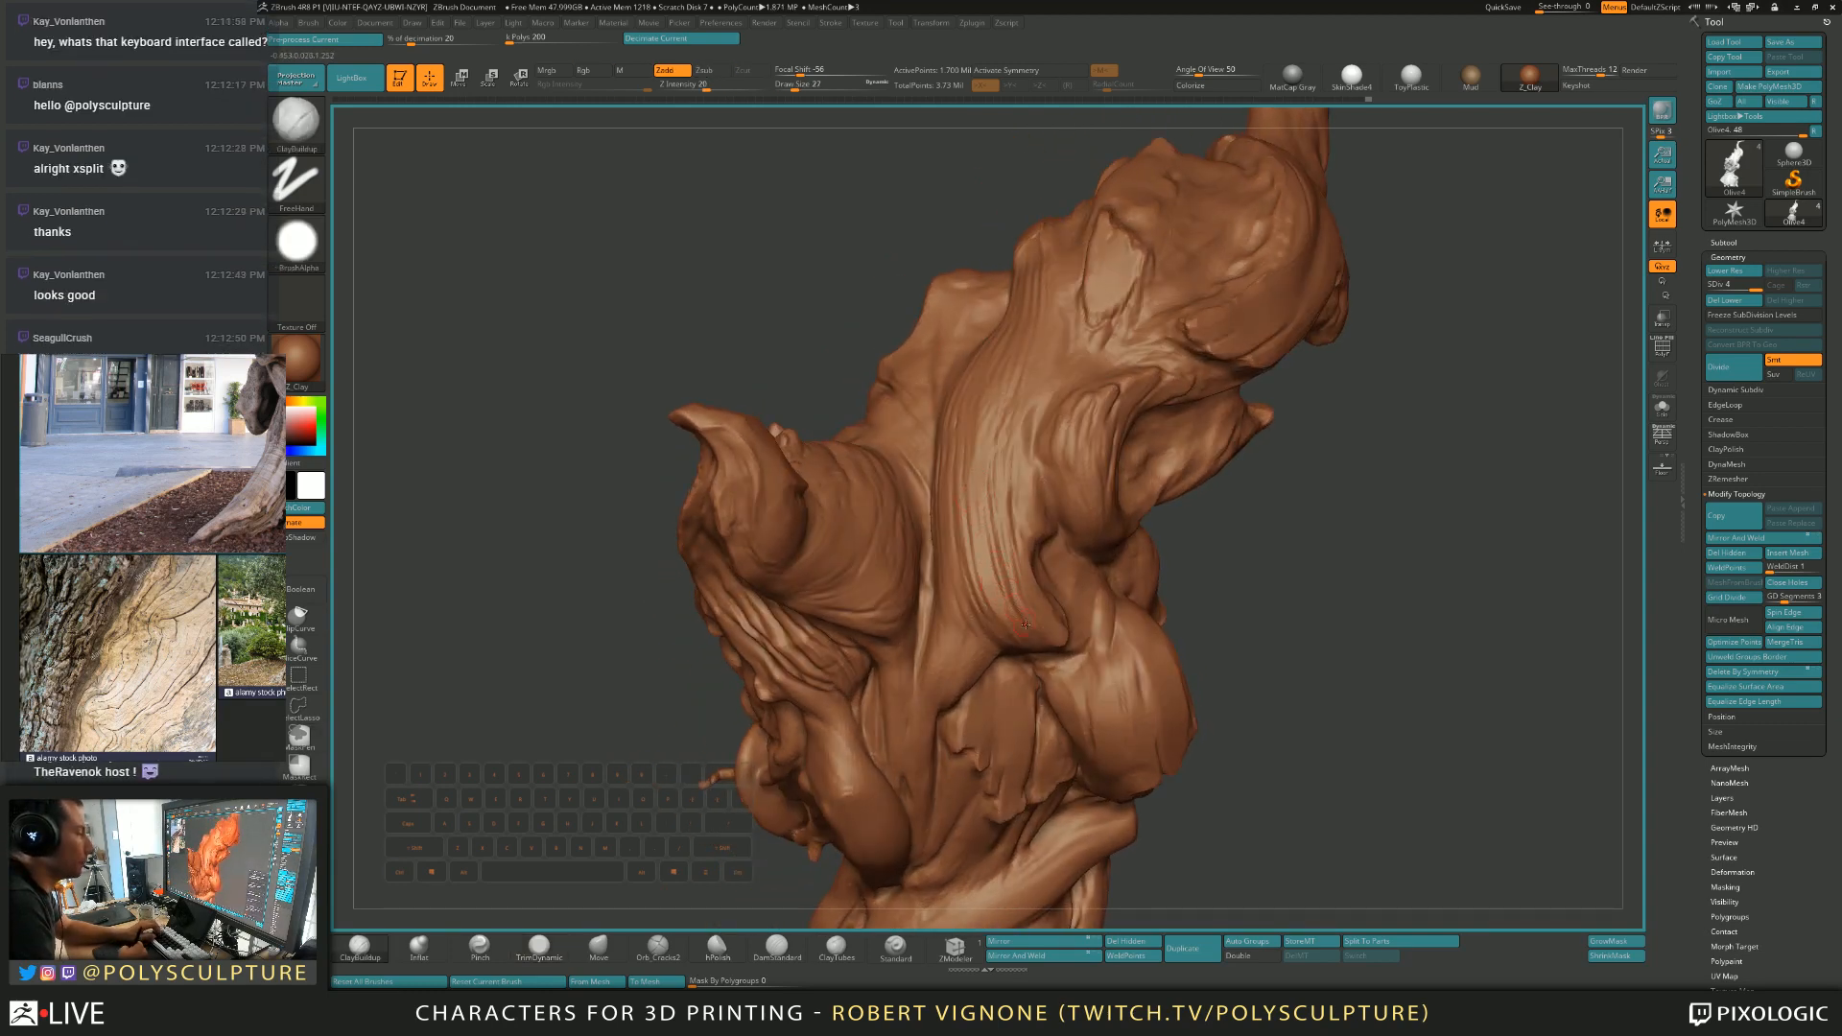
pyautogui.press('s')
pyautogui.click(1012, 588)
pyautogui.moveTo(990, 478); pyautogui.dragTo(1011, 610)
pyautogui.press('b')
pyautogui.press('t')
pyautogui.press('d')
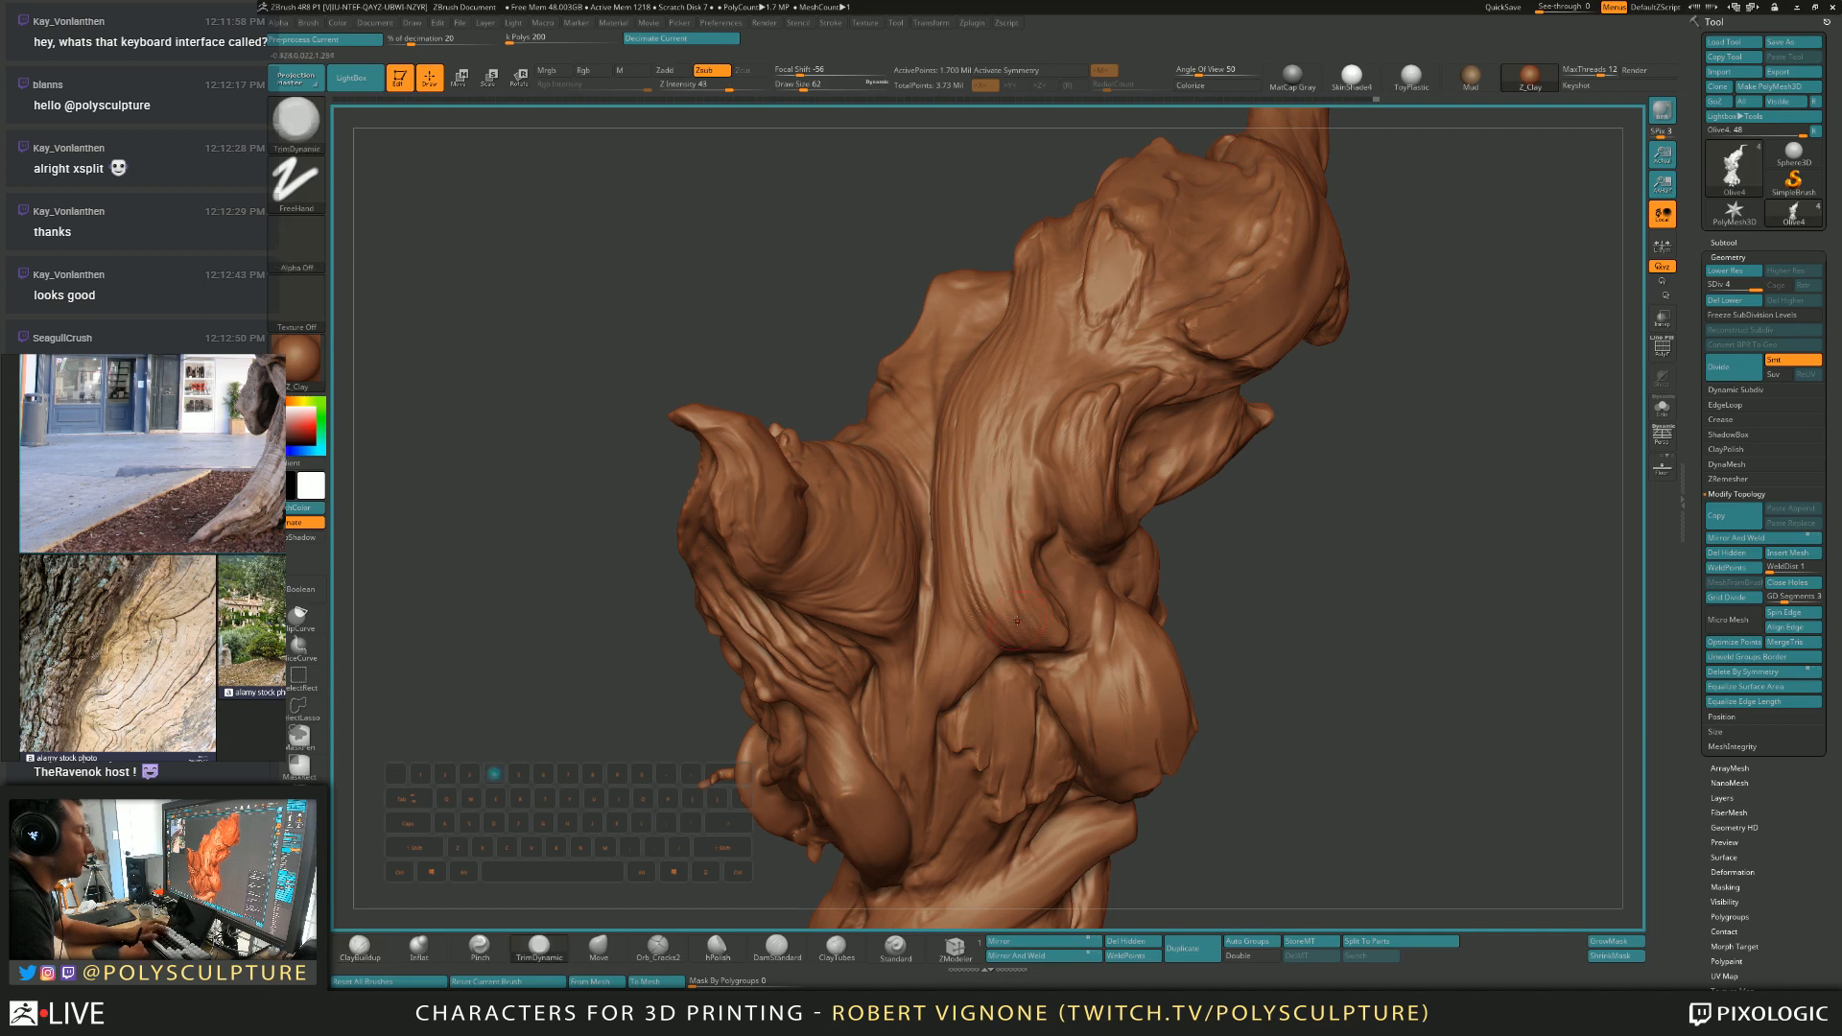
pyautogui.moveTo(1012, 610); pyautogui.dragTo(967, 522, button='right')
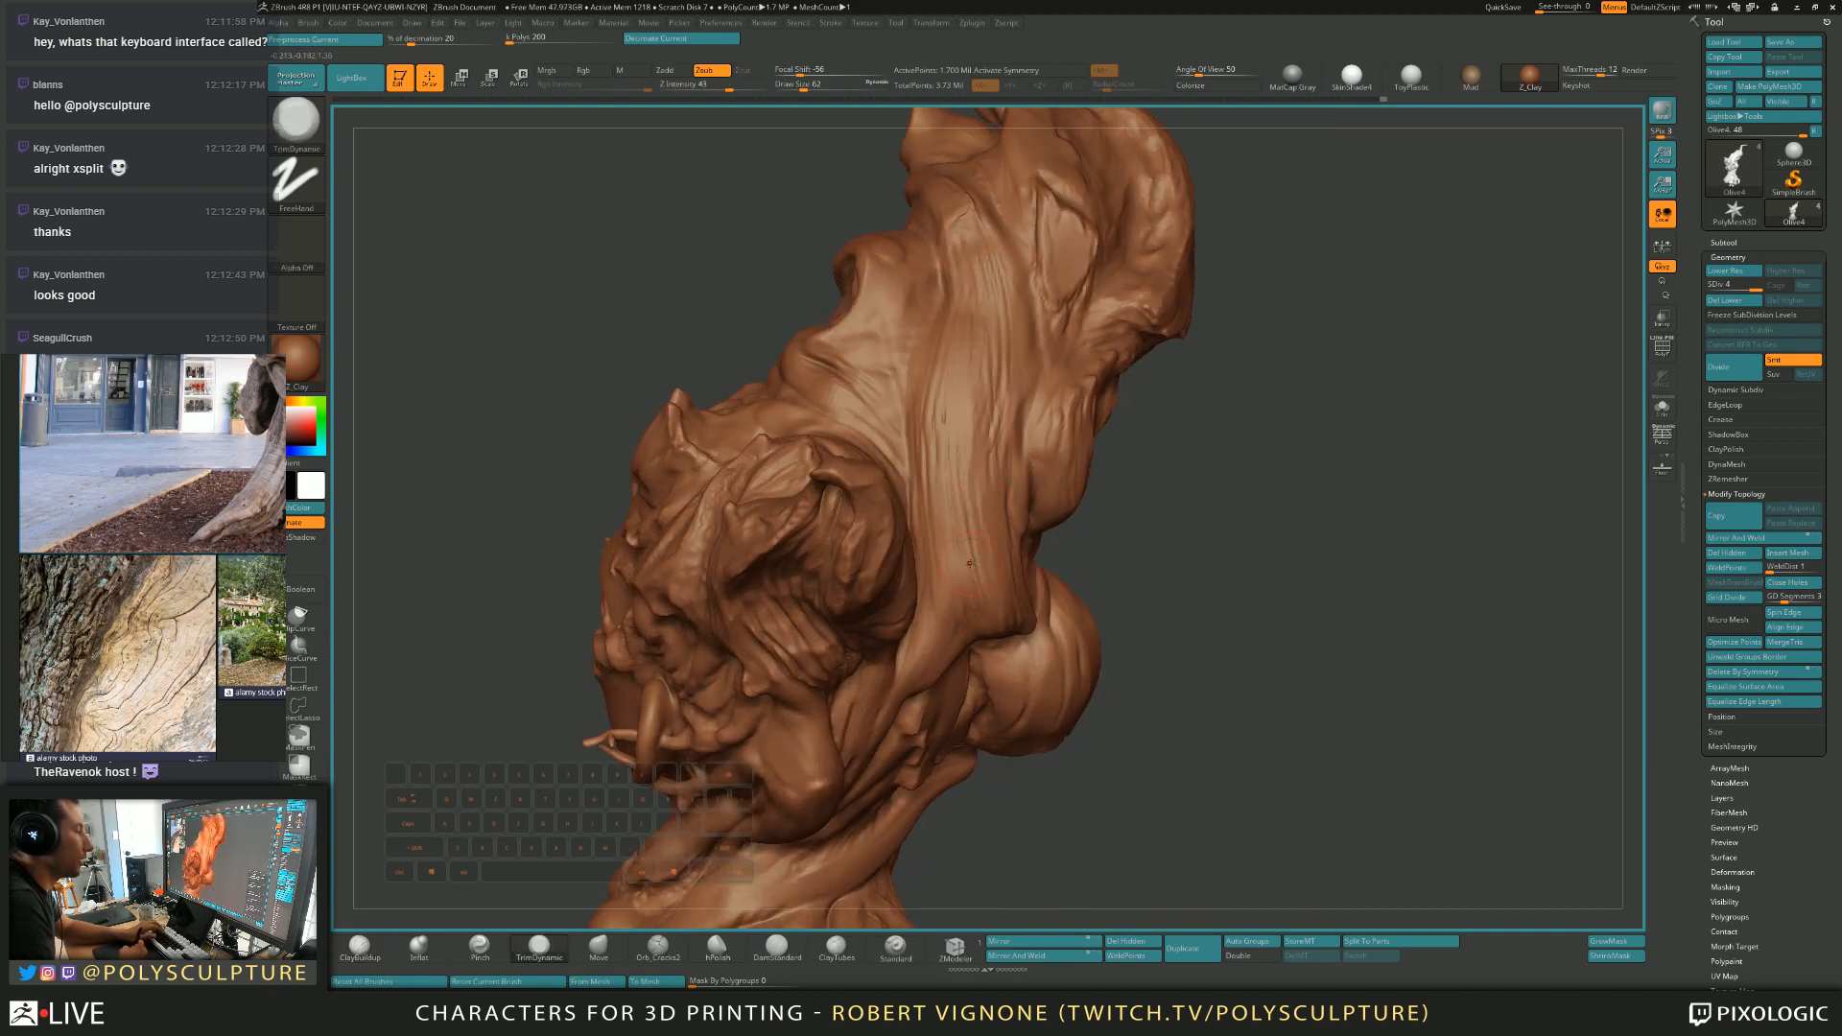
# Trim and smooth the upper part of the broad fold with TrimDynamic.
pyautogui.press('s')
pyautogui.click(981, 309)
pyautogui.moveTo(963, 218); pyautogui.dragTo(978, 241)
pyautogui.moveTo(980, 254); pyautogui.dragTo(985, 274, button='right')
pyautogui.keyDown('shift'); pyautogui.moveTo(959, 245); pyautogui.dragTo(980, 286); pyautogui.keyUp('shift')
pyautogui.moveTo(982, 290)
pyautogui.mouseDown(button='right')
pyautogui.moveTo(1013, 423)
pyautogui.moveTo(853, 395)
pyautogui.mouseUp(button='right')
pyautogui.press('s')
pyautogui.press('s')
pyautogui.click(999, 394)
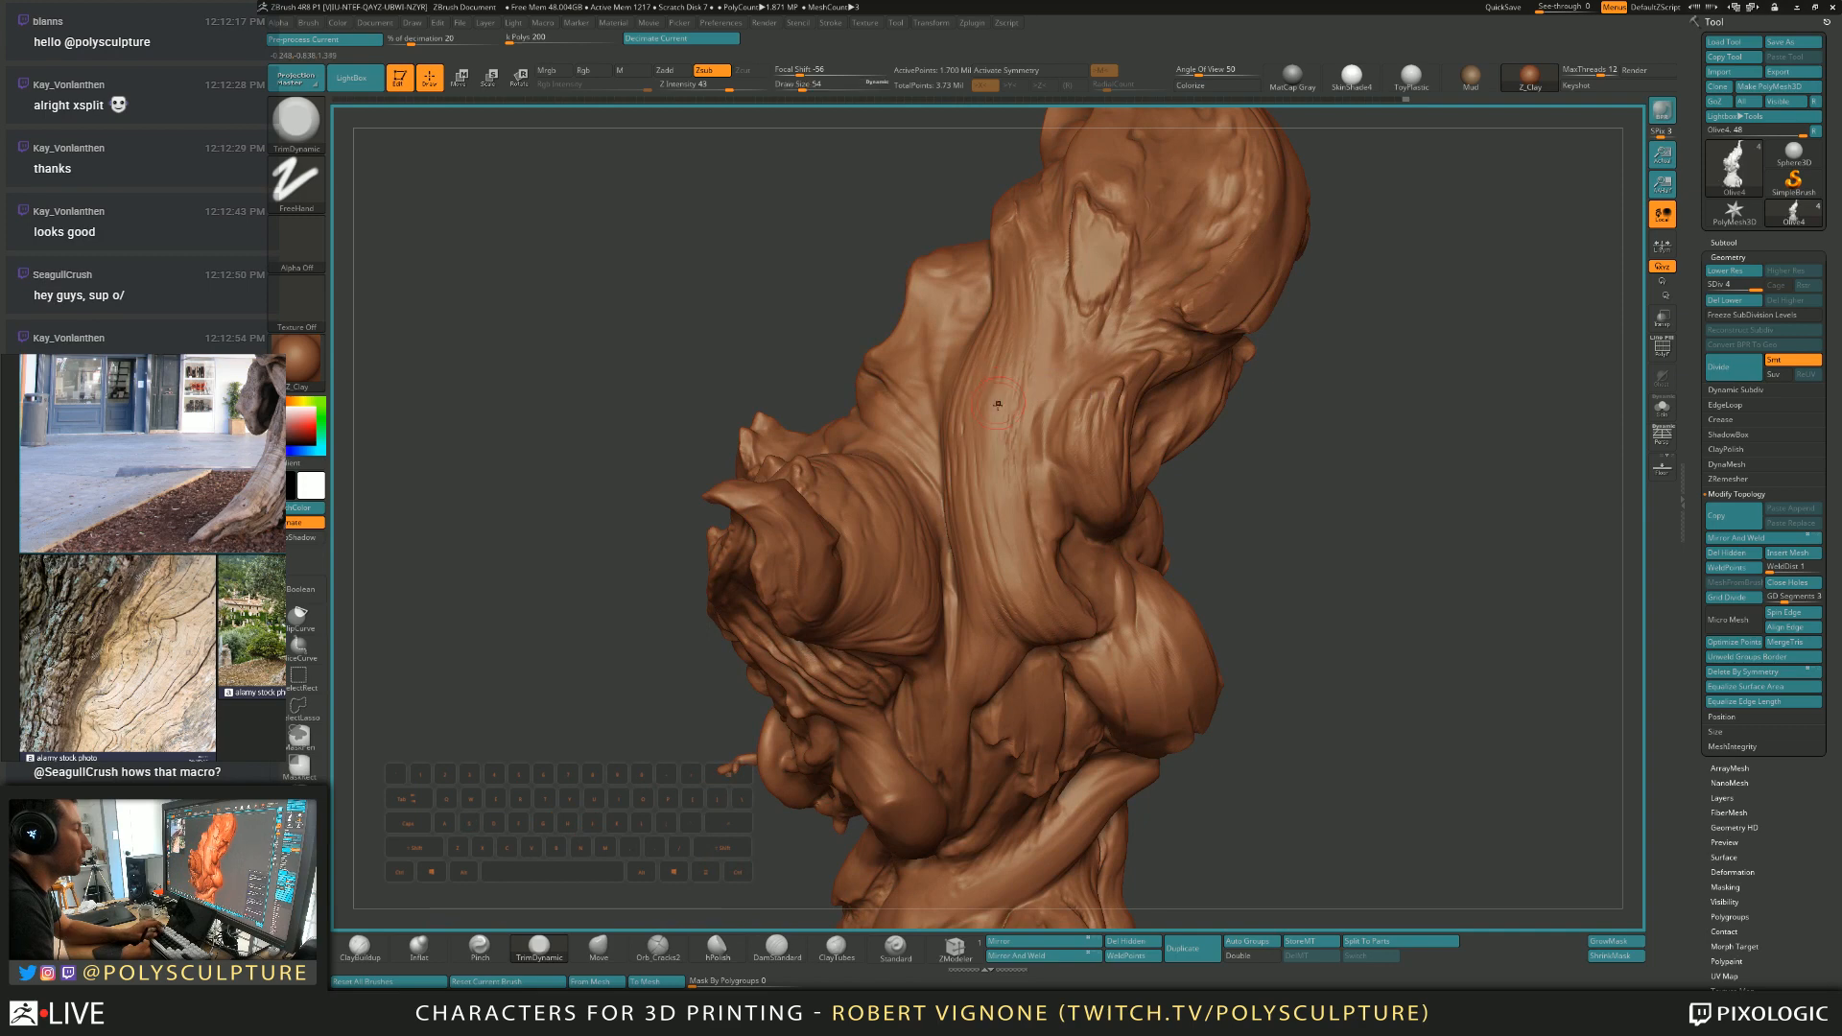
# Lay long ClayBuildup strokes along the middle of the broad fold to form wood strands.
pyautogui.press('b')
pyautogui.press('c')
pyautogui.press('b')
pyautogui.moveTo(1001, 396); pyautogui.dragTo(997, 627, button='right')
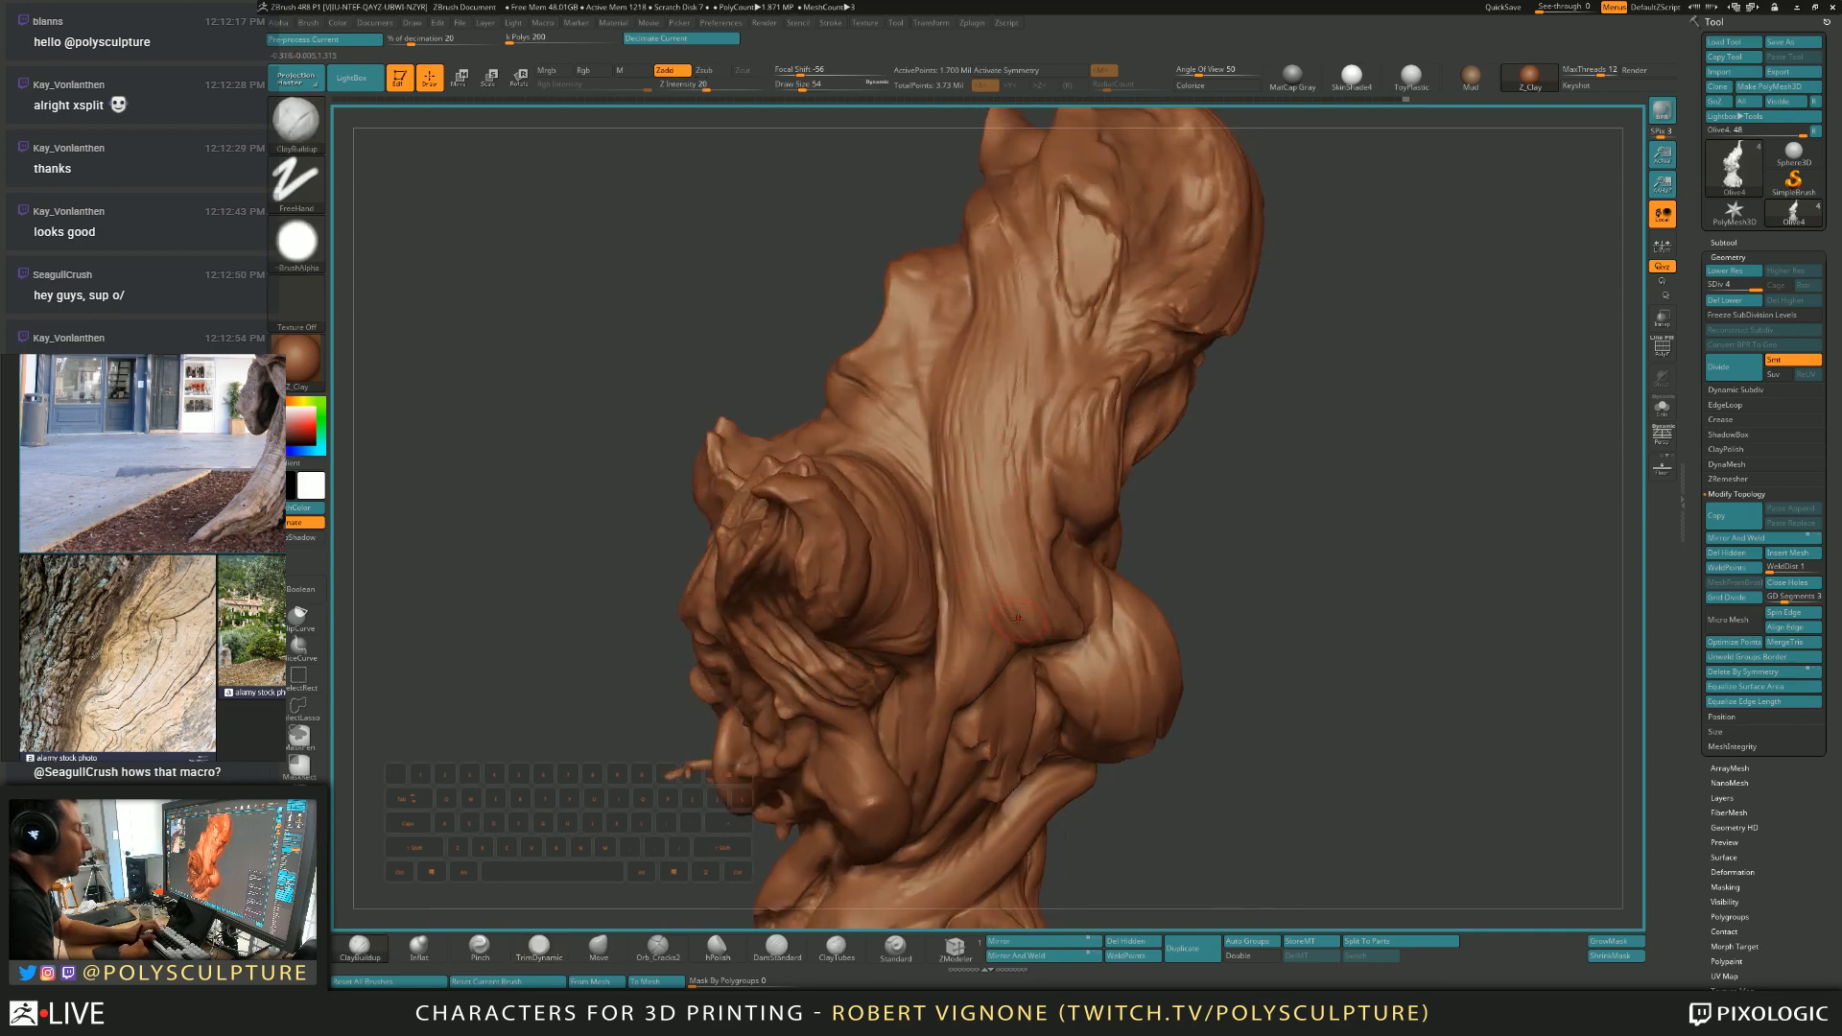
pyautogui.press('s')
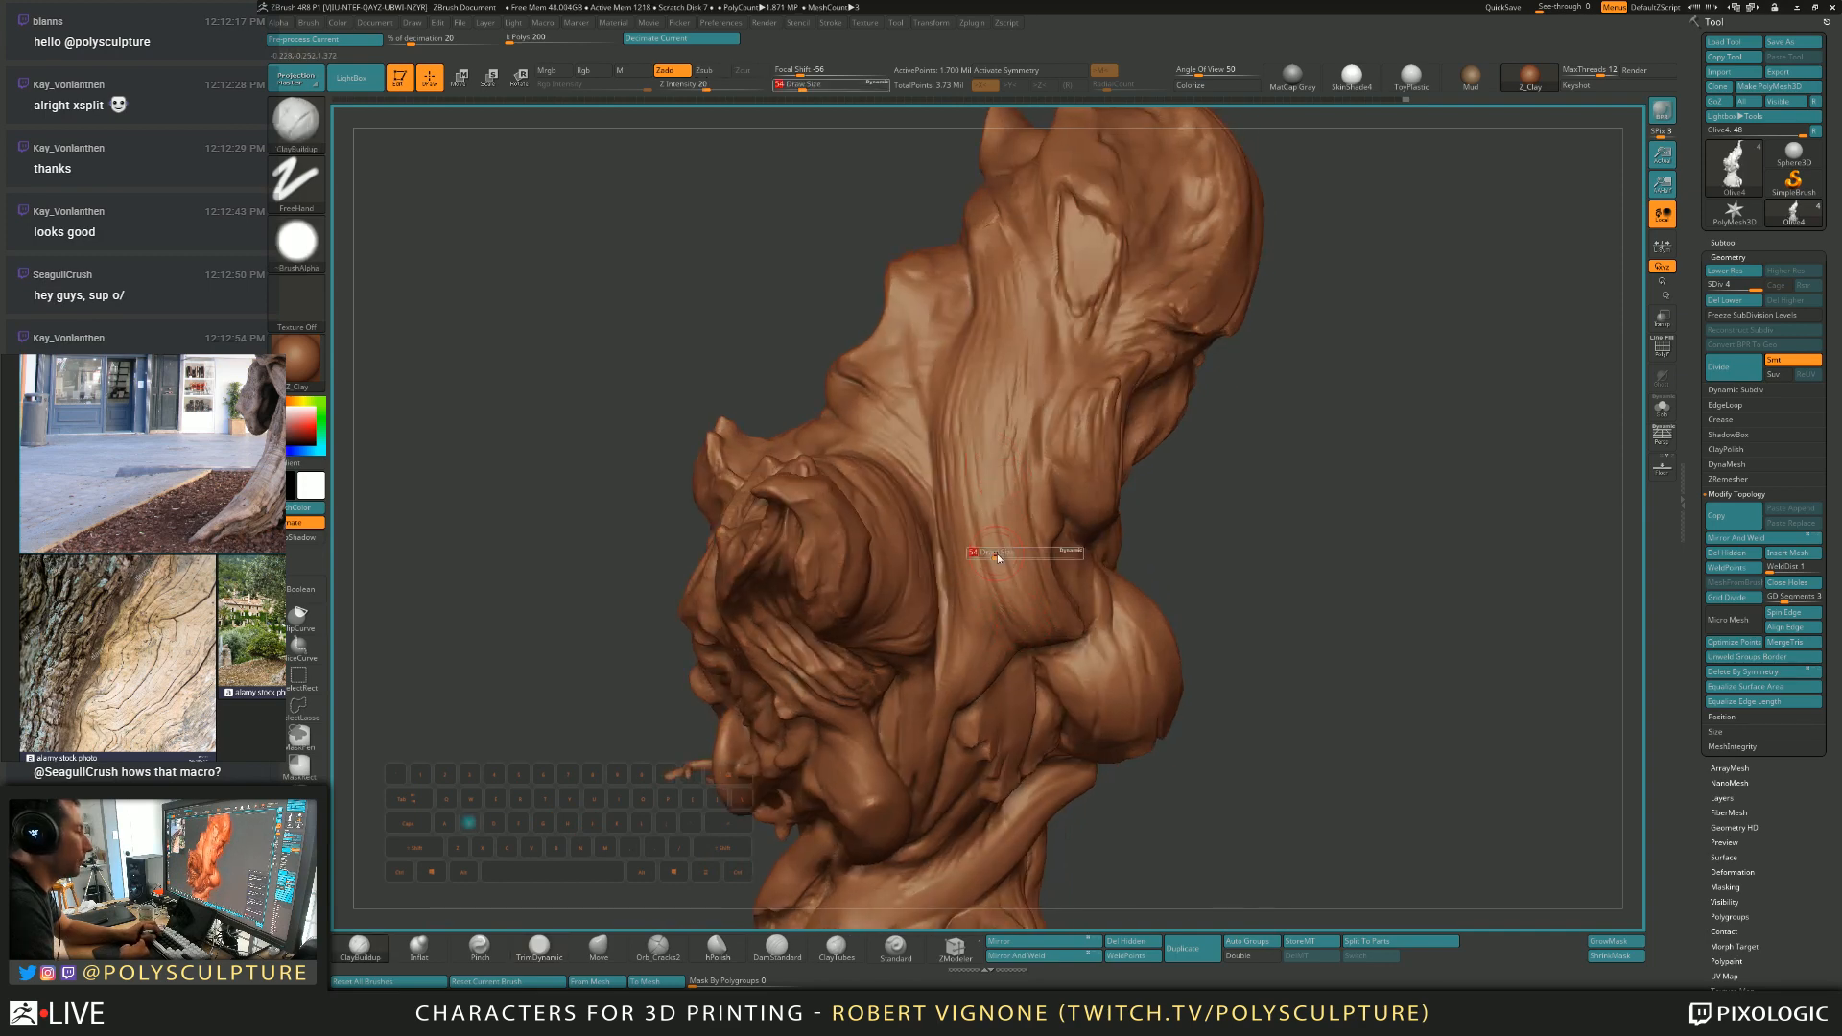
pyautogui.moveTo(984, 516)
pyautogui.mouseDown()
pyautogui.moveTo(980, 391)
pyautogui.moveTo(1014, 518)
pyautogui.moveTo(1003, 401)
pyautogui.mouseUp()
pyautogui.press('s')
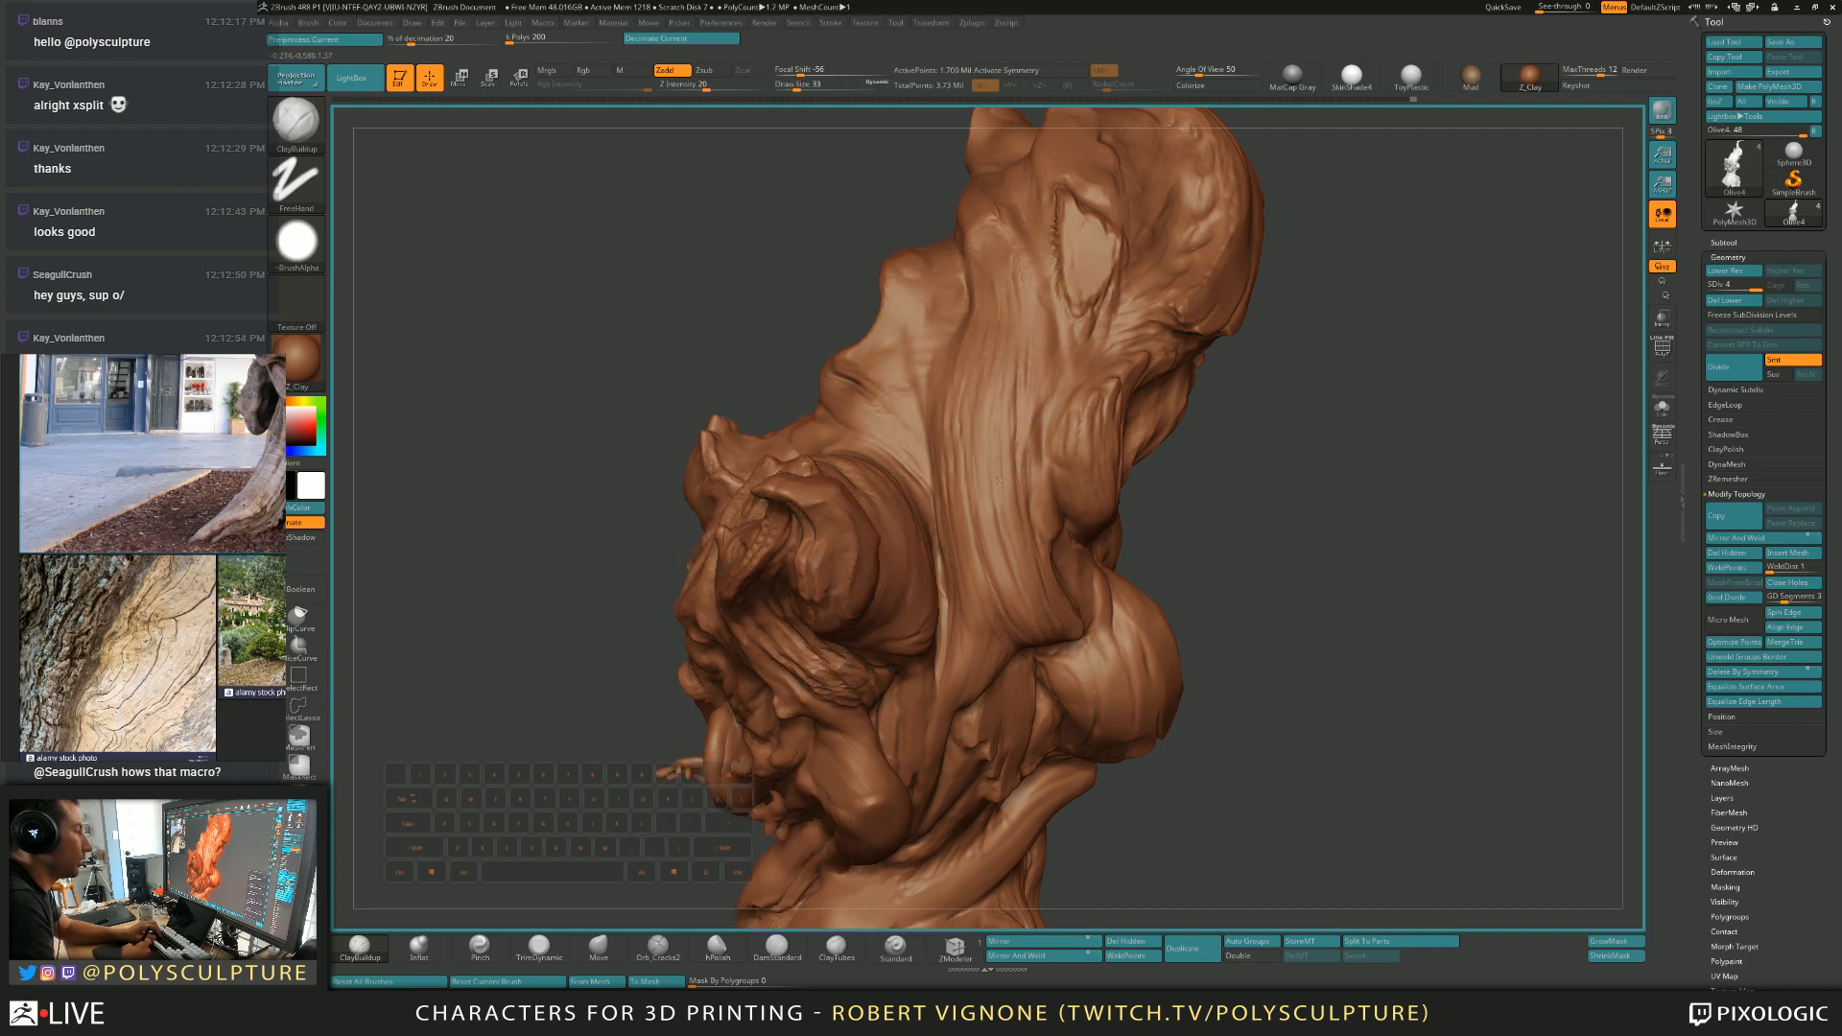
# Refine the edge and surface of the broad fold by alternating ClayBuildup and TrimDynamic strokes.
pyautogui.moveTo(945, 432); pyautogui.dragTo(971, 470, button='right')
pyautogui.press('s')
pyautogui.moveTo(971, 470); pyautogui.dragTo(979, 470)
pyautogui.press('4')
pyautogui.moveTo(950, 384); pyautogui.dragTo(948, 508)
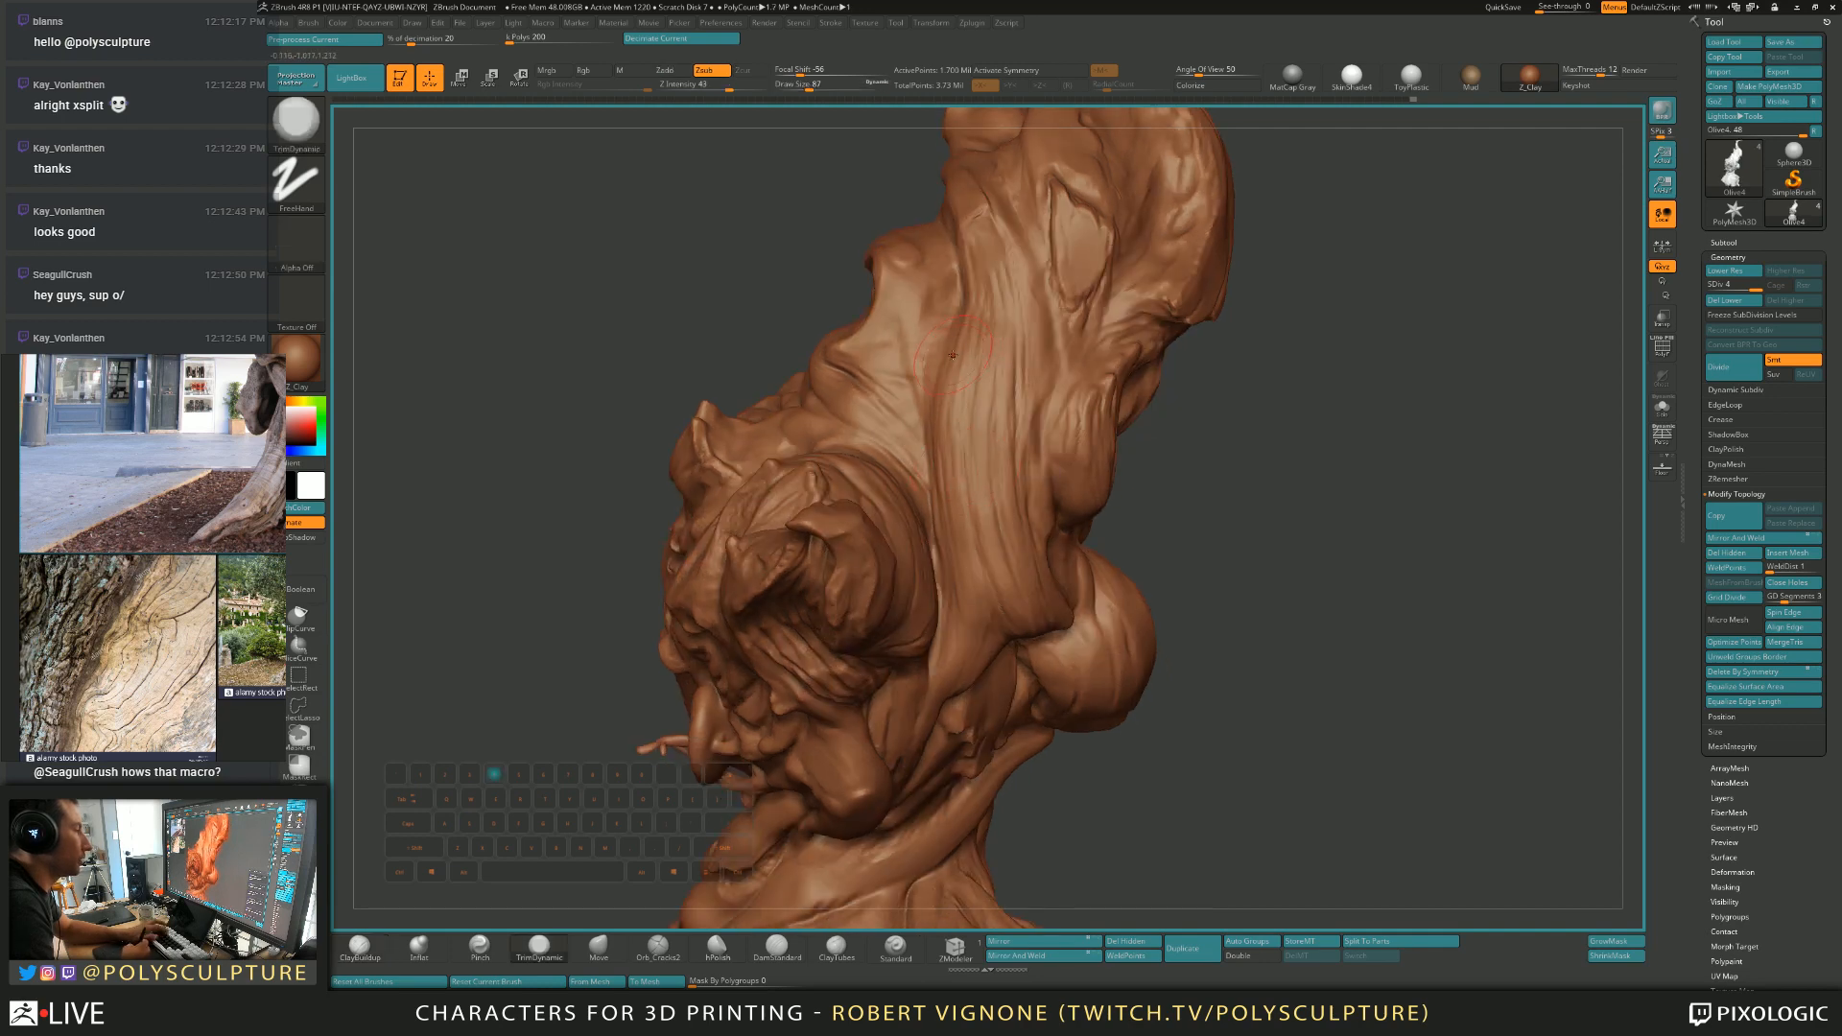
pyautogui.press('s')
pyautogui.moveTo(988, 407); pyautogui.dragTo(980, 405)
pyautogui.press('1')
pyautogui.press('4')
pyautogui.moveTo(995, 403)
pyautogui.mouseDown(button='right')
pyautogui.moveTo(1012, 602)
pyautogui.moveTo(938, 500)
pyautogui.moveTo(1017, 434)
pyautogui.mouseUp(button='right')
pyautogui.press('4')
# Carve long grain cracks down the broad fold with the Orb_Cracks brush.
pyautogui.click(658, 948)
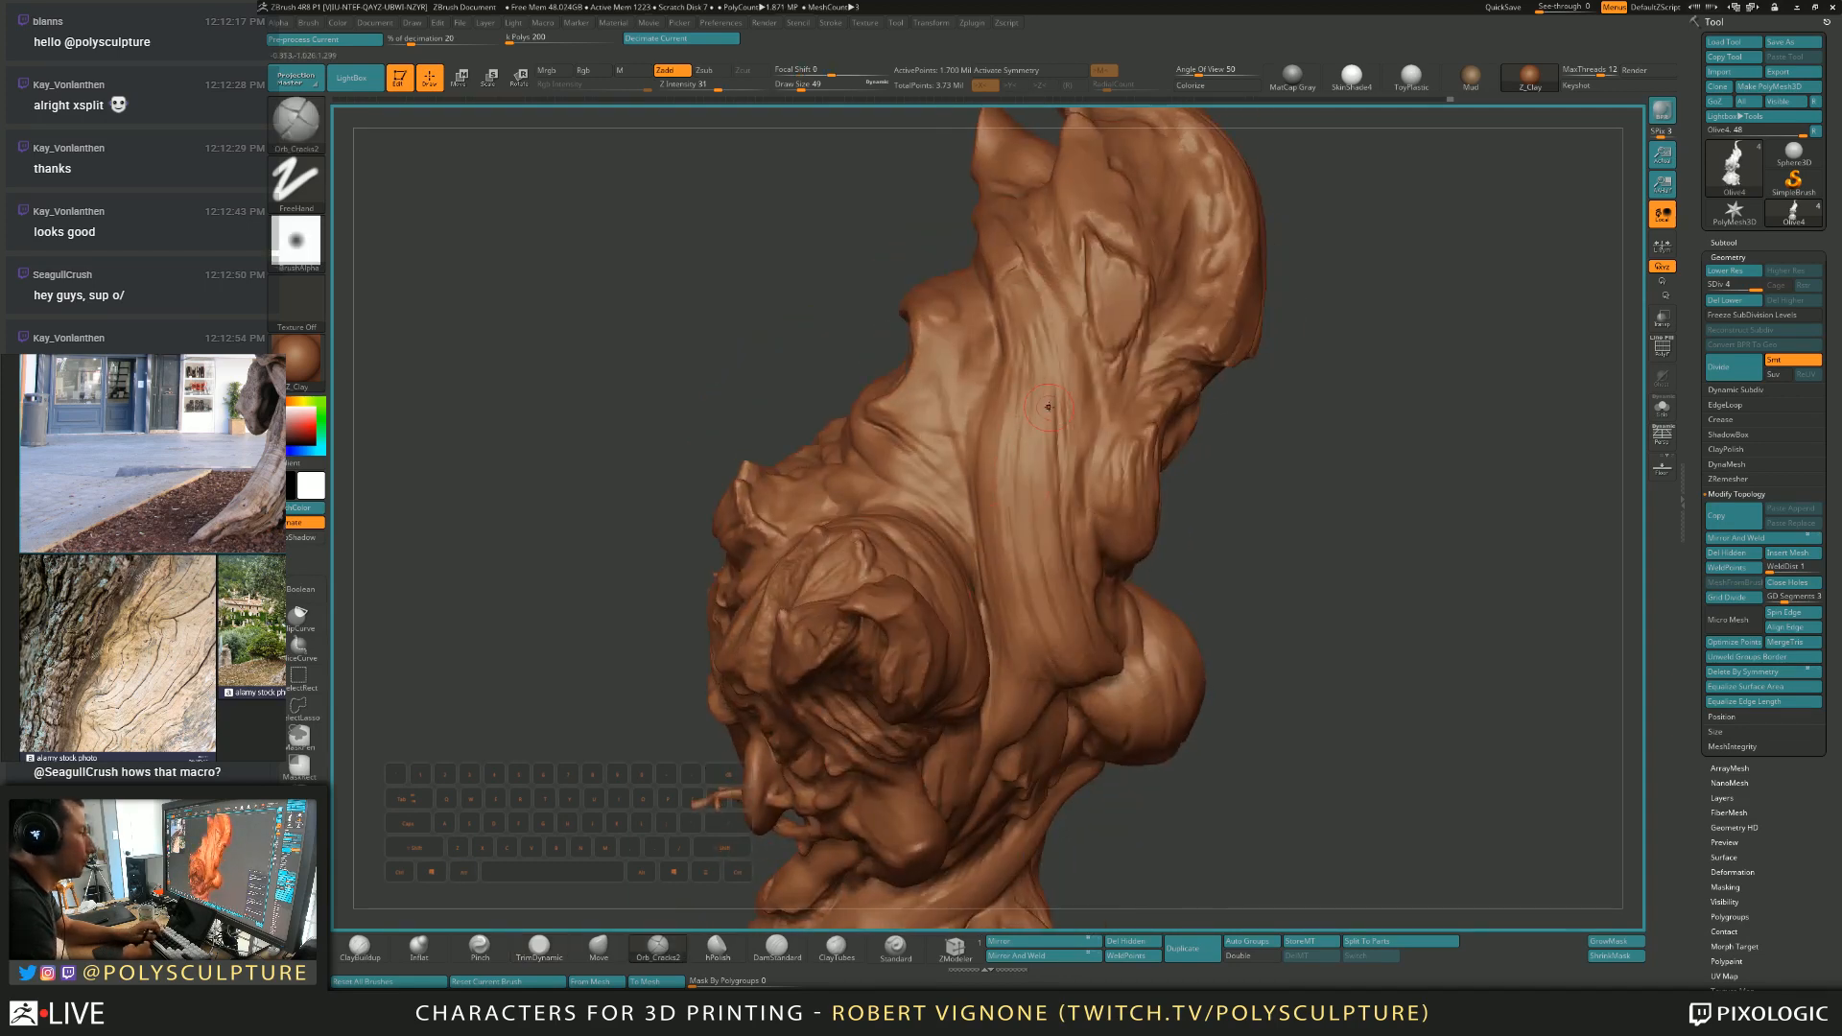
pyautogui.press('s')
pyautogui.moveTo(1018, 410); pyautogui.dragTo(1015, 602)
pyautogui.moveTo(1015, 602)
pyautogui.keyDown('alt'); pyautogui.mouseDown(button='right')
pyautogui.moveTo(993, 467)
pyautogui.moveTo(1019, 446)
pyautogui.mouseUp(button='right'); pyautogui.keyUp('alt')
pyautogui.press('s')
pyautogui.moveTo(1019, 446); pyautogui.dragTo(1024, 447)
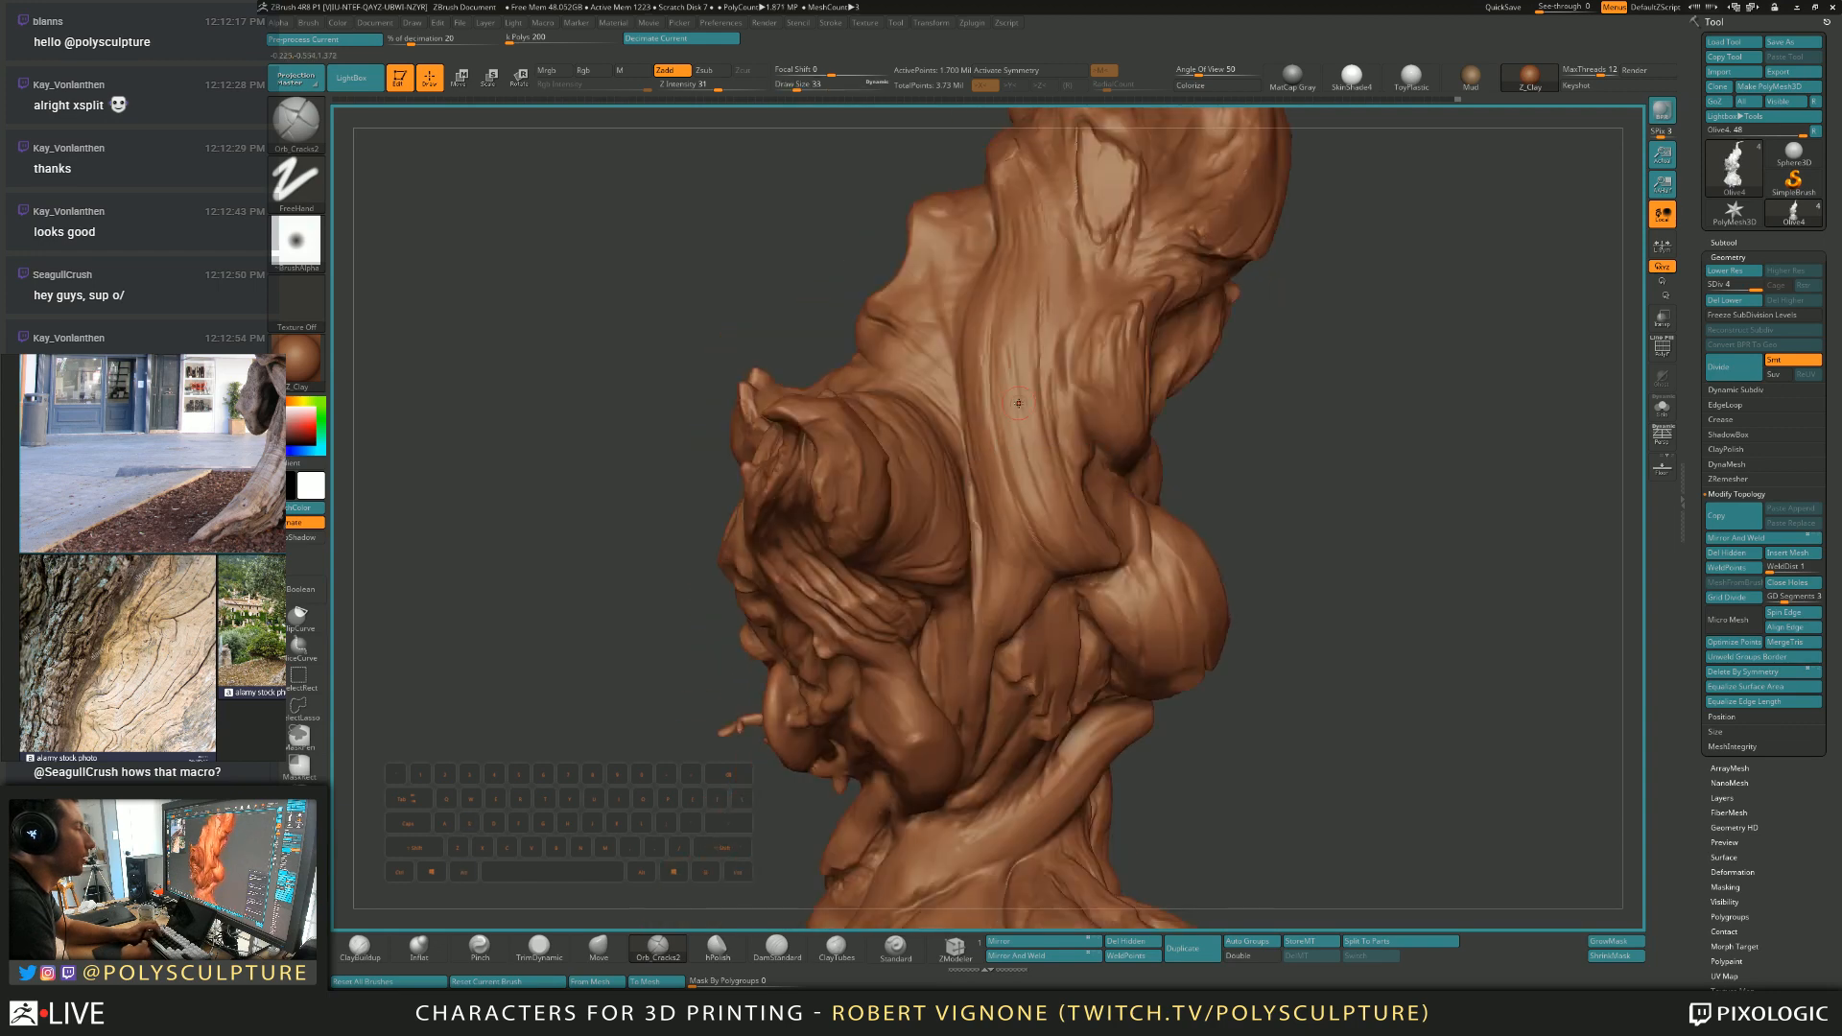
# Carve finer Orb_Cracks creases around the top of the fold and the adjoining bark, using Draw Sizes from 20 to 41.
pyautogui.moveTo(1017, 366)
pyautogui.mouseDown(button='right')
pyautogui.moveTo(1016, 422)
pyautogui.moveTo(998, 398)
pyautogui.moveTo(1022, 395)
pyautogui.moveTo(1021, 371)
pyautogui.moveTo(986, 382)
pyautogui.moveTo(982, 353)
pyautogui.mouseUp(button='right')
pyautogui.press('s')
pyautogui.moveTo(984, 356); pyautogui.dragTo(978, 356)
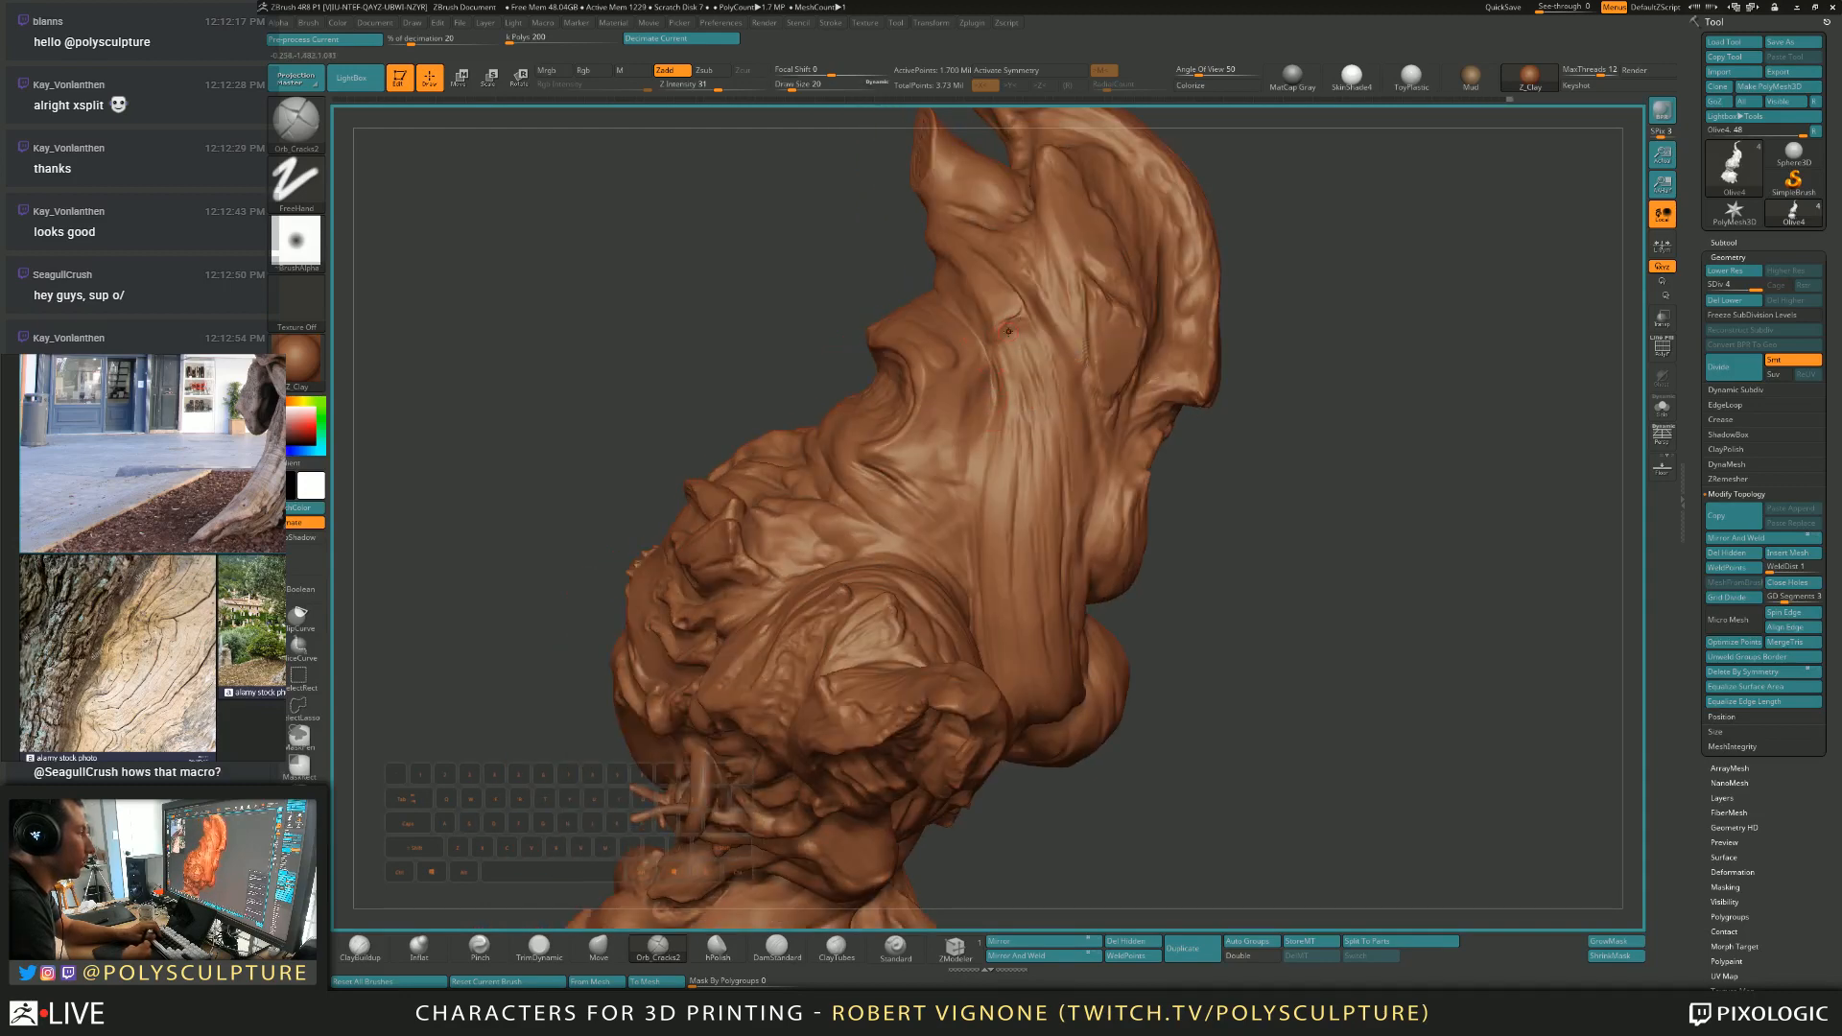
pyautogui.press(']')
pyautogui.moveTo(1063, 370); pyautogui.dragTo(1089, 437, button='right')
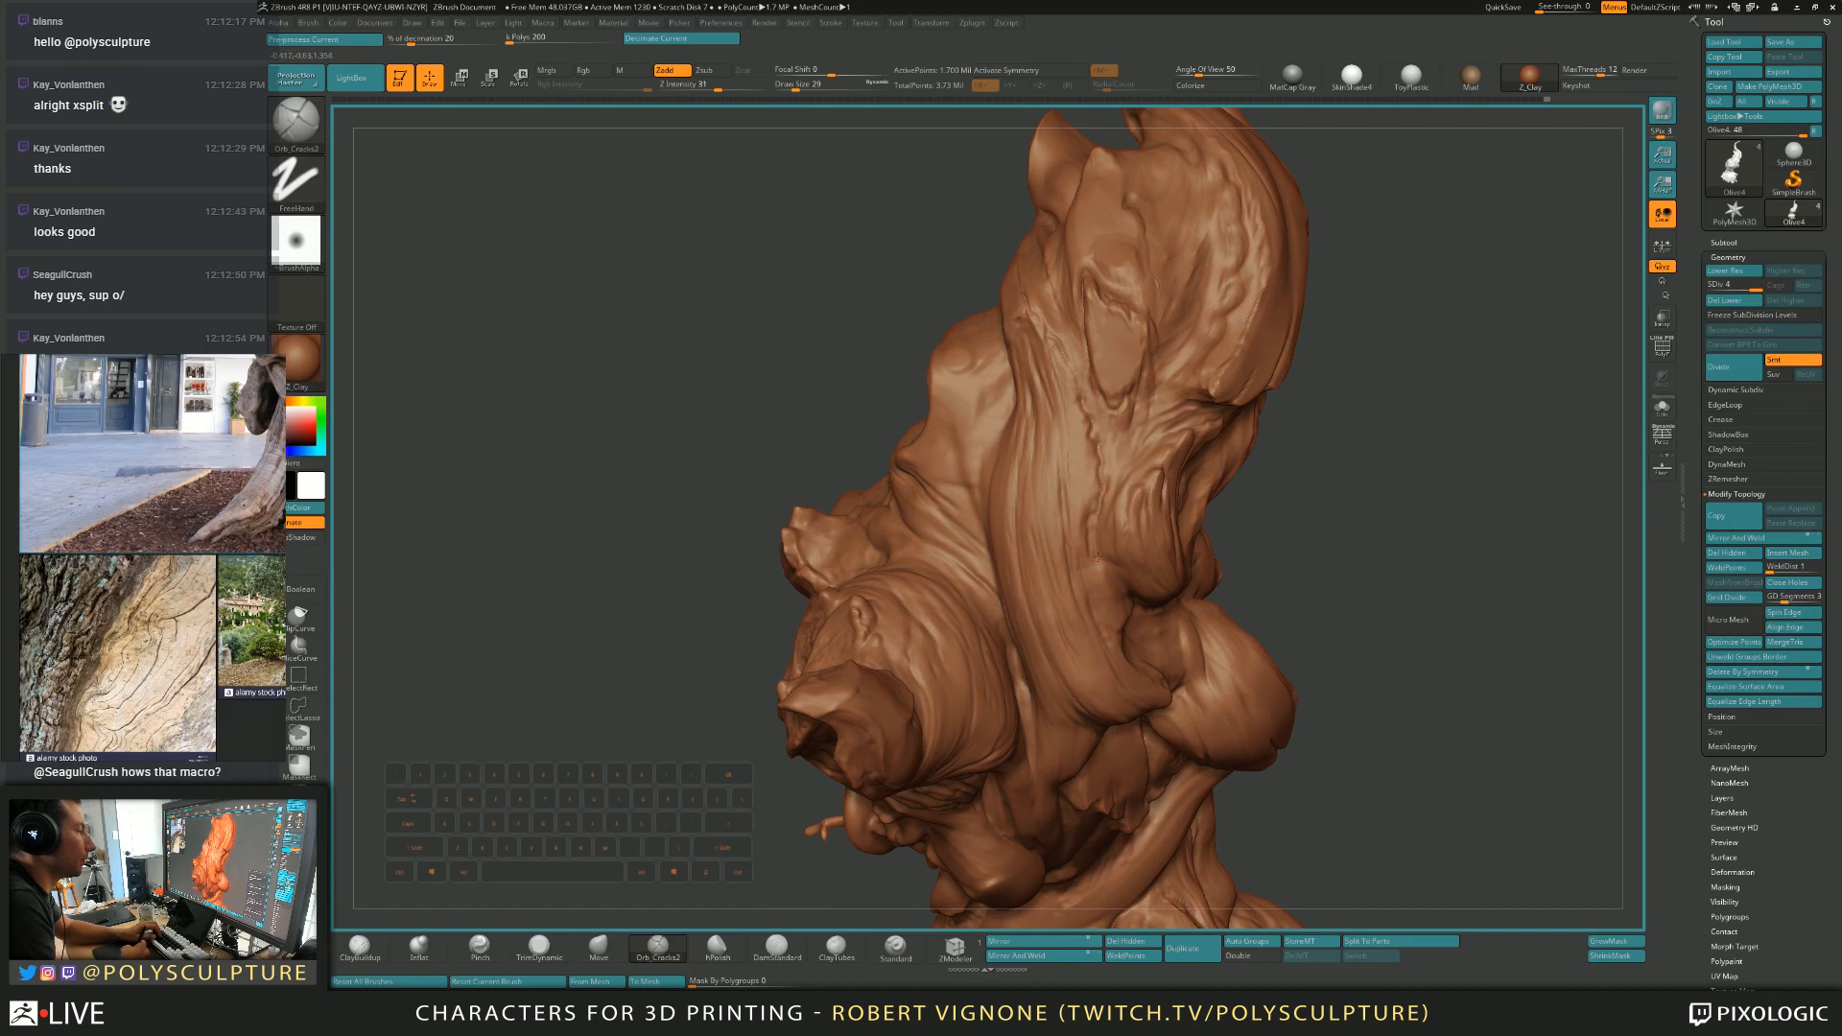
pyautogui.moveTo(1100, 528); pyautogui.dragTo(985, 341, button='right')
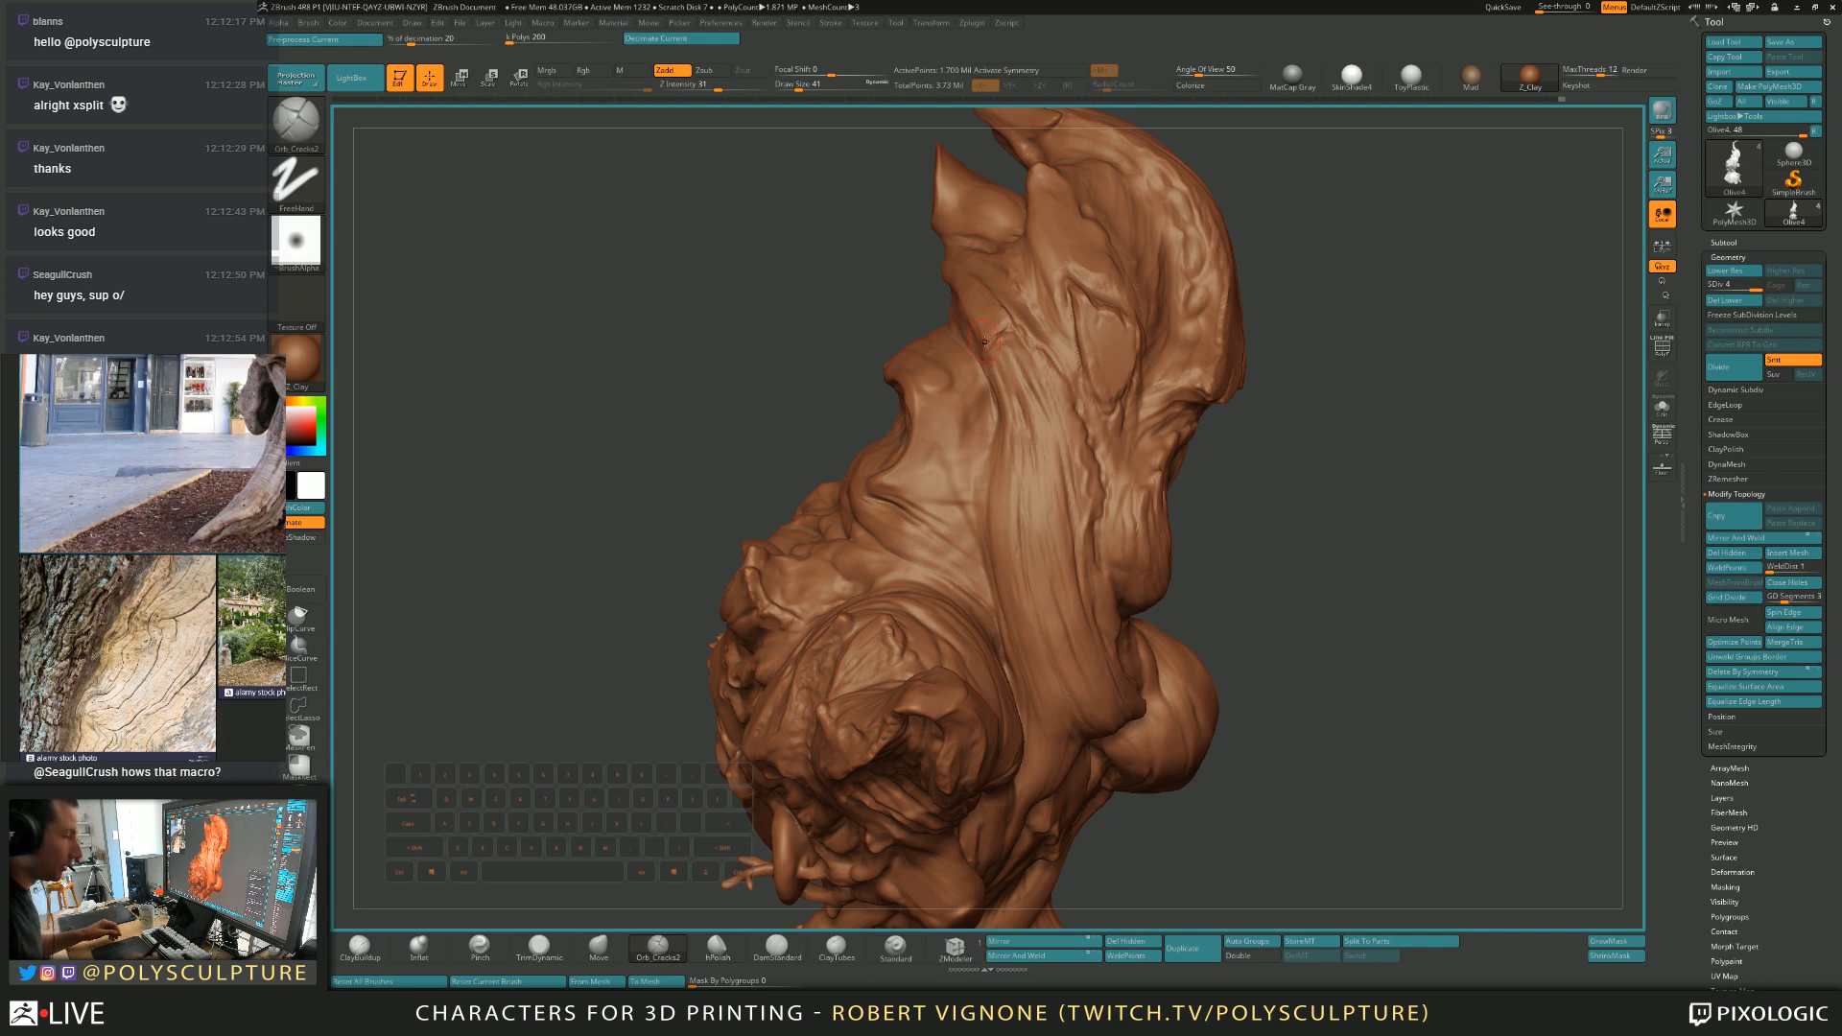
pyautogui.moveTo(1048, 432)
pyautogui.mouseDown(button='right')
pyautogui.moveTo(973, 426)
pyautogui.moveTo(1027, 432)
pyautogui.mouseUp(button='right')
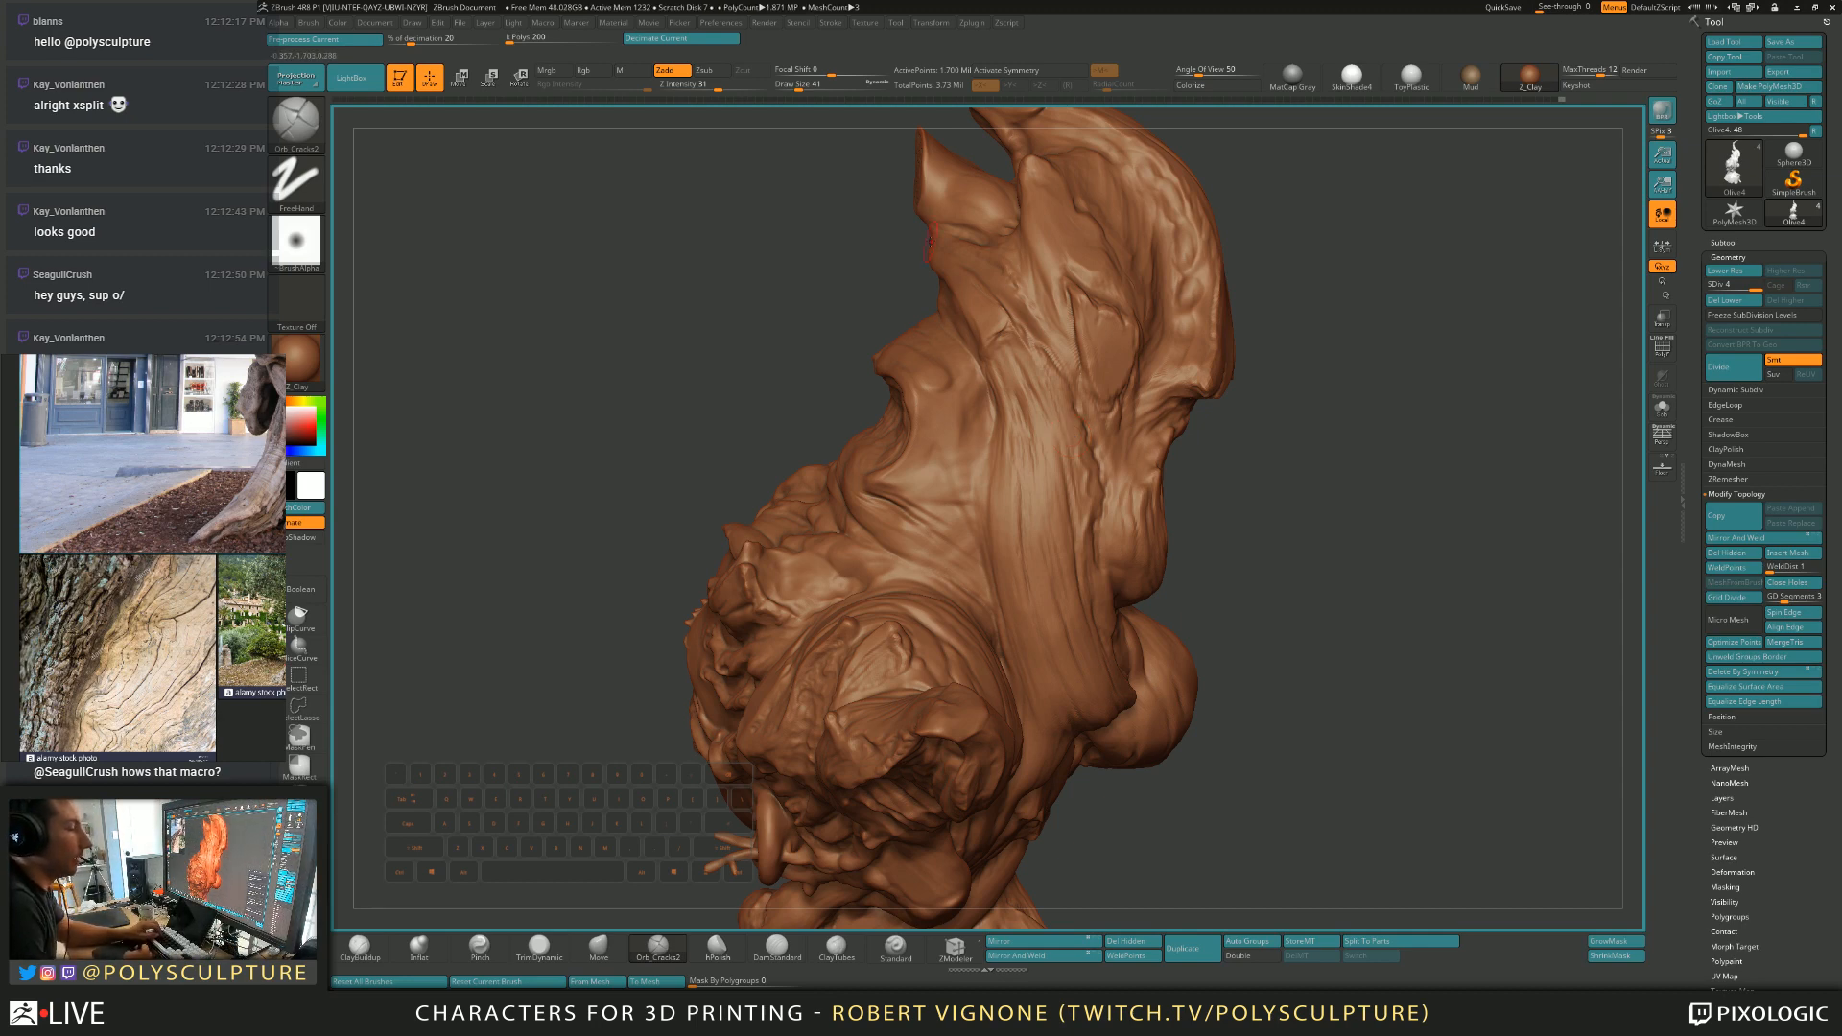
pyautogui.moveTo(994, 423)
pyautogui.mouseDown(button='right')
pyautogui.moveTo(1141, 461)
pyautogui.moveTo(969, 518)
pyautogui.moveTo(1007, 448)
pyautogui.moveTo(1084, 461)
pyautogui.moveTo(1060, 533)
pyautogui.moveTo(1027, 541)
pyautogui.mouseUp(button='right')
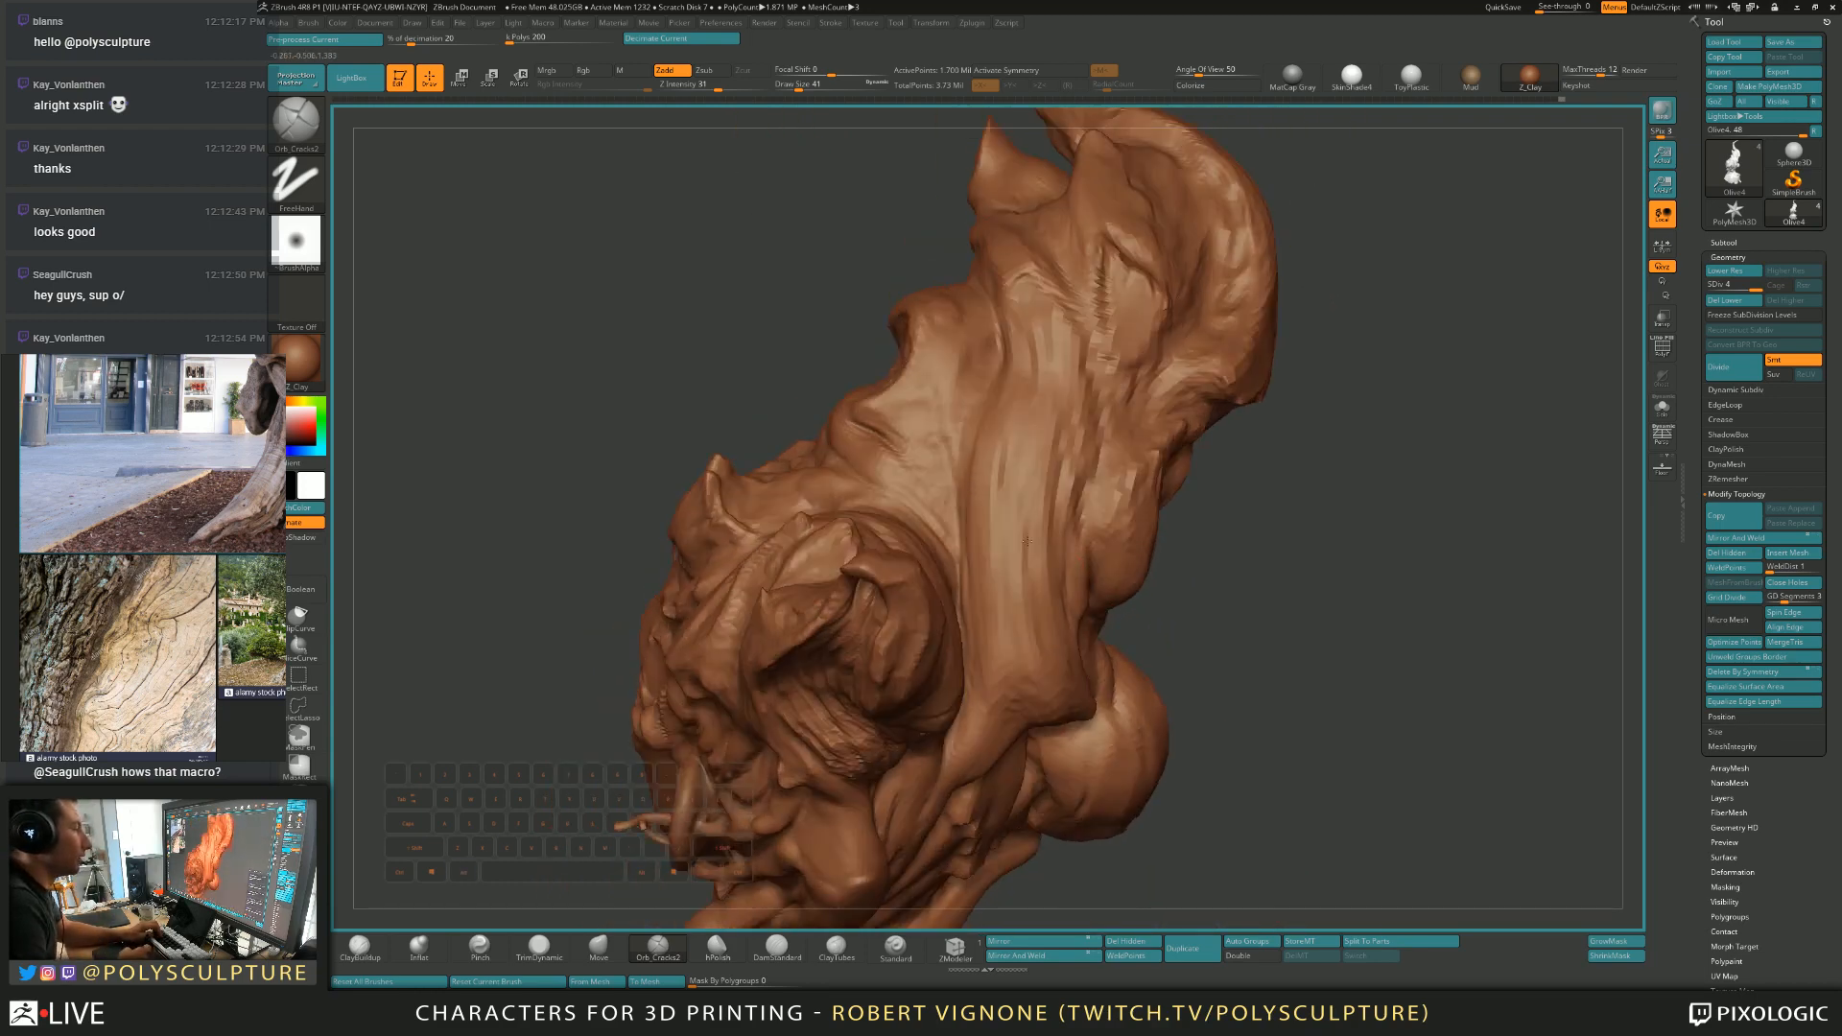
# Polish the fold with hPolish, and shape the hollow beside its upper edge with additive and subtractive ClayBuildup strokes.
pyautogui.click(718, 945)
pyautogui.press('s')
pyautogui.moveTo(1021, 578); pyautogui.dragTo(1026, 577)
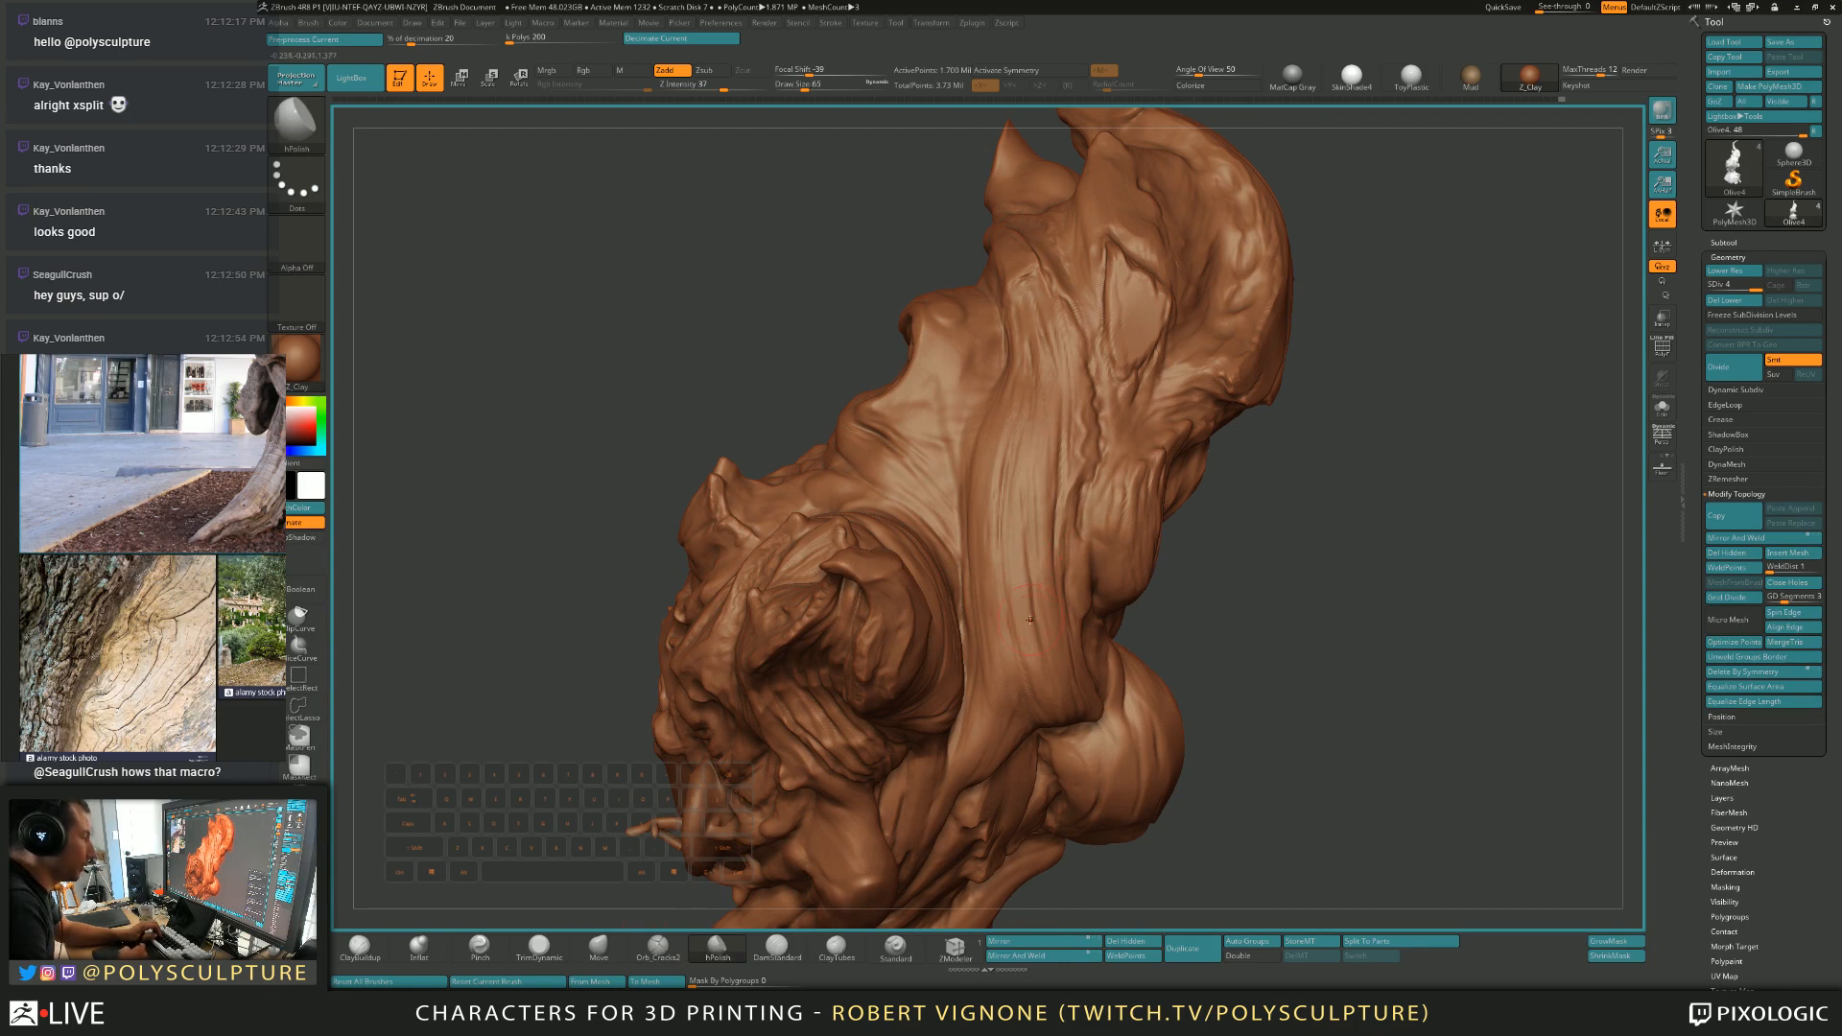
pyautogui.moveTo(1046, 393); pyautogui.dragTo(1048, 455, button='right')
pyautogui.press('1')
pyautogui.press('s')
pyautogui.moveTo(976, 403); pyautogui.dragTo(971, 402)
pyautogui.moveTo(998, 408); pyautogui.dragTo(947, 418, button='right')
pyautogui.keyDown('alt'); pyautogui.moveTo(954, 425); pyautogui.dragTo(956, 402); pyautogui.keyUp('alt')
pyautogui.press('s')
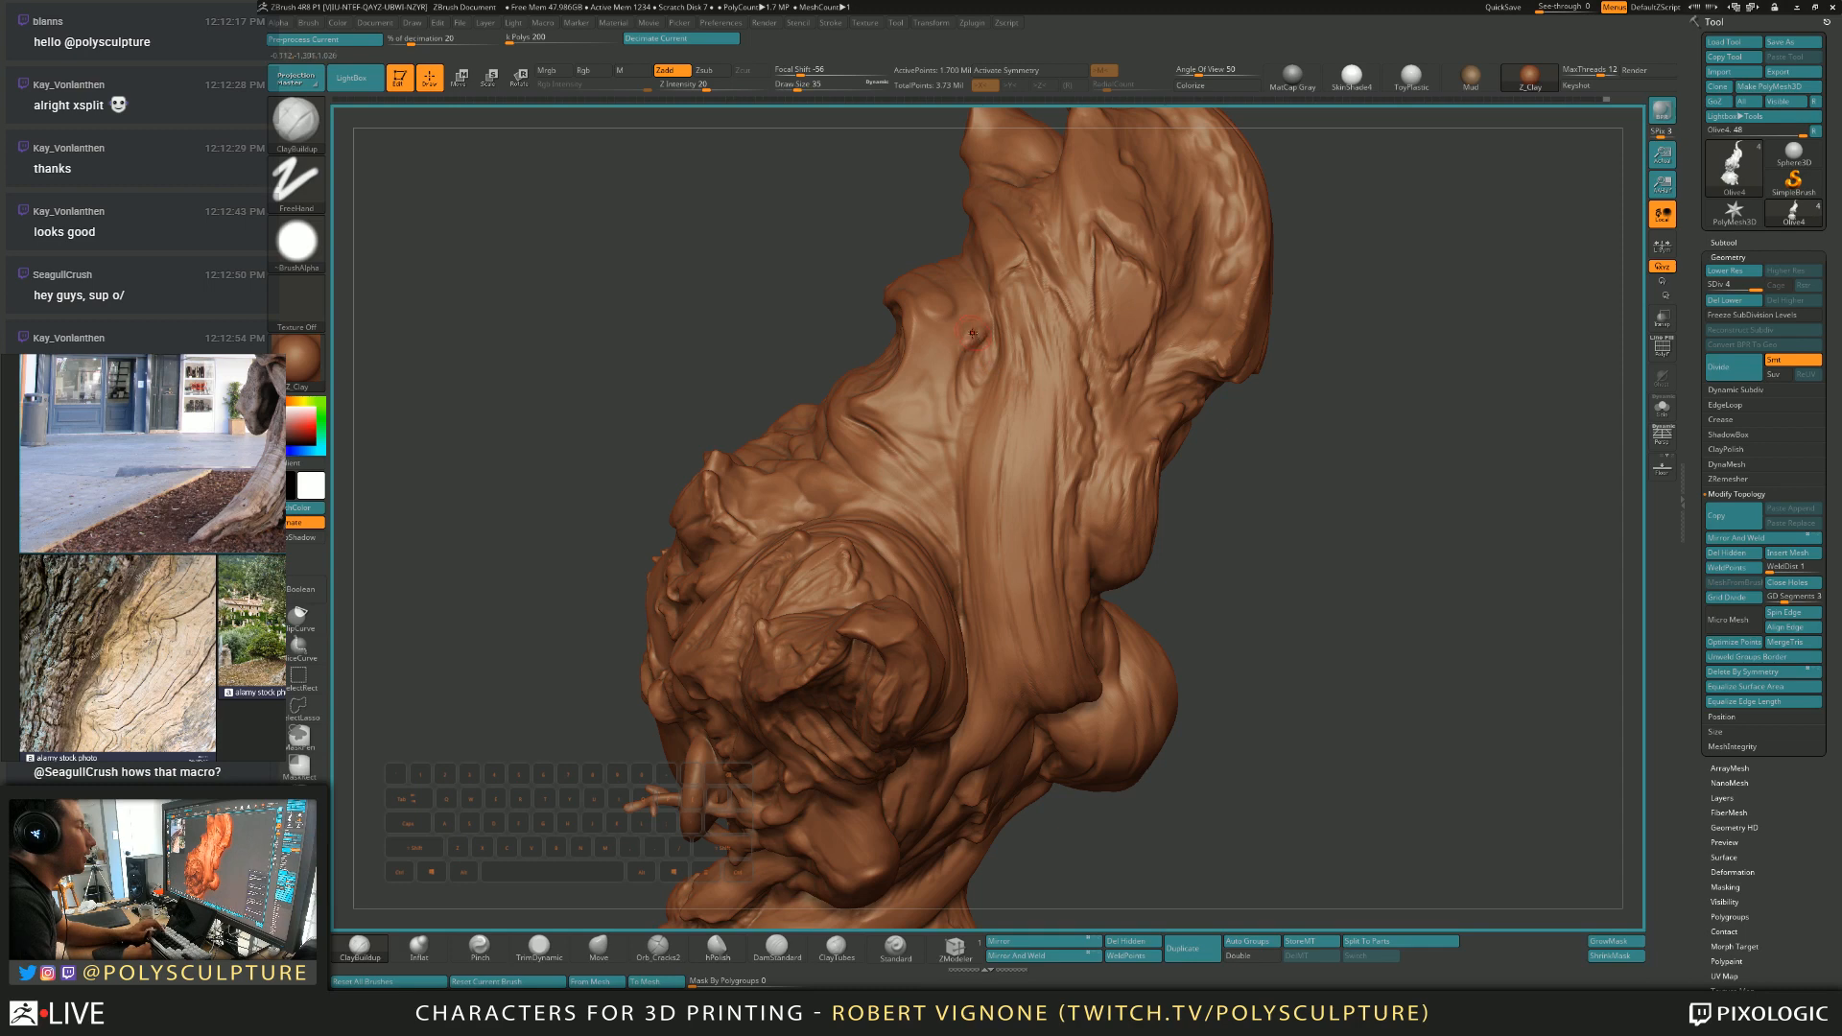
# Trim the hollow beside the fold with TrimDynamic and add ClayBuildup strokes at the fold's base with Draw Size 22.
pyautogui.press('4')
pyautogui.moveTo(981, 334)
pyautogui.keyDown('alt'); pyautogui.mouseDown(button='right')
pyautogui.moveTo(1002, 375)
pyautogui.moveTo(1007, 259)
pyautogui.mouseUp(button='right'); pyautogui.keyUp('alt')
pyautogui.moveTo(1008, 384)
pyautogui.mouseDown(button='right')
pyautogui.moveTo(1047, 509)
pyautogui.moveTo(1132, 489)
pyautogui.moveTo(1046, 422)
pyautogui.moveTo(1031, 512)
pyautogui.moveTo(1004, 492)
pyautogui.mouseUp(button='right')
pyautogui.press('s')
pyautogui.press('1')
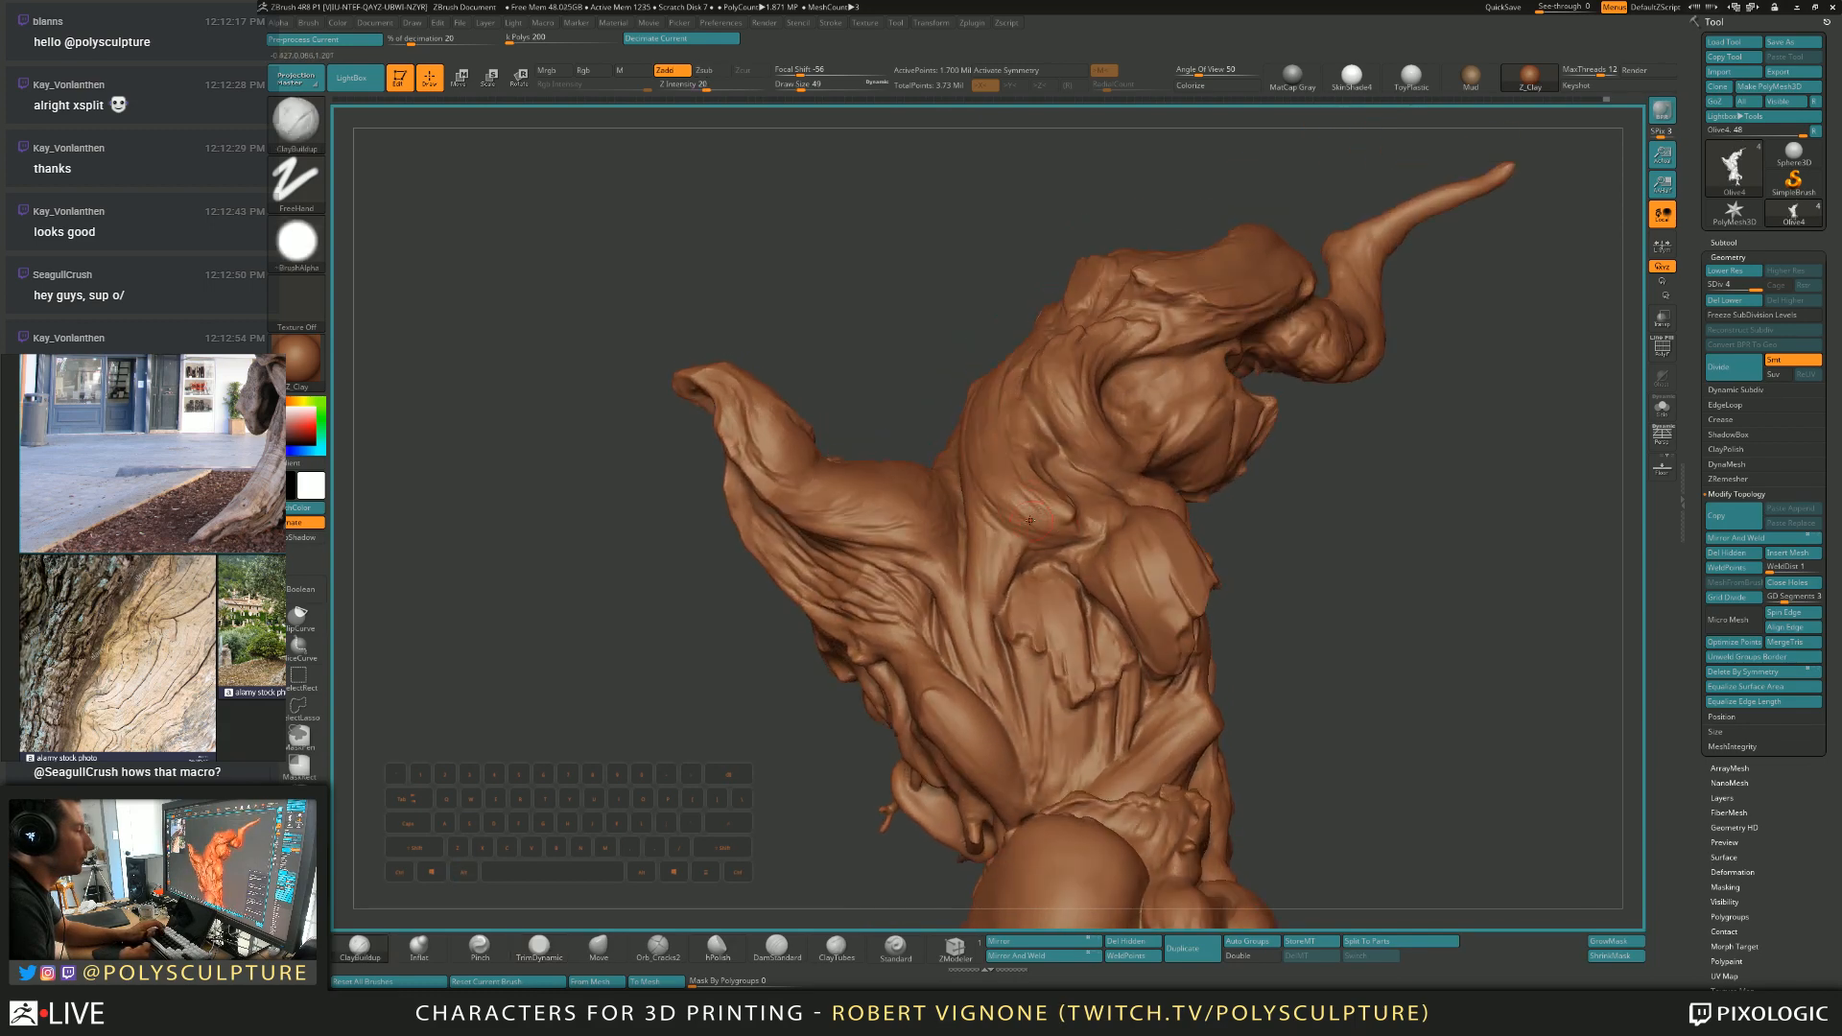
pyautogui.press('1')
pyautogui.press('1')
pyautogui.moveTo(1009, 551)
pyautogui.mouseDown()
pyautogui.moveTo(1001, 591)
pyautogui.moveTo(1009, 547)
pyautogui.mouseUp()
pyautogui.press('1')
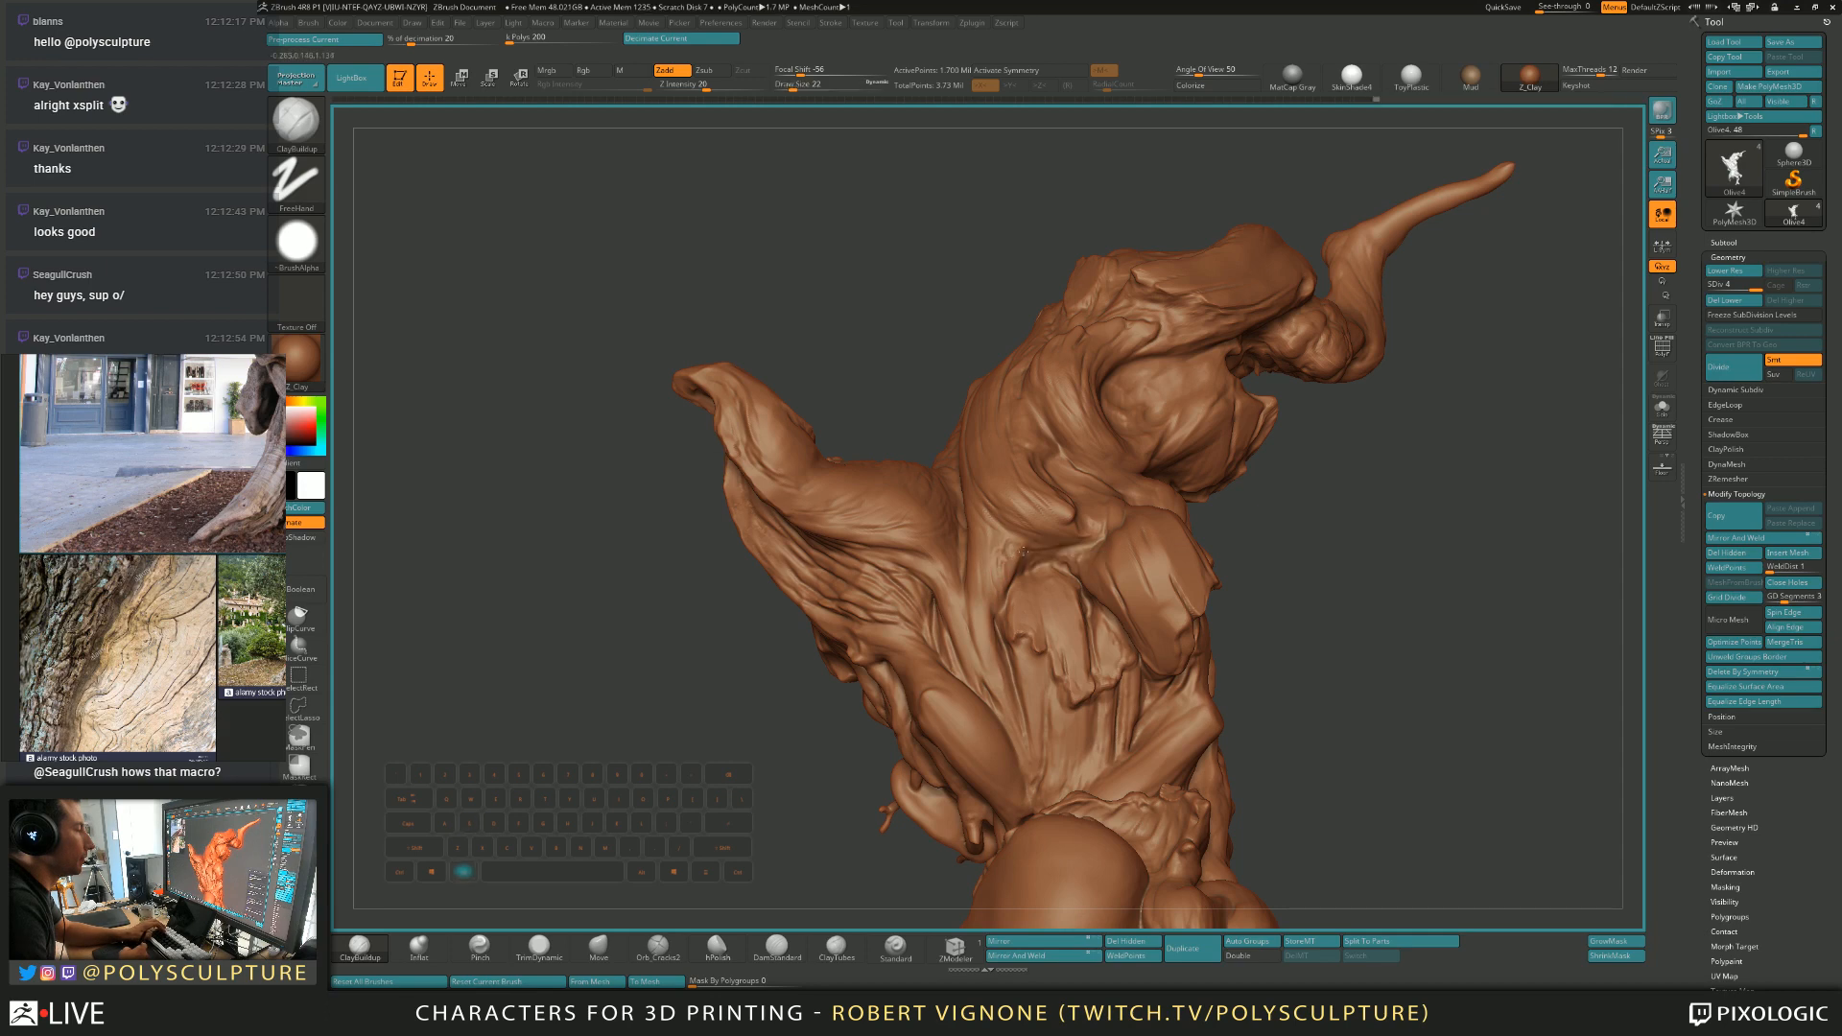
# Build up the ragged bark flap below the broad fold with ClayBuildup at Draw Size 33.
pyautogui.moveTo(1022, 554); pyautogui.dragTo(1025, 566, button='right')
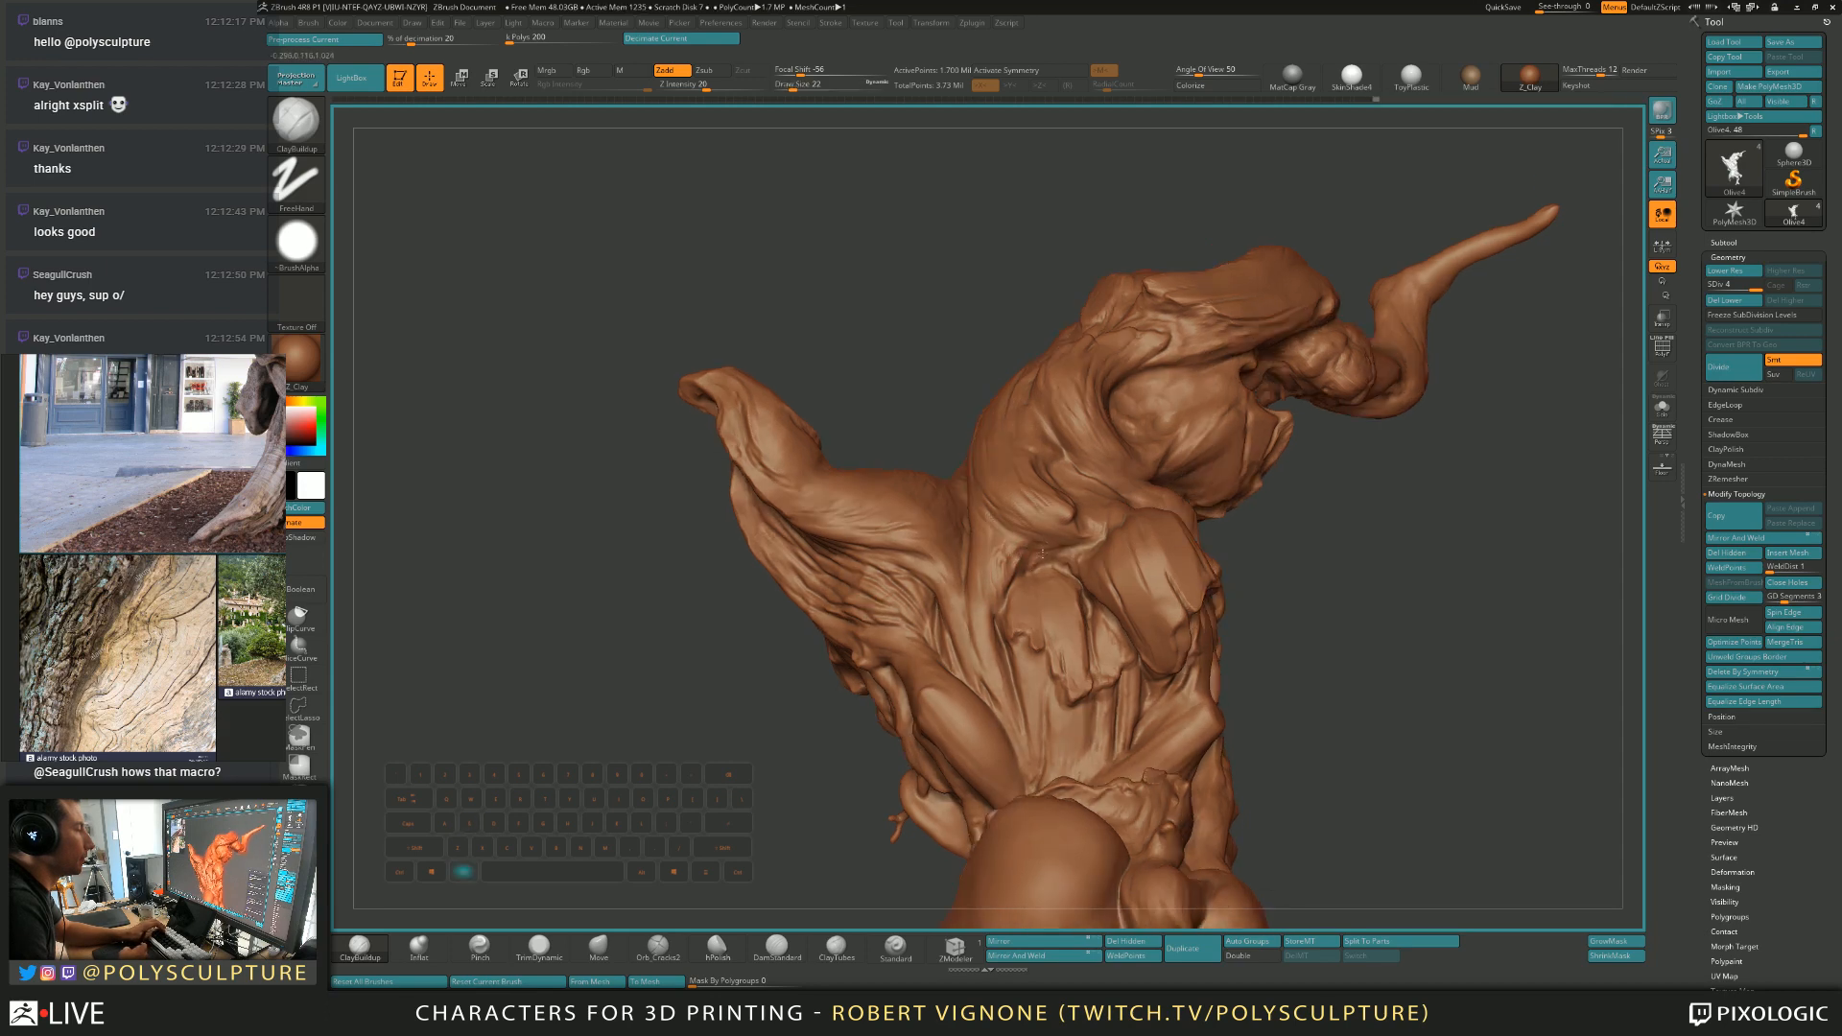
pyautogui.moveTo(1090, 548)
pyautogui.mouseDown(button='right')
pyautogui.moveTo(1037, 544)
pyautogui.moveTo(1066, 480)
pyautogui.moveTo(1053, 555)
pyautogui.mouseUp(button='right')
pyautogui.moveTo(1053, 555)
pyautogui.keyDown('ctrl'); pyautogui.mouseDown(button='right')
pyautogui.moveTo(1063, 628)
pyautogui.moveTo(1019, 534)
pyautogui.moveTo(995, 564)
pyautogui.mouseUp(button='right'); pyautogui.keyUp('ctrl')
pyautogui.press('1')
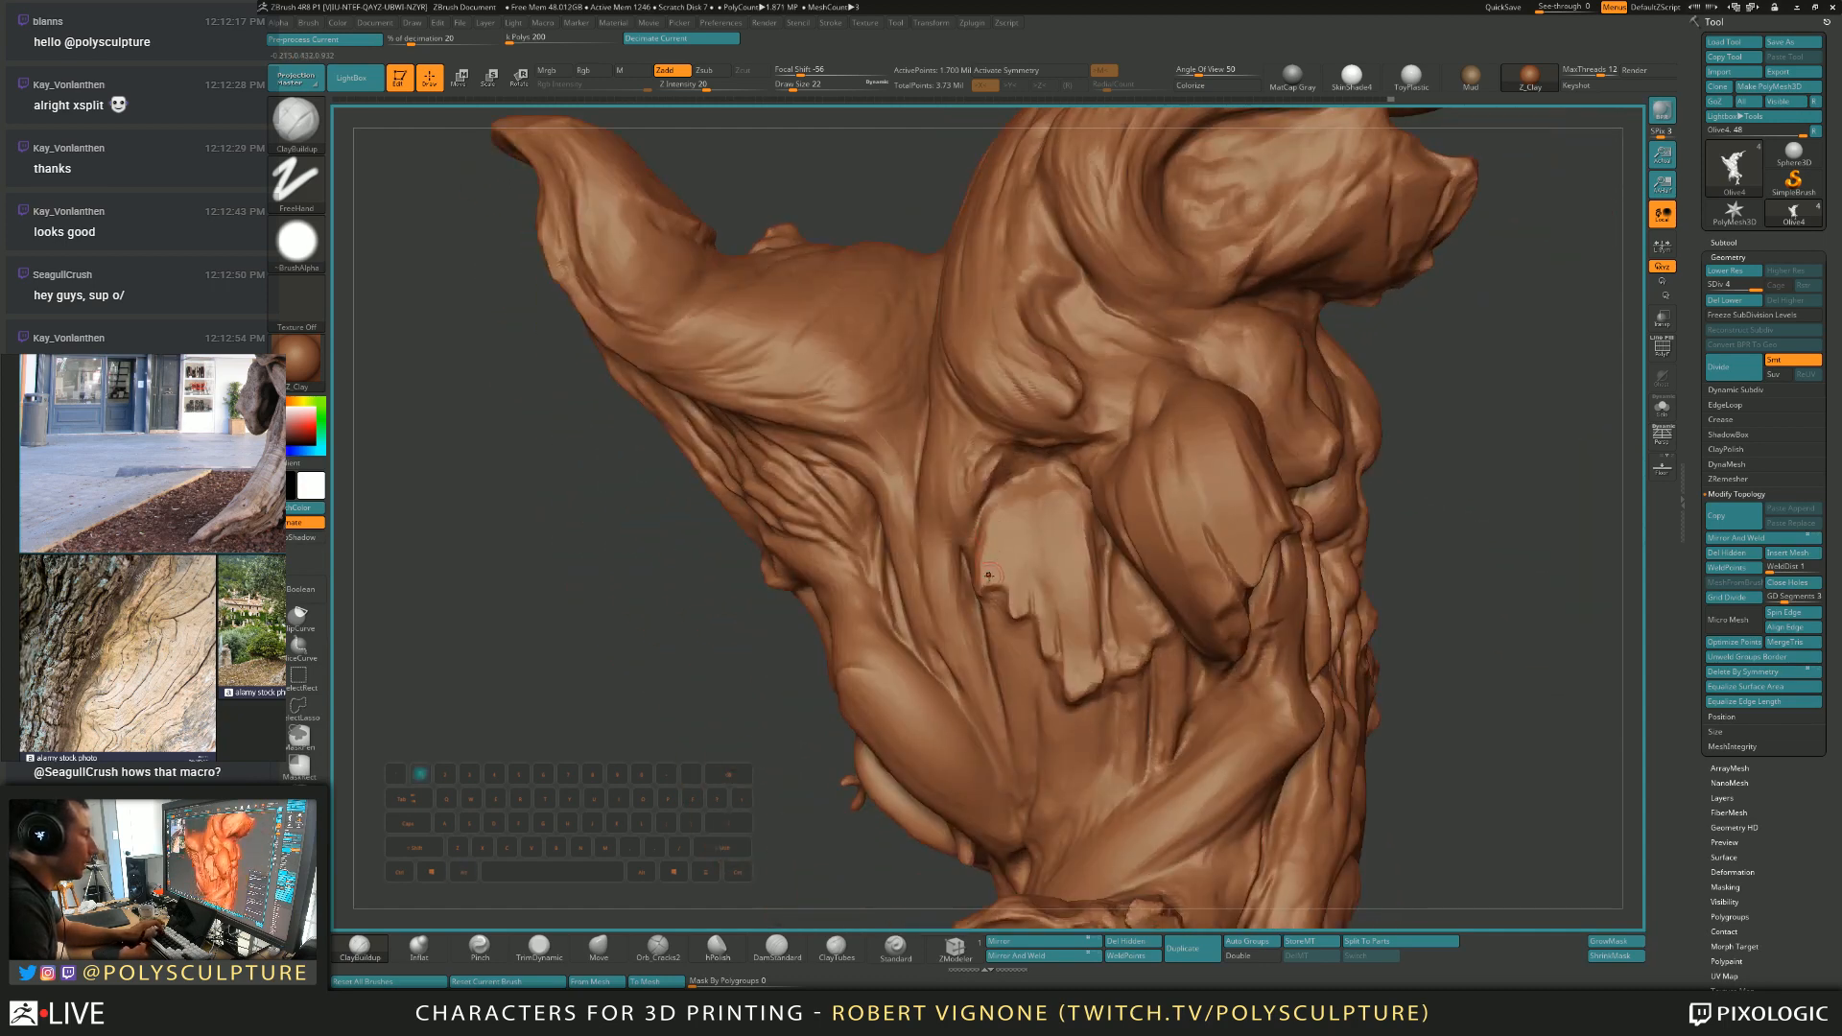
pyautogui.press('s')
pyautogui.moveTo(1006, 568); pyautogui.dragTo(1010, 567)
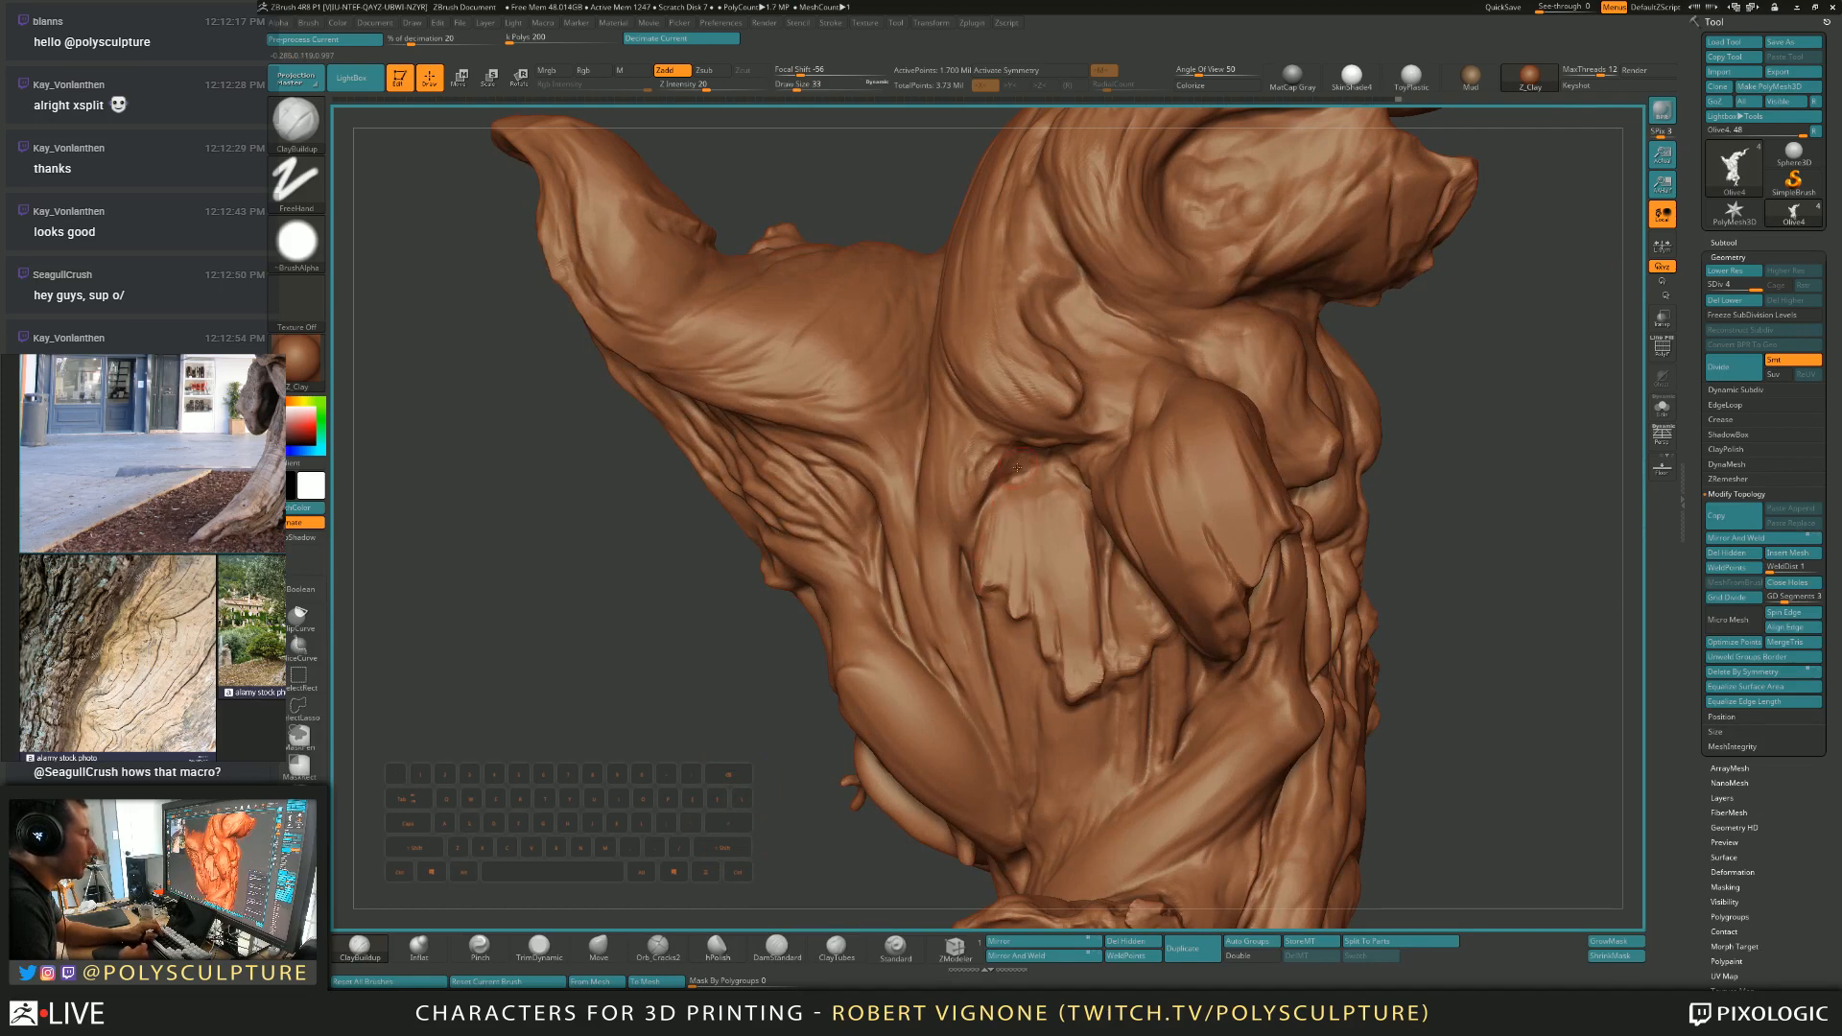
pyautogui.moveTo(1053, 643); pyautogui.dragTo(1041, 609, button='right')
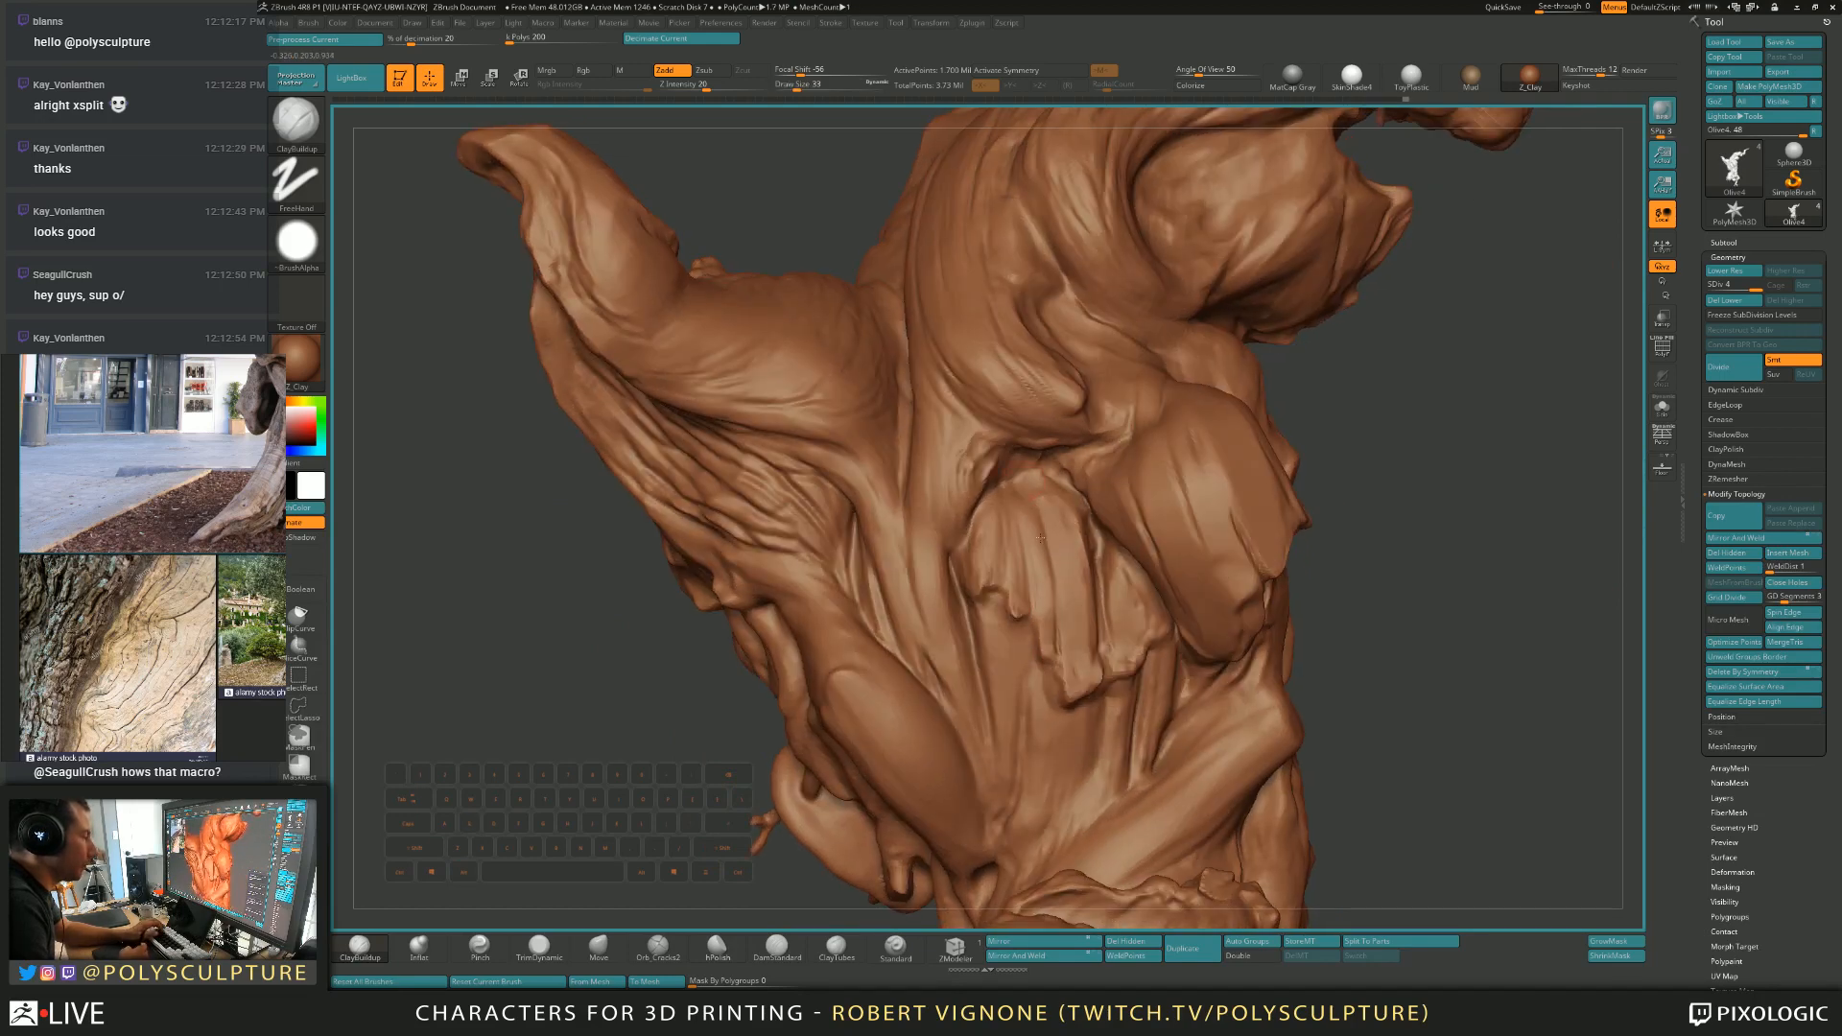
pyautogui.moveTo(1079, 660)
pyautogui.mouseDown()
pyautogui.moveTo(1063, 523)
pyautogui.moveTo(1073, 575)
pyautogui.mouseUp()
# Trim and smooth the face and lower tip of the ragged bark flap with TrimDynamic.
pyautogui.press('s')
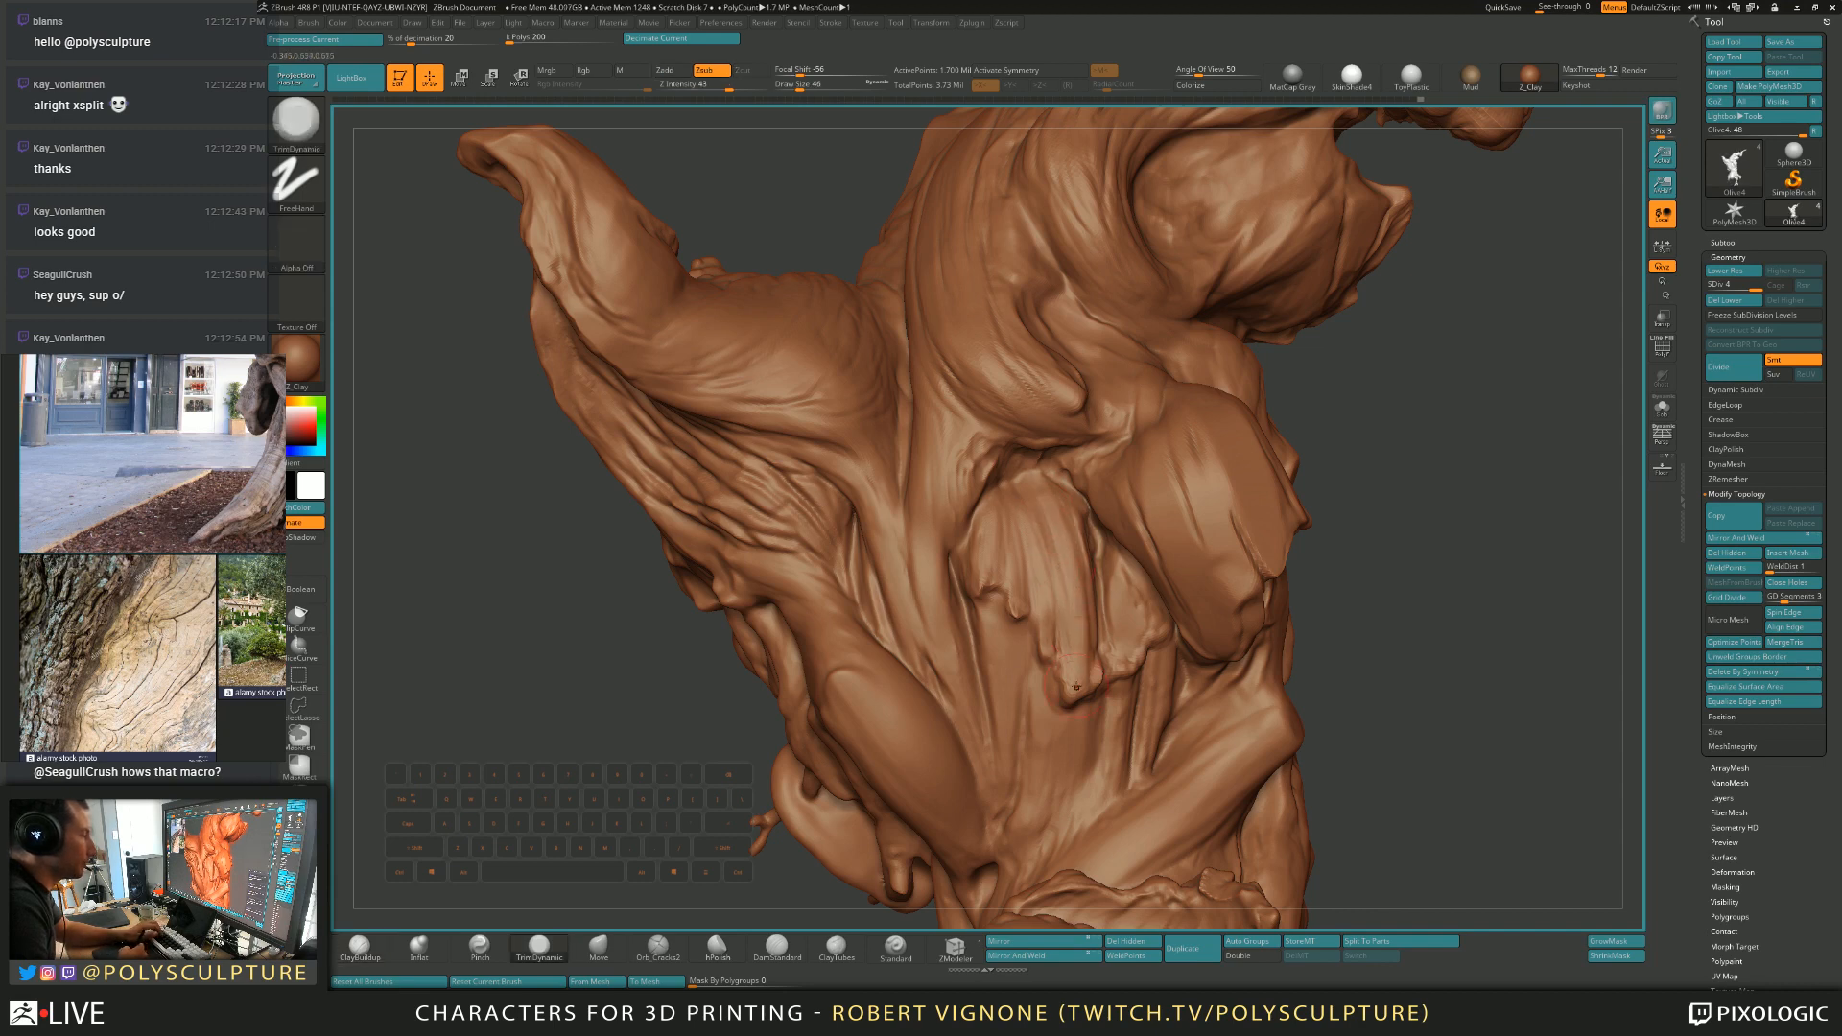
pyautogui.keyDown('shift'); pyautogui.moveTo(1047, 509); pyautogui.dragTo(1053, 576); pyautogui.keyUp('shift')
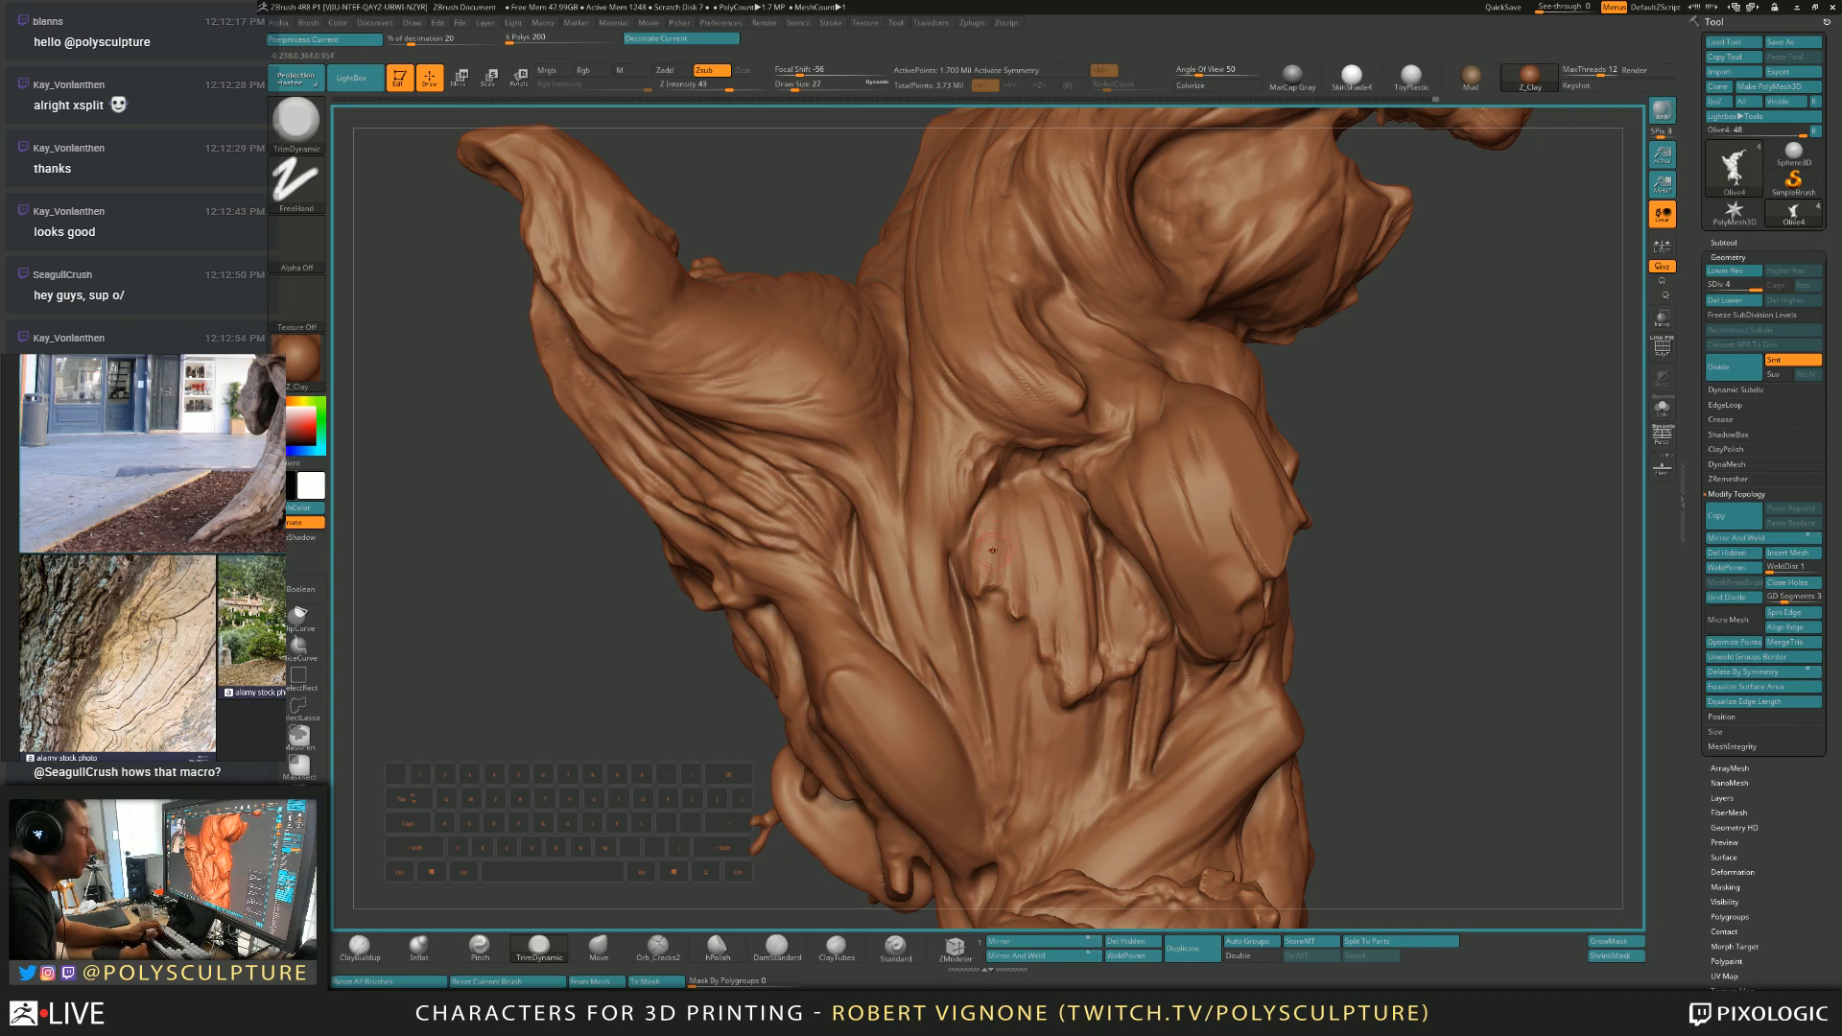
pyautogui.write('s27')
pyautogui.moveTo(998, 553); pyautogui.dragTo(1003, 553)
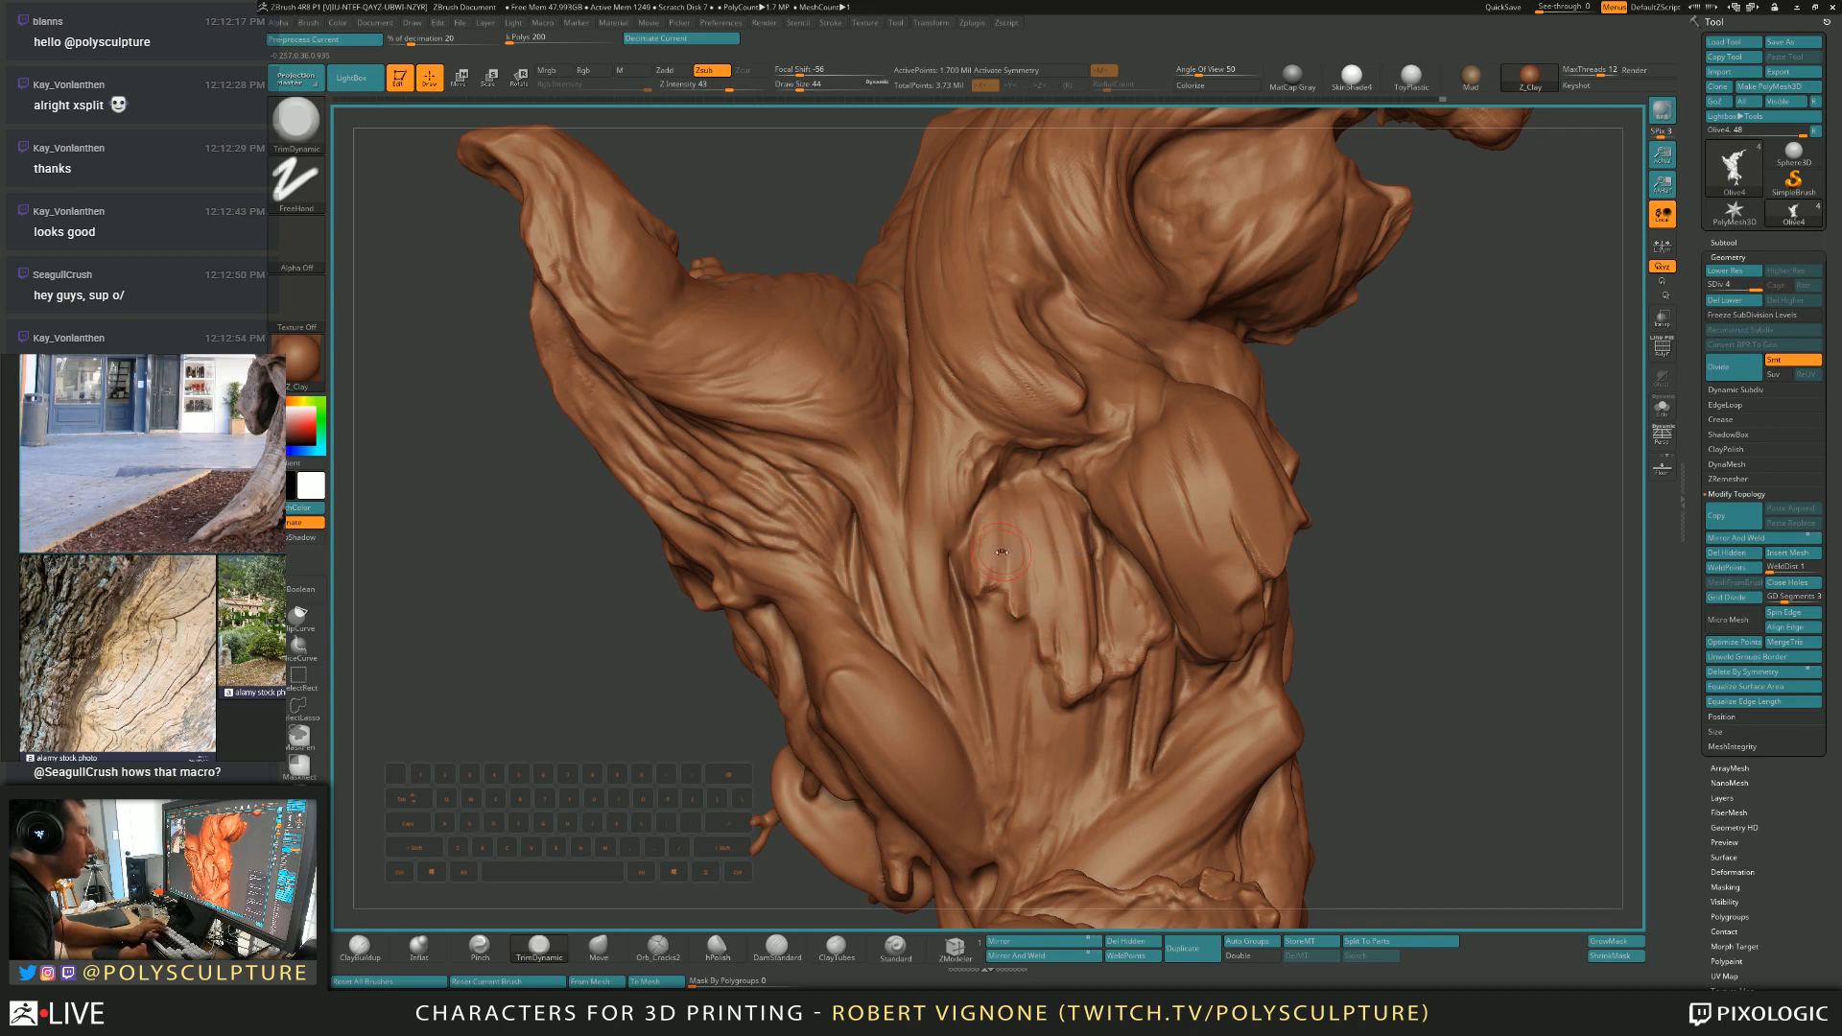
# Add ClayBuildup volume down the ragged bark flap and switch to TrimDynamic to flatten it.
pyautogui.moveTo(1016, 555); pyautogui.dragTo(969, 545, button='right')
pyautogui.press('b')
pyautogui.press('c')
pyautogui.press('b')
pyautogui.moveTo(1005, 524); pyautogui.dragTo(1017, 610)
pyautogui.moveTo(1017, 609); pyautogui.dragTo(1032, 560, button='right')
pyautogui.press('b')
pyautogui.press('t')
pyautogui.press('d')
# Trim the planes and edges of the ragged bark flap with TrimDynamic from several angles.
pyautogui.keyDown('ctrl'); pyautogui.moveTo(1078, 627); pyautogui.dragTo(1084, 629, button='right'); pyautogui.keyUp('ctrl')
pyautogui.press('s')
pyautogui.moveTo(1084, 629); pyautogui.dragTo(1074, 629)
pyautogui.keyDown('ctrl'); pyautogui.moveTo(1074, 629); pyautogui.dragTo(1075, 489, button='right'); pyautogui.keyUp('ctrl')
pyautogui.moveTo(1101, 432)
pyautogui.mouseDown(button='right')
pyautogui.moveTo(1034, 591)
pyautogui.moveTo(1090, 418)
pyautogui.moveTo(1059, 529)
pyautogui.moveTo(1015, 516)
pyautogui.mouseUp(button='right')
pyautogui.press('s')
pyautogui.moveTo(1015, 515); pyautogui.dragTo(1017, 516)
pyautogui.moveTo(1017, 516); pyautogui.dragTo(925, 537, button='right')
# Carve sharp cracks along the ragged bark flap's jagged edge with the Orb_Cracks brush at Draw Size 27.
pyautogui.click(657, 948)
pyautogui.press('s')
pyautogui.moveTo(1033, 544); pyautogui.dragTo(1025, 521, button='right')
pyautogui.press('s')
pyautogui.moveTo(1025, 521); pyautogui.dragTo(1041, 519)
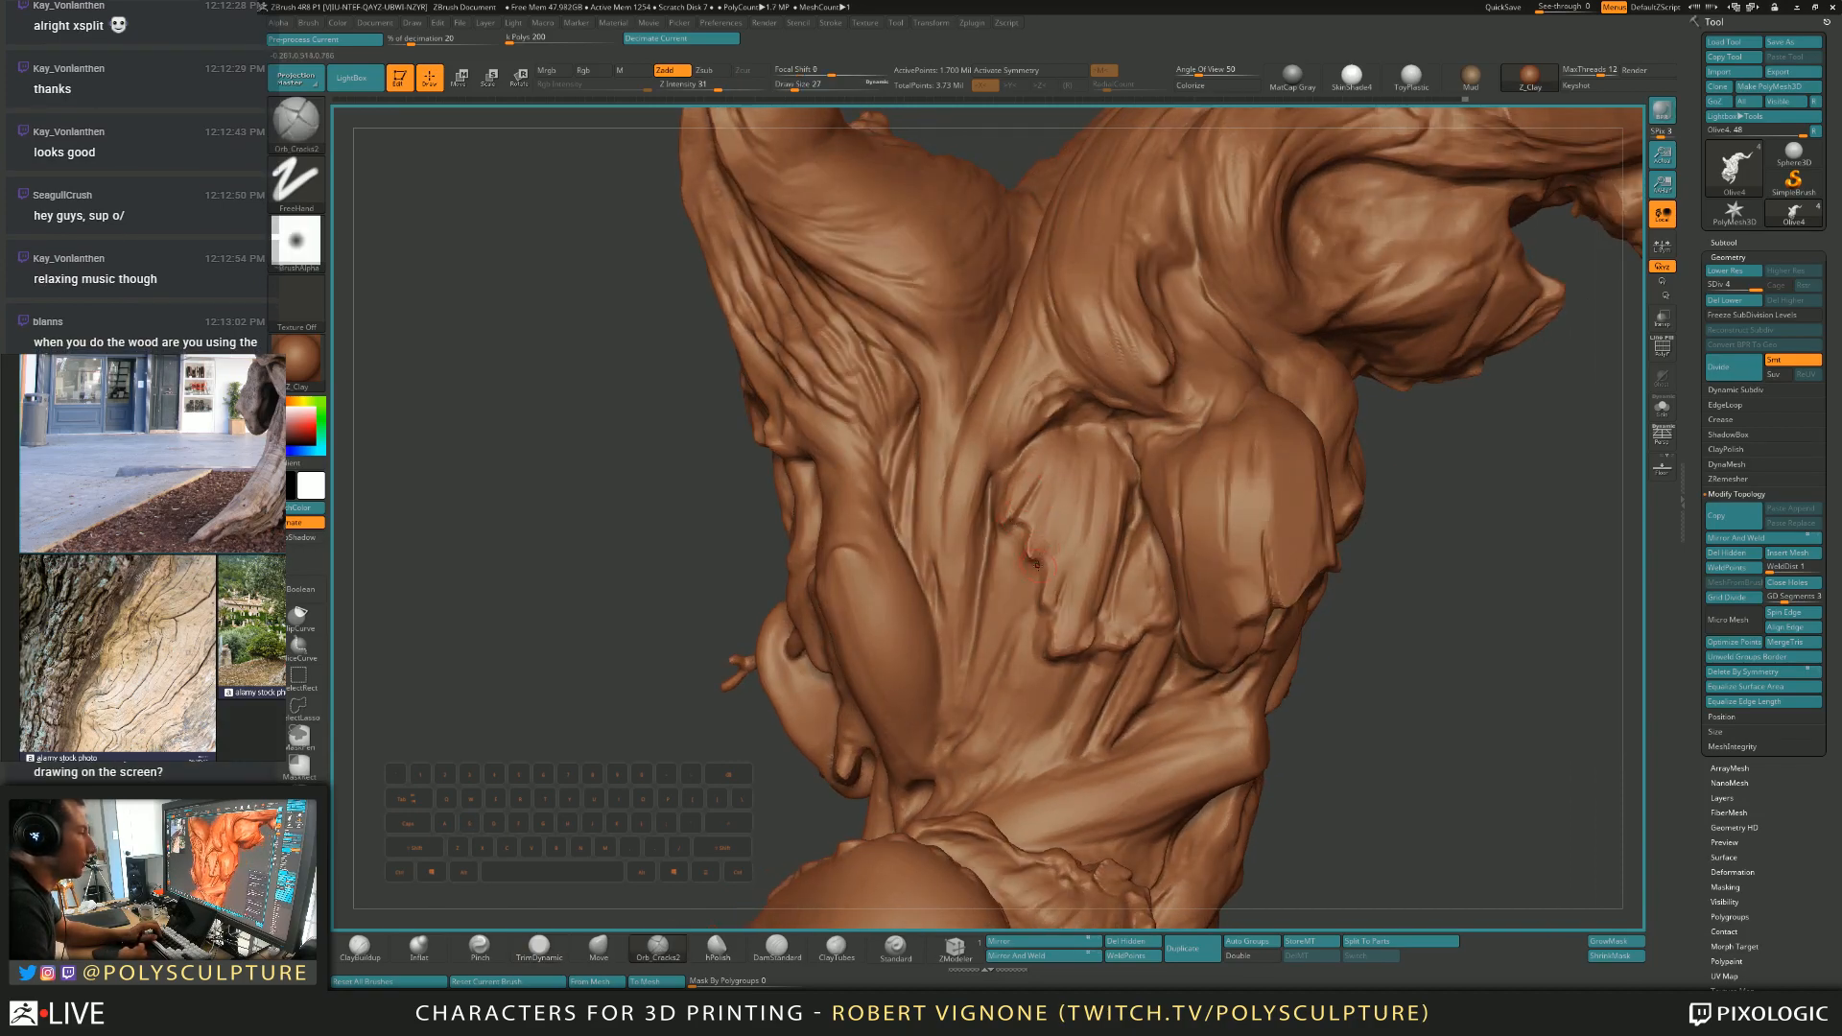
pyautogui.moveTo(1064, 493); pyautogui.dragTo(1053, 557, button='right')
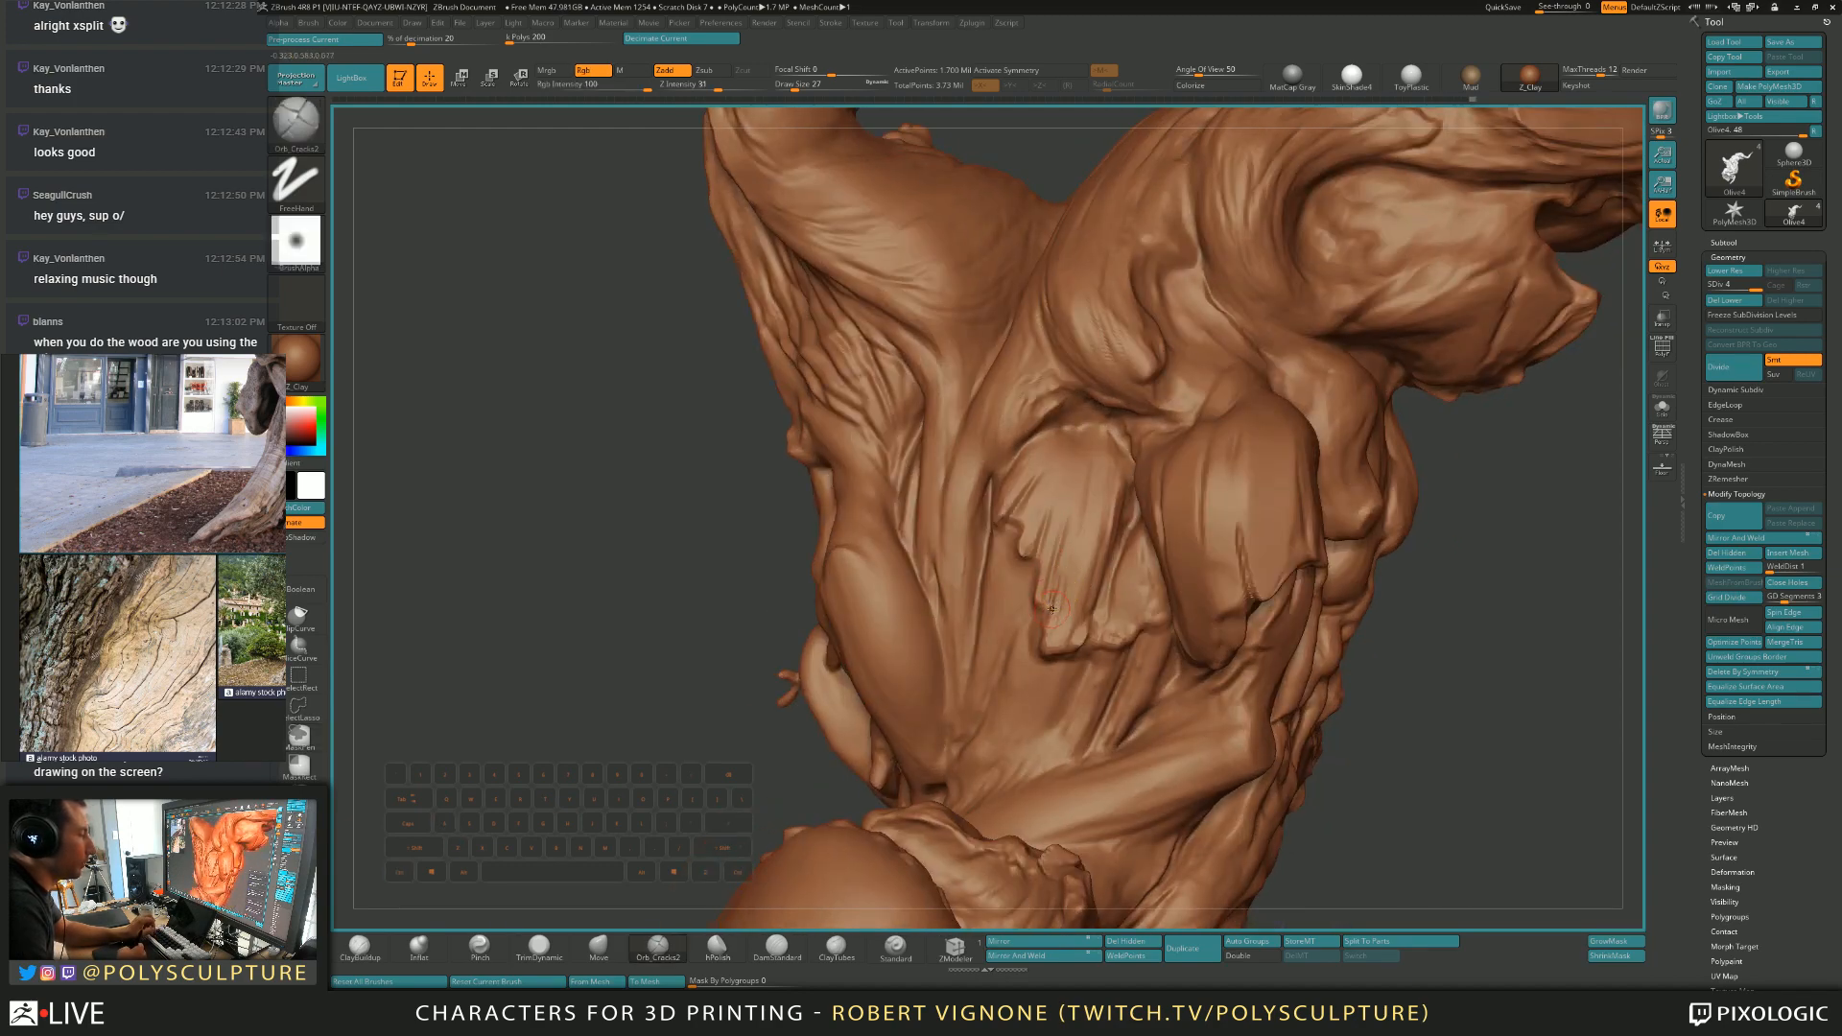
# Polish the ragged bark flap with a reduced-size hPolish brush and build up ridges below it with ClayBuildup.
pyautogui.moveTo(1052, 586); pyautogui.dragTo(1084, 610, button='right')
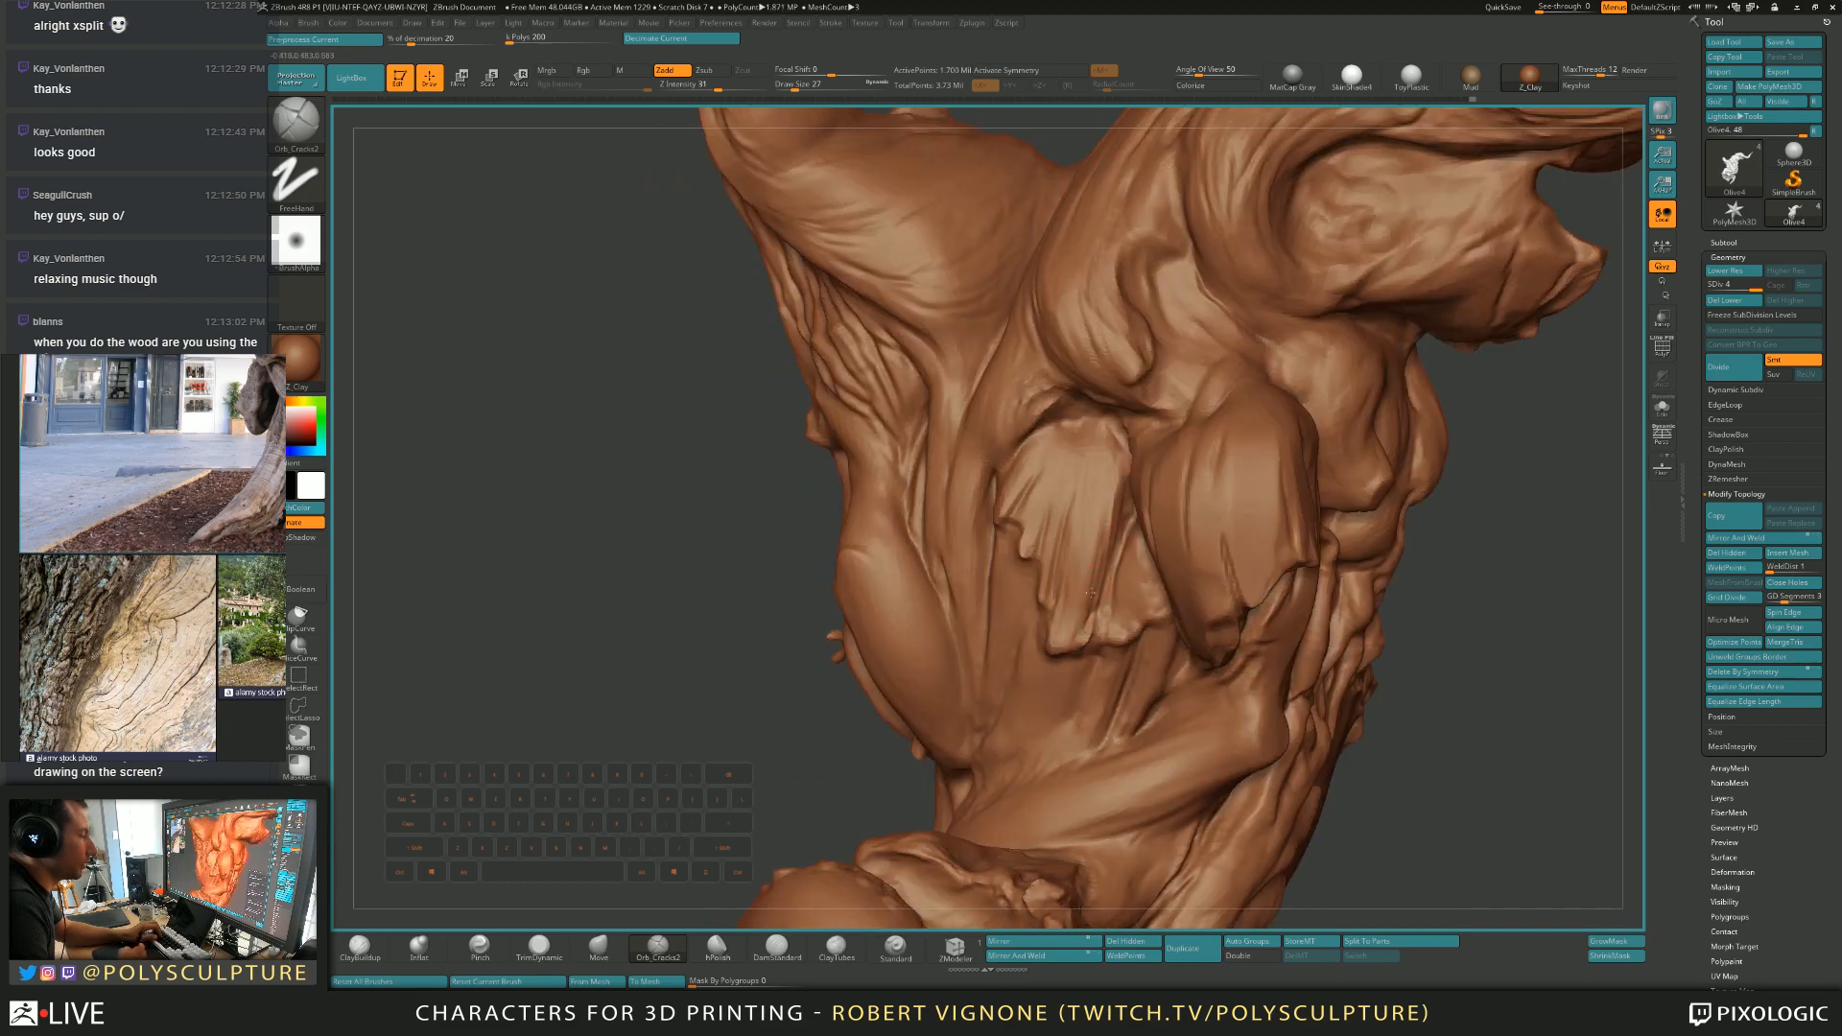
pyautogui.press(']')
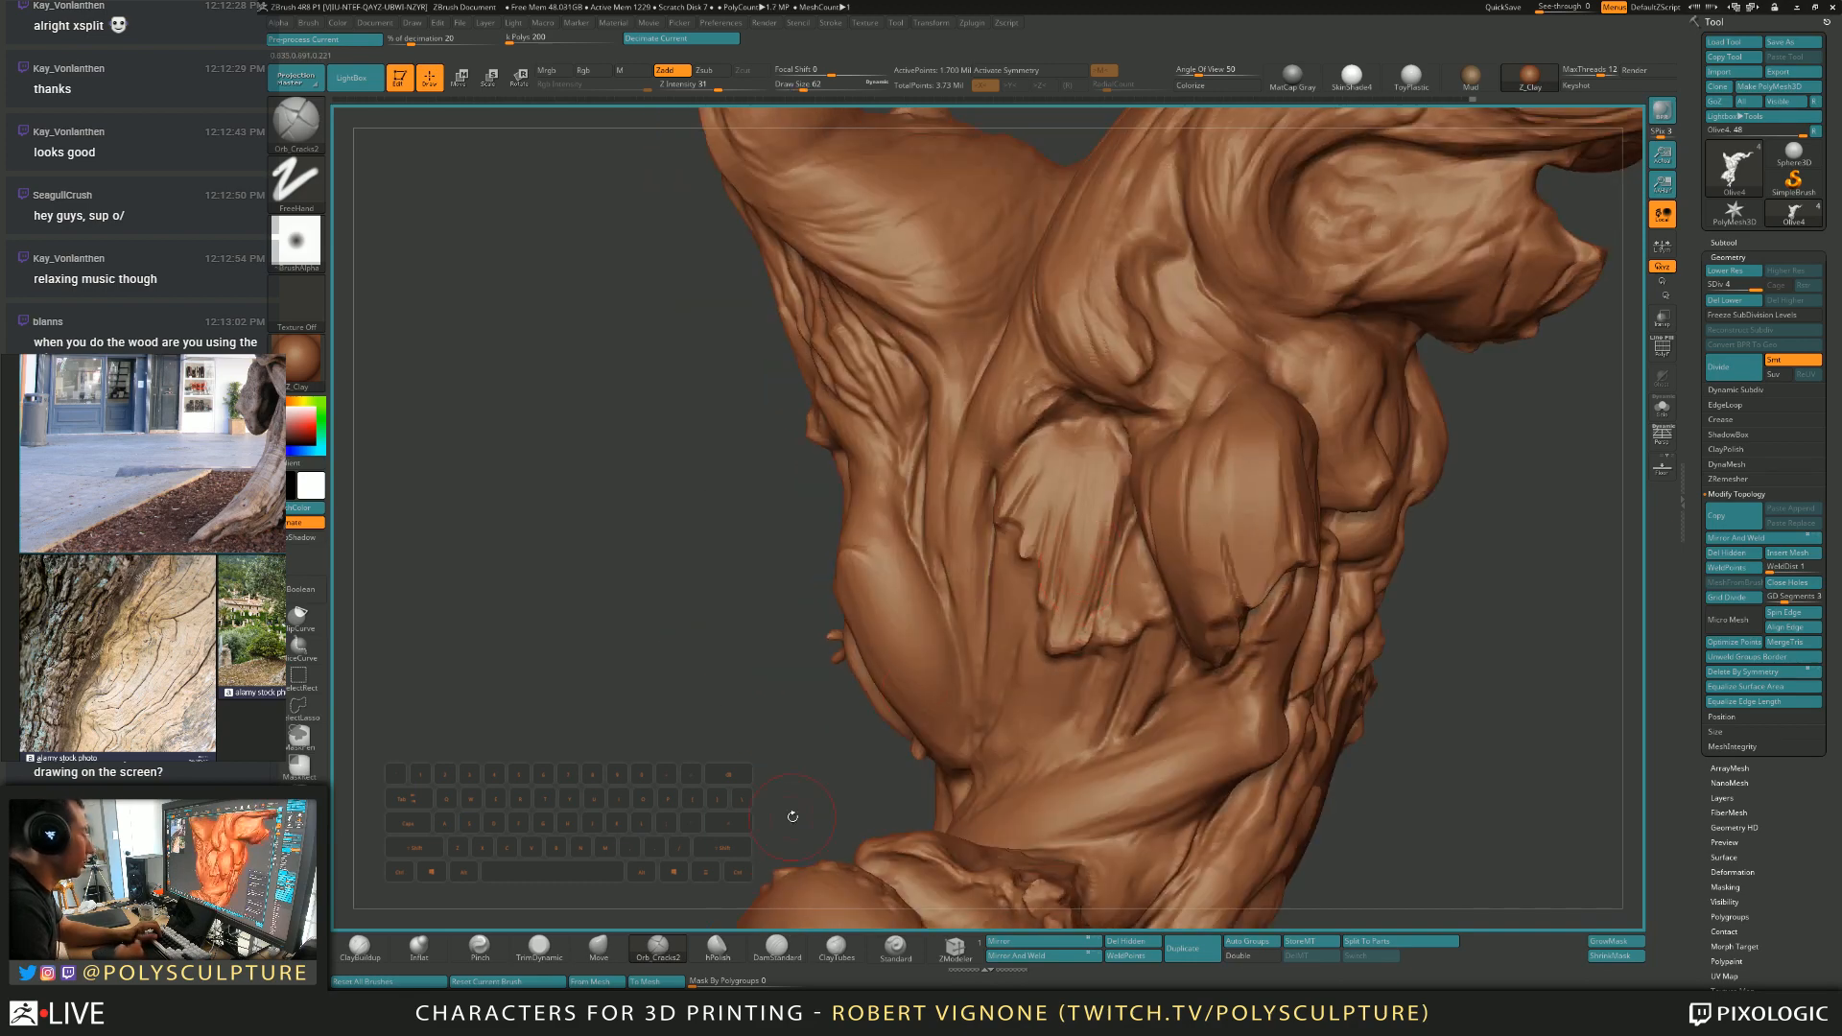
pyautogui.click(717, 948)
pyautogui.press('[')
pyautogui.press('[')
pyautogui.press('[')
pyautogui.moveTo(1064, 444)
pyautogui.mouseDown(button='right')
pyautogui.moveTo(885, 637)
pyautogui.moveTo(1053, 437)
pyautogui.moveTo(796, 777)
pyautogui.mouseUp(button='right')
pyautogui.press('b')
pyautogui.press('c')
pyautogui.press('b')
# Carve long grooves through the bark beside and below the ragged flap with the Orb_Cracks brush at Draw Size 33.
pyautogui.click(660, 946)
pyautogui.moveTo(995, 490)
pyautogui.mouseDown(button='right')
pyautogui.moveTo(1019, 462)
pyautogui.moveTo(999, 478)
pyautogui.mouseUp(button='right')
pyautogui.press('s')
pyautogui.click(1019, 463)
pyautogui.moveTo(1000, 478); pyautogui.dragTo(996, 528)
pyautogui.moveTo(979, 645); pyautogui.dragTo(956, 705)
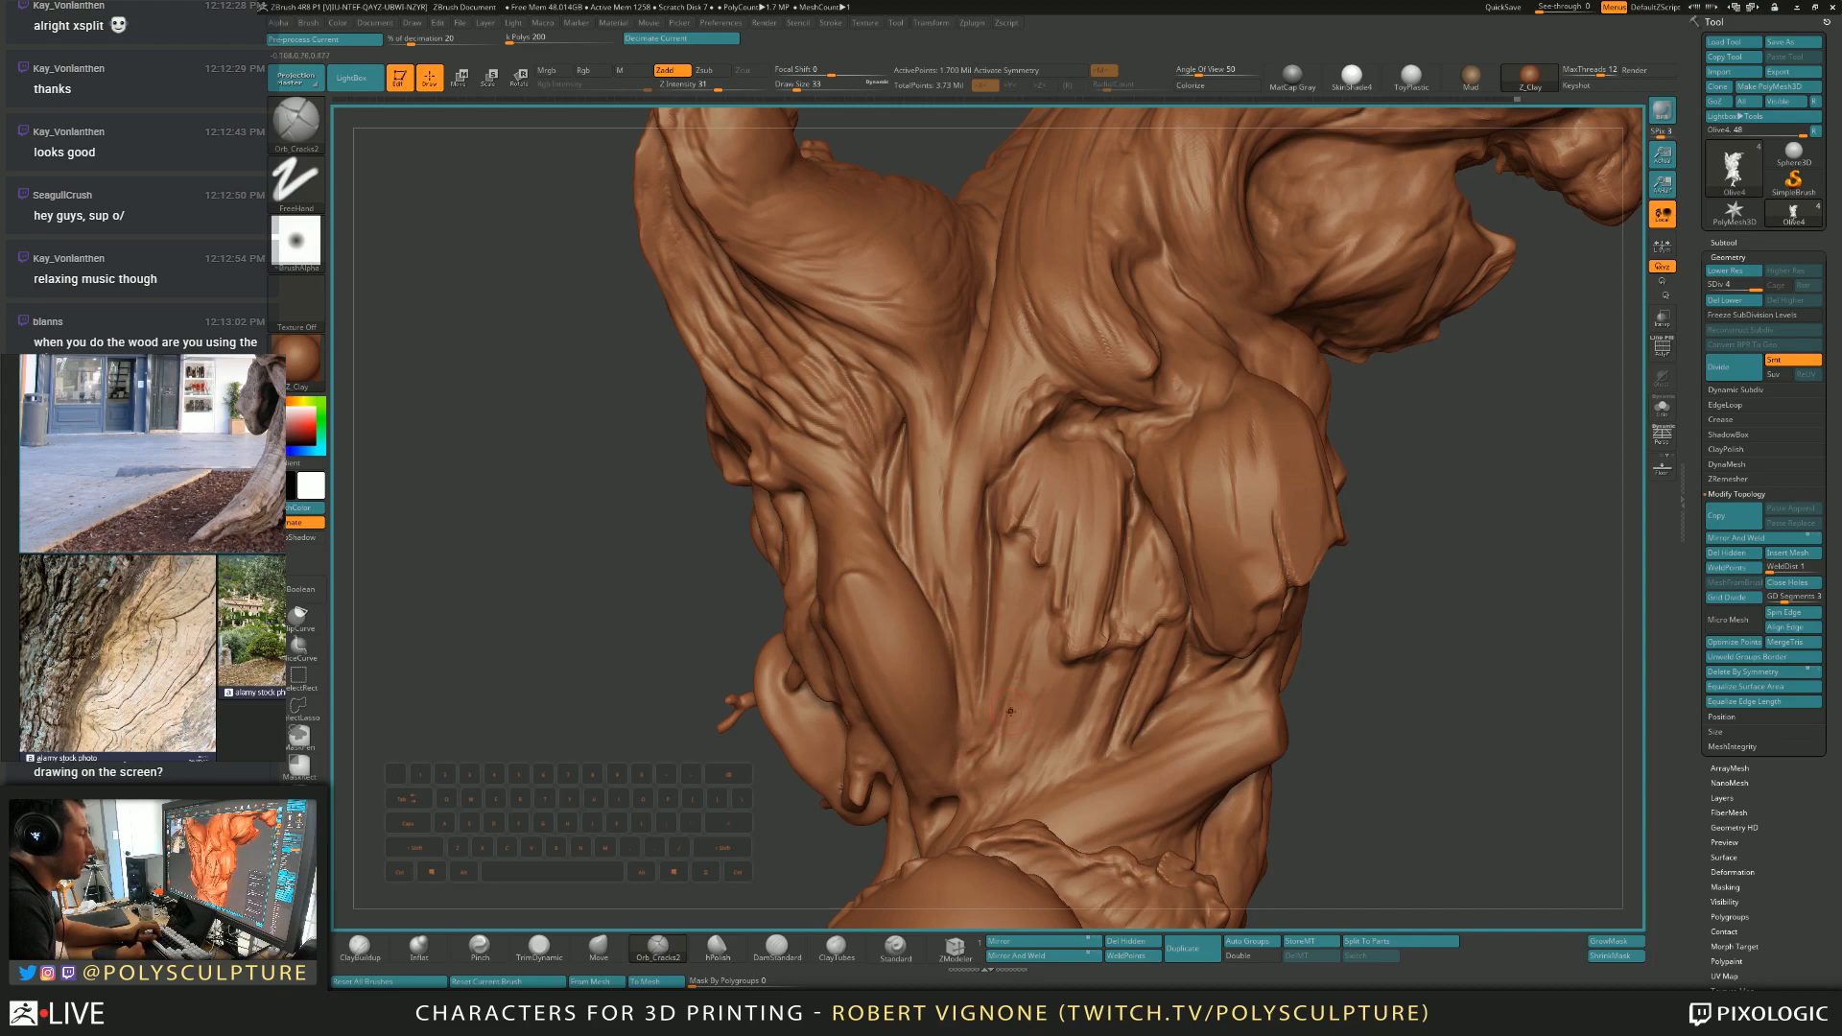
pyautogui.keyDown('alt'); pyautogui.moveTo(1020, 676); pyautogui.dragTo(992, 566, button='right'); pyautogui.keyUp('alt')
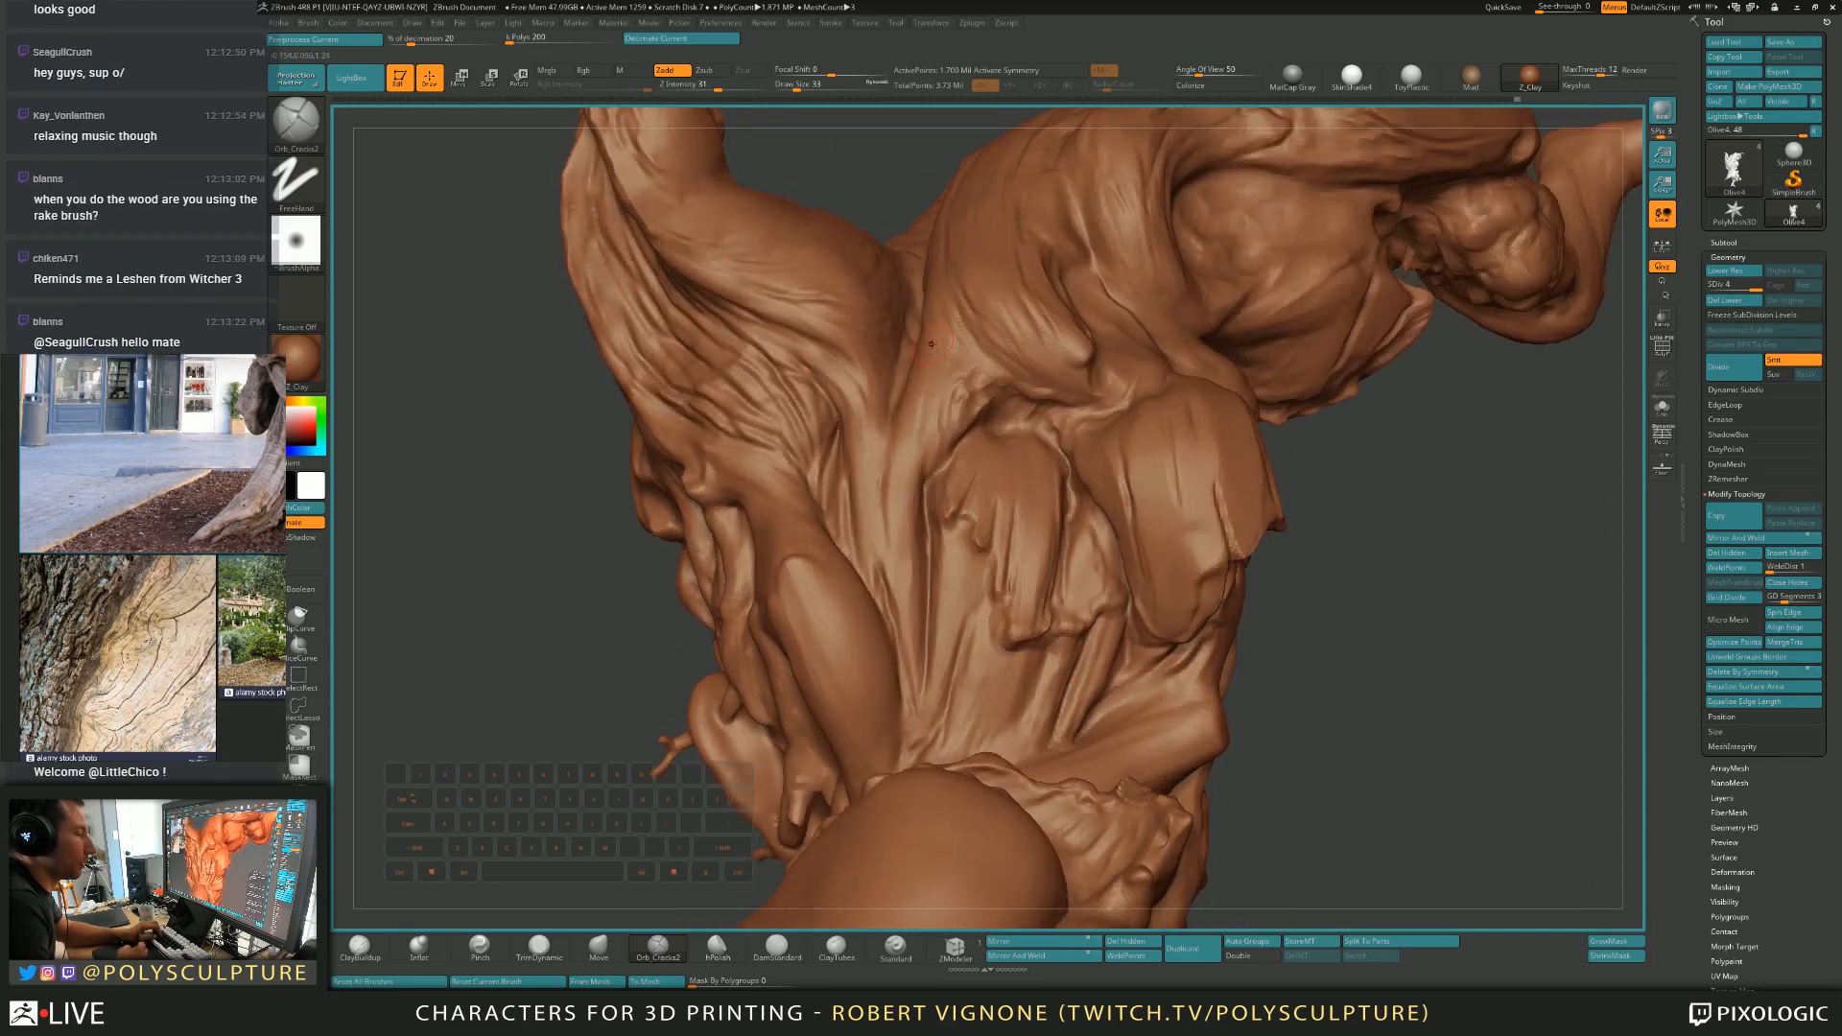
pyautogui.moveTo(952, 468); pyautogui.dragTo(991, 471, button='right')
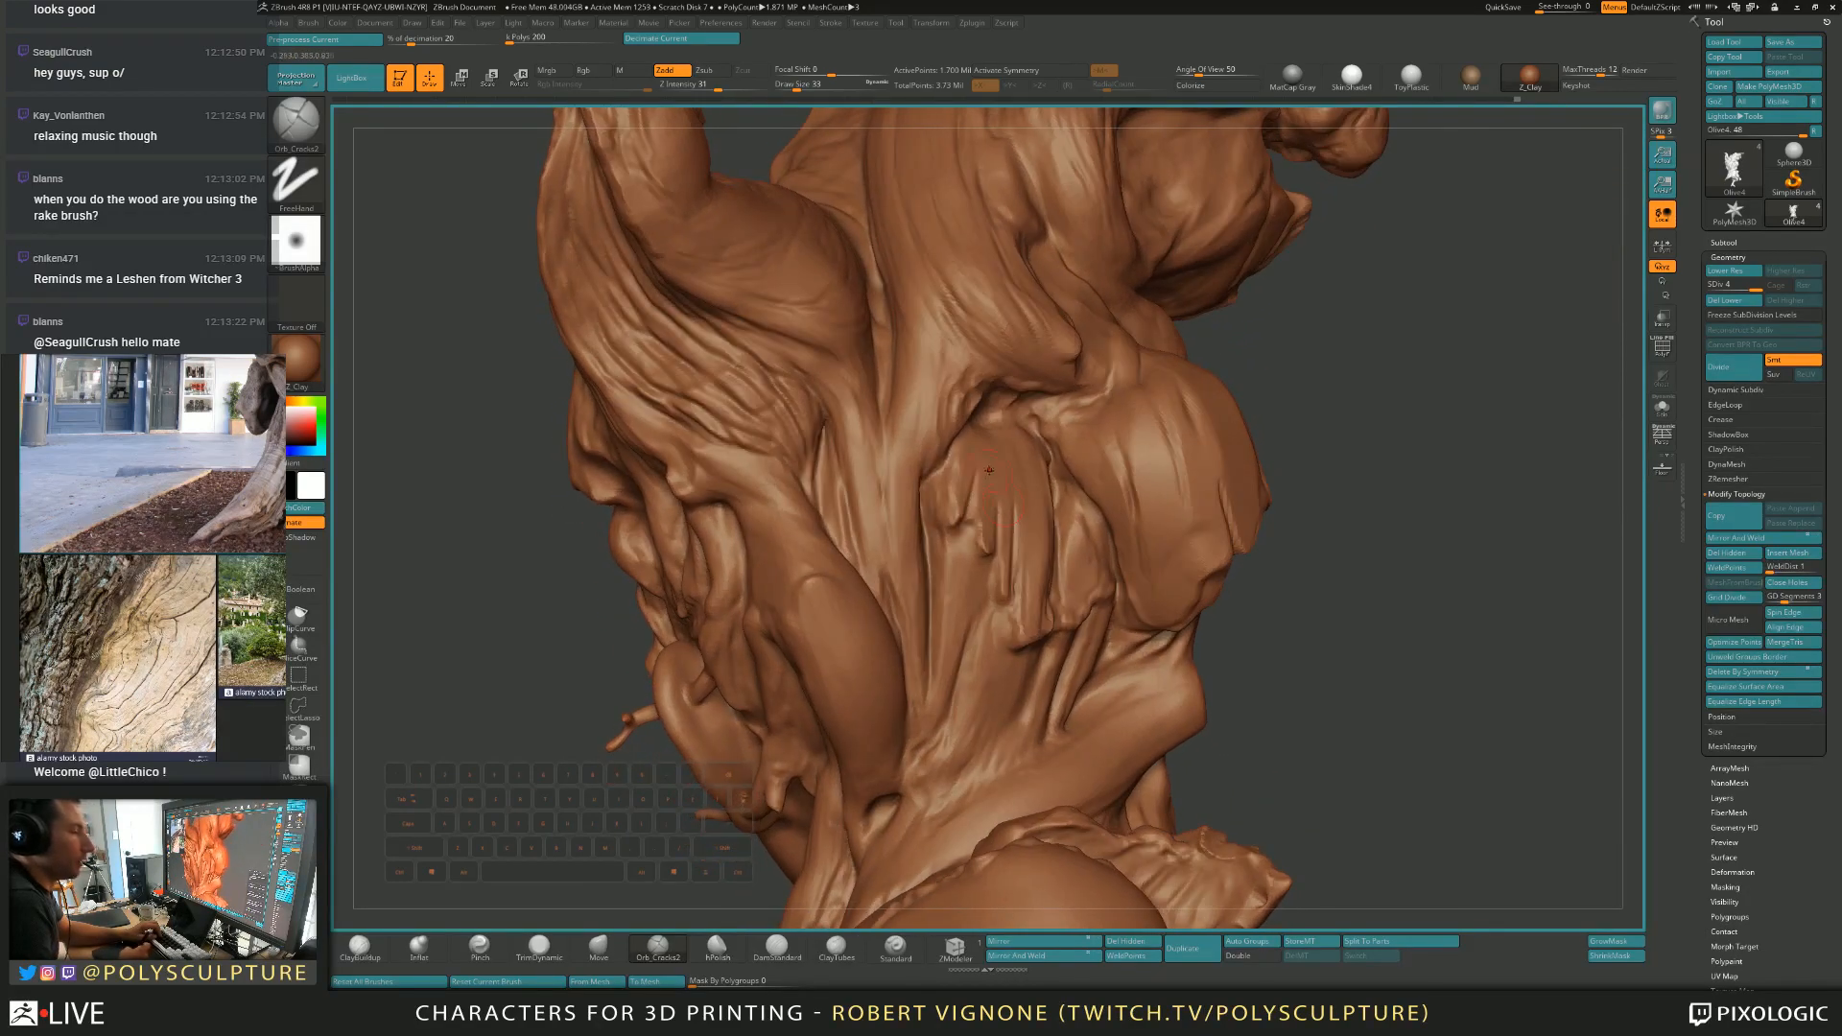
pyautogui.moveTo(986, 539); pyautogui.dragTo(948, 513, button='right')
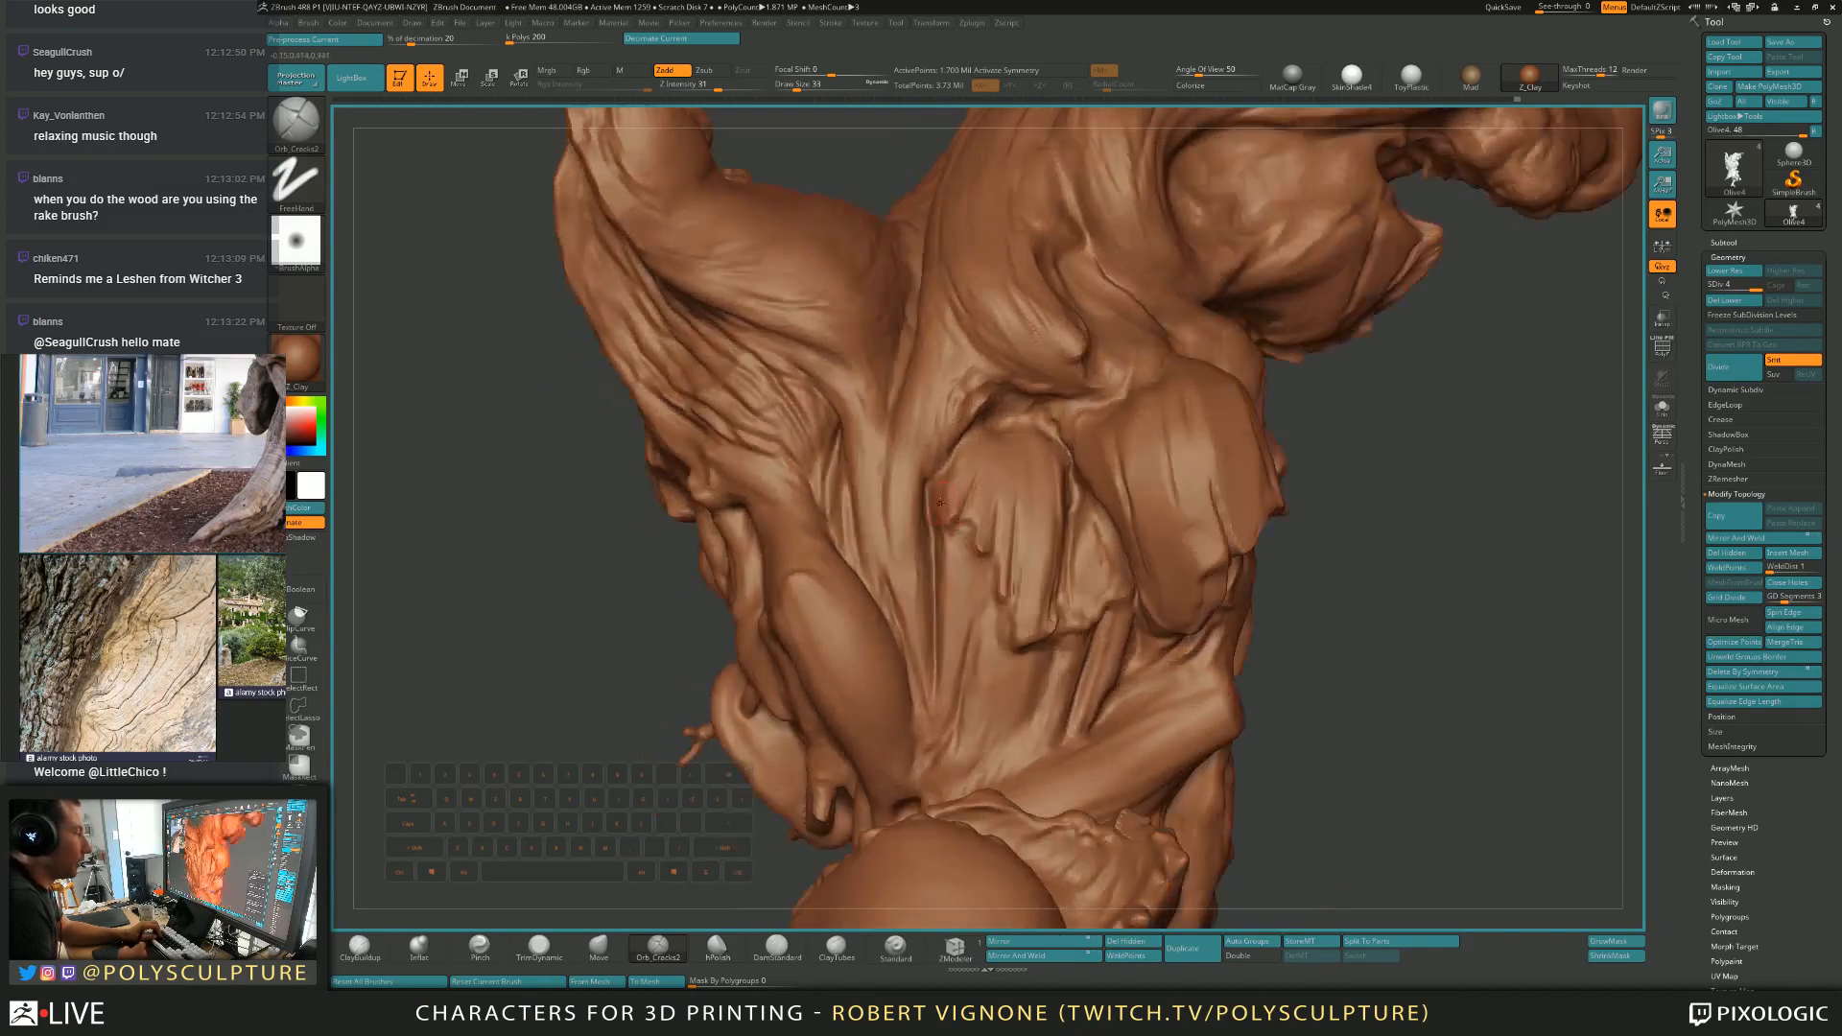
pyautogui.press('alt')
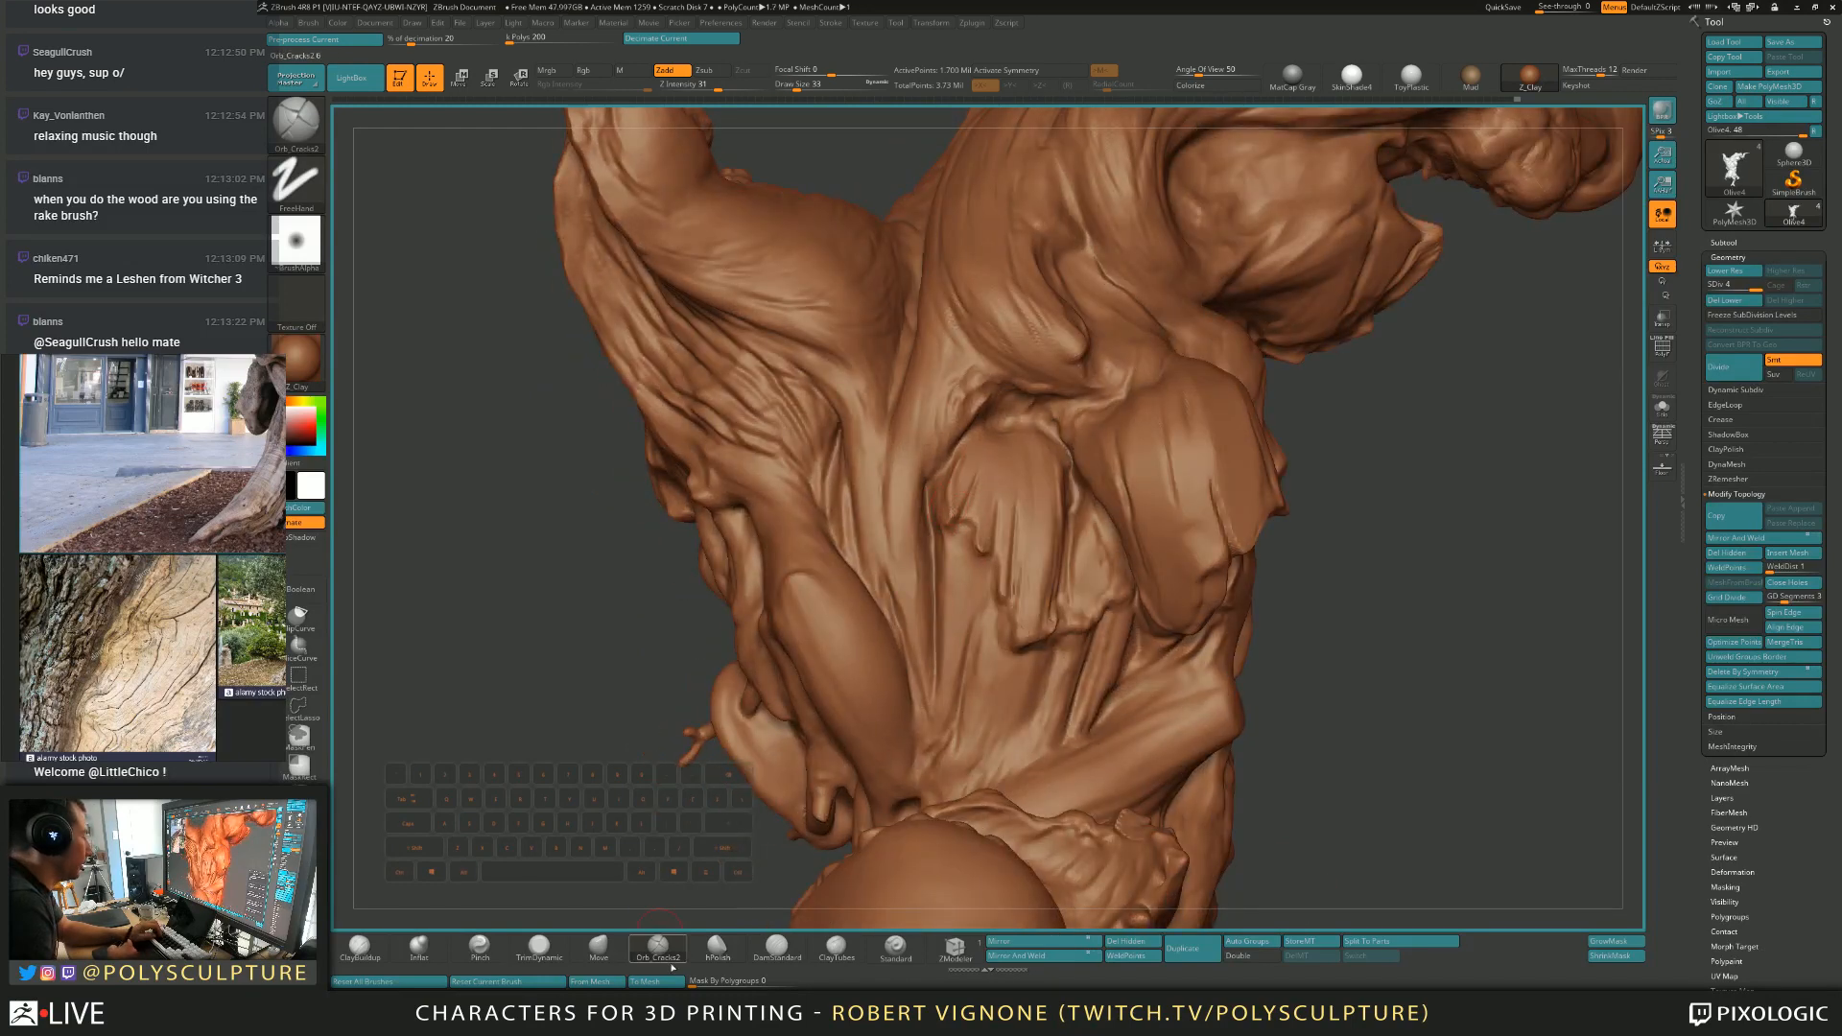
# Refine the planes of the ragged flap and the neighbouring trunk wood with TrimDynamic, hPolish and ClayBuildup.
pyautogui.click(717, 948)
pyautogui.press('s')
pyautogui.press('4')
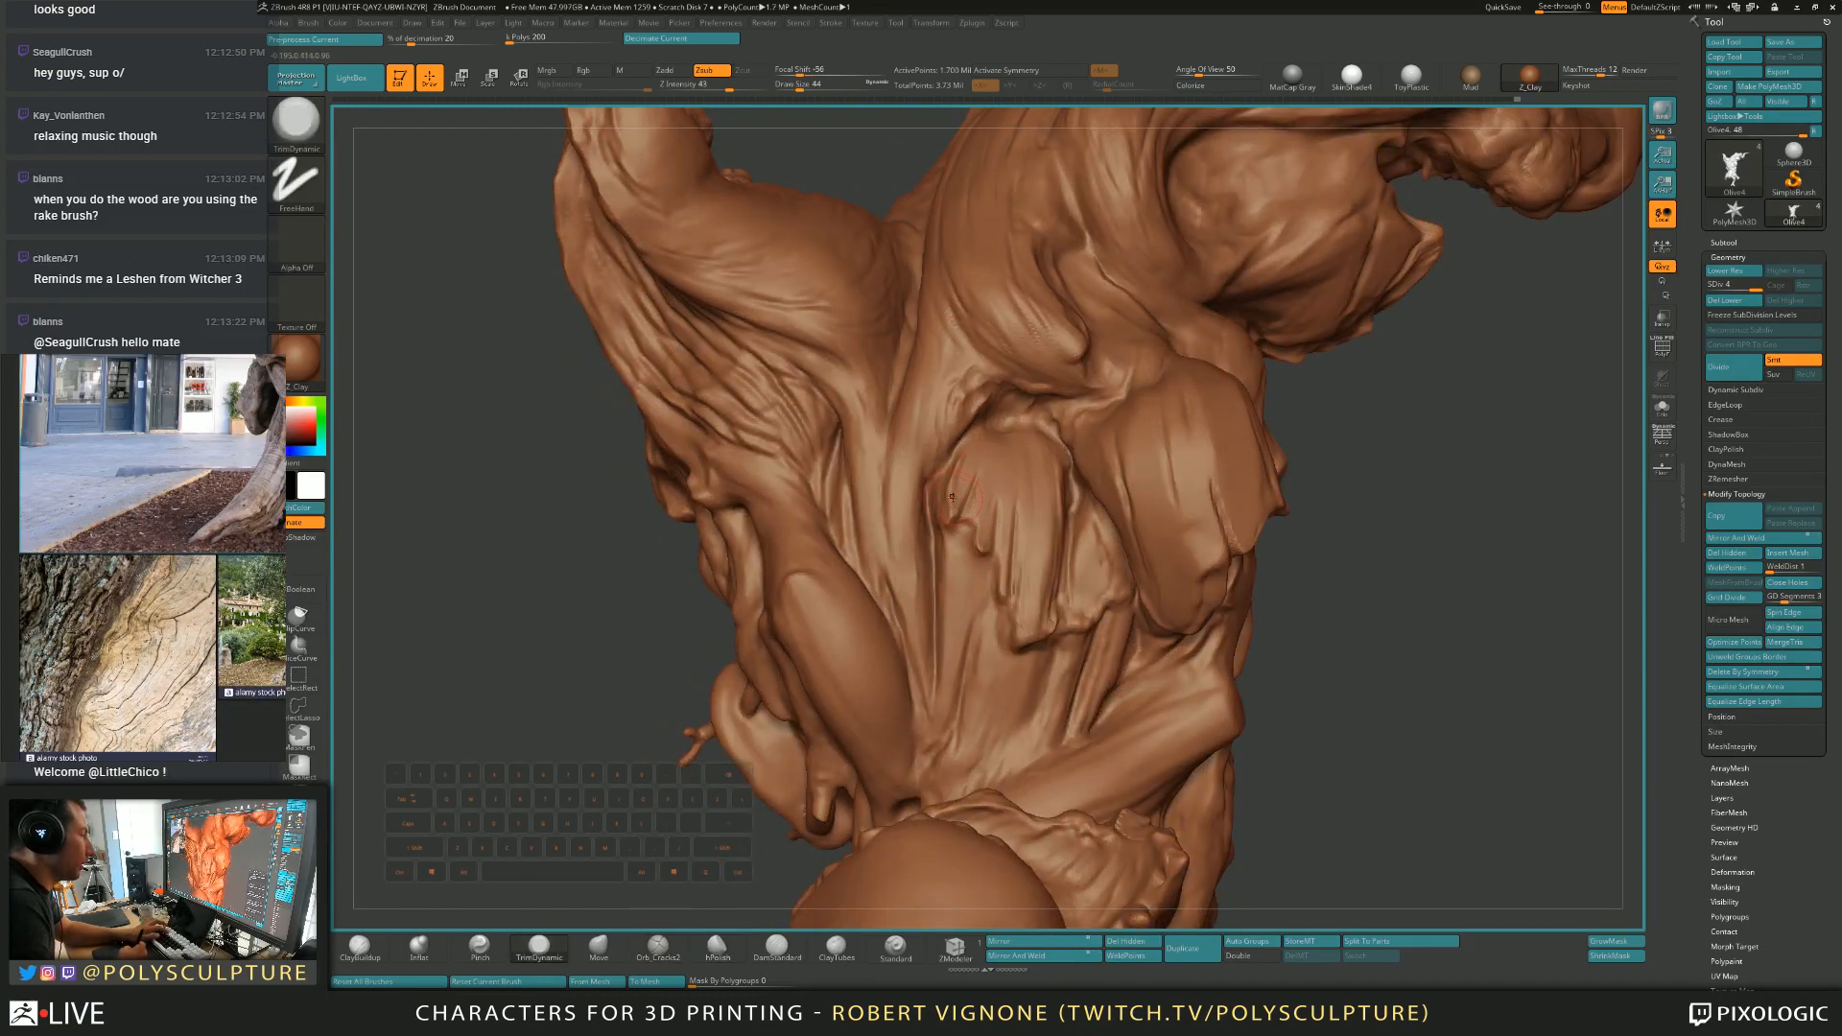
pyautogui.click(717, 946)
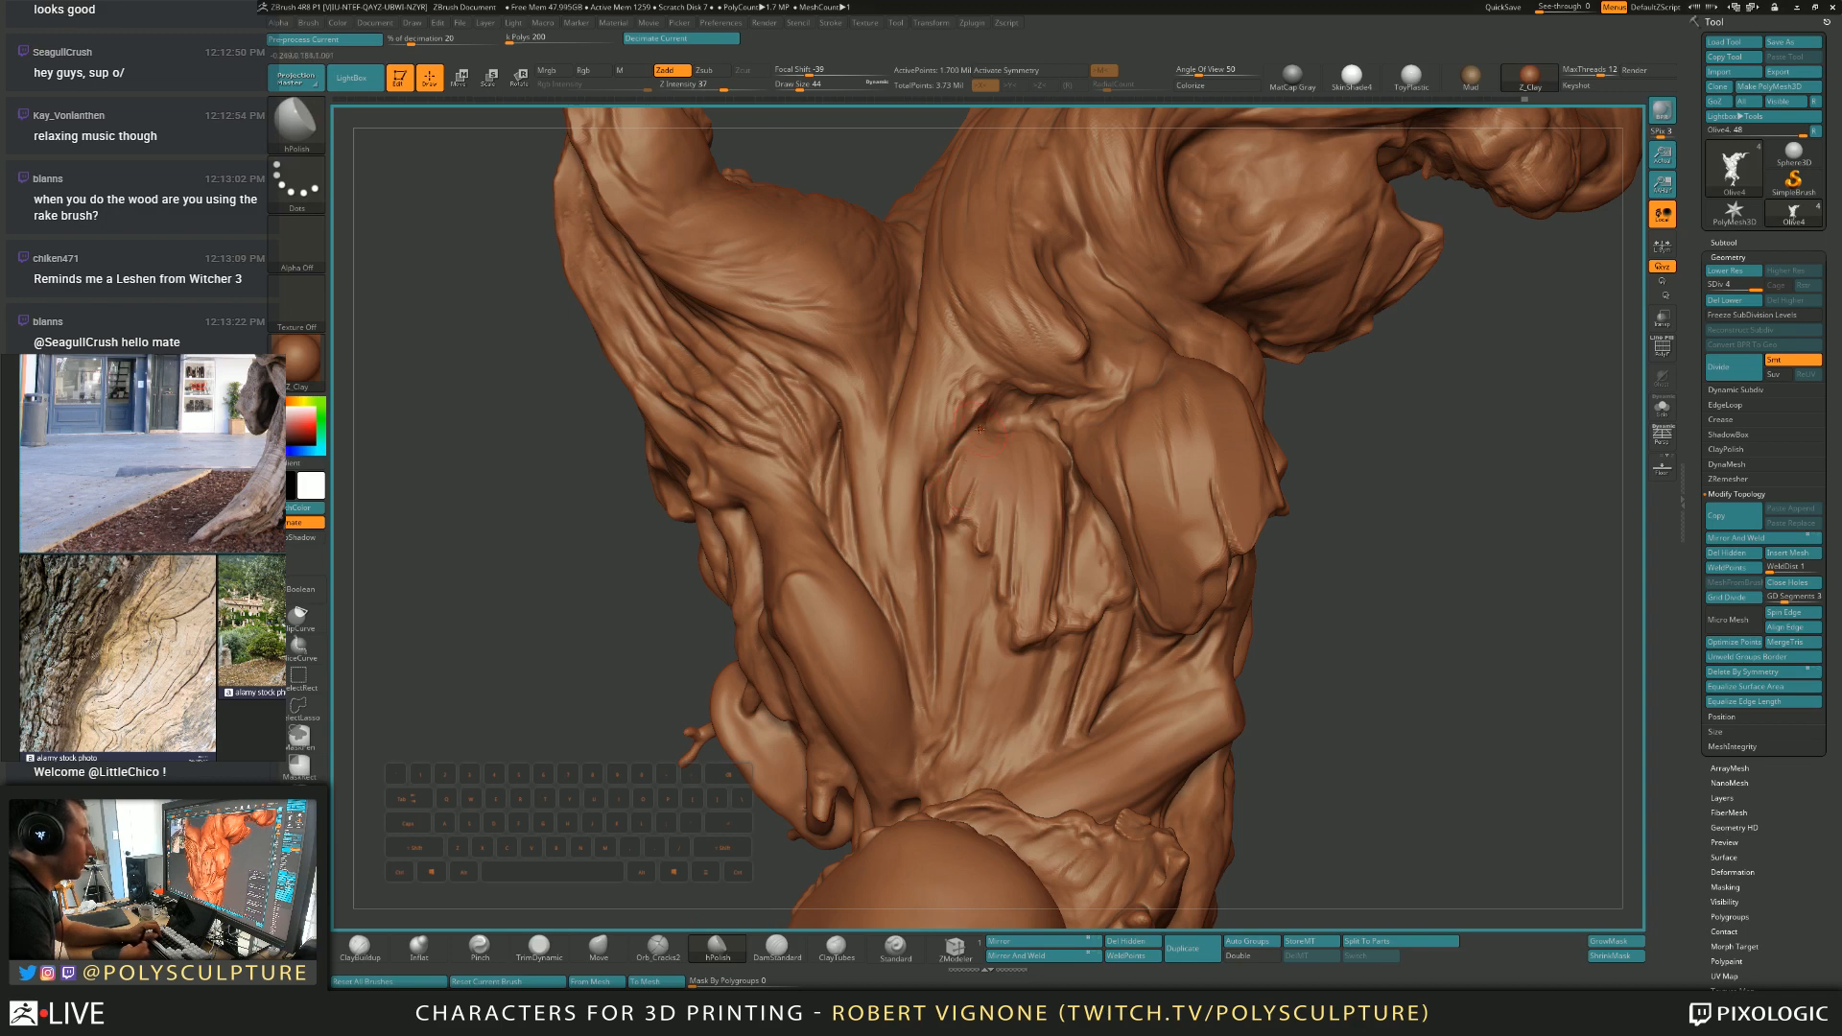
pyautogui.press('1')
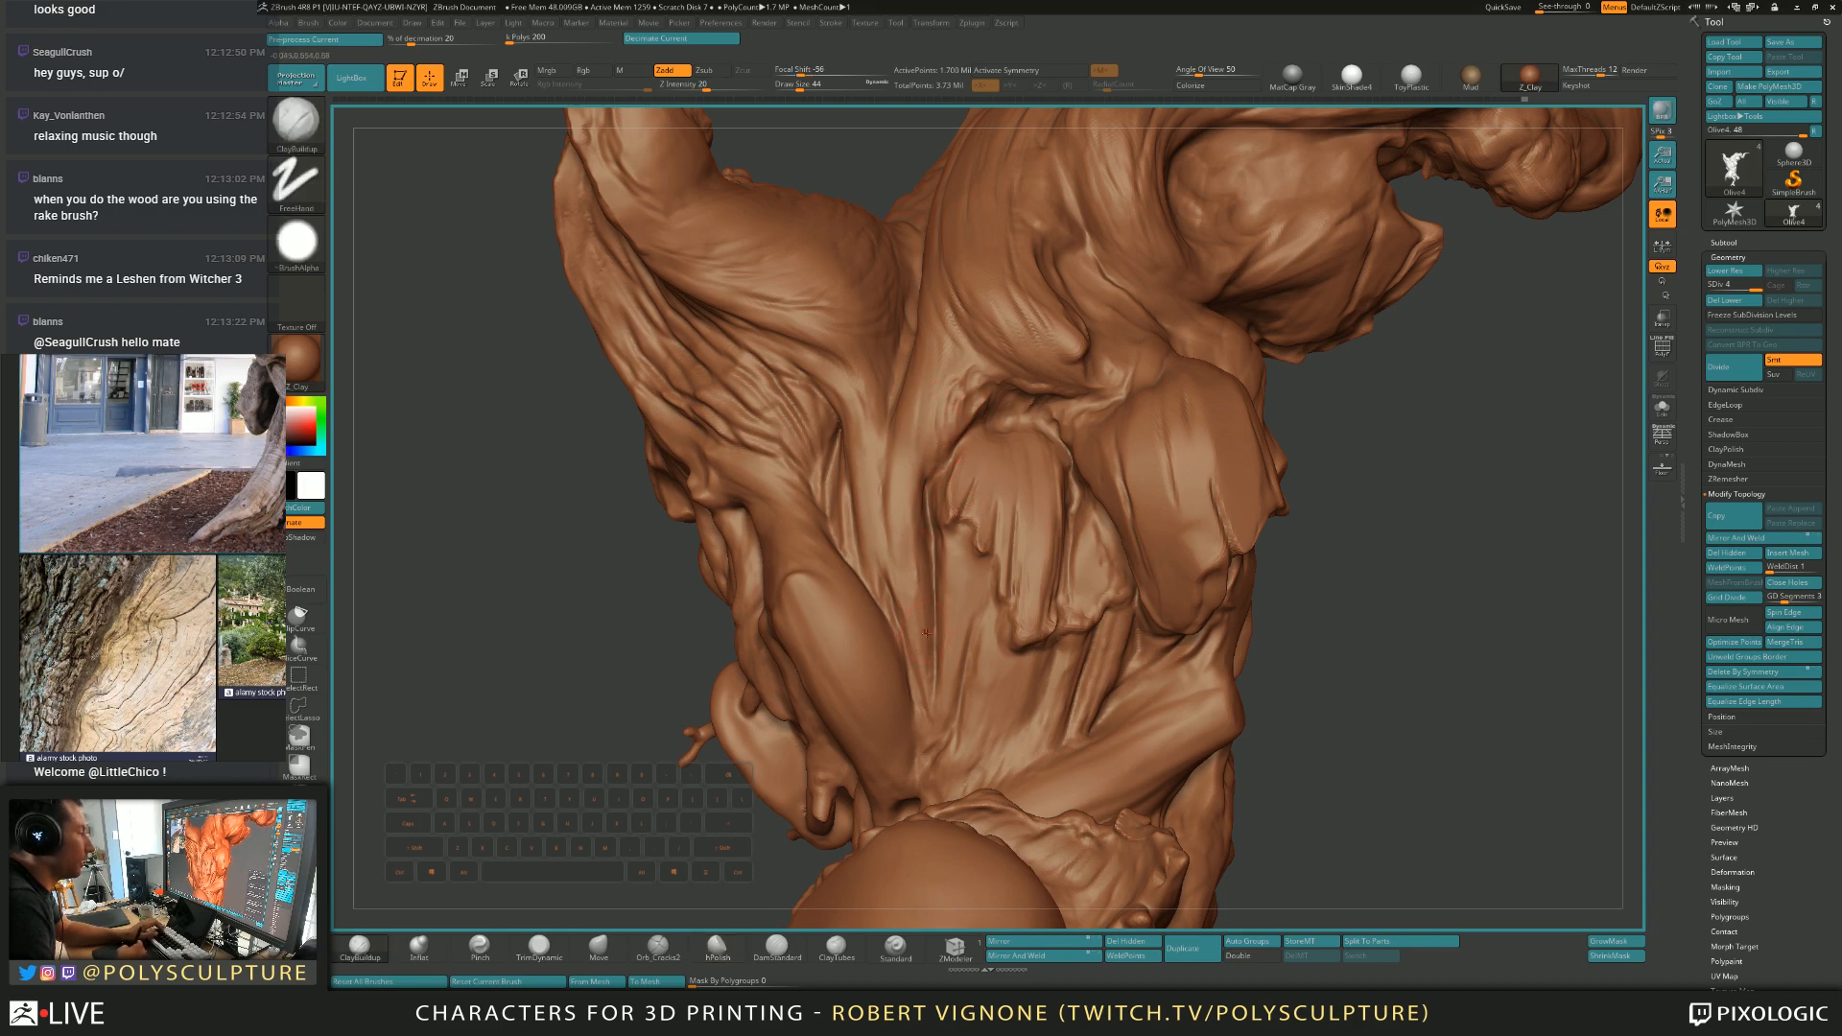
pyautogui.press('4')
pyautogui.moveTo(906, 523); pyautogui.dragTo(908, 400, button='right')
pyautogui.moveTo(901, 528); pyautogui.dragTo(926, 510, button='right')
pyautogui.press('s')
pyautogui.moveTo(886, 485); pyautogui.dragTo(881, 485)
# Carve long cracks with Orb_Cracks down the channel between the upright horn's base and the ragged flap.
pyautogui.click(658, 946)
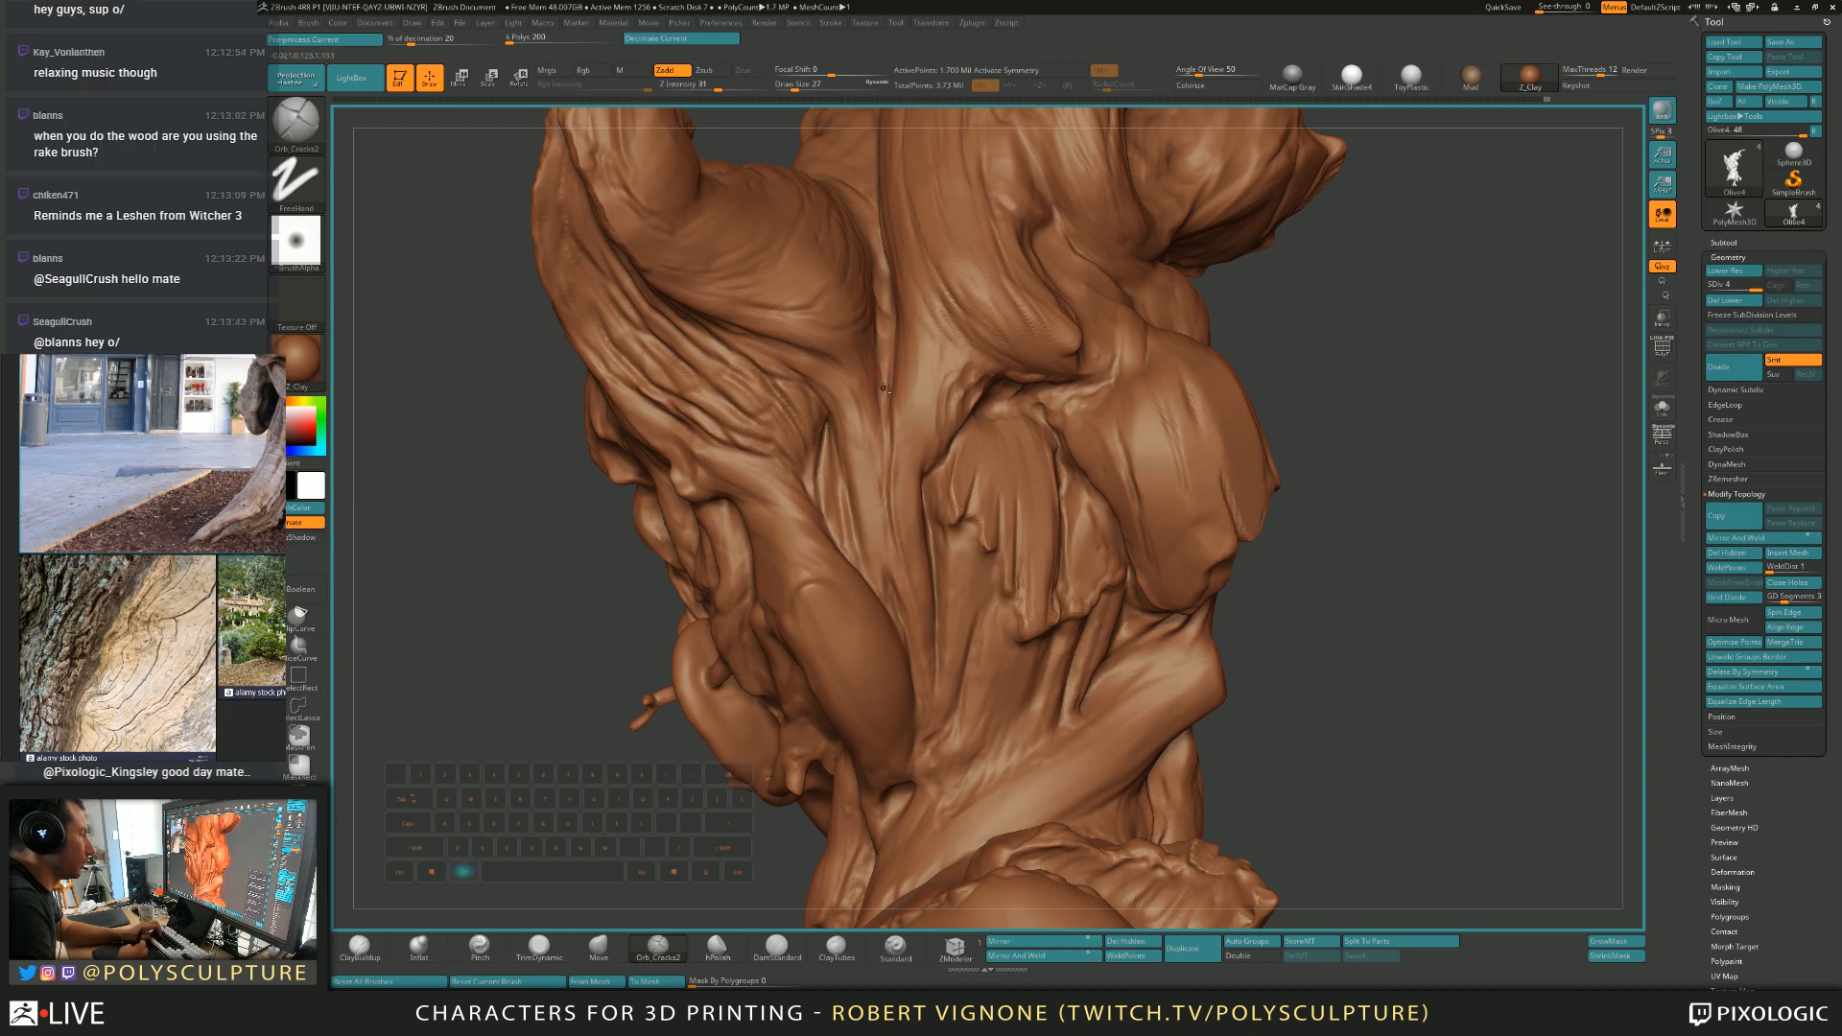
pyautogui.keyDown('alt'); pyautogui.moveTo(830, 378); pyautogui.dragTo(876, 539); pyautogui.keyUp('alt')
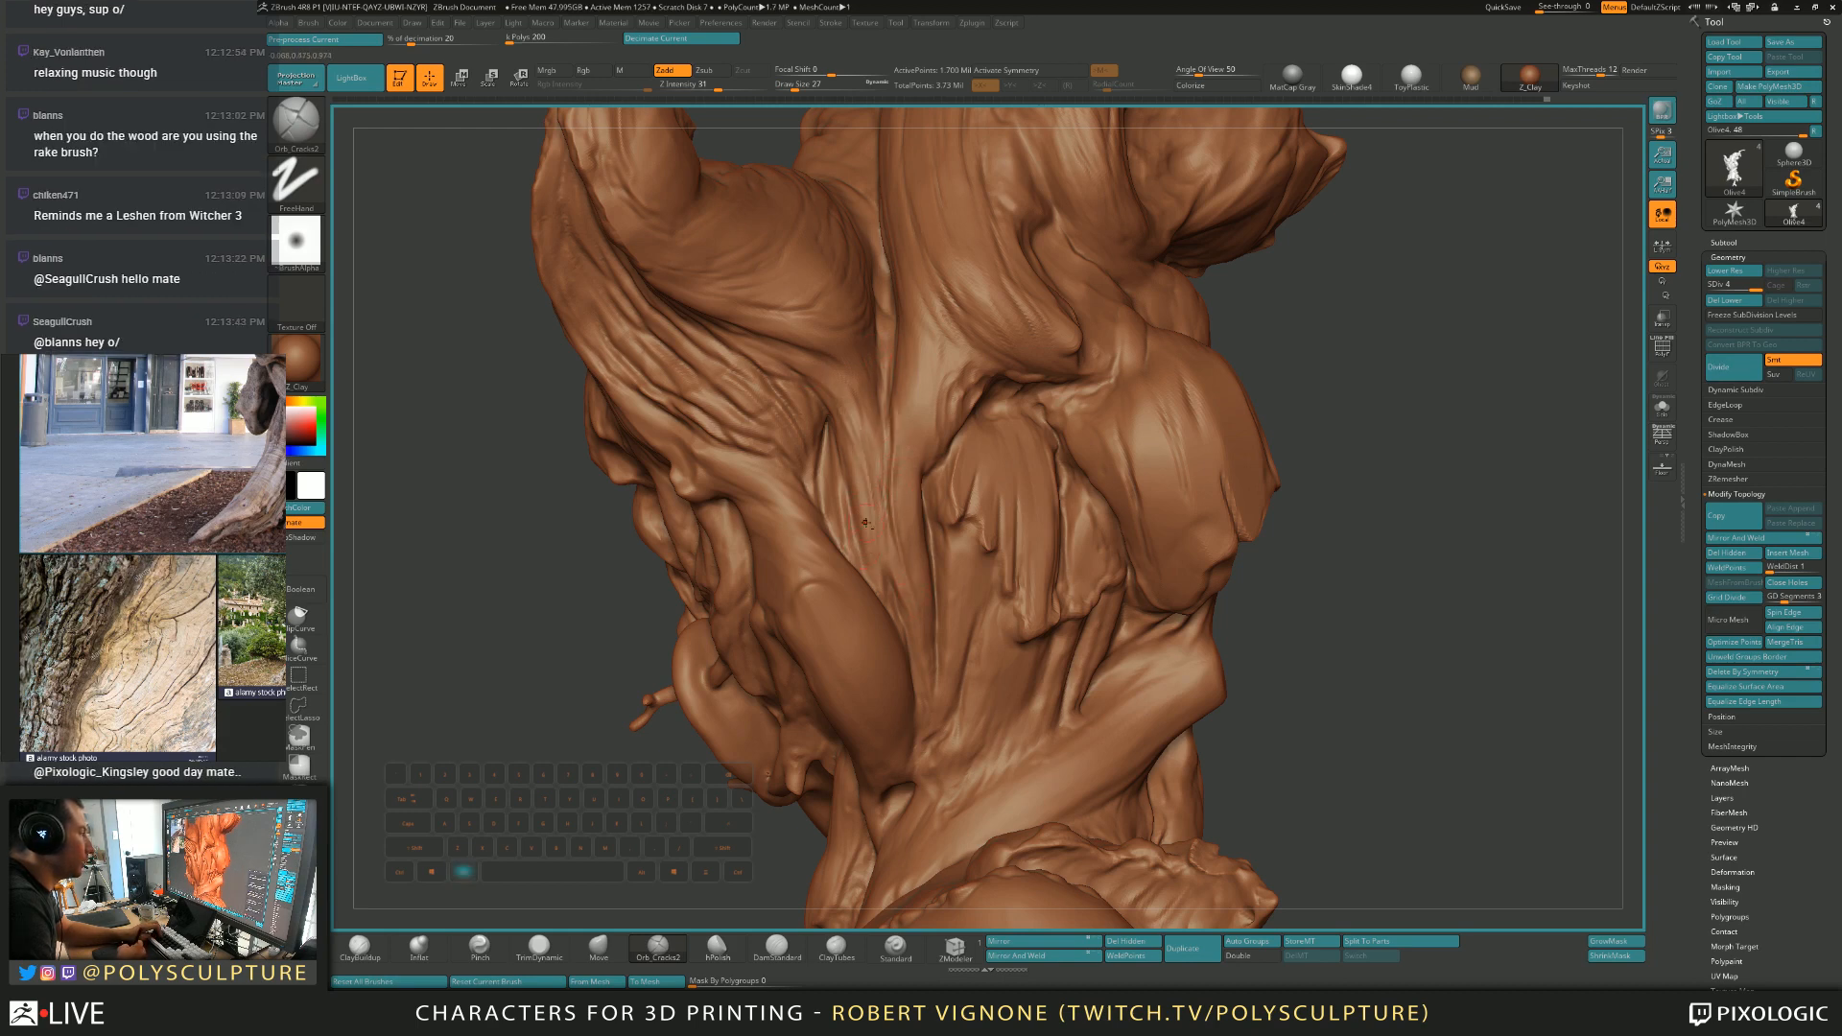
pyautogui.moveTo(909, 518); pyautogui.dragTo(886, 459, button='right')
pyautogui.press('s')
pyautogui.click(852, 461)
pyautogui.moveTo(828, 401); pyautogui.dragTo(870, 553)
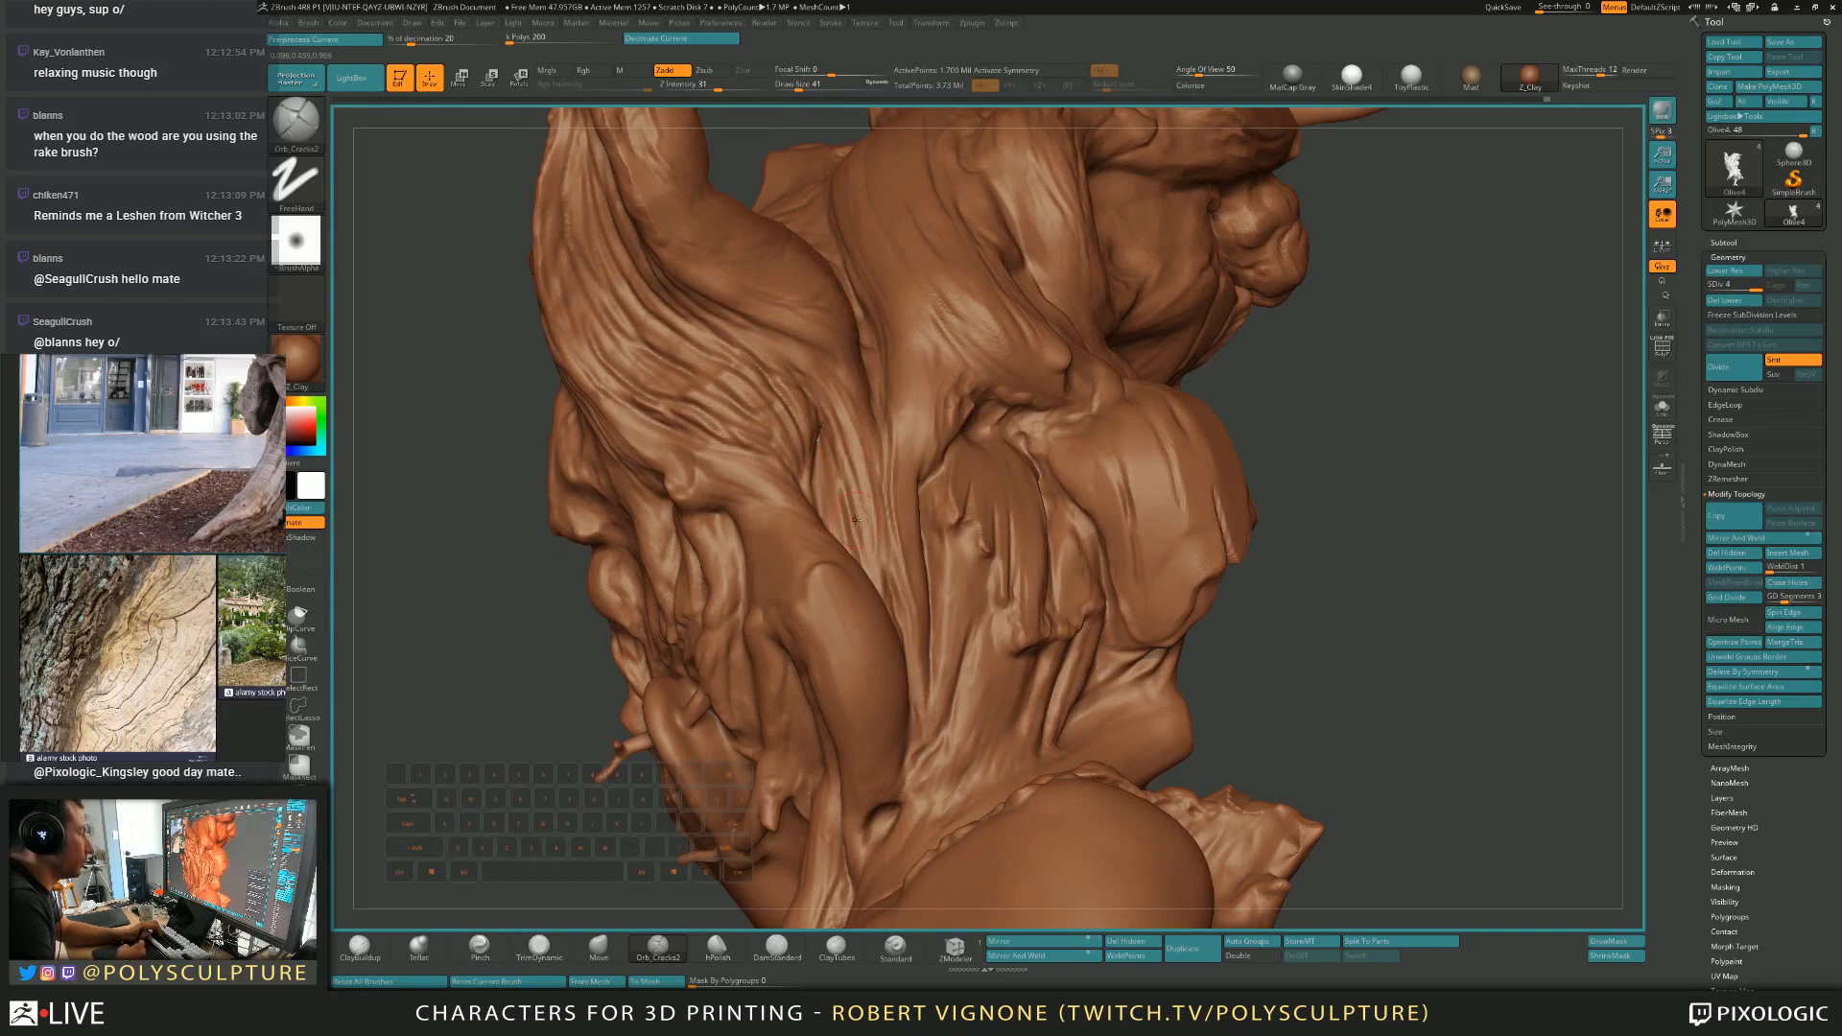
# Flatten the bark folds at the base of the upright horn with TrimDynamic, adjusting the brush size between strokes.
pyautogui.moveTo(911, 429)
pyautogui.mouseDown(button='right')
pyautogui.moveTo(857, 443)
pyautogui.moveTo(863, 517)
pyautogui.mouseUp(button='right')
pyautogui.press('b')
pyautogui.press('t')
pyautogui.press('d')
pyautogui.press('s')
pyautogui.click(870, 529)
pyautogui.press('s')
pyautogui.moveTo(871, 526); pyautogui.dragTo(872, 544)
pyautogui.press('s')
pyautogui.click(879, 546)
pyautogui.moveTo(929, 429)
pyautogui.mouseDown(button='right')
pyautogui.moveTo(908, 476)
pyautogui.moveTo(891, 393)
pyautogui.moveTo(829, 409)
pyautogui.moveTo(883, 523)
pyautogui.mouseUp(button='right')
pyautogui.press('s')
pyautogui.click(910, 477)
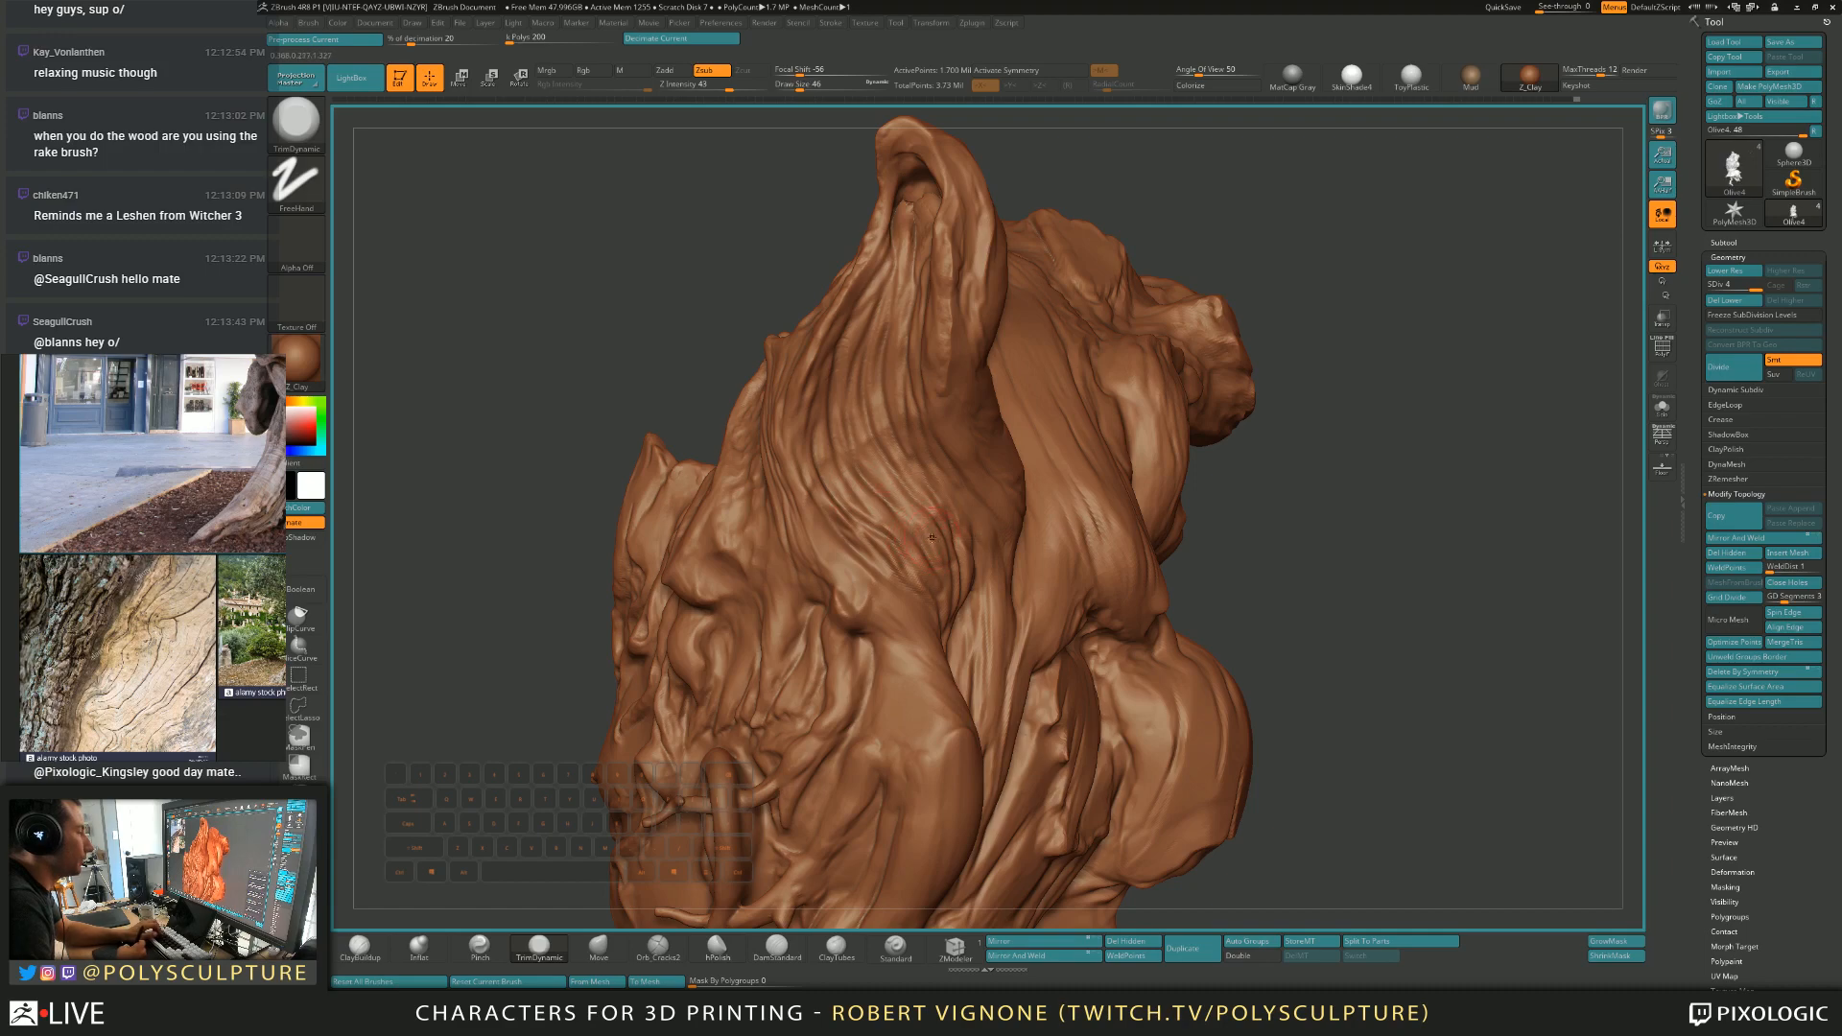
# Carve fine cracks along the wood grain of the upright horn with Orb_Cracks at Draw Size 12.
pyautogui.moveTo(949, 530); pyautogui.dragTo(1057, 480, button='right')
pyautogui.moveTo(751, 505)
pyautogui.keyDown('ctrl'); pyautogui.mouseDown(button='right')
pyautogui.moveTo(770, 574)
pyautogui.moveTo(833, 561)
pyautogui.moveTo(844, 441)
pyautogui.moveTo(900, 495)
pyautogui.moveTo(978, 491)
pyautogui.moveTo(929, 495)
pyautogui.mouseUp(button='right'); pyautogui.keyUp('ctrl')
pyautogui.click(658, 946)
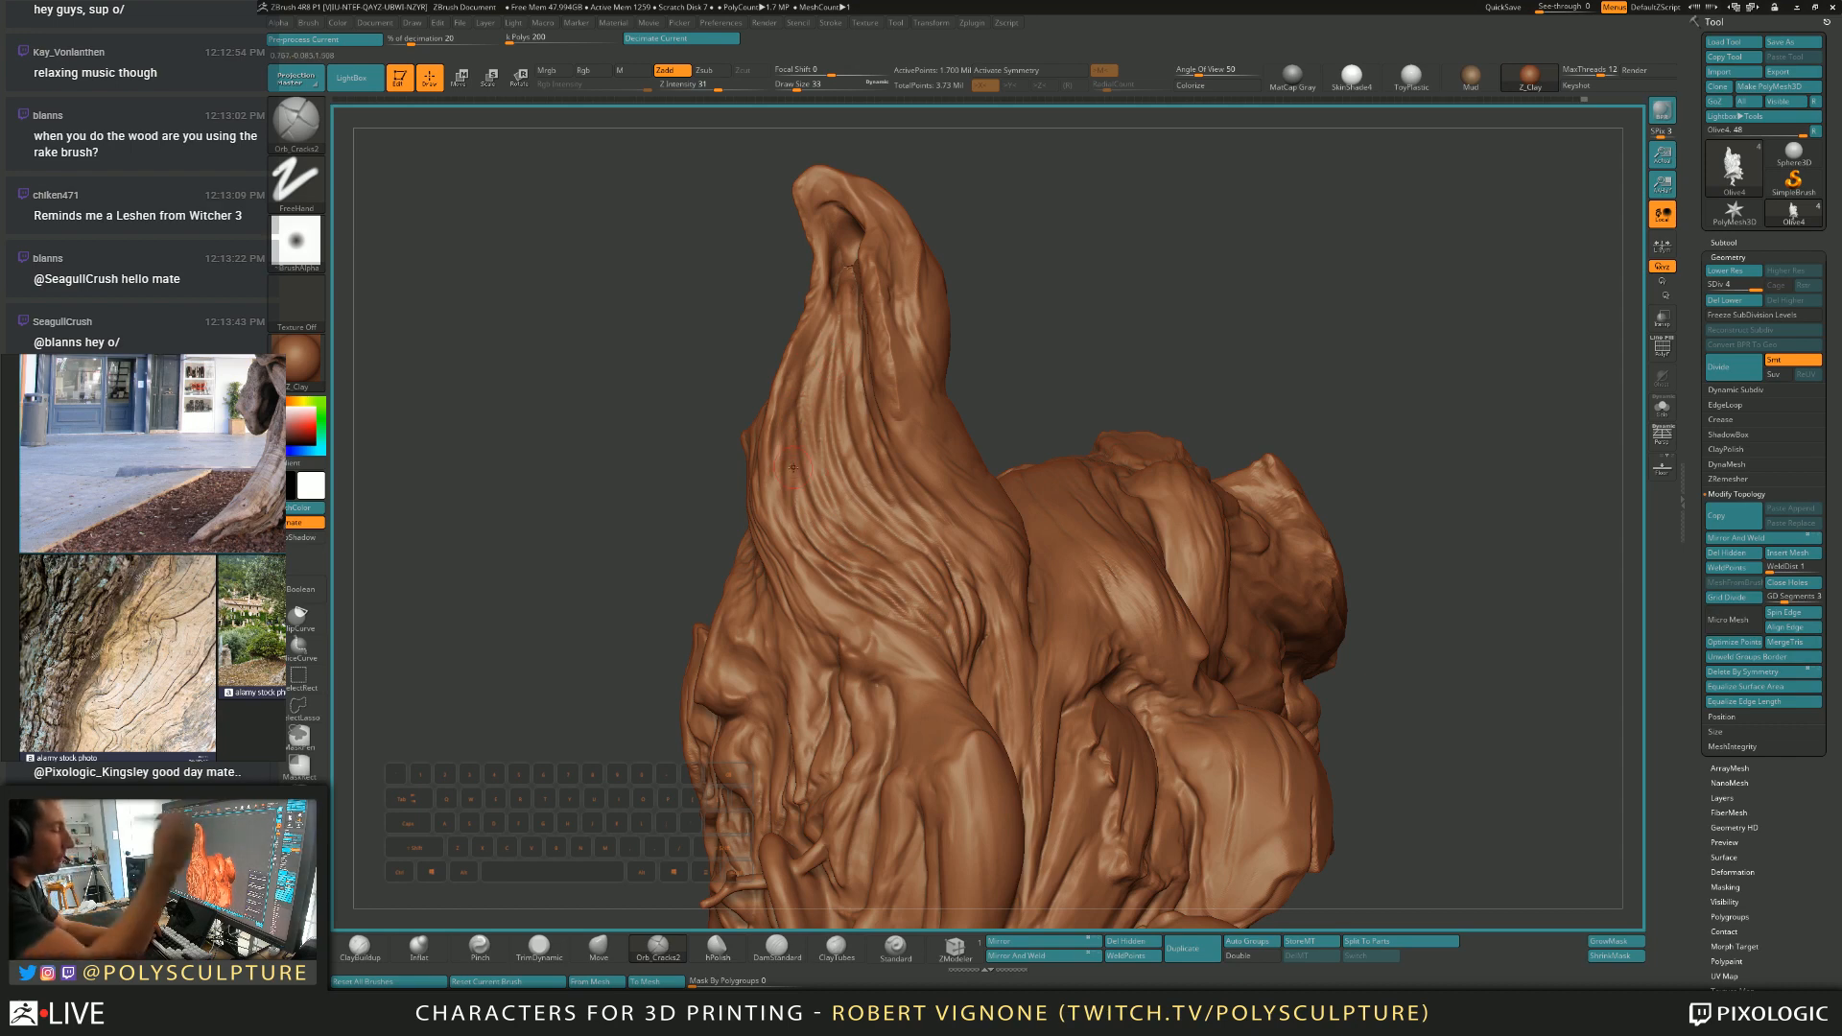
pyautogui.moveTo(792, 467); pyautogui.dragTo(854, 572, button='right')
pyautogui.press('[')
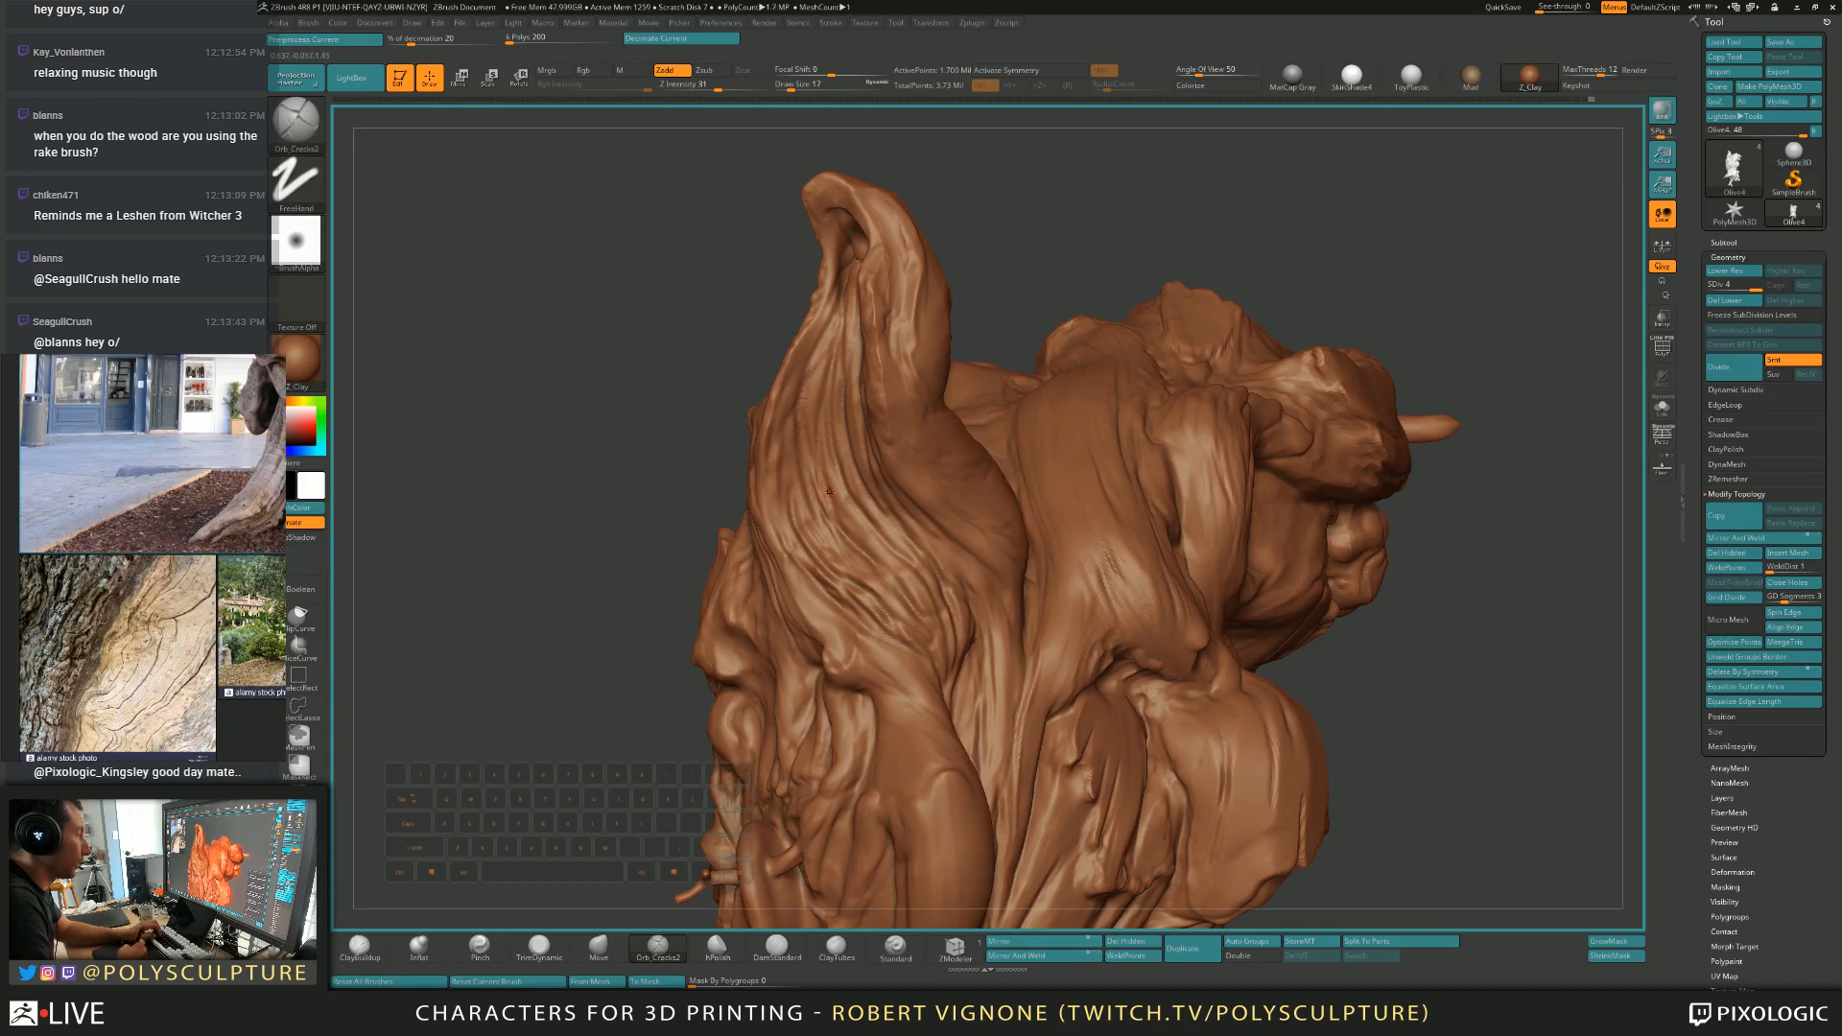
pyautogui.moveTo(835, 482); pyautogui.dragTo(818, 437, button='right')
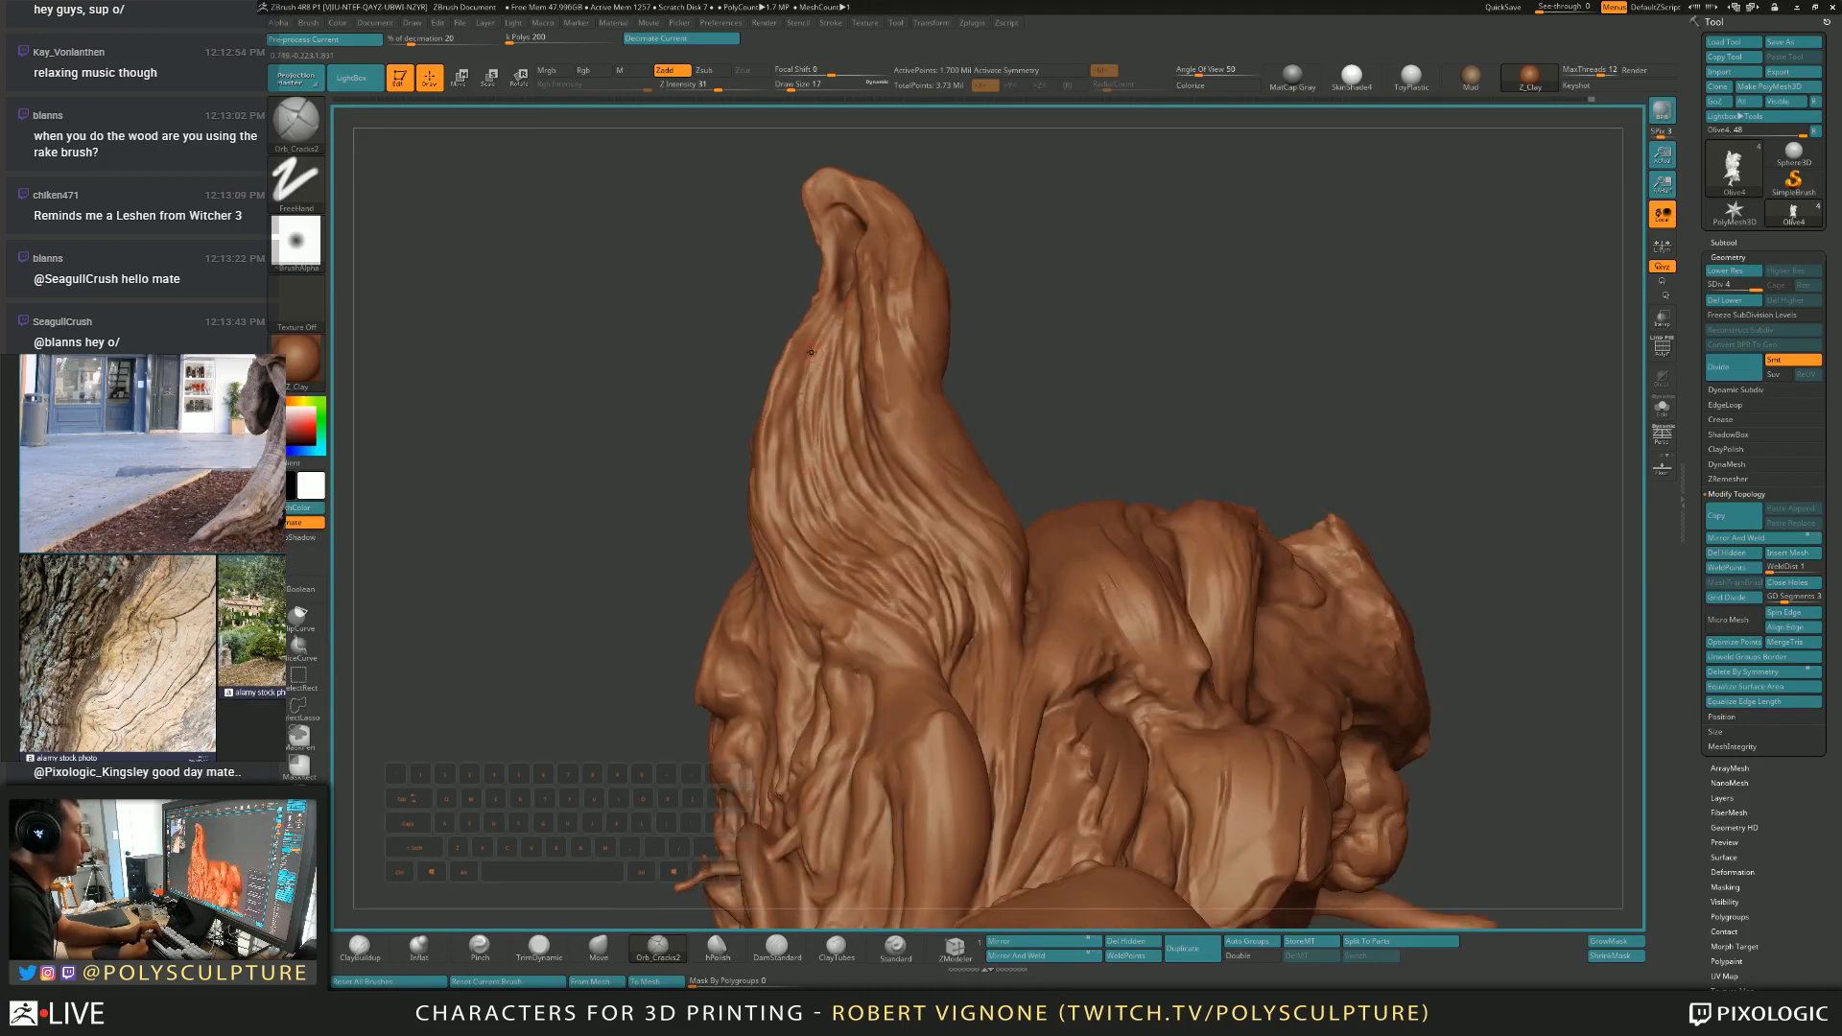
# Deepen the grooves leading into the hollow at the horn's tip with a larger Orb_Cracks brush and switch to Inflat.
pyautogui.press(']')
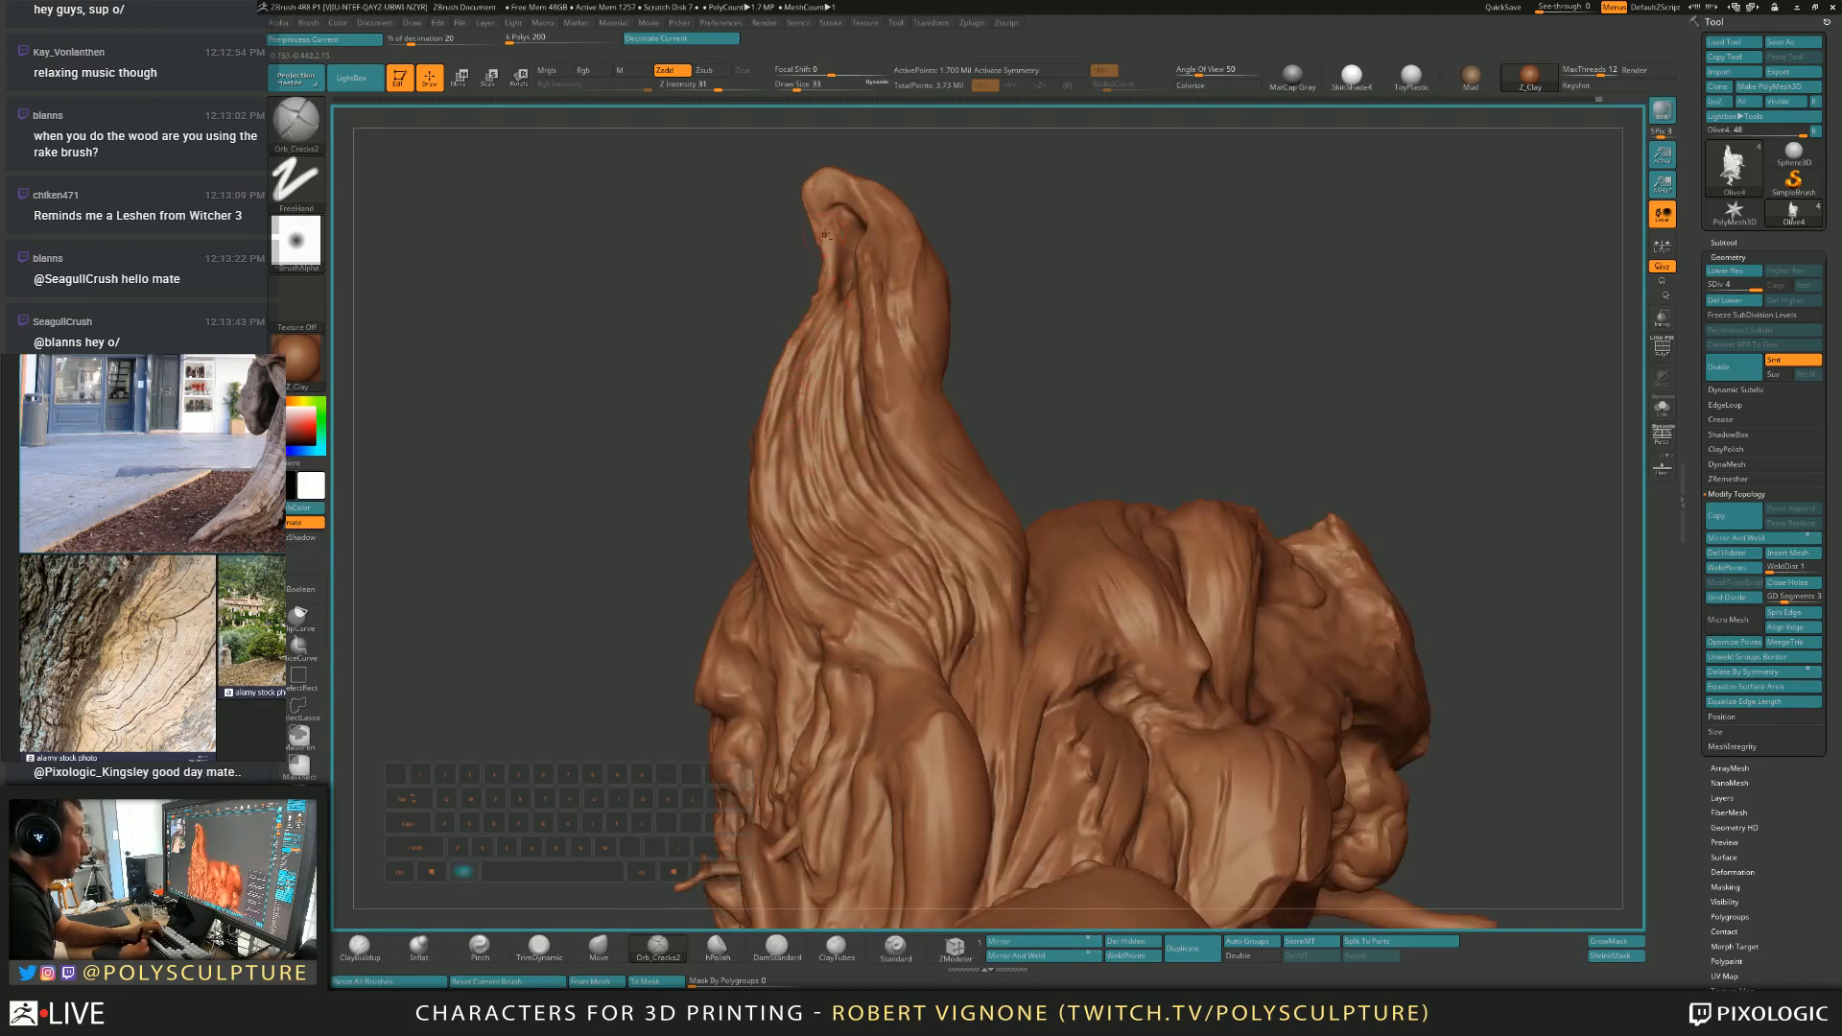
pyautogui.moveTo(814, 306); pyautogui.dragTo(850, 247, button='right')
pyautogui.press('s')
pyautogui.moveTo(850, 248); pyautogui.dragTo(860, 249)
pyautogui.moveTo(748, 251)
pyautogui.mouseDown(button='right')
pyautogui.moveTo(929, 251)
pyautogui.moveTo(919, 274)
pyautogui.mouseUp(button='right')
pyautogui.press('2')
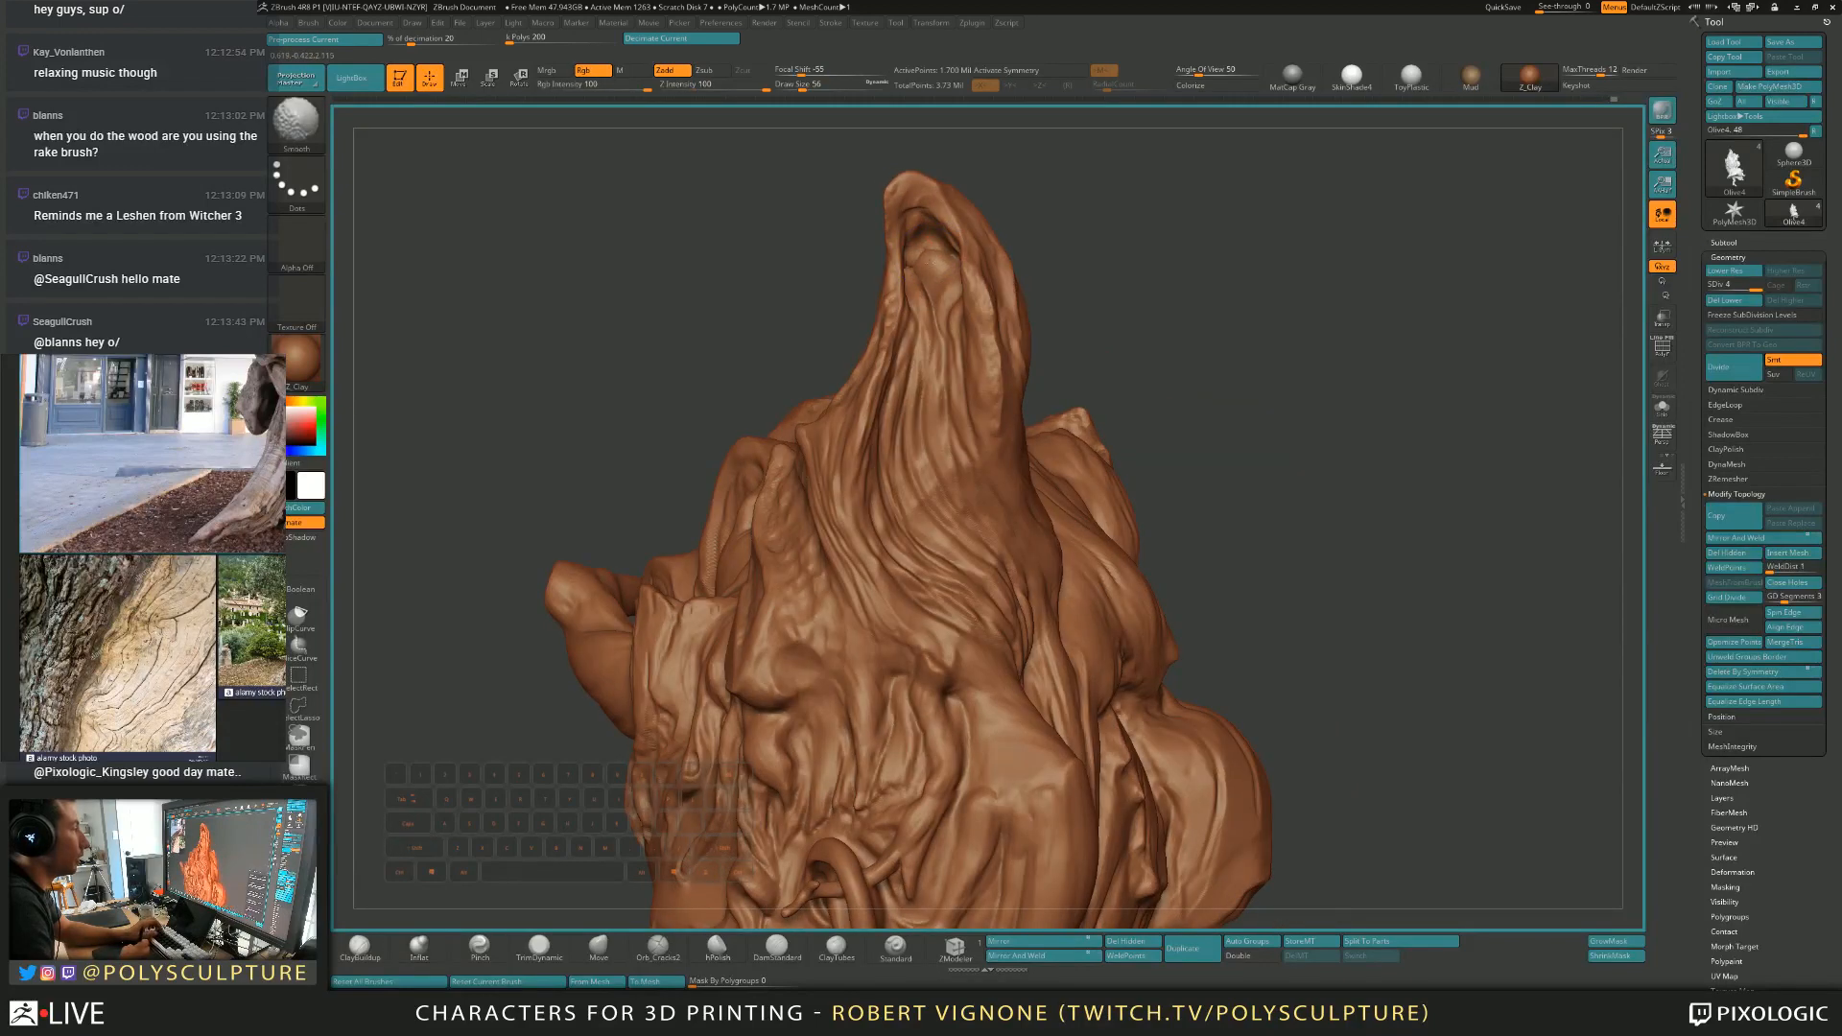
pyautogui.moveTo(1506, 623); pyautogui.dragTo(1635, 690)
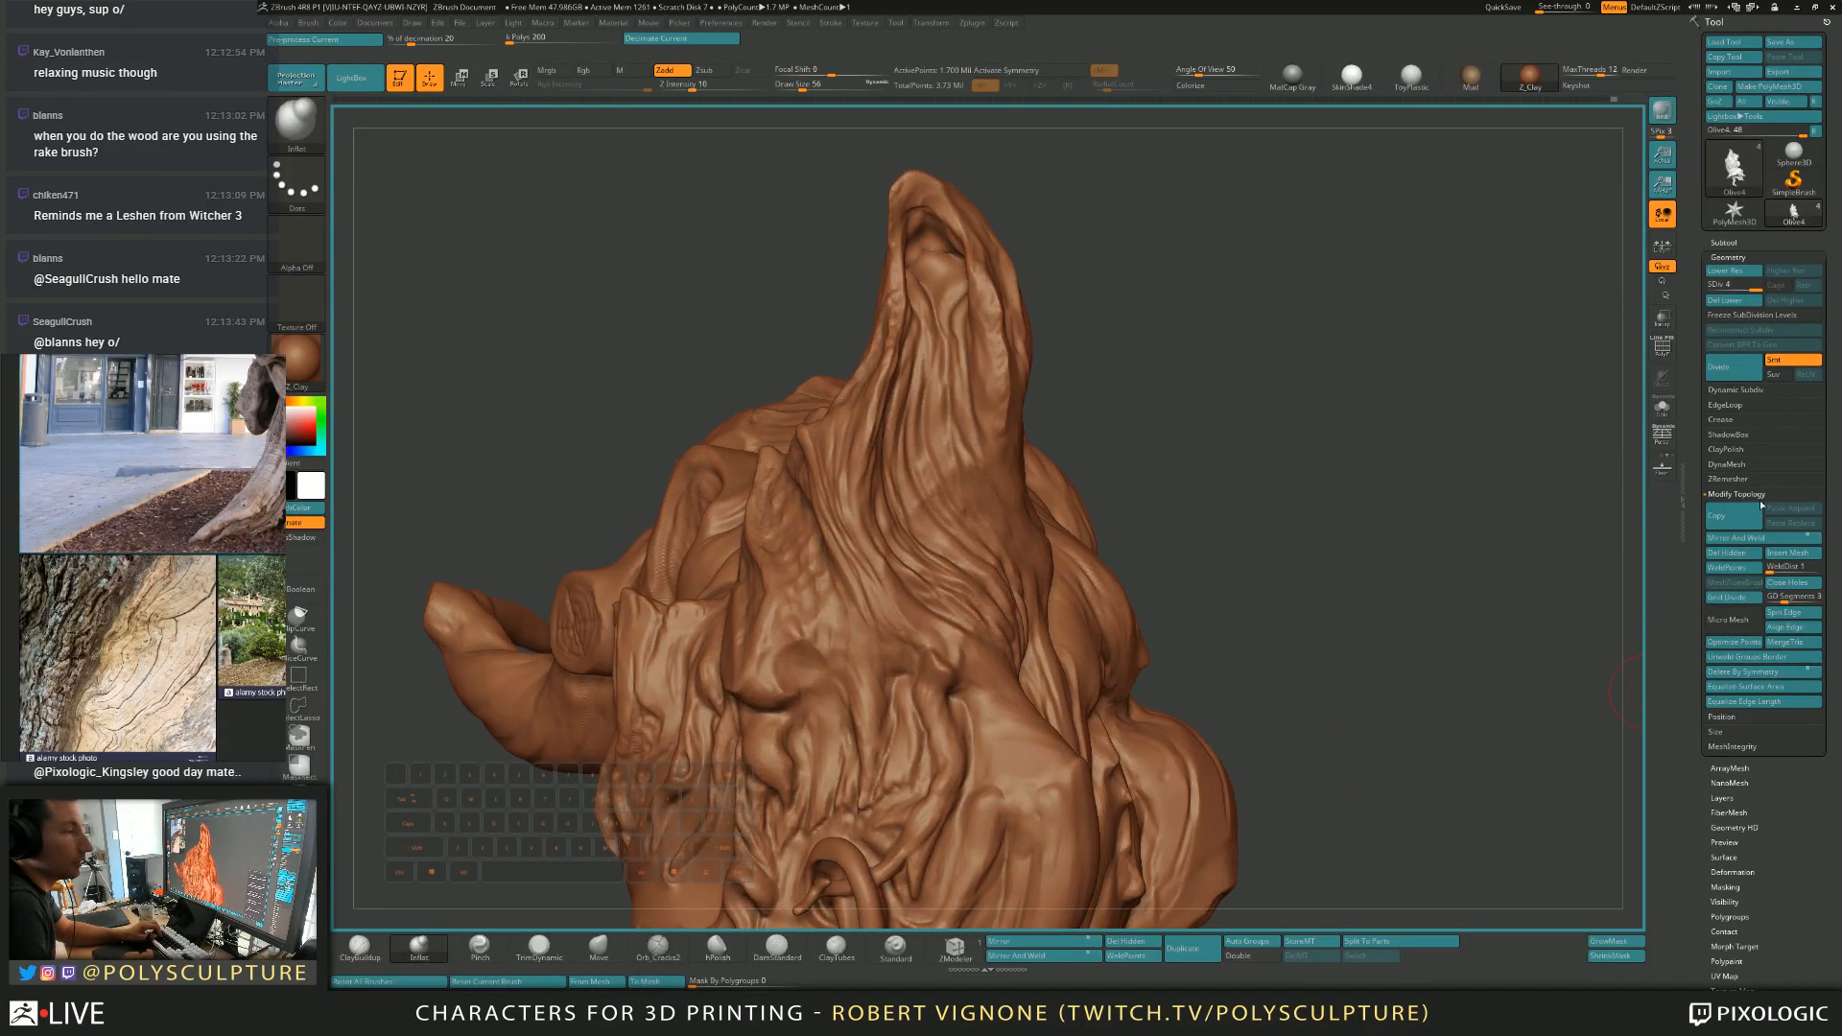
# Lower the mesh to subdivision level 2 and smooth the hollow beneath the horn's tip from several angles.
pyautogui.moveTo(1738, 288); pyautogui.dragTo(1726, 288)
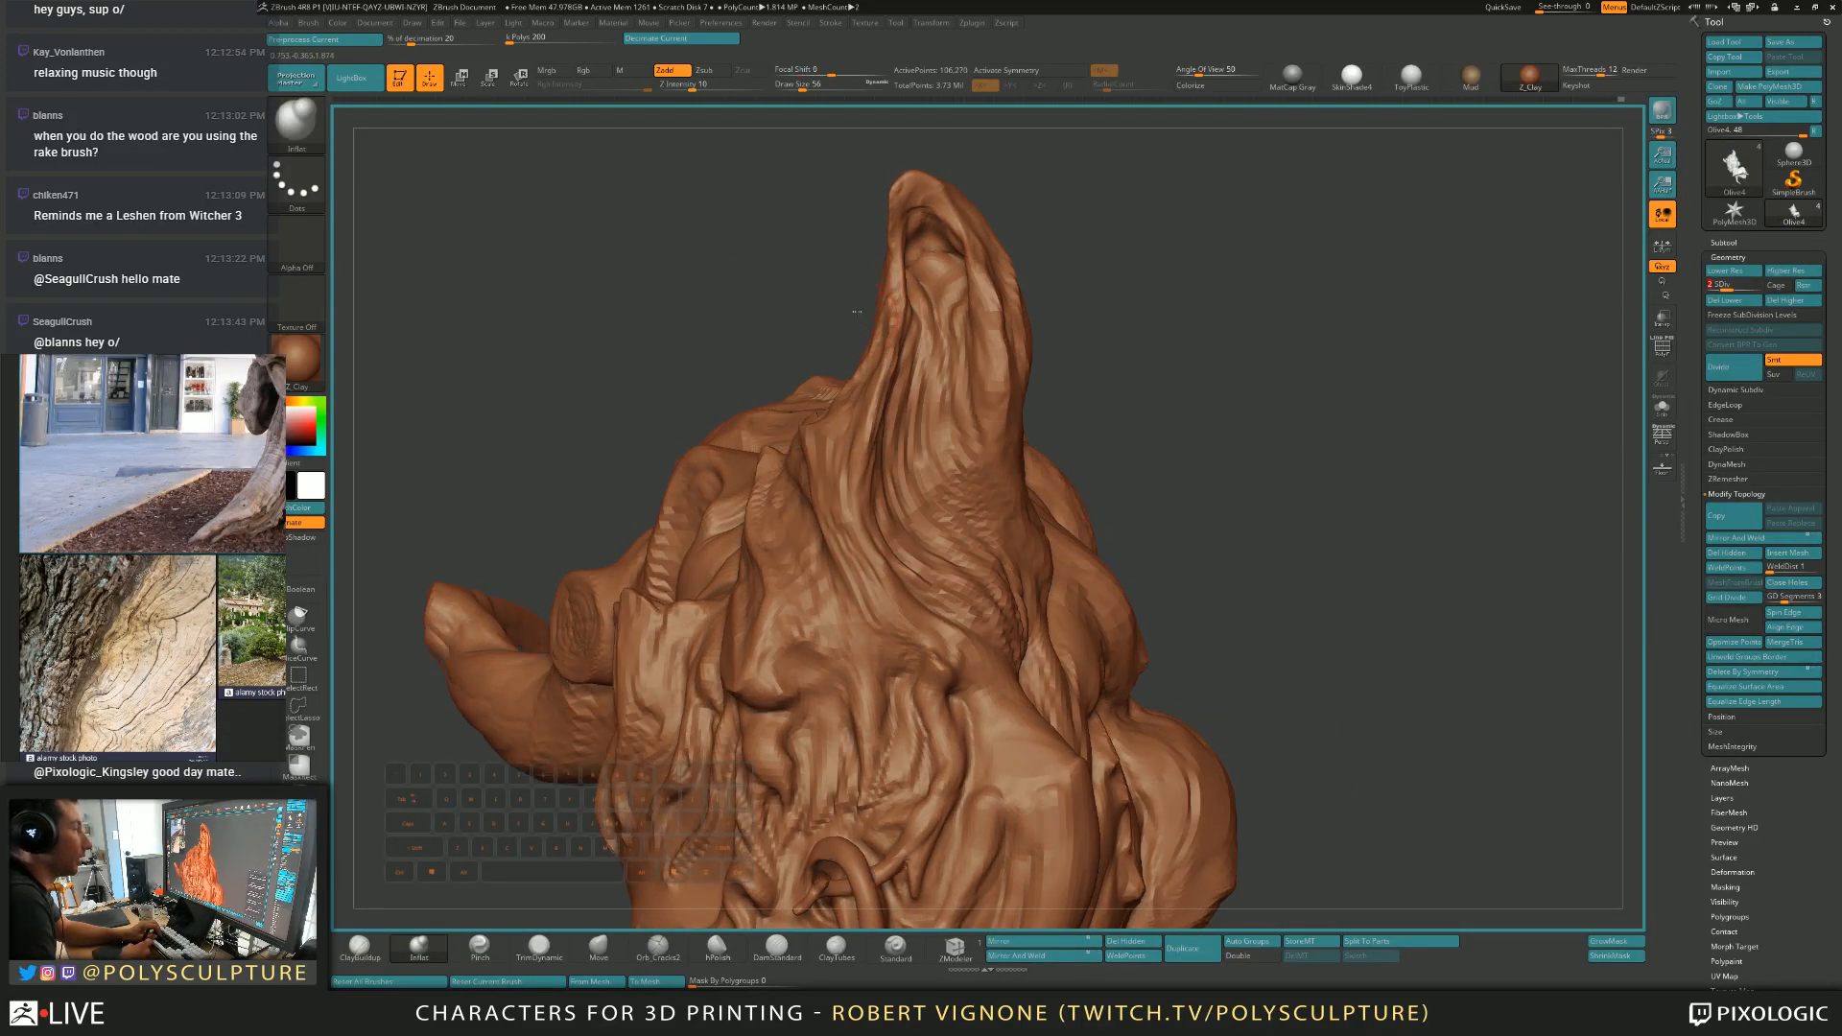
pyautogui.moveTo(1027, 276); pyautogui.dragTo(927, 272, button='right')
pyautogui.press('s')
pyautogui.press('shift')
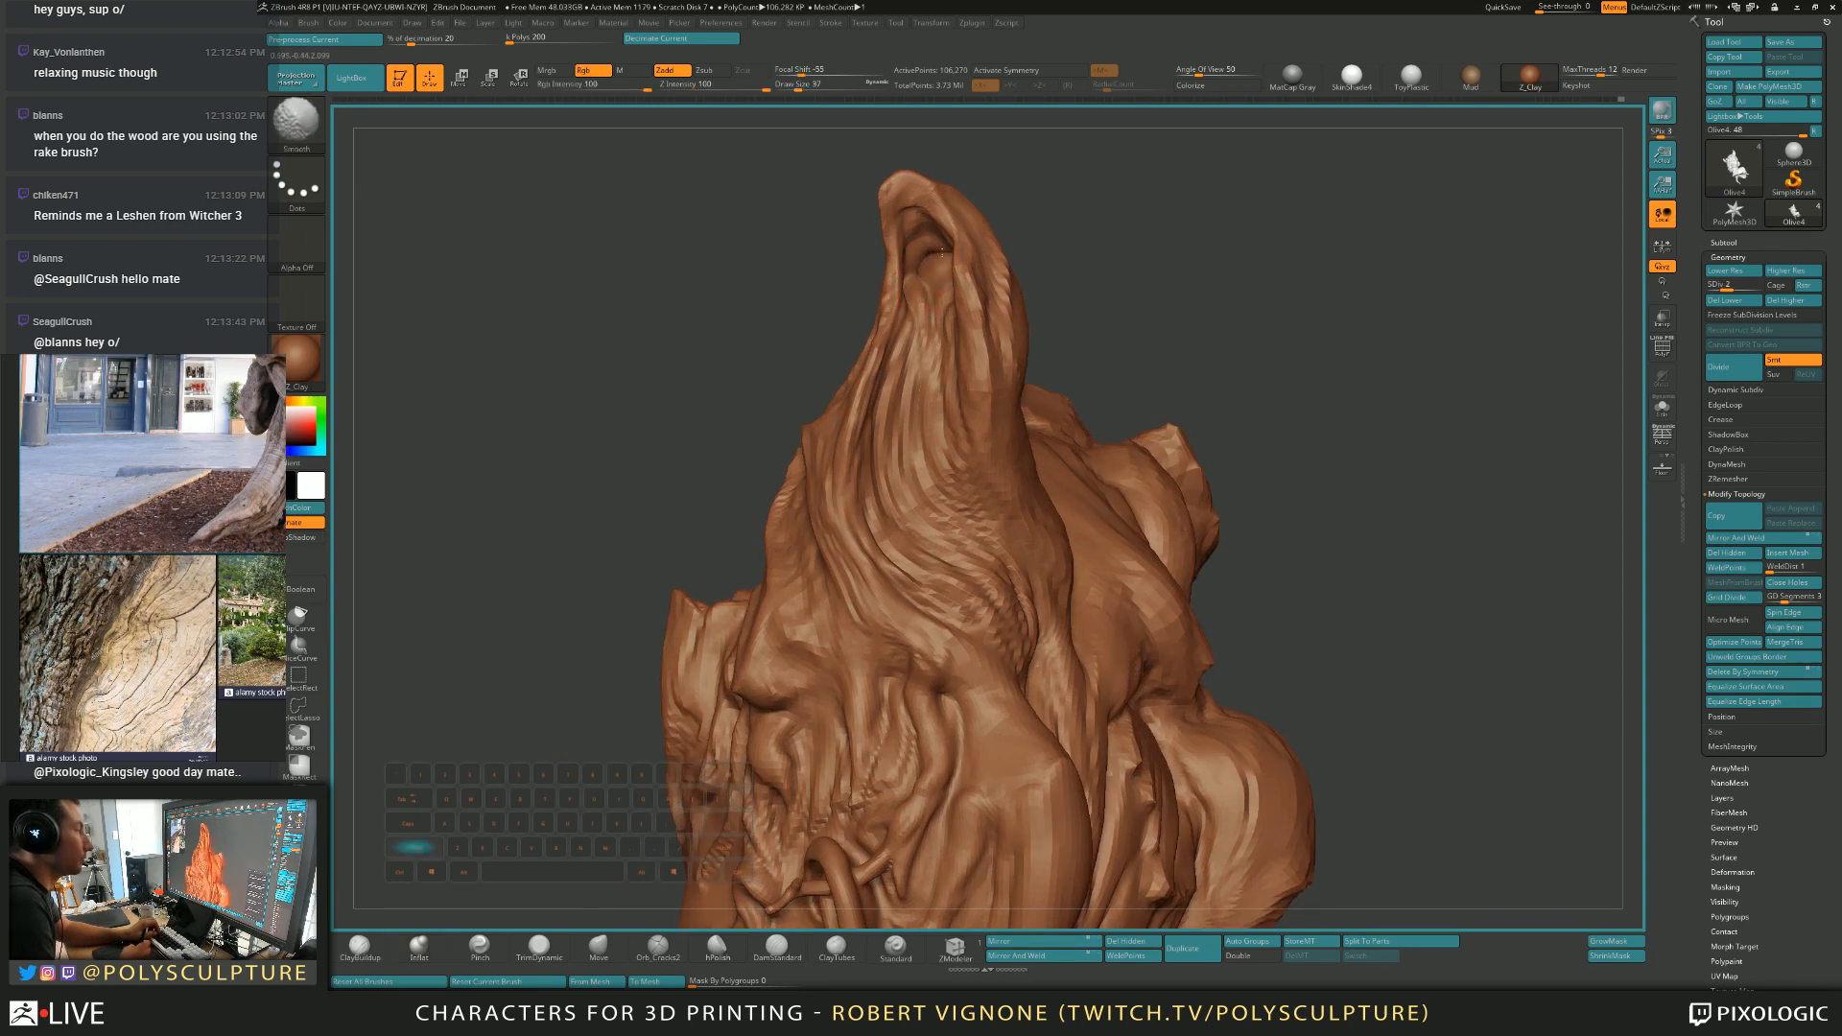
pyautogui.keyDown('shift'); pyautogui.moveTo(932, 245); pyautogui.dragTo(936, 261); pyautogui.keyUp('shift')
pyautogui.moveTo(936, 288); pyautogui.dragTo(932, 255, button='right')
pyautogui.keyDown('shift'); pyautogui.moveTo(923, 270); pyautogui.dragTo(927, 261); pyautogui.keyUp('shift')
pyautogui.moveTo(926, 261)
pyautogui.mouseDown(button='right')
pyautogui.moveTo(969, 293)
pyautogui.moveTo(933, 275)
pyautogui.mouseUp(button='right')
pyautogui.keyDown('shift'); pyautogui.moveTo(922, 268); pyautogui.dragTo(932, 252); pyautogui.keyUp('shift')
pyautogui.moveTo(930, 252)
pyautogui.mouseDown(button='right')
pyautogui.moveTo(901, 306)
pyautogui.moveTo(948, 267)
pyautogui.mouseUp(button='right')
pyautogui.press('2')
pyautogui.keyDown('shift'); pyautogui.moveTo(923, 251); pyautogui.dragTo(922, 260); pyautogui.keyUp('shift')
pyautogui.rightClick(921, 260)
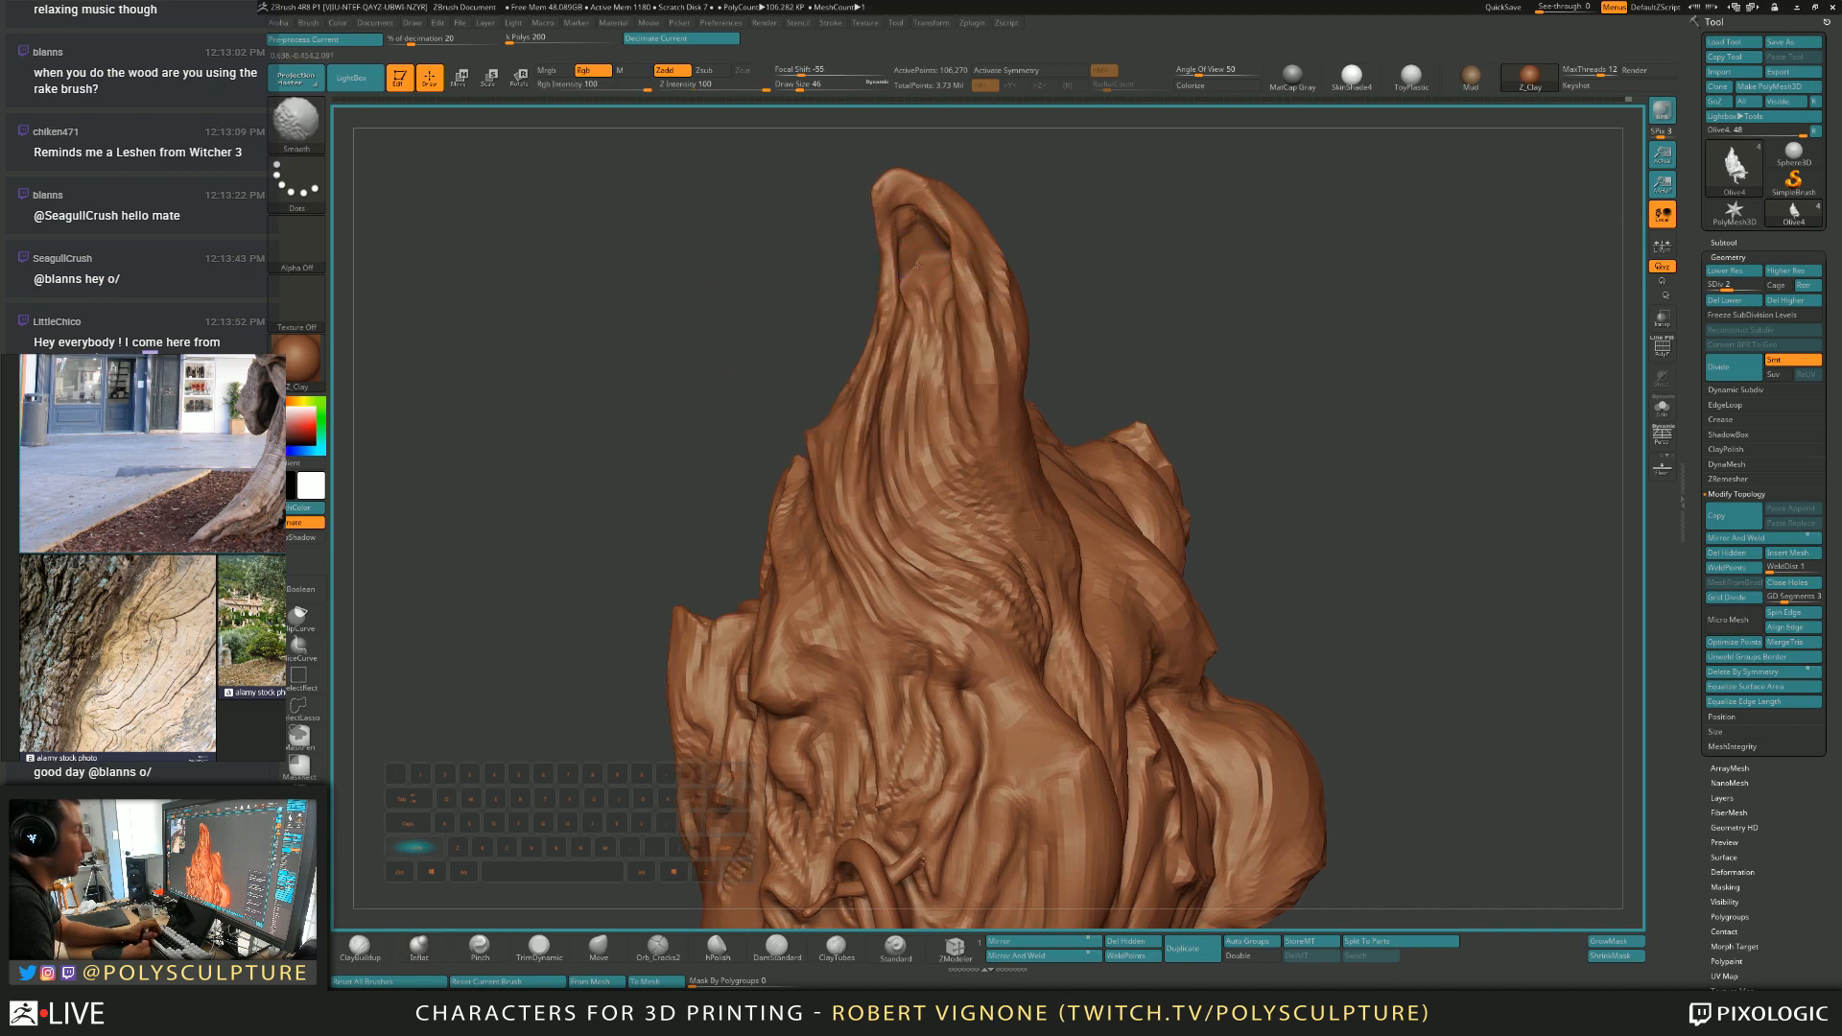
# Fill the hollow beneath the horn's tip with ClayTubes and ClayBuildup strokes and flatten it with TrimDynamic.
pyautogui.click(836, 948)
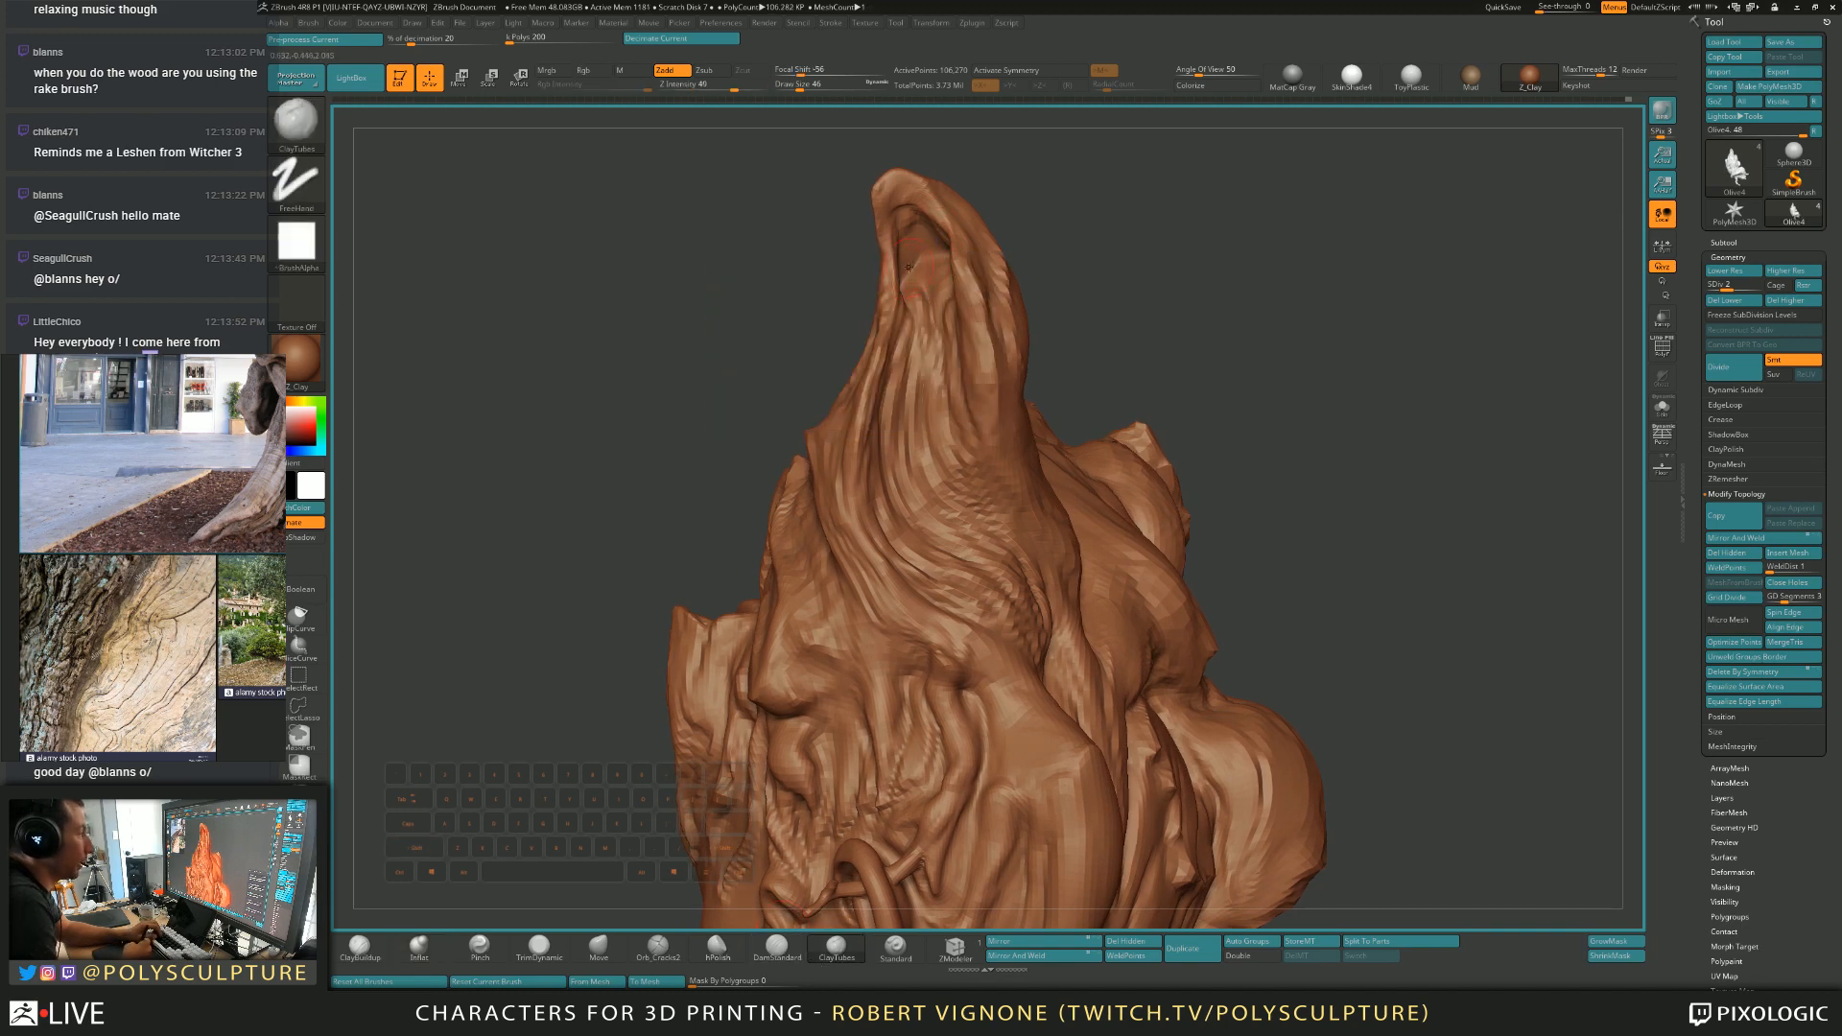
pyautogui.moveTo(922, 254)
pyautogui.mouseDown(button='right')
pyautogui.moveTo(906, 250)
pyautogui.moveTo(909, 282)
pyautogui.mouseUp(button='right')
pyautogui.press('shift')
pyautogui.keyDown('shift'); pyautogui.moveTo(910, 283); pyautogui.dragTo(904, 235); pyautogui.keyUp('shift')
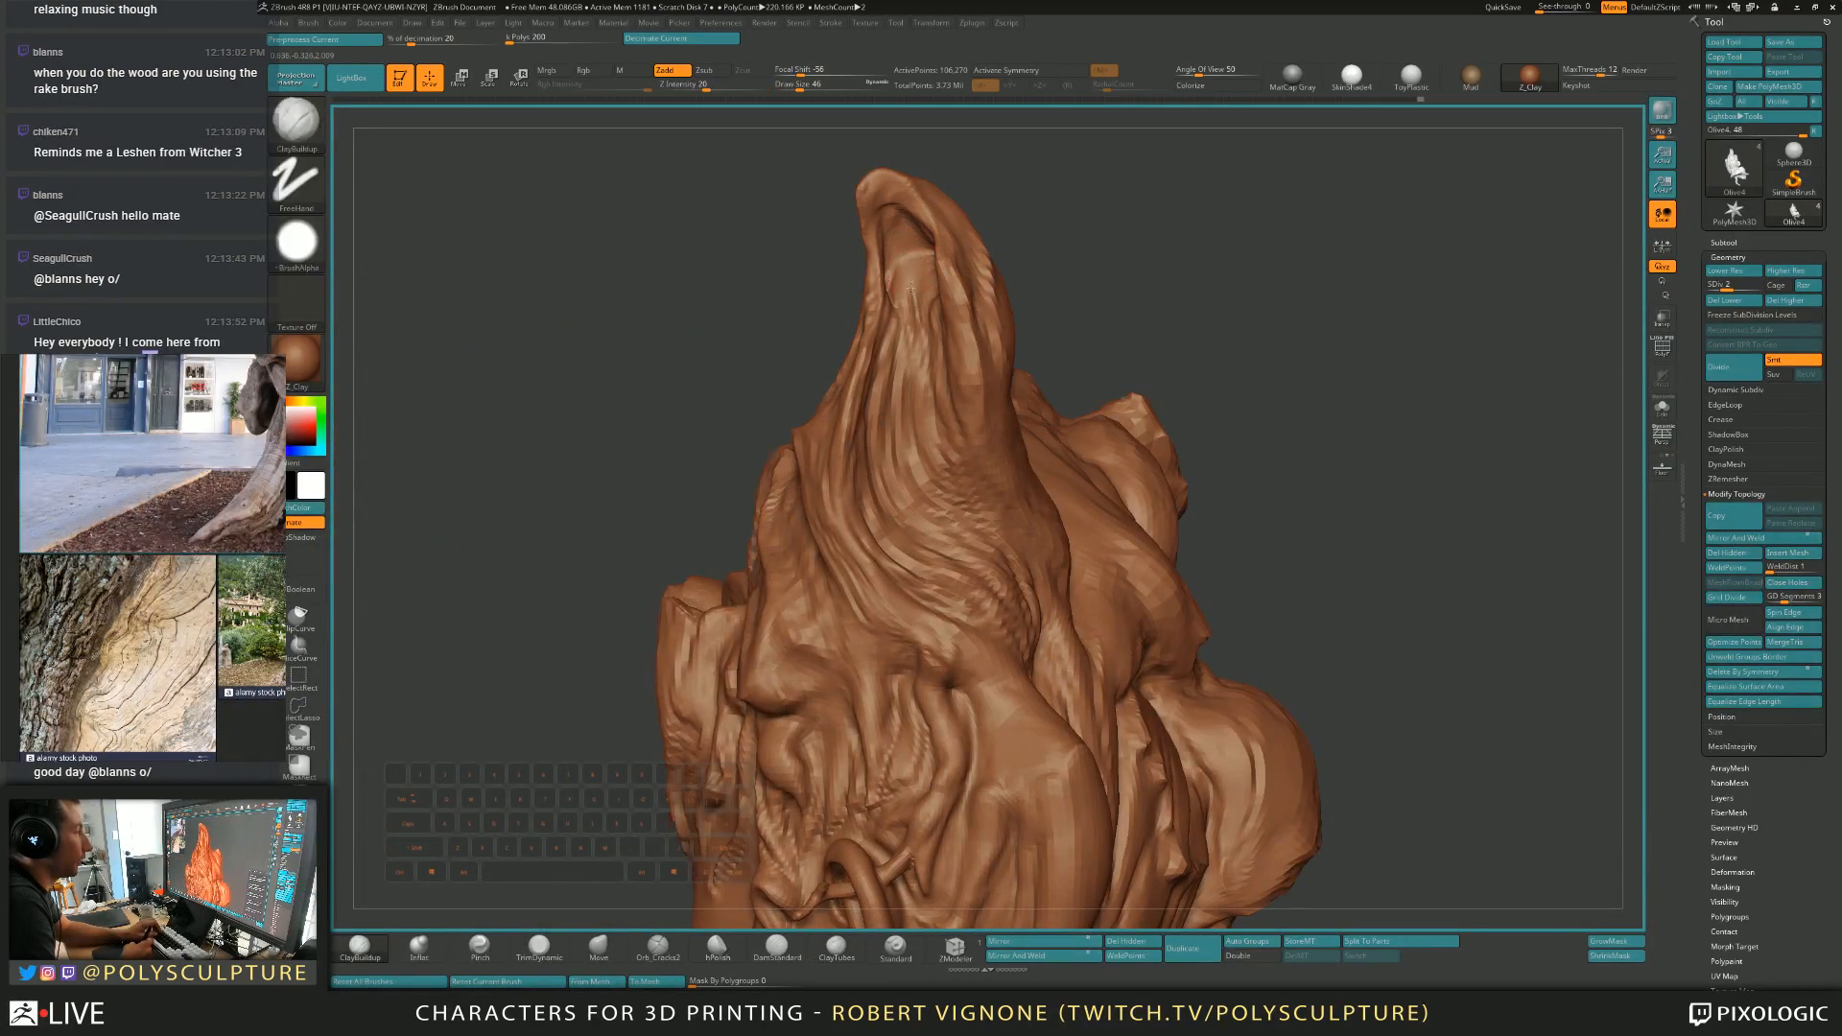
pyautogui.moveTo(907, 264); pyautogui.dragTo(897, 258, button='right')
pyautogui.click(539, 948)
pyautogui.moveTo(881, 383); pyautogui.dragTo(893, 322)
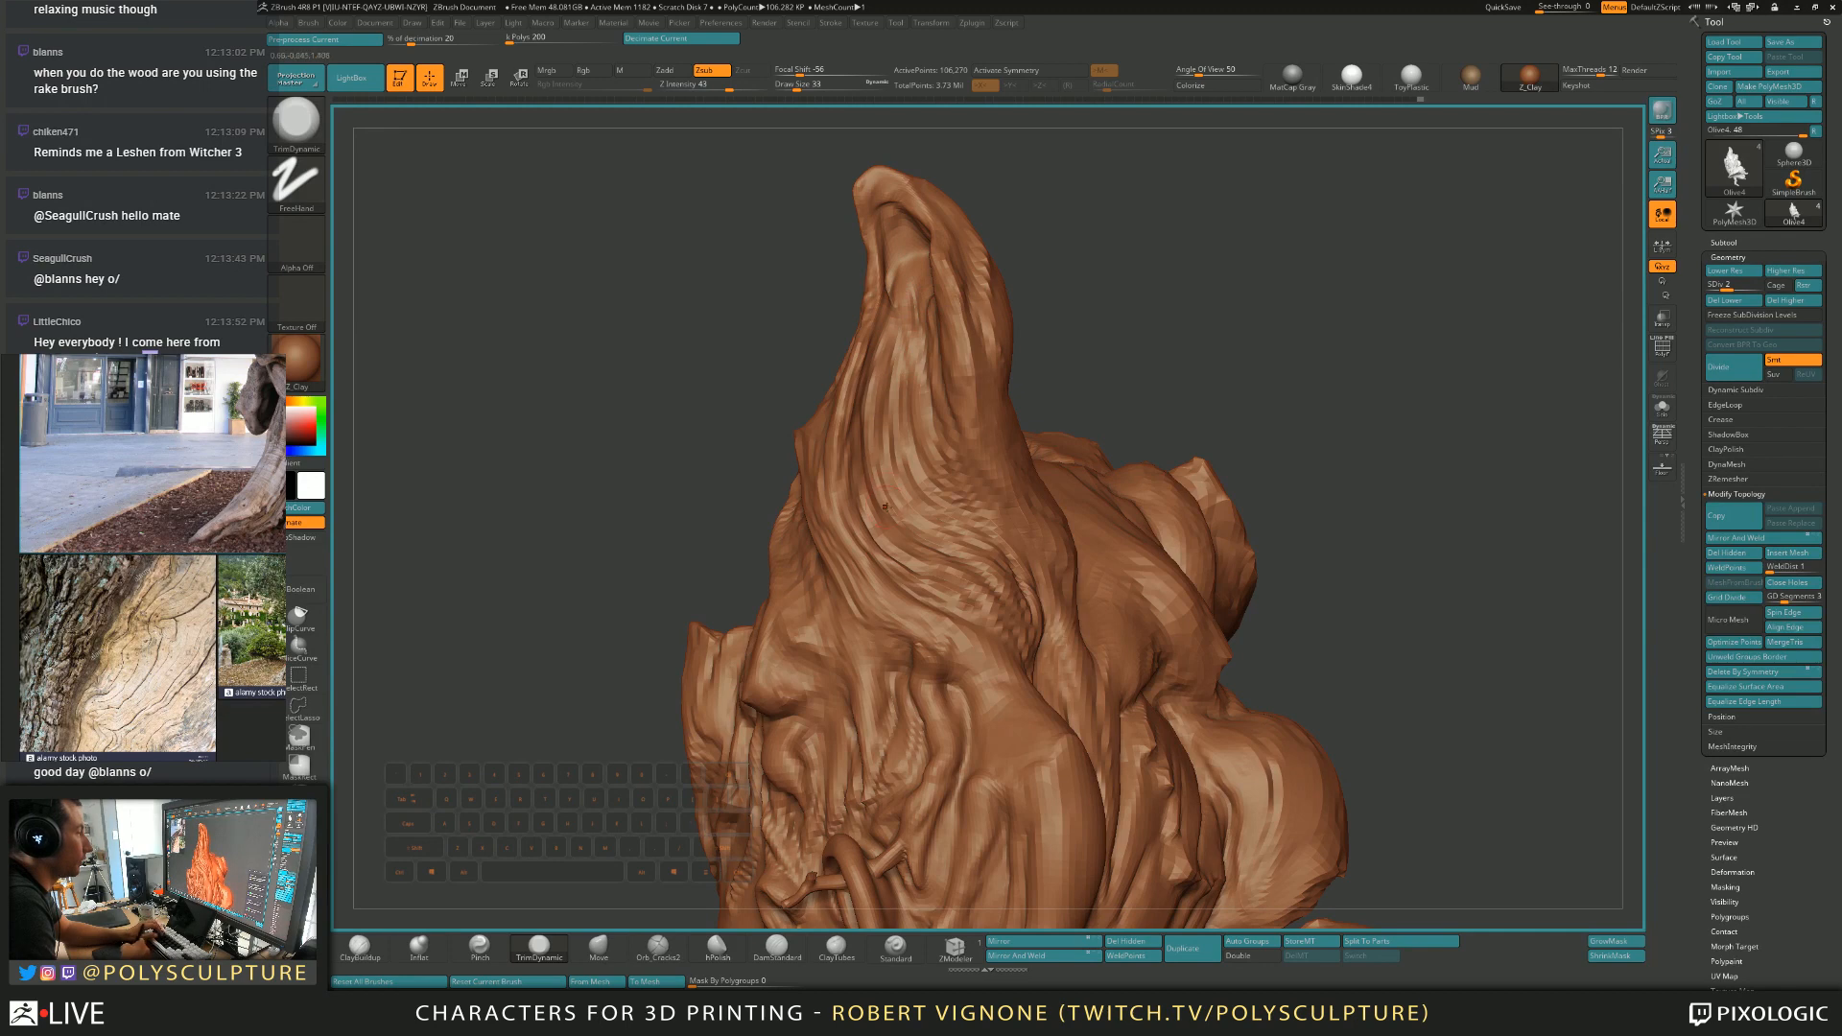
# Return the mesh to subdivision level 4 and smooth the filled hollow at the horn's tip.
pyautogui.moveTo(1725, 289); pyautogui.dragTo(1756, 287)
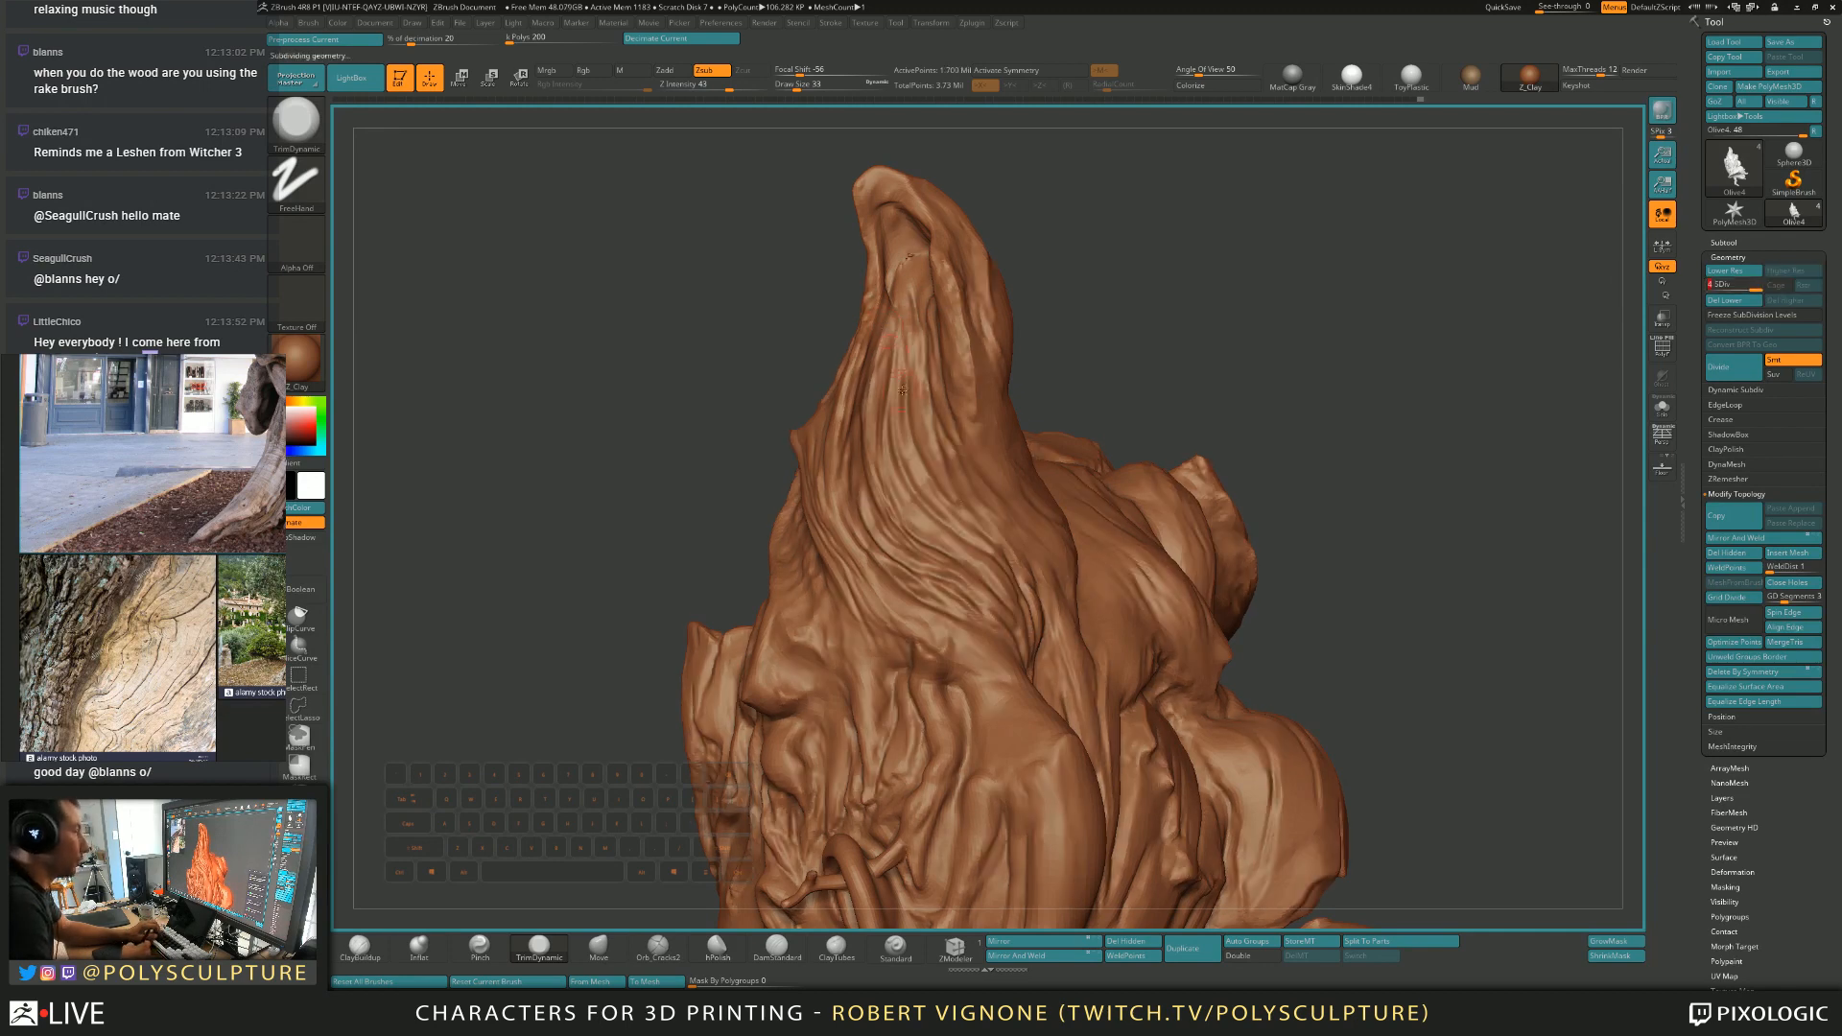
pyautogui.press('shift')
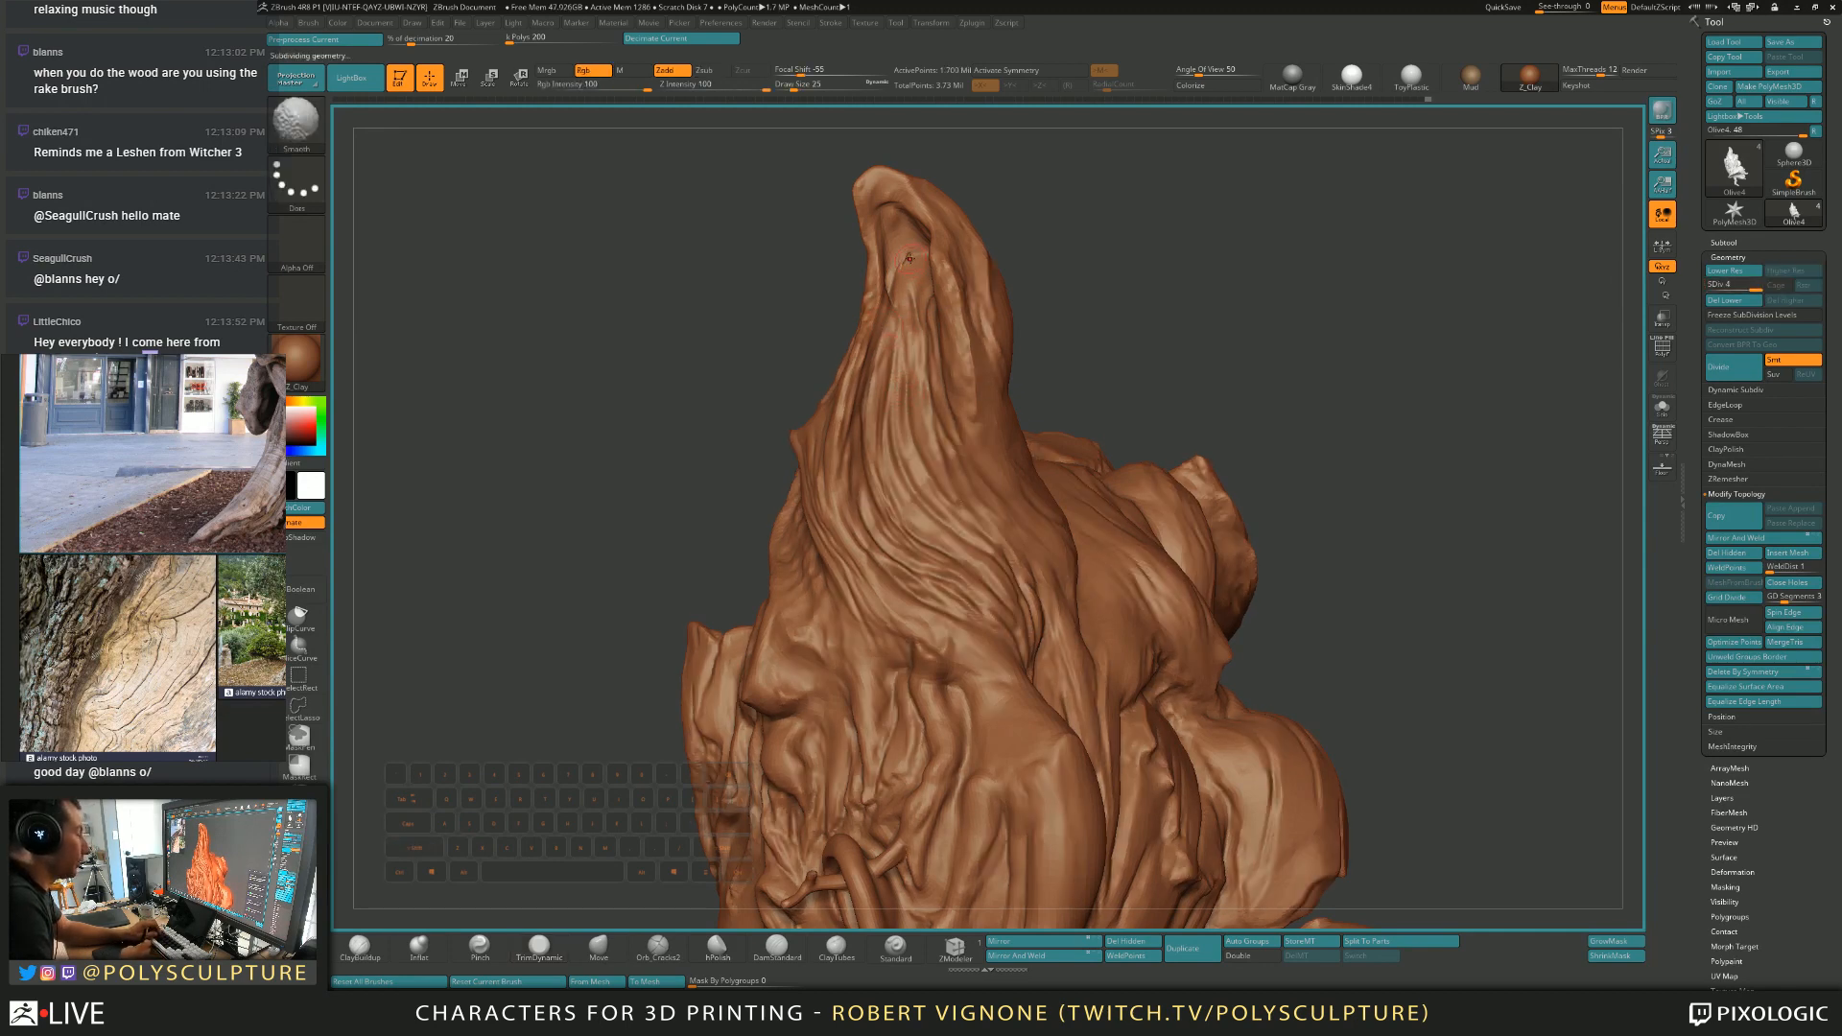
pyautogui.moveTo(910, 260); pyautogui.dragTo(1002, 316, button='right')
pyautogui.press('shift')
pyautogui.moveTo(877, 331)
pyautogui.mouseDown(button='right')
pyautogui.moveTo(920, 276)
pyautogui.moveTo(881, 236)
pyautogui.mouseUp(button='right')
# Swell the rim around the hollow at the horn's tip with the Inflat brush.
pyautogui.press('s')
pyautogui.moveTo(881, 225); pyautogui.dragTo(885, 224)
pyautogui.press('2')
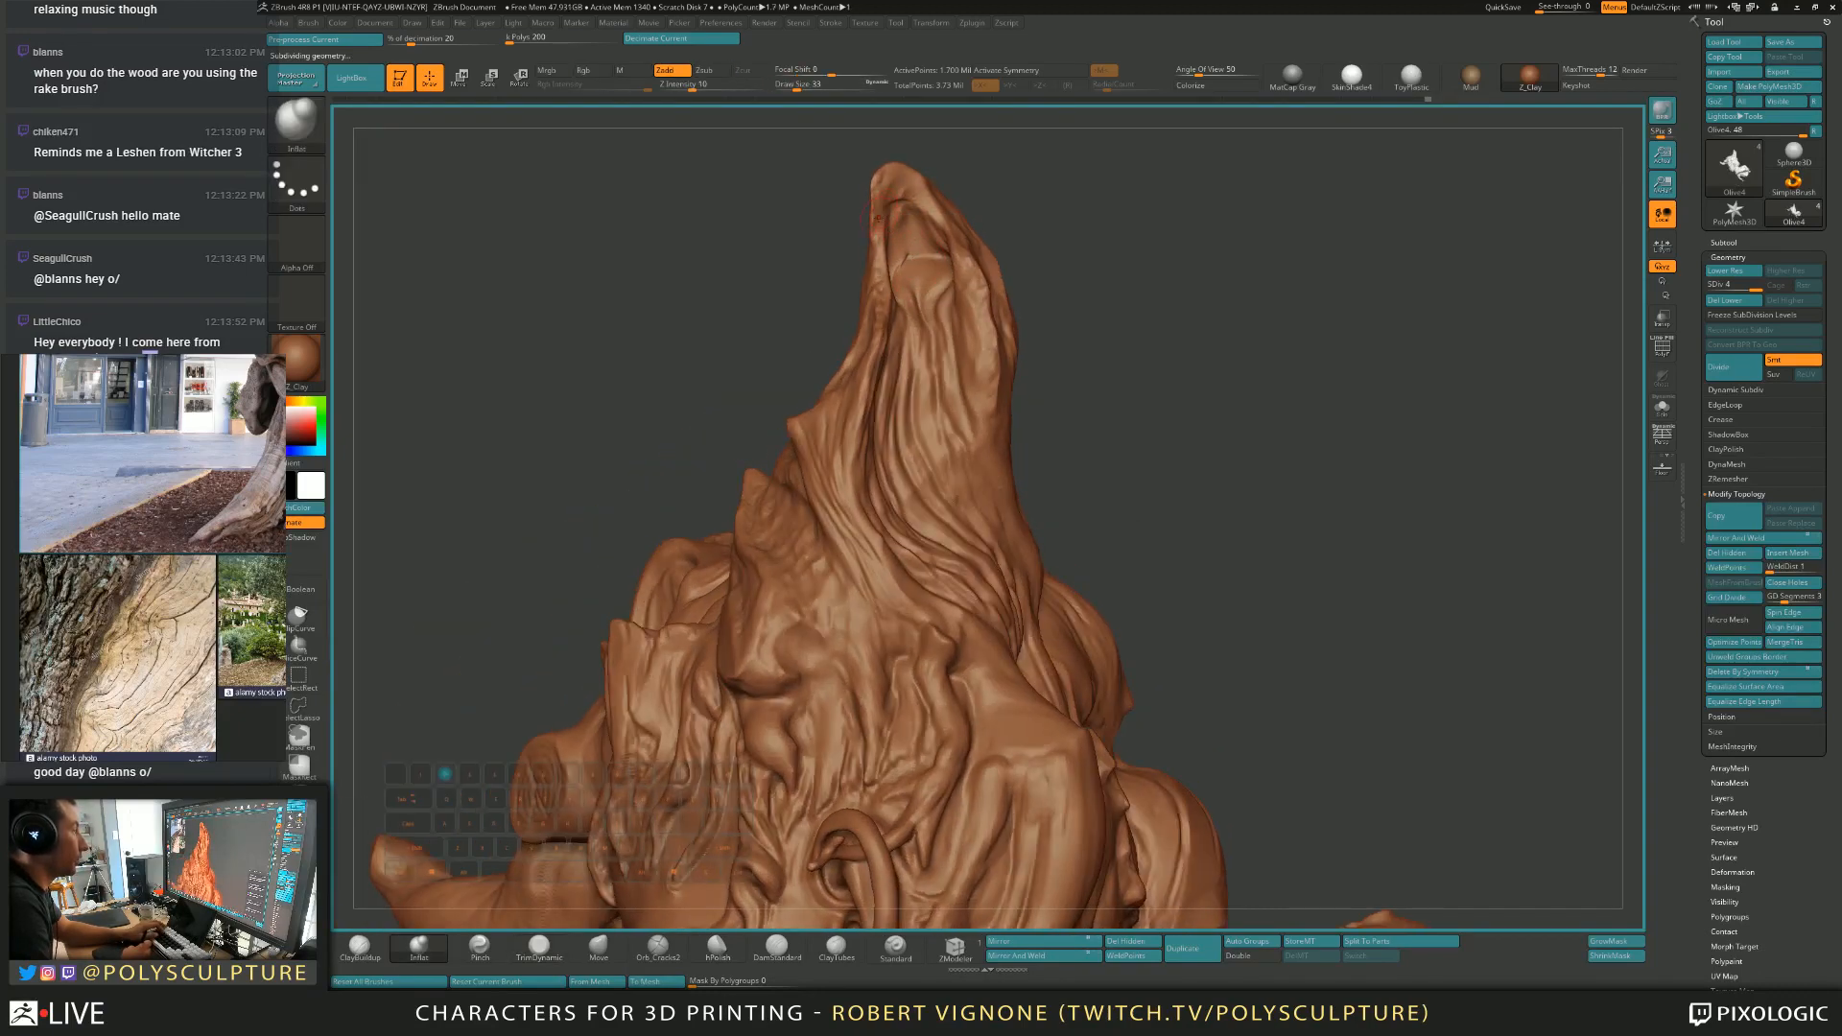
pyautogui.moveTo(927, 198)
pyautogui.mouseDown(button='right')
pyautogui.moveTo(897, 179)
pyautogui.moveTo(914, 170)
pyautogui.mouseUp(button='right')
# Build up the side of the horn's upper part with ClayBuildup and flatten its planes with TrimDynamic.
pyautogui.press('1')
pyautogui.press('2')
pyautogui.press('4')
pyautogui.press('s')
pyautogui.moveTo(923, 287); pyautogui.dragTo(912, 319)
pyautogui.press('s')
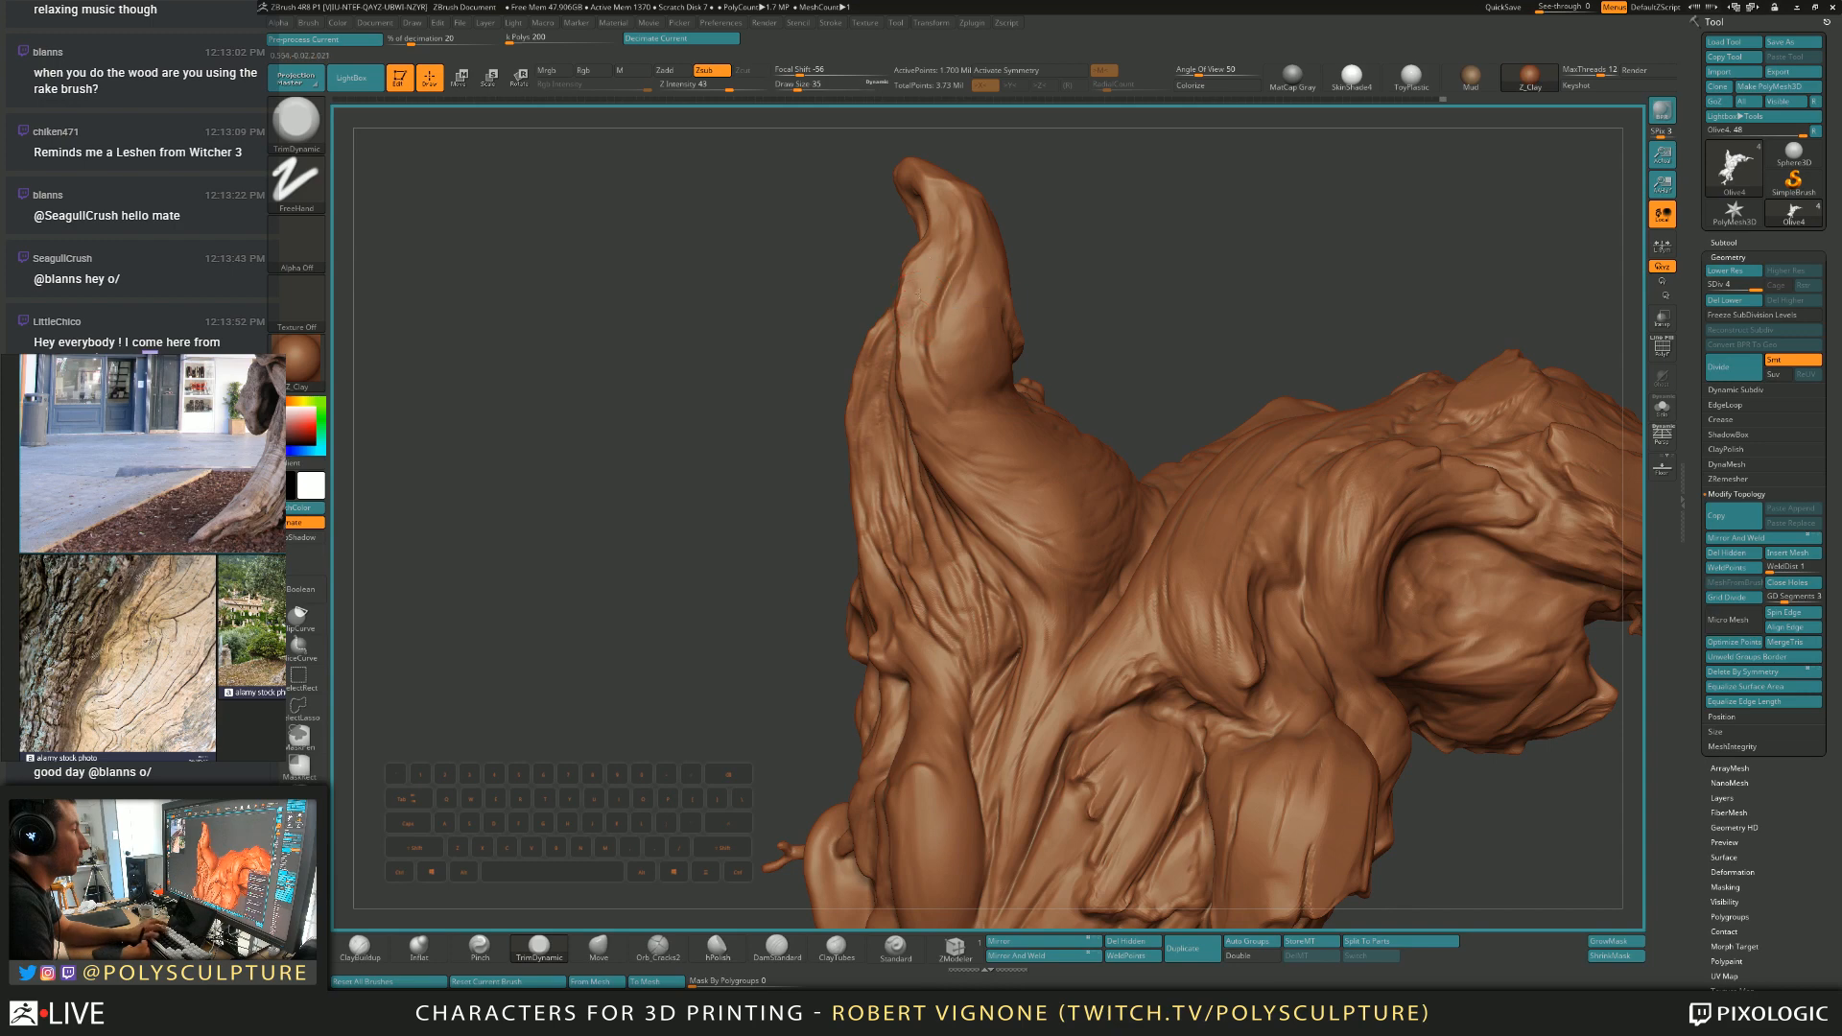
pyautogui.press('1')
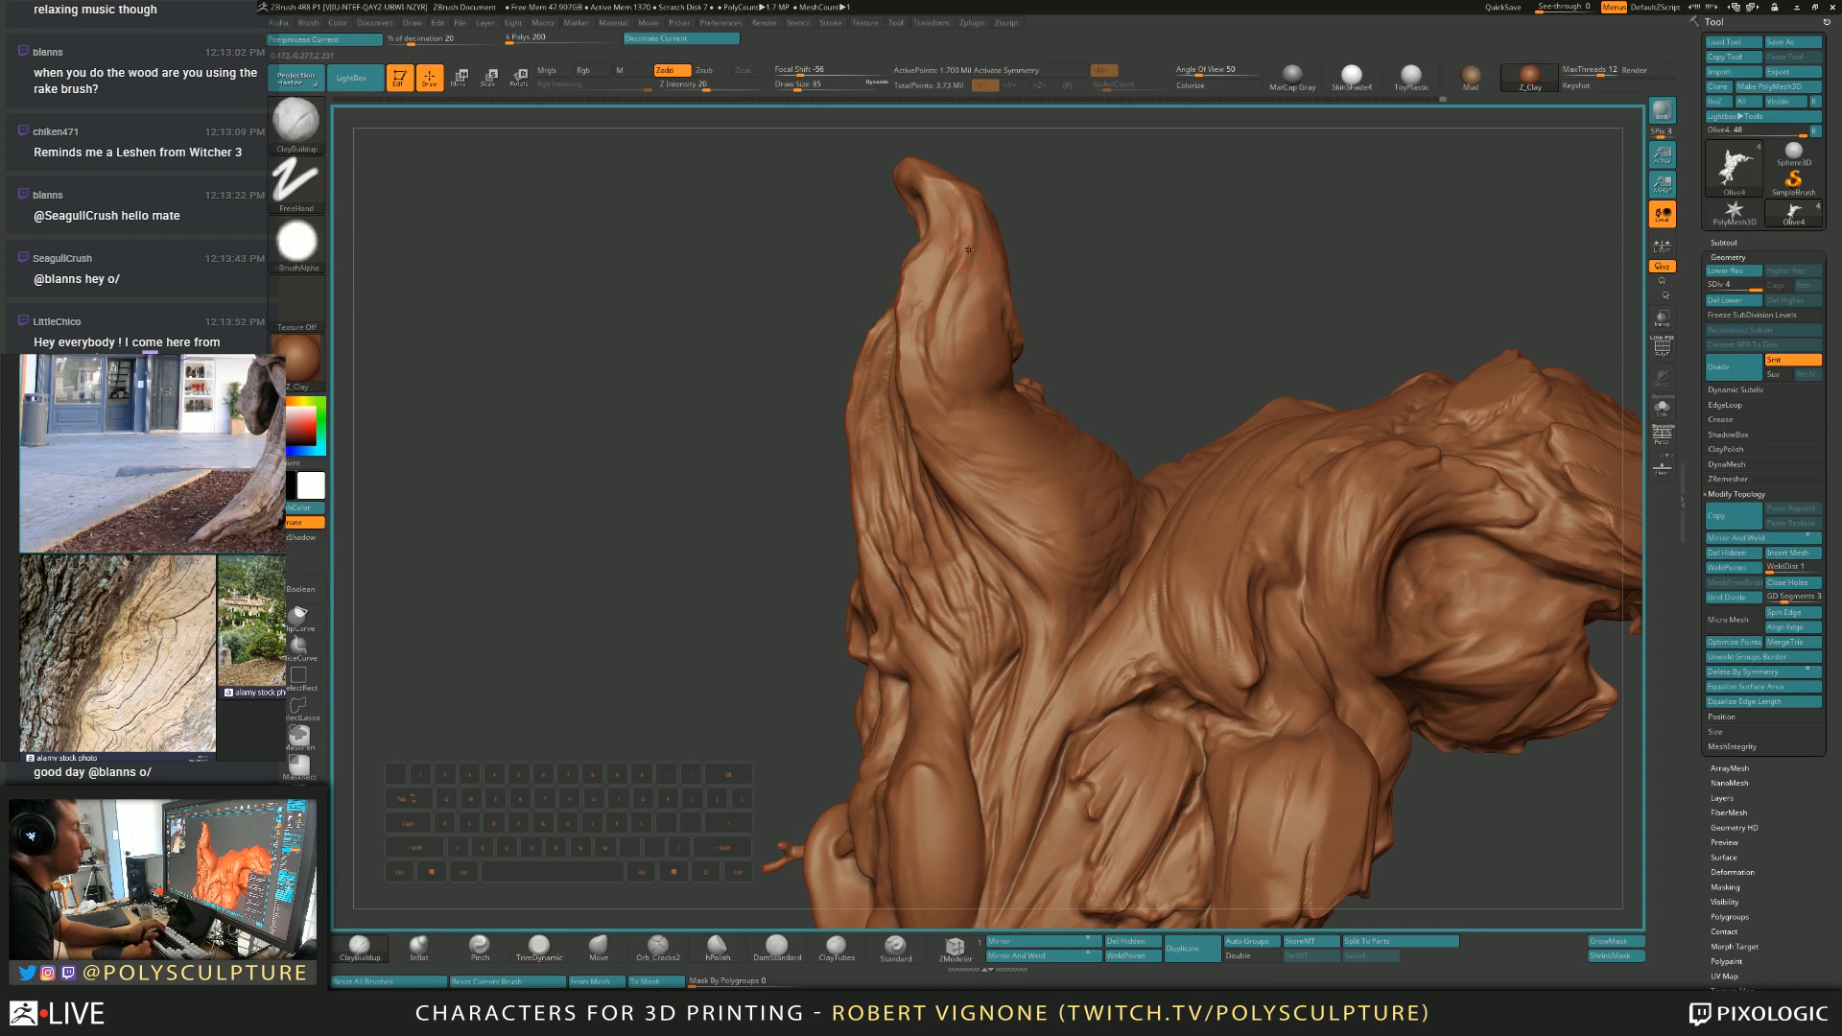
pyautogui.press('4')
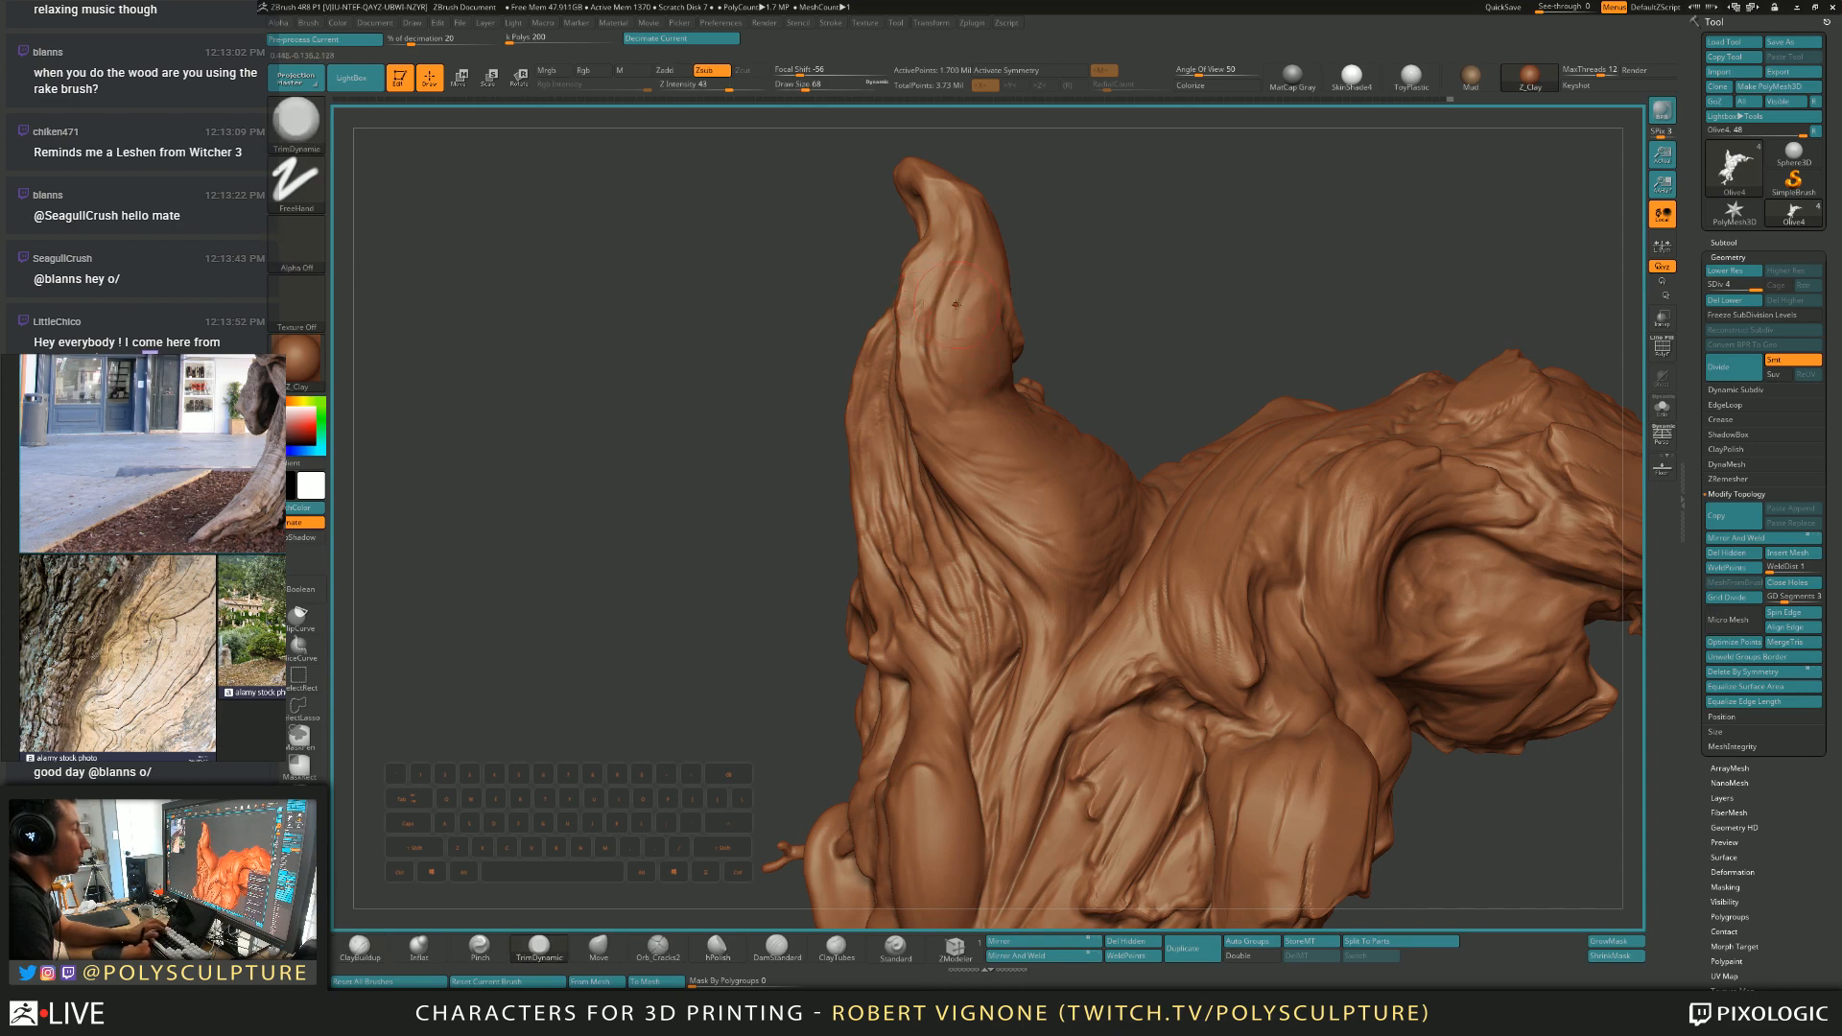
pyautogui.moveTo(1065, 288)
pyautogui.mouseDown()
pyautogui.moveTo(844, 364)
pyautogui.moveTo(921, 383)
pyautogui.mouseUp()
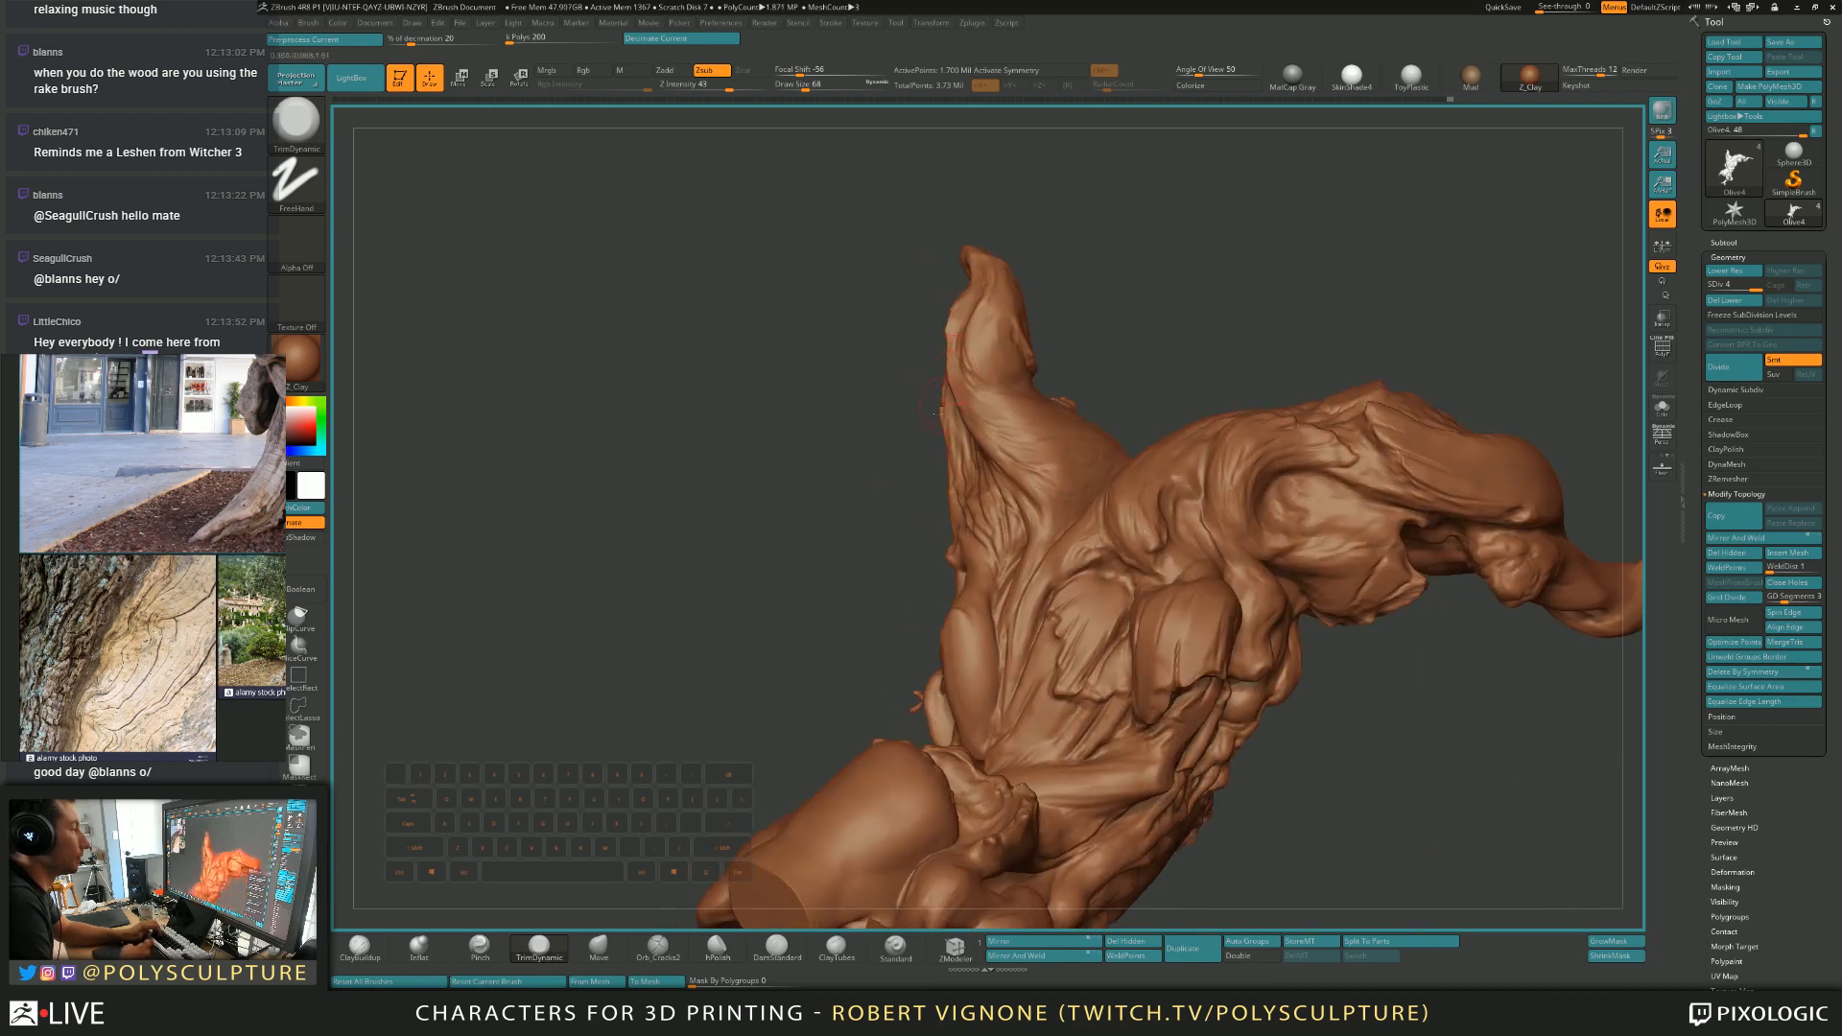
# Carve creases into the side of the horn below its tip with the Orb_Cracks brush.
pyautogui.click(645, 956)
pyautogui.moveTo(864, 287); pyautogui.dragTo(963, 319)
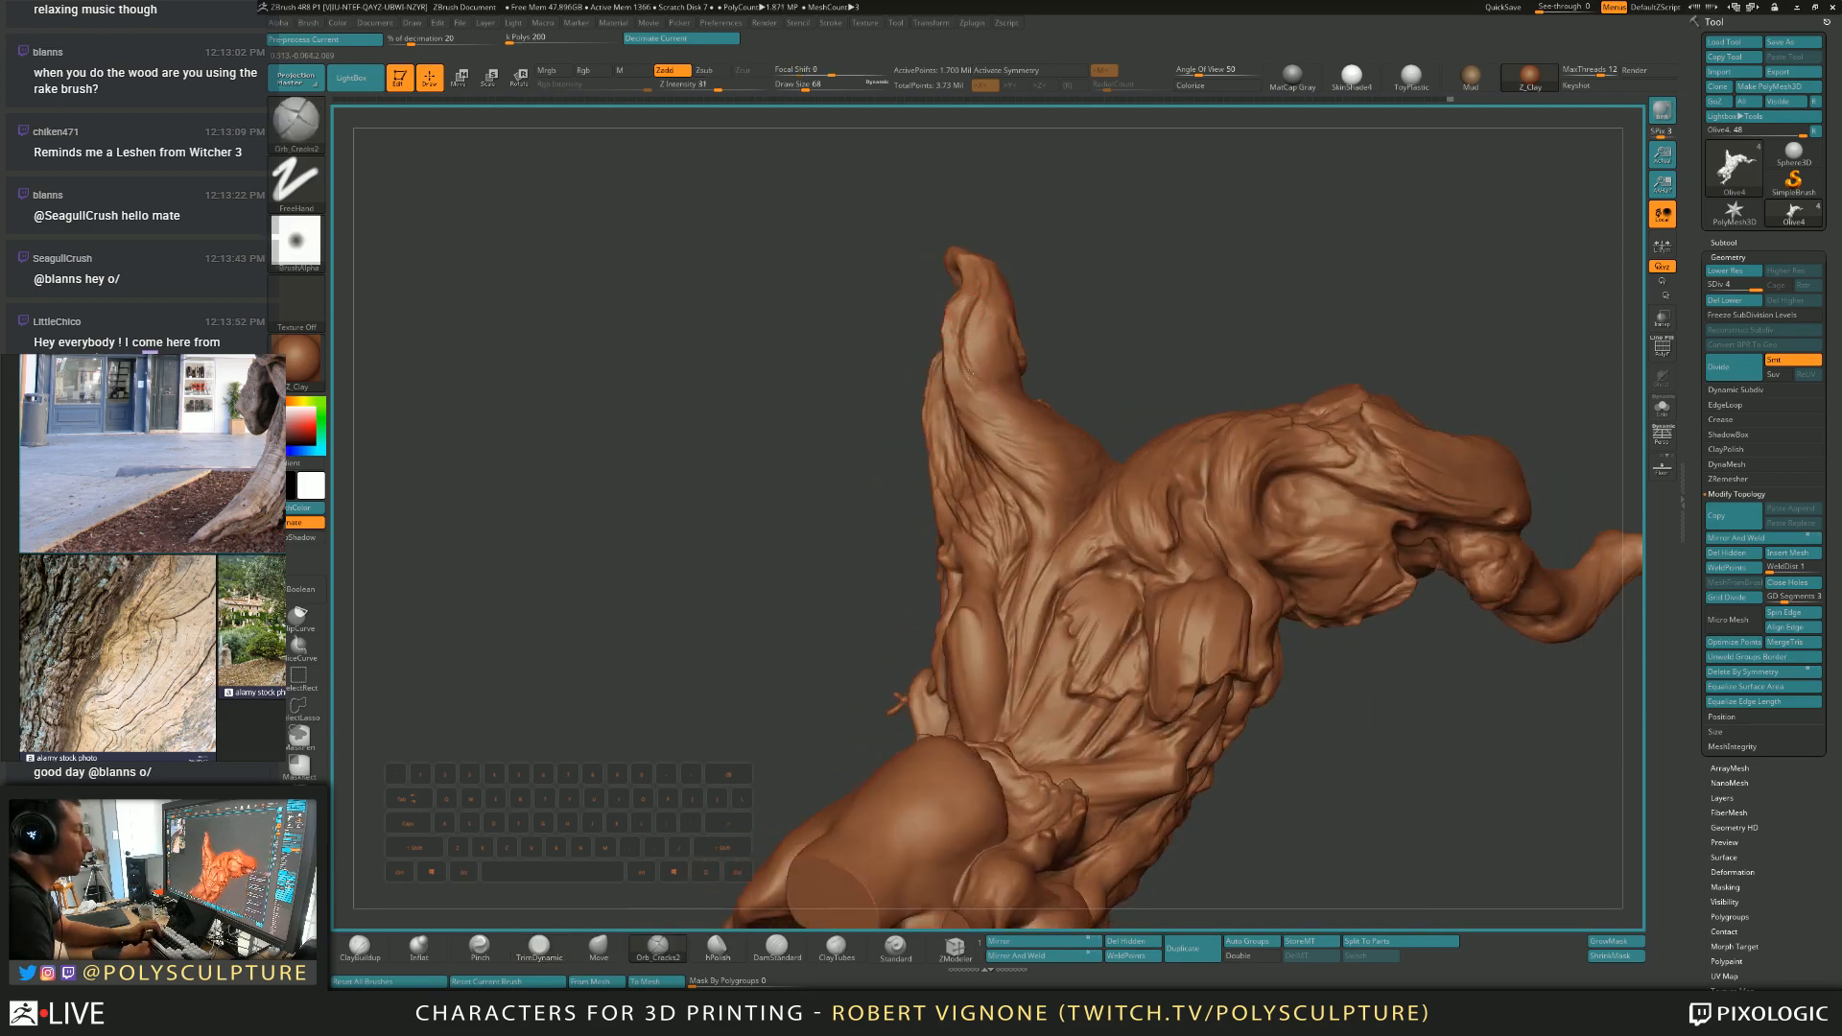
pyautogui.moveTo(1007, 379); pyautogui.dragTo(998, 379)
pyautogui.moveTo(988, 377)
pyautogui.mouseDown(button='right')
pyautogui.moveTo(1026, 381)
pyautogui.moveTo(986, 384)
pyautogui.mouseUp(button='right')
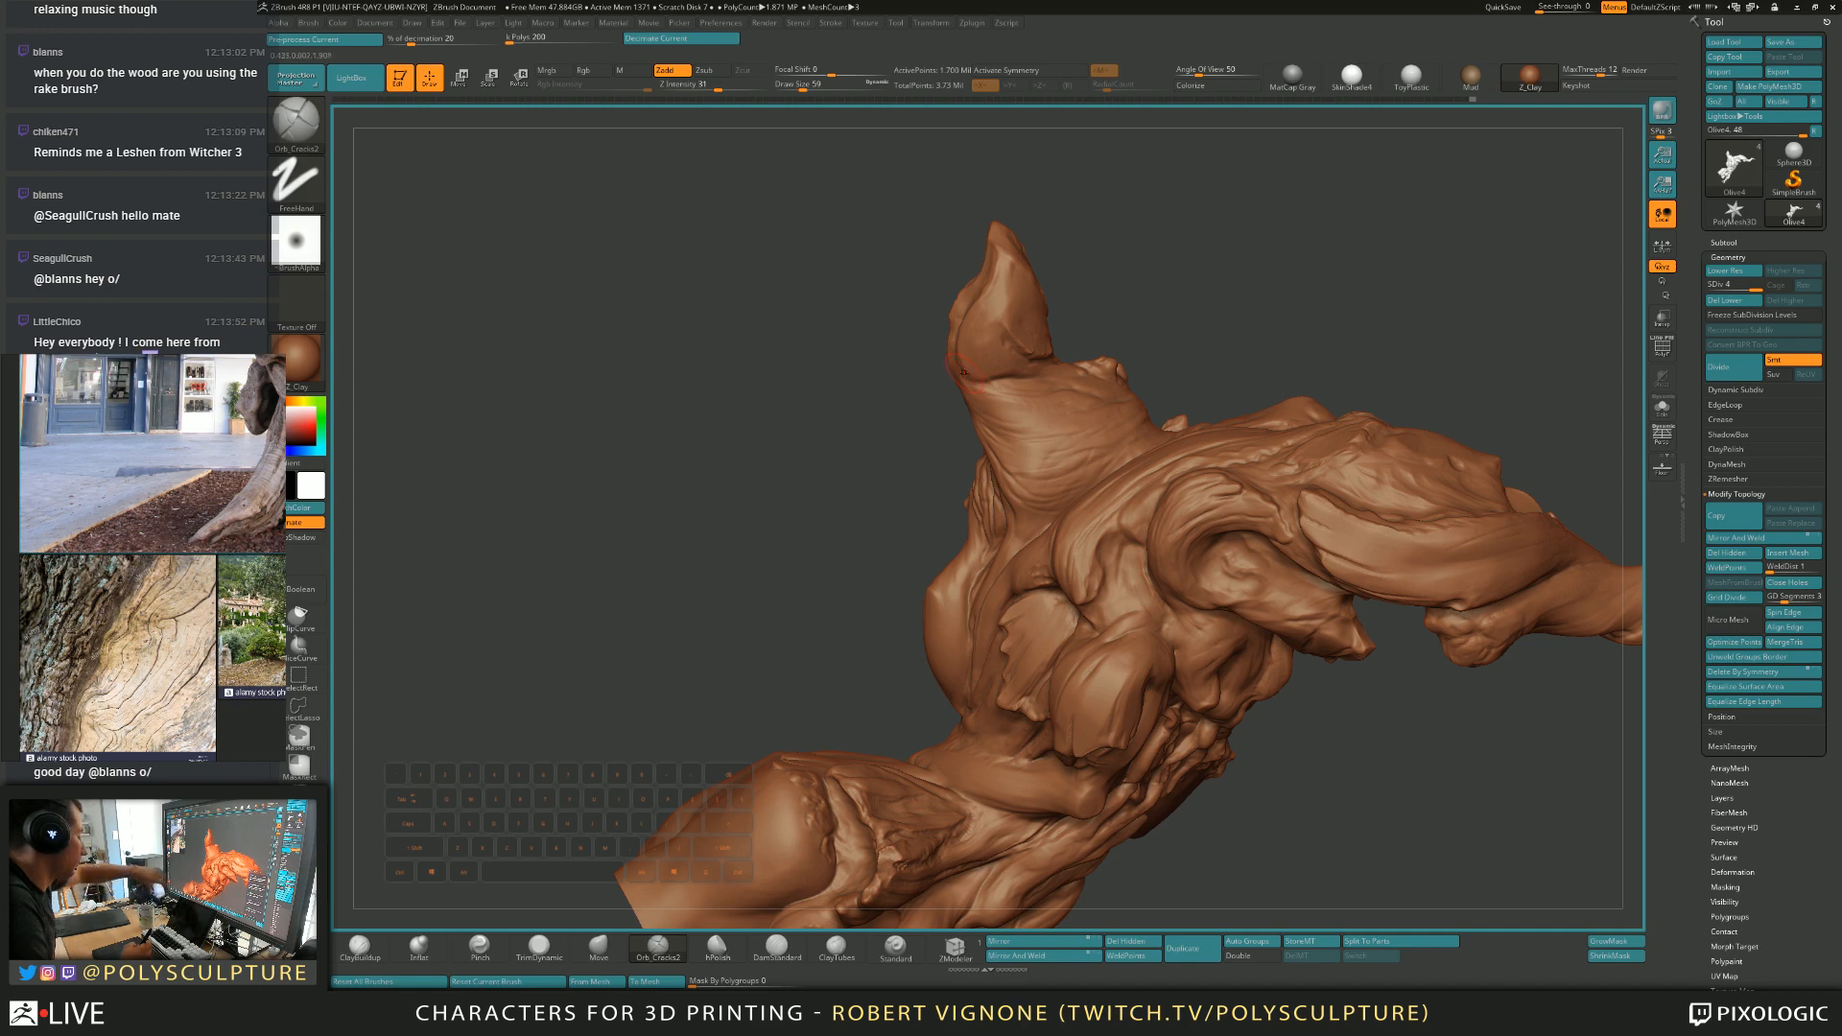
# Add clay to the side of the horn below its tip with ClayBuildup and flatten it with TrimDynamic.
pyautogui.moveTo(957, 385)
pyautogui.mouseDown(button='right')
pyautogui.moveTo(1088, 396)
pyautogui.moveTo(988, 398)
pyautogui.mouseUp(button='right')
pyautogui.press('1')
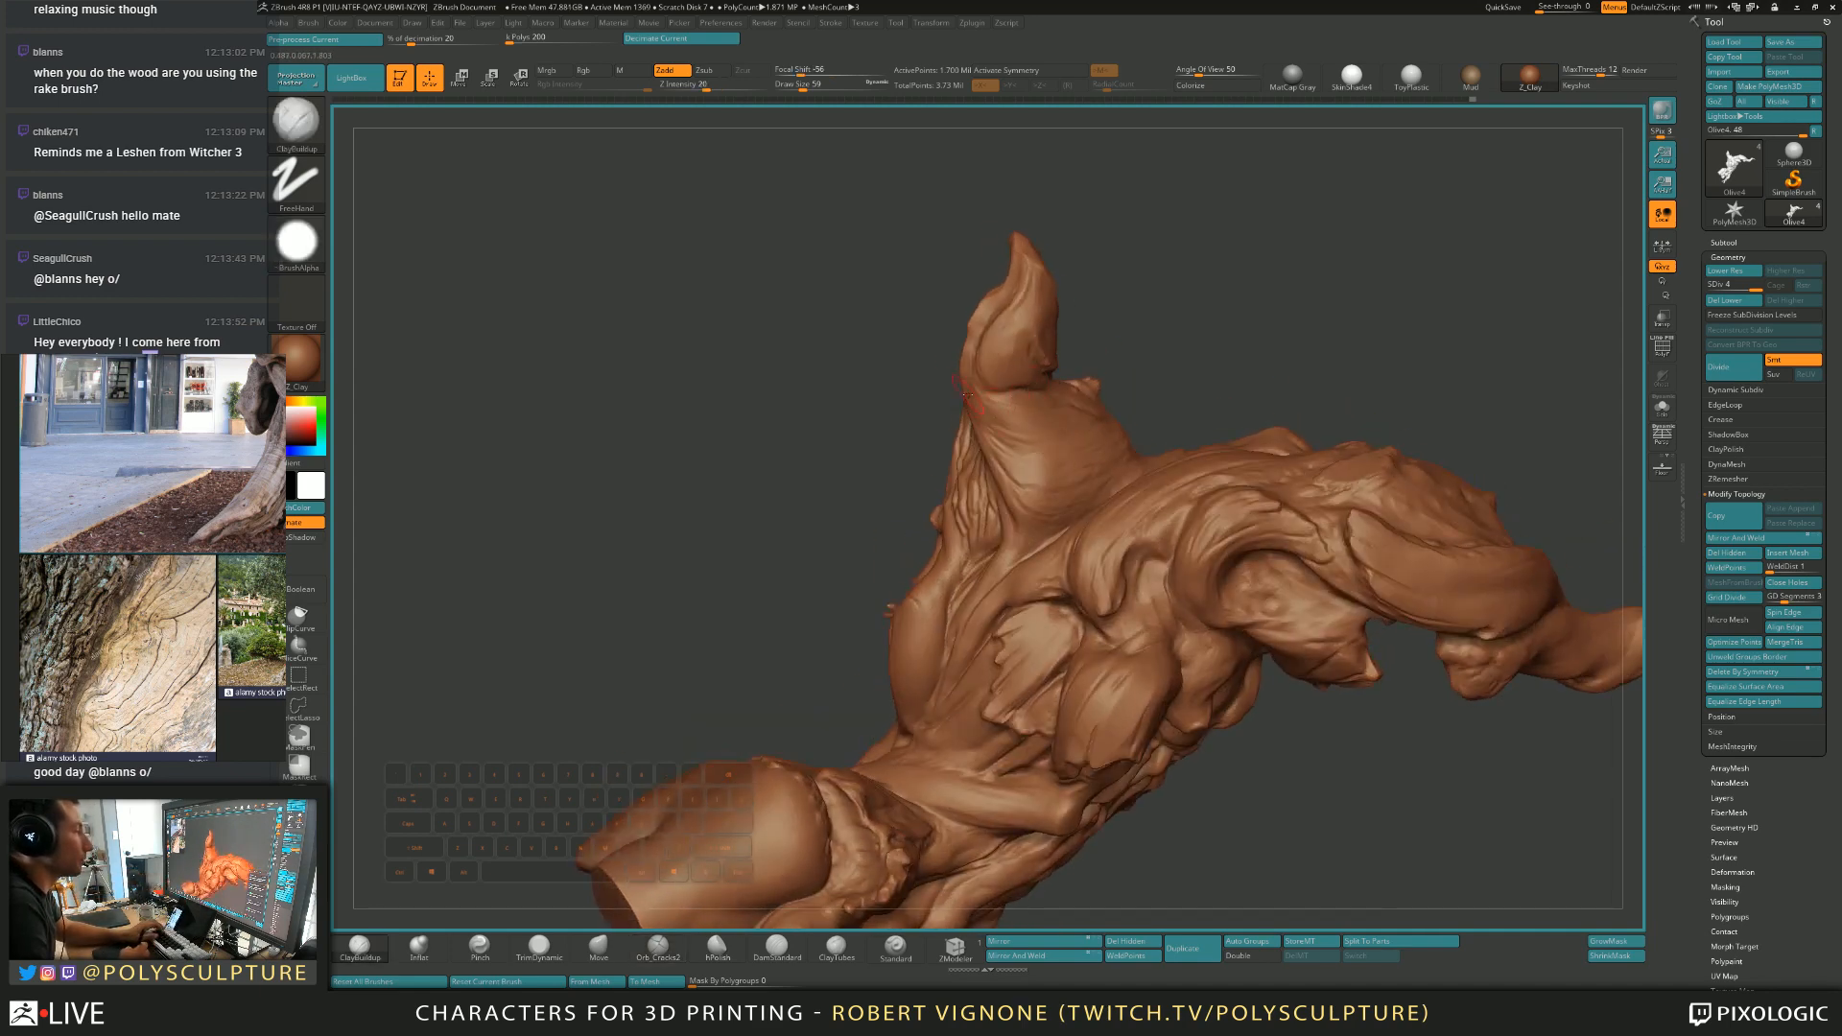
pyautogui.press('s')
pyautogui.click(997, 420)
pyautogui.press('4')
pyautogui.moveTo(1053, 410)
pyautogui.mouseDown(button='right')
pyautogui.moveTo(1024, 416)
pyautogui.moveTo(1036, 444)
pyautogui.moveTo(1013, 447)
pyautogui.mouseUp(button='right')
pyautogui.press('s')
pyautogui.click(1026, 445)
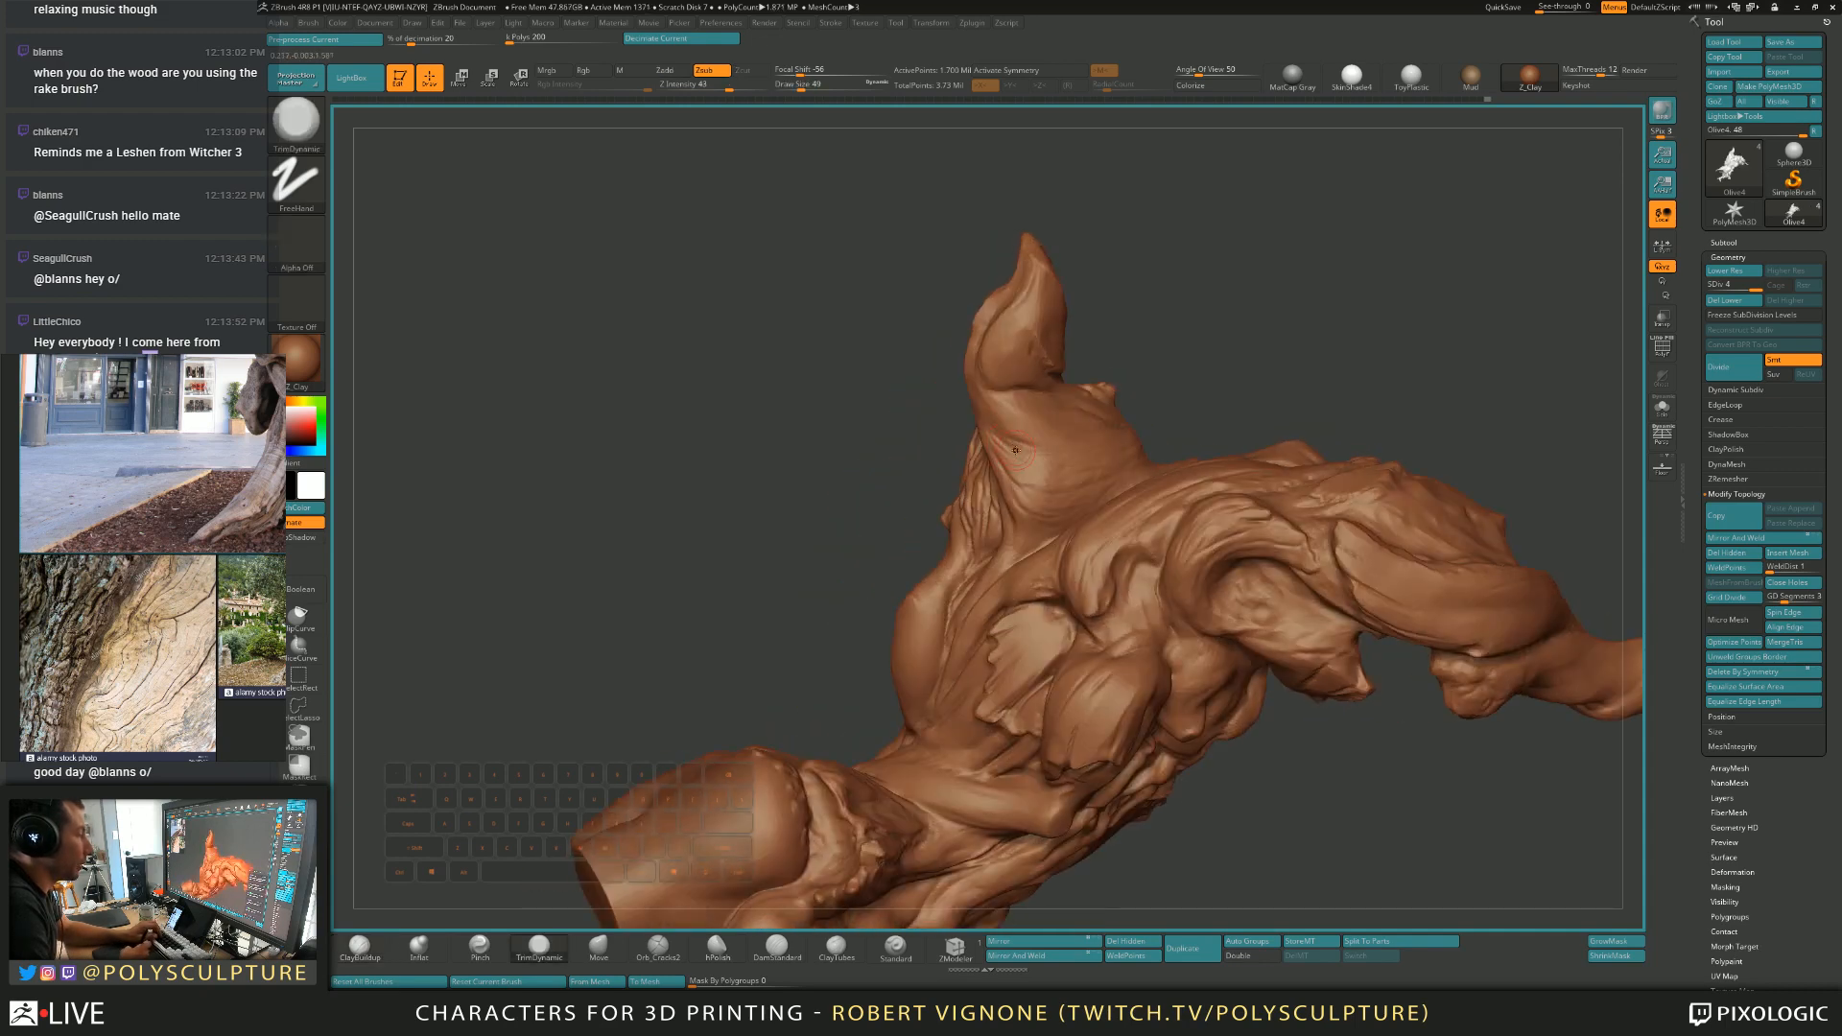
# Build up more volume around the horn's middle with a larger ClayBuildup brush and plane the surface with TrimDynamic.
pyautogui.press('1')
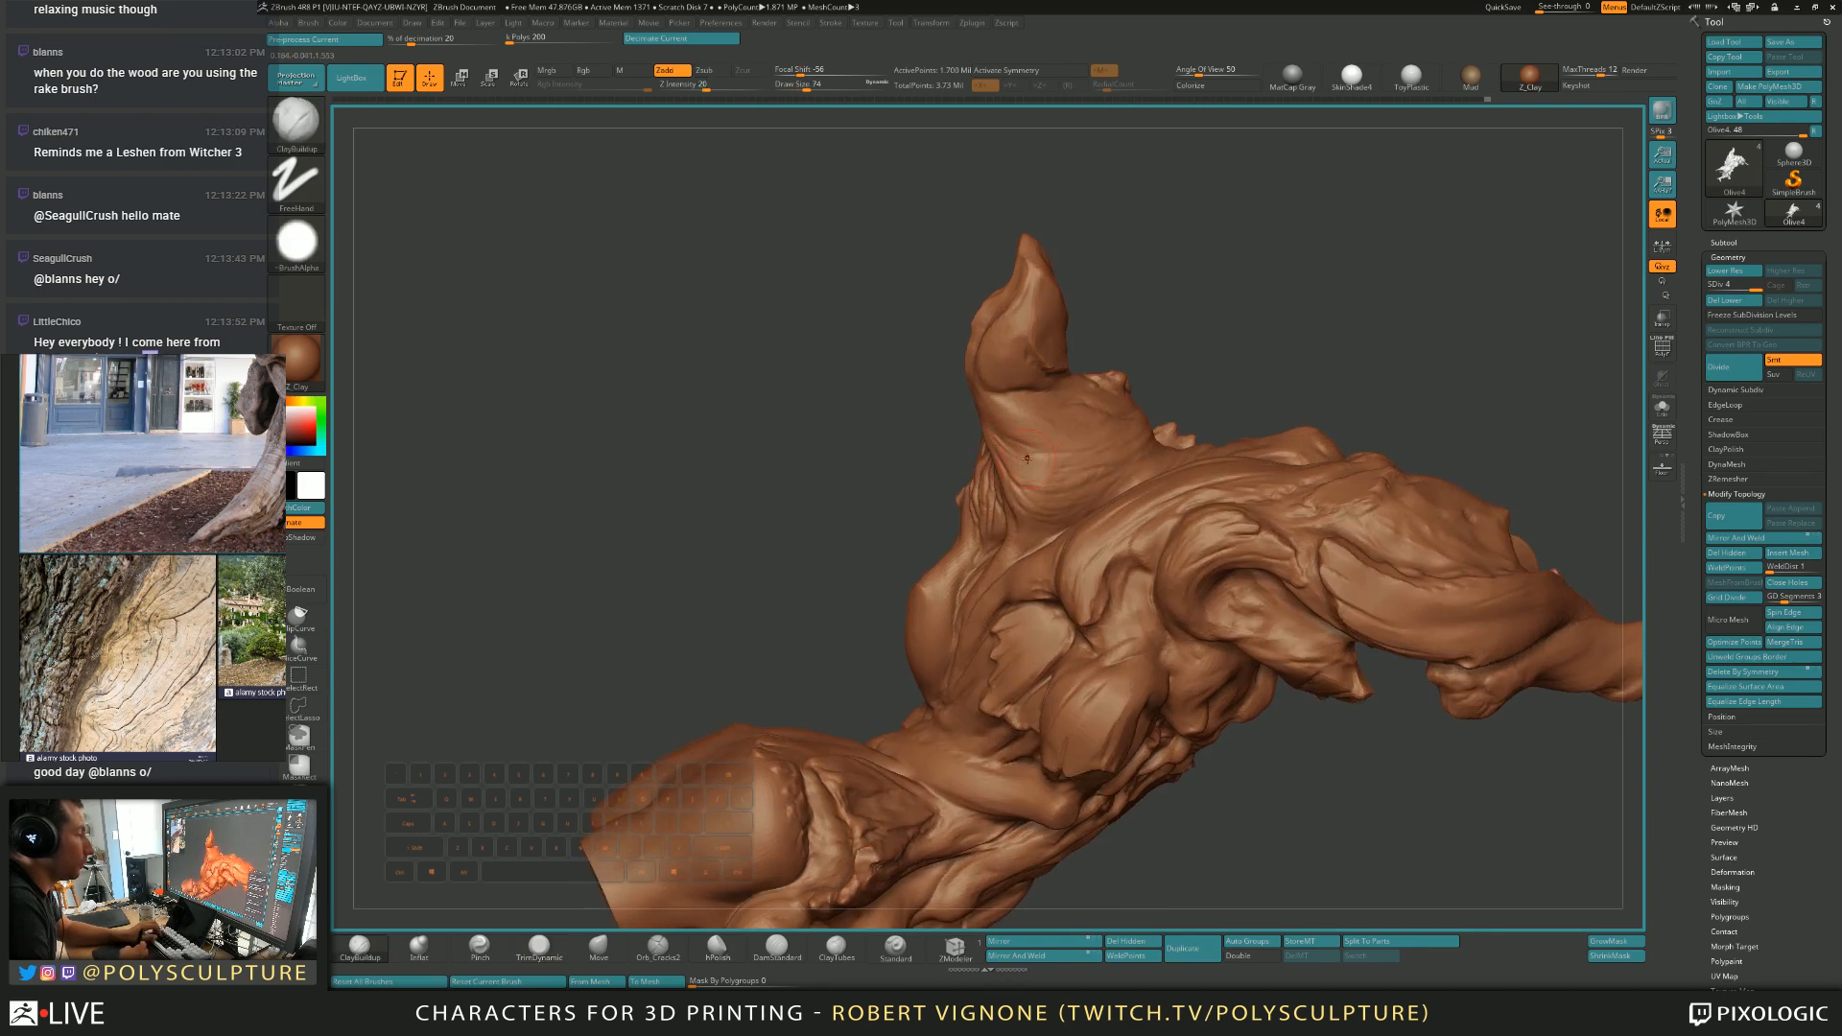
pyautogui.press(']')
pyautogui.press('2')
pyautogui.moveTo(1063, 468); pyautogui.dragTo(1005, 457)
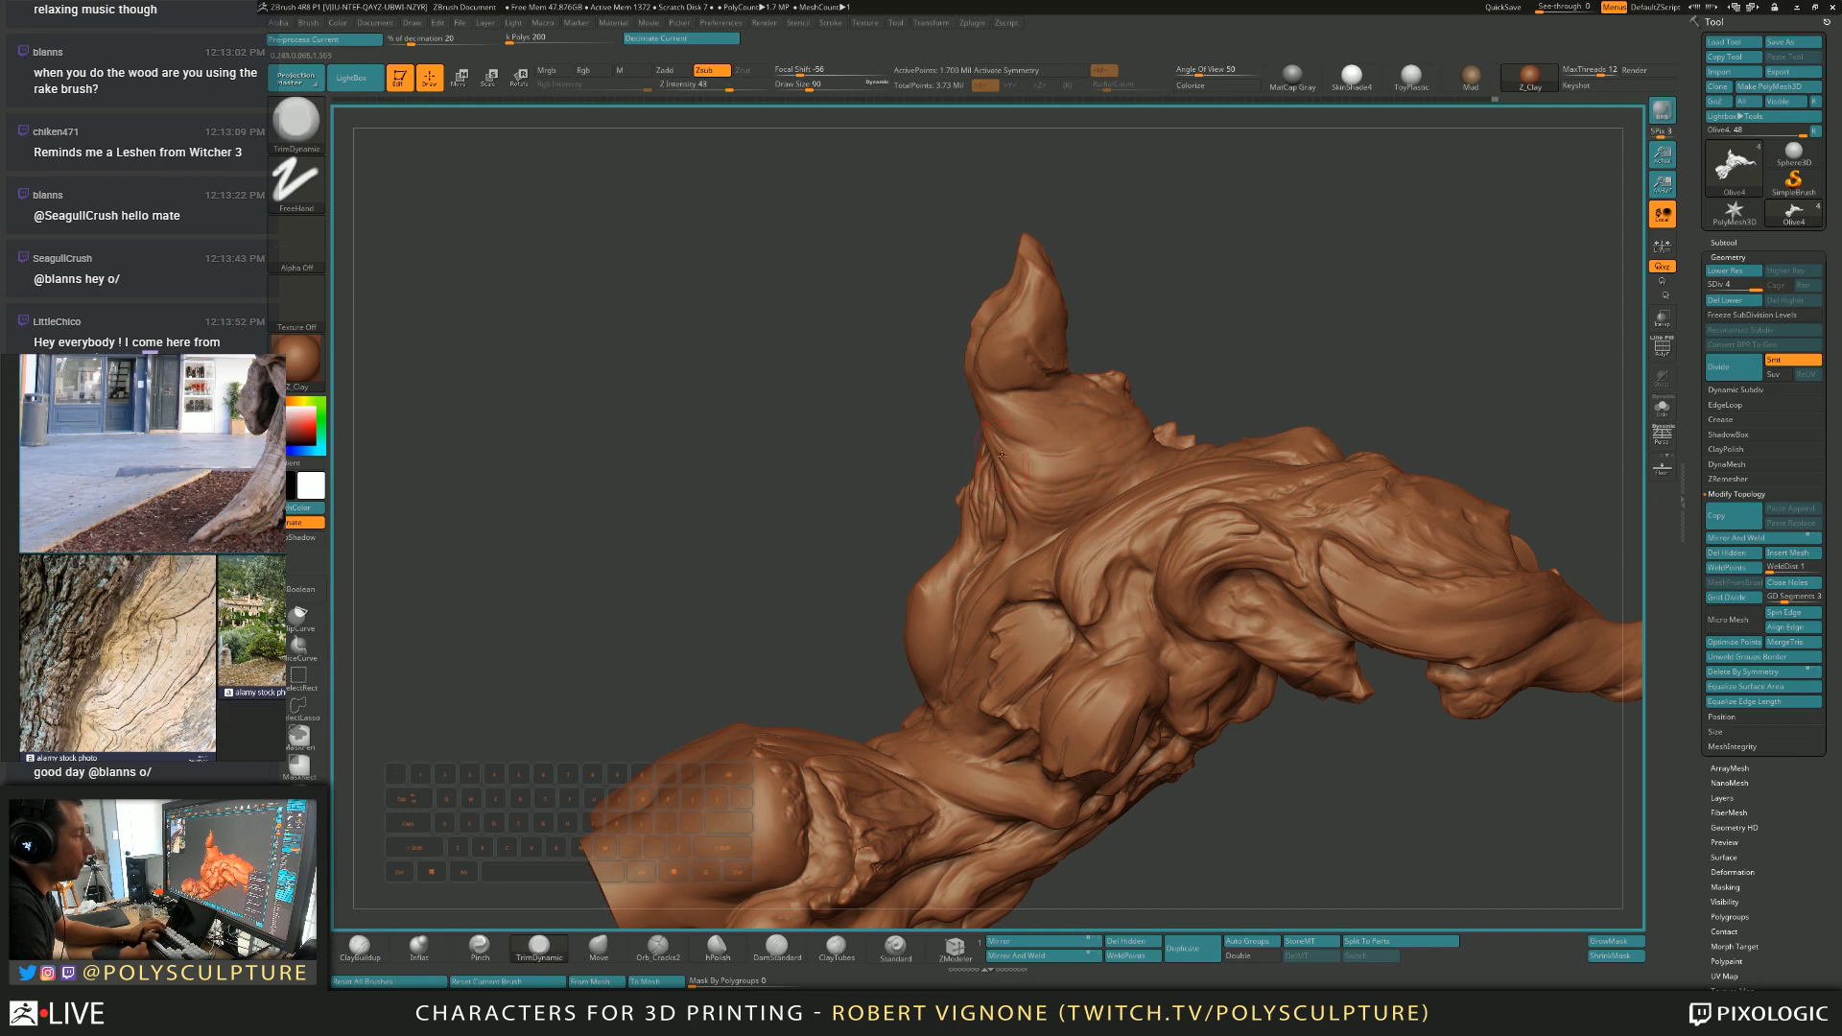
pyautogui.moveTo(1099, 455); pyautogui.dragTo(1074, 418, button='right')
pyautogui.press('1')
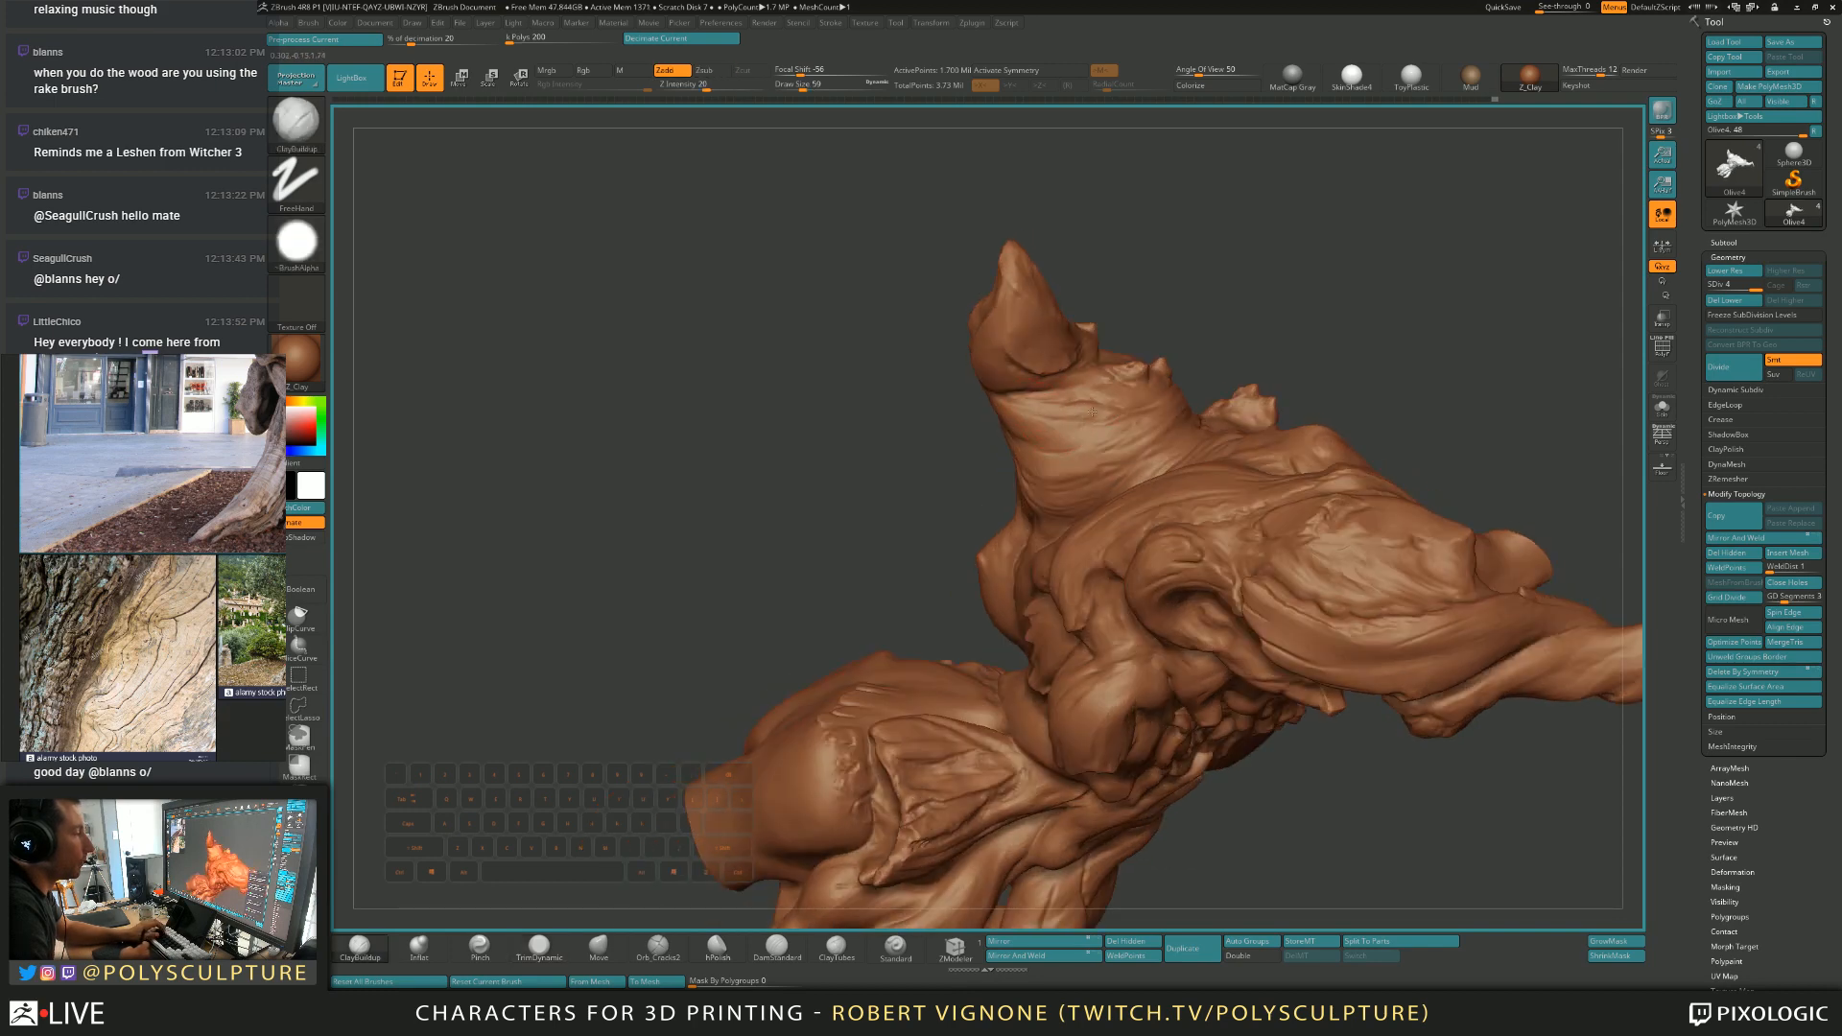
pyautogui.press('2')
pyautogui.moveTo(1078, 423); pyautogui.dragTo(1089, 420)
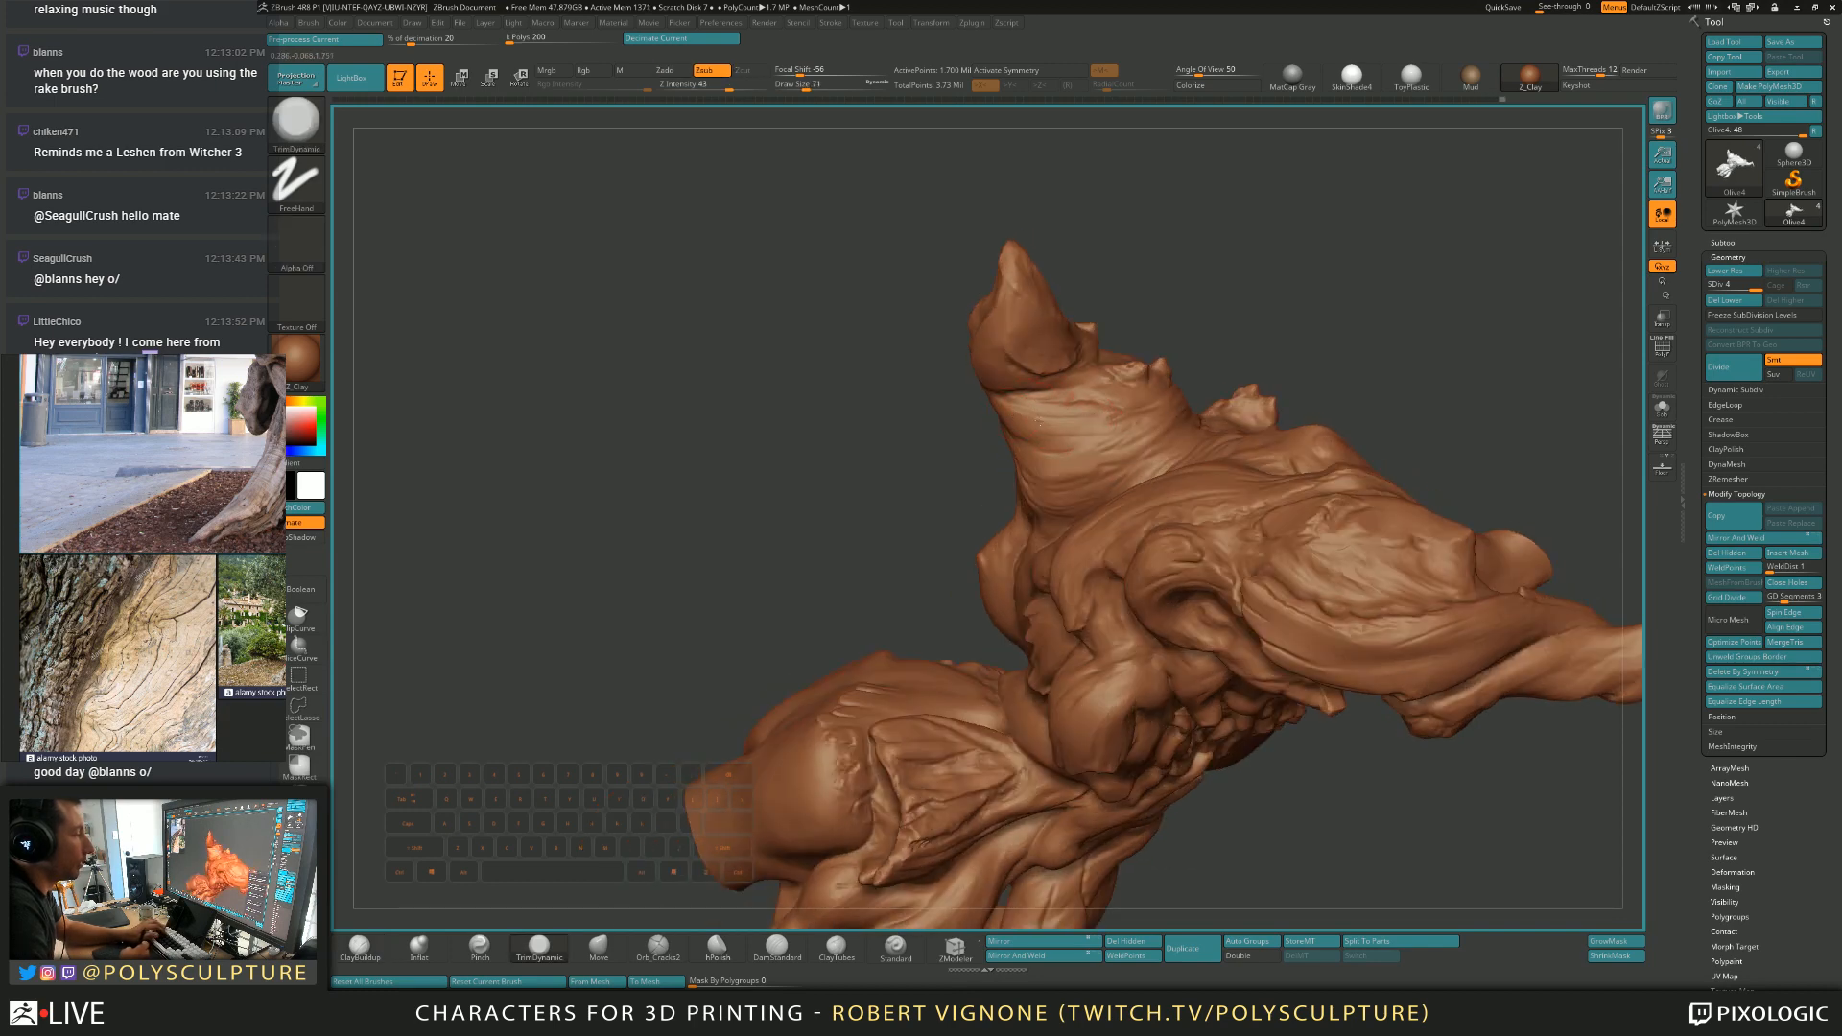
# Carve cracks into the side of the horn with the Orb_Cracks brush.
pyautogui.moveTo(1040, 418); pyautogui.dragTo(1132, 437, button='right')
pyautogui.moveTo(900, 789); pyautogui.dragTo(930, 792, button='right')
pyautogui.click(658, 945)
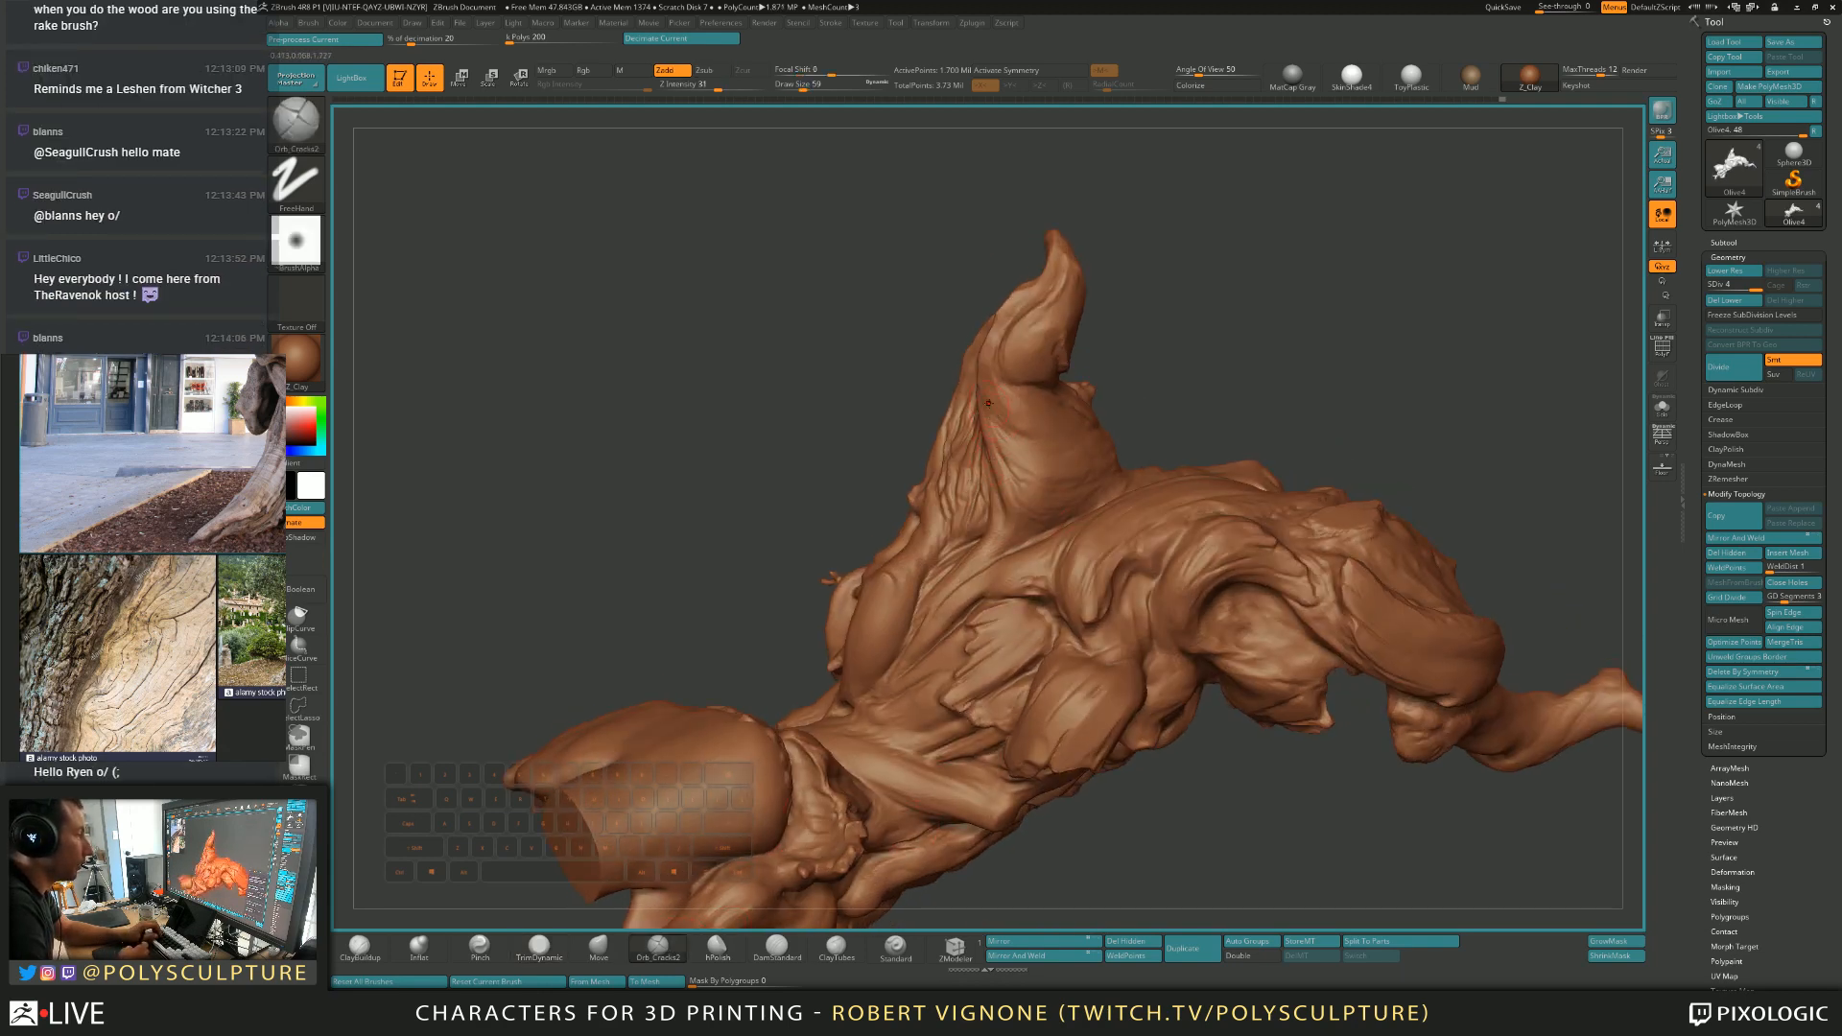
pyautogui.moveTo(1043, 447)
pyautogui.mouseDown(button='right')
pyautogui.moveTo(1017, 434)
pyautogui.moveTo(1036, 478)
pyautogui.moveTo(911, 459)
pyautogui.moveTo(1043, 460)
pyautogui.mouseUp(button='right')
# Layer clay onto the horn's upper part with ClayBuildup and trim it into planes with TrimDynamic.
pyautogui.press('b')
pyautogui.press('c')
pyautogui.press('b')
pyautogui.press('b')
pyautogui.press('t')
pyautogui.press('d')
pyautogui.press('[')
pyautogui.moveTo(1103, 383)
pyautogui.mouseDown(button='right')
pyautogui.moveTo(1047, 333)
pyautogui.moveTo(1038, 432)
pyautogui.moveTo(1078, 498)
pyautogui.moveTo(1051, 419)
pyautogui.moveTo(1075, 446)
pyautogui.moveTo(996, 447)
pyautogui.mouseUp(button='right')
# Carve creases into the face of the horn's curved upper part with Orb_Cracks at draw size 87.
pyautogui.press('b')
pyautogui.press('o')
pyautogui.press('c')
pyautogui.write('s87')
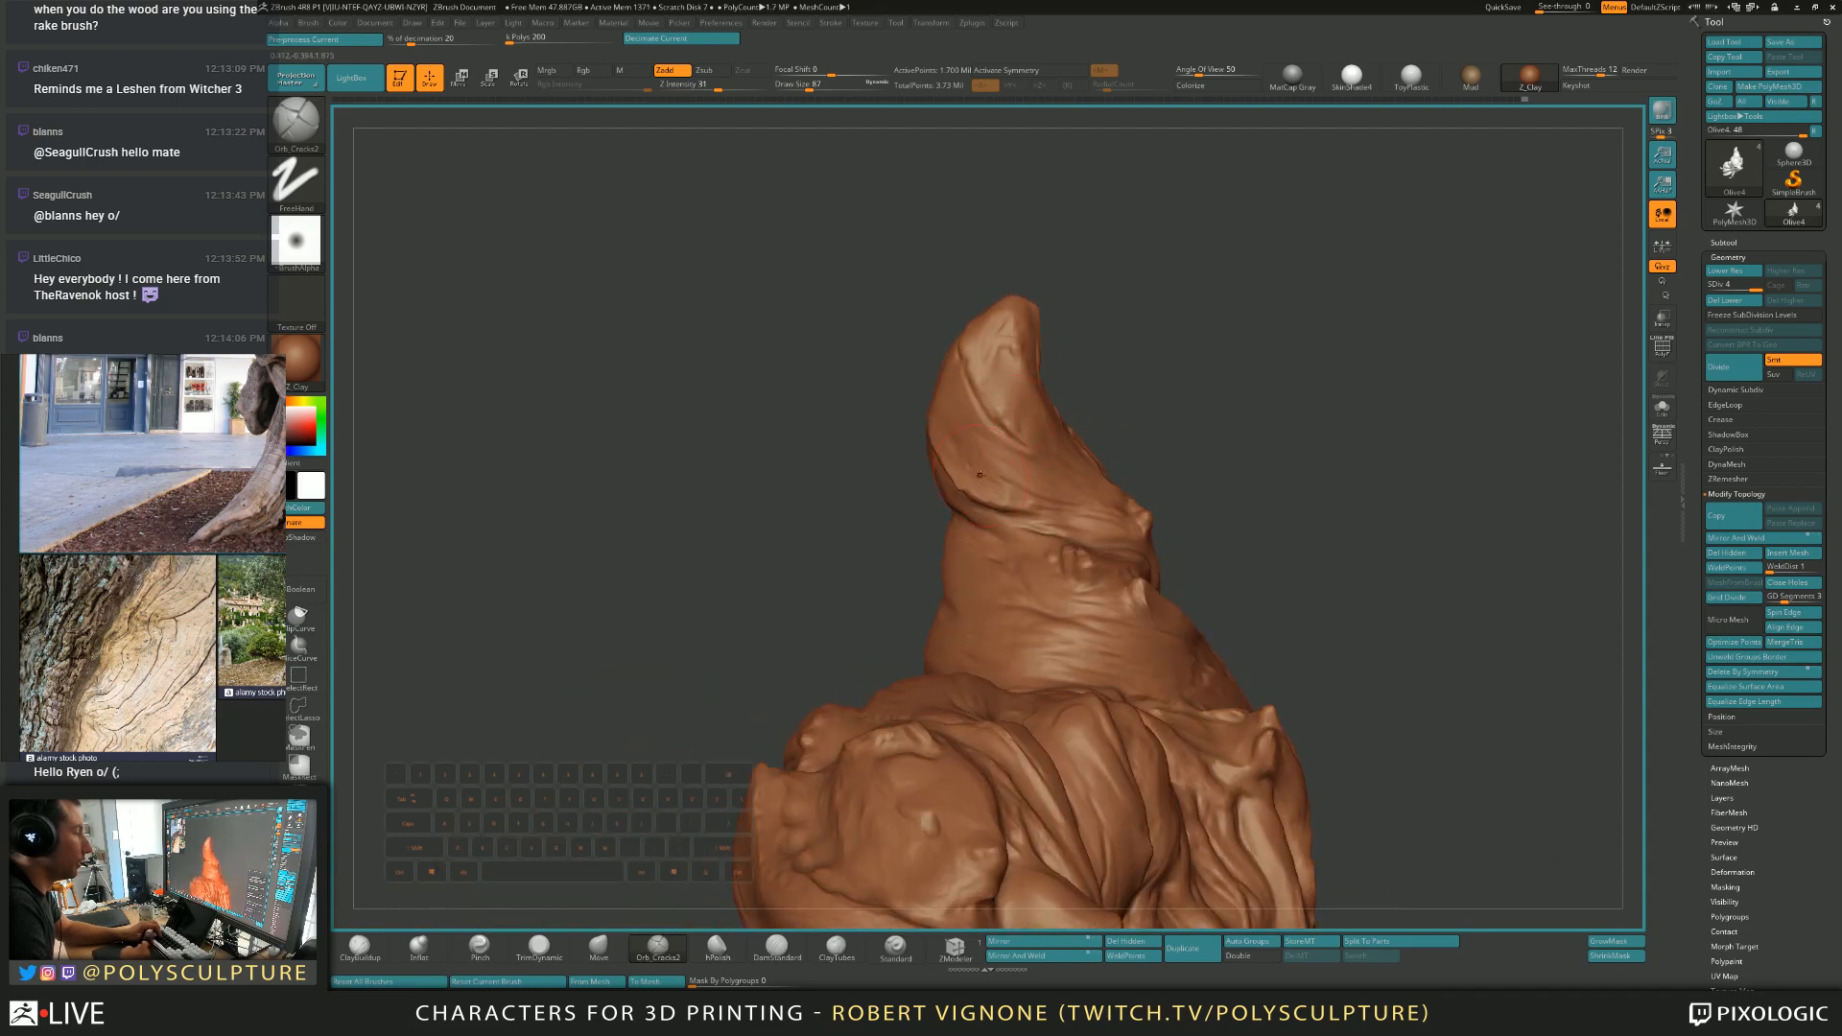
# Flatten the area around the horn's tip with TrimDynamic and smooth its edge.
pyautogui.write('btd')
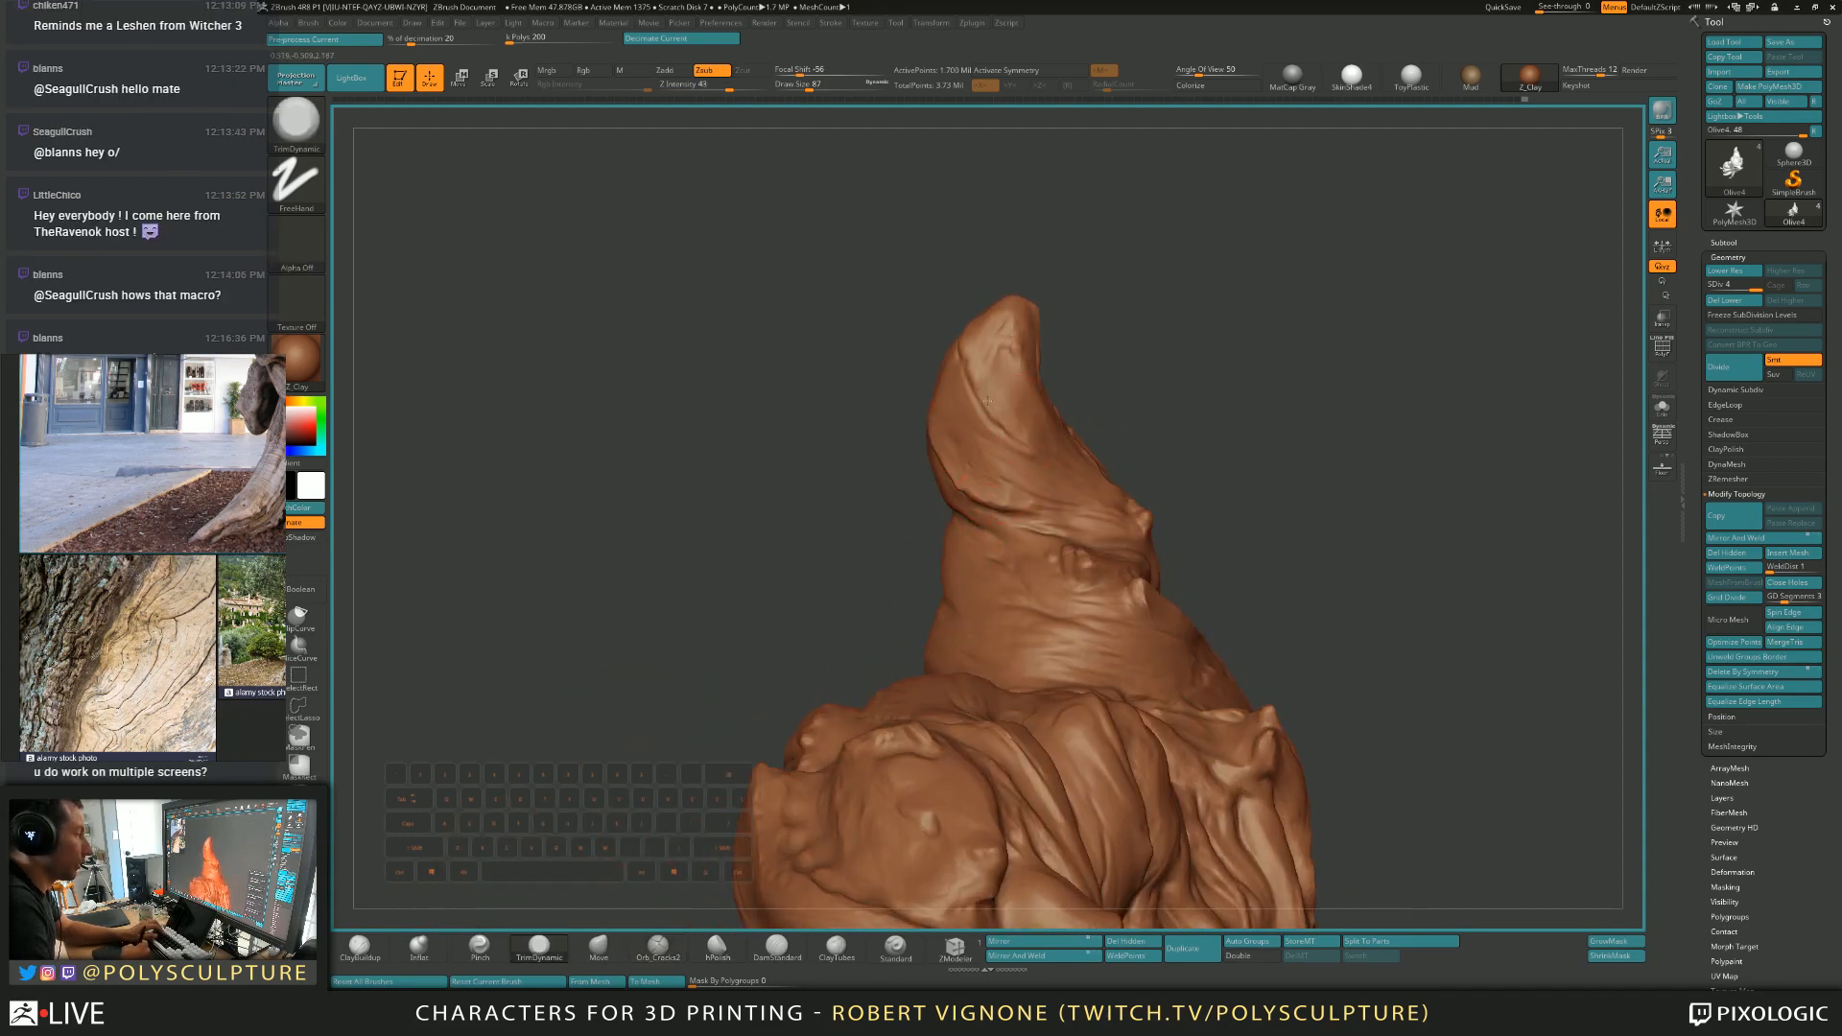
pyautogui.moveTo(994, 308)
pyautogui.mouseDown(button='right')
pyautogui.moveTo(1032, 307)
pyautogui.moveTo(967, 329)
pyautogui.moveTo(1007, 312)
pyautogui.moveTo(978, 320)
pyautogui.mouseUp(button='right')
pyautogui.press('s')
pyautogui.click(946, 323)
pyautogui.keyDown('shift'); pyautogui.moveTo(961, 347); pyautogui.dragTo(964, 331); pyautogui.keyUp('shift')
pyautogui.moveTo(964, 326)
pyautogui.mouseDown(button='right')
pyautogui.moveTo(974, 347)
pyautogui.moveTo(945, 352)
pyautogui.moveTo(939, 286)
pyautogui.moveTo(935, 325)
pyautogui.mouseUp(button='right')
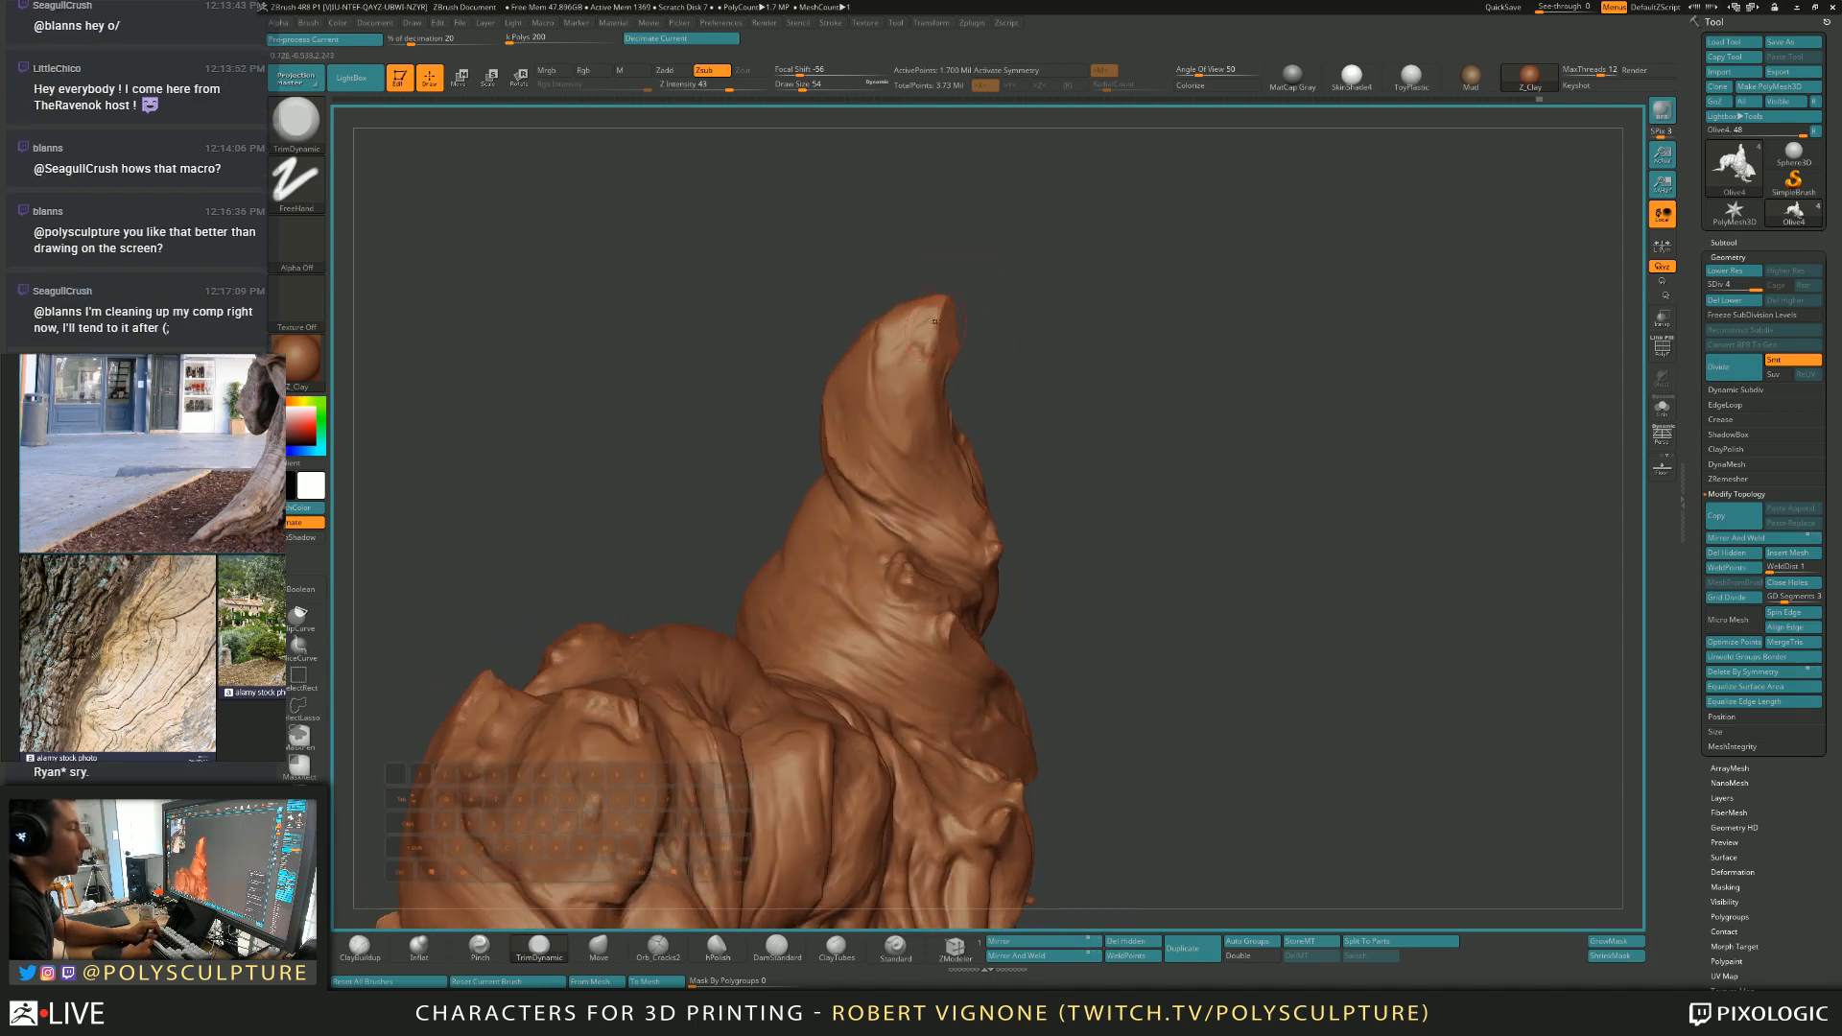
# Fill out the face just below the horn's tip with ClayBuildup and trim it flat with TrimDynamic.
pyautogui.press('b')
pyautogui.press('c')
pyautogui.press('b')
pyautogui.press('b')
pyautogui.press('t')
pyautogui.press('d')
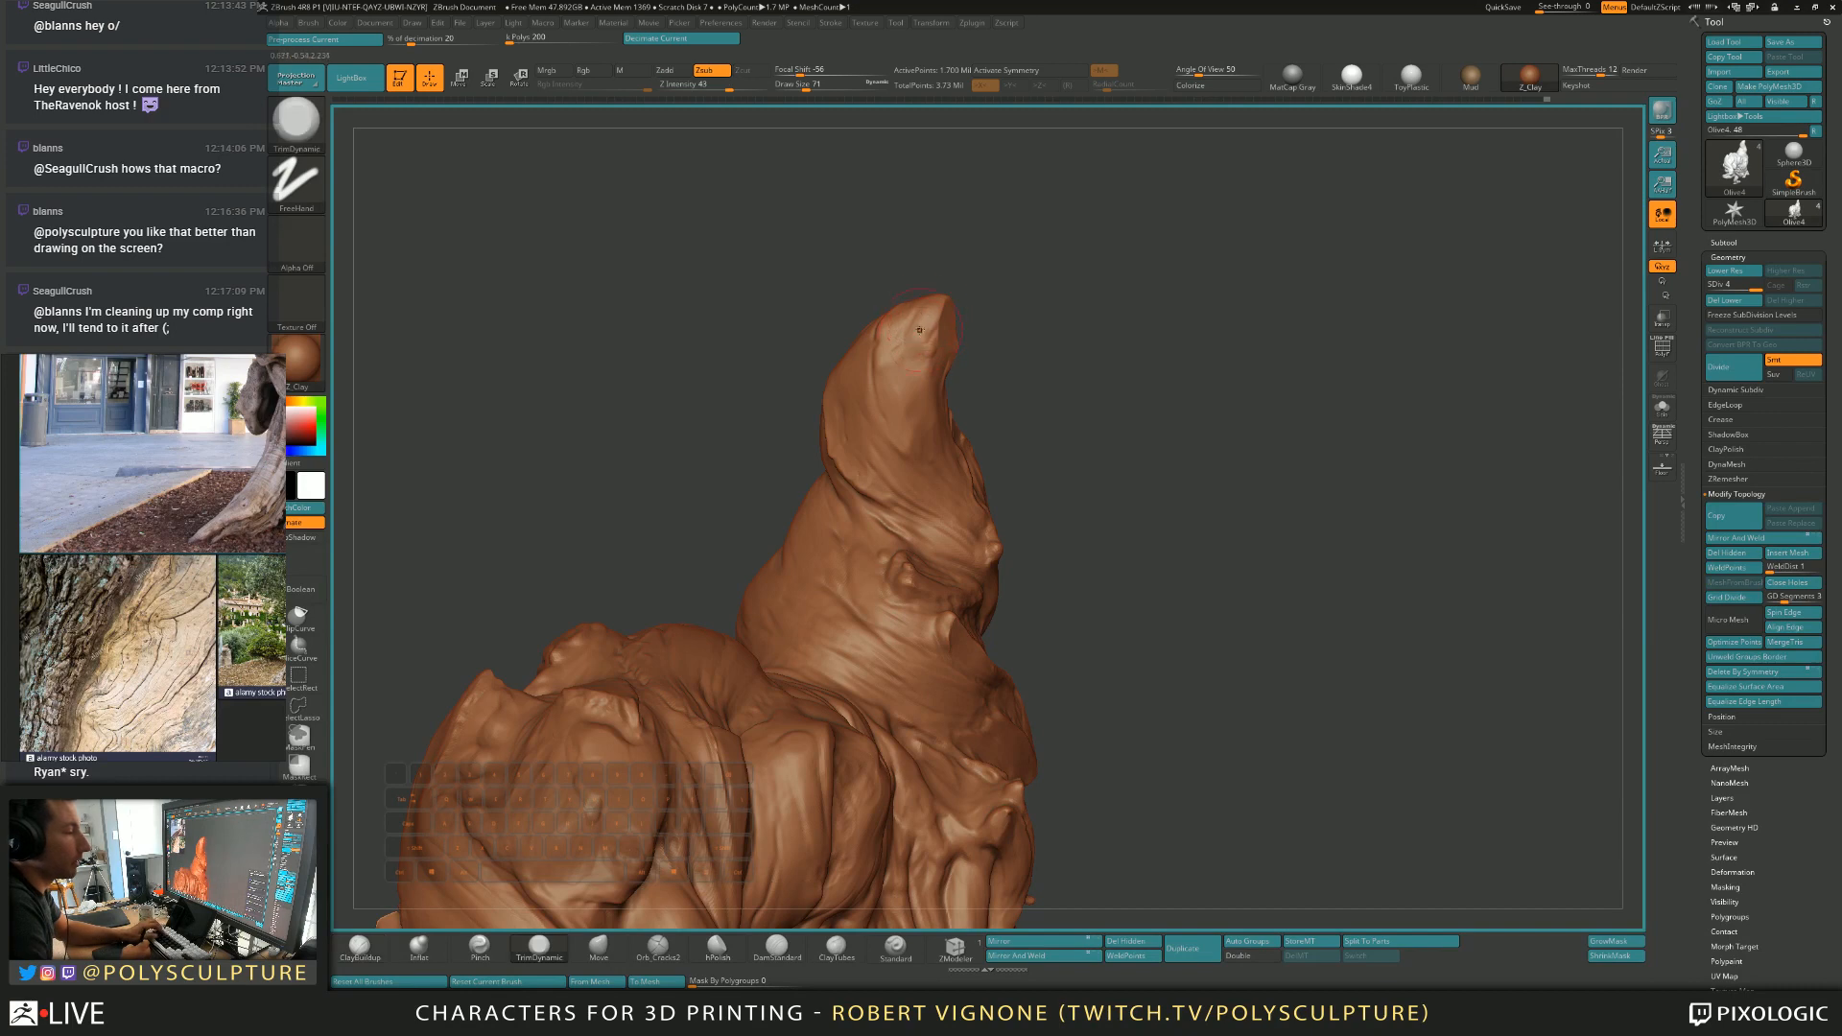
pyautogui.moveTo(906, 318)
pyautogui.mouseDown(button='right')
pyautogui.moveTo(915, 286)
pyautogui.moveTo(977, 288)
pyautogui.moveTo(997, 314)
pyautogui.mouseUp(button='right')
# Swell the horn's upper part with the Inflat brush and plane the swollen surface with TrimDynamic.
pyautogui.press('b')
pyautogui.press('i')
pyautogui.press('n')
pyautogui.press('s')
pyautogui.click(915, 336)
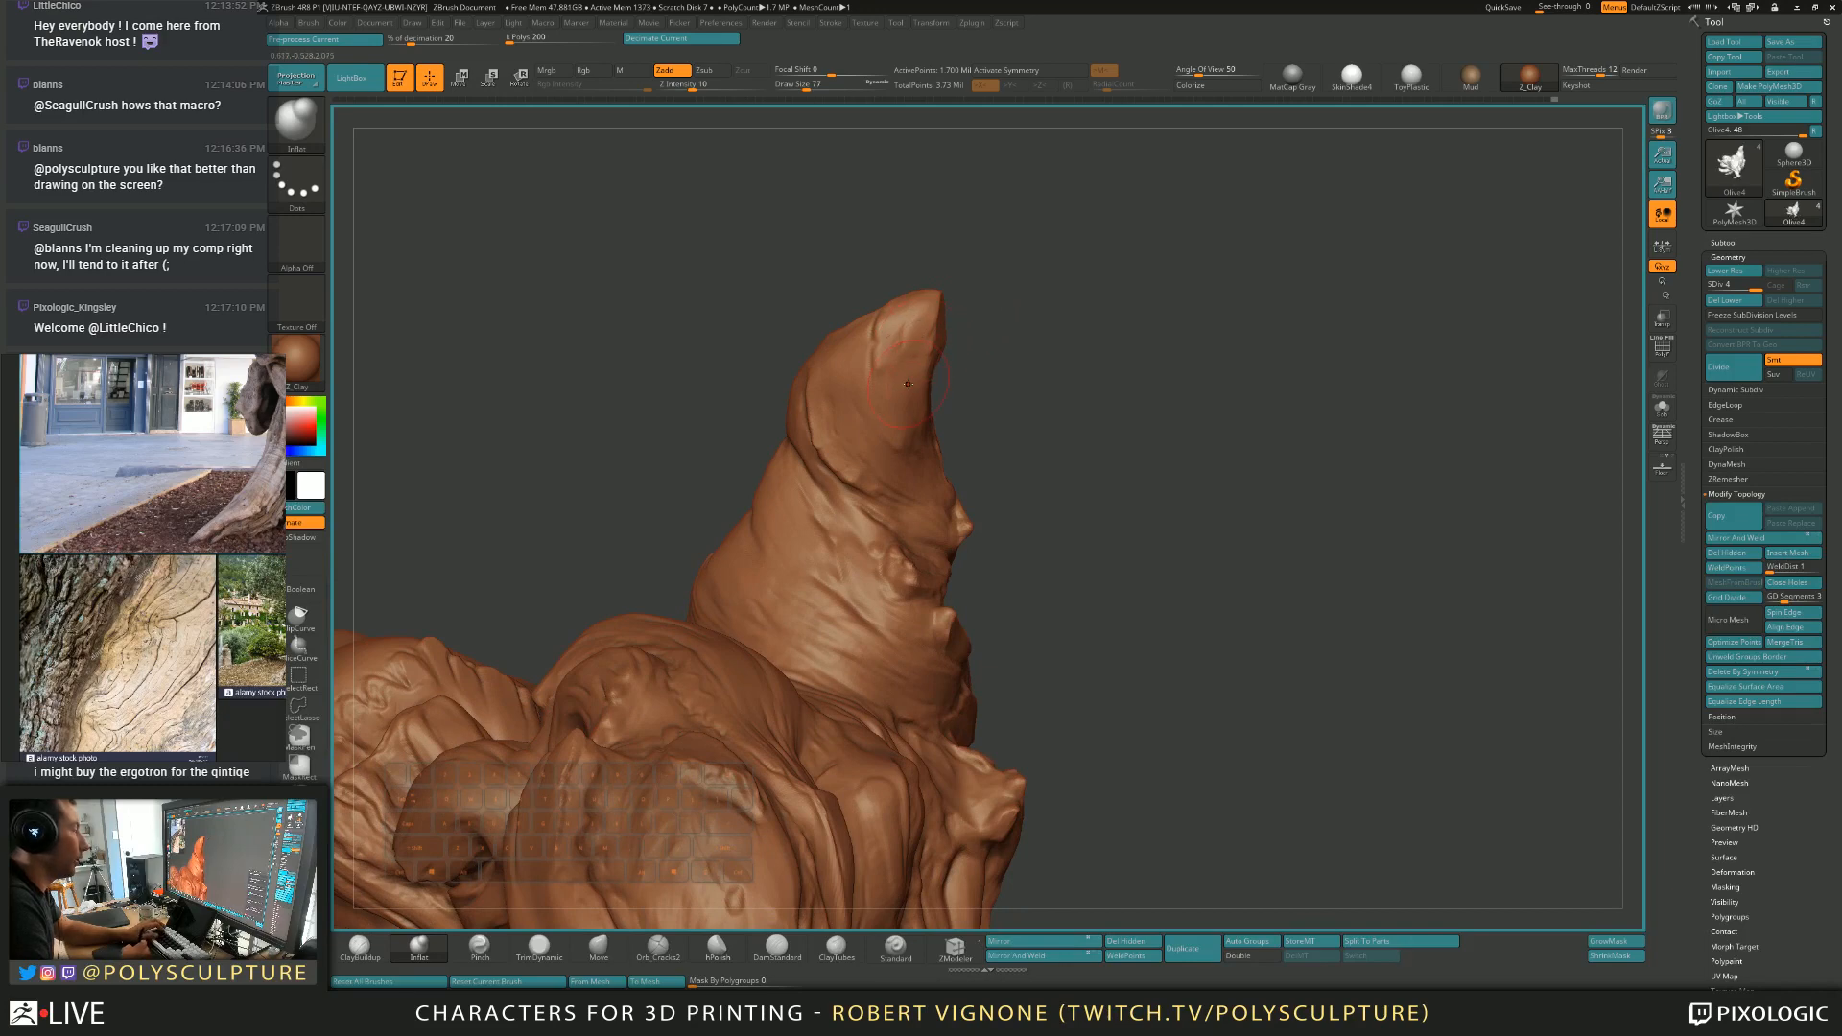
pyautogui.press('b')
pyautogui.press('t')
pyautogui.press('d')
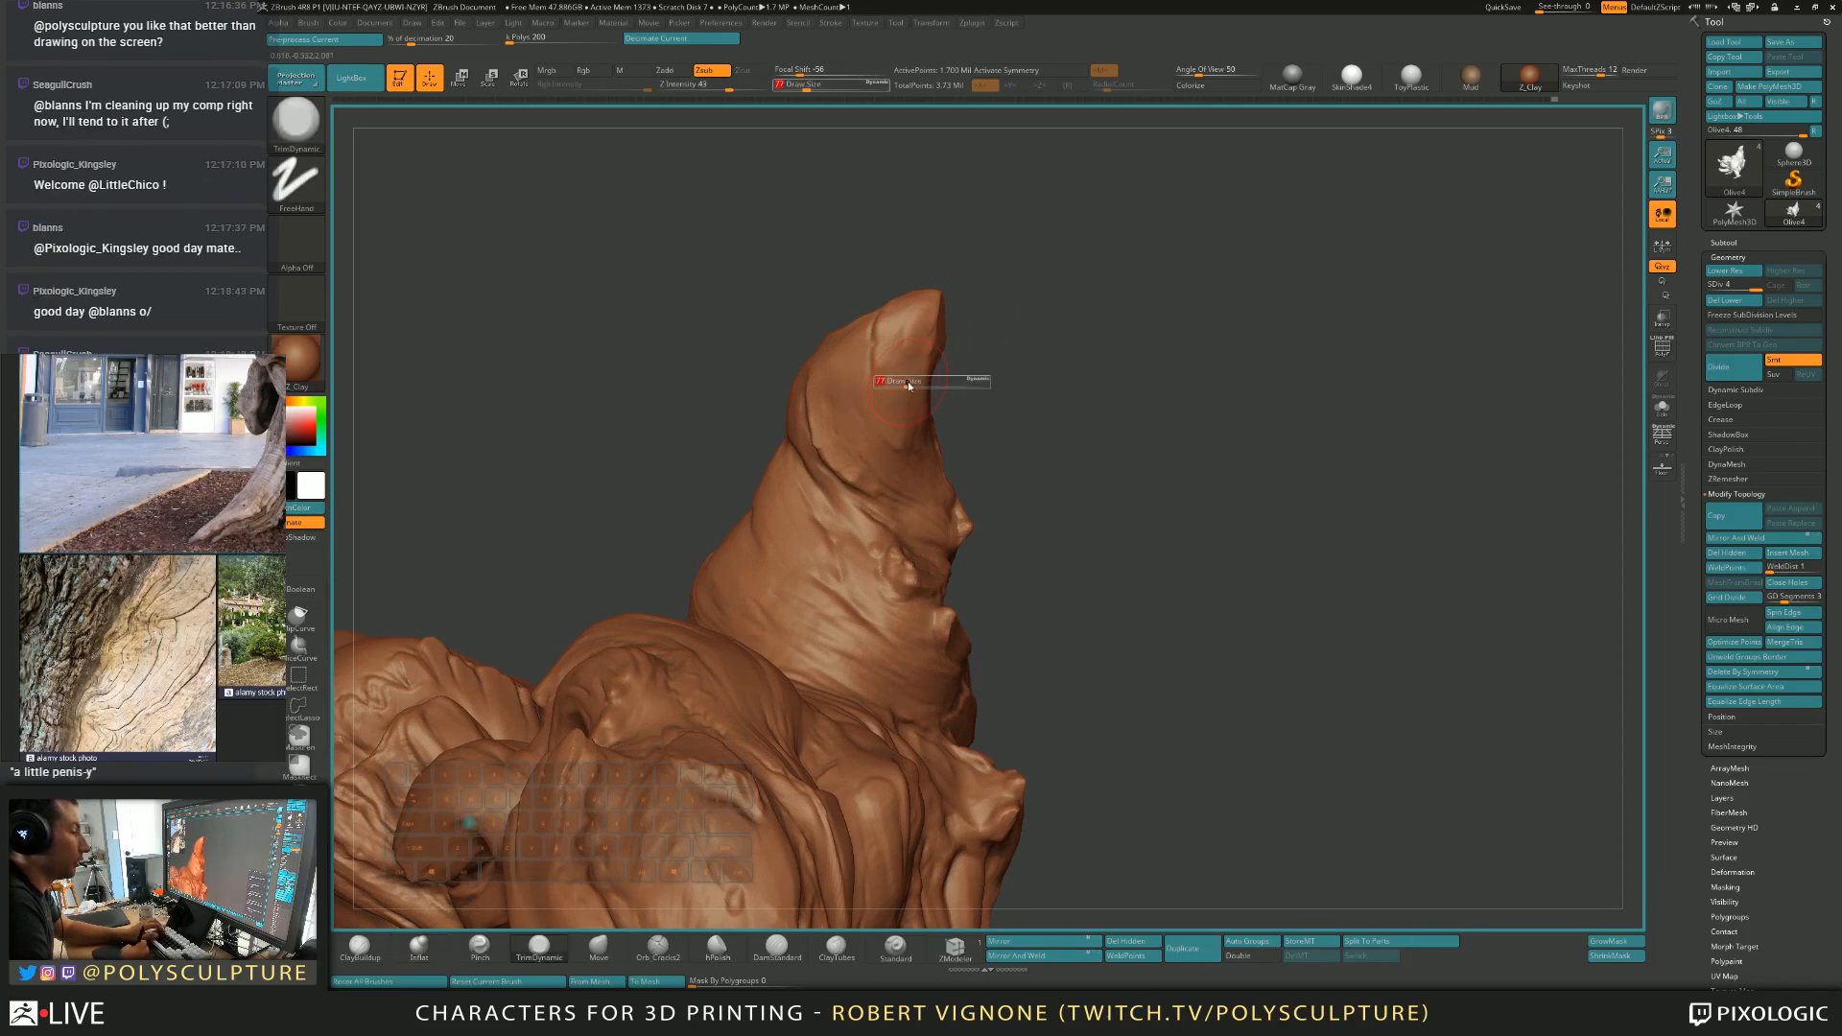
pyautogui.moveTo(909, 385)
pyautogui.mouseDown(button='right')
pyautogui.moveTo(946, 329)
pyautogui.moveTo(946, 381)
pyautogui.mouseUp(button='right')
# Build up the opposite side of the horn's tip with ClayBuildup and flatten it with TrimDynamic.
pyautogui.press('b')
pyautogui.press('c')
pyautogui.press('b')
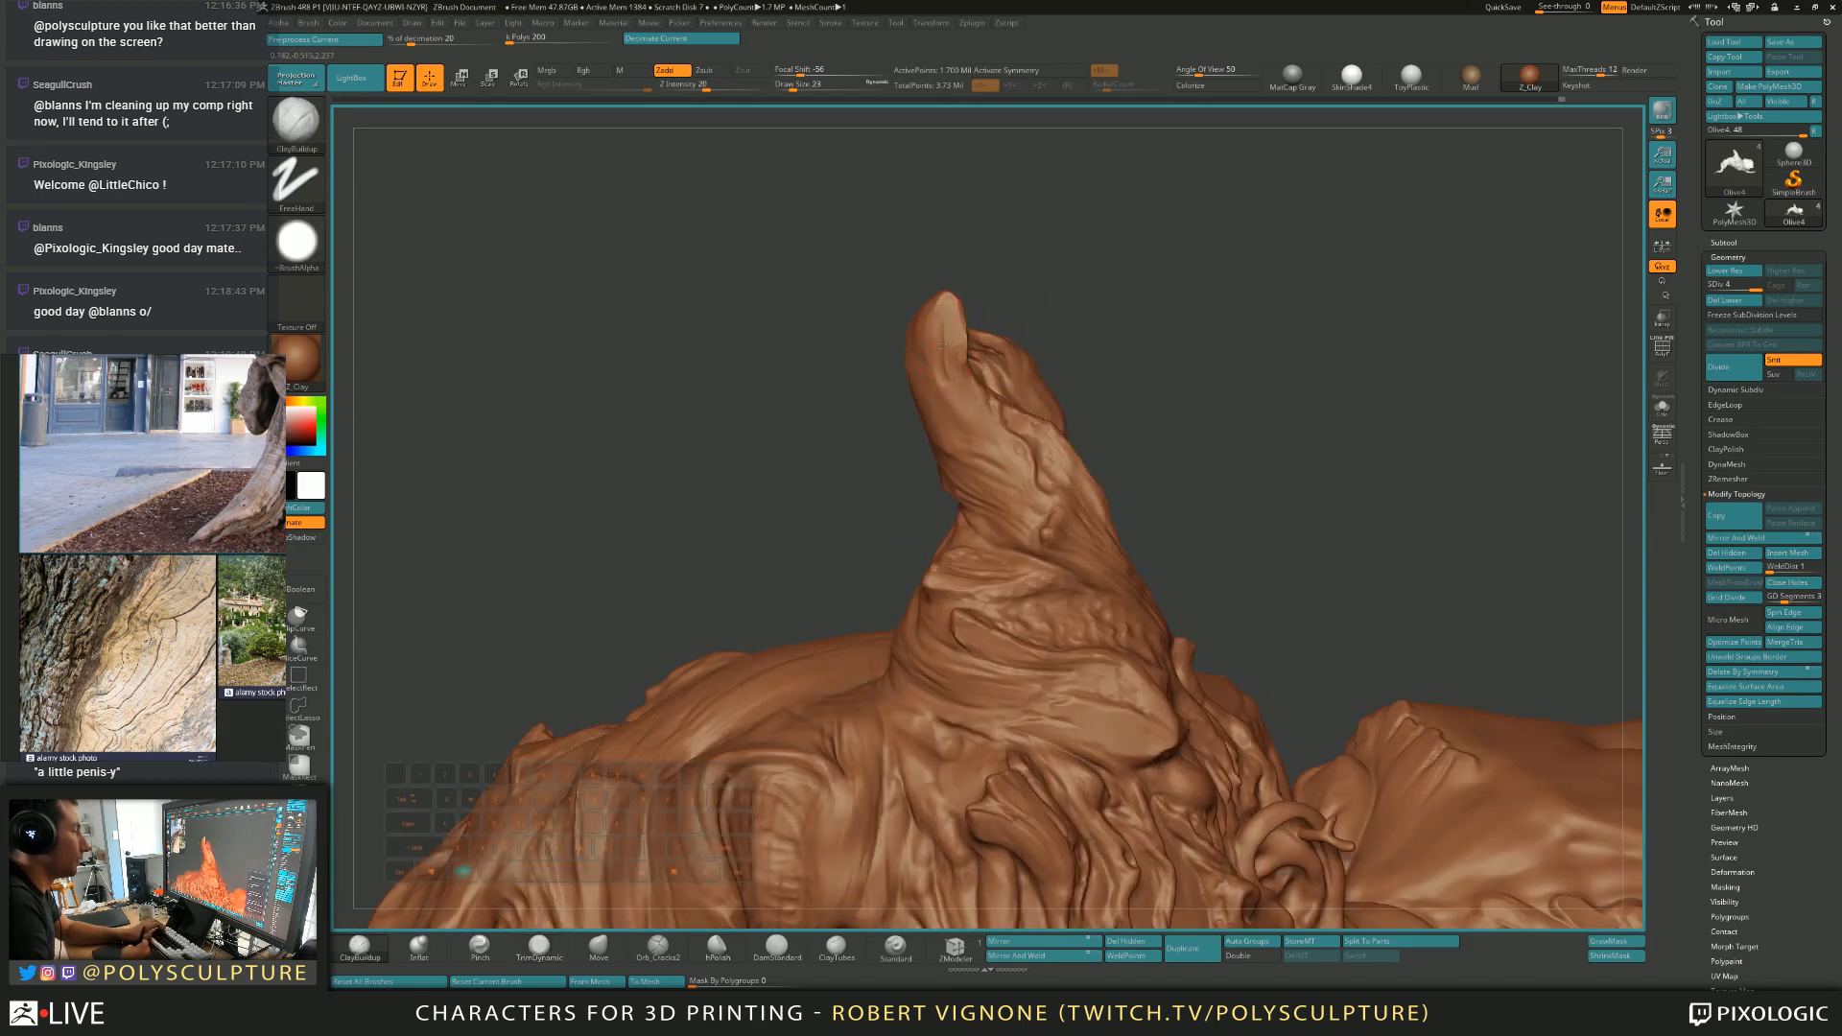
pyautogui.moveTo(962, 385); pyautogui.dragTo(926, 307, button='right')
pyautogui.press('b')
pyautogui.press('t')
pyautogui.press('d')
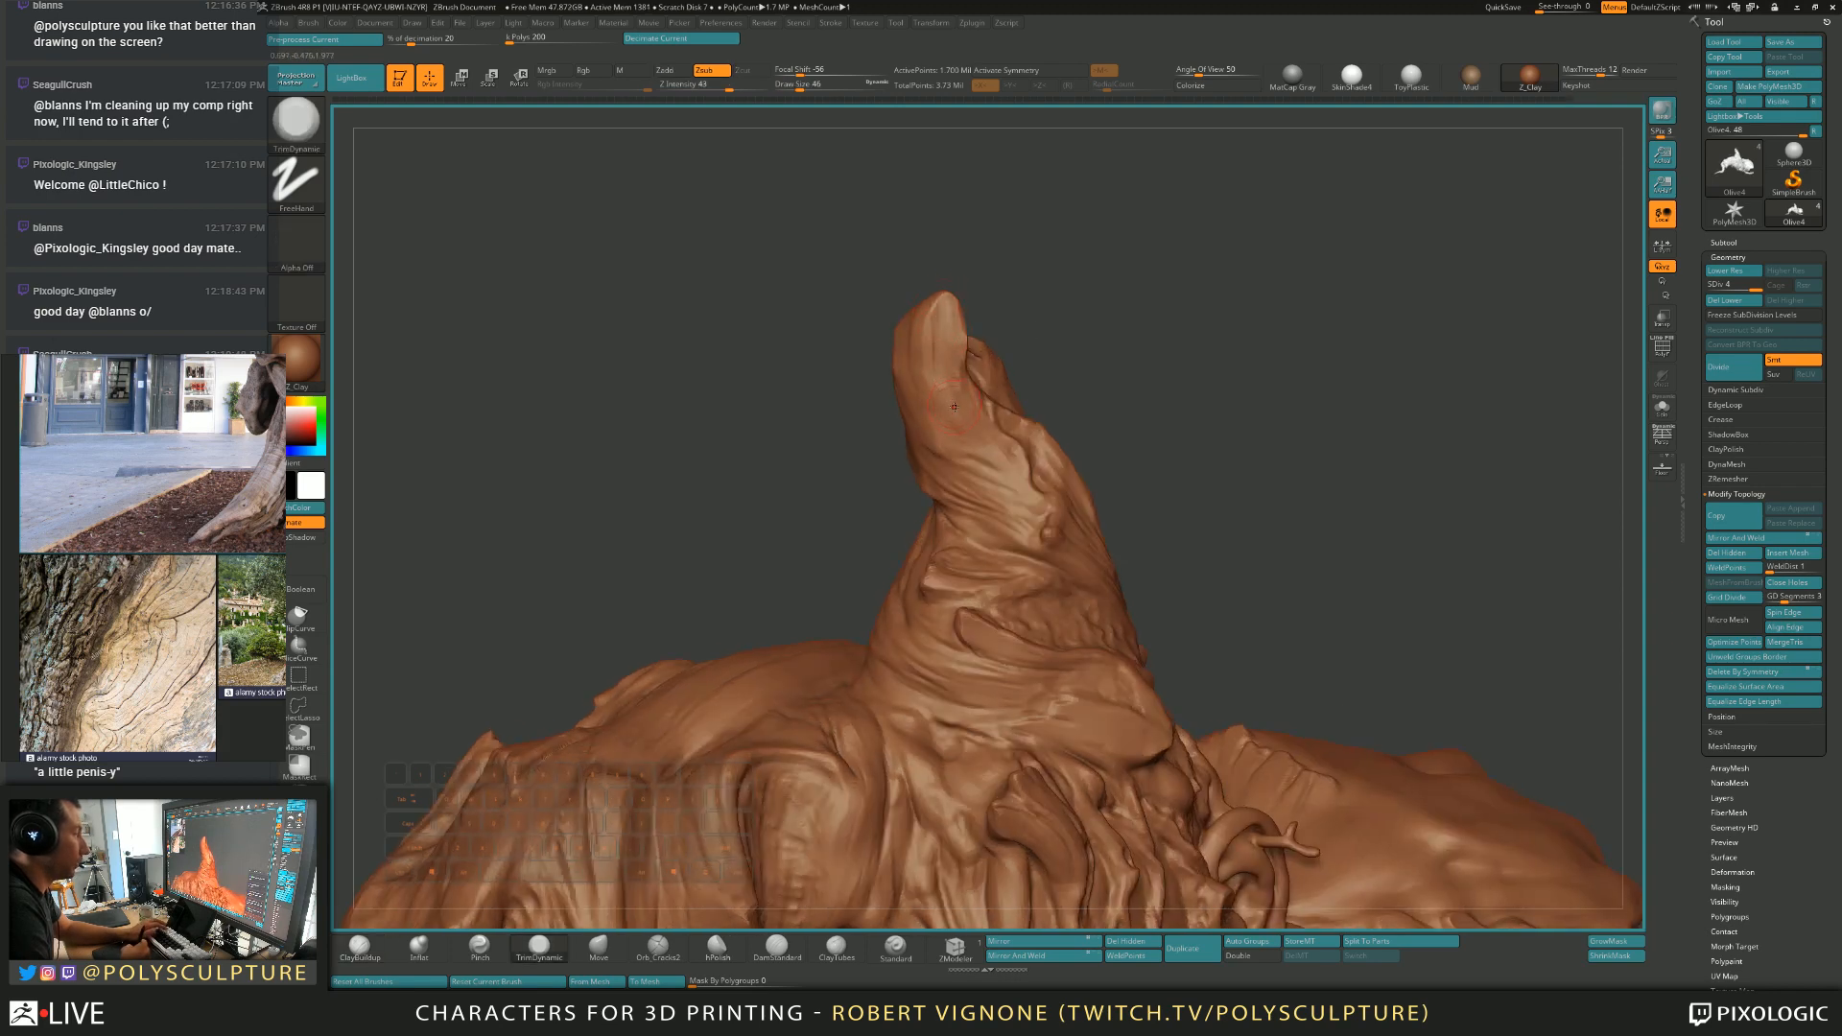
# Add finer clay strokes along the horn's tip with a reduced ClayBuildup brush.
pyautogui.press('b')
pyautogui.press('c')
pyautogui.press('b')
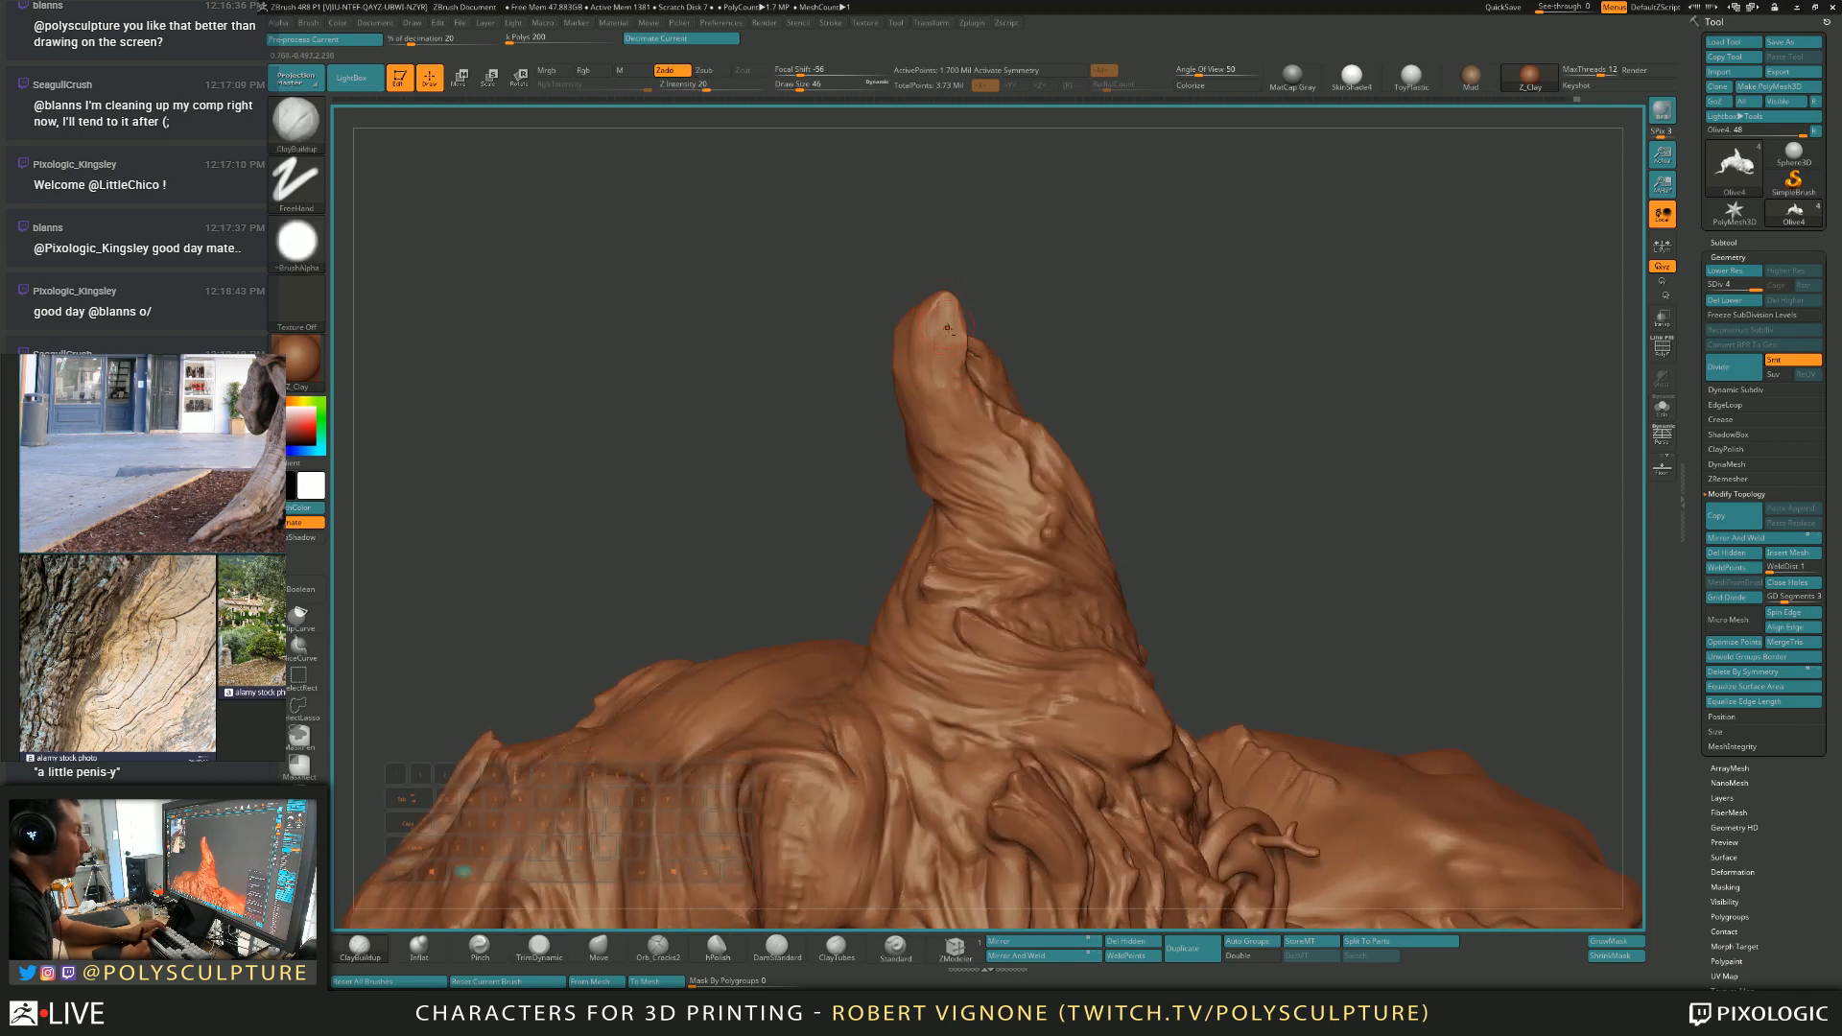
pyautogui.moveTo(936, 380)
pyautogui.mouseDown(button='right')
pyautogui.moveTo(901, 374)
pyautogui.moveTo(957, 378)
pyautogui.moveTo(952, 349)
pyautogui.mouseUp(button='right')
pyautogui.press('s')
pyautogui.press('[')
pyautogui.press('[')
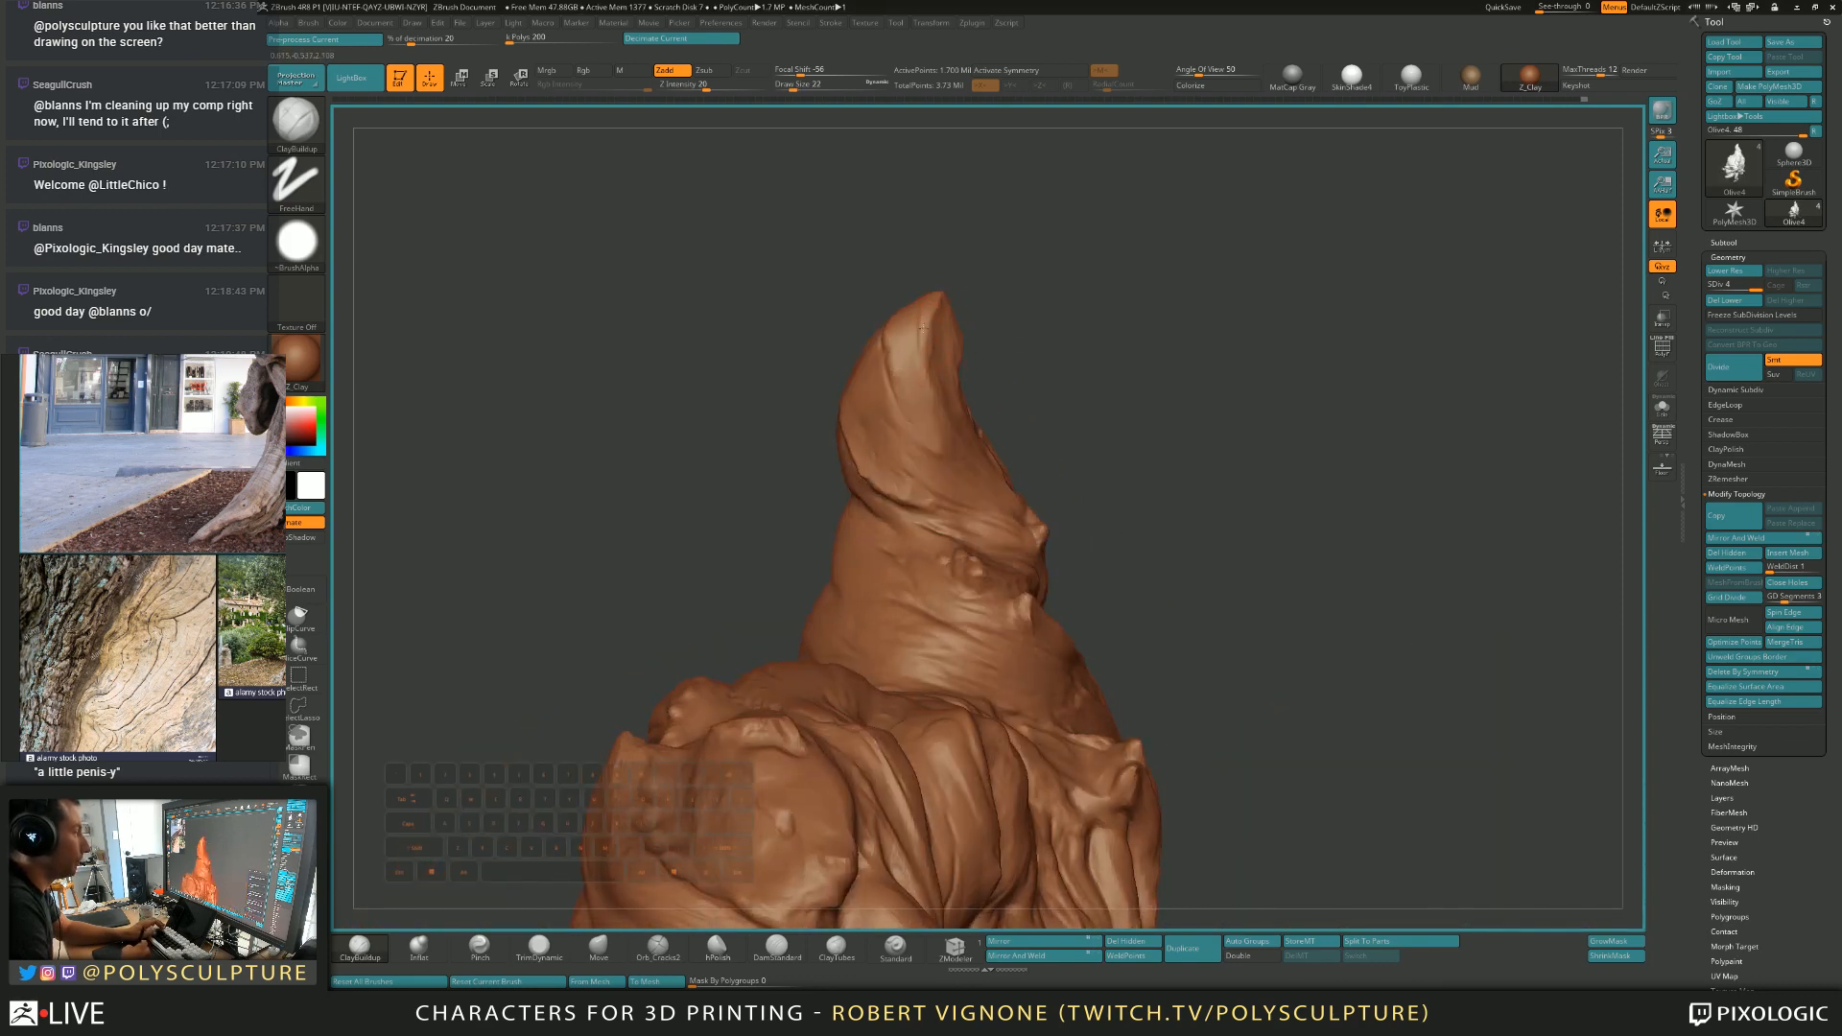
# Trim the new clay on the face of the horn's tip with TrimDynamic.
pyautogui.moveTo(939, 386)
pyautogui.mouseDown(button='right')
pyautogui.moveTo(923, 285)
pyautogui.moveTo(962, 321)
pyautogui.mouseUp(button='right')
pyautogui.press('4')
pyautogui.press('s')
pyautogui.moveTo(924, 344); pyautogui.dragTo(904, 345)
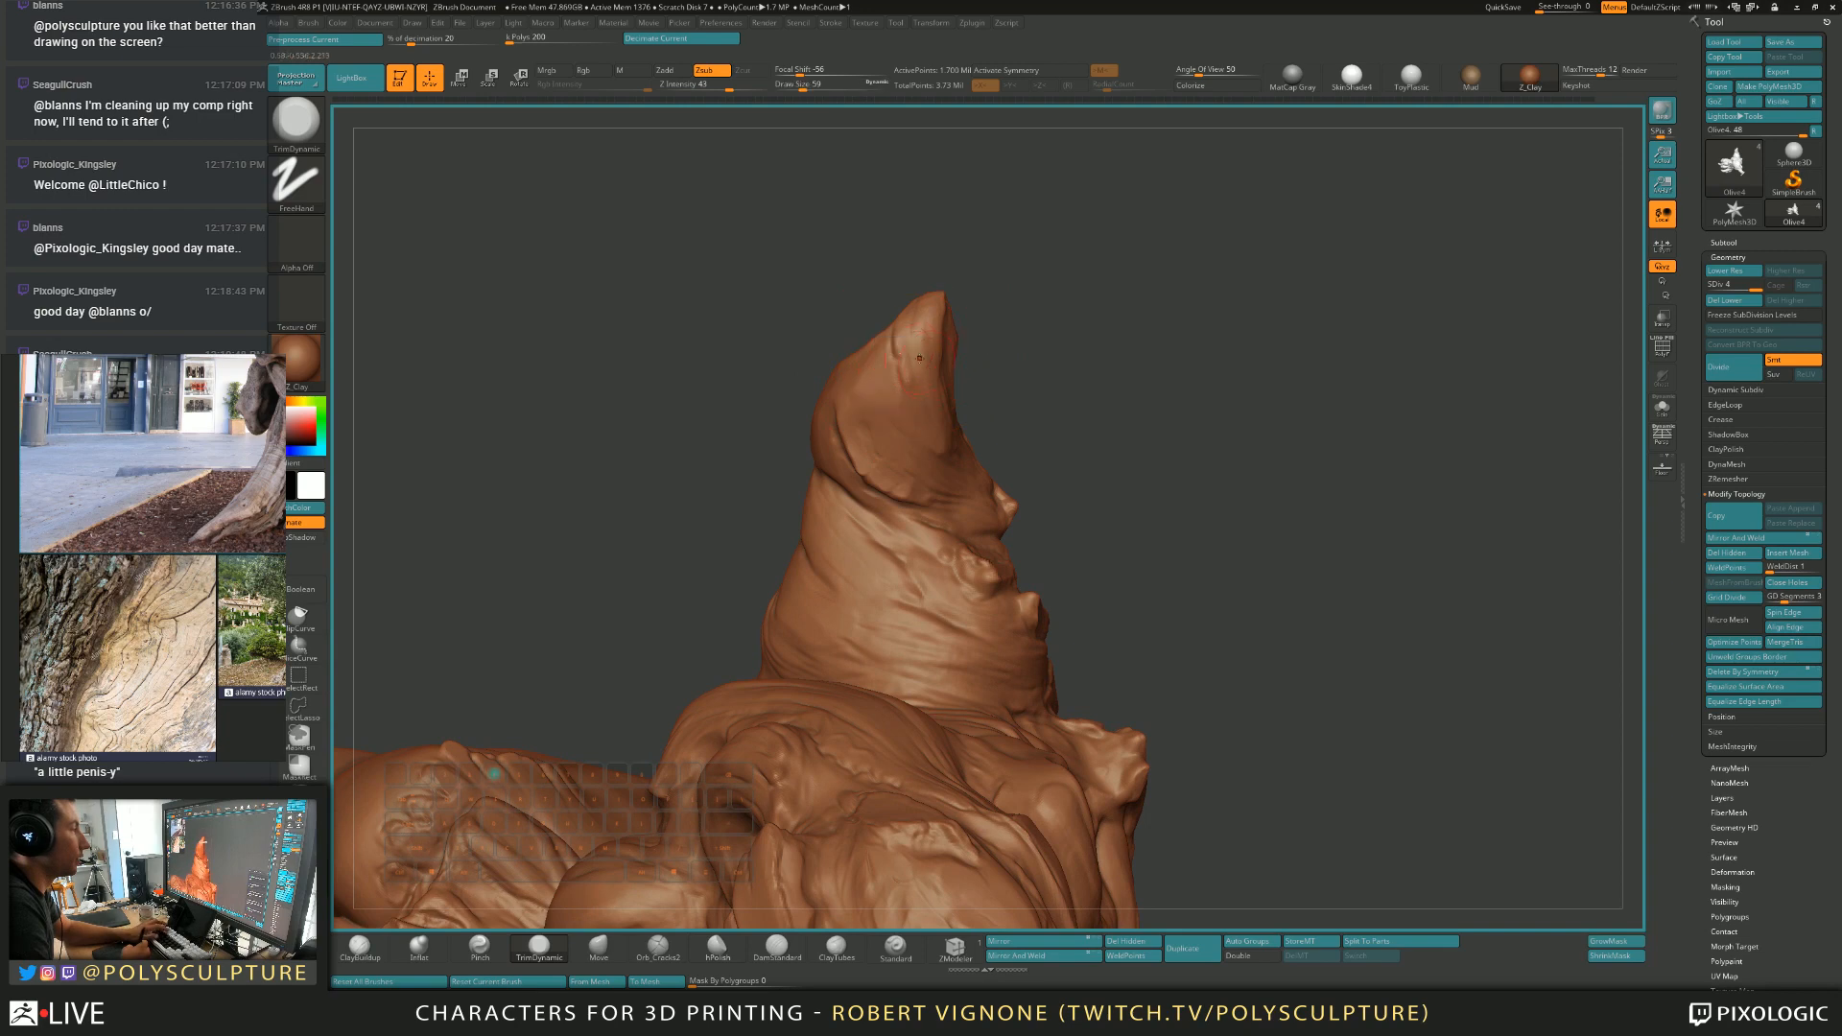
pyautogui.moveTo(936, 377); pyautogui.dragTo(1007, 316, button='right')
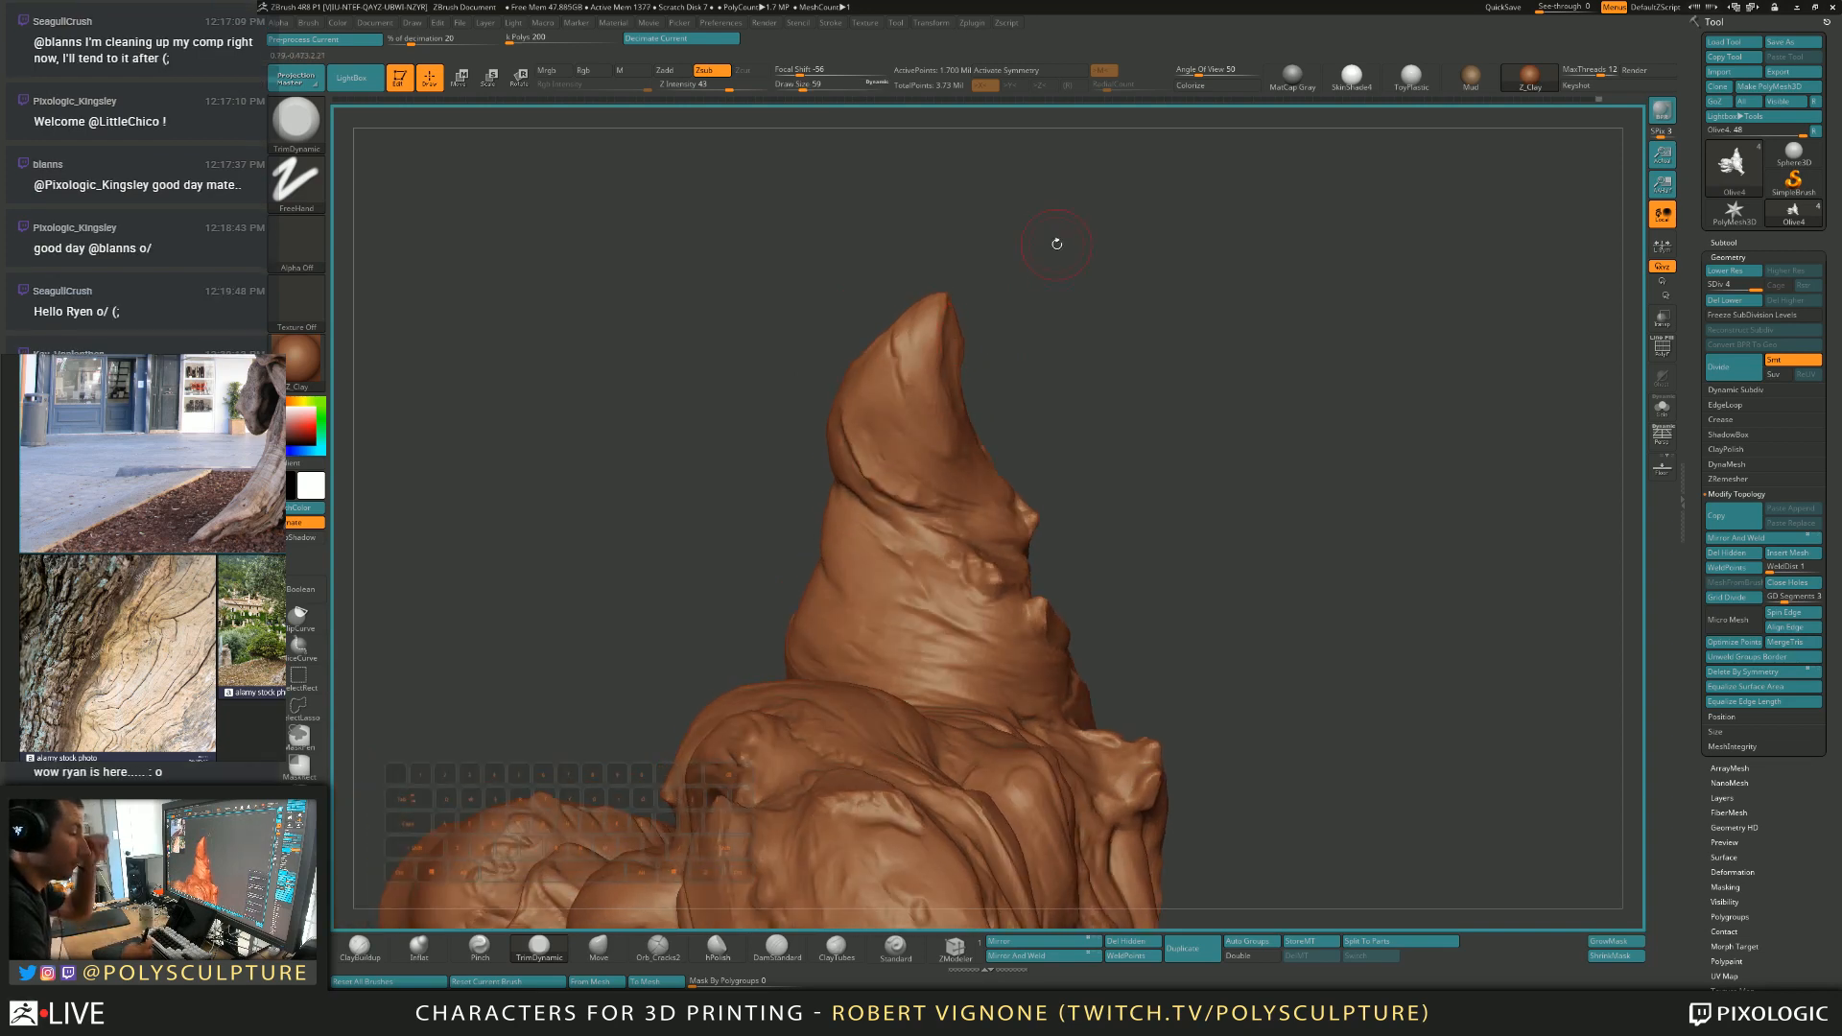
# Refine the planes along the outer curve of the horn's tip with TrimDynamic, reducing the brush size.
pyautogui.moveTo(1153, 398); pyautogui.dragTo(1151, 407)
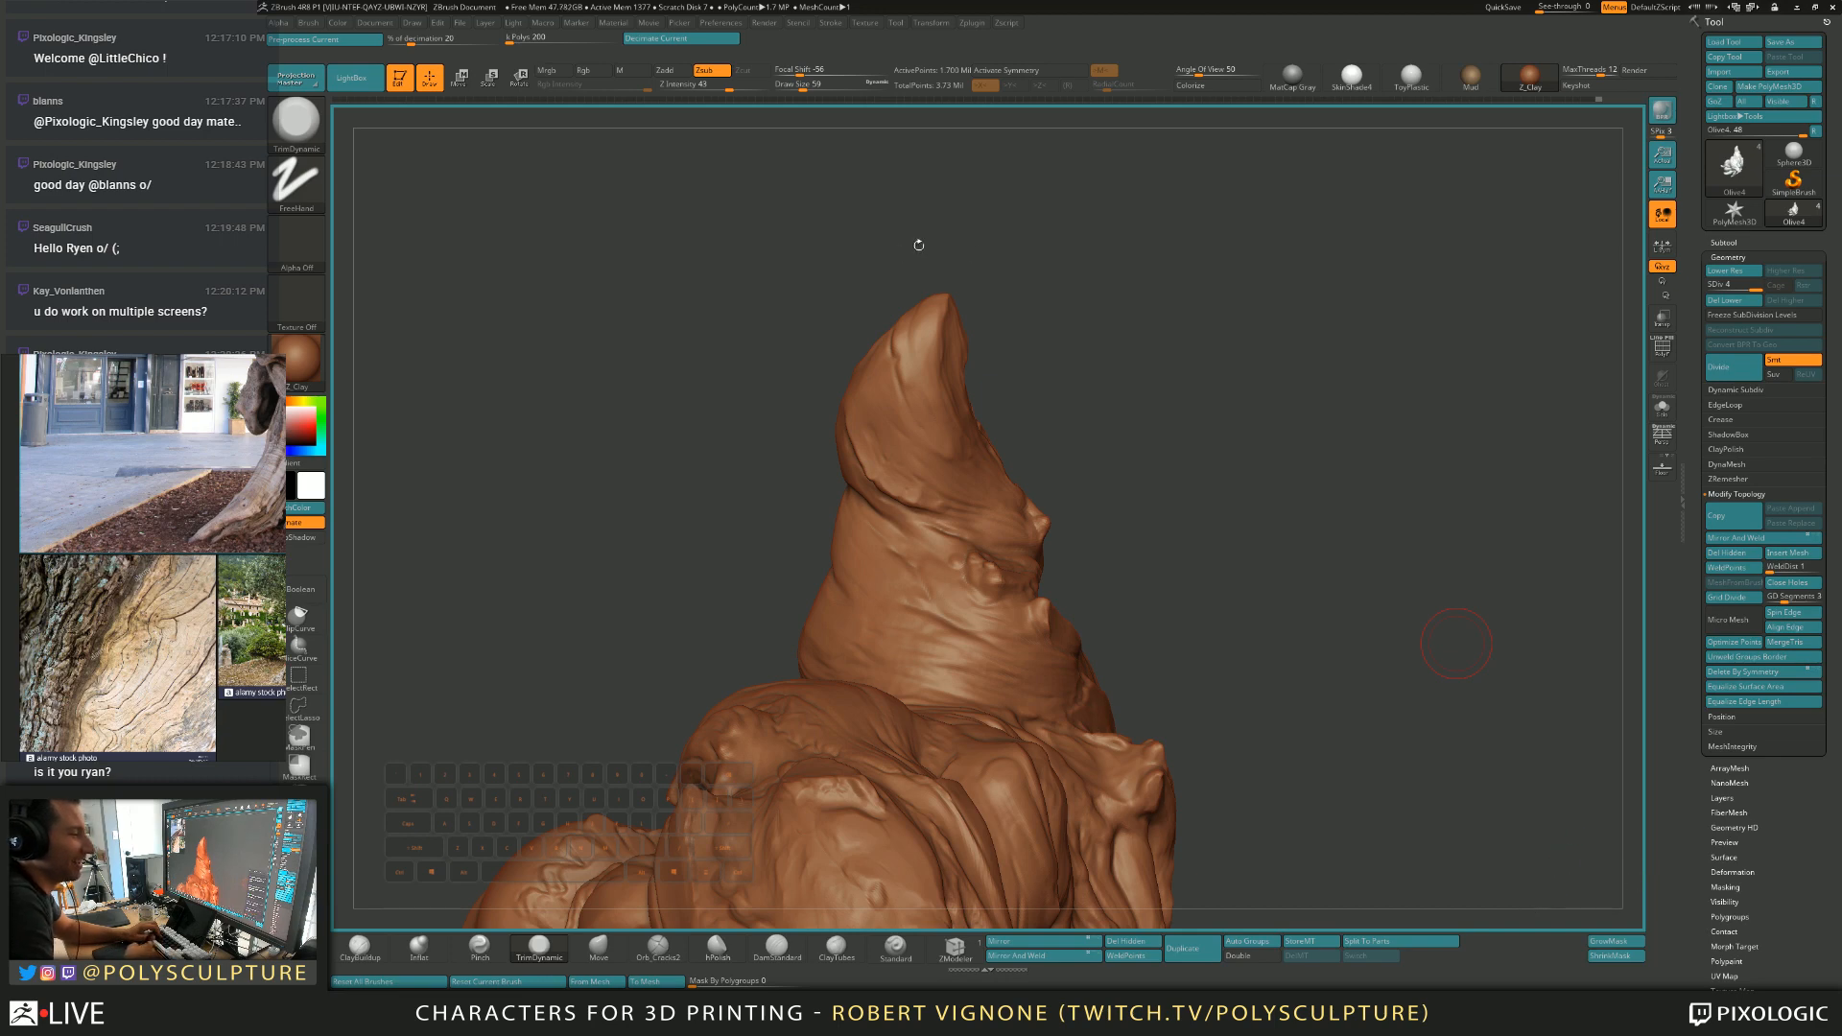
pyautogui.moveTo(1080, 402)
pyautogui.mouseDown()
pyautogui.moveTo(1103, 433)
pyautogui.moveTo(1143, 423)
pyautogui.mouseUp()
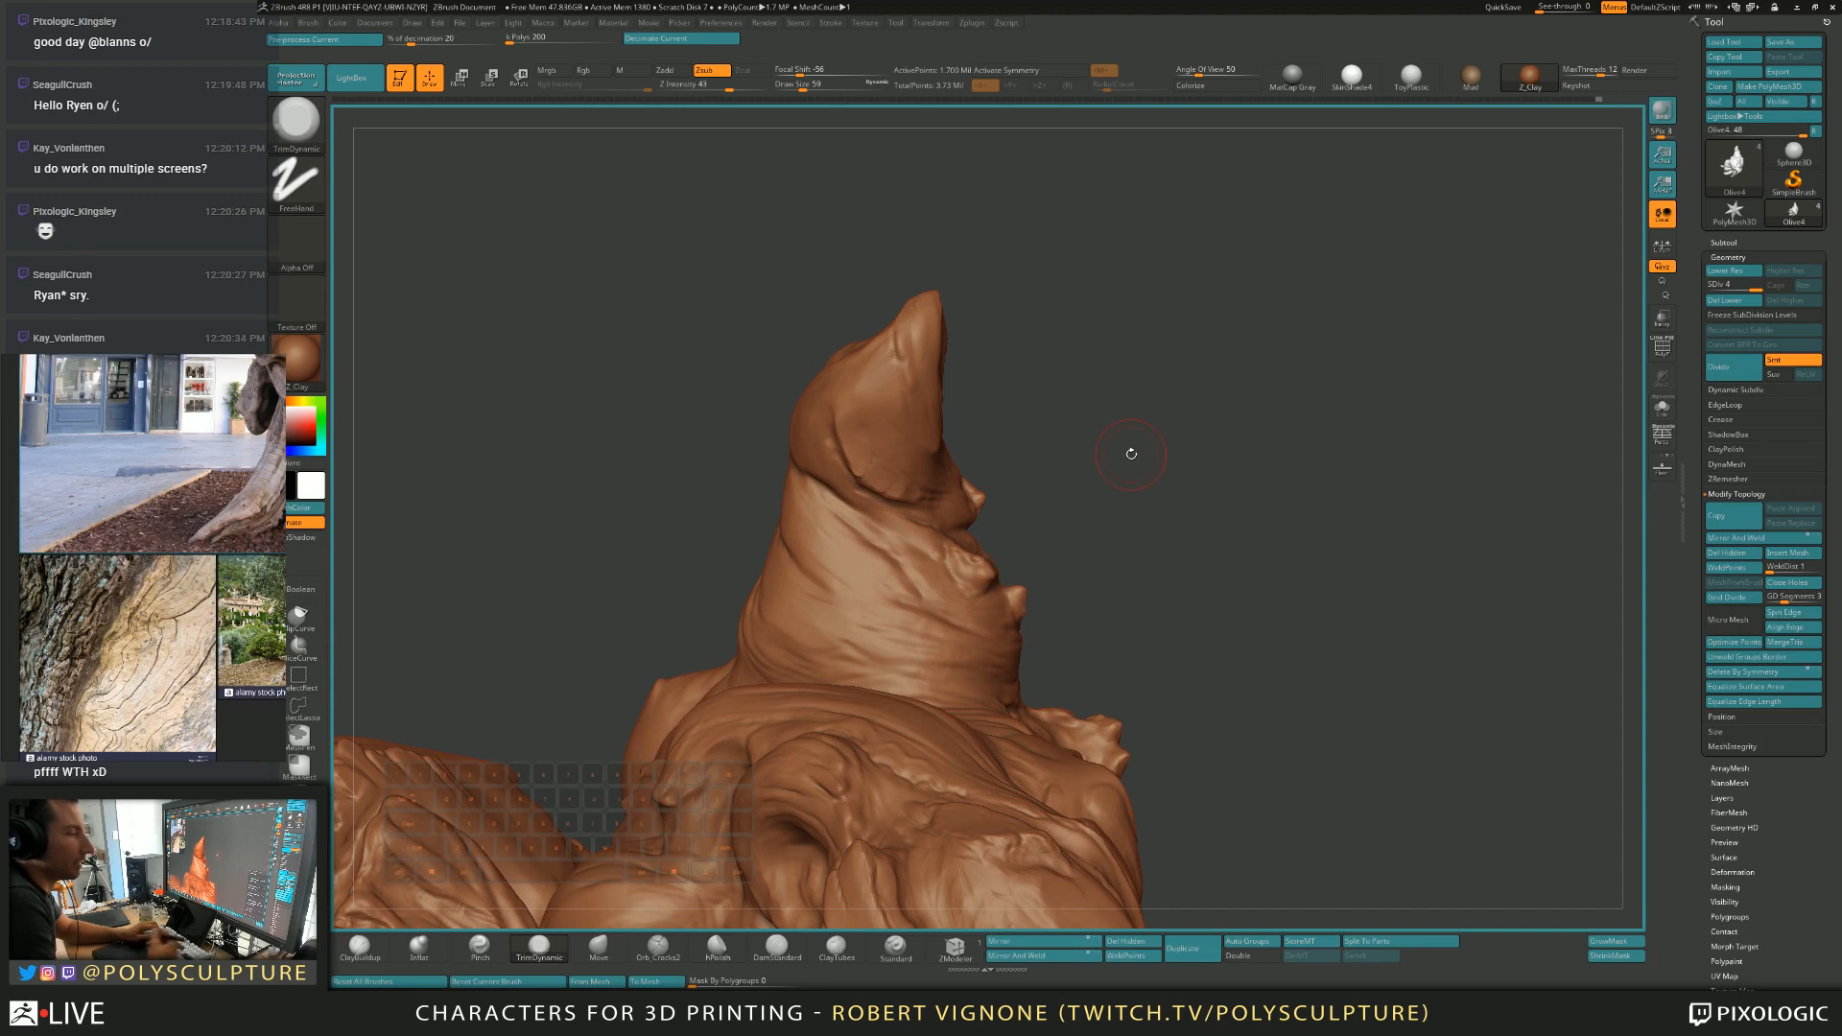
pyautogui.moveTo(880, 345); pyautogui.dragTo(875, 365)
pyautogui.moveTo(1083, 412); pyautogui.dragTo(1170, 420)
pyautogui.press('[')
pyautogui.press('[')
pyautogui.moveTo(542, 921)
pyautogui.mouseDown()
pyautogui.moveTo(913, 362)
pyautogui.moveTo(901, 305)
pyautogui.mouseUp()
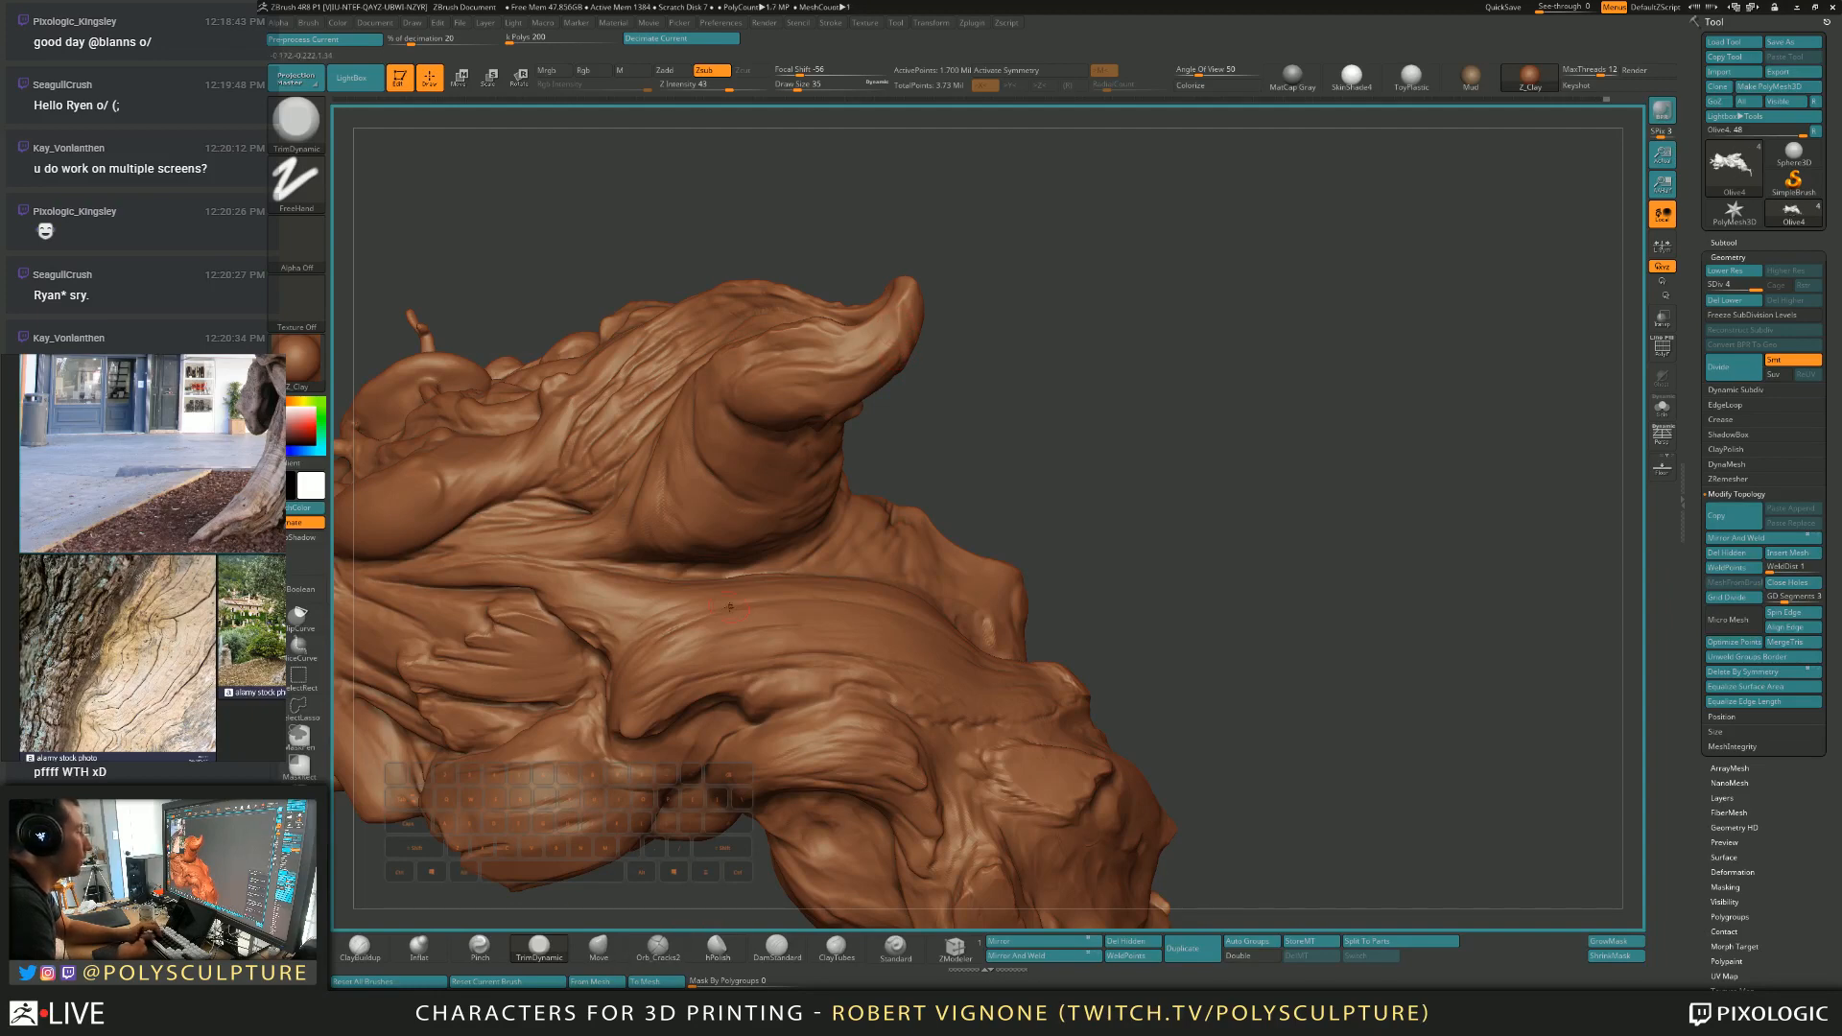
# Cut fine cracks into the edge of the horn's tip with the Orb_Cracks brush.
pyautogui.click(658, 948)
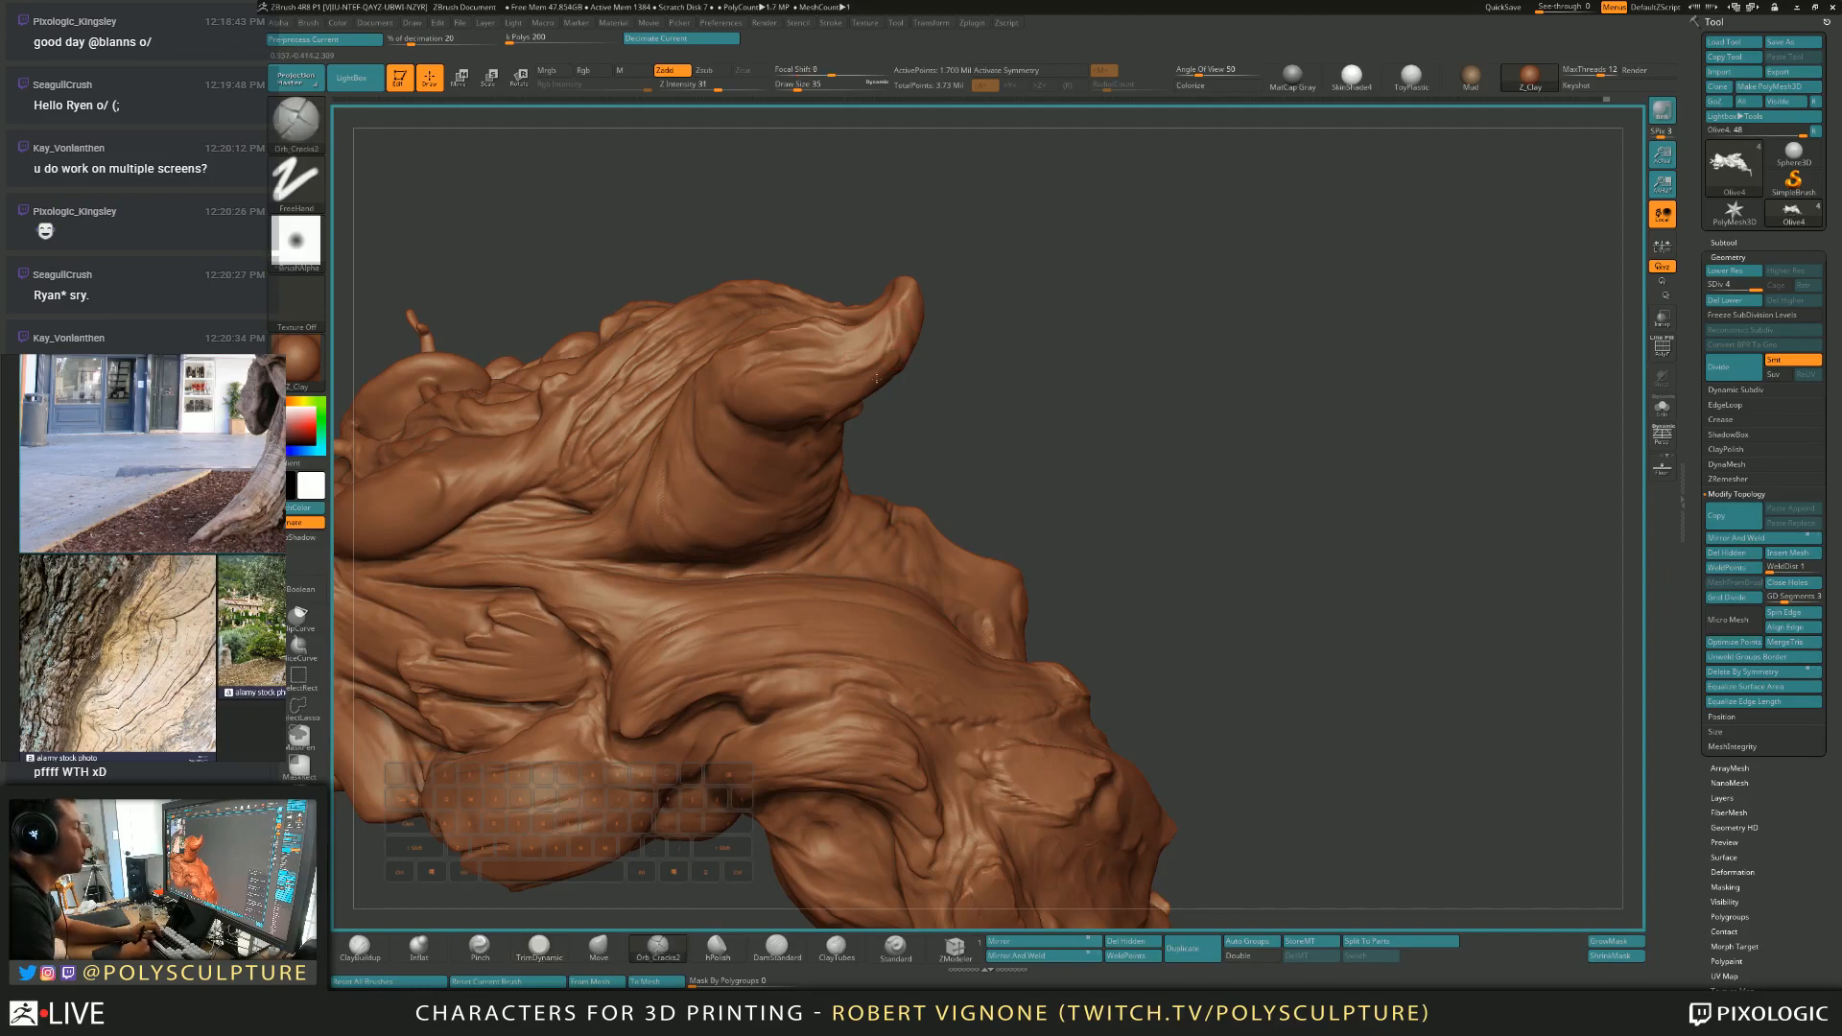
pyautogui.moveTo(884, 361); pyautogui.dragTo(886, 317, button='right')
pyautogui.press('s')
pyautogui.click(885, 354)
pyautogui.moveTo(897, 365); pyautogui.dragTo(916, 332, button='right')
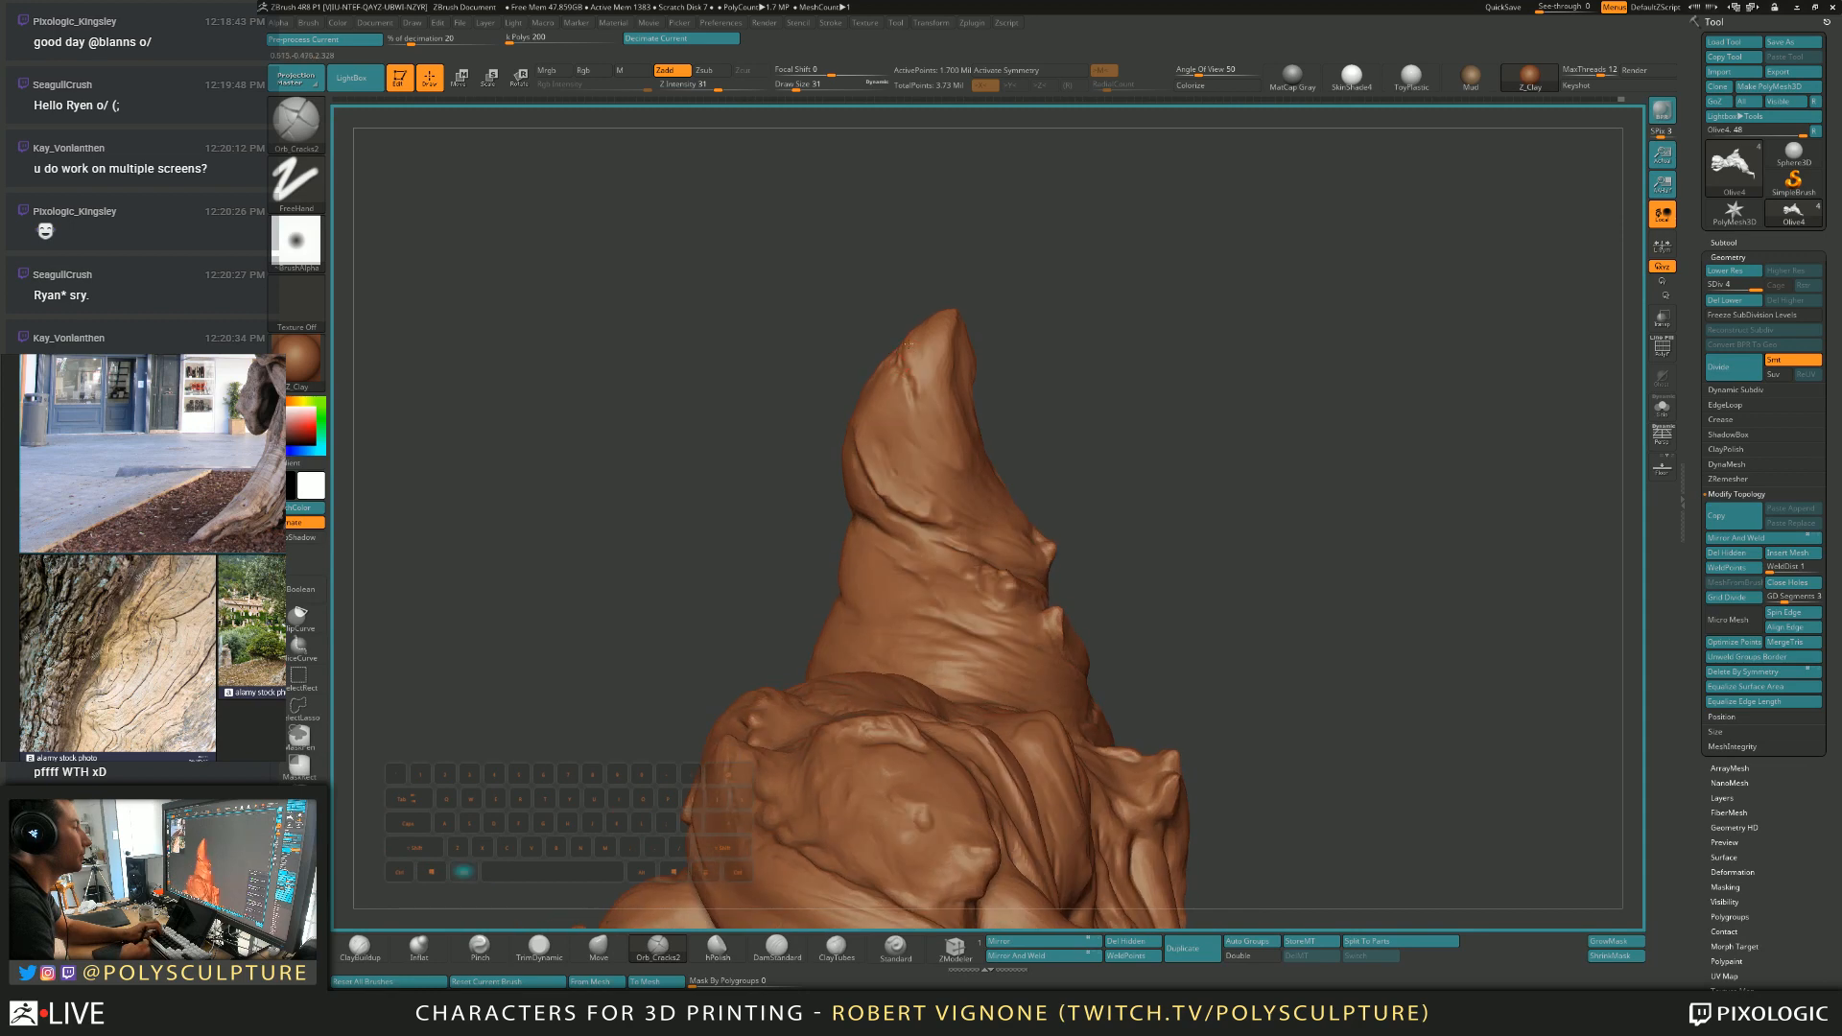
# Soften the cracked edge at the horn's tip with TrimDynamic and hPolish.
pyautogui.press('b')
pyautogui.press('t')
pyautogui.press('d')
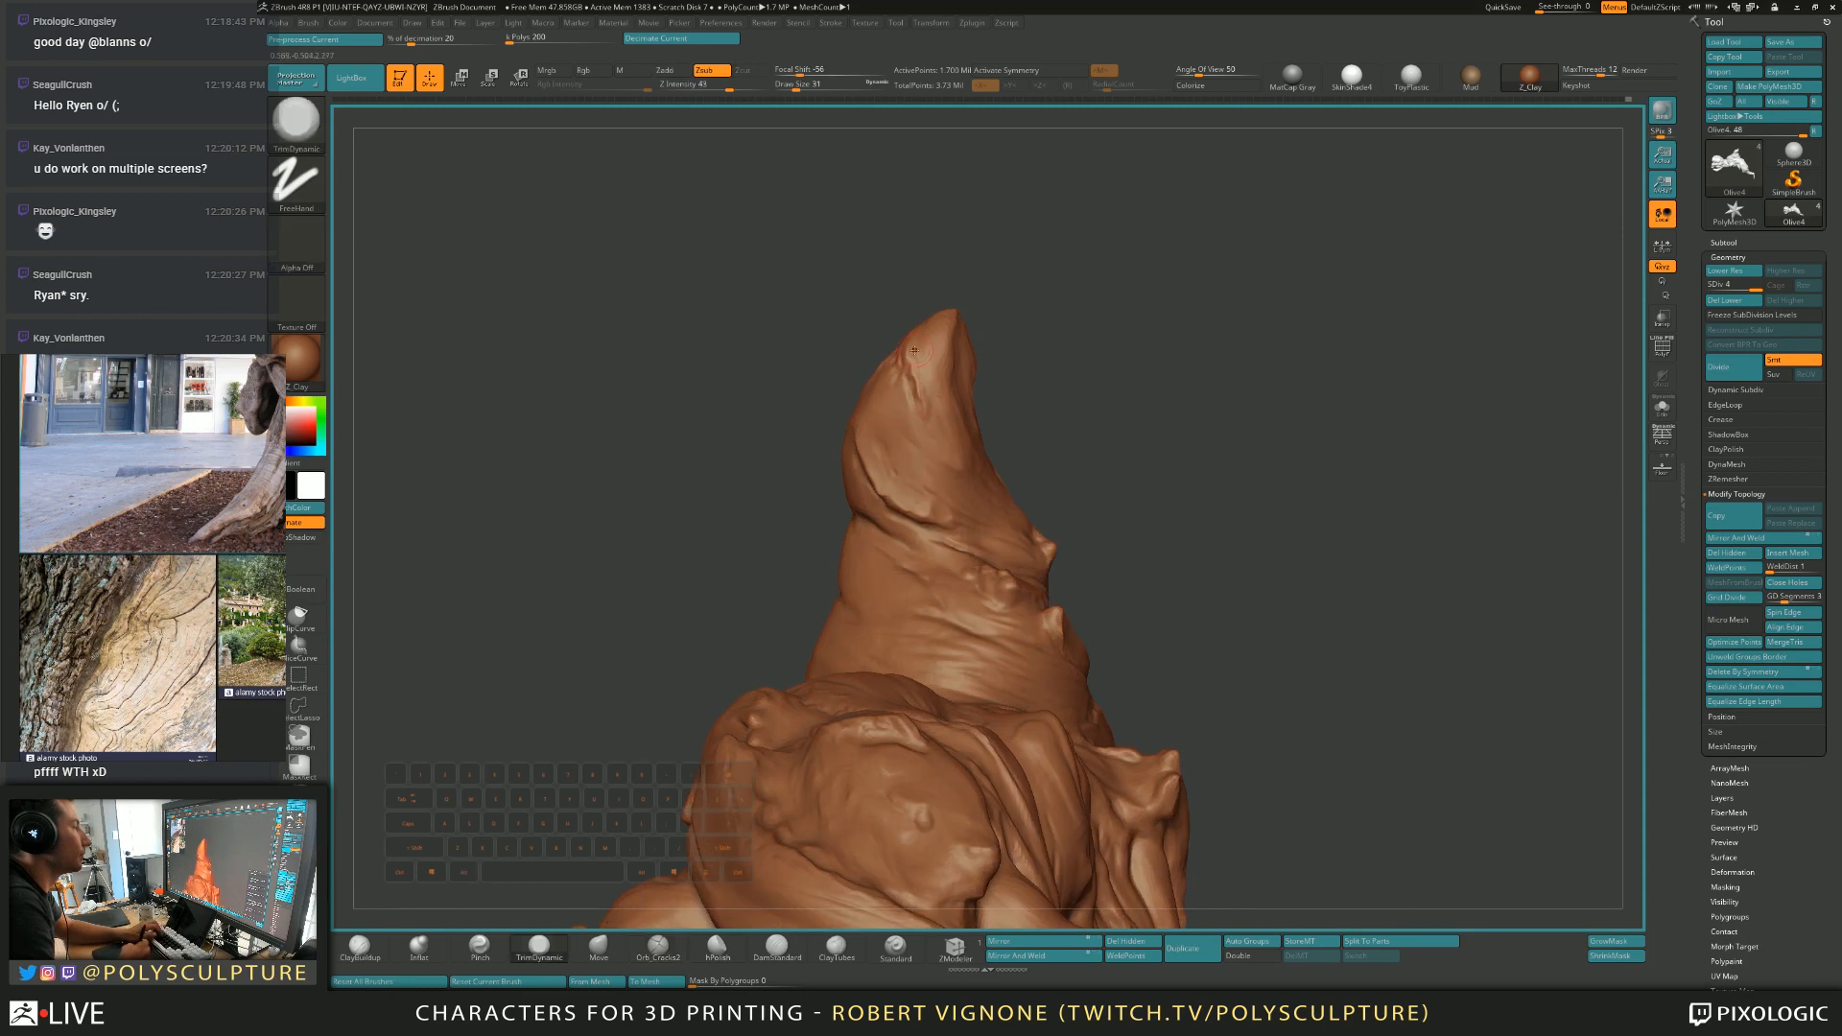
pyautogui.press('b')
pyautogui.press('h')
pyautogui.press('p')
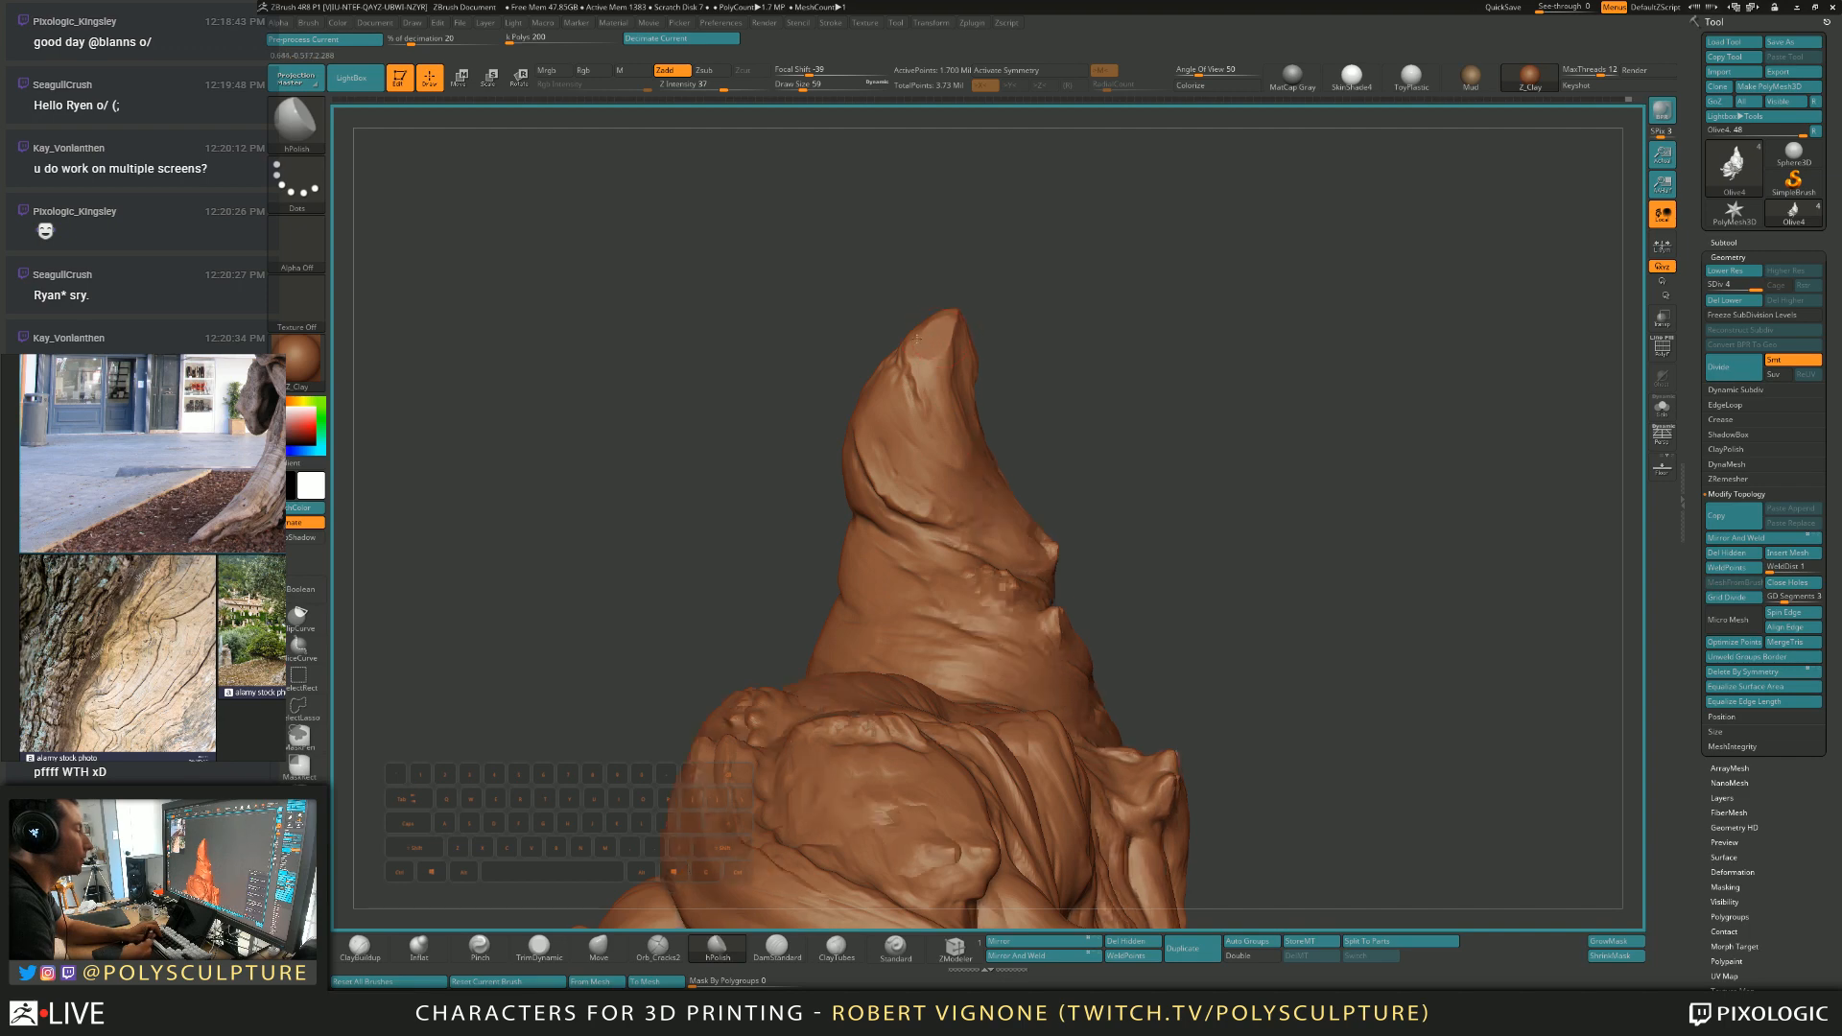
pyautogui.moveTo(930, 331); pyautogui.dragTo(917, 356, button='right')
# Shave the surface at the very end of the horn with a resized TrimDynamic brush.
pyautogui.press('b')
pyautogui.press('t')
pyautogui.press('d')
pyautogui.press('s')
pyautogui.moveTo(950, 336); pyautogui.dragTo(944, 335)
# Add small ClayBuildup strokes to the crease and ridge beneath the horn's tip.
pyautogui.press('b')
pyautogui.press('c')
pyautogui.press('b')
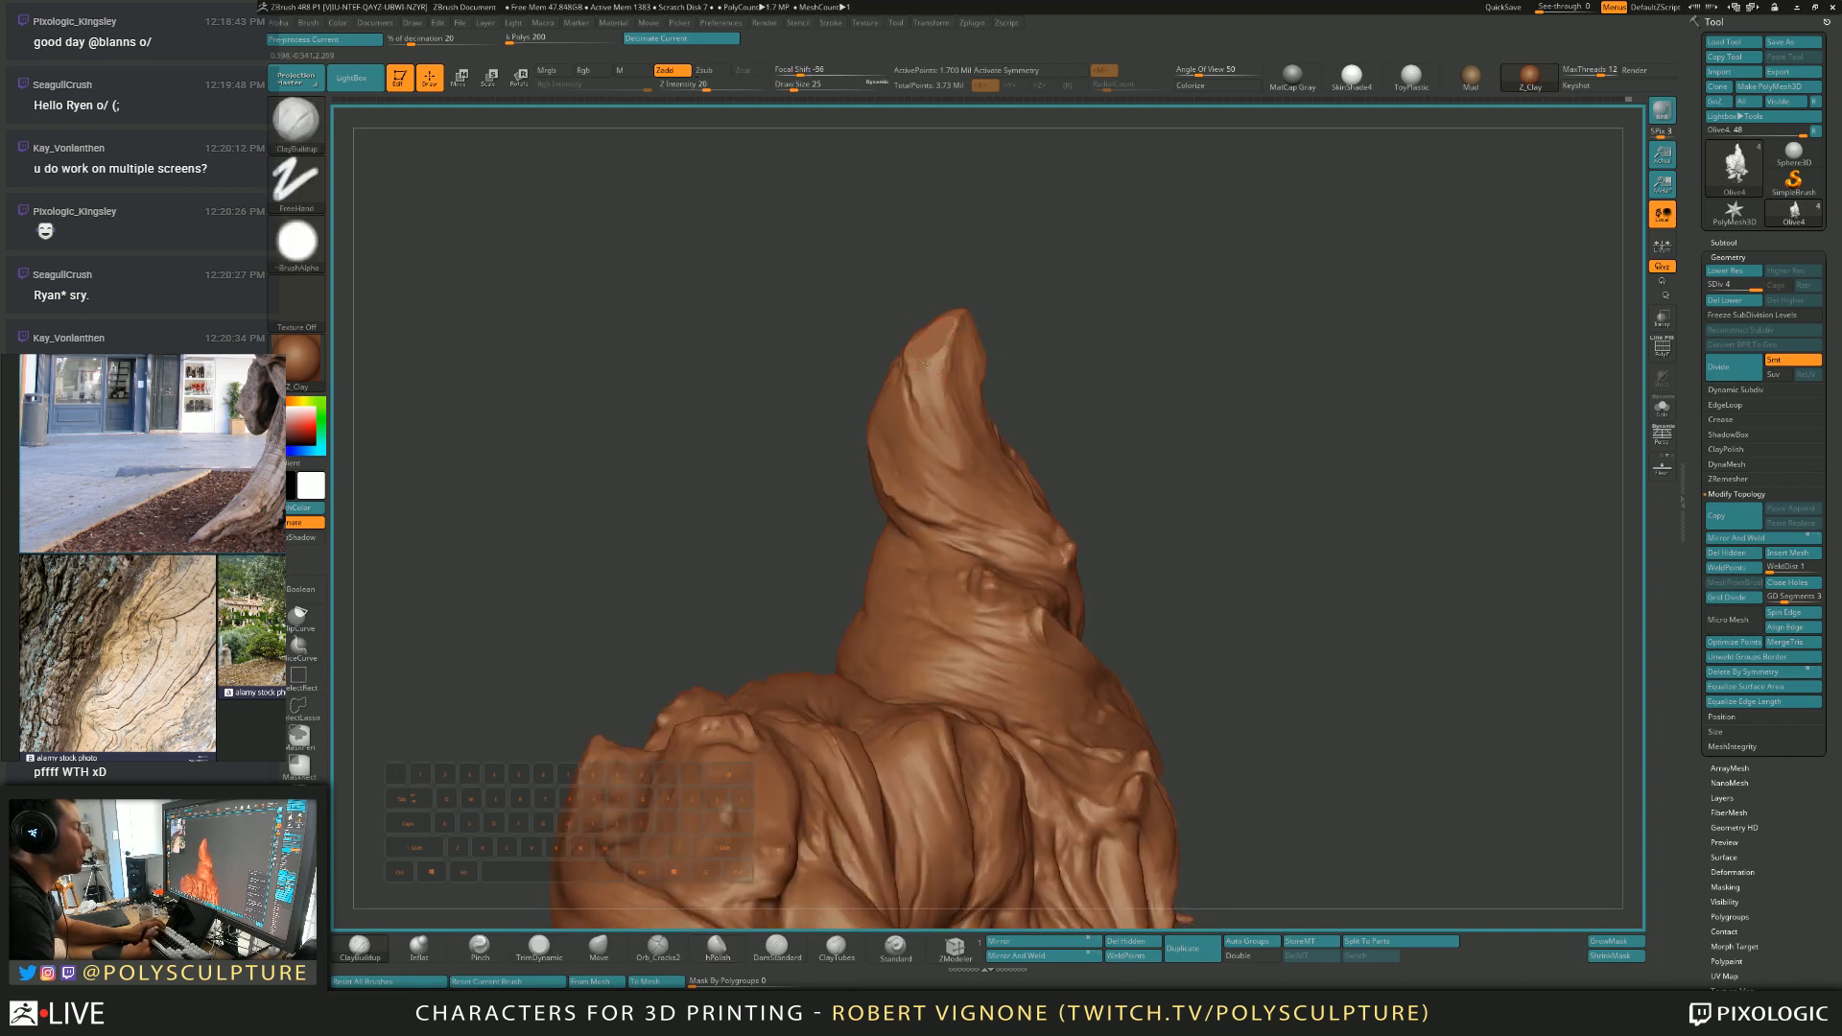
pyautogui.moveTo(947, 338); pyautogui.dragTo(944, 363, button='right')
pyautogui.press('s')
pyautogui.moveTo(944, 363); pyautogui.dragTo(911, 360)
pyautogui.moveTo(923, 327)
pyautogui.mouseDown(button='right')
pyautogui.moveTo(930, 379)
pyautogui.moveTo(951, 336)
pyautogui.moveTo(904, 344)
pyautogui.mouseUp(button='right')
# Flatten the built-up ridge at the horn's tip with TrimDynamic and polish it with hPolish.
pyautogui.press('b')
pyautogui.press('t')
pyautogui.press('d')
pyautogui.click(717, 948)
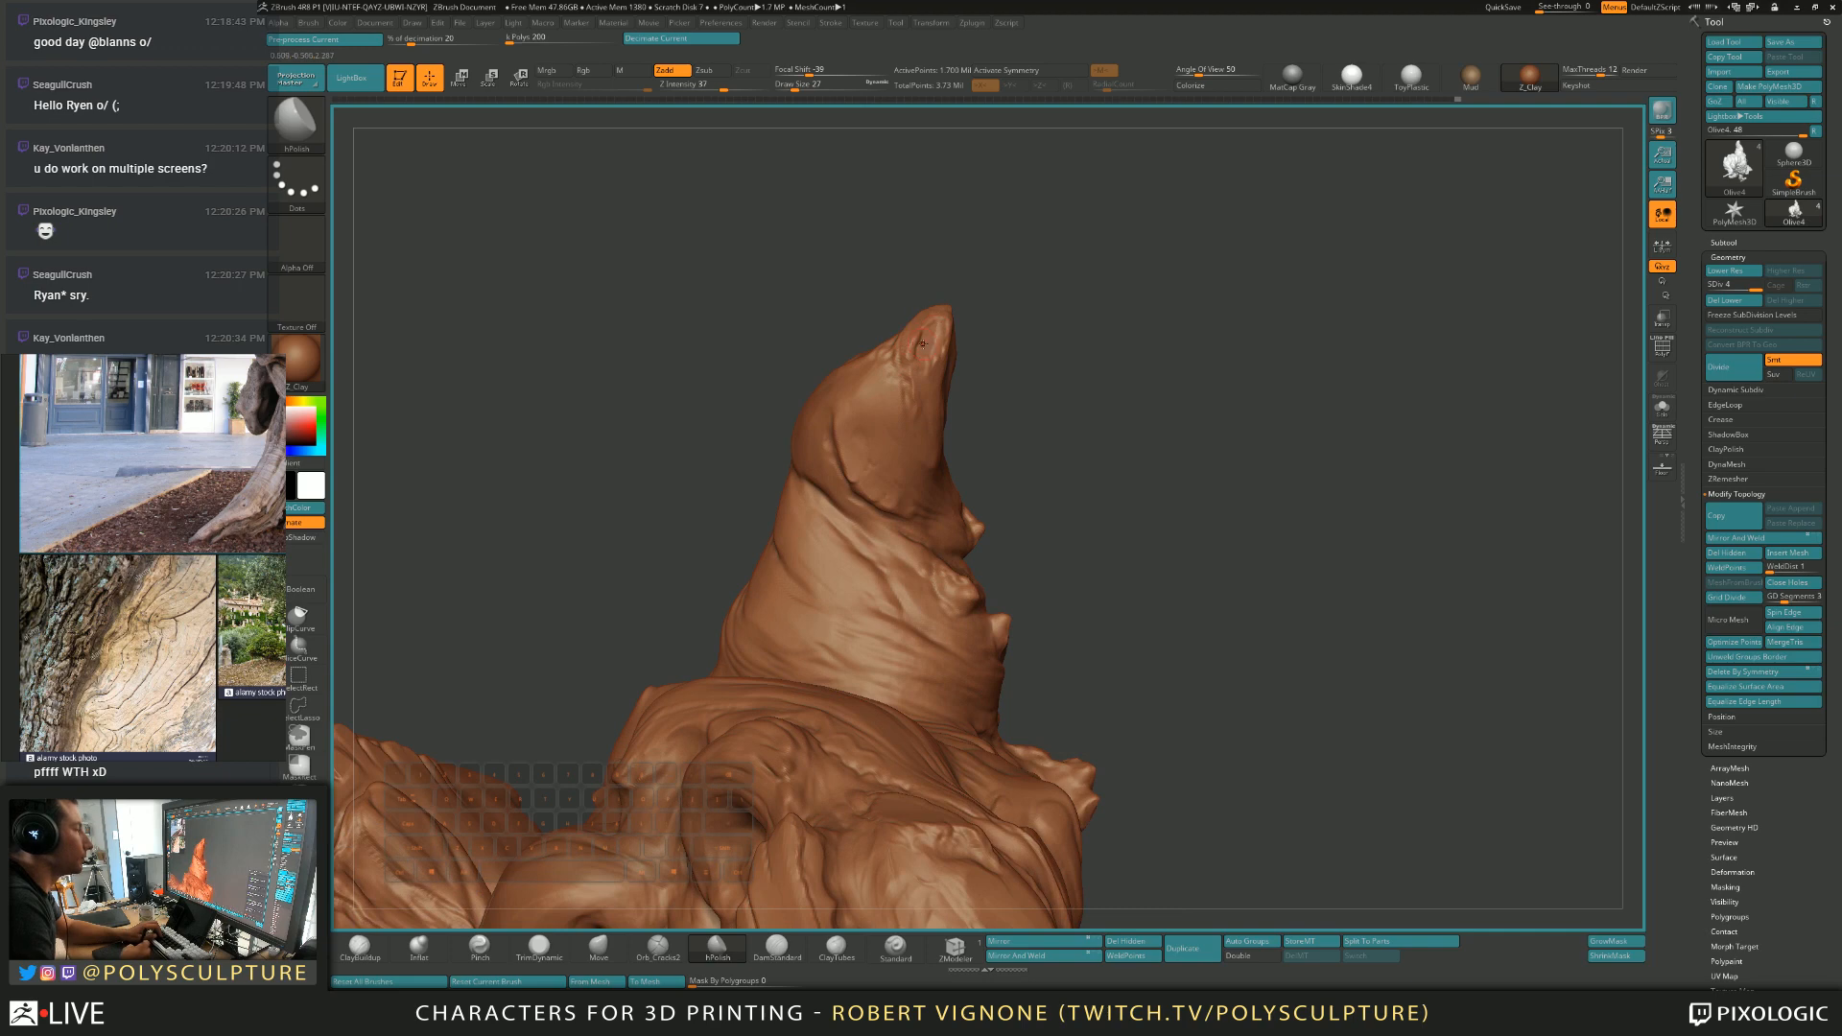
# Lay thin wood-grain strokes over the horn's tip with ClayBuildup and enlarge the brush for the area below.
pyautogui.press('b')
pyautogui.press('c')
pyautogui.press('b')
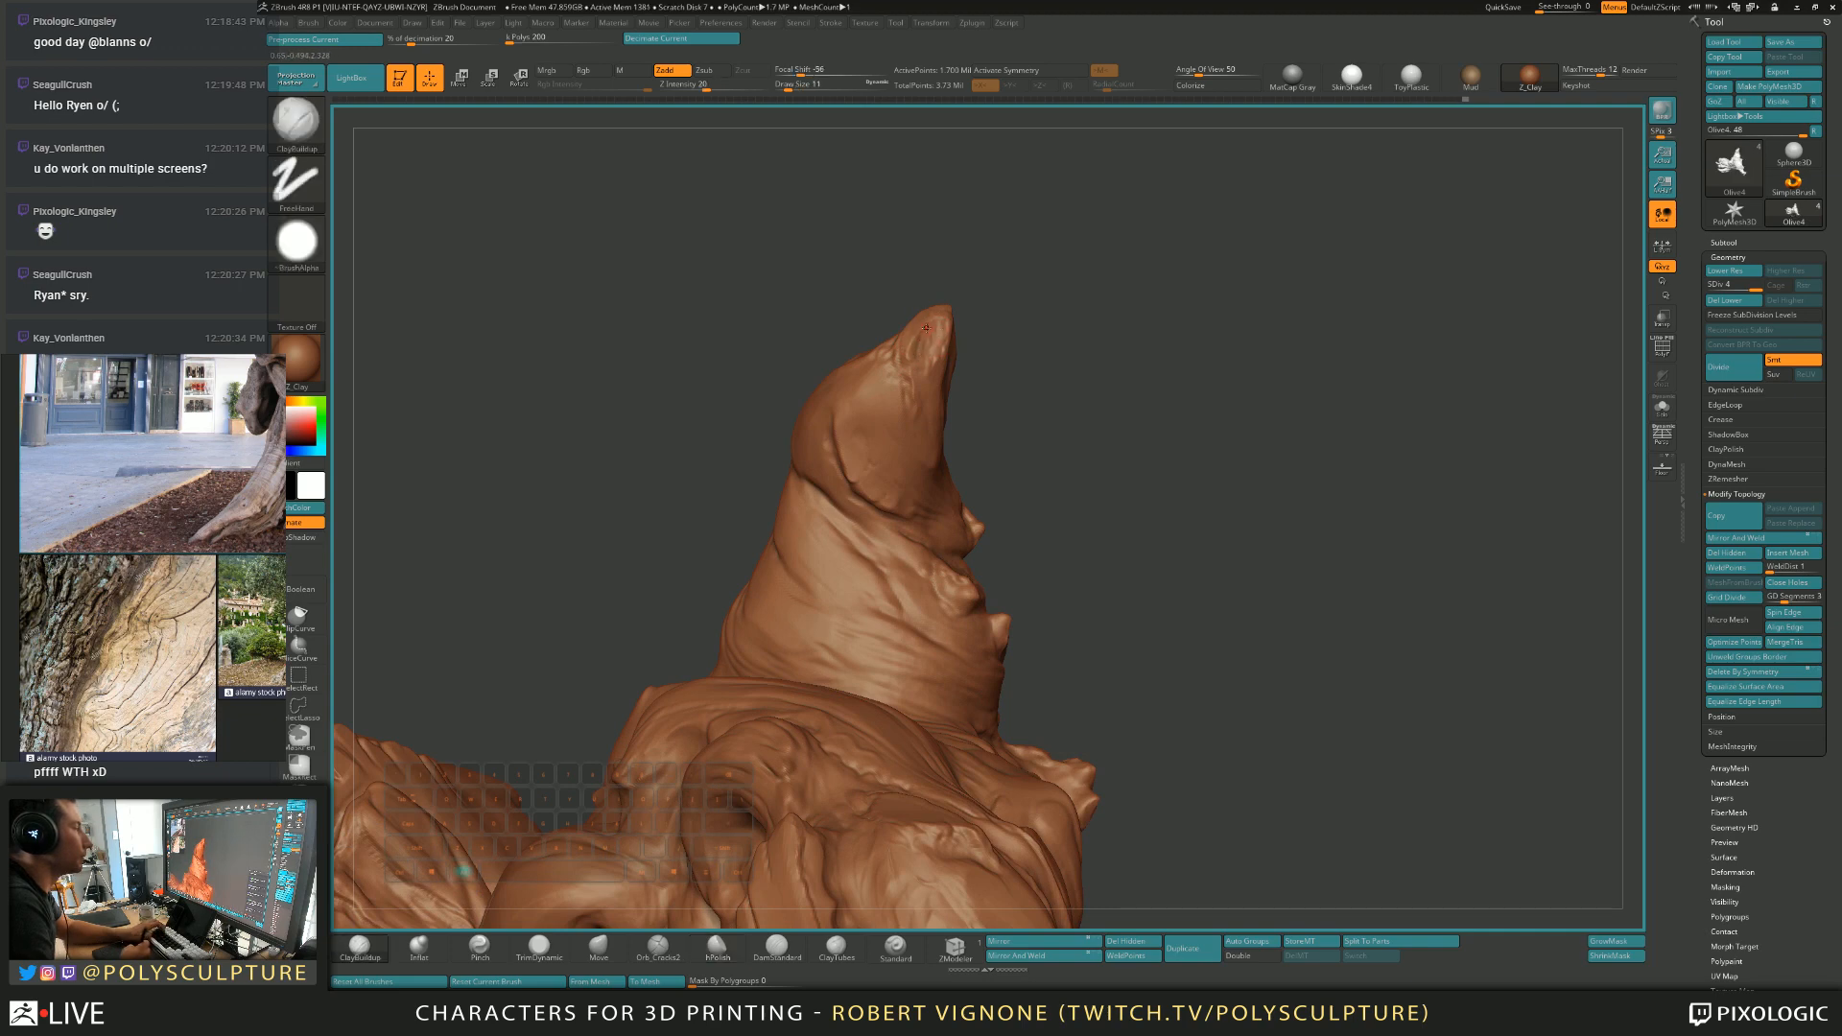
pyautogui.moveTo(935, 326)
pyautogui.mouseDown(button='right')
pyautogui.moveTo(834, 331)
pyautogui.moveTo(767, 307)
pyautogui.mouseUp(button='right')
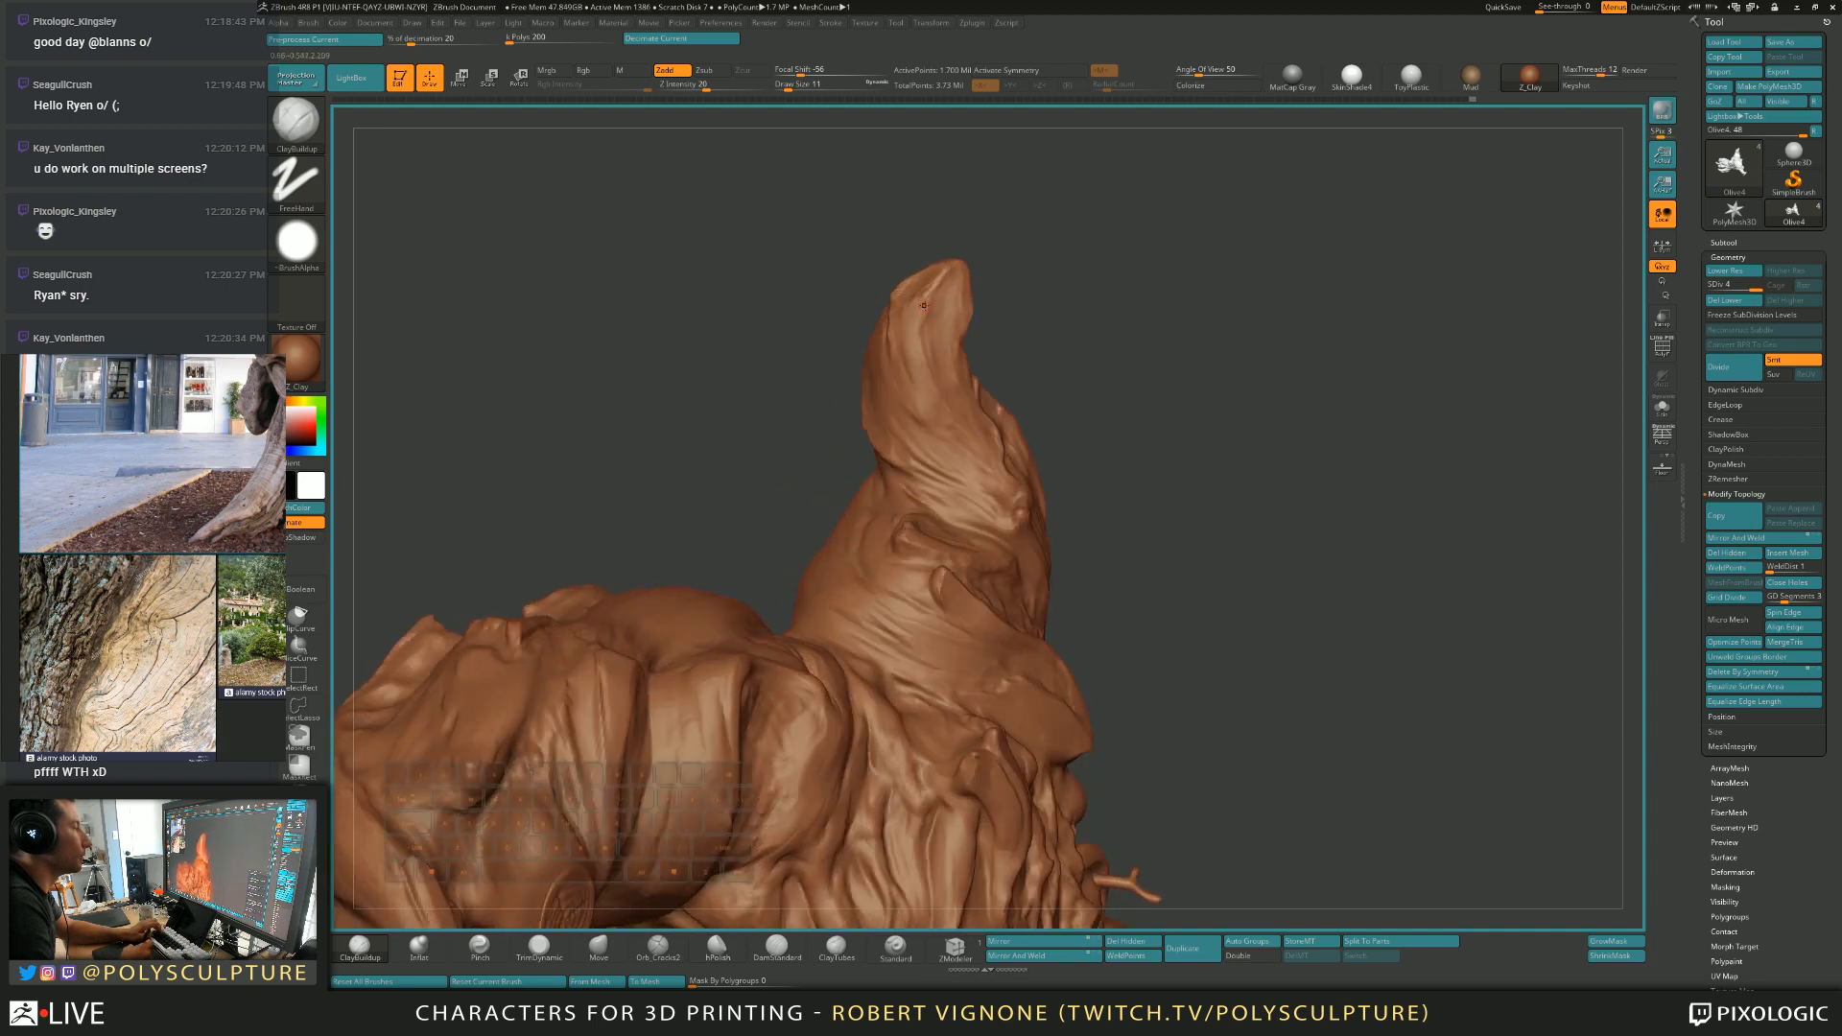
pyautogui.press(']')
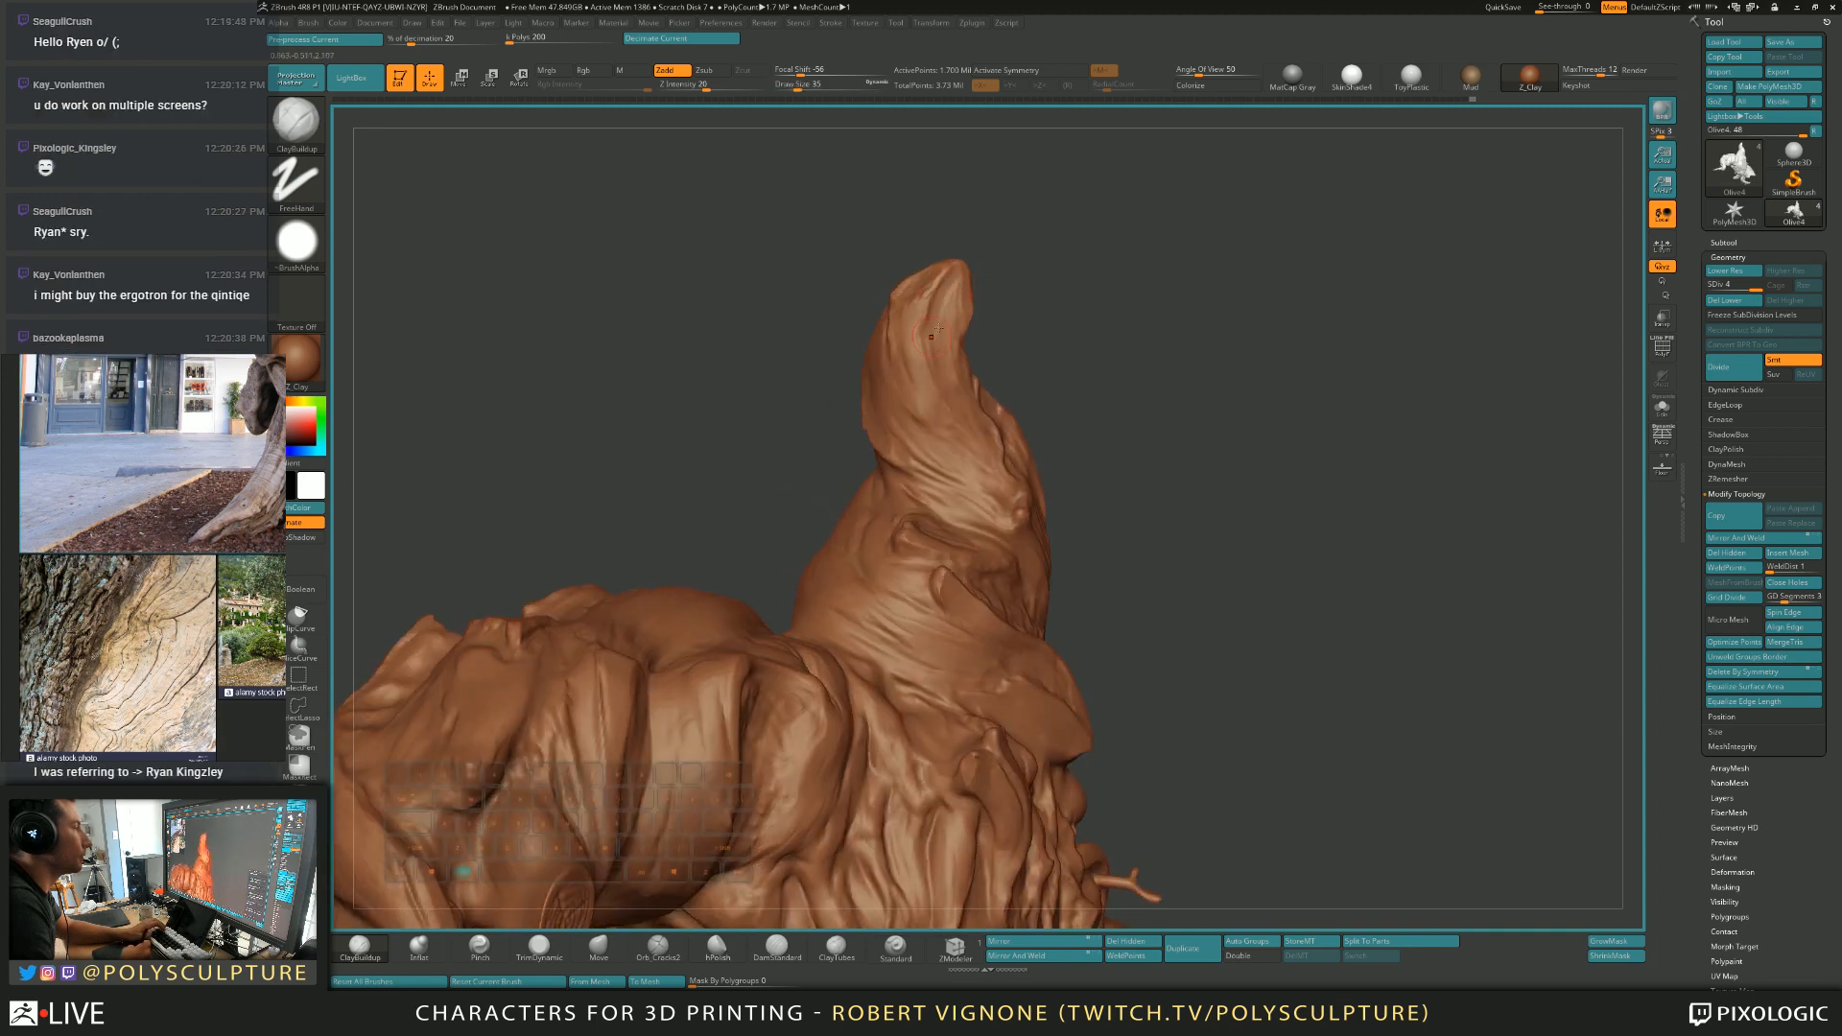
# Reshape the silhouette of the horn's tip with the Move brush.
pyautogui.press('b')
pyautogui.press('m')
pyautogui.press('v')
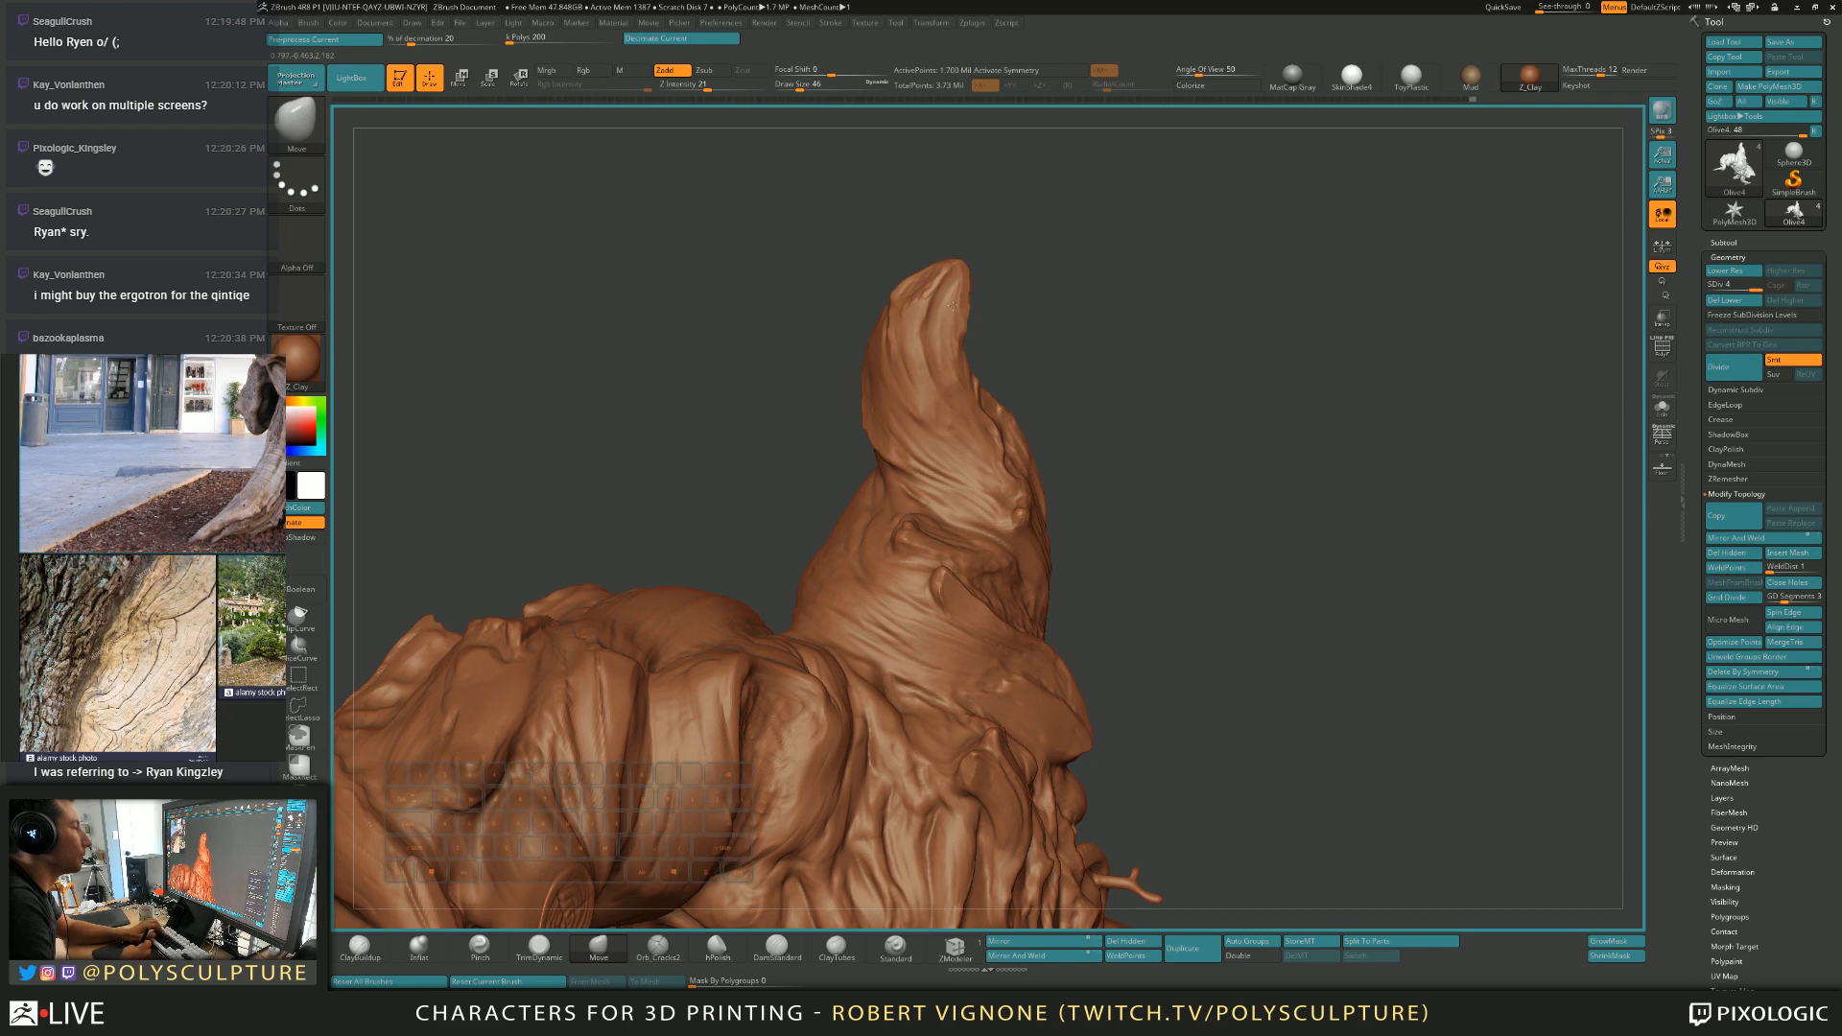
pyautogui.press('5')
pyautogui.press('s')
pyautogui.press('s')
pyautogui.press('s')
pyautogui.press('s')
pyautogui.moveTo(966, 287); pyautogui.dragTo(958, 288)
pyautogui.moveTo(975, 315)
pyautogui.mouseDown(button='right')
pyautogui.moveTo(1075, 287)
pyautogui.moveTo(968, 259)
pyautogui.moveTo(968, 290)
pyautogui.moveTo(926, 316)
pyautogui.moveTo(950, 328)
pyautogui.moveTo(897, 336)
pyautogui.mouseUp(button='right')
# Flatten the narrow edge beside the hollow at the horn's tip with TrimDynamic.
pyautogui.press('4')
pyautogui.press('s')
pyautogui.press('s')
pyautogui.moveTo(907, 309); pyautogui.dragTo(904, 307)
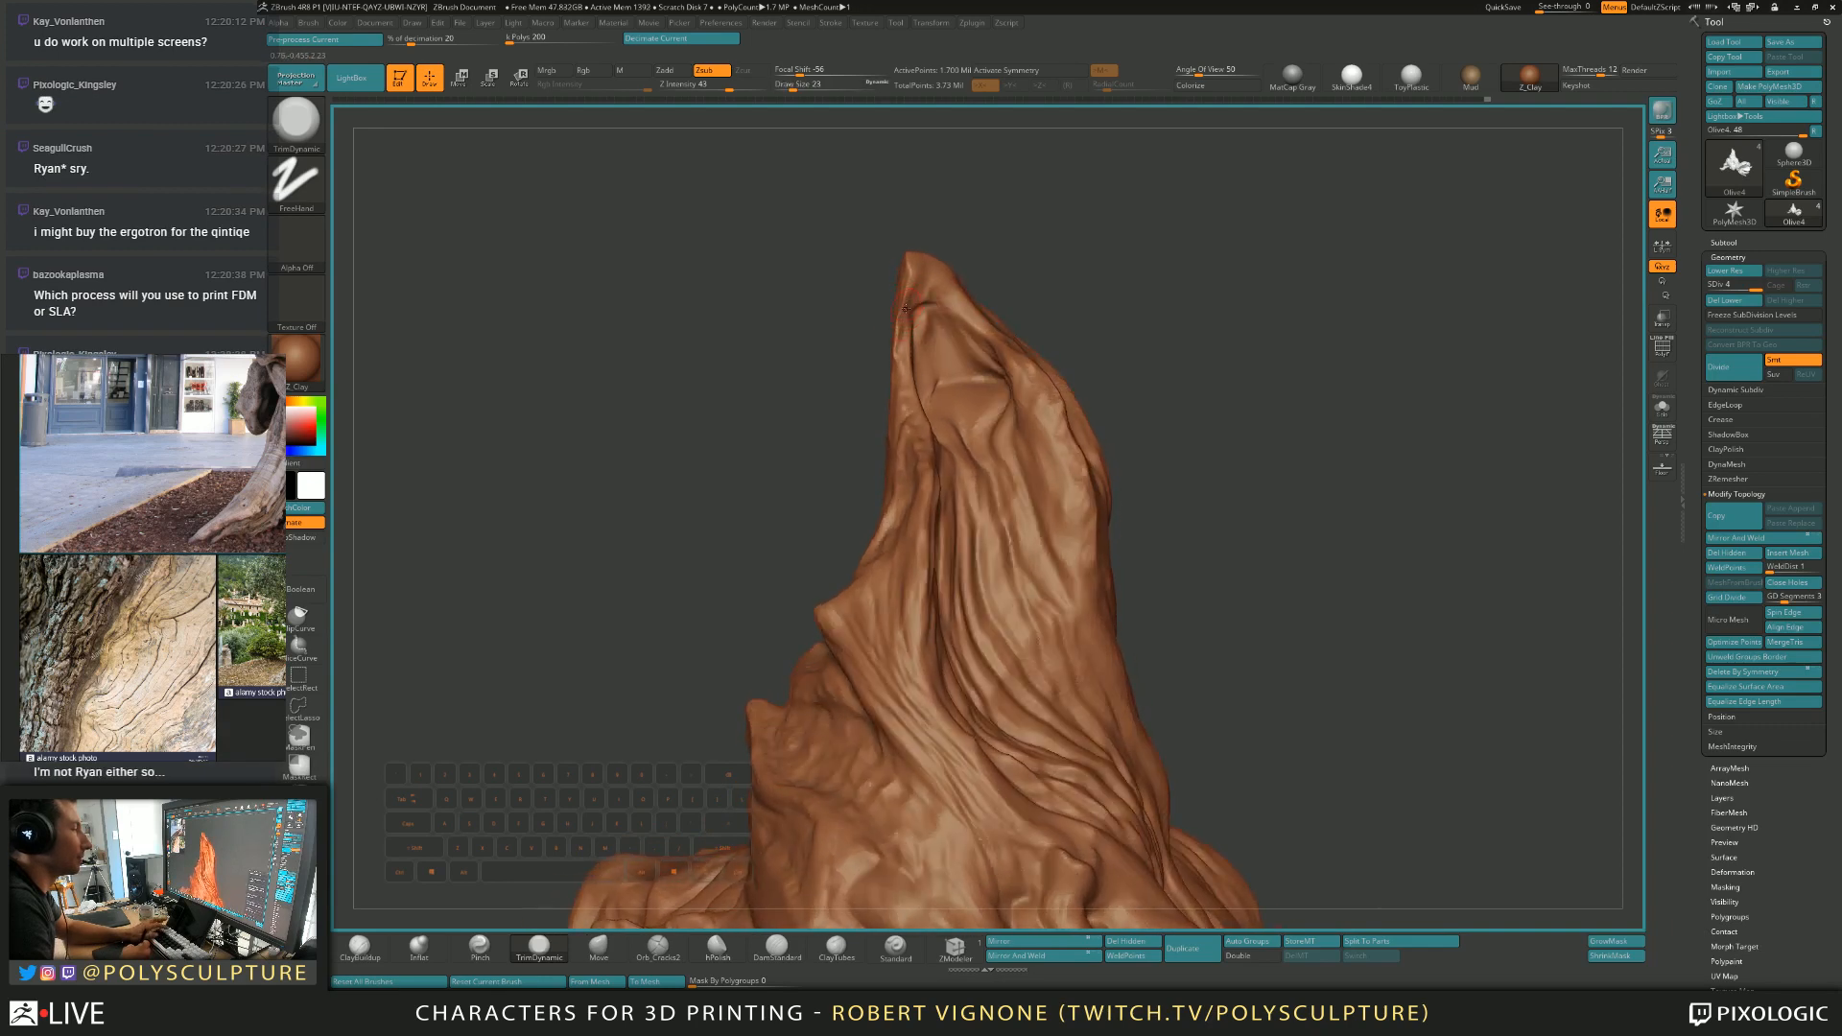
pyautogui.moveTo(903, 293)
pyautogui.mouseDown(button='right')
pyautogui.moveTo(898, 343)
pyautogui.moveTo(902, 317)
pyautogui.moveTo(949, 298)
pyautogui.mouseUp(button='right')
# Adjust the curve of the horn's tip around the hollow with the Move brush.
pyautogui.press('b')
pyautogui.press('m')
pyautogui.press('v')
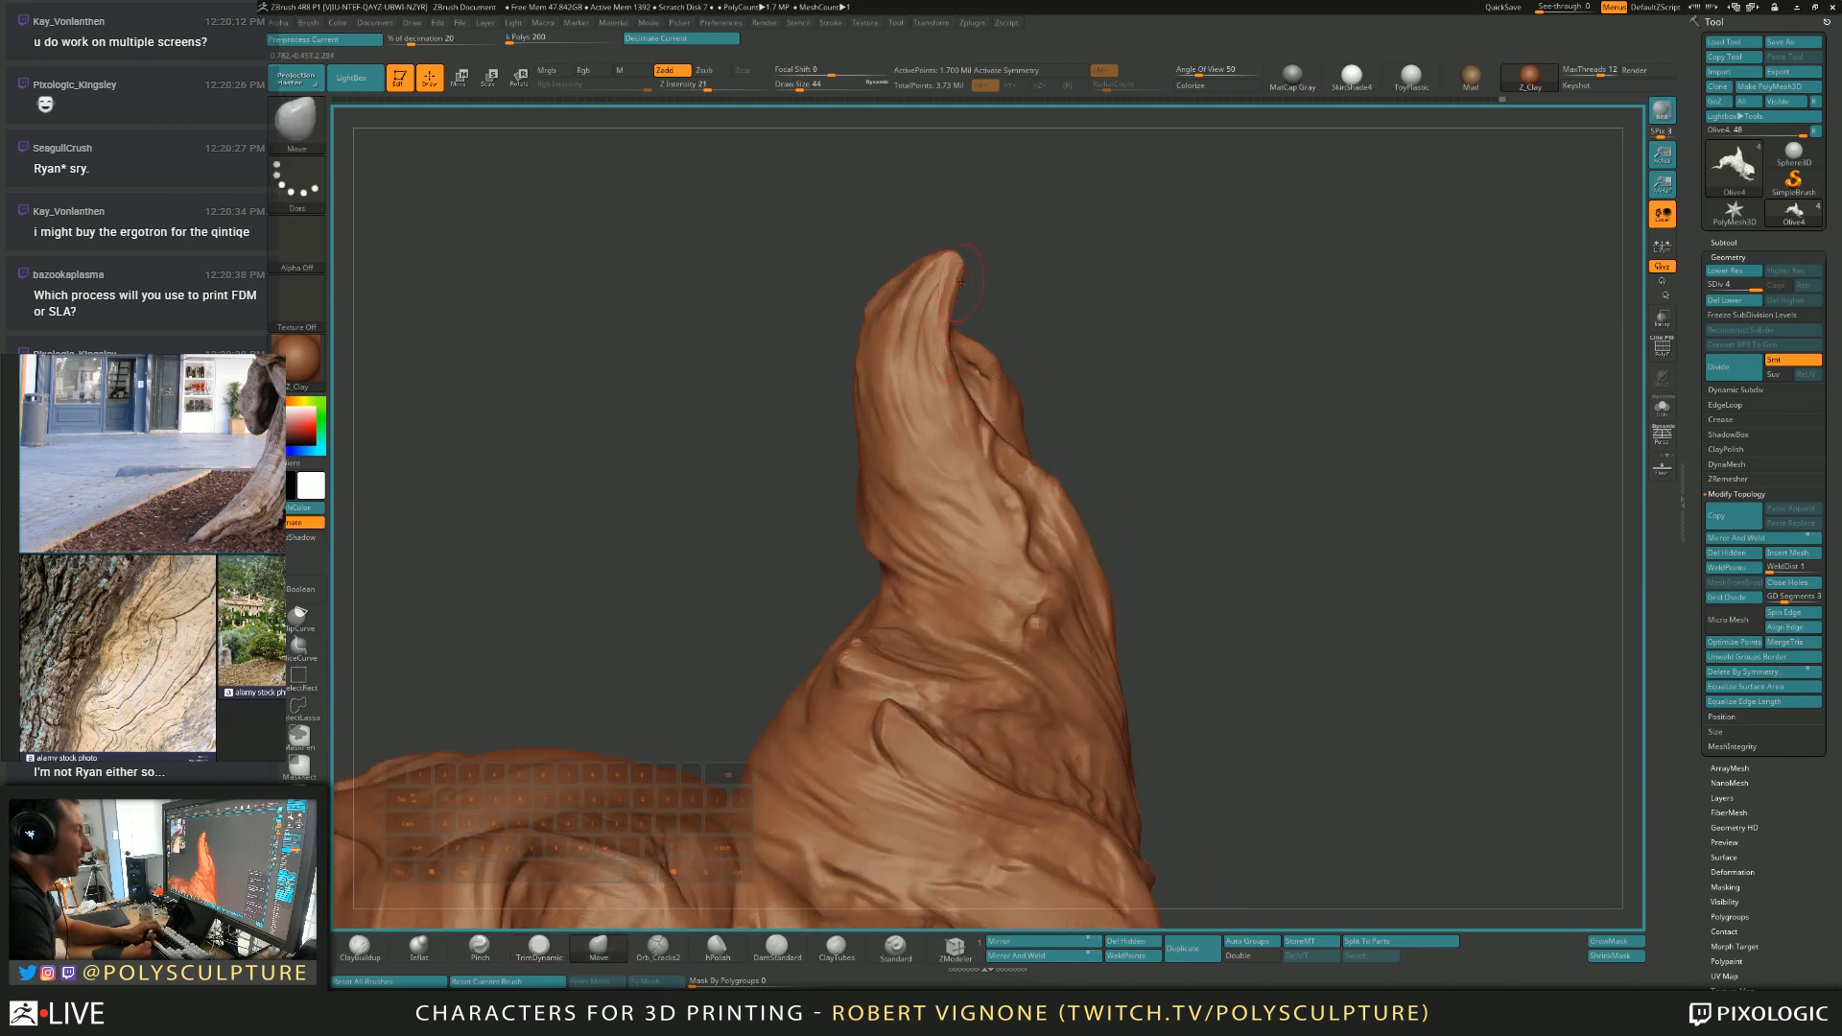
pyautogui.moveTo(1003, 304); pyautogui.dragTo(1001, 322, button='right')
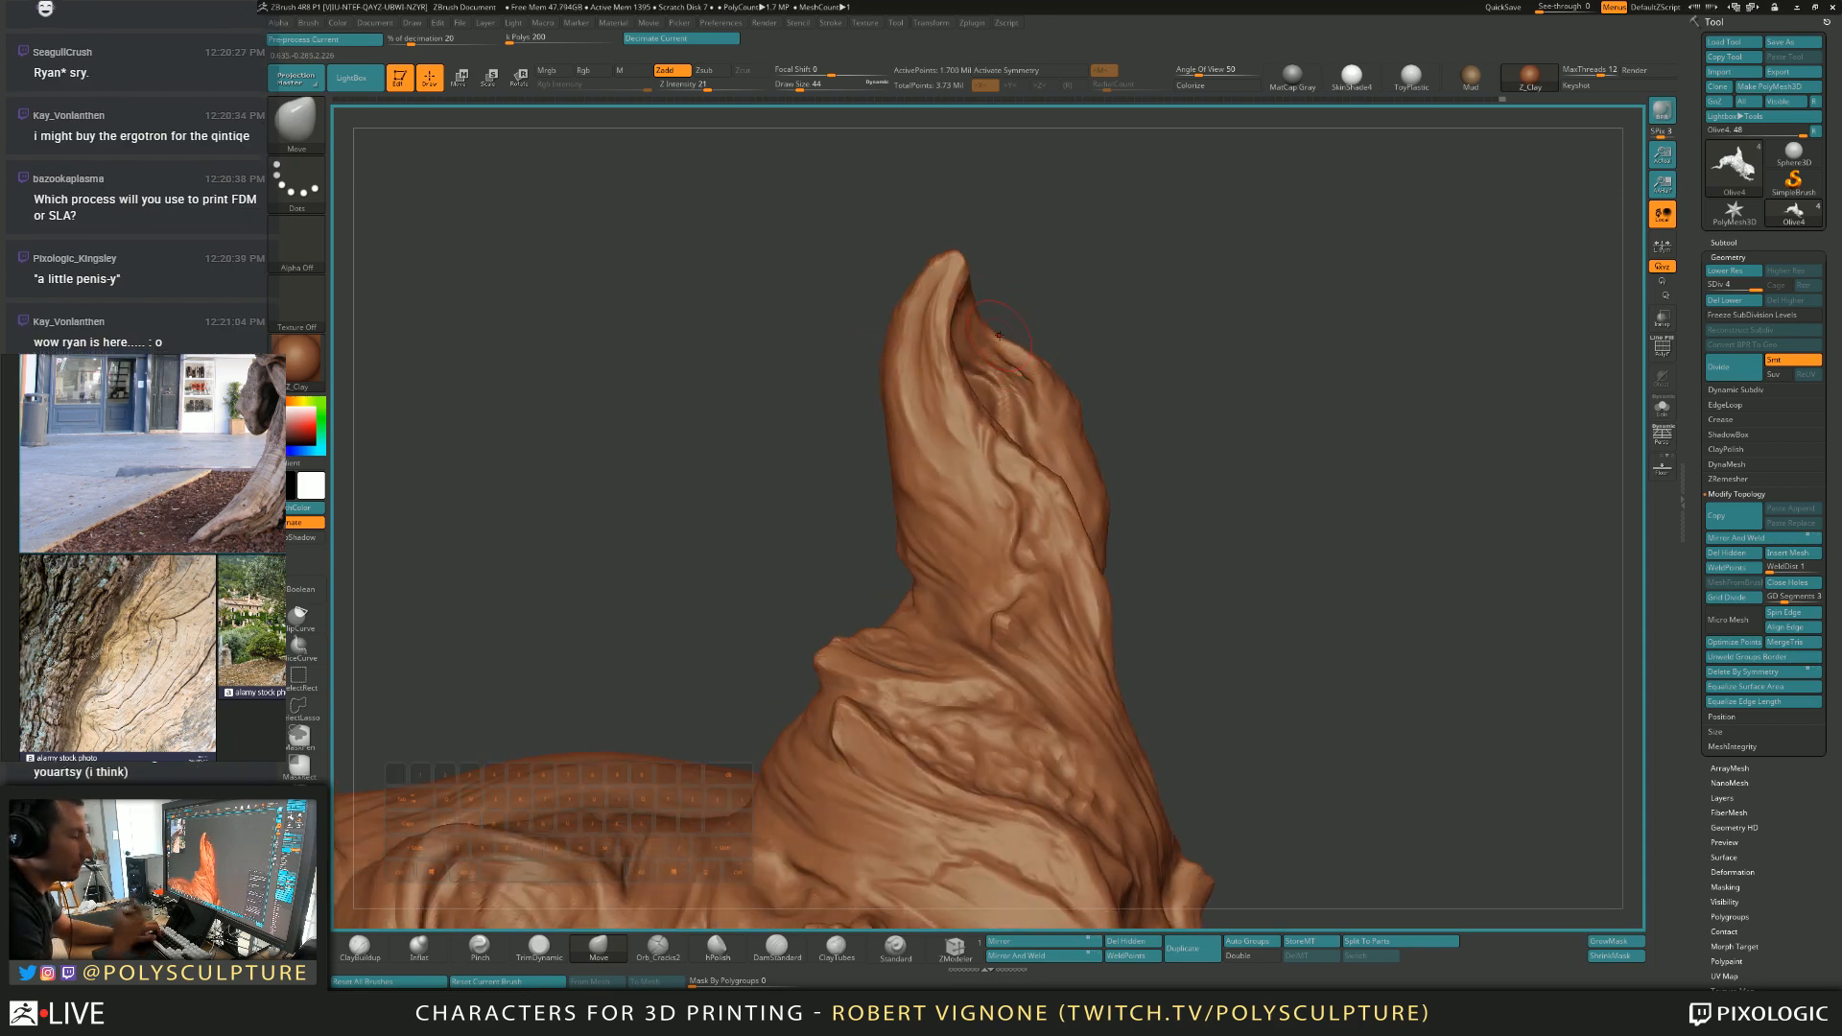
# Pull in the bump below the horn's tip and sharpen its point with the Move brush at a smaller draw size.
pyautogui.moveTo(1036, 271); pyautogui.dragTo(991, 313, button='right')
pyautogui.press('s')
pyautogui.press('s')
pyautogui.moveTo(962, 269); pyautogui.dragTo(959, 266)
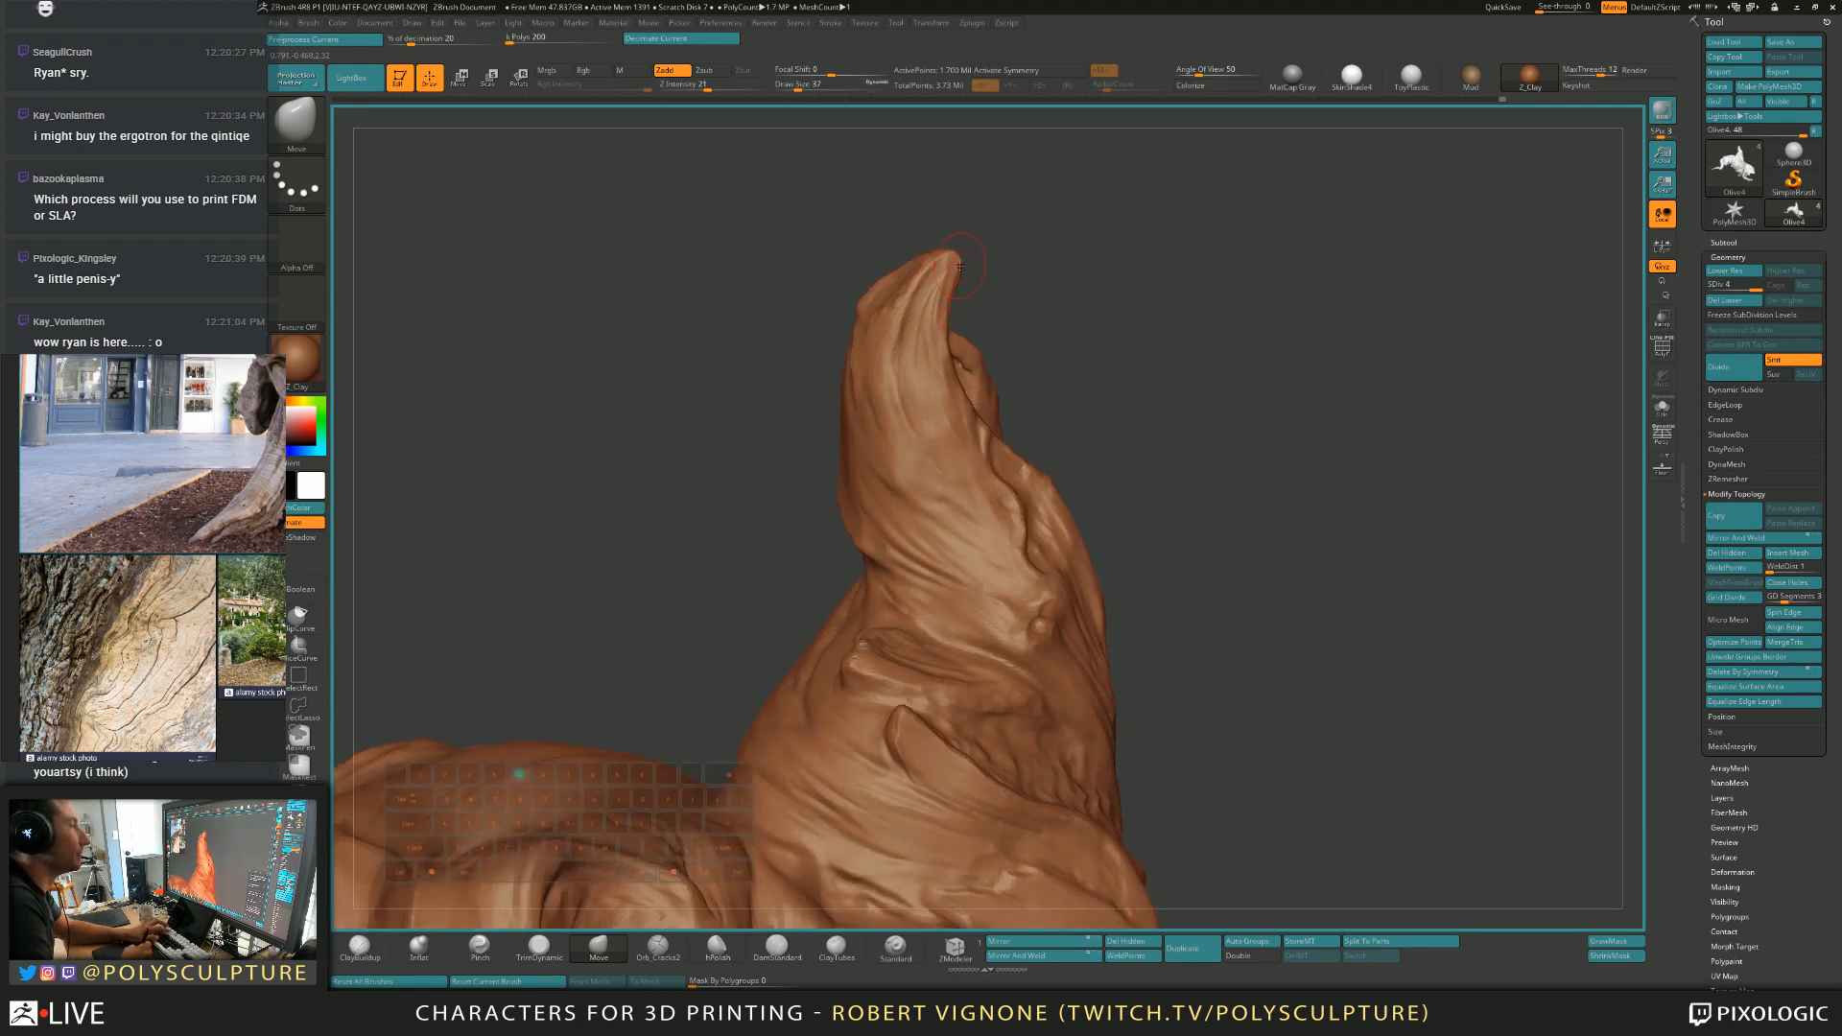
pyautogui.moveTo(964, 236); pyautogui.dragTo(977, 226, button='right')
pyautogui.press('s')
pyautogui.moveTo(957, 264); pyautogui.dragTo(950, 264)
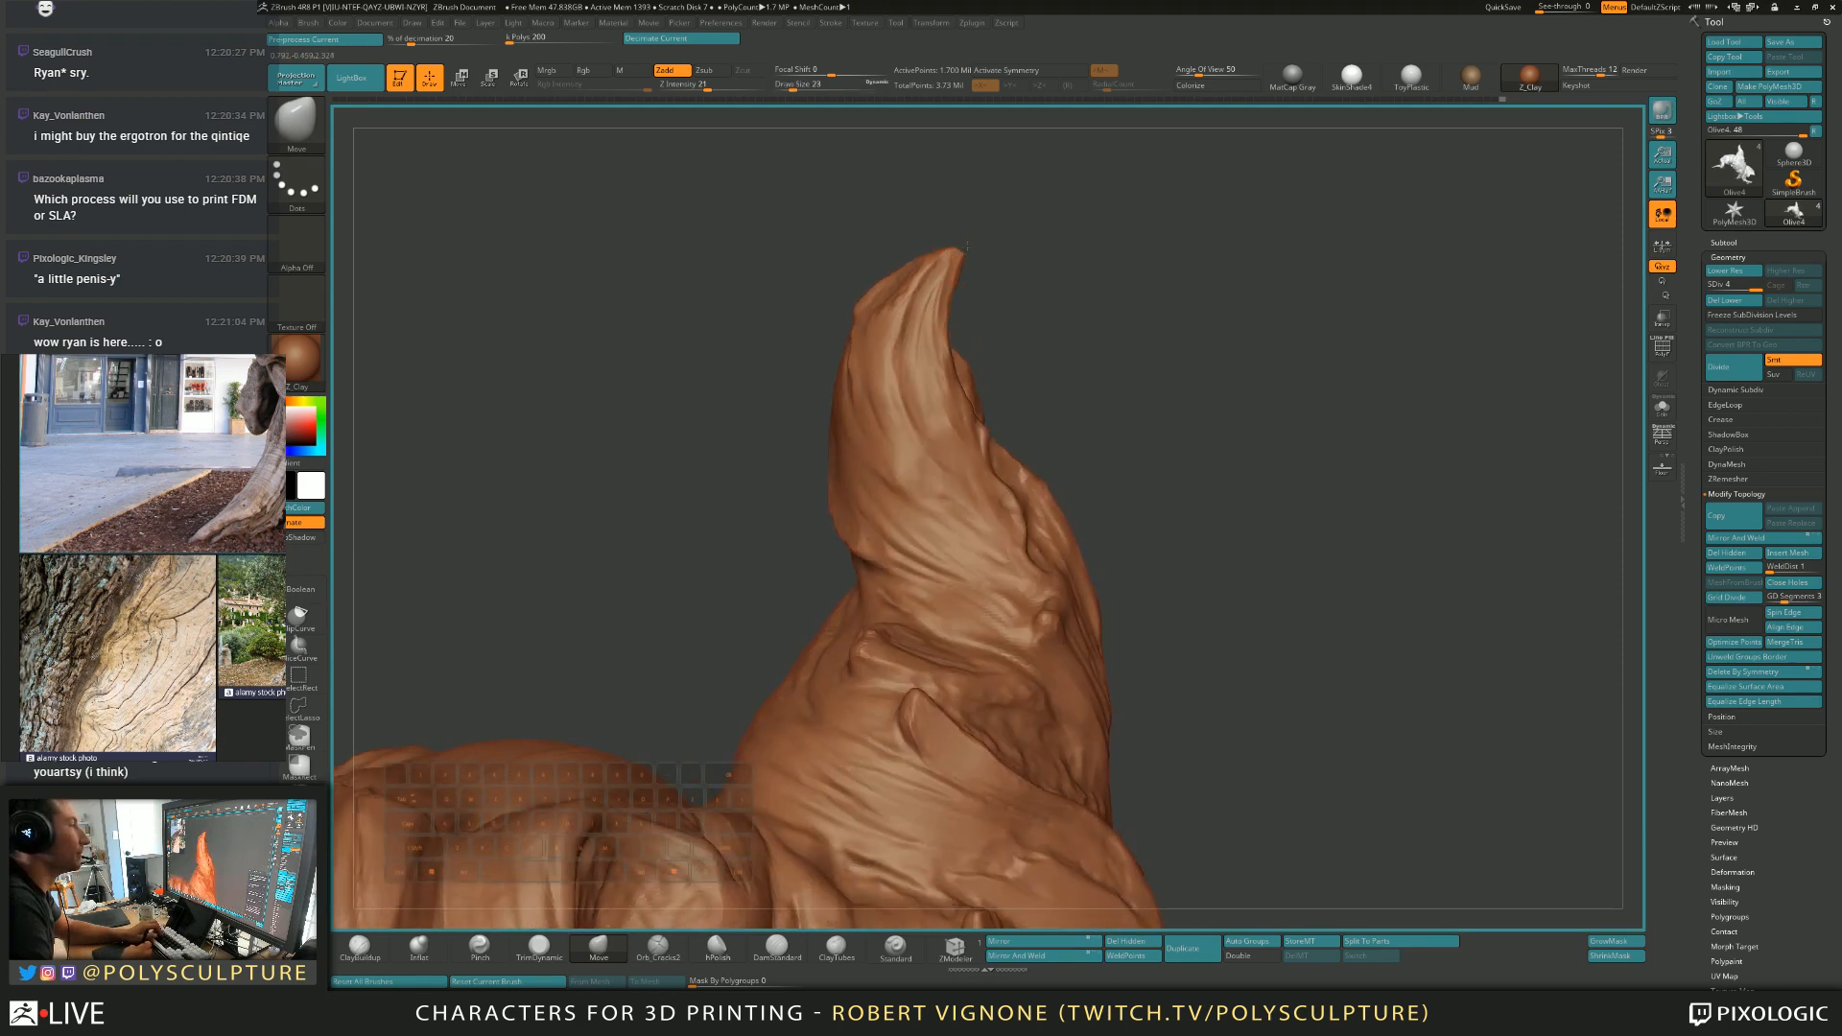
# Build up and flatten the ridge running down from the horn's tip with ClayBuildup and TrimDynamic.
pyautogui.moveTo(978, 236)
pyautogui.mouseDown(button='right')
pyautogui.moveTo(971, 266)
pyautogui.moveTo(1012, 268)
pyautogui.mouseUp(button='right')
pyautogui.press('4')
pyautogui.press('1')
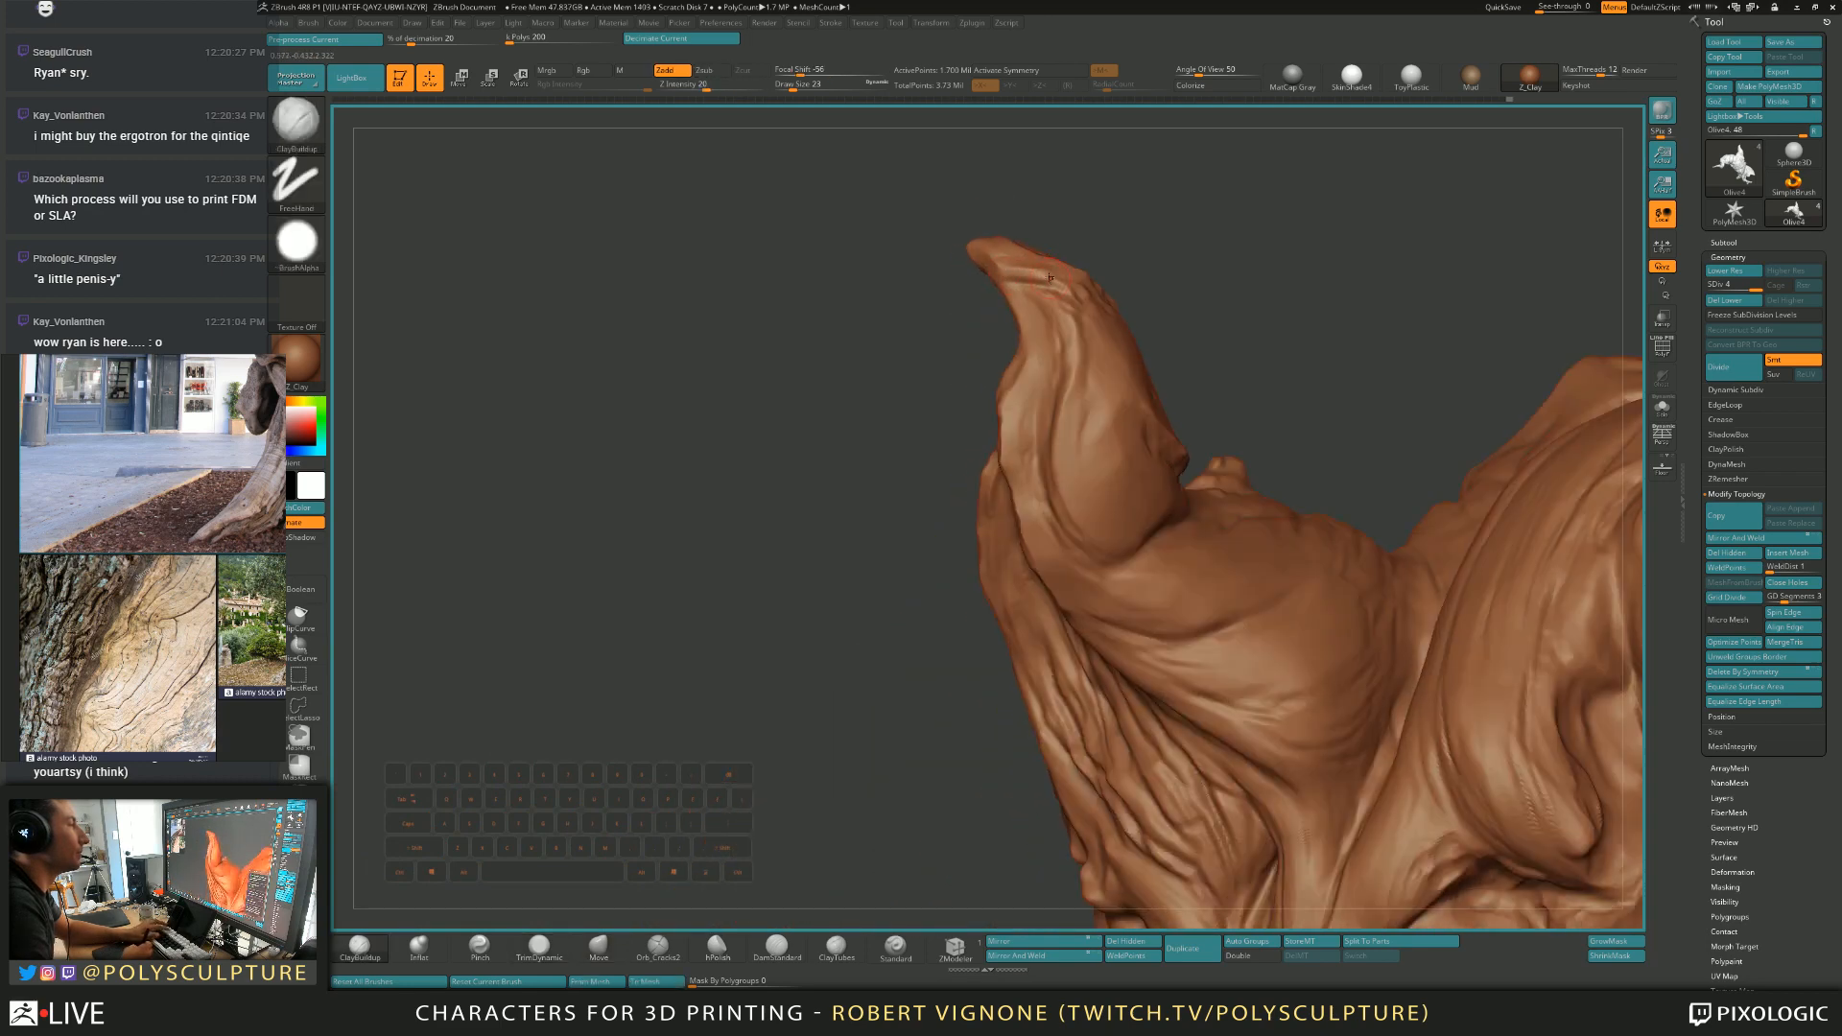
pyautogui.press('4')
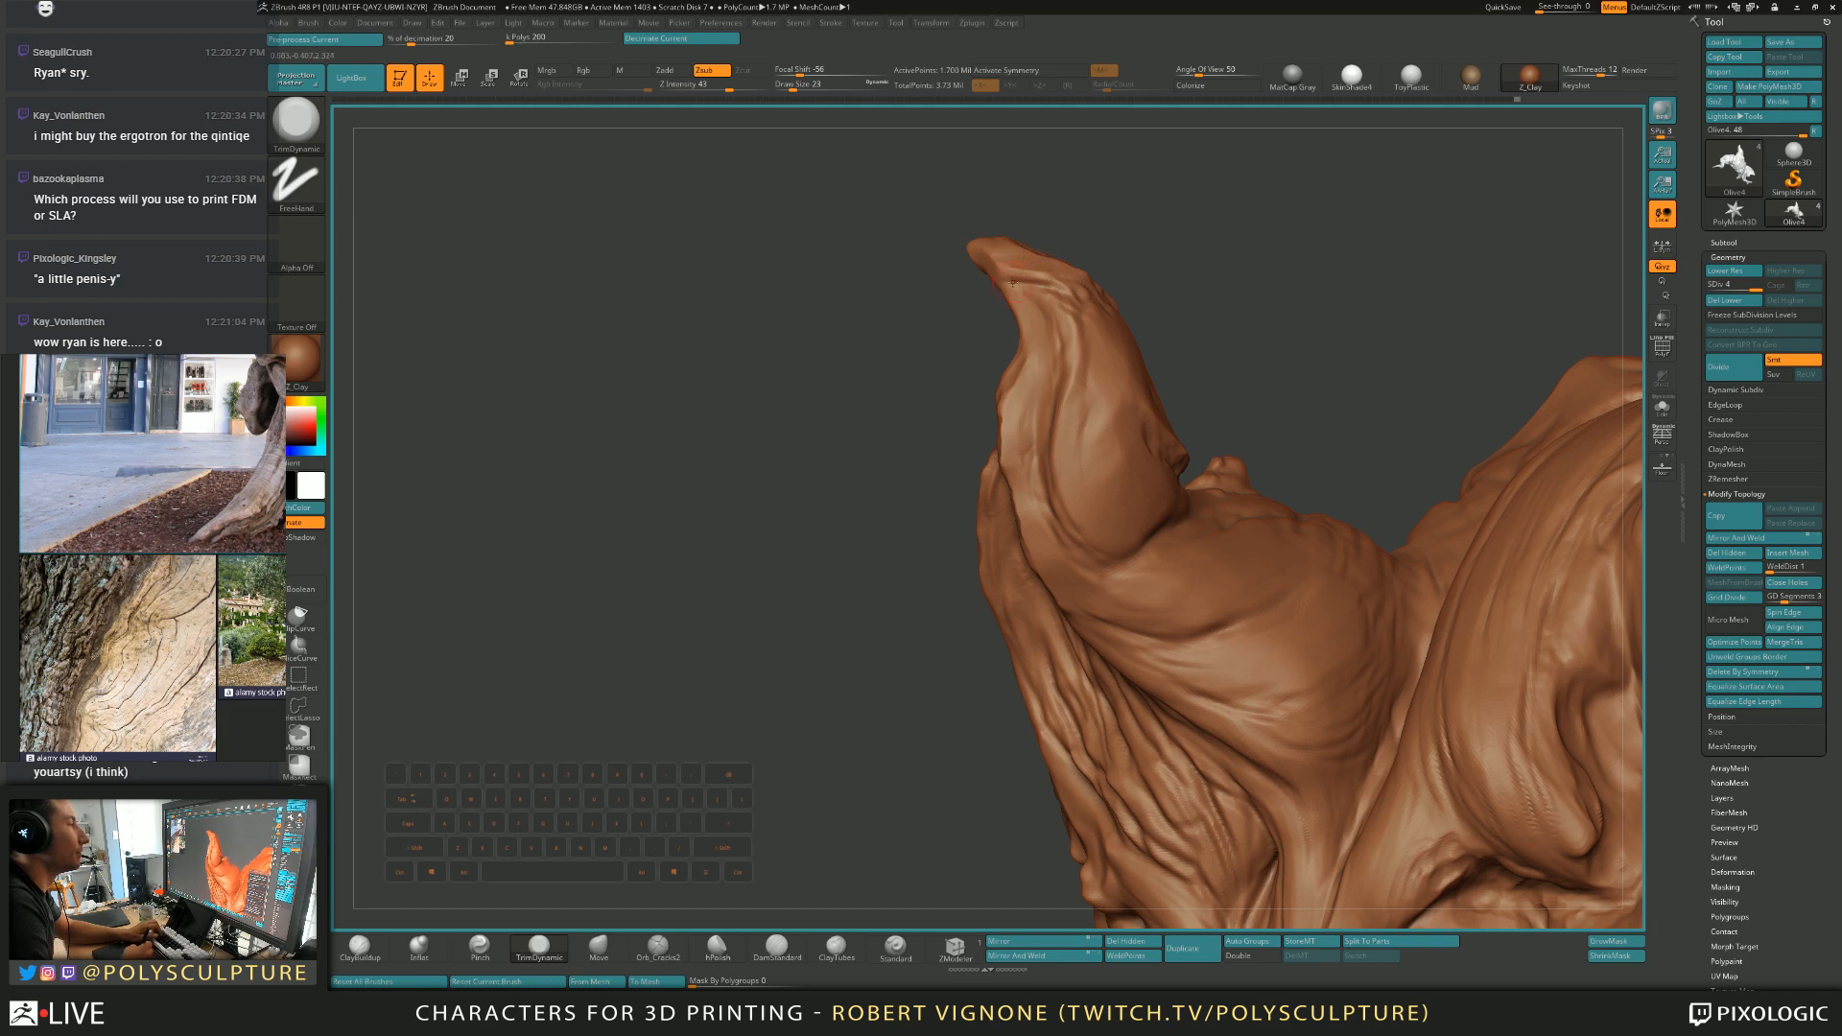
pyautogui.moveTo(1021, 274); pyautogui.dragTo(1132, 288, button='right')
# Switch the sculpt to the MatCap Gray material and carve a crack beneath the horn's tip with Orb_Cracks.
pyautogui.press('m')
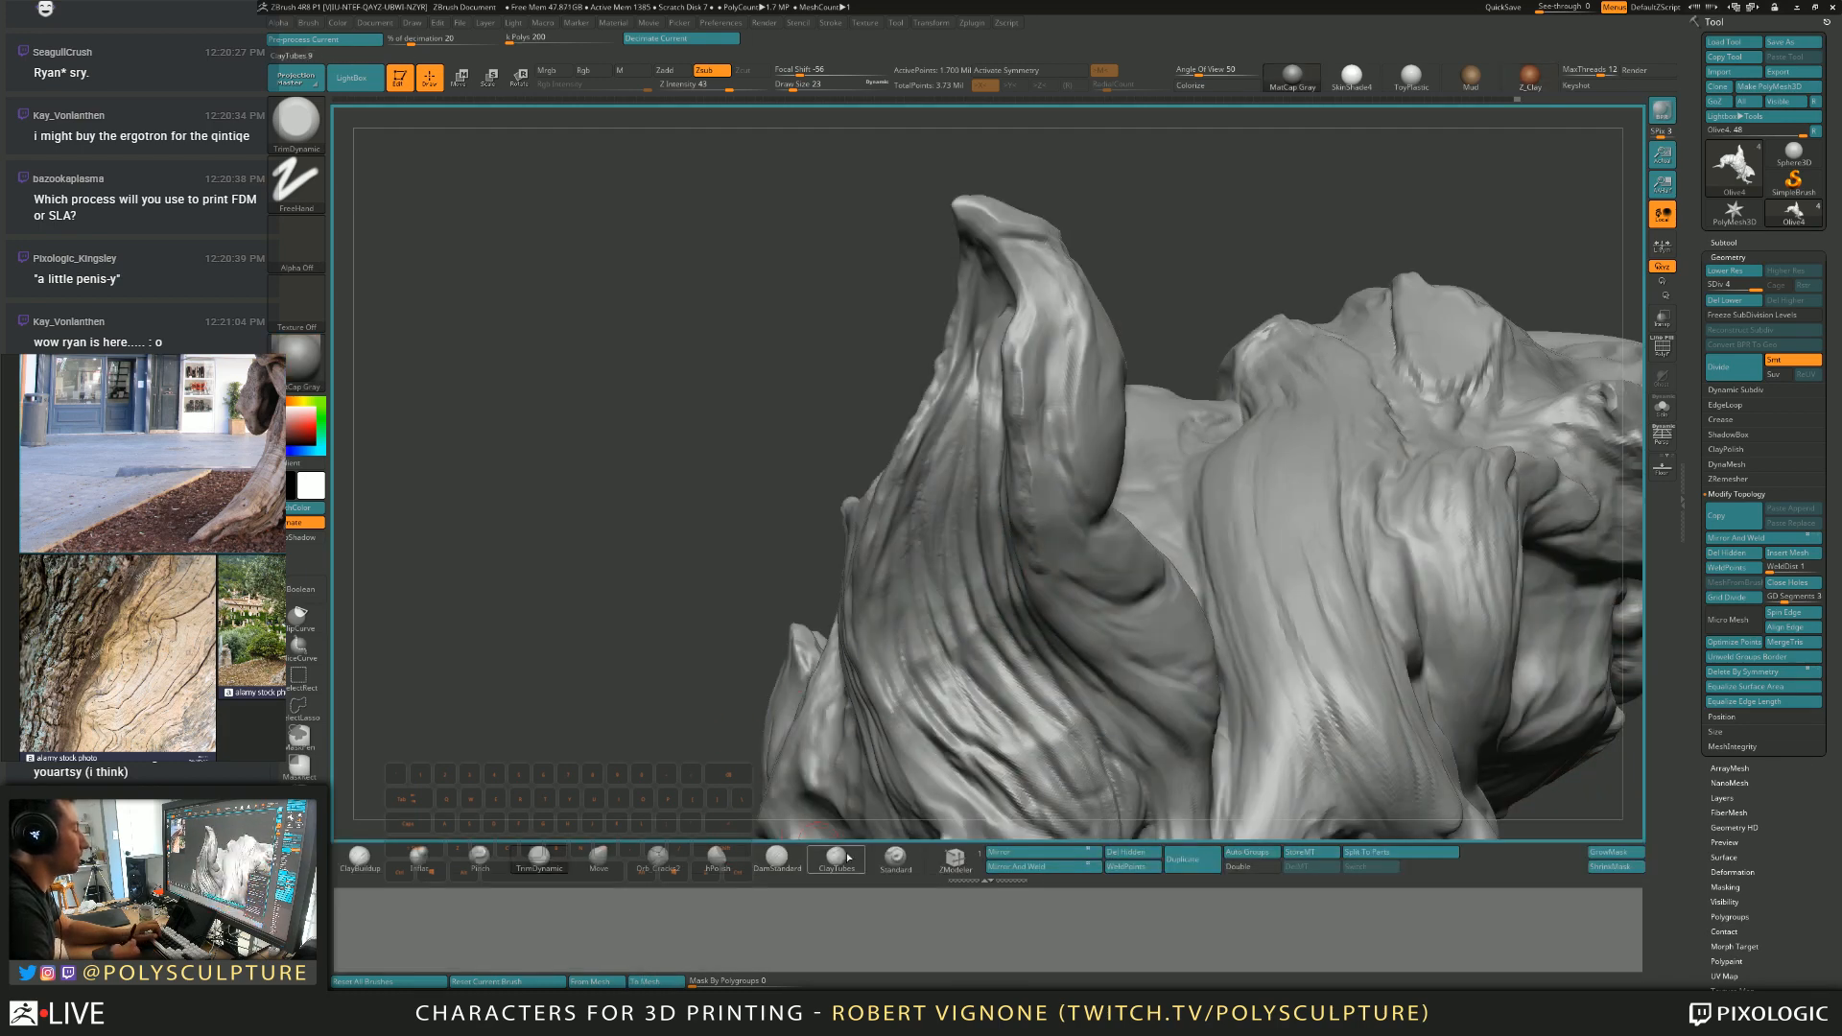
pyautogui.click(980, 880)
pyautogui.click(658, 948)
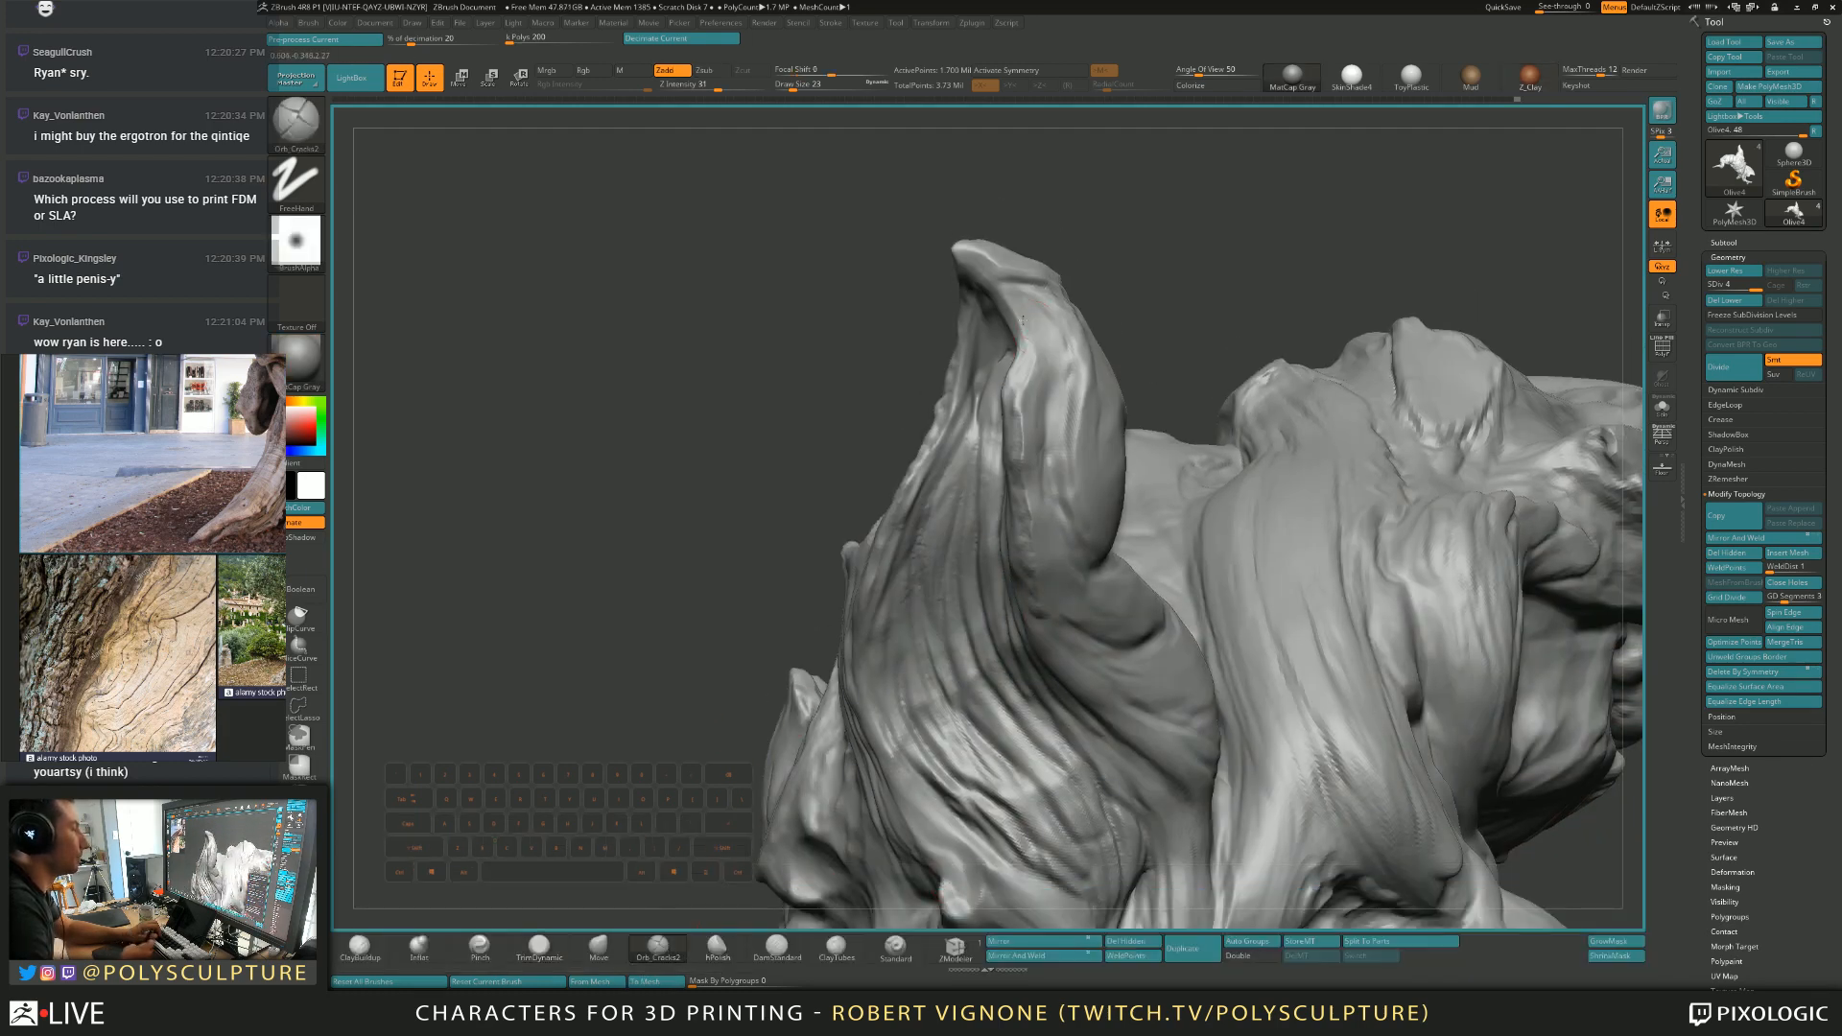
pyautogui.moveTo(1033, 320); pyautogui.dragTo(1026, 279, button='right')
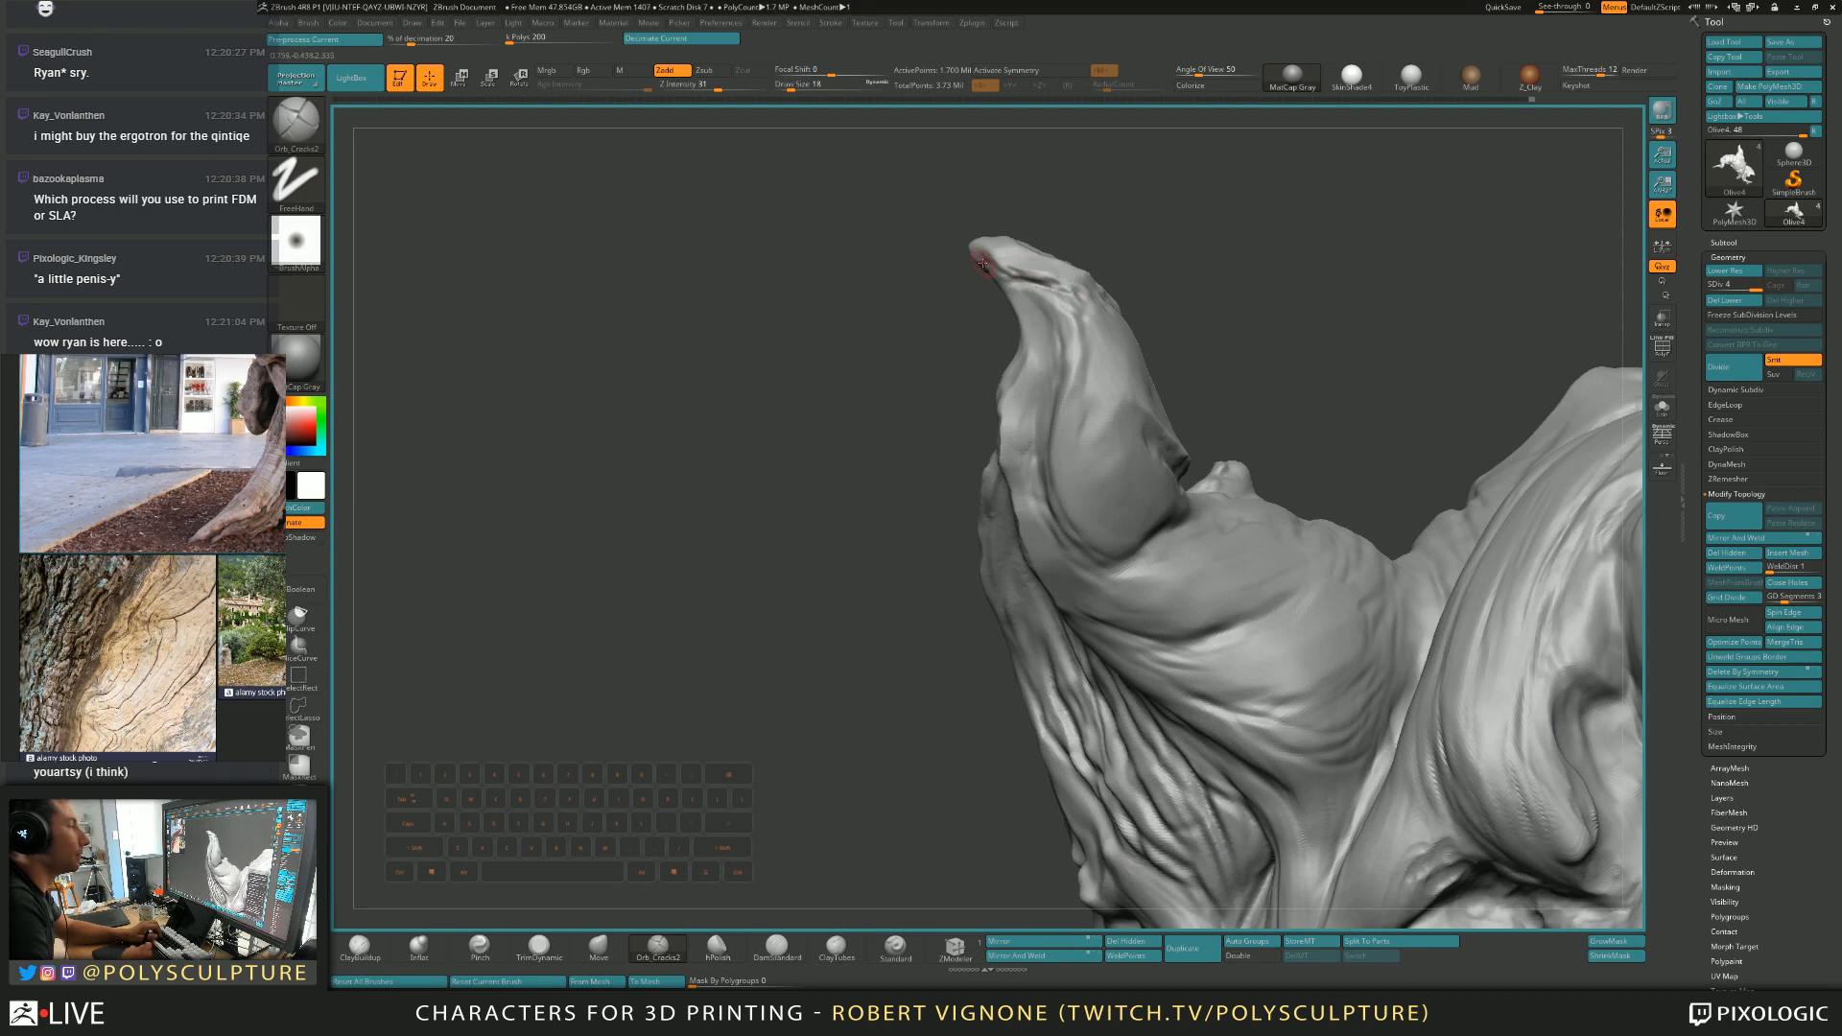
pyautogui.moveTo(1020, 291); pyautogui.dragTo(1040, 297)
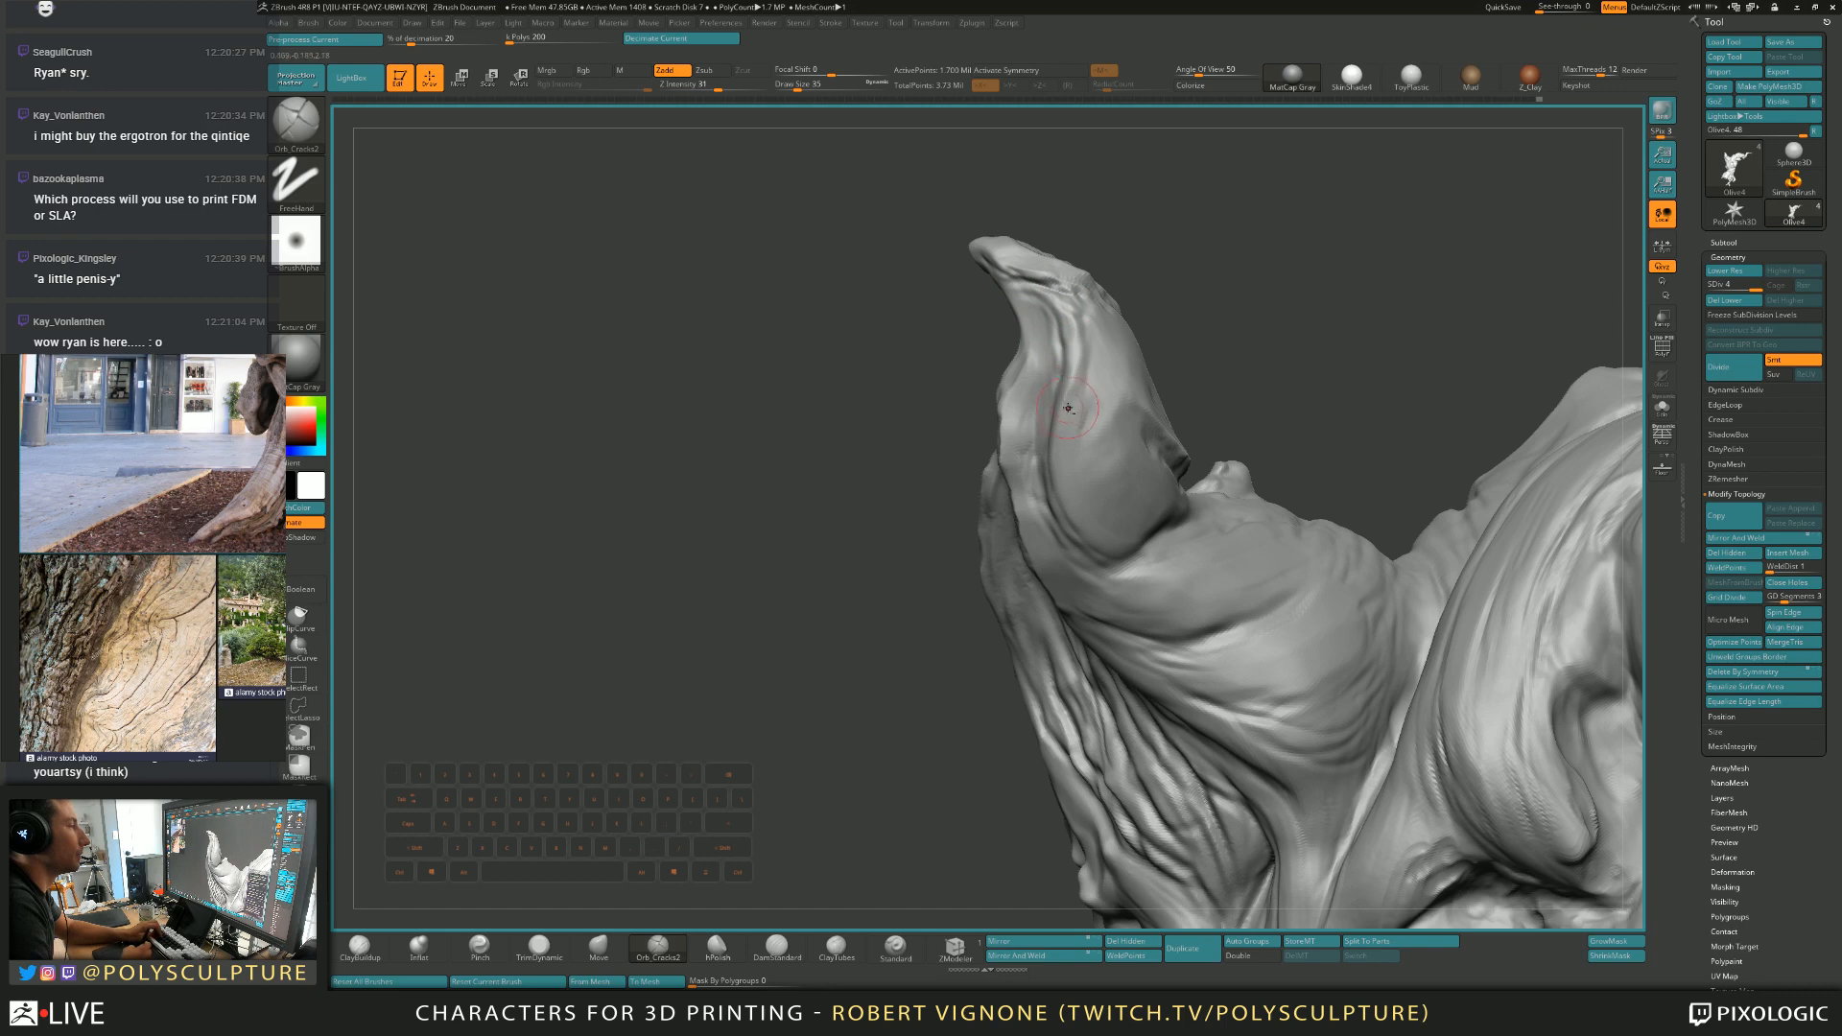
# Set the material to Z_Clay and turn to the hollow side of the horn's tip.
pyautogui.click(1529, 77)
pyautogui.moveTo(1422, 144); pyautogui.dragTo(1021, 328)
pyautogui.moveTo(1027, 358); pyautogui.dragTo(973, 288, button='right')
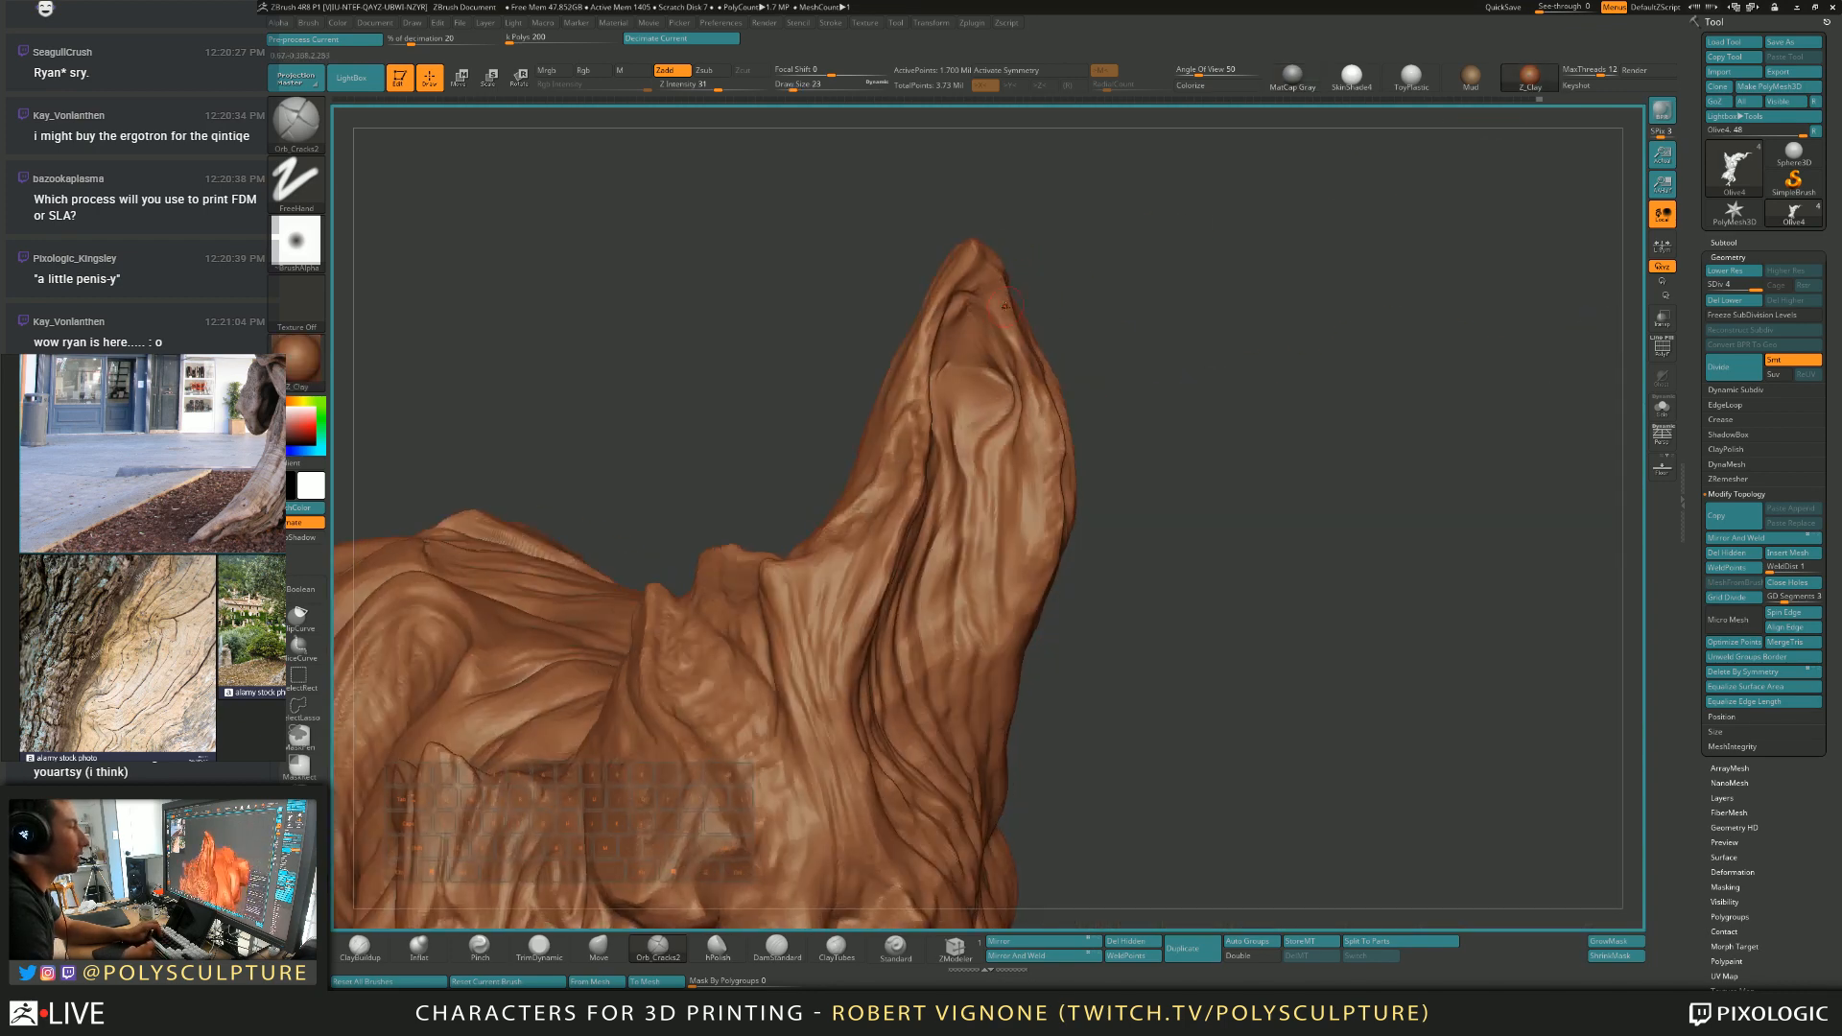
# Lay wood-grain strokes down the broad face of the horn with ClayBuildup, enlarging the brush.
pyautogui.moveTo(1000, 353)
pyautogui.mouseDown(button='right')
pyautogui.moveTo(950, 379)
pyautogui.moveTo(997, 369)
pyautogui.moveTo(990, 400)
pyautogui.moveTo(945, 408)
pyautogui.mouseUp(button='right')
pyautogui.press('b')
pyautogui.press('c')
pyautogui.press('b')
pyautogui.press(']')
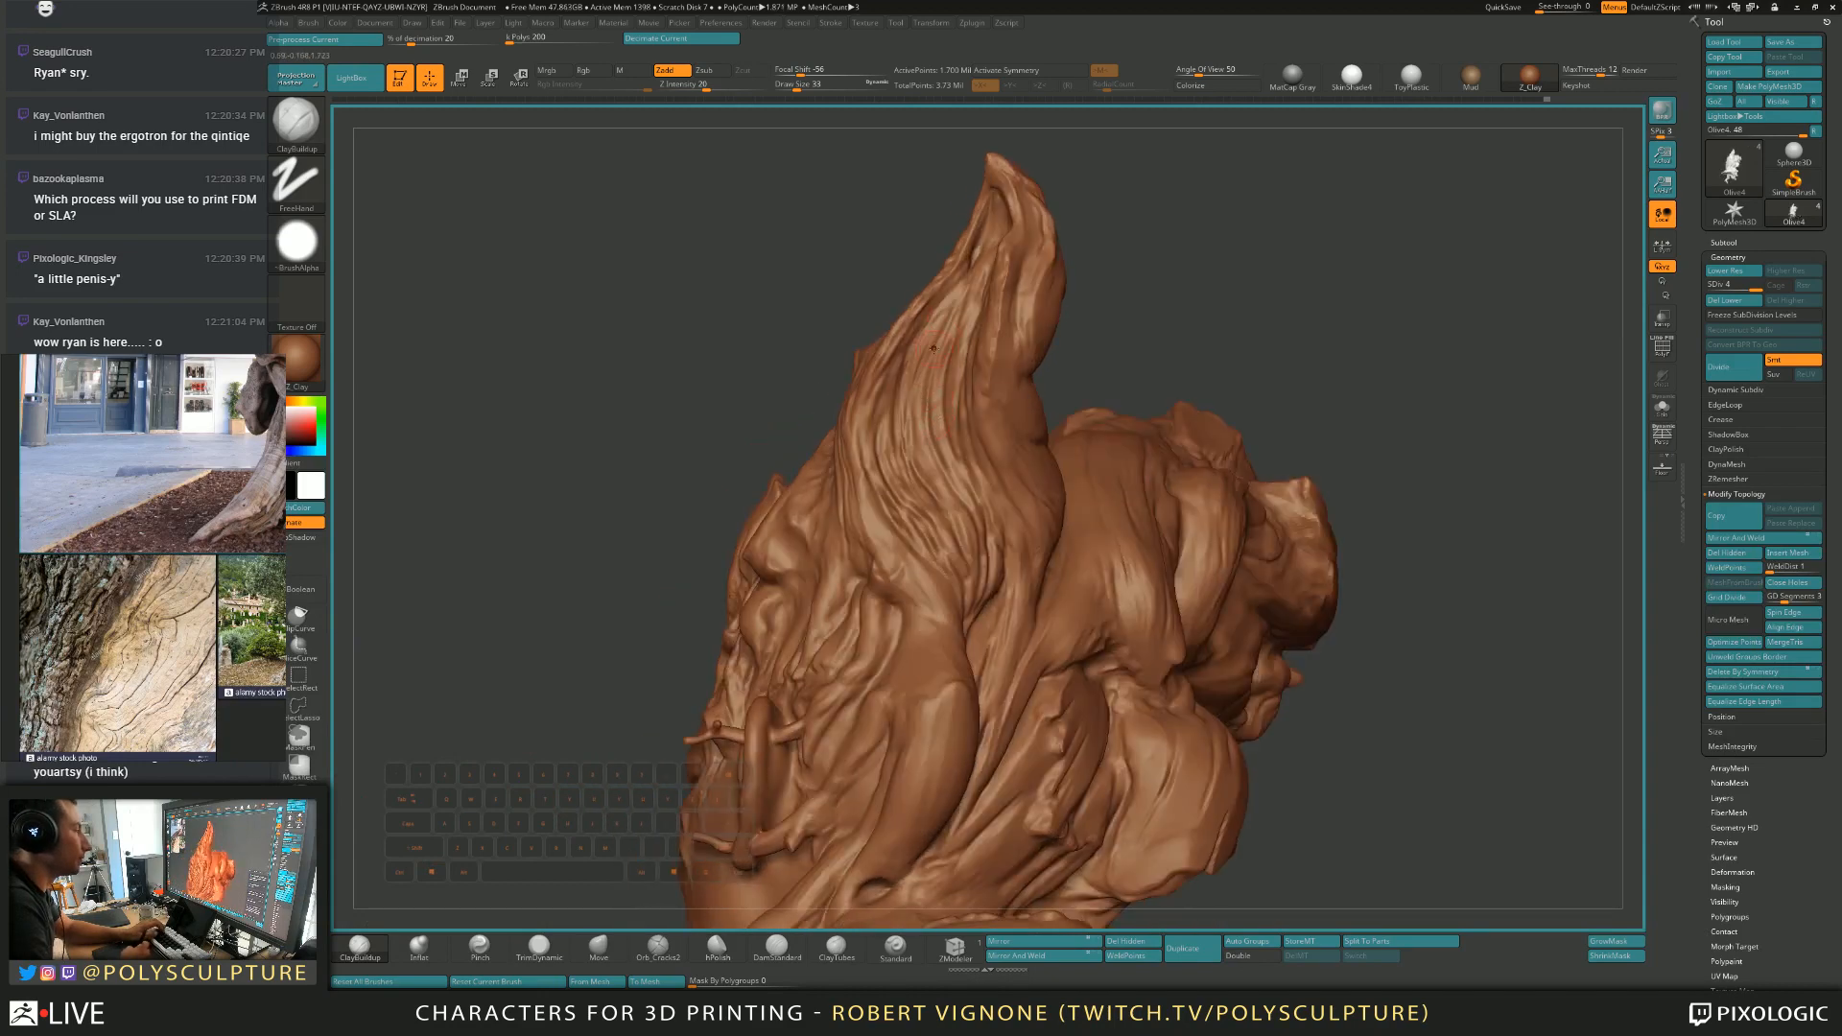
pyautogui.press(']')
pyautogui.press(']')
# Flatten the wood-grain ridges on the horn's broad face with TrimDynamic.
pyautogui.press('b')
pyautogui.press('t')
pyautogui.press('d')
pyautogui.press('s')
pyautogui.click(942, 466)
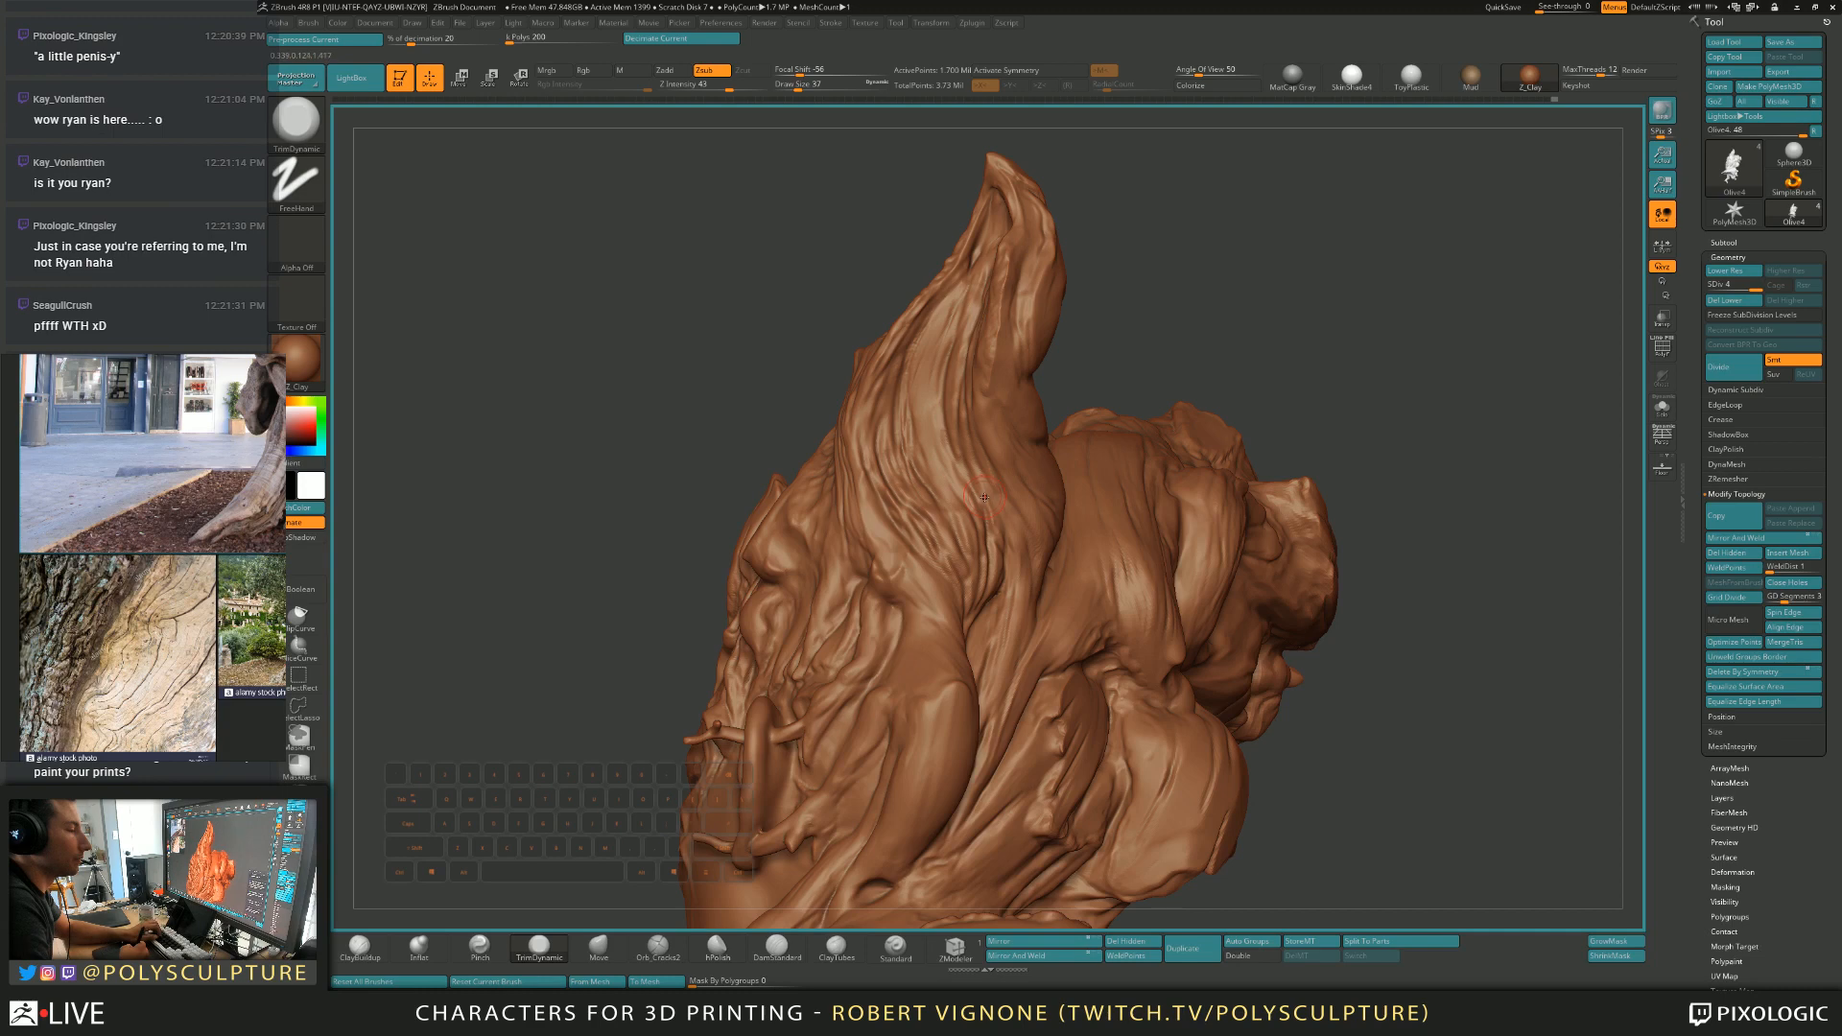
pyautogui.moveTo(984, 497); pyautogui.dragTo(966, 414, button='right')
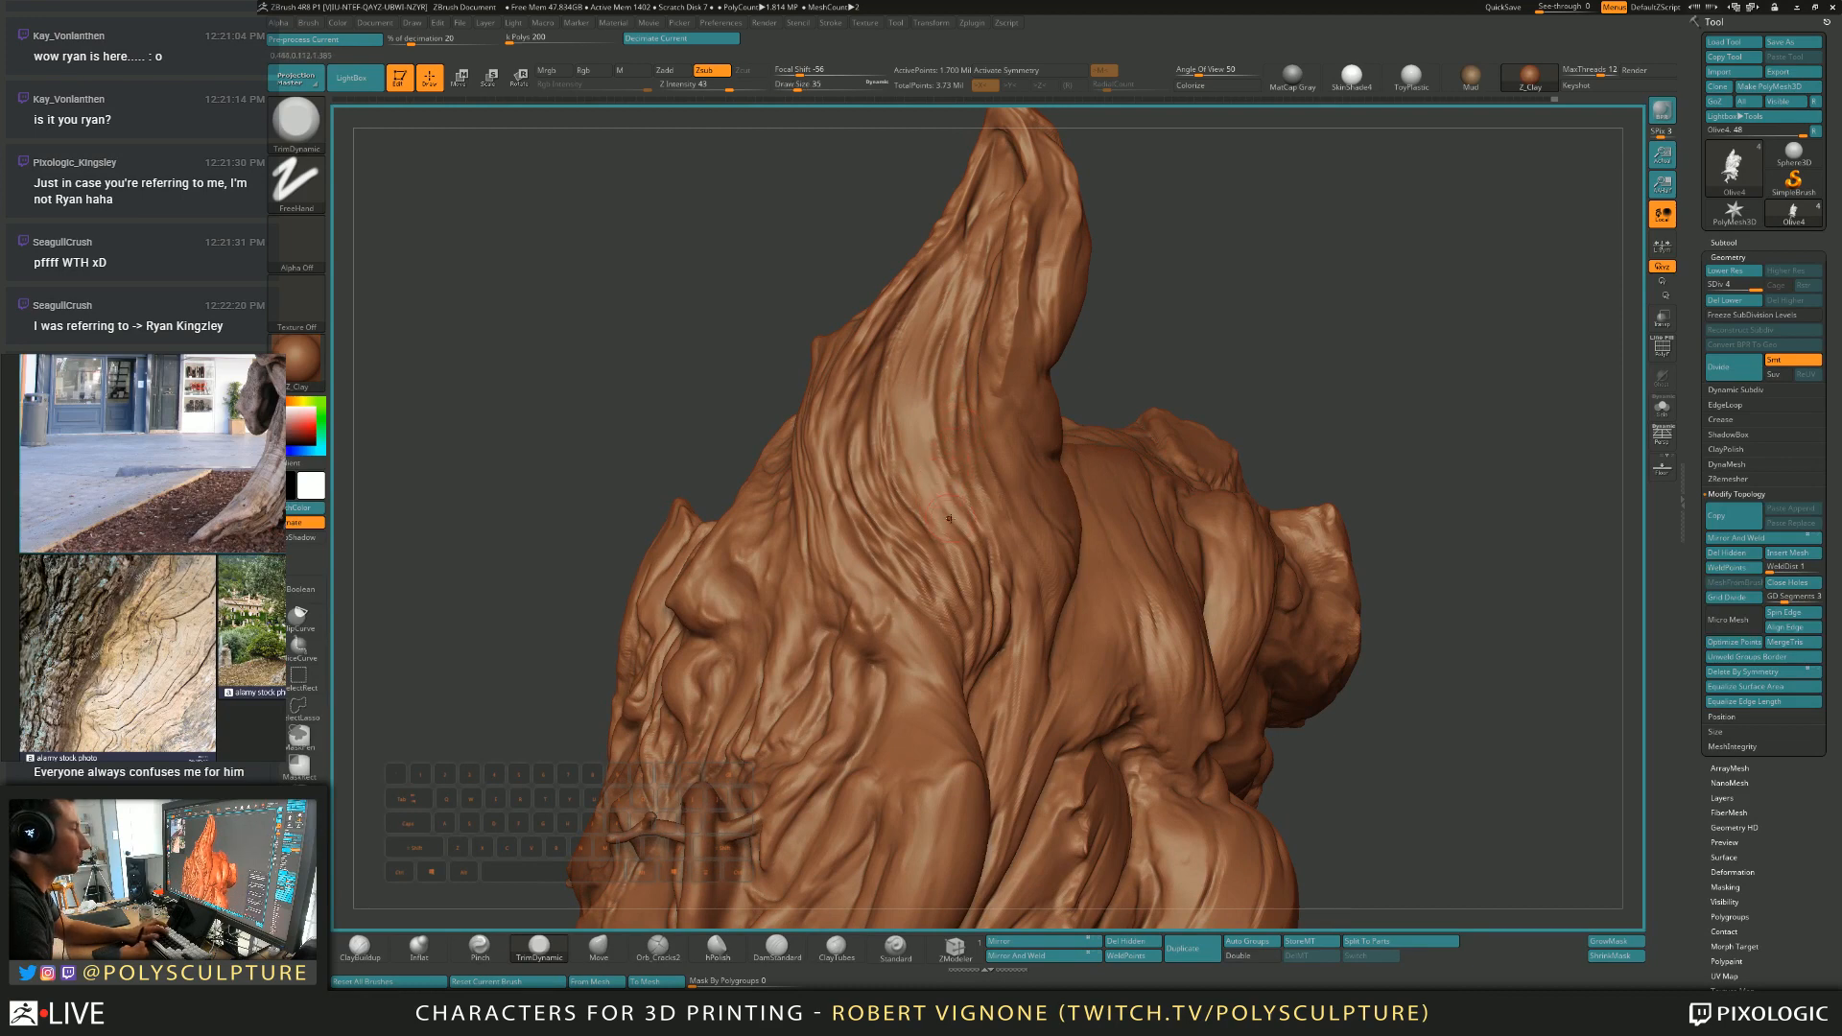
pyautogui.moveTo(897, 434); pyautogui.dragTo(853, 437, button='right')
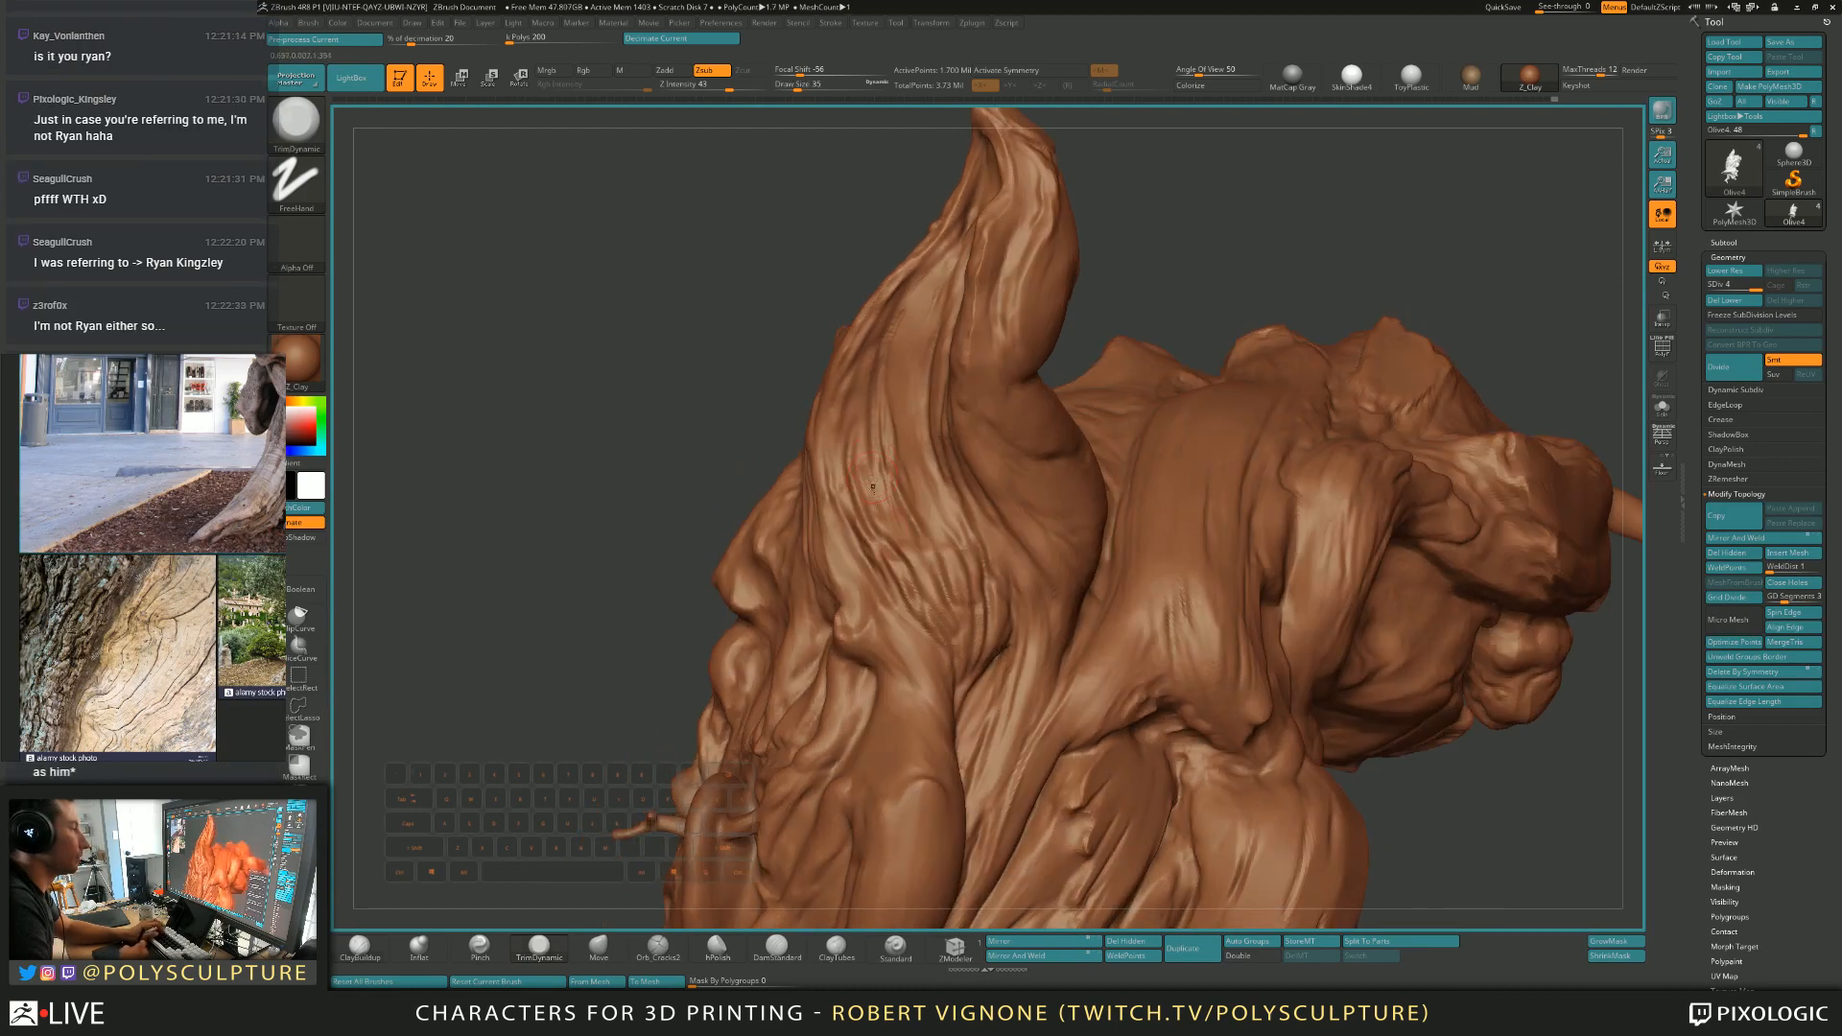
# Add ClayBuildup strokes to the grain in the middle of the horn and plane them with TrimDynamic.
pyautogui.press('b')
pyautogui.press('c')
pyautogui.press('b')
pyautogui.press('b')
pyautogui.press('t')
pyautogui.press('d')
pyautogui.press(']')
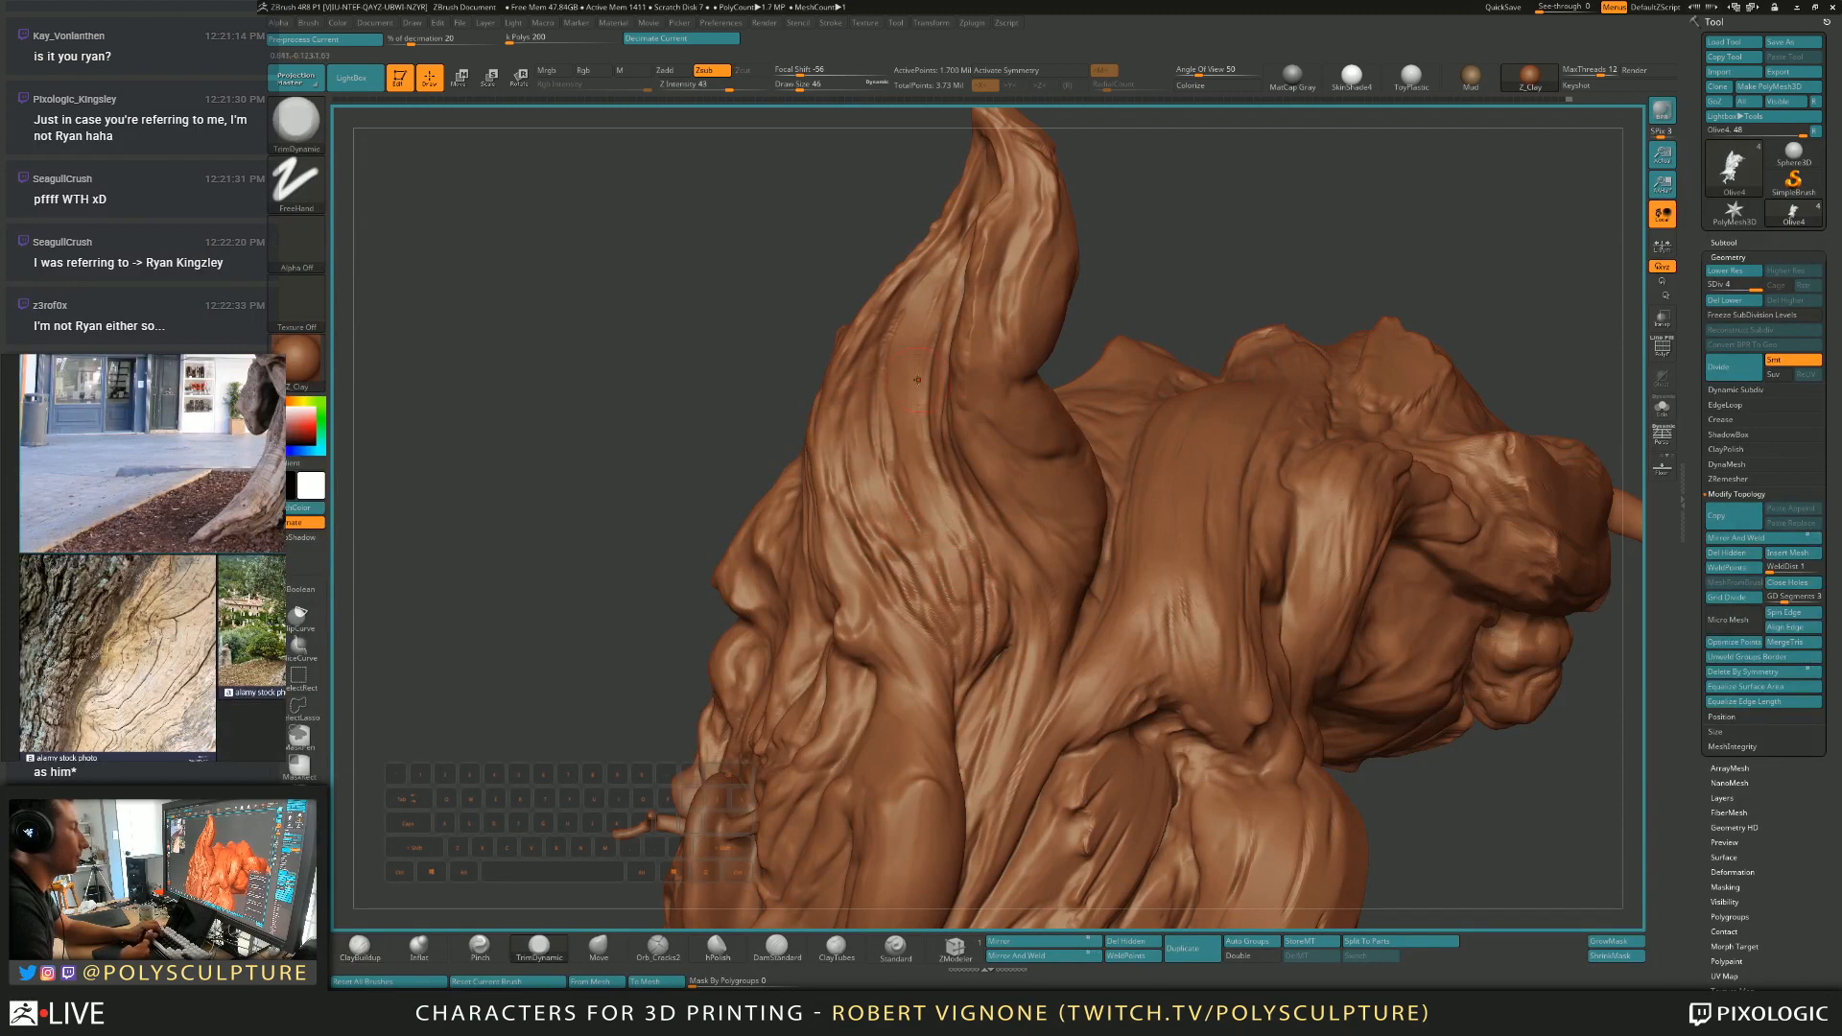
pyautogui.moveTo(899, 443); pyautogui.dragTo(918, 396, button='right')
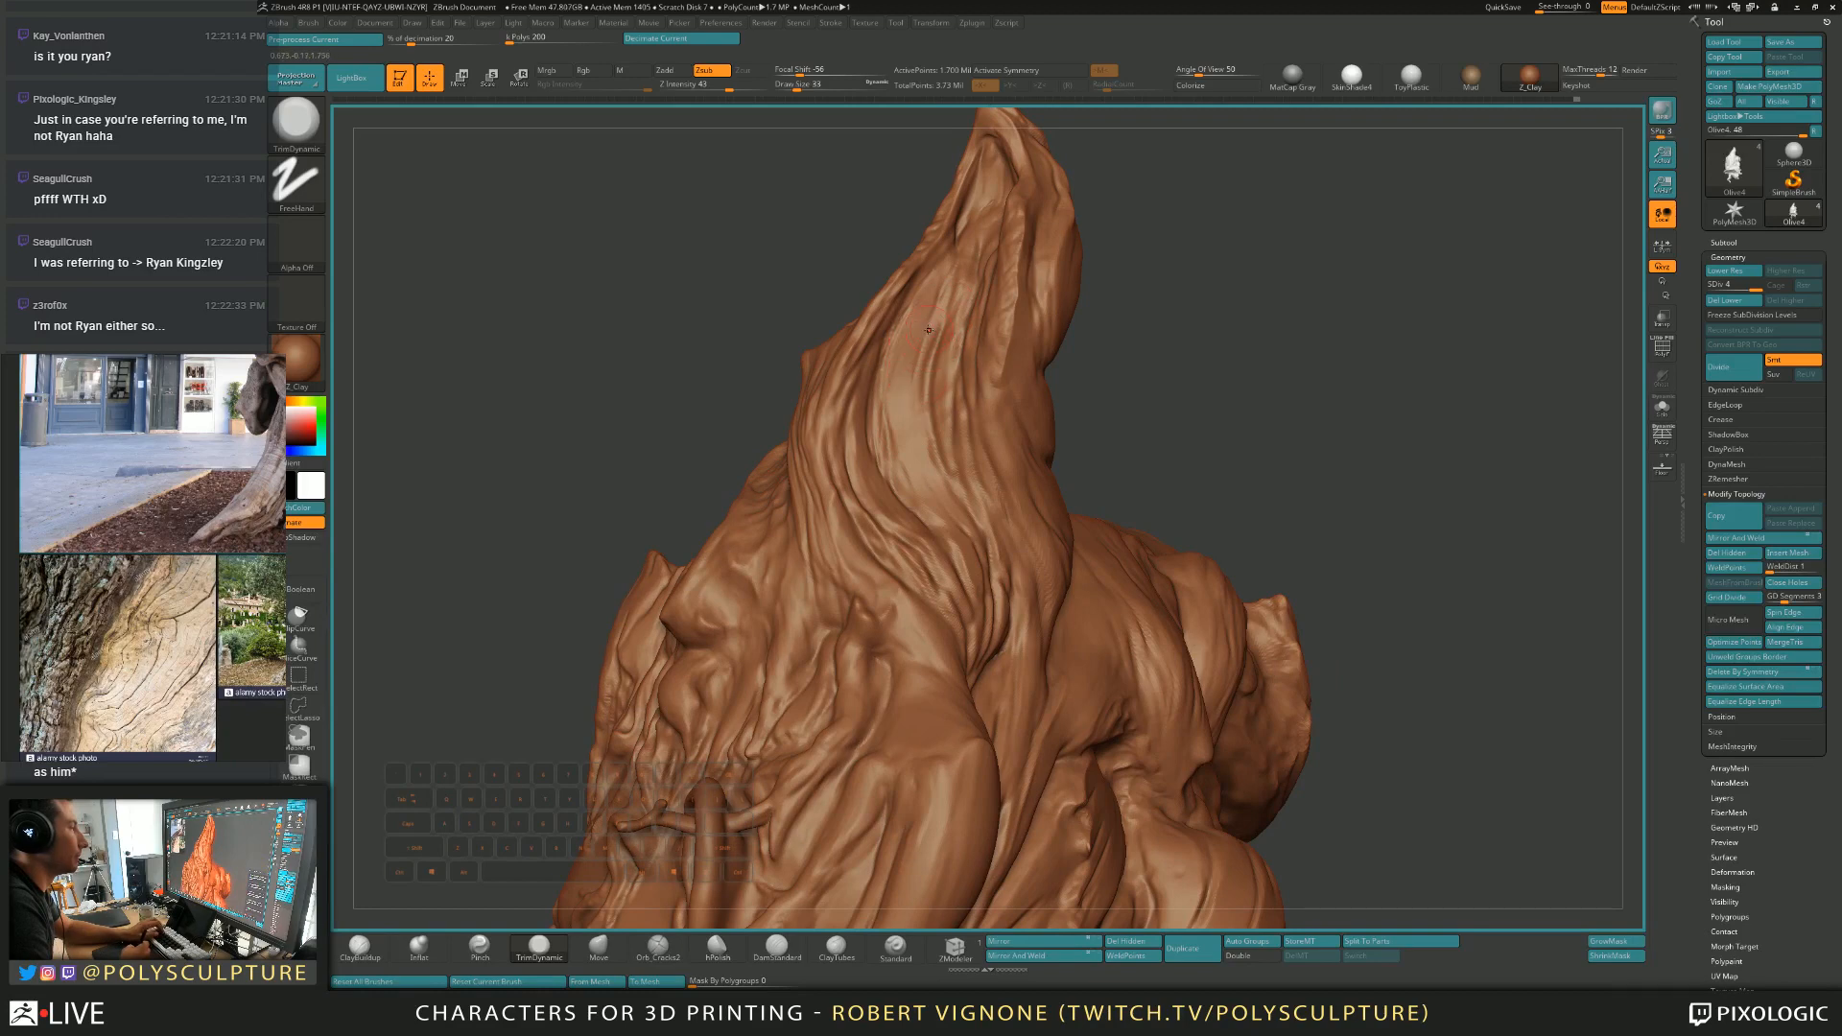
# Carve cracks along the long grooves of the horn's broad face with Orb_Cracks, varying the draw size.
pyautogui.press('b')
pyautogui.press('o')
pyautogui.press('c')
pyautogui.press('s')
pyautogui.press('s')
pyautogui.moveTo(946, 321); pyautogui.dragTo(943, 320)
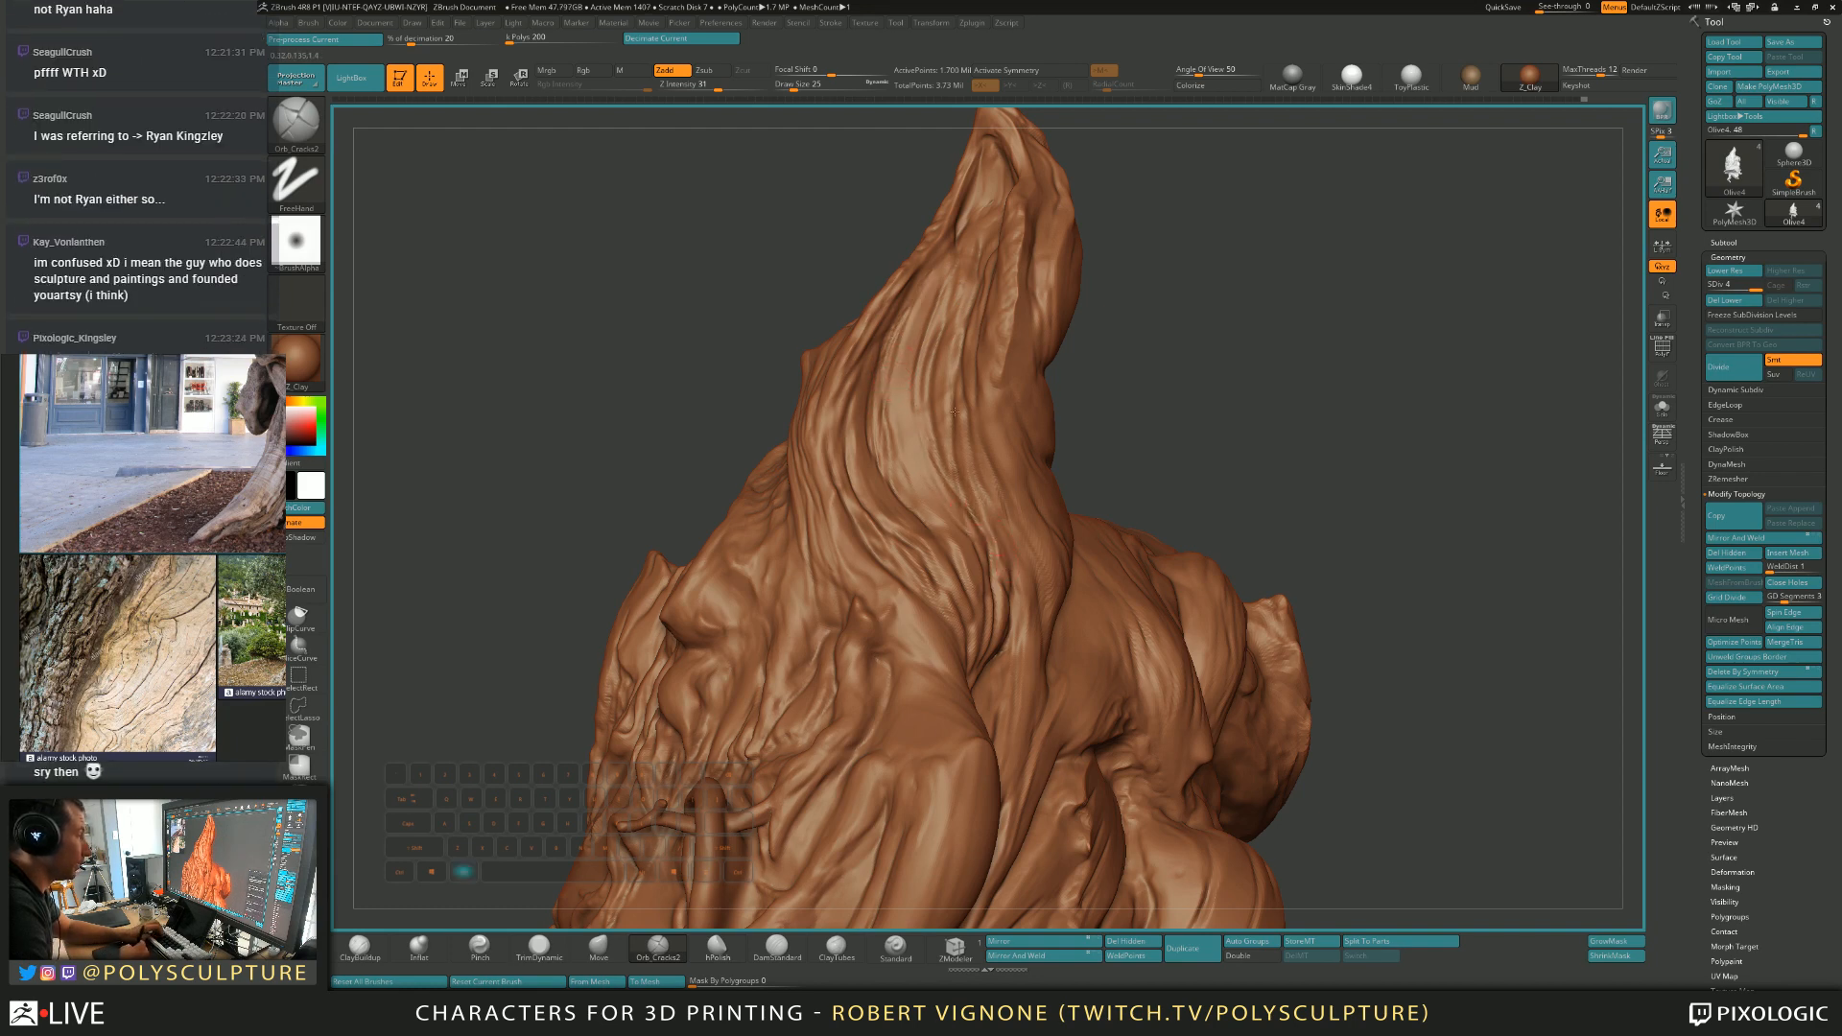
pyautogui.moveTo(968, 382); pyautogui.dragTo(988, 437, button='right')
pyautogui.press('s')
pyautogui.moveTo(966, 443); pyautogui.dragTo(971, 443)
pyautogui.moveTo(980, 516); pyautogui.dragTo(955, 336)
# Cut fine Orb_Cracks lines into the wood grain around the upper horn near the hollow.
pyautogui.moveTo(955, 274); pyautogui.dragTo(964, 262, button='right')
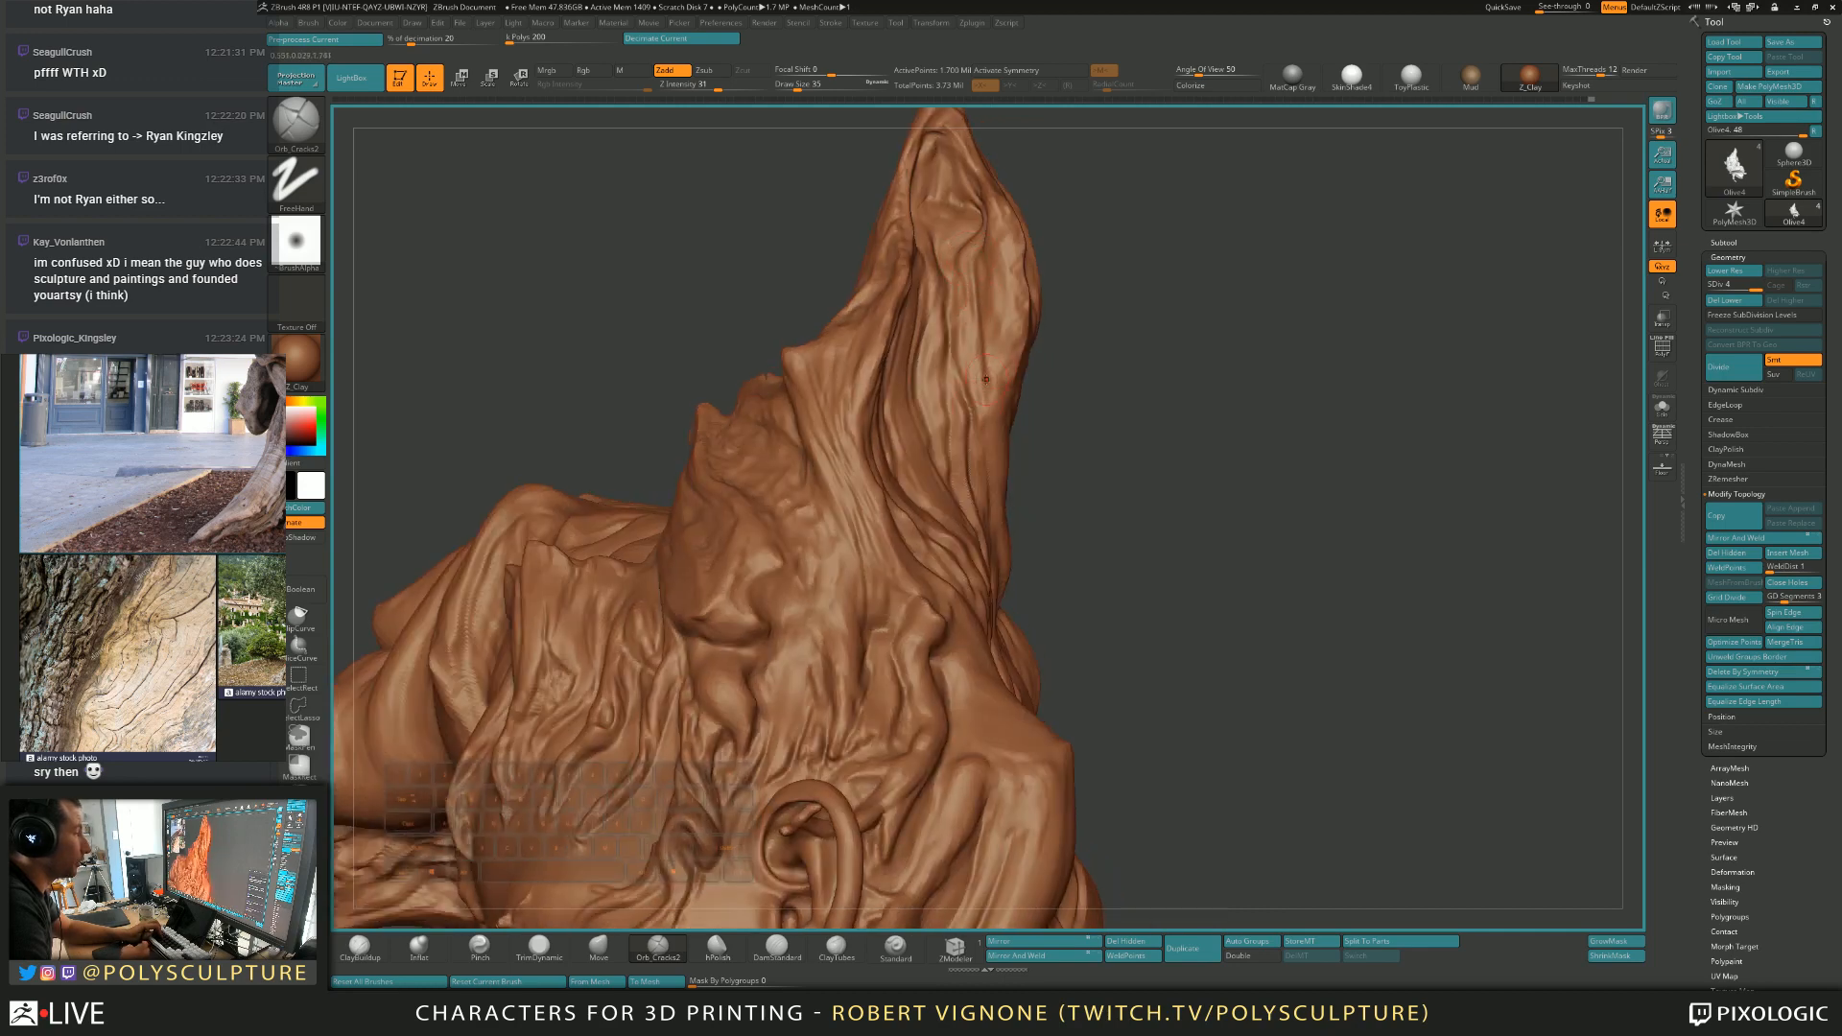
pyautogui.press('s')
pyautogui.moveTo(1017, 325); pyautogui.dragTo(1010, 325)
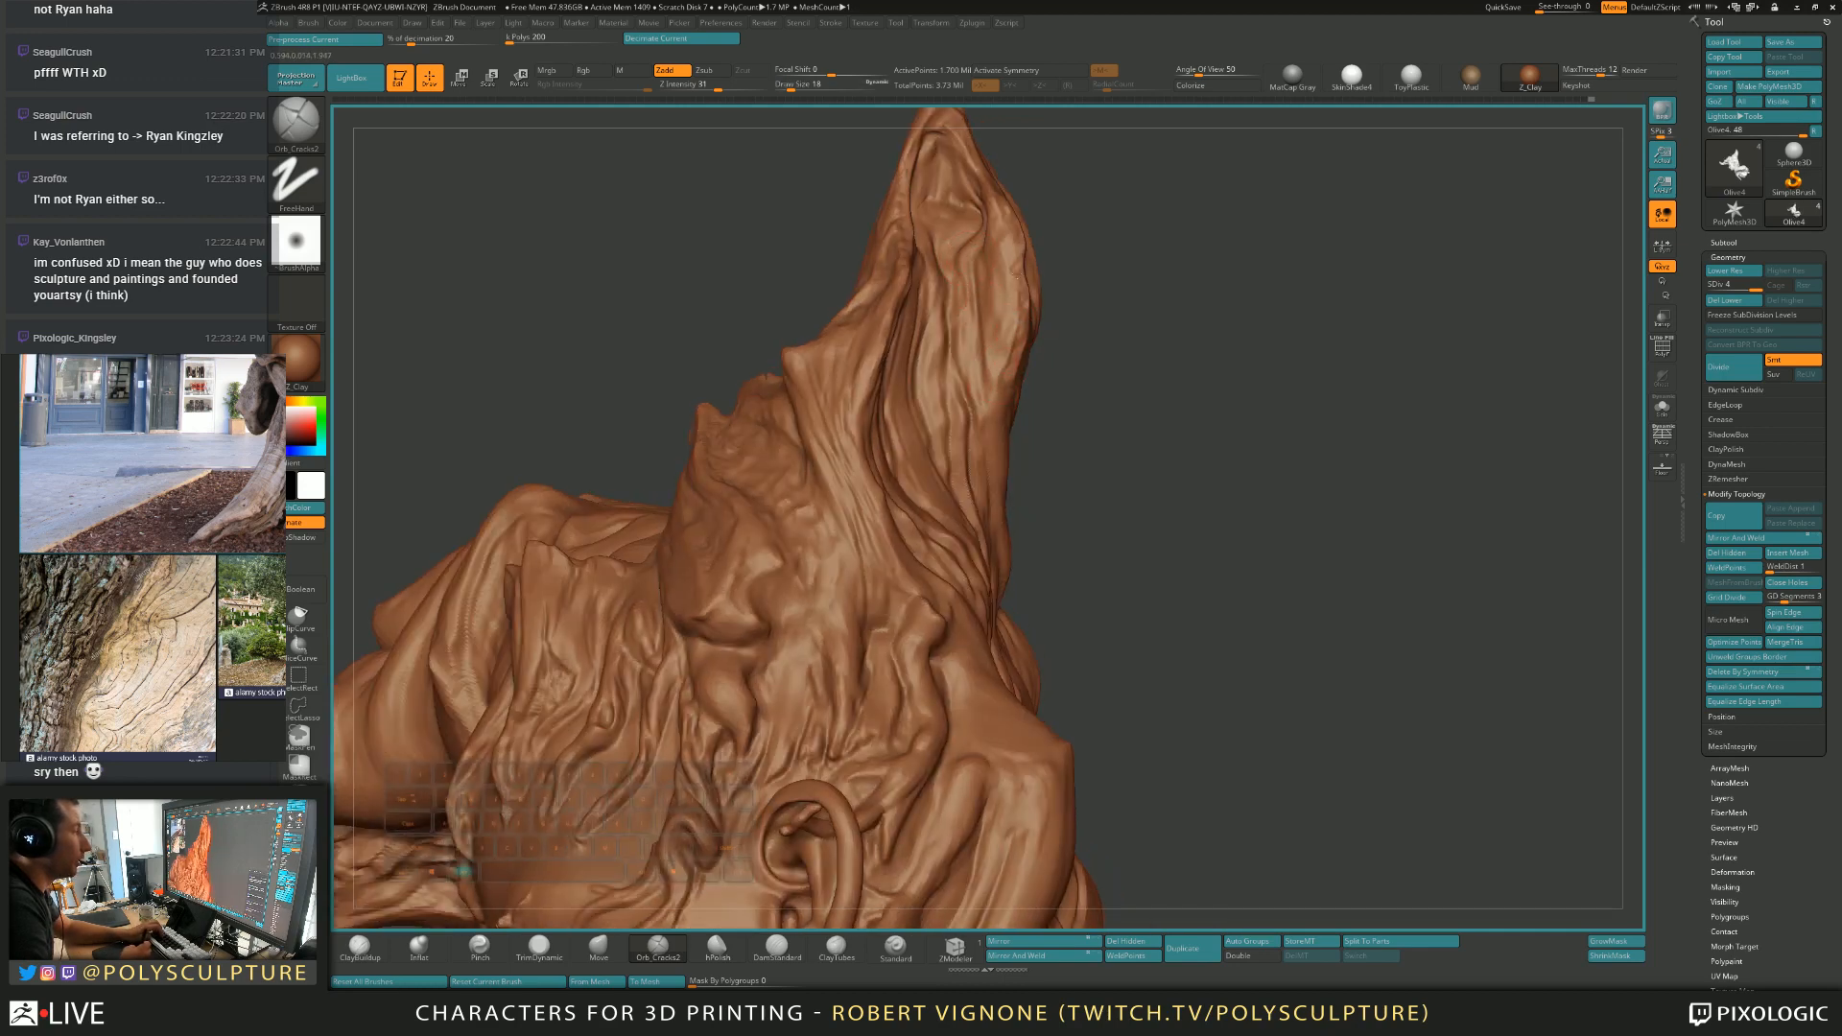
pyautogui.moveTo(1008, 216); pyautogui.dragTo(969, 231, button='right')
pyautogui.moveTo(1084, 278); pyautogui.dragTo(1012, 272, button='right')
pyautogui.press('s')
pyautogui.moveTo(1010, 273); pyautogui.dragTo(1016, 272)
# Deepen the grooves between the horn's grain and its smooth bulging side with Orb_Cracks.
pyautogui.moveTo(979, 269); pyautogui.dragTo(1021, 279, button='right')
pyautogui.press('s')
pyautogui.moveTo(1021, 280); pyautogui.dragTo(1015, 280)
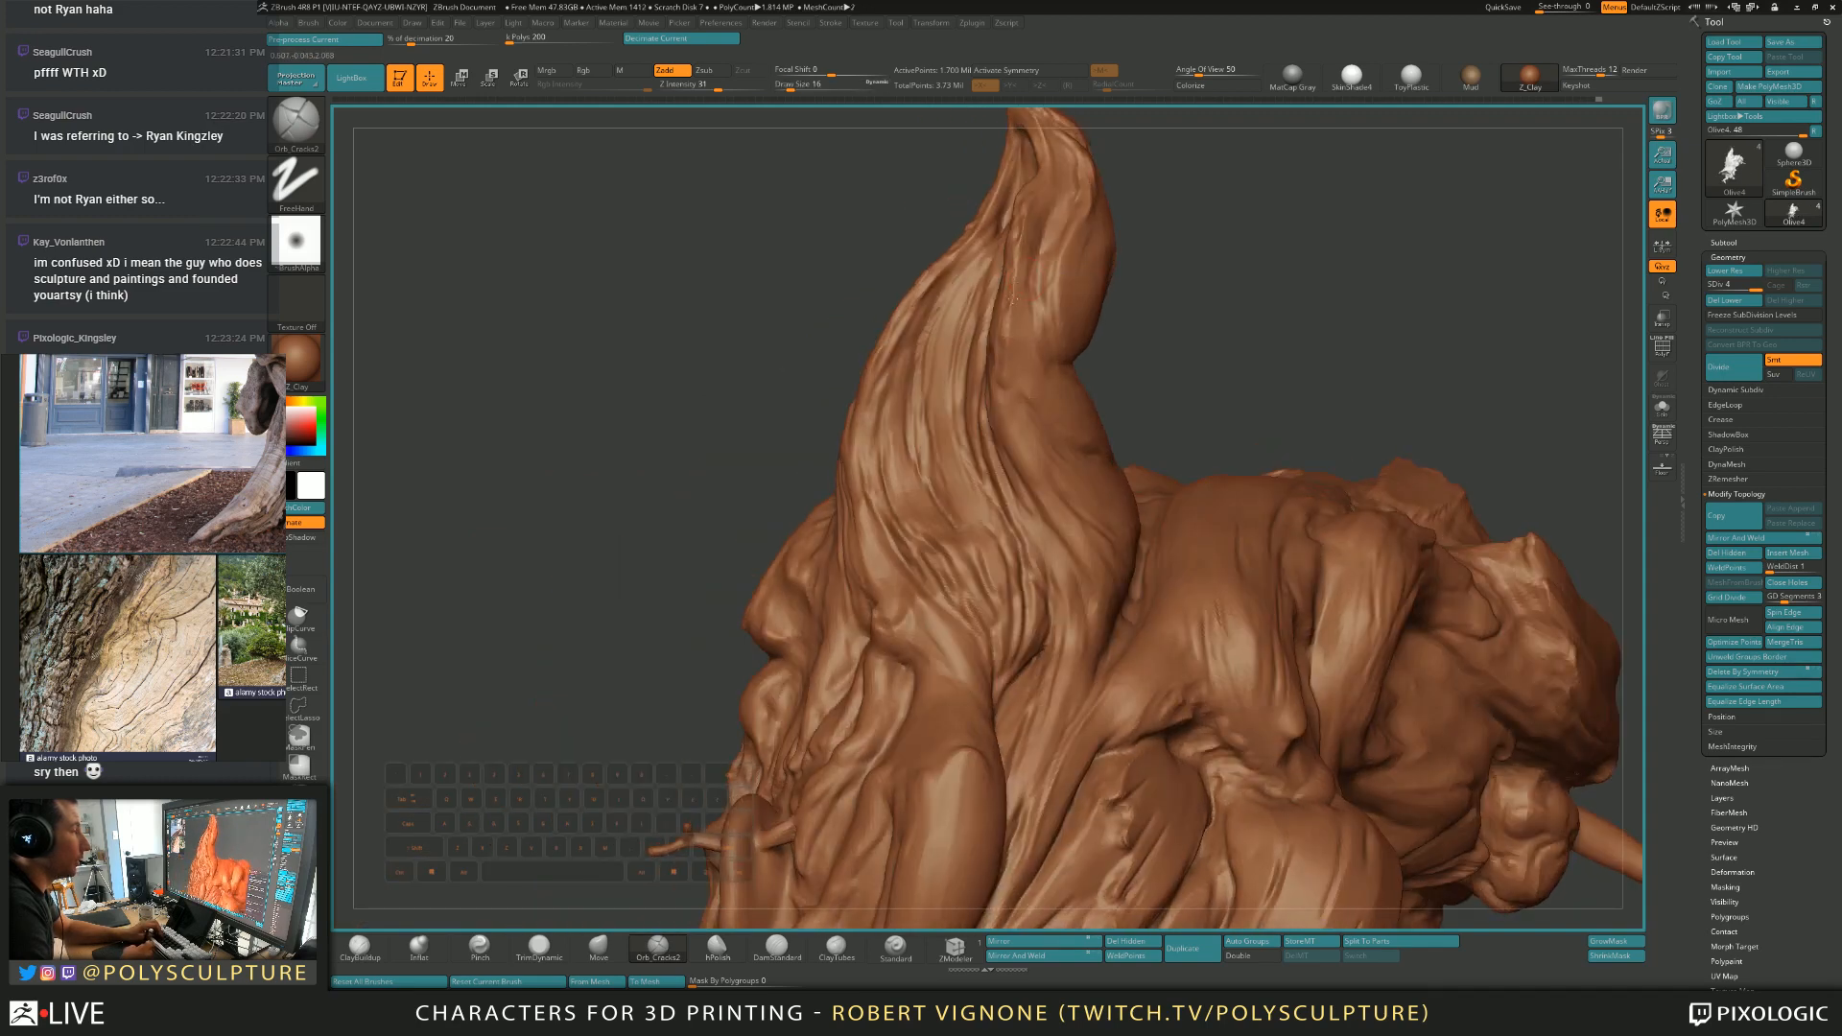
pyautogui.moveTo(1017, 394); pyautogui.dragTo(1034, 408, button='right')
pyautogui.press('s')
pyautogui.moveTo(1034, 408); pyautogui.dragTo(1040, 408)
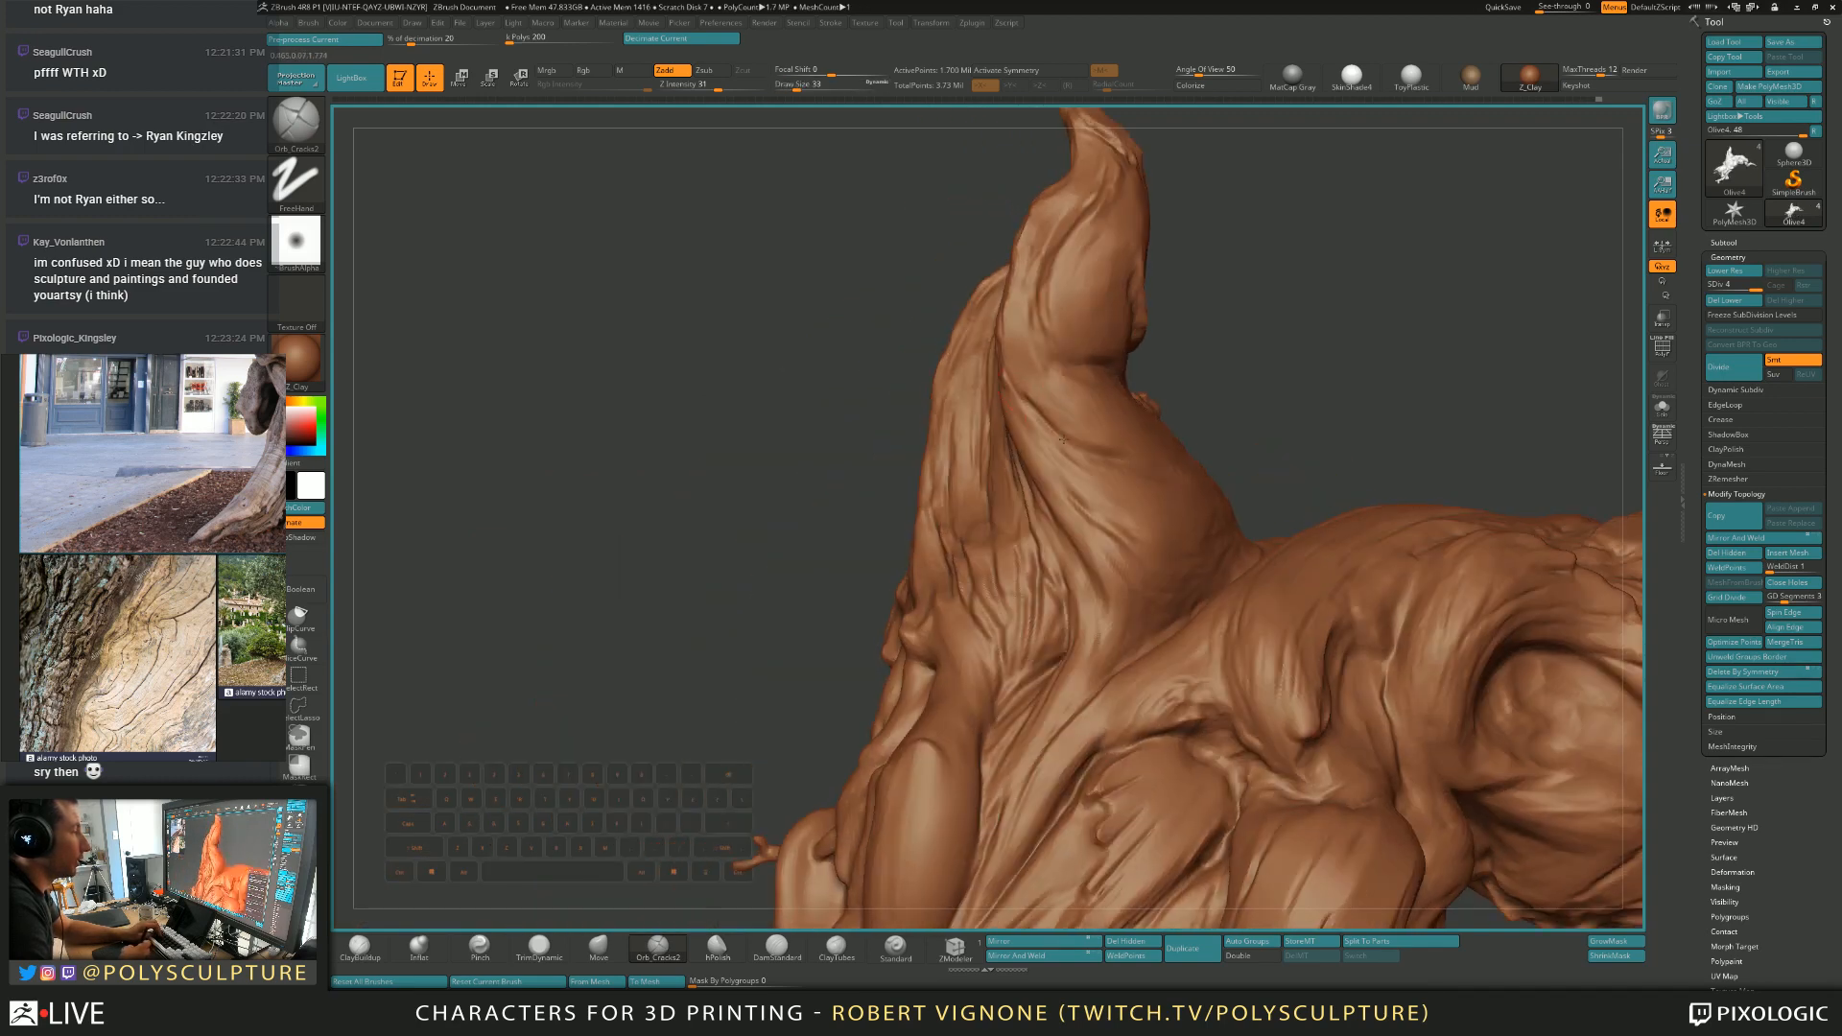
# Add clay along the crease beside the horn's bulging side with ClayBuildup at a reduced draw size.
pyautogui.keyDown('ctrl'); pyautogui.moveTo(1076, 420); pyautogui.dragTo(969, 374, button='right'); pyautogui.keyUp('ctrl')
pyautogui.rightClick(969, 378)
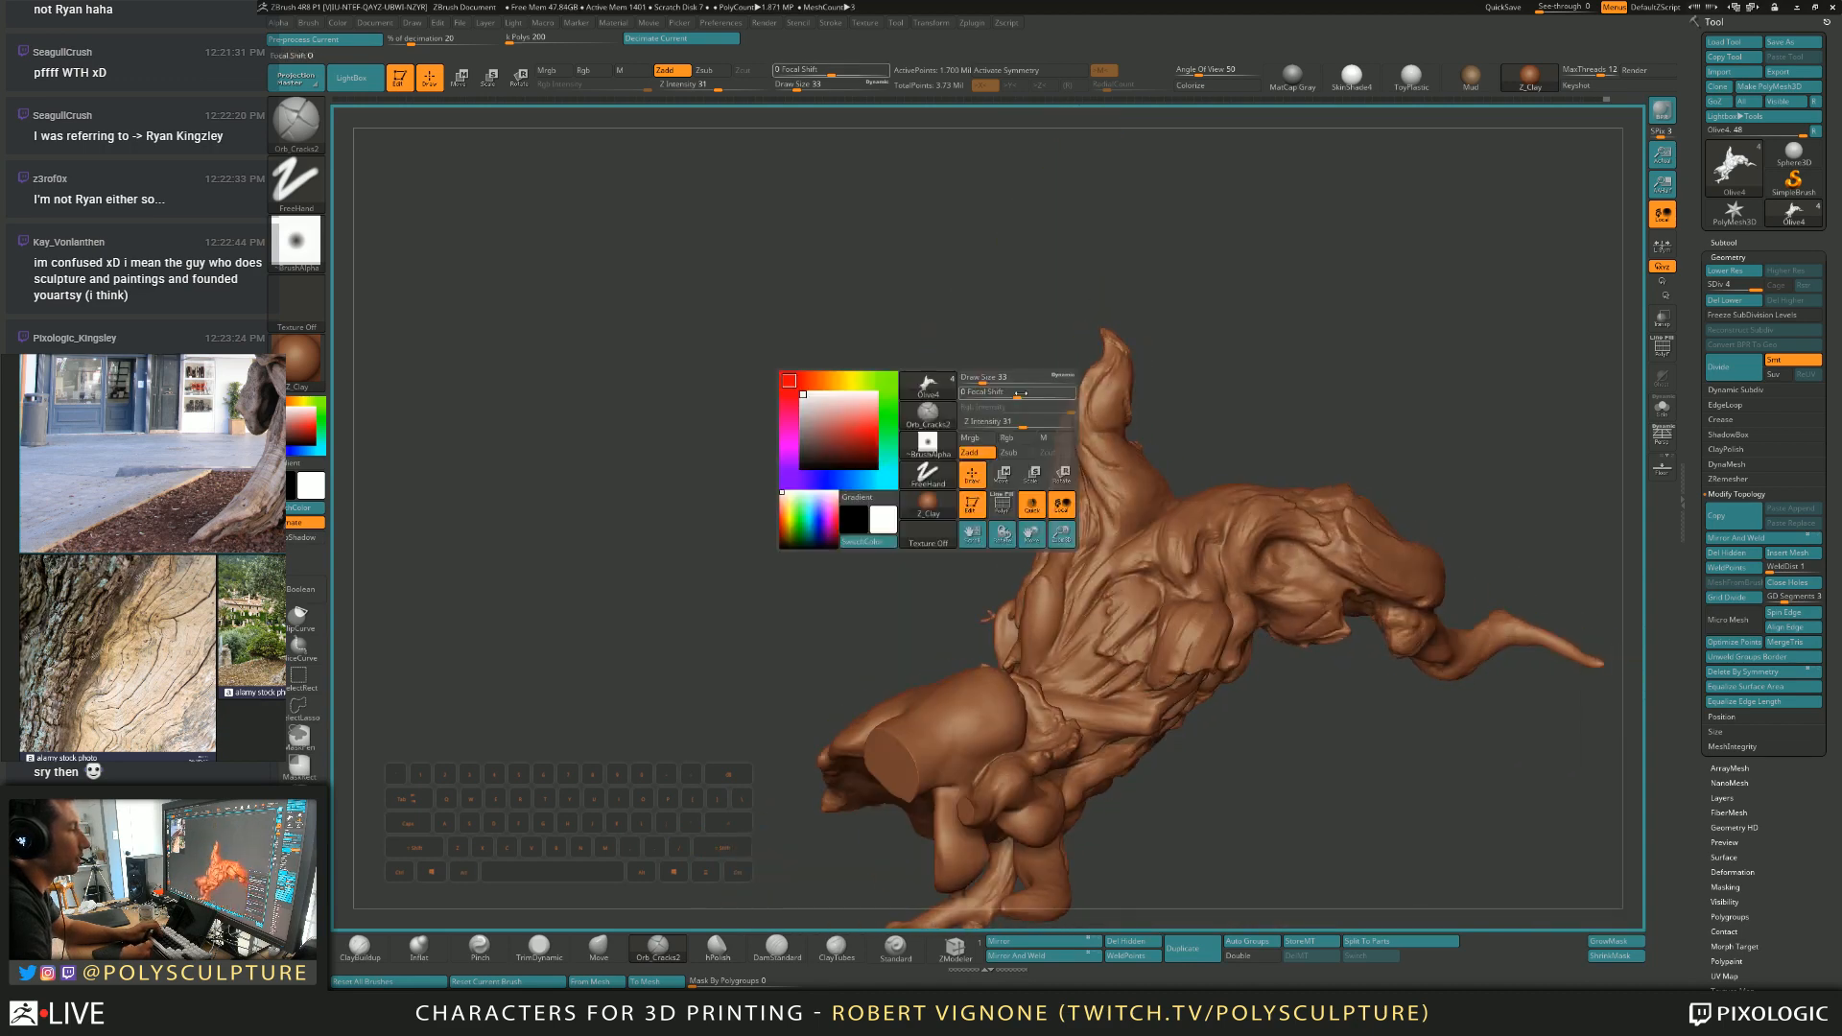
pyautogui.moveTo(1090, 423); pyautogui.dragTo(1076, 455, button='right')
pyautogui.press('1')
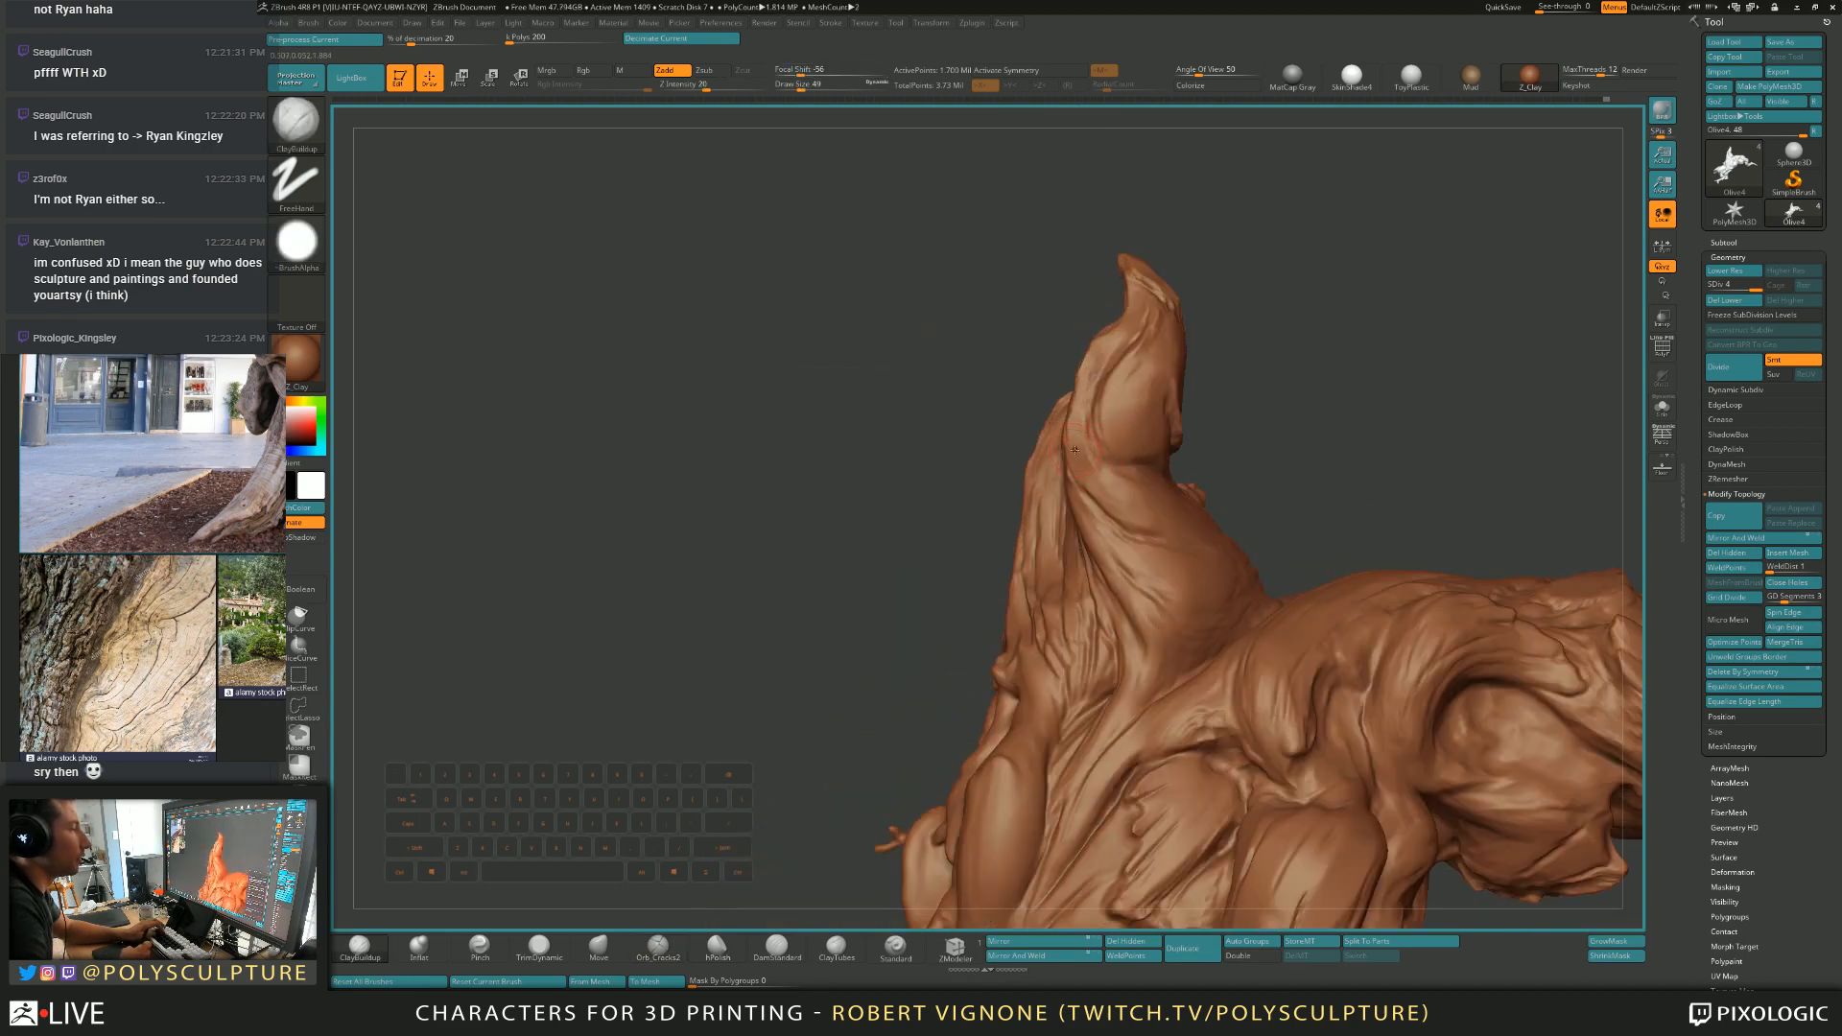
pyautogui.press('2')
pyautogui.press('1')
pyautogui.press('[')
# Blend the grain strands below the horn's tip using TrimDynamic and thin ClayBuildup strokes.
pyautogui.moveTo(1085, 481); pyautogui.dragTo(1178, 490, button='right')
pyautogui.press('3')
pyautogui.press('4')
pyautogui.moveTo(1060, 455); pyautogui.dragTo(1151, 414, button='right')
pyautogui.press('1')
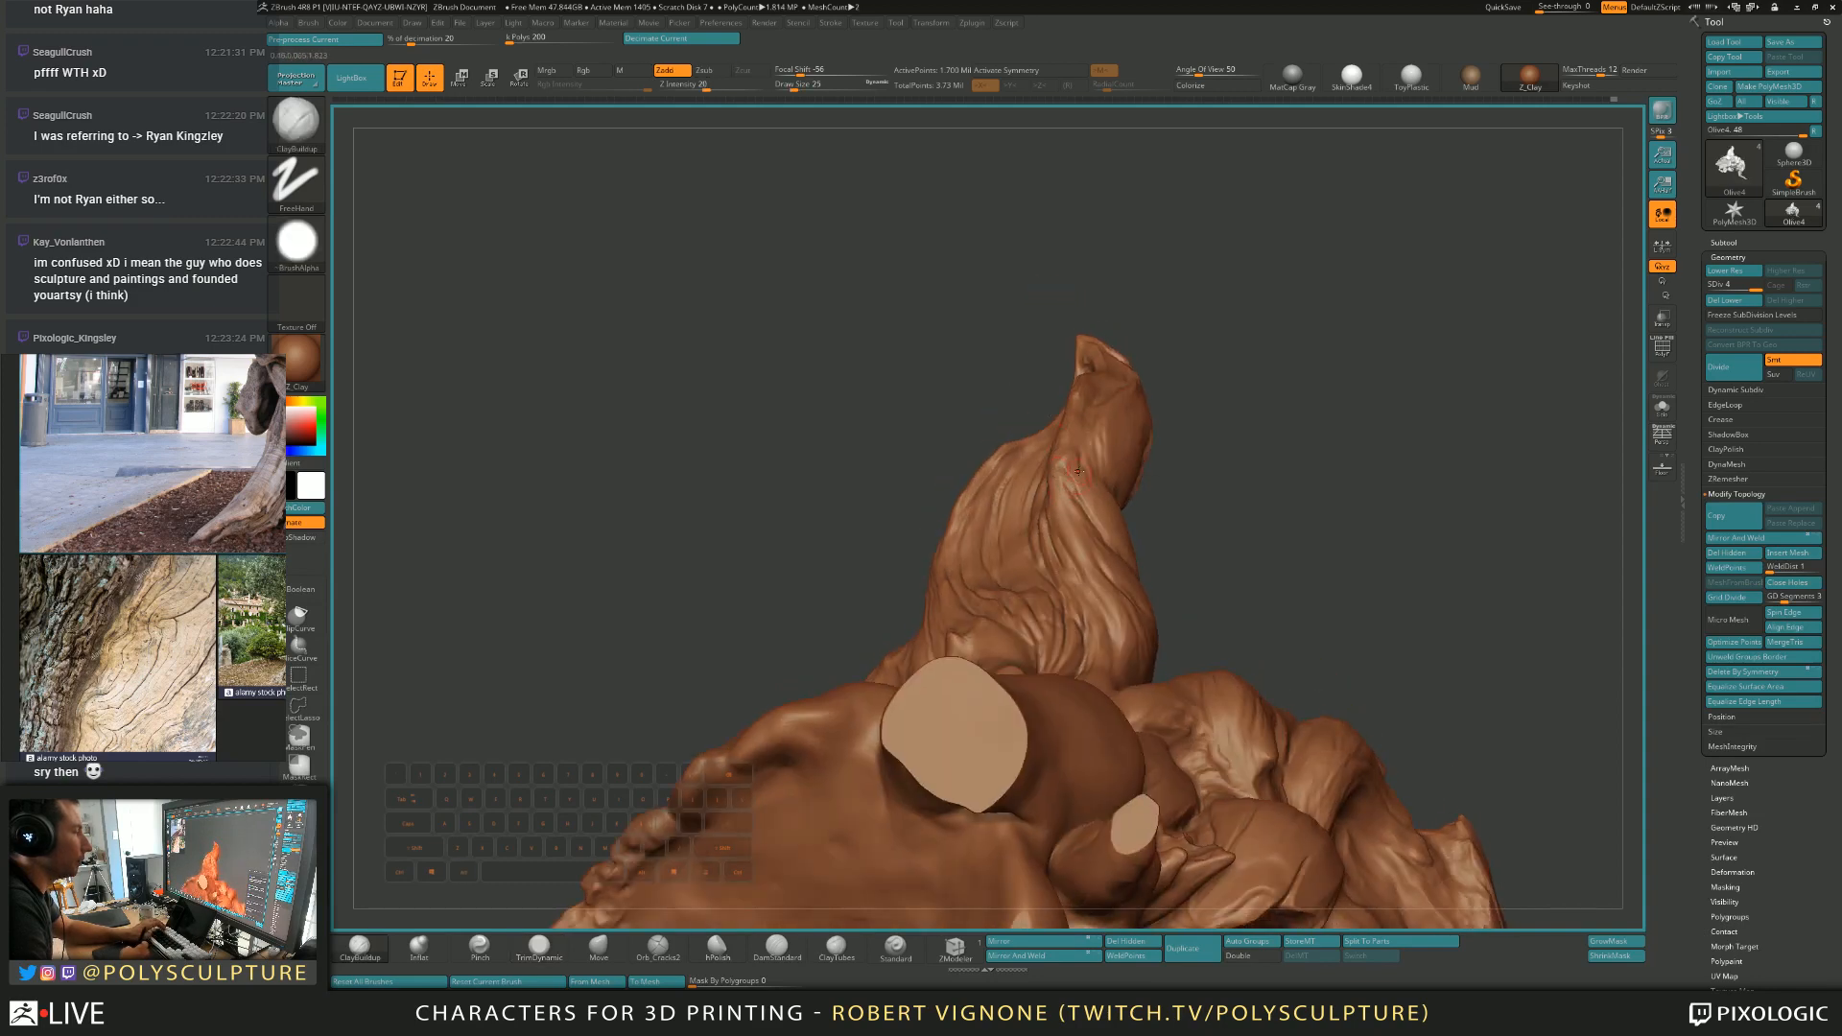
pyautogui.moveTo(1076, 480); pyautogui.dragTo(1067, 463, button='right')
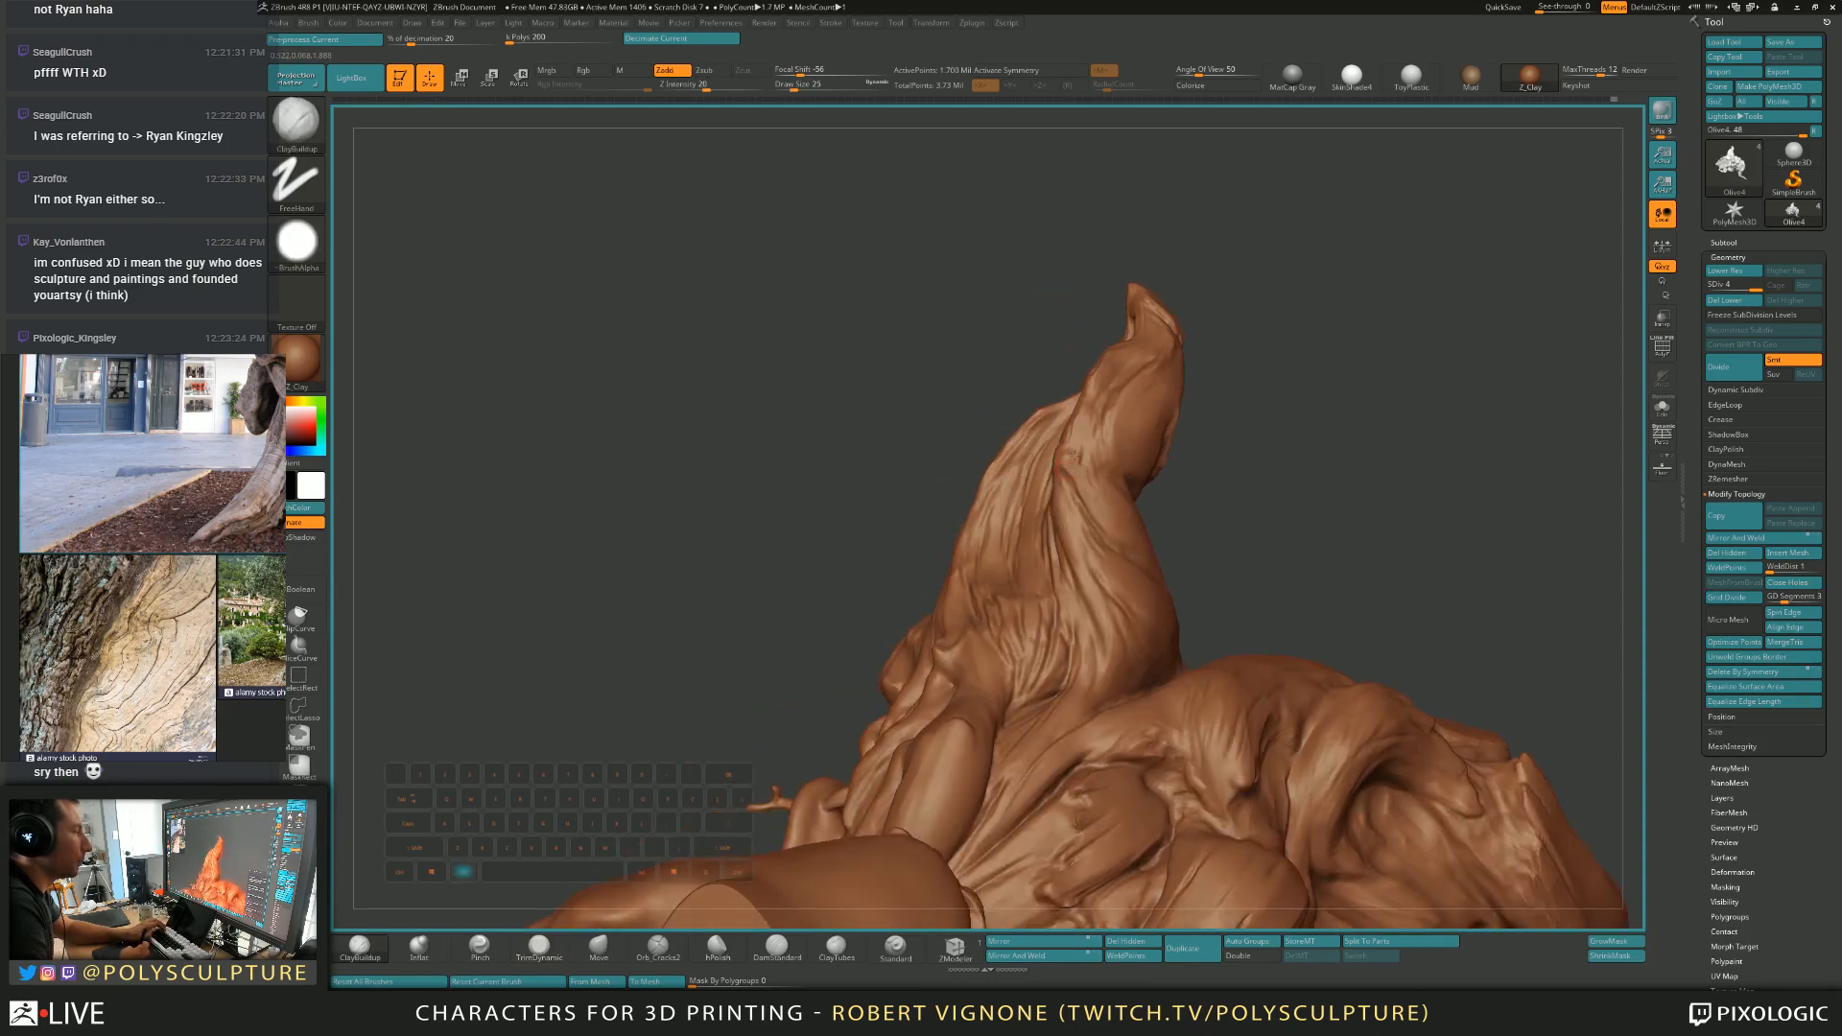
pyautogui.moveTo(1071, 429); pyautogui.dragTo(1089, 443, button='right')
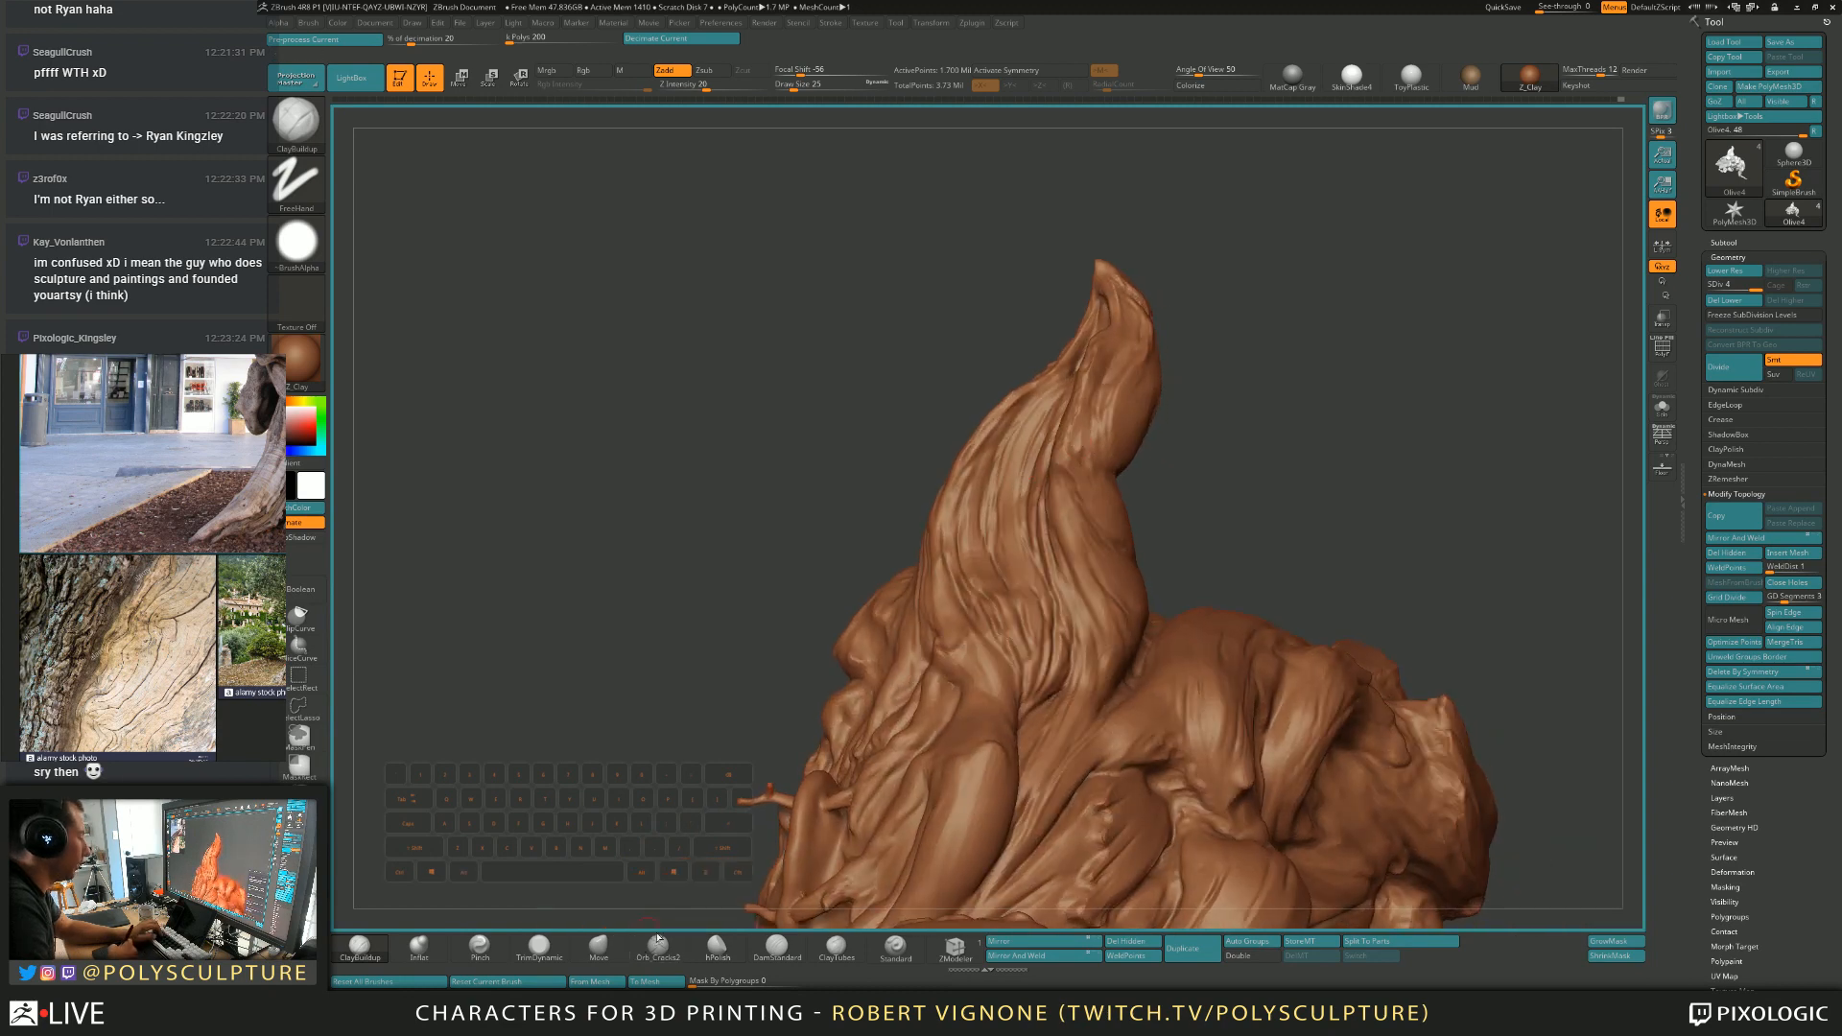
# Carve fine cracks between the strands below the horn's tip with a smaller Orb_Cracks brush.
pyautogui.click(678, 956)
pyautogui.moveTo(1067, 398)
pyautogui.keyDown('alt'); pyautogui.mouseDown(button='right')
pyautogui.moveTo(1050, 380)
pyautogui.moveTo(1046, 410)
pyautogui.mouseUp(button='right'); pyautogui.keyUp('alt')
pyautogui.press('[')
pyautogui.press('[')
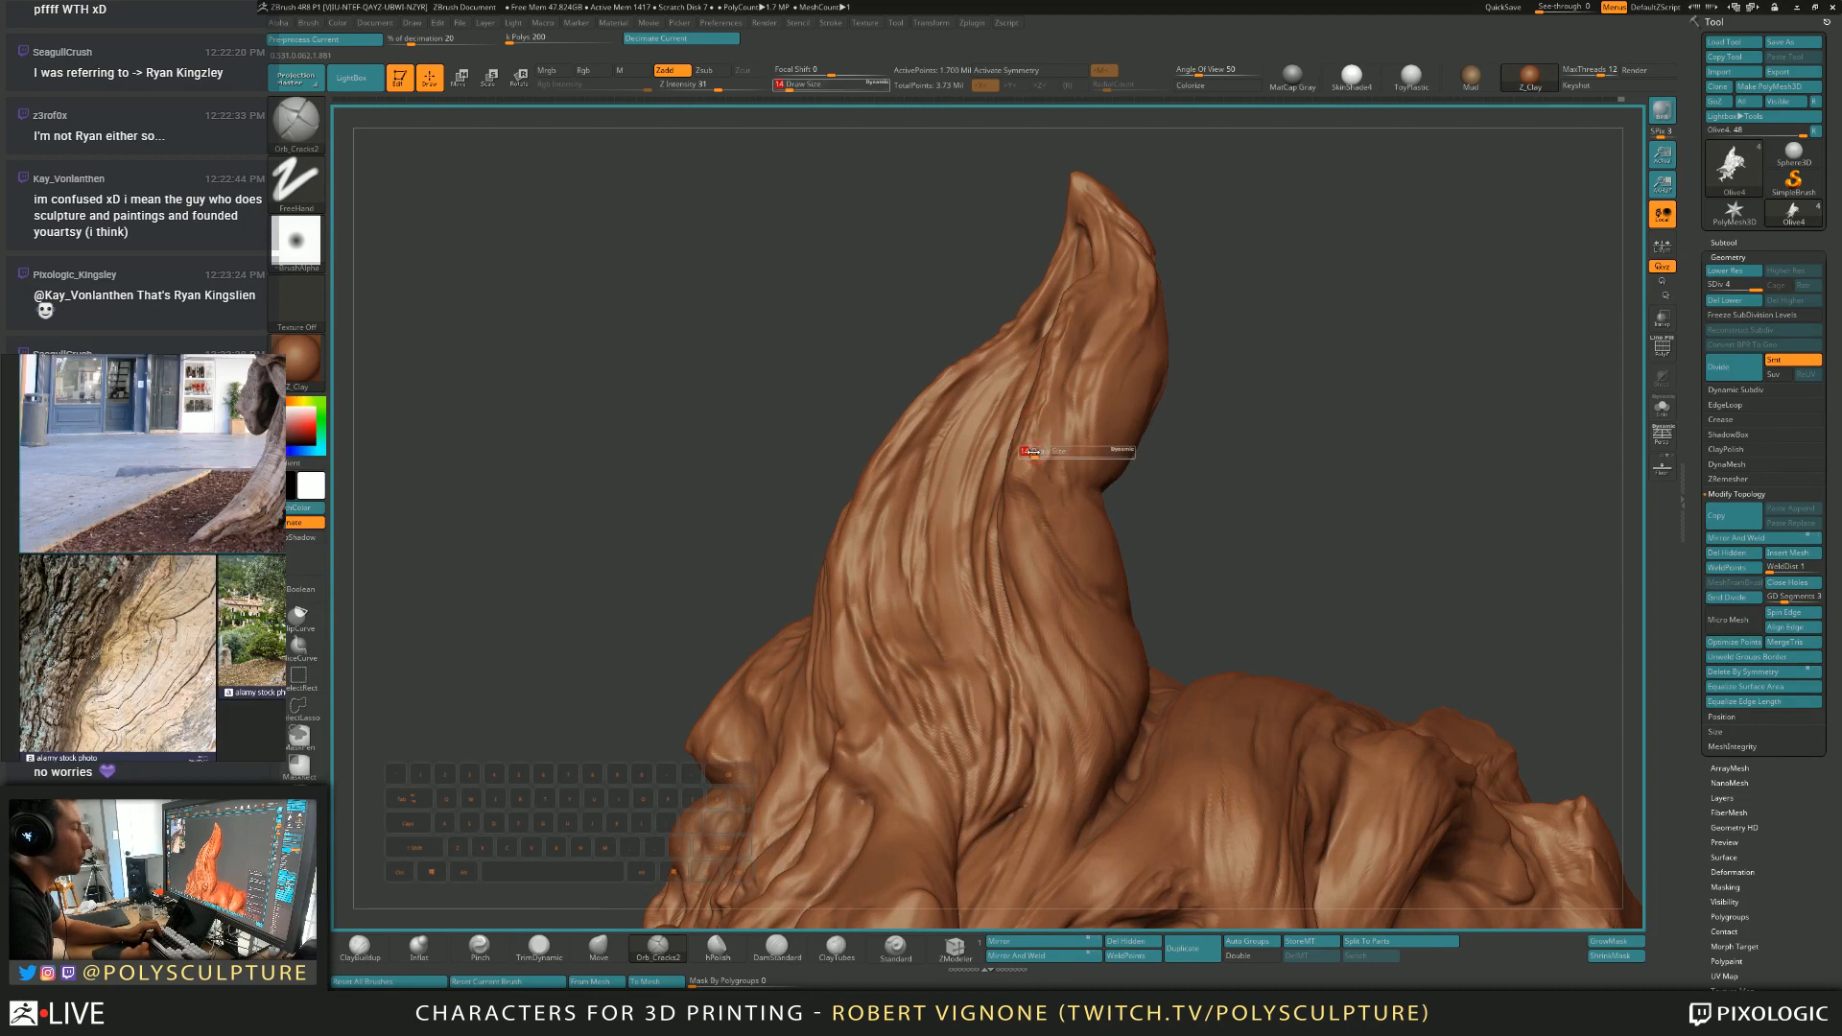
# Refine the hanging forked root beneath the bust with TrimDynamic and ClayBuildup strokes.
pyautogui.moveTo(1061, 484)
pyautogui.mouseDown(button='right')
pyautogui.moveTo(1106, 480)
pyautogui.moveTo(997, 537)
pyautogui.moveTo(1074, 576)
pyautogui.moveTo(1103, 518)
pyautogui.moveTo(1148, 562)
pyautogui.moveTo(1014, 422)
pyautogui.moveTo(984, 425)
pyautogui.moveTo(1135, 390)
pyautogui.moveTo(1134, 509)
pyautogui.moveTo(1070, 504)
pyautogui.moveTo(979, 363)
pyautogui.moveTo(945, 447)
pyautogui.moveTo(868, 530)
pyautogui.moveTo(844, 503)
pyautogui.moveTo(873, 345)
pyautogui.mouseUp(button='right')
pyautogui.click(538, 948)
pyautogui.press('s')
pyautogui.click(842, 504)
pyautogui.press('1')
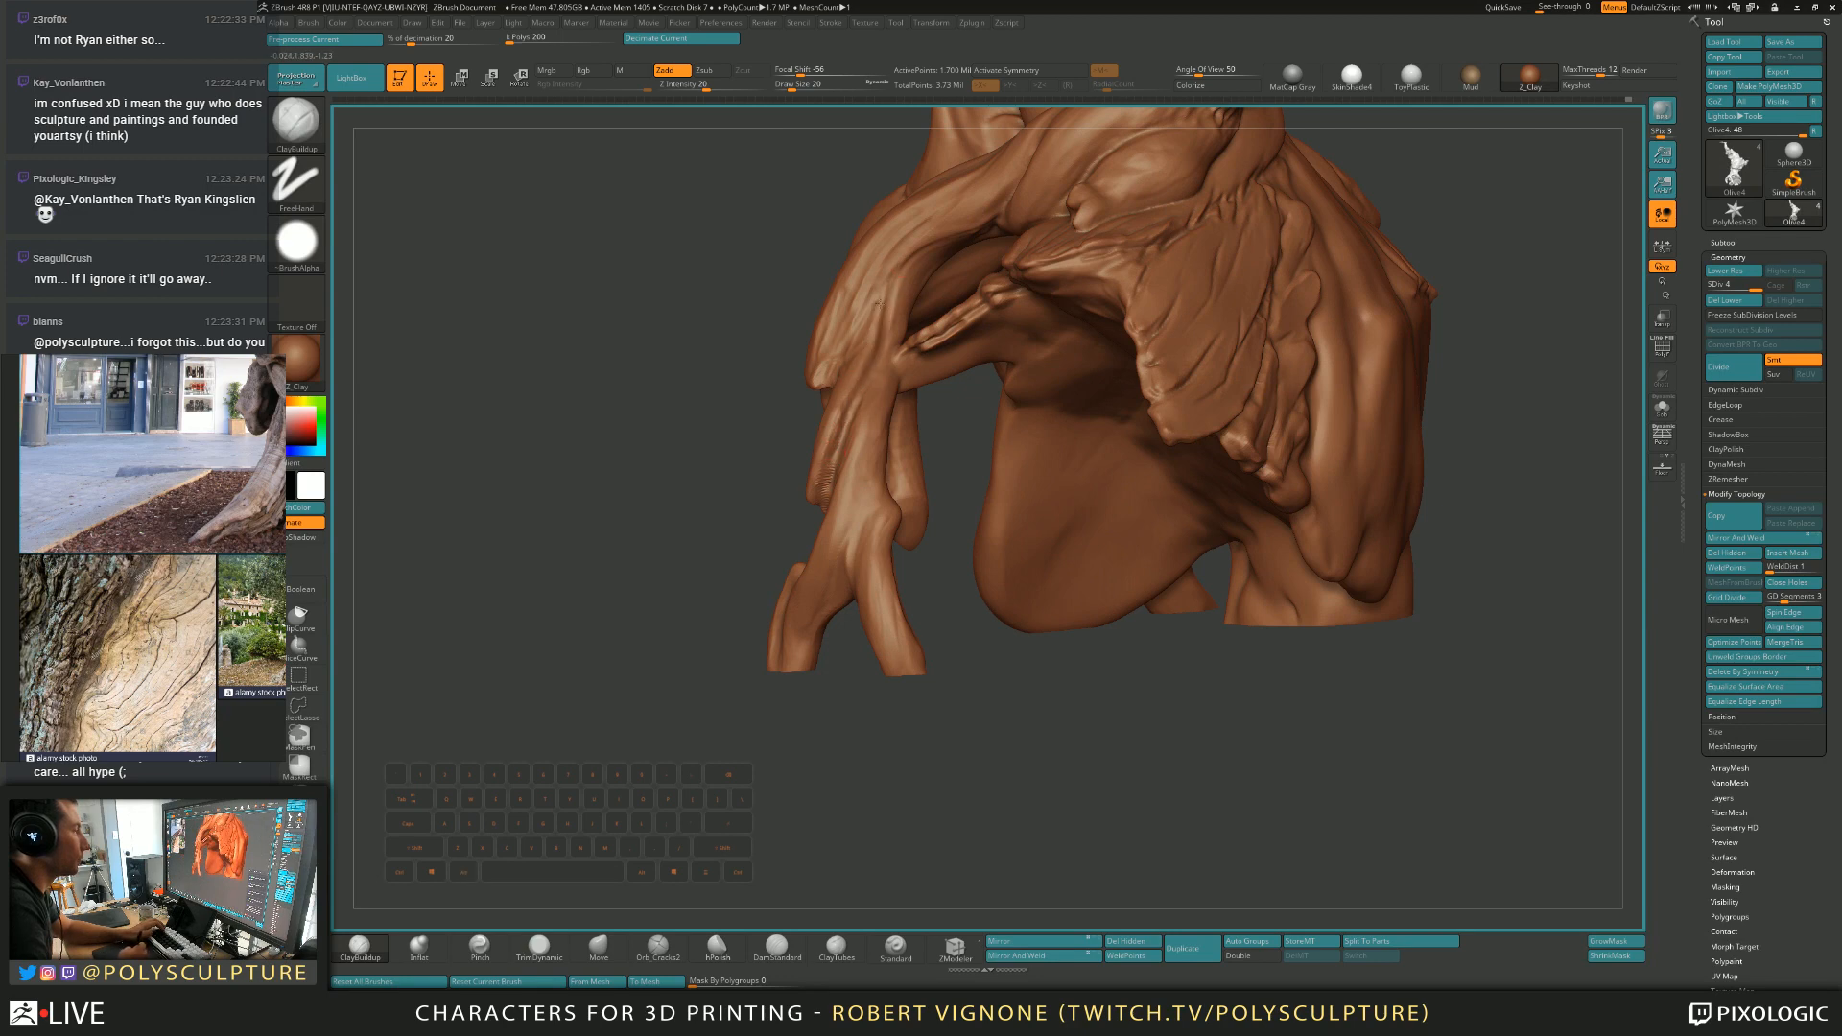
pyautogui.keyDown('alt'); pyautogui.moveTo(887, 304); pyautogui.dragTo(898, 328); pyautogui.keyUp('alt')
pyautogui.moveTo(913, 252); pyautogui.dragTo(841, 502, button='right')
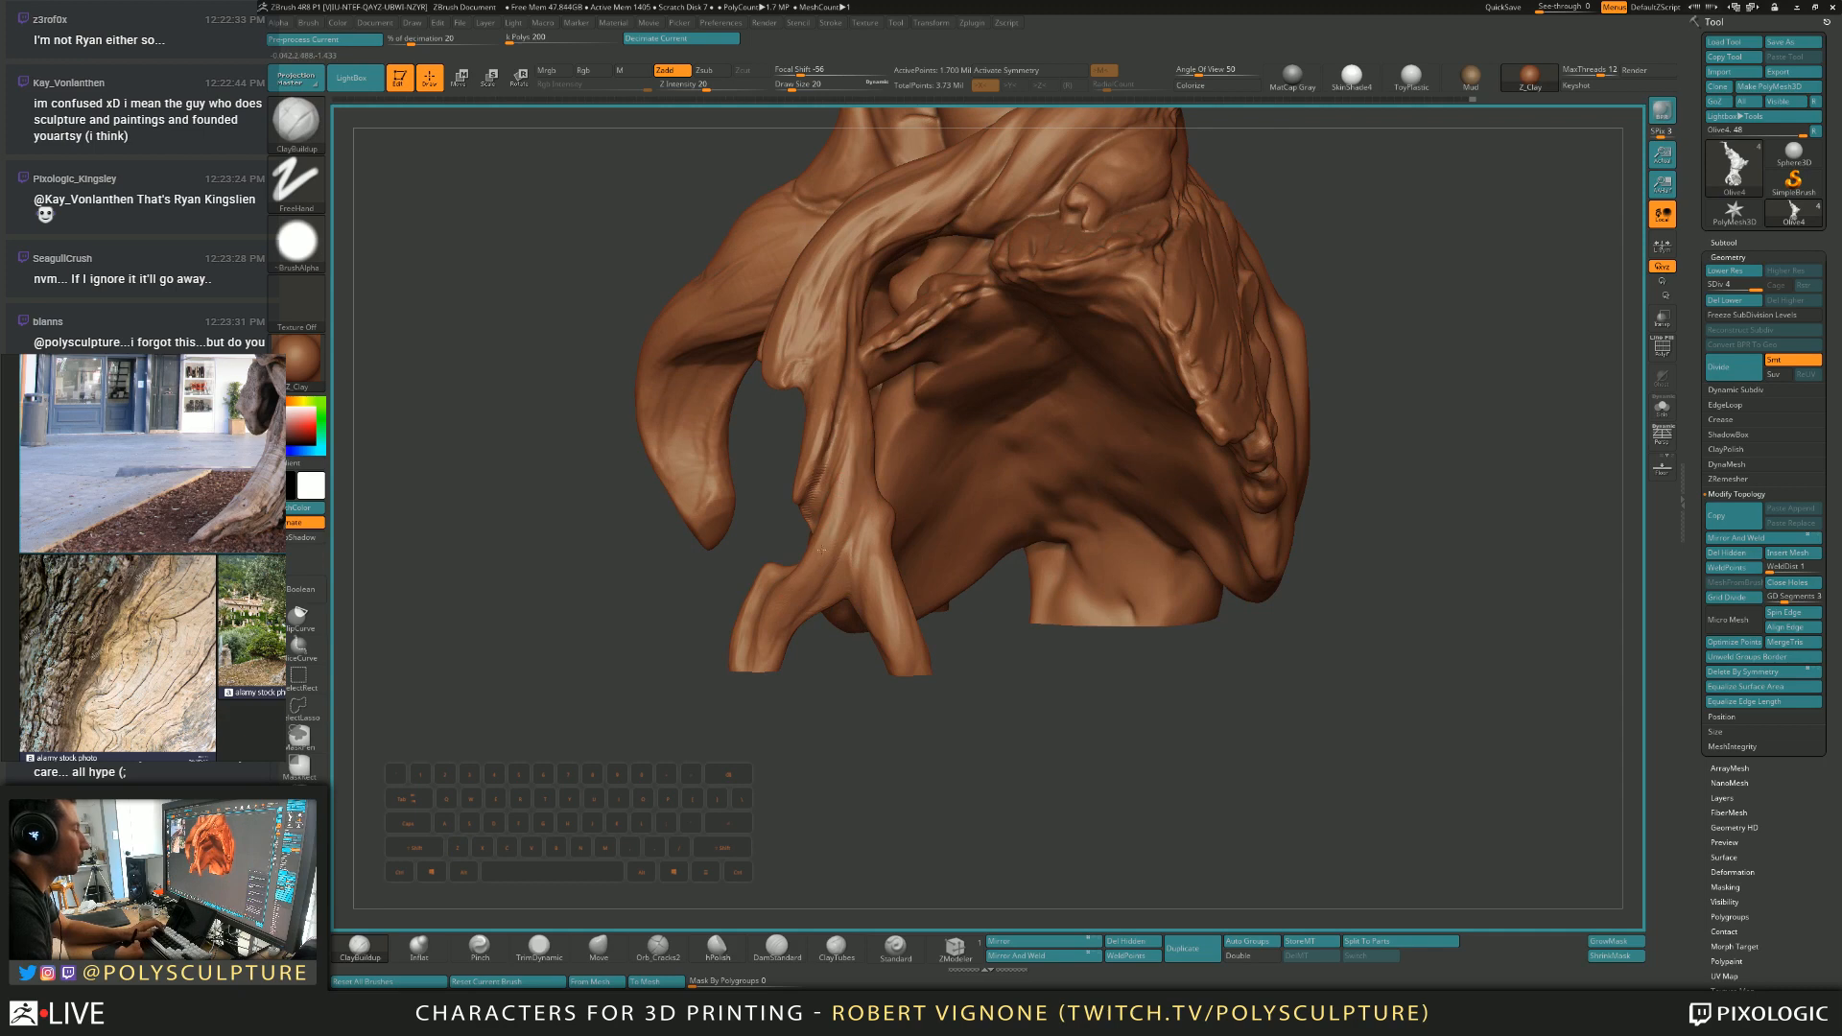
pyautogui.moveTo(808, 579); pyautogui.dragTo(877, 434, button='right')
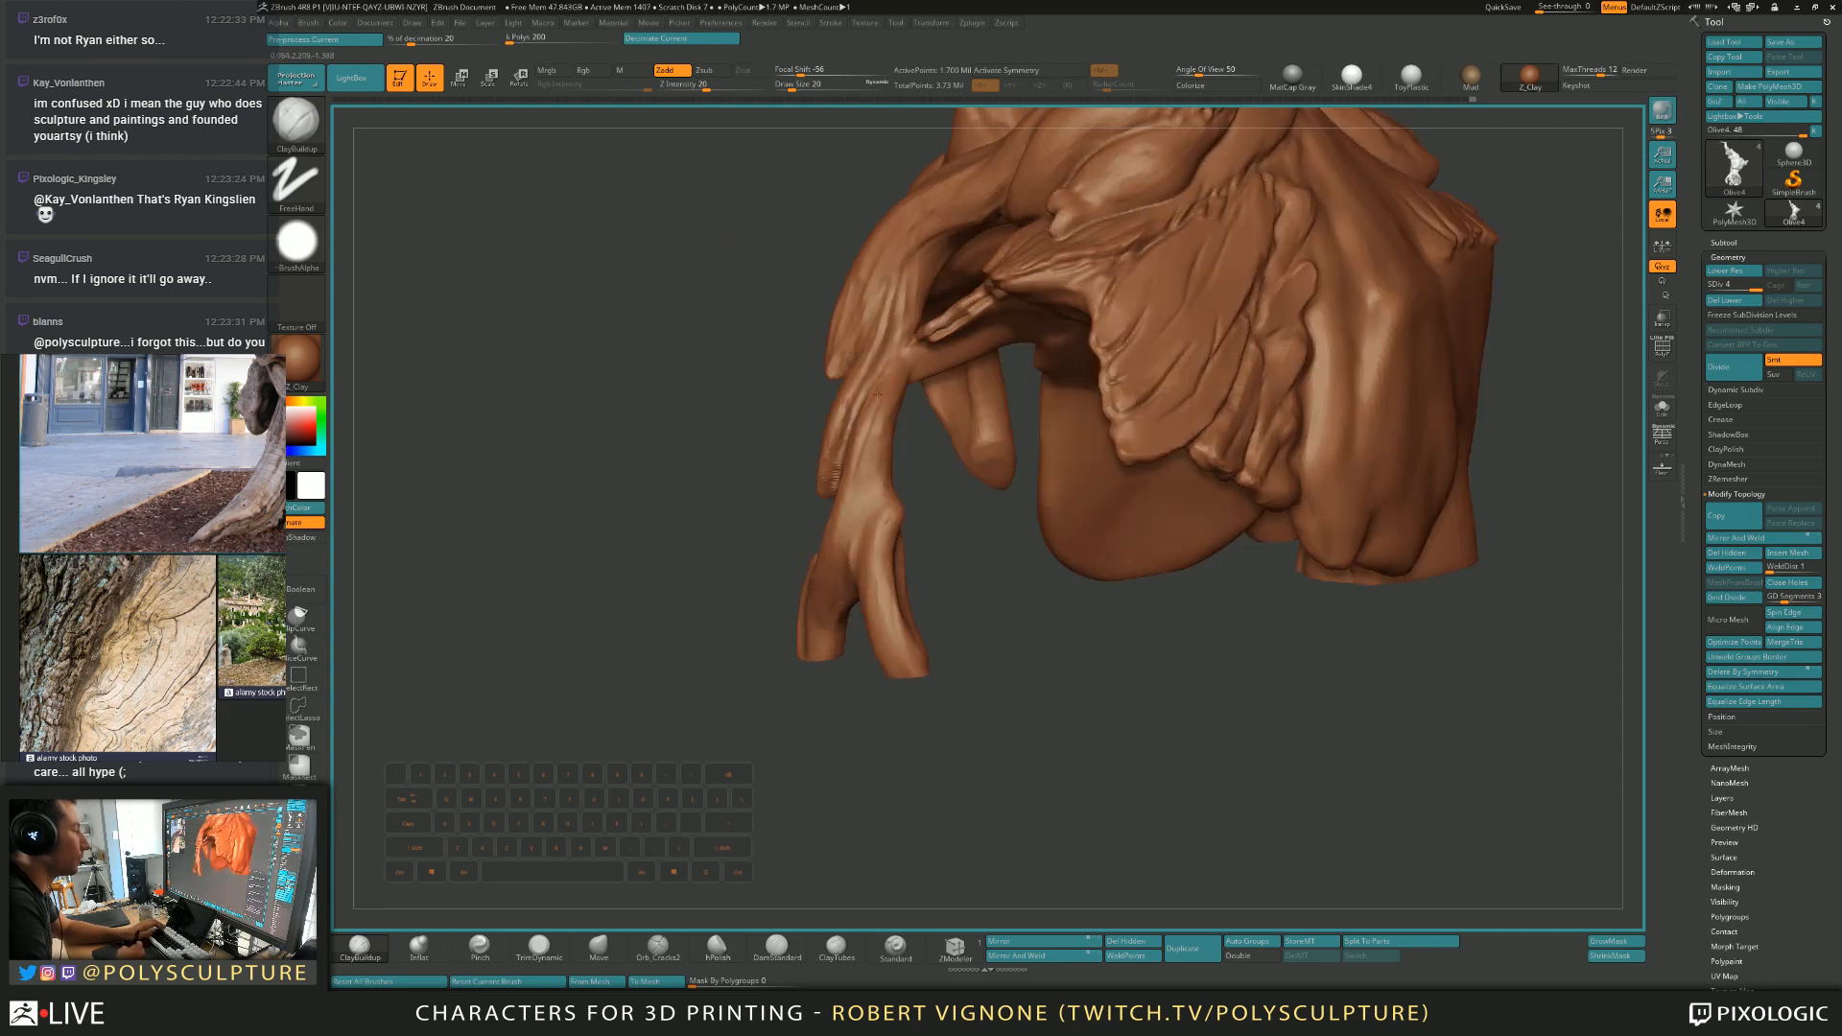
pyautogui.moveTo(854, 537)
pyautogui.mouseDown(button='right')
pyautogui.moveTo(870, 602)
pyautogui.moveTo(848, 581)
pyautogui.mouseUp(button='right')
# Adjust the silhouette of the forked root around its split with the Move brush.
pyautogui.press('b')
pyautogui.press('m')
pyautogui.press('v')
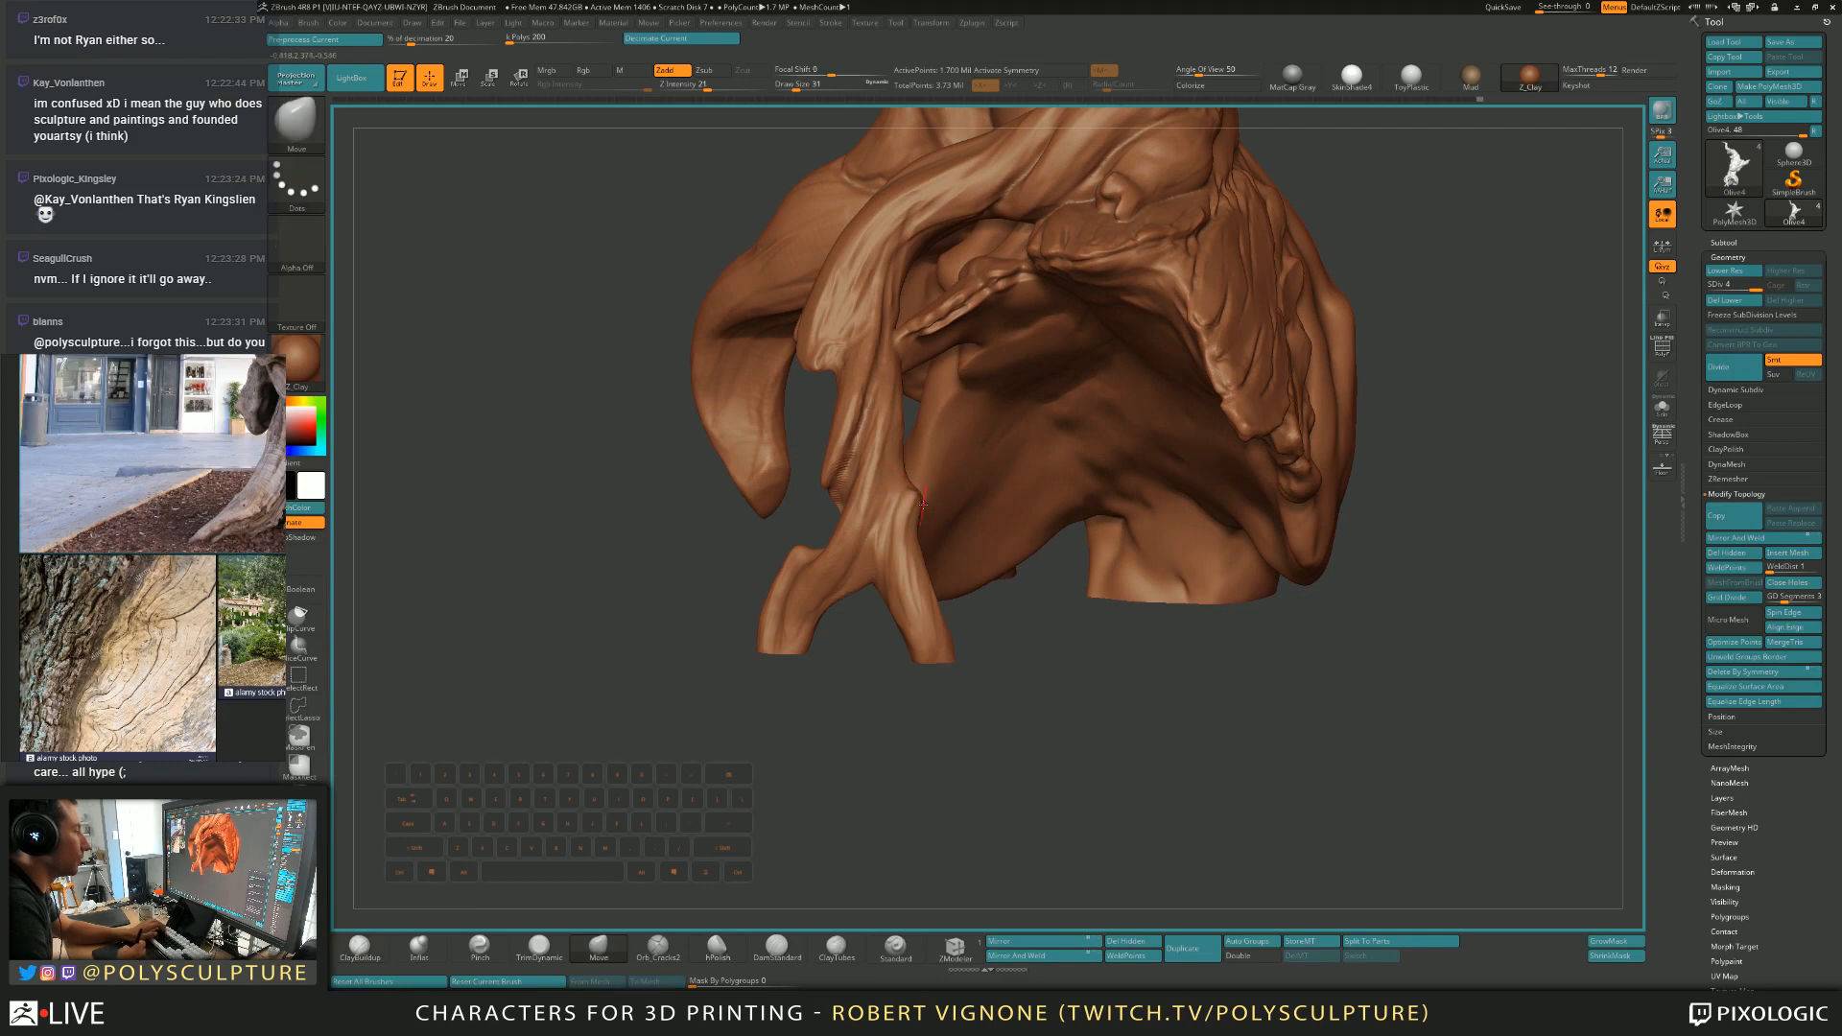
pyautogui.moveTo(929, 496)
pyautogui.mouseDown(button='right')
pyautogui.moveTo(901, 587)
pyautogui.moveTo(850, 624)
pyautogui.moveTo(783, 620)
pyautogui.moveTo(948, 461)
pyautogui.mouseUp(button='right')
# Flatten the forked root's surface with TrimDynamic and build twisting strands above the split with ClayBuildup.
pyautogui.press('b')
pyautogui.press('t')
pyautogui.press('d')
pyautogui.press('b')
pyautogui.press('c')
pyautogui.press('b')
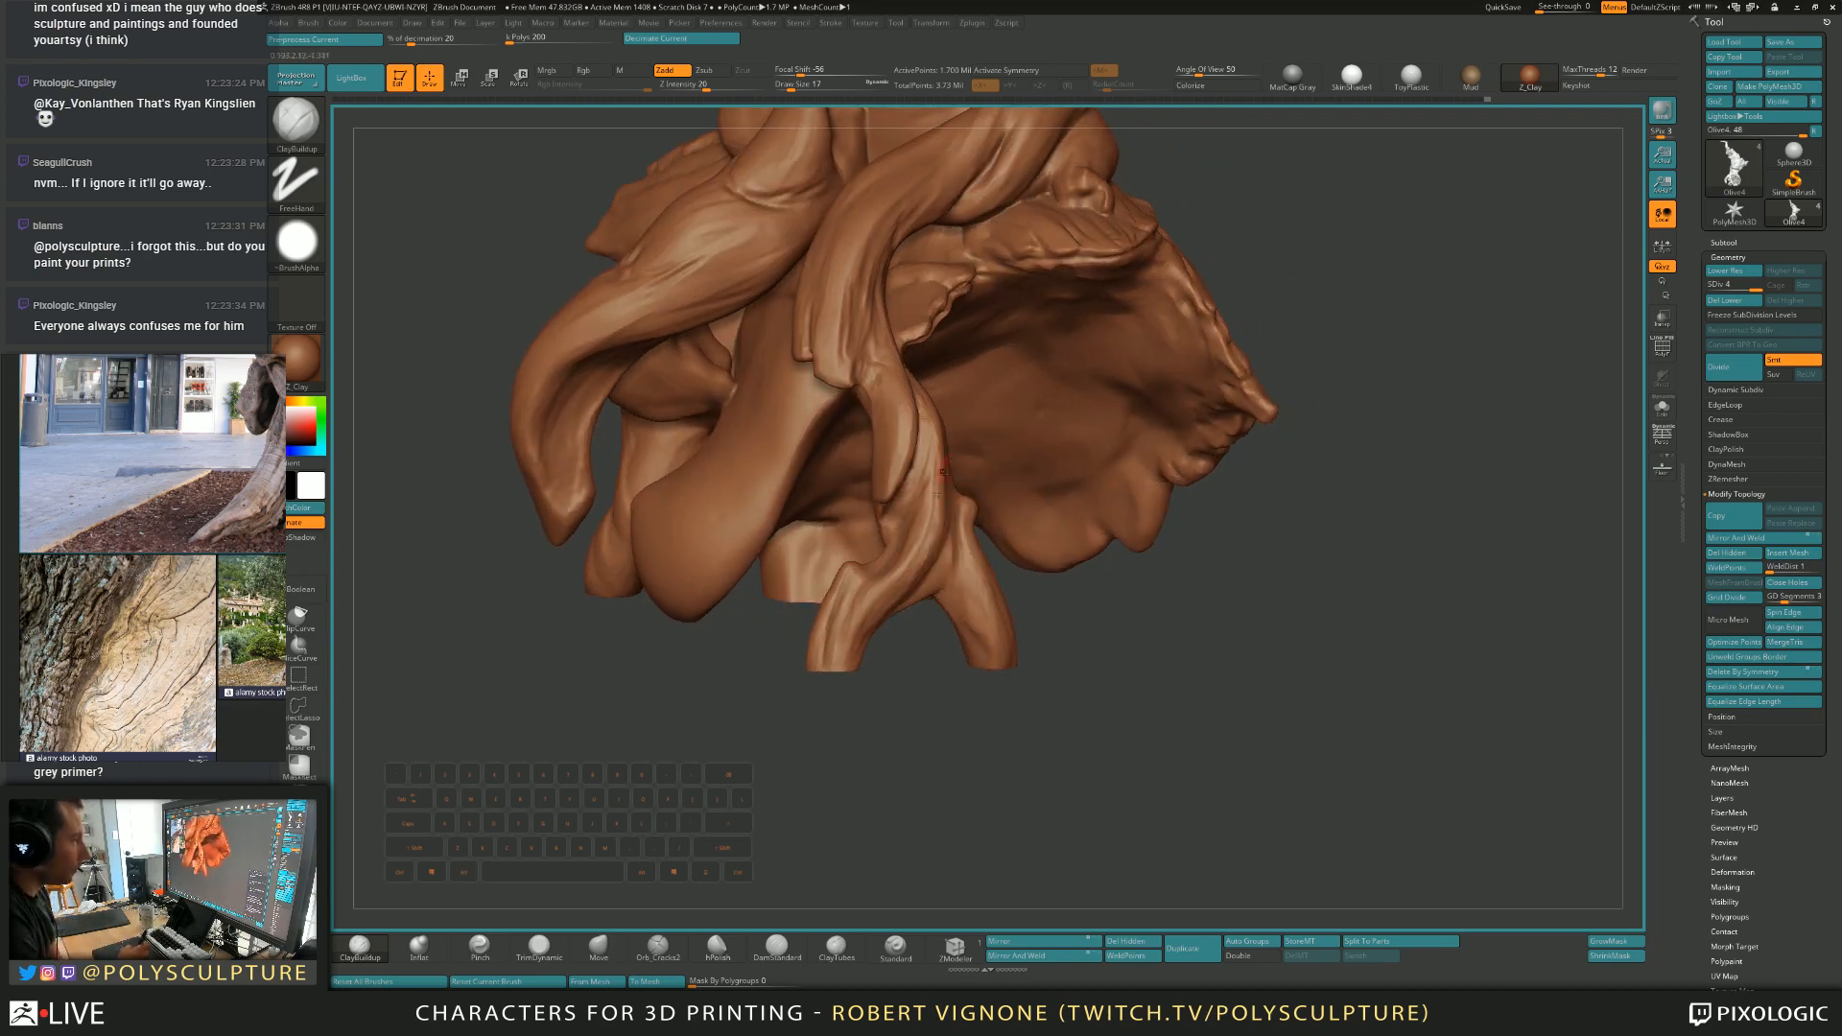
pyautogui.moveTo(868, 568)
pyautogui.mouseDown(button='right')
pyautogui.moveTo(906, 551)
pyautogui.moveTo(882, 540)
pyautogui.moveTo(898, 526)
pyautogui.mouseUp(button='right')
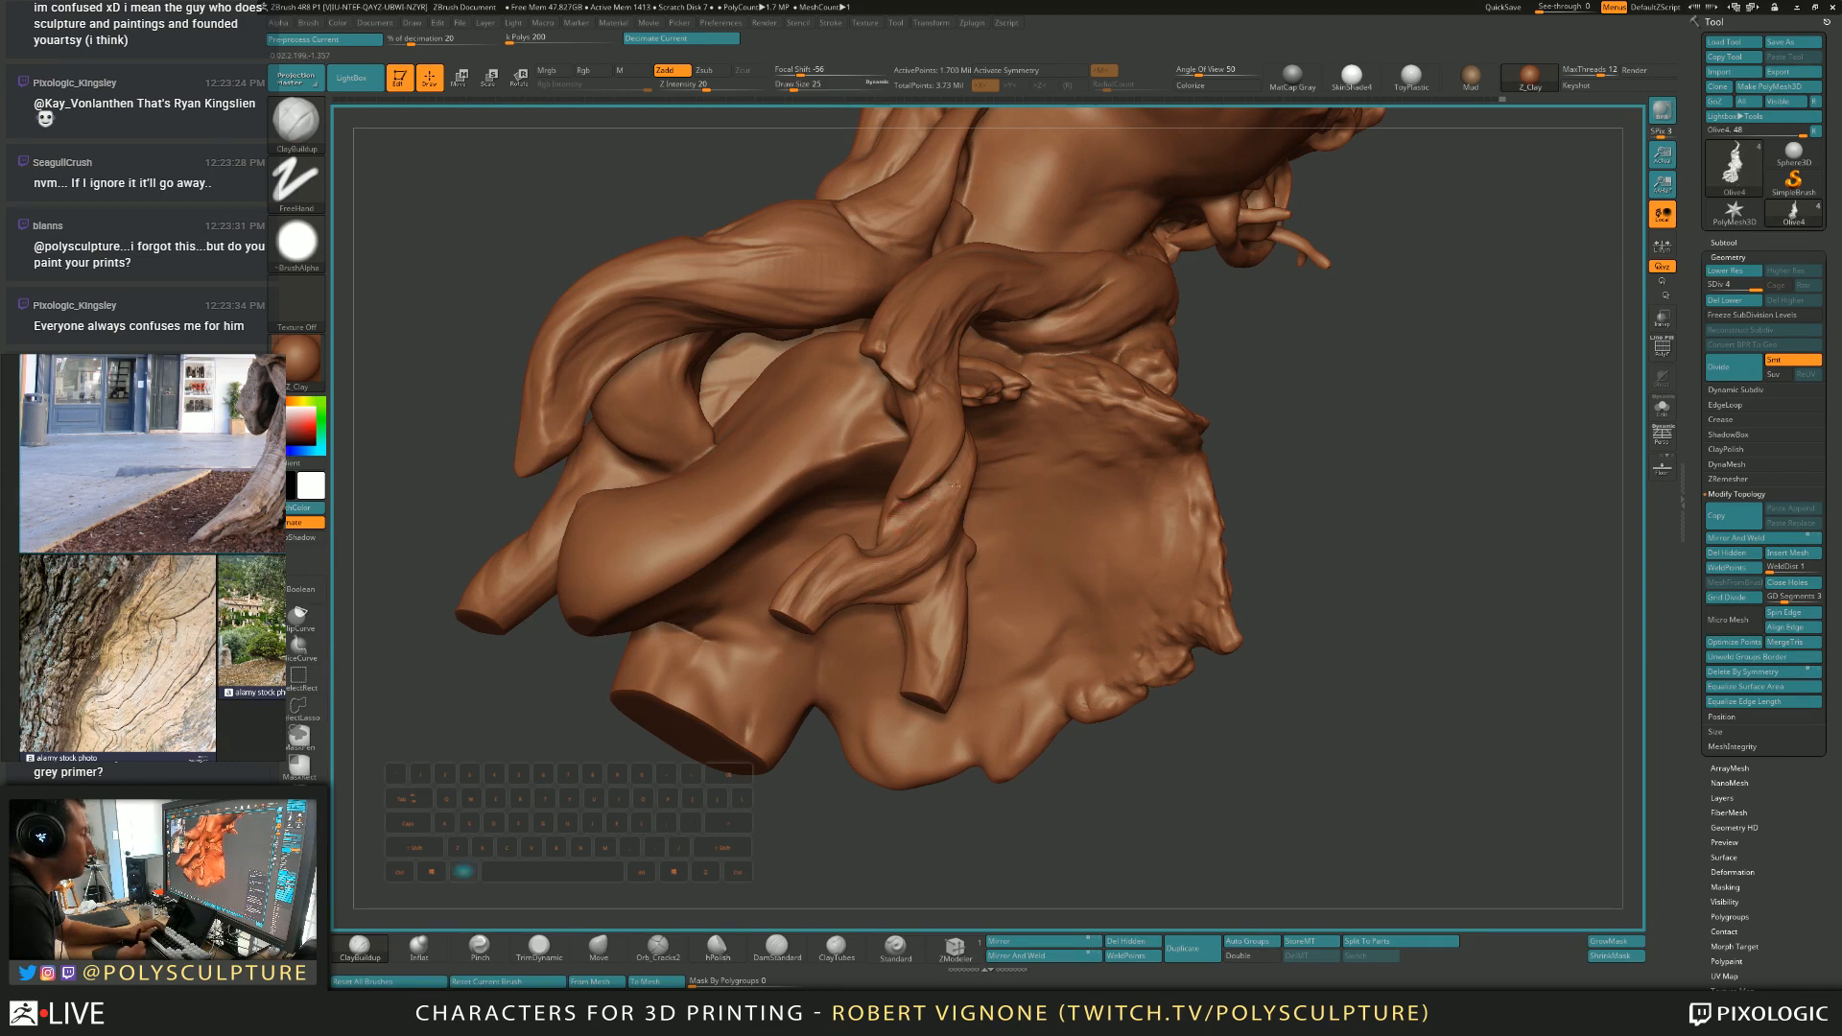
# Extend the twisting ClayBuildup strands down the root and onto its shorter branch, adjusting the draw size.
pyautogui.moveTo(921, 523)
pyautogui.mouseDown(button='right')
pyautogui.moveTo(983, 503)
pyautogui.moveTo(979, 477)
pyautogui.mouseUp(button='right')
pyautogui.press('s')
pyautogui.moveTo(948, 478); pyautogui.dragTo(937, 479)
pyautogui.moveTo(982, 437)
pyautogui.mouseDown(button='right')
pyautogui.moveTo(1040, 506)
pyautogui.moveTo(993, 516)
pyautogui.moveTo(1019, 529)
pyautogui.moveTo(839, 538)
pyautogui.moveTo(814, 579)
pyautogui.mouseUp(button='right')
pyautogui.press('s')
pyautogui.moveTo(867, 555); pyautogui.dragTo(874, 555)
# Plane the clay strokes around the root's fork with TrimDynamic.
pyautogui.press('b')
pyautogui.press('t')
pyautogui.press('d')
pyautogui.moveTo(884, 555)
pyautogui.mouseDown(button='right')
pyautogui.moveTo(863, 557)
pyautogui.moveTo(906, 539)
pyautogui.moveTo(874, 561)
pyautogui.mouseUp(button='right')
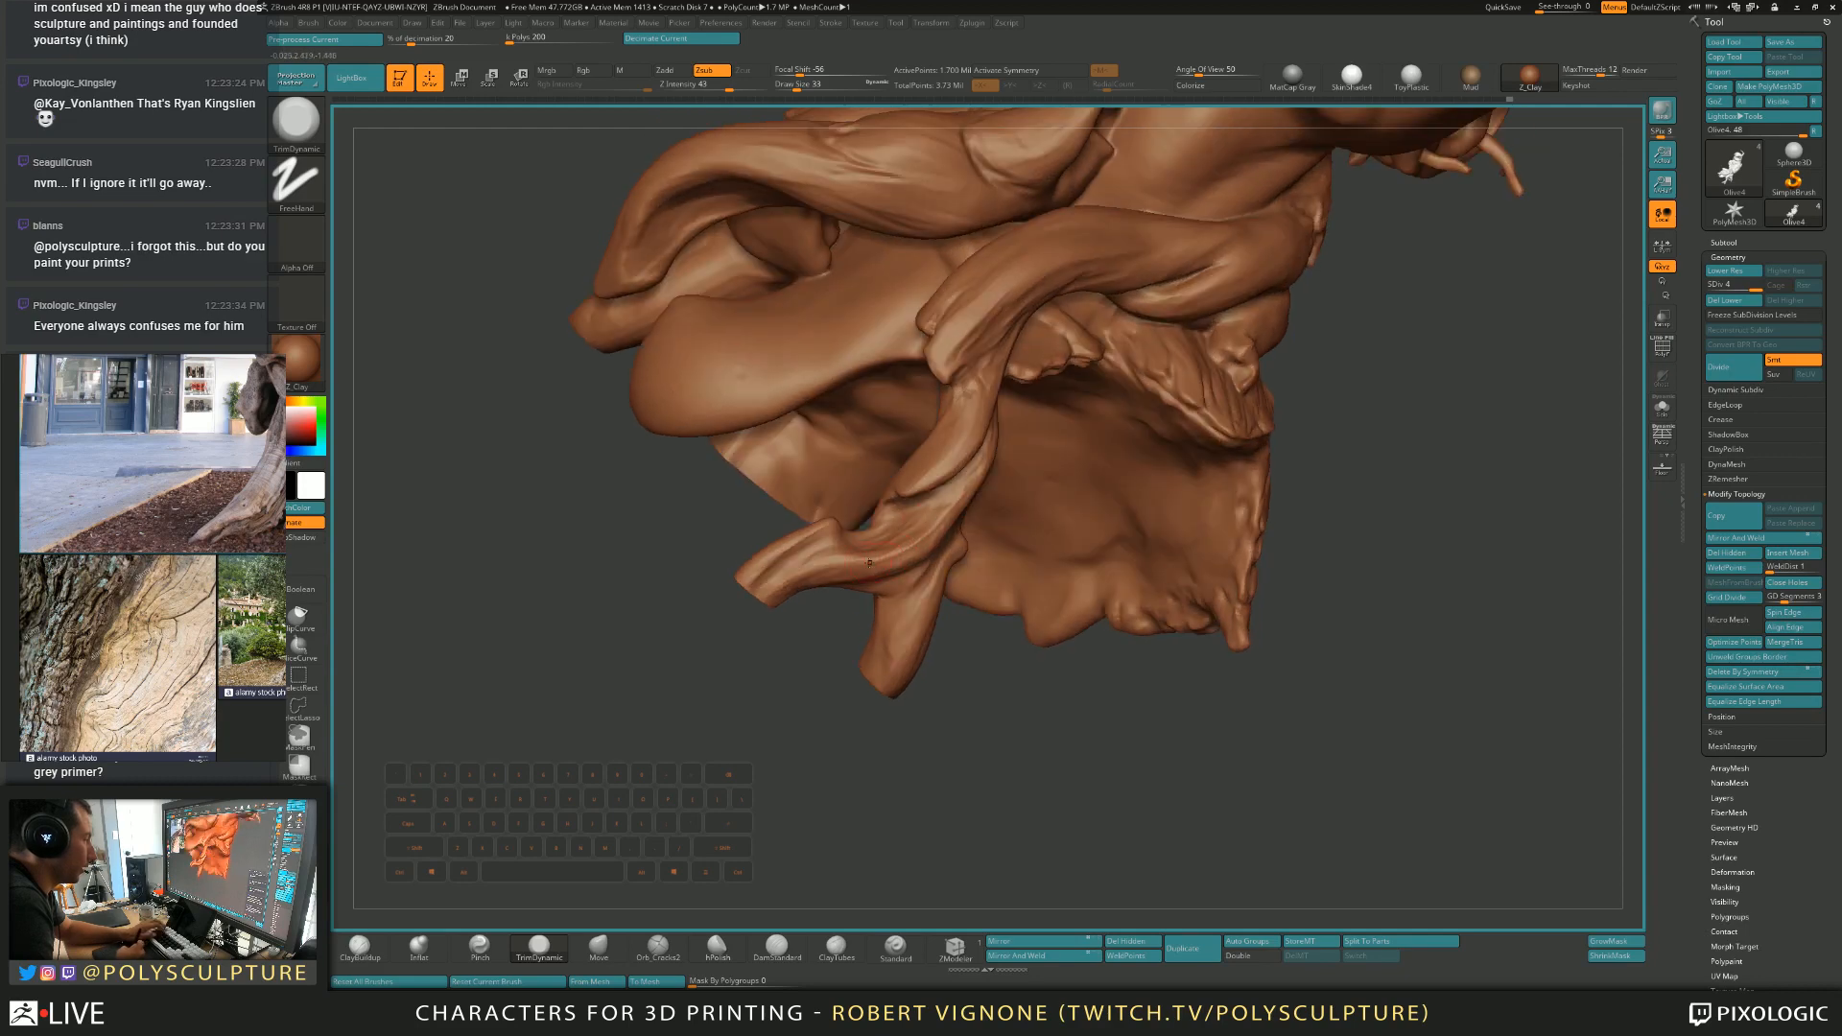
# Pull out a knob on the upper edge of the root's side branch with the Move brush.
pyautogui.moveTo(952, 499); pyautogui.dragTo(835, 561, button='right')
pyautogui.moveTo(835, 561)
pyautogui.keyDown('alt'); pyautogui.mouseDown(button='right')
pyautogui.moveTo(866, 596)
pyautogui.moveTo(852, 619)
pyautogui.mouseUp(button='right'); pyautogui.keyUp('alt')
pyautogui.press('s')
pyautogui.moveTo(791, 530)
pyautogui.mouseDown(button='right')
pyautogui.moveTo(786, 554)
pyautogui.moveTo(1009, 508)
pyautogui.moveTo(1004, 480)
pyautogui.mouseUp(button='right')
pyautogui.press('[')
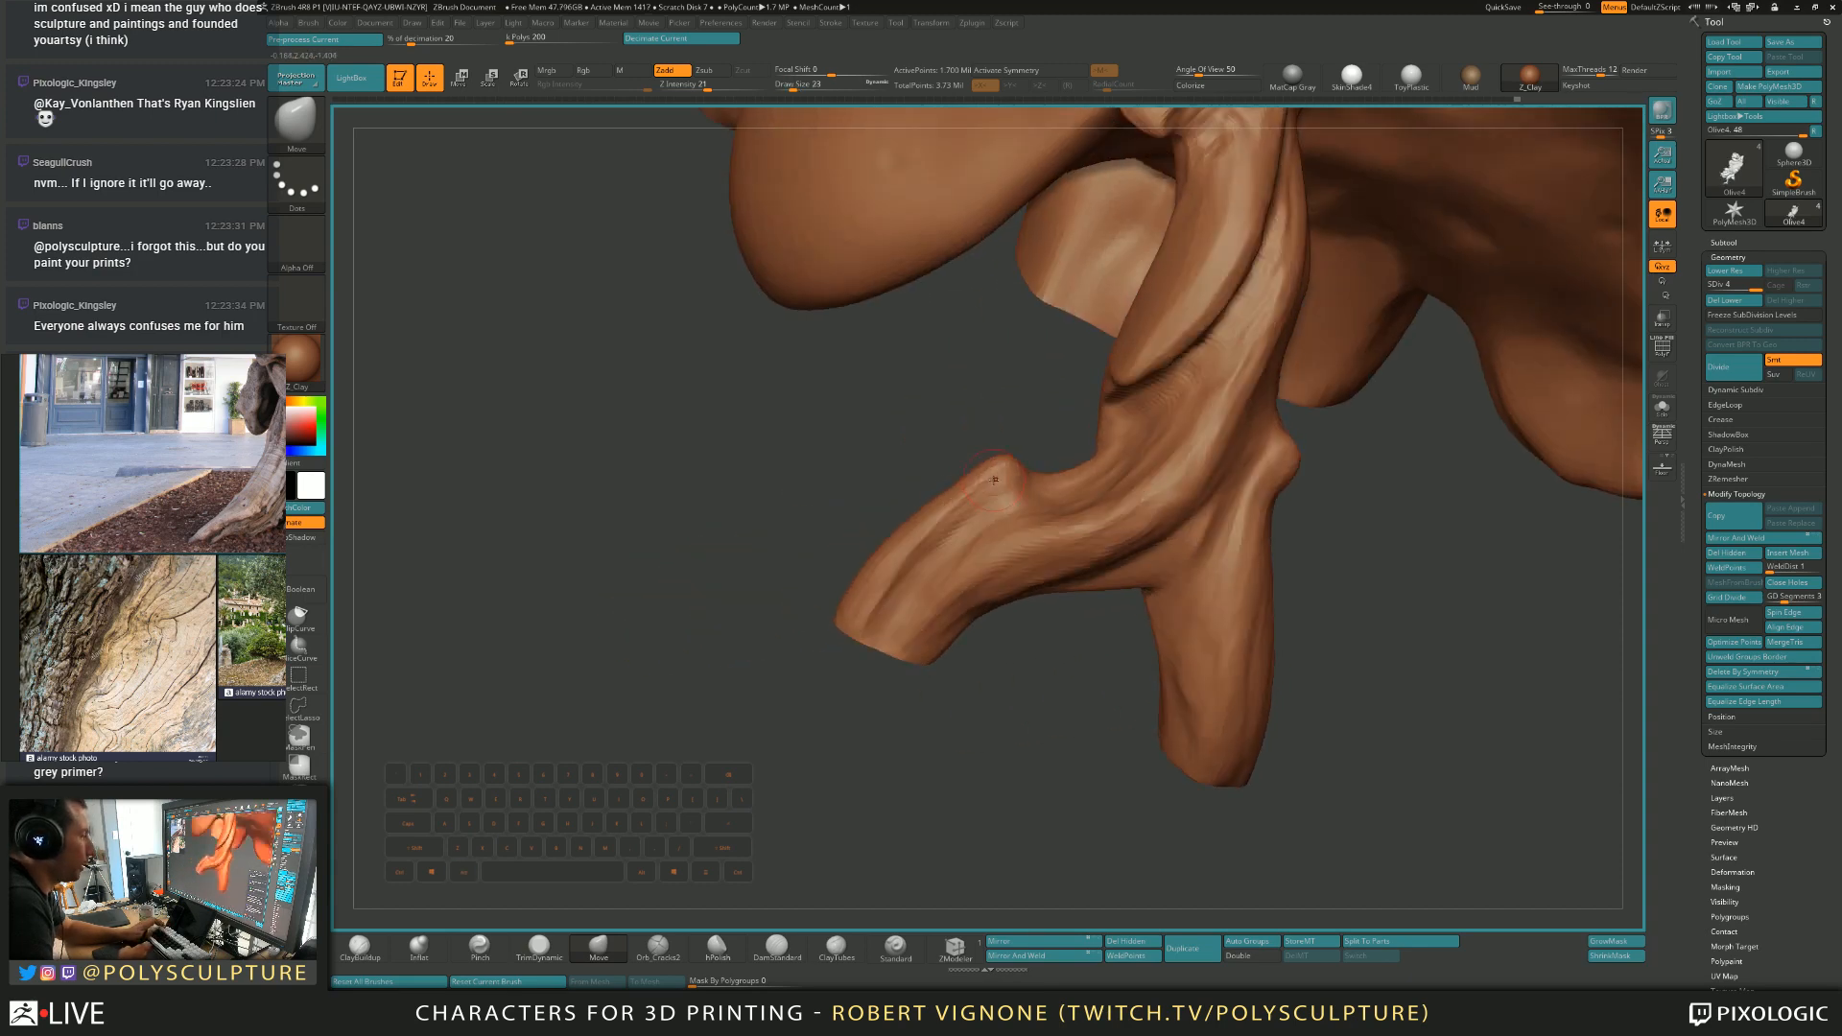
# Add ClayBuildup volume to the knob on the root's side branch and plane the branch surface with TrimDynamic.
pyautogui.press('1')
pyautogui.moveTo(991, 482)
pyautogui.mouseDown()
pyautogui.moveTo(910, 538)
pyautogui.moveTo(1009, 503)
pyautogui.mouseUp()
pyautogui.moveTo(1017, 507); pyautogui.dragTo(1022, 505, button='right')
pyautogui.press('4')
pyautogui.moveTo(1021, 505); pyautogui.dragTo(1019, 478)
pyautogui.moveTo(993, 415); pyautogui.dragTo(837, 455, button='right')
pyautogui.press('4')
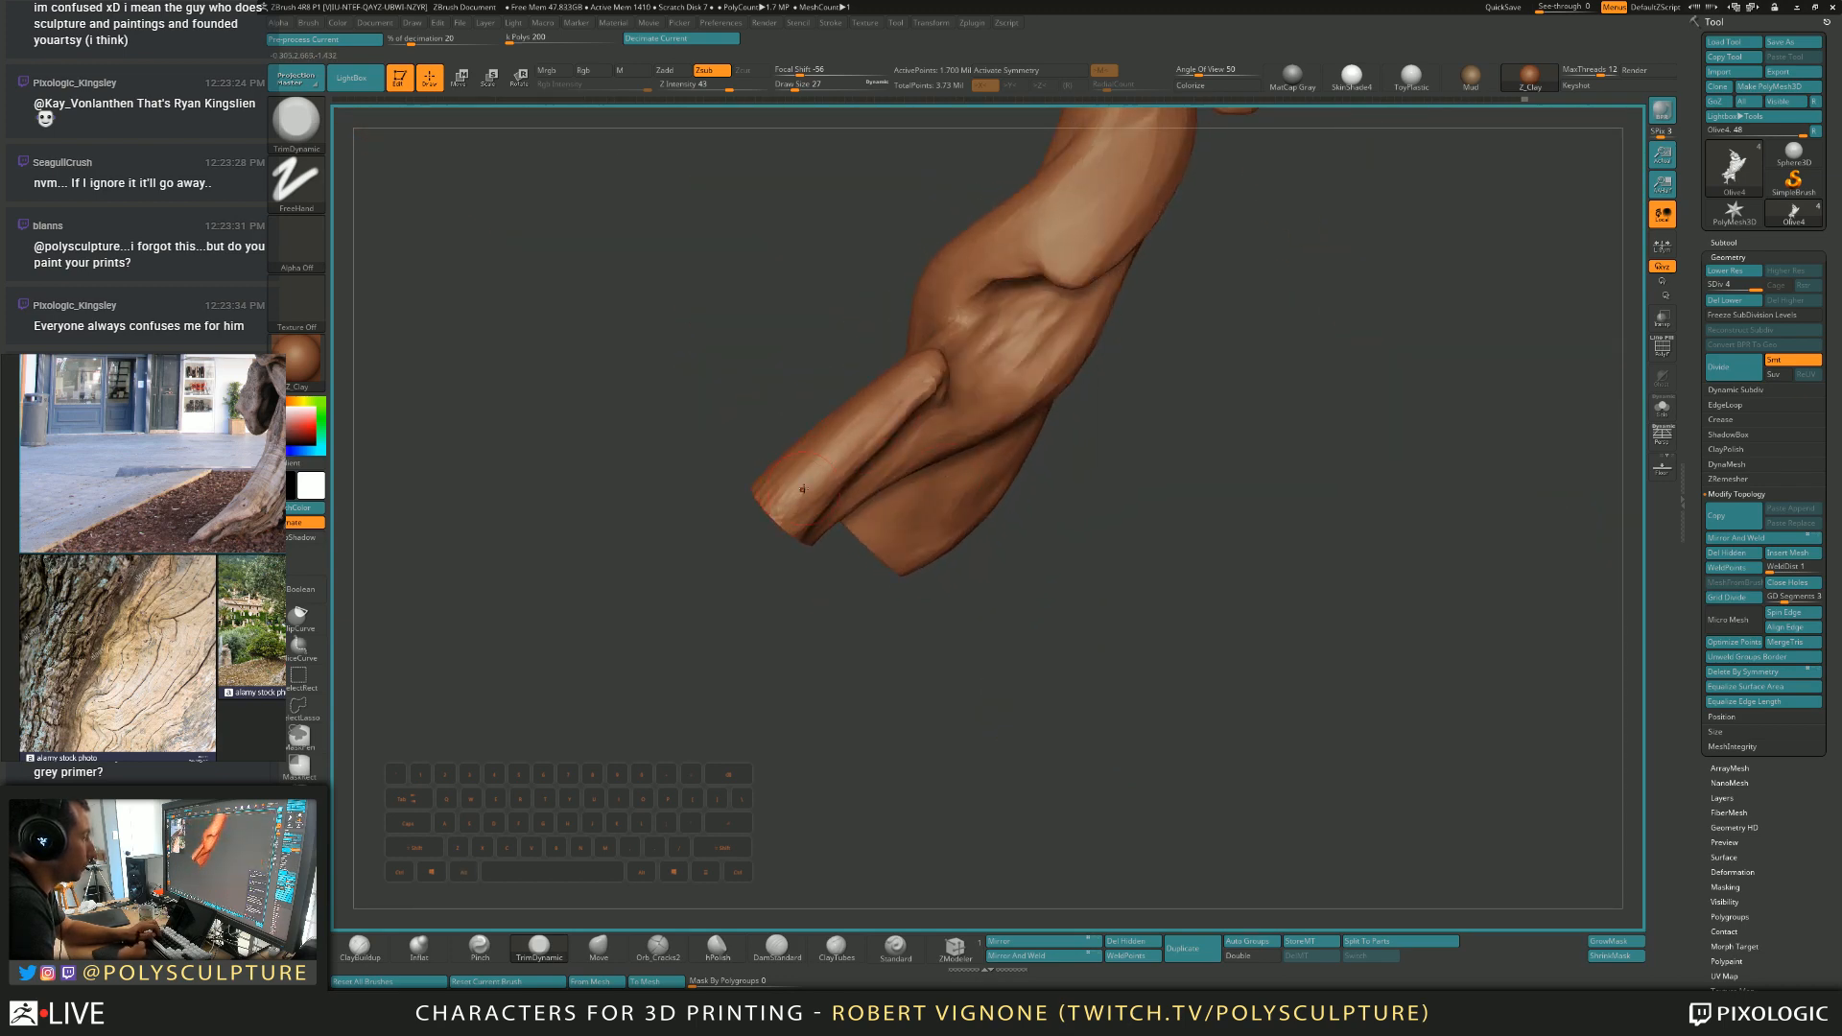
pyautogui.moveTo(822, 462); pyautogui.dragTo(729, 450, button='right')
pyautogui.press('s')
pyautogui.moveTo(901, 410); pyautogui.dragTo(896, 409)
pyautogui.moveTo(897, 410); pyautogui.dragTo(1007, 412, button='right')
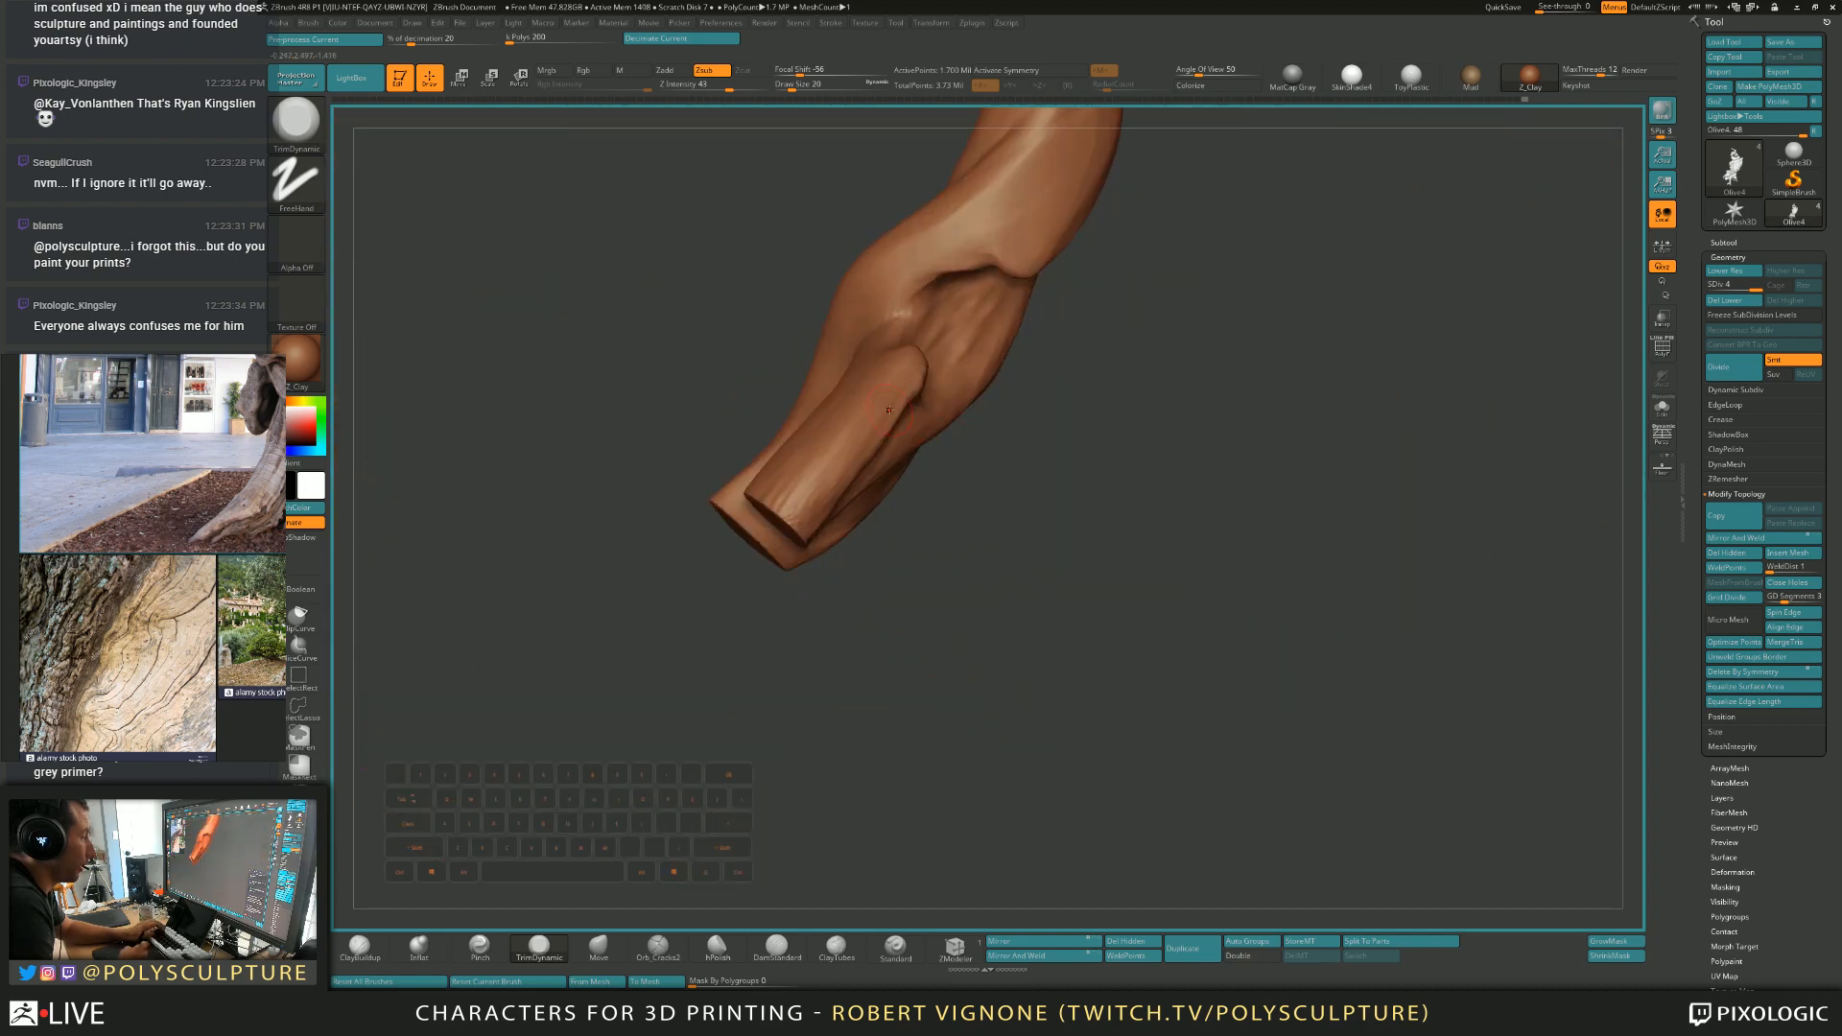
# Build a ClayBuildup ridge along the side branch from the knob toward its cut end.
pyautogui.press('1')
pyautogui.moveTo(816, 432); pyautogui.dragTo(890, 455, button='right')
pyautogui.moveTo(834, 334); pyautogui.dragTo(817, 511)
pyautogui.moveTo(818, 510); pyautogui.dragTo(961, 471, button='right')
pyautogui.press('s')
pyautogui.moveTo(961, 471); pyautogui.dragTo(956, 471)
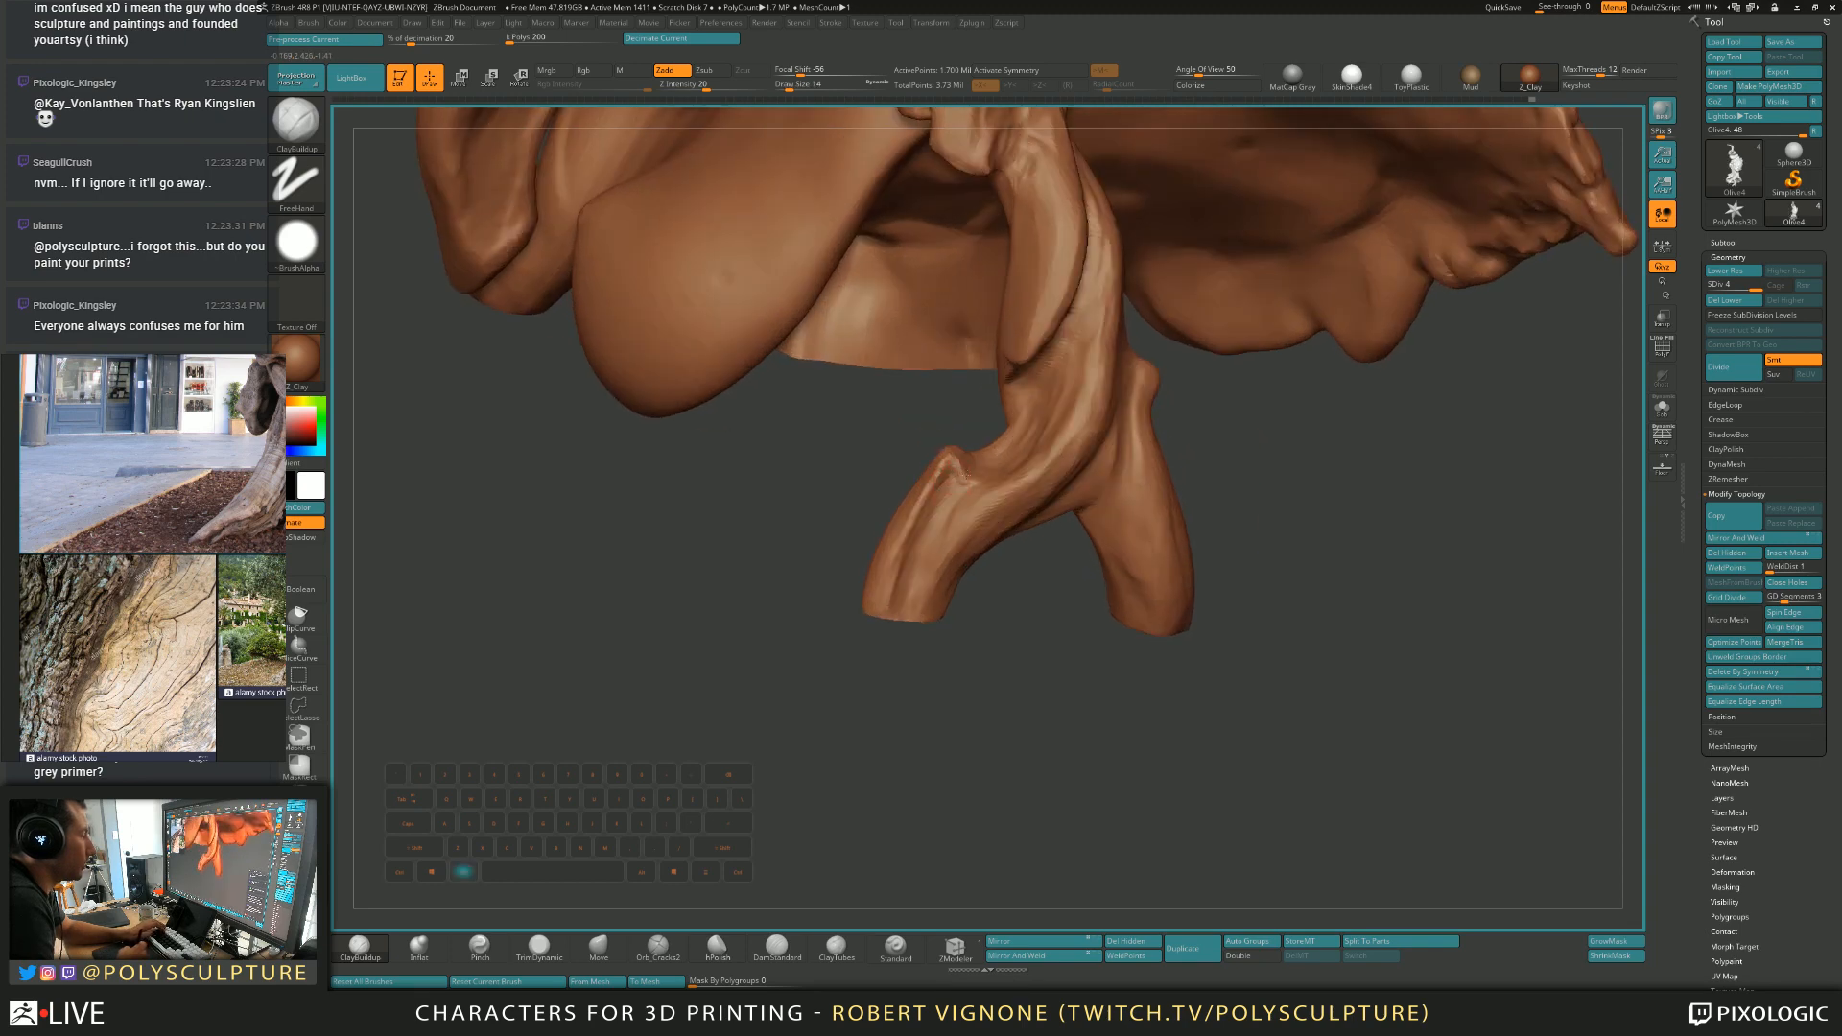
pyautogui.moveTo(937, 509); pyautogui.dragTo(906, 596, button='right')
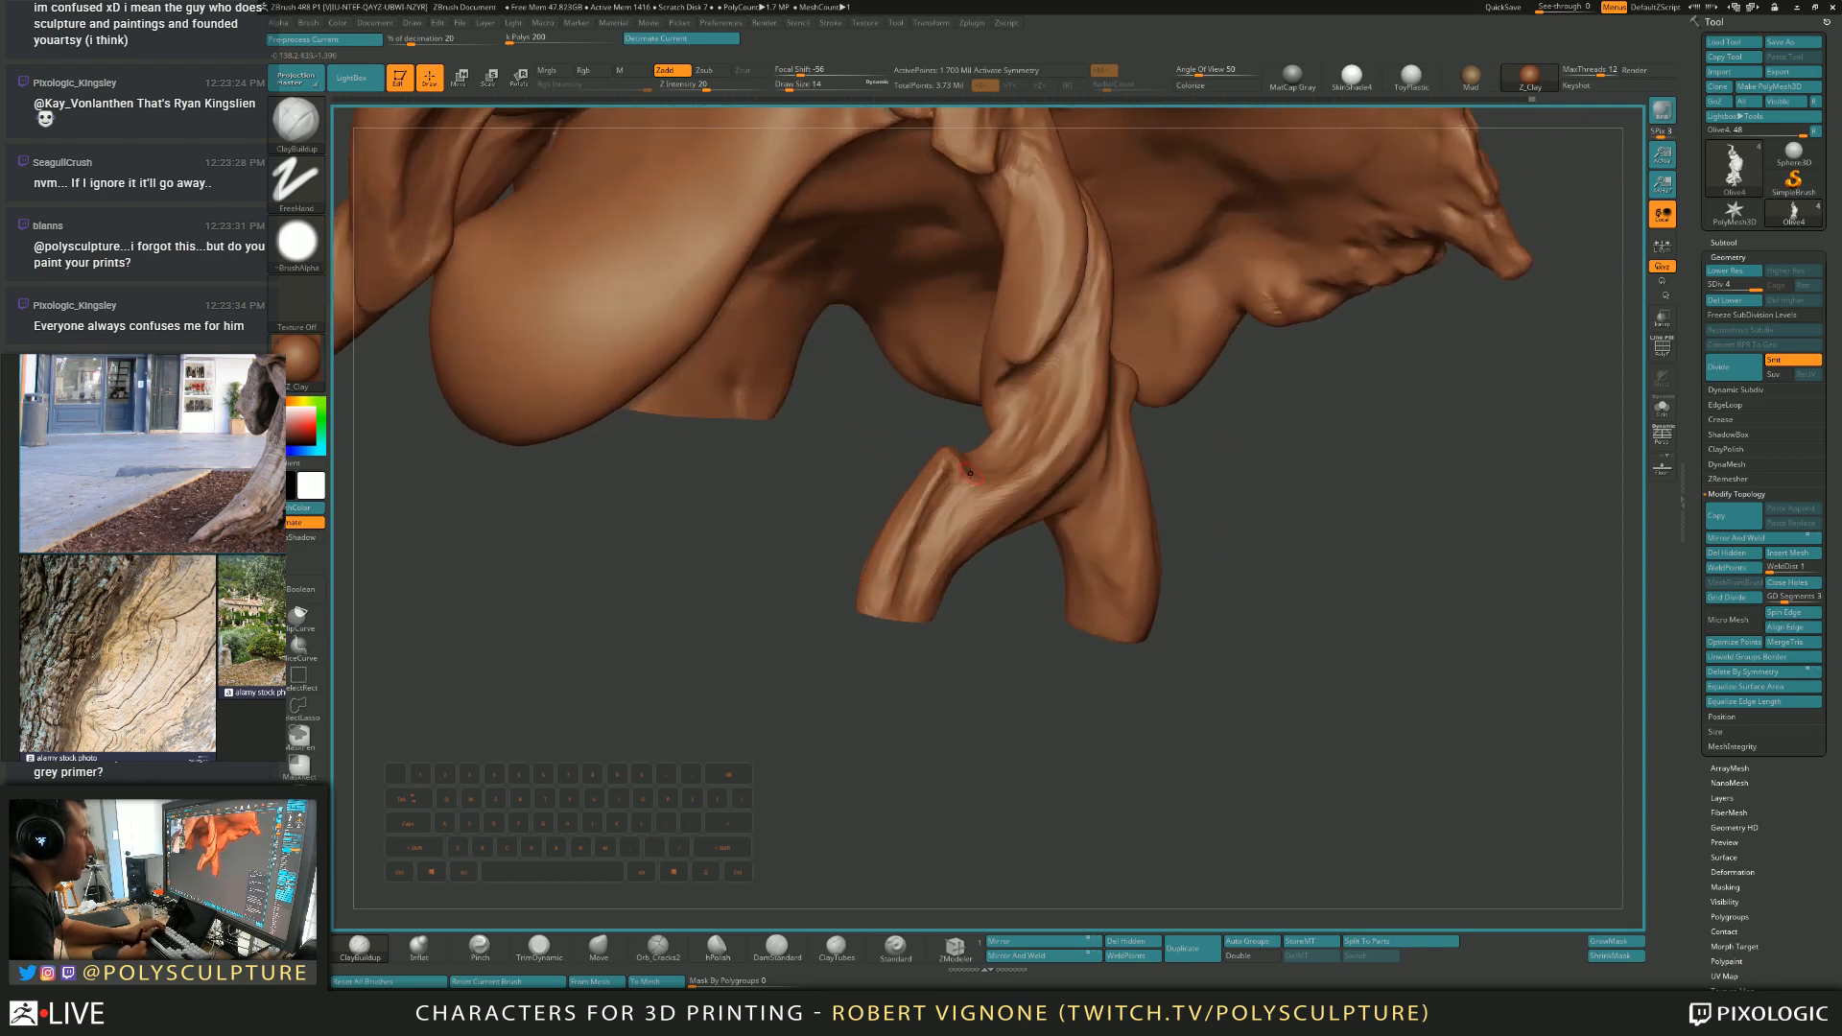
# Carve recesses between the twisting strands at the side branch's joint with inverted ClayBuildup strokes.
pyautogui.moveTo(969, 473); pyautogui.dragTo(956, 487, button='right')
pyautogui.press('s')
pyautogui.moveTo(956, 487); pyautogui.dragTo(959, 485)
pyautogui.moveTo(985, 466); pyautogui.dragTo(1031, 424, button='right')
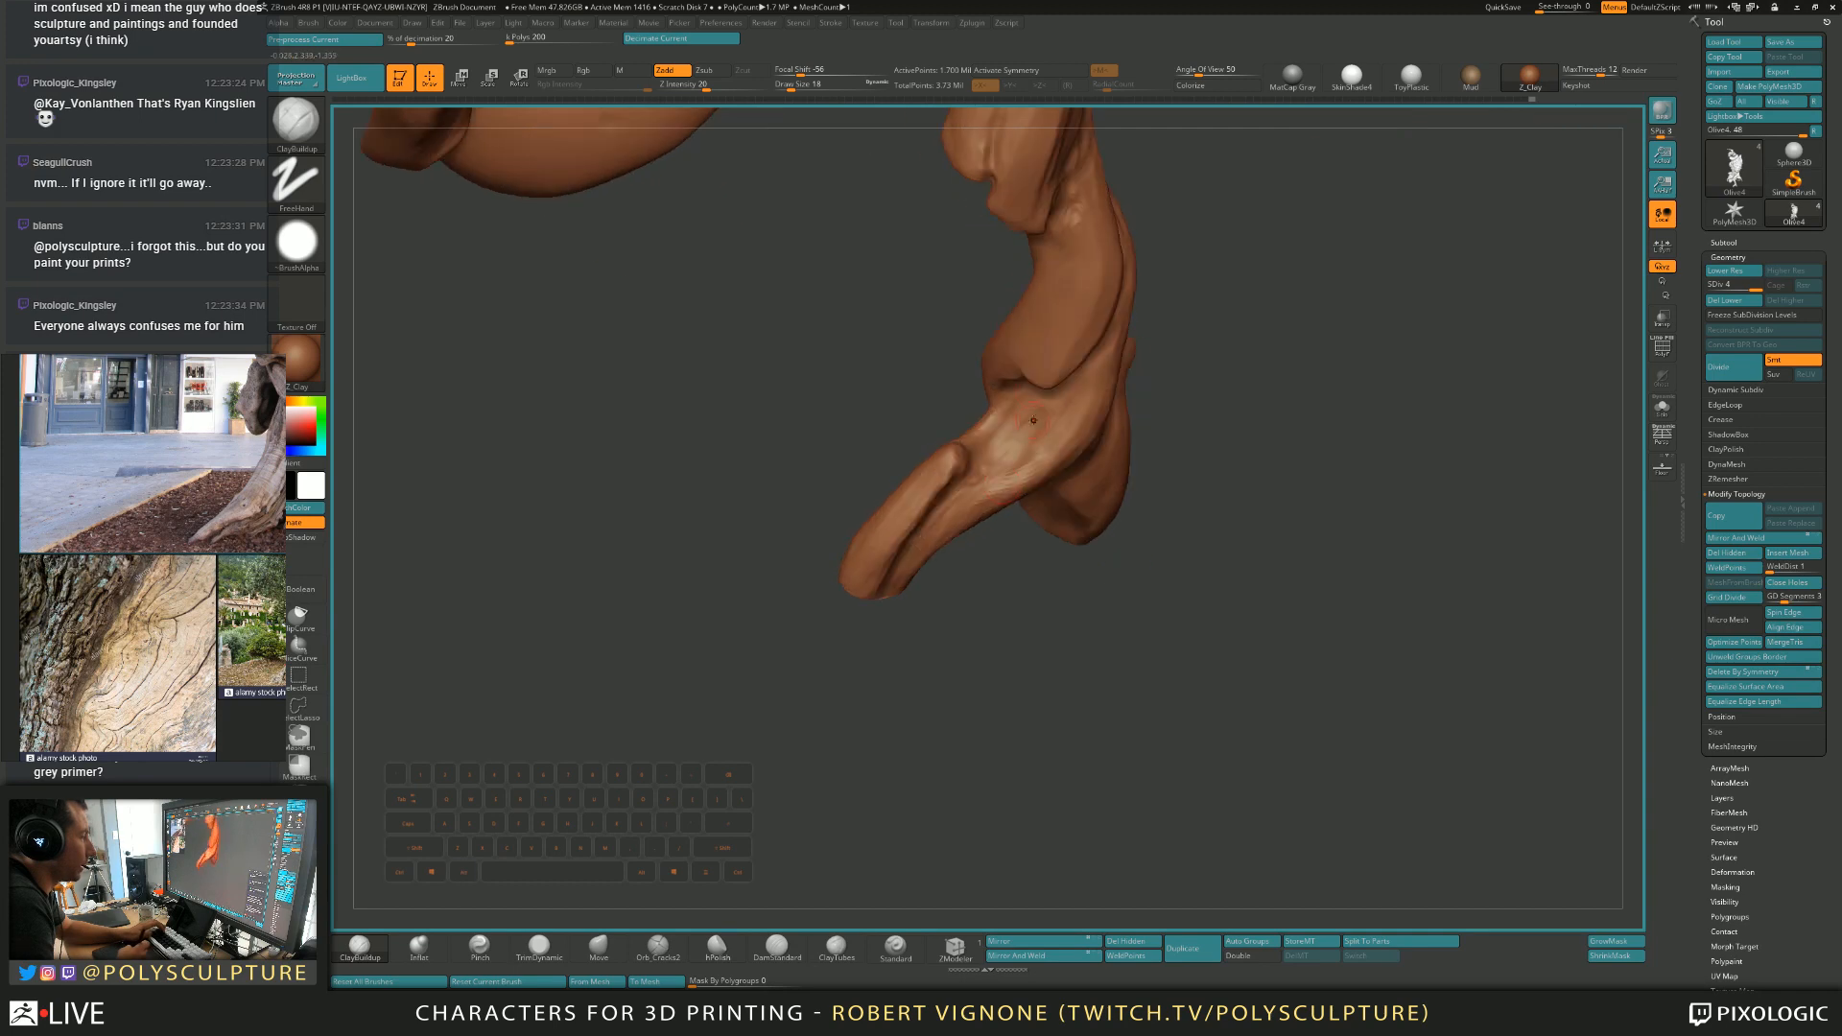
pyautogui.keyDown('alt'); pyautogui.moveTo(1029, 445); pyautogui.dragTo(999, 464); pyautogui.keyUp('alt')
pyautogui.moveTo(999, 464); pyautogui.dragTo(1009, 443, button='right')
pyautogui.moveTo(1009, 443)
pyautogui.keyDown('alt'); pyautogui.mouseDown()
pyautogui.moveTo(1072, 376)
pyautogui.moveTo(1007, 452)
pyautogui.mouseUp(); pyautogui.keyUp('alt')
pyautogui.moveTo(1012, 443)
pyautogui.mouseDown(button='right')
pyautogui.moveTo(1039, 365)
pyautogui.moveTo(988, 460)
pyautogui.moveTo(898, 552)
pyautogui.mouseUp(button='right')
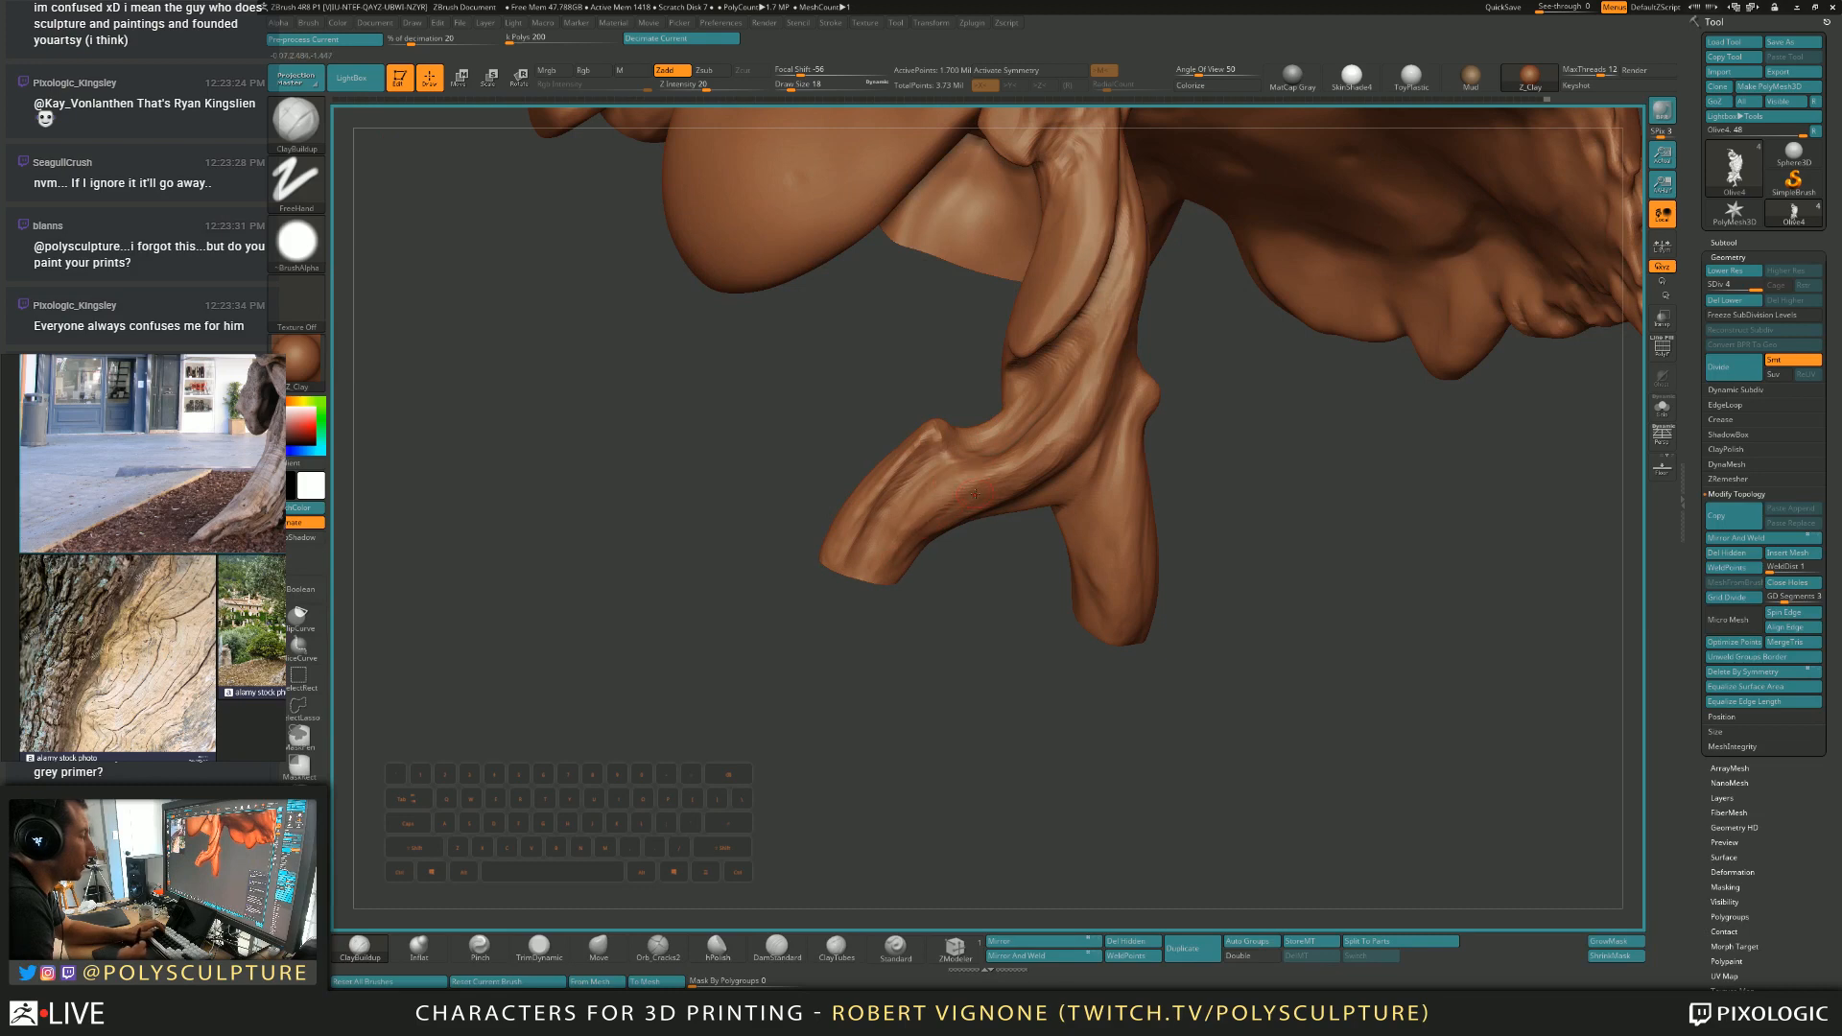
# Sculpt ClayBuildup strands on the back of the forked root, running from the split down the curved branch.
pyautogui.moveTo(1123, 207); pyautogui.dragTo(1291, 287, button='right')
pyautogui.moveTo(767, 494); pyautogui.dragTo(892, 478, button='right')
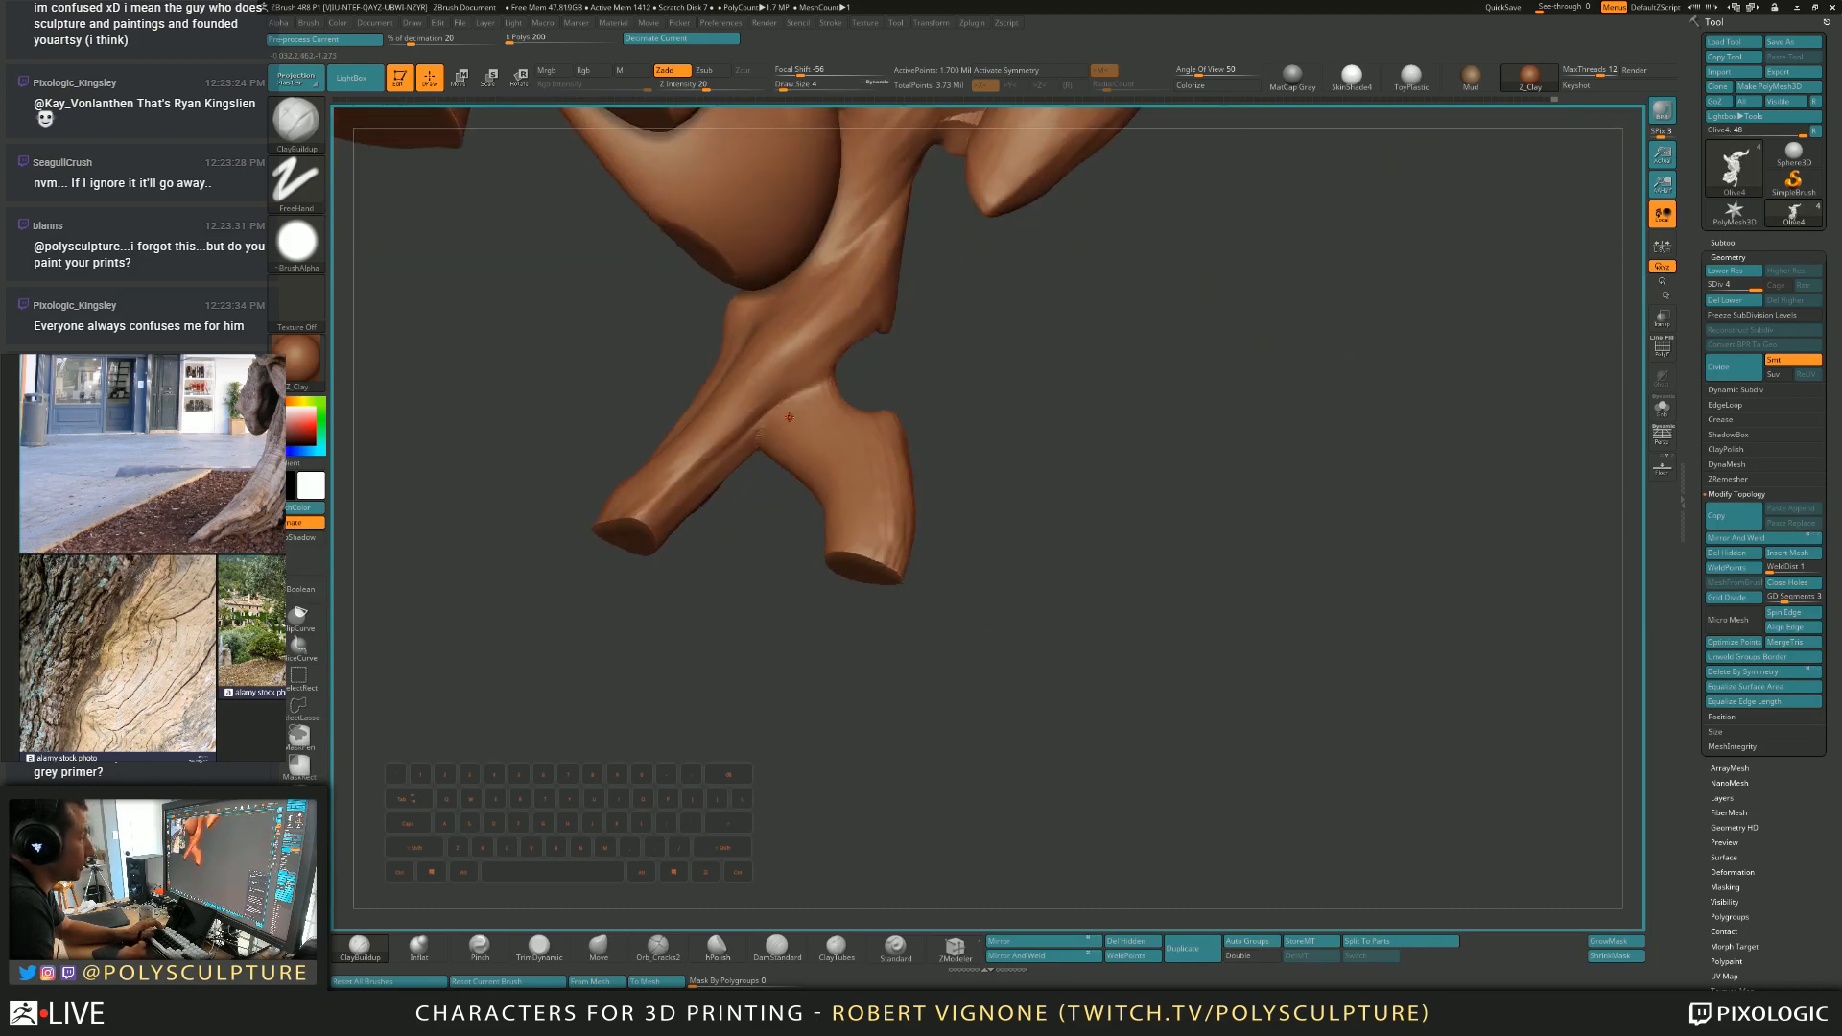
pyautogui.moveTo(804, 374)
pyautogui.mouseDown()
pyautogui.moveTo(825, 420)
pyautogui.moveTo(820, 340)
pyautogui.mouseUp()
pyautogui.press('s')
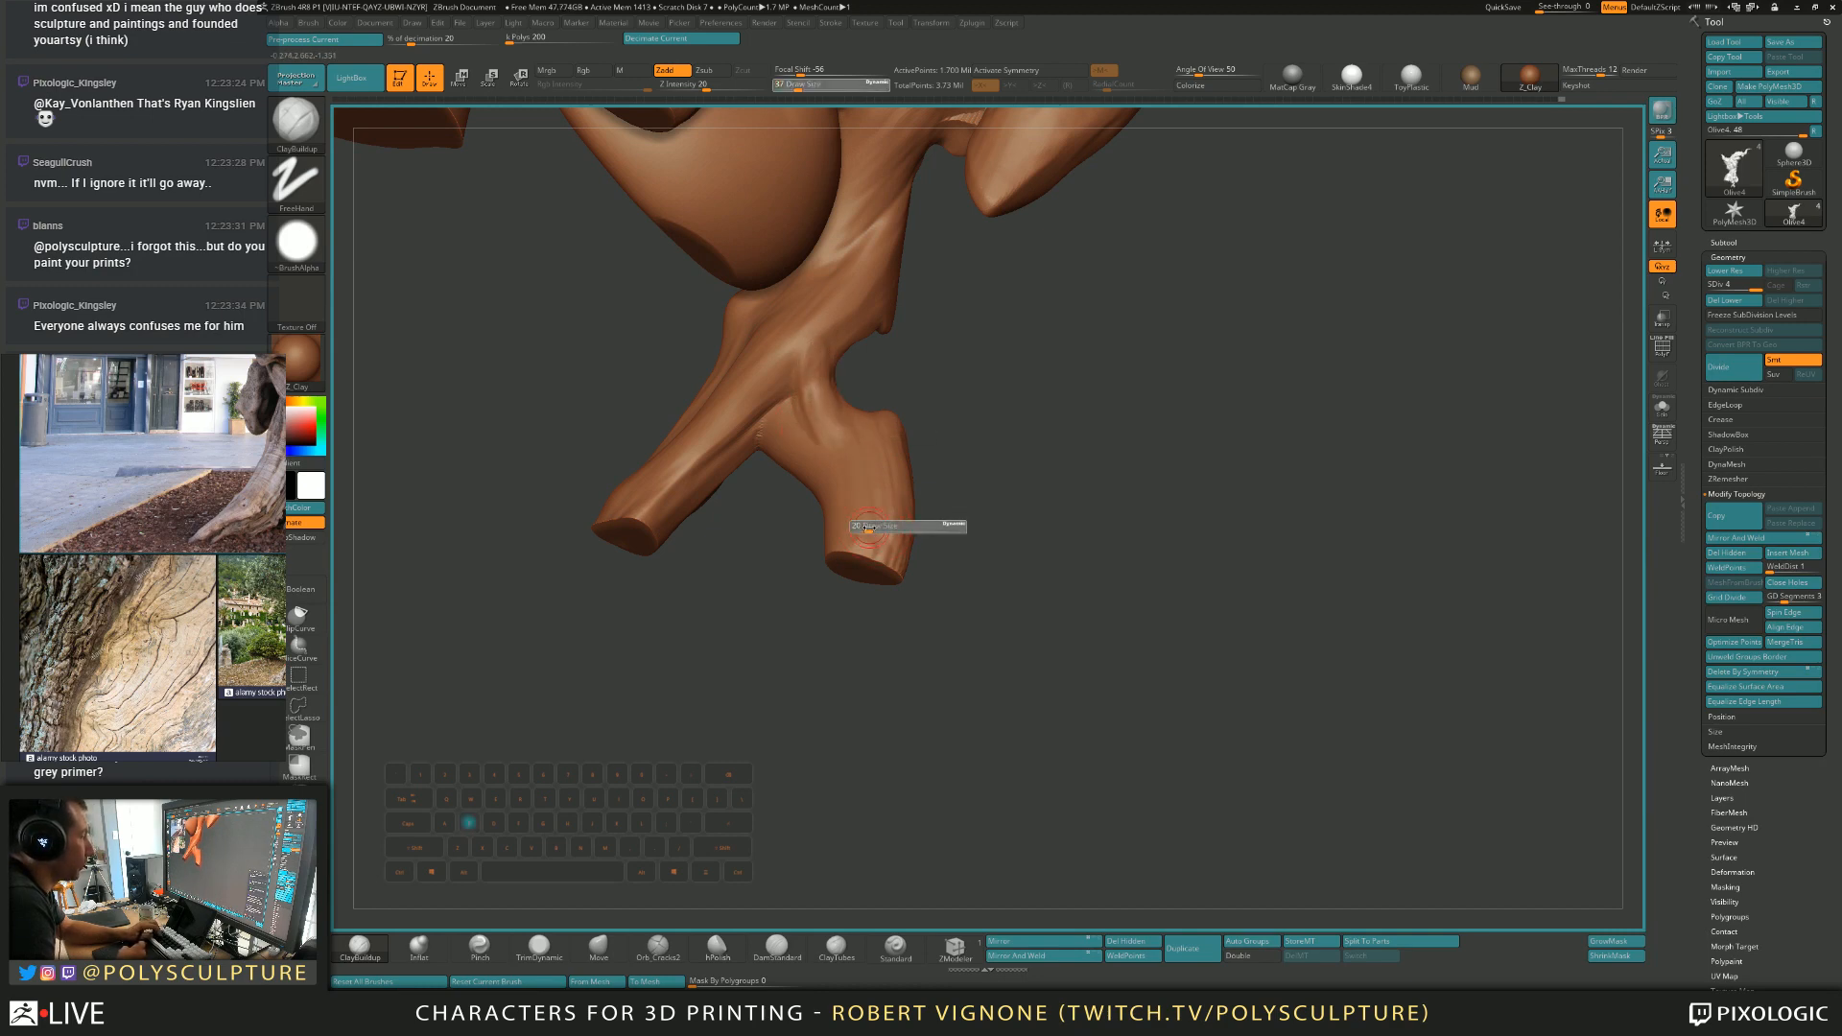
pyautogui.moveTo(881, 528); pyautogui.dragTo(870, 530)
pyautogui.moveTo(998, 466); pyautogui.dragTo(875, 486, button='right')
pyautogui.moveTo(874, 343); pyautogui.dragTo(998, 374, button='right')
pyautogui.moveTo(844, 479); pyautogui.dragTo(936, 445, button='right')
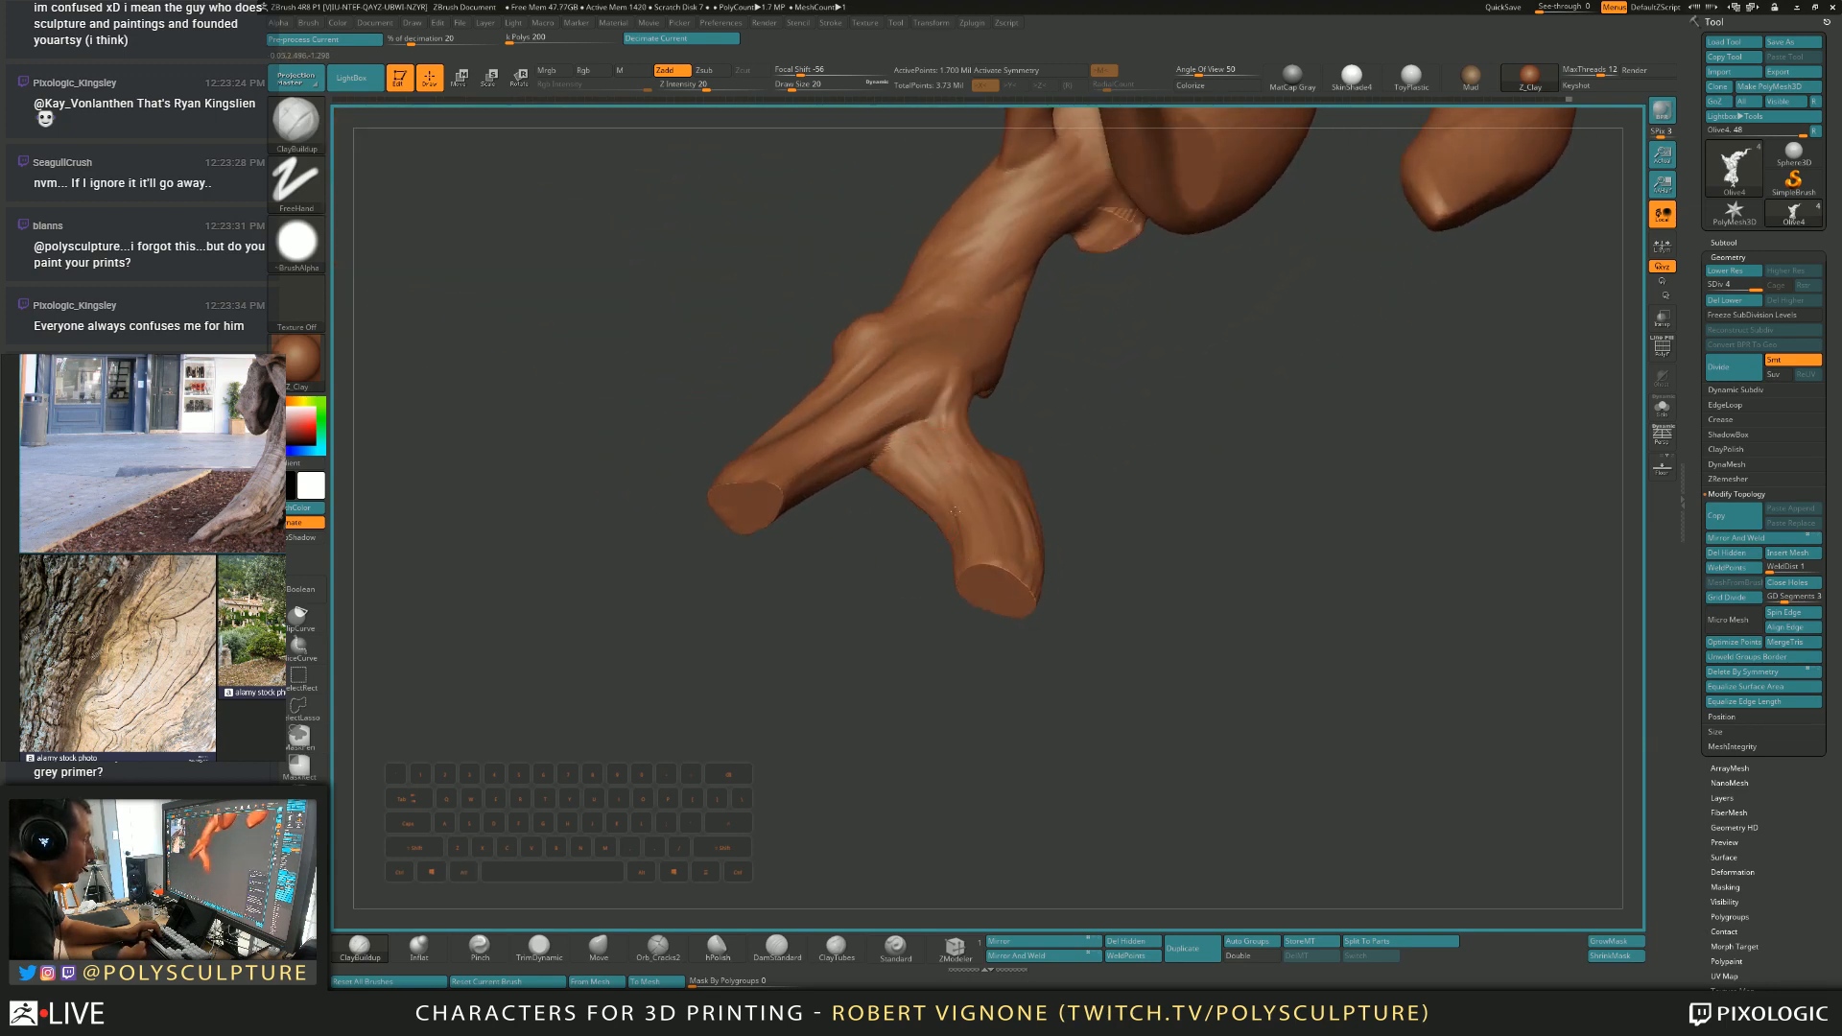
# Refine the wood grain in the rear crotch of the fork with smaller ClayBuildup strokes.
pyautogui.moveTo(910, 405); pyautogui.dragTo(916, 431, button='right')
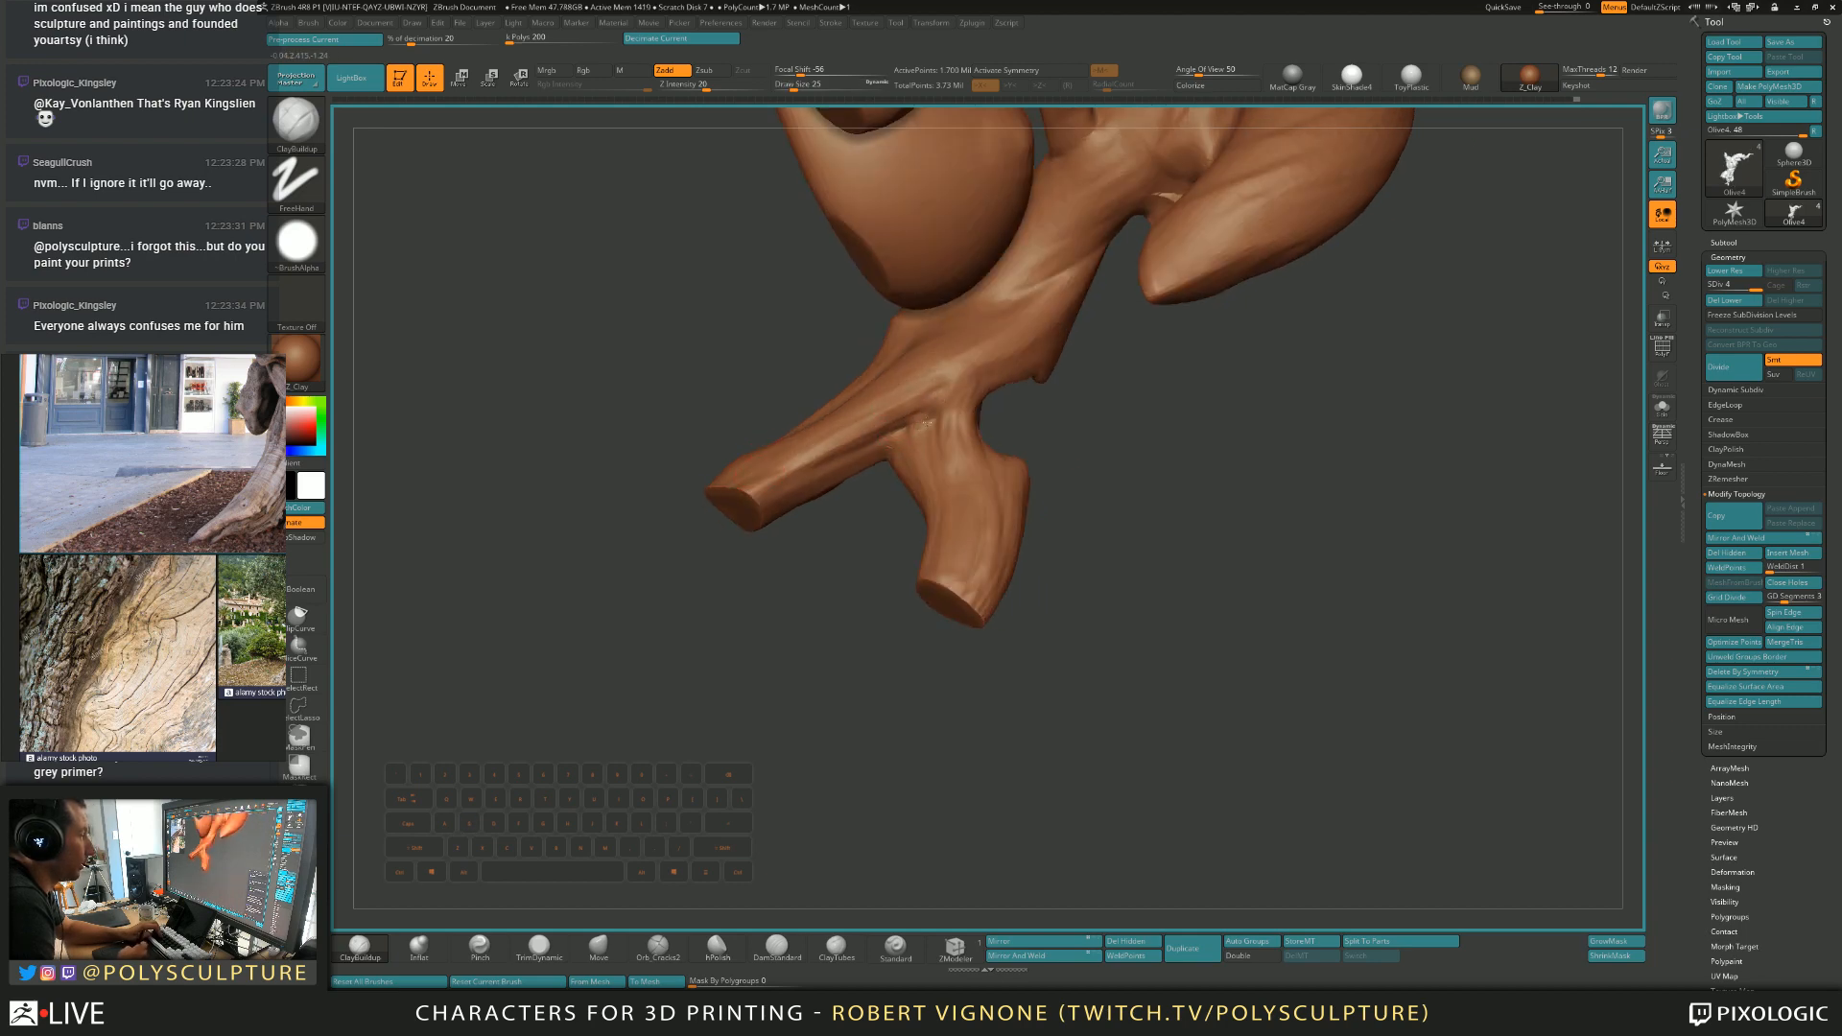
pyautogui.moveTo(930, 411); pyautogui.dragTo(909, 433, button='right')
pyautogui.moveTo(976, 534); pyautogui.dragTo(896, 454, button='right')
pyautogui.press('space')
pyautogui.moveTo(901, 466)
pyautogui.mouseDown()
pyautogui.moveTo(901, 422)
pyautogui.moveTo(956, 405)
pyautogui.mouseUp()
pyautogui.press('[')
pyautogui.press('[')
pyautogui.moveTo(952, 409)
pyautogui.mouseDown(button='right')
pyautogui.moveTo(945, 471)
pyautogui.moveTo(926, 437)
pyautogui.mouseUp(button='right')
pyautogui.moveTo(948, 423); pyautogui.dragTo(942, 432)
pyautogui.moveTo(916, 470); pyautogui.dragTo(918, 479, button='right')
pyautogui.click(968, 397)
# Build up the strand above the fork with ClayBuildup and flatten the surrounding forms with TrimDynamic.
pyautogui.press('2')
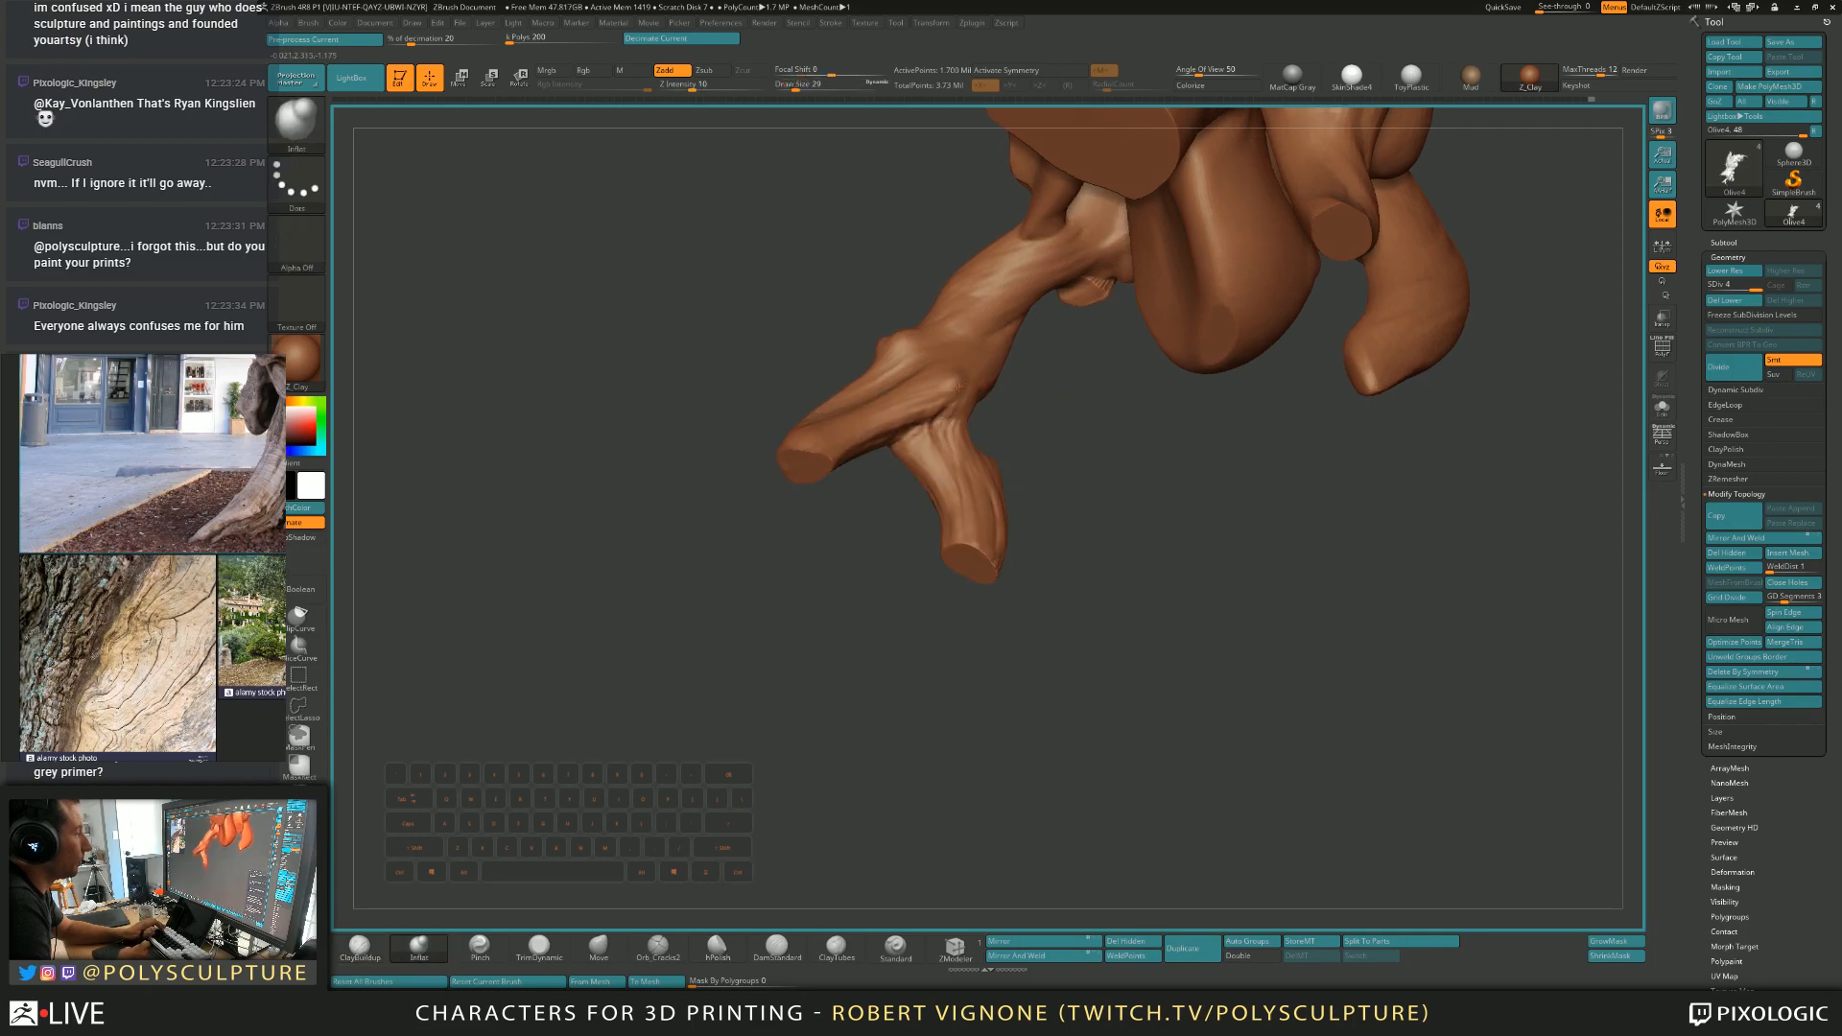
pyautogui.press('4')
pyautogui.moveTo(955, 372)
pyautogui.mouseDown(button='right')
pyautogui.moveTo(1006, 422)
pyautogui.moveTo(935, 440)
pyautogui.moveTo(876, 423)
pyautogui.moveTo(925, 403)
pyautogui.mouseUp(button='right')
pyautogui.press('1')
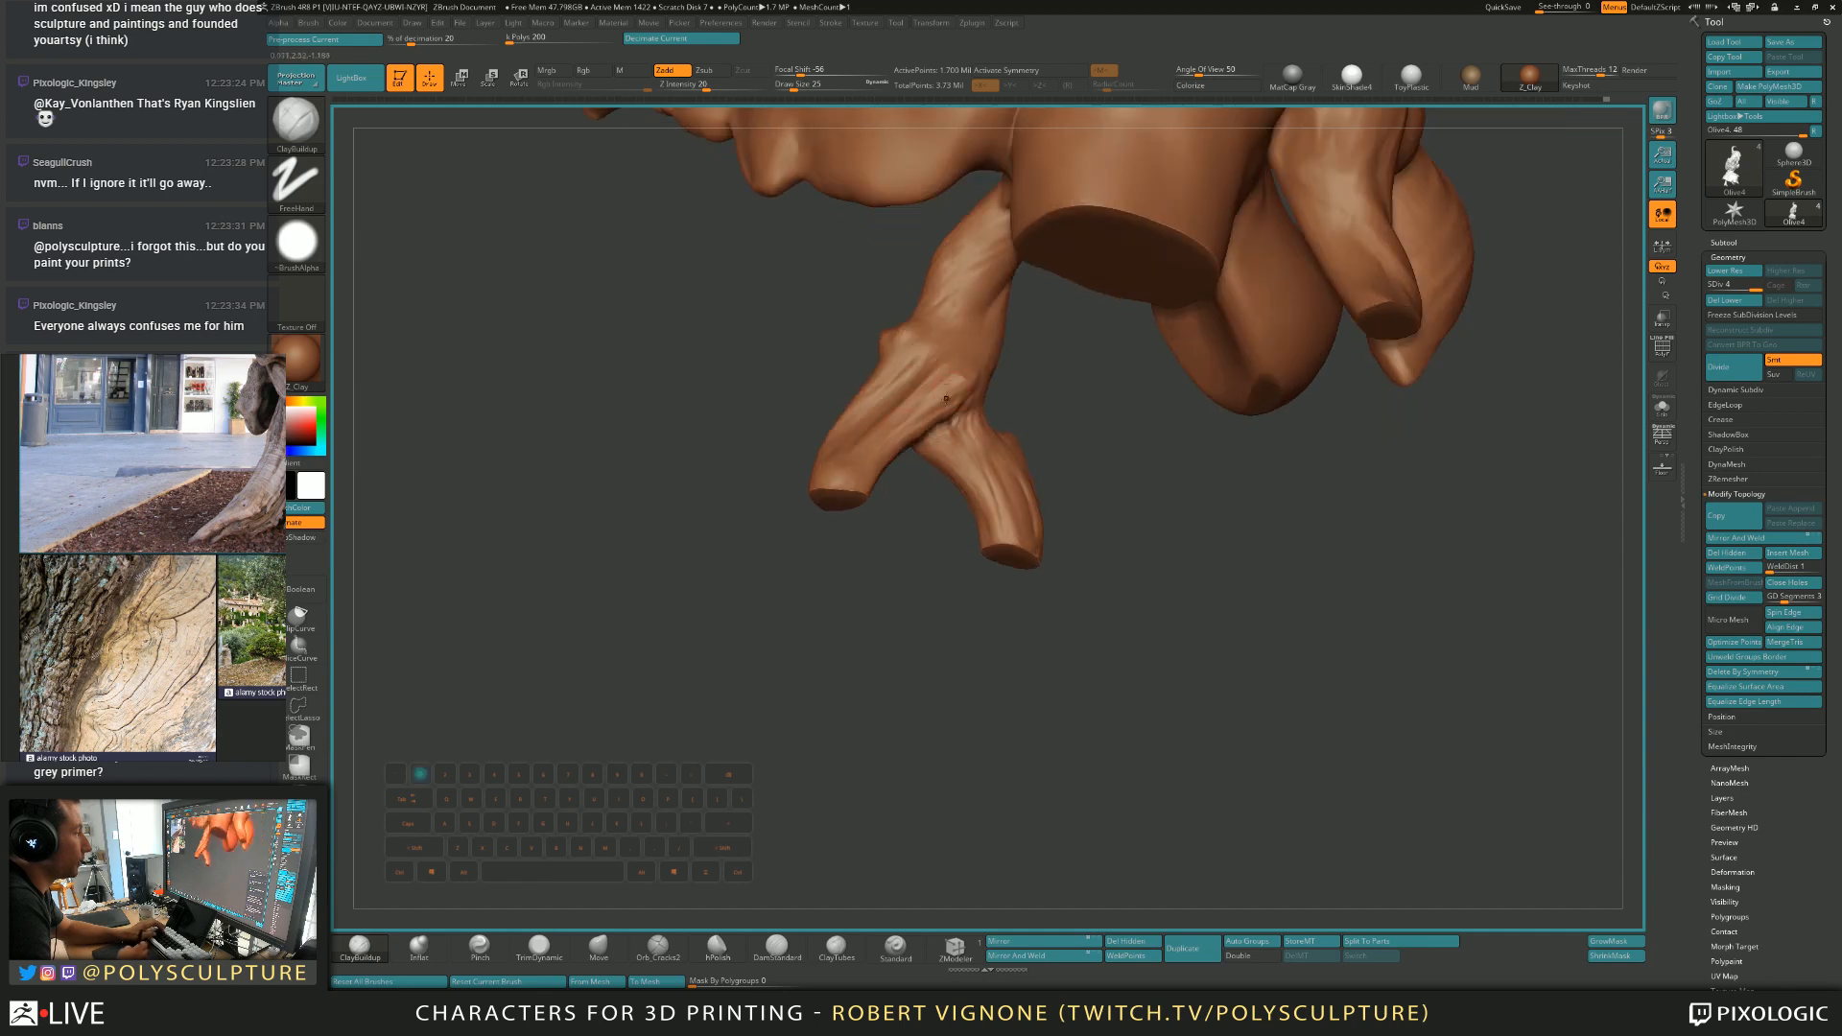
pyautogui.moveTo(965, 362); pyautogui.dragTo(985, 324)
pyautogui.press('4')
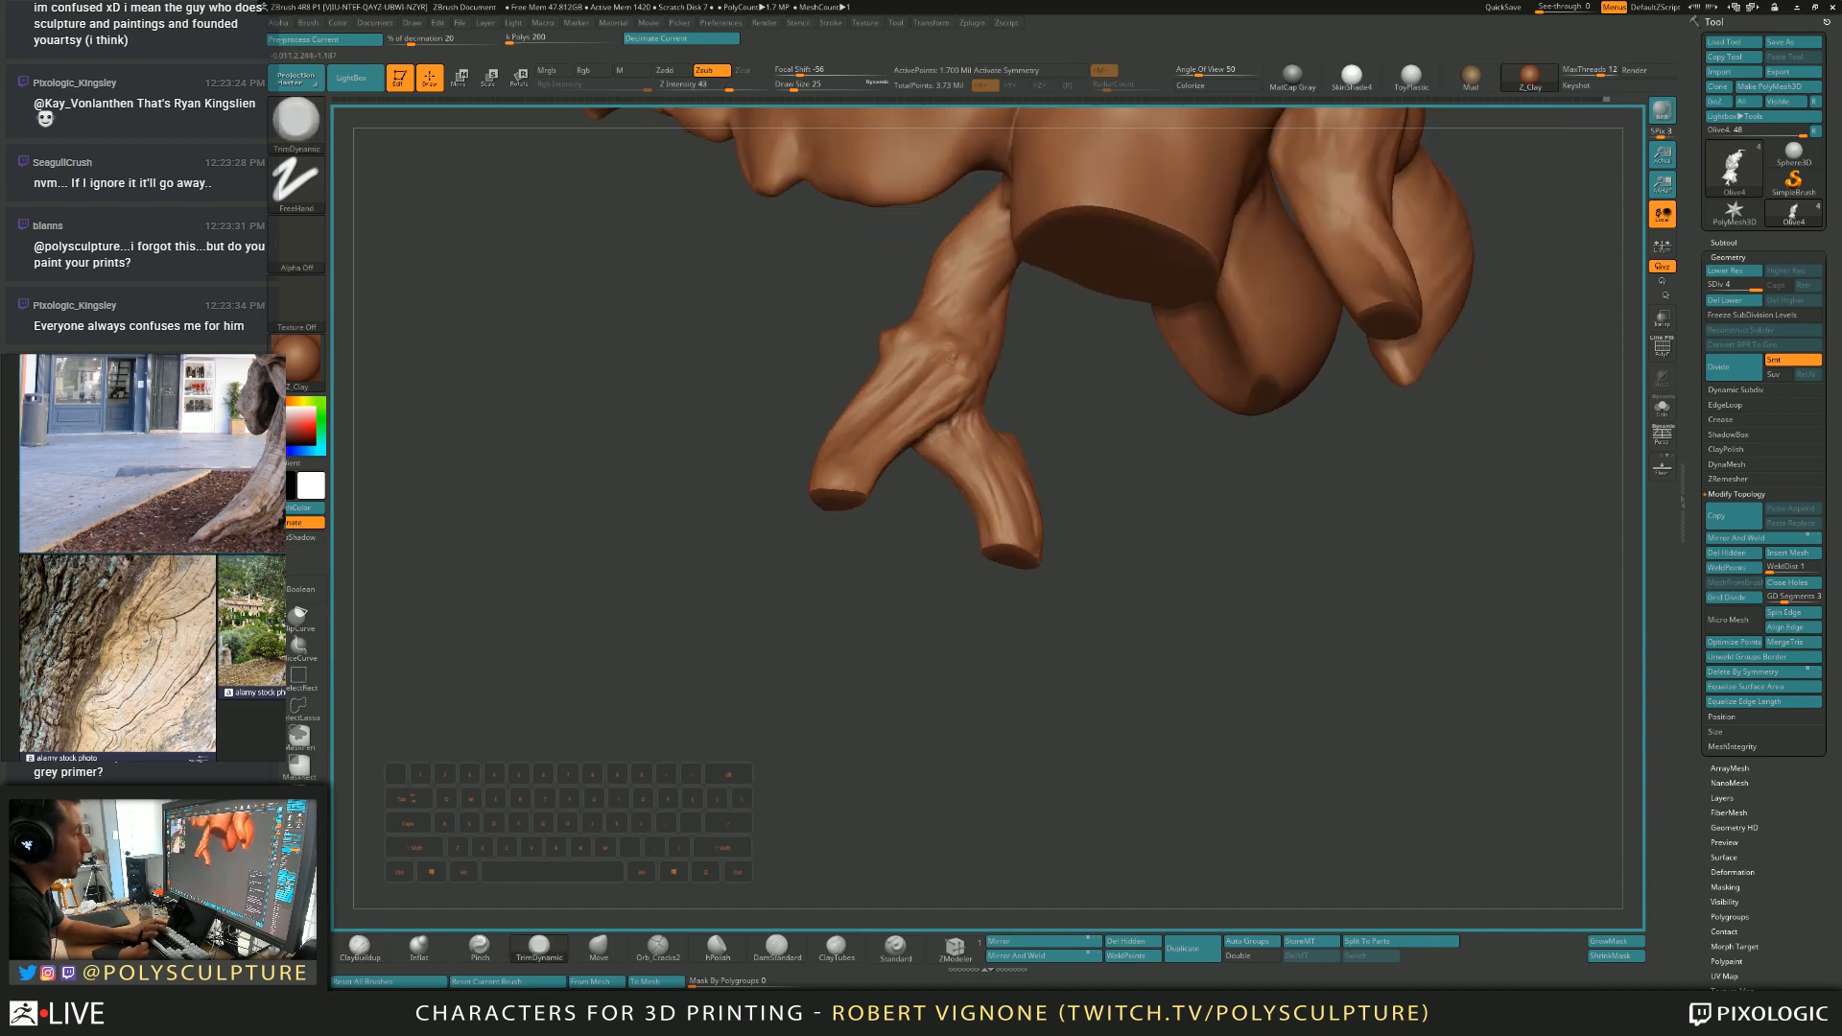
pyautogui.moveTo(963, 341)
pyautogui.mouseDown(button='right')
pyautogui.moveTo(1015, 346)
pyautogui.moveTo(1036, 432)
pyautogui.moveTo(1074, 427)
pyautogui.moveTo(938, 397)
pyautogui.moveTo(892, 487)
pyautogui.mouseUp(button='right')
# Cut lengthwise grooves into the long root above its fork with inverted ClayBuildup strokes.
pyautogui.press('5')
pyautogui.press('4')
pyautogui.press('1')
pyautogui.keyDown('alt'); pyautogui.moveTo(901, 357); pyautogui.dragTo(898, 415); pyautogui.keyUp('alt')
pyautogui.moveTo(911, 413); pyautogui.dragTo(877, 427, button='right')
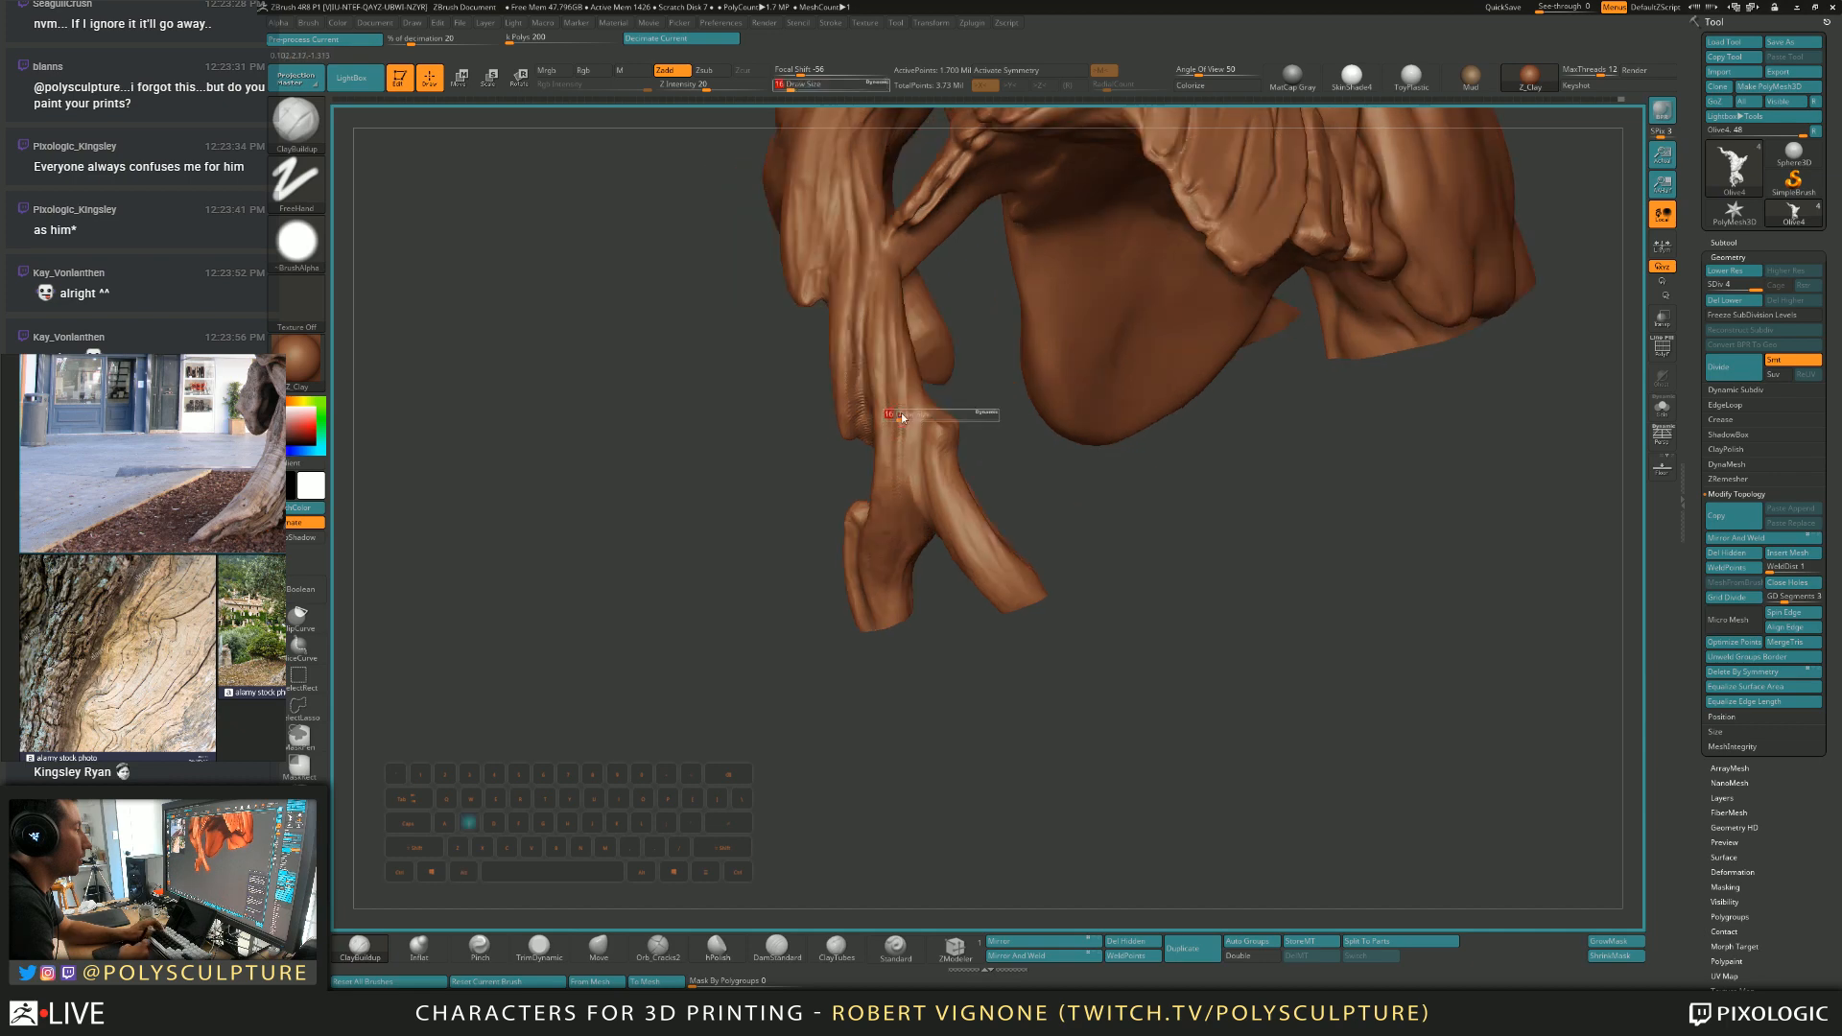
pyautogui.keyDown('alt'); pyautogui.moveTo(900, 337); pyautogui.dragTo(897, 383); pyautogui.keyUp('alt')
pyautogui.moveTo(907, 369)
pyautogui.mouseDown(button='right')
pyautogui.moveTo(903, 317)
pyautogui.moveTo(944, 229)
pyautogui.mouseUp(button='right')
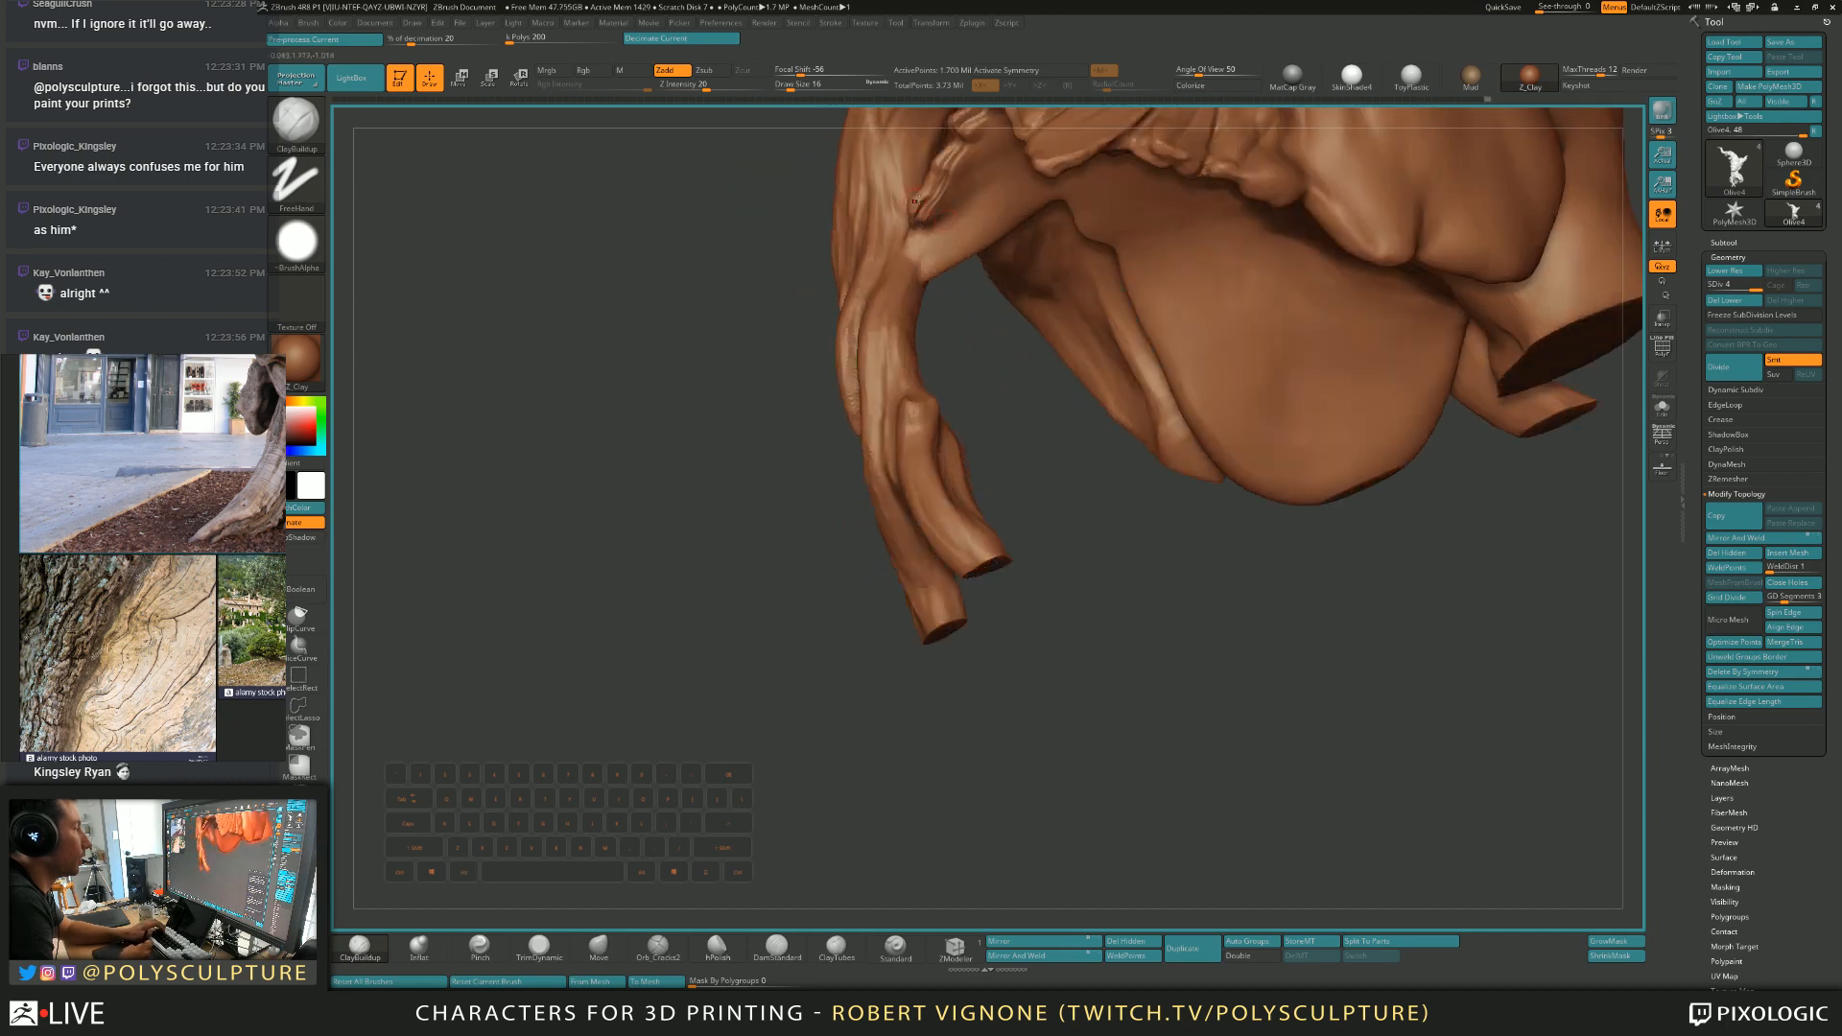
pyautogui.keyDown('alt'); pyautogui.moveTo(942, 227); pyautogui.dragTo(946, 249); pyautogui.keyUp('alt')
pyautogui.keyDown('alt'); pyautogui.moveTo(946, 247); pyautogui.dragTo(888, 384, button='right'); pyautogui.keyUp('alt')
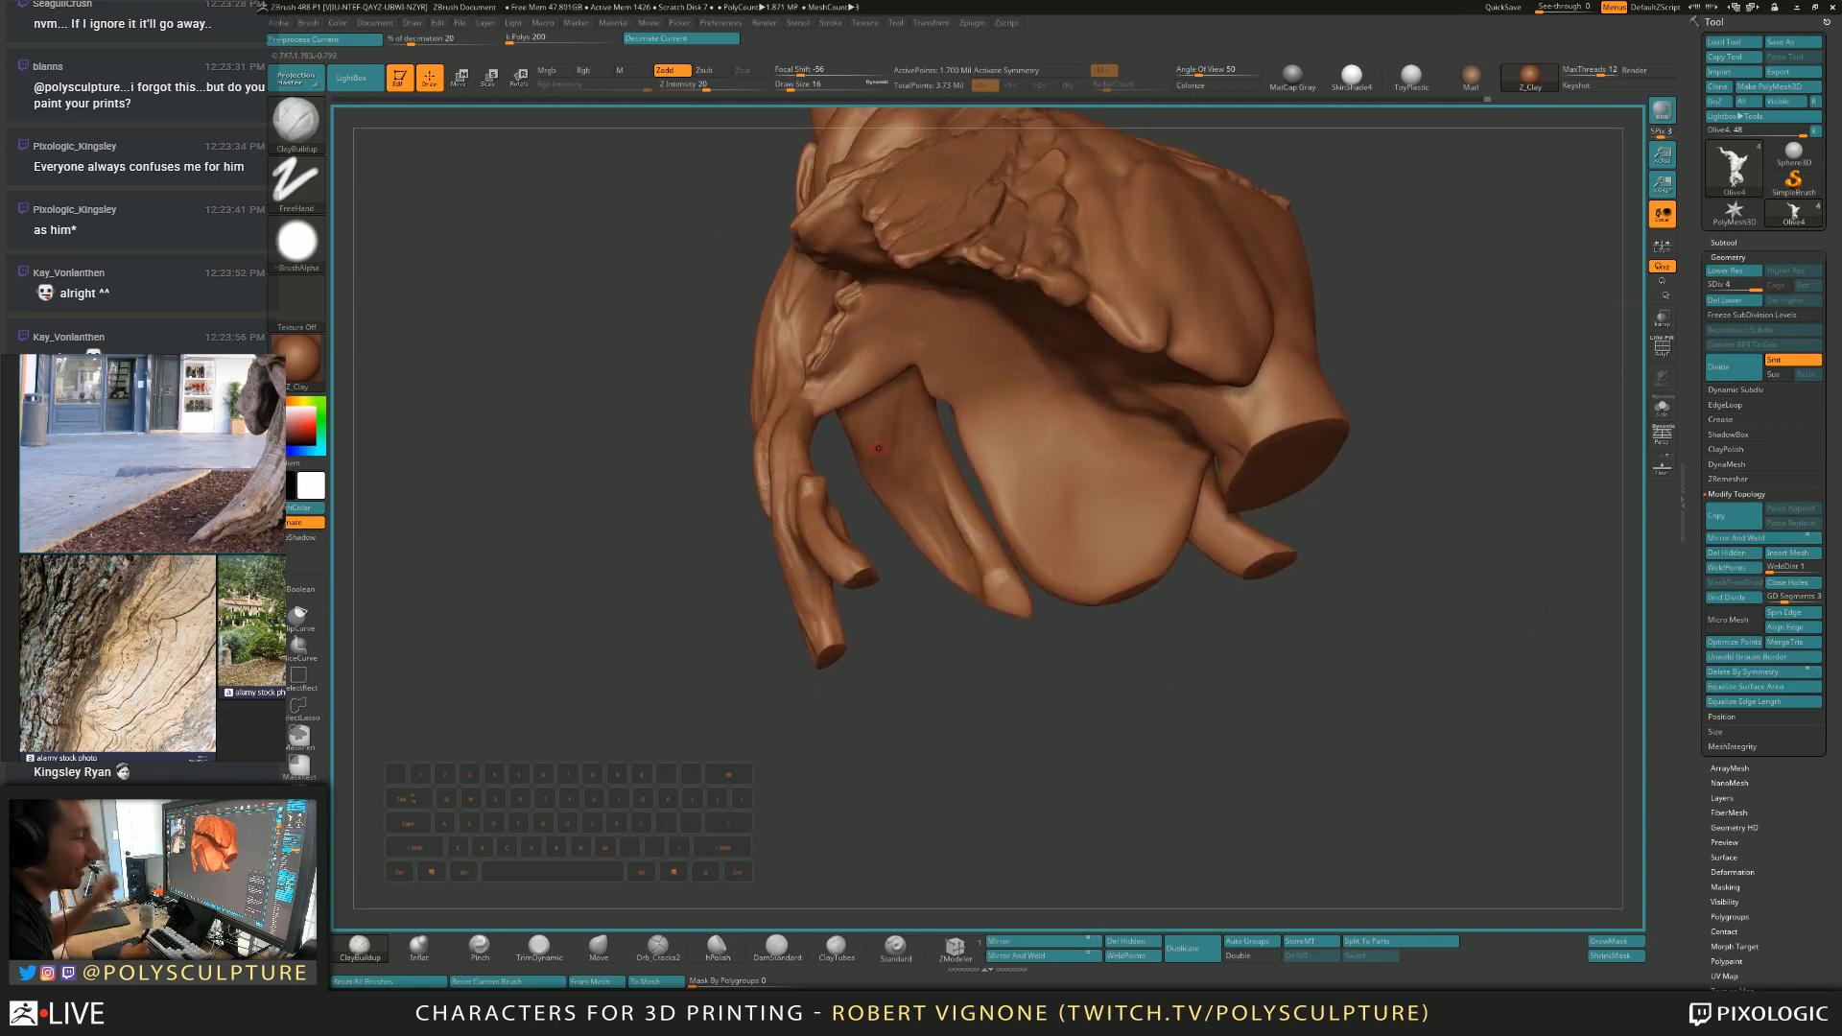
# Layer ClayBuildup bark strands down the thick hanging root above the forked one, adjusting the draw size.
pyautogui.moveTo(879, 447)
pyautogui.mouseDown(button='right')
pyautogui.moveTo(943, 447)
pyautogui.moveTo(850, 445)
pyautogui.mouseUp(button='right')
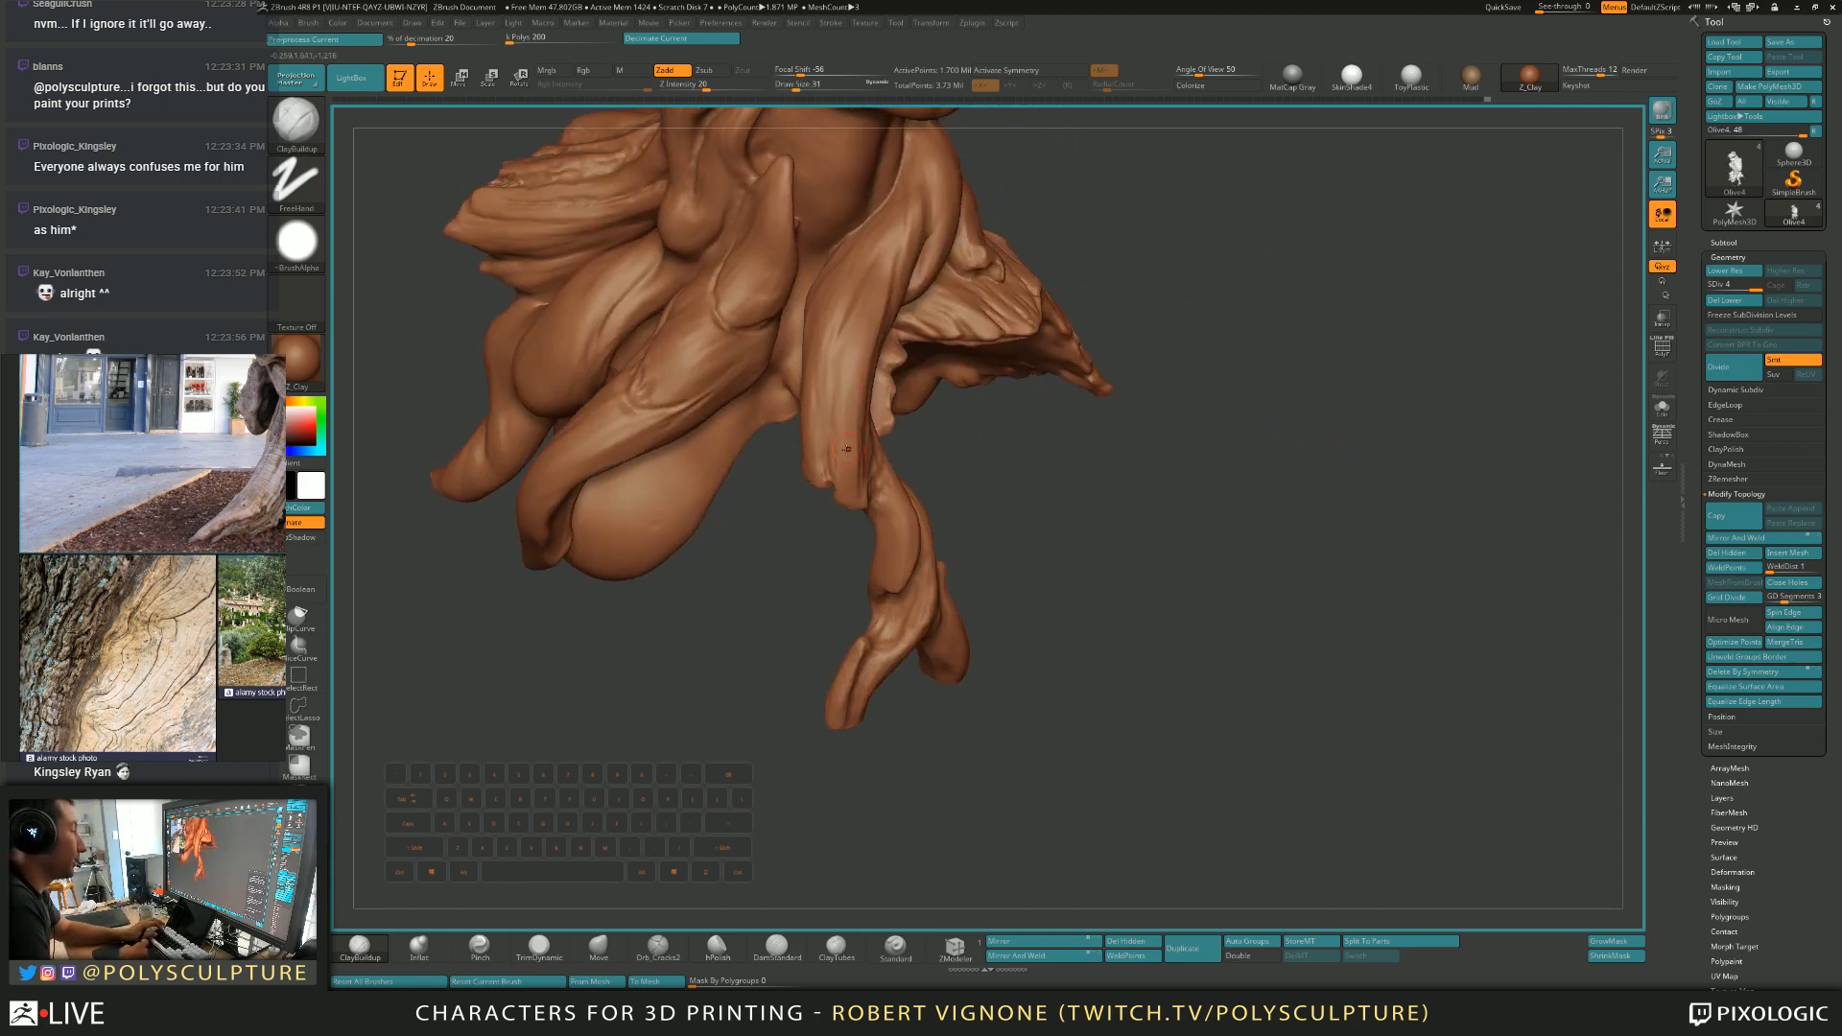
pyautogui.moveTo(843, 412); pyautogui.dragTo(853, 344)
pyautogui.press('s')
pyautogui.moveTo(852, 392); pyautogui.dragTo(851, 392)
pyautogui.press('s')
pyautogui.press('1')
pyautogui.press('s')
pyautogui.moveTo(768, 396)
pyautogui.mouseDown(button='right')
pyautogui.moveTo(853, 397)
pyautogui.moveTo(848, 449)
pyautogui.moveTo(802, 401)
pyautogui.mouseUp(button='right')
pyautogui.press('2')
pyautogui.press('1')
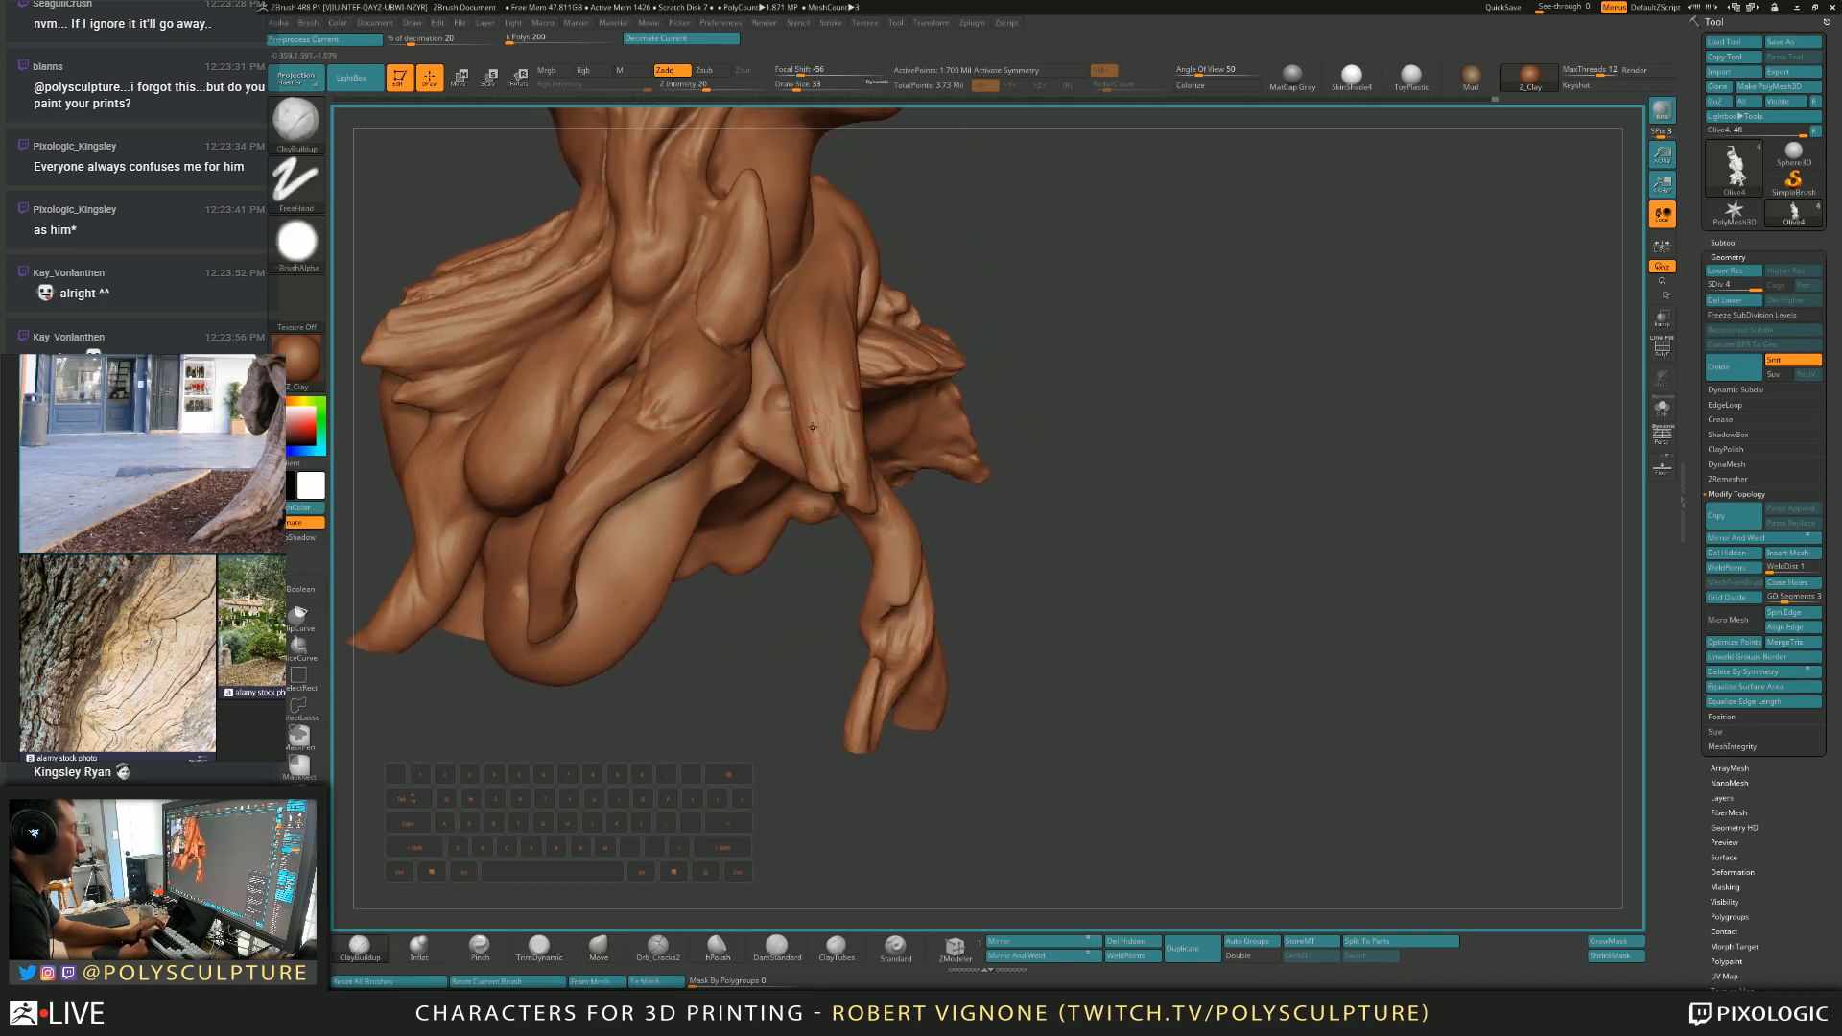
pyautogui.moveTo(813, 387); pyautogui.dragTo(816, 439)
# Plane the hanging root's new strands with TrimDynamic and add a small ClayBuildup knot near its lower end.
pyautogui.press('4')
pyautogui.moveTo(802, 399)
pyautogui.mouseDown(button='right')
pyautogui.moveTo(807, 374)
pyautogui.moveTo(844, 389)
pyautogui.mouseUp(button='right')
pyautogui.press('s')
pyautogui.press('1')
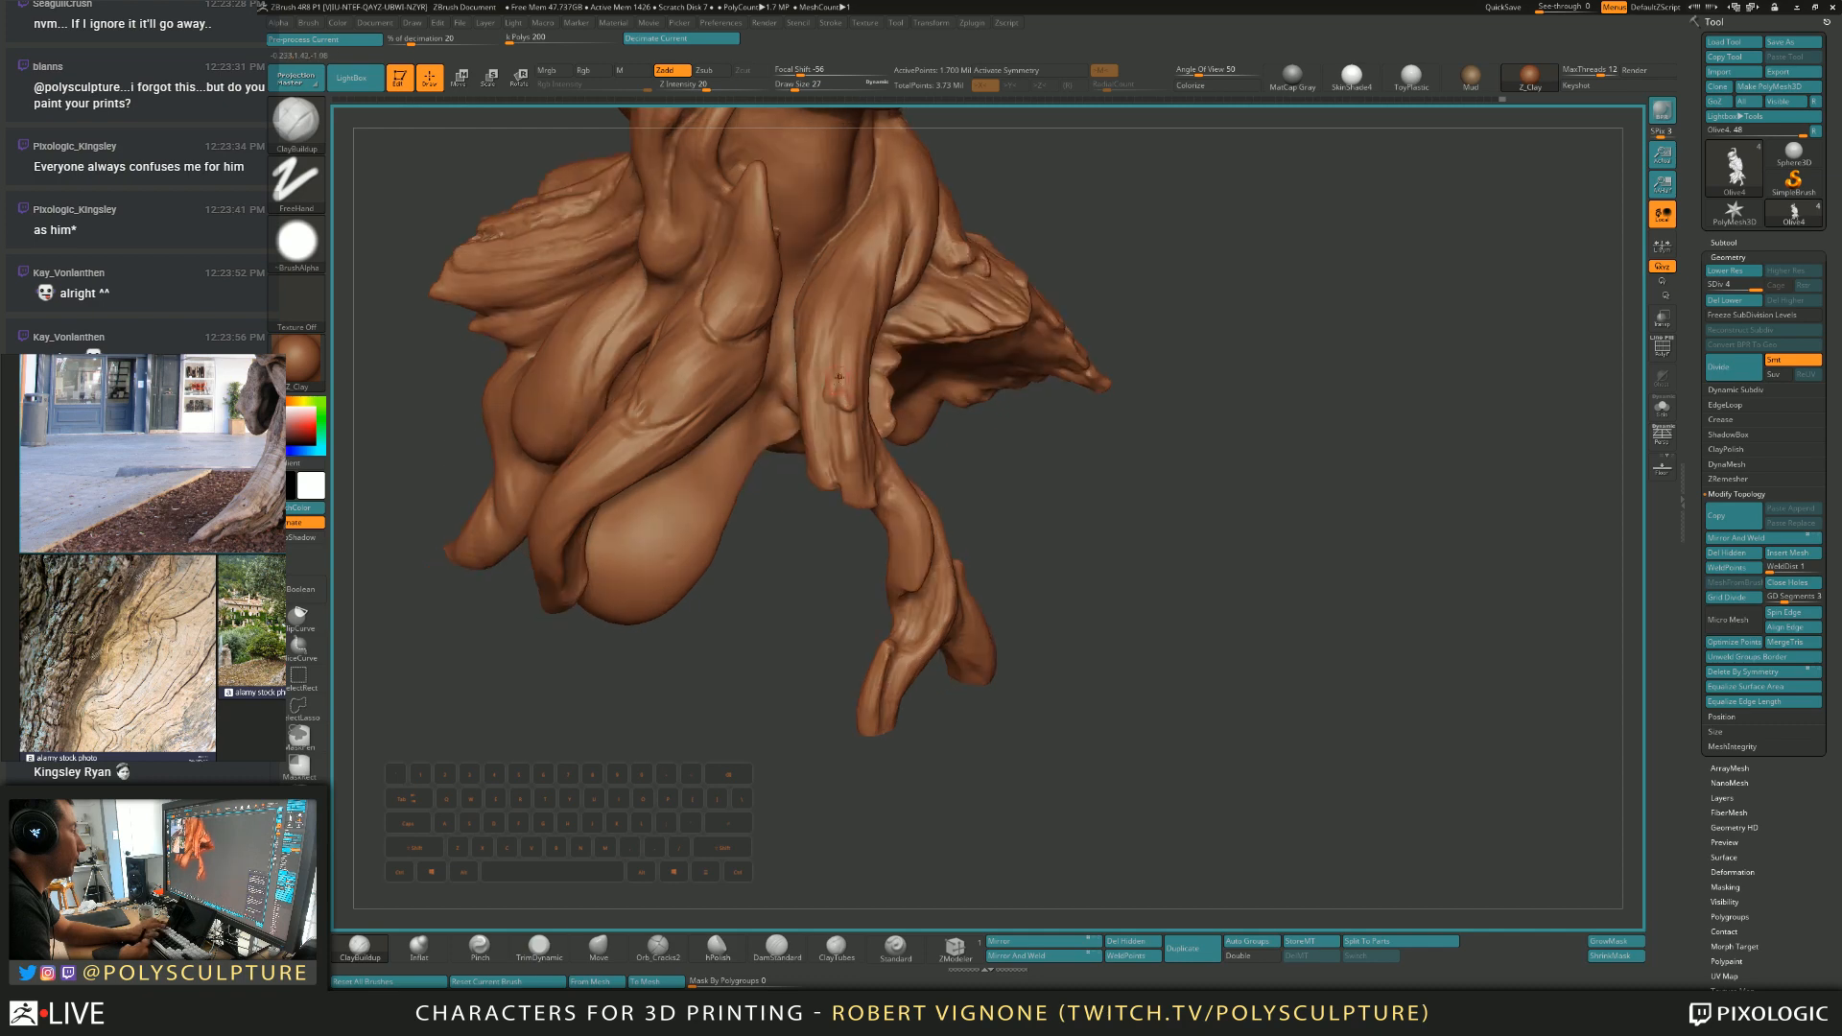
pyautogui.press('4')
pyautogui.press('1')
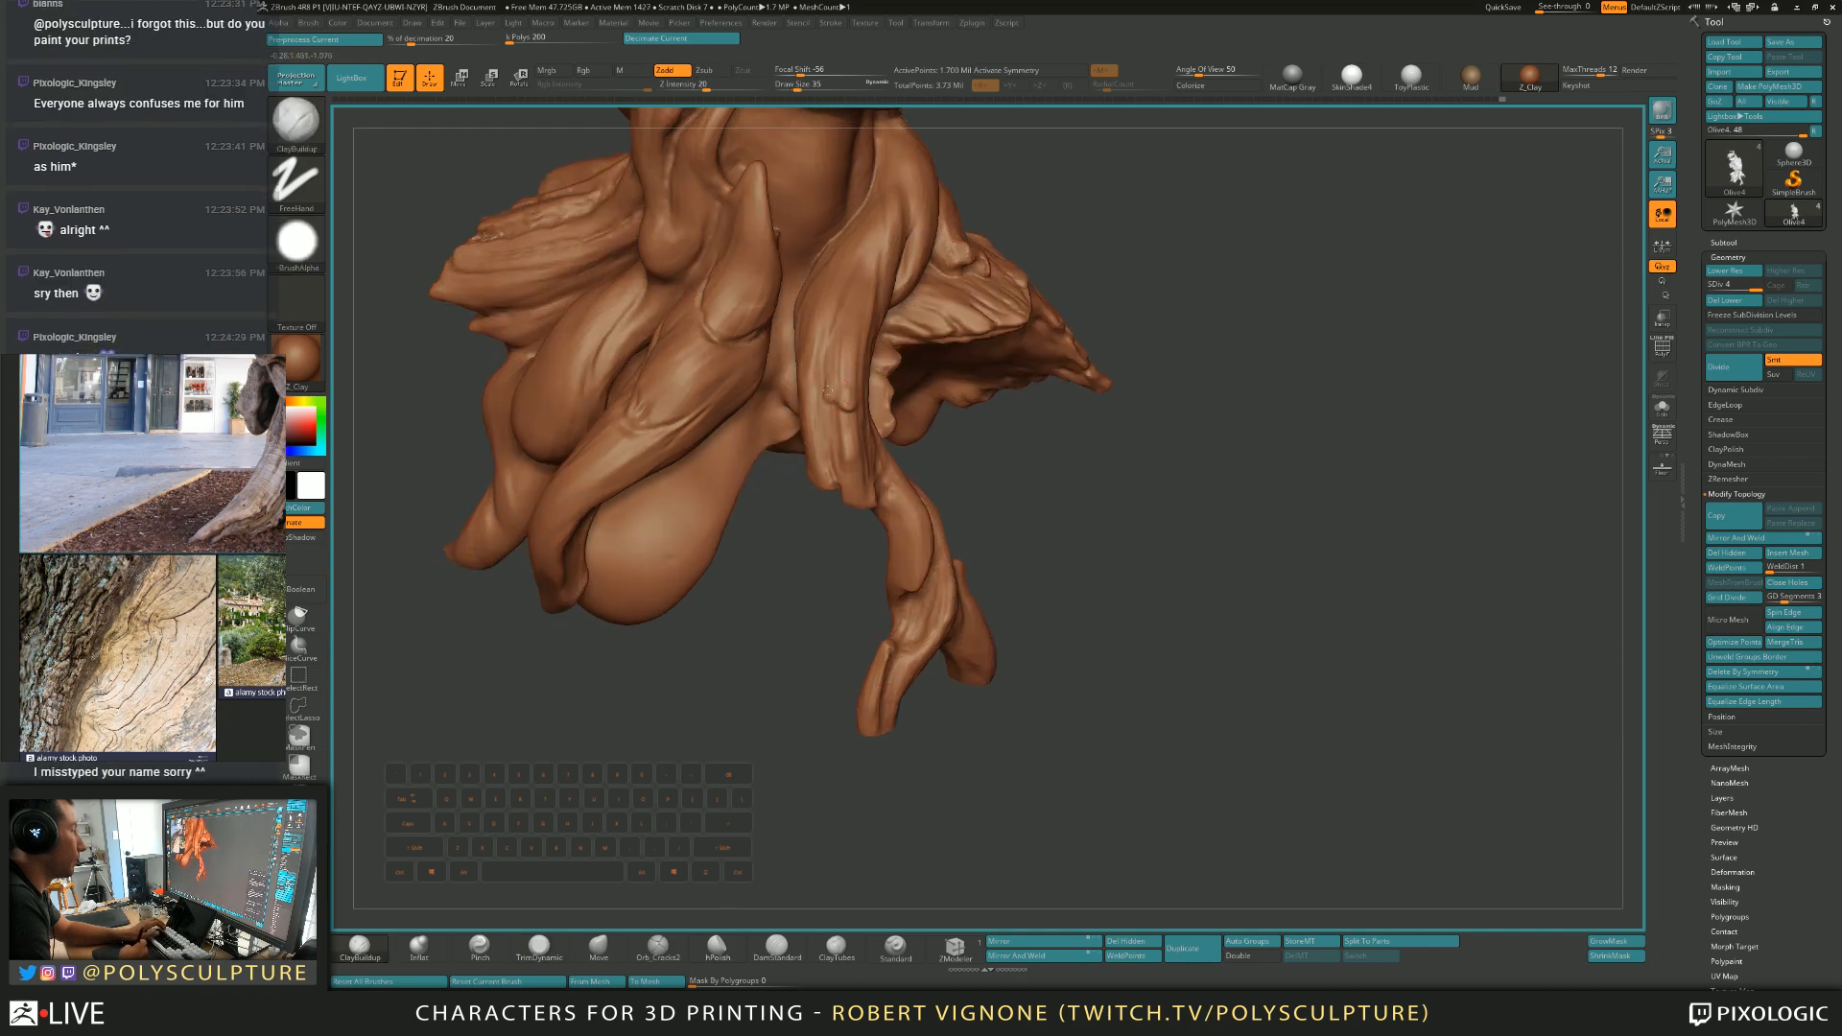
pyautogui.press('4')
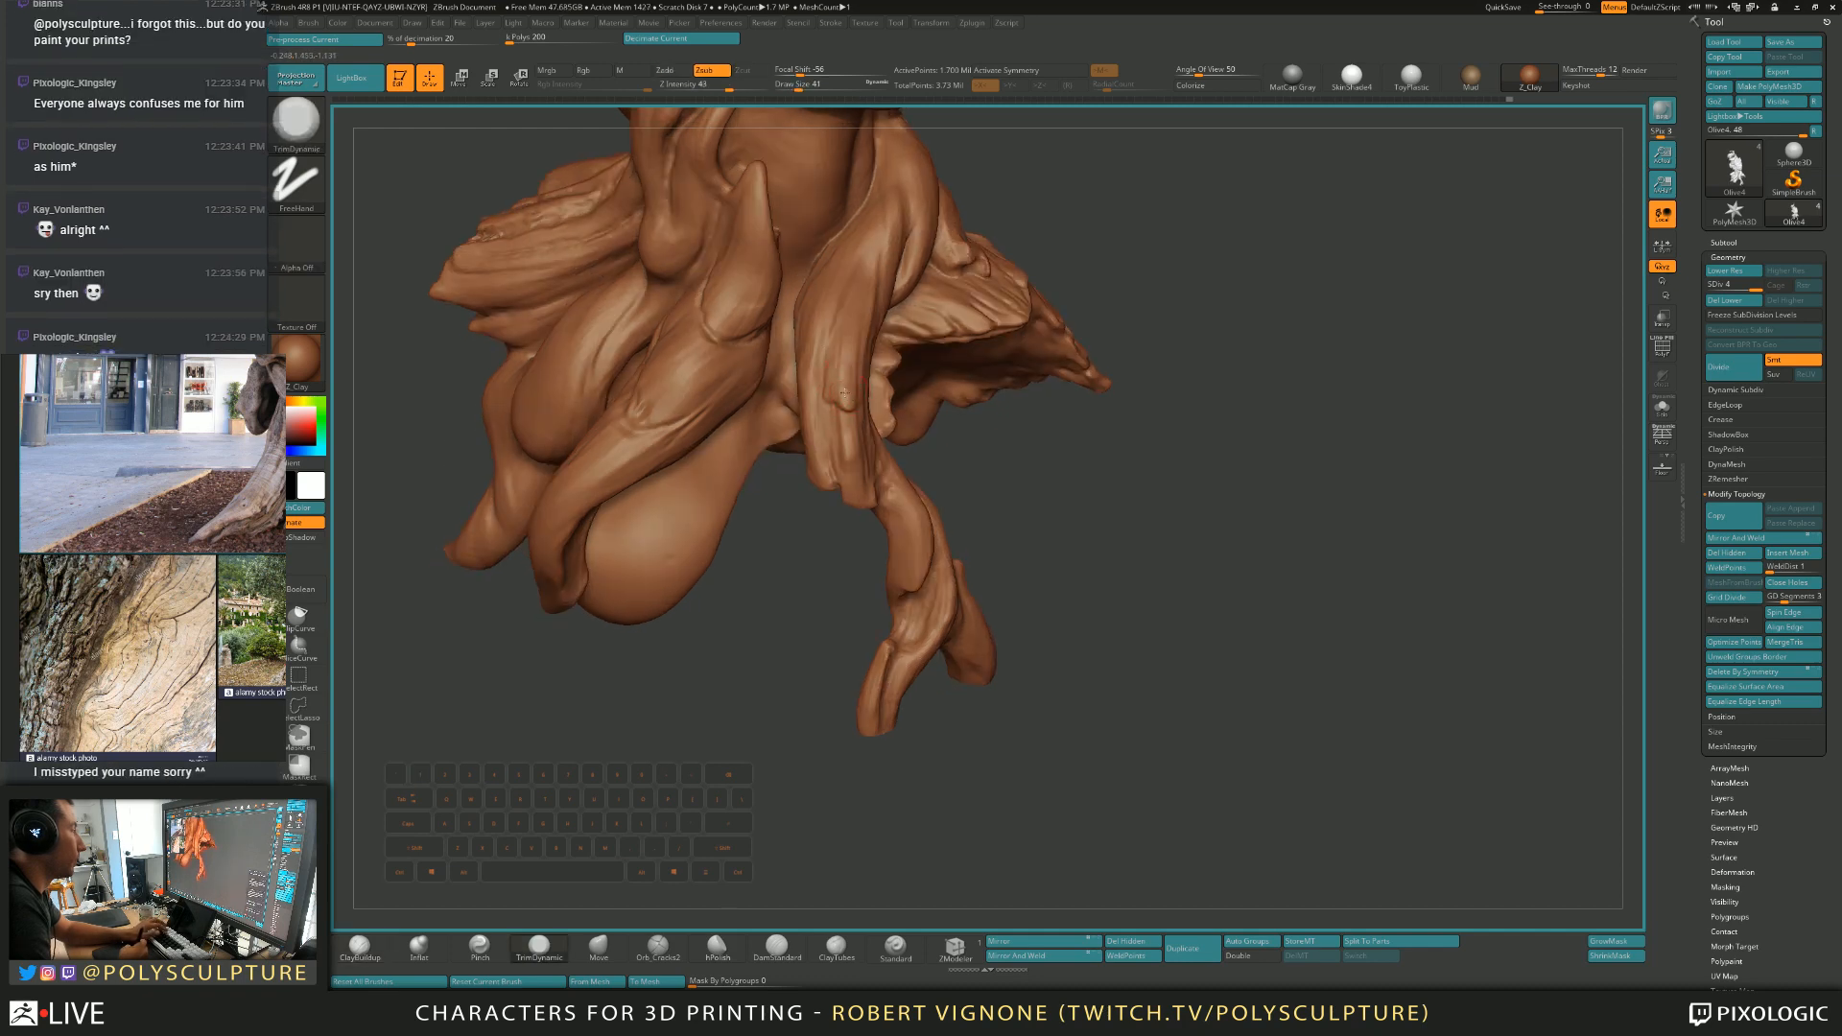
# Refine the junction between the hanging root and the forked root by alternating ClayBuildup and TrimDynamic.
pyautogui.moveTo(851, 365); pyautogui.dragTo(860, 422, button='right')
pyautogui.press('5')
pyautogui.press('1')
pyautogui.press('4')
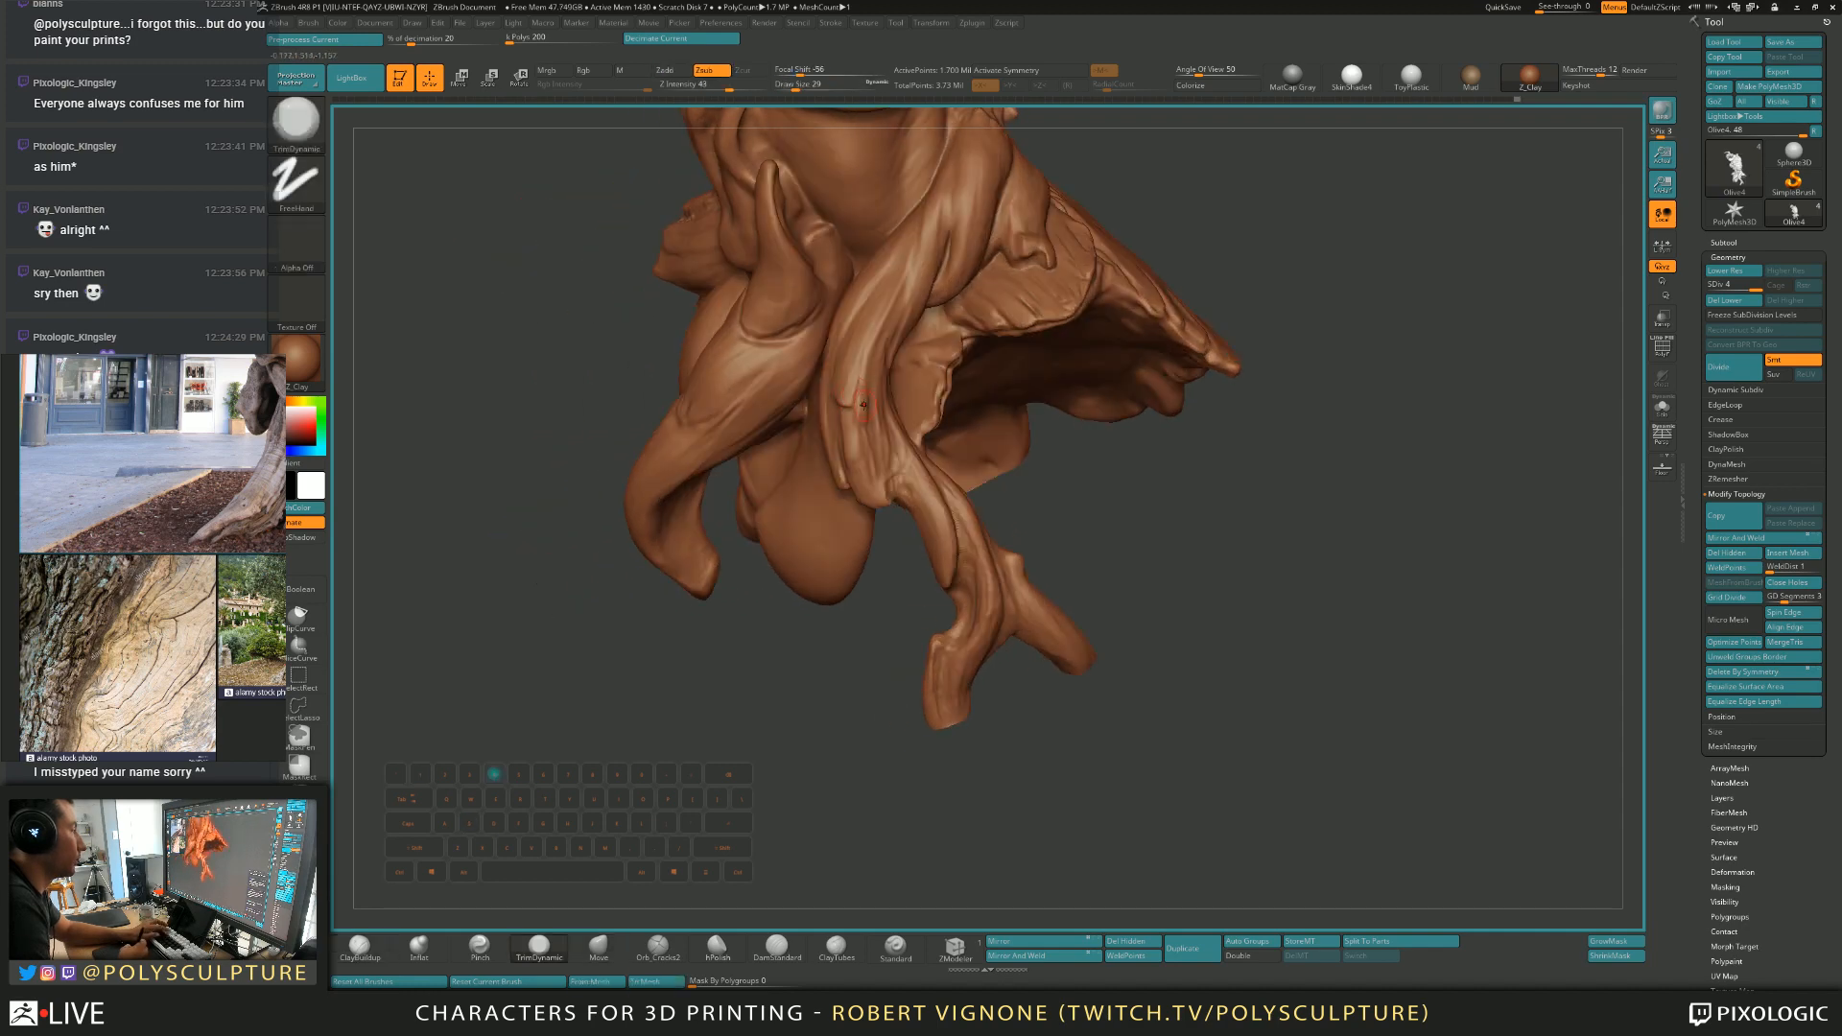
pyautogui.moveTo(860, 383)
pyautogui.mouseDown(button='right')
pyautogui.moveTo(890, 291)
pyautogui.moveTo(846, 283)
pyautogui.moveTo(904, 288)
pyautogui.moveTo(928, 401)
pyautogui.moveTo(934, 360)
pyautogui.mouseUp(button='right')
pyautogui.press('1')
pyautogui.press('4')
pyautogui.press('1')
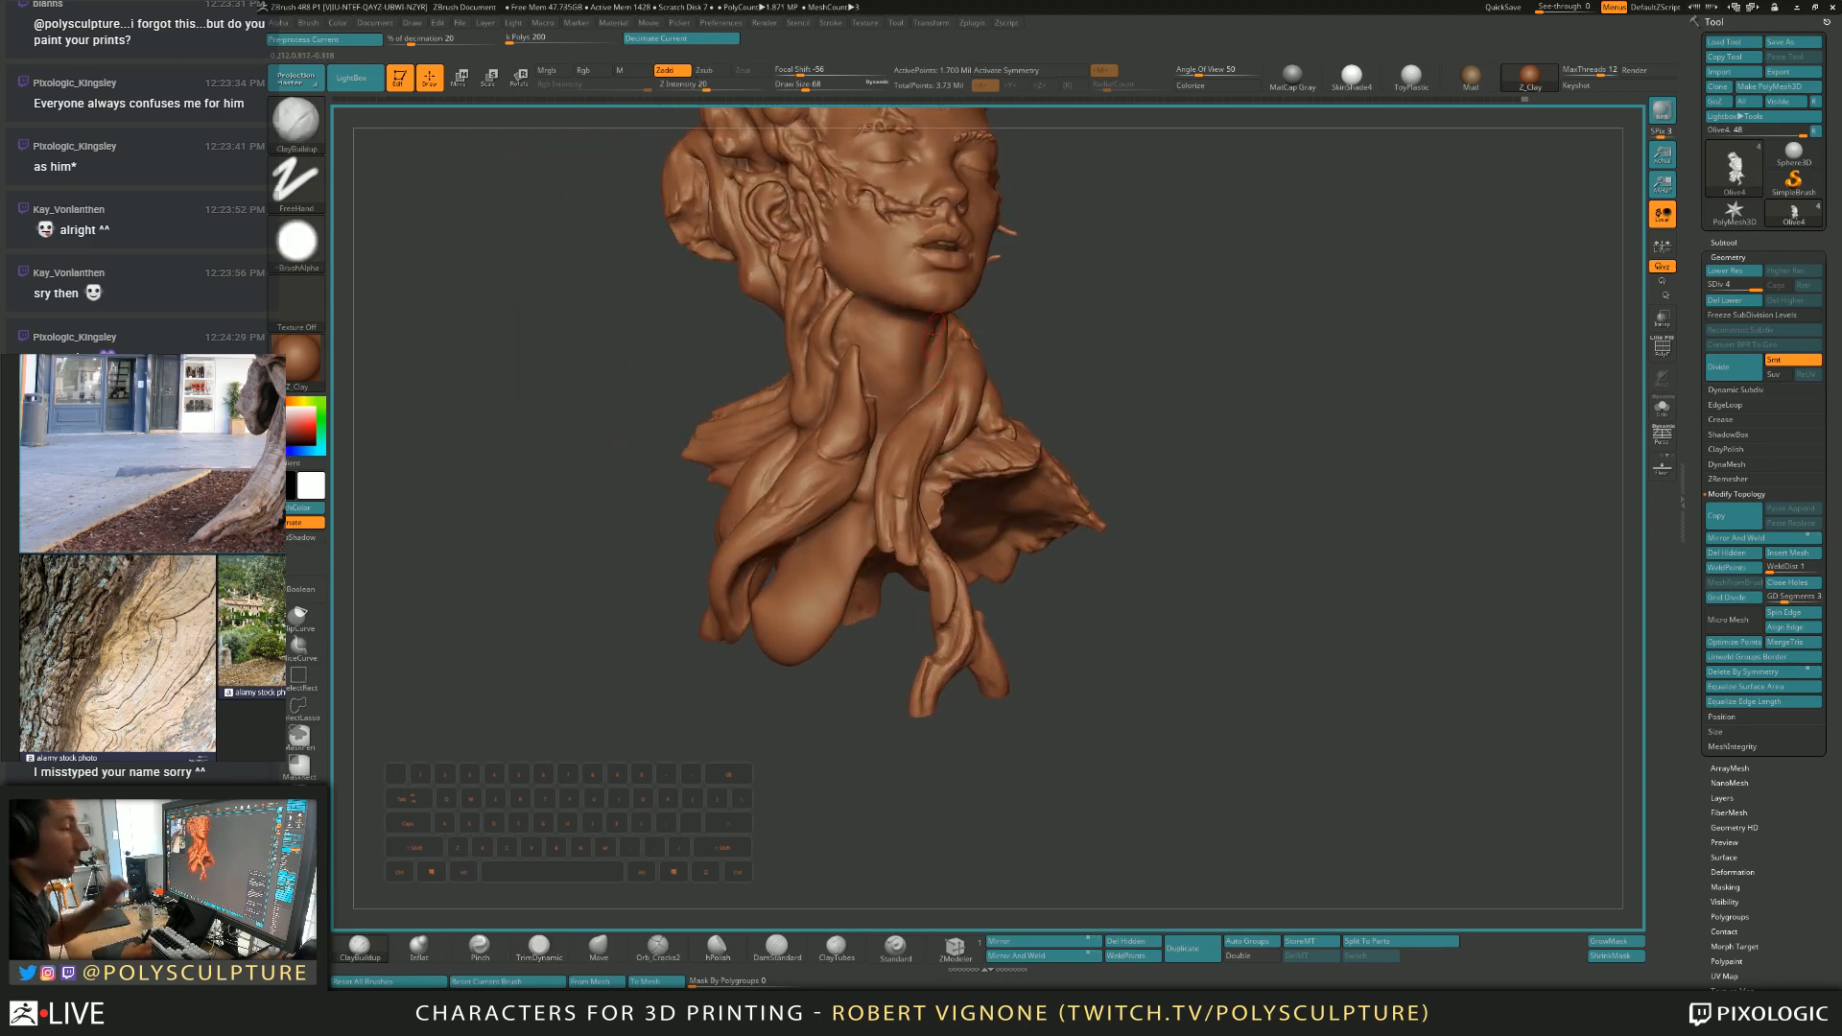
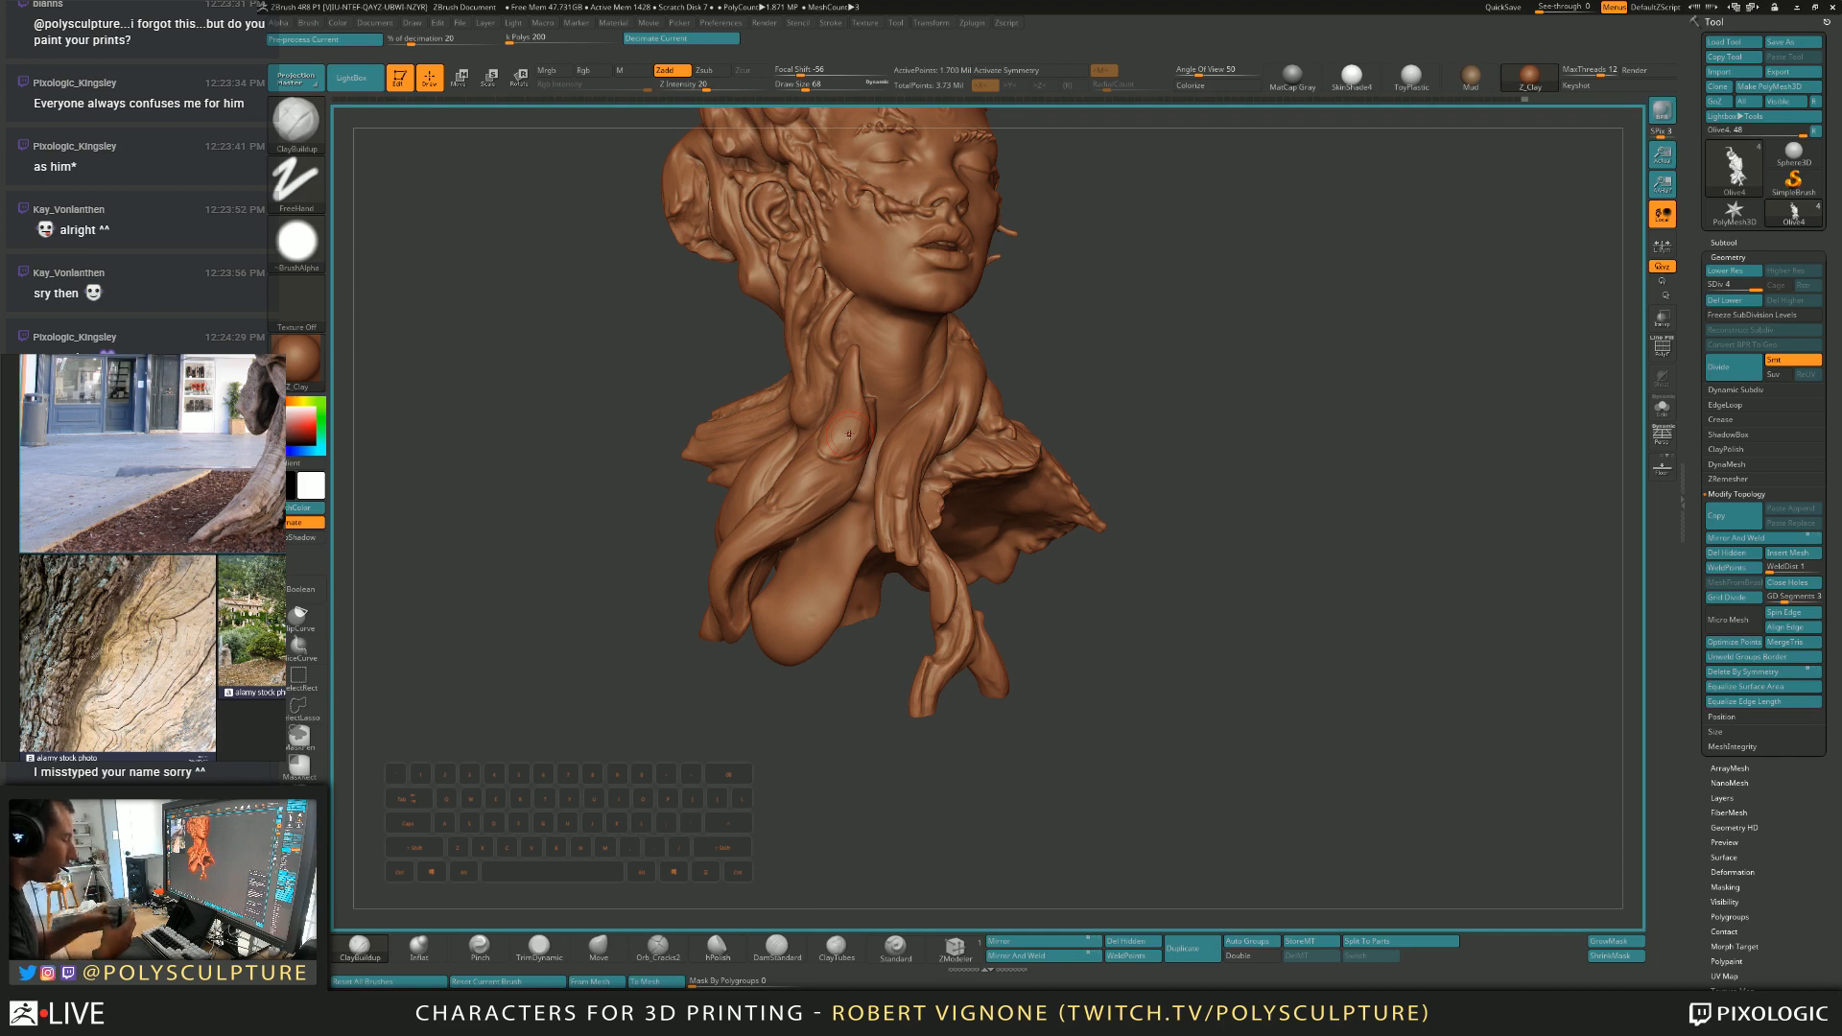
# Build up the rounded hanging lobe beside the shoulder stump with ClayBuildup, adjusting the draw size.
pyautogui.moveTo(1122, 611); pyautogui.dragTo(1142, 608)
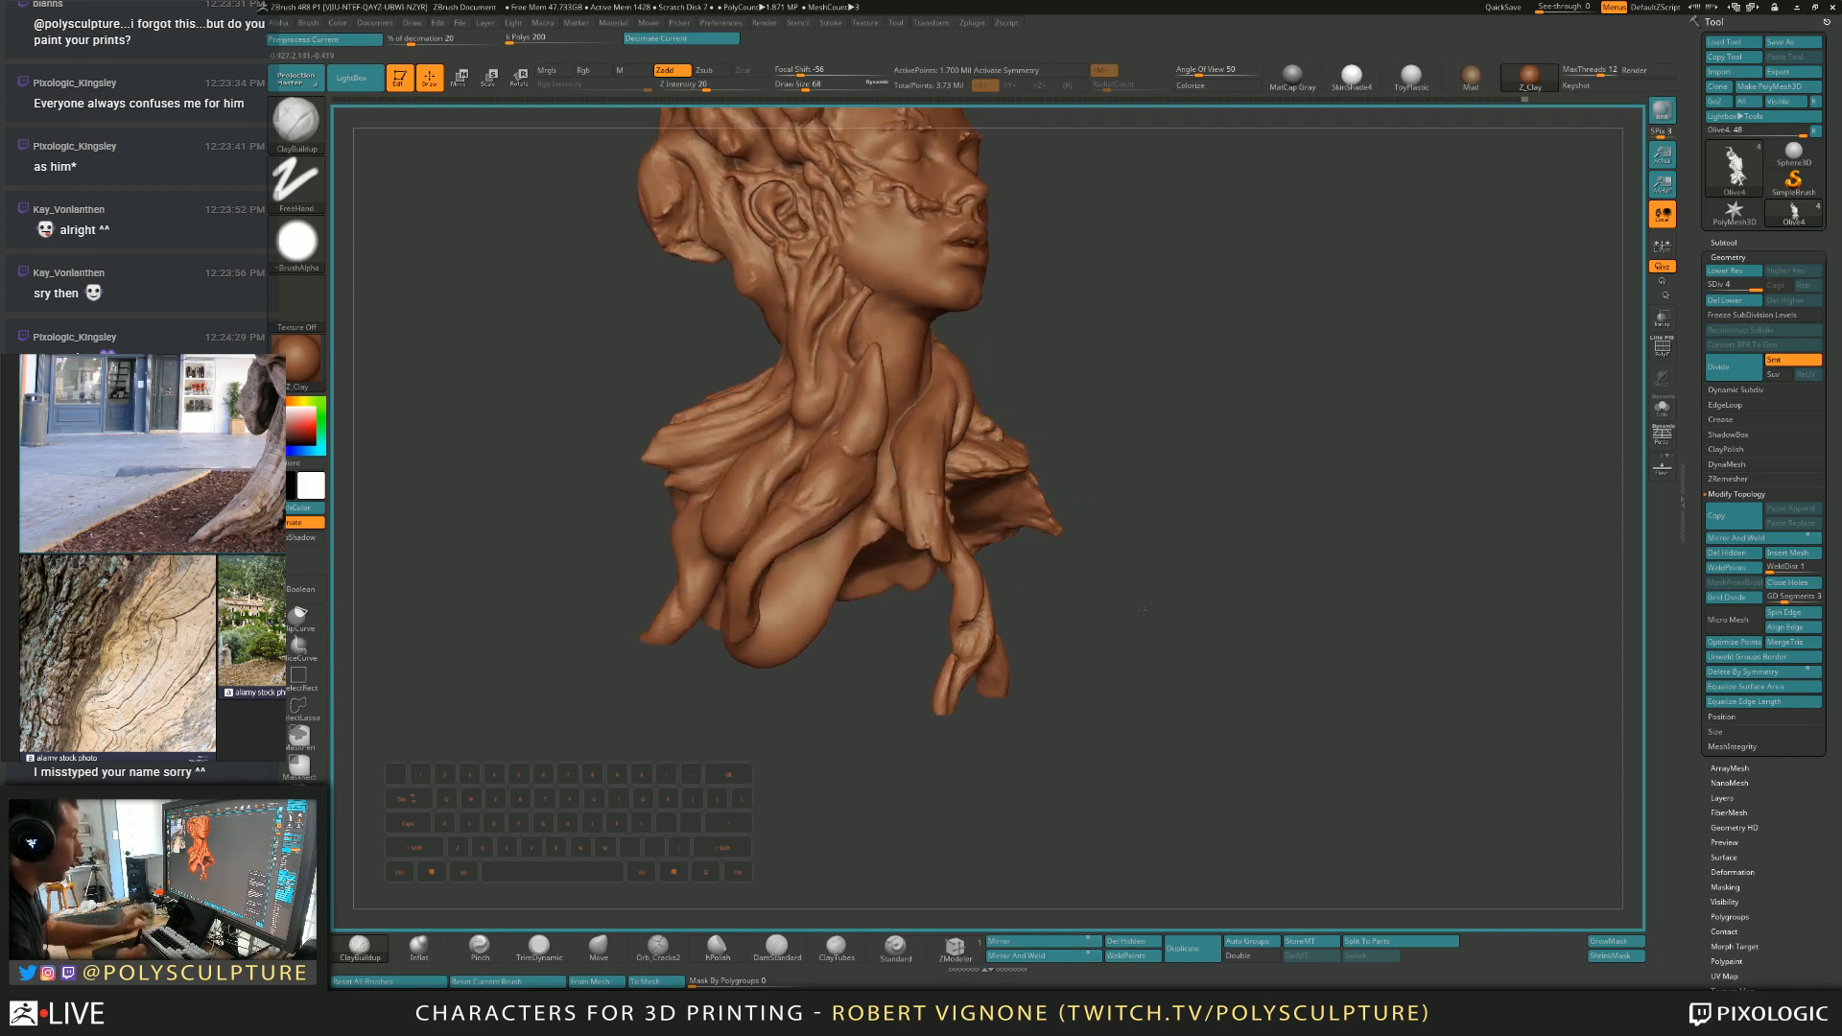
pyautogui.moveTo(772, 476)
pyautogui.keyDown('alt'); pyautogui.mouseDown(button='right')
pyautogui.moveTo(844, 453)
pyautogui.moveTo(812, 476)
pyautogui.moveTo(833, 470)
pyautogui.moveTo(838, 500)
pyautogui.mouseUp(button='right'); pyautogui.keyUp('alt')
pyautogui.press('[')
pyautogui.press('s')
pyautogui.click(821, 480)
pyautogui.press('1')
pyautogui.moveTo(829, 441); pyautogui.dragTo(832, 485)
pyautogui.press('s')
pyautogui.press('s')
pyautogui.click(814, 475)
pyautogui.moveTo(672, 662); pyautogui.dragTo(633, 666)
# Polish a flat face onto the rounded hanging lobe with the hPolish brush.
pyautogui.click(718, 947)
pyautogui.press('s')
pyautogui.moveTo(821, 465); pyautogui.dragTo(834, 477)
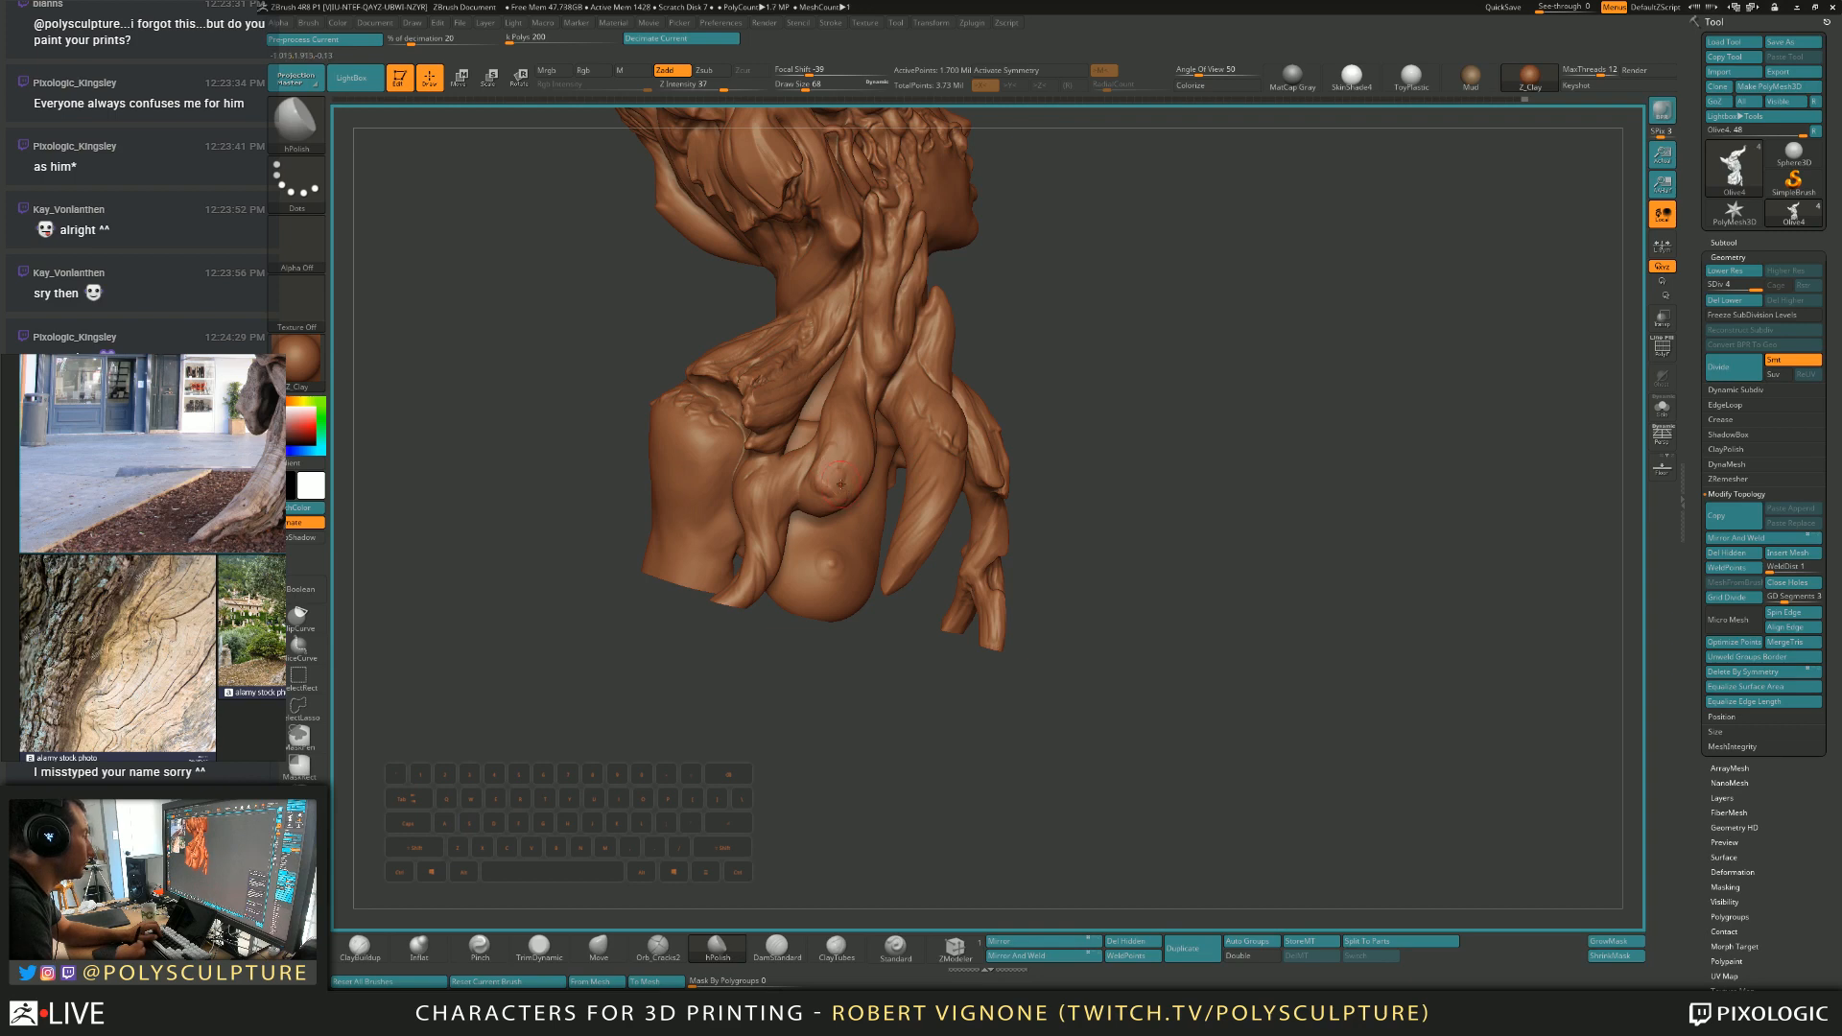
pyautogui.moveTo(839, 479); pyautogui.dragTo(816, 482, button='right')
pyautogui.press('s')
pyautogui.moveTo(839, 481); pyautogui.dragTo(825, 481)
pyautogui.moveTo(825, 480); pyautogui.dragTo(841, 464, button='right')
pyautogui.press('s')
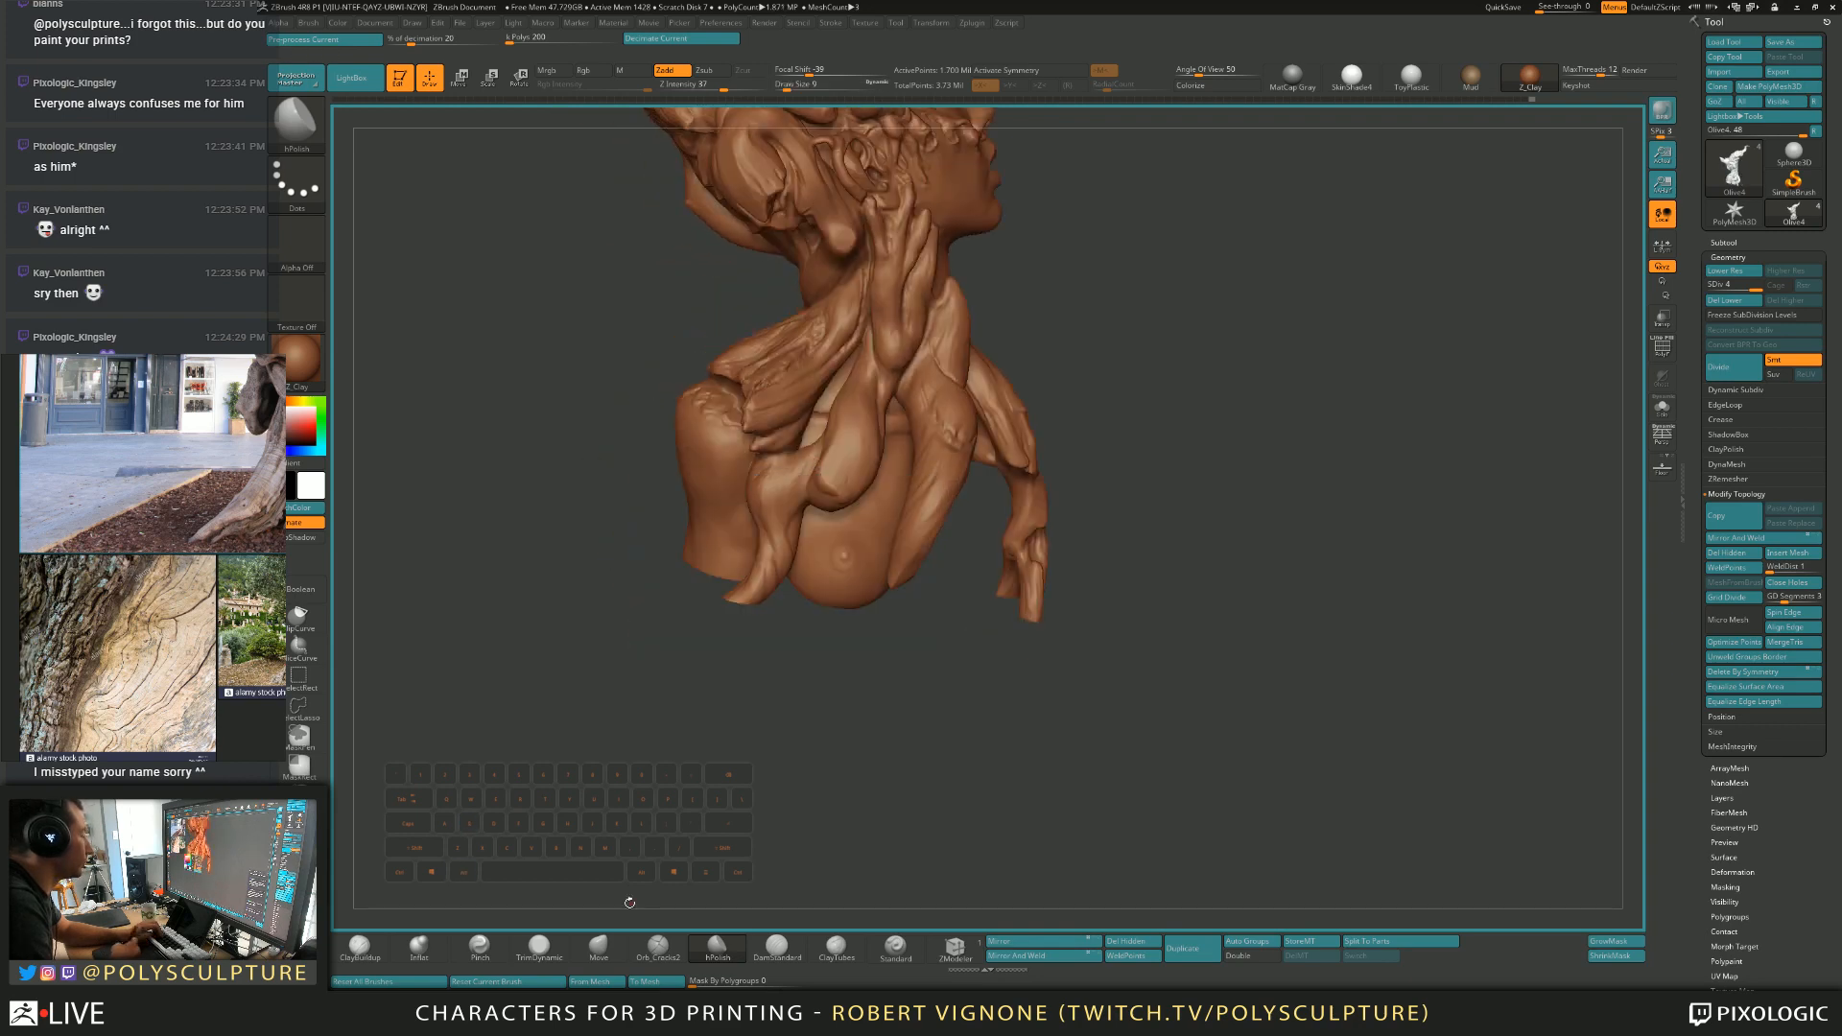
# Carve a crease around the lobe's flattened face with the Orb_Cracks brush.
pyautogui.click(658, 947)
pyautogui.press('s')
pyautogui.moveTo(833, 474); pyautogui.dragTo(849, 472)
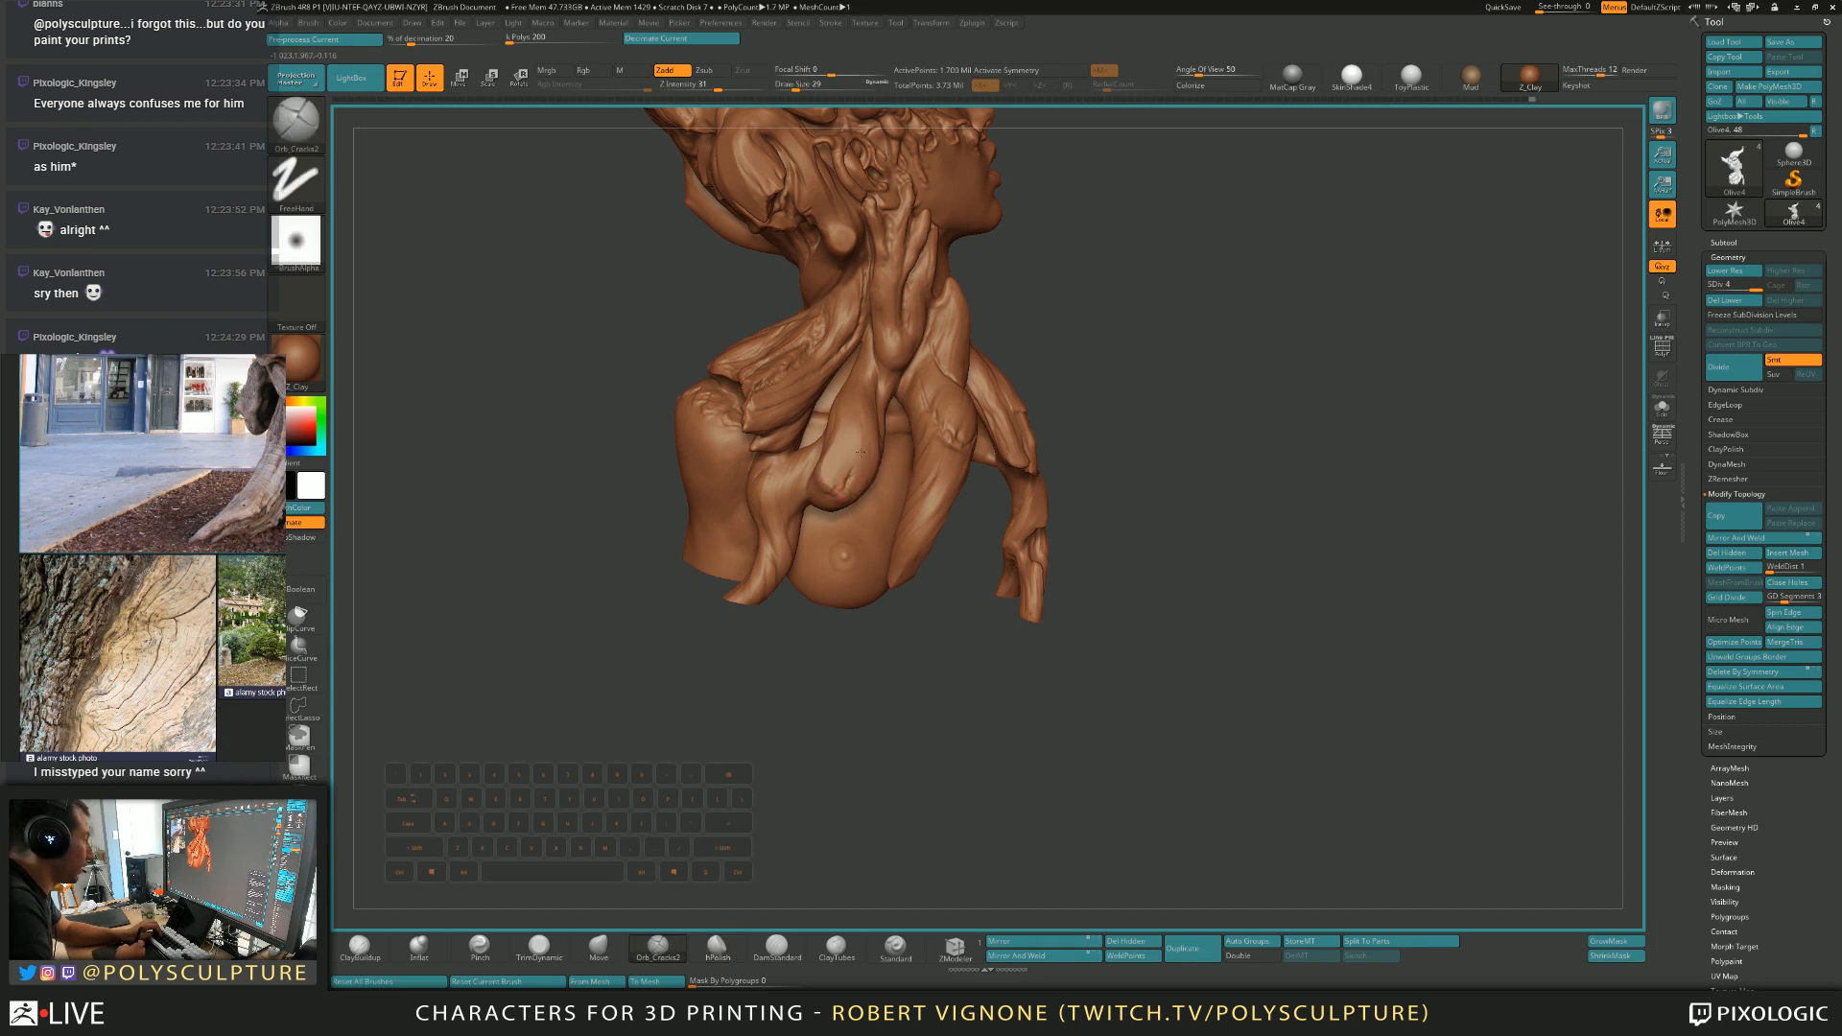
pyautogui.moveTo(858, 465)
pyautogui.mouseDown(button='right')
pyautogui.moveTo(860, 510)
pyautogui.moveTo(841, 495)
pyautogui.mouseUp(button='right')
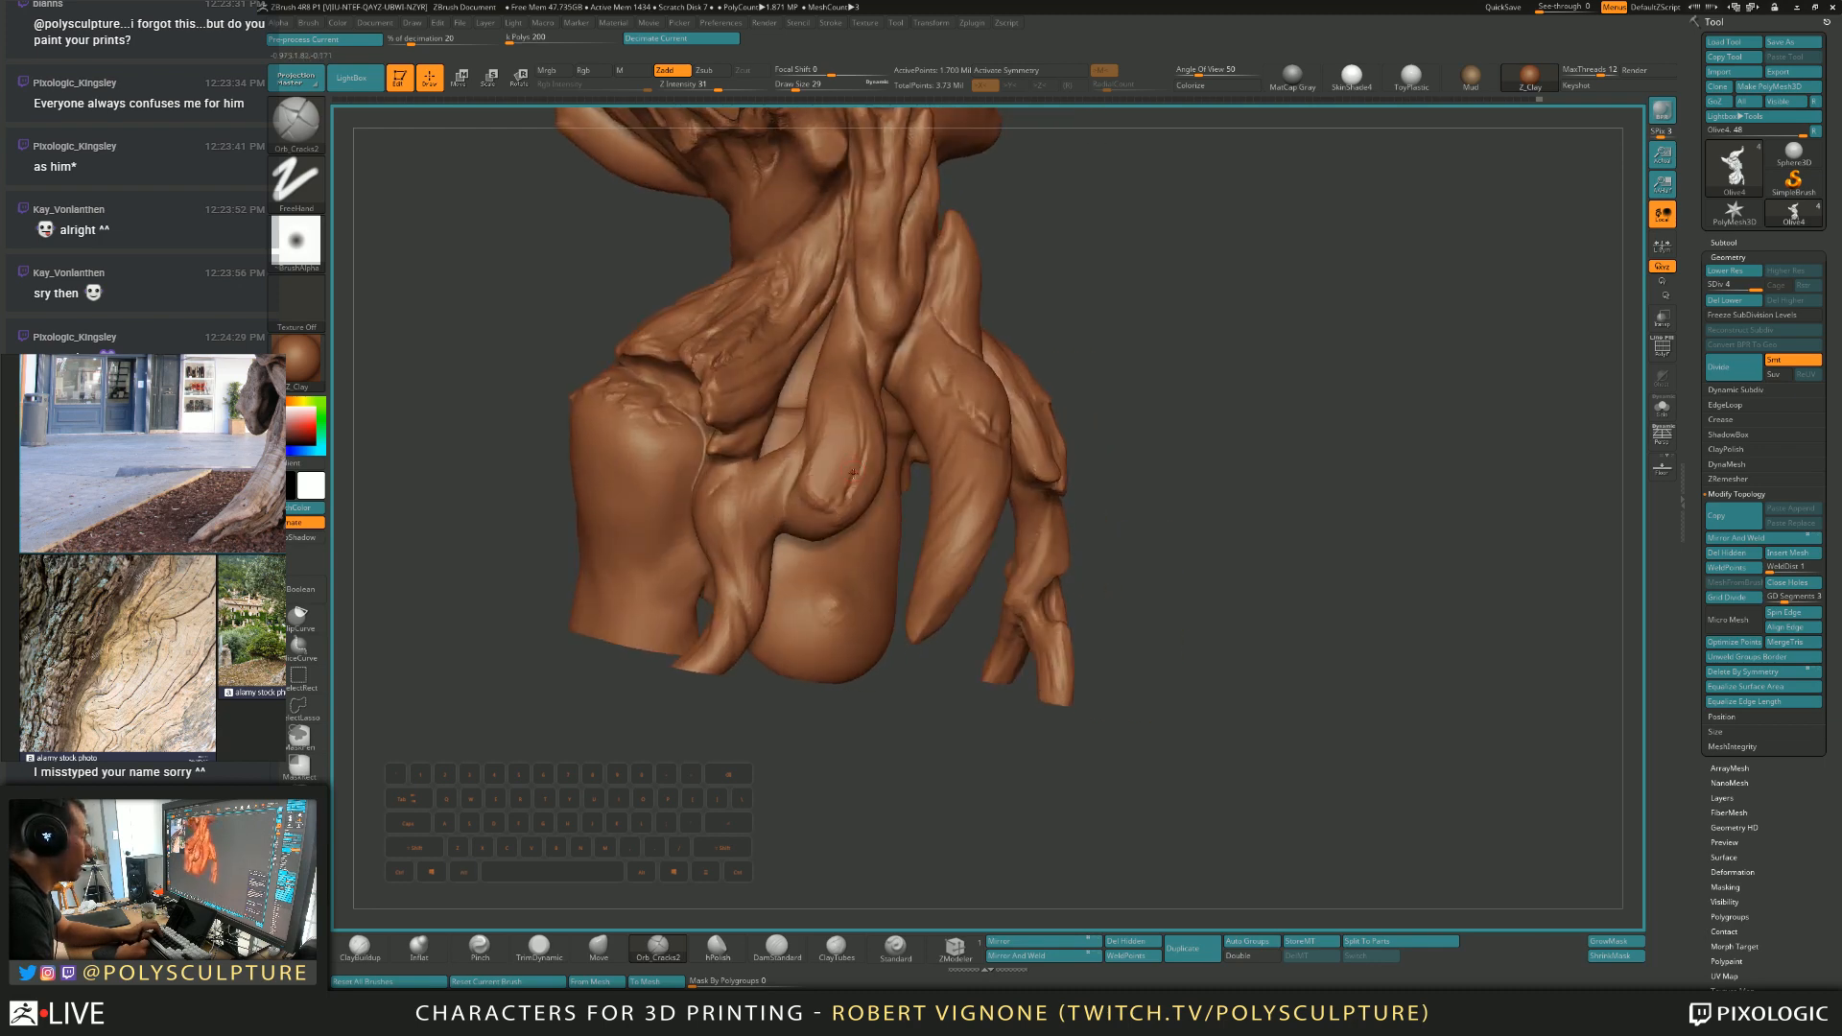
pyautogui.moveTo(840, 495); pyautogui.dragTo(827, 507)
pyautogui.moveTo(803, 495); pyautogui.dragTo(823, 502, button='right')
pyautogui.moveTo(821, 505); pyautogui.dragTo(804, 473)
pyautogui.moveTo(804, 473); pyautogui.dragTo(805, 468, button='right')
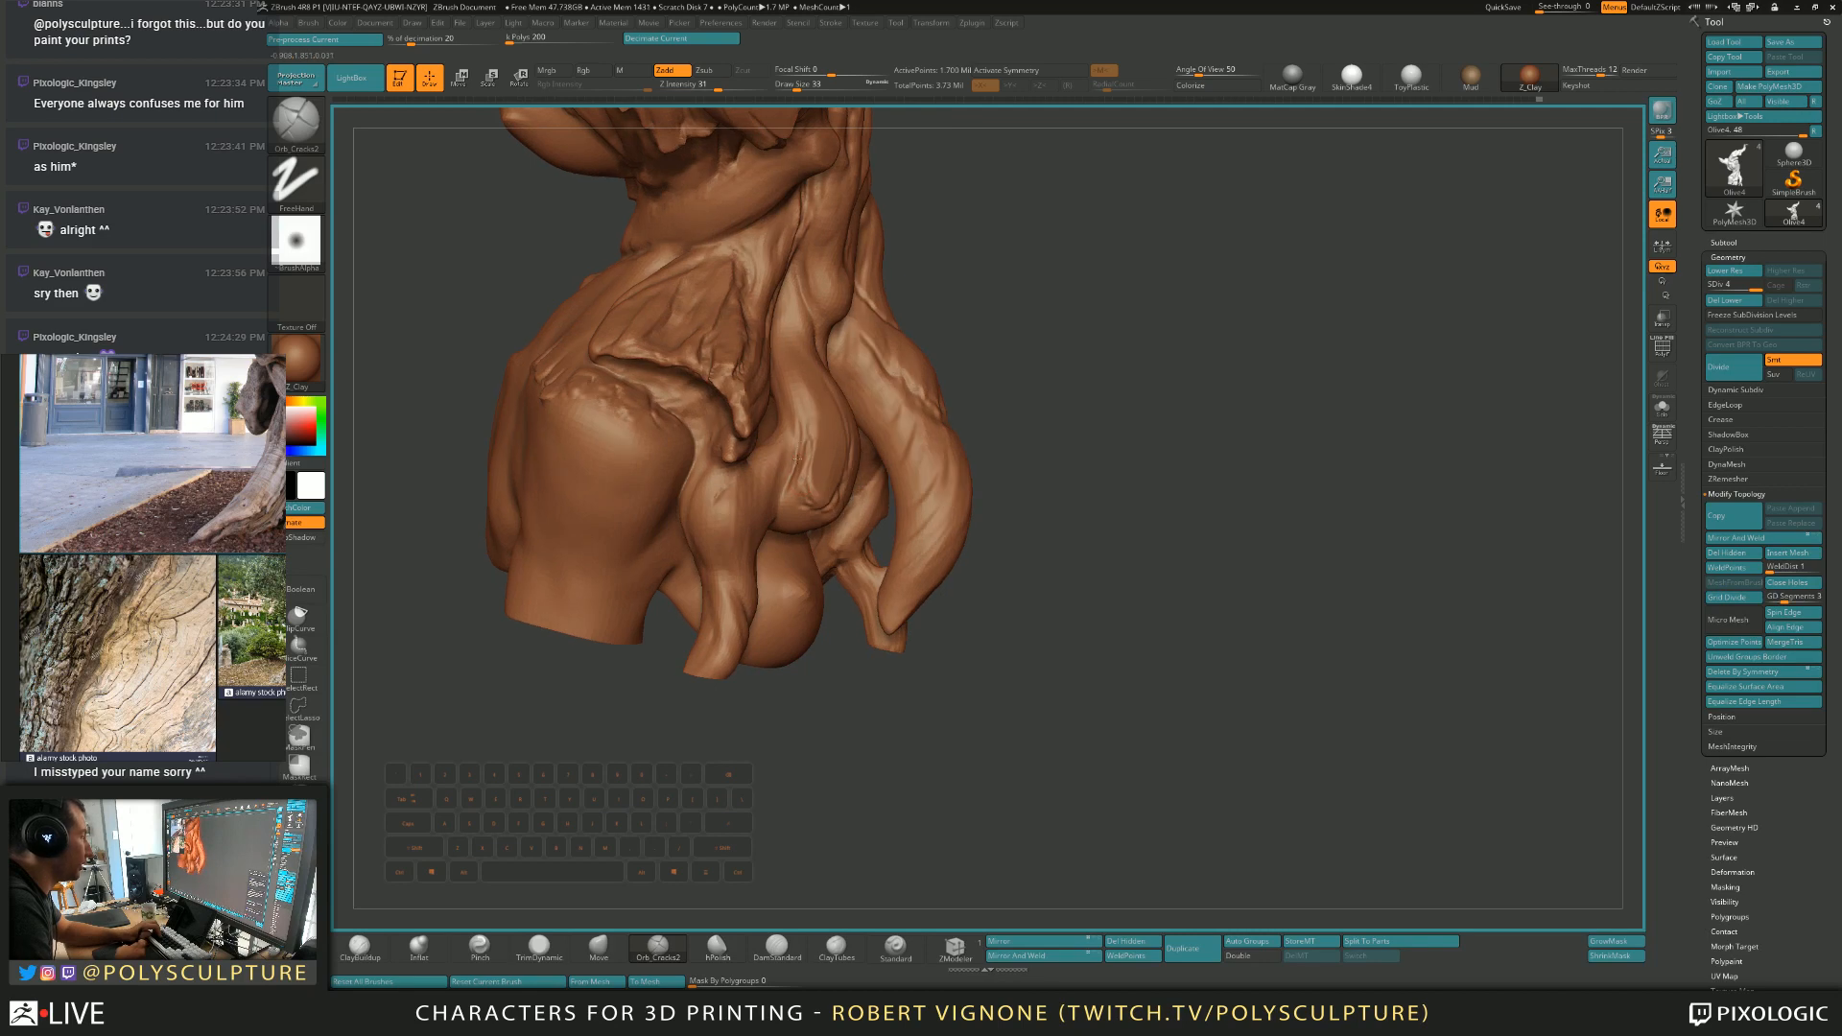
# Cut Orb_Cracks grooves down the curved root beside the lobe, adjusting the draw size.
pyautogui.moveTo(793, 394); pyautogui.dragTo(783, 455, button='right')
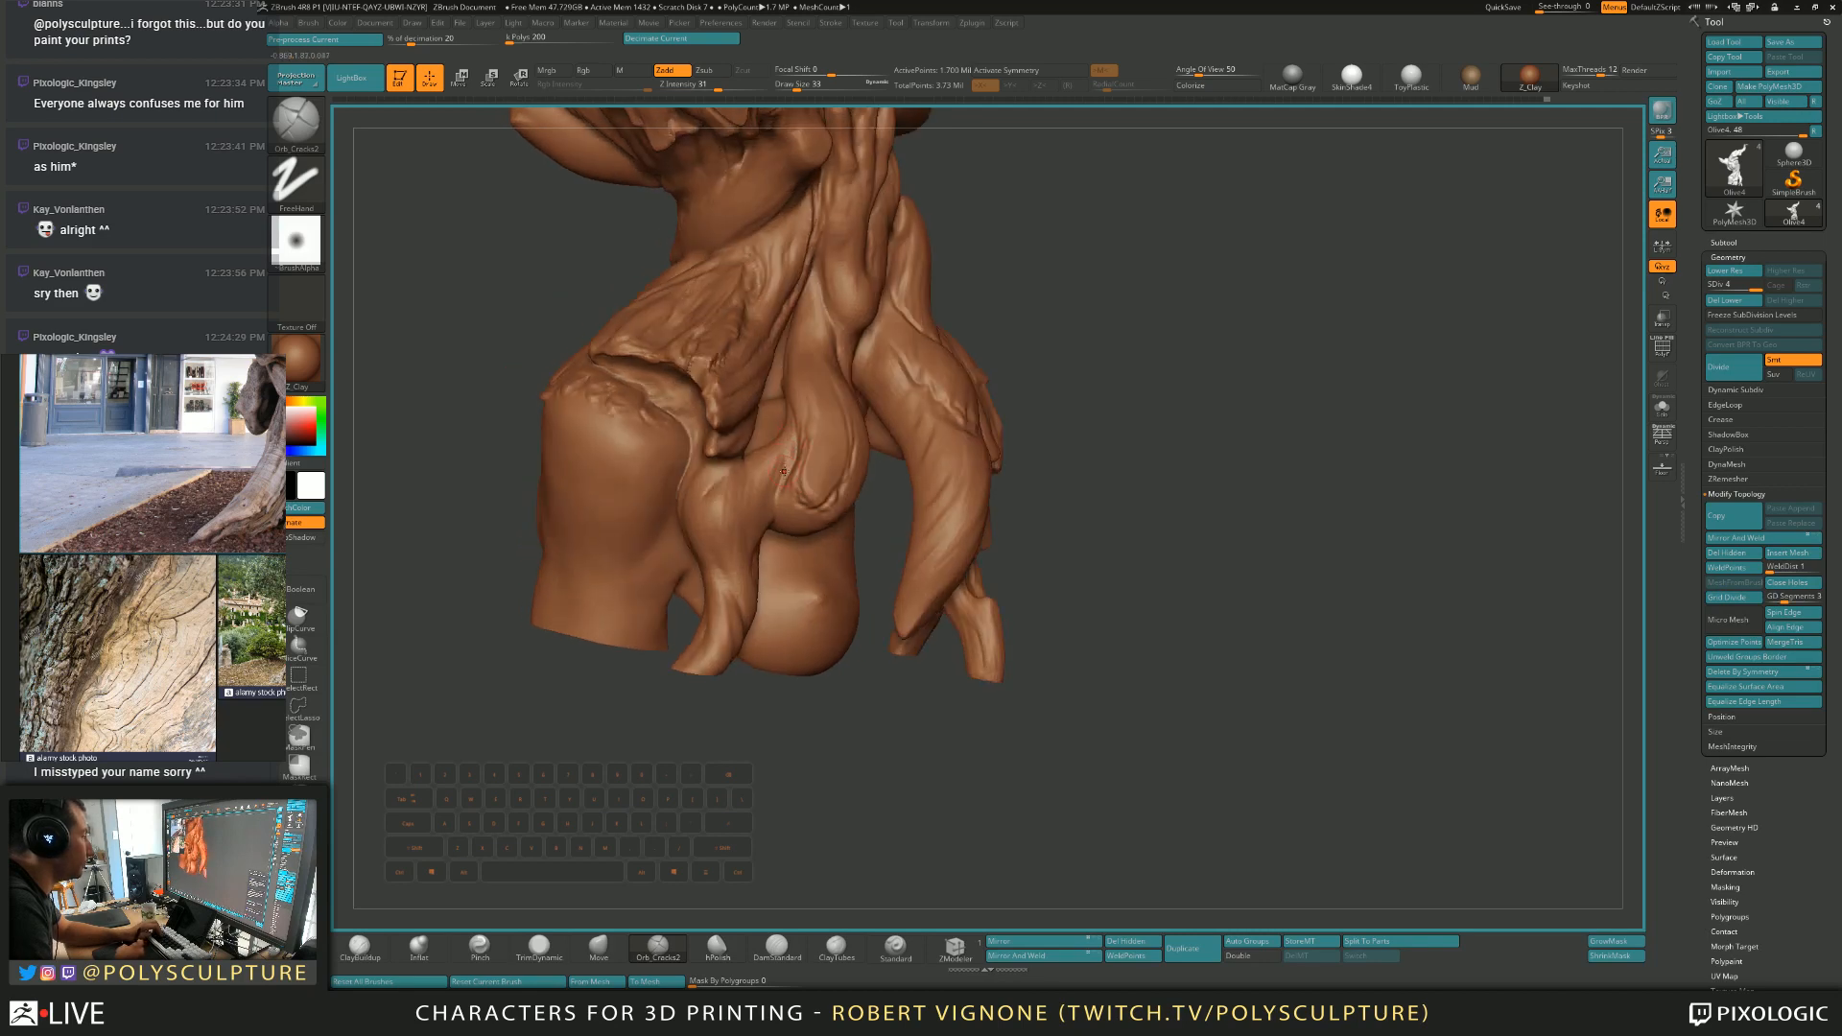
pyautogui.press('s')
pyautogui.moveTo(761, 520); pyautogui.dragTo(764, 481)
pyautogui.press('s')
pyautogui.moveTo(758, 498)
pyautogui.mouseDown(button='right')
pyautogui.moveTo(726, 502)
pyautogui.moveTo(749, 462)
pyautogui.mouseUp(button='right')
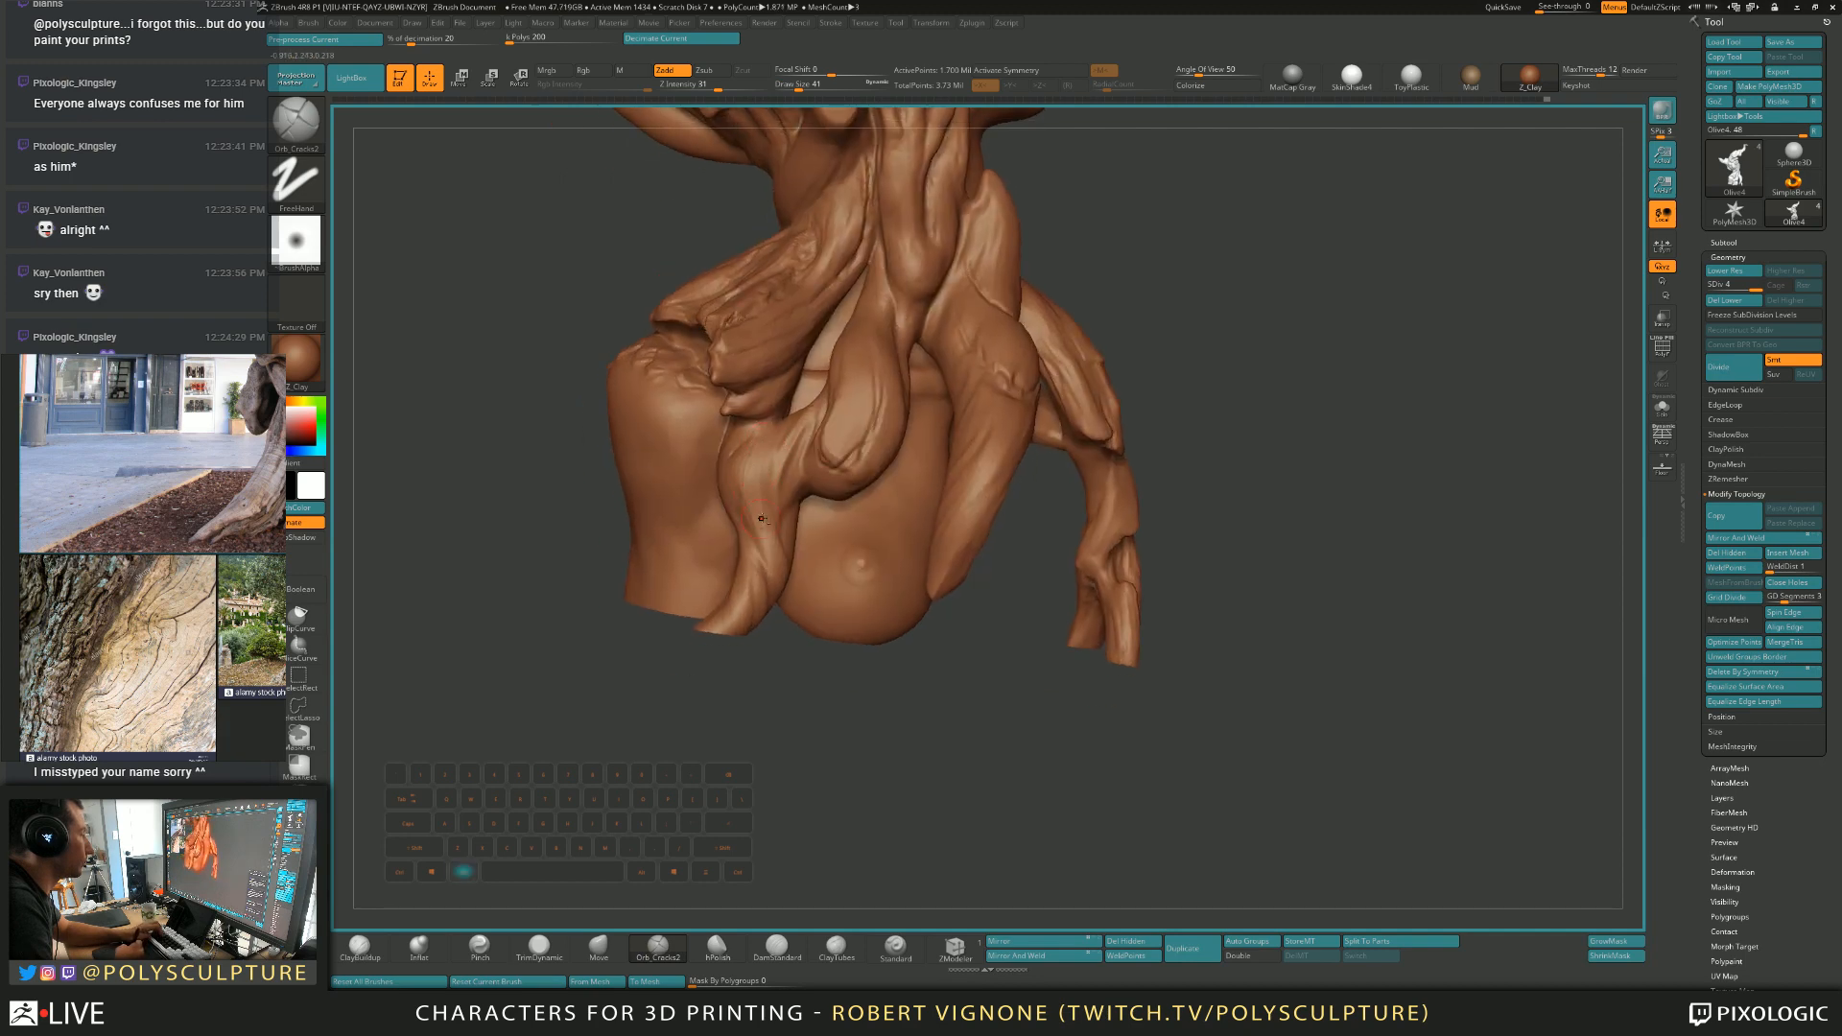
pyautogui.keyDown('alt'); pyautogui.moveTo(759, 523); pyautogui.dragTo(763, 564); pyautogui.keyUp('alt')
pyautogui.moveTo(715, 533); pyautogui.dragTo(746, 534, button='right')
# Thicken the curved root between the shoulder stump and the lobe with ClayBuildup strokes.
pyautogui.press('1')
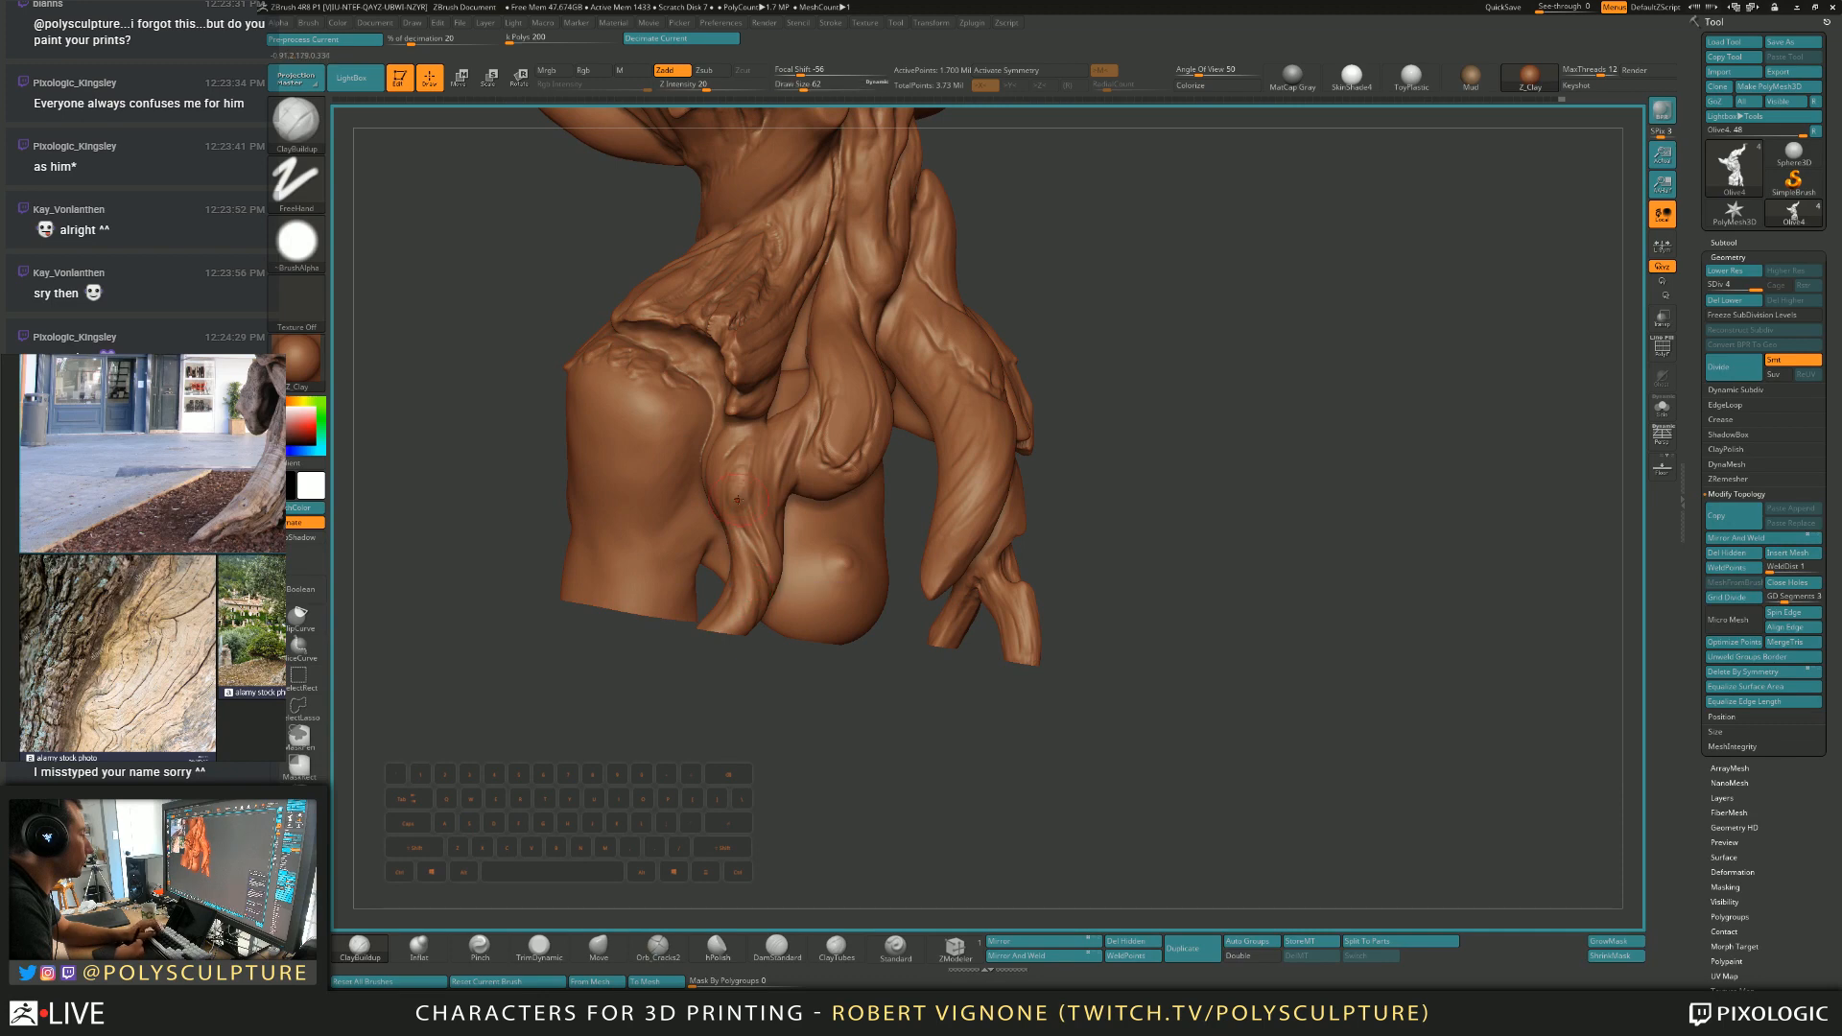
pyautogui.moveTo(755, 513); pyautogui.dragTo(746, 503, button='right')
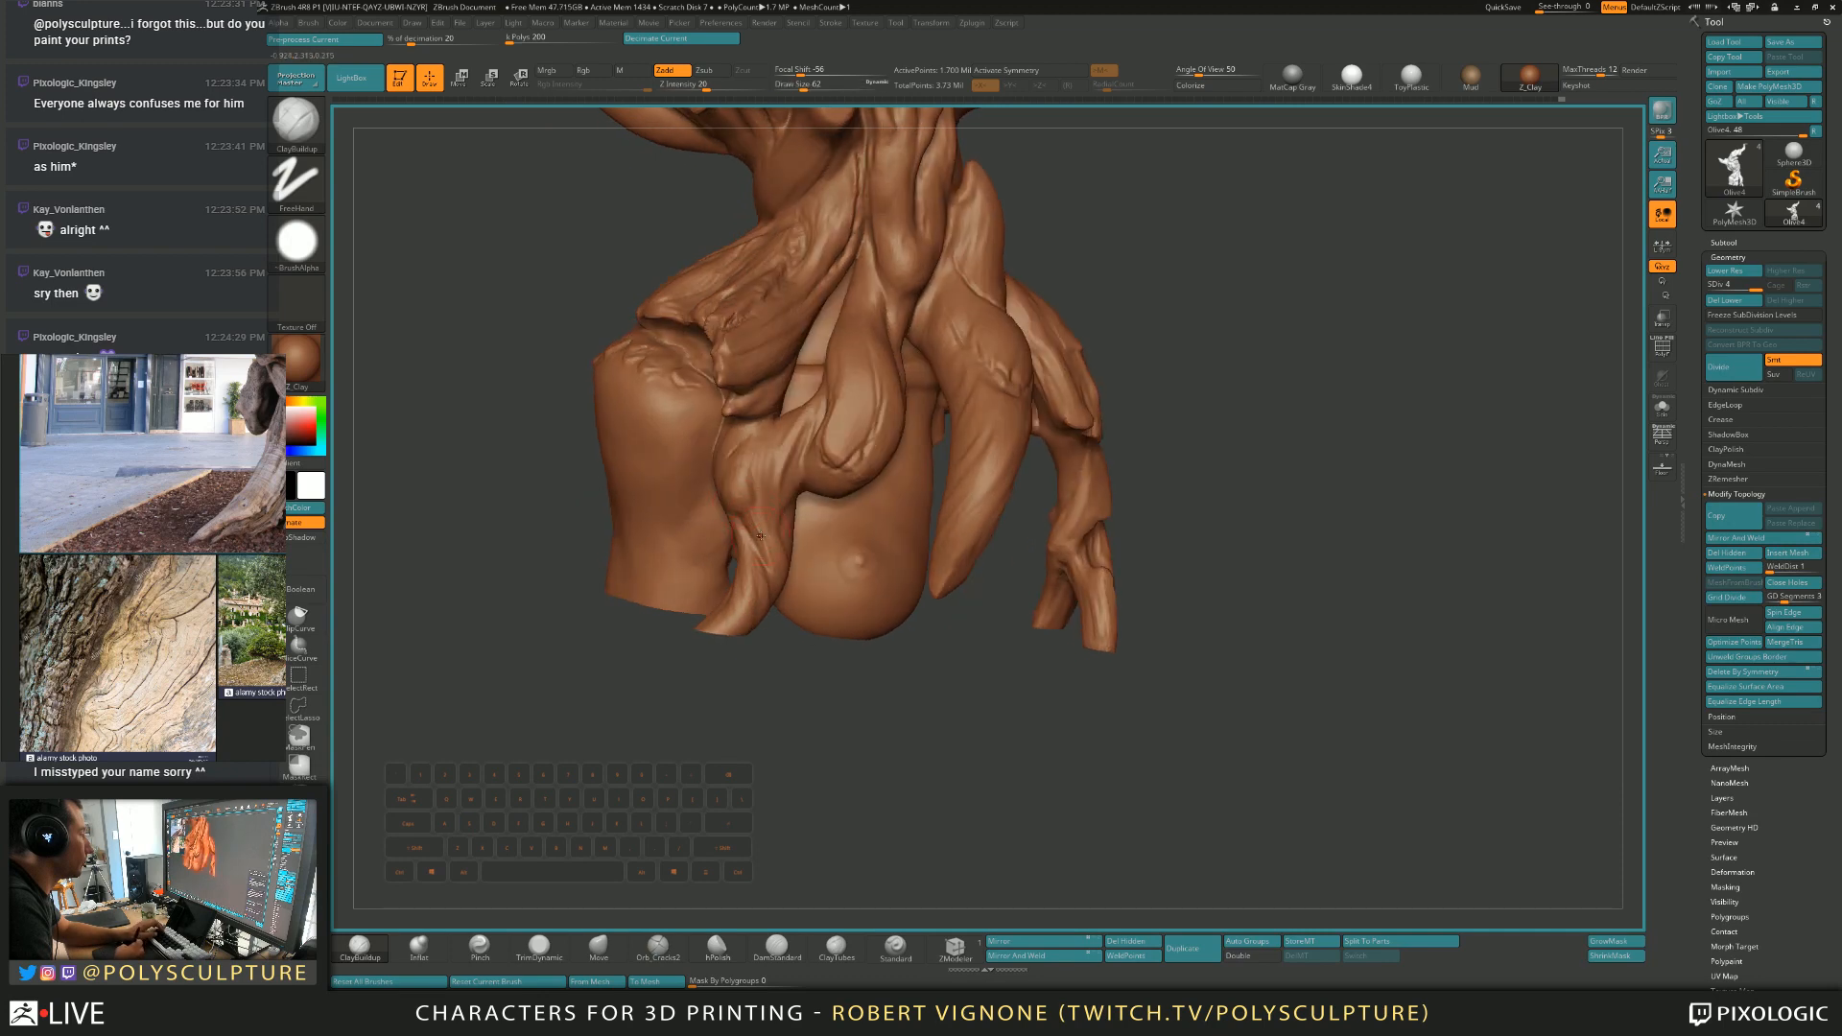
pyautogui.press('s')
pyautogui.moveTo(735, 452); pyautogui.dragTo(733, 452)
pyautogui.moveTo(733, 452); pyautogui.dragTo(734, 495, button='right')
pyautogui.press('1')
pyautogui.press('1')
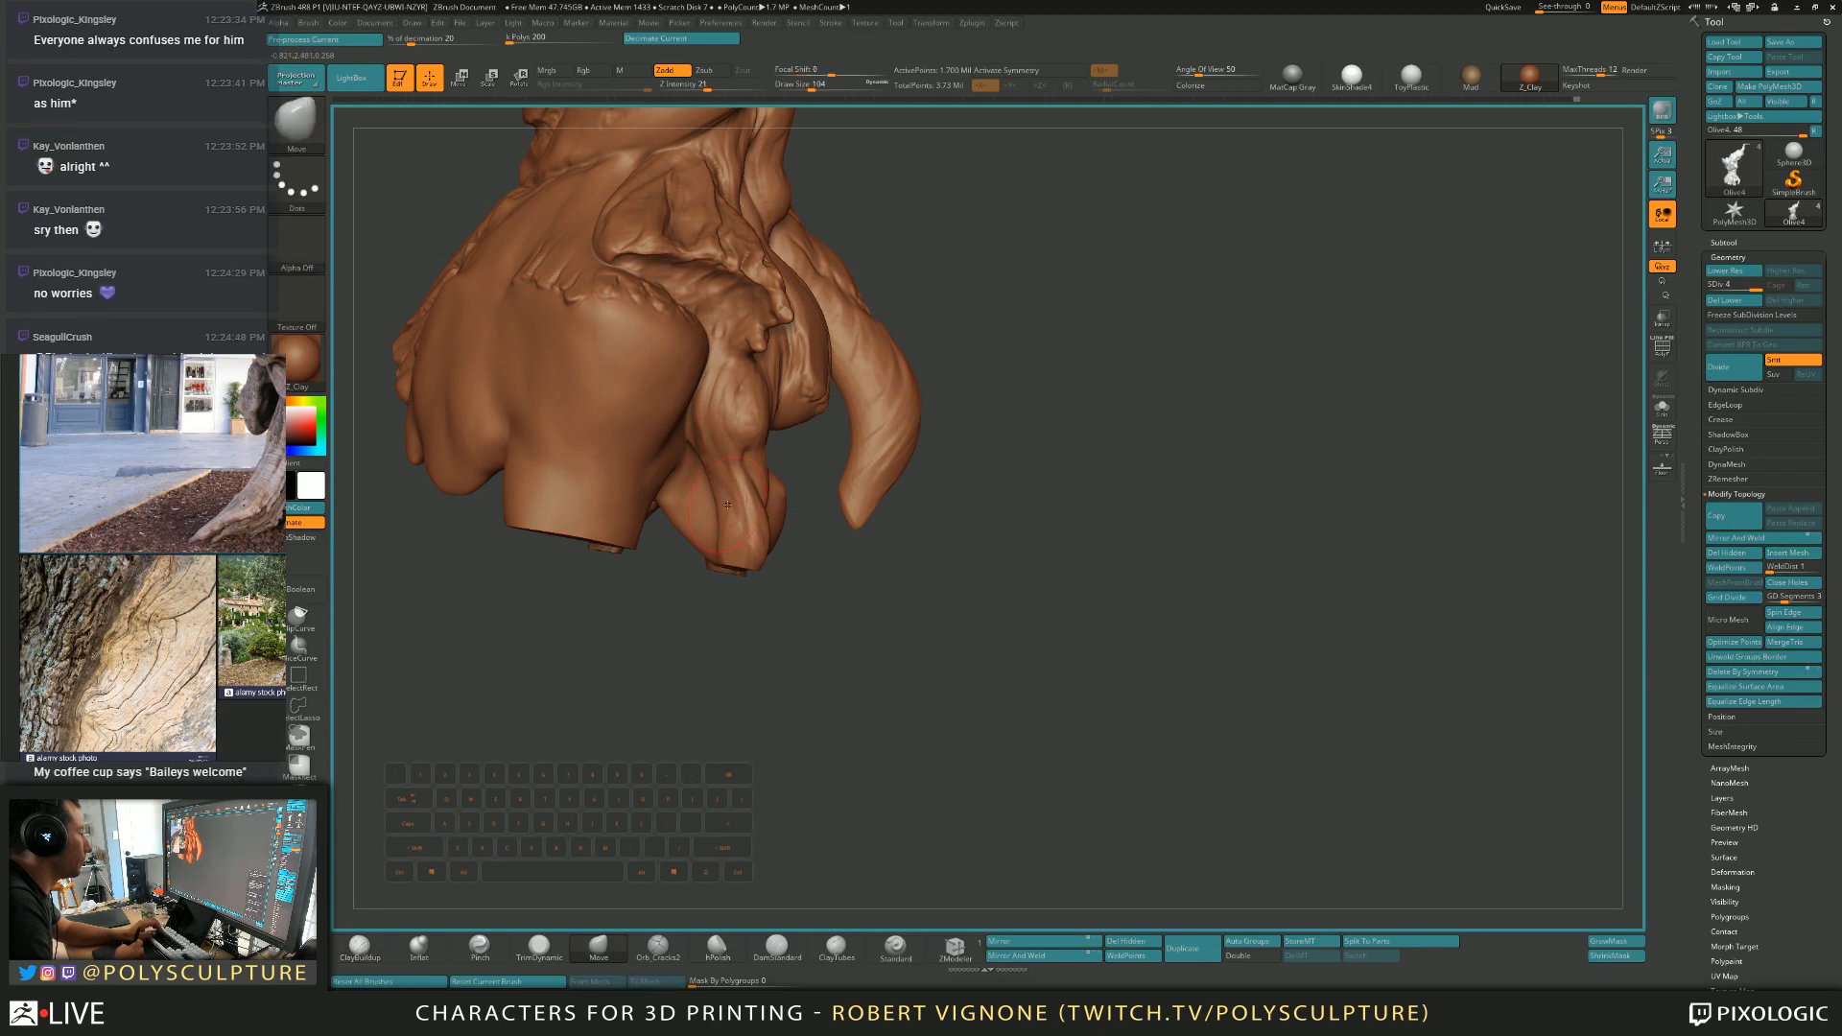
# Build up the lower part of the curved root beside the shoulder stump with ClayBuildup strokes at a smaller draw size.
pyautogui.press('1')
pyautogui.moveTo(727, 503); pyautogui.dragTo(721, 505, button='right')
pyautogui.press('[')
pyautogui.keyDown('alt'); pyautogui.moveTo(736, 484); pyautogui.dragTo(757, 518); pyautogui.keyUp('alt')
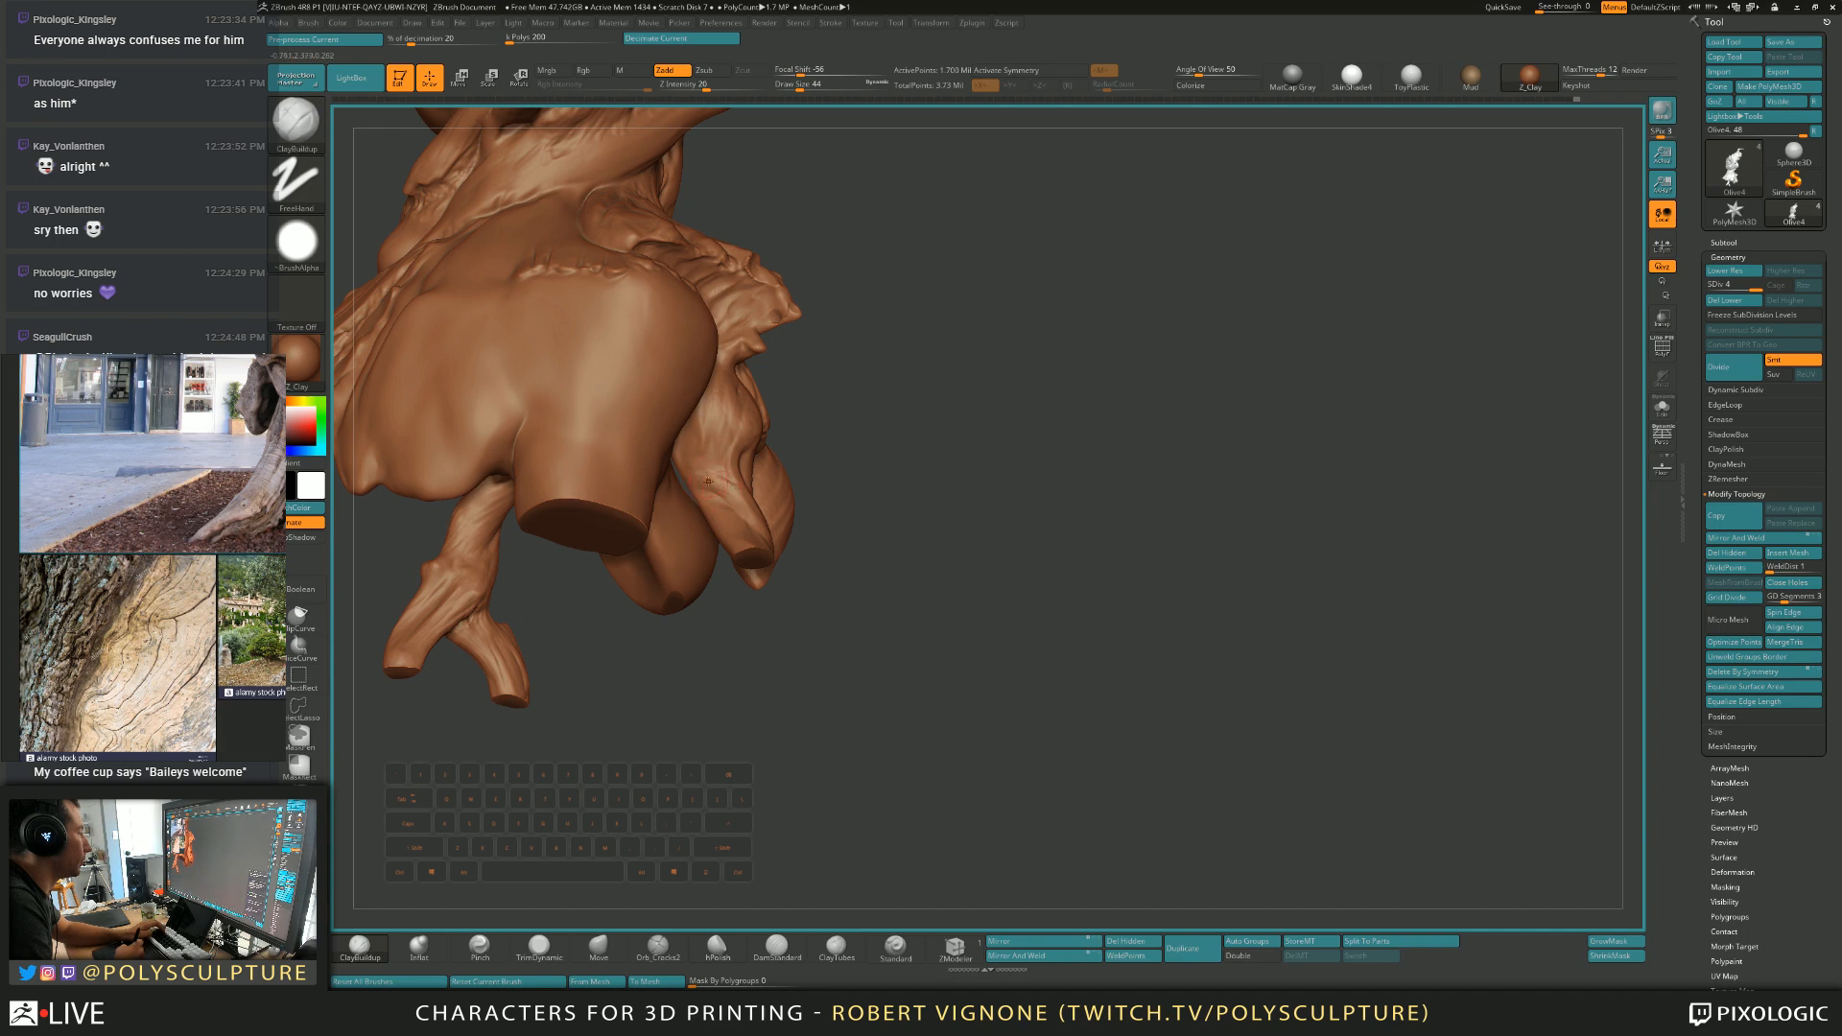
pyautogui.moveTo(727, 469); pyautogui.dragTo(738, 465, button='right')
pyautogui.moveTo(712, 410); pyautogui.dragTo(722, 470)
pyautogui.moveTo(726, 461)
pyautogui.mouseDown(button='right')
pyautogui.moveTo(779, 441)
pyautogui.moveTo(854, 455)
pyautogui.moveTo(817, 542)
pyautogui.moveTo(791, 497)
pyautogui.mouseUp(button='right')
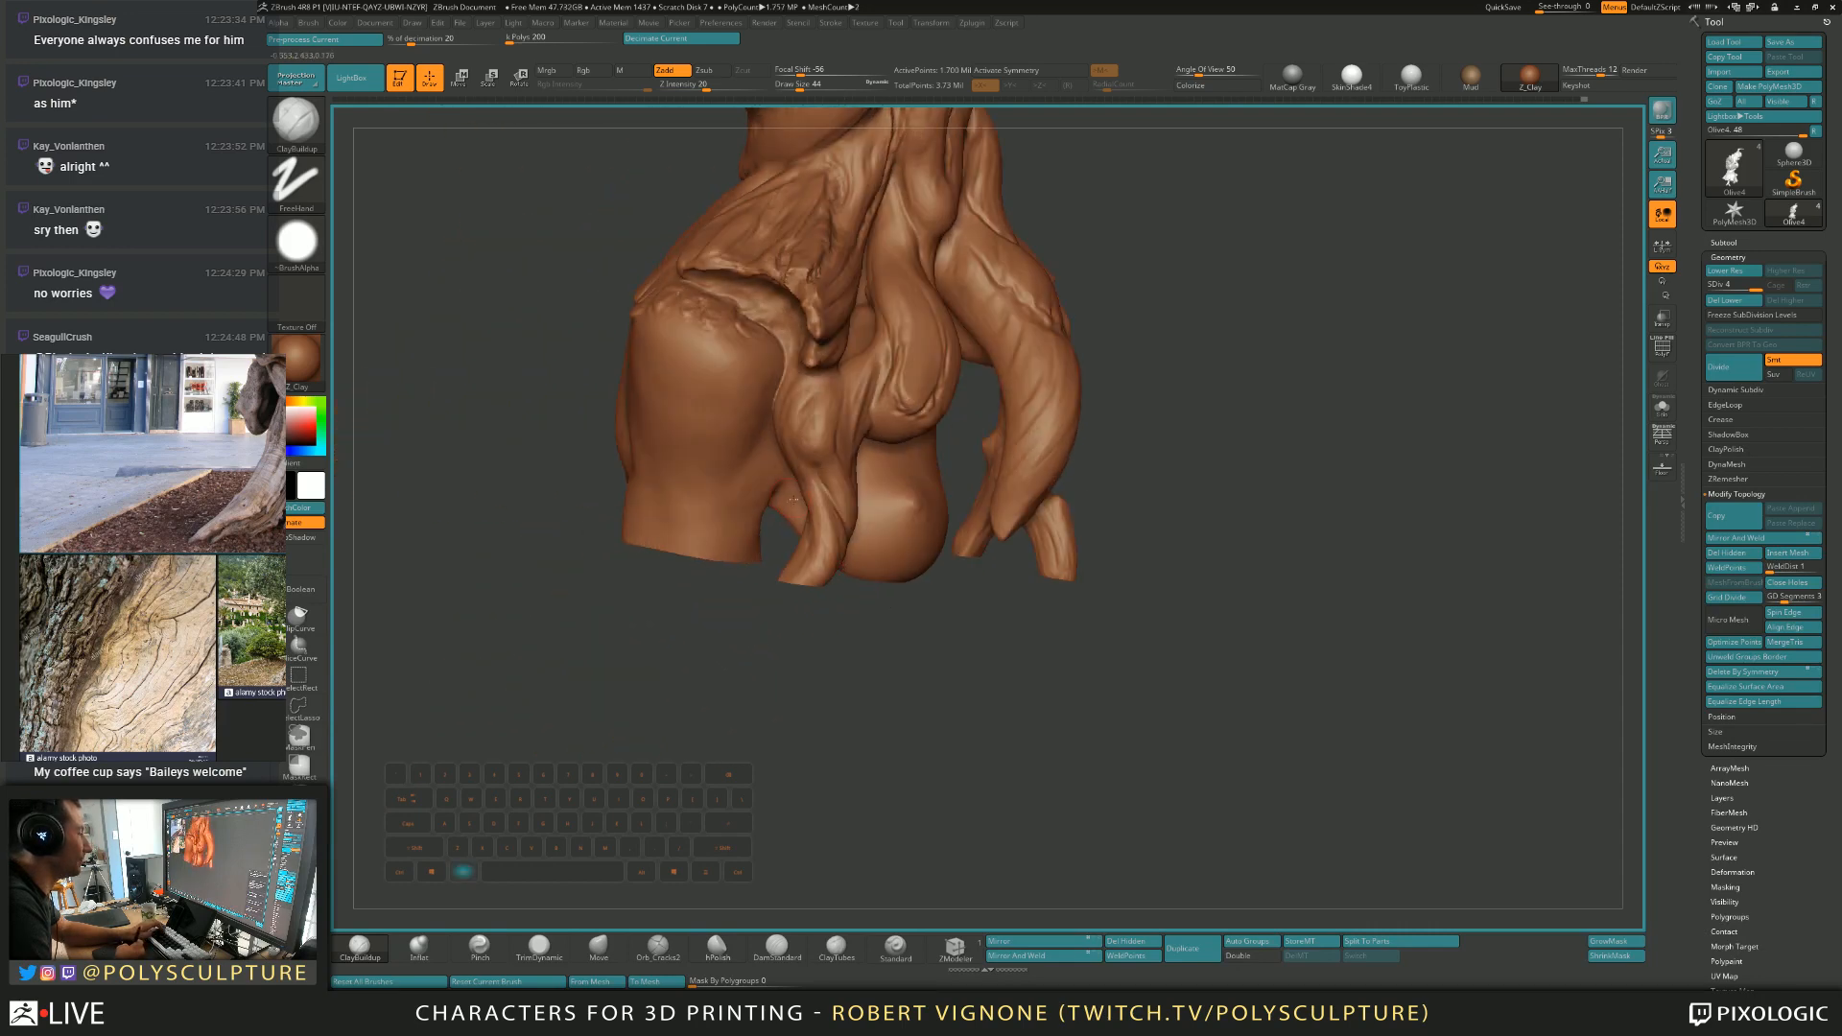
# Inflate and smooth the rounded root and lobe ends on the underside of the bust.
pyautogui.moveTo(822, 570); pyautogui.dragTo(787, 525, button='right')
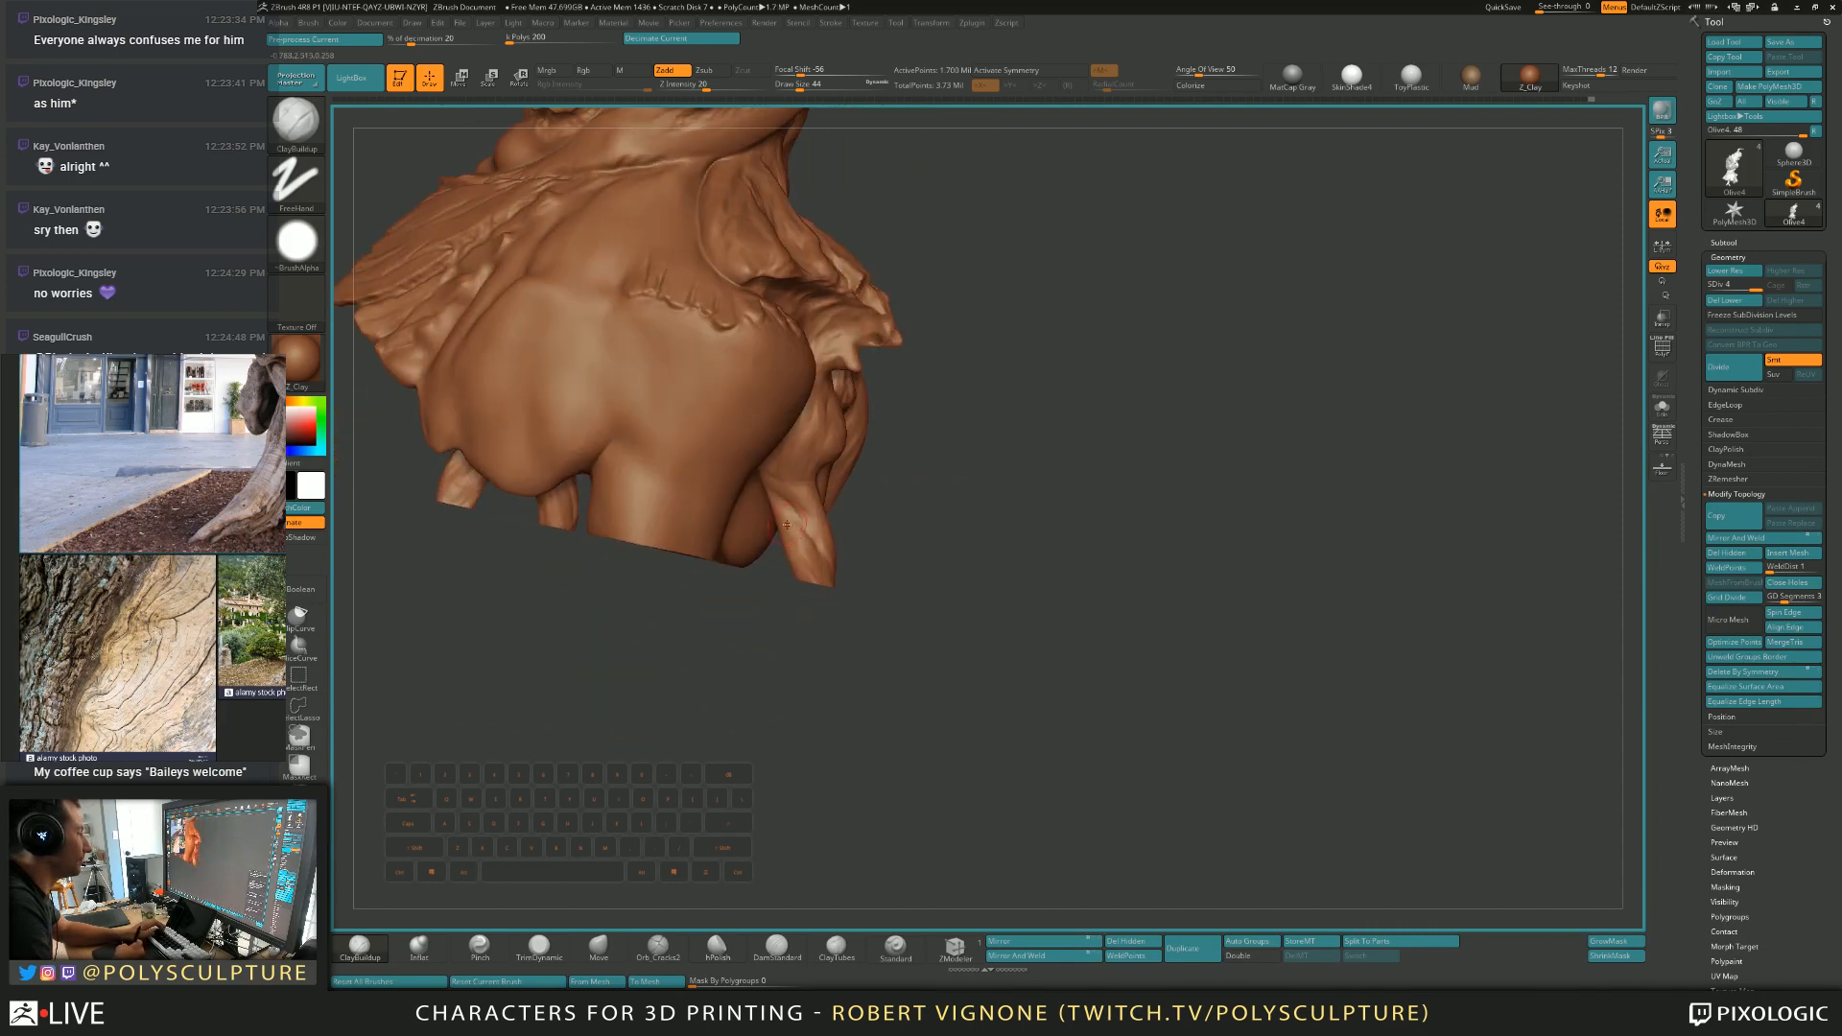
pyautogui.moveTo(818, 612)
pyautogui.mouseDown(button='right')
pyautogui.moveTo(820, 573)
pyautogui.moveTo(887, 573)
pyautogui.moveTo(857, 633)
pyautogui.mouseUp(button='right')
pyautogui.press('2')
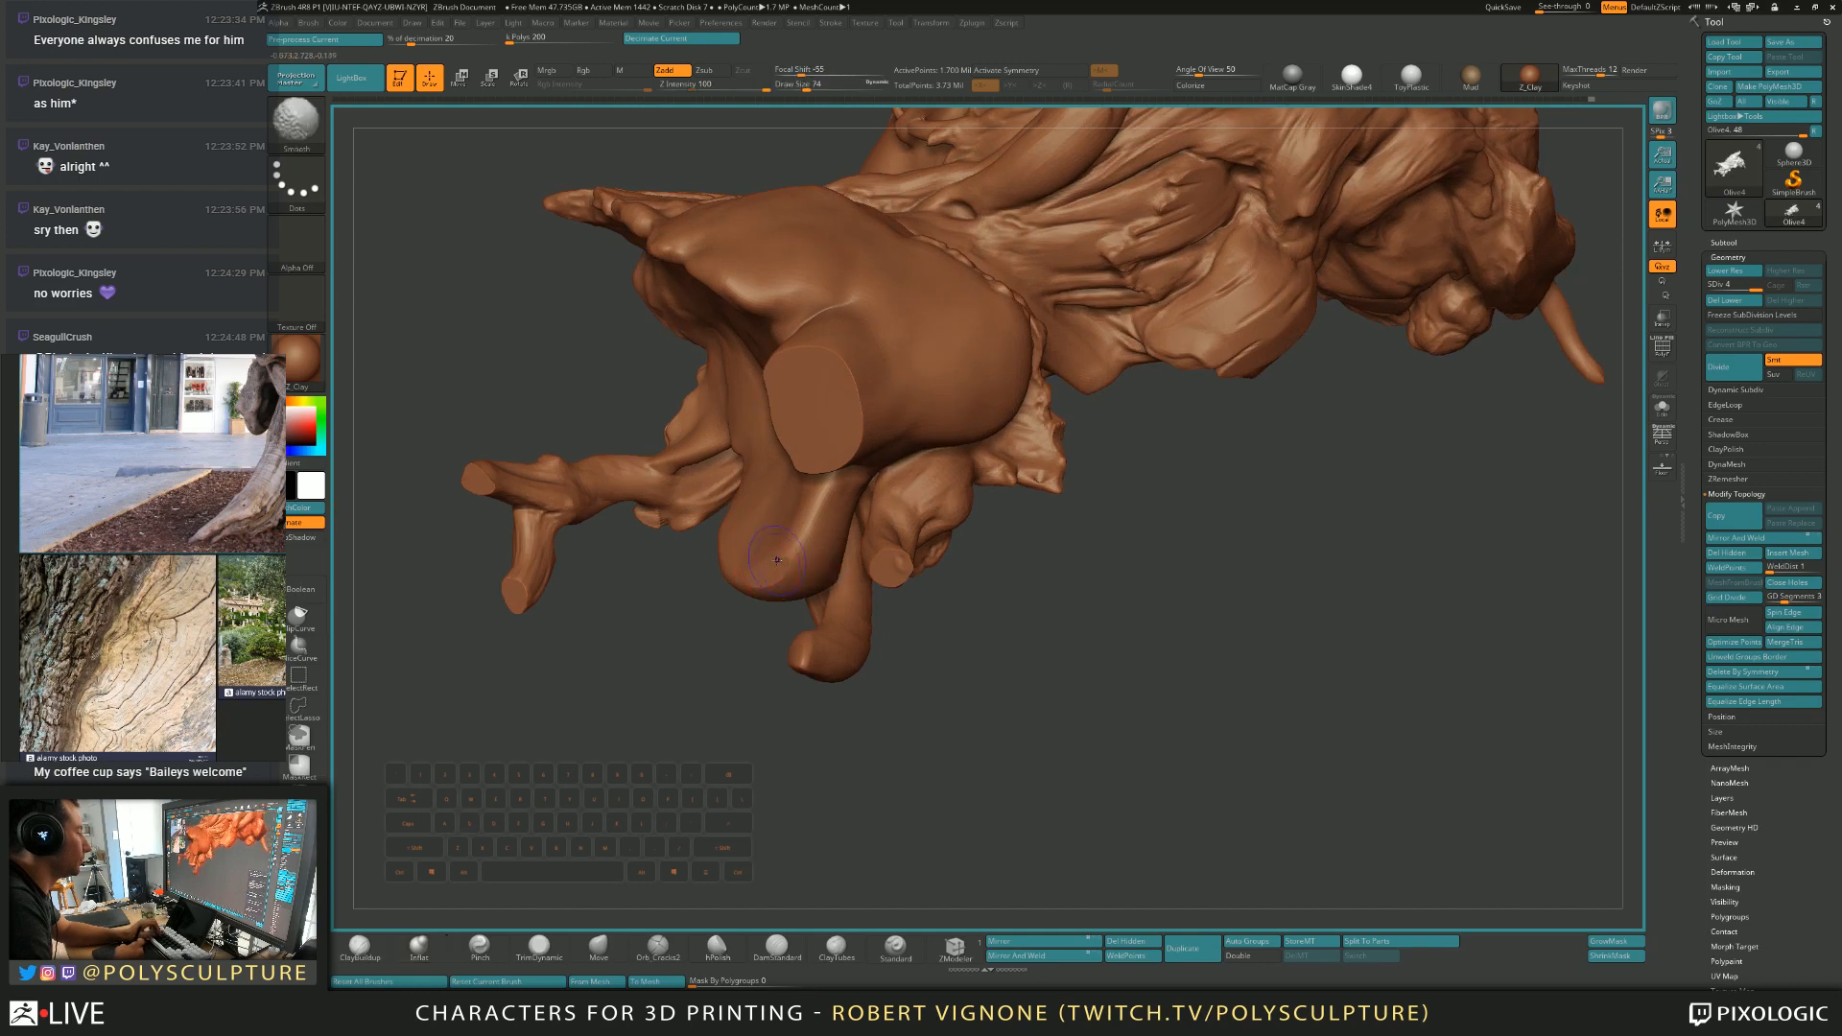
pyautogui.moveTo(796, 556)
pyautogui.mouseDown(button='right')
pyautogui.moveTo(804, 495)
pyautogui.moveTo(1176, 522)
pyautogui.moveTo(1246, 399)
pyautogui.moveTo(1279, 423)
pyautogui.mouseUp(button='right')
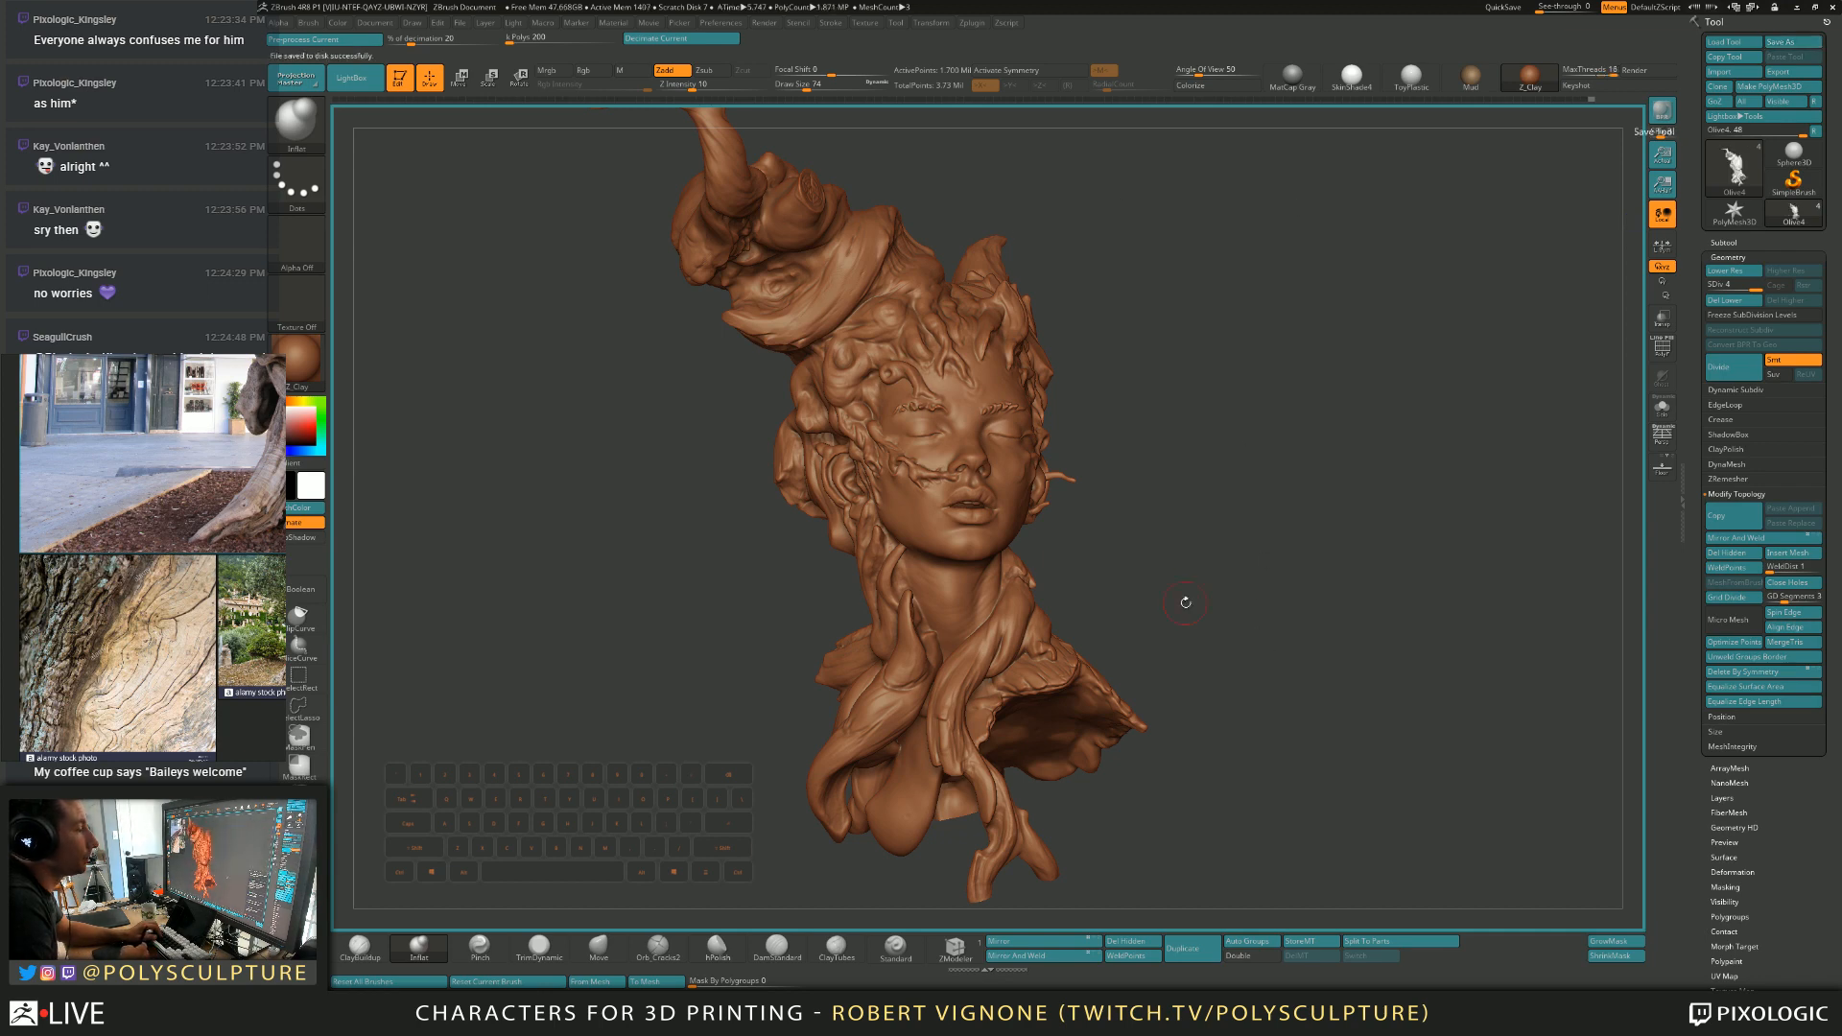
# Adjust the curled knots above the brow with the Move brush at a reduced draw size.
pyautogui.moveTo(1144, 564)
pyautogui.mouseDown()
pyautogui.moveTo(1183, 549)
pyautogui.moveTo(1210, 758)
pyautogui.mouseUp()
pyautogui.press('s')
pyautogui.moveTo(1061, 478); pyautogui.dragTo(1054, 473)
pyautogui.press('5')
pyautogui.press(']')
pyautogui.press('[')
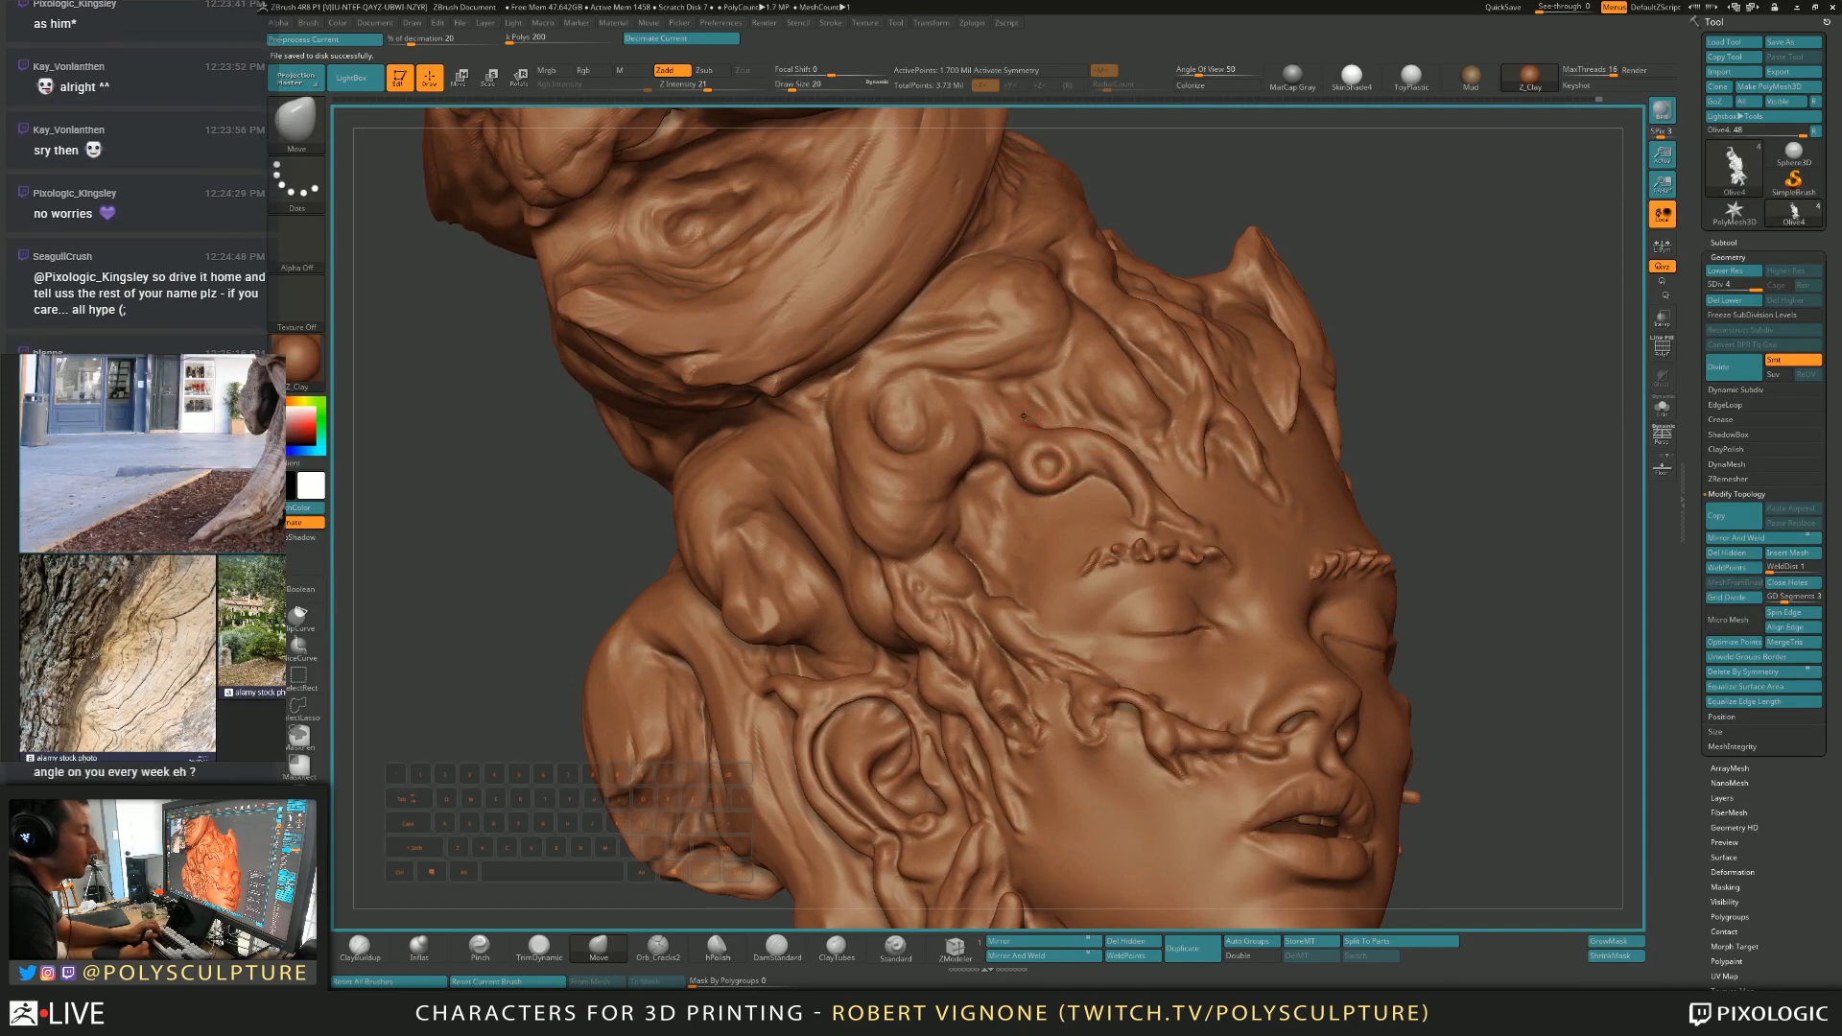
pyautogui.moveTo(1048, 500); pyautogui.dragTo(1026, 471, button='right')
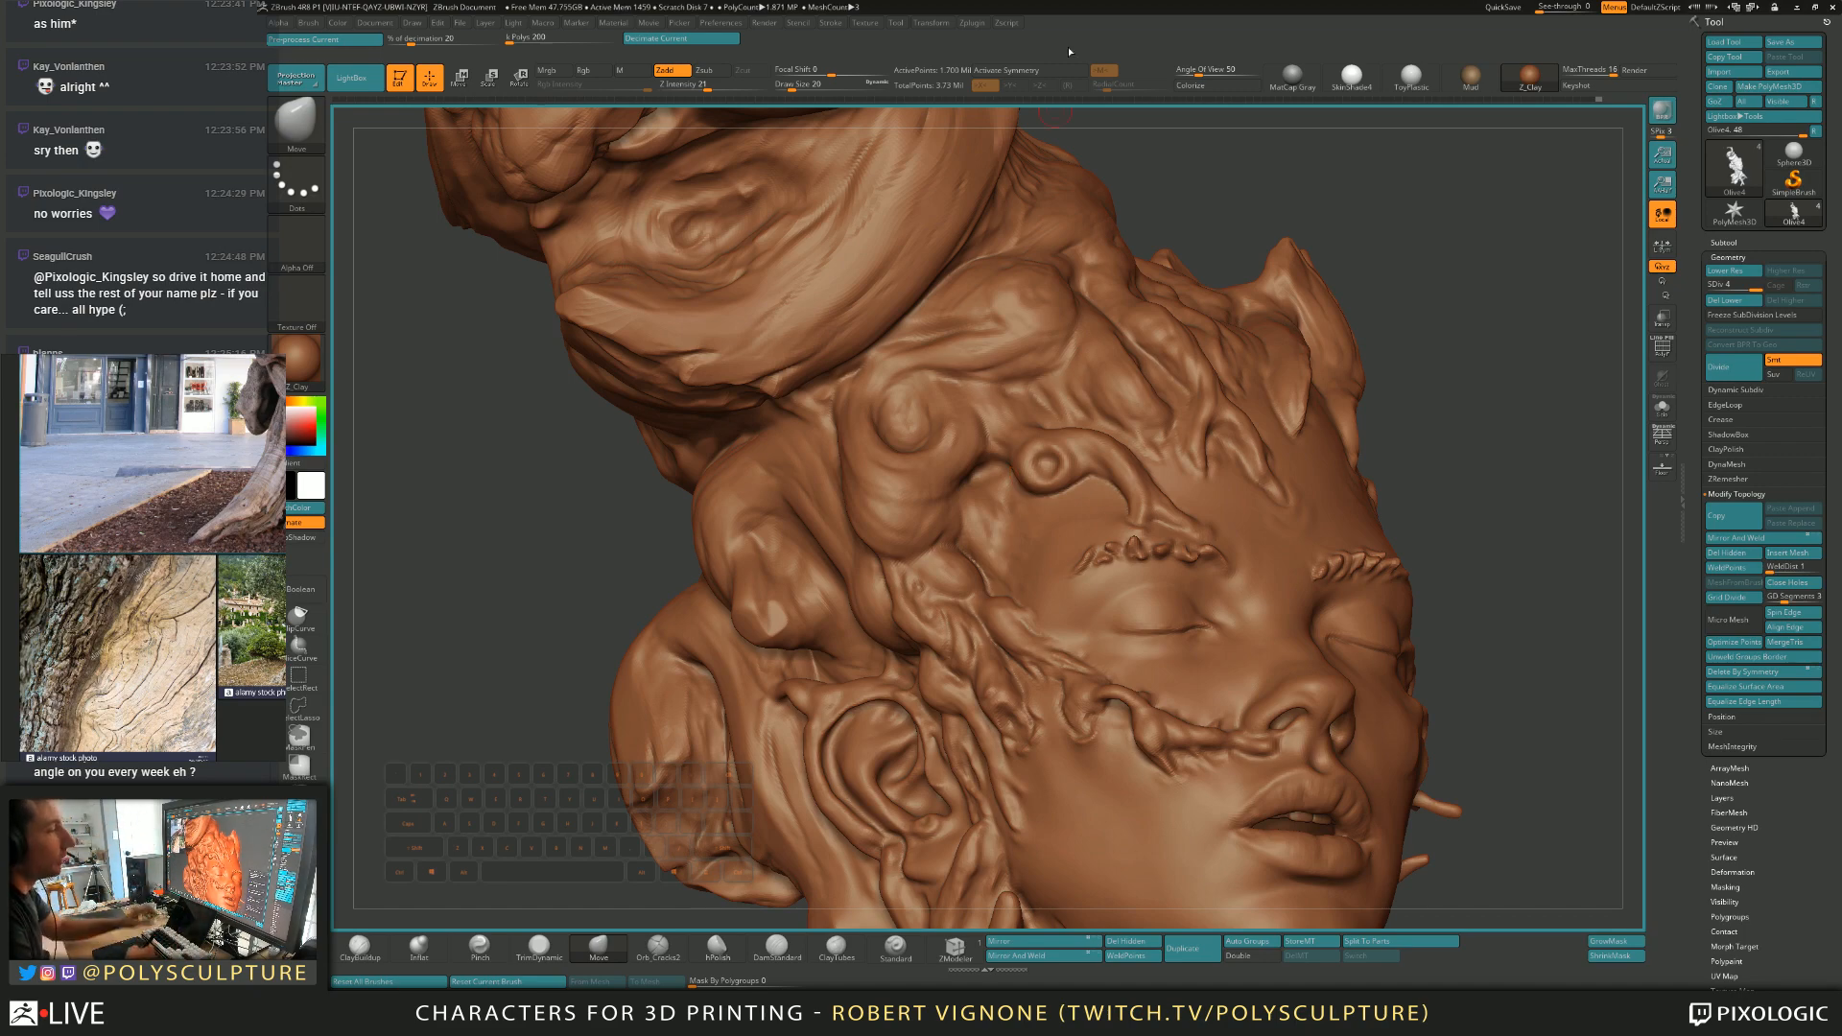
# Try to reshape the spiral knot at the hairline with a larger Move brush.
pyautogui.moveTo(1365, 281)
pyautogui.mouseDown()
pyautogui.moveTo(1406, 300)
pyautogui.moveTo(1358, 281)
pyautogui.mouseUp()
pyautogui.moveTo(1416, 181)
pyautogui.mouseDown()
pyautogui.moveTo(1461, 300)
pyautogui.moveTo(1339, 315)
pyautogui.mouseUp()
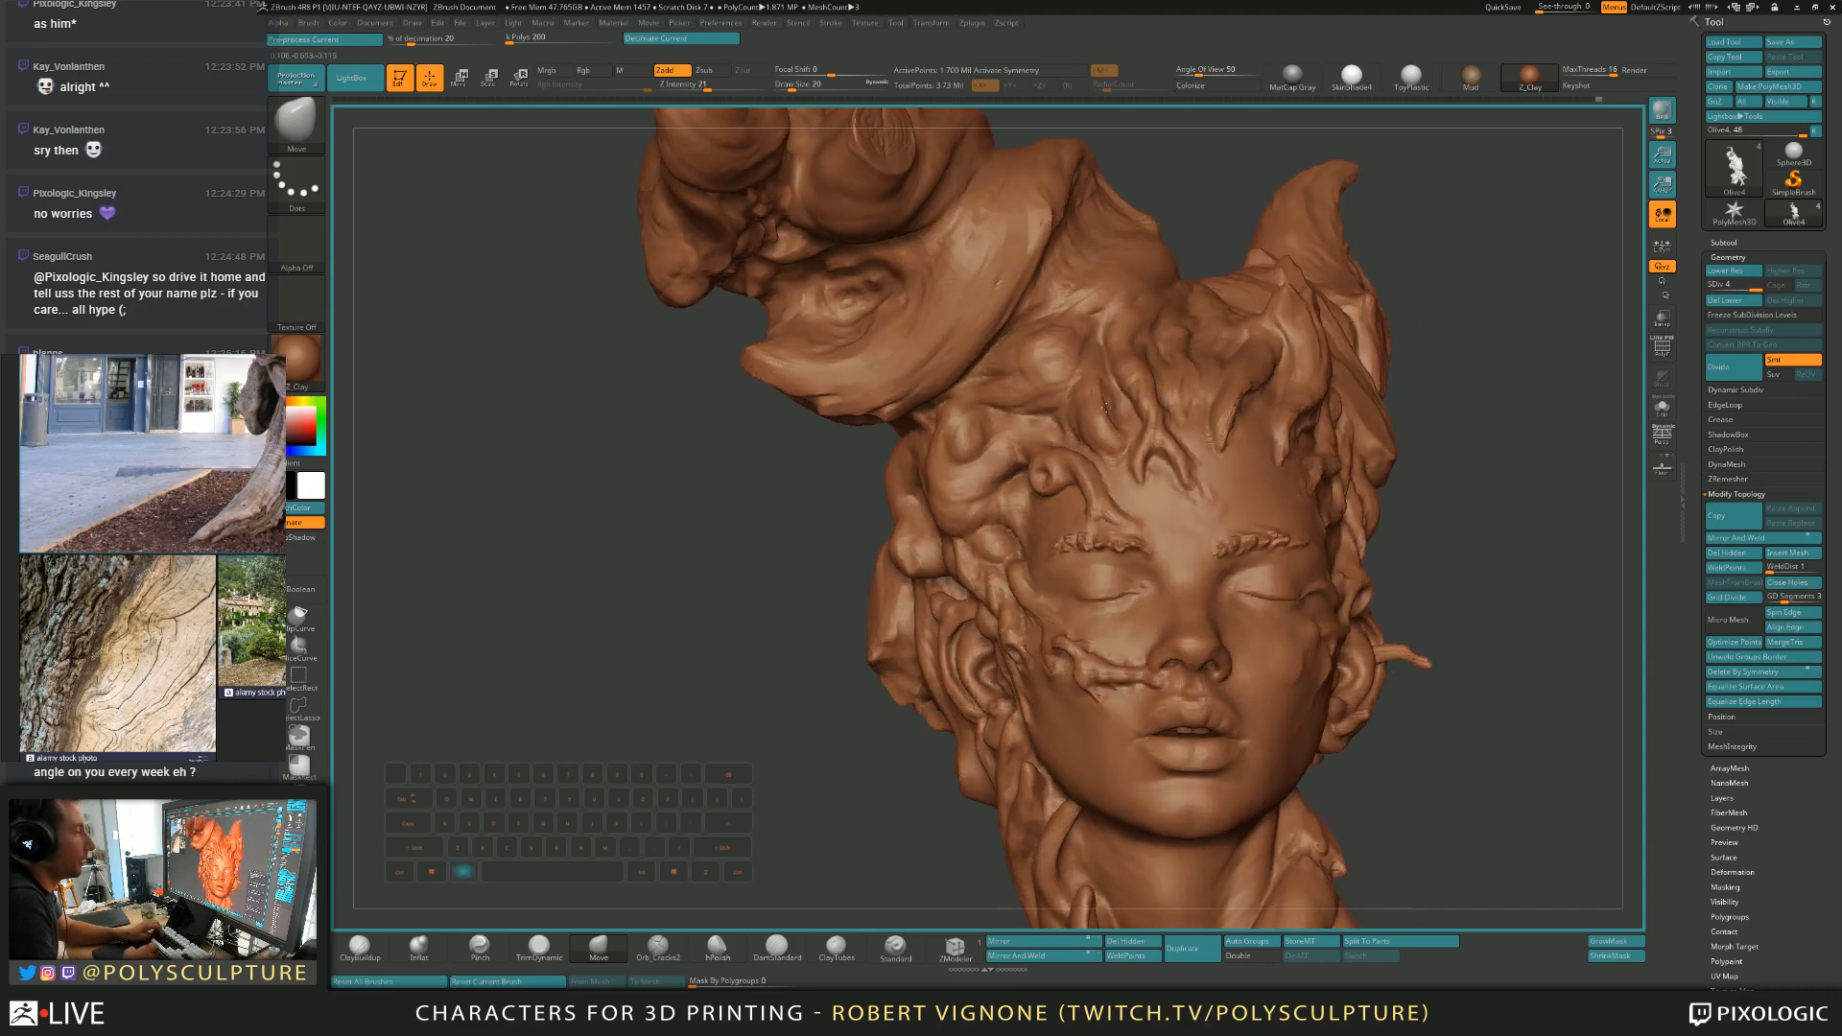
pyautogui.keyDown('alt'); pyautogui.moveTo(1343, 403); pyautogui.dragTo(1328, 312); pyautogui.keyUp('alt')
pyautogui.moveTo(1329, 312); pyautogui.dragTo(1400, 312)
pyautogui.press('s')
pyautogui.moveTo(923, 386); pyautogui.dragTo(921, 364)
pyautogui.press('5')
pyautogui.press('s')
pyautogui.press('s')
pyautogui.moveTo(1401, 317); pyautogui.dragTo(1348, 336)
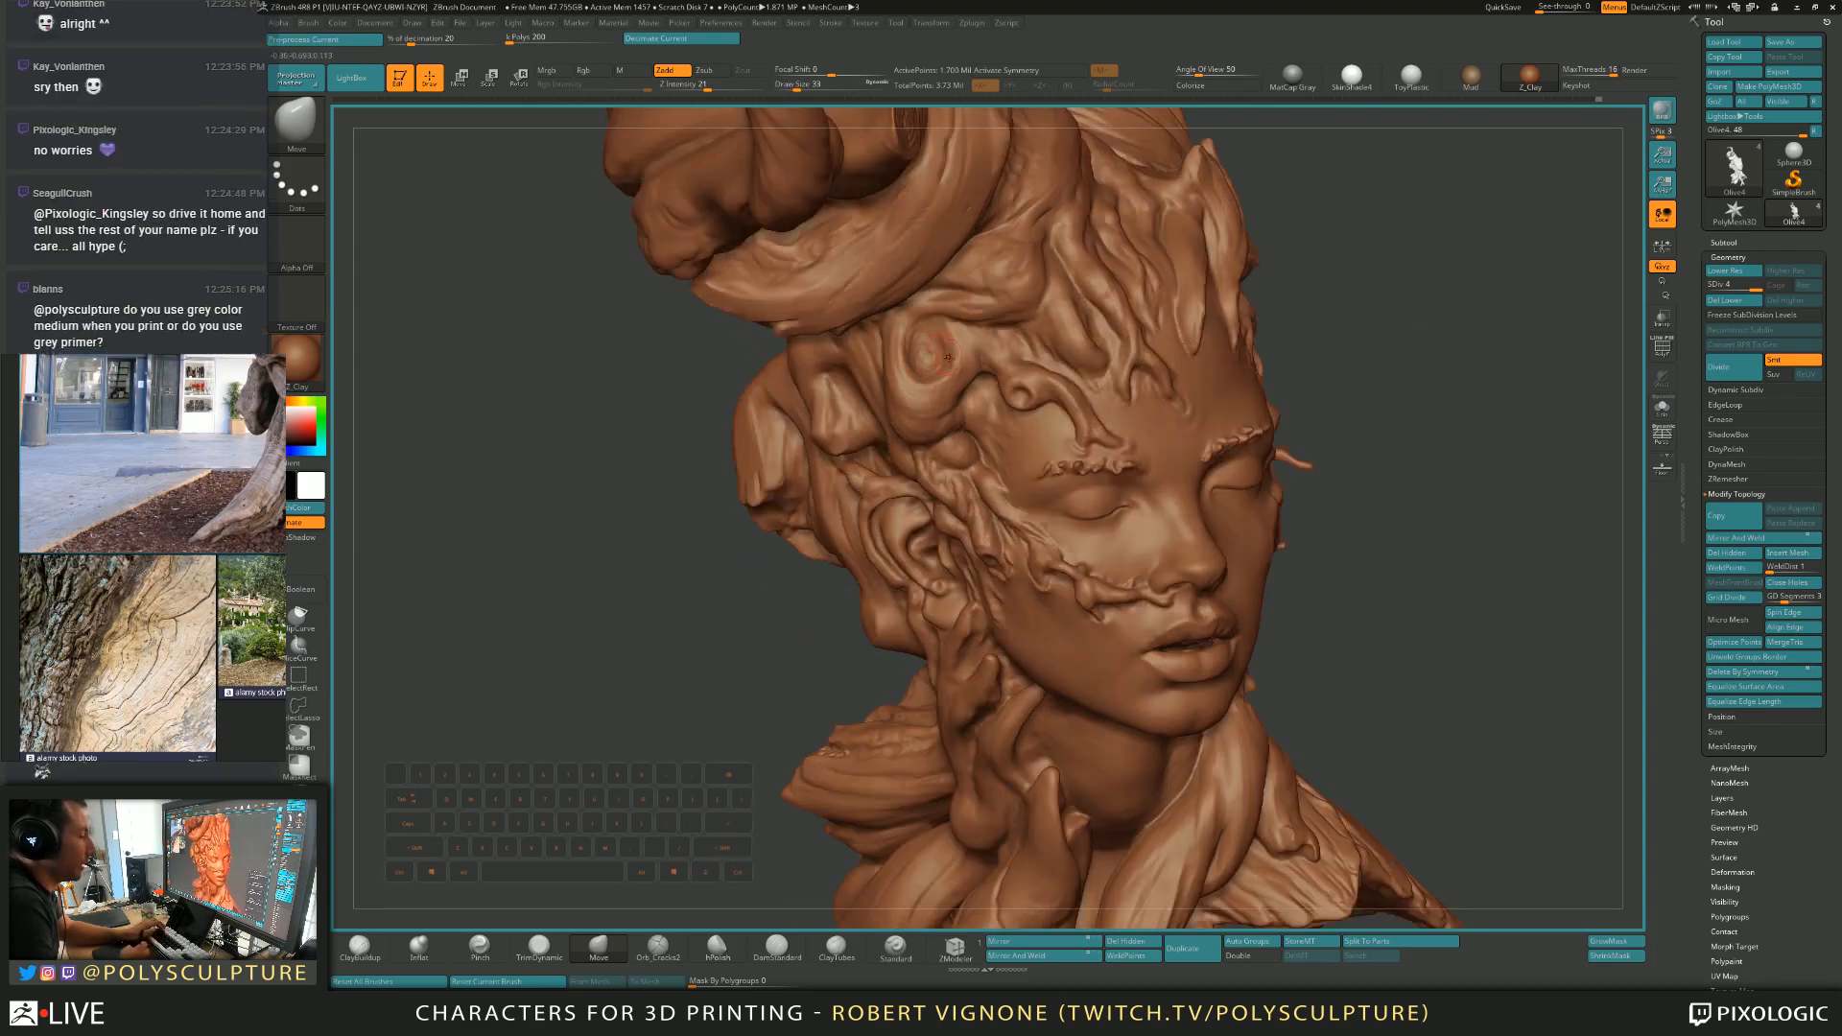
pyautogui.keyDown('alt'); pyautogui.moveTo(926, 357); pyautogui.dragTo(911, 351); pyautogui.keyUp('alt')
pyautogui.hotkey('ctrl', 'z')
# Add clay to the bulbous knot above the temple with ClayBuildup, adjusting the draw size.
pyautogui.press('1')
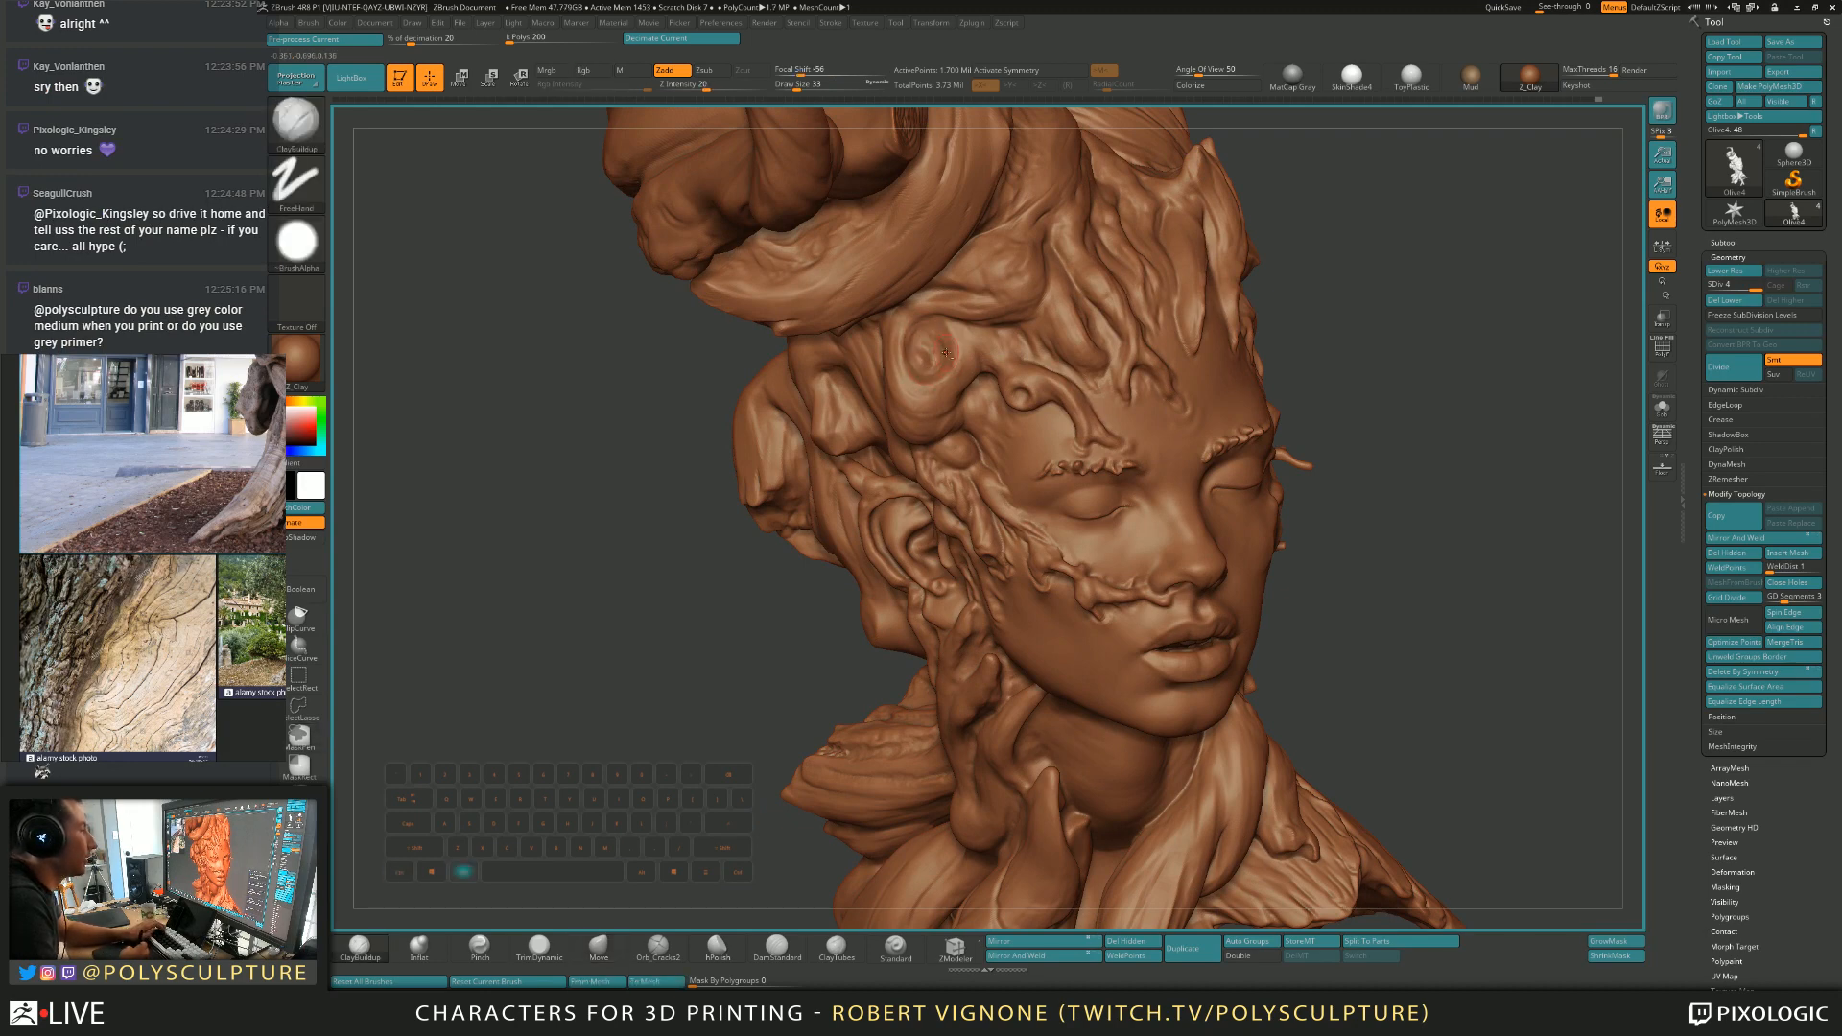
pyautogui.moveTo(1342, 340); pyautogui.dragTo(1506, 348)
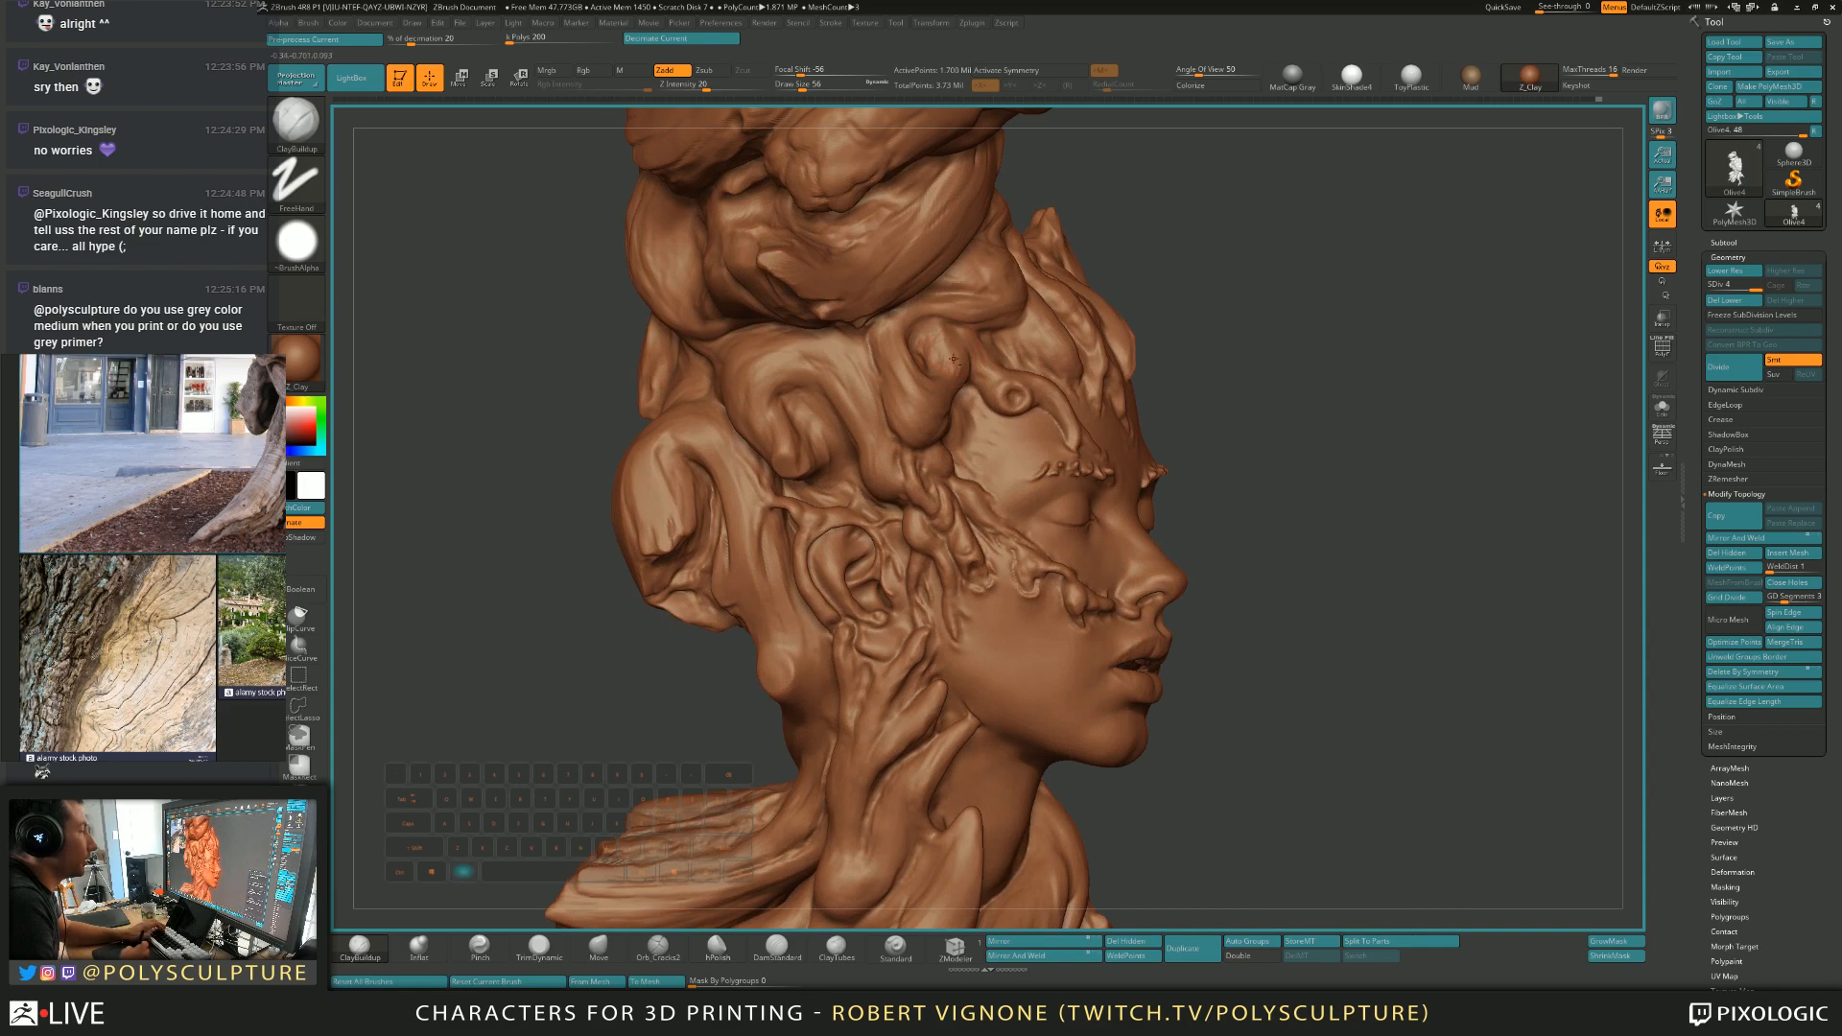
pyautogui.moveTo(1391, 350); pyautogui.dragTo(1256, 360)
pyautogui.press('s')
pyautogui.moveTo(969, 356); pyautogui.dragTo(932, 360)
pyautogui.press('s')
pyautogui.moveTo(1343, 355); pyautogui.dragTo(1429, 361)
pyautogui.press('s')
pyautogui.moveTo(892, 404); pyautogui.dragTo(899, 404)
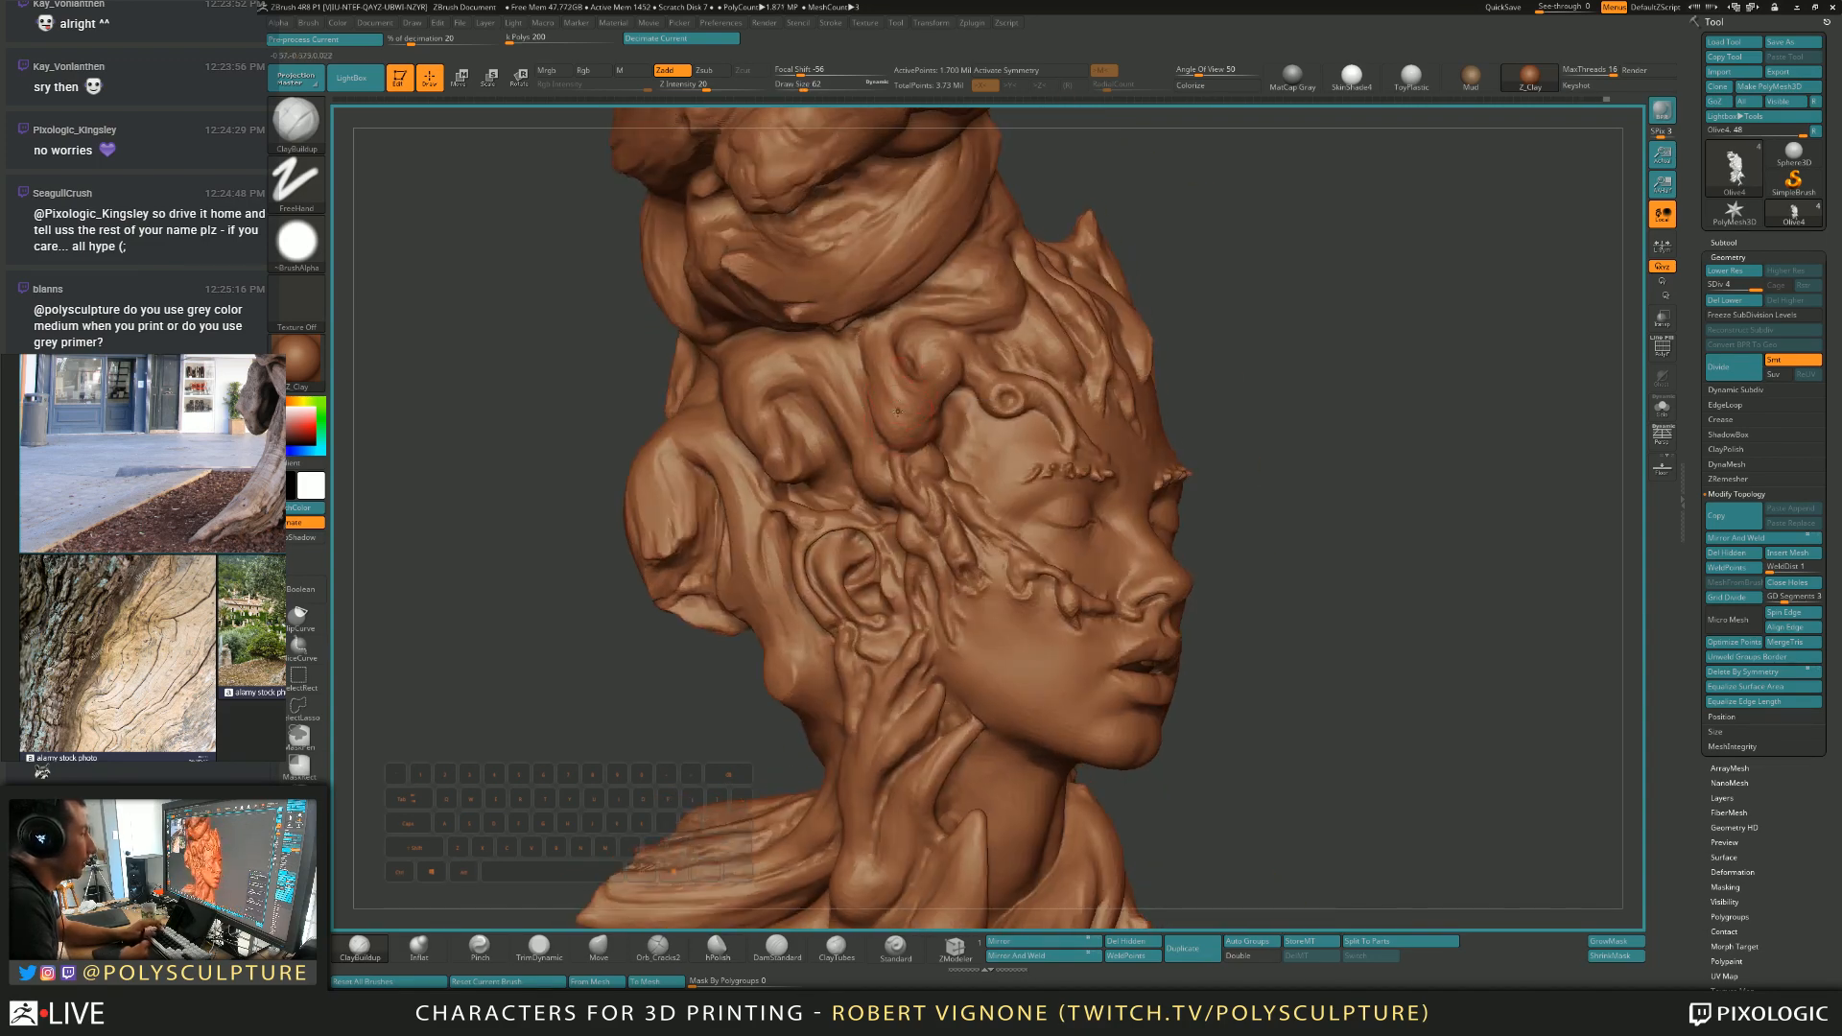
# Refine the knots below the large curled mass on the head with ClayBuildup strokes from several angles.
pyautogui.moveTo(1371, 350); pyautogui.dragTo(1242, 346)
pyautogui.press('s')
pyautogui.moveTo(921, 333); pyautogui.dragTo(912, 332)
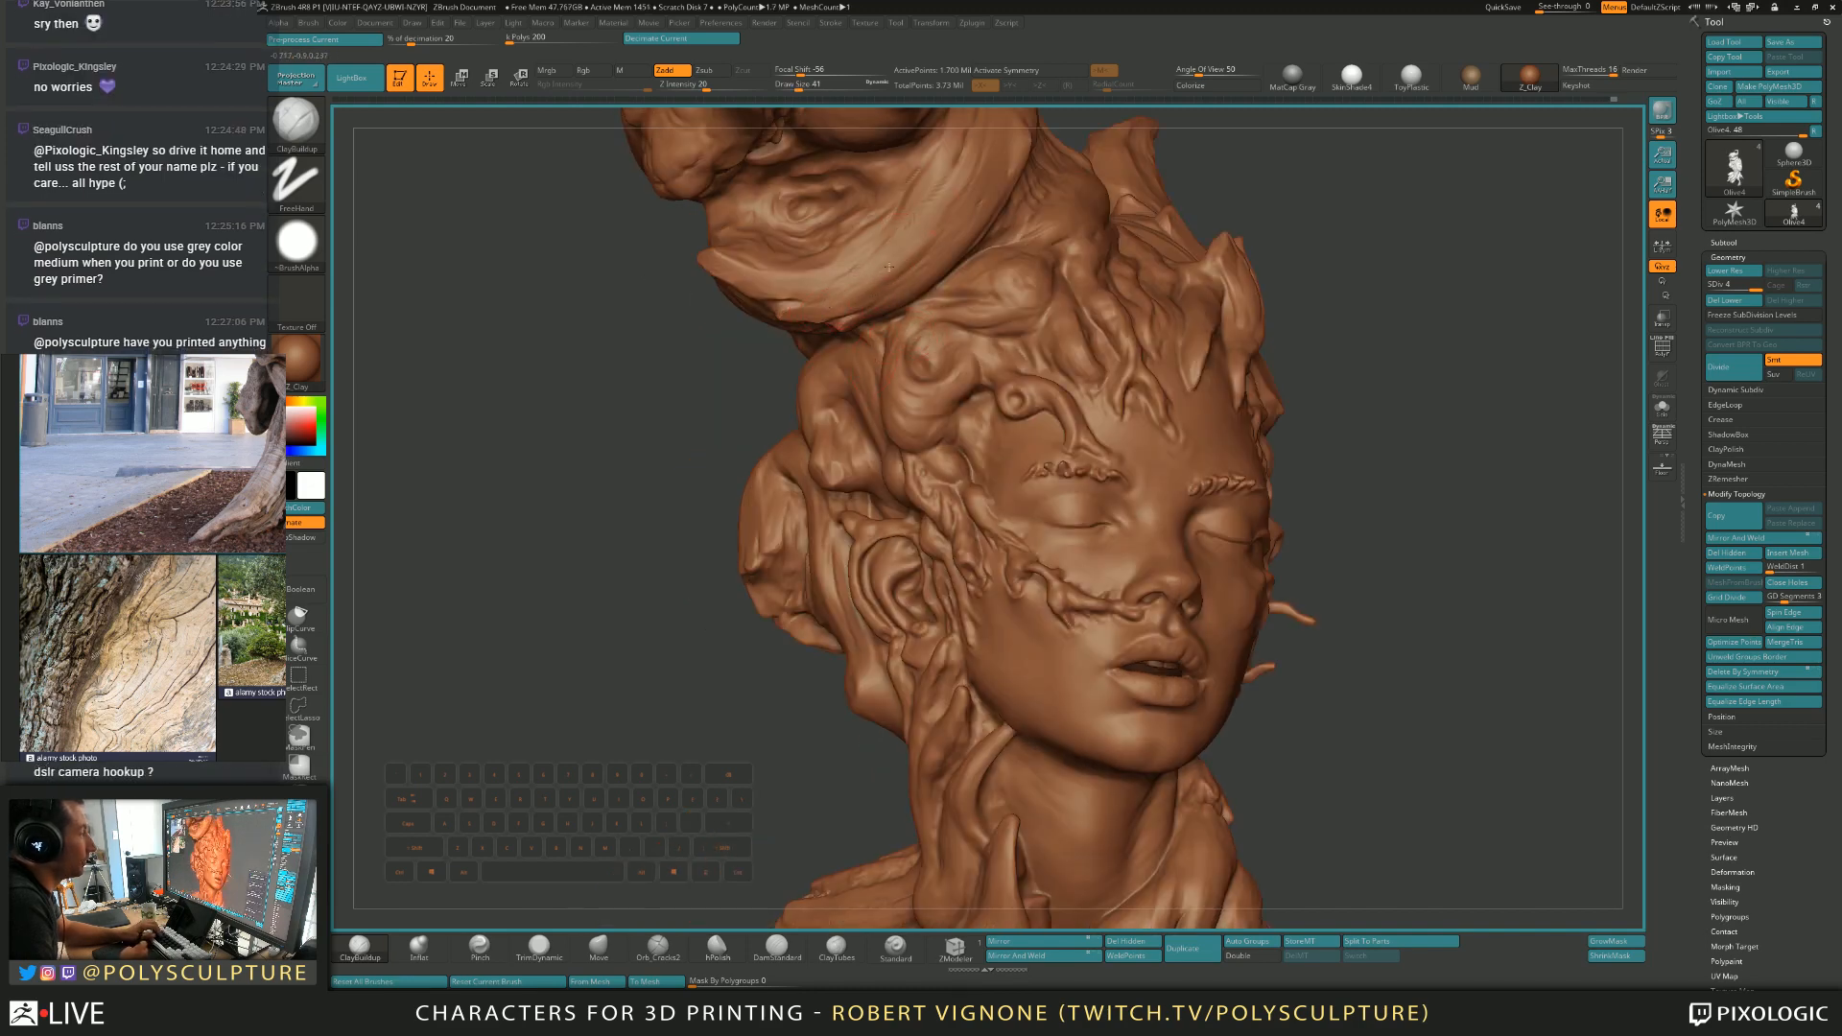
pyautogui.moveTo(1391, 365)
pyautogui.mouseDown()
pyautogui.moveTo(1343, 336)
pyautogui.moveTo(1410, 346)
pyautogui.mouseUp()
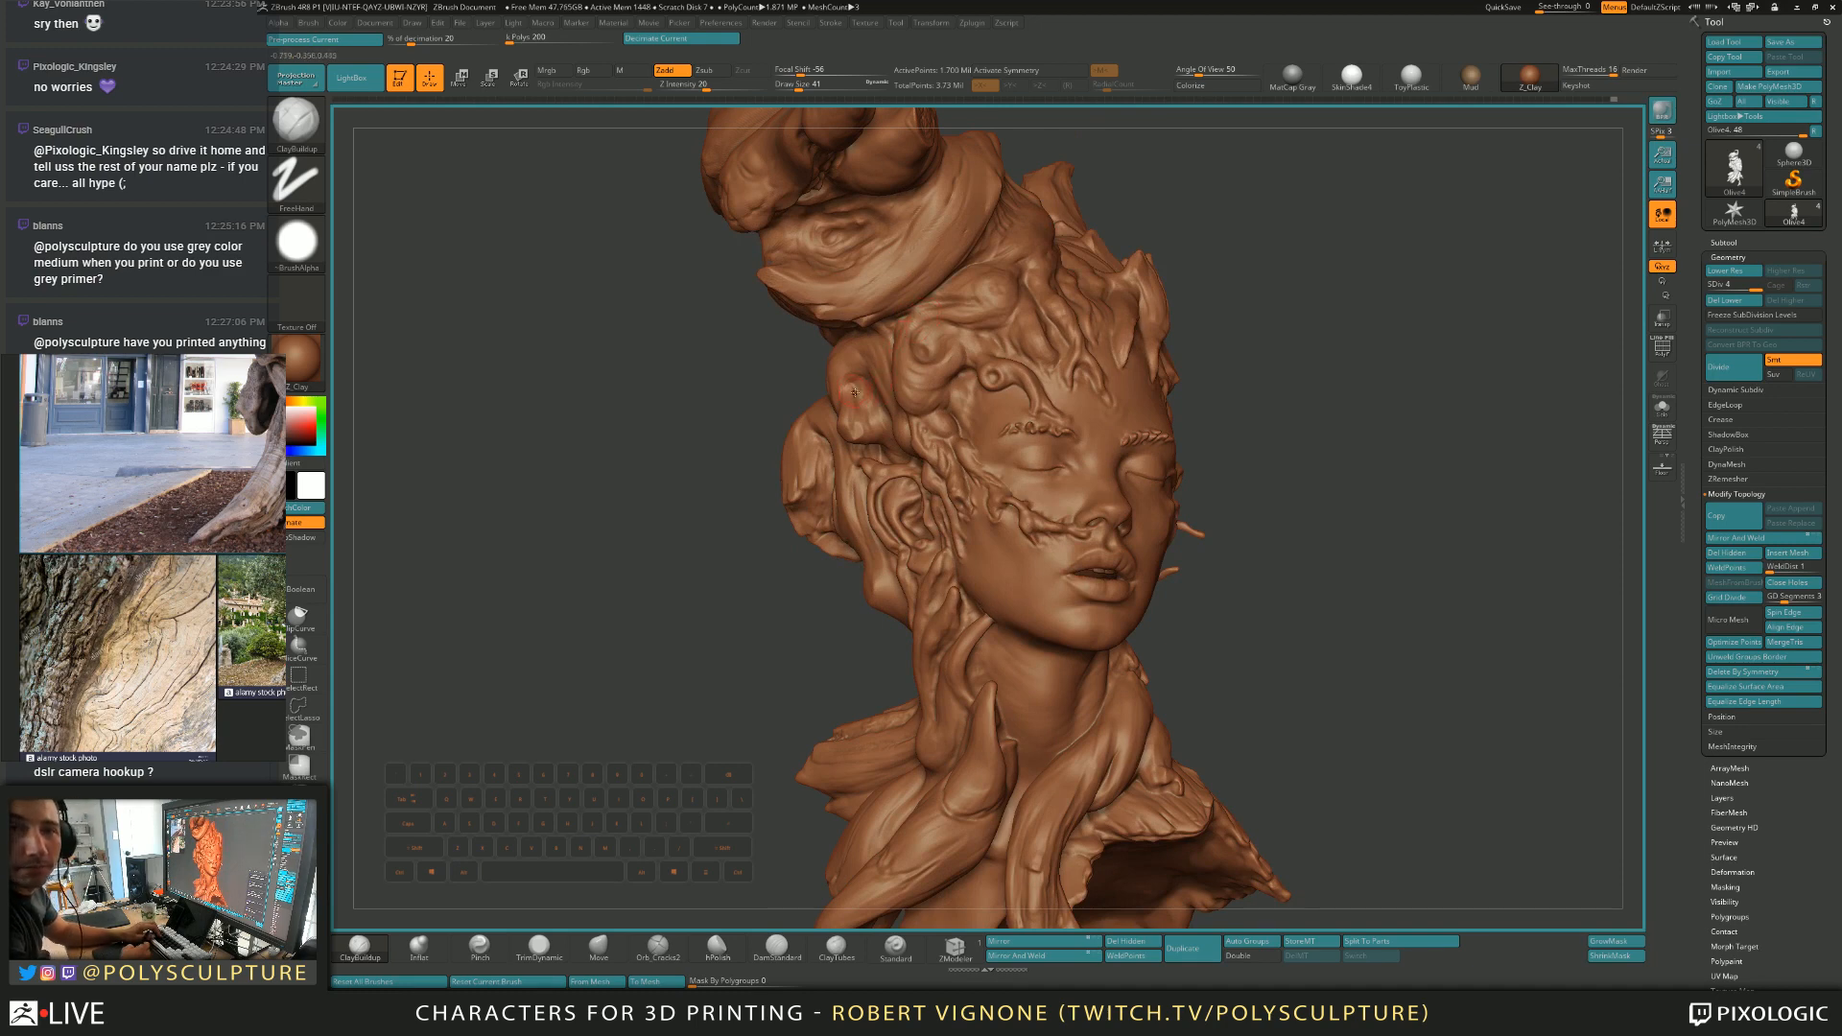
pyautogui.moveTo(1343, 384)
pyautogui.mouseDown()
pyautogui.moveTo(1237, 369)
pyautogui.moveTo(1295, 384)
pyautogui.moveTo(1372, 346)
pyautogui.mouseUp()
pyautogui.press('1')
pyautogui.moveTo(775, 277)
pyautogui.mouseDown()
pyautogui.moveTo(855, 311)
pyautogui.moveTo(899, 261)
pyautogui.mouseUp()
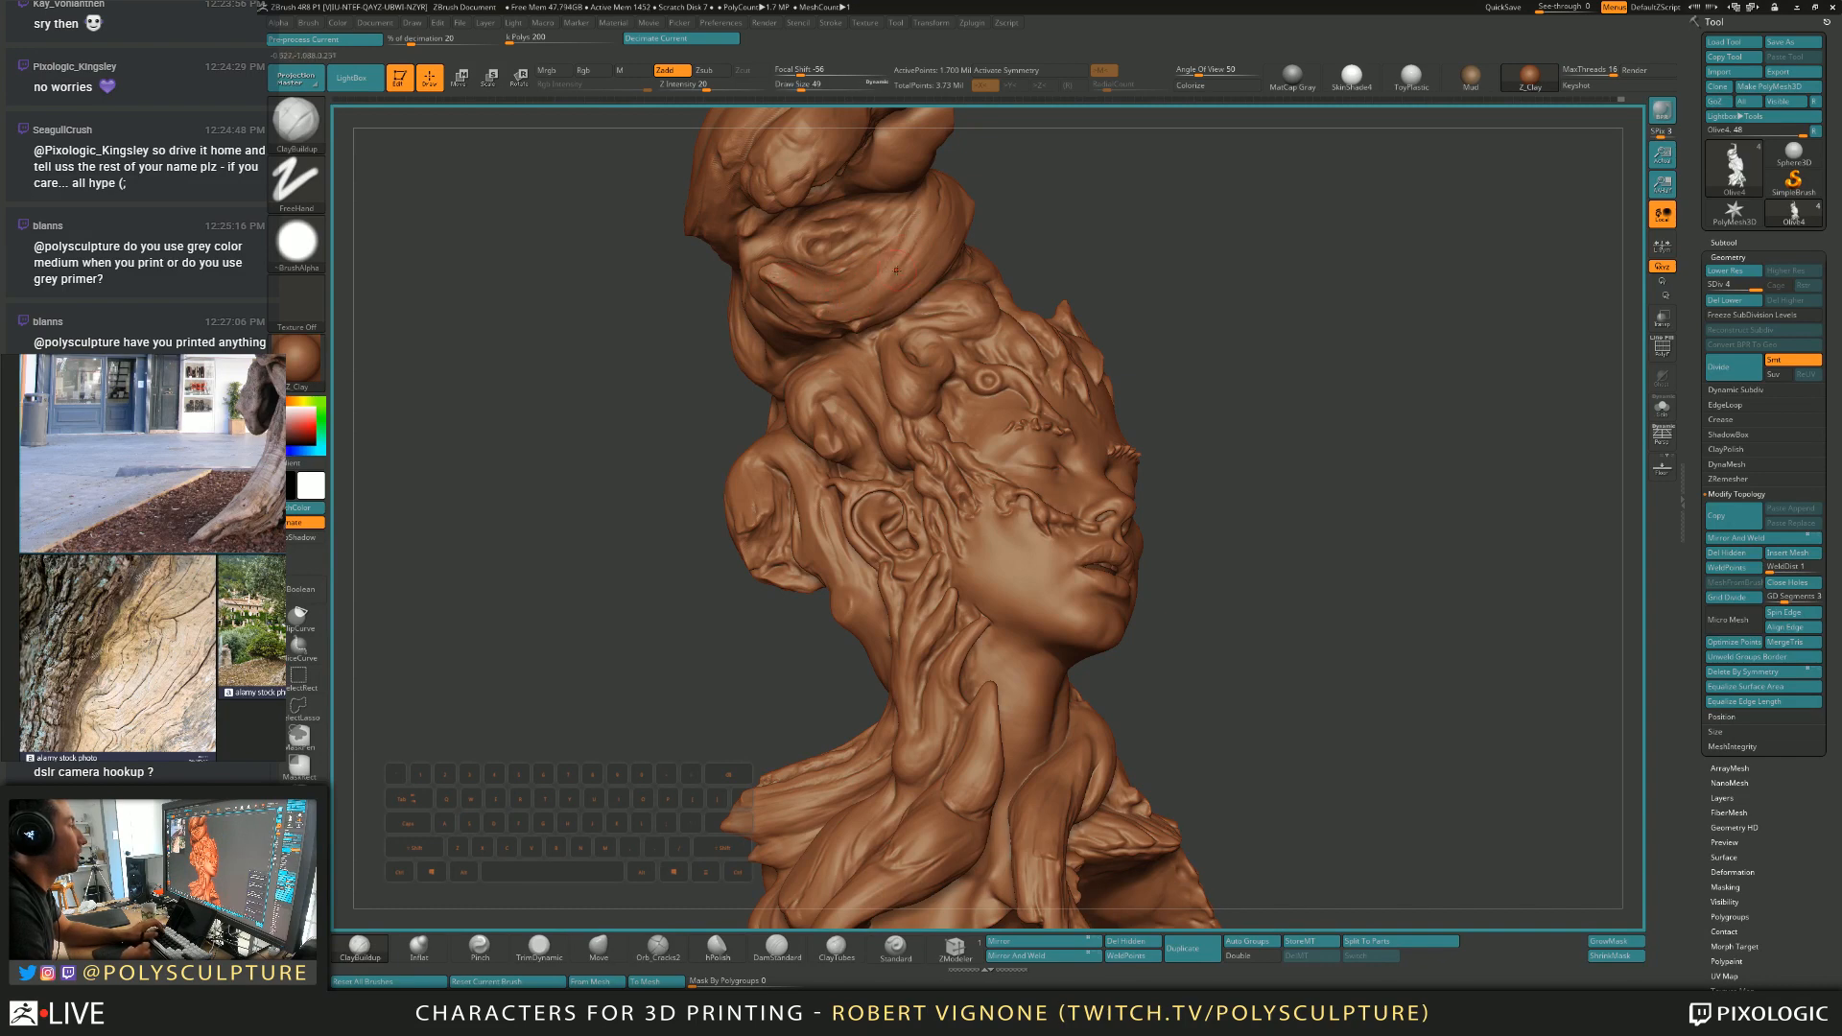
# Flatten the rounded knots at the side of the head with TrimDynamic, enlarging the draw size.
pyautogui.press('4')
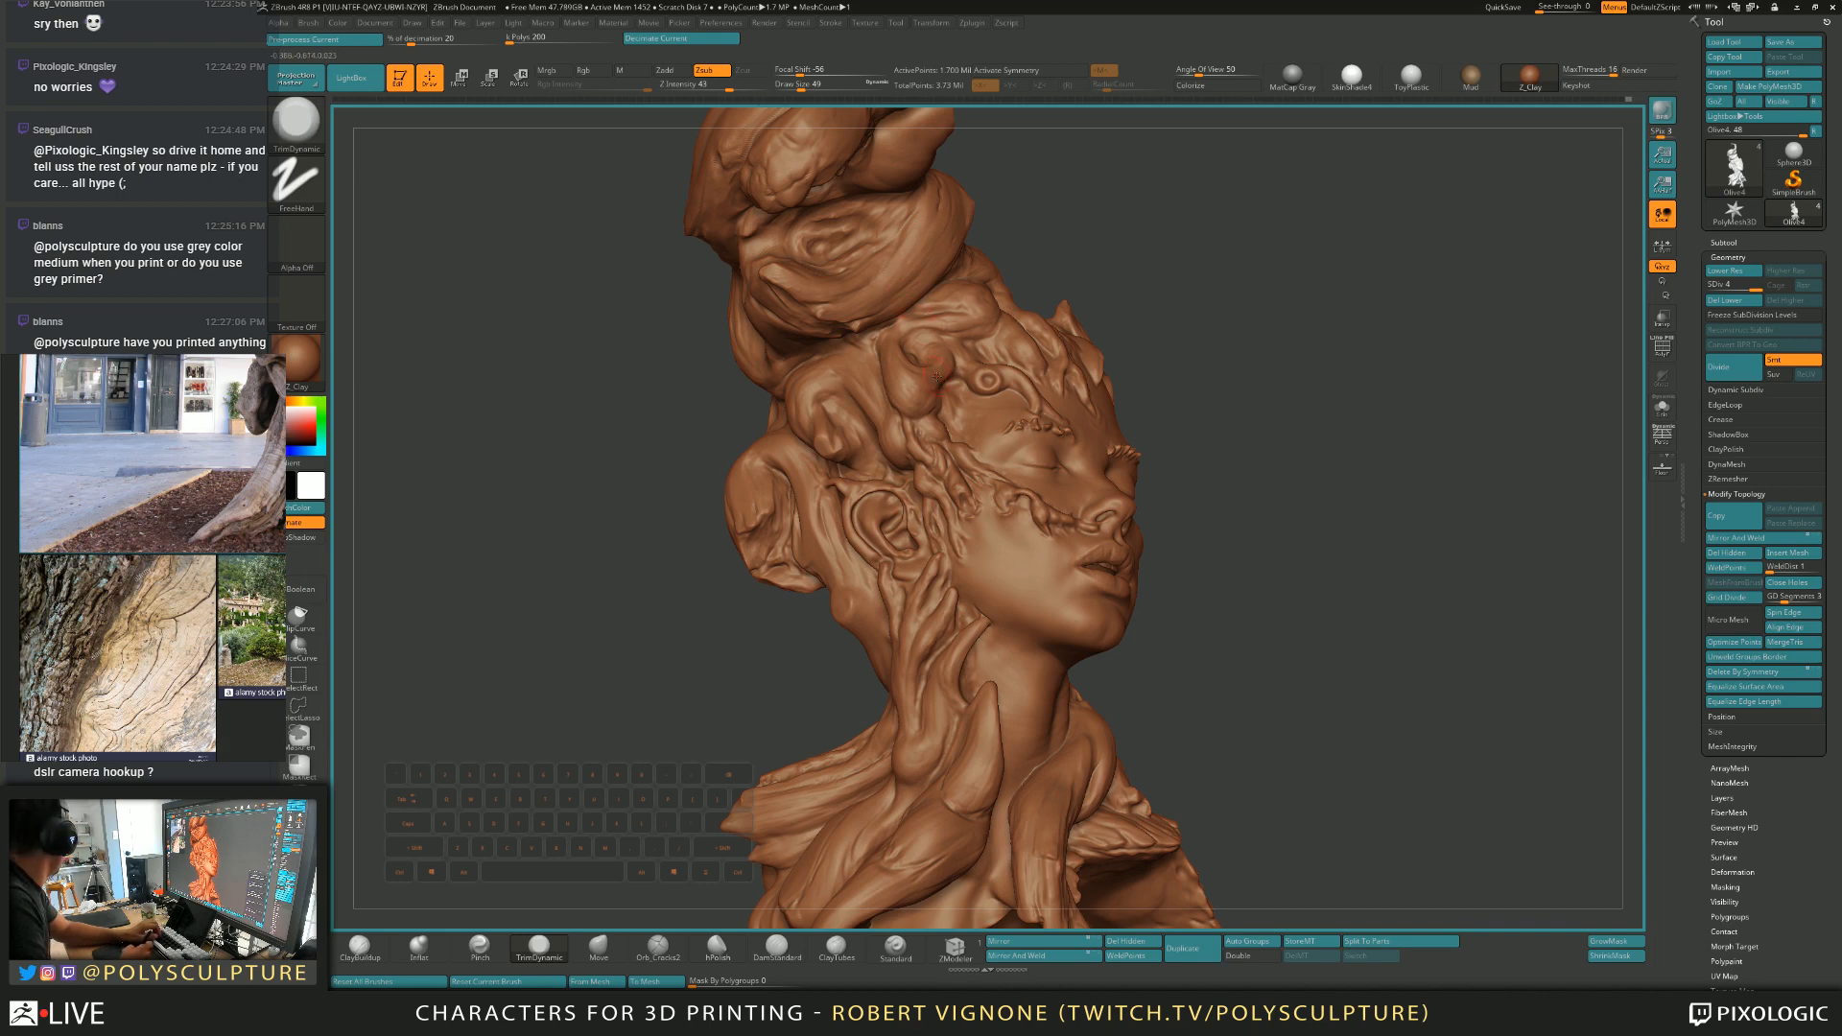
pyautogui.moveTo(934, 372); pyautogui.dragTo(923, 371, button='right')
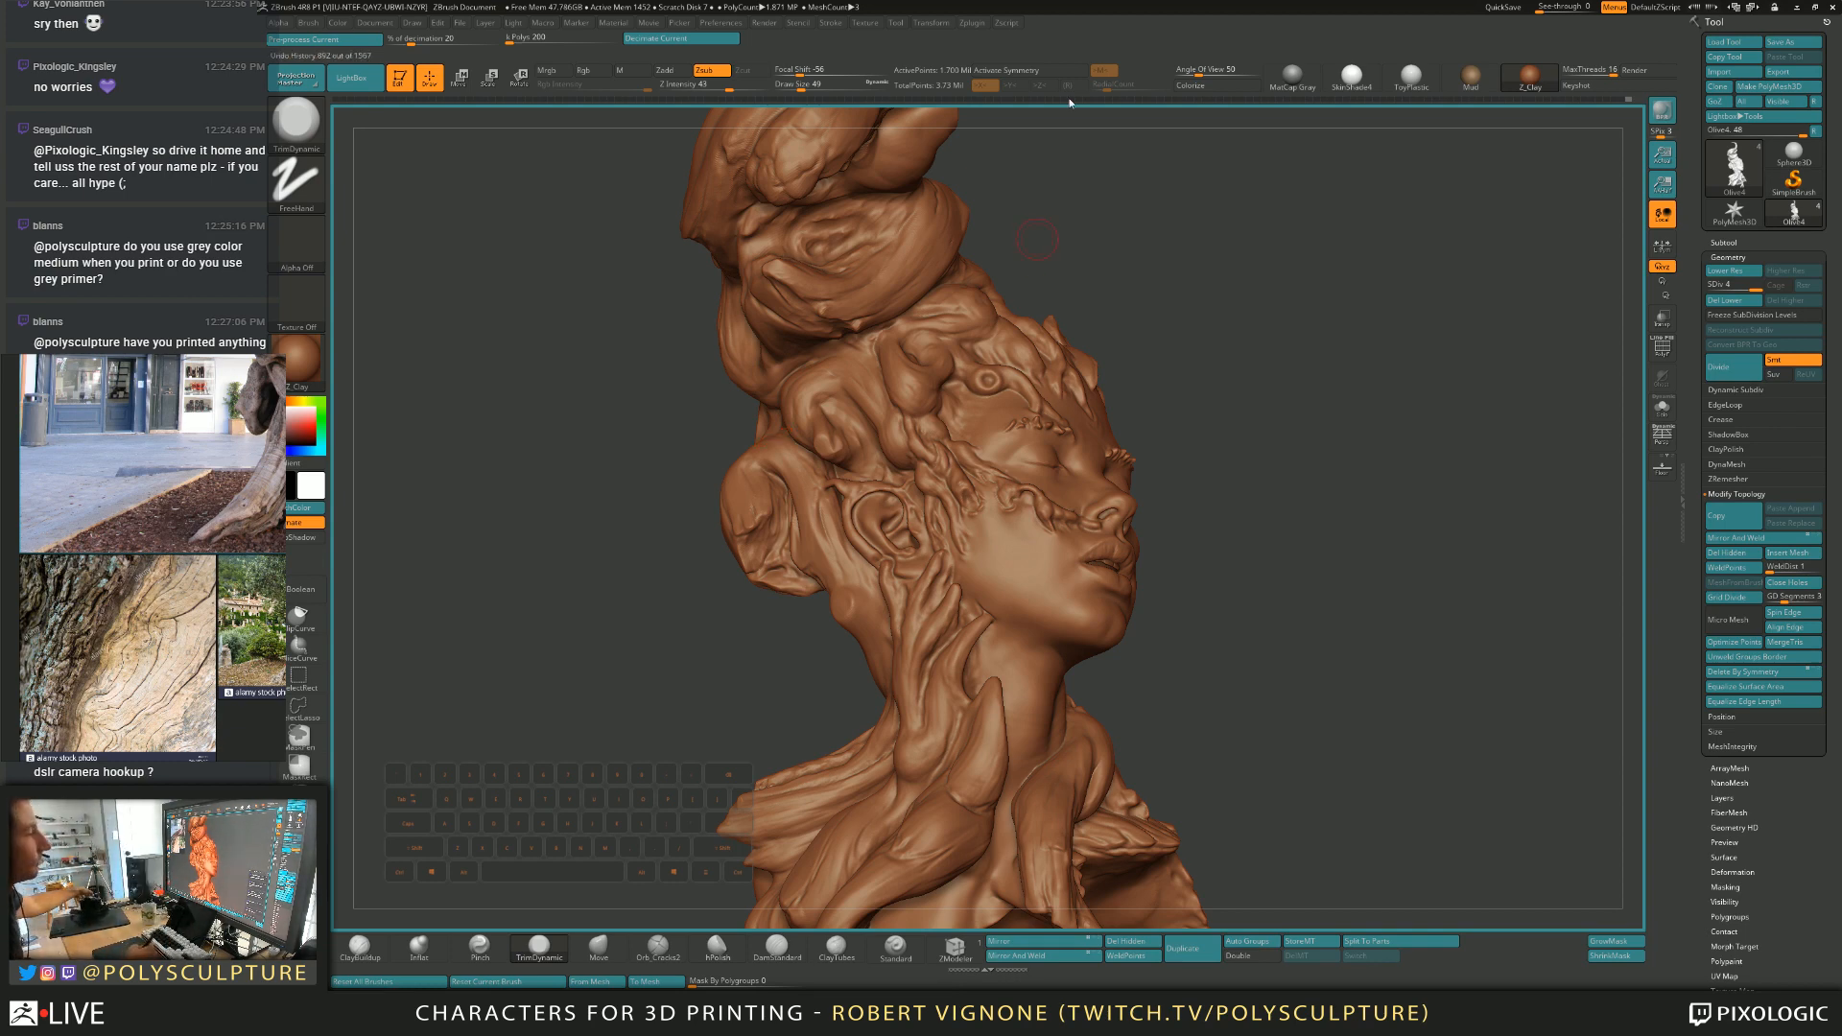
pyautogui.moveTo(1286, 306); pyautogui.dragTo(927, 395)
pyautogui.press(']')
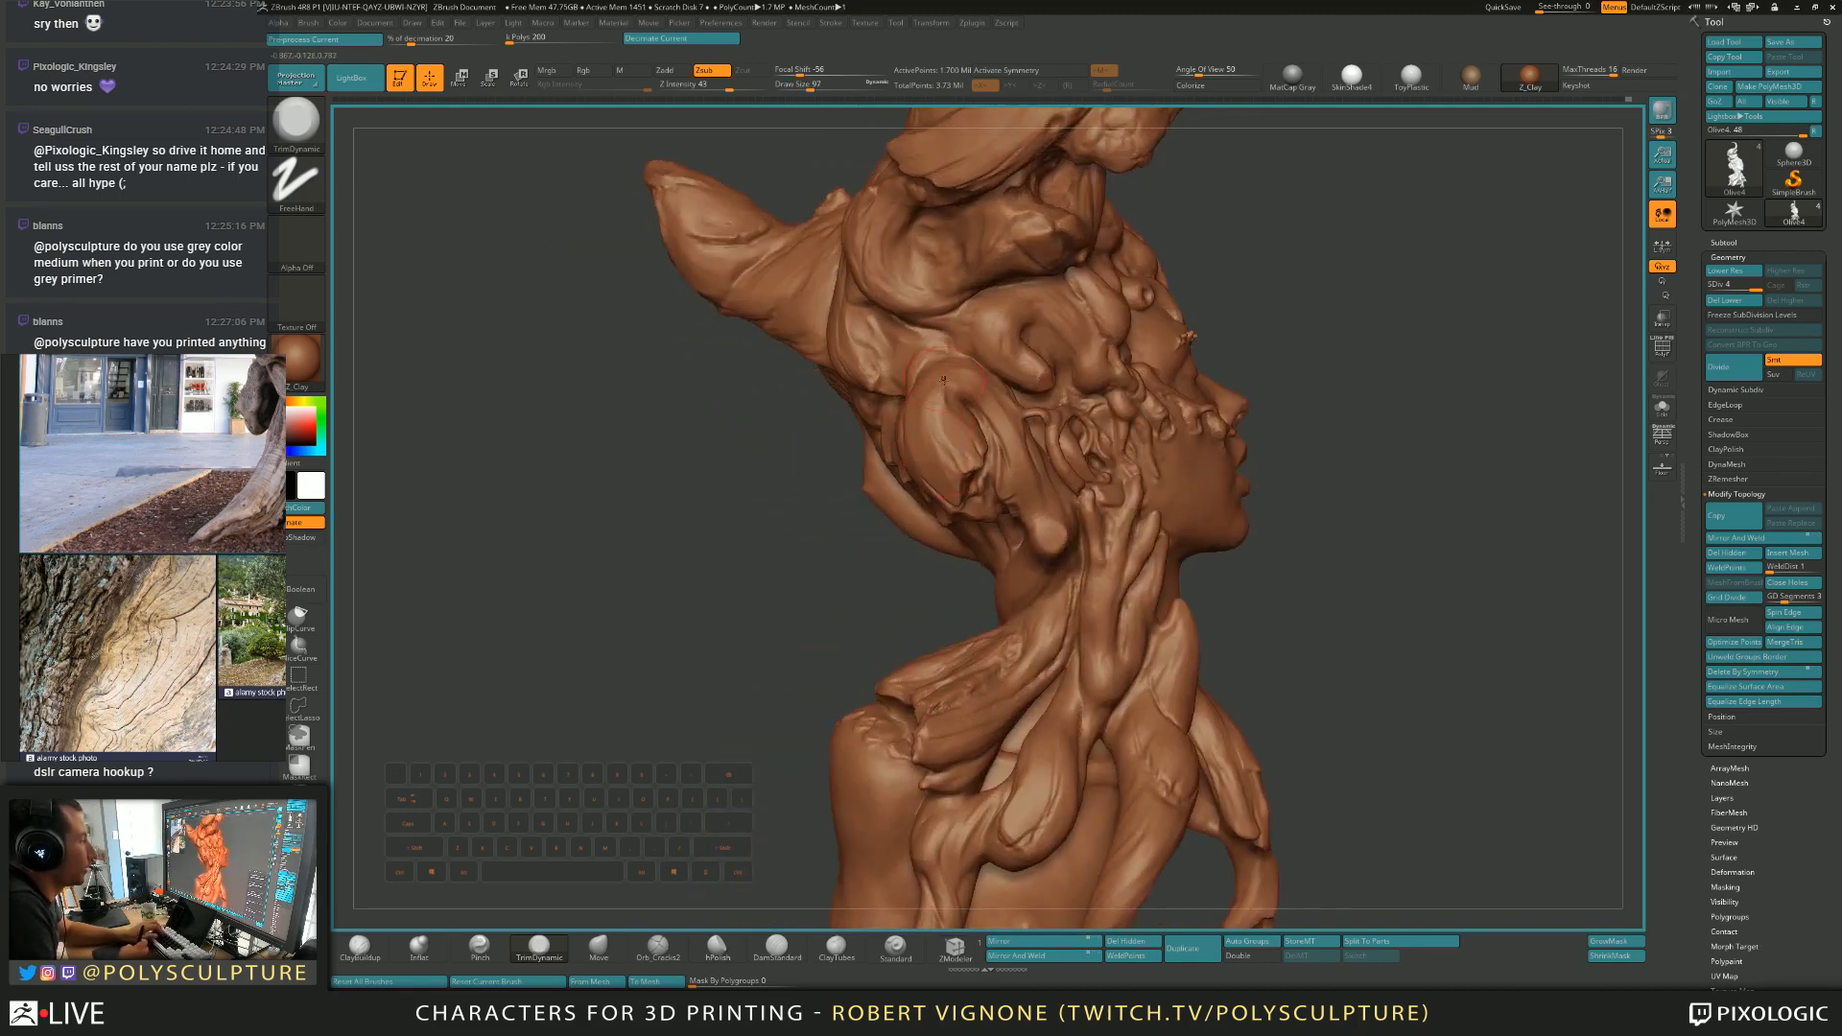
pyautogui.moveTo(768, 450); pyautogui.dragTo(950, 417)
# Build up the large hollow lobe behind the ear with ClayBuildup, adjusting the draw size.
pyautogui.press('1')
pyautogui.press('s')
pyautogui.click(904, 394)
pyautogui.press('s')
pyautogui.click(927, 453)
pyautogui.moveTo(1079, 450)
pyautogui.mouseDown()
pyautogui.moveTo(930, 463)
pyautogui.moveTo(952, 447)
pyautogui.mouseUp()
# Swell the surface of the hollow lobe behind the ear with the Inflat brush.
pyautogui.press('2')
pyautogui.moveTo(951, 447)
pyautogui.mouseDown(button='right')
pyautogui.moveTo(801, 442)
pyautogui.moveTo(931, 453)
pyautogui.moveTo(901, 434)
pyautogui.moveTo(945, 436)
pyautogui.mouseUp(button='right')
pyautogui.press('s')
pyautogui.click(920, 450)
pyautogui.press('1')
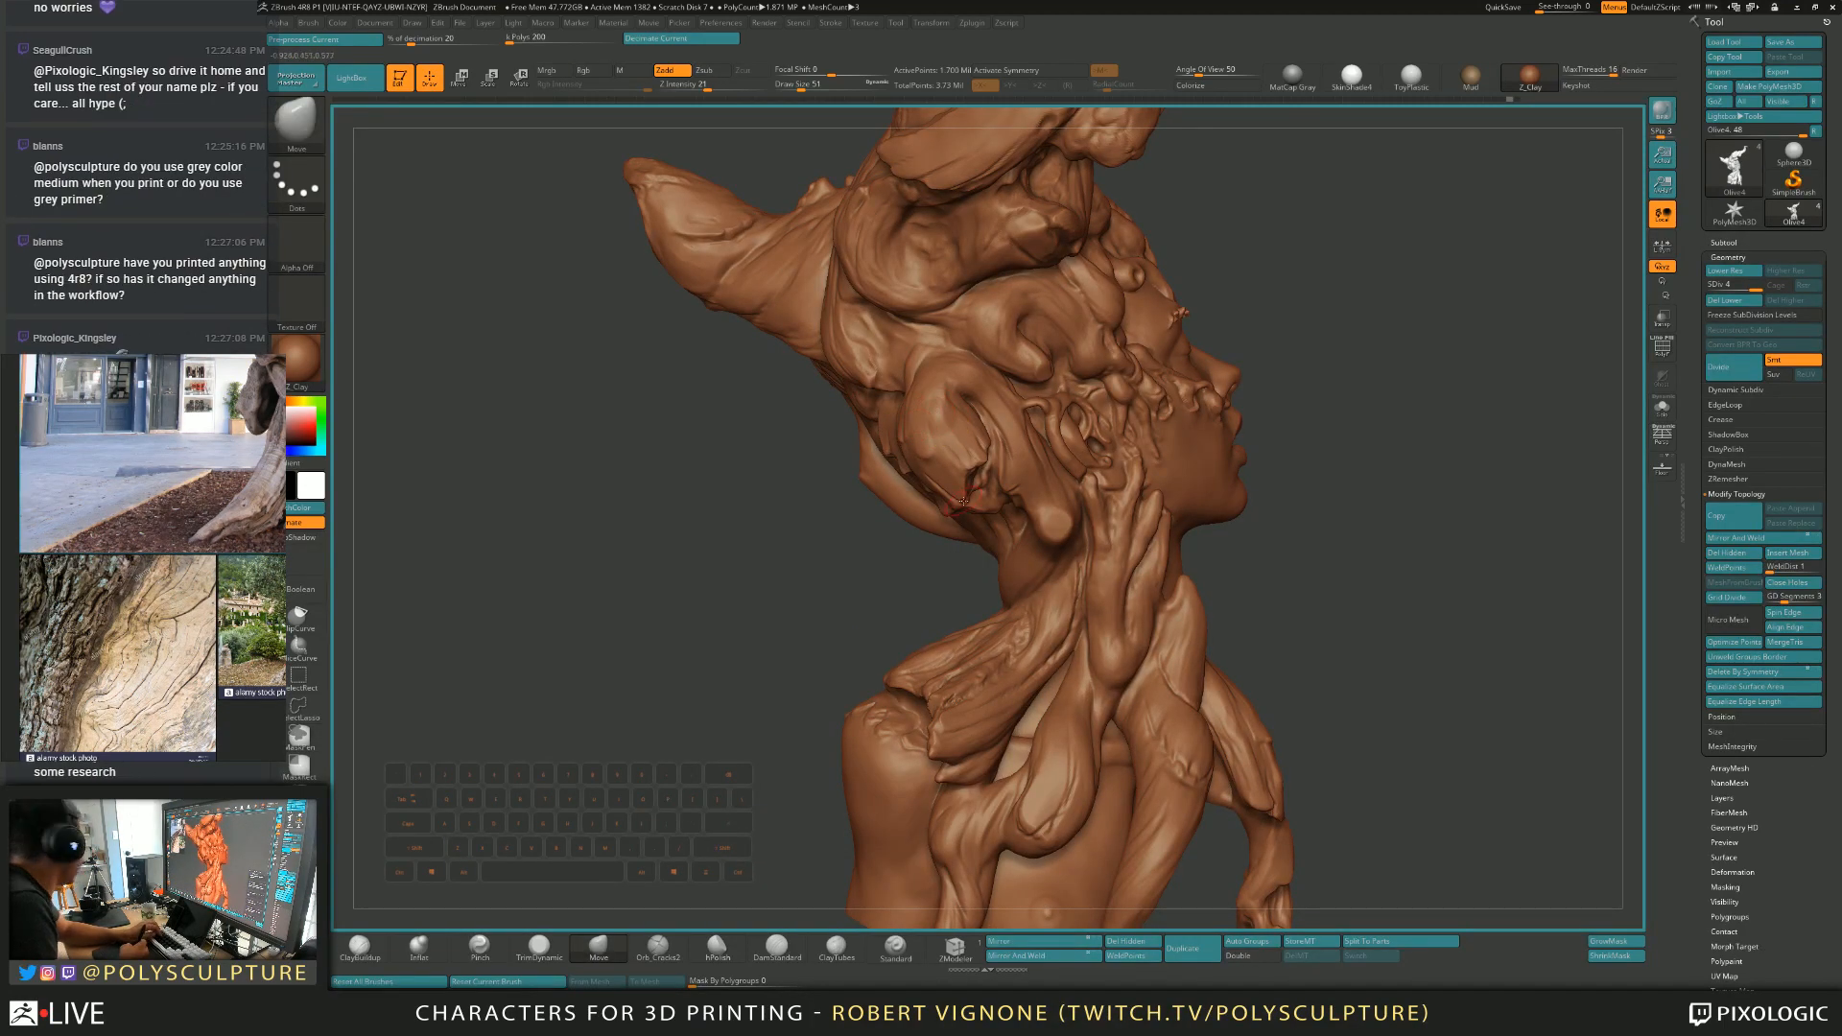
# Fill out the hanging lobes at the back of the head with ClayBuildup strokes.
pyautogui.moveTo(932, 413)
pyautogui.mouseDown(button='right')
pyautogui.moveTo(933, 441)
pyautogui.moveTo(867, 422)
pyautogui.moveTo(870, 398)
pyautogui.moveTo(891, 448)
pyautogui.mouseUp(button='right')
pyautogui.press('b')
pyautogui.press('c')
pyautogui.press('b')
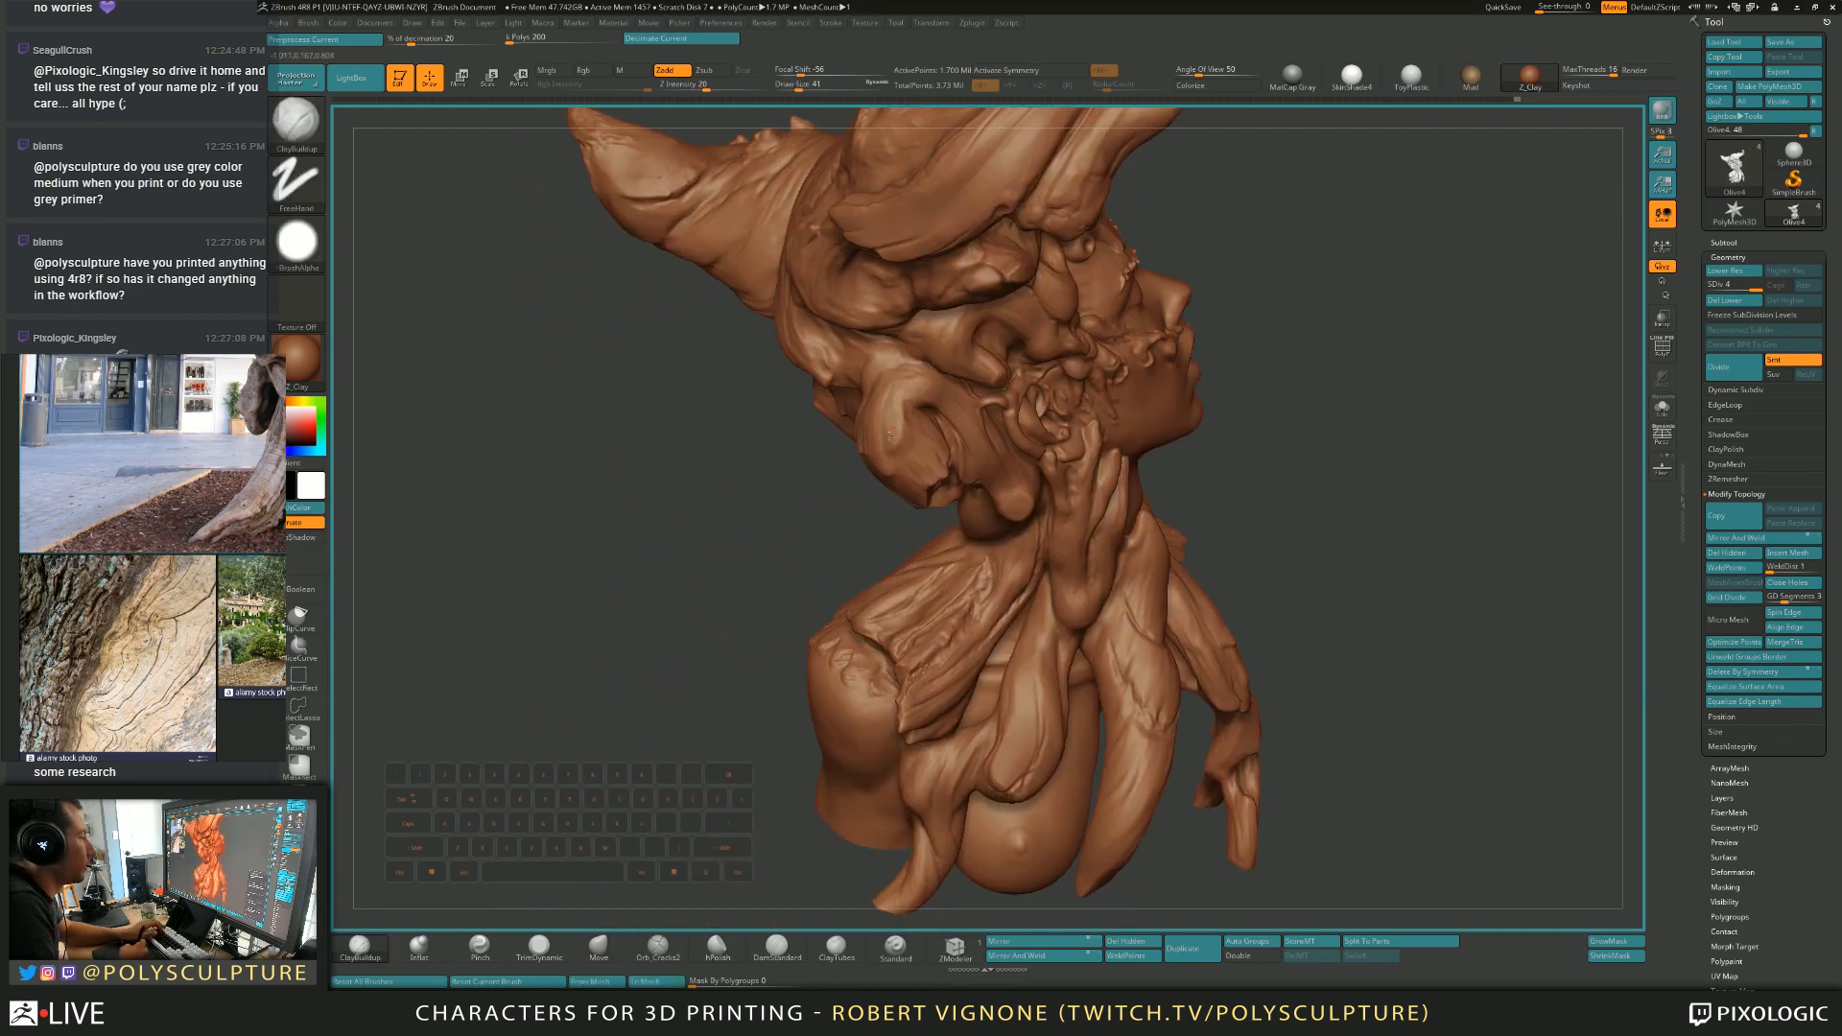
pyautogui.moveTo(902, 403); pyautogui.dragTo(846, 439, button='right')
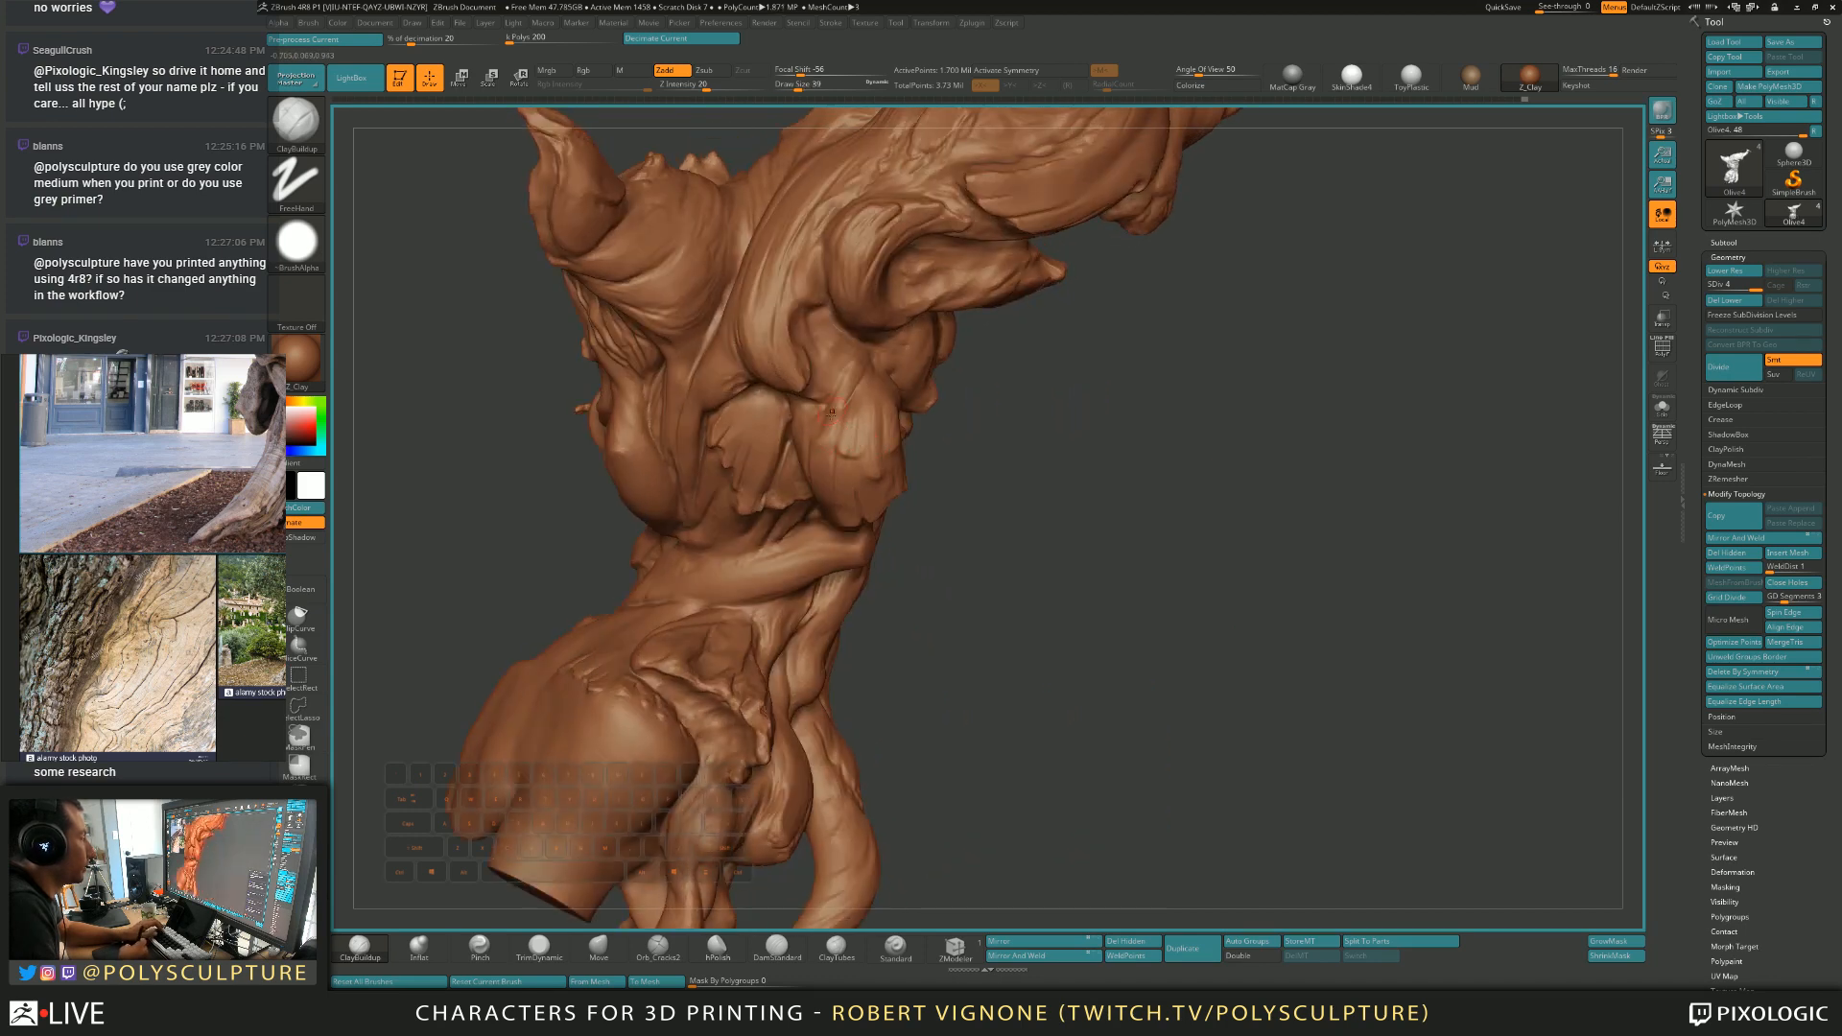
pyautogui.moveTo(822, 384); pyautogui.dragTo(841, 392, button='right')
pyautogui.press('s')
pyautogui.moveTo(840, 395); pyautogui.dragTo(844, 395)
pyautogui.moveTo(844, 383); pyautogui.dragTo(815, 366, button='right')
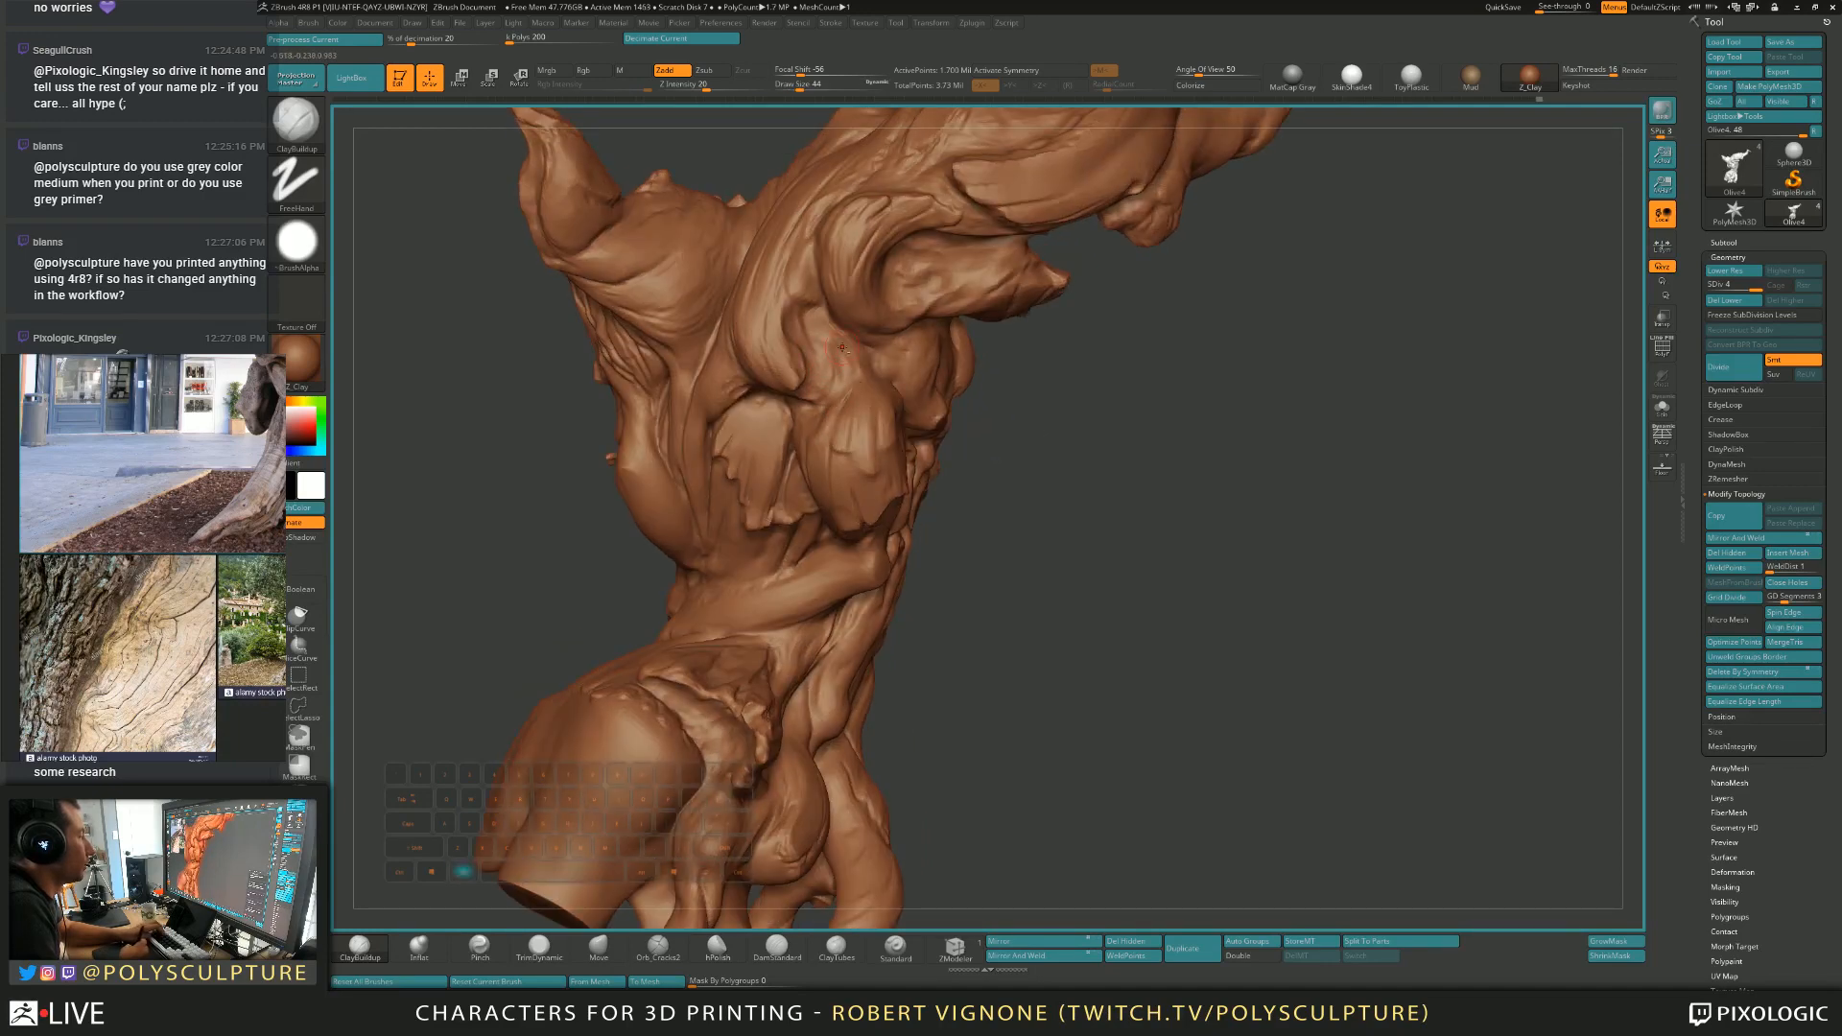
# Carve and rebuild the upper edge of the hanging lobe behind the head with ClayBuildup strokes.
pyautogui.keyDown('alt'); pyautogui.moveTo(812, 336); pyautogui.dragTo(818, 375); pyautogui.keyUp('alt')
pyautogui.press('s')
pyautogui.moveTo(836, 372); pyautogui.dragTo(804, 366, button='right')
pyautogui.moveTo(813, 331); pyautogui.dragTo(820, 382)
# Switch to the TrimDynamic brush for the hanging lobes behind the head.
pyautogui.press('b')
pyautogui.press('t')
pyautogui.press('d')
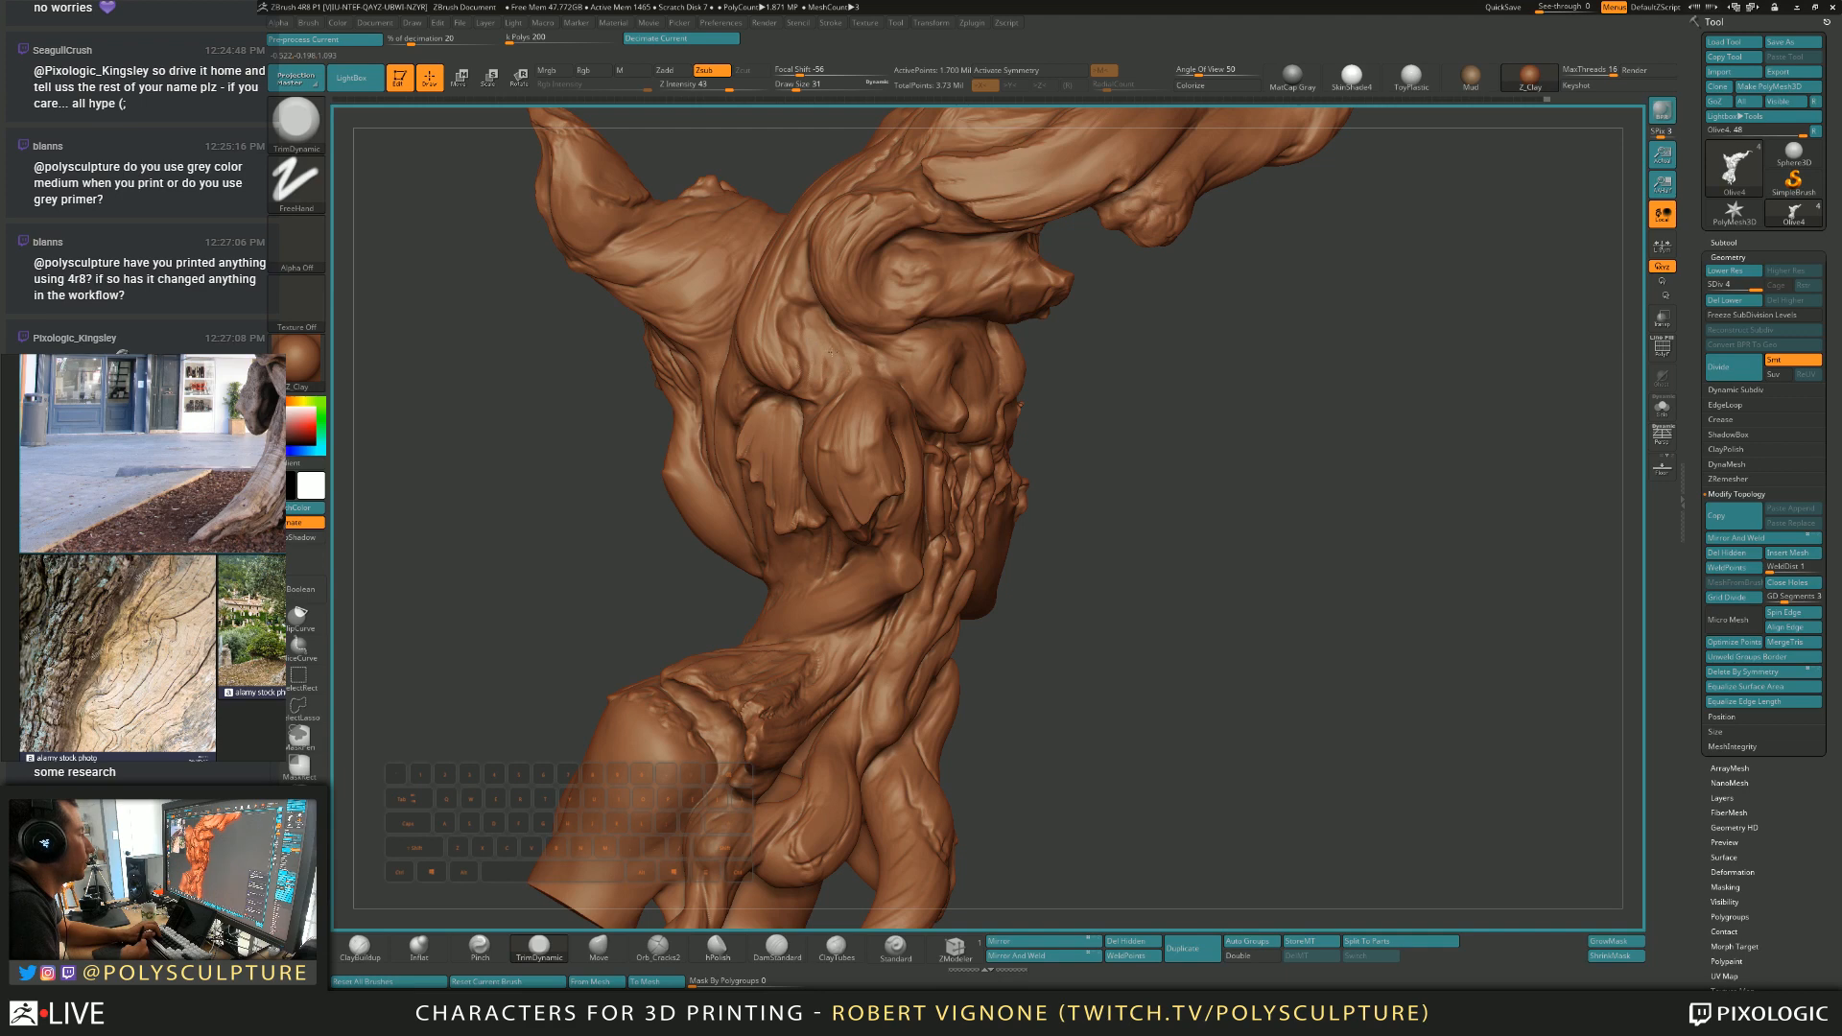
# Build up bark-like folds on the side of the head above the hanging lobes with the ClayBuildup brush.
pyautogui.press('b')
pyautogui.press('c')
pyautogui.press('b')
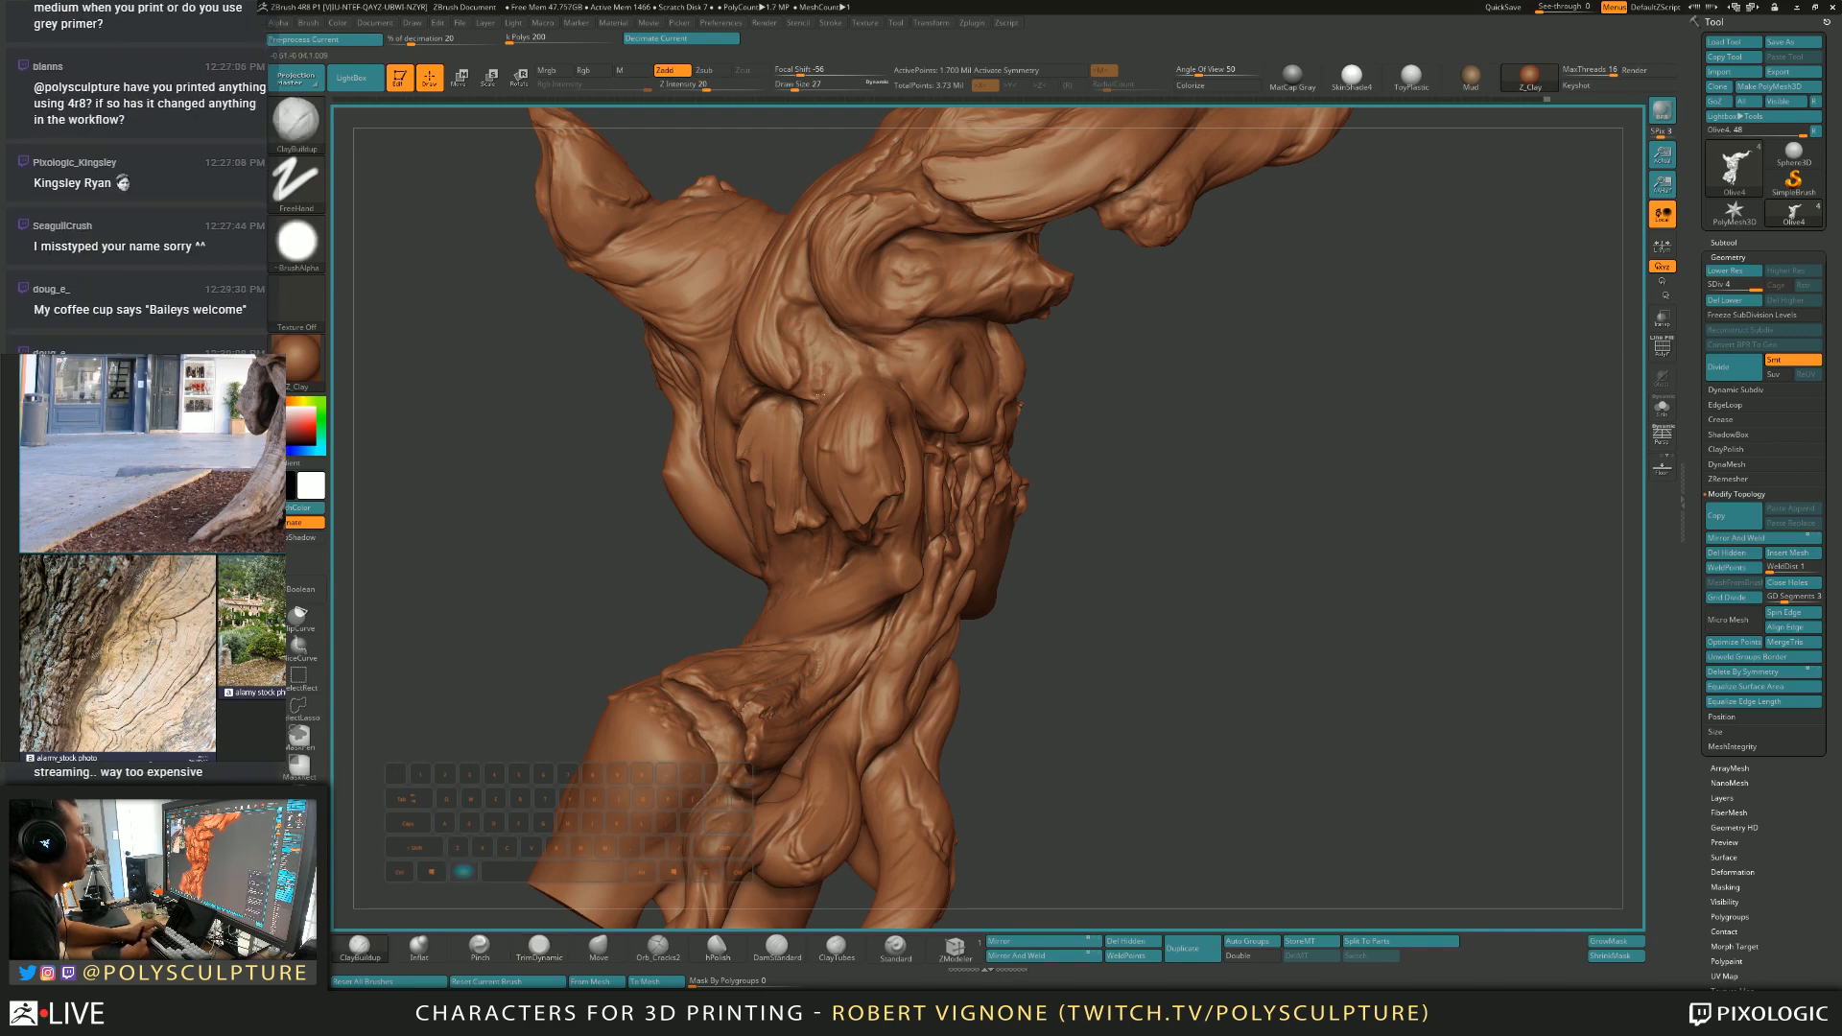
pyautogui.moveTo(831, 328); pyautogui.dragTo(834, 322, button='right')
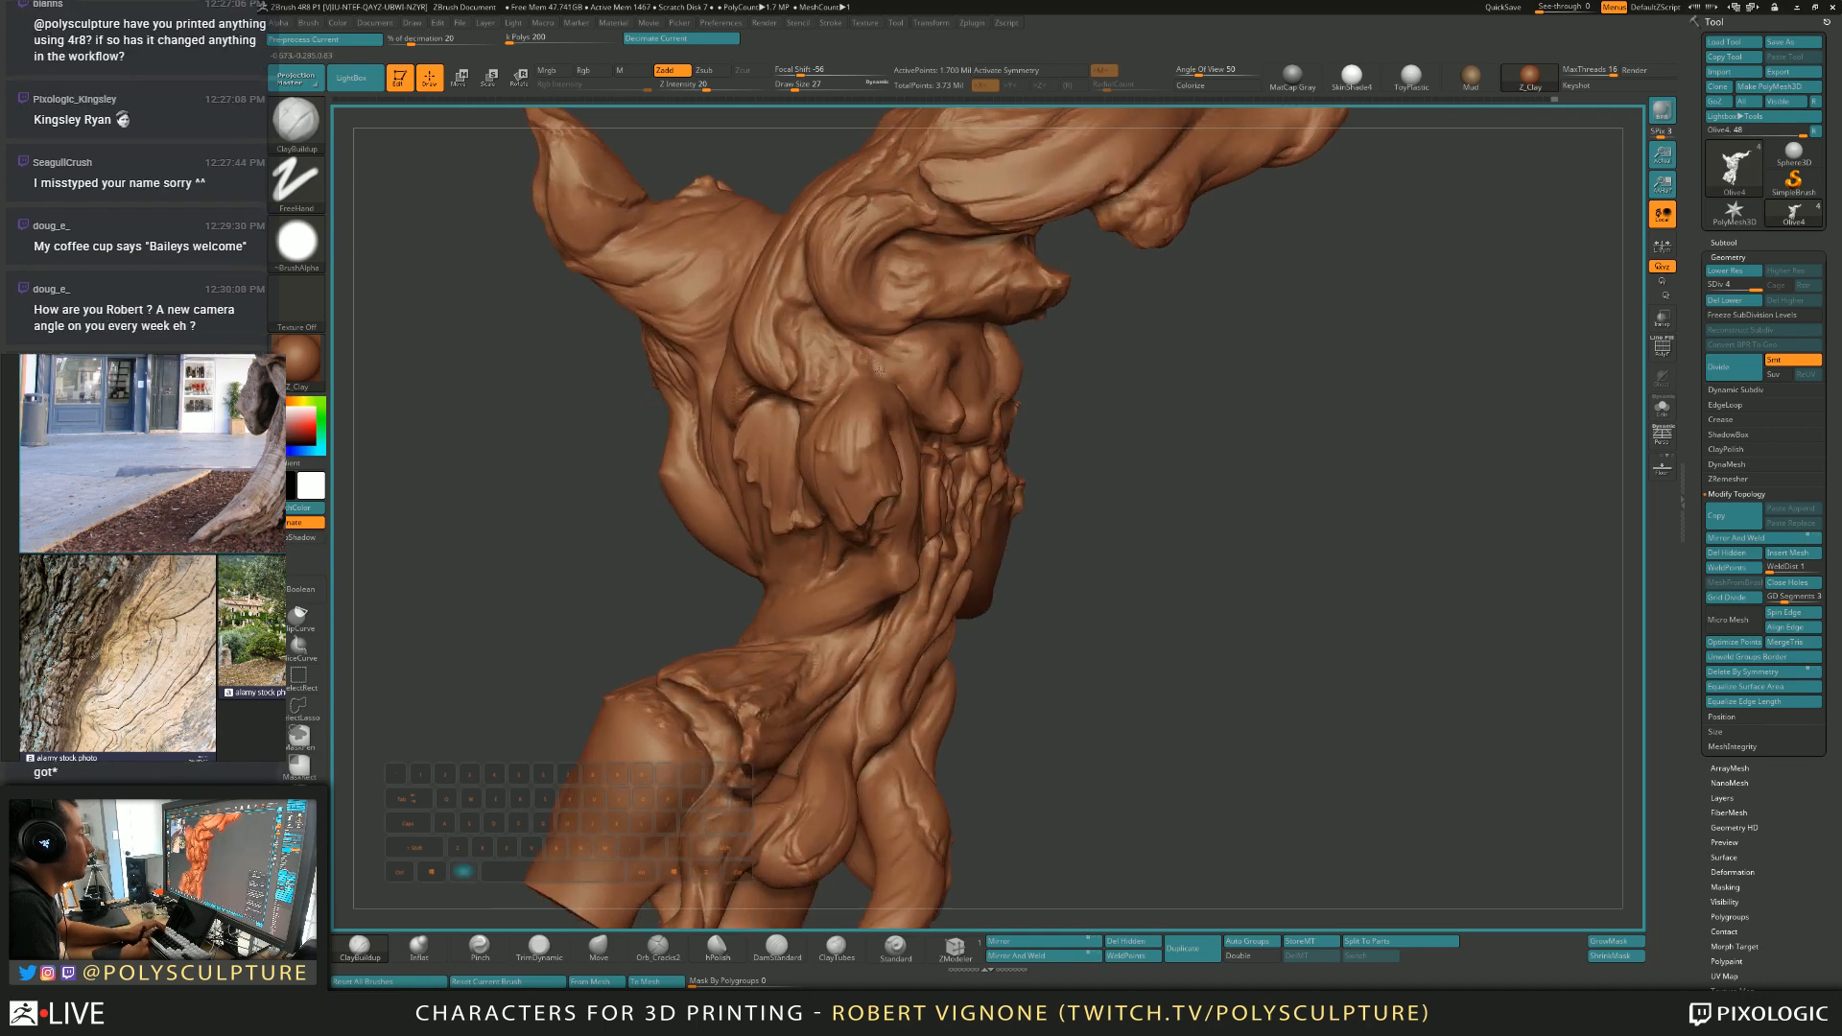
pyautogui.moveTo(843, 385); pyautogui.dragTo(882, 422, button='right')
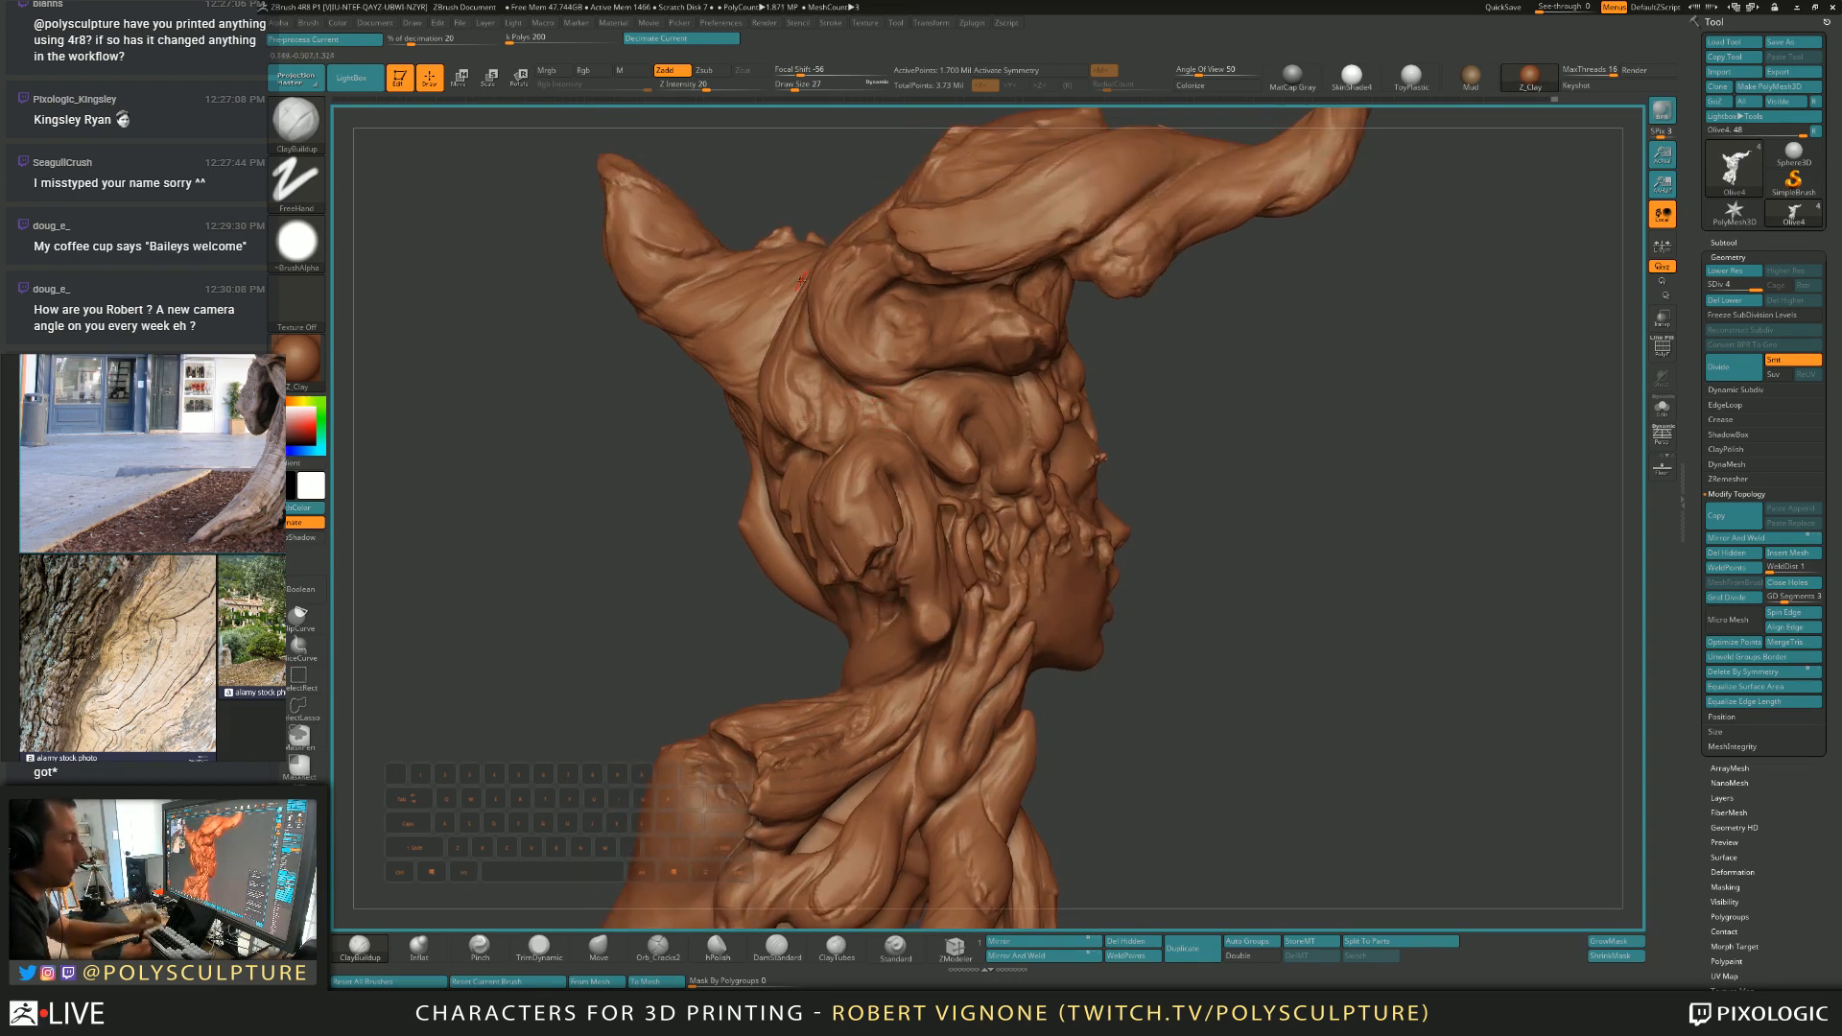
pyautogui.moveTo(883, 407); pyautogui.dragTo(891, 369, button='right')
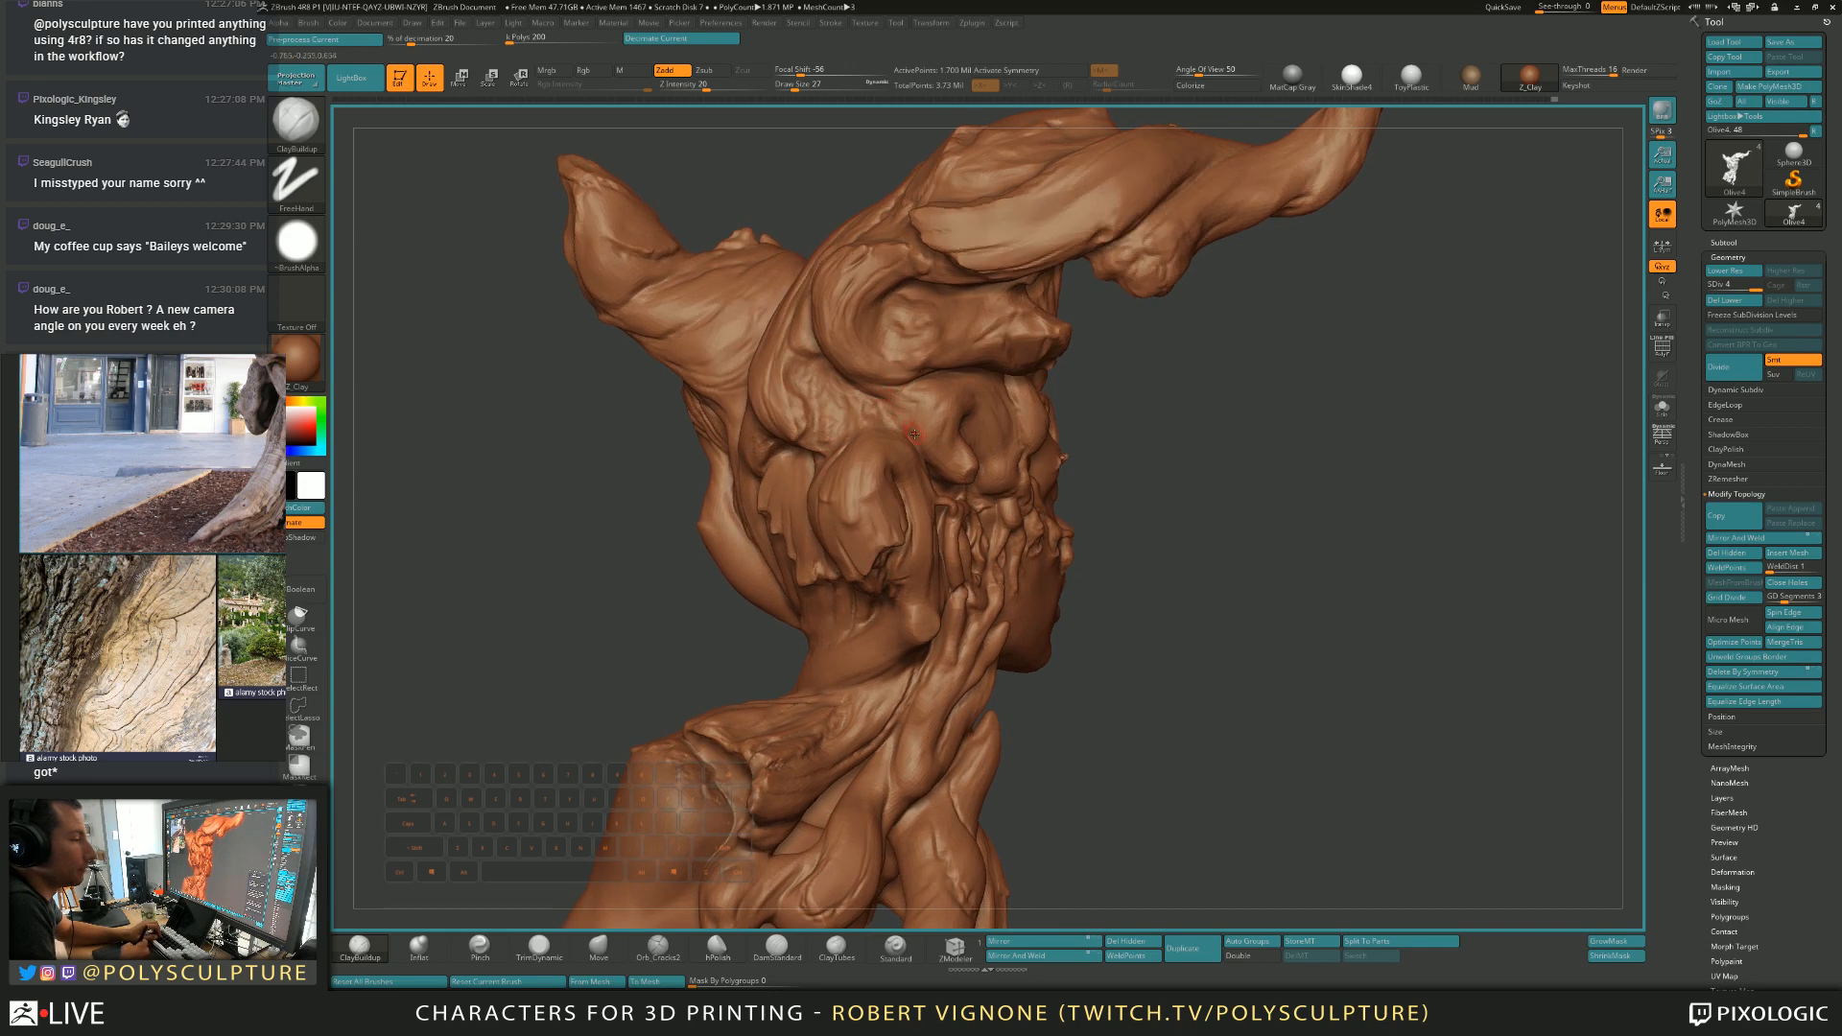
pyautogui.moveTo(913, 414)
pyautogui.mouseDown(button='right')
pyautogui.moveTo(909, 387)
pyautogui.moveTo(836, 406)
pyautogui.mouseUp(button='right')
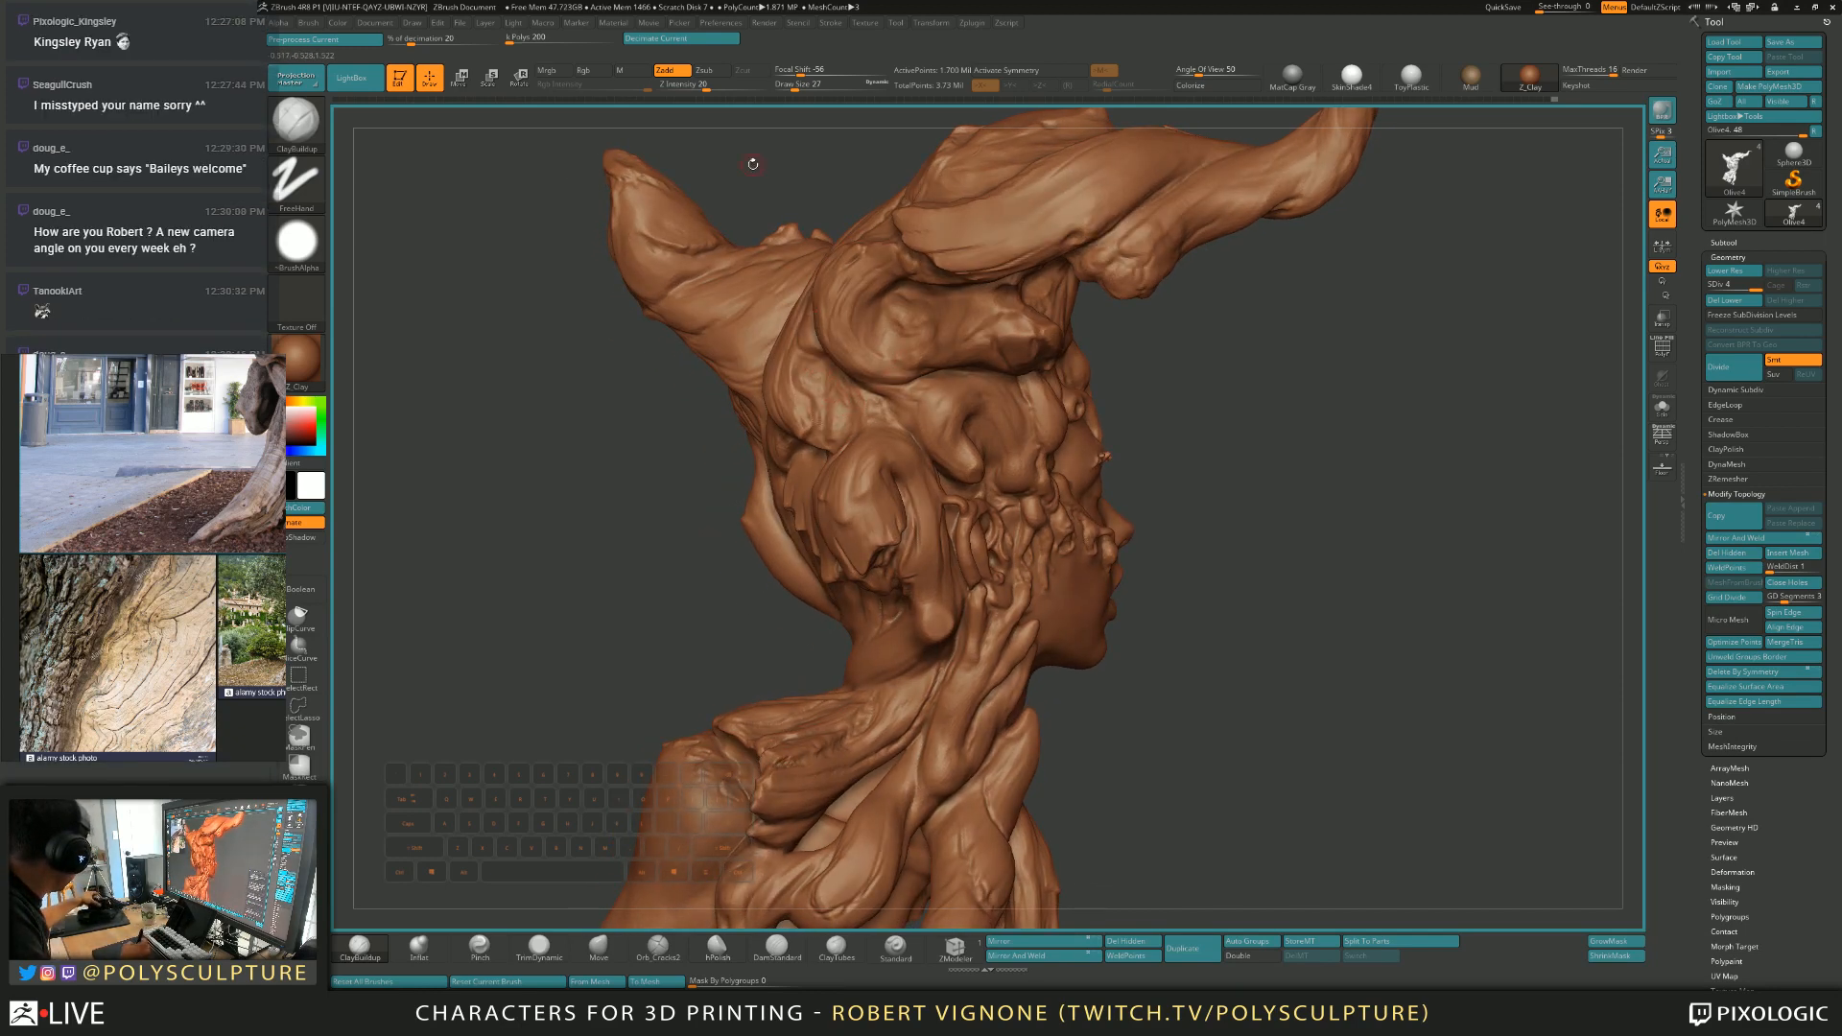
pyautogui.moveTo(827, 378)
pyautogui.mouseDown(button='right')
pyautogui.moveTo(858, 417)
pyautogui.moveTo(811, 393)
pyautogui.mouseUp(button='right')
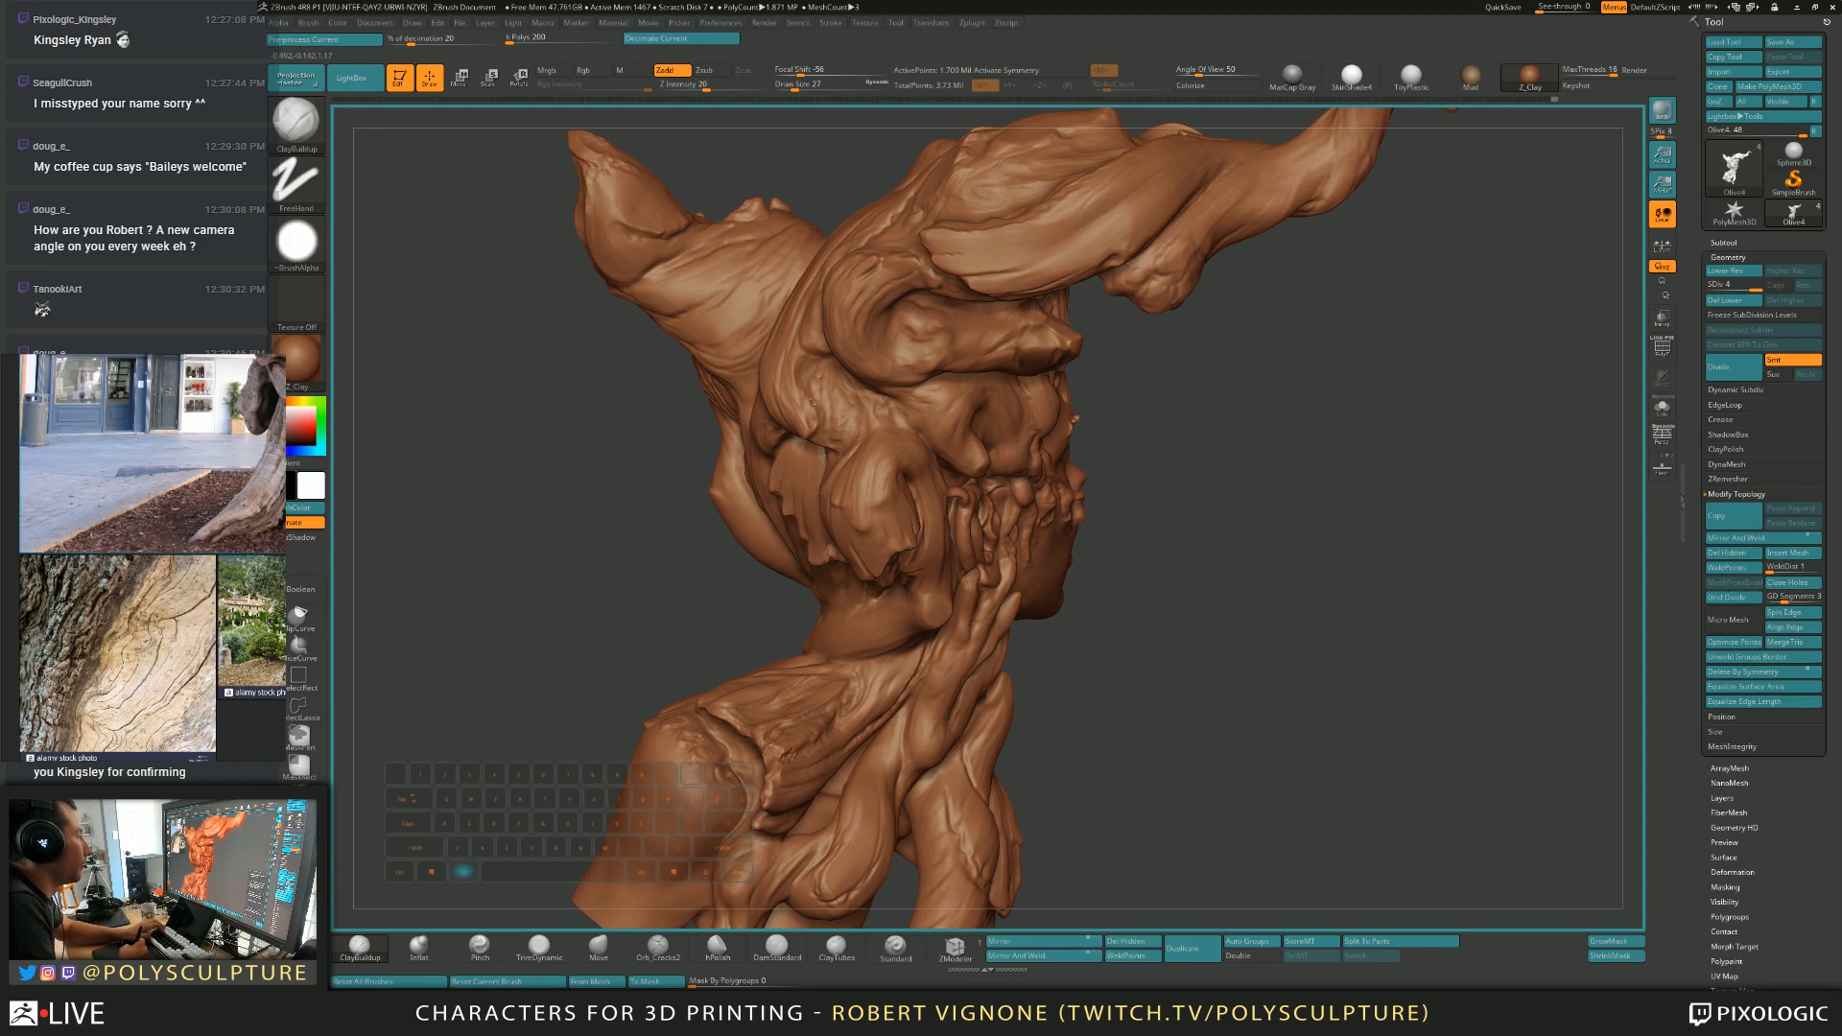
pyautogui.moveTo(797, 403)
pyautogui.mouseDown(button='right')
pyautogui.moveTo(737, 388)
pyautogui.moveTo(781, 356)
pyautogui.moveTo(773, 395)
pyautogui.moveTo(844, 407)
pyautogui.mouseUp(button='right')
# Reshape the folds flowing down the back of the head using the Move, ClayBuildup and TrimDynamic brushes.
pyautogui.press('4')
pyautogui.press('5')
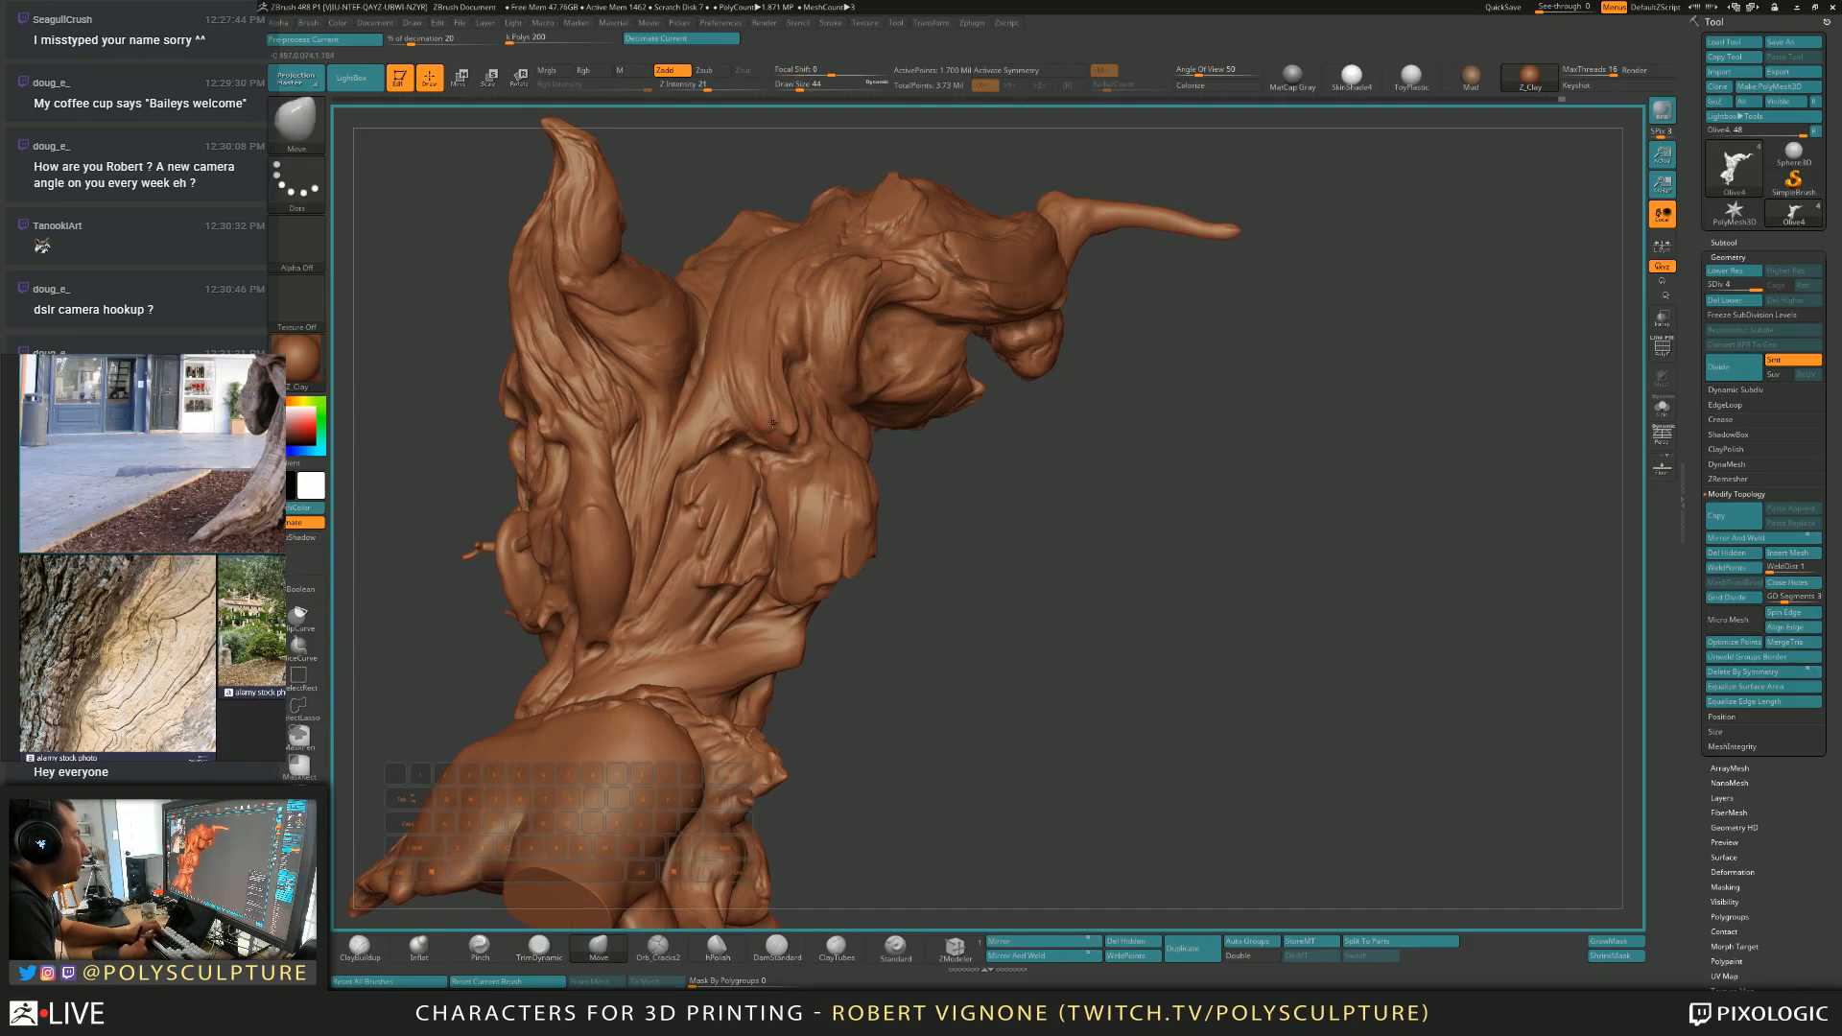
pyautogui.press('1')
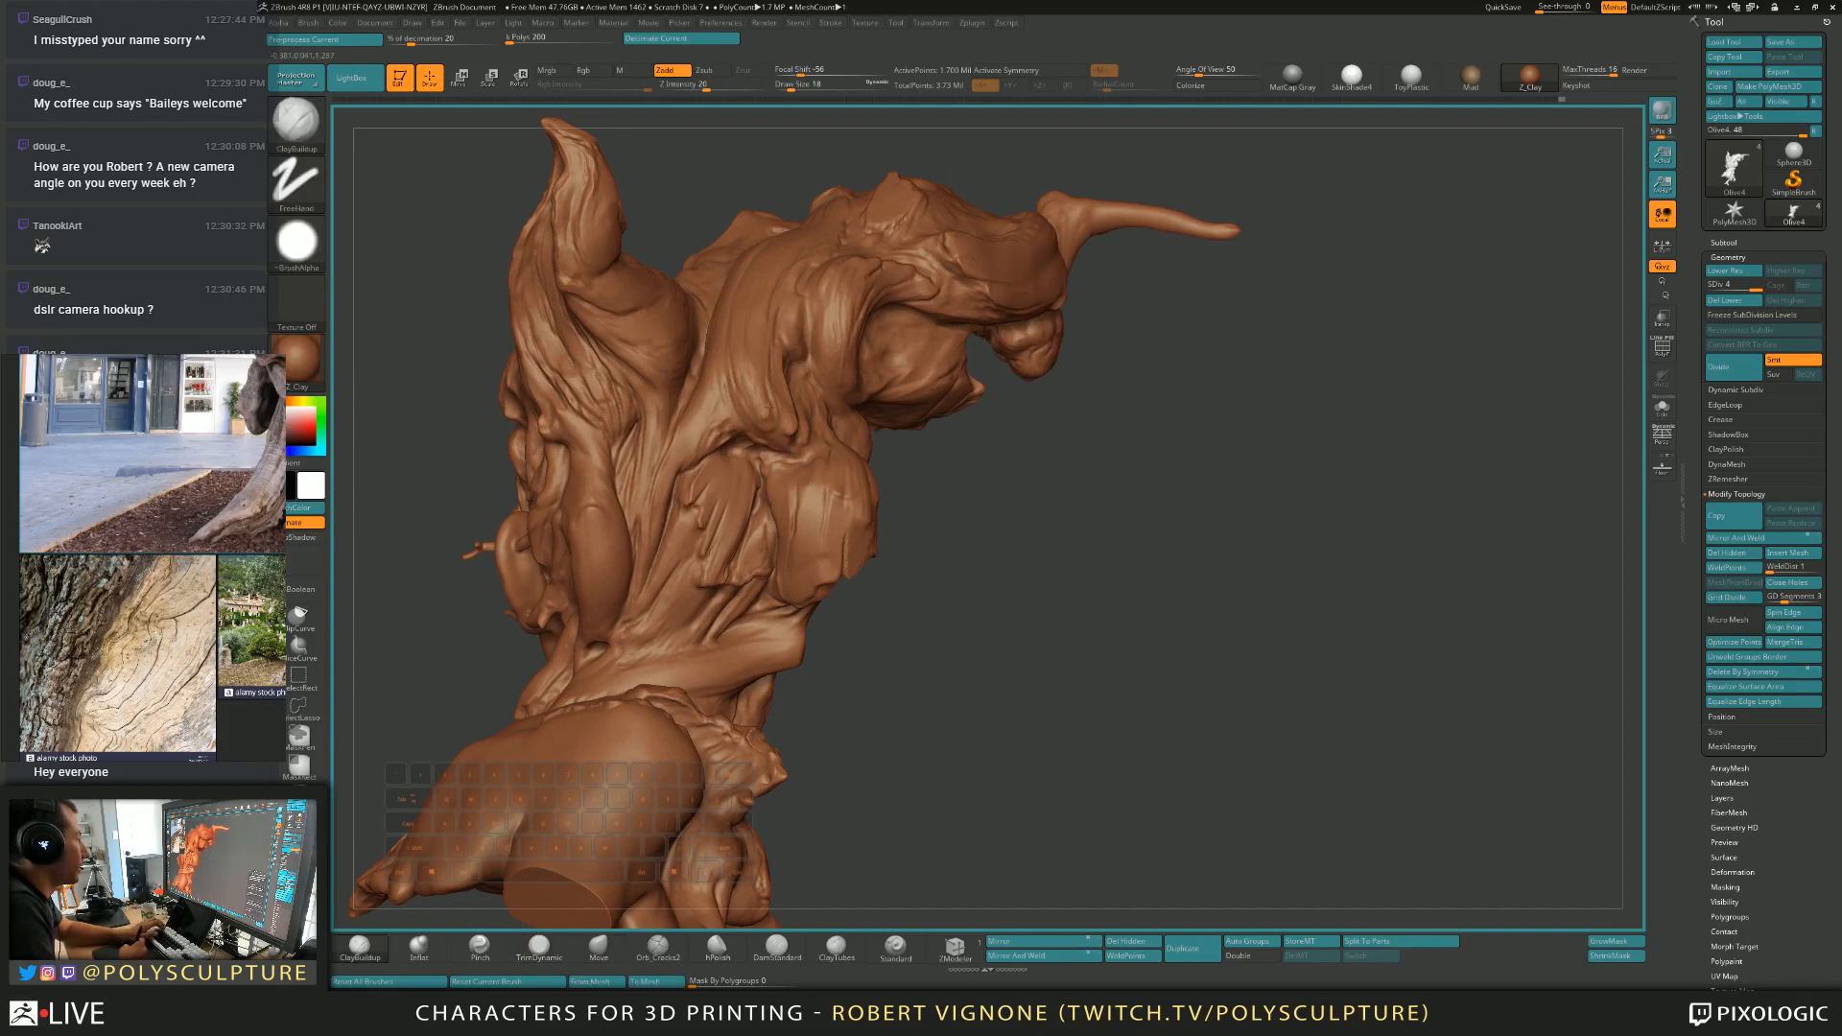
pyautogui.moveTo(783, 419)
pyautogui.mouseDown(button='right')
pyautogui.moveTo(766, 409)
pyautogui.moveTo(789, 366)
pyautogui.mouseUp(button='right')
pyautogui.press('4')
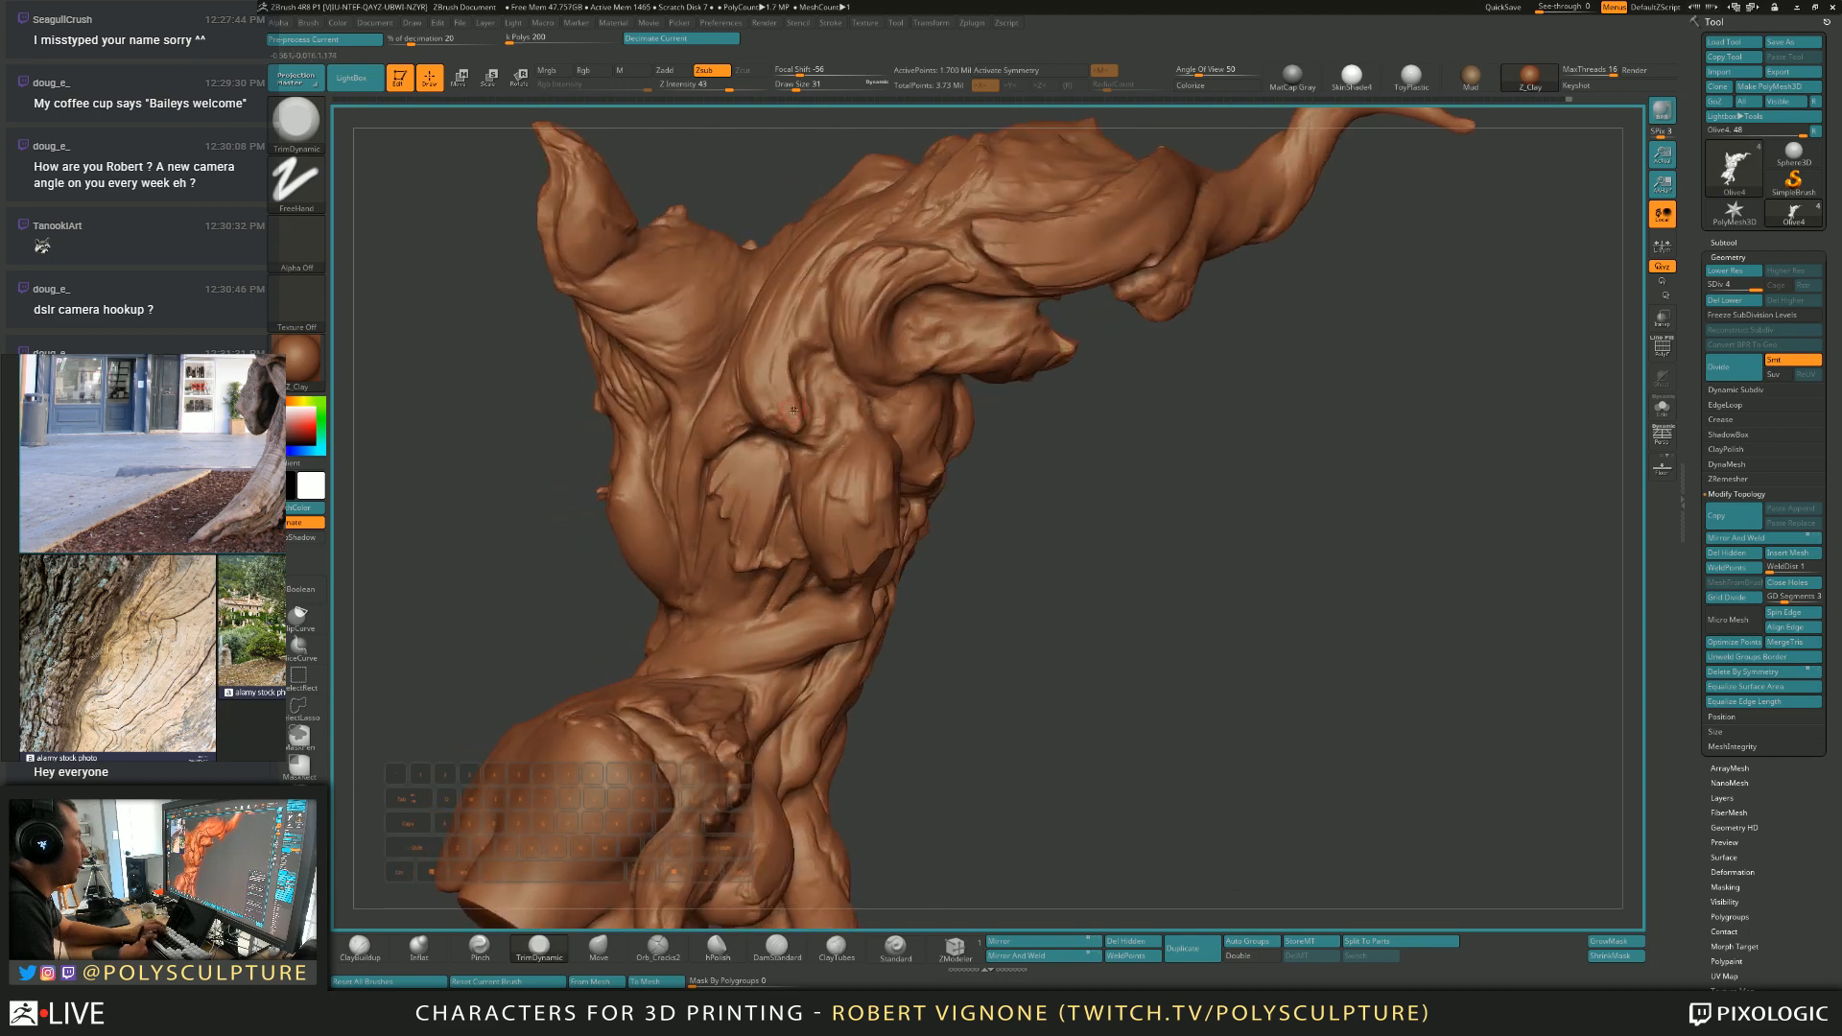
pyautogui.press('5')
pyautogui.press('1')
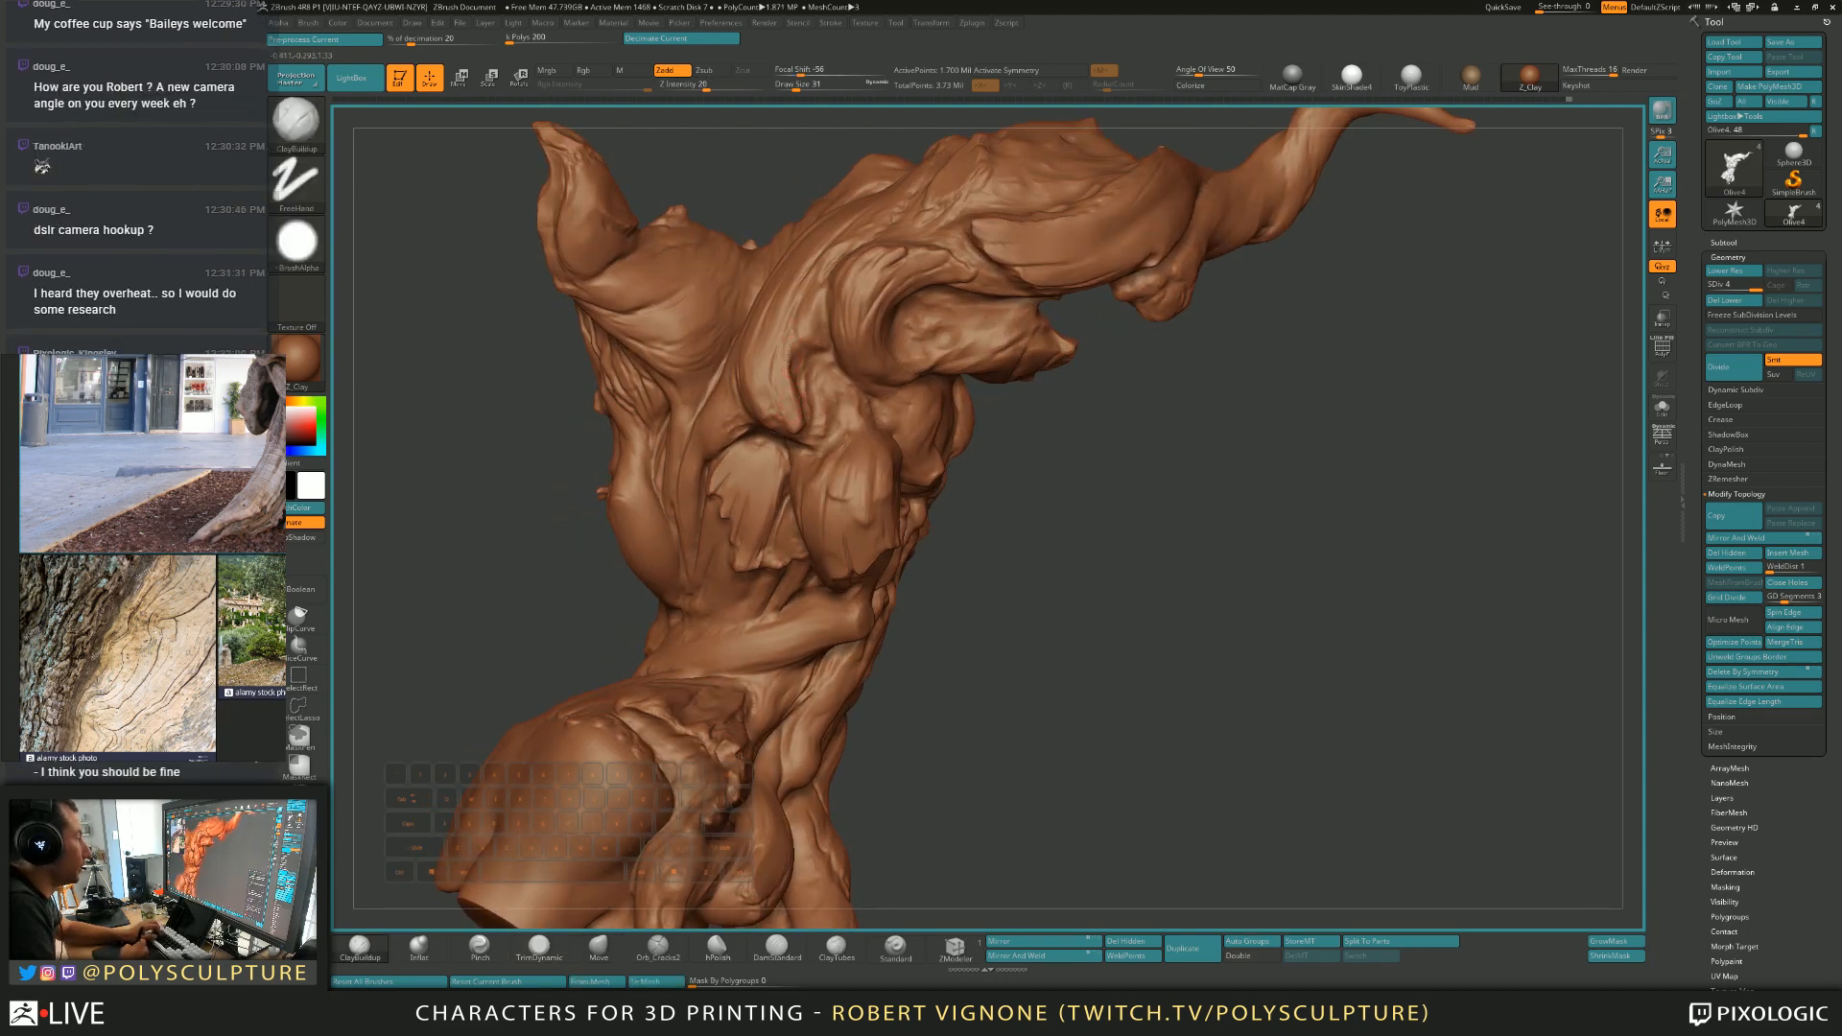
# Layer clay onto the curled fold above the hanging lobes and flatten it with TrimDynamic.
pyautogui.moveTo(793, 348); pyautogui.dragTo(812, 342, button='right')
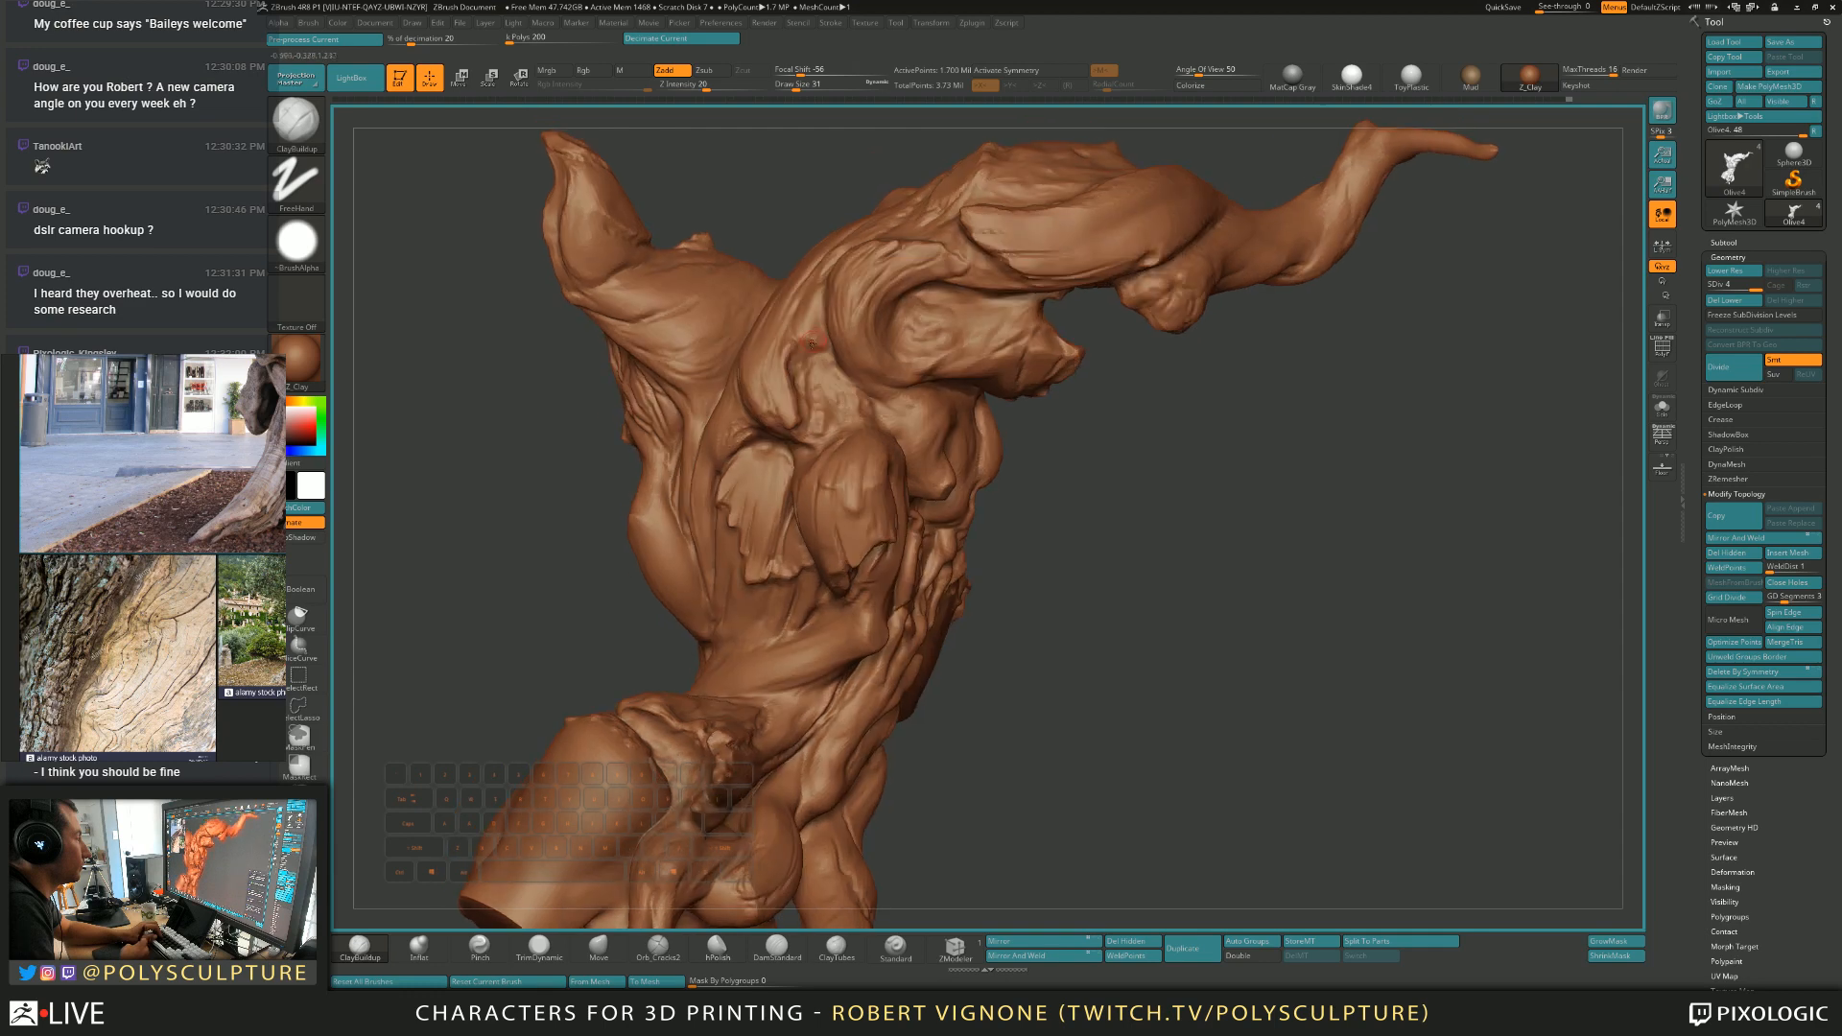
pyautogui.press('4')
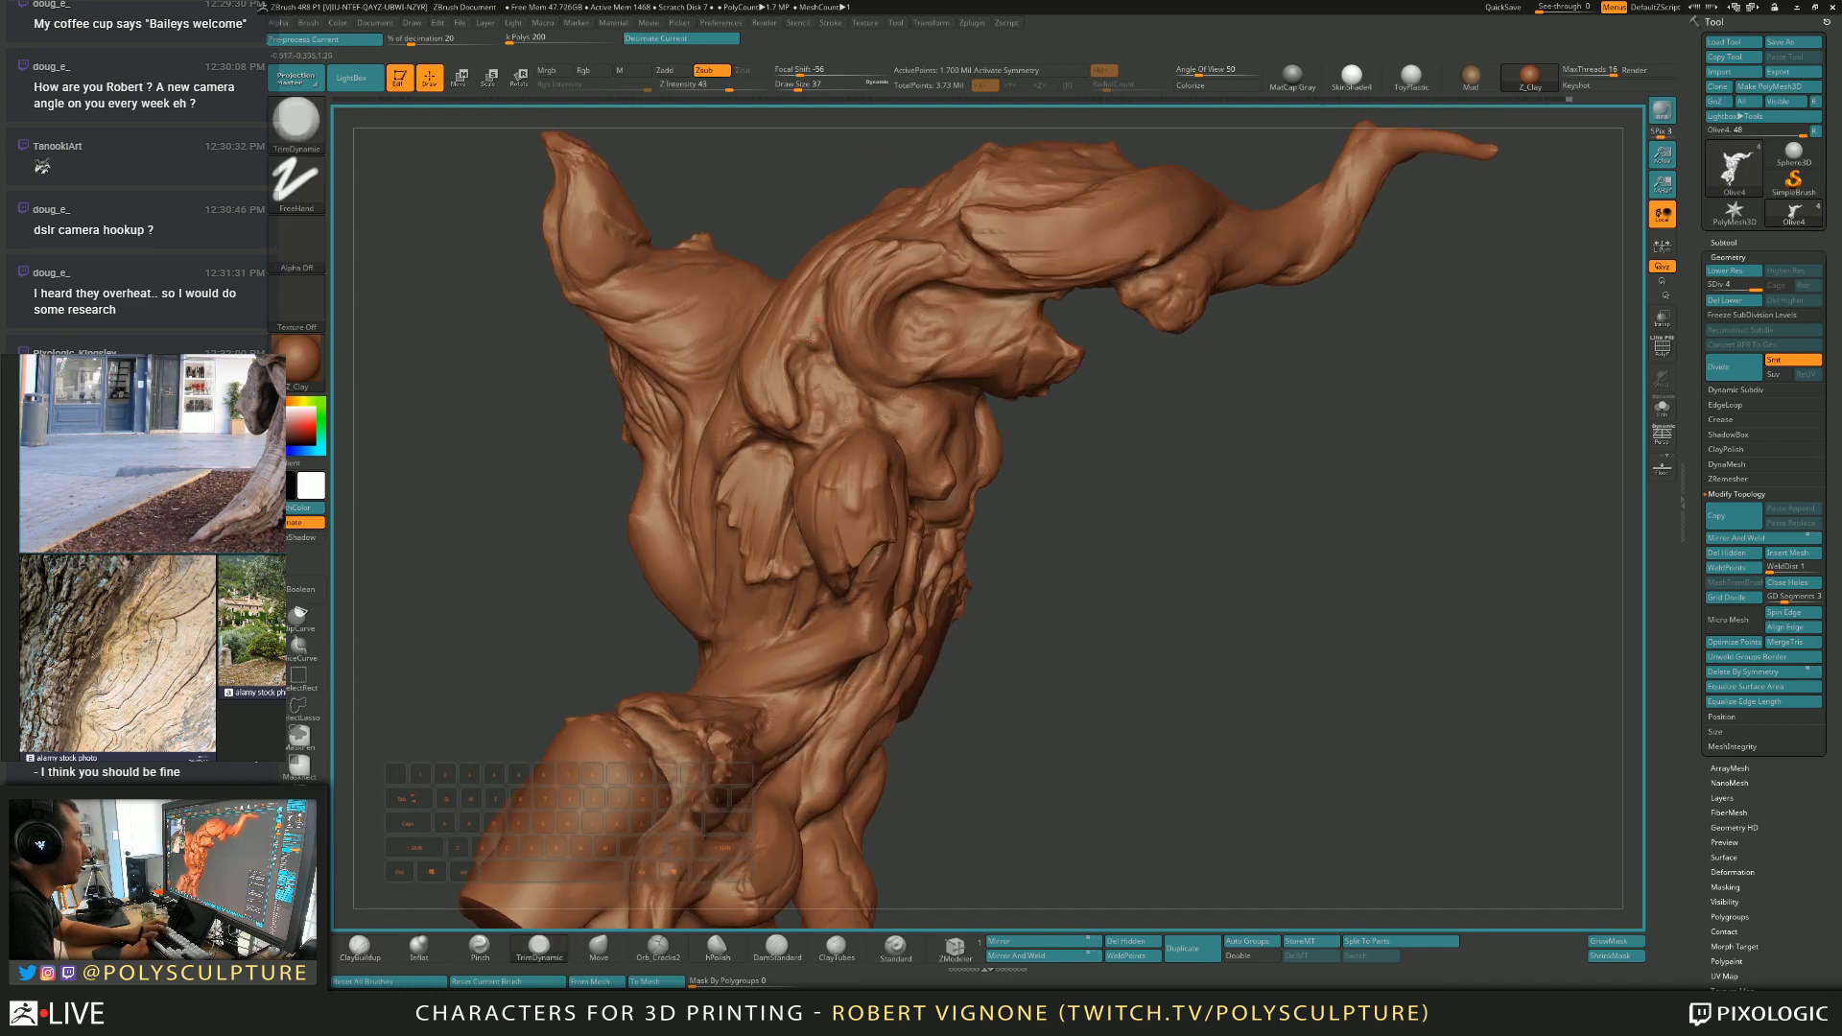
pyautogui.moveTo(812, 336)
pyautogui.mouseDown(button='right')
pyautogui.moveTo(808, 291)
pyautogui.moveTo(861, 271)
pyautogui.mouseUp(button='right')
pyautogui.press('1')
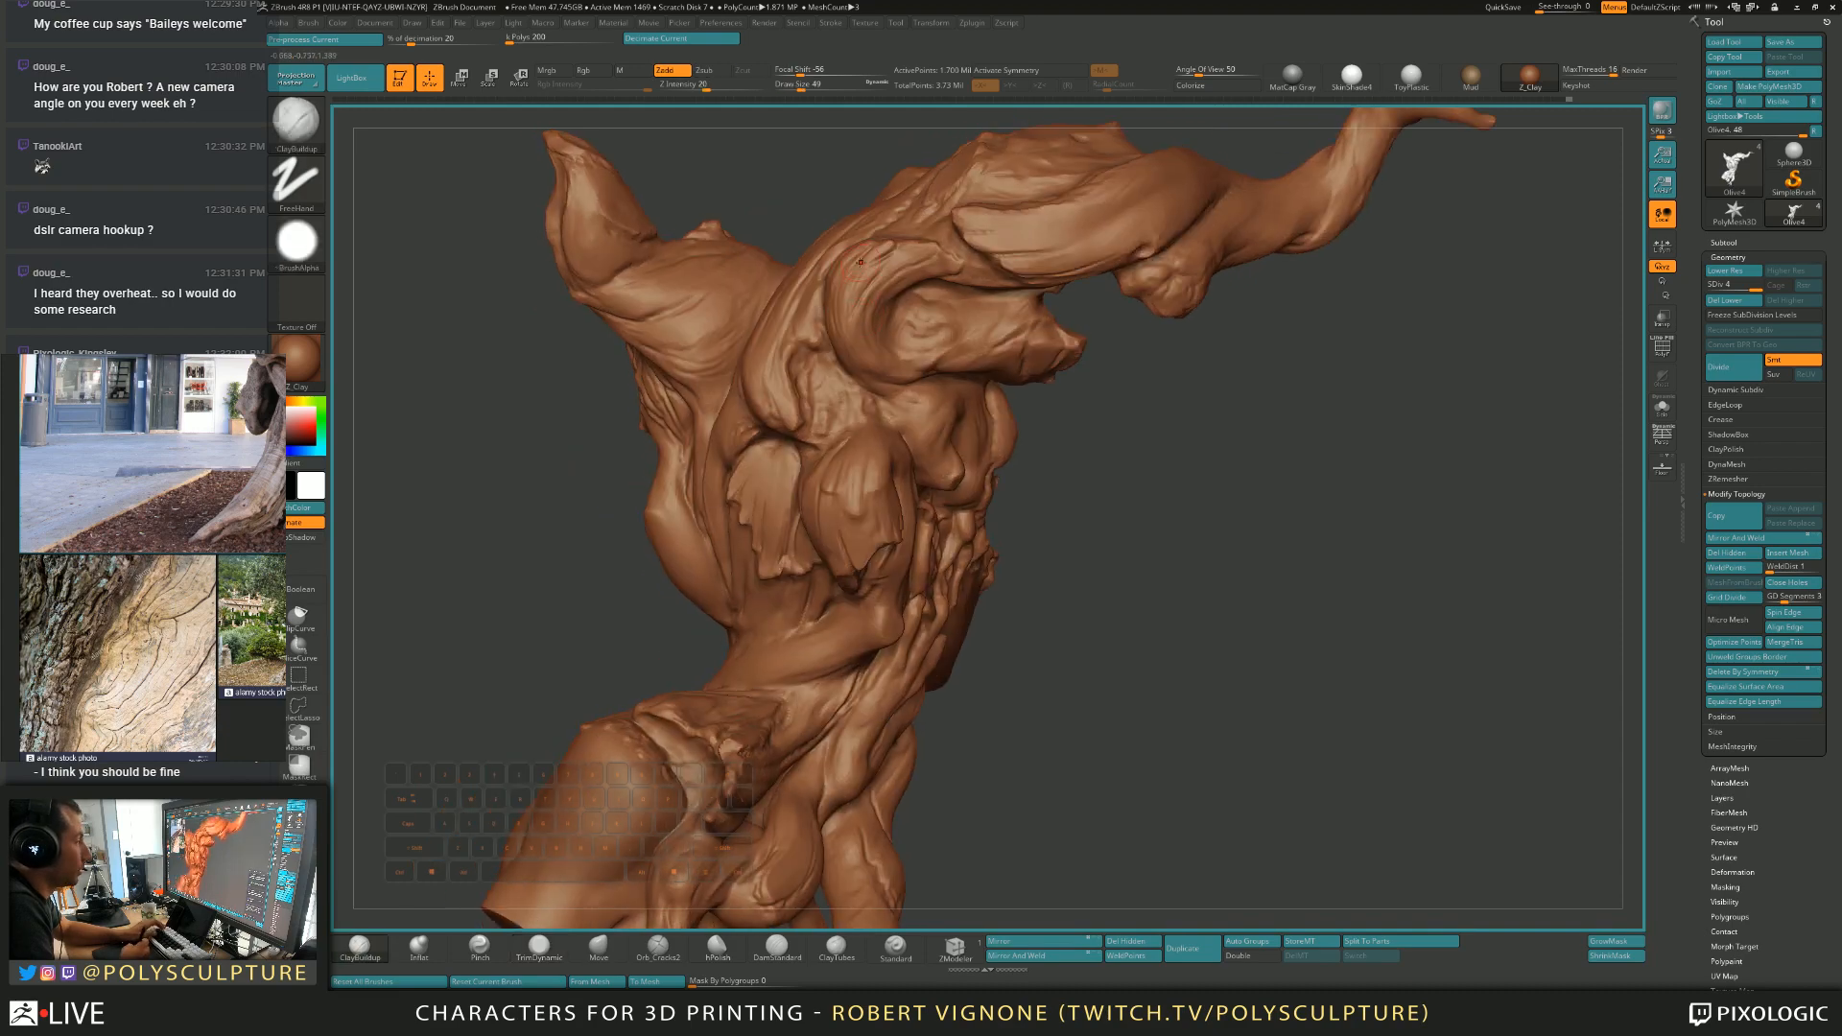
# Adjust the contours of the two hanging lobes behind the head with ClayBuildup and Move.
pyautogui.moveTo(865, 362)
pyautogui.mouseDown(button='right')
pyautogui.moveTo(841, 524)
pyautogui.moveTo(811, 465)
pyautogui.mouseUp(button='right')
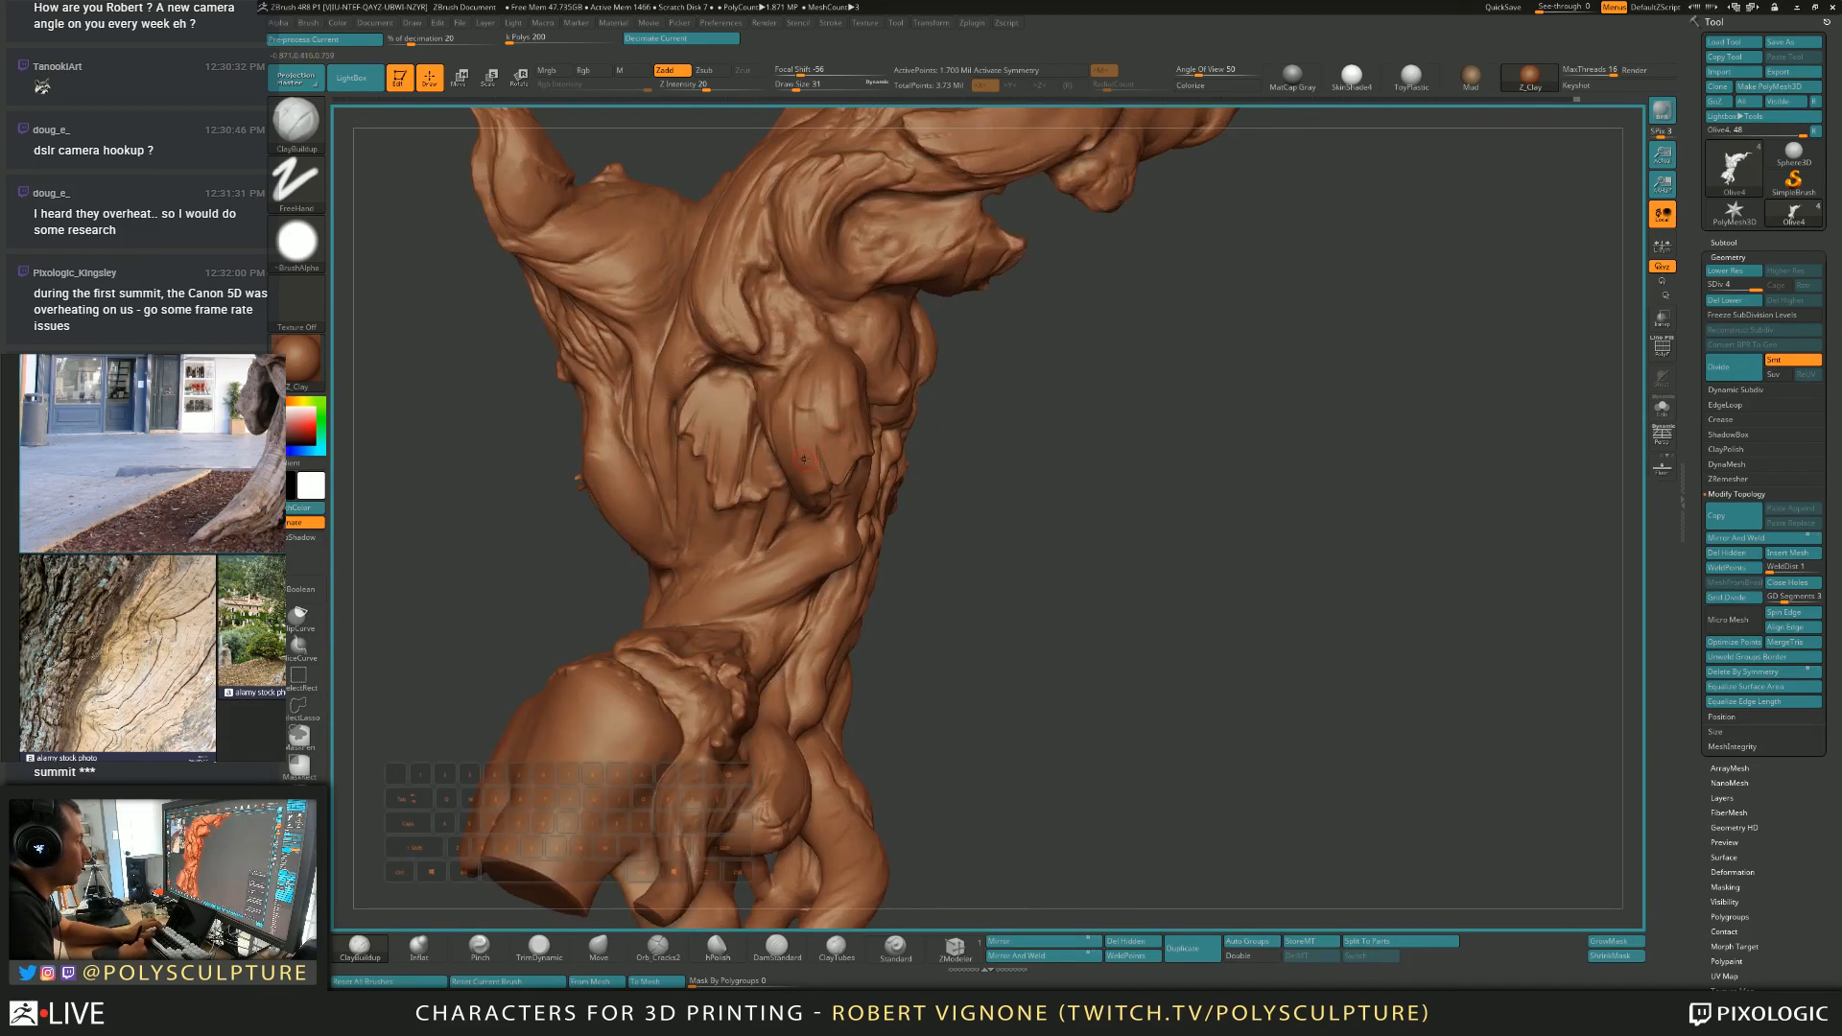
pyautogui.press('b')
pyautogui.press('m')
pyautogui.press('v')
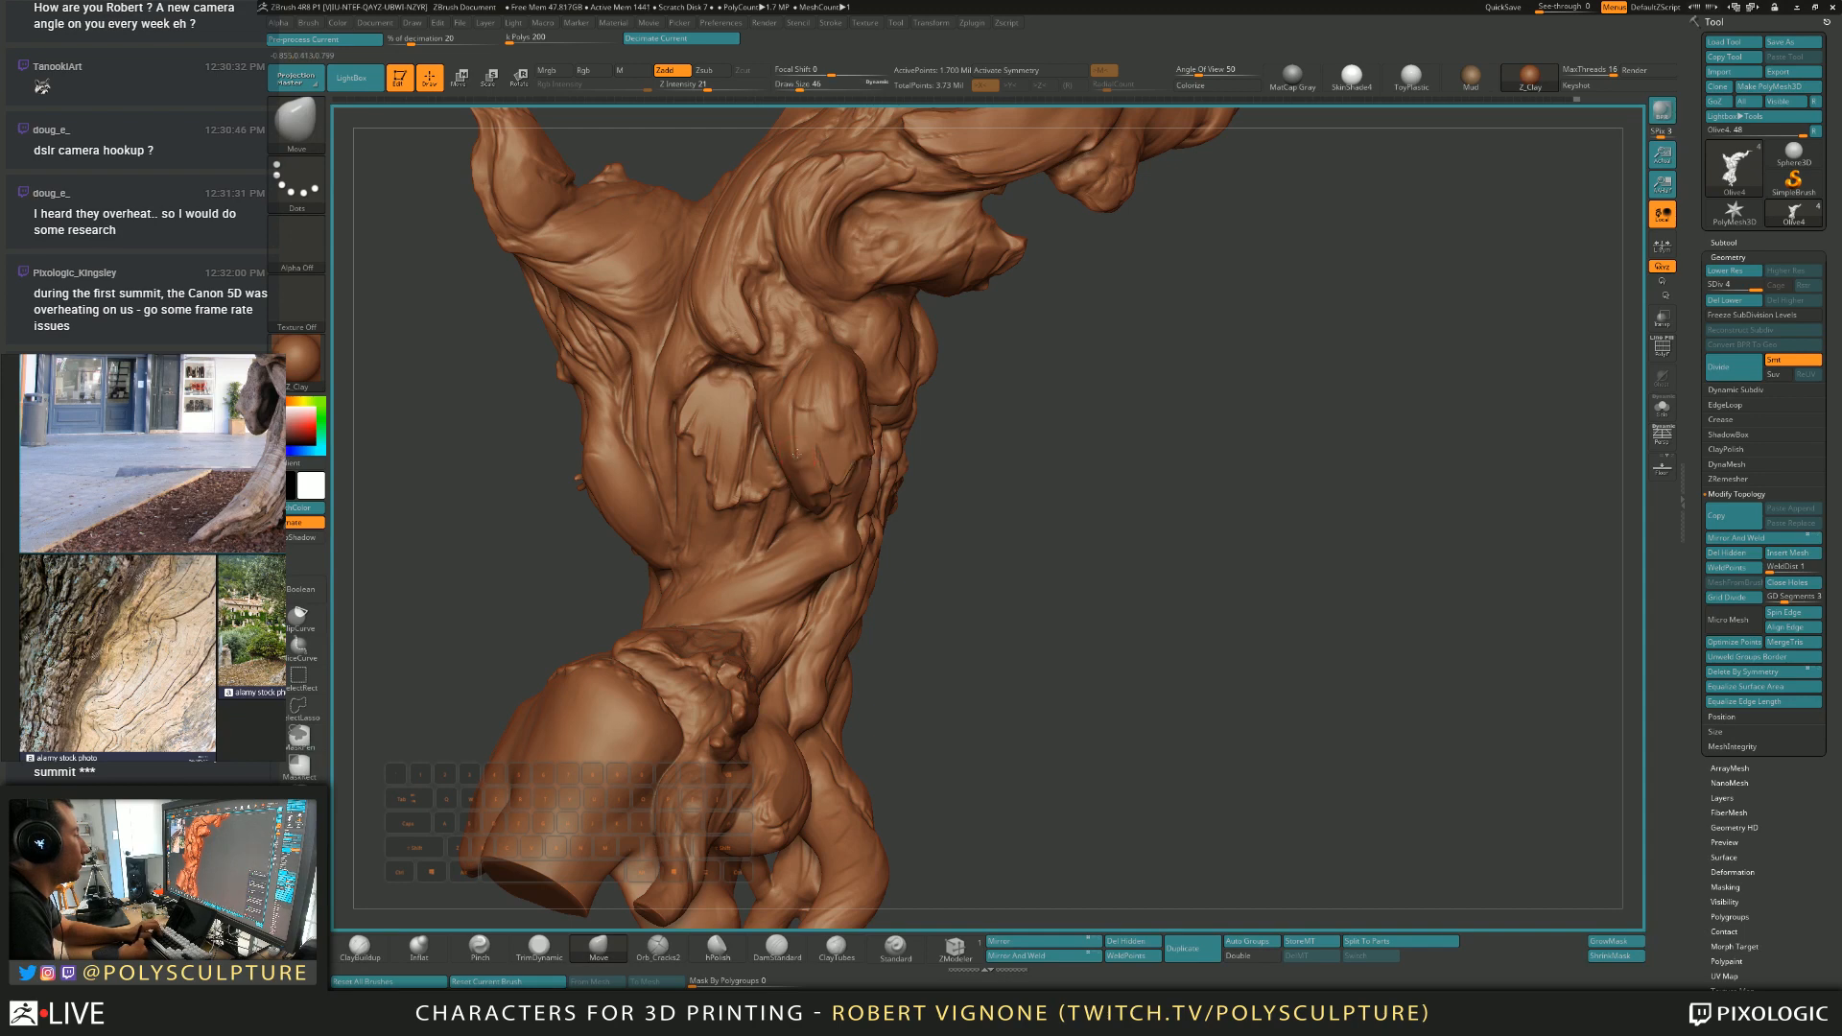
# Add clay to the rounded lobe behind the ear and trim its surface into planes.
pyautogui.press('b')
pyautogui.press('c')
pyautogui.press('b')
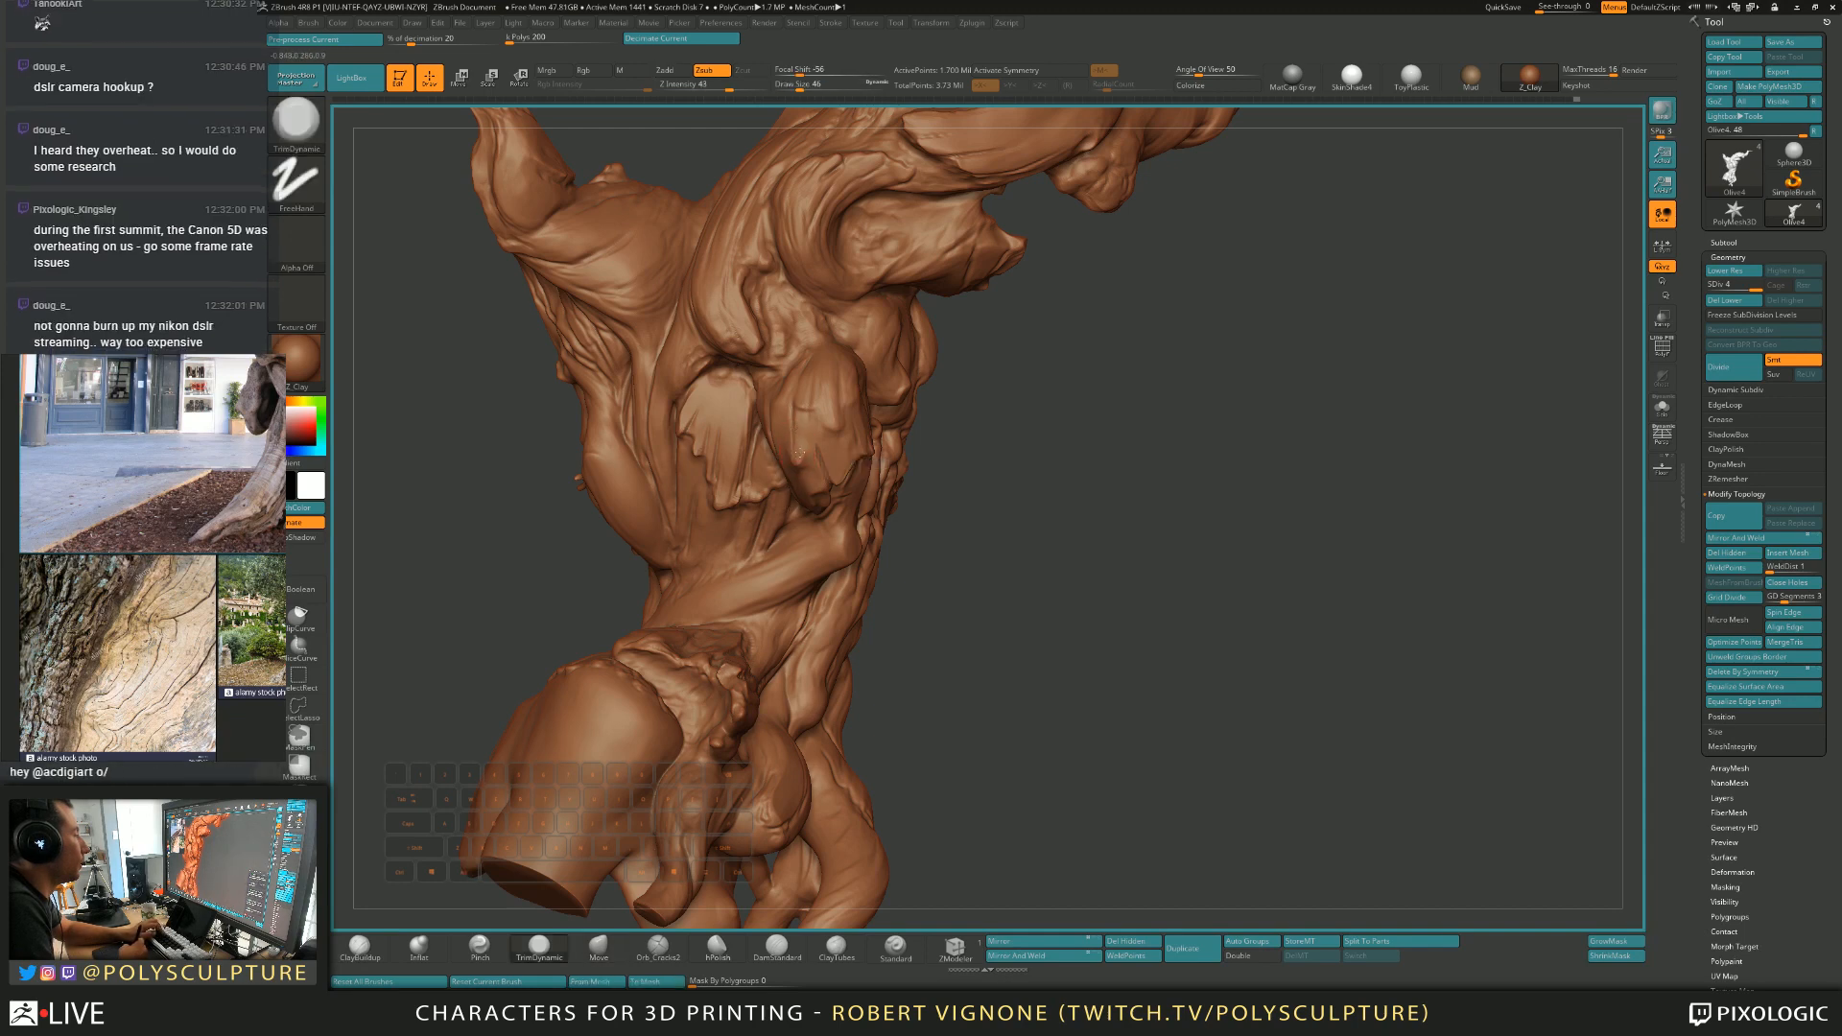
pyautogui.moveTo(814, 461); pyautogui.dragTo(770, 450, button='right')
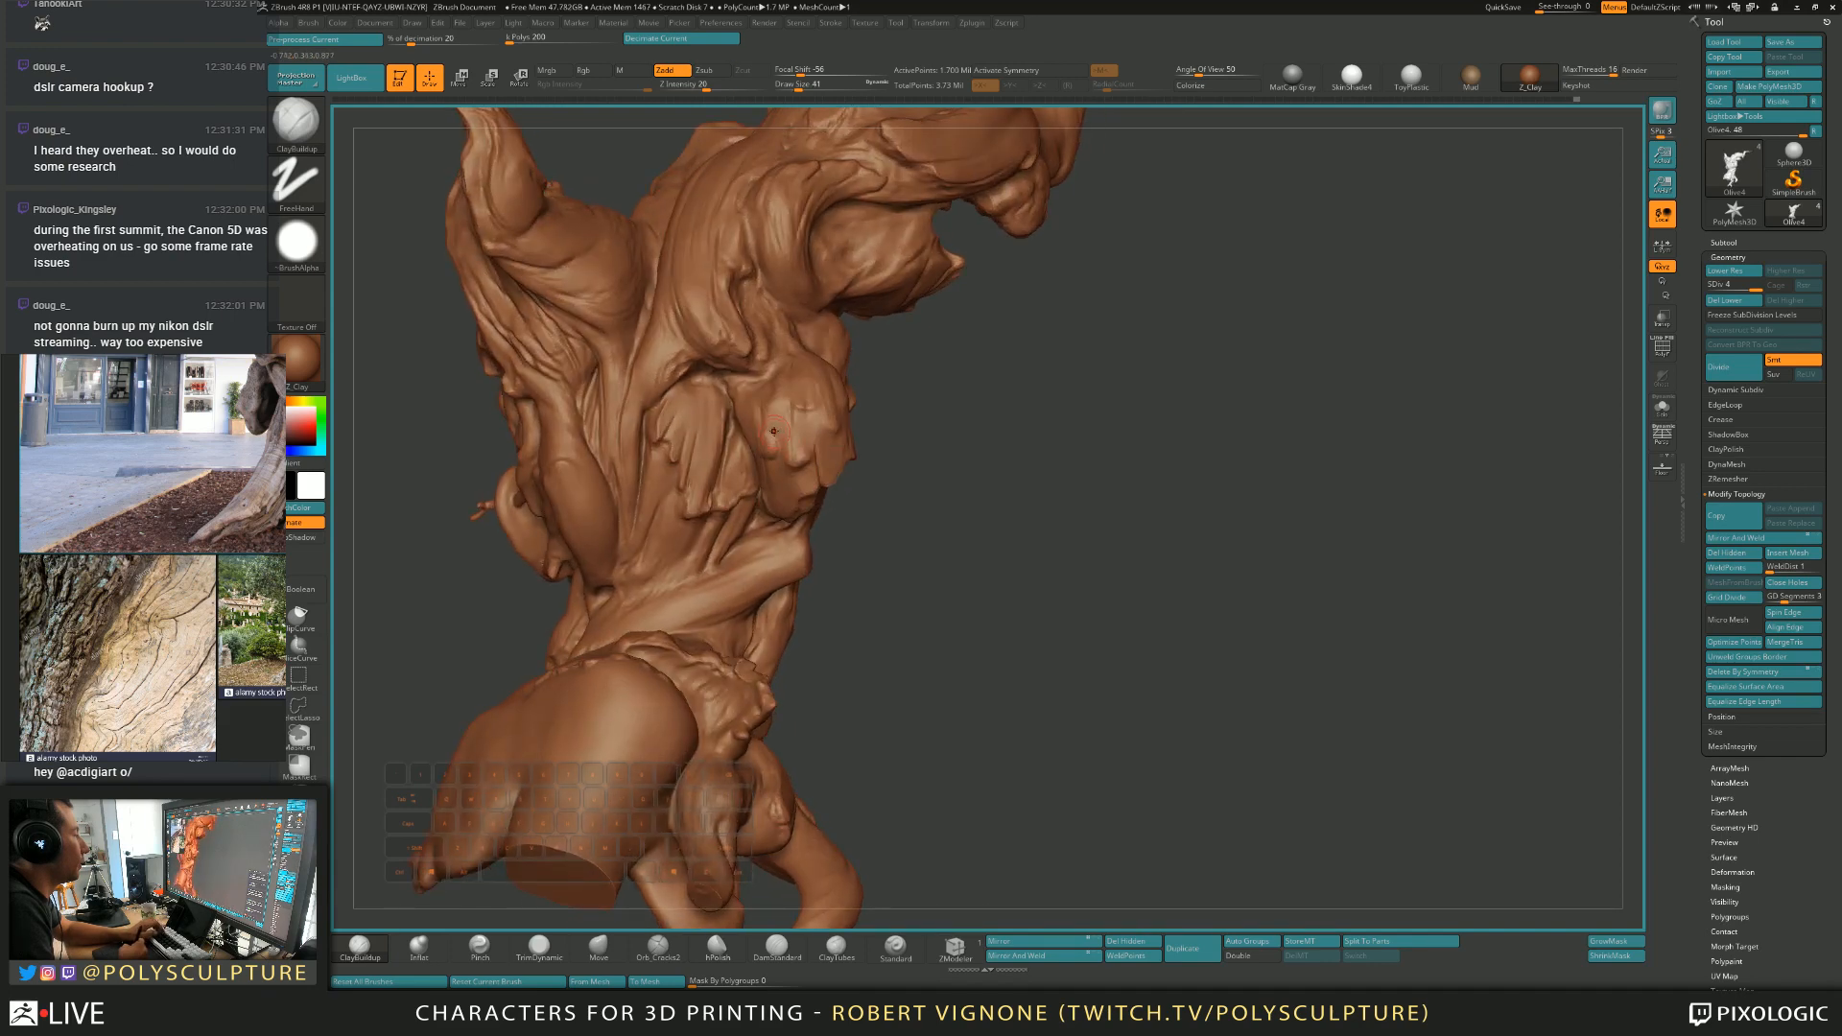
pyautogui.press('4')
pyautogui.moveTo(775, 419); pyautogui.dragTo(798, 399, button='right')
pyautogui.press('1')
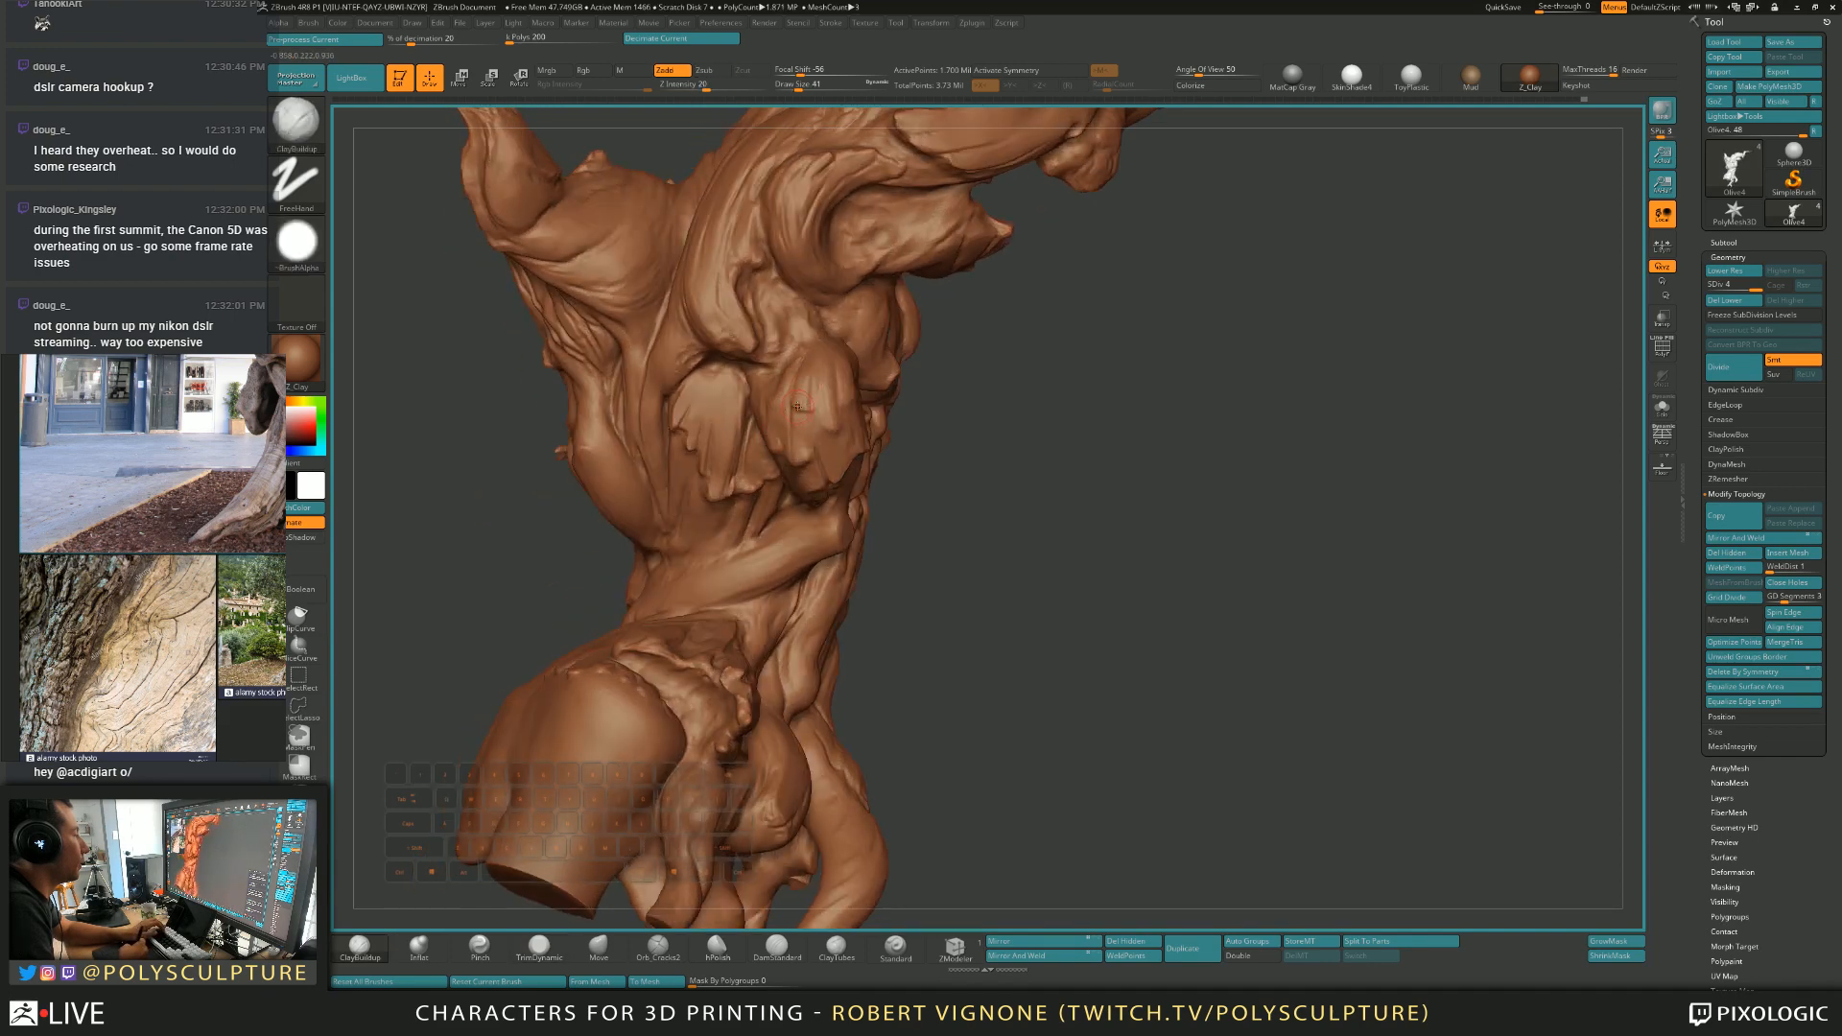
# Refine the back of the rounded lobe by alternating TrimDynamic flattening with smaller ClayBuildup strokes.
pyautogui.press('4')
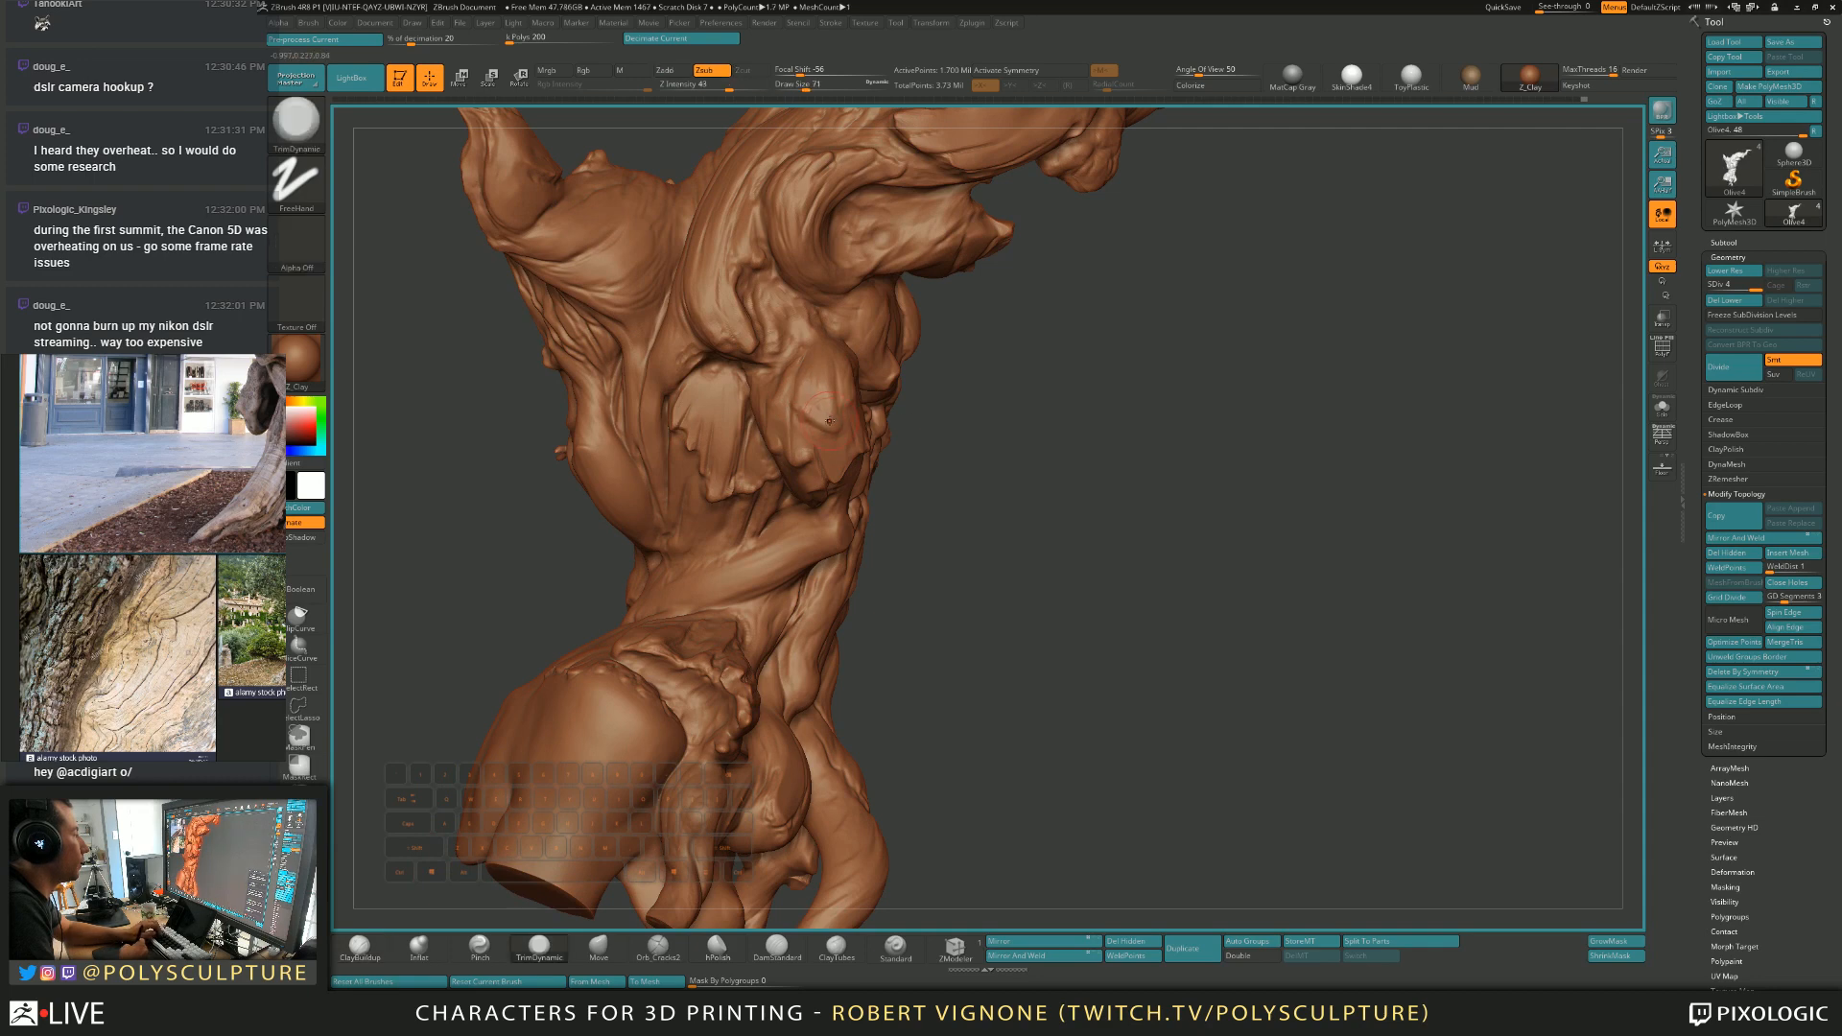
pyautogui.moveTo(823, 361)
pyautogui.mouseDown(button='right')
pyautogui.moveTo(859, 378)
pyautogui.moveTo(865, 425)
pyautogui.moveTo(849, 382)
pyautogui.moveTo(798, 424)
pyautogui.moveTo(758, 420)
pyautogui.mouseUp(button='right')
pyautogui.press('[')
pyautogui.press('1')
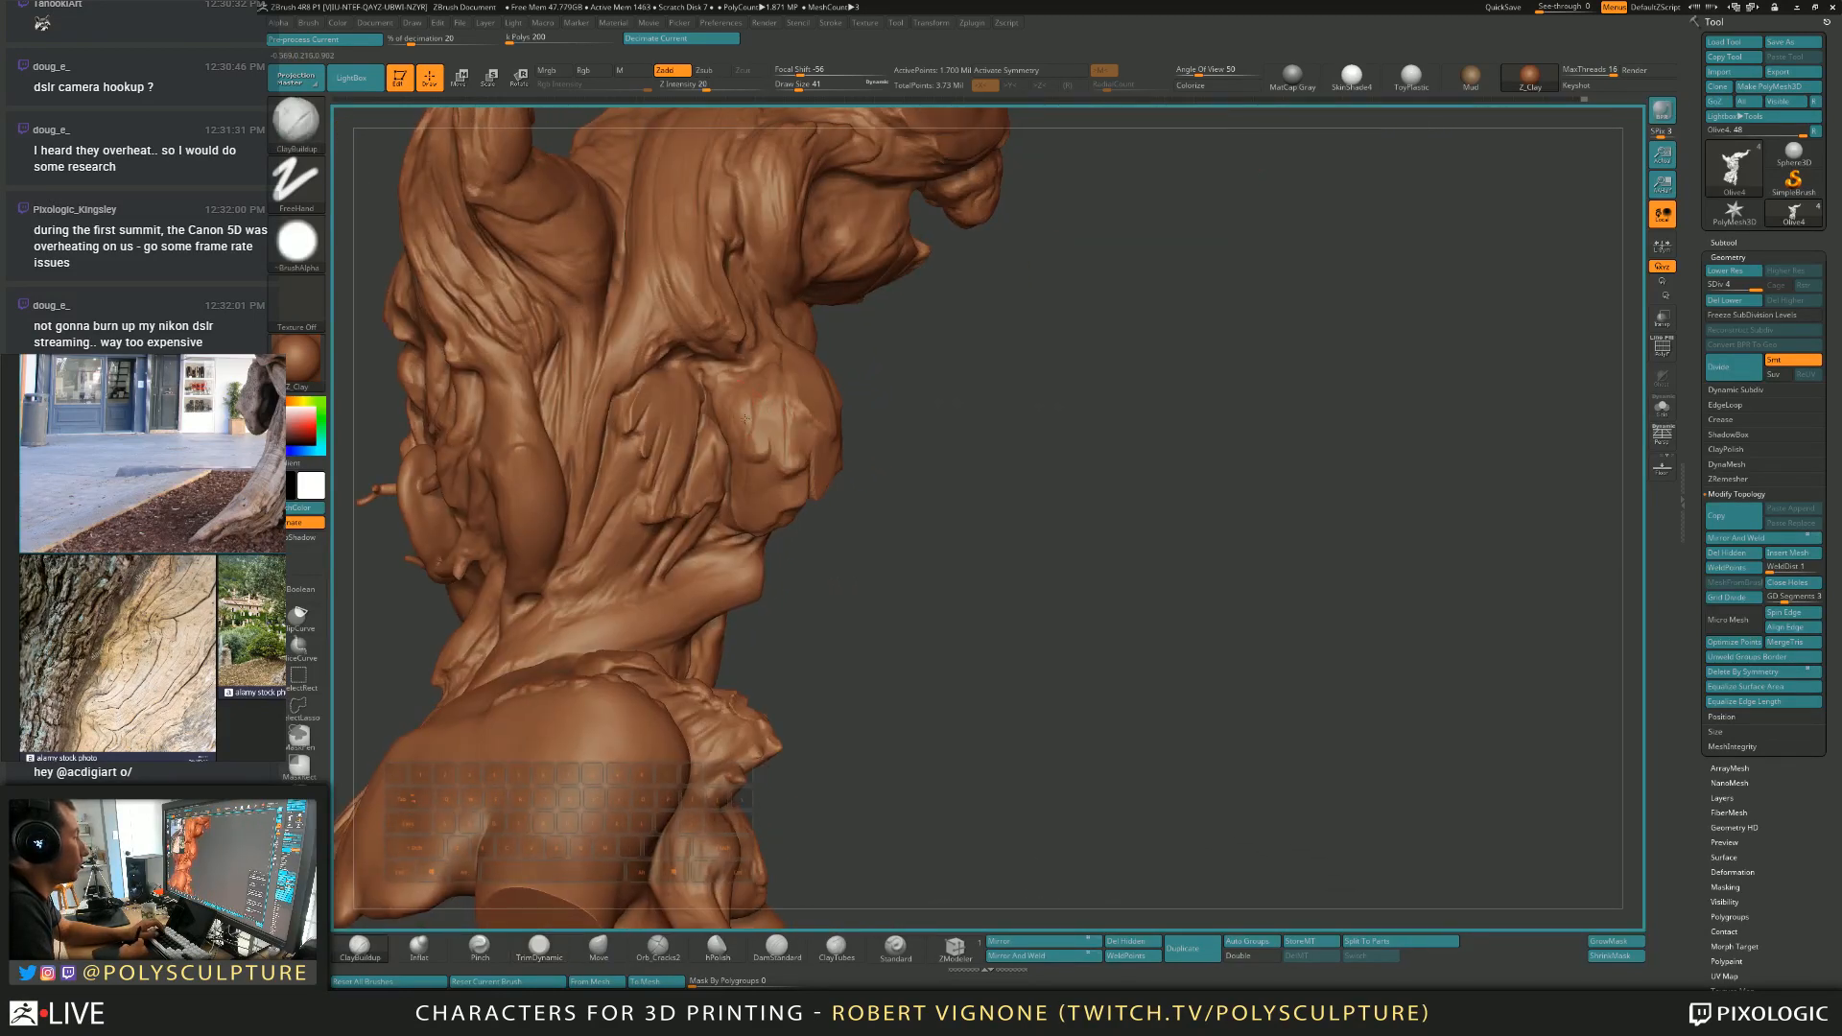
pyautogui.press('4')
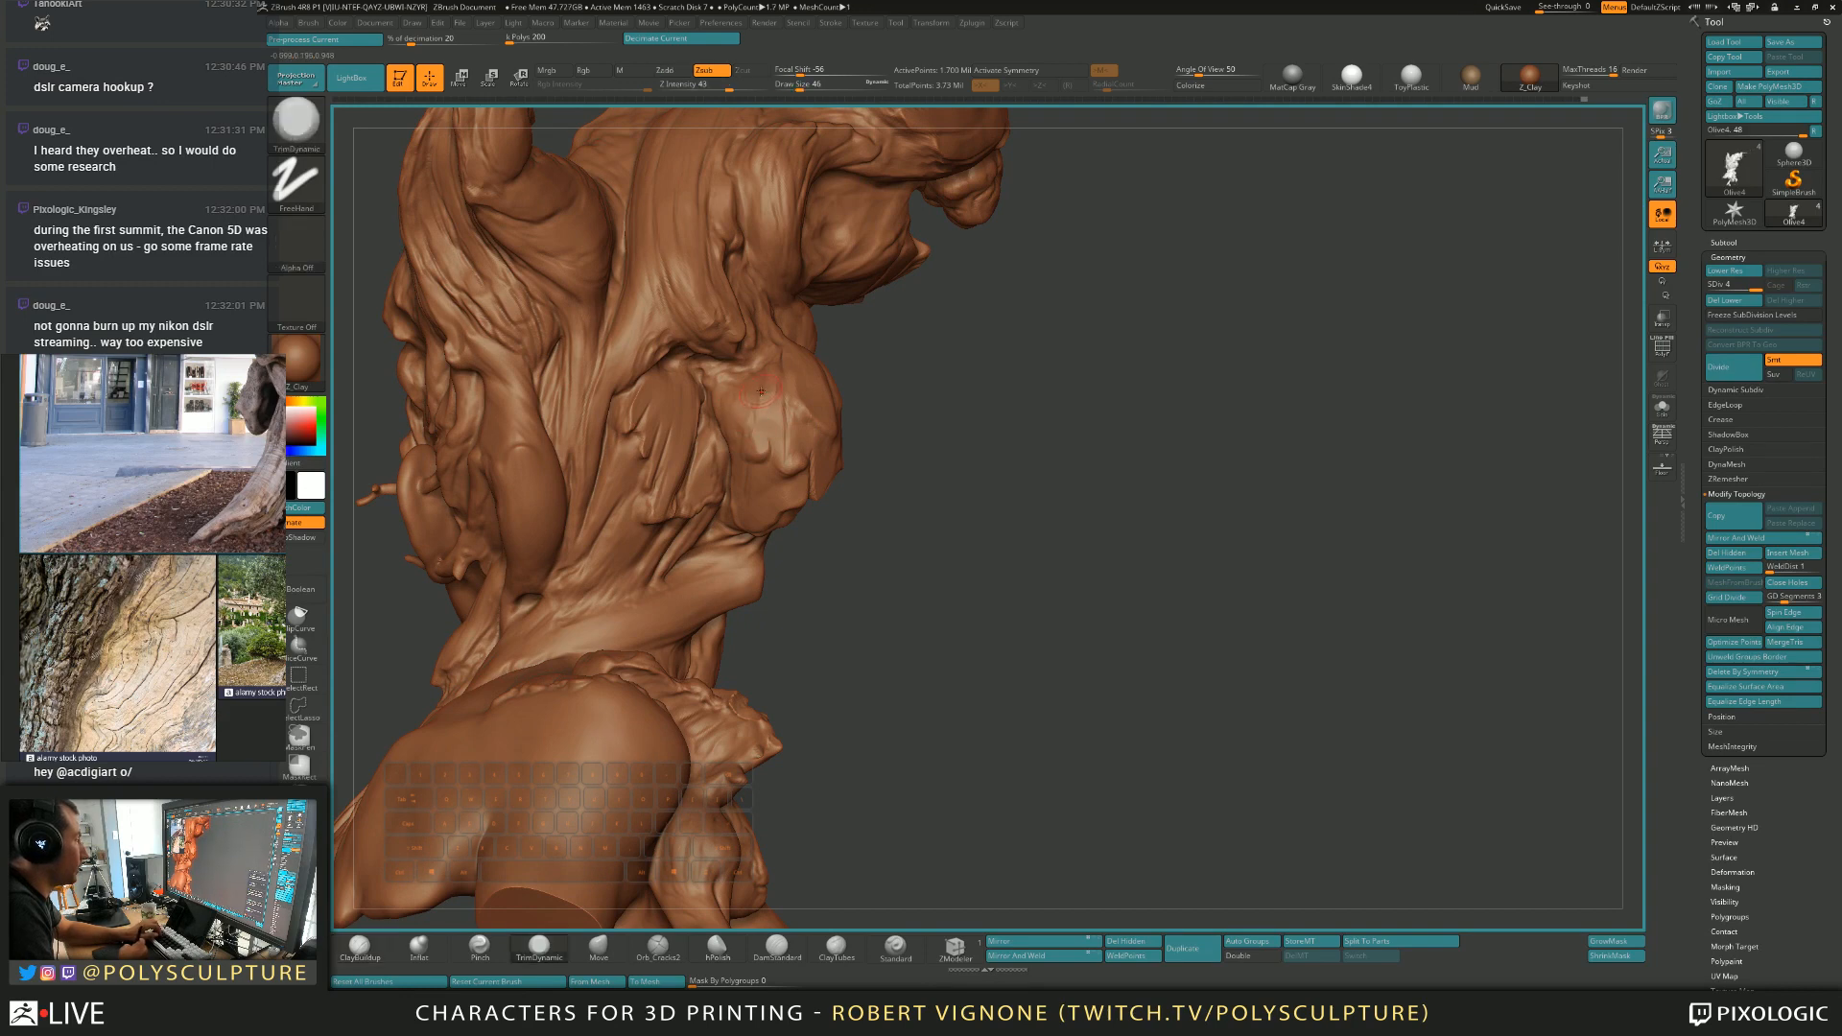
pyautogui.press('1')
pyautogui.press('4')
# Carve wood cracks into the rounded lobe behind the head with the Orb_Cracks2 brush.
pyautogui.moveTo(964, 331)
pyautogui.mouseDown()
pyautogui.moveTo(884, 379)
pyautogui.moveTo(930, 359)
pyautogui.mouseUp()
pyautogui.click(658, 947)
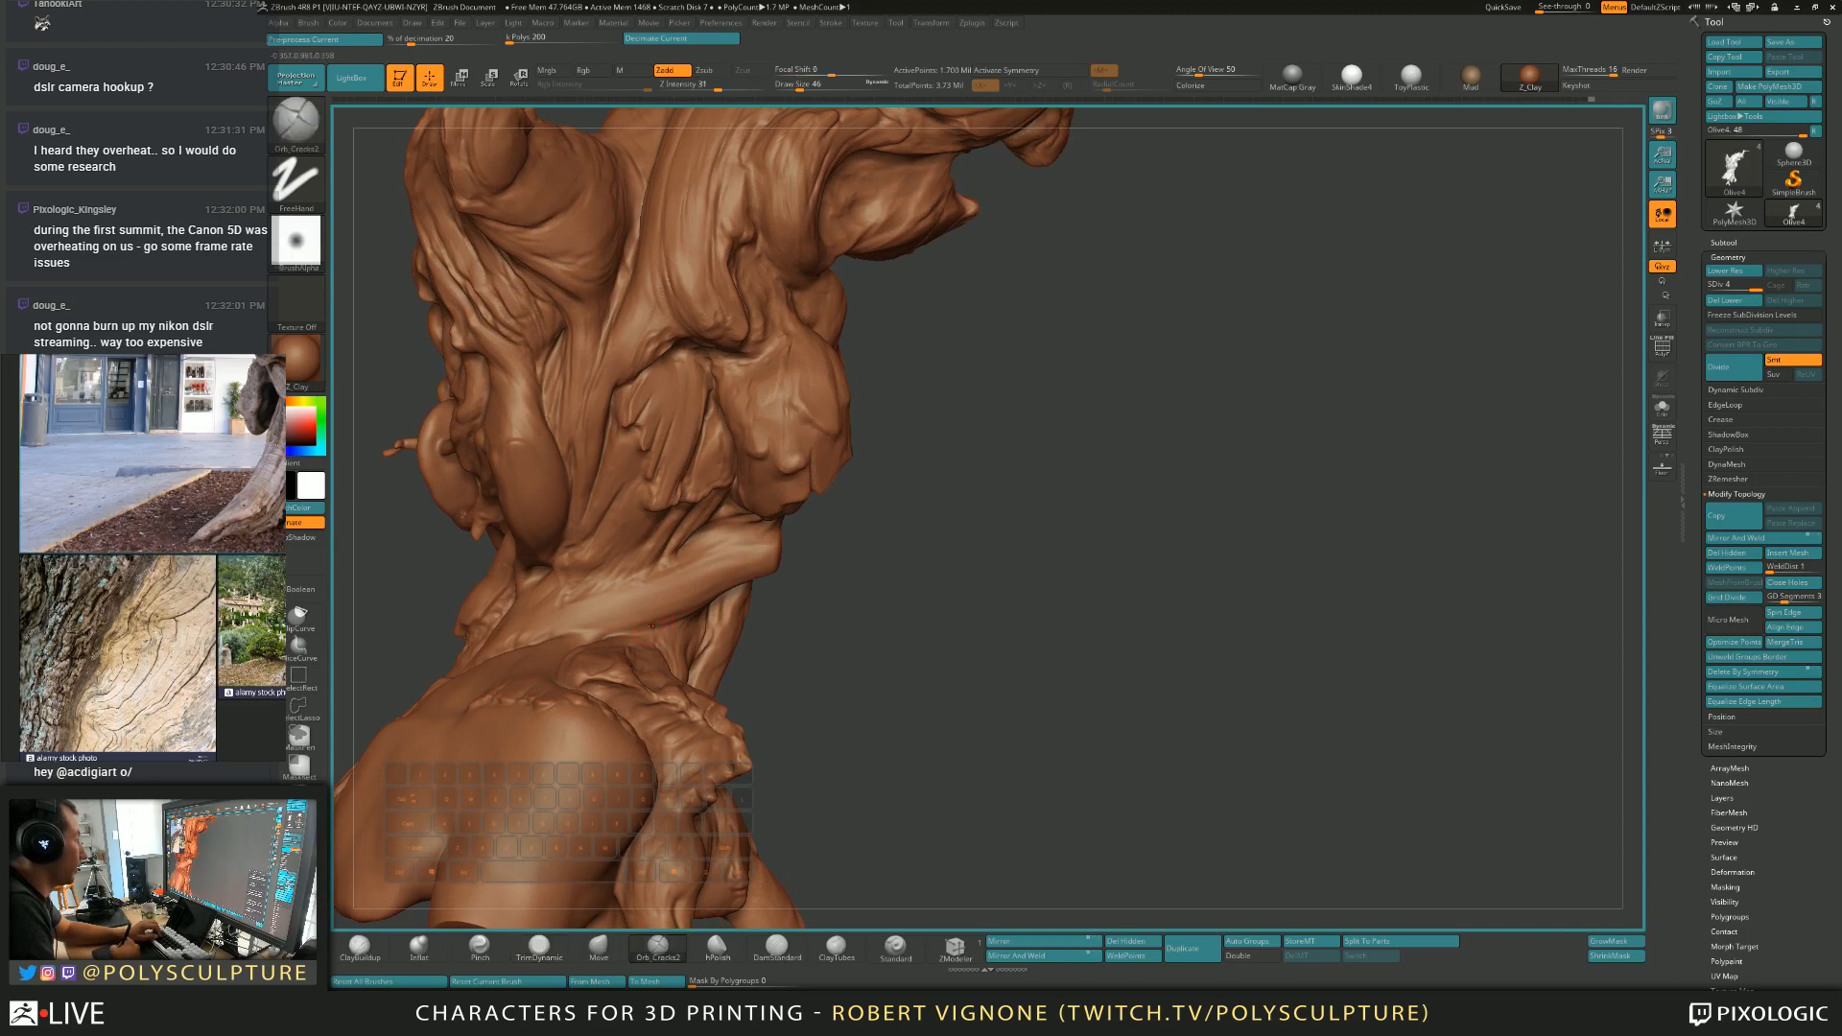
pyautogui.press('s')
pyautogui.click(774, 417)
pyautogui.moveTo(902, 441); pyautogui.dragTo(902, 360)
pyautogui.moveTo(944, 423)
pyautogui.mouseDown()
pyautogui.moveTo(868, 446)
pyautogui.moveTo(835, 425)
pyautogui.moveTo(883, 383)
pyautogui.mouseUp()
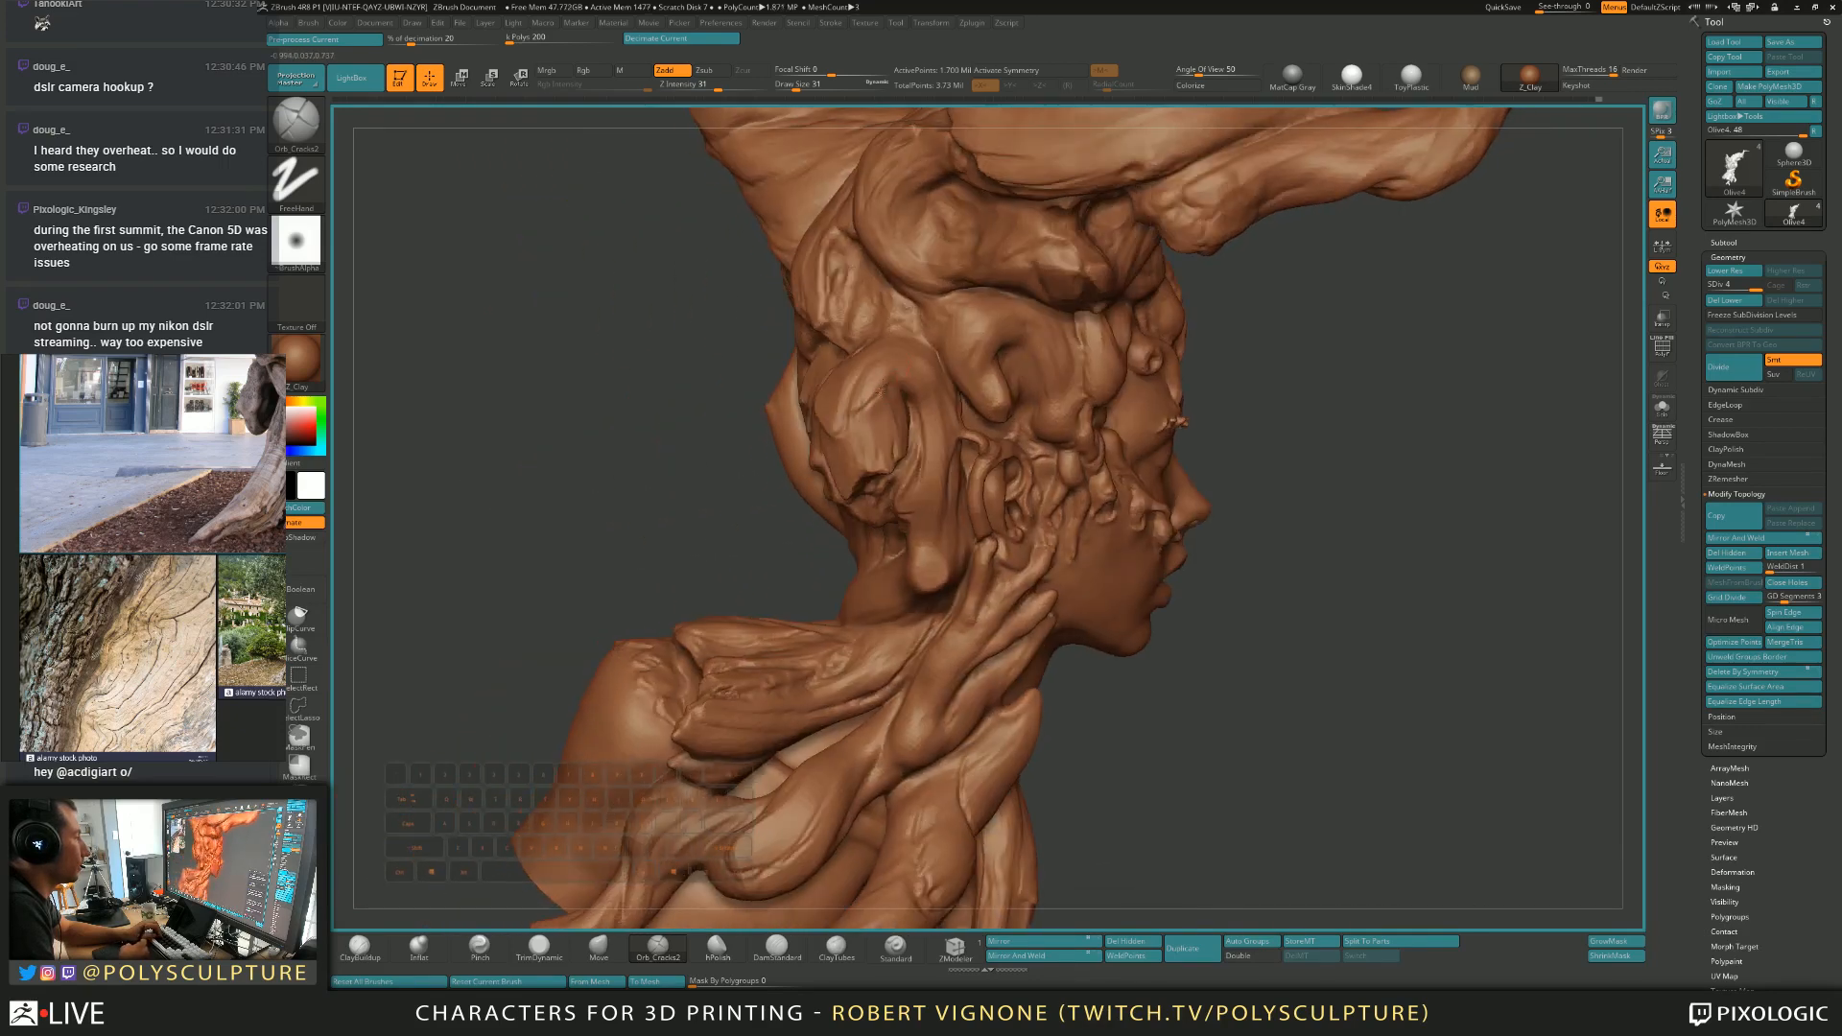
# Build up the upper part of the rounded lobe beside the ear with ClayBuildup and flatten it with TrimDynamic.
pyautogui.moveTo(897, 395); pyautogui.dragTo(827, 394, button='right')
pyautogui.press('s')
pyautogui.press('1')
pyautogui.moveTo(841, 424); pyautogui.dragTo(860, 397)
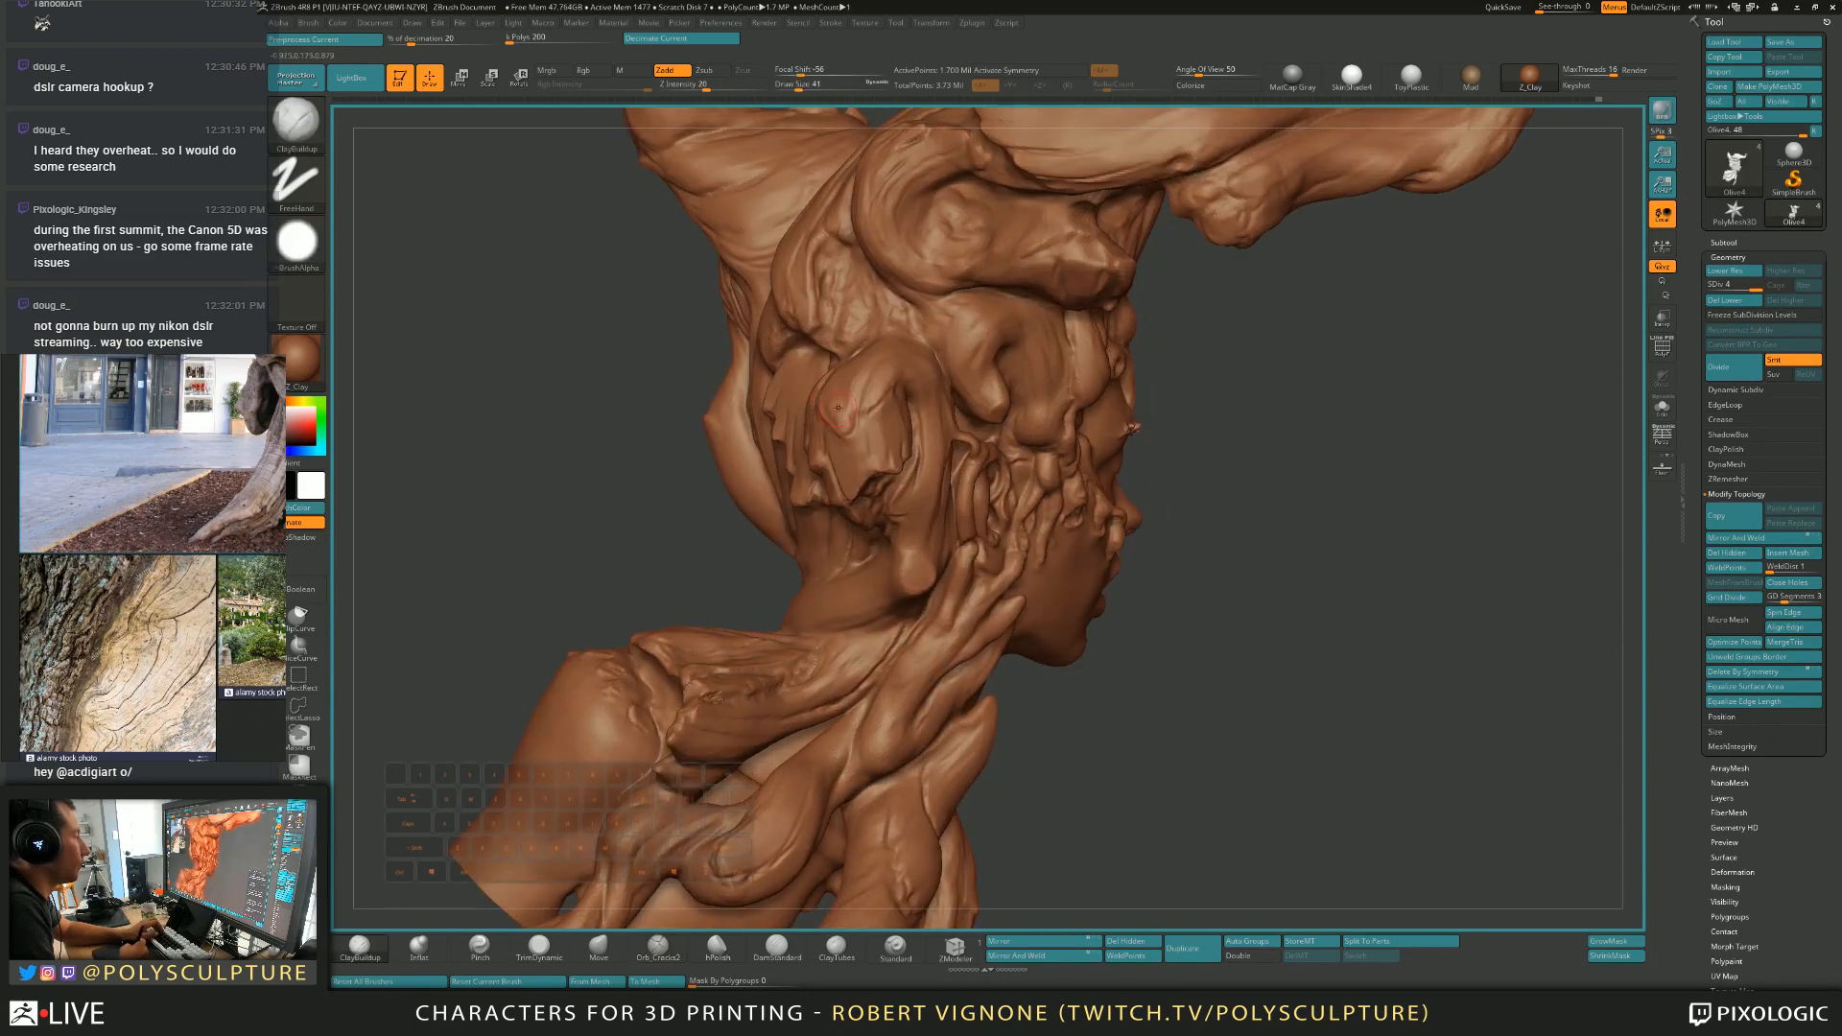
pyautogui.press('s')
pyautogui.press('4')
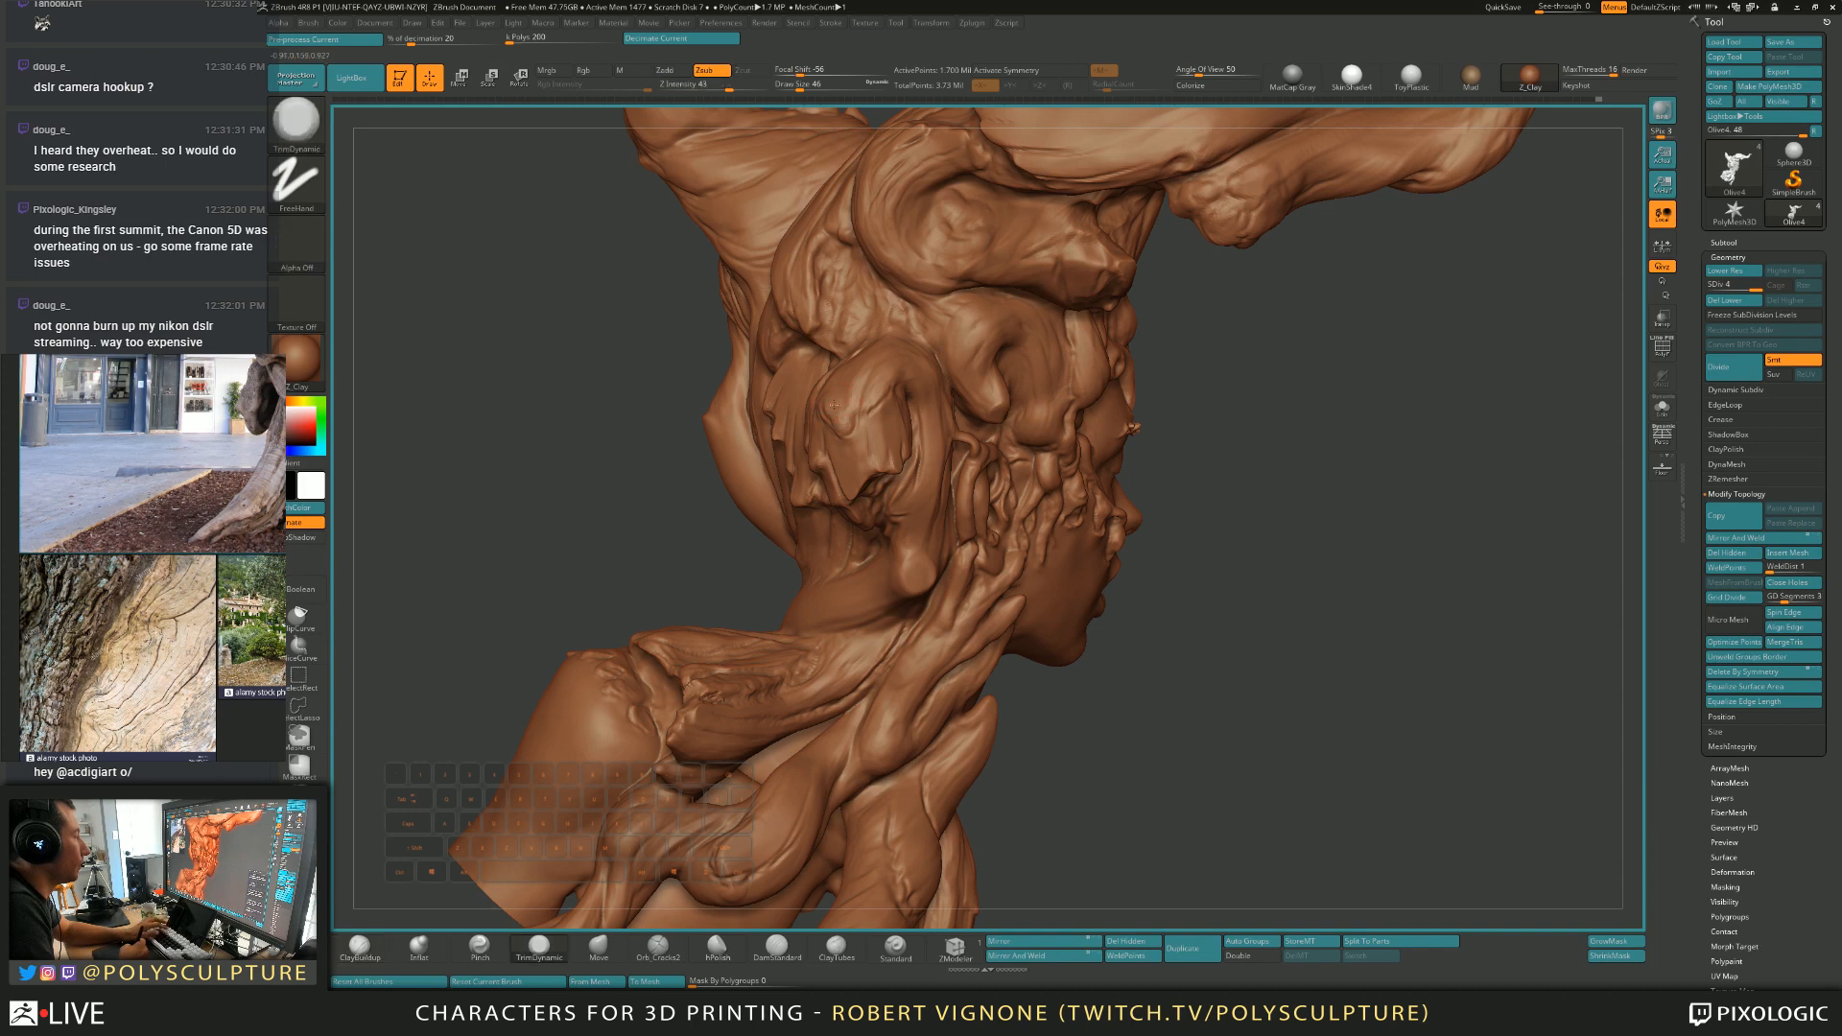
pyautogui.moveTo(839, 399); pyautogui.dragTo(847, 422)
# Shift the shape of the rounded lobe's upper edge with Move, then rework its planes with TrimDynamic and ClayBuildup.
pyautogui.press('s')
pyautogui.moveTo(868, 408)
pyautogui.mouseDown(button='right')
pyautogui.moveTo(827, 404)
pyautogui.moveTo(821, 366)
pyautogui.mouseUp(button='right')
pyautogui.press('5')
pyautogui.press('5')
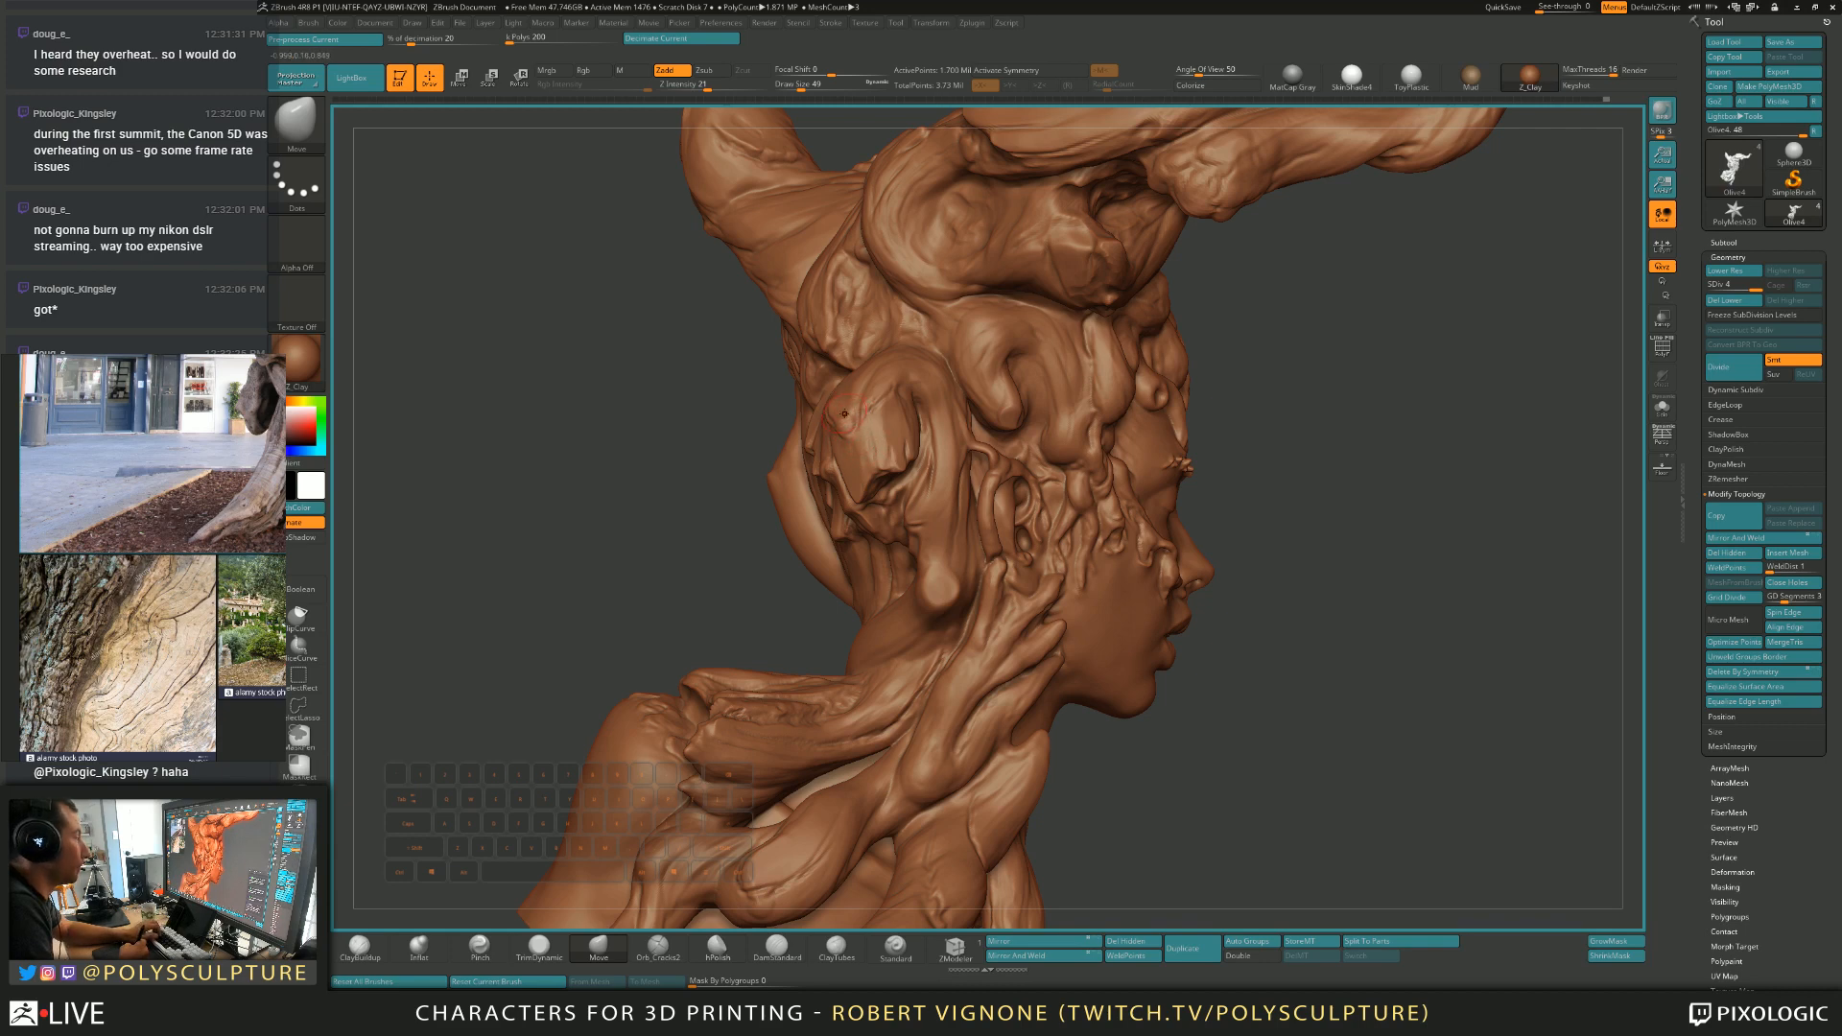
pyautogui.moveTo(845, 403); pyautogui.dragTo(887, 402, button='right')
pyautogui.press('s')
pyautogui.press('4')
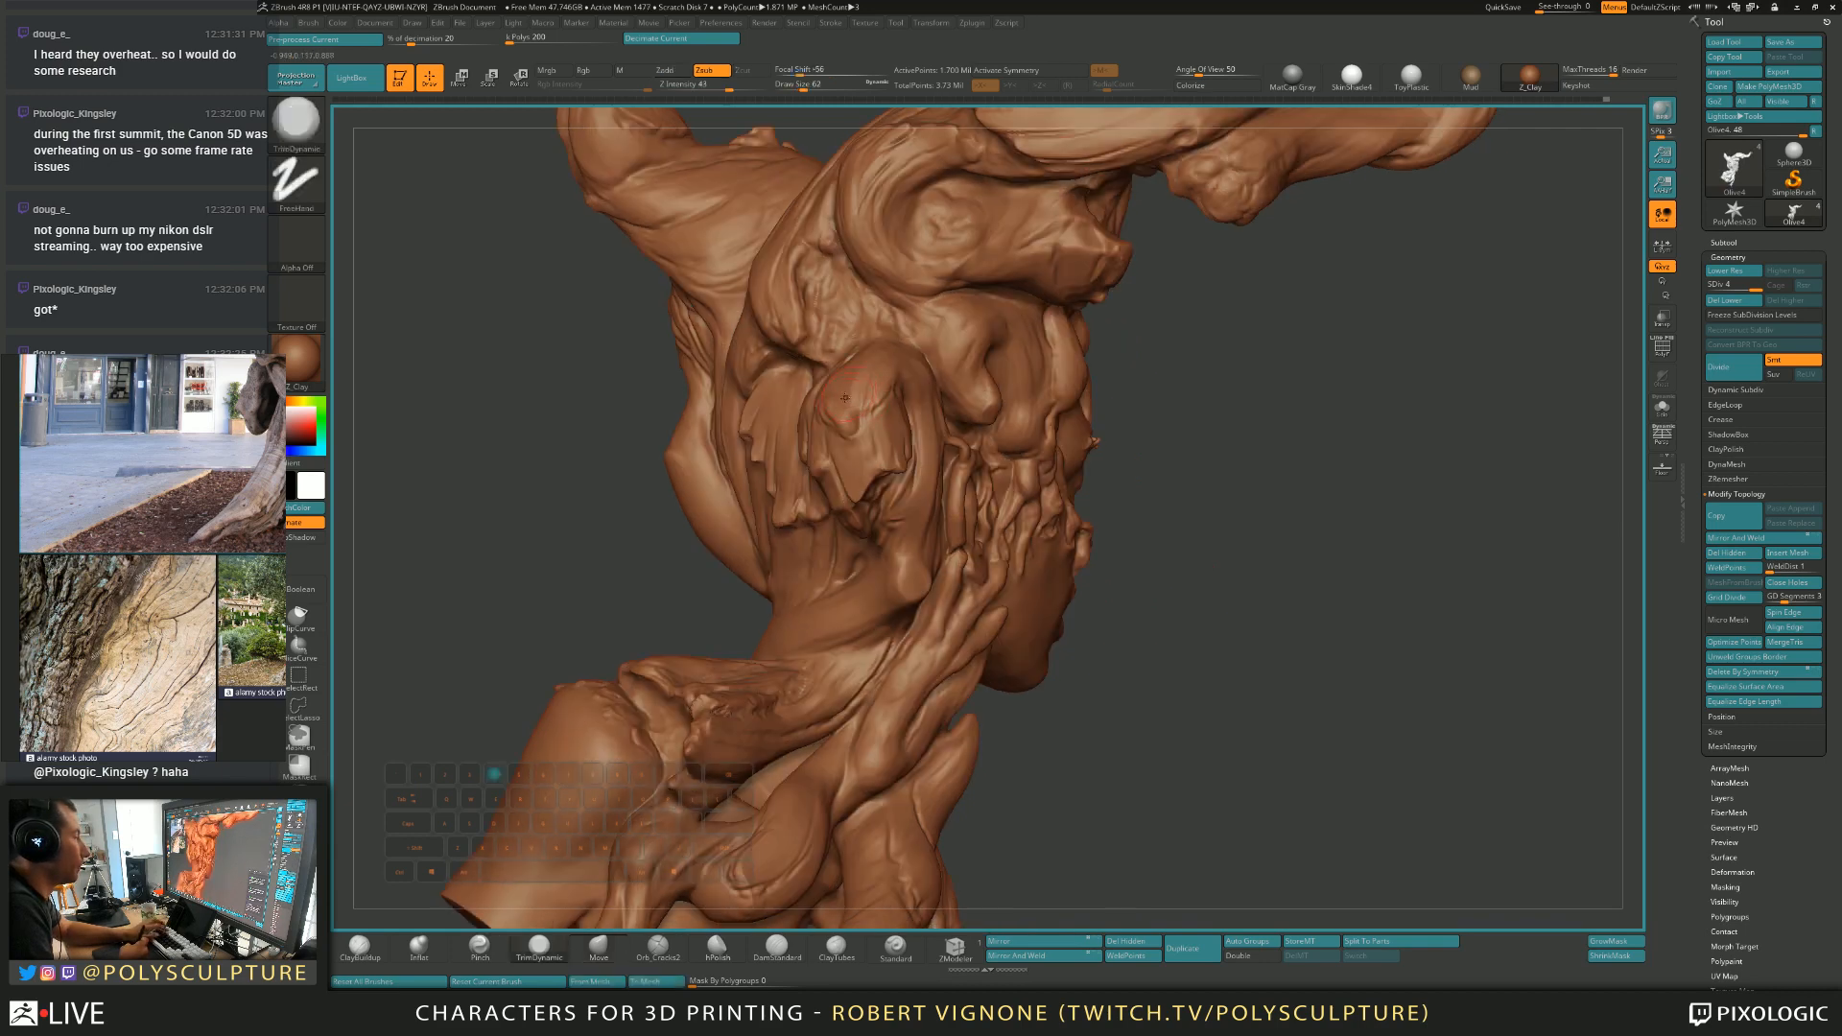
pyautogui.press('1')
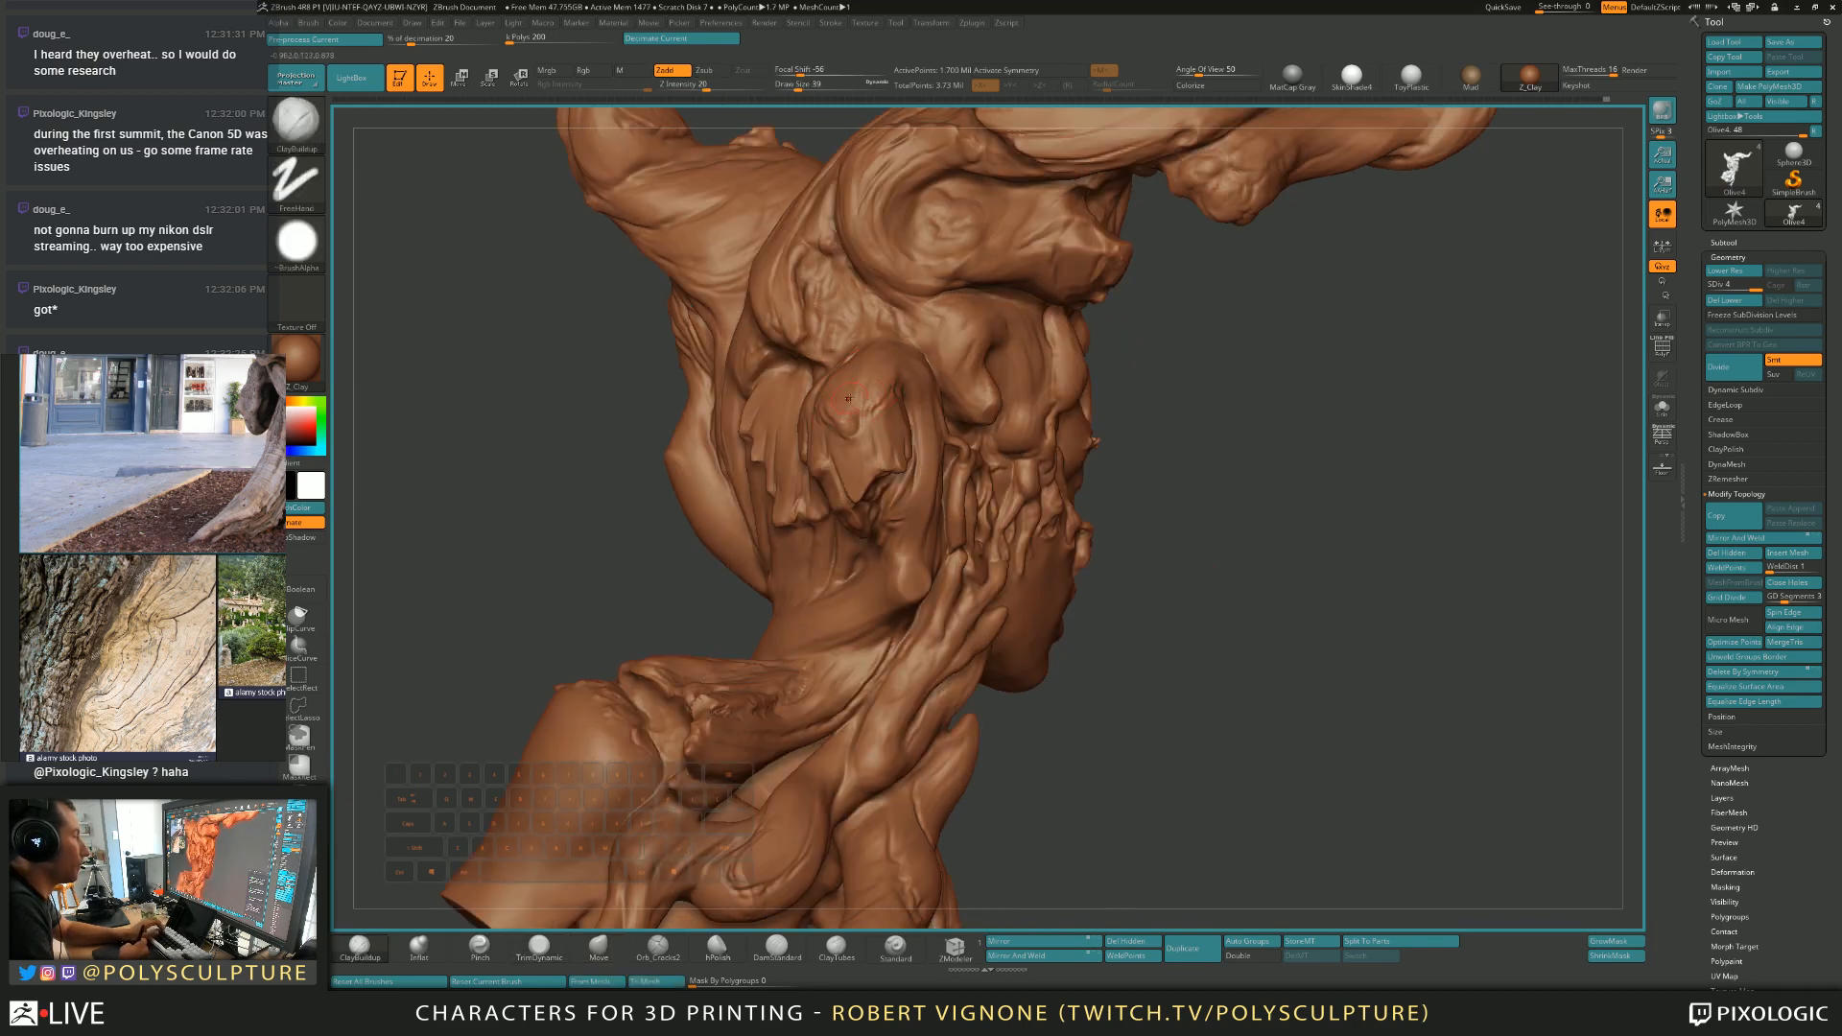
# Cut crevices around the two hanging lobes with Orb_Cracks2, enlarging the brush to size 41.
pyautogui.moveTo(853, 391); pyautogui.dragTo(907, 392, button='right')
pyautogui.click(660, 948)
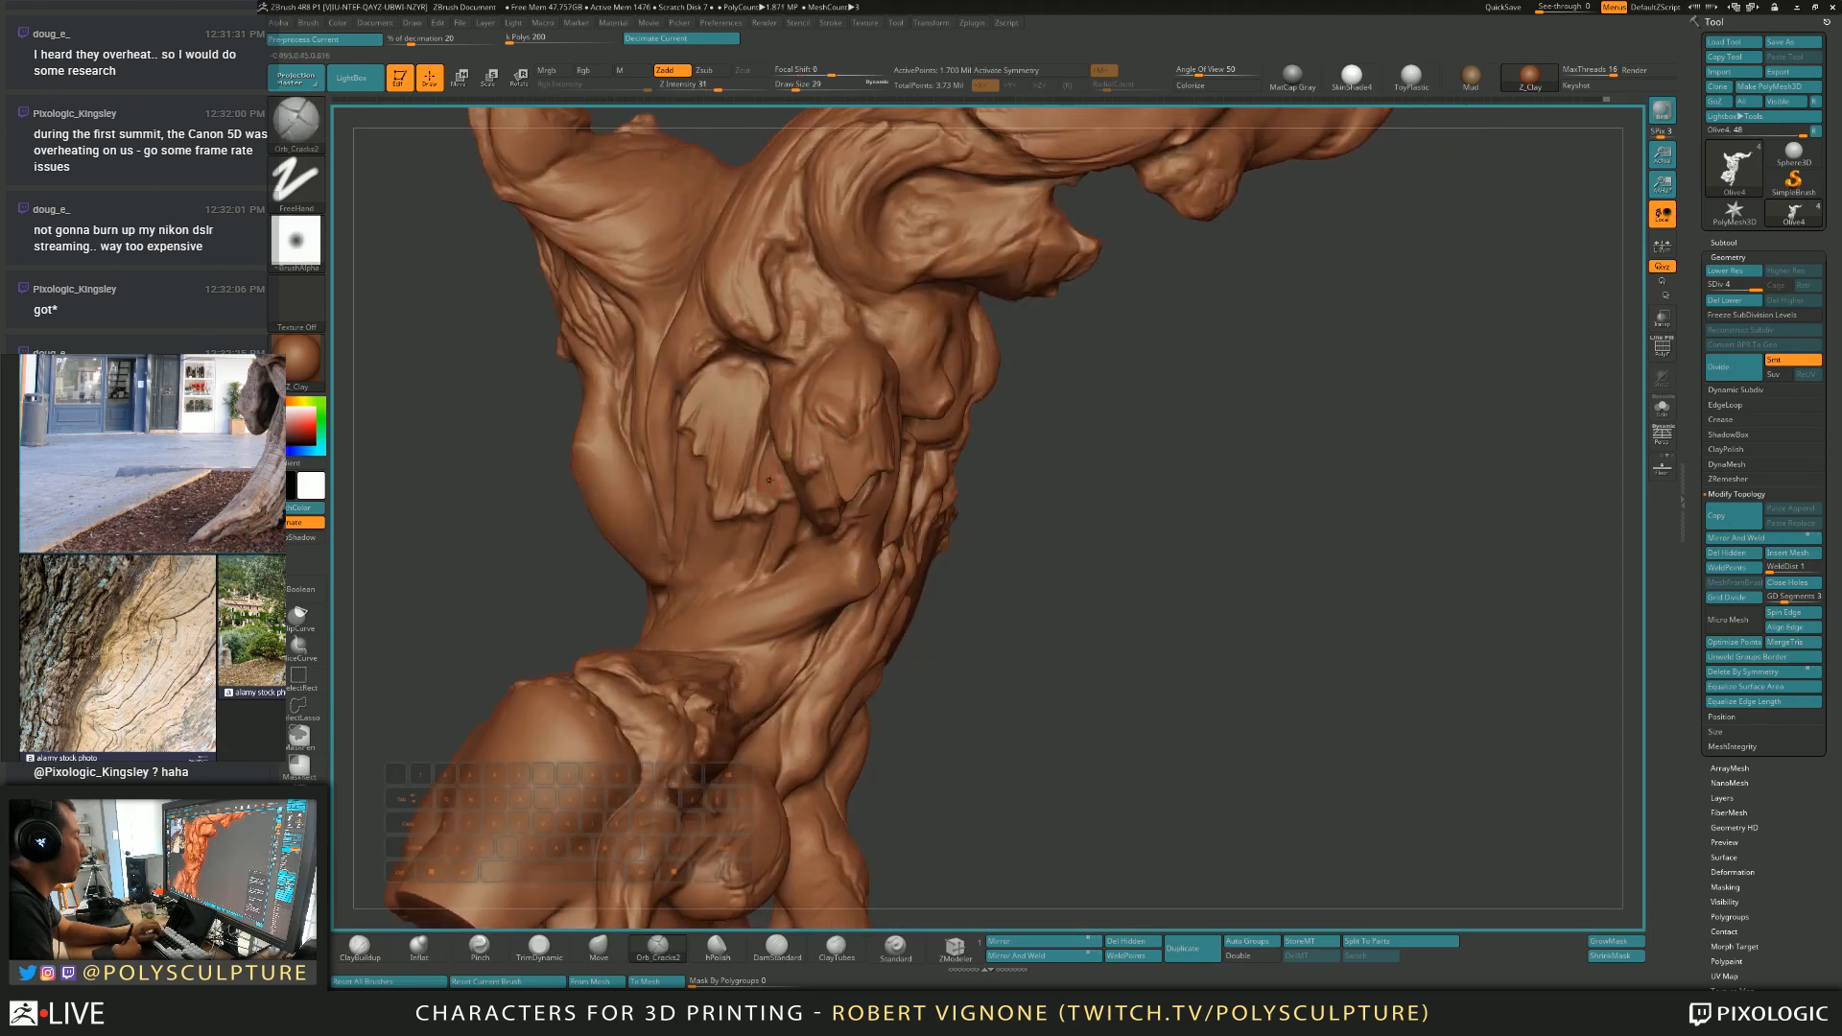
pyautogui.press(']')
pyautogui.moveTo(856, 407)
pyautogui.mouseDown(button='right')
pyautogui.moveTo(887, 354)
pyautogui.moveTo(921, 366)
pyautogui.mouseUp(button='right')
pyautogui.press(']')
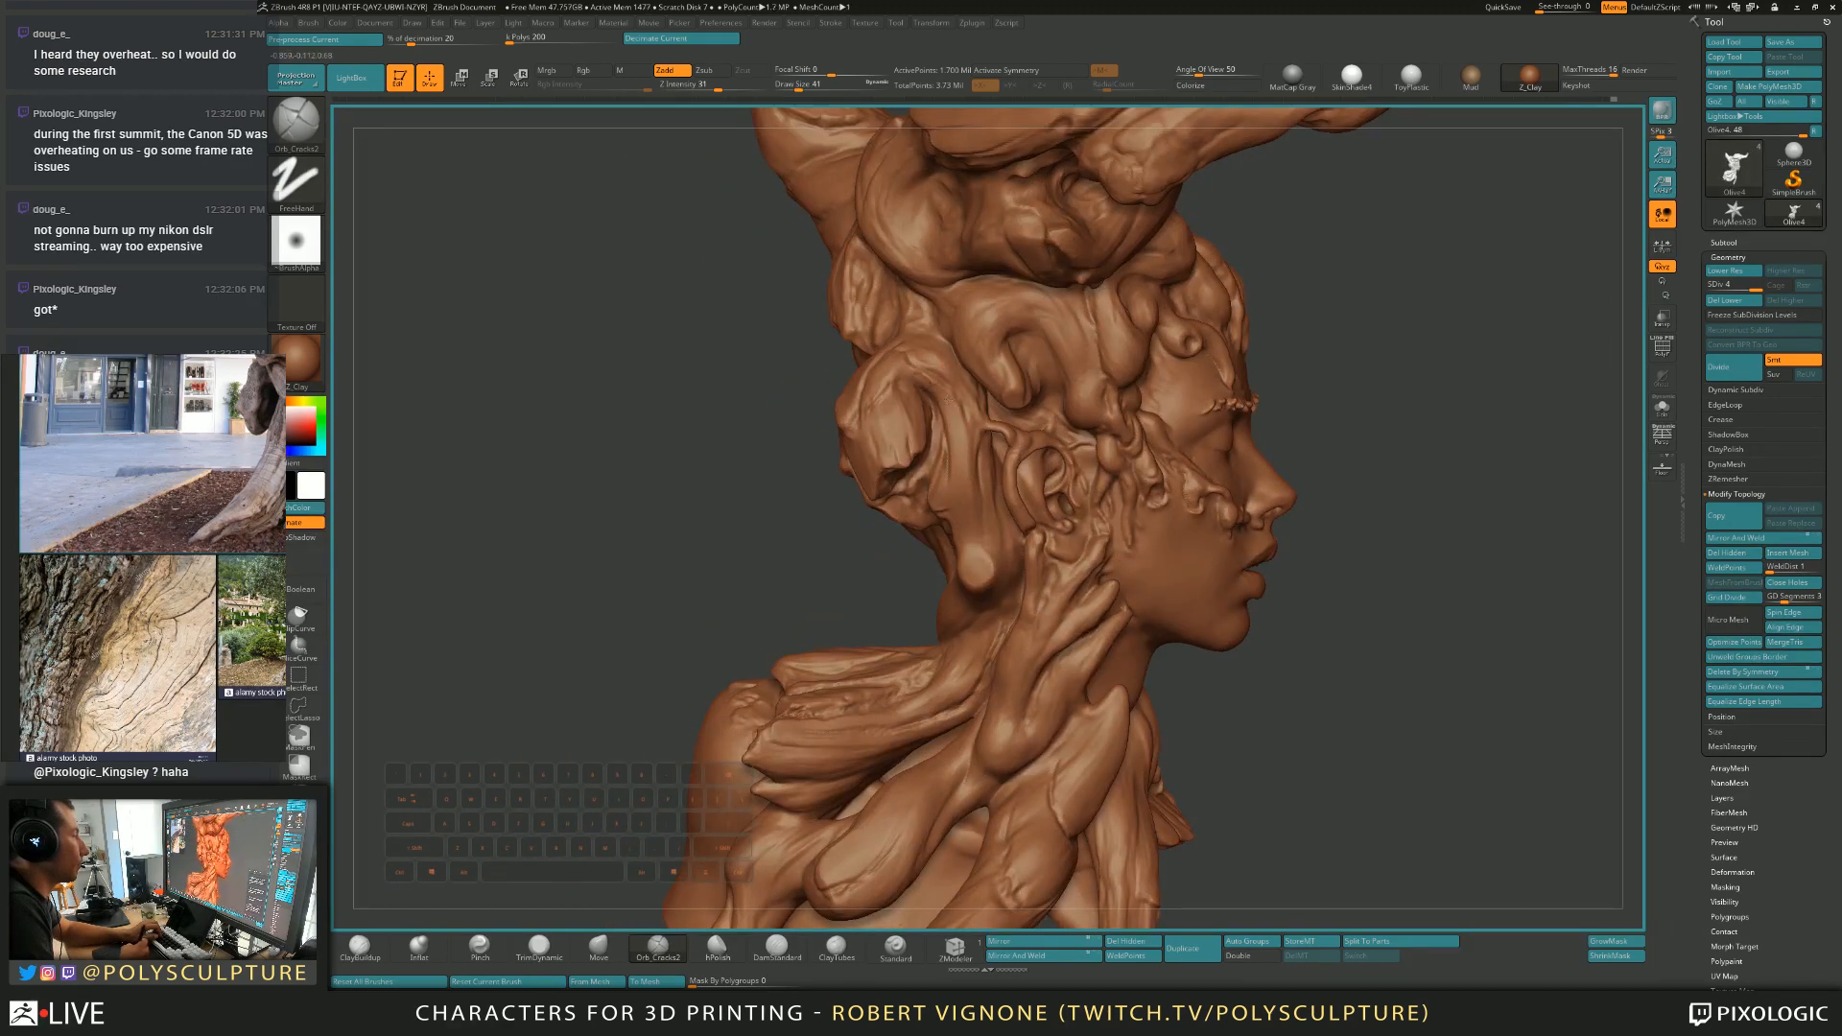
# Carve concentric growth rings into the round knob below the ear with Orb_Cracks2 at size 12, undoing the last stroke.
pyautogui.moveTo(960, 457); pyautogui.dragTo(948, 409, button='right')
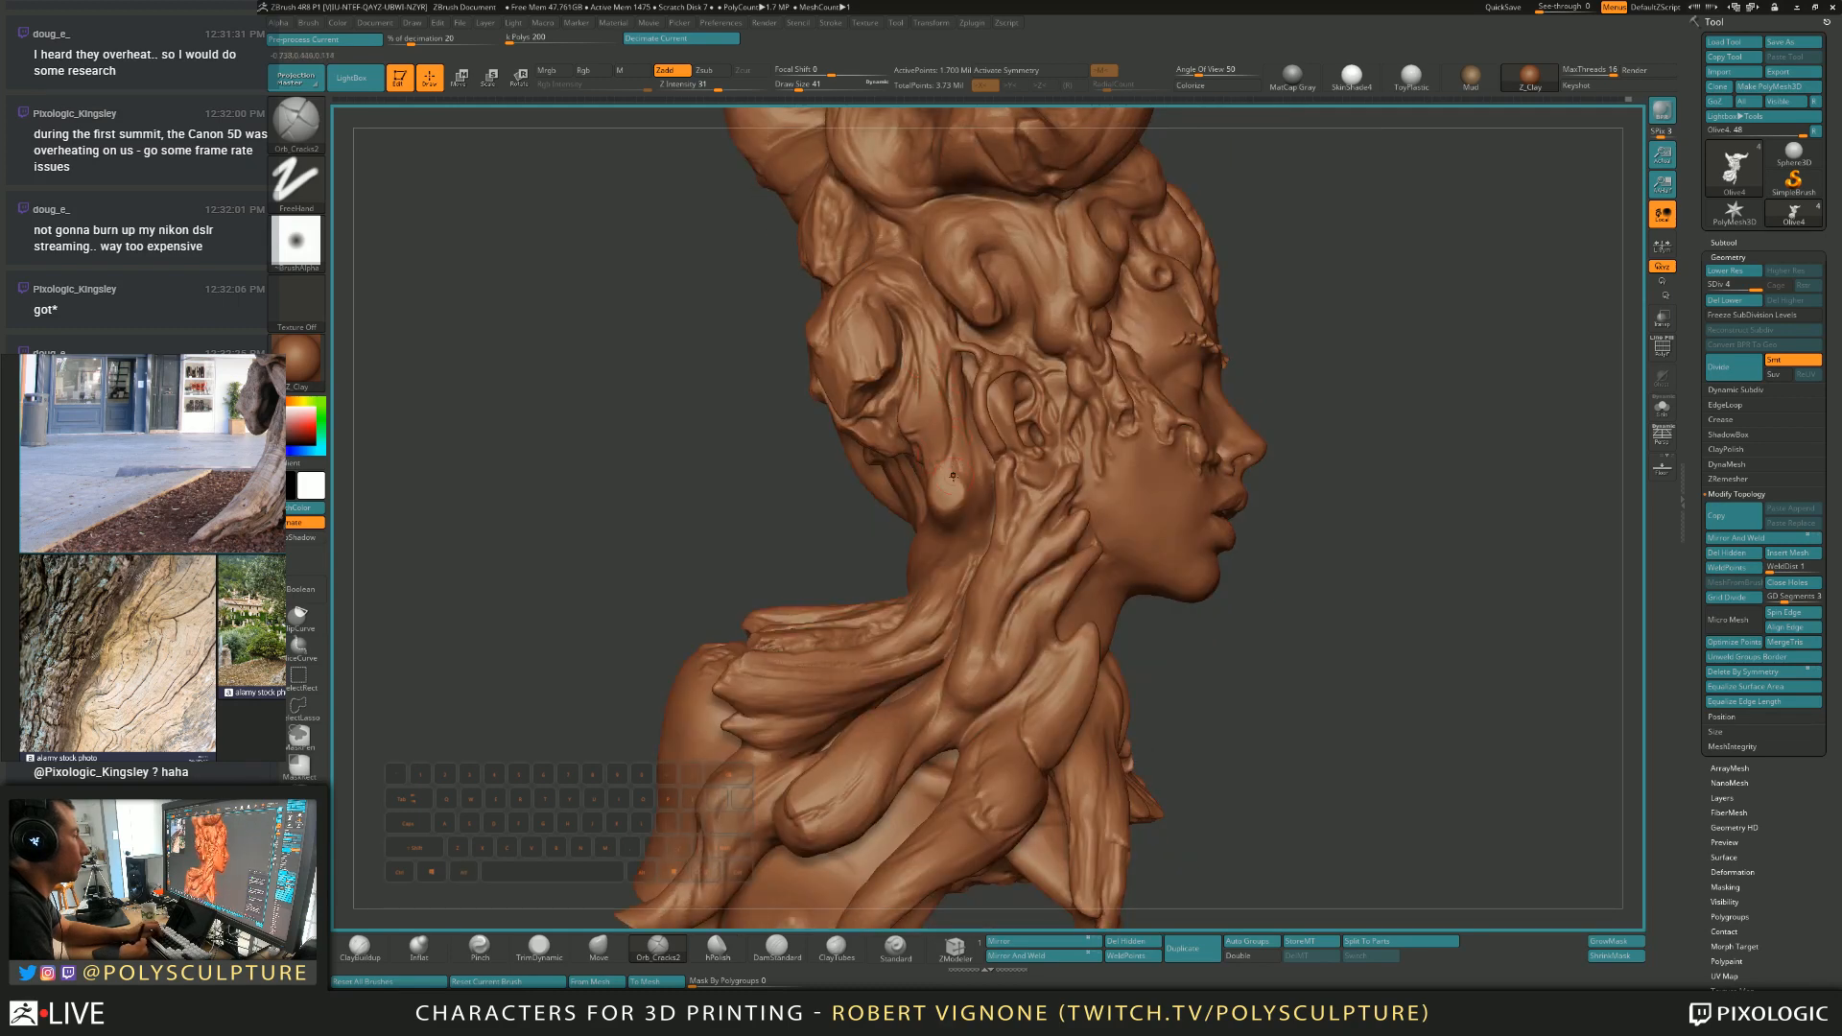
pyautogui.keyDown('ctrl'); pyautogui.moveTo(947, 495); pyautogui.dragTo(952, 509, button='right'); pyautogui.keyUp('ctrl')
pyautogui.press('s')
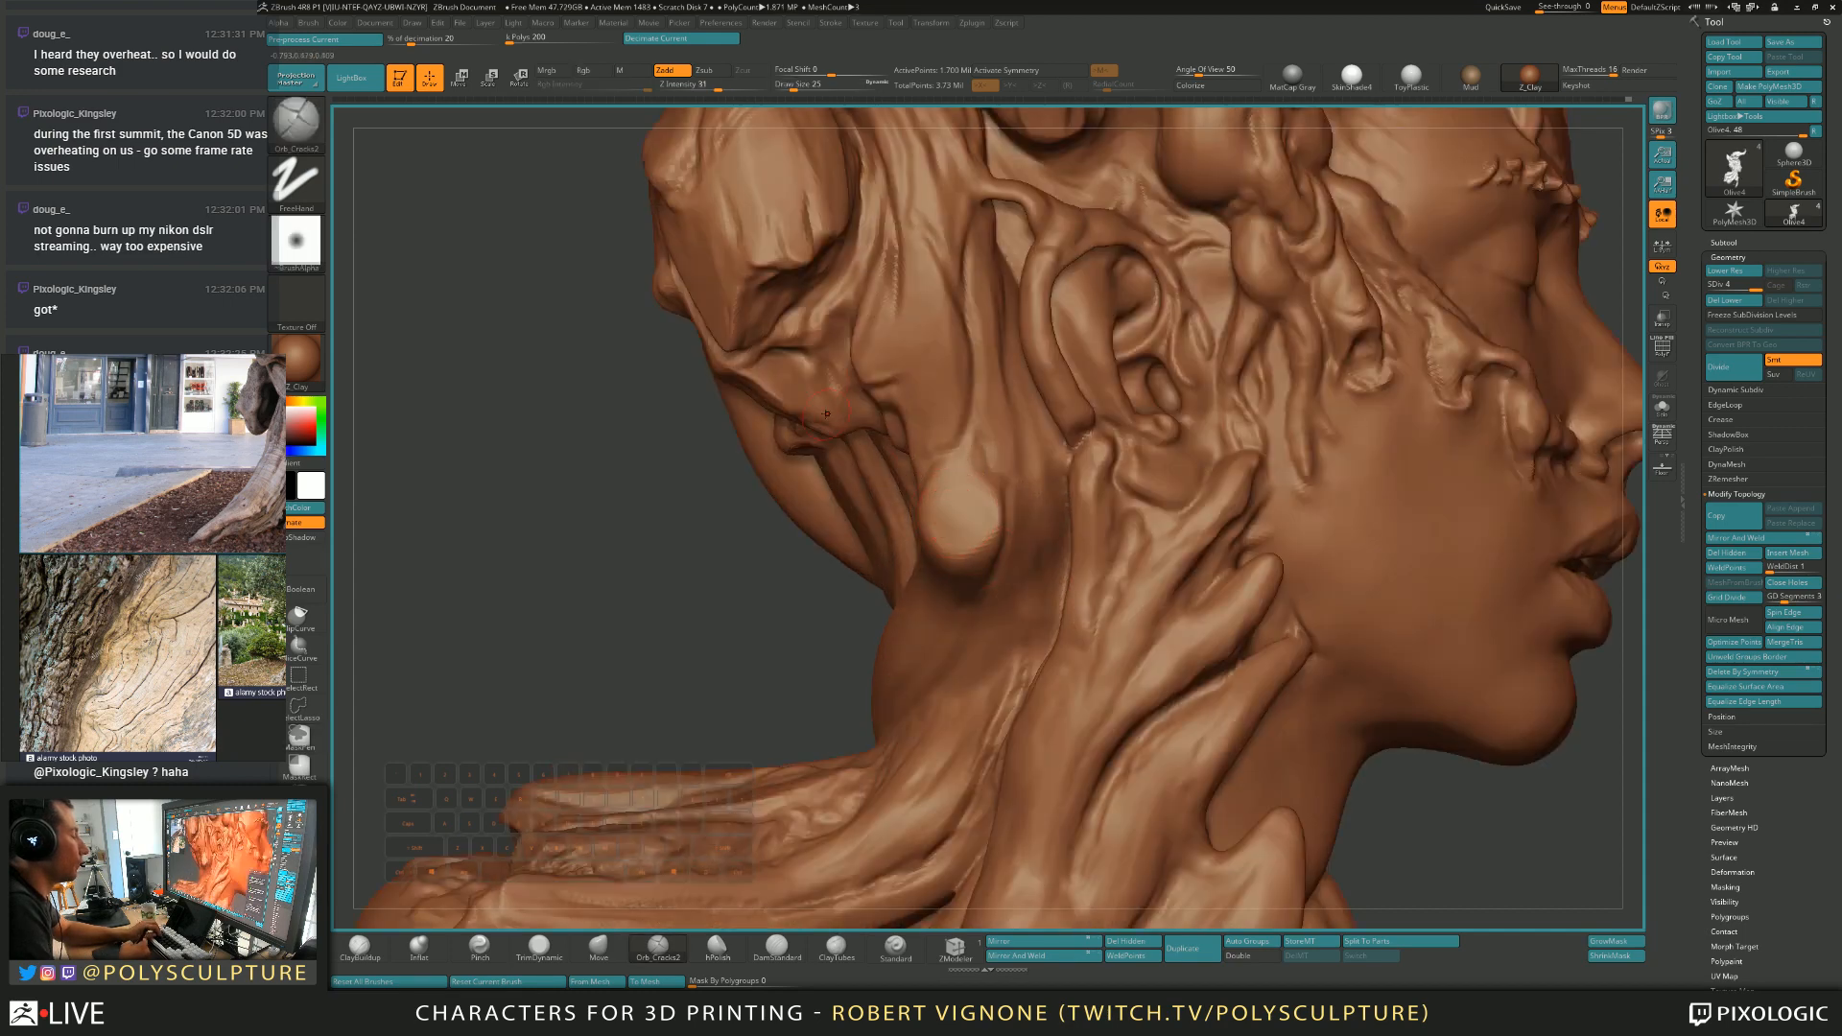
pyautogui.moveTo(960, 489); pyautogui.dragTo(966, 519)
pyautogui.press('s')
pyautogui.hotkey('ctrl', 'z')
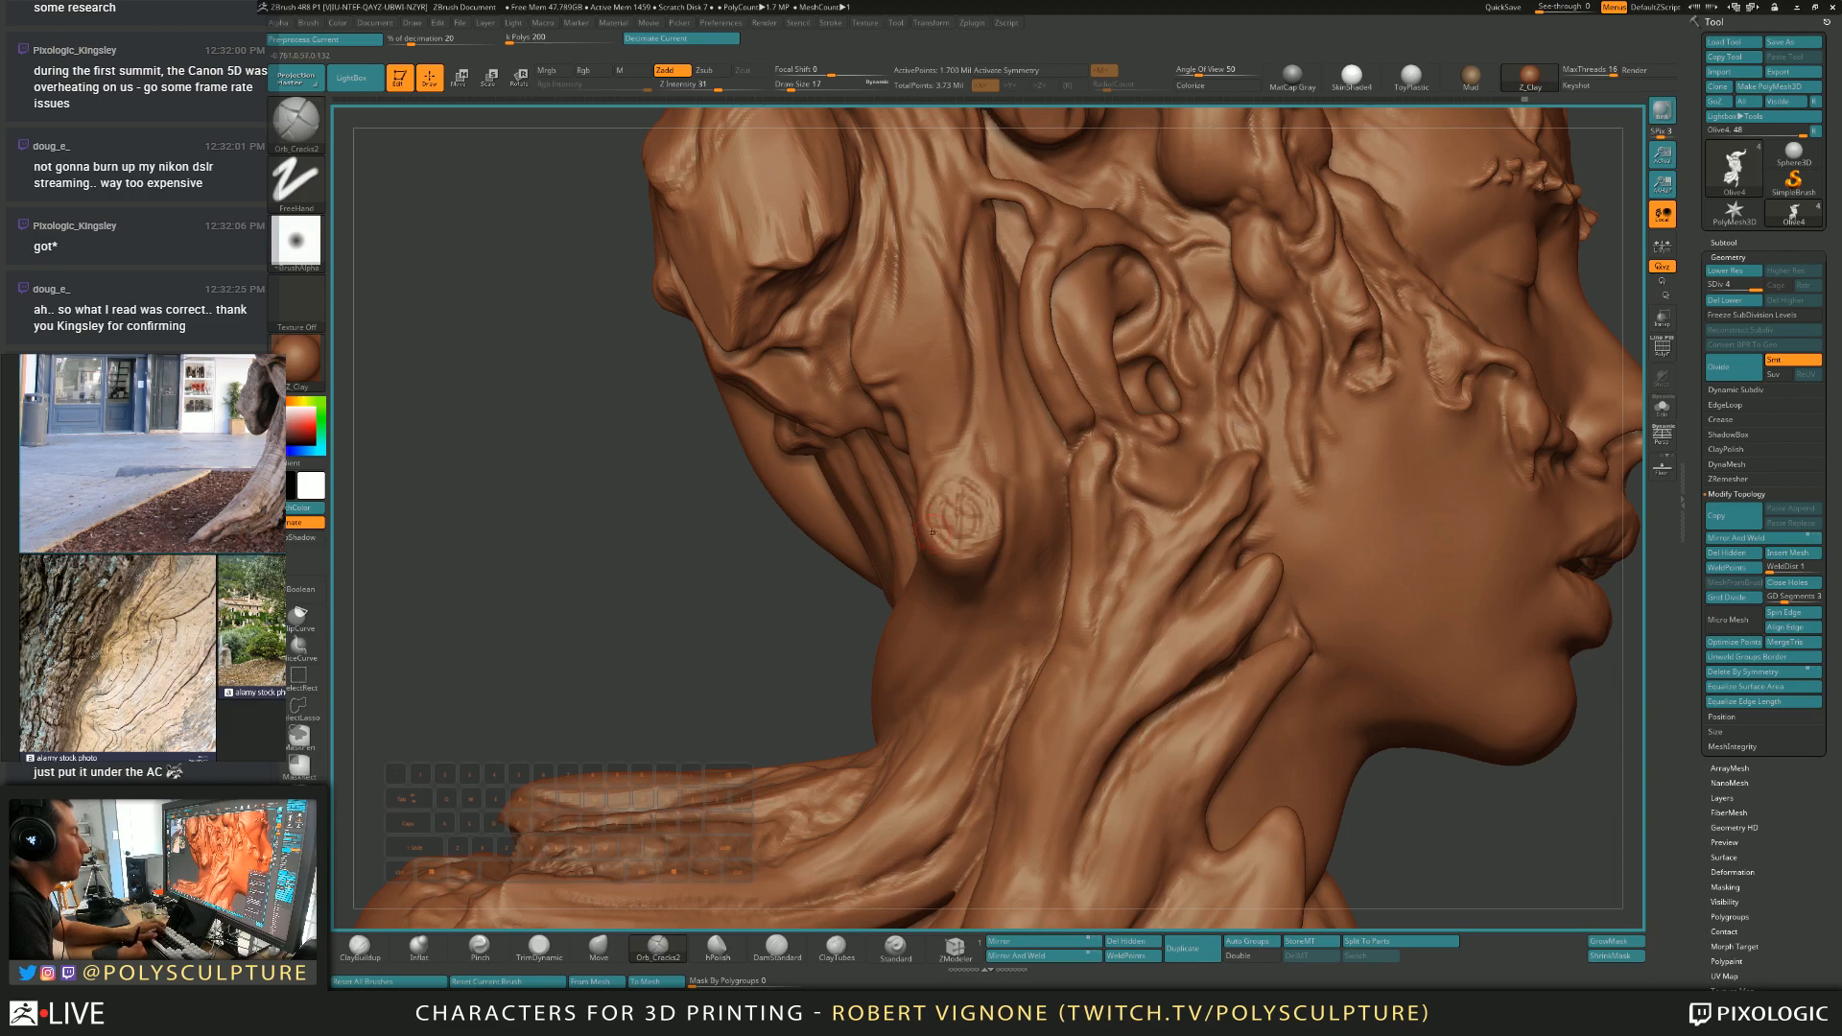
# Refine the ringed face of the knob below the ear with the Inflat brush.
pyautogui.press('2')
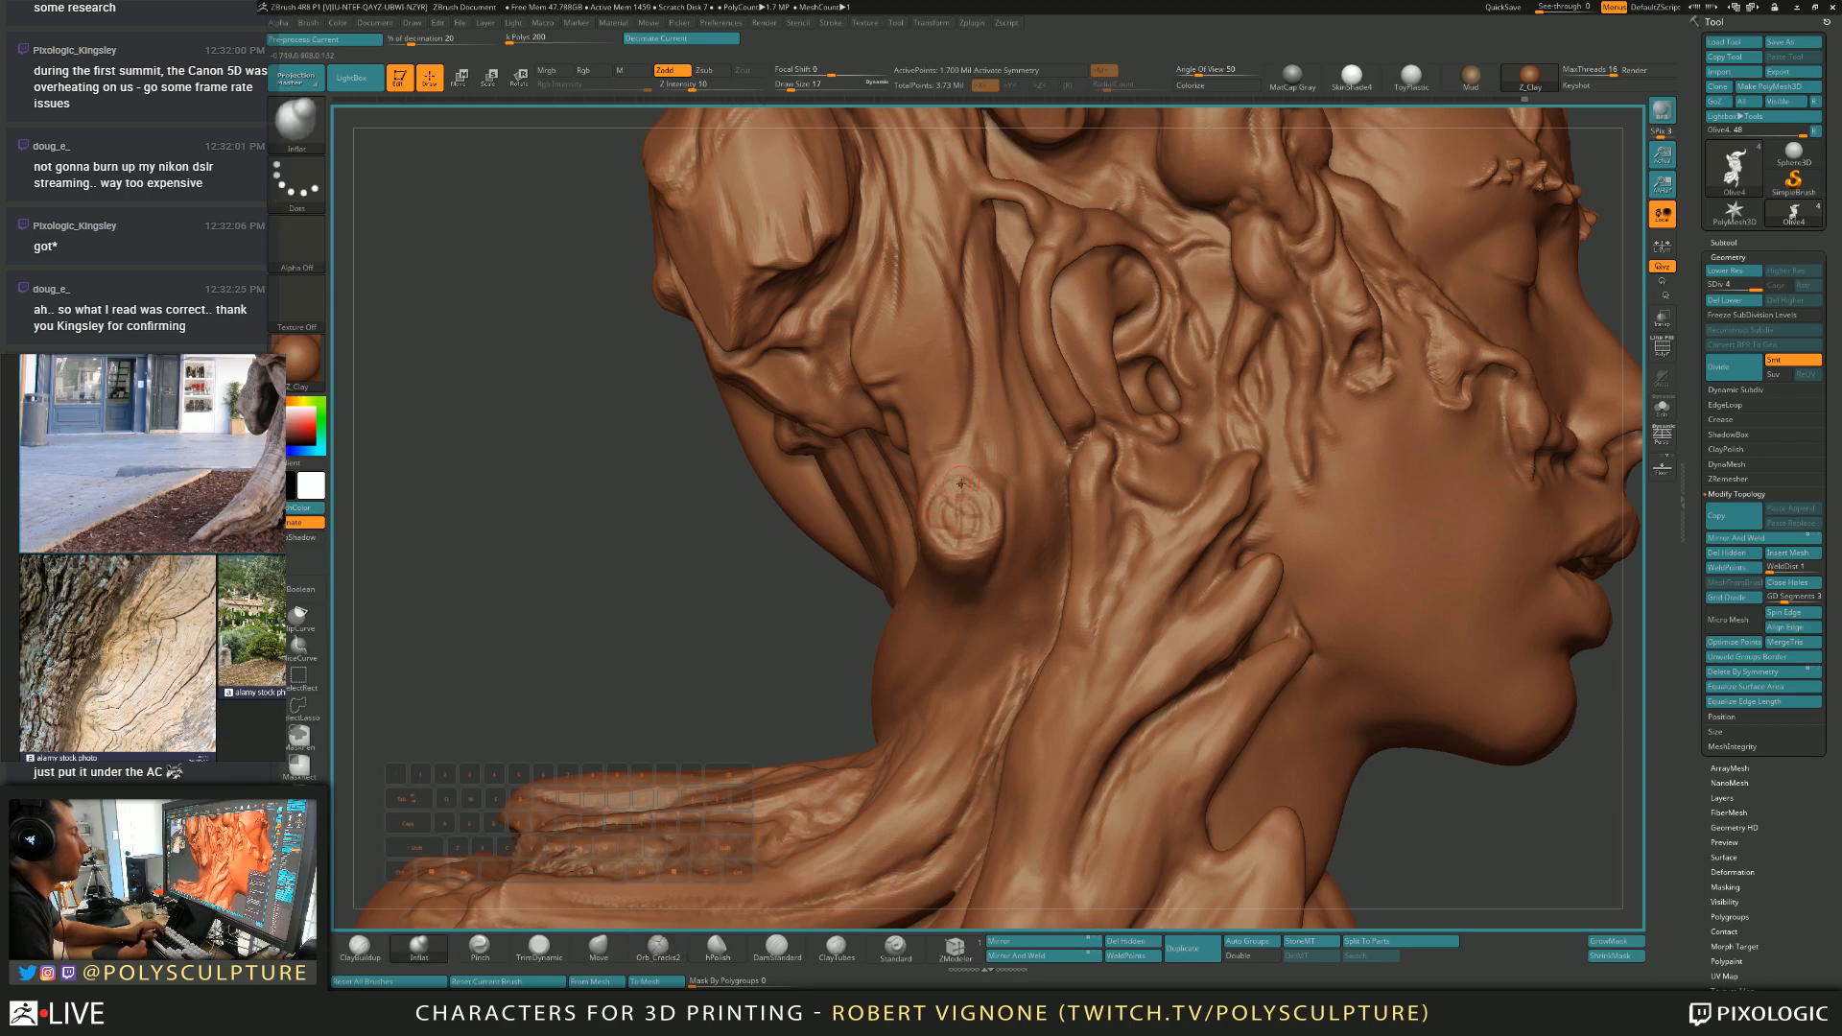
pyautogui.moveTo(952, 484); pyautogui.dragTo(926, 481, button='right')
pyautogui.moveTo(957, 550)
pyautogui.mouseDown(button='right')
pyautogui.moveTo(1007, 547)
pyautogui.moveTo(997, 484)
pyautogui.moveTo(944, 539)
pyautogui.mouseUp(button='right')
pyautogui.press('s')
pyautogui.moveTo(945, 539); pyautogui.dragTo(956, 533)
# Reshape the ringed knob below the ear with the Move brush at size 56.
pyautogui.press('5')
pyautogui.moveTo(994, 531); pyautogui.dragTo(942, 517, button='right')
pyautogui.press('s')
pyautogui.moveTo(943, 517); pyautogui.dragTo(951, 516)
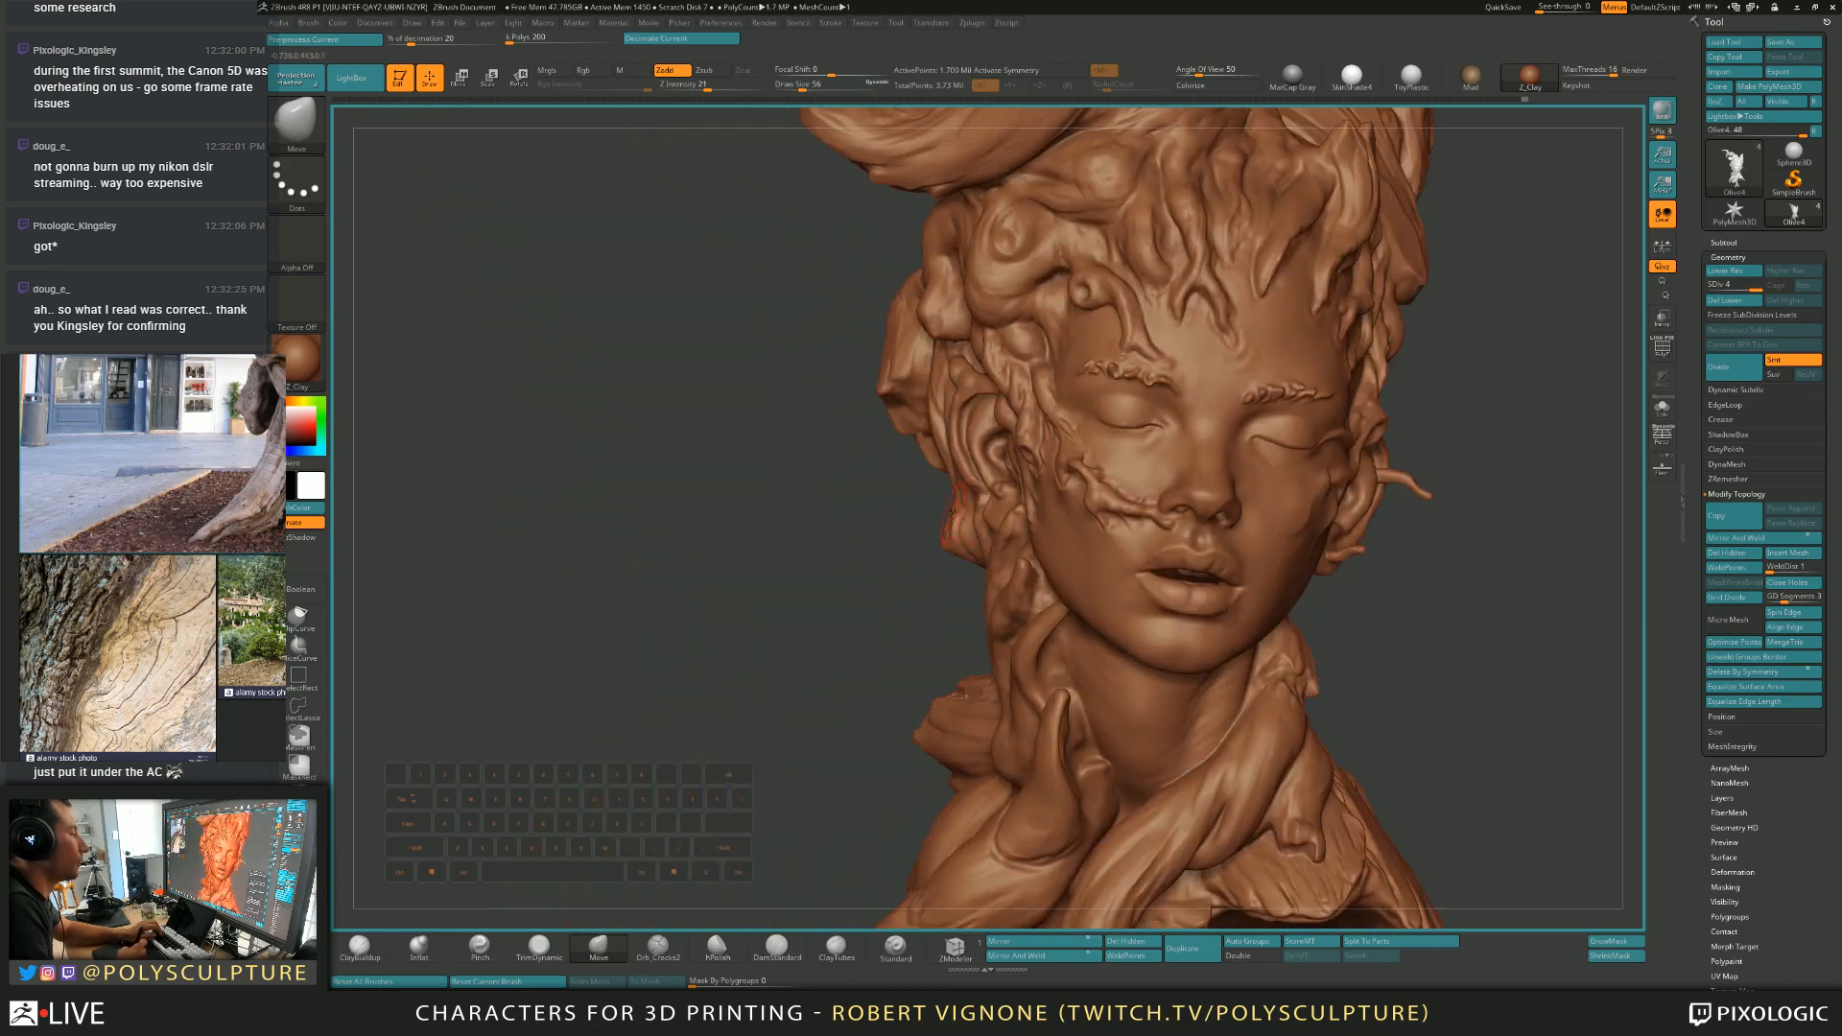
pyautogui.moveTo(952, 515); pyautogui.dragTo(995, 498, button='right')
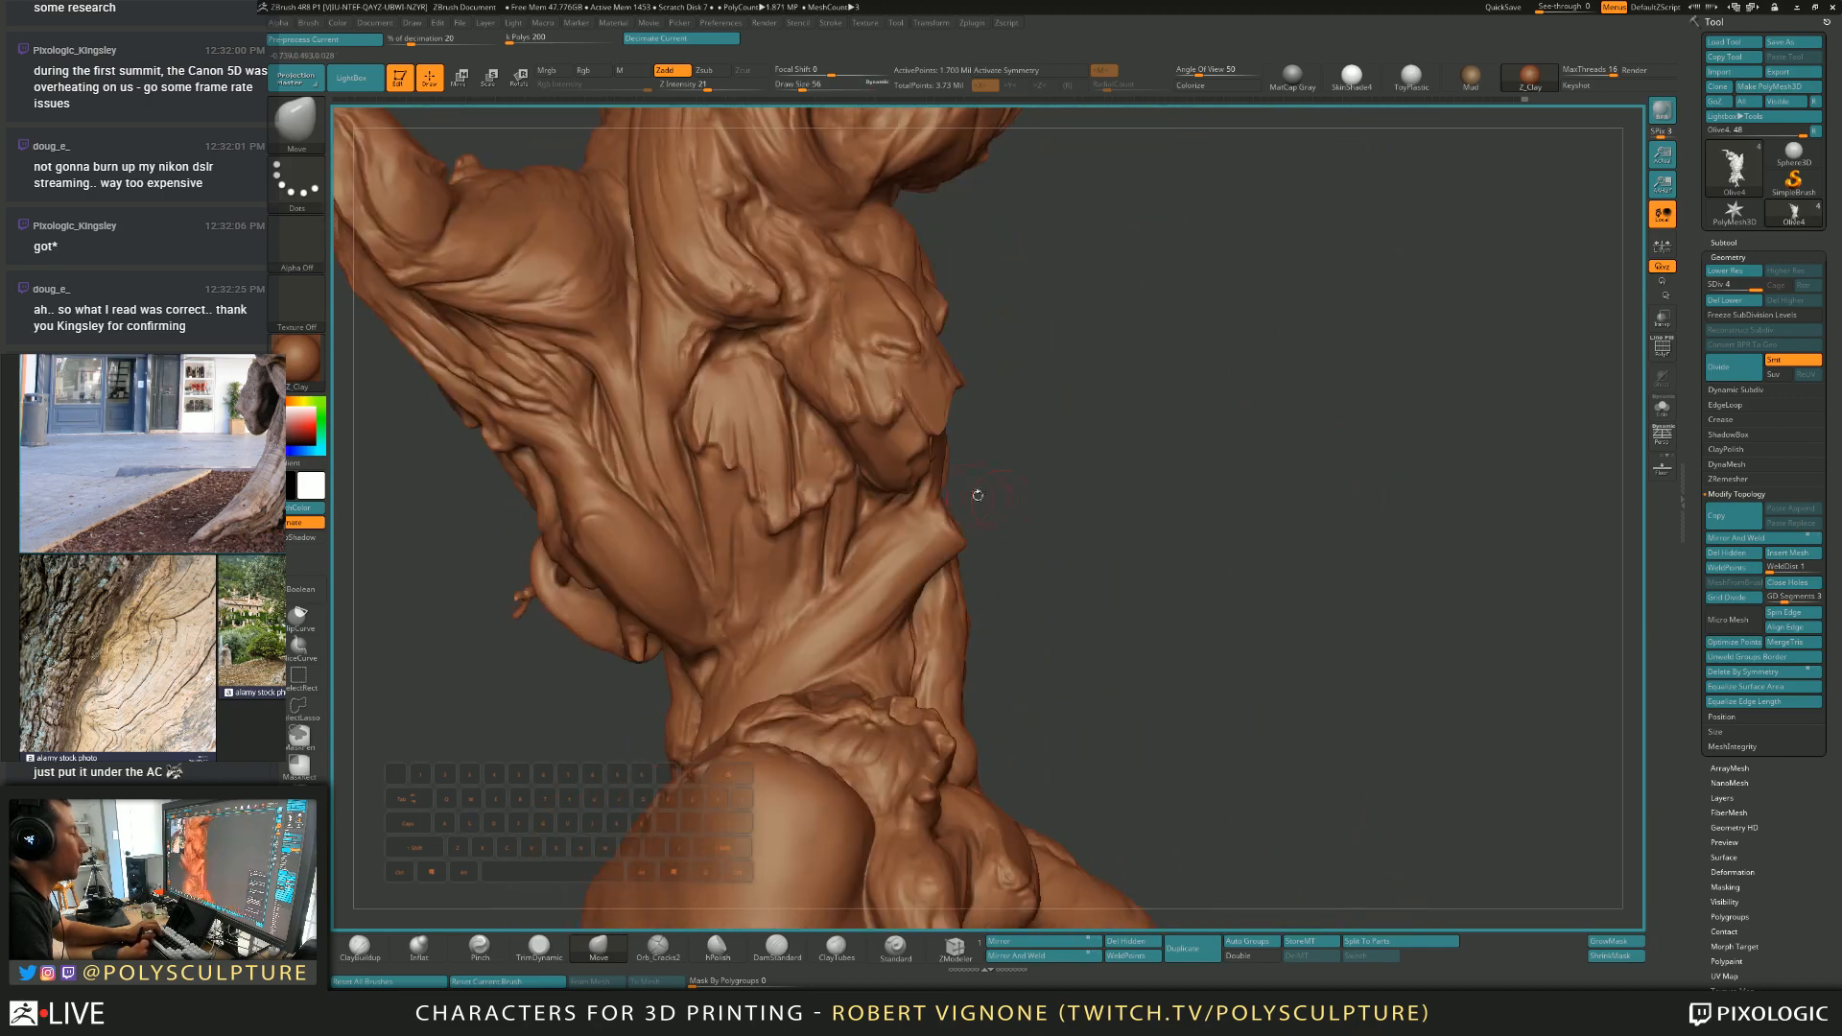
# Build up the branch stub crossing the back of the neck with ClayBuildup, then pull its cut end inward with Move at size 47.
pyautogui.press('1')
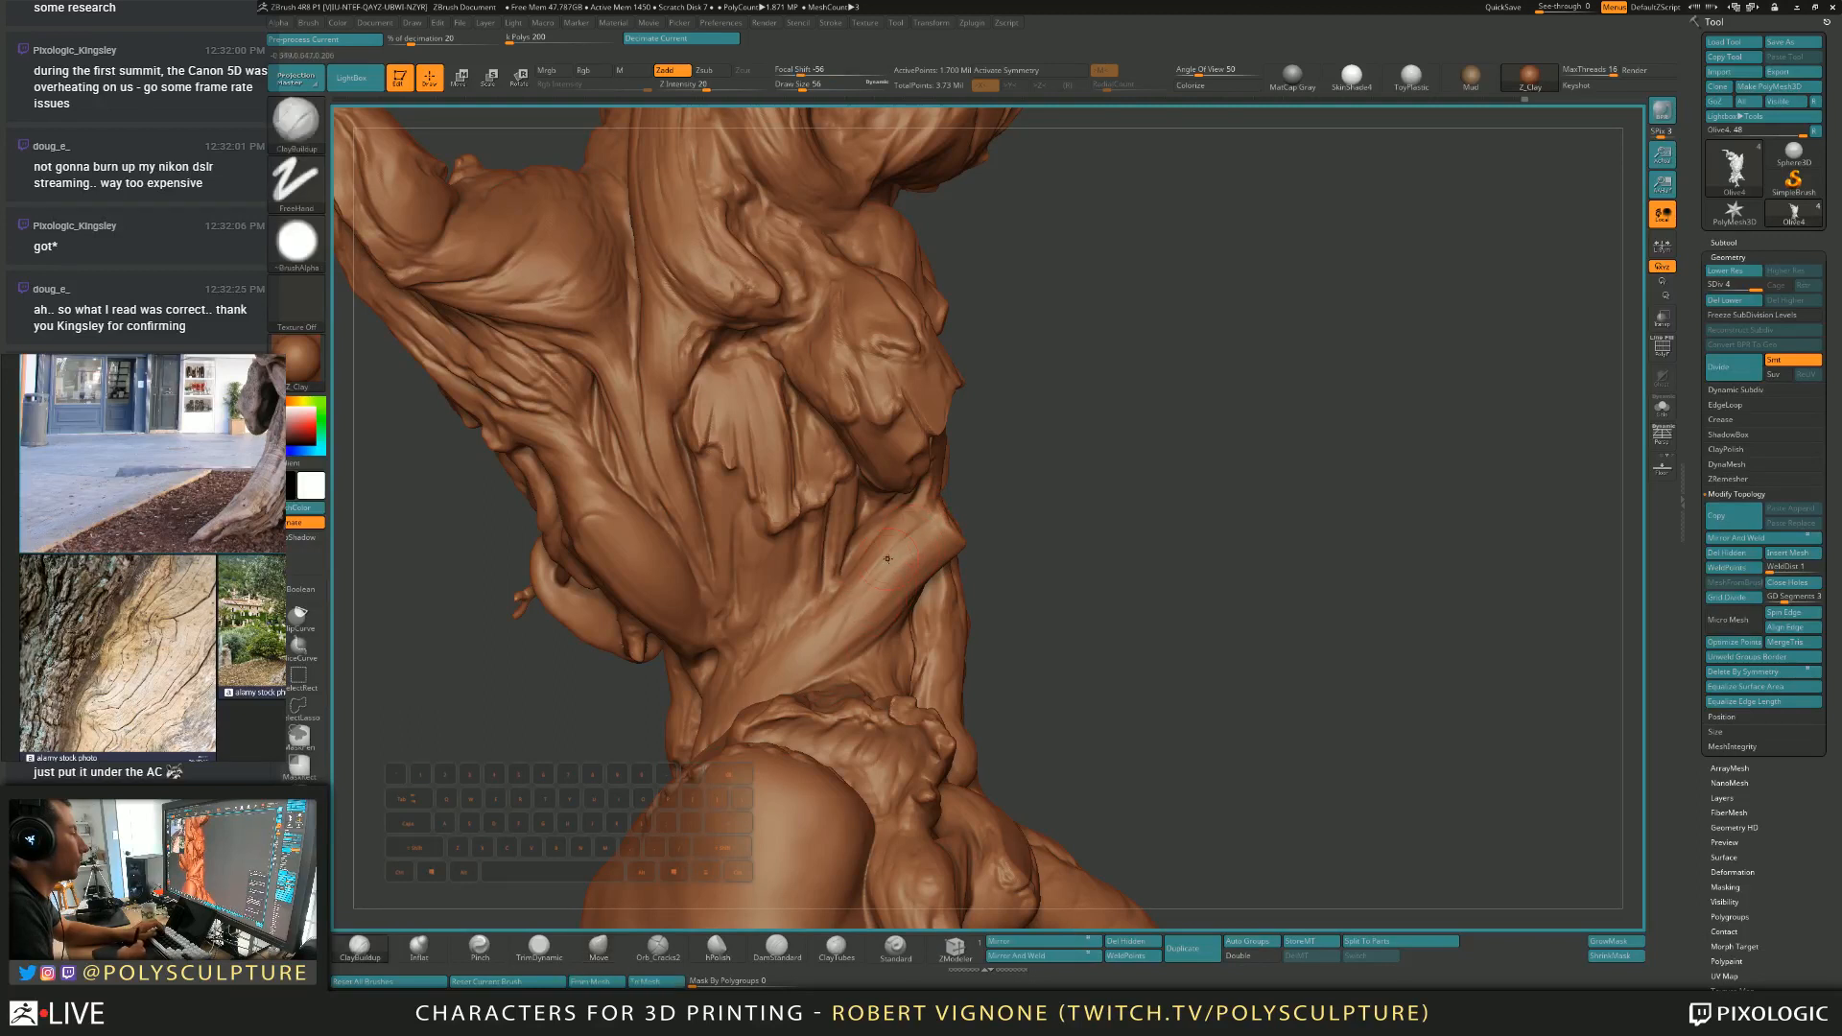
pyautogui.press('s')
pyautogui.moveTo(884, 588); pyautogui.dragTo(895, 587)
pyautogui.press('2')
pyautogui.press('3')
pyautogui.press('2')
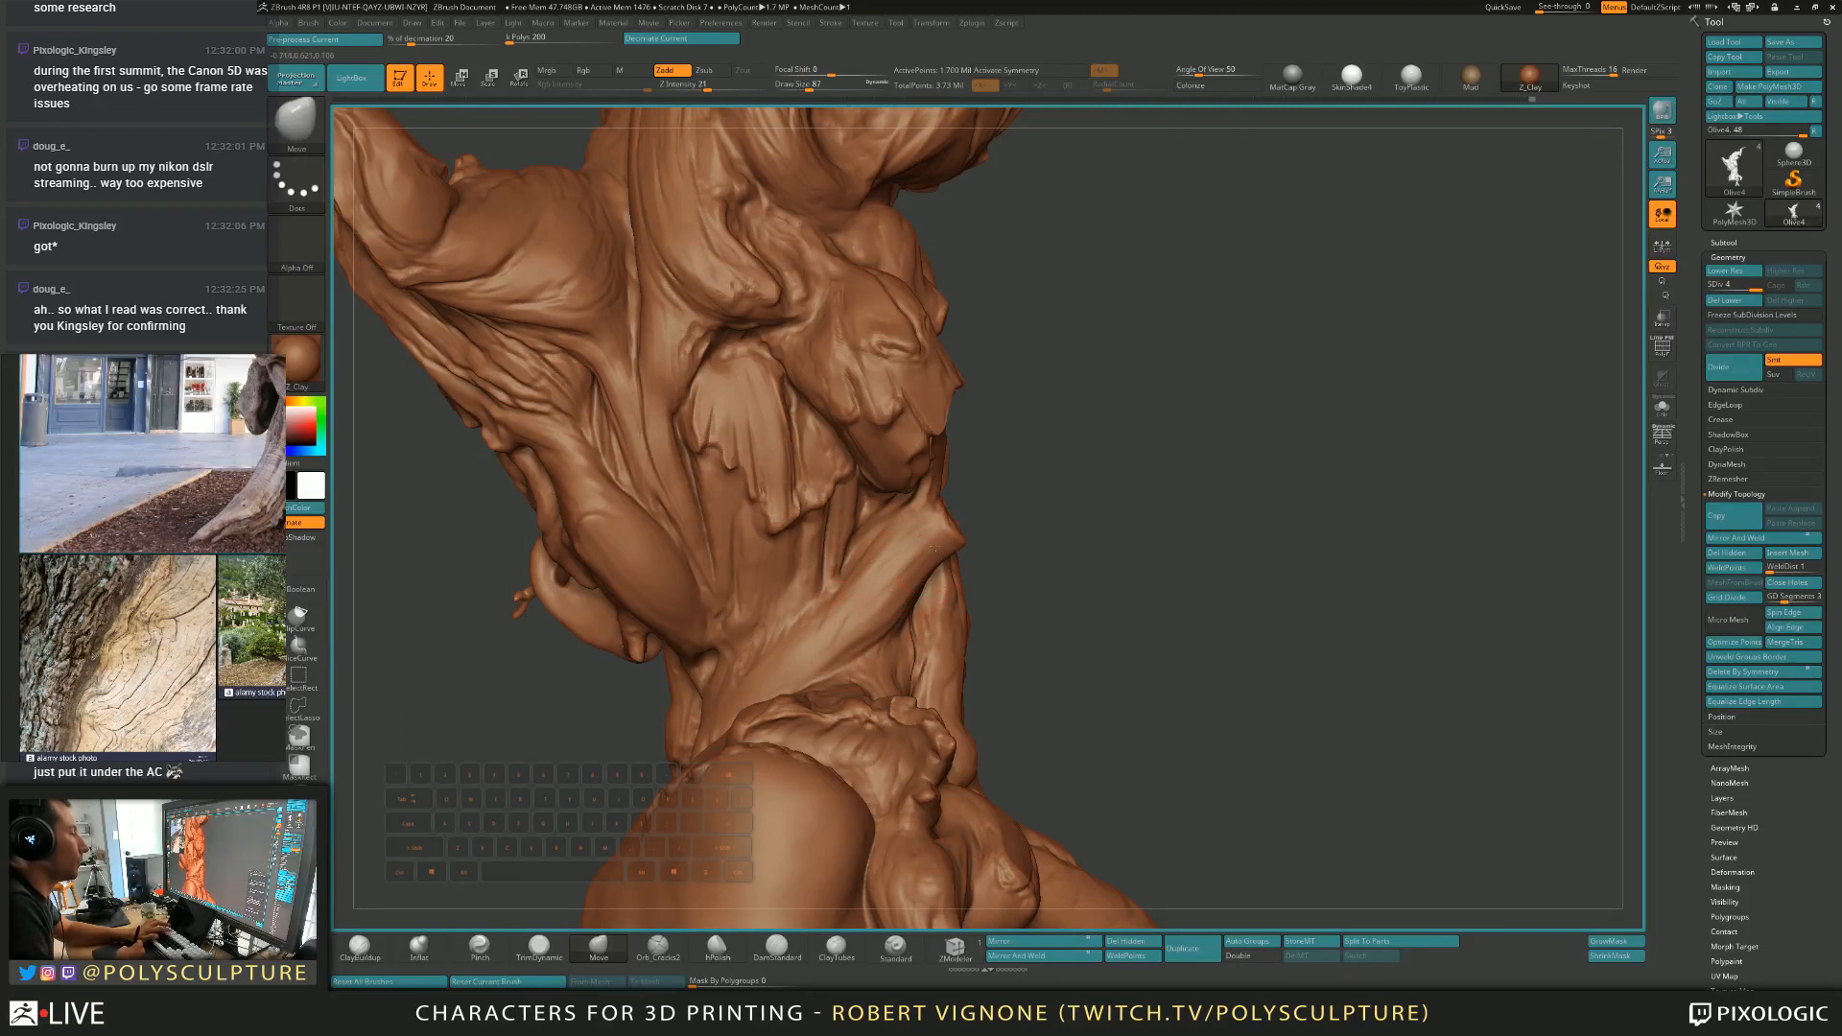
pyautogui.moveTo(1022, 530); pyautogui.dragTo(961, 544)
# Adjust the side of the headdress around the ear with a larger Move brush, then flatten its planes with TrimDynamic at size 68.
pyautogui.press('s')
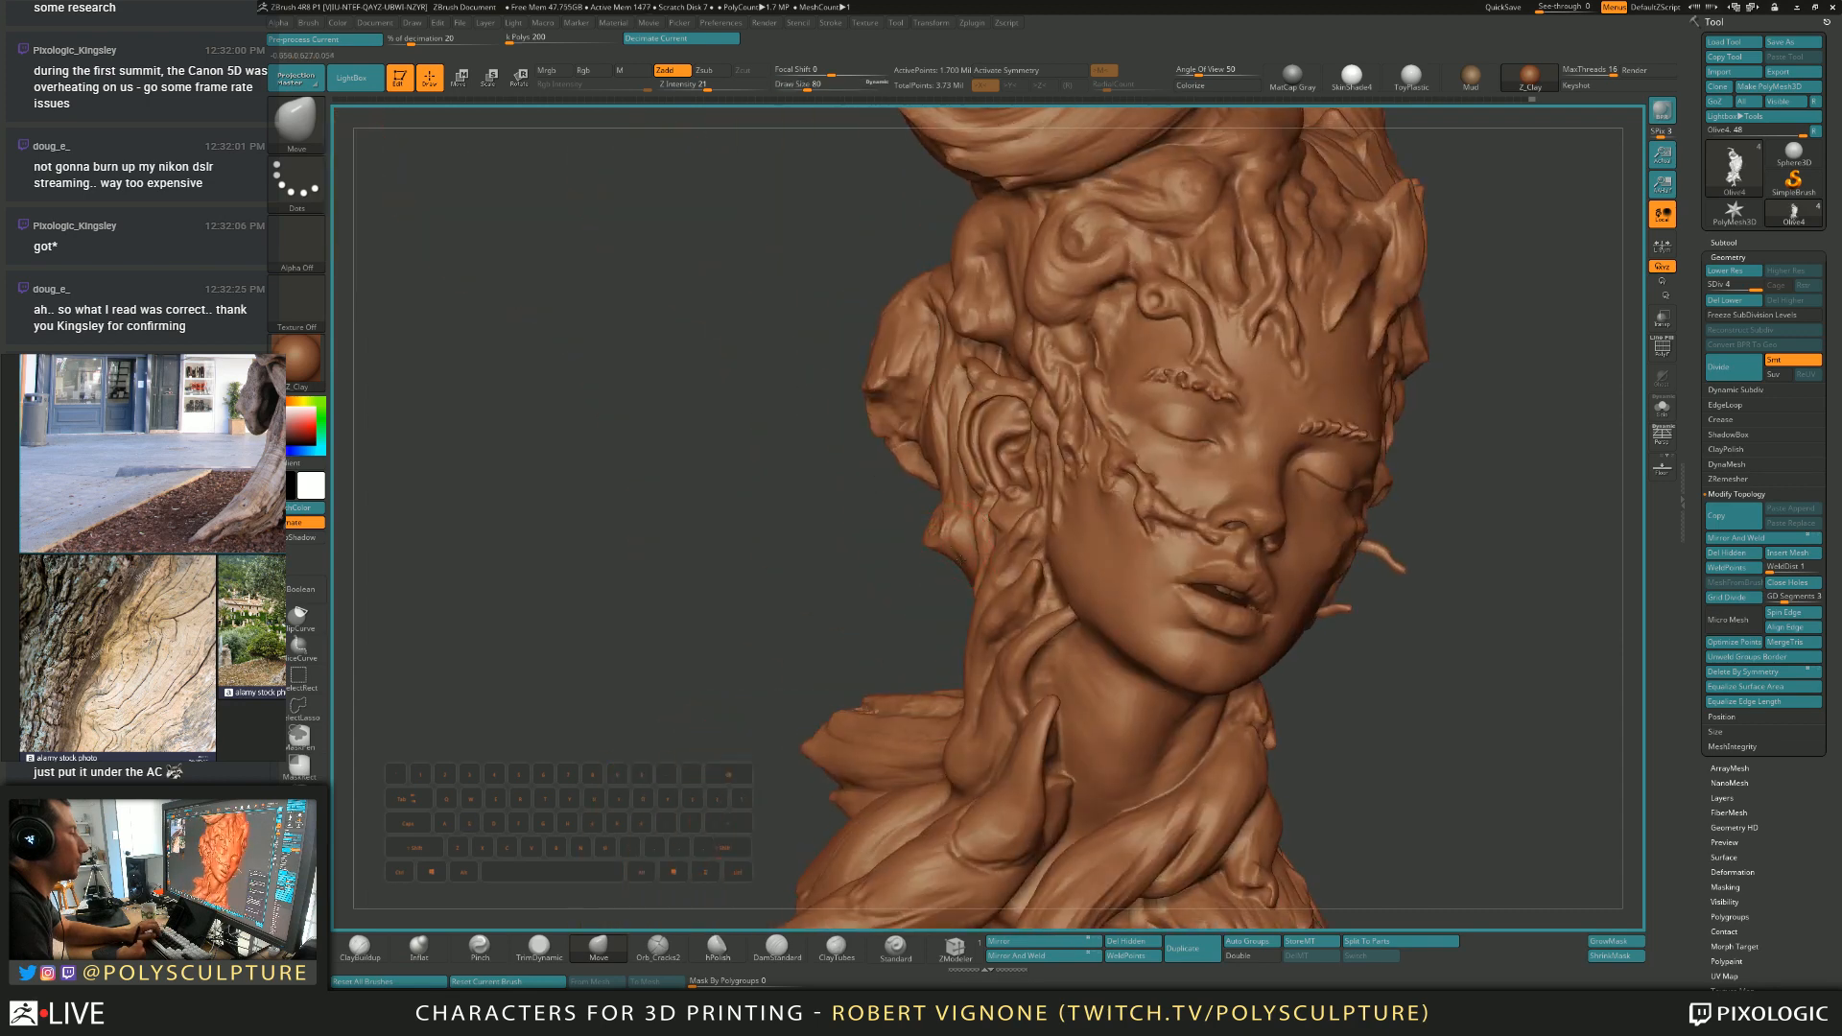
pyautogui.press(']')
pyautogui.moveTo(950, 366)
pyautogui.keyDown('ctrl'); pyautogui.mouseDown(button='right')
pyautogui.moveTo(900, 345)
pyautogui.moveTo(945, 376)
pyautogui.moveTo(921, 376)
pyautogui.moveTo(943, 372)
pyautogui.mouseUp(button='right'); pyautogui.keyUp('ctrl')
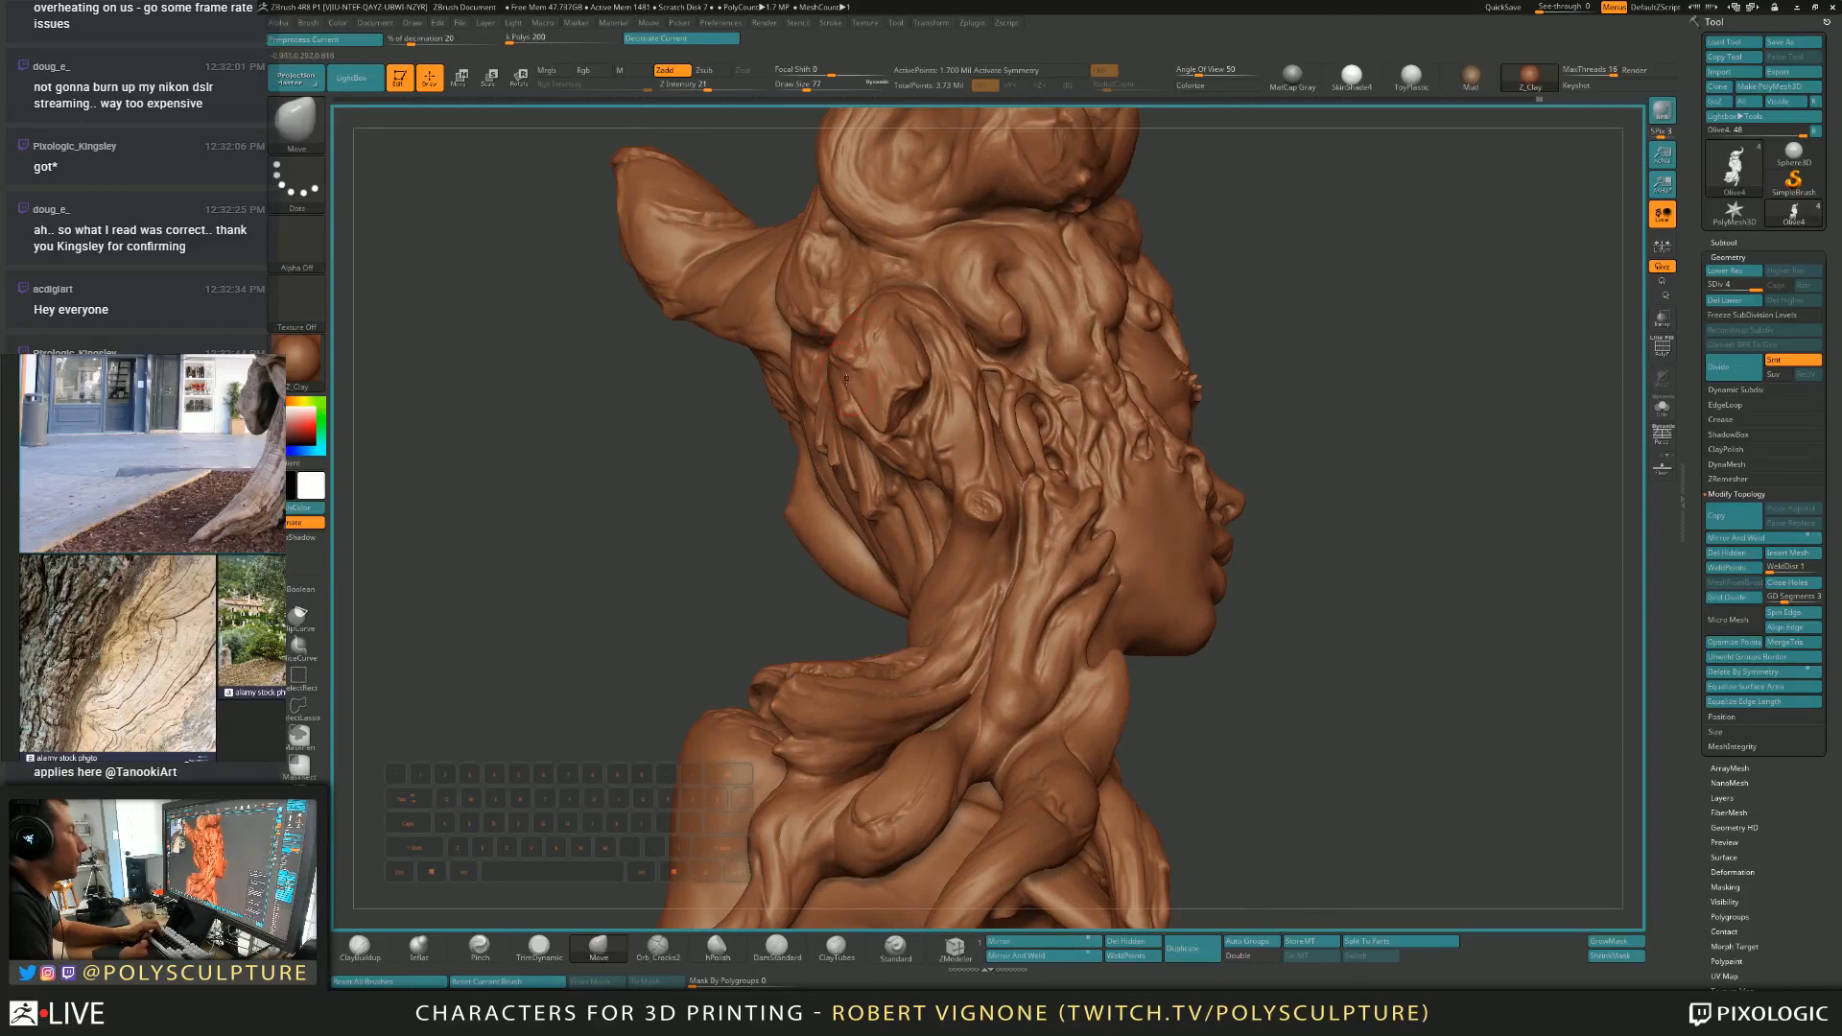
pyautogui.moveTo(863, 434)
pyautogui.mouseDown(button='right')
pyautogui.moveTo(1100, 435)
pyautogui.moveTo(1110, 500)
pyautogui.mouseUp(button='right')
pyautogui.press('4')
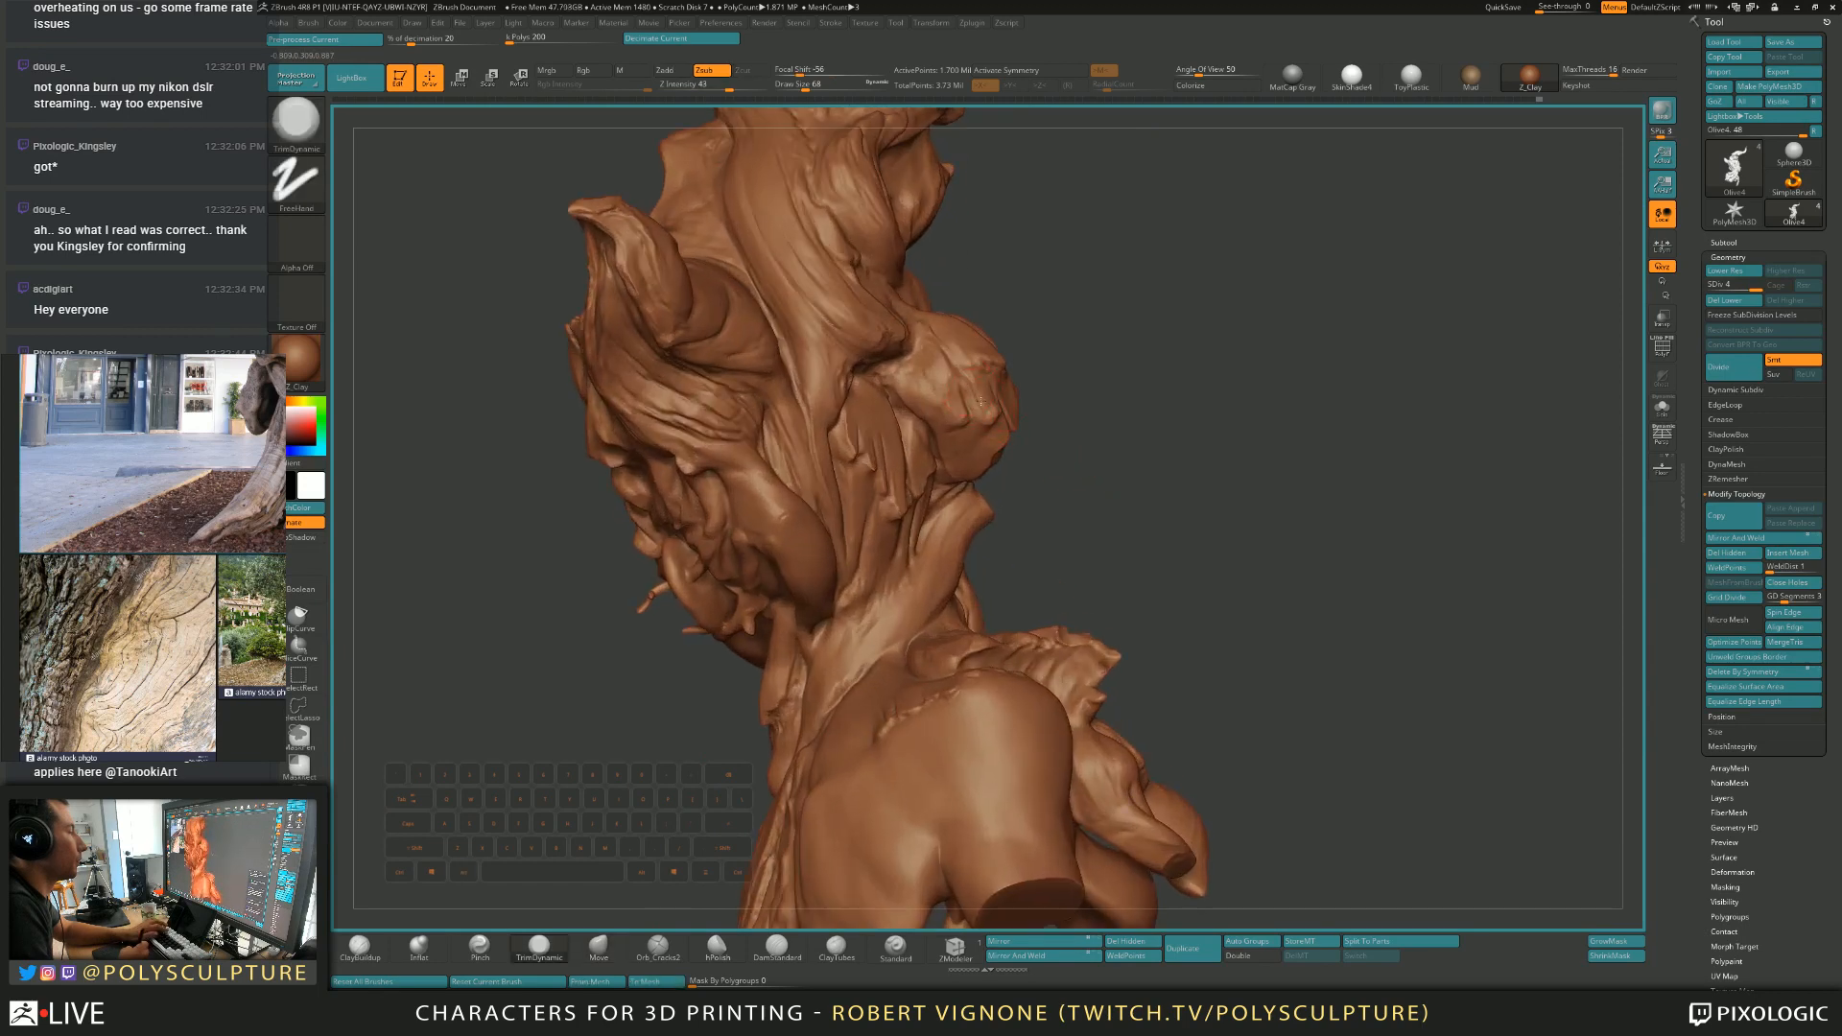
pyautogui.moveTo(1102, 399); pyautogui.dragTo(1229, 423, button='right')
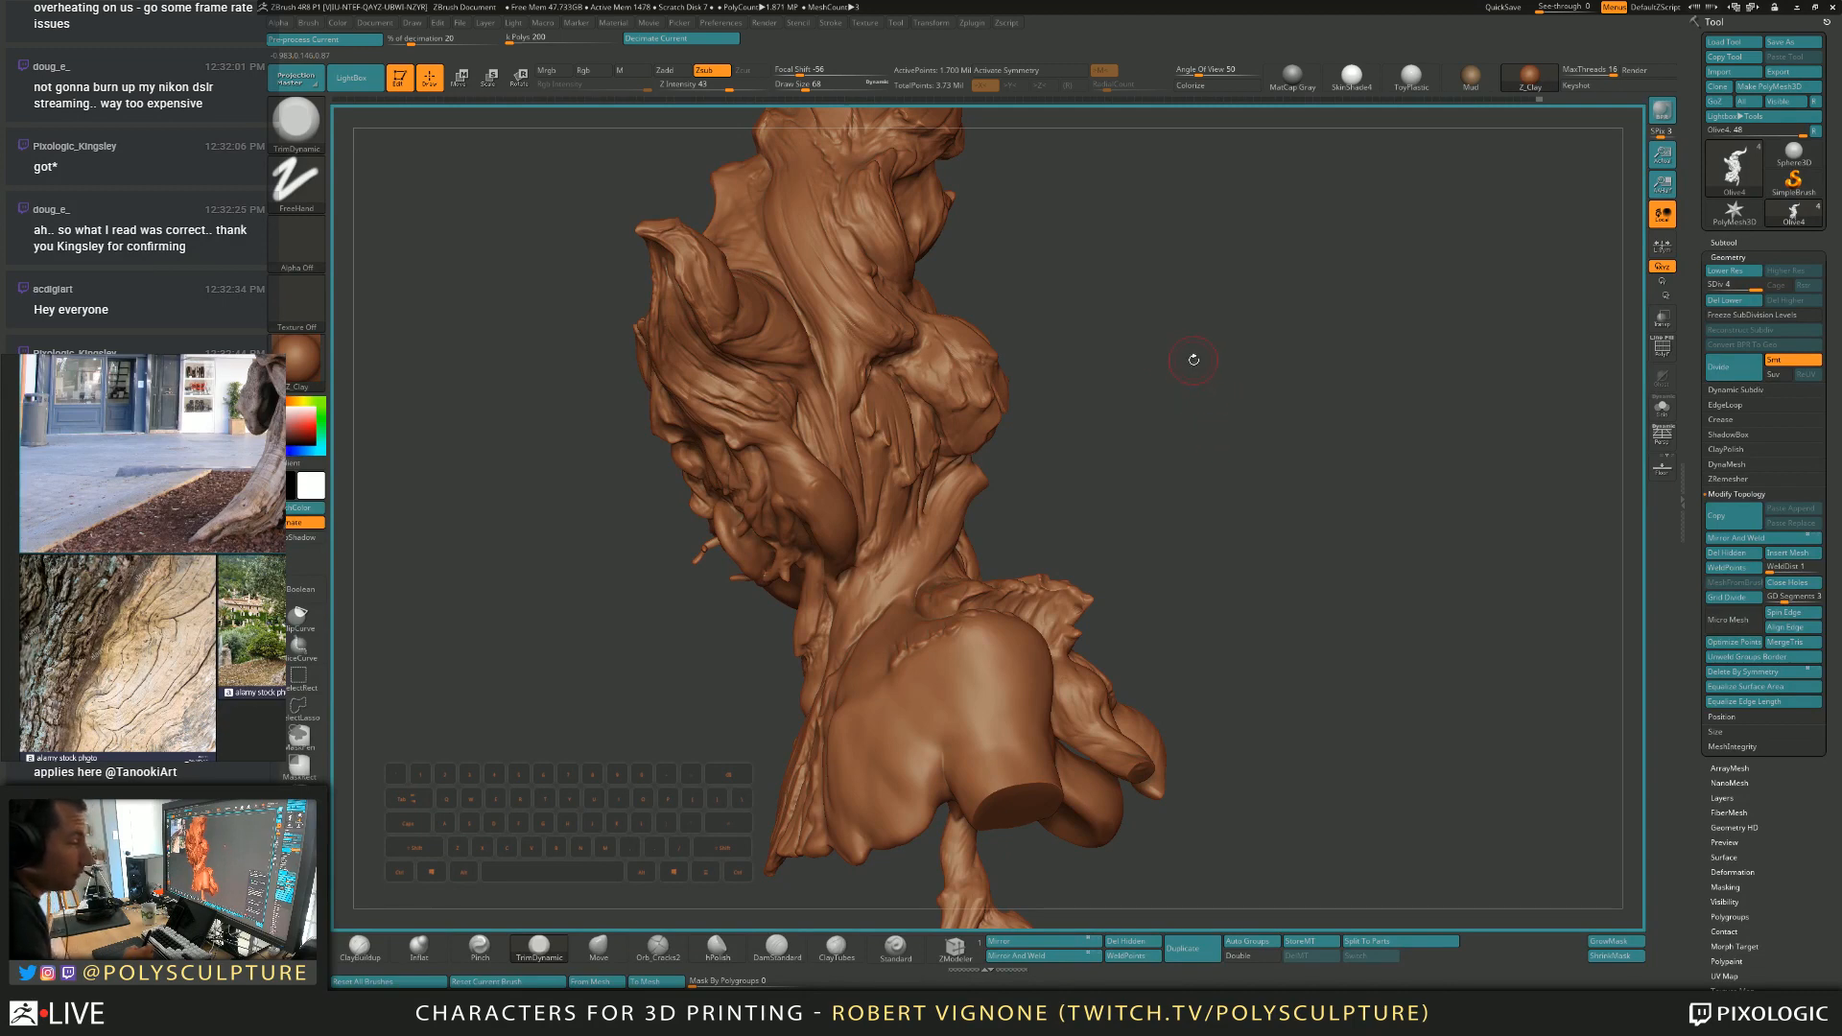
pyautogui.moveTo(1233, 391)
pyautogui.mouseDown(button='right')
pyautogui.moveTo(1247, 384)
pyautogui.moveTo(1211, 376)
pyautogui.moveTo(1239, 373)
pyautogui.moveTo(1219, 362)
pyautogui.moveTo(1038, 467)
pyautogui.moveTo(1064, 478)
pyautogui.moveTo(1038, 491)
pyautogui.mouseUp(button='right')
# Add volume to the rounded branch end above the ear with ClayBuildup at size 55.
pyautogui.press('1')
pyautogui.press('s')
pyautogui.moveTo(1024, 489); pyautogui.dragTo(1032, 491)
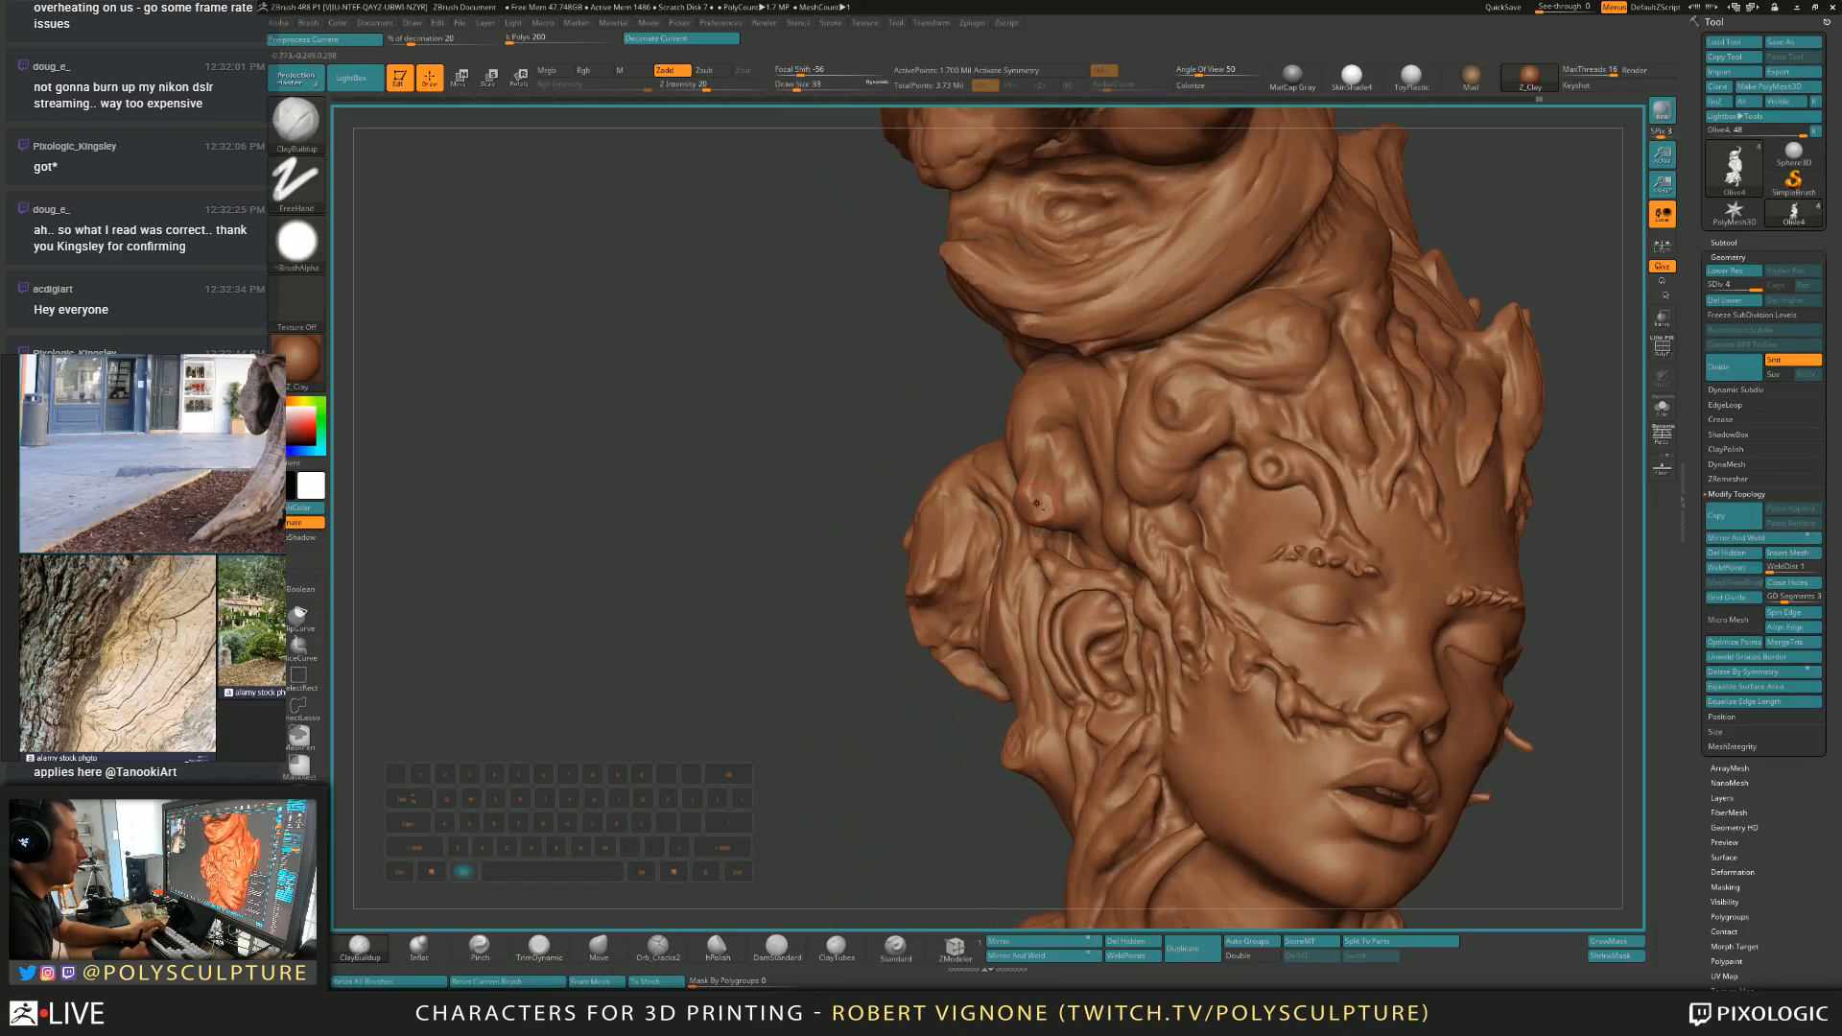
pyautogui.moveTo(1045, 502)
pyautogui.mouseDown(button='right')
pyautogui.moveTo(1063, 458)
pyautogui.moveTo(1119, 497)
pyautogui.mouseUp(button='right')
pyautogui.press('s')
pyautogui.press('1')
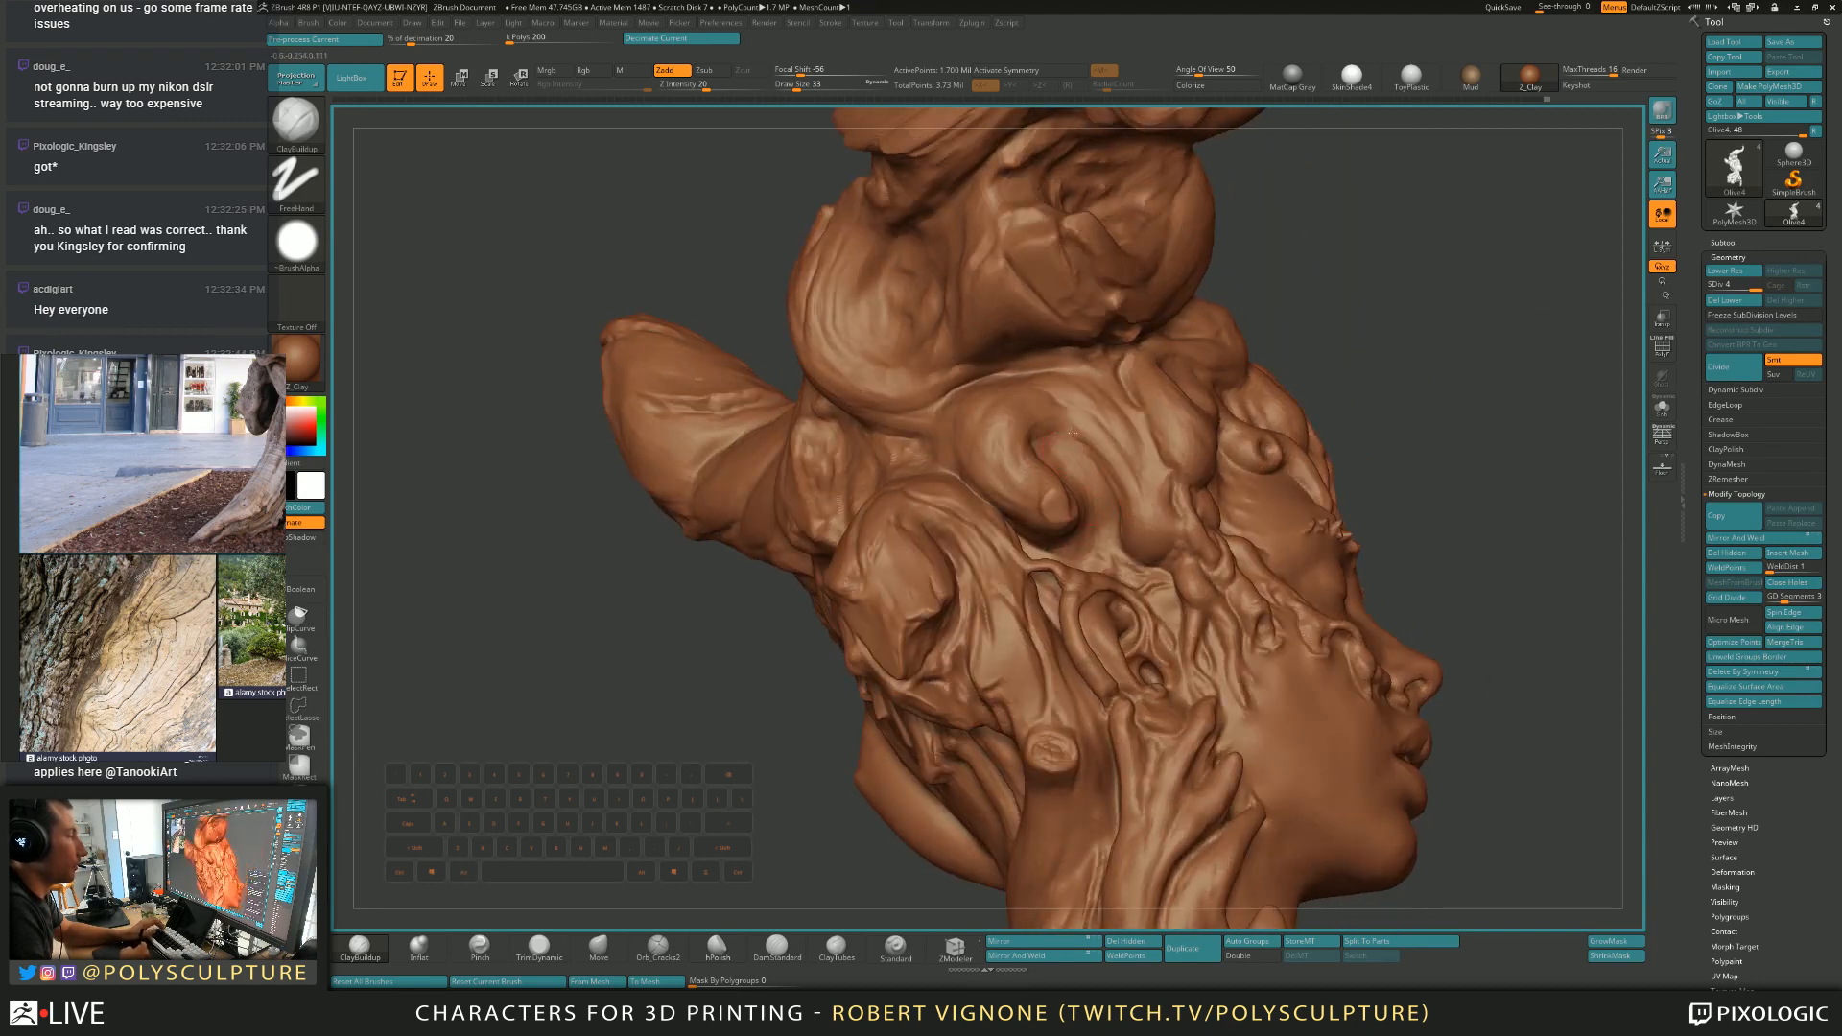
# Refine the curled lobes above the ear with ClayBuildup, and flatten their surfaces with TrimDynamic at size 77.
pyautogui.press('s')
pyautogui.moveTo(1055, 446); pyautogui.dragTo(1065, 447)
pyautogui.moveTo(1082, 444); pyautogui.dragTo(1103, 448, button='right')
pyautogui.press('4')
pyautogui.press('4')
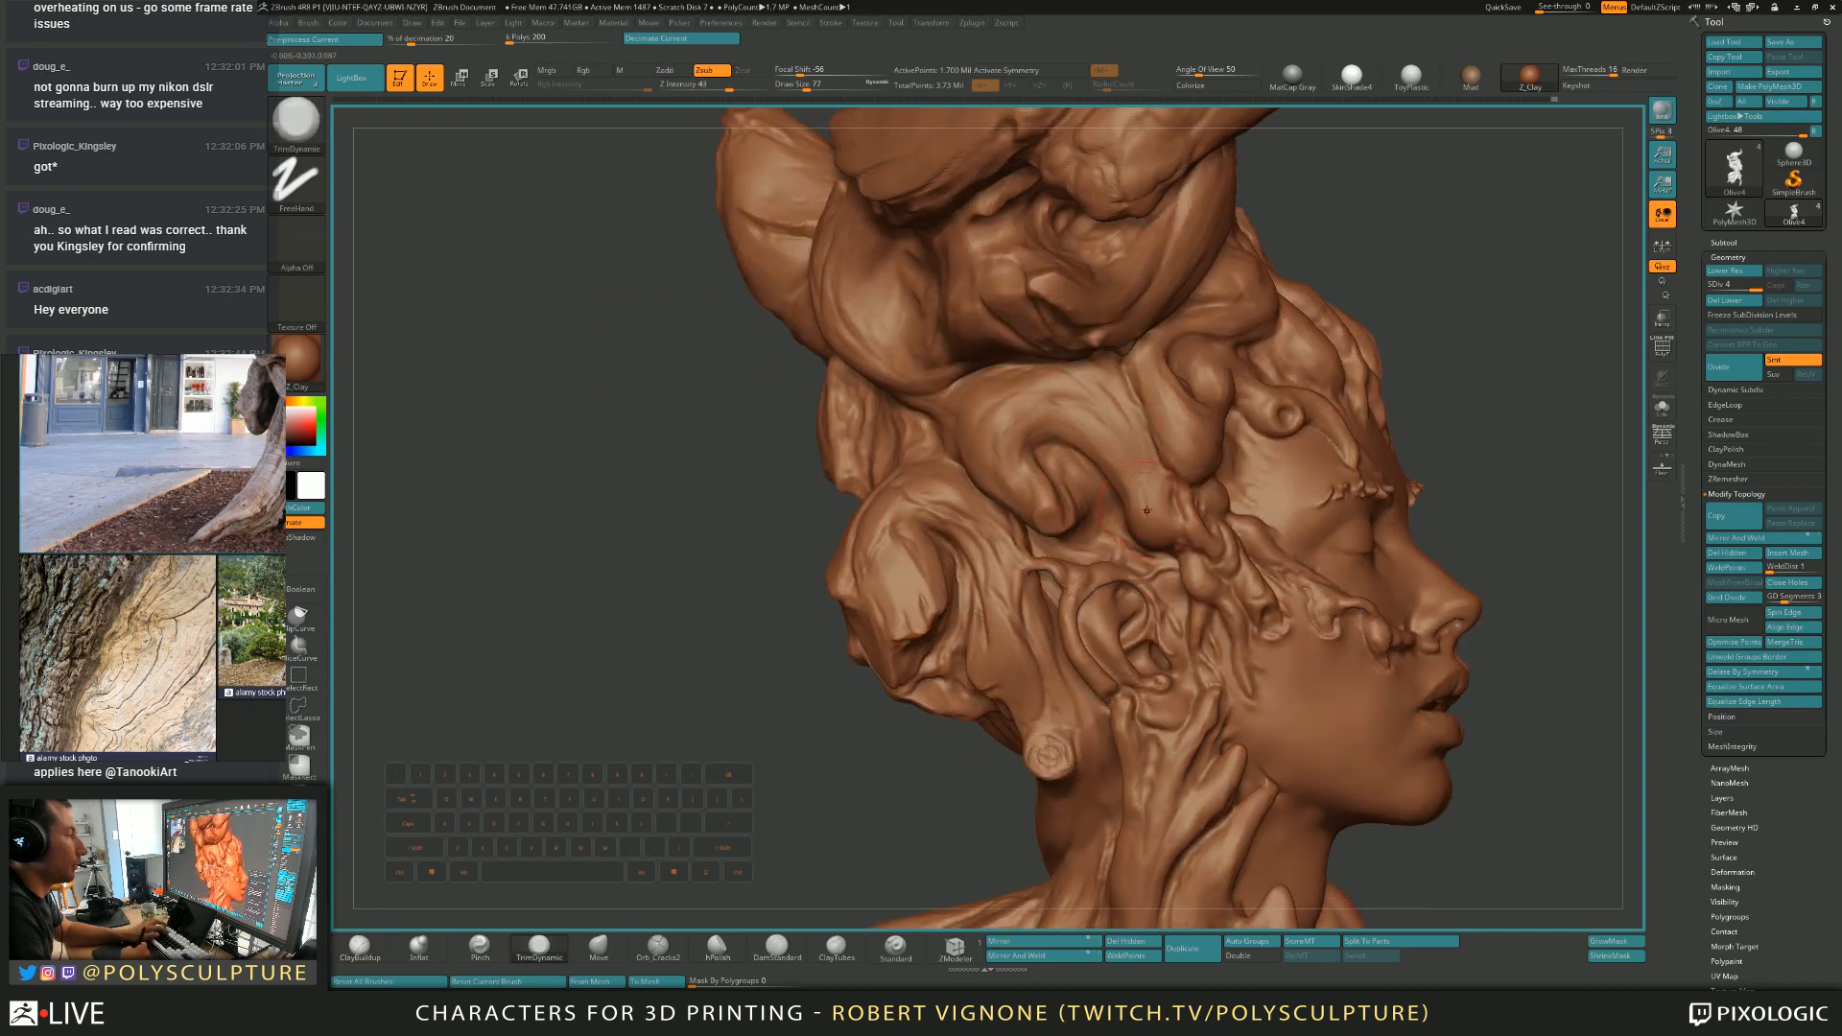
pyautogui.moveTo(1070, 398); pyautogui.dragTo(982, 403, button='right')
pyautogui.press('1')
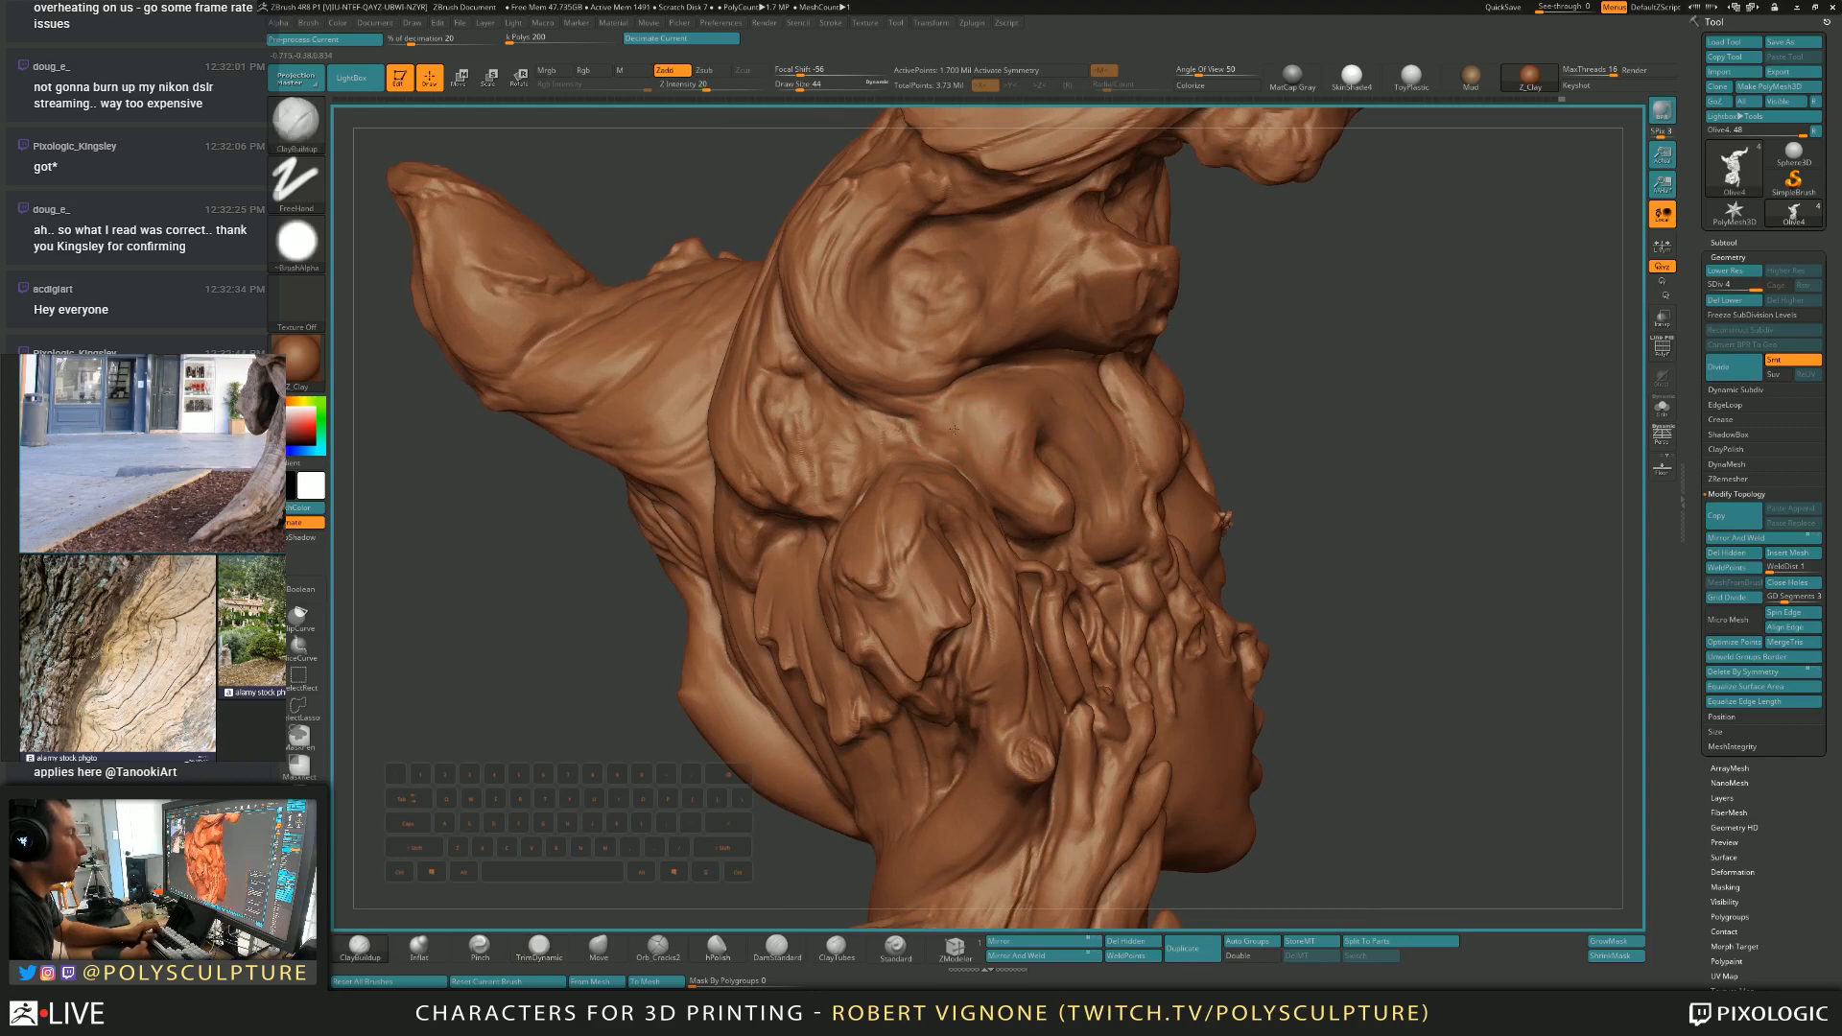
# Adjust the overall silhouette of the horned headdress with a large Move brush, reducing it to size 124.
pyautogui.moveTo(1010, 396)
pyautogui.keyDown('alt'); pyautogui.mouseDown(button='right')
pyautogui.moveTo(989, 317)
pyautogui.moveTo(897, 395)
pyautogui.mouseUp(button='right'); pyautogui.keyUp('alt')
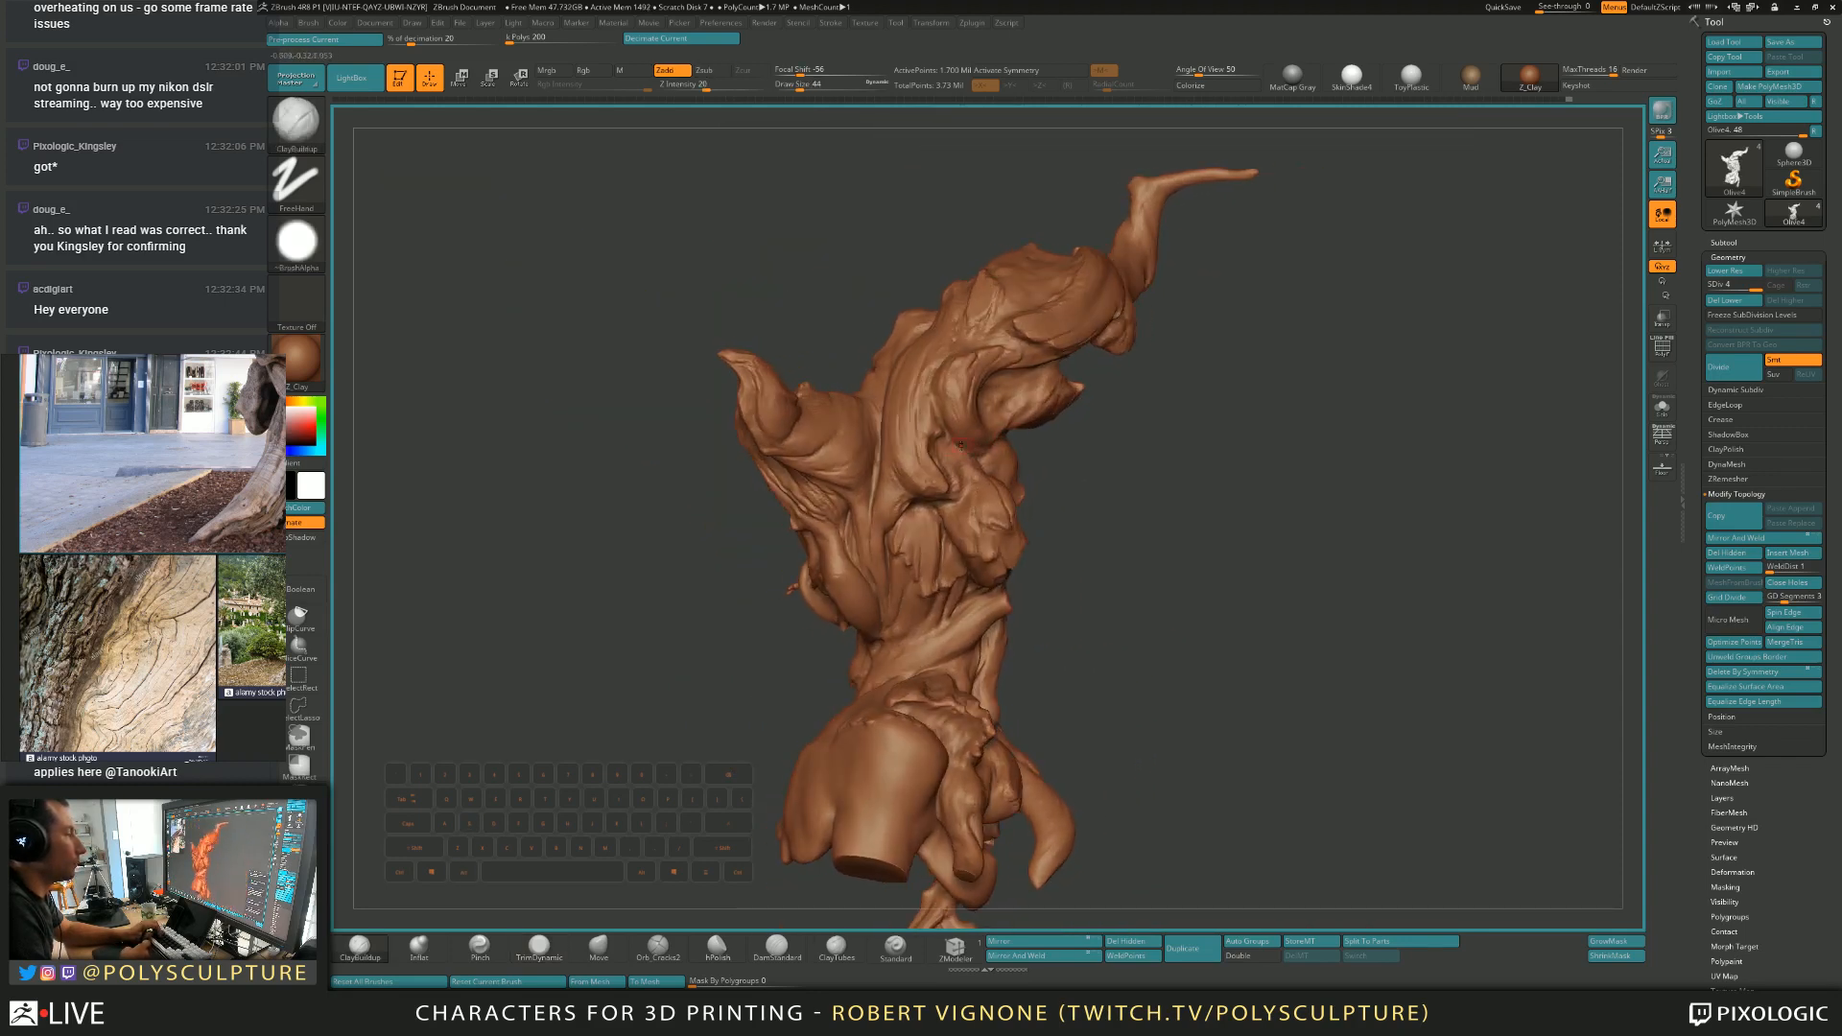
pyautogui.press('5')
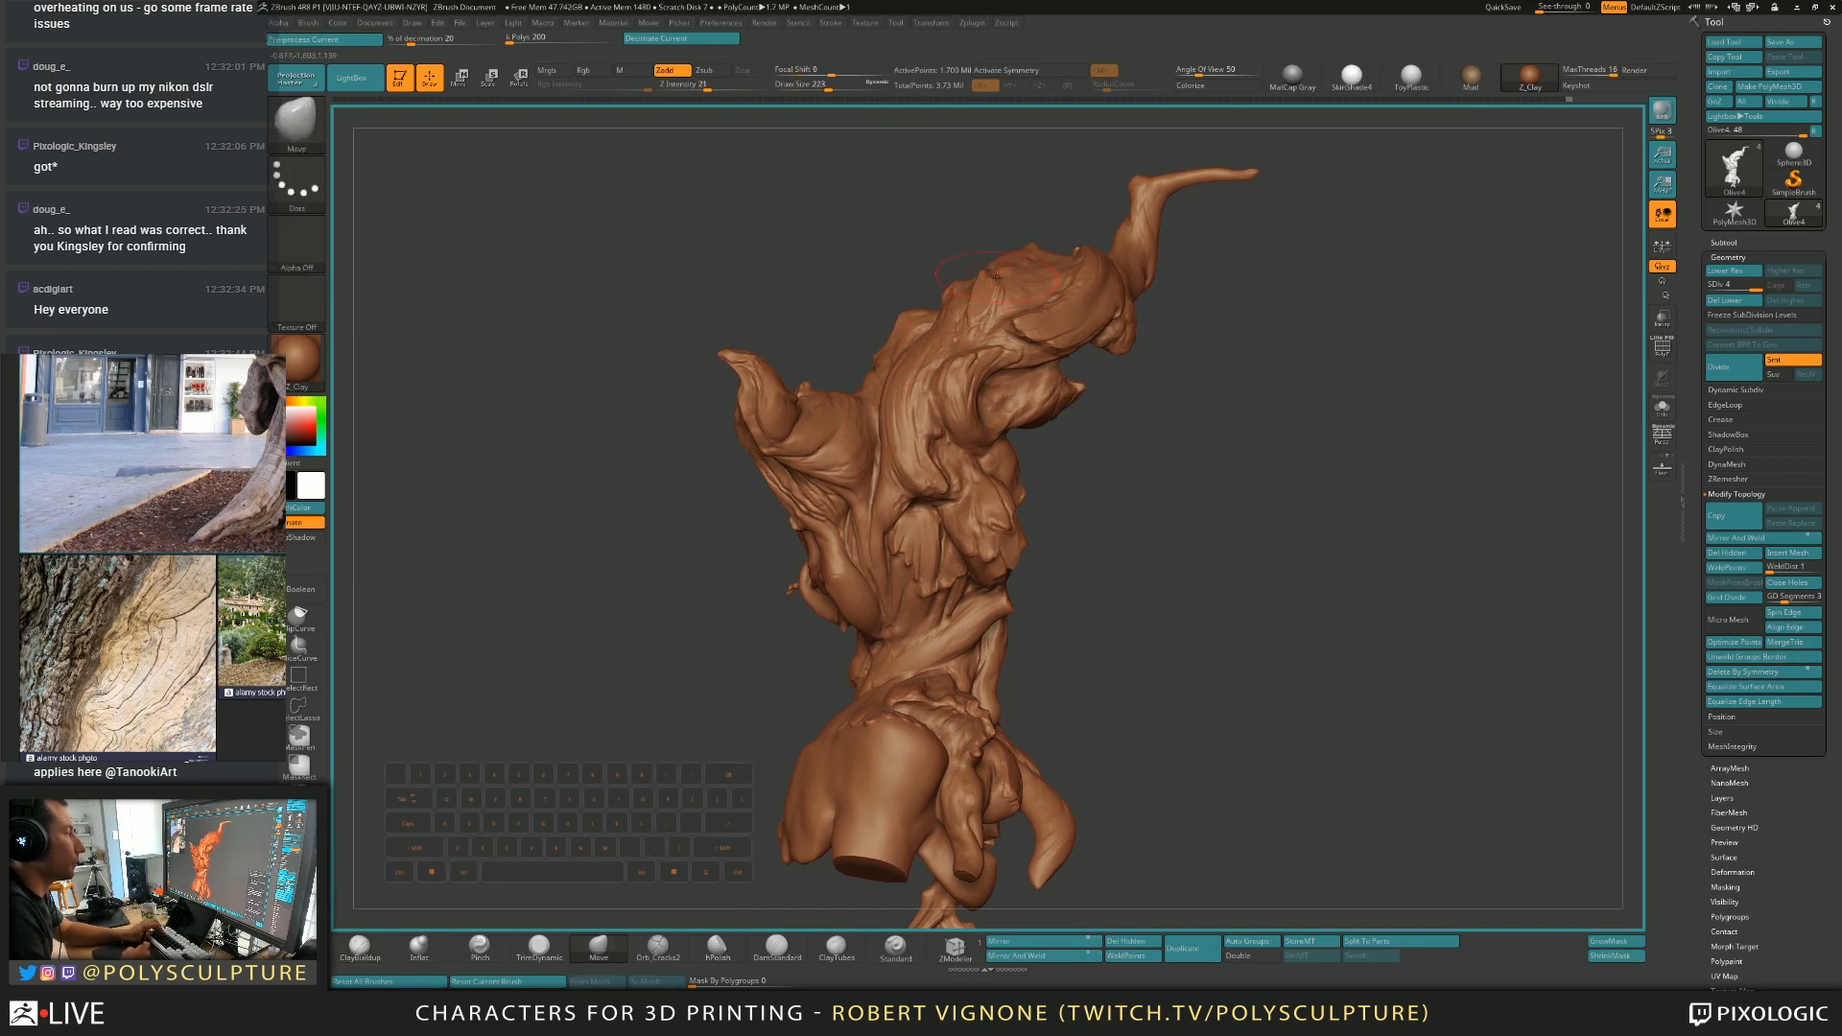
pyautogui.moveTo(970, 284); pyautogui.dragTo(1040, 262, button='right')
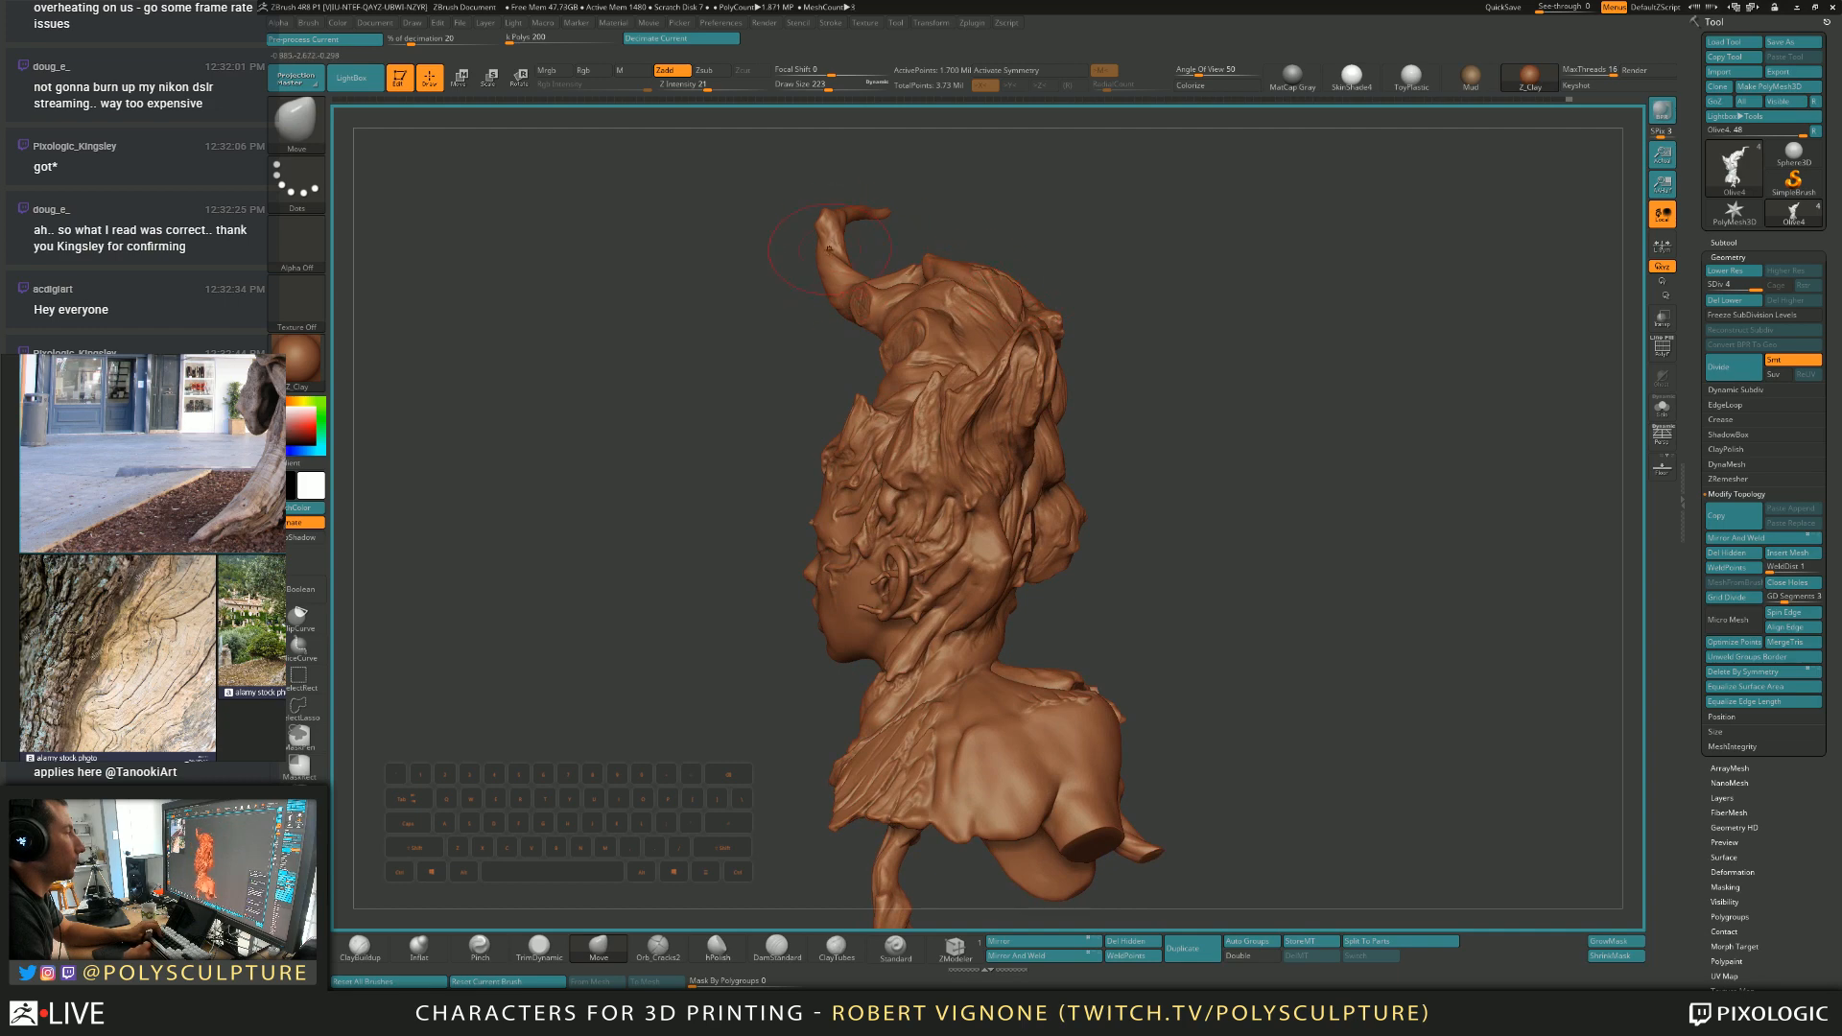
pyautogui.moveTo(825, 287)
pyautogui.mouseDown(button='right')
pyautogui.moveTo(867, 383)
pyautogui.moveTo(929, 362)
pyautogui.mouseUp(button='right')
pyautogui.press('s')
pyautogui.moveTo(967, 365)
pyautogui.mouseDown()
pyautogui.moveTo(914, 355)
pyautogui.moveTo(988, 389)
pyautogui.mouseUp()
pyautogui.press('s')
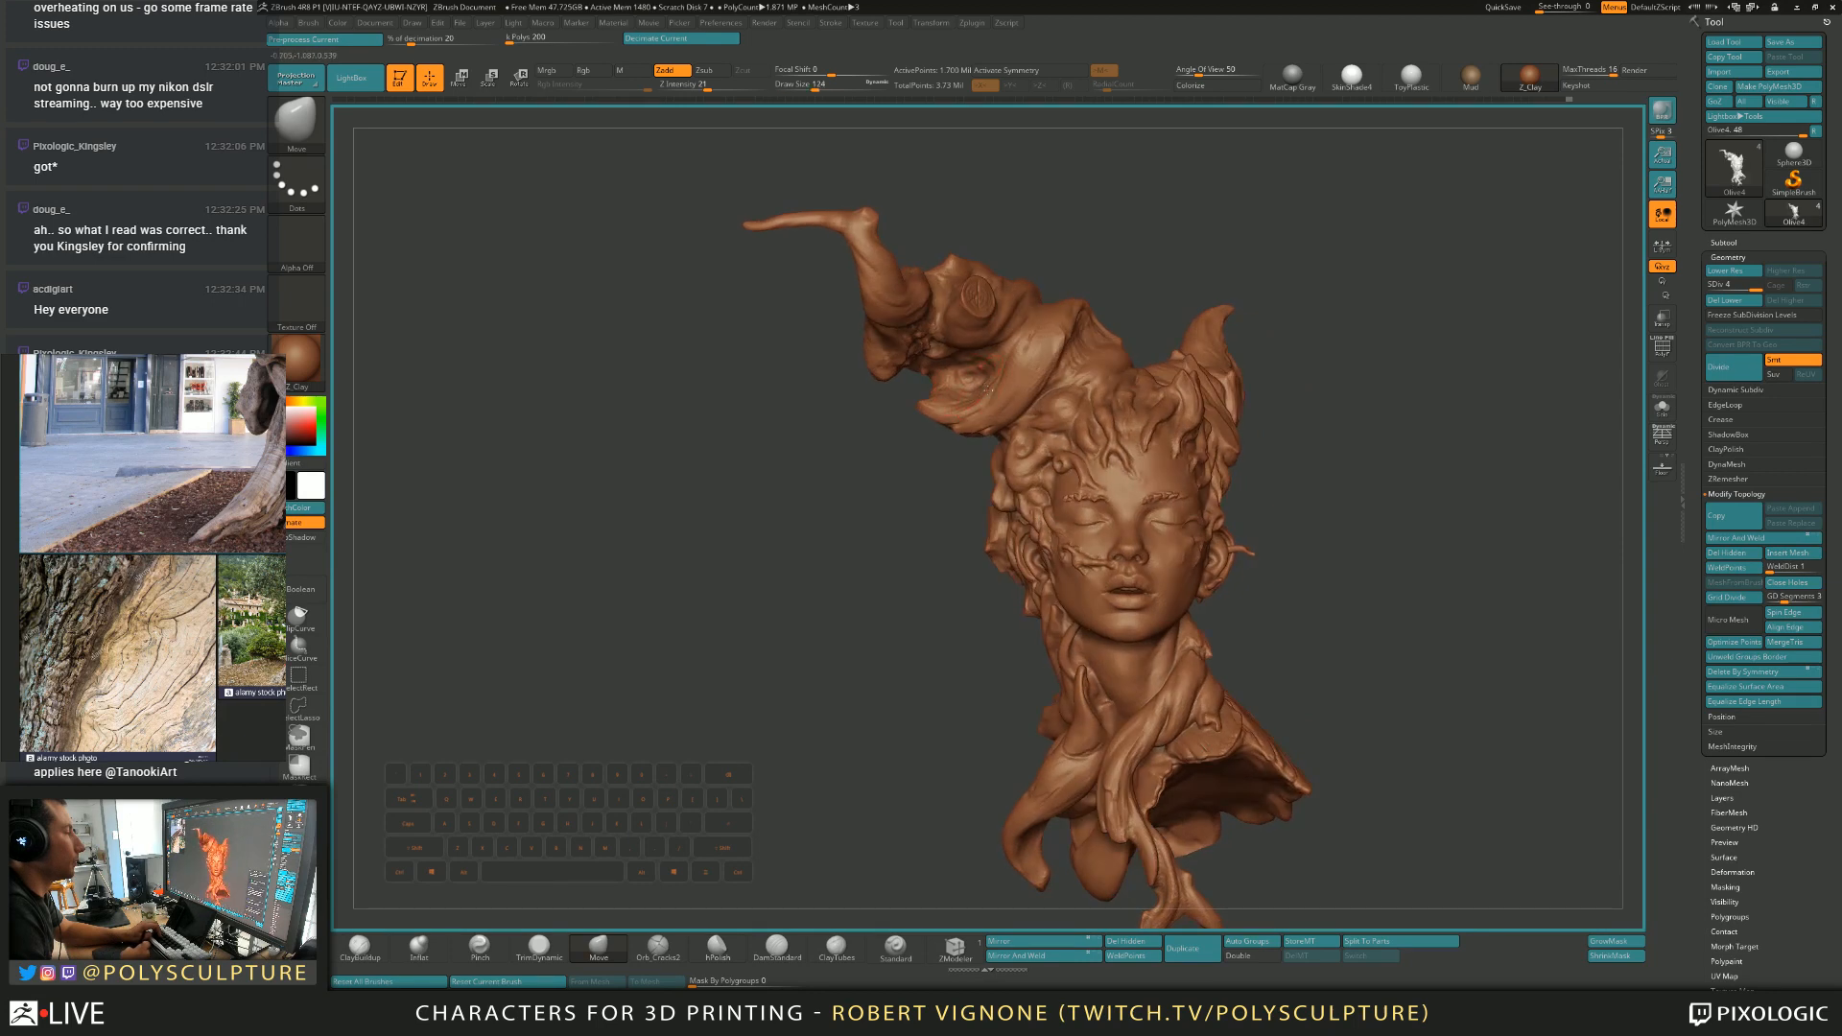
# Shift the roots running down the side of the neck with the Move brush at size 67.
pyautogui.moveTo(902, 468)
pyautogui.mouseDown()
pyautogui.moveTo(975, 485)
pyautogui.moveTo(979, 560)
pyautogui.moveTo(936, 509)
pyautogui.moveTo(1053, 513)
pyautogui.mouseUp()
pyautogui.press('s')
pyautogui.keyDown('alt'); pyautogui.moveTo(1053, 513); pyautogui.dragTo(1015, 389, button='right'); pyautogui.keyUp('alt')
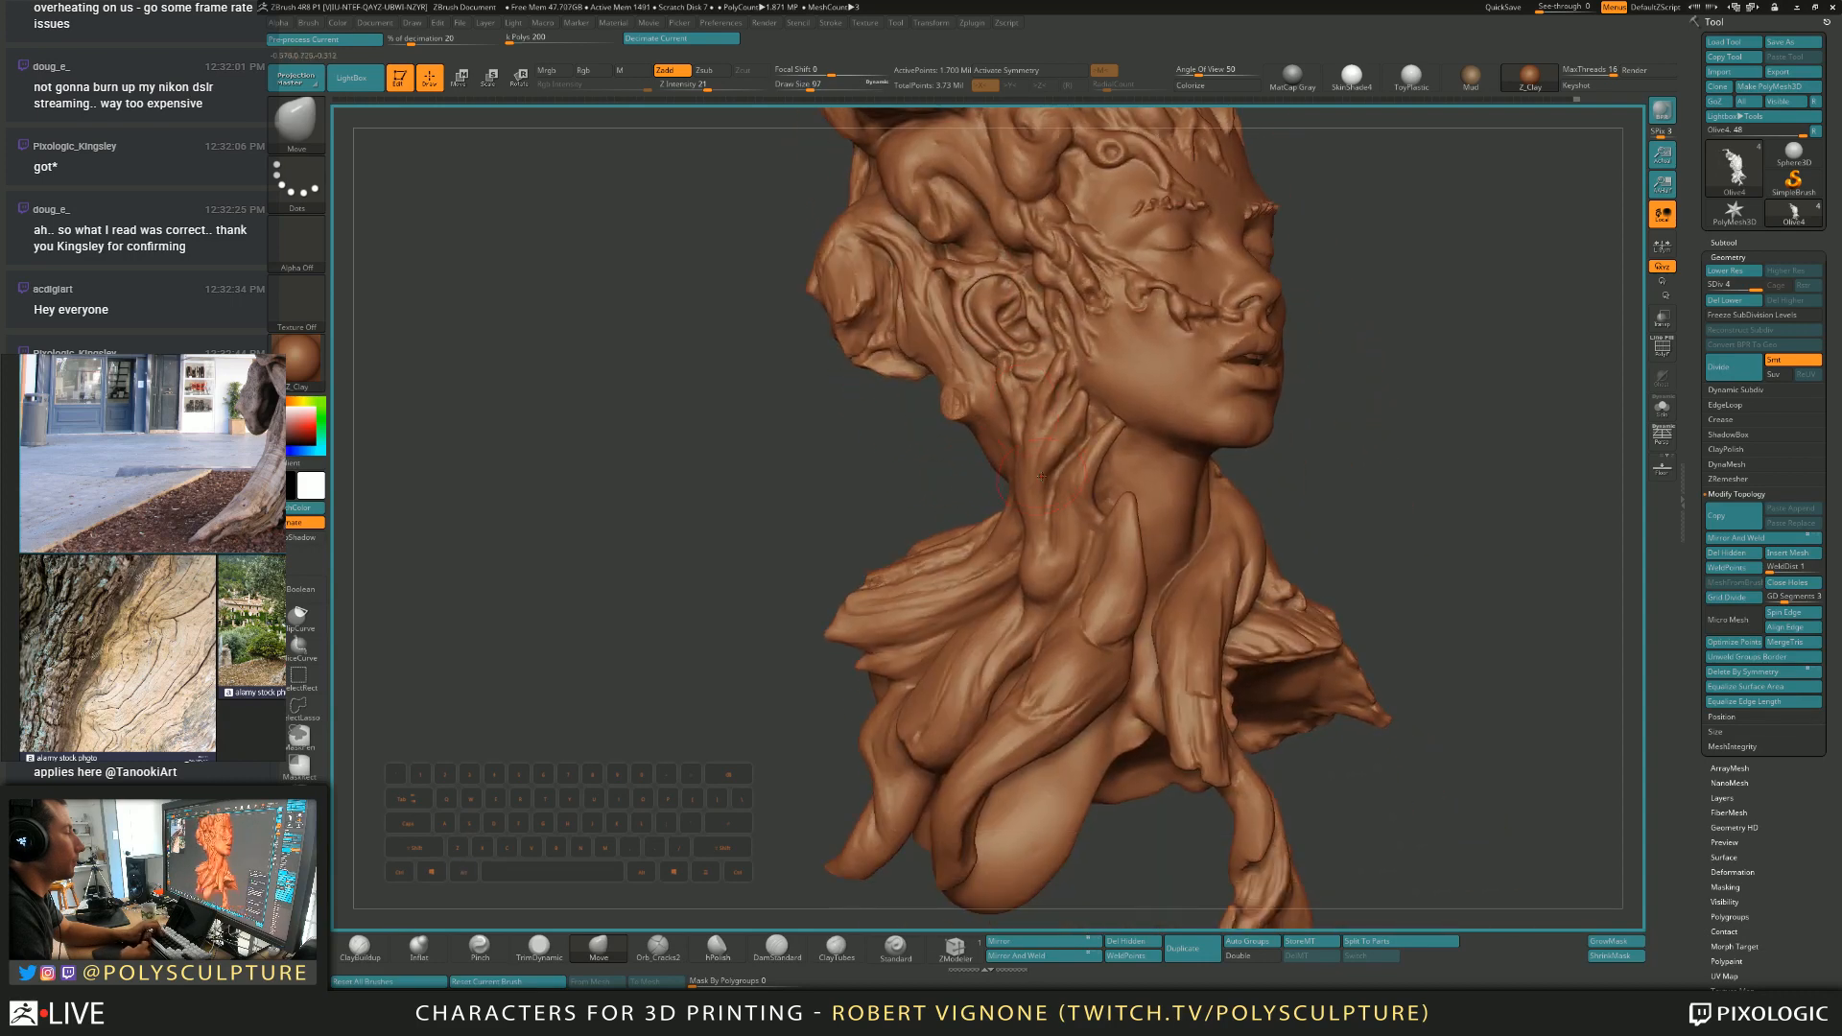
pyautogui.press('s')
pyautogui.moveTo(1041, 500); pyautogui.dragTo(1038, 503)
pyautogui.press('s')
# Rework the contours of the neck roots above the shoulder with Move from the side, varying the brush size.
pyautogui.moveTo(1040, 507); pyautogui.dragTo(1103, 508, button='right')
pyautogui.press('s')
pyautogui.moveTo(1024, 510); pyautogui.dragTo(1027, 509)
pyautogui.keyDown('alt'); pyautogui.moveTo(993, 494); pyautogui.dragTo(940, 461, button='right'); pyautogui.keyUp('alt')
pyautogui.press('s')
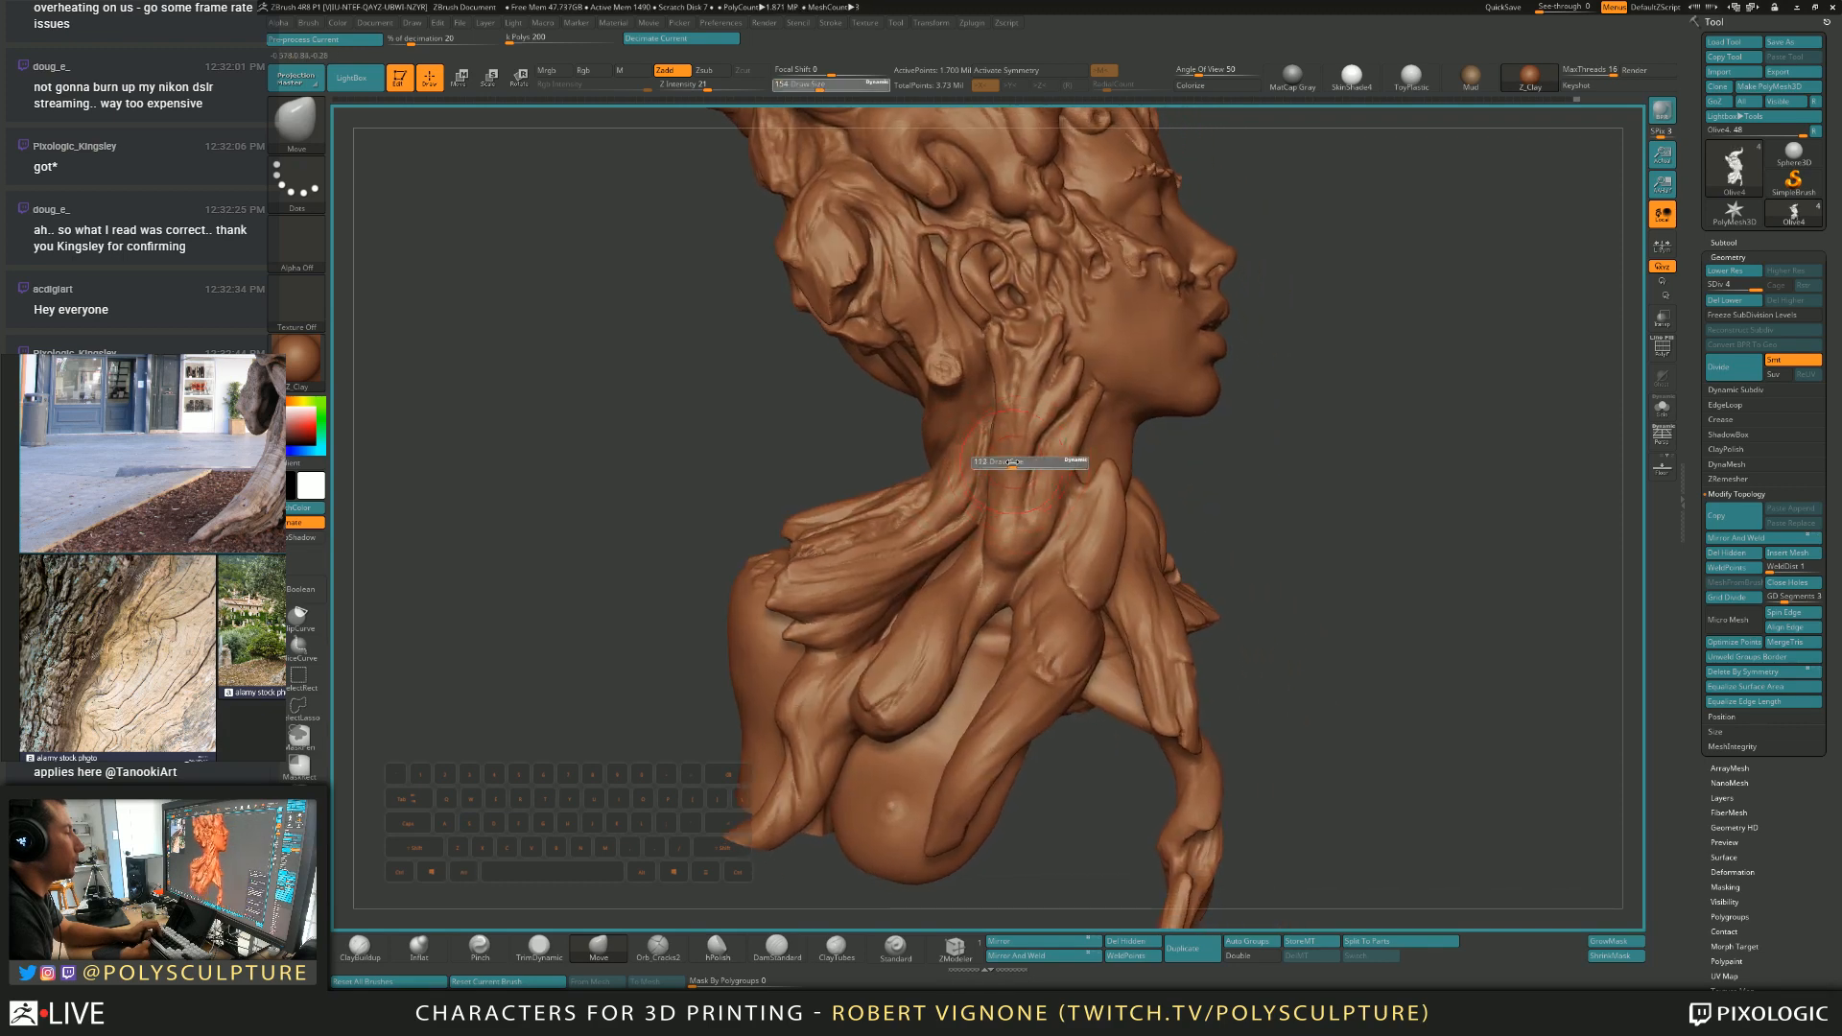
pyautogui.moveTo(1031, 465); pyautogui.dragTo(1023, 464)
pyautogui.moveTo(1007, 464); pyautogui.dragTo(1062, 461, button='right')
pyautogui.press('s')
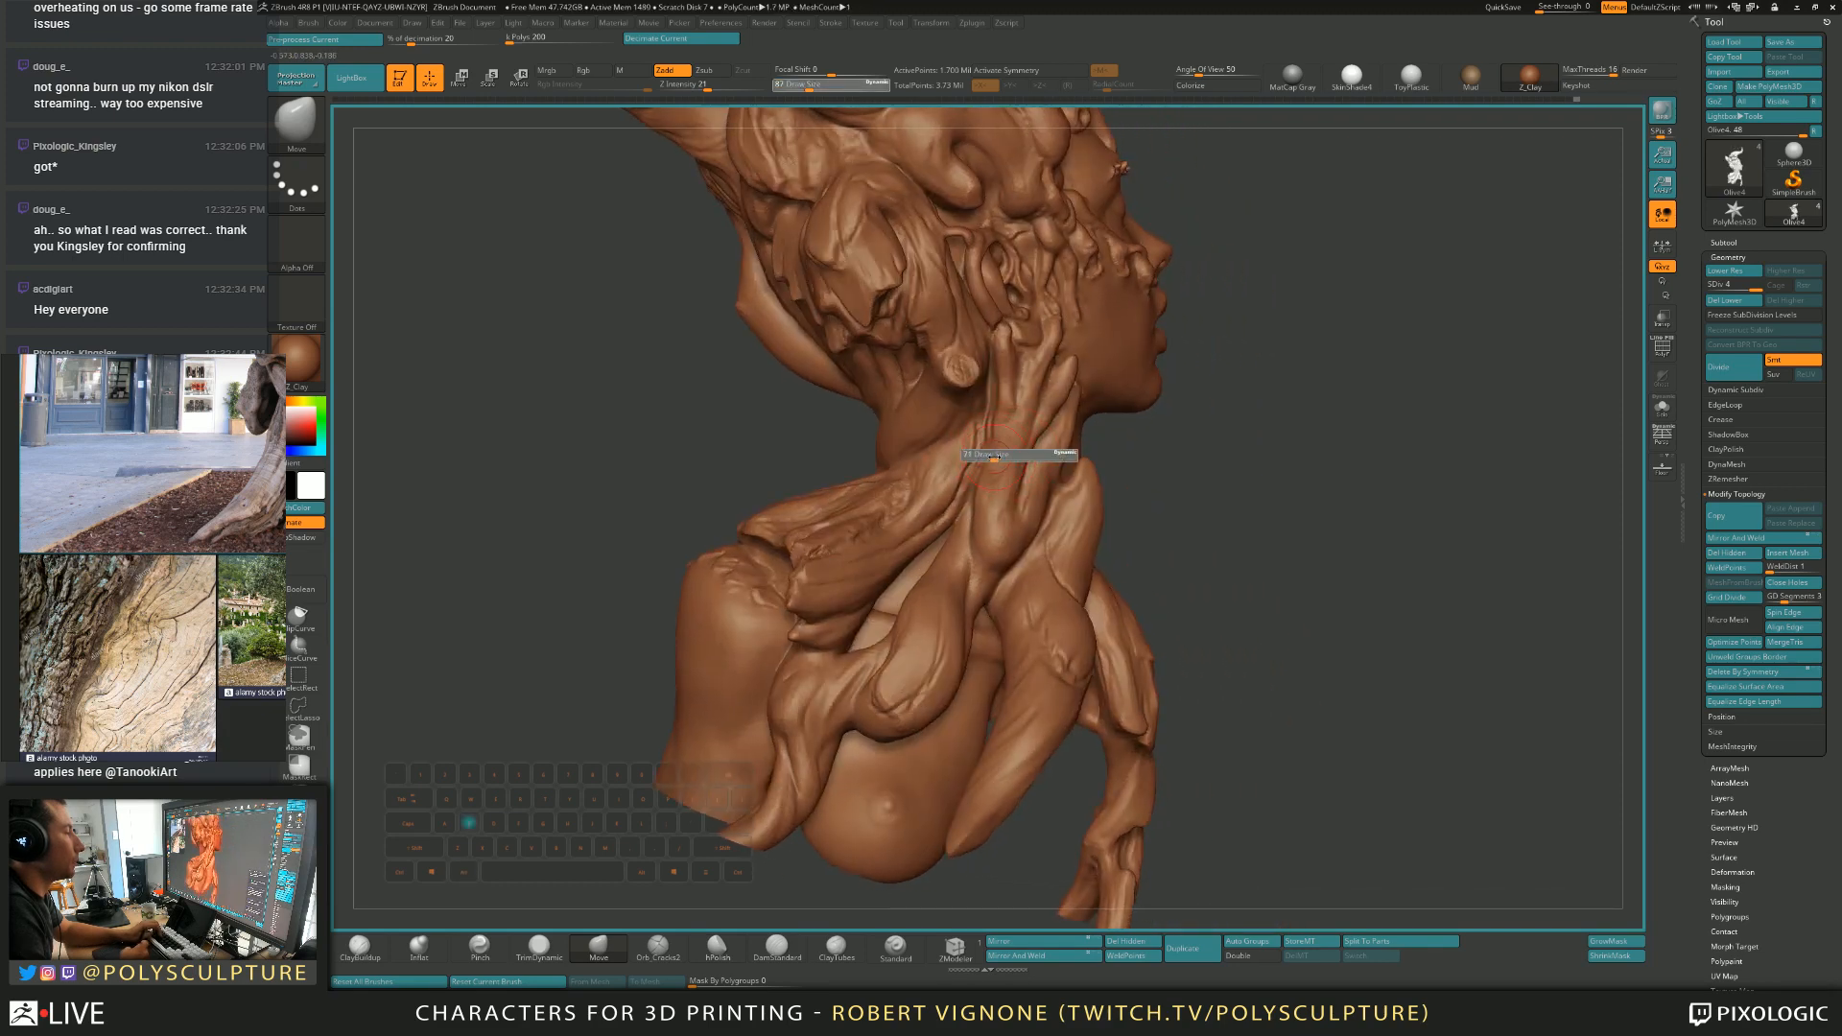
pyautogui.moveTo(999, 455); pyautogui.dragTo(989, 455)
# Build up the roots on the side of the neck with ClayBuildup, reducing the brush from size 44 to 29.
pyautogui.press('1')
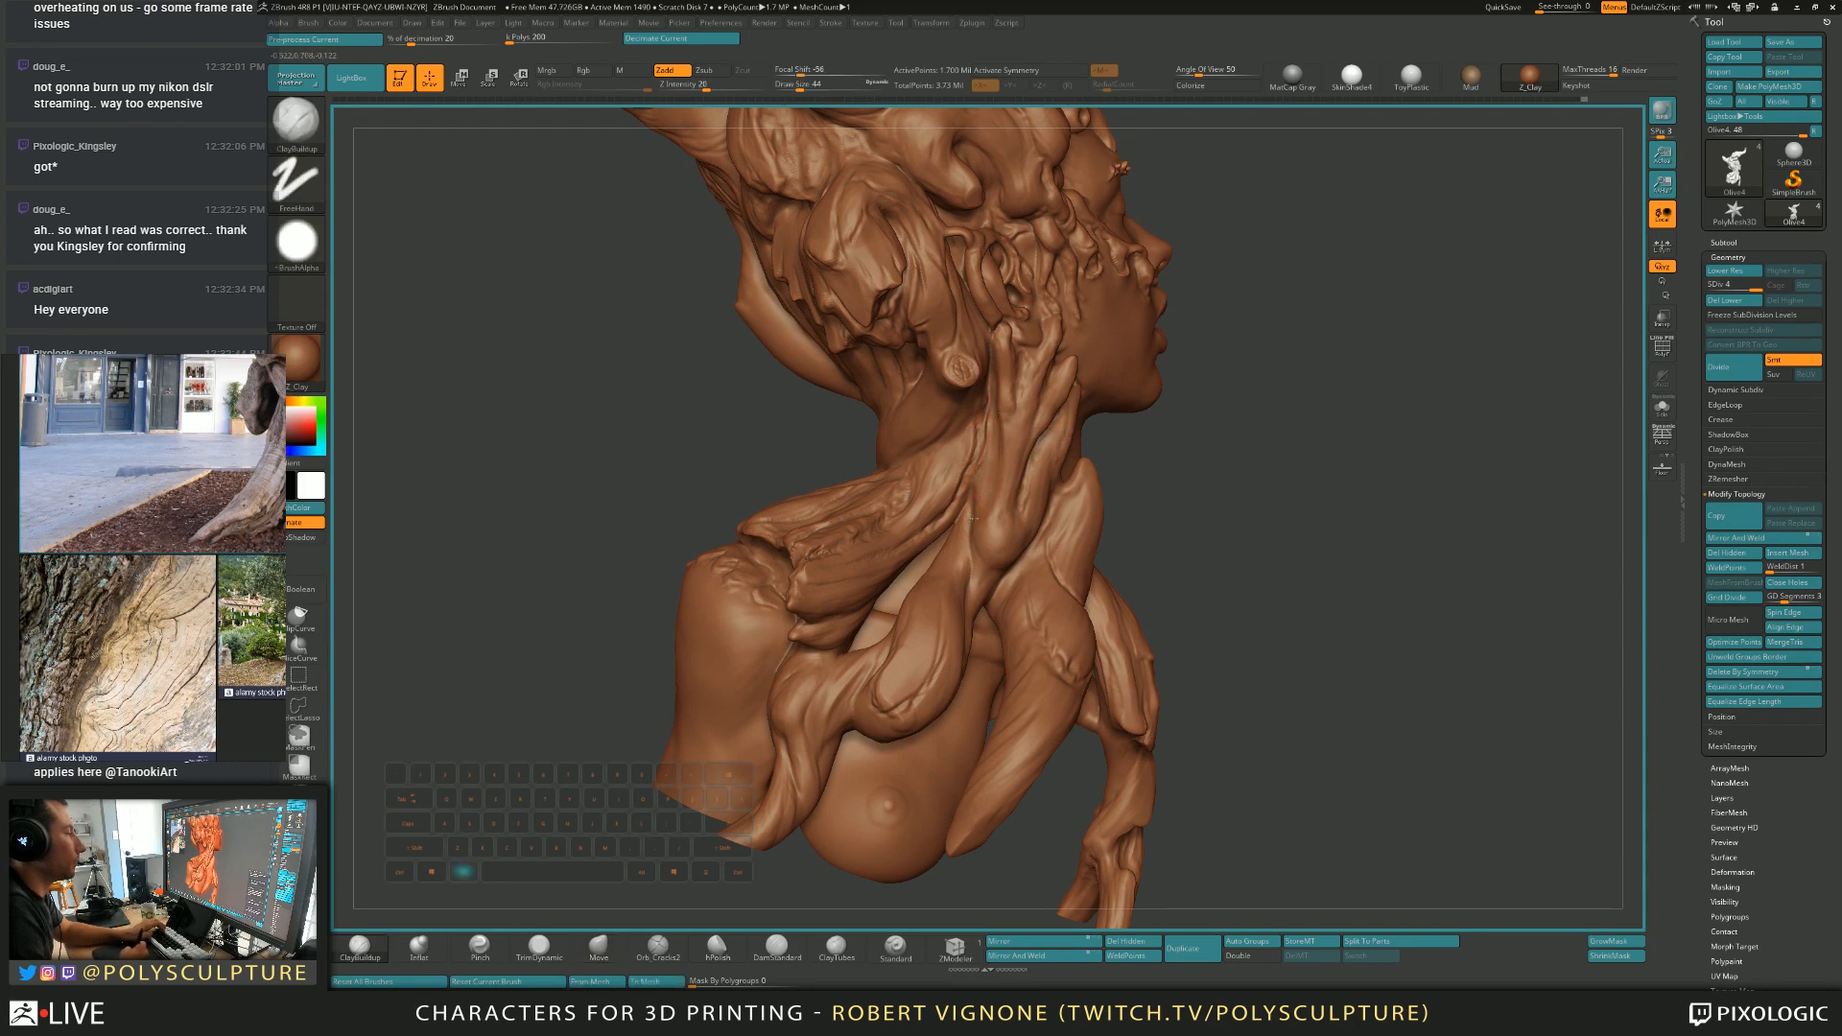
pyautogui.moveTo(967, 534); pyautogui.dragTo(992, 411, button='right')
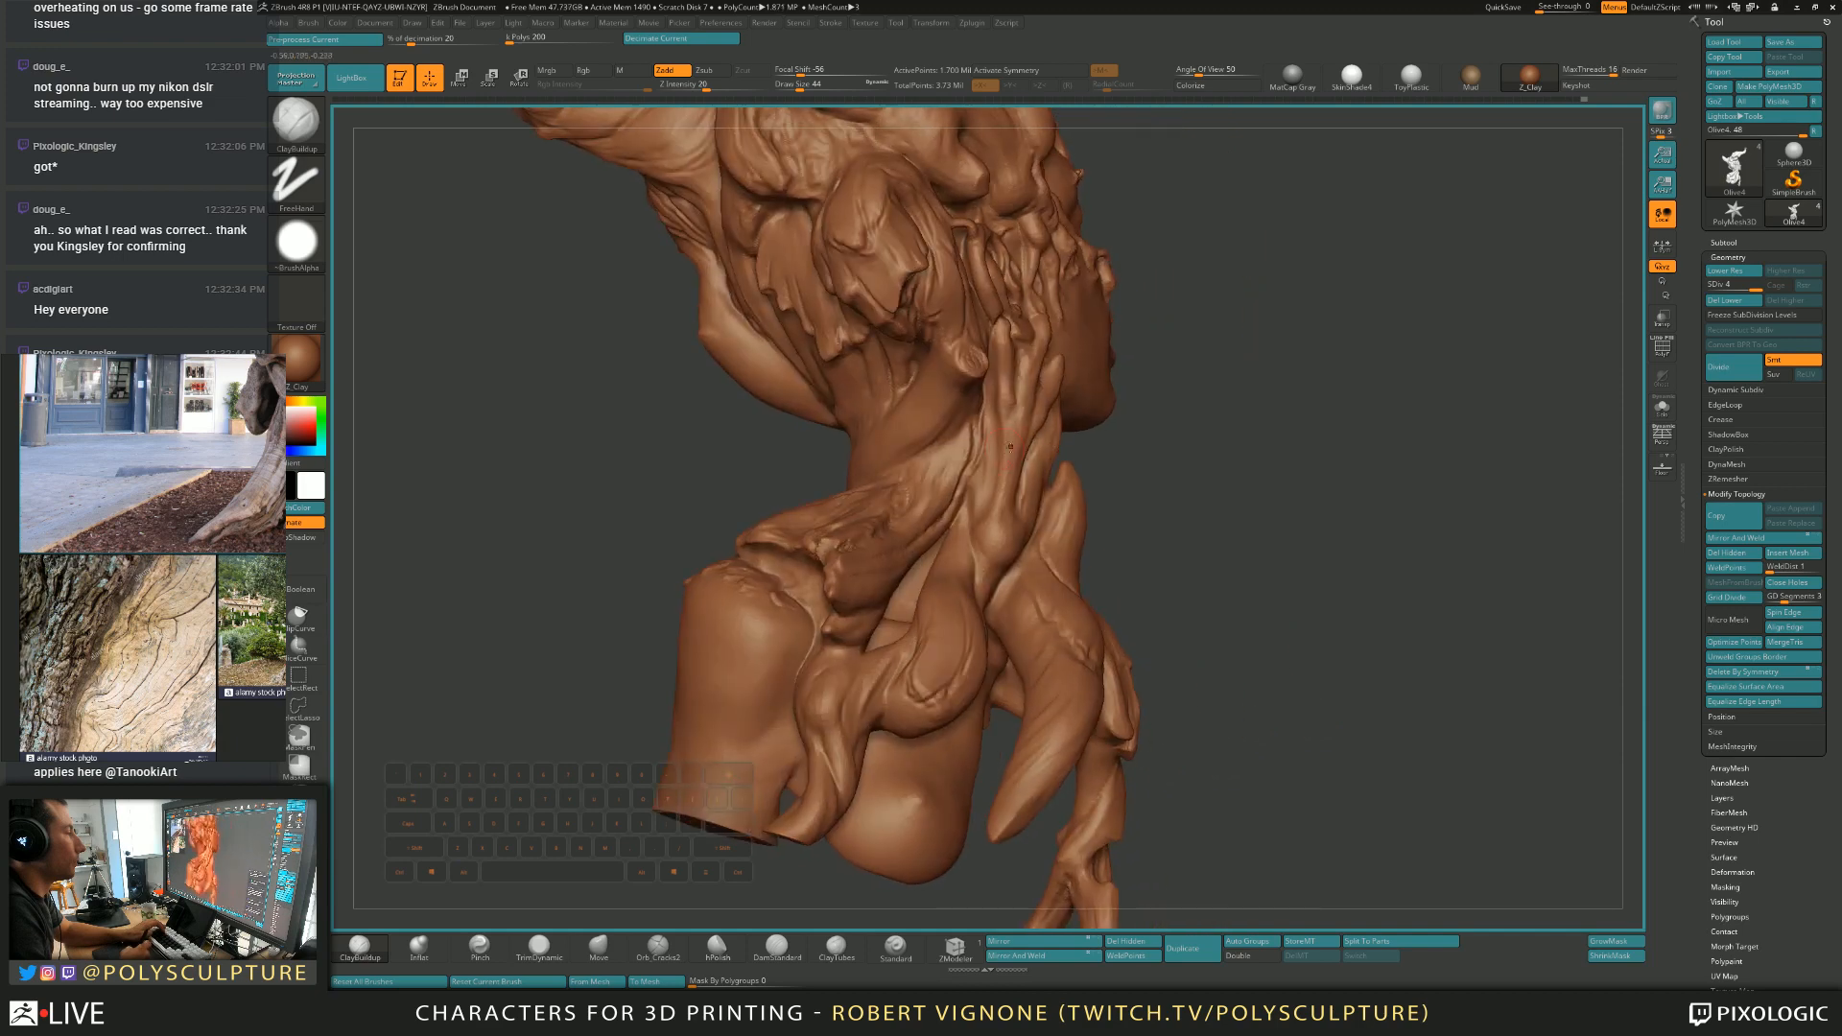
pyautogui.moveTo(978, 485)
pyautogui.mouseDown(button='right')
pyautogui.moveTo(933, 479)
pyautogui.moveTo(988, 473)
pyautogui.mouseUp(button='right')
pyautogui.press('s')
pyautogui.moveTo(982, 482); pyautogui.dragTo(987, 482)
pyautogui.keyDown('alt'); pyautogui.moveTo(986, 480); pyautogui.dragTo(1017, 530, button='right'); pyautogui.keyUp('alt')
pyautogui.press('s')
pyautogui.moveTo(992, 535); pyautogui.dragTo(987, 534)
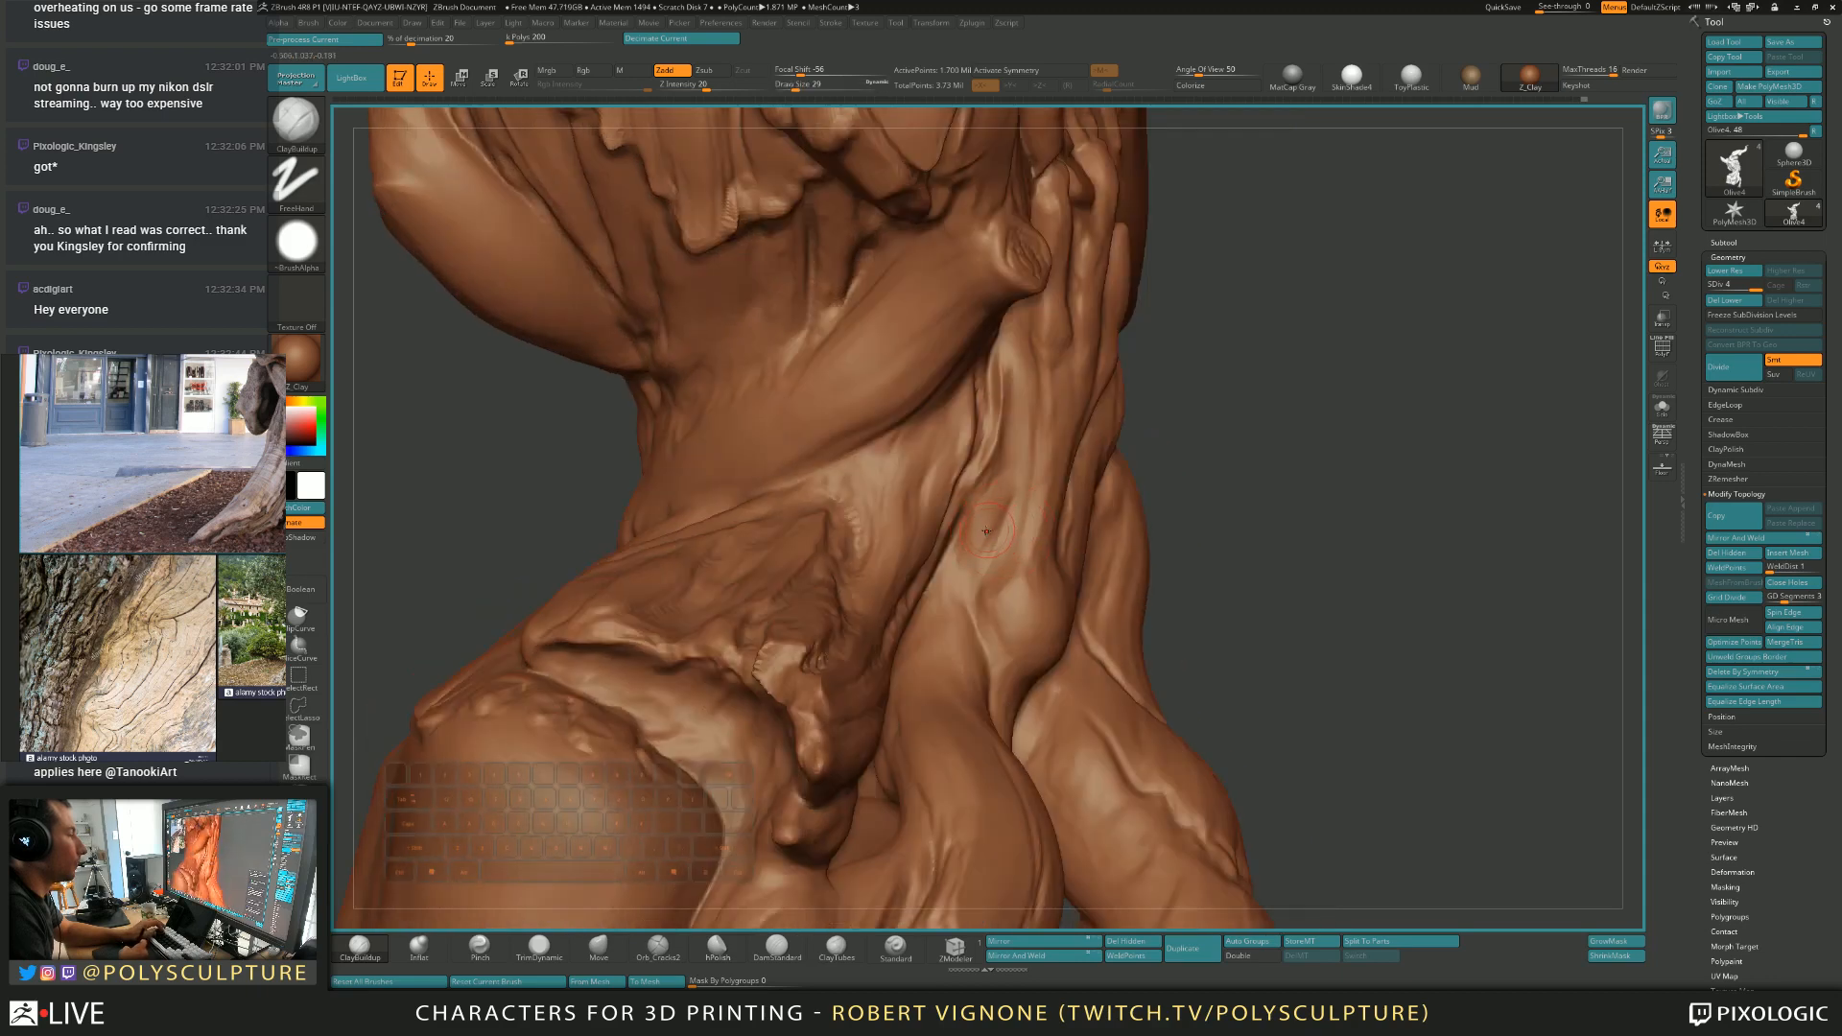
# Add ridges and fill the gaps where the neck roots meet the shoulder bark, using ClayBuildup at size 29.
pyautogui.moveTo(997, 533); pyautogui.dragTo(968, 559, button='right')
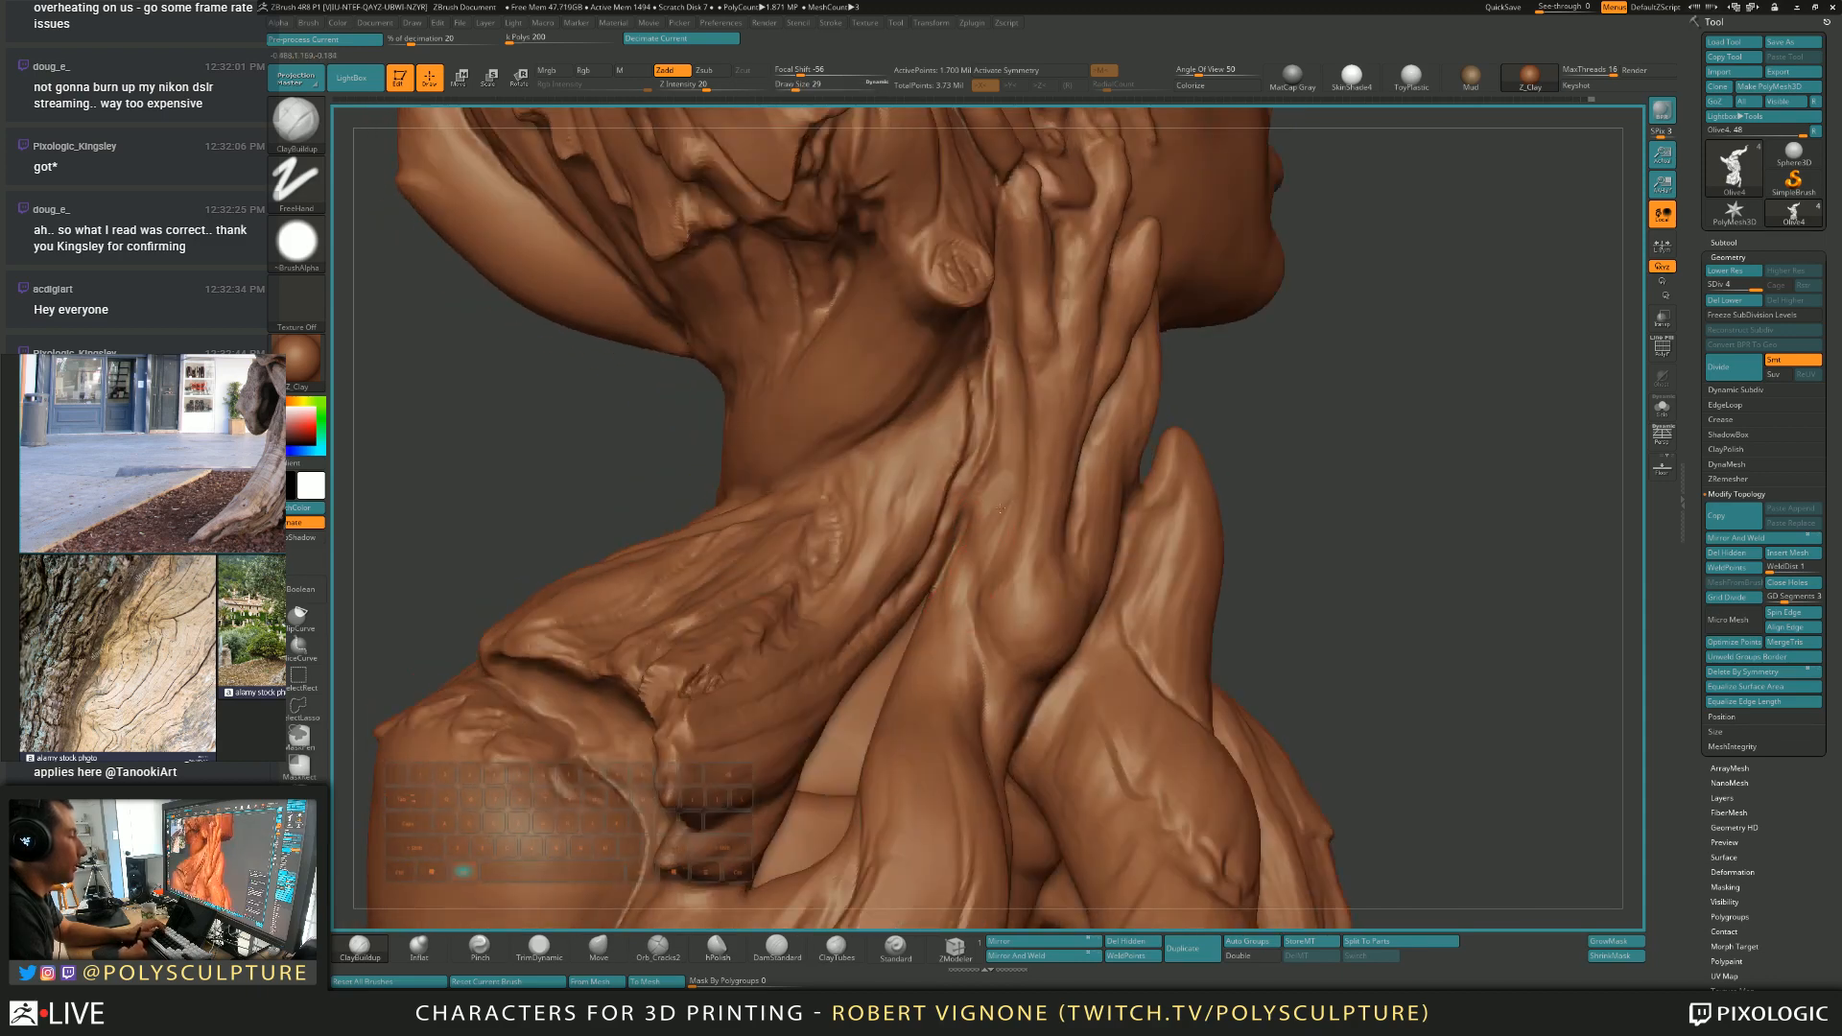
pyautogui.keyDown('alt'); pyautogui.moveTo(998, 330); pyautogui.dragTo(1007, 431, button='right'); pyautogui.keyUp('alt')
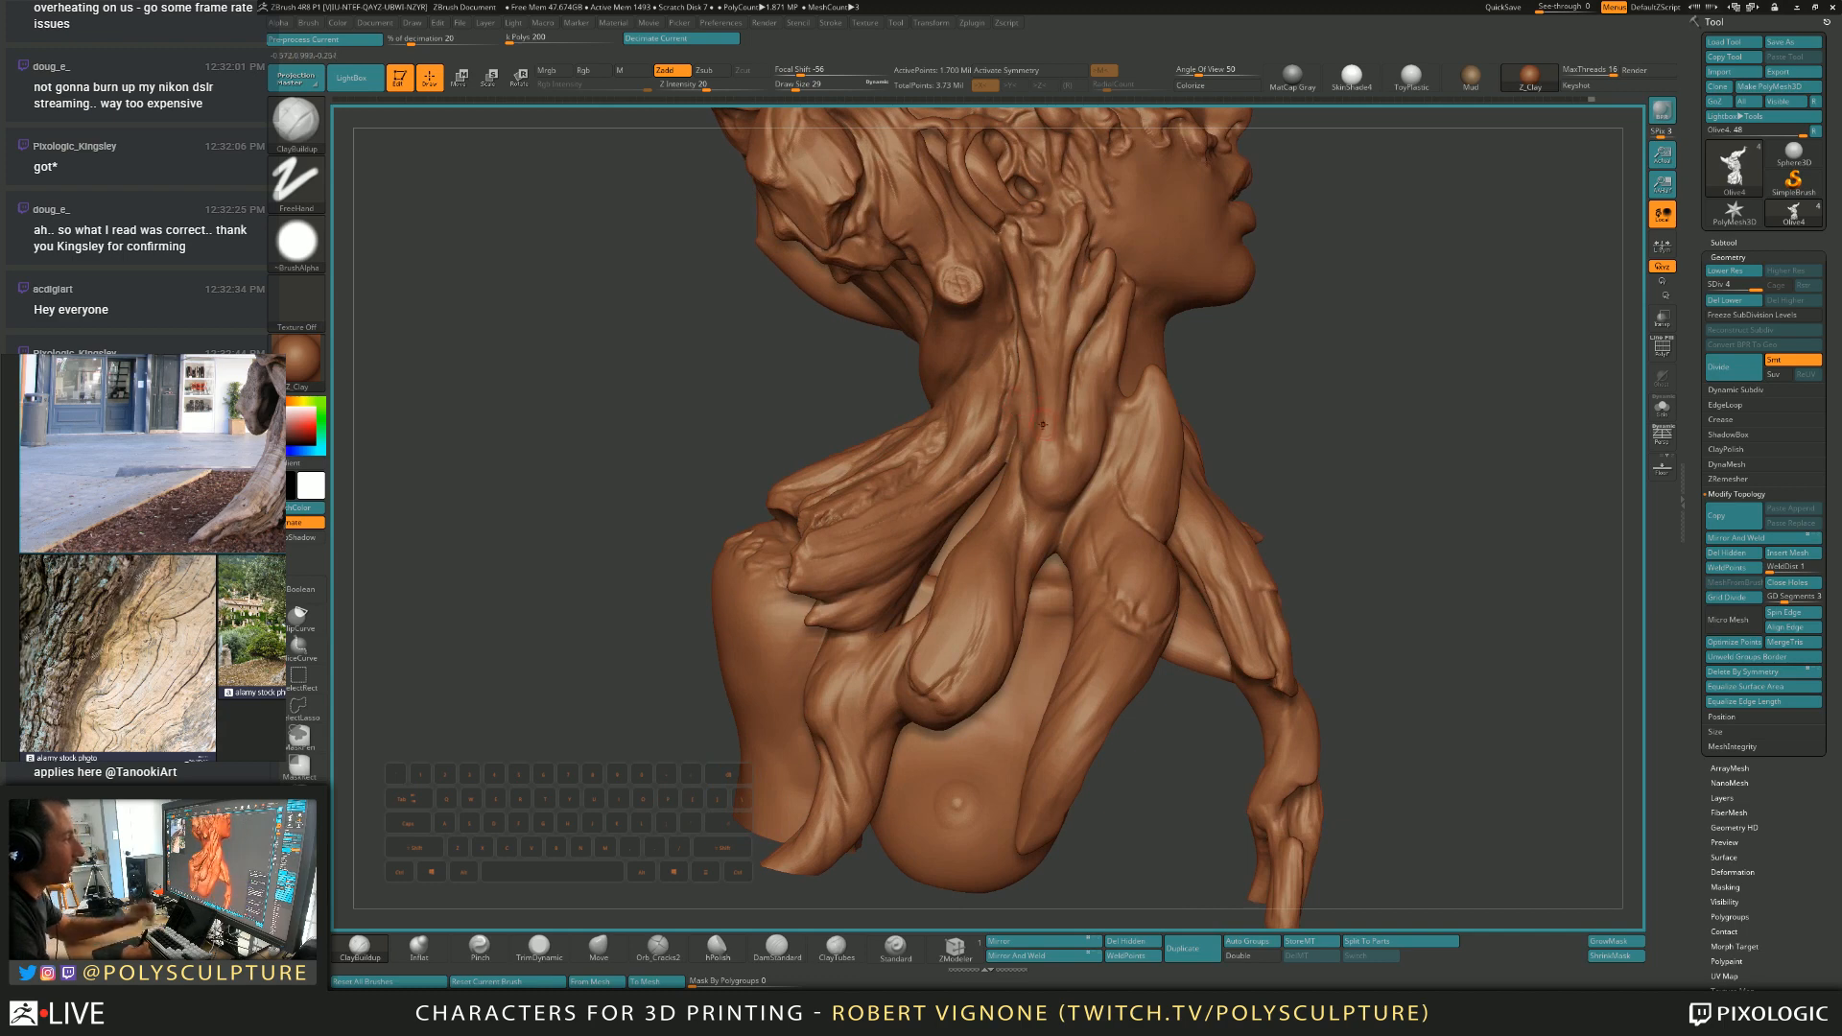
pyautogui.moveTo(1036, 431)
pyautogui.mouseDown(button='right')
pyautogui.moveTo(1006, 432)
pyautogui.moveTo(998, 456)
pyautogui.mouseUp(button='right')
pyautogui.press('alt')
pyautogui.moveTo(996, 450); pyautogui.dragTo(995, 454, button='right')
pyautogui.press('alt')
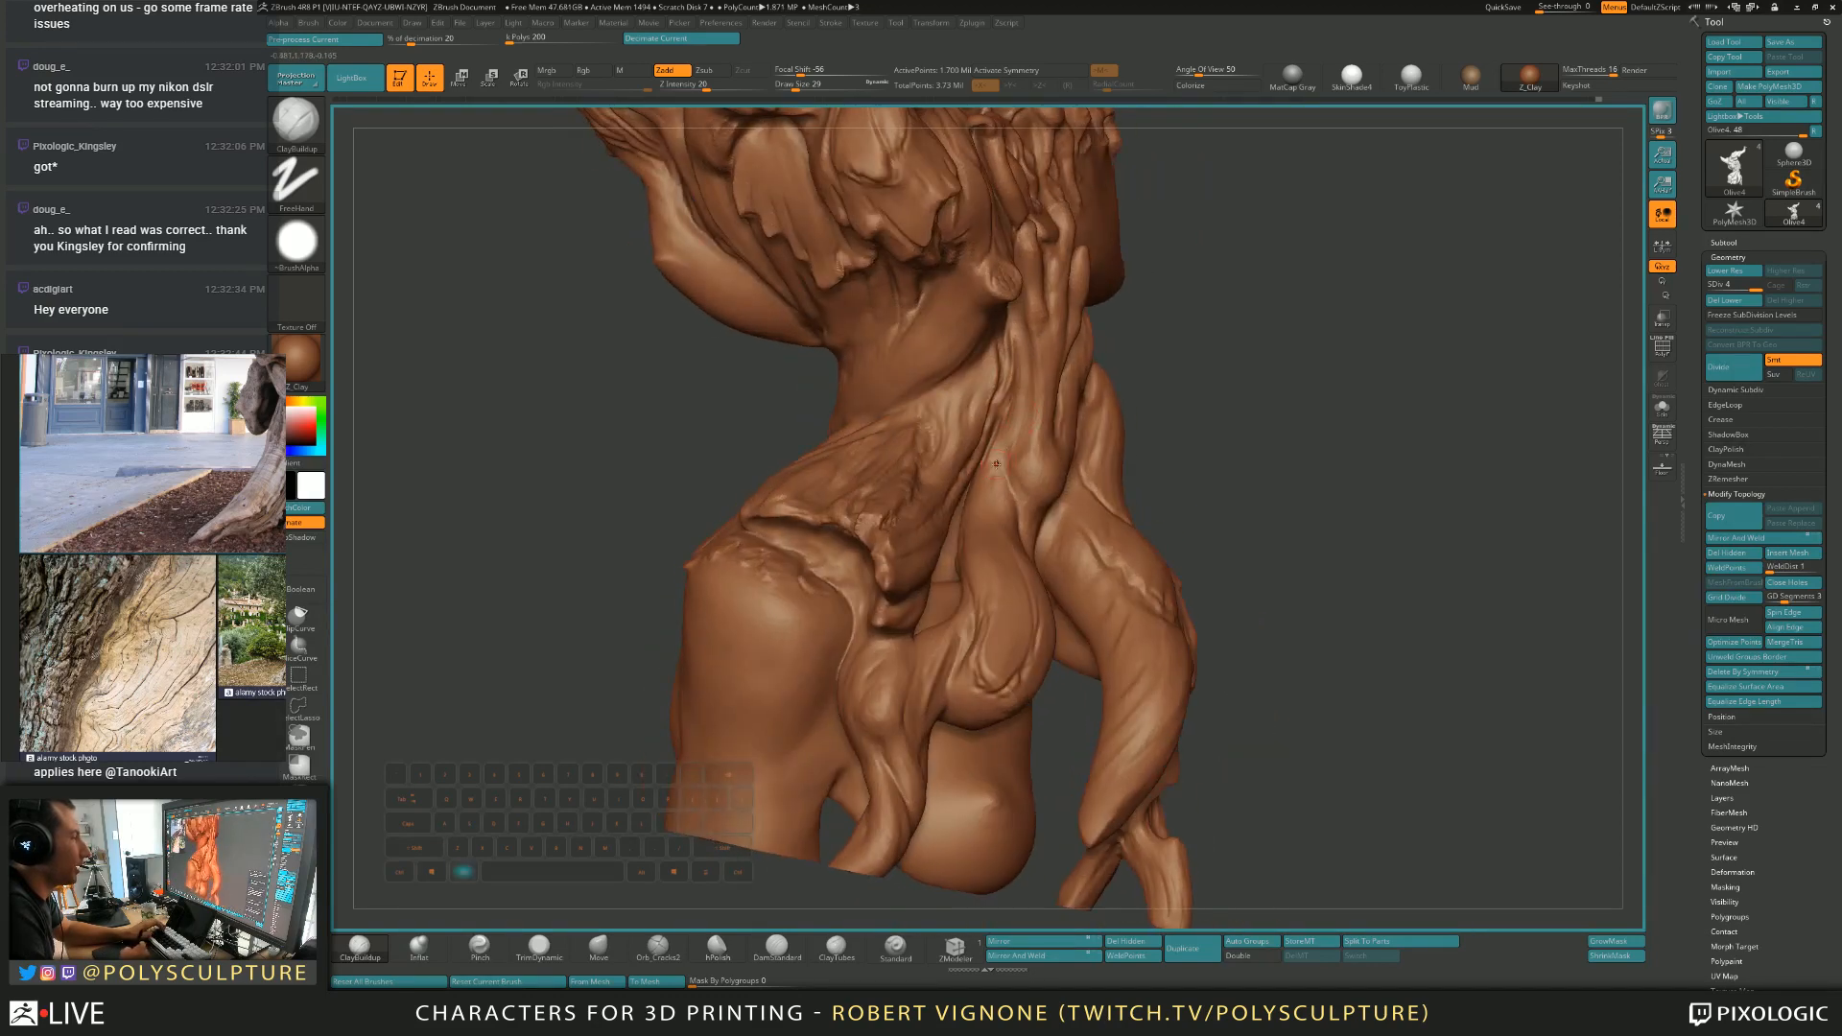
# Flatten the built-up neck root behind the jaw with TrimDynamic at size 44.
pyautogui.moveTo(1013, 319)
pyautogui.mouseDown(button='right')
pyautogui.moveTo(969, 355)
pyautogui.moveTo(1007, 384)
pyautogui.mouseUp(button='right')
pyautogui.press('4')
pyautogui.press('s')
pyautogui.moveTo(1010, 394); pyautogui.dragTo(1014, 395)
pyautogui.moveTo(1006, 367); pyautogui.dragTo(1002, 410)
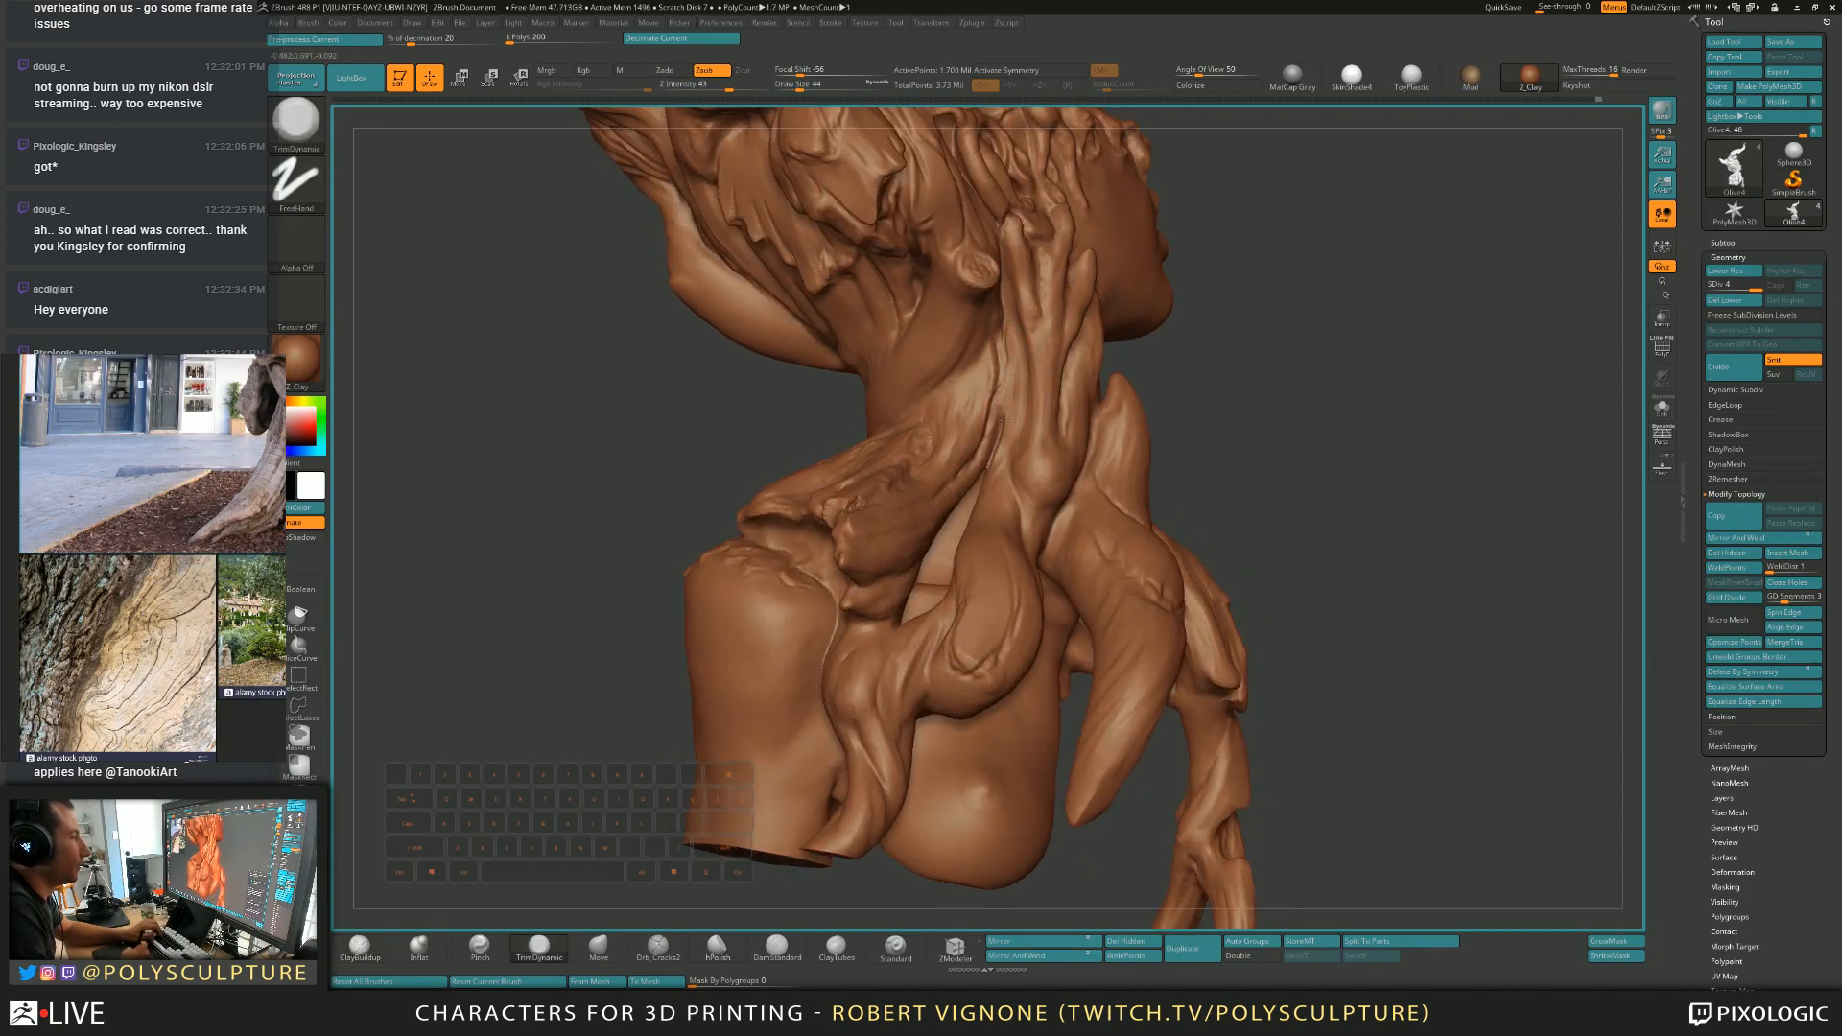
# Add more clay along the back edge of the neck roots with ClayBuildup, alternating with TrimDynamic.
pyautogui.moveTo(1017, 372)
pyautogui.mouseDown(button='right')
pyautogui.moveTo(979, 402)
pyautogui.moveTo(1012, 466)
pyautogui.moveTo(1003, 451)
pyautogui.mouseUp(button='right')
pyautogui.press('1')
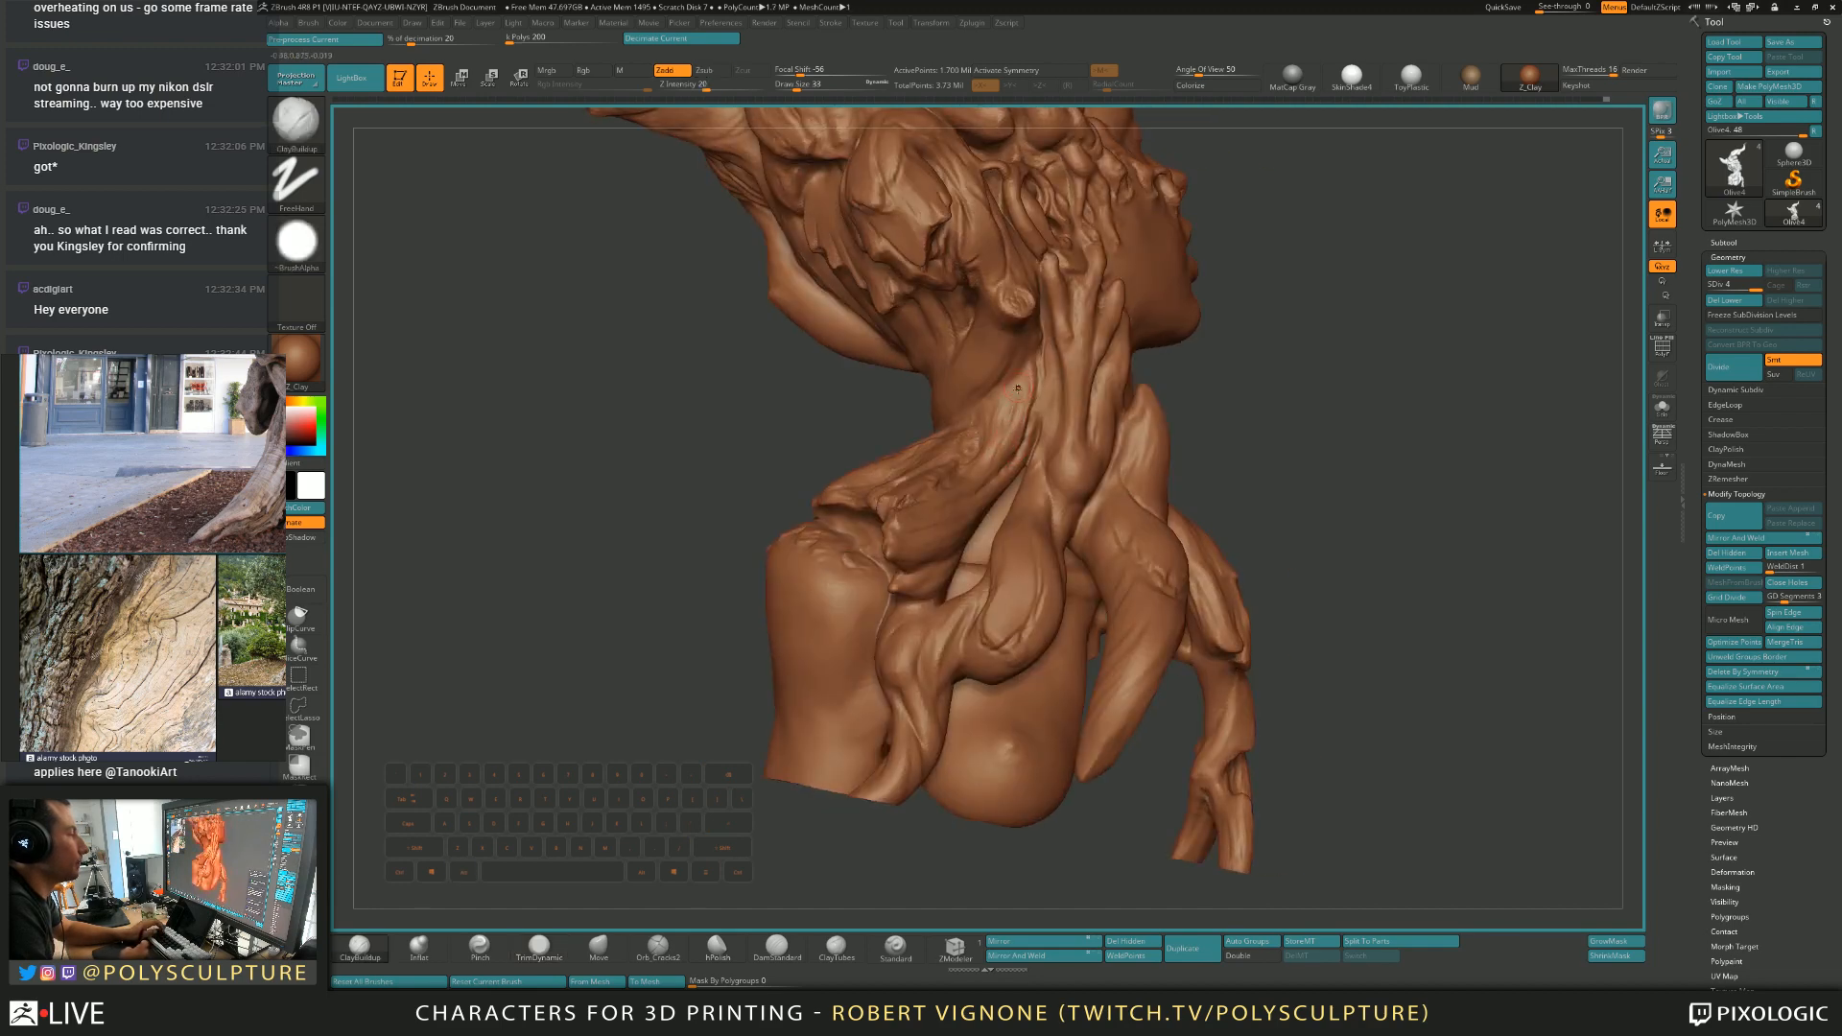
pyautogui.moveTo(1020, 383)
pyautogui.mouseDown(button='right')
pyautogui.moveTo(992, 432)
pyautogui.moveTo(1007, 393)
pyautogui.moveTo(1024, 537)
pyautogui.mouseUp(button='right')
pyautogui.press('4')
pyautogui.press('1')
pyautogui.press('s')
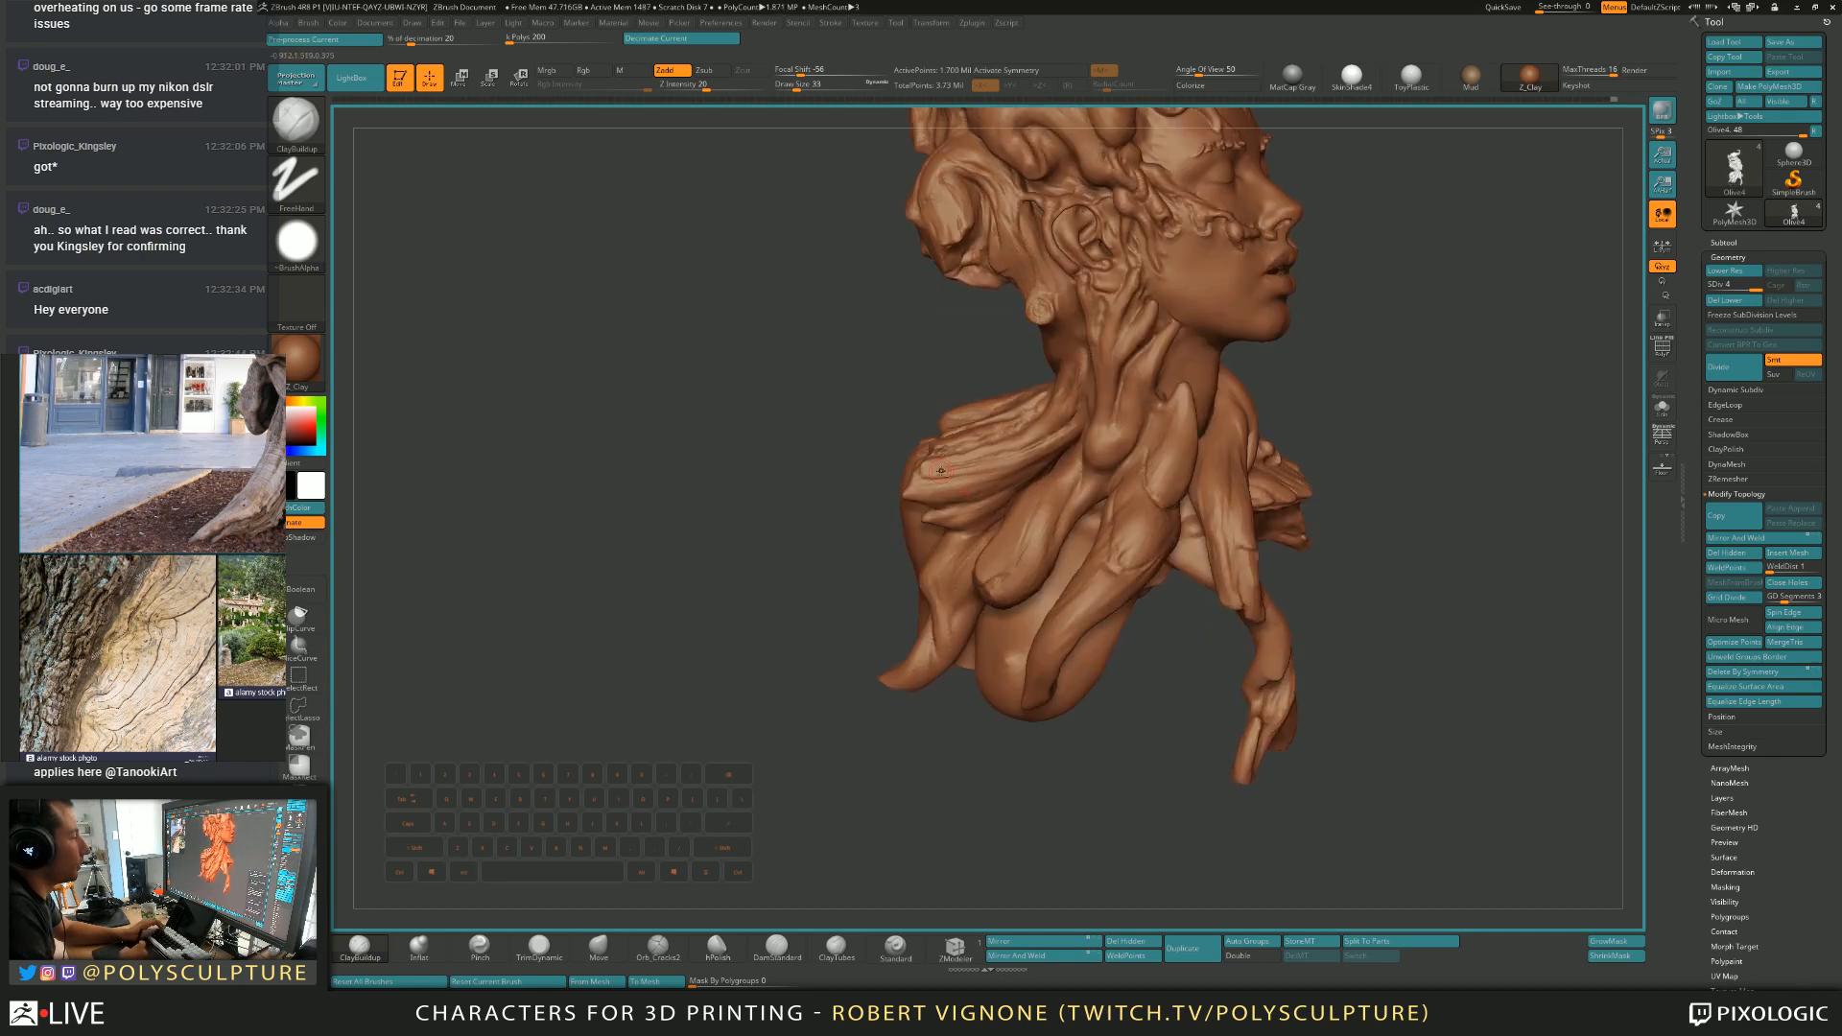
# Sculpt the grooved bark over the shoulder with ClayBuildup at size 23, then flatten its ridges with TrimDynamic at size 35.
pyautogui.keyDown('ctrl'); pyautogui.moveTo(958, 422); pyautogui.dragTo(956, 484, button='right'); pyautogui.keyUp('ctrl')
pyautogui.press('s')
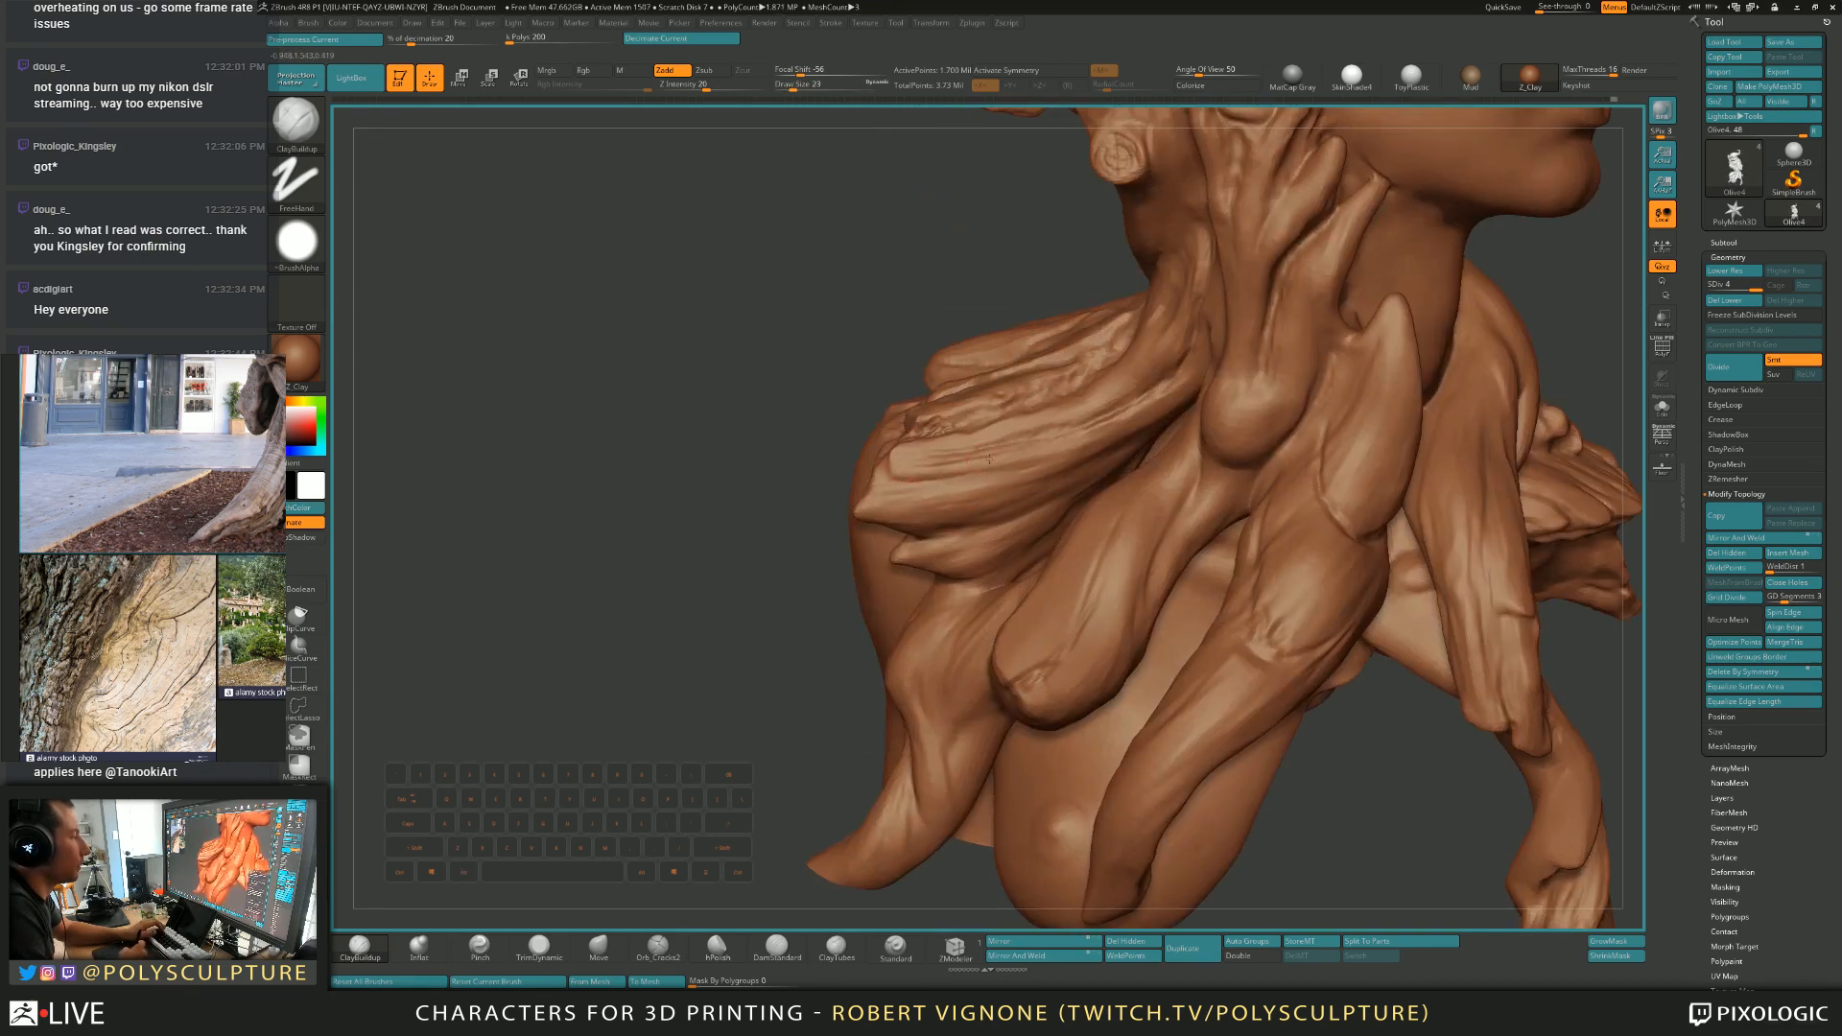
pyautogui.moveTo(1062, 433); pyautogui.dragTo(1108, 475, button='right')
pyautogui.press('4')
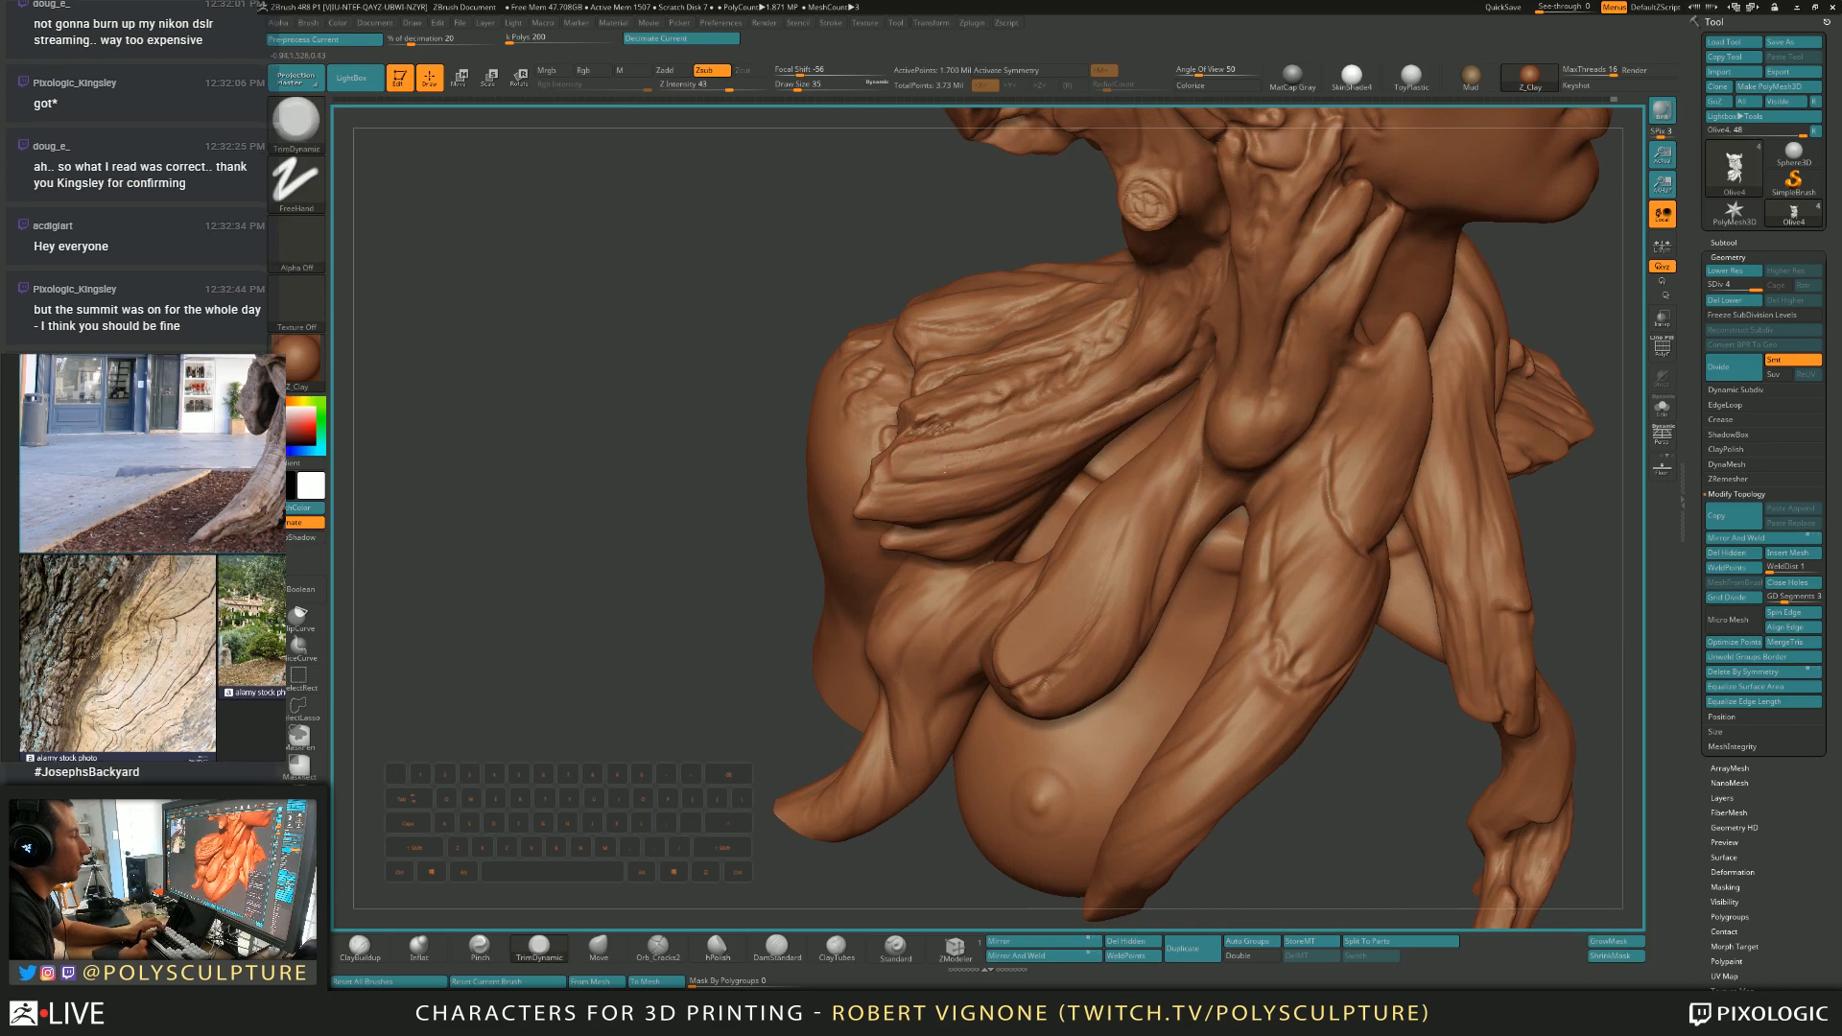
pyautogui.moveTo(1070, 435)
pyautogui.keyDown('alt'); pyautogui.mouseDown(button='right')
pyautogui.moveTo(1072, 398)
pyautogui.moveTo(1041, 365)
pyautogui.moveTo(1055, 440)
pyautogui.moveTo(988, 443)
pyautogui.moveTo(1003, 461)
pyautogui.mouseUp(button='right'); pyautogui.keyUp('alt')
pyautogui.moveTo(1254, 361)
pyautogui.mouseDown(button='right')
pyautogui.moveTo(1211, 373)
pyautogui.moveTo(1295, 365)
pyautogui.mouseUp(button='right')
# Enlarge the rounded knob at the lower end of the neck root with ClayBuildup and Inflat at size 54.
pyautogui.press('1')
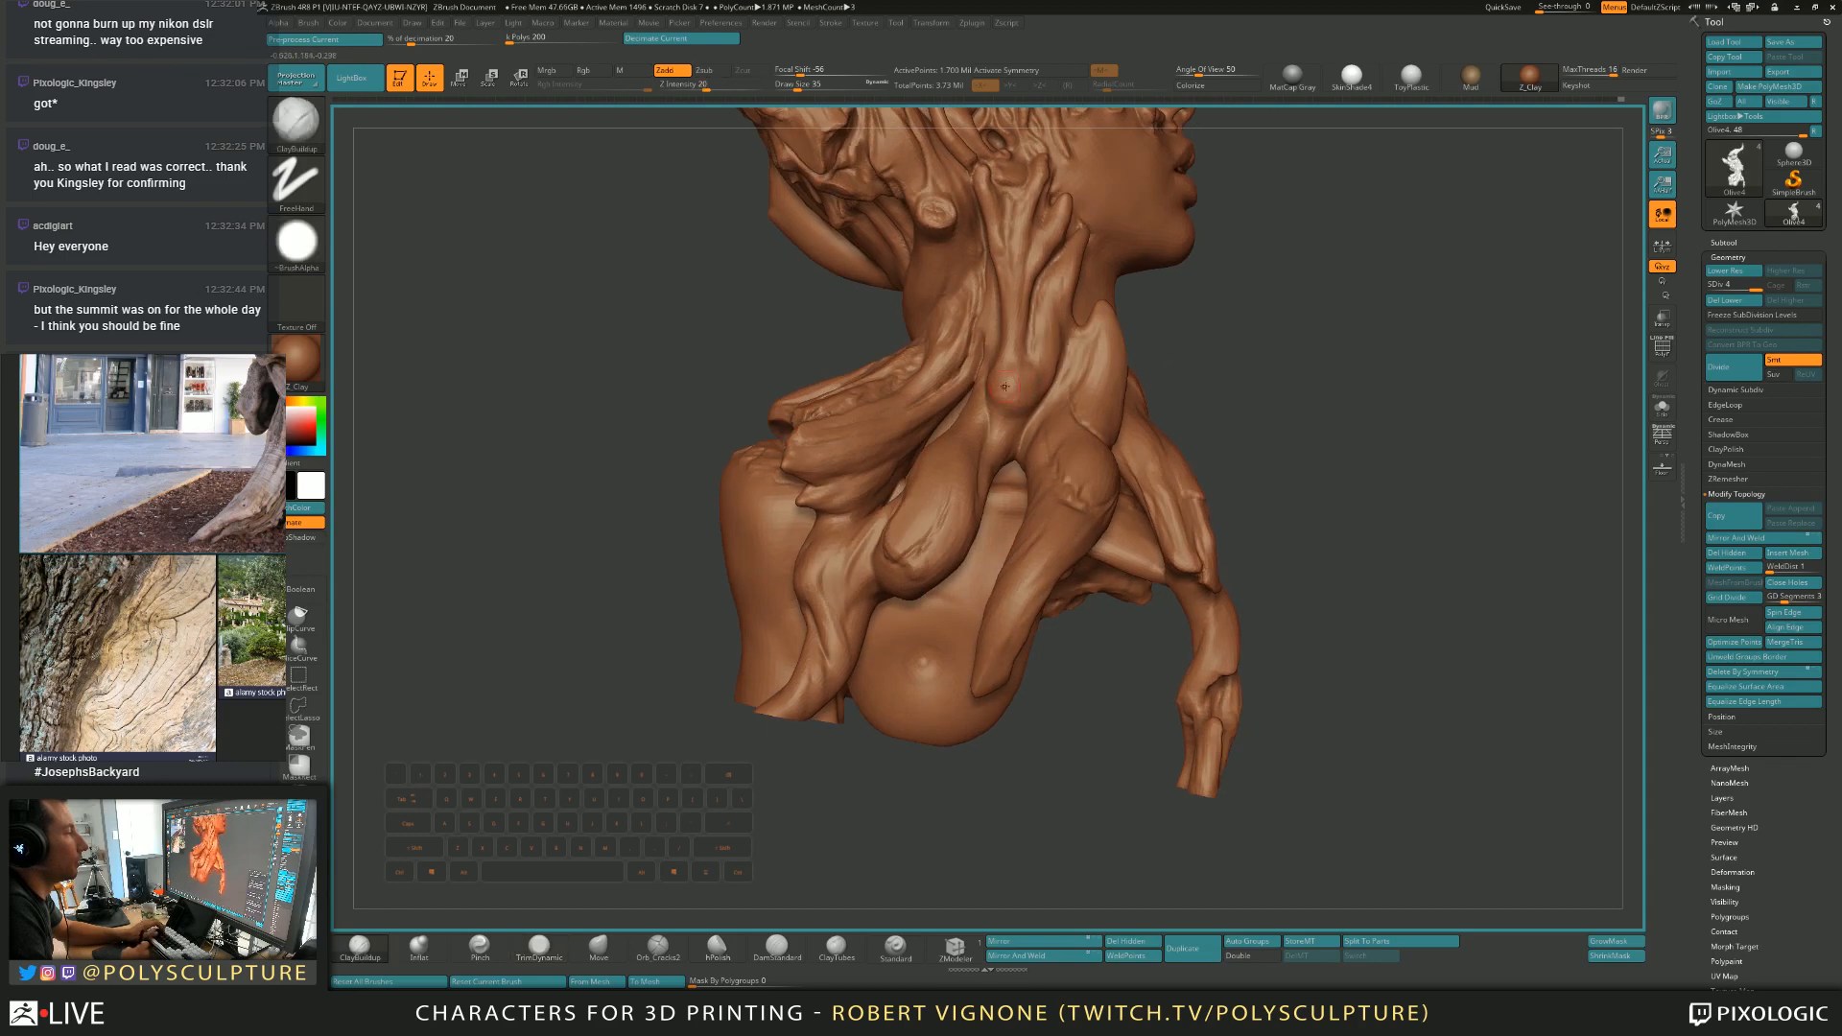
pyautogui.moveTo(1015, 382); pyautogui.dragTo(1007, 394, button='right')
pyautogui.press('2')
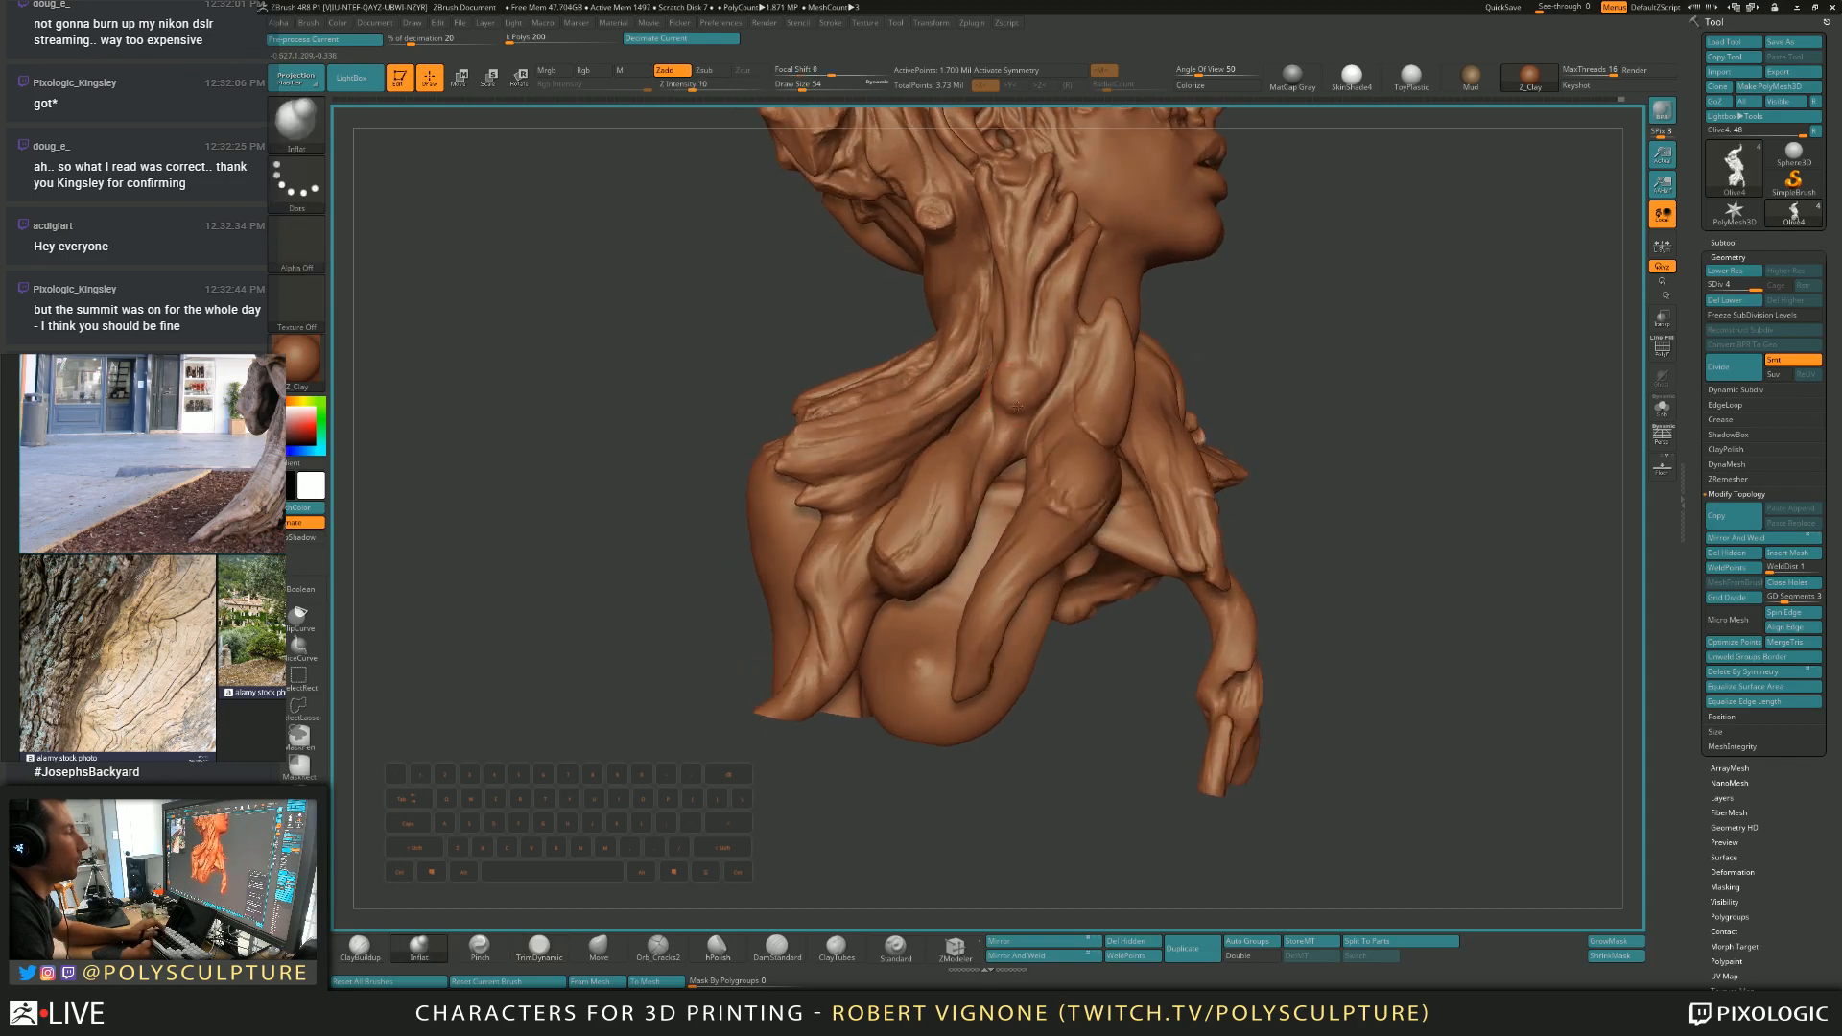
pyautogui.press('1')
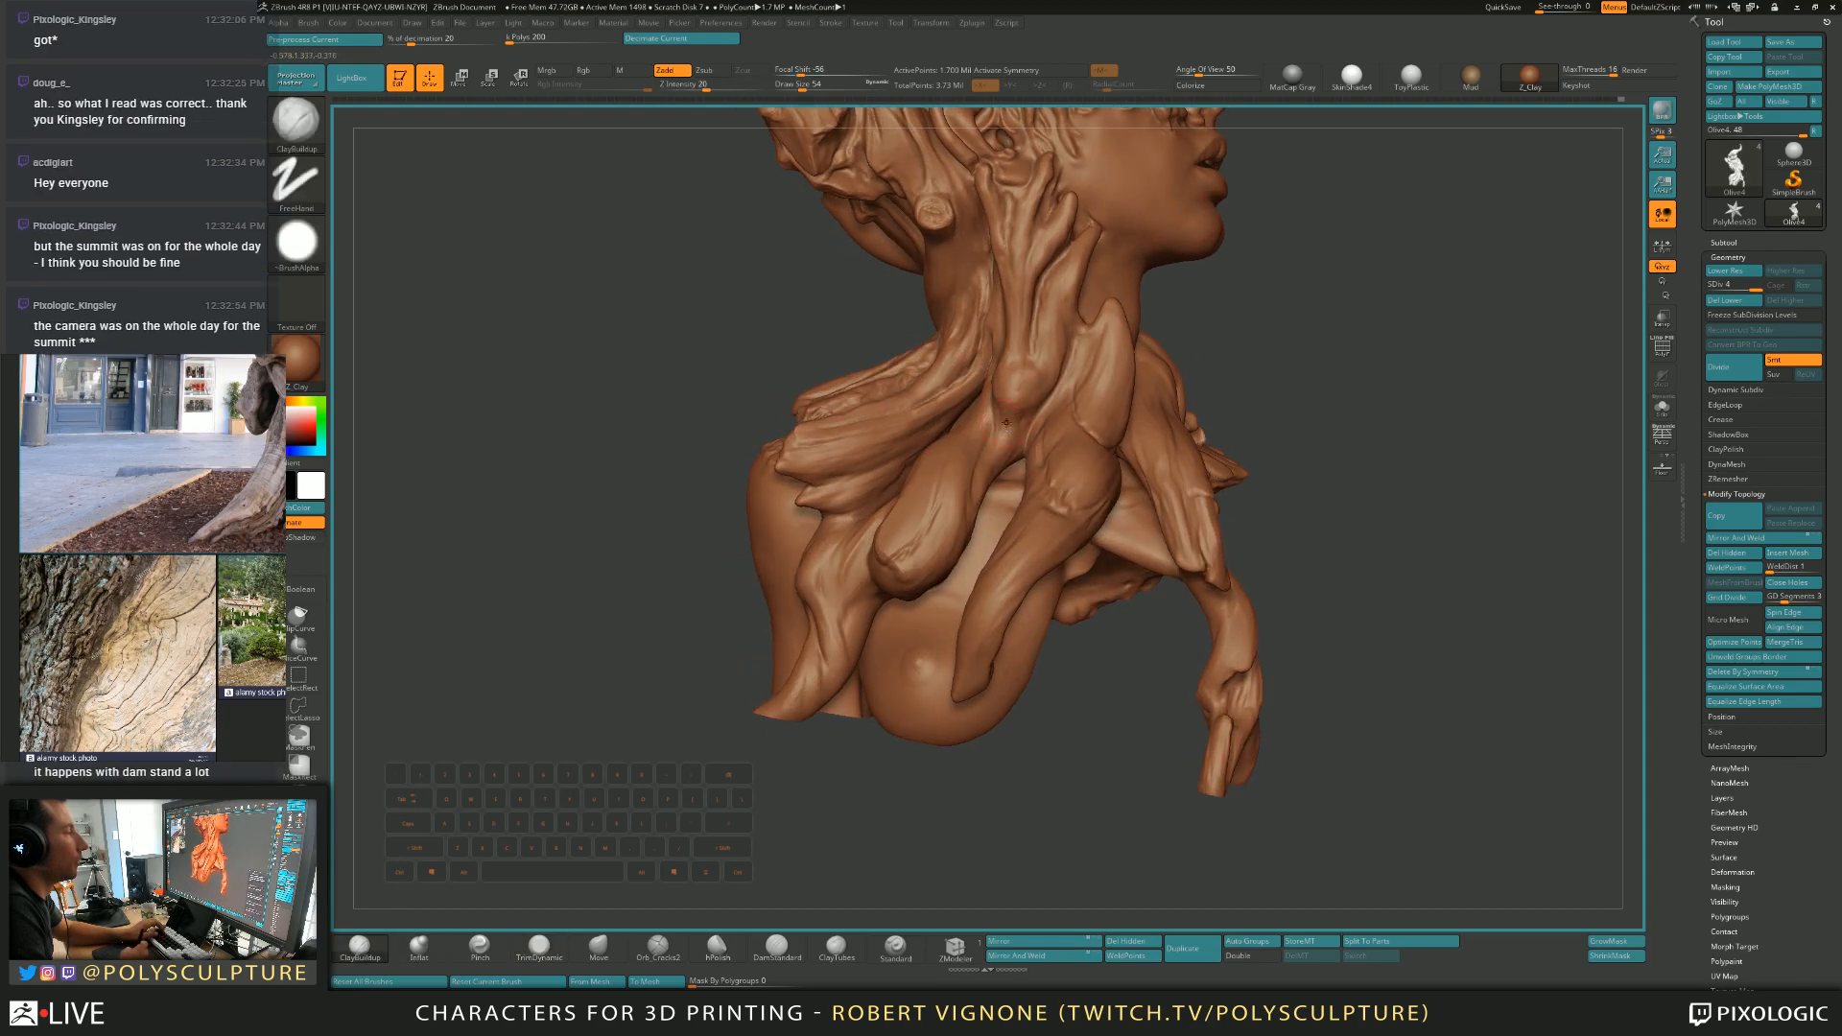
pyautogui.moveTo(1147, 407); pyautogui.dragTo(1267, 415, button='right')
pyautogui.moveTo(989, 370)
pyautogui.keyDown('alt'); pyautogui.mouseDown(button='right')
pyautogui.moveTo(1014, 377)
pyautogui.moveTo(1061, 566)
pyautogui.mouseUp(button='right'); pyautogui.keyUp('alt')
# Reshape the finger-like root tips below the ear and along the jaw with the Move brush.
pyautogui.press('b')
pyautogui.press('m')
pyautogui.press('v')
pyautogui.press('s')
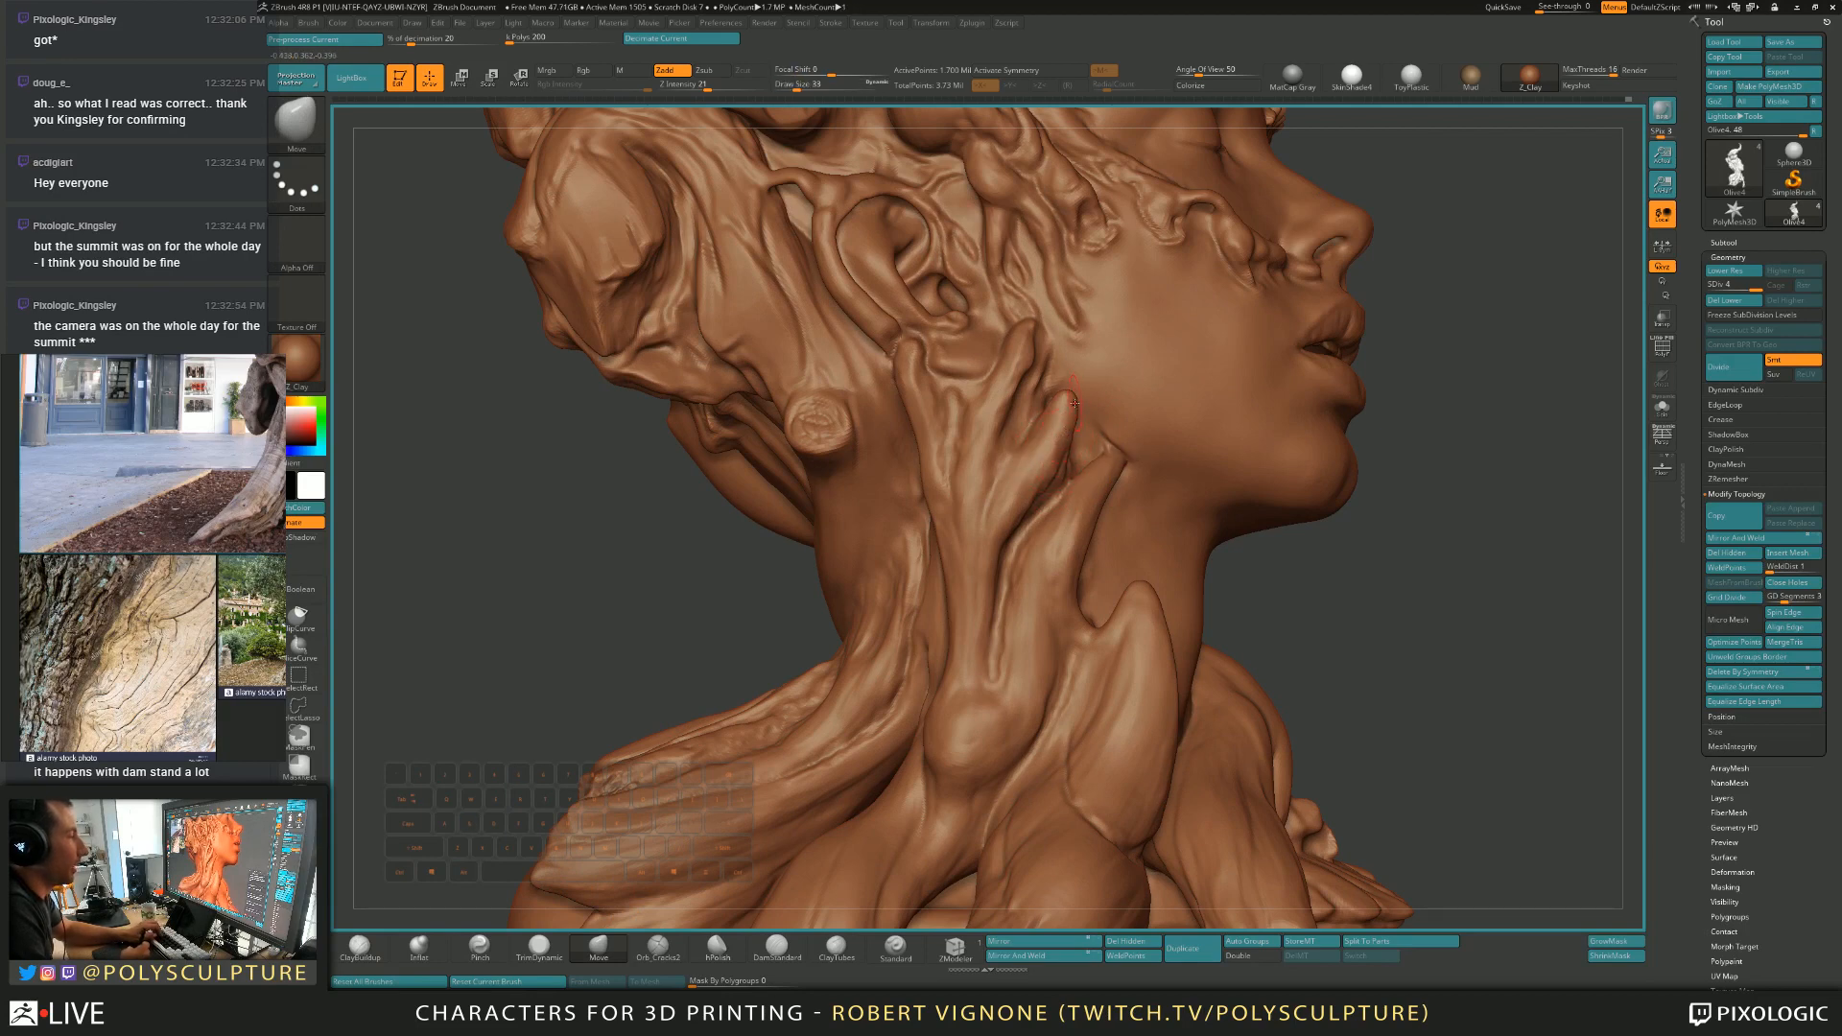
pyautogui.moveTo(1039, 356); pyautogui.dragTo(1030, 320, button='right')
pyautogui.press('s')
pyautogui.moveTo(1029, 321); pyautogui.dragTo(1024, 321)
pyautogui.press('s')
pyautogui.moveTo(1042, 300); pyautogui.dragTo(1075, 334, button='right')
pyautogui.press(']')
pyautogui.press(']')
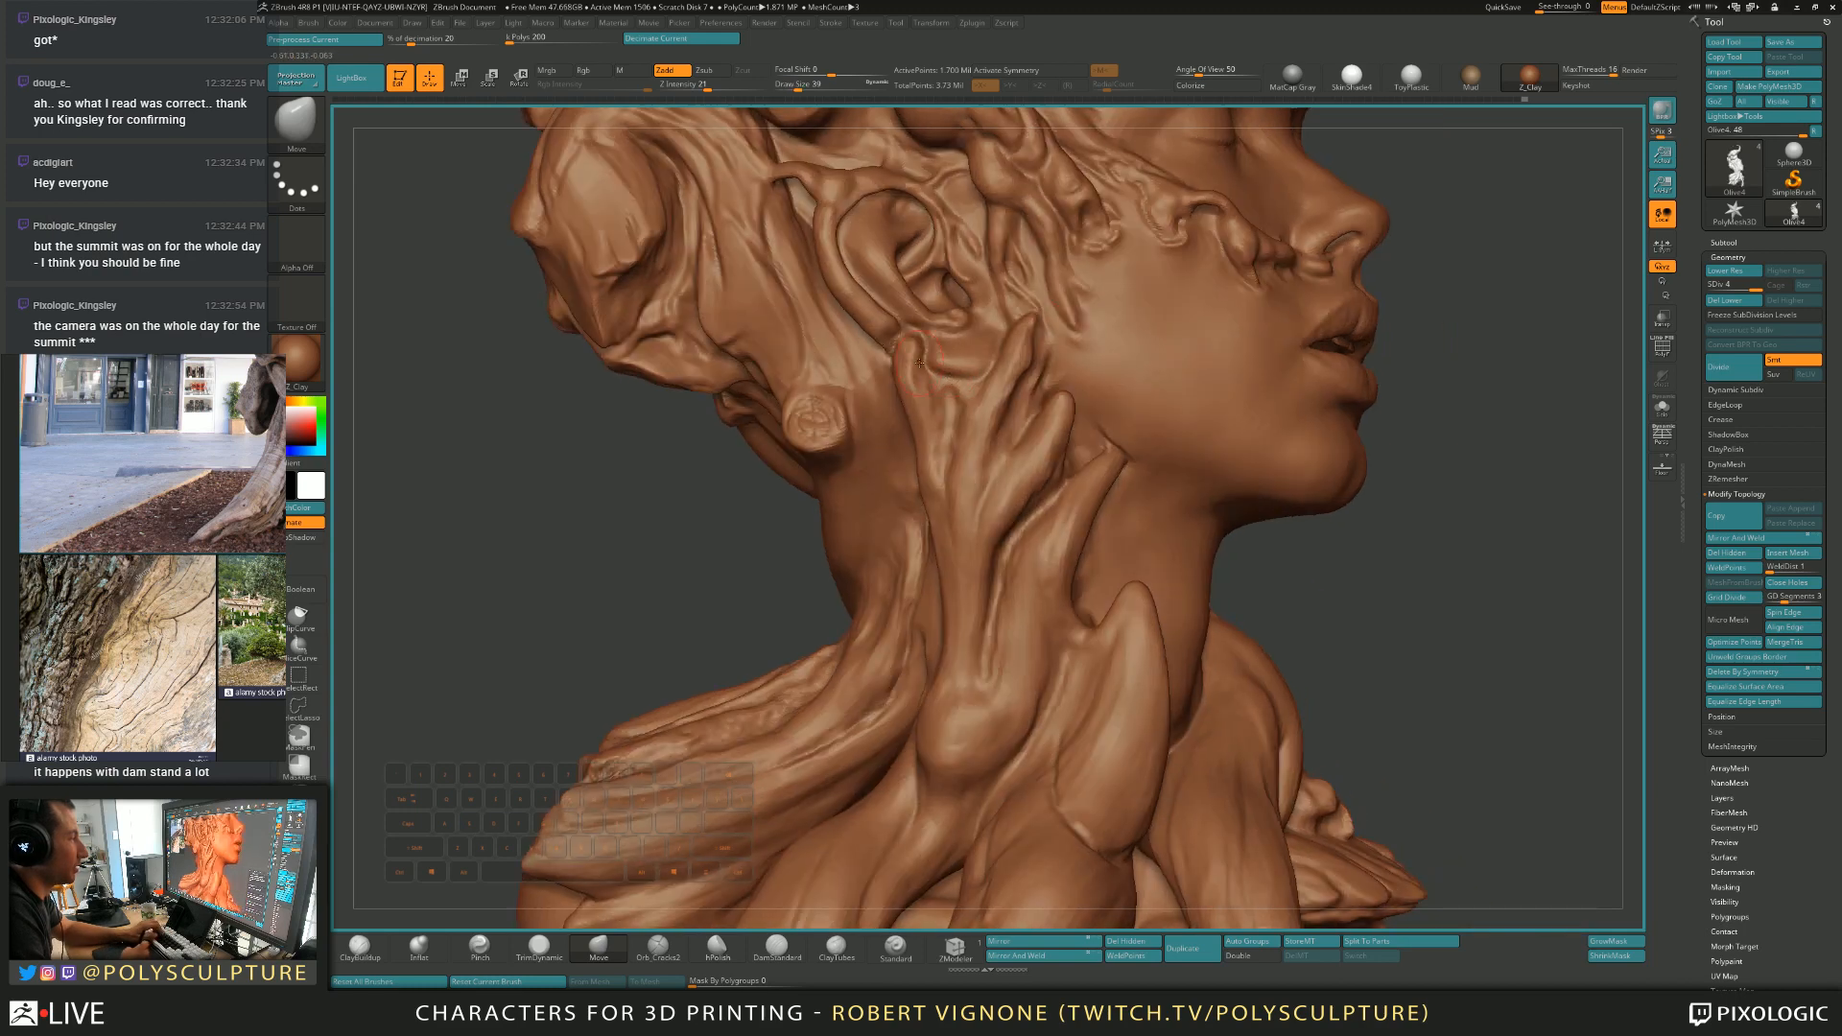
# Refine the roots joining the earlobe and the bark above the ear with ClayBuildup.
pyautogui.press('b')
pyautogui.press('c')
pyautogui.press('b')
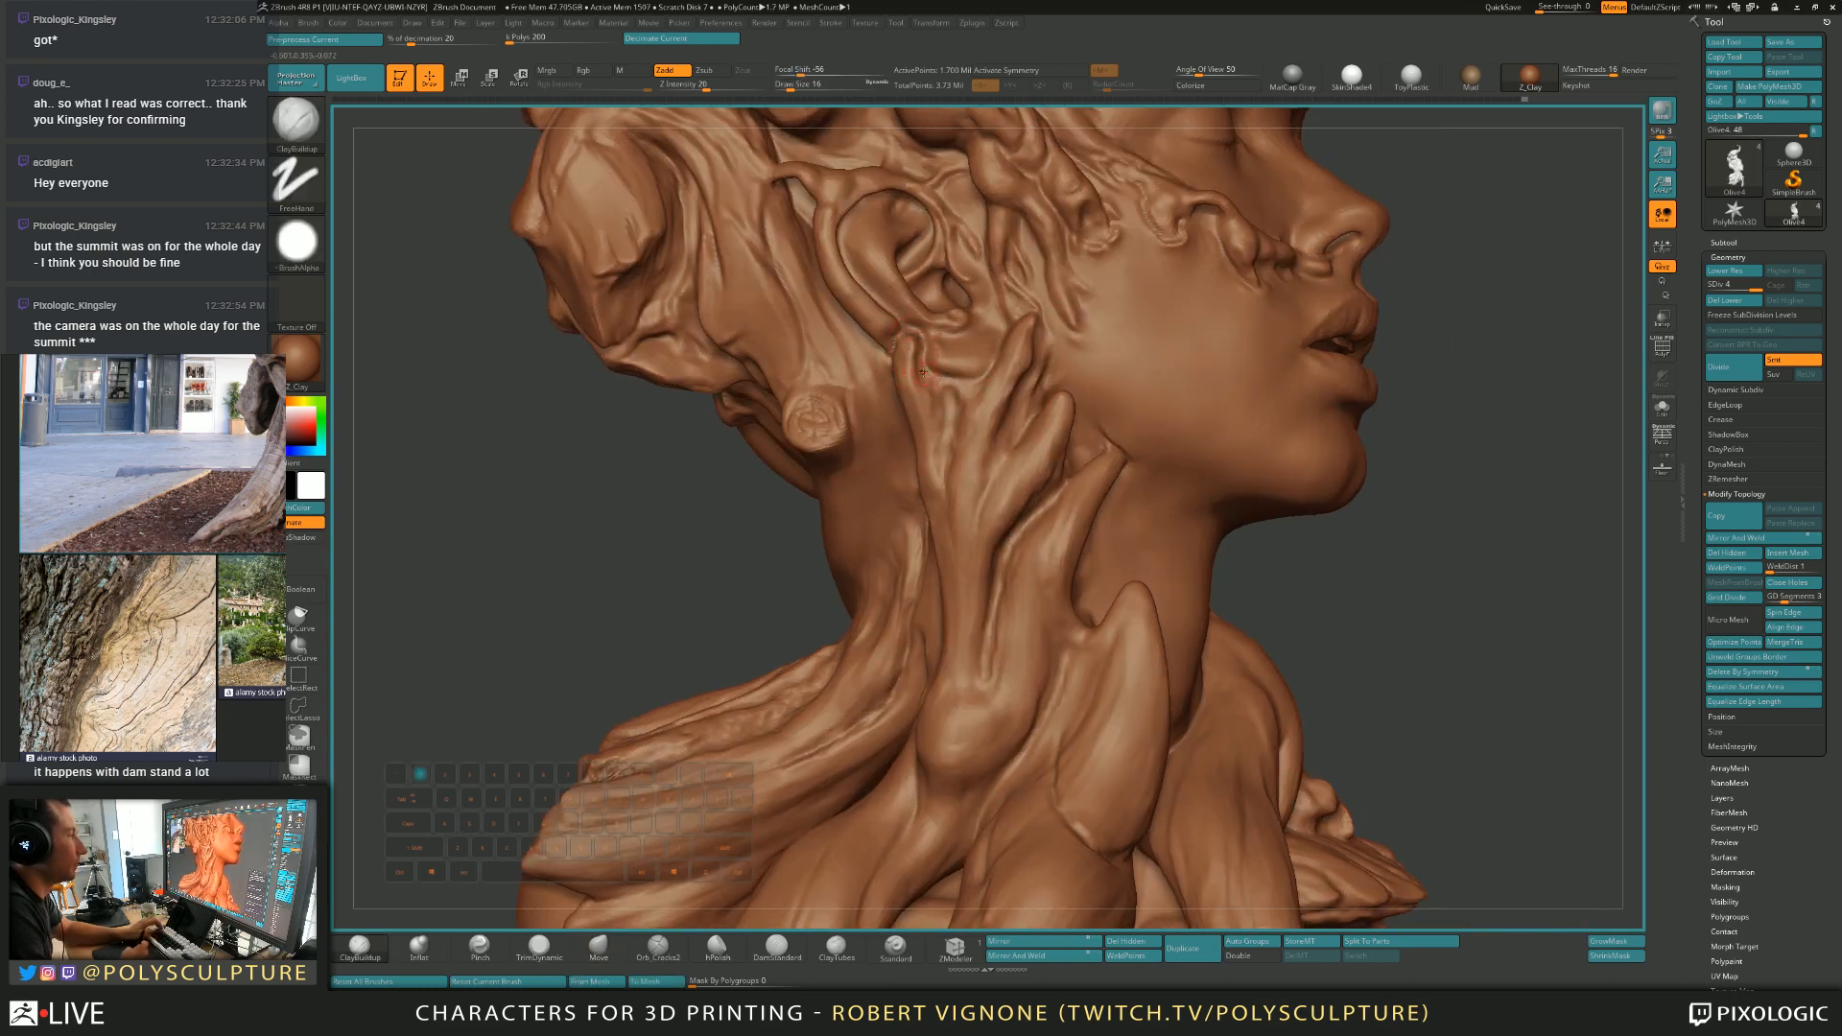
pyautogui.moveTo(942, 364); pyautogui.dragTo(944, 419, button='right')
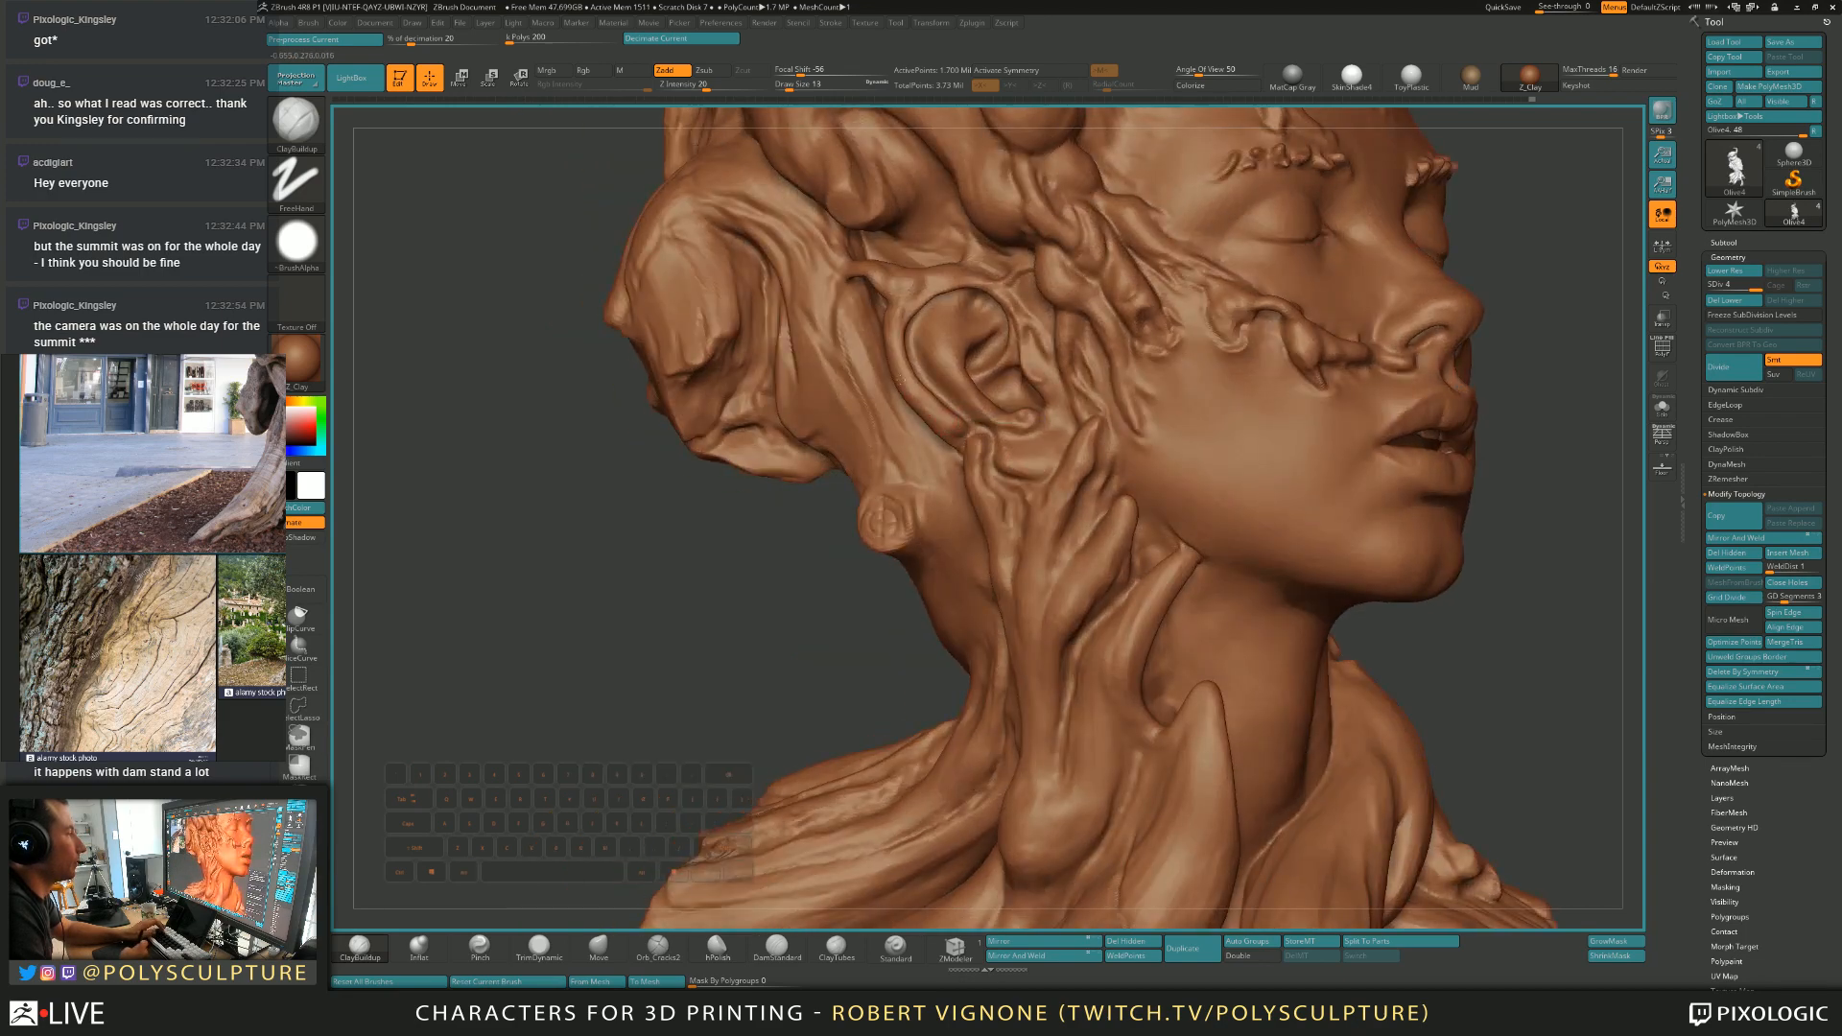
pyautogui.moveTo(909, 293)
pyautogui.mouseDown(button='right')
pyautogui.moveTo(953, 296)
pyautogui.moveTo(948, 362)
pyautogui.moveTo(981, 361)
pyautogui.mouseUp(button='right')
pyautogui.press('2')
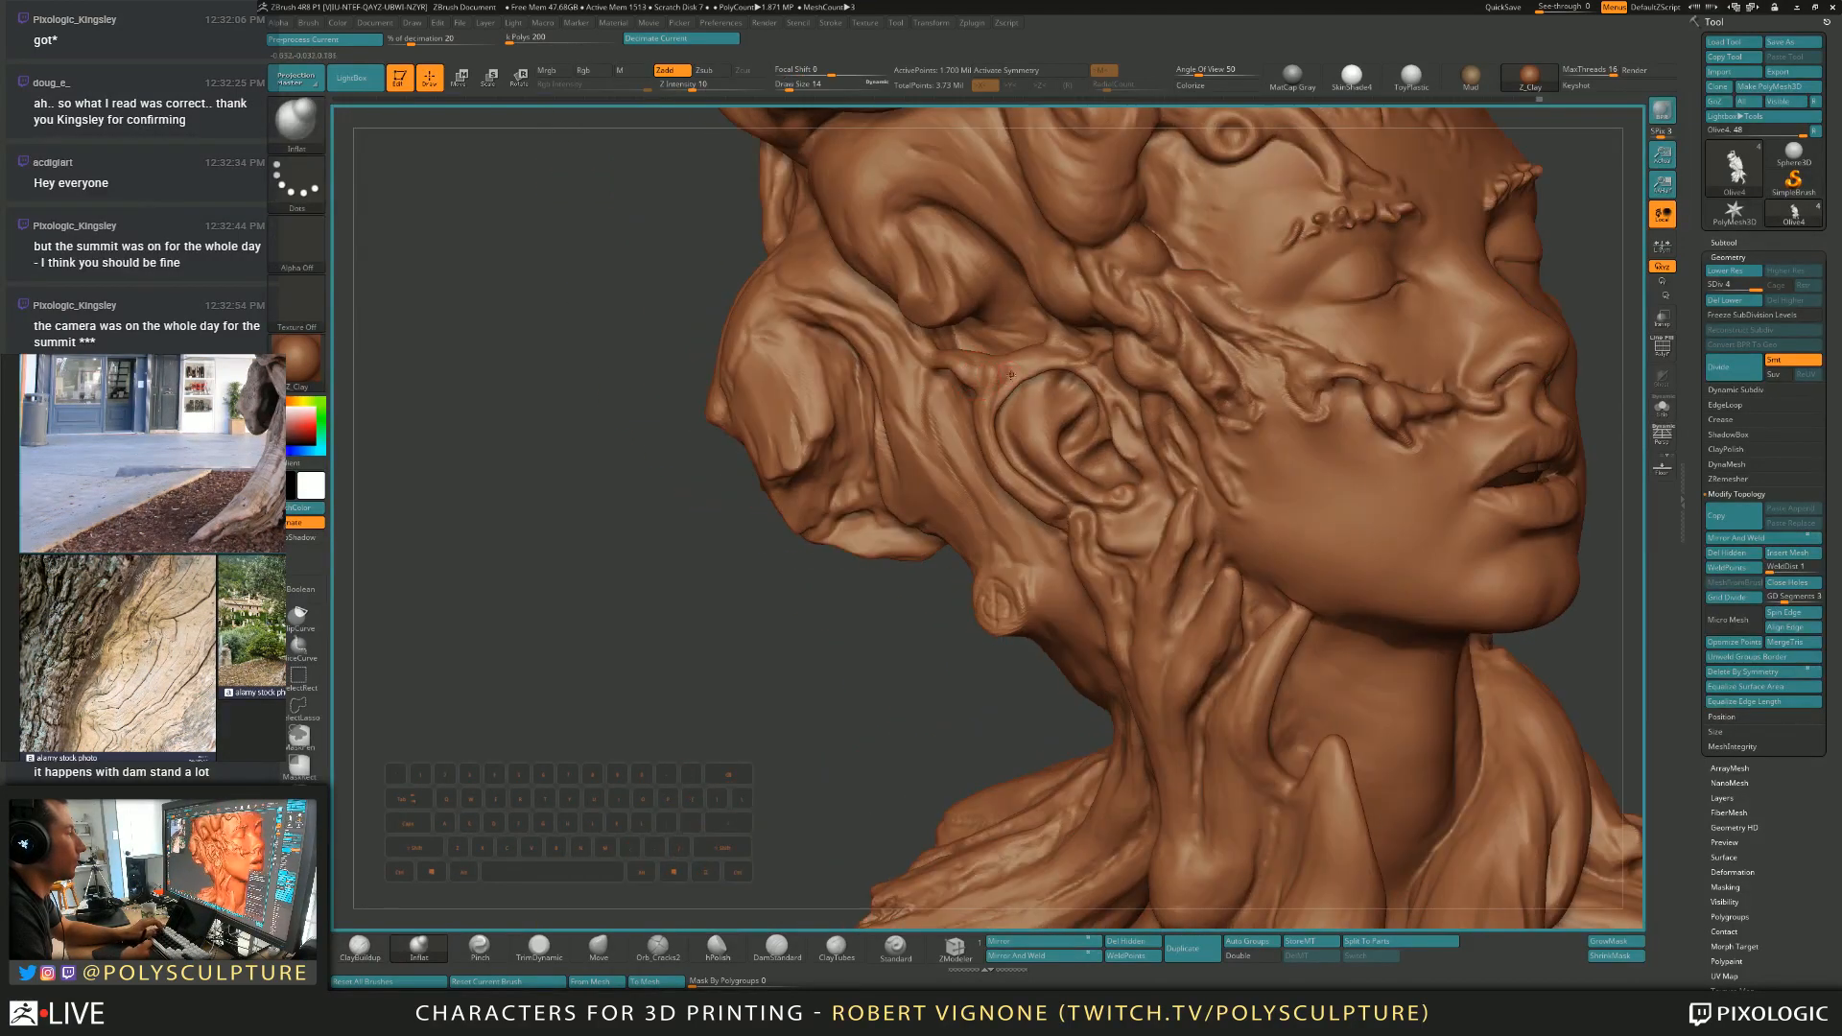
pyautogui.press('1')
pyautogui.moveTo(1022, 365); pyautogui.dragTo(1047, 372)
pyautogui.moveTo(1048, 372)
pyautogui.keyDown('alt'); pyautogui.mouseDown(button='right')
pyautogui.moveTo(1022, 332)
pyautogui.moveTo(928, 396)
pyautogui.moveTo(1057, 435)
pyautogui.mouseUp(button='right'); pyautogui.keyUp('alt')
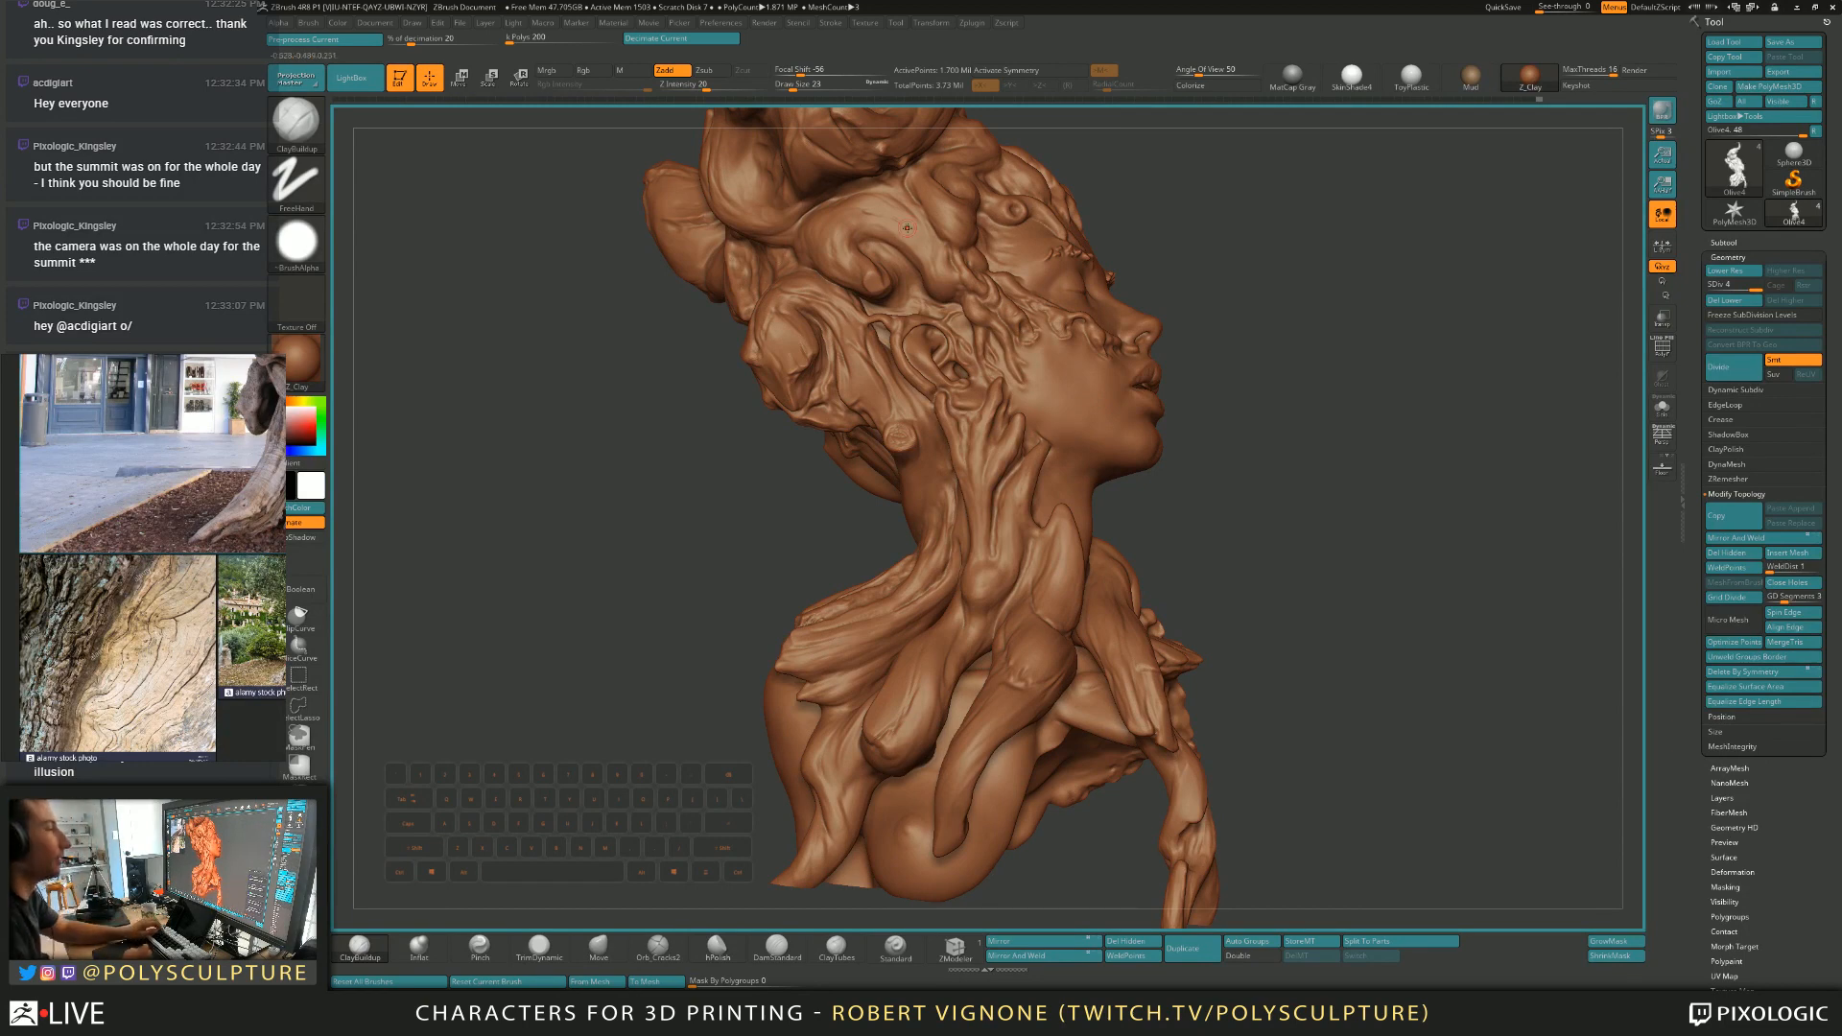
# Build up the hanging root end over the chest with ClayBuildup, then flatten it with TrimDynamic.
pyautogui.moveTo(917, 566)
pyautogui.keyDown('alt'); pyautogui.mouseDown(button='right')
pyautogui.moveTo(919, 494)
pyautogui.moveTo(969, 508)
pyautogui.mouseUp(button='right'); pyautogui.keyUp('alt')
pyautogui.press('s')
pyautogui.click(881, 582)
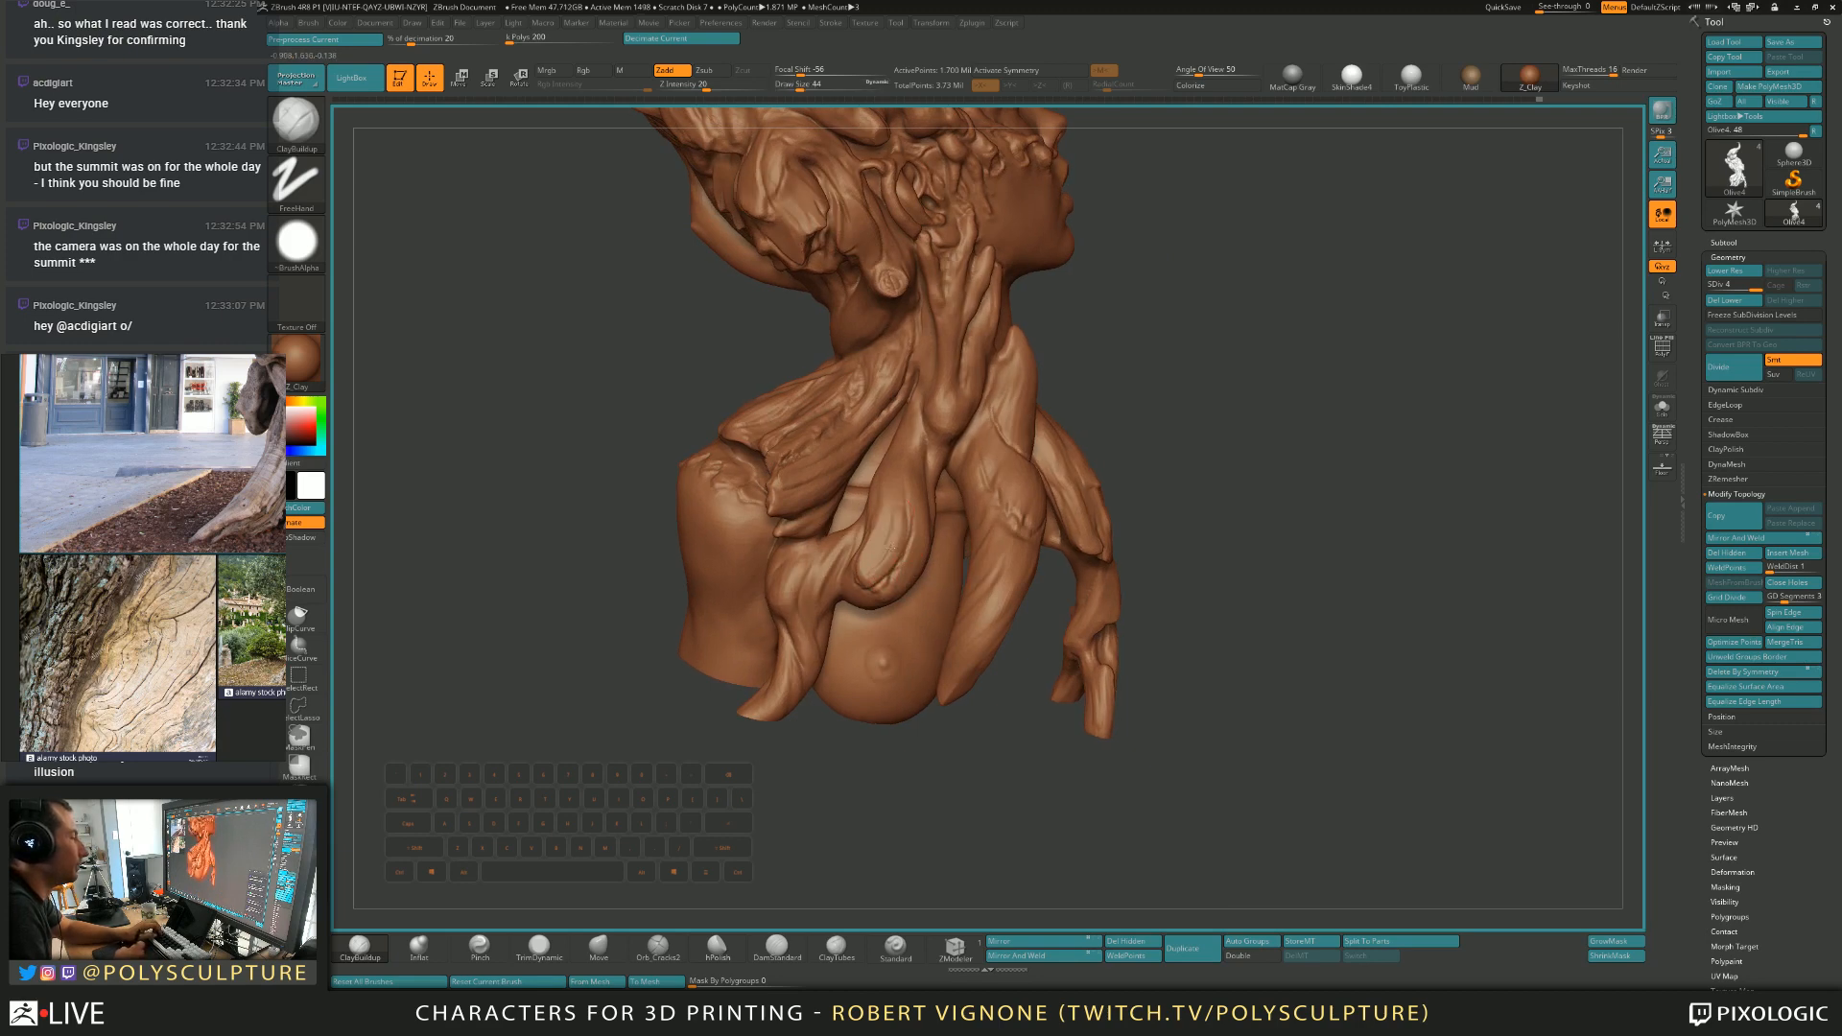
pyautogui.press('4')
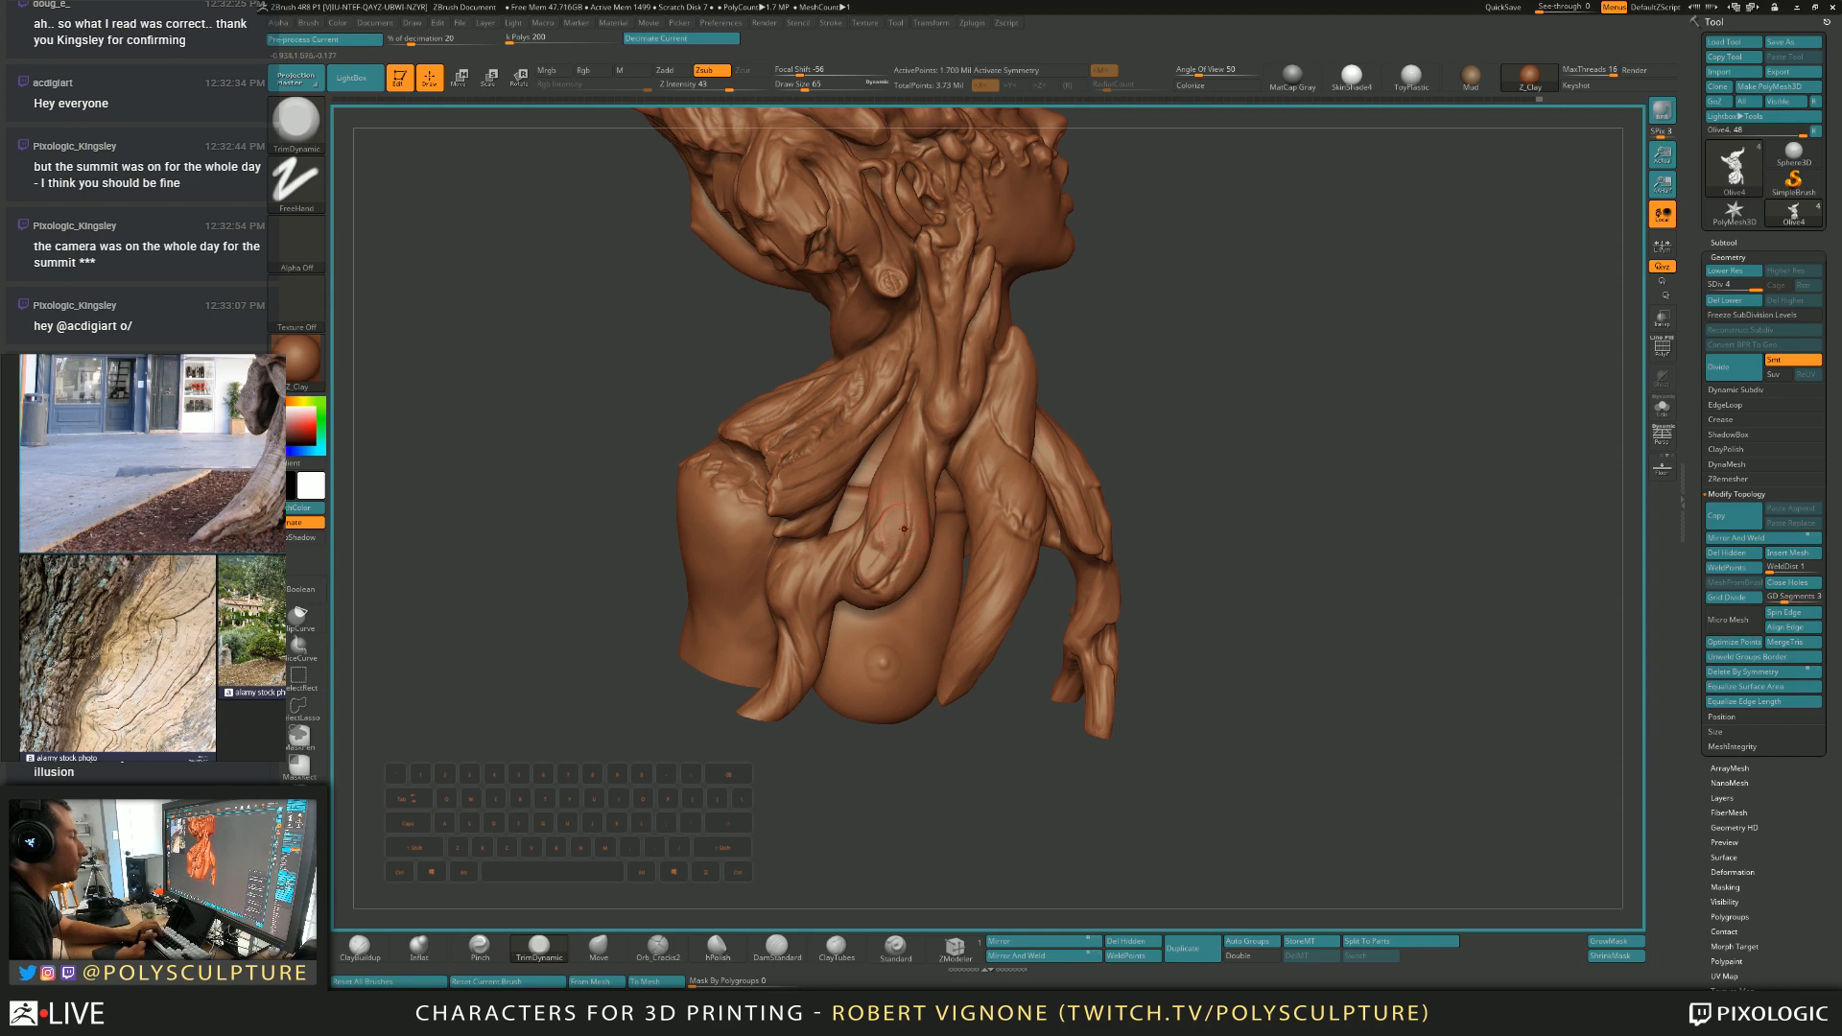
pyautogui.moveTo(902, 523); pyautogui.dragTo(892, 555, button='right')
pyautogui.press('s')
pyautogui.click(892, 556)
# Detail the rounded end of the chest root with ClayBuildup starting at size 13, alternating with TrimDynamic to flatten it.
pyautogui.write('1s13')
pyautogui.press('Return')
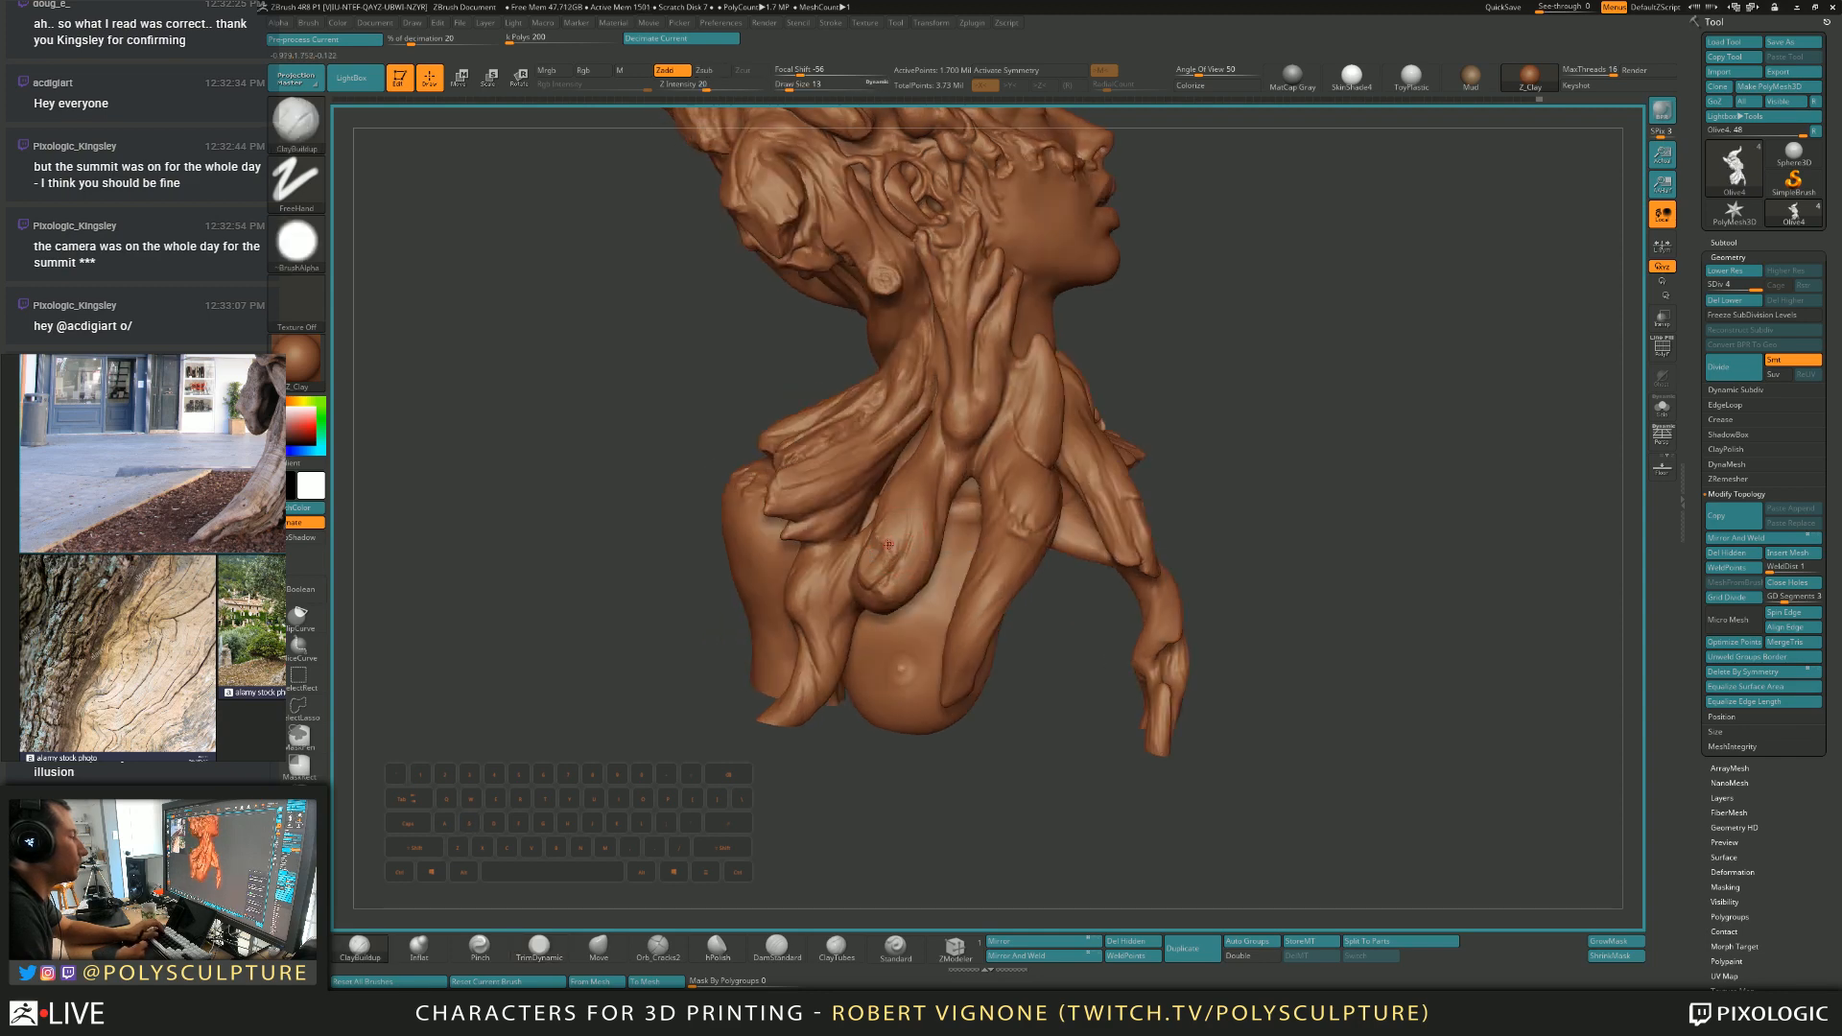
pyautogui.press('alt')
pyautogui.press('2')
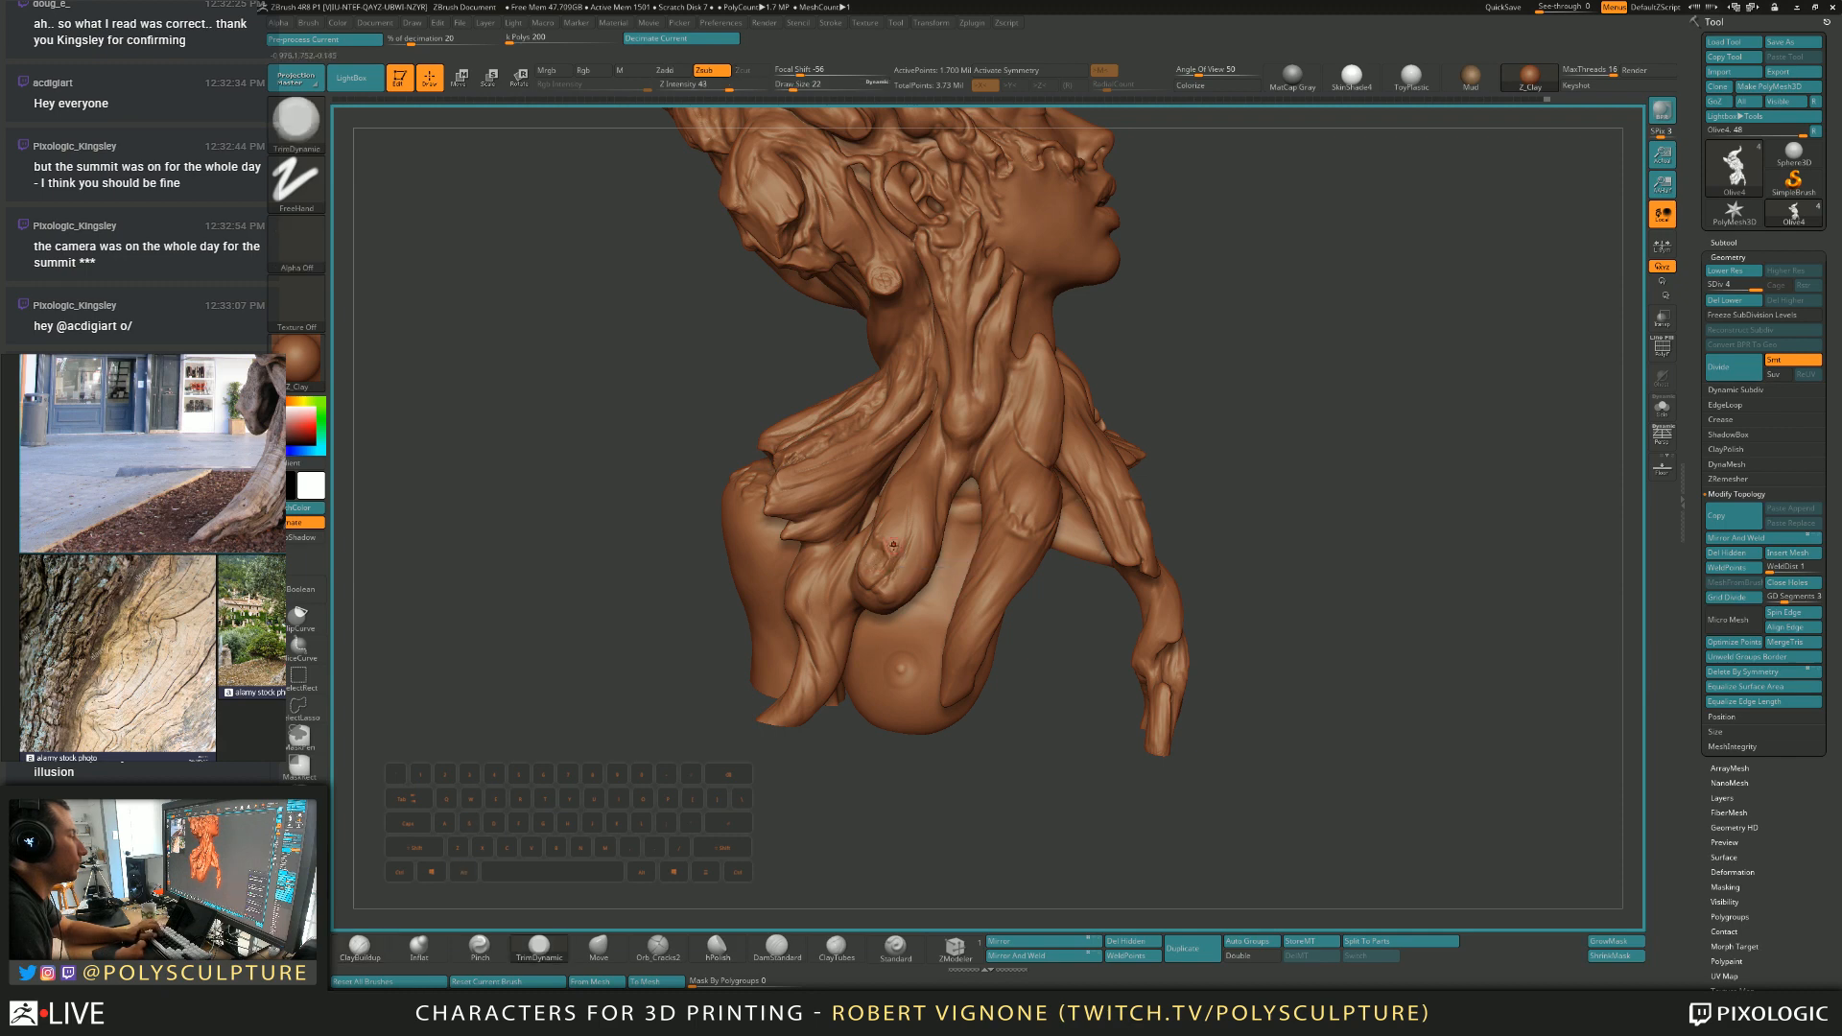
pyautogui.moveTo(882, 528)
pyautogui.mouseDown(button='right')
pyautogui.moveTo(992, 530)
pyautogui.moveTo(859, 588)
pyautogui.mouseUp(button='right')
pyautogui.press('1')
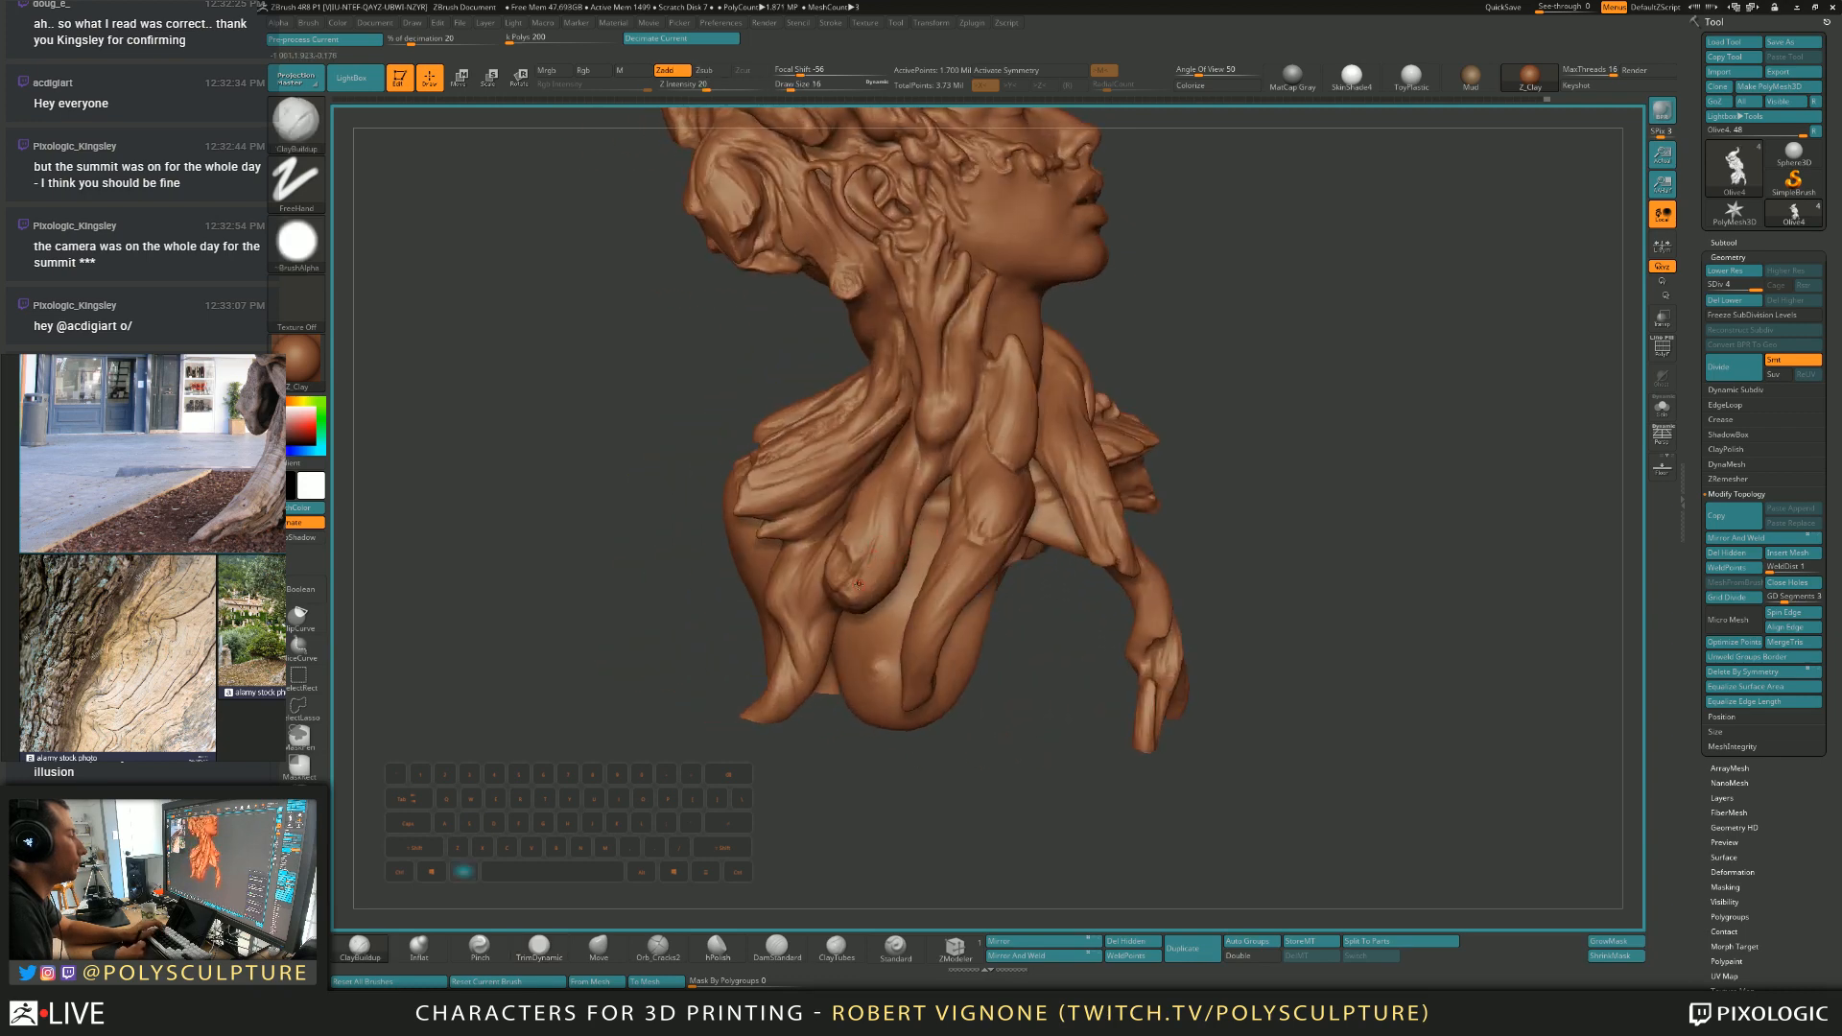
pyautogui.keyDown('alt'); pyautogui.moveTo(855, 581); pyautogui.dragTo(875, 575); pyautogui.keyUp('alt')
pyautogui.press('1')
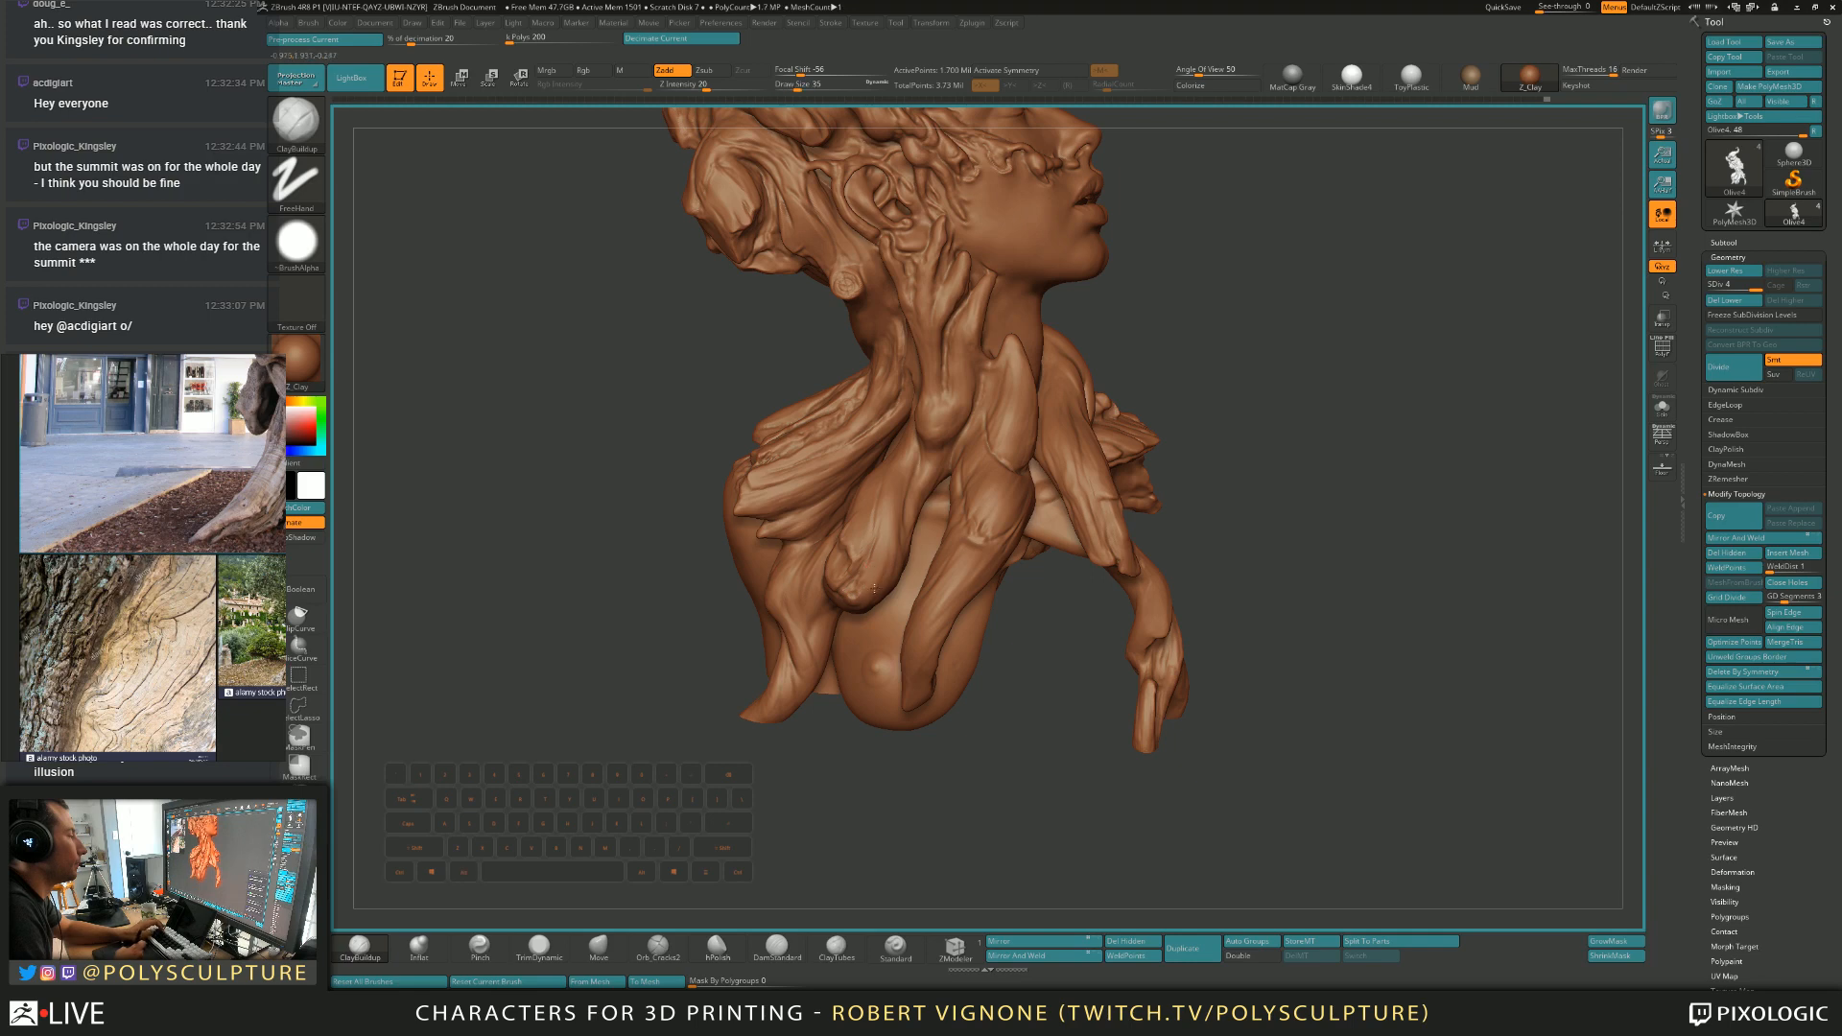
pyautogui.keyDown('shift'); pyautogui.moveTo(883, 477); pyautogui.dragTo(888, 523); pyautogui.keyUp('shift')
pyautogui.press('4')
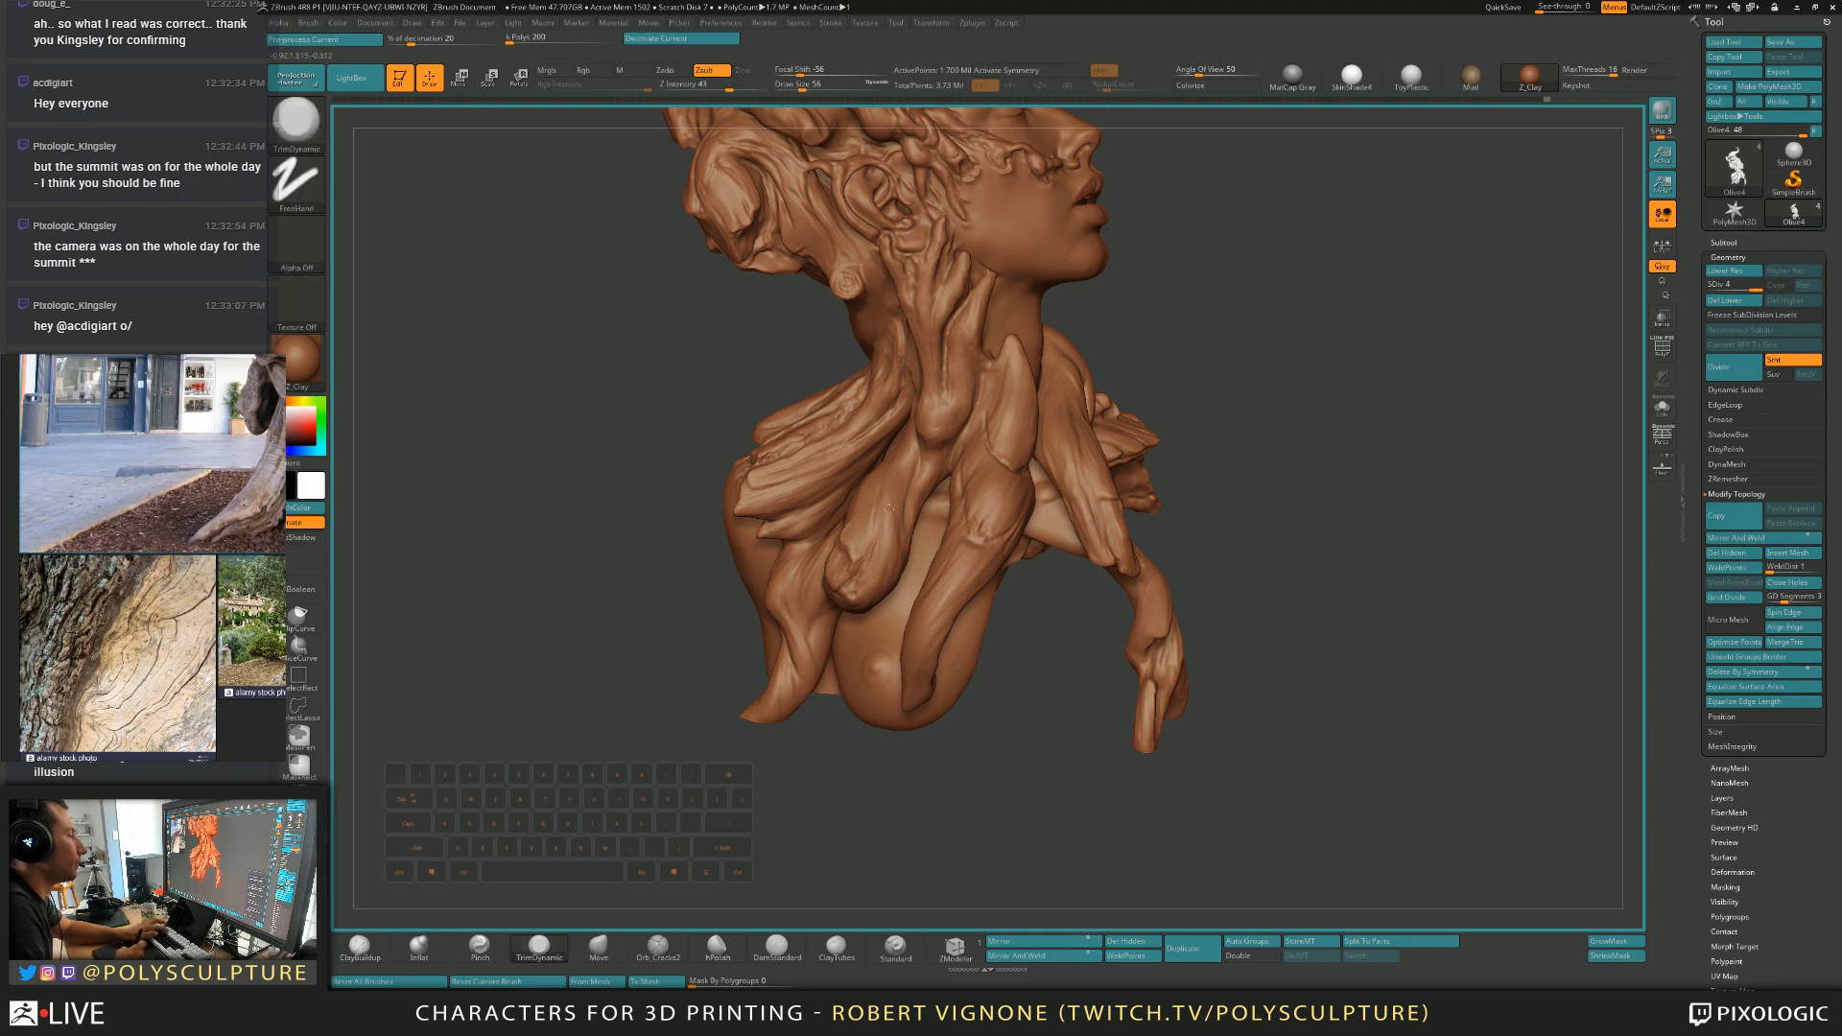
# Save the current sculpt to disk.
pyautogui.moveTo(873, 523)
pyautogui.mouseDown(button='right')
pyautogui.moveTo(954, 465)
pyautogui.moveTo(916, 394)
pyautogui.mouseUp(button='right')
pyautogui.press('2')
pyautogui.press('5')
pyautogui.hotkey('ctrl', 's')
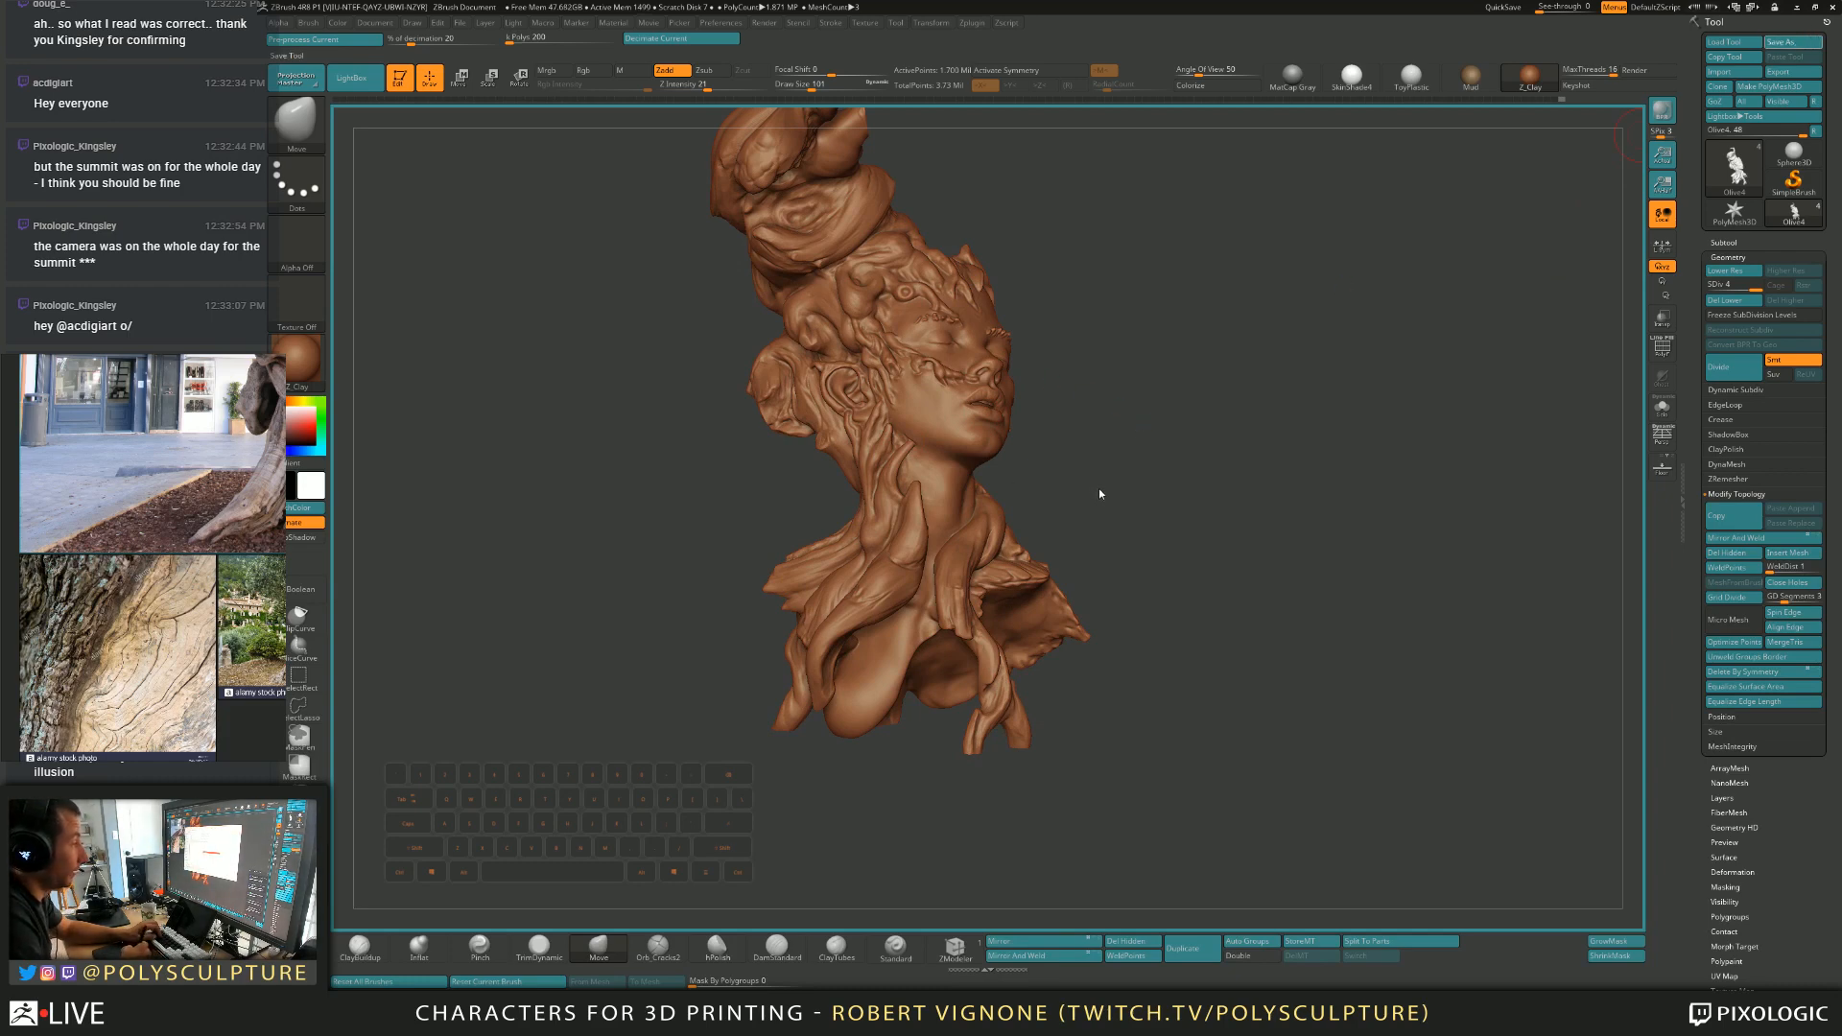
pyautogui.moveTo(1312, 494)
pyautogui.mouseDown(button='right')
pyautogui.moveTo(1300, 453)
pyautogui.moveTo(1258, 518)
pyautogui.mouseUp(button='right')
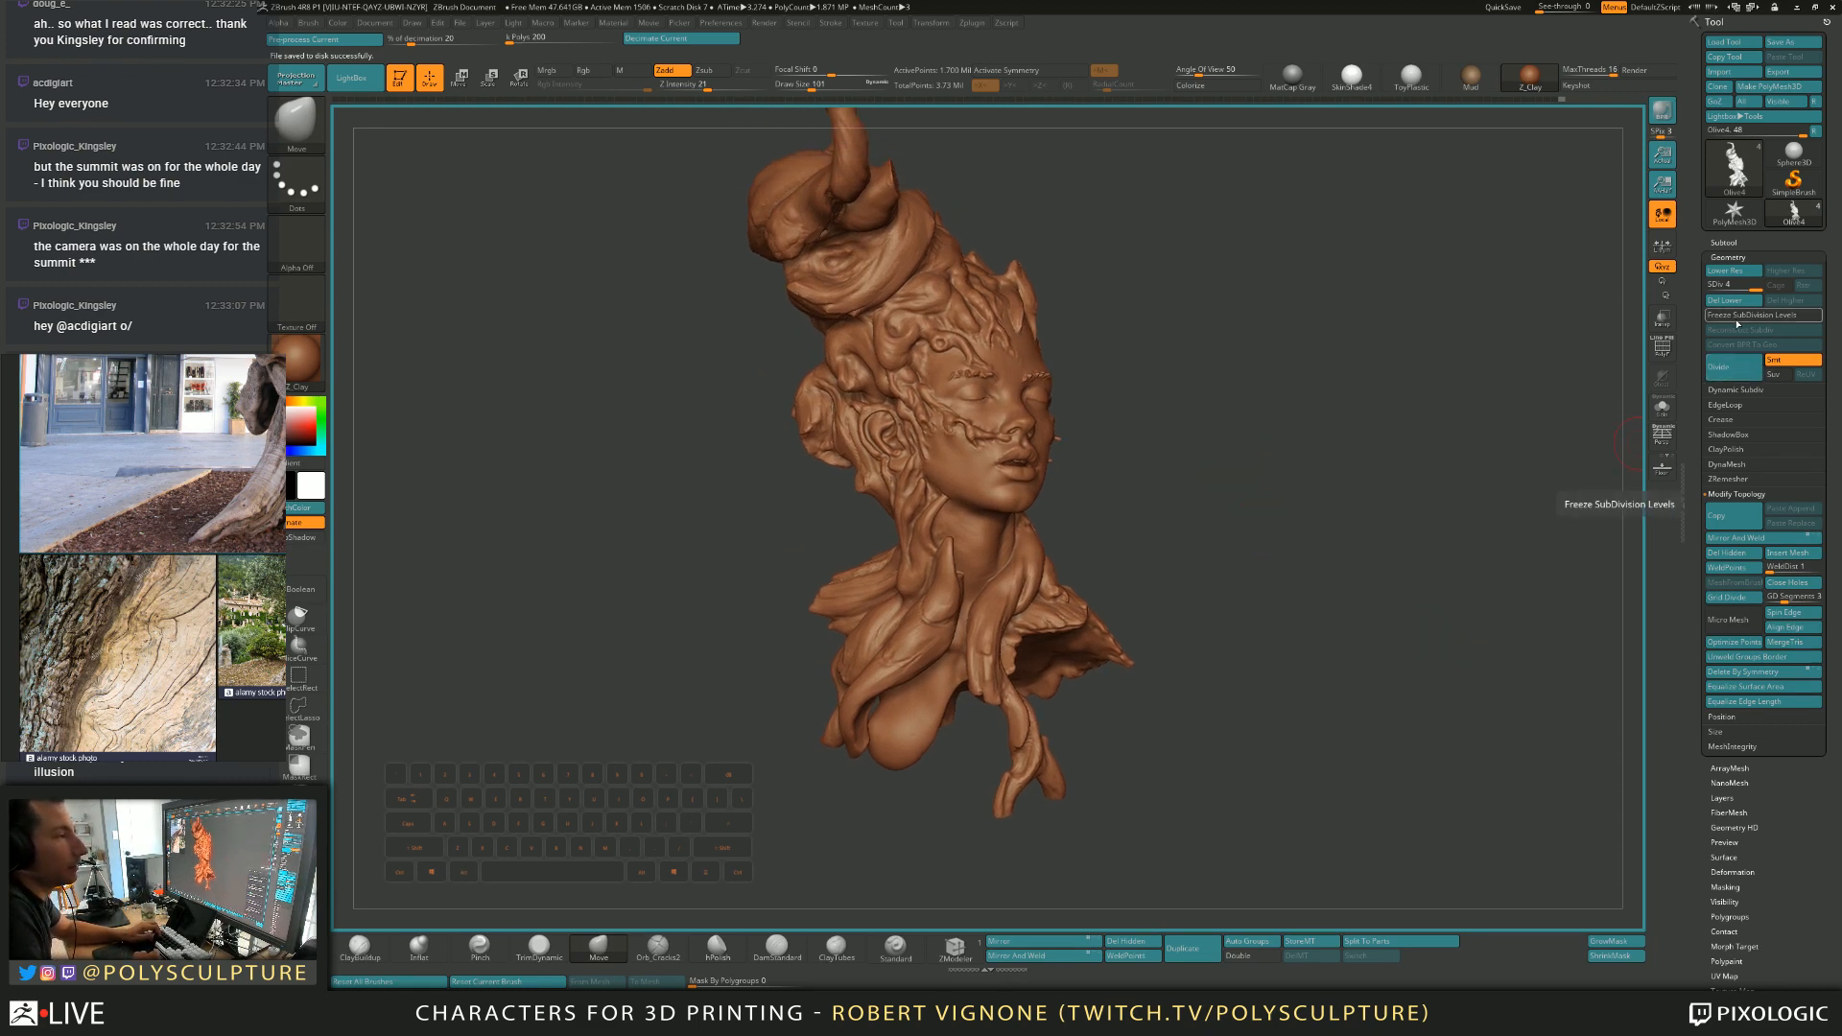
# Divide the mesh to subdivision level 5 and check its density with the wireframe display.
pyautogui.click(1736, 375)
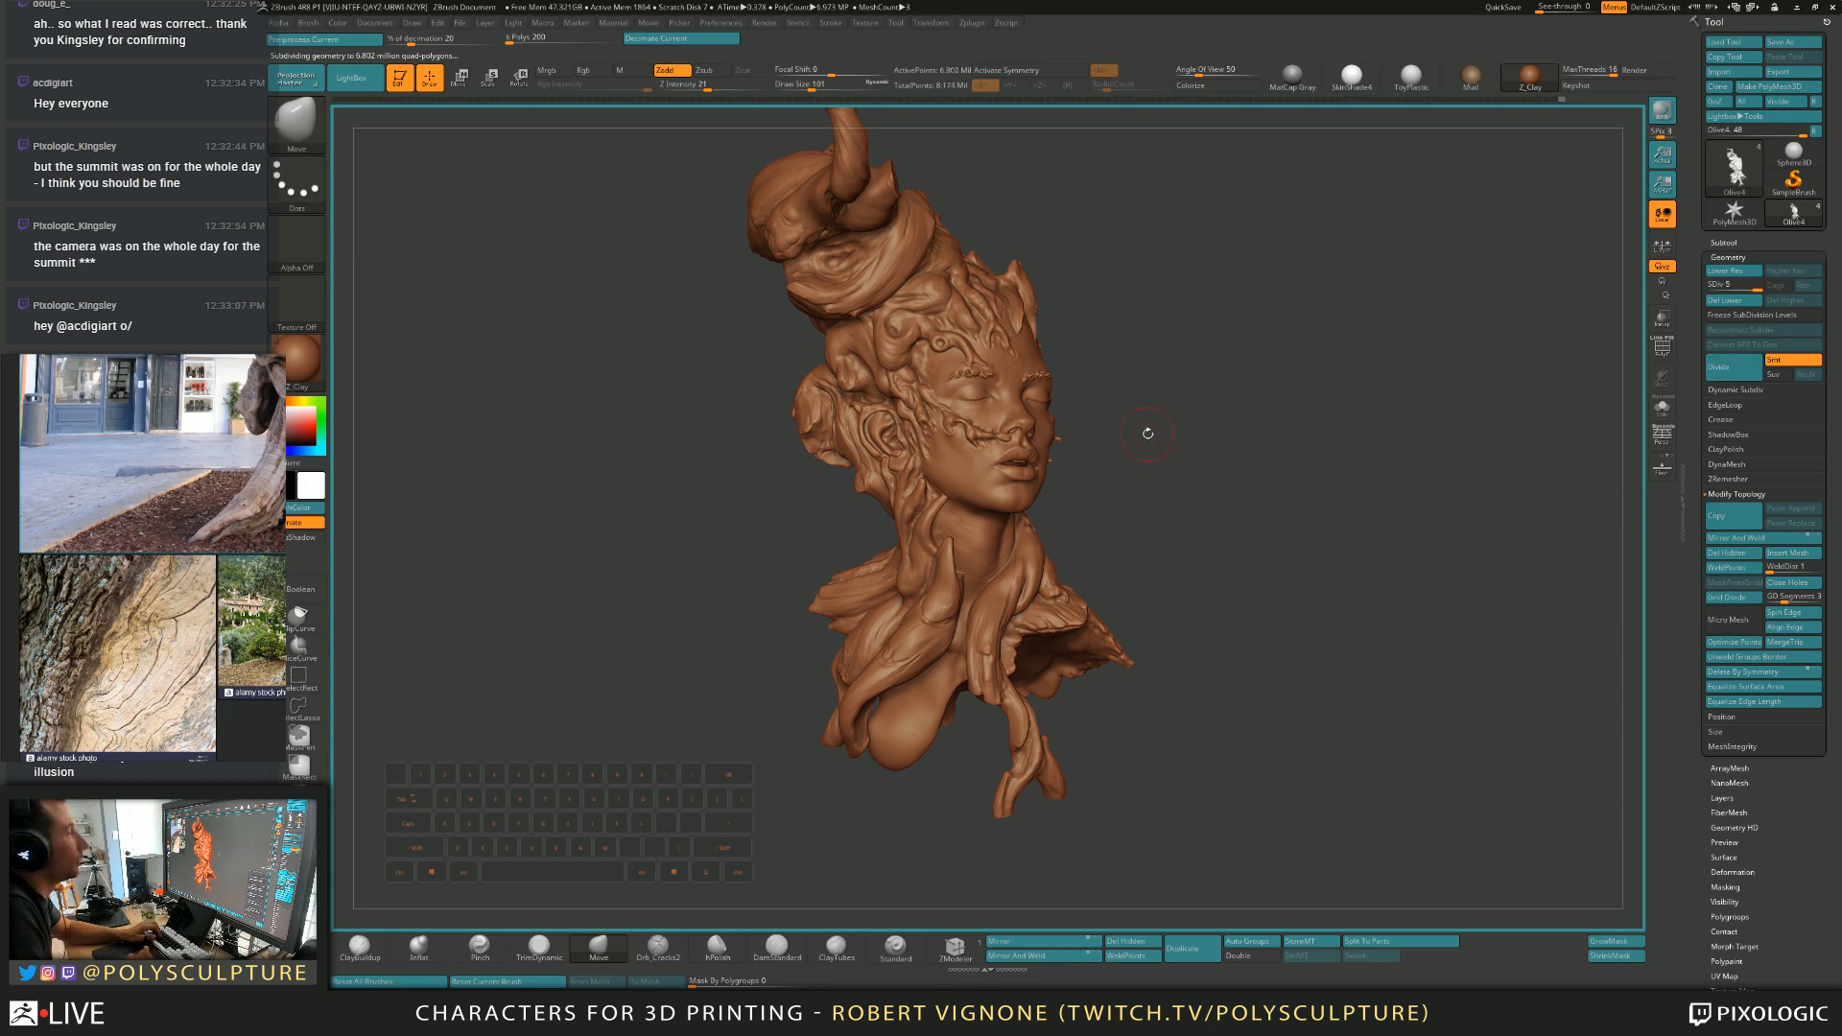
pyautogui.moveTo(1147, 434)
pyautogui.mouseDown()
pyautogui.moveTo(1172, 448)
pyautogui.moveTo(1055, 443)
pyautogui.moveTo(1054, 527)
pyautogui.mouseUp()
pyautogui.hotkey('shift', 'f')
pyautogui.hotkey('shift', 'f')
pyautogui.press('ctrl')
# Try to carve the crease around the nostril with DamStandard, then undo it.
pyautogui.press('s')
pyautogui.click(980, 586)
pyautogui.moveTo(982, 586)
pyautogui.keyDown('alt'); pyautogui.mouseDown(button='right')
pyautogui.moveTo(962, 487)
pyautogui.moveTo(937, 608)
pyautogui.mouseUp(button='right'); pyautogui.keyUp('alt')
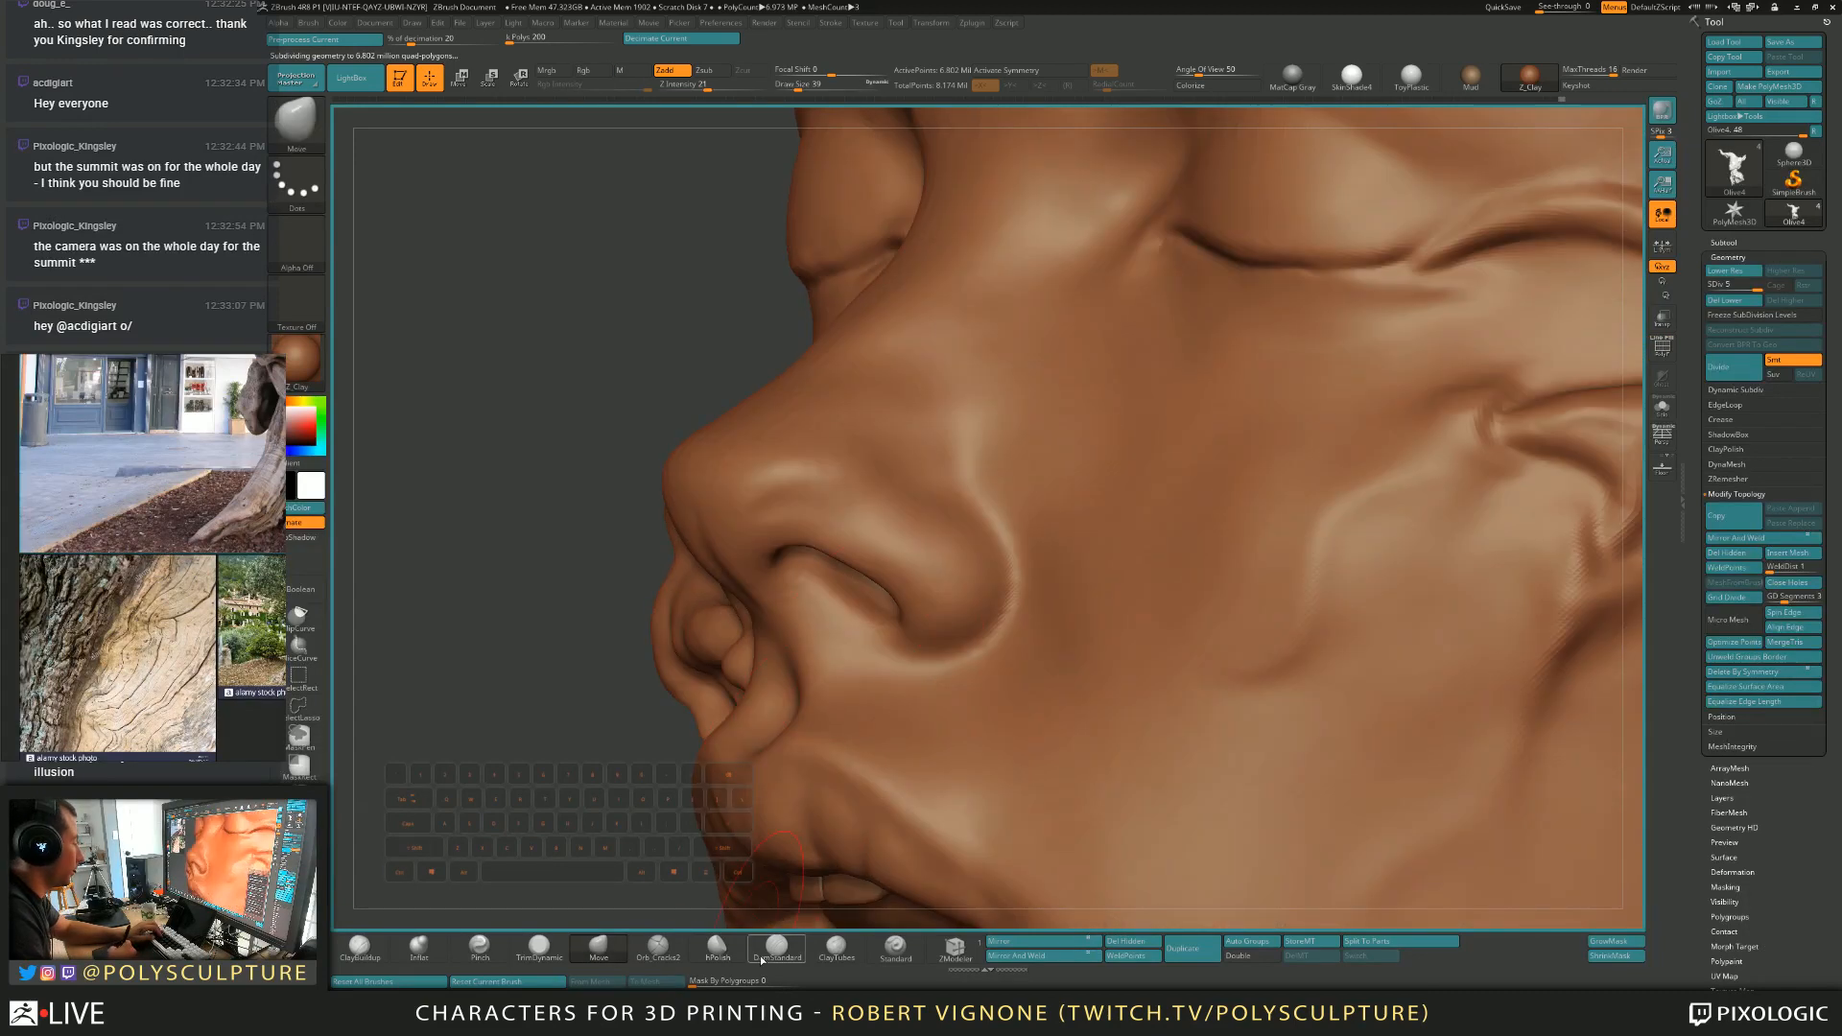
pyautogui.click(837, 950)
pyautogui.click(777, 948)
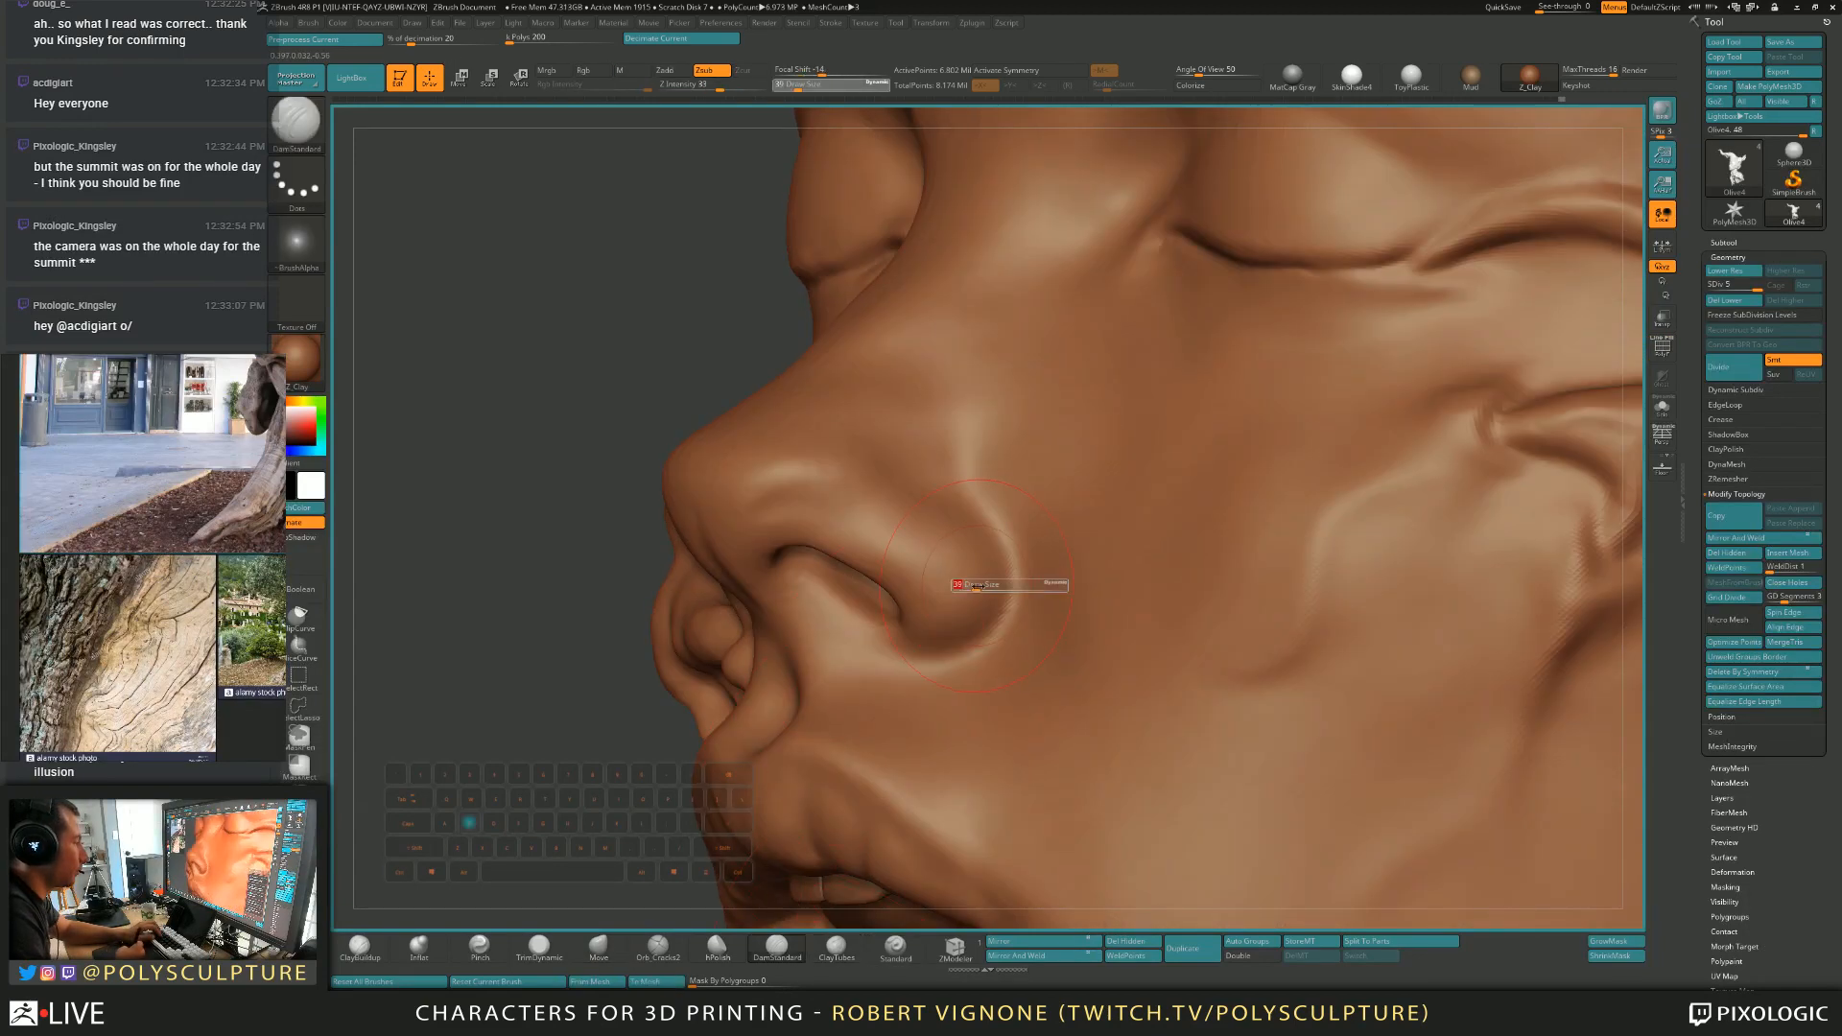
pyautogui.hotkey('ctrl', 'z')
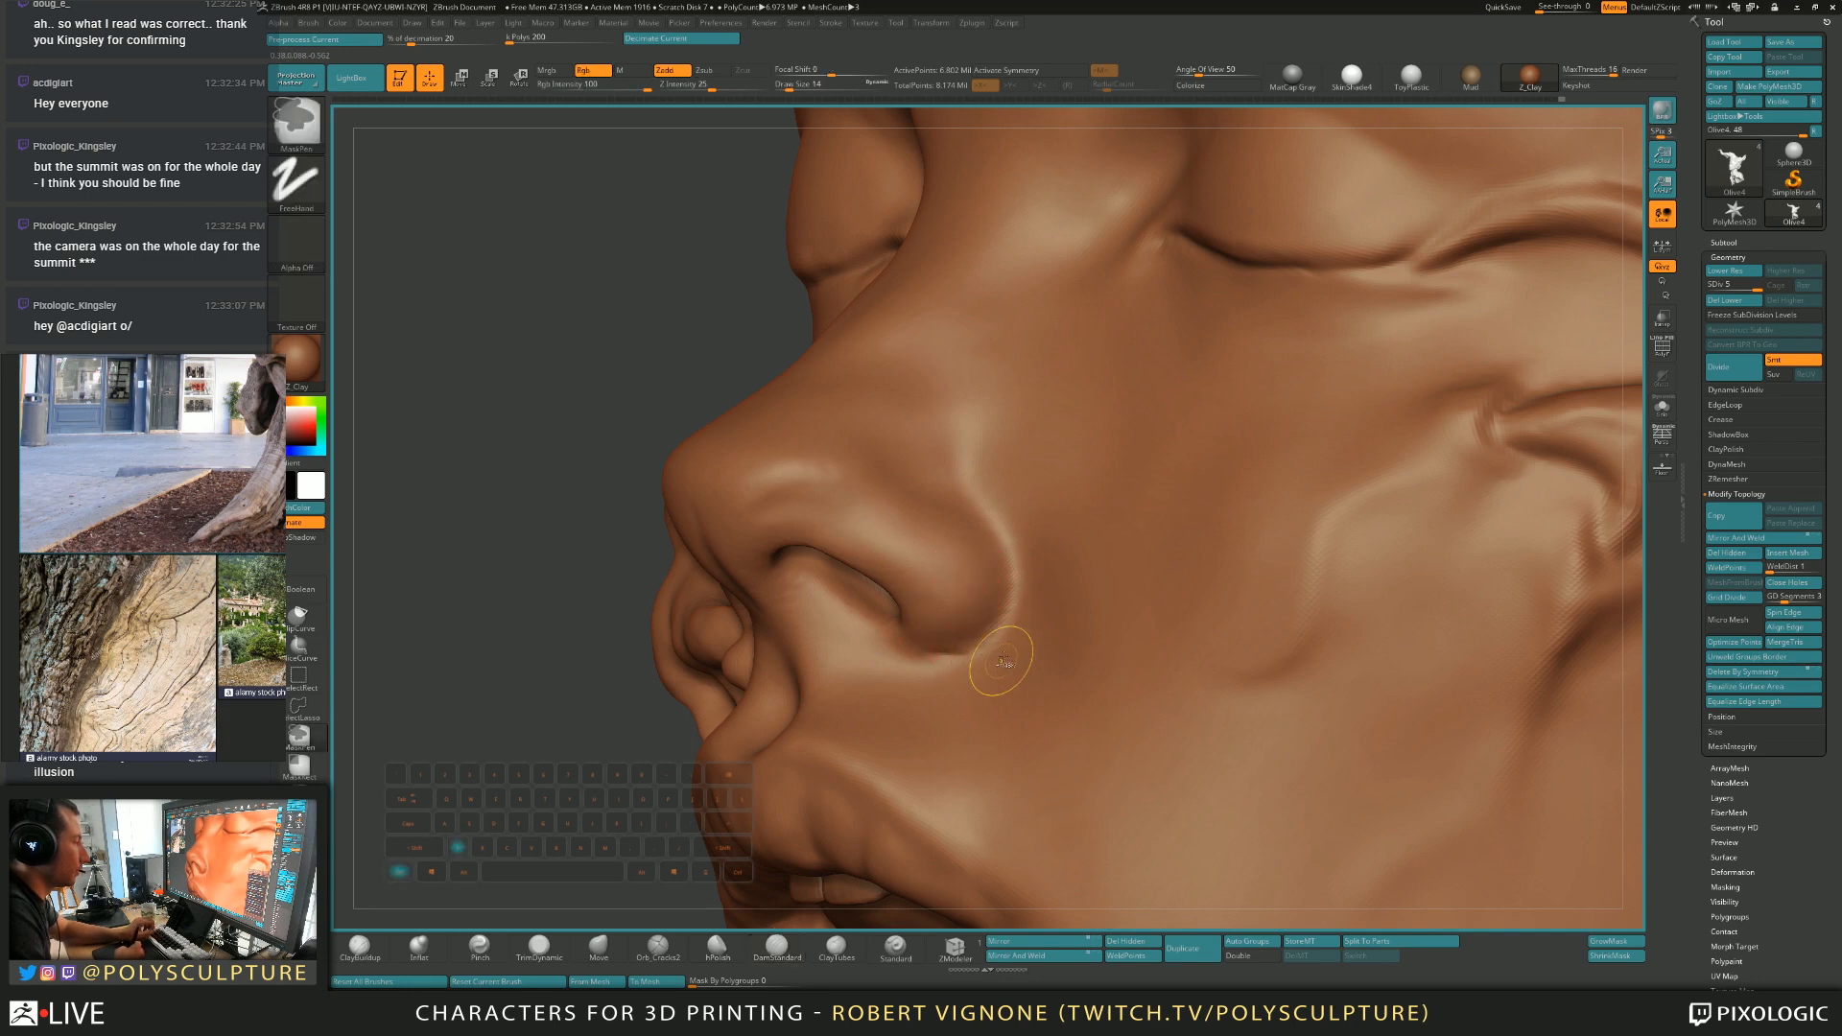
# Divide the mesh to subdivision level 6 and set MaxThreads to 13.
pyautogui.keyDown('alt'); pyautogui.moveTo(1122, 554); pyautogui.dragTo(1146, 417, button='right'); pyautogui.keyUp('alt')
pyautogui.hotkey('ctrl', 'd')
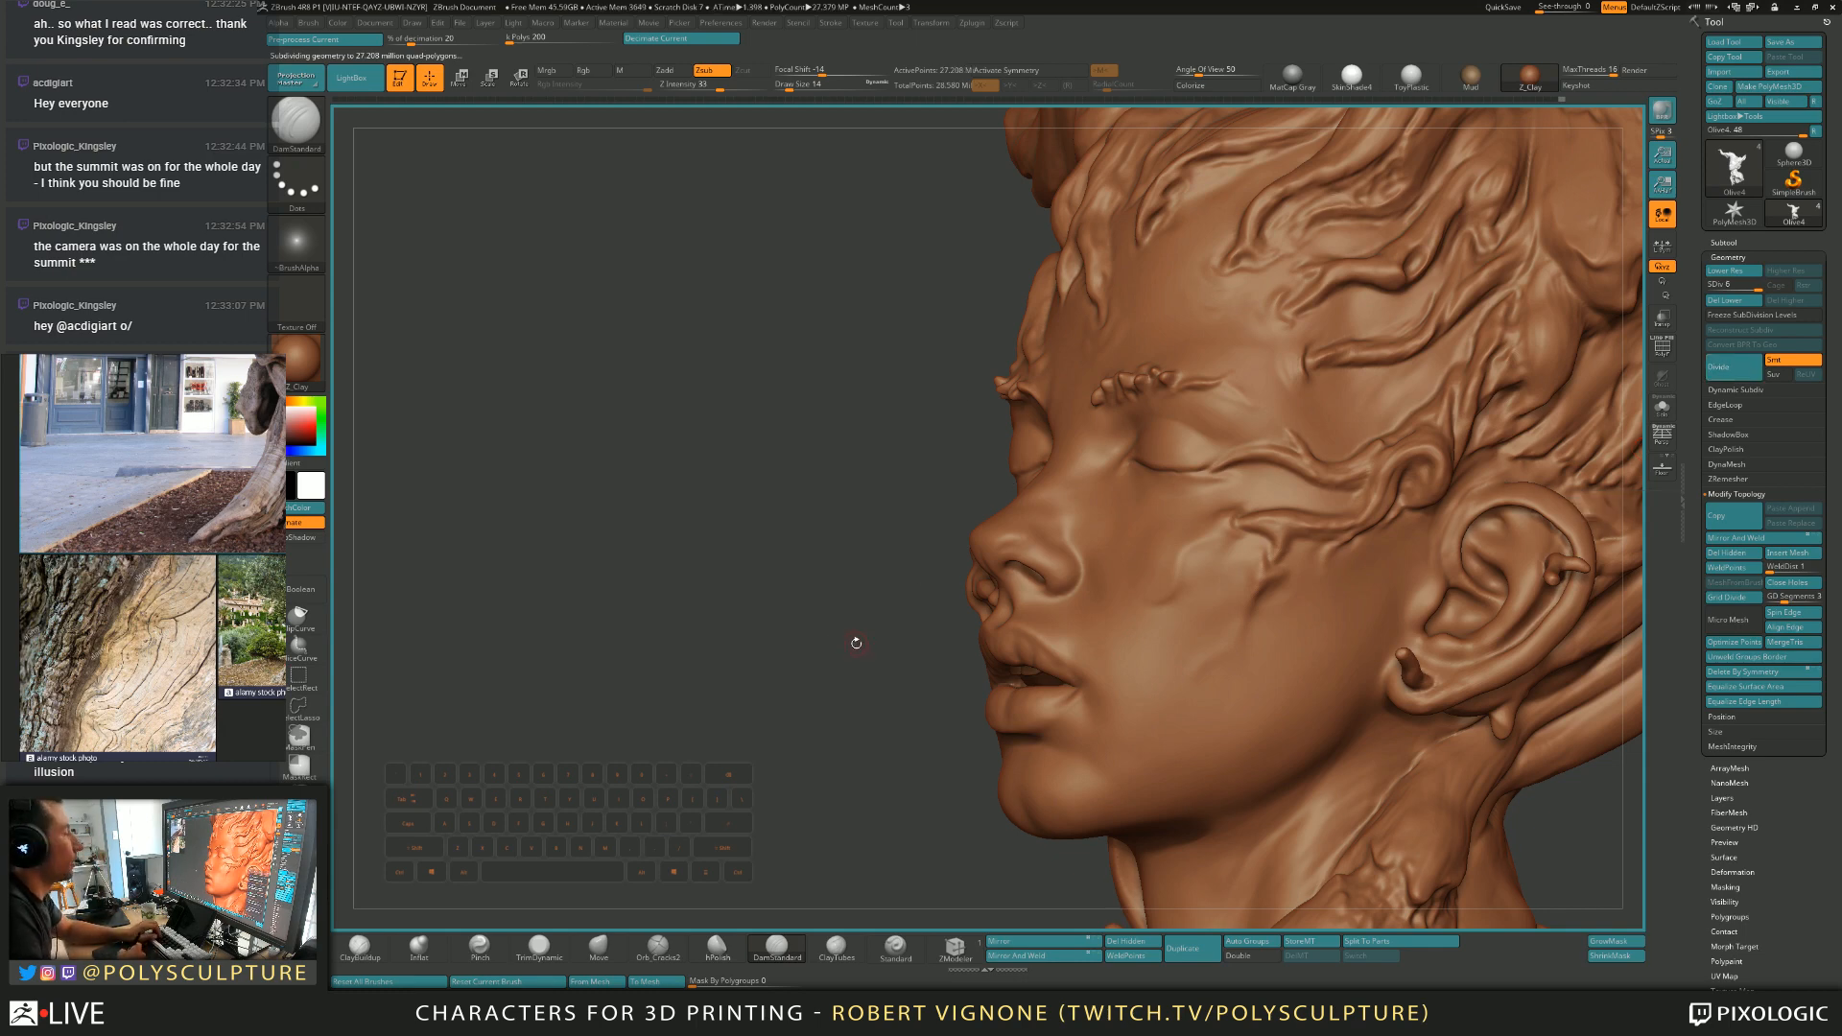
pyautogui.moveTo(849, 643); pyautogui.dragTo(926, 641, button='right')
pyautogui.keyDown('alt'); pyautogui.moveTo(1032, 523); pyautogui.dragTo(1028, 635, button='right'); pyautogui.keyUp('alt')
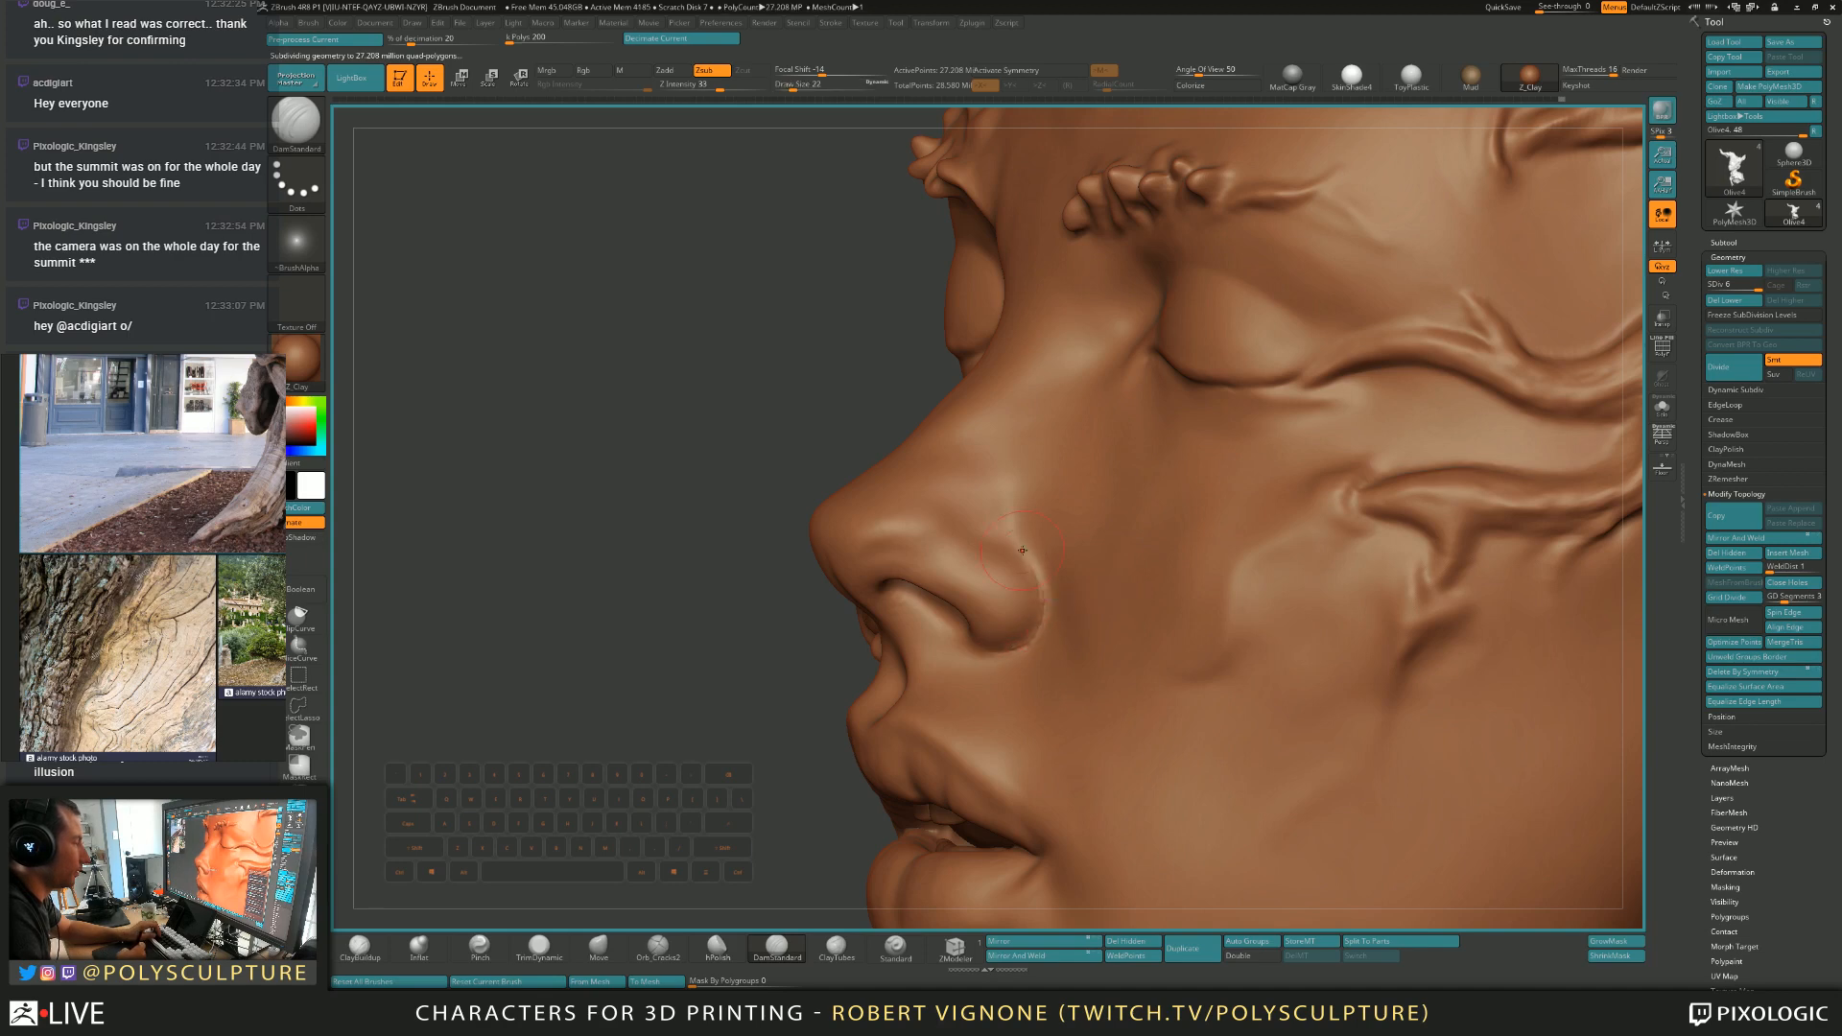
pyautogui.moveTo(1034, 583)
pyautogui.keyDown('alt'); pyautogui.mouseDown(button='right')
pyautogui.moveTo(1022, 635)
pyautogui.moveTo(969, 557)
pyautogui.moveTo(875, 513)
pyautogui.moveTo(1015, 516)
pyautogui.moveTo(1186, 606)
pyautogui.moveTo(1168, 590)
pyautogui.mouseUp(button='right'); pyautogui.keyUp('alt')
pyautogui.moveTo(1611, 74); pyautogui.dragTo(1602, 74)
pyautogui.moveTo(887, 552)
pyautogui.mouseDown(button='right')
pyautogui.moveTo(970, 566)
pyautogui.moveTo(1046, 507)
pyautogui.moveTo(1087, 431)
pyautogui.moveTo(978, 591)
pyautogui.moveTo(1011, 553)
pyautogui.moveTo(998, 515)
pyautogui.moveTo(1079, 620)
pyautogui.moveTo(1018, 556)
pyautogui.moveTo(1027, 458)
pyautogui.moveTo(1158, 255)
pyautogui.mouseUp(button='right')
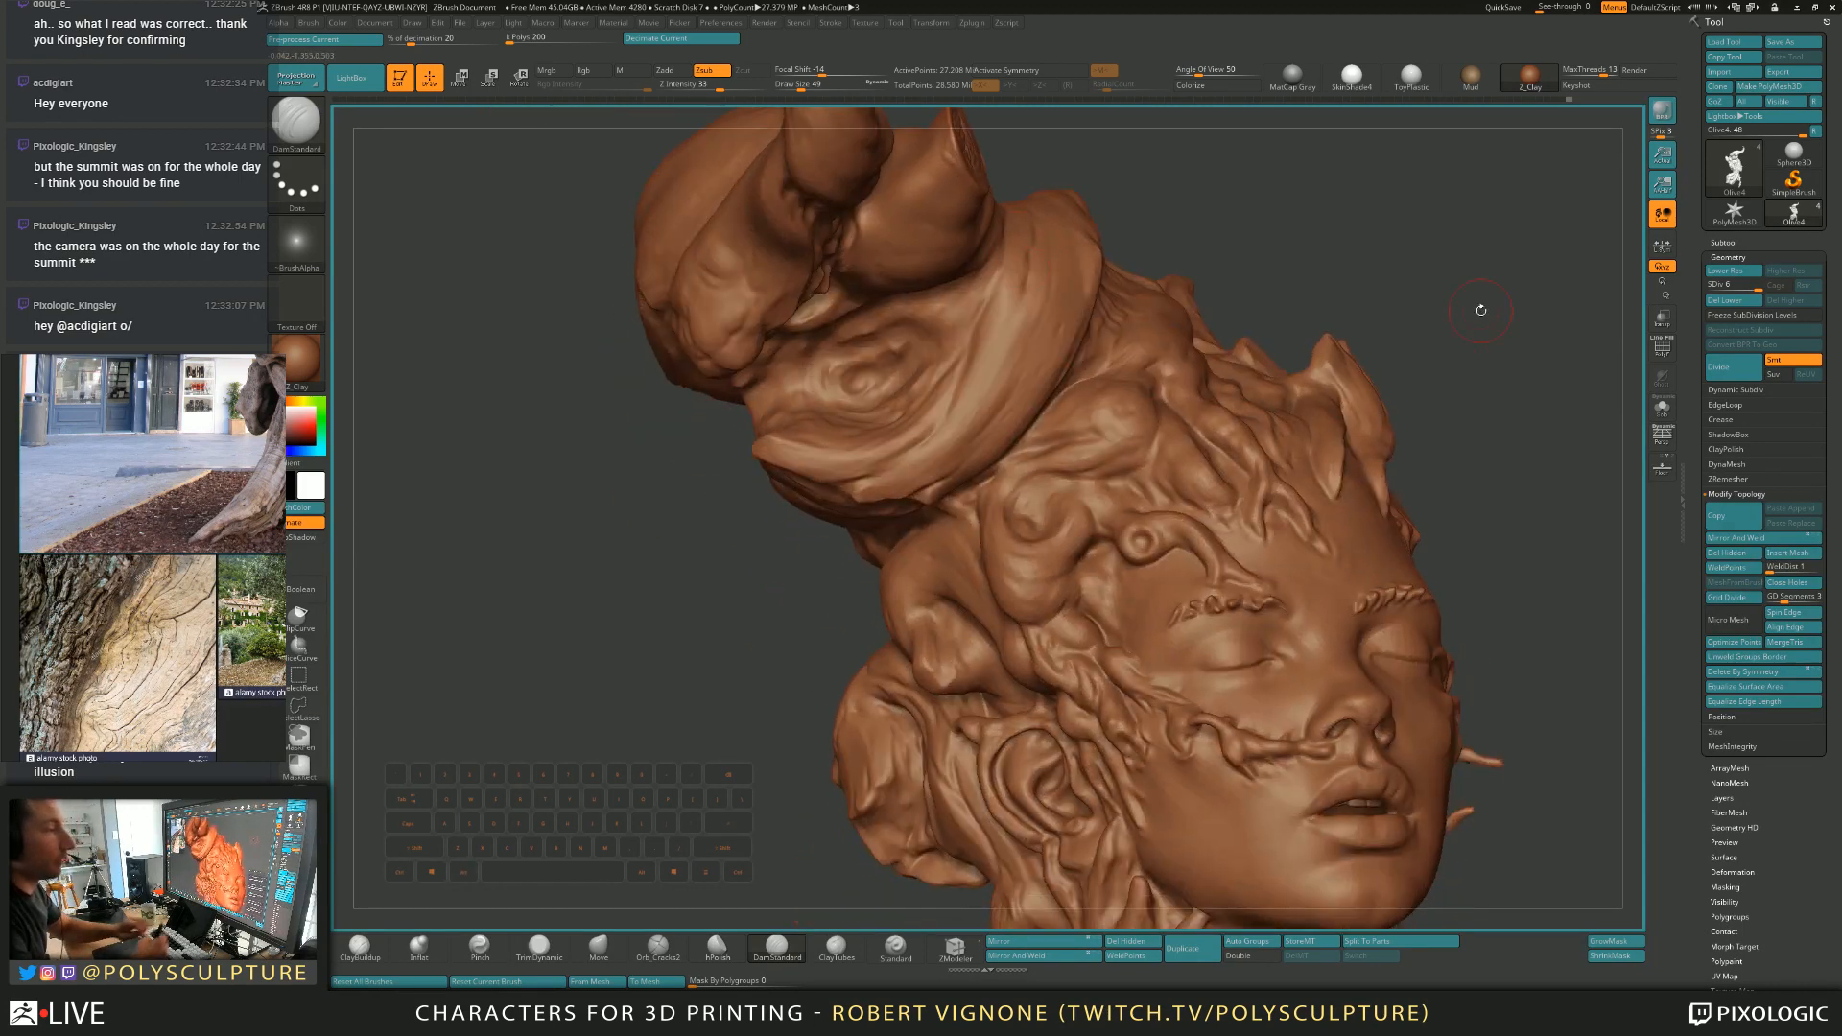
# Refine the small ring-shaped knot above the brow, changing from DamStandard to ClayBuildup with a smaller brush size.
pyautogui.press('s')
pyautogui.click(1054, 396)
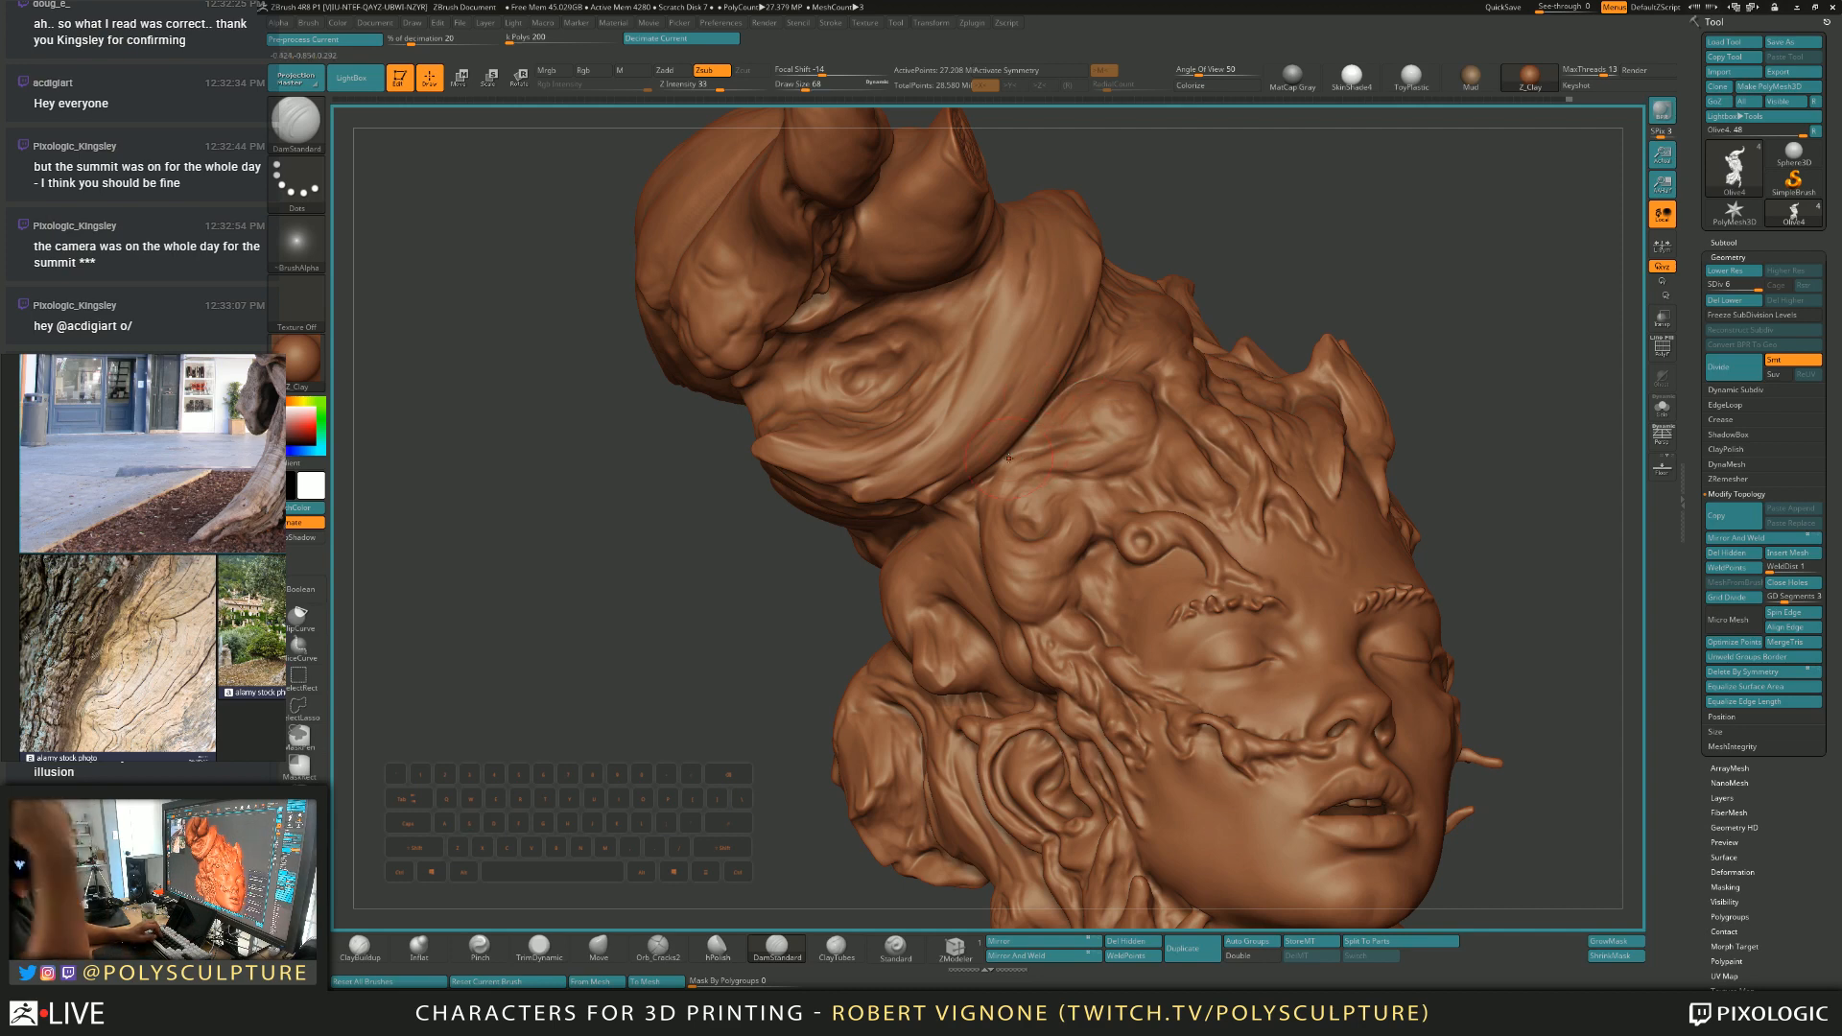
pyautogui.press('s')
pyautogui.click(1157, 539)
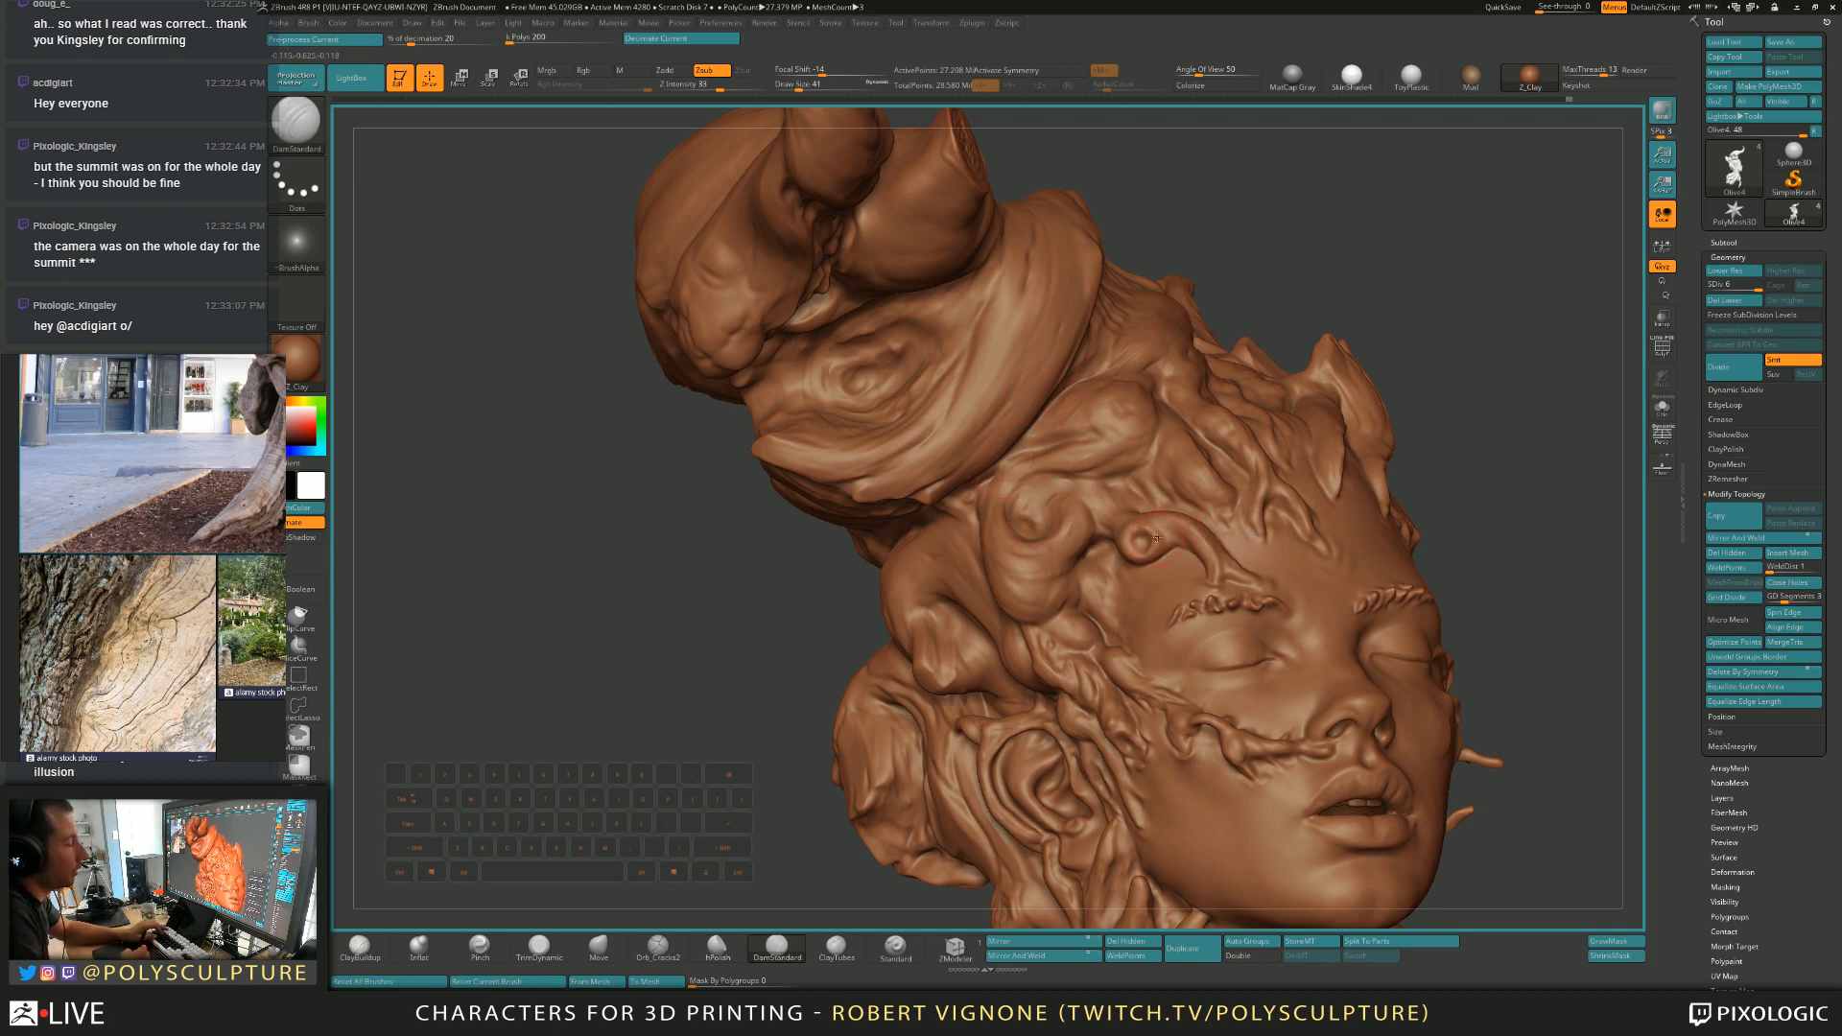
pyautogui.press('b')
pyautogui.press('c')
pyautogui.press('b')
pyautogui.press('s')
pyautogui.click(1160, 537)
pyautogui.moveTo(1143, 533); pyautogui.dragTo(1154, 533)
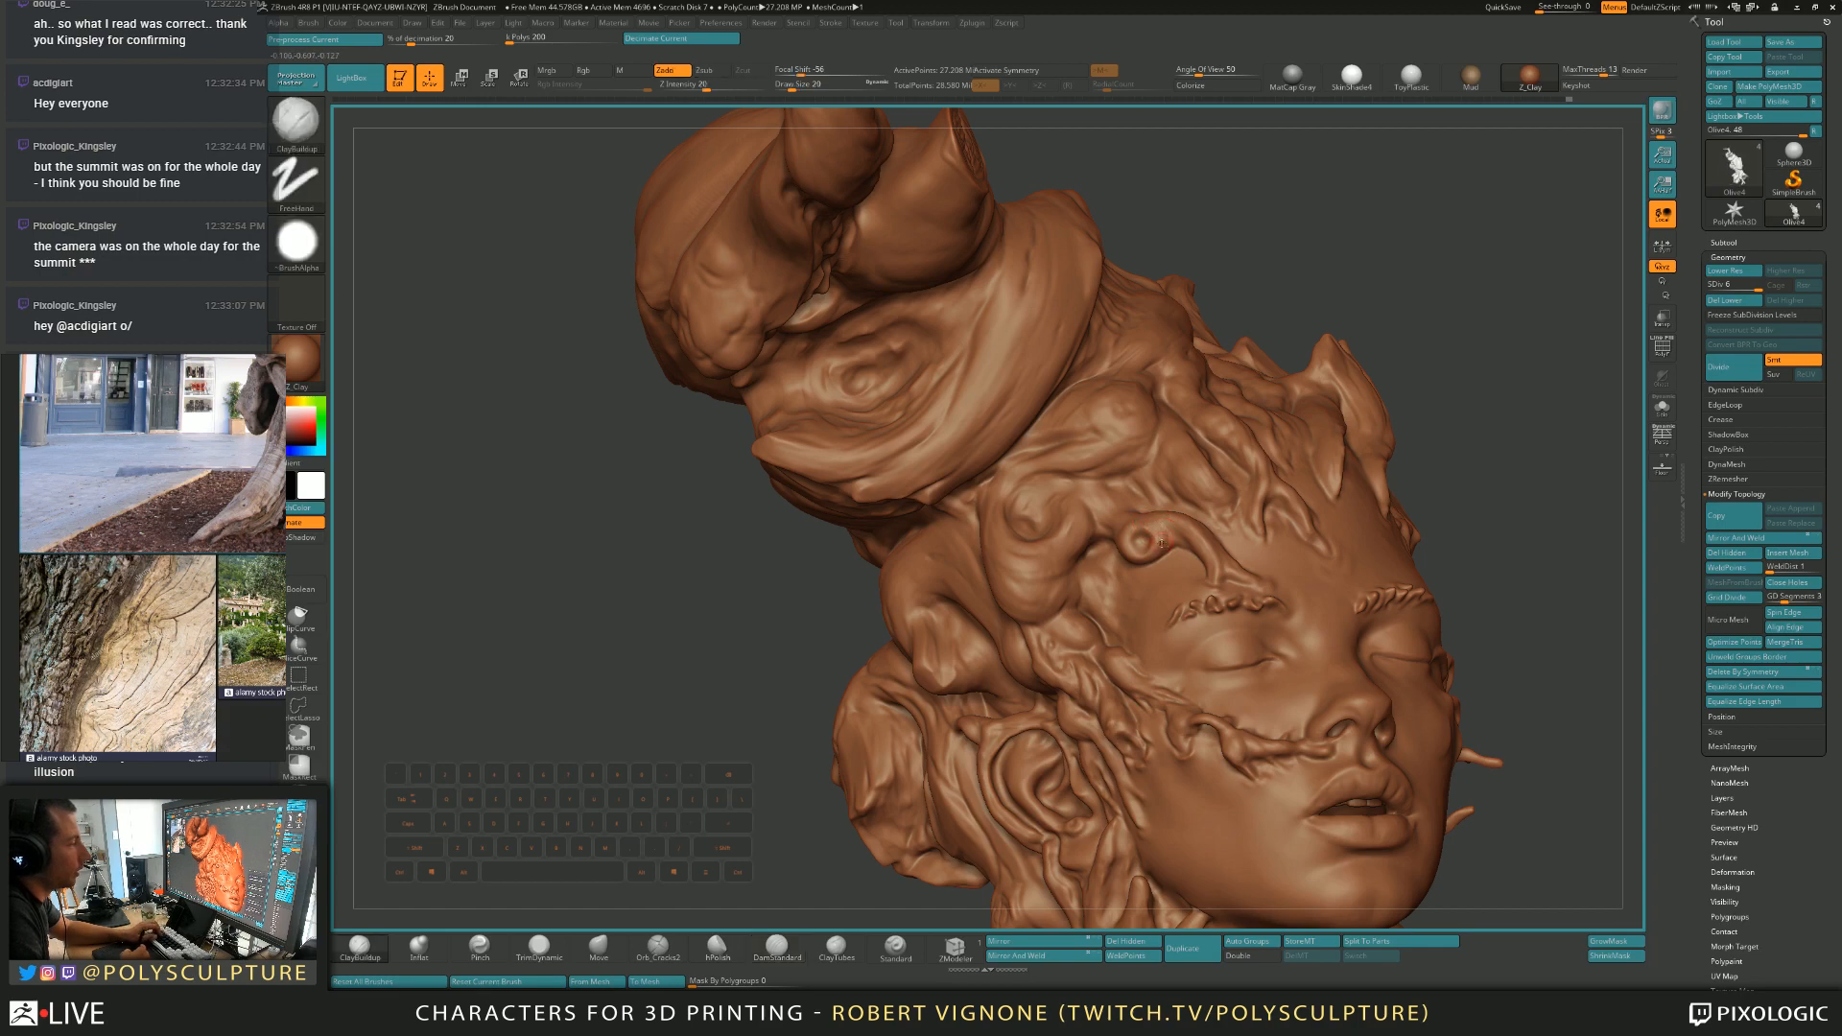
# Build up the twisted bark strand between the ear and the temple with ClayBuildup at size 14.
pyautogui.moveTo(997, 506)
pyautogui.mouseDown(button='right')
pyautogui.moveTo(1084, 494)
pyautogui.moveTo(921, 432)
pyautogui.moveTo(978, 508)
pyautogui.moveTo(1005, 390)
pyautogui.mouseUp(button='right')
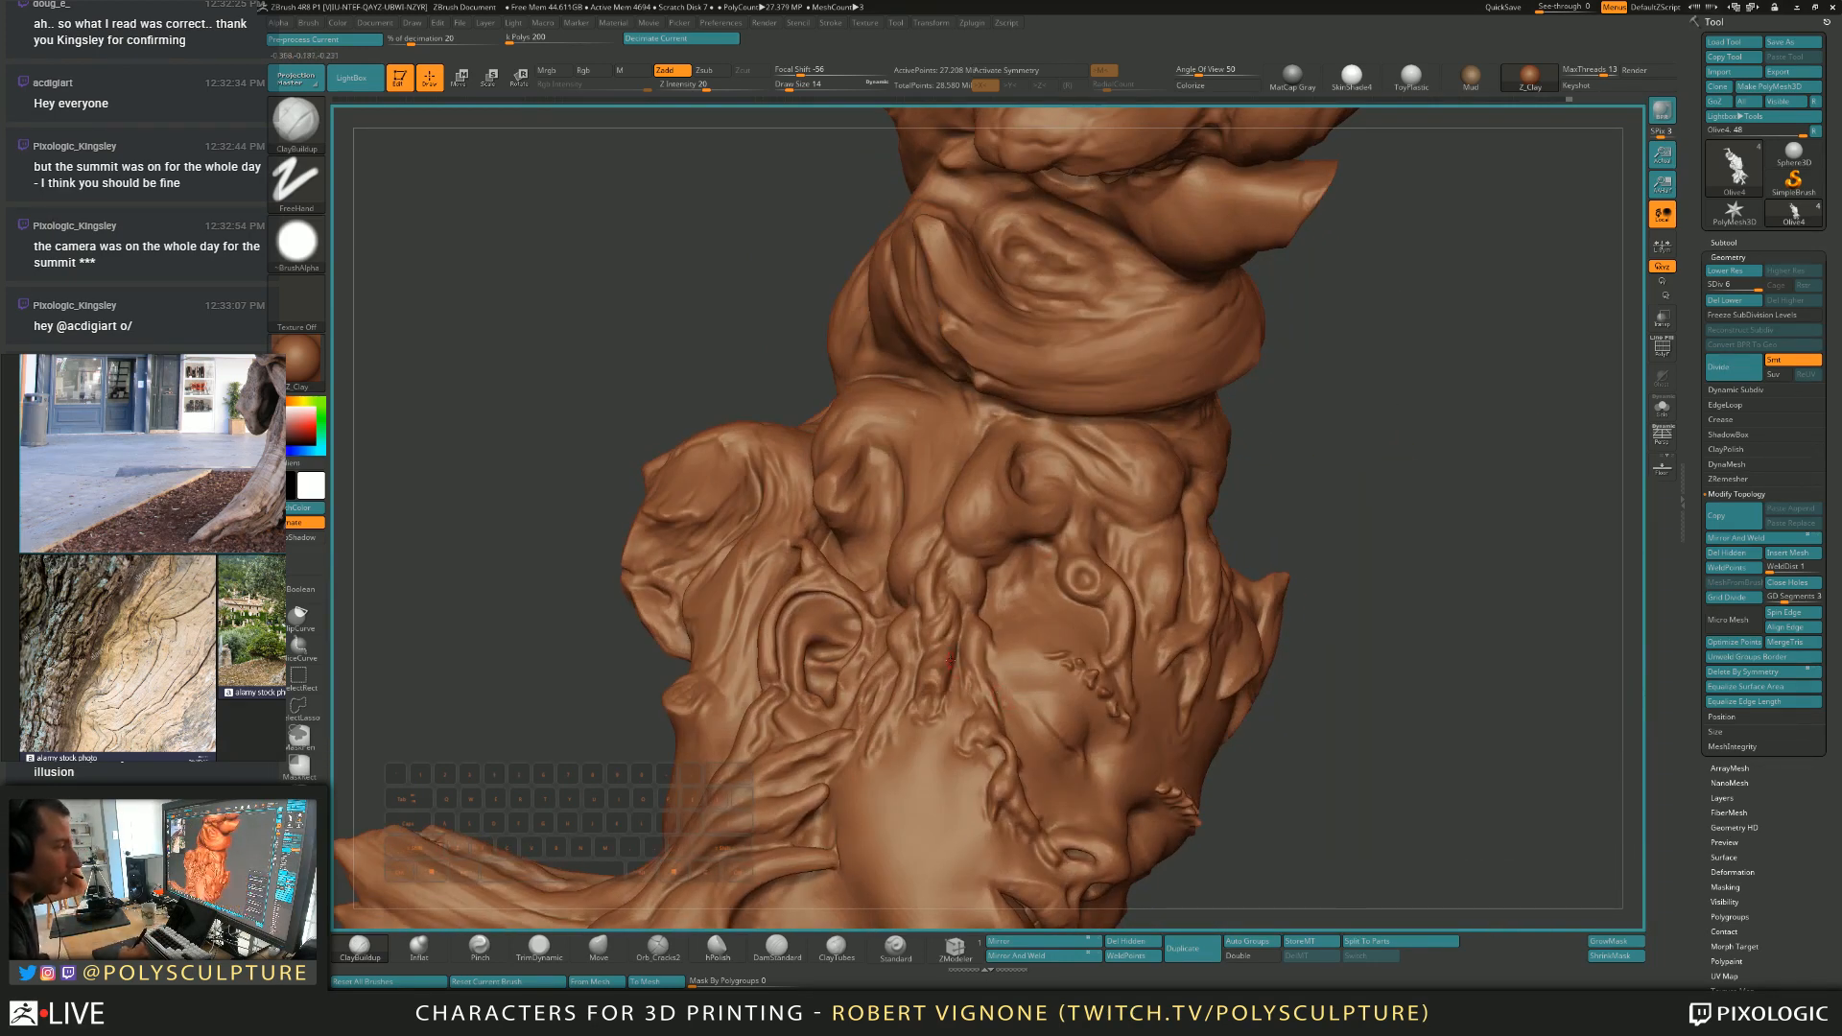
pyautogui.moveTo(978, 467)
pyautogui.mouseDown(button='right')
pyautogui.moveTo(995, 524)
pyautogui.moveTo(1040, 494)
pyautogui.moveTo(965, 519)
pyautogui.mouseUp(button='right')
pyautogui.moveTo(986, 554); pyautogui.dragTo(916, 368, button='right')
pyautogui.moveTo(939, 498)
pyautogui.mouseDown(button='right')
pyautogui.moveTo(911, 523)
pyautogui.moveTo(925, 547)
pyautogui.mouseUp(button='right')
# Sculpt the folded bark lobe above the ear with ClayBuildup at size 25.
pyautogui.press('s')
pyautogui.moveTo(925, 547); pyautogui.dragTo(935, 547)
pyautogui.moveTo(883, 557)
pyautogui.mouseDown(button='right')
pyautogui.moveTo(945, 546)
pyautogui.moveTo(841, 500)
pyautogui.mouseUp(button='right')
pyautogui.press('s')
pyautogui.moveTo(887, 522); pyautogui.dragTo(873, 522)
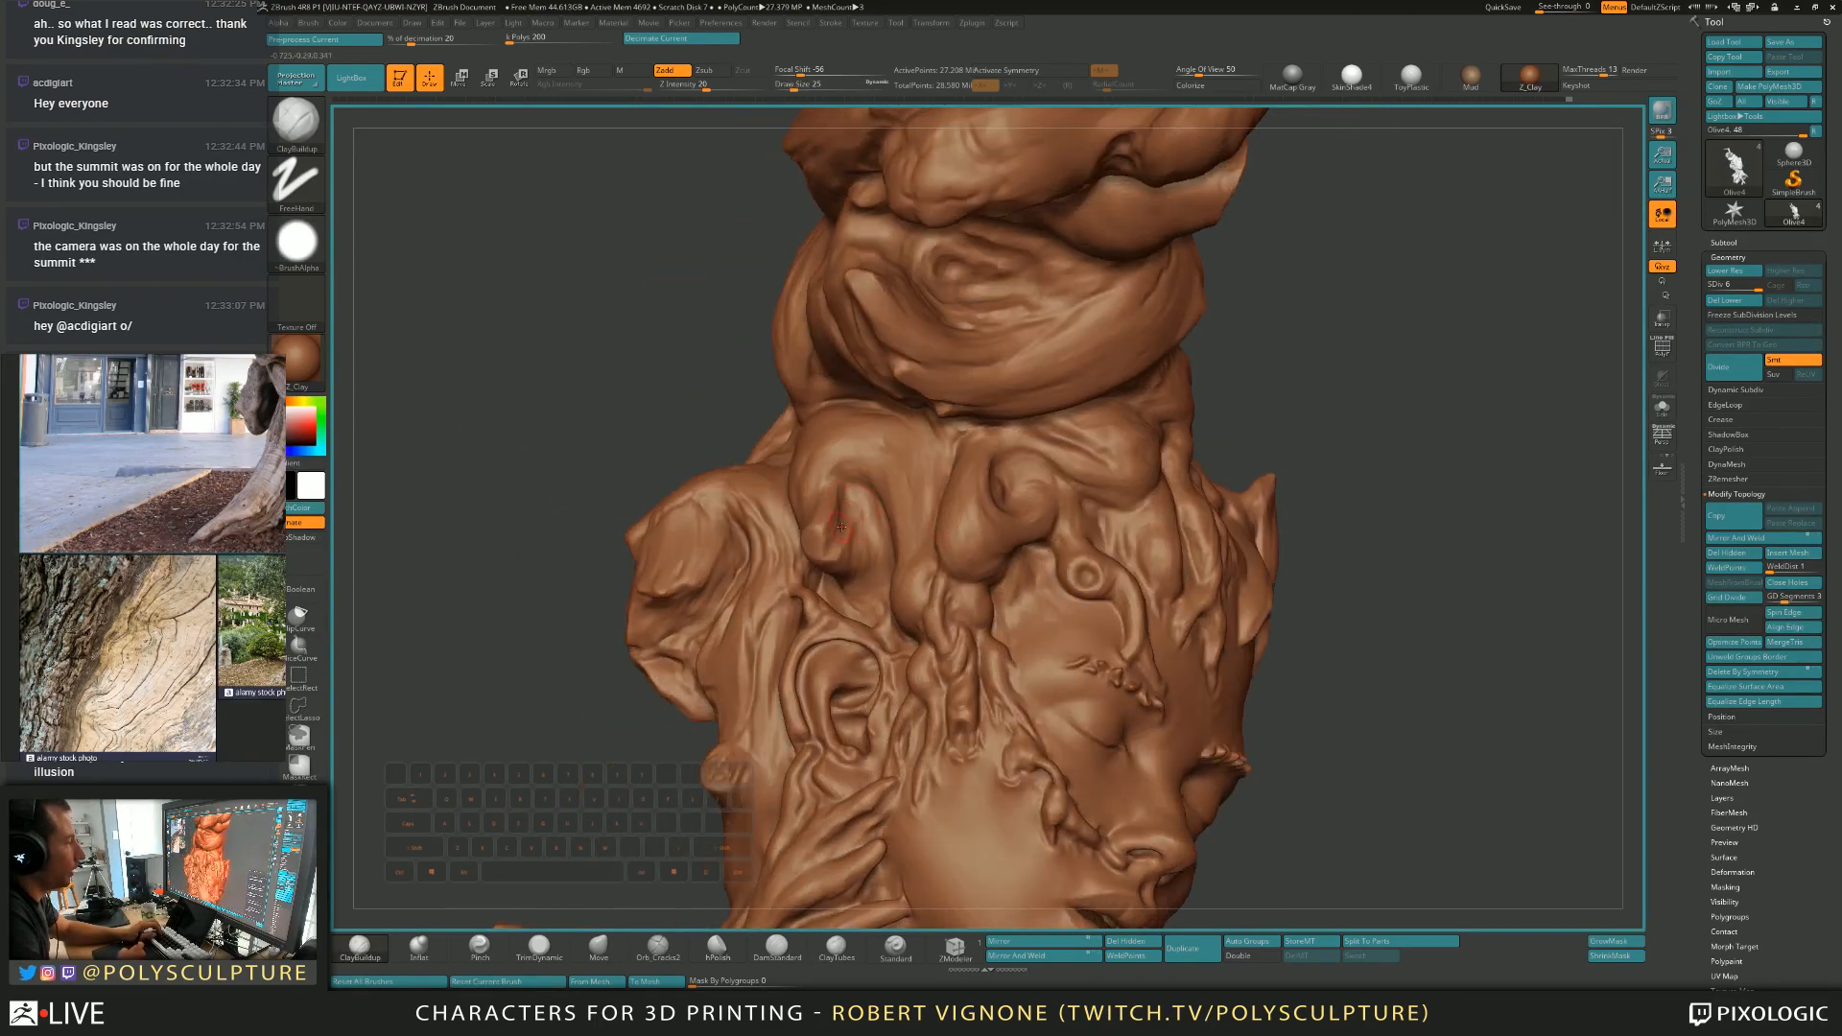
pyautogui.moveTo(873, 523); pyautogui.dragTo(840, 531, button='right')
pyautogui.press('alt')
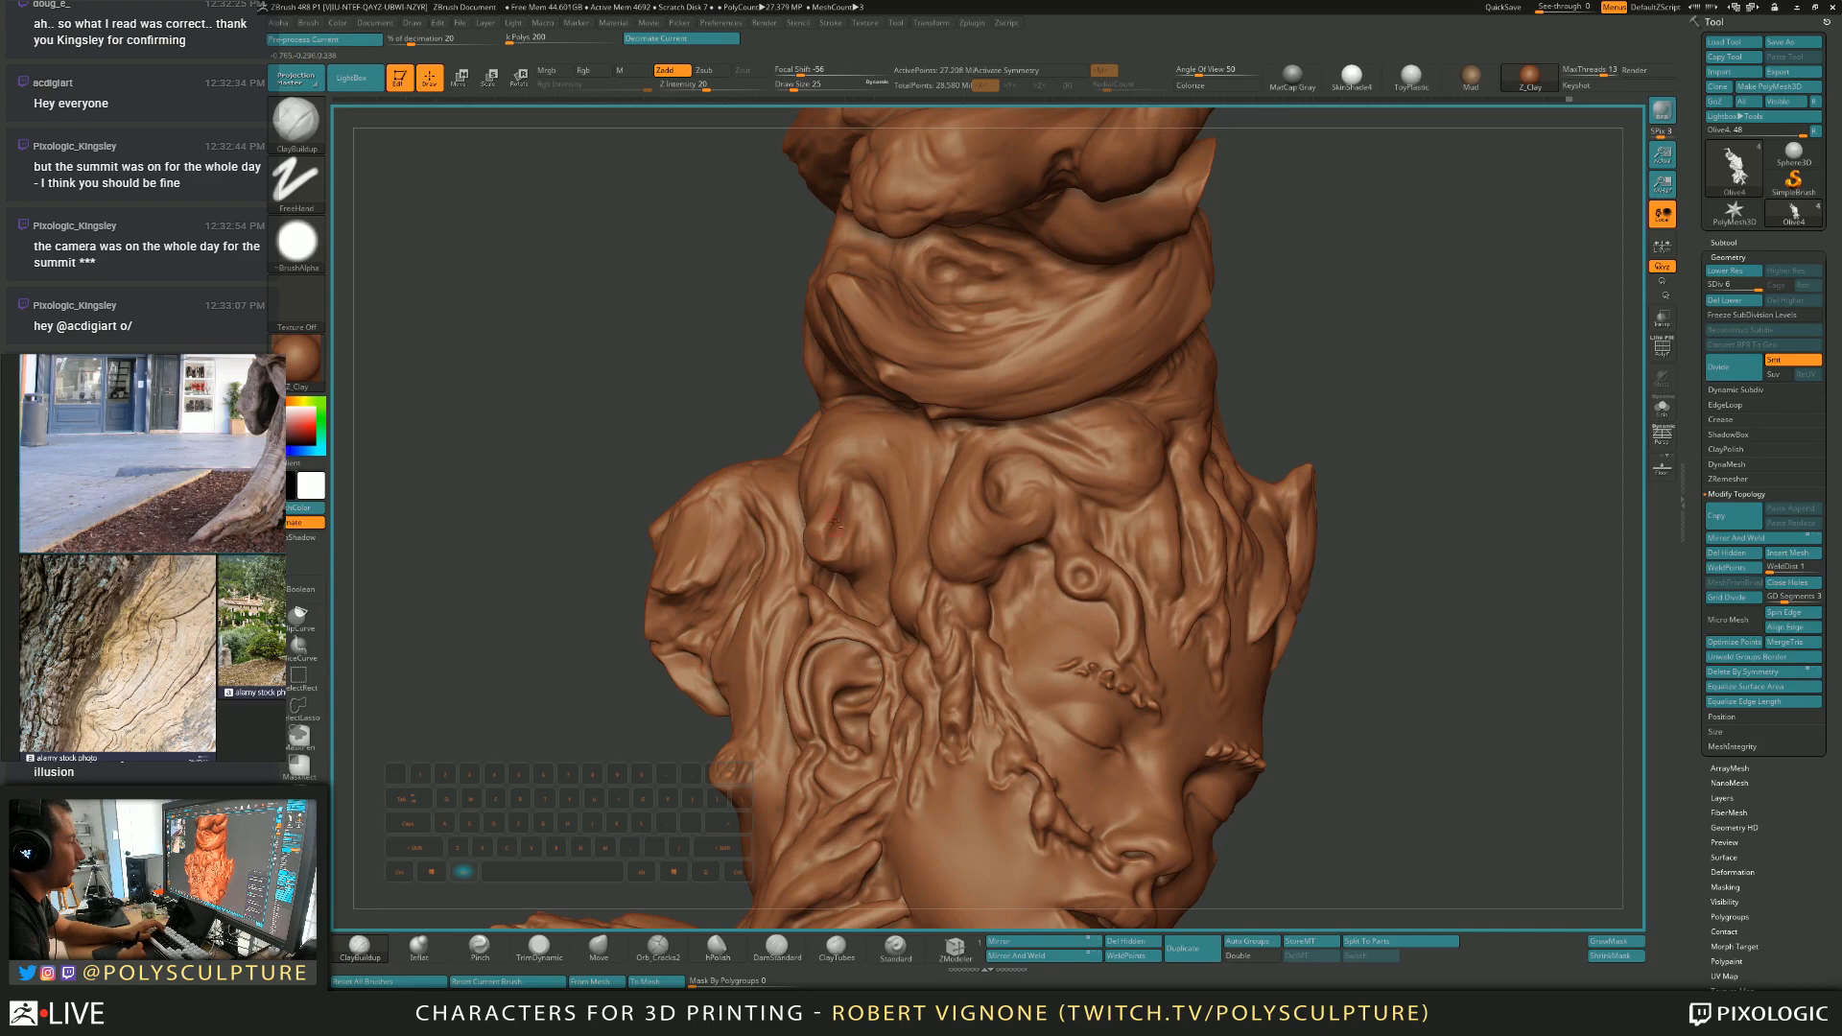
# Refine the spiral curl above the temple with ClayBuildup at size 12.
pyautogui.moveTo(857, 501); pyautogui.dragTo(973, 499, button='right')
pyautogui.press('s')
pyautogui.moveTo(976, 493); pyautogui.dragTo(970, 493)
pyautogui.moveTo(971, 493)
pyautogui.mouseDown(button='right')
pyautogui.moveTo(892, 476)
pyautogui.moveTo(1094, 518)
pyautogui.moveTo(1070, 461)
pyautogui.mouseUp(button='right')
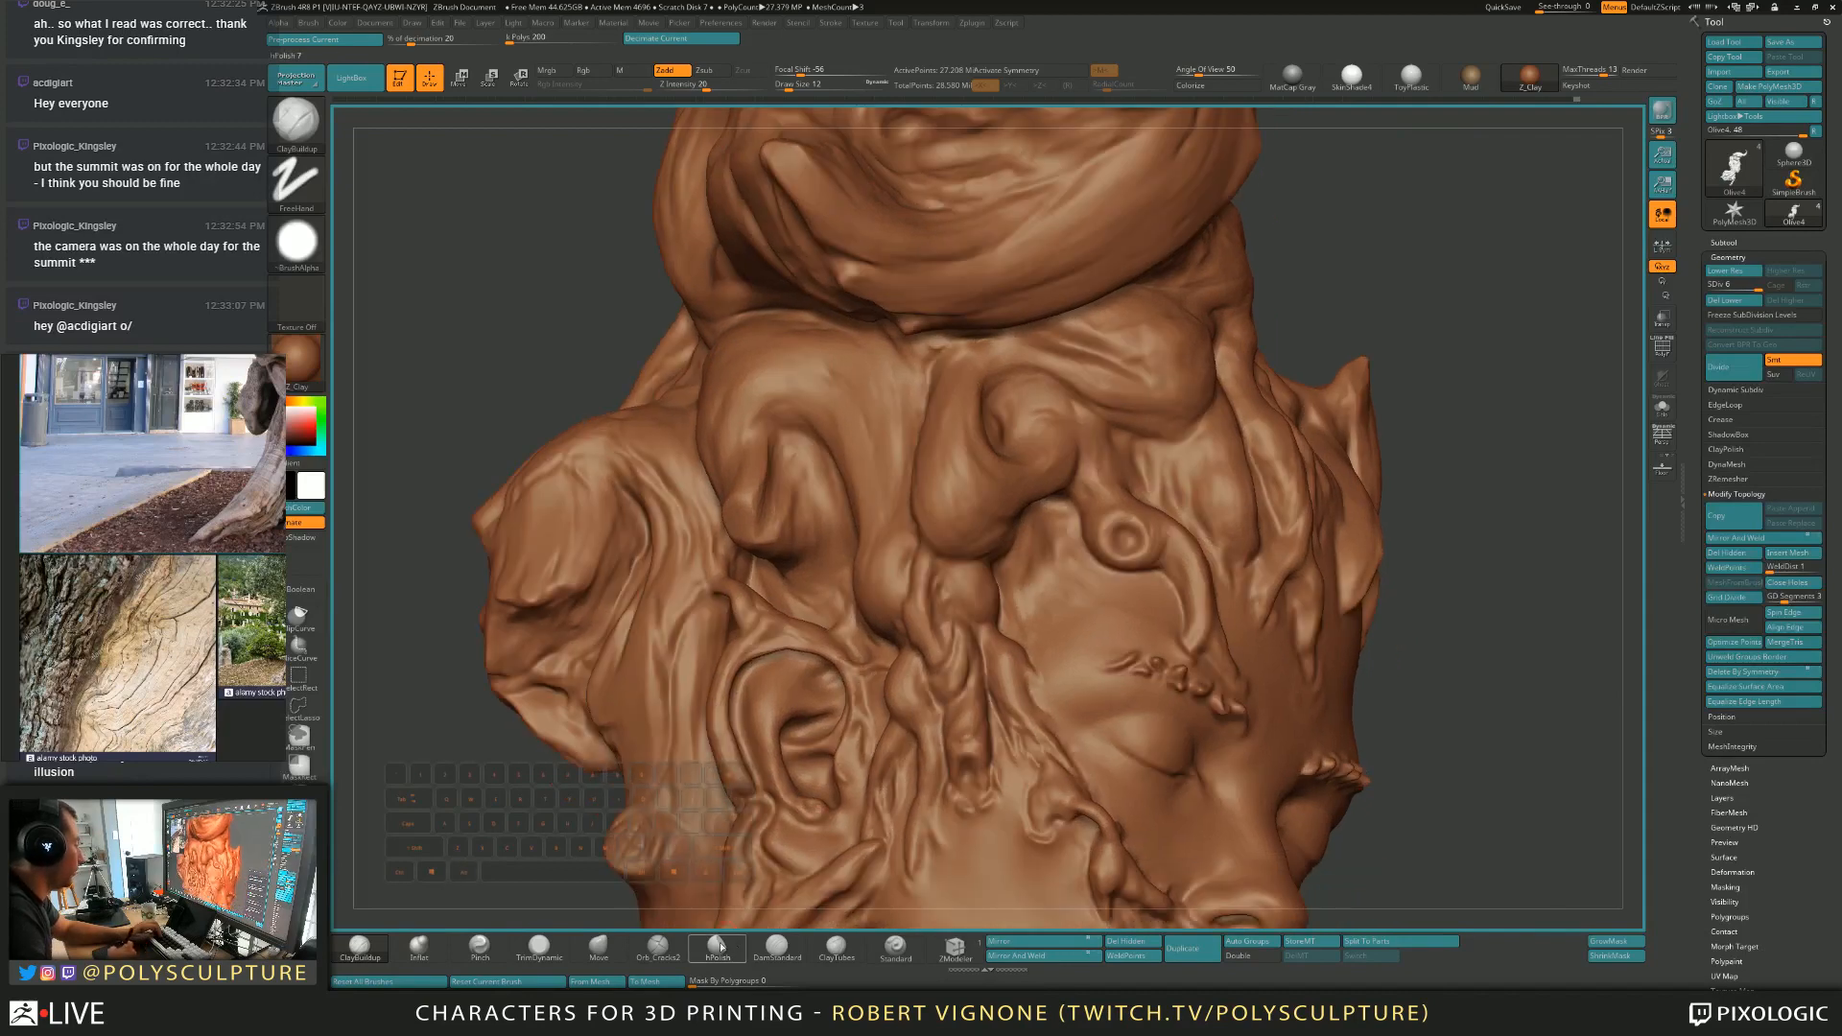
# Carve creases in the spiral curl and beneath it beside the ring-shaped knot with the Orb_Cracks2 brush.
pyautogui.click(659, 947)
pyautogui.press('s')
pyautogui.press('s')
pyautogui.moveTo(1098, 386); pyautogui.dragTo(1076, 399)
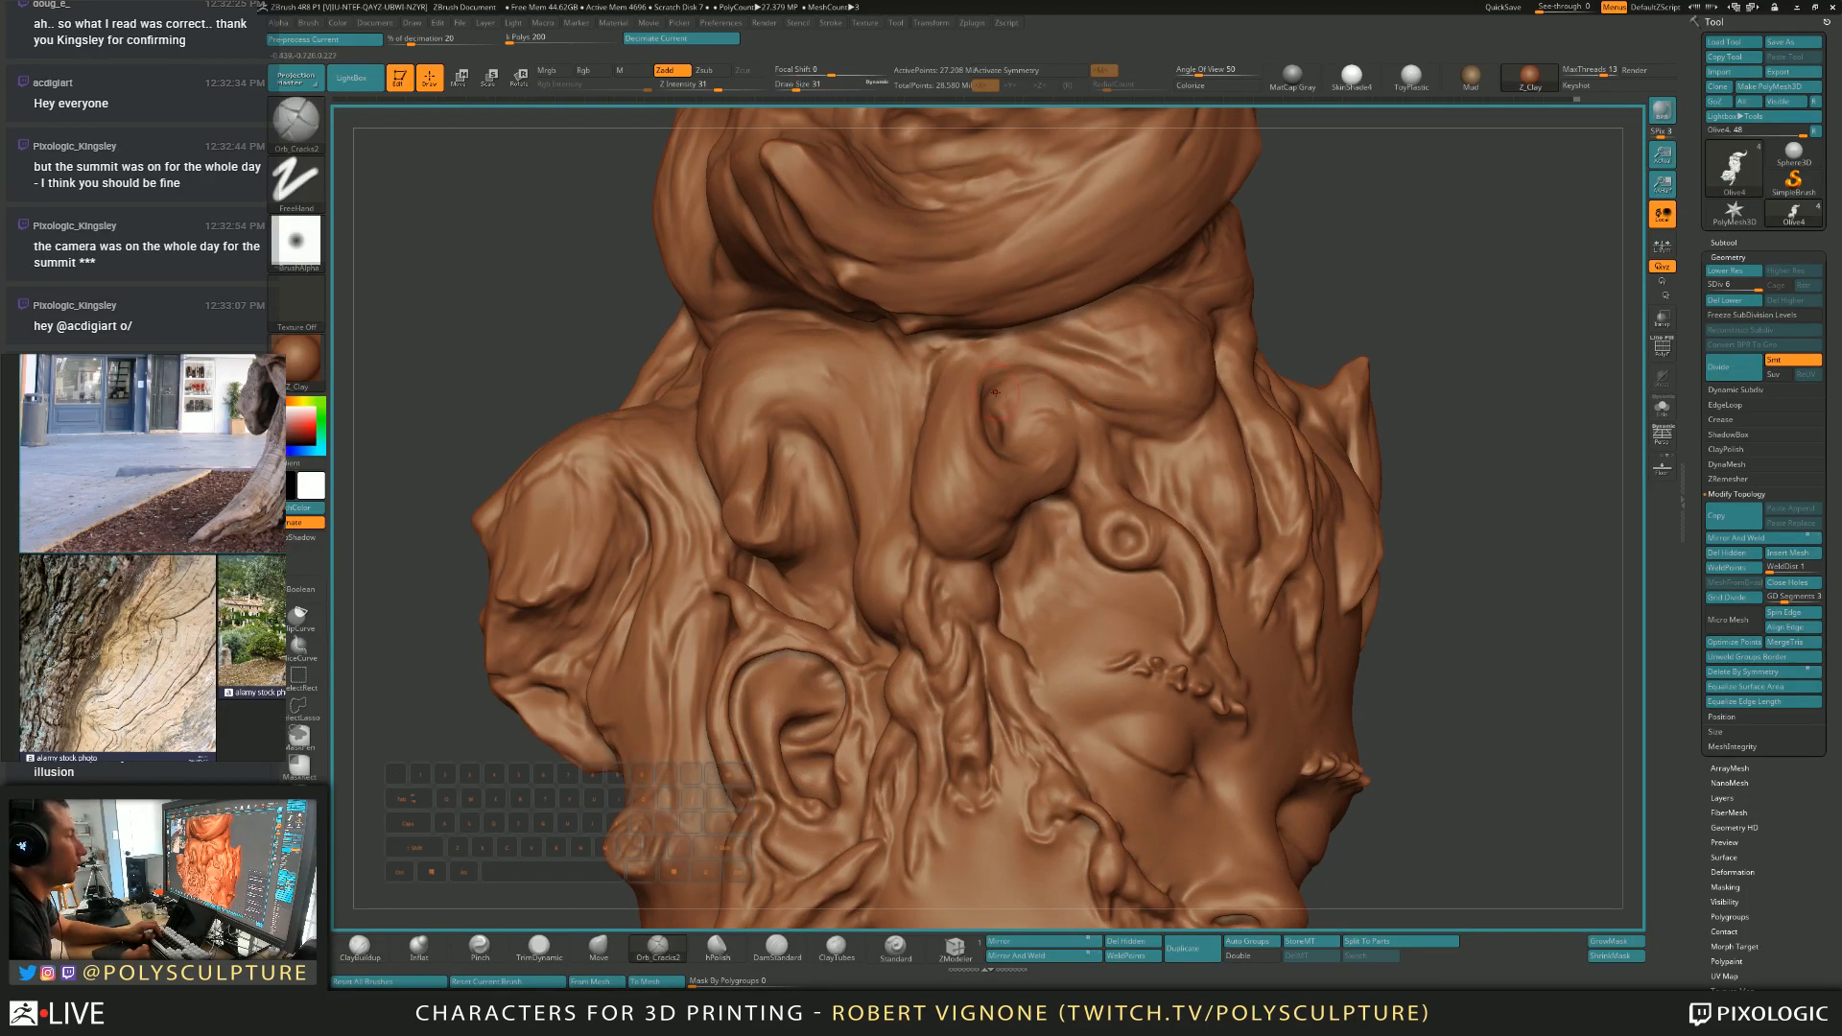
pyautogui.moveTo(1138, 468)
pyautogui.mouseDown(button='right')
pyautogui.moveTo(1080, 478)
pyautogui.moveTo(1078, 510)
pyautogui.mouseUp(button='right')
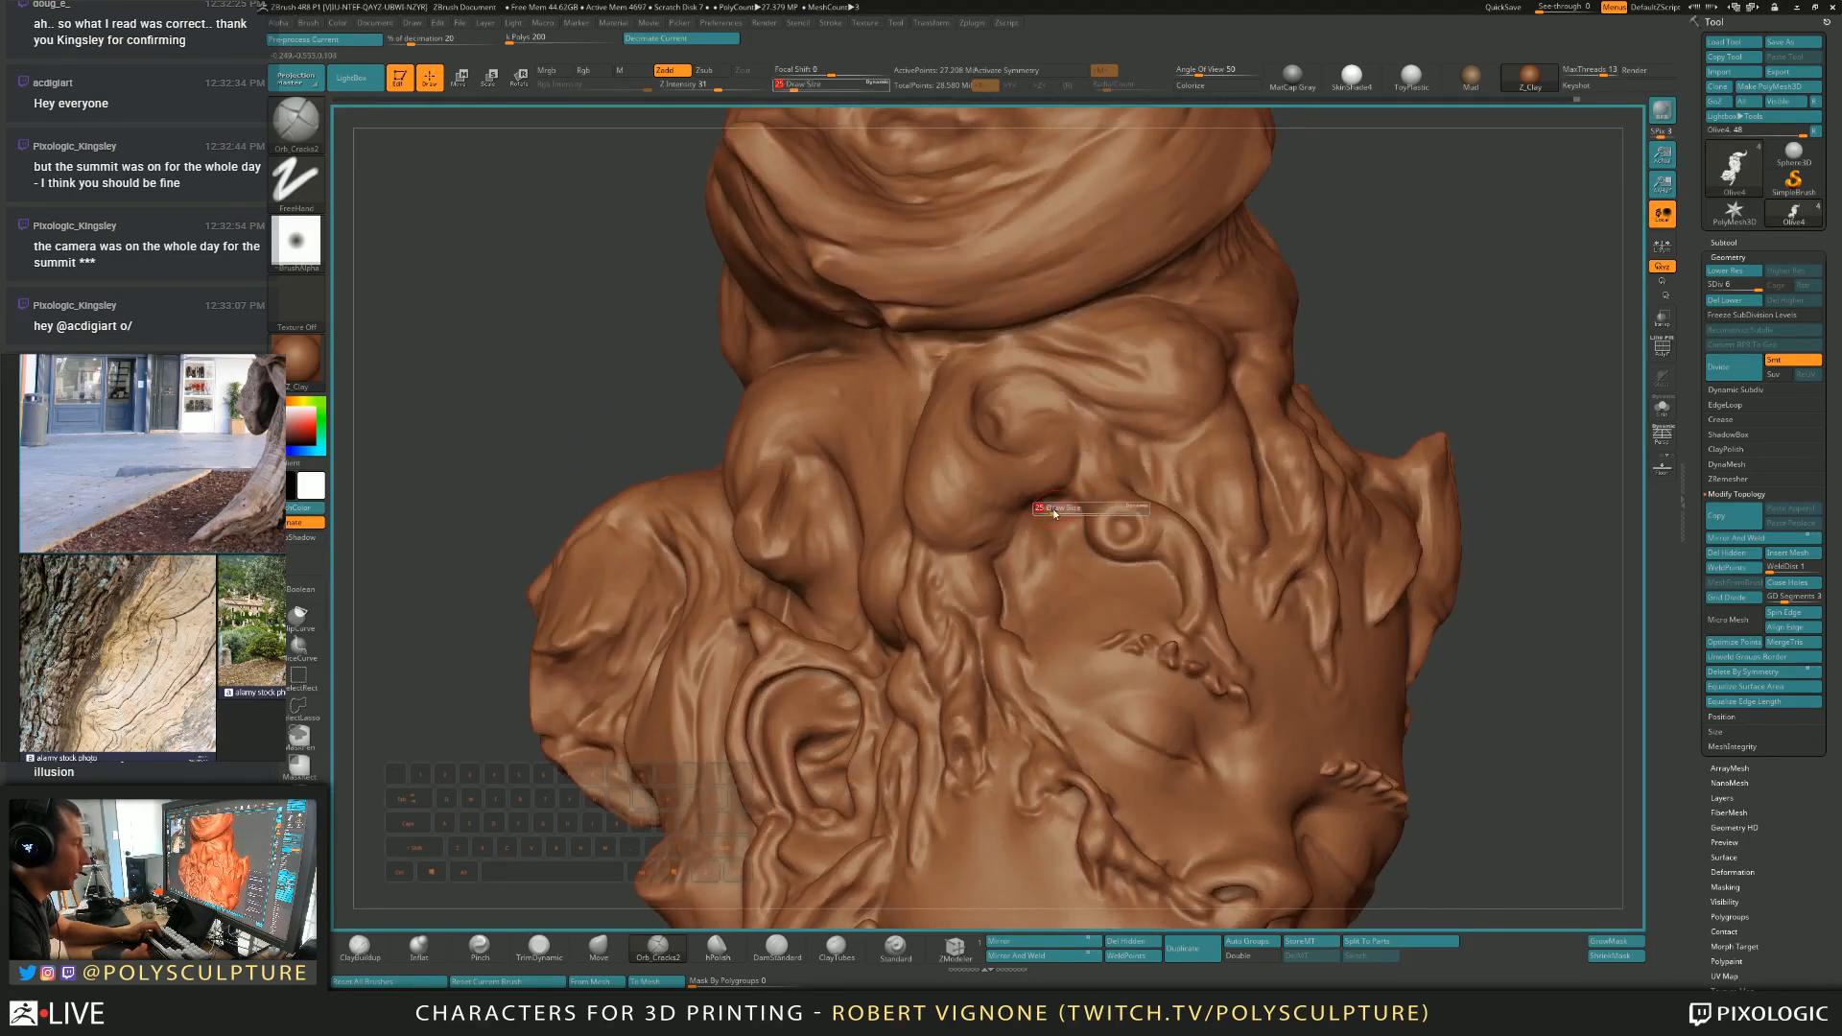
pyautogui.press('[')
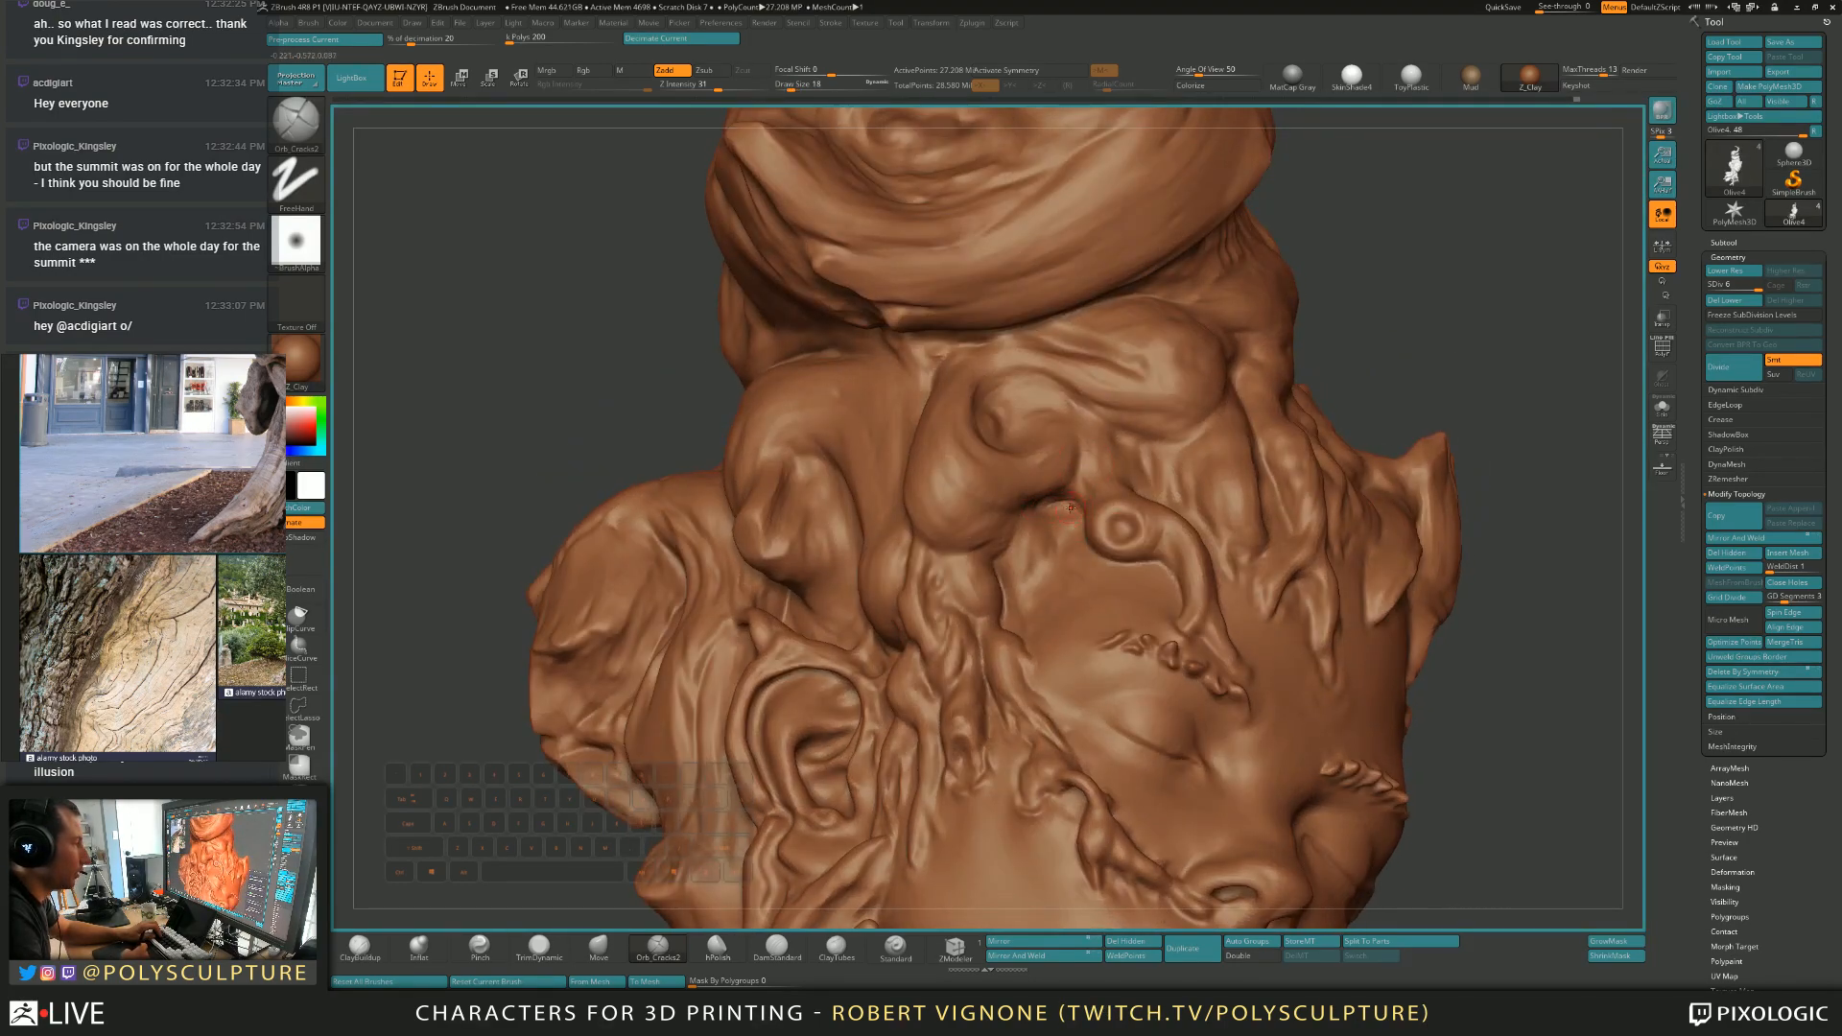
pyautogui.moveTo(1063, 538); pyautogui.dragTo(1046, 527, button='right')
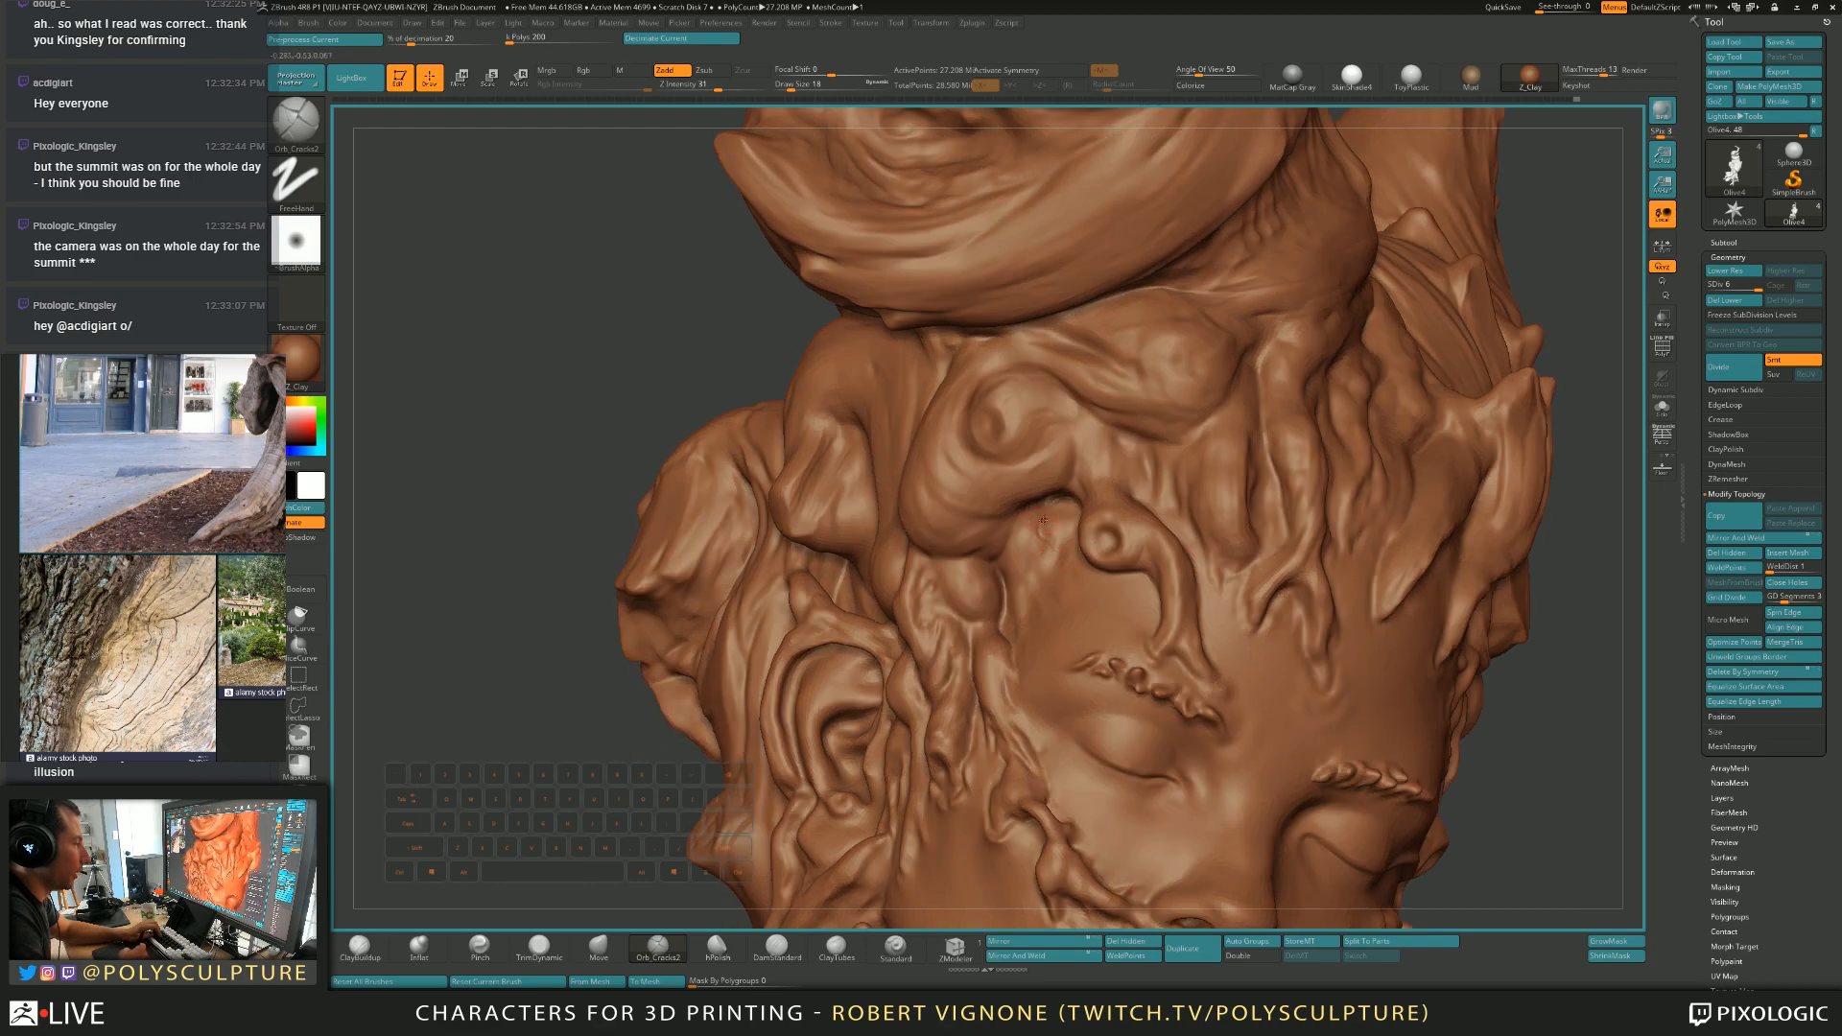
# Carve short grooves into the forehead edge below the spiral curl with Orb_Cracks2, enlarging the brush.
pyautogui.moveTo(1055, 609); pyautogui.dragTo(1040, 596, button='right')
pyautogui.press(']')
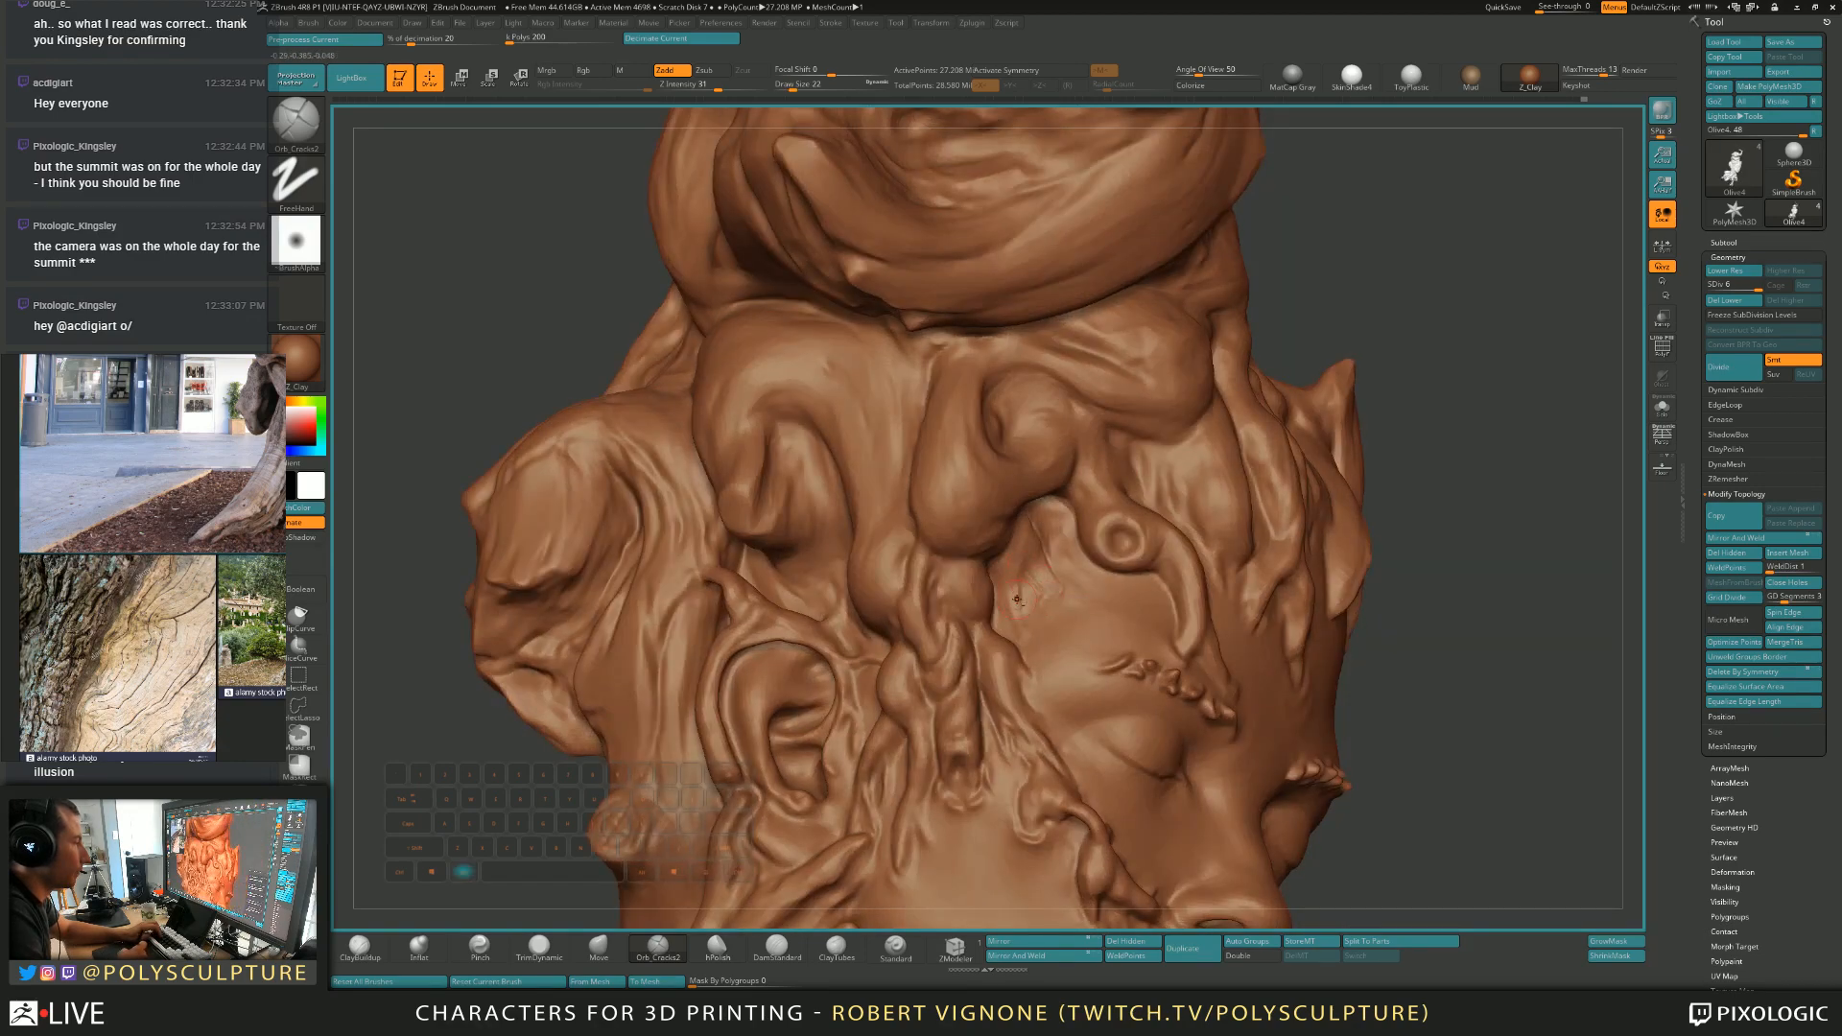
pyautogui.press(']')
pyautogui.press(']')
pyautogui.moveTo(1028, 548); pyautogui.dragTo(1025, 556, button='right')
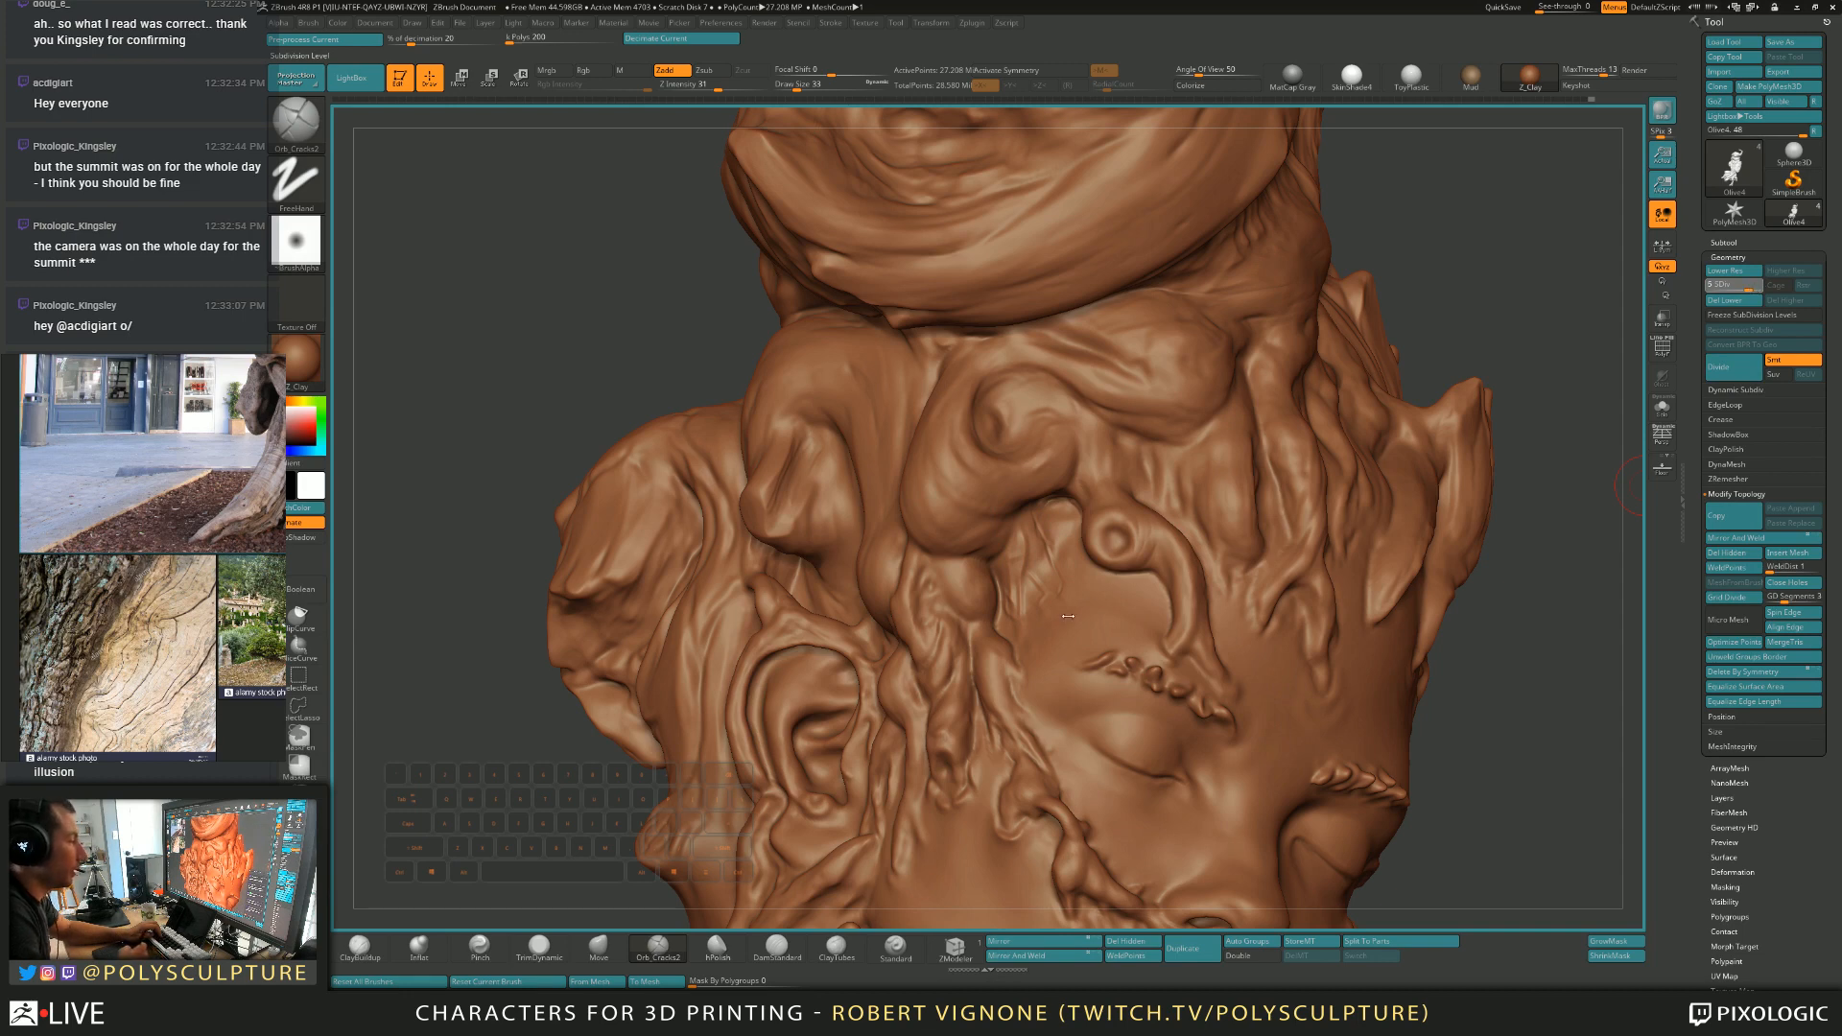
# Refine the grooves at the forehead edge below the spiral curl with a smaller Orb_Cracks2 brush.
pyautogui.hotkey('shift', 'd')
pyautogui.press('s')
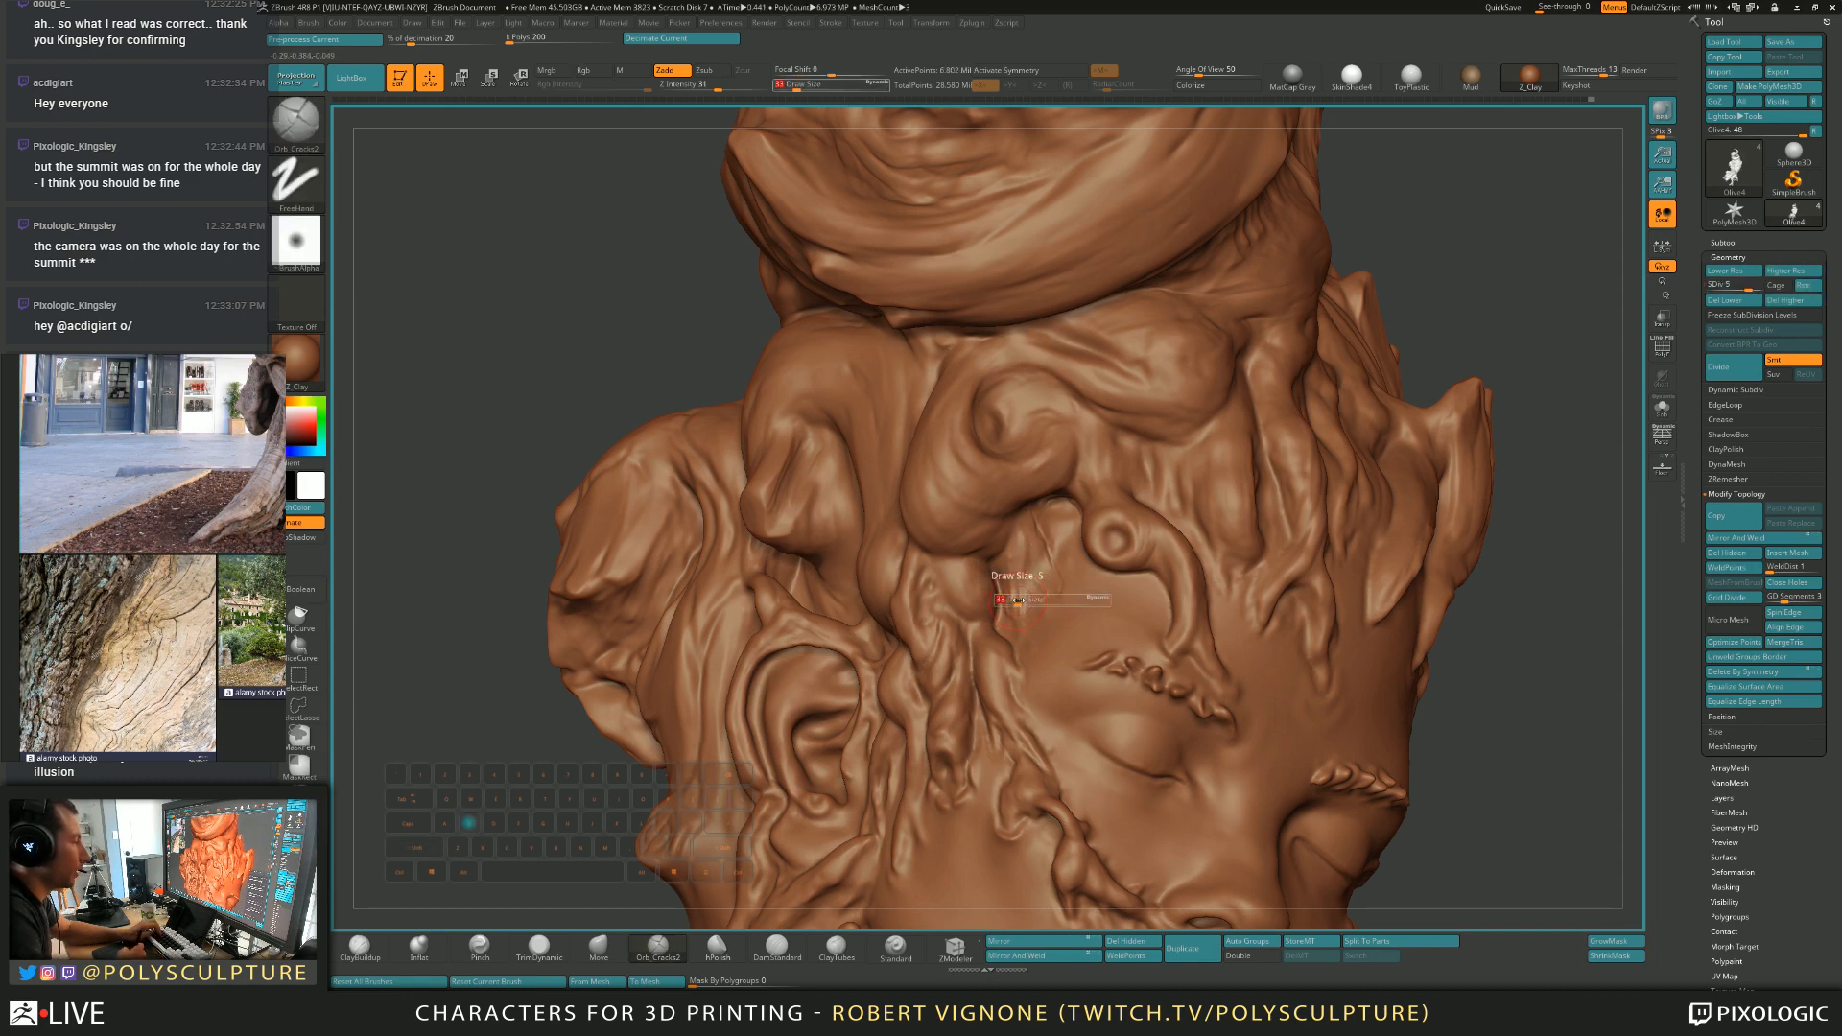
pyautogui.moveTo(1046, 566); pyautogui.dragTo(940, 575, button='right')
pyautogui.press('[')
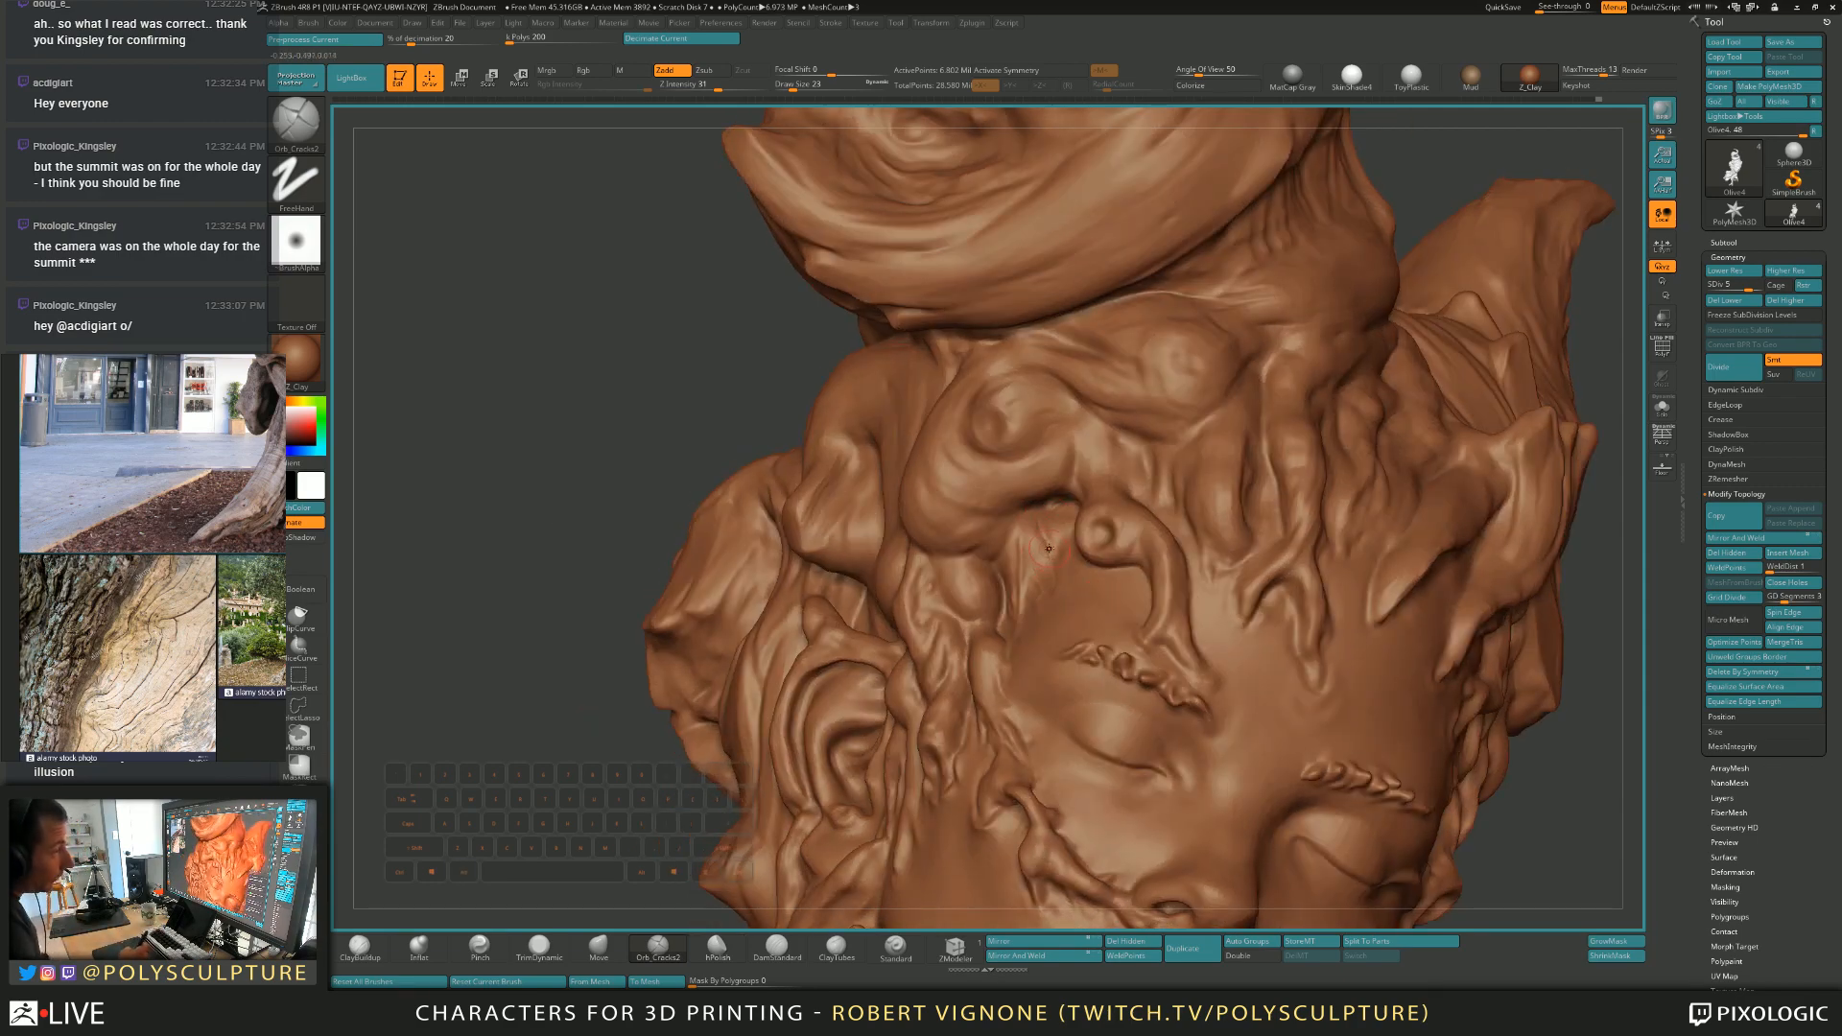
pyautogui.moveTo(1064, 560)
pyautogui.mouseDown(button='right')
pyautogui.moveTo(1035, 552)
pyautogui.moveTo(1095, 577)
pyautogui.moveTo(1068, 455)
pyautogui.mouseUp(button='right')
pyautogui.press('d')
pyautogui.hotkey('shift', 'f')
pyautogui.hotkey('shift', 'f')
# Try carving a fine crease around the nostril wing with Orb_Cracks2 at draw size 4, then remove it and check the polygon wireframe.
pyautogui.keyDown('alt'); pyautogui.moveTo(1118, 567); pyautogui.dragTo(1169, 725, button='right'); pyautogui.keyUp('alt')
pyautogui.press('s')
pyautogui.click(1092, 617)
pyautogui.click(657, 948)
pyautogui.press('s')
pyautogui.click(1093, 589)
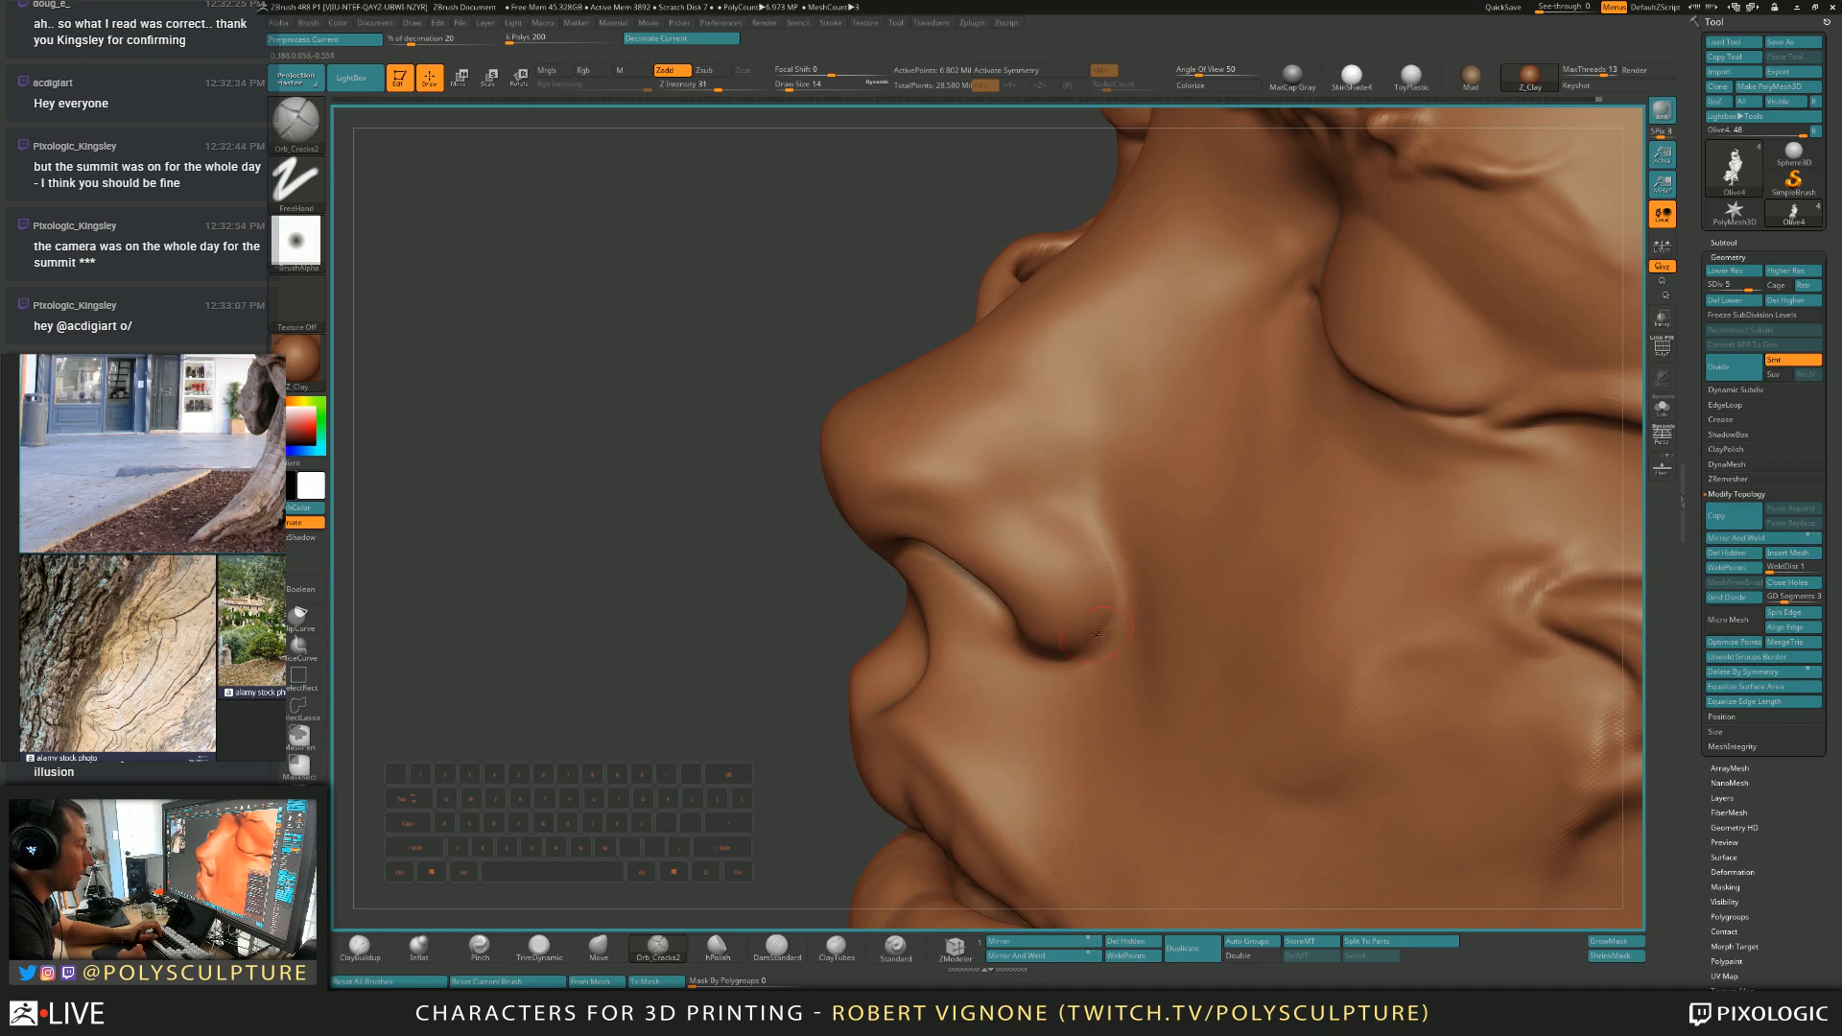
pyautogui.keyDown('alt'); pyautogui.moveTo(1086, 638); pyautogui.dragTo(1130, 604, button='right'); pyautogui.keyUp('alt')
pyautogui.press('s')
pyautogui.click(1130, 604)
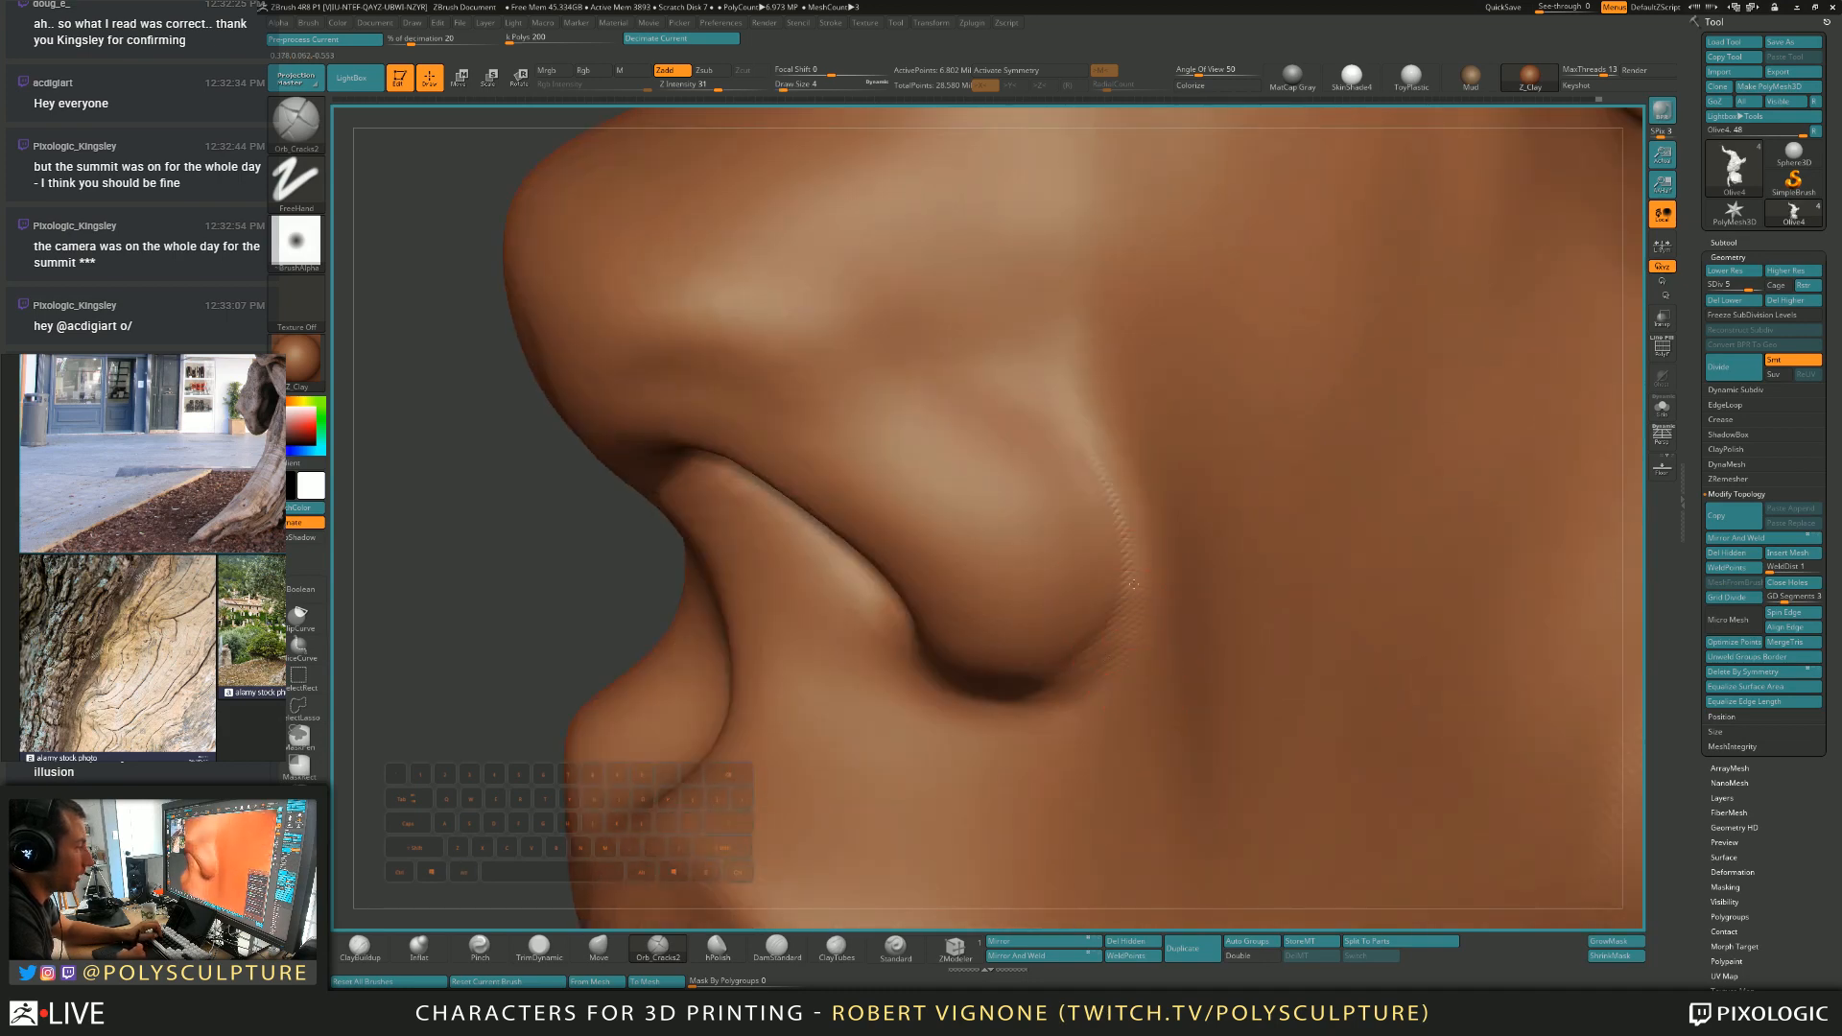
pyautogui.keyDown('alt'); pyautogui.moveTo(1084, 464); pyautogui.dragTo(1093, 536, button='right'); pyautogui.keyUp('alt')
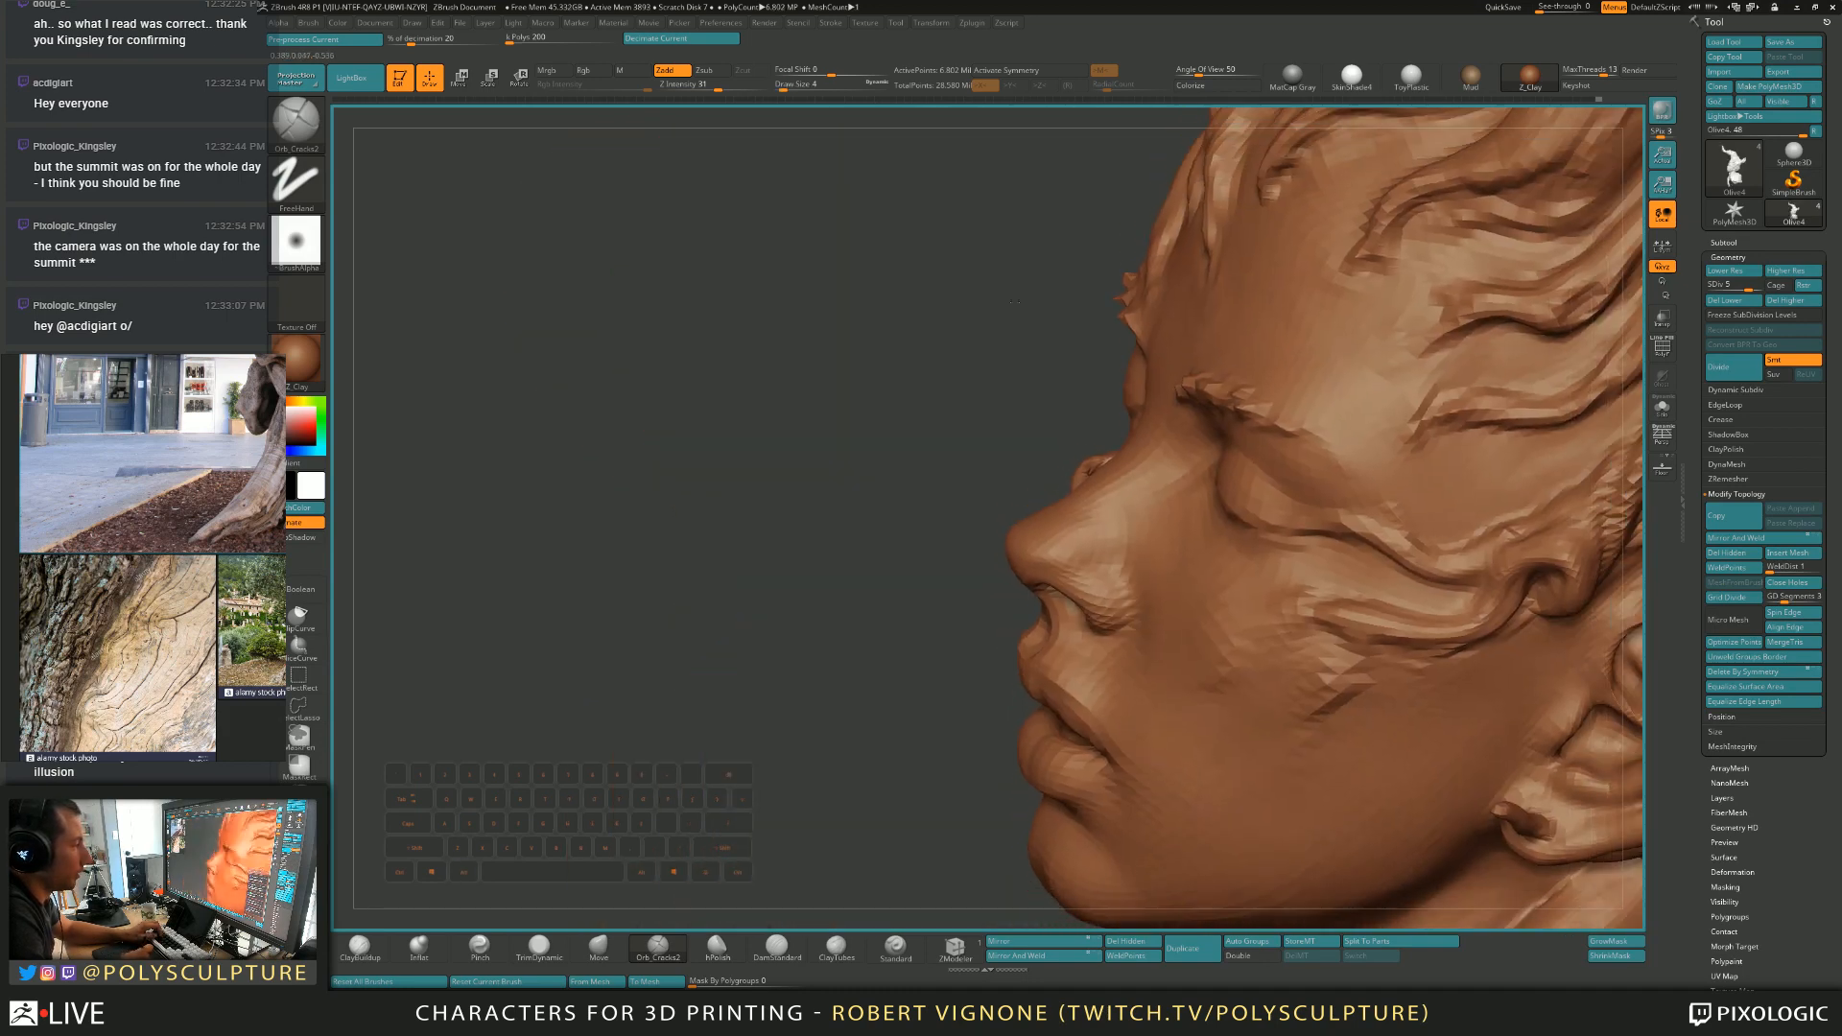
pyautogui.hotkey('ctrl', 'z')
pyautogui.moveTo(1445, 182)
pyautogui.keyDown('alt'); pyautogui.mouseDown(button='right')
pyautogui.moveTo(1277, 302)
pyautogui.moveTo(1177, 429)
pyautogui.moveTo(1316, 331)
pyautogui.moveTo(1241, 440)
pyautogui.moveTo(1104, 566)
pyautogui.moveTo(1180, 561)
pyautogui.moveTo(1138, 534)
pyautogui.moveTo(1134, 614)
pyautogui.moveTo(1104, 480)
pyautogui.moveTo(1118, 494)
pyautogui.moveTo(1148, 463)
pyautogui.moveTo(1021, 729)
pyautogui.moveTo(1010, 649)
pyautogui.moveTo(1062, 595)
pyautogui.moveTo(1017, 590)
pyautogui.moveTo(1060, 584)
pyautogui.mouseUp(button='right'); pyautogui.keyUp('alt')
pyautogui.hotkey('shift', 'f')
pyautogui.hotkey('shift', 'f')
pyautogui.hotkey('shift', 'f')
pyautogui.hotkey('shift', 'f')
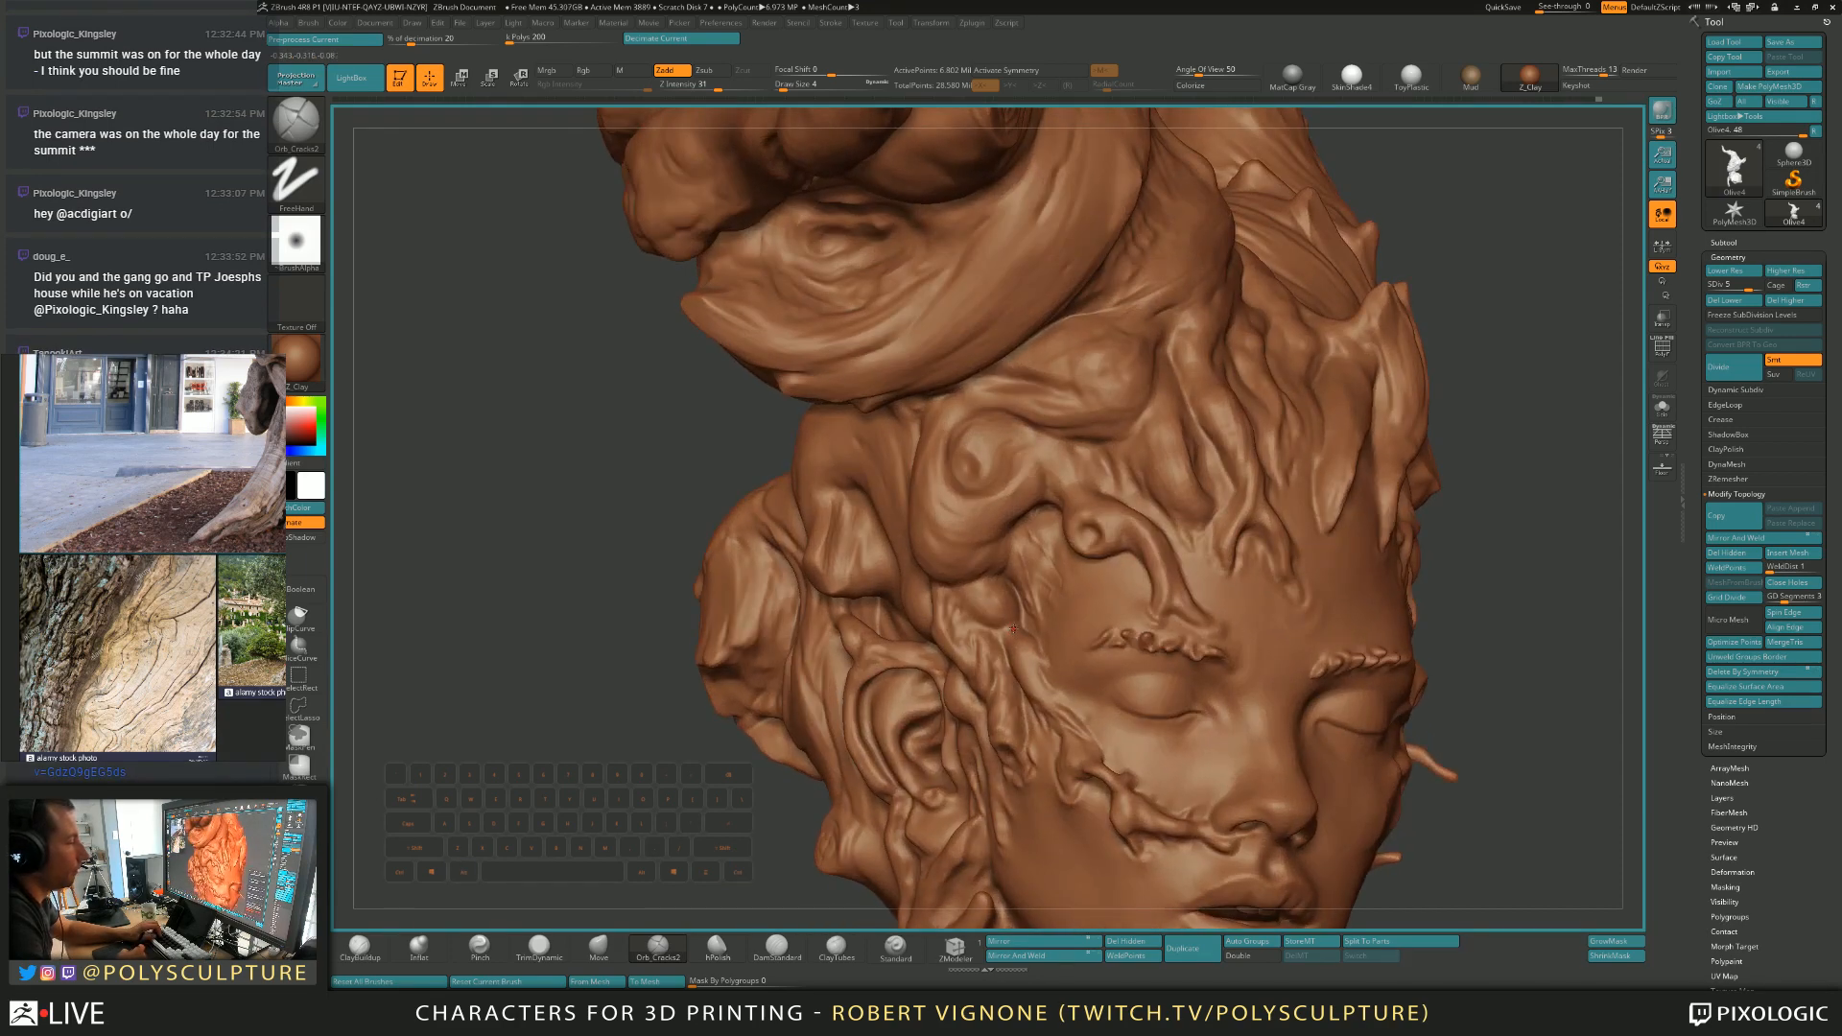
# Carve fine creases where the twisted root meets the temple below the spiral curl, using Orb_Cracks2 at about size 12.
pyautogui.moveTo(1046, 599); pyautogui.dragTo(1028, 587, button='right')
pyautogui.write('s13')
pyautogui.press('Return')
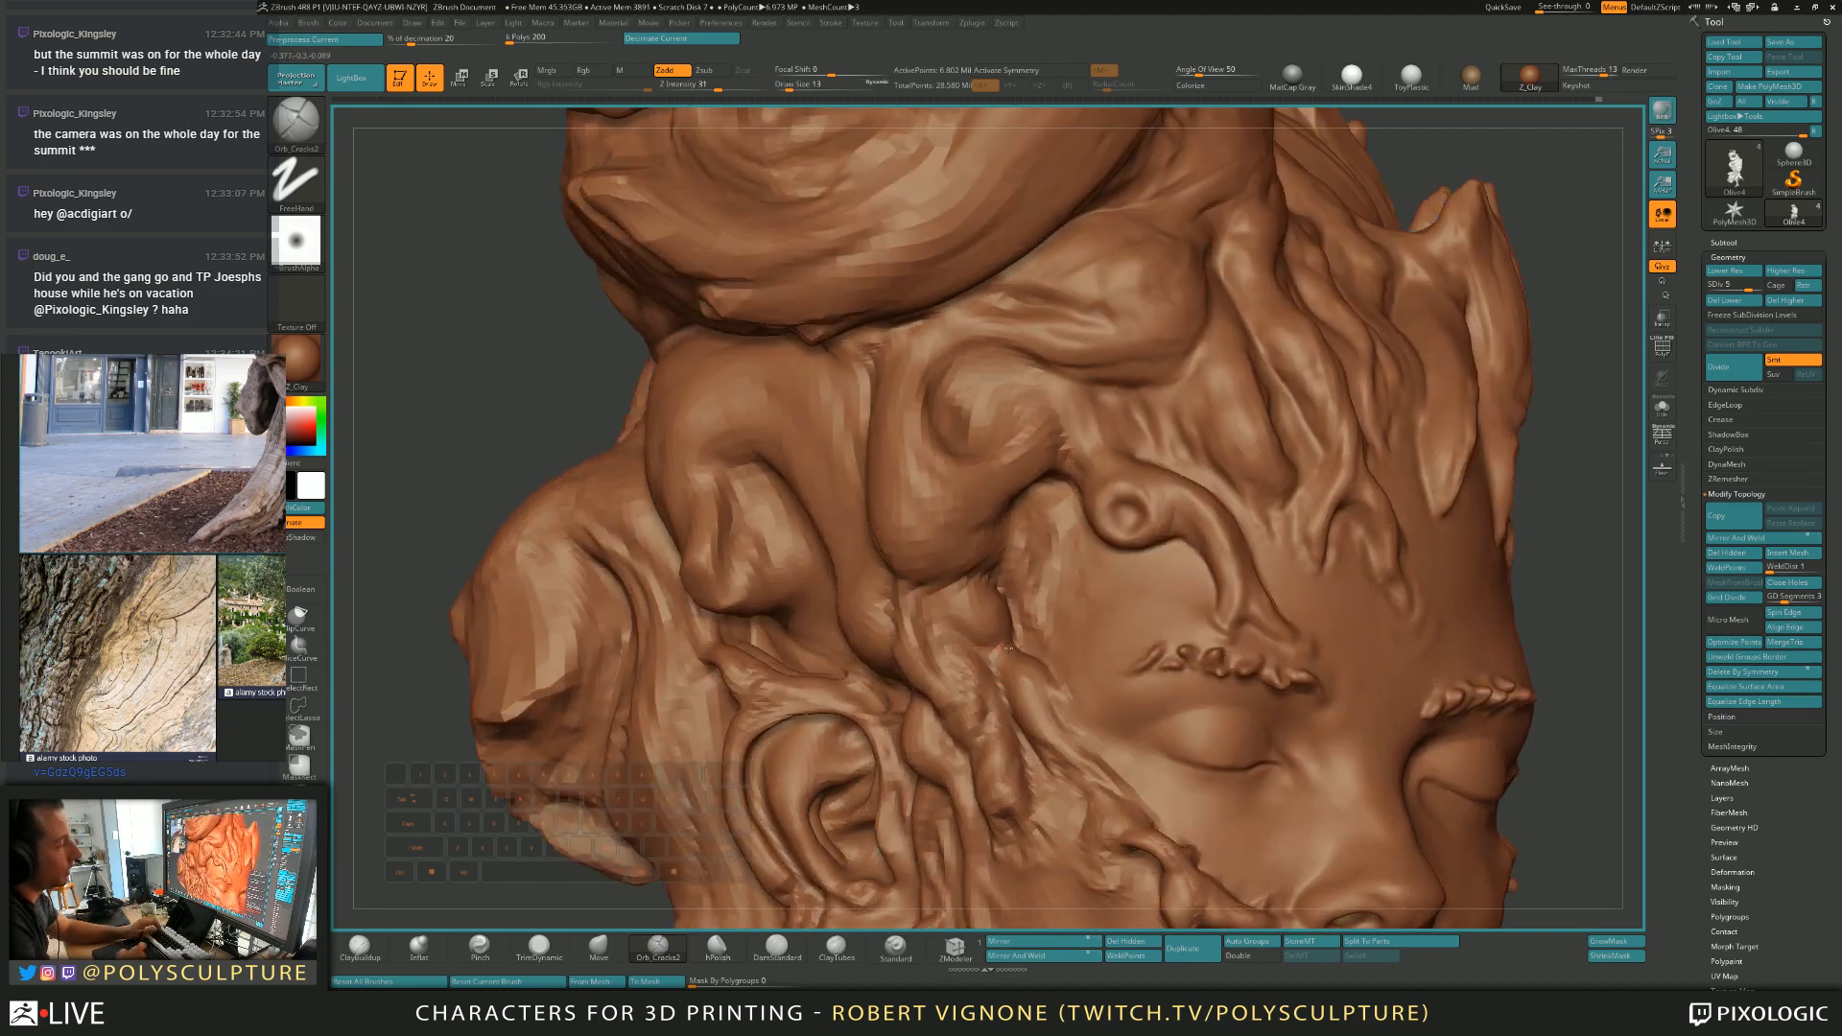
pyautogui.keyDown('ctrl'); pyautogui.moveTo(1033, 594); pyautogui.dragTo(994, 648, button='right'); pyautogui.keyUp('ctrl')
pyautogui.write('s17')
pyautogui.press('Return')
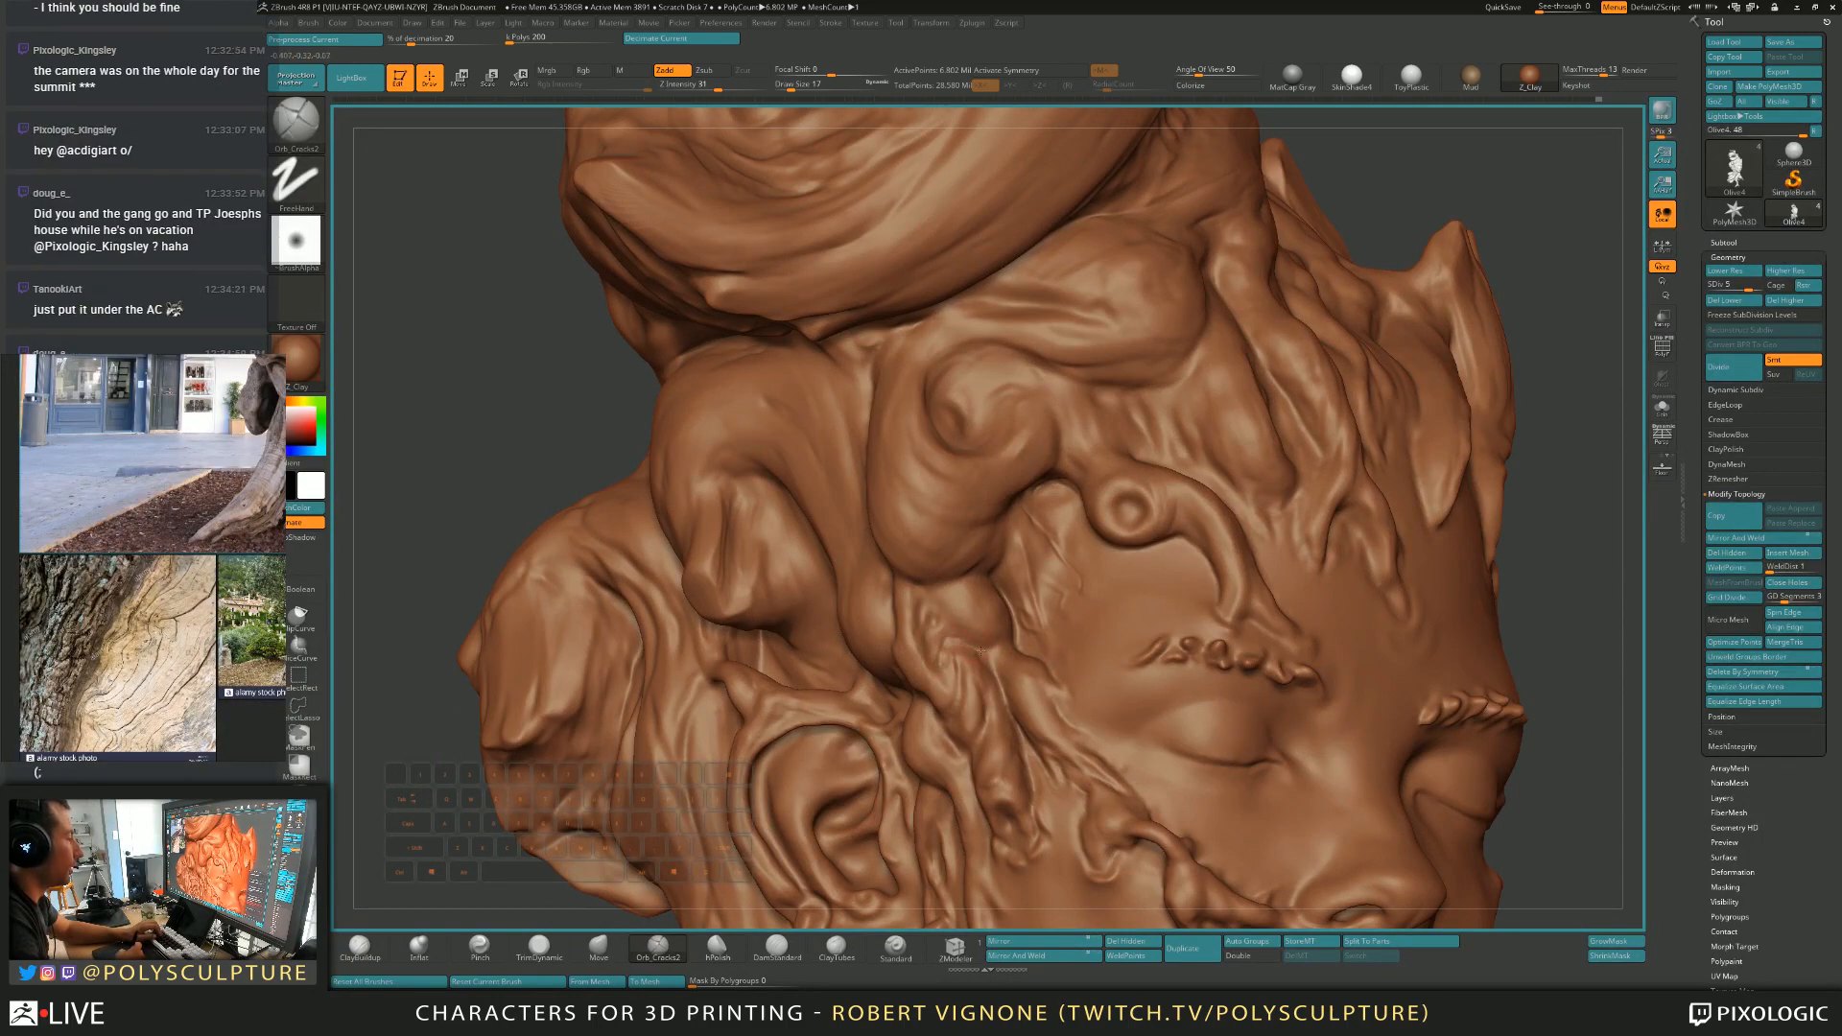
# Cut further short grooves into the forehead edge beneath the spiral curl with Orb_Cracks2 at size 14.
pyautogui.moveTo(990, 645); pyautogui.dragTo(1007, 638, button='right')
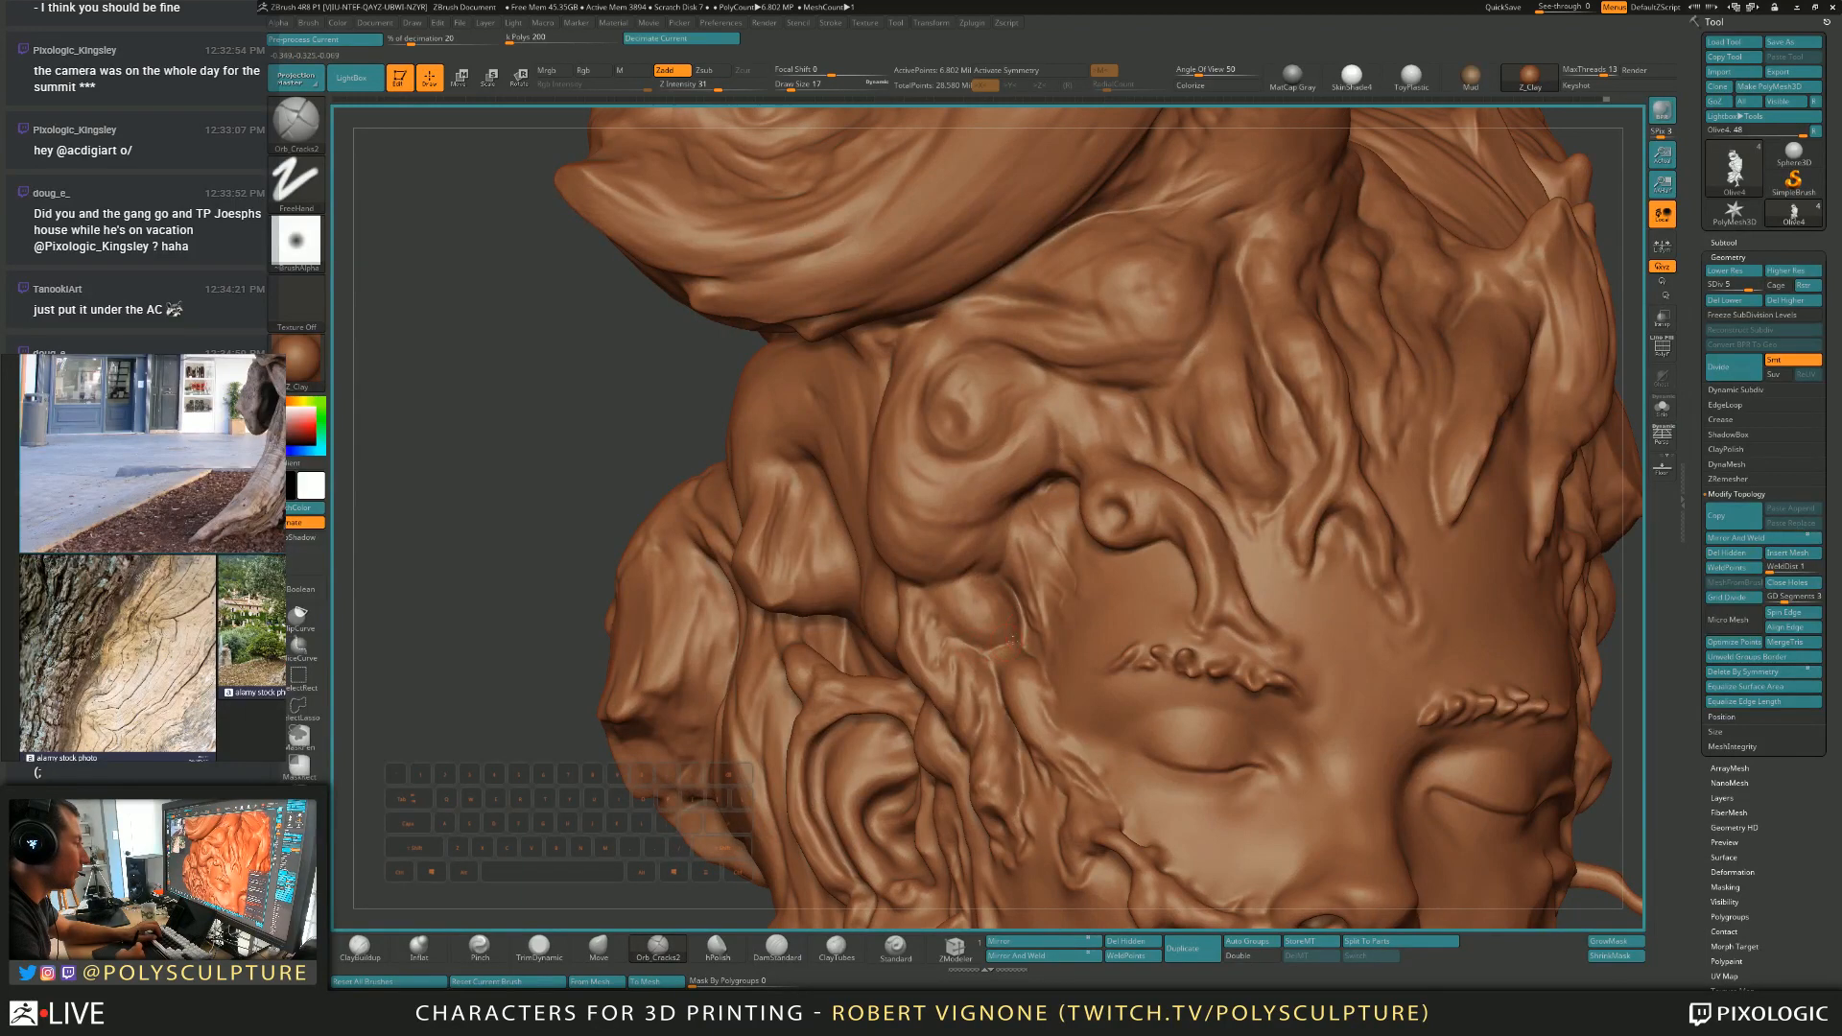
pyautogui.press('[')
pyautogui.moveTo(1020, 619); pyautogui.dragTo(1031, 601, button='right')
pyautogui.press(']')
pyautogui.moveTo(1041, 617); pyautogui.dragTo(1036, 580)
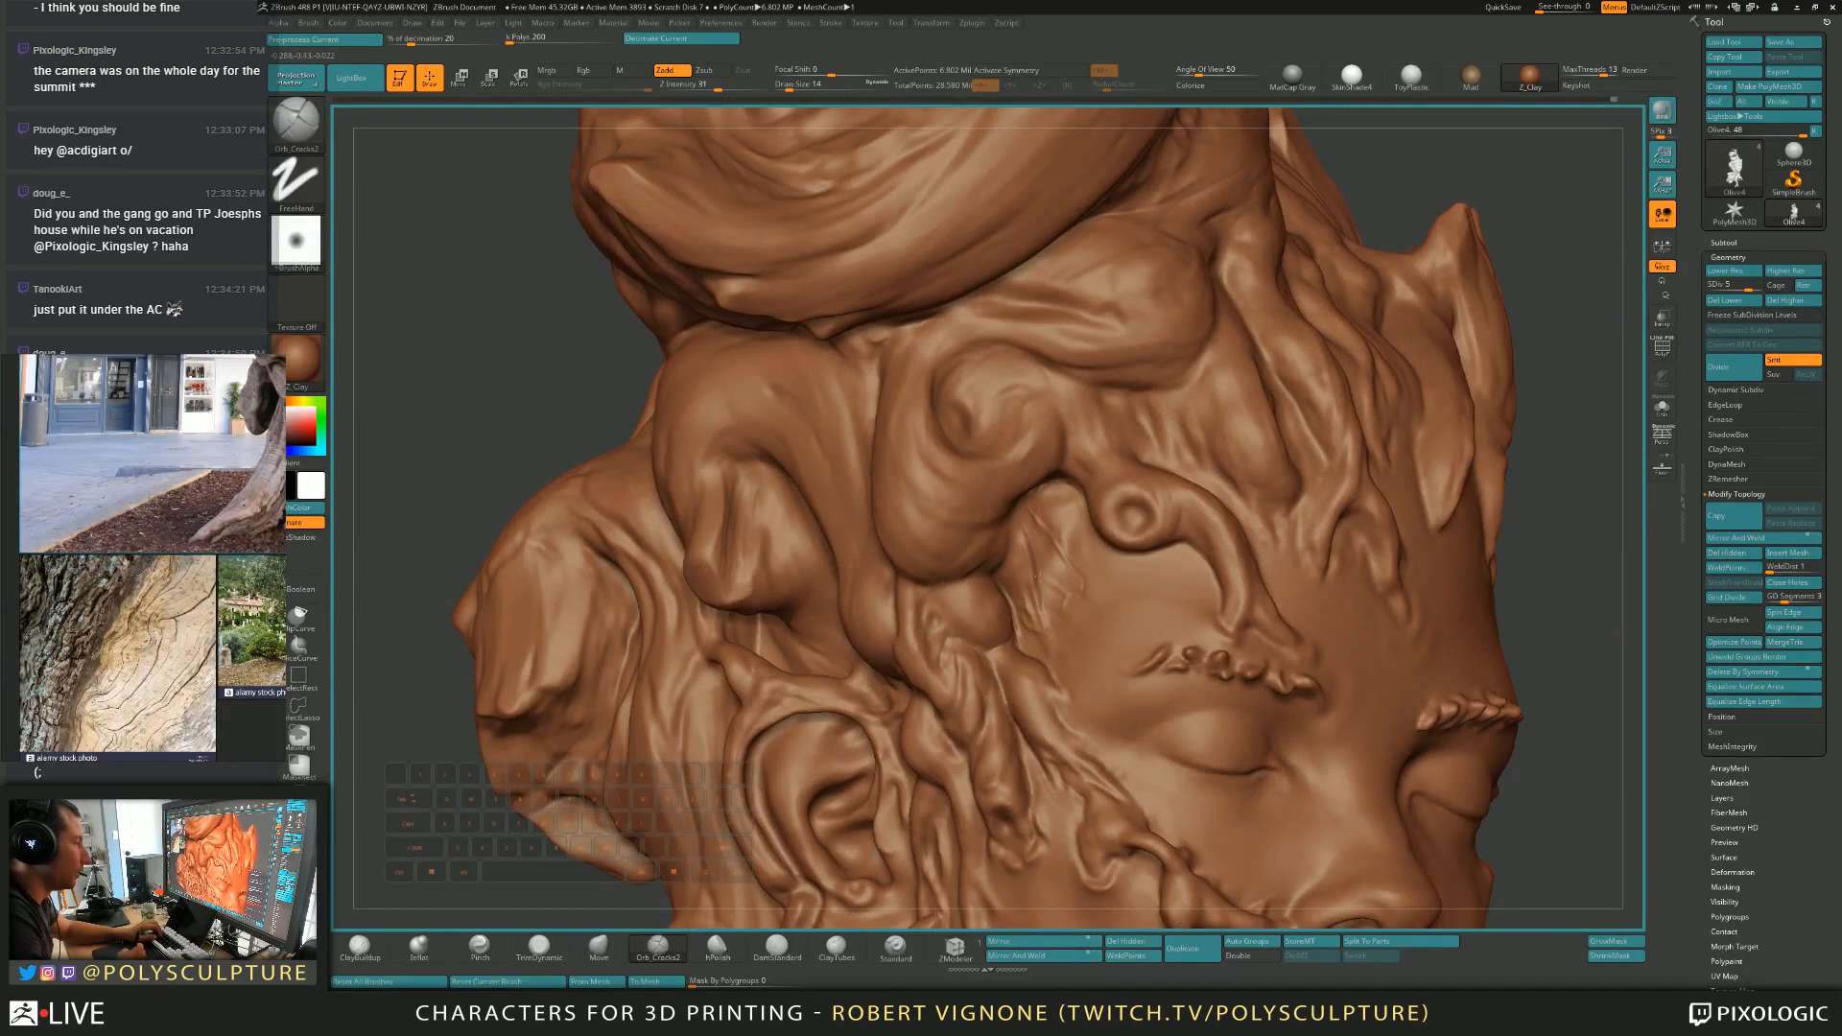
# Carve a sharp crease along the lower edge of the ring-shaped knot and its root with Orb_Cracks2 at size 11.
pyautogui.moveTo(1013, 566)
pyautogui.mouseDown(button='right')
pyautogui.moveTo(1046, 497)
pyautogui.moveTo(977, 514)
pyautogui.moveTo(1010, 547)
pyautogui.mouseUp(button='right')
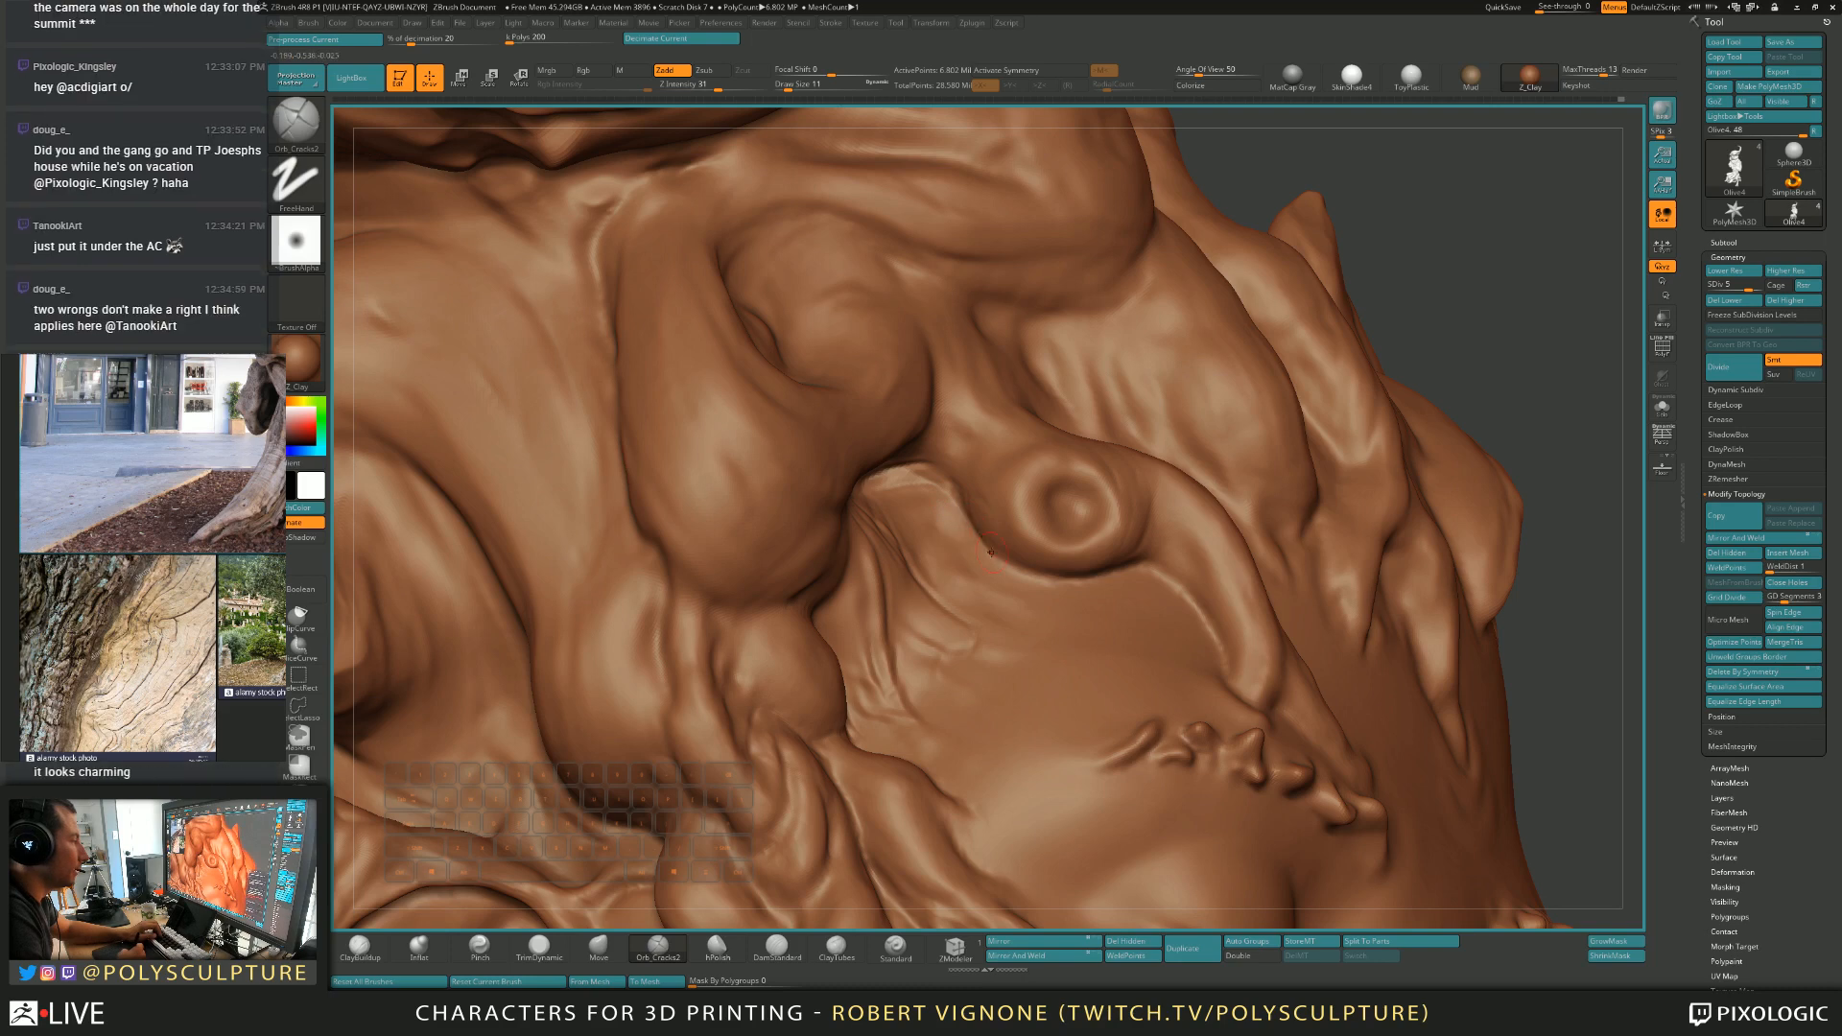
pyautogui.moveTo(1032, 575); pyautogui.dragTo(967, 545, button='right')
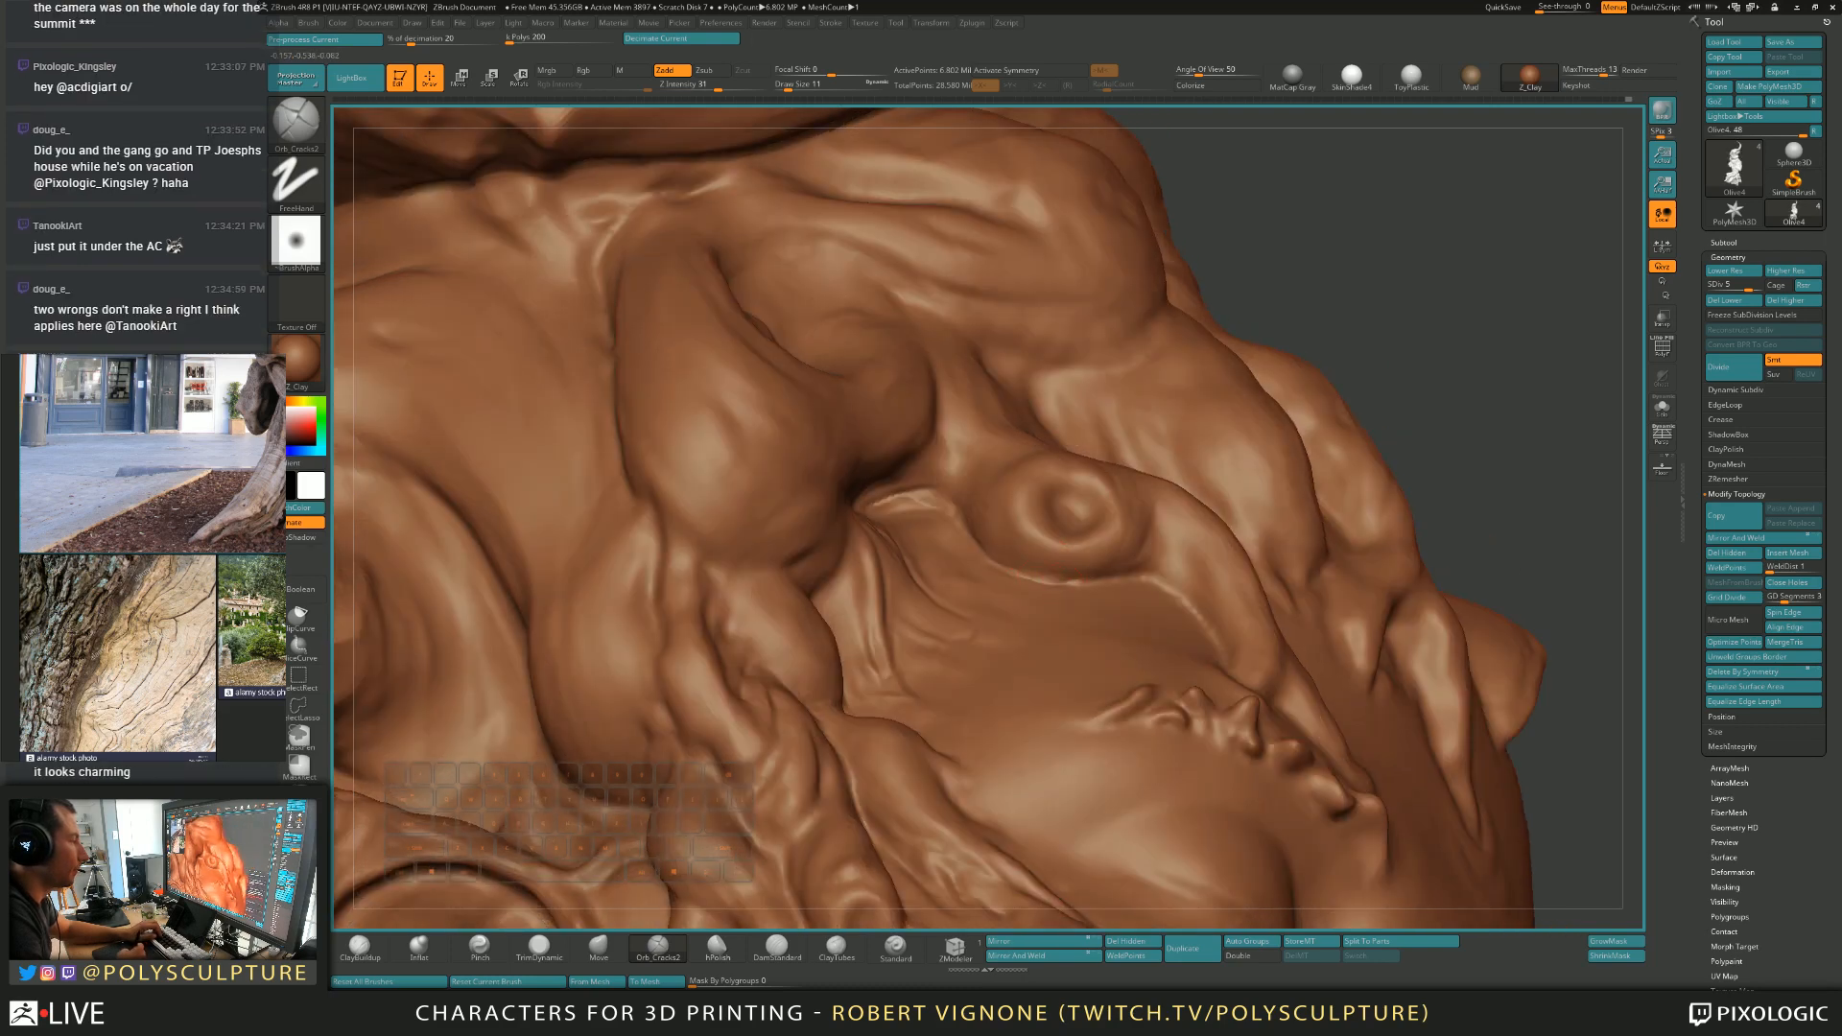
pyautogui.moveTo(1125, 573); pyautogui.dragTo(1127, 577, button='right')
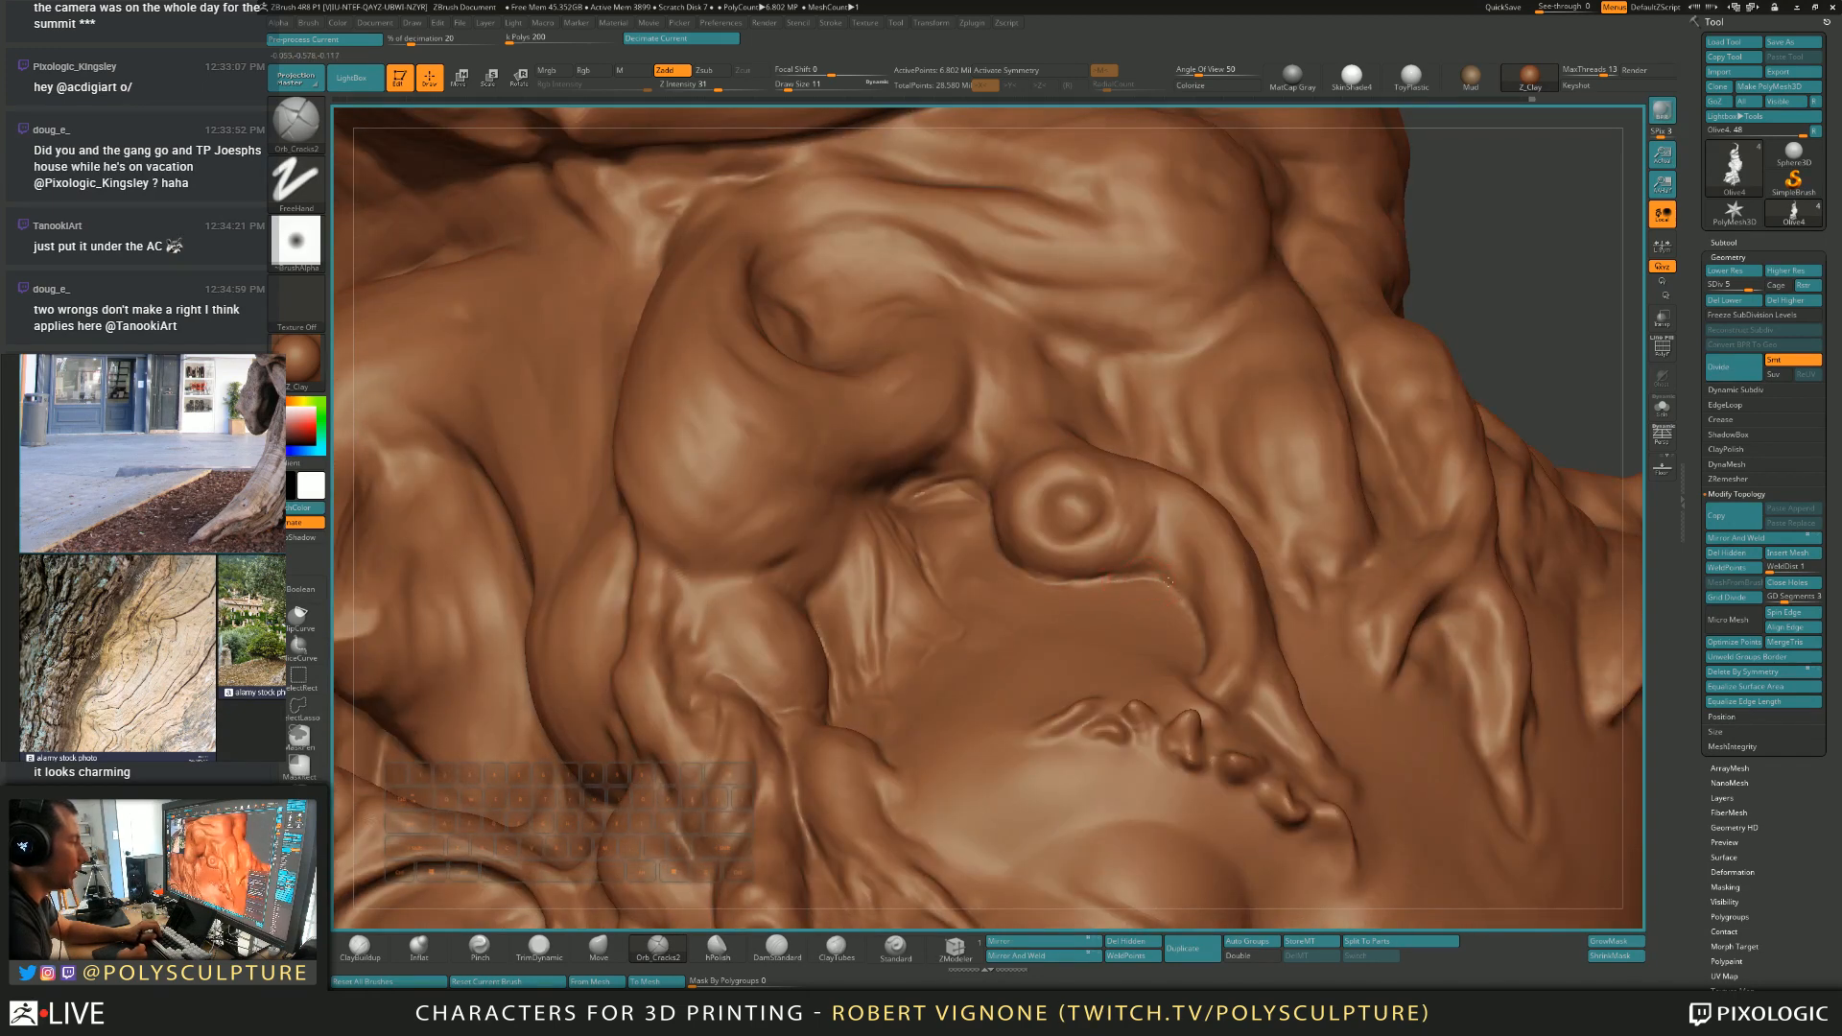
pyautogui.moveTo(1172, 599); pyautogui.dragTo(1191, 602, button='right')
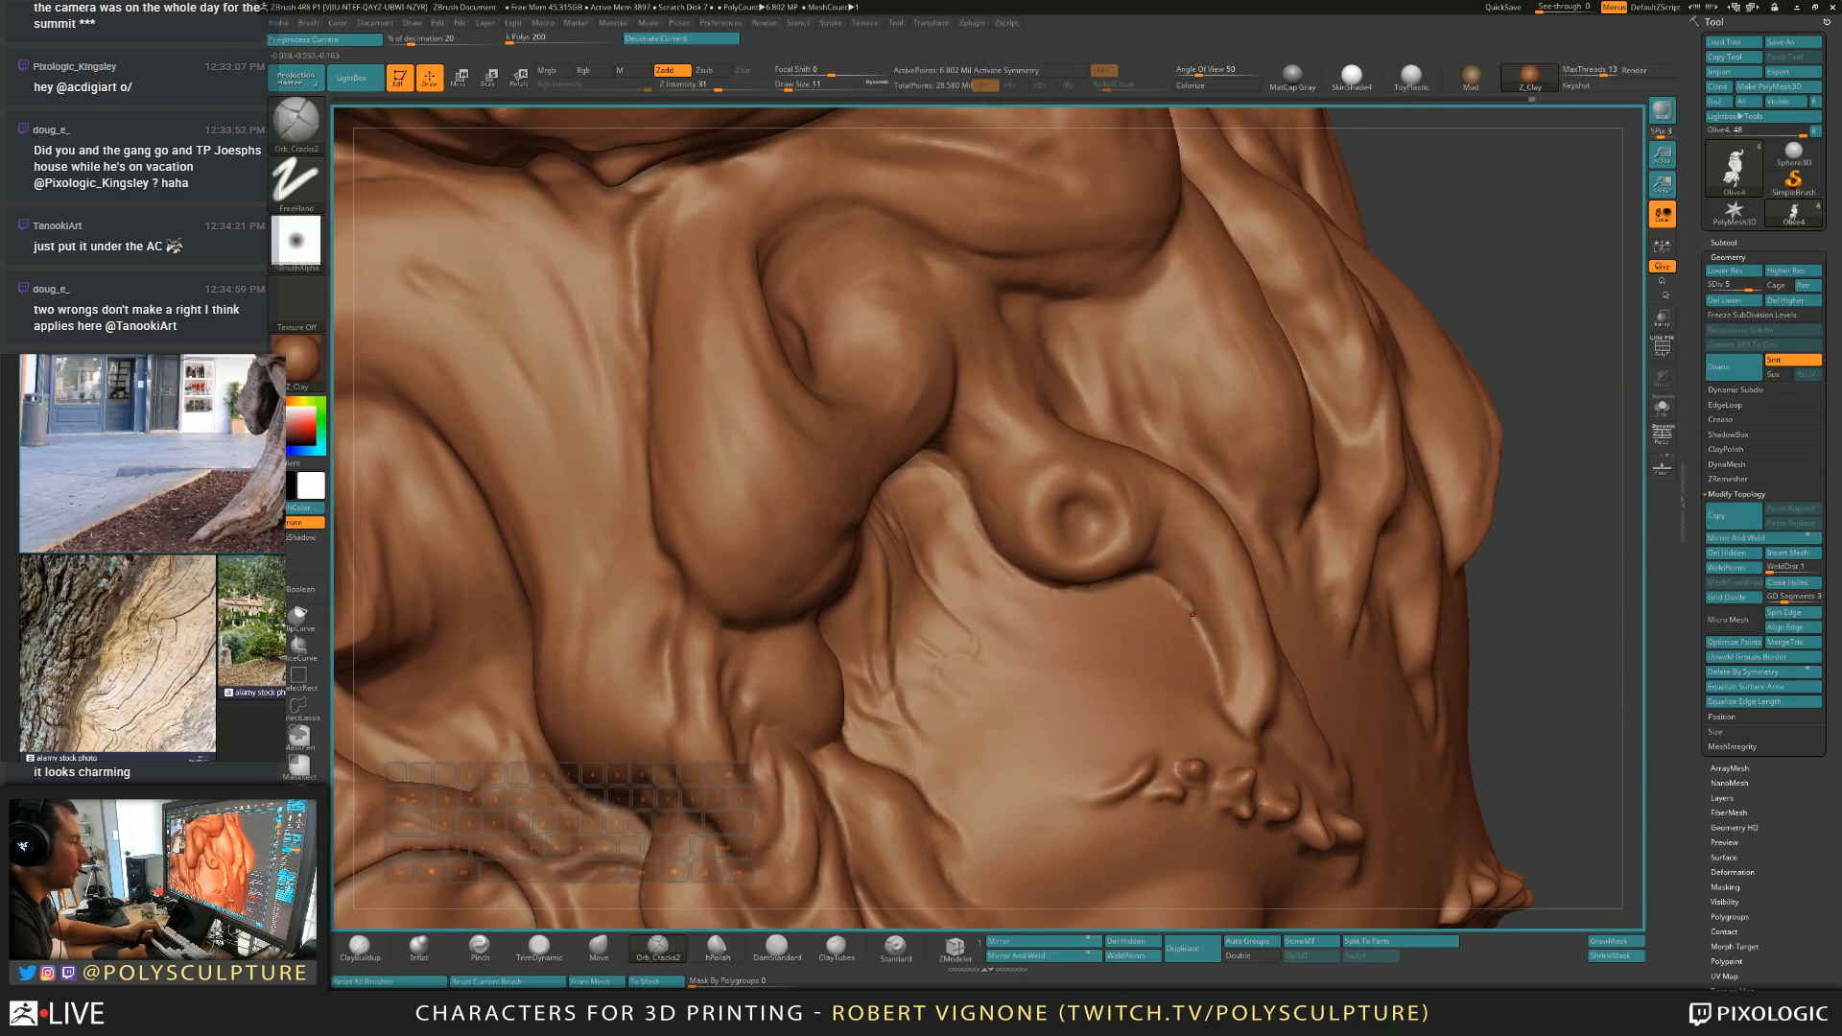
pyautogui.moveTo(1207, 660)
pyautogui.mouseDown(button='right')
pyautogui.moveTo(1059, 525)
pyautogui.moveTo(1009, 584)
pyautogui.mouseUp(button='right')
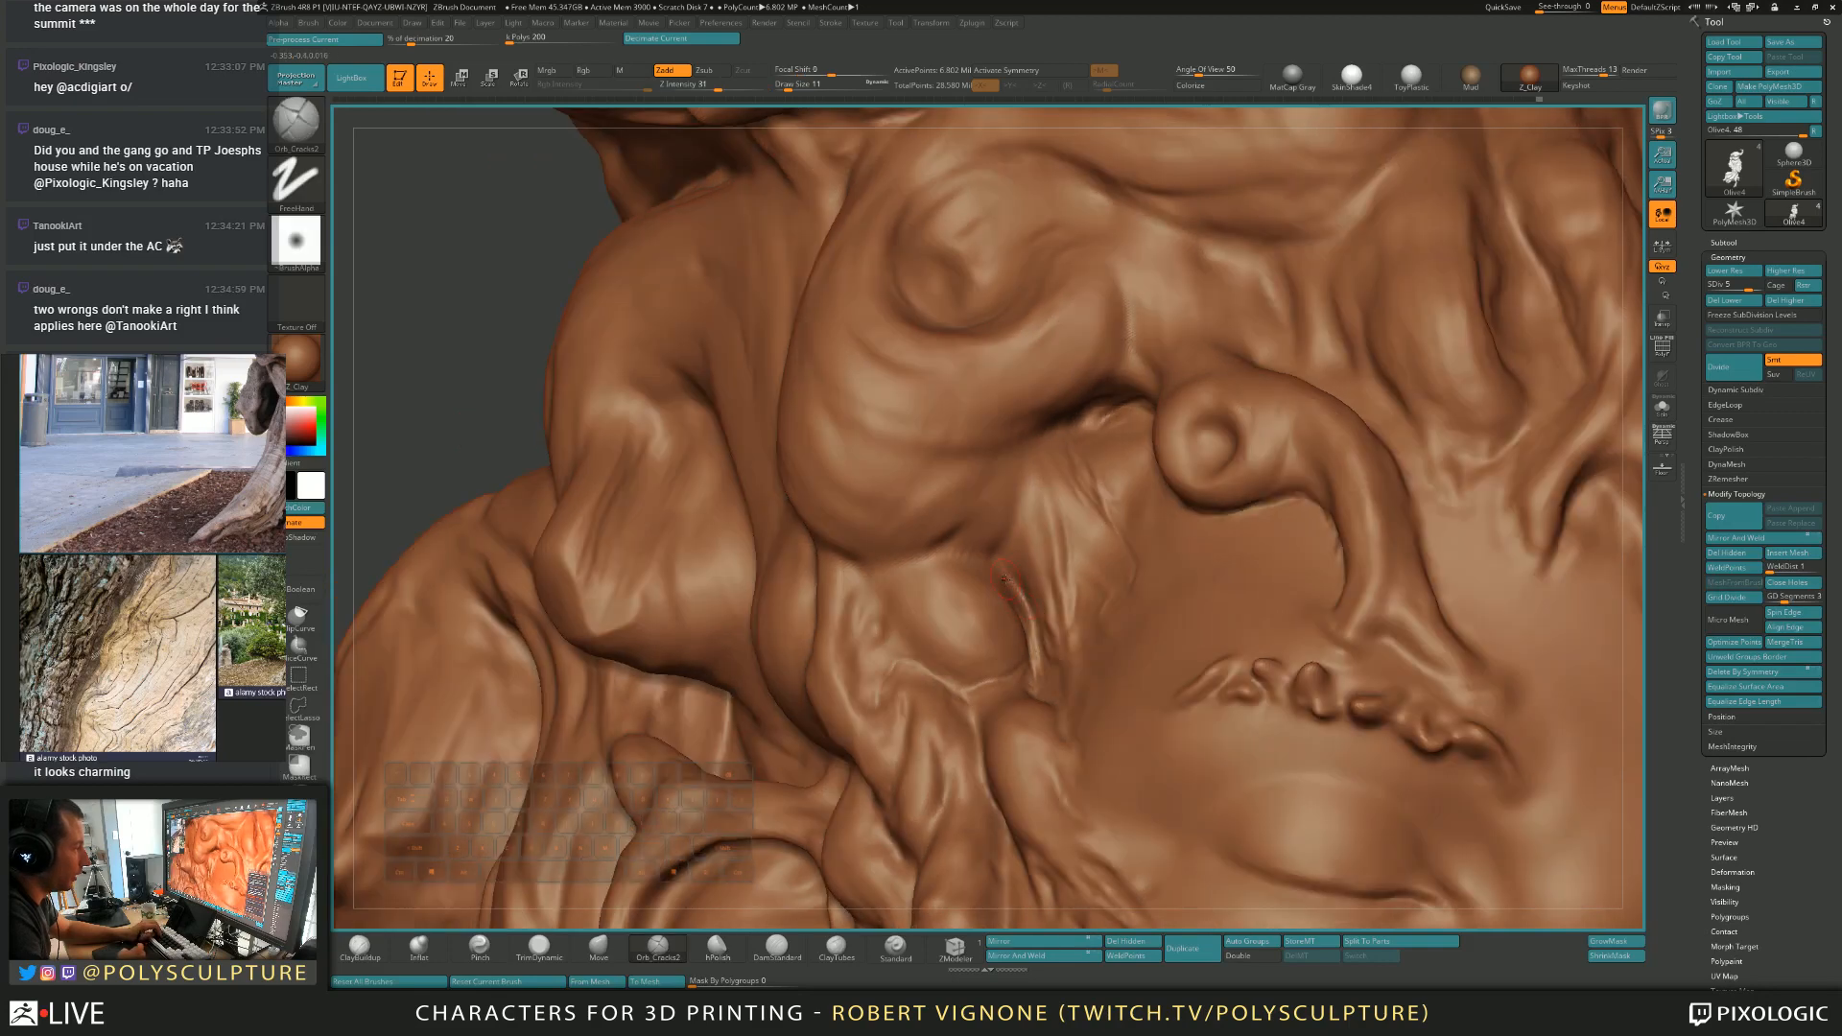
# Add cracks at the temple and across the round bulge beneath the spiral curl with Orb_Cracks2 at size 12.
pyautogui.moveTo(1025, 611); pyautogui.dragTo(1035, 657)
pyautogui.press('s')
pyautogui.click(961, 690)
pyautogui.moveTo(903, 659)
pyautogui.mouseDown()
pyautogui.moveTo(869, 691)
pyautogui.moveTo(861, 662)
pyautogui.mouseUp()
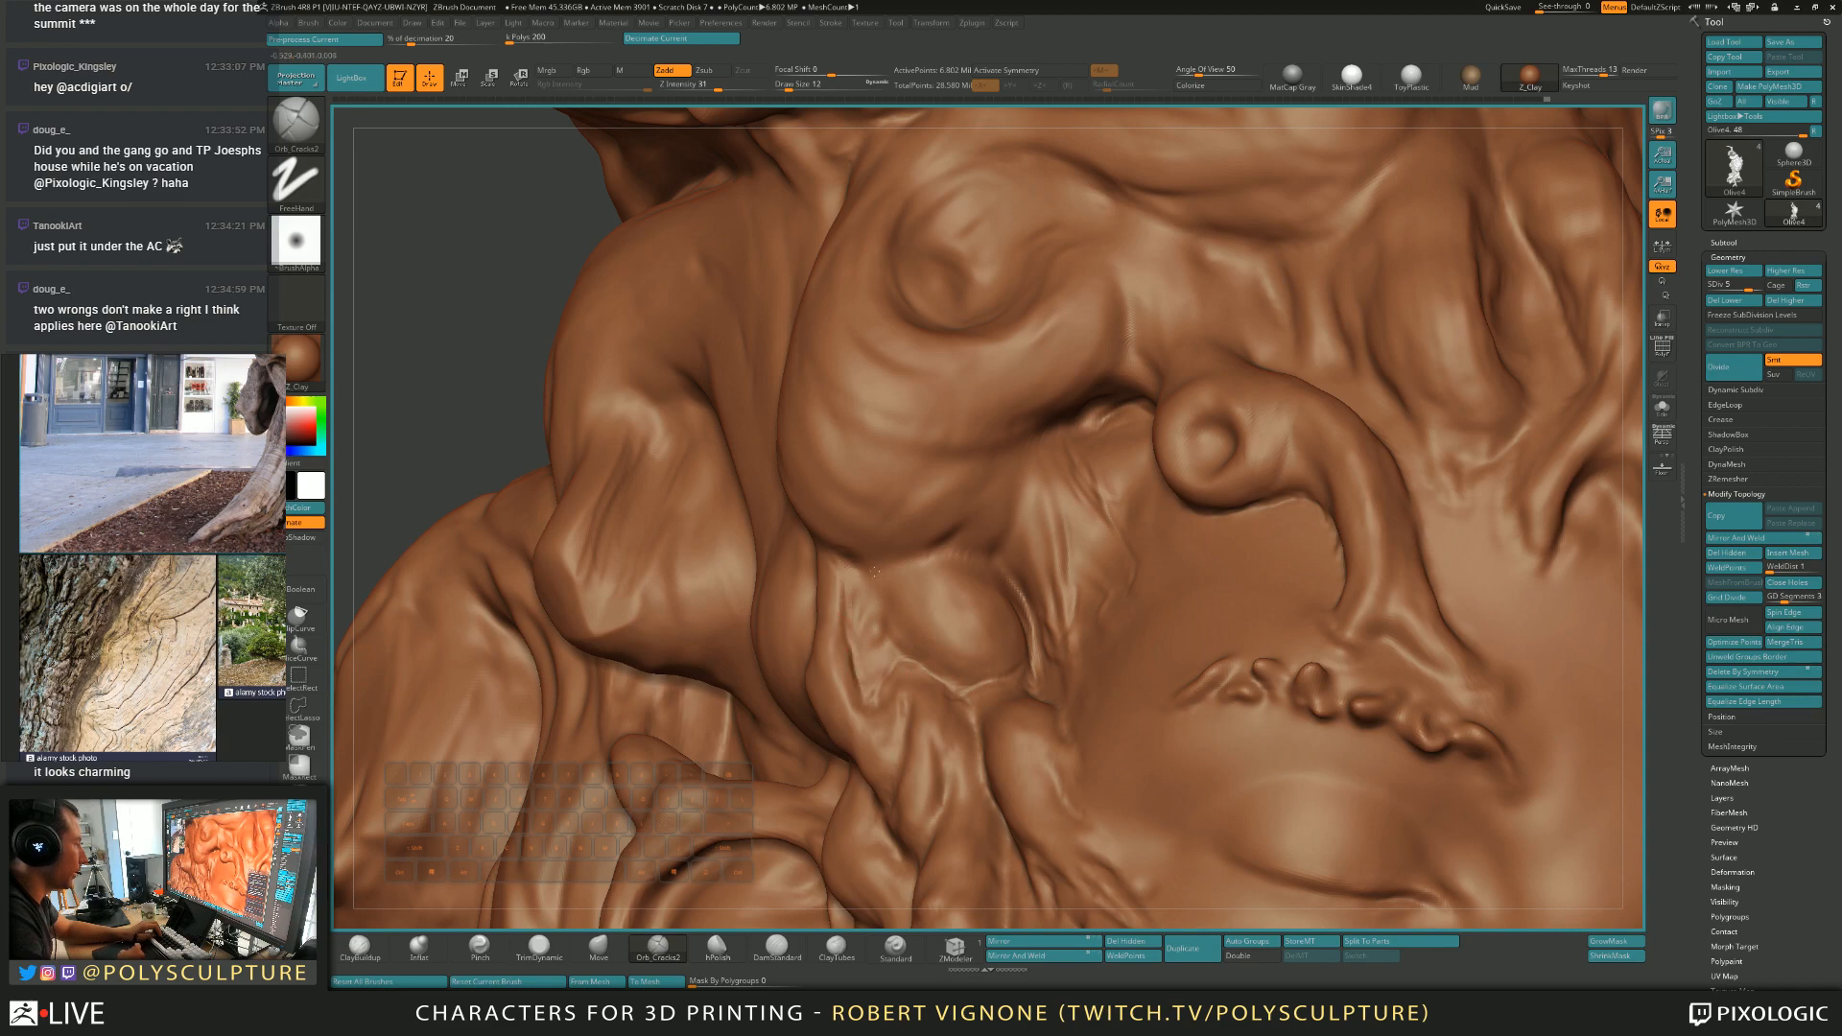
pyautogui.keyDown('alt'); pyautogui.moveTo(985, 557); pyautogui.dragTo(1022, 523, button='right'); pyautogui.keyUp('alt')
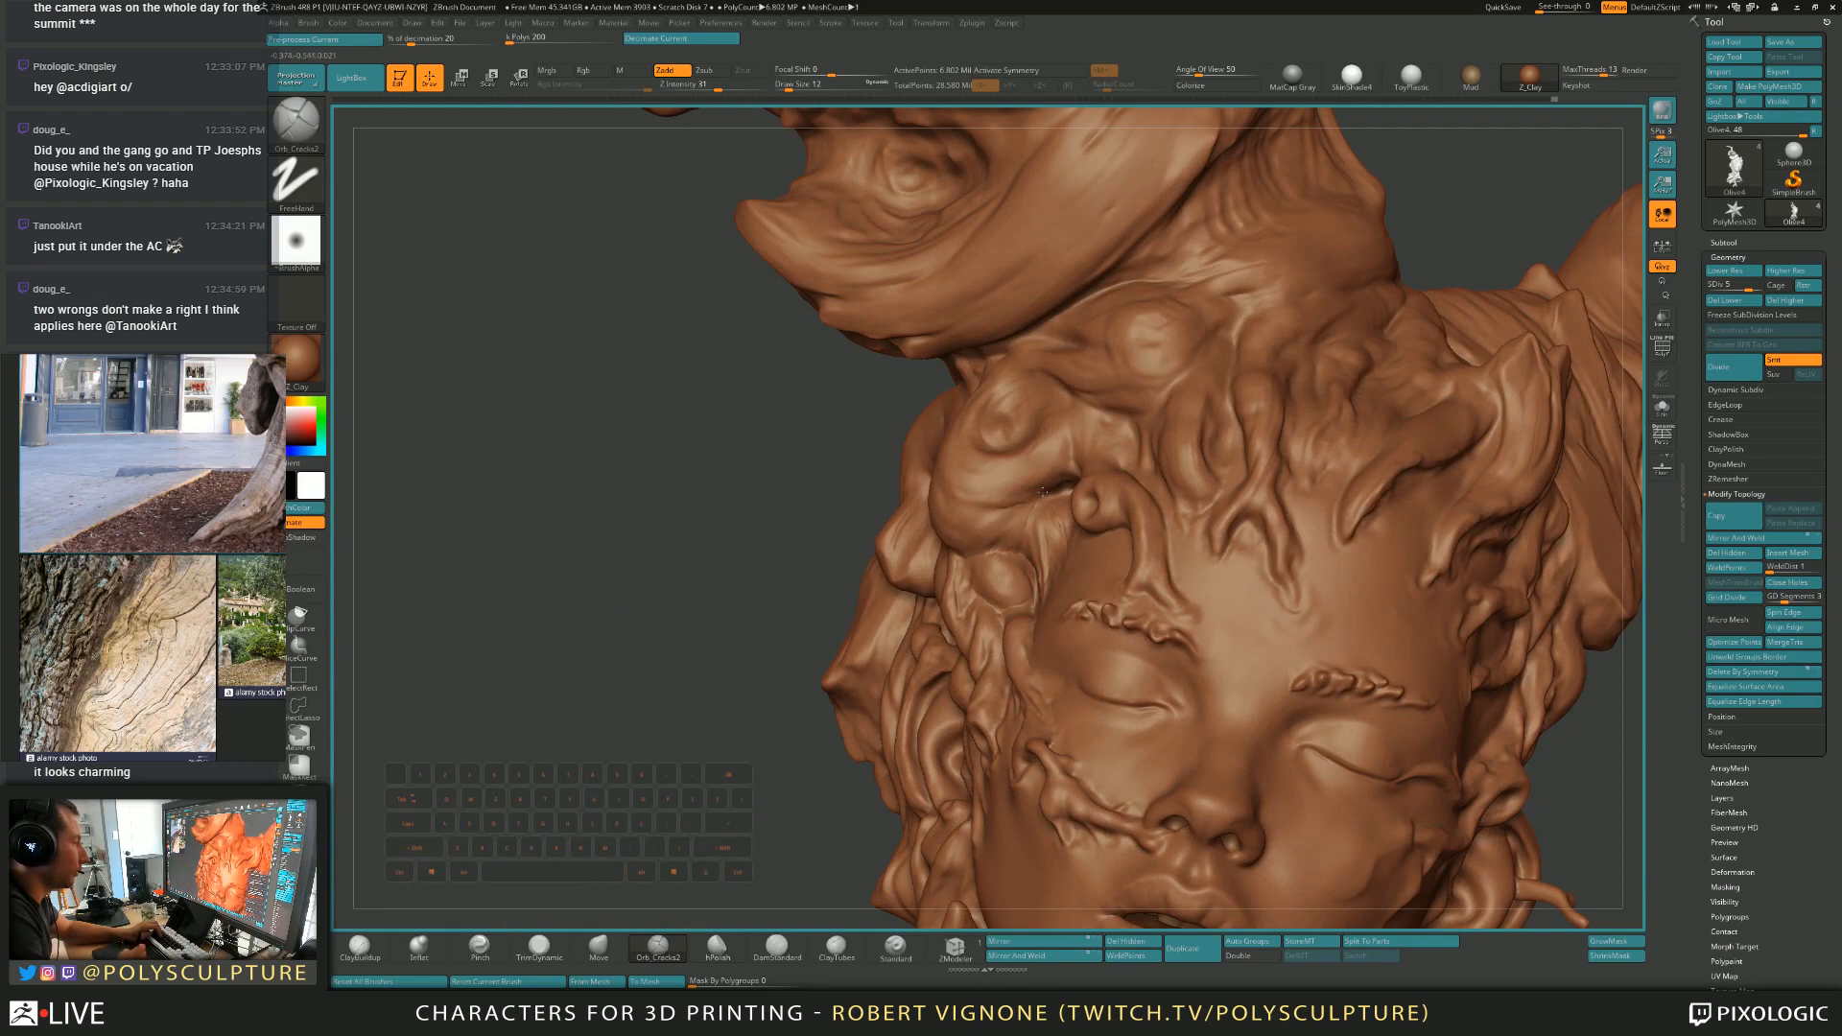
# Deepen the fold under the spiral curl and the adjoining forehead grooves with Orb_Cracks2.
pyautogui.moveTo(1073, 501); pyautogui.dragTo(1096, 501, button='right')
pyautogui.rightClick(1026, 585)
pyautogui.moveTo(1074, 520)
pyautogui.mouseDown()
pyautogui.moveTo(1045, 518)
pyautogui.moveTo(1063, 543)
pyautogui.mouseUp()
pyautogui.press('s')
pyautogui.moveTo(1064, 545); pyautogui.dragTo(1037, 544, button='right')
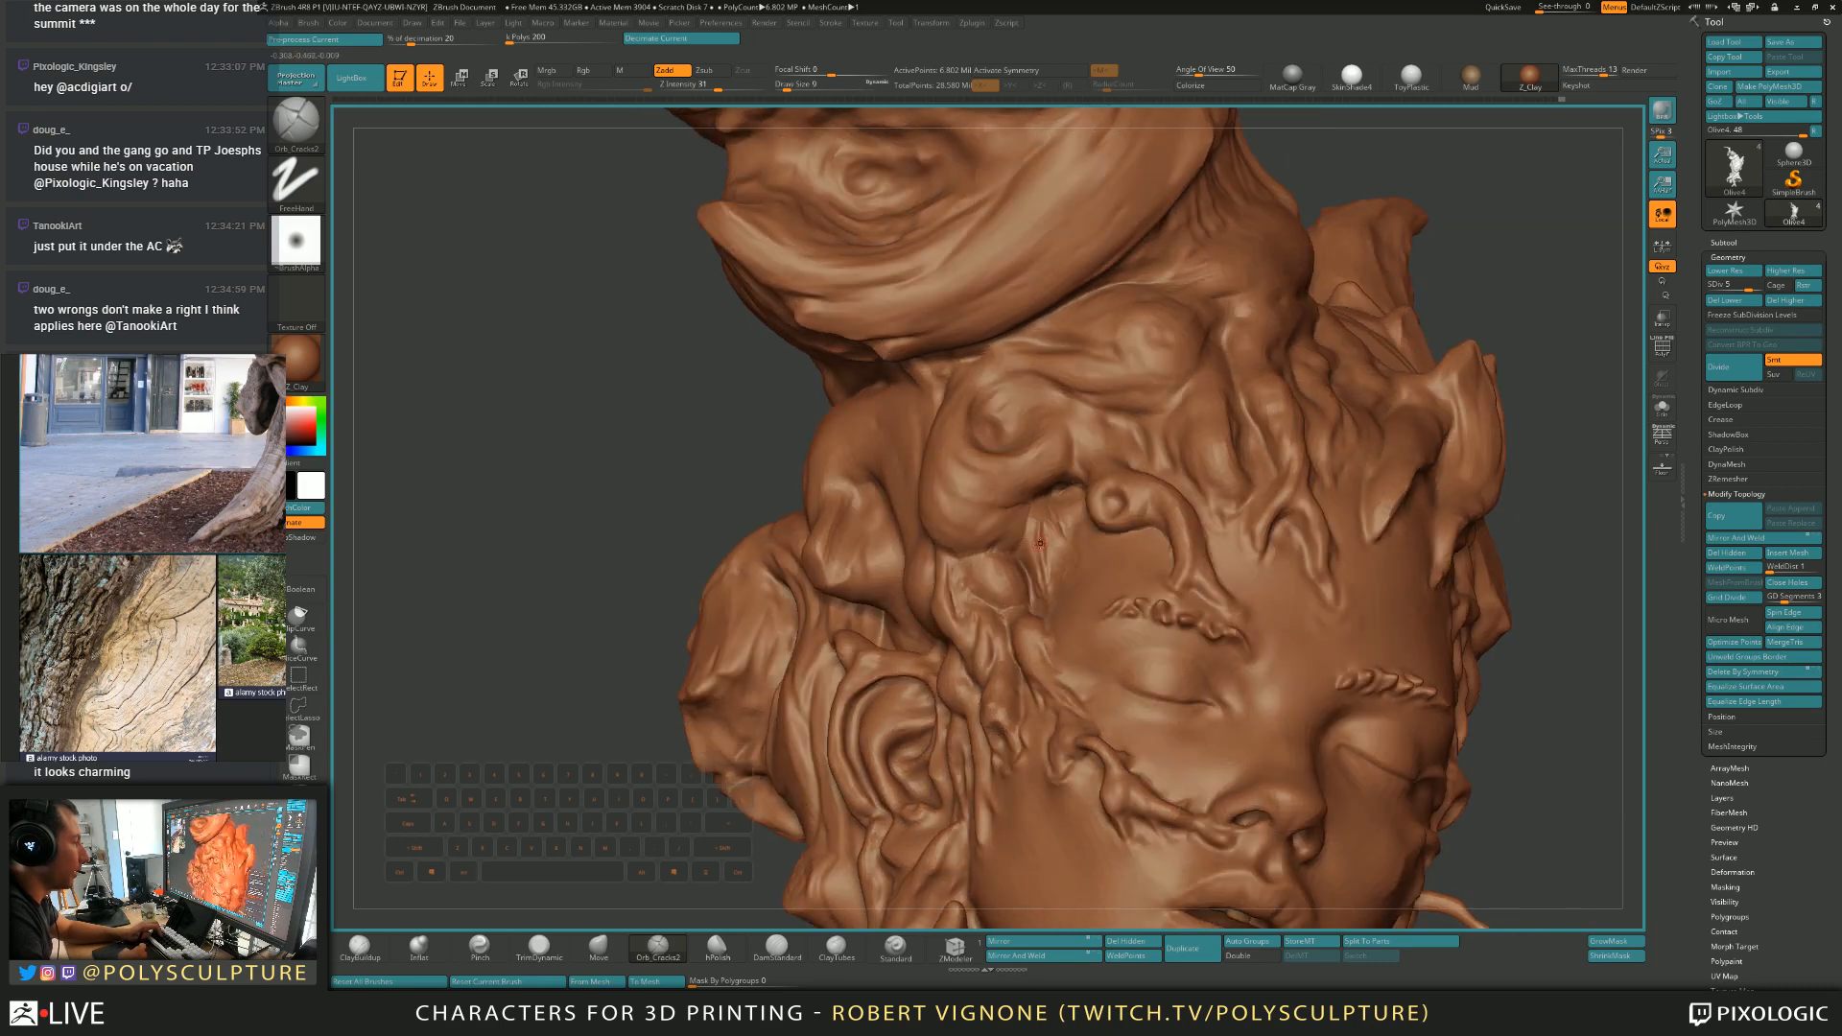
pyautogui.press('s')
pyautogui.moveTo(1035, 523); pyautogui.dragTo(1038, 551)
# Build up fine ridges among the forehead grooves below the spiral curl with ClayBuildup, reducing the brush size for detail.
pyautogui.press('1')
pyautogui.press('s')
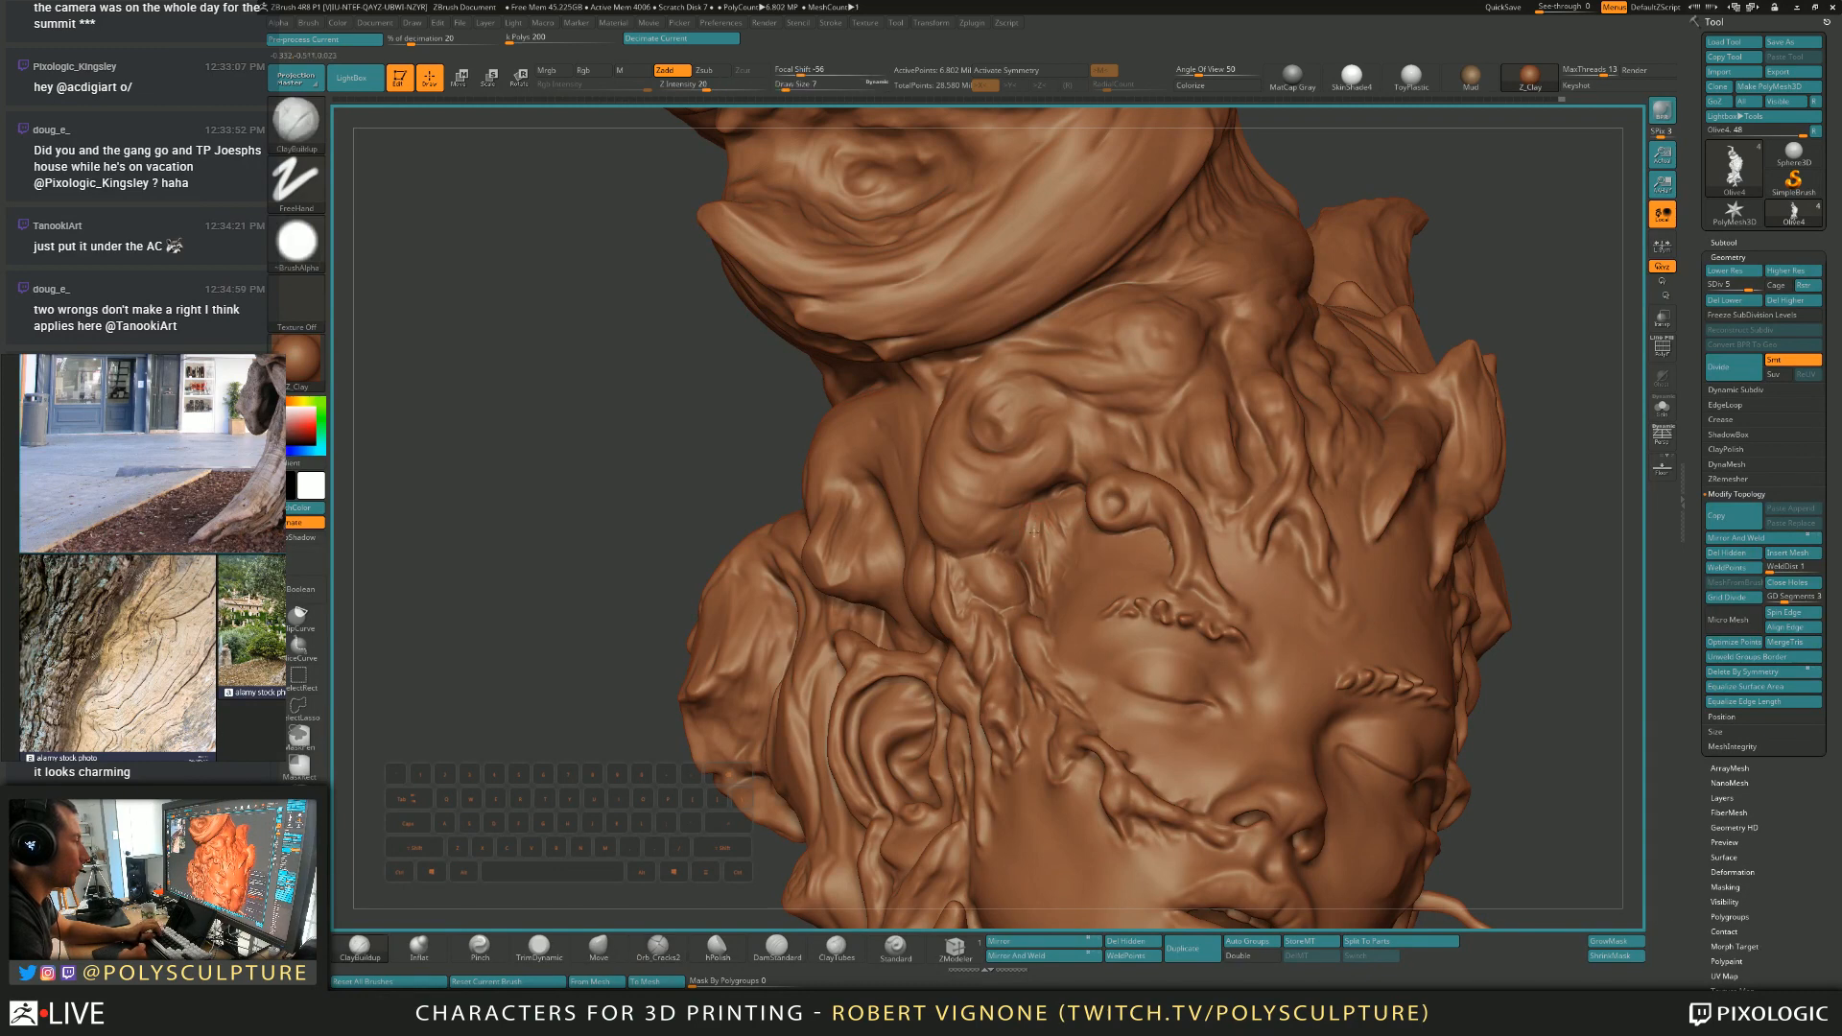
pyautogui.moveTo(1049, 518)
pyautogui.mouseDown(button='right')
pyautogui.moveTo(1038, 506)
pyautogui.moveTo(1063, 496)
pyautogui.mouseUp(button='right')
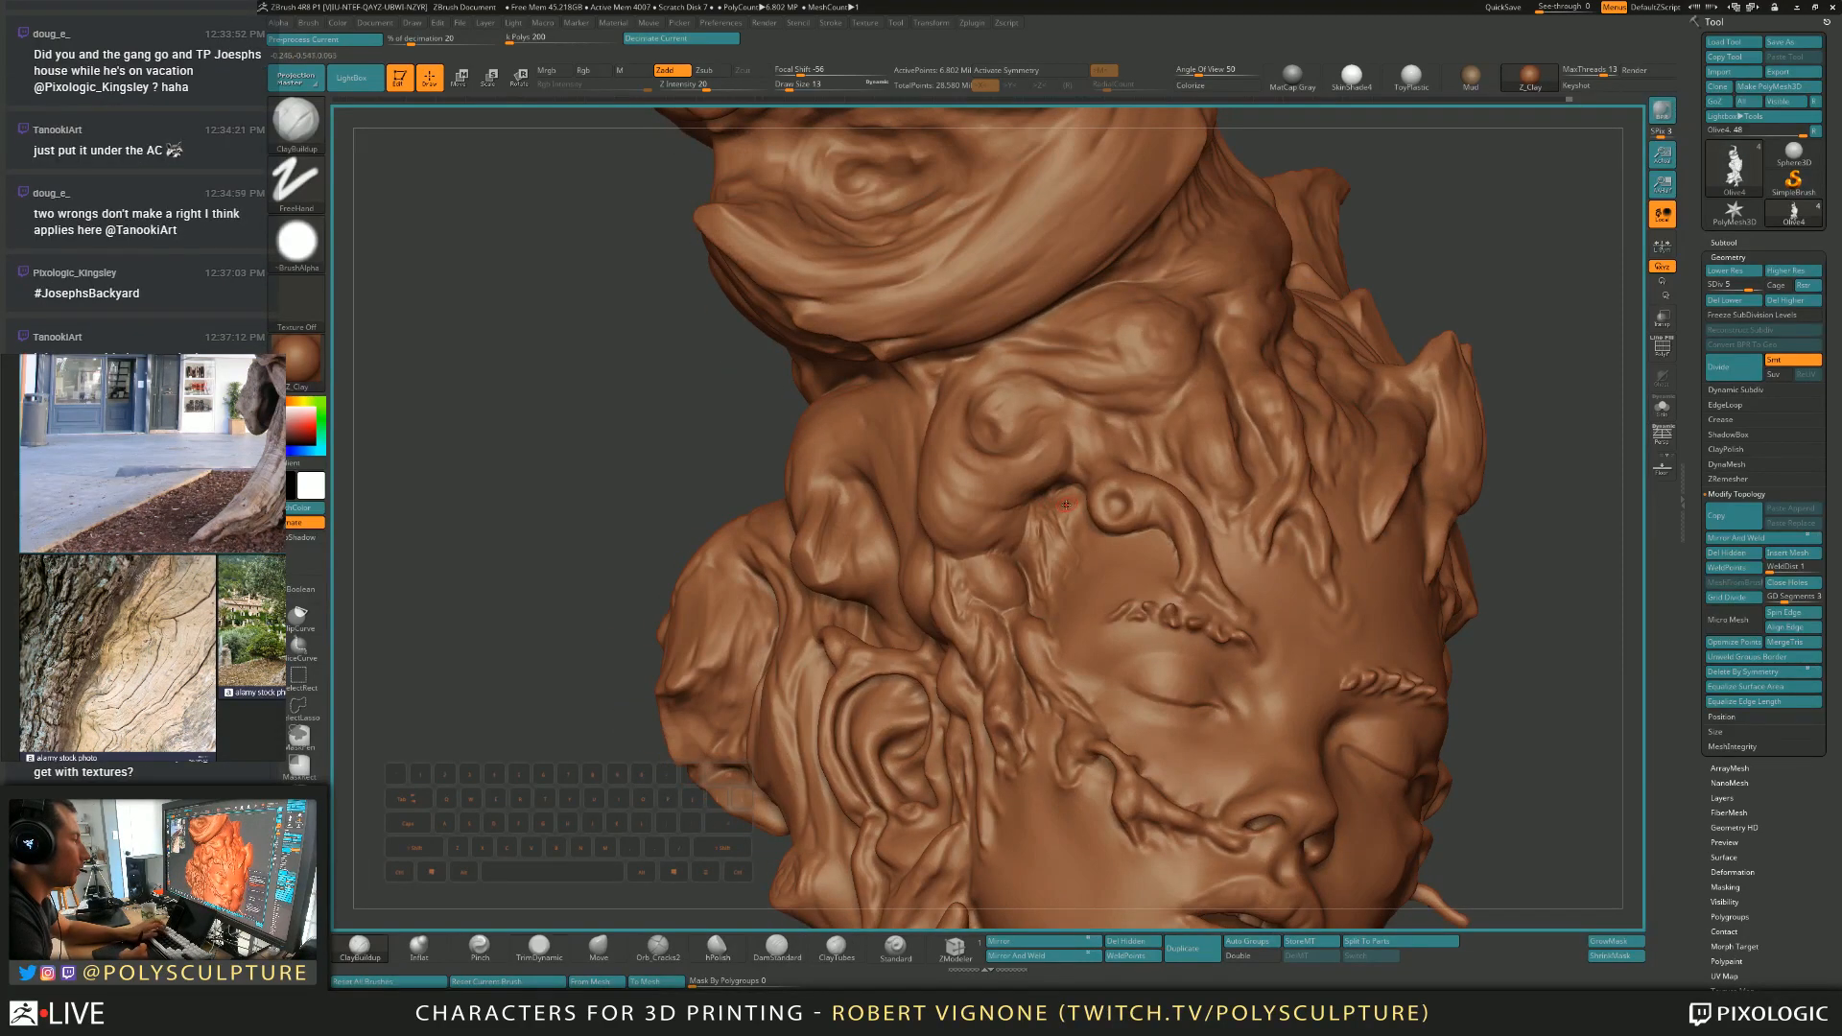
pyautogui.moveTo(1064, 517)
pyautogui.mouseDown(button='right')
pyautogui.moveTo(1038, 537)
pyautogui.moveTo(1026, 494)
pyautogui.mouseUp(button='right')
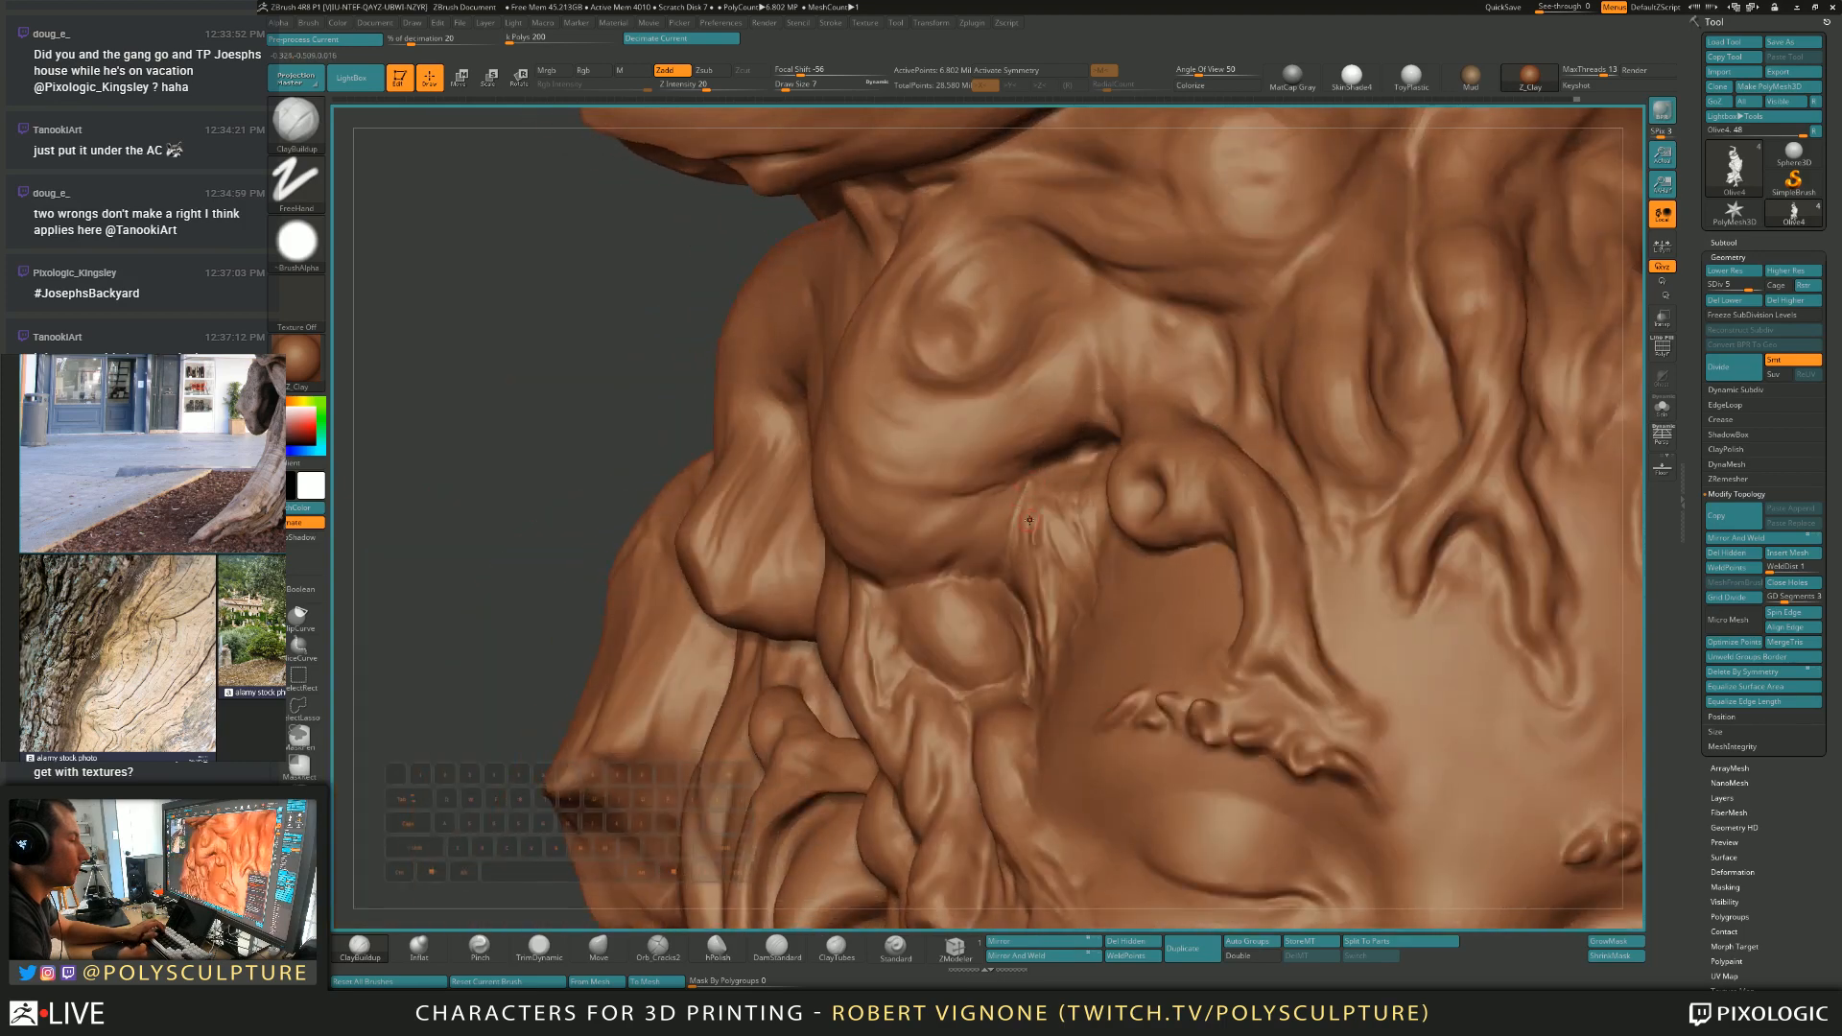
pyautogui.press('alt')
pyautogui.moveTo(1052, 625); pyautogui.dragTo(1011, 562, button='right')
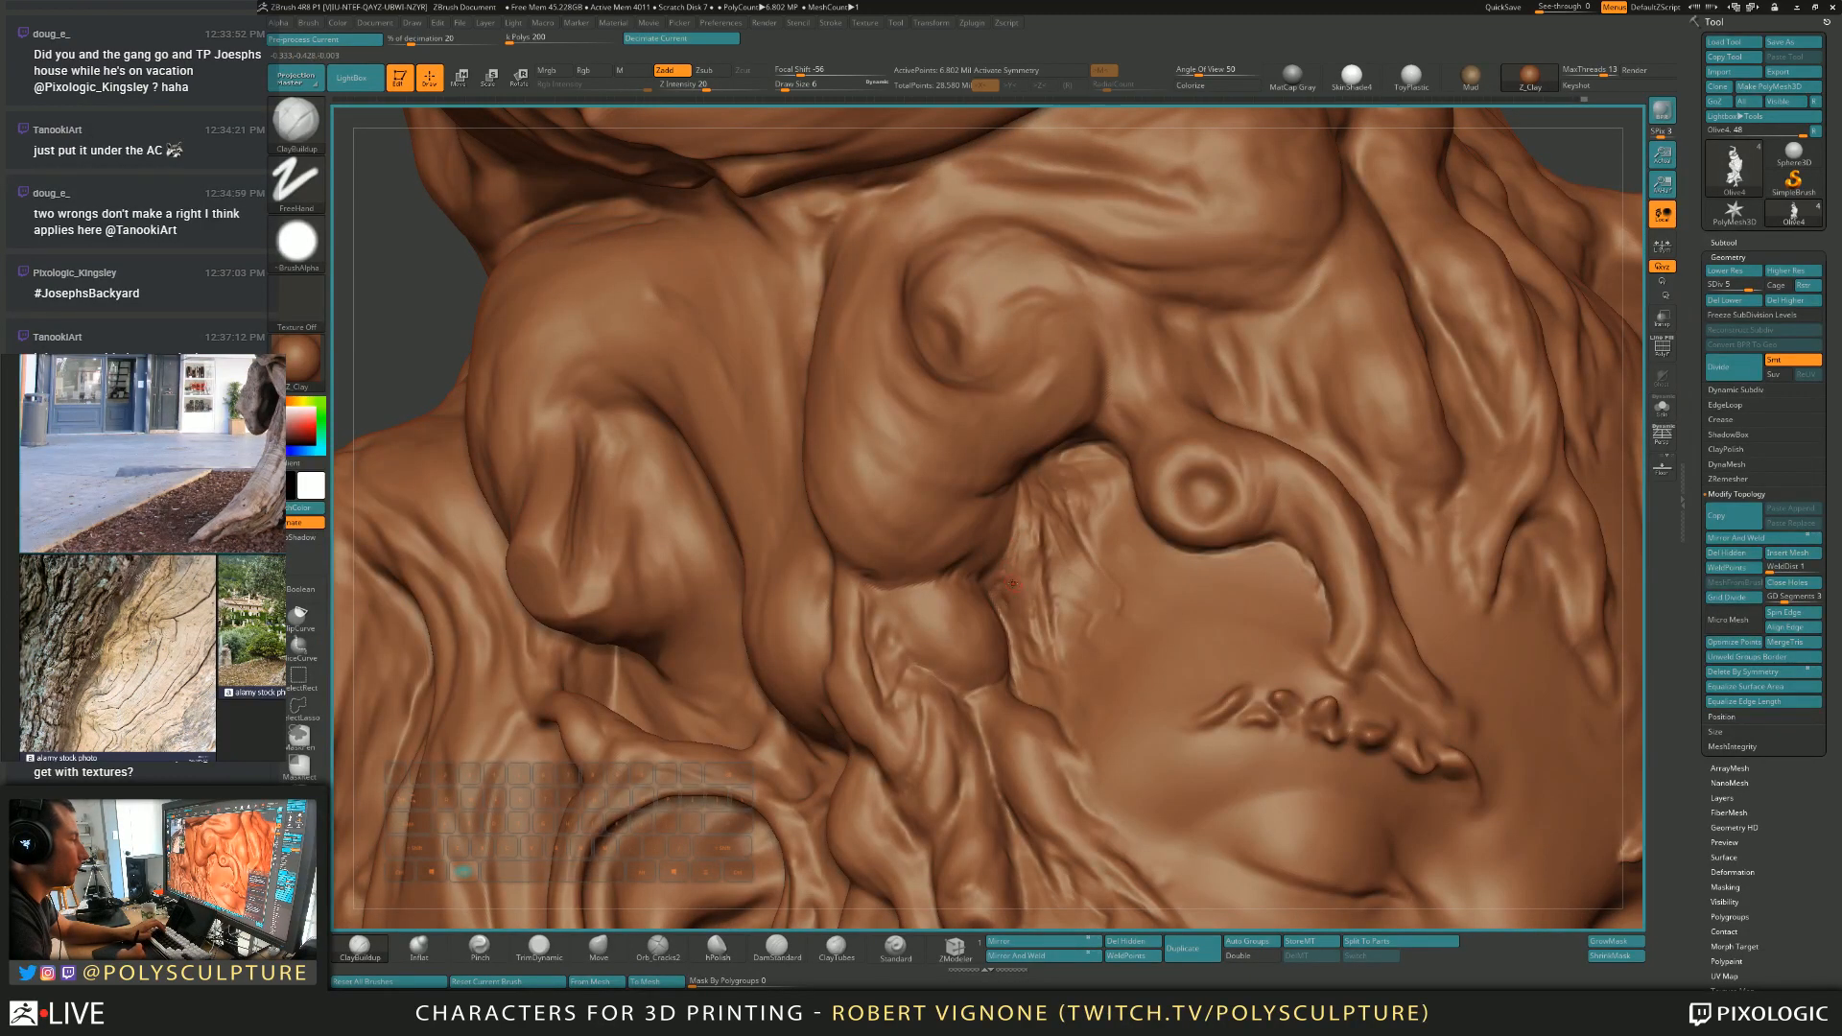
pyautogui.moveTo(1017, 575)
pyautogui.mouseDown(button='right')
pyautogui.moveTo(1008, 547)
pyautogui.moveTo(1054, 498)
pyautogui.moveTo(1032, 518)
pyautogui.moveTo(1020, 483)
pyautogui.moveTo(1018, 550)
pyautogui.mouseUp(button='right')
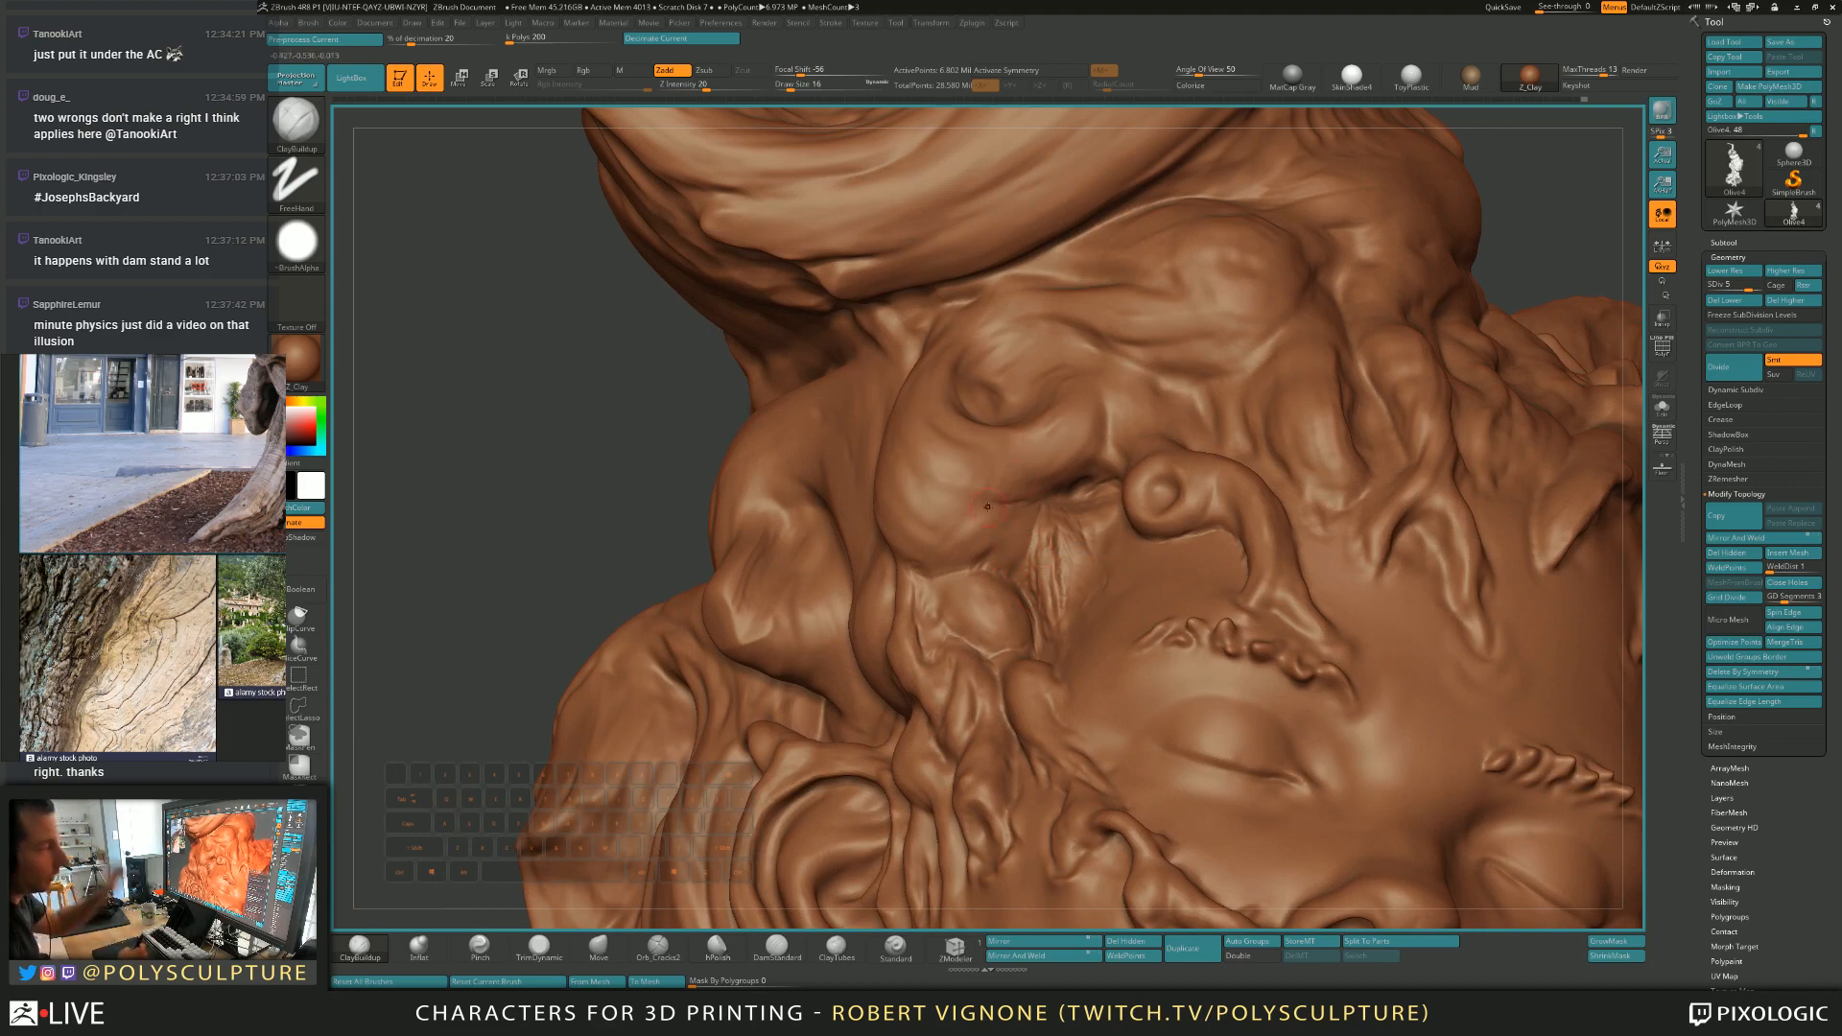
# Sculpt small folds along the underside of the spiral curl with ClayBuildup at size 7, cutting inward along the crease.
pyautogui.moveTo(968, 492); pyautogui.dragTo(1011, 542, button='right')
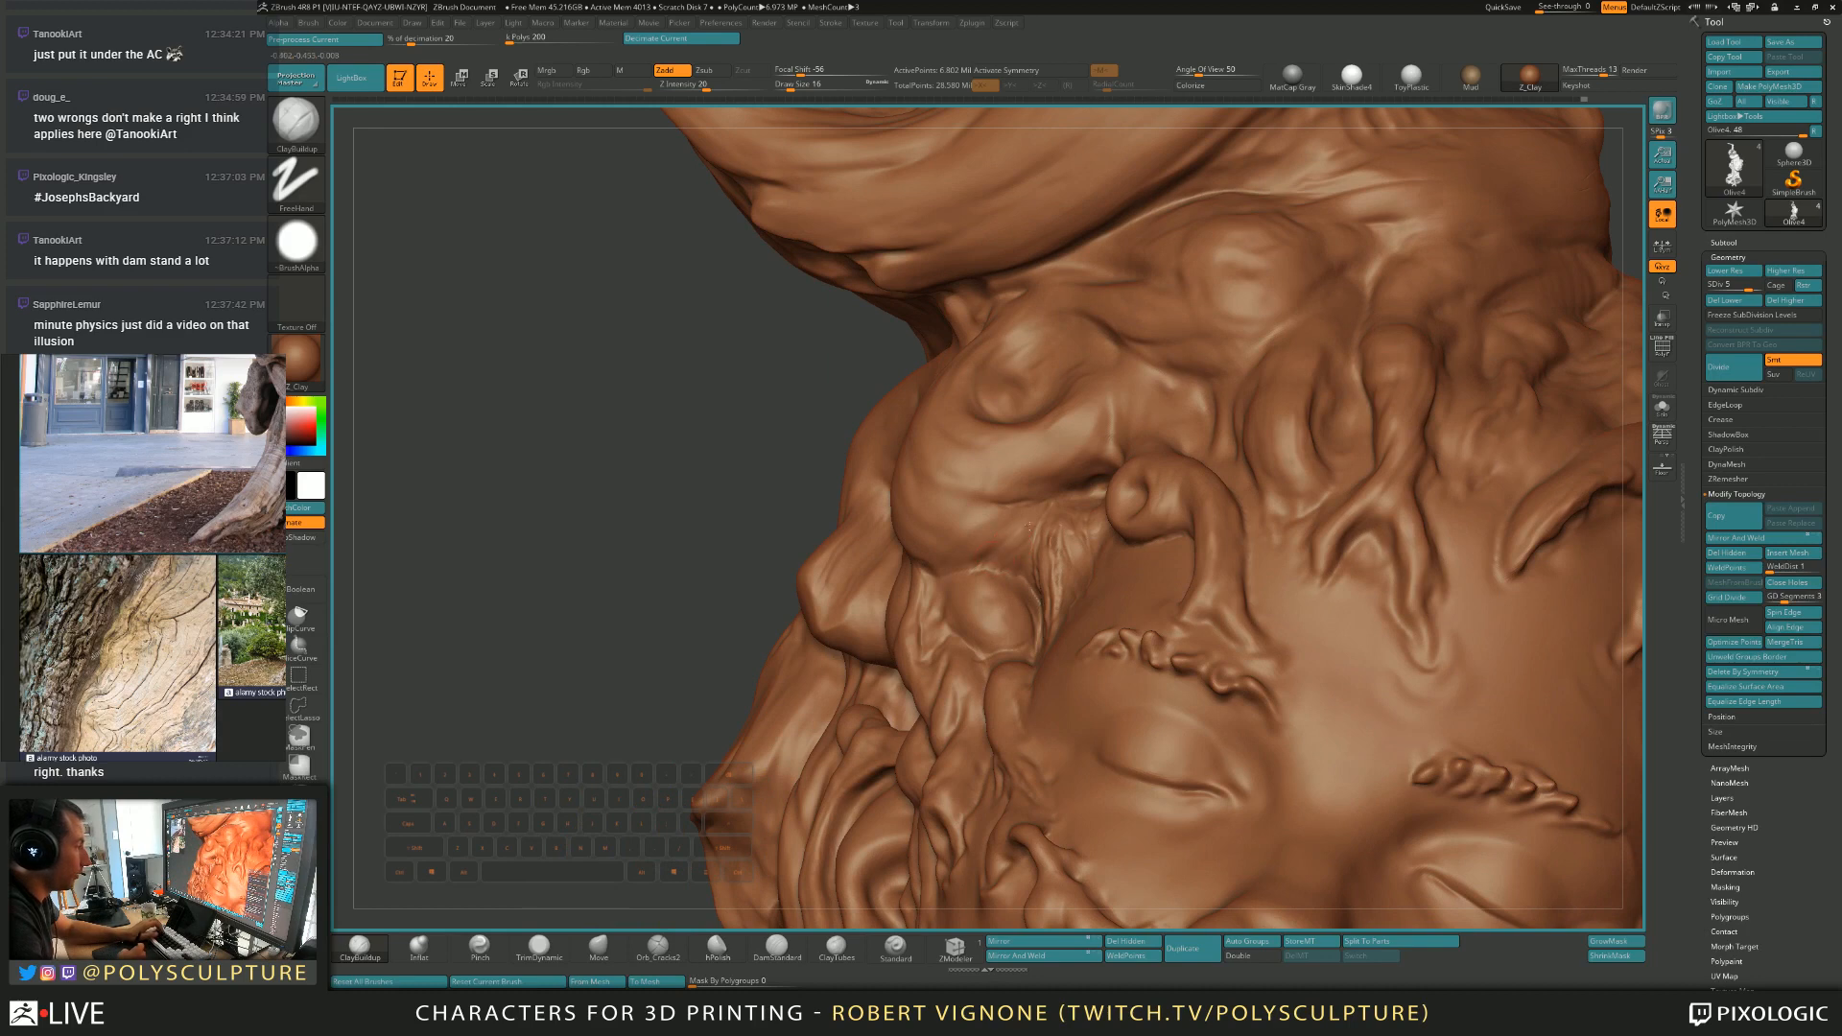
pyautogui.press('1')
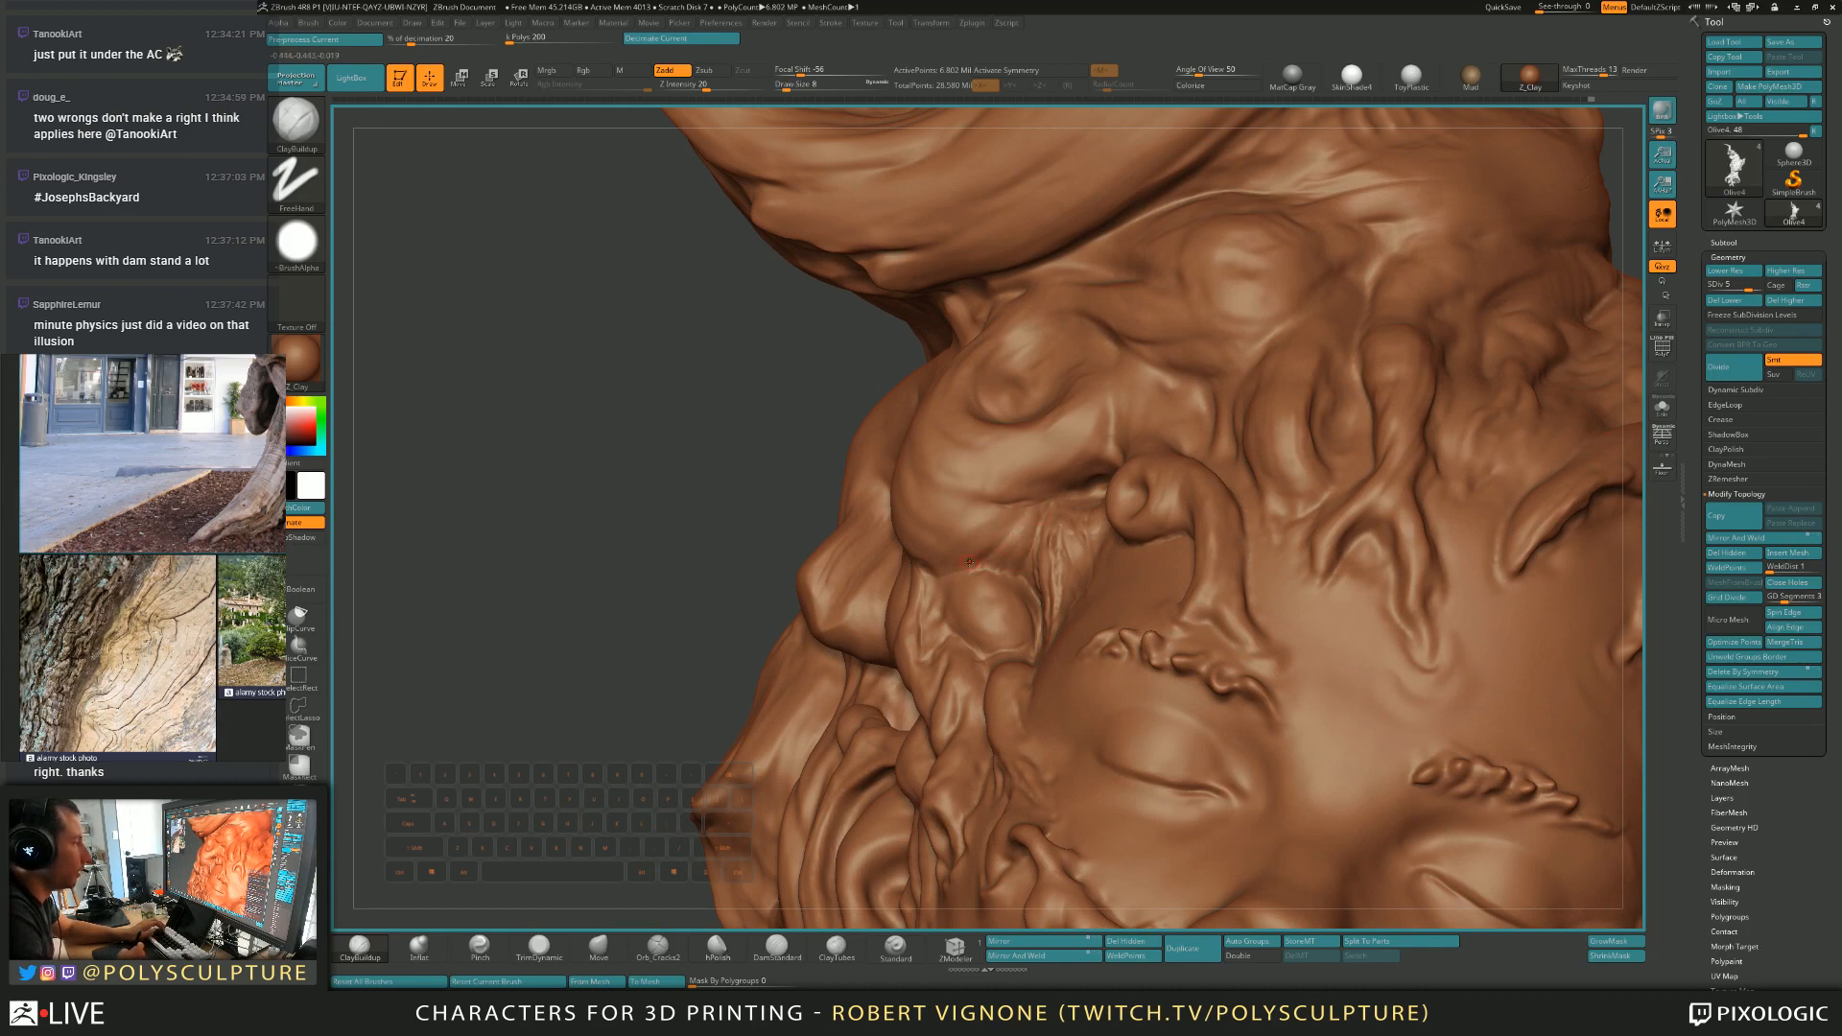
pyautogui.press('s')
pyautogui.click(991, 497)
pyautogui.keyDown('alt'); pyautogui.moveTo(952, 492); pyautogui.dragTo(973, 502); pyautogui.keyUp('alt')
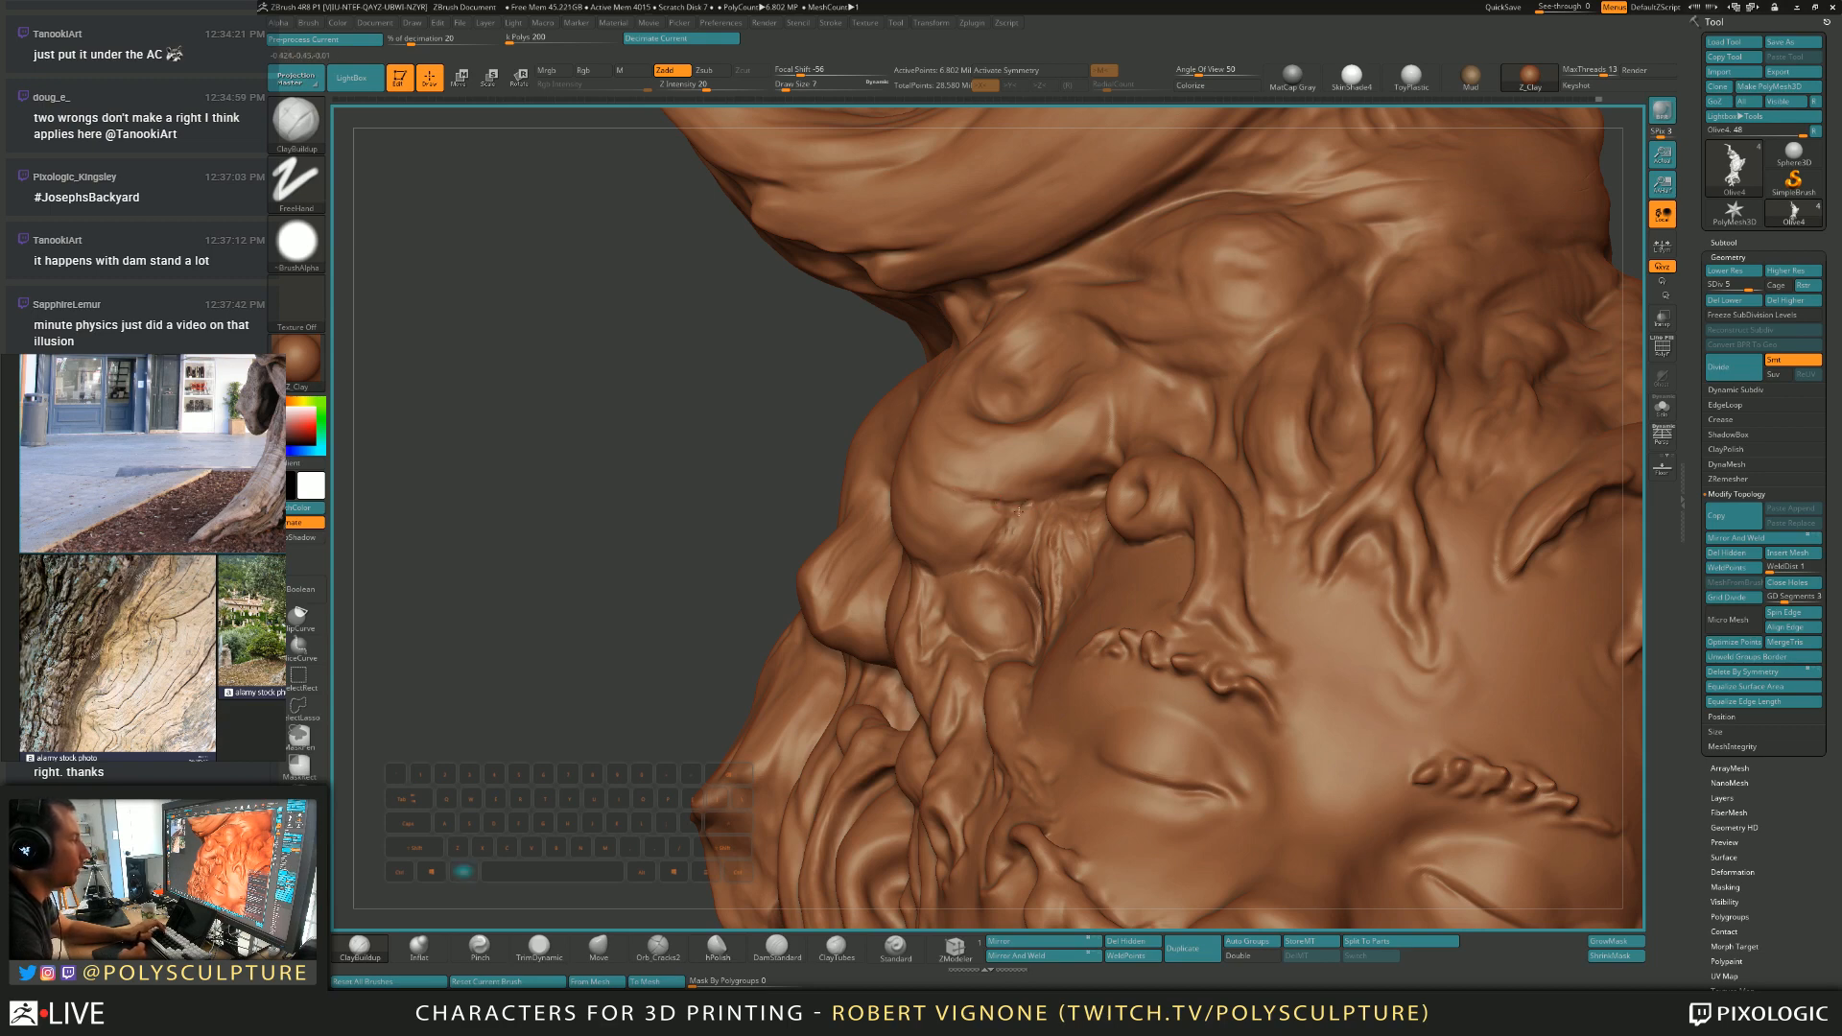
pyautogui.moveTo(1039, 507); pyautogui.dragTo(1098, 508, button='right')
# Form wrinkles across the lower front of the spiral curl with a larger ClayBuildup brush and switch to hPolish.
pyautogui.press('2')
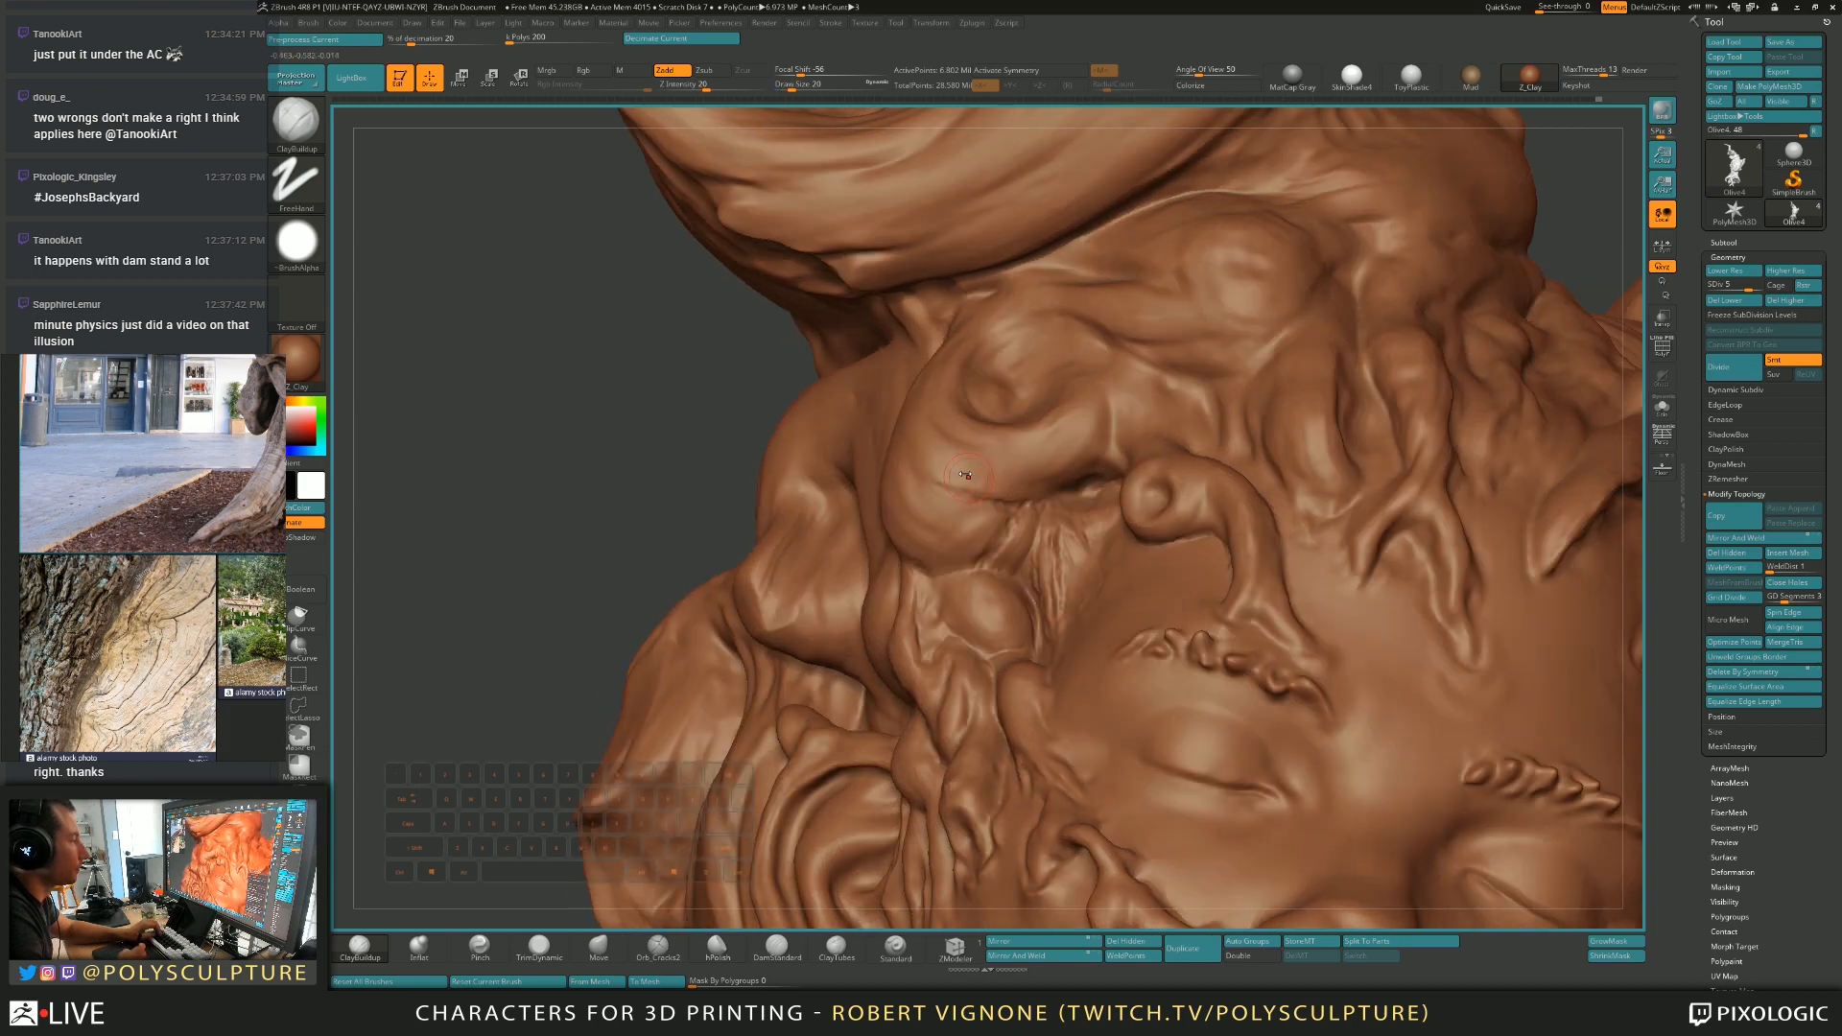
pyautogui.press('s')
pyautogui.click(984, 481)
pyautogui.keyDown('alt'); pyautogui.moveTo(994, 497); pyautogui.dragTo(940, 481); pyautogui.keyUp('alt')
pyautogui.moveTo(939, 455); pyautogui.dragTo(972, 463)
pyautogui.press('s')
pyautogui.click(977, 463)
pyautogui.click(717, 948)
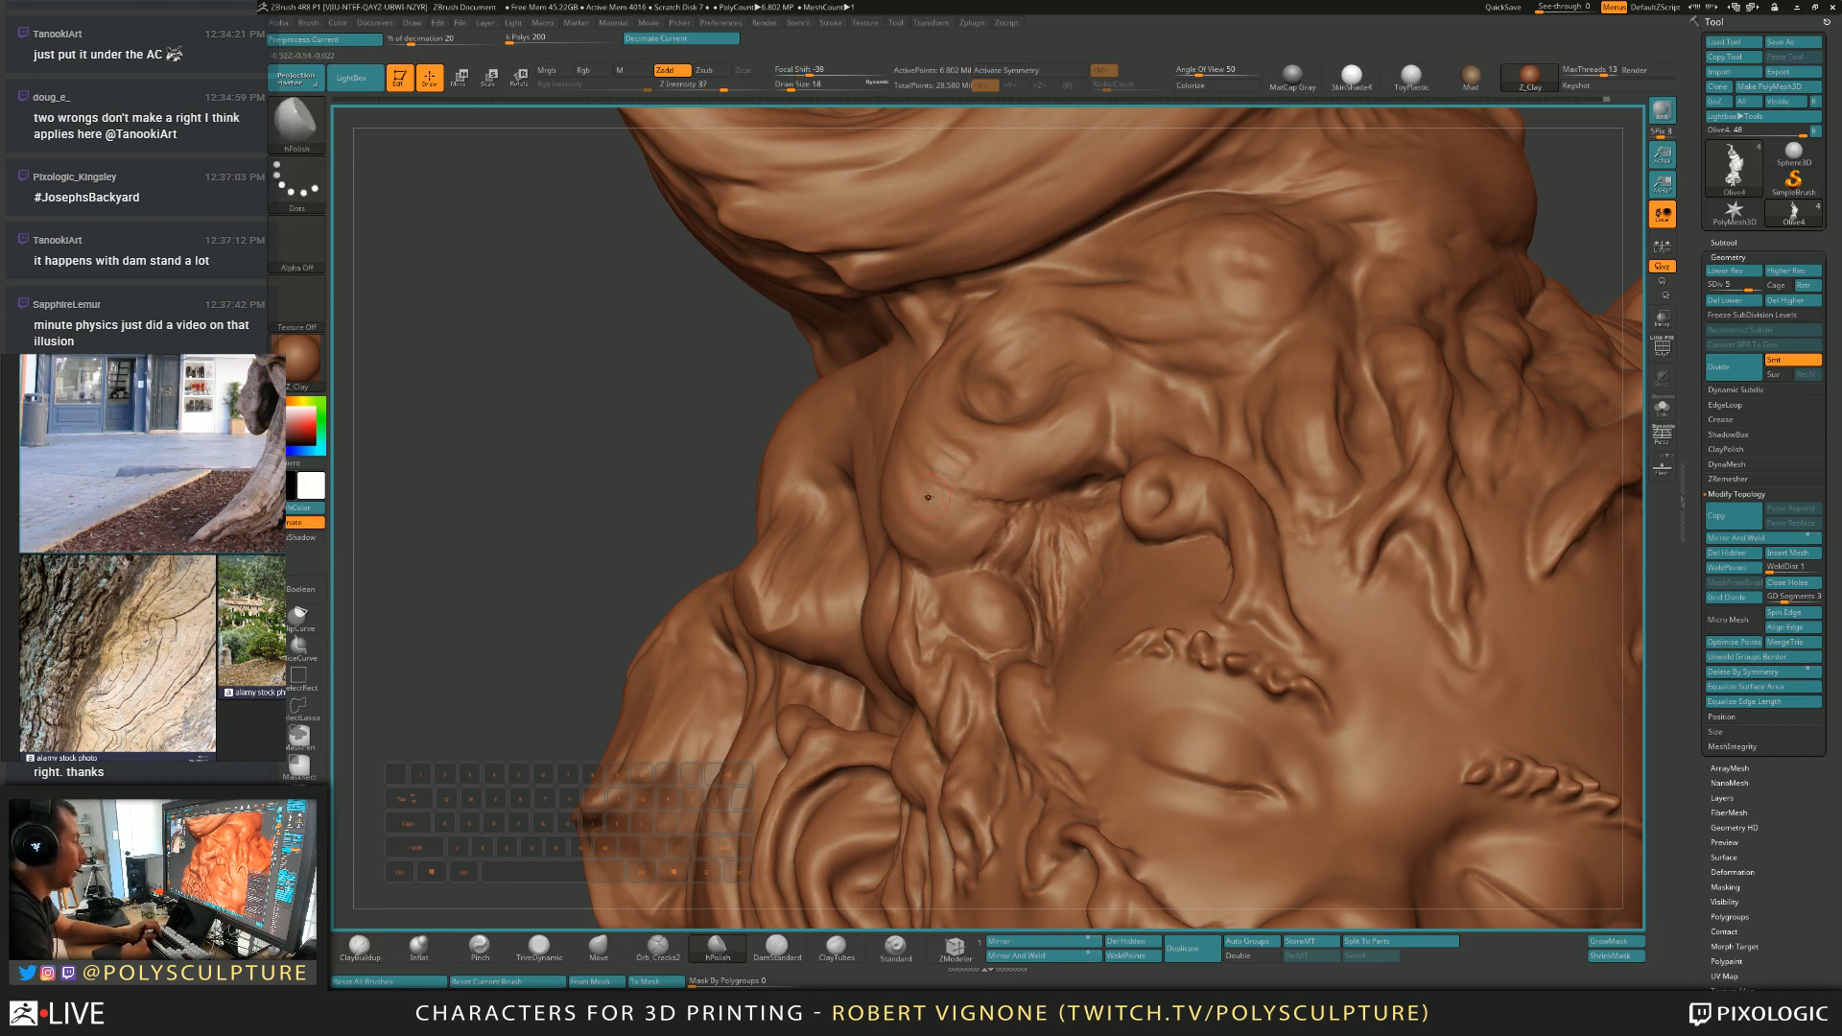
# Carve a jagged crack along the seam between the spiral curl and the folded lobe behind it with a reduced Orb_Cracks2 brush.
pyautogui.click(658, 948)
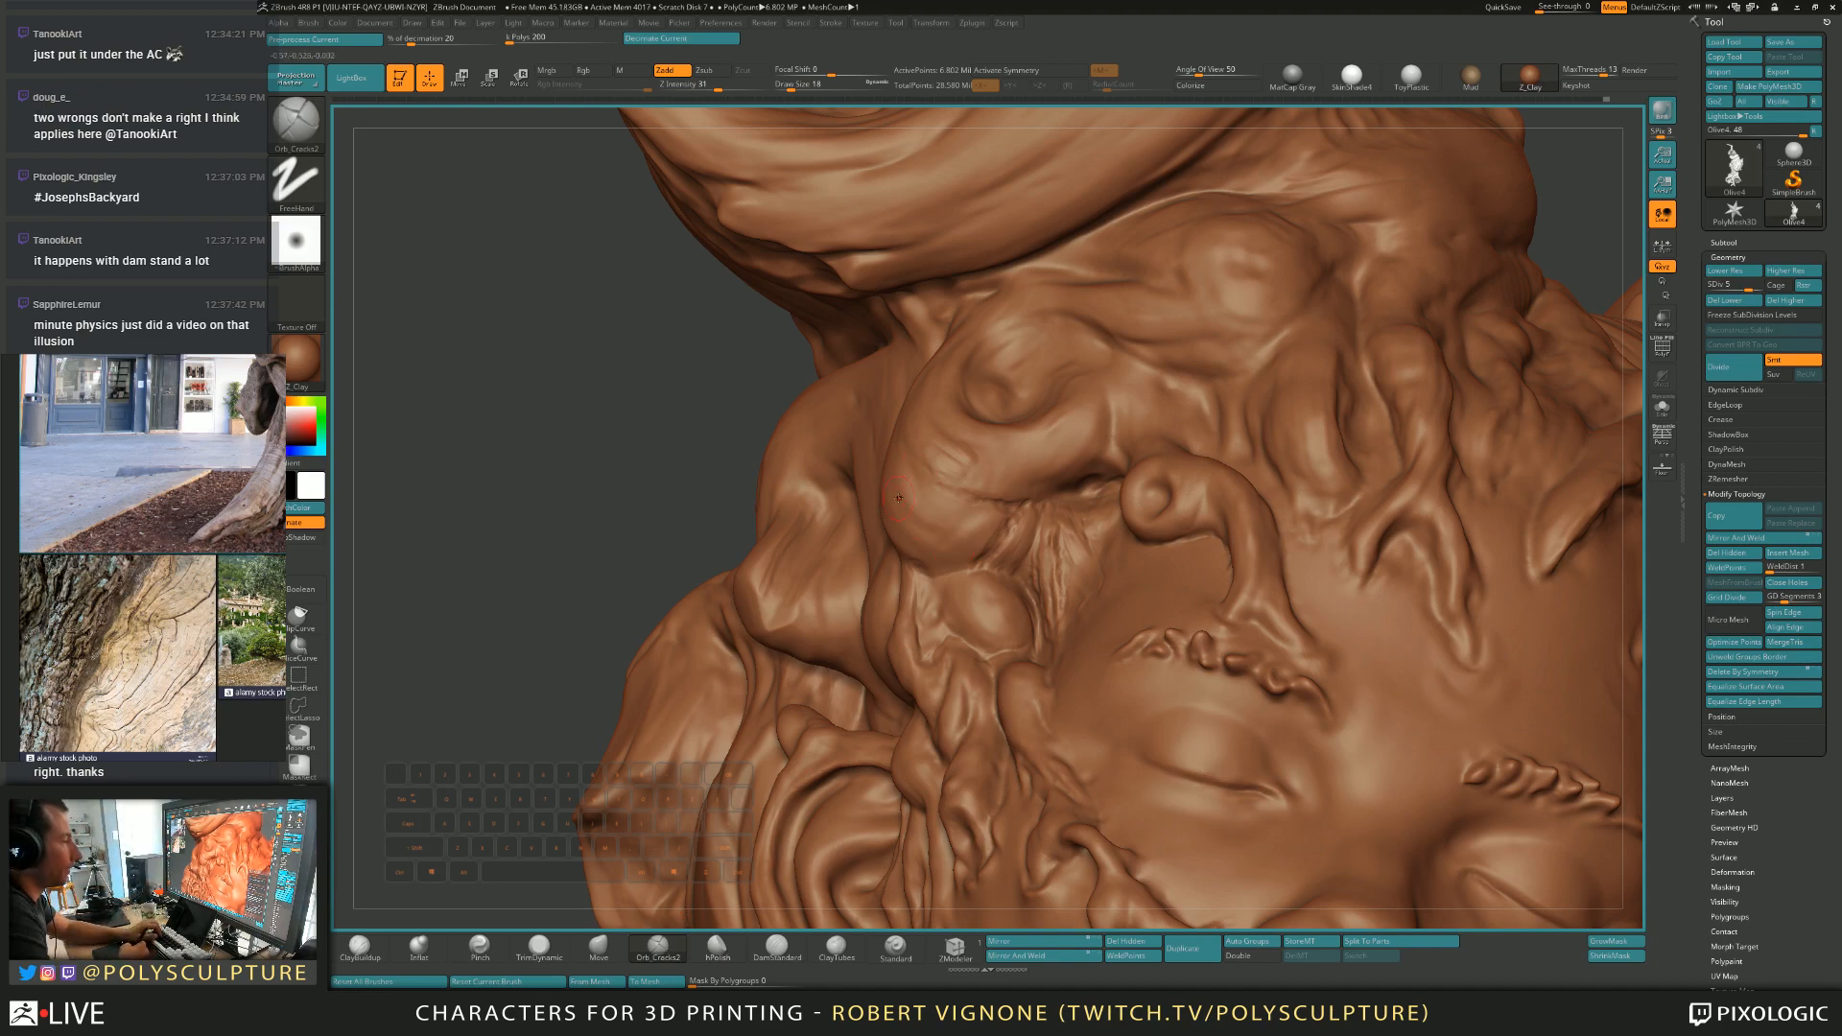
pyautogui.moveTo(930, 515); pyautogui.dragTo(1084, 537, button='right')
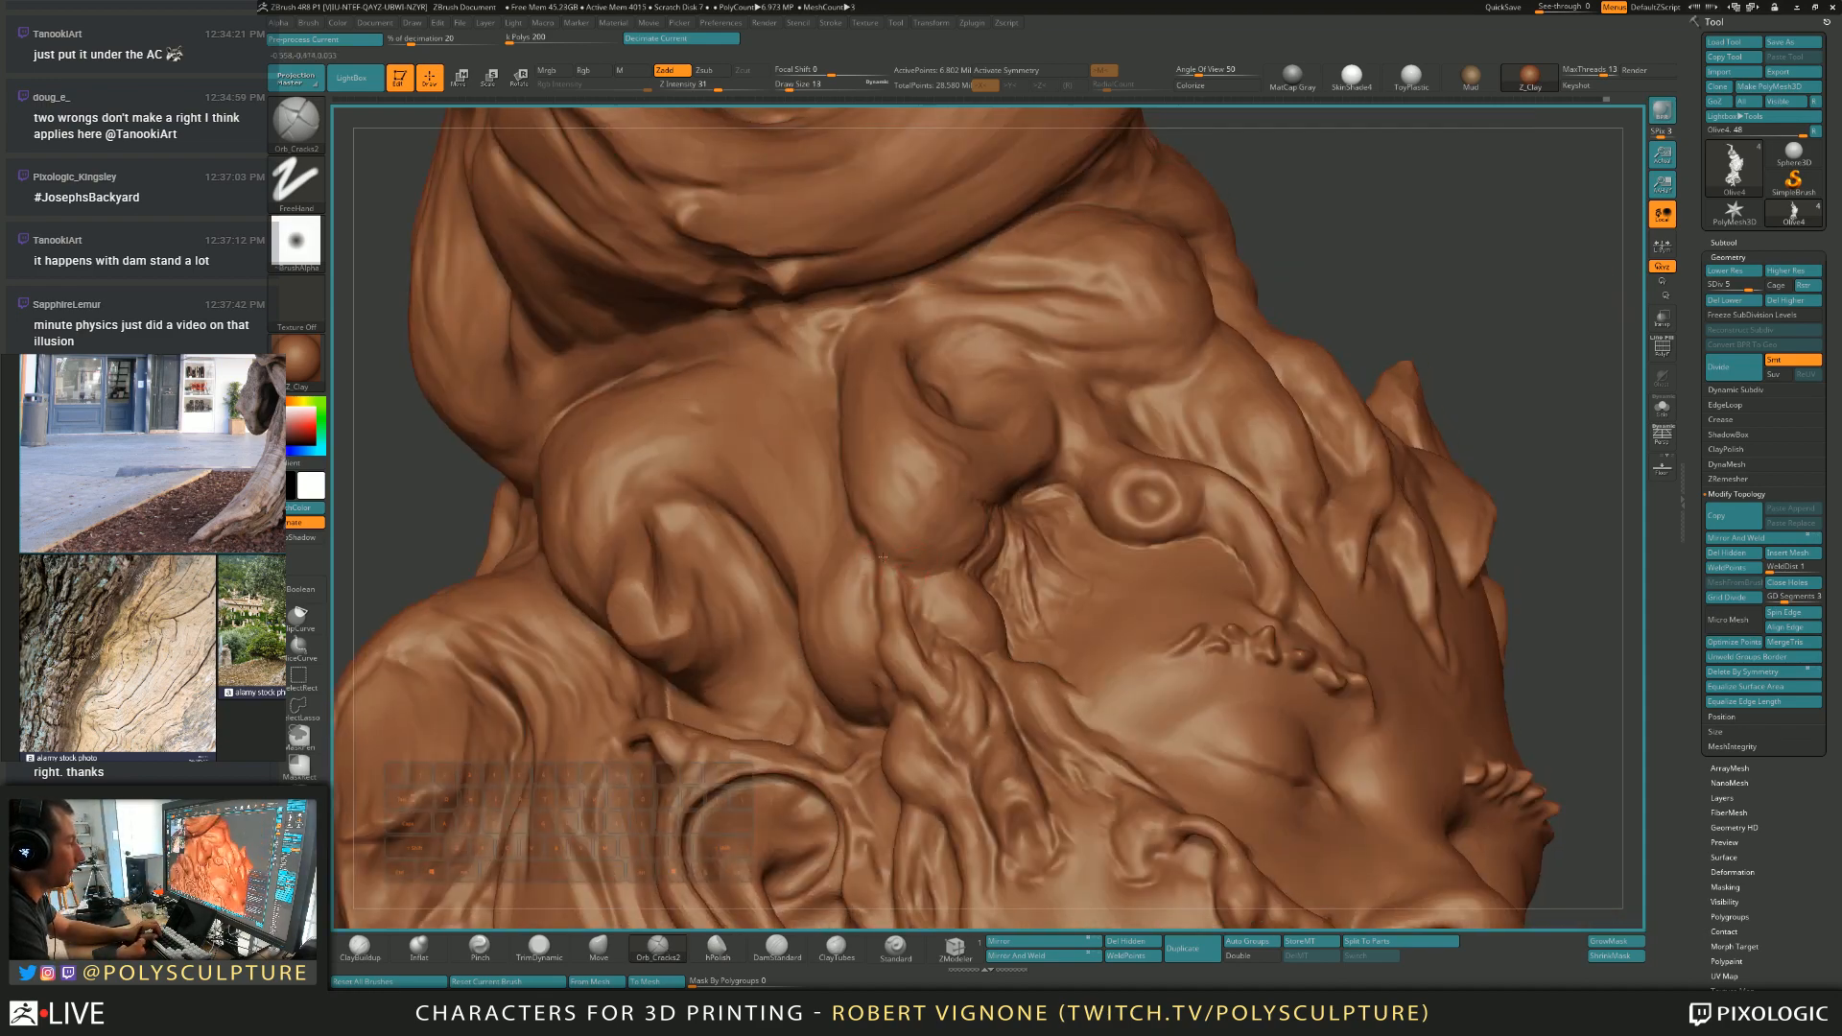
pyautogui.keyDown('ctrl'); pyautogui.moveTo(870, 558); pyautogui.dragTo(869, 562, button='right'); pyautogui.keyUp('ctrl')
pyautogui.press('[')
pyautogui.moveTo(847, 518); pyautogui.dragTo(840, 533, button='right')
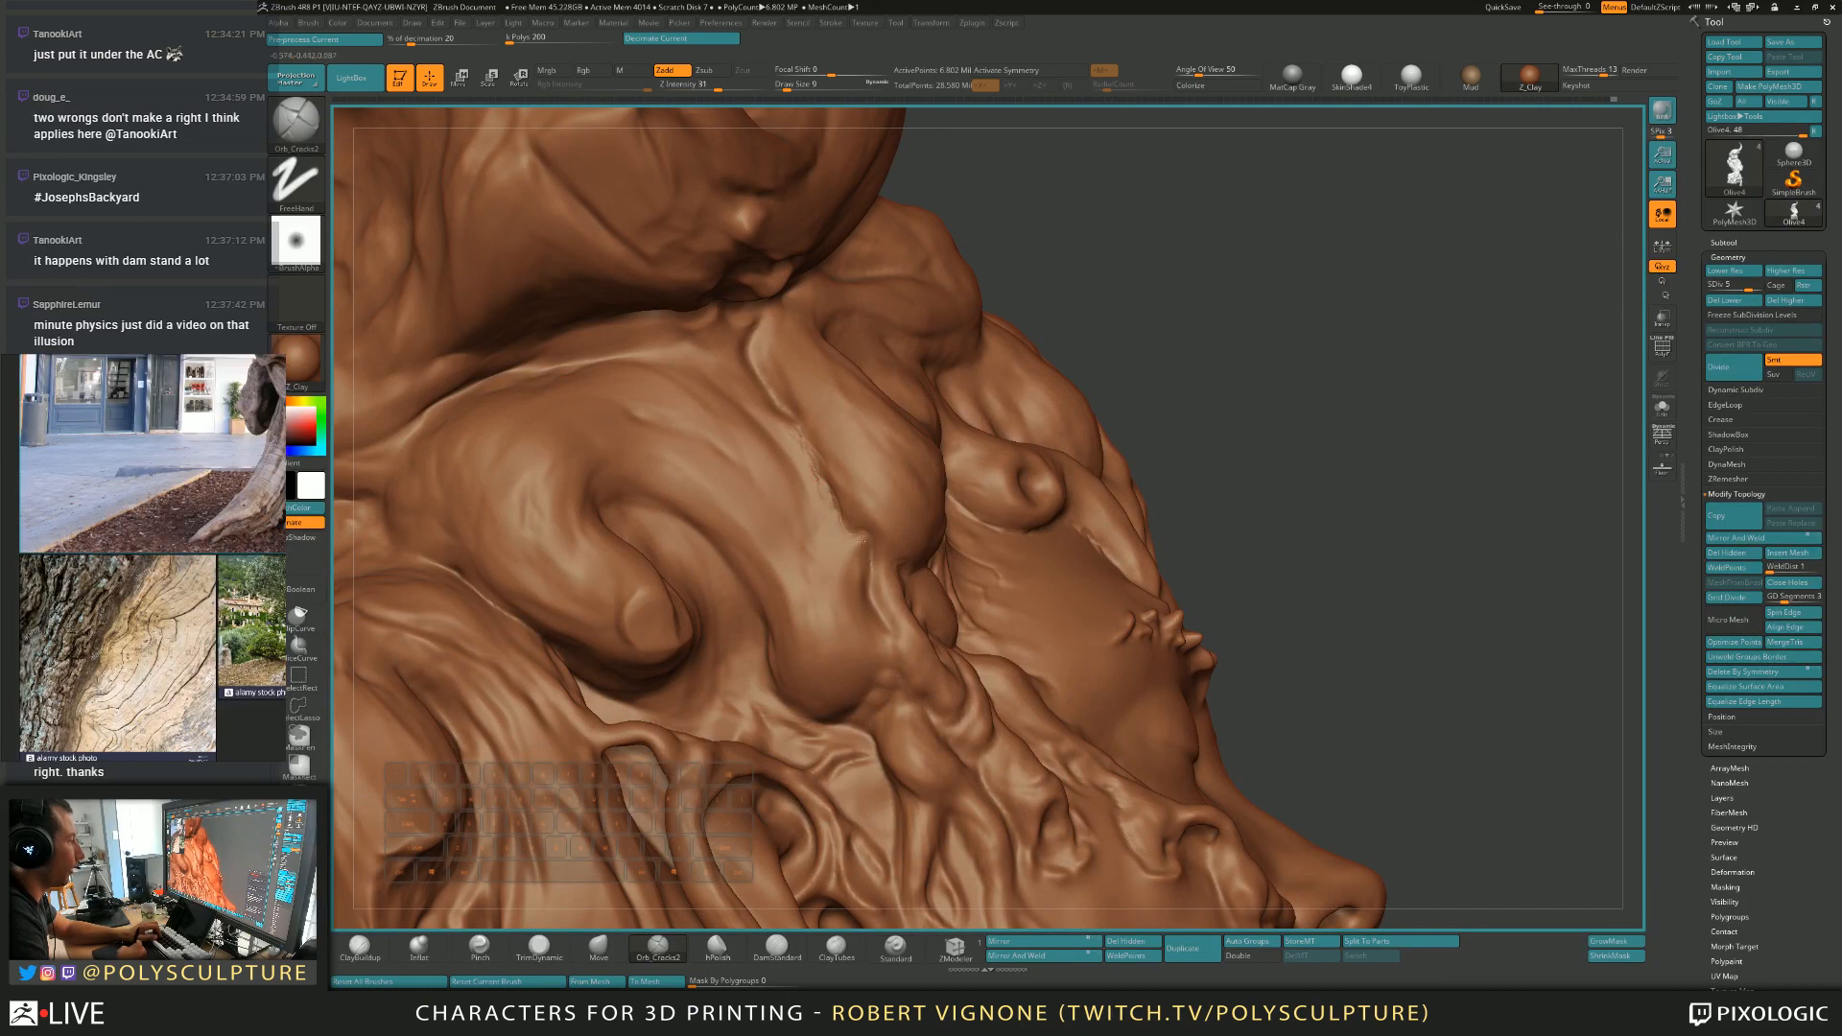
pyautogui.moveTo(809, 457); pyautogui.dragTo(758, 370)
pyautogui.moveTo(763, 318); pyautogui.dragTo(796, 330, button='right')
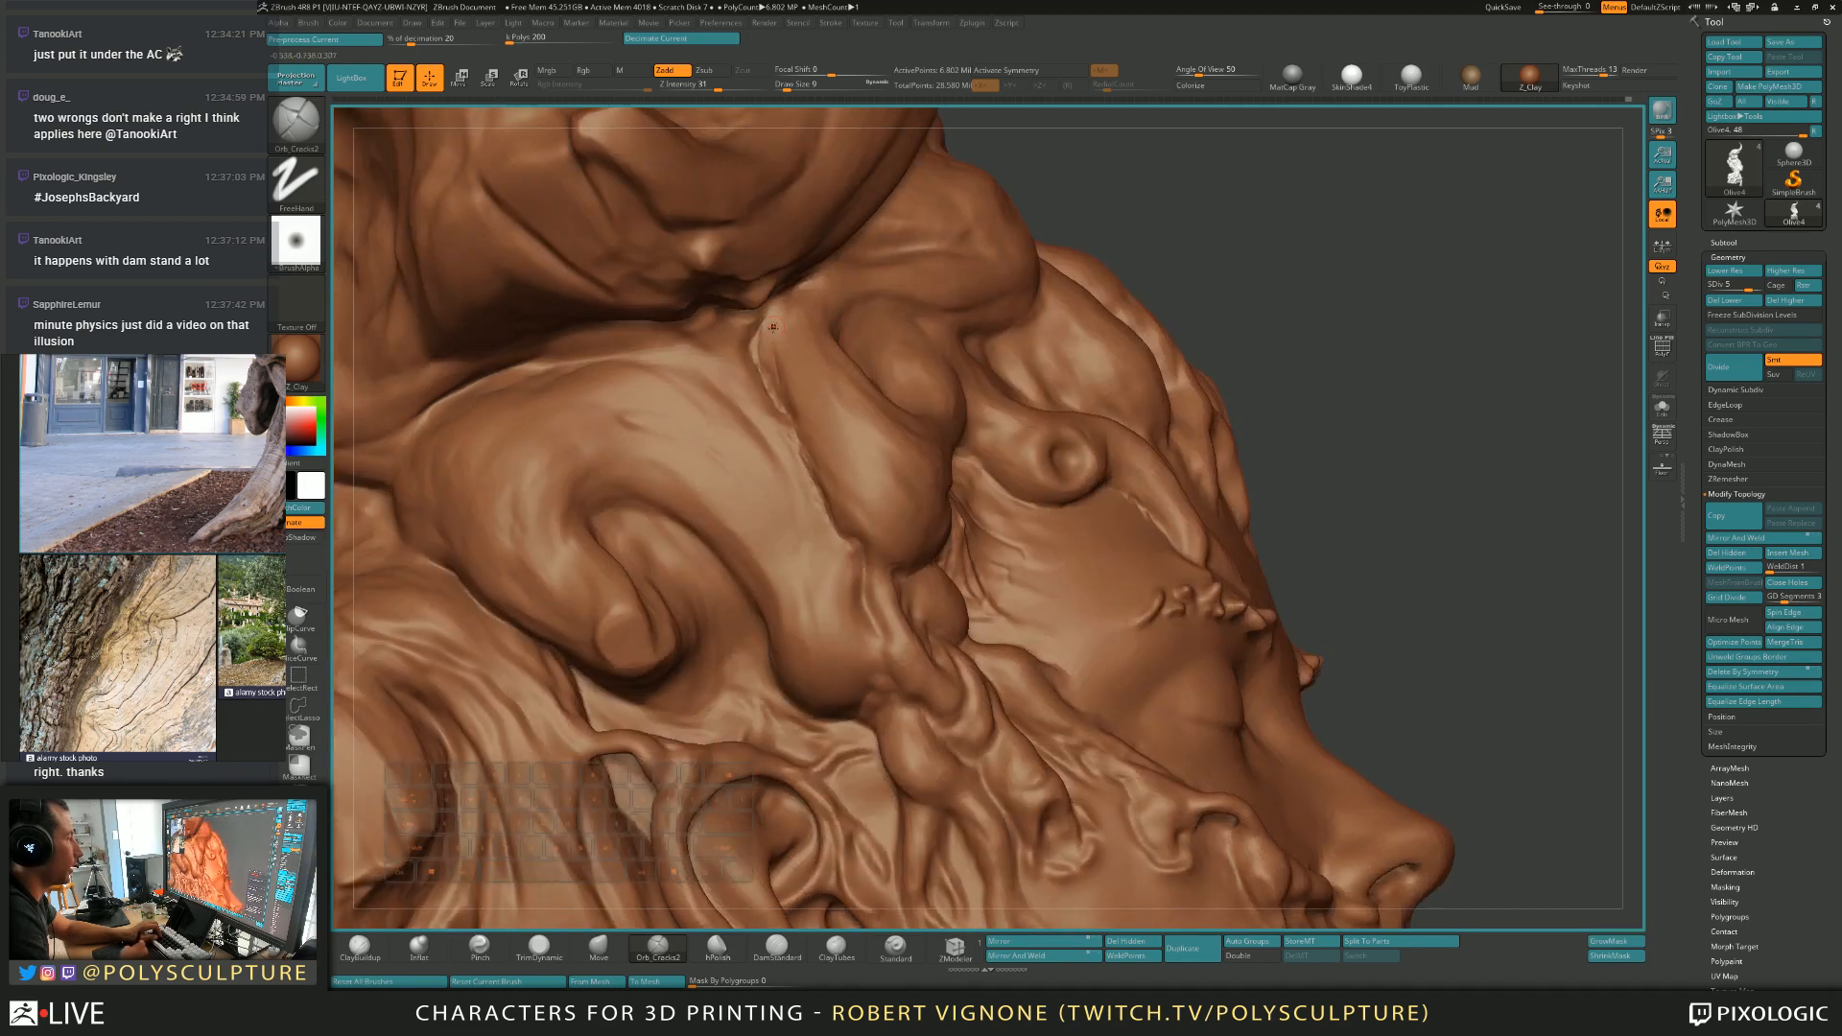
pyautogui.moveTo(879, 583); pyautogui.dragTo(884, 597, button='right')
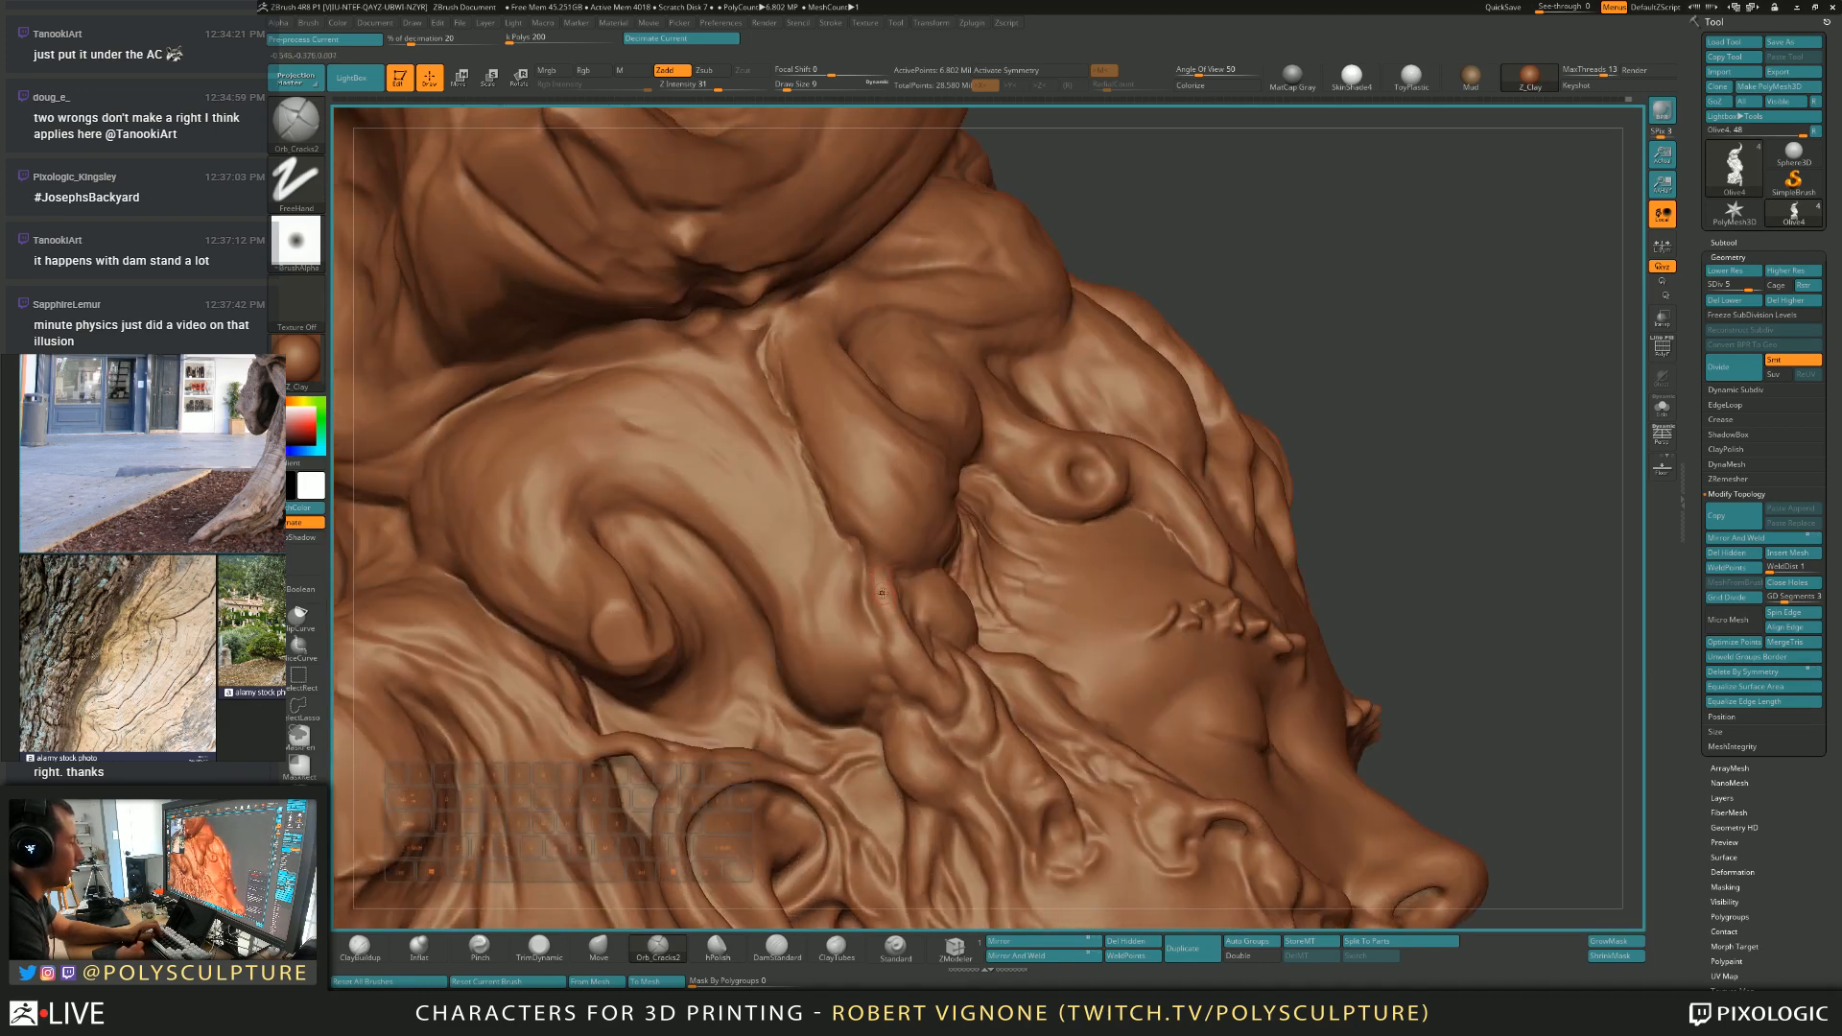
pyautogui.moveTo(897, 661)
pyautogui.mouseDown(button='right')
pyautogui.moveTo(922, 695)
pyautogui.moveTo(911, 753)
pyautogui.mouseUp(button='right')
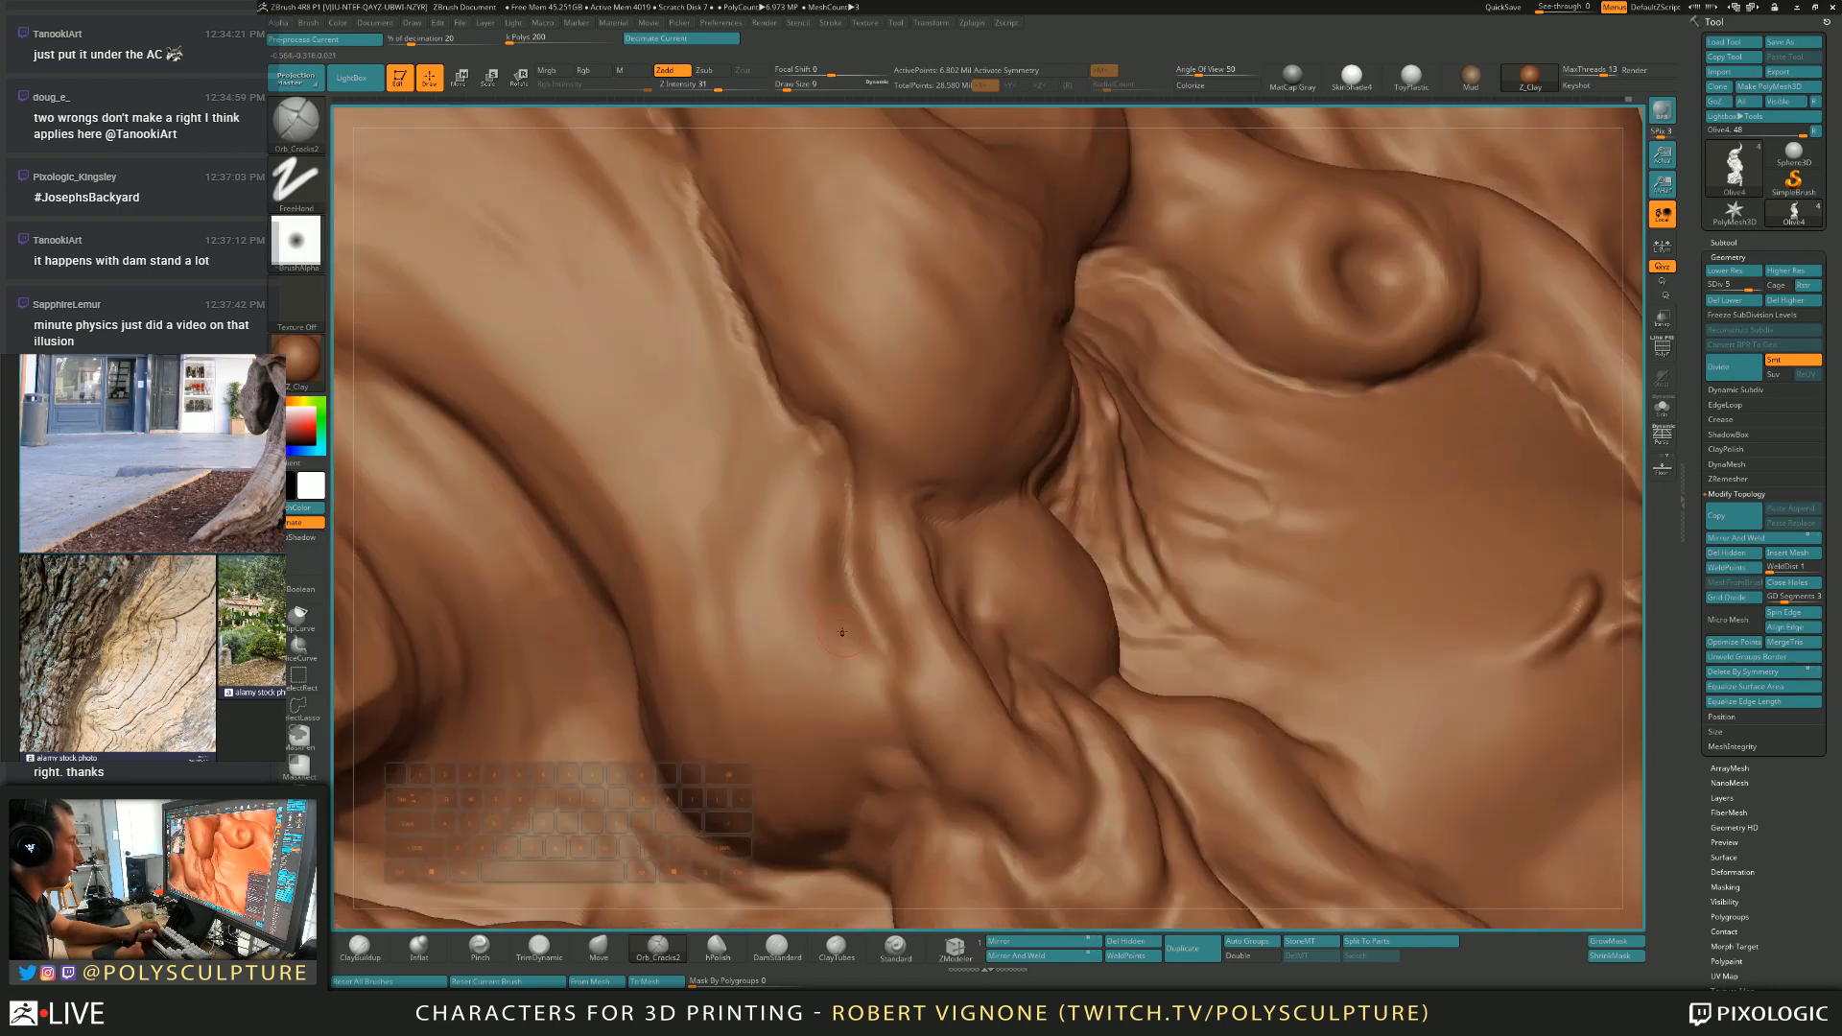
pyautogui.keyDown('alt'); pyautogui.moveTo(883, 569); pyautogui.dragTo(879, 628, button='right'); pyautogui.keyUp('alt')
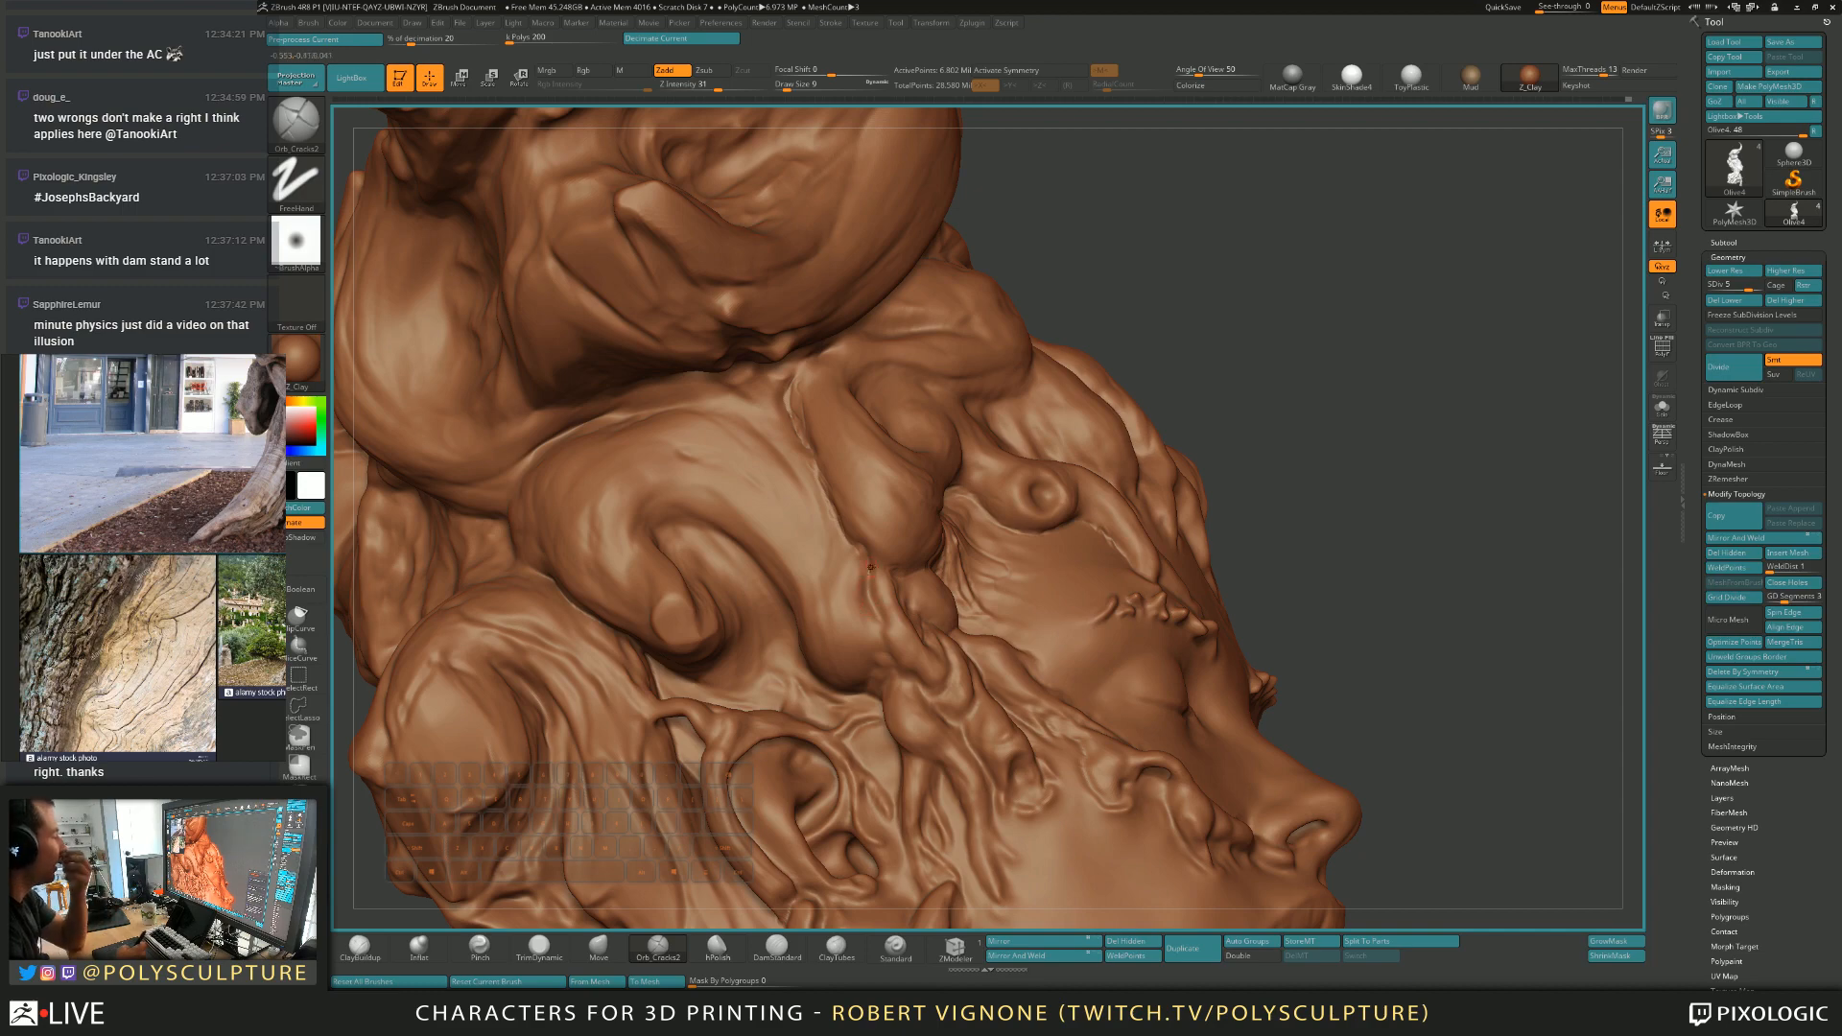
# Extend the jagged crack down the seam of the folded lobe into the strand below it with a smaller Orb_Cracks2 brush.
pyautogui.moveTo(879, 573); pyautogui.dragTo(870, 565, button='right')
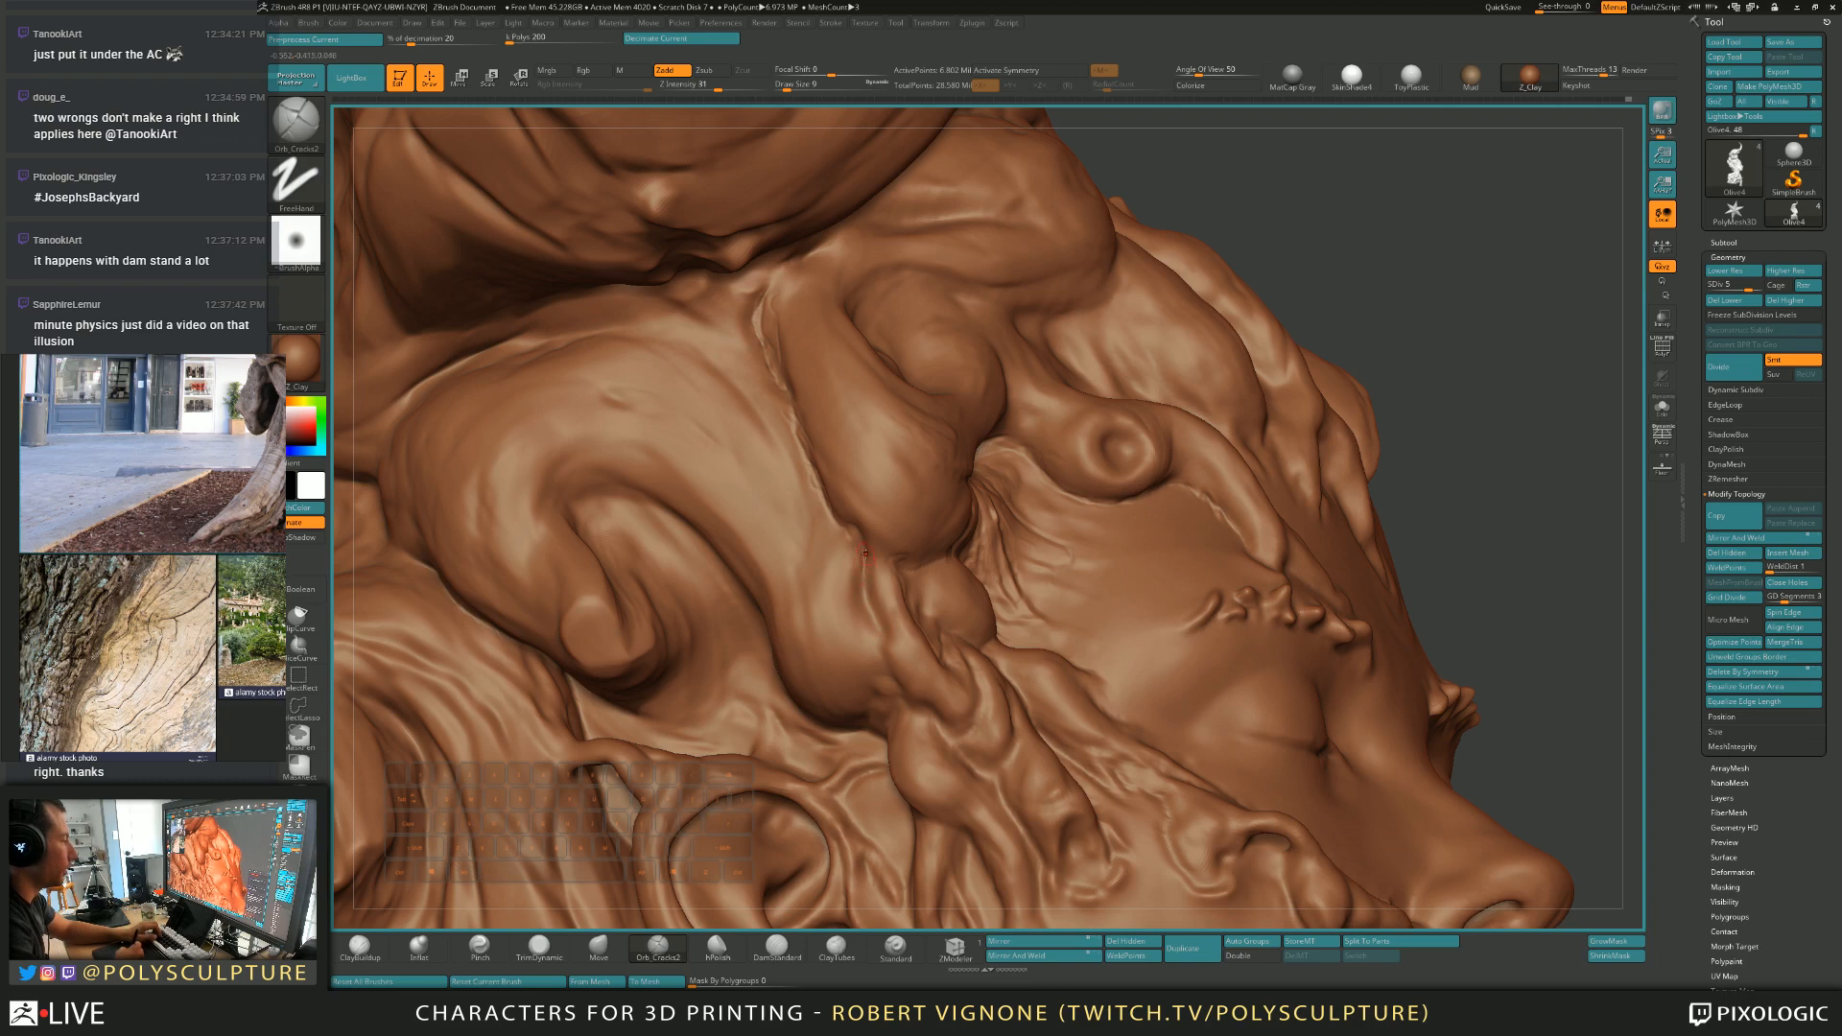
pyautogui.press('[')
pyautogui.moveTo(869, 553); pyautogui.dragTo(945, 561, button='right')
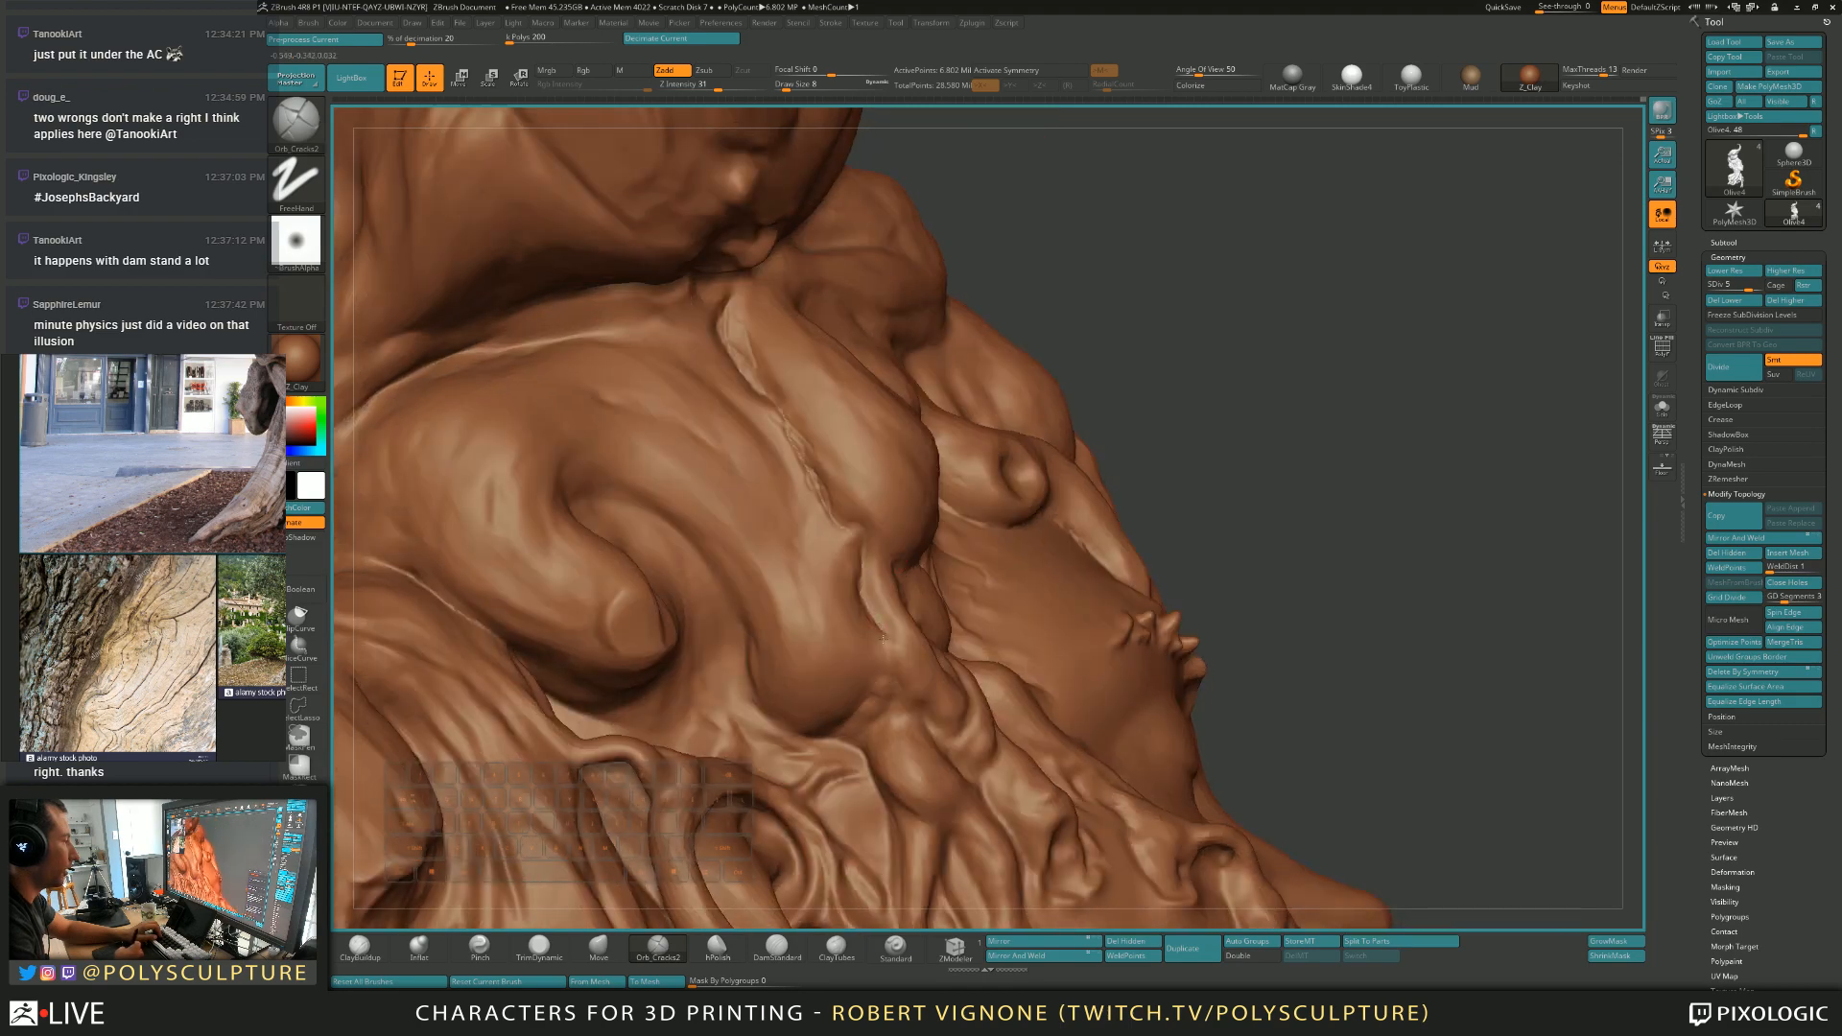
pyautogui.moveTo(897, 682); pyautogui.dragTo(823, 667, button='right')
pyautogui.moveTo(867, 564); pyautogui.dragTo(874, 622)
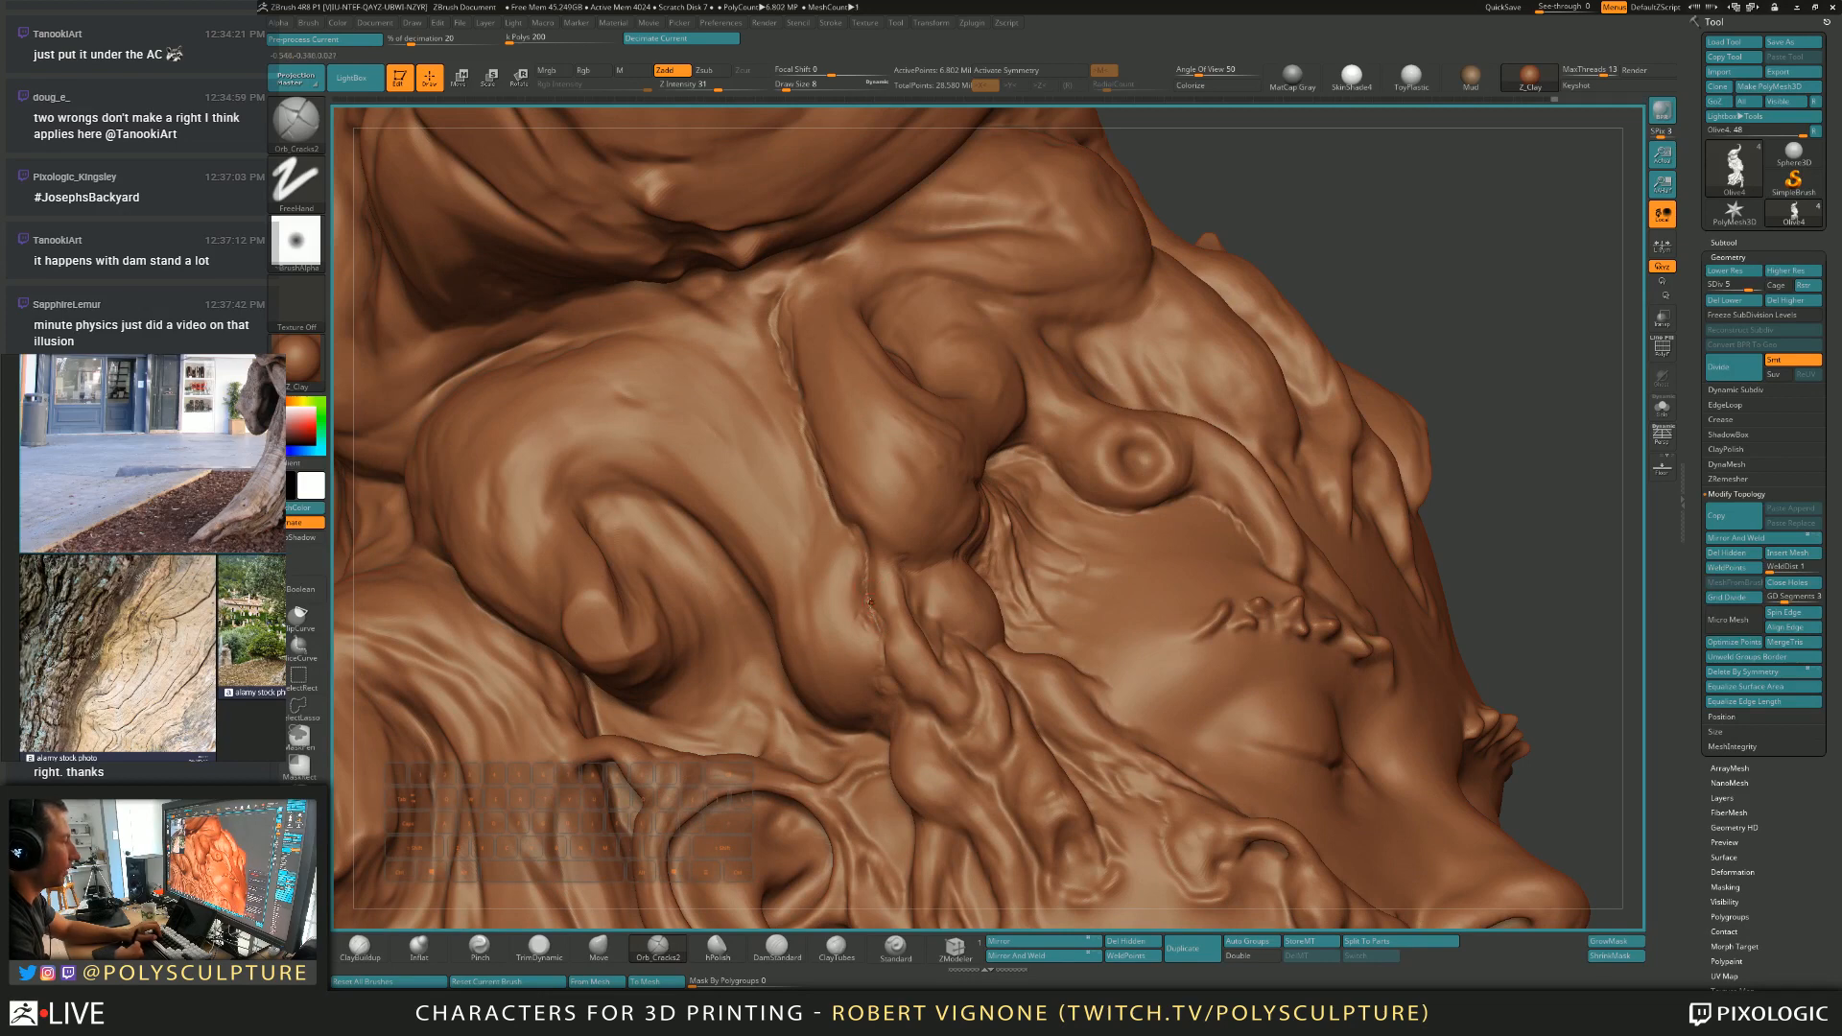
pyautogui.moveTo(868, 567); pyautogui.dragTo(871, 600)
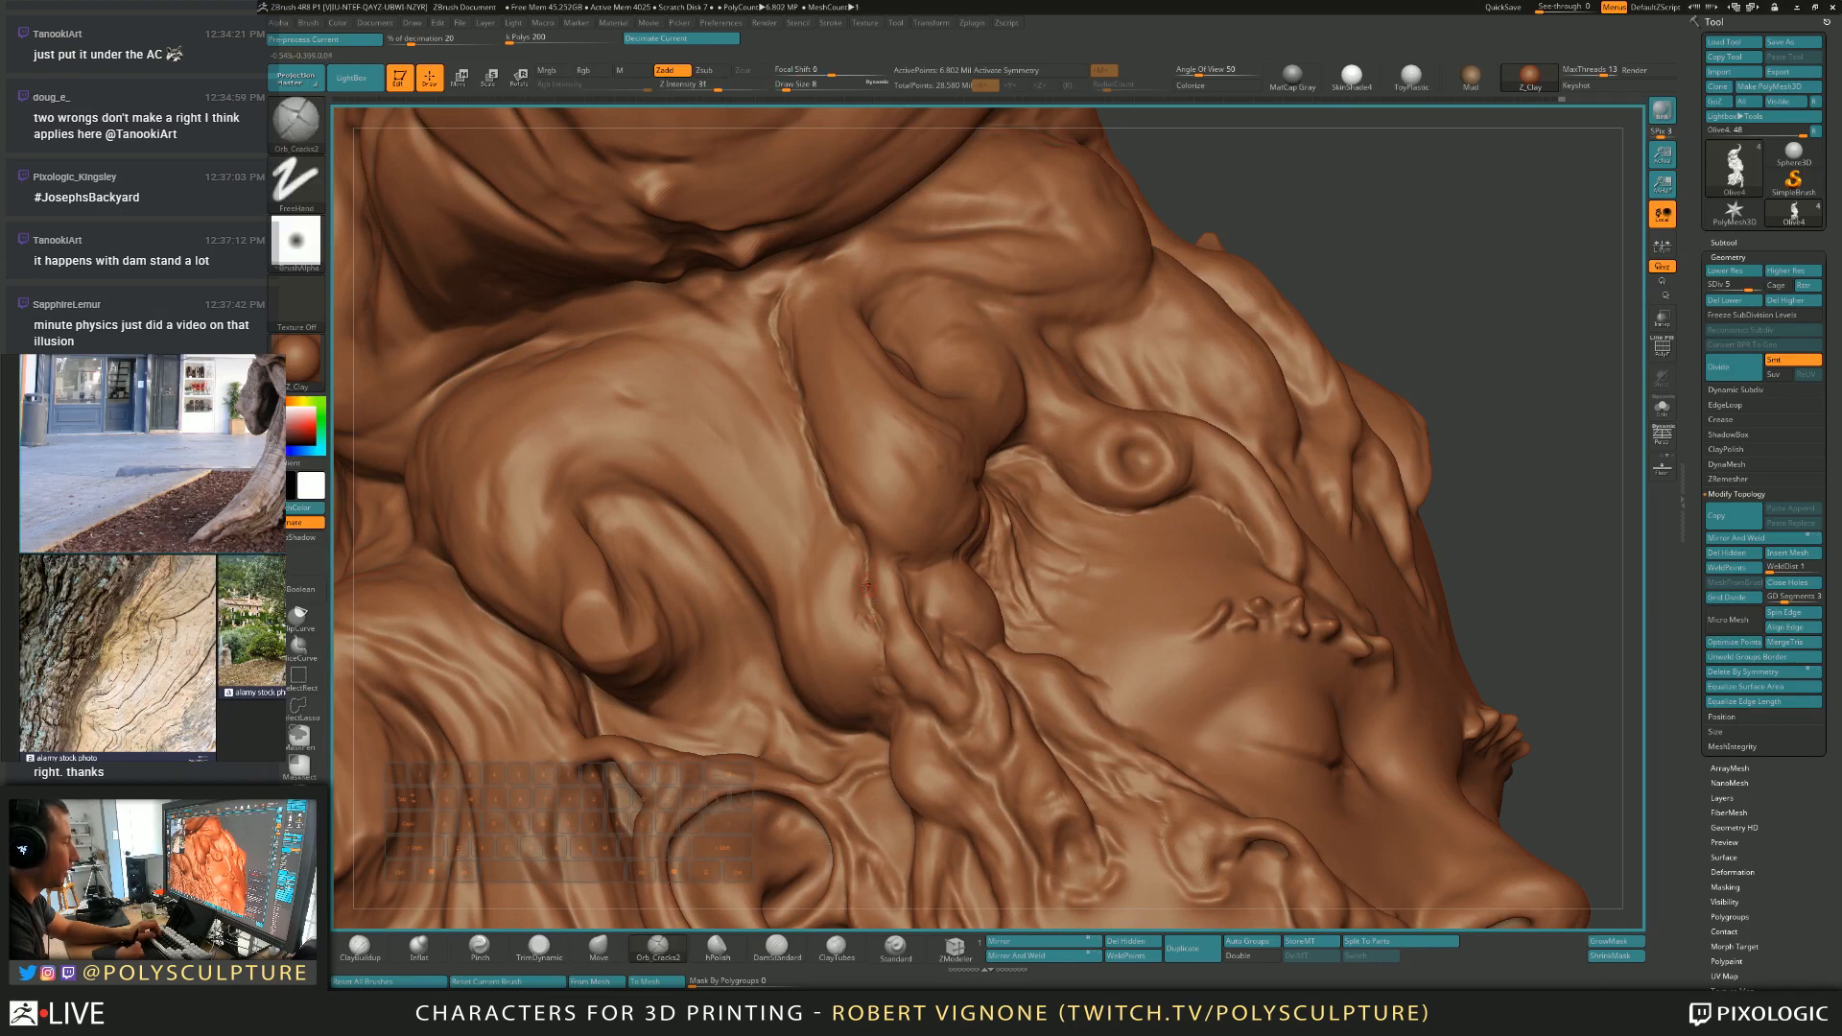
pyautogui.moveTo(885, 564)
pyautogui.mouseDown(button='right')
pyautogui.moveTo(763, 577)
pyautogui.moveTo(944, 581)
pyautogui.moveTo(869, 590)
pyautogui.mouseUp(button='right')
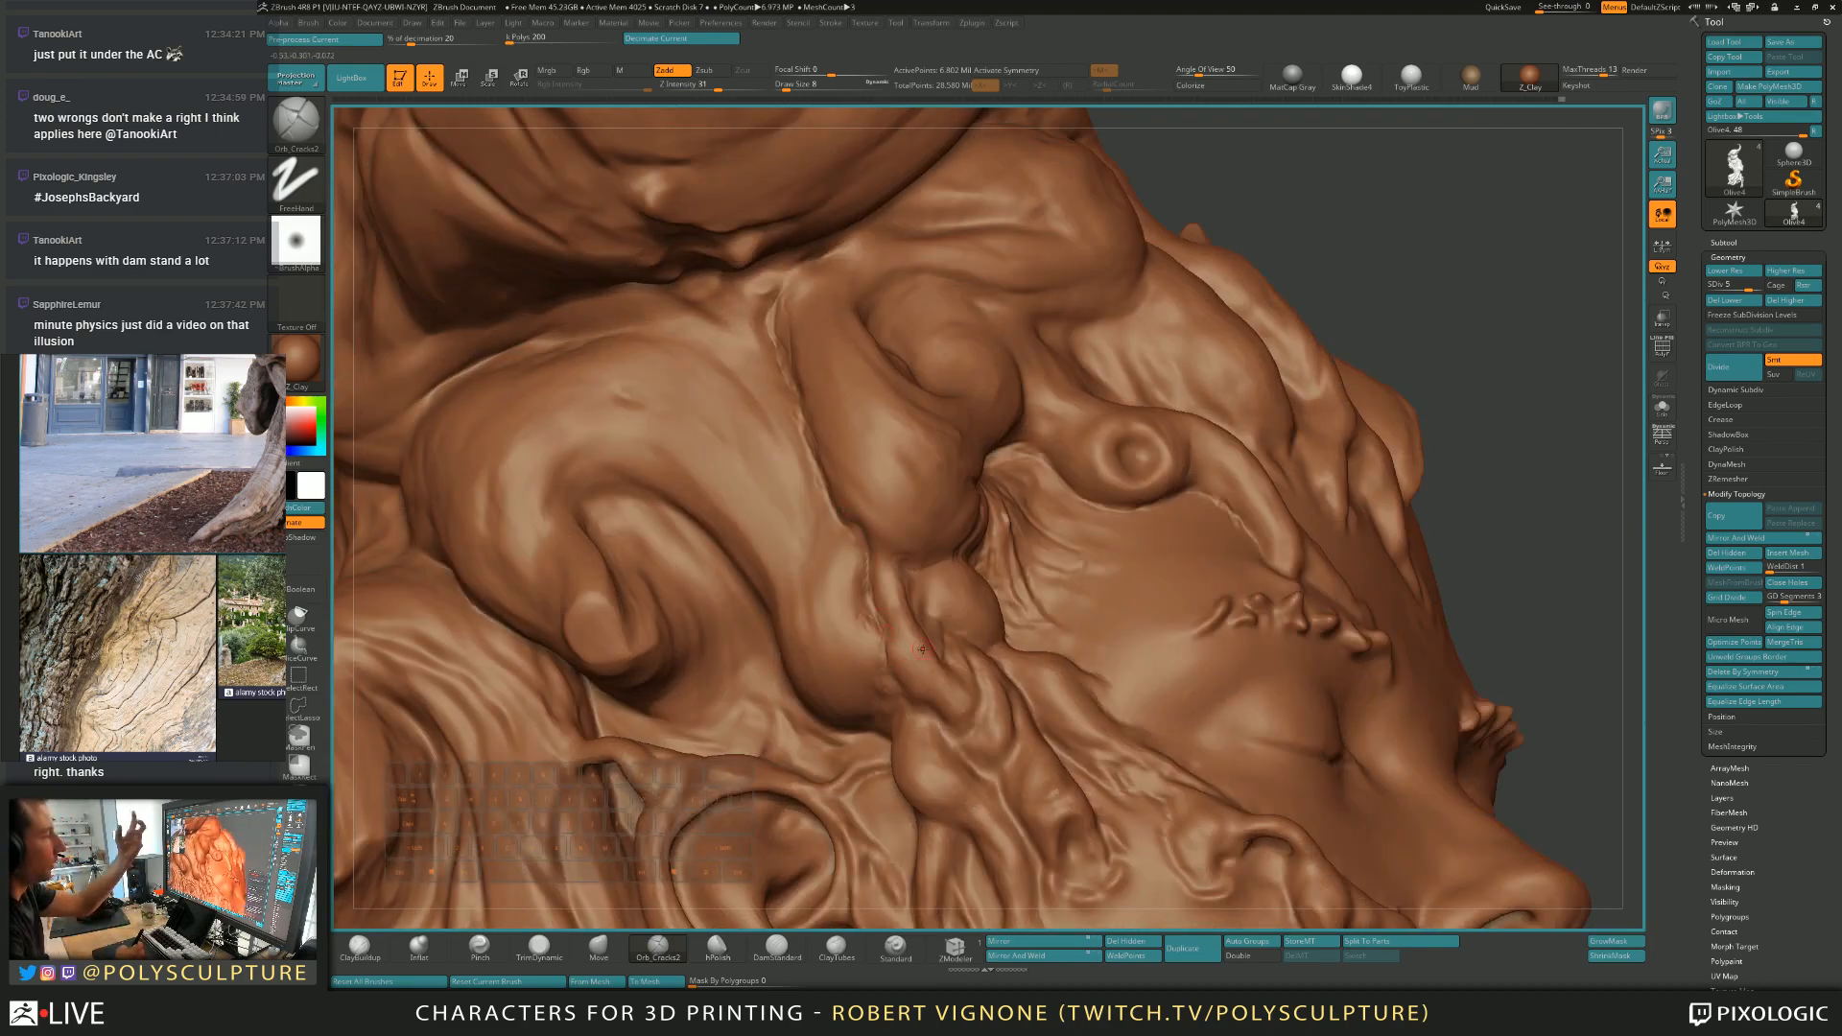
# Carve creases along the twisted strand below the small temple knob with a slightly larger Orb_Cracks2 brush.
pyautogui.press('f')
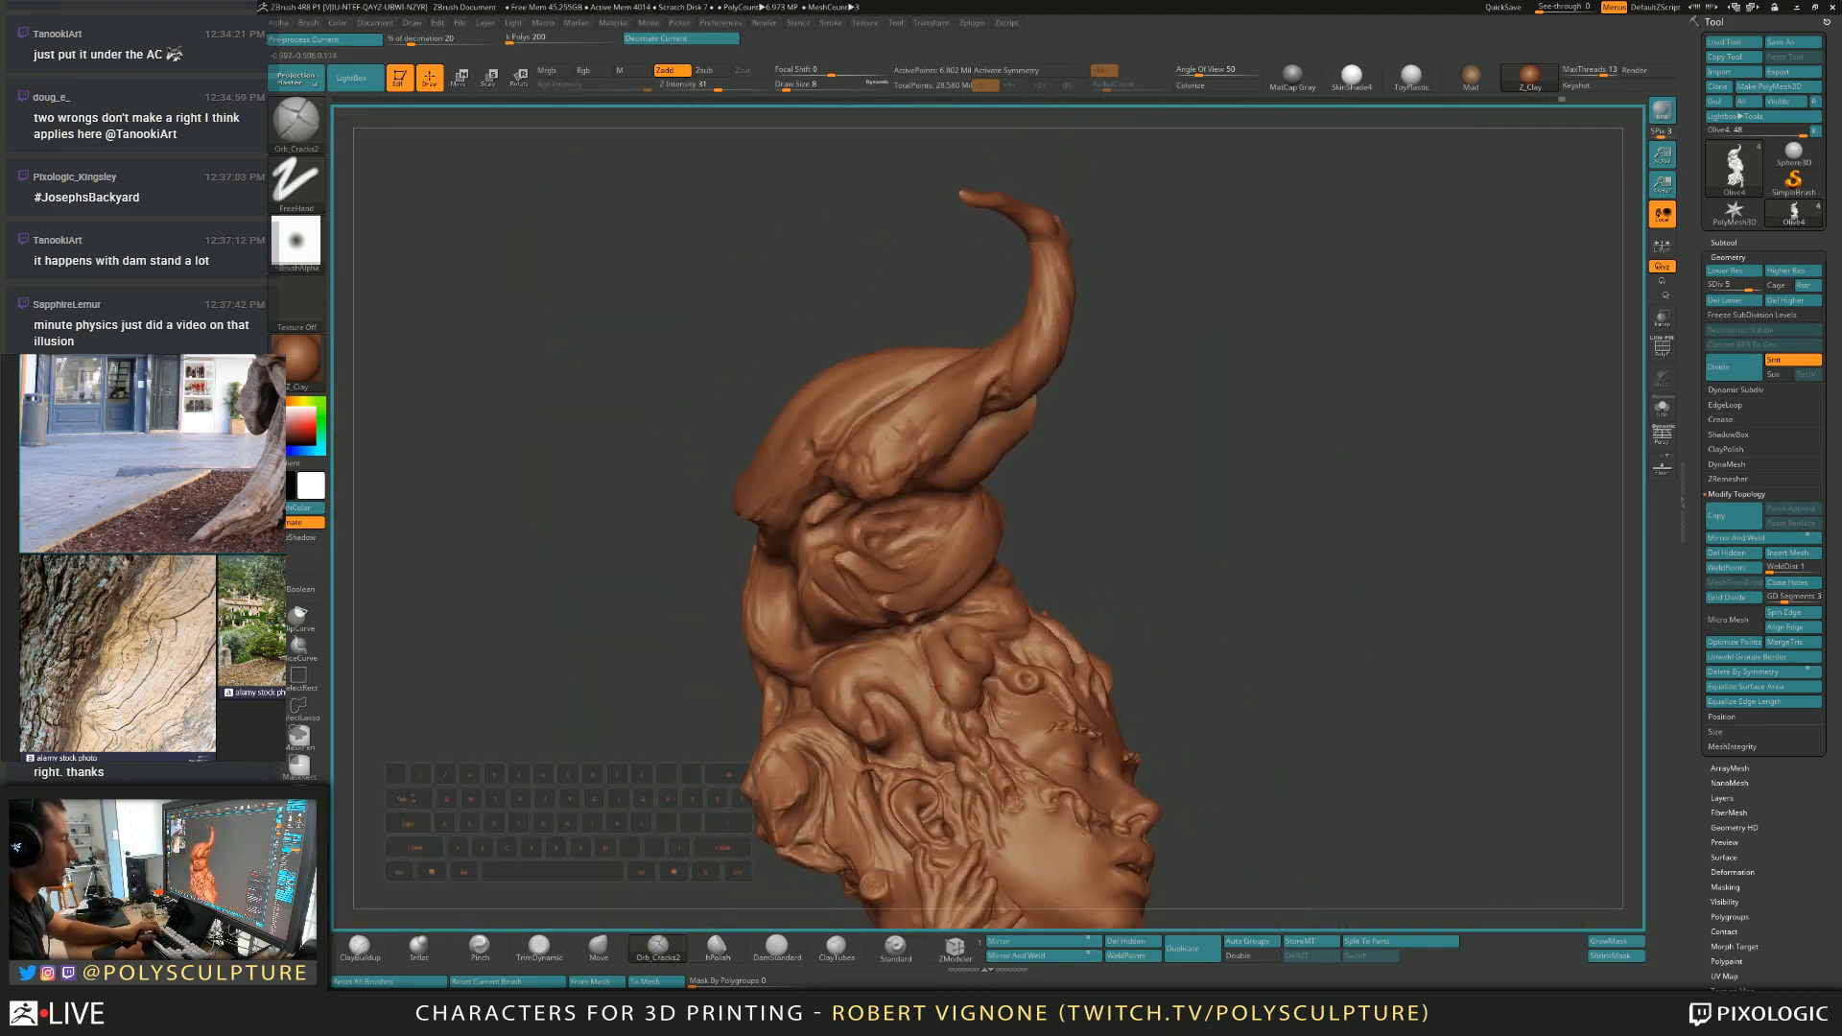
pyautogui.moveTo(953, 741)
pyautogui.keyDown('alt'); pyautogui.mouseDown(button='right')
pyautogui.moveTo(976, 609)
pyautogui.moveTo(975, 638)
pyautogui.moveTo(915, 484)
pyautogui.moveTo(801, 501)
pyautogui.mouseUp(button='right'); pyautogui.keyUp('alt')
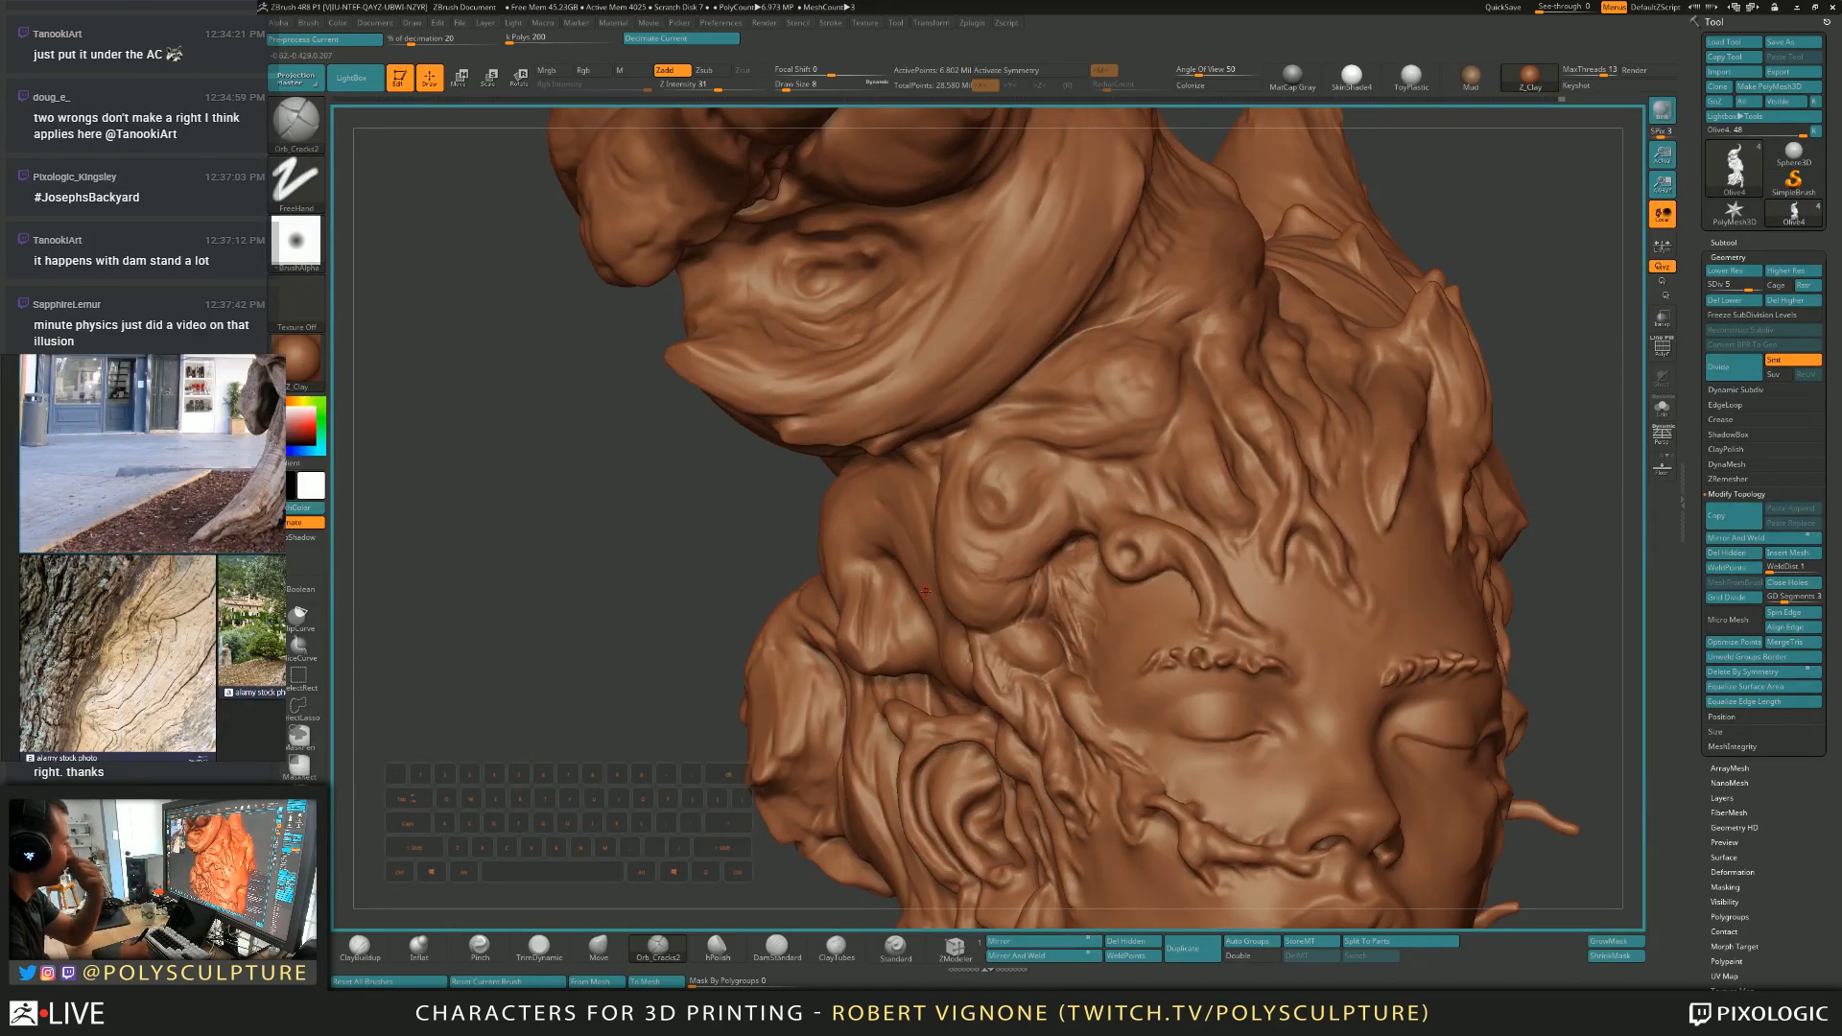
pyautogui.moveTo(925, 590); pyautogui.dragTo(989, 591, button='right')
pyautogui.press(']')
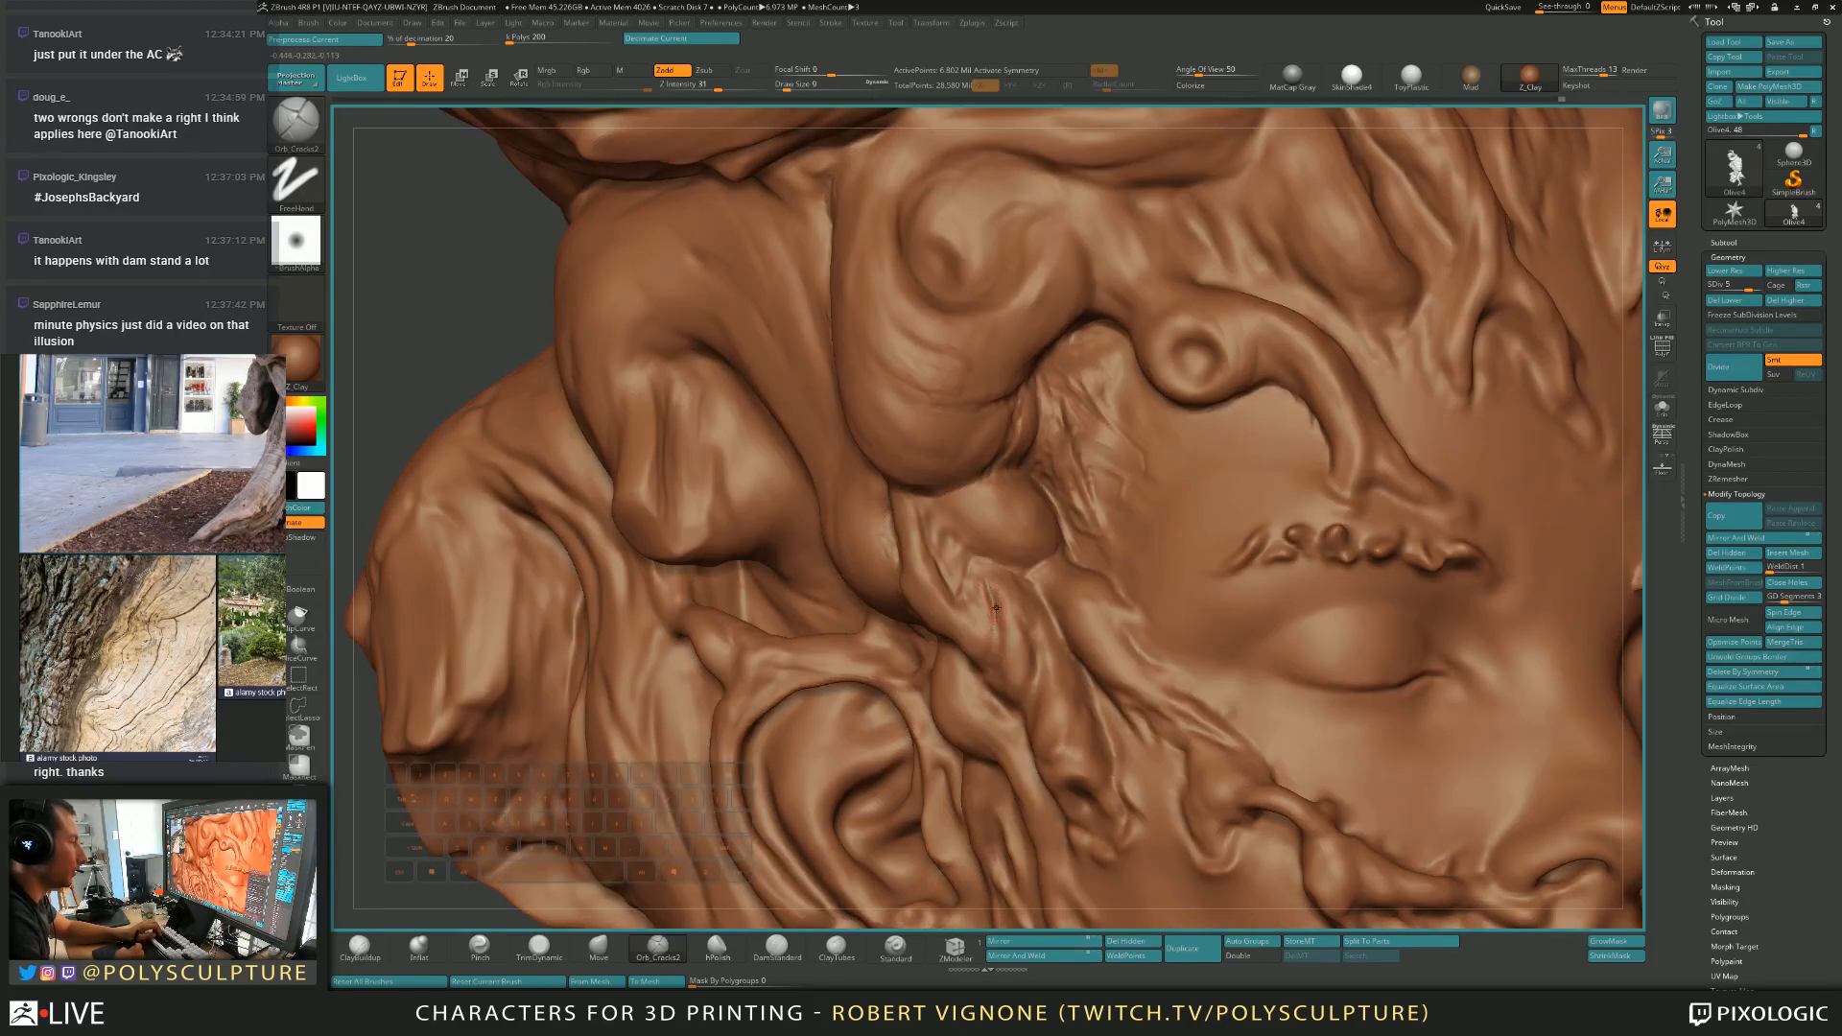
pyautogui.moveTo(995, 659); pyautogui.dragTo(996, 636, button='right')
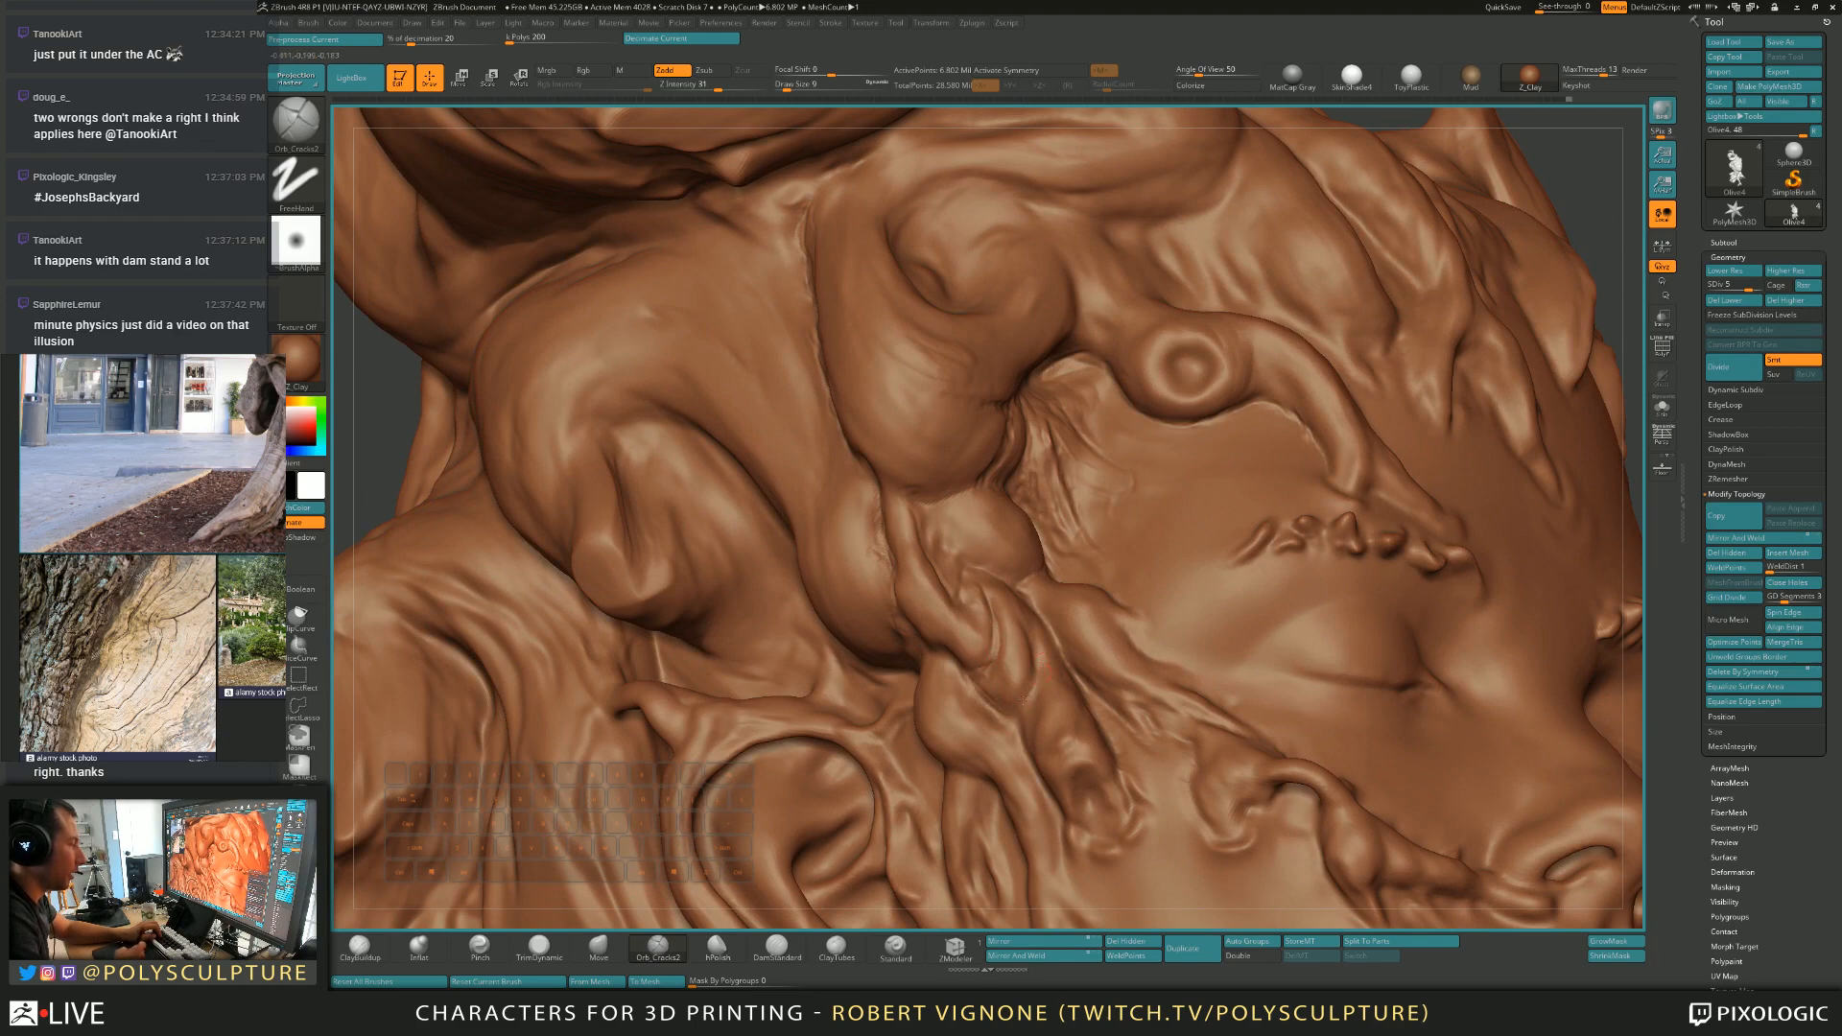
pyautogui.moveTo(1028, 686); pyautogui.dragTo(1040, 637, button='right')
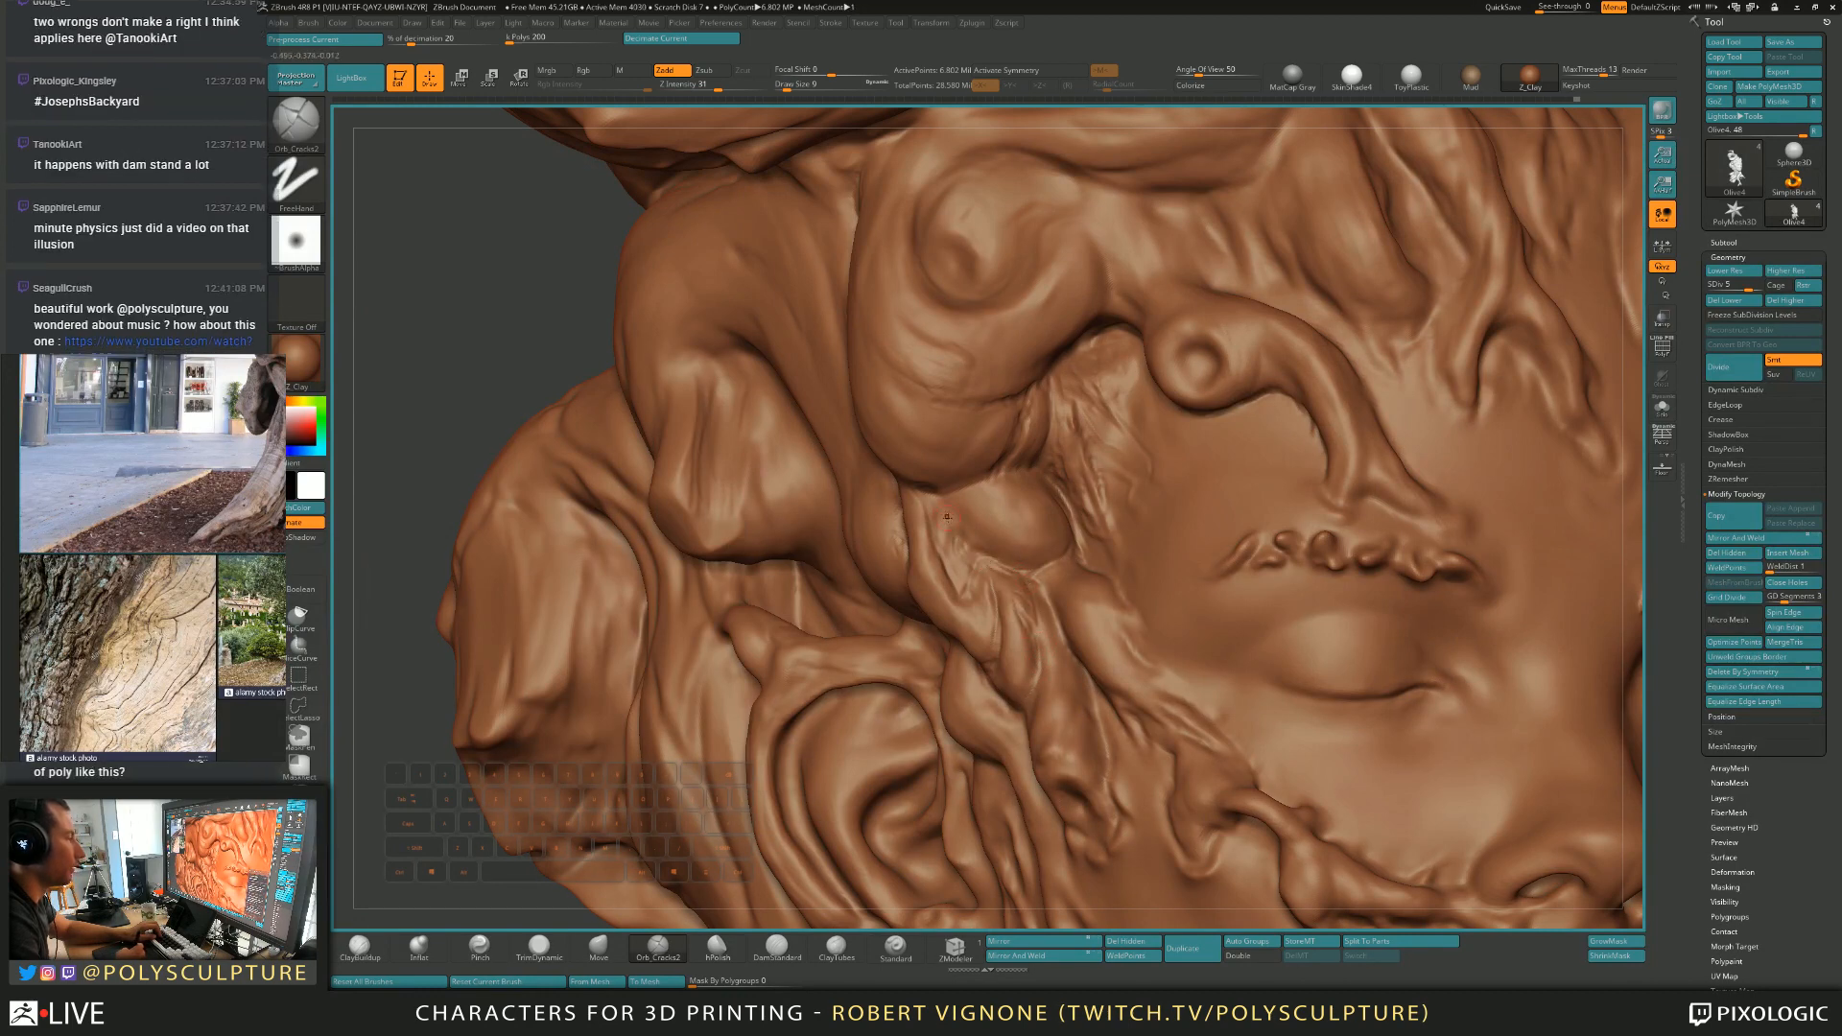
pyautogui.moveTo(1084, 528)
pyautogui.mouseDown(button='right')
pyautogui.moveTo(957, 571)
pyautogui.moveTo(951, 542)
pyautogui.moveTo(1031, 576)
pyautogui.moveTo(995, 574)
pyautogui.mouseUp(button='right')
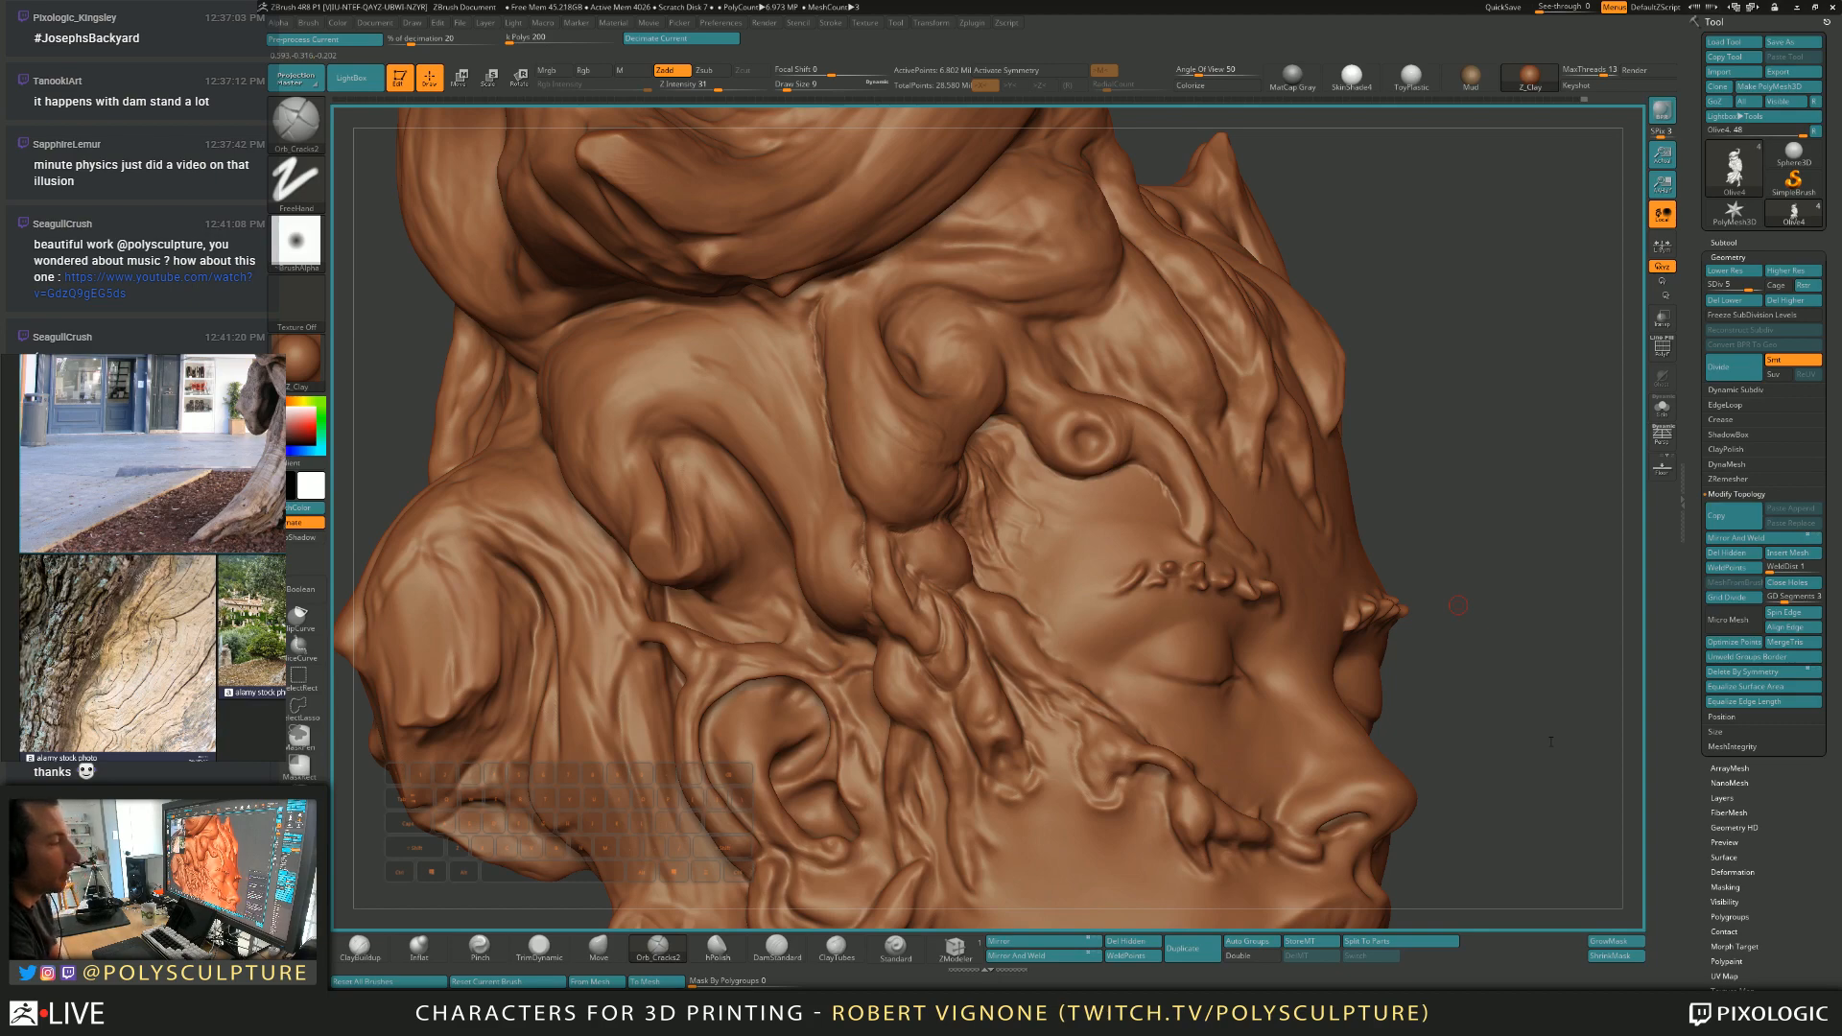
# Cut grooves around the lower root tips on the cheek in front of the ear with Orb_Cracks2, adjusting the brush size.
pyautogui.moveTo(1397, 481); pyautogui.dragTo(1341, 483)
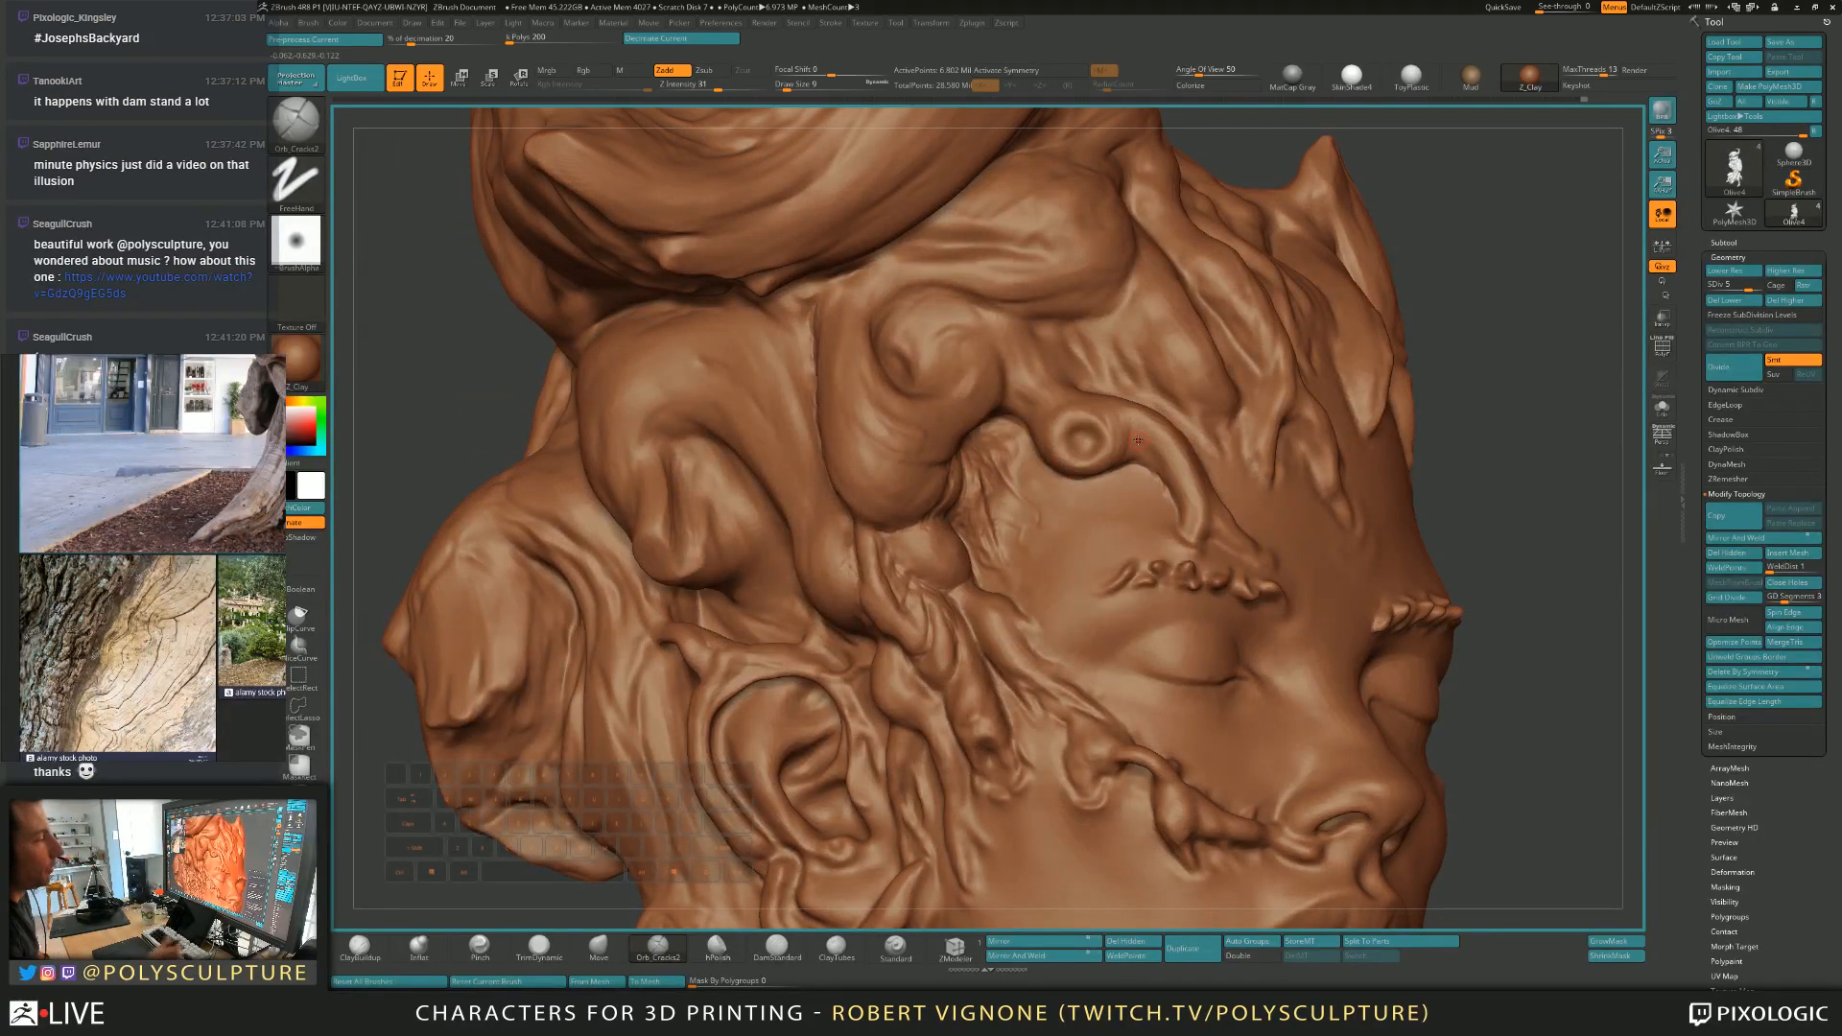
pyautogui.moveTo(949, 654); pyautogui.dragTo(884, 635, button='right')
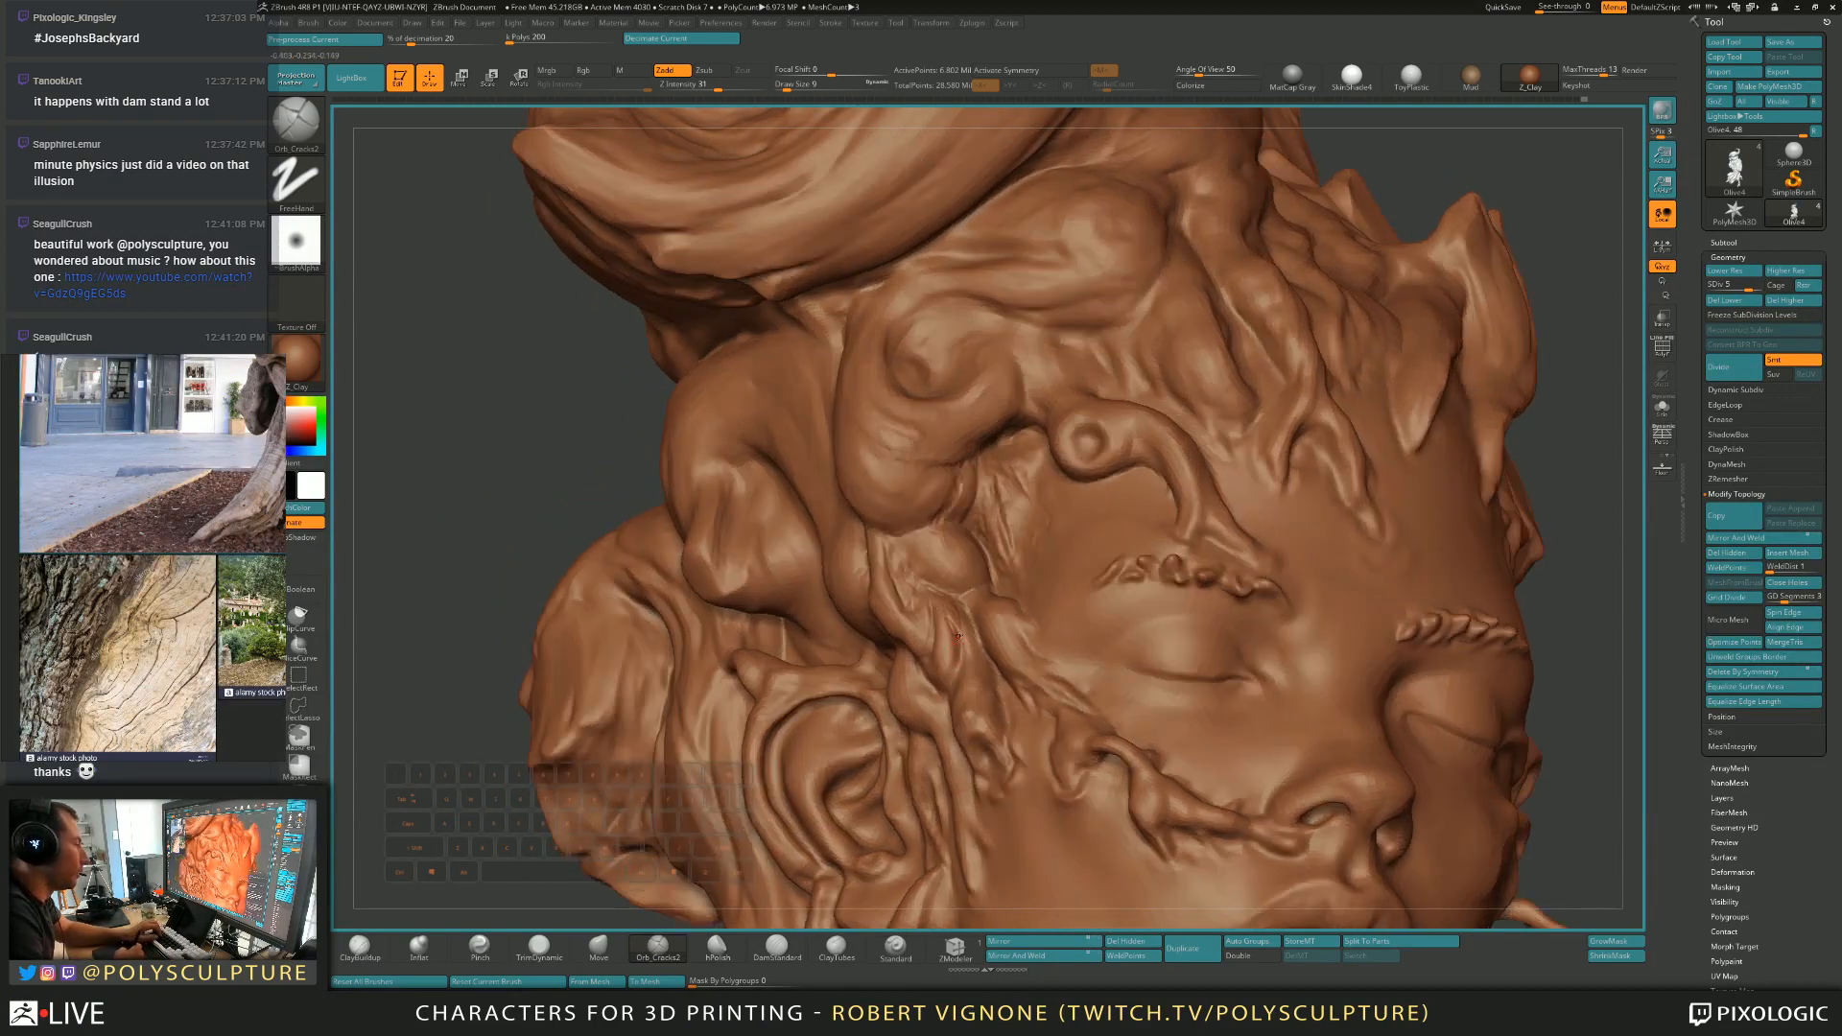
pyautogui.moveTo(973, 674); pyautogui.dragTo(942, 684, button='right')
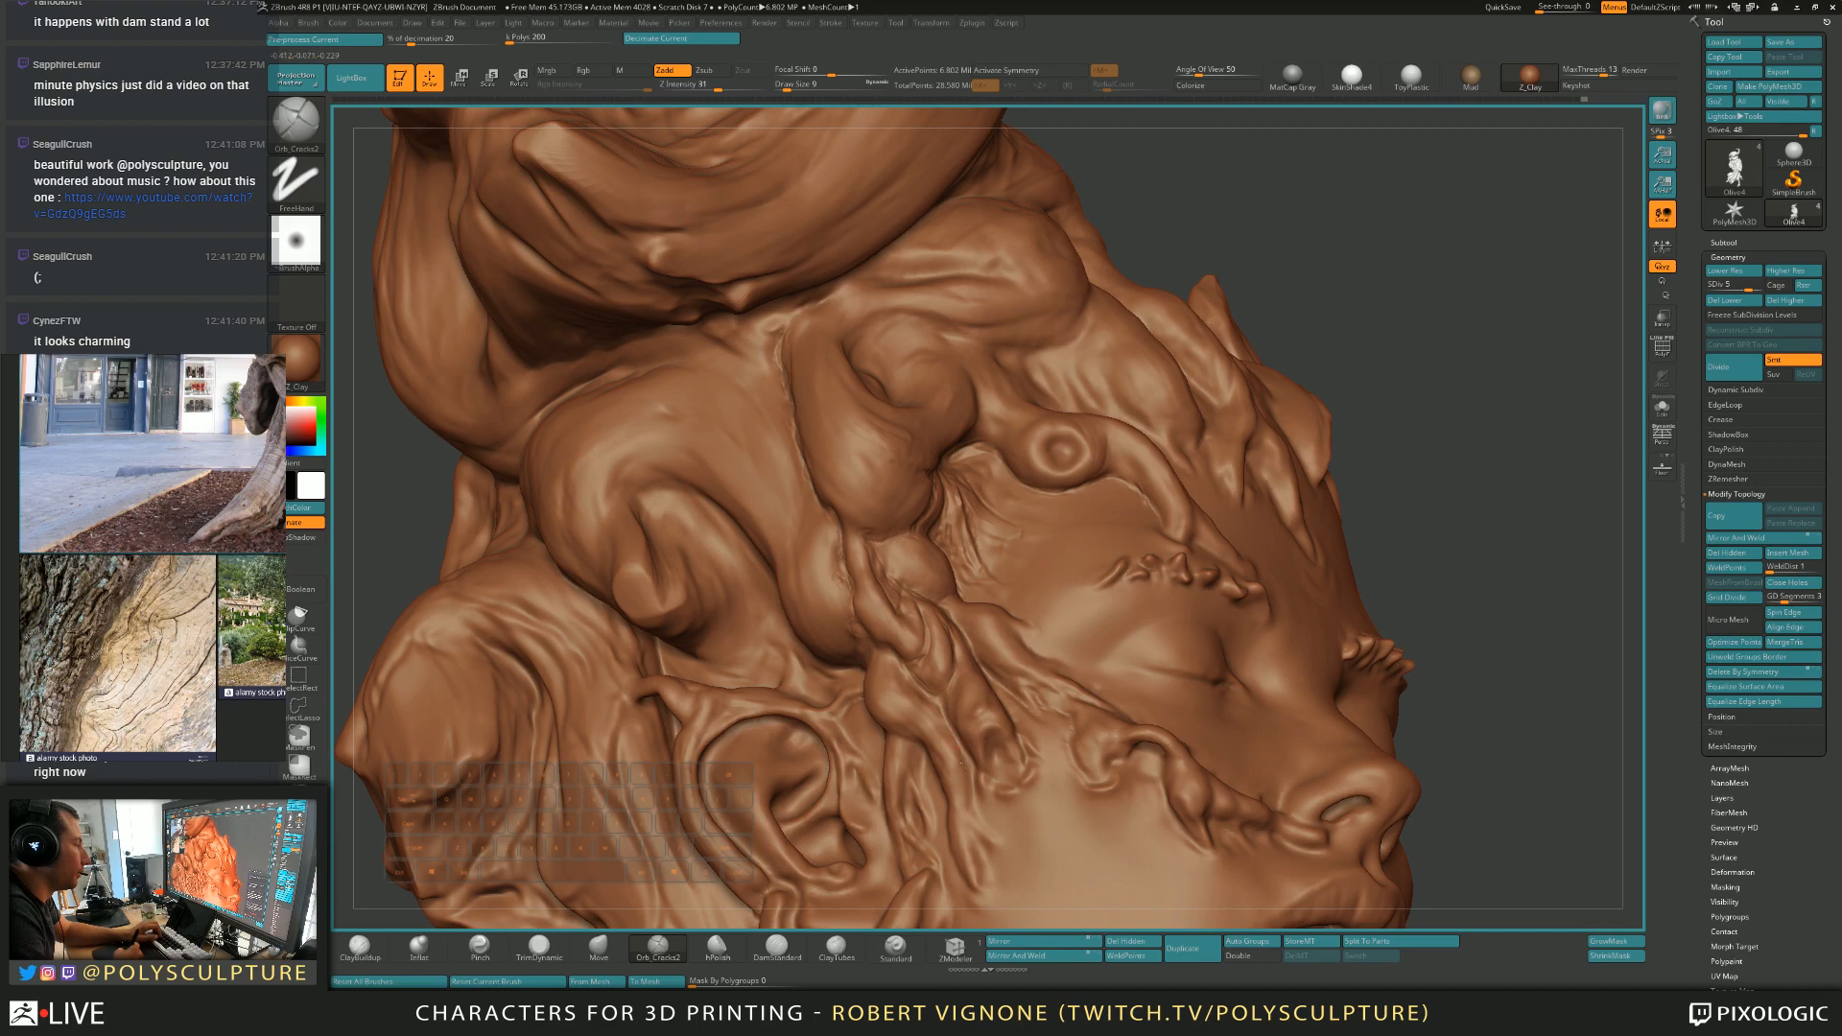
pyautogui.press('s')
pyautogui.moveTo(997, 839); pyautogui.dragTo(1003, 844)
pyautogui.press('alt')
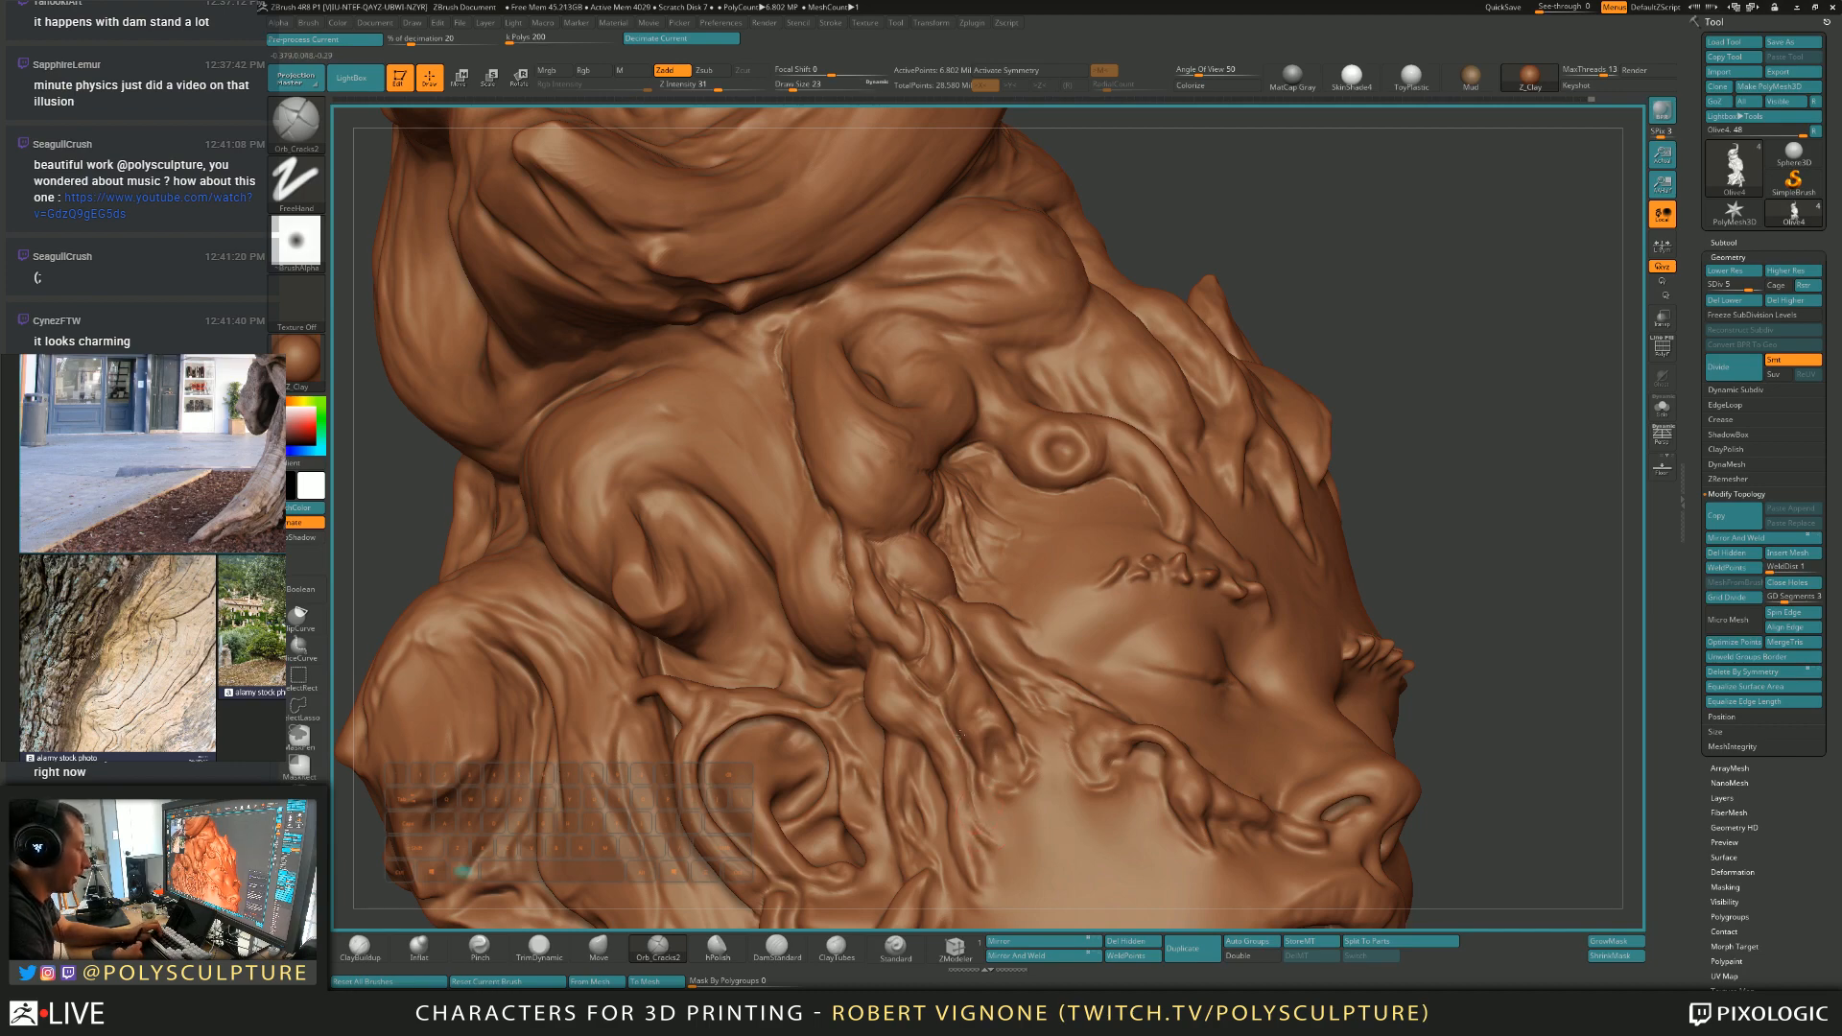
pyautogui.keyDown('alt'); pyautogui.moveTo(979, 810); pyautogui.dragTo(925, 670, button='right'); pyautogui.keyUp('alt')
pyautogui.press('s')
pyautogui.moveTo(931, 742); pyautogui.dragTo(928, 741)
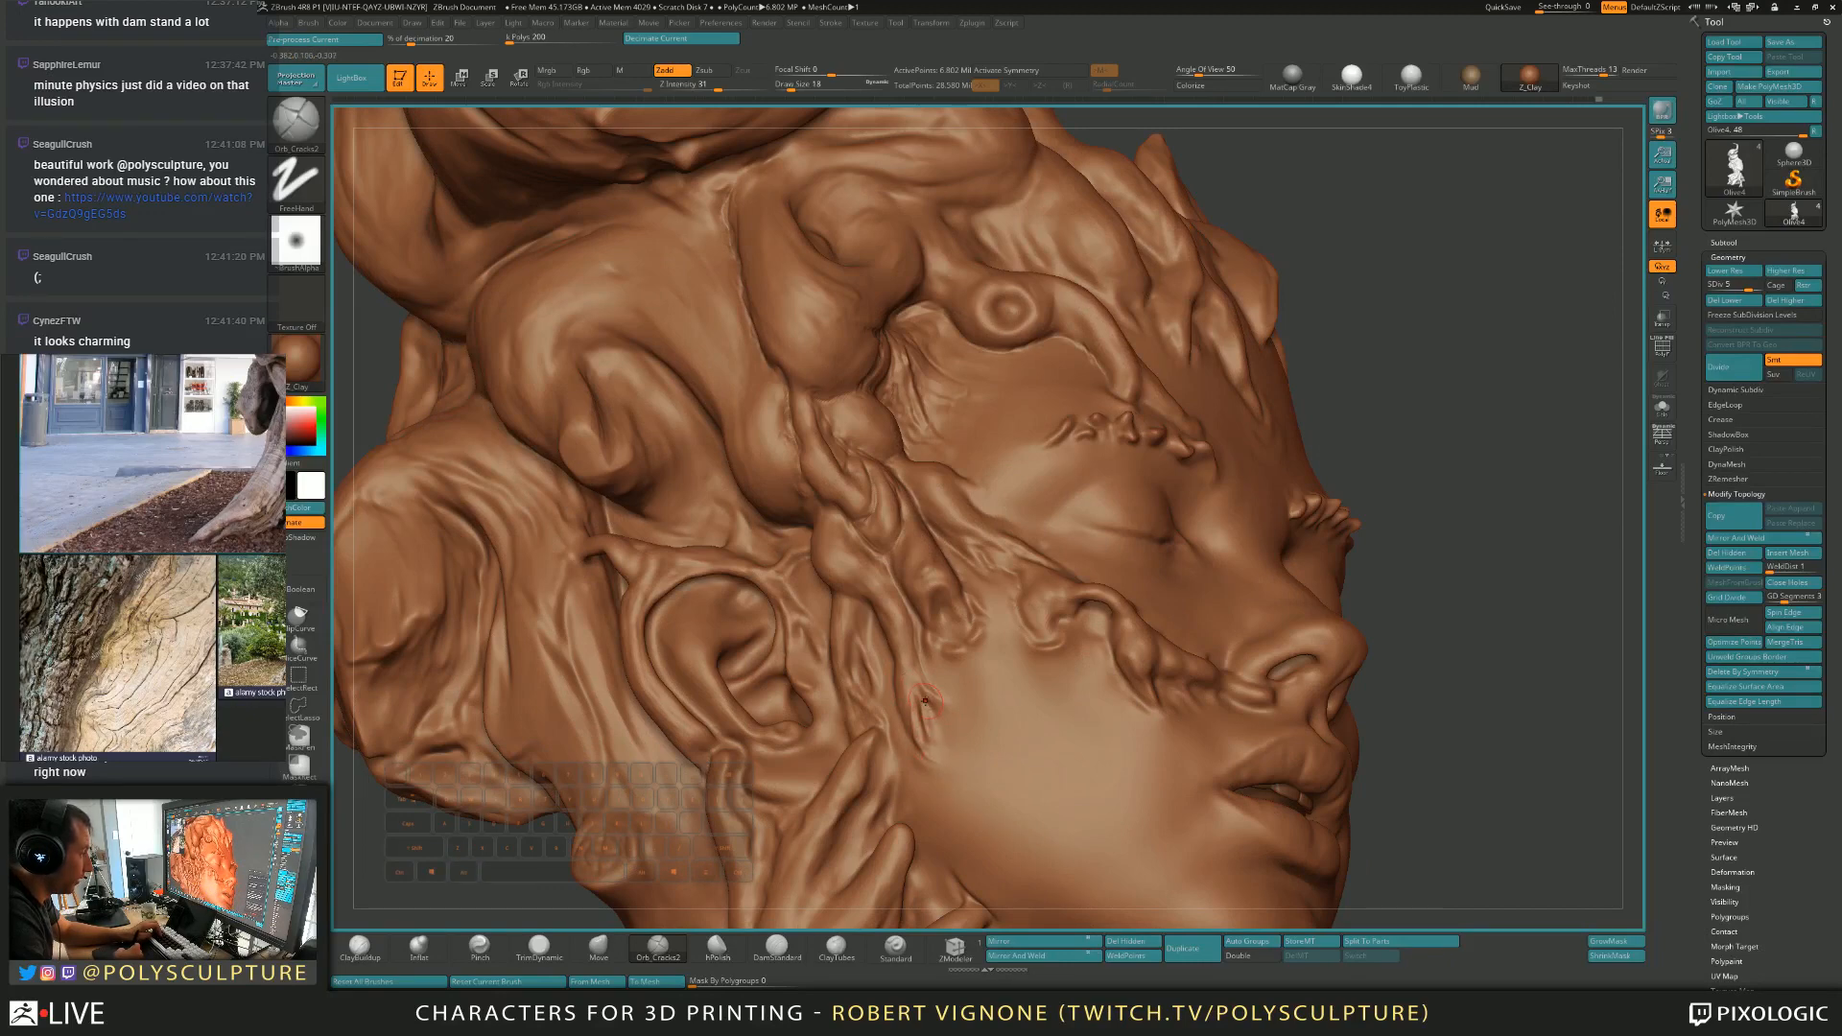
# Deepen the creases between the root strands in front of the ear with Orb_Cracks2 at varying brush sizes.
pyautogui.moveTo(910, 718); pyautogui.dragTo(969, 708, button='right')
pyautogui.press('s')
pyautogui.press('s')
pyautogui.moveTo(894, 721); pyautogui.dragTo(871, 685)
pyautogui.press('s')
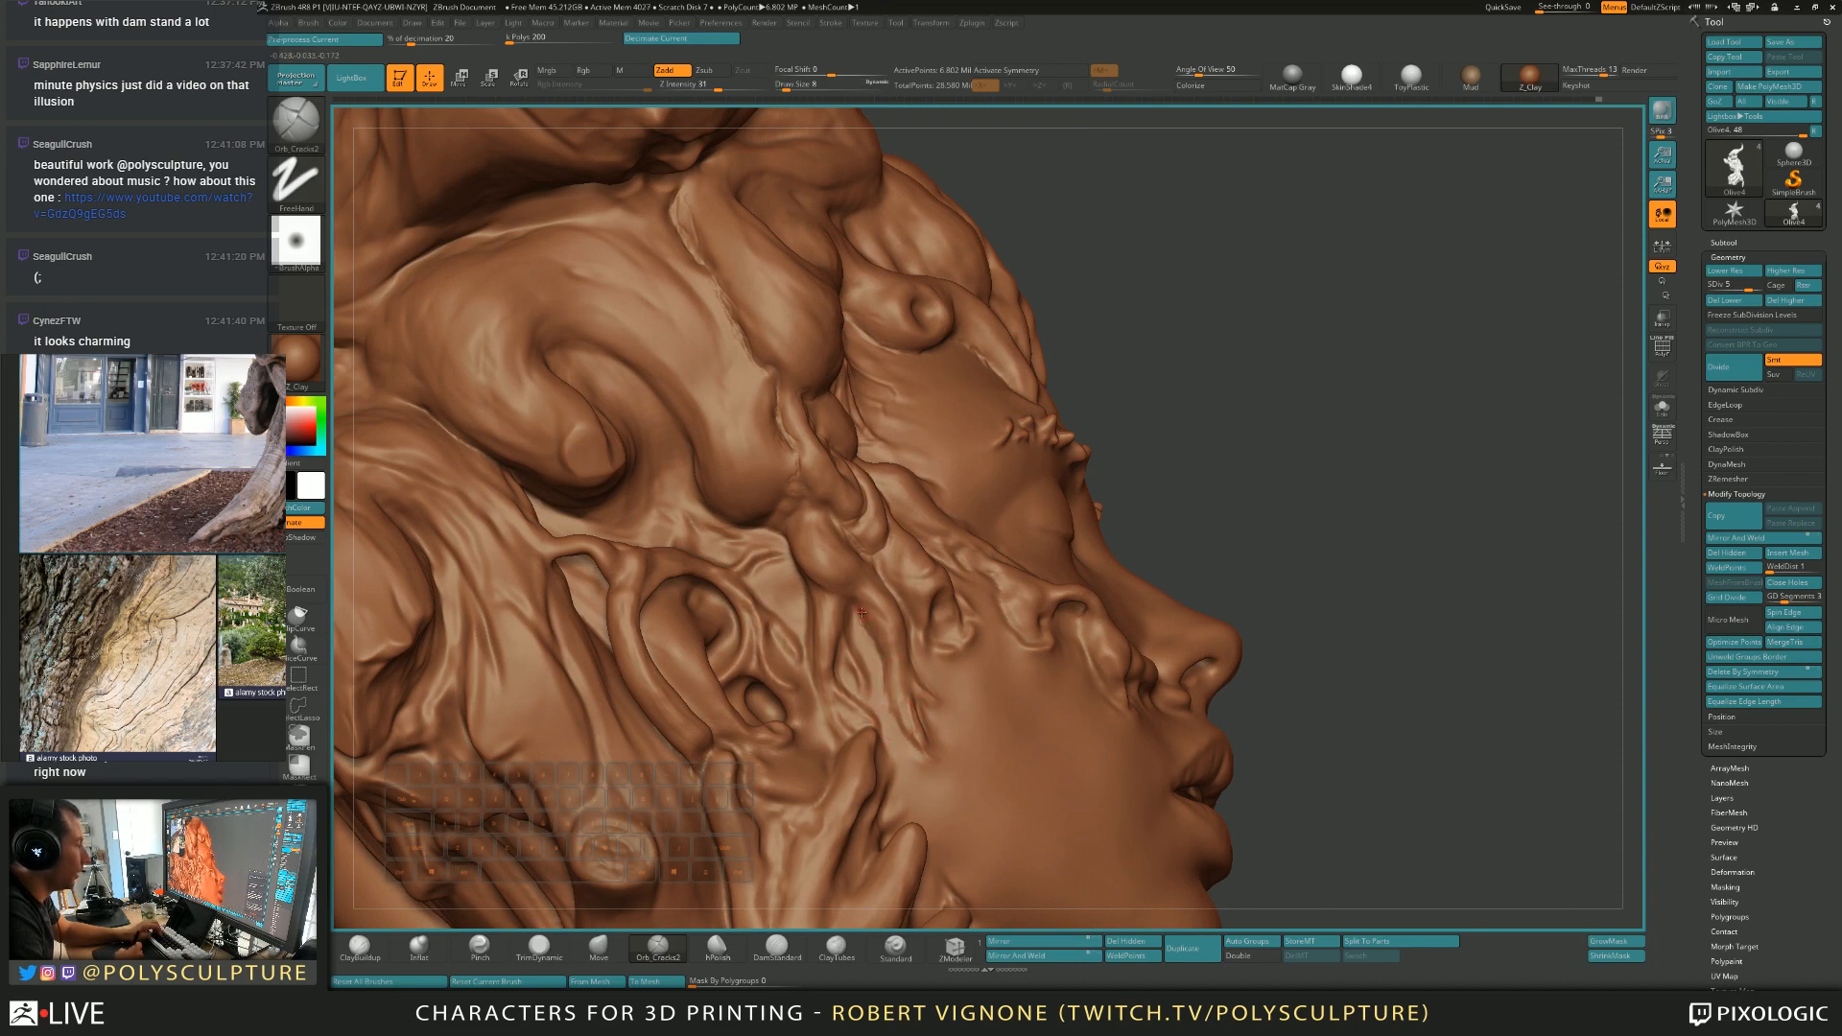
pyautogui.moveTo(883, 619); pyautogui.dragTo(889, 635)
pyautogui.moveTo(921, 634); pyautogui.dragTo(815, 646, button='right')
# Switch through TrimDynamic back to Orb_Cracks2 and carve bark-like cracks along the twisted strand beside the ear at size 14.
pyautogui.press('b')
pyautogui.press('t')
pyautogui.press('d')
pyautogui.click(658, 947)
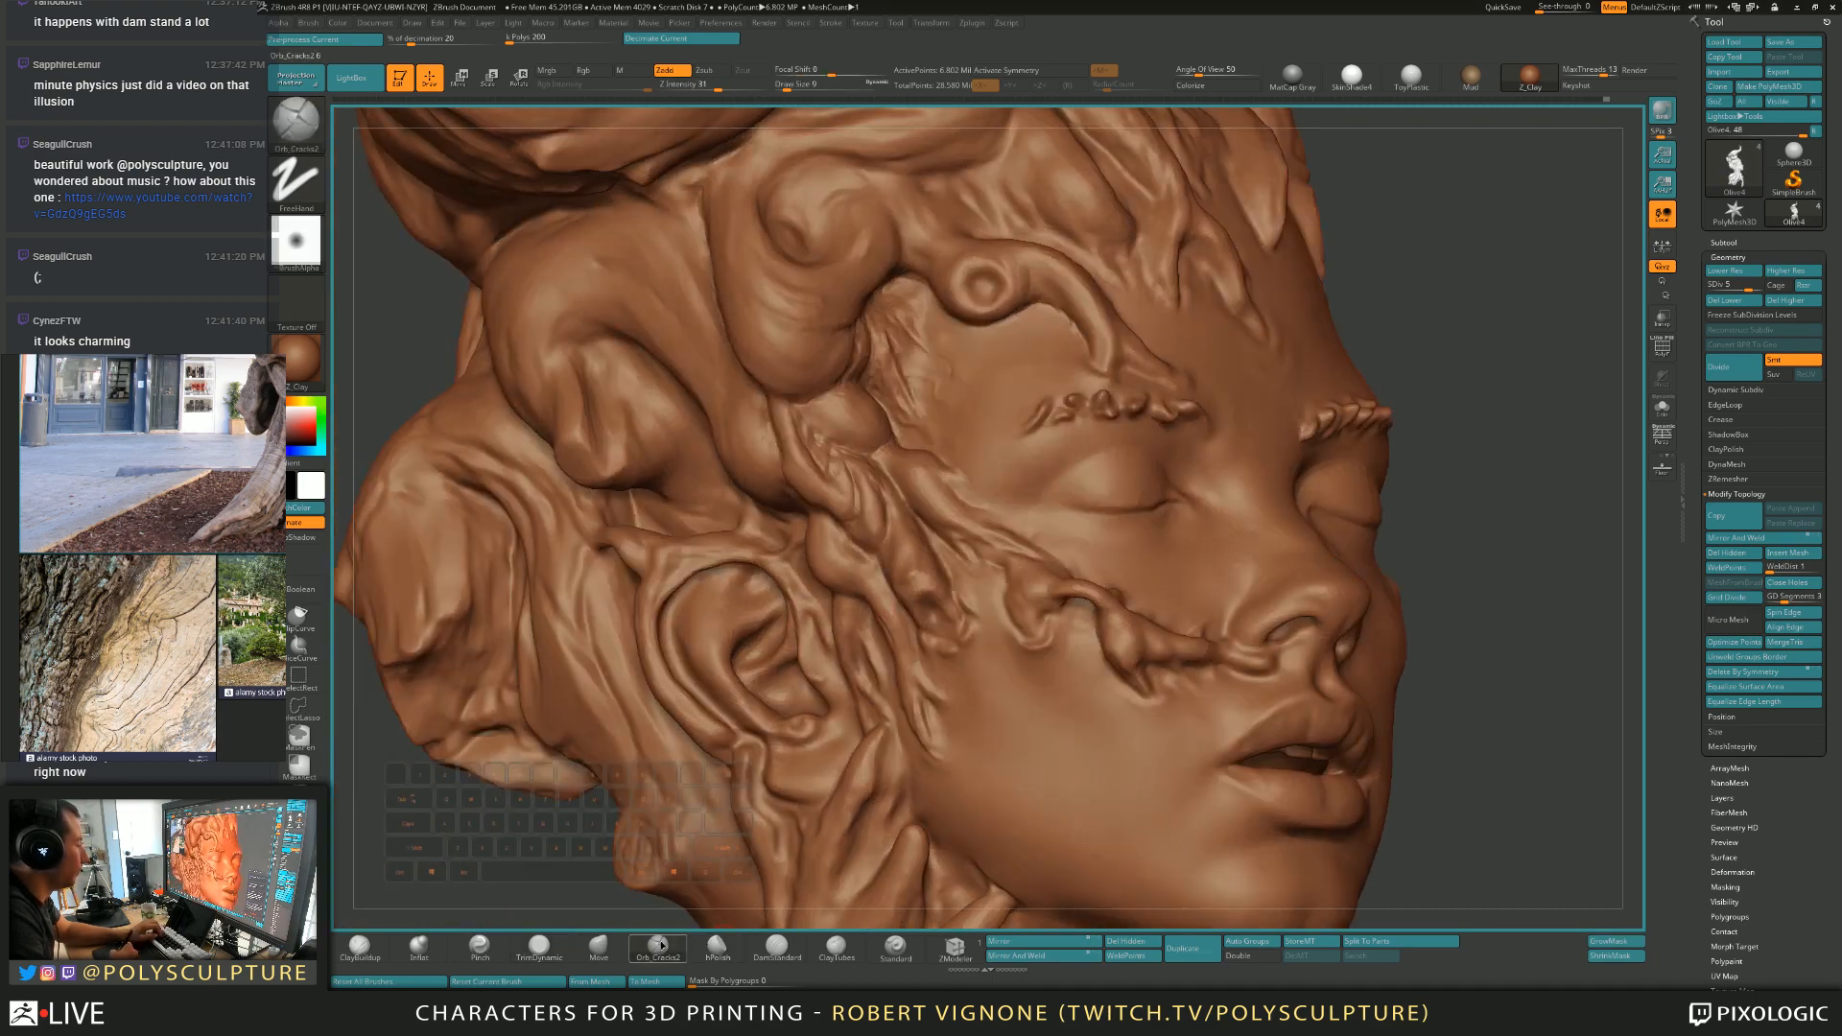
pyautogui.moveTo(899, 564); pyautogui.dragTo(926, 568, button='right')
pyautogui.press('s')
pyautogui.click(848, 590)
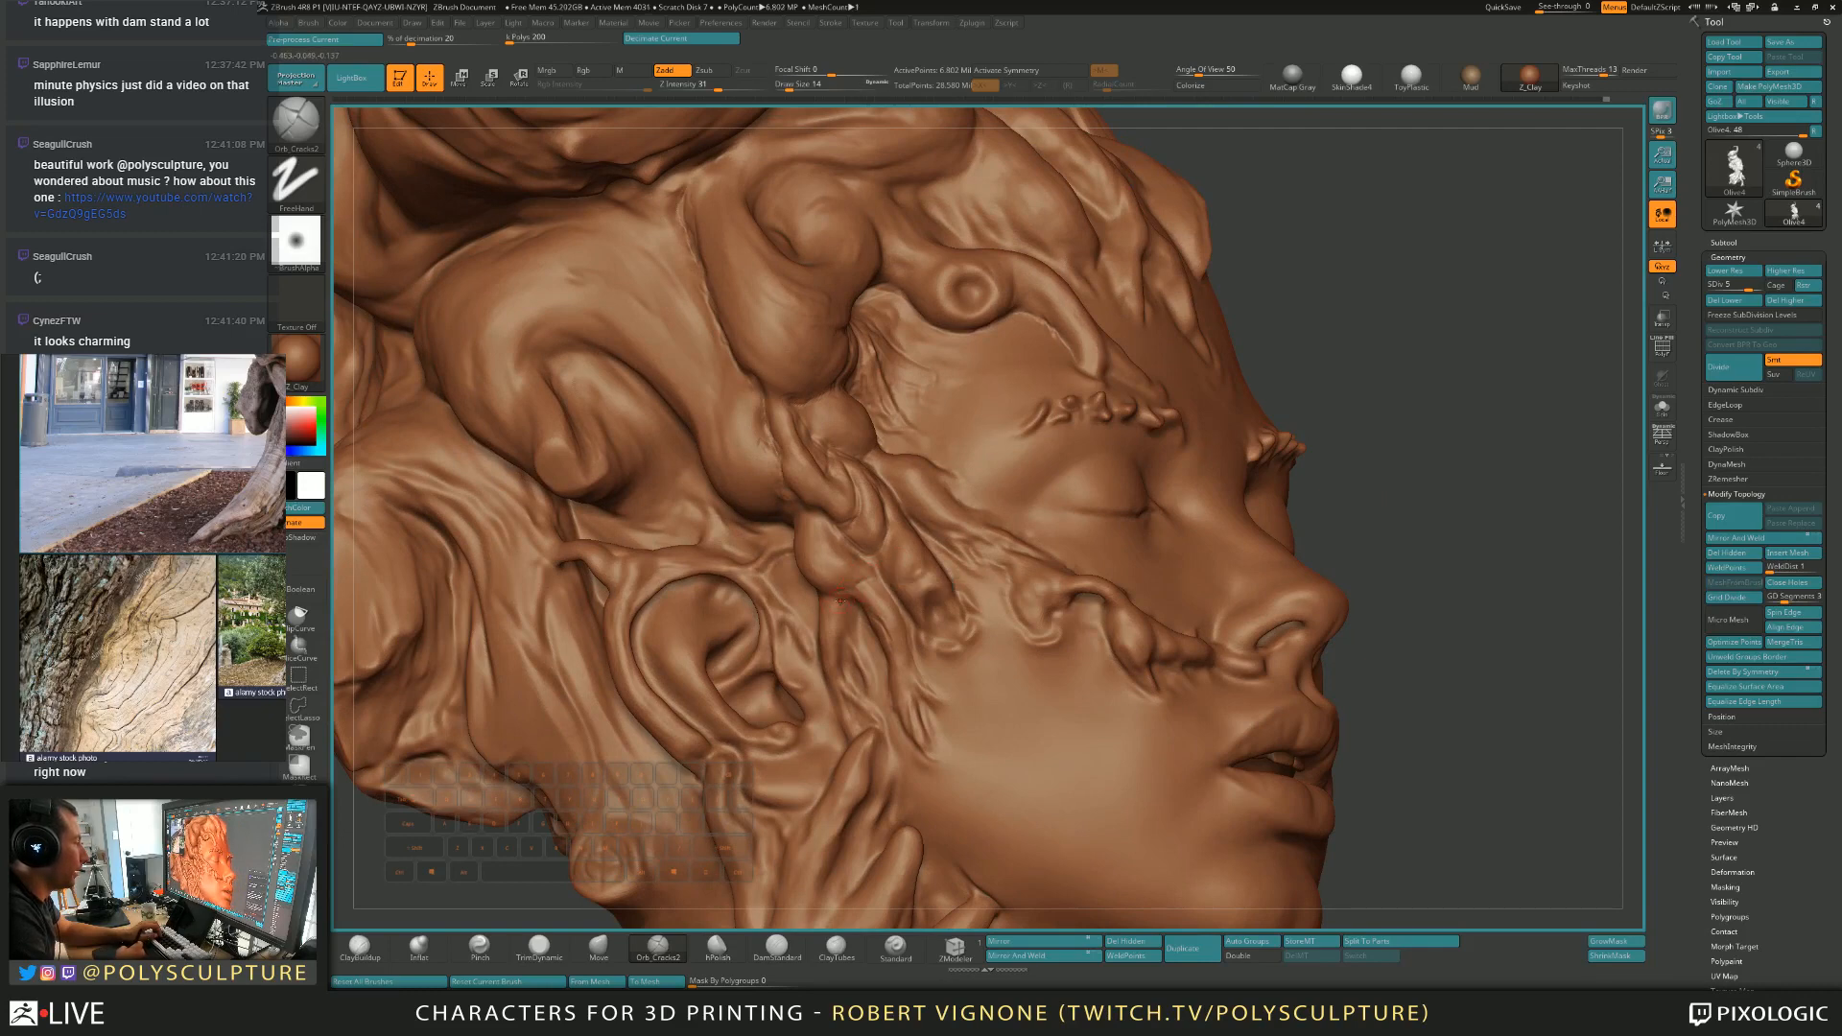
pyautogui.moveTo(871, 576); pyautogui.dragTo(853, 577, button='right')
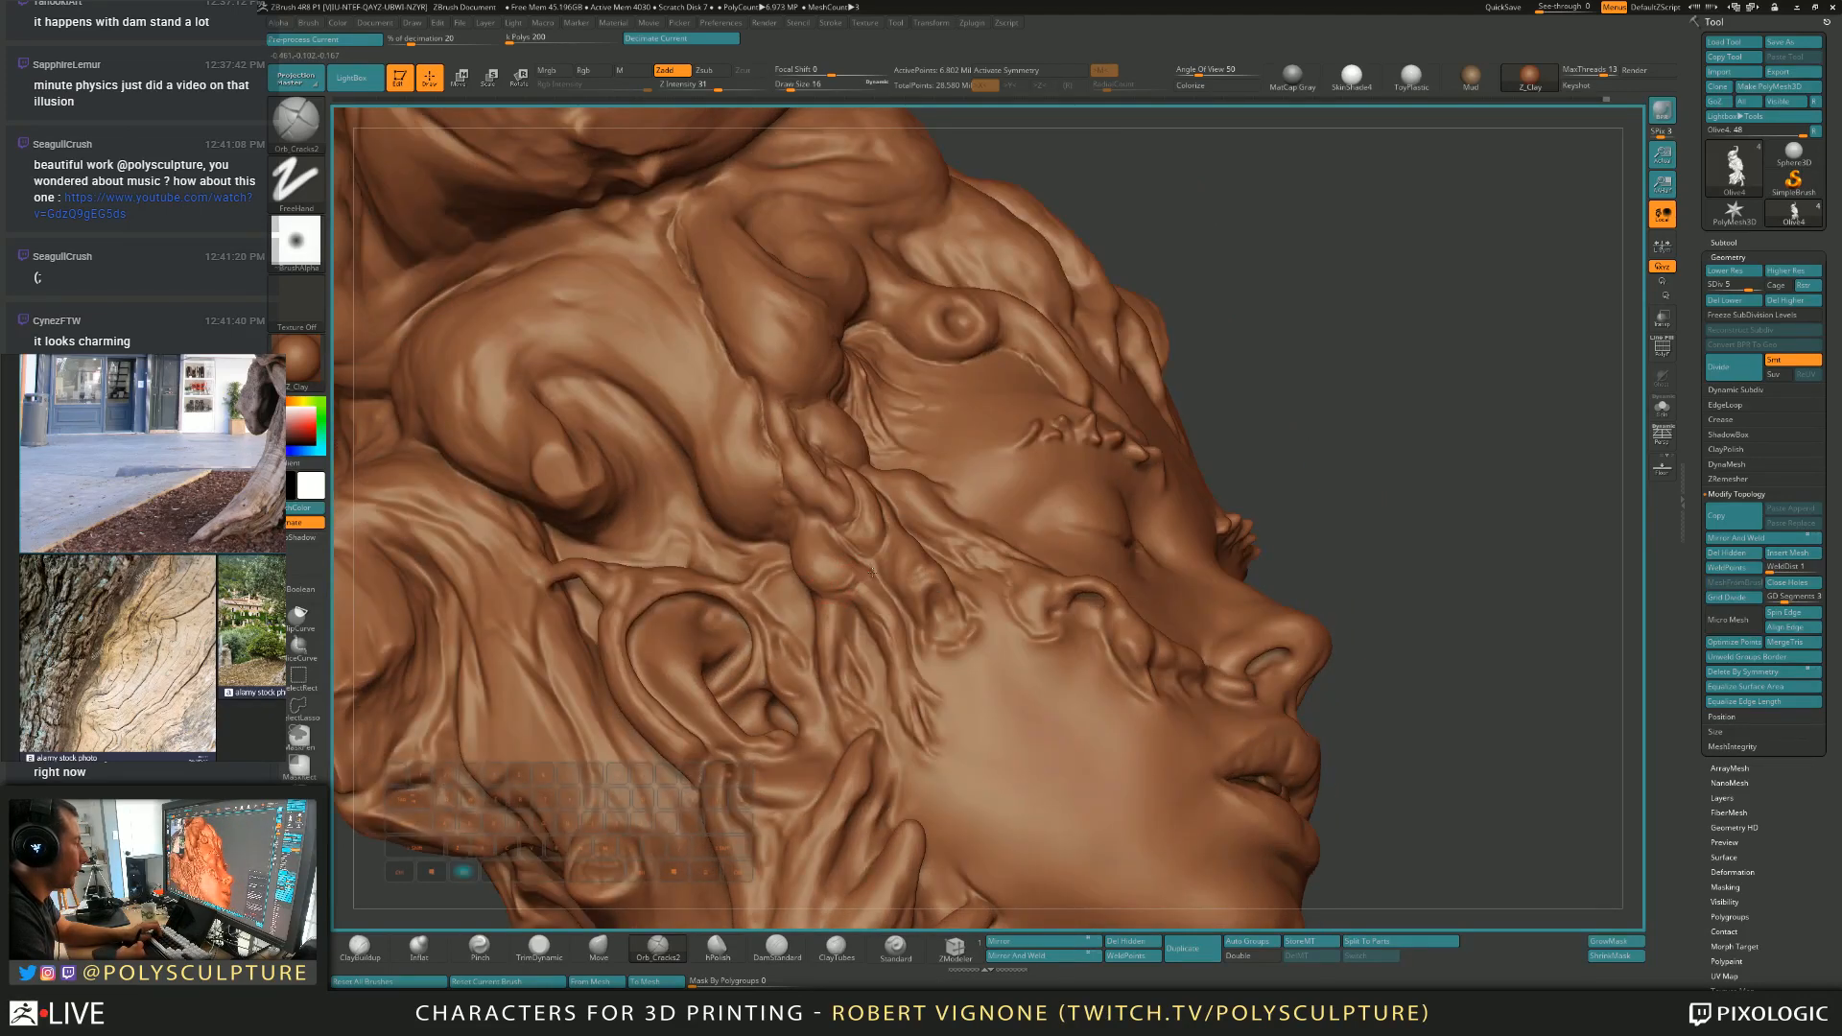
pyautogui.moveTo(854, 584)
pyautogui.mouseDown(button='right')
pyautogui.moveTo(858, 558)
pyautogui.moveTo(910, 545)
pyautogui.moveTo(883, 546)
pyautogui.moveTo(917, 578)
pyautogui.moveTo(921, 533)
pyautogui.moveTo(908, 514)
pyautogui.moveTo(889, 544)
pyautogui.moveTo(870, 496)
pyautogui.mouseUp(button='right')
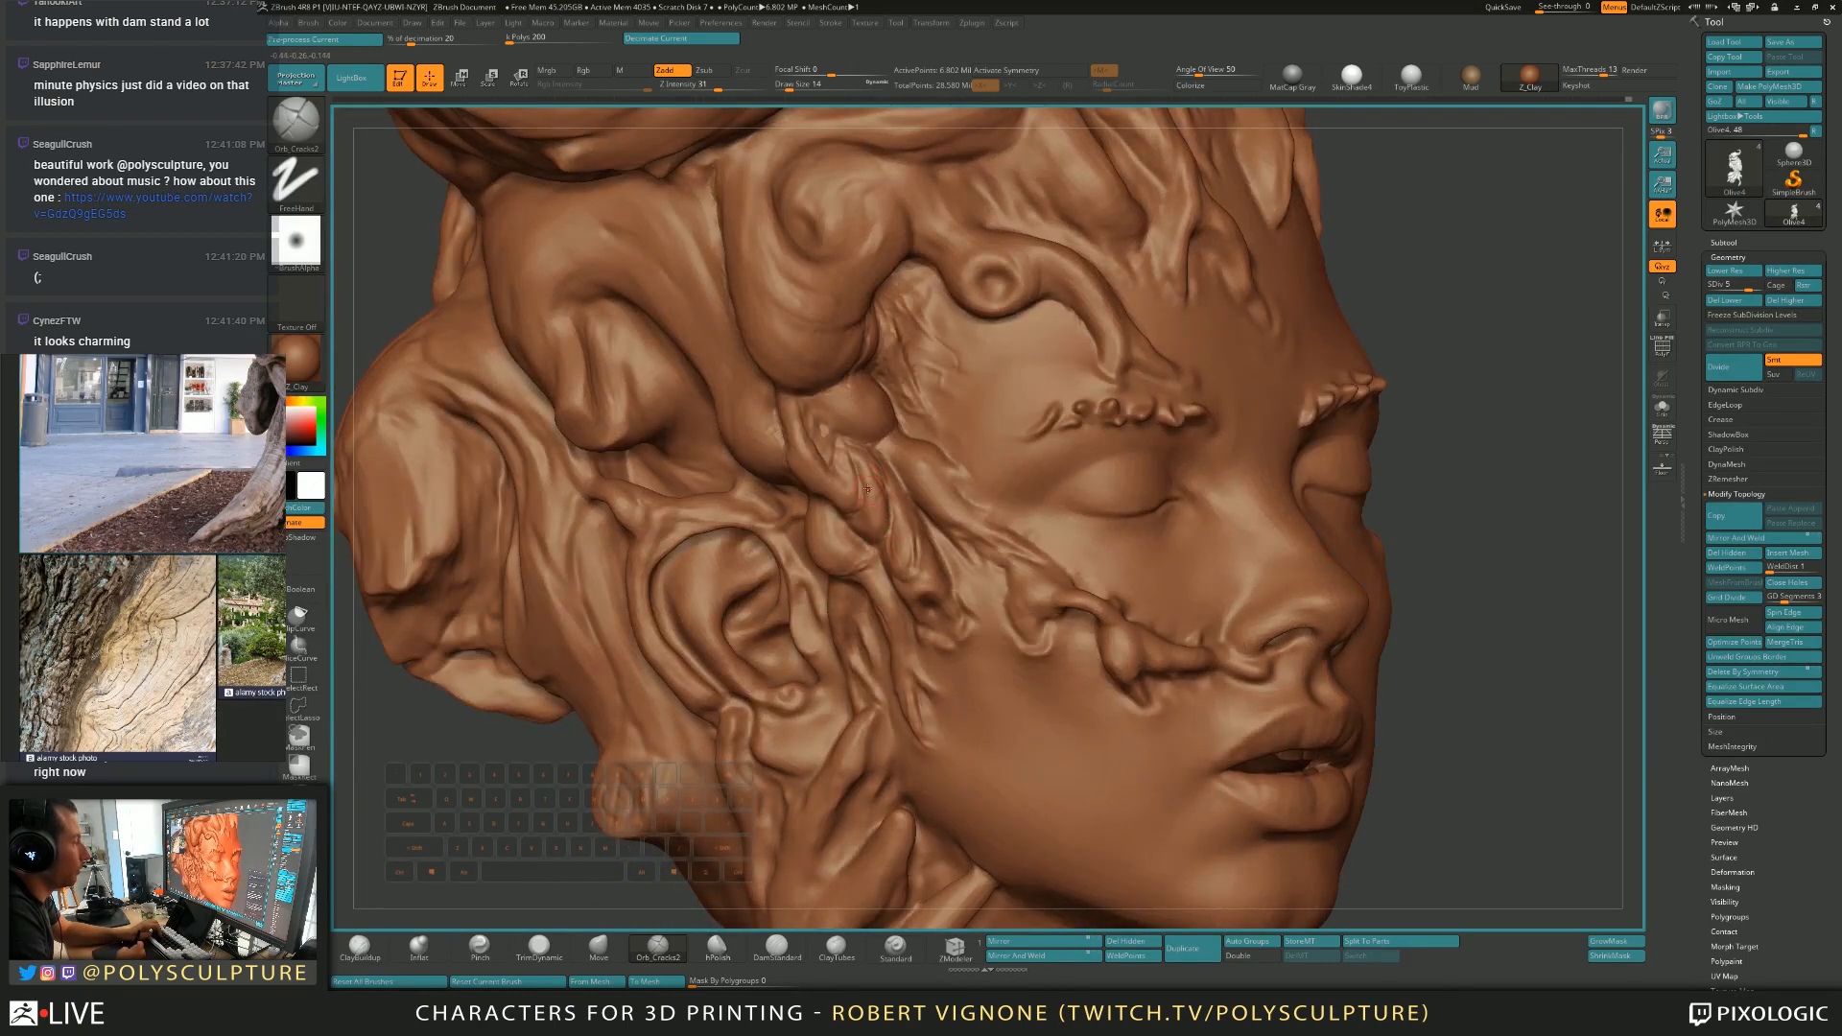
pyautogui.moveTo(869, 518); pyautogui.dragTo(899, 458, button='right')
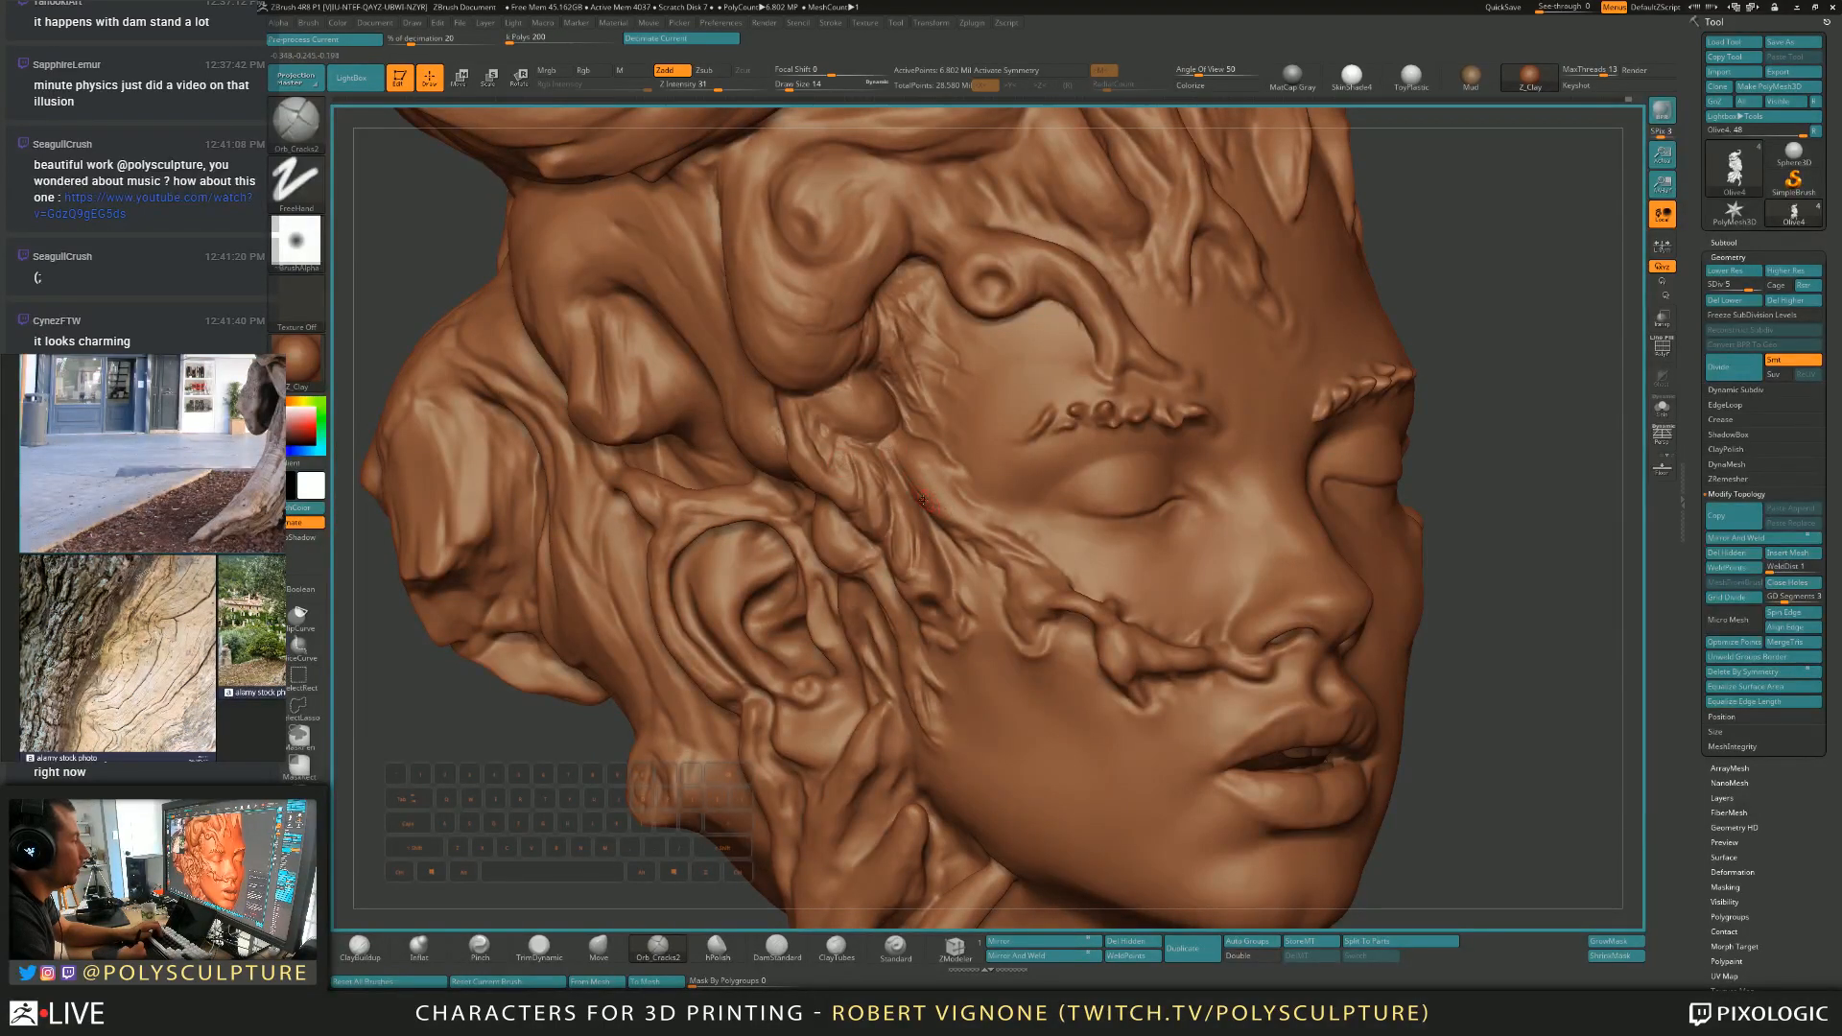
# Build up the bark edge between the twisted strand and the temple with ClayBuildup at size 14, switching to TrimDynamic for flattening.
pyautogui.press('1')
pyautogui.press('1')
pyautogui.moveTo(987, 525); pyautogui.dragTo(918, 468)
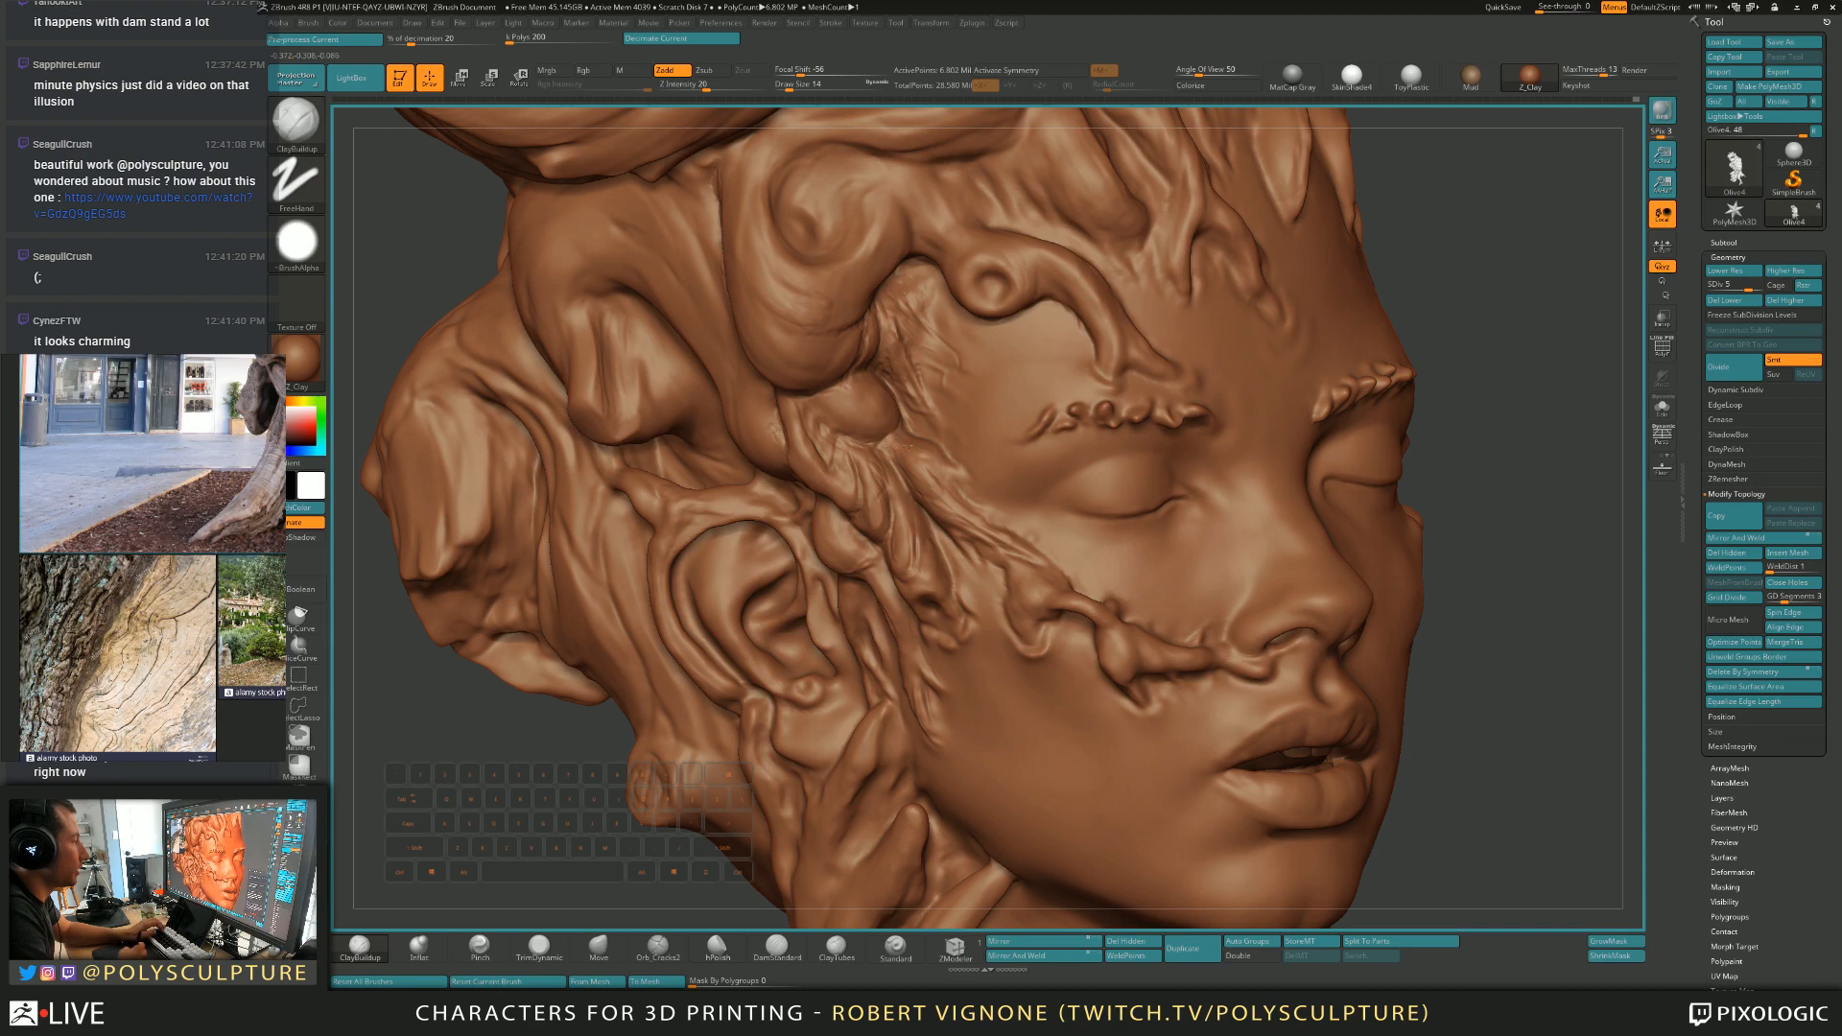
pyautogui.press('s')
pyautogui.press('4')
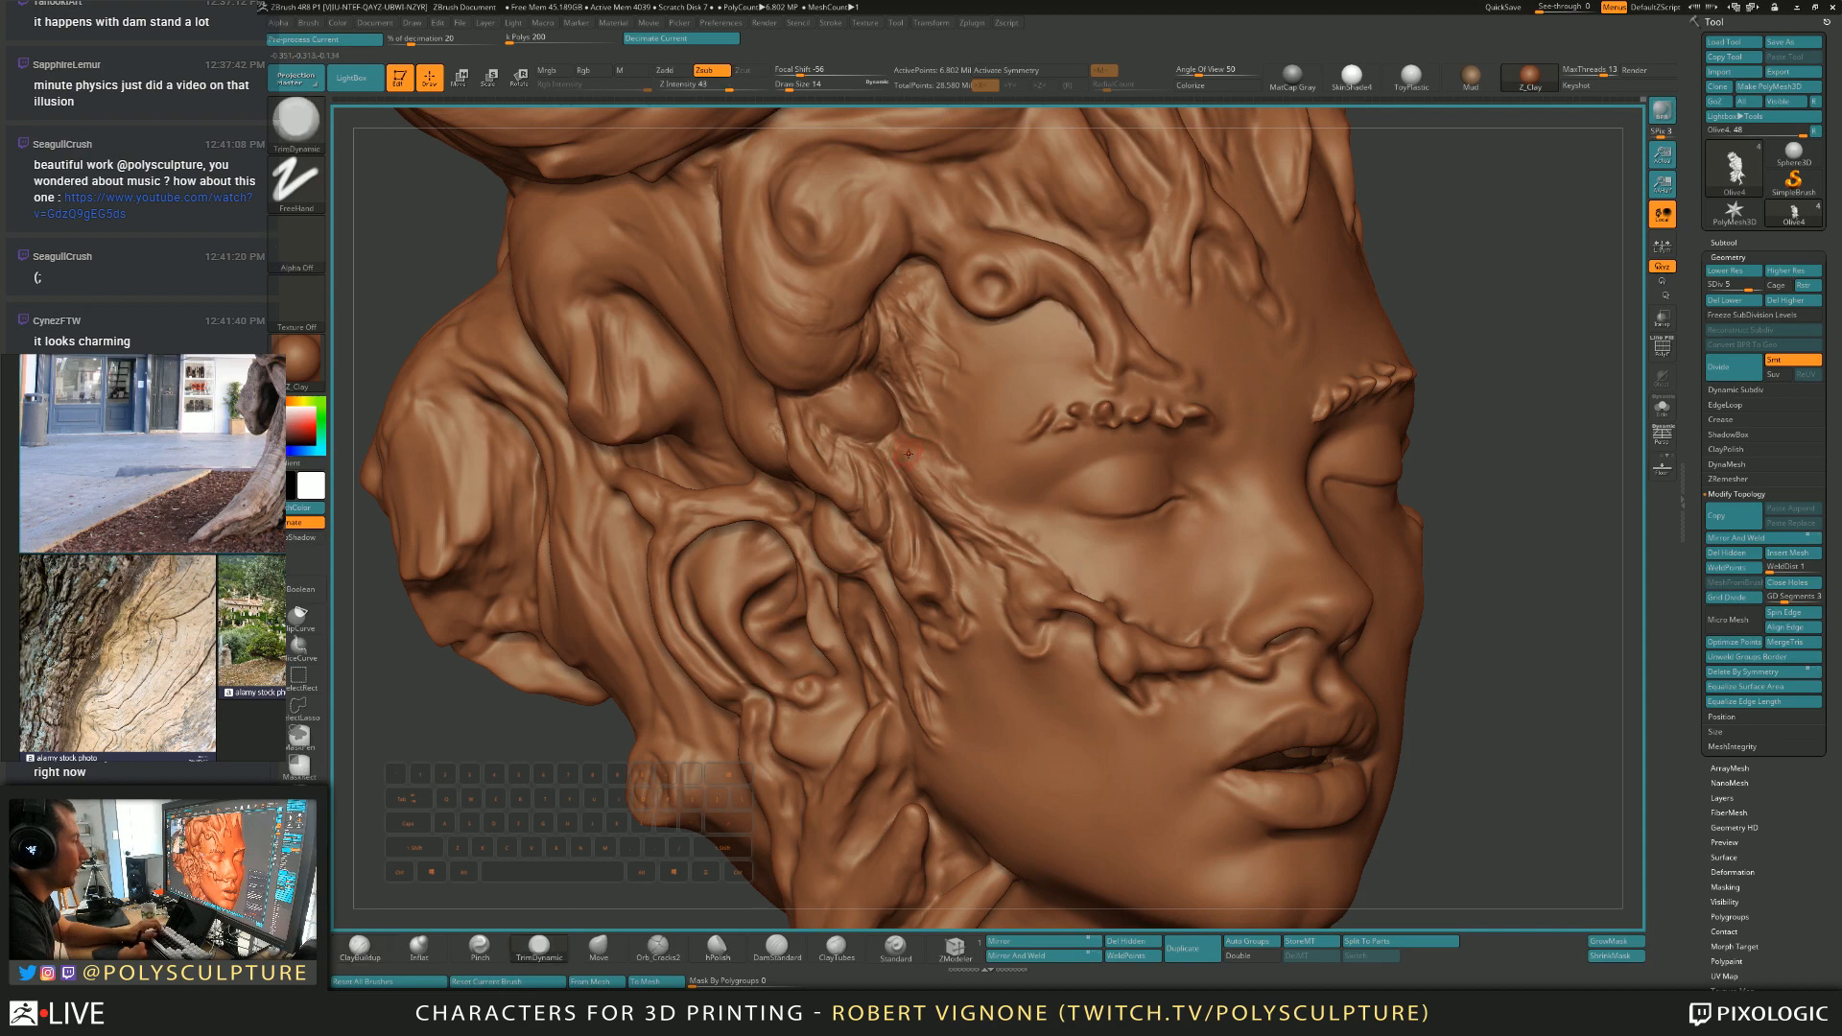
pyautogui.press('s')
# Add small ridges where the bark strand meets the temple using a reduced ClayBuildup brush.
pyautogui.moveTo(914, 460)
pyautogui.mouseDown(button='right')
pyautogui.moveTo(844, 456)
pyautogui.moveTo(973, 447)
pyautogui.mouseUp(button='right')
pyautogui.press('s')
pyautogui.press('1')
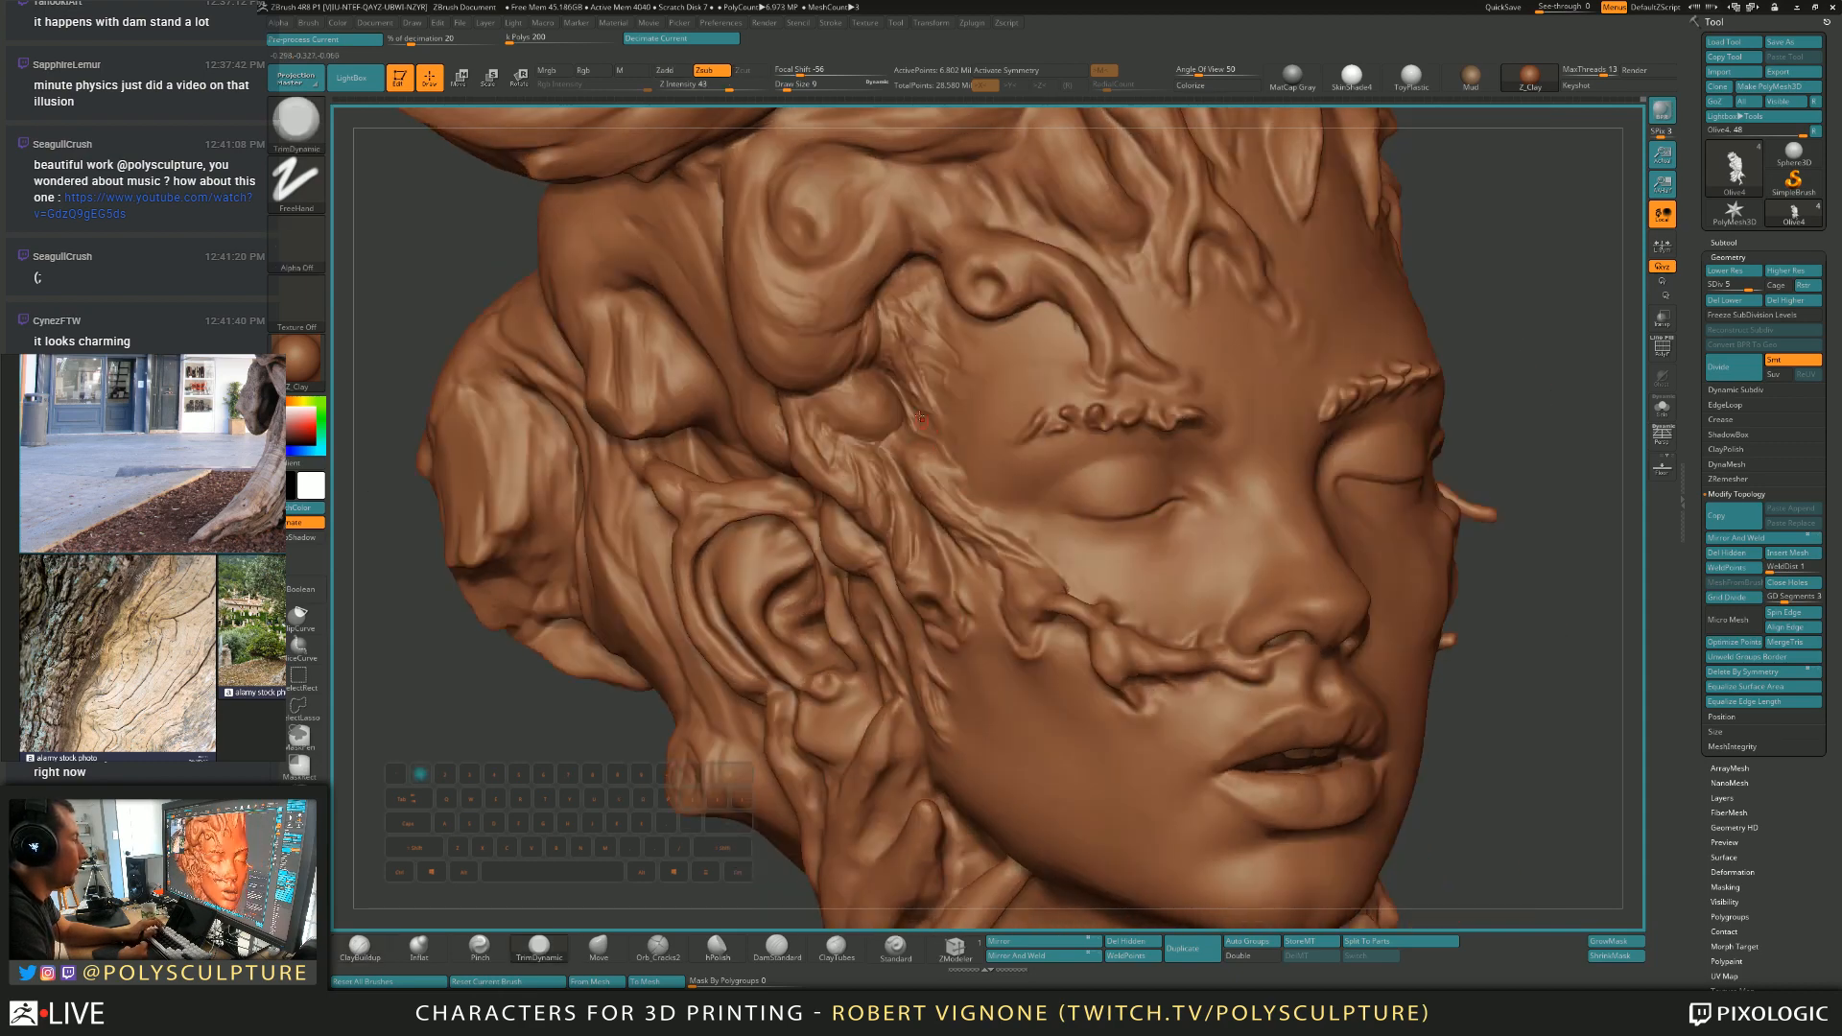
pyautogui.press('s')
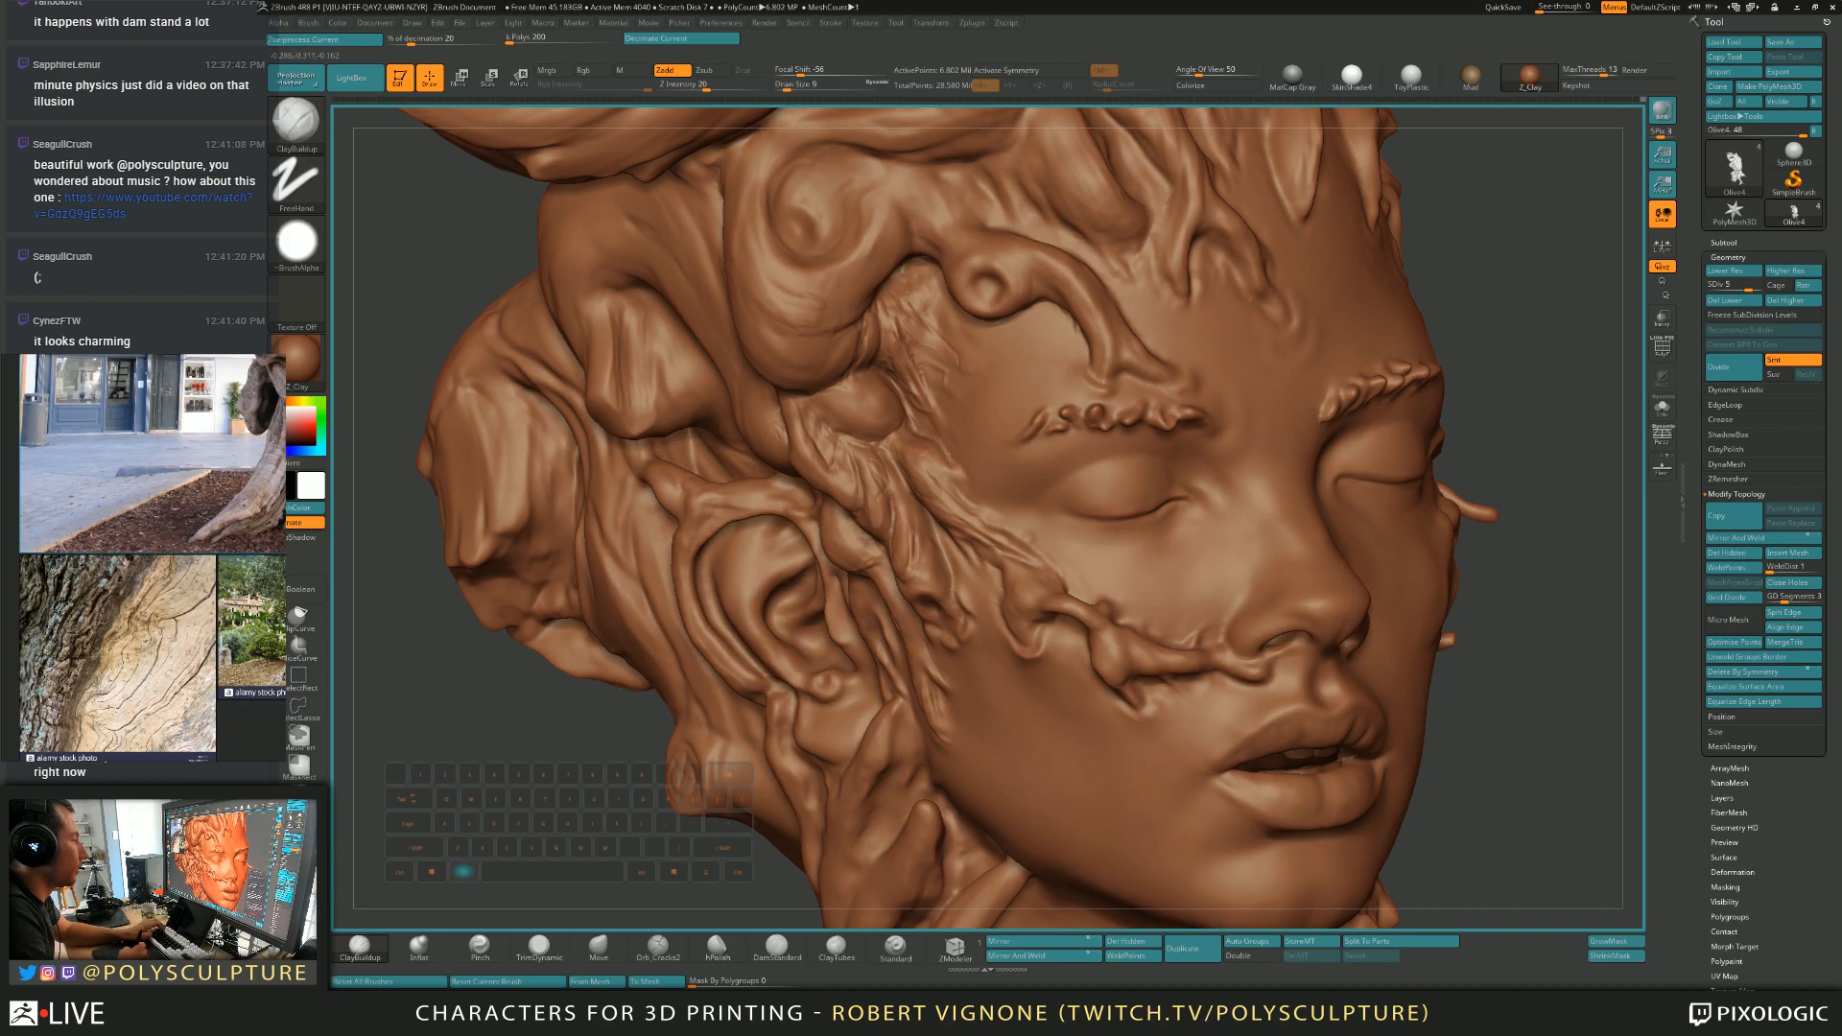
pyautogui.moveTo(962, 460); pyautogui.dragTo(956, 397, button='right')
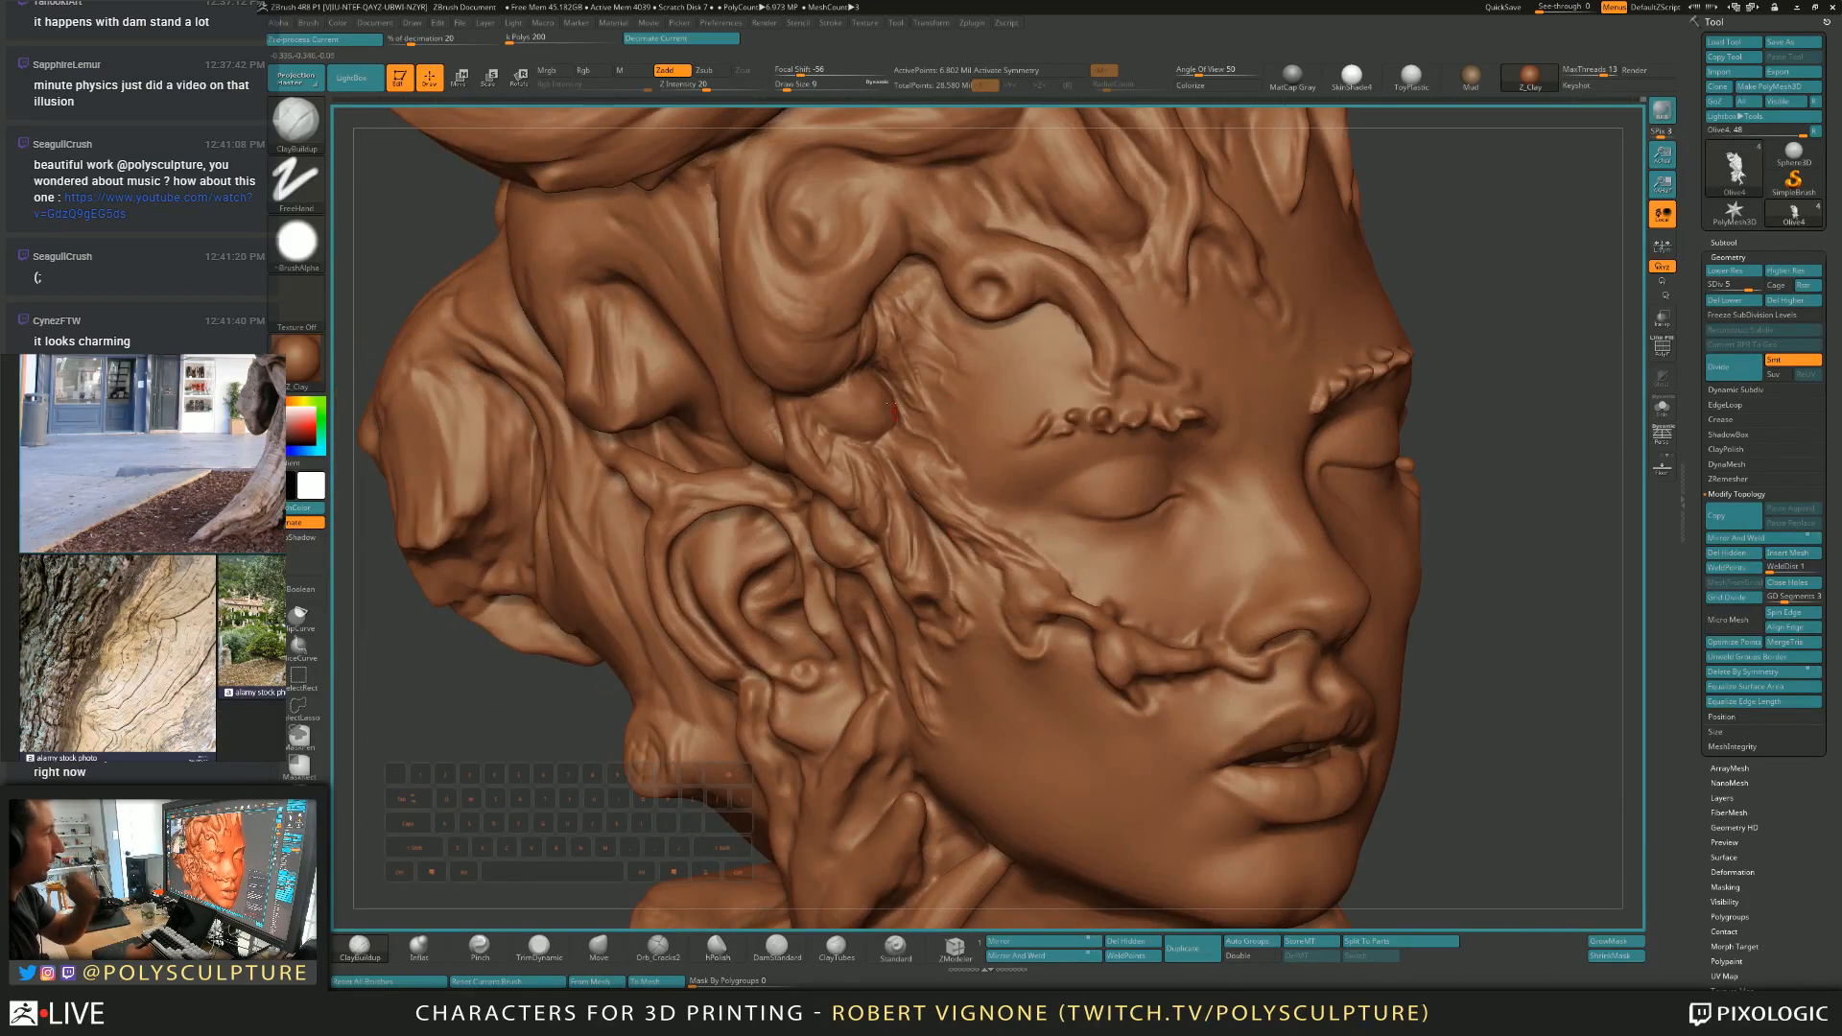
pyautogui.moveTo(923, 491); pyautogui.dragTo(930, 444, button='right')
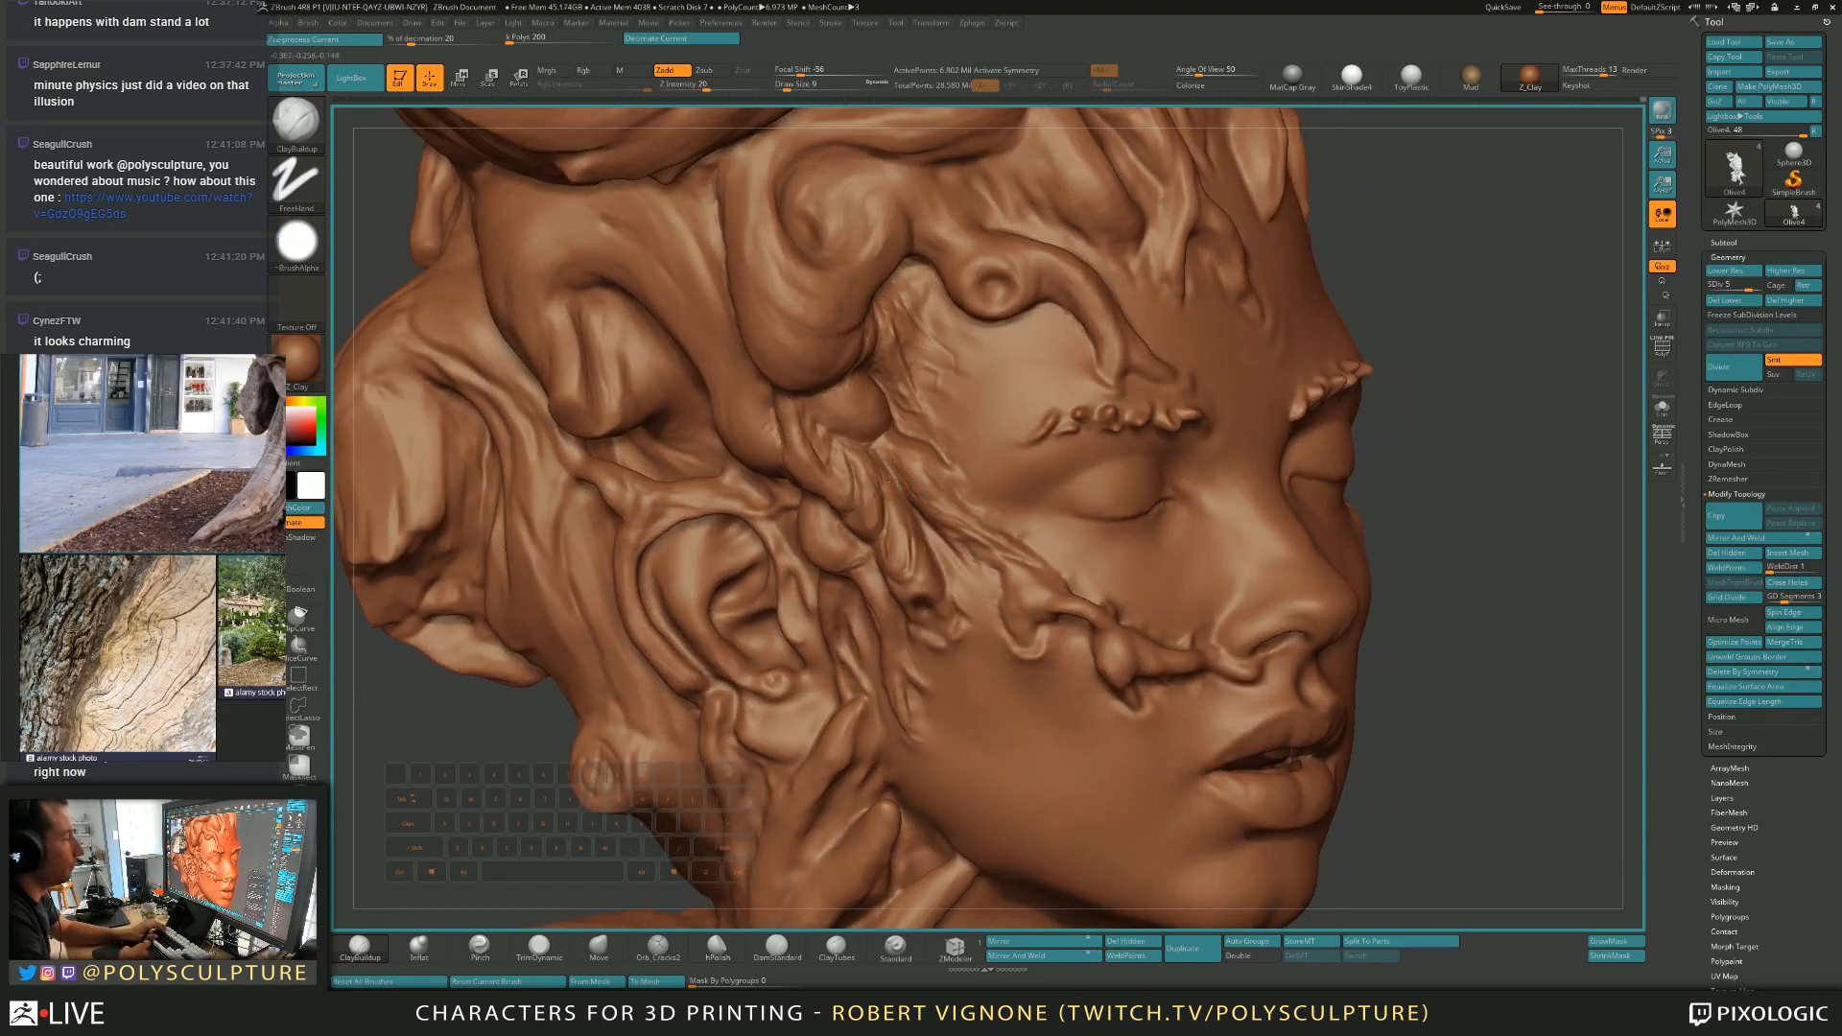
pyautogui.moveTo(895, 483); pyautogui.dragTo(807, 478, button='right')
pyautogui.press('s')
pyautogui.moveTo(924, 466); pyautogui.dragTo(918, 465)
# Reshape the bark edge beside the temple with the Move brush, reducing its size to 20.
pyautogui.press('b')
pyautogui.press('m')
pyautogui.press('v')
pyautogui.press('s')
pyautogui.moveTo(911, 466); pyautogui.dragTo(1003, 470, button='right')
pyautogui.press('s')
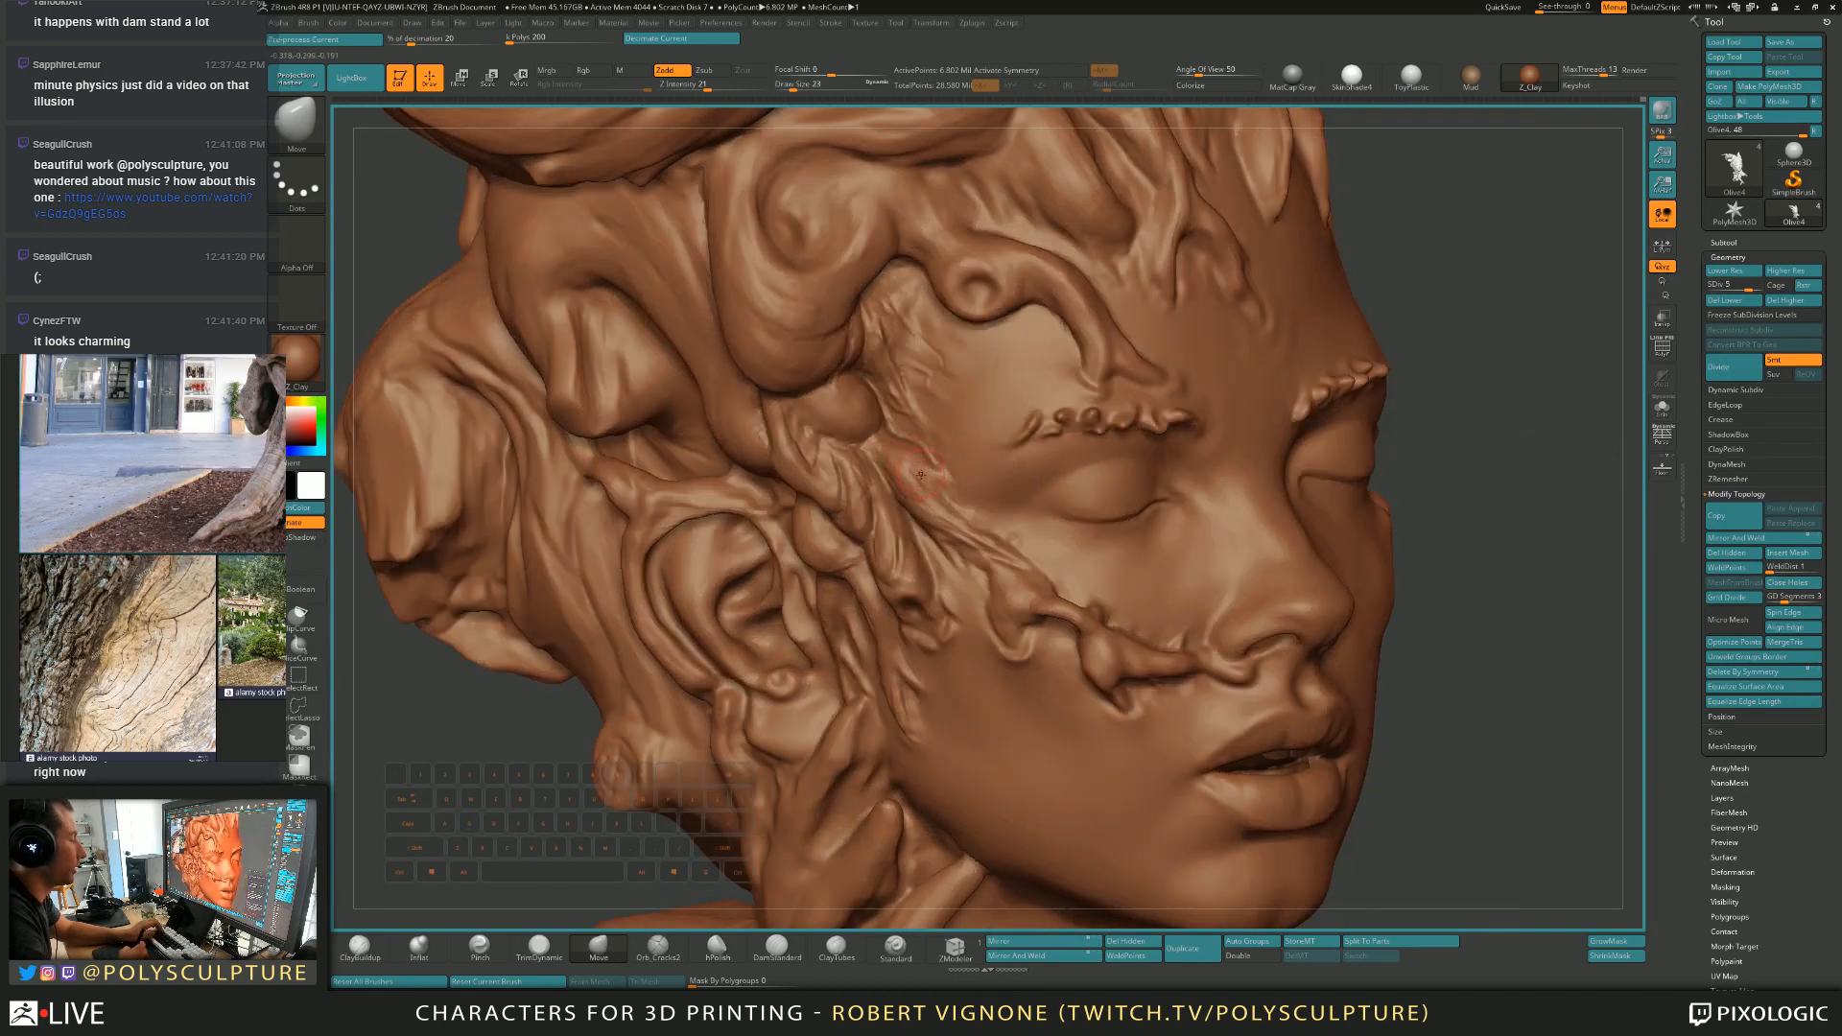
pyautogui.press('s')
pyautogui.moveTo(897, 456); pyautogui.dragTo(902, 457)
pyautogui.moveTo(959, 463); pyautogui.dragTo(921, 463, button='right')
pyautogui.press('s')
pyautogui.moveTo(923, 464); pyautogui.dragTo(920, 463)
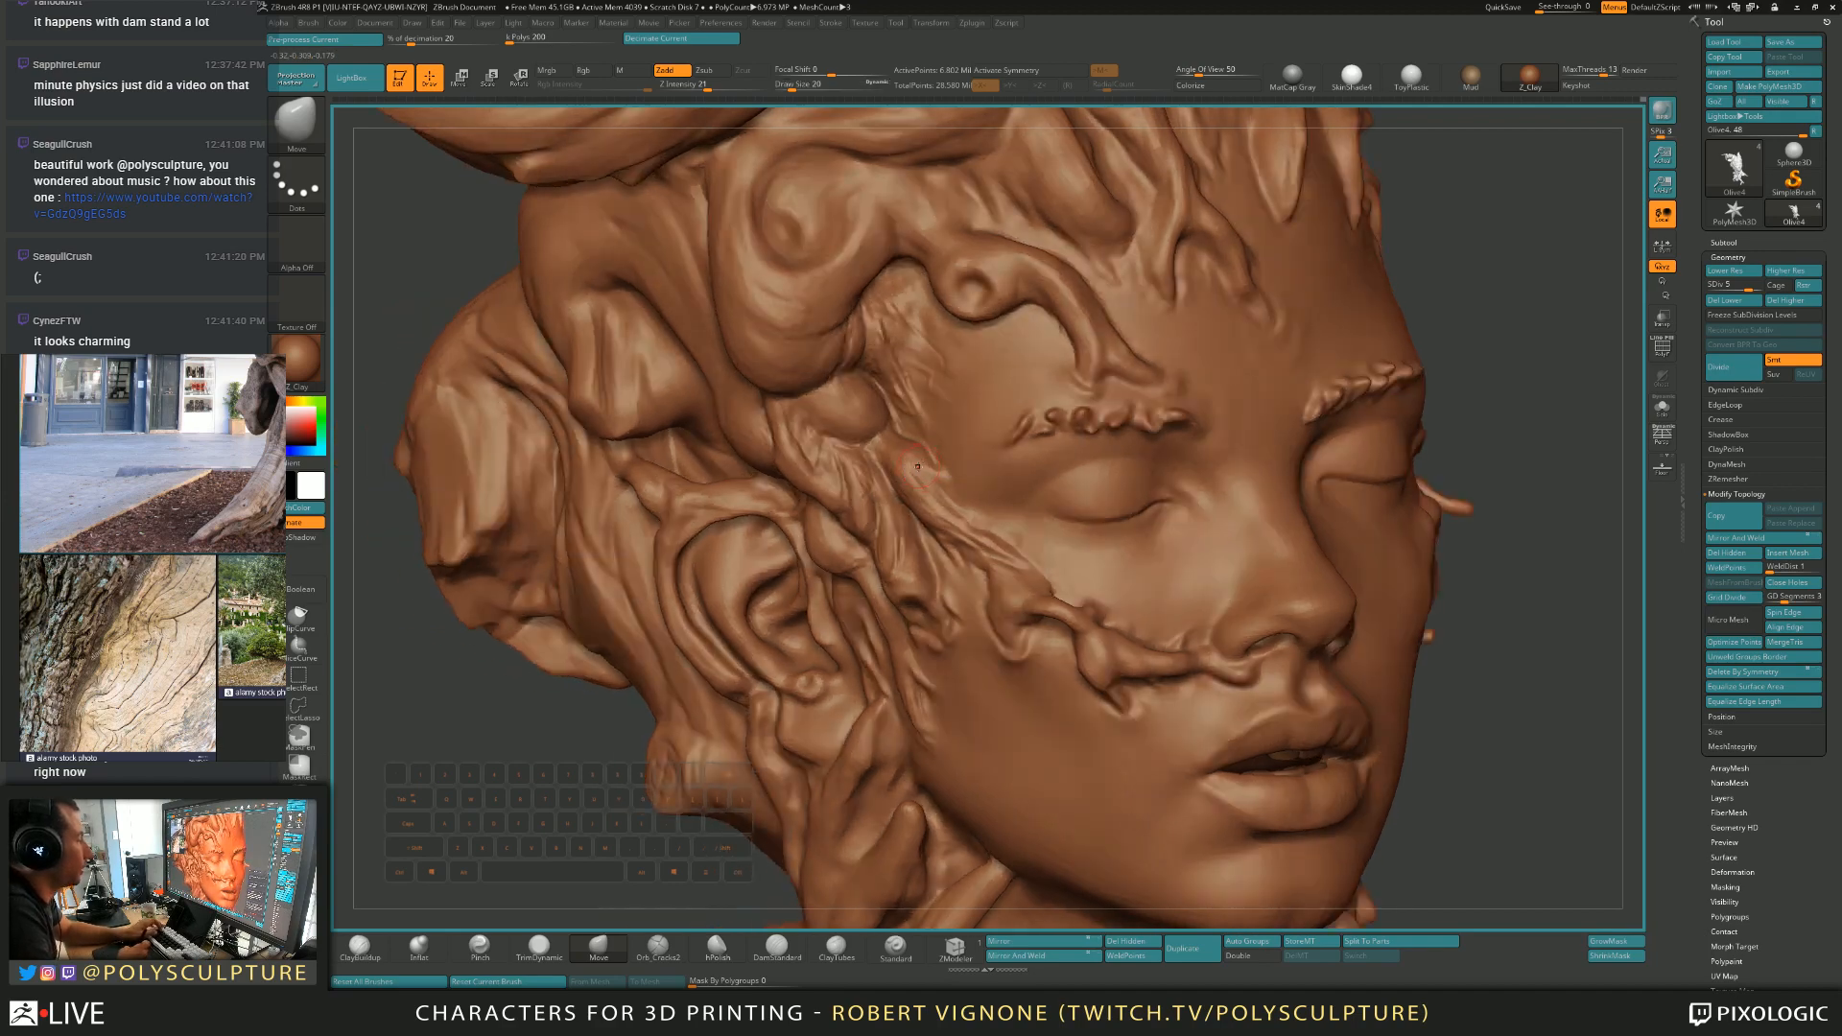
# Blend the reshaped bark edge into the temple below the small knob with ClayBuildup at size 13.
pyautogui.moveTo(920, 463); pyautogui.dragTo(920, 476, button='right')
pyautogui.press('s')
pyautogui.moveTo(923, 477); pyautogui.dragTo(920, 478)
pyautogui.press('alt')
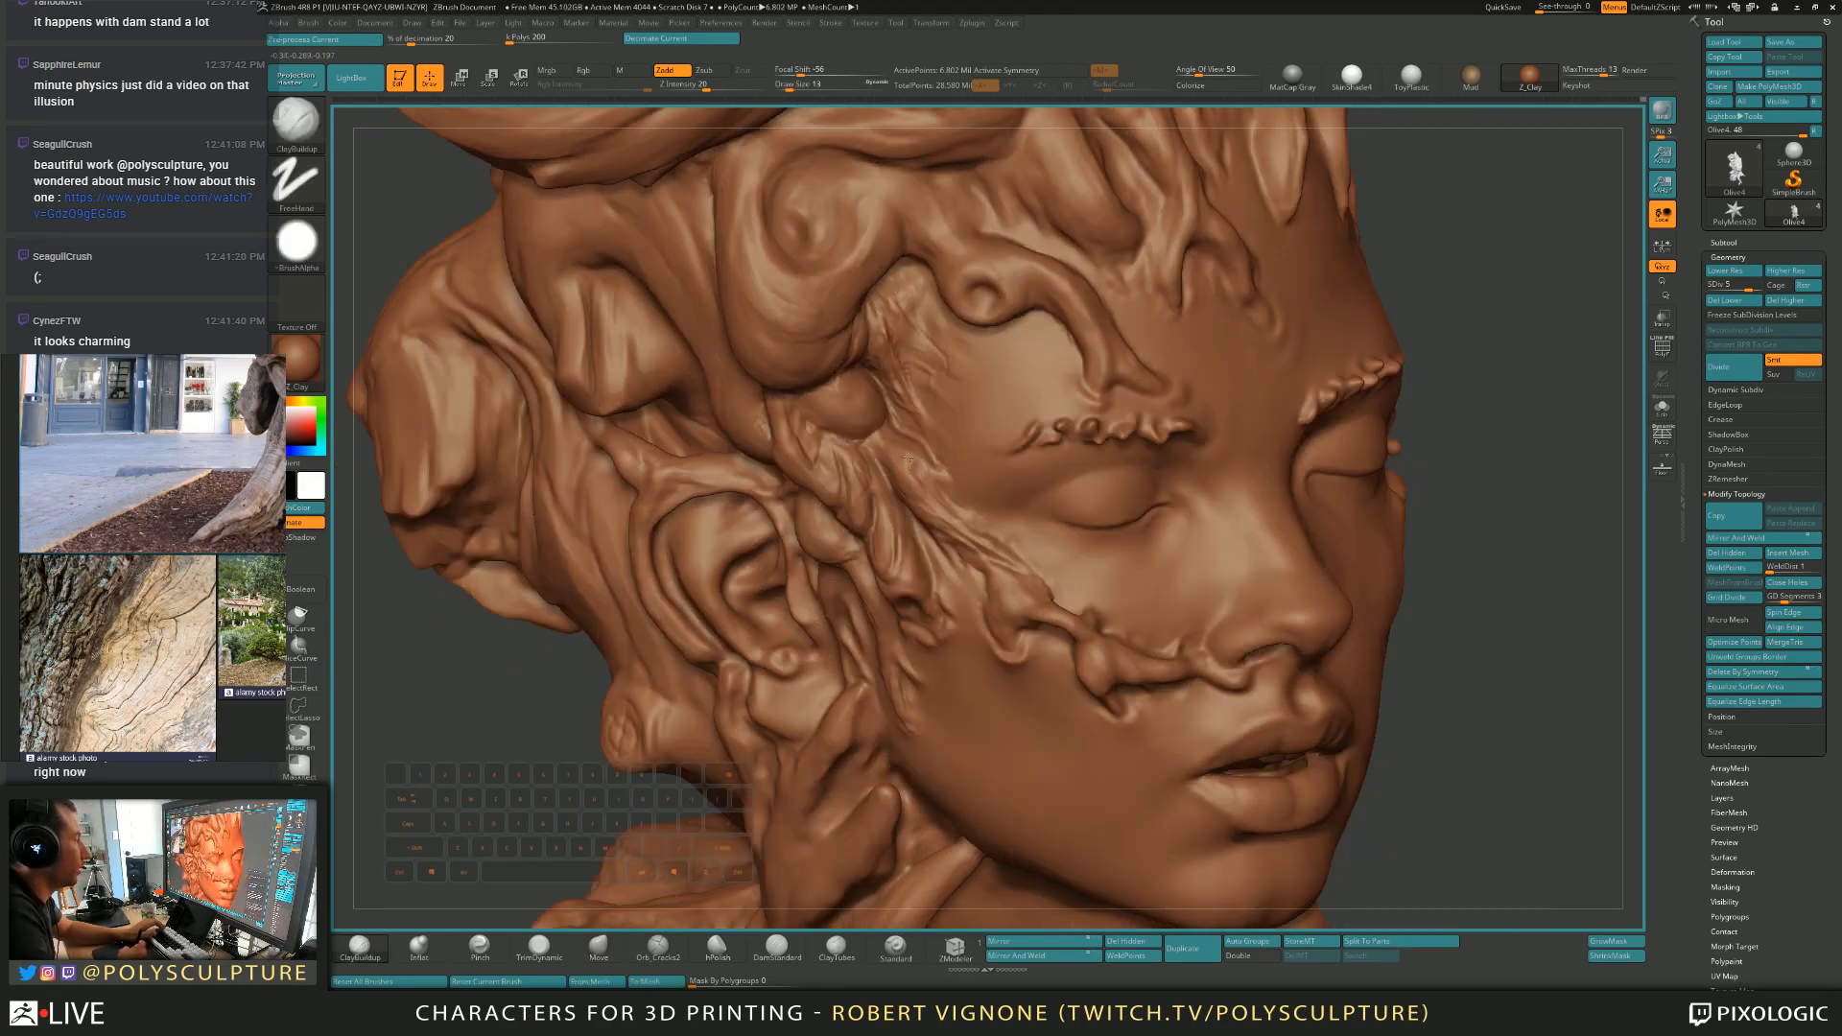
pyautogui.moveTo(896, 450); pyautogui.dragTo(1014, 438, button='right')
pyautogui.press('s')
pyautogui.moveTo(854, 417); pyautogui.dragTo(877, 417)
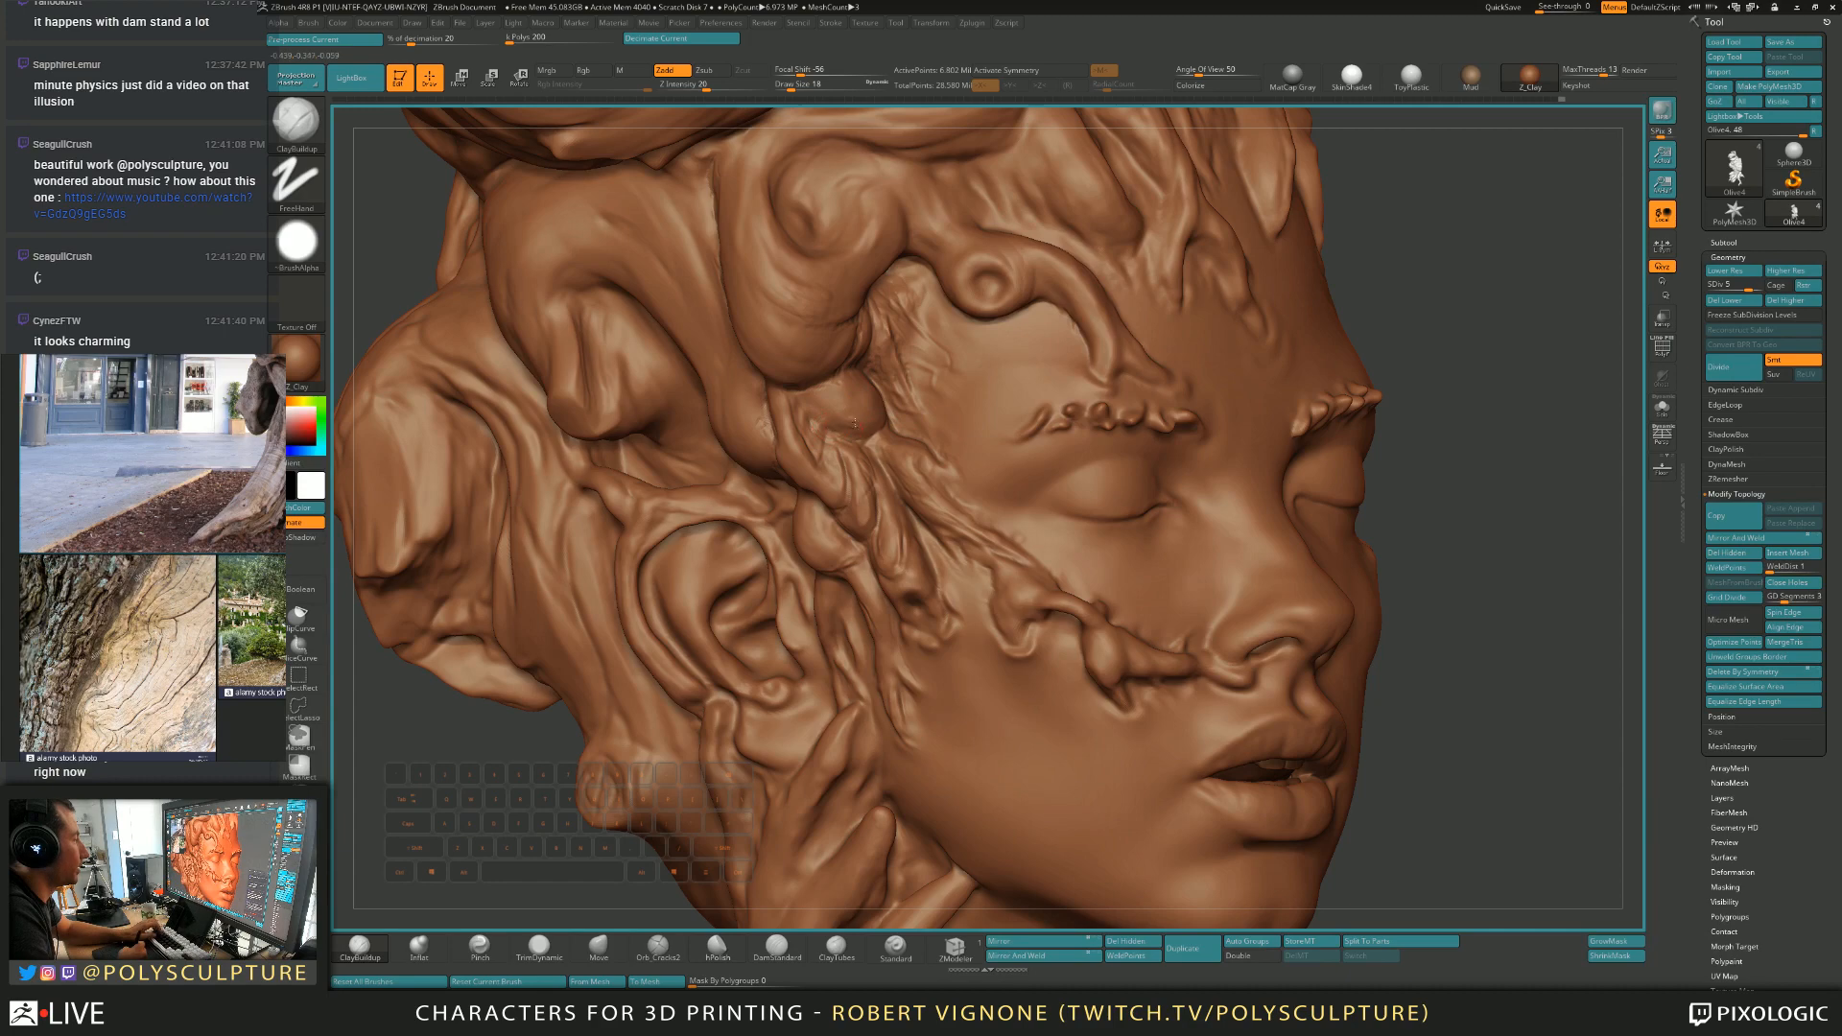
# Sculpt a raised swirl on the small round knob beside the temple with ClayBuildup at size 12.
pyautogui.press('1')
pyautogui.press('s')
pyautogui.moveTo(862, 420); pyautogui.dragTo(831, 416)
pyautogui.moveTo(857, 412); pyautogui.dragTo(847, 379, button='right')
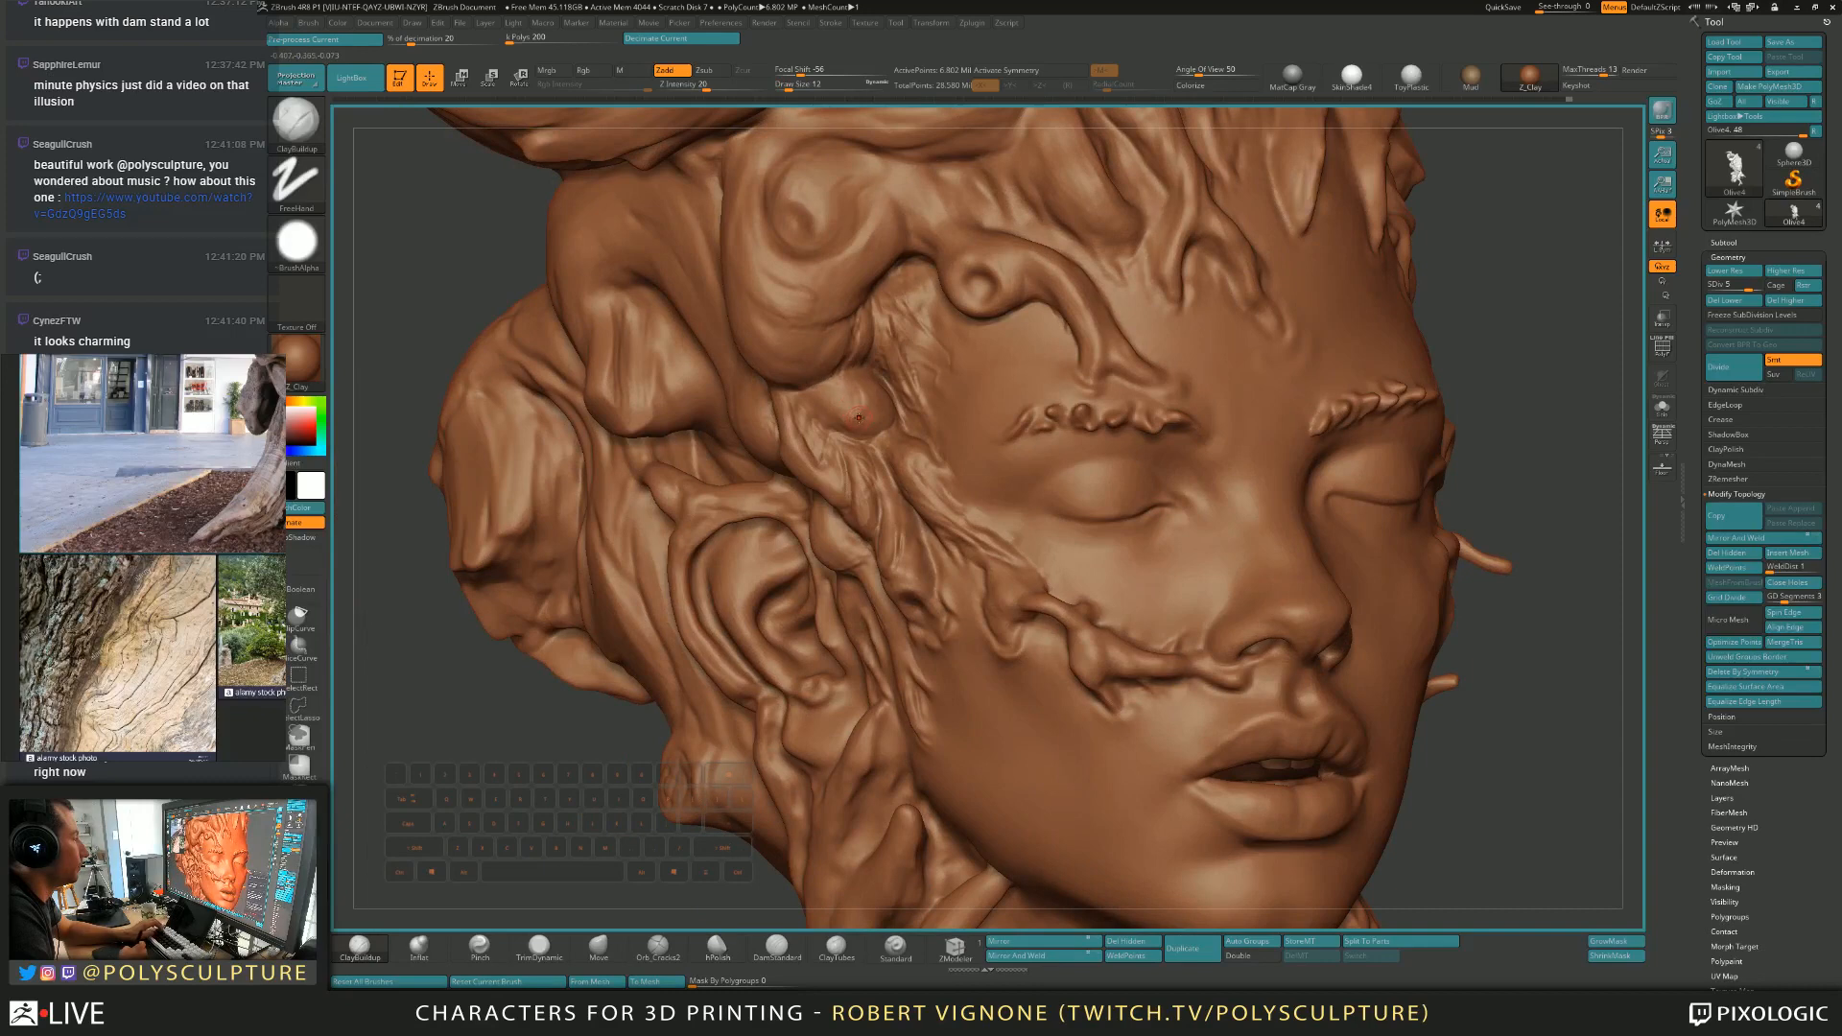
pyautogui.press('s')
pyautogui.moveTo(844, 395)
pyautogui.mouseDown()
pyautogui.moveTo(862, 397)
pyautogui.moveTo(848, 418)
pyautogui.moveTo(862, 388)
pyautogui.moveTo(873, 400)
pyautogui.mouseUp()
# Refine the small temple knob with Move, TrimDynamic and ClayBuildup at size 11, and switch to Orb_Cracks2.
pyautogui.press('s')
pyautogui.press('5')
pyautogui.press('s')
pyautogui.press('4')
pyautogui.press('alt')
pyautogui.press('s')
pyautogui.press('1')
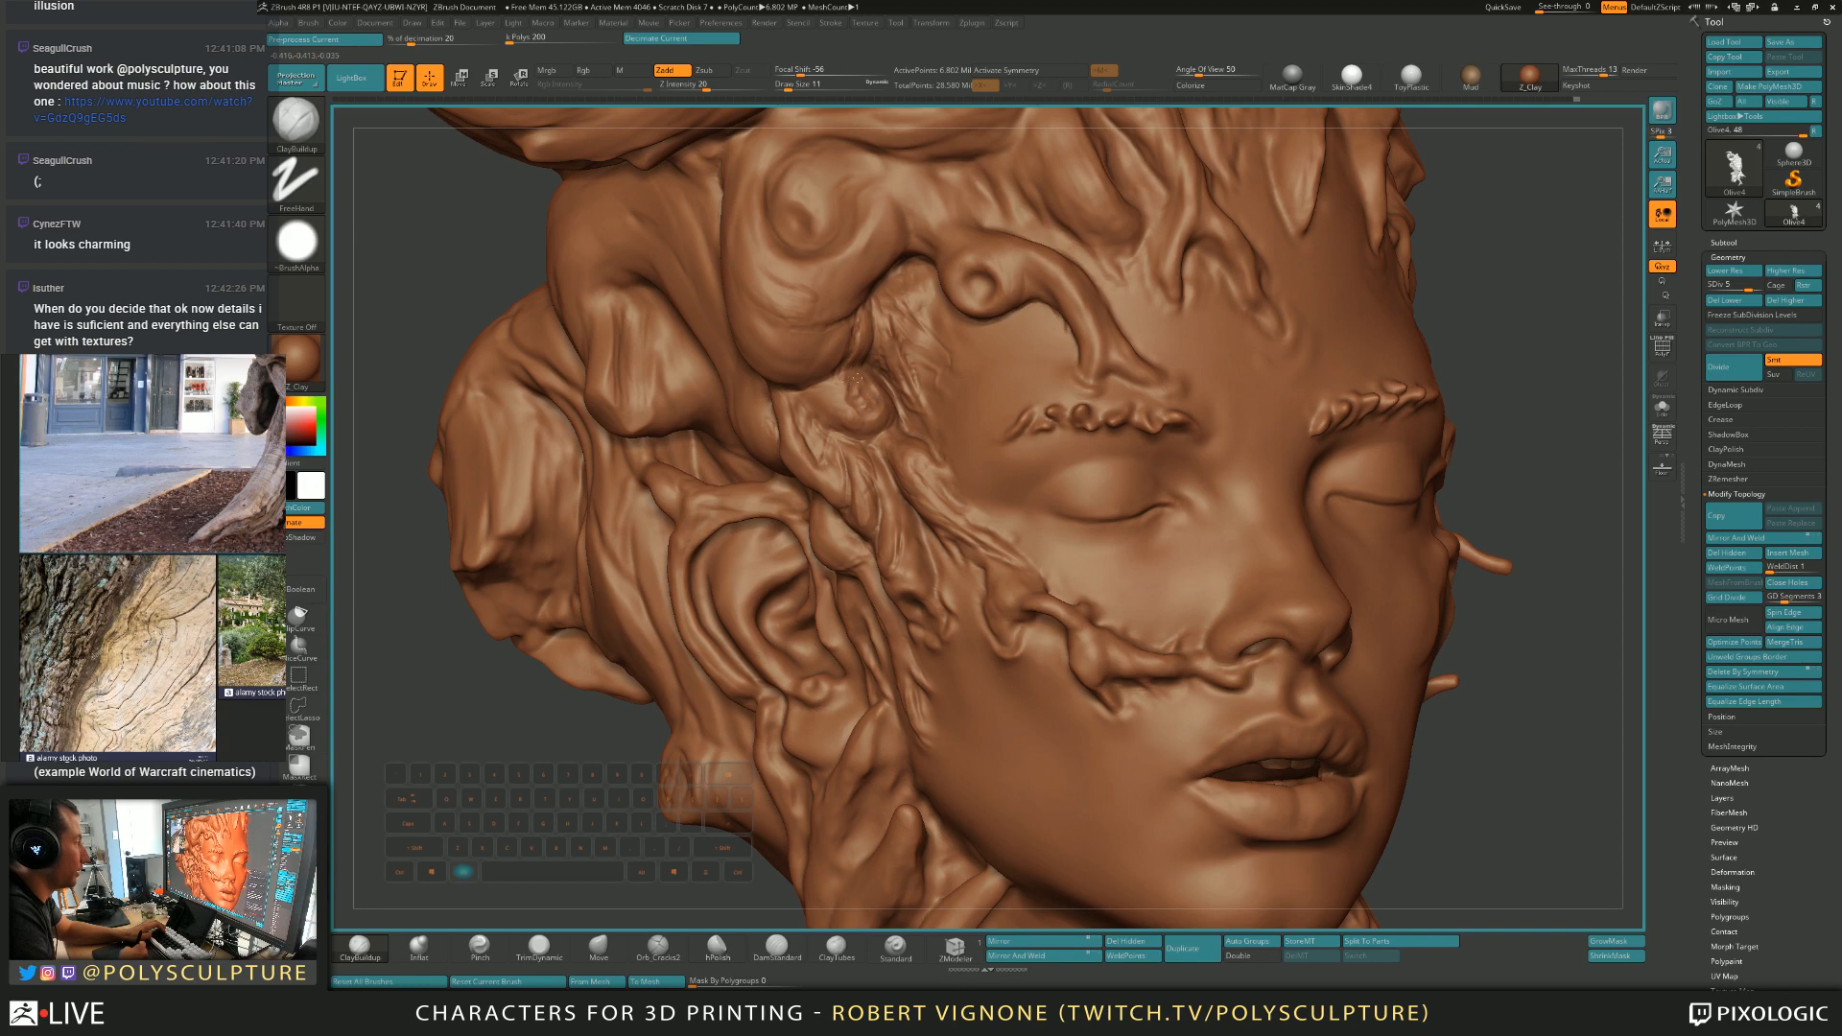
pyautogui.click(658, 947)
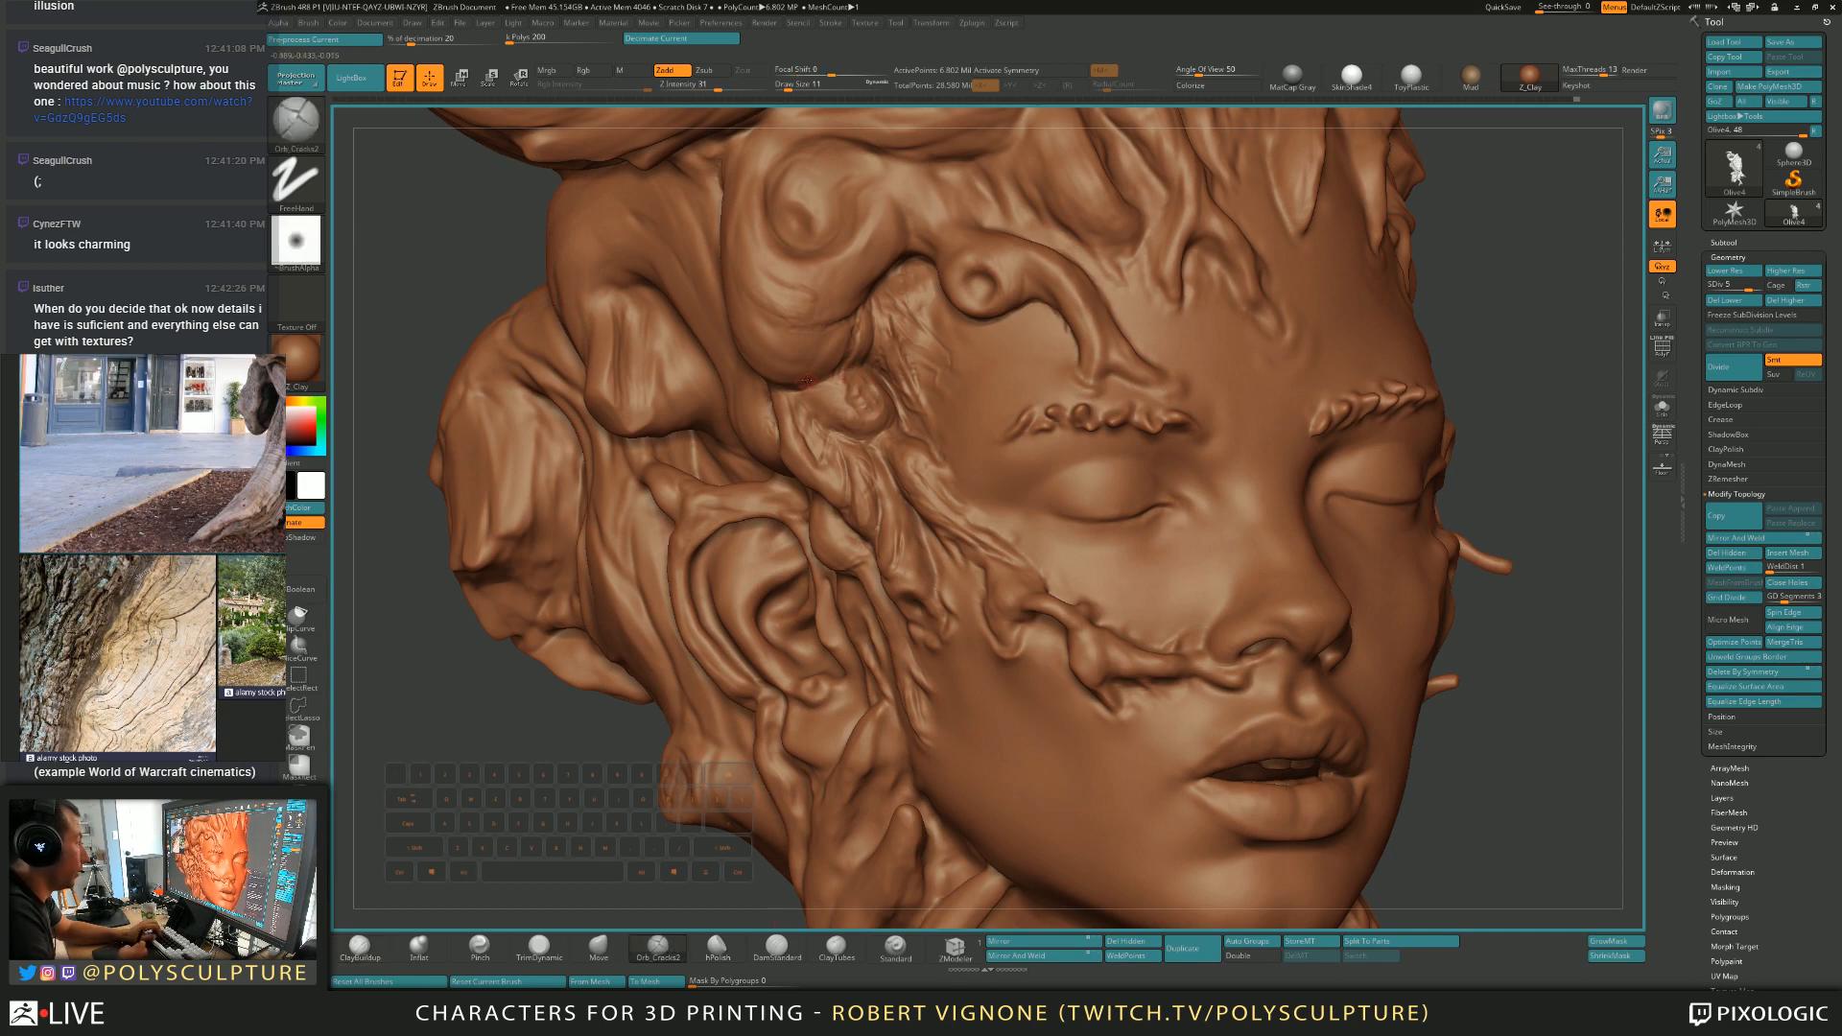
# Carve fine cracks around the small knob and bark edge beside the temple with Orb_Cracks2, varying the size between 12 and 20.
pyautogui.moveTo(822, 381); pyautogui.dragTo(715, 380, button='right')
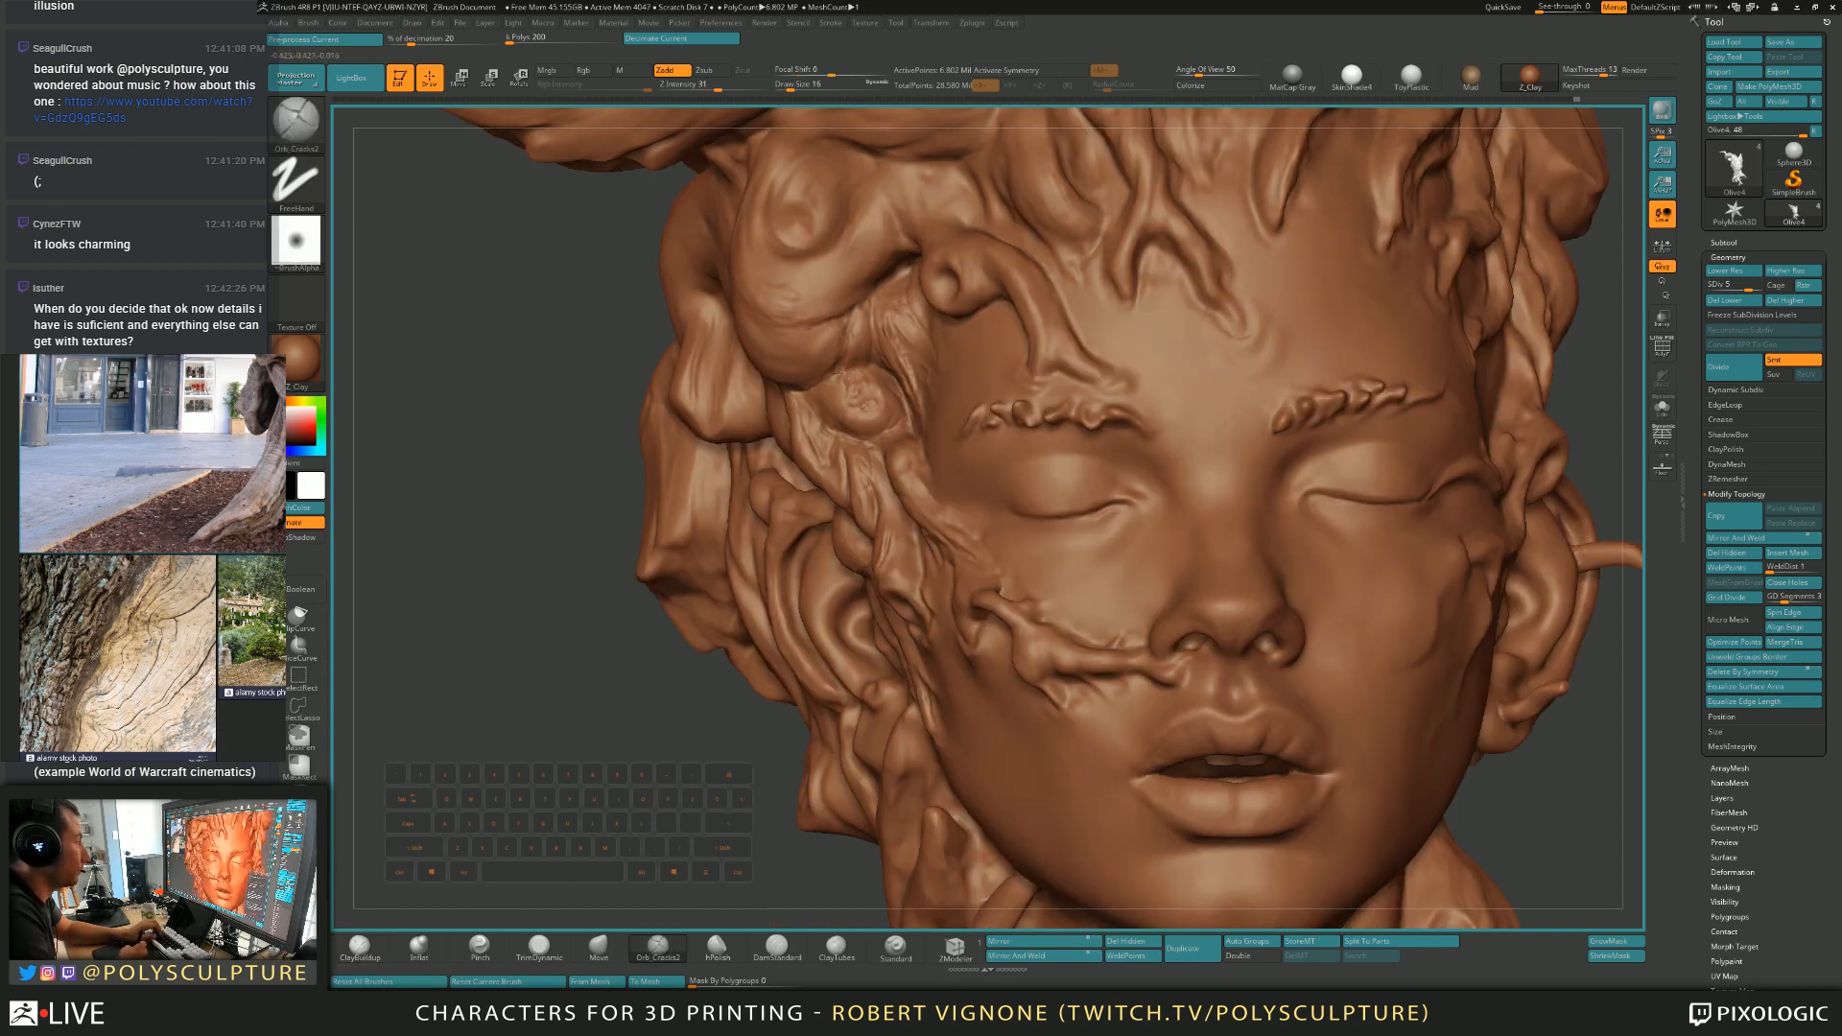
pyautogui.press('[')
pyautogui.moveTo(833, 391); pyautogui.dragTo(919, 369, button='right')
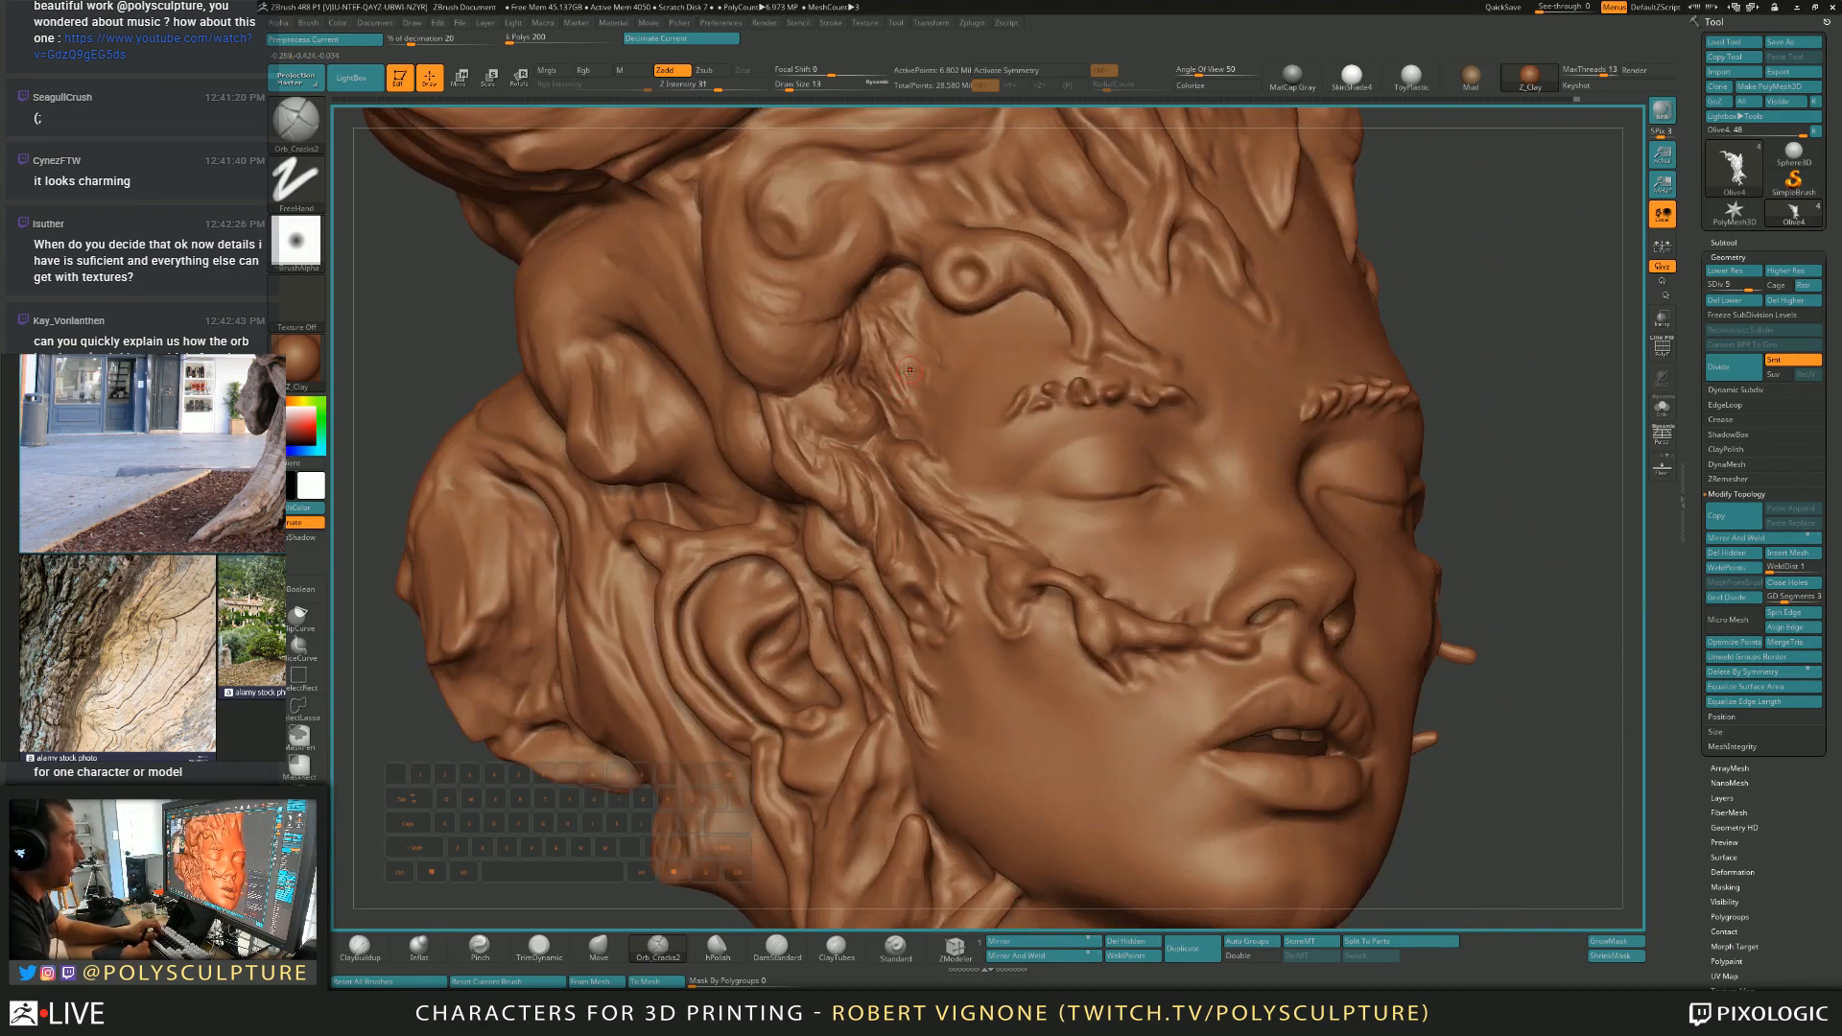
pyautogui.press('[')
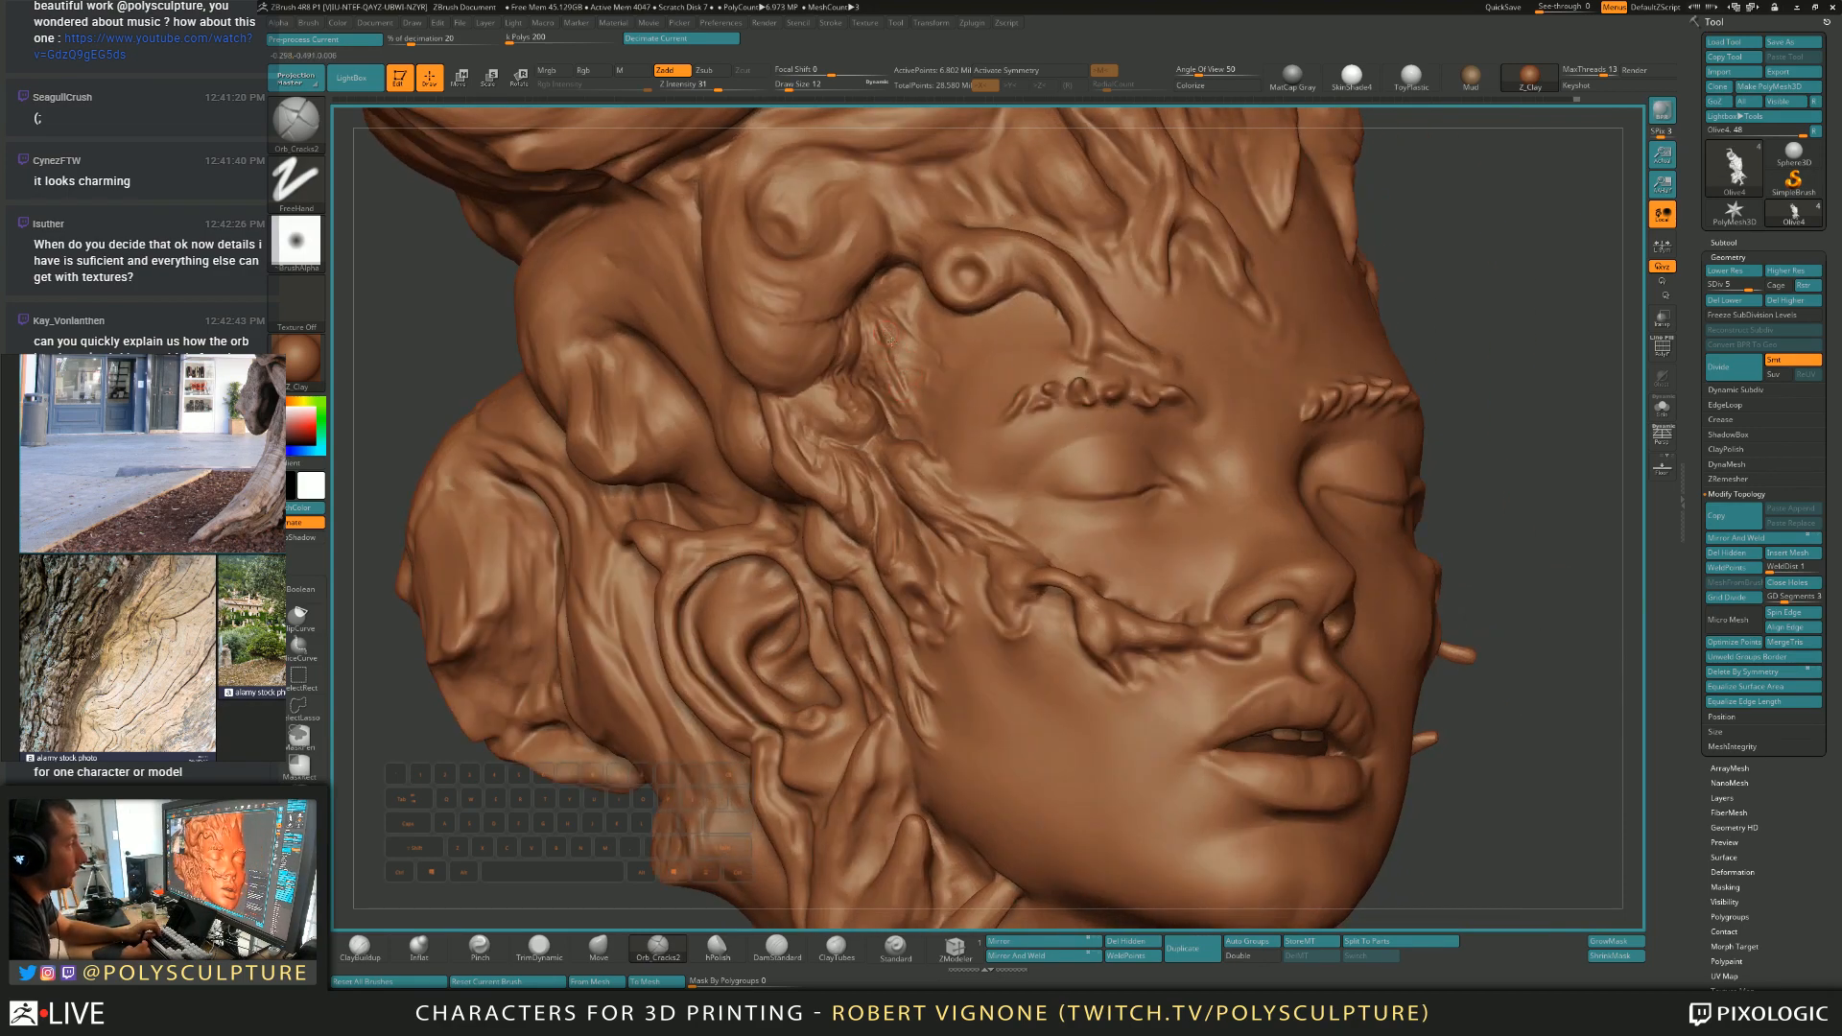
pyautogui.moveTo(897, 361)
pyautogui.mouseDown(button='right')
pyautogui.moveTo(877, 327)
pyautogui.moveTo(944, 305)
pyautogui.mouseUp(button='right')
pyautogui.press(']')
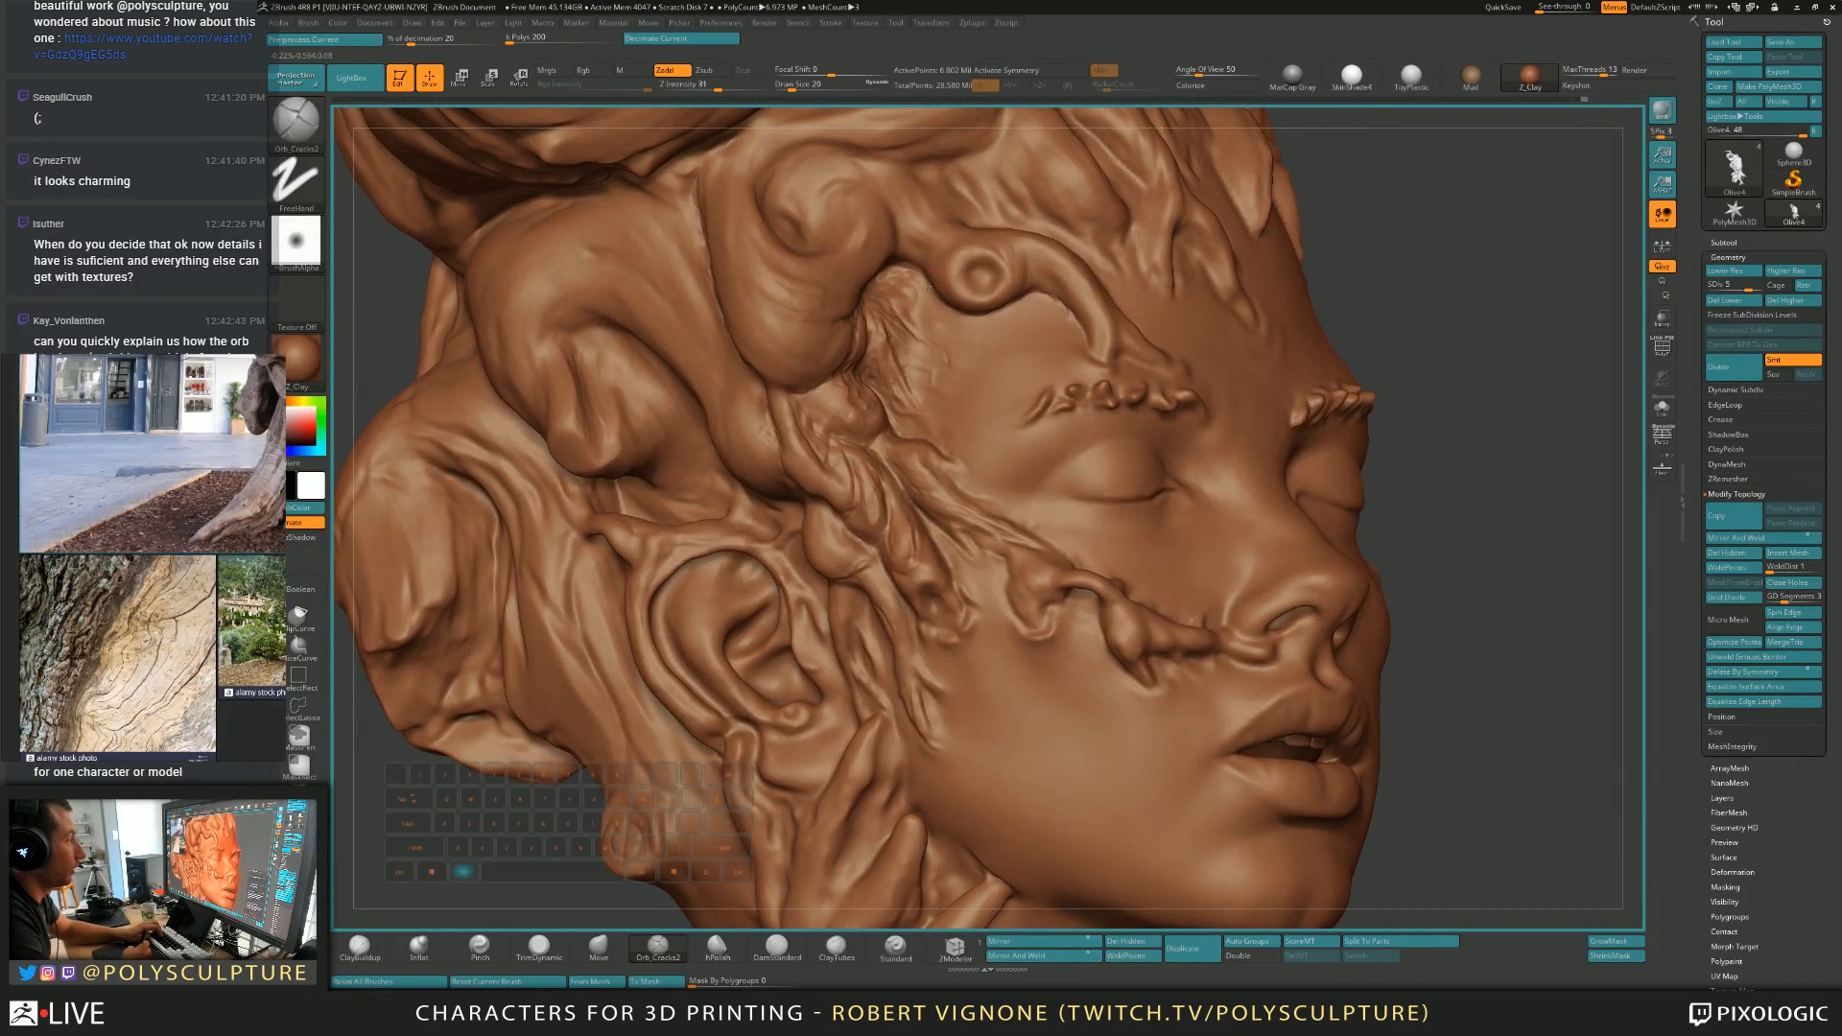
# Deepen the creases along the bark strand running from the temple to the cheek with Orb_Cracks2 at sizes 14 and 13.
pyautogui.moveTo(924, 294)
pyautogui.mouseDown(button='right')
pyautogui.moveTo(887, 396)
pyautogui.moveTo(920, 453)
pyautogui.mouseUp(button='right')
pyautogui.press('[')
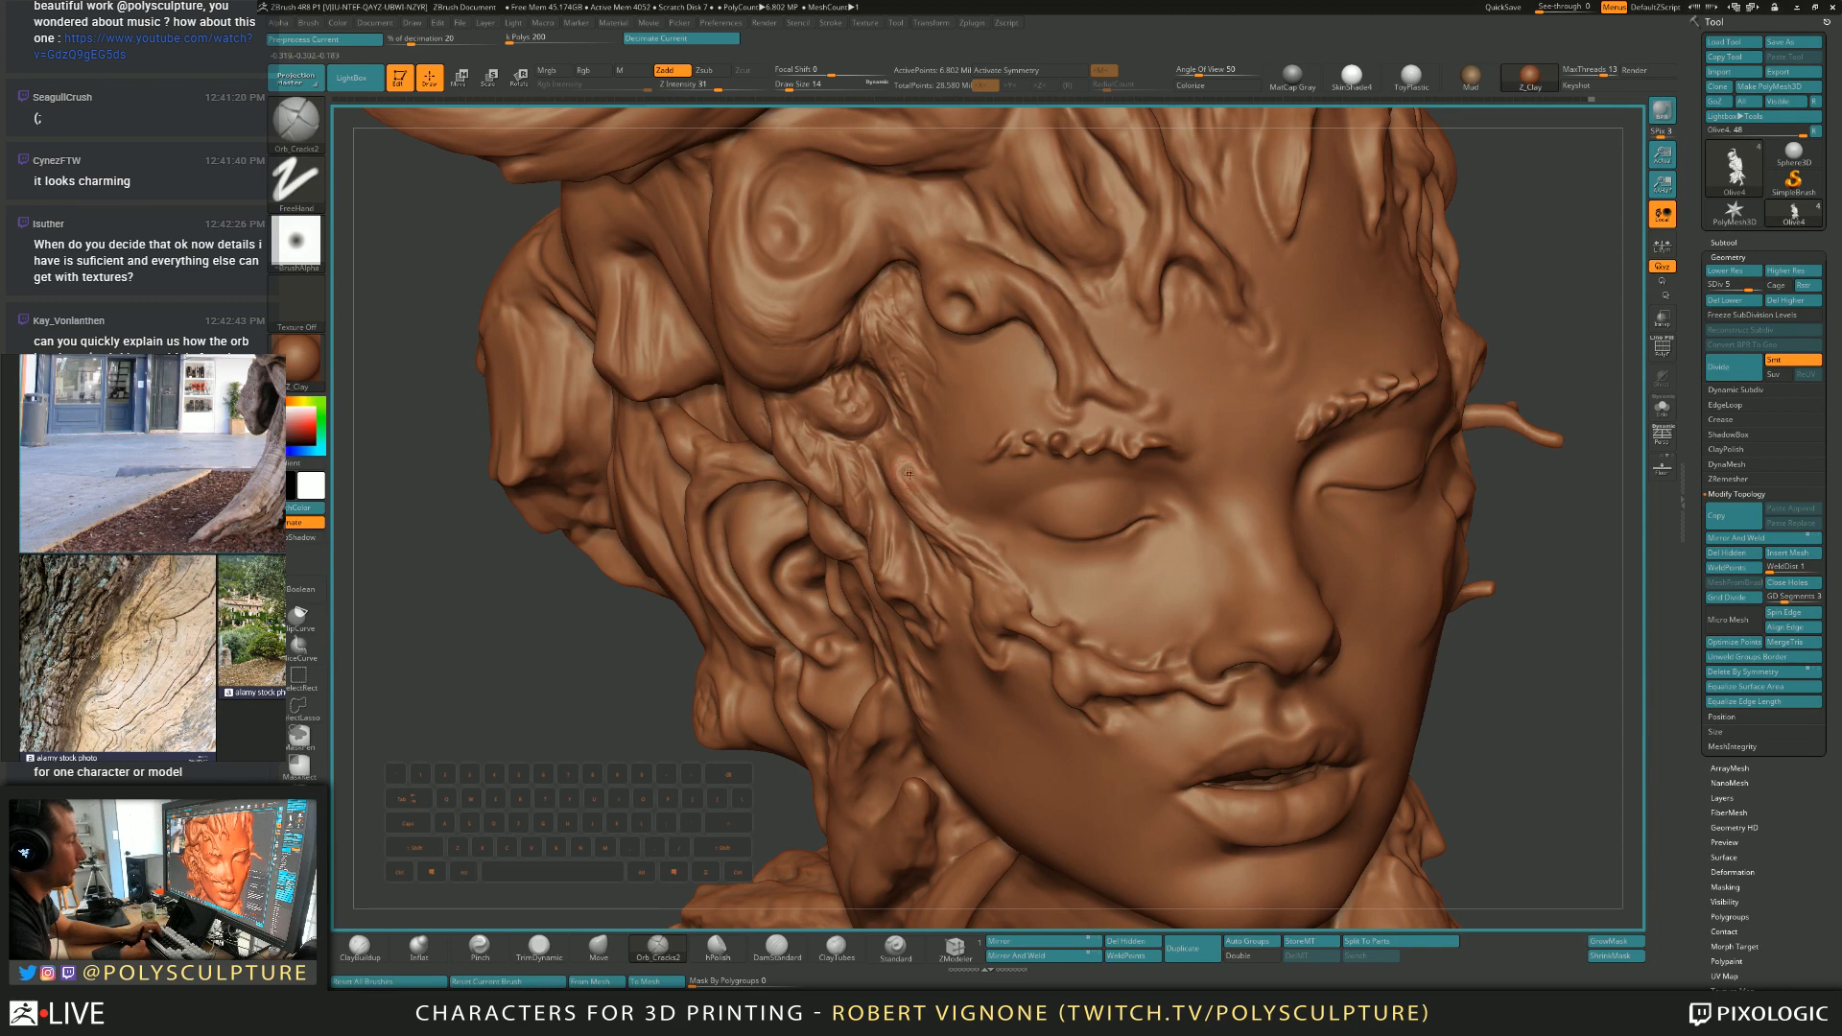
pyautogui.moveTo(921, 487)
pyautogui.mouseDown(button='right')
pyautogui.moveTo(906, 468)
pyautogui.moveTo(900, 534)
pyautogui.mouseUp(button='right')
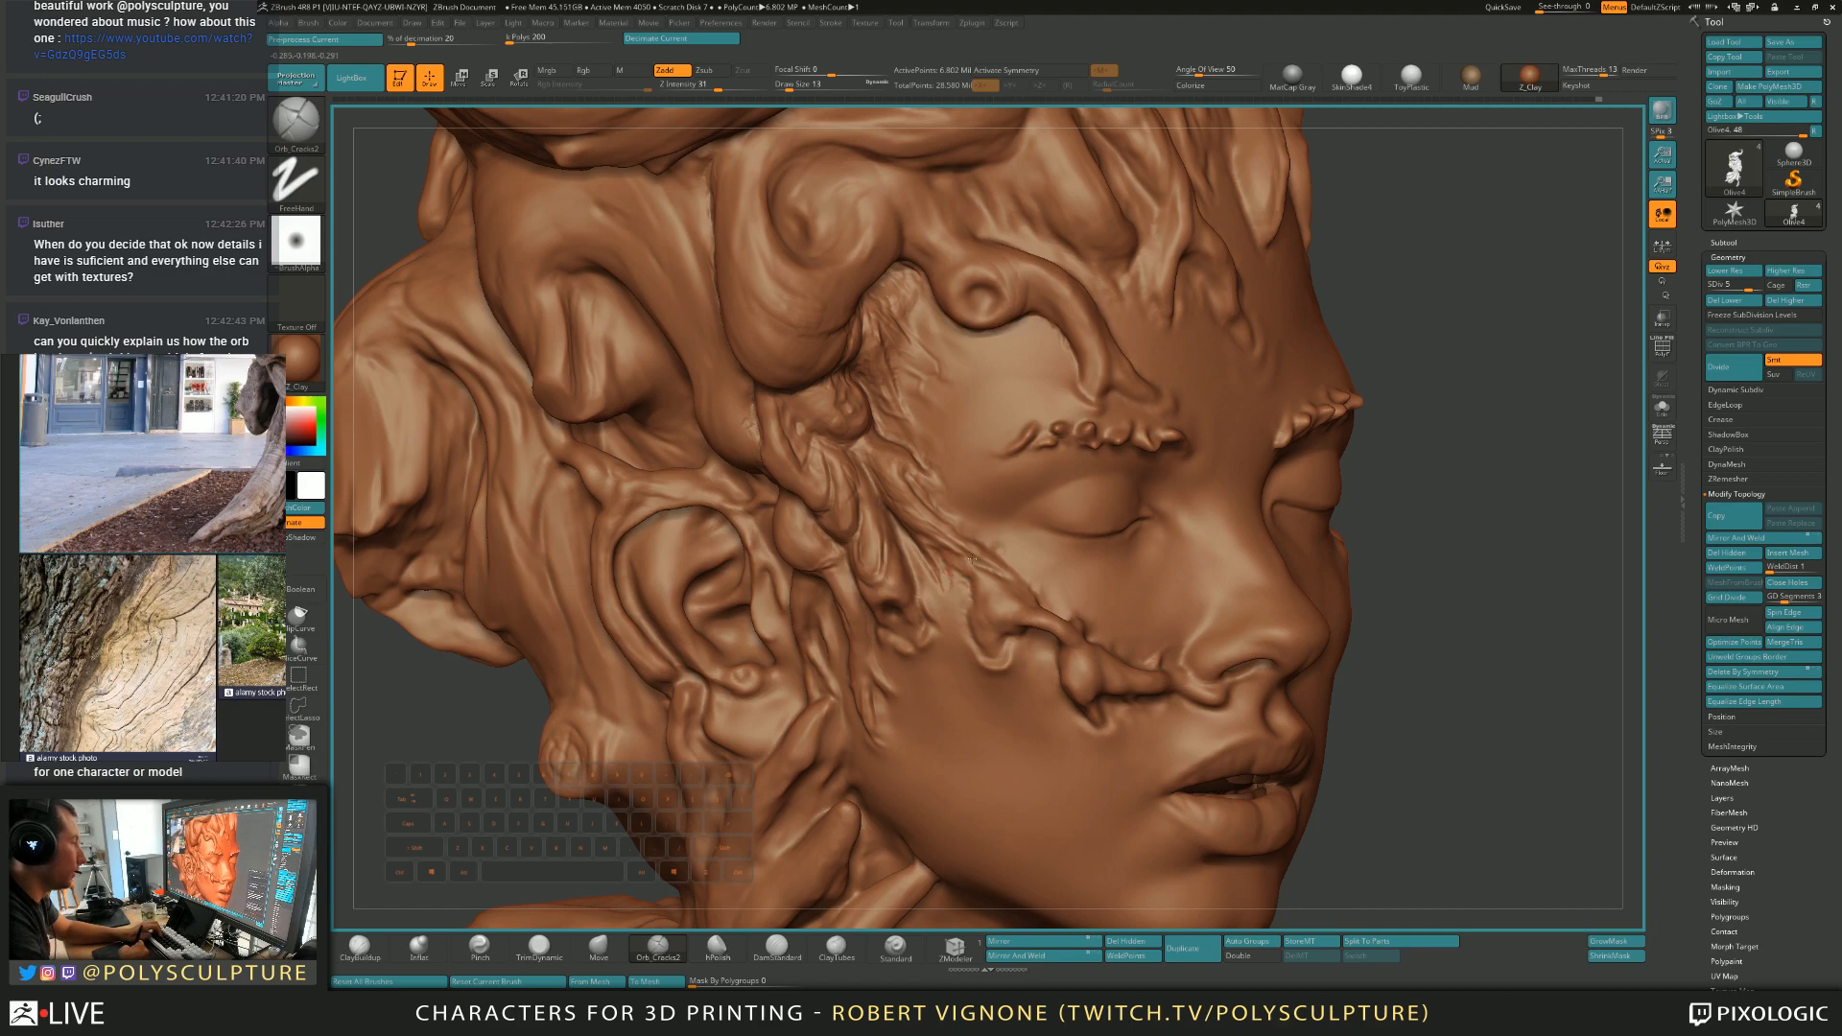
pyautogui.moveTo(1003, 576); pyautogui.dragTo(912, 497, button='right')
# Build up the bark strand in front of the ear with ClayBuildup at size 8 and flatten it with TrimDynamic at size 14.
pyautogui.press('s')
pyautogui.press('s')
pyautogui.press('1')
pyautogui.press('s')
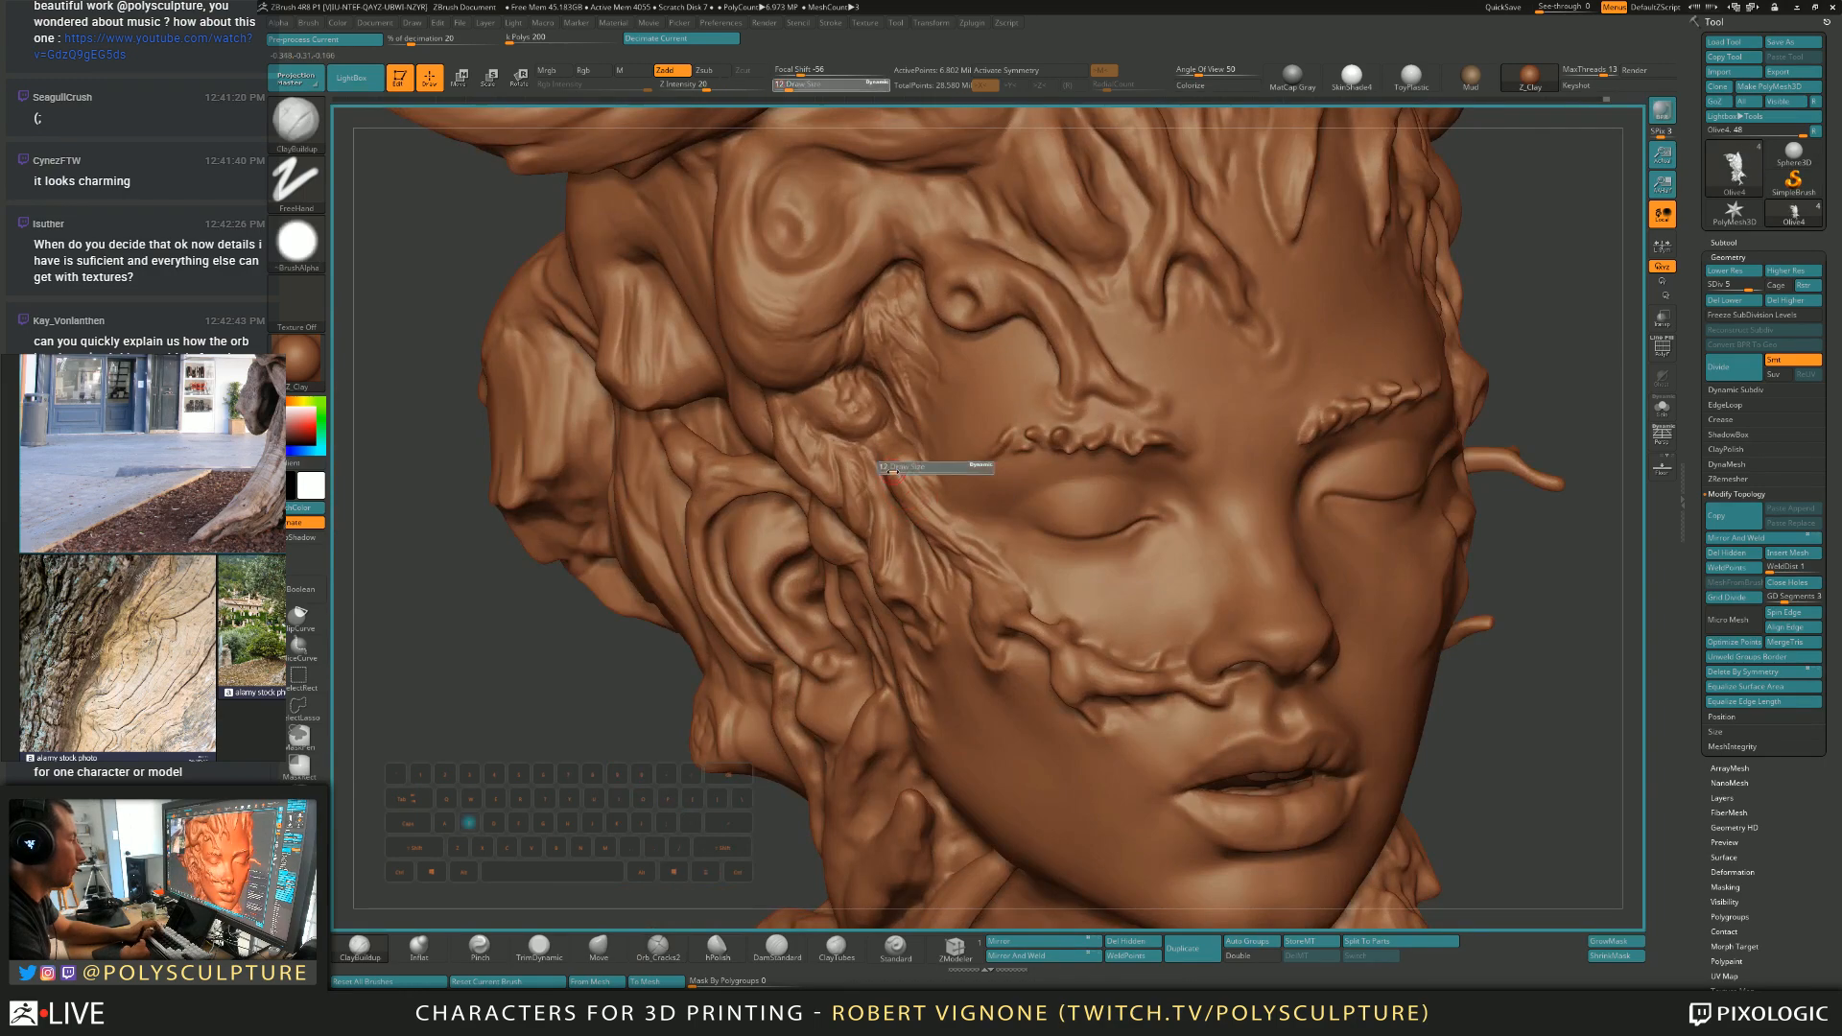
pyautogui.moveTo(908, 462)
pyautogui.keyDown('alt'); pyautogui.mouseDown(button='right')
pyautogui.moveTo(897, 412)
pyautogui.moveTo(928, 468)
pyautogui.moveTo(887, 583)
pyautogui.mouseUp(button='right'); pyautogui.keyUp('alt')
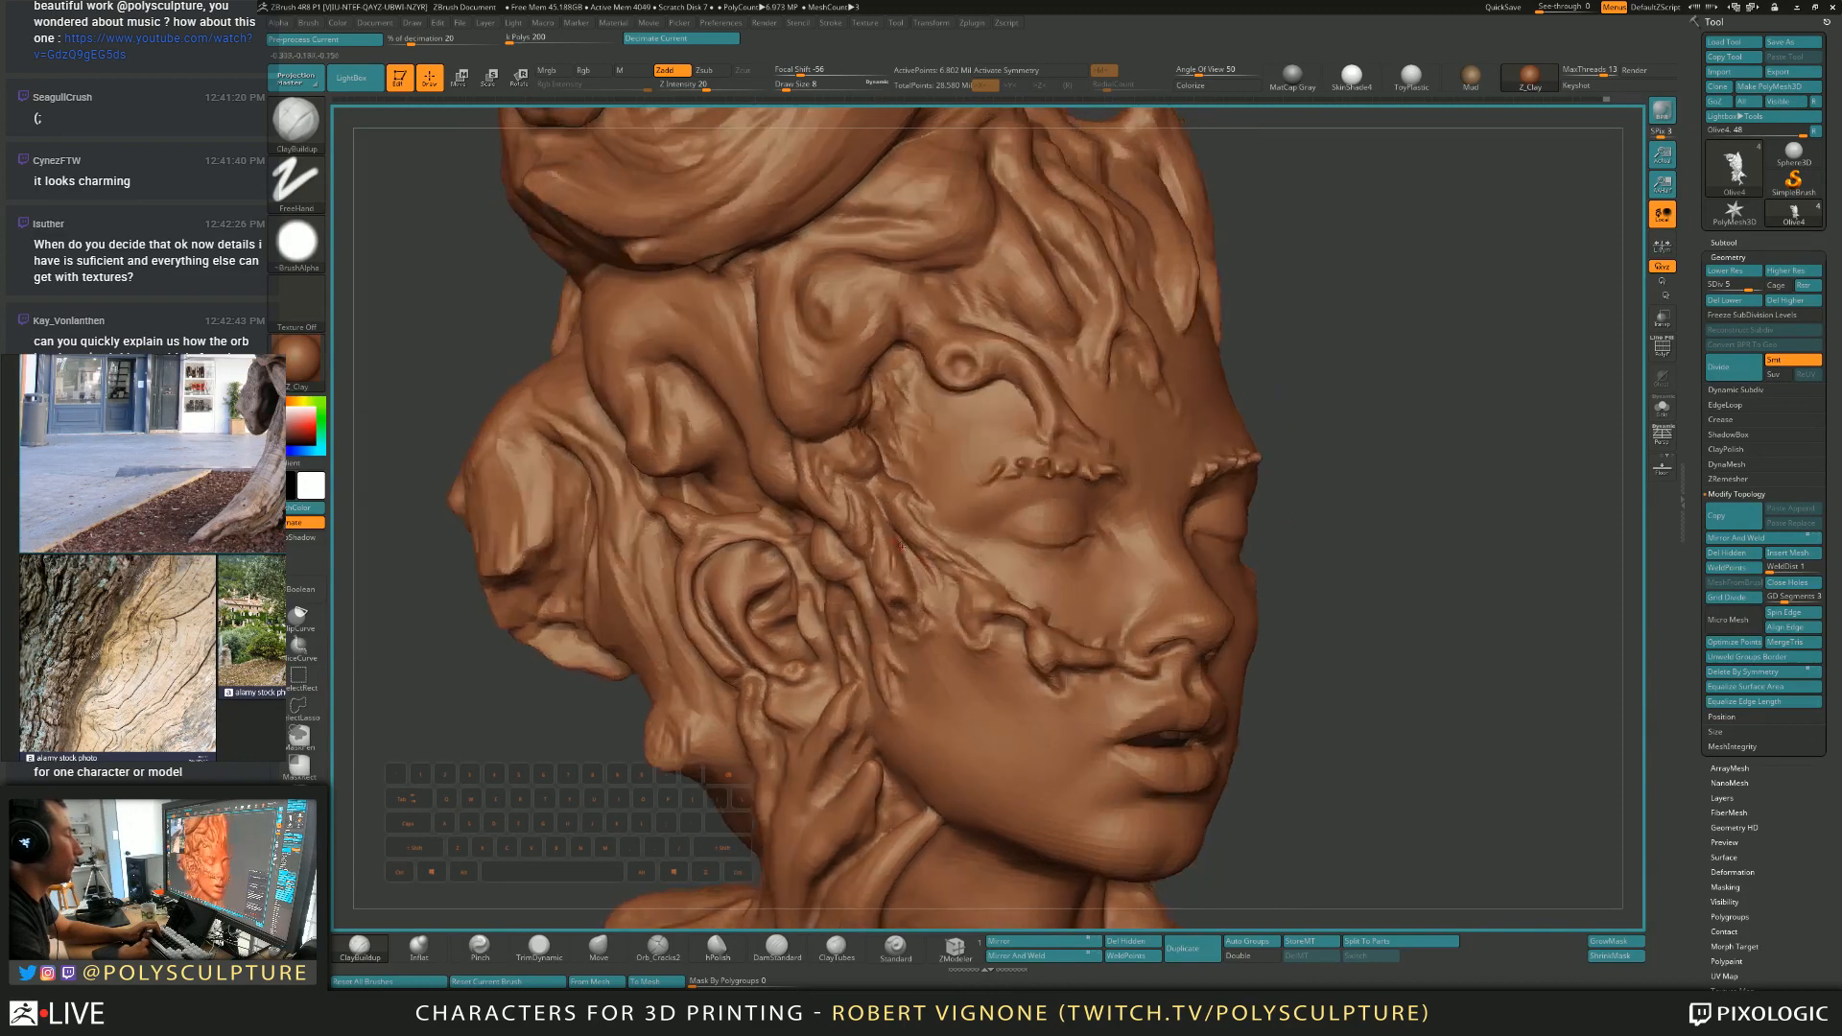
pyautogui.press('s')
pyautogui.press('1')
pyautogui.moveTo(885, 586); pyautogui.dragTo(911, 591)
pyautogui.press('s')
pyautogui.press('4')
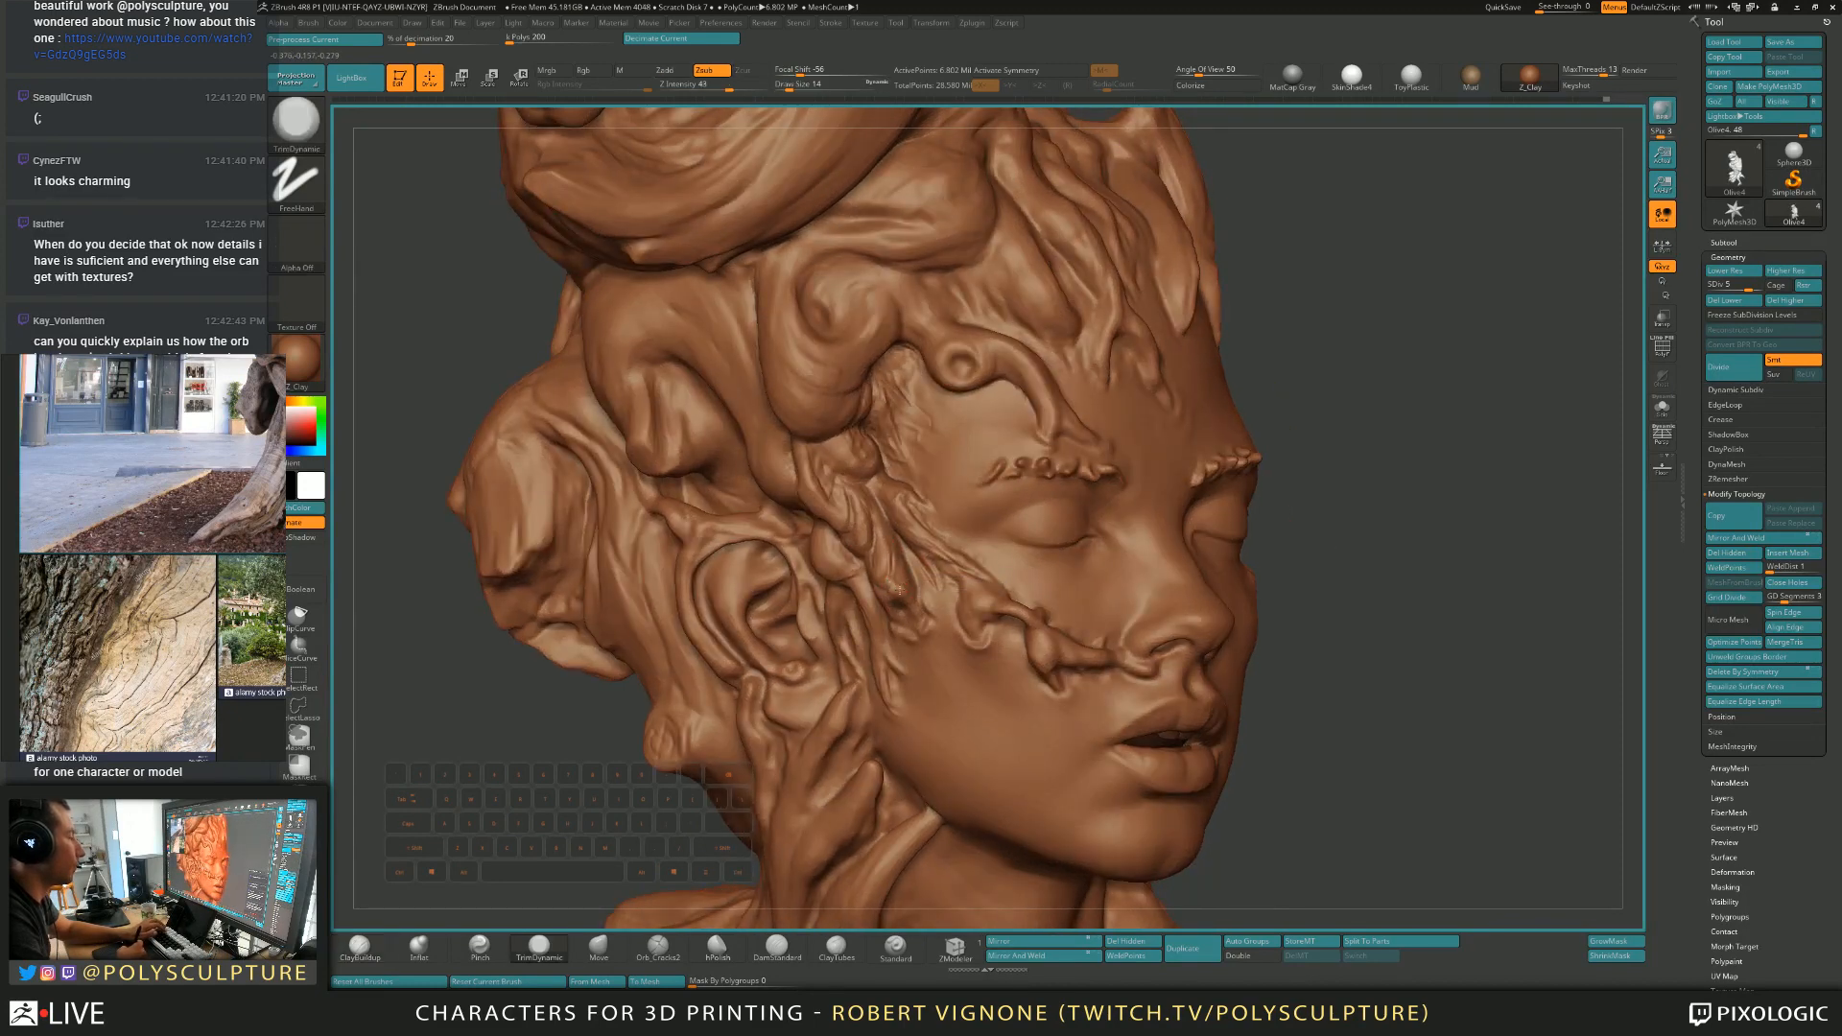
# Add volume to the bark tip on the upper cheek, moving from TrimDynamic to a resized ClayBuildup brush.
pyautogui.moveTo(898, 576); pyautogui.dragTo(866, 529, button='right')
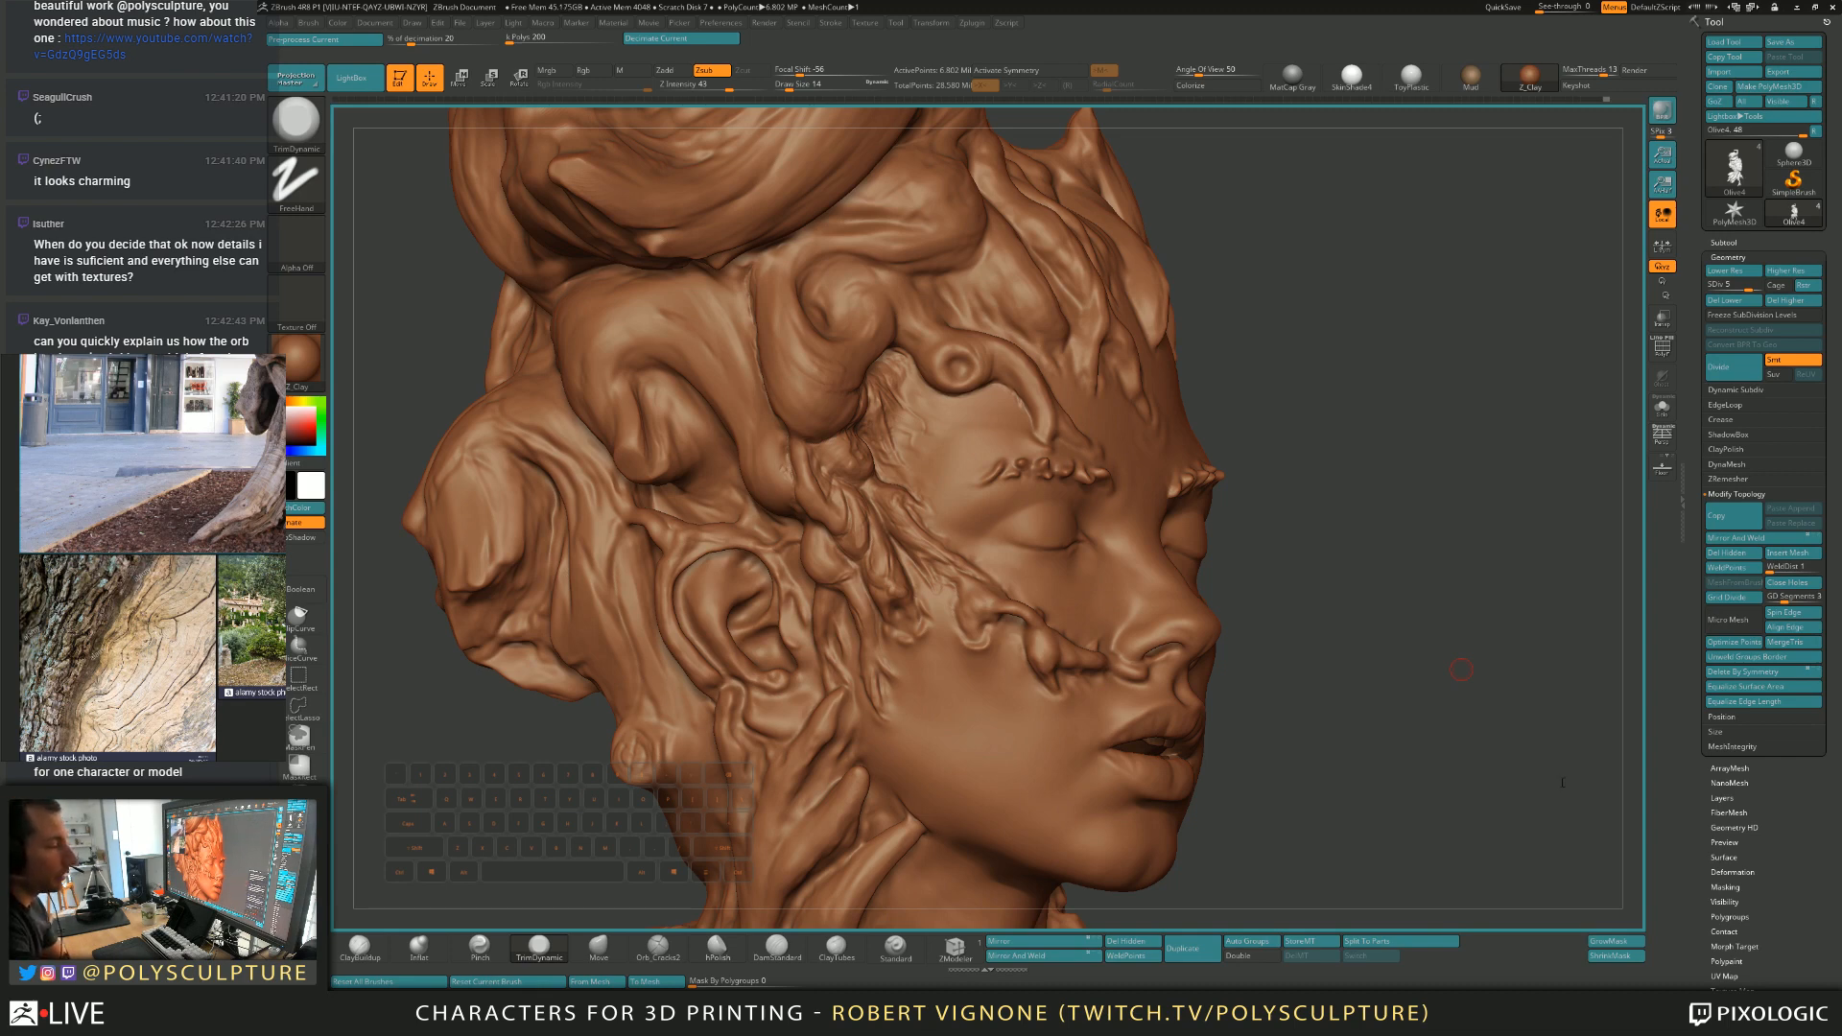
pyautogui.moveTo(1461, 670)
pyautogui.mouseDown()
pyautogui.moveTo(1334, 663)
pyautogui.moveTo(1498, 656)
pyautogui.mouseUp()
pyautogui.press('s')
pyautogui.click(884, 564)
pyautogui.press('s')
pyautogui.click(884, 564)
pyautogui.press('1')
pyautogui.moveTo(1381, 652)
pyautogui.mouseDown()
pyautogui.moveTo(1482, 662)
pyautogui.moveTo(1391, 710)
pyautogui.mouseUp()
pyautogui.press('s')
pyautogui.click(884, 564)
pyautogui.keyDown('ctrl'); pyautogui.moveTo(890, 596); pyautogui.dragTo(884, 561, button='right'); pyautogui.keyUp('ctrl')
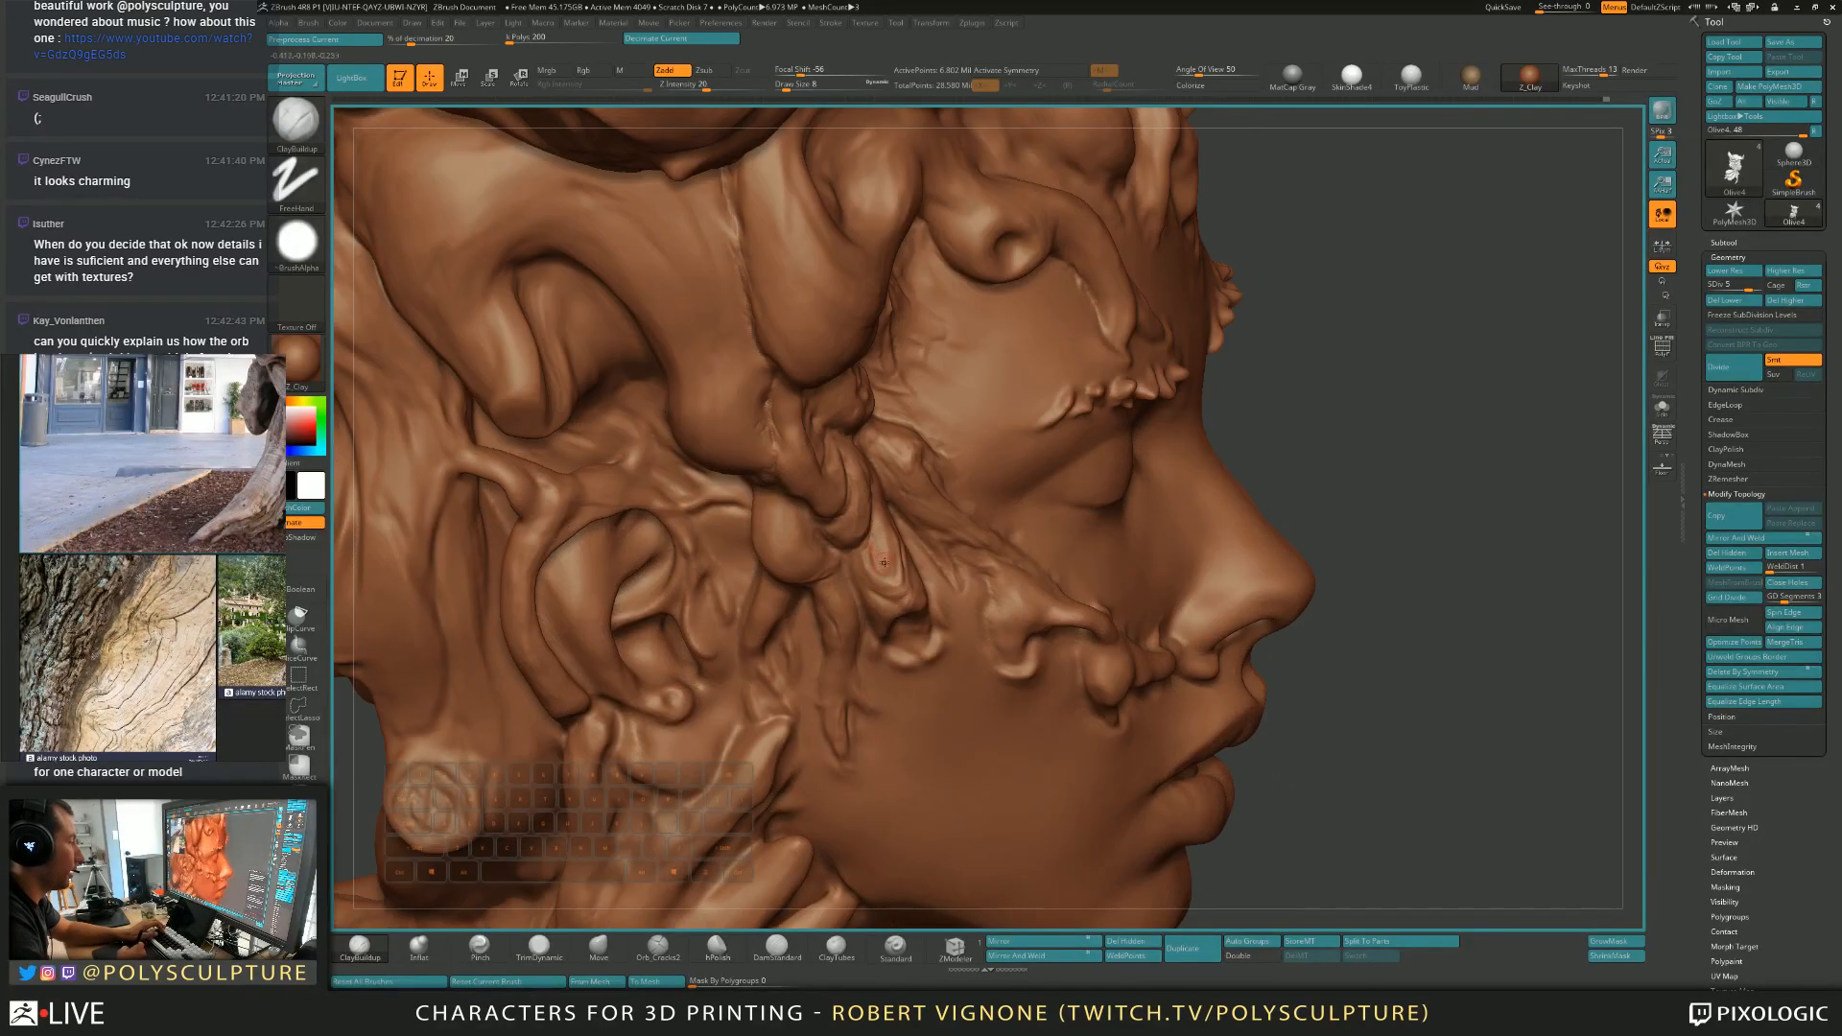
# Shape the planes of the bark tip on the upper cheek with TrimDynamic at size 13 and ClayBuildup at size 12.
pyautogui.press('s')
pyautogui.click(884, 564)
pyautogui.press('4')
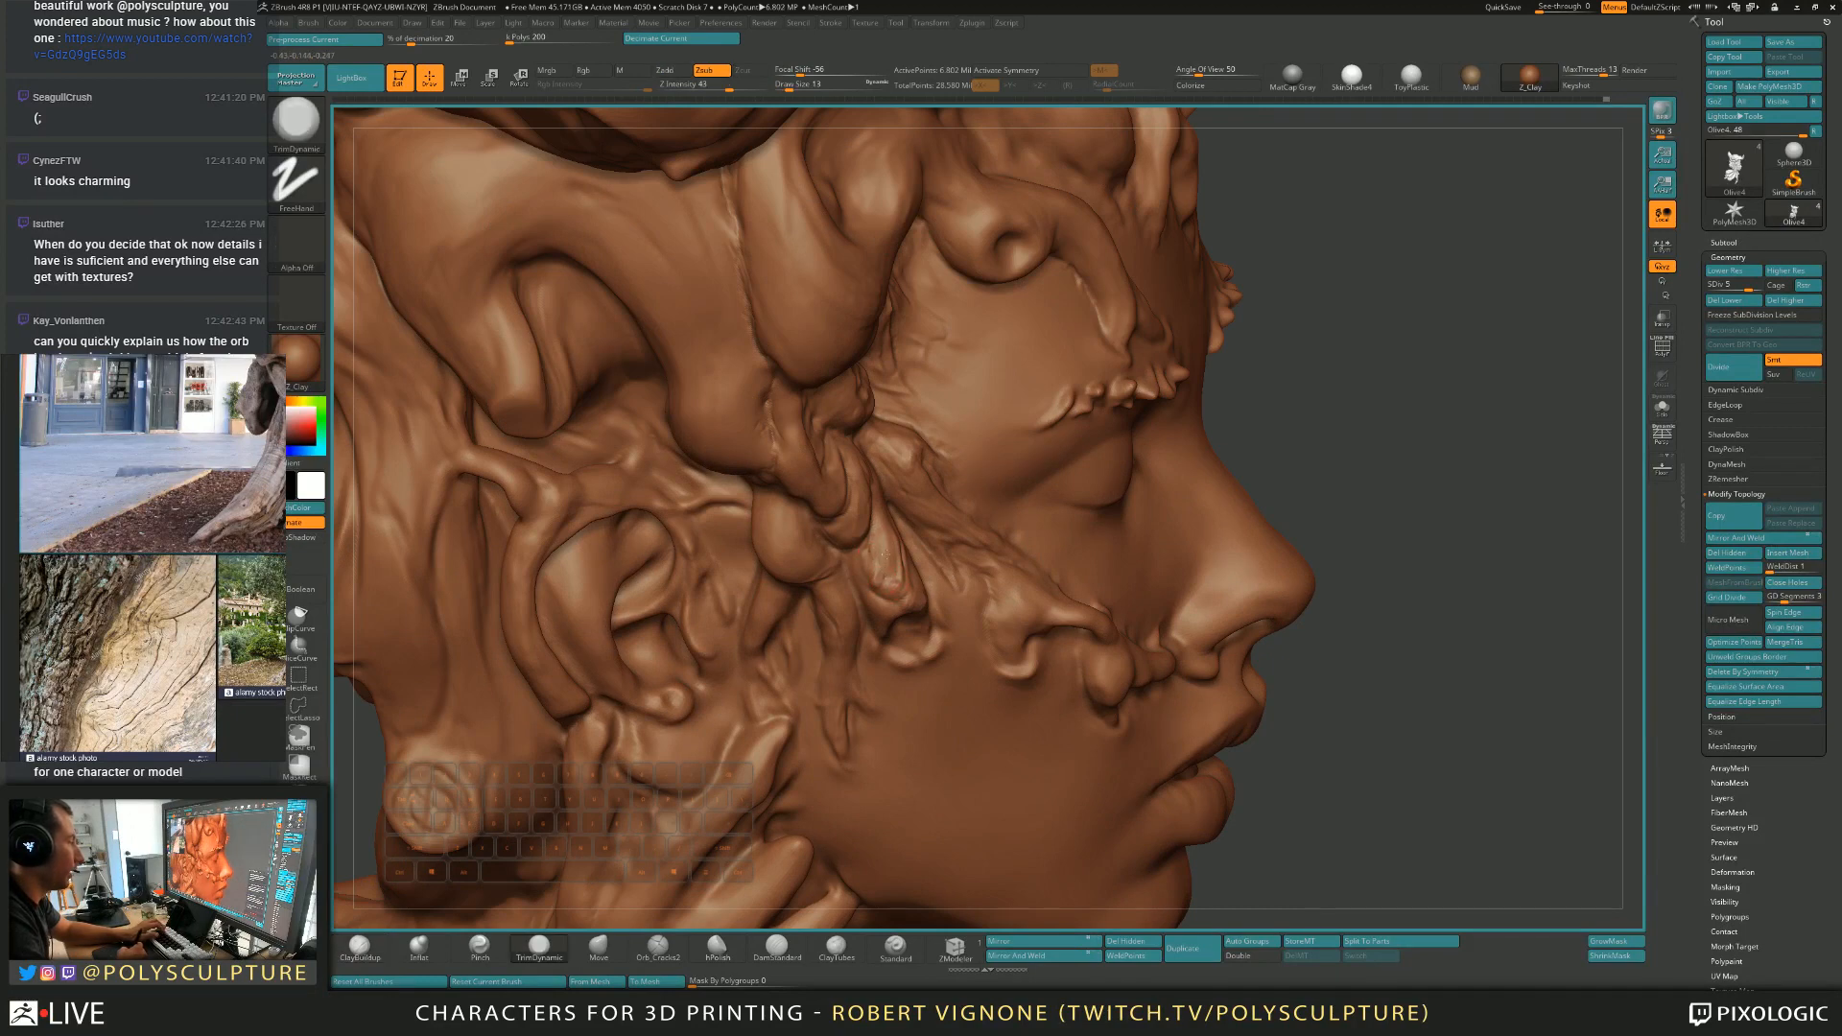
pyautogui.moveTo(884, 556); pyautogui.dragTo(894, 586, button='right')
pyautogui.press('1')
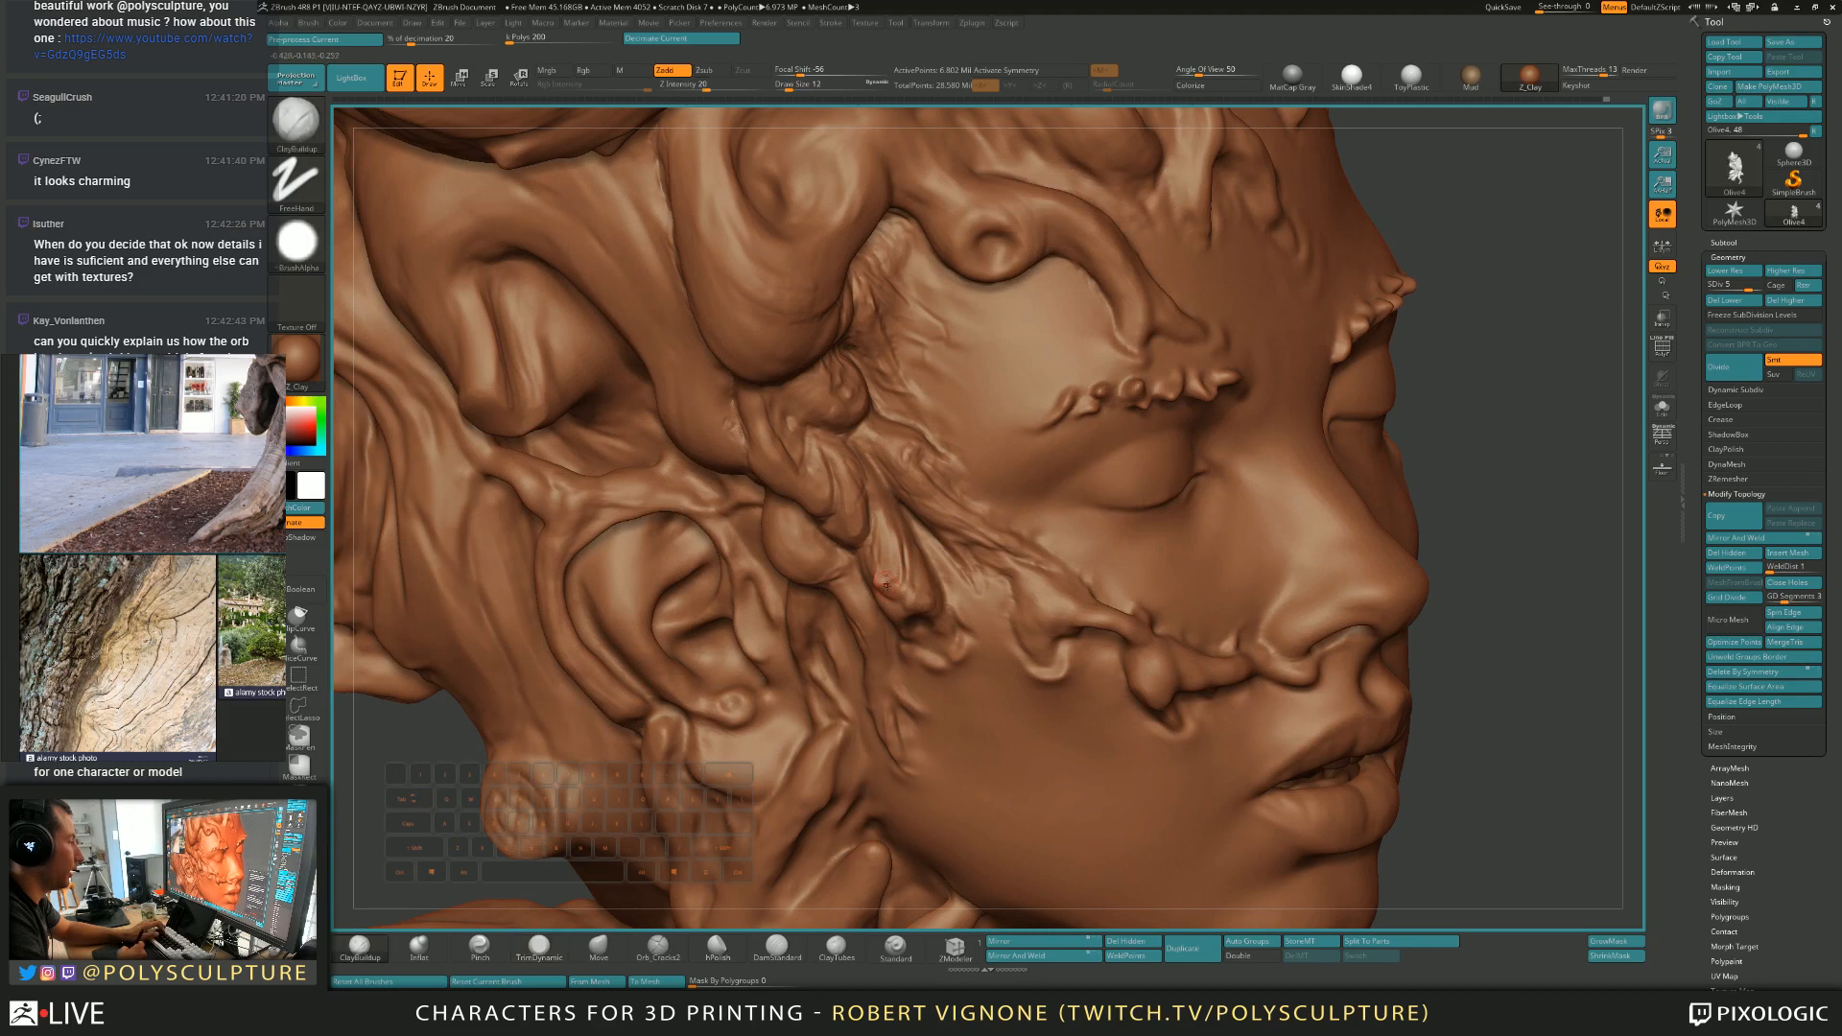
pyautogui.press('4')
pyautogui.moveTo(885, 540); pyautogui.dragTo(868, 561, button='right')
pyautogui.press('[')
# Refine the ridges around the bark tip by alternating ClayBuildup and TrimDynamic at size 11, and switch to Orb_Cracks2.
pyautogui.press('1')
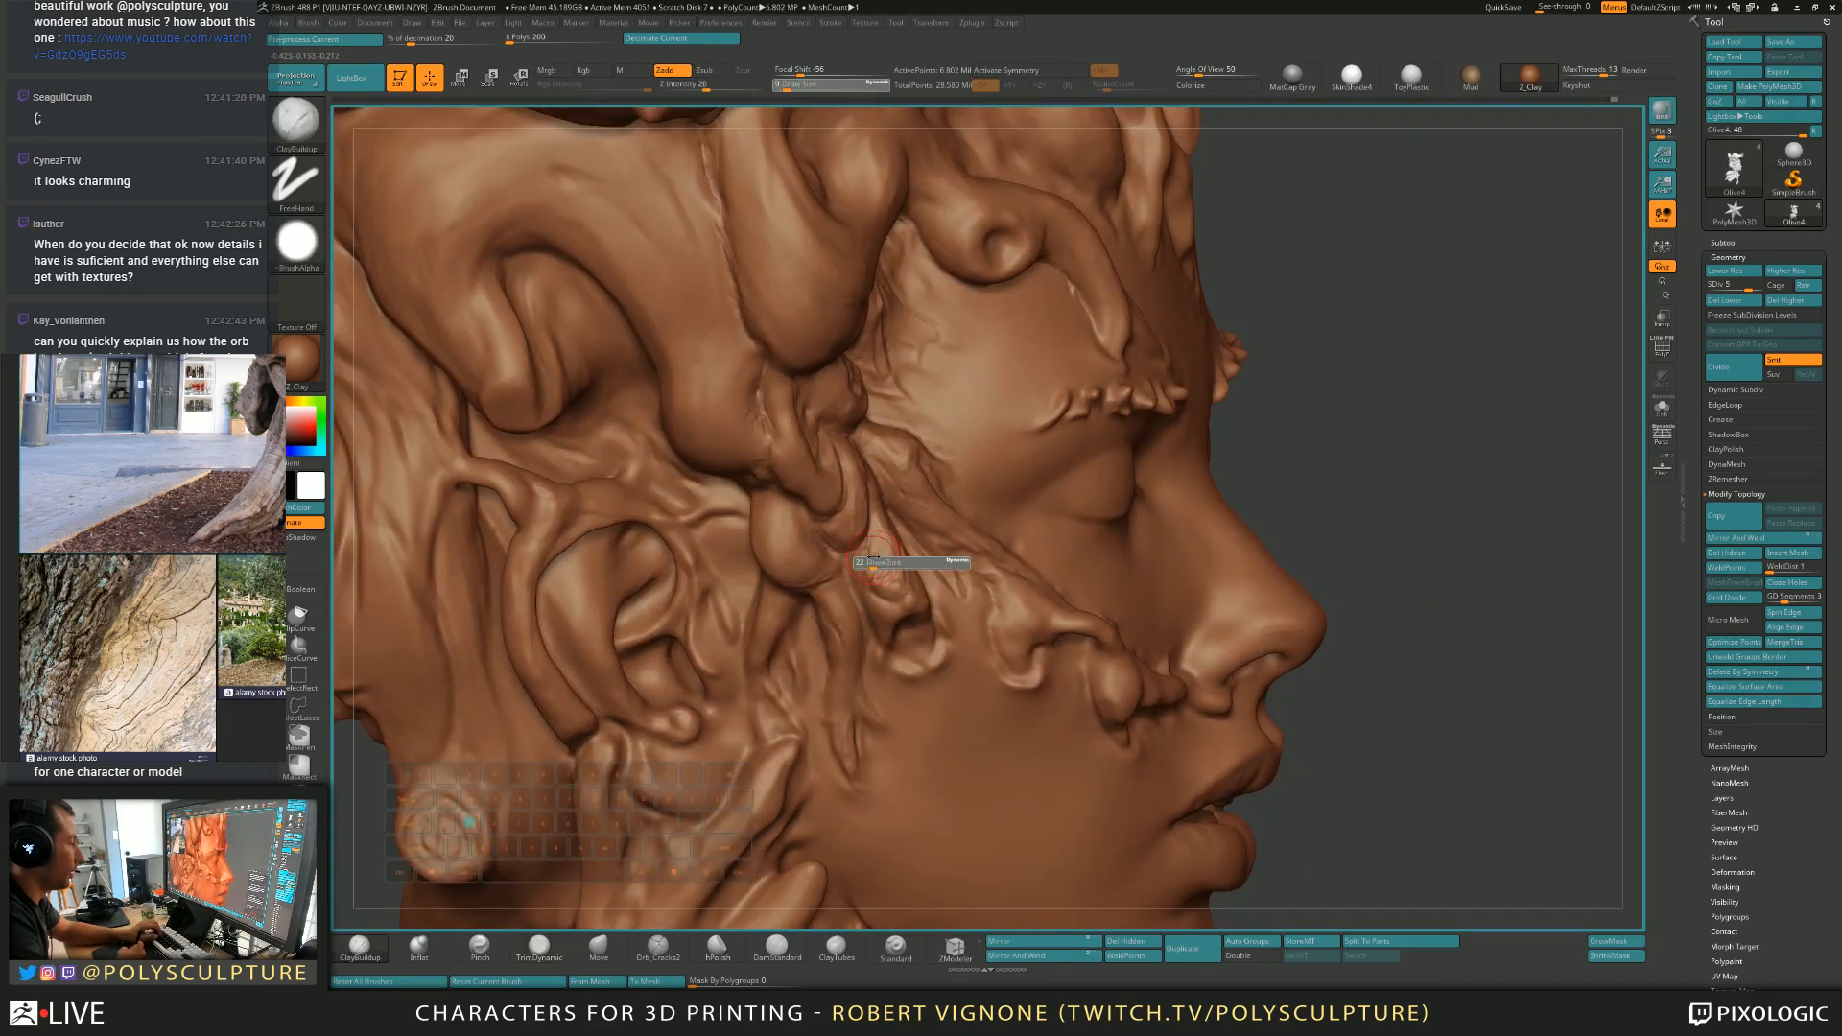
pyautogui.press('4')
pyautogui.moveTo(890, 553); pyautogui.dragTo(912, 567, button='right')
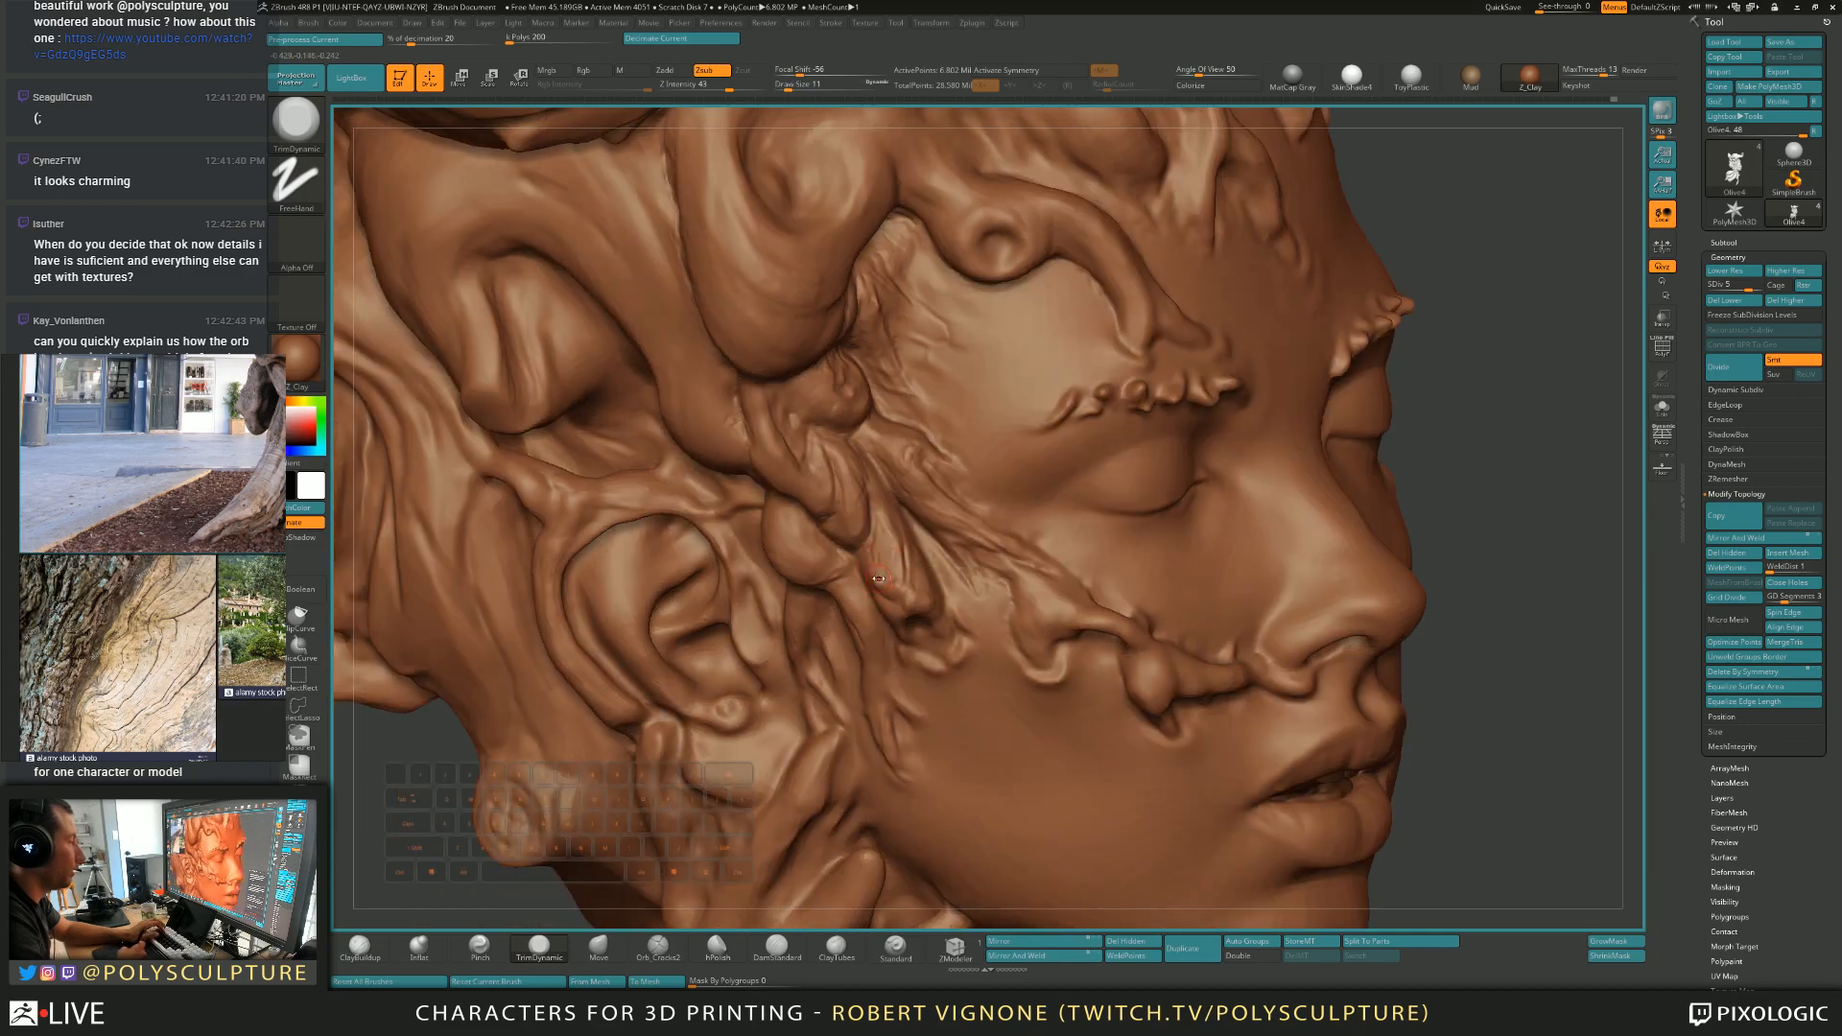
pyautogui.press('1')
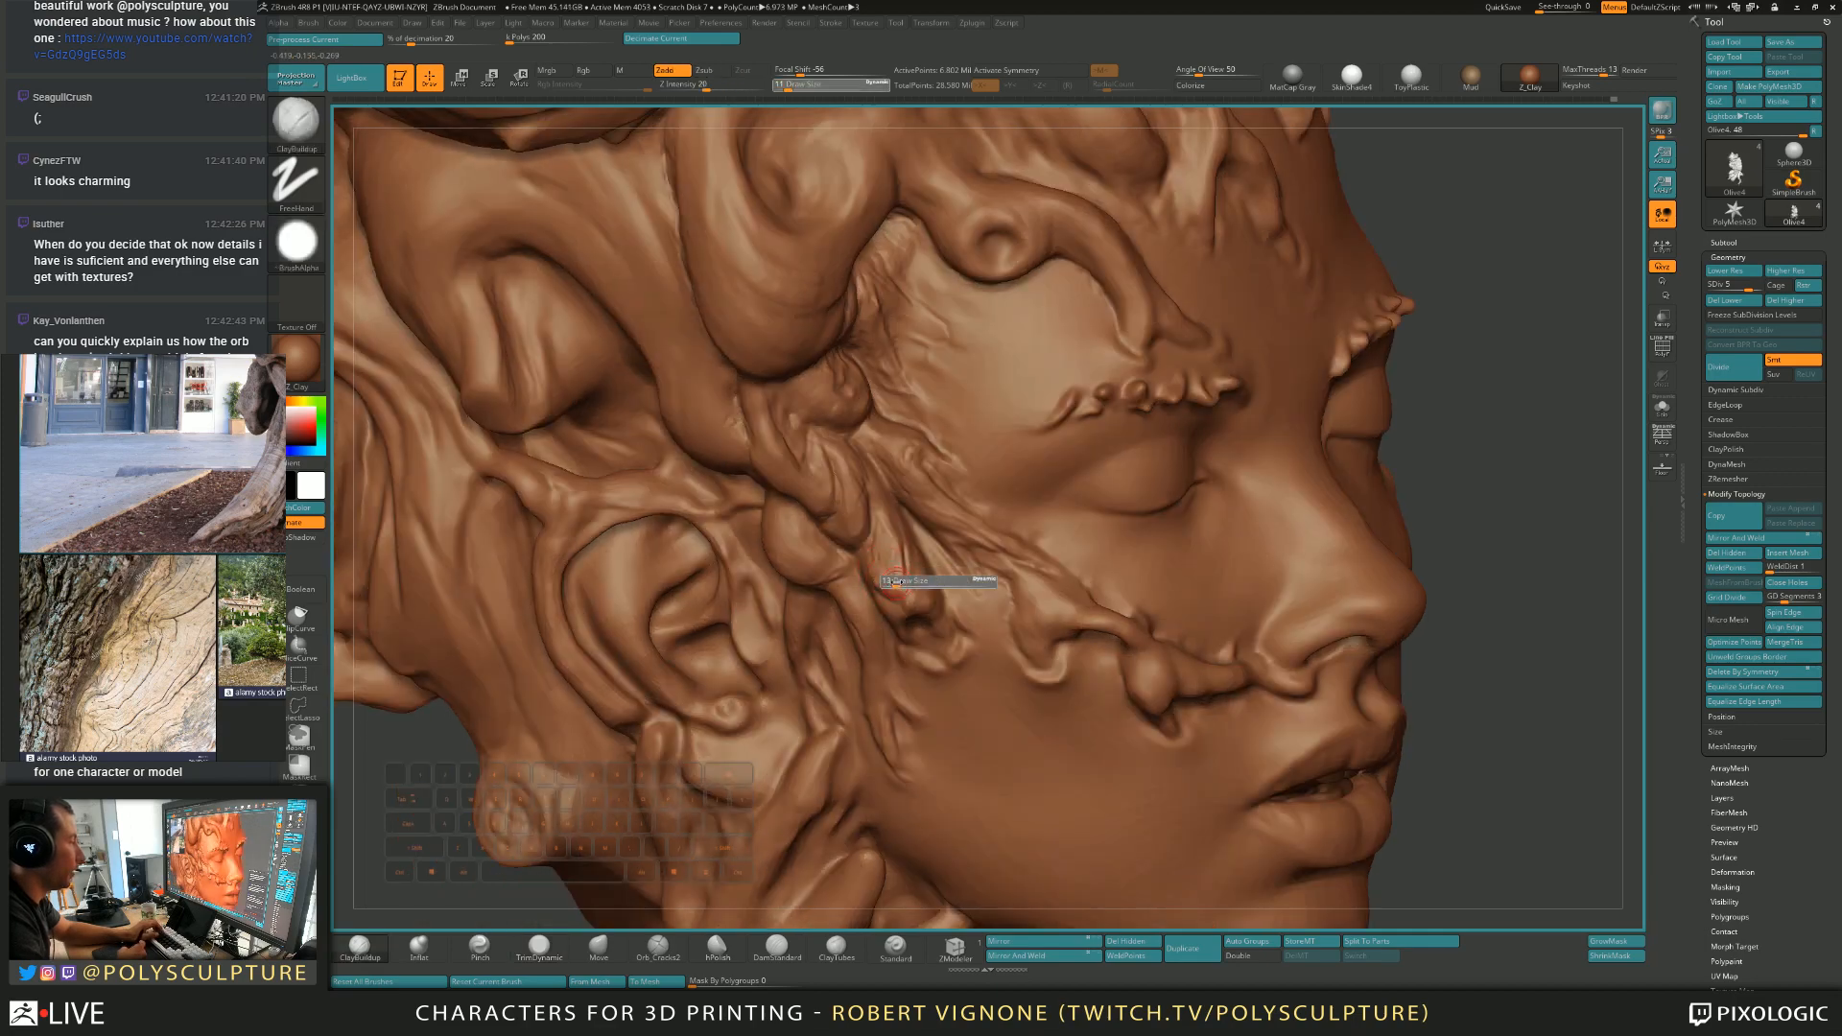
pyautogui.press('4')
pyautogui.moveTo(889, 521); pyautogui.dragTo(869, 542, button='right')
pyautogui.press('6')
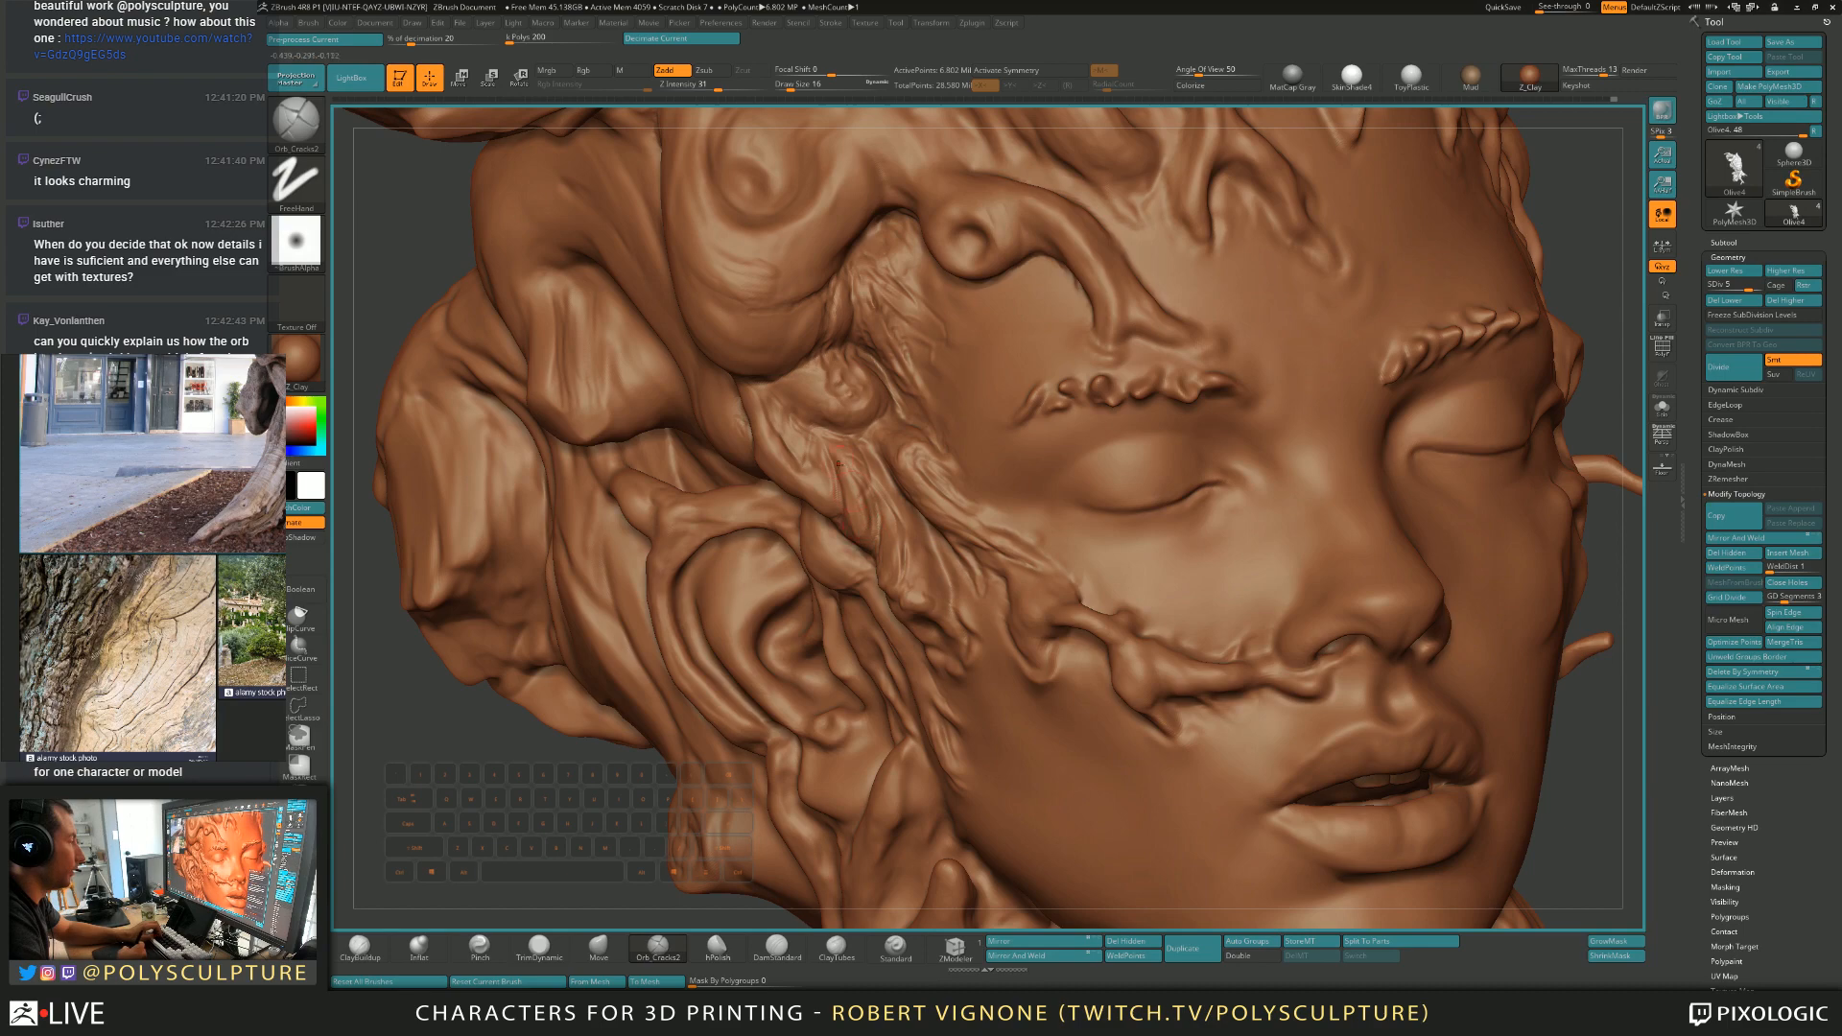
# Cut creases into the bark tip where it meets the cheek with Orb_Cracks2, raising its size from 16 to 23.
pyautogui.moveTo(852, 493)
pyautogui.keyDown('alt'); pyautogui.mouseDown(button='right')
pyautogui.moveTo(887, 549)
pyautogui.moveTo(961, 557)
pyautogui.moveTo(941, 572)
pyautogui.moveTo(960, 652)
pyautogui.mouseUp(button='right'); pyautogui.keyUp('alt')
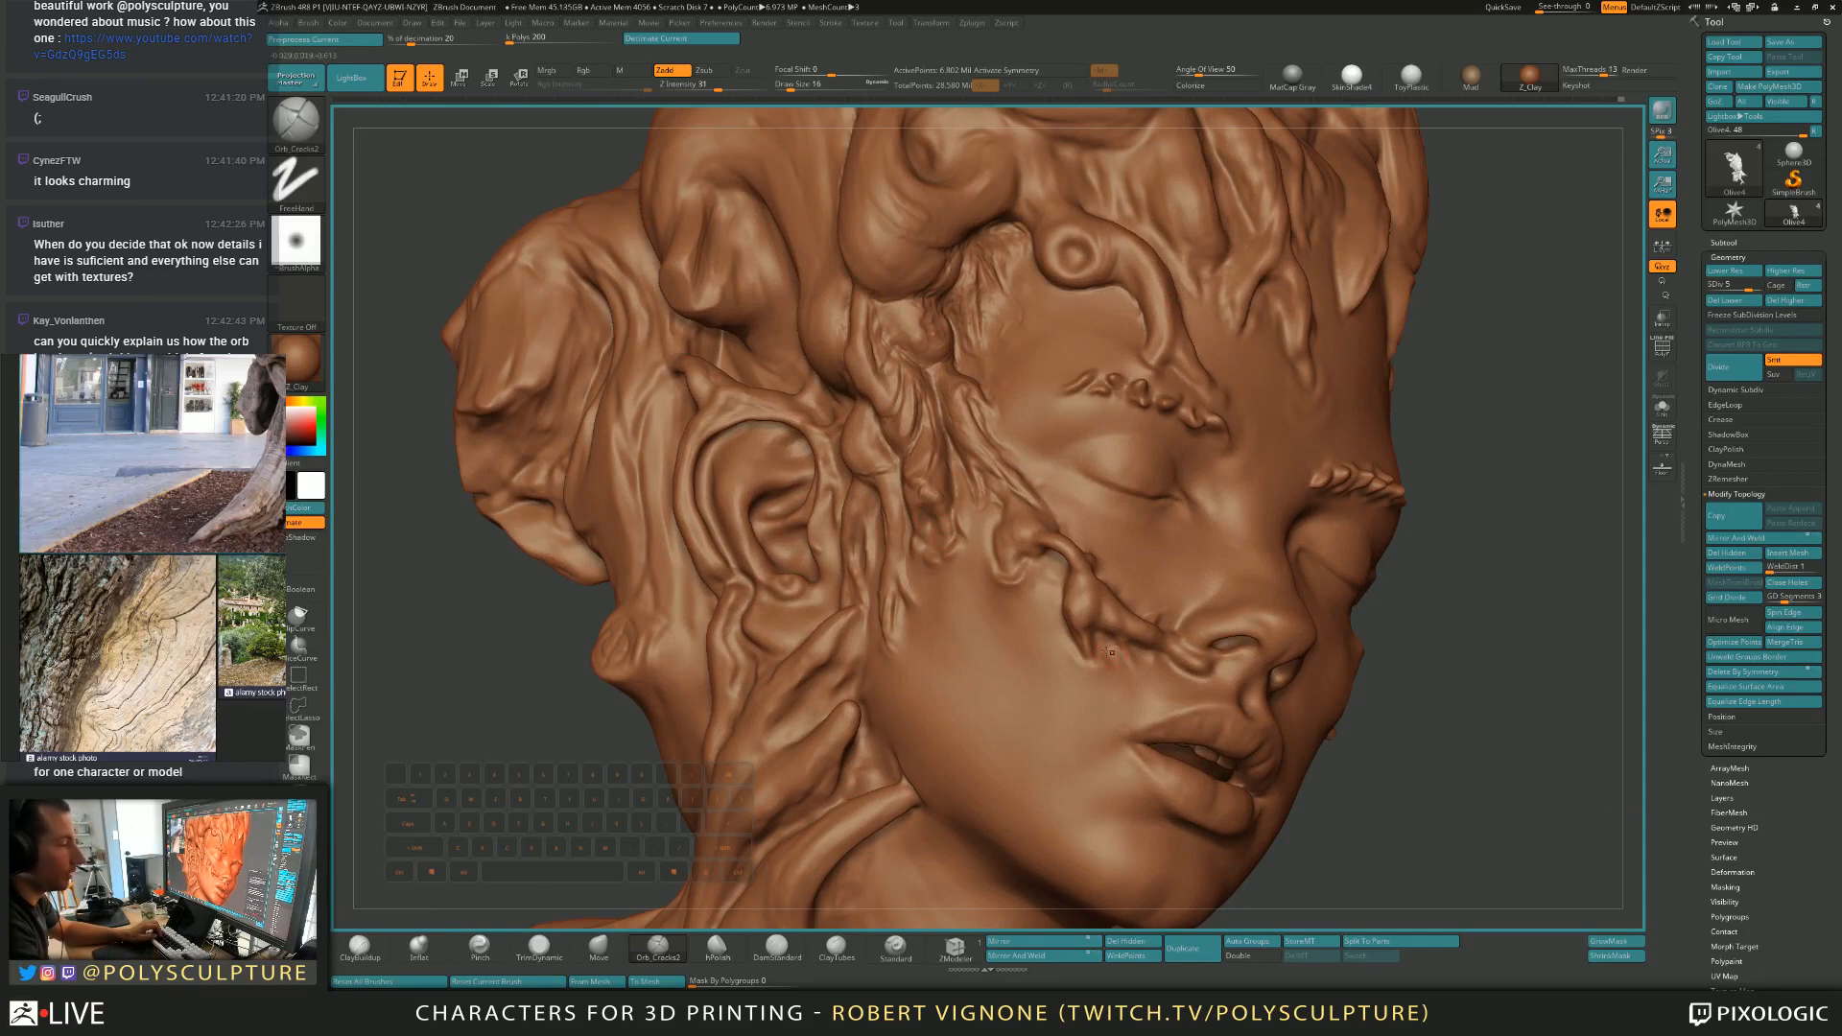
pyautogui.moveTo(1048, 641); pyautogui.dragTo(919, 509, button='right')
pyautogui.press('s')
pyautogui.moveTo(919, 509); pyautogui.dragTo(921, 516)
pyautogui.moveTo(909, 525); pyautogui.dragTo(914, 525, button='right')
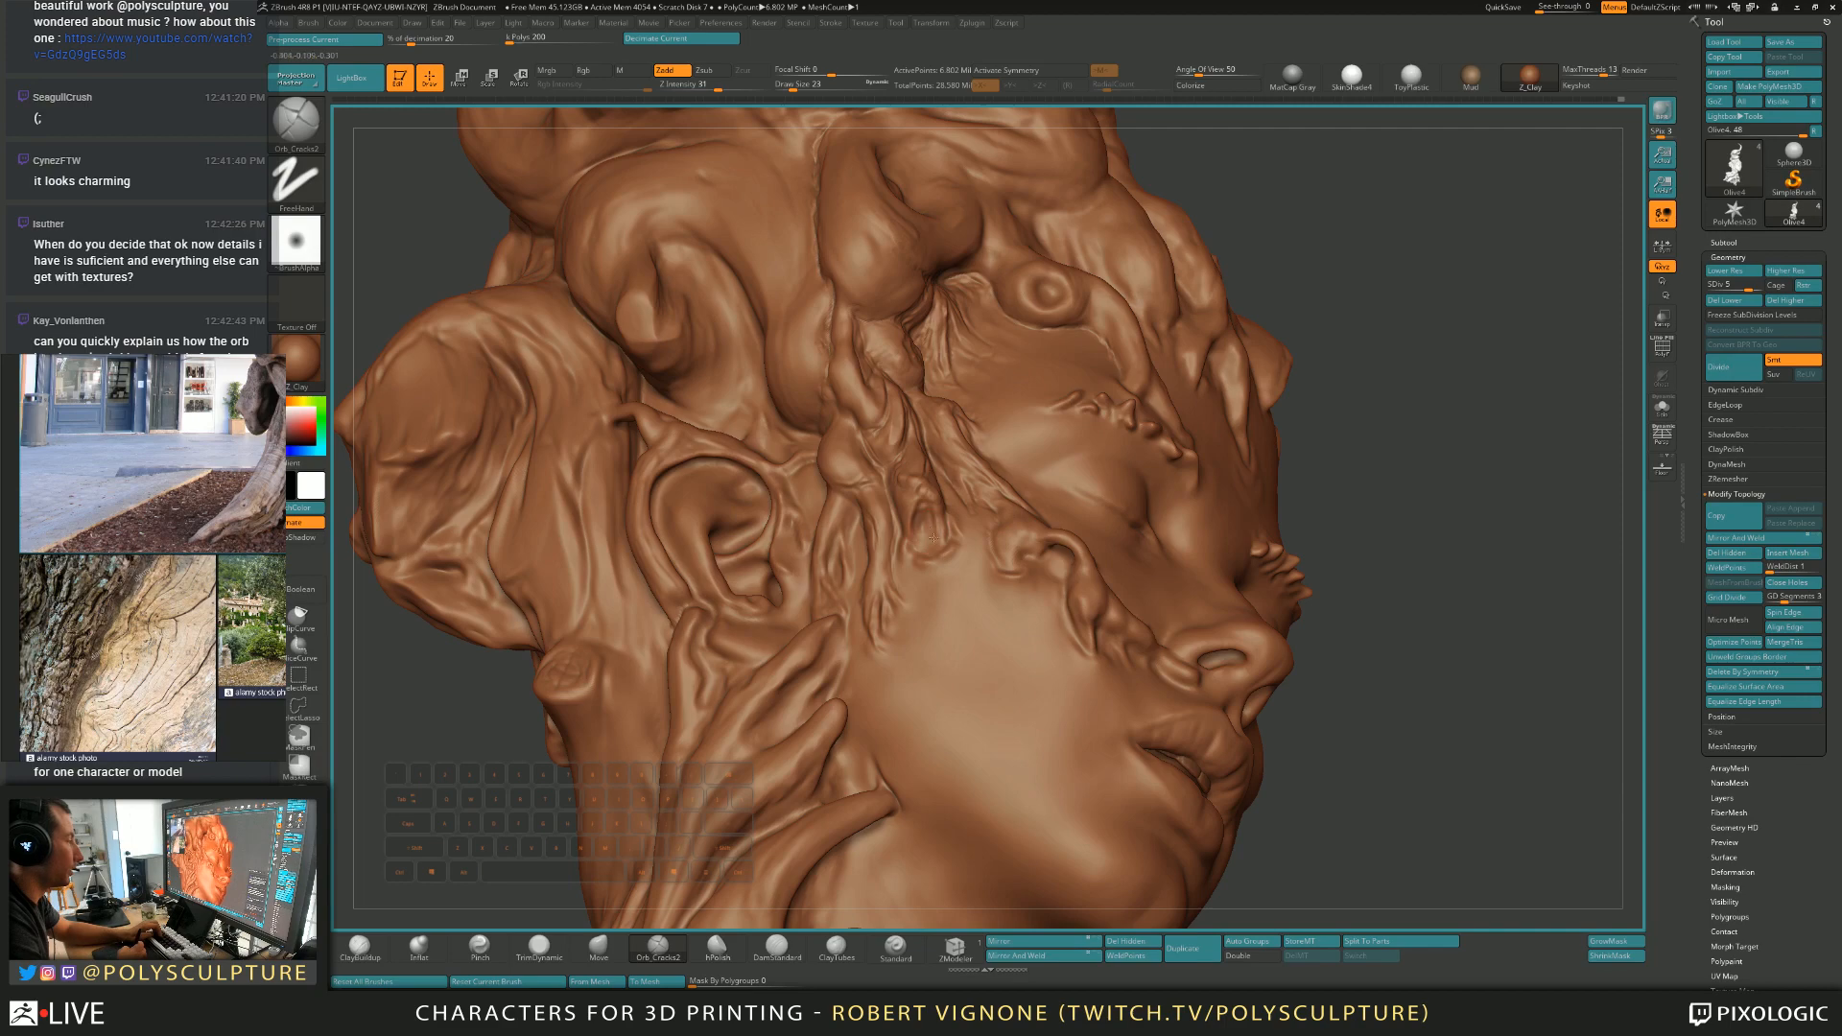
pyautogui.moveTo(935, 524); pyautogui.dragTo(905, 519, button='right')
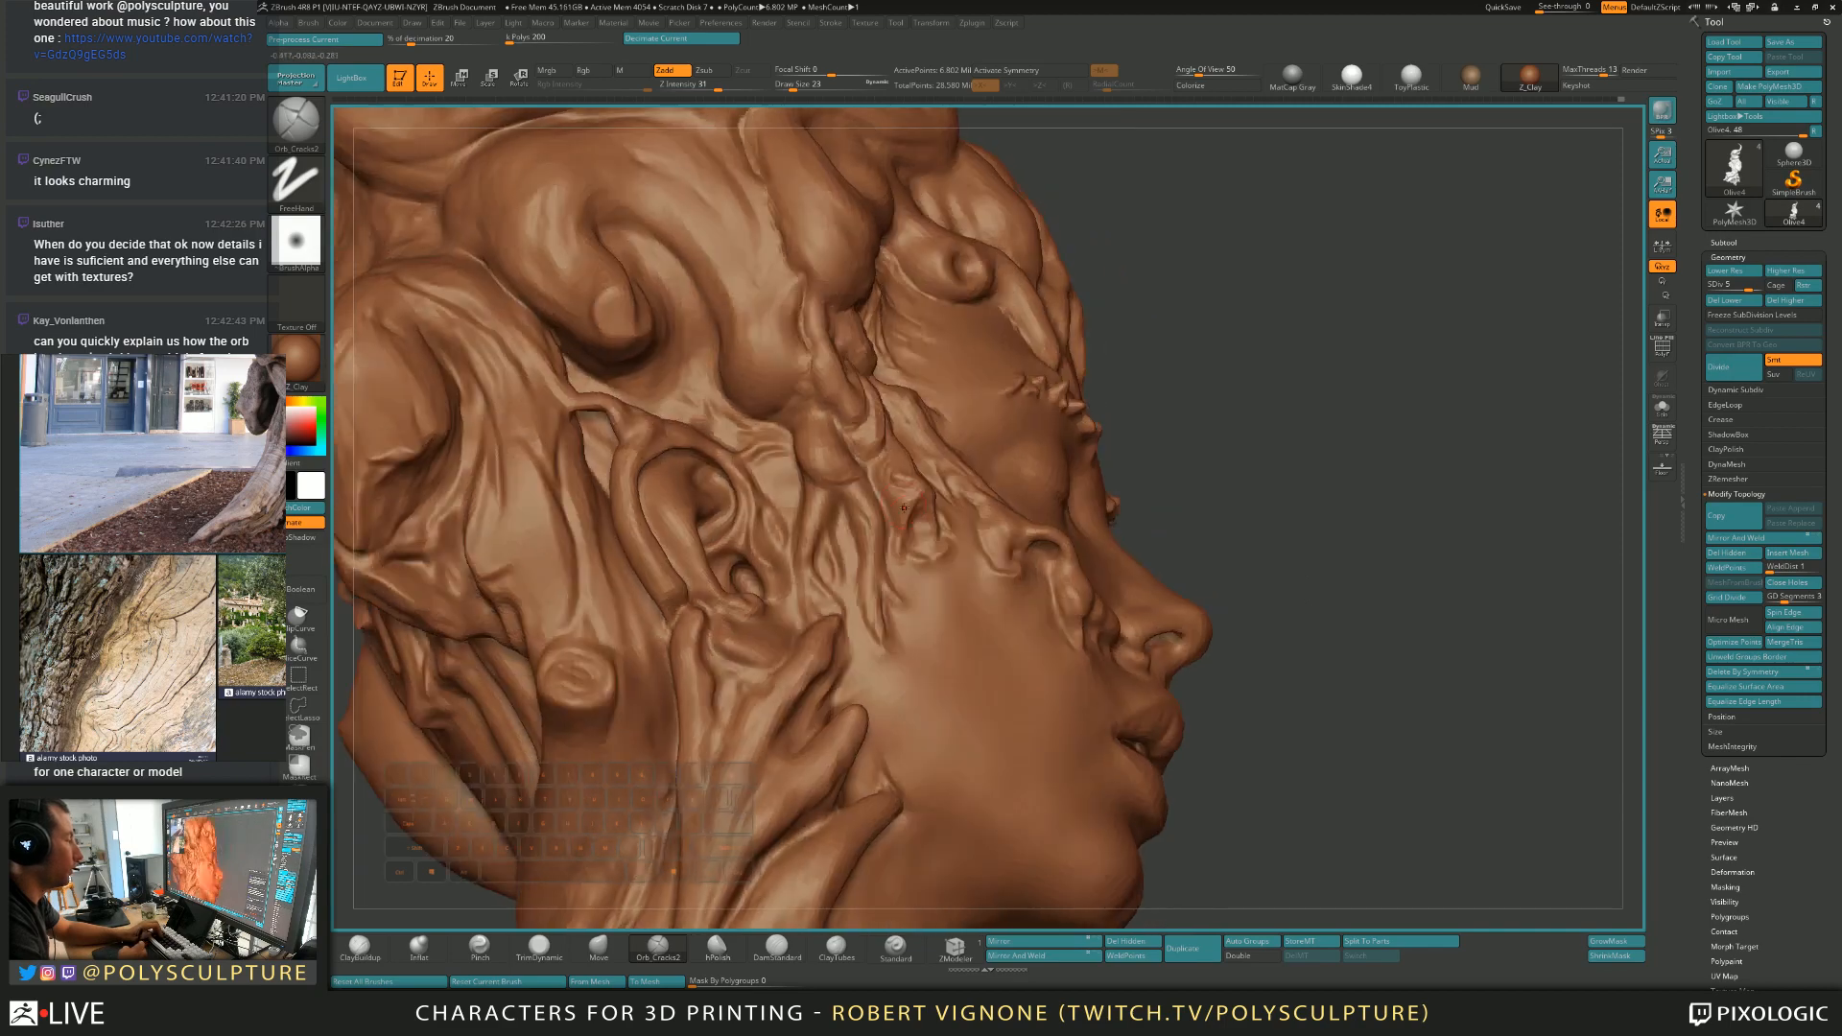
# Thicken the rim of the bark tip on the cheek with ClayBuildup at size 14 and the Inflat brush at size 13.
pyautogui.press('1')
pyautogui.press('[')
pyautogui.press('[')
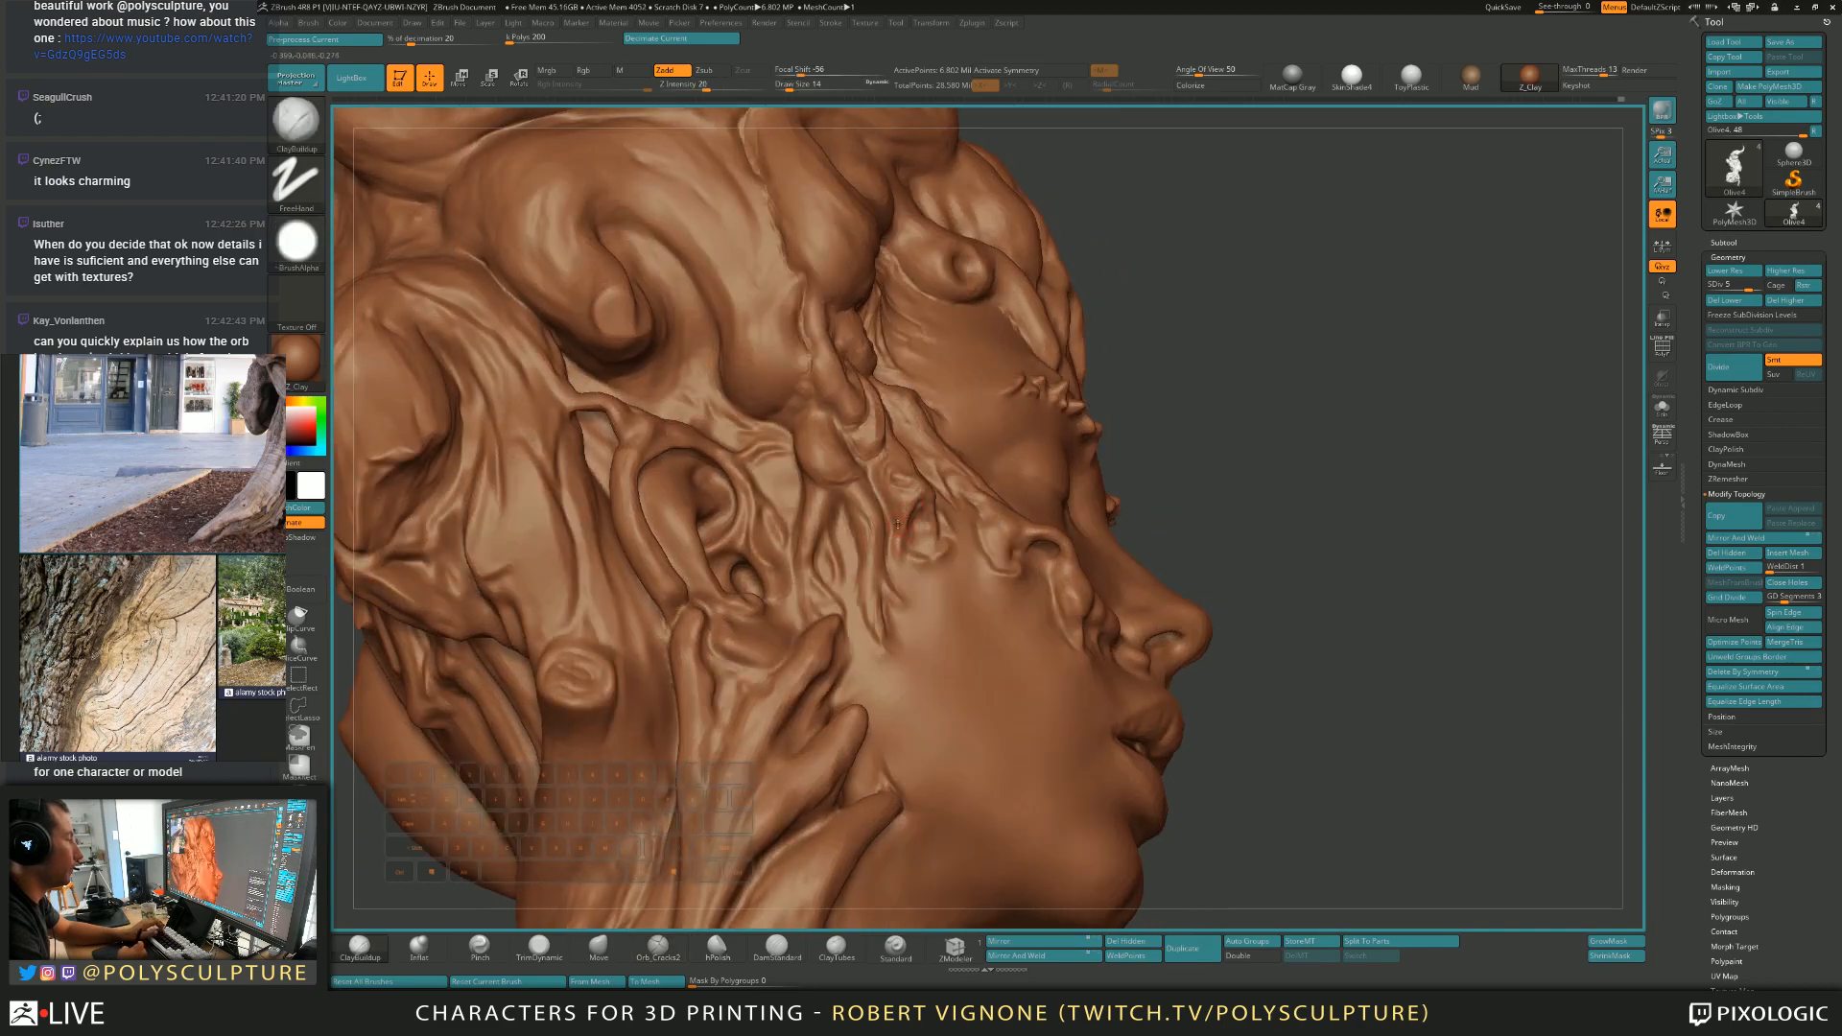
pyautogui.moveTo(903, 493); pyautogui.dragTo(984, 485, button='right')
pyautogui.press(']')
pyautogui.press('2')
pyautogui.press('[')
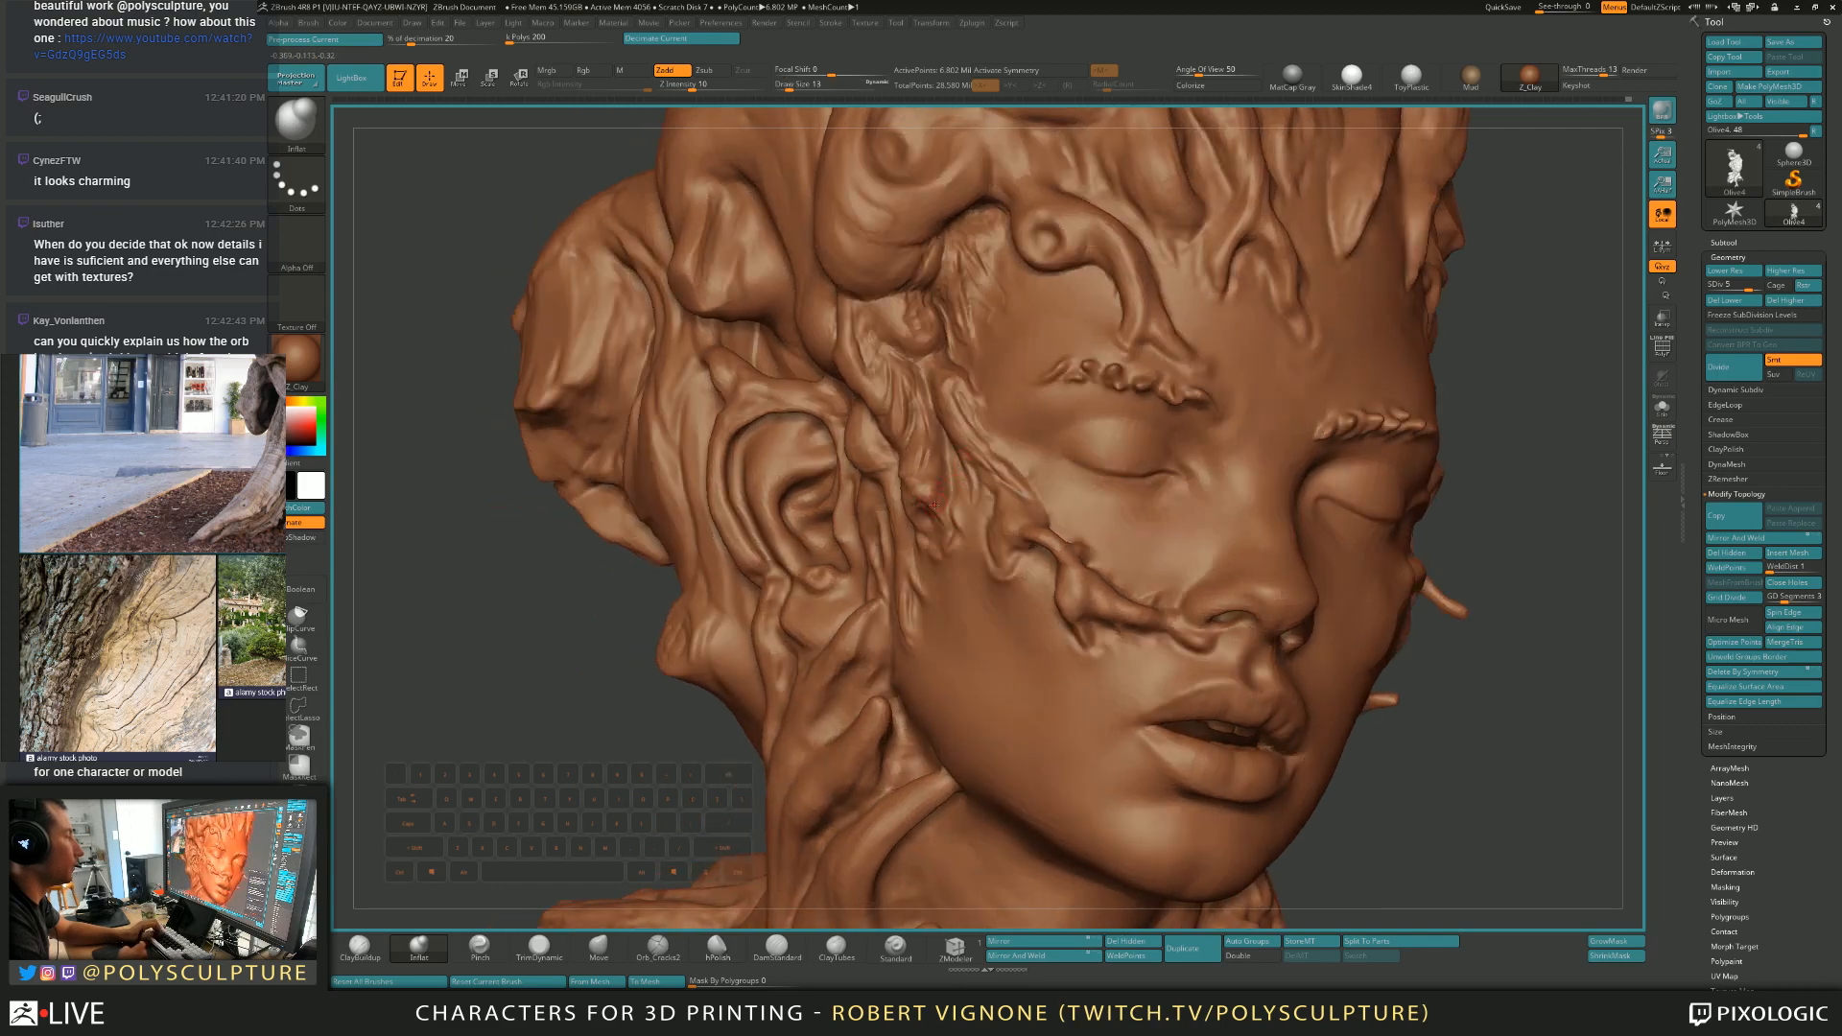
# Carve the hollow and edges of the bark tip on the cheek with Orb_Cracks2 at sizes 14 and 18.
pyautogui.click(658, 948)
pyautogui.moveTo(854, 547); pyautogui.dragTo(935, 535, button='right')
pyautogui.press('s')
pyautogui.click(936, 535)
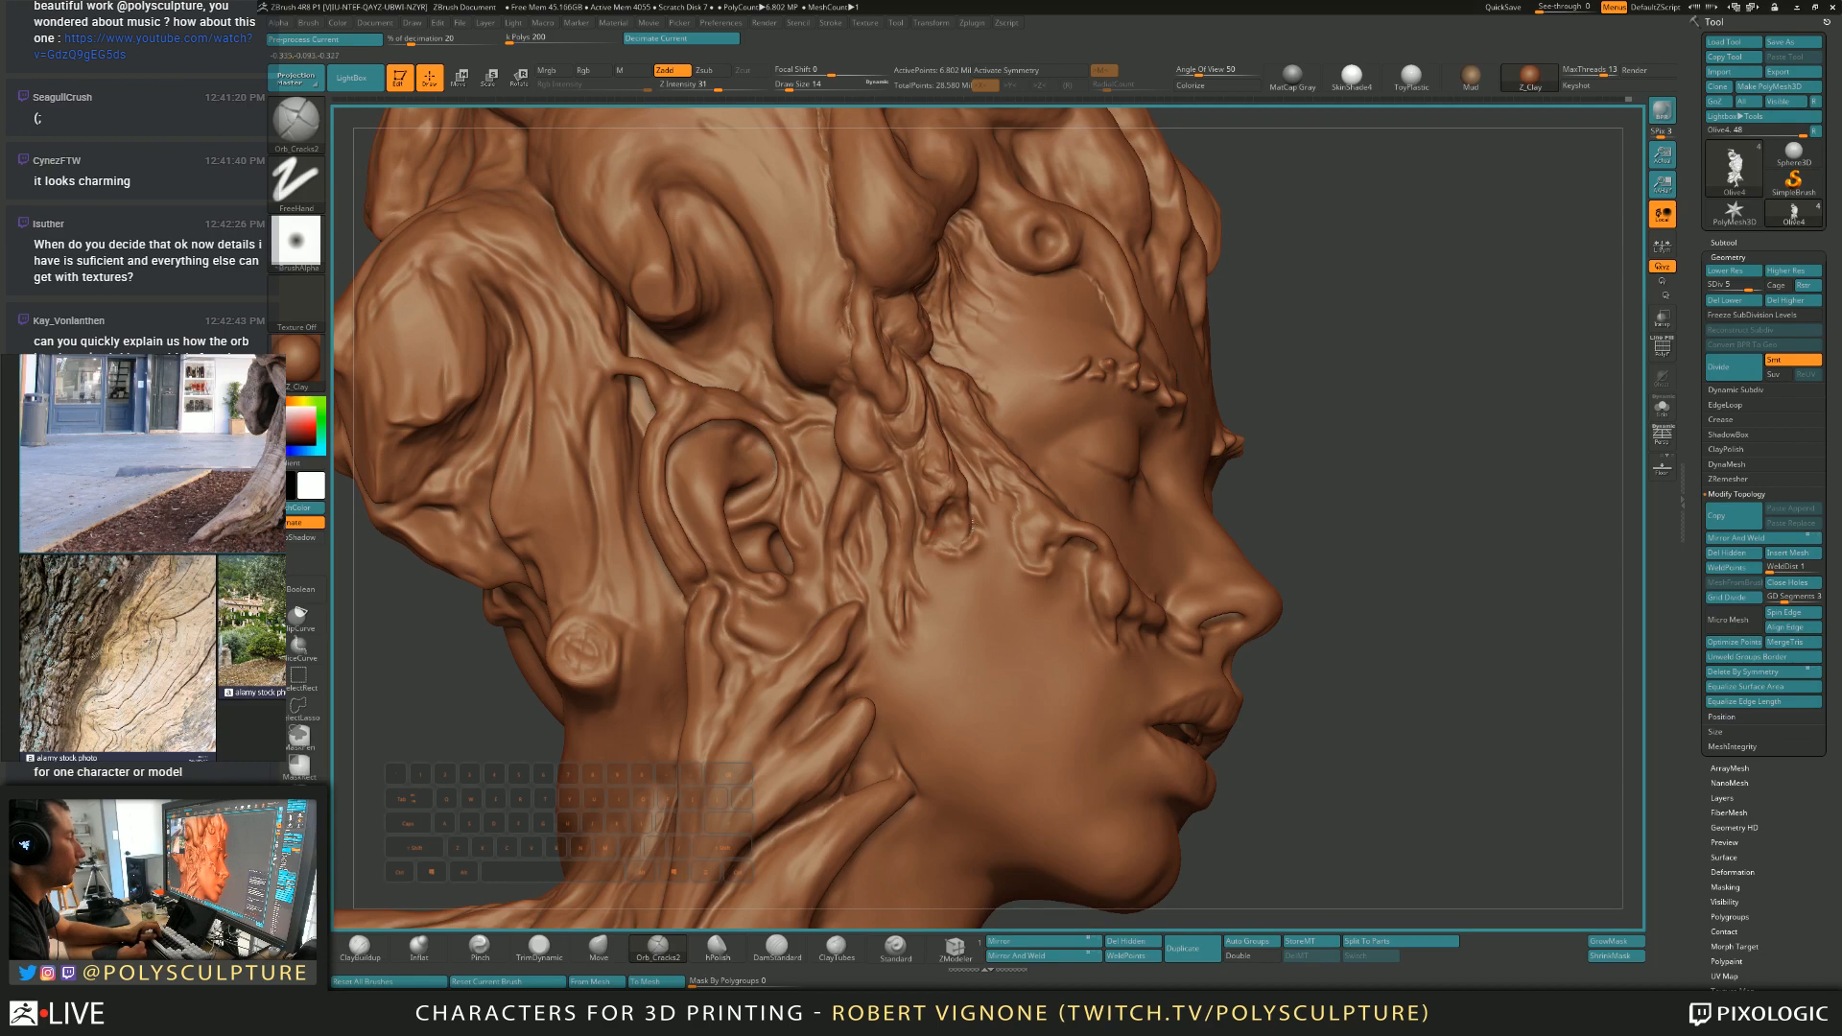
pyautogui.moveTo(970, 513)
pyautogui.keyDown('alt'); pyautogui.mouseDown(button='right')
pyautogui.moveTo(940, 557)
pyautogui.moveTo(913, 518)
pyautogui.mouseUp(button='right'); pyautogui.keyUp('alt')
pyautogui.press(']')
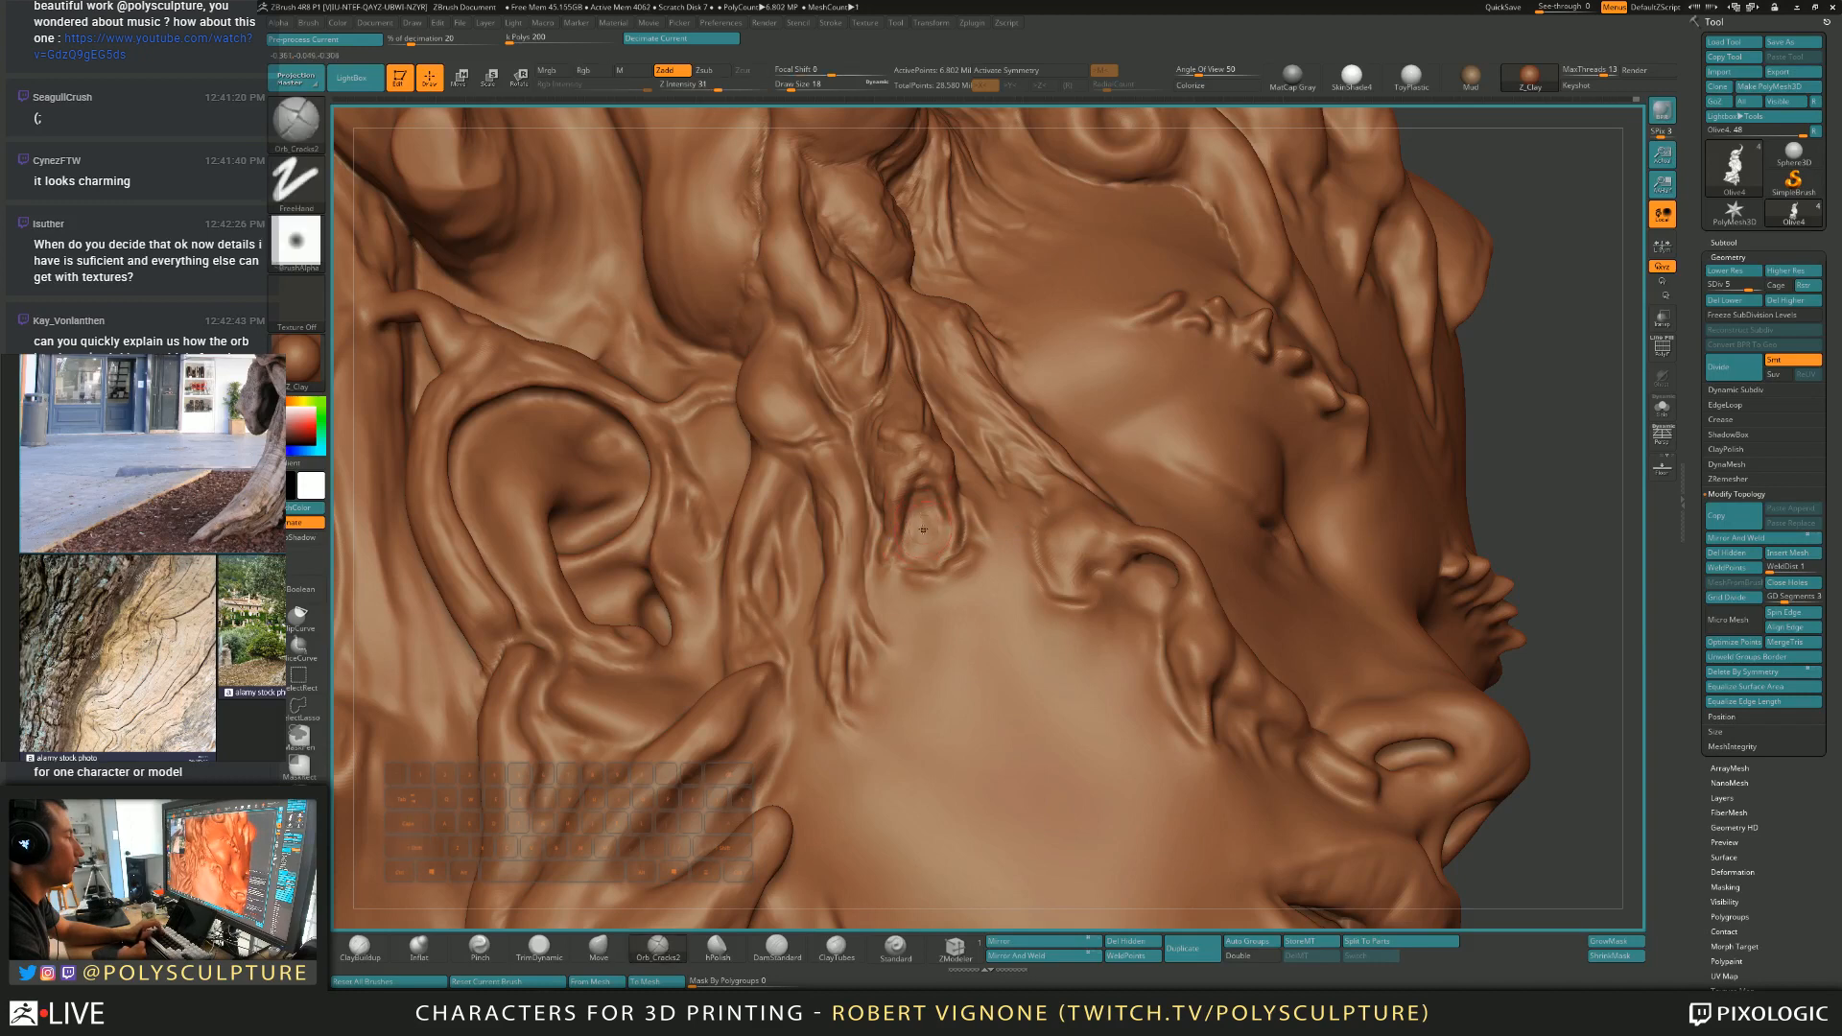
# Puff up the small hollow in the bark tip with the Inflat brush and smooth its surface.
pyautogui.press('b')
pyautogui.press('i')
pyautogui.press('n')
pyautogui.keyDown('shift'); pyautogui.moveTo(930, 536); pyautogui.dragTo(916, 534); pyautogui.keyUp('shift')
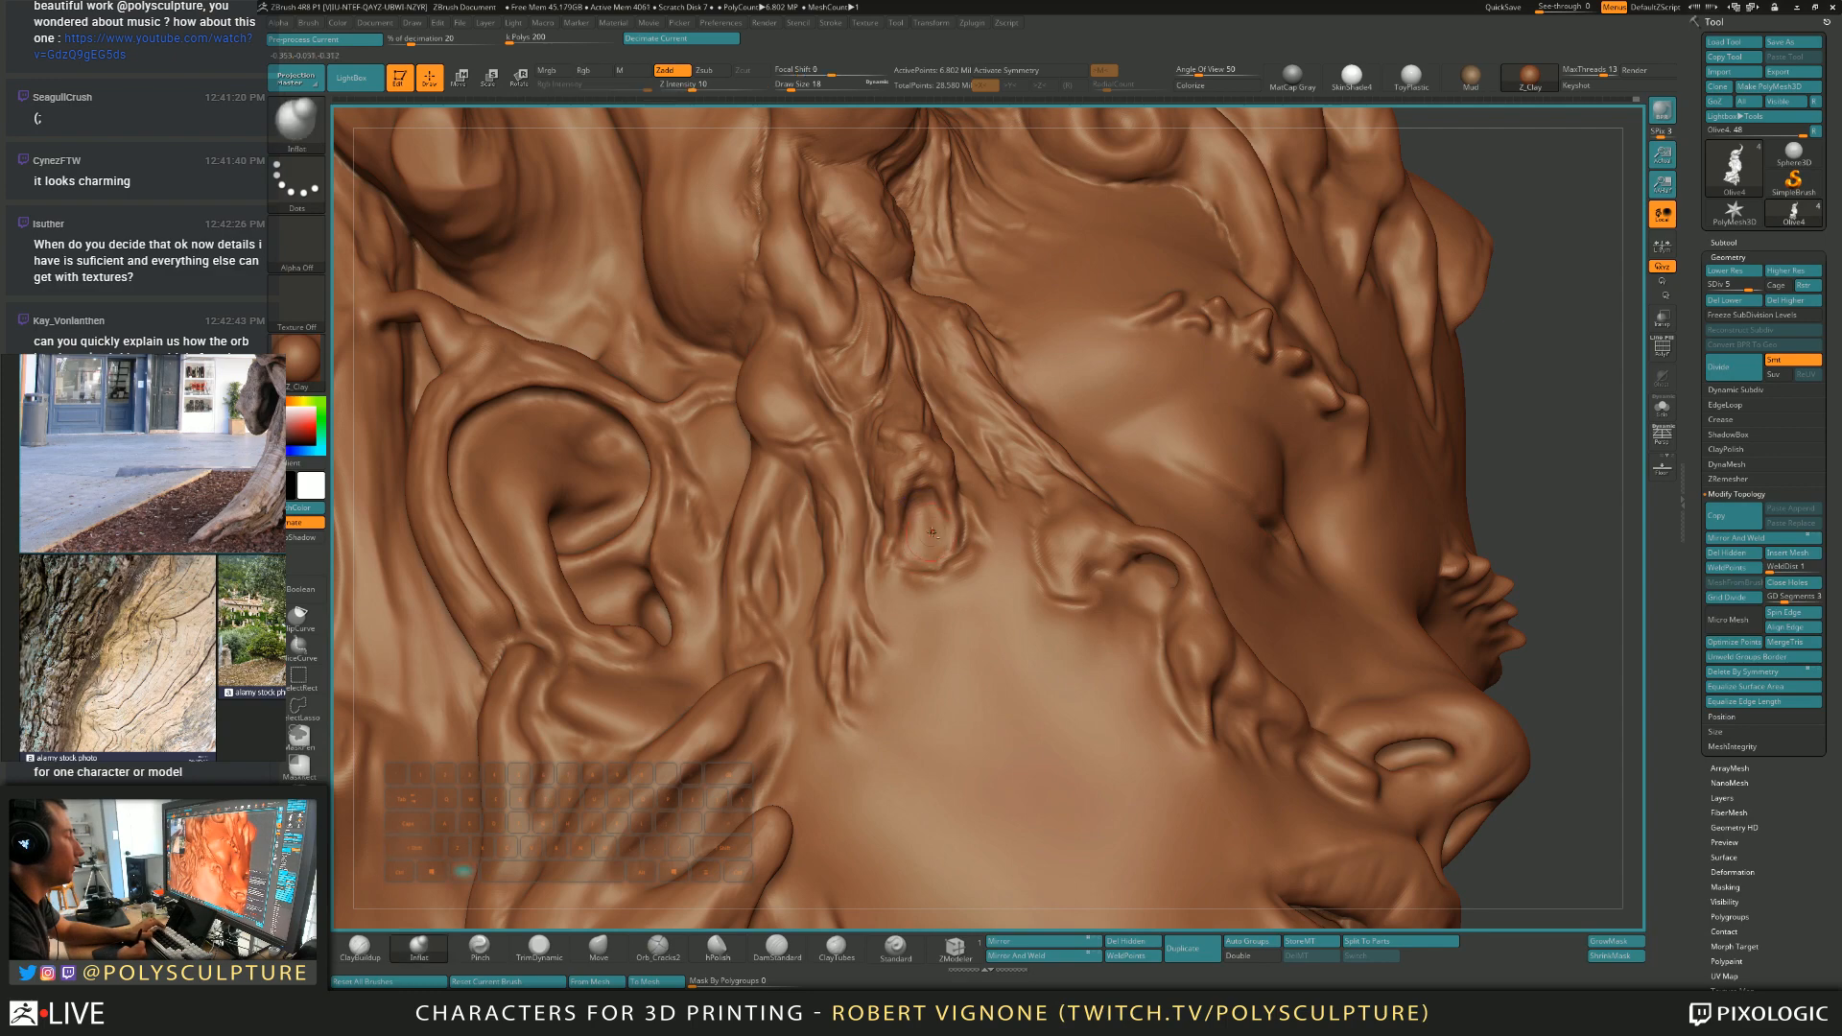
# Build up the thin root strands between the ear and the cheek with ClayBuildup, reducing its size to 12.
pyautogui.keyDown('alt'); pyautogui.moveTo(931, 517); pyautogui.dragTo(933, 394, button='right'); pyautogui.keyUp('alt')
pyautogui.moveTo(1046, 585); pyautogui.dragTo(1009, 594, button='right')
pyautogui.moveTo(988, 460)
pyautogui.mouseDown(button='right')
pyautogui.moveTo(888, 422)
pyautogui.moveTo(918, 535)
pyautogui.moveTo(1010, 512)
pyautogui.moveTo(988, 479)
pyautogui.moveTo(1004, 486)
pyautogui.mouseUp(button='right')
pyautogui.press('[')
pyautogui.press('1')
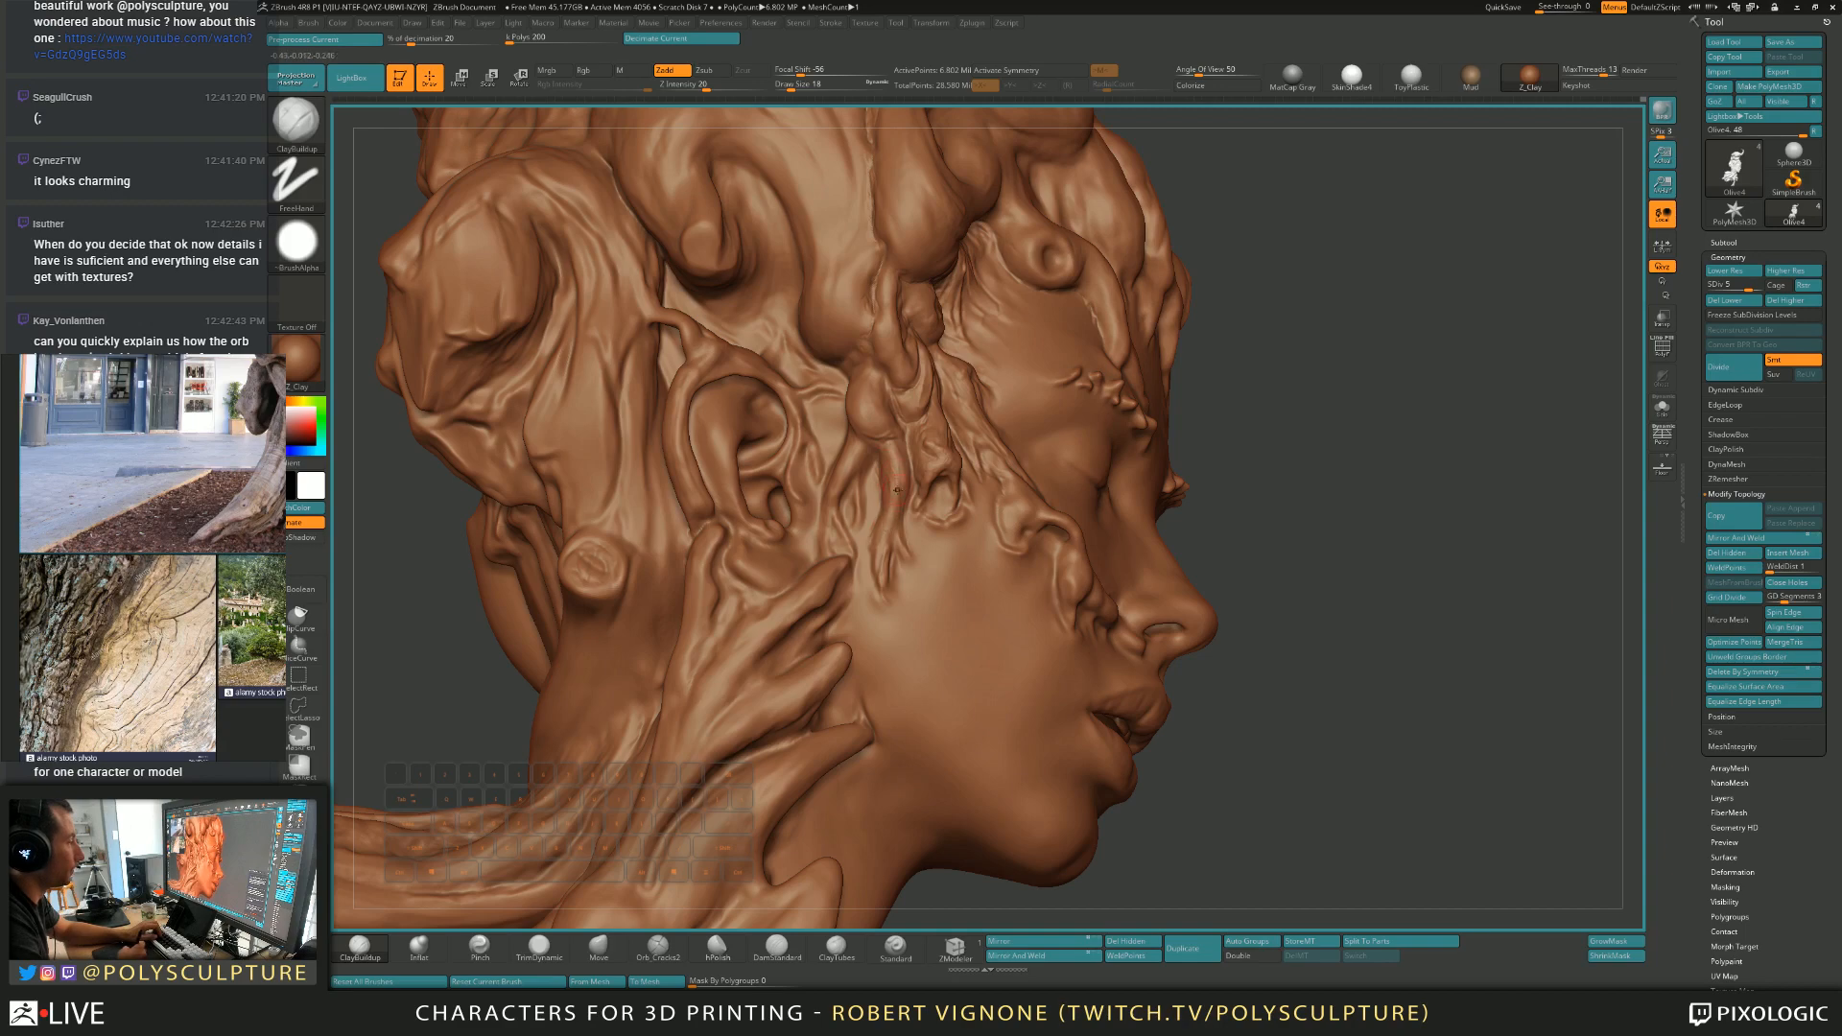
pyautogui.moveTo(897, 505)
pyautogui.mouseDown(button='right')
pyautogui.moveTo(923, 489)
pyautogui.moveTo(866, 451)
pyautogui.mouseUp(button='right')
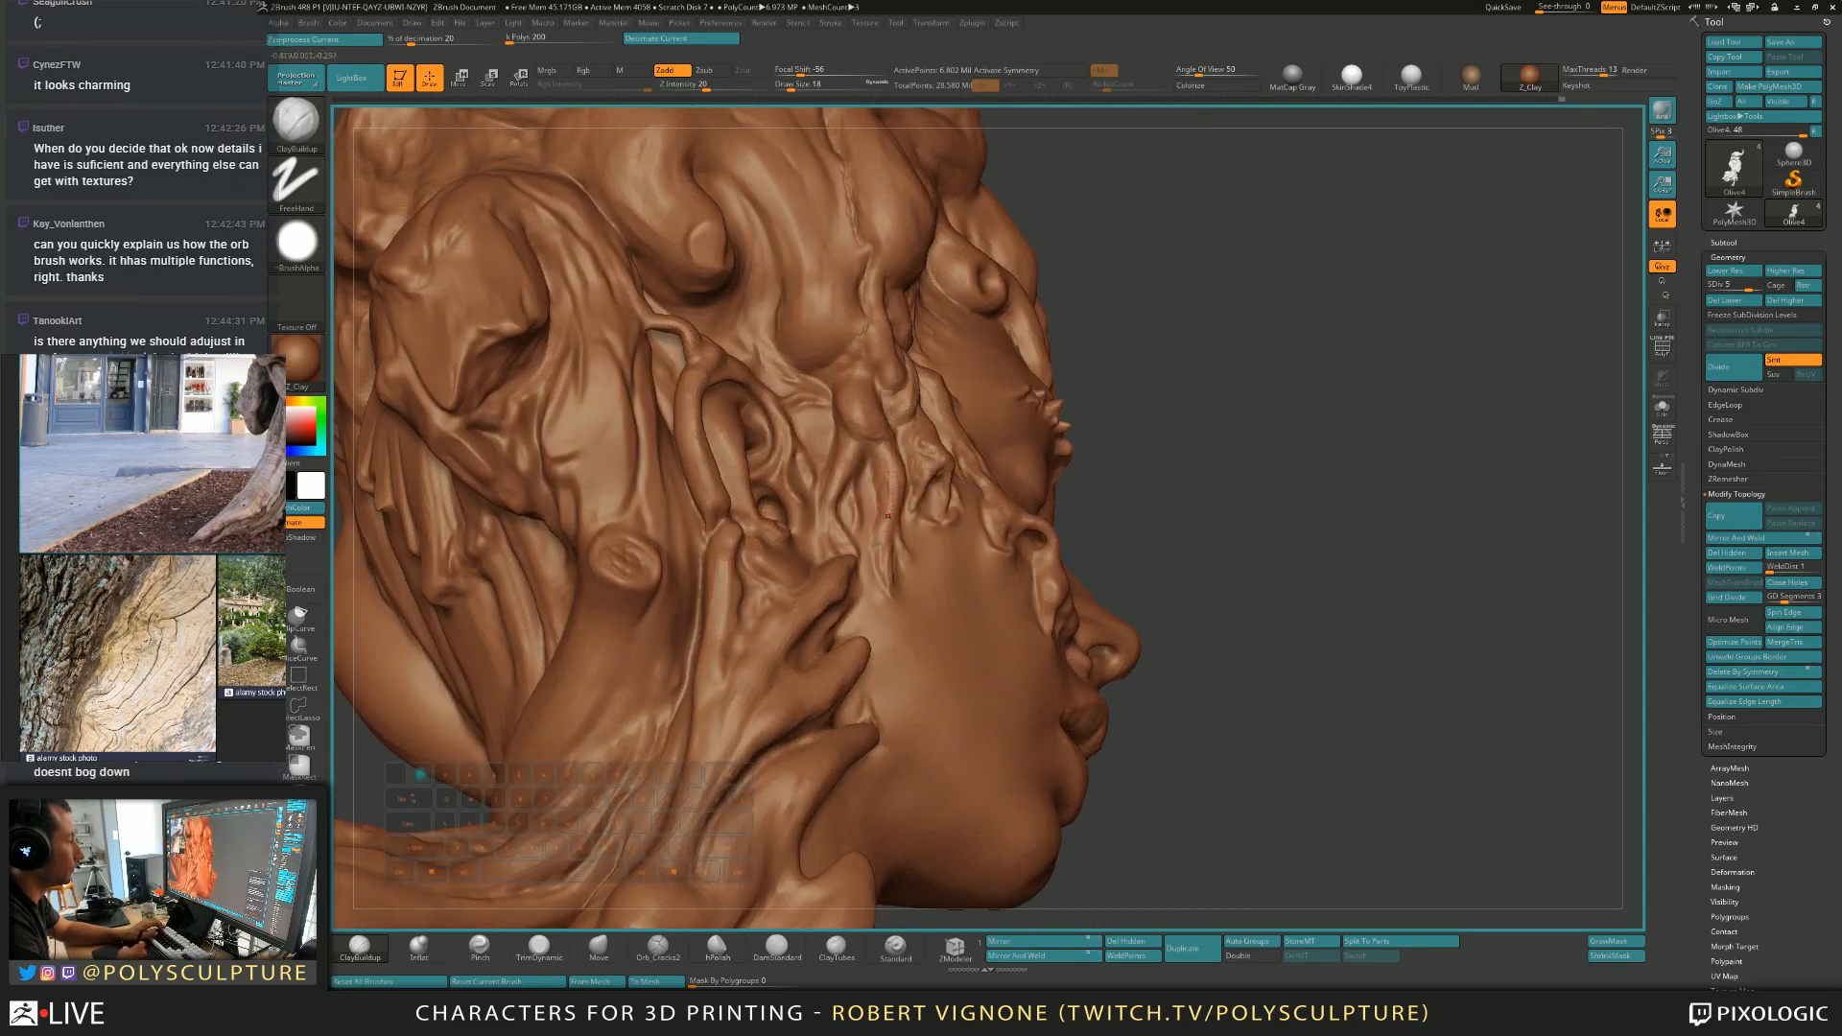
pyautogui.press('s')
pyautogui.moveTo(886, 533); pyautogui.dragTo(881, 533)
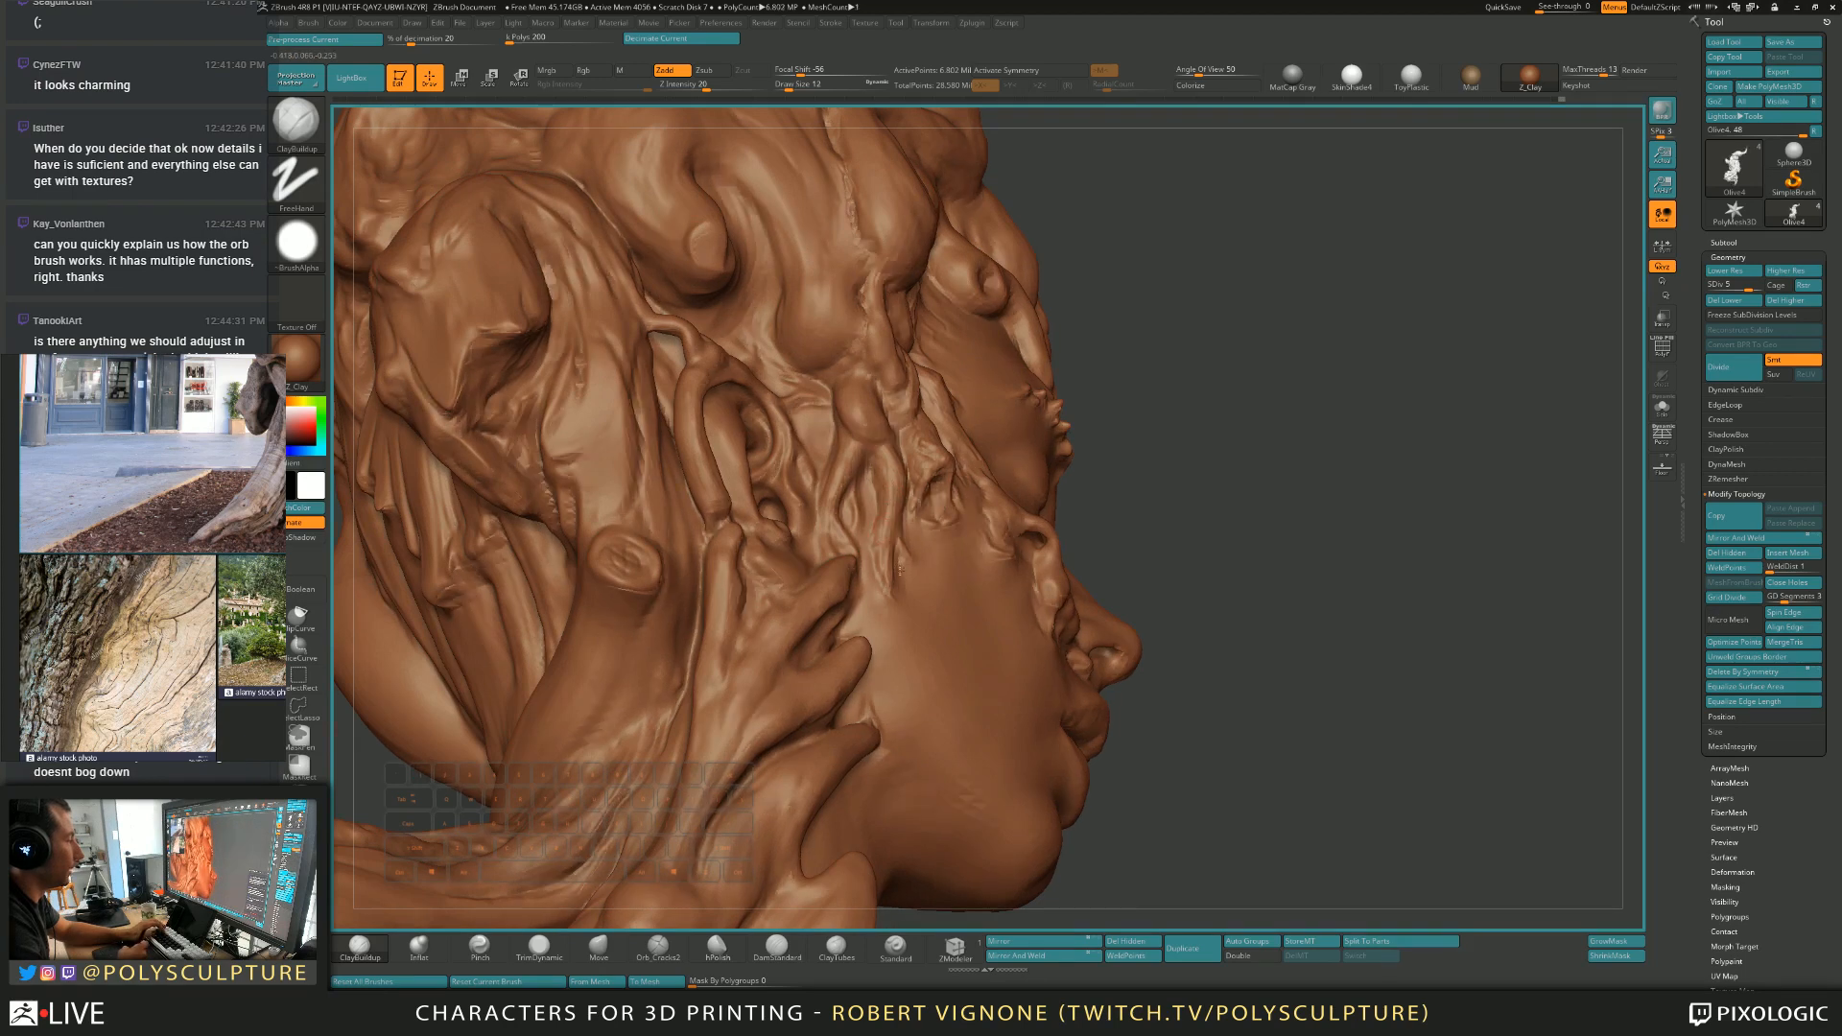
# Sculpt the forked ends of the root strand on the cheek in front of the earlobe with ClayBuildup, reducing its size to 8.
pyautogui.keyDown('ctrl'); pyautogui.moveTo(883, 516); pyautogui.dragTo(880, 535, button='right'); pyautogui.keyUp('ctrl')
pyautogui.press('1')
pyautogui.press('s')
pyautogui.press('1')
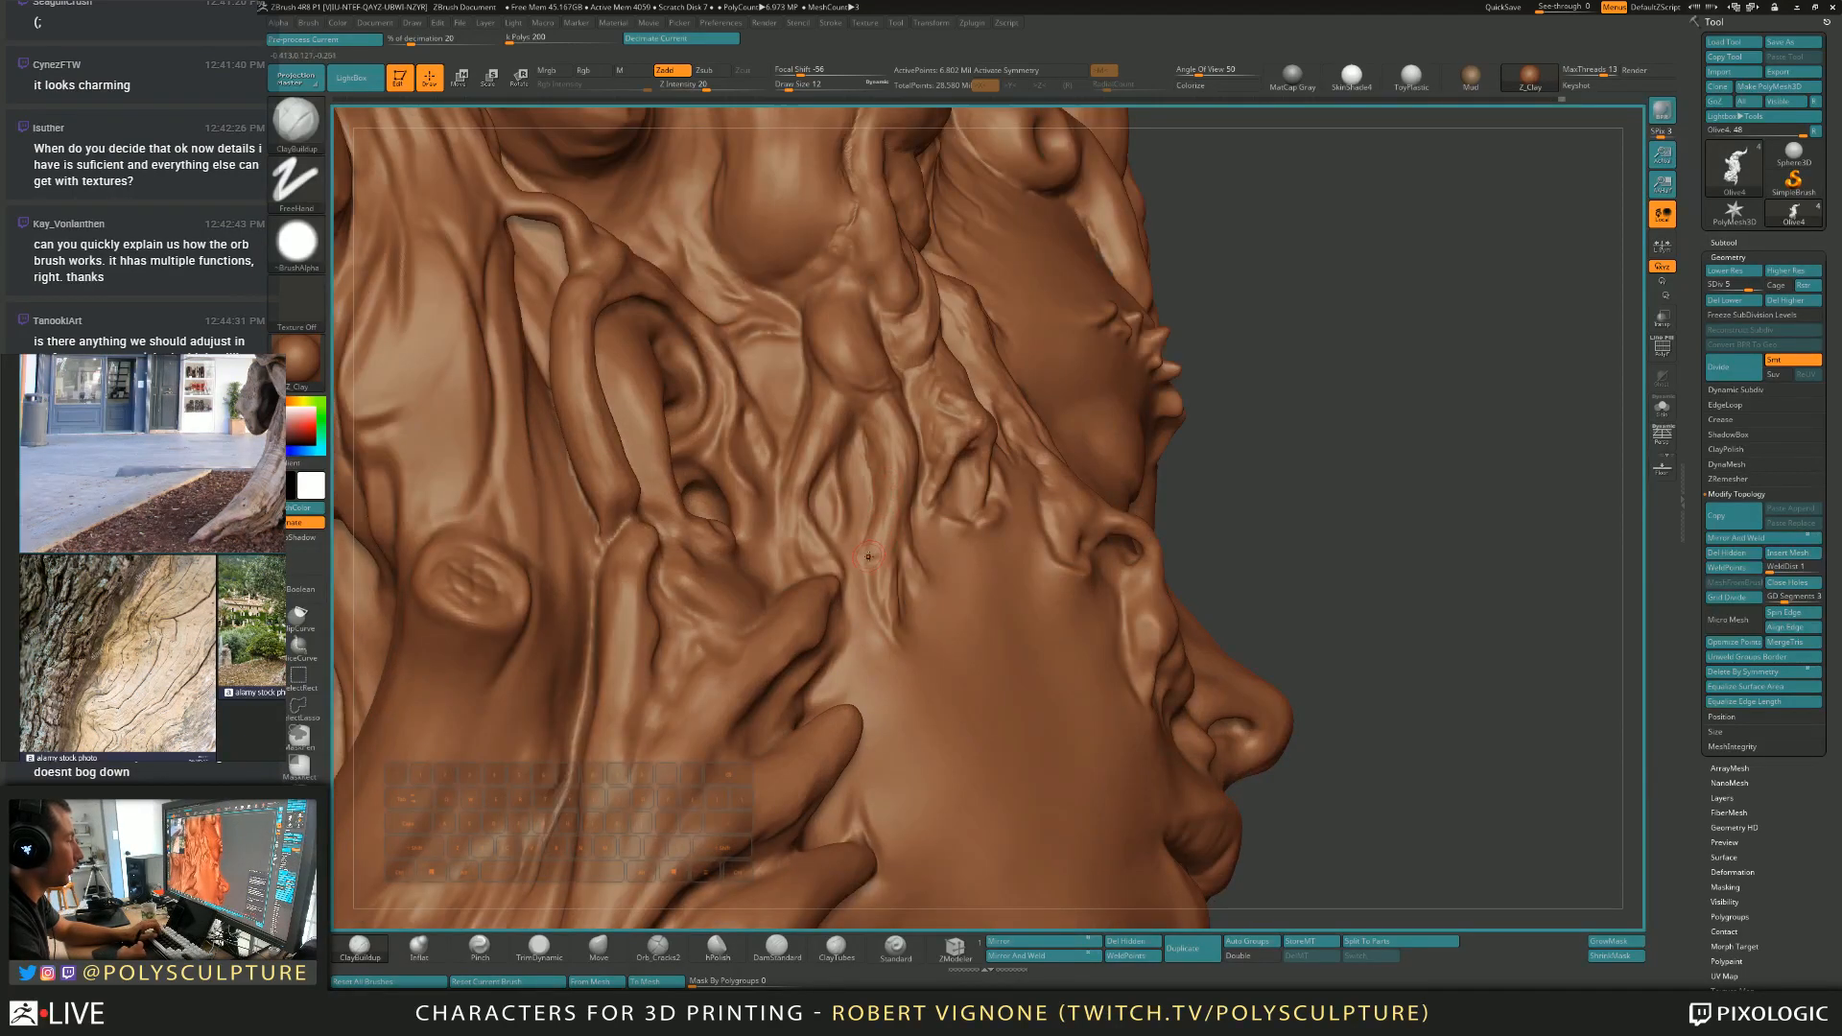
pyautogui.keyDown('ctrl'); pyautogui.moveTo(872, 554); pyautogui.dragTo(889, 553, button='right'); pyautogui.keyUp('ctrl')
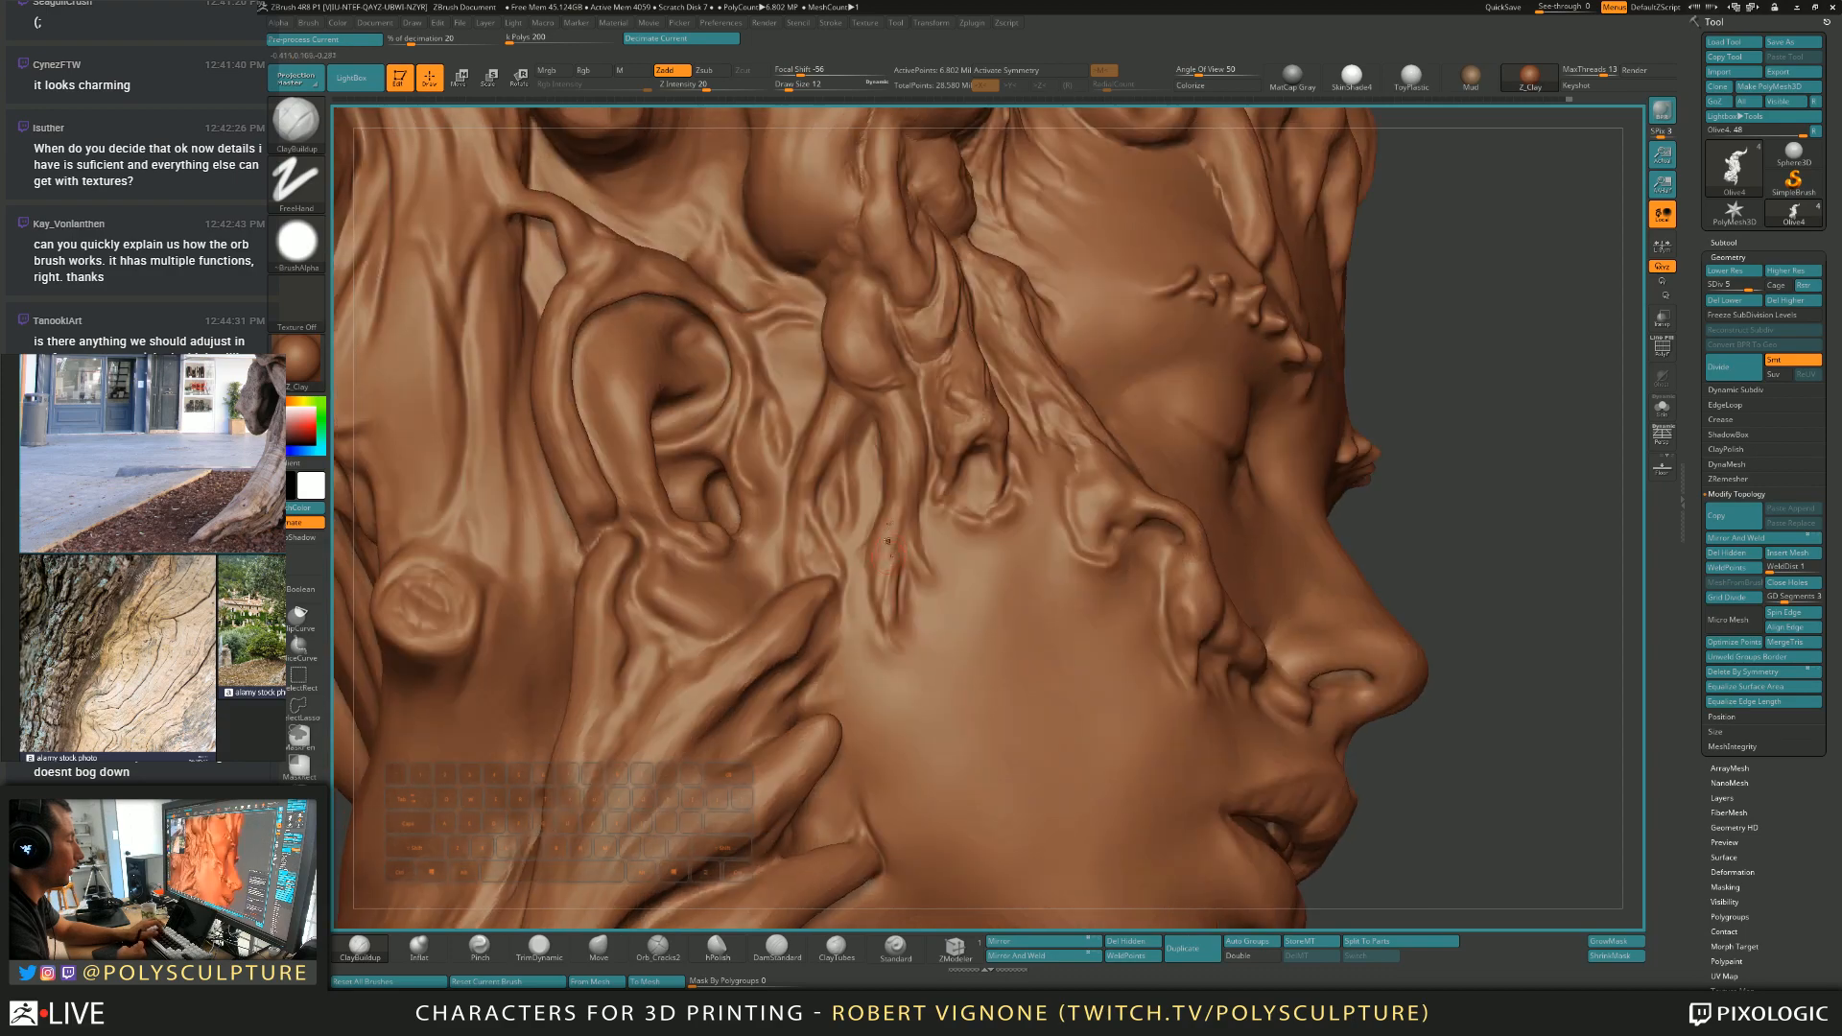
pyautogui.press('alt')
pyautogui.moveTo(929, 549); pyautogui.dragTo(878, 549, button='right')
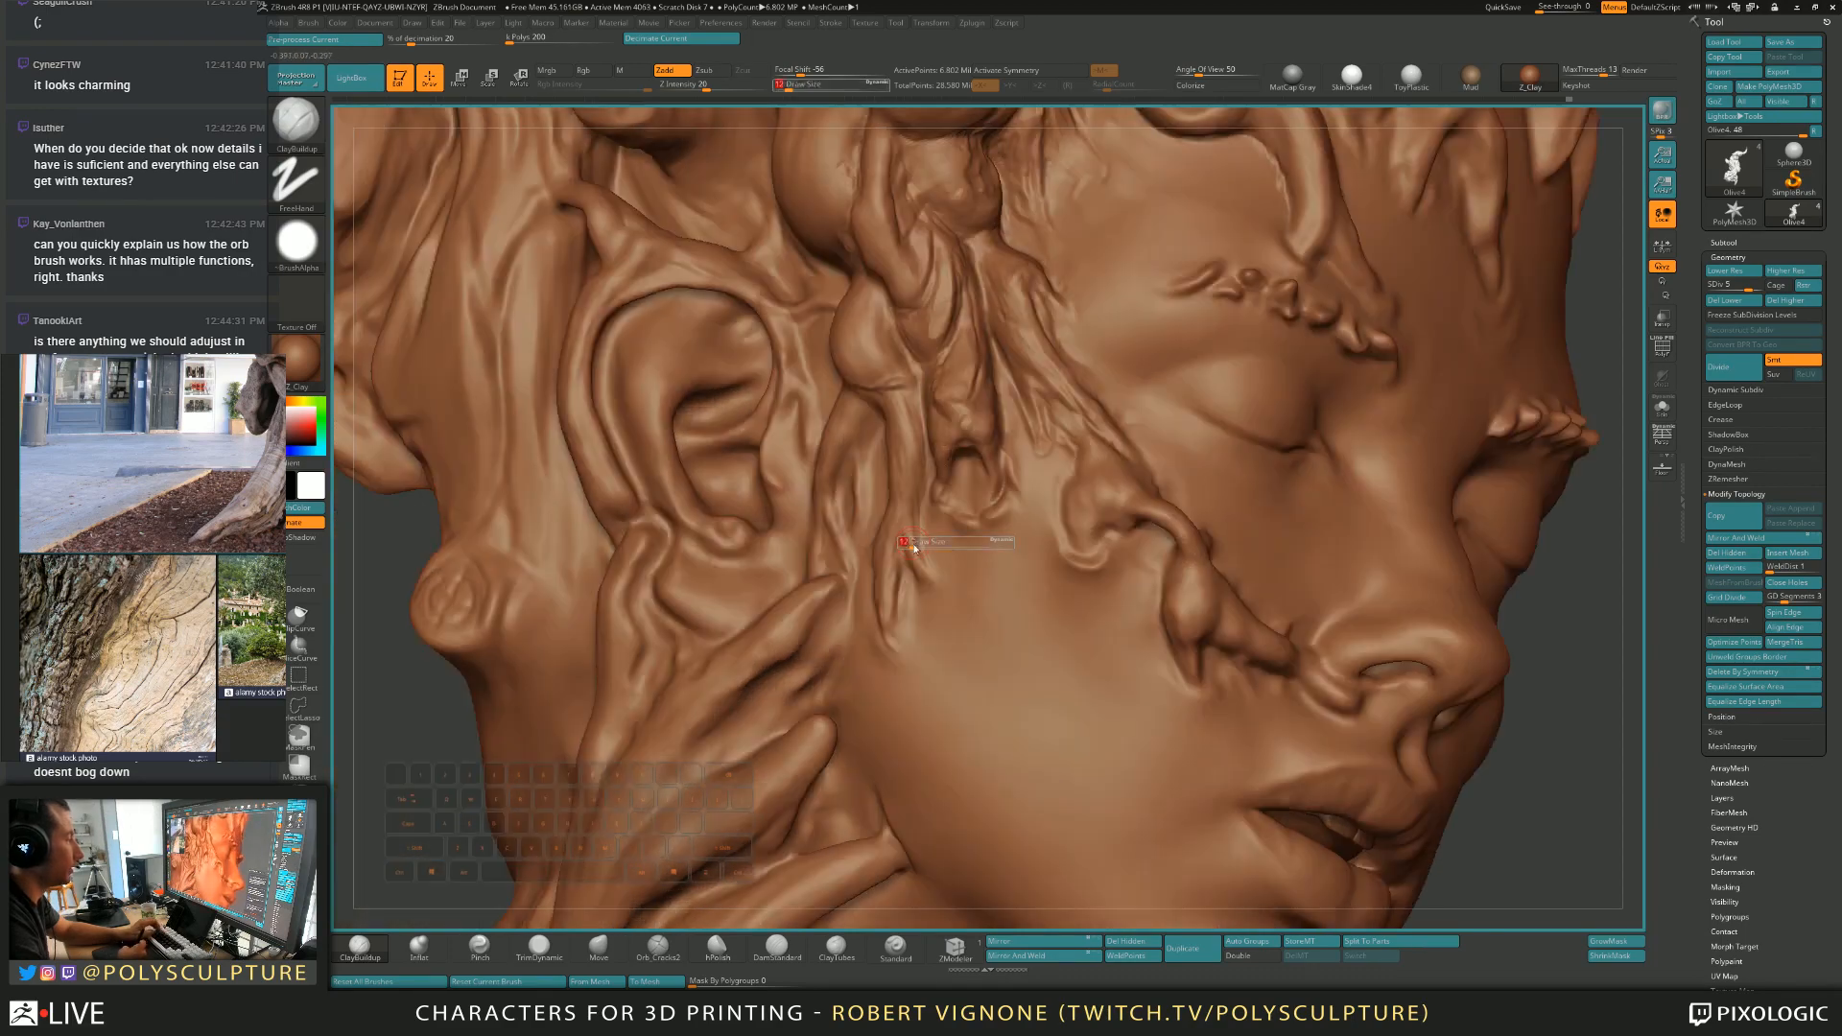
pyautogui.press('1')
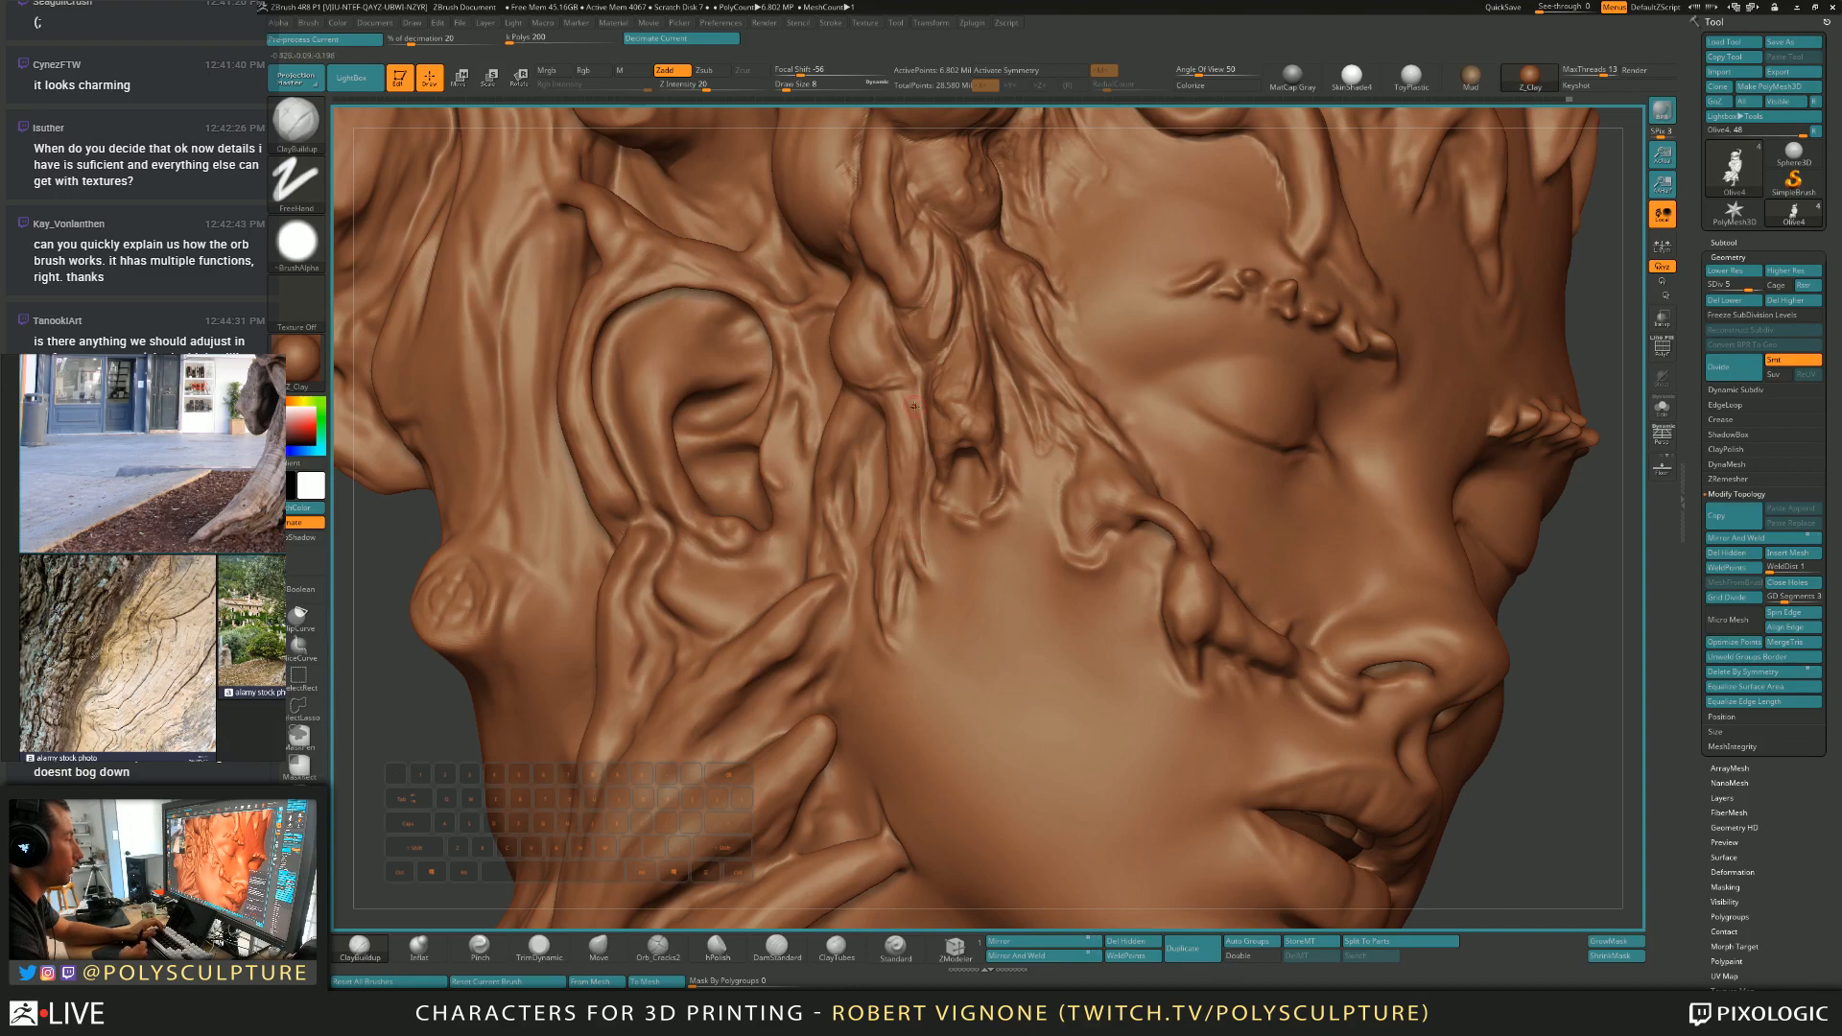
# Build up and flatten the upper root strand beside the bark tip with ClayBuildup and TrimDynamic at size 16, and switch to Orb_Cracks2.
pyautogui.moveTo(910, 433); pyautogui.dragTo(910, 463)
pyautogui.press('4')
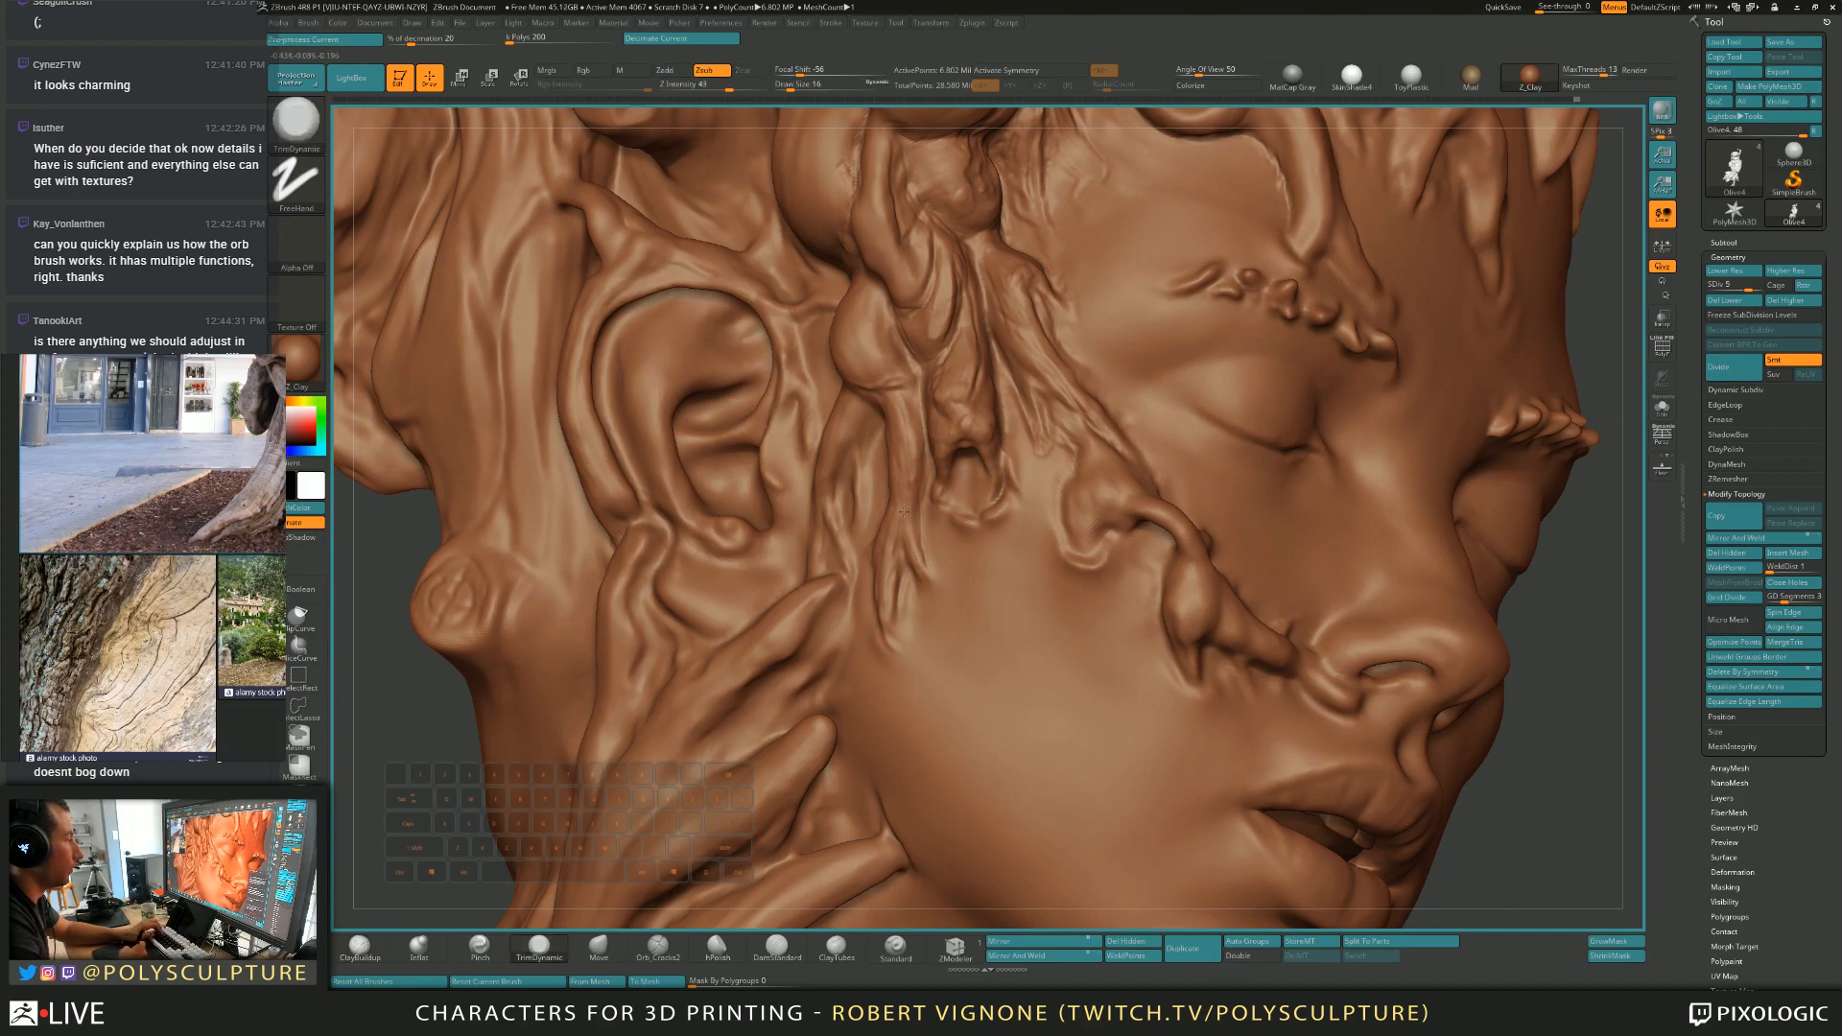
pyautogui.moveTo(899, 509); pyautogui.dragTo(878, 567, button='right')
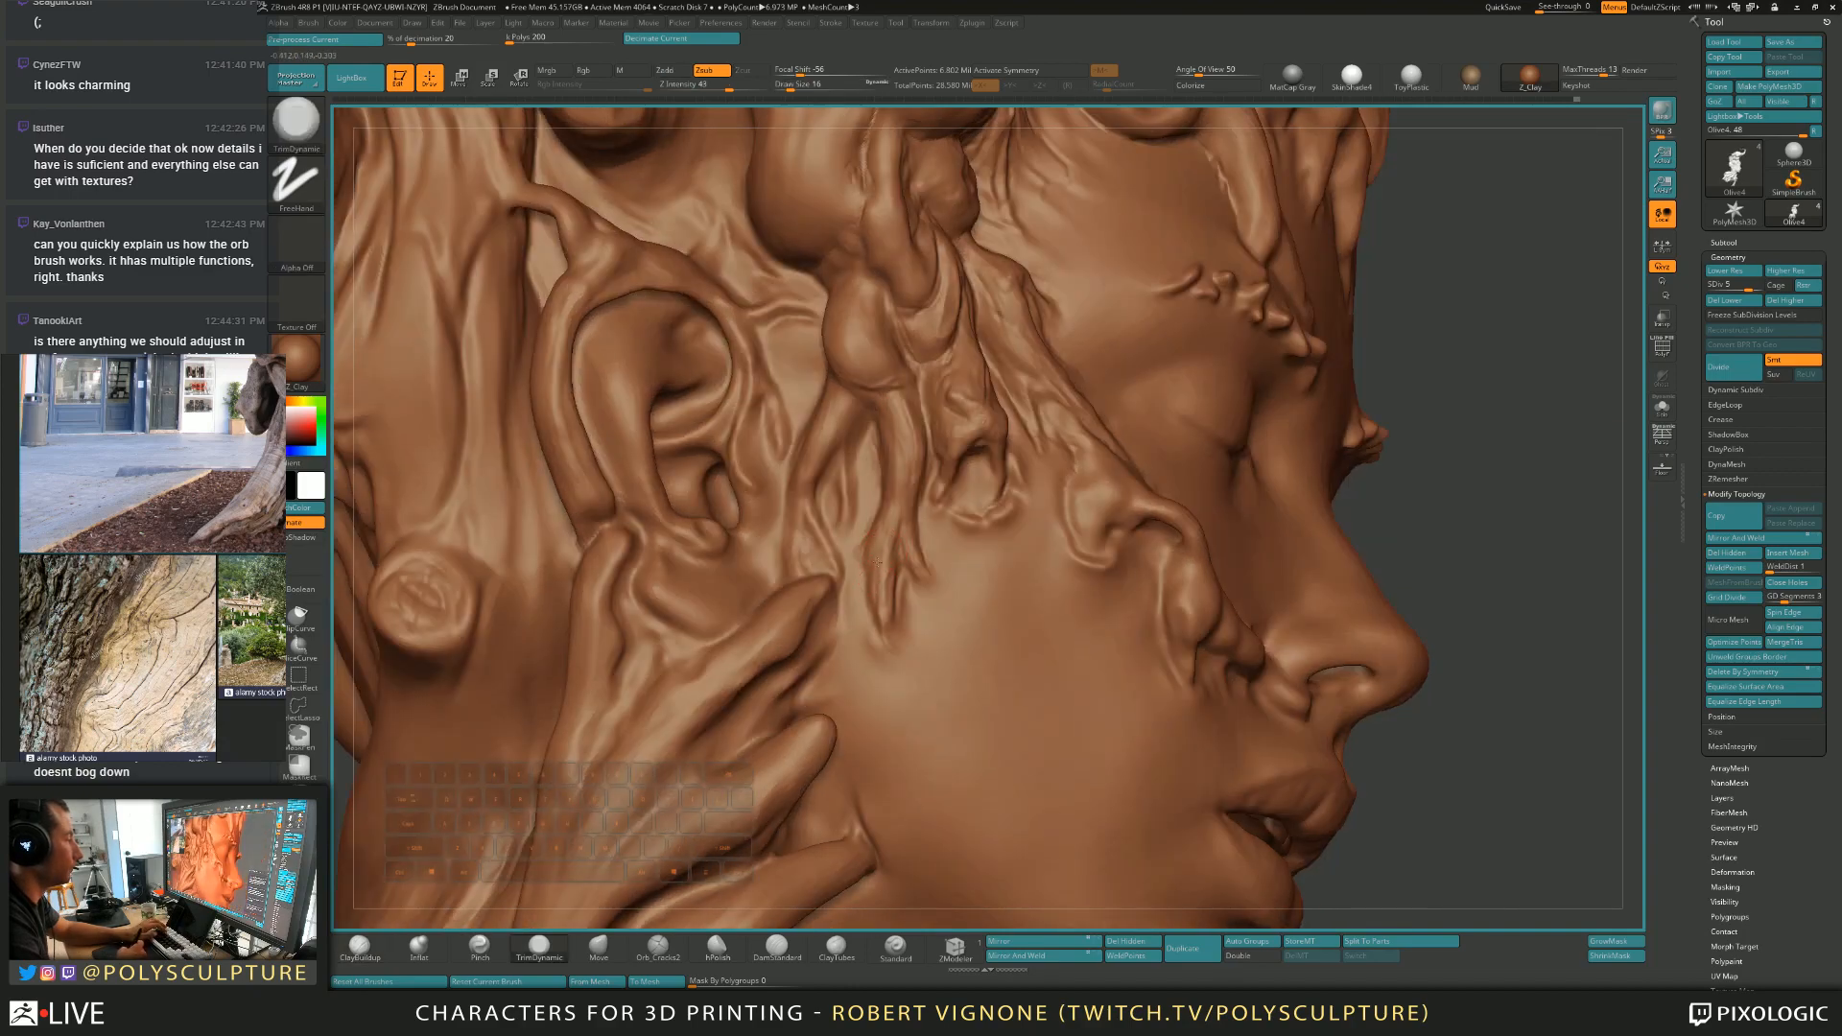
pyautogui.press('6')
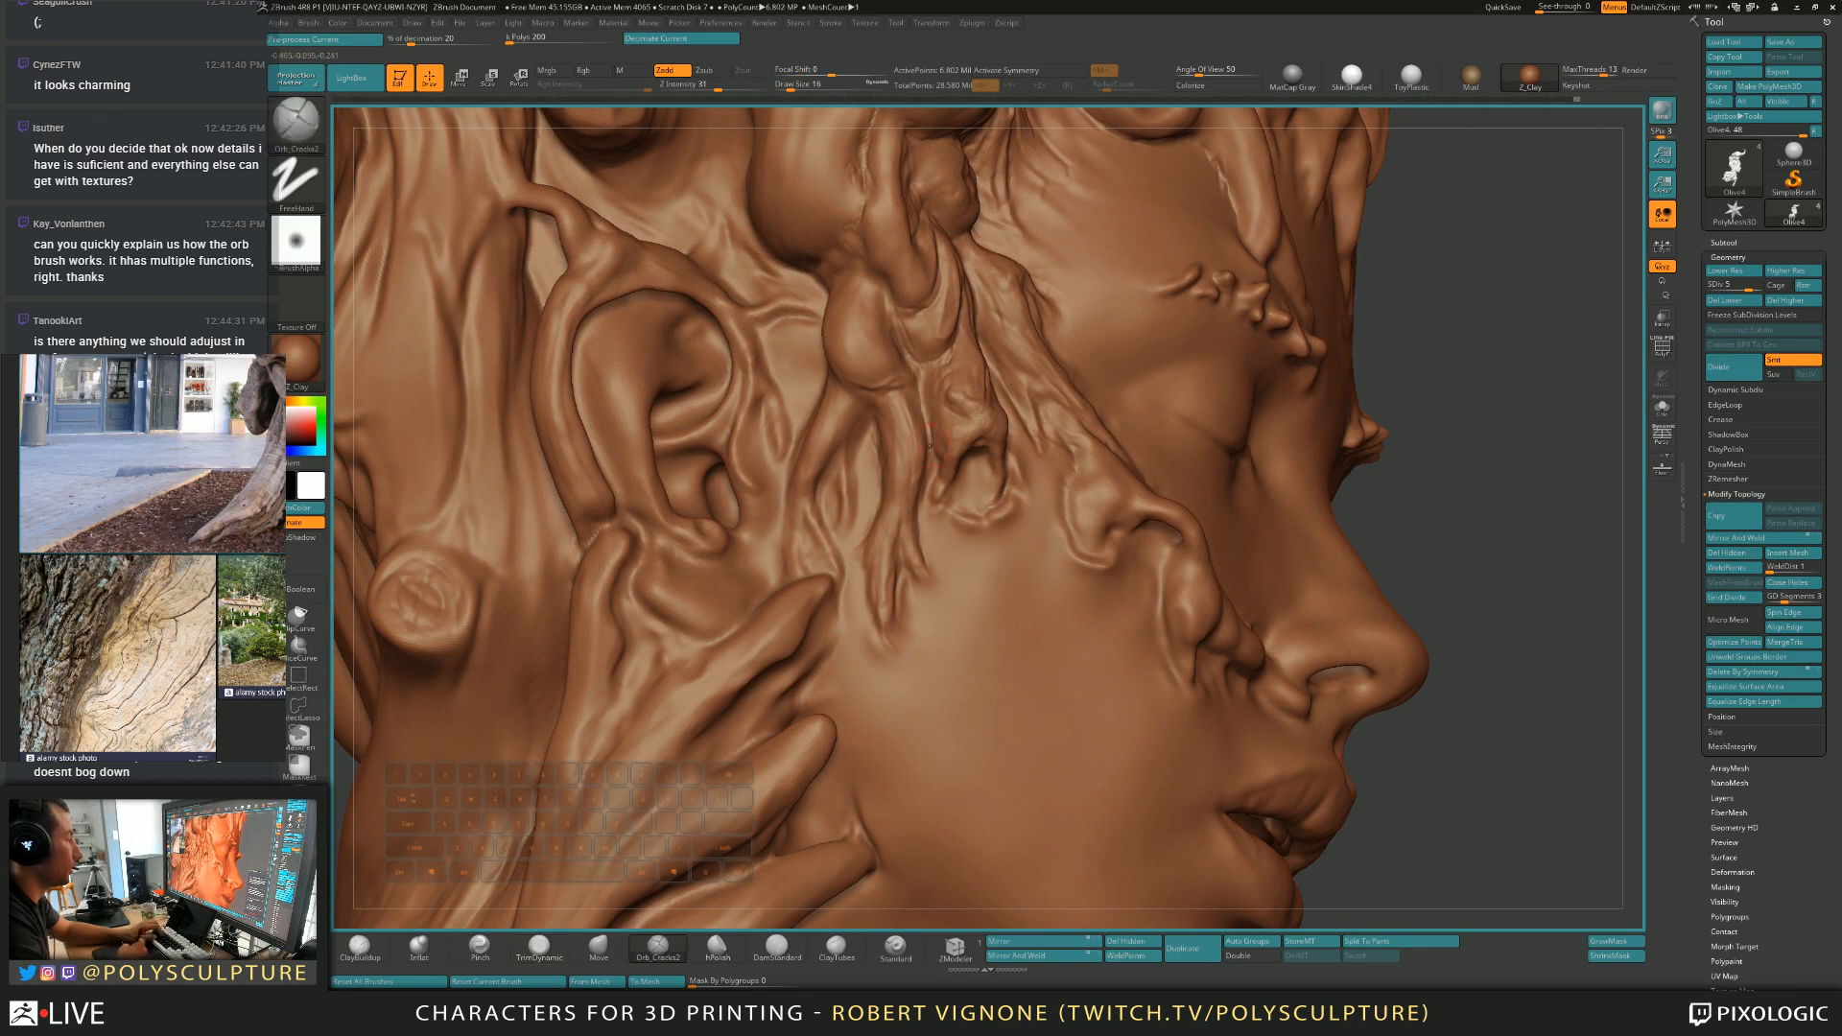
# Carve a fine crease along the upper root strand beside the hollow bark tip with Orb_Cracks2 at size 7.
pyautogui.press('[')
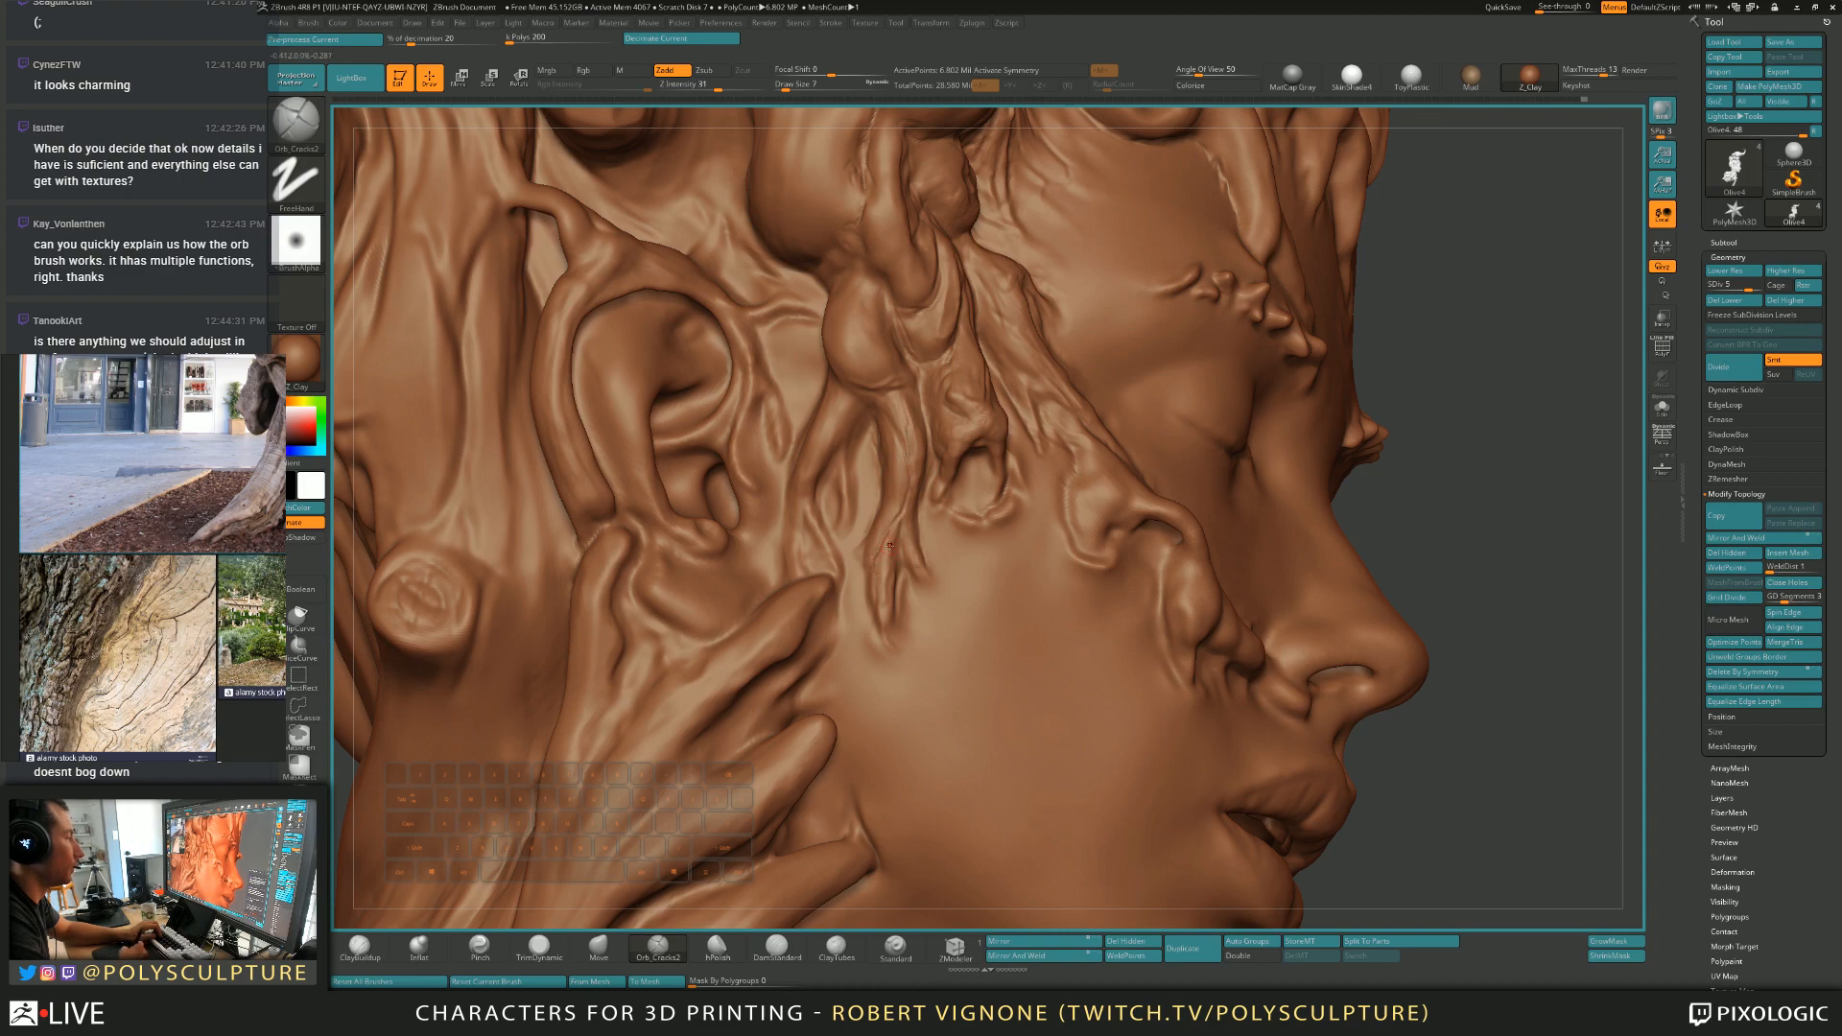
pyautogui.moveTo(888, 543)
pyautogui.keyDown('alt'); pyautogui.mouseDown(button='right')
pyautogui.moveTo(897, 451)
pyautogui.moveTo(922, 543)
pyautogui.mouseUp(button='right'); pyautogui.keyUp('alt')
pyautogui.press('[')
pyautogui.press('[')
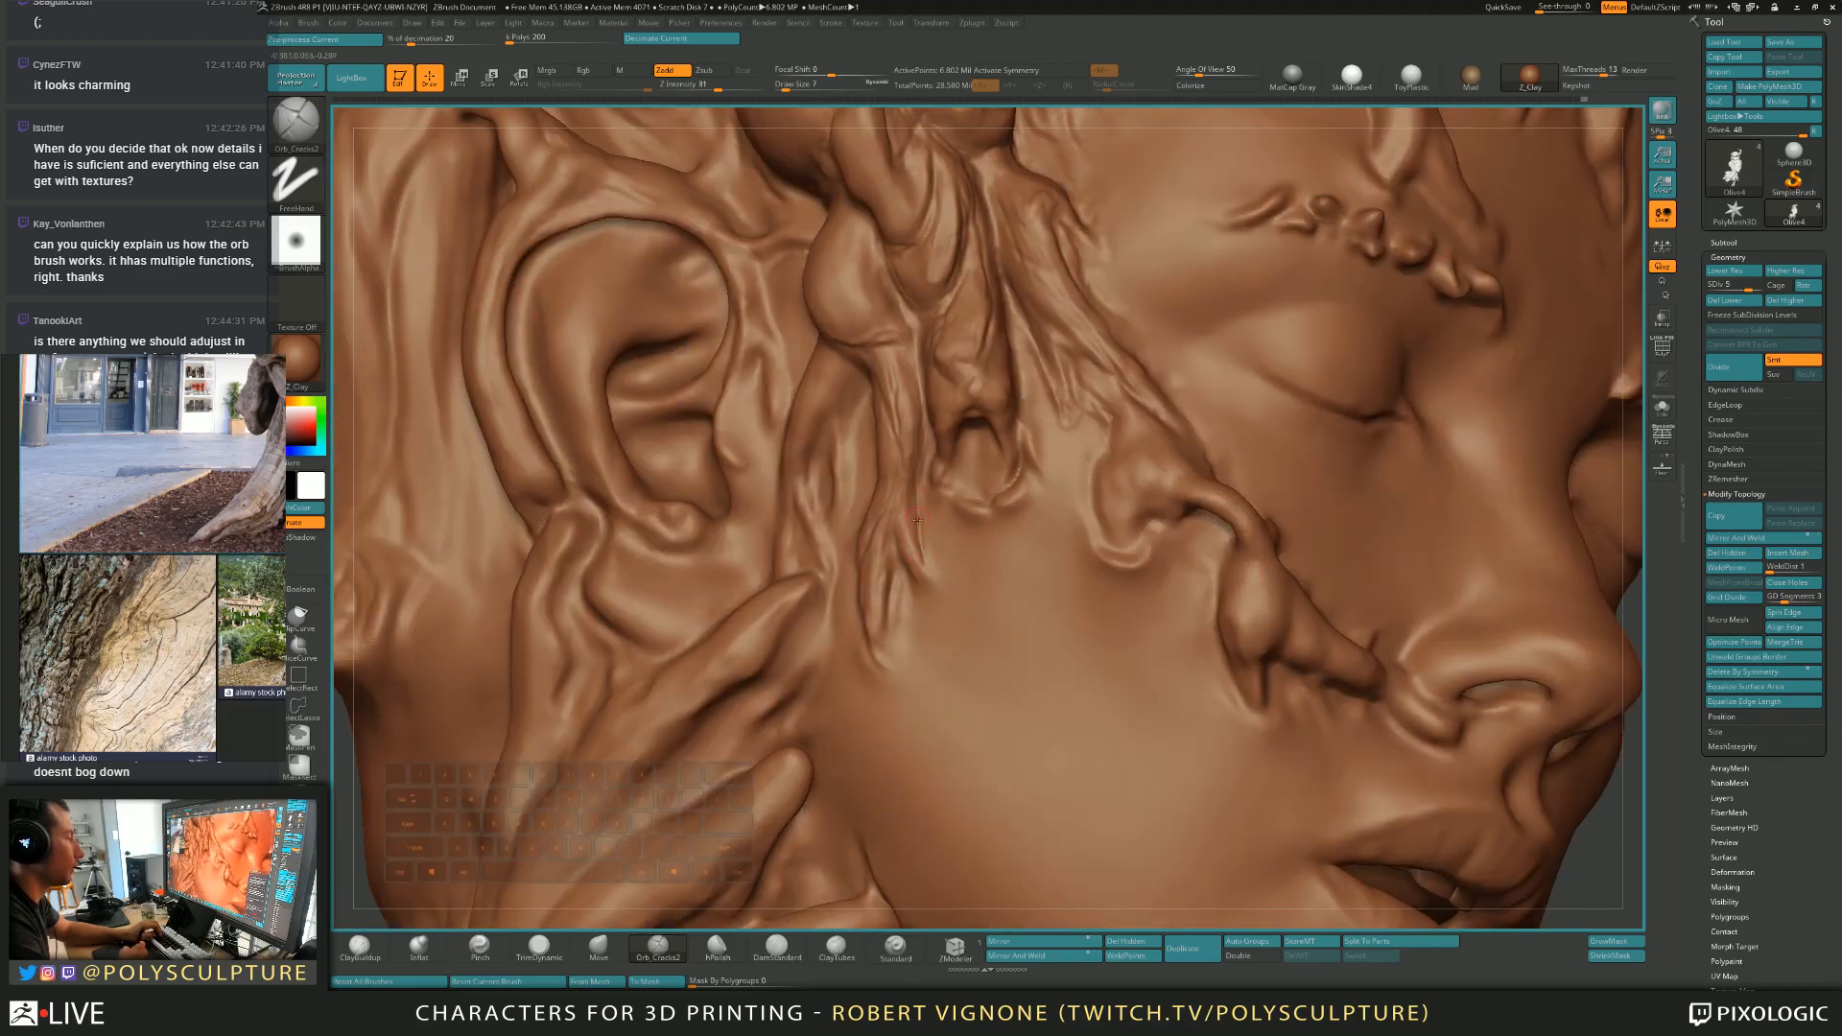
pyautogui.moveTo(921, 418); pyautogui.dragTo(912, 316)
pyautogui.press(']')
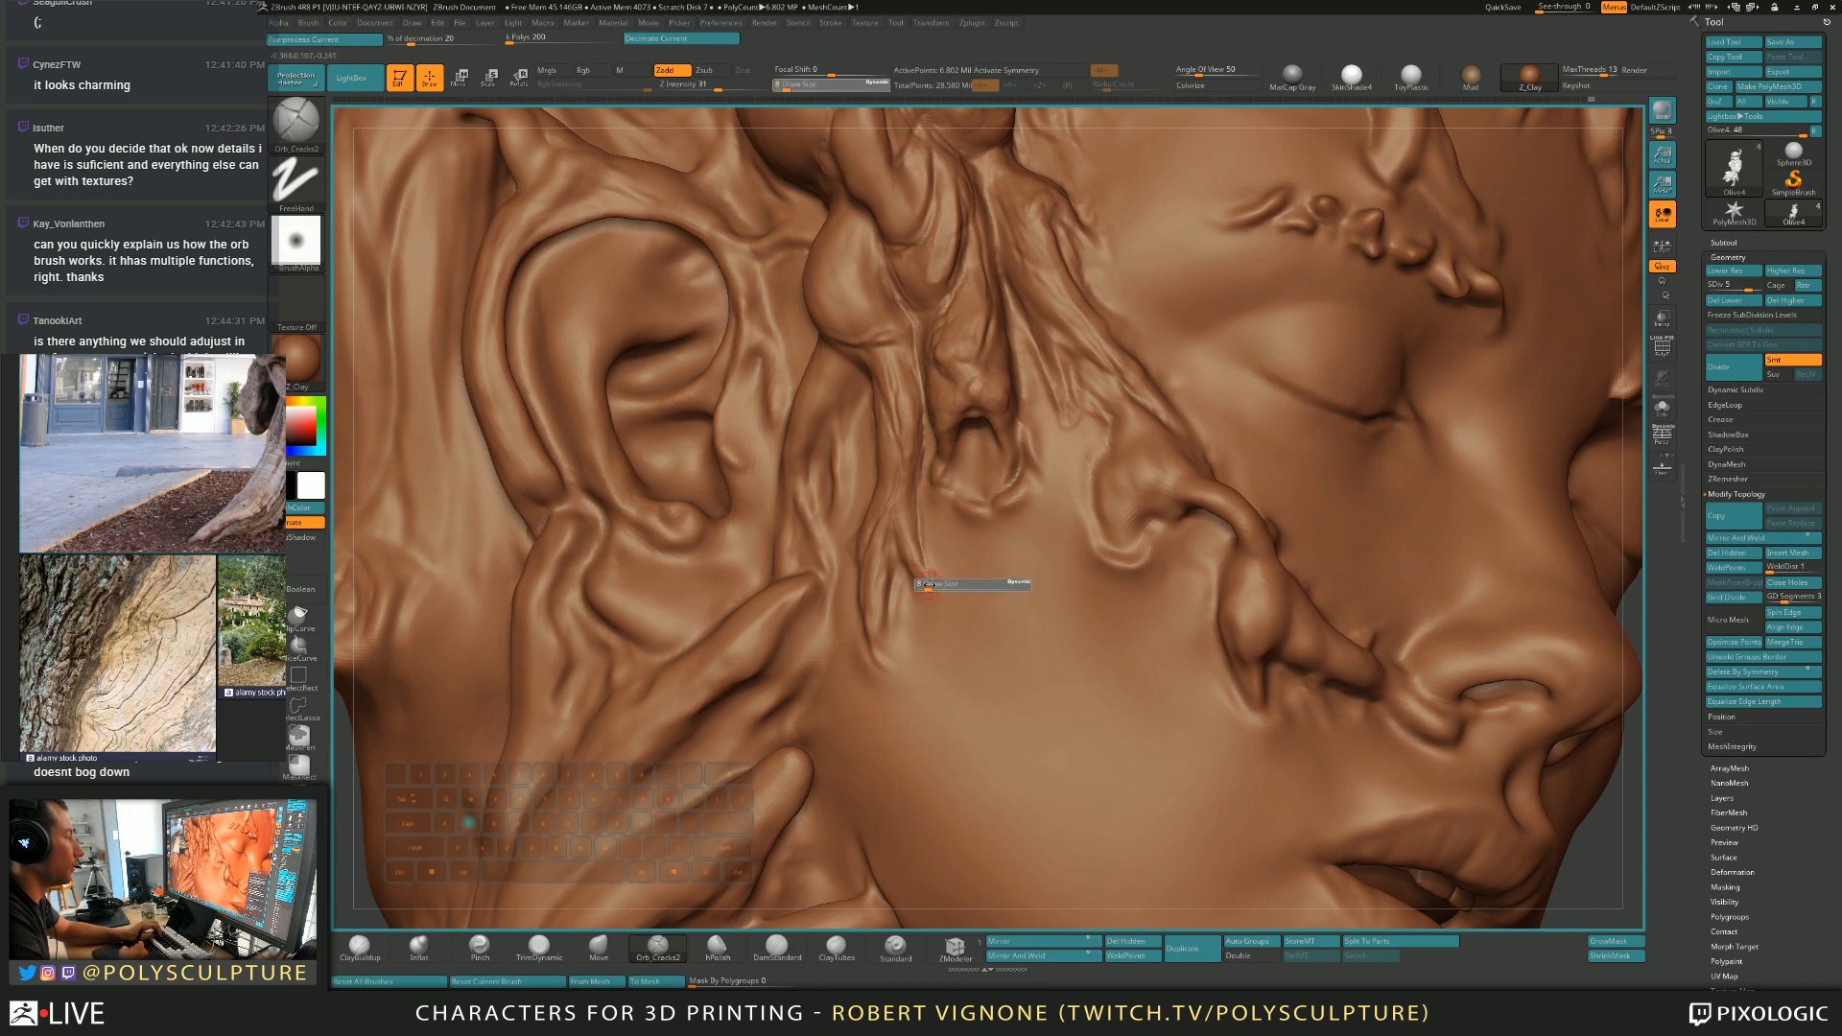
# Define the forked lower tip of the root strand and the gap beside it with Orb_Cracks2 at sizes 11 to 14.
pyautogui.moveTo(903, 638); pyautogui.dragTo(875, 636, button='right')
pyautogui.moveTo(881, 614); pyautogui.dragTo(874, 677)
pyautogui.moveTo(877, 633); pyautogui.dragTo(852, 614, button='right')
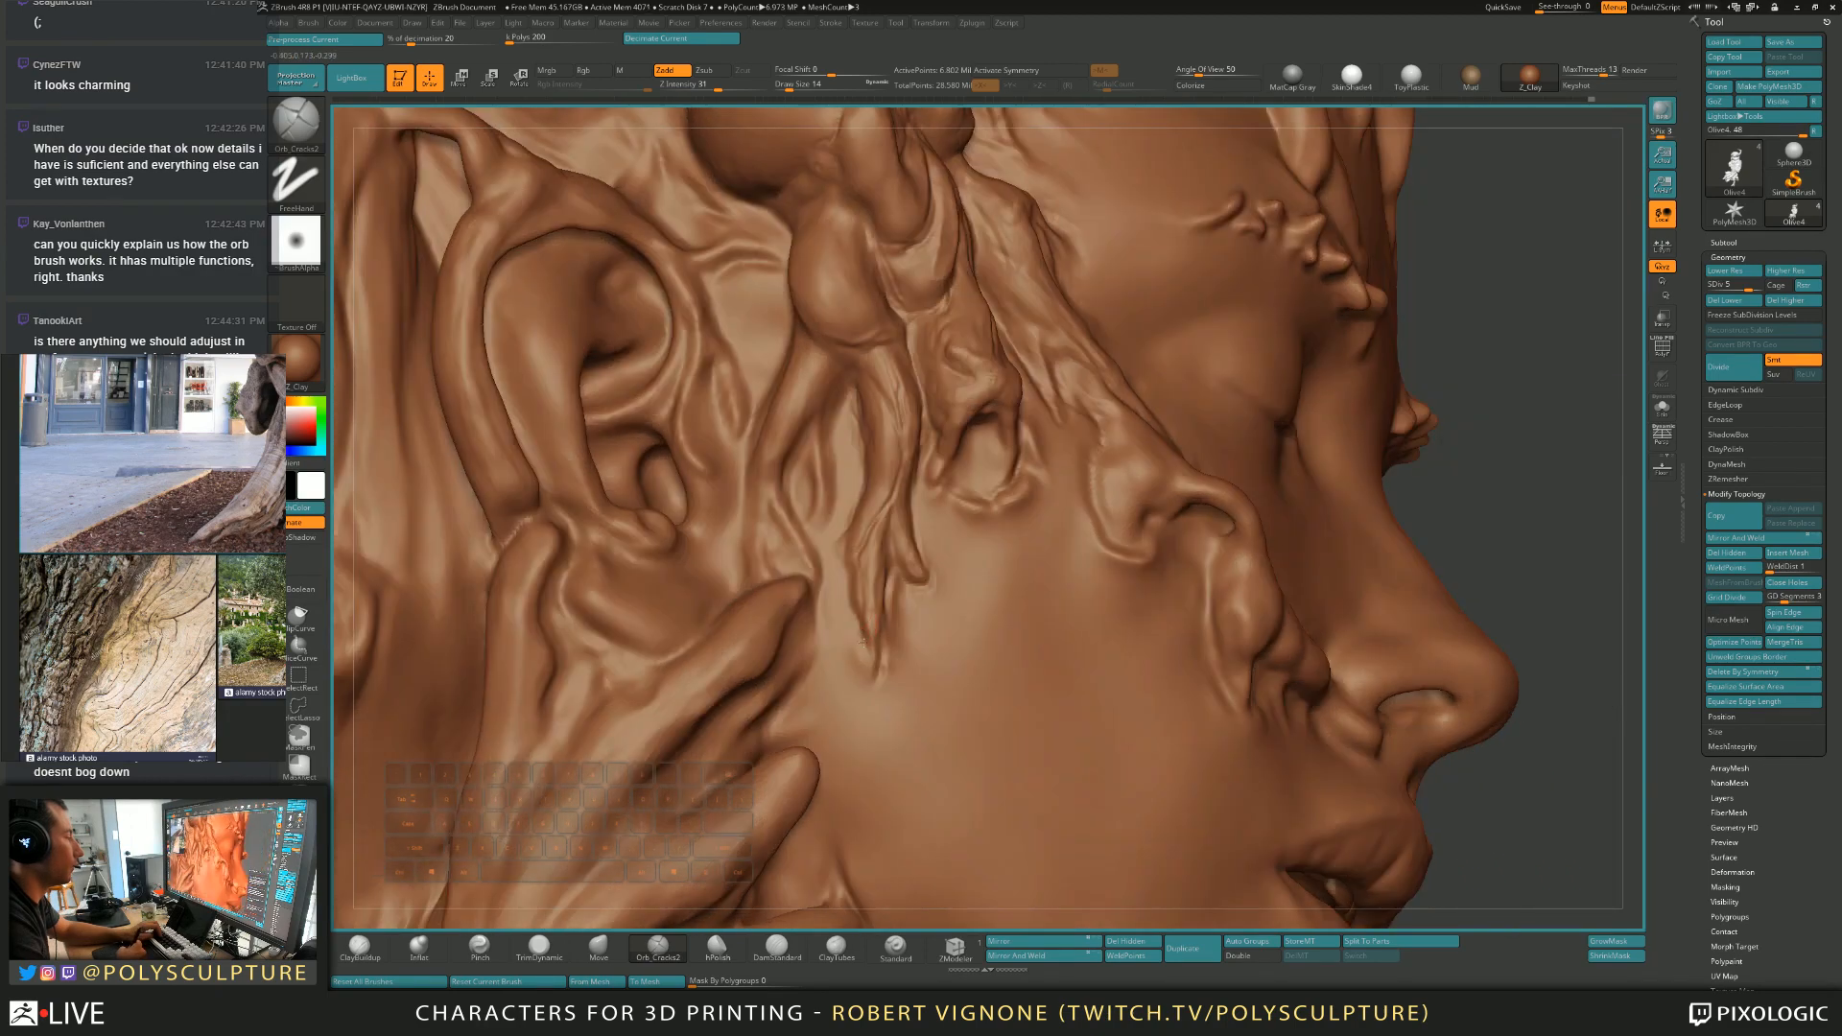
pyautogui.press('[')
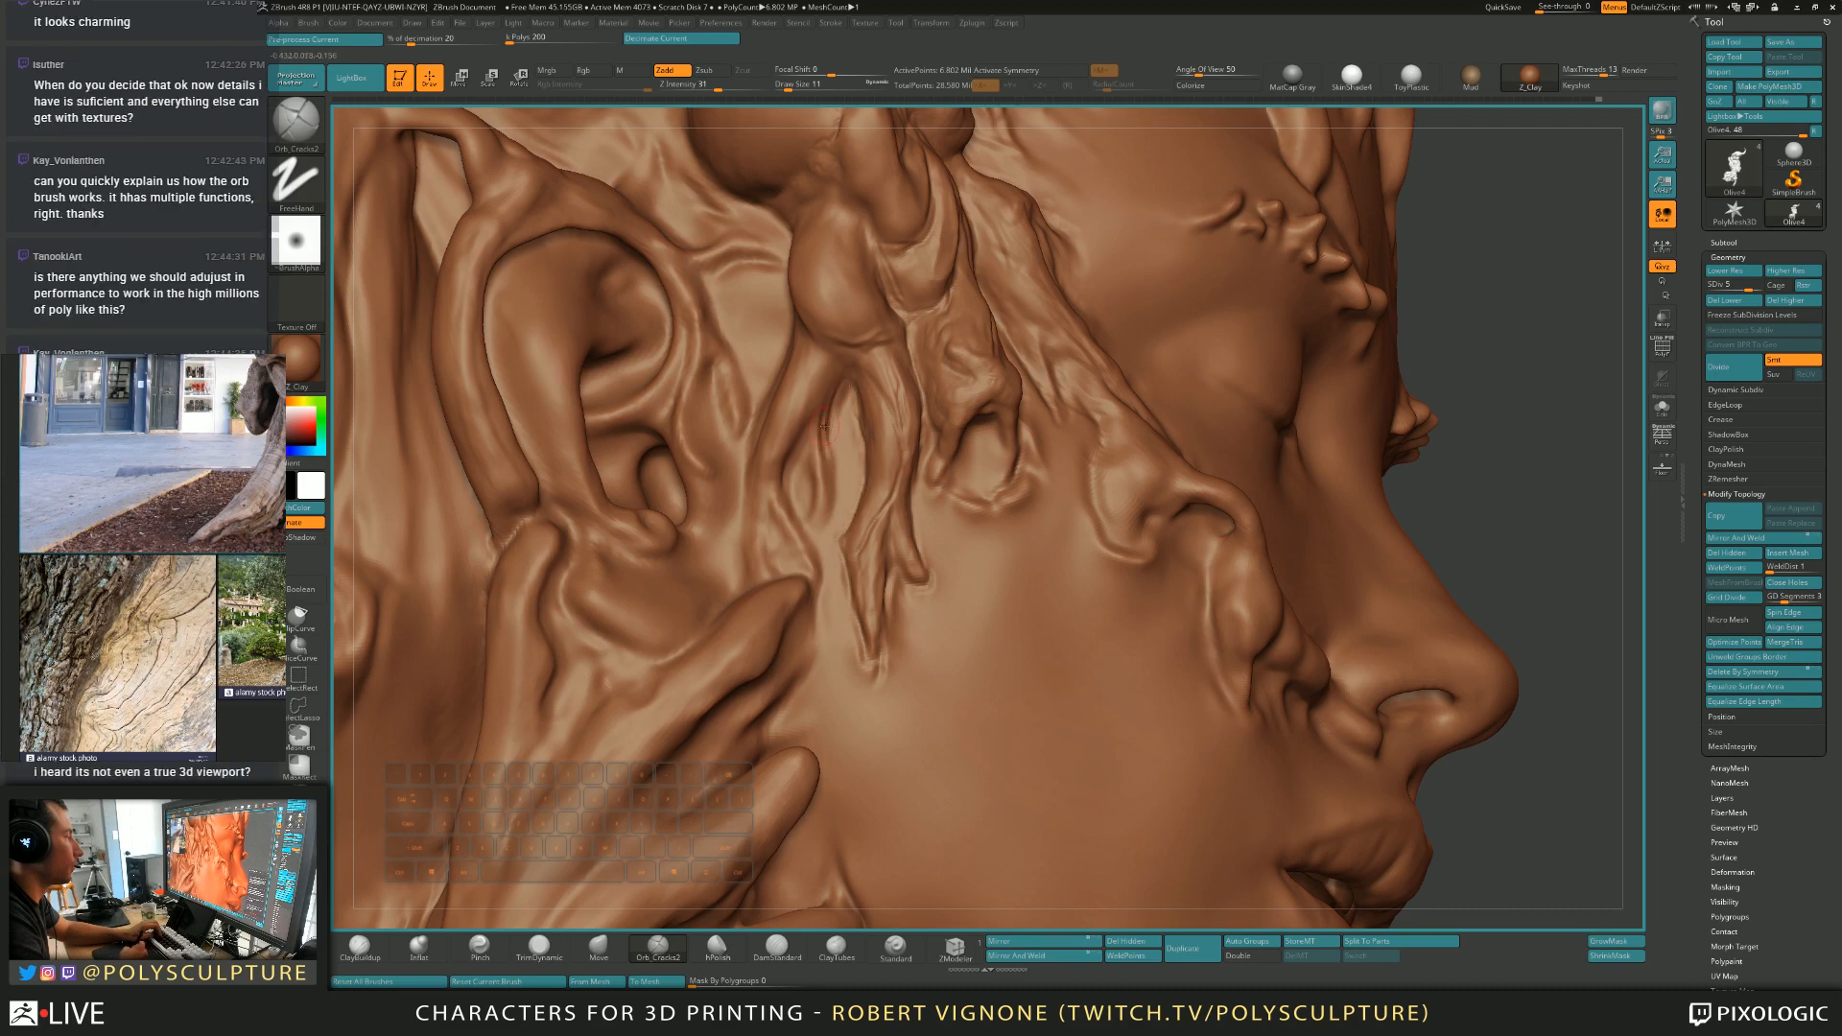
pyautogui.press(']')
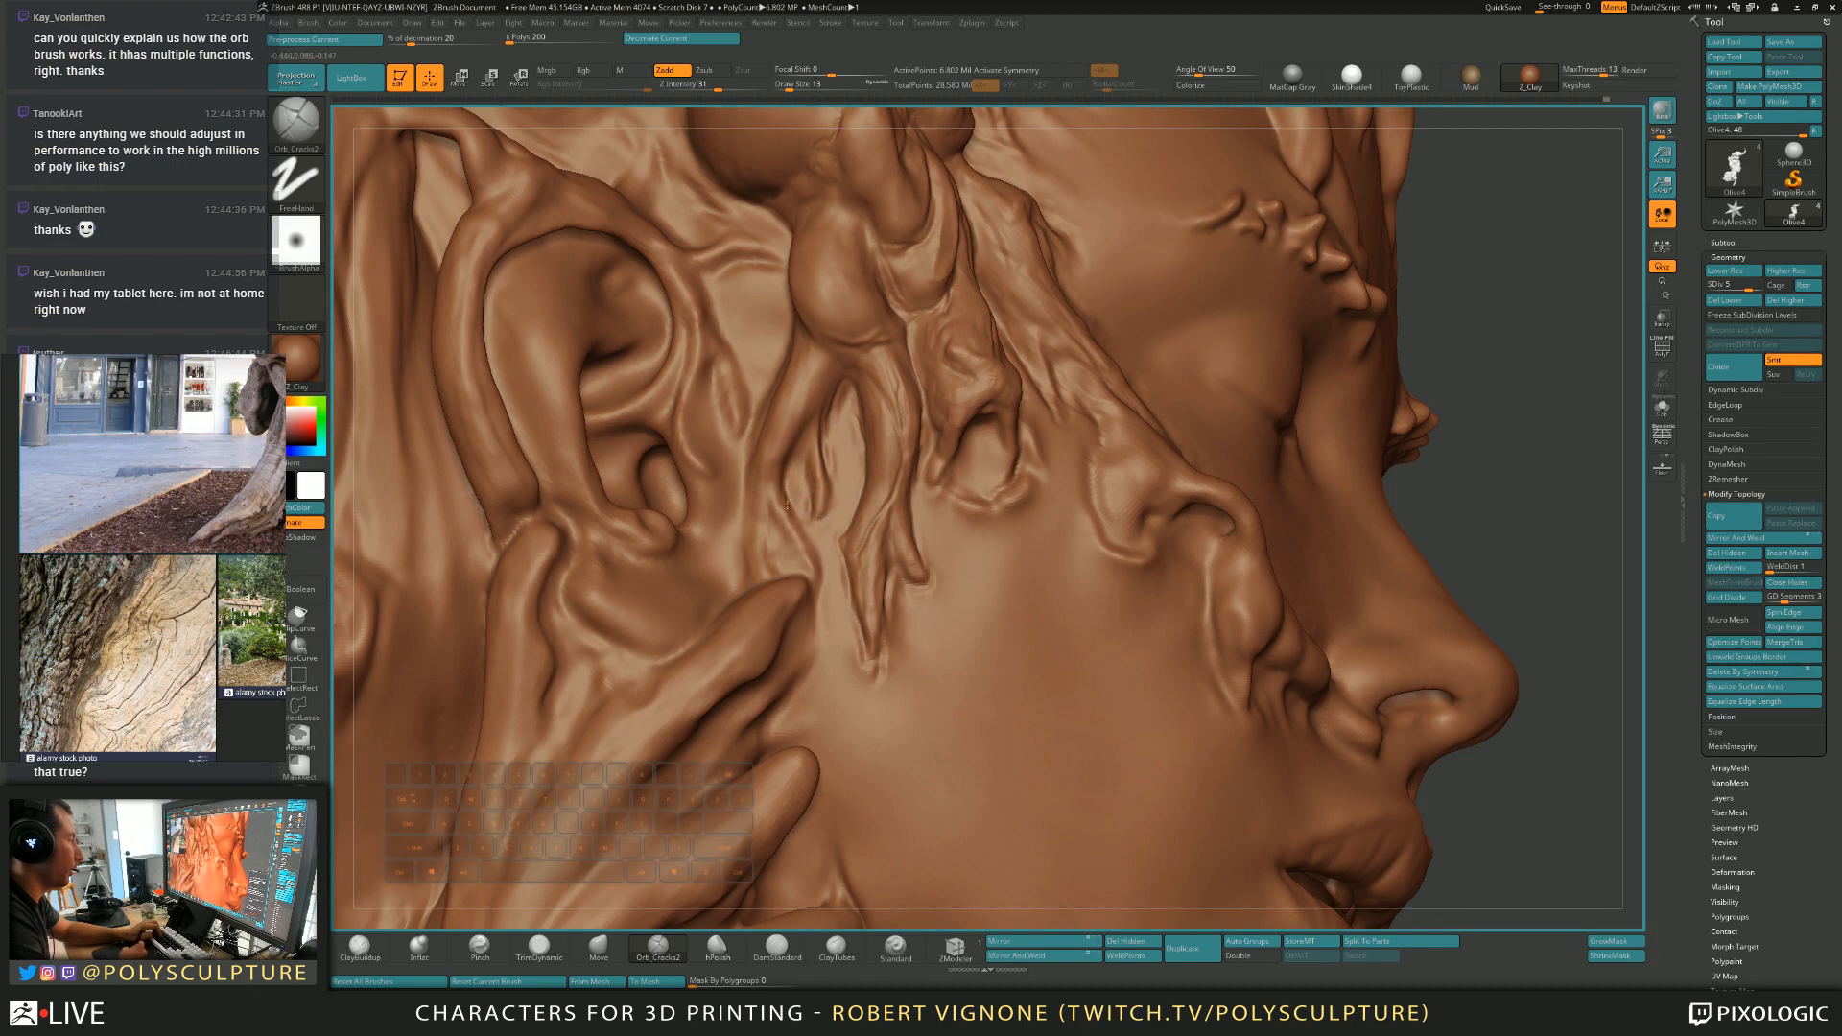
pyautogui.moveTo(787, 543); pyautogui.dragTo(812, 571, button='right')
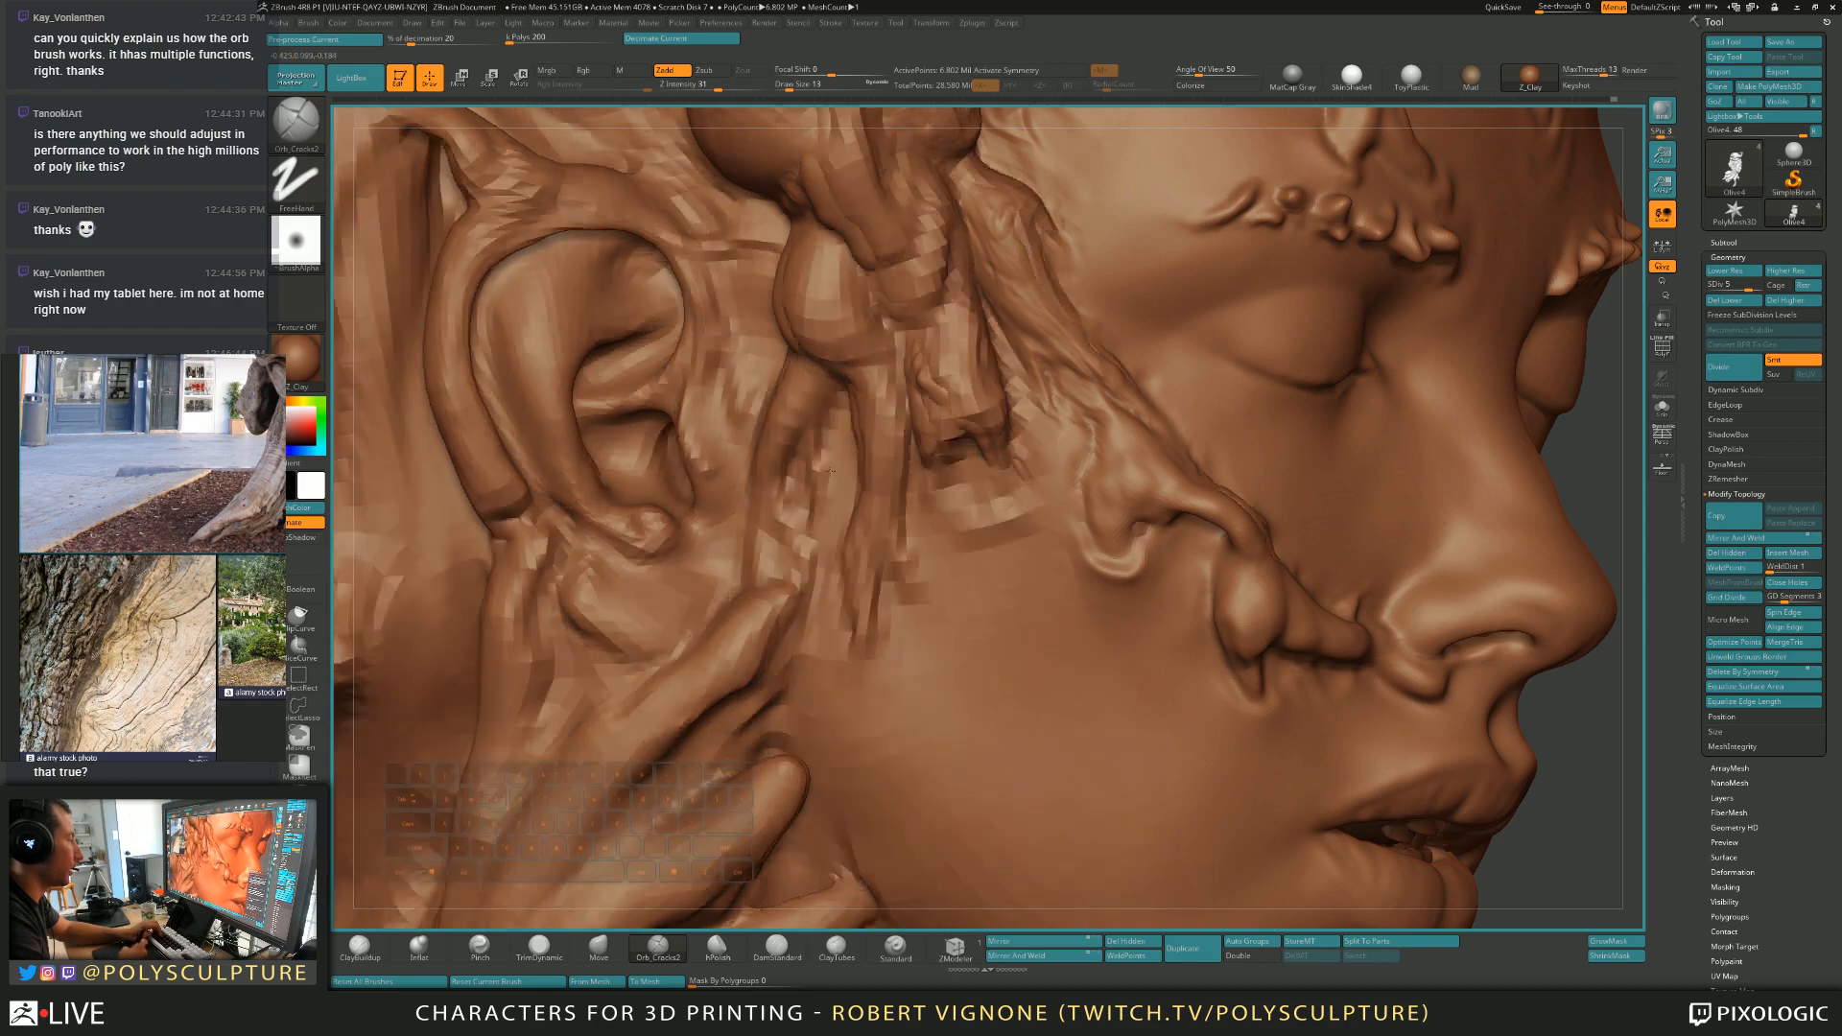
# Raise and sharpen the edges around the gap between the two root strands in front of the ear with Orb_Cracks2, varying its size.
pyautogui.moveTo(825, 479); pyautogui.dragTo(822, 505, button='right')
pyautogui.press('s')
pyautogui.click(826, 518)
pyautogui.keyDown('alt'); pyautogui.moveTo(818, 522); pyautogui.dragTo(822, 407); pyautogui.keyUp('alt')
pyautogui.press('s')
pyautogui.click(786, 434)
pyautogui.keyDown('alt'); pyautogui.moveTo(761, 525); pyautogui.dragTo(790, 410); pyautogui.keyUp('alt')
pyautogui.press('s')
pyautogui.click(811, 385)
pyautogui.press('s')
pyautogui.click(856, 389)
pyautogui.press('s')
pyautogui.click(856, 407)
# Build up the junction of the root strands beneath the rounded bark bulb with ClayBuildup, reducing its size.
pyautogui.press('5')
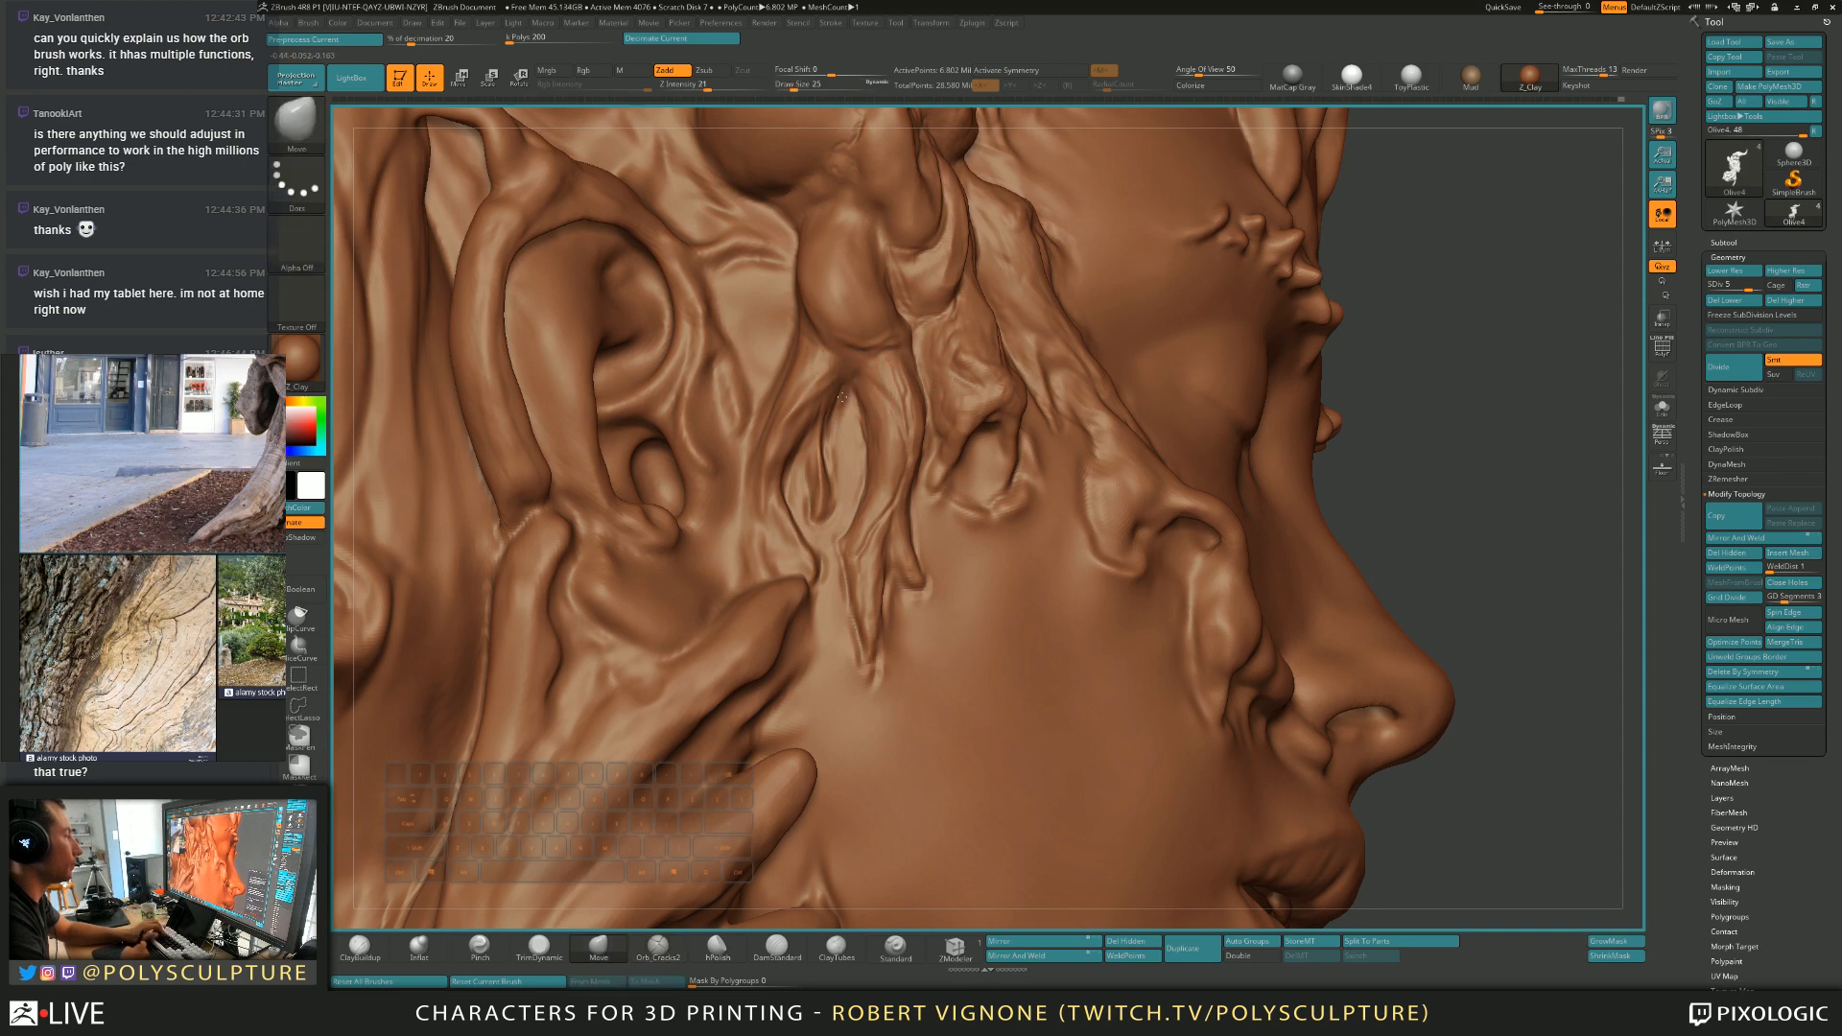
pyautogui.press('2')
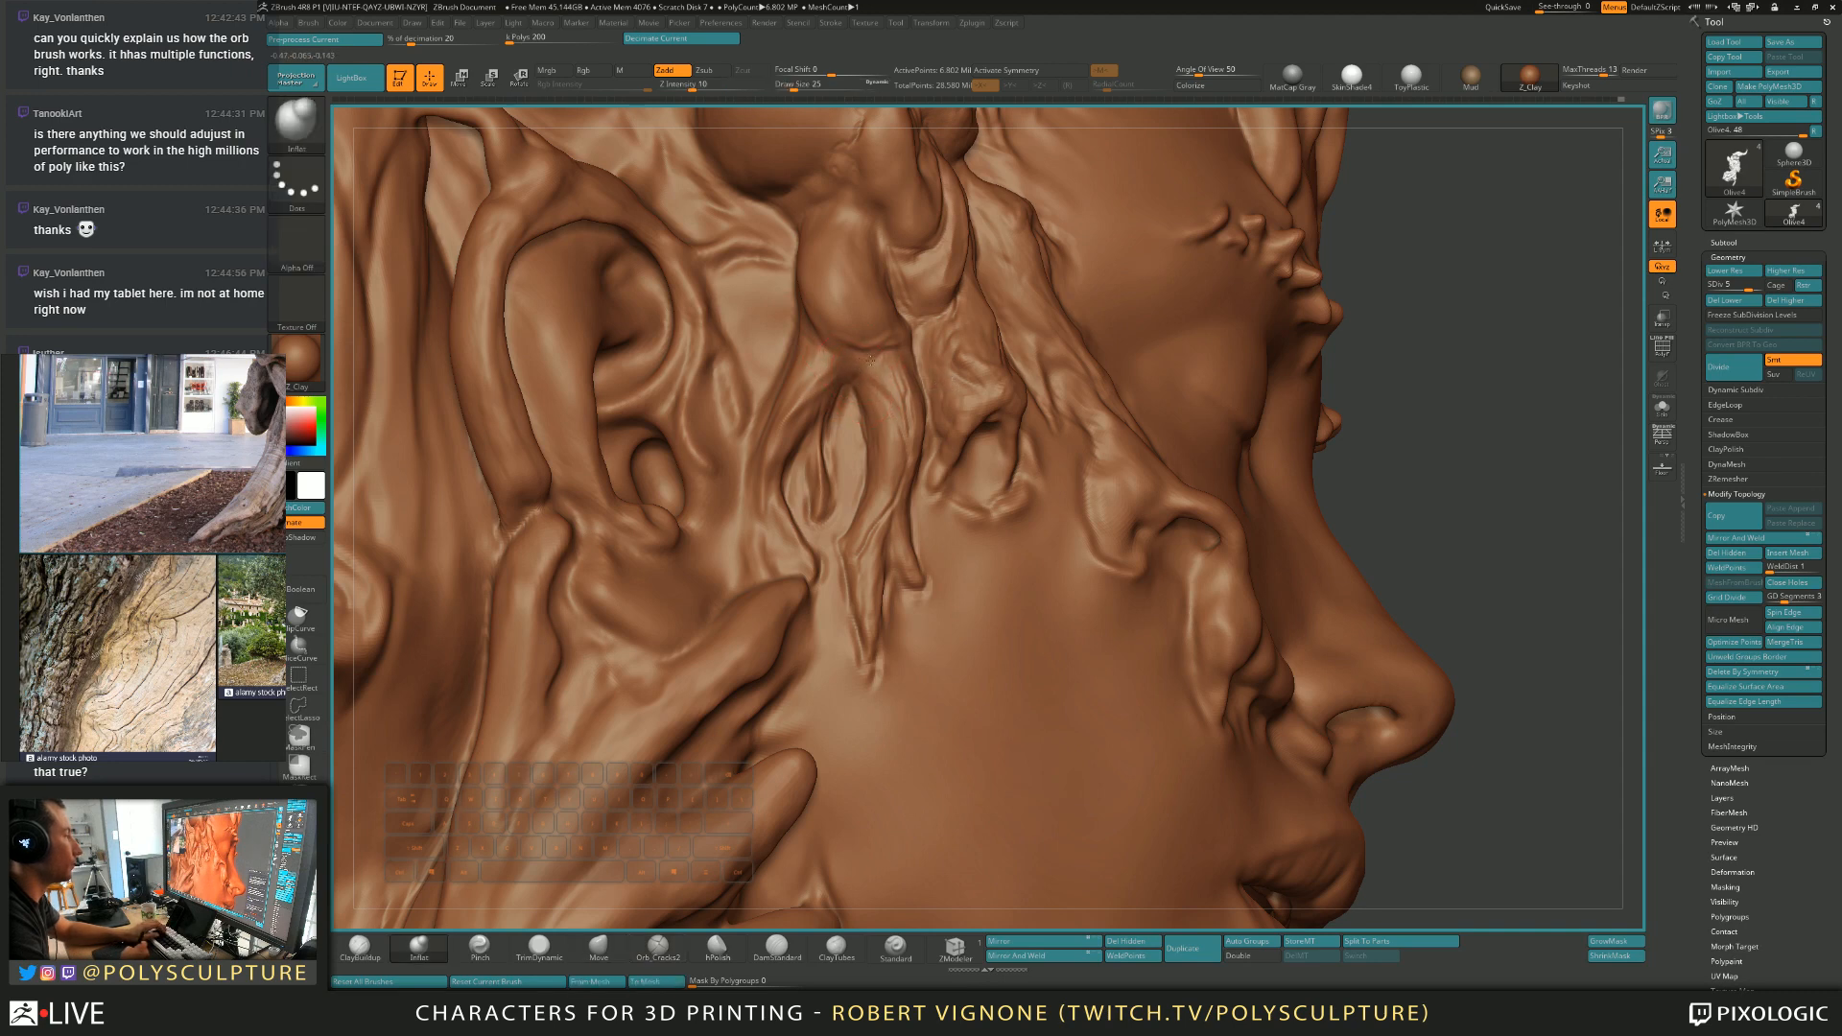
pyautogui.press('1')
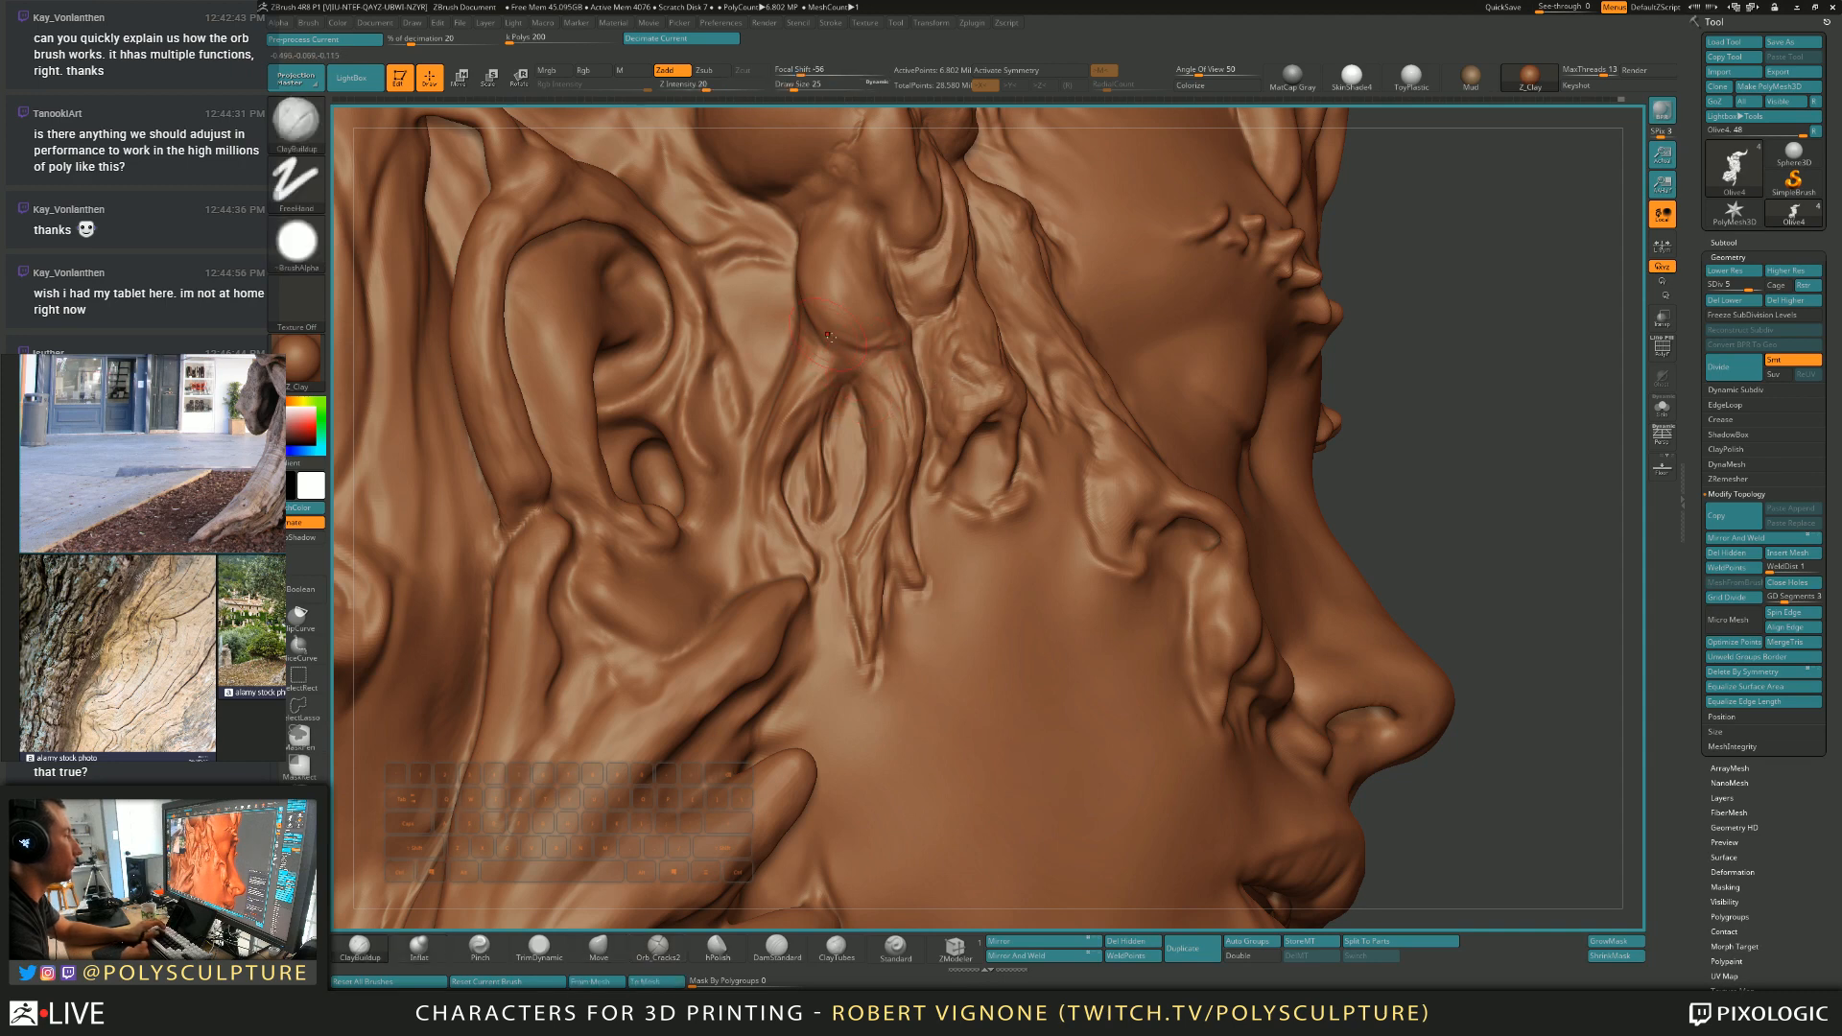
pyautogui.press('s')
pyautogui.click(896, 414)
pyautogui.write('s3')
pyautogui.press('Return')
# Flatten the surface of the root strand below the bark bulb with TrimDynamic at a small size.
pyautogui.press('4')
pyautogui.keyDown('alt'); pyautogui.moveTo(873, 361); pyautogui.dragTo(825, 317, button='right'); pyautogui.keyUp('alt')
pyautogui.moveTo(907, 447)
pyautogui.keyDown('alt'); pyautogui.mouseDown(button='right')
pyautogui.moveTo(921, 502)
pyautogui.moveTo(959, 509)
pyautogui.mouseUp(button='right'); pyautogui.keyUp('alt')
pyautogui.write('s8')
pyautogui.press('Return')
pyautogui.keyDown('alt'); pyautogui.moveTo(993, 340); pyautogui.dragTo(1002, 356, button='right'); pyautogui.keyUp('alt')
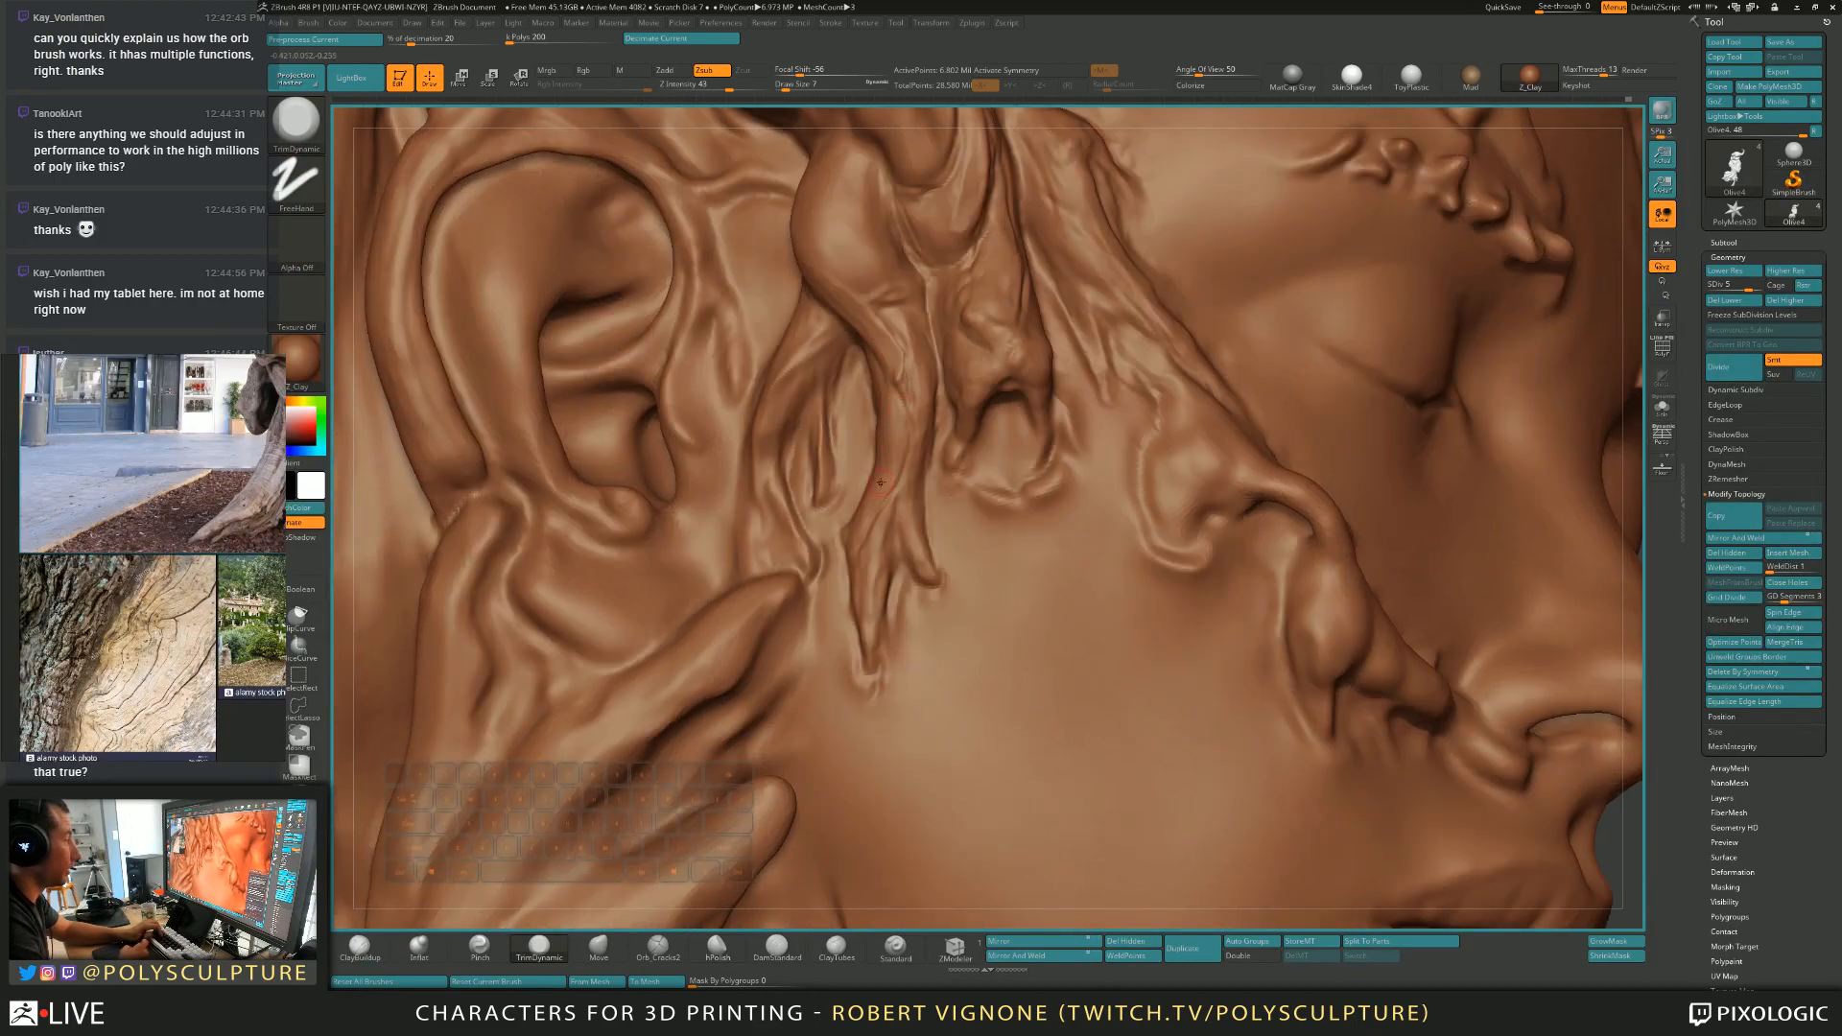
# Cut a small crease into the root strand just above its fork with Orb_Cracks2.
pyautogui.click(658, 949)
pyautogui.press('s')
pyautogui.click(868, 534)
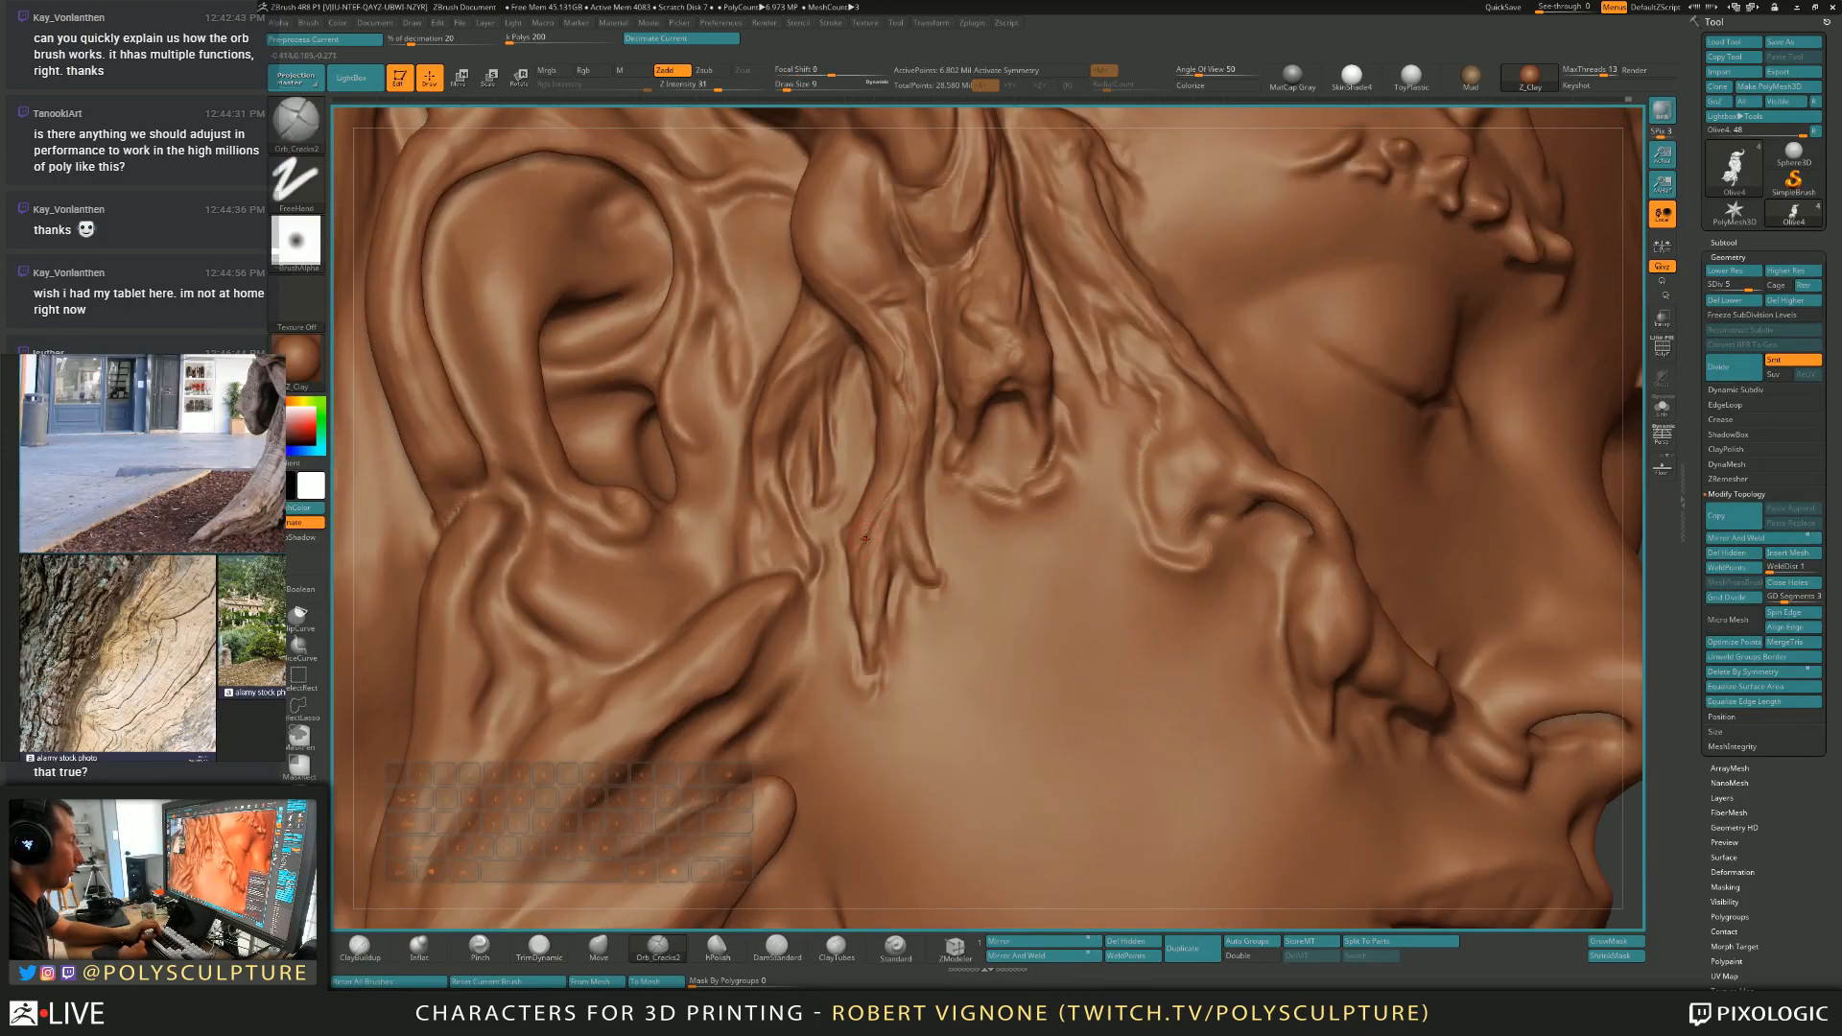
pyautogui.moveTo(894, 395)
pyautogui.keyDown('alt'); pyautogui.mouseDown(button='right')
pyautogui.moveTo(899, 499)
pyautogui.moveTo(864, 522)
pyautogui.moveTo(880, 538)
pyautogui.mouseUp(button='right'); pyautogui.keyUp('alt')
# Carve shallow grooves down the root strand and into its fork with ClayBuildup at size 7.
pyautogui.press('1')
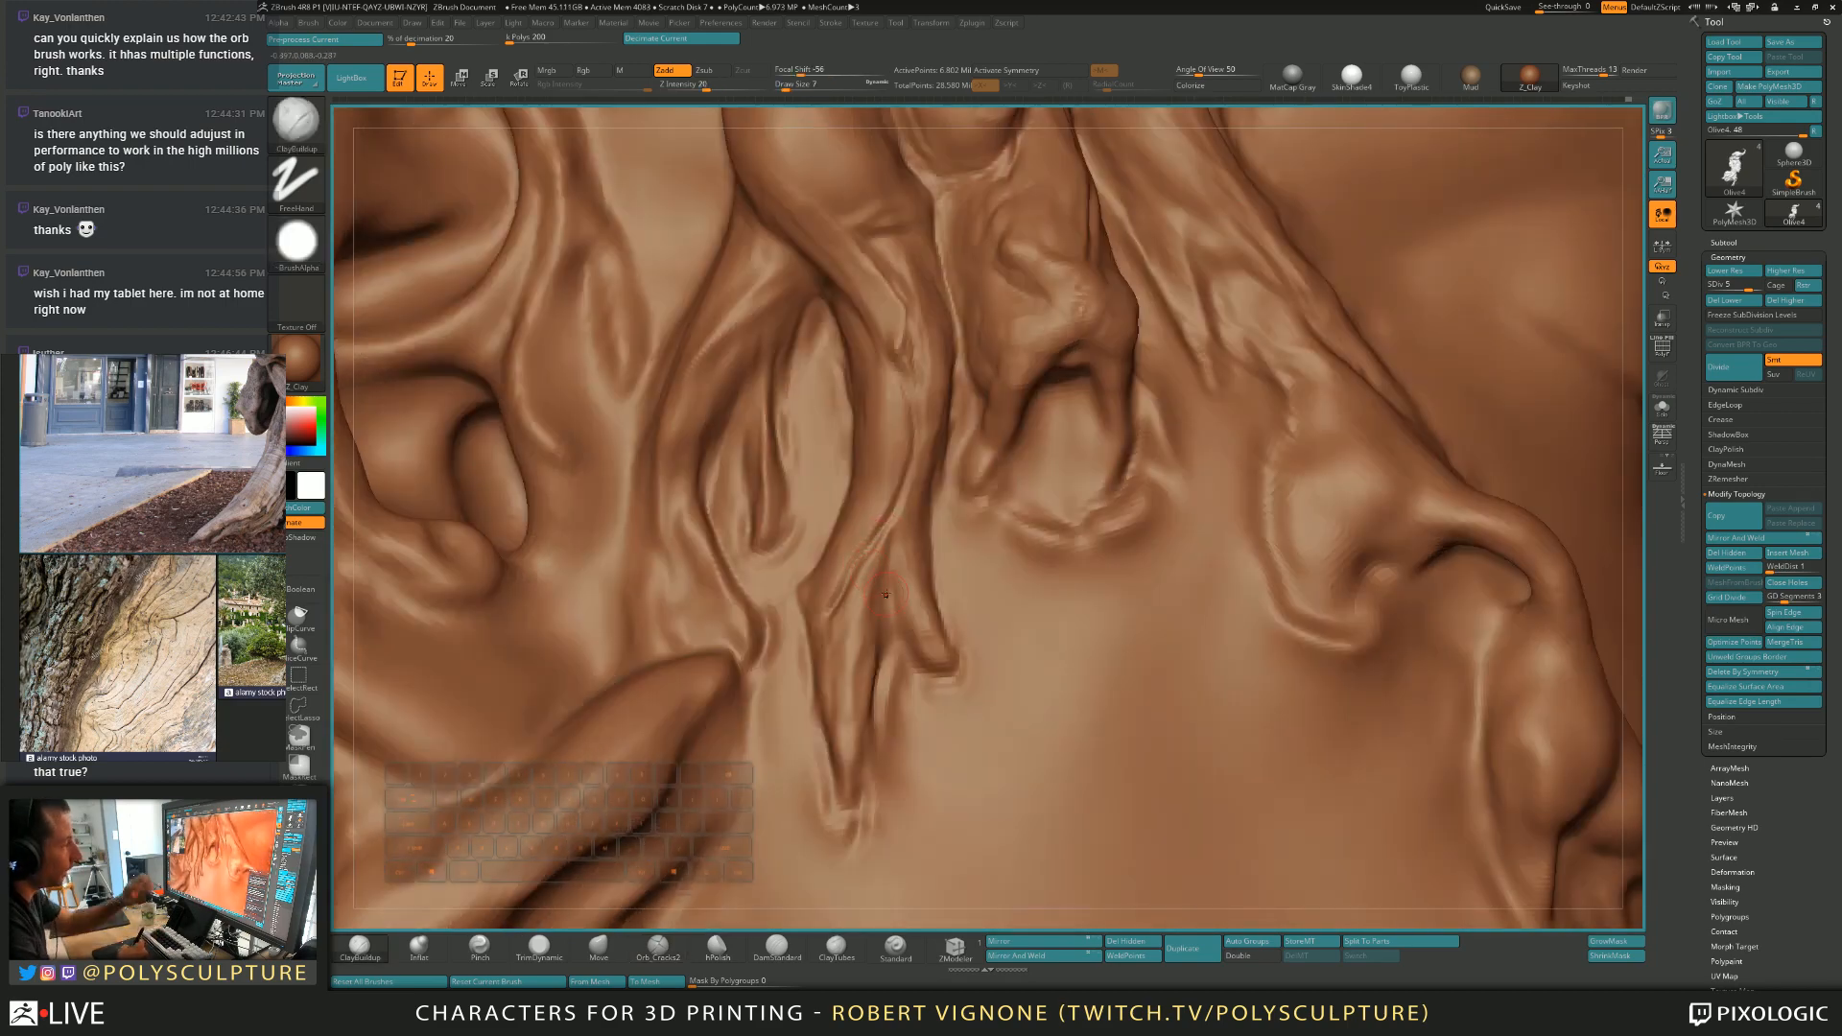
pyautogui.moveTo(865, 577)
pyautogui.keyDown('alt'); pyautogui.mouseDown()
pyautogui.moveTo(839, 627)
pyautogui.moveTo(861, 574)
pyautogui.mouseUp(); pyautogui.keyUp('alt')
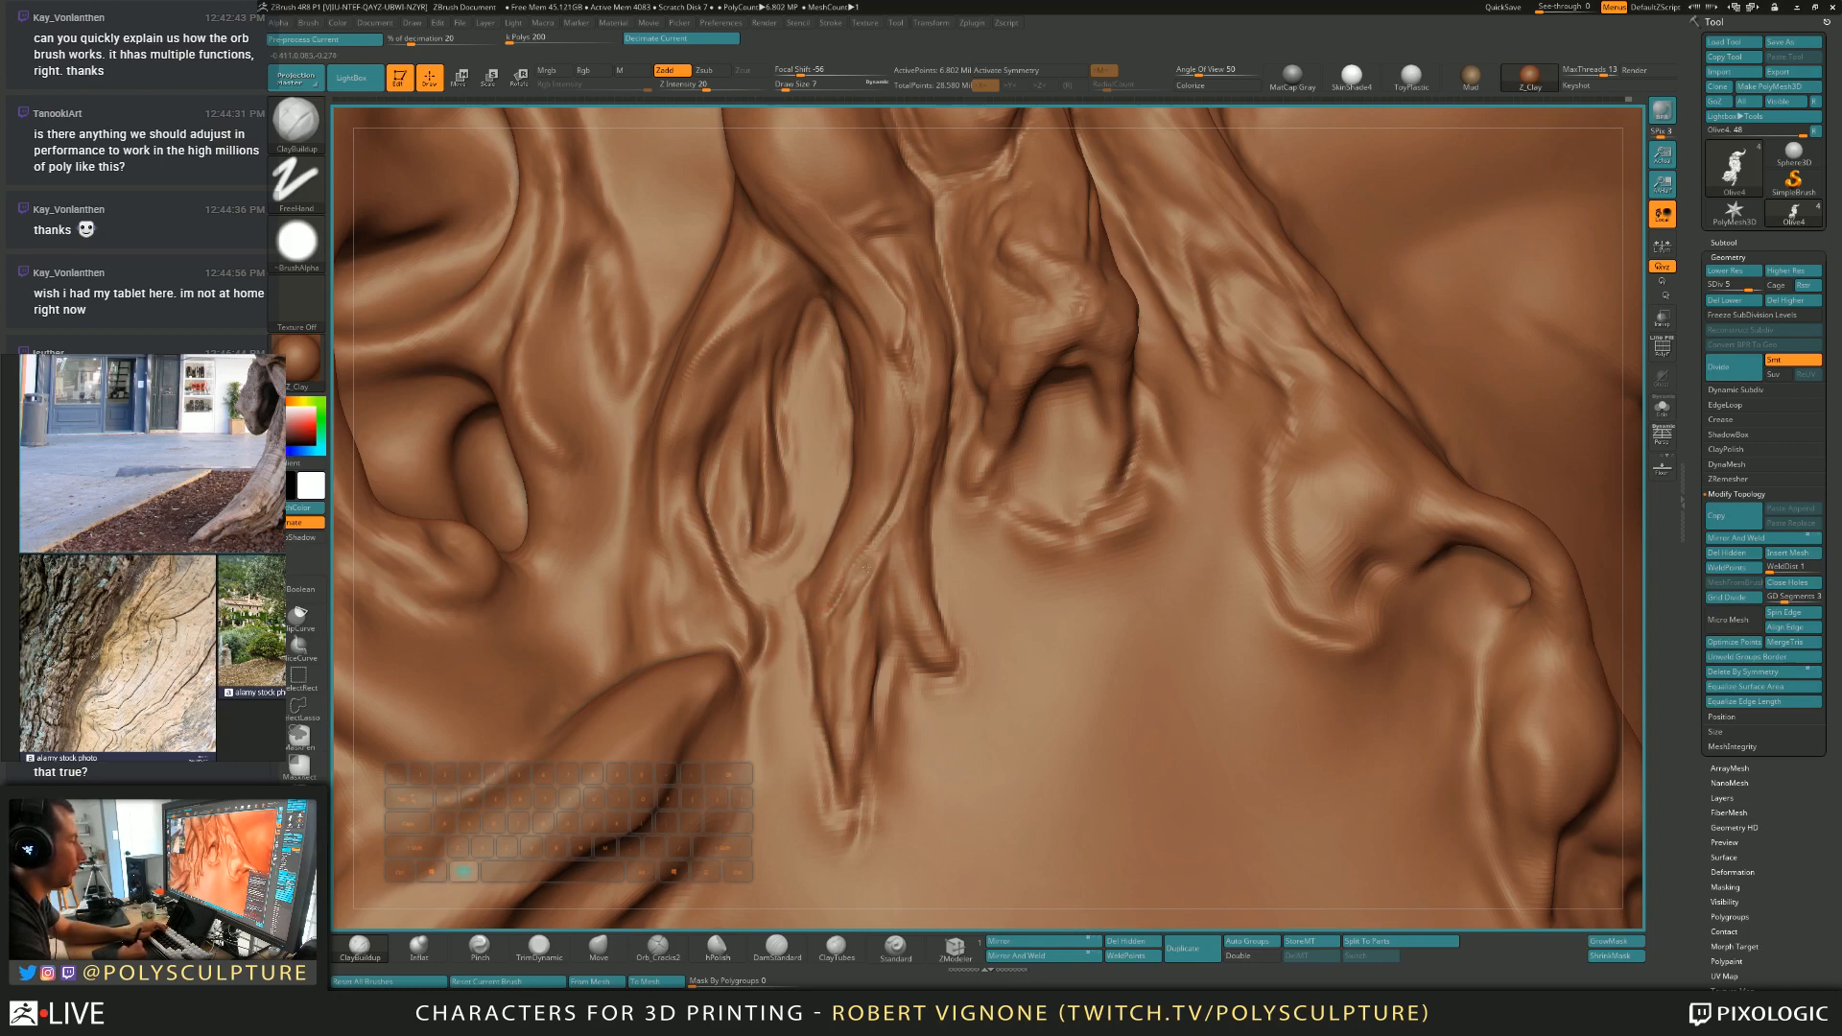
pyautogui.keyDown('alt'); pyautogui.moveTo(901, 356); pyautogui.dragTo(923, 440); pyautogui.keyUp('alt')
pyautogui.moveTo(887, 484); pyautogui.dragTo(954, 499, button='right')
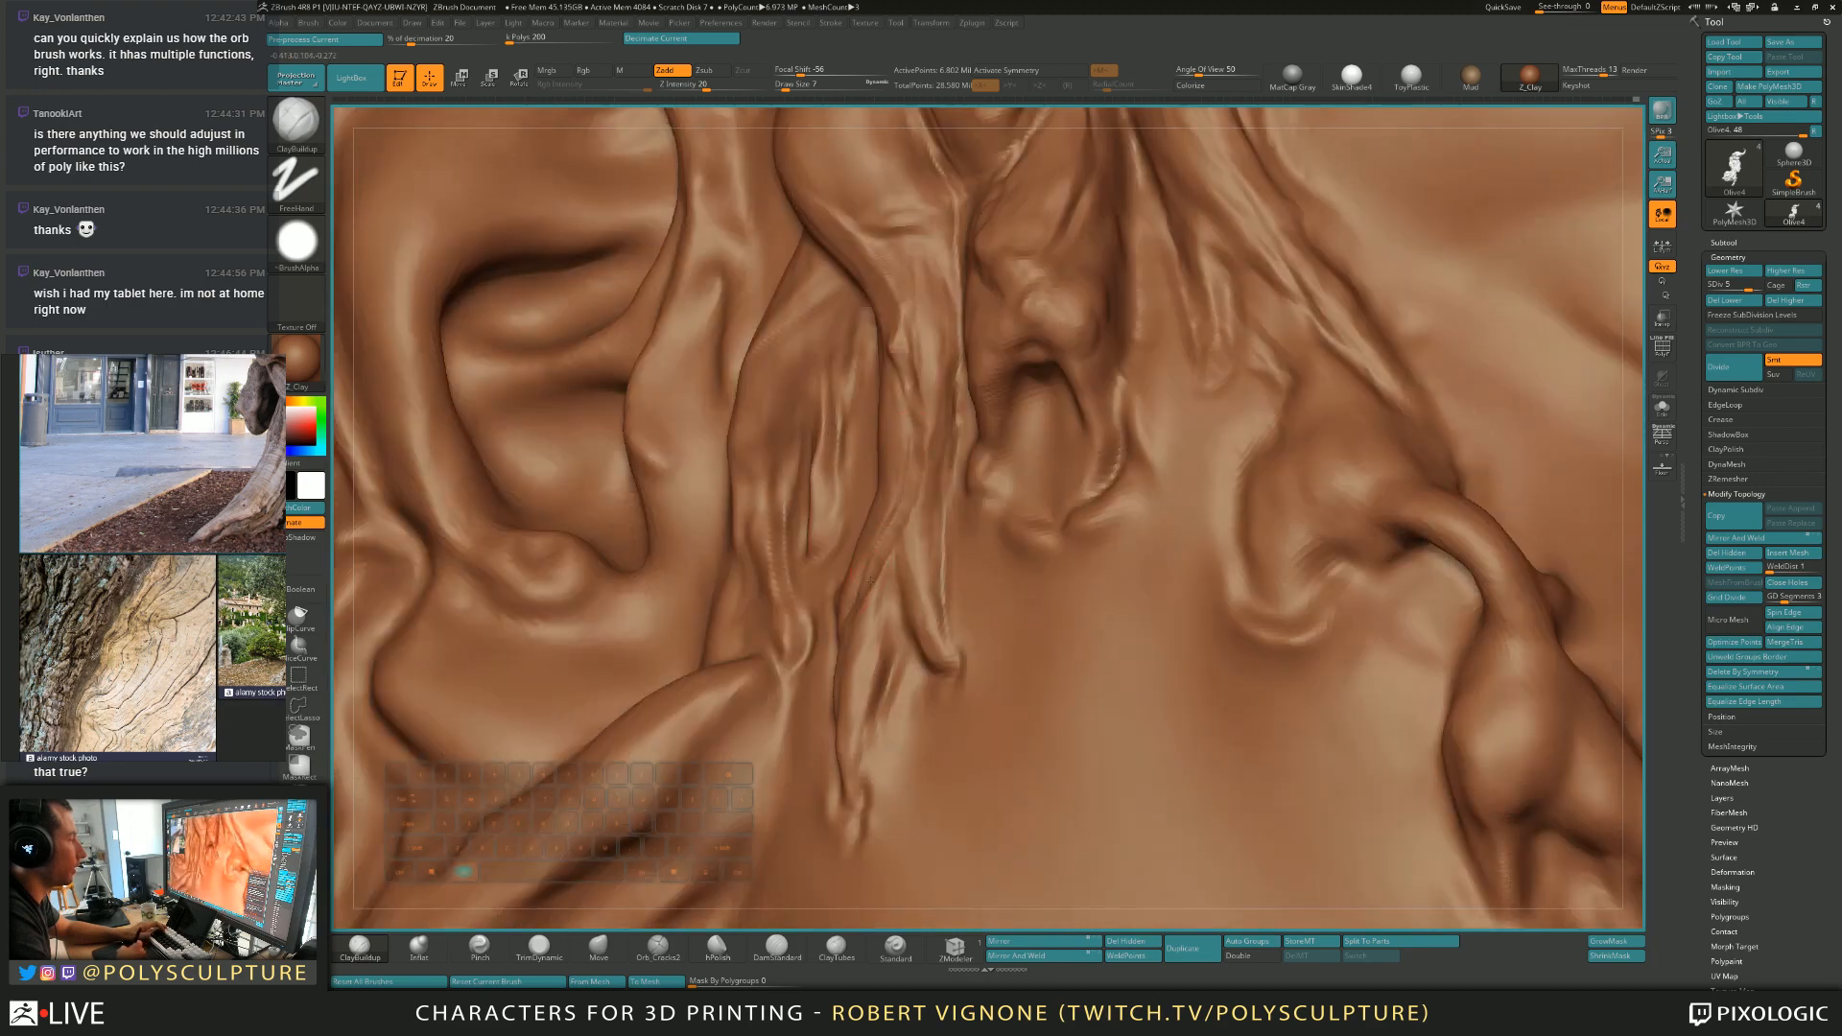
pyautogui.keyDown('alt'); pyautogui.moveTo(912, 514); pyautogui.dragTo(909, 557); pyautogui.keyUp('alt')
pyautogui.keyDown('alt'); pyautogui.moveTo(922, 382); pyautogui.dragTo(928, 478); pyautogui.keyUp('alt')
pyautogui.moveTo(917, 500); pyautogui.dragTo(877, 374, button='right')
pyautogui.moveTo(902, 432)
pyautogui.mouseDown()
pyautogui.moveTo(855, 554)
pyautogui.moveTo(894, 470)
pyautogui.moveTo(868, 480)
pyautogui.mouseUp()
# Flatten the carved root strand above its fork with TrimDynamic, adjusting its size to 14 and 4.
pyautogui.press('4')
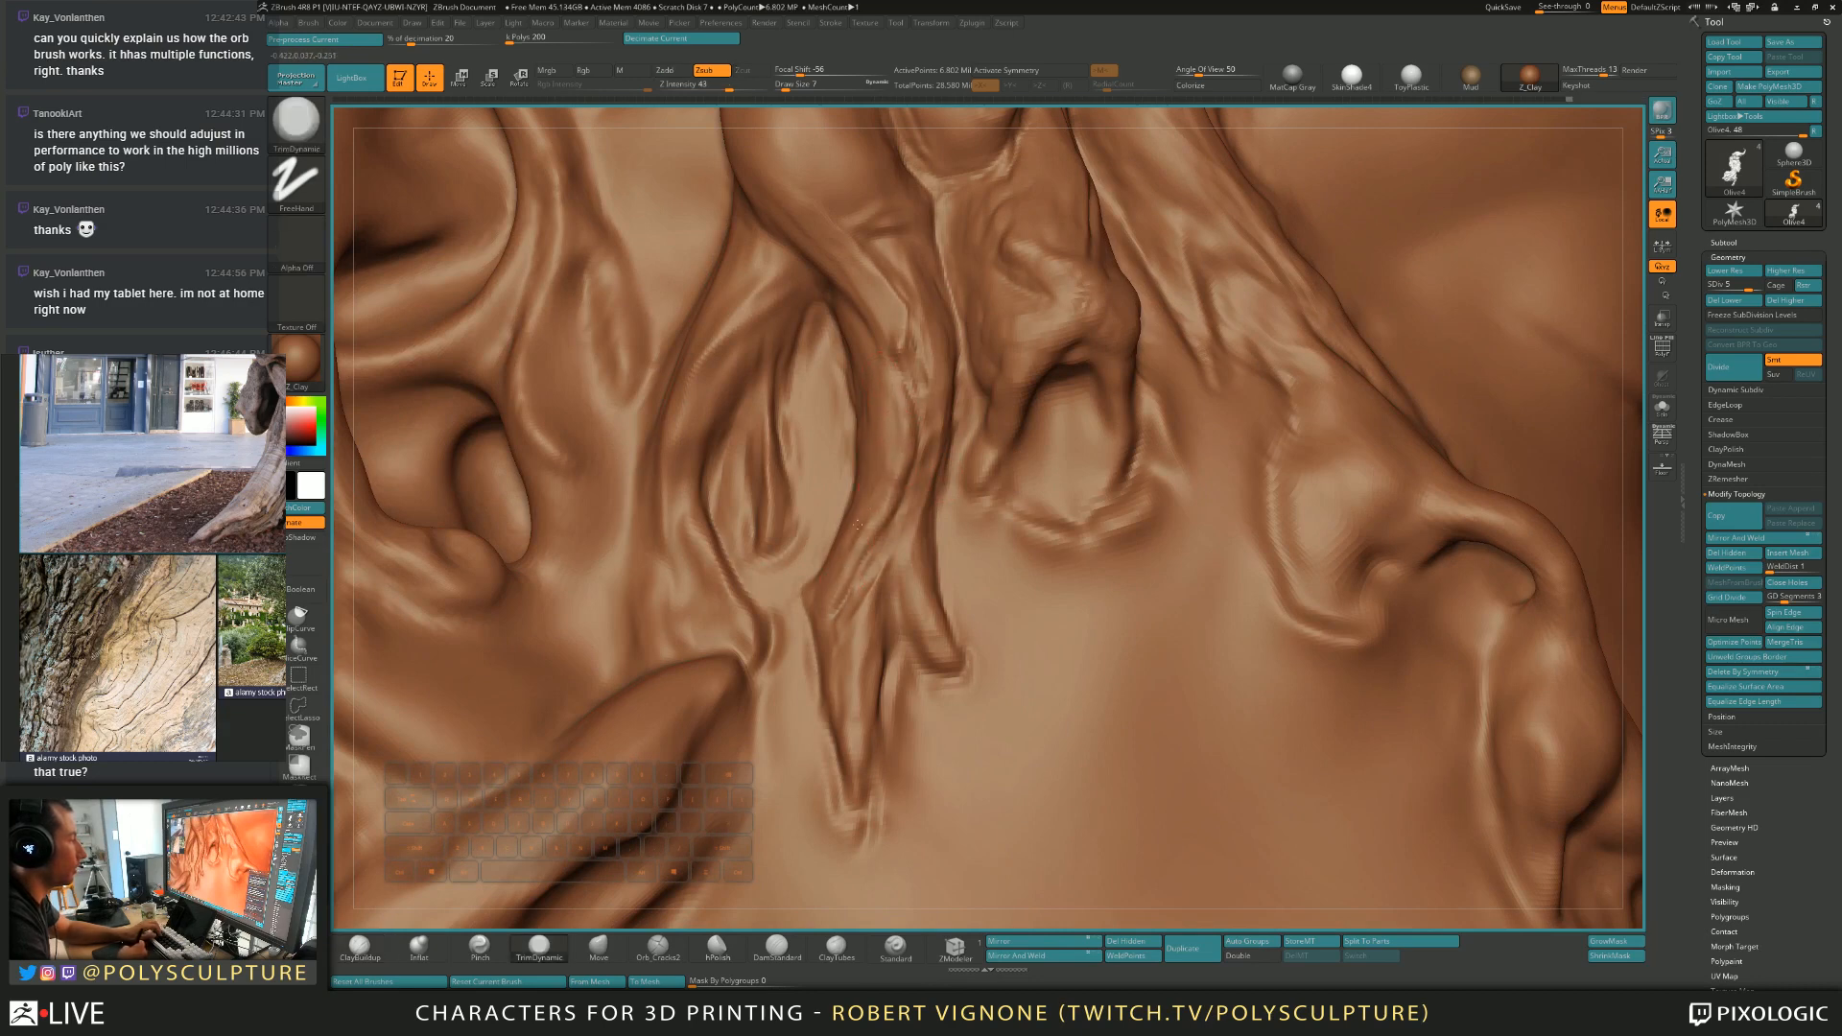
pyautogui.moveTo(870, 505); pyautogui.dragTo(897, 554, button='right')
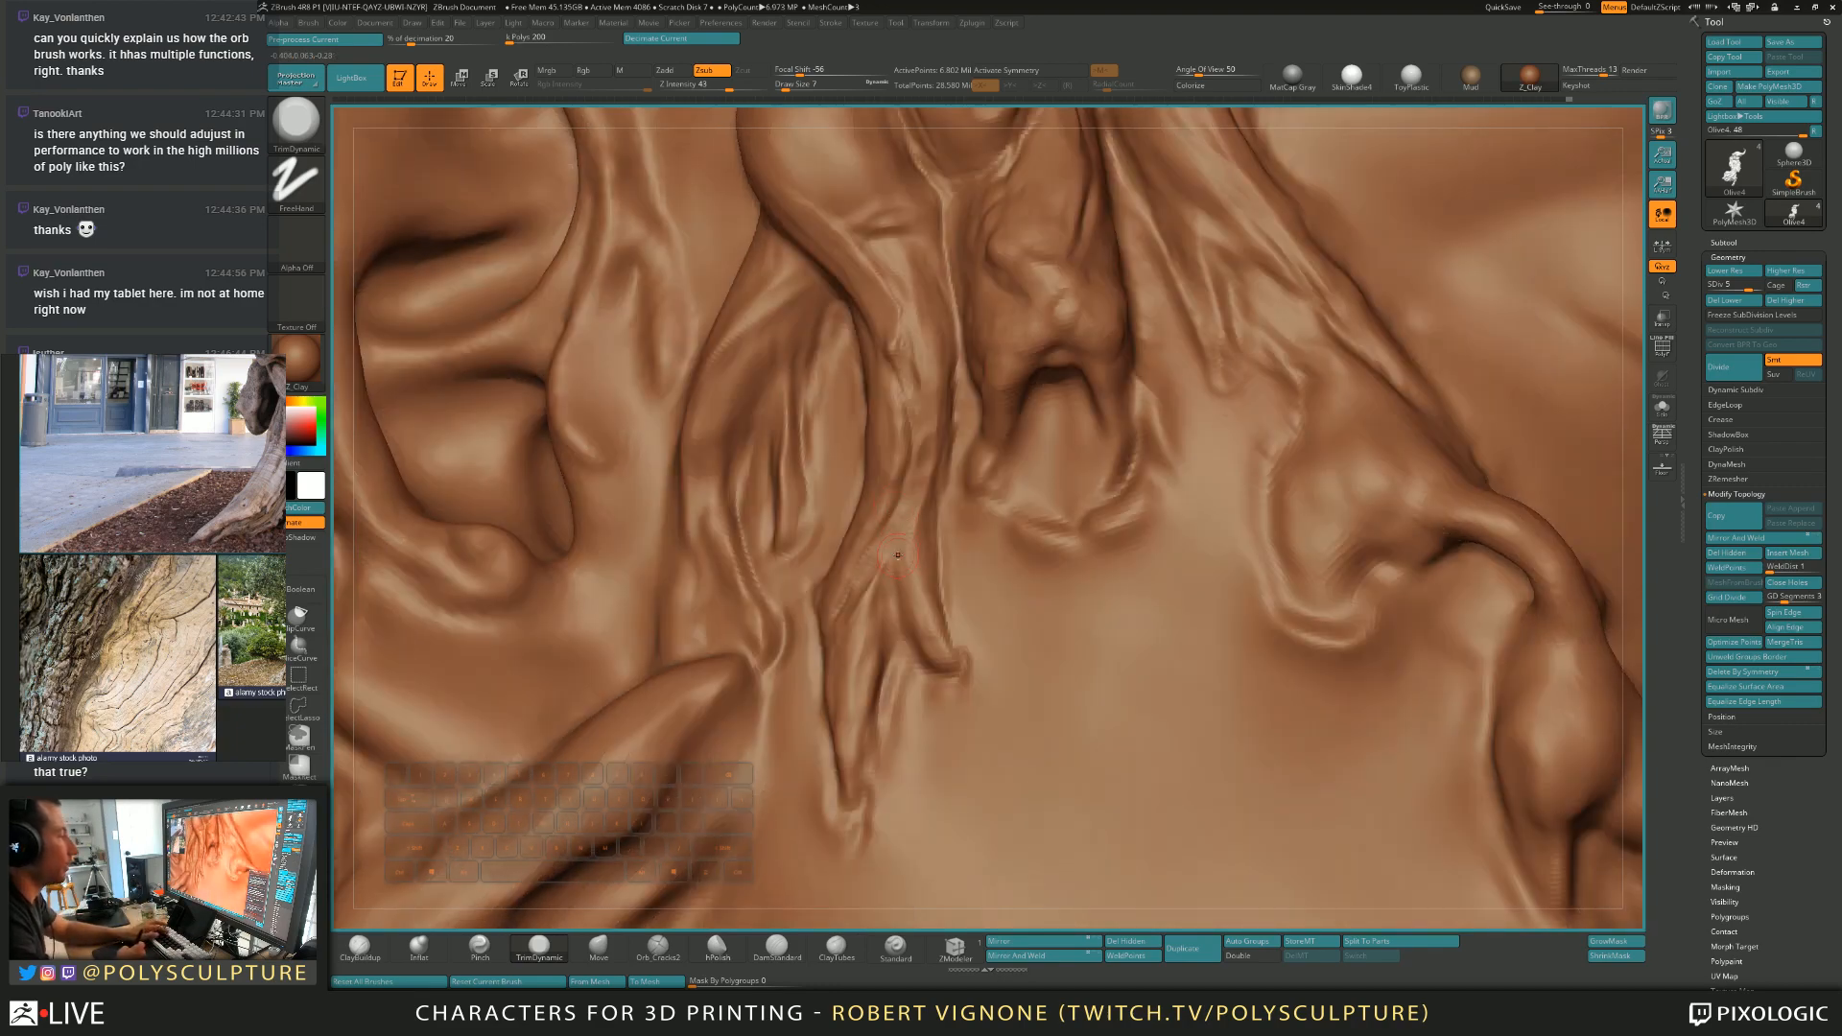
pyautogui.press('s')
pyautogui.moveTo(914, 511); pyautogui.dragTo(918, 511)
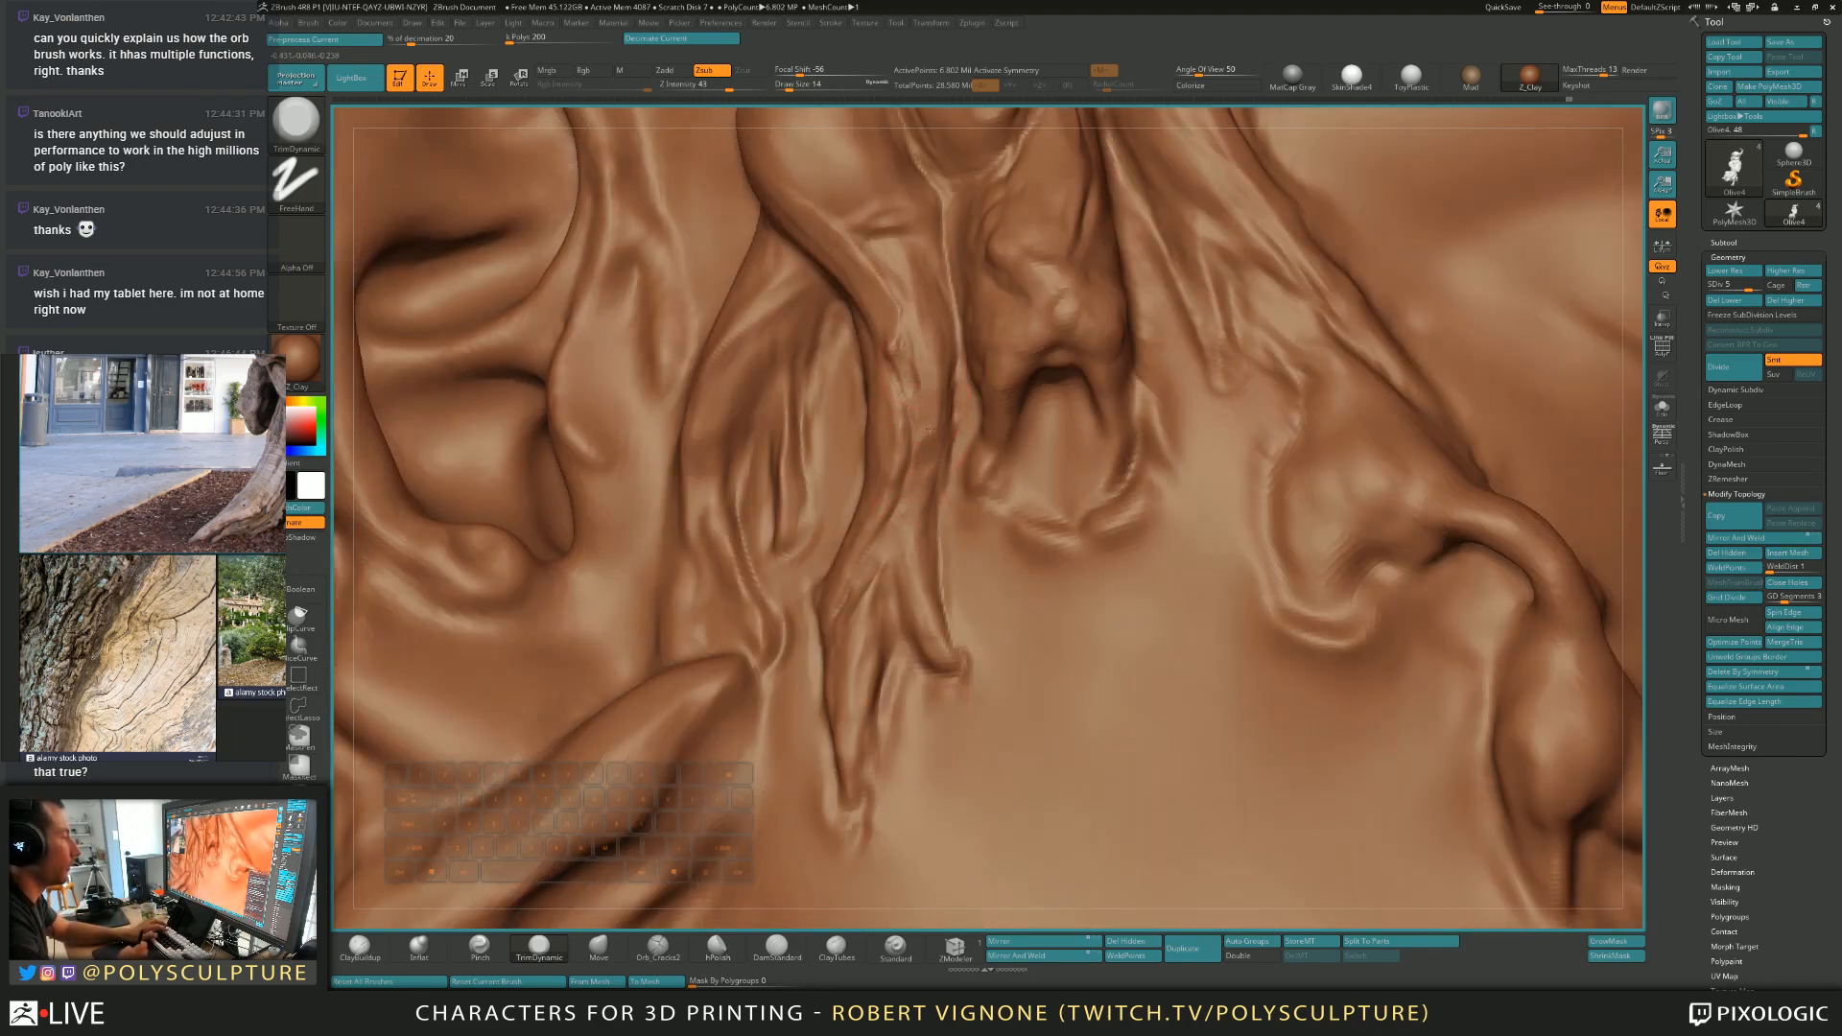
pyautogui.moveTo(896, 545)
pyautogui.mouseDown(button='right')
pyautogui.moveTo(923, 551)
pyautogui.moveTo(911, 578)
pyautogui.mouseUp(button='right')
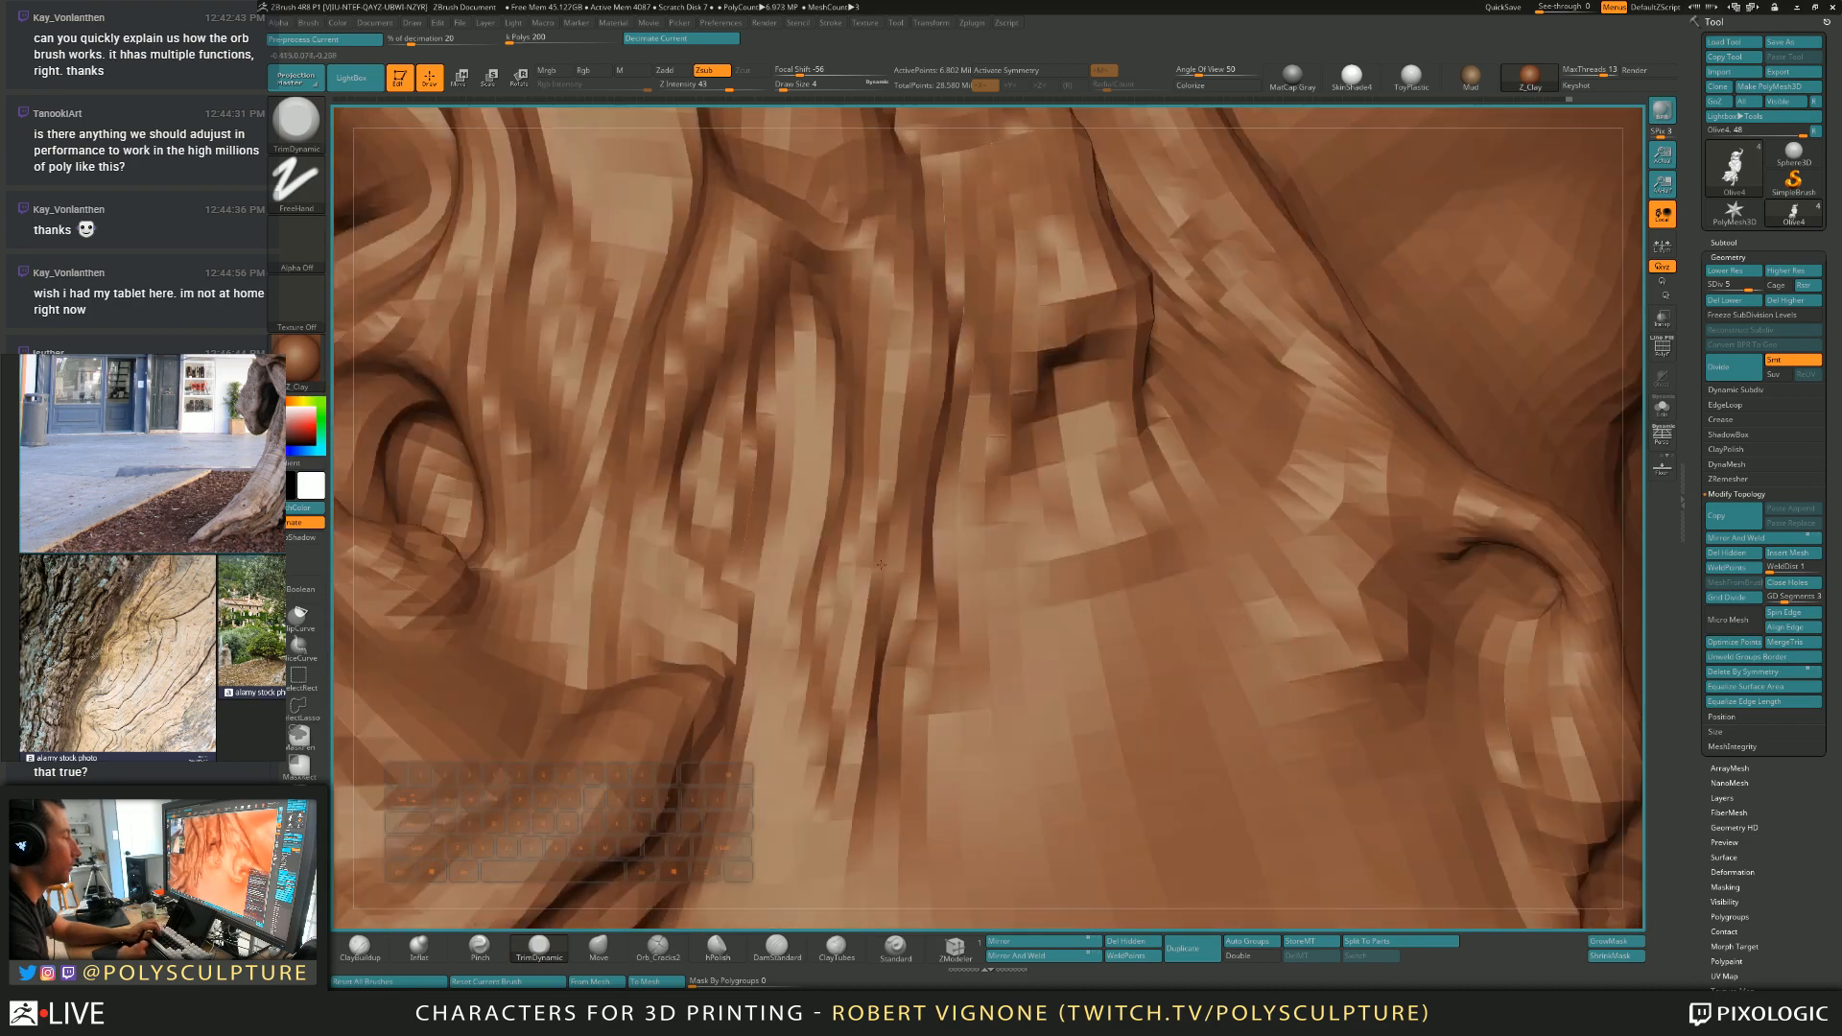
pyautogui.press('s')
pyautogui.moveTo(913, 579); pyautogui.dragTo(915, 580)
# Sharpen the creases along the root strand and its fork with Orb_Cracks2, smoothing the middle of the strand.
pyautogui.press('1')
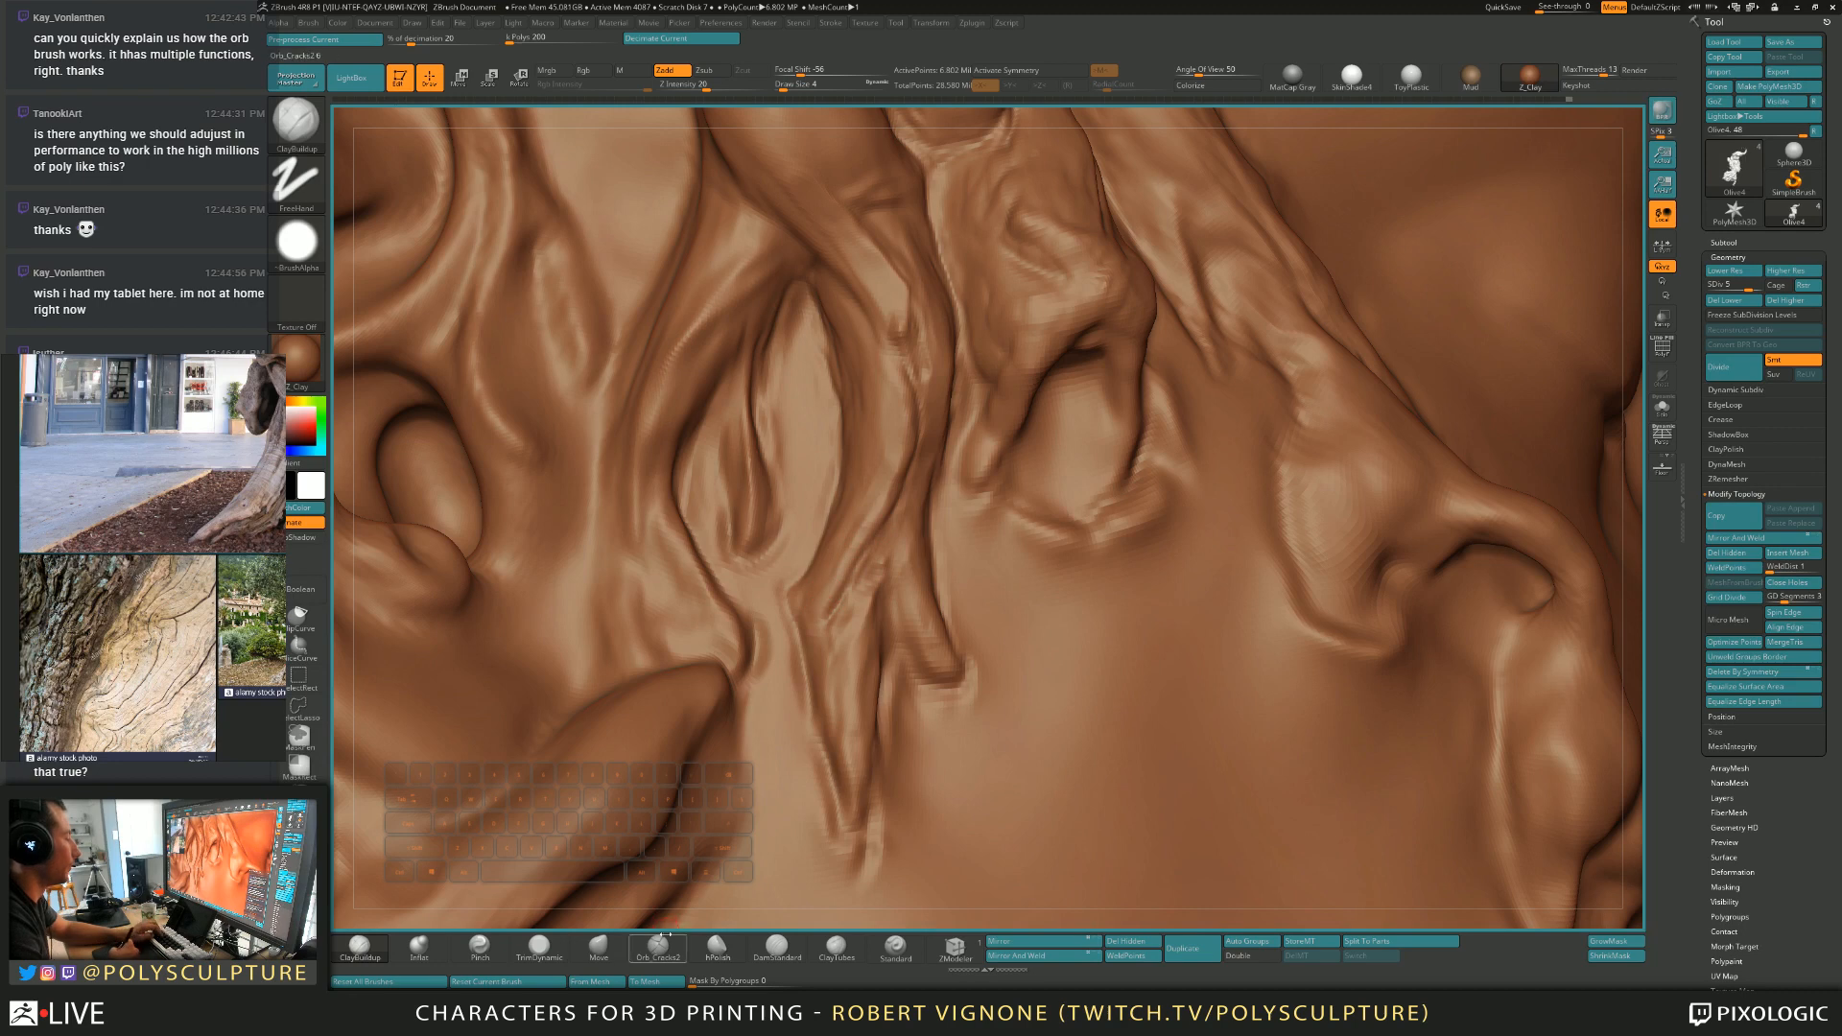
pyautogui.press('2')
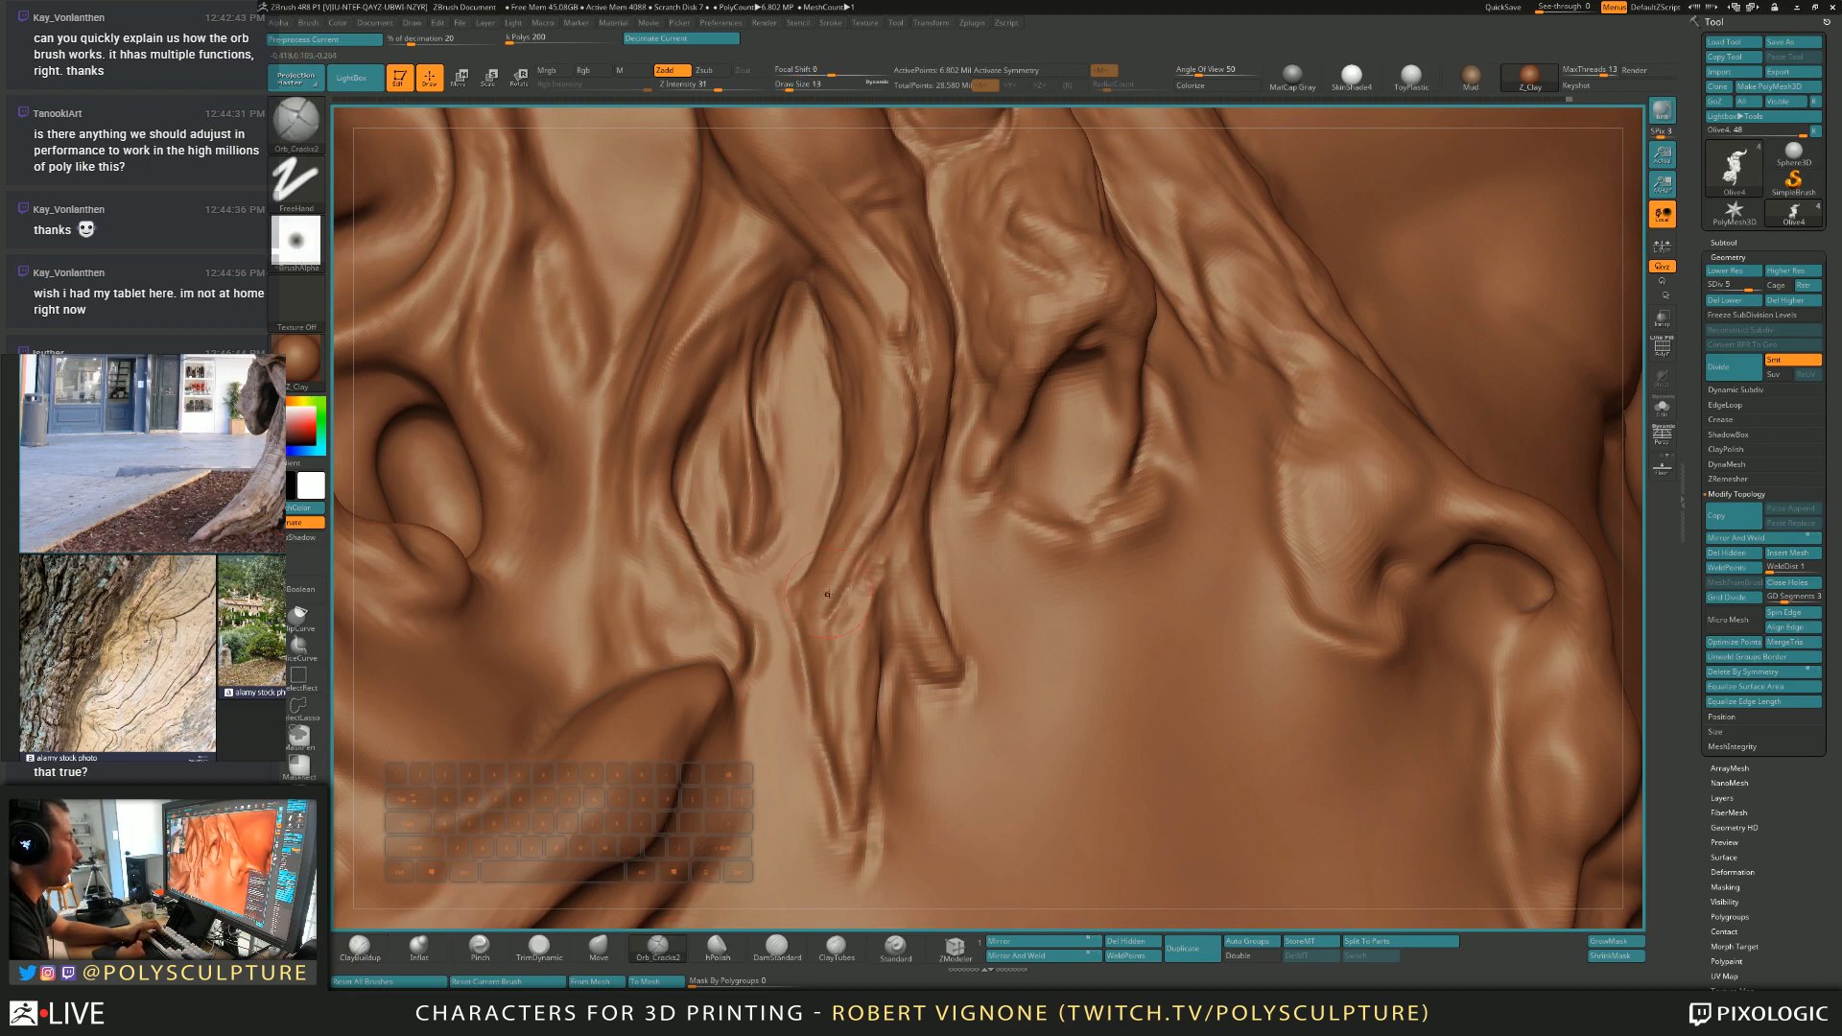
pyautogui.press('s')
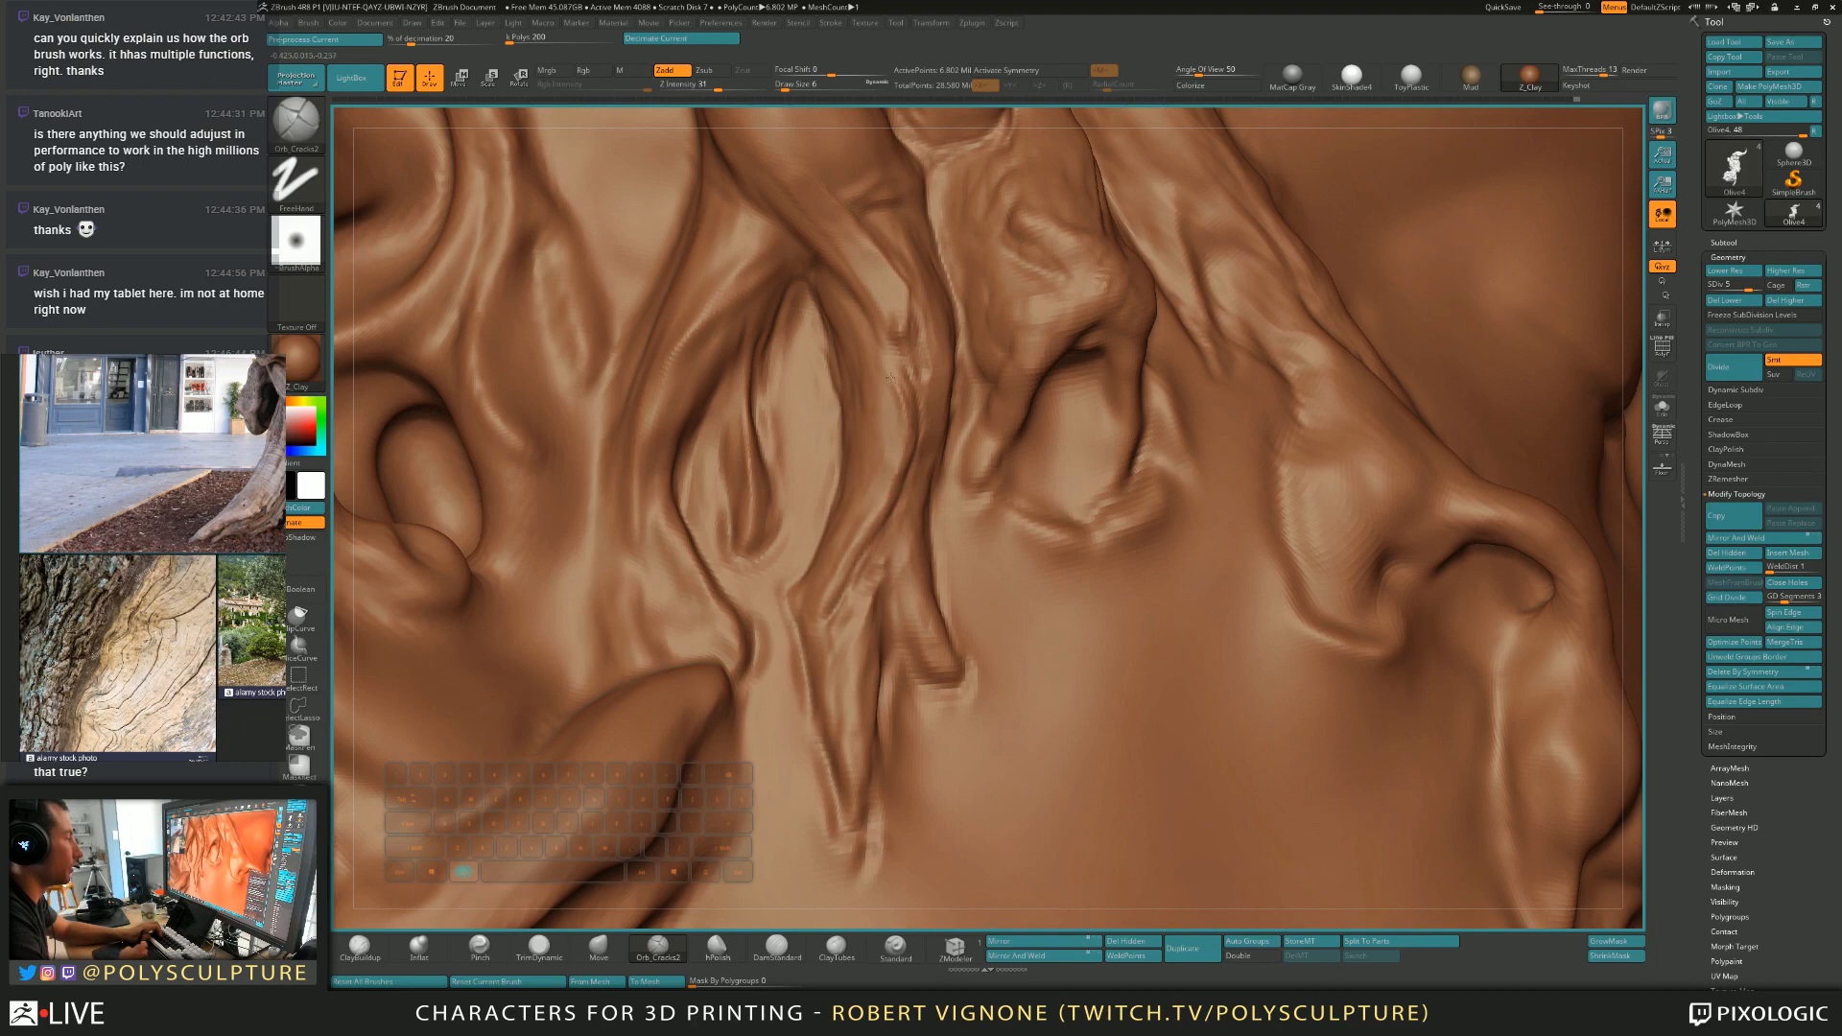
pyautogui.press('shift')
pyautogui.keyDown('shift'); pyautogui.moveTo(890, 406); pyautogui.dragTo(896, 434); pyautogui.keyUp('shift')
pyautogui.moveTo(896, 451); pyautogui.dragTo(871, 543, button='right')
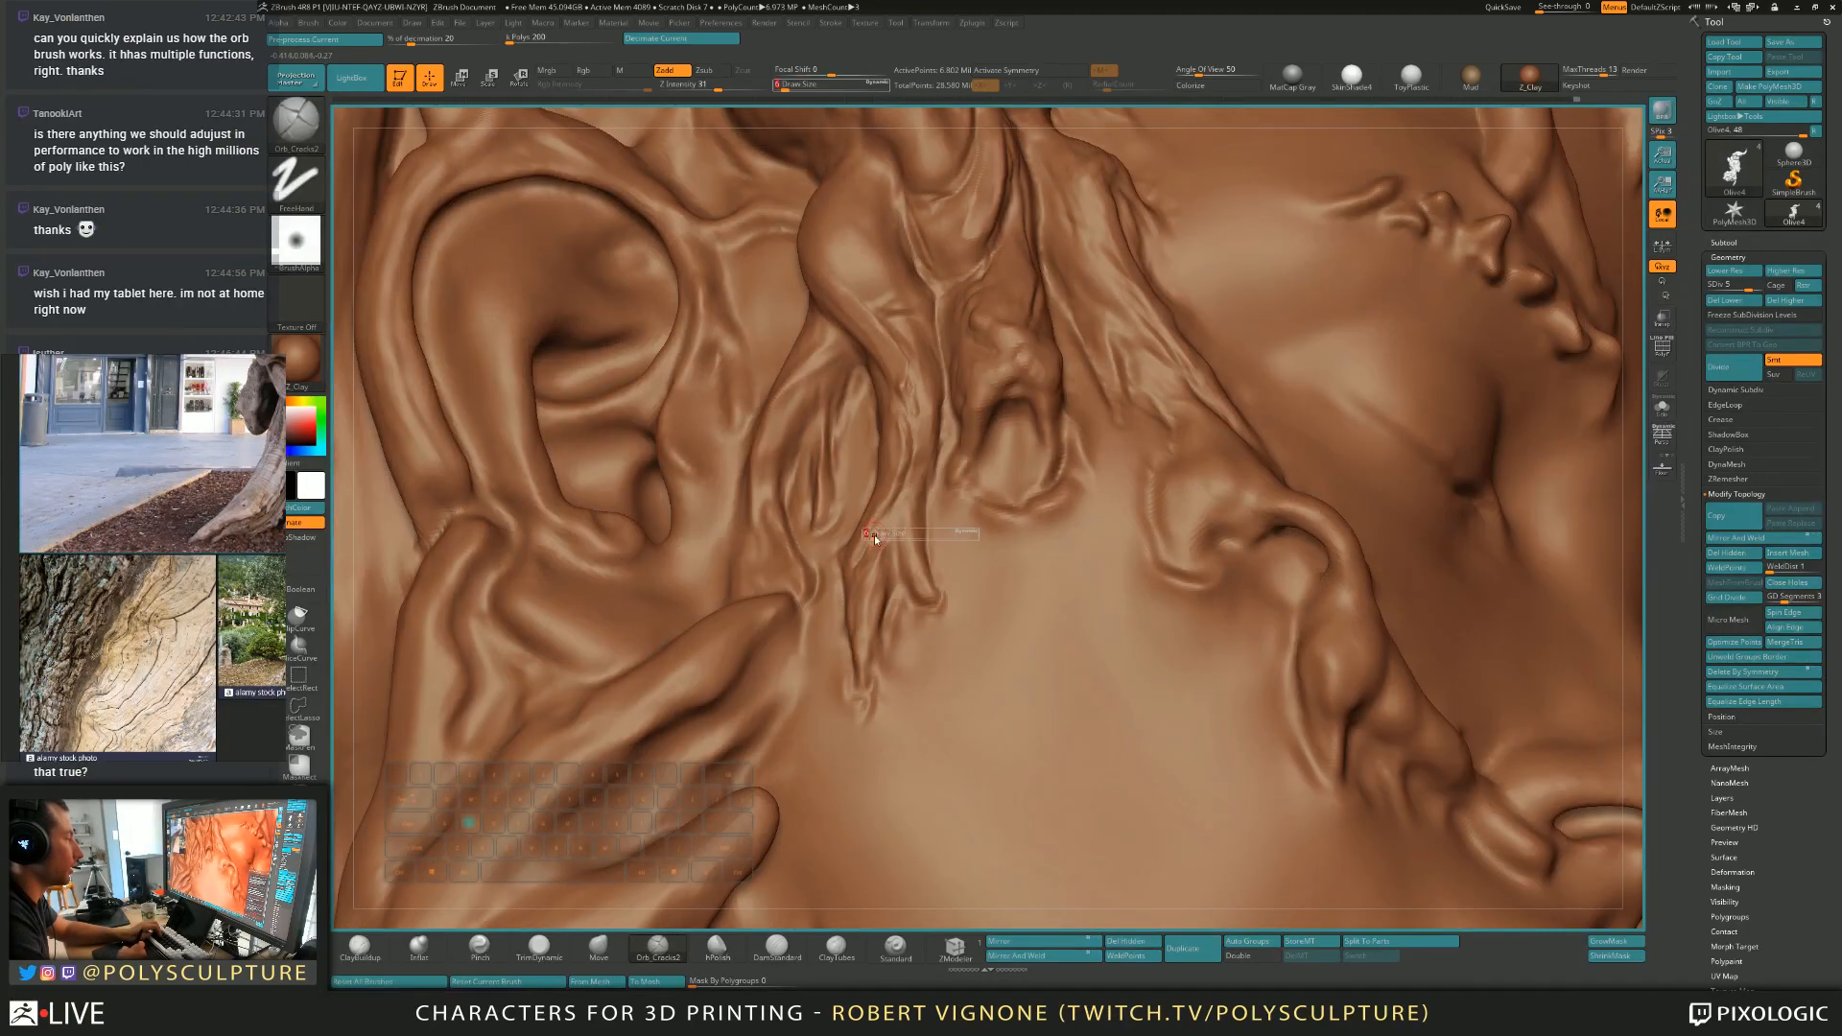
pyautogui.moveTo(907, 443); pyautogui.dragTo(901, 400)
pyautogui.moveTo(900, 408); pyautogui.dragTo(949, 412, button='right')
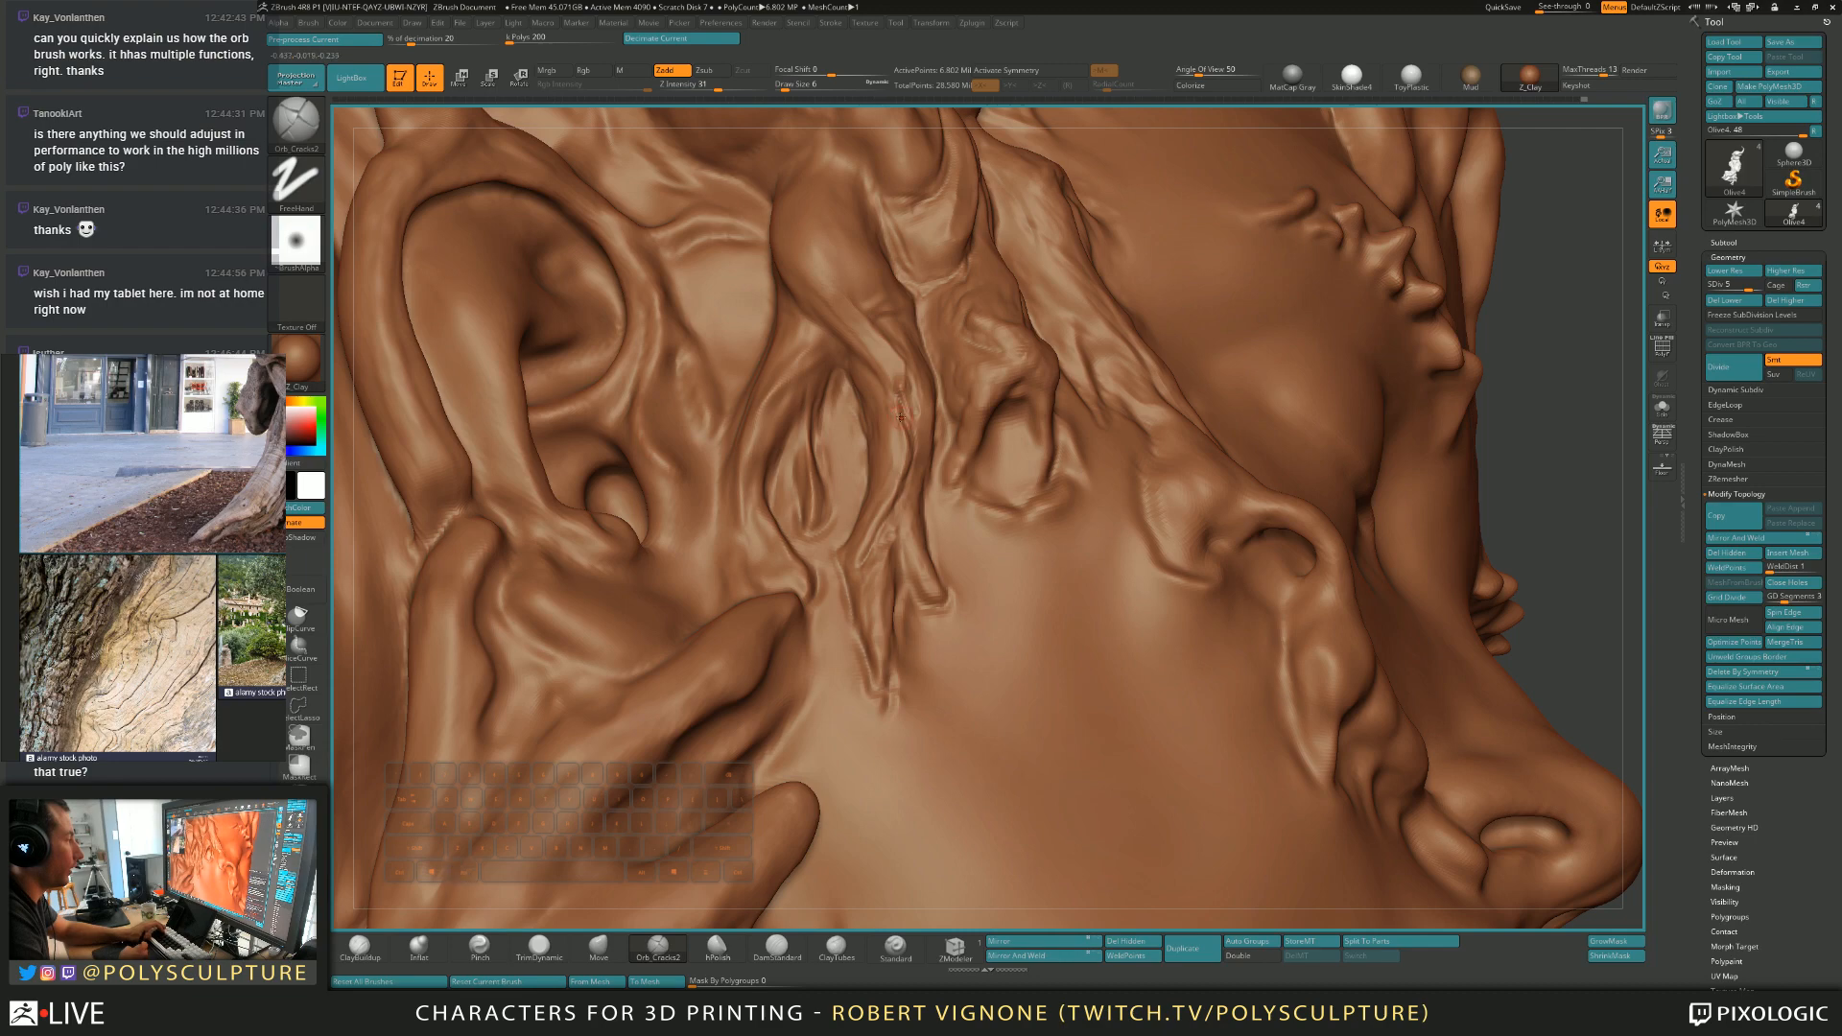
# Refine the bark texture along the root strand's middle and fork with TrimDynamic and ClayBuildup.
pyautogui.press('4')
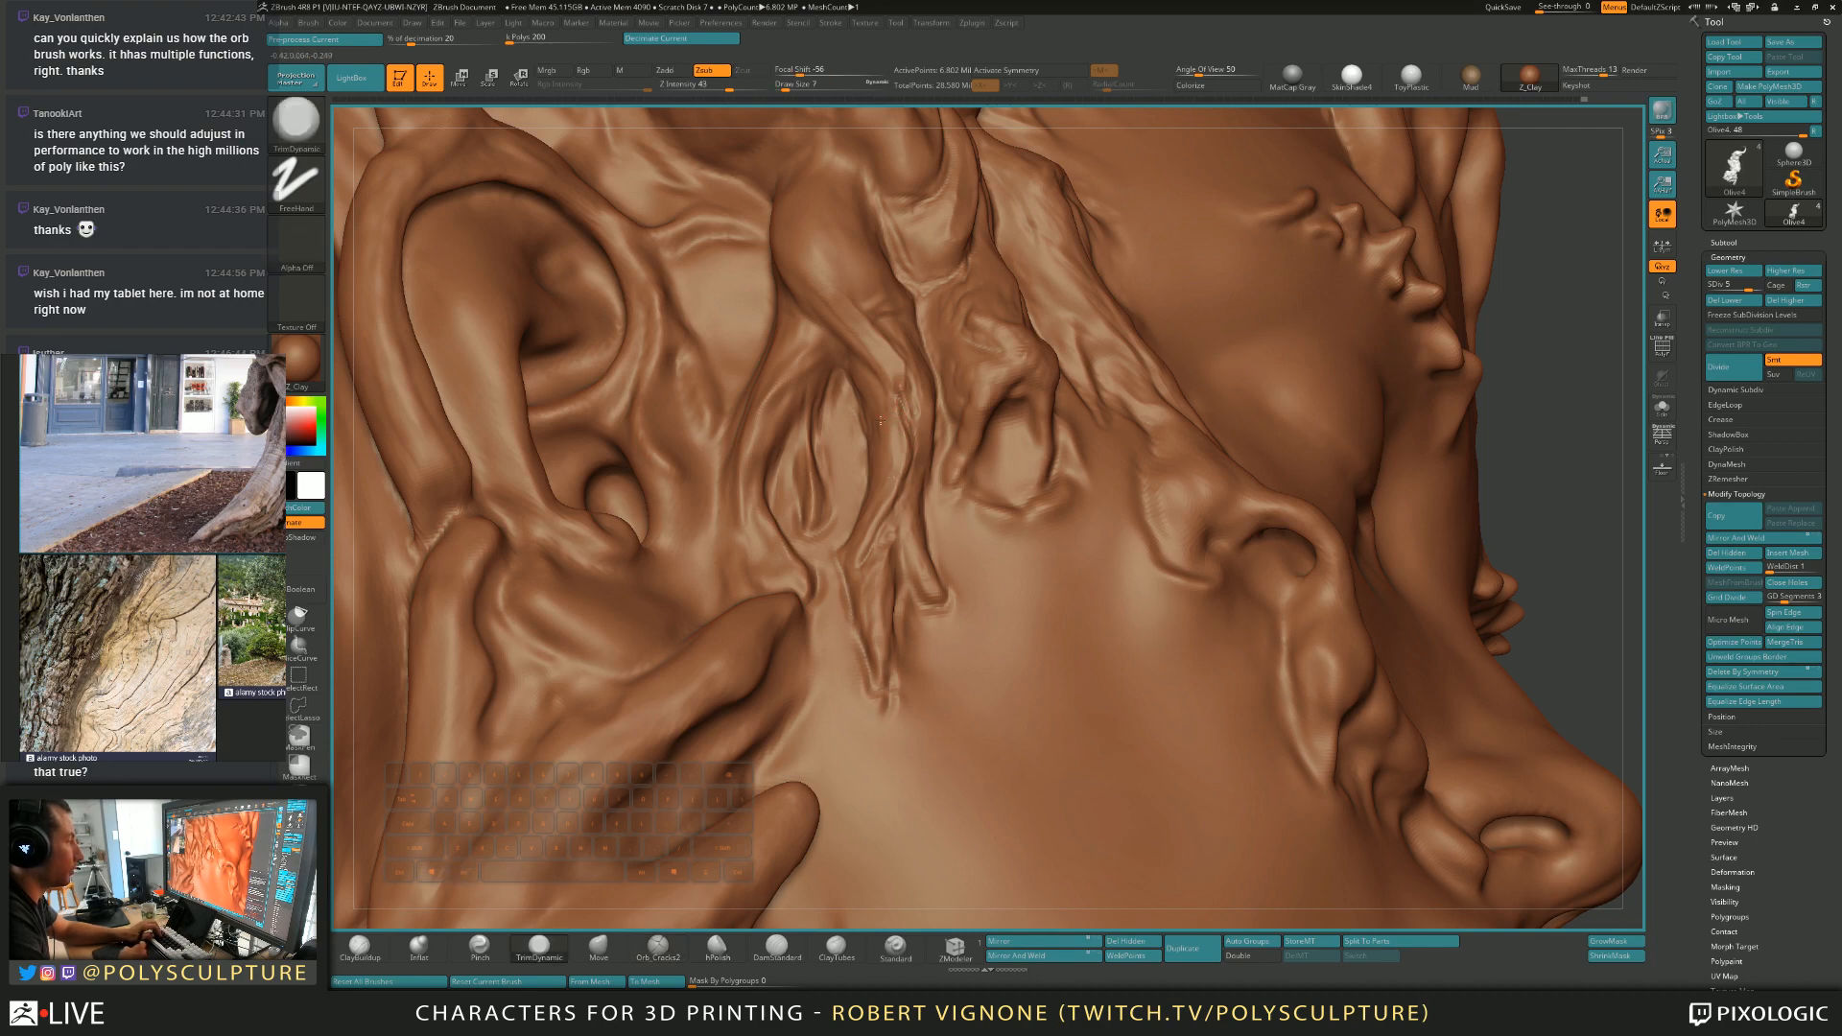
pyautogui.moveTo(902, 480); pyautogui.dragTo(947, 485, button='right')
pyautogui.press('1')
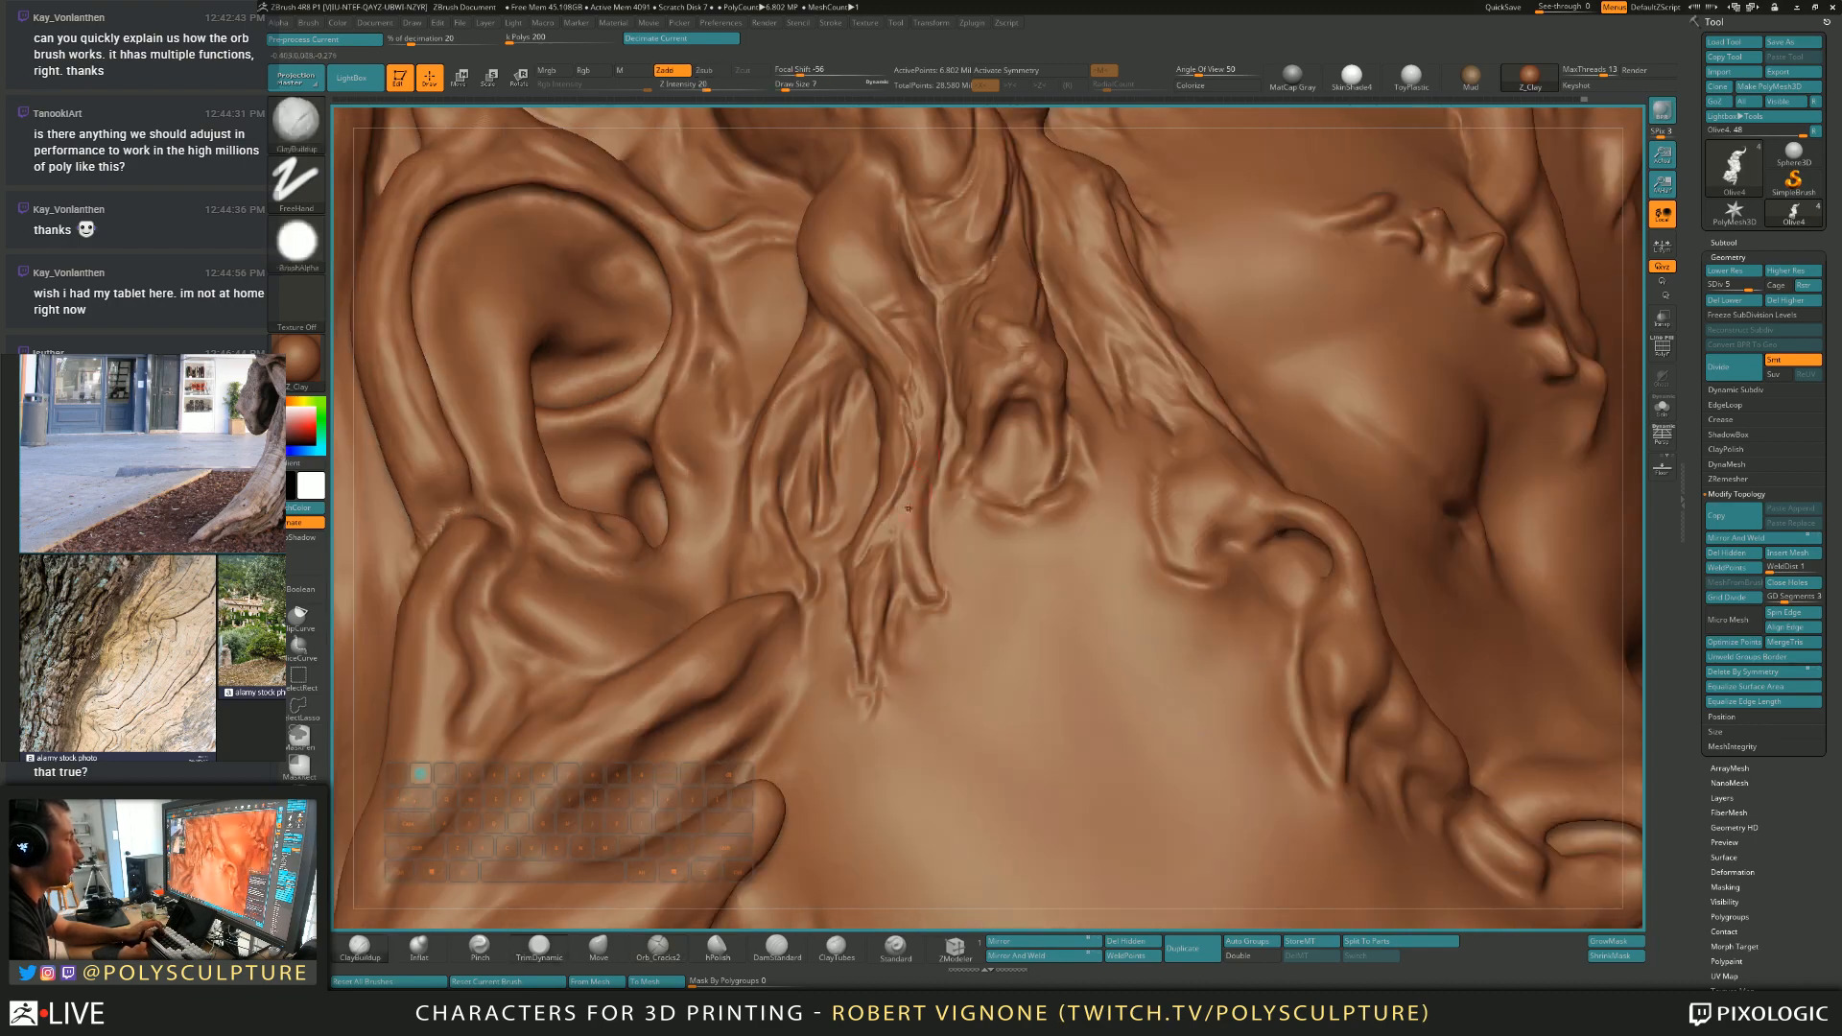
pyautogui.press('[')
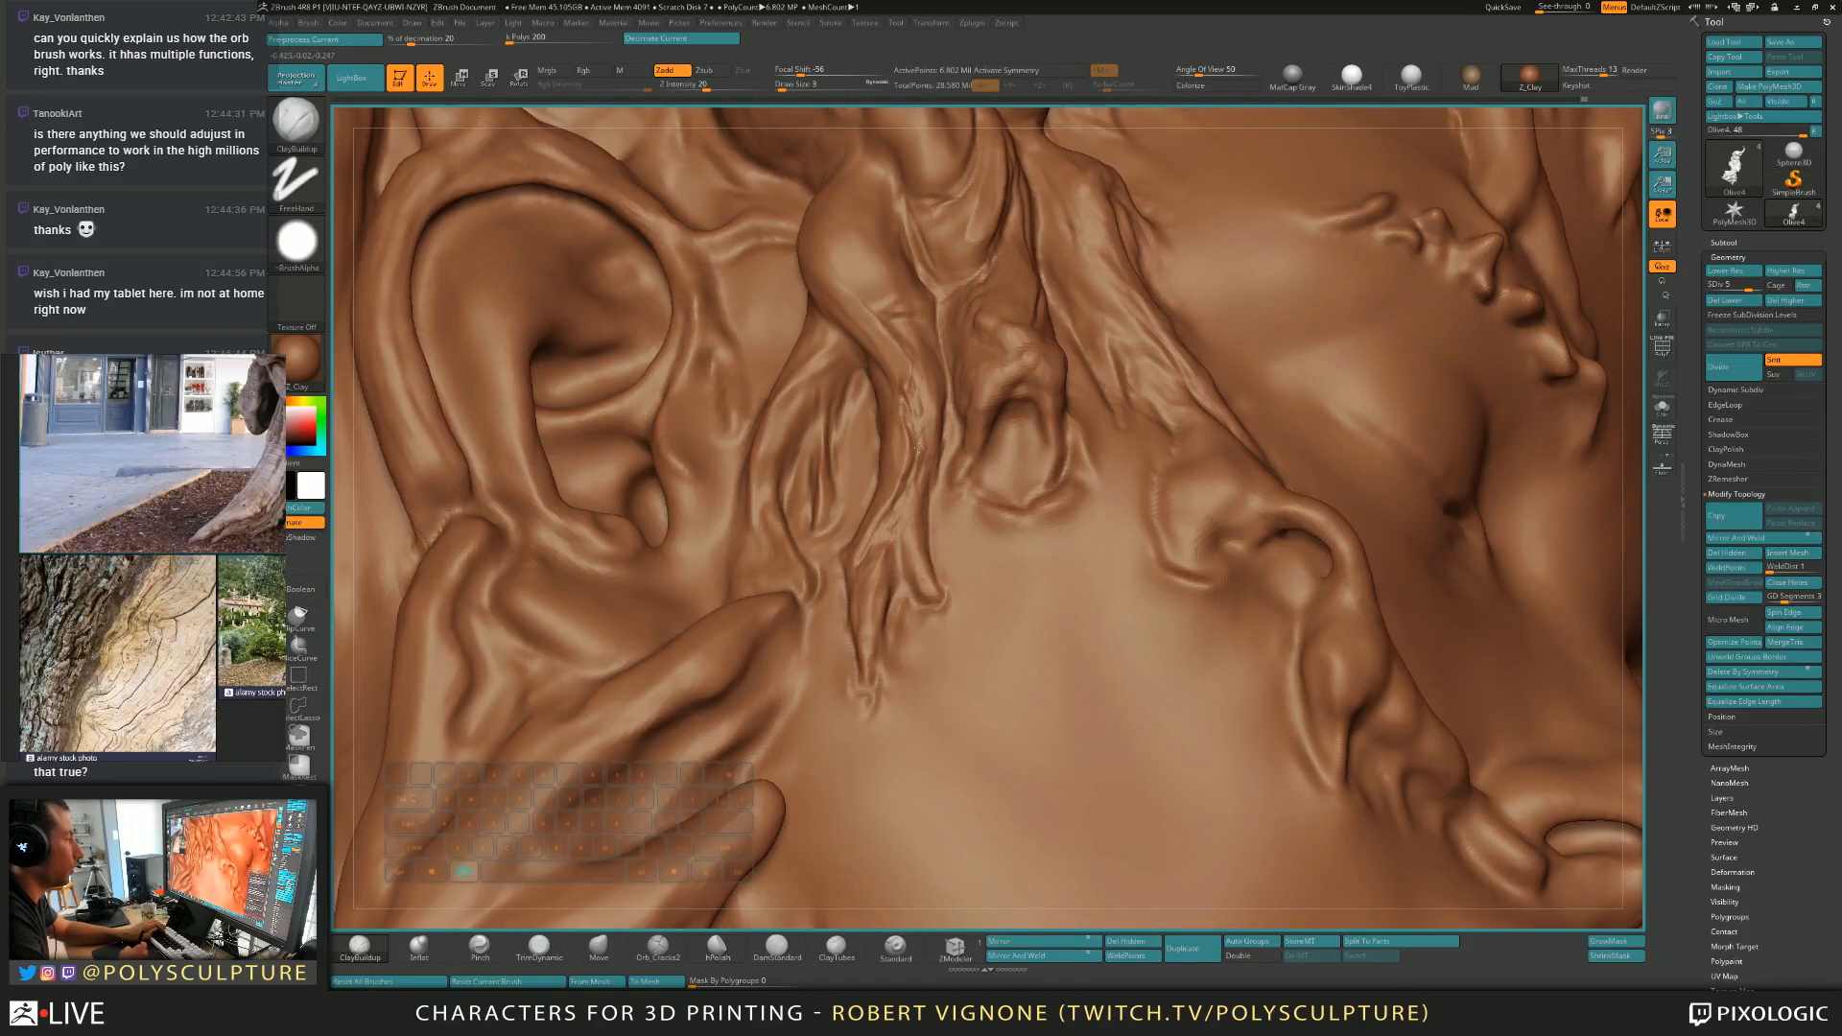
pyautogui.moveTo(929, 415); pyautogui.dragTo(887, 441, button='right')
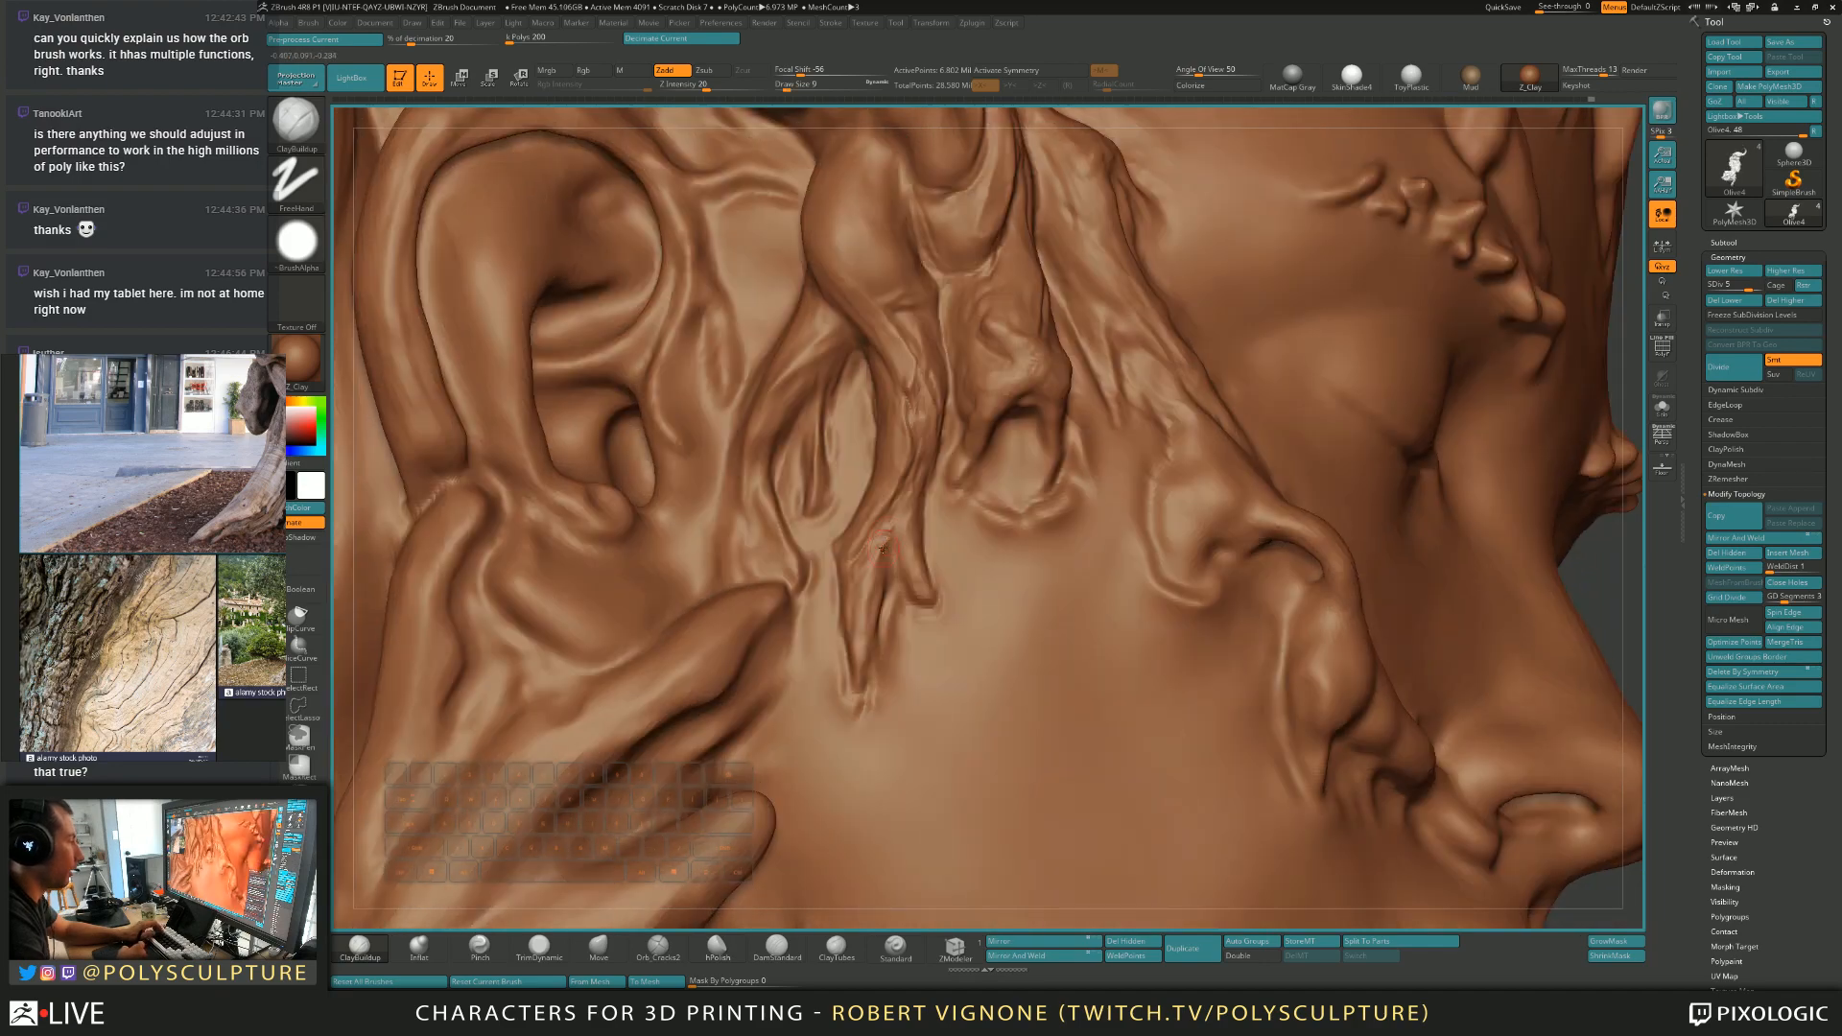
pyautogui.press('4')
pyautogui.keyDown('ctrl'); pyautogui.moveTo(925, 636); pyautogui.dragTo(928, 556, button='right'); pyautogui.keyUp('ctrl')
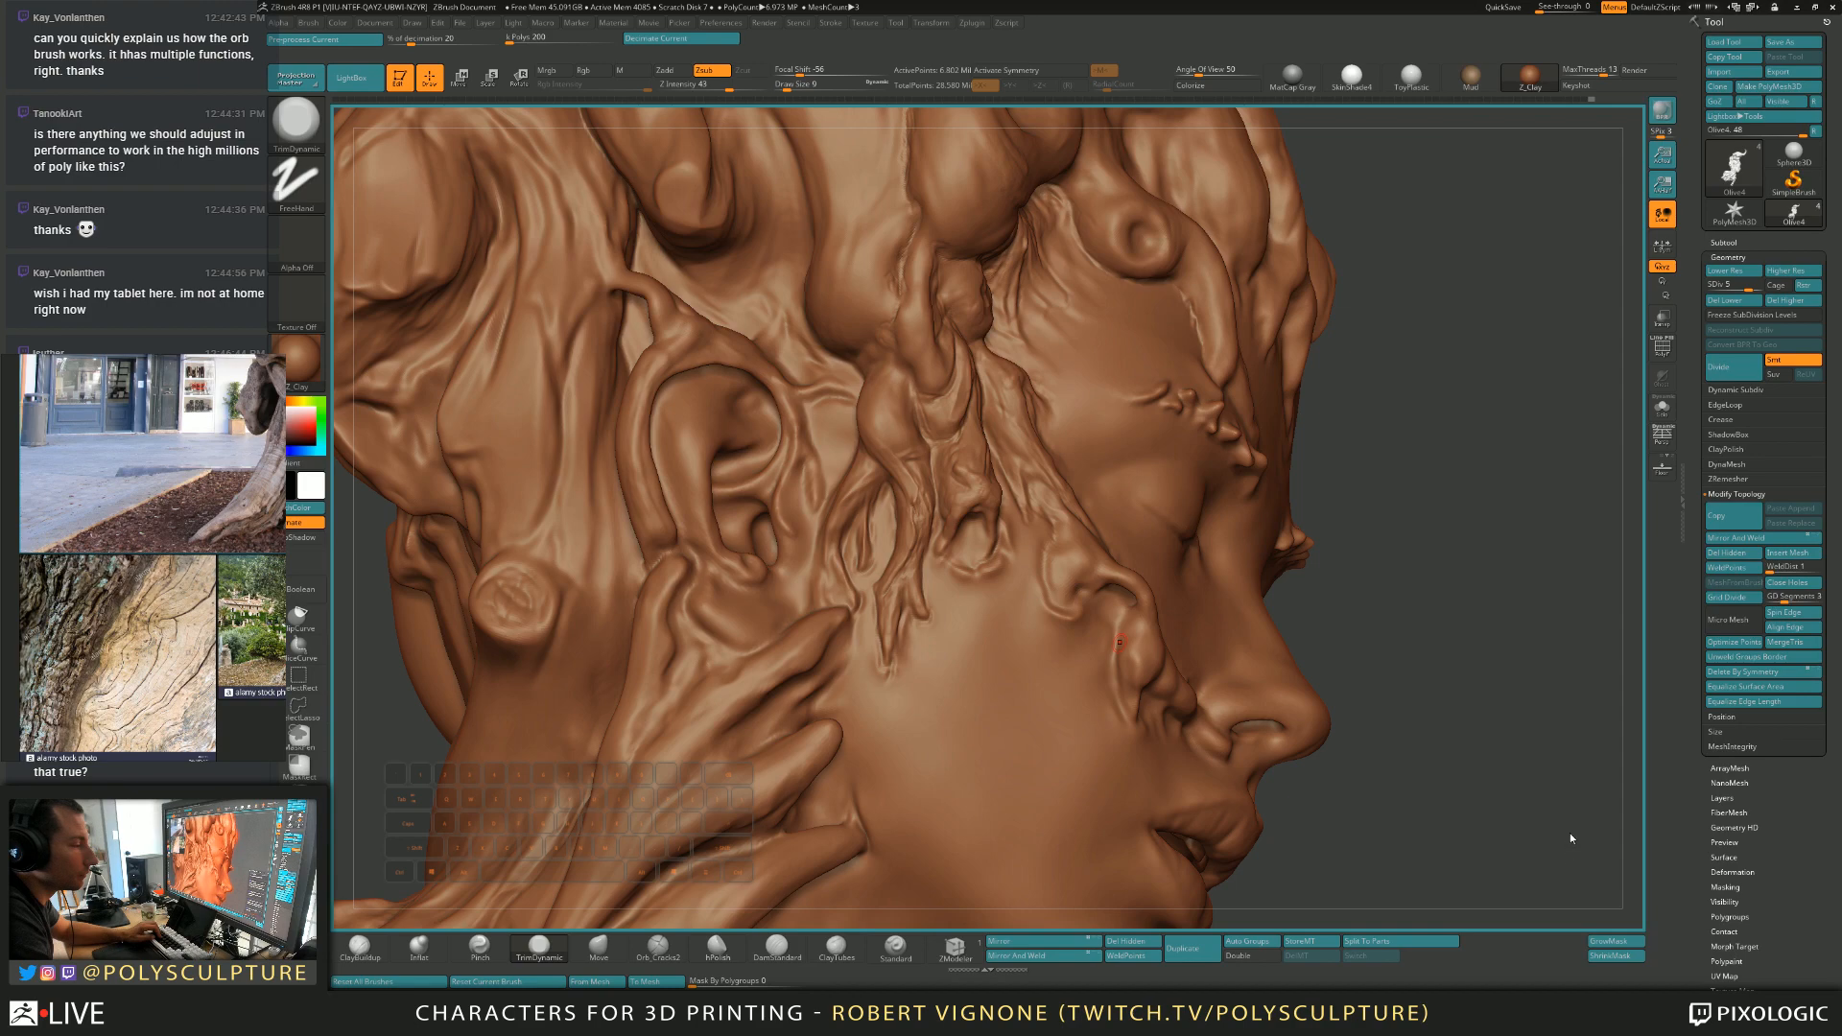
# Examine the whole bust from several angles to judge the bark details around the ear and cheek.
pyautogui.moveTo(1378, 736); pyautogui.dragTo(1312, 744)
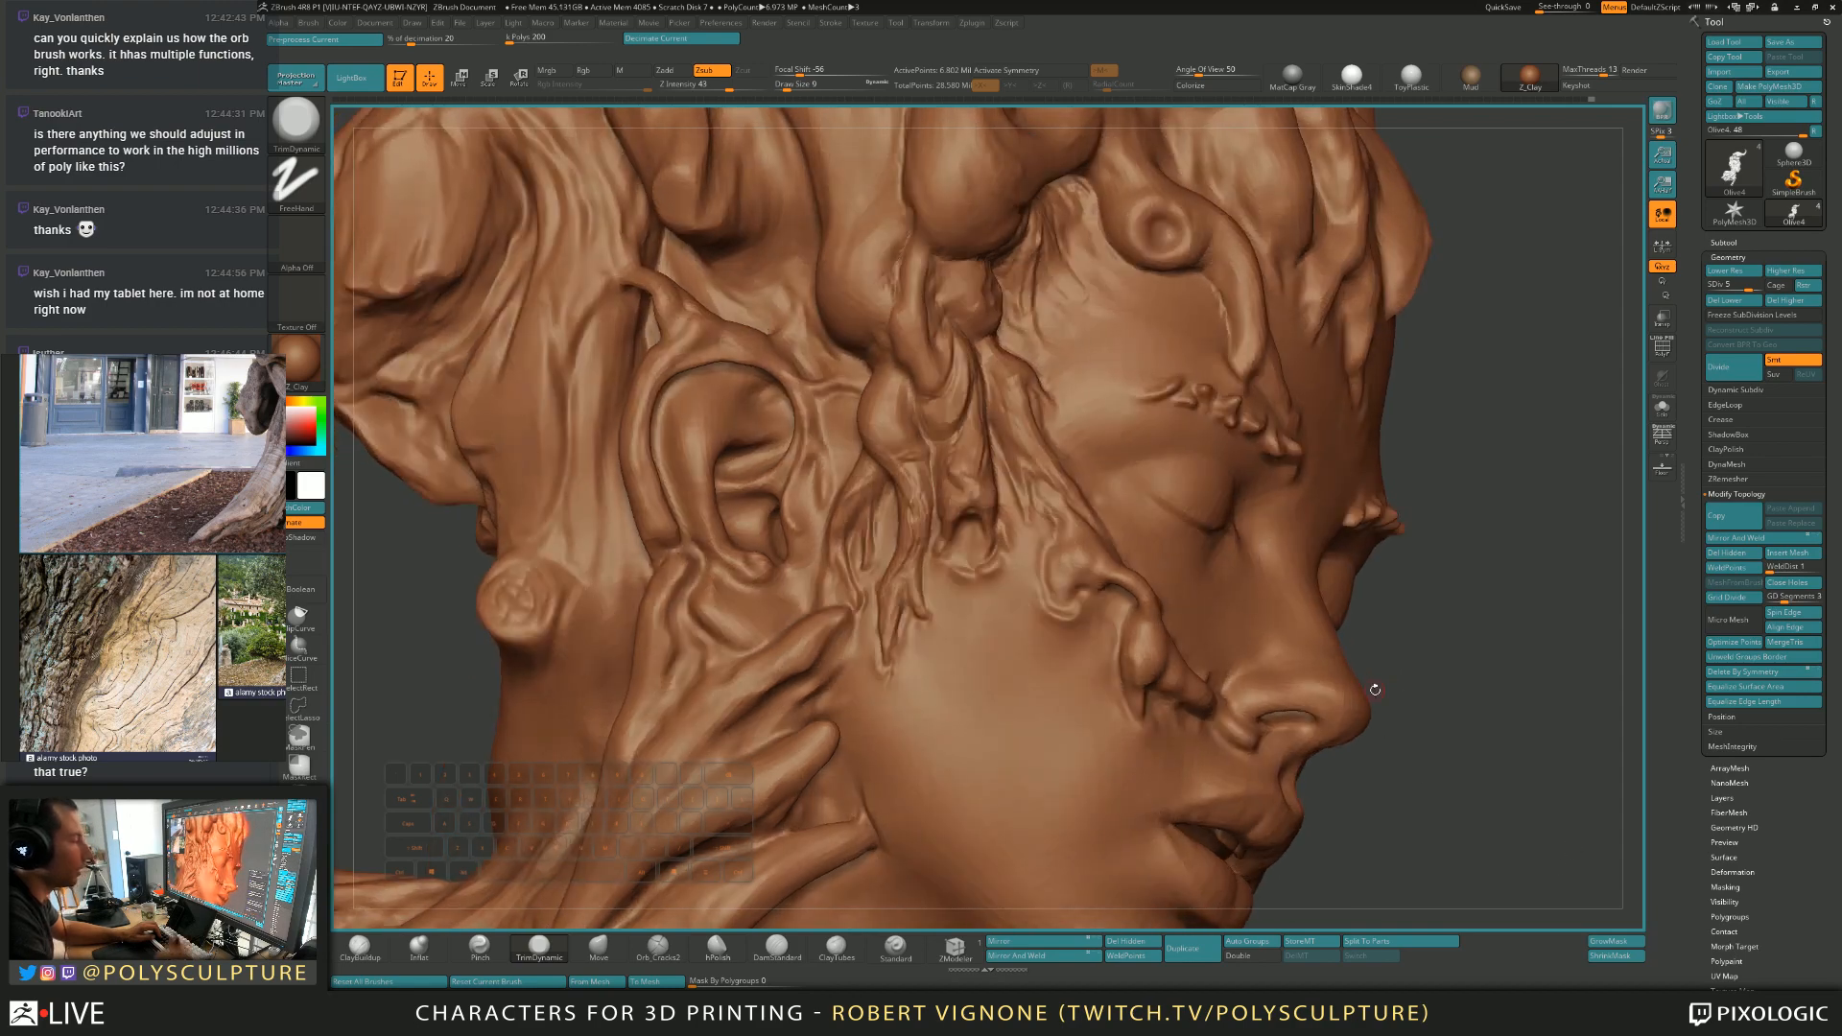
pyautogui.moveTo(1099, 484)
pyautogui.mouseDown(button='right')
pyautogui.moveTo(980, 476)
pyautogui.moveTo(1024, 469)
pyautogui.moveTo(1046, 287)
pyautogui.mouseUp(button='right')
pyautogui.press('s')
pyautogui.moveTo(1511, 279); pyautogui.dragTo(1398, 294)
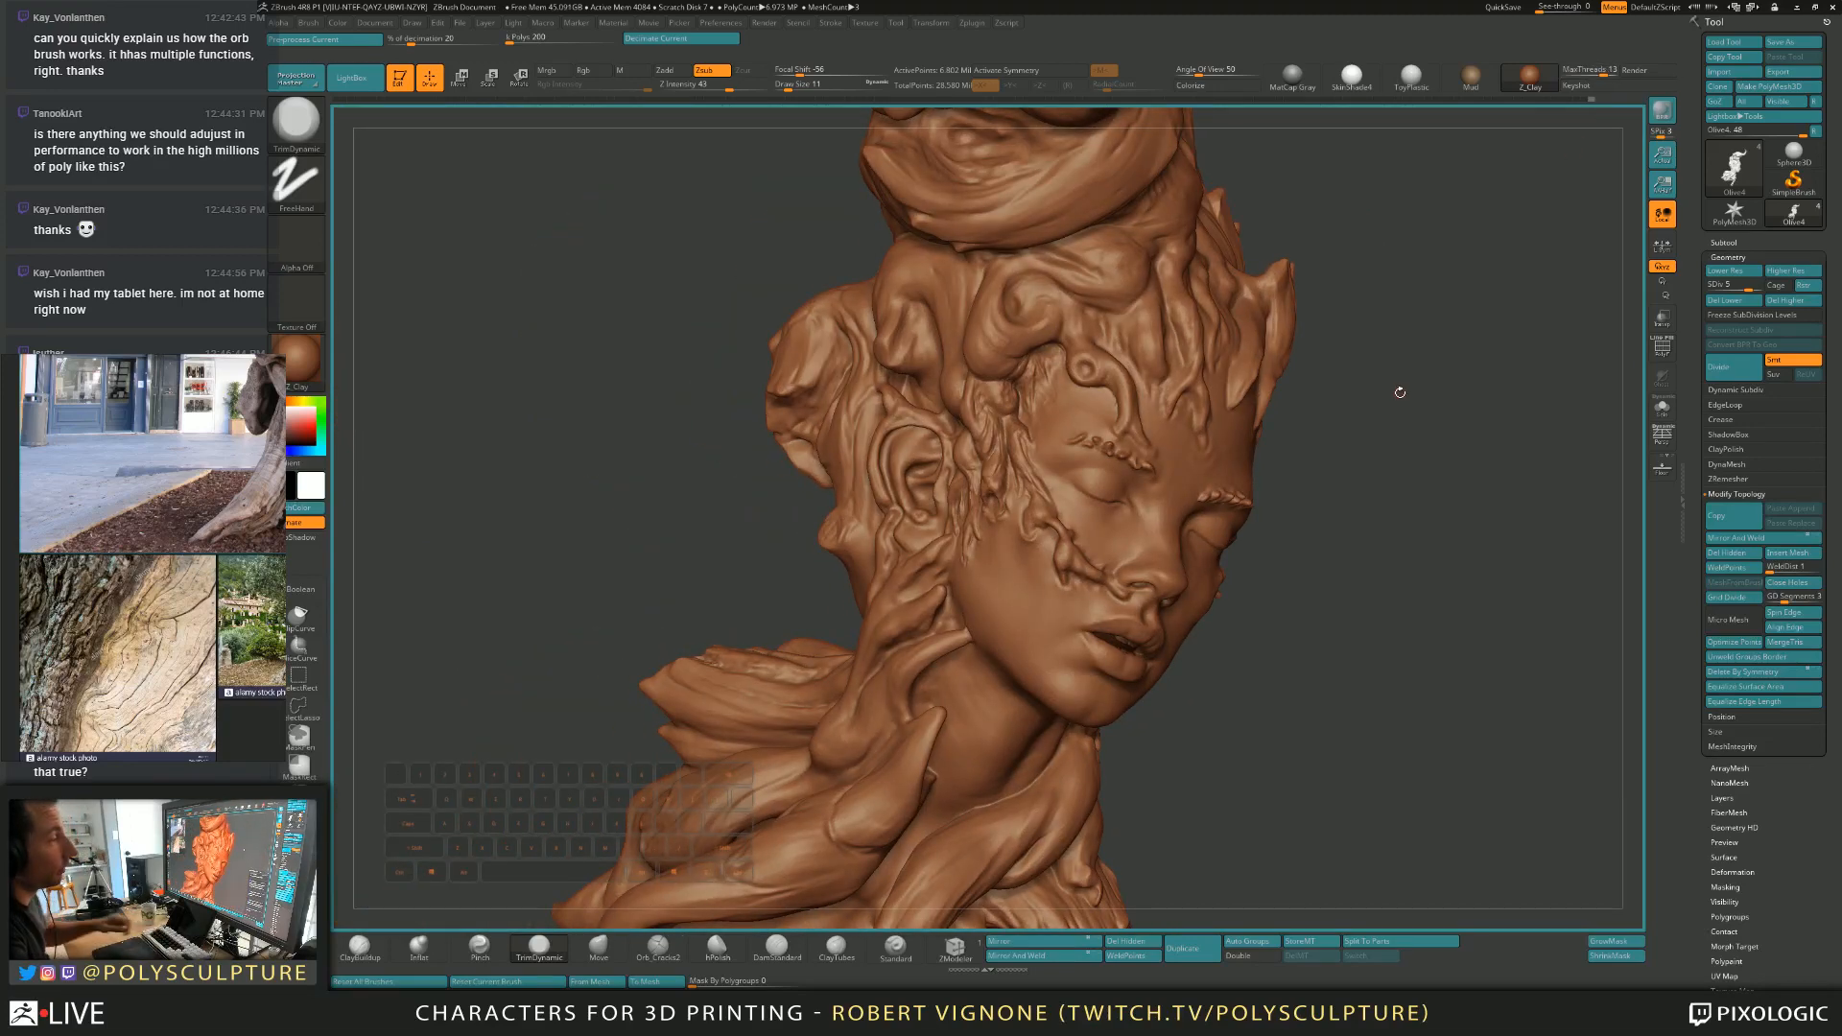
pyautogui.moveTo(1402, 394); pyautogui.dragTo(1396, 390)
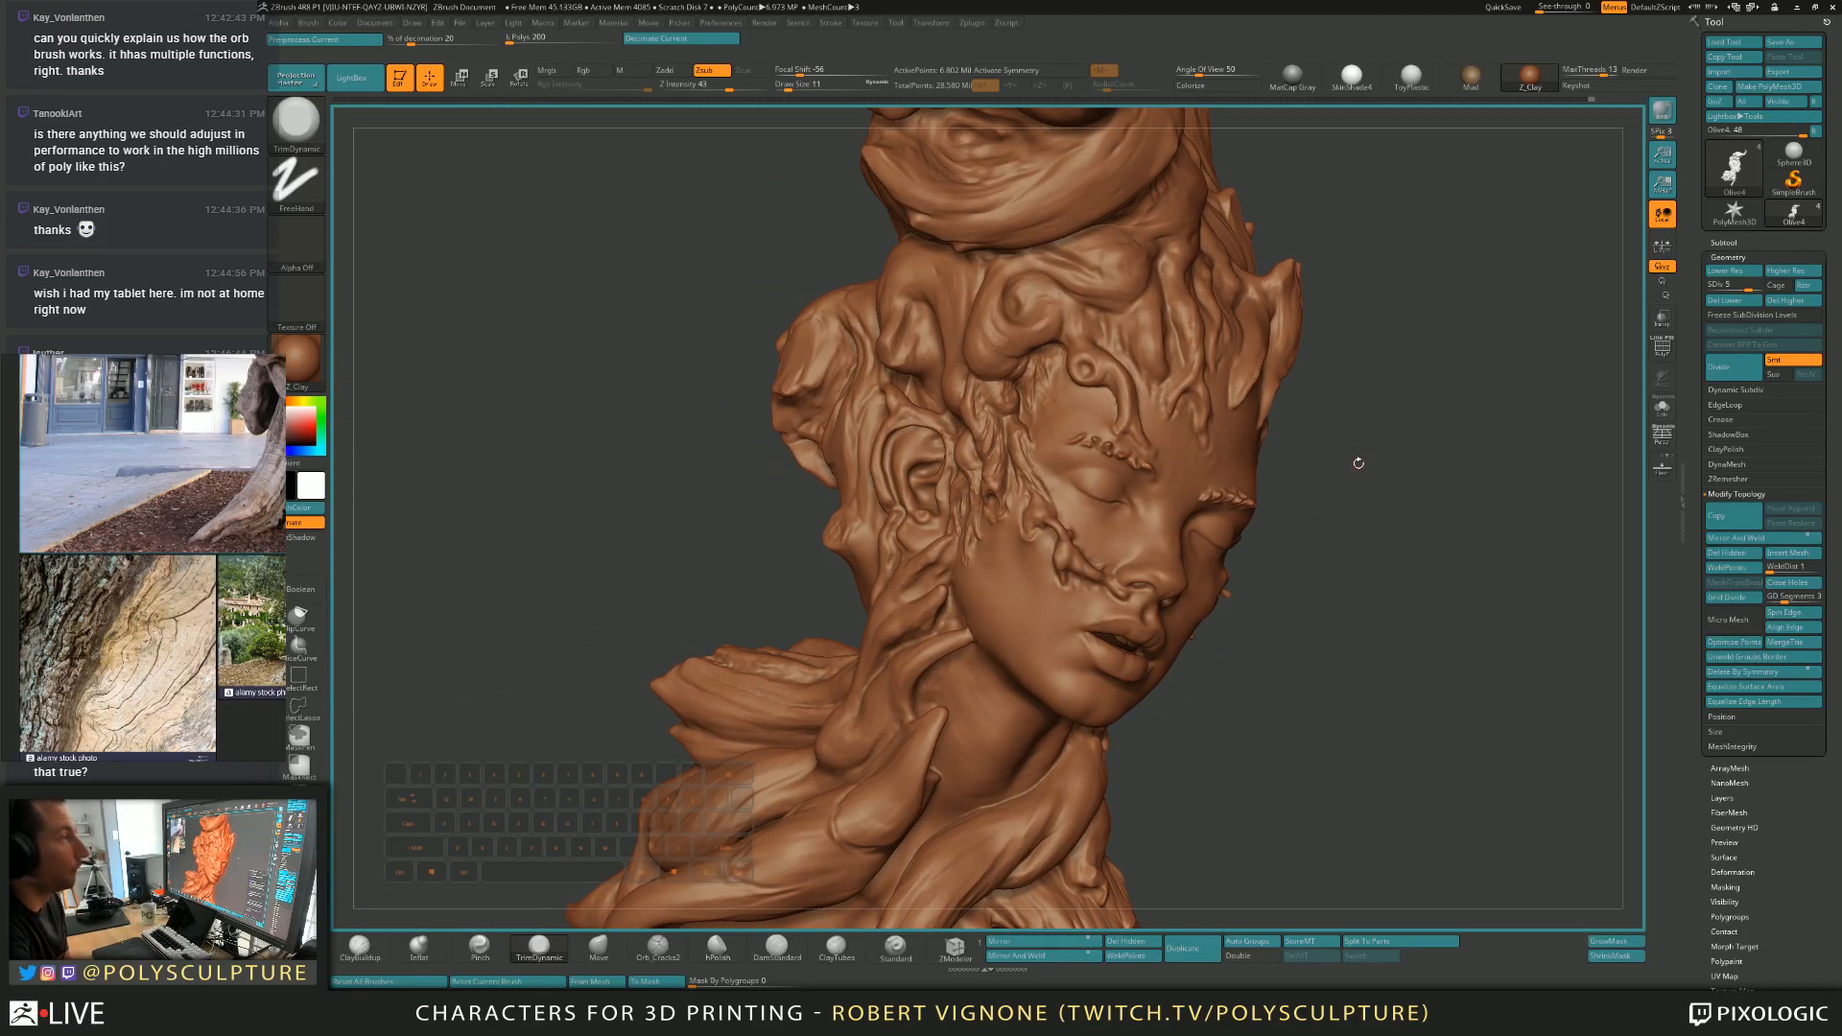
pyautogui.moveTo(1405, 485); pyautogui.dragTo(1416, 481)
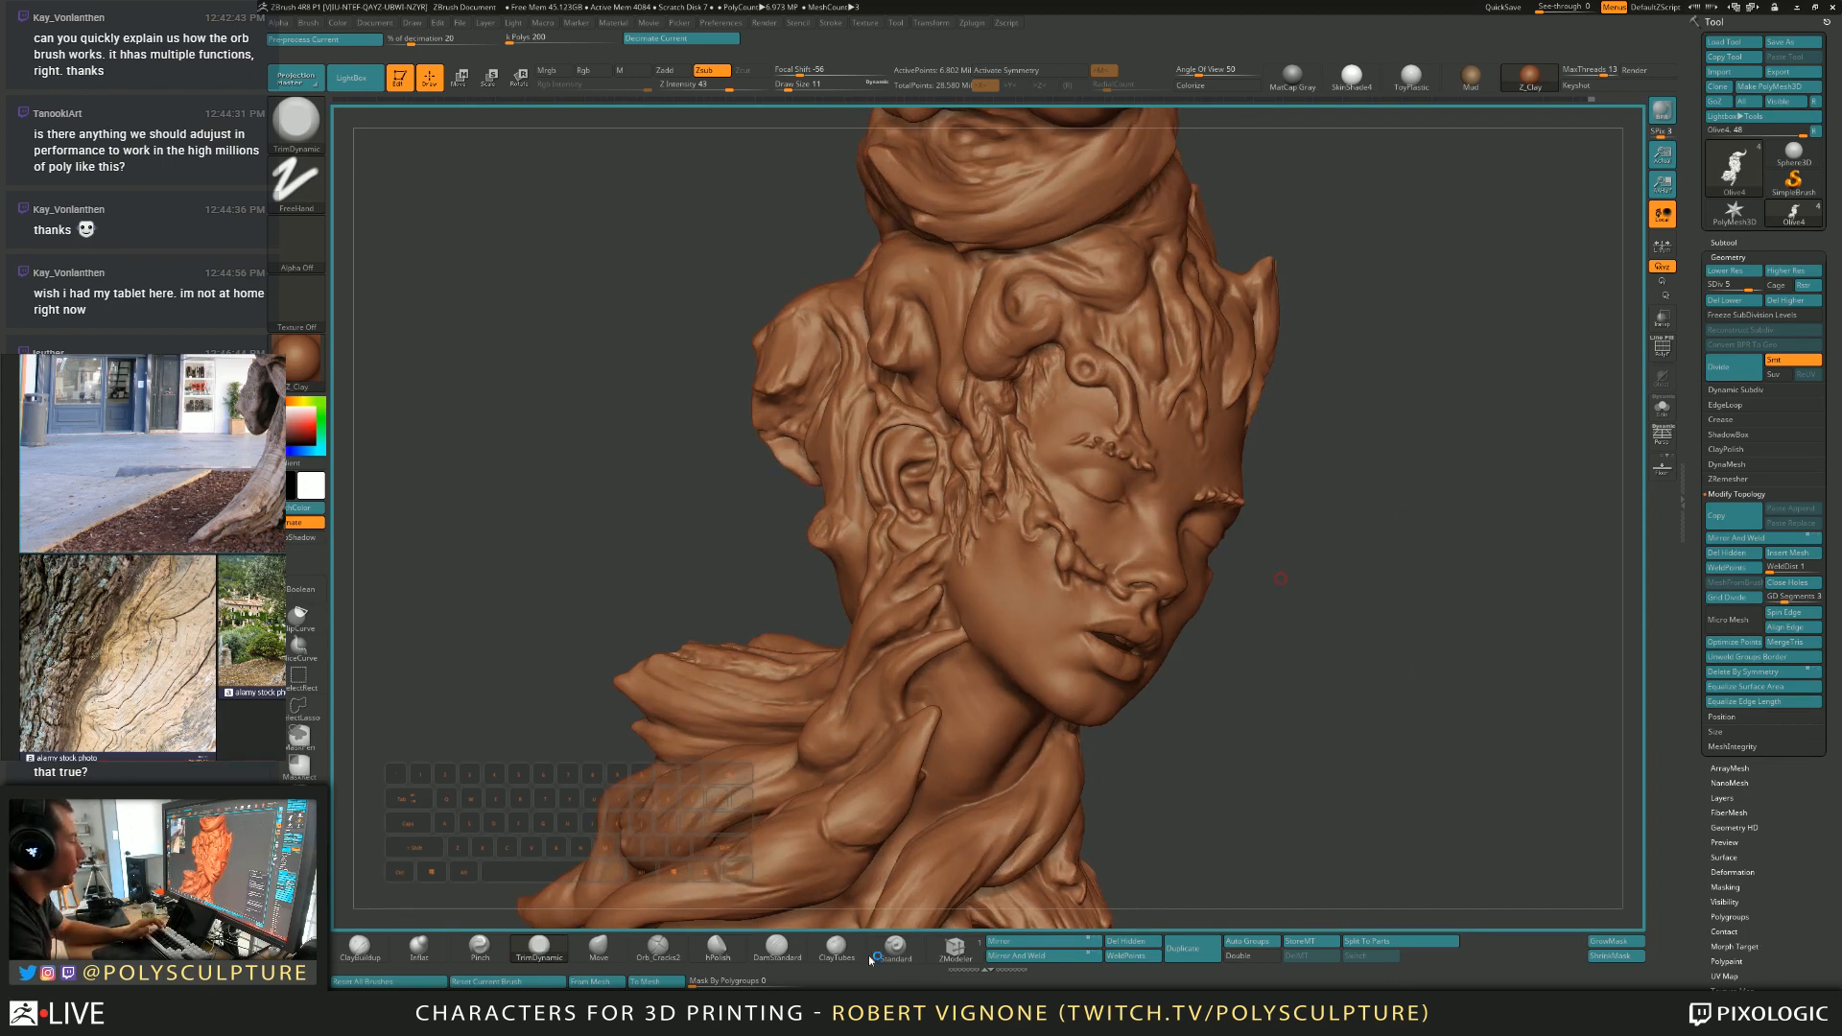
pyautogui.moveTo(1273, 798); pyautogui.dragTo(1081, 838)
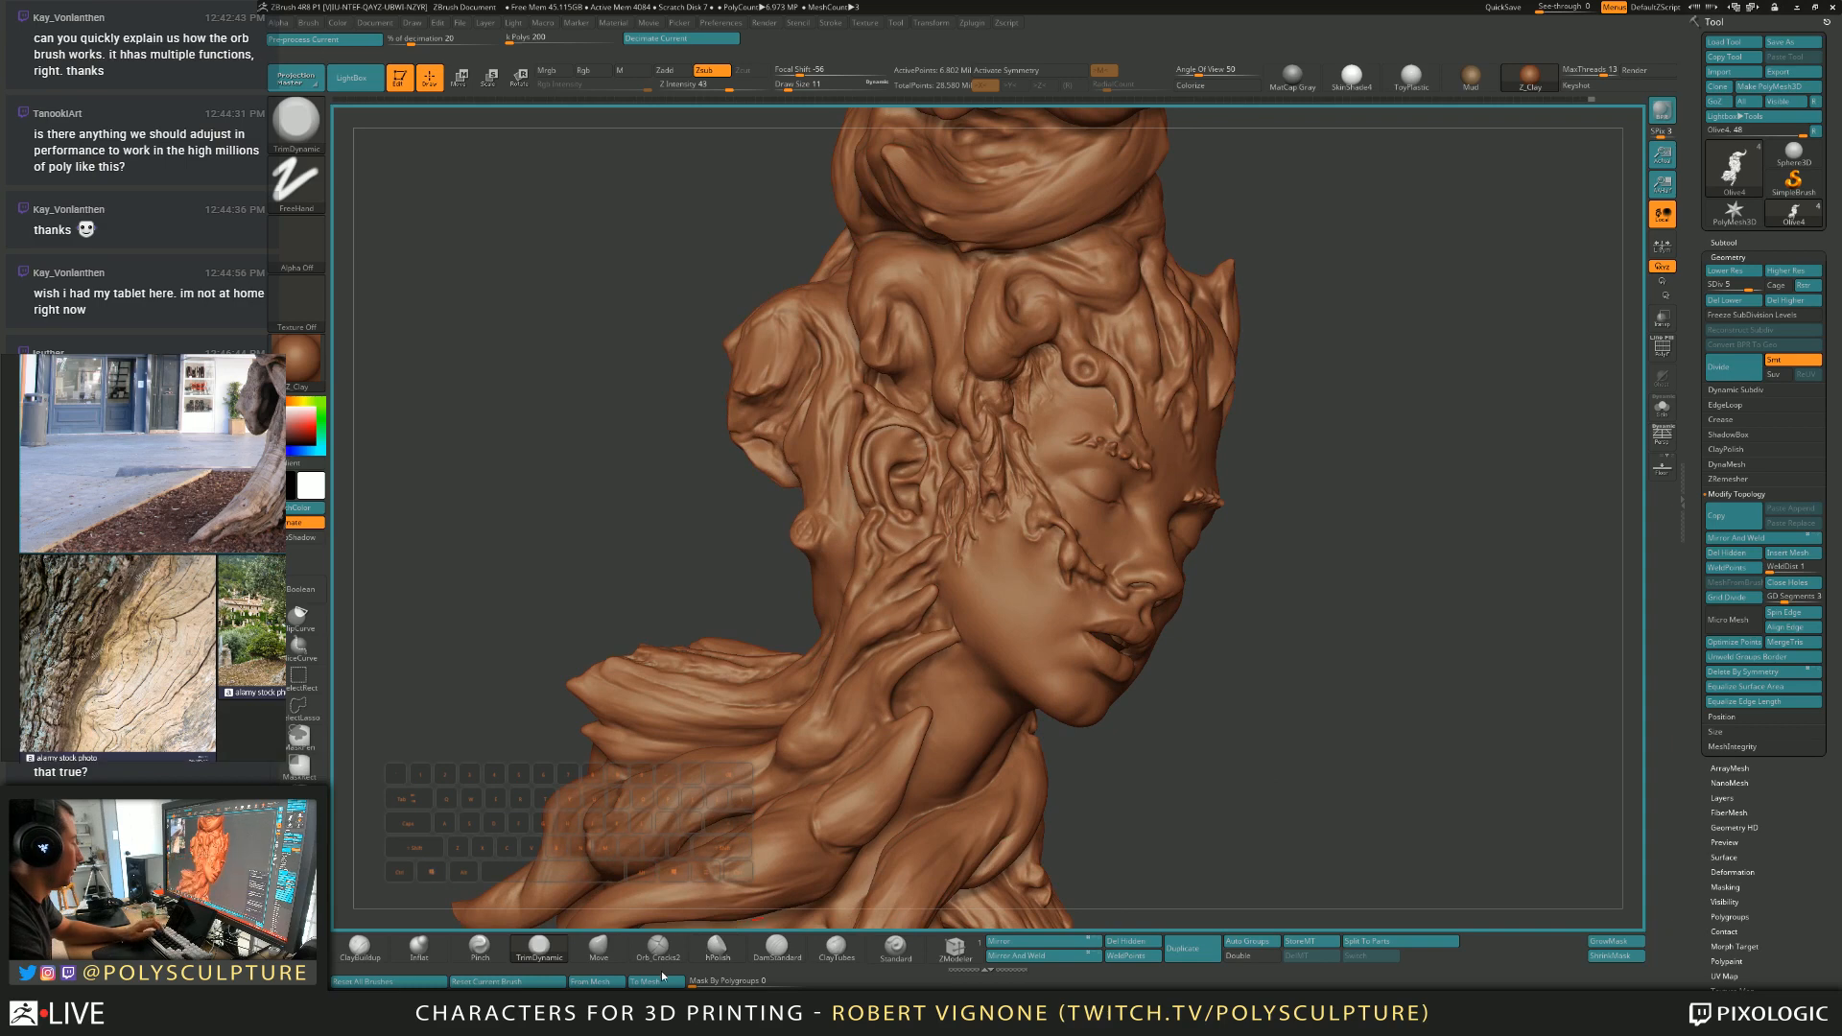
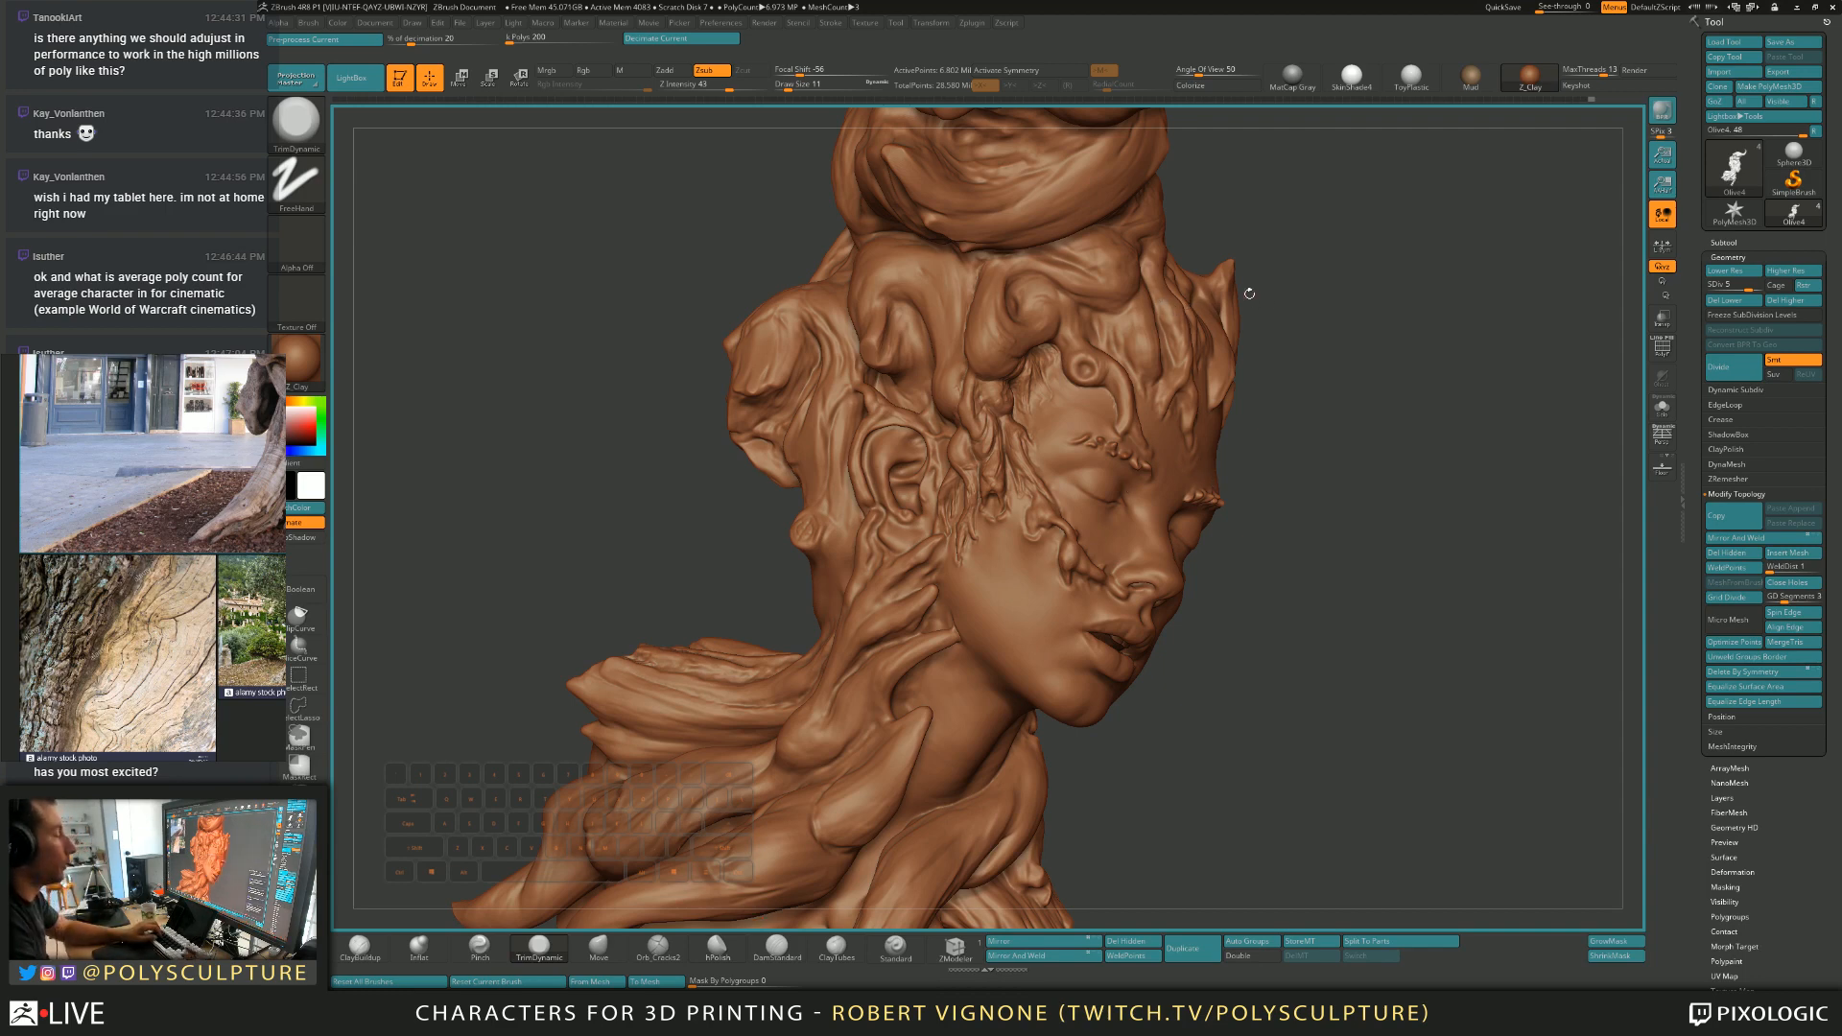
# Refine the root strand in front of the ear with TrimDynamic at draw size 6, then with ClayBuildup.
pyautogui.moveTo(1275, 614)
pyautogui.mouseDown()
pyautogui.moveTo(1391, 594)
pyautogui.moveTo(1432, 773)
pyautogui.moveTo(1430, 748)
pyautogui.mouseUp()
pyautogui.press('s')
pyautogui.moveTo(979, 515); pyautogui.dragTo(970, 515)
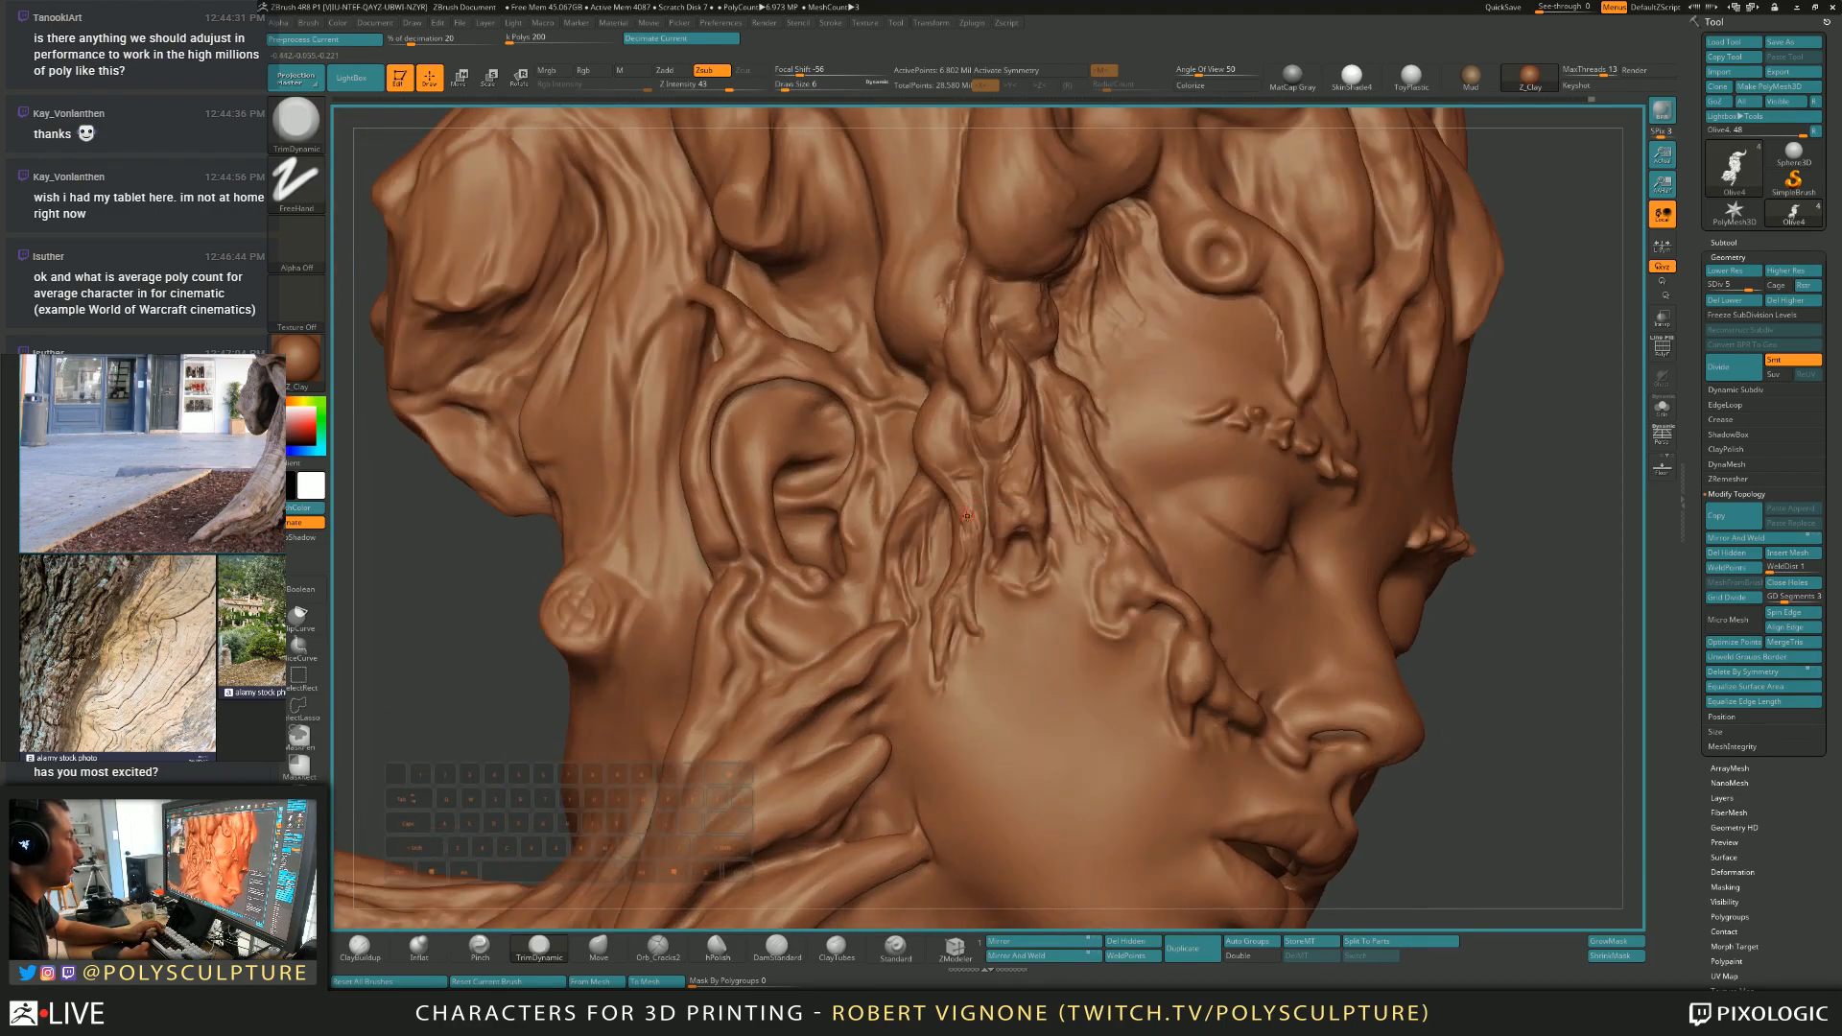
pyautogui.press('1')
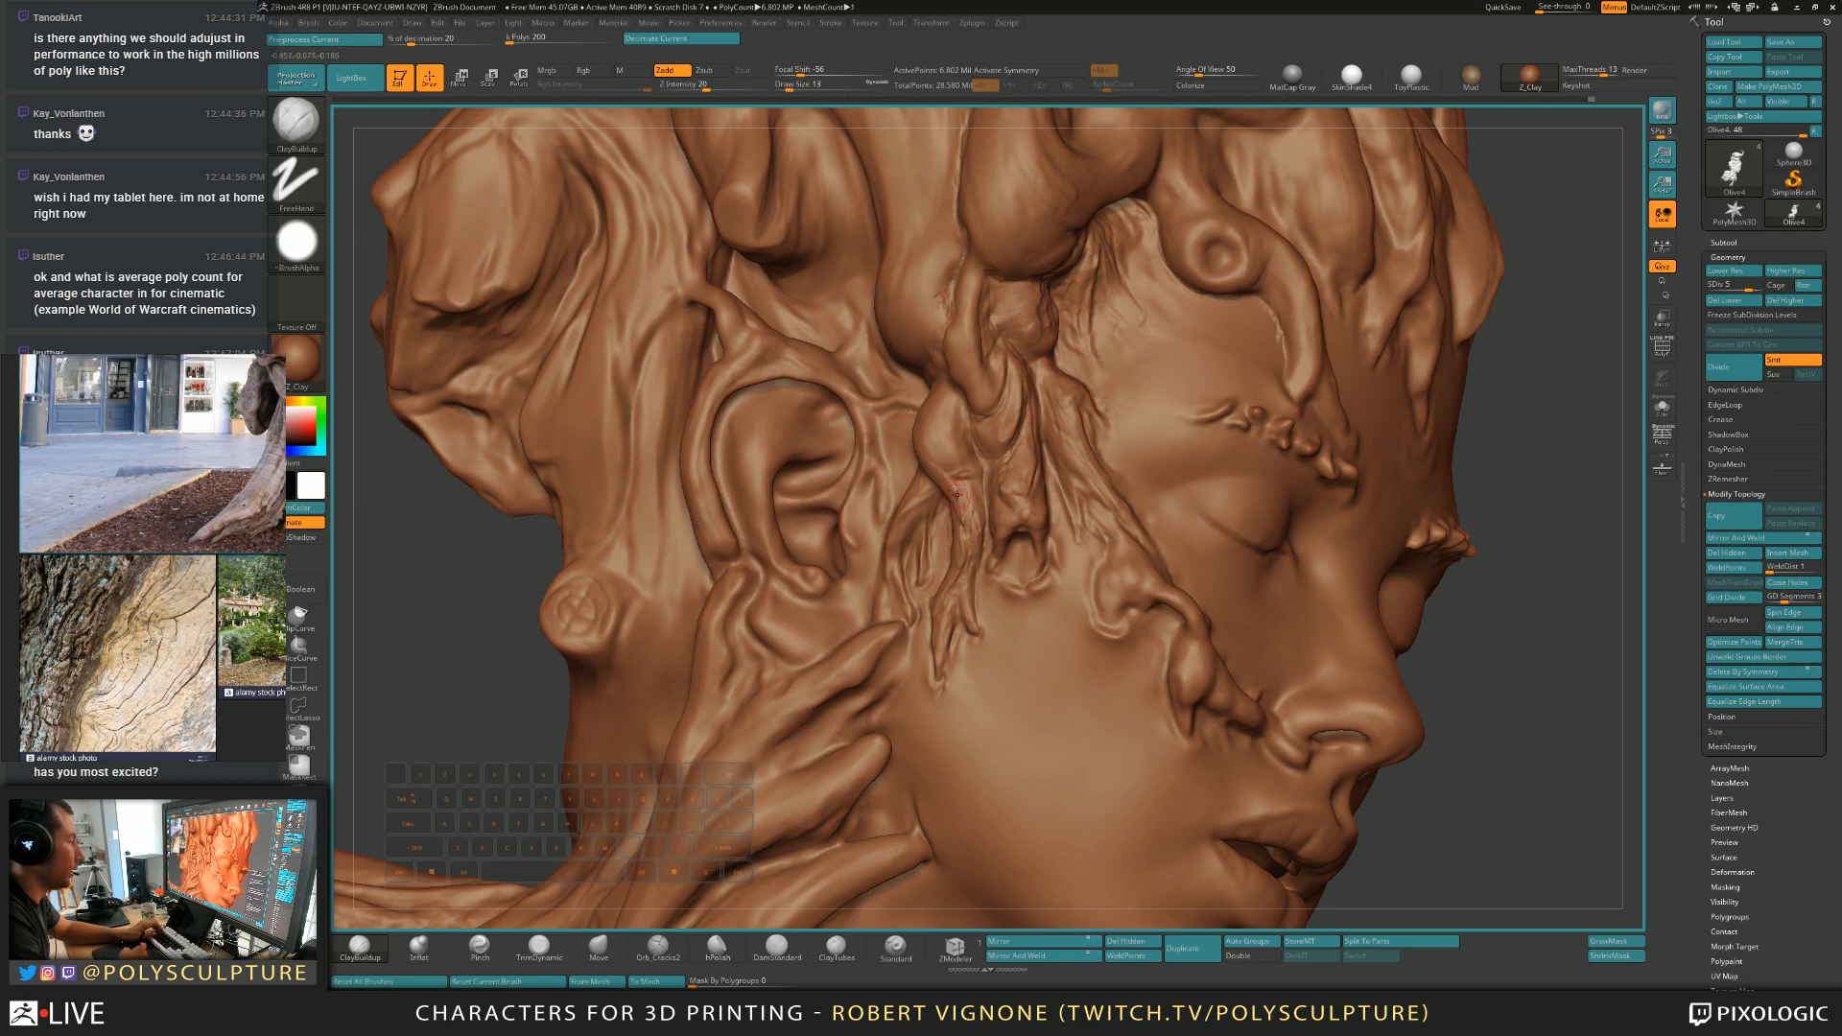
pyautogui.press('1')
pyautogui.press('1')
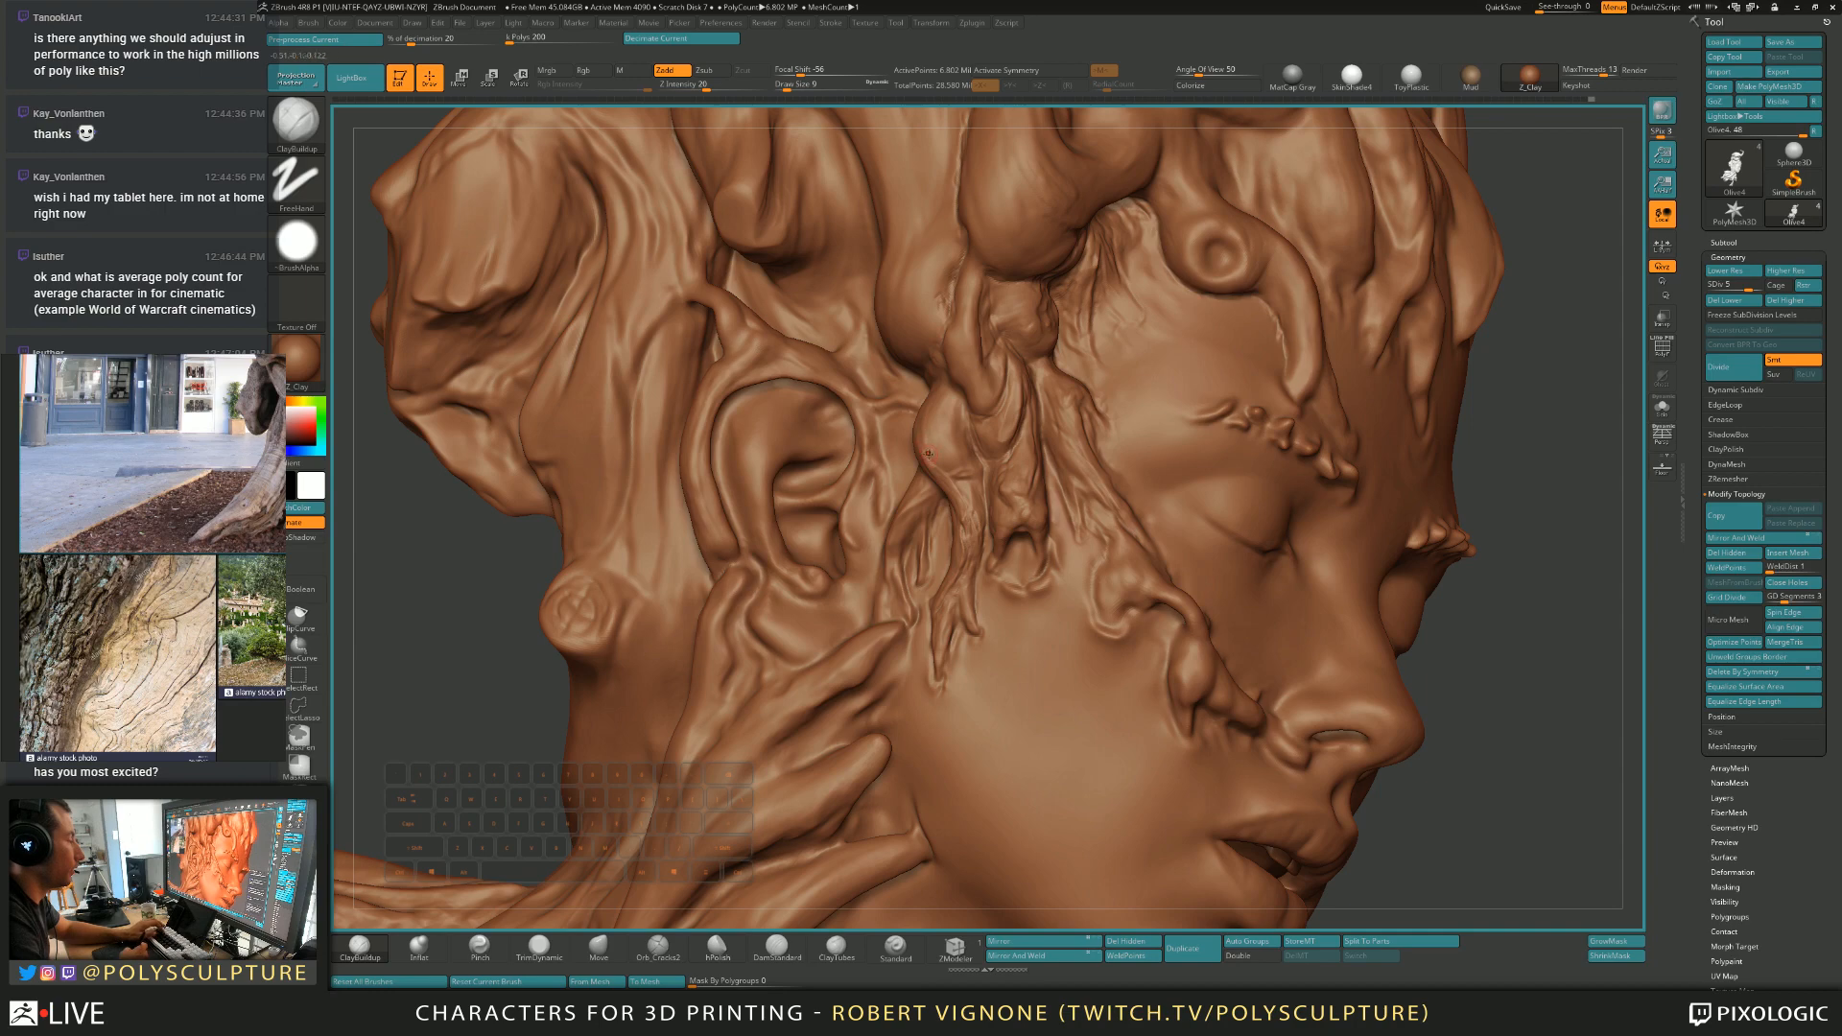
# Shape the upper knot of the root strand with ClayBuildup at a new size, then flatten it with TrimDynamic.
pyautogui.moveTo(928, 453); pyautogui.dragTo(933, 423, button='right')
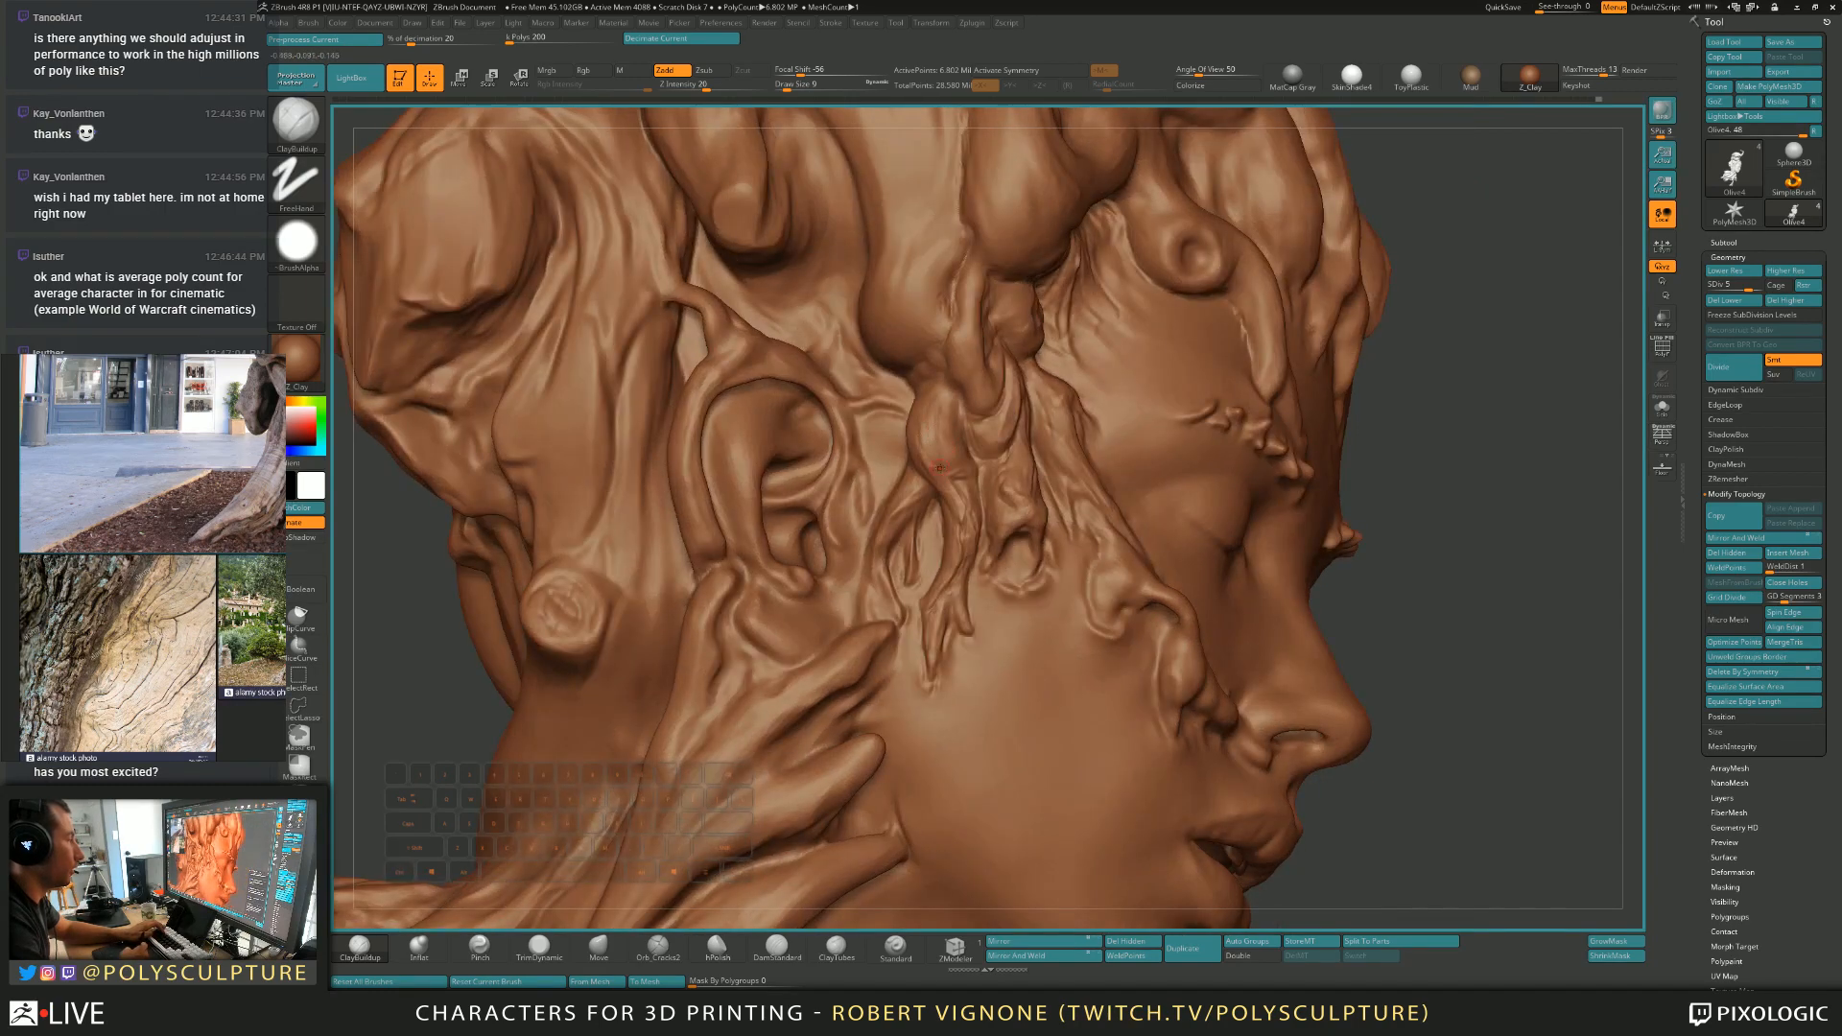
pyautogui.press('s')
pyautogui.moveTo(927, 433); pyautogui.dragTo(929, 433)
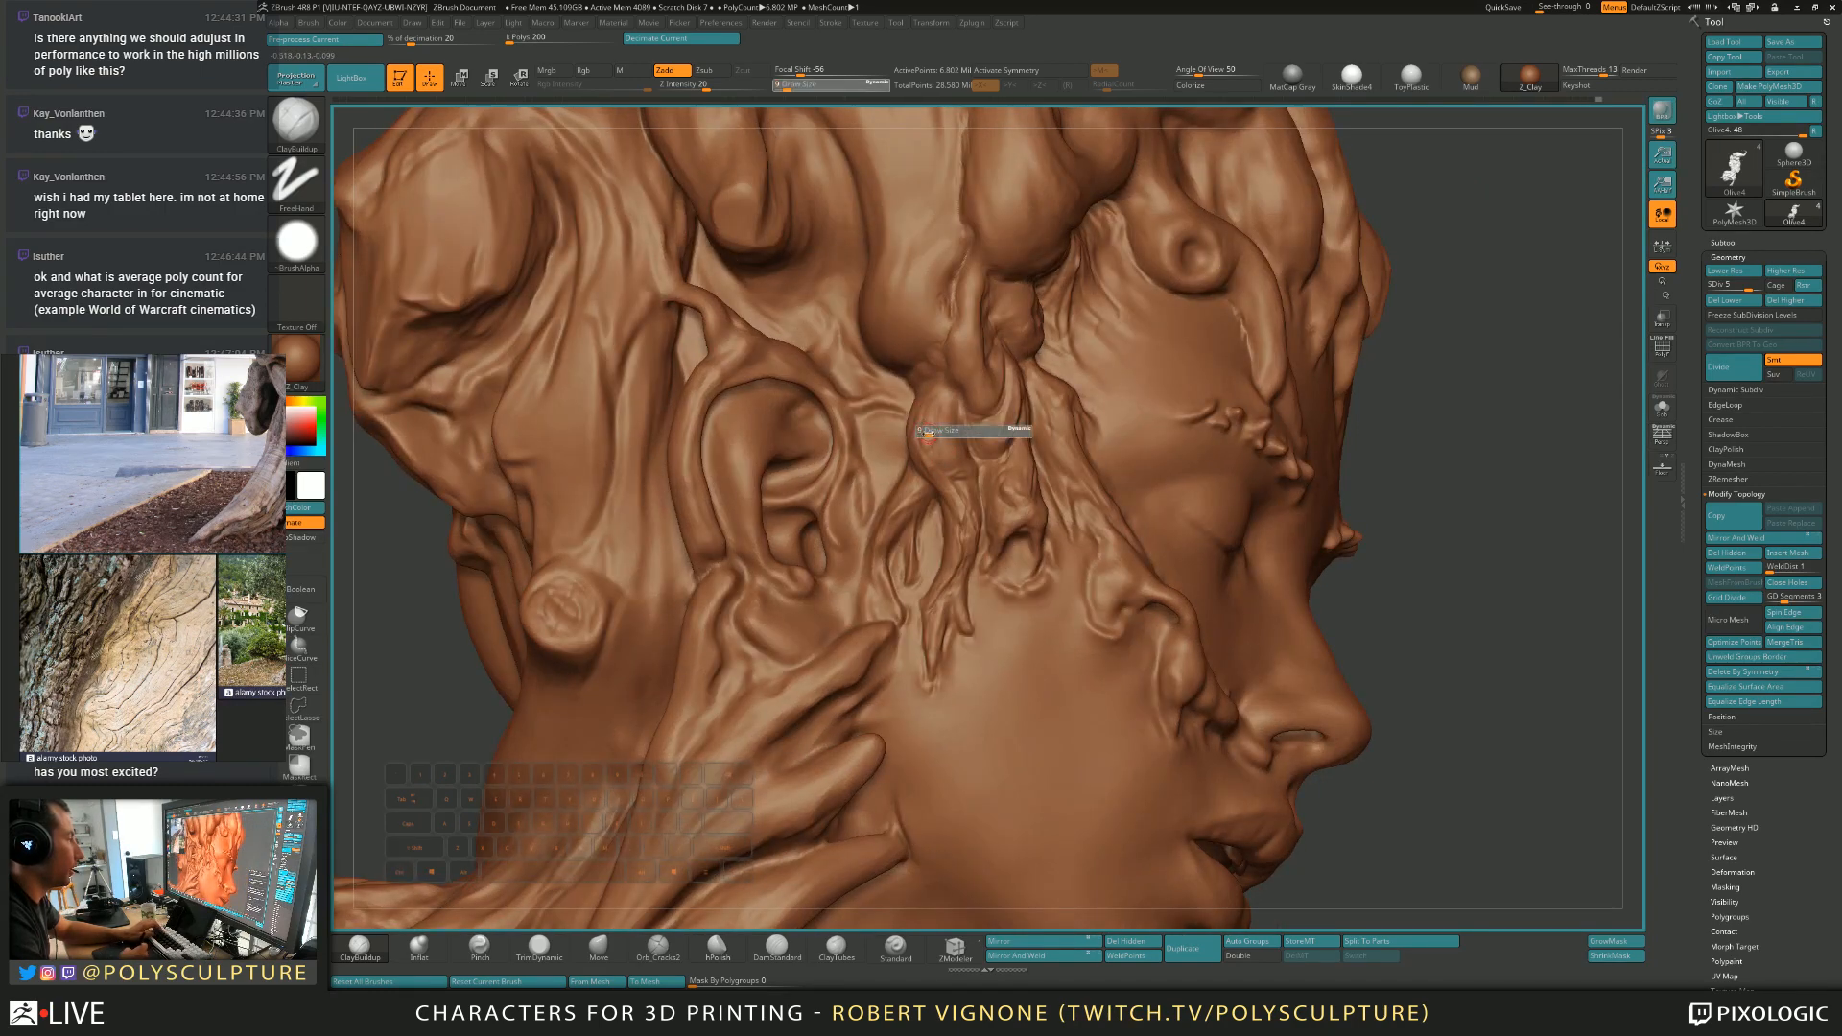
pyautogui.press('4')
pyautogui.press(']')
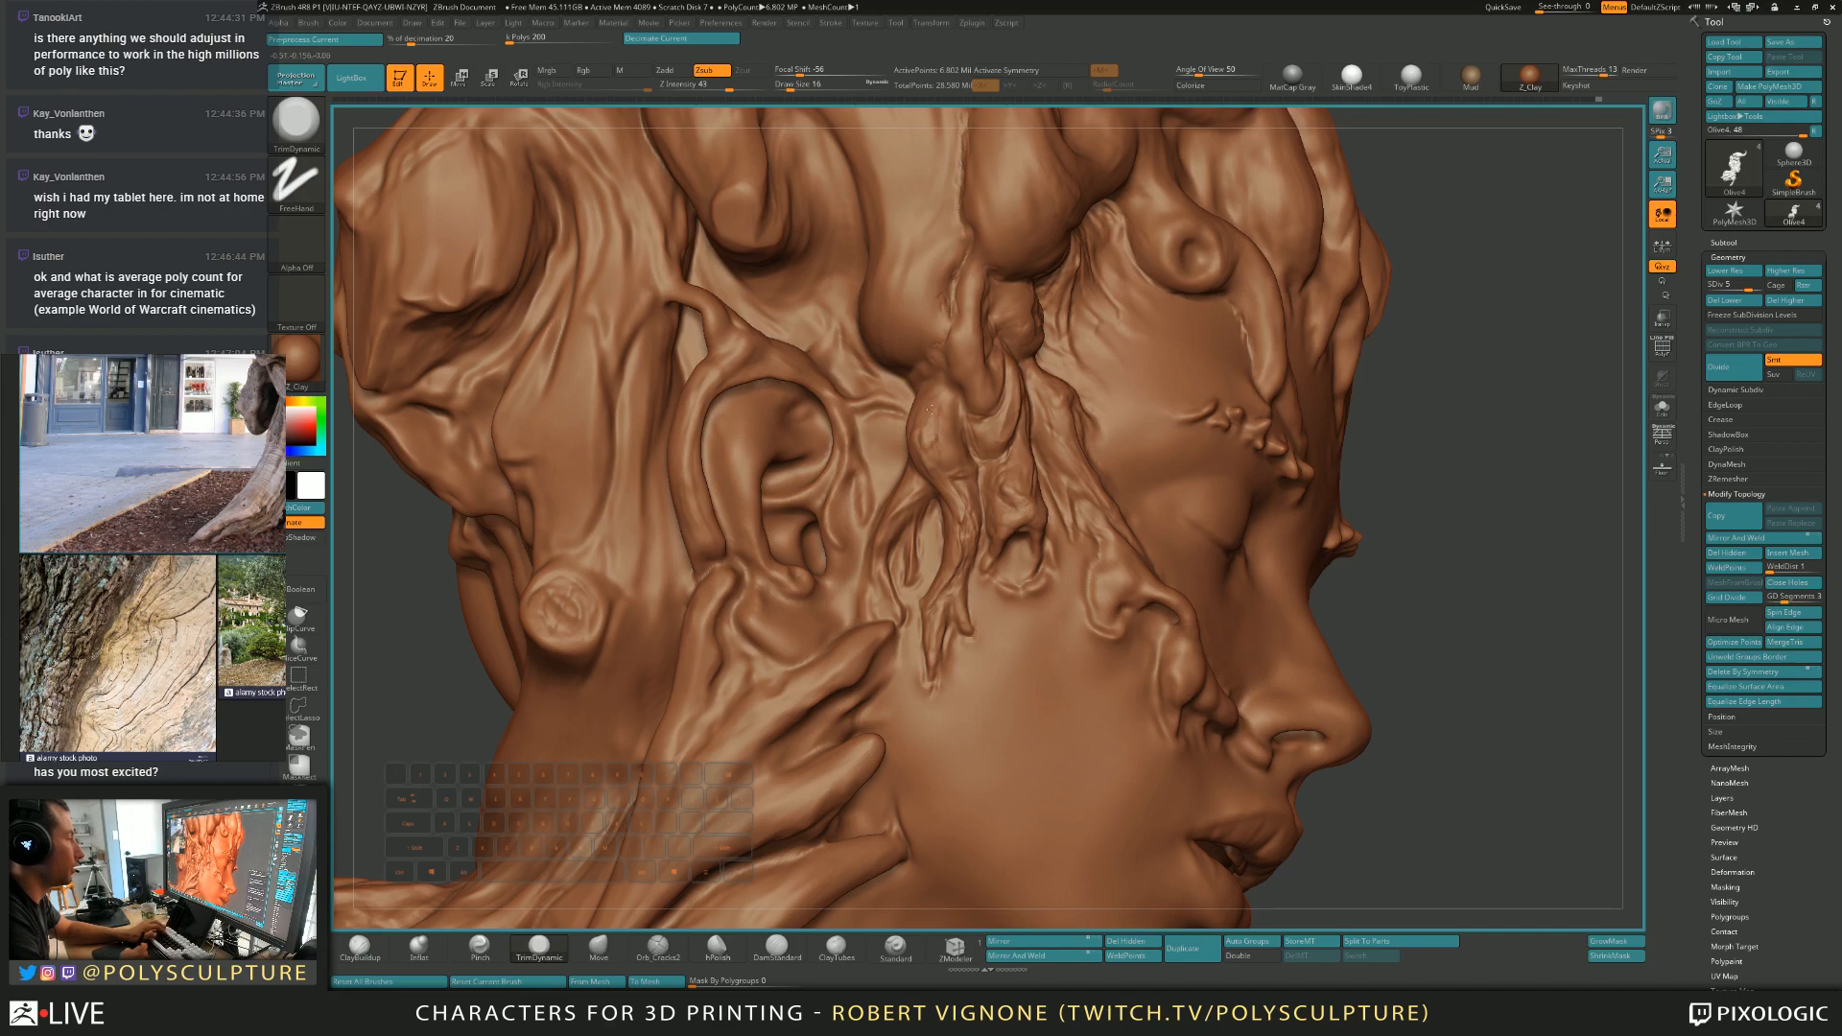
pyautogui.click(666, 981)
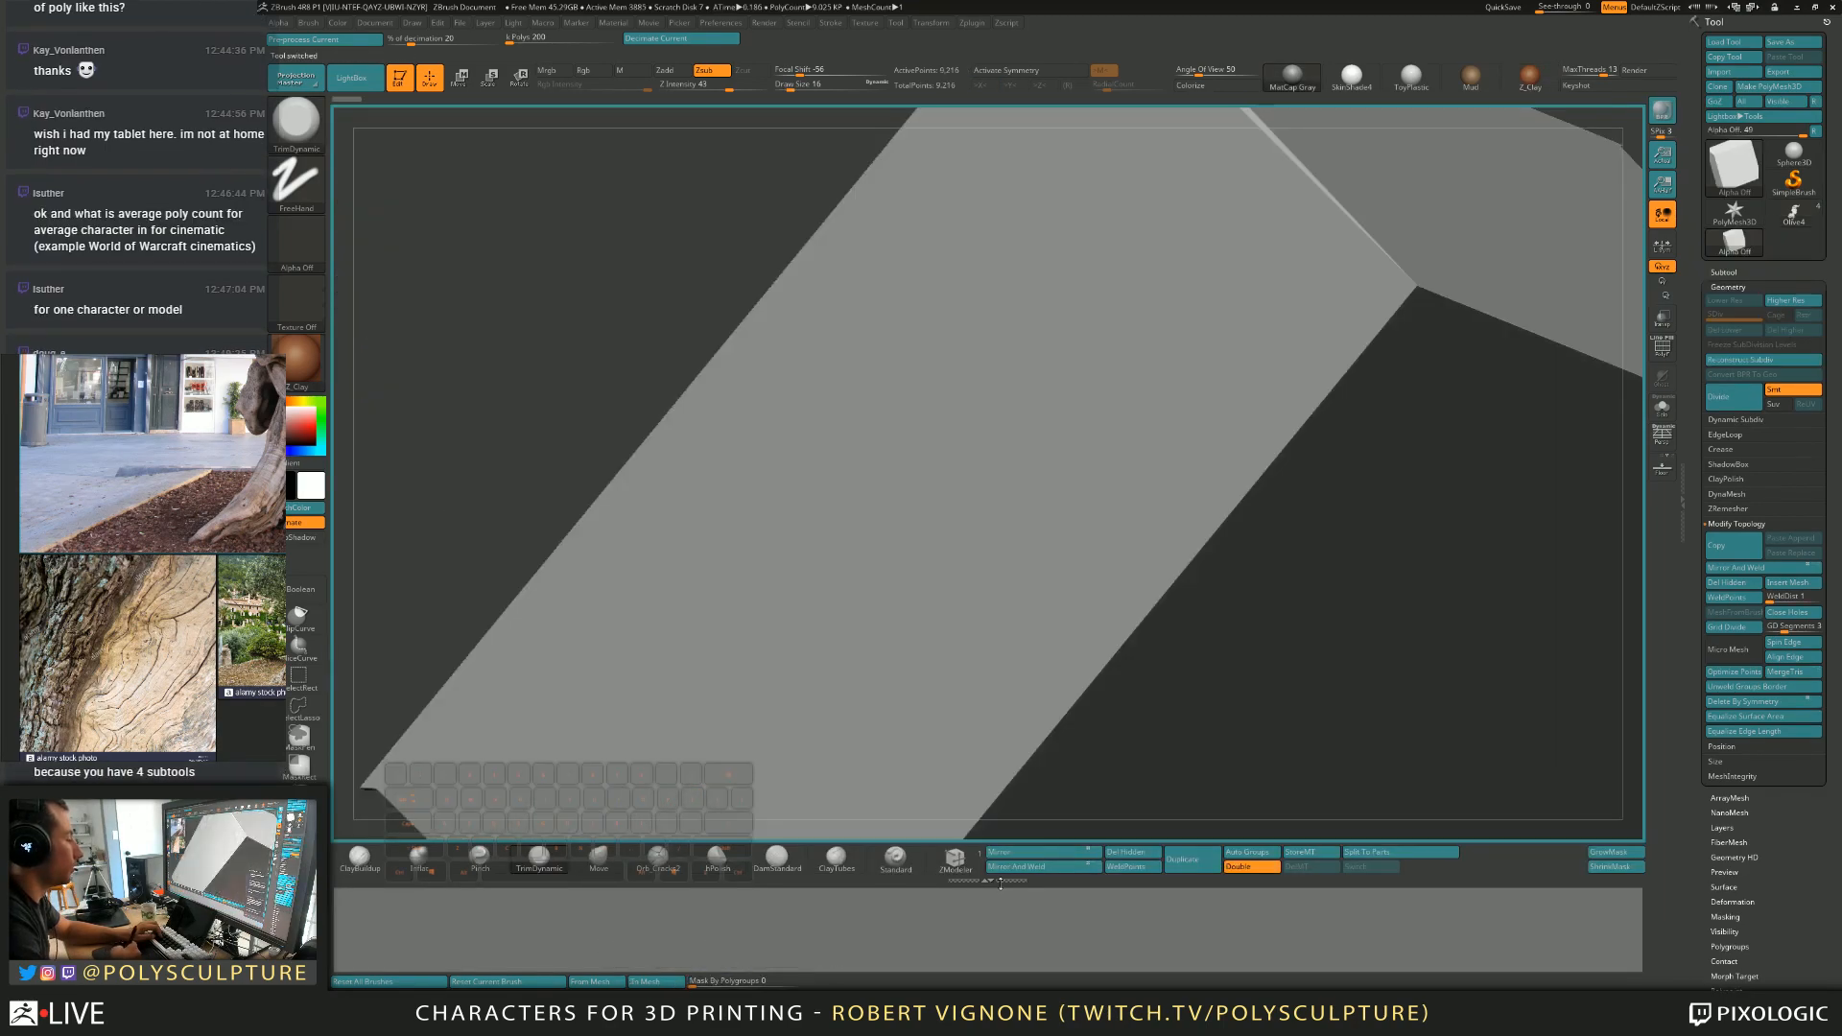
pyautogui.click(997, 882)
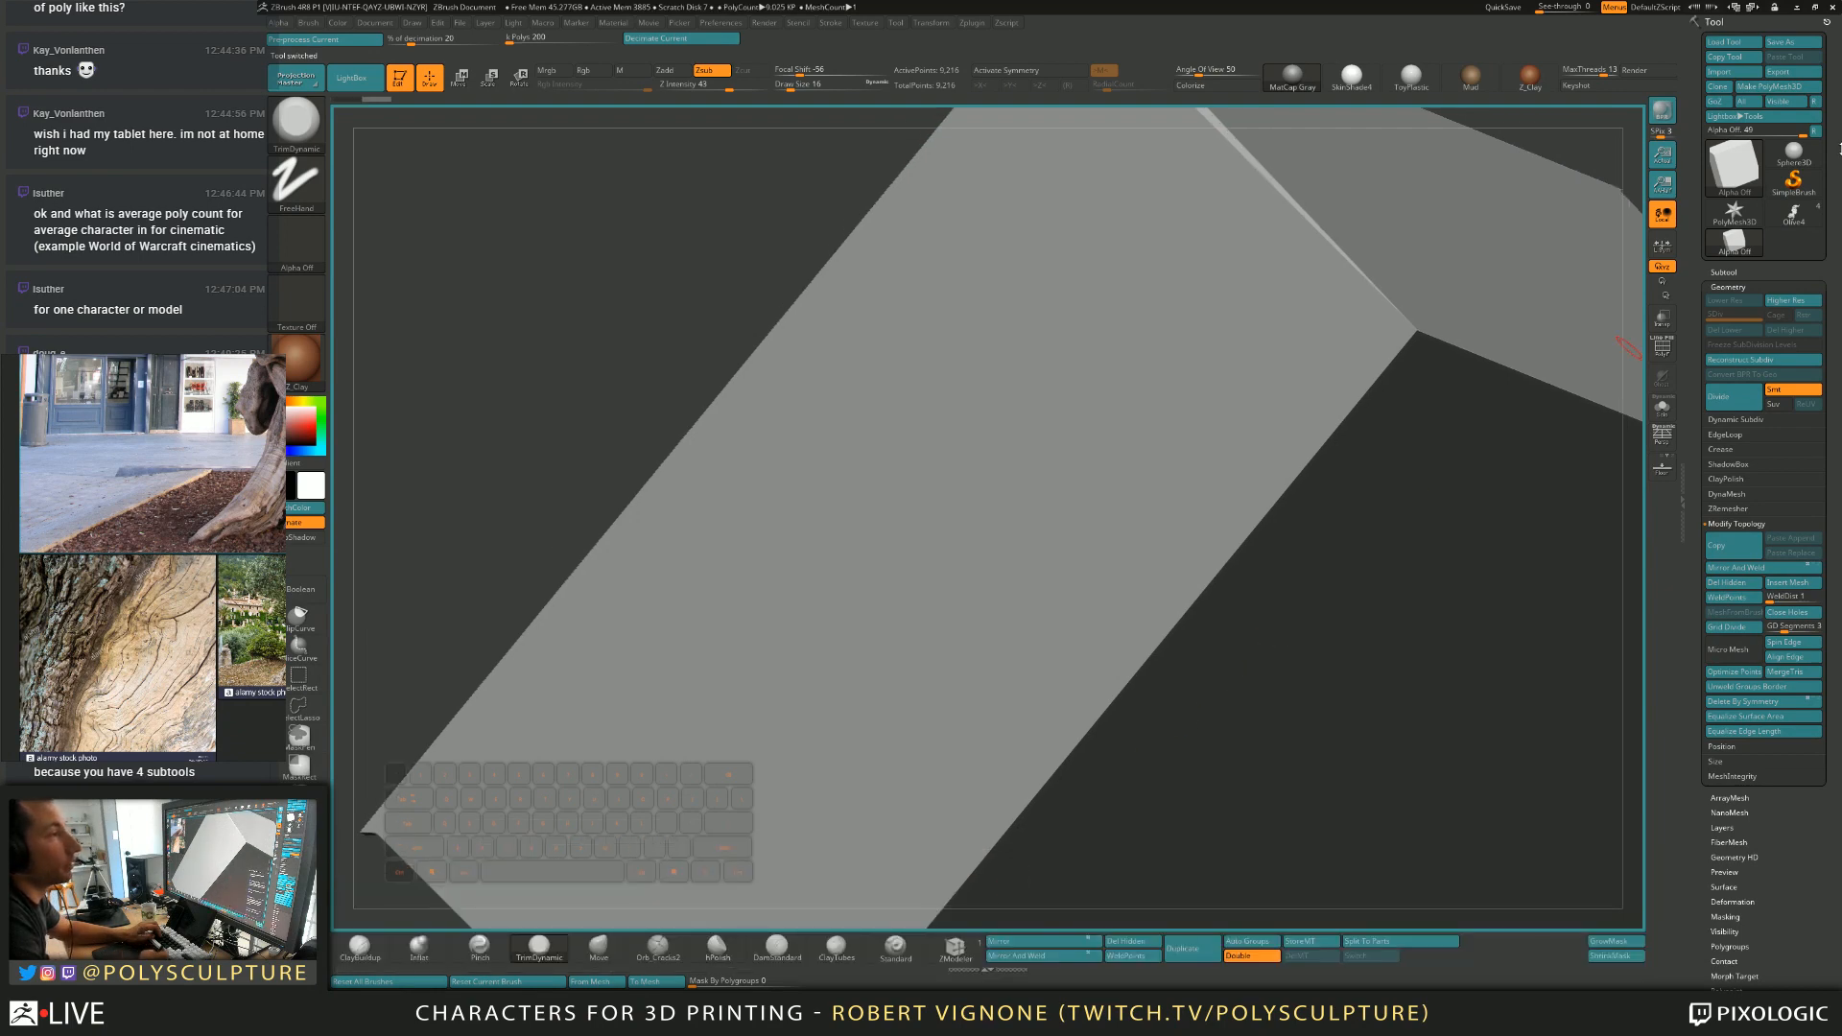
pyautogui.click(1792, 211)
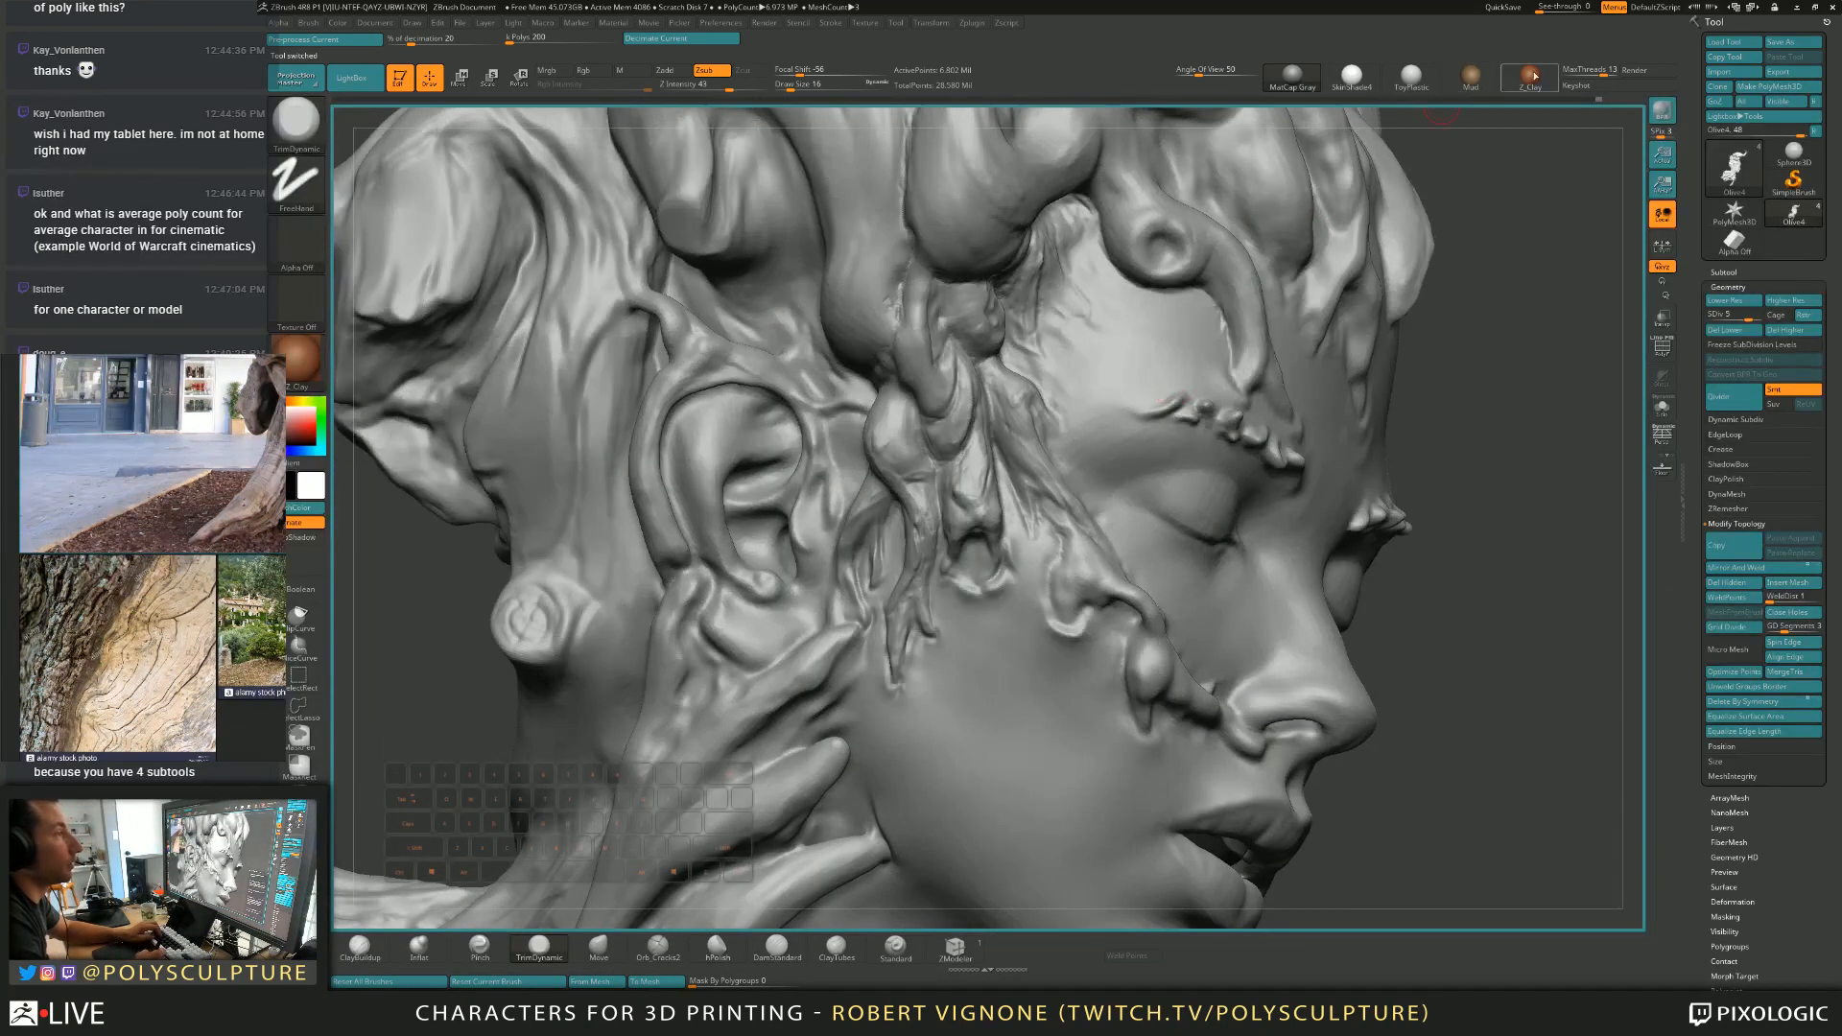
pyautogui.click(1530, 76)
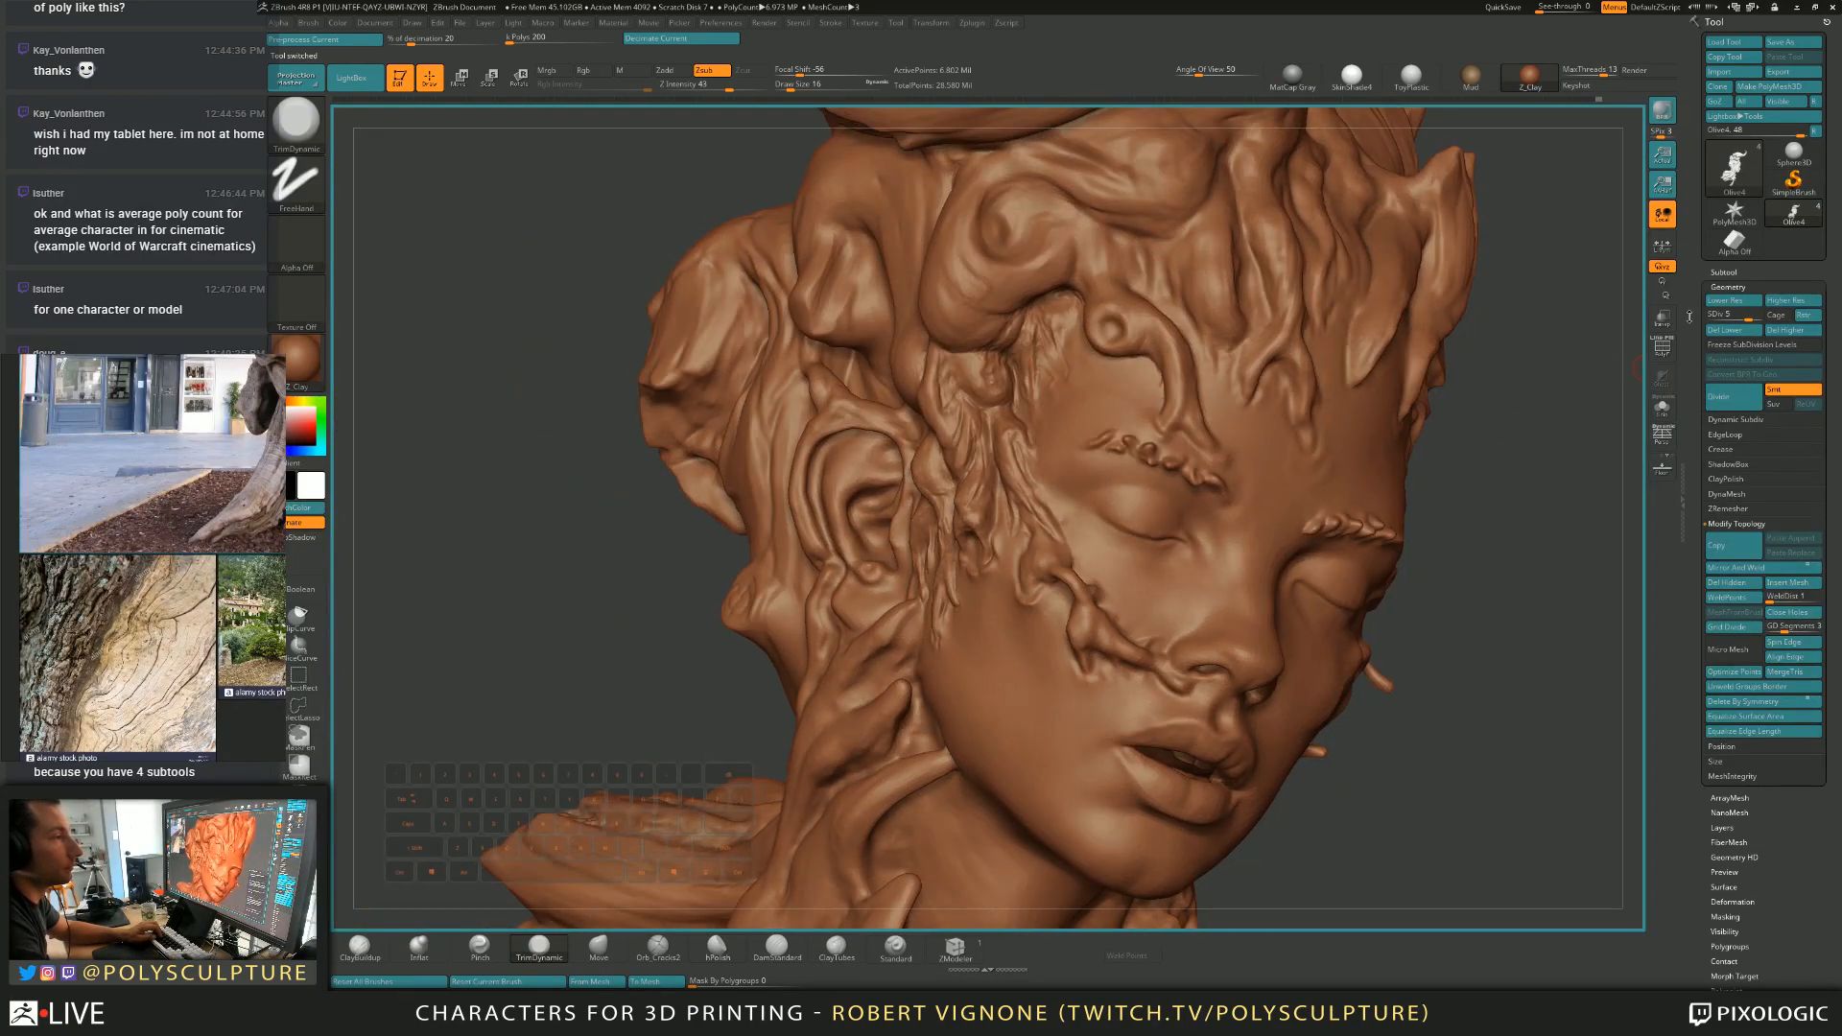
# Save the bust tool to disk and collapse its geometry settings.
pyautogui.click(1784, 42)
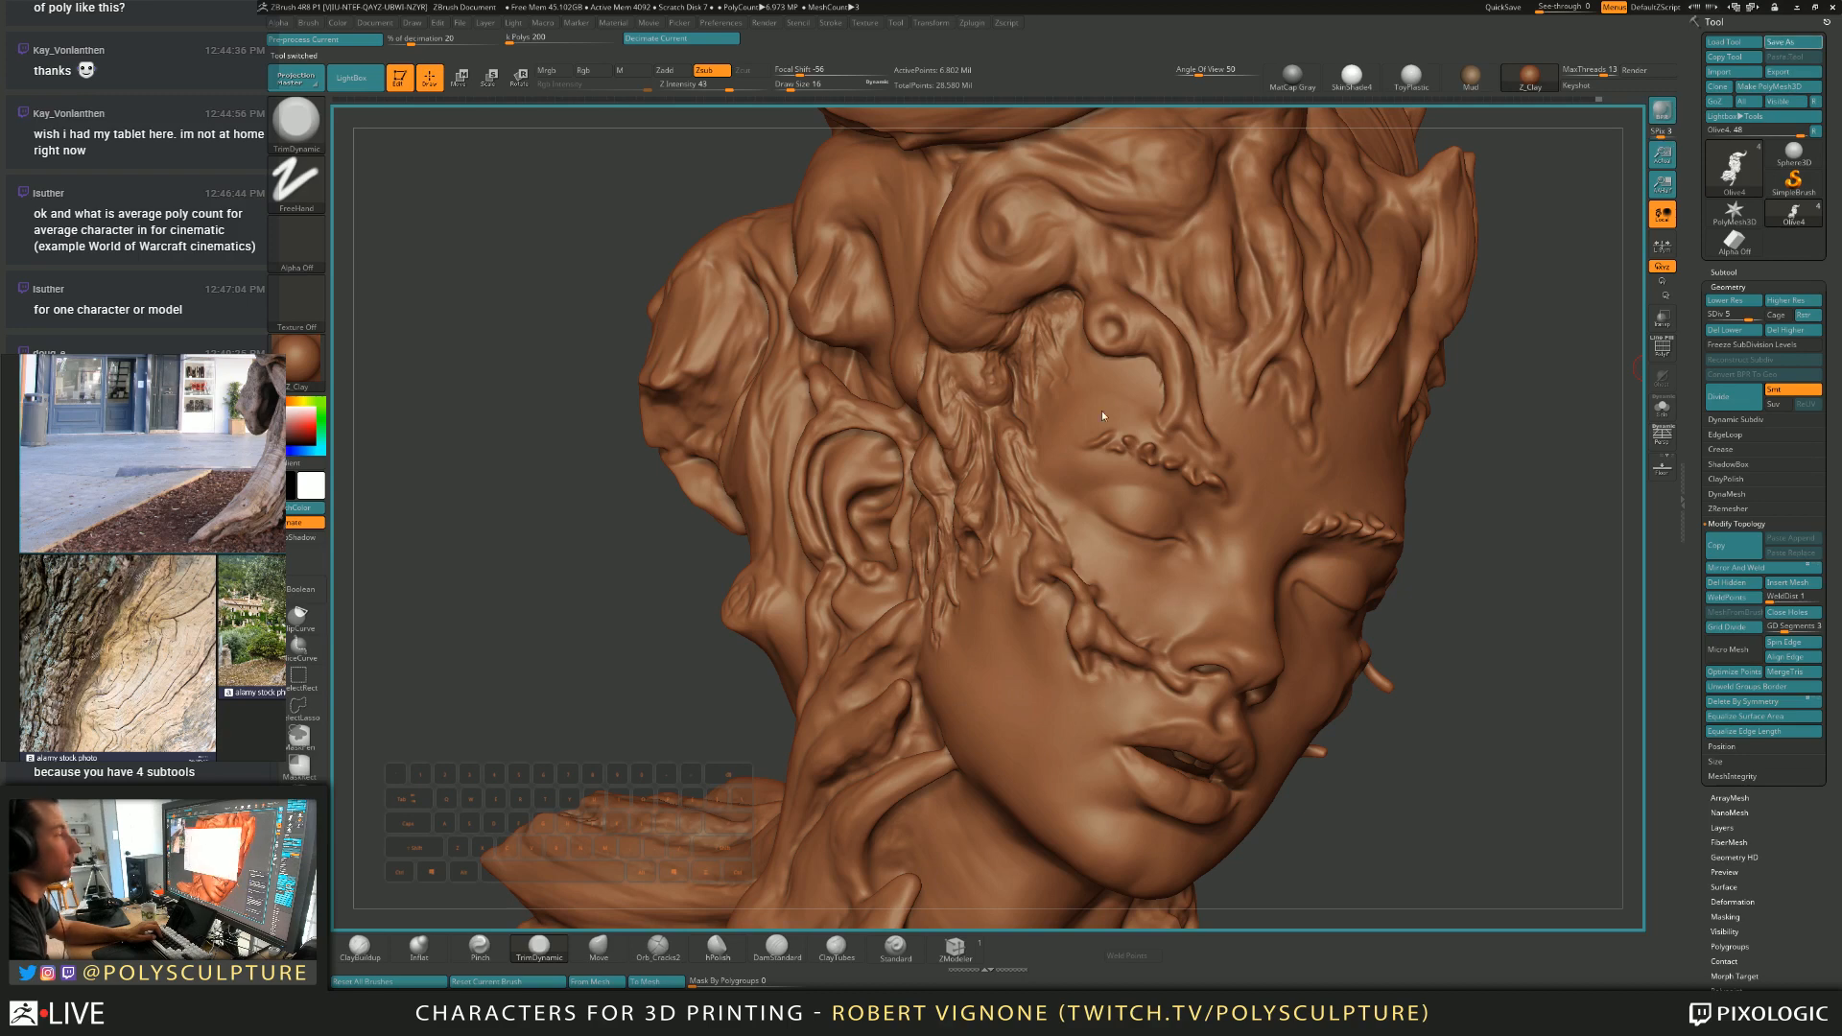
pyautogui.click(1074, 495)
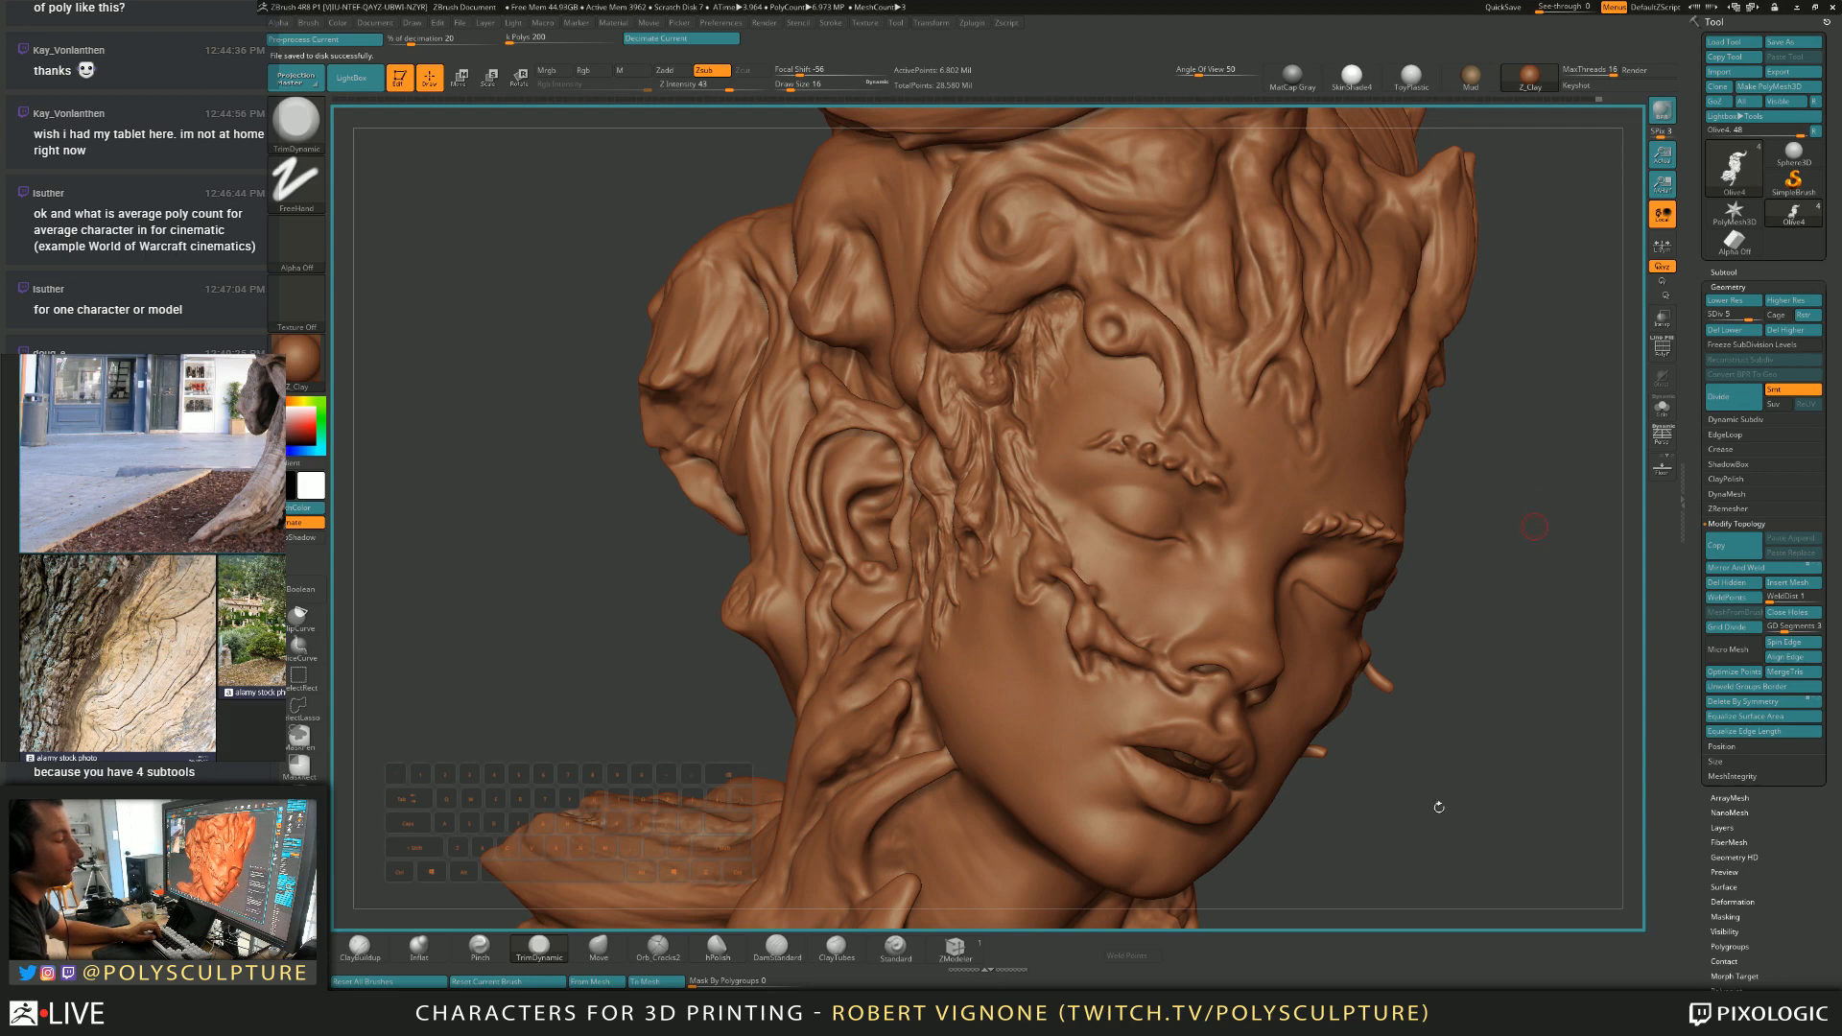
pyautogui.moveTo(1419, 797); pyautogui.dragTo(1421, 799)
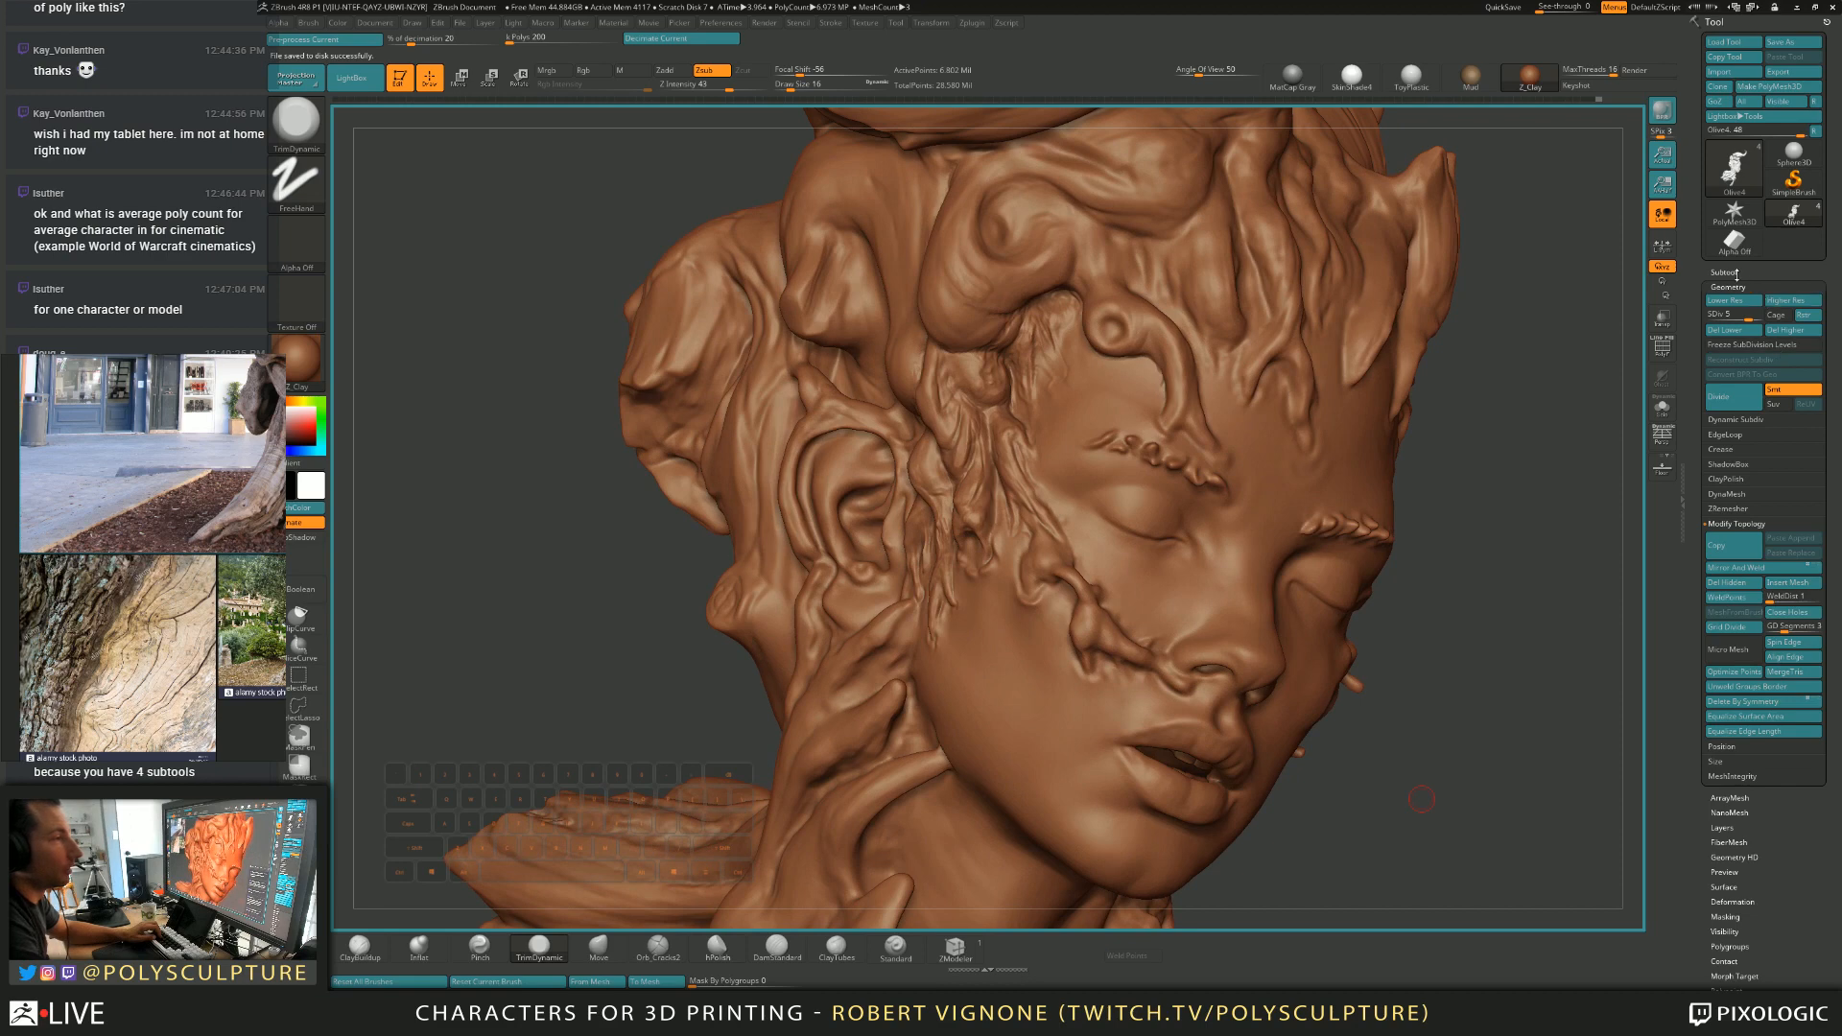
pyautogui.click(1724, 273)
pyautogui.click(1724, 272)
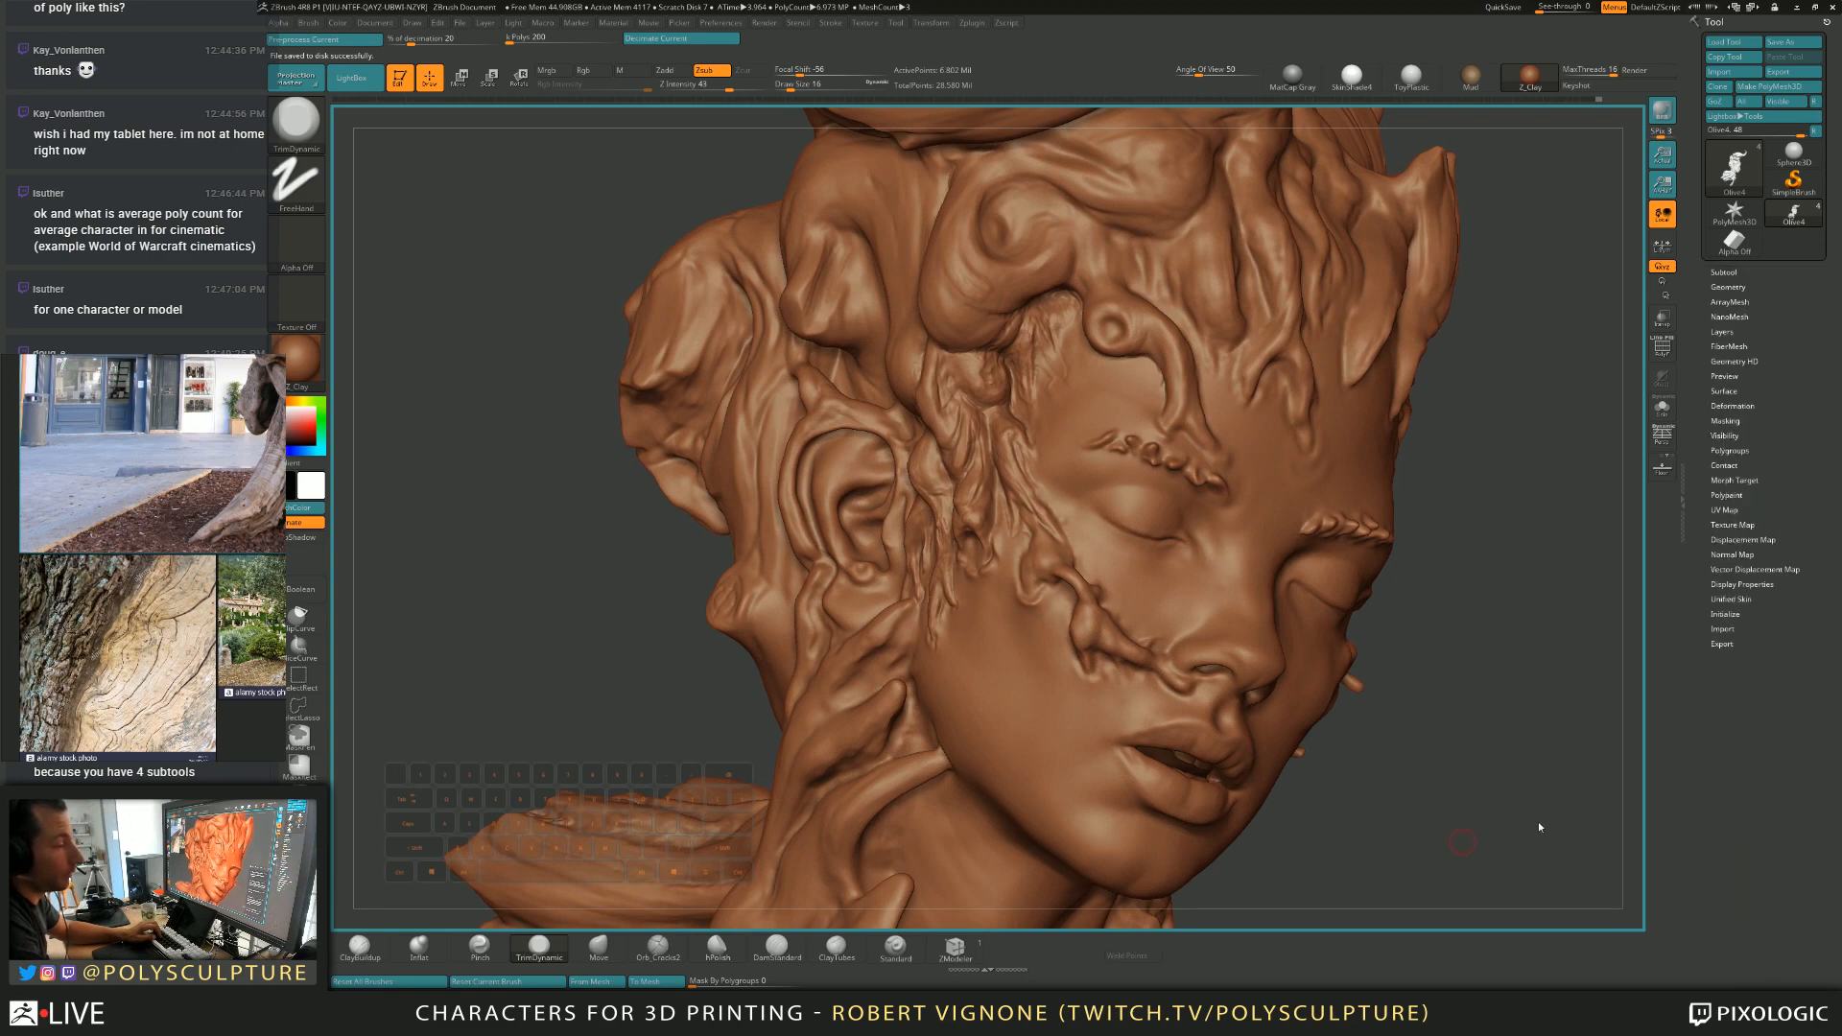
# Sharpen the creases on the root strand's upper knot beside the ear with Orb_Cracks2.
pyautogui.moveTo(1345, 787)
pyautogui.mouseDown()
pyautogui.moveTo(1369, 803)
pyautogui.moveTo(959, 486)
pyautogui.mouseUp()
pyautogui.keyDown('alt'); pyautogui.moveTo(1362, 758); pyautogui.dragTo(1383, 839); pyautogui.keyUp('alt')
pyautogui.click(658, 948)
pyautogui.press('s')
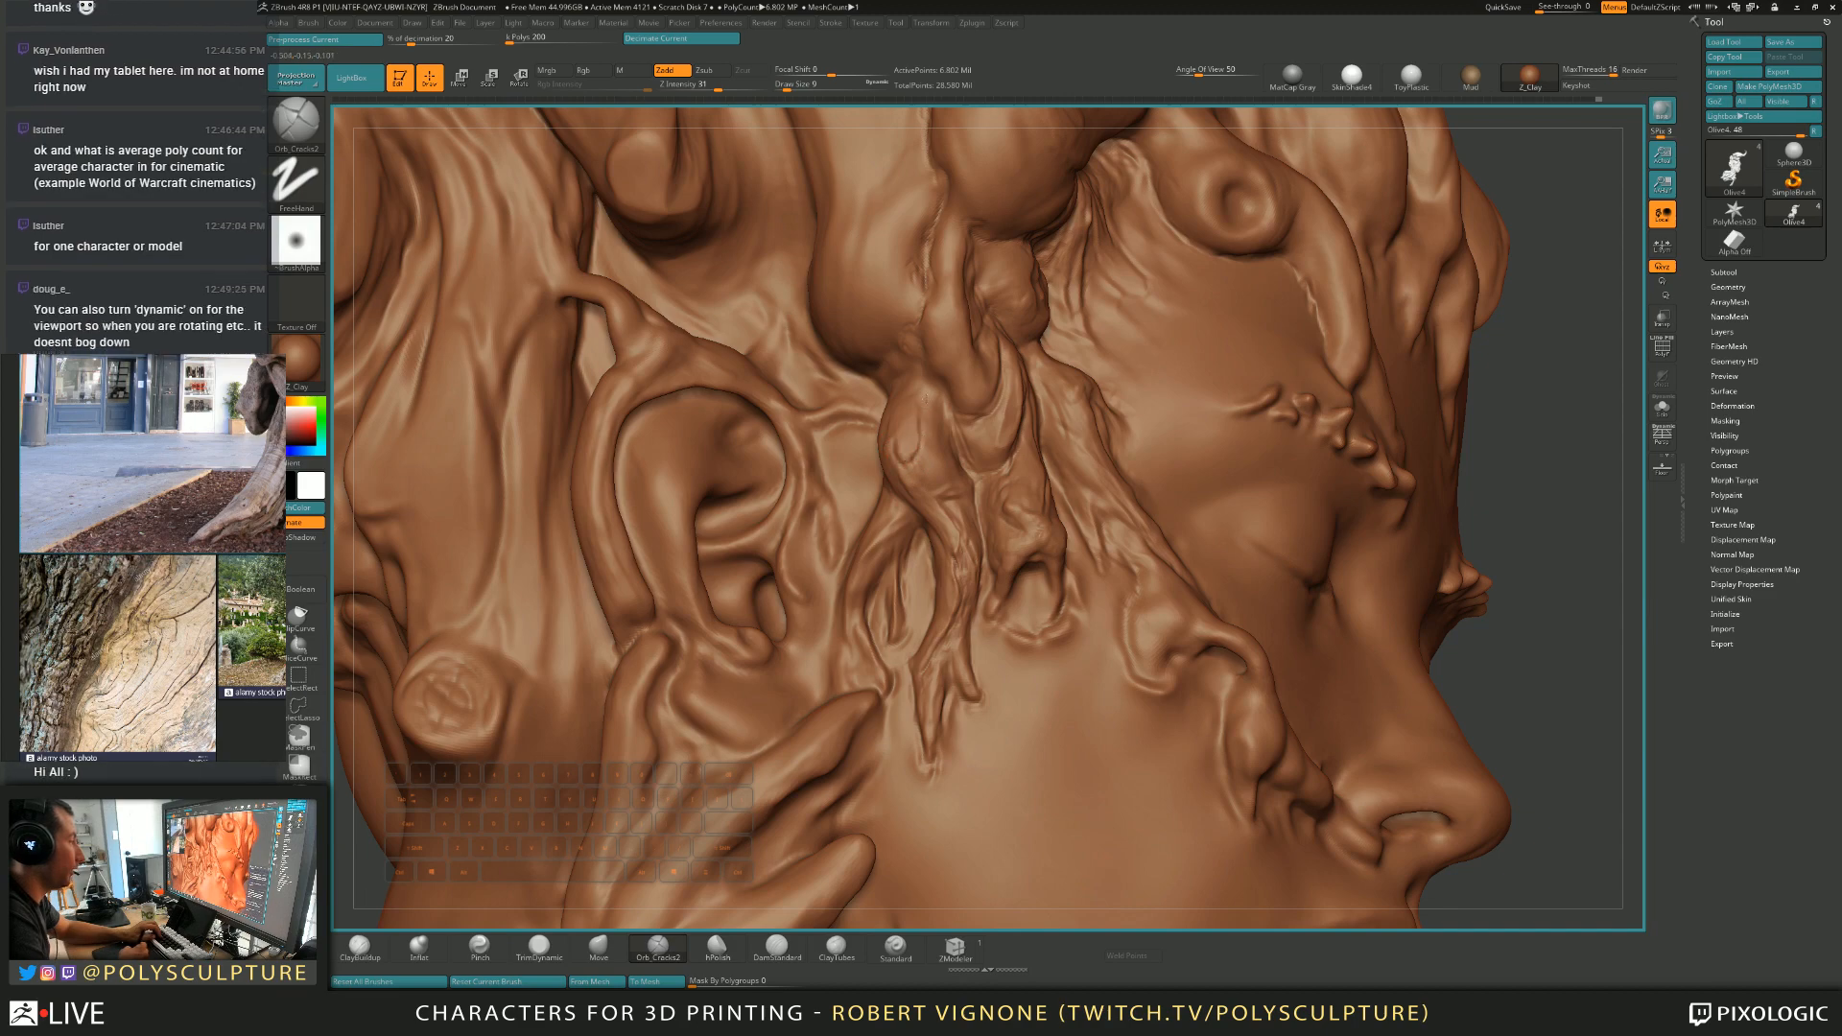
pyautogui.moveTo(908, 422); pyautogui.dragTo(913, 437, button='right')
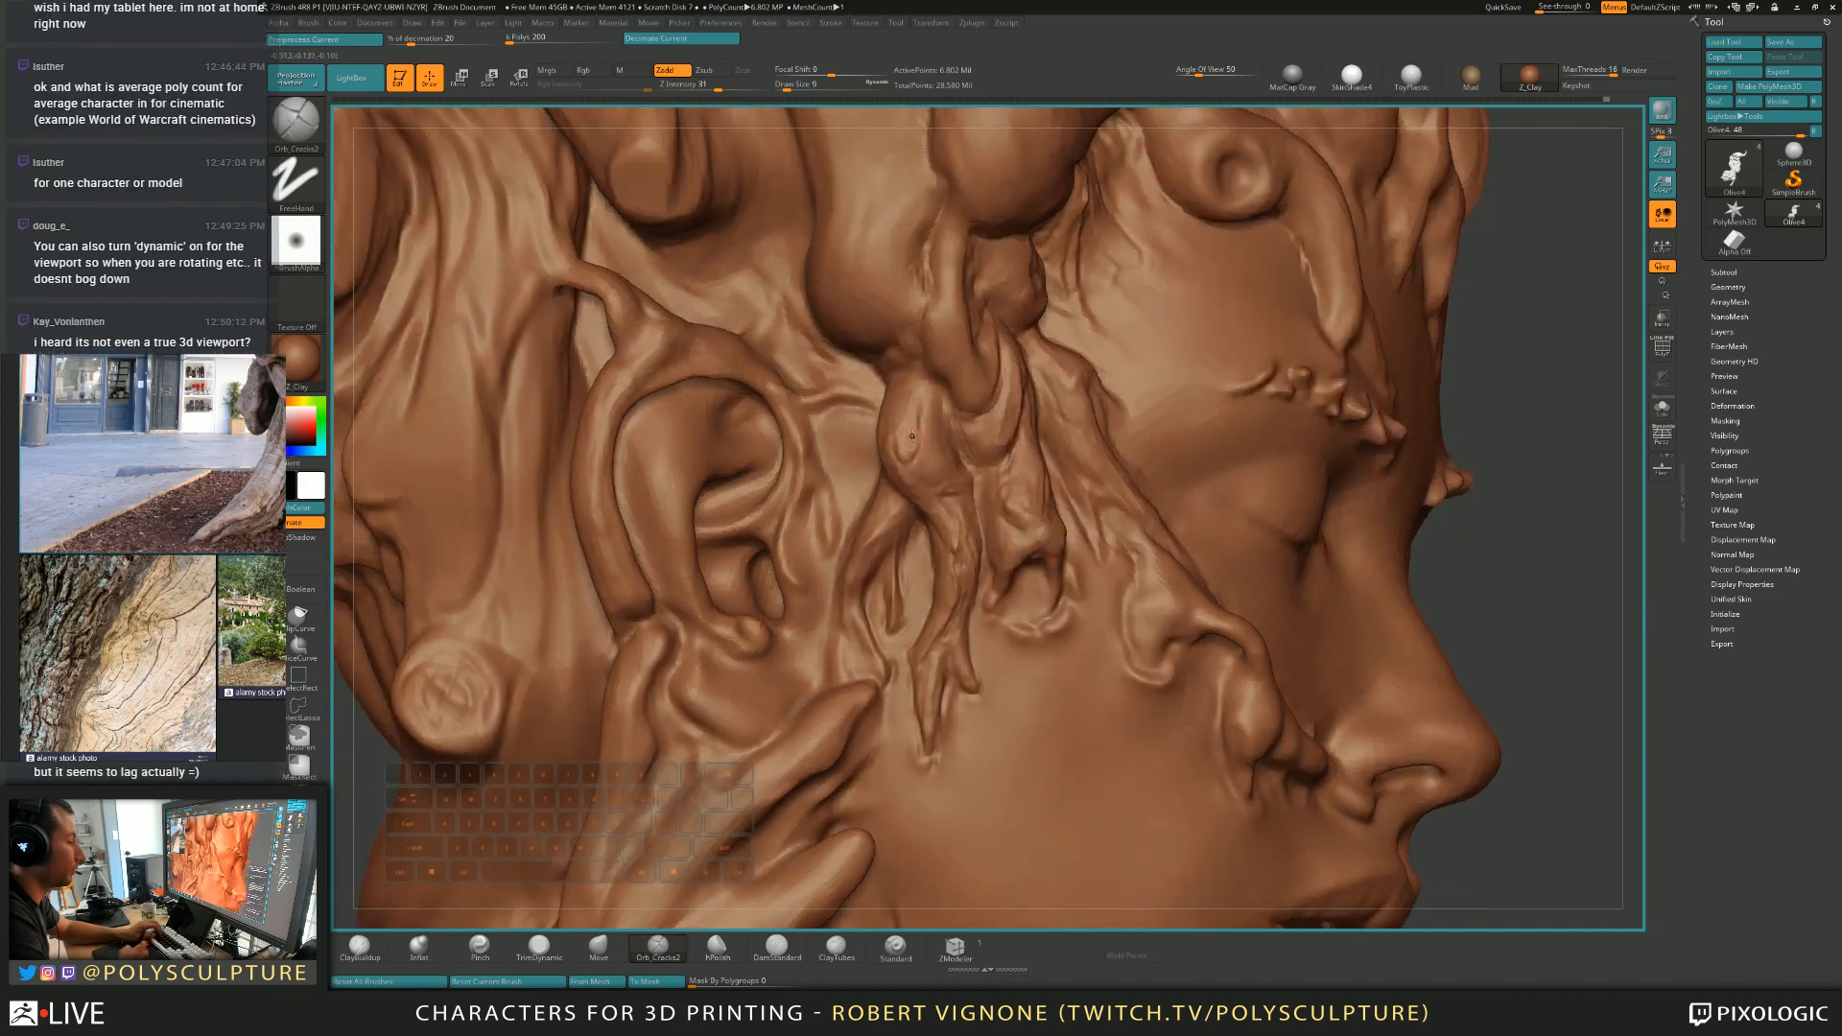
# Polish the strand's upper knot with hPolish and carve small recesses into it with ClayBuildup.
pyautogui.press('1')
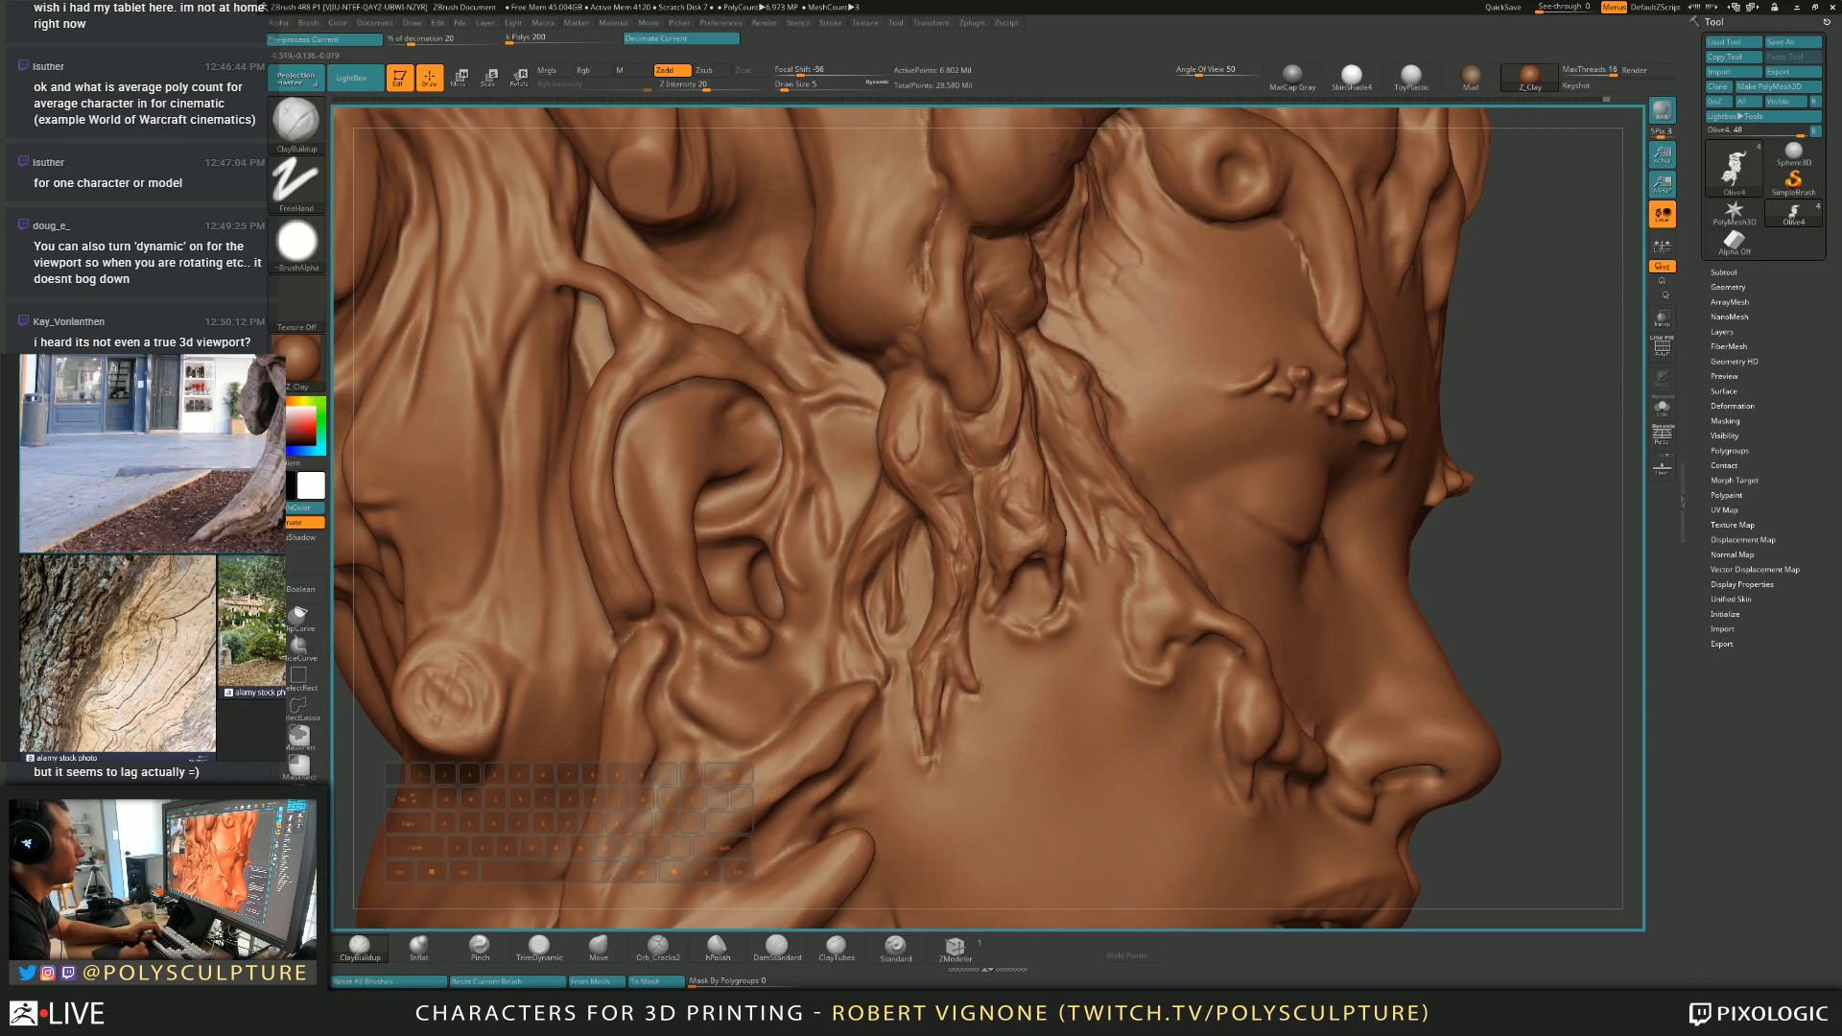
pyautogui.press('7')
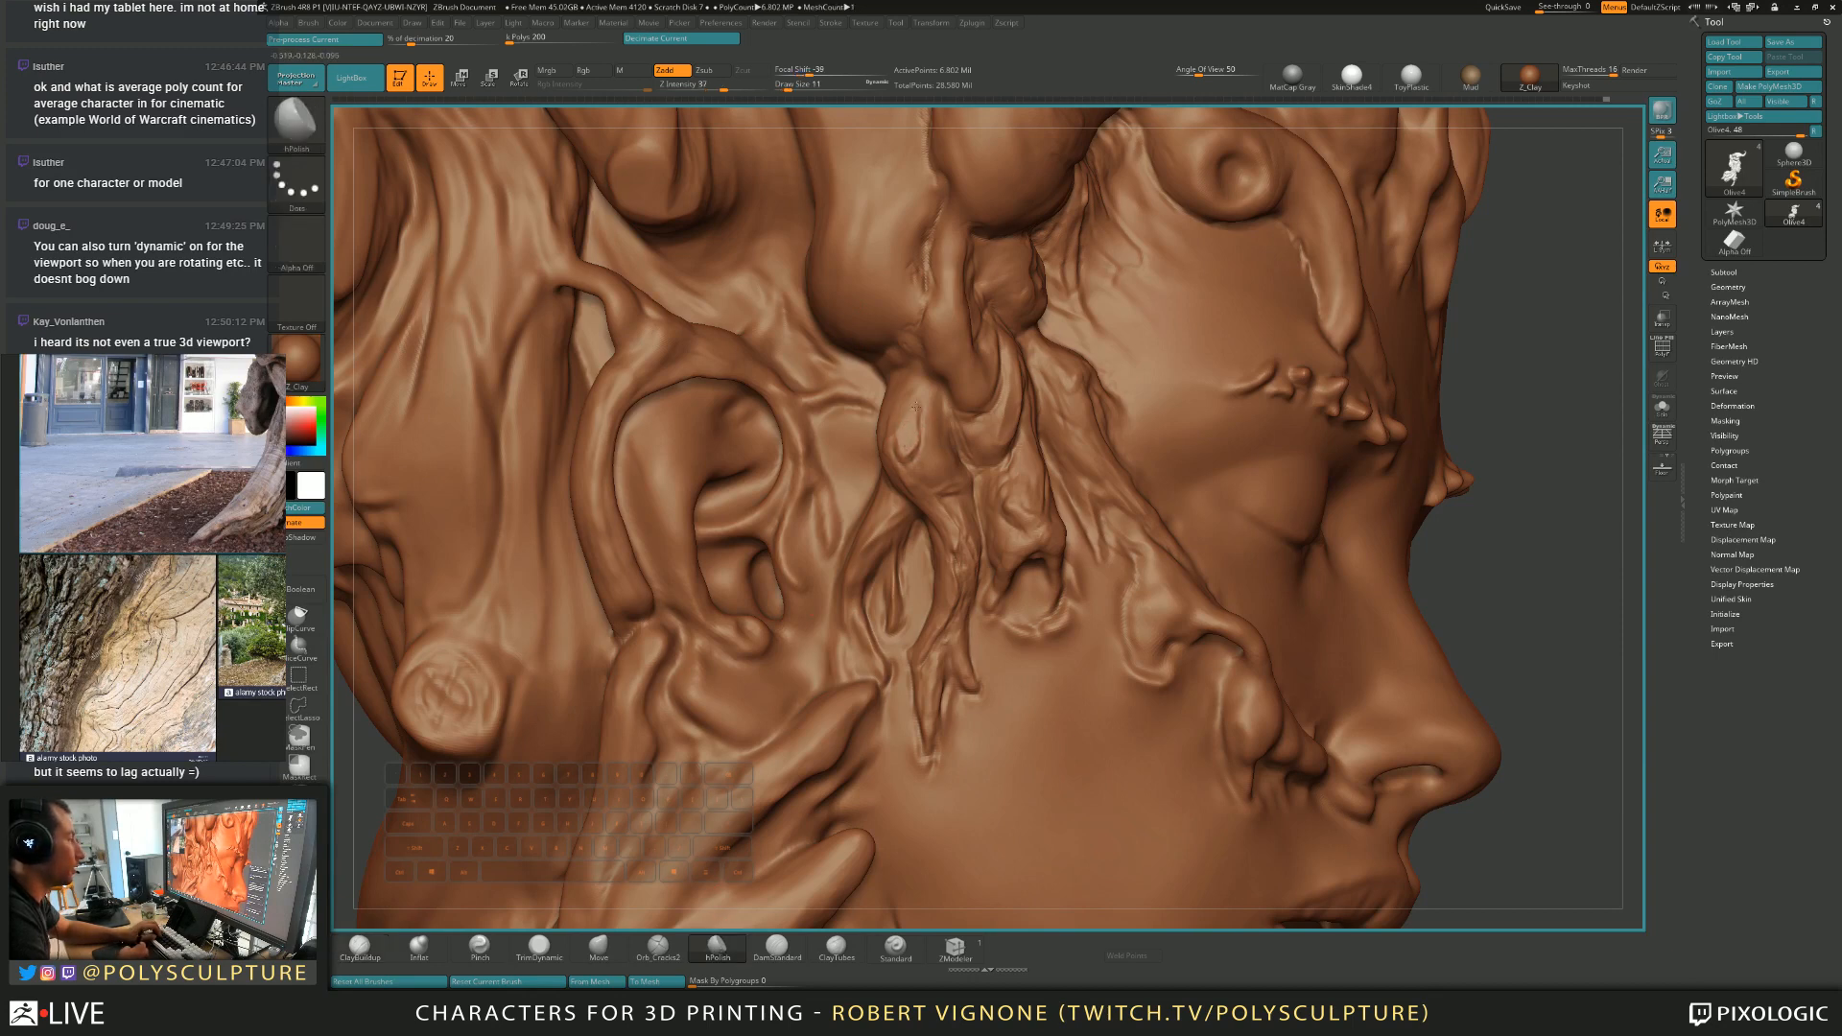
pyautogui.moveTo(907, 422); pyautogui.dragTo(916, 450, button='right')
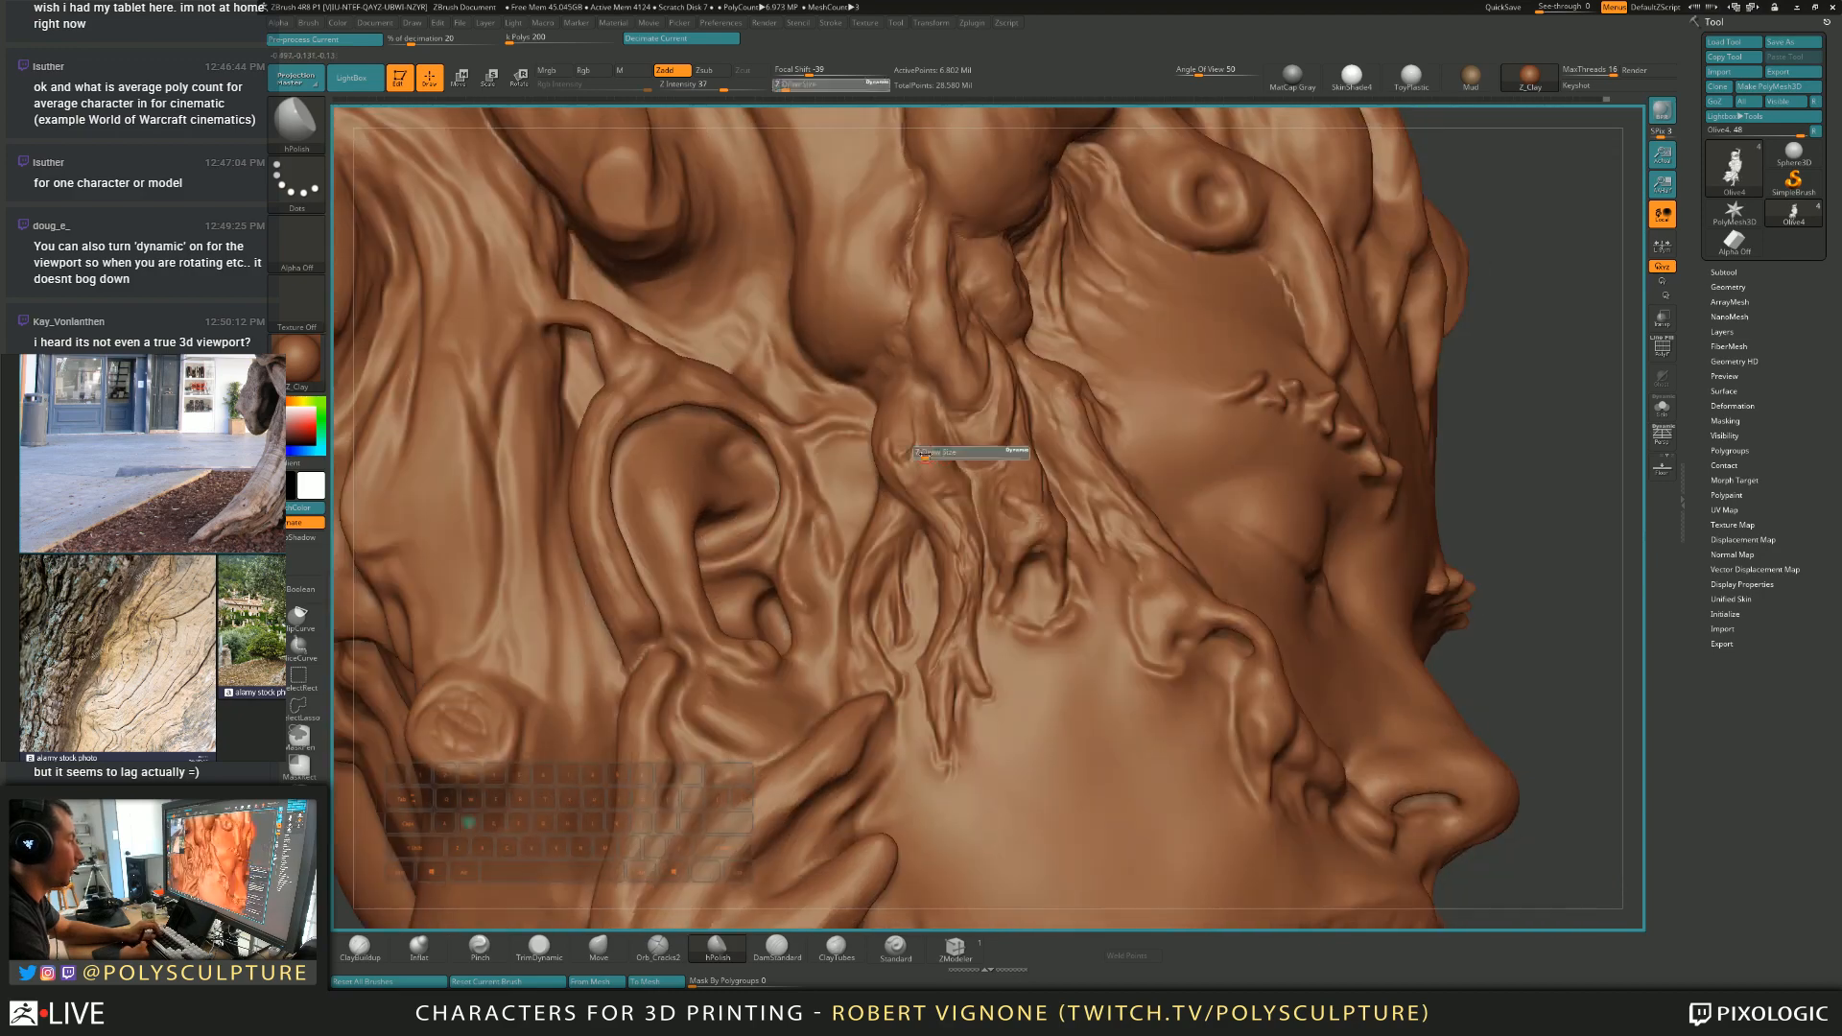
pyautogui.press('1')
pyautogui.keyDown('alt'); pyautogui.moveTo(908, 453); pyautogui.dragTo(921, 447); pyautogui.keyUp('alt')
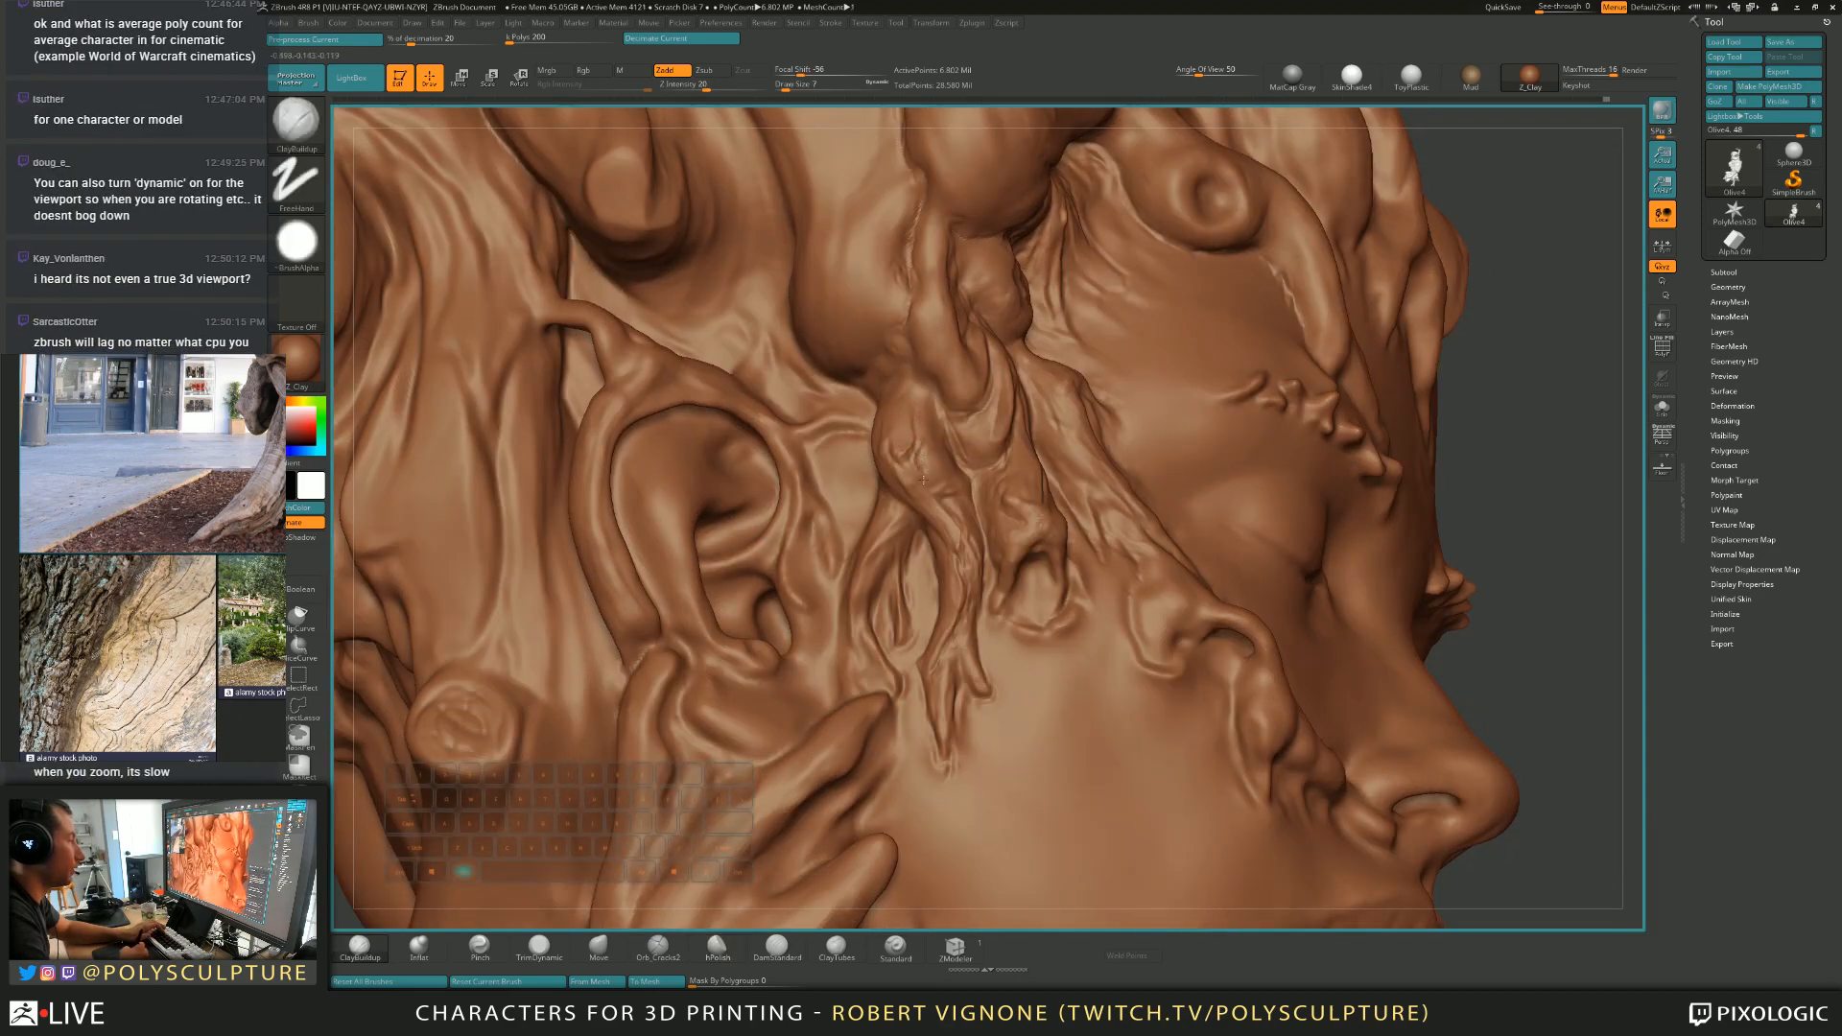
# Refine the ear-facing side of the root strand below the knot with ClayBuildup, then flatten it with TrimDynamic.
pyautogui.moveTo(923, 419); pyautogui.dragTo(871, 546, button='right')
pyautogui.press('[')
pyautogui.press('[')
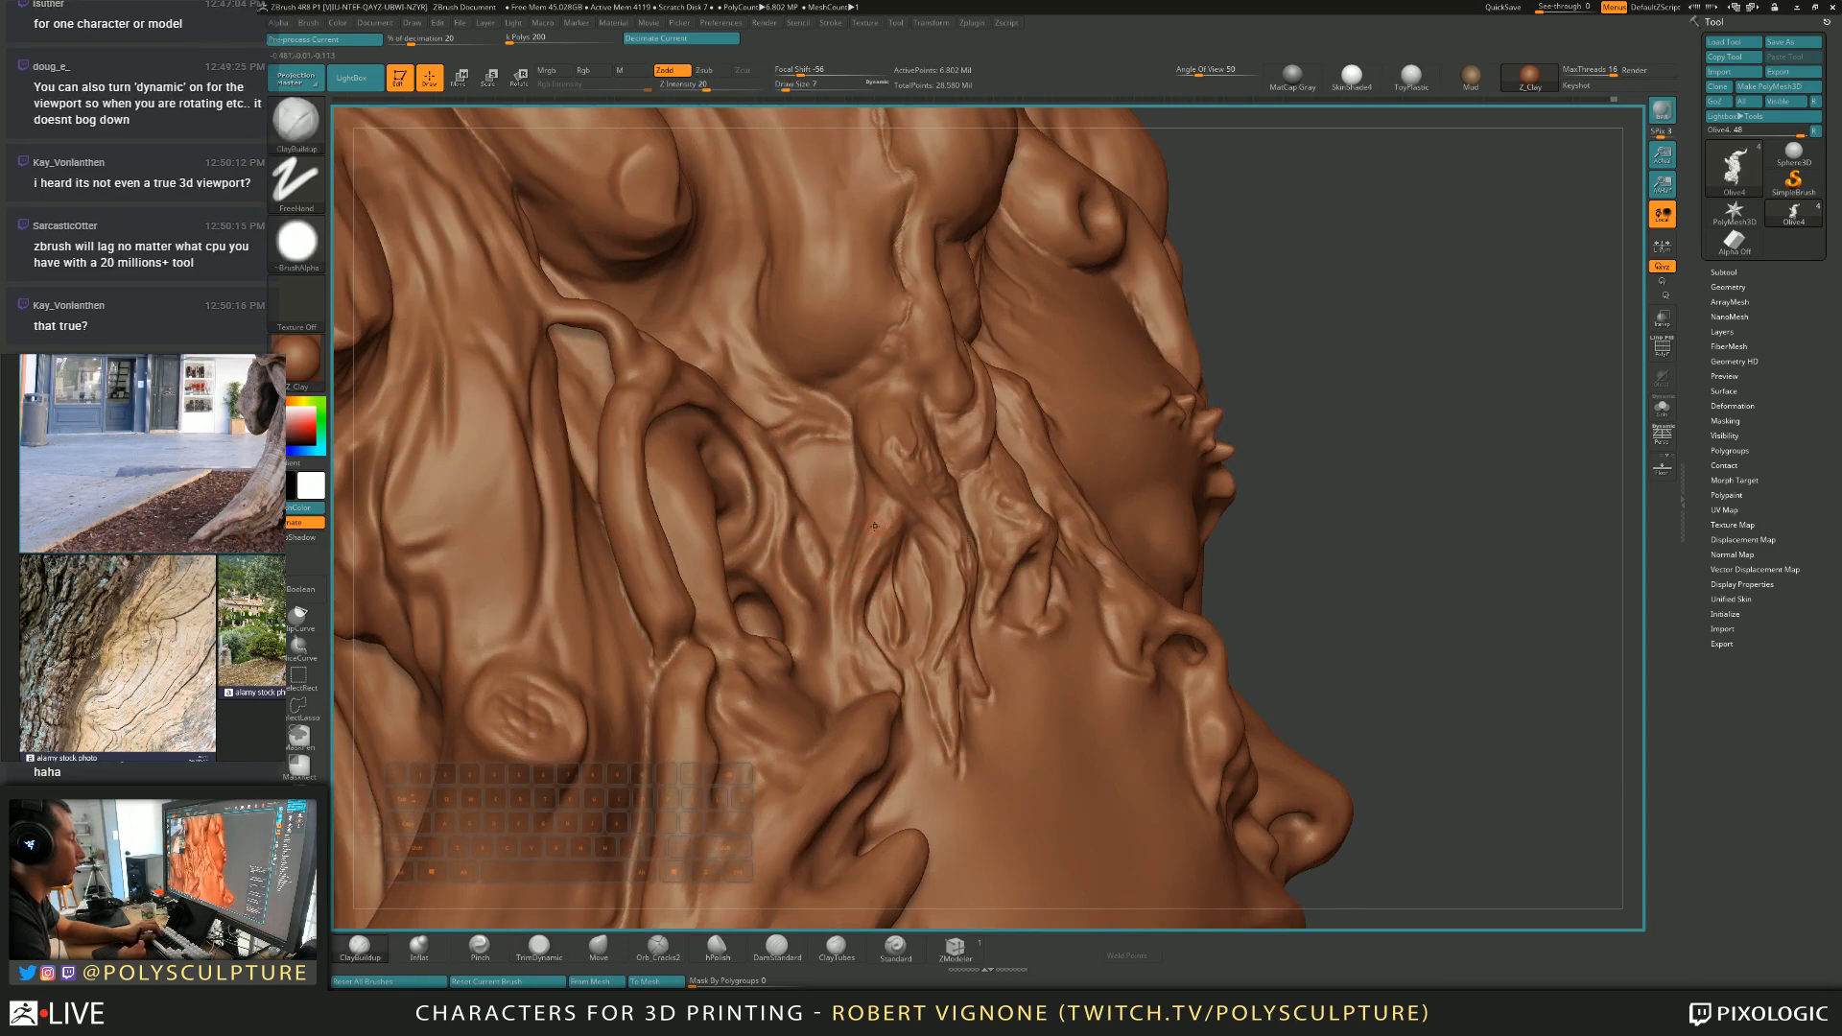
pyautogui.press('s')
pyautogui.click(881, 534)
pyautogui.press('4')
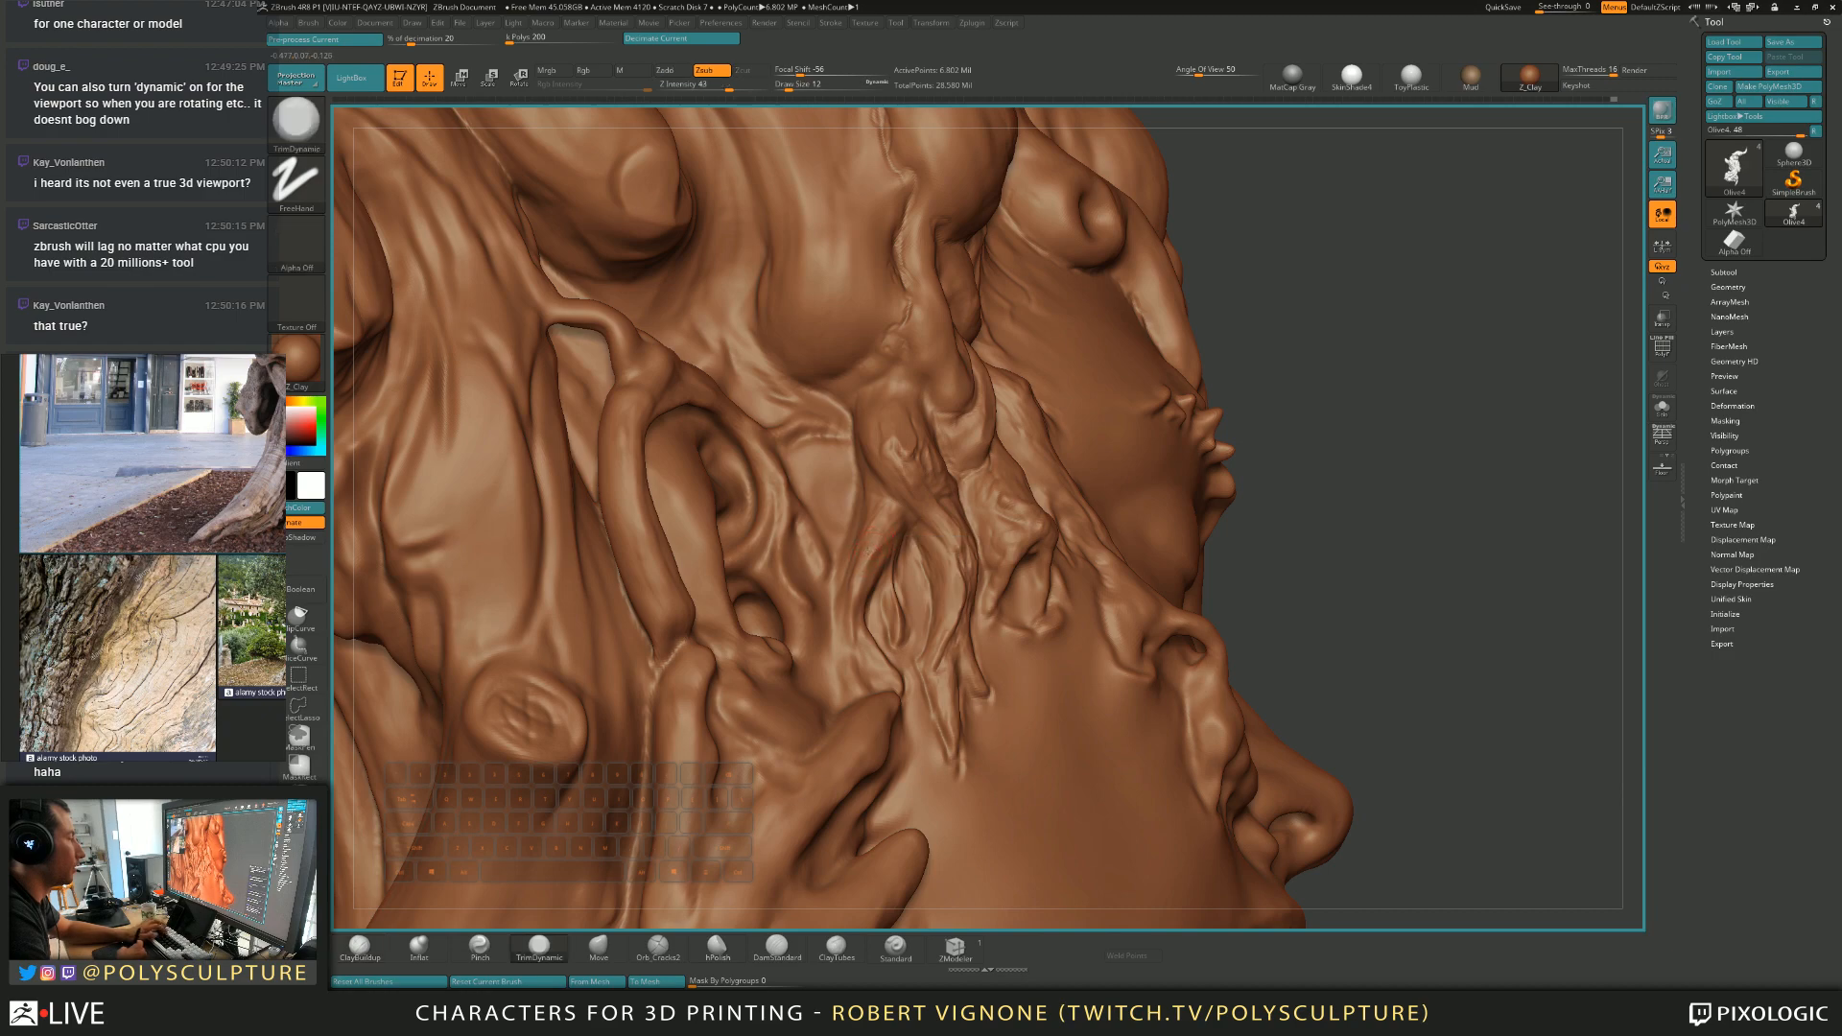
pyautogui.moveTo(884, 543)
pyautogui.mouseDown(button='right')
pyautogui.moveTo(932, 516)
pyautogui.moveTo(924, 482)
pyautogui.mouseUp(button='right')
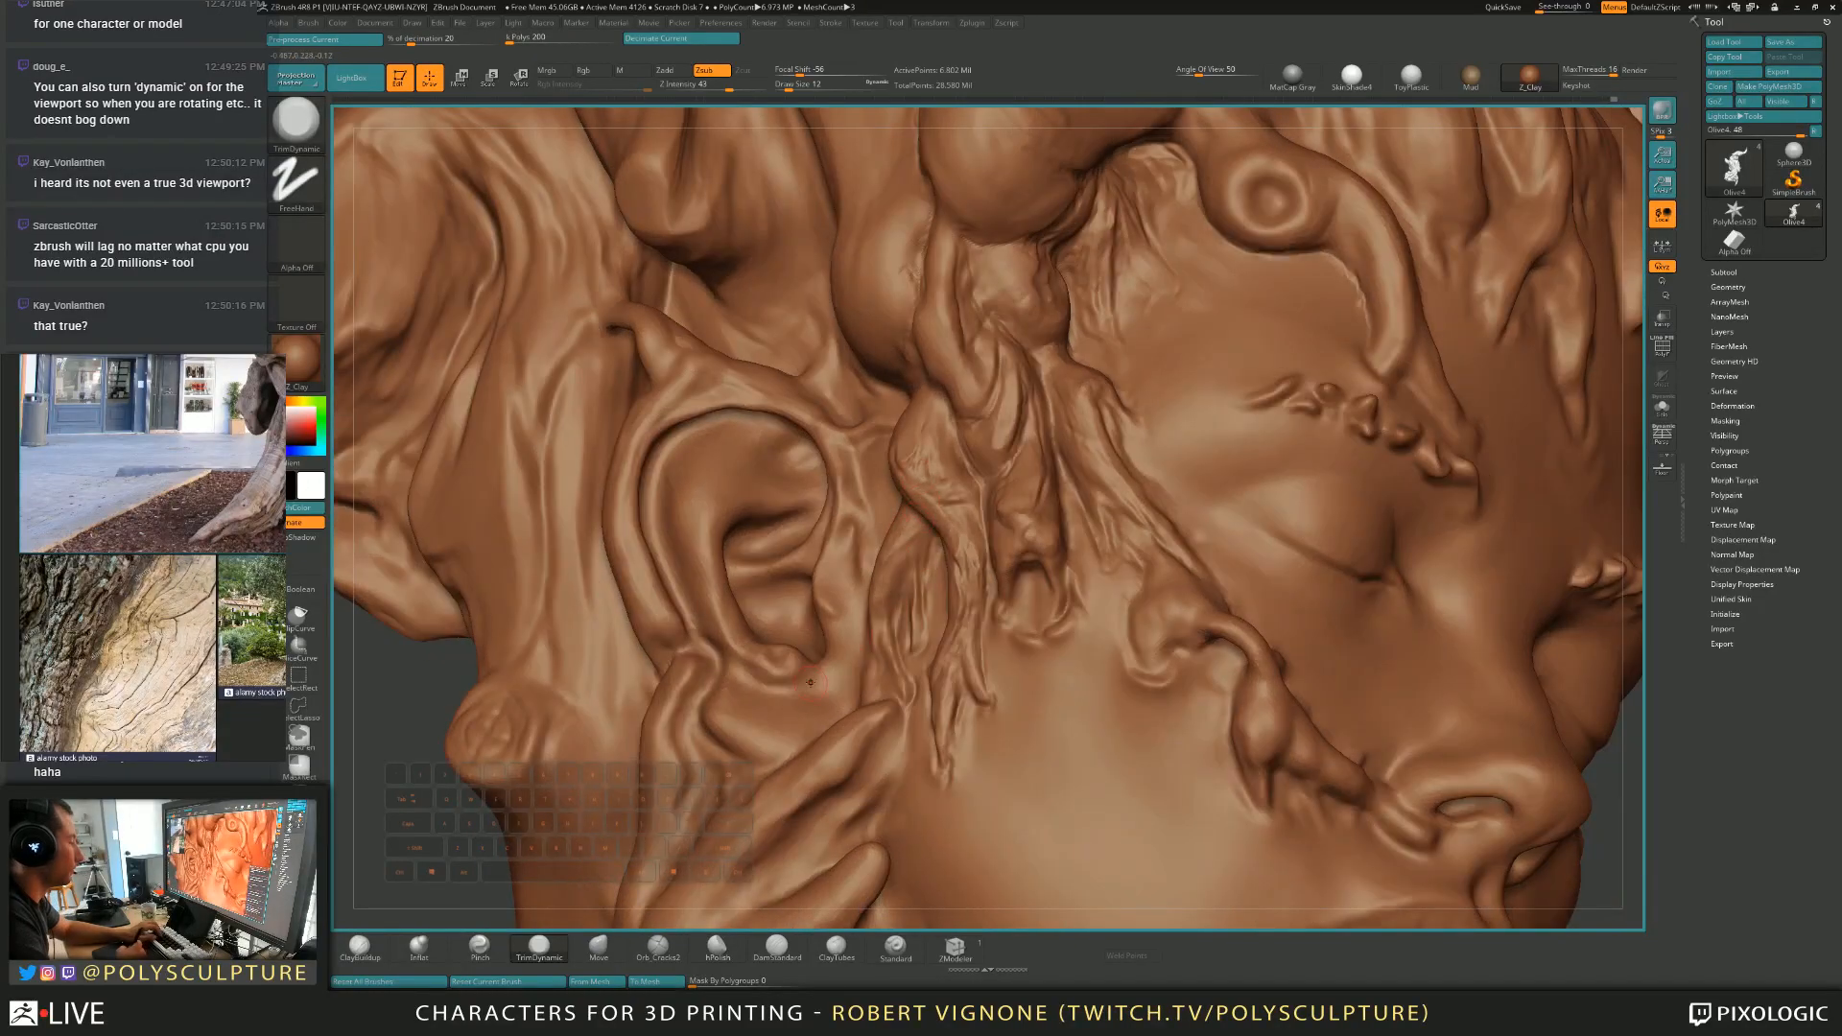
# Build up the knot at the top of the root strand with ClayBuildup and flatten it with TrimDynamic at size 17.
pyautogui.moveTo(831, 656)
pyautogui.mouseDown(button='right')
pyautogui.moveTo(906, 436)
pyautogui.moveTo(770, 649)
pyautogui.mouseUp(button='right')
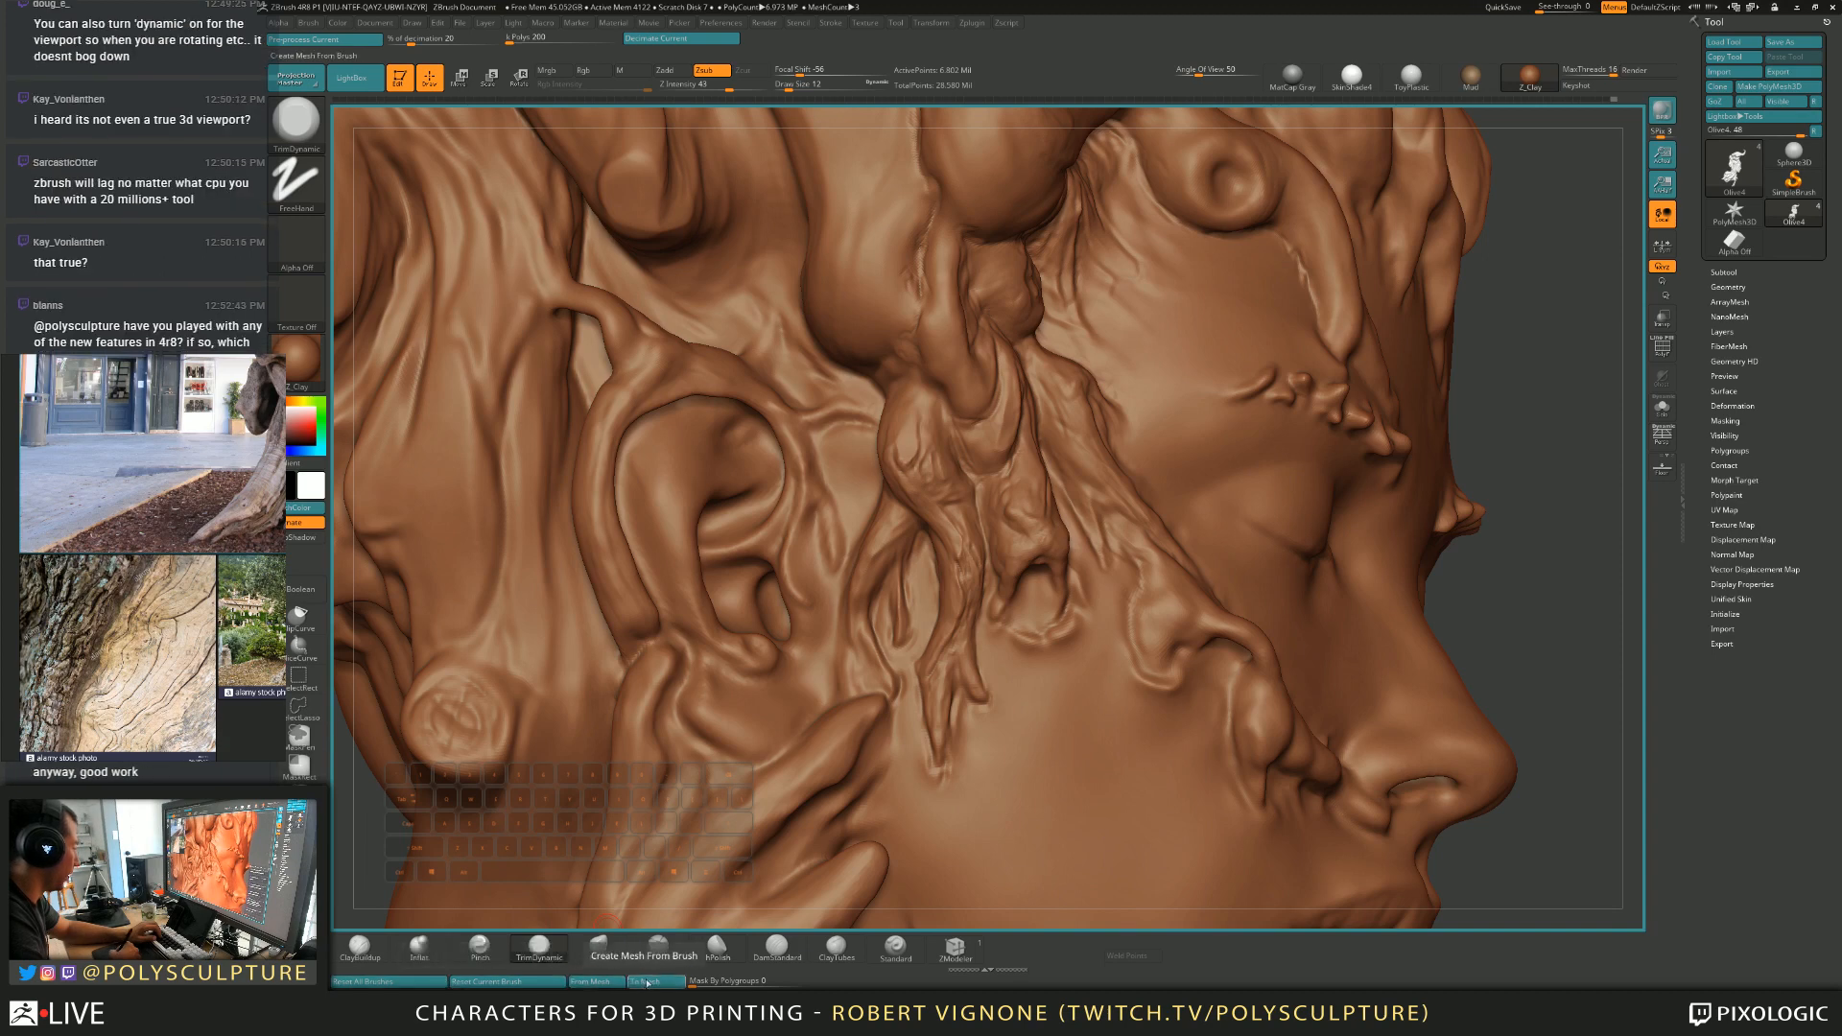
pyautogui.moveTo(885, 531); pyautogui.dragTo(791, 516, button='right')
pyautogui.press('1')
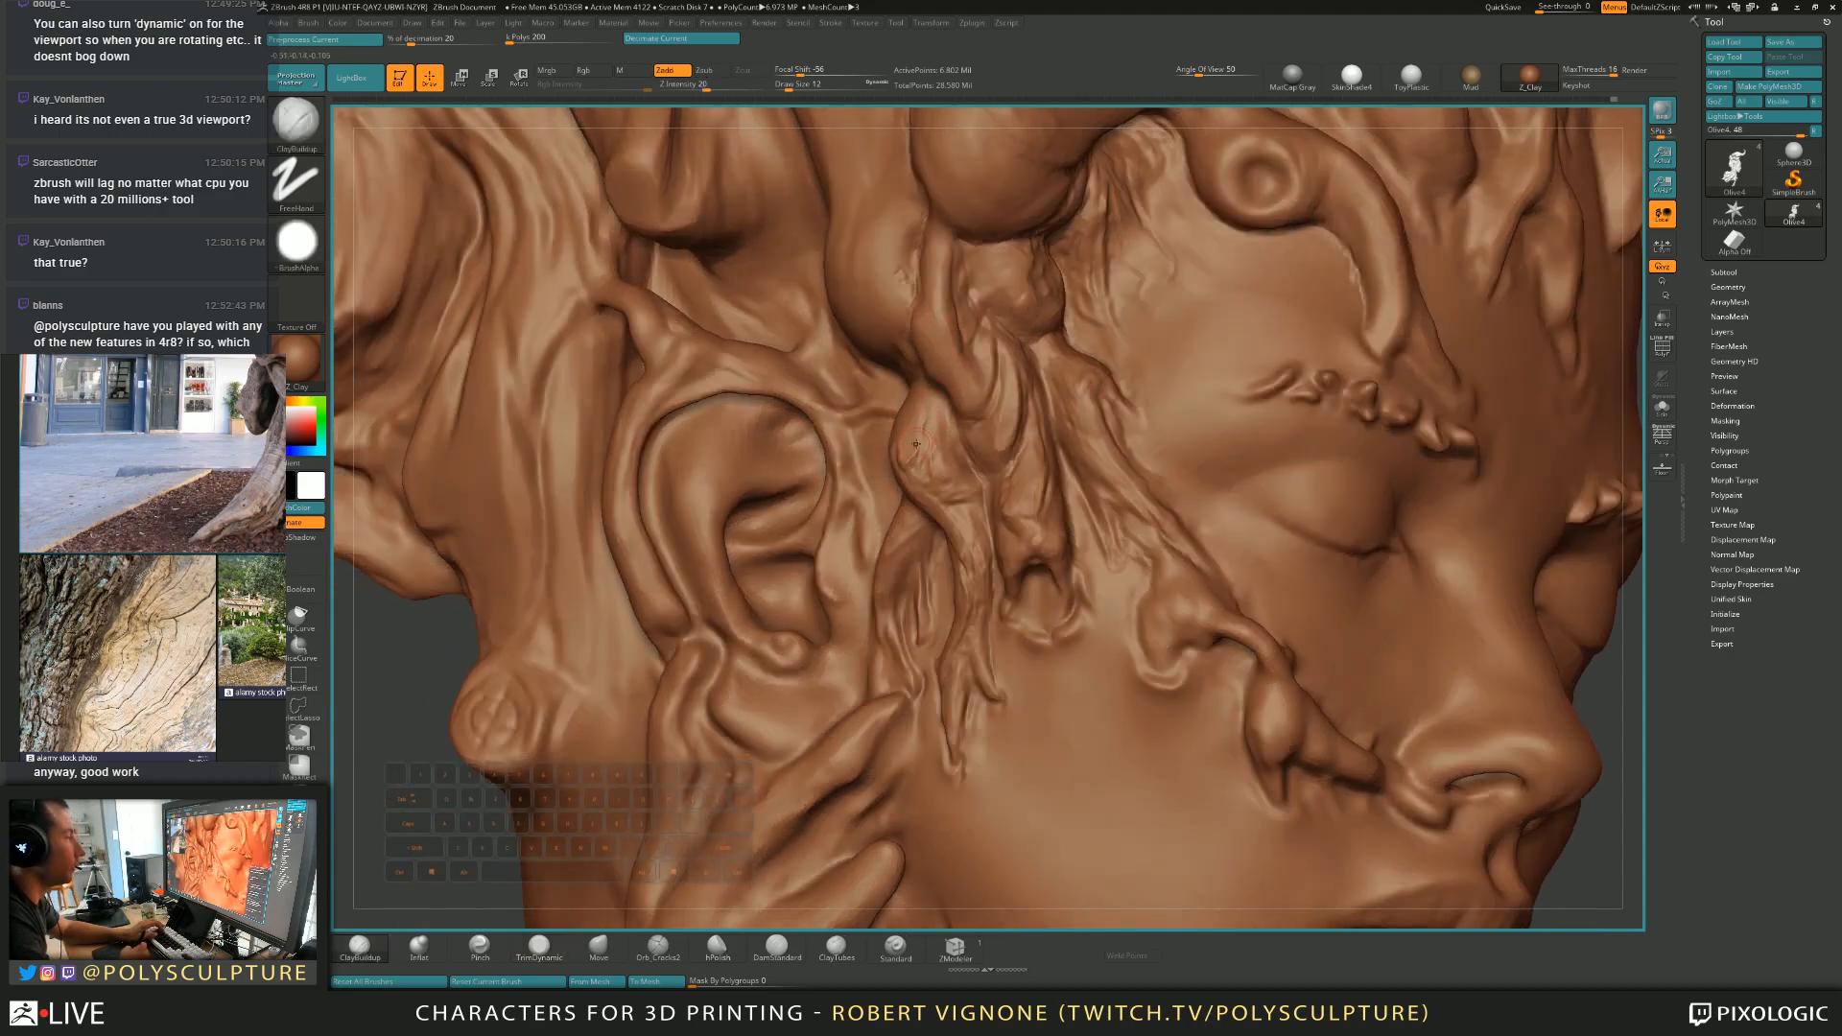
pyautogui.press('s')
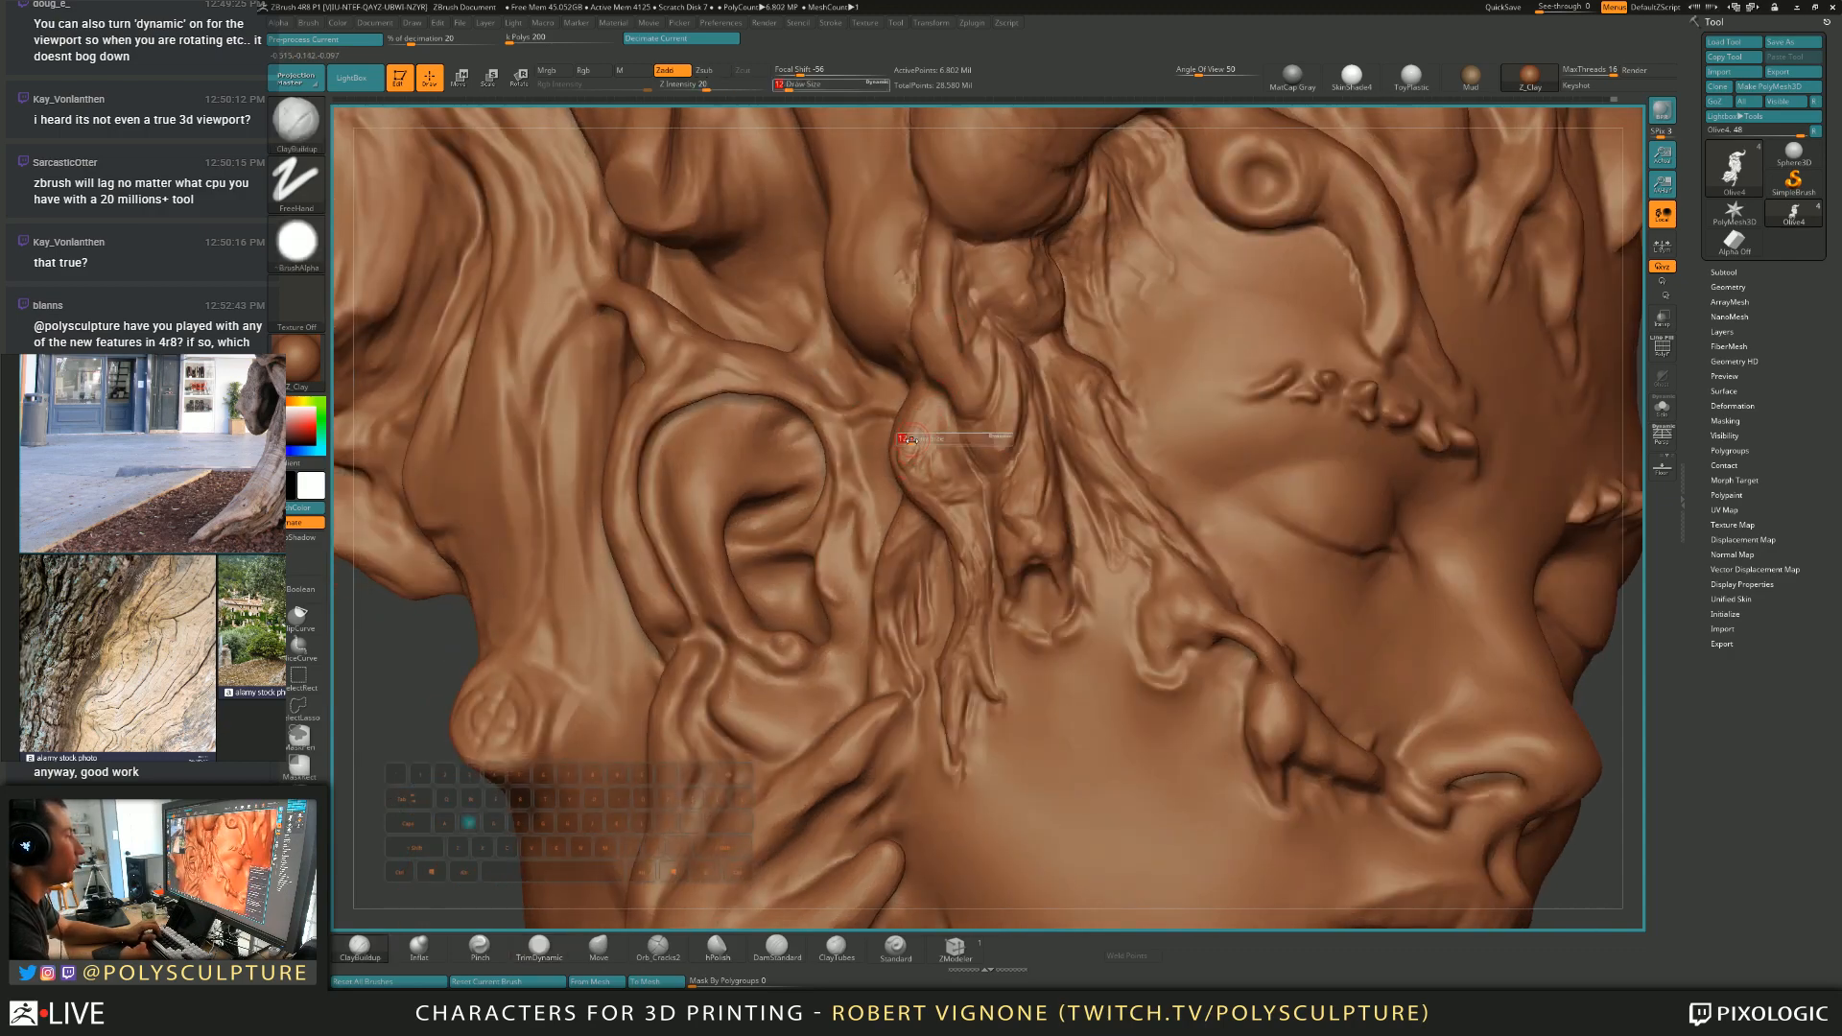
pyautogui.click(912, 439)
pyautogui.press('2')
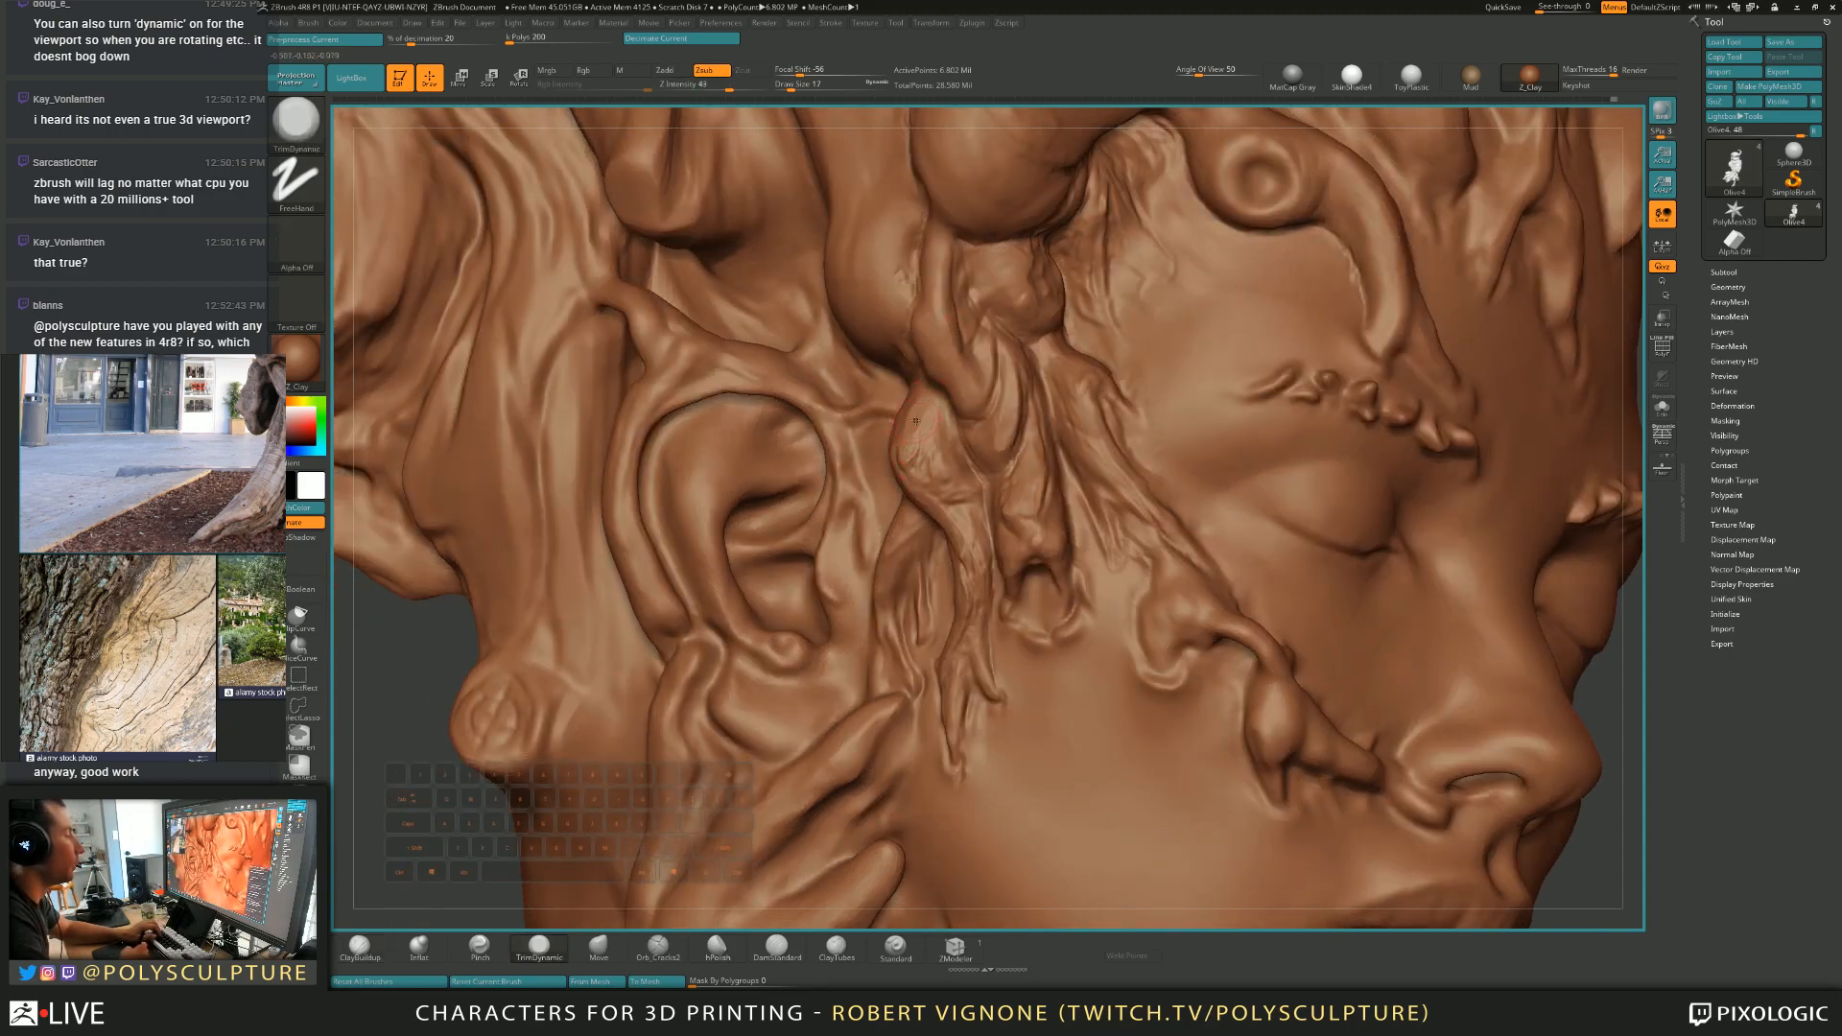
pyautogui.moveTo(916, 410); pyautogui.dragTo(888, 415, button='right')
# Alternate ClayBuildup and TrimDynamic with a smaller brush to add bark relief to the strand's upper knot.
pyautogui.press('1')
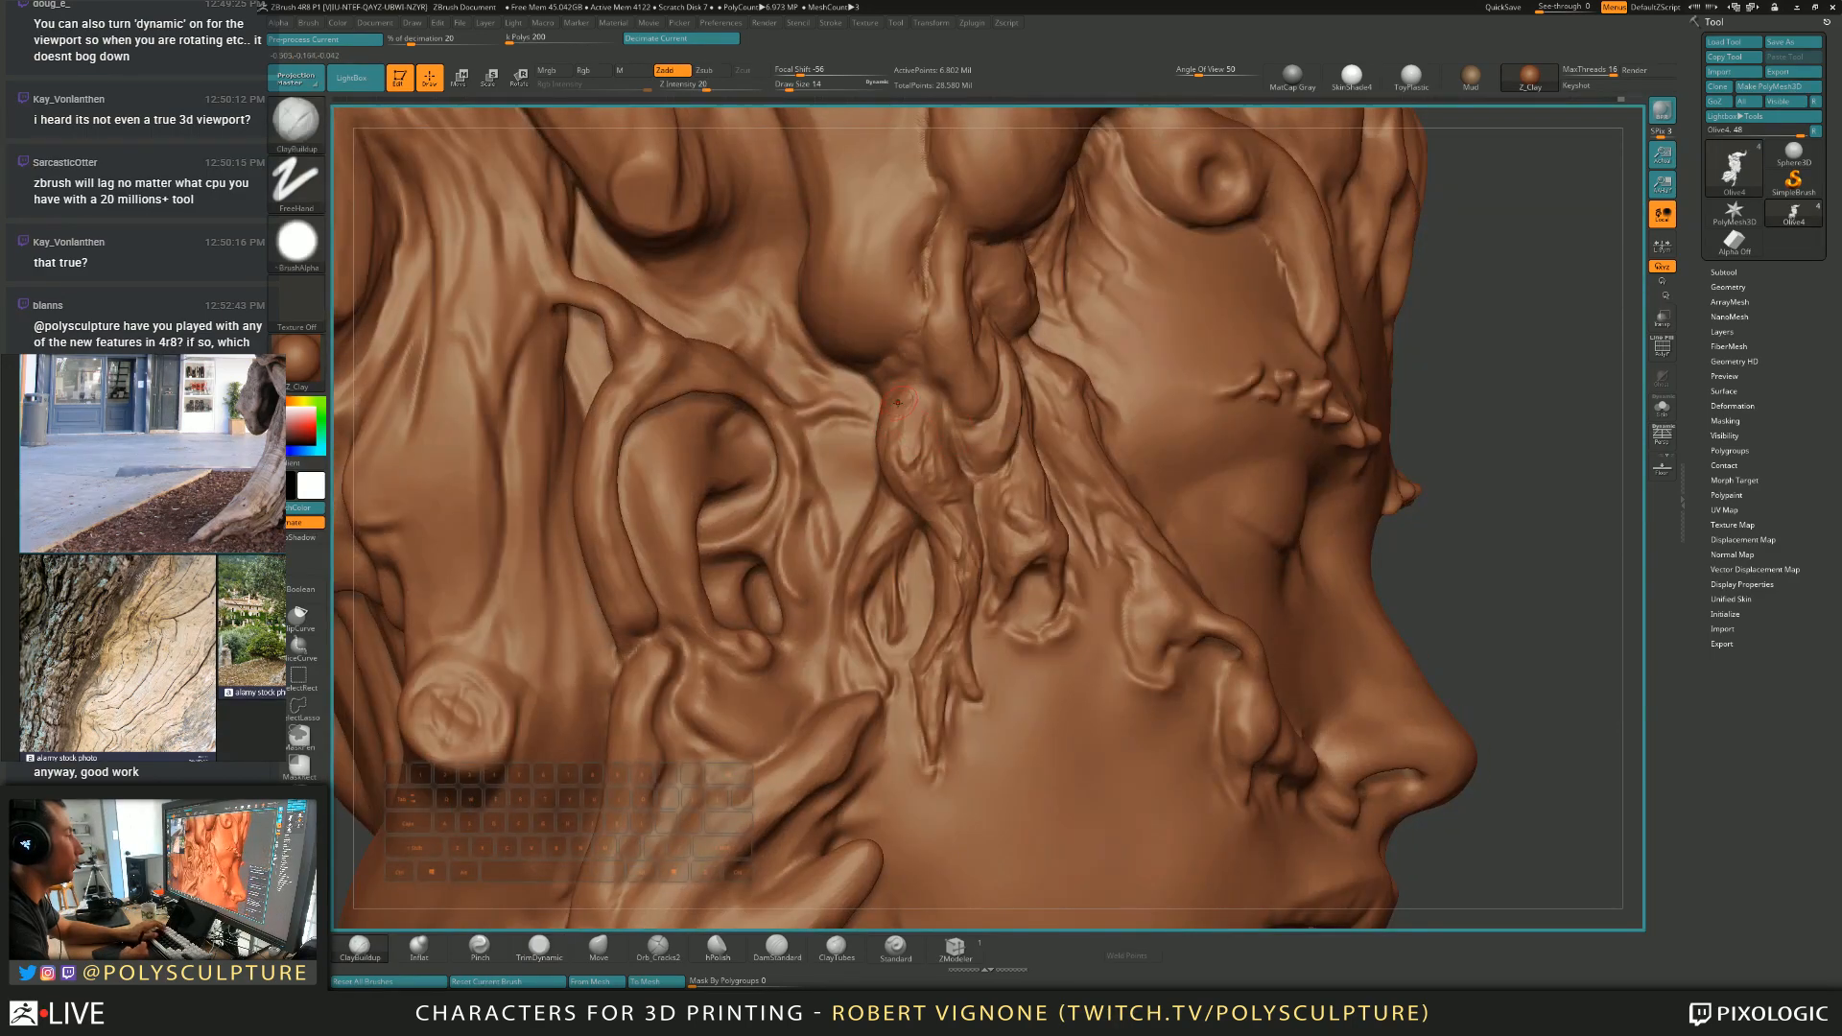
pyautogui.press('2')
pyautogui.moveTo(908, 405); pyautogui.dragTo(883, 413, button='right')
pyautogui.press('s')
pyautogui.click(920, 446)
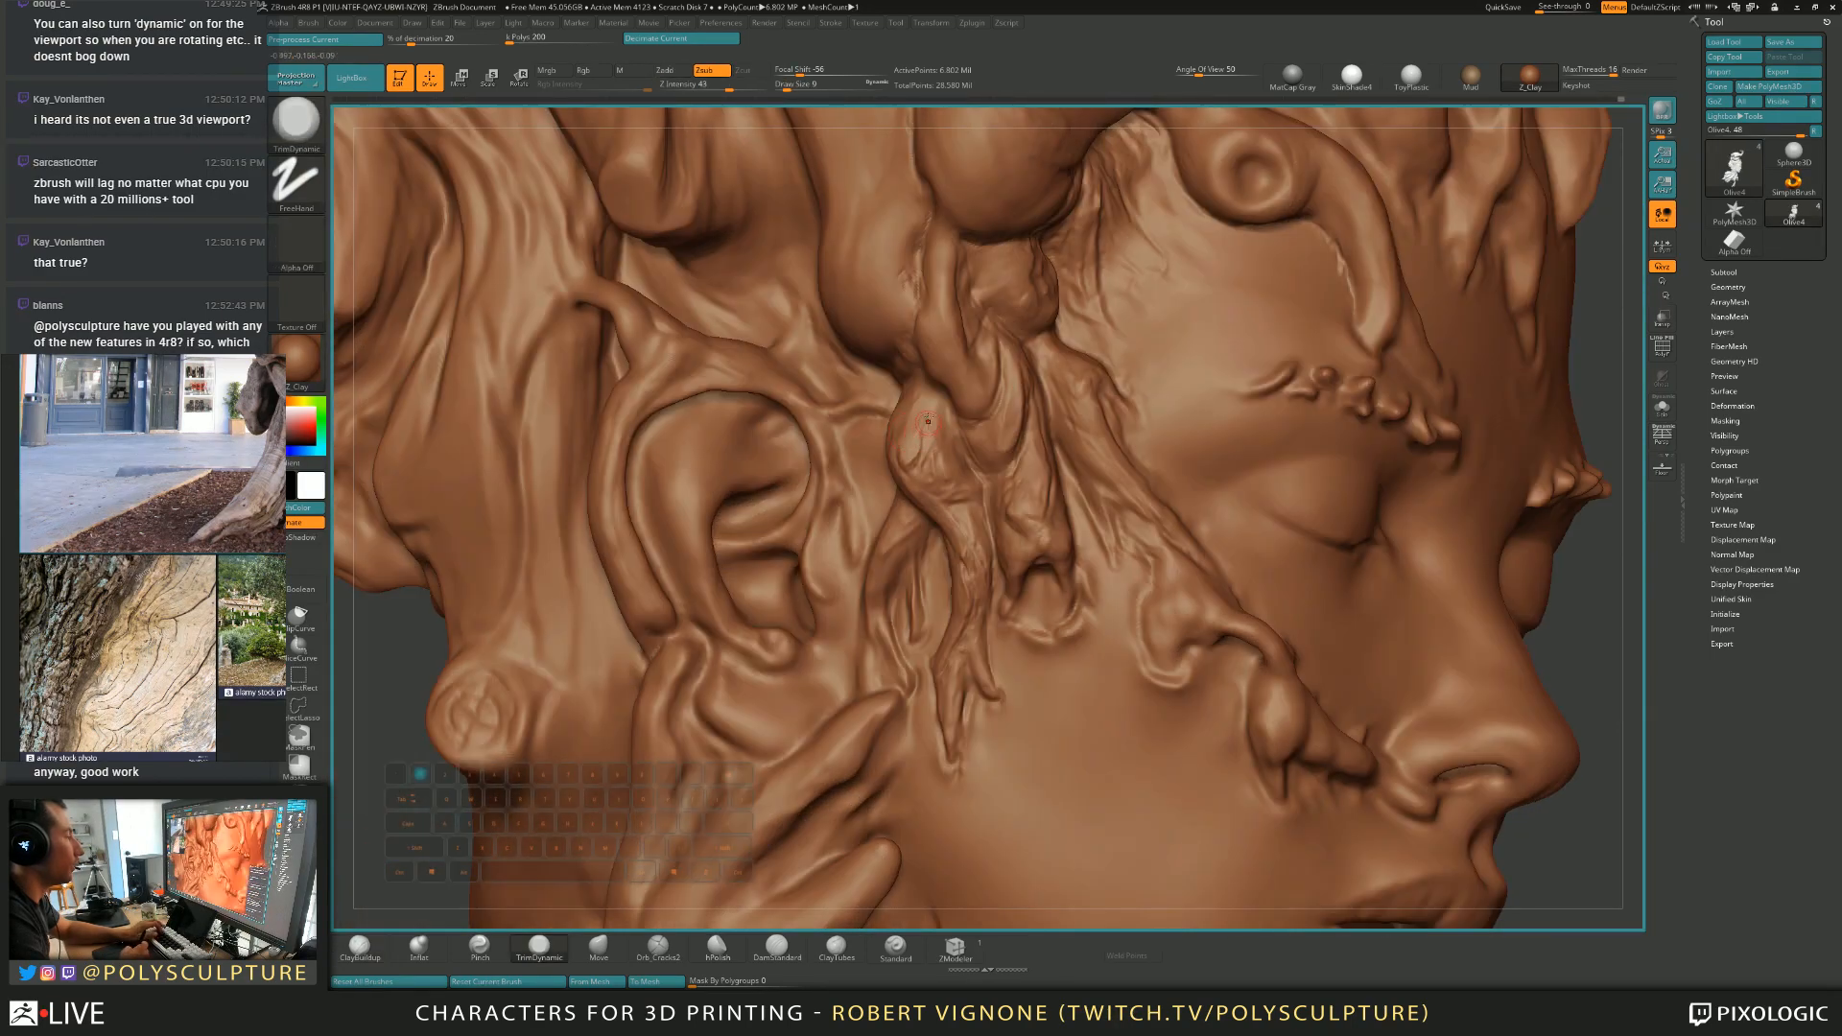
pyautogui.press('1')
pyautogui.press('2')
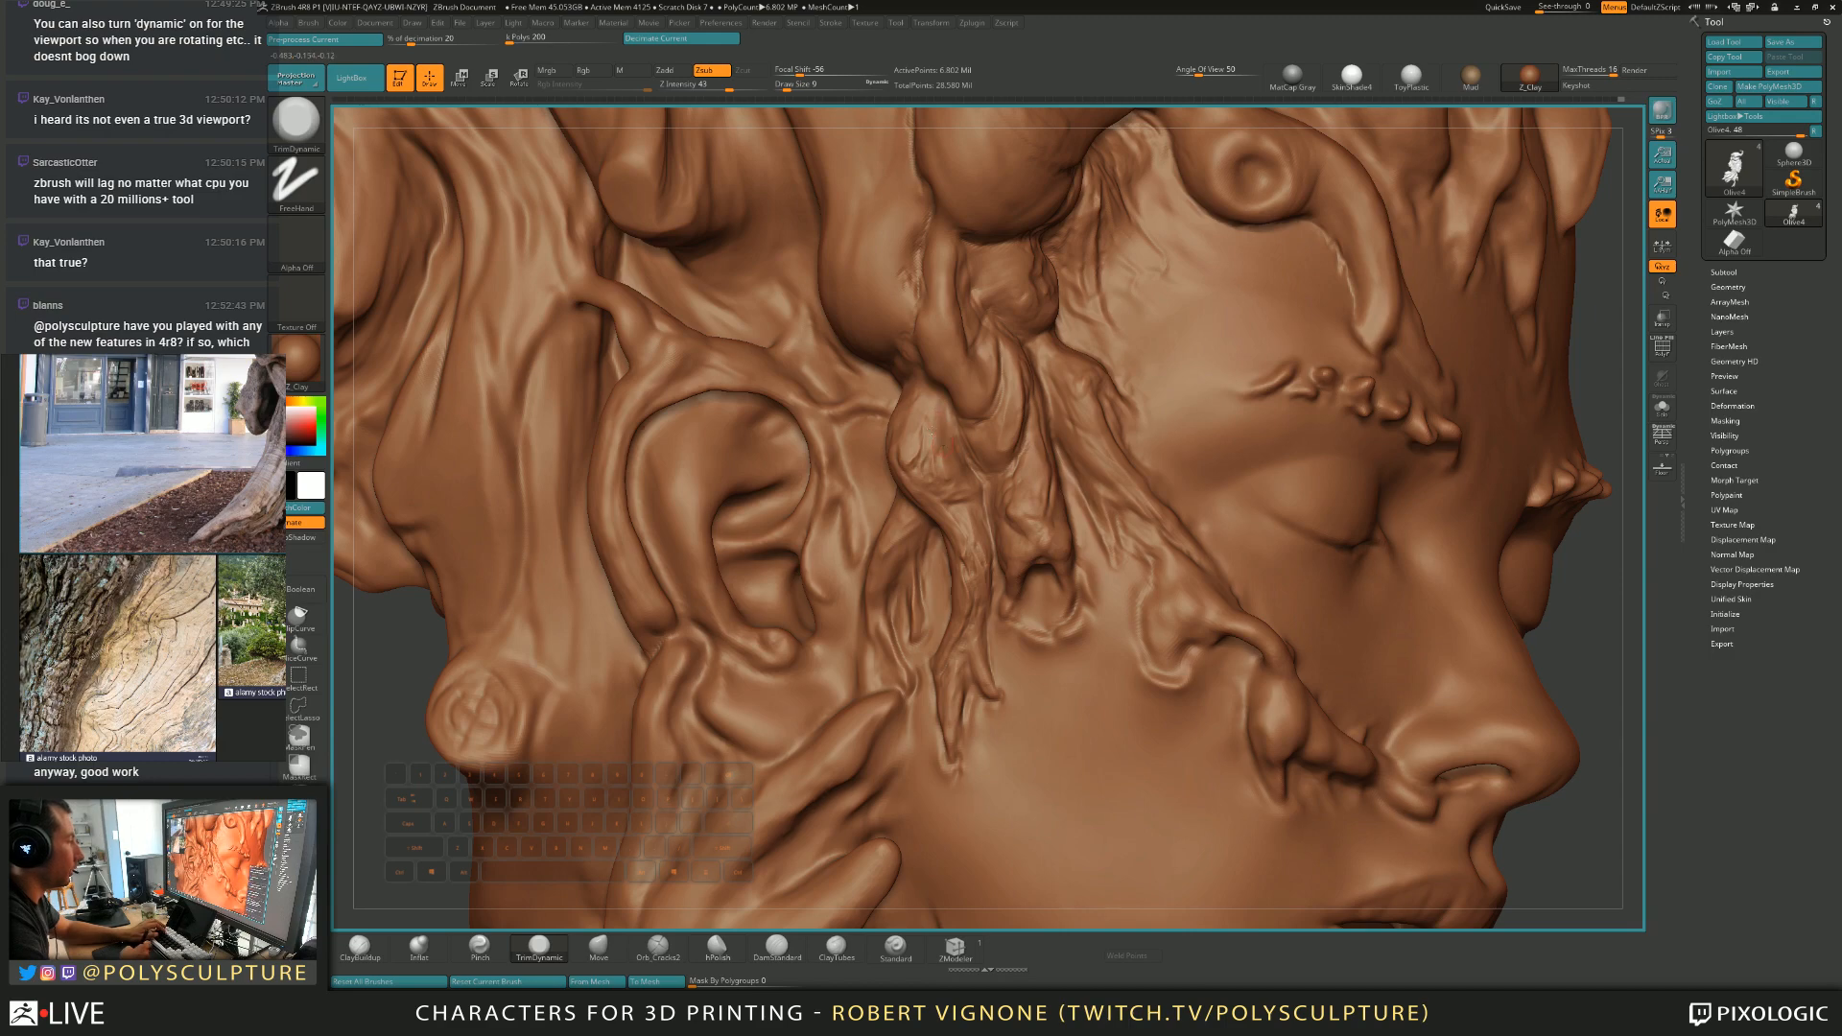
# Carve fine wood-grain grooves into the centre of the strand's knot with ClayBuildup.
pyautogui.moveTo(943, 444); pyautogui.dragTo(929, 457, button='right')
pyautogui.press('1')
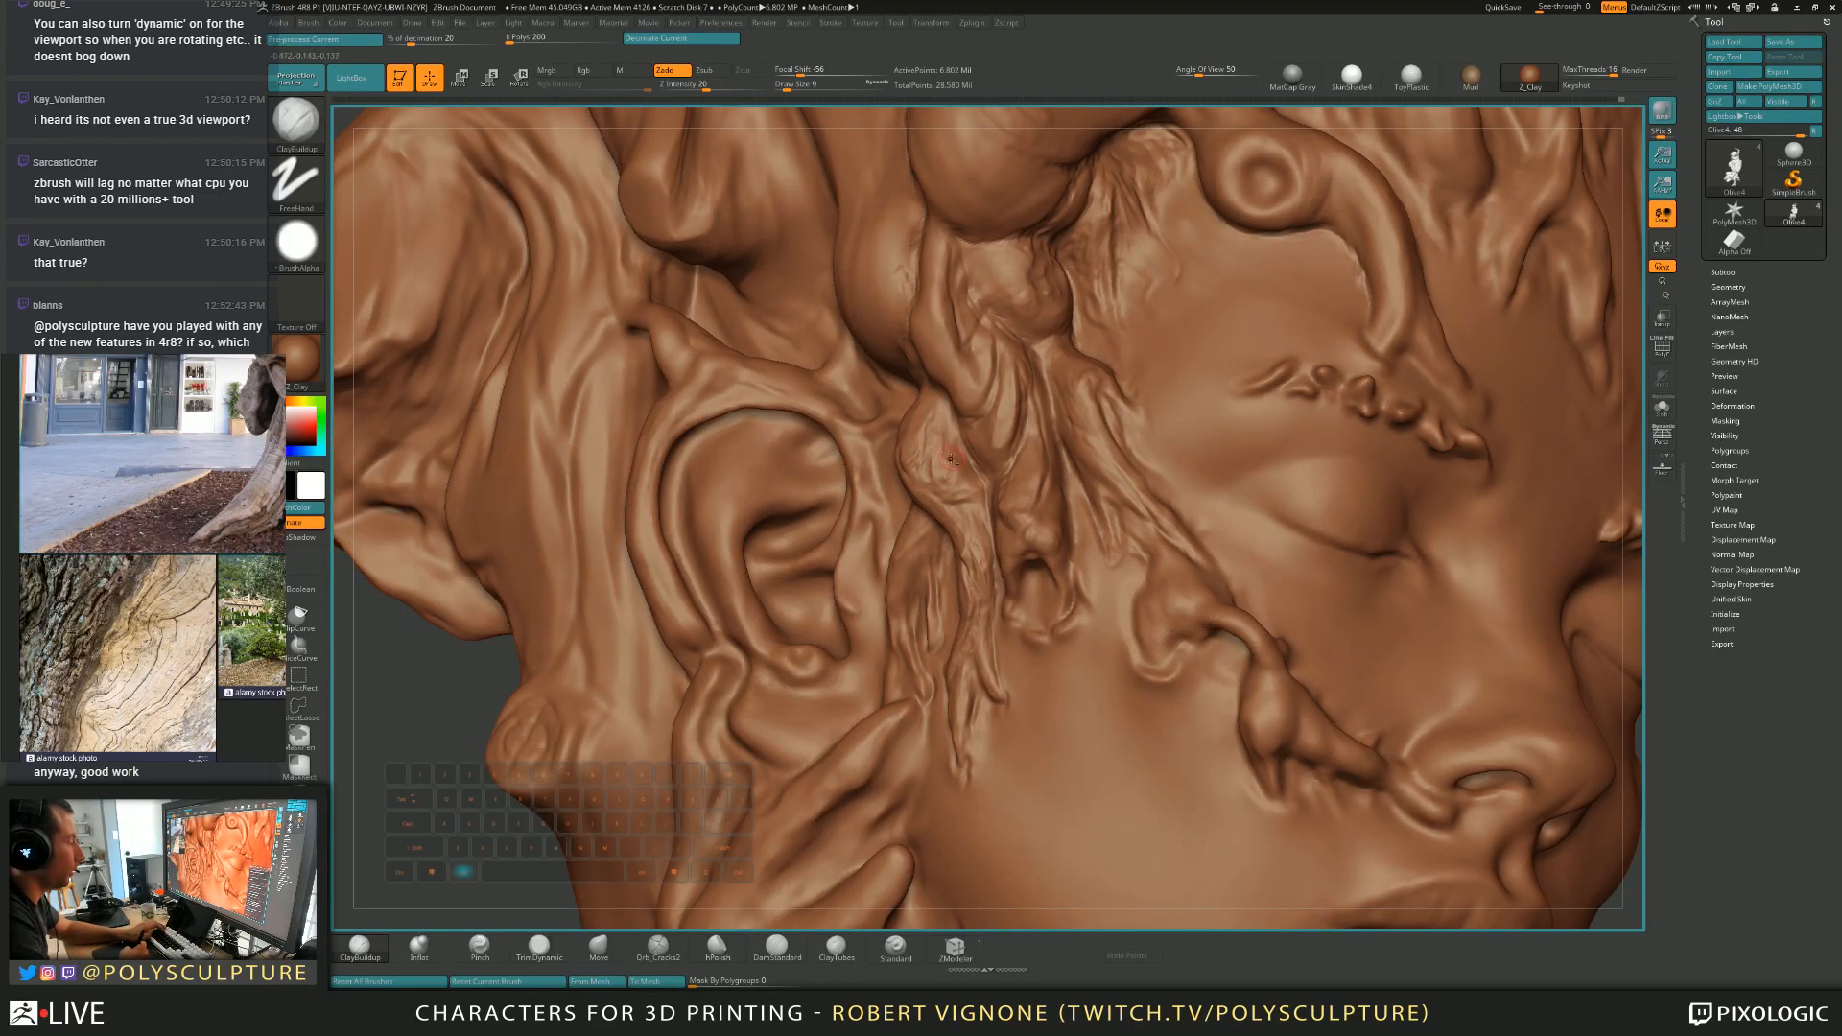
pyautogui.press('alt')
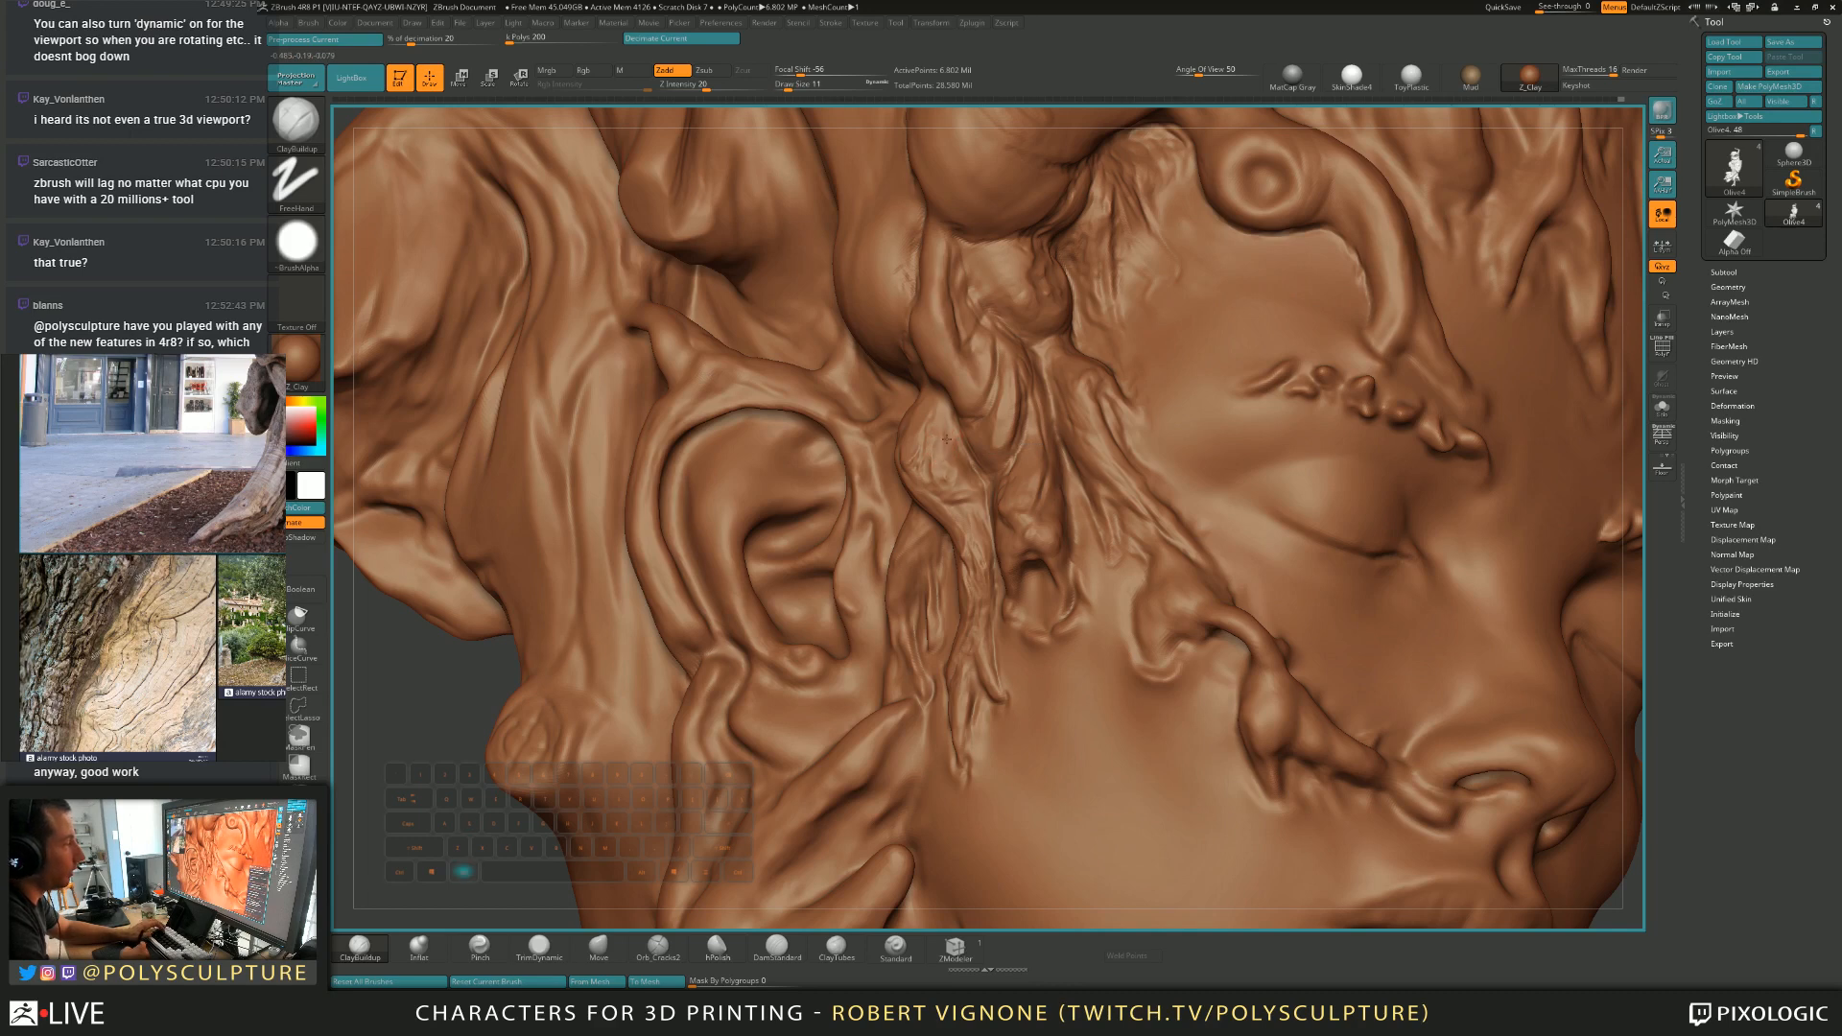
pyautogui.press('alt')
pyautogui.press('alt')
pyautogui.moveTo(953, 491); pyautogui.dragTo(1051, 499, button='right')
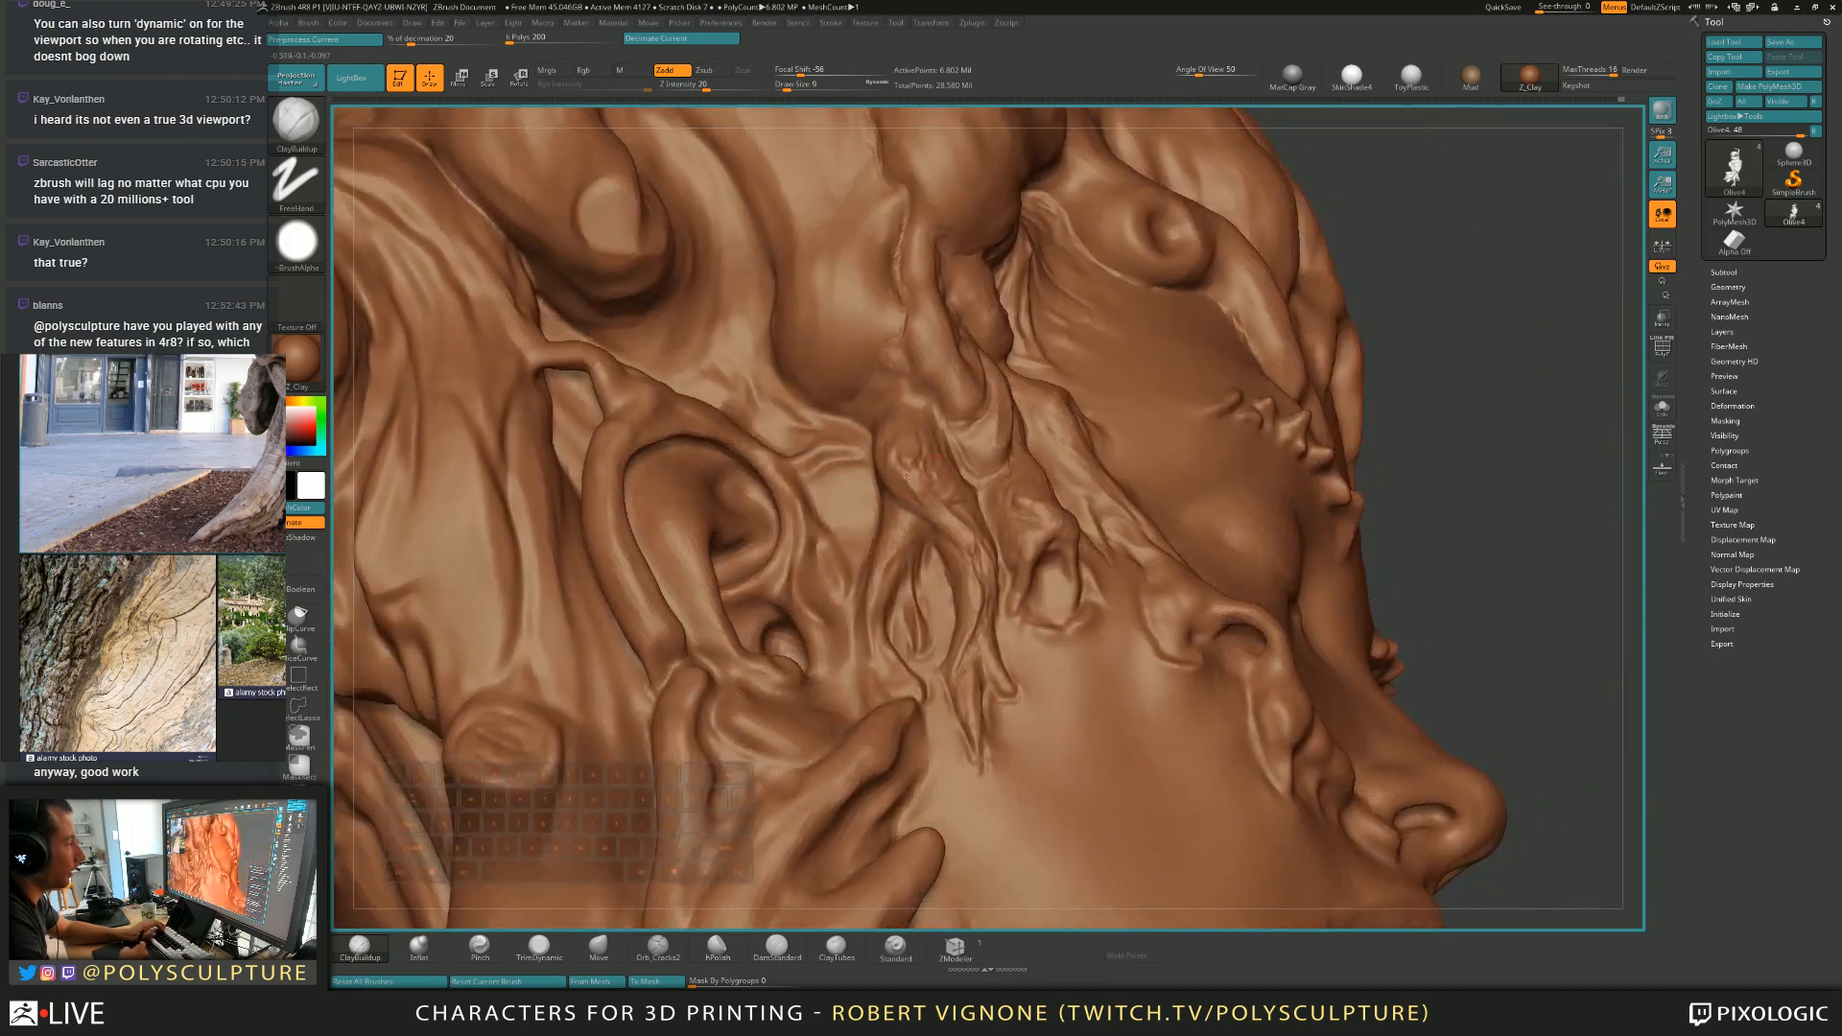
# Add small ClayBuildup ridges to the root strand beside the ear with brush size 11.
pyautogui.press(']')
pyautogui.press('s')
pyautogui.moveTo(947, 528); pyautogui.dragTo(941, 528)
pyautogui.moveTo(941, 528); pyautogui.dragTo(964, 543, button='right')
pyautogui.press('s')
pyautogui.moveTo(920, 518); pyautogui.dragTo(933, 520)
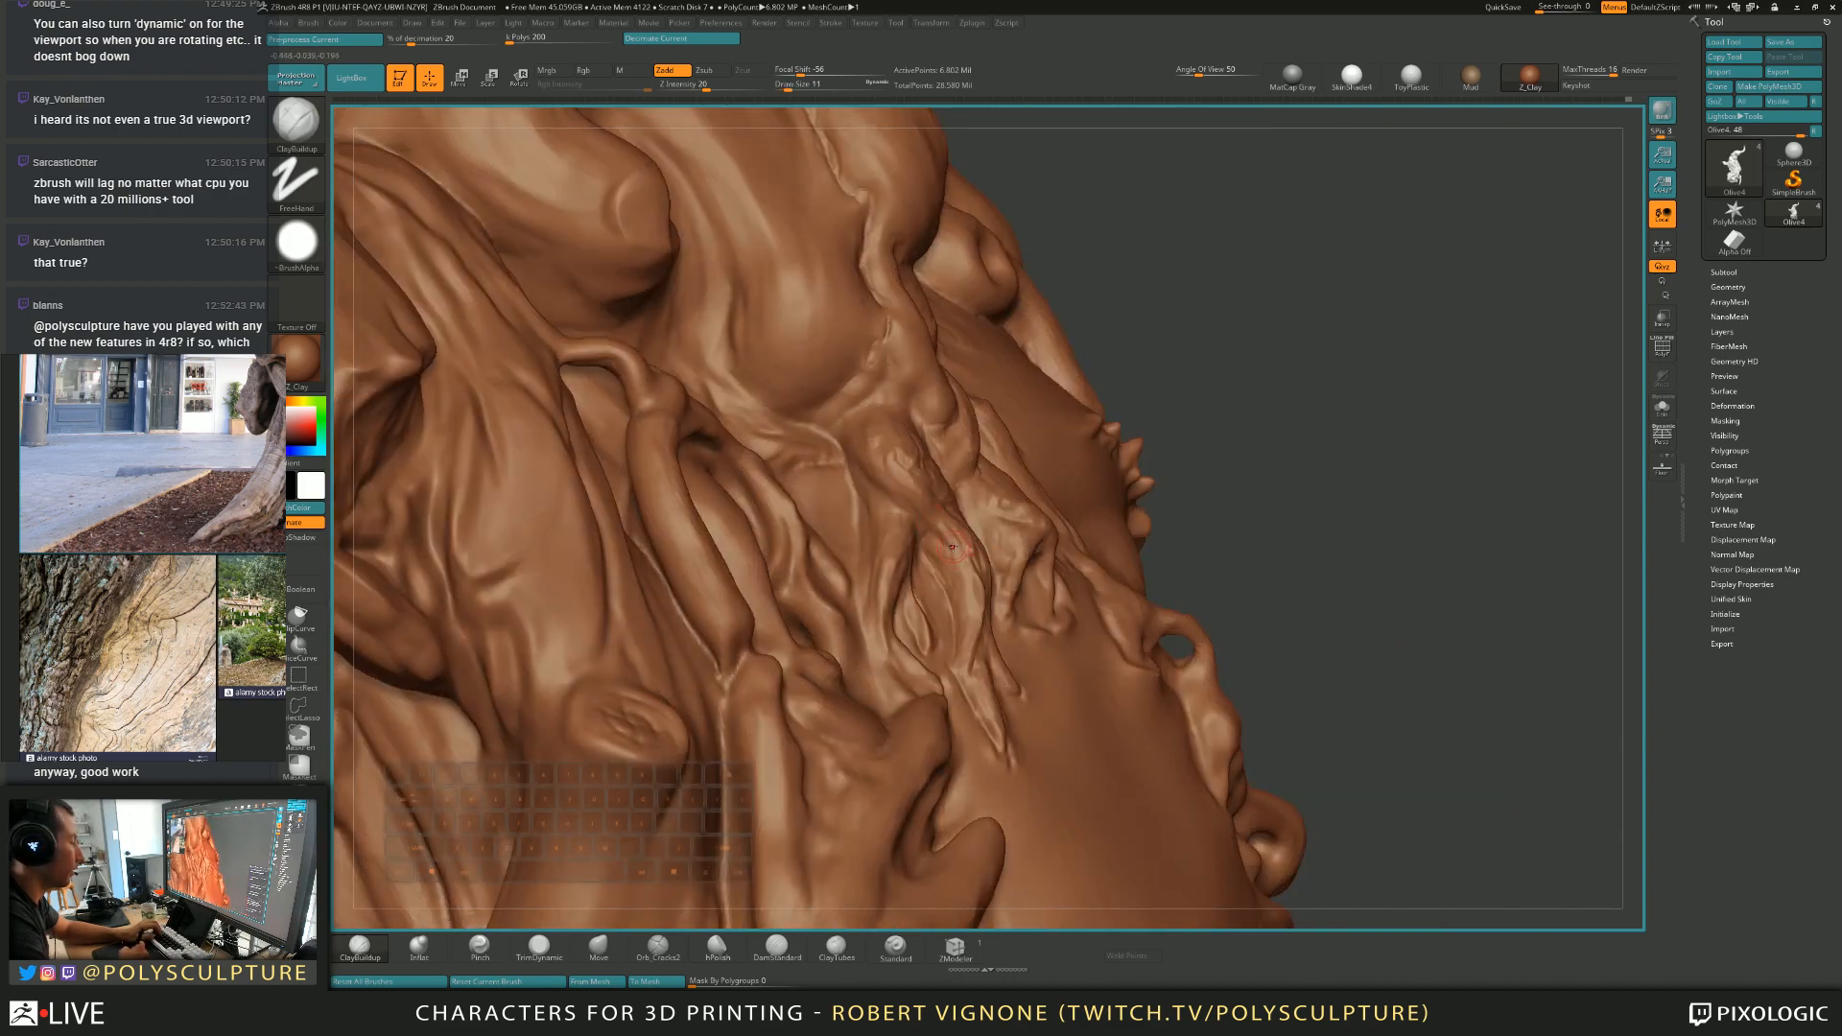
# Flatten the new ridges on the root strand's knot with TrimDynamic.
pyautogui.press('4')
pyautogui.moveTo(956, 521); pyautogui.dragTo(928, 499, button='right')
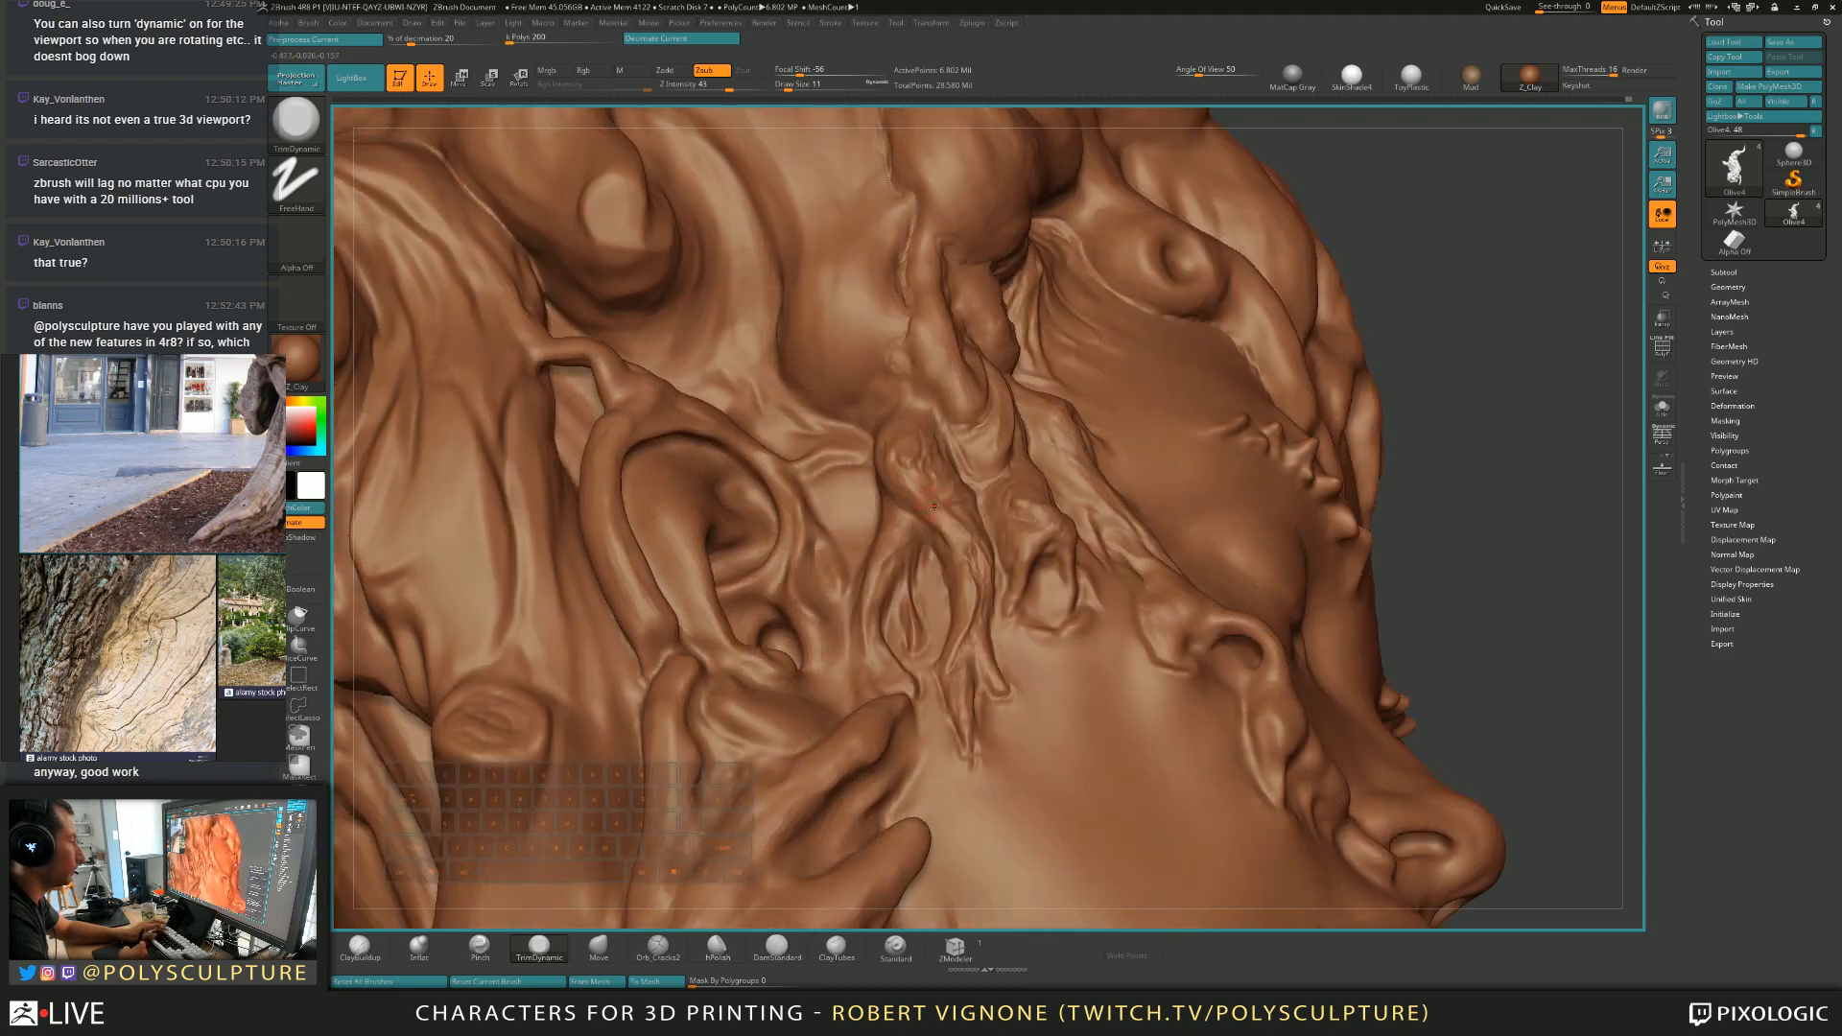
pyautogui.press(']')
pyautogui.press('[')
pyautogui.moveTo(946, 508)
pyautogui.mouseDown(button='right')
pyautogui.moveTo(915, 435)
pyautogui.moveTo(908, 558)
pyautogui.moveTo(897, 388)
pyautogui.mouseUp(button='right')
# Carve creases with Orb_Cracks along the edge of the rounded fold above the ear, adjusting the brush size.
pyautogui.press('1')
pyautogui.click(635, 944)
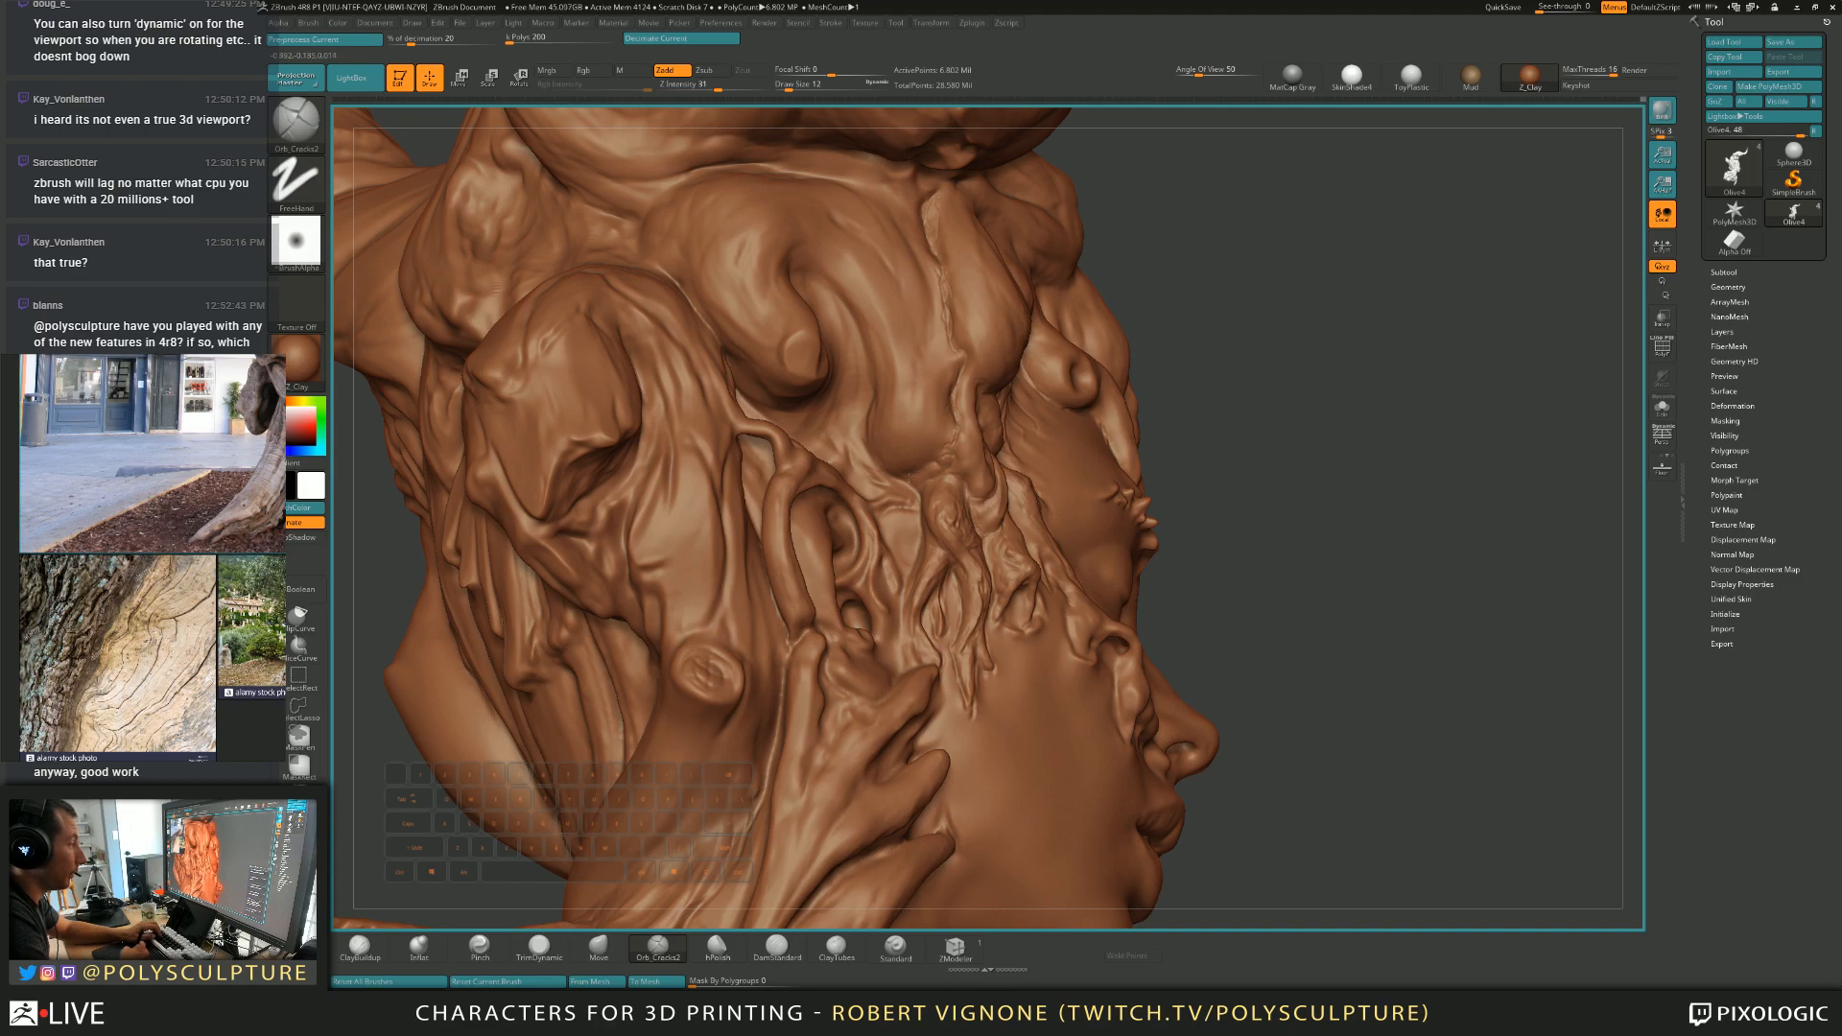
pyautogui.moveTo(930, 458)
pyautogui.mouseDown(button='right')
pyautogui.moveTo(893, 428)
pyautogui.moveTo(918, 437)
pyautogui.mouseUp(button='right')
pyautogui.press('space')
pyautogui.press('s')
pyautogui.click(916, 439)
pyautogui.press('s')
pyautogui.moveTo(916, 438); pyautogui.dragTo(924, 439)
pyautogui.moveTo(923, 439); pyautogui.dragTo(936, 414, button='right')
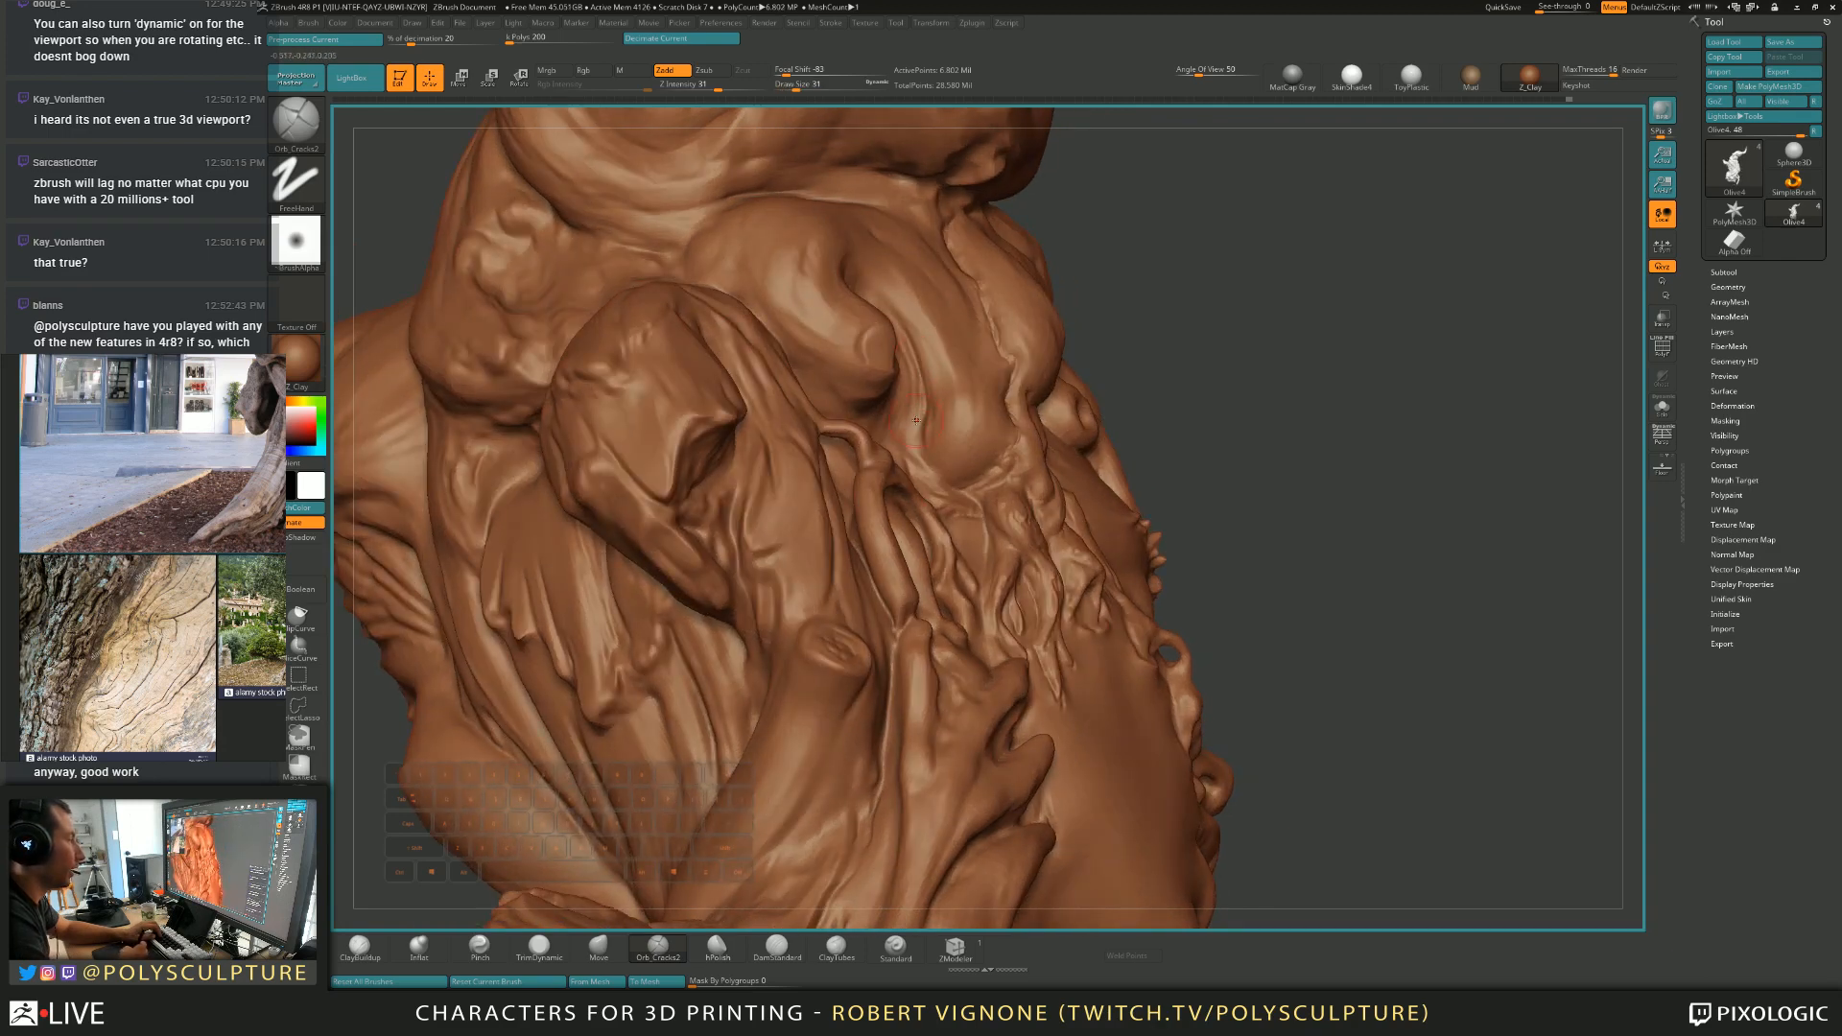
pyautogui.moveTo(943, 470)
pyautogui.mouseDown(button='right')
pyautogui.moveTo(827, 472)
pyautogui.moveTo(810, 491)
pyautogui.moveTo(950, 494)
pyautogui.mouseUp(button='right')
pyautogui.press('s')
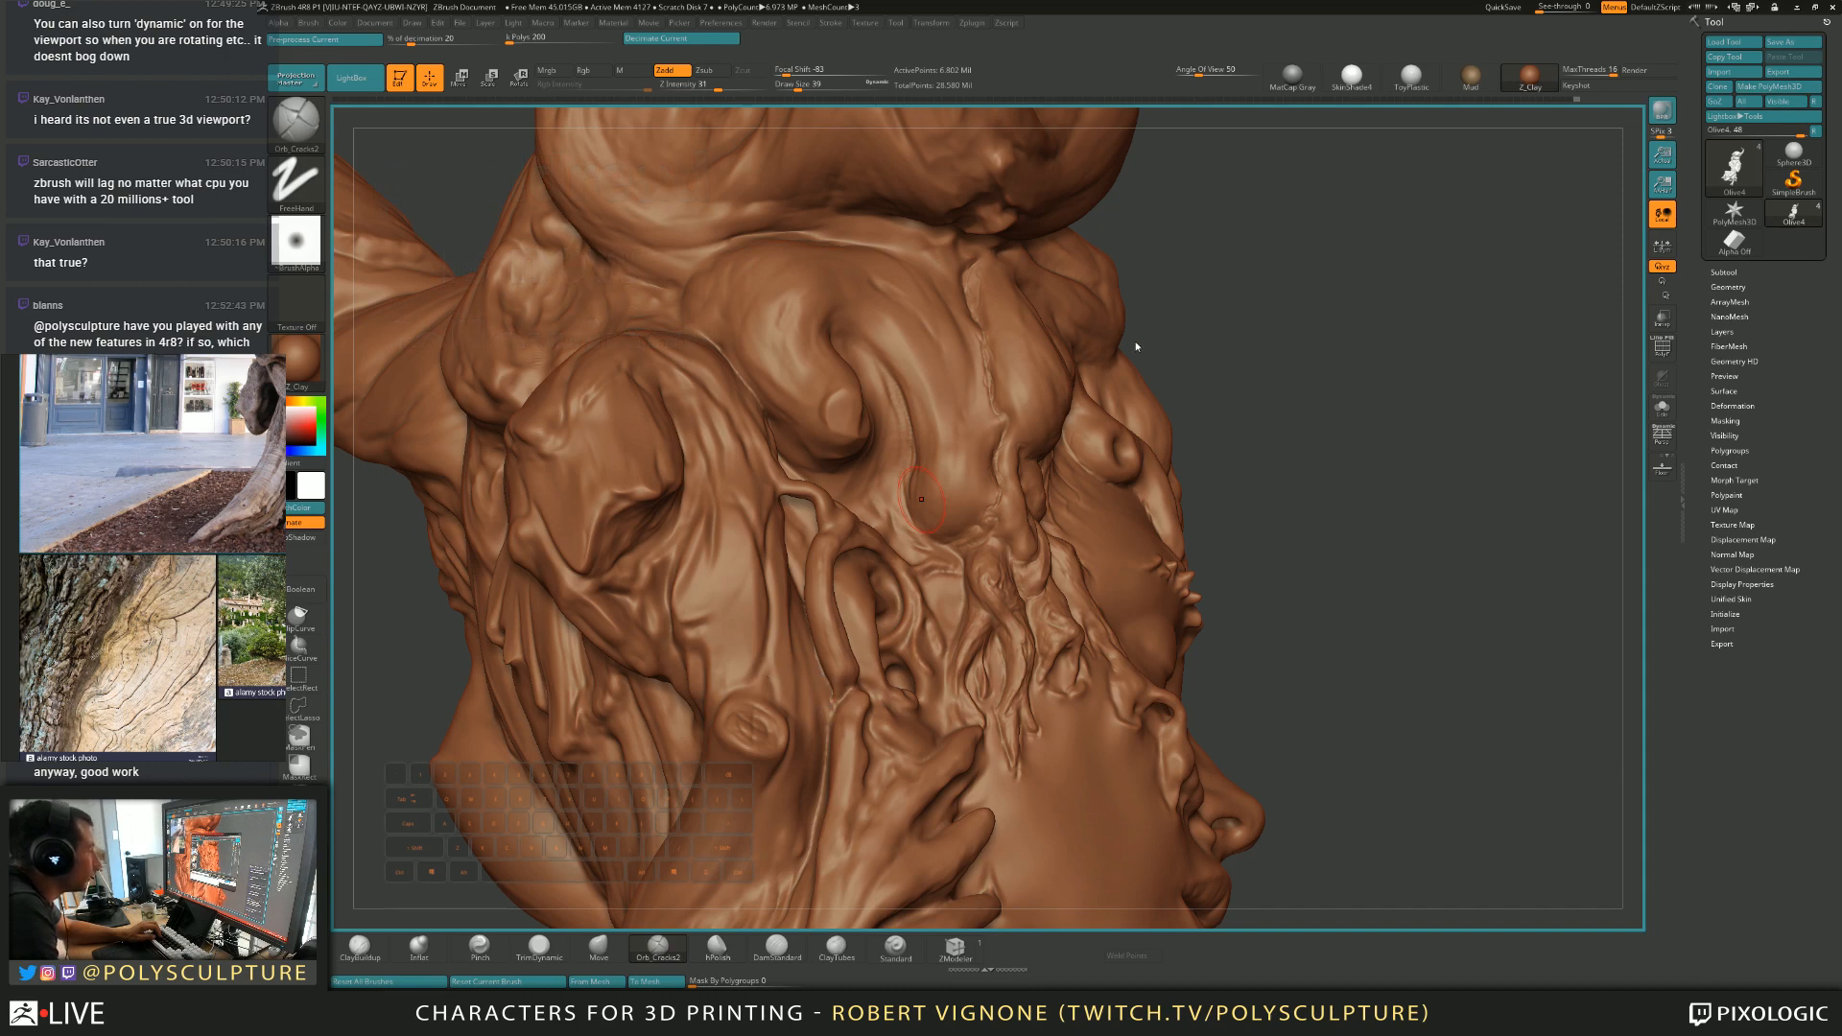
# Shape the tip of the rounded fold above the root strand with Move and ClayBuildup, then flatten it with TrimDynamic.
pyautogui.moveTo(969, 472)
pyautogui.mouseDown(button='right')
pyautogui.moveTo(895, 461)
pyautogui.moveTo(926, 484)
pyautogui.moveTo(917, 445)
pyautogui.mouseUp(button='right')
pyautogui.press('b')
pyautogui.press('m')
pyautogui.press('v')
pyautogui.press('b')
pyautogui.press('c')
pyautogui.press('b')
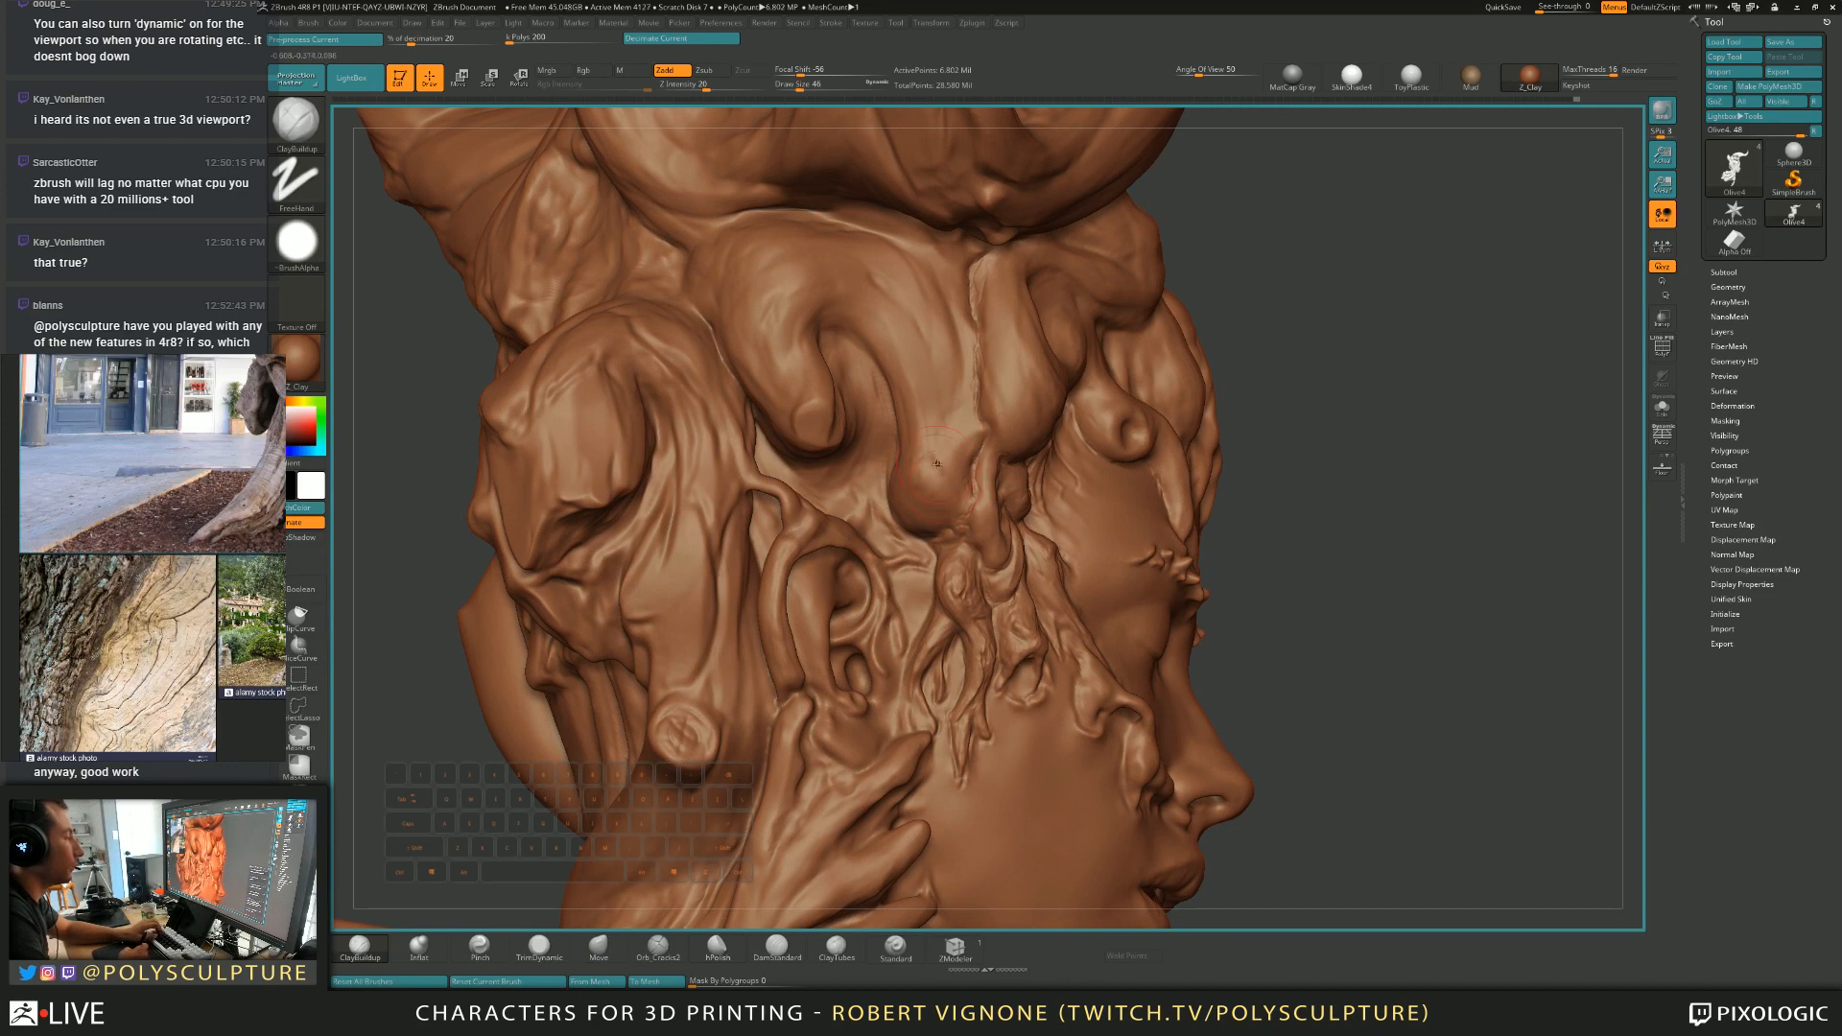
pyautogui.press('b')
pyautogui.press('t')
pyautogui.press('d')
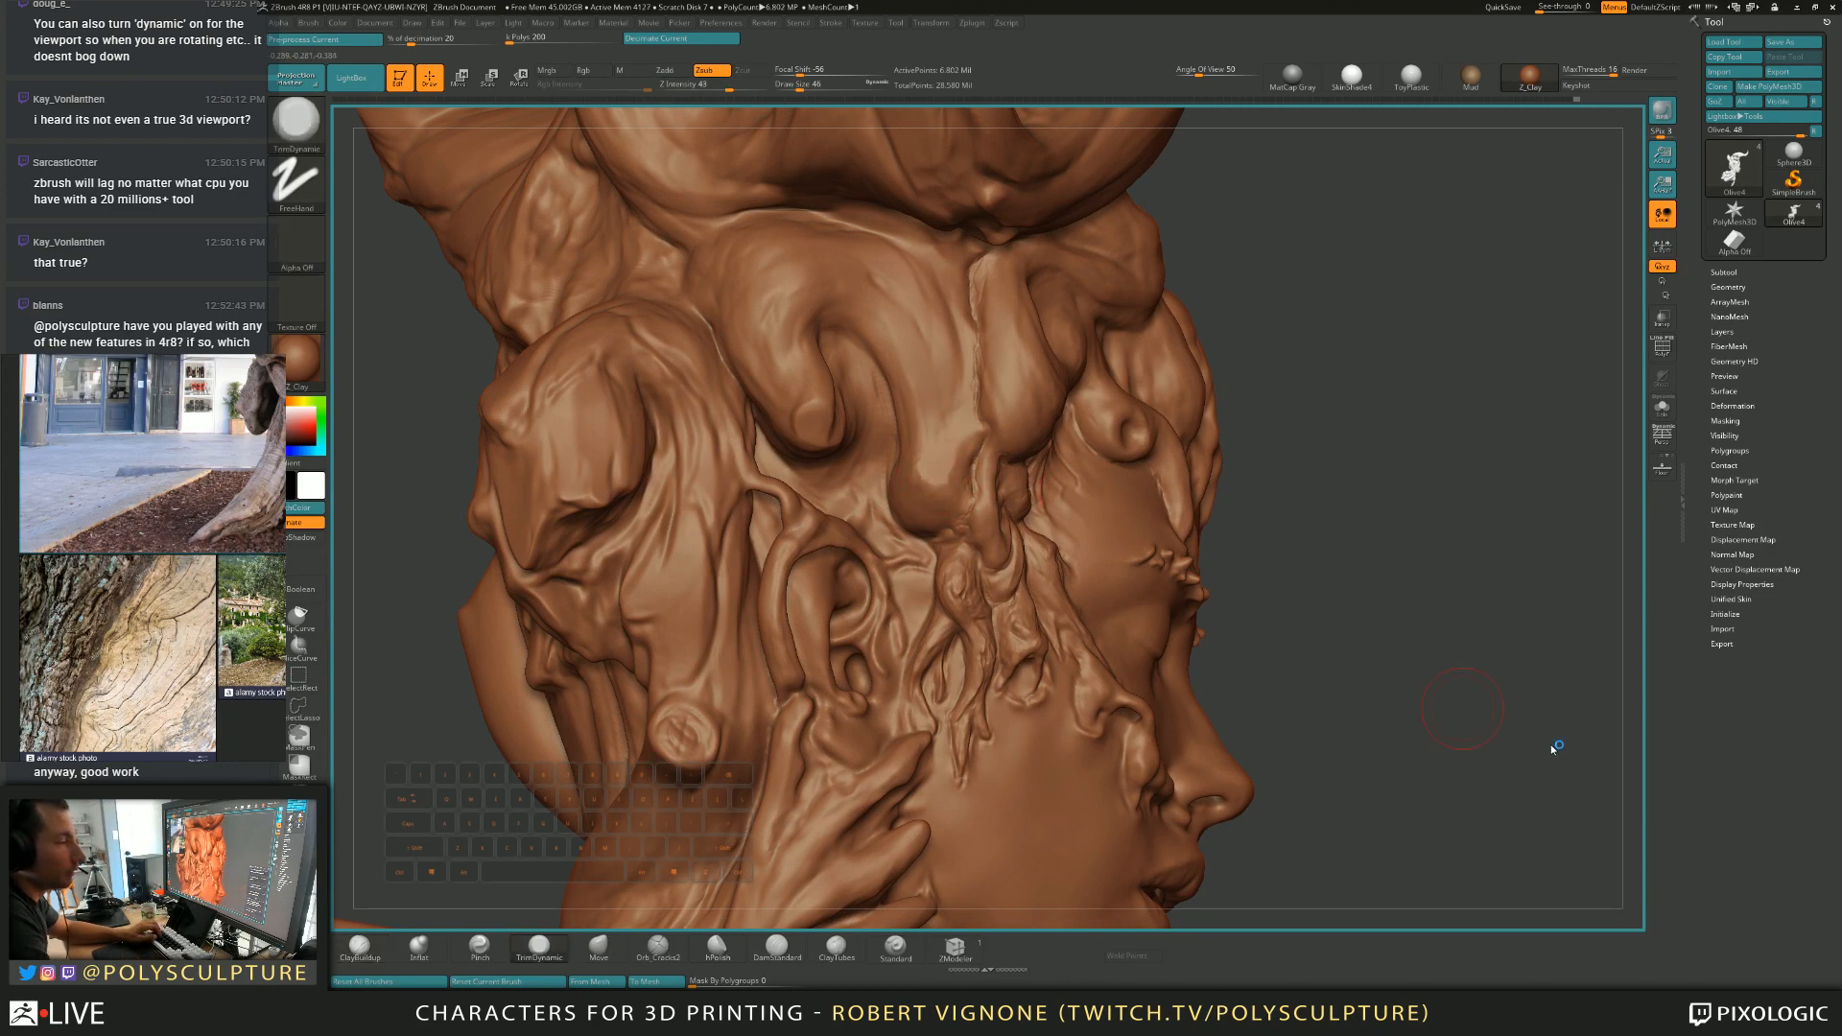
# View the whole head and look through the Render, Tool and Transform options for a dynamic viewport setting.
pyautogui.moveTo(1327, 665)
pyautogui.mouseDown(button='right')
pyautogui.moveTo(1311, 660)
pyautogui.moveTo(1310, 804)
pyautogui.moveTo(1272, 540)
pyautogui.moveTo(1276, 710)
pyautogui.moveTo(1277, 489)
pyautogui.moveTo(1283, 633)
pyautogui.moveTo(1267, 628)
pyautogui.moveTo(1312, 625)
pyautogui.mouseUp(button='right')
pyautogui.moveTo(1151, 566)
pyautogui.keyDown('alt'); pyautogui.mouseDown(button='right')
pyautogui.moveTo(1122, 681)
pyautogui.moveTo(1084, 564)
pyautogui.moveTo(1079, 456)
pyautogui.moveTo(1072, 614)
pyautogui.moveTo(1067, 560)
pyautogui.mouseUp(button='right'); pyautogui.keyUp('alt')
pyautogui.moveTo(1284, 616); pyautogui.dragTo(1343, 513)
pyautogui.moveTo(1292, 169)
pyautogui.mouseDown()
pyautogui.moveTo(1426, 317)
pyautogui.moveTo(1496, 307)
pyautogui.mouseUp()
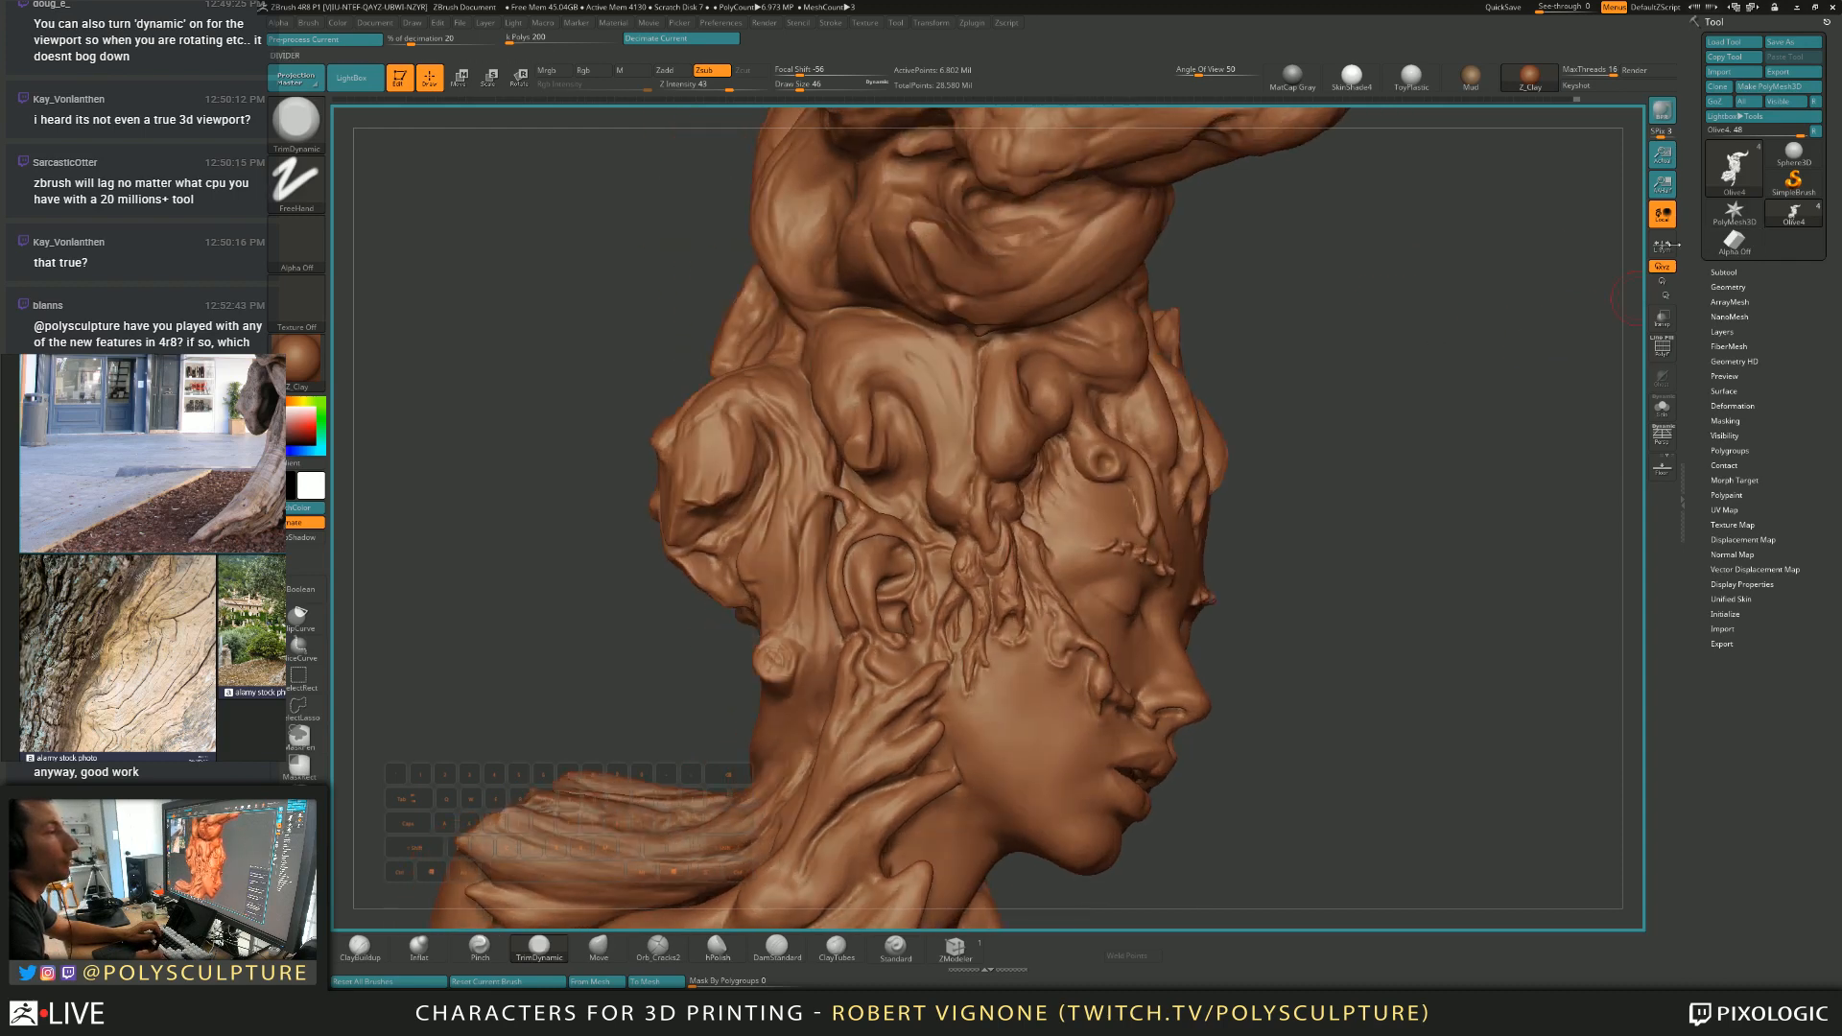
pyautogui.click(771, 23)
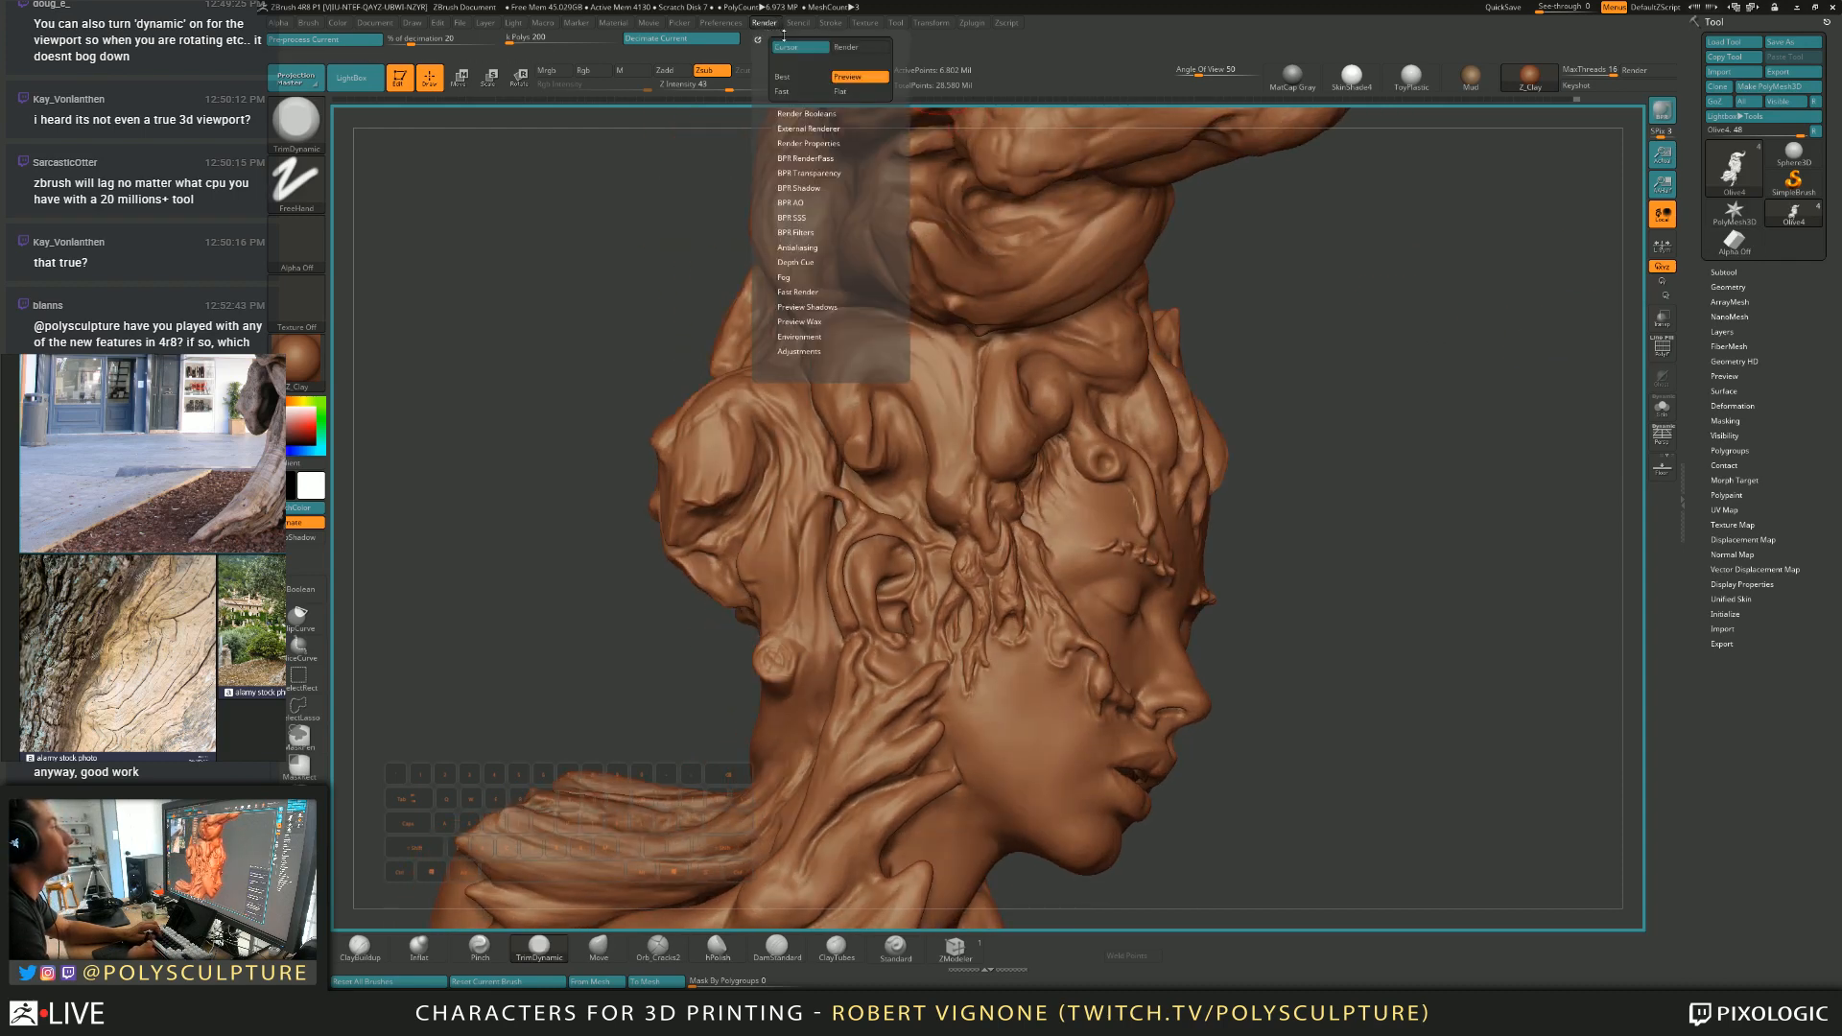
pyautogui.moveTo(799, 23)
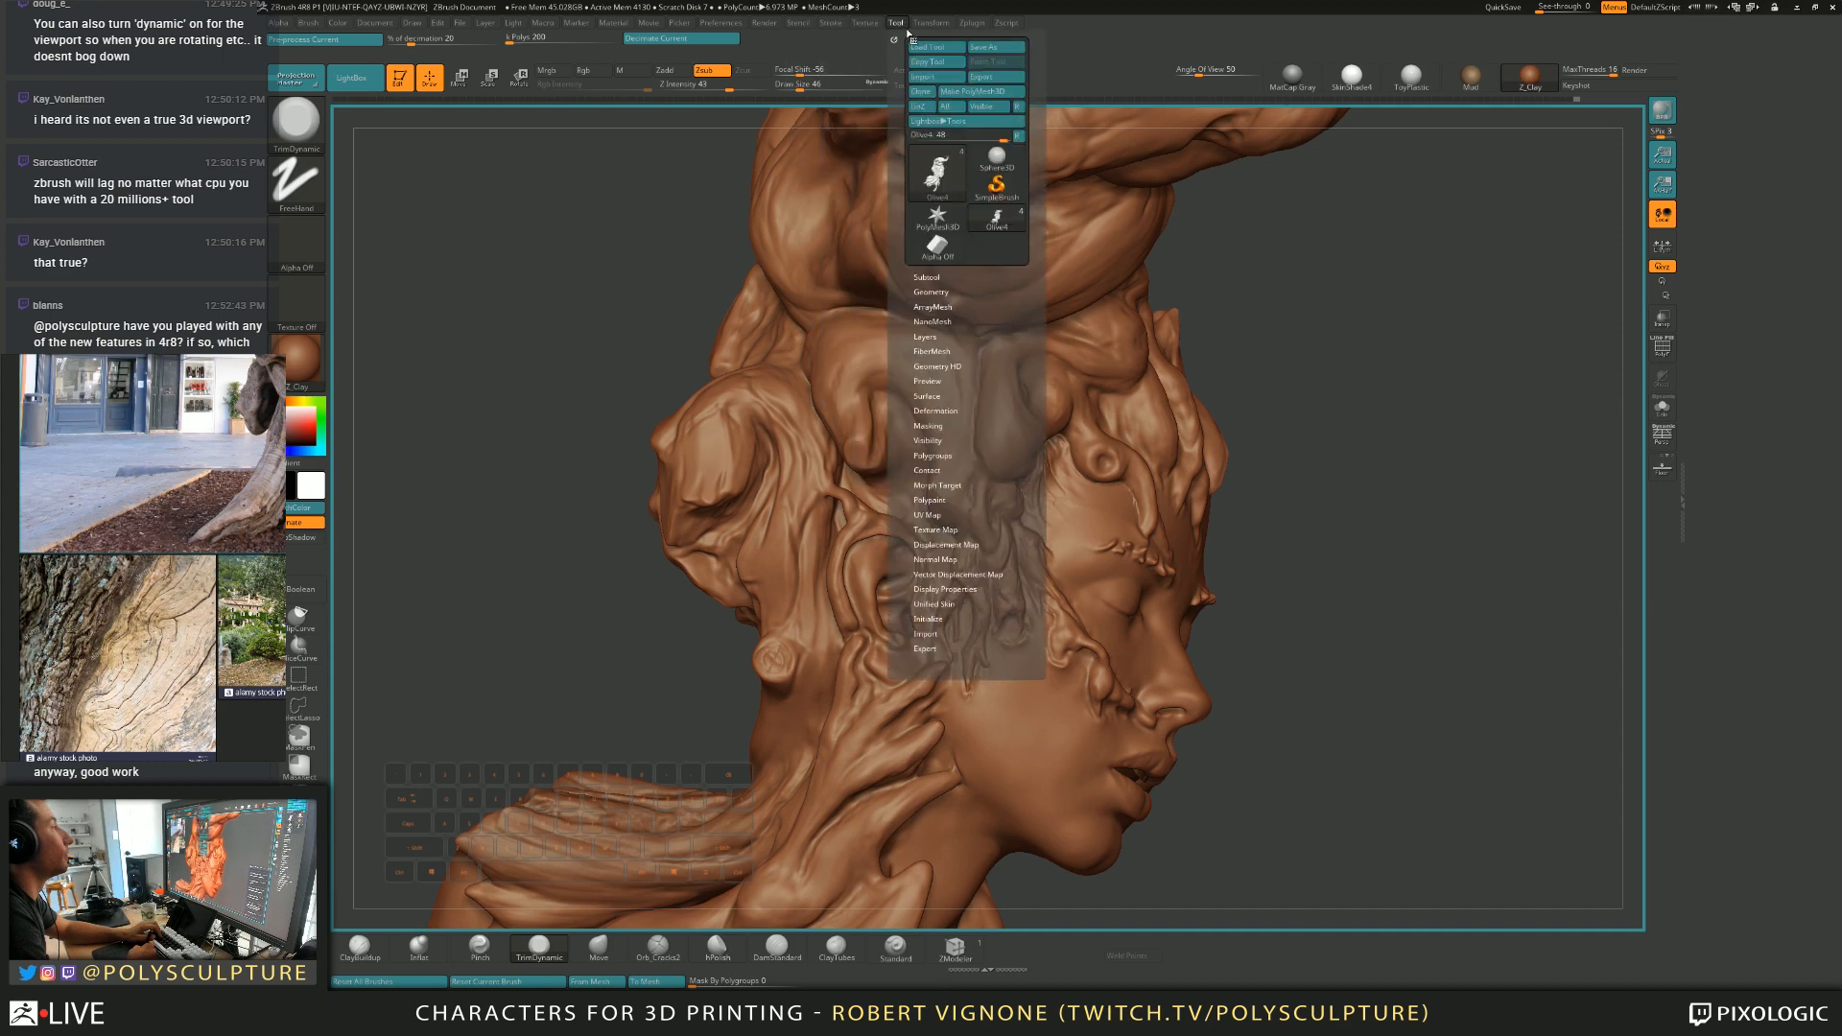
pyautogui.moveTo(930, 23)
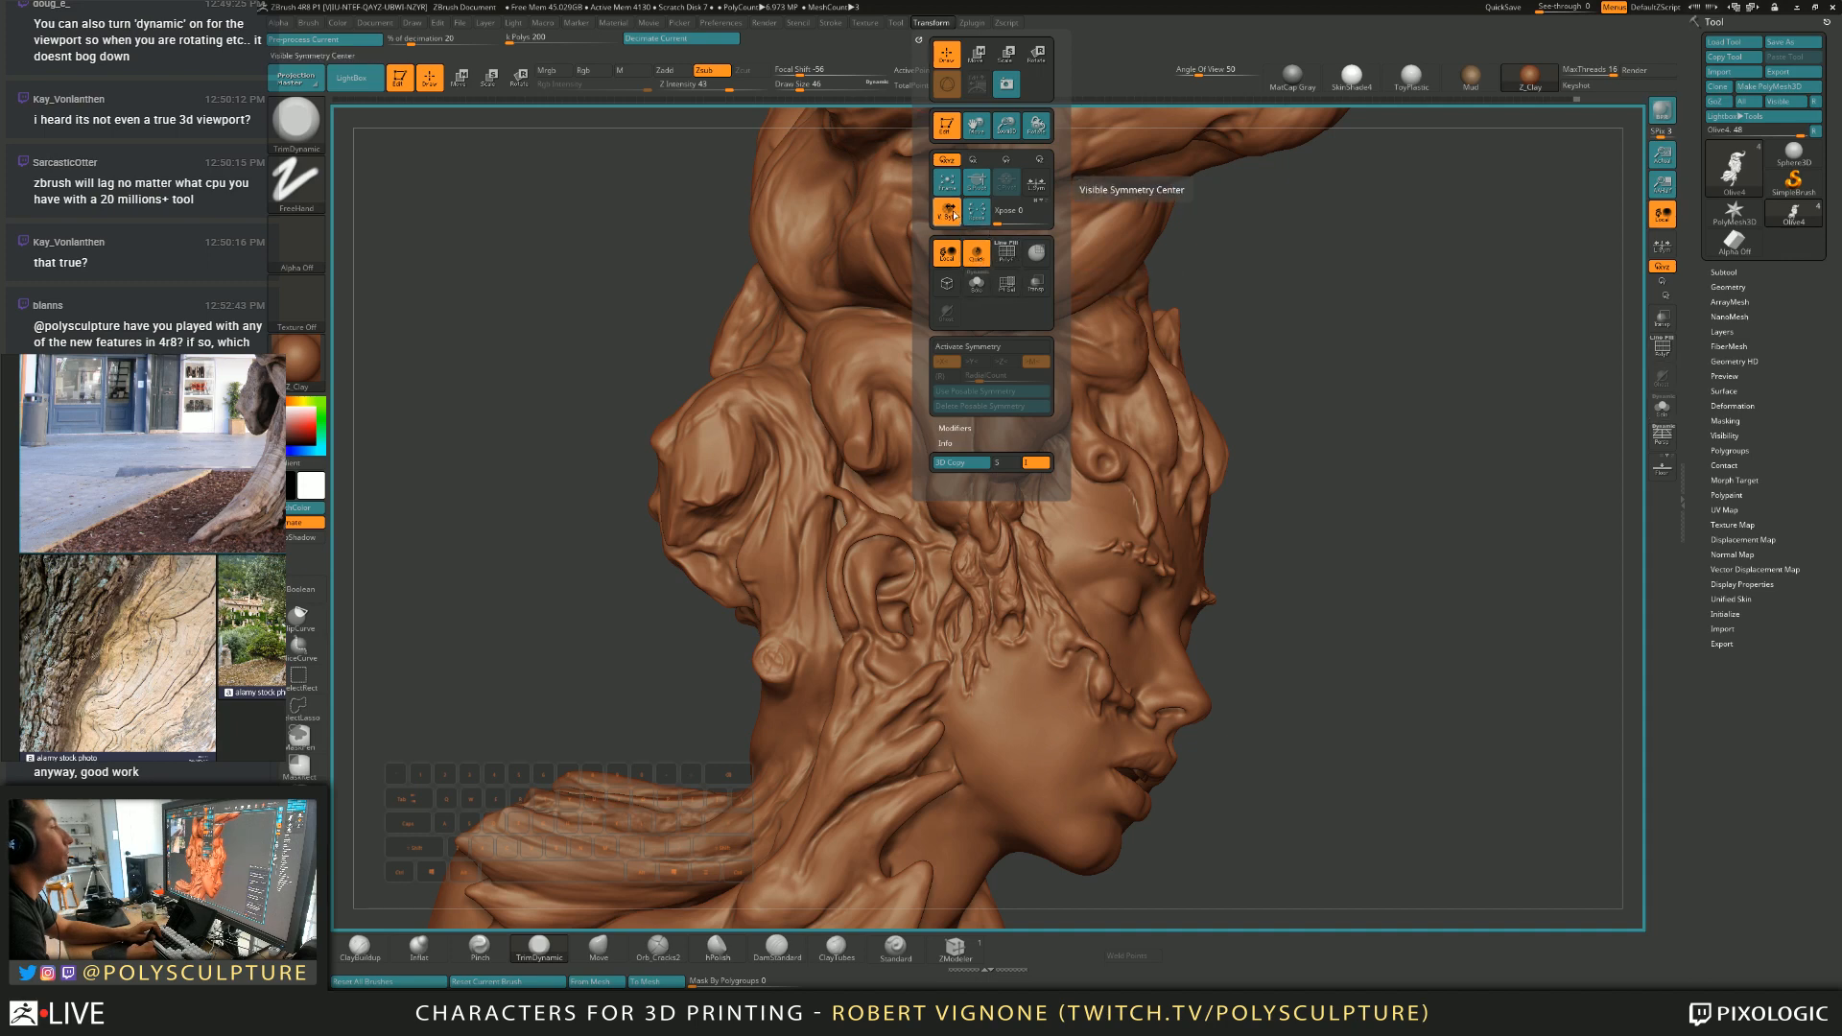
pyautogui.click(763, 25)
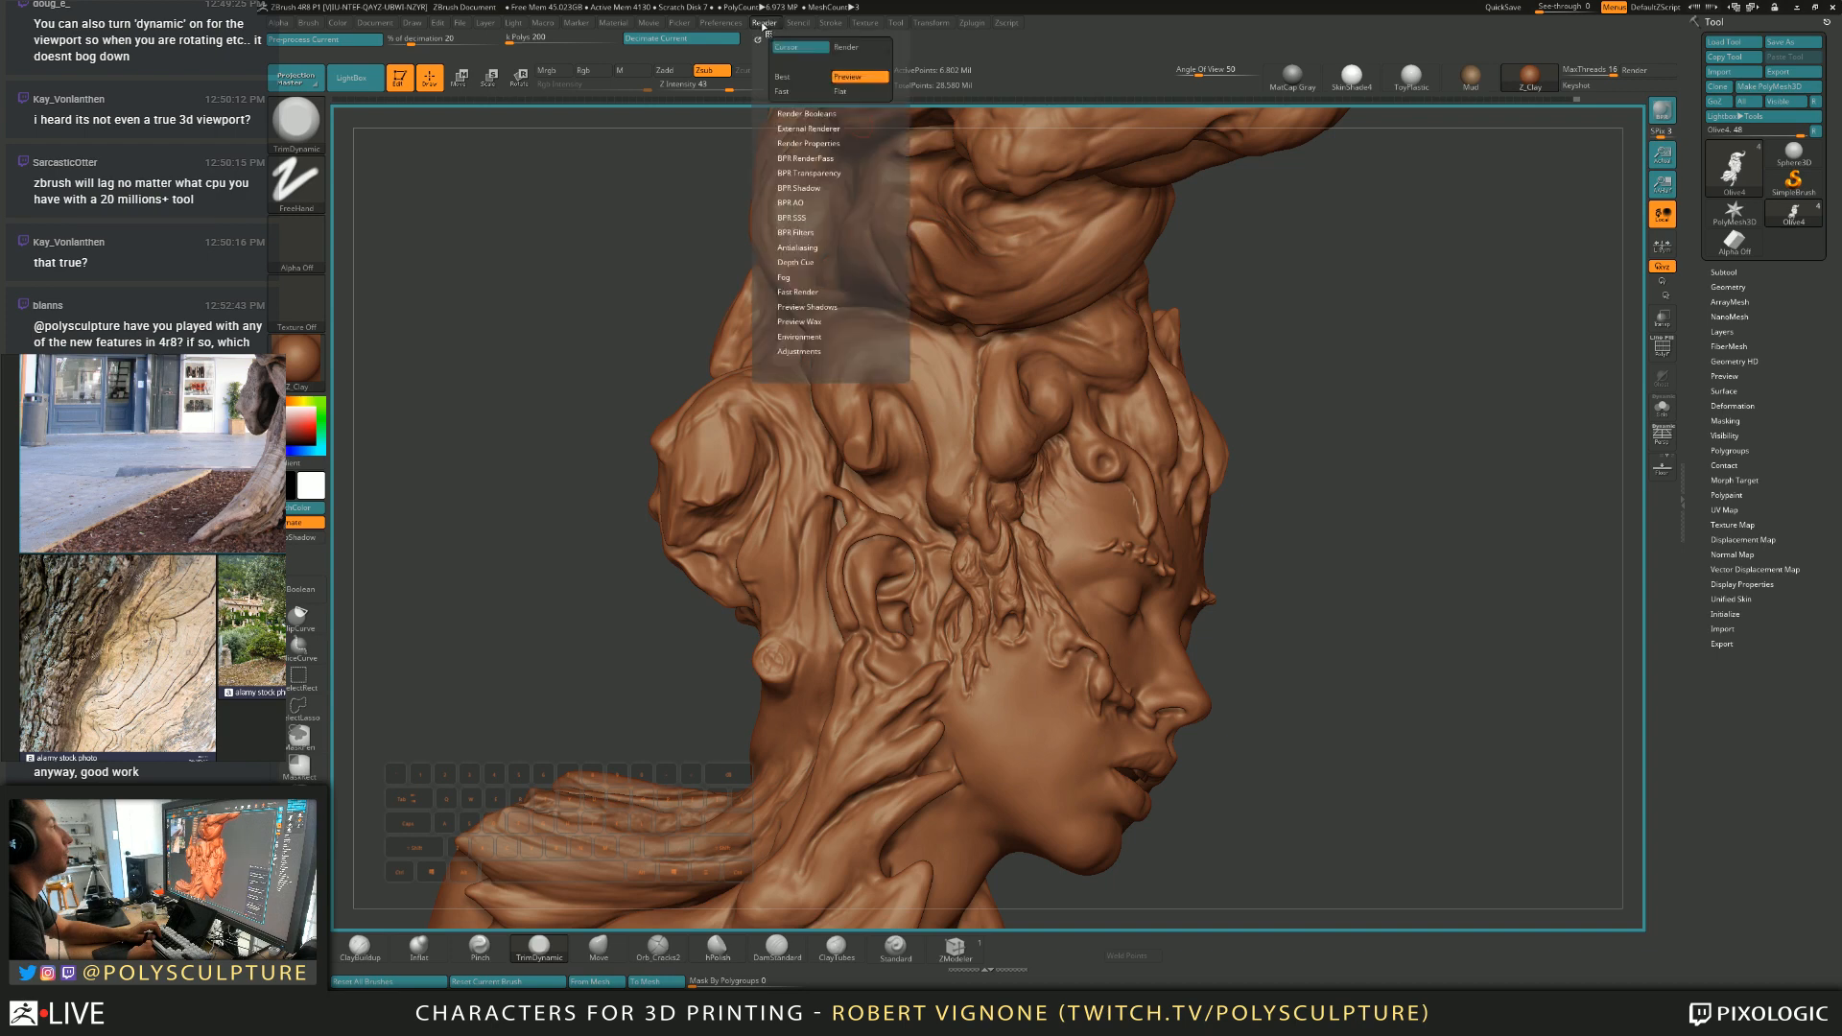
pyautogui.click(807, 292)
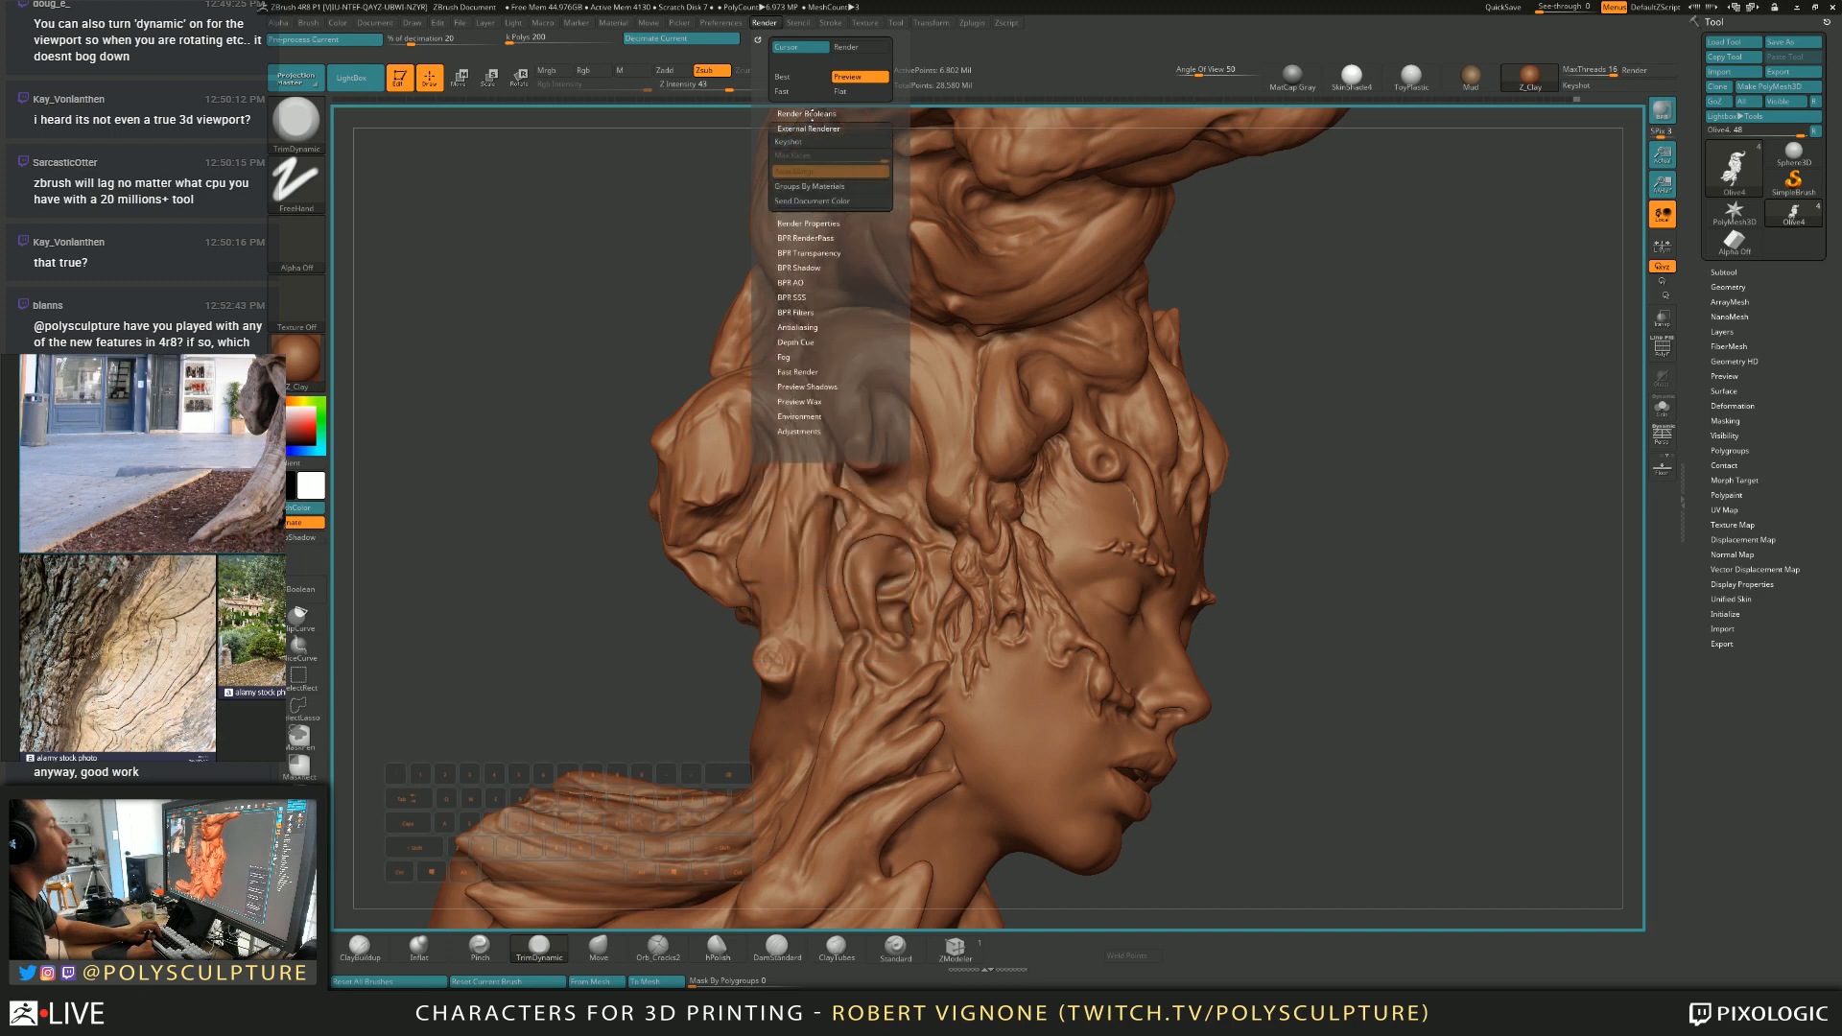
pyautogui.moveTo(1362, 499); pyautogui.dragTo(1202, 494)
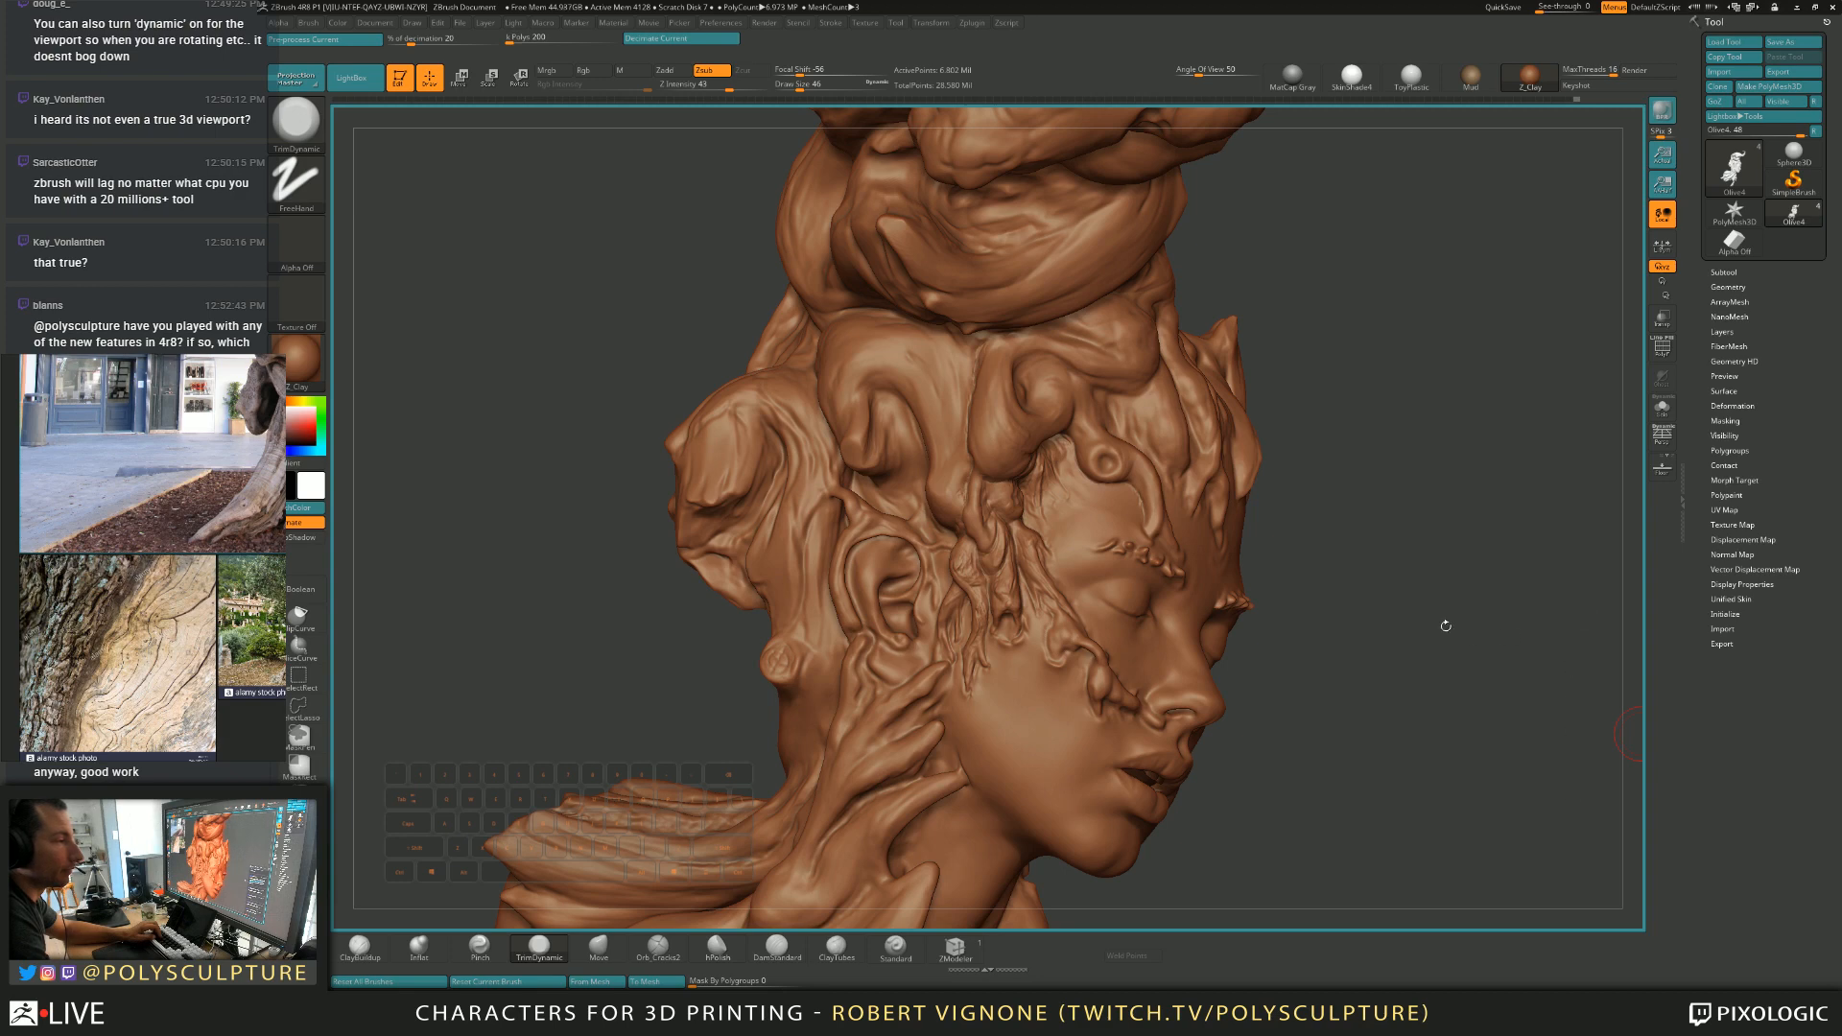
# Build up the top of the root strand where it meets the rounded fold, using ClayBuildup at size 13.
pyautogui.moveTo(1445, 625); pyautogui.dragTo(951, 586)
pyautogui.press('s')
pyautogui.press('b')
pyautogui.press('c')
pyautogui.press('b')
pyautogui.moveTo(952, 586); pyautogui.dragTo(970, 524, button='right')
pyautogui.press('s')
pyautogui.click(971, 525)
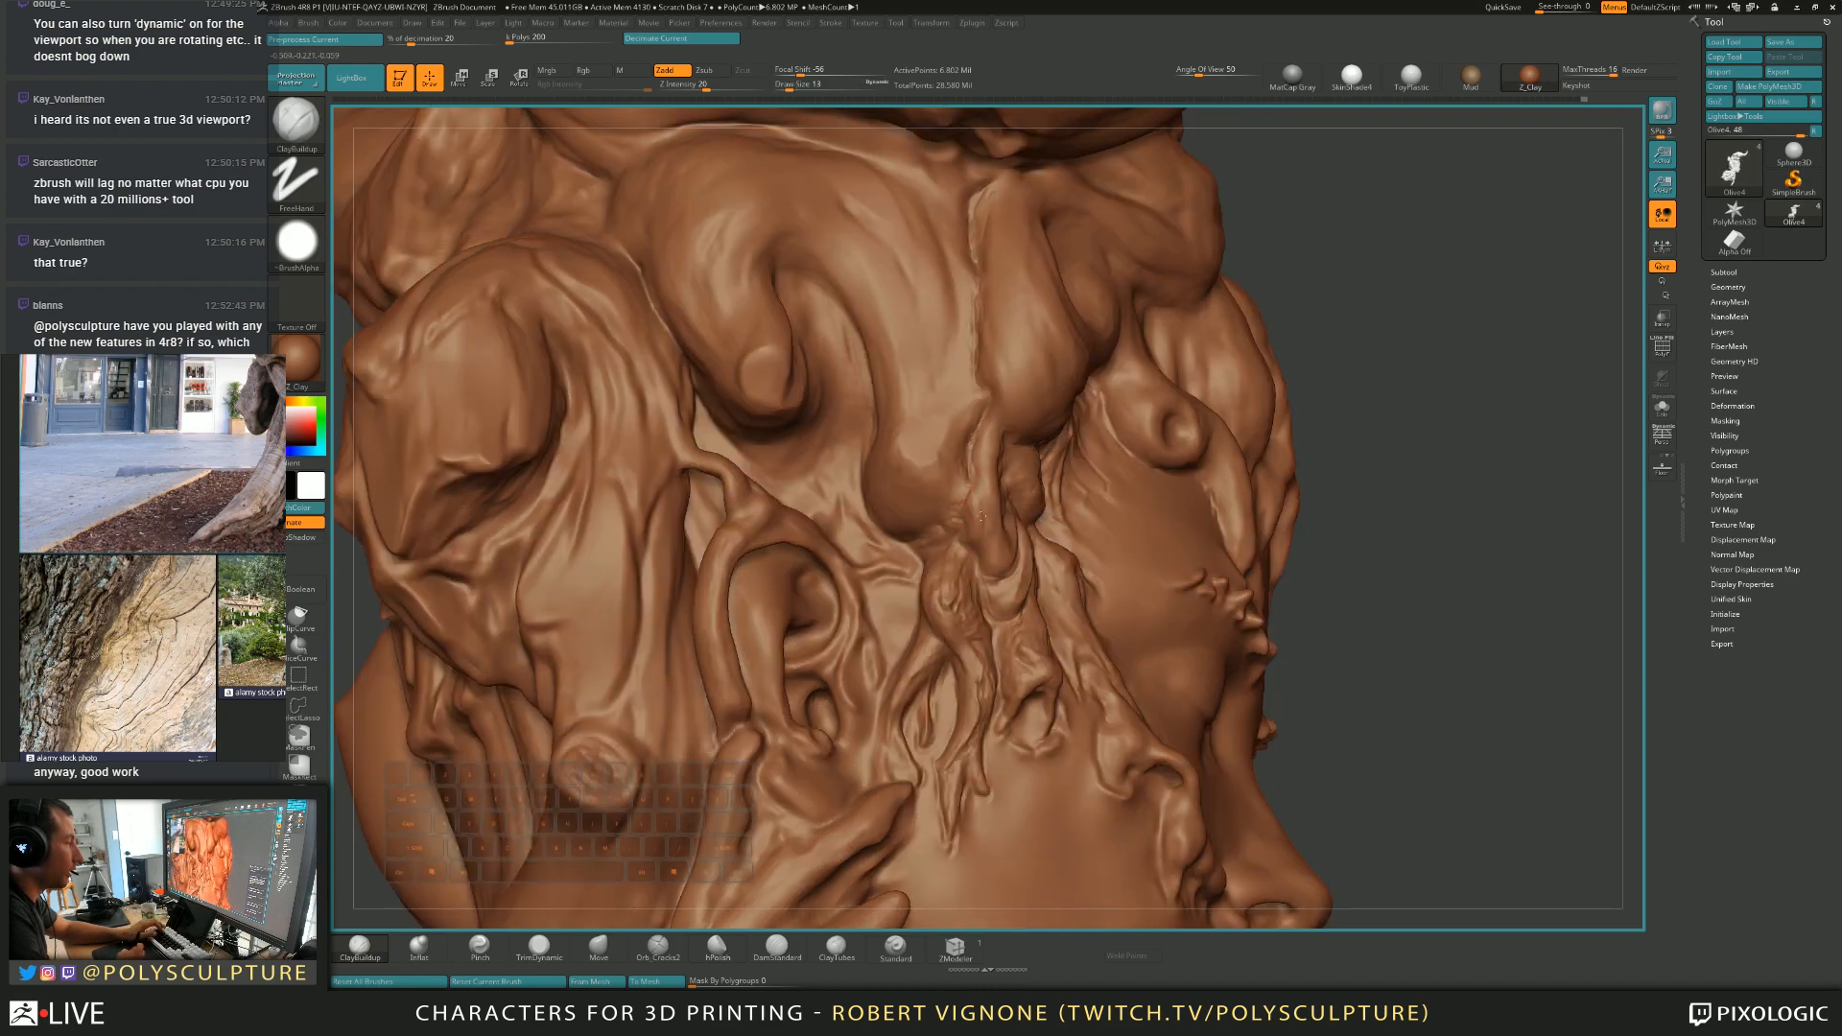
# Add finer ClayBuildup ridges joining the strand to the small knot near the temple.
pyautogui.moveTo(997, 569); pyautogui.dragTo(1003, 555, button='right')
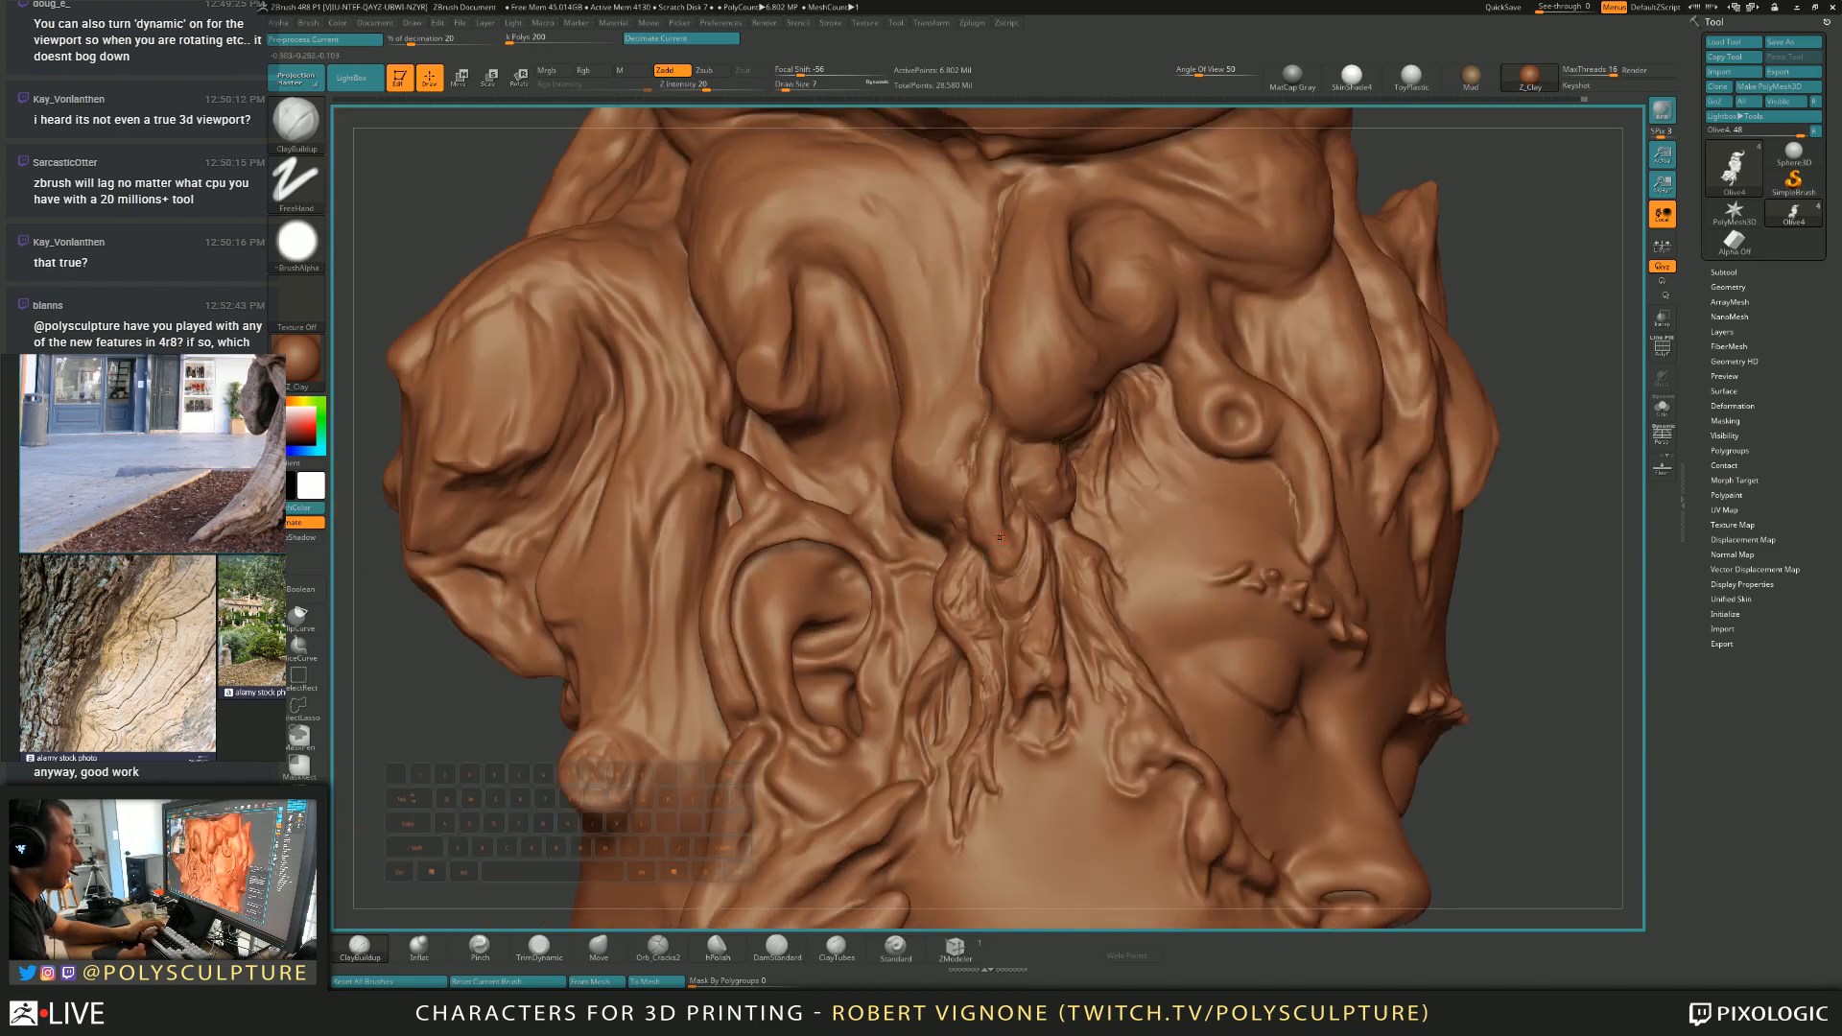
pyautogui.press('s')
pyautogui.click(997, 553)
pyautogui.moveTo(1004, 558)
pyautogui.mouseDown(button='right')
pyautogui.moveTo(1007, 523)
pyautogui.moveTo(964, 500)
pyautogui.mouseUp(button='right')
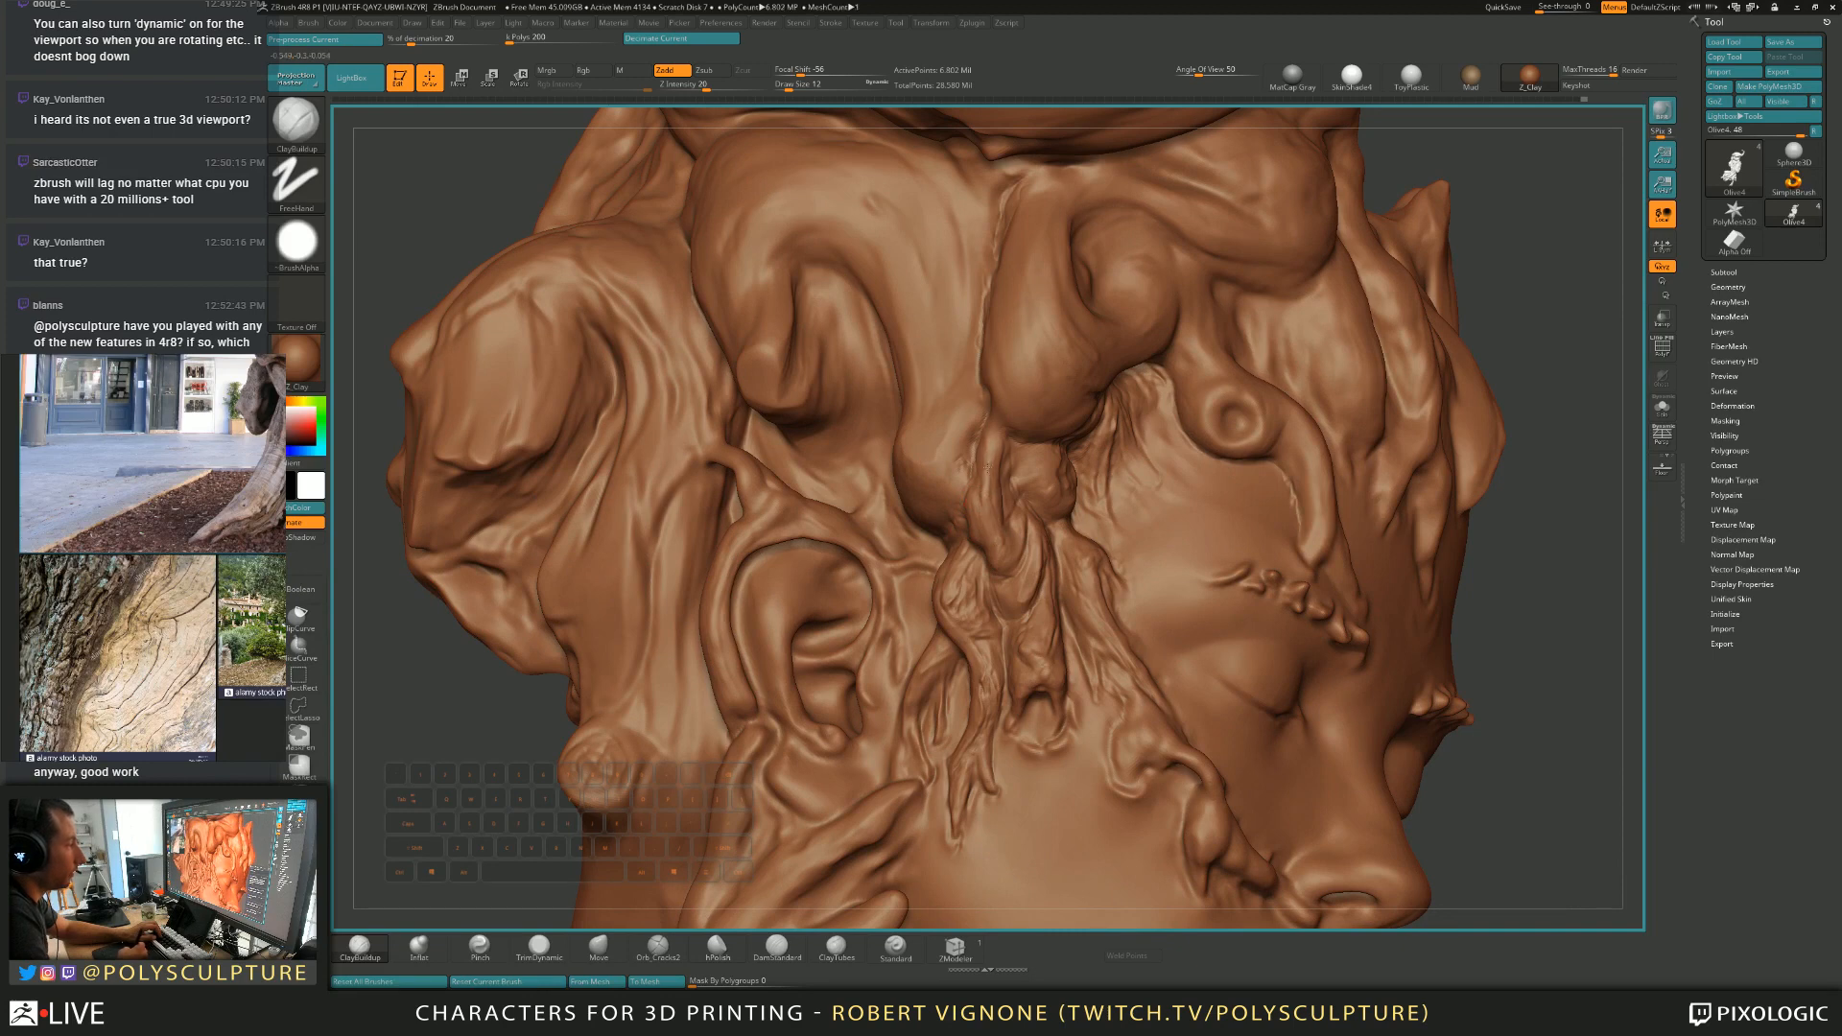
# Carve recesses around the small knot beside the temple with inverted ClayBuildup strokes.
pyautogui.moveTo(997, 491); pyautogui.dragTo(990, 424, button='right')
pyautogui.press('alt')
pyautogui.keyDown('alt'); pyautogui.moveTo(1013, 470); pyautogui.dragTo(1020, 503); pyautogui.keyUp('alt')
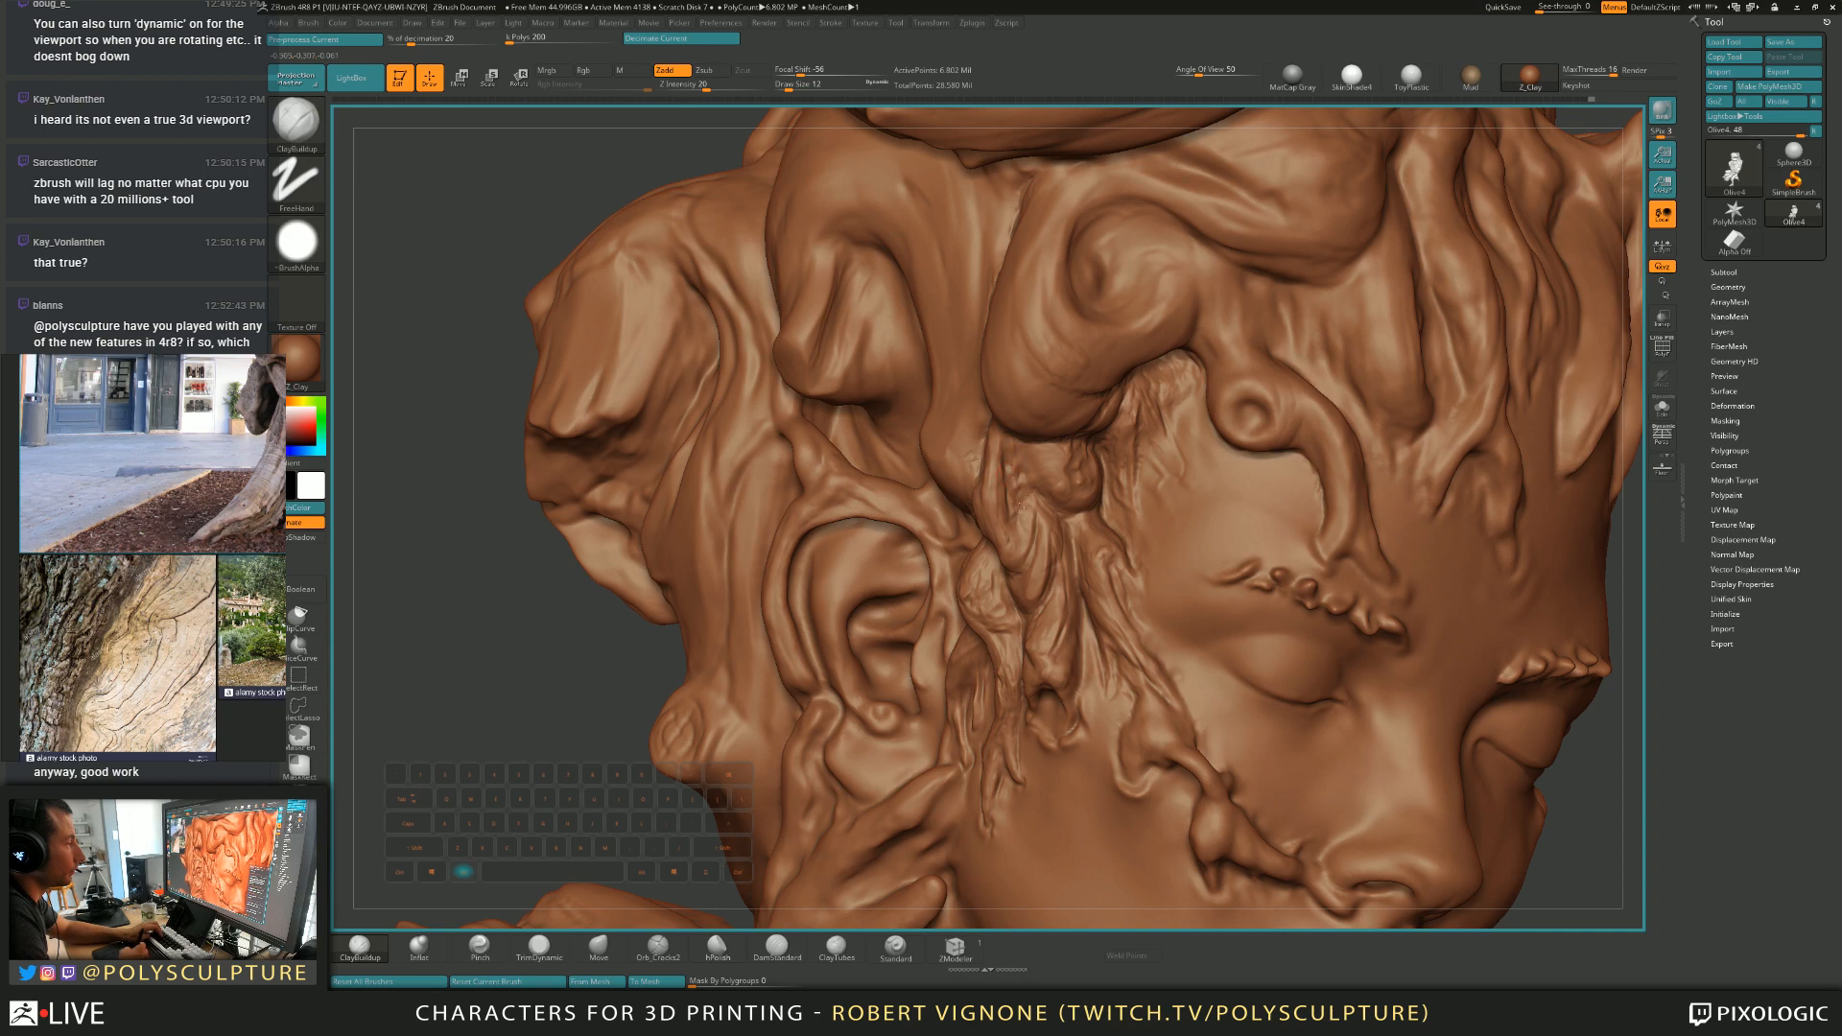
pyautogui.moveTo(1019, 479); pyautogui.dragTo(1026, 442, button='right')
pyautogui.keyDown('alt'); pyautogui.moveTo(1029, 447); pyautogui.dragTo(1037, 489); pyautogui.keyUp('alt')
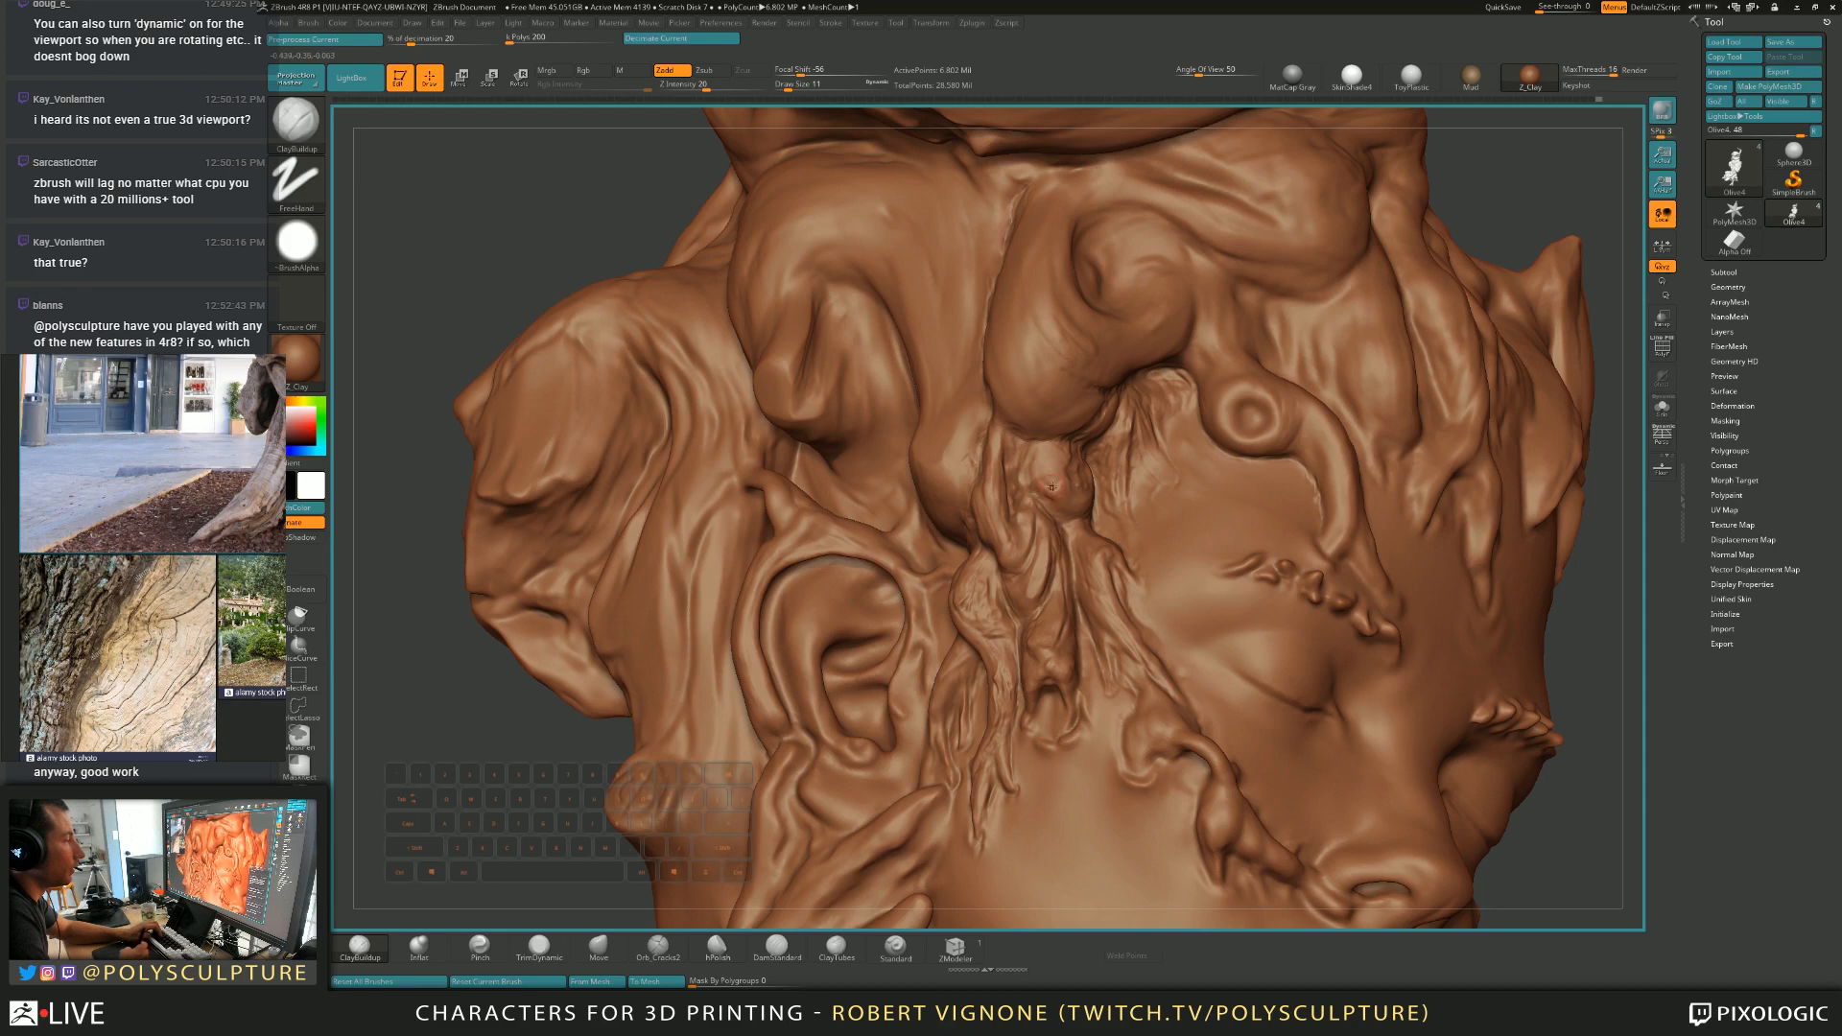
# Flatten the small knot and surrounding strands at the temple with TrimDynamic and hPolish.
pyautogui.click(538, 945)
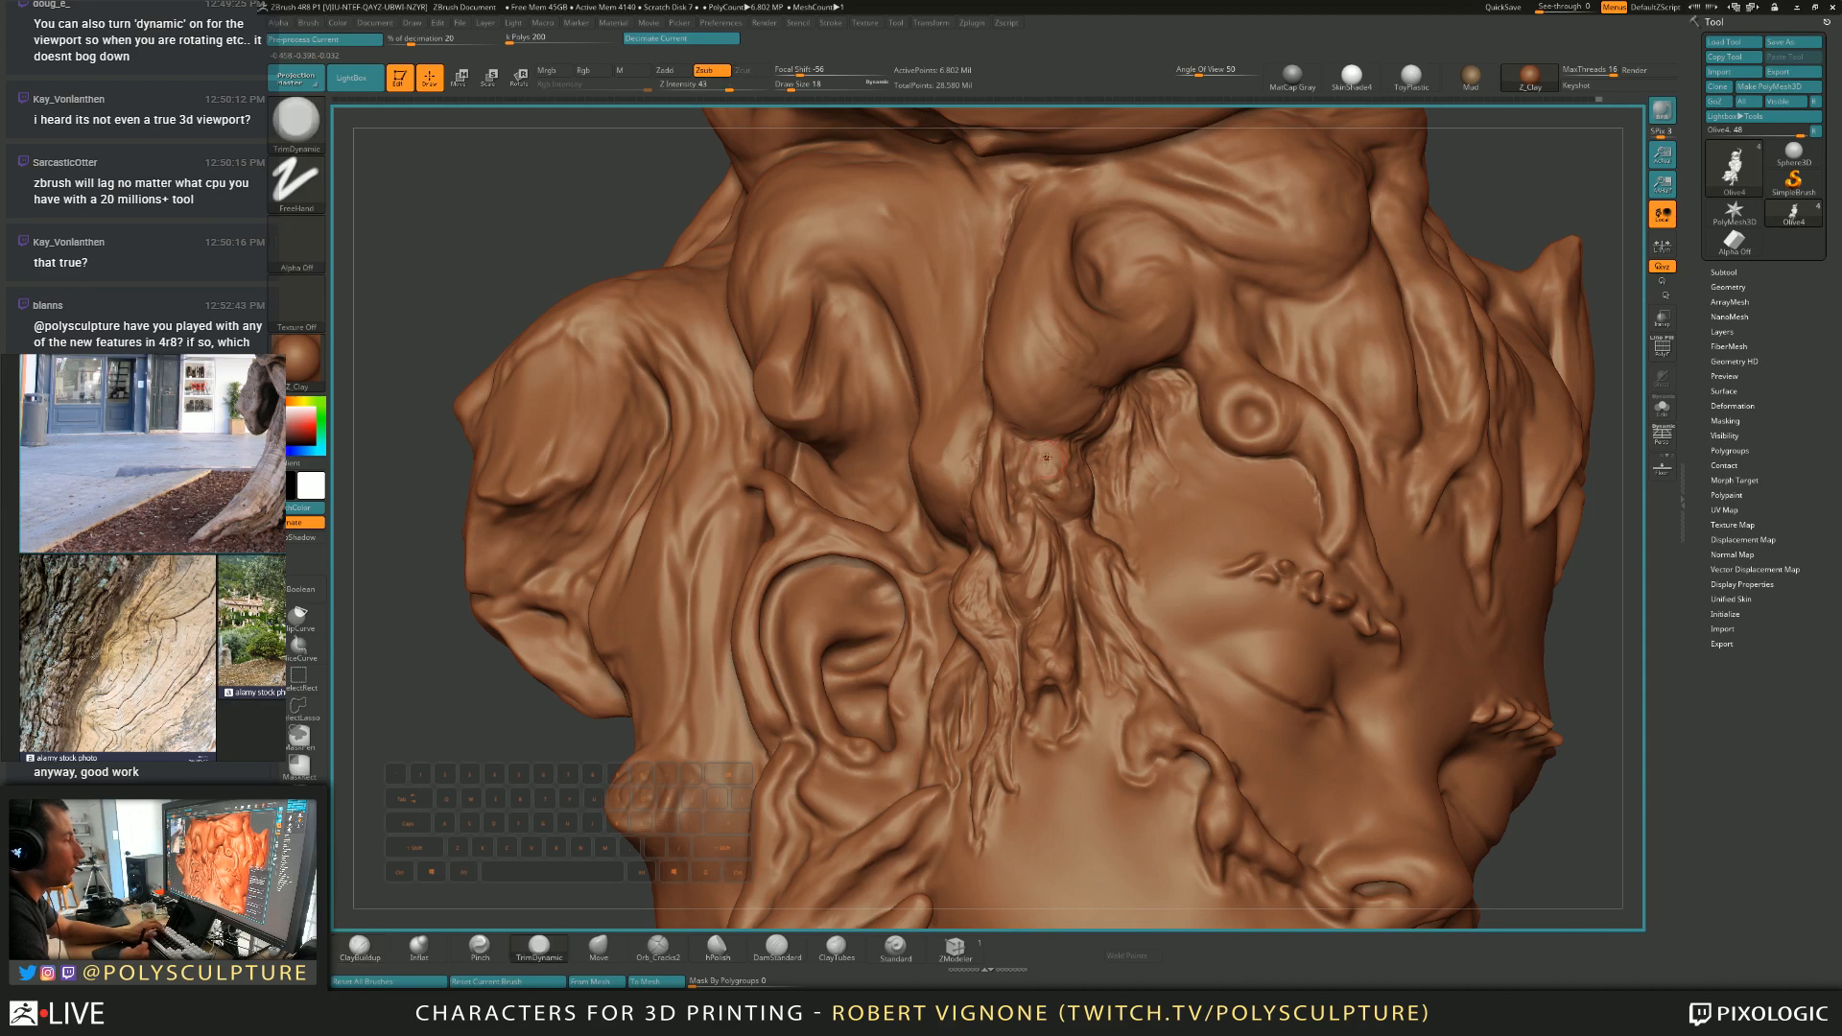
pyautogui.click(695, 948)
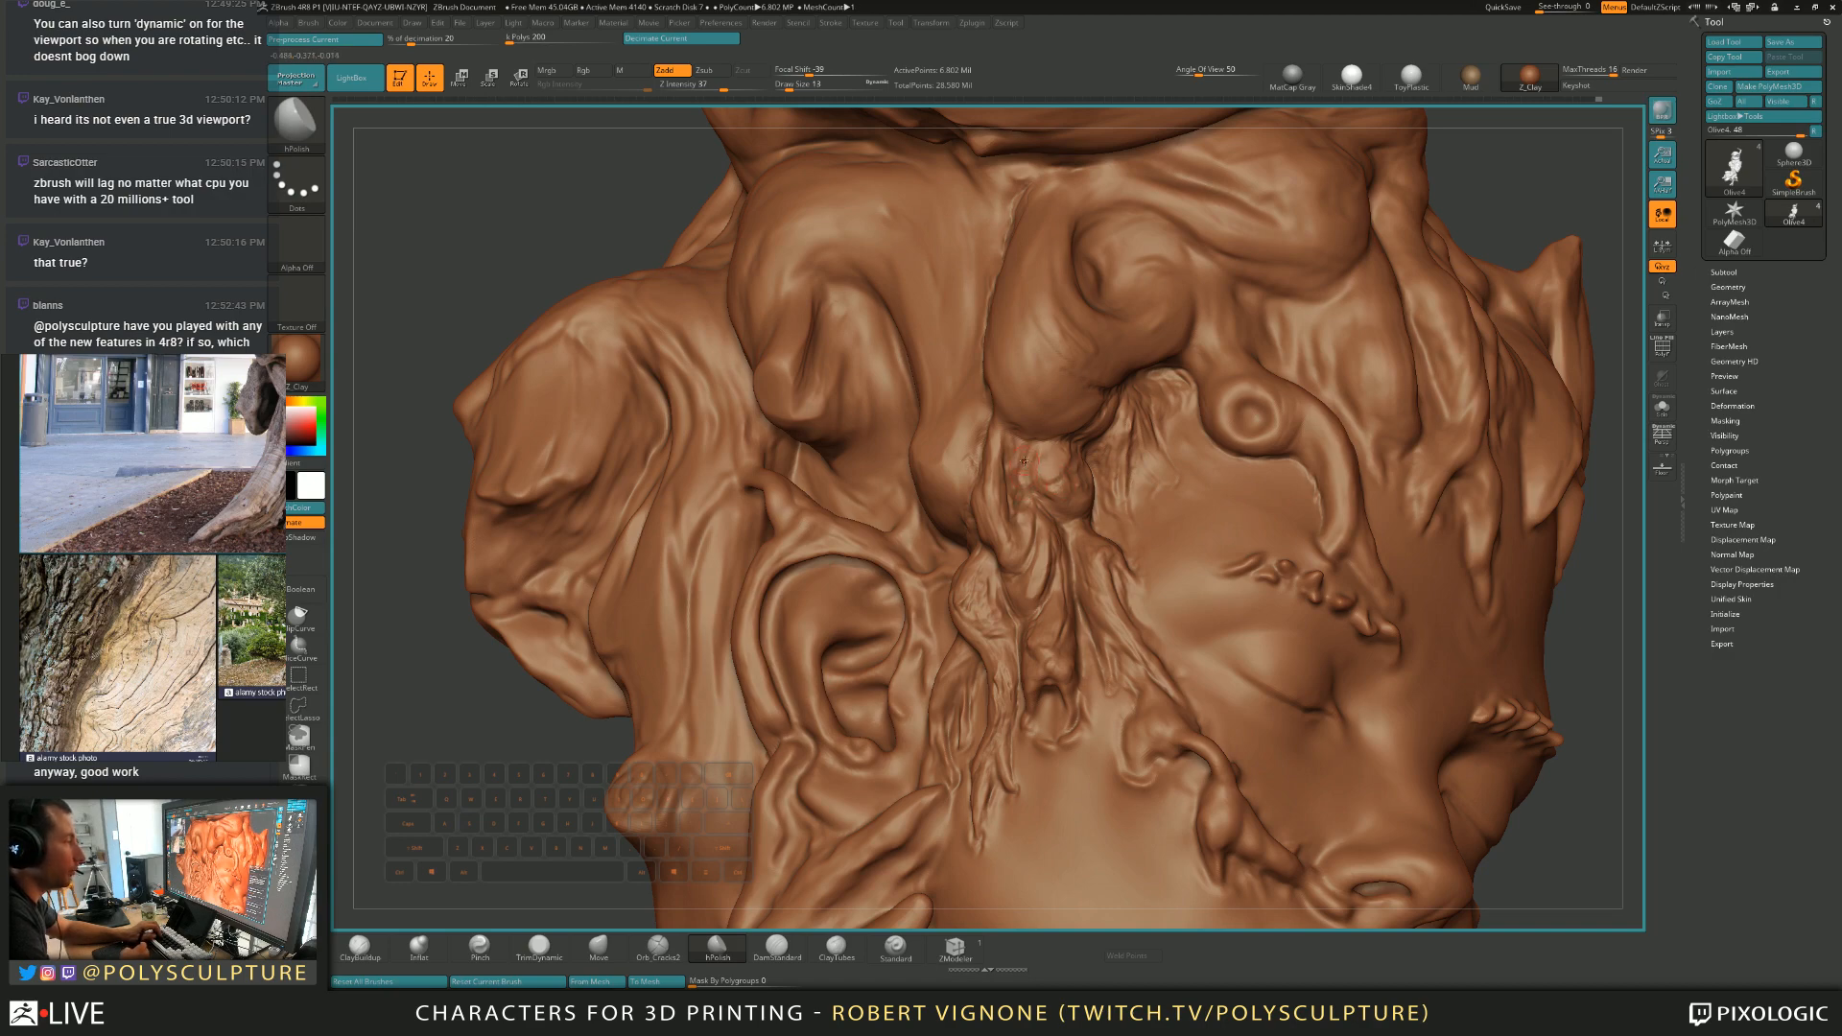
pyautogui.moveTo(1045, 484); pyautogui.dragTo(1103, 479, button='right')
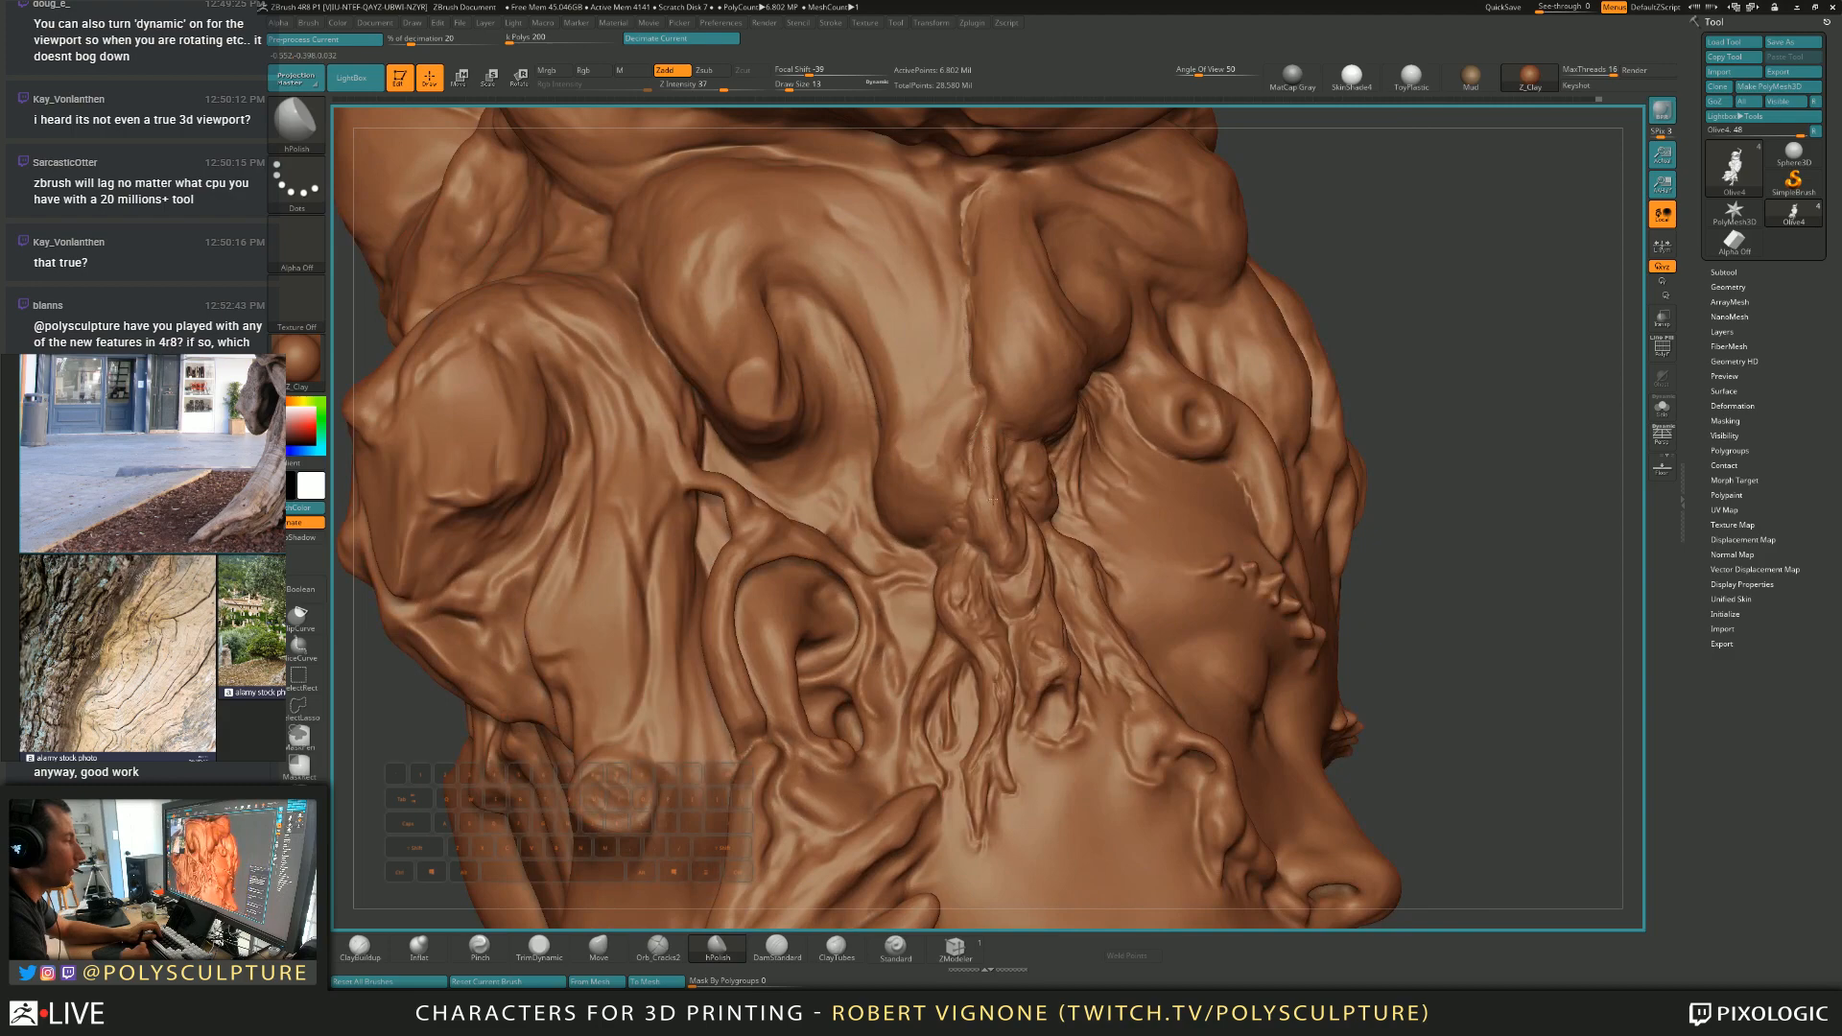
pyautogui.moveTo(985, 508); pyautogui.dragTo(940, 507, button='right')
pyautogui.moveTo(1040, 537); pyautogui.dragTo(835, 622, button='right')
# Carve Orb_Cracks creases around the hollow root loop at the lower temple, varying the brush size.
pyautogui.click(658, 947)
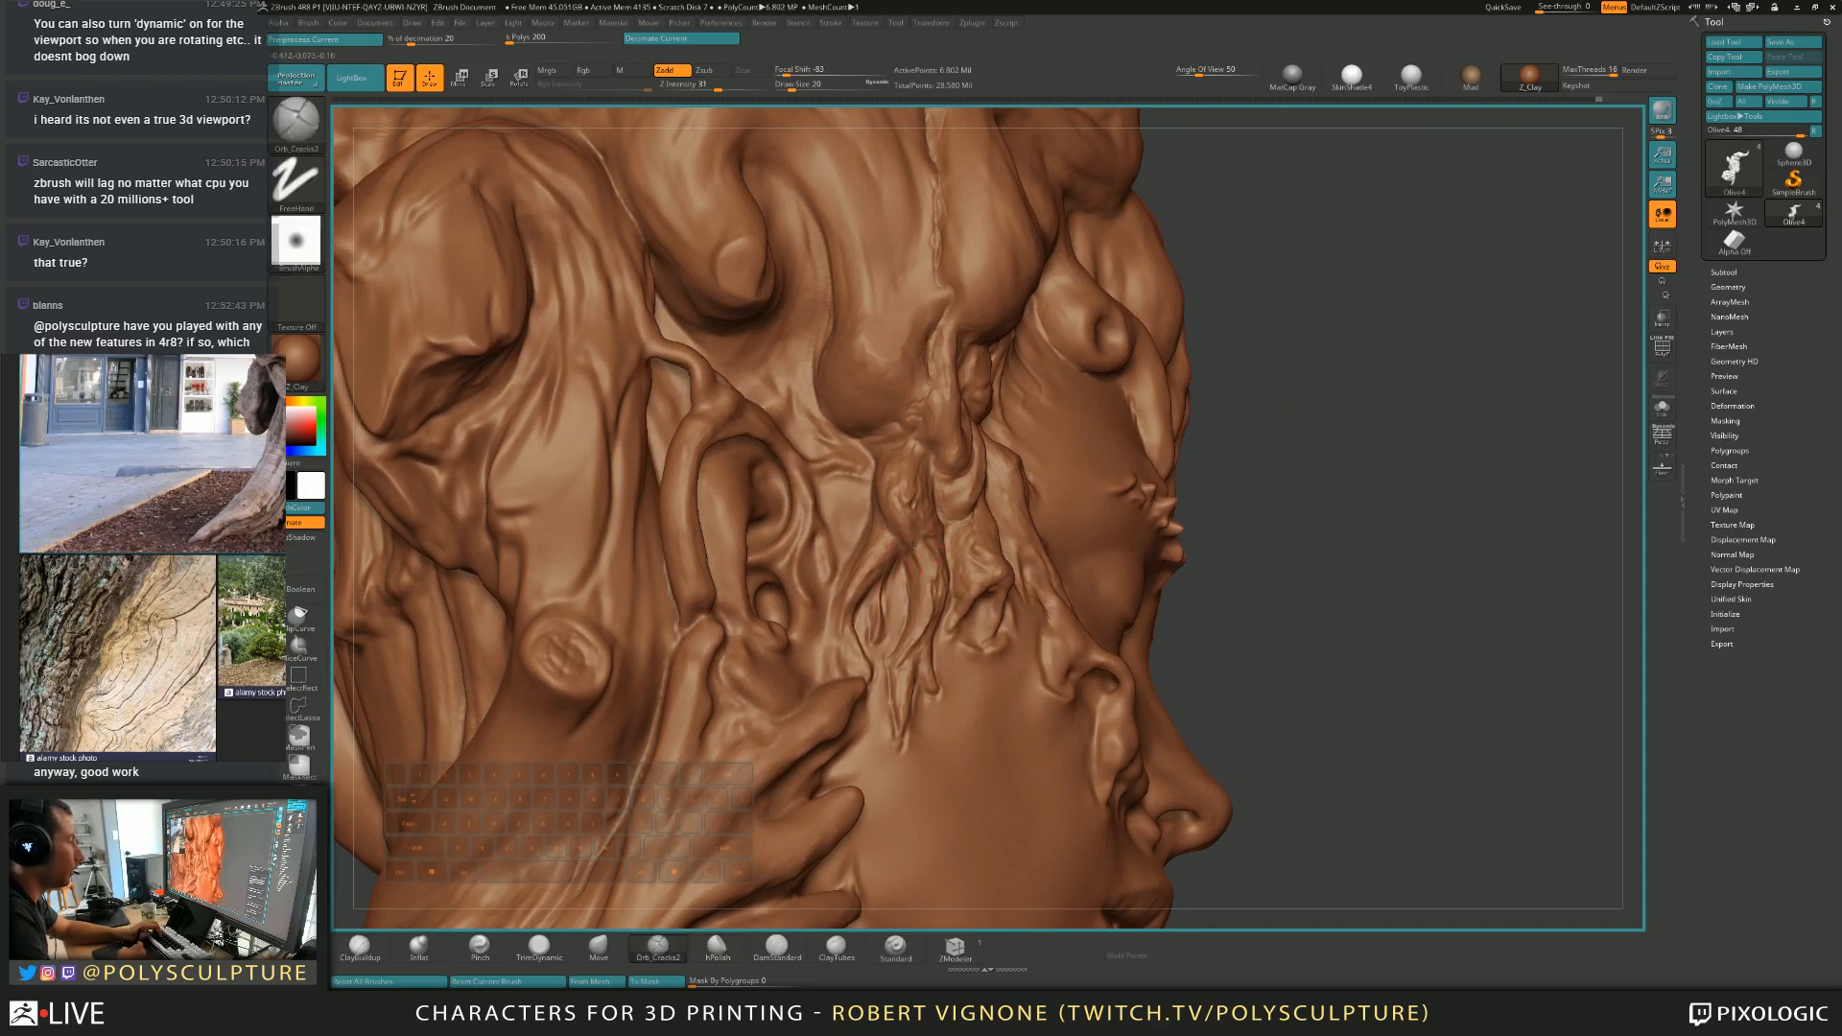
pyautogui.moveTo(900, 539)
pyautogui.mouseDown(button='right')
pyautogui.moveTo(931, 502)
pyautogui.moveTo(841, 463)
pyautogui.moveTo(972, 589)
pyautogui.mouseUp(button='right')
pyautogui.press('s')
pyautogui.moveTo(971, 589); pyautogui.dragTo(960, 588)
pyautogui.press('s')
pyautogui.press('s')
pyautogui.press('s')
pyautogui.press('s')
pyautogui.moveTo(987, 593); pyautogui.dragTo(999, 593)
# Crease the curled edge of the cheek root with Orb_Cracks at a smaller size, then refine it with TrimDynamic and Smooth.
pyautogui.moveTo(999, 603); pyautogui.dragTo(887, 439, button='right')
pyautogui.press('s')
pyautogui.moveTo(891, 442); pyautogui.dragTo(889, 522)
pyautogui.moveTo(906, 554)
pyautogui.mouseDown(button='right')
pyautogui.moveTo(941, 543)
pyautogui.moveTo(885, 526)
pyautogui.moveTo(892, 491)
pyautogui.moveTo(916, 553)
pyautogui.mouseUp(button='right')
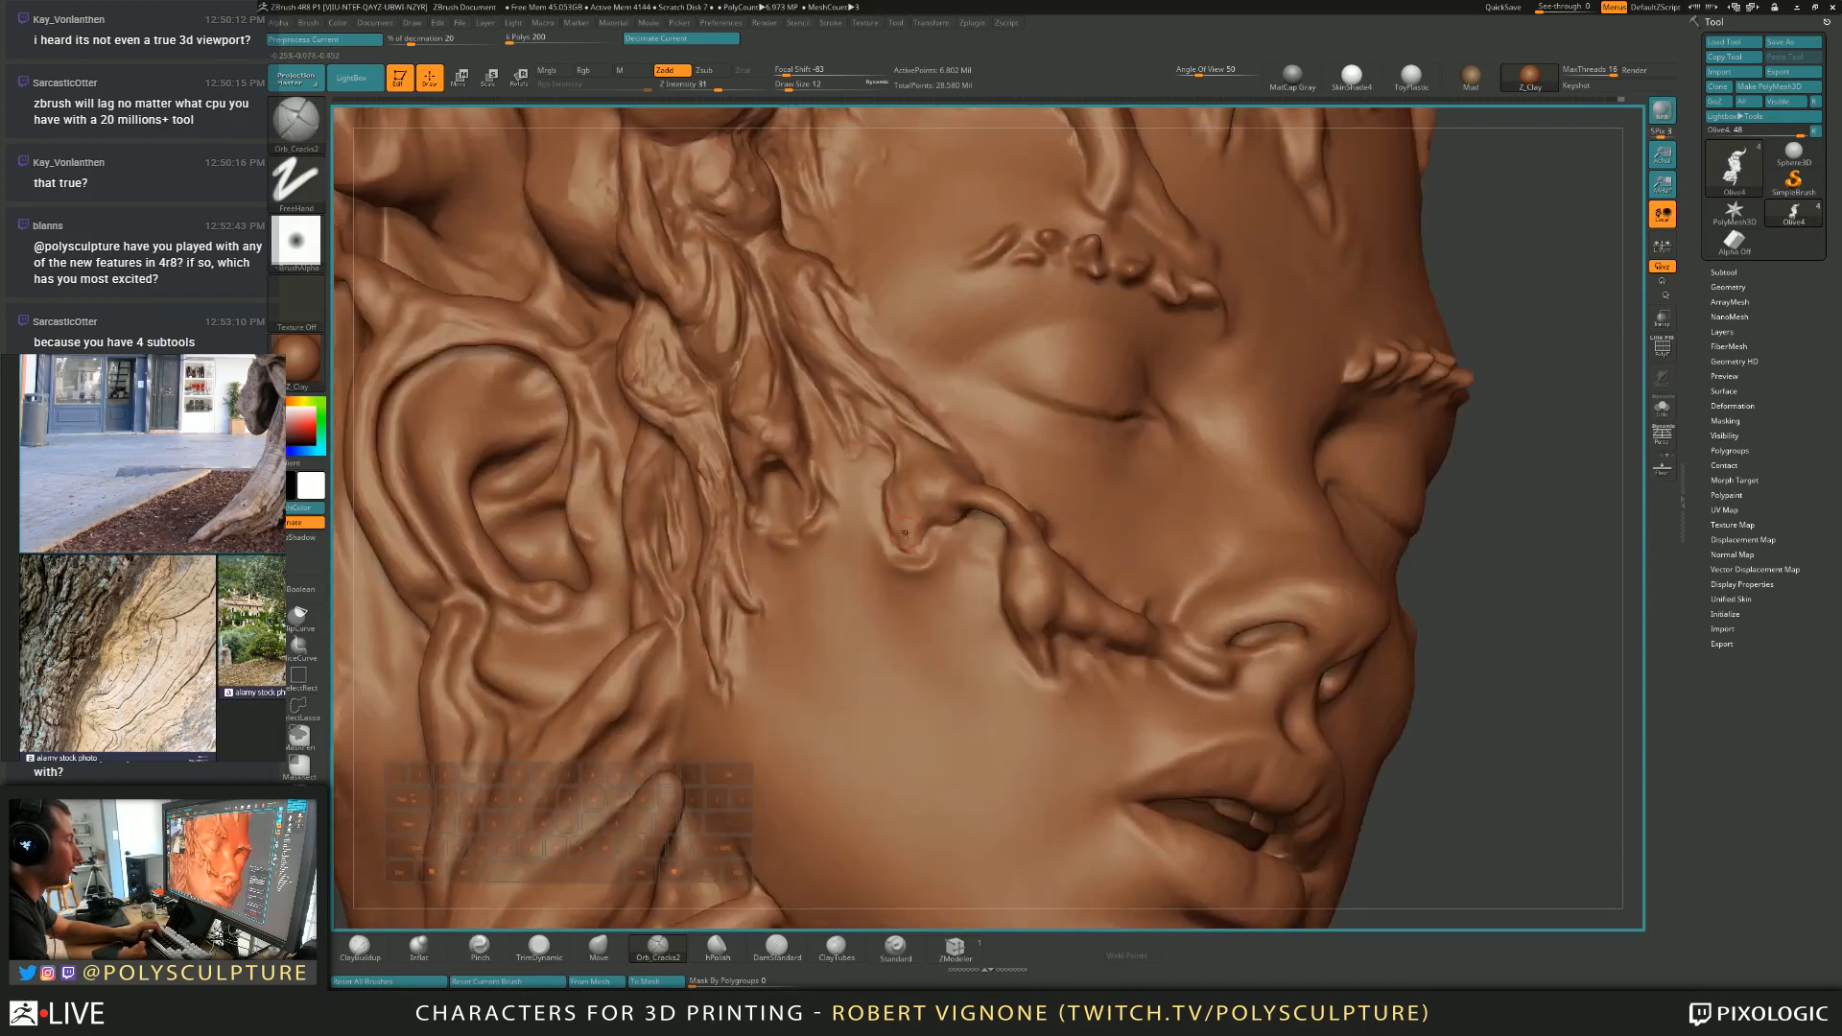
pyautogui.press('alt')
pyautogui.press('s')
pyautogui.click(914, 563)
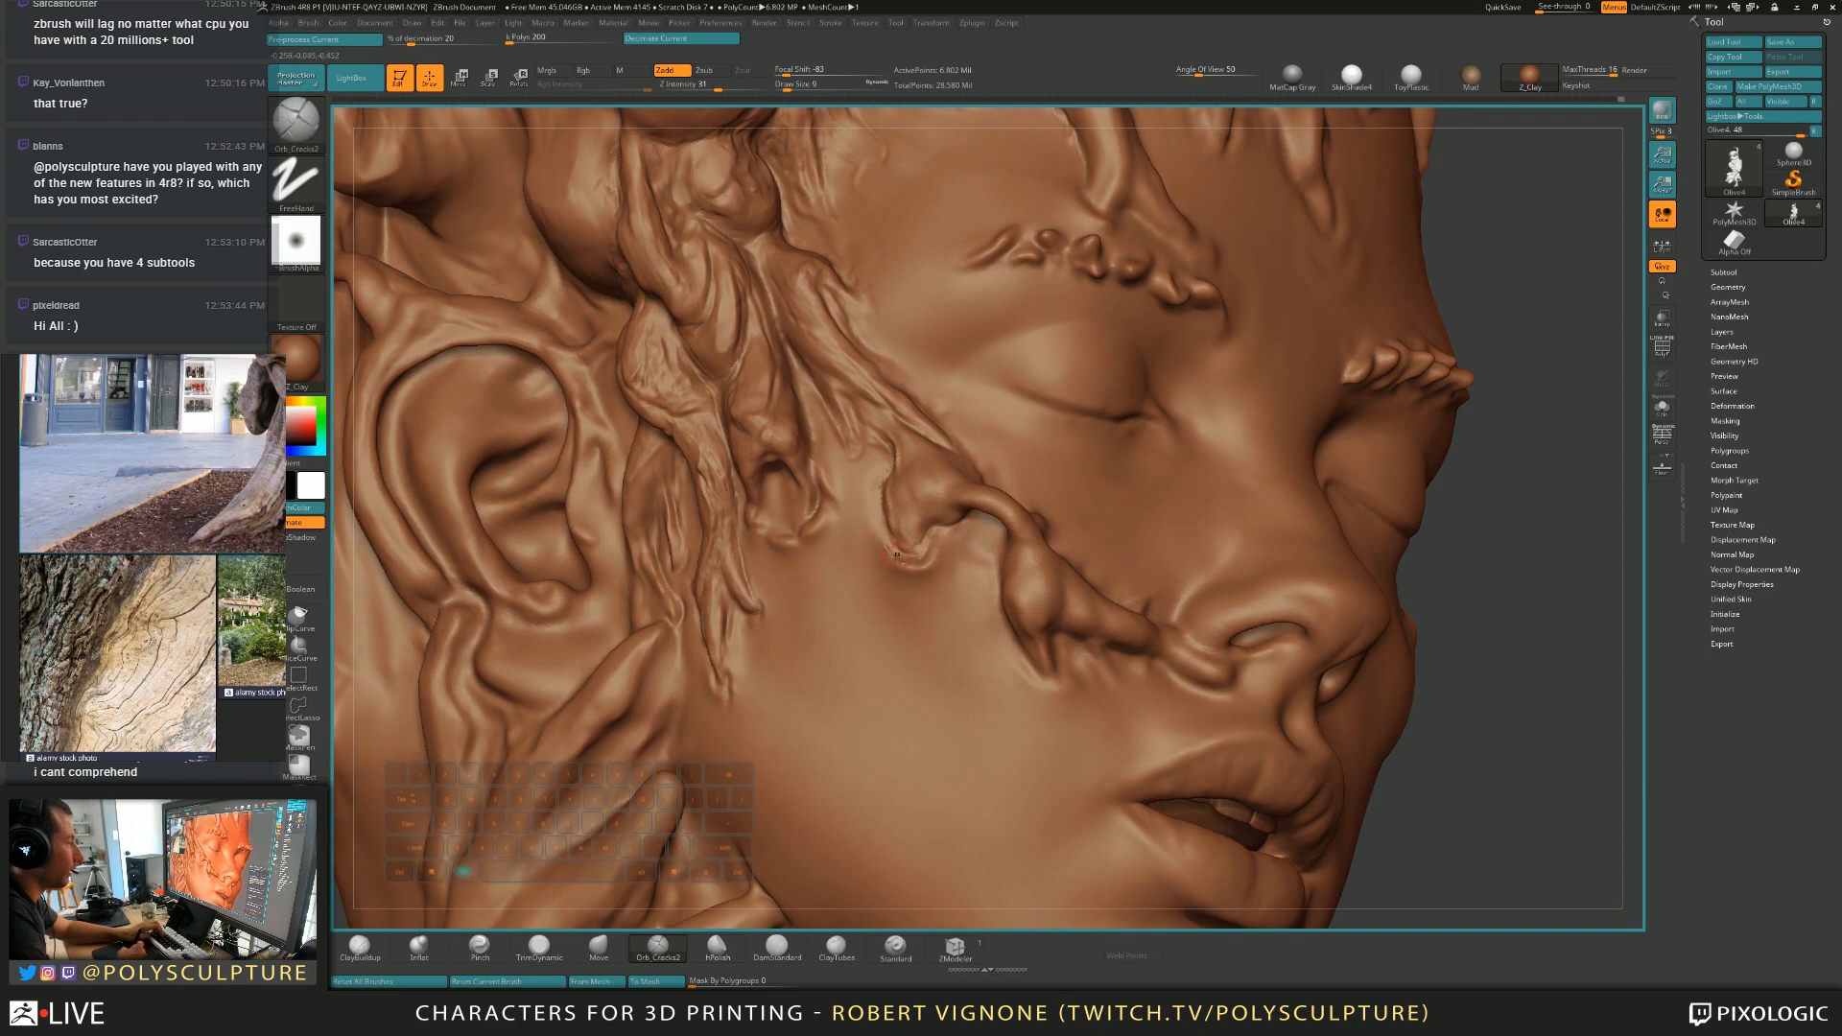
pyautogui.moveTo(949, 532)
pyautogui.keyDown('alt'); pyautogui.mouseDown()
pyautogui.moveTo(935, 561)
pyautogui.moveTo(877, 532)
pyautogui.moveTo(870, 498)
pyautogui.mouseUp(); pyautogui.keyUp('alt')
pyautogui.press('4')
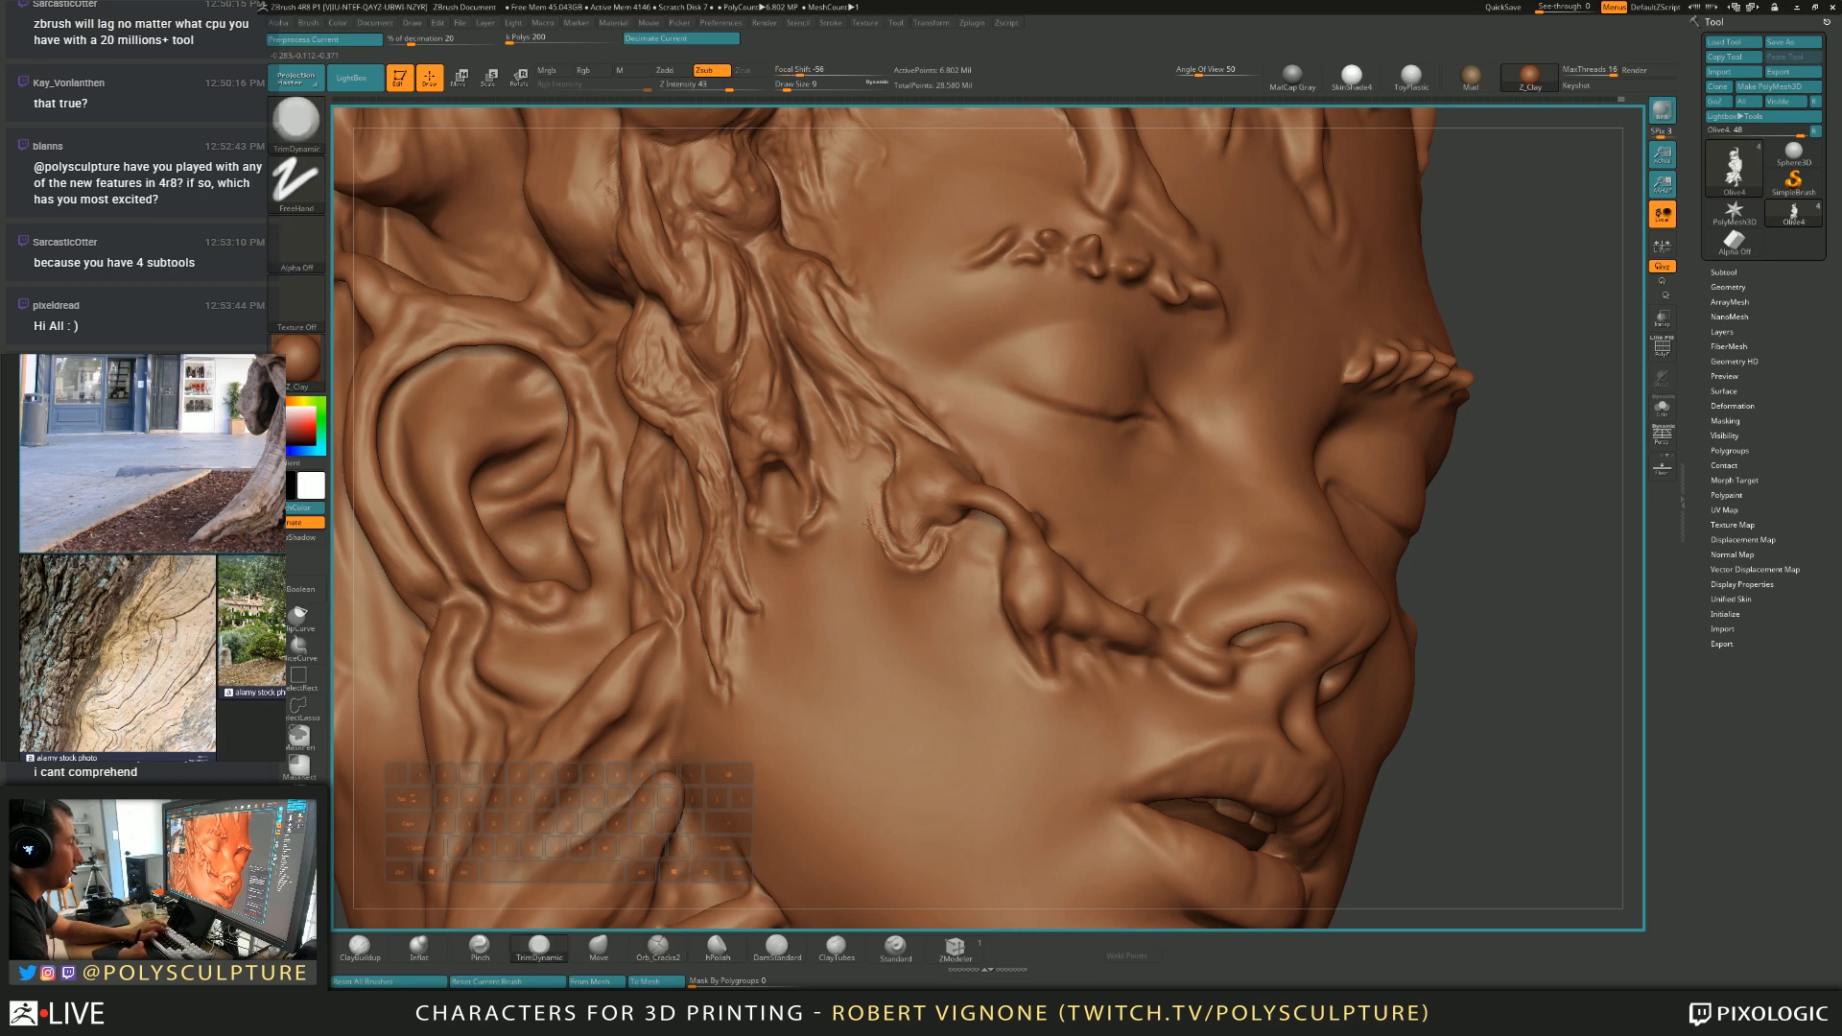
pyautogui.press('shift')
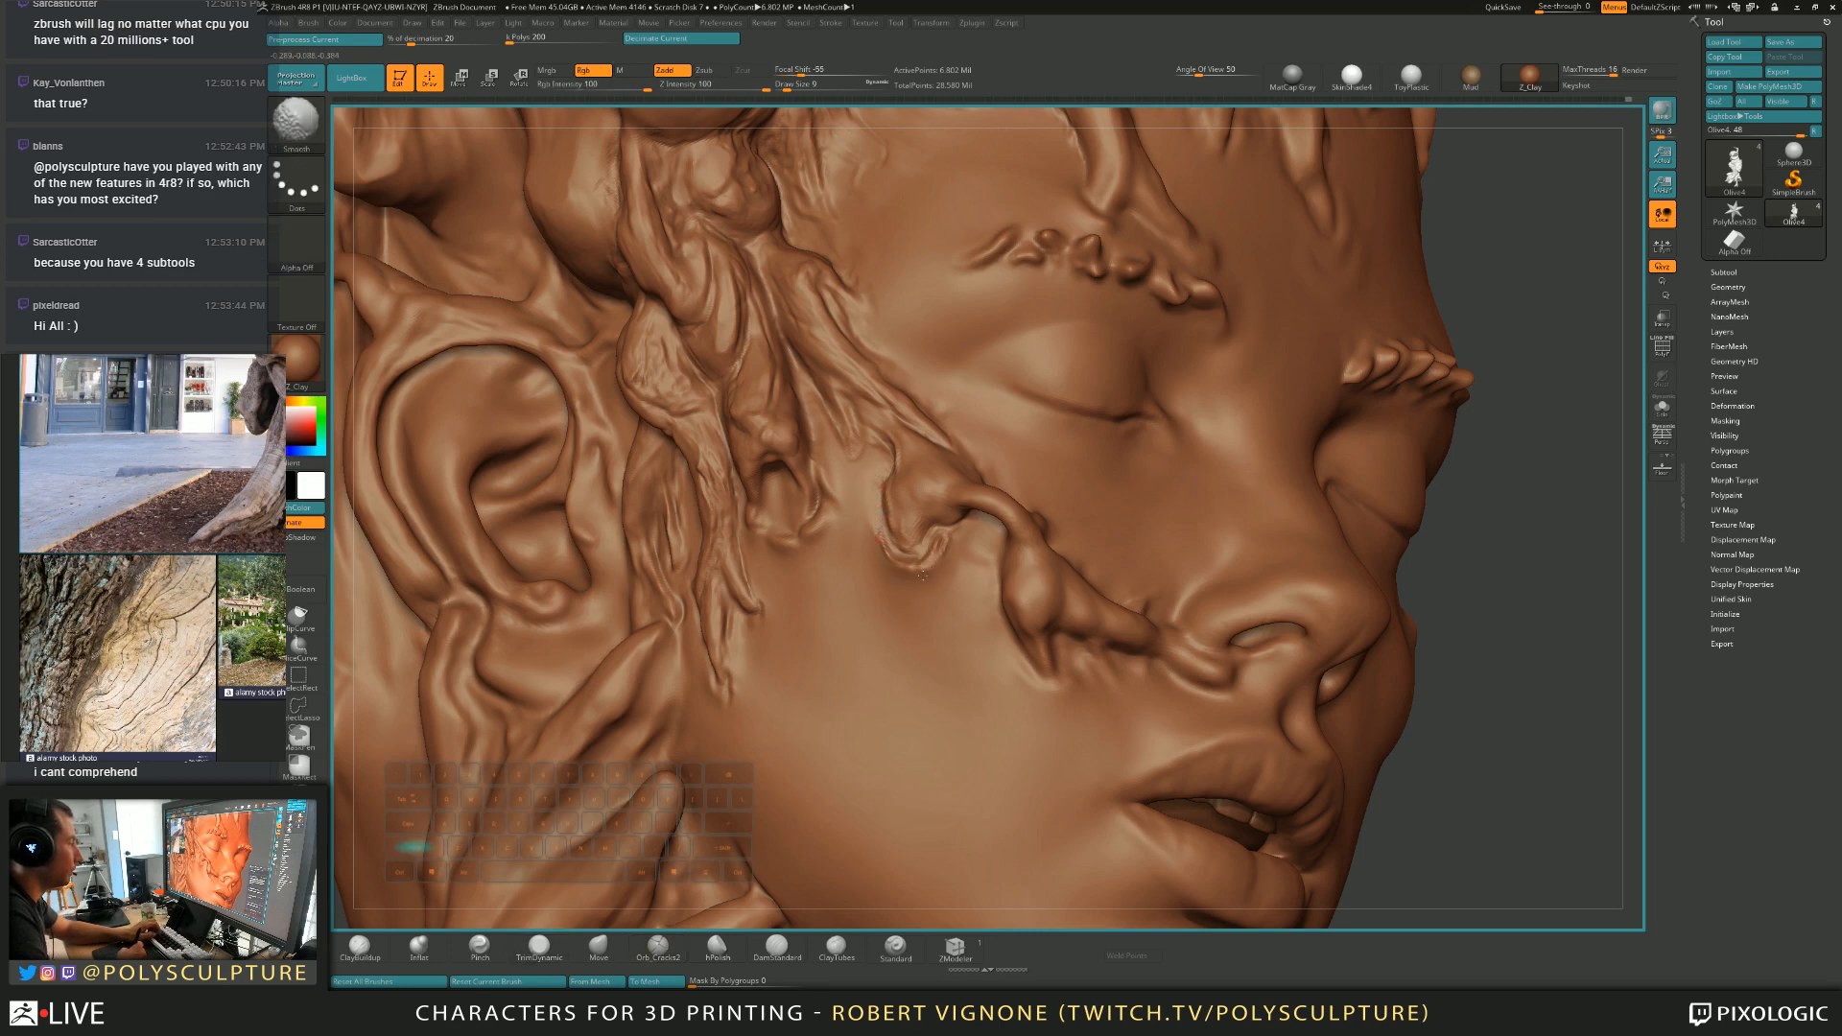
# Smooth the cheek beside the root strand, then build up the strand's upper part with ClayBuildup at draw size 14.
pyautogui.moveTo(914, 568)
pyautogui.keyDown('shift'); pyautogui.mouseDown()
pyautogui.moveTo(944, 543)
pyautogui.moveTo(892, 555)
pyautogui.moveTo(948, 531)
pyautogui.moveTo(852, 512)
pyautogui.mouseUp(); pyautogui.keyUp('shift')
pyautogui.press('1')
pyautogui.press('shift')
pyautogui.press('1')
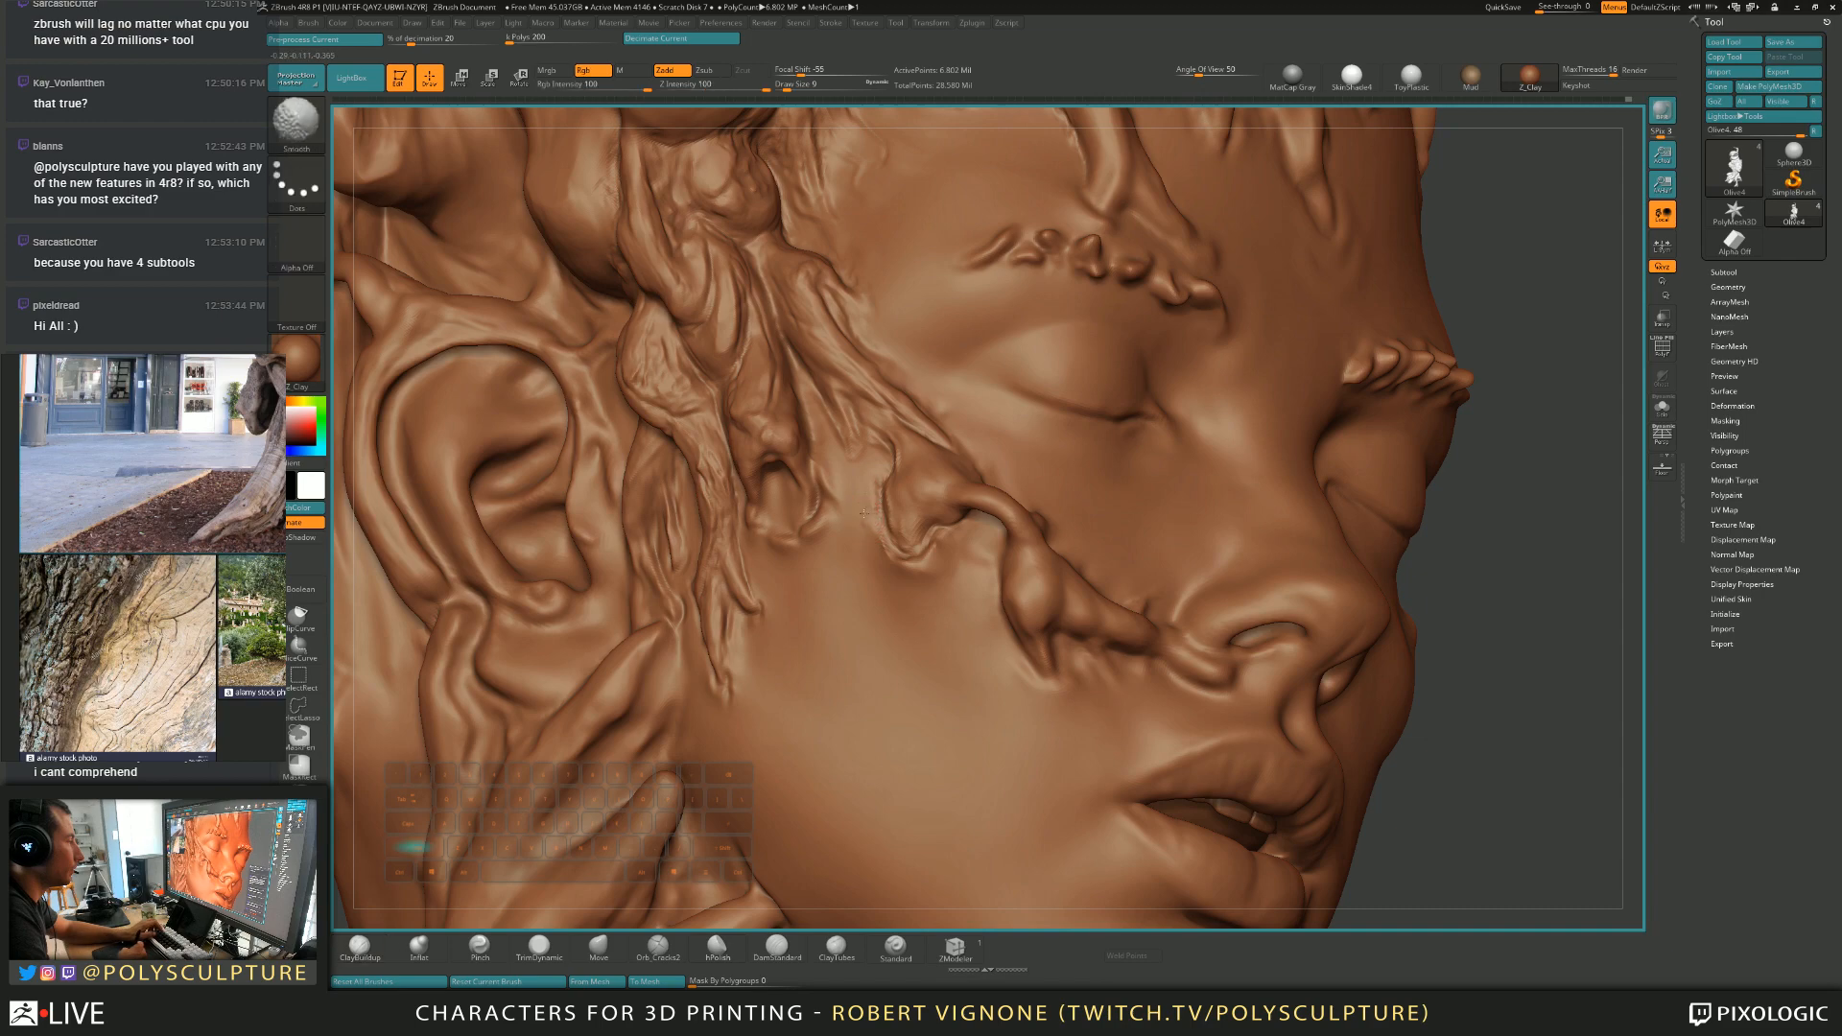
pyautogui.moveTo(872, 529)
pyautogui.keyDown('alt'); pyautogui.mouseDown(button='right')
pyautogui.moveTo(901, 457)
pyautogui.moveTo(878, 534)
pyautogui.mouseUp(button='right'); pyautogui.keyUp('alt')
pyautogui.keyDown('alt'); pyautogui.moveTo(787, 391); pyautogui.dragTo(869, 484, button='right'); pyautogui.keyUp('alt')
pyautogui.press('s')
pyautogui.moveTo(869, 484); pyautogui.dragTo(872, 484)
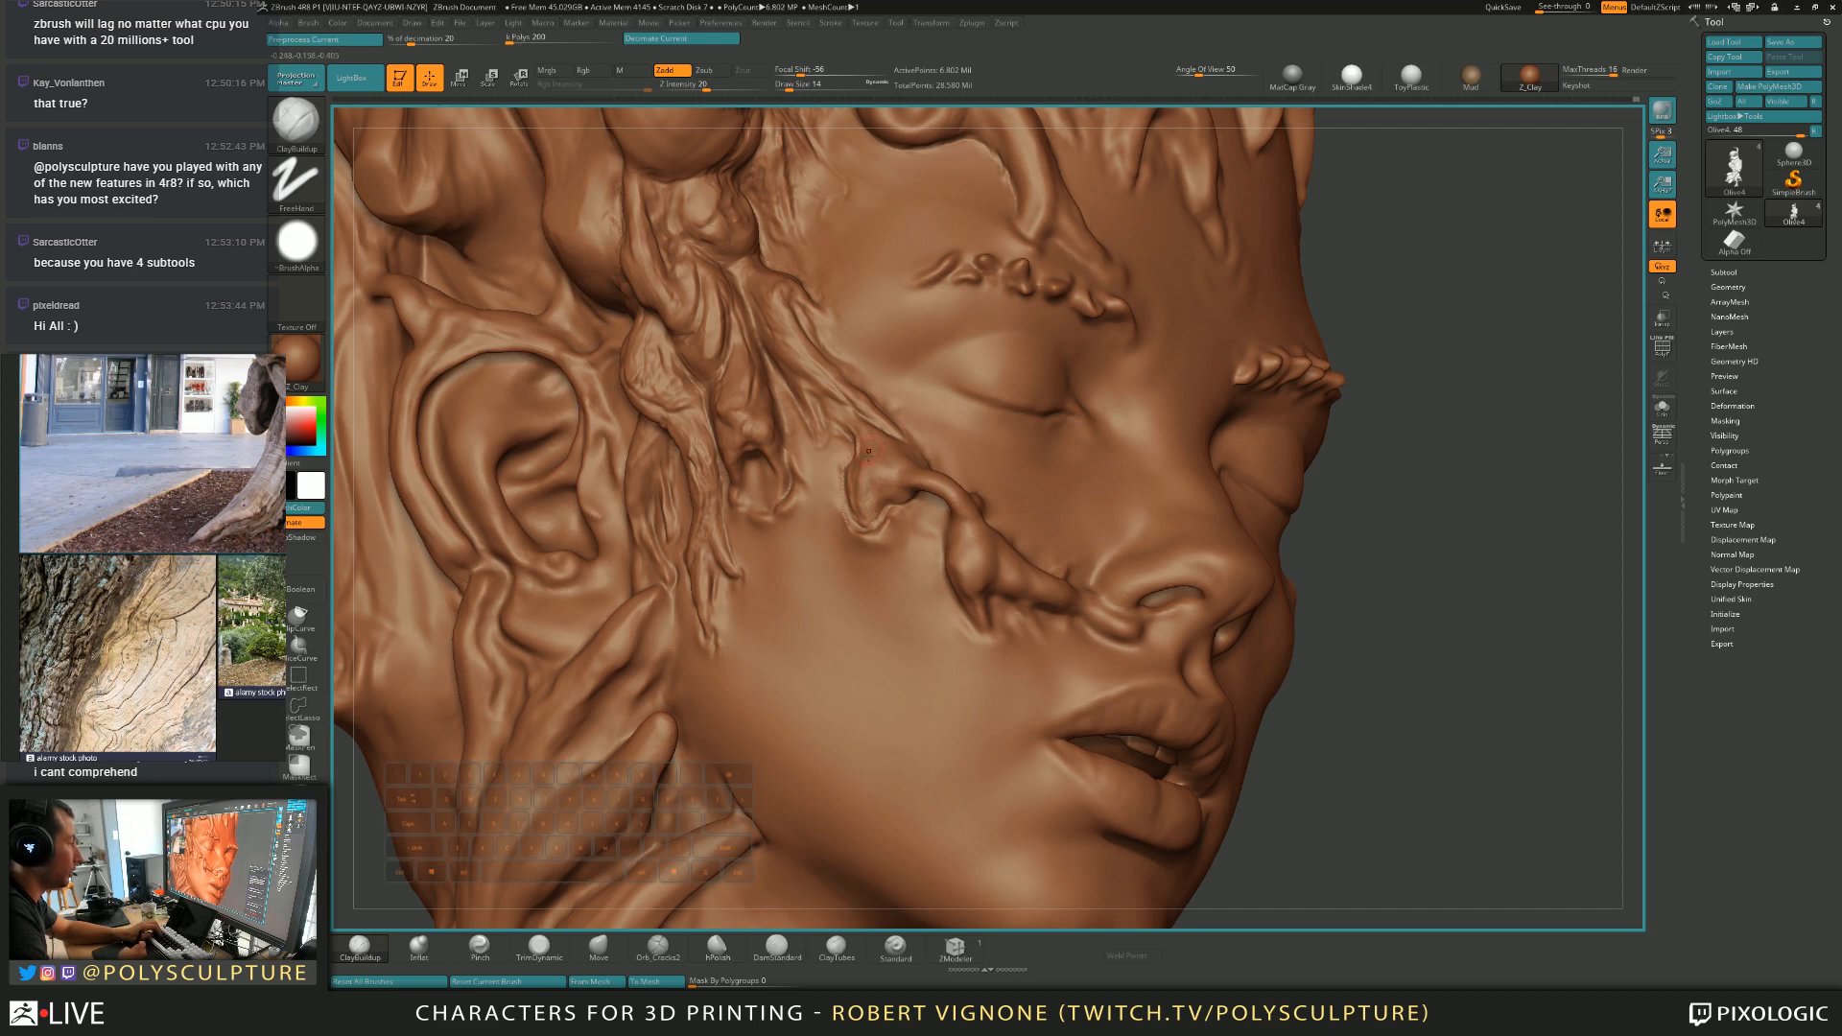
# Swell the root strand on the upper cheek using the Inflat brush at draw size 19.
pyautogui.moveTo(889, 471)
pyautogui.mouseDown(button='right')
pyautogui.moveTo(873, 450)
pyautogui.moveTo(899, 438)
pyautogui.mouseUp(button='right')
pyautogui.press('2')
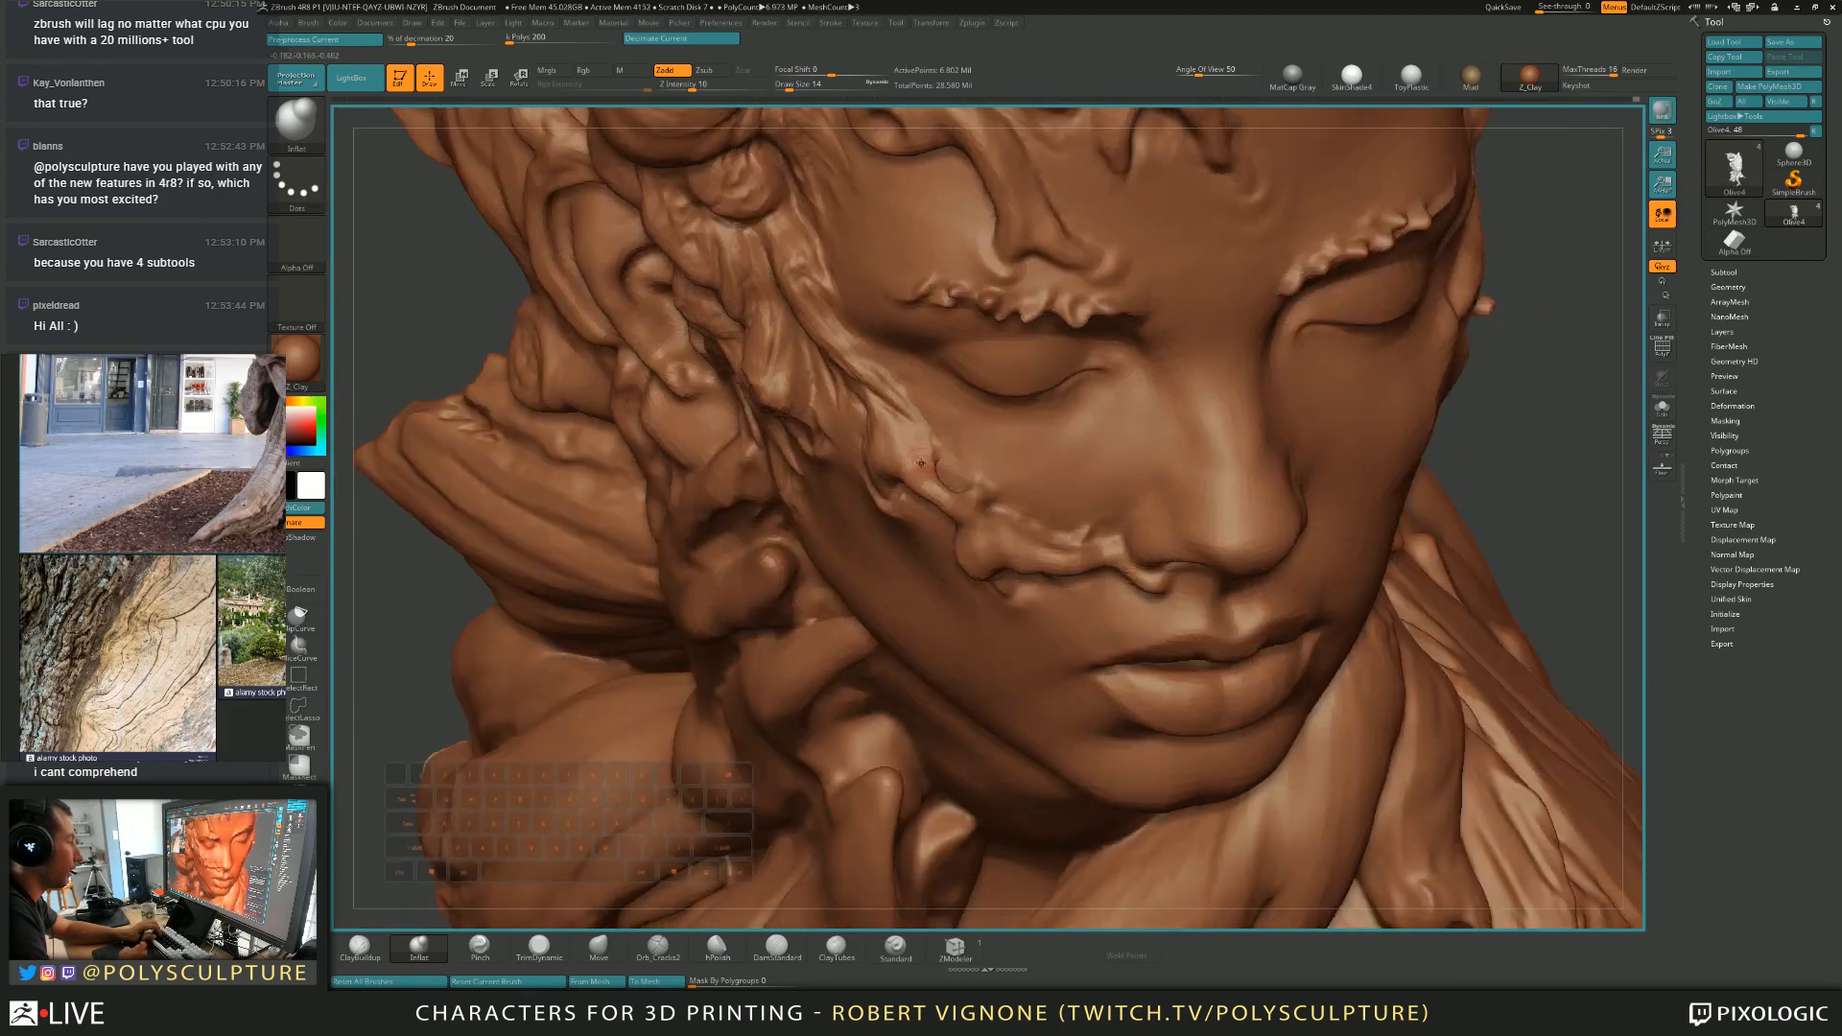
pyautogui.press('s')
pyautogui.moveTo(908, 468); pyautogui.dragTo(912, 468)
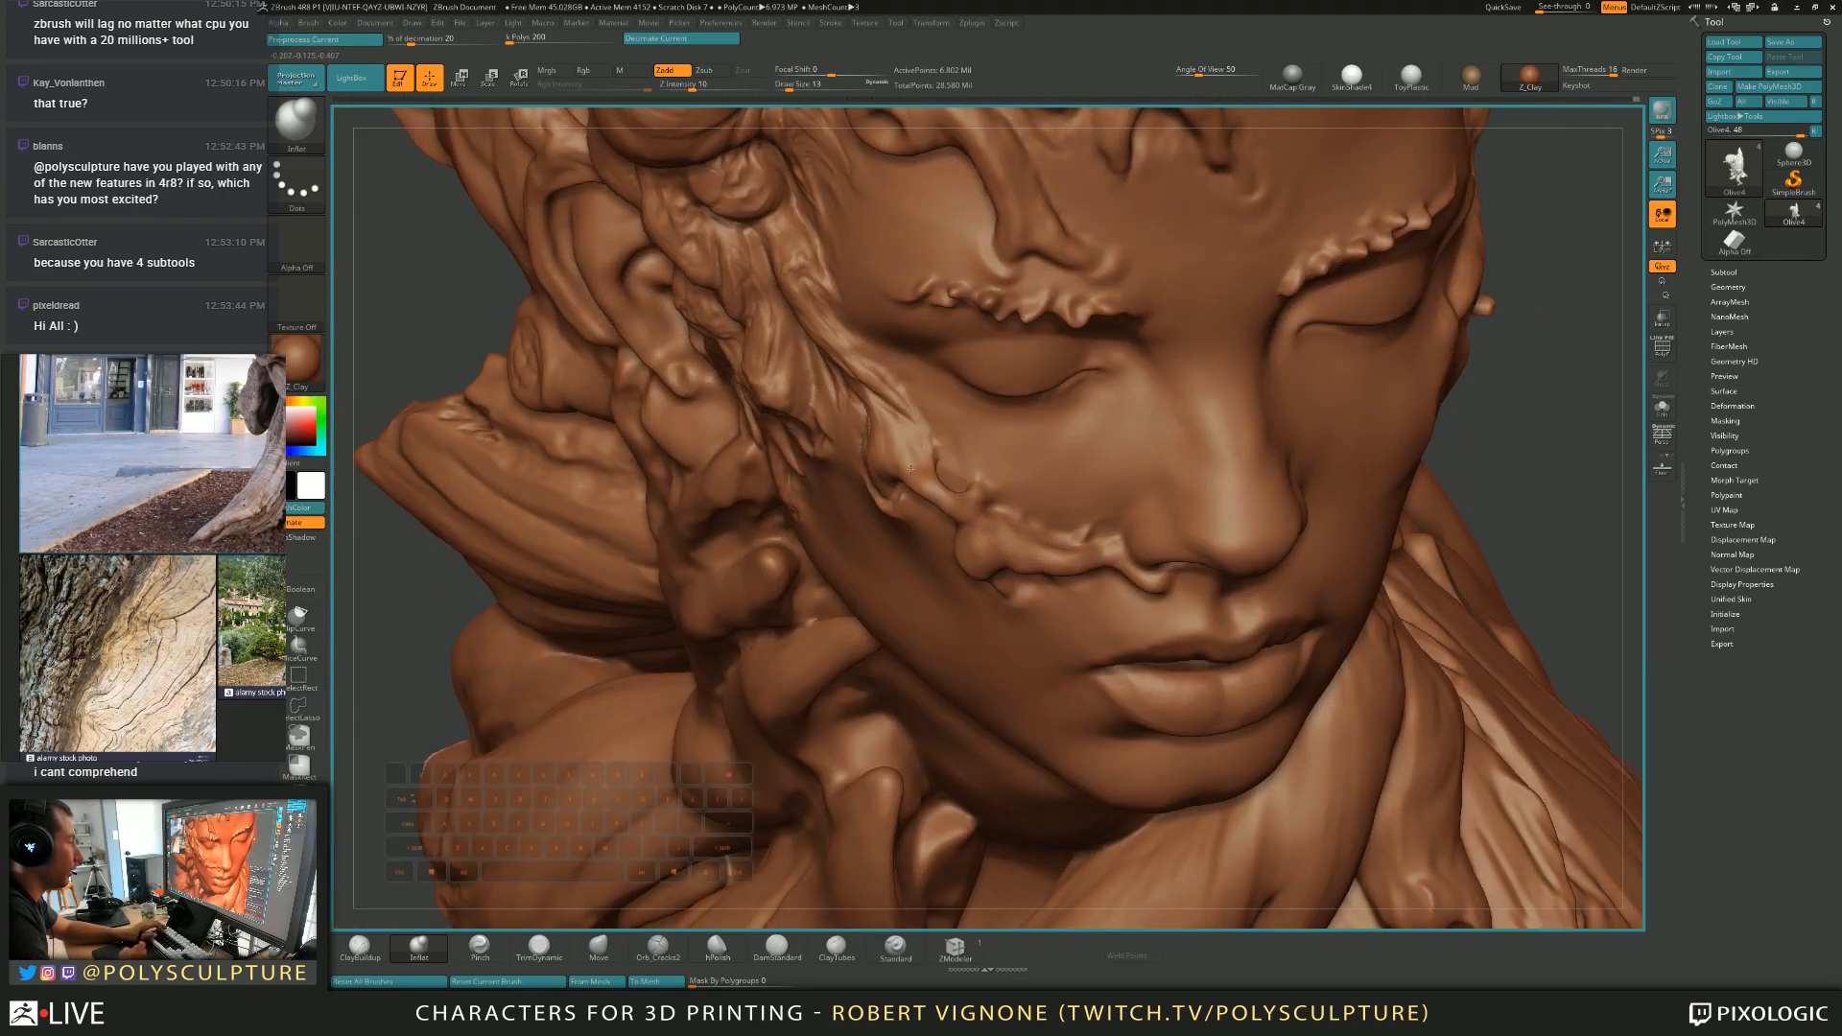
# Add clay along the strand below the eye with a smaller ClayBuildup brush, working from front and side views.
pyautogui.moveTo(917, 453); pyautogui.dragTo(944, 462, button='right')
pyautogui.press('1')
pyautogui.press('s')
pyautogui.moveTo(904, 474); pyautogui.dragTo(895, 470)
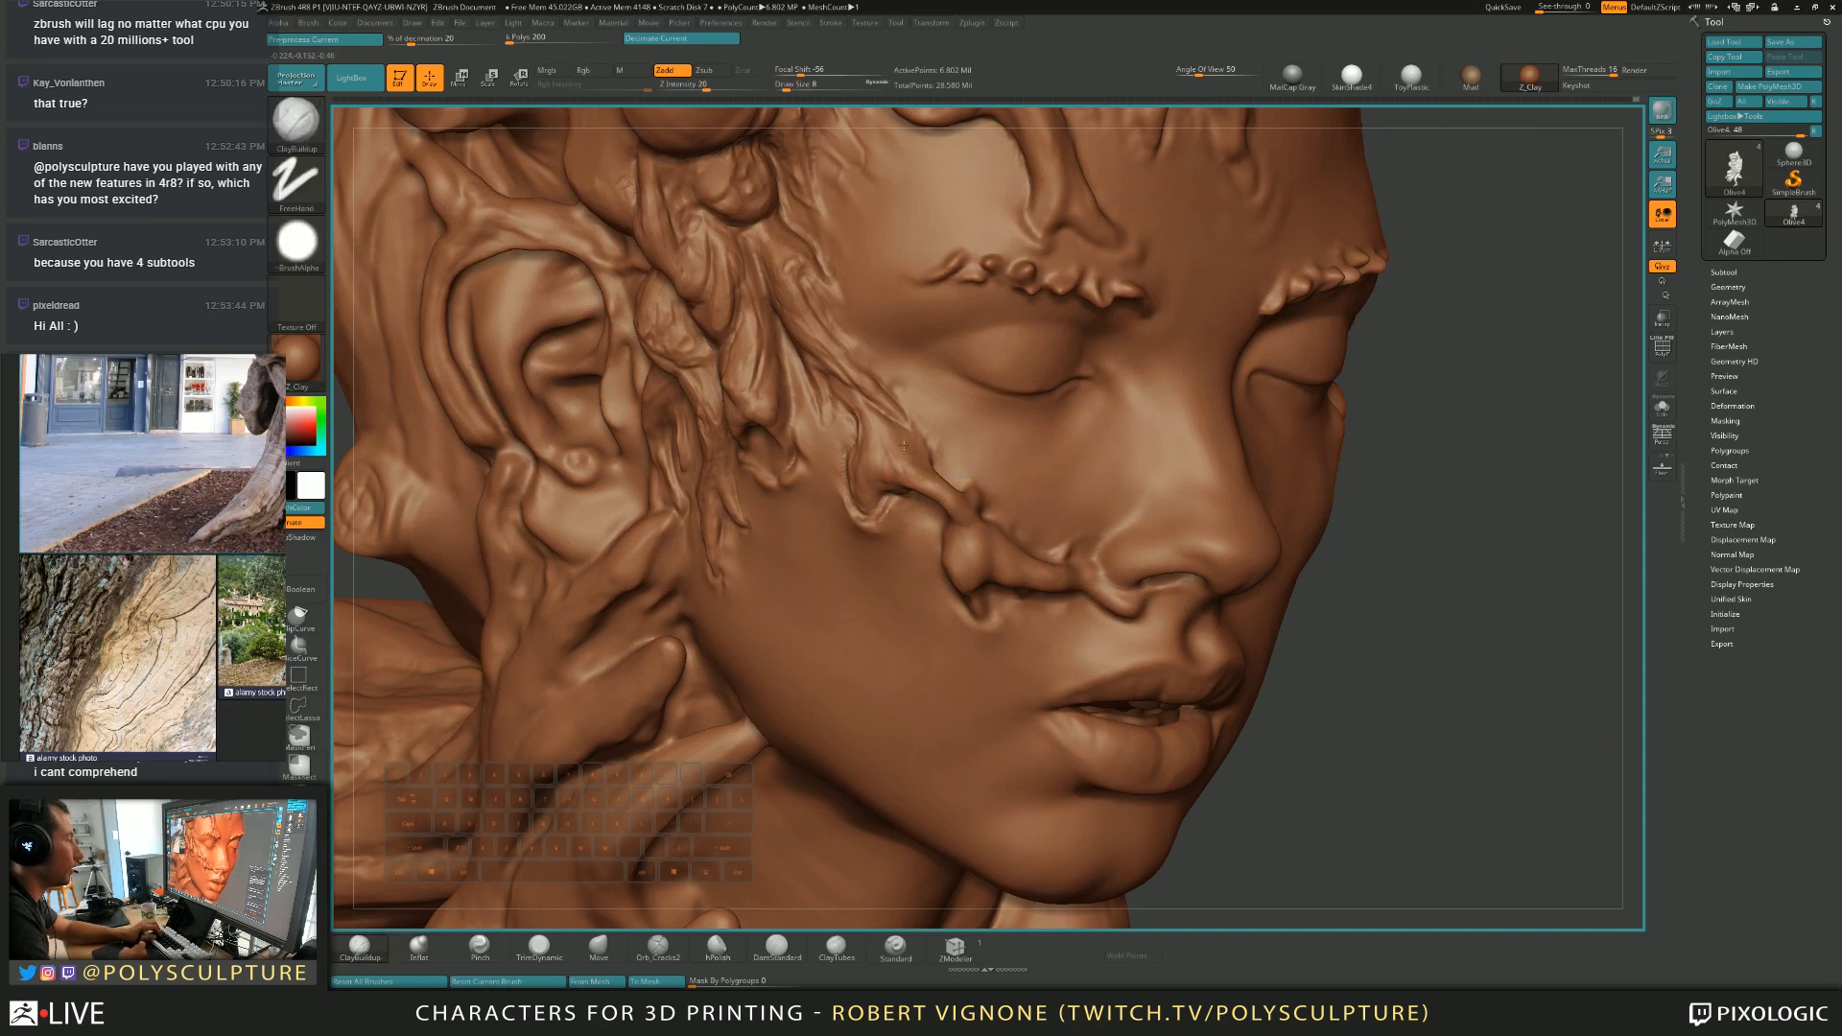
pyautogui.moveTo(918, 469)
pyautogui.mouseDown(button='right')
pyautogui.moveTo(924, 484)
pyautogui.moveTo(942, 470)
pyautogui.mouseUp(button='right')
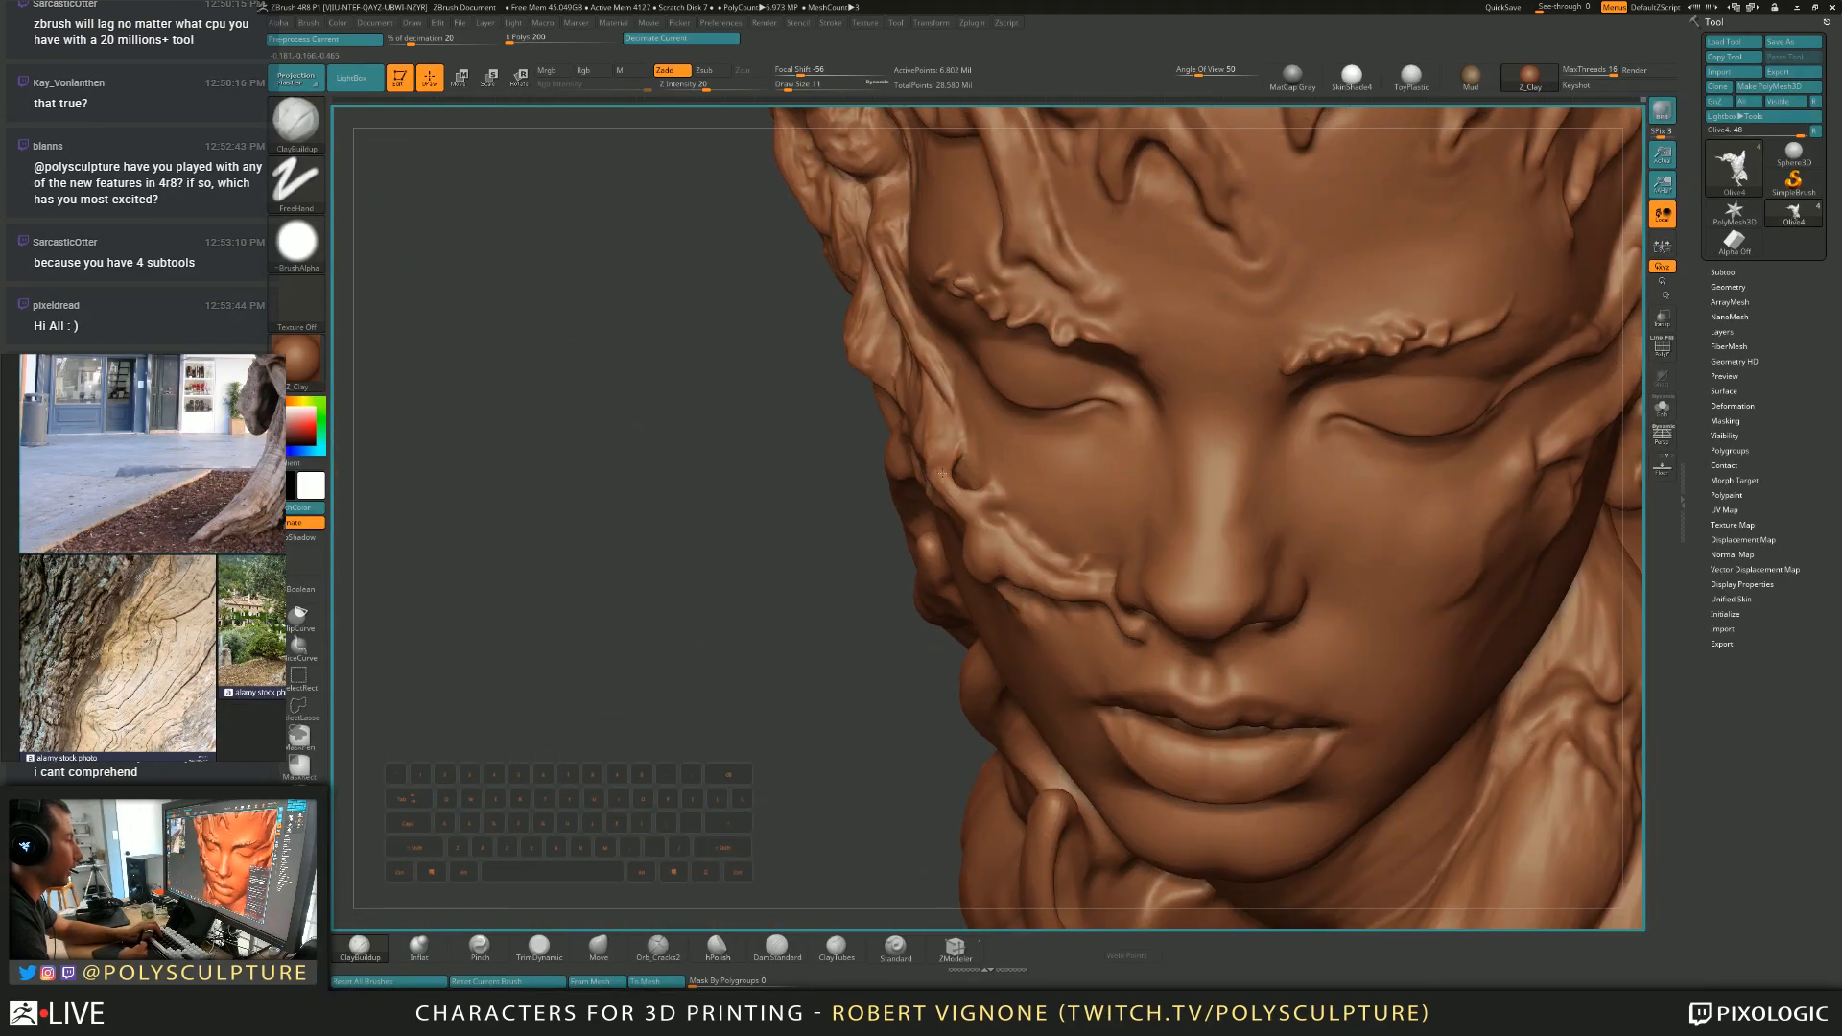
pyautogui.moveTo(962, 496); pyautogui.dragTo(957, 531, button='right')
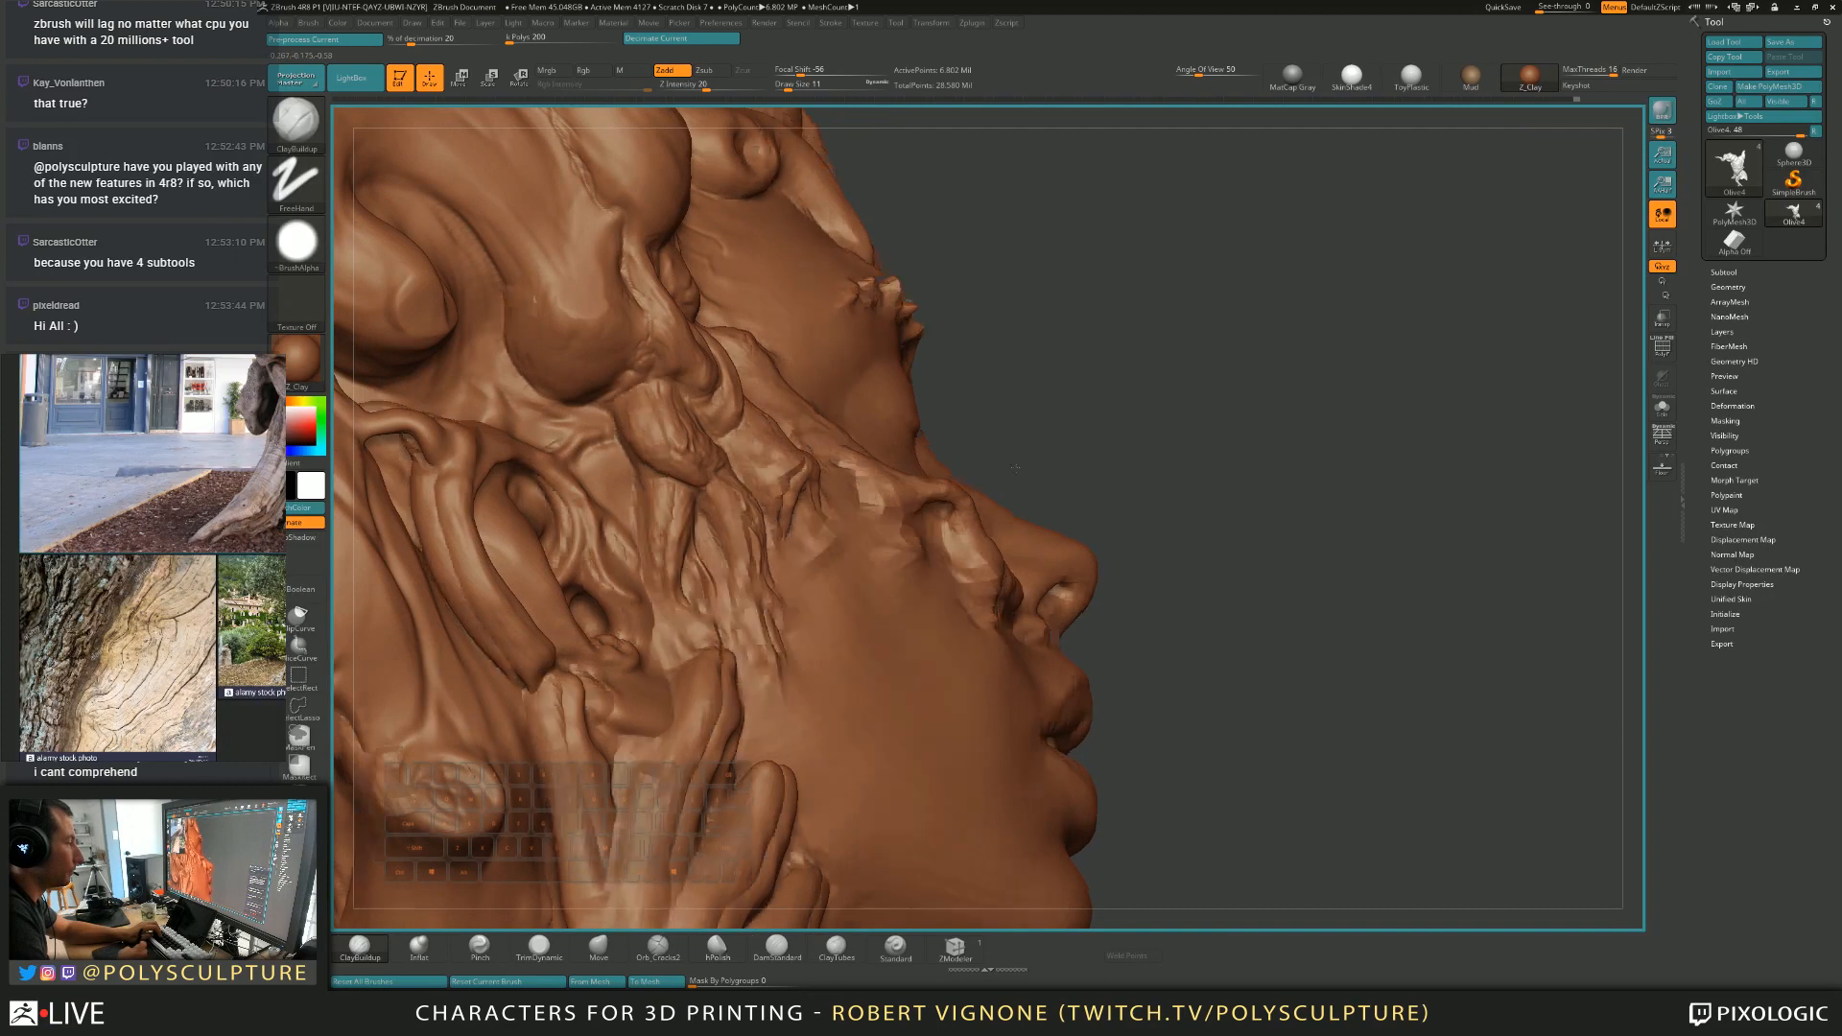
pyautogui.moveTo(1025, 466); pyautogui.dragTo(980, 547, button='right')
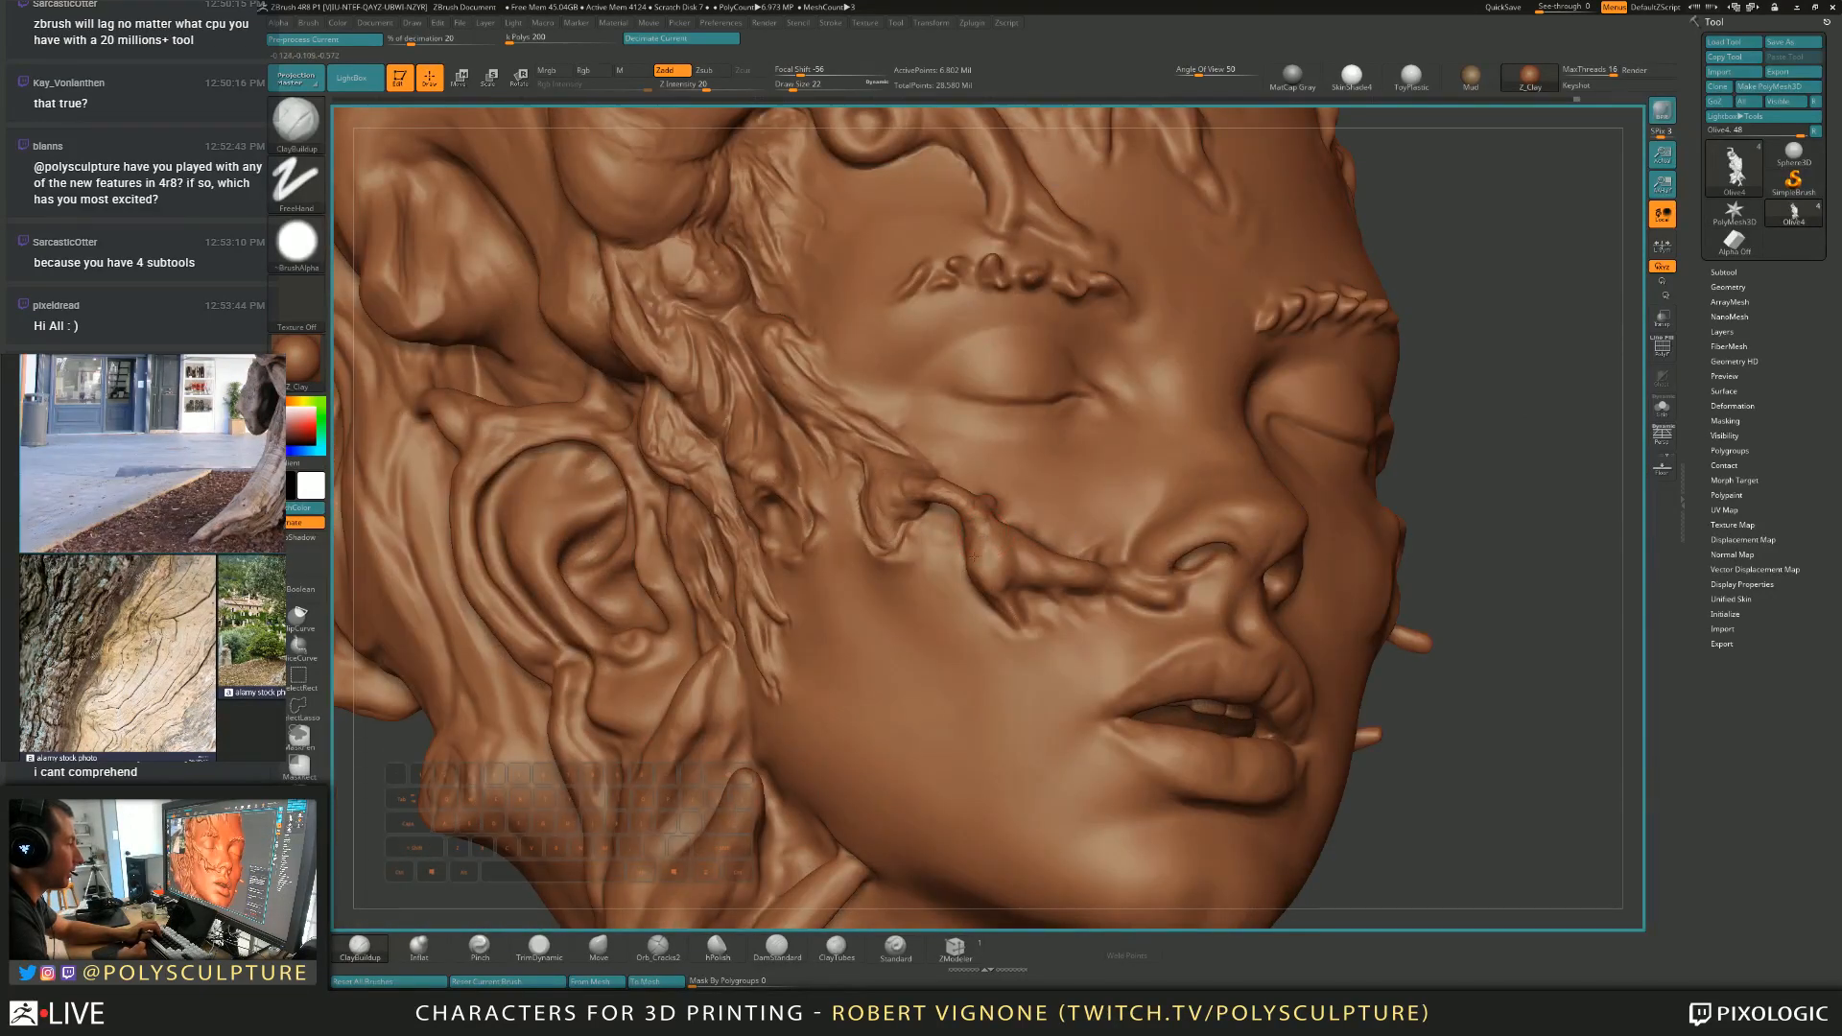
# Refine the strand's middle bulge on the cheek with the ClayBuildup brush at draw size 13.
pyautogui.moveTo(1005, 564)
pyautogui.mouseDown(button='right')
pyautogui.moveTo(921, 552)
pyautogui.moveTo(1135, 558)
pyautogui.mouseUp(button='right')
pyautogui.press('[')
pyautogui.press('s')
pyautogui.press('s')
pyautogui.moveTo(1024, 601); pyautogui.dragTo(1013, 600)
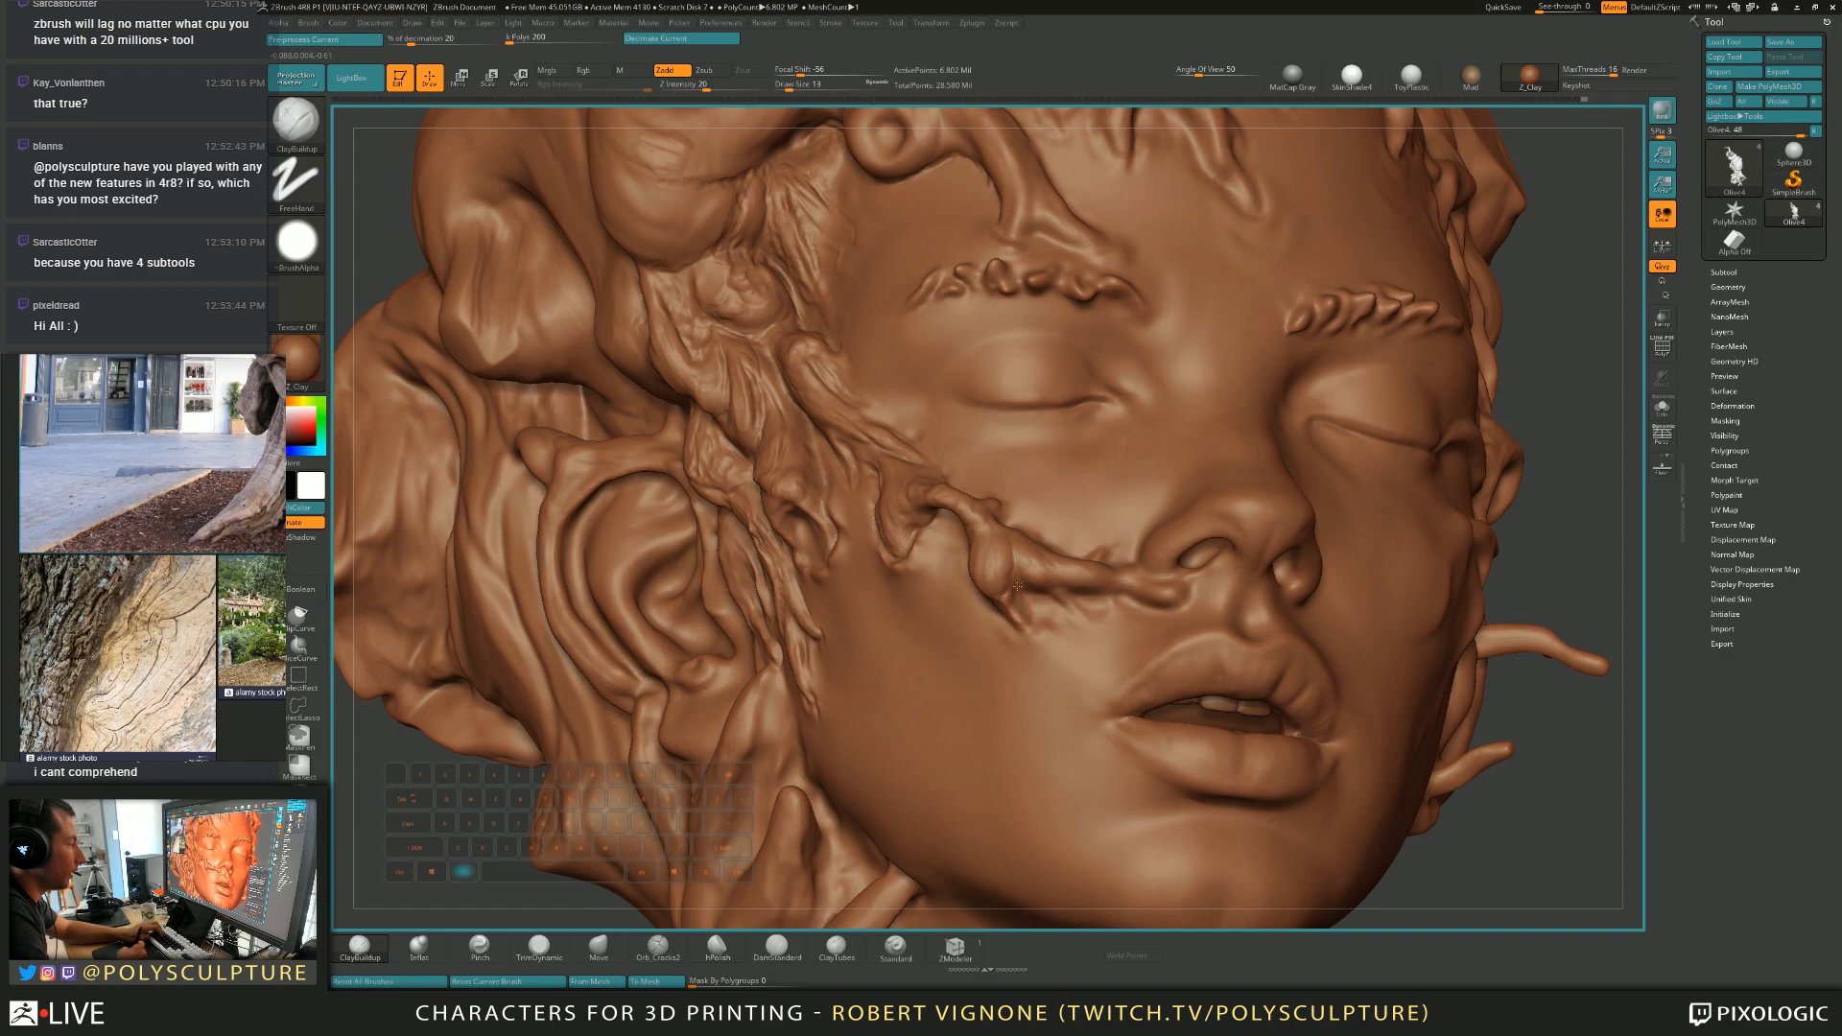
pyautogui.moveTo(1013, 596)
pyautogui.mouseDown(button='right')
pyautogui.moveTo(1001, 485)
pyautogui.moveTo(988, 509)
pyautogui.moveTo(929, 502)
pyautogui.mouseUp(button='right')
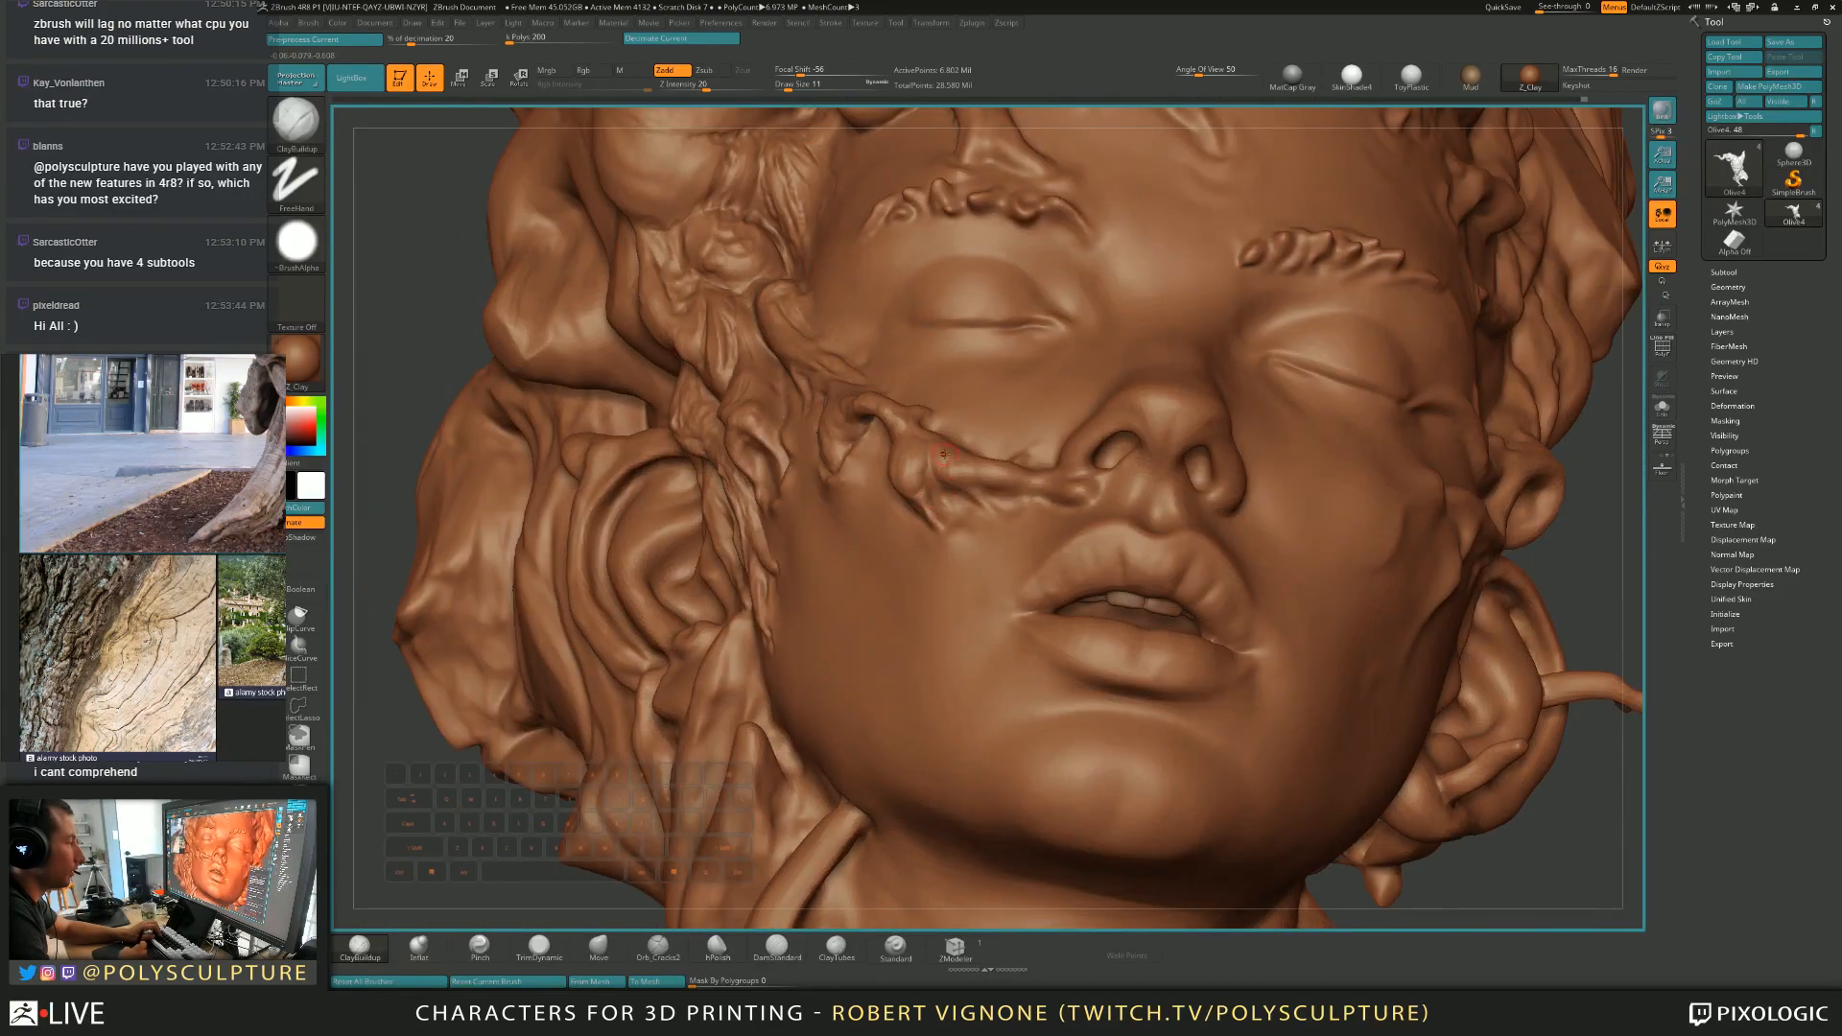
# Shape the strand section running from the cheek bulge toward the nostril with adjusted ClayBuildup strokes.
pyautogui.press('s')
pyautogui.moveTo(1003, 476); pyautogui.dragTo(1008, 477)
pyautogui.moveTo(998, 507)
pyautogui.mouseDown(button='right')
pyautogui.moveTo(980, 461)
pyautogui.moveTo(1004, 468)
pyautogui.mouseUp(button='right')
pyautogui.press('s')
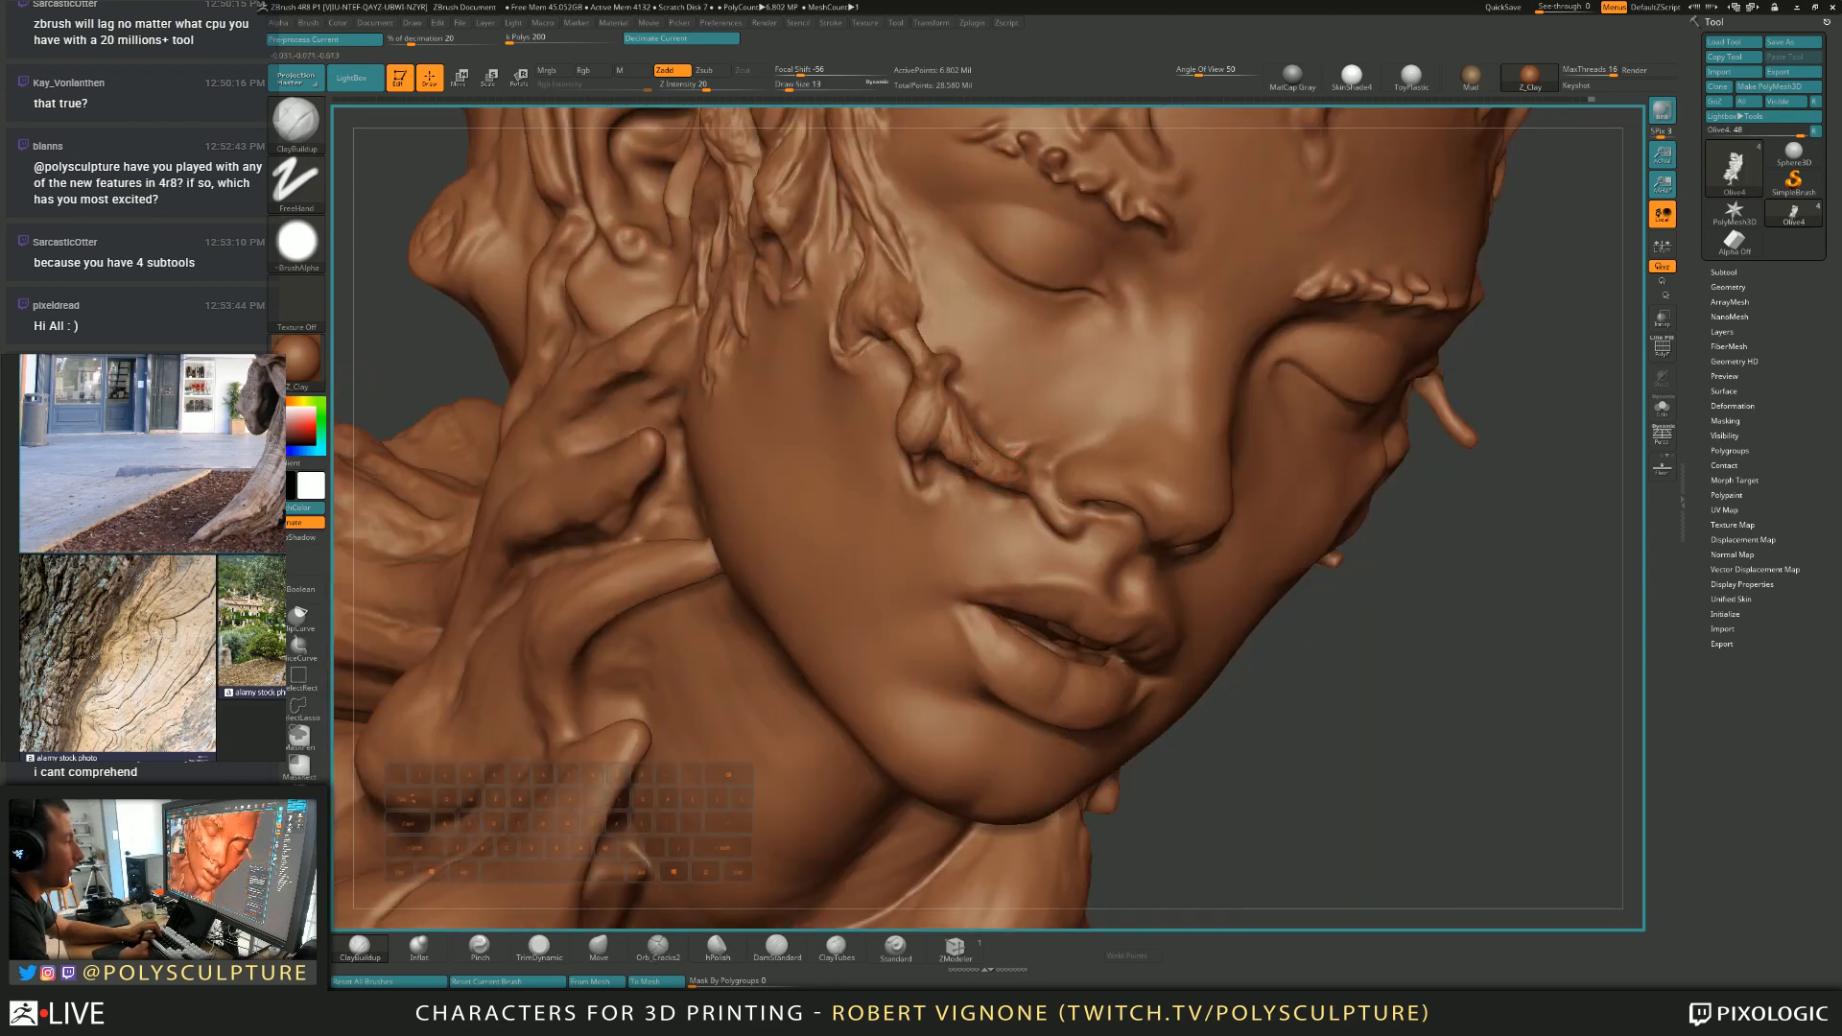
pyautogui.moveTo(958, 451); pyautogui.dragTo(1009, 482, button='right')
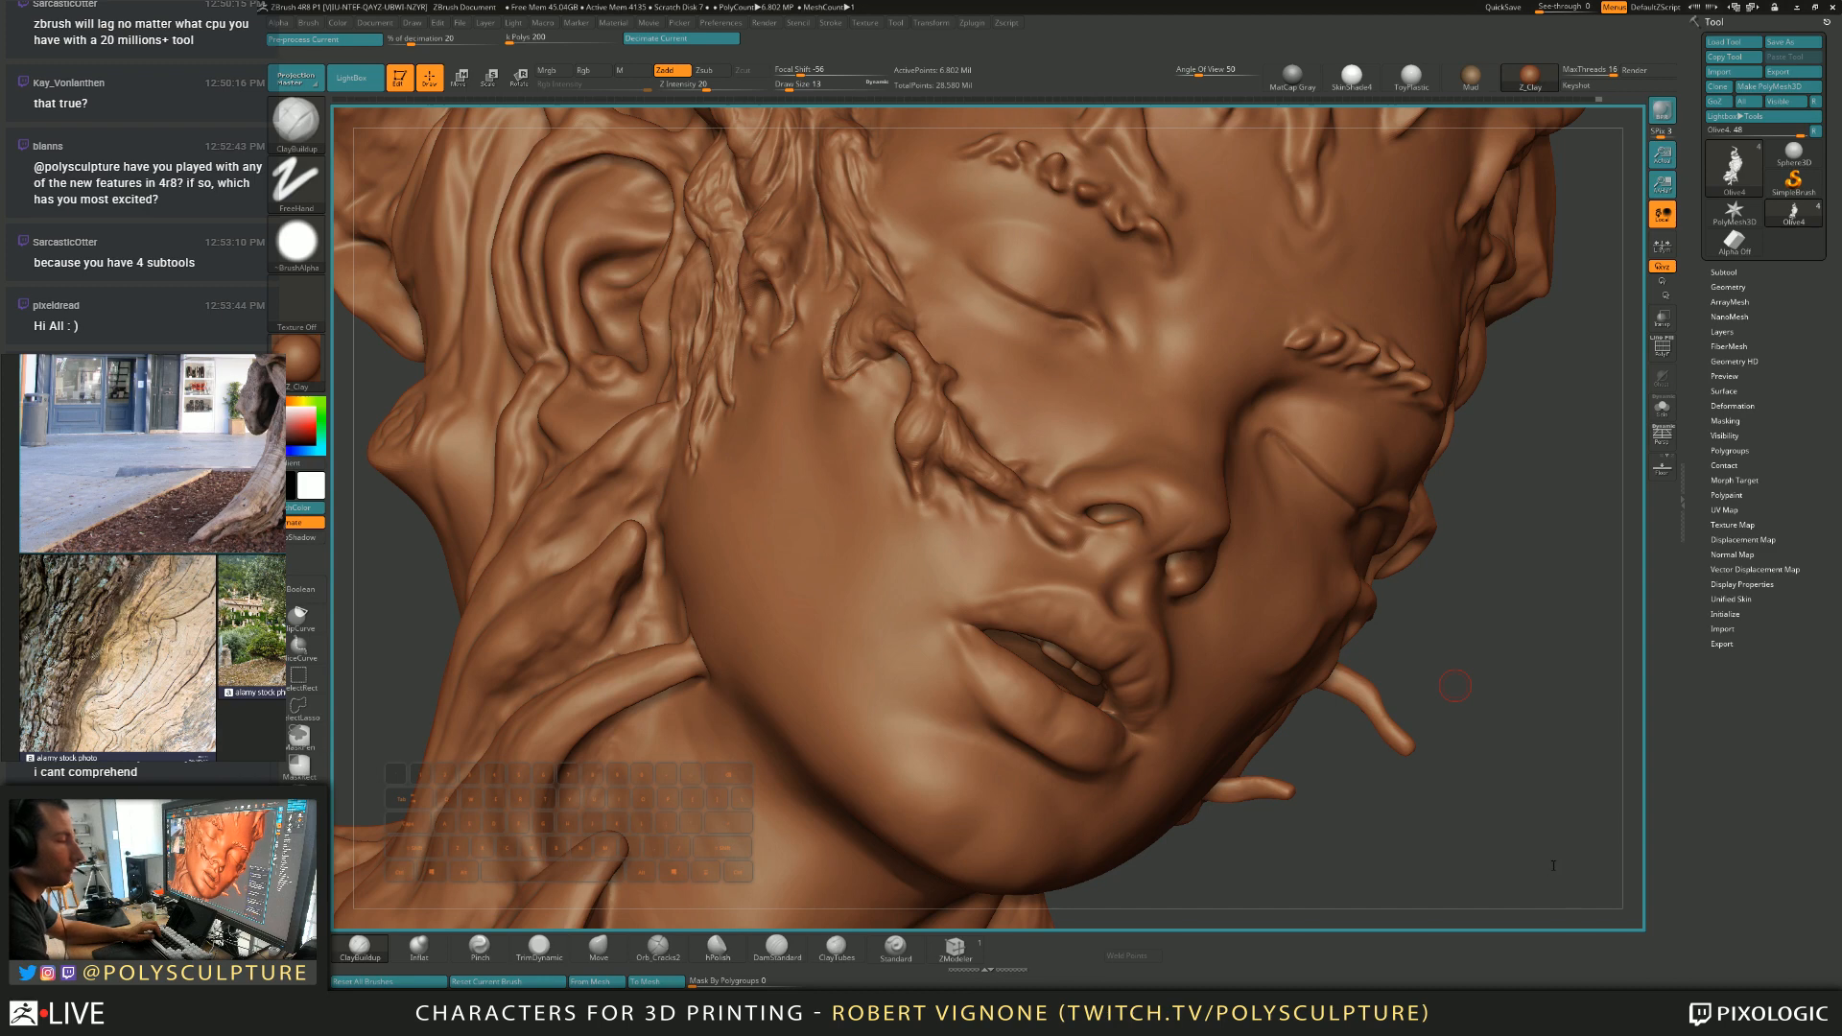
# Resize ClayBuildup to work the strand's bulge, checking the form in MatCap Gray before restoring the Z_Clay material.
pyautogui.moveTo(1557, 865); pyautogui.dragTo(1458, 709)
pyautogui.press('s')
pyautogui.press('s')
pyautogui.moveTo(948, 442); pyautogui.dragTo(941, 441)
pyautogui.click(1292, 77)
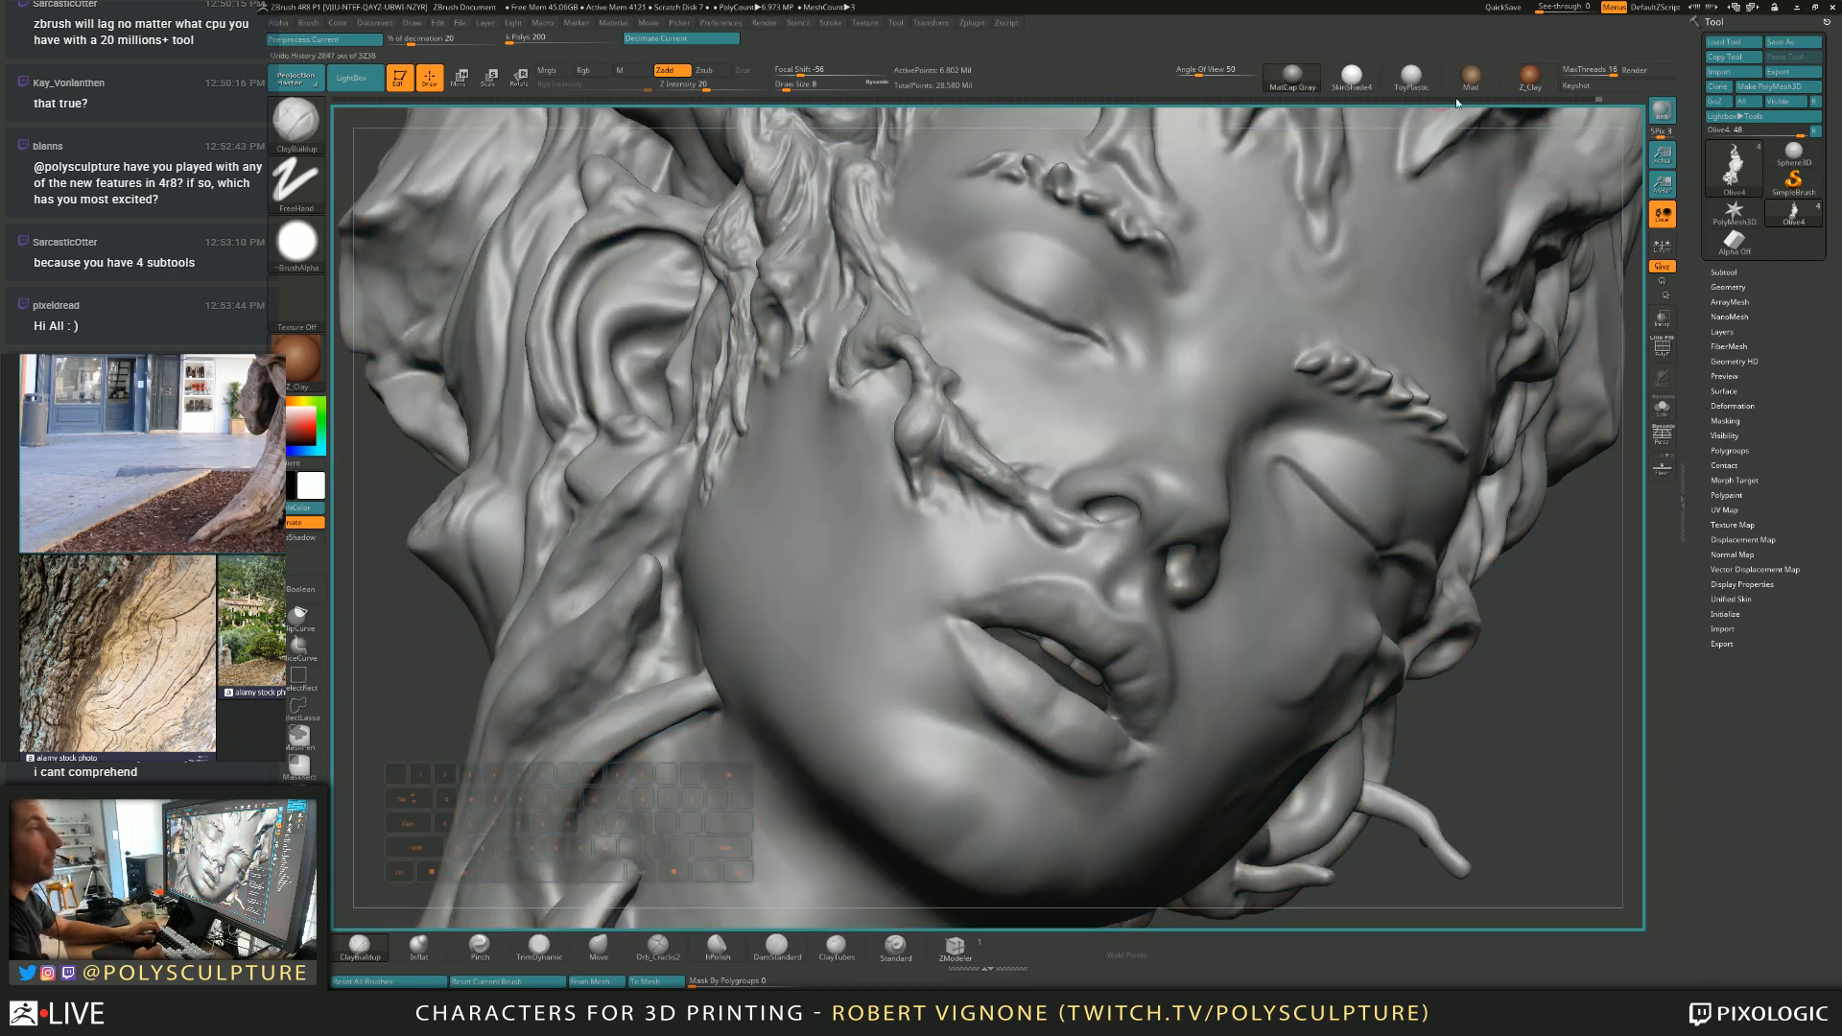
pyautogui.click(1529, 77)
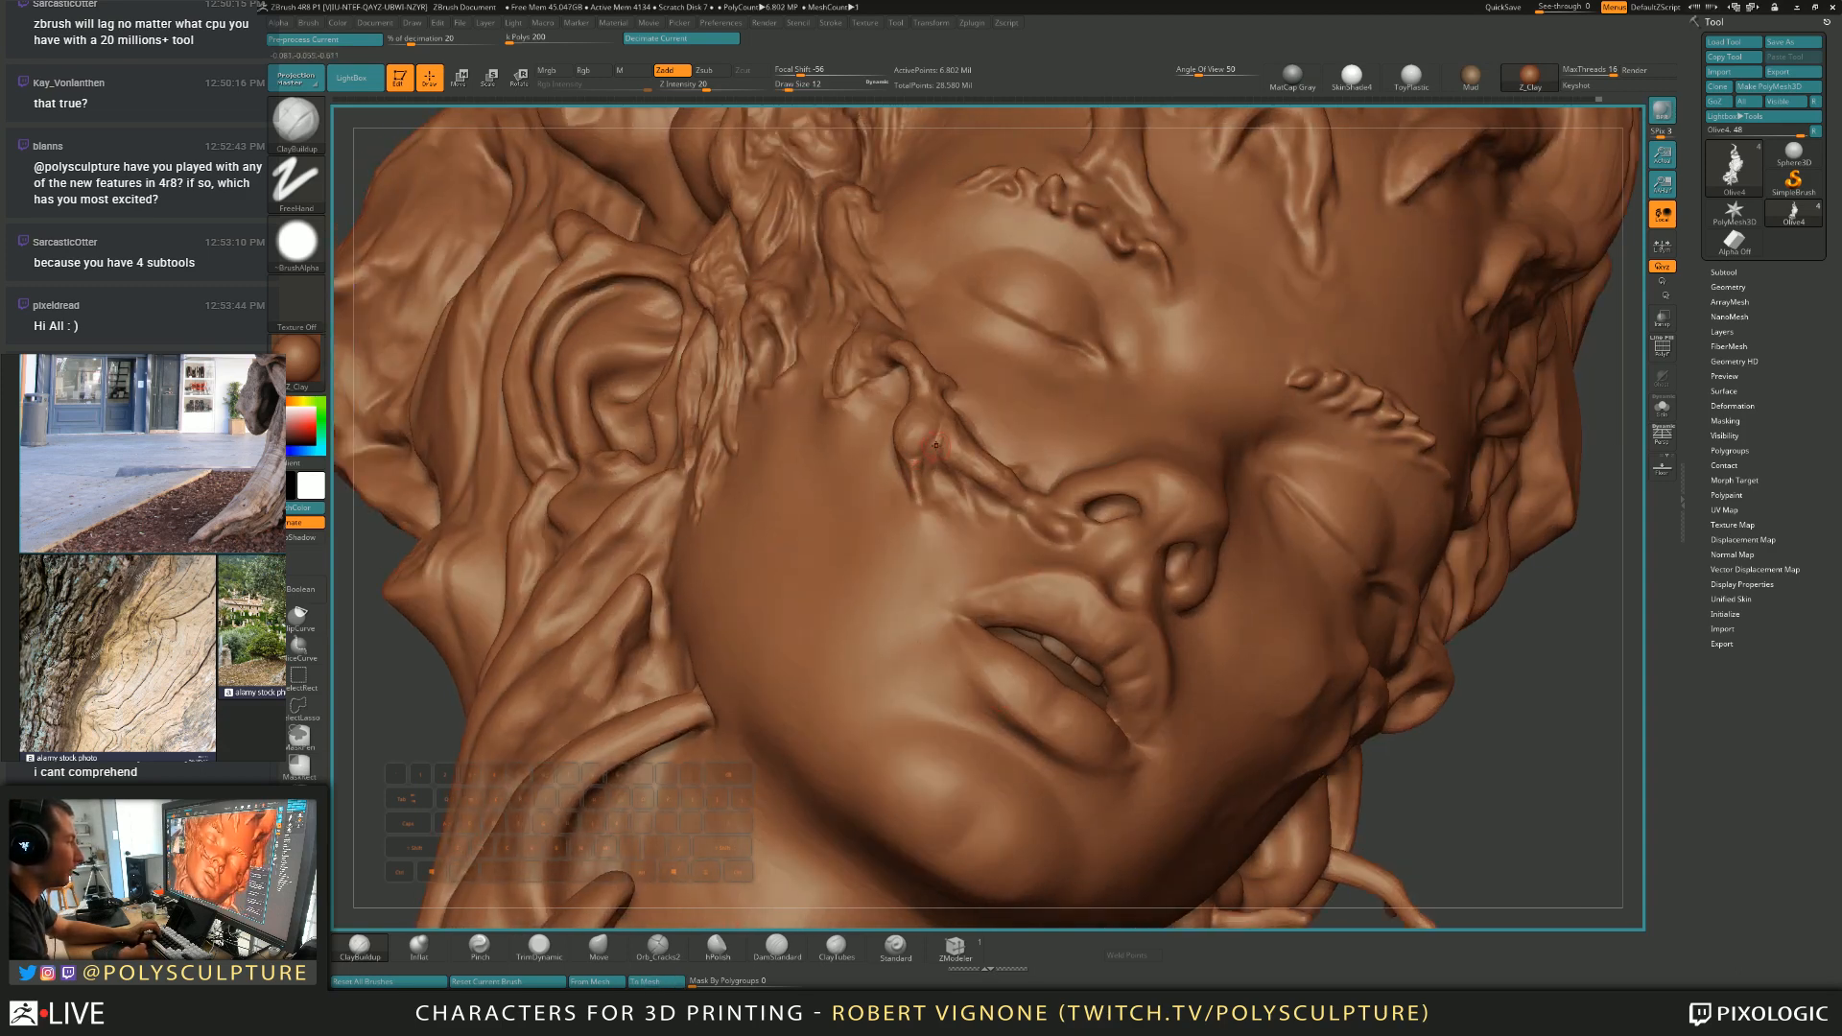
pyautogui.press('ctrl')
pyautogui.moveTo(940, 508); pyautogui.dragTo(1026, 552, button='right')
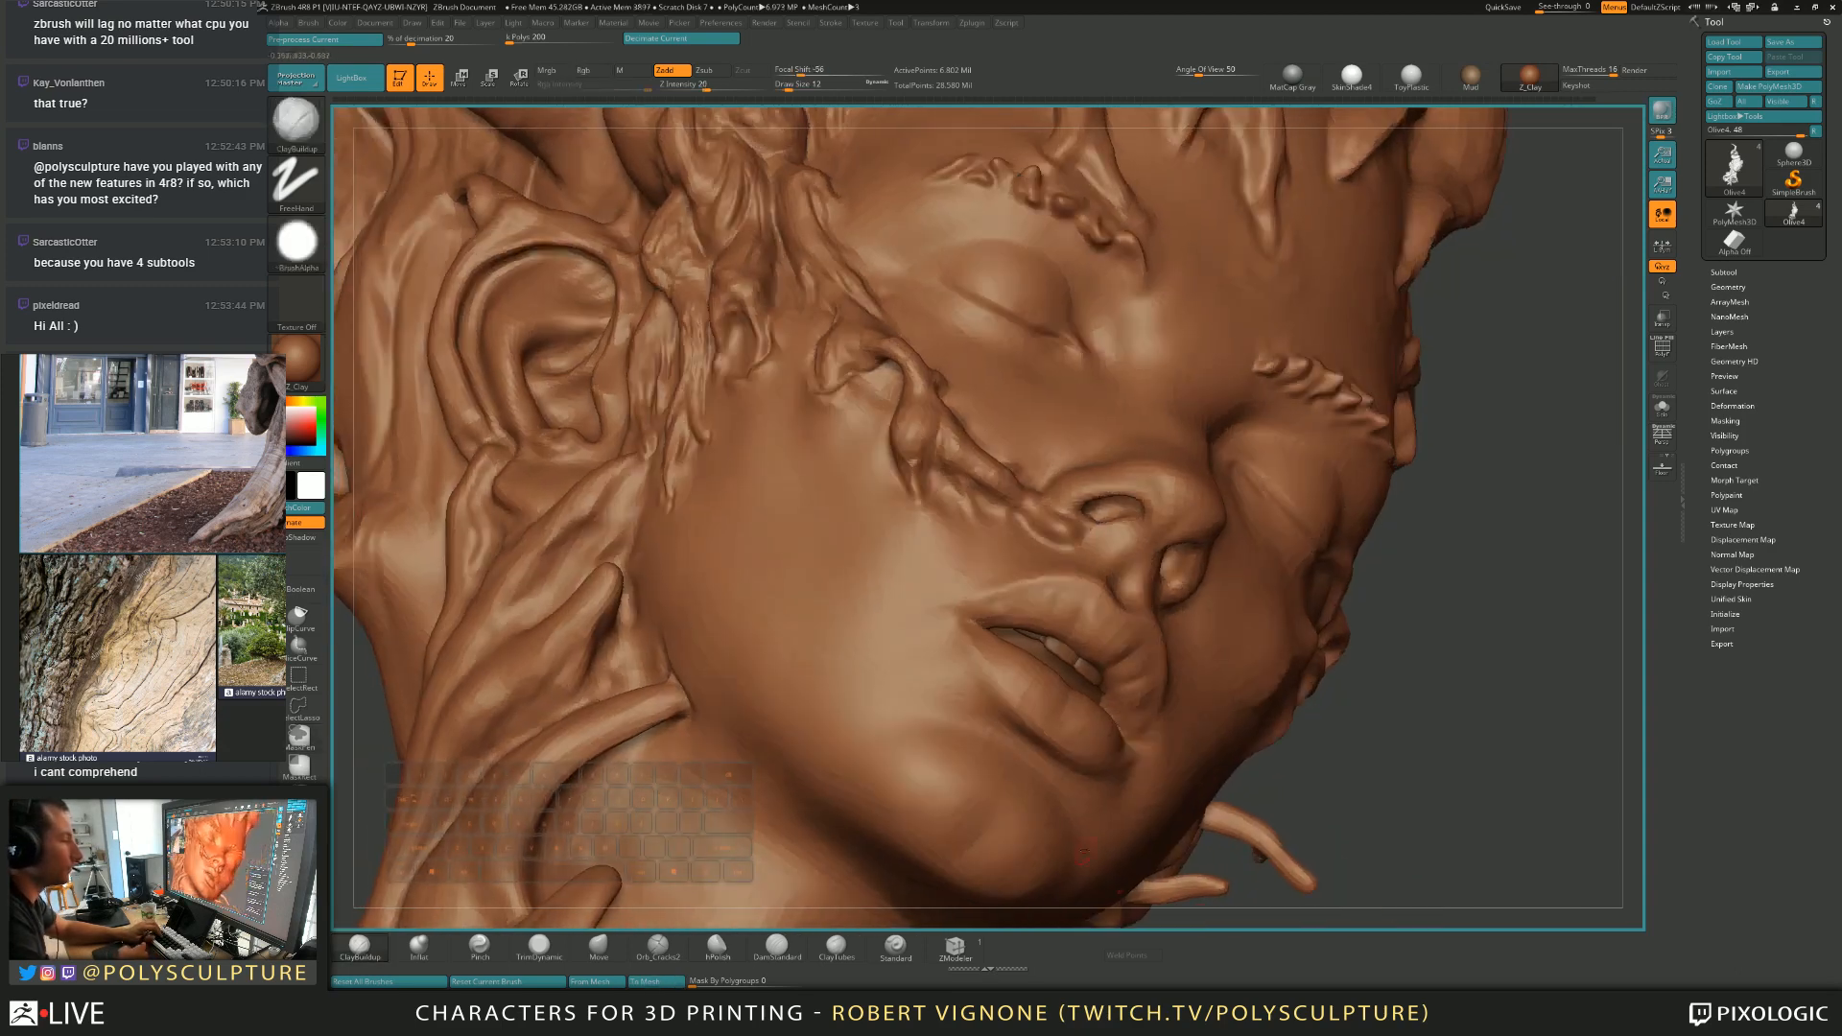
# Switch to the Orb_Cracks2 brush for carving creases into the cheek strand's bulge.
pyautogui.moveTo(959, 471); pyautogui.dragTo(950, 509, button='right')
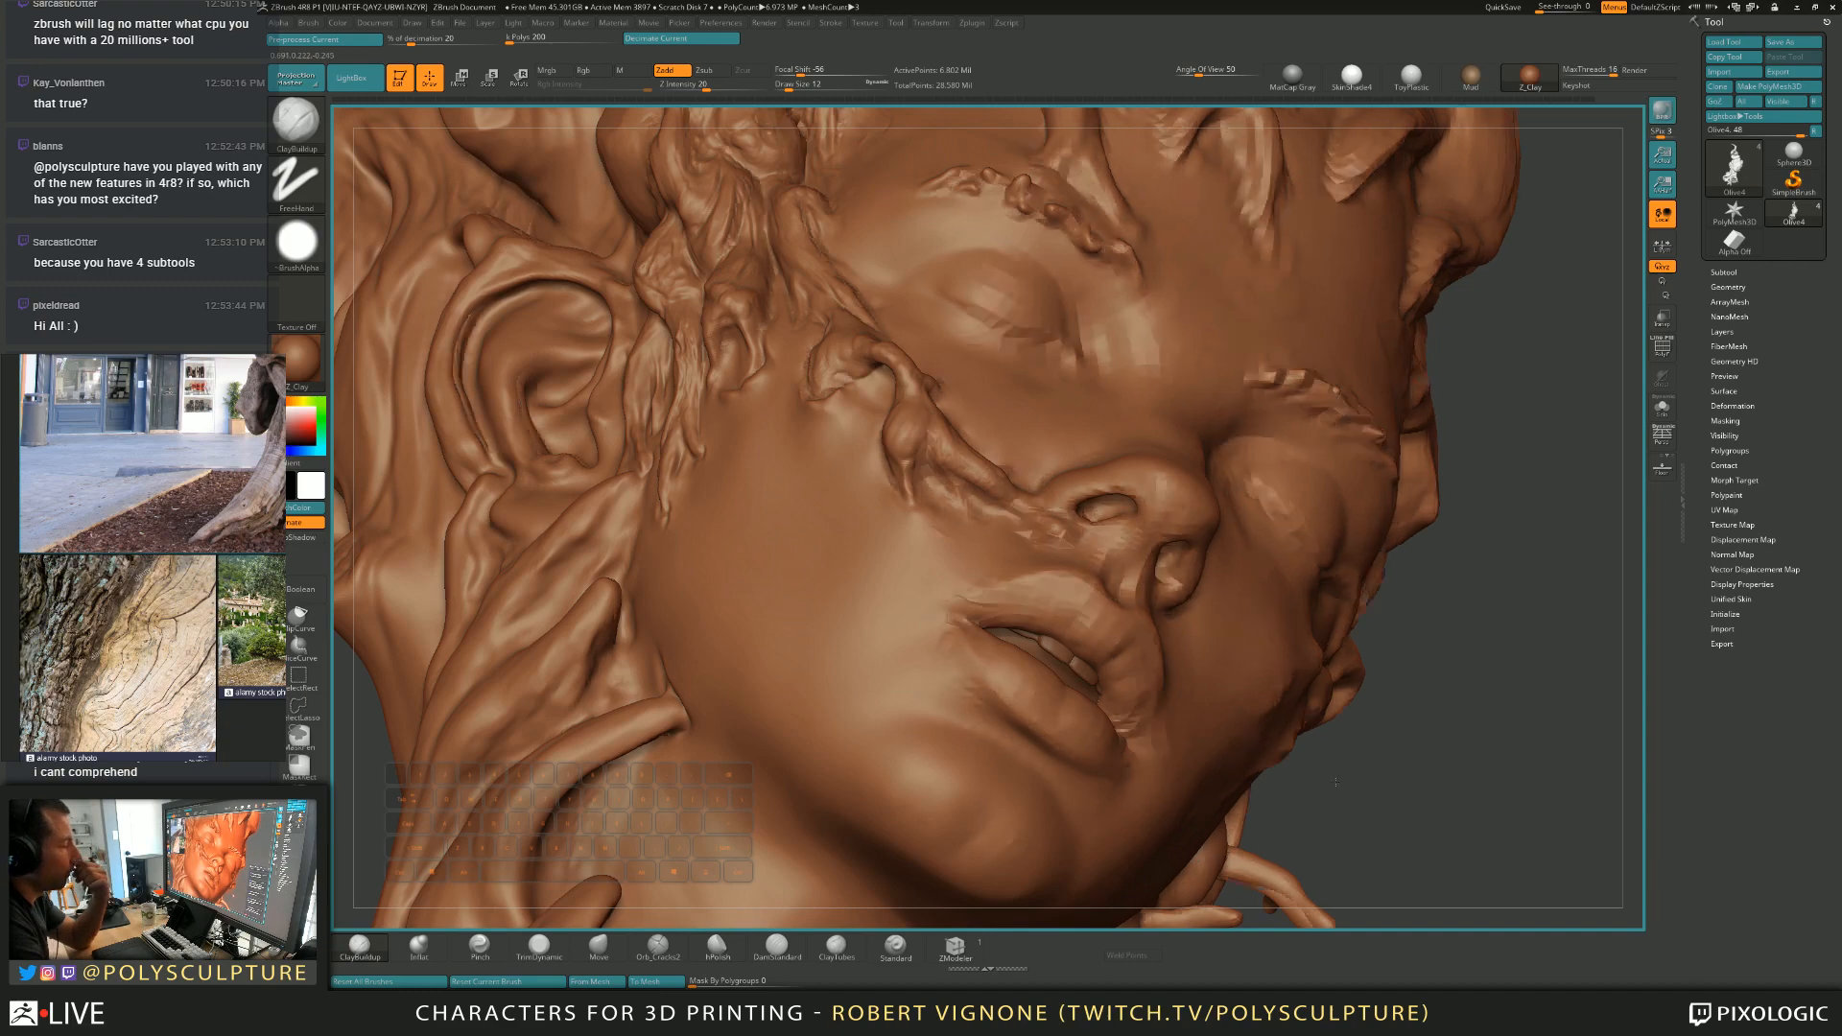
pyautogui.moveTo(1337, 782); pyautogui.dragTo(1311, 771, button='right')
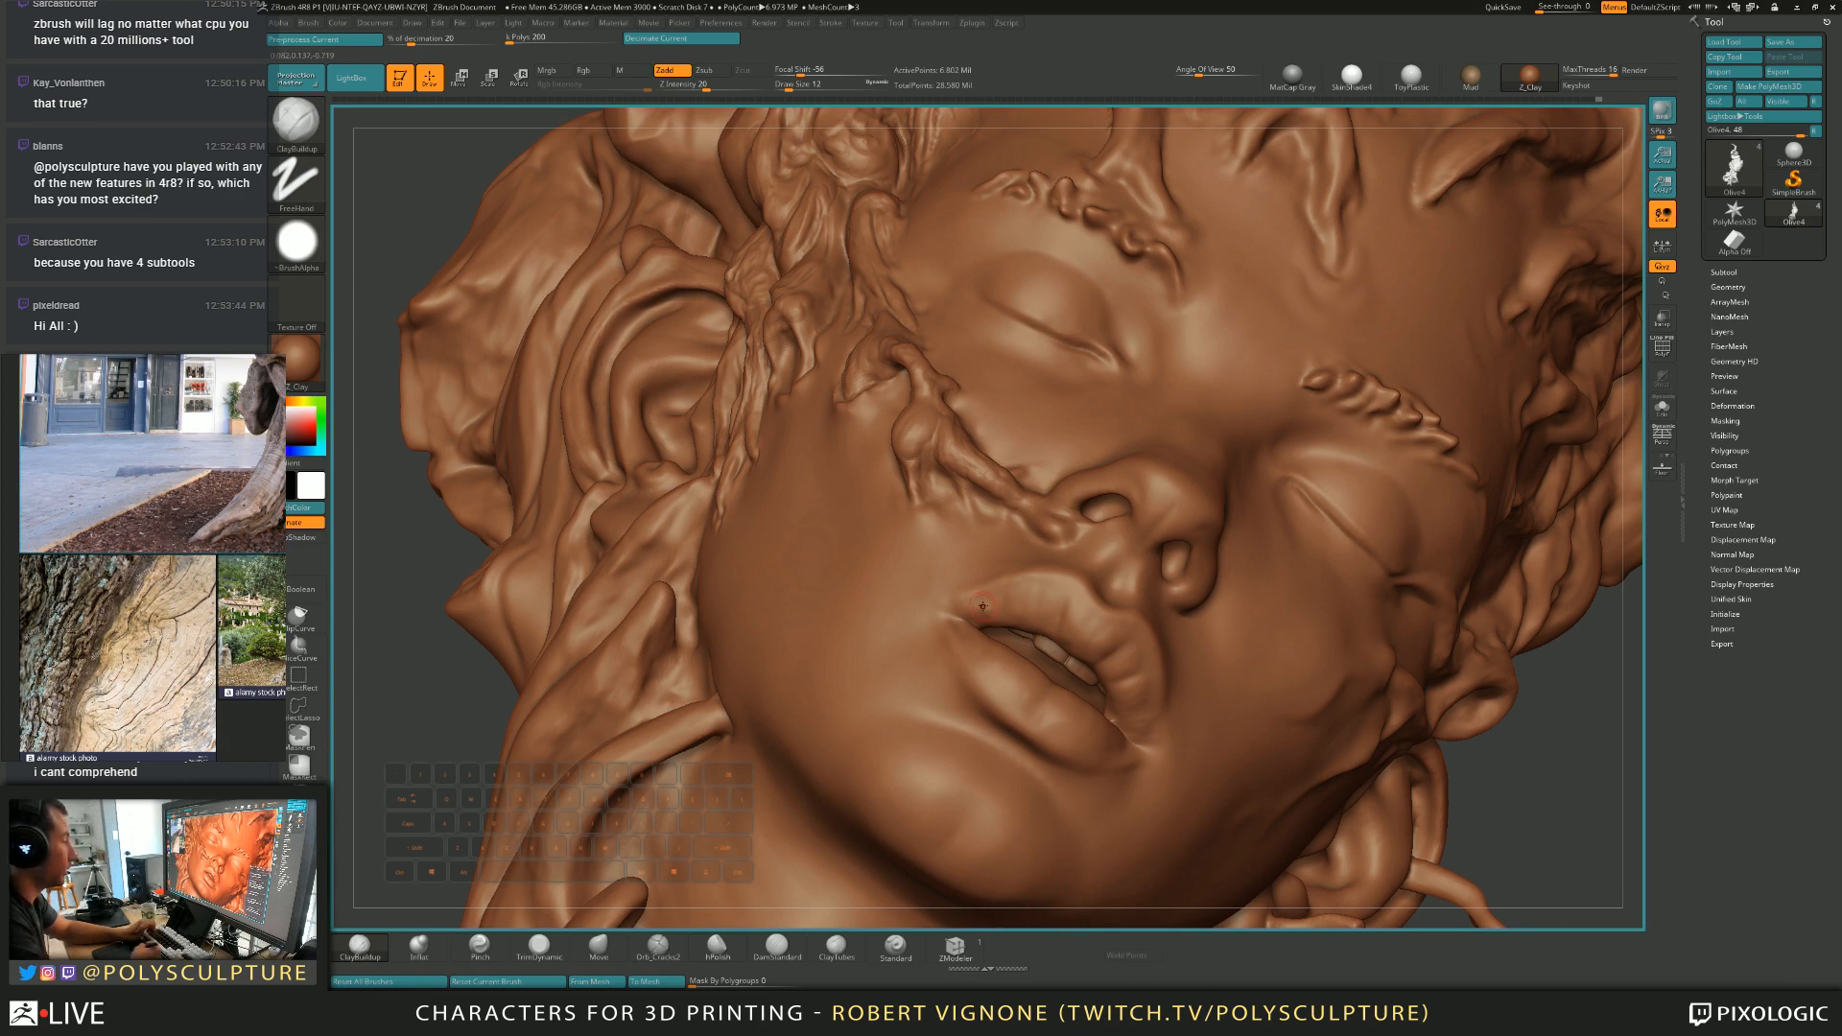
pyautogui.click(658, 946)
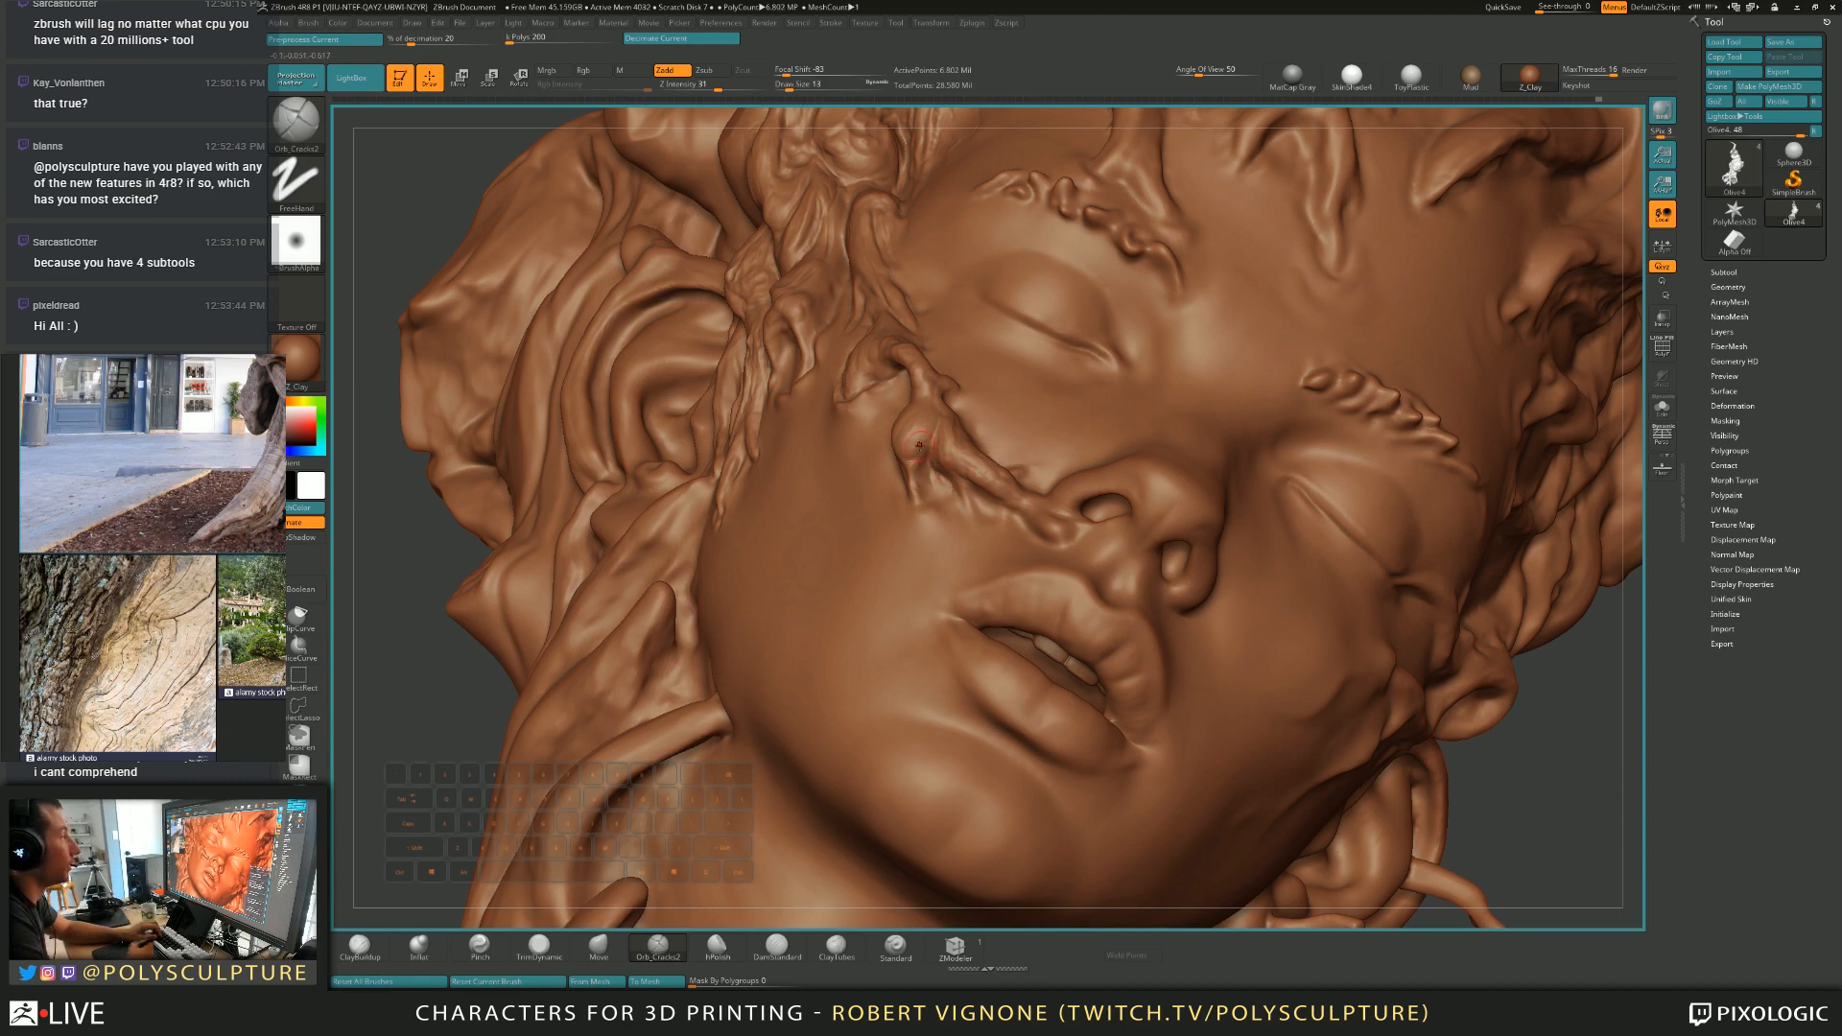
# Toggle interface customization in the Config preferences and set the material back to Z_Clay.
pyautogui.click(729, 22)
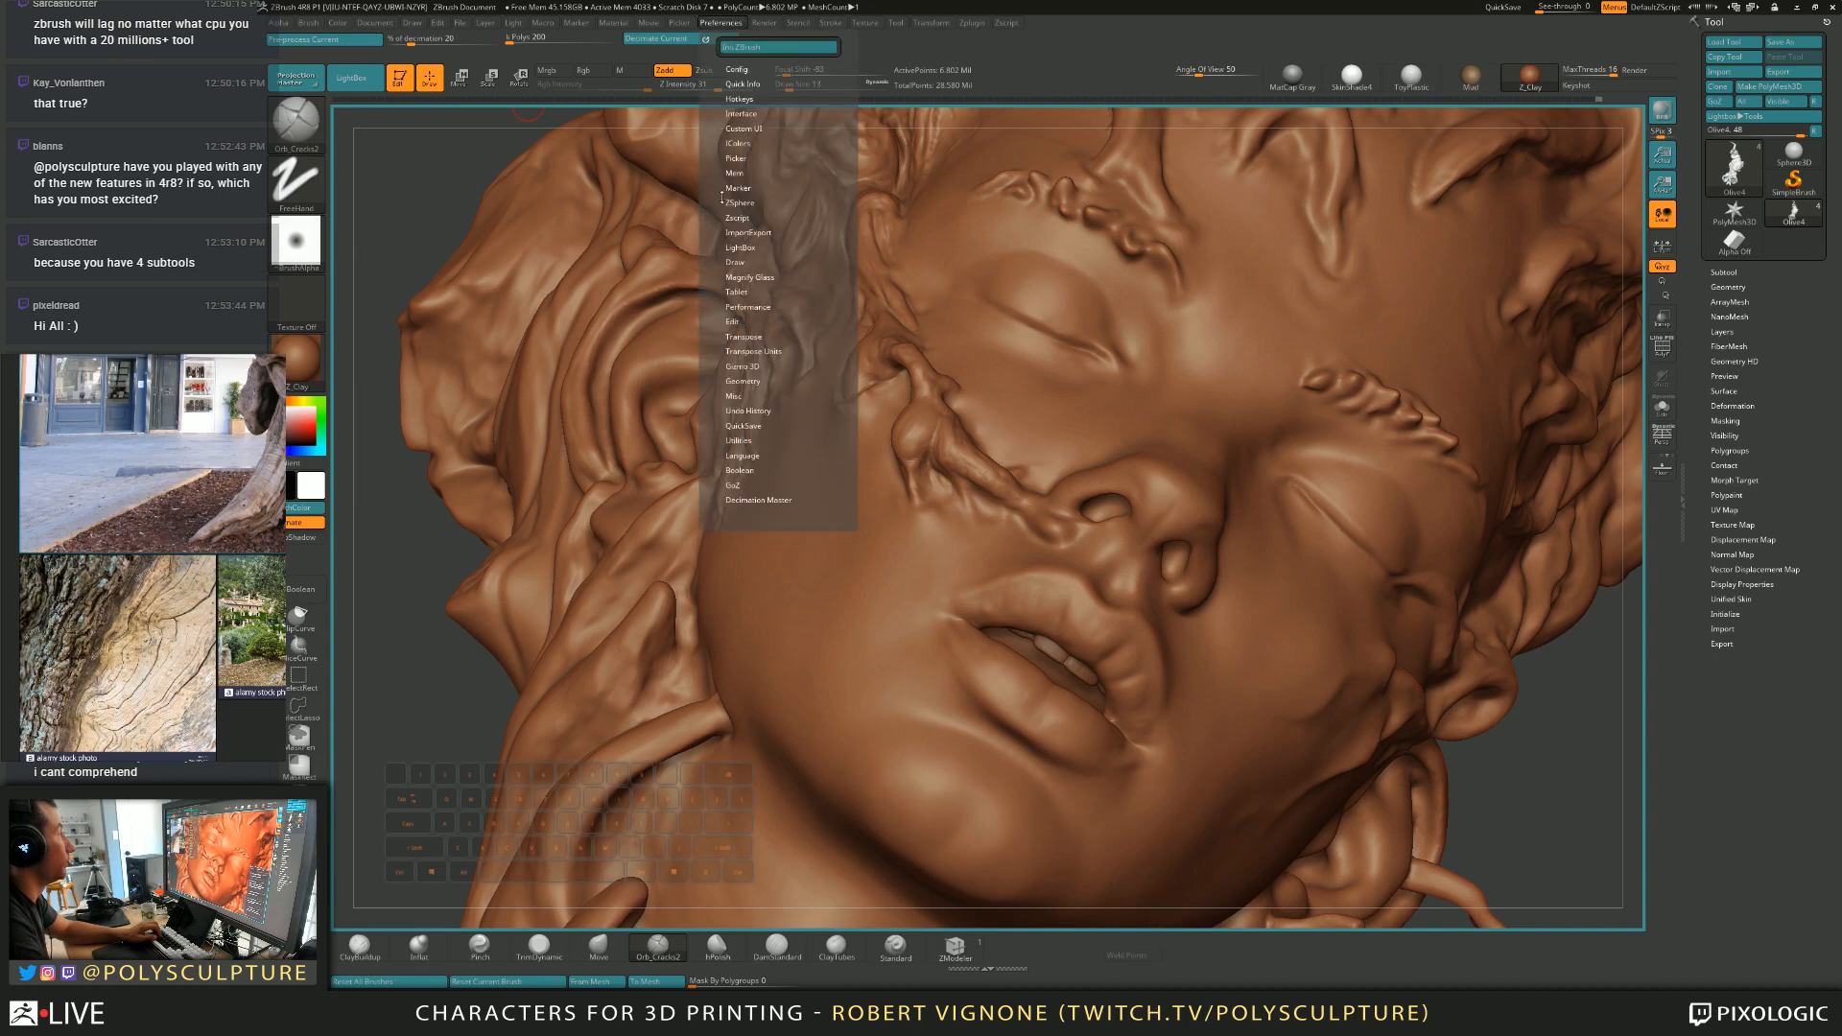
pyautogui.click(739, 72)
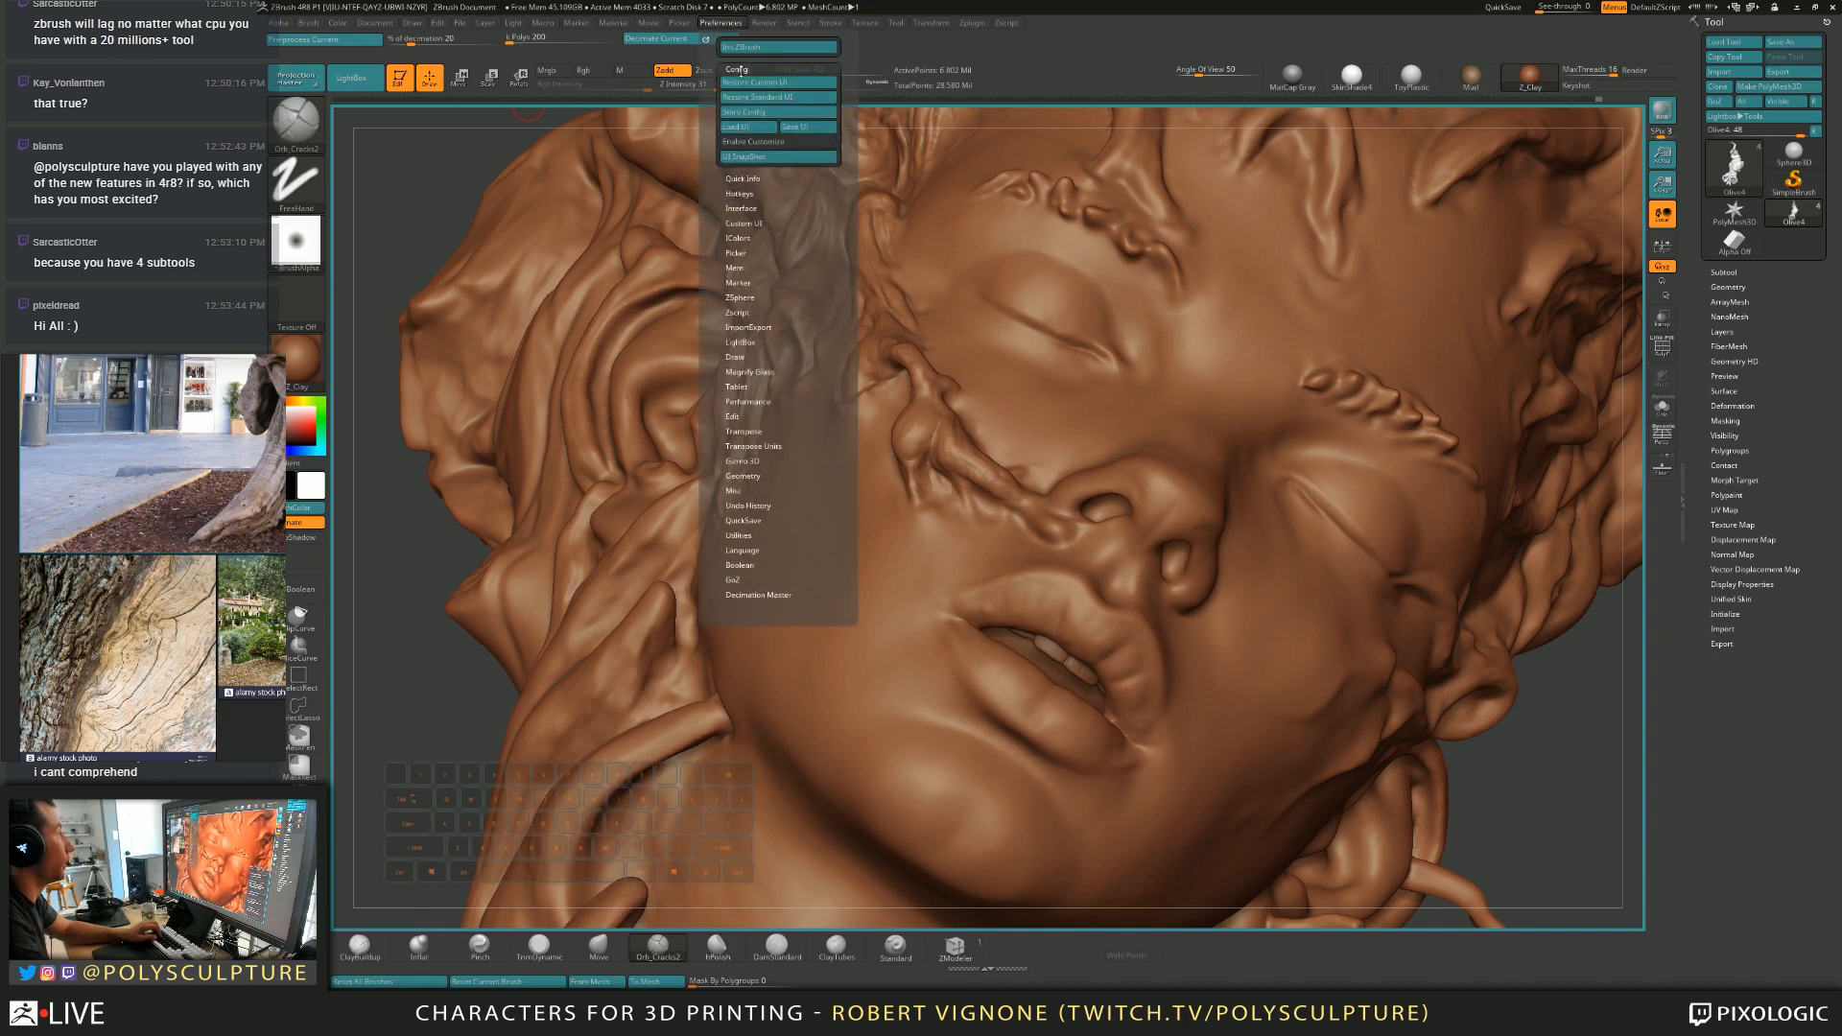
pyautogui.click(742, 142)
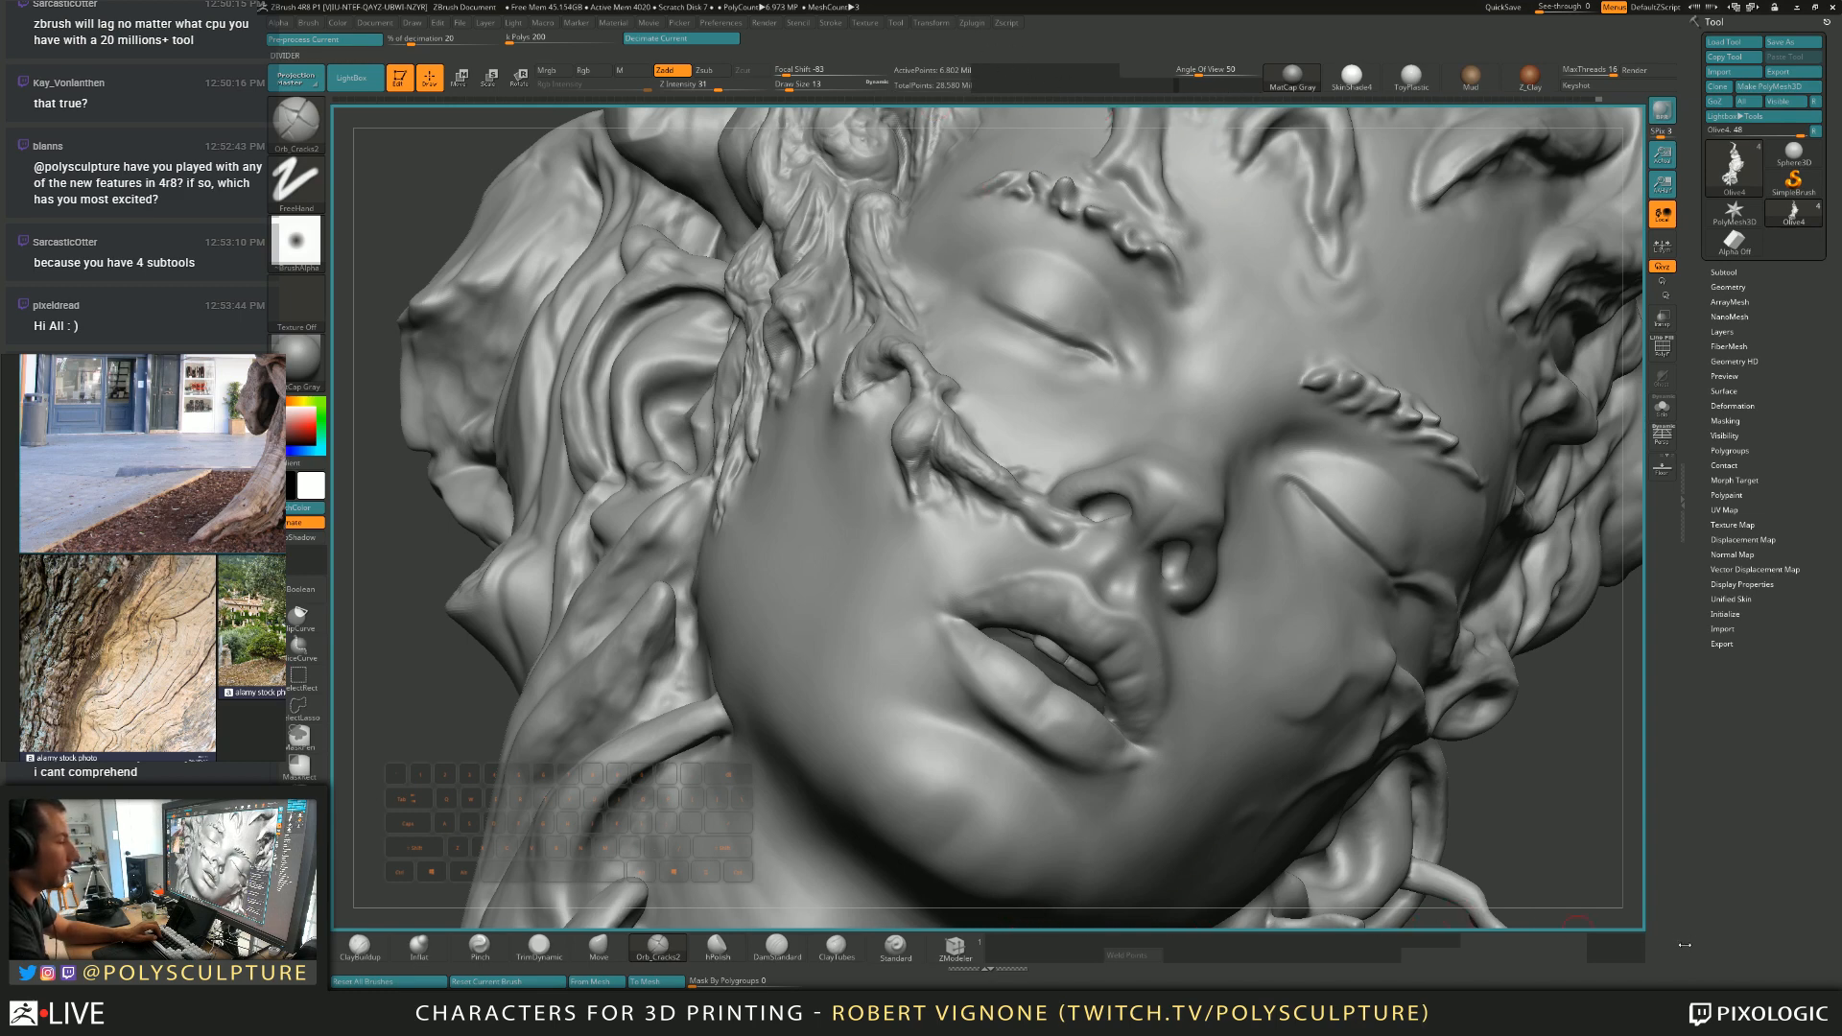
pyautogui.click(720, 22)
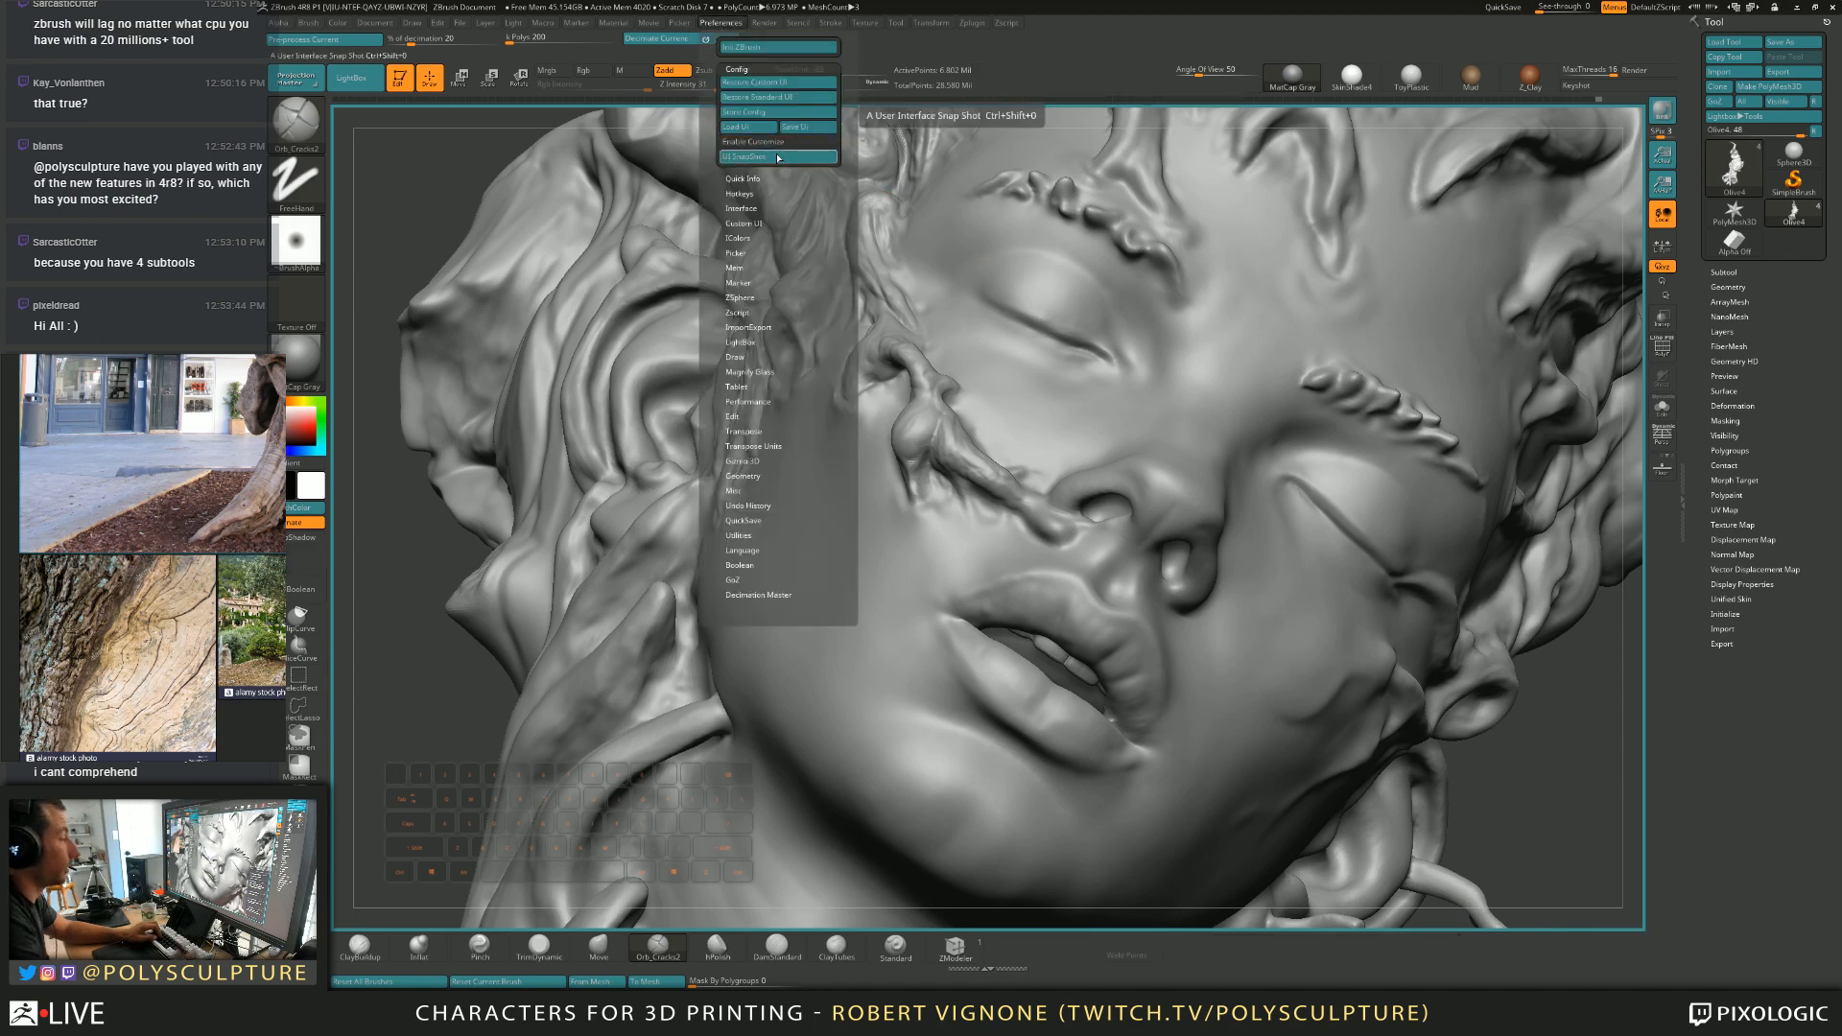
pyautogui.moveTo(1082, 581); pyautogui.dragTo(1110, 496, button='right')
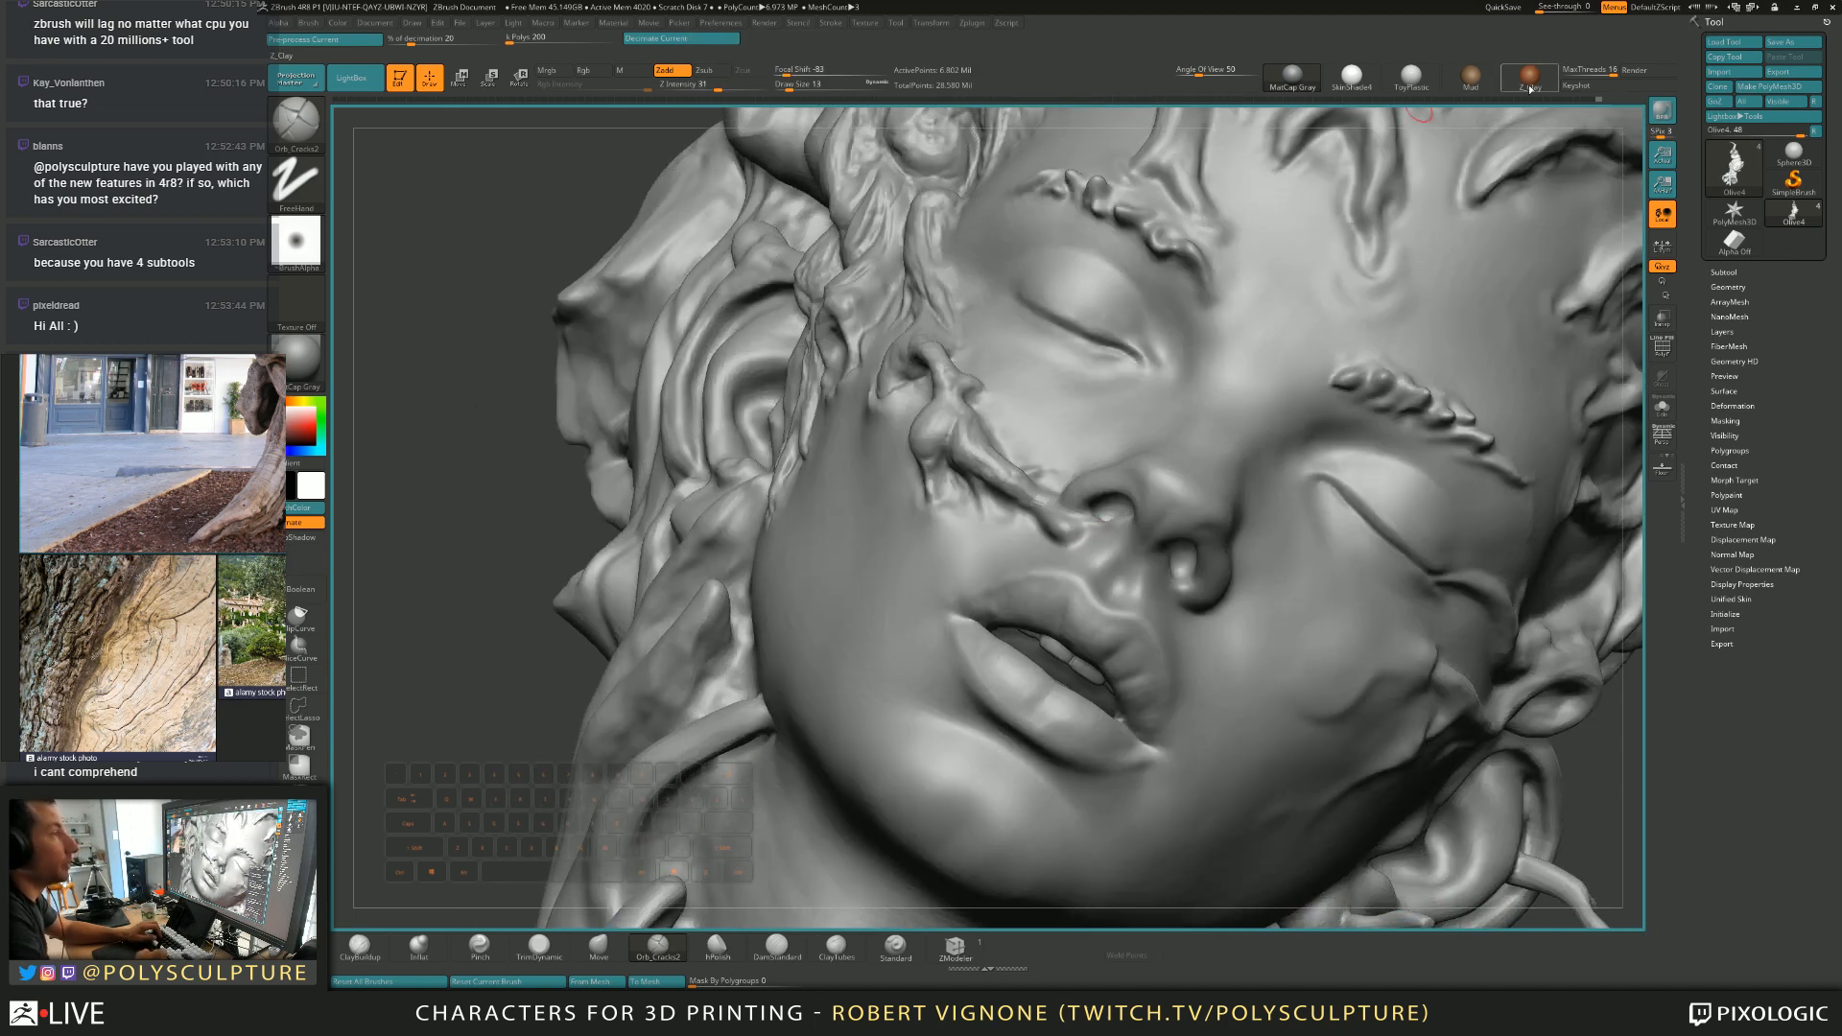
pyautogui.click(1529, 77)
# Carve fine creases into the hanging tip below the strand's bulge using a smaller Orb_Cracks2 brush.
pyautogui.moveTo(1002, 540); pyautogui.dragTo(1057, 537, button='right')
pyautogui.press('s')
pyautogui.click(947, 478)
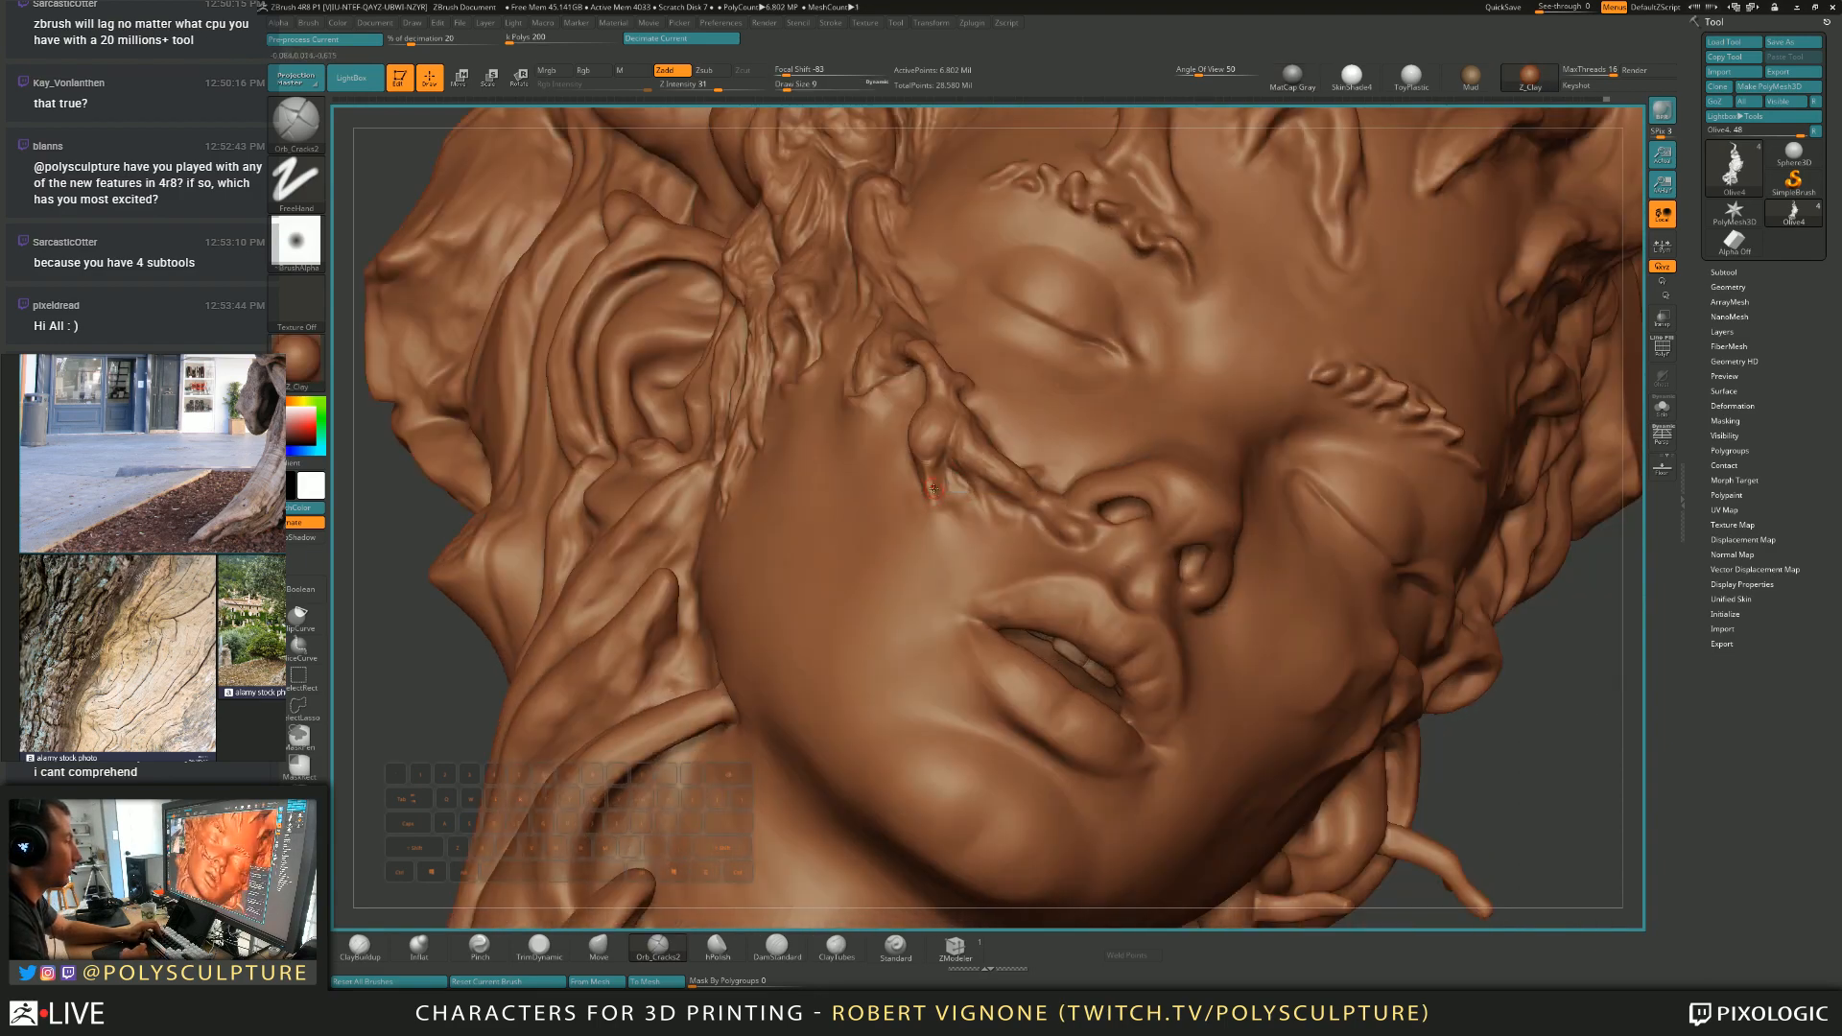
pyautogui.moveTo(933, 472); pyautogui.dragTo(914, 468, button='right')
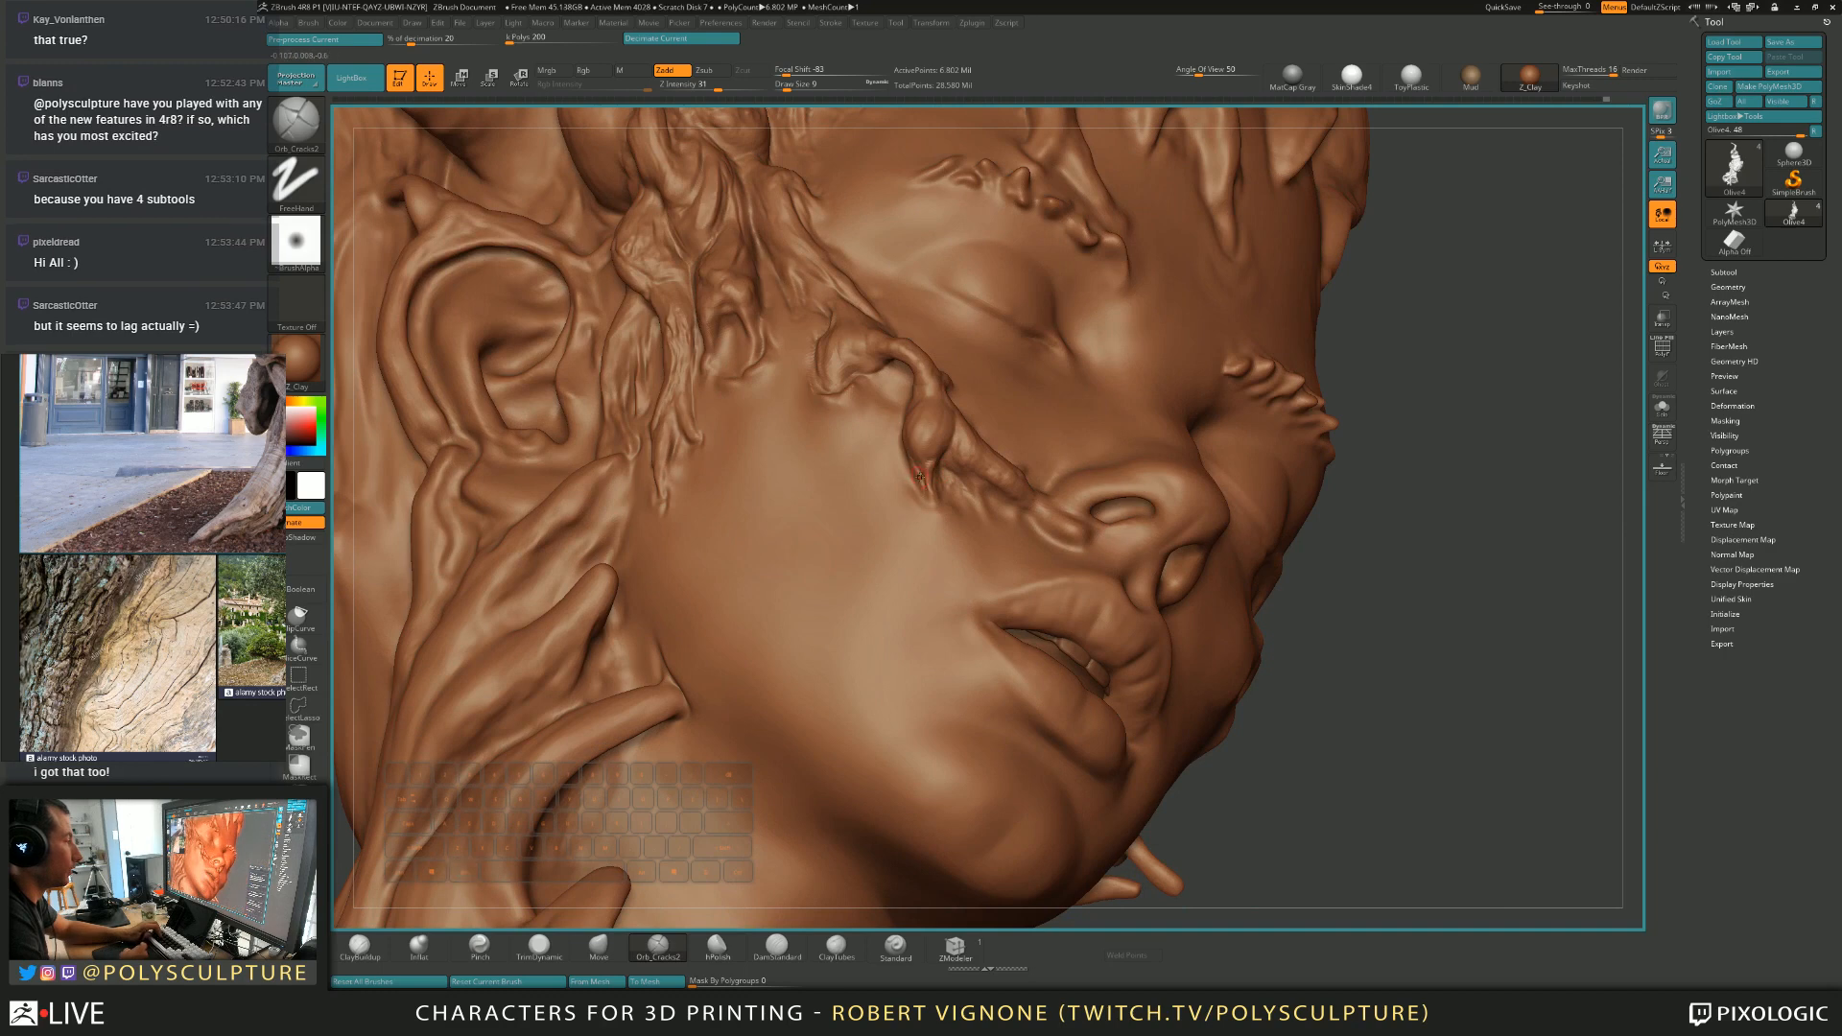
pyautogui.moveTo(926, 494)
pyautogui.mouseDown(button='right')
pyautogui.moveTo(910, 446)
pyautogui.moveTo(927, 412)
pyautogui.mouseUp(button='right')
# Build up the strand's bulge with ClayBuildup at draw size 12 and flatten its surface with TrimDynamic.
pyautogui.press('1')
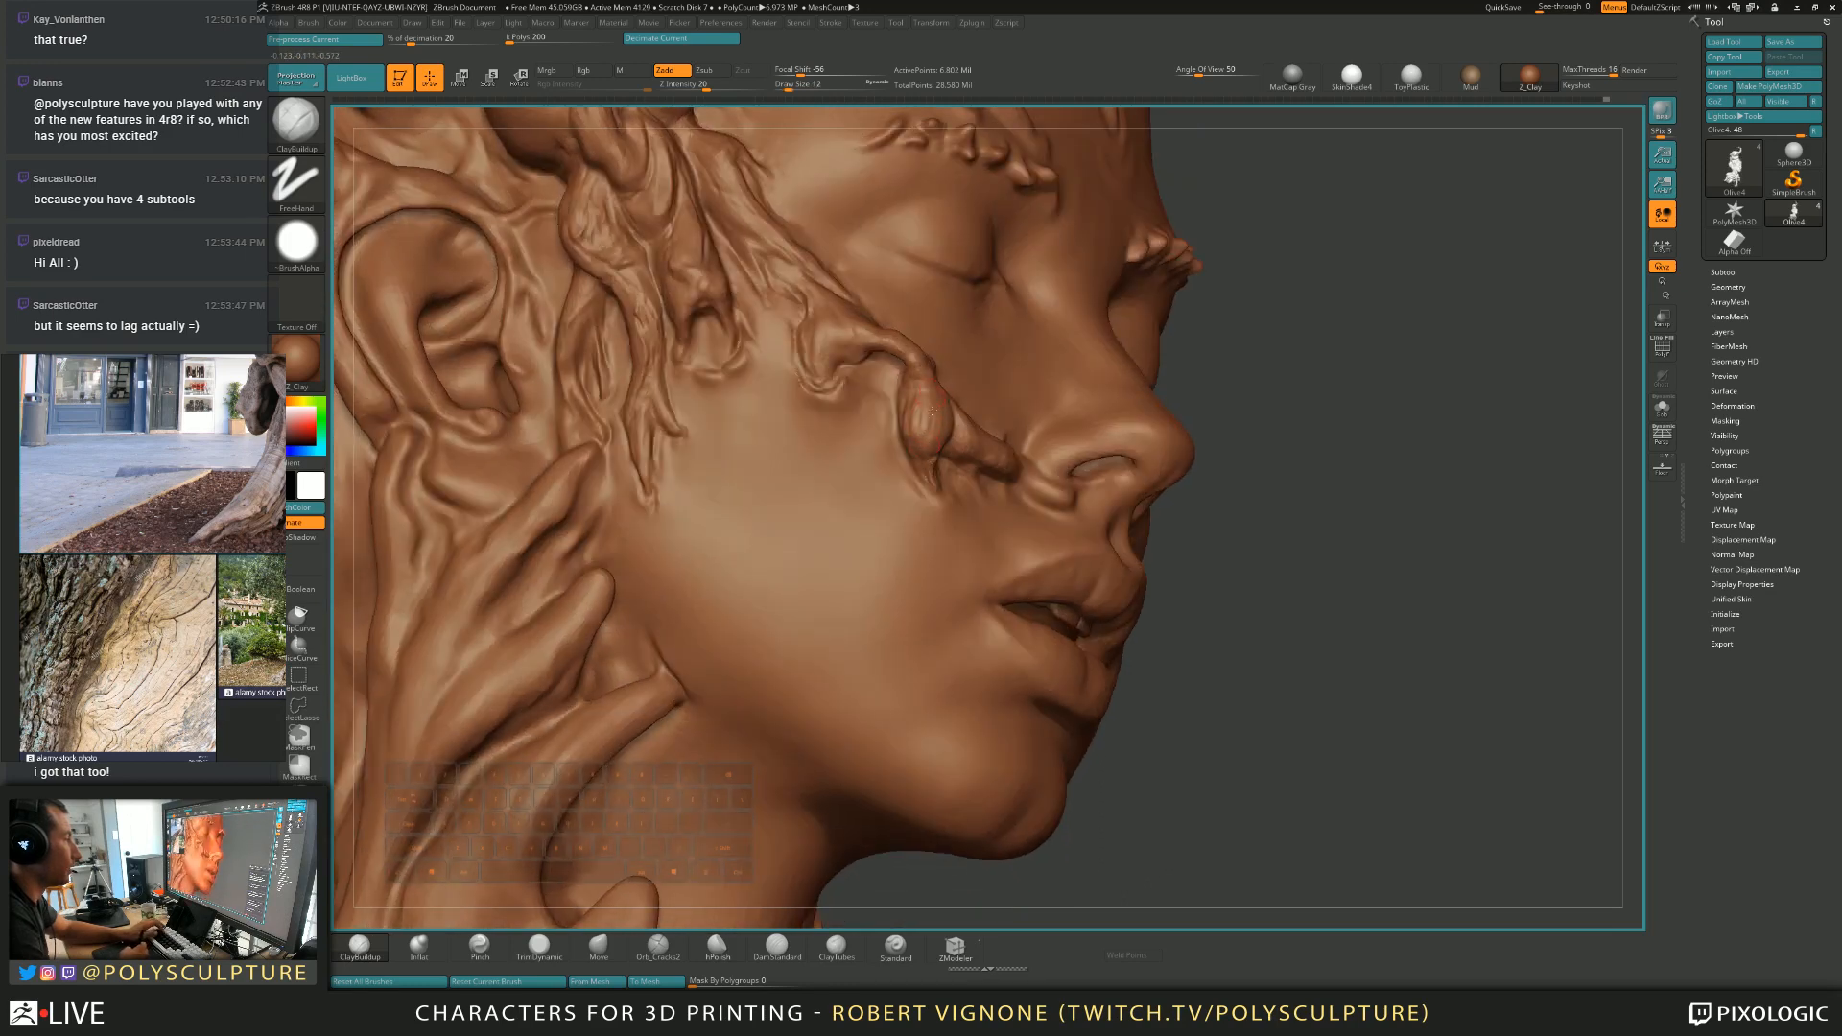
pyautogui.press('s')
pyautogui.moveTo(931, 426); pyautogui.dragTo(926, 426)
pyautogui.press('4')
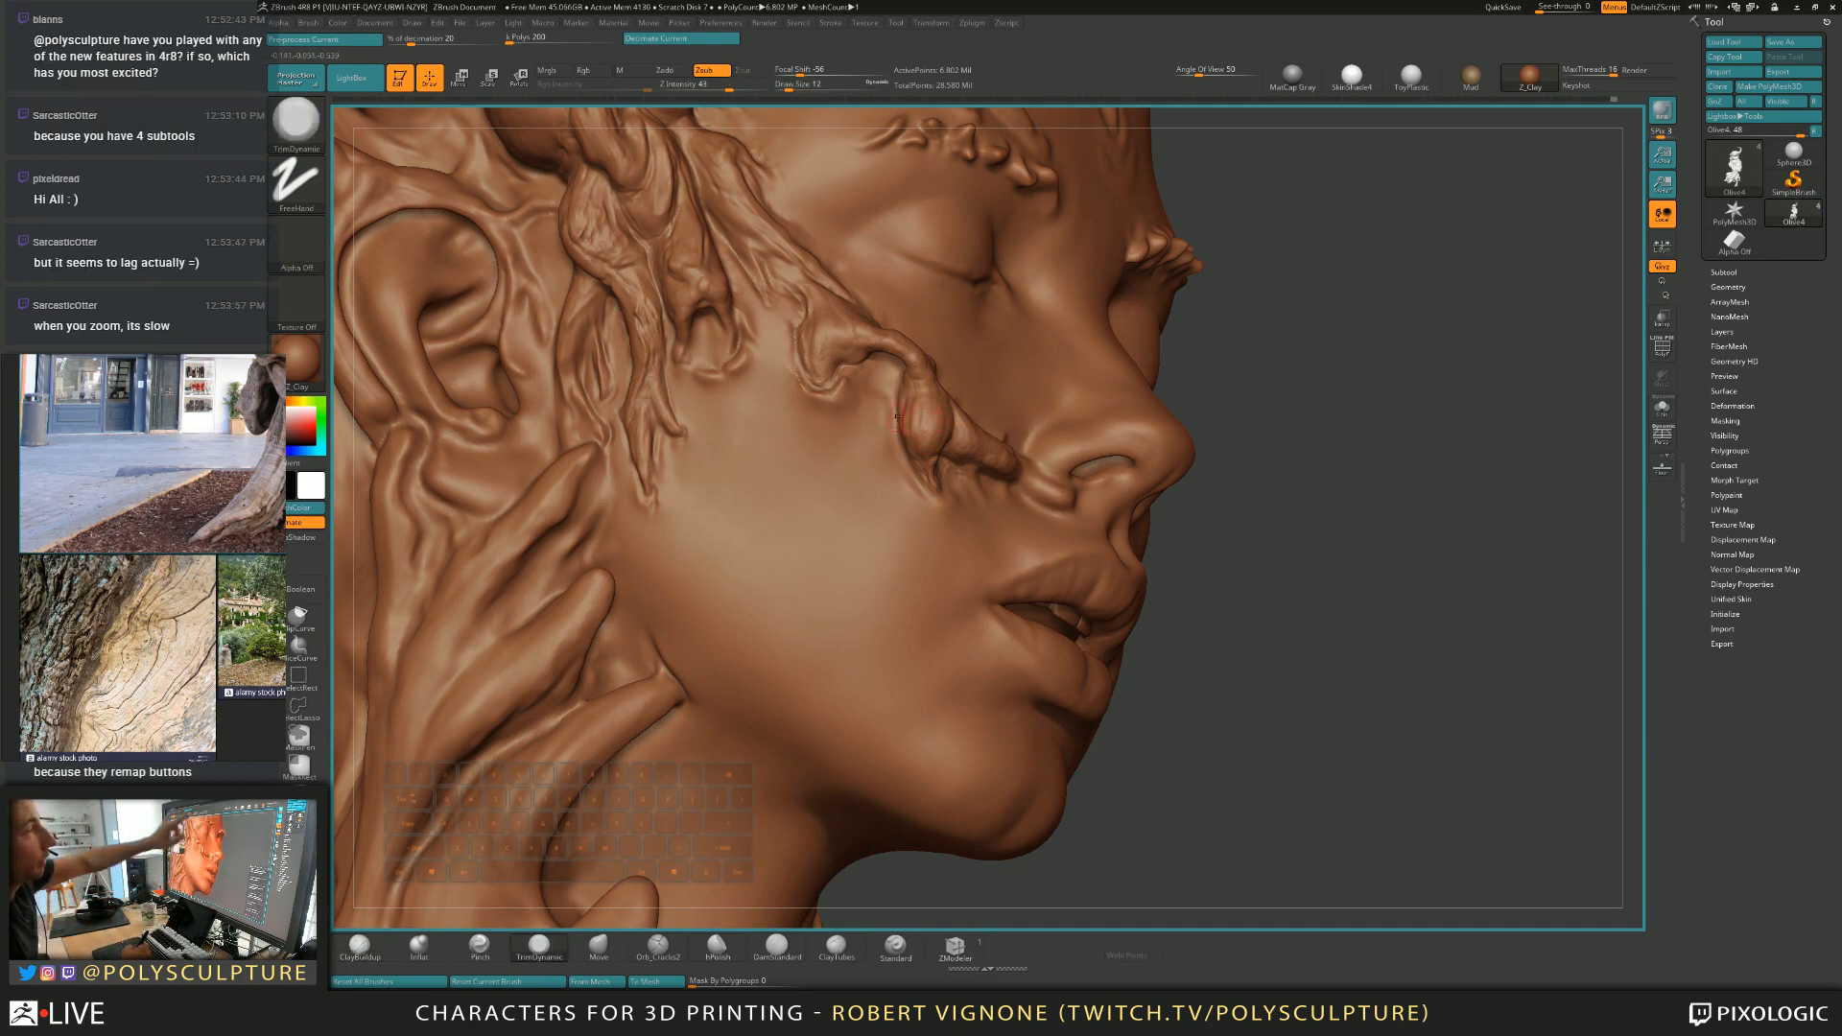
pyautogui.moveTo(930, 417)
pyautogui.mouseDown(button='right')
pyautogui.moveTo(1005, 451)
pyautogui.moveTo(976, 455)
pyautogui.moveTo(937, 412)
pyautogui.moveTo(903, 339)
pyautogui.mouseUp(button='right')
# Return to ClayBuildup and sculpt the strand between the bulge and the nose, enlarging the brush for broader strokes.
pyautogui.press('b')
pyautogui.press('c')
pyautogui.press('b')
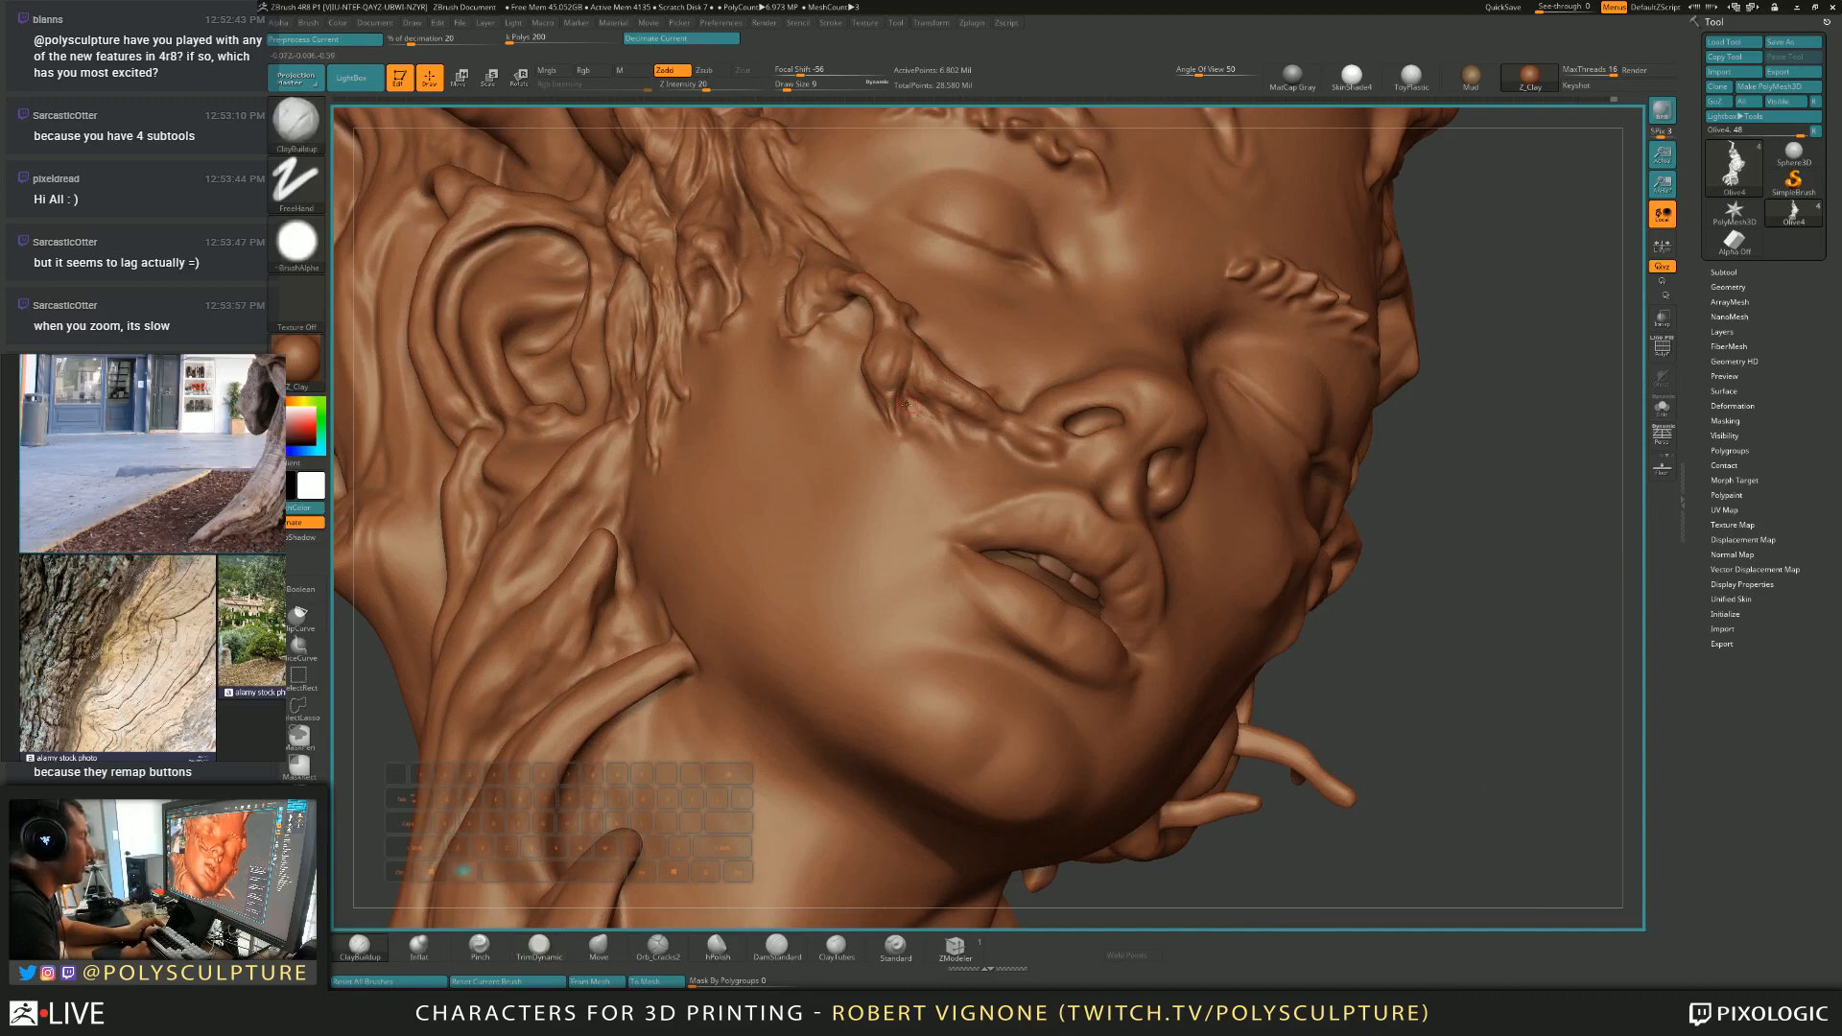
pyautogui.press('alt')
pyautogui.keyDown('alt'); pyautogui.moveTo(969, 424); pyautogui.dragTo(949, 409); pyautogui.keyUp('alt')
pyautogui.moveTo(945, 424); pyautogui.dragTo(849, 437, button='right')
pyautogui.press('s')
pyautogui.moveTo(933, 389)
pyautogui.mouseDown(button='right')
pyautogui.moveTo(919, 428)
pyautogui.moveTo(938, 381)
pyautogui.moveTo(914, 375)
pyautogui.mouseUp(button='right')
pyautogui.press(']')
pyautogui.press(']')
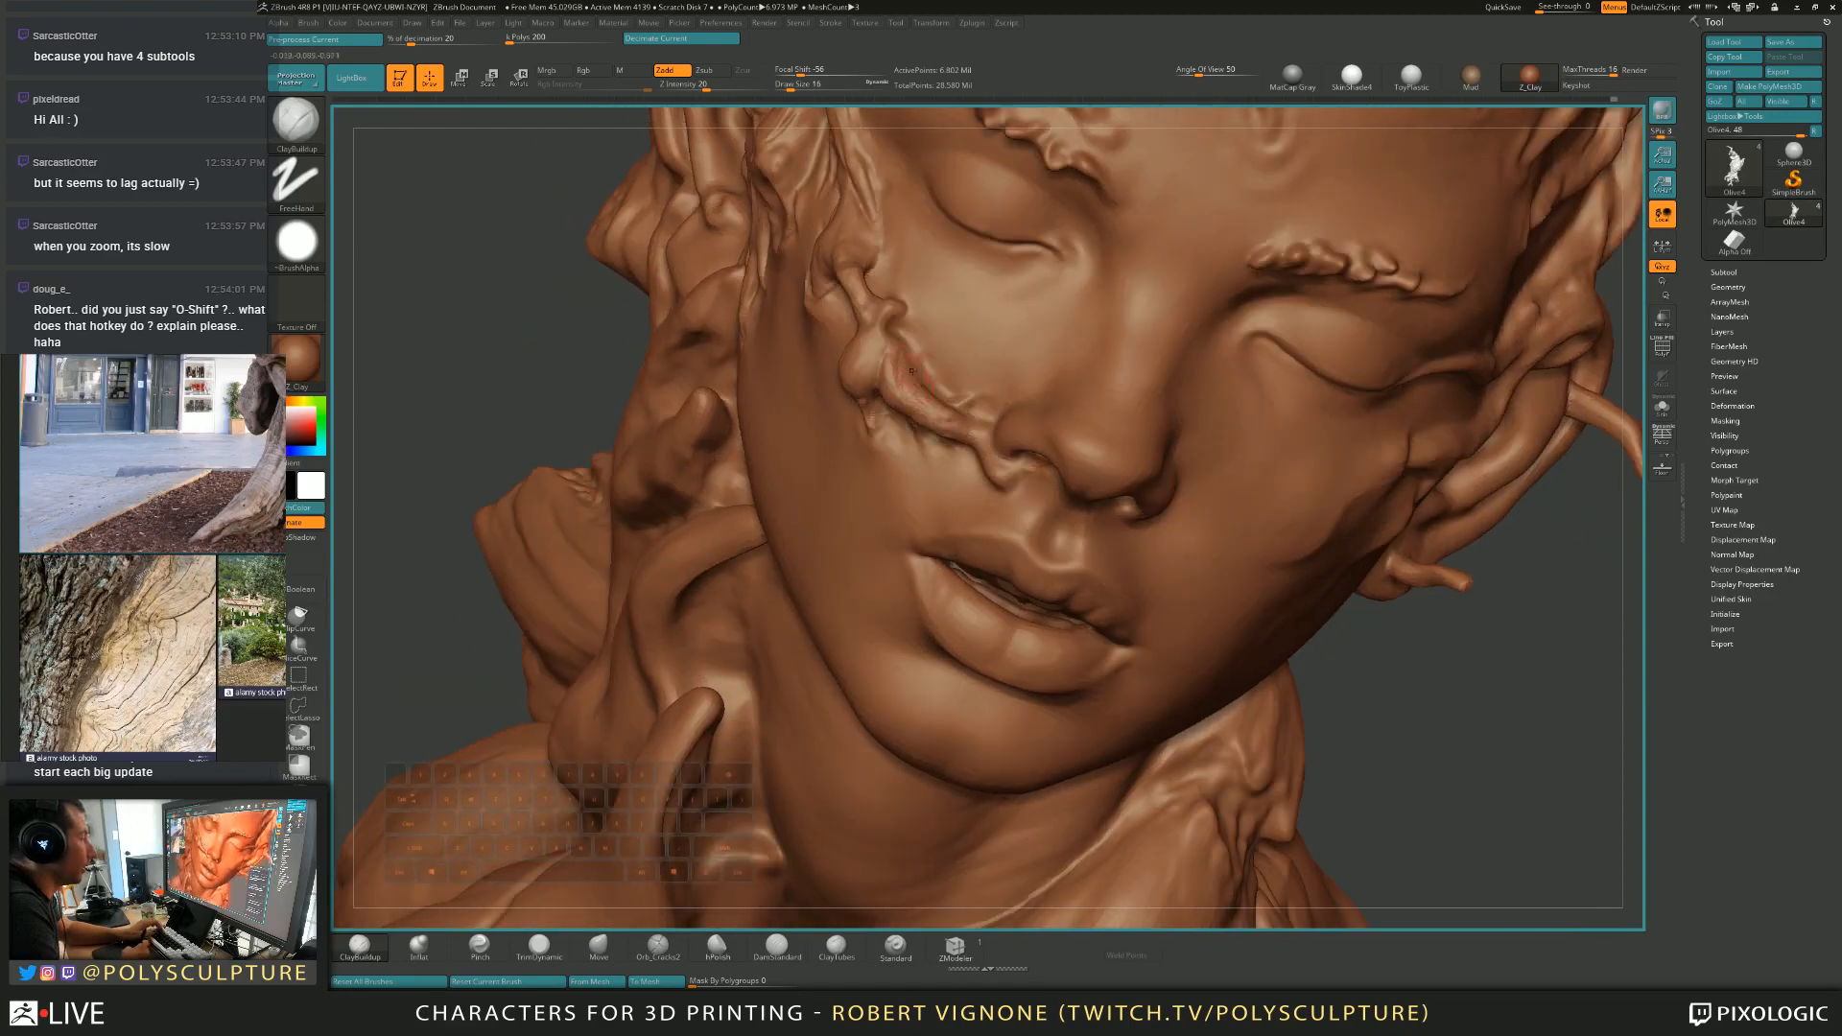
# Reduce the ClayBuildup brush size and refine the upper edge of the strand beside the nose.
pyautogui.press('[')
pyautogui.moveTo(951, 417); pyautogui.dragTo(916, 357, button='right')
pyautogui.press('[')
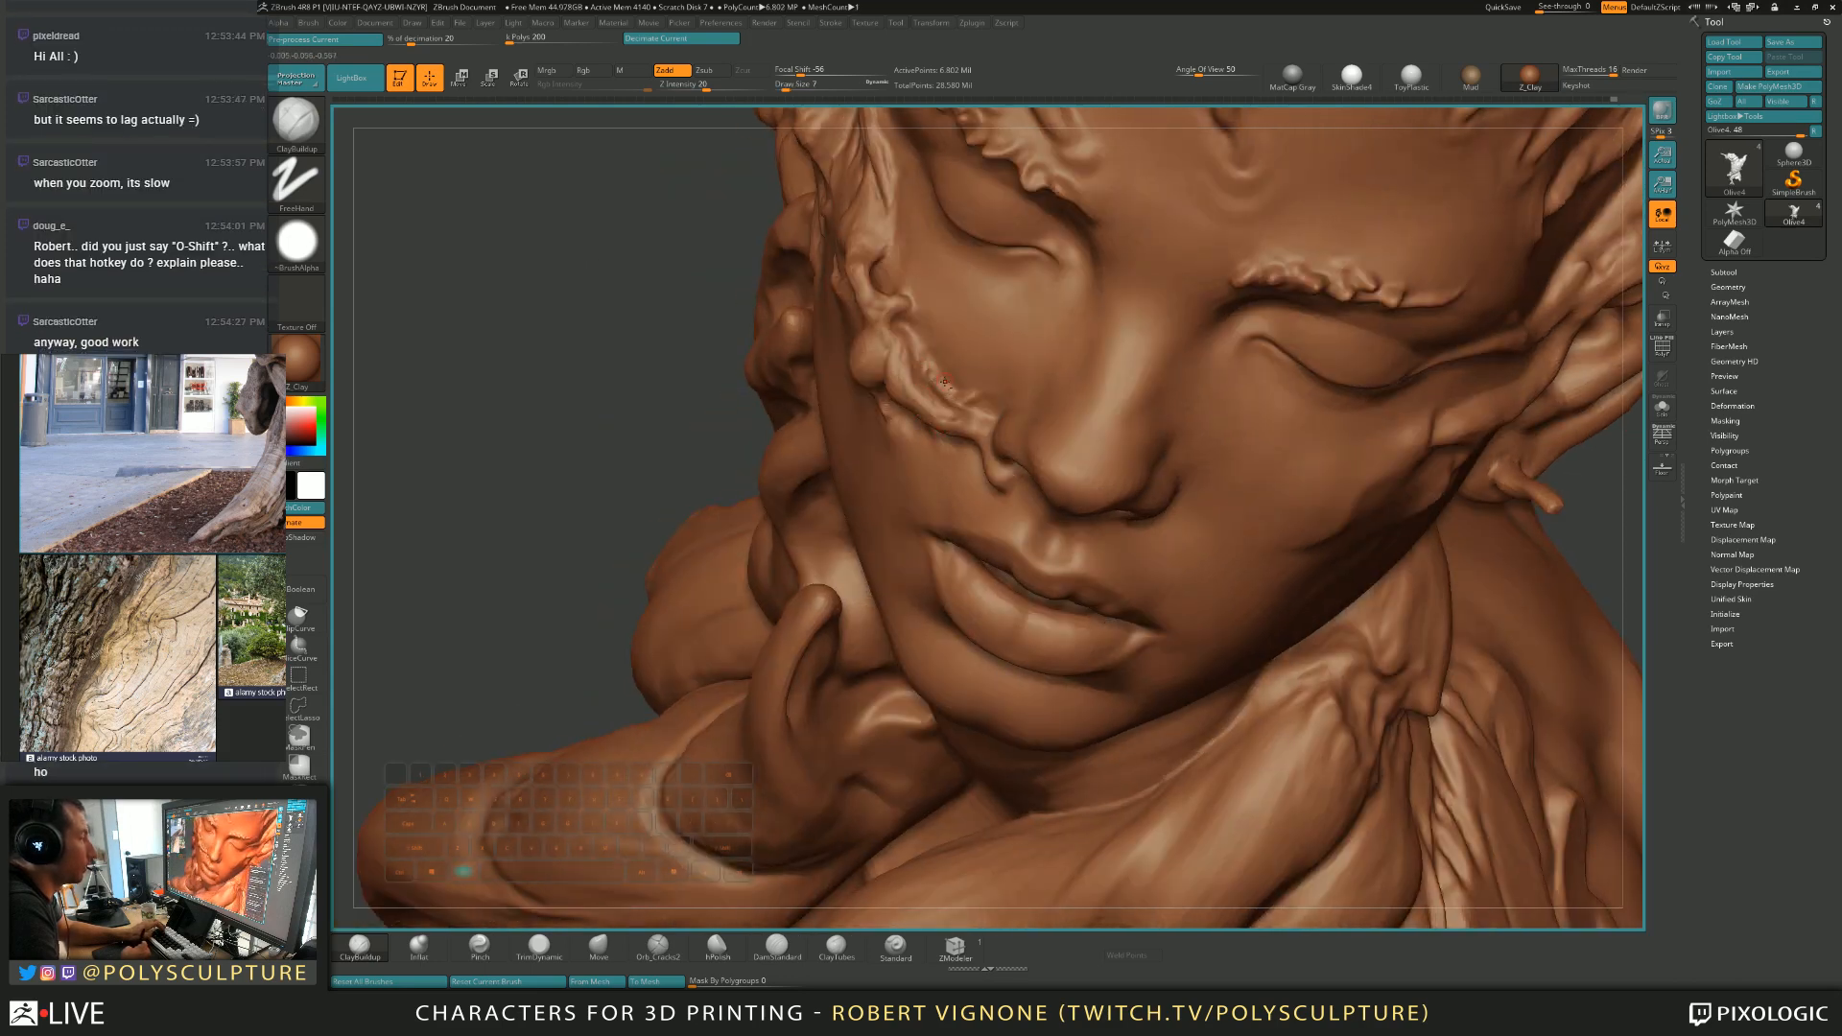
pyautogui.moveTo(905, 318)
pyautogui.mouseDown(button='right')
pyautogui.moveTo(863, 261)
pyautogui.moveTo(874, 230)
pyautogui.moveTo(916, 250)
pyautogui.moveTo(935, 412)
pyautogui.mouseUp(button='right')
pyautogui.press('s')
pyautogui.click(911, 436)
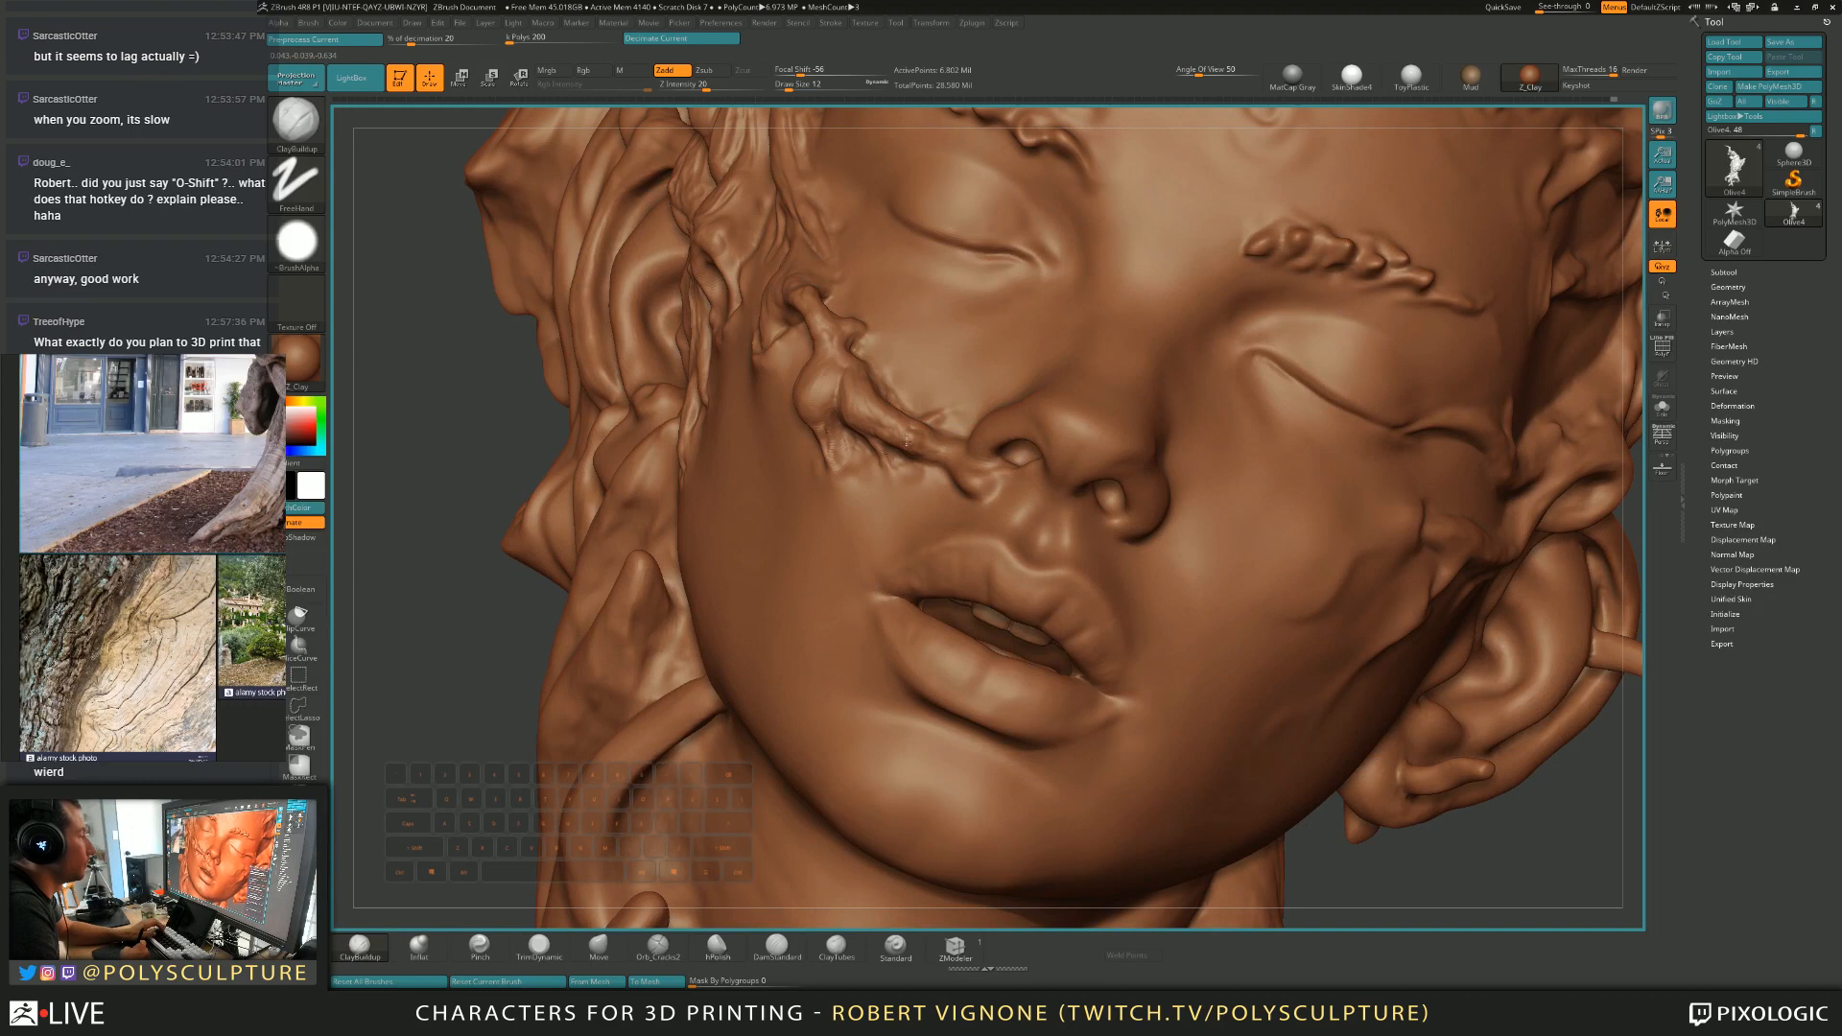
# Carve creases along the strand's end beside the nostril with the Orb_Cracks2 brush, setting its draw size to 22.
pyautogui.click(658, 948)
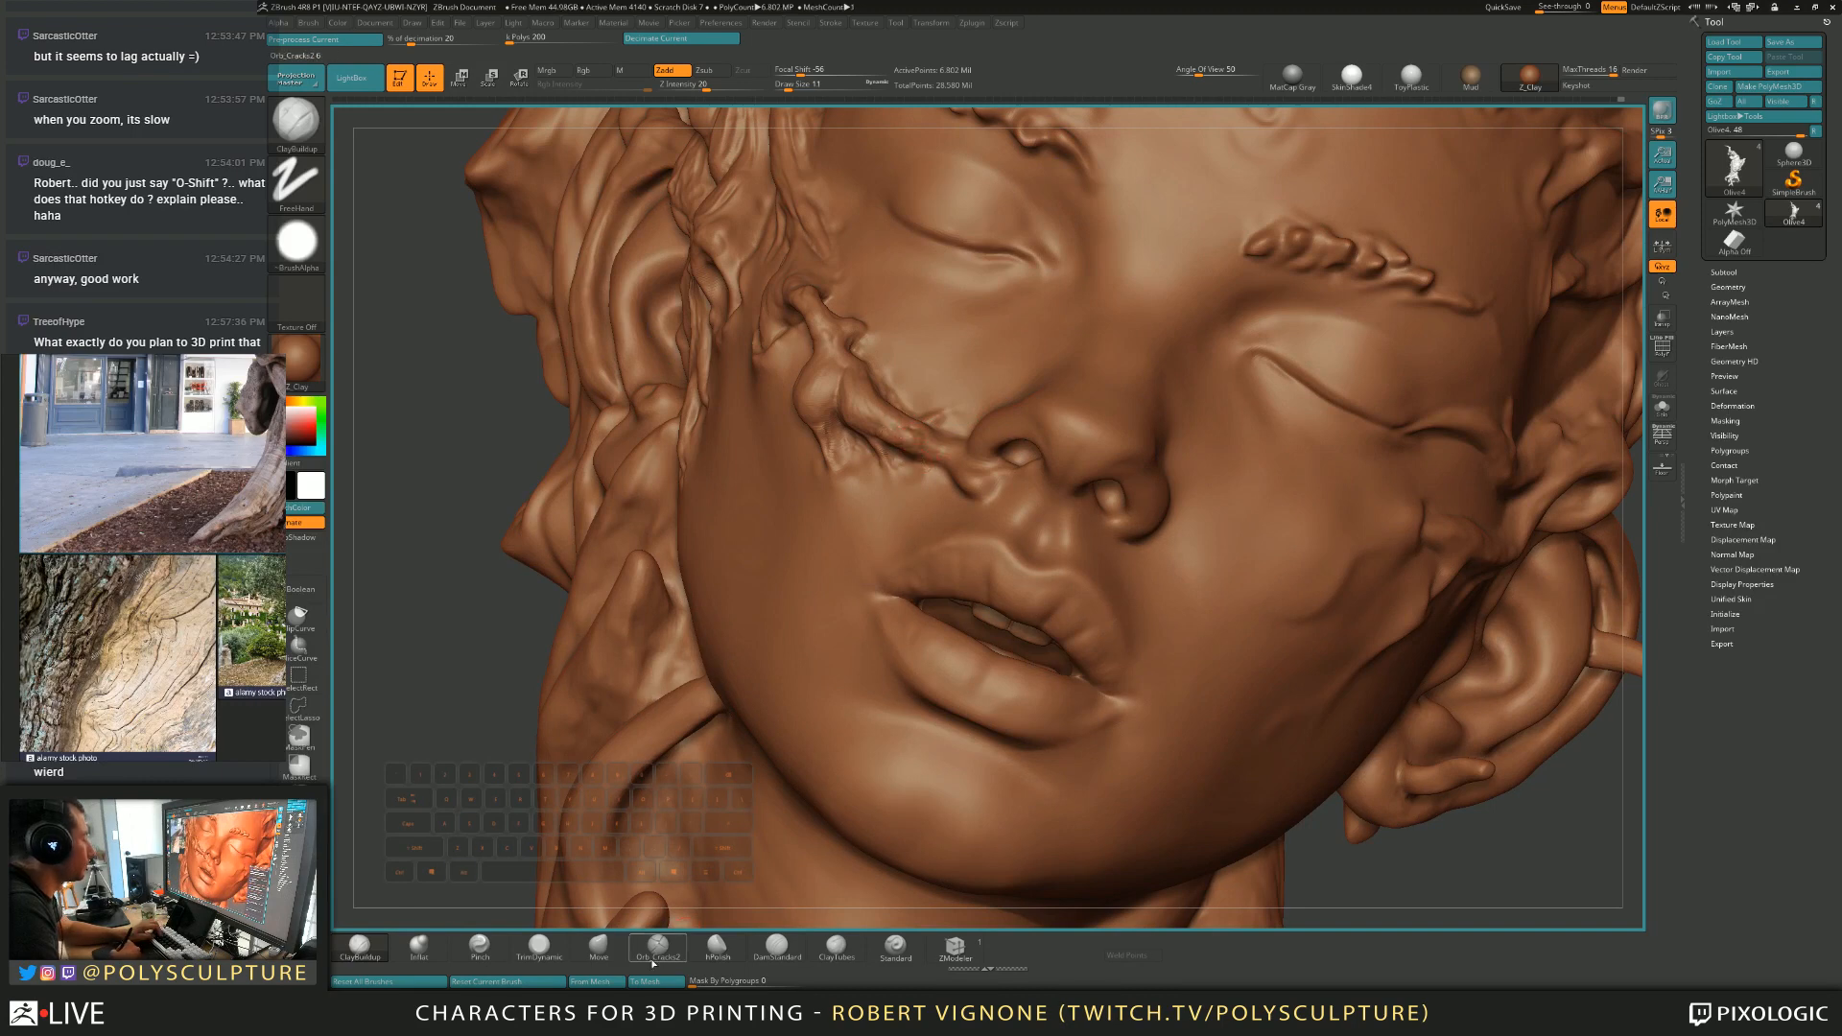
pyautogui.moveTo(900, 501); pyautogui.dragTo(884, 457, button='right')
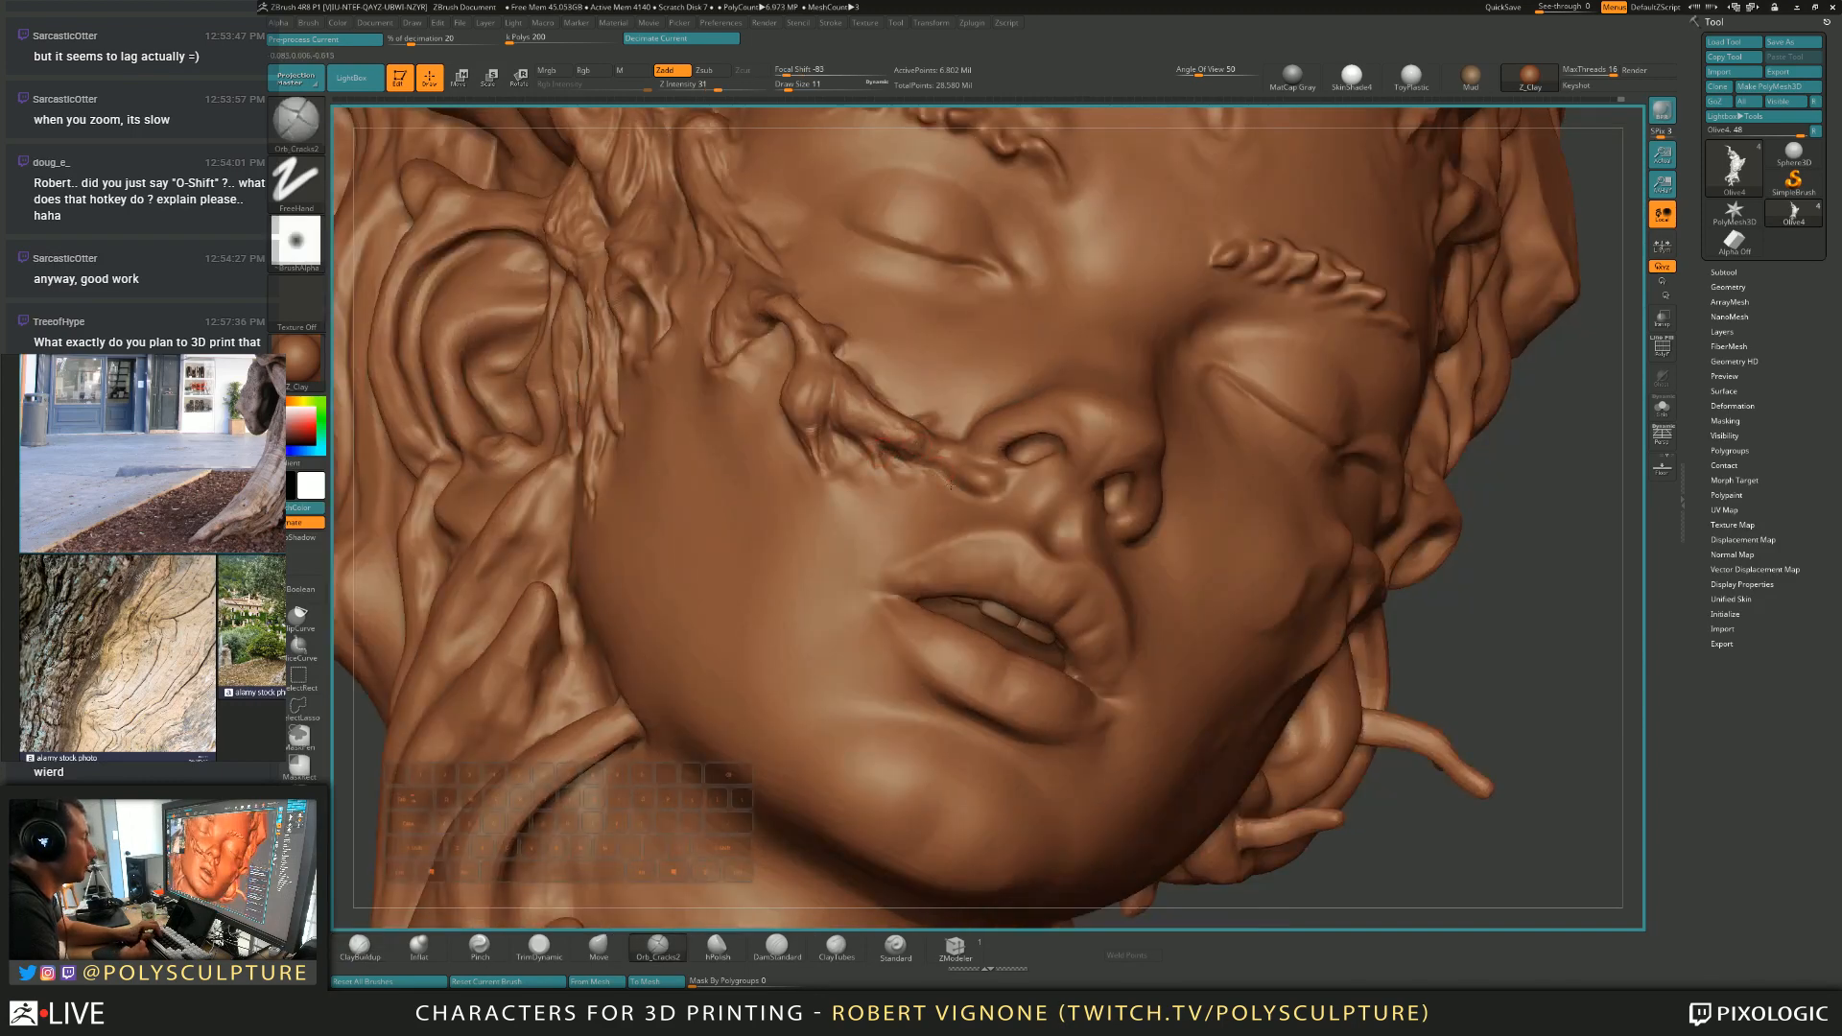
pyautogui.moveTo(999, 445)
pyautogui.mouseDown(button='right')
pyautogui.moveTo(1089, 440)
pyautogui.moveTo(1110, 493)
pyautogui.moveTo(988, 493)
pyautogui.moveTo(1005, 460)
pyautogui.mouseUp(button='right')
pyautogui.press('alt')
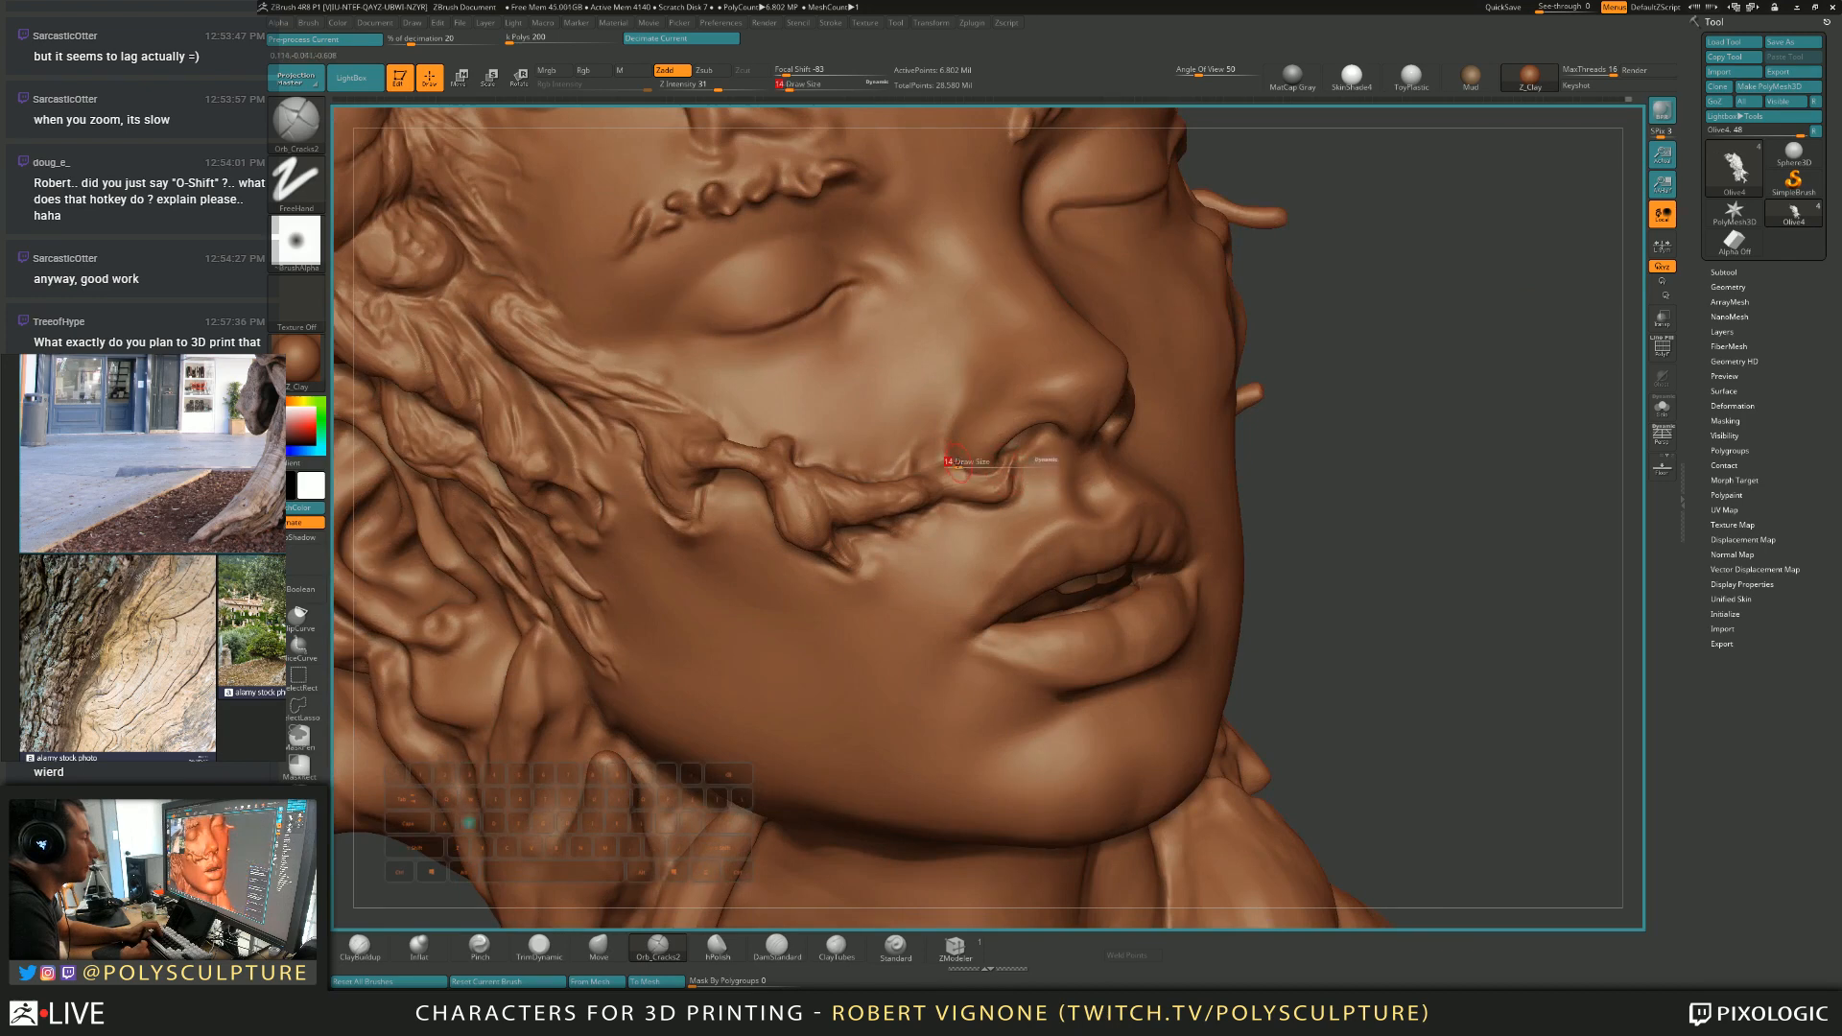
pyautogui.press('s')
pyautogui.click(947, 478)
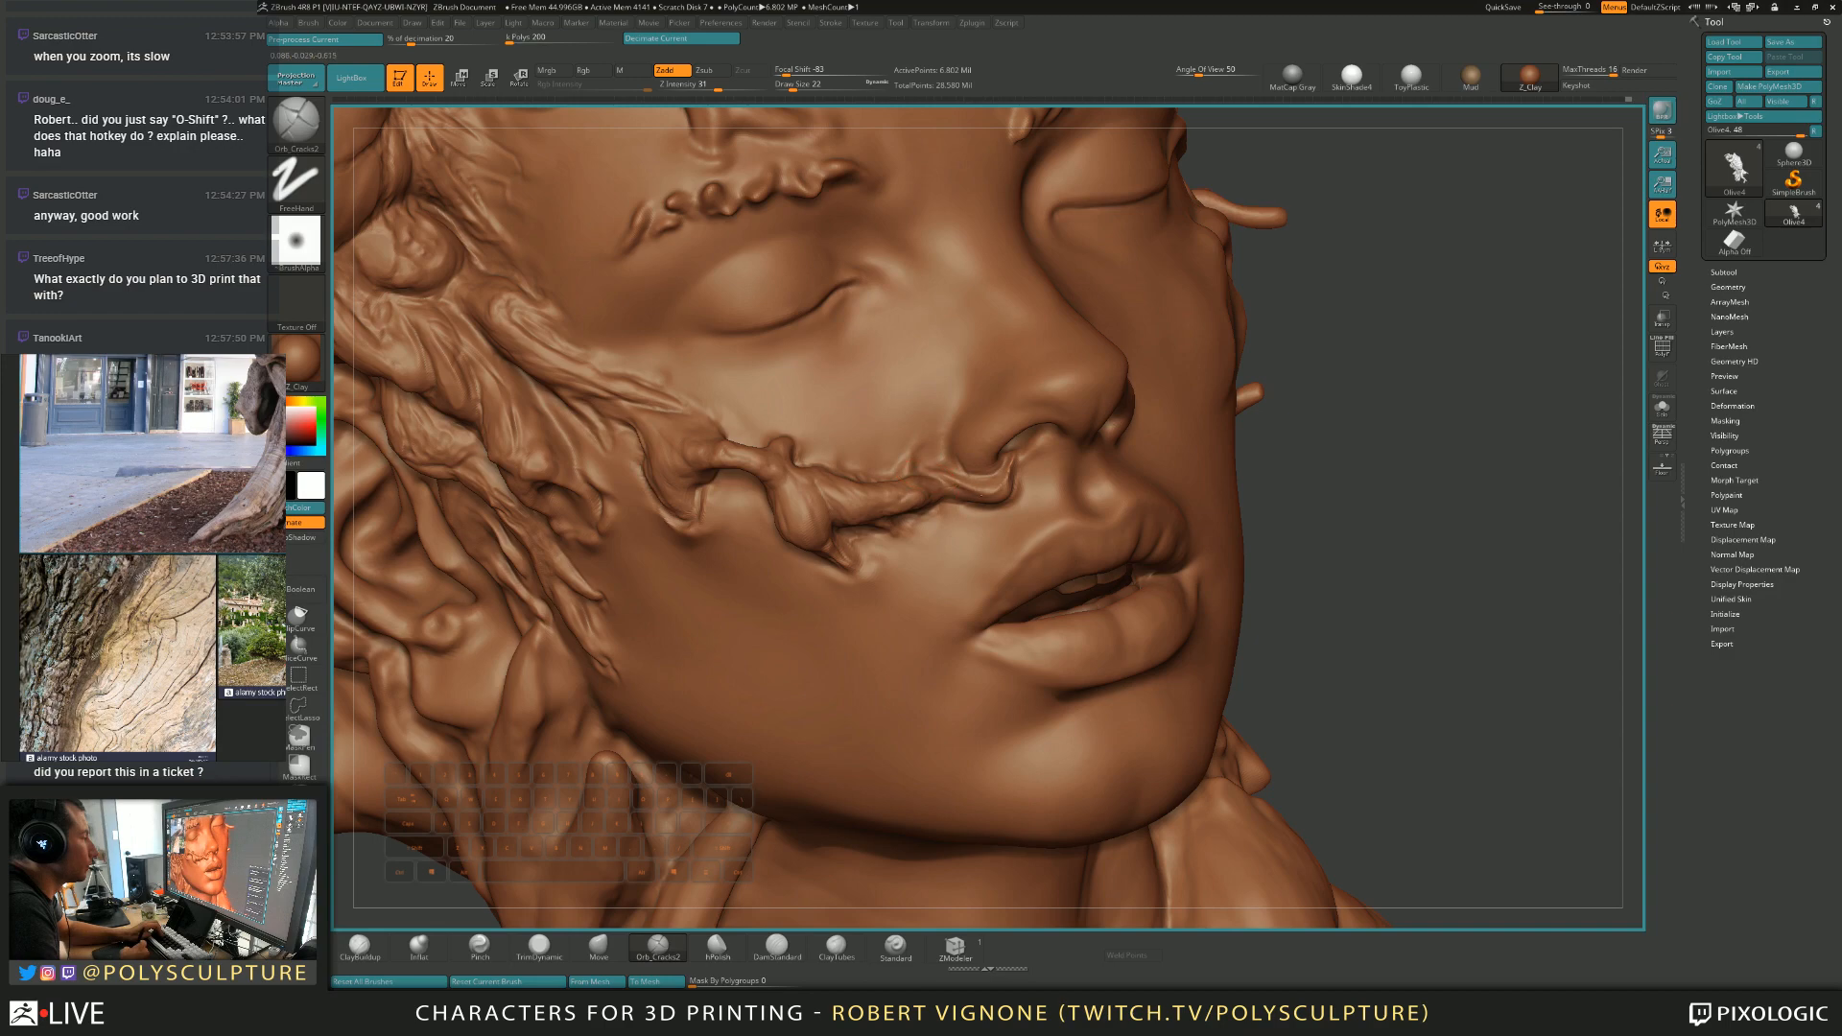
# Build up the strand's end beside the nostril with ClayBuildup at draw size 11.
pyautogui.moveTo(970, 487)
pyautogui.mouseDown(button='right')
pyautogui.moveTo(975, 469)
pyautogui.moveTo(954, 477)
pyautogui.moveTo(1017, 412)
pyautogui.mouseUp(button='right')
pyautogui.press('1')
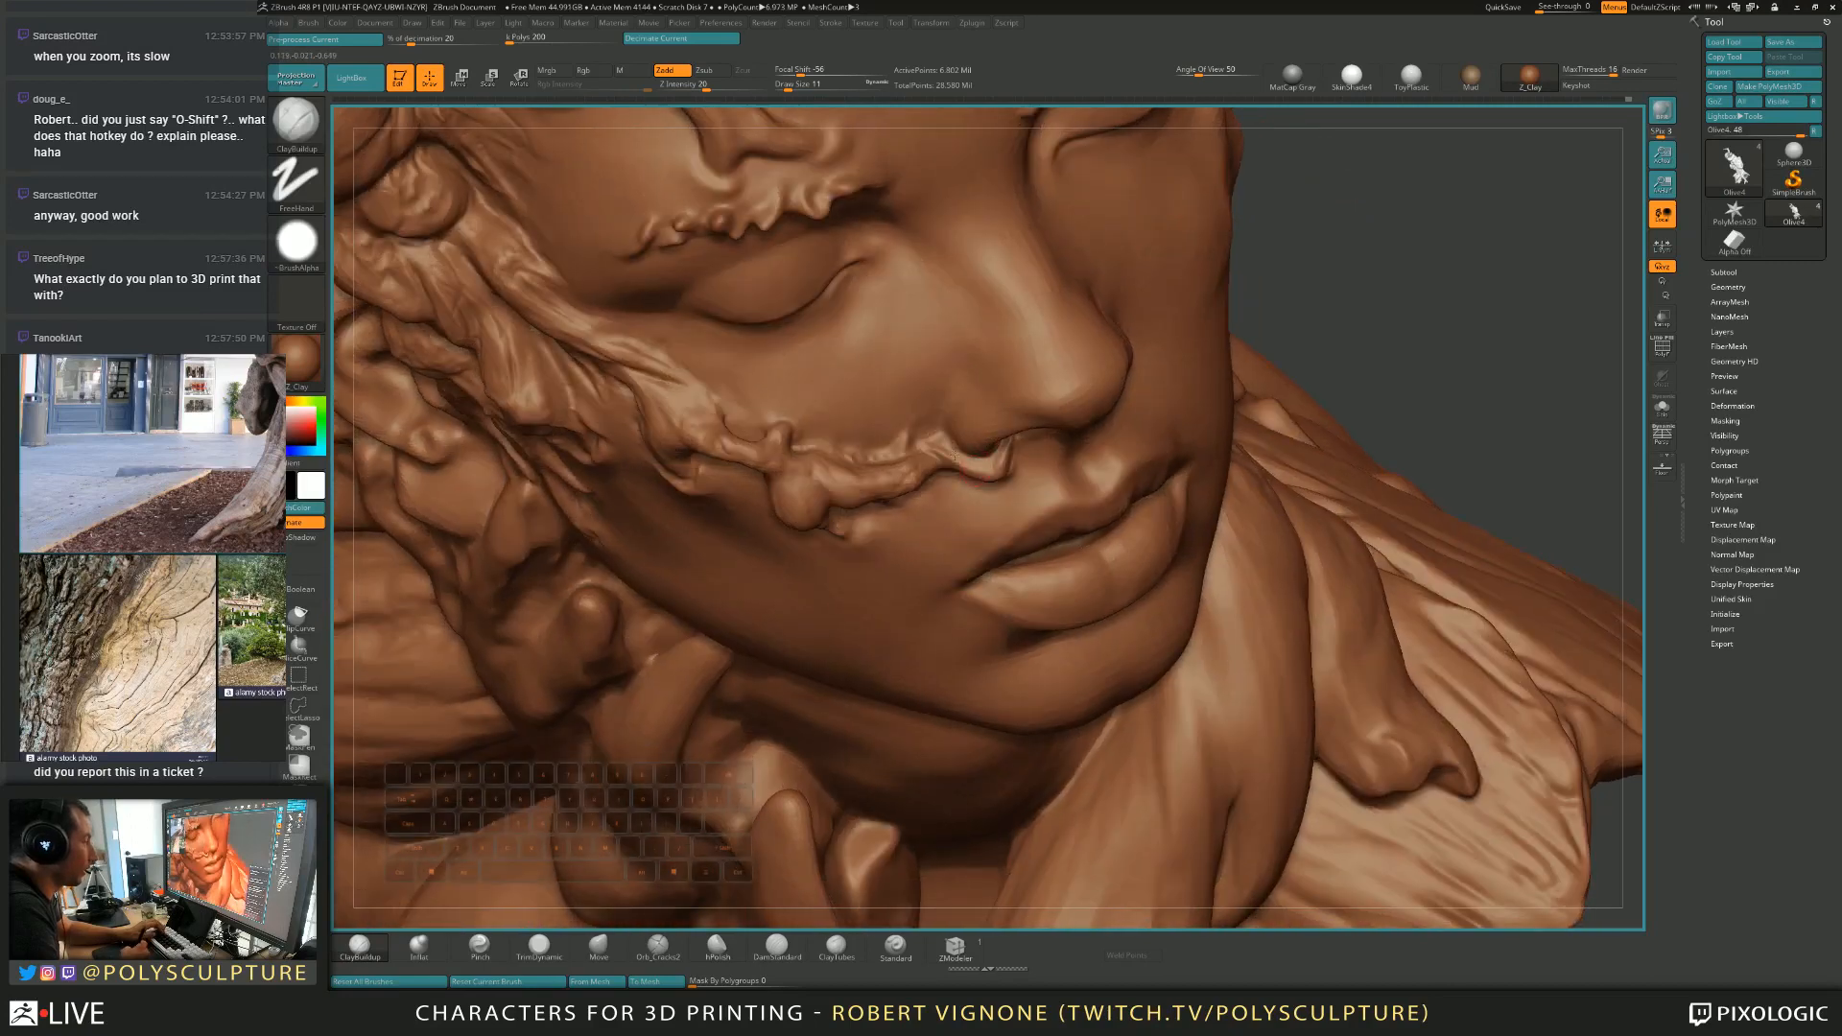
pyautogui.press('s')
pyautogui.moveTo(937, 446)
pyautogui.mouseDown()
pyautogui.moveTo(910, 472)
pyautogui.moveTo(900, 451)
pyautogui.mouseUp()
# Carve creases around the strand's tip at the nostril with Orb_Cracks2, setting the draw size to 12.
pyautogui.press('2')
pyautogui.press('s')
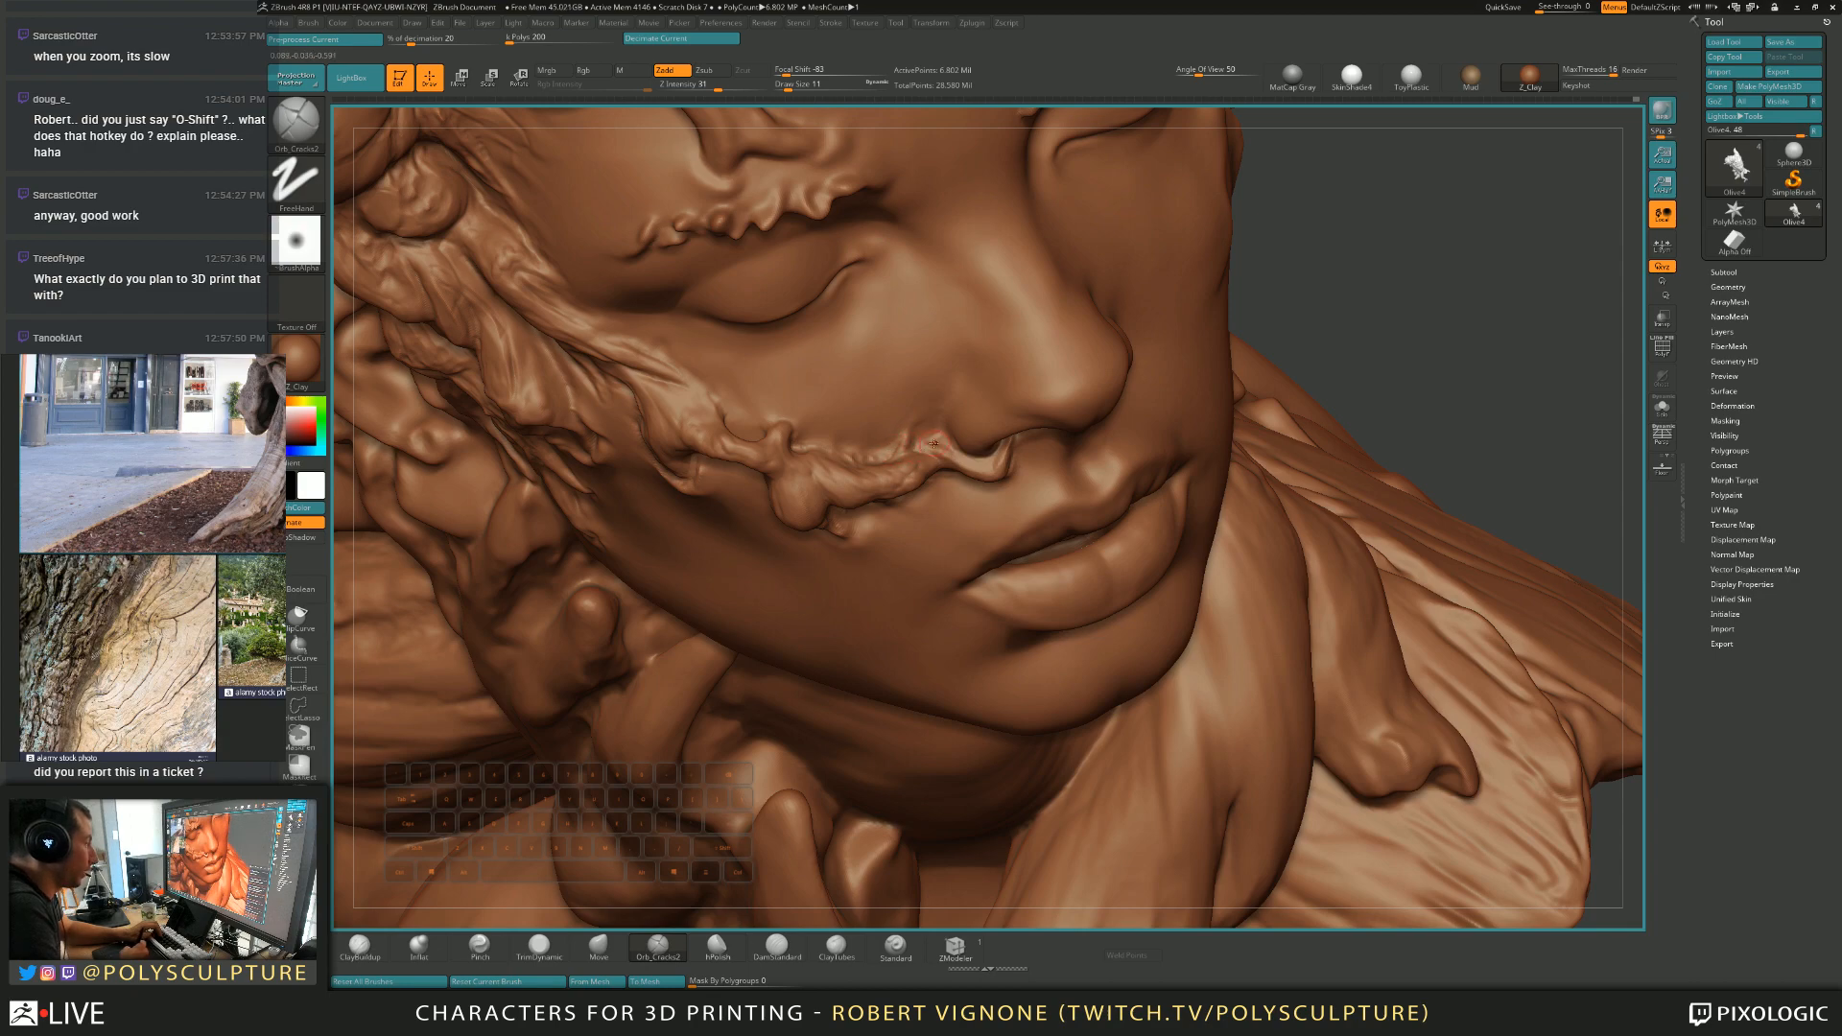
pyautogui.moveTo(953, 448); pyautogui.dragTo(961, 278, button='right')
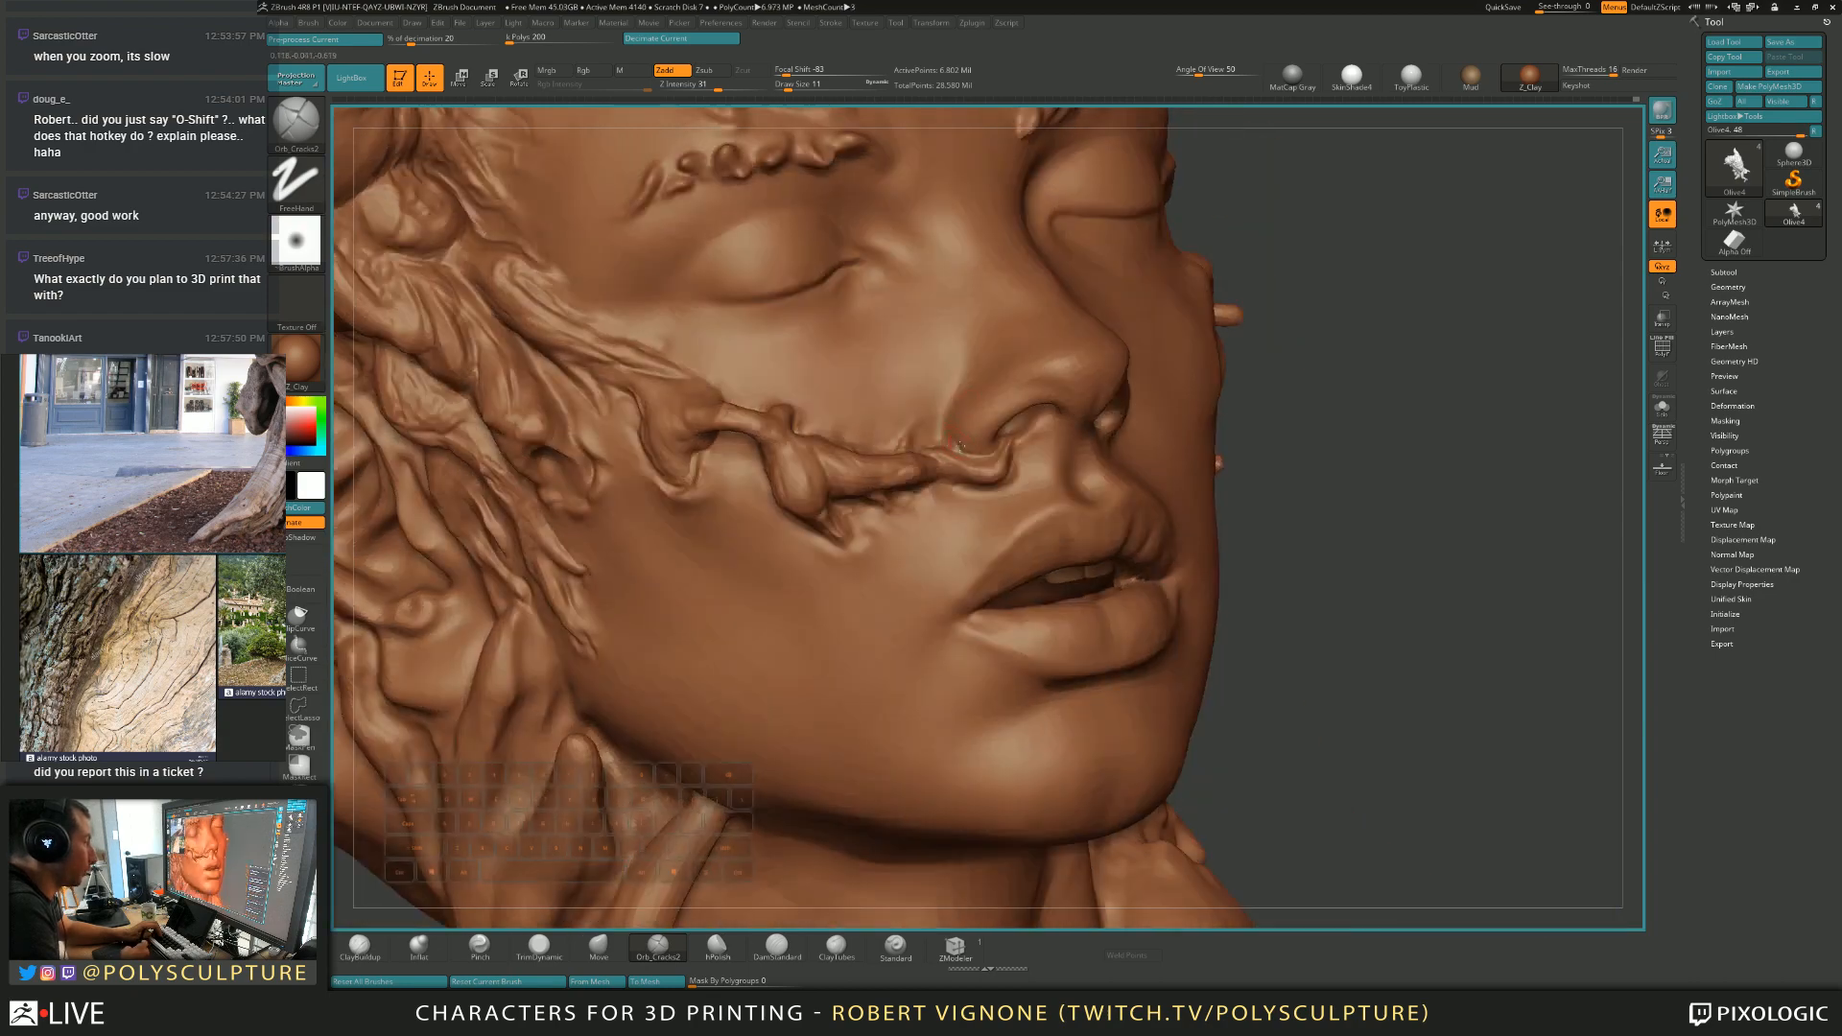
pyautogui.moveTo(951, 428); pyautogui.dragTo(968, 434, button='right')
pyautogui.moveTo(948, 446); pyautogui.dragTo(945, 424)
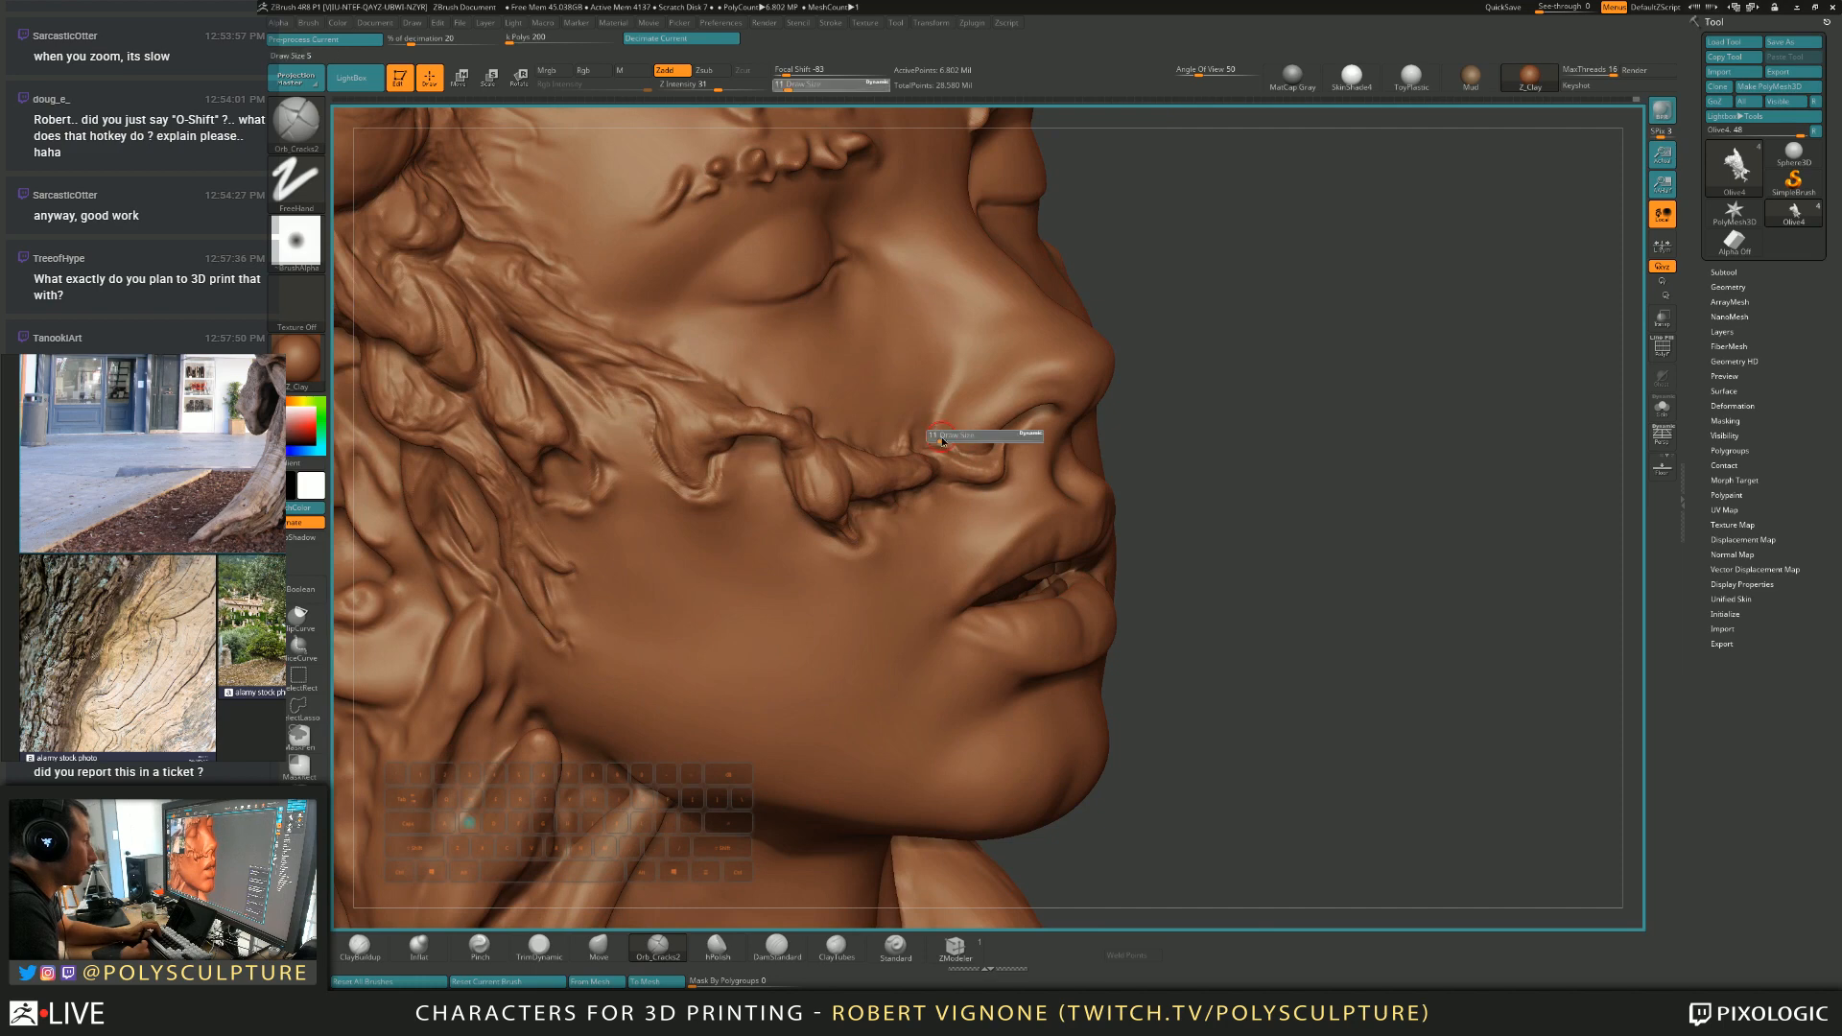
pyautogui.moveTo(948, 397)
pyautogui.mouseDown(button='right')
pyautogui.moveTo(964, 449)
pyautogui.moveTo(996, 451)
pyautogui.moveTo(963, 486)
pyautogui.mouseUp(button='right')
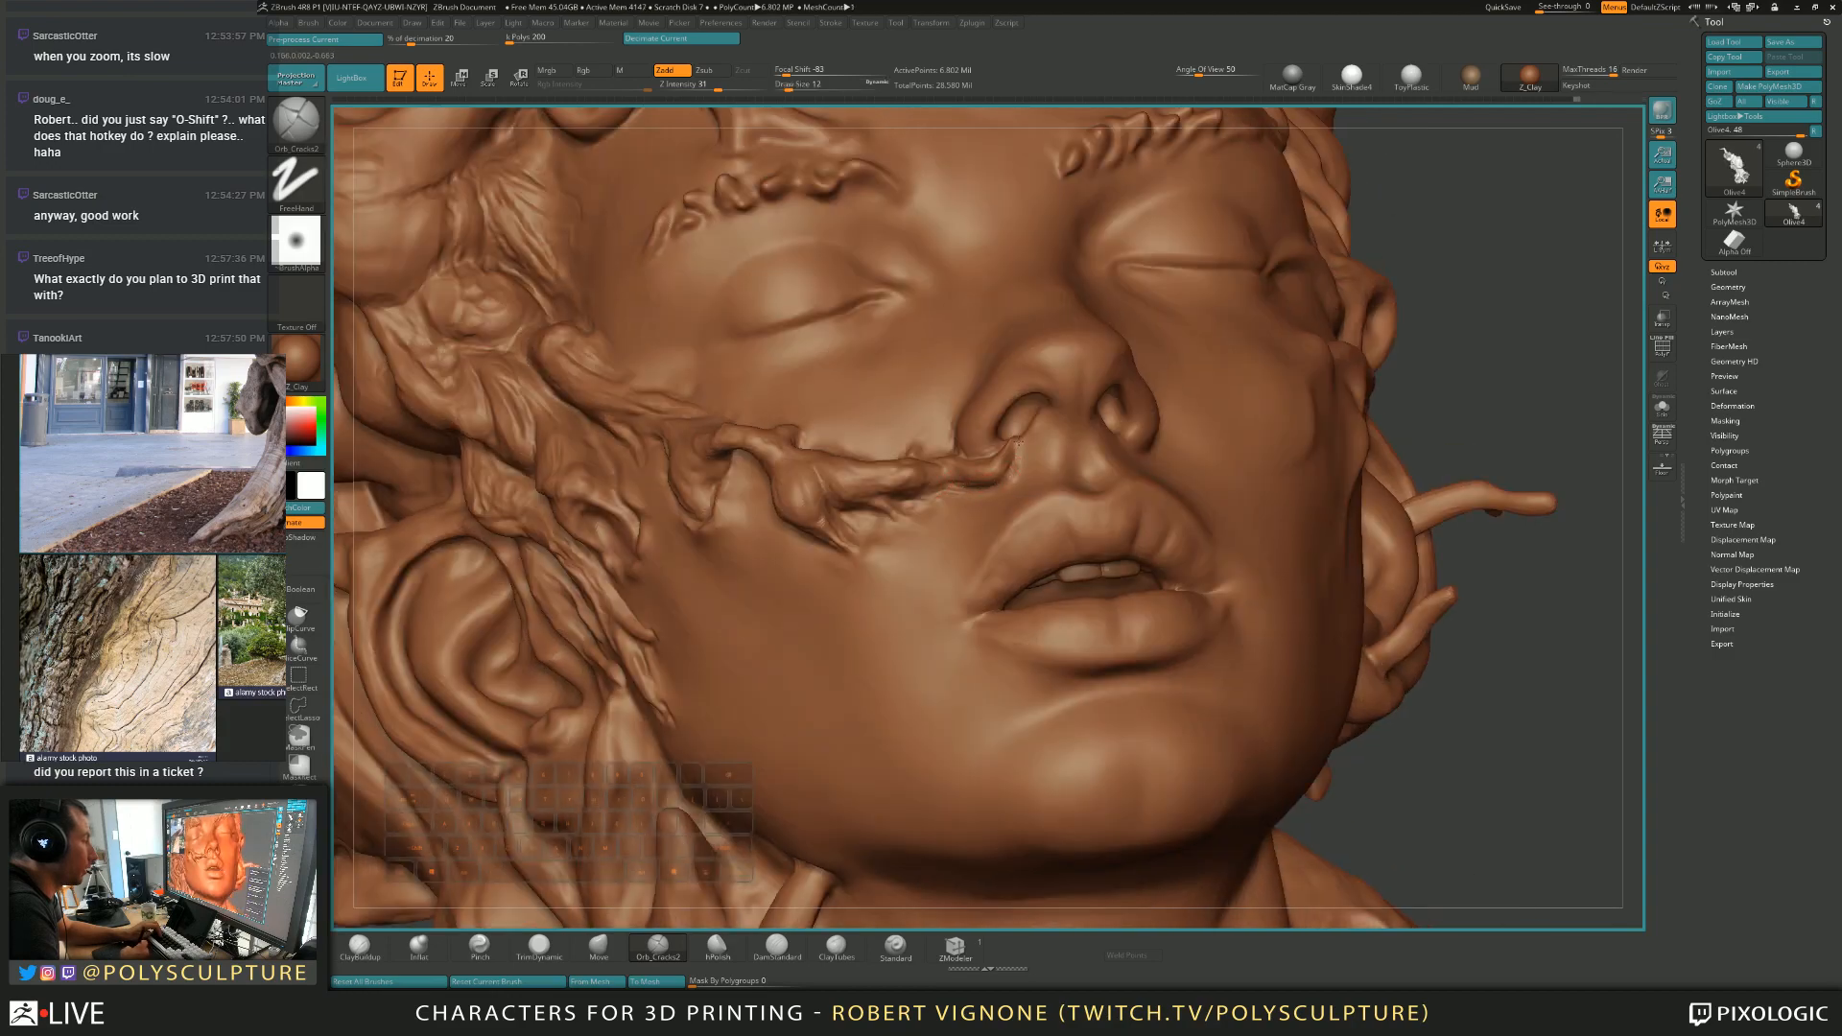
pyautogui.moveTo(1015, 450); pyautogui.dragTo(1014, 442, button='right')
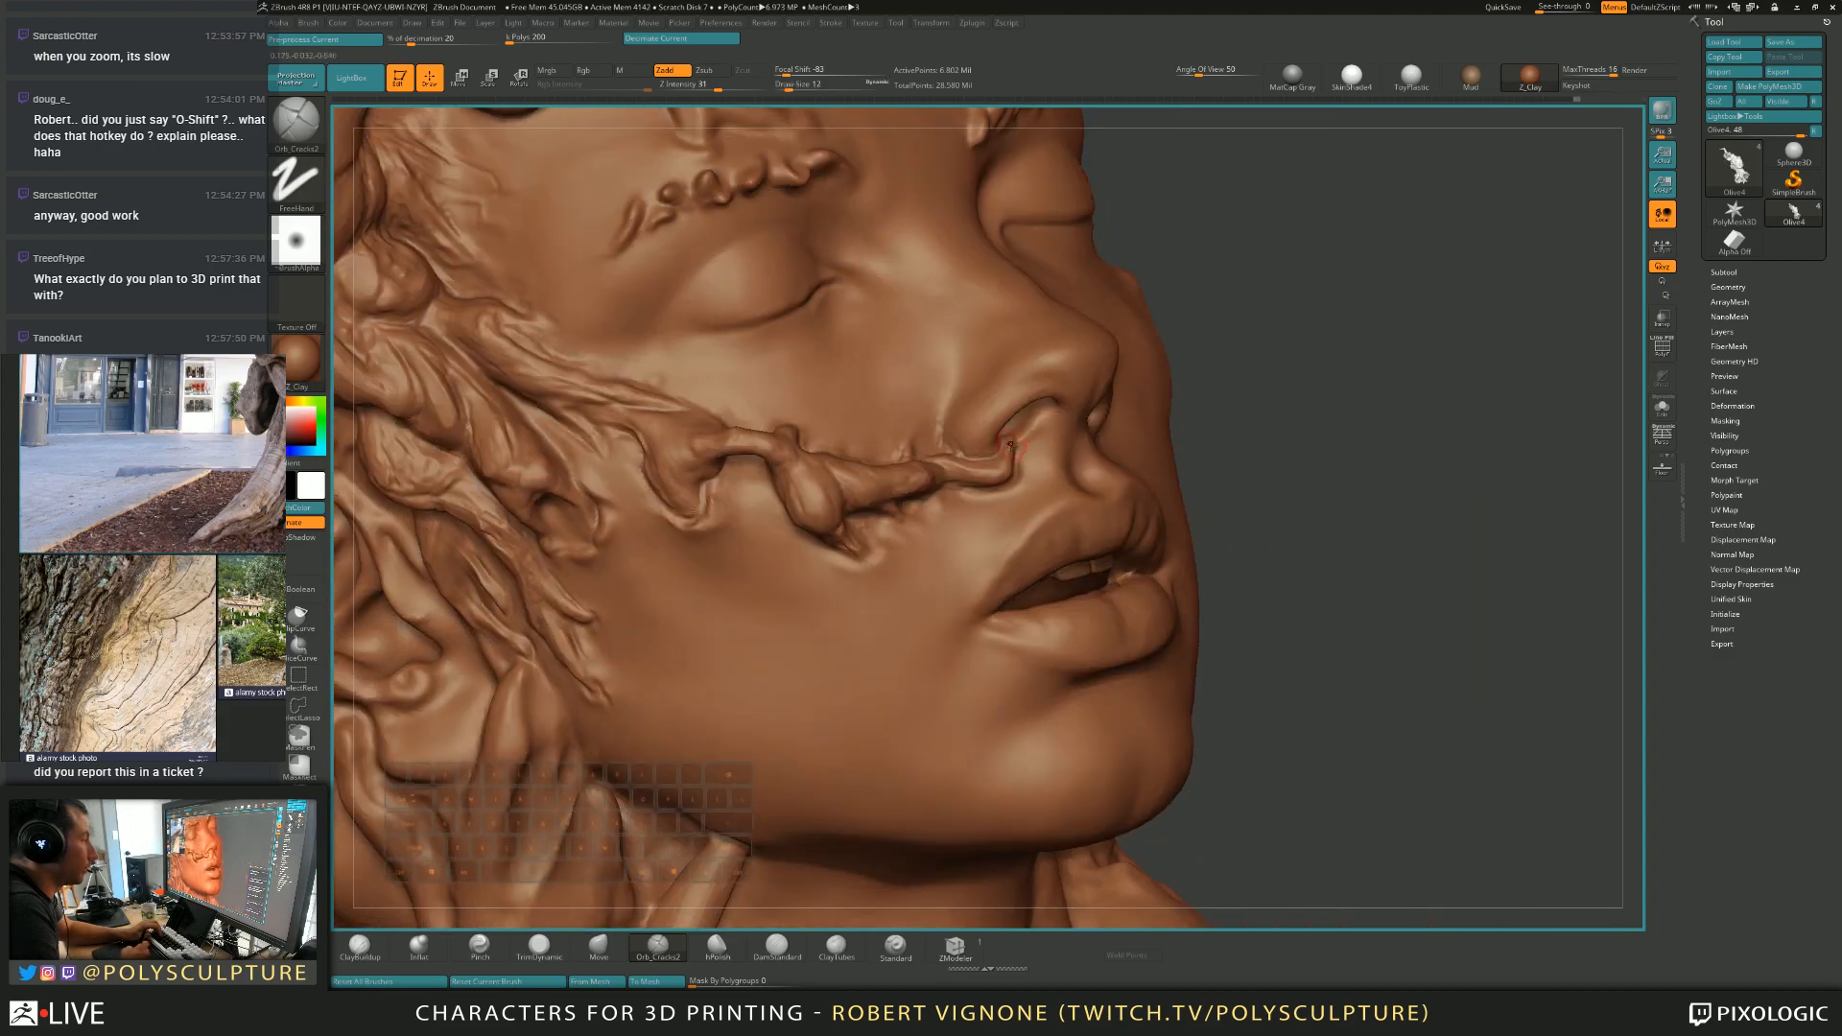
# Touch up the strand's tip at the nostril with ClayBuildup and smoothing.
pyautogui.press('1')
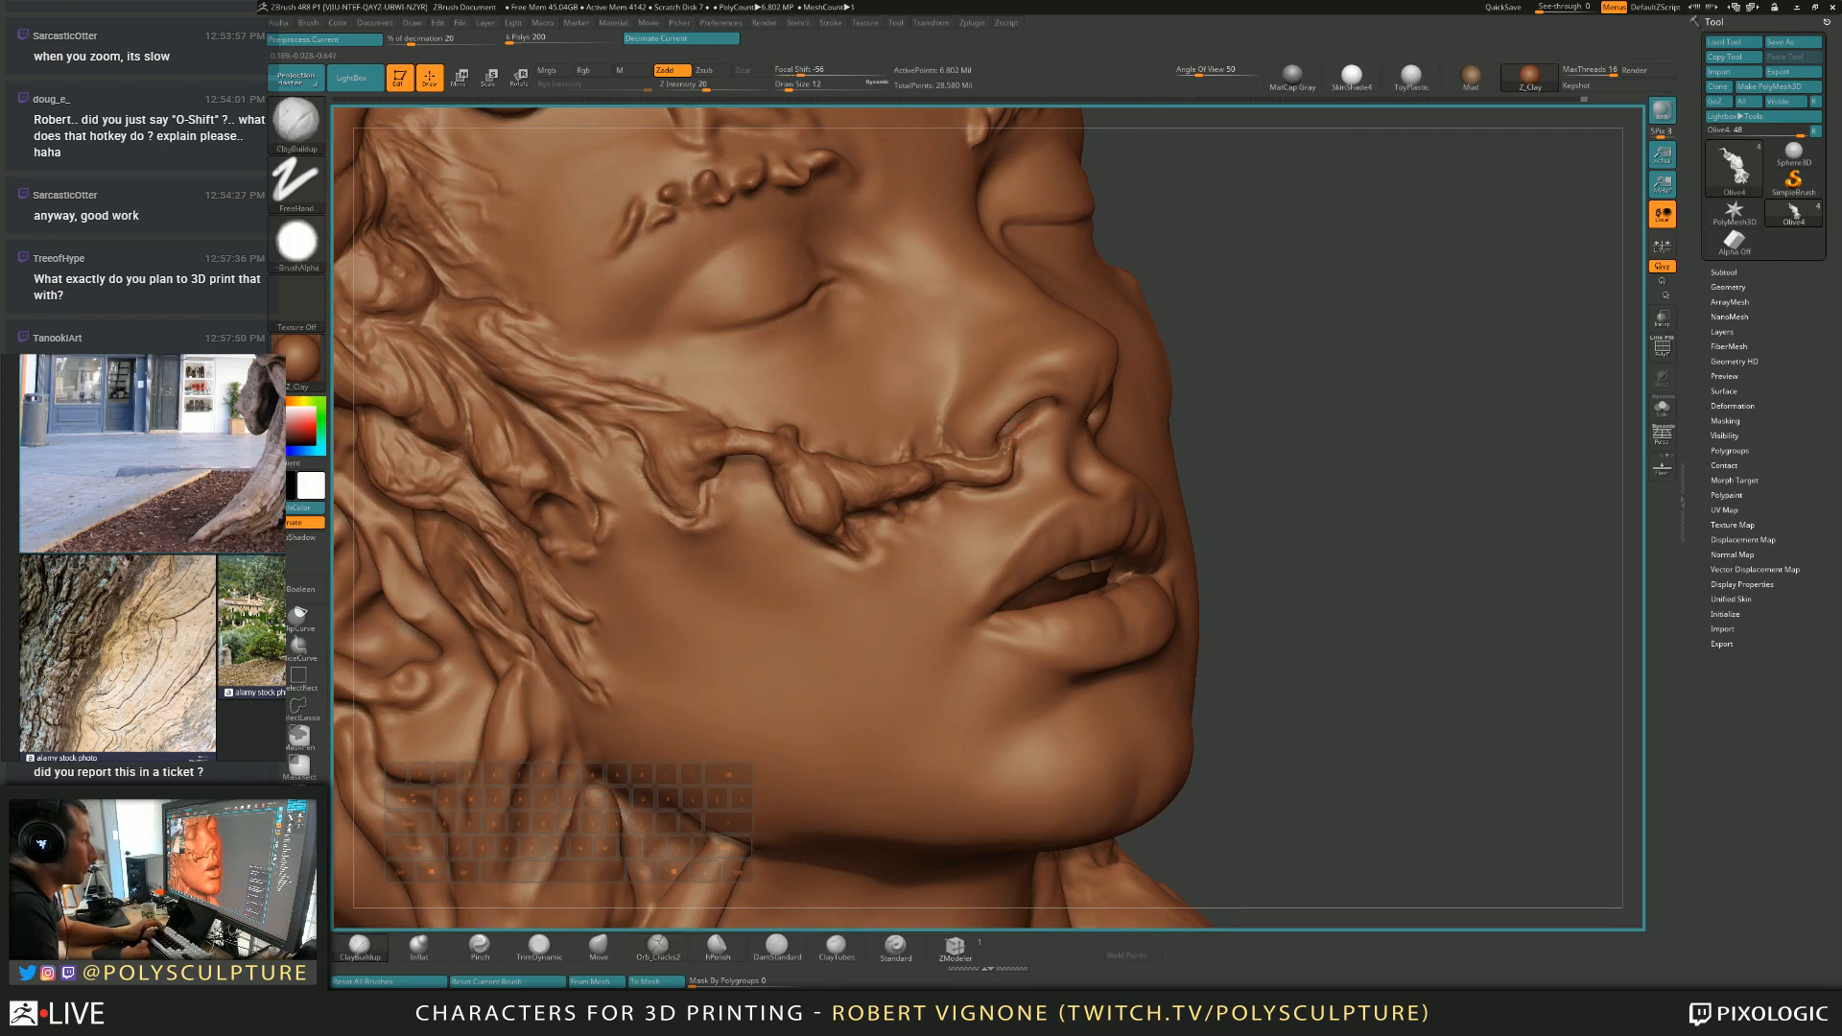
pyautogui.press('alt')
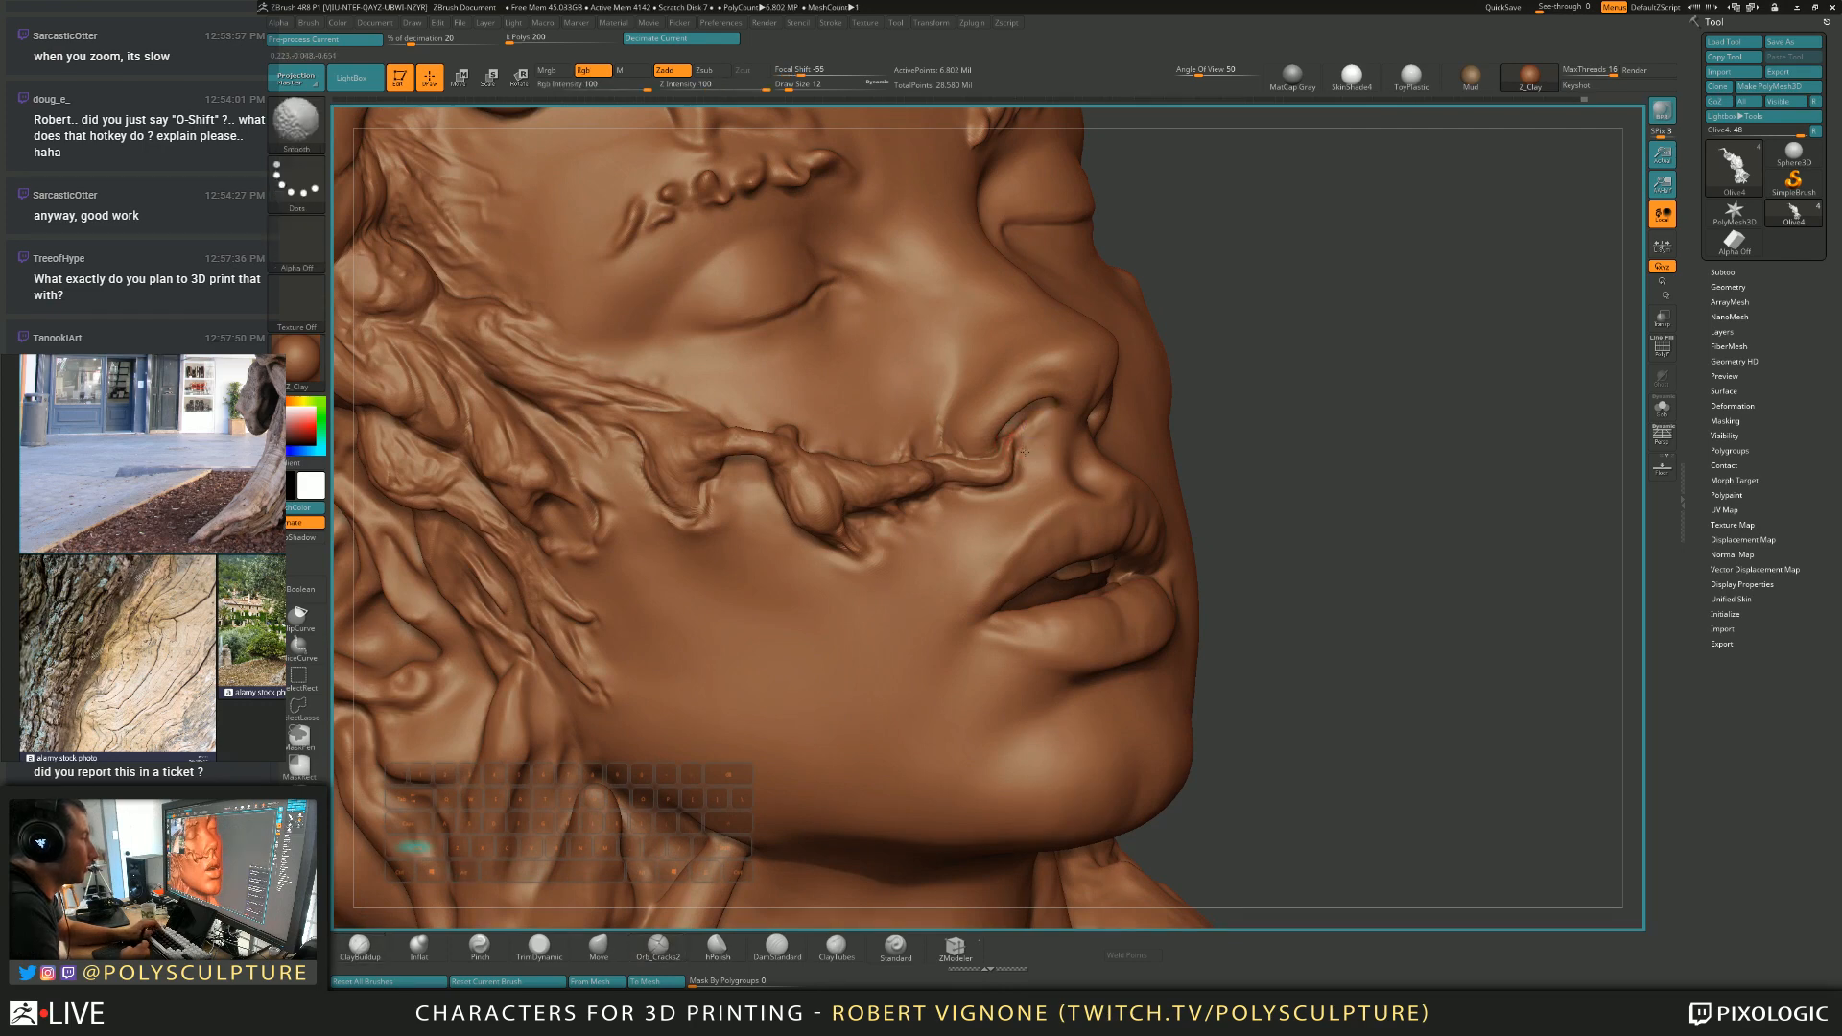
pyautogui.moveTo(1314, 527); pyautogui.dragTo(646, 401)
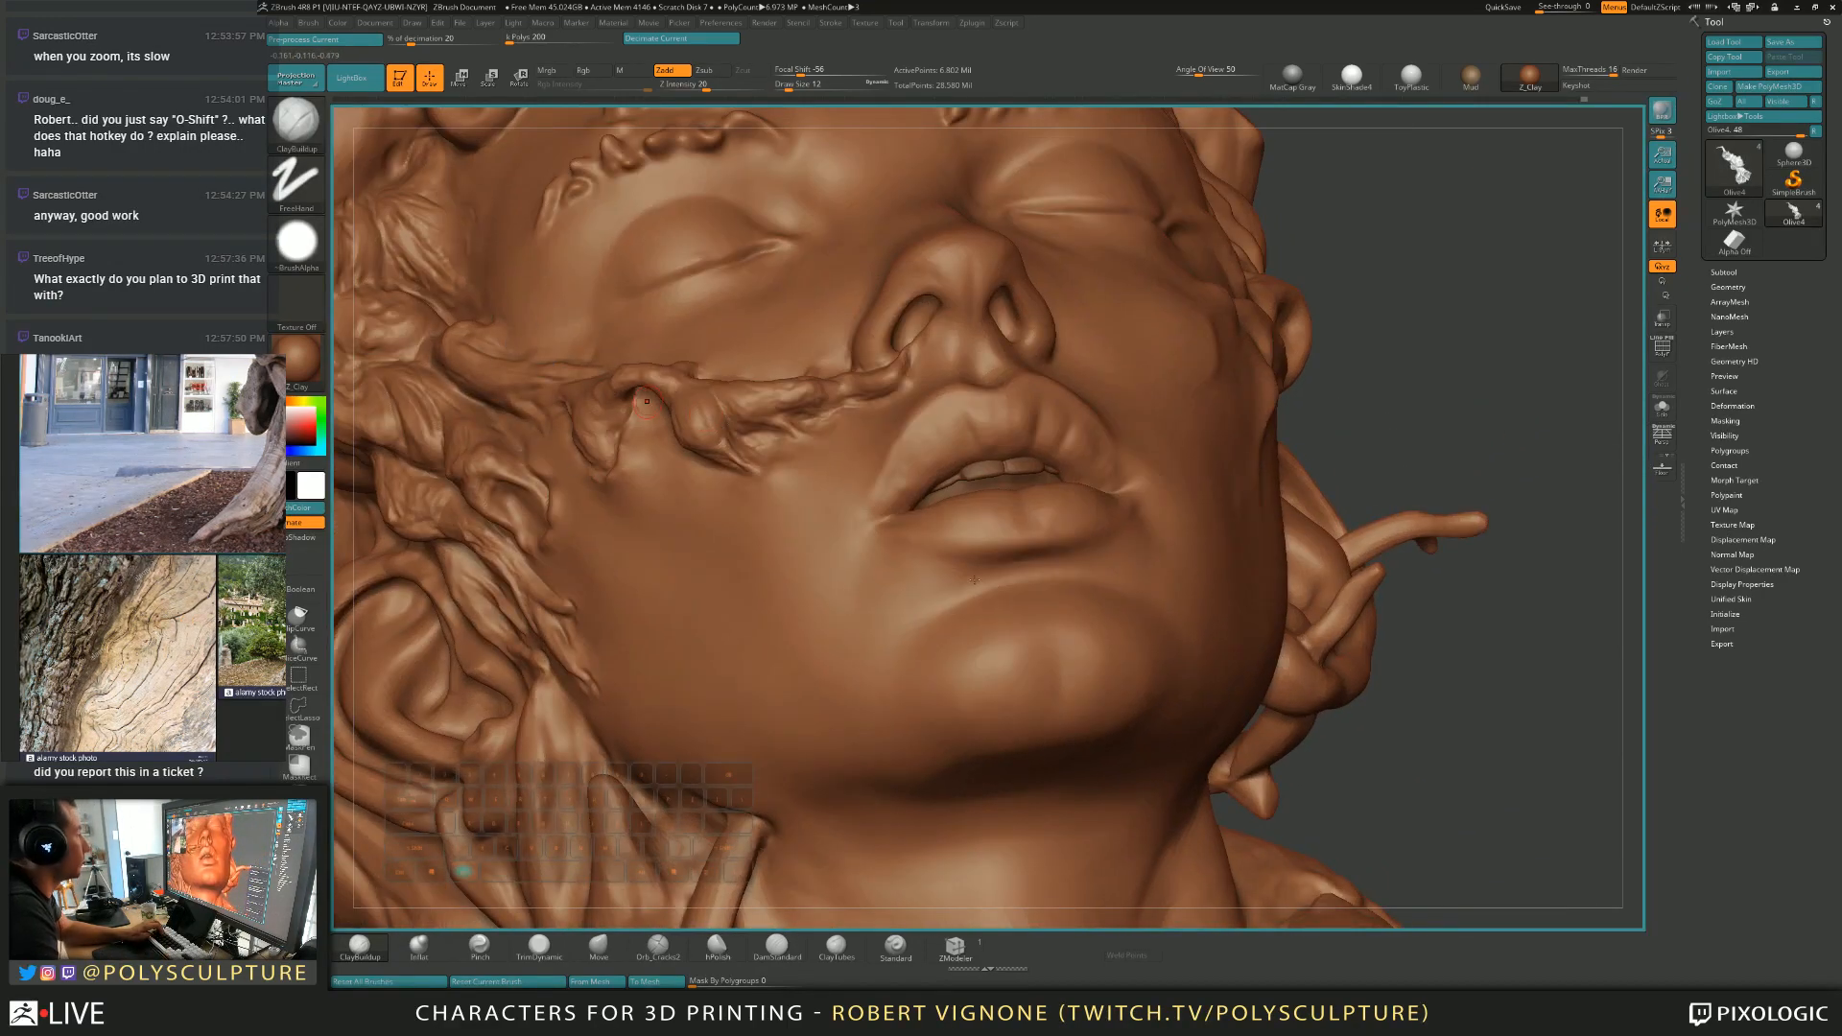
# Sculpt the outer end of the knobbly eyebrow with ClayBuildup, reducing the draw size to 7.
pyautogui.moveTo(1176, 379)
pyautogui.mouseDown(button='right')
pyautogui.moveTo(1007, 441)
pyautogui.moveTo(953, 551)
pyautogui.moveTo(1005, 472)
pyautogui.moveTo(945, 384)
pyautogui.moveTo(1020, 602)
pyautogui.moveTo(1094, 643)
pyautogui.moveTo(1022, 541)
pyautogui.moveTo(945, 526)
pyautogui.moveTo(892, 585)
pyautogui.moveTo(811, 541)
pyautogui.moveTo(905, 556)
pyautogui.moveTo(921, 511)
pyautogui.moveTo(1013, 453)
pyautogui.moveTo(949, 509)
pyautogui.mouseUp(button='right')
pyautogui.press('s')
pyautogui.moveTo(952, 509); pyautogui.dragTo(948, 509)
pyautogui.moveTo(811, 523); pyautogui.dragTo(852, 536, button='right')
pyautogui.press('s')
pyautogui.moveTo(853, 535); pyautogui.dragTo(848, 536)
pyautogui.moveTo(848, 535); pyautogui.dragTo(859, 524, button='right')
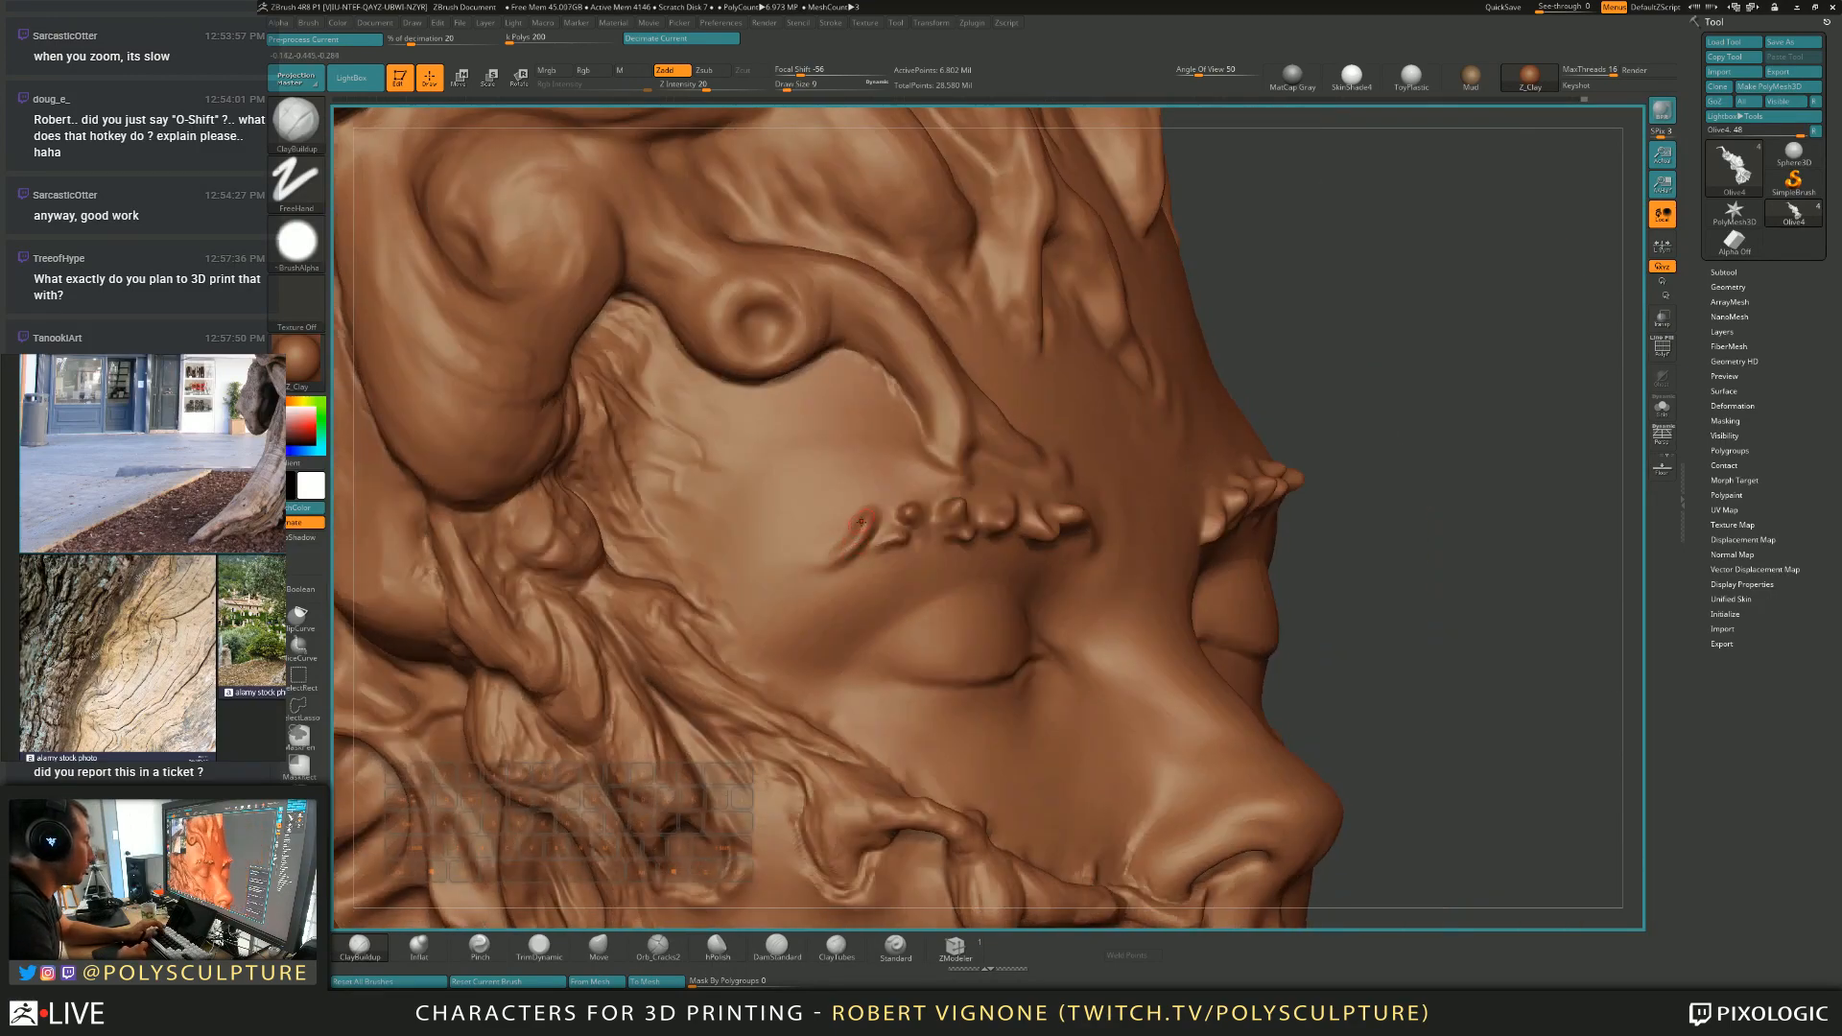
pyautogui.press('s')
pyautogui.moveTo(870, 521); pyautogui.dragTo(868, 520)
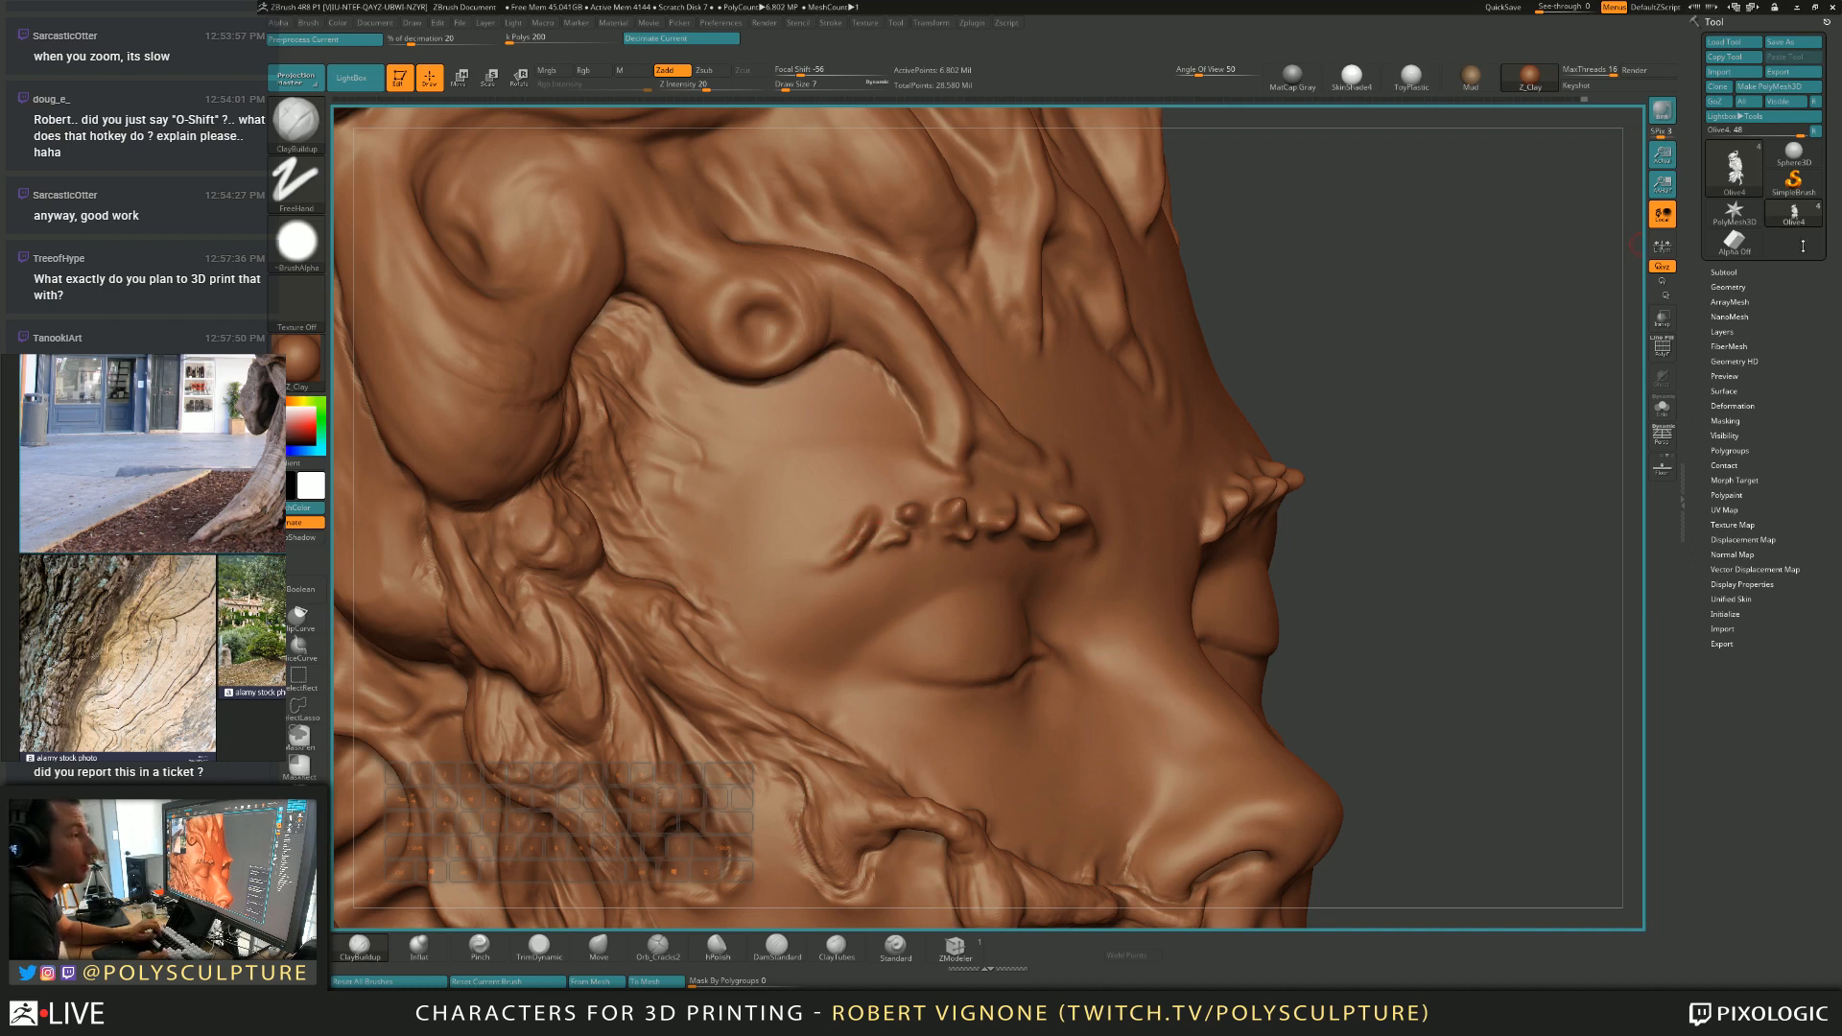
# Subdivide the face mesh once to reach subdivision level 6.
pyautogui.click(1728, 287)
pyautogui.hotkey('ctrl', 'd')
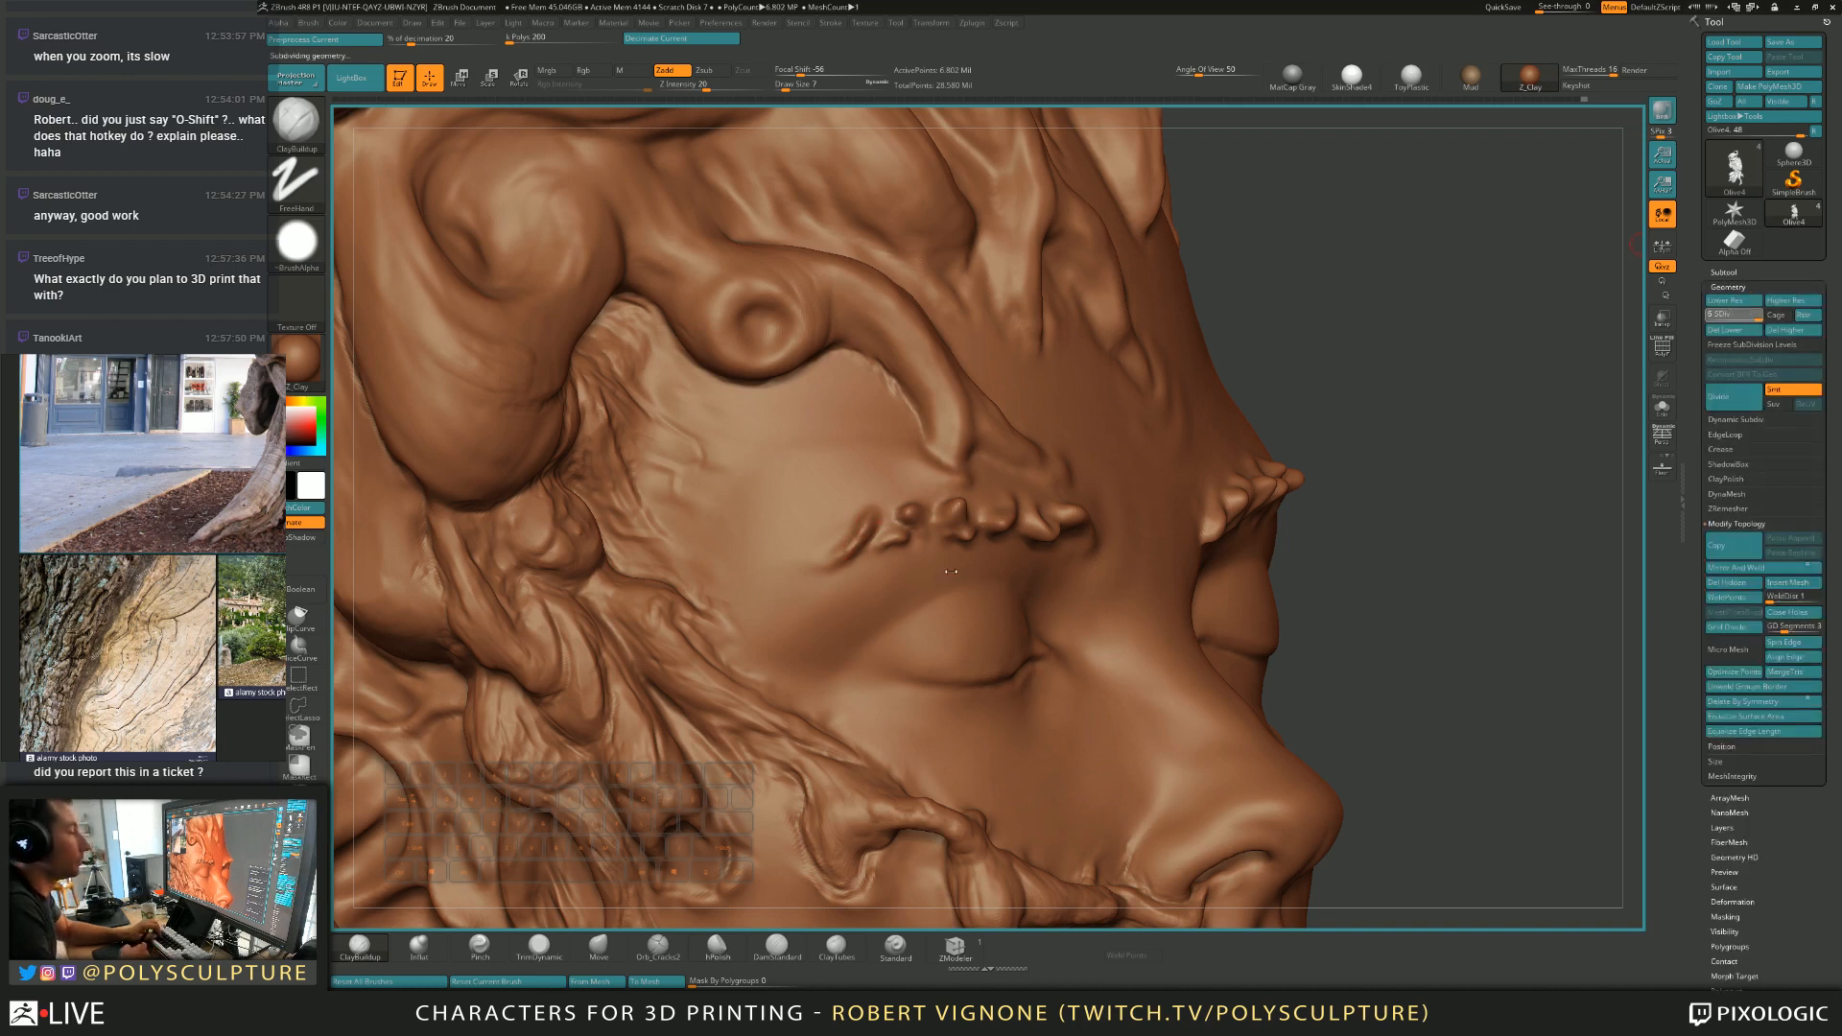
pyautogui.press('space')
# Refine the eyebrow's outermost lumps with ClayBuildup at draw size 4 and adjust their shape with the Move brush.
pyautogui.moveTo(868, 542)
pyautogui.mouseDown(button='right')
pyautogui.moveTo(883, 552)
pyautogui.moveTo(867, 523)
pyautogui.mouseUp(button='right')
pyautogui.press('s')
pyautogui.click(862, 528)
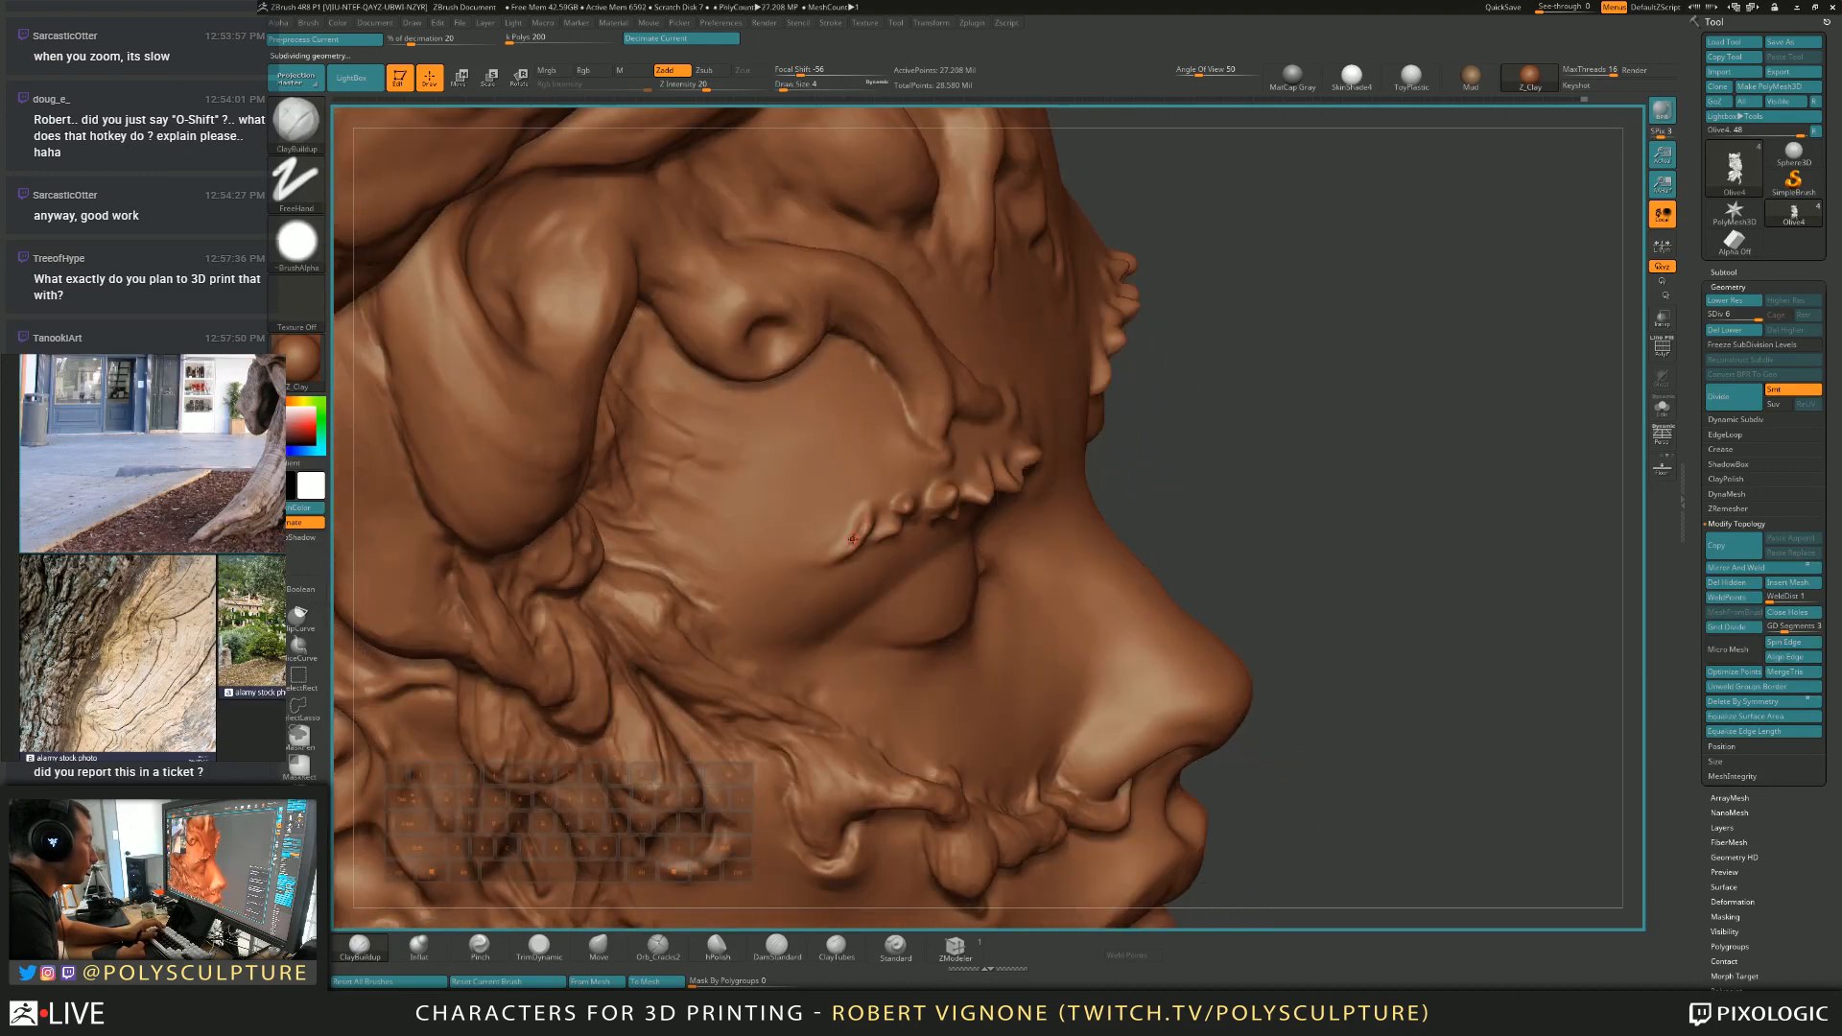
pyautogui.press('s')
pyautogui.moveTo(848, 548)
pyautogui.mouseDown(button='right')
pyautogui.moveTo(857, 516)
pyautogui.moveTo(849, 548)
pyautogui.mouseUp(button='right')
pyautogui.press('b')
pyautogui.press('m')
pyautogui.press('v')
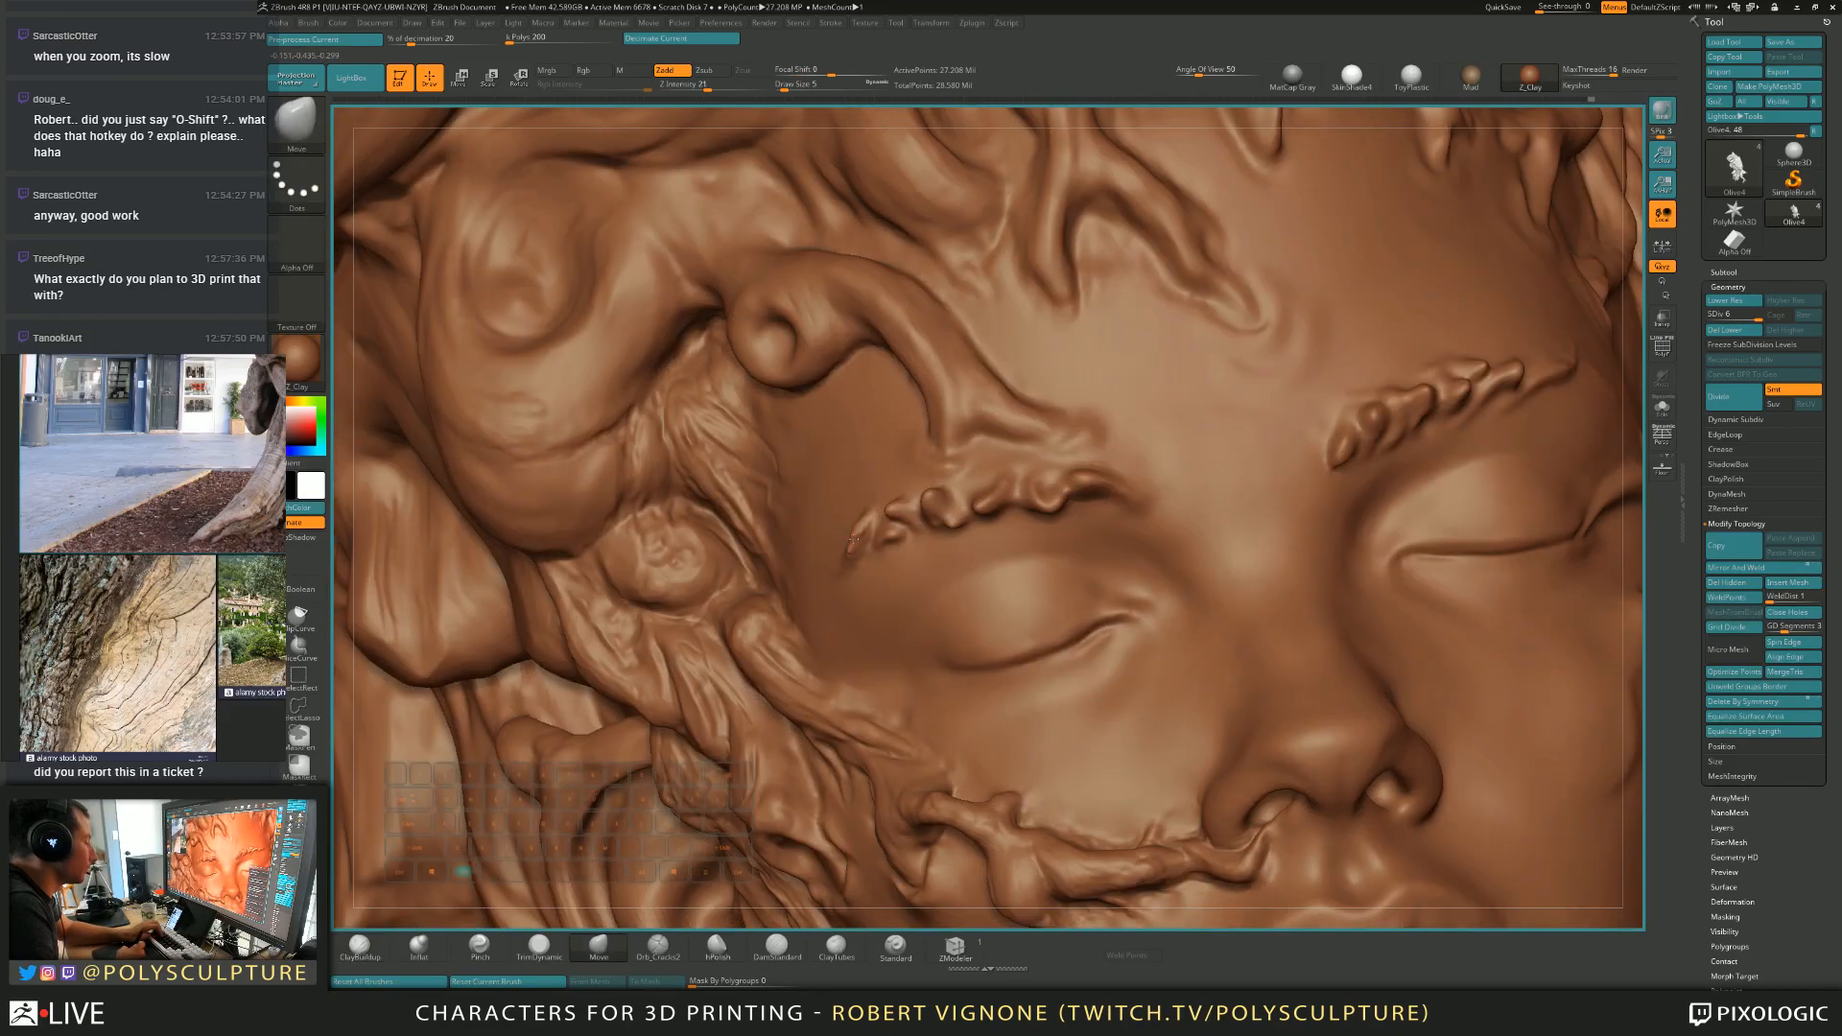
# Return to ClayBuildup and define the separate lumps along the outer half of the eyebrow, carving between them.
pyautogui.press('b')
pyautogui.press('c')
pyautogui.press('b')
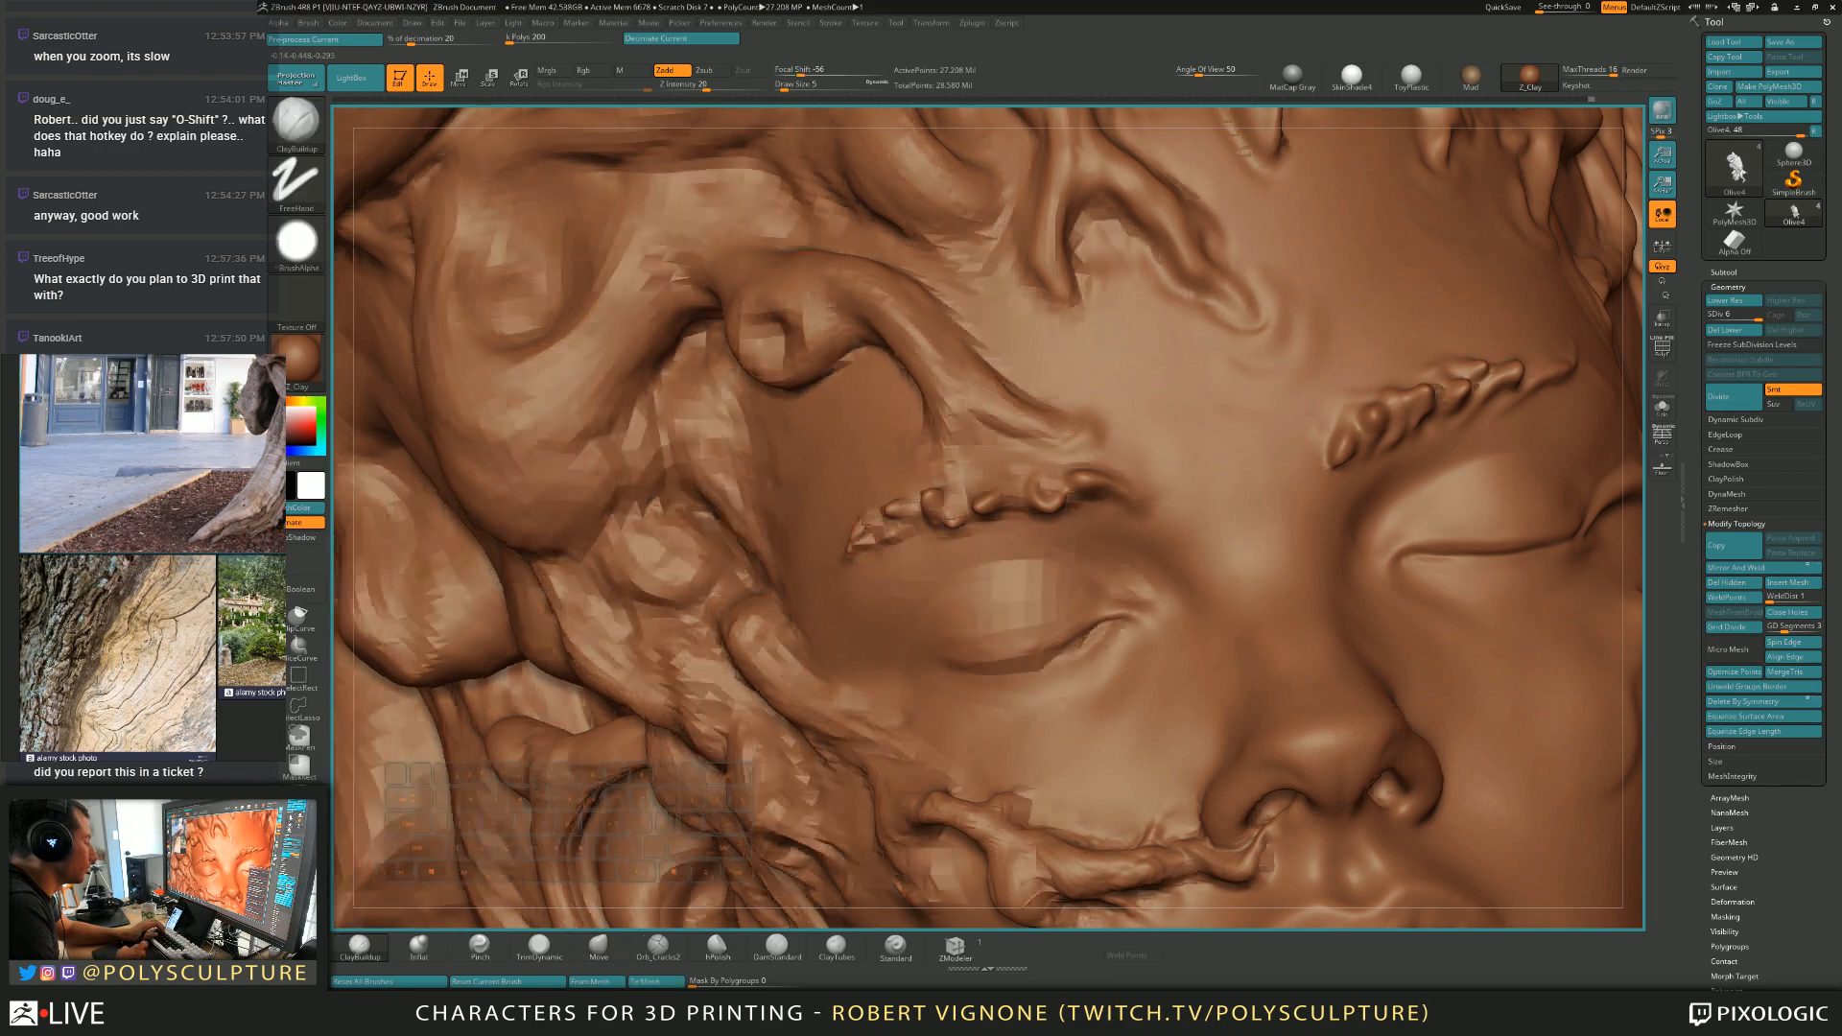
pyautogui.moveTo(859, 525); pyautogui.dragTo(860, 523, button='right')
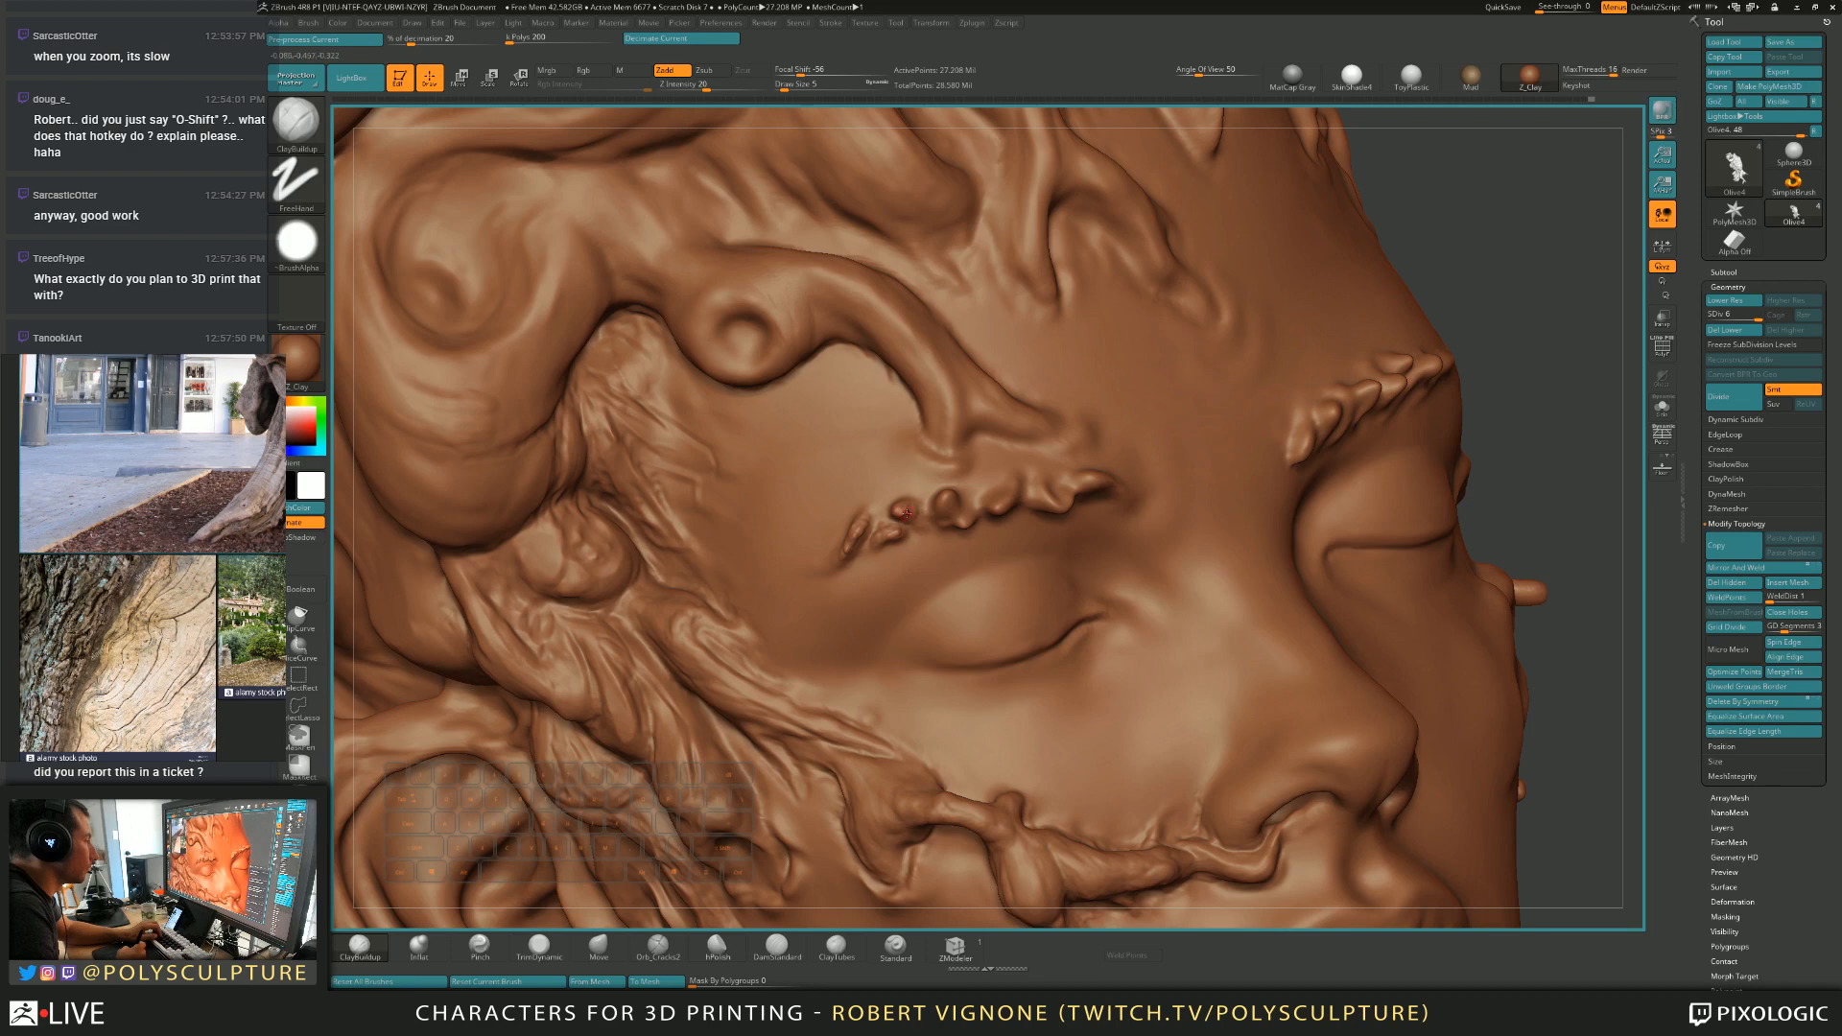
pyautogui.keyDown('alt'); pyautogui.moveTo(912, 516); pyautogui.dragTo(923, 500); pyautogui.keyUp('alt')
pyautogui.moveTo(952, 503); pyautogui.dragTo(933, 494, button='right')
pyautogui.moveTo(1008, 523); pyautogui.dragTo(944, 509, button='right')
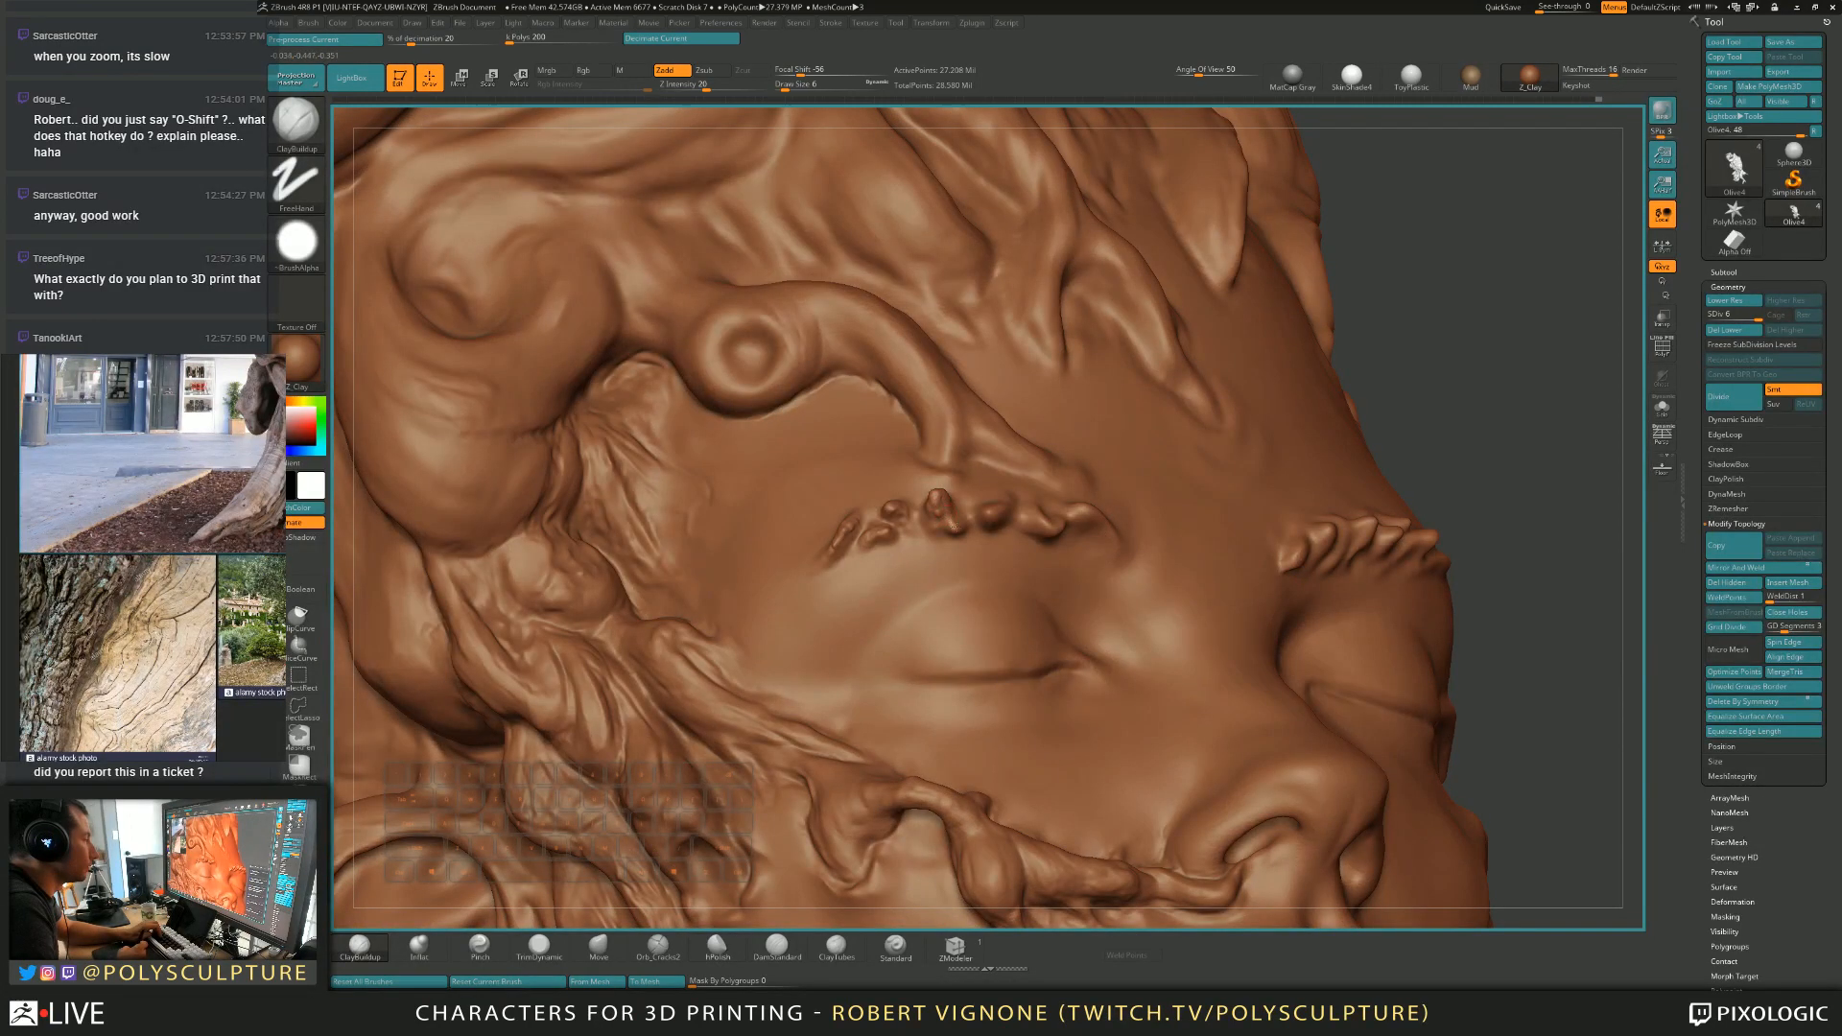
# Sculpt the lumps from the middle of the eyebrow to its inner end with ClayBuildup.
pyautogui.moveTo(963, 510)
pyautogui.mouseDown(button='right')
pyautogui.moveTo(947, 505)
pyautogui.moveTo(986, 514)
pyautogui.mouseUp(button='right')
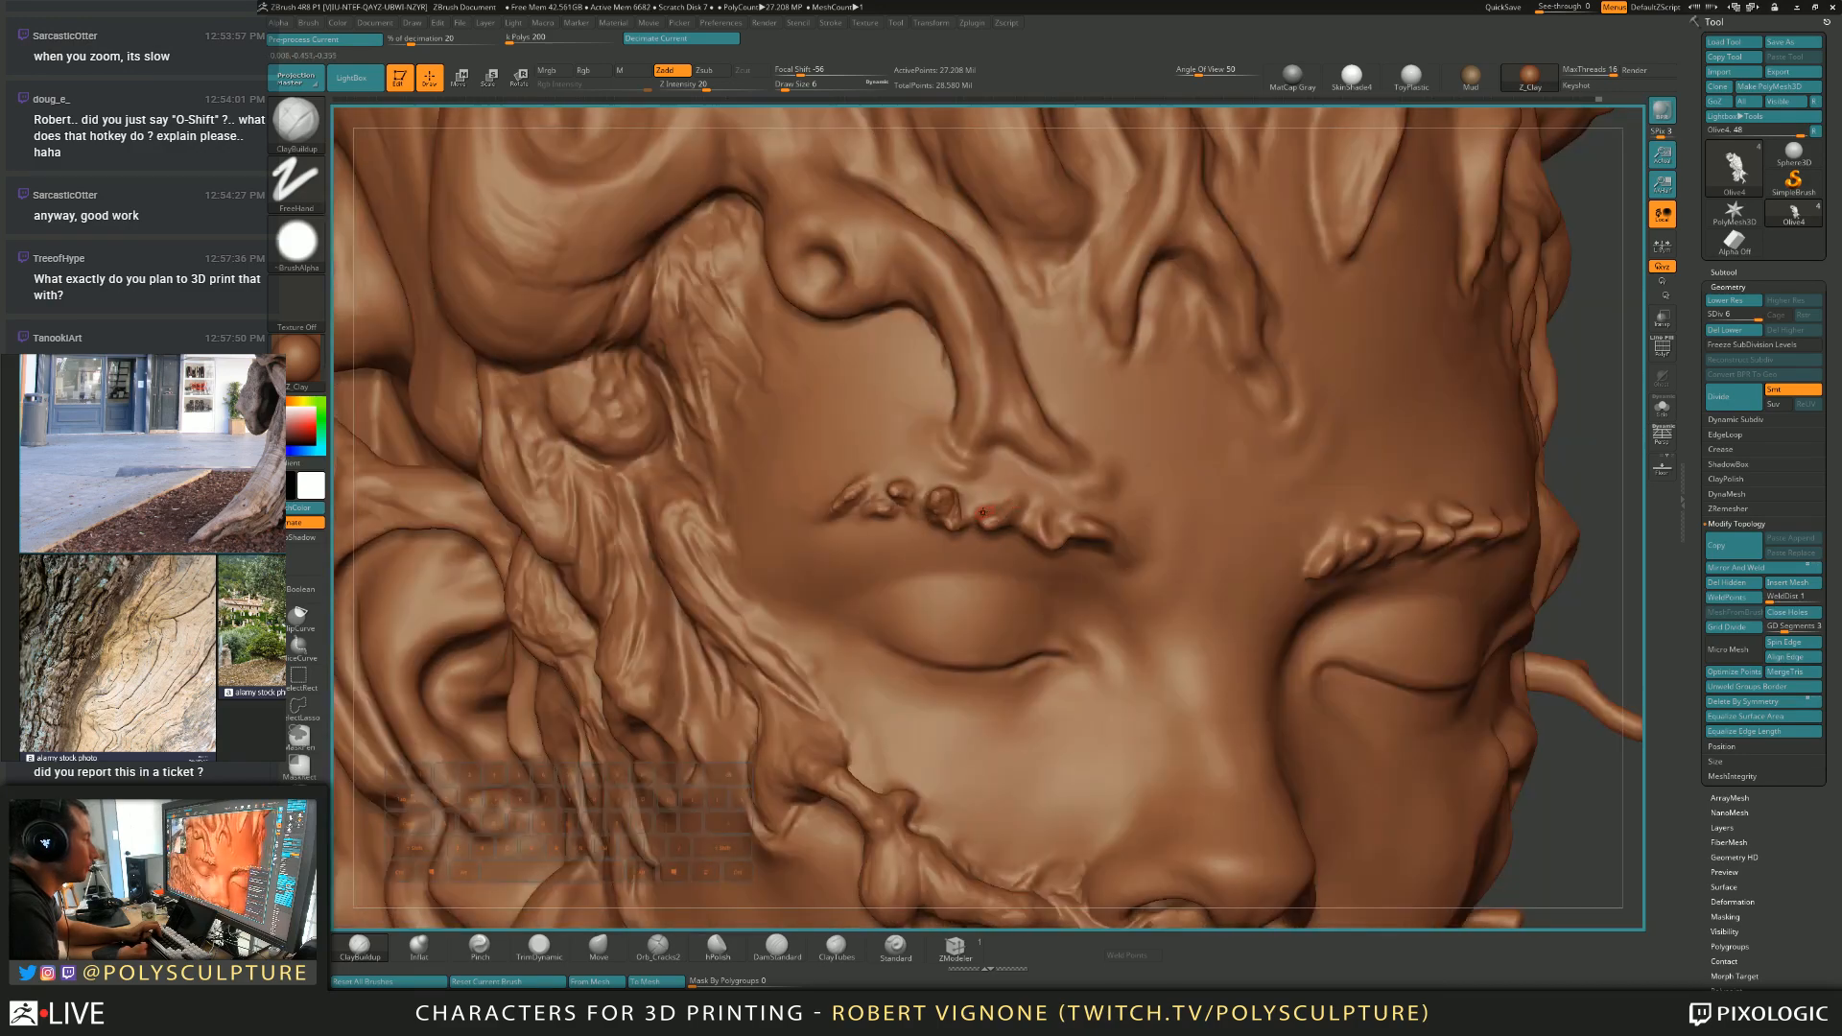
pyautogui.moveTo(1025, 512); pyautogui.dragTo(1014, 516, button='right')
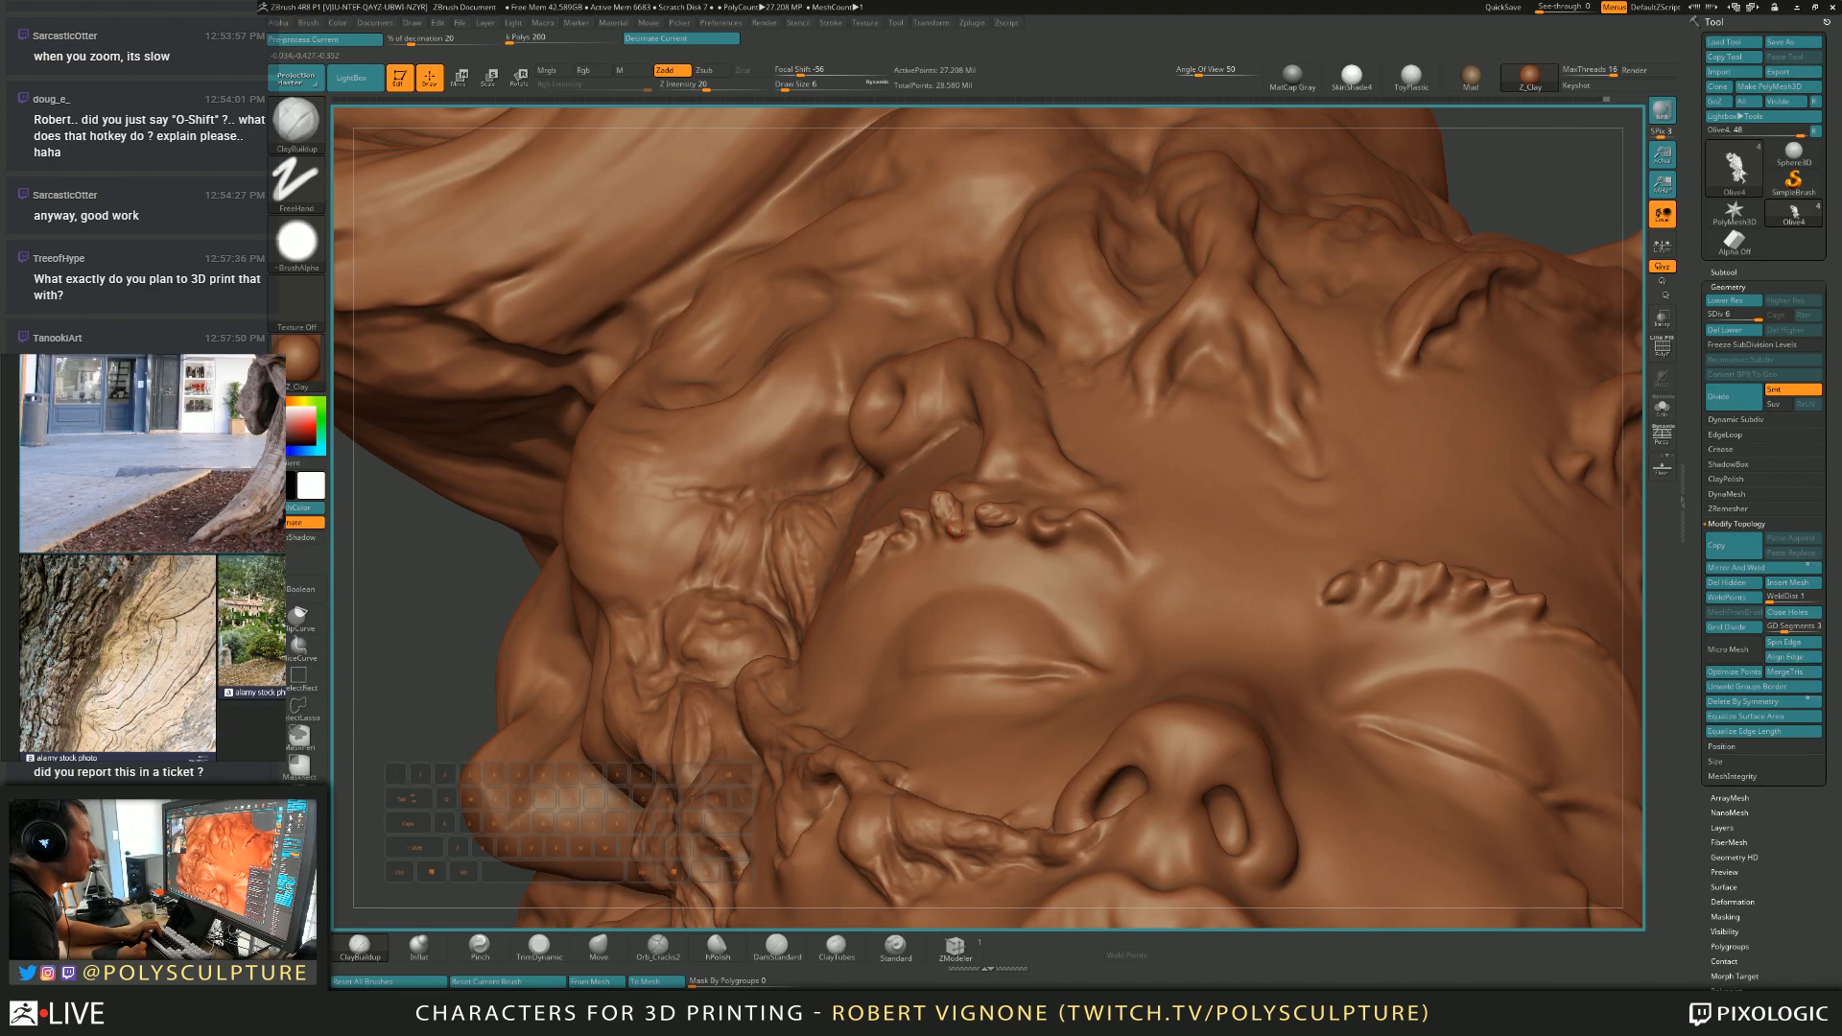
pyautogui.moveTo(962, 533); pyautogui.dragTo(1031, 509, button='right')
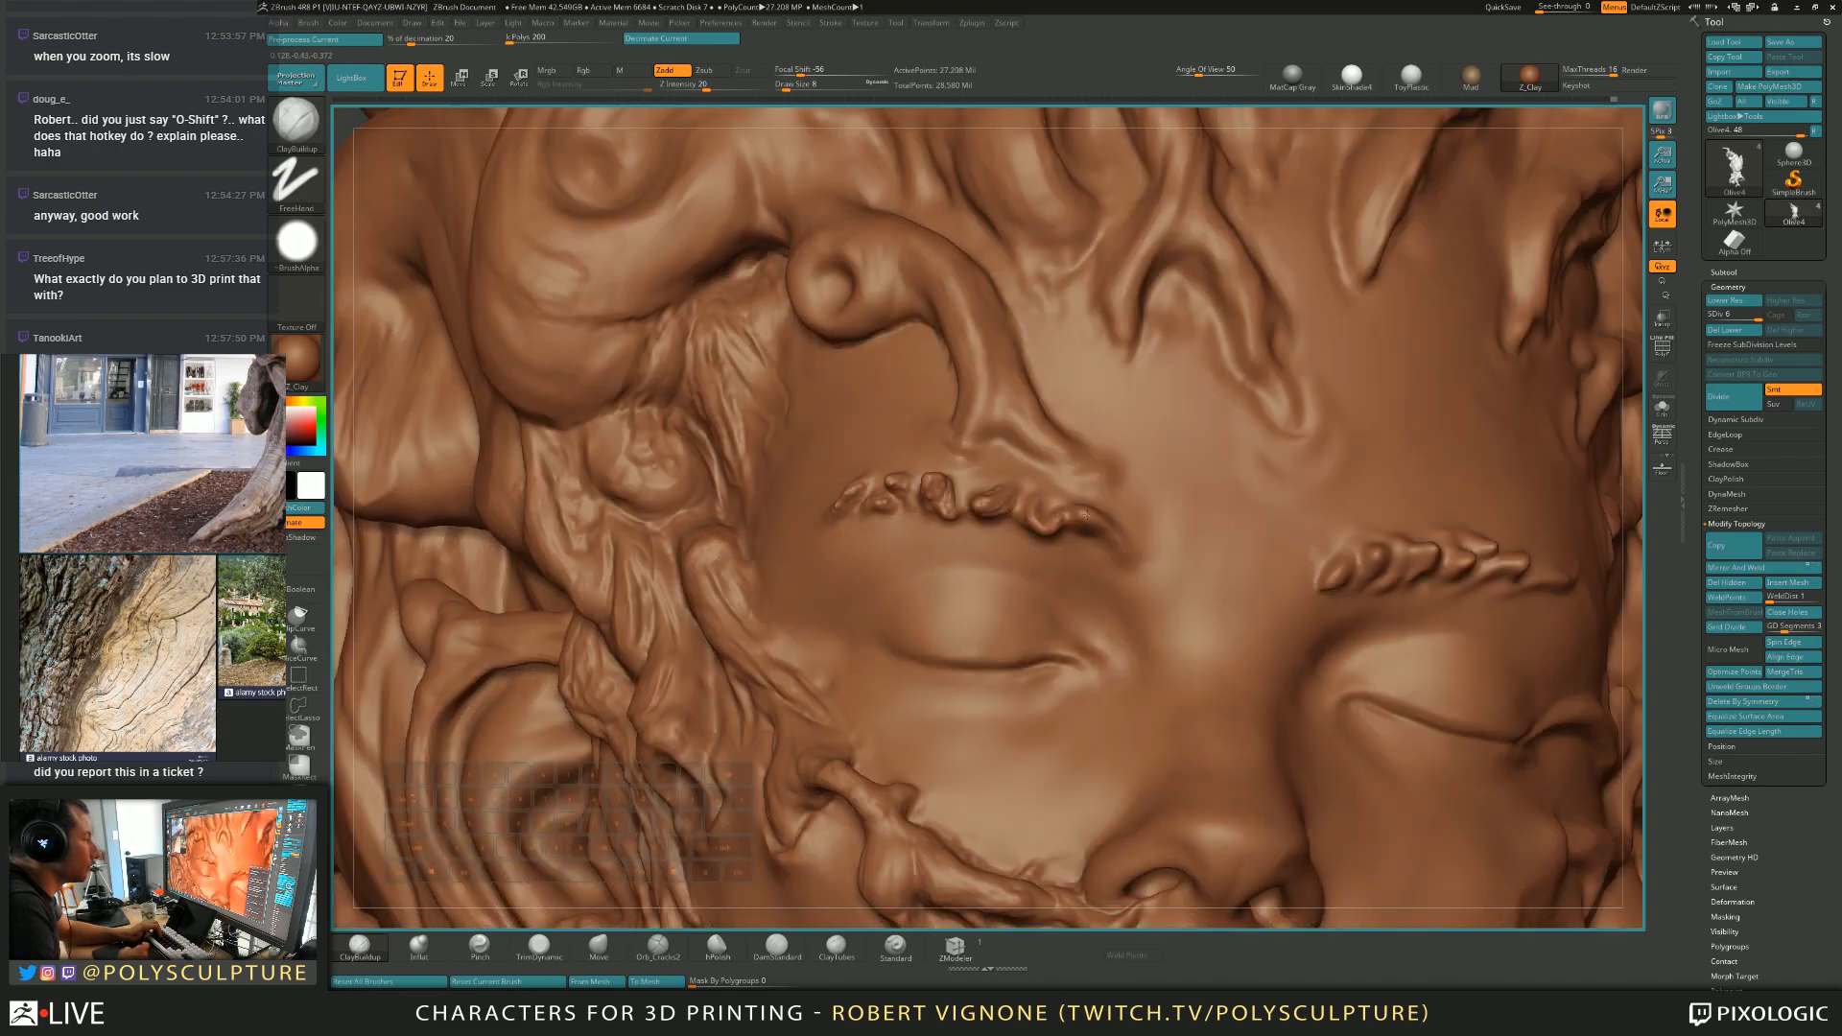
pyautogui.moveTo(1107, 530); pyautogui.dragTo(1091, 509, button='right')
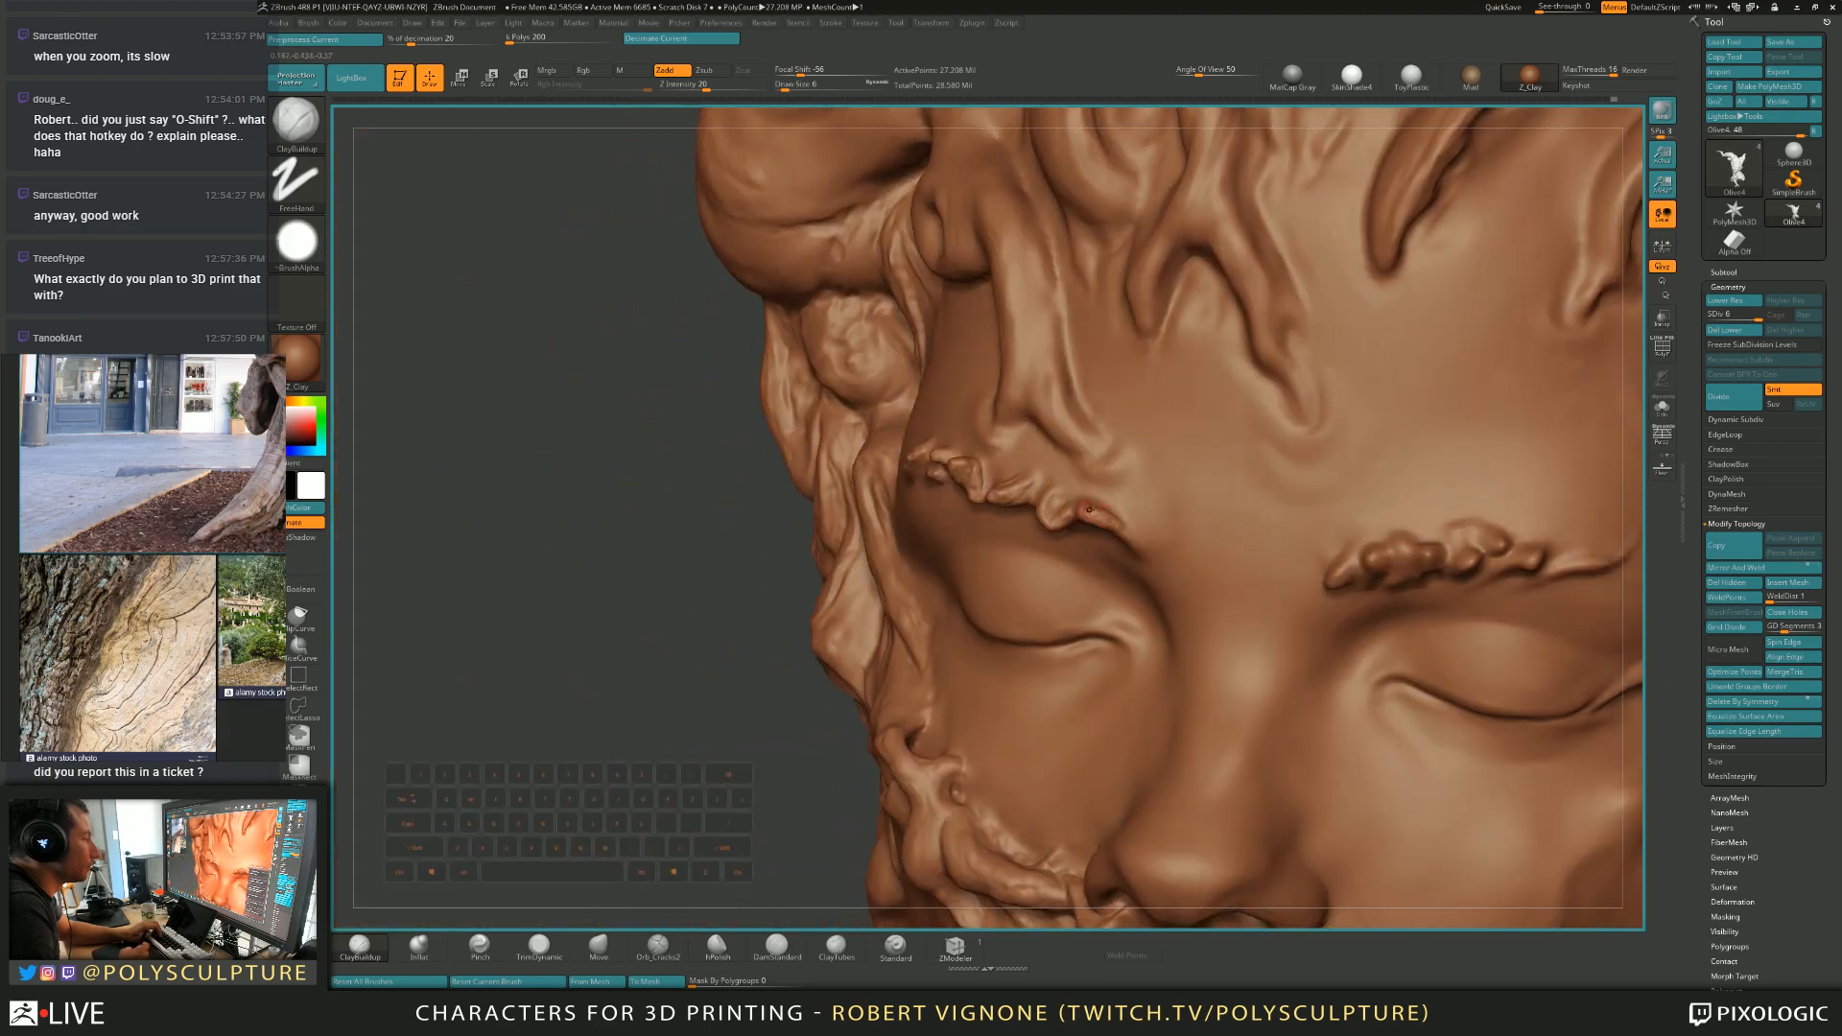
pyautogui.moveTo(1050, 499); pyautogui.dragTo(1137, 508, button='right')
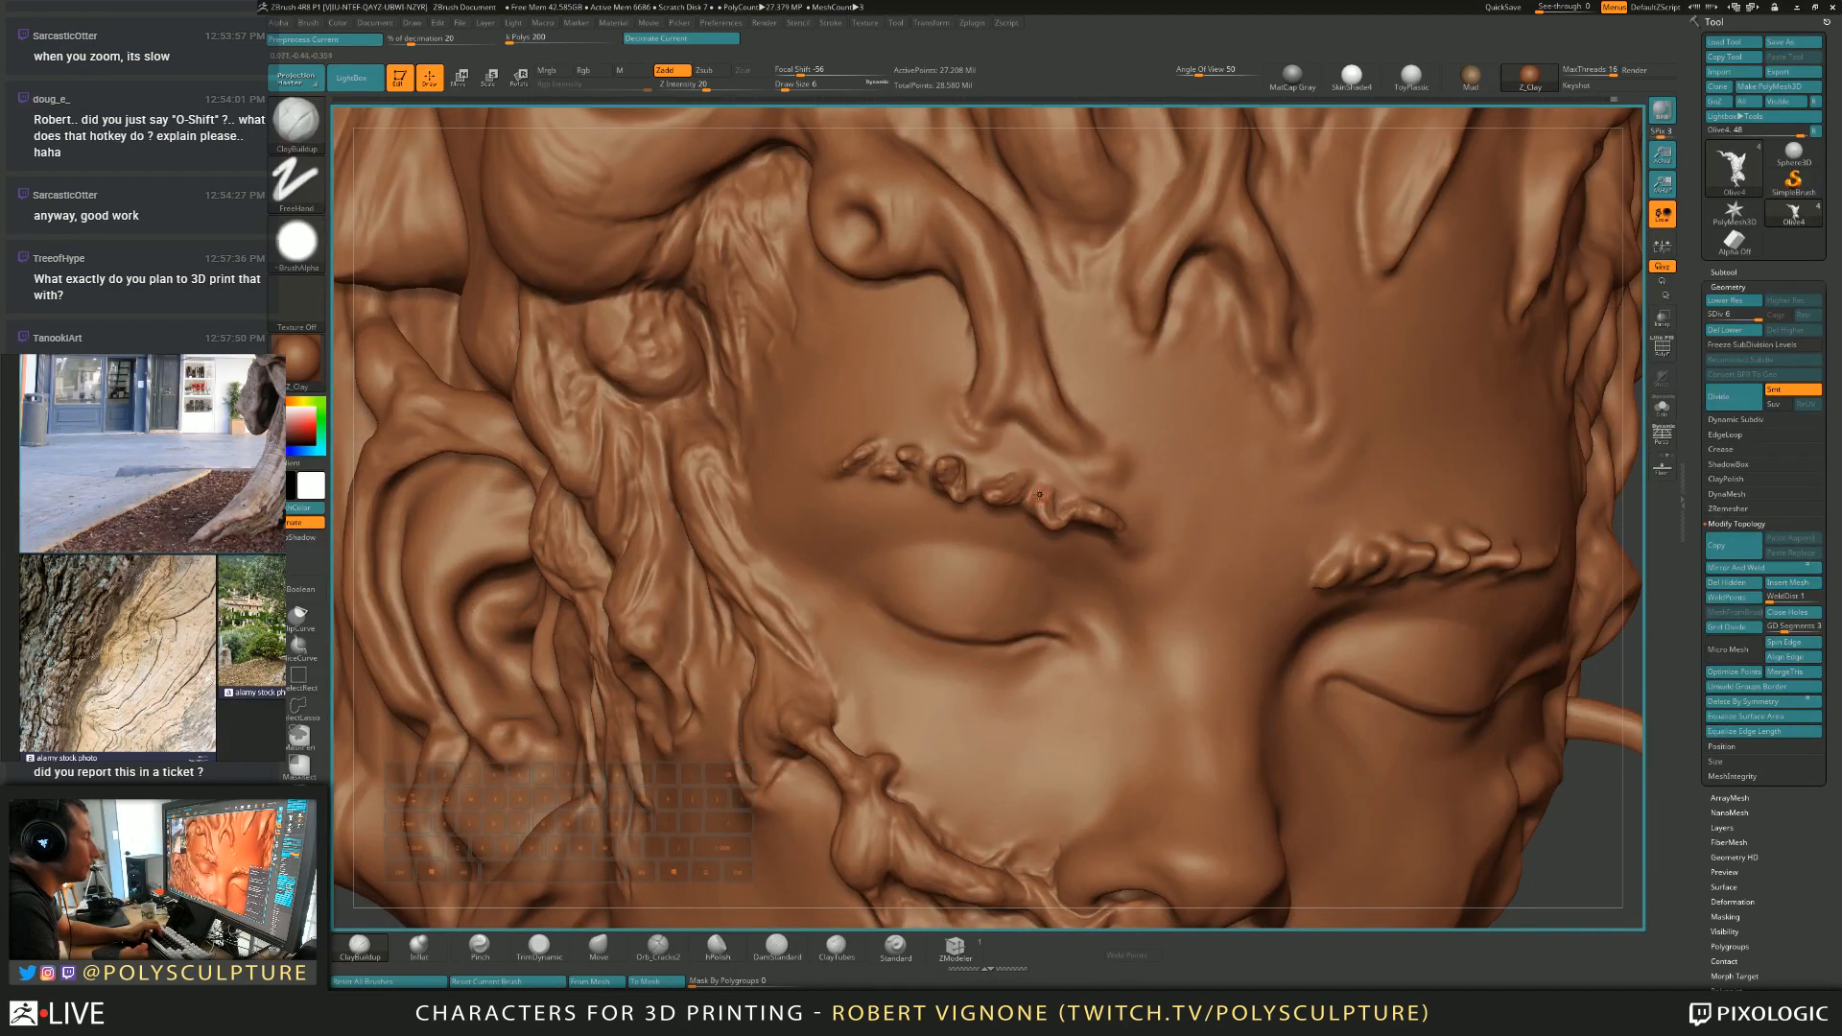
pyautogui.moveTo(1041, 491); pyautogui.dragTo(1032, 496, button='right')
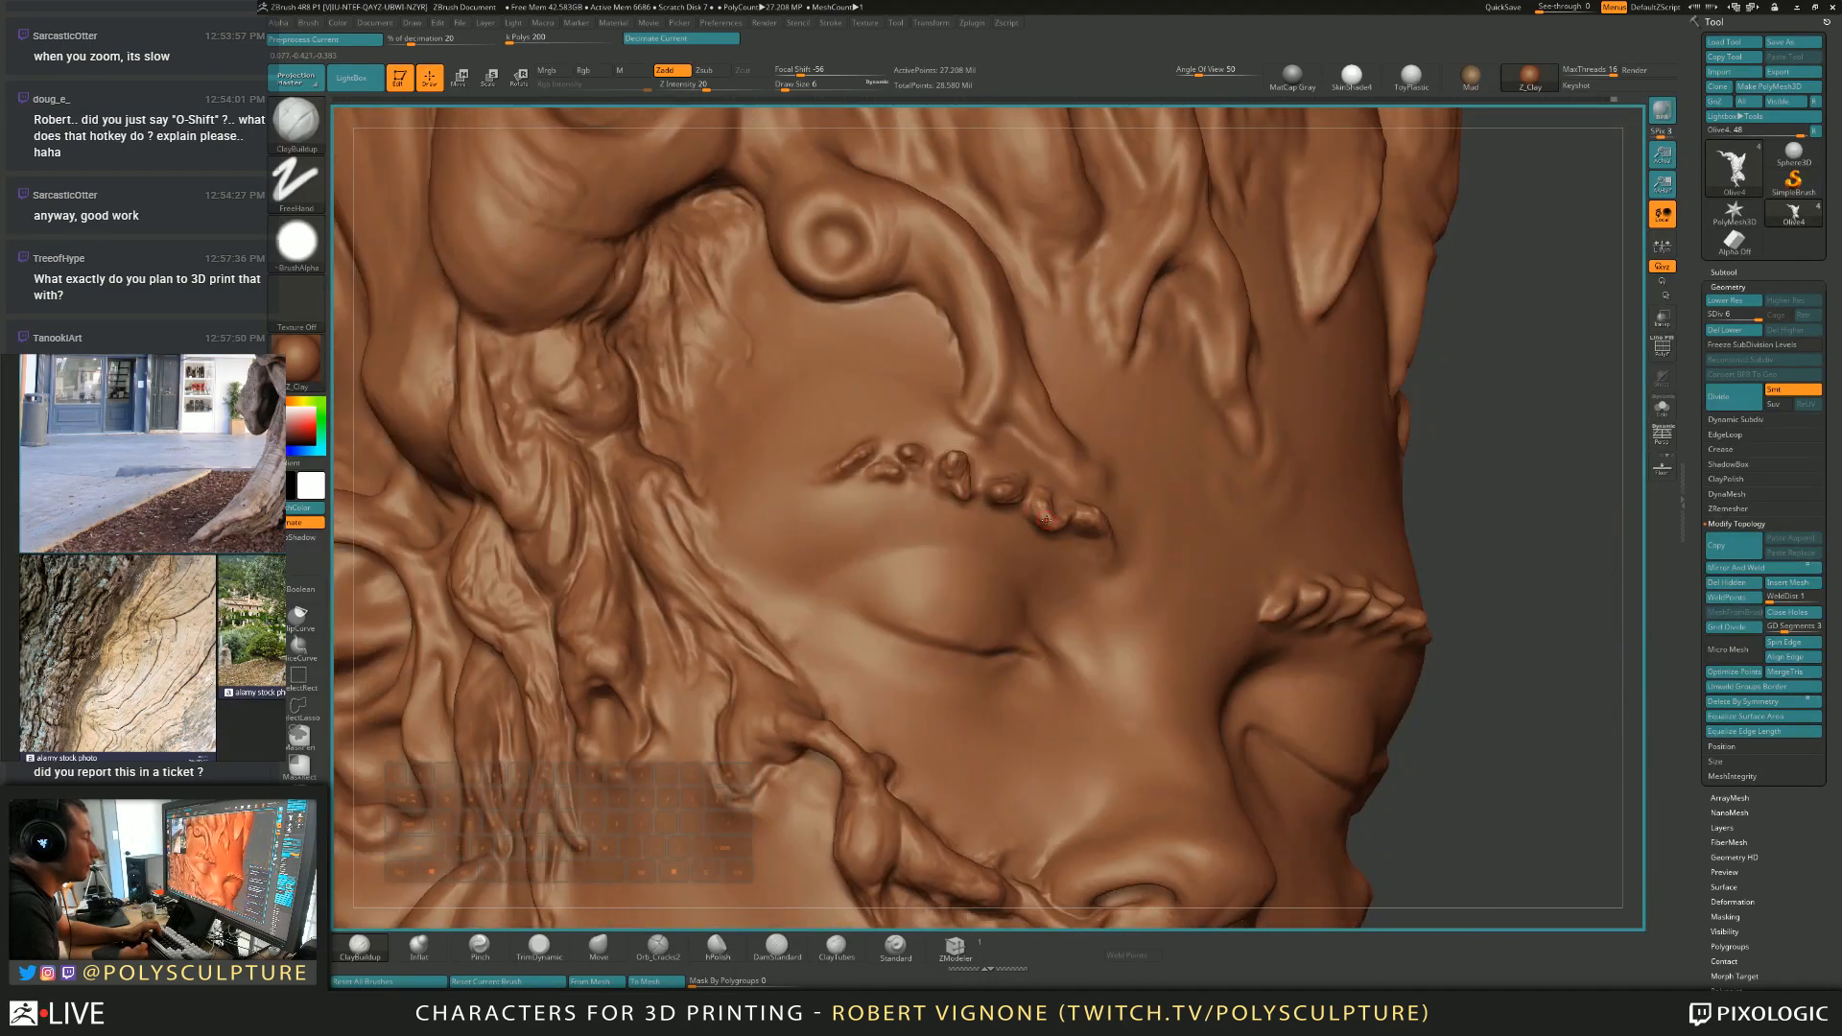
# Adjust the inner eyebrow lumps with the Move brush and crease the gaps between lumps with Orb_Cracks2 at draw size 7.
pyautogui.press('b')
pyautogui.press('m')
pyautogui.press('v')
pyautogui.moveTo(1019, 493)
pyautogui.mouseDown(button='right')
pyautogui.moveTo(1074, 478)
pyautogui.moveTo(939, 448)
pyautogui.moveTo(979, 462)
pyautogui.mouseUp(button='right')
pyautogui.click(658, 948)
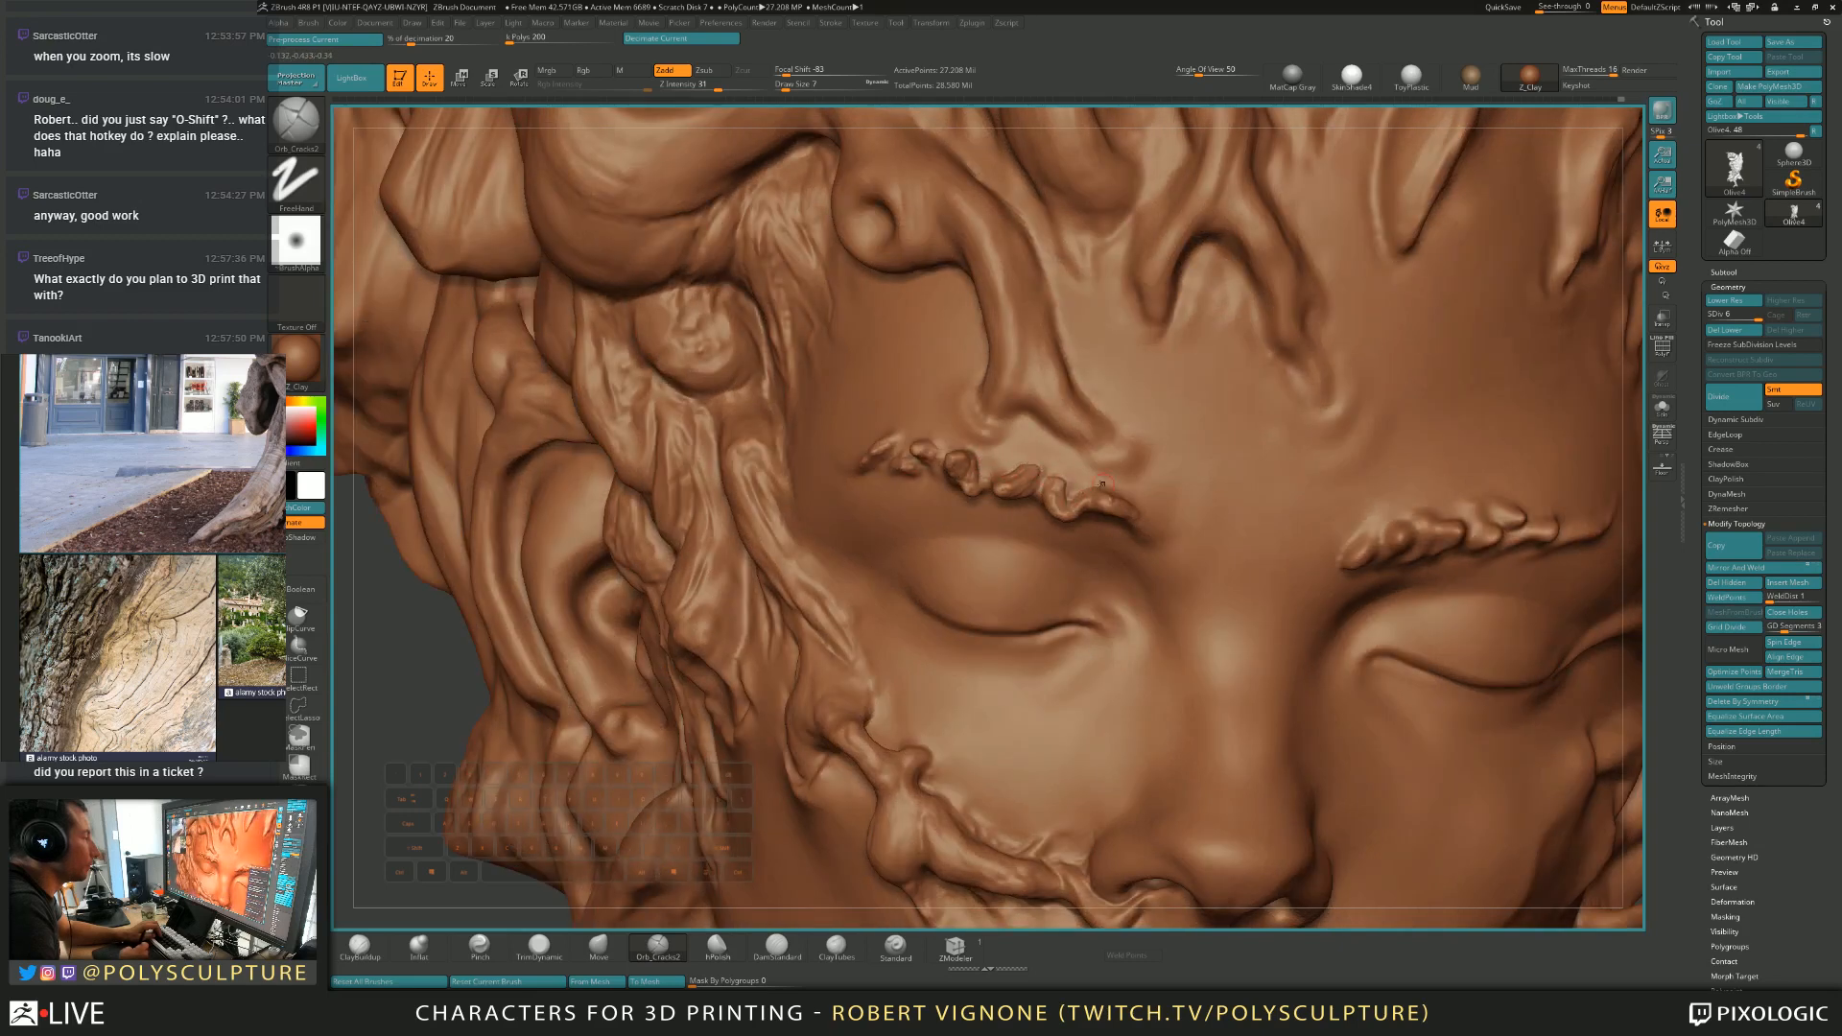
pyautogui.moveTo(1103, 482)
pyautogui.mouseDown(button='right')
pyautogui.moveTo(1128, 493)
pyautogui.moveTo(1122, 515)
pyautogui.moveTo(932, 495)
pyautogui.mouseUp(button='right')
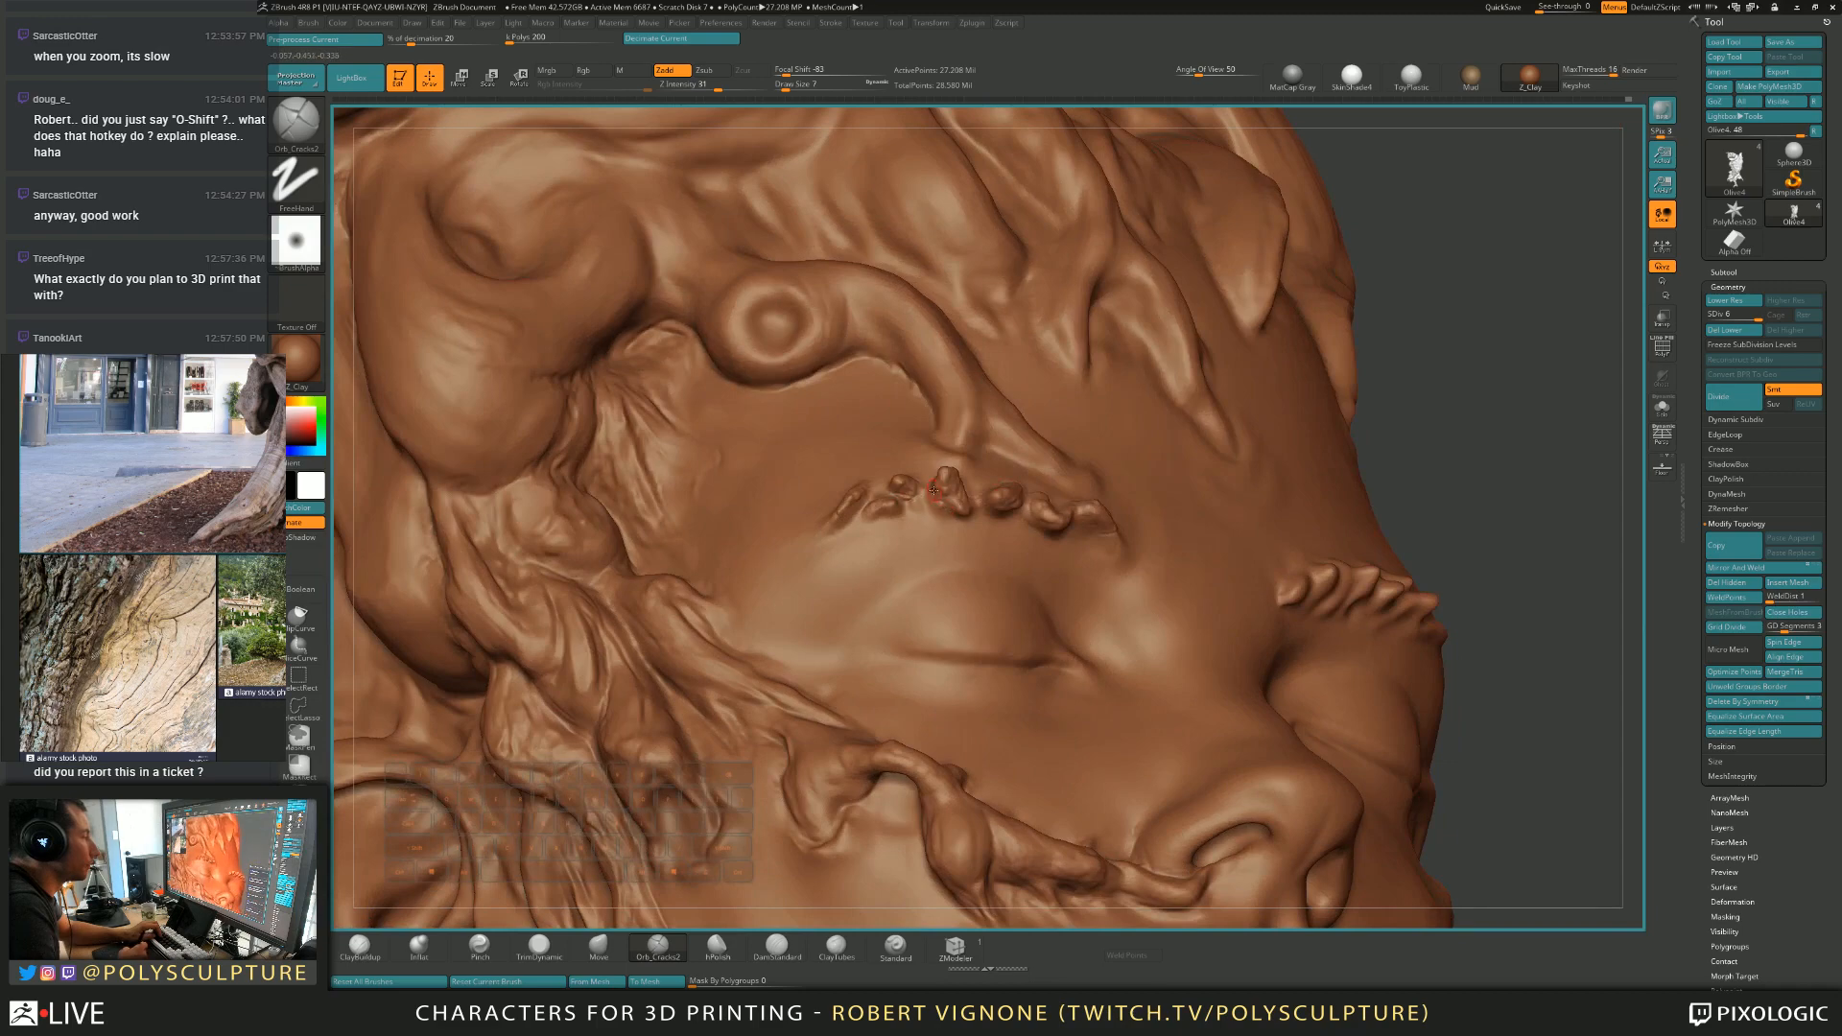
# Build up the large middle lump of the eyebrow with ClayBuildup at draw size 7.
pyautogui.press('1')
pyautogui.moveTo(938, 491); pyautogui.dragTo(954, 470)
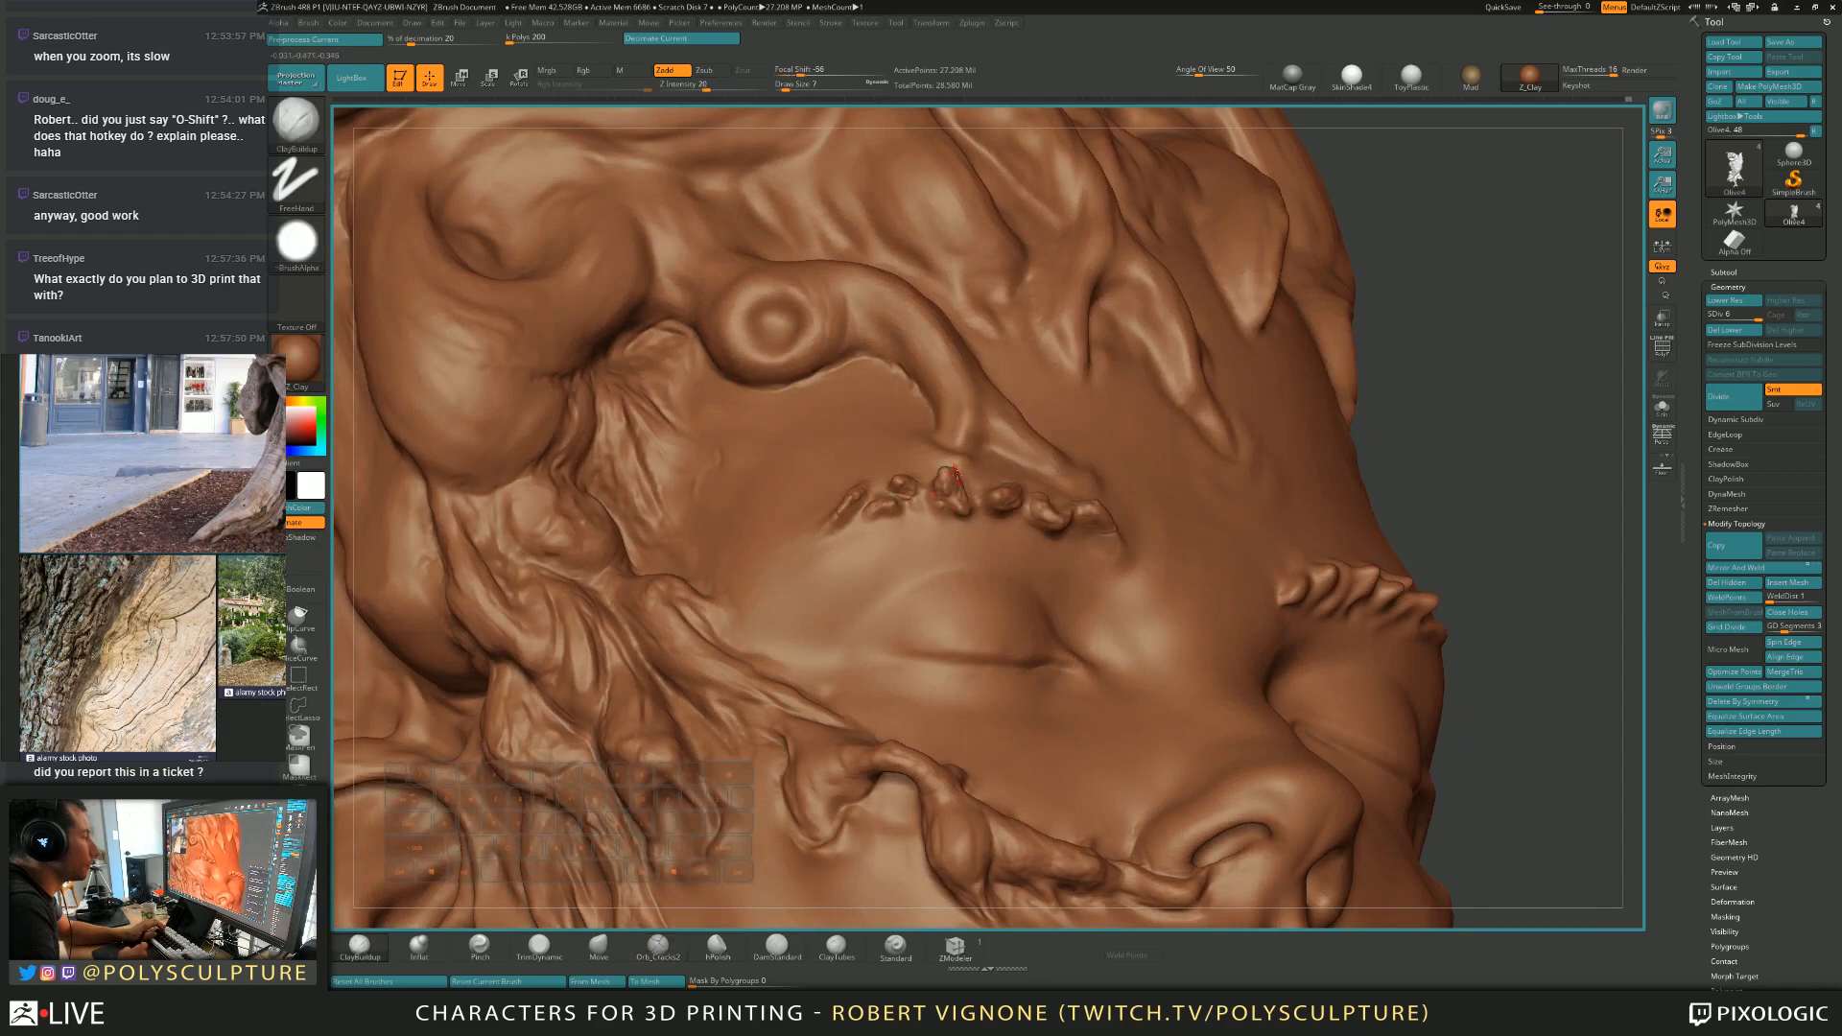
pyautogui.moveTo(949, 473); pyautogui.dragTo(957, 475, button='right')
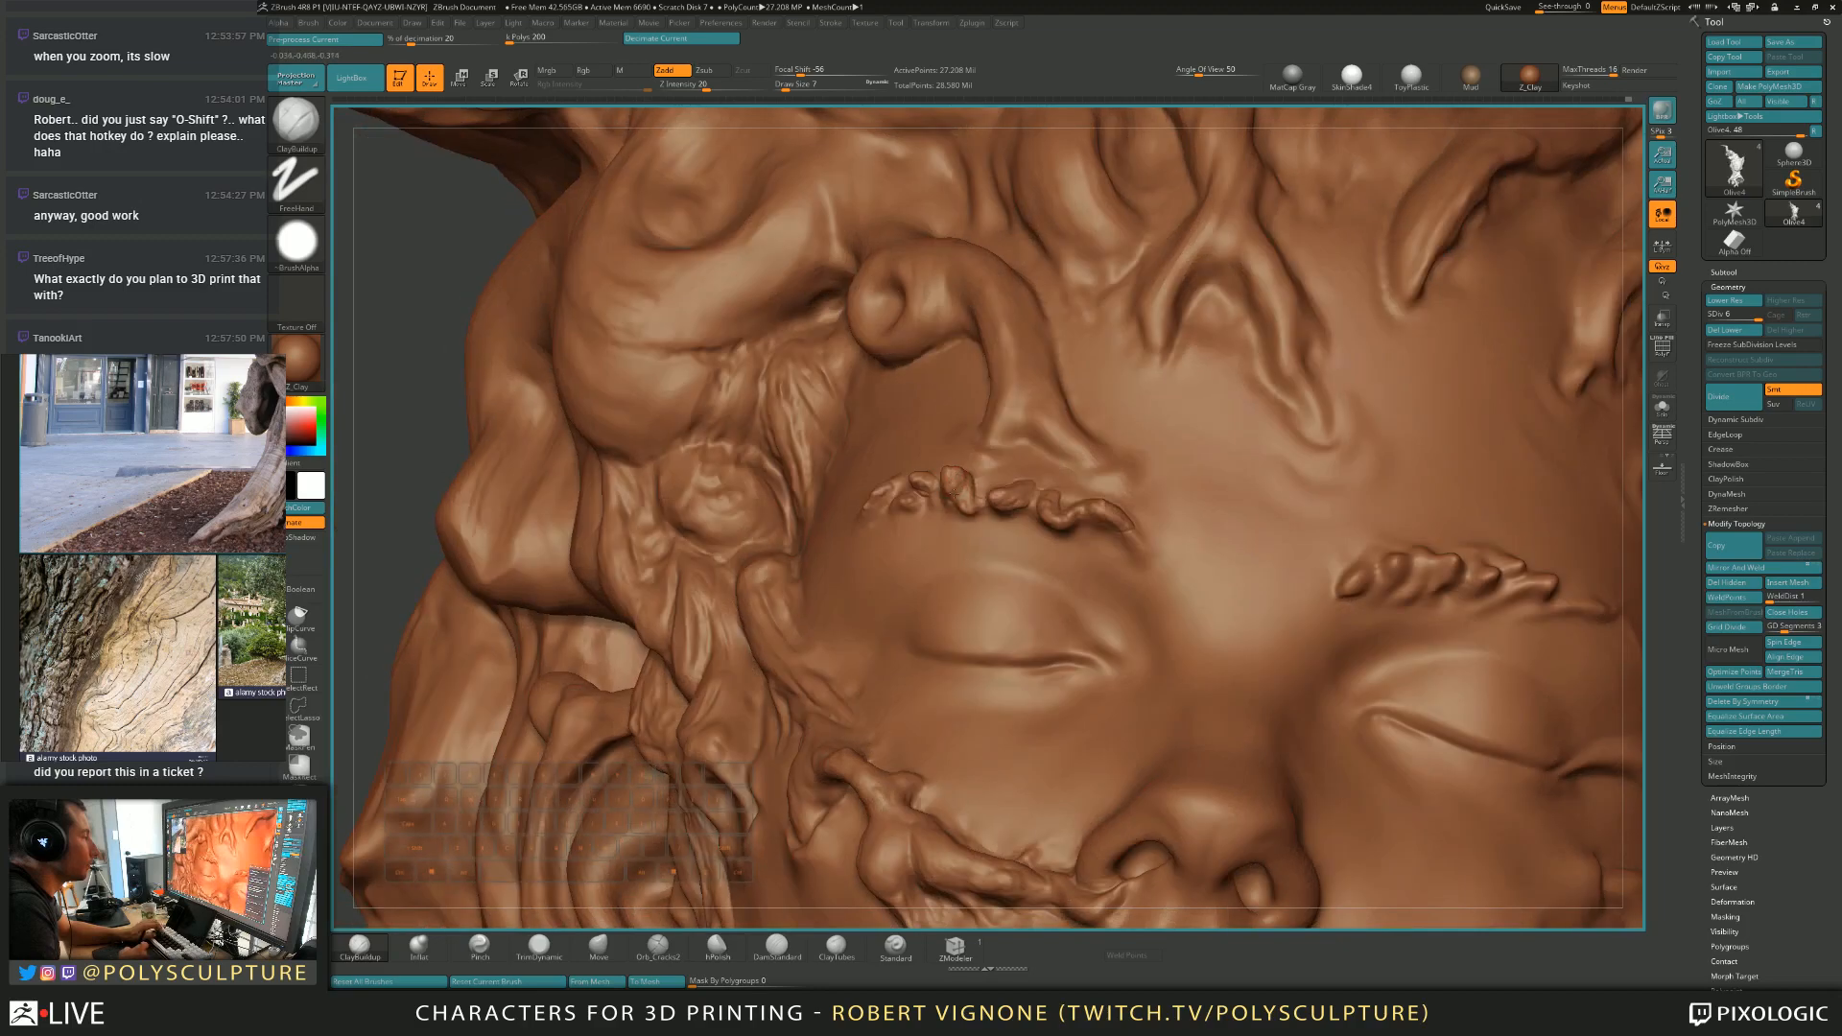
# Flatten the surfaces of the eyebrow lumps with TrimDynamic, working from the middle lump towards the inner end.
pyautogui.press('s')
pyautogui.press('4')
pyautogui.moveTo(926, 484); pyautogui.dragTo(969, 551, button='right')
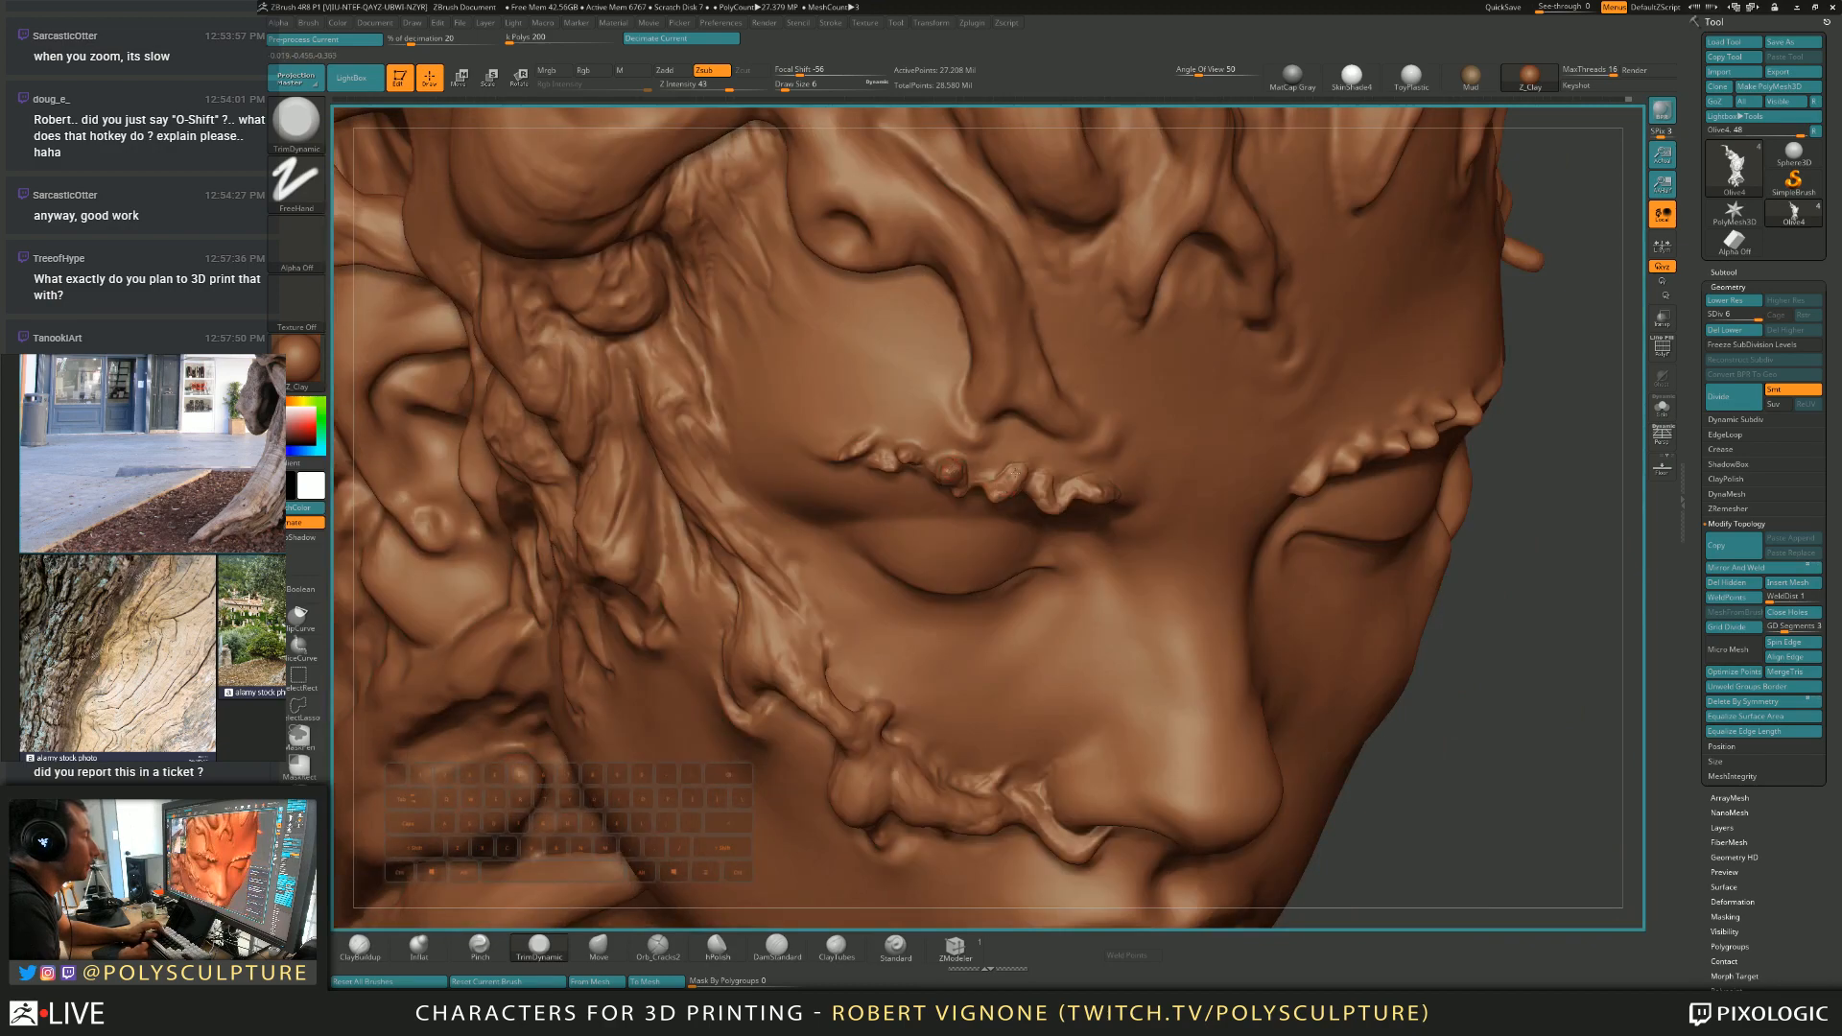
pyautogui.moveTo(1053, 490); pyautogui.dragTo(1047, 482, button='right')
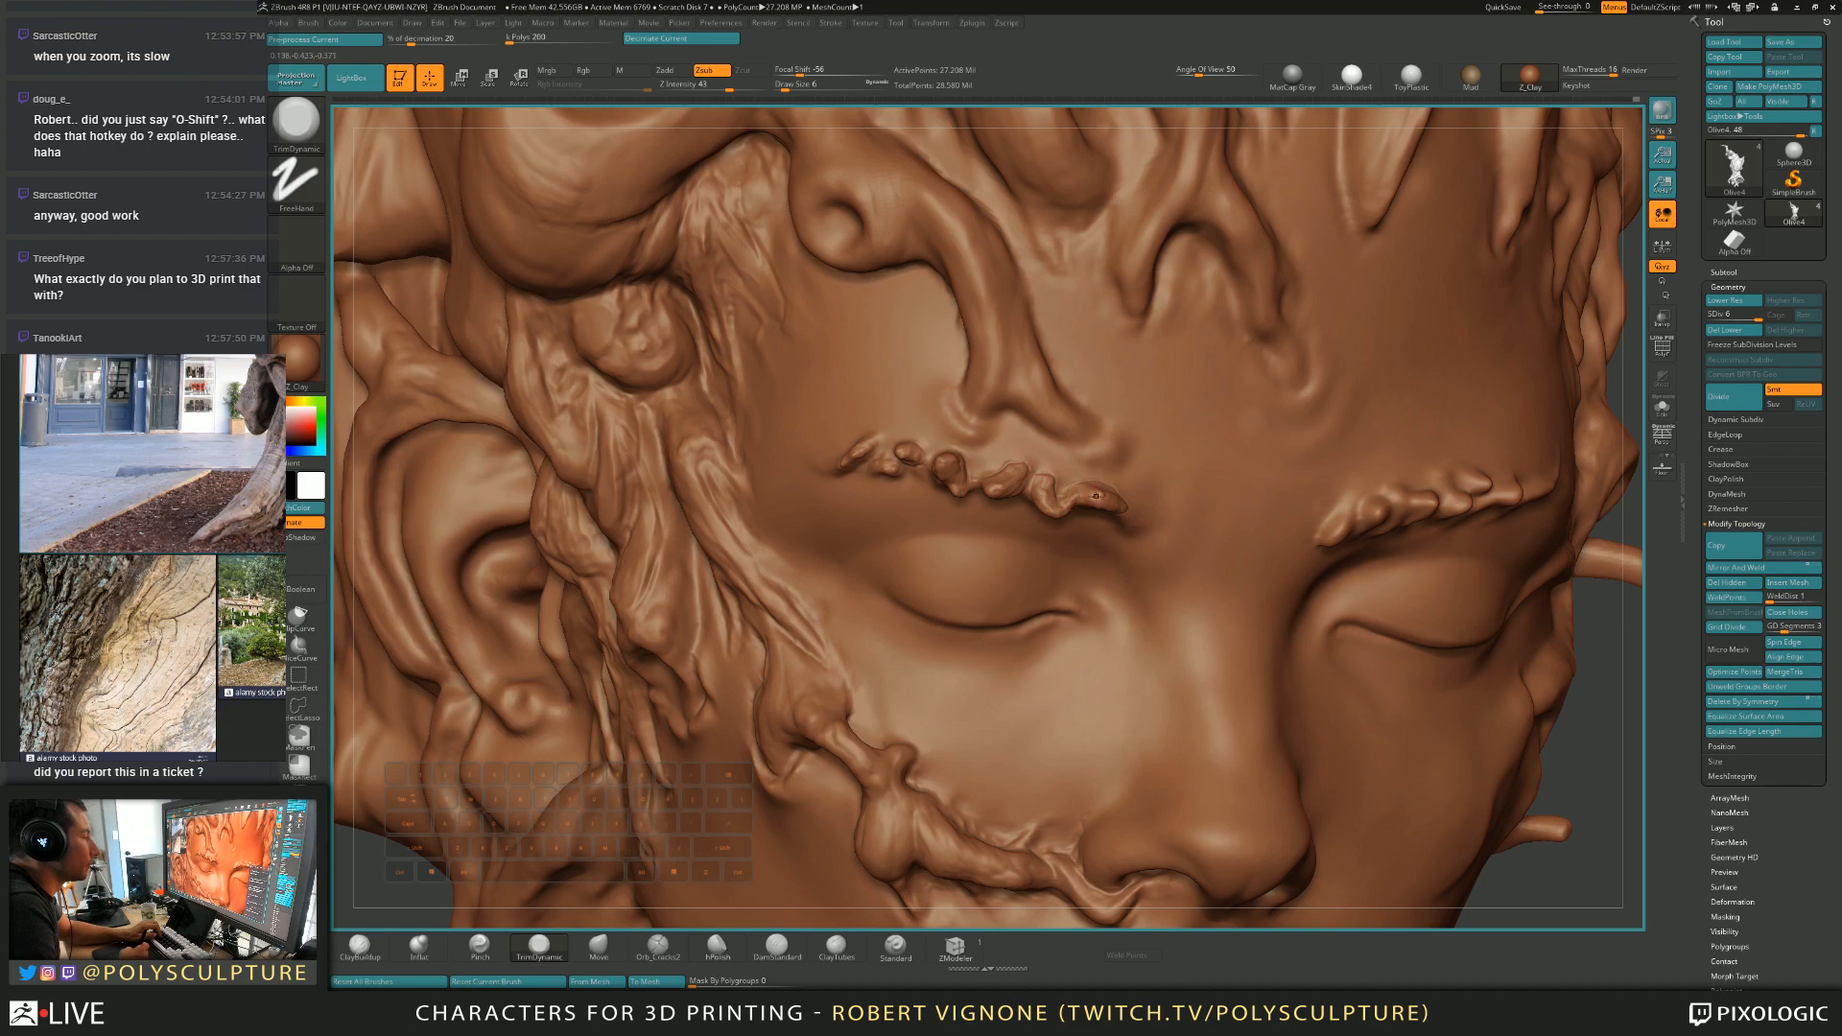
pyautogui.moveTo(873, 472); pyautogui.dragTo(1036, 479, button='right')
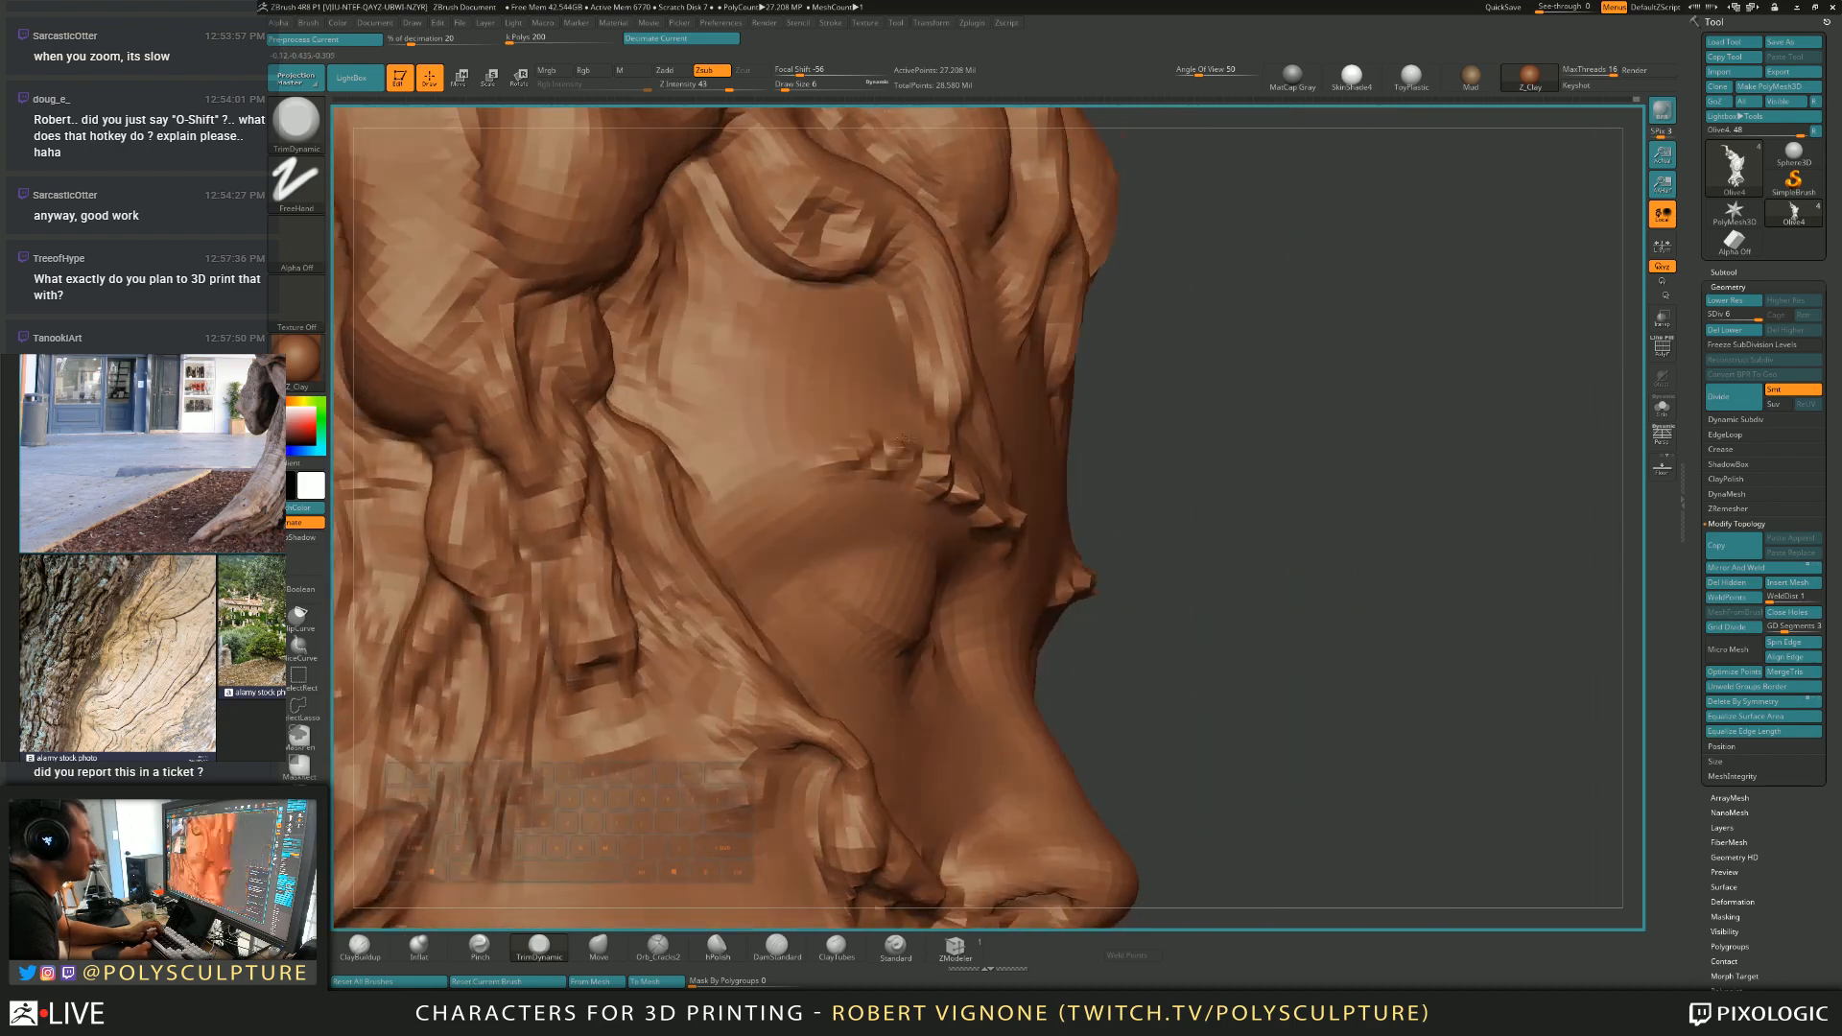
# Shape the eyebrow's outer lumps by alternating between ClayBuildup and TrimDynamic.
pyautogui.press('1')
pyautogui.press('4')
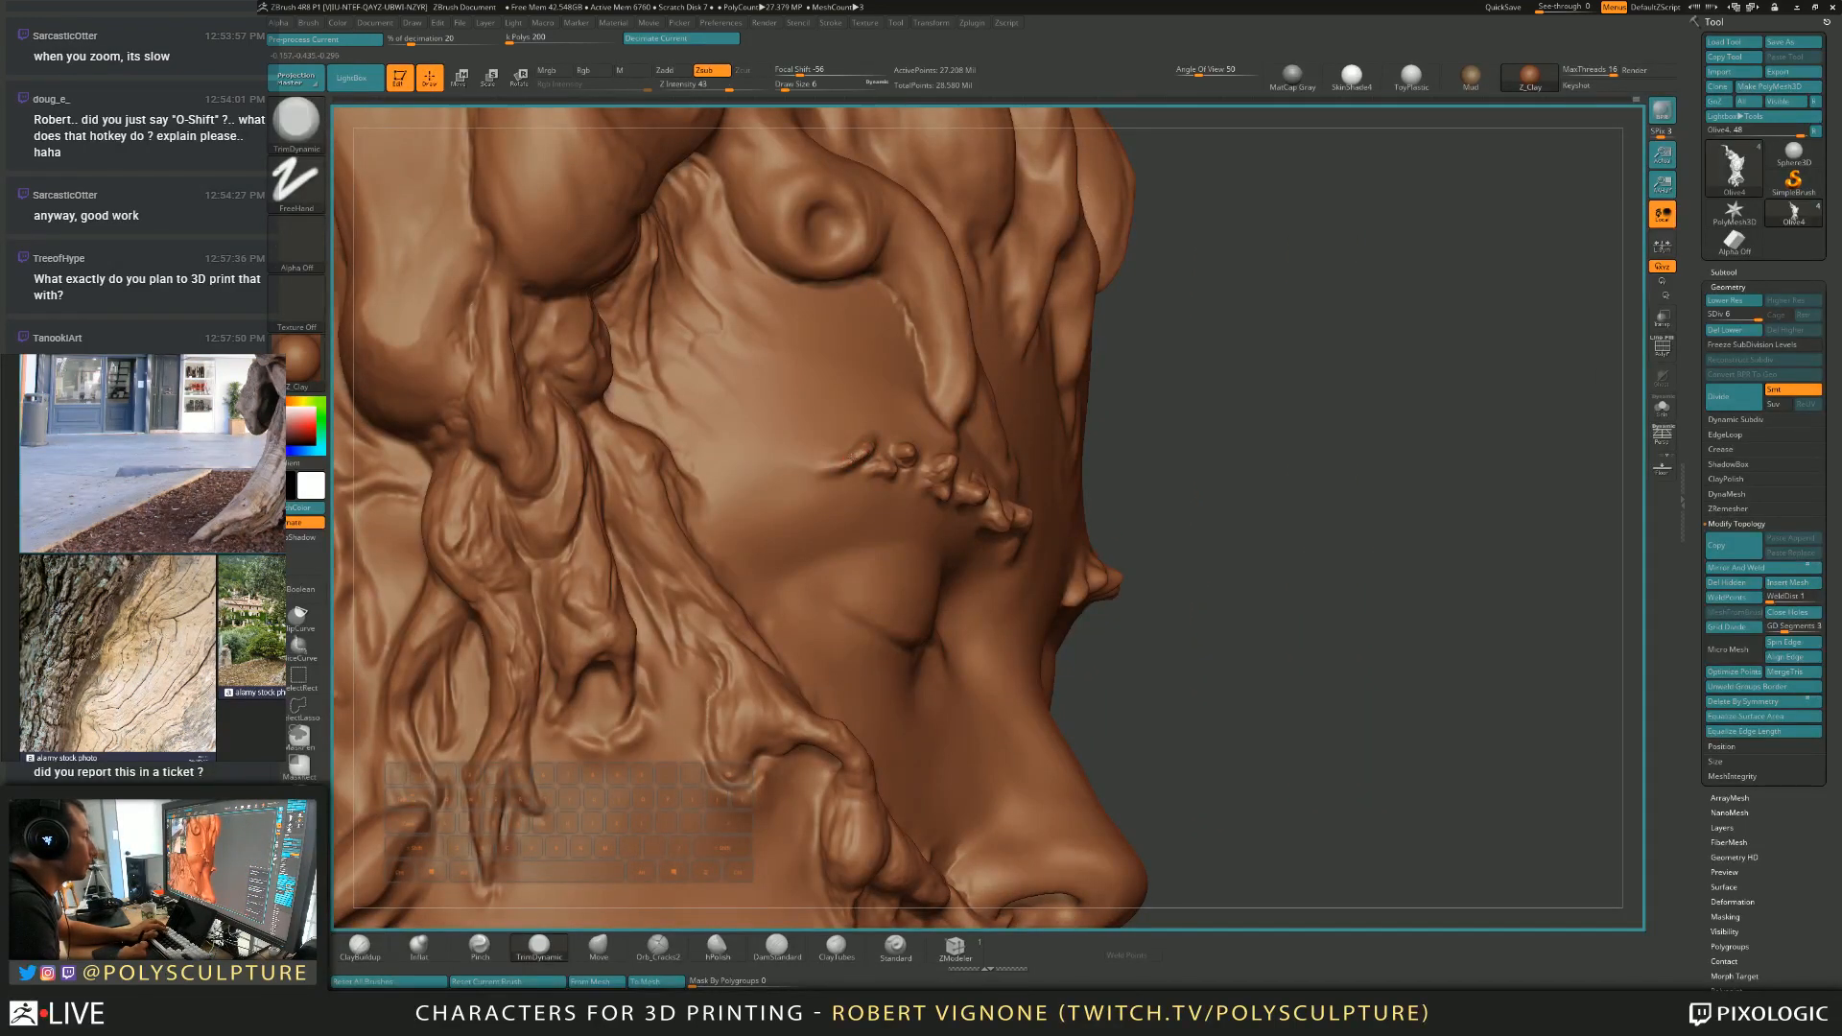
pyautogui.press('1')
pyautogui.moveTo(843, 462); pyautogui.dragTo(852, 446, button='right')
pyautogui.press('4')
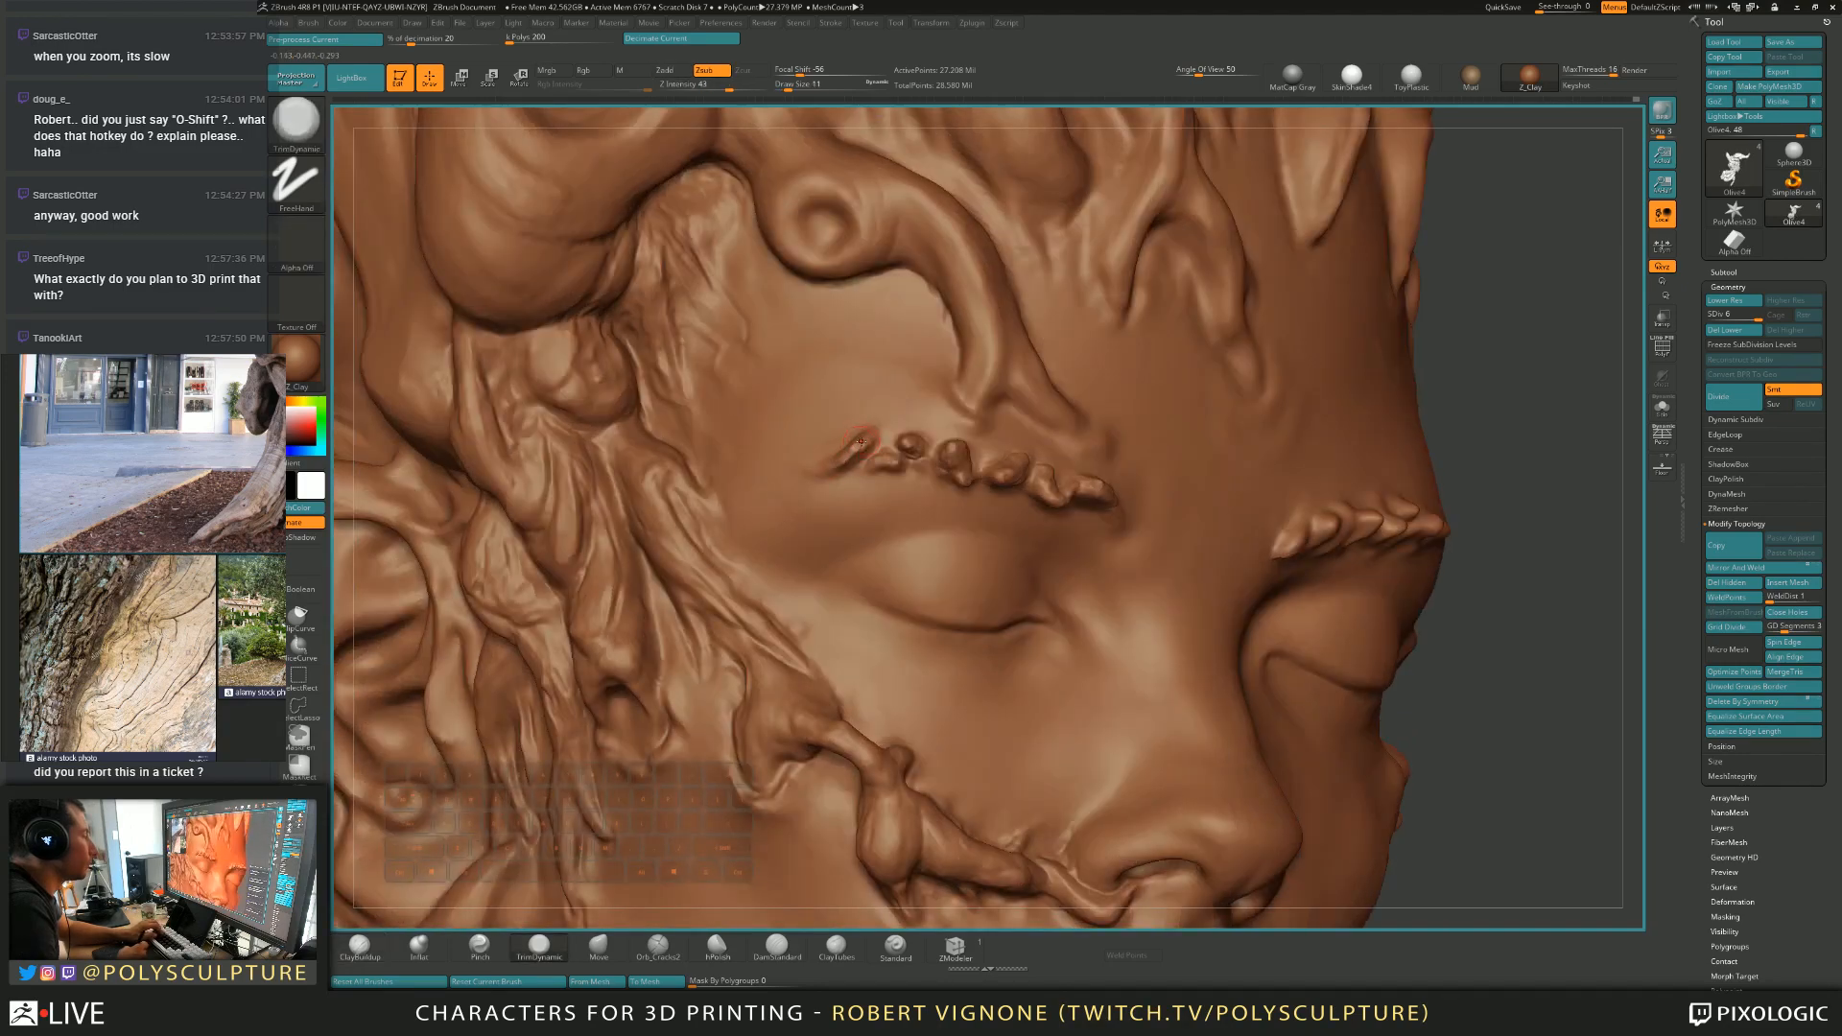
# Refine the outer tip of the eyebrow with the Orb_Cracks2 and Inflate brushes and smooth its transition into the skin.
pyautogui.press('6')
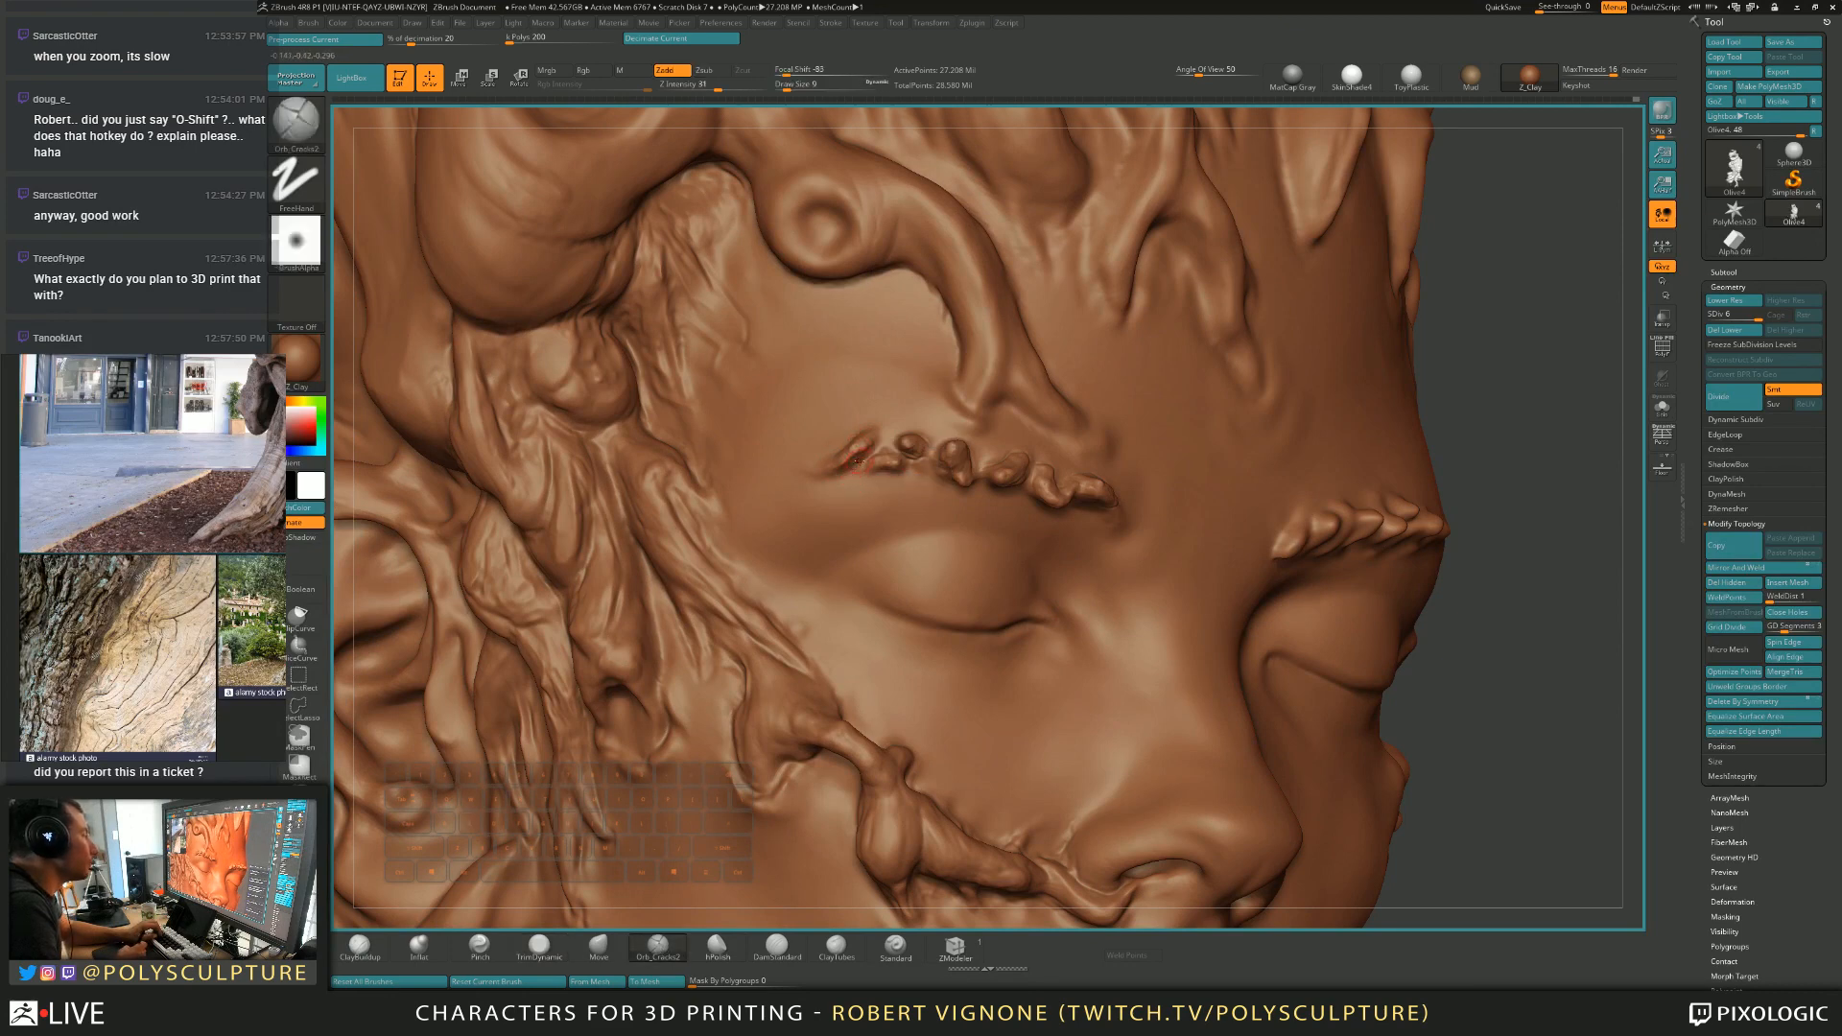
pyautogui.moveTo(825, 466); pyautogui.dragTo(858, 435, button='right')
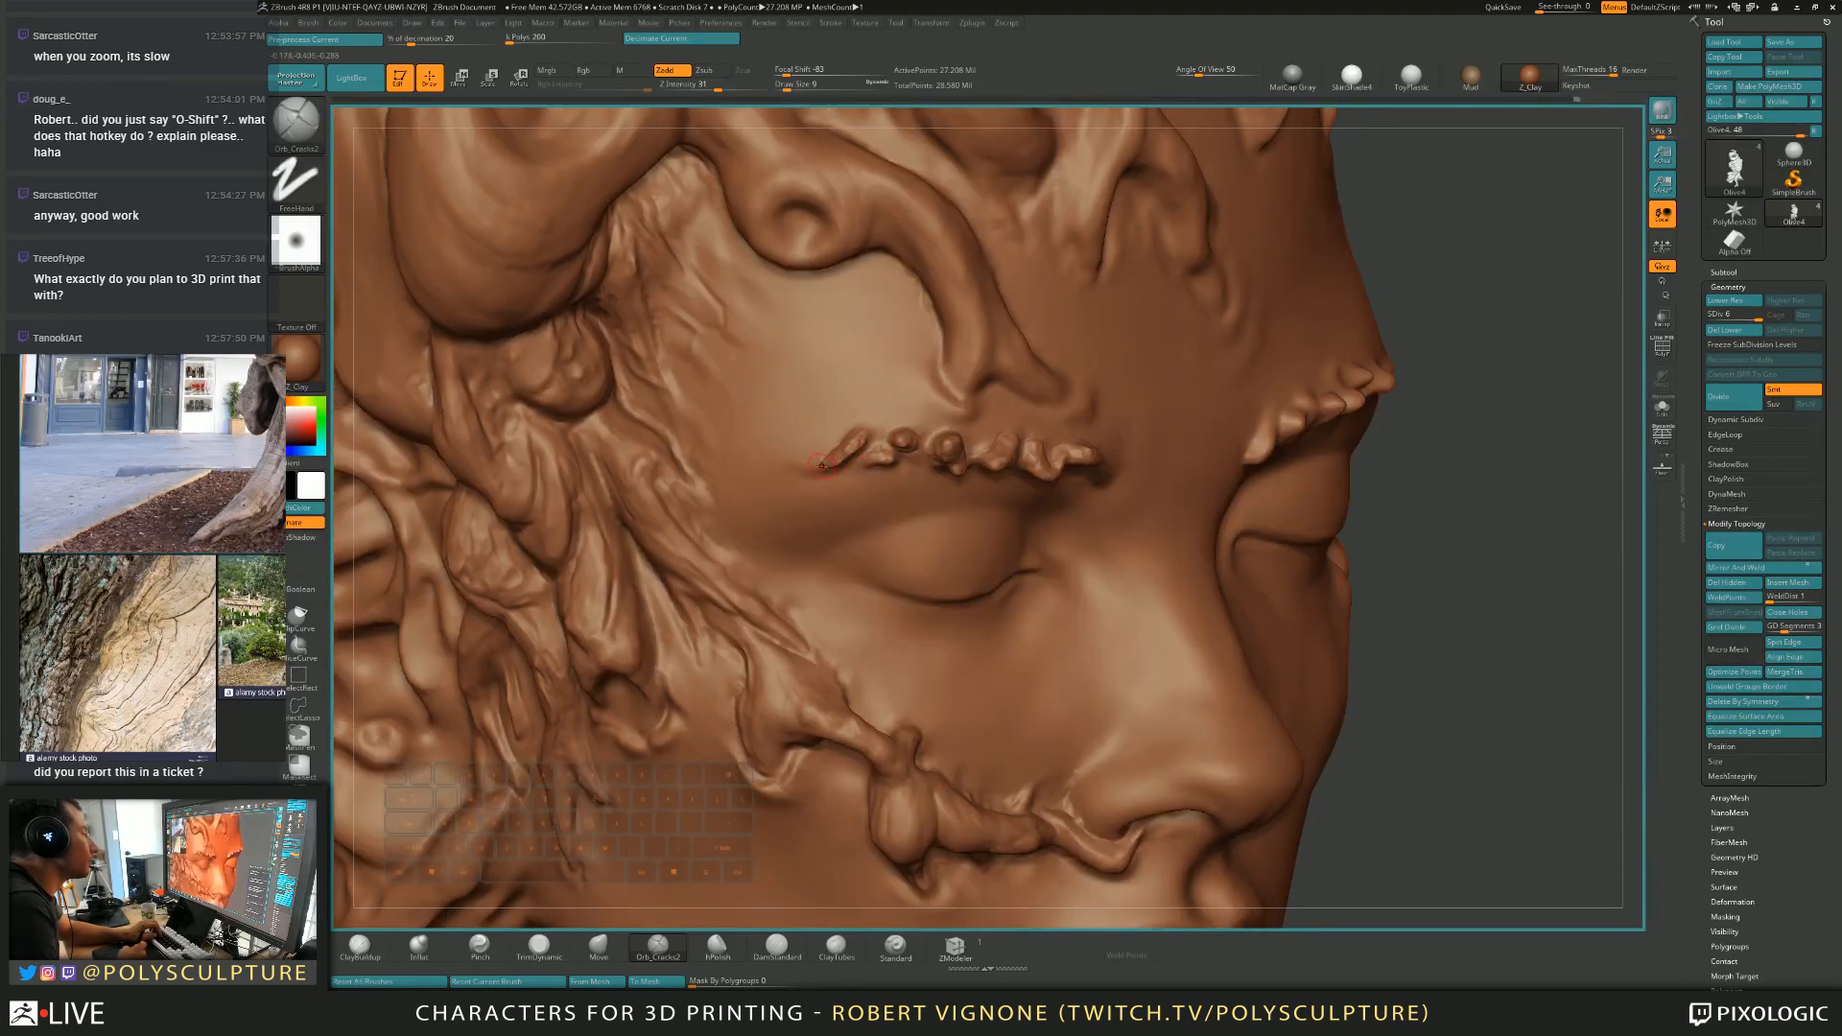
pyautogui.press('[')
pyautogui.press('2')
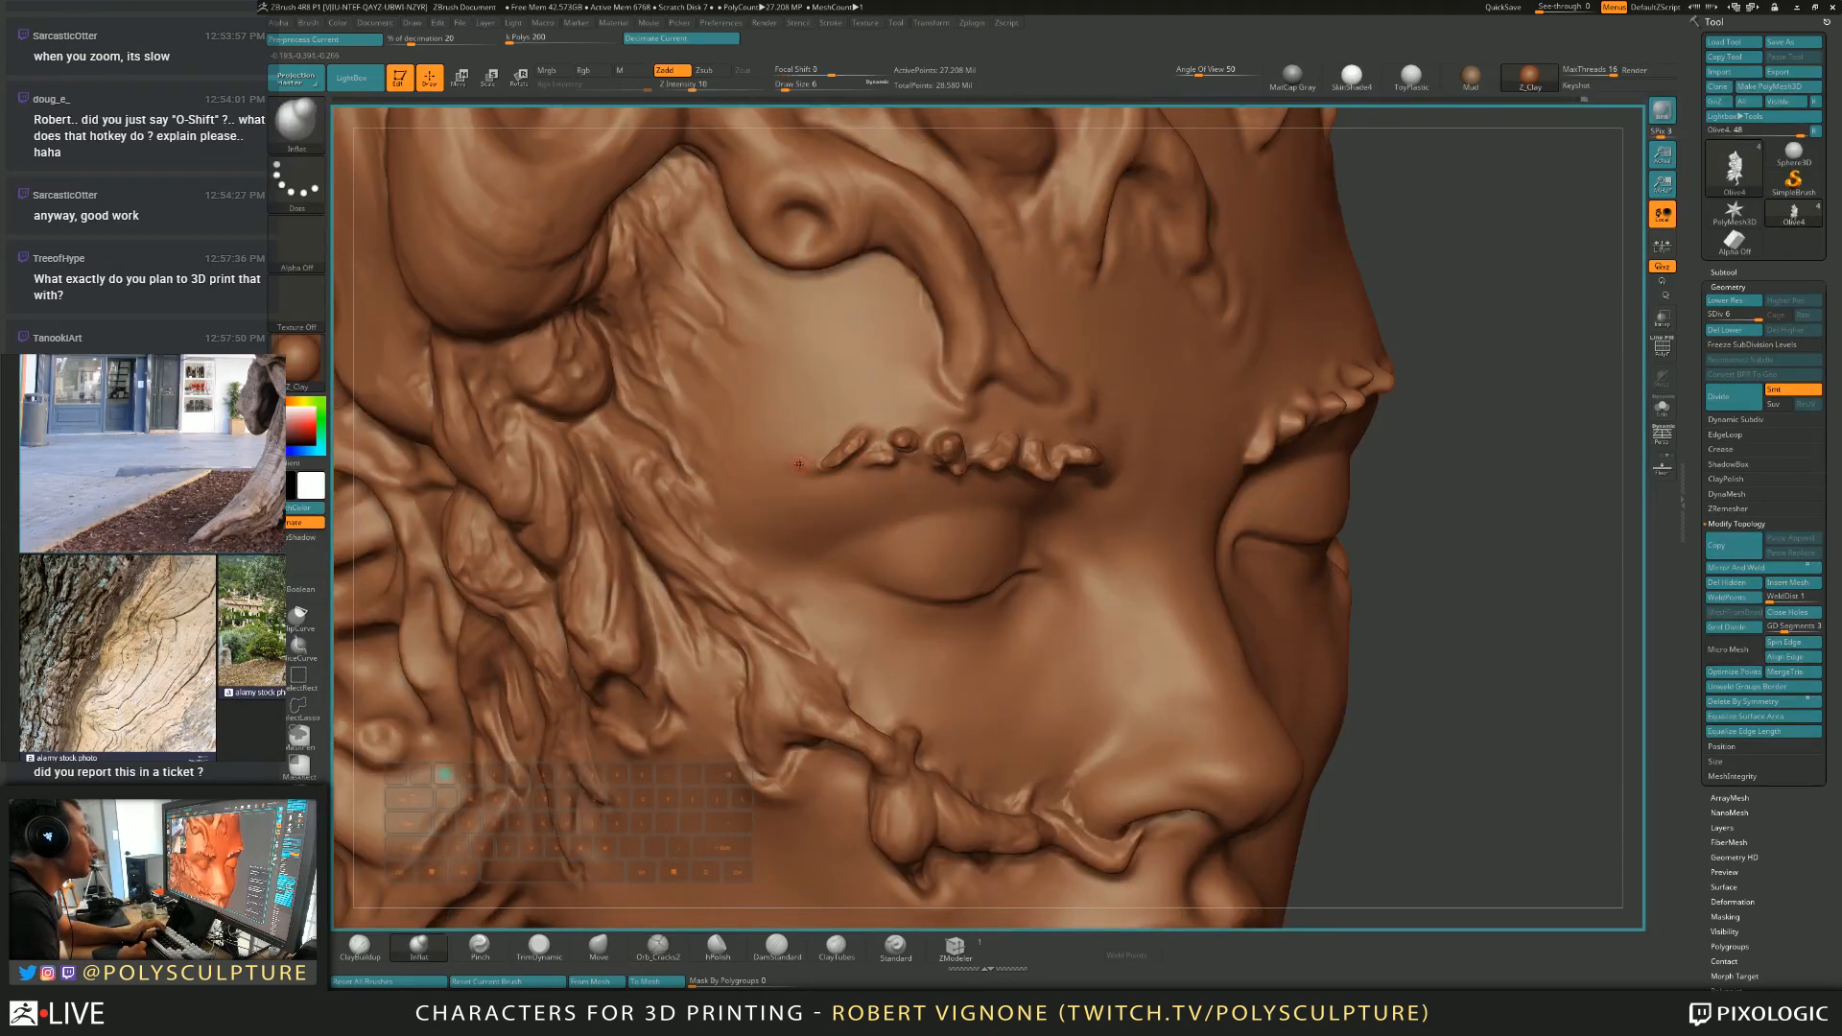
pyautogui.press(']')
pyautogui.press('shift')
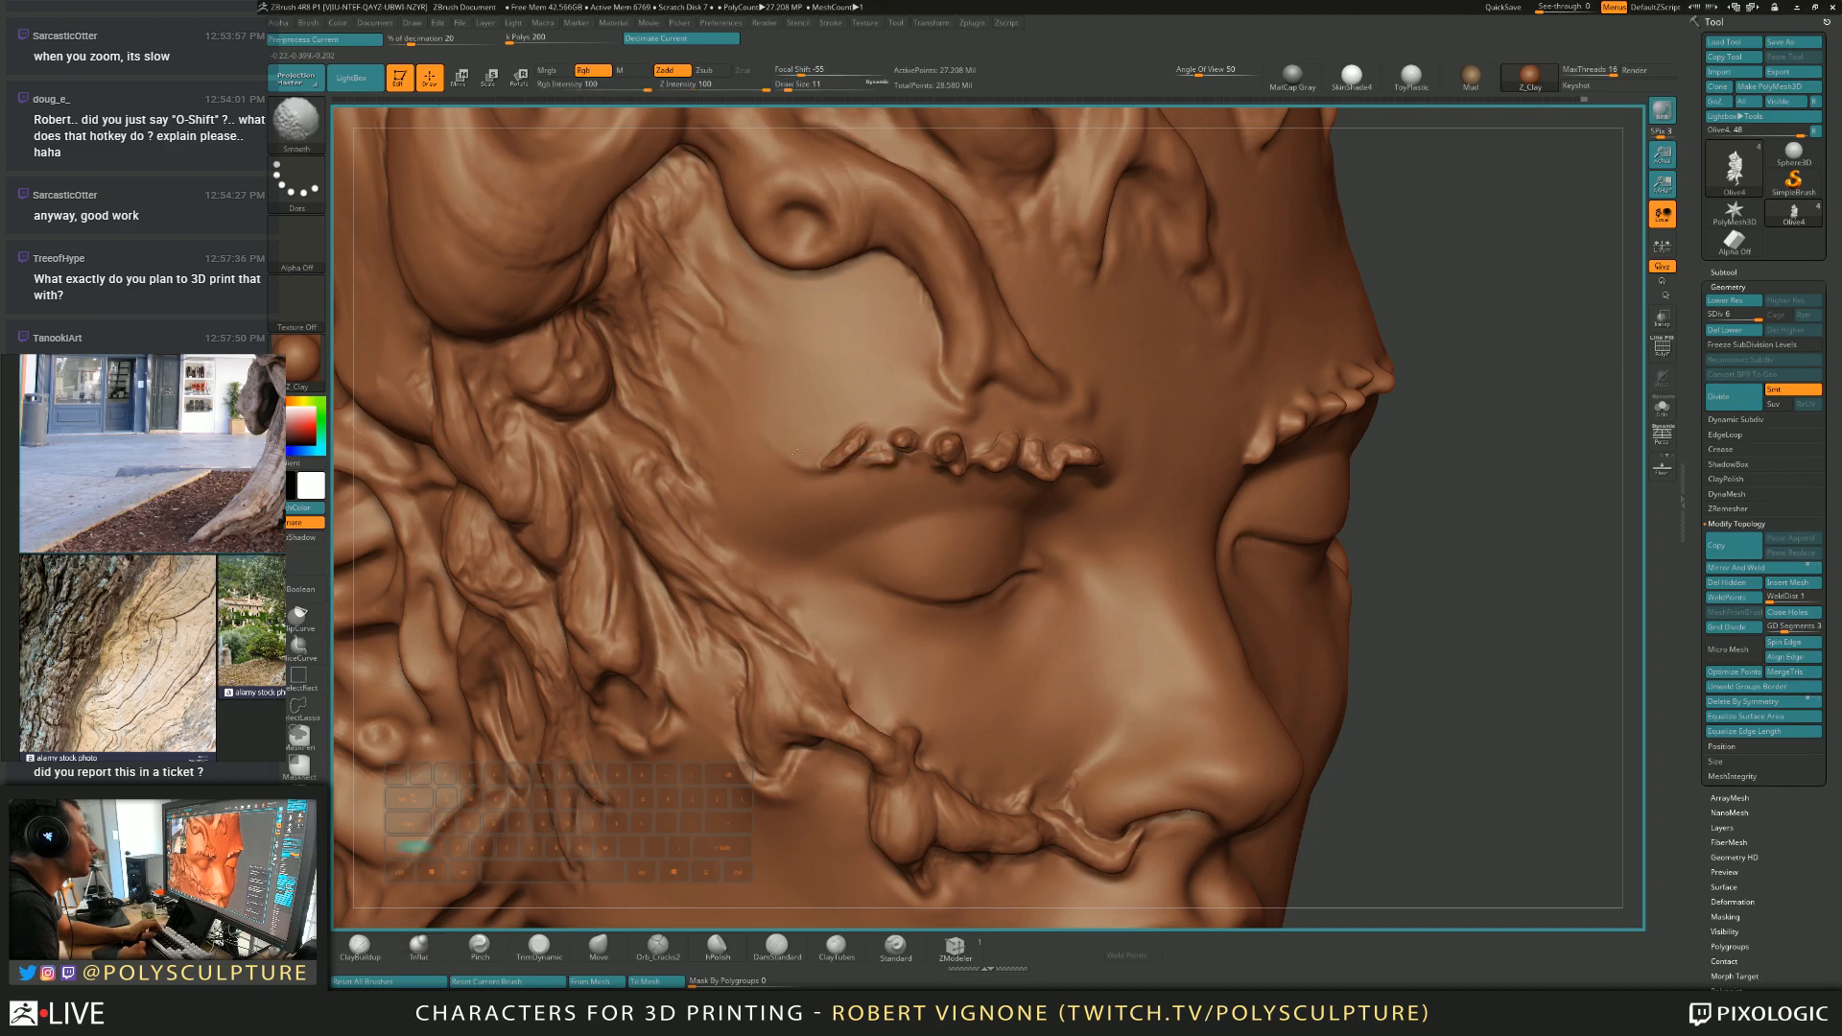
# Import the set of facial wrinkle alphas for nose, forehead, chin, cheek and eyes, including 6_Eye_Wrinkle.
pyautogui.moveTo(803, 448)
pyautogui.keyDown('alt'); pyautogui.mouseDown(button='right')
pyautogui.moveTo(1118, 617)
pyautogui.moveTo(1087, 538)
pyautogui.moveTo(951, 480)
pyautogui.moveTo(932, 434)
pyautogui.moveTo(995, 513)
pyautogui.moveTo(664, 314)
pyautogui.mouseUp(button='right'); pyautogui.keyUp('alt')
pyautogui.press('b')
pyautogui.press('b')
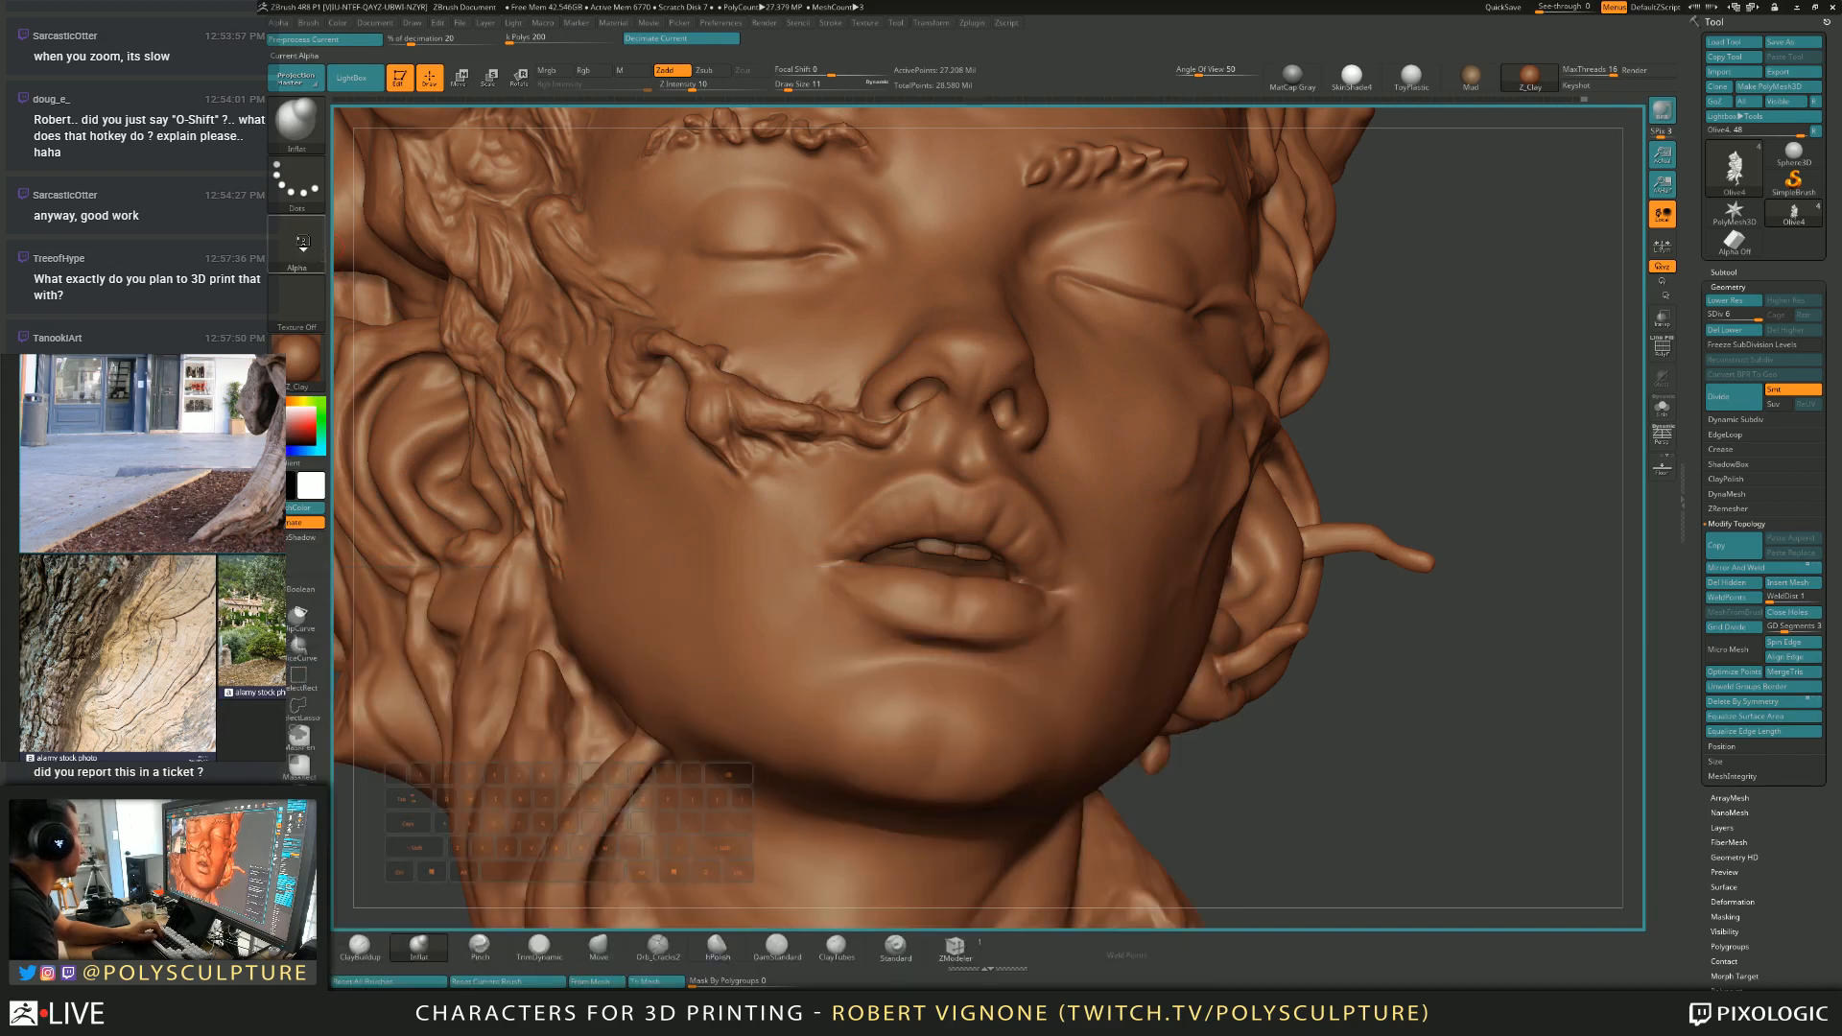
pyautogui.click(302, 242)
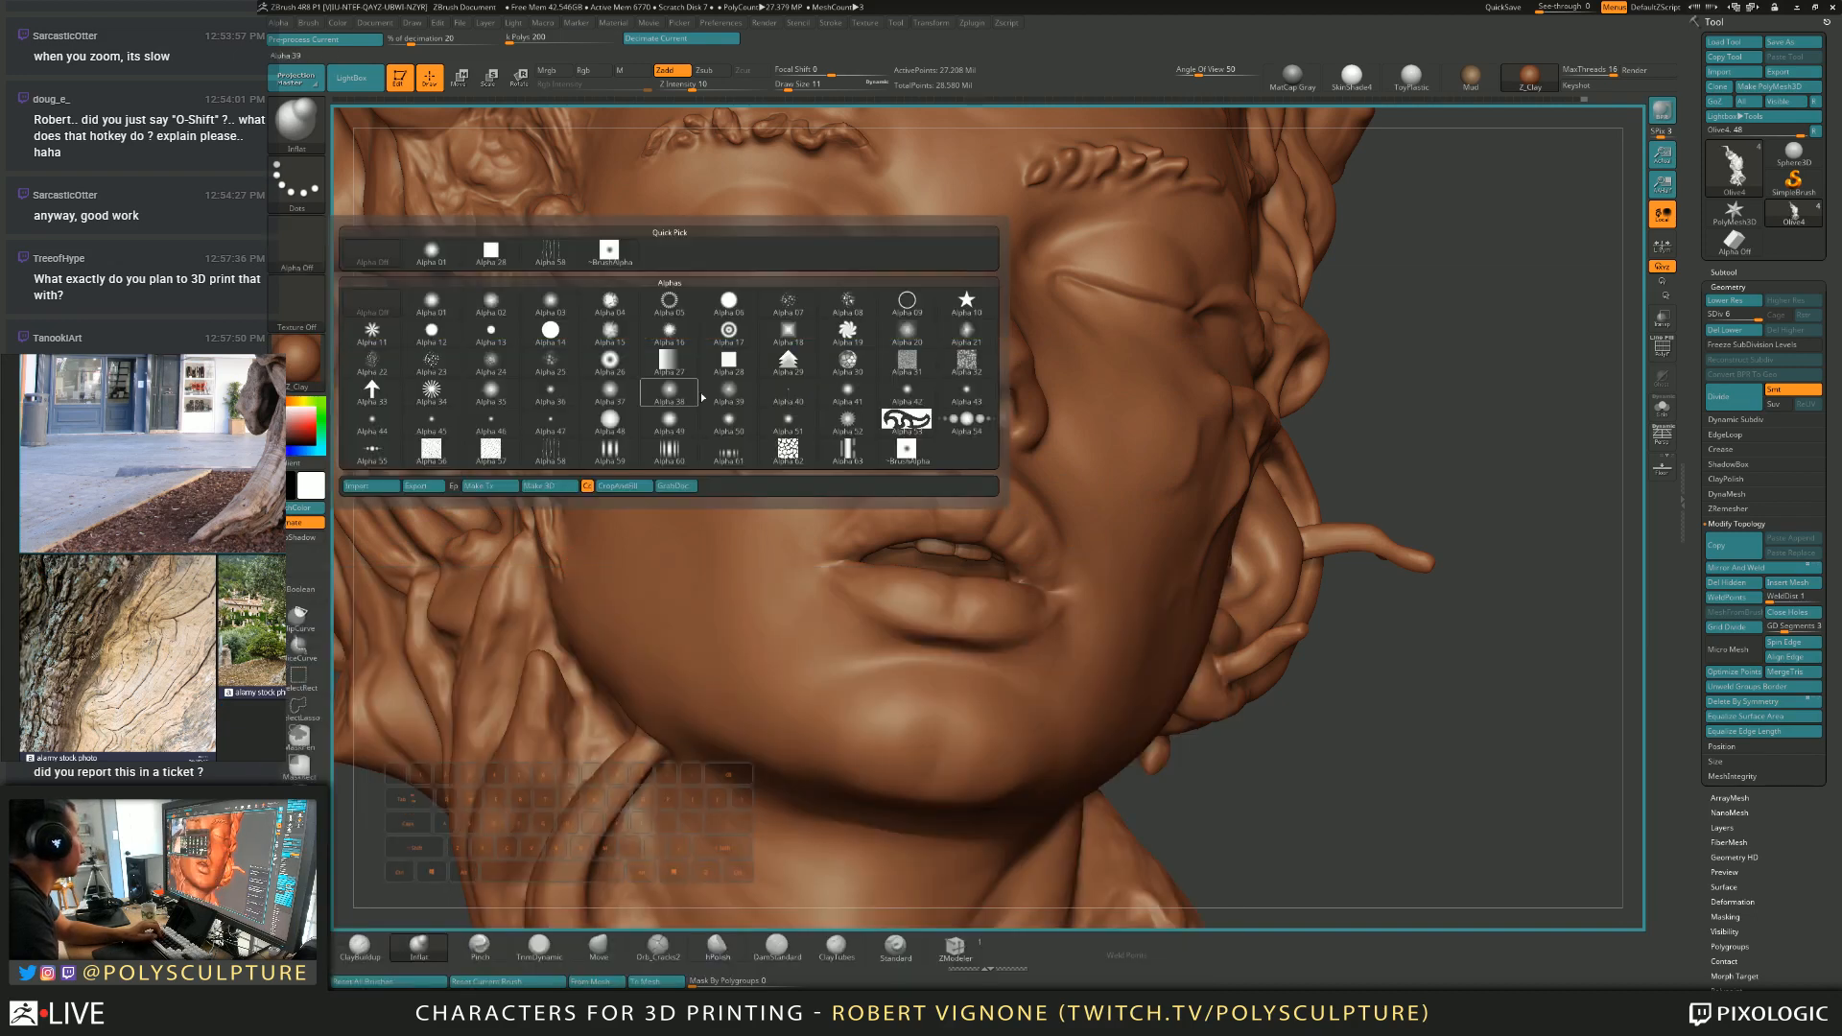
pyautogui.click(381, 487)
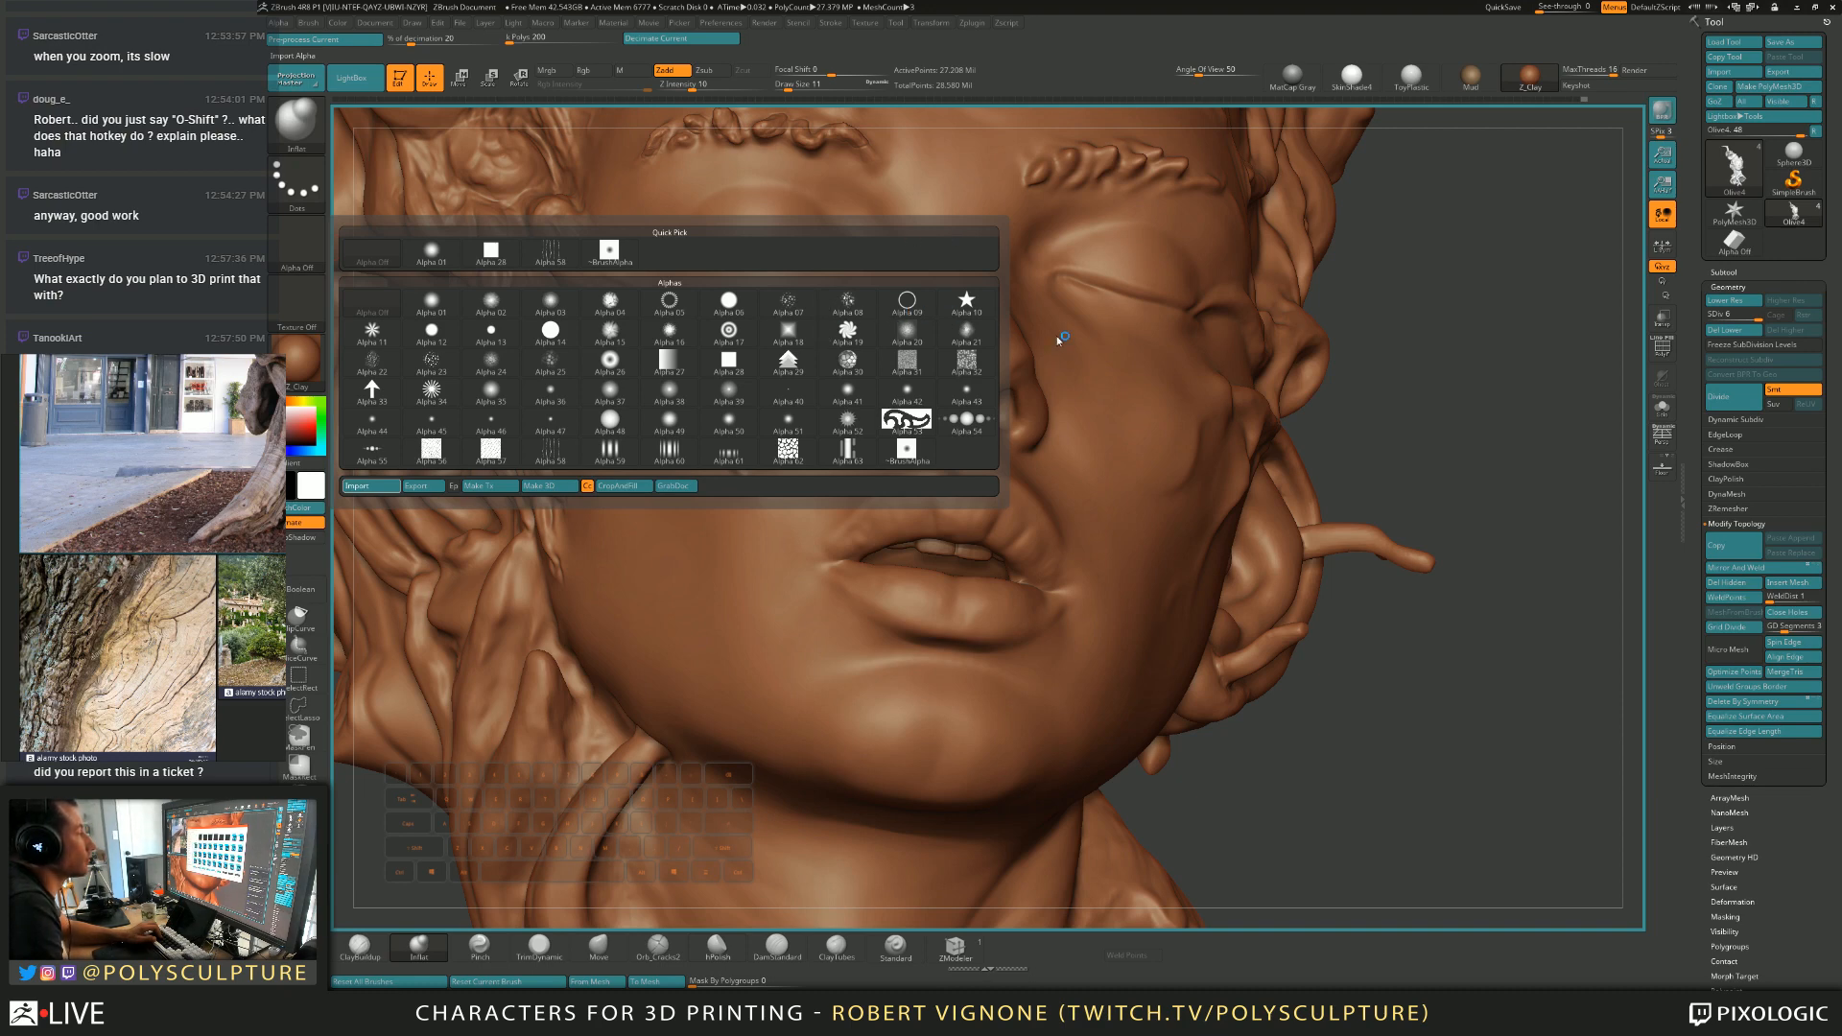
pyautogui.press('shift')
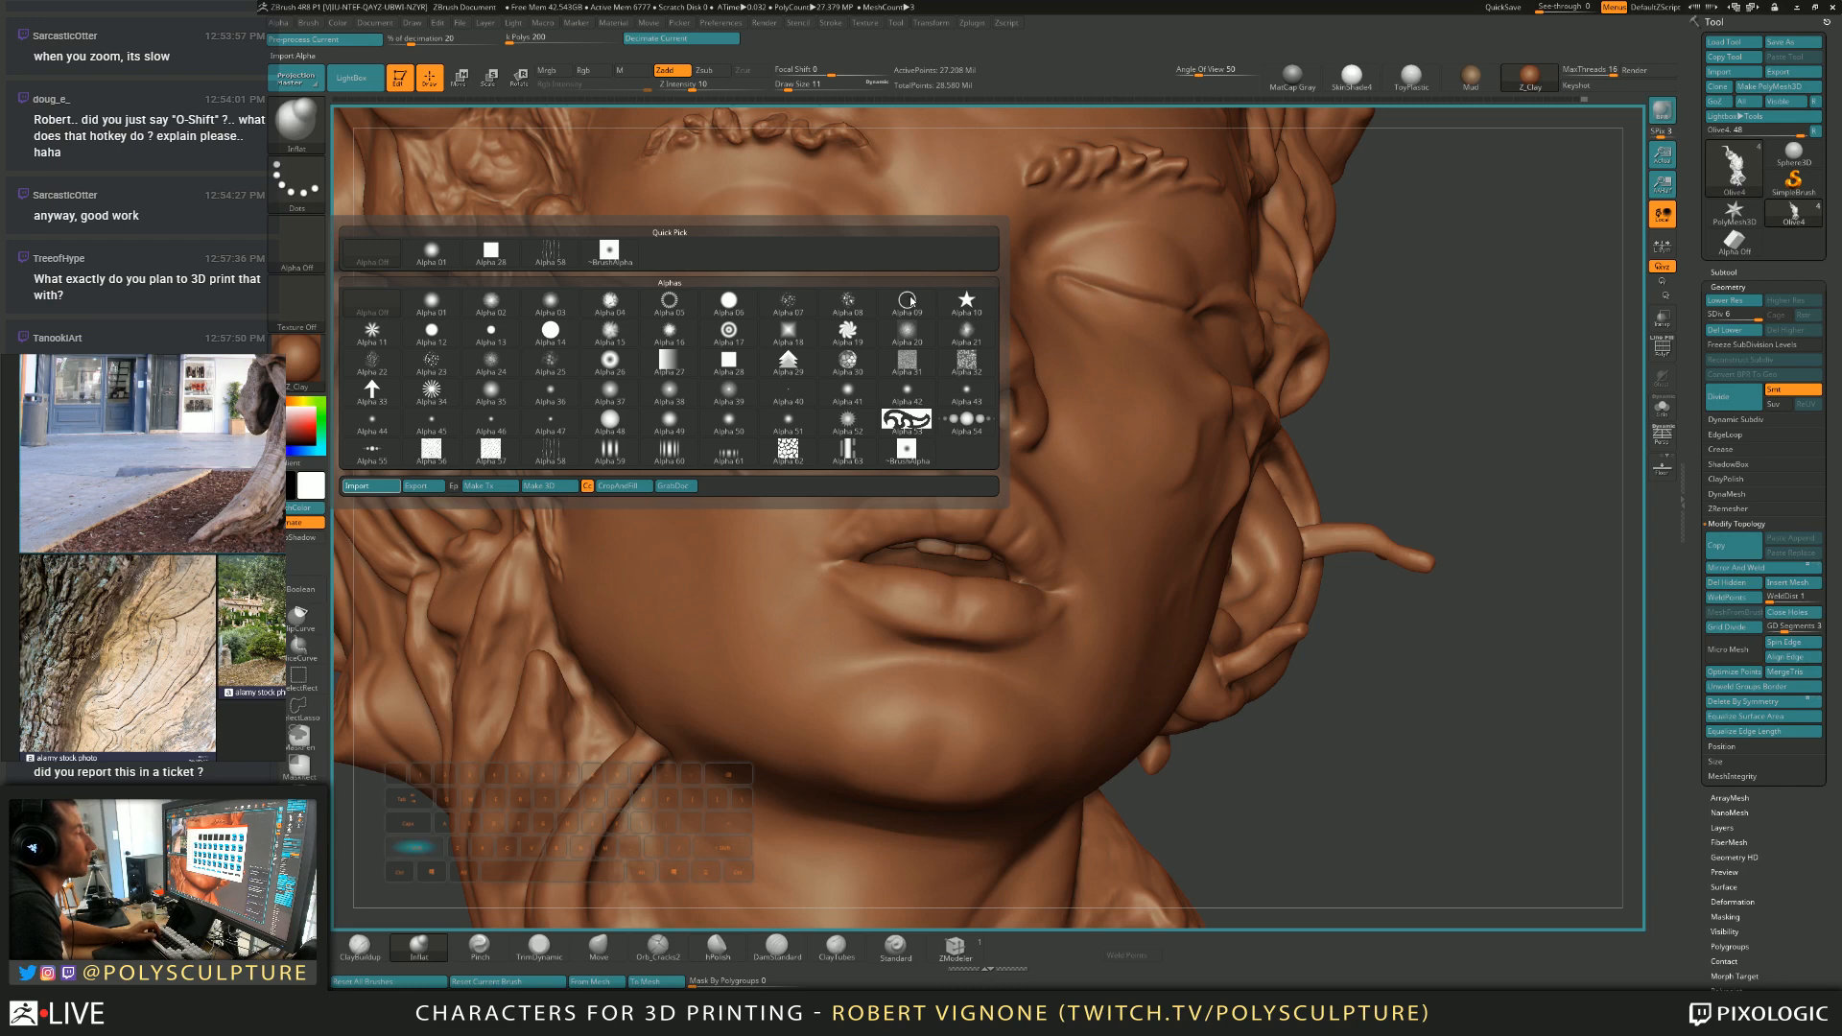
pyautogui.click(1311, 643)
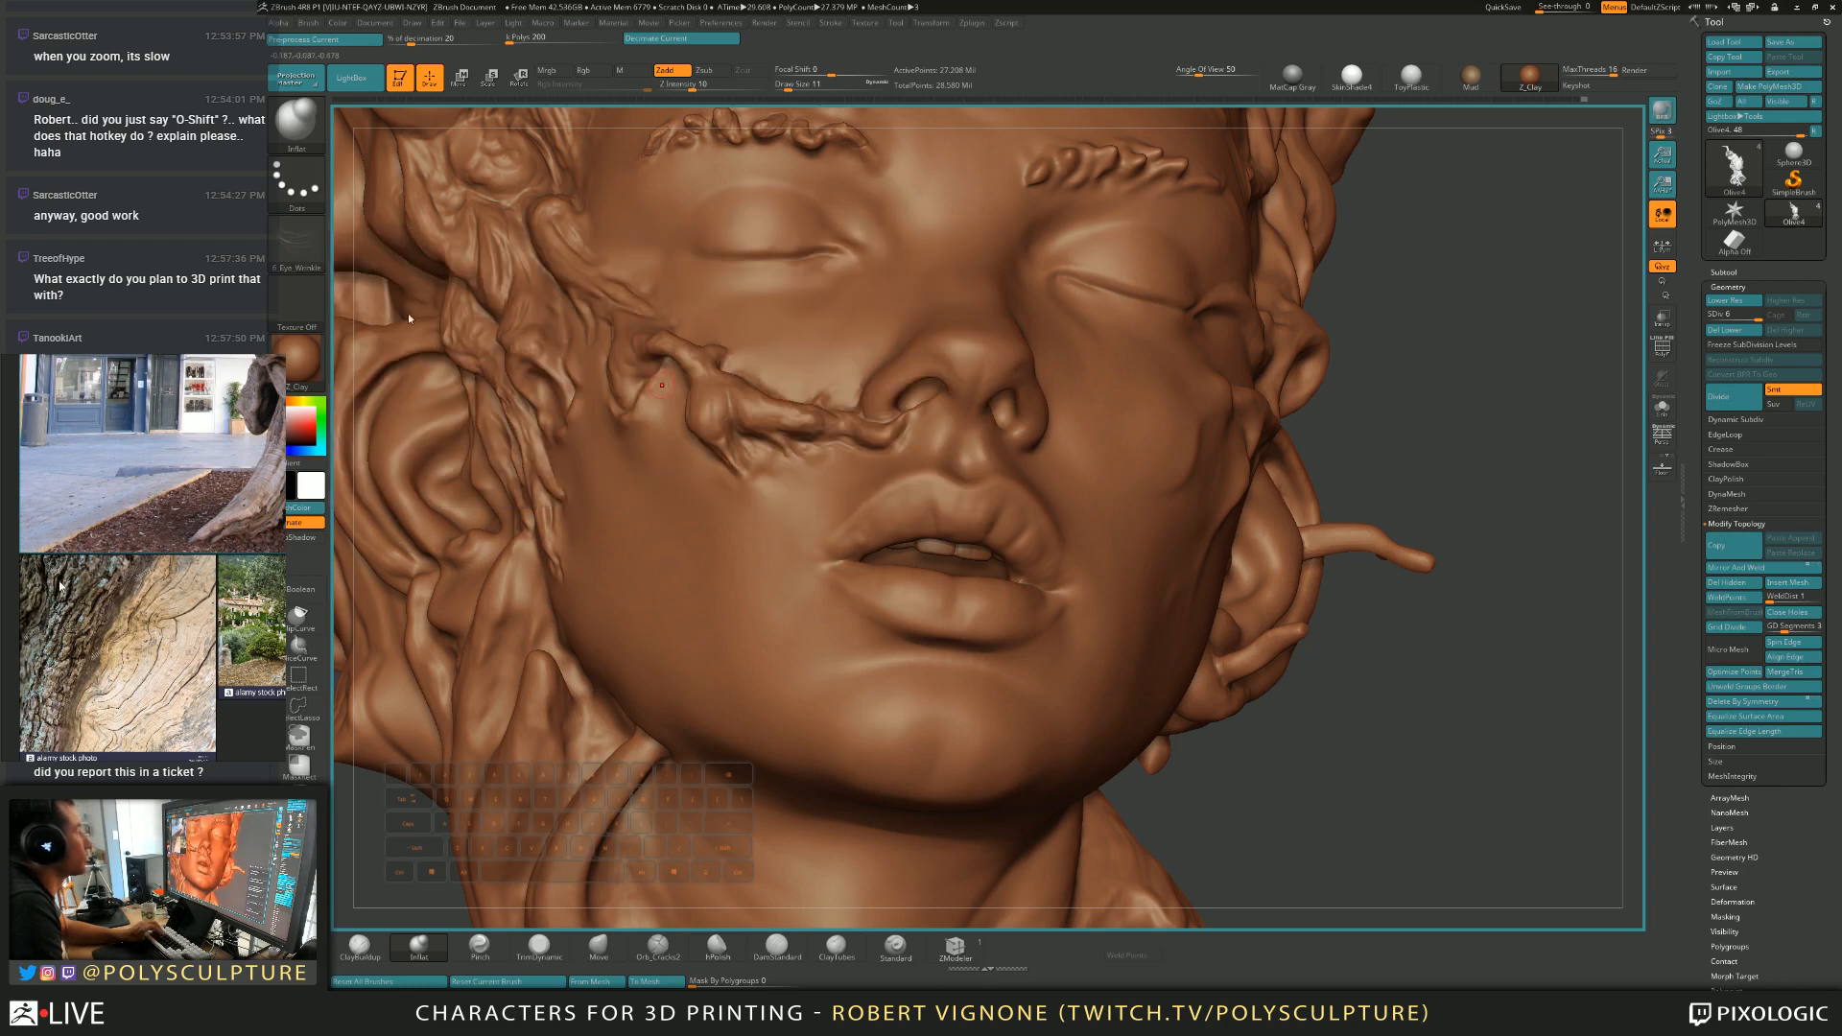
# Set up the Standard brush with the 6_Eye_Wrinkle alpha and the DragRect stroke.
pyautogui.click(298, 244)
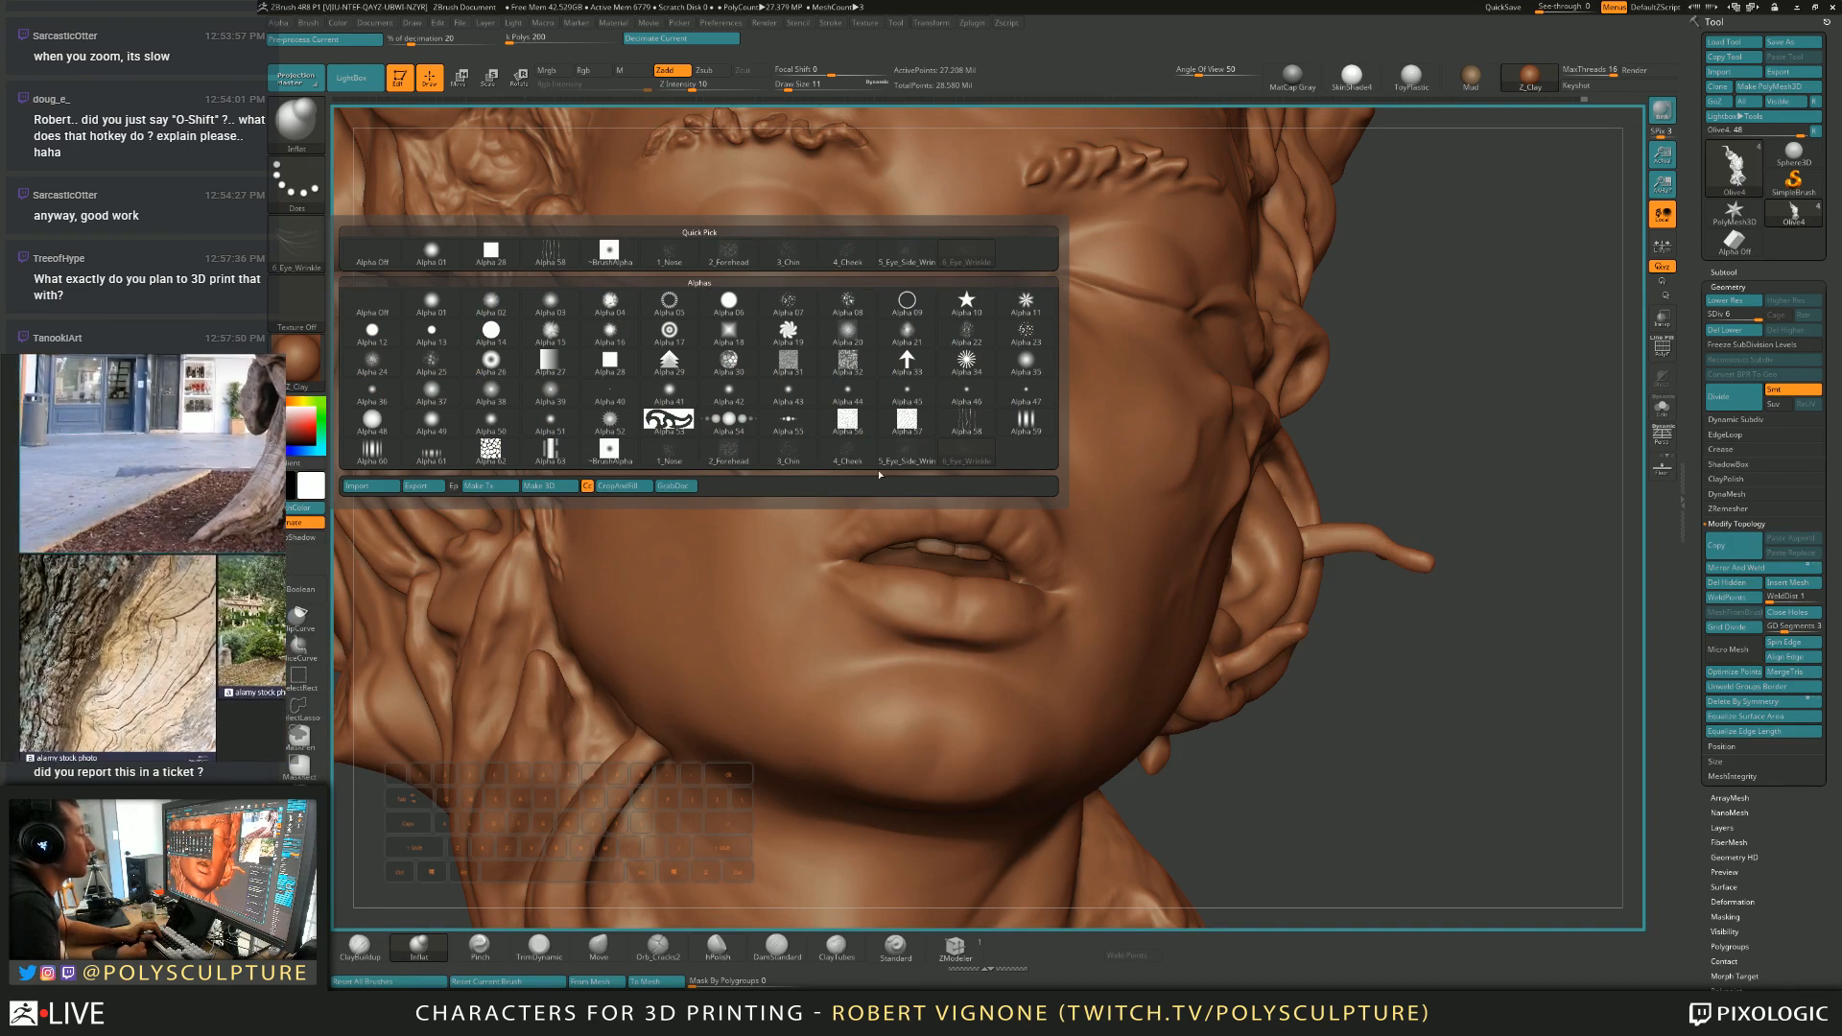
pyautogui.click(957, 451)
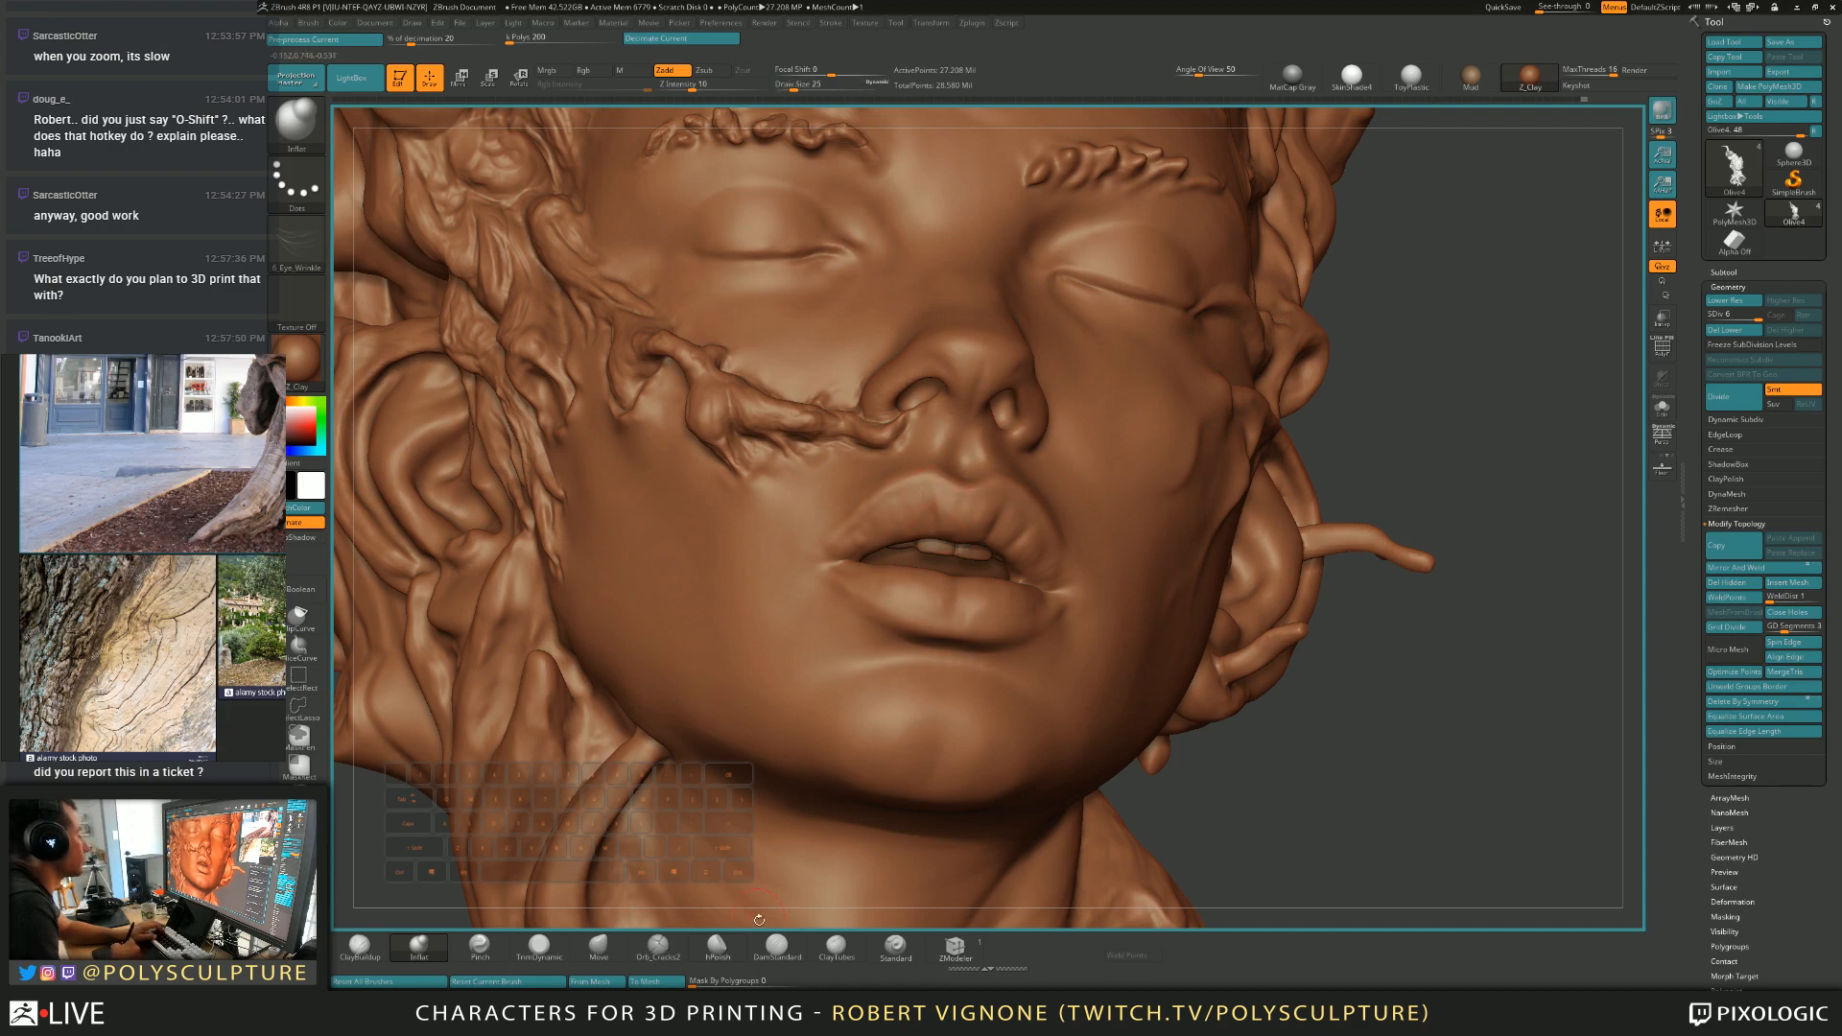
pyautogui.click(891, 953)
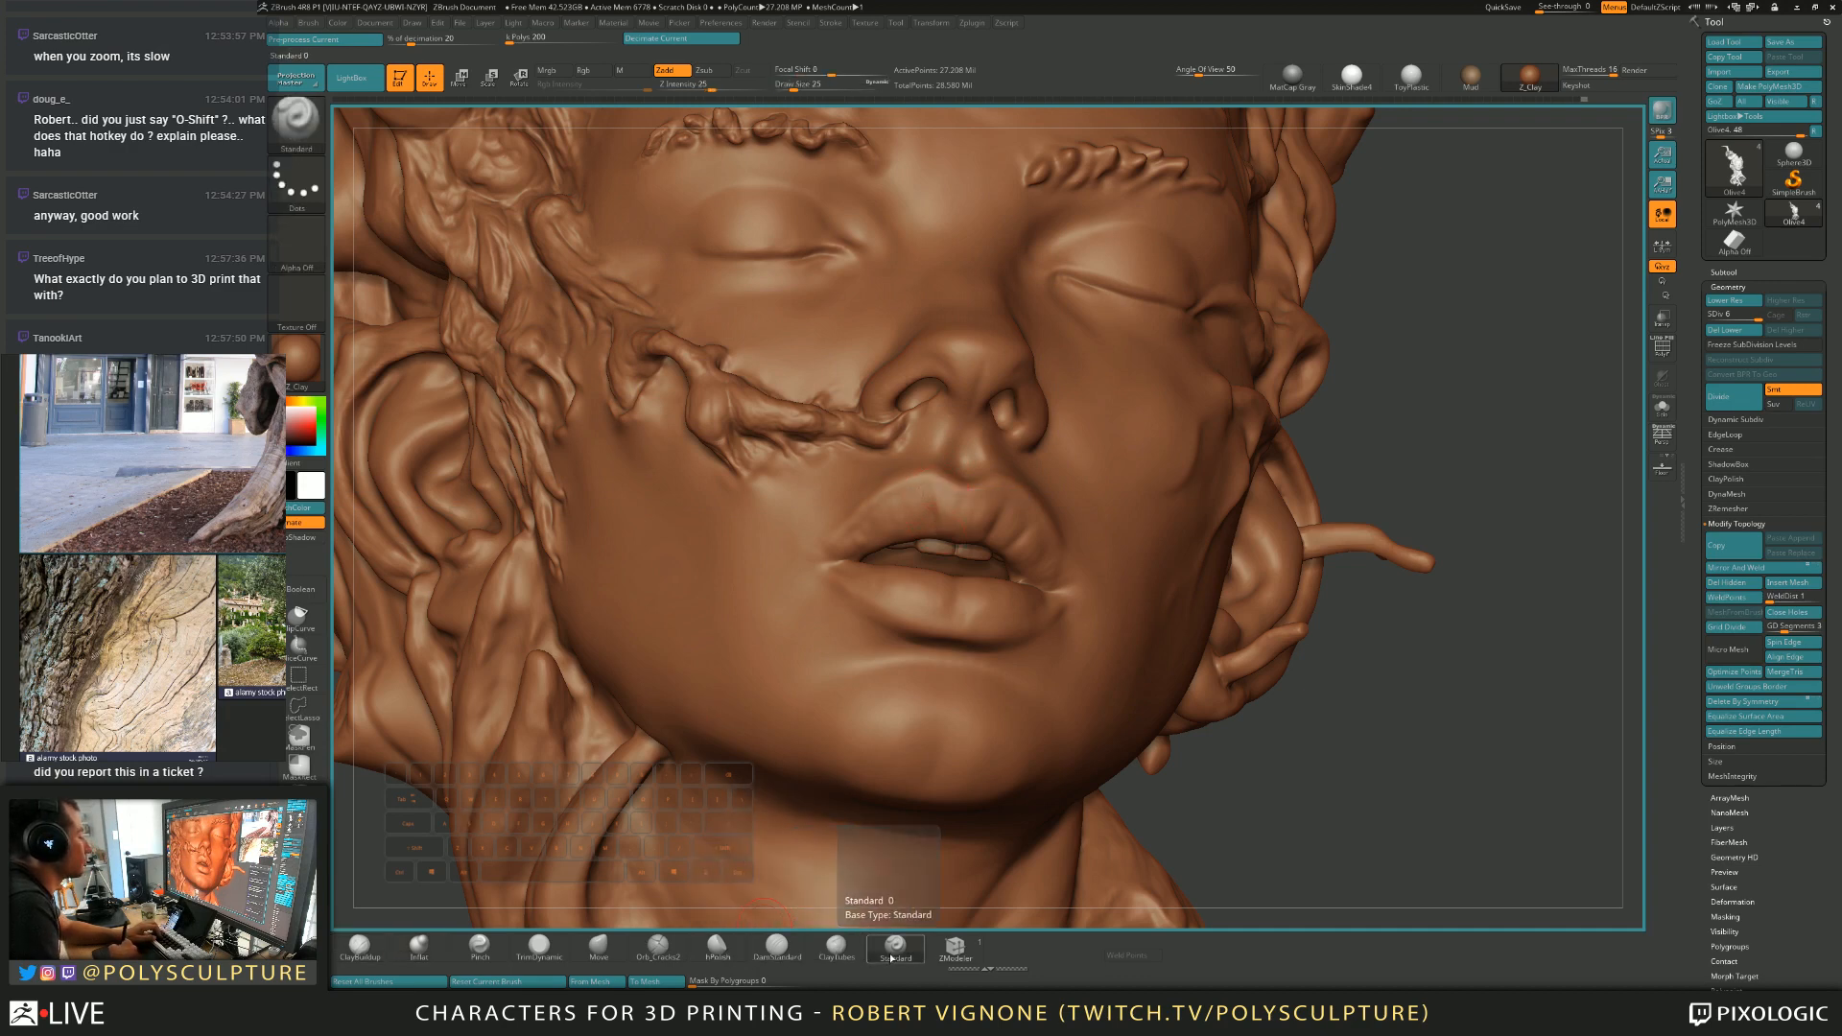
pyautogui.click(838, 945)
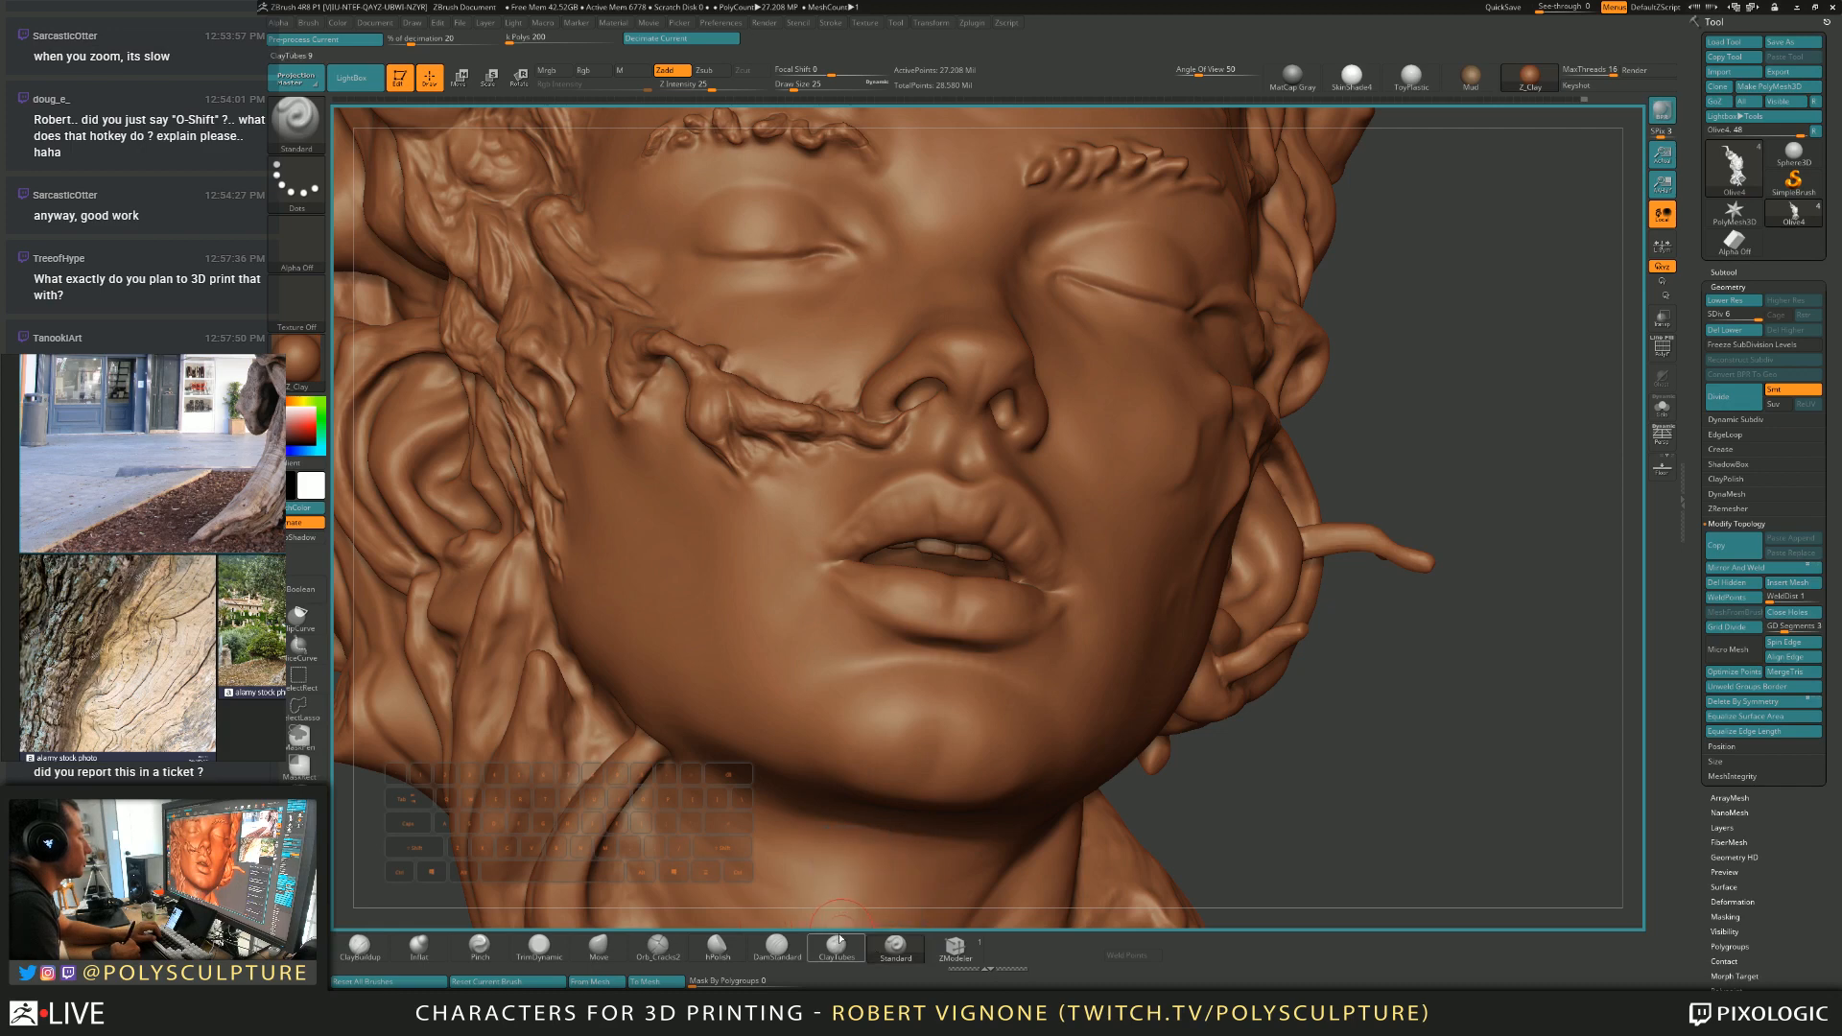
pyautogui.click(297, 245)
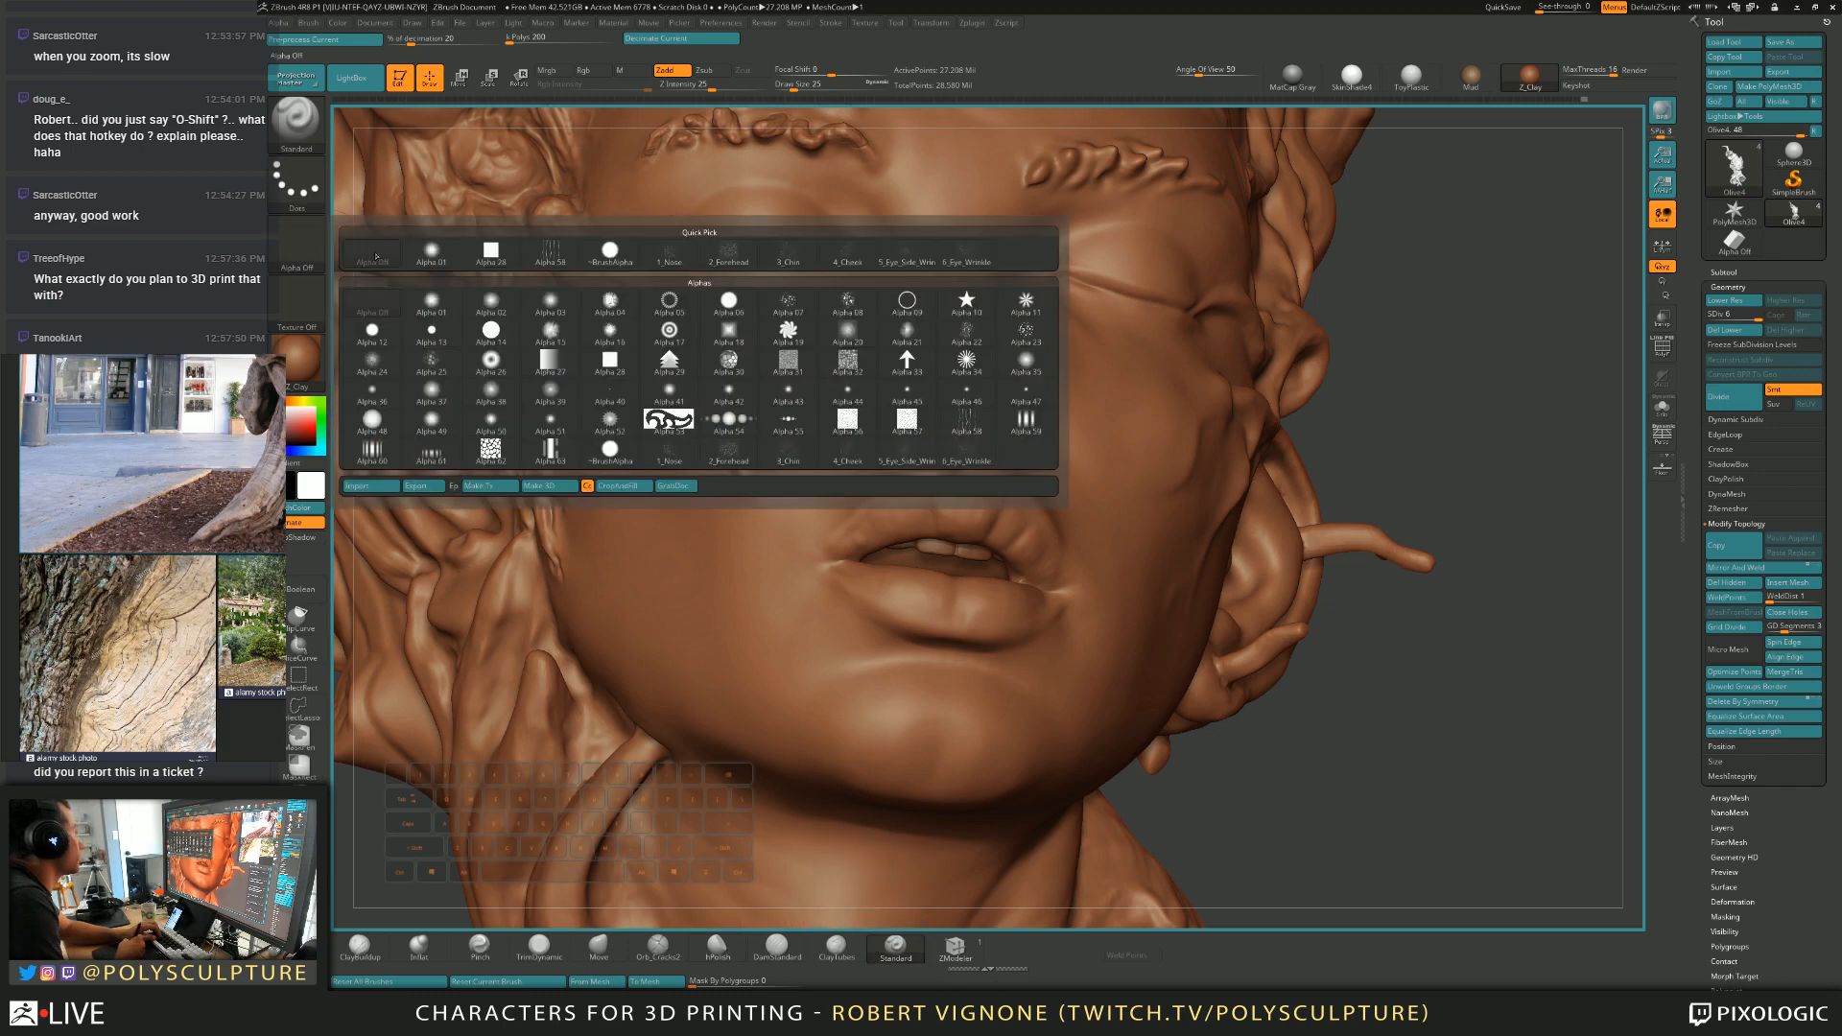
pyautogui.click(964, 451)
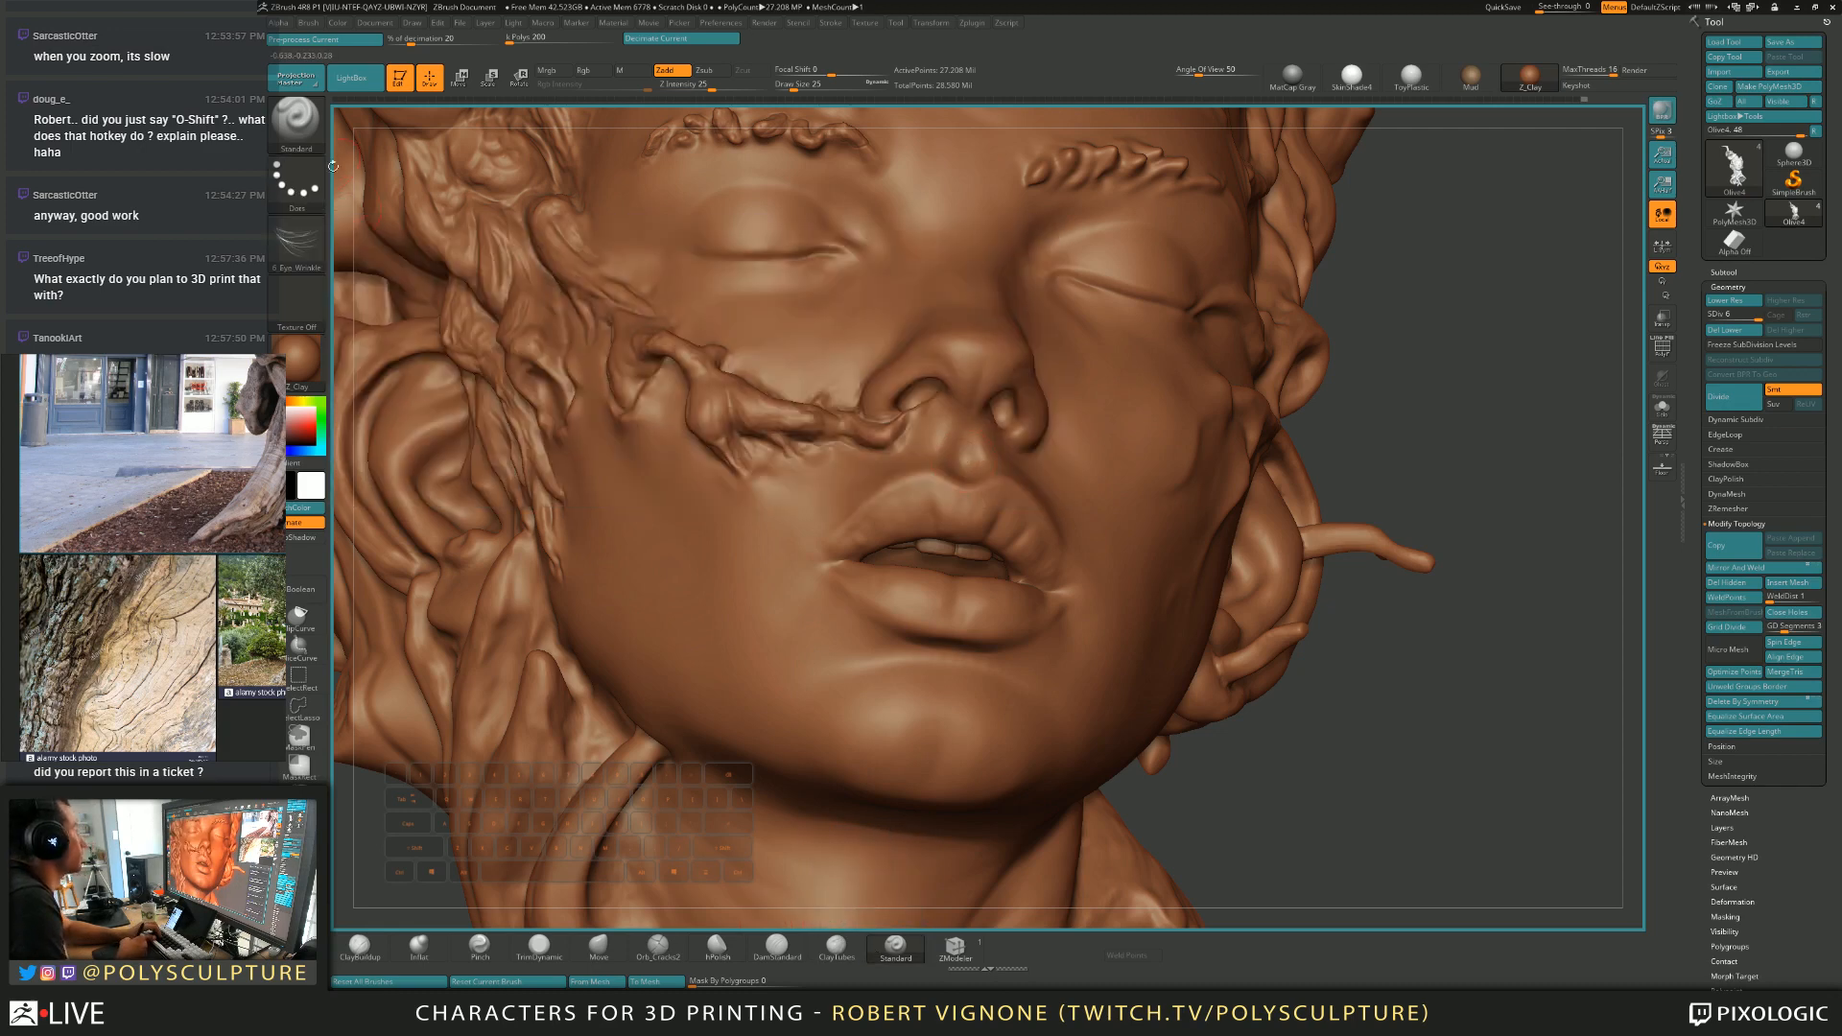
pyautogui.click(297, 180)
pyautogui.click(460, 196)
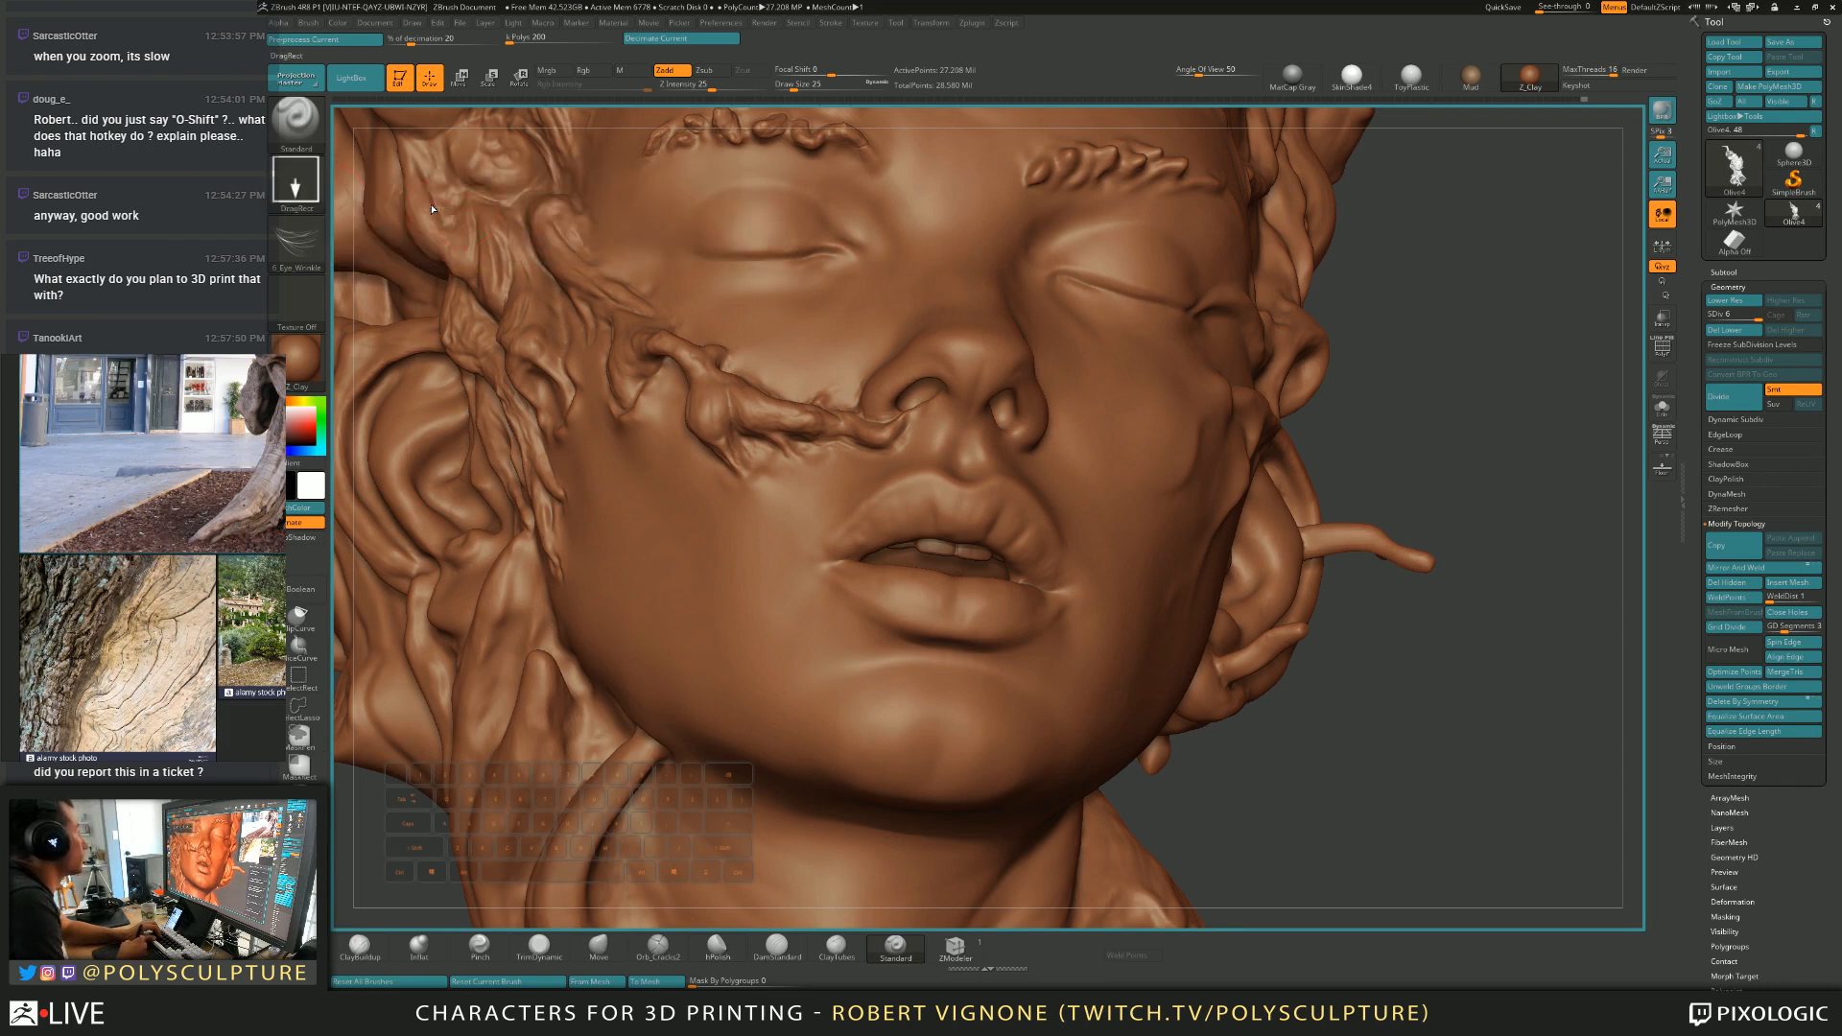
# Stamp fine wrinkles across the upper lip with the Standard brush's wrinkle alpha at draw size 33.
pyautogui.press('s')
pyautogui.click(942, 481)
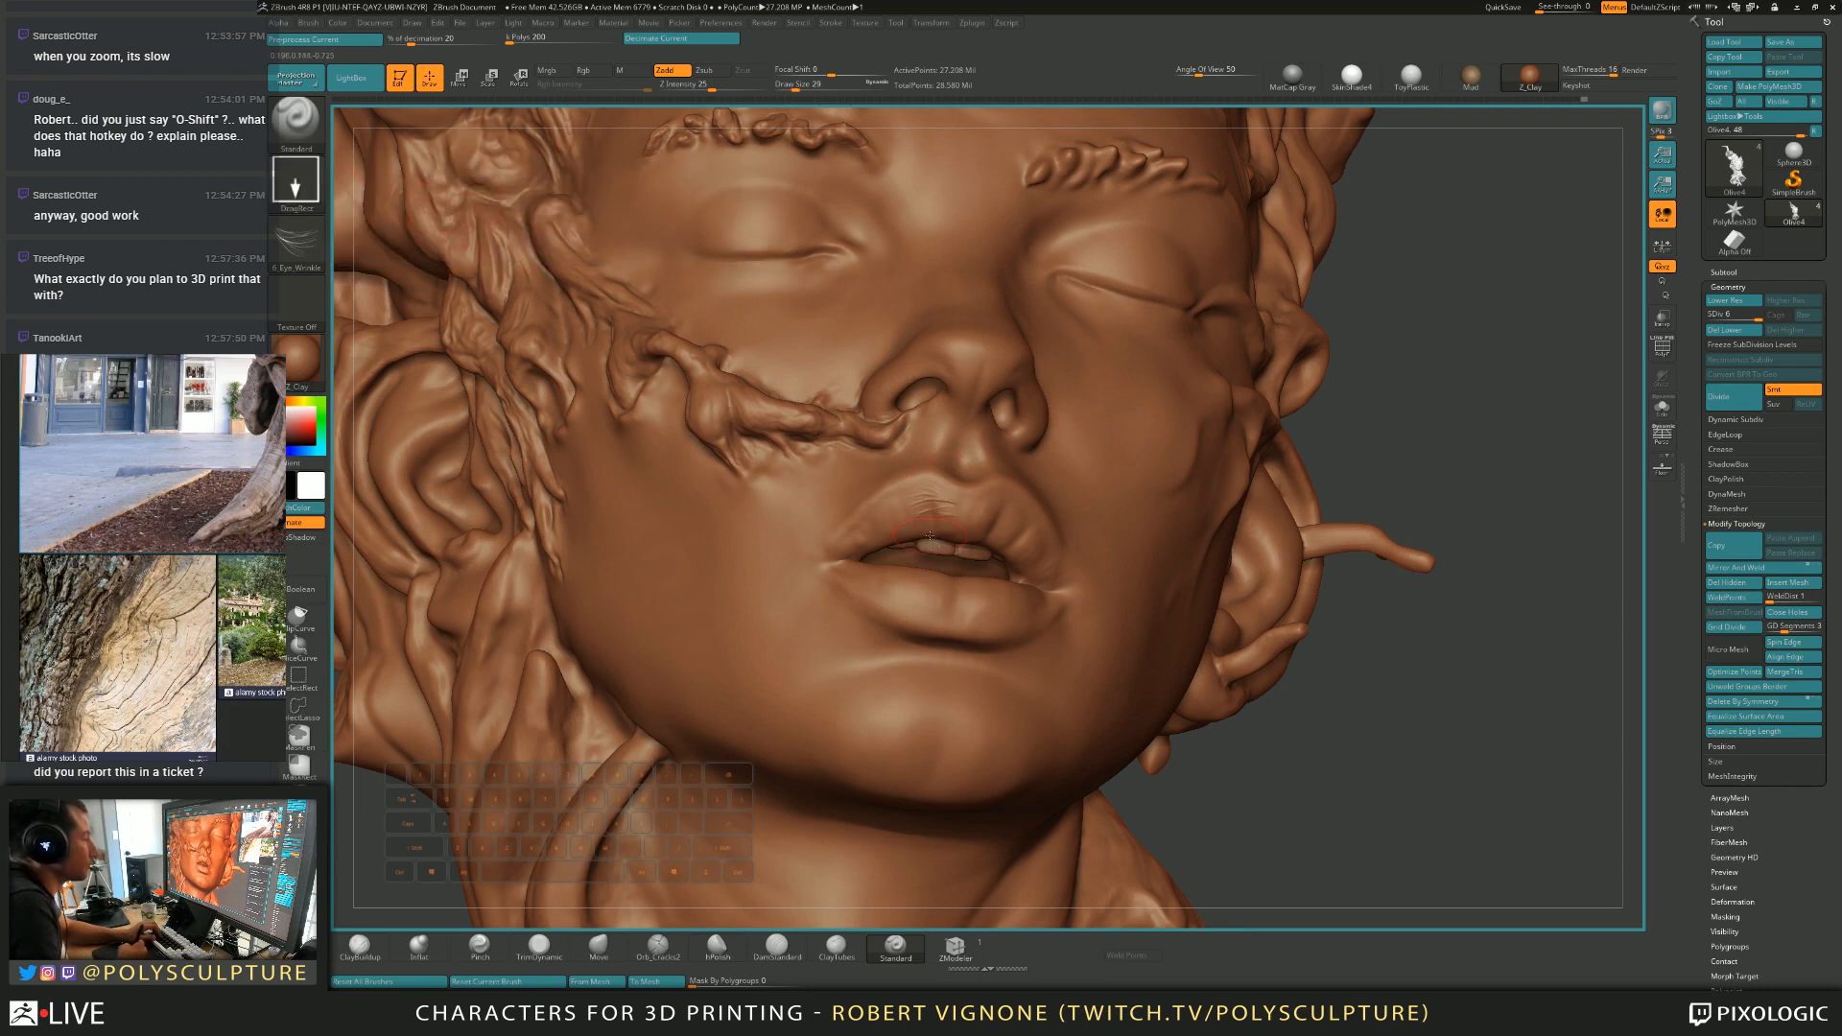
pyautogui.press('ctrl')
pyautogui.moveTo(944, 532)
pyautogui.mouseDown(button='right')
pyautogui.moveTo(834, 537)
pyautogui.moveTo(974, 521)
pyautogui.mouseUp(button='right')
pyautogui.press('s')
pyautogui.click(947, 517)
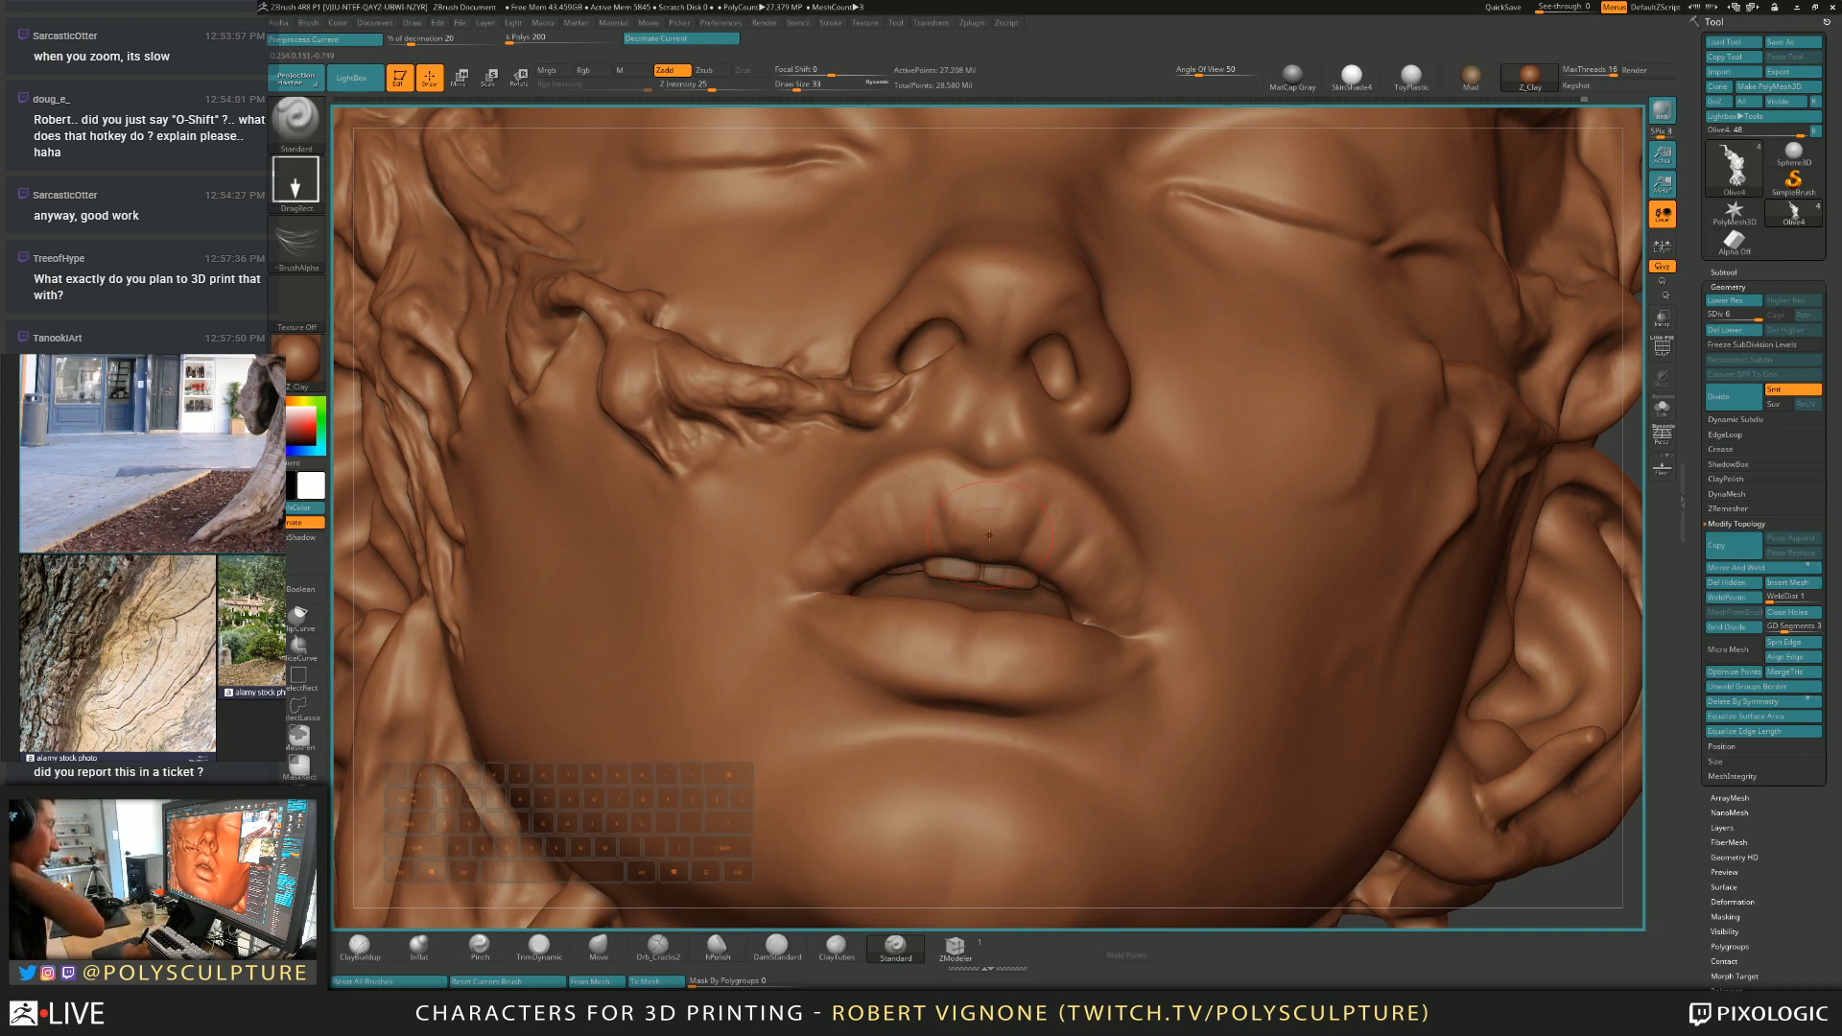
pyautogui.keyDown('alt'); pyautogui.moveTo(945, 499); pyautogui.dragTo(964, 551); pyautogui.keyUp('alt')
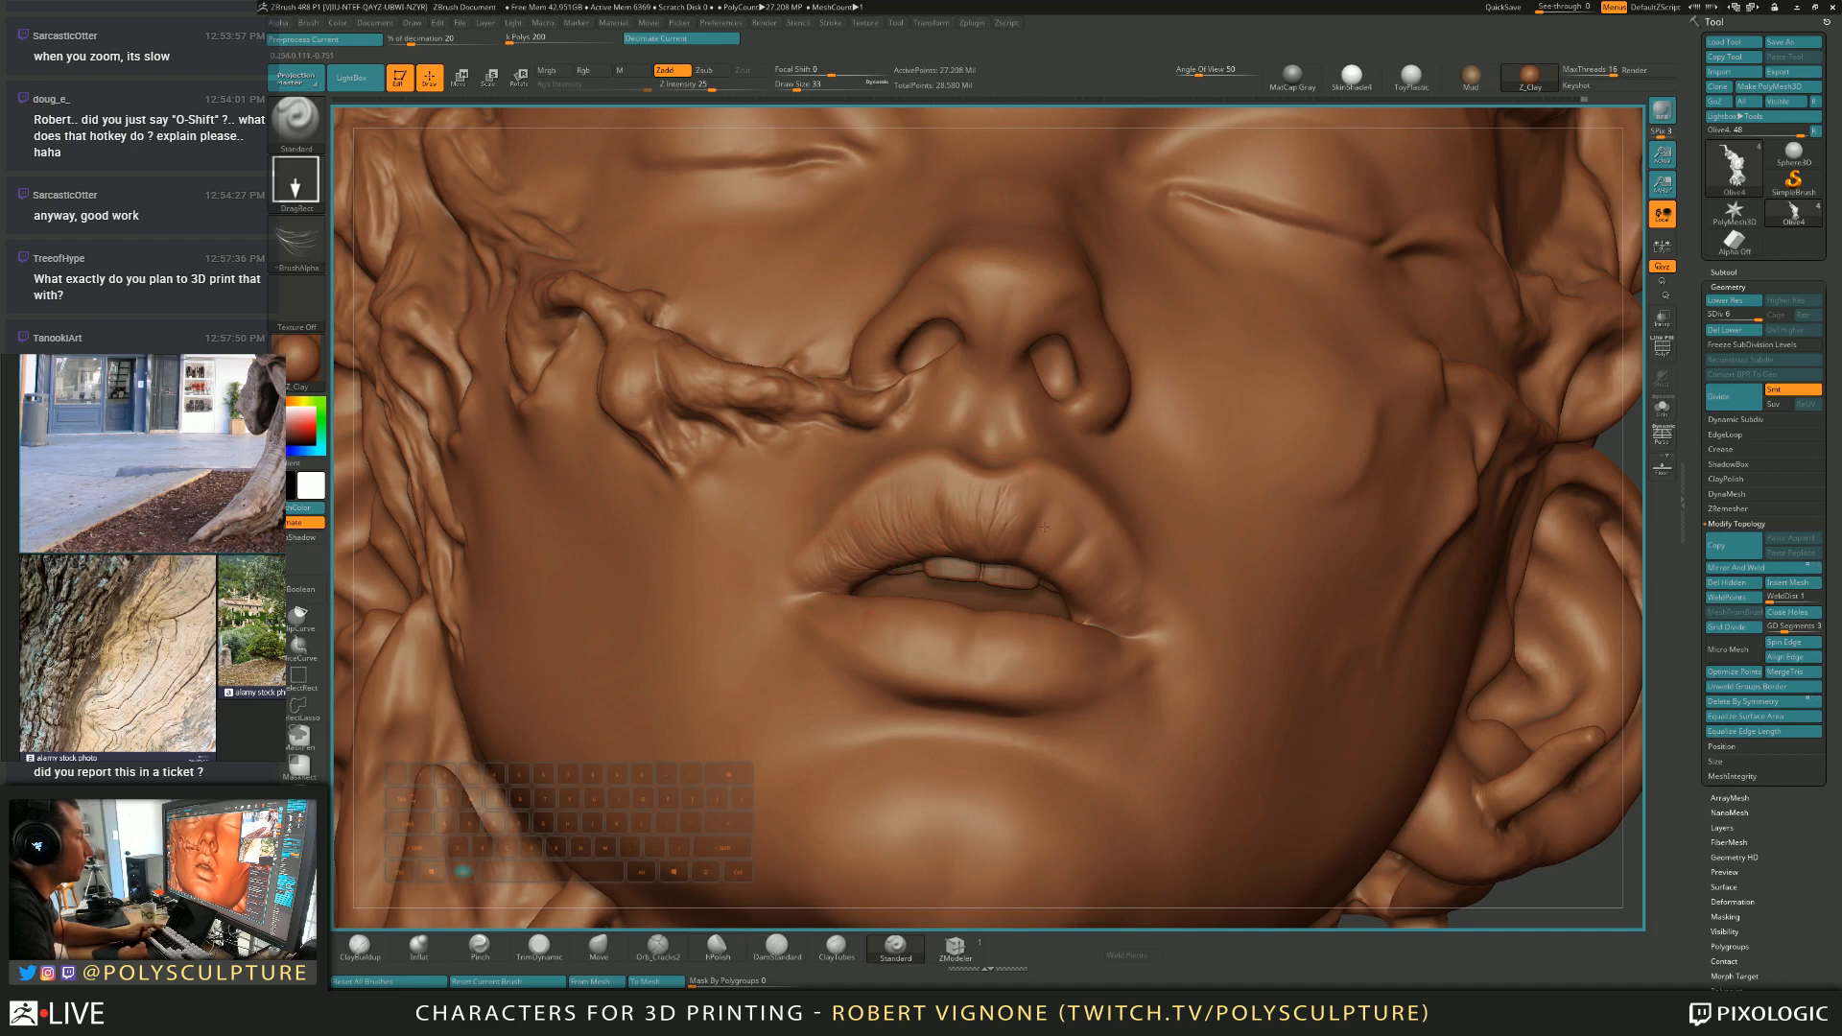
pyautogui.moveTo(1070, 558); pyautogui.dragTo(906, 557, button='right')
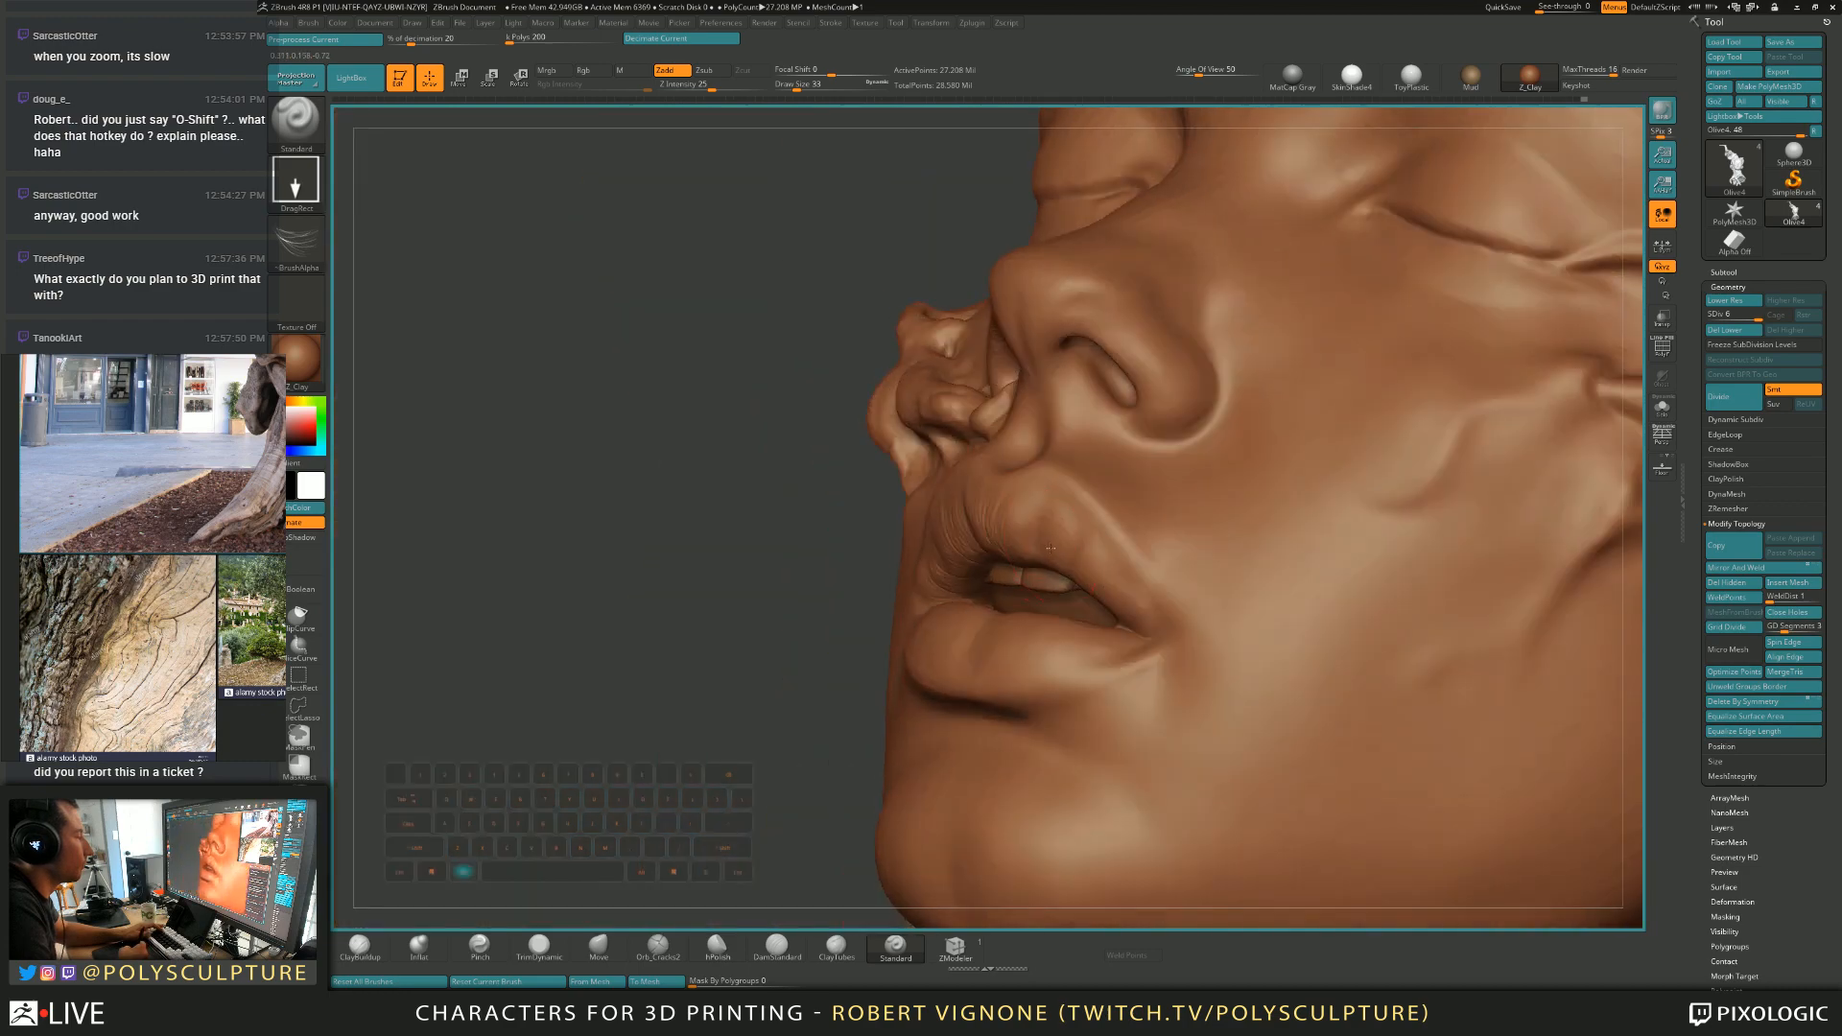
pyautogui.moveTo(1101, 567); pyautogui.dragTo(1048, 533, button='right')
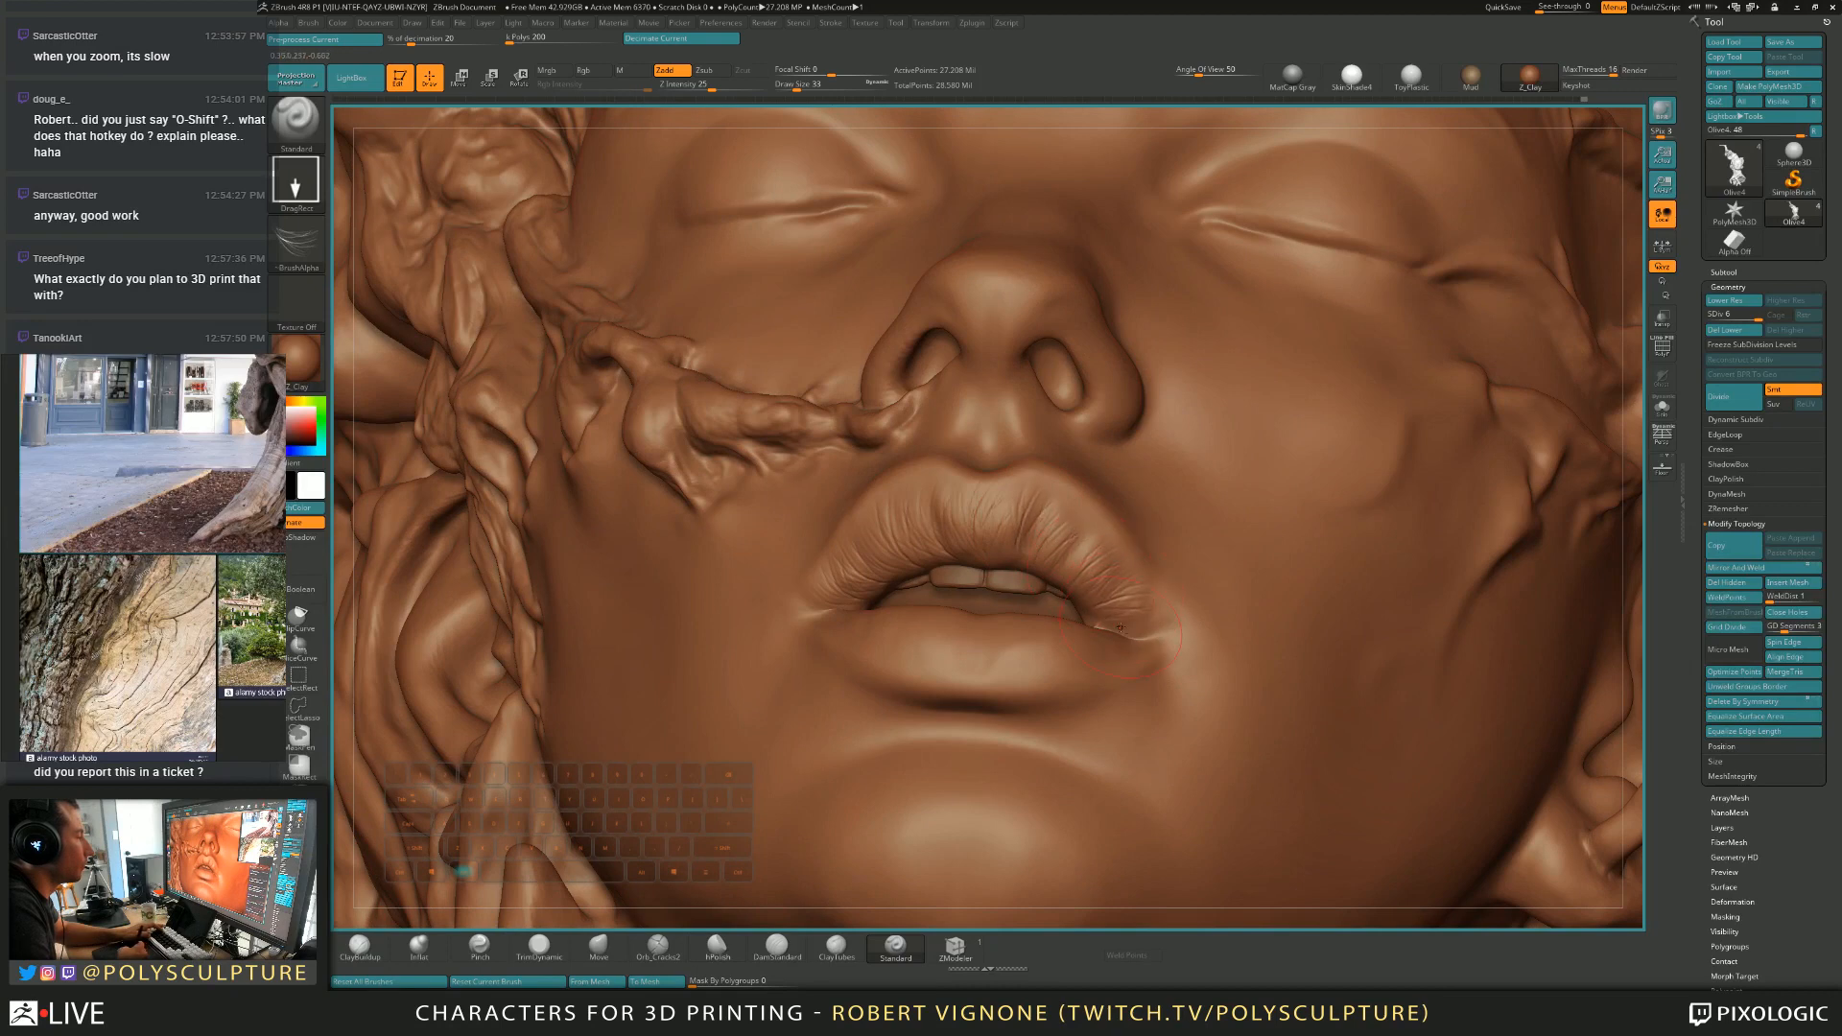
# Deepen the wrinkles on the side of the upper lip with Orb_Cracks2 at draw size 17.
pyautogui.press('5')
pyautogui.moveTo(994, 526); pyautogui.dragTo(1001, 523)
pyautogui.press('s')
pyautogui.click(1047, 546)
pyautogui.click(658, 948)
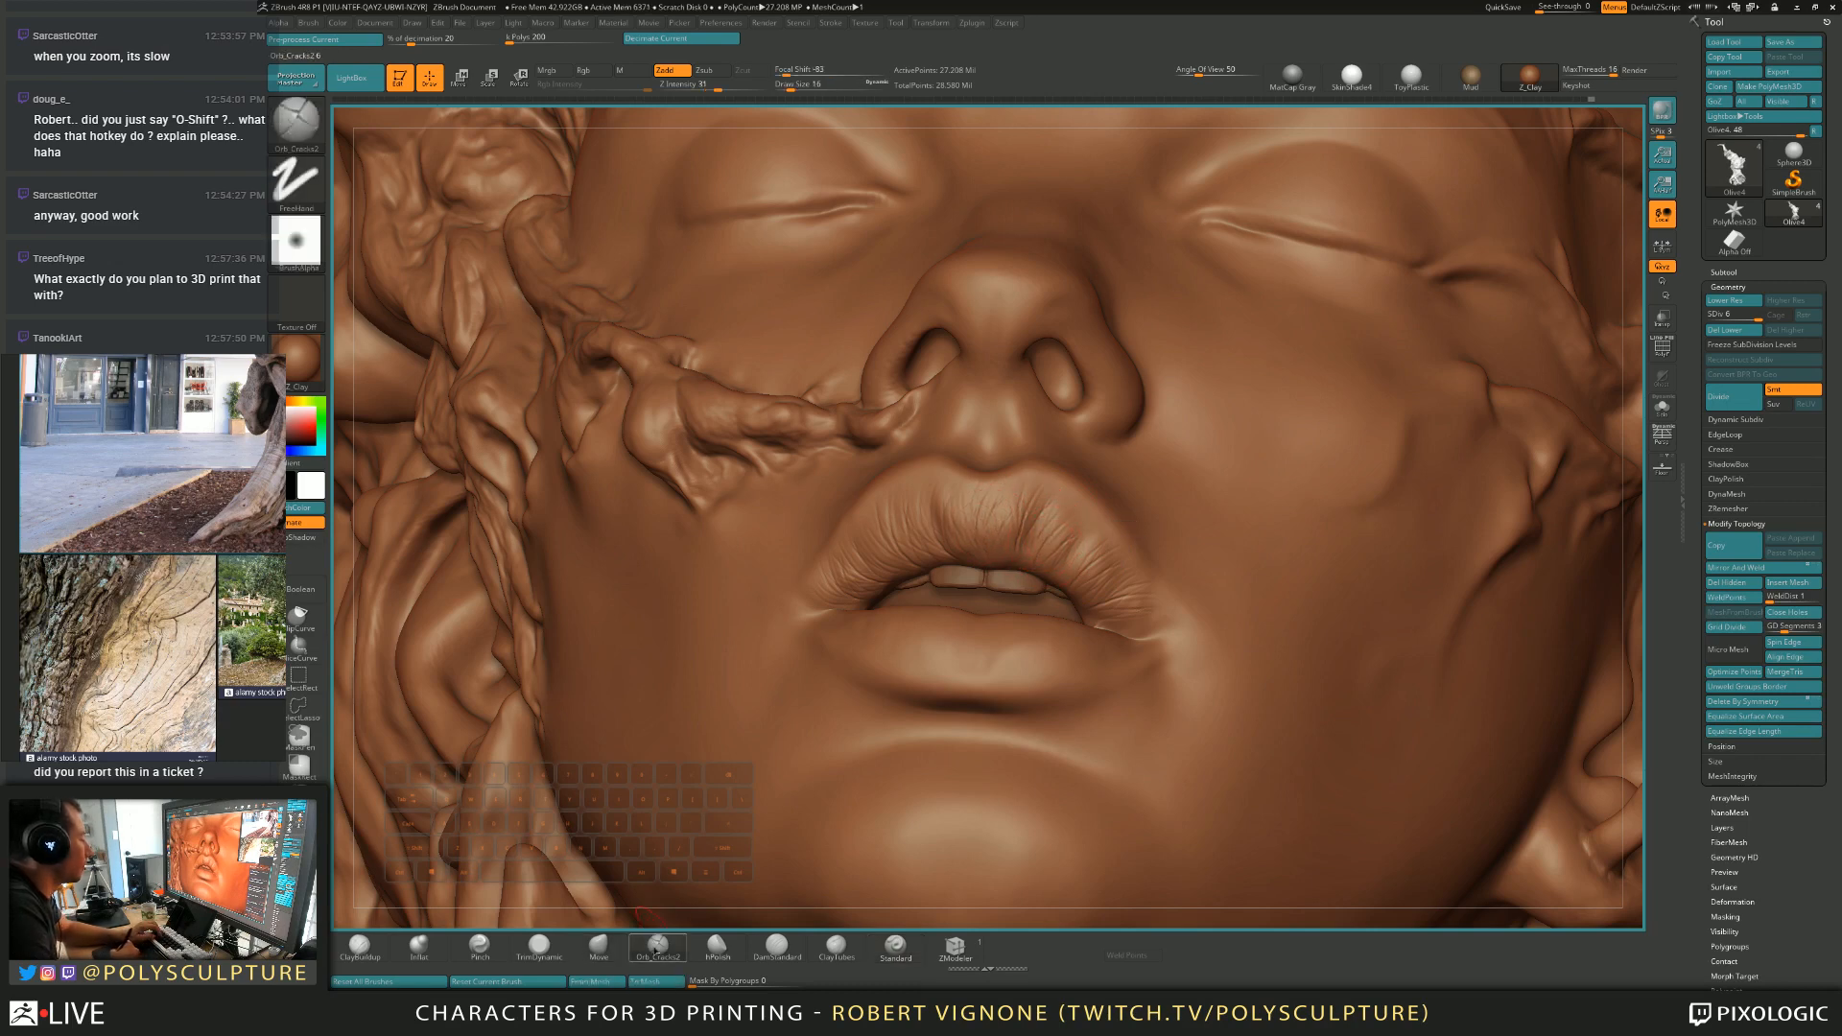
pyautogui.press('s')
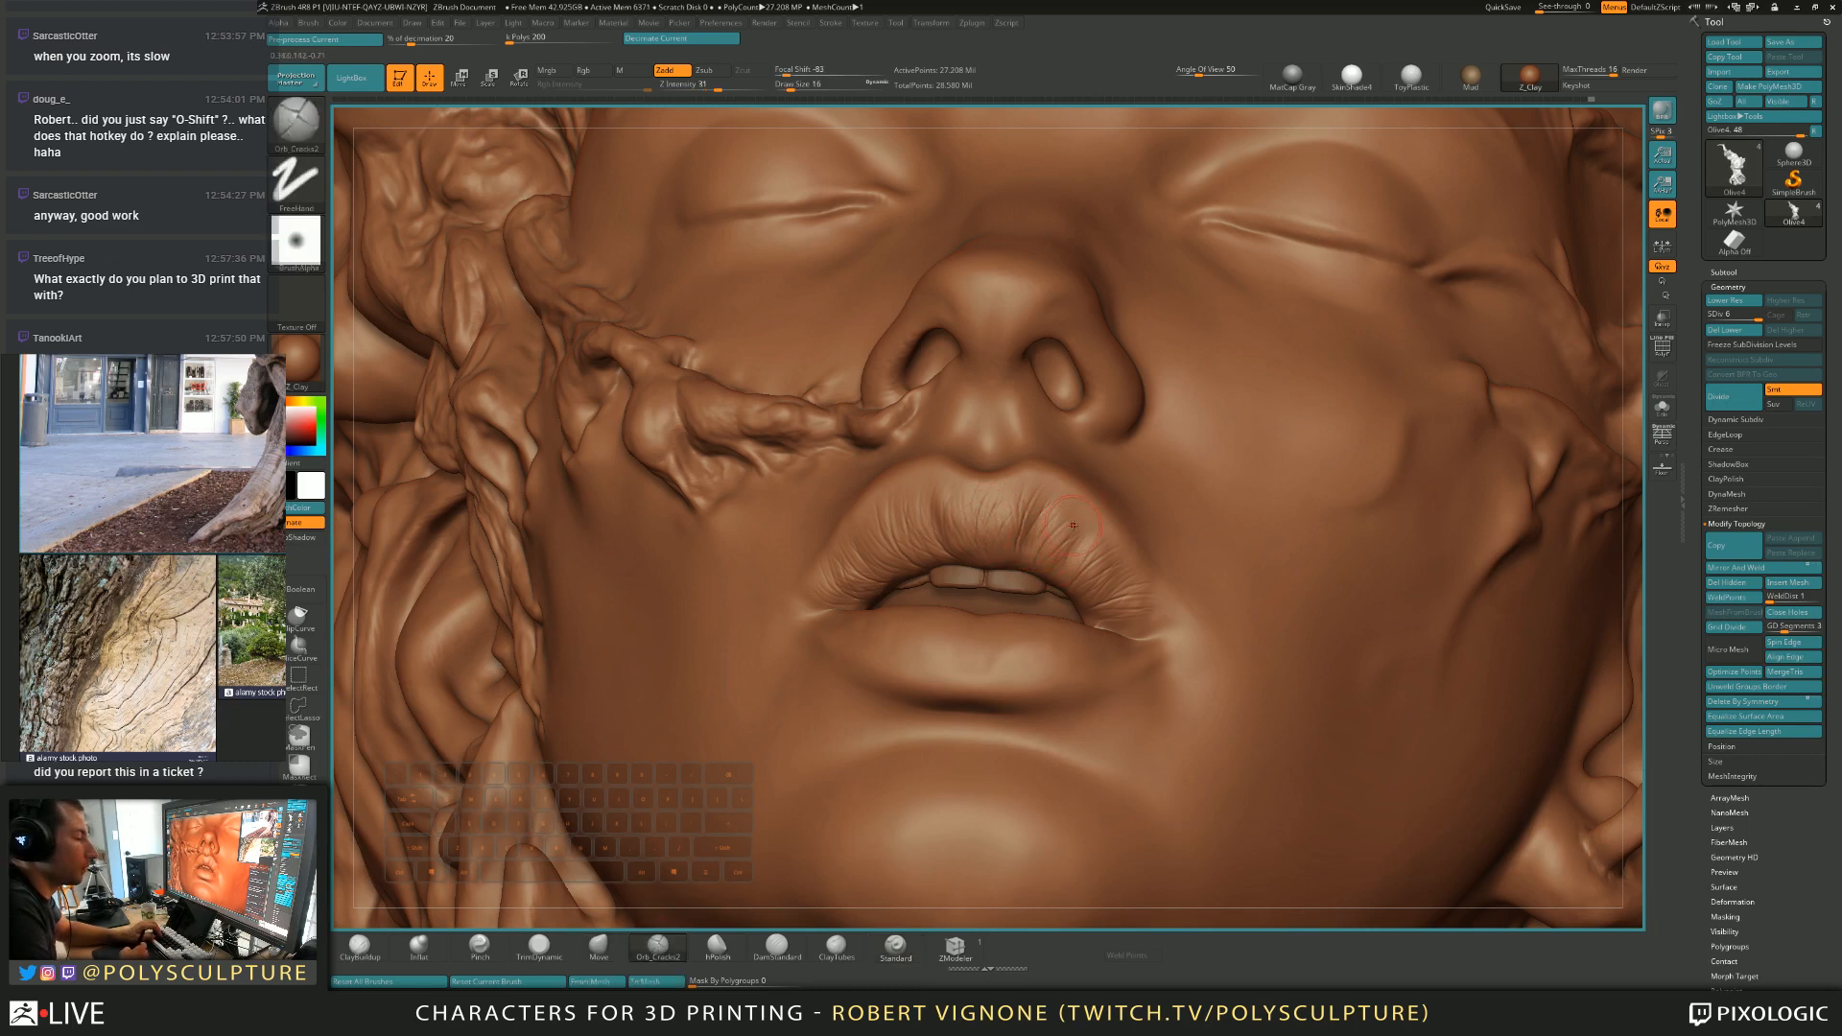
pyautogui.press('s')
pyautogui.moveTo(1054, 543); pyautogui.dragTo(1027, 561)
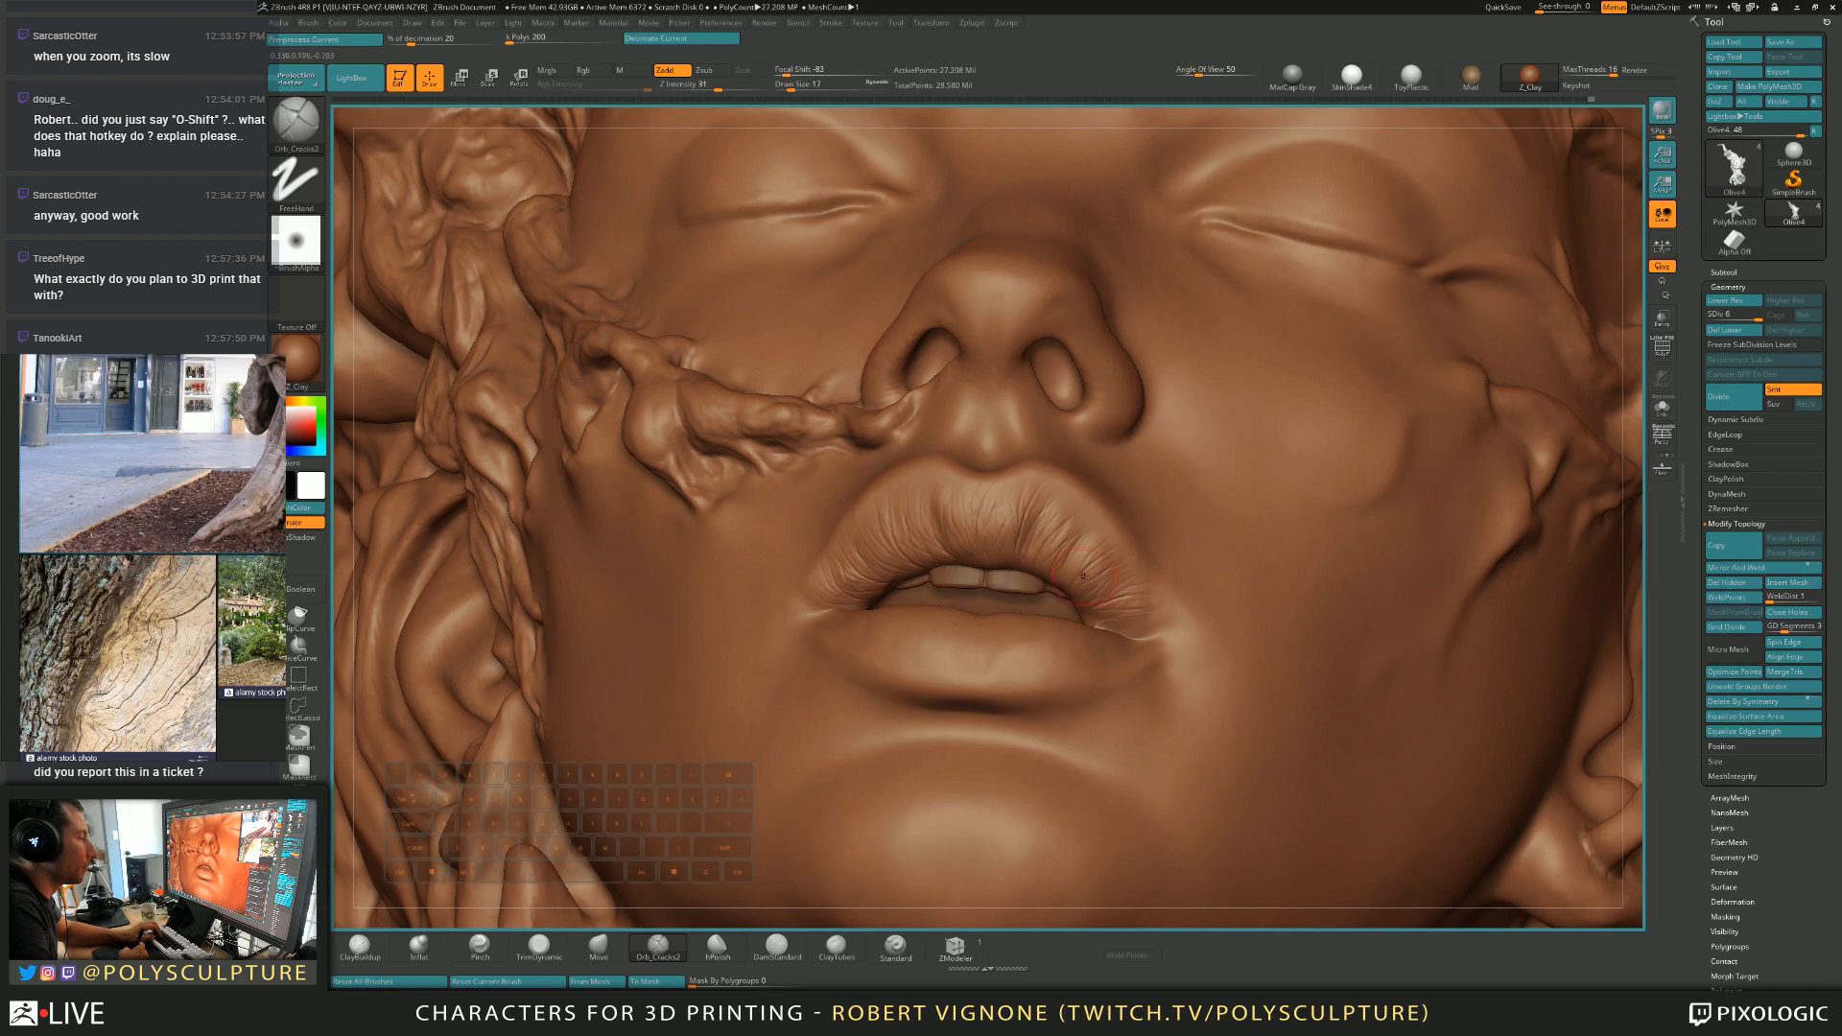
# Carve creases into the middle of the upper lip with Orb_Cracks2, varying the draw size for fine and broad lines.
pyautogui.moveTo(1077, 556); pyautogui.dragTo(939, 537, button='right')
pyautogui.press('s')
pyautogui.click(889, 540)
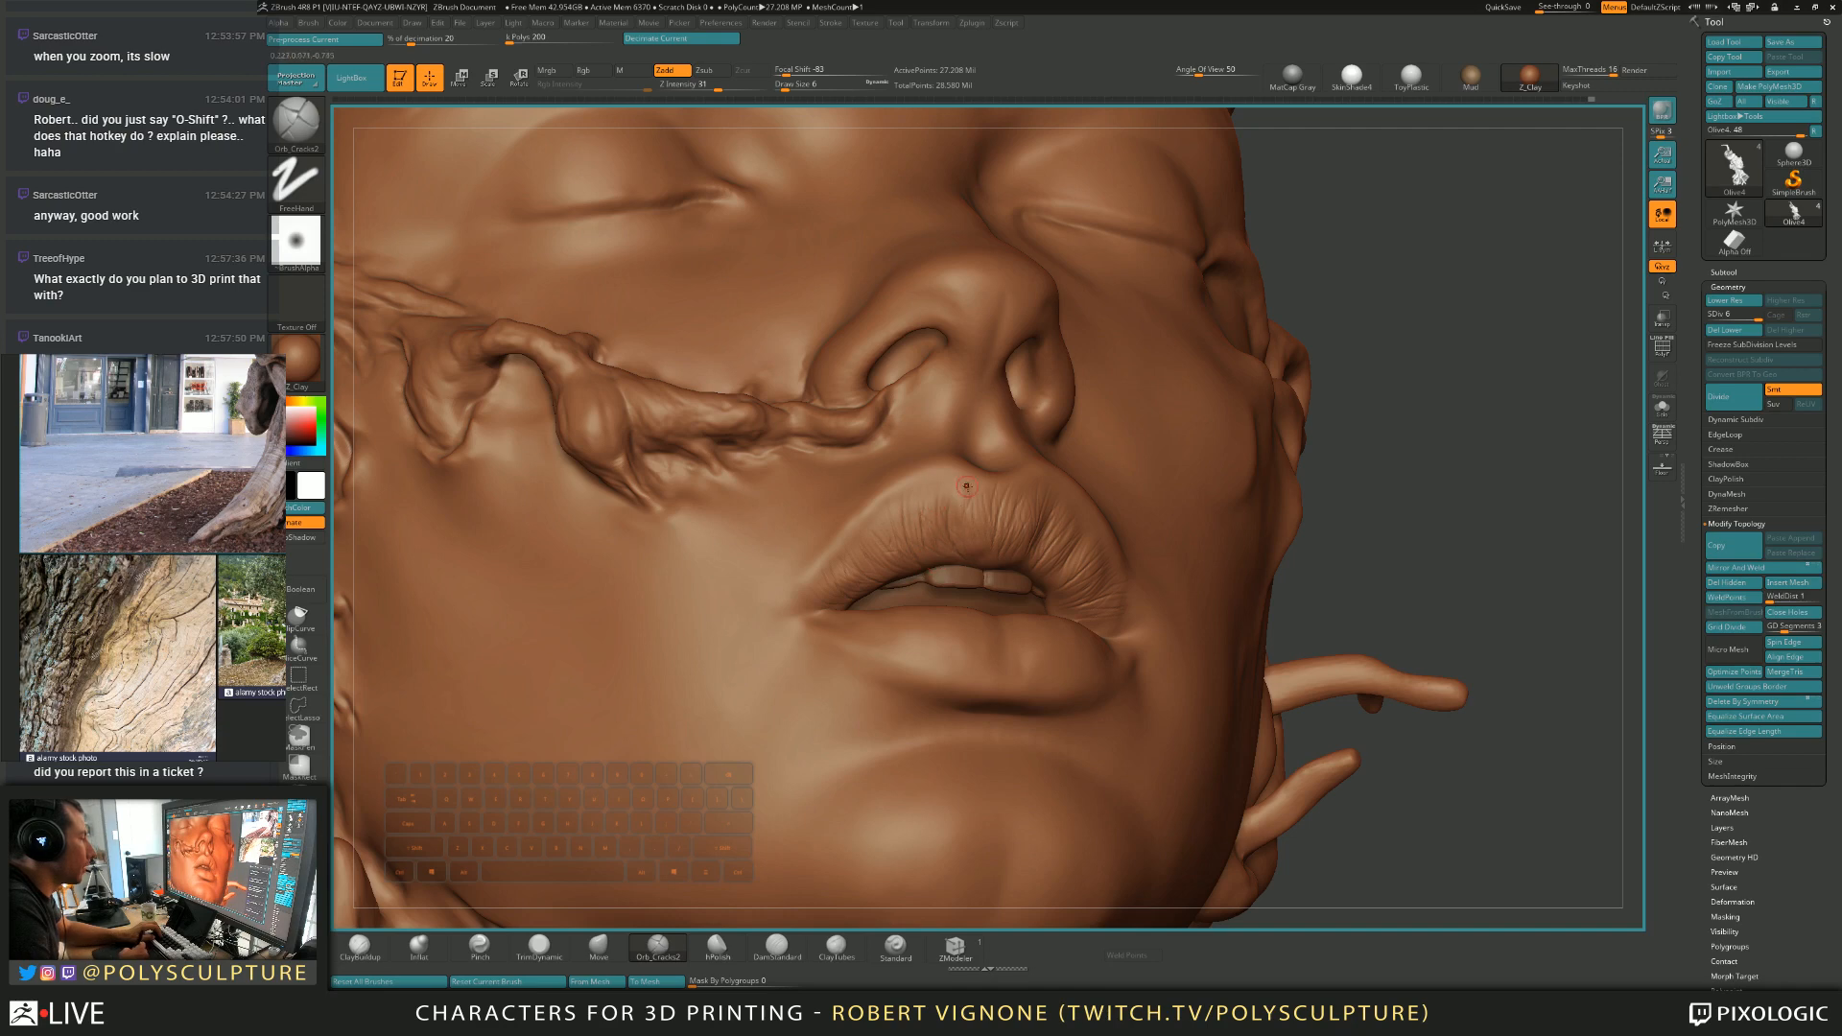
pyautogui.moveTo(964, 490)
pyautogui.mouseDown(button='right')
pyautogui.moveTo(940, 509)
pyautogui.moveTo(987, 528)
pyautogui.mouseUp(button='right')
pyautogui.press('s')
pyautogui.click(988, 530)
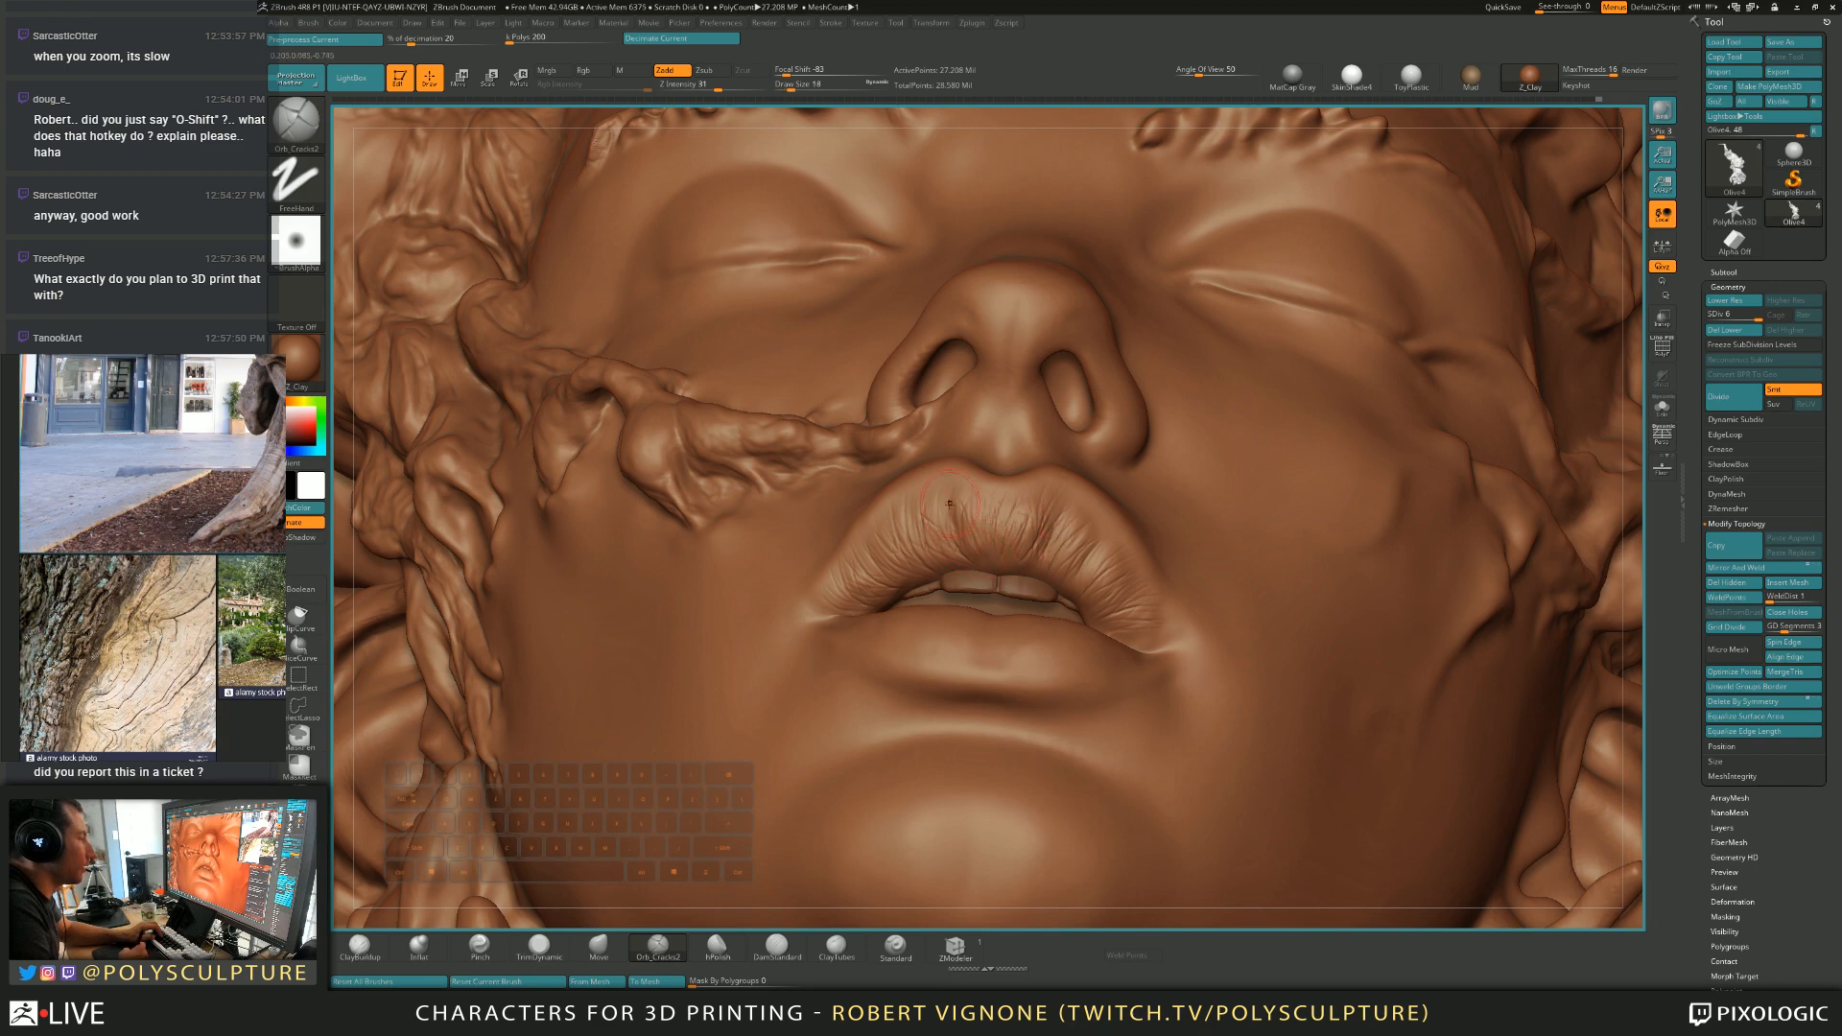
# Soften the ridges between the upper lip wrinkles with hPolish at draw size 17.
pyautogui.click(718, 947)
pyautogui.press('s')
pyautogui.moveTo(1086, 515); pyautogui.dragTo(1091, 515)
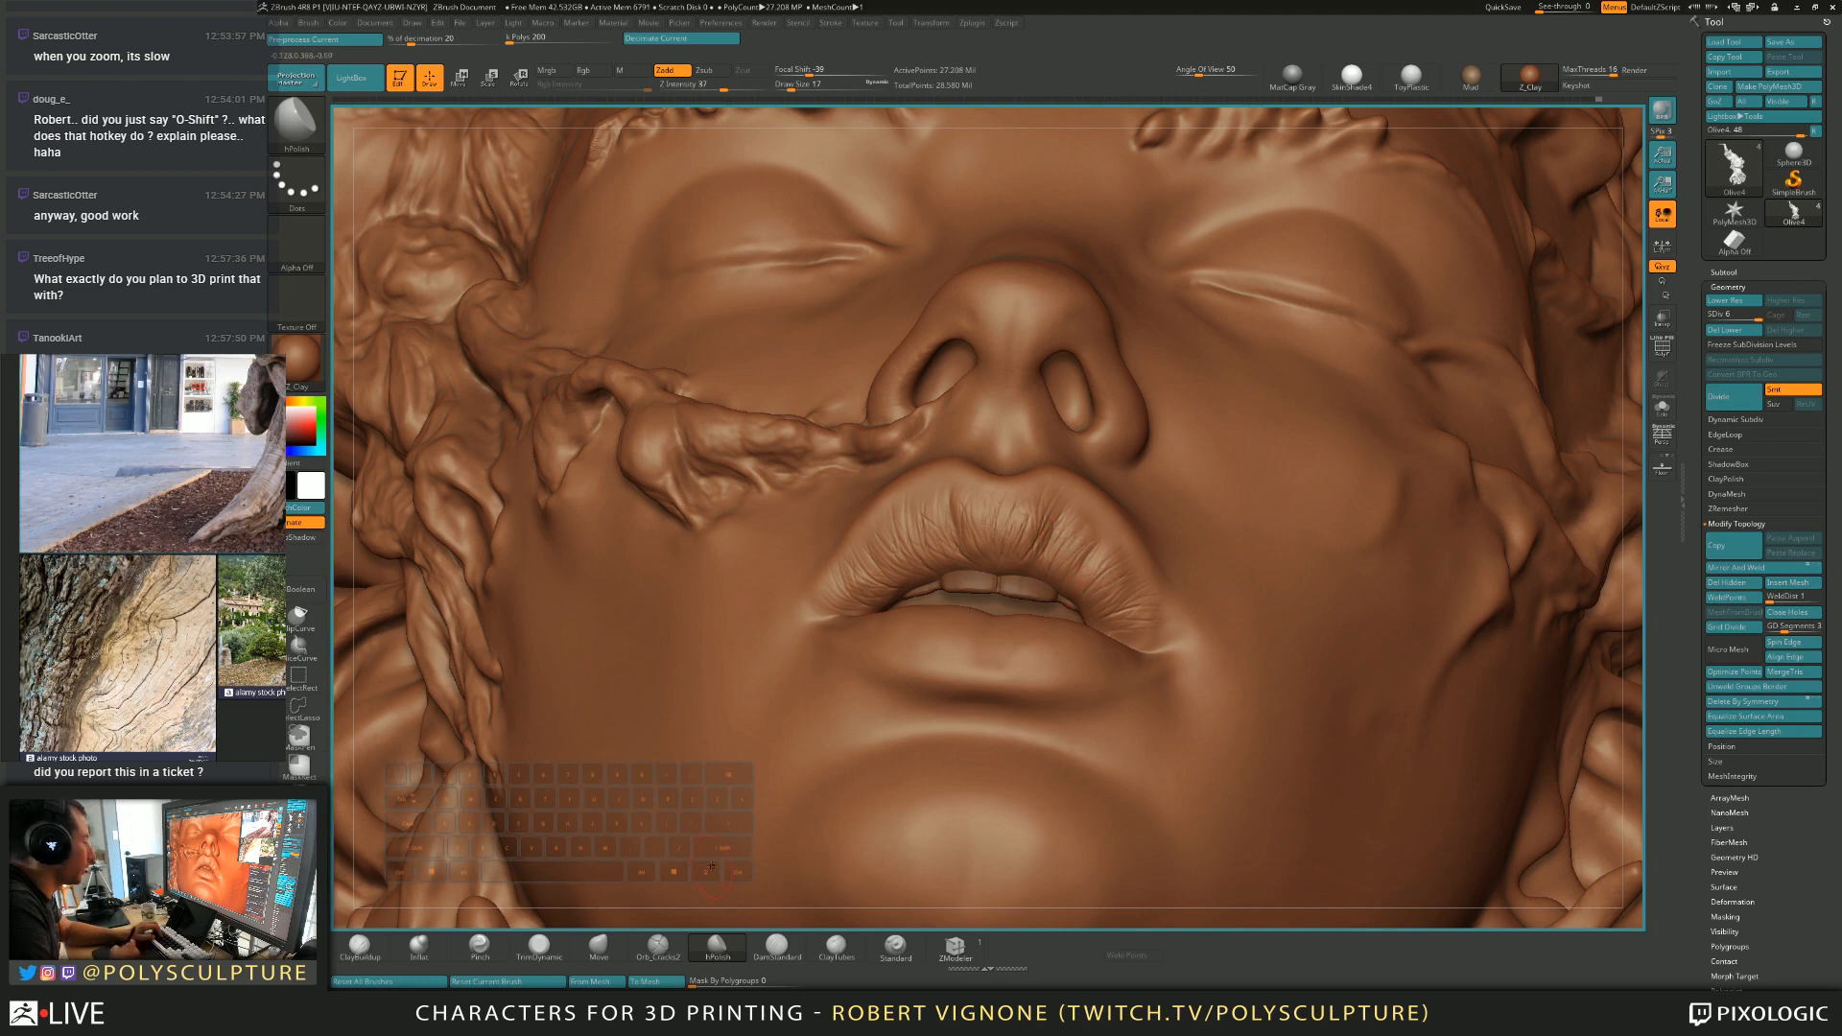
# Add finer Orb_Cracks2 creases across the upper lip, from its middle towards the corner of the mouth.
pyautogui.click(658, 947)
pyautogui.press('s')
pyautogui.moveTo(1094, 573); pyautogui.dragTo(1094, 561)
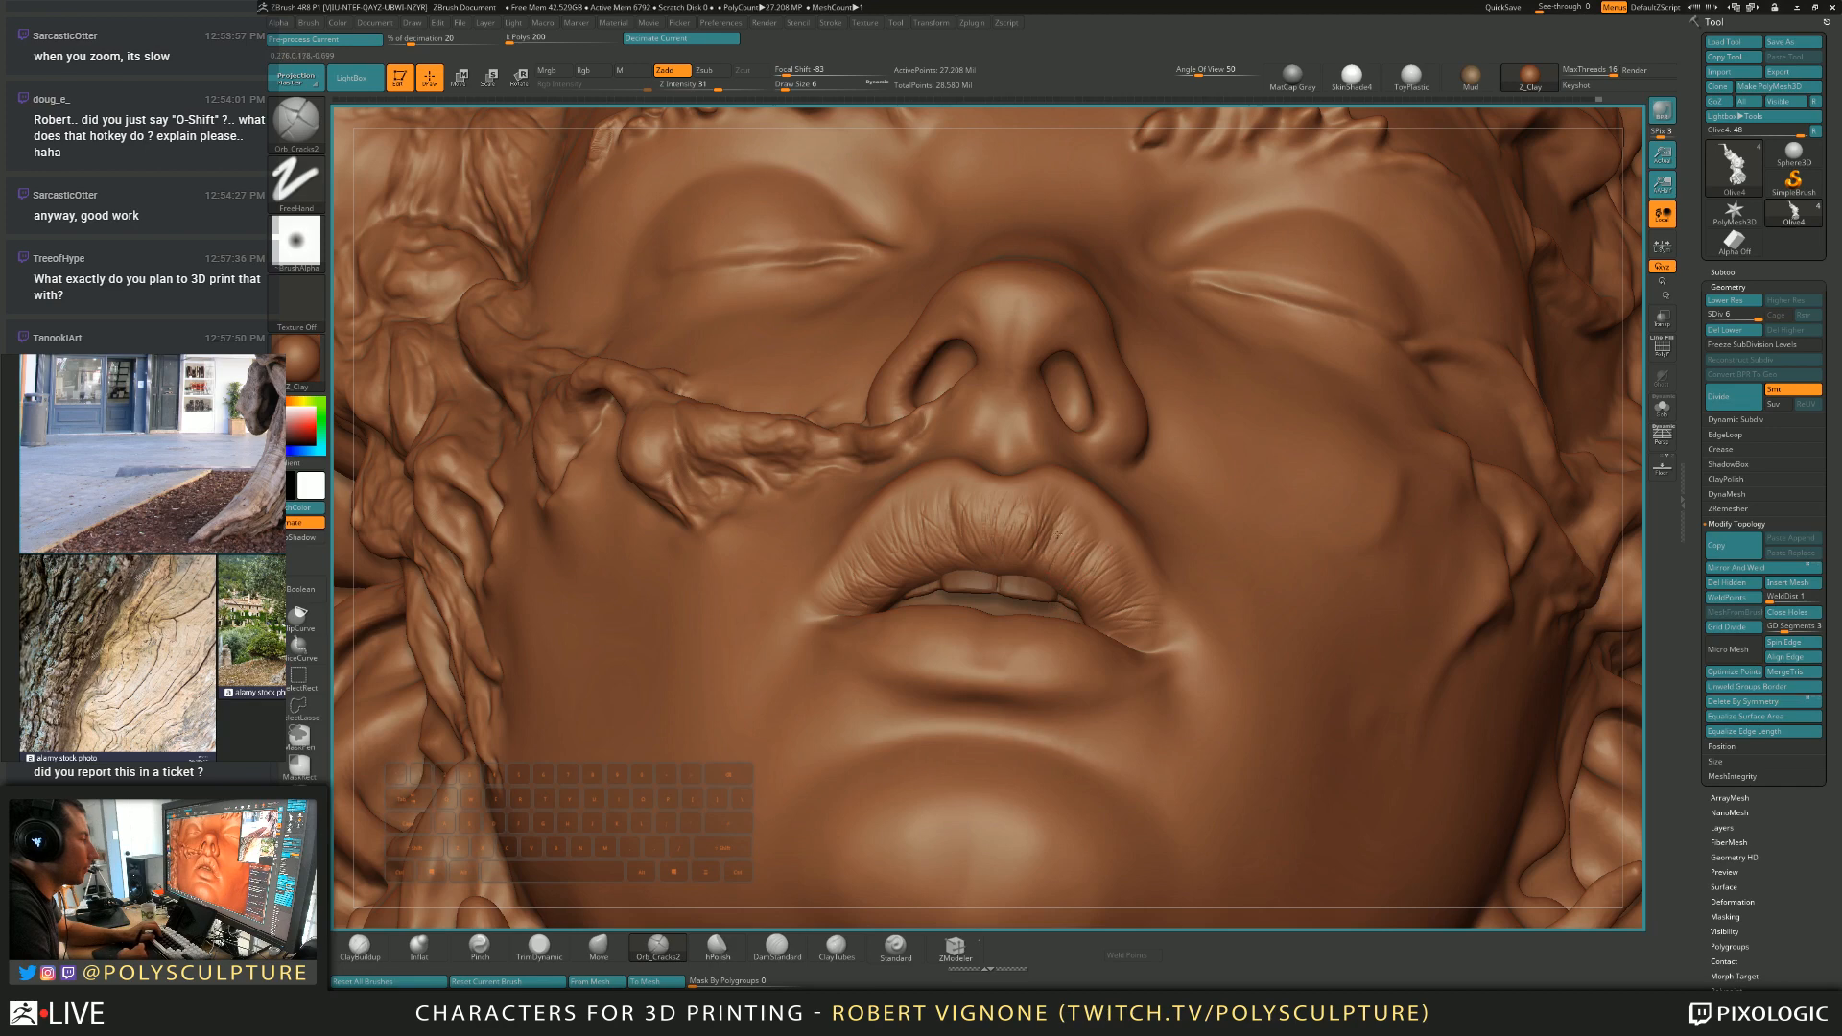
pyautogui.press('s')
pyautogui.moveTo(955, 538); pyautogui.dragTo(965, 541)
pyautogui.press('s')
pyautogui.moveTo(1094, 614); pyautogui.dragTo(1085, 618)
pyautogui.moveTo(1122, 594); pyautogui.dragTo(1163, 665, button='right')
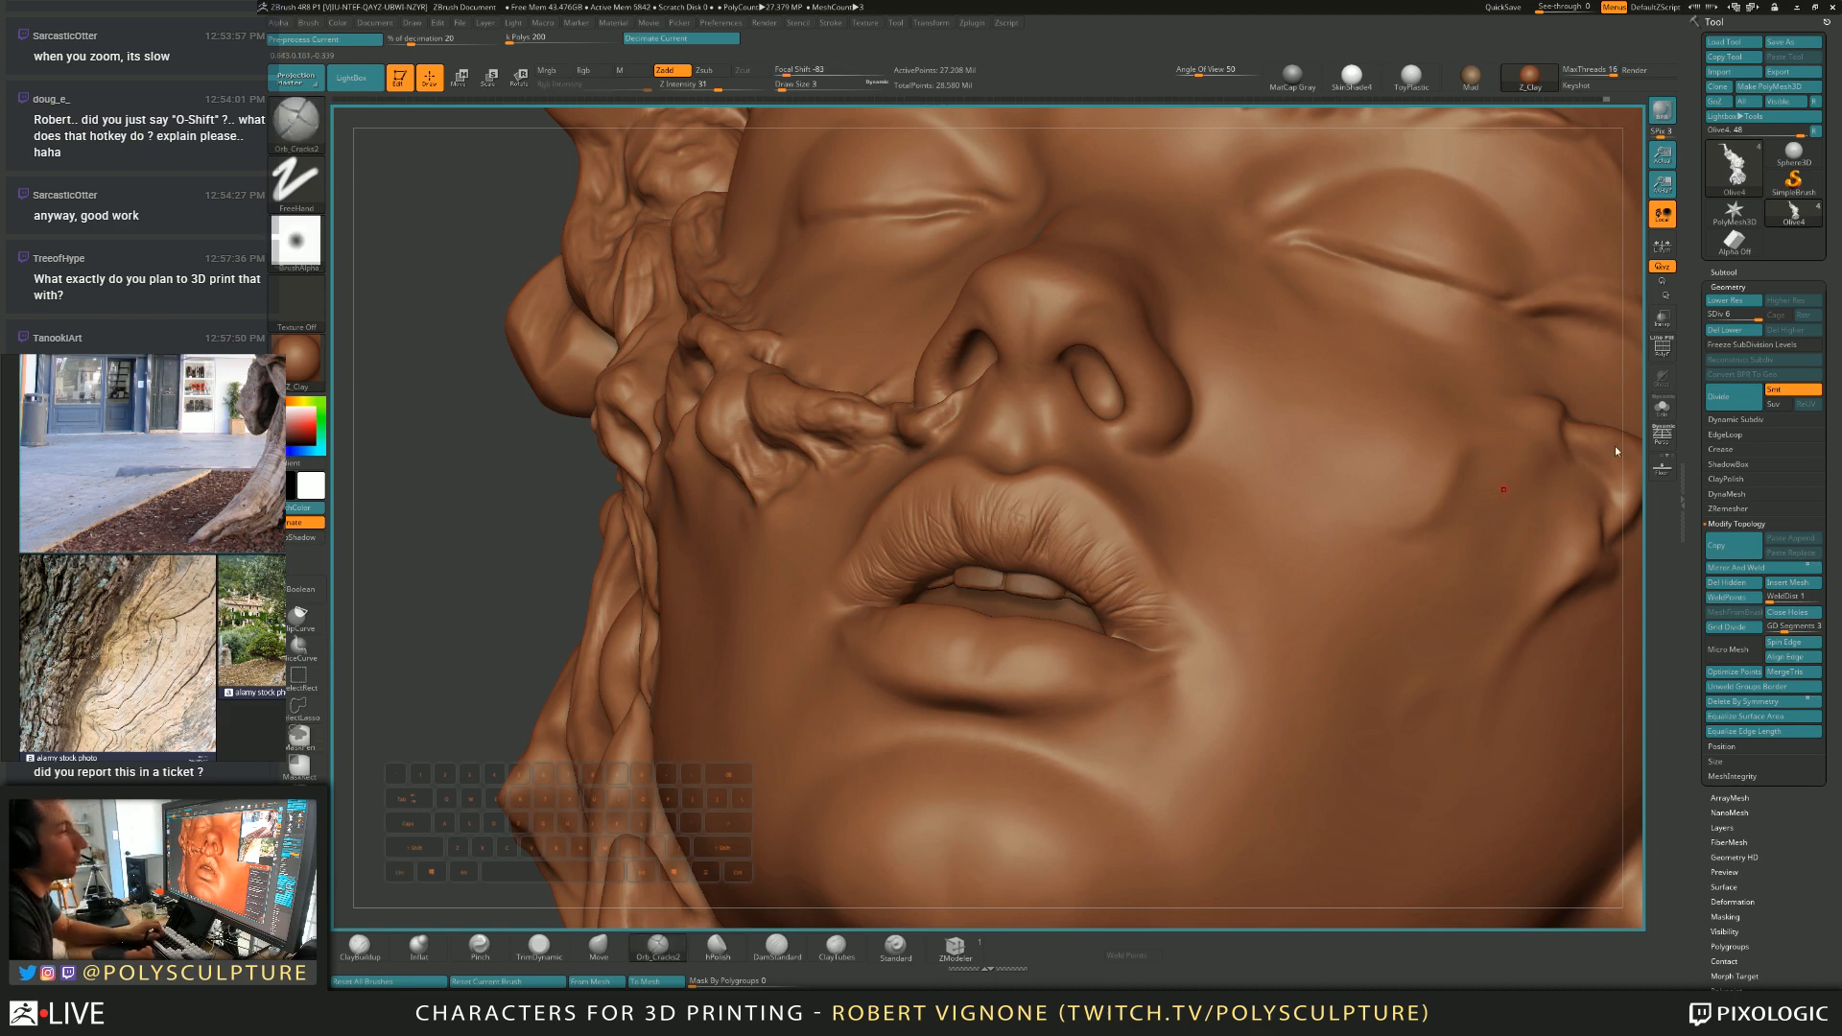
# Lower the mesh to subdivision level 5 and rework the upper lip near the mouth corner with Smooth and ClayBuildup.
pyautogui.hotkey('shift', 'd')
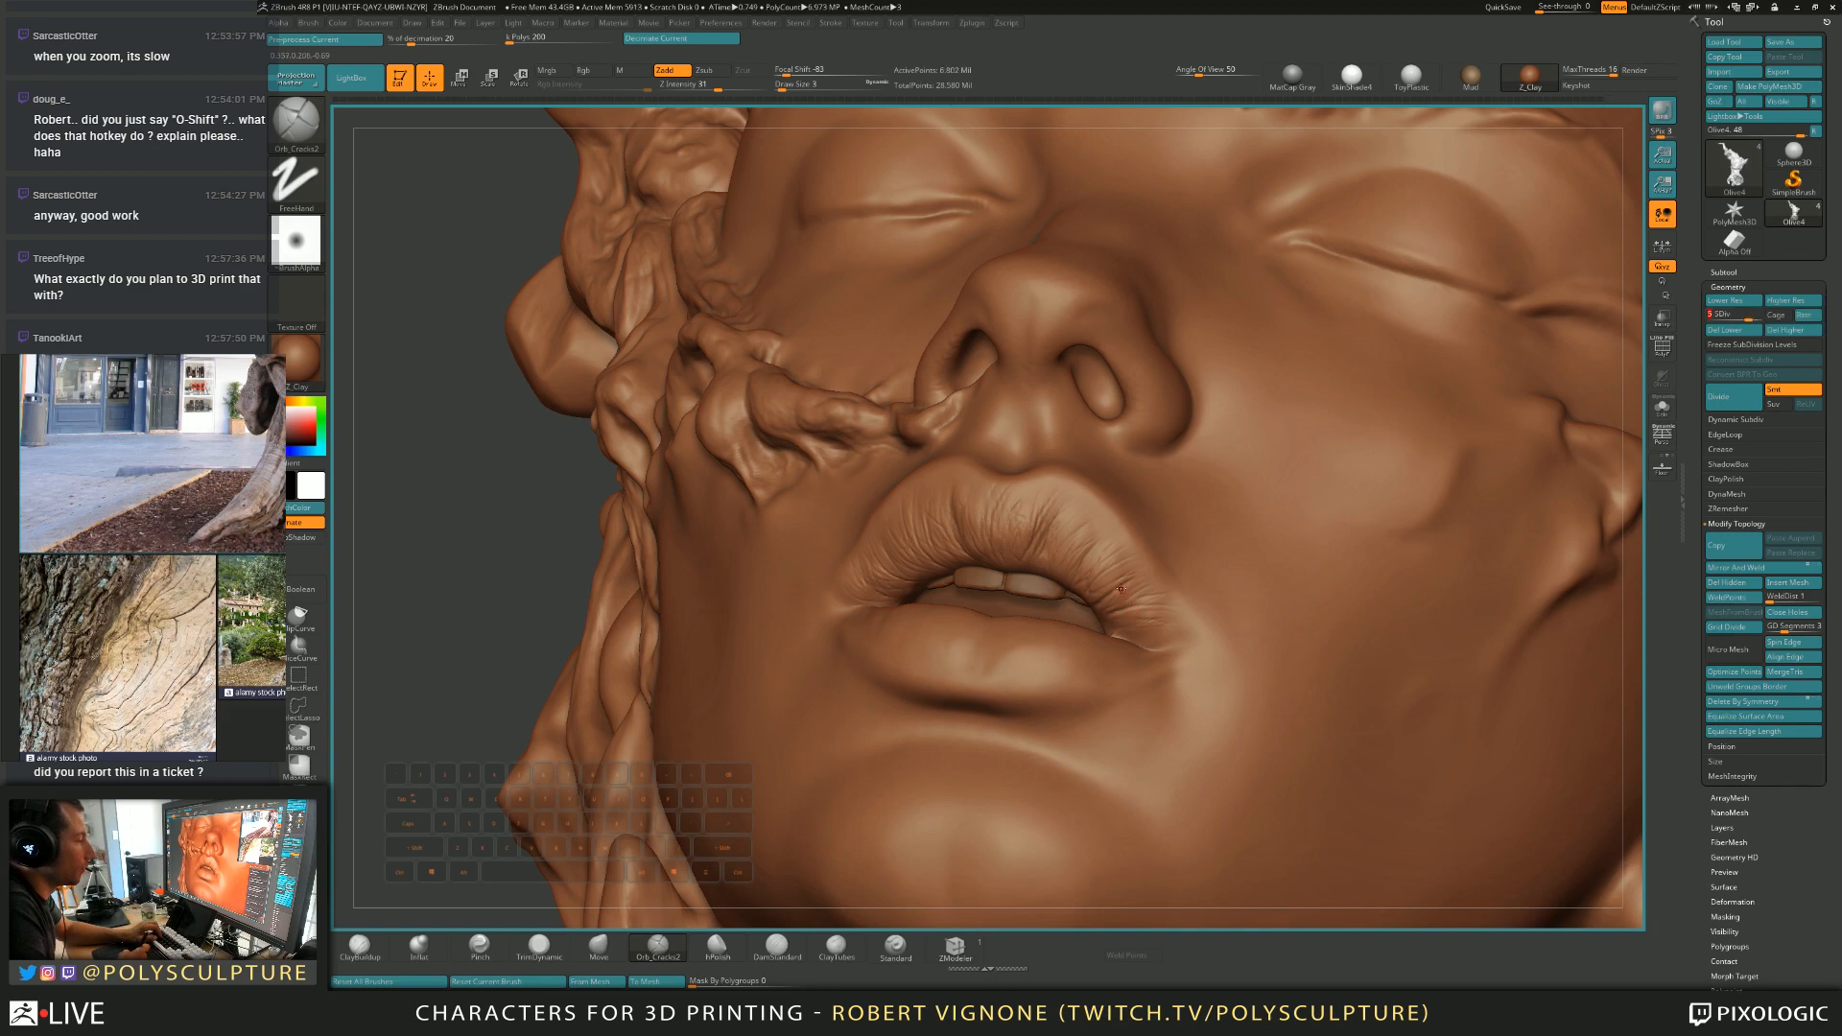
pyautogui.moveTo(1120, 590); pyautogui.dragTo(1182, 572, button='right')
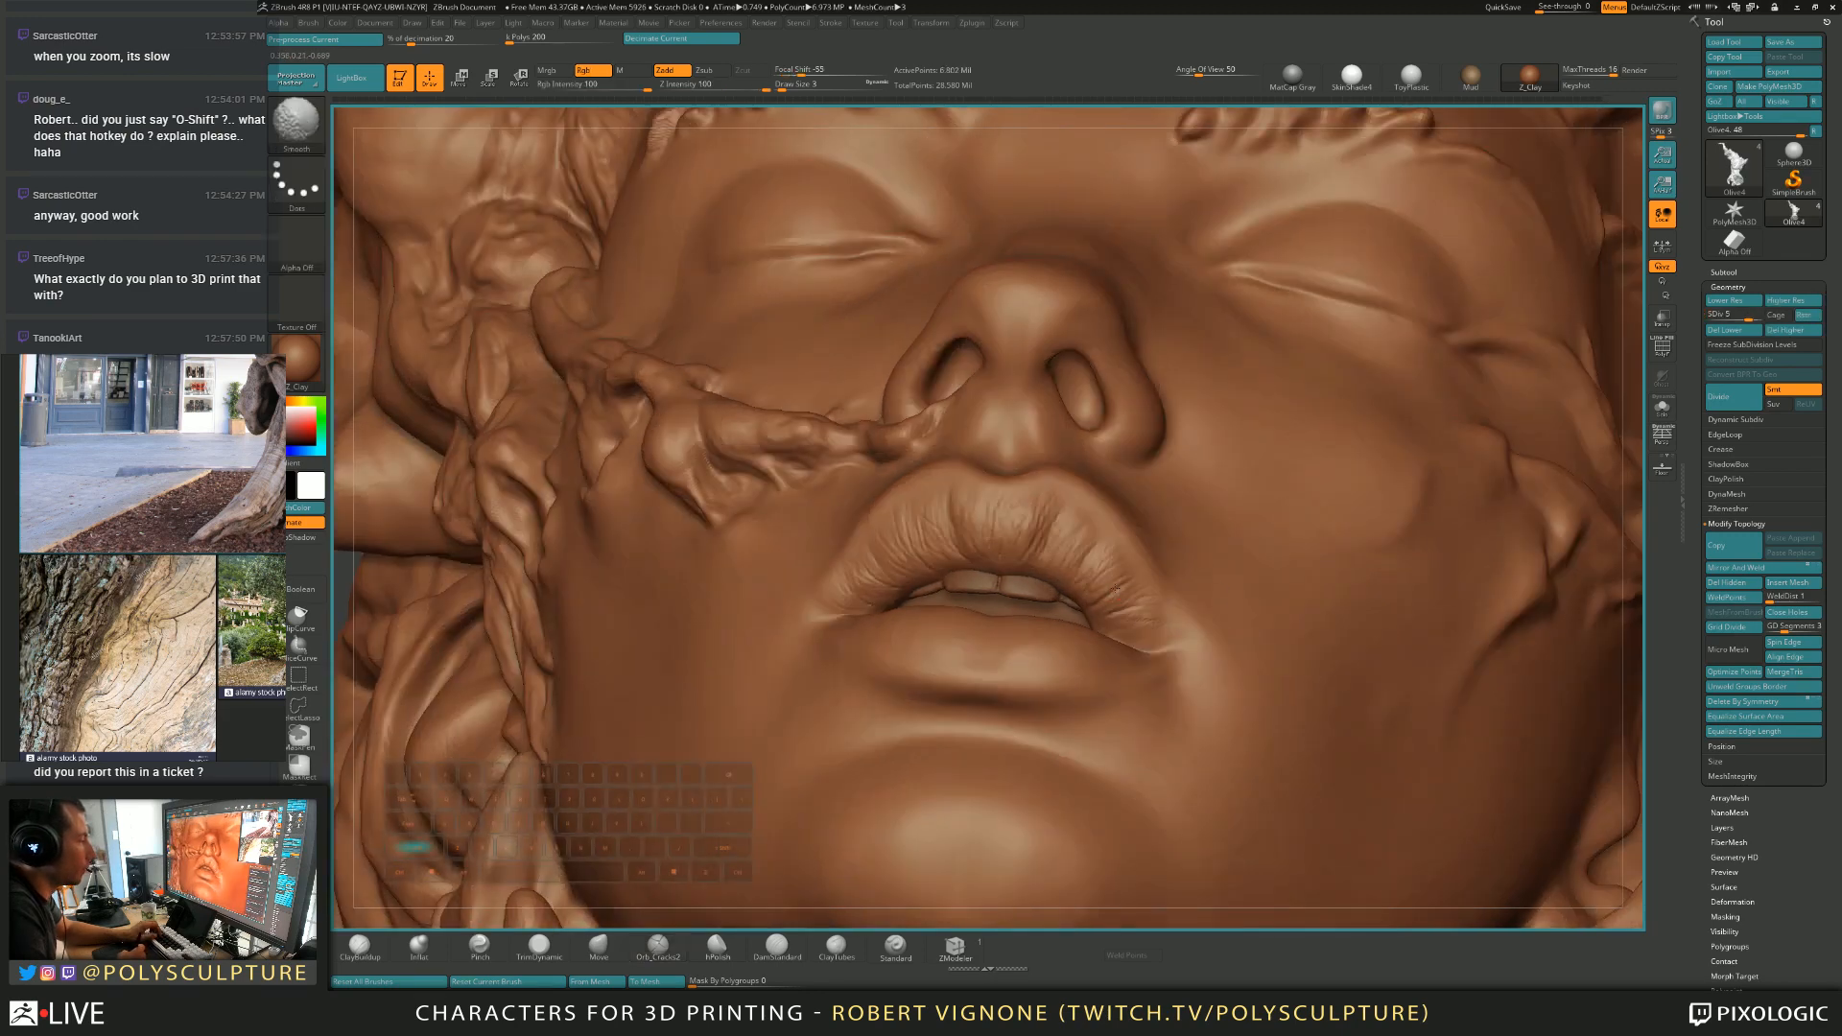
pyautogui.press('1')
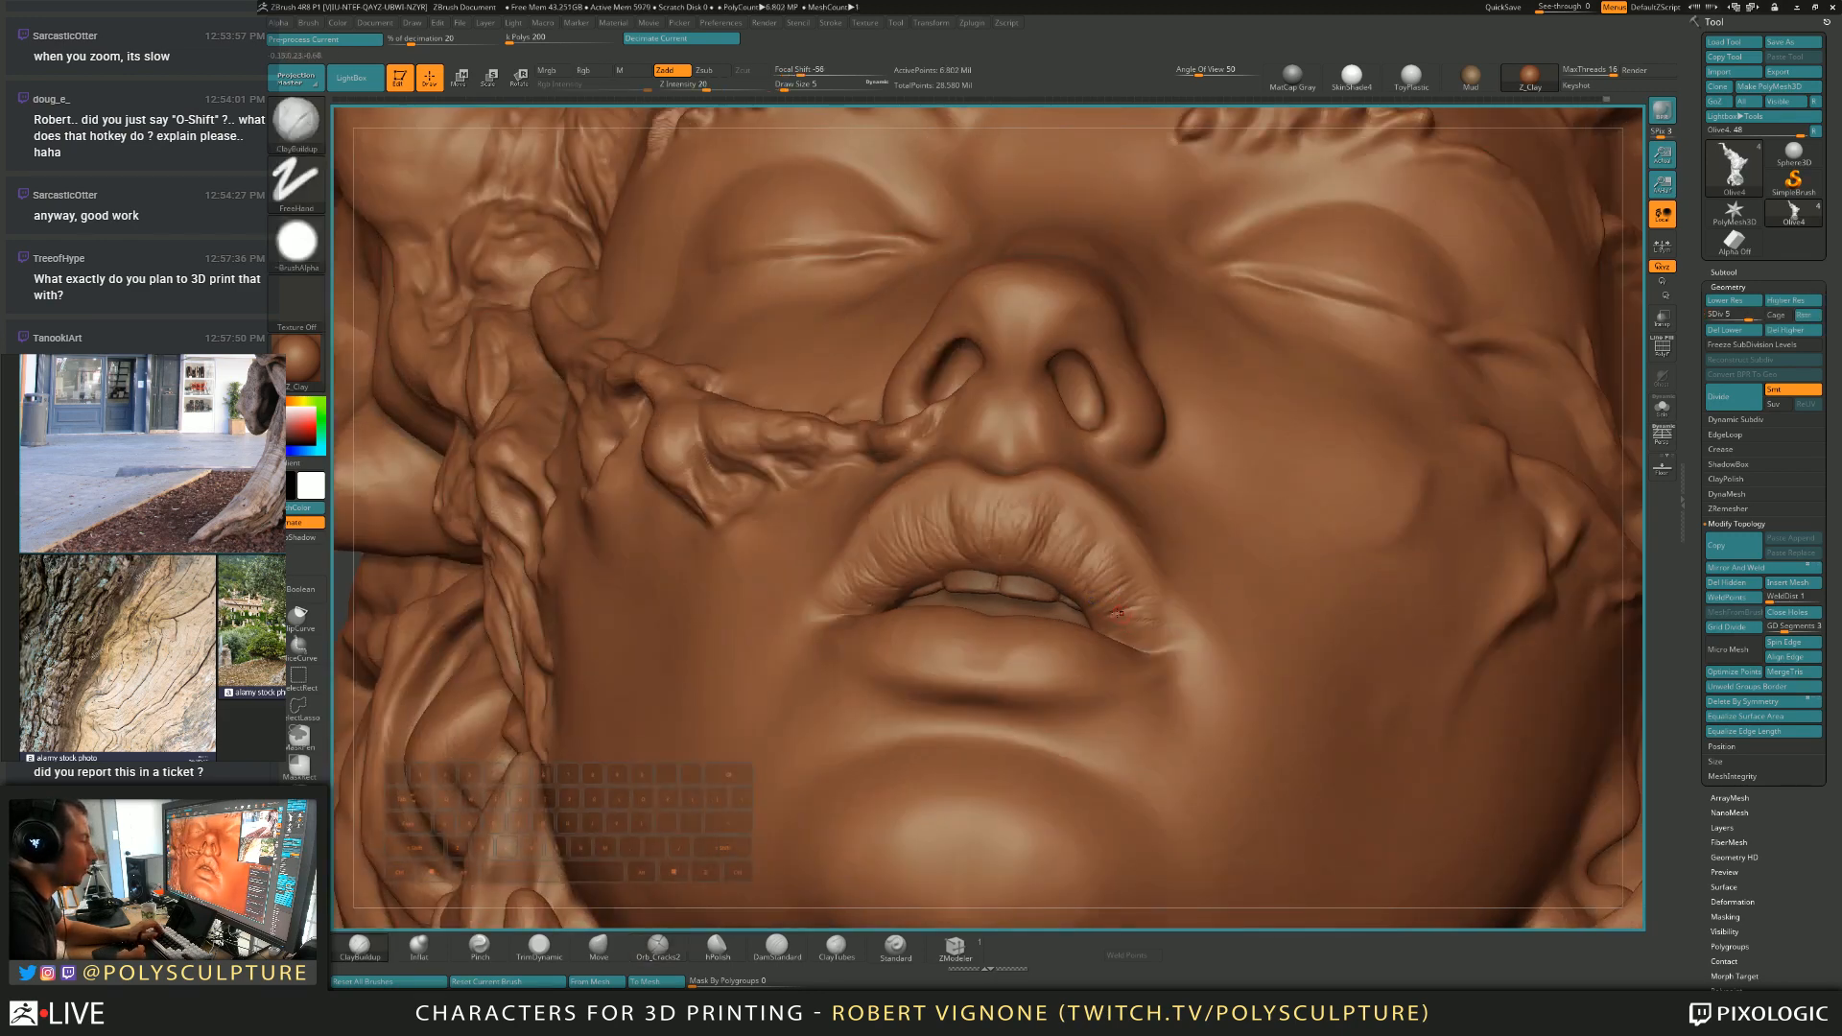
pyautogui.press('s')
pyautogui.click(1109, 614)
# Build up the upper lip near the mouth corner and along its middle with ClayBuildup at draw sizes 20 and 29.
pyautogui.moveTo(1071, 552)
pyautogui.mouseDown(button='right')
pyautogui.moveTo(1112, 581)
pyautogui.moveTo(1046, 528)
pyautogui.moveTo(1094, 542)
pyautogui.mouseUp(button='right')
pyautogui.press('s')
pyautogui.moveTo(985, 553); pyautogui.dragTo(989, 553)
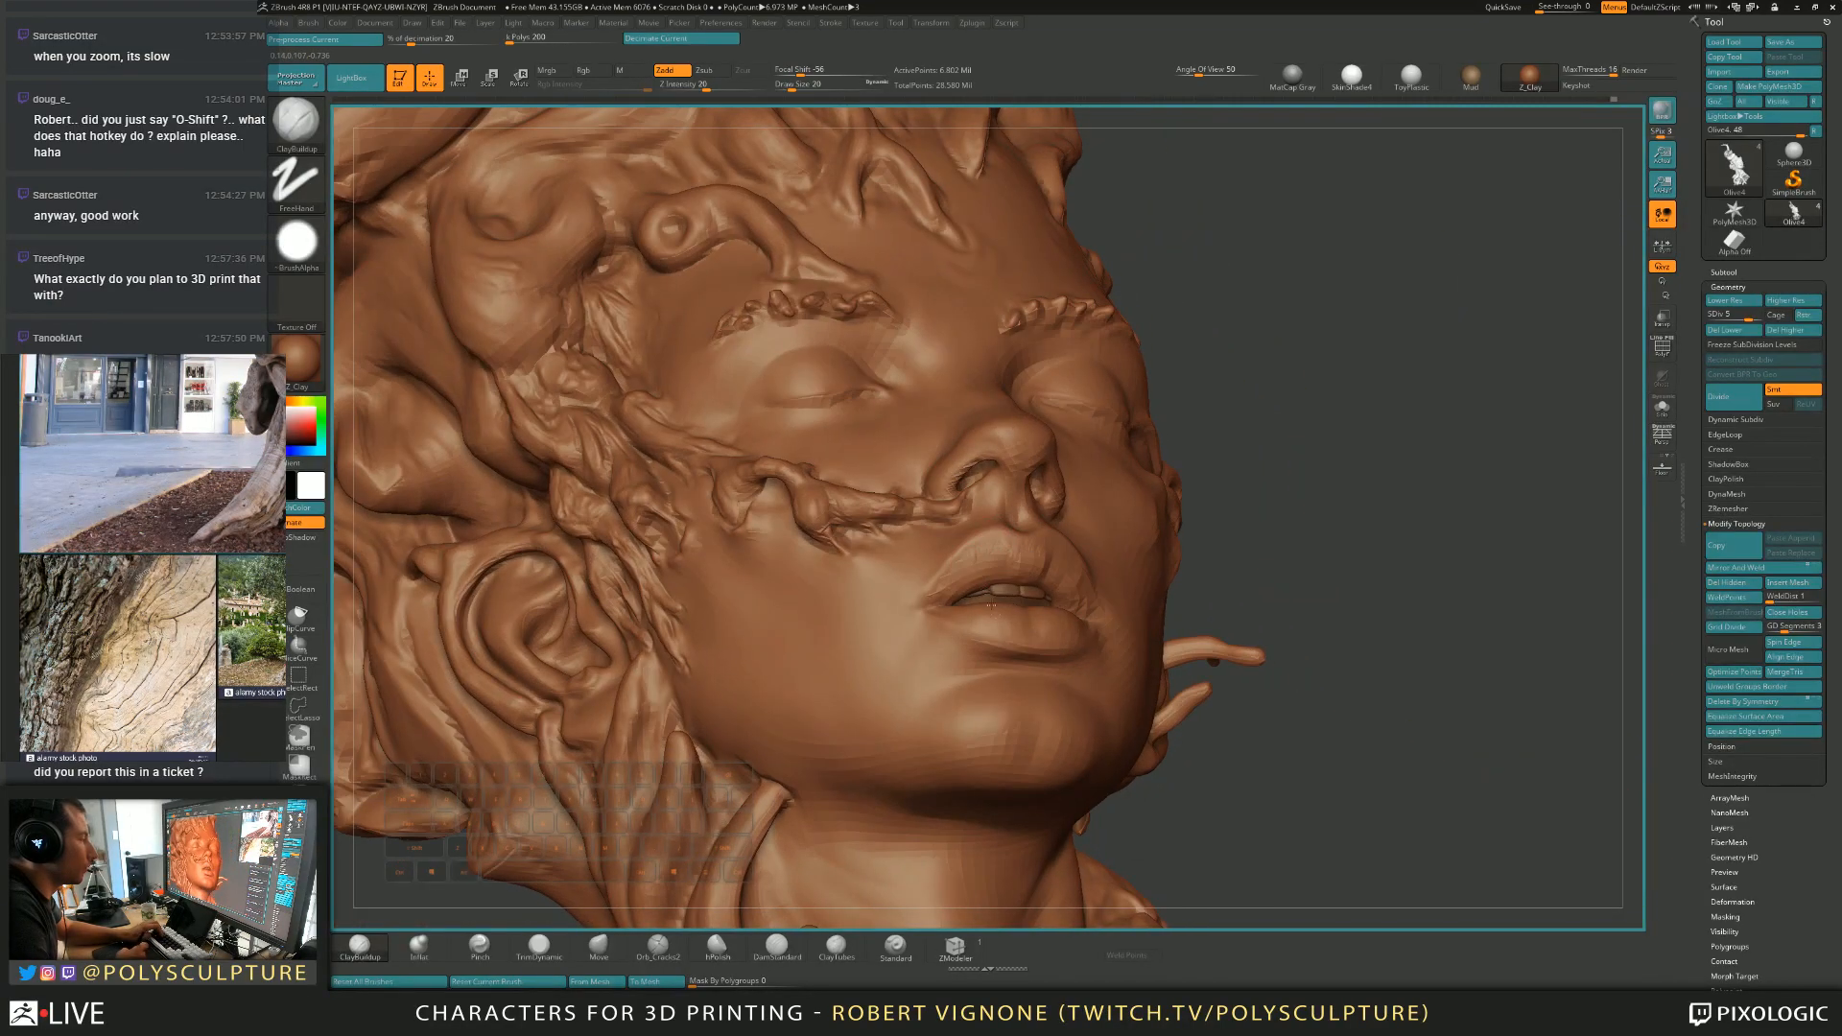
pyautogui.keyDown('ctrl'); pyautogui.moveTo(989, 554); pyautogui.dragTo(1016, 578, button='right'); pyautogui.keyUp('ctrl')
pyautogui.press('s')
pyautogui.moveTo(1019, 578); pyautogui.dragTo(1056, 574)
pyautogui.press('1')
pyautogui.press('1')
pyautogui.press('s')
pyautogui.press('1')
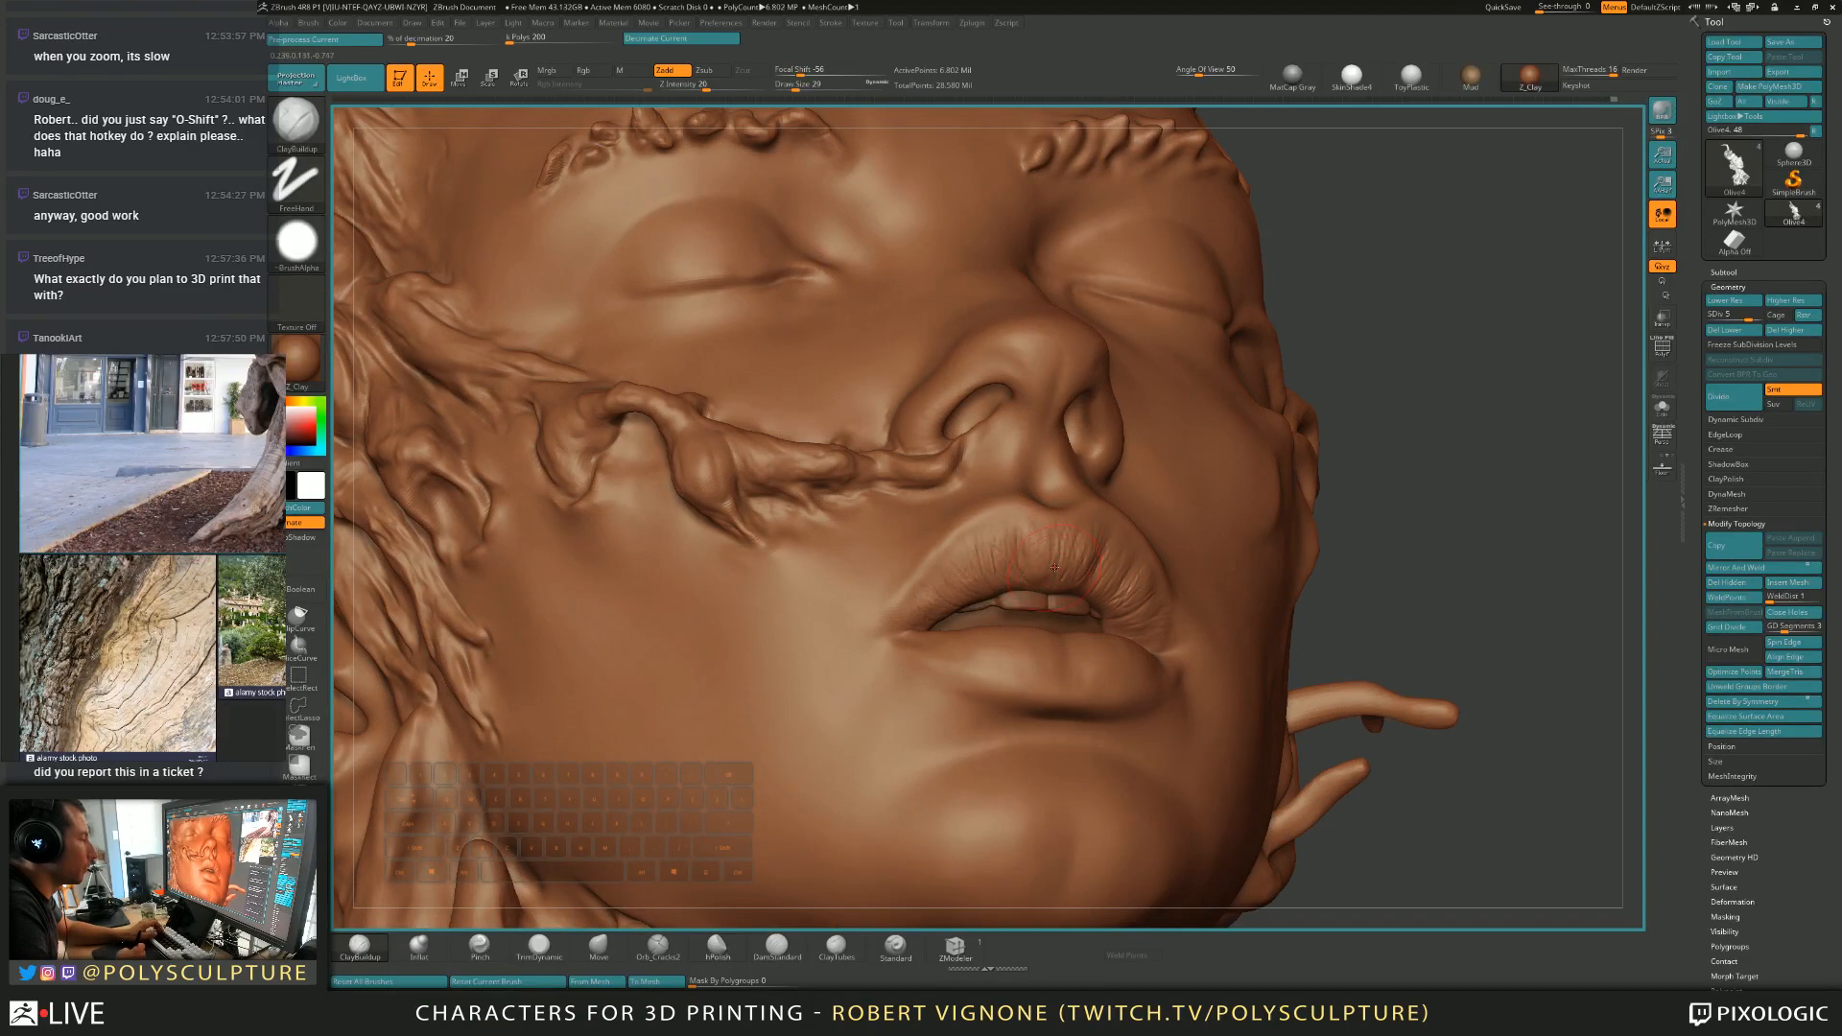
# Flatten and tighten the upper lip's edge with hPolish and Pinch at draw size 20.
pyautogui.press('4')
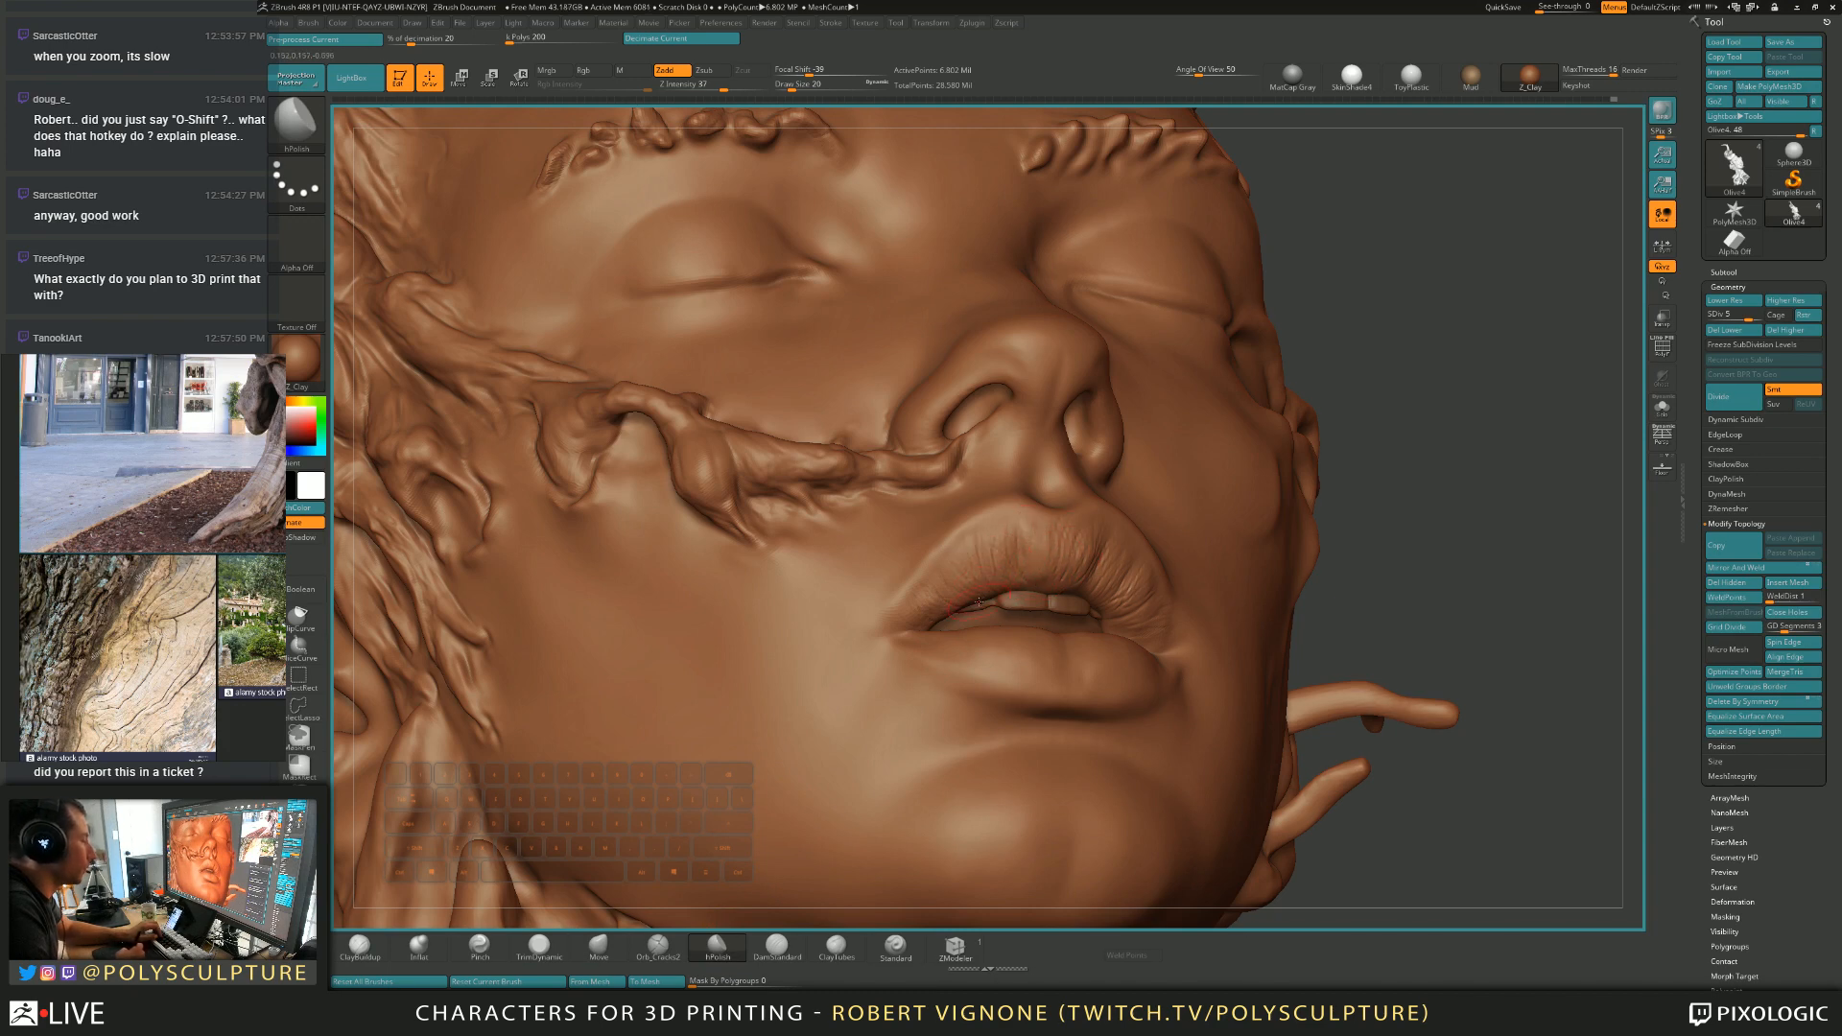
pyautogui.moveTo(933, 625); pyautogui.dragTo(936, 596, button='right')
pyautogui.press('3')
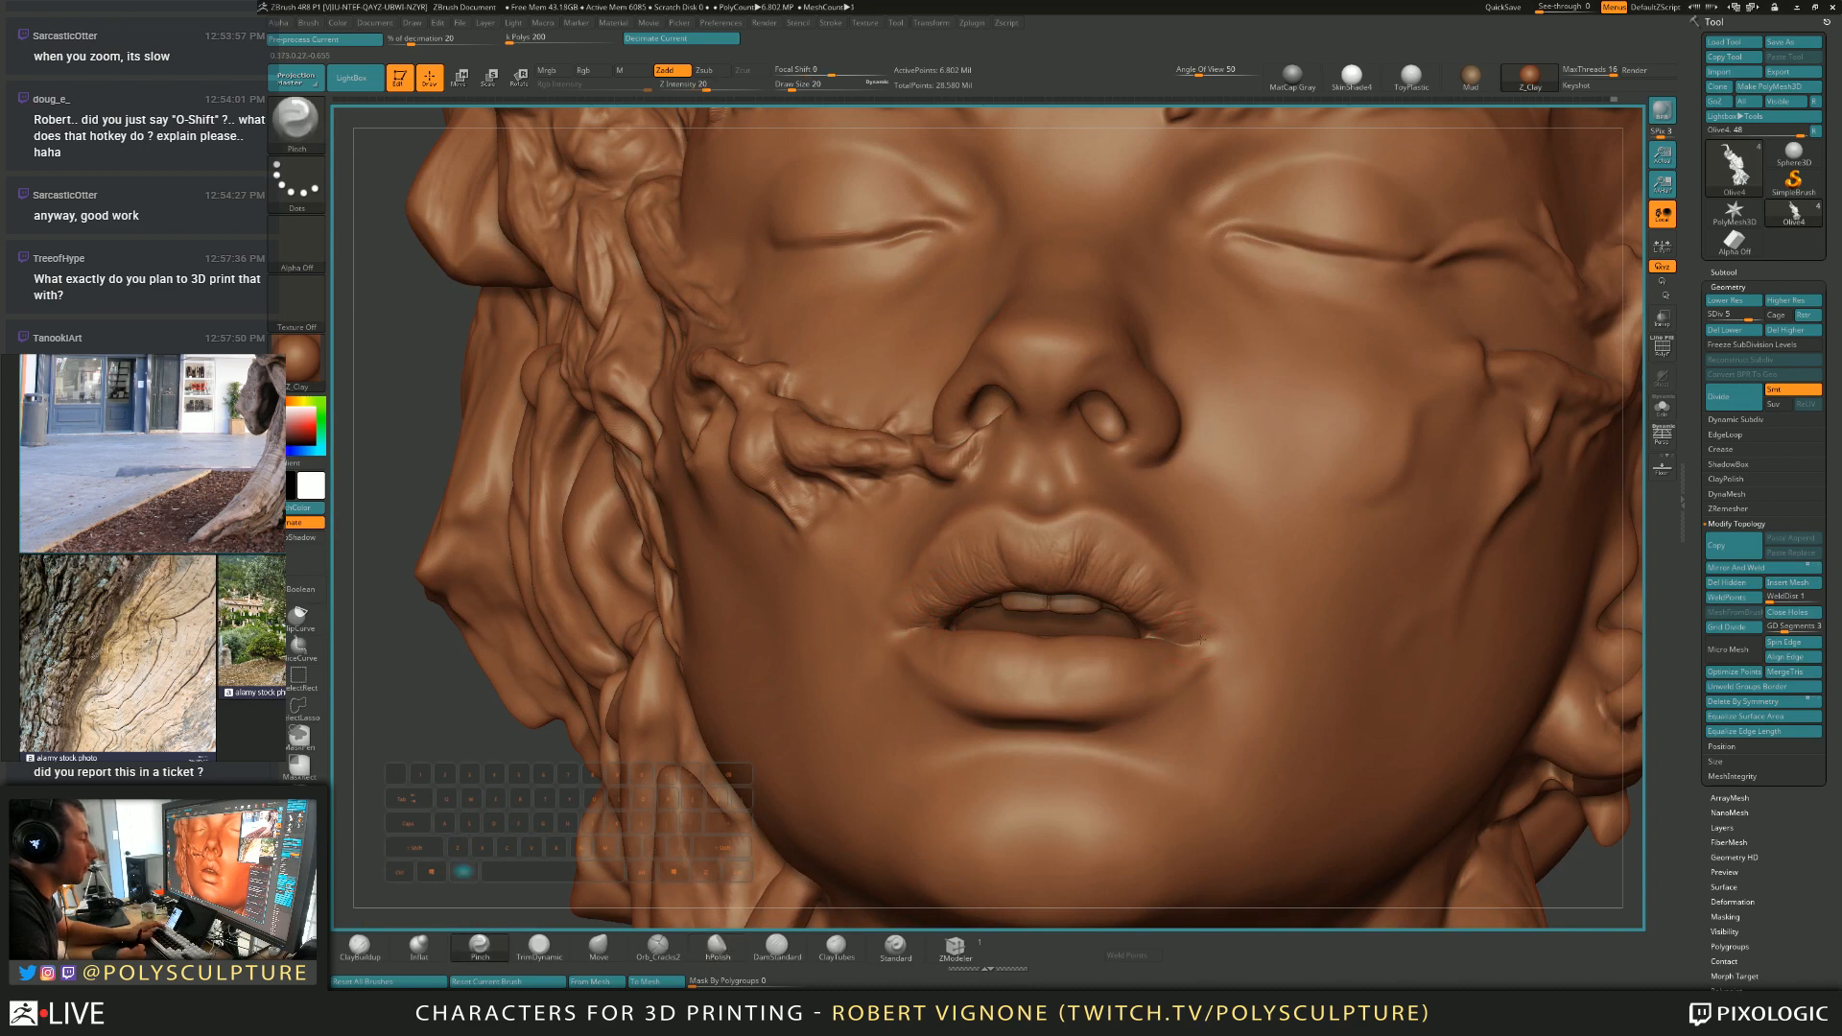
# Adjust the upper lip's lower edge and the mouth corner with the Move brush.
pyautogui.press('5')
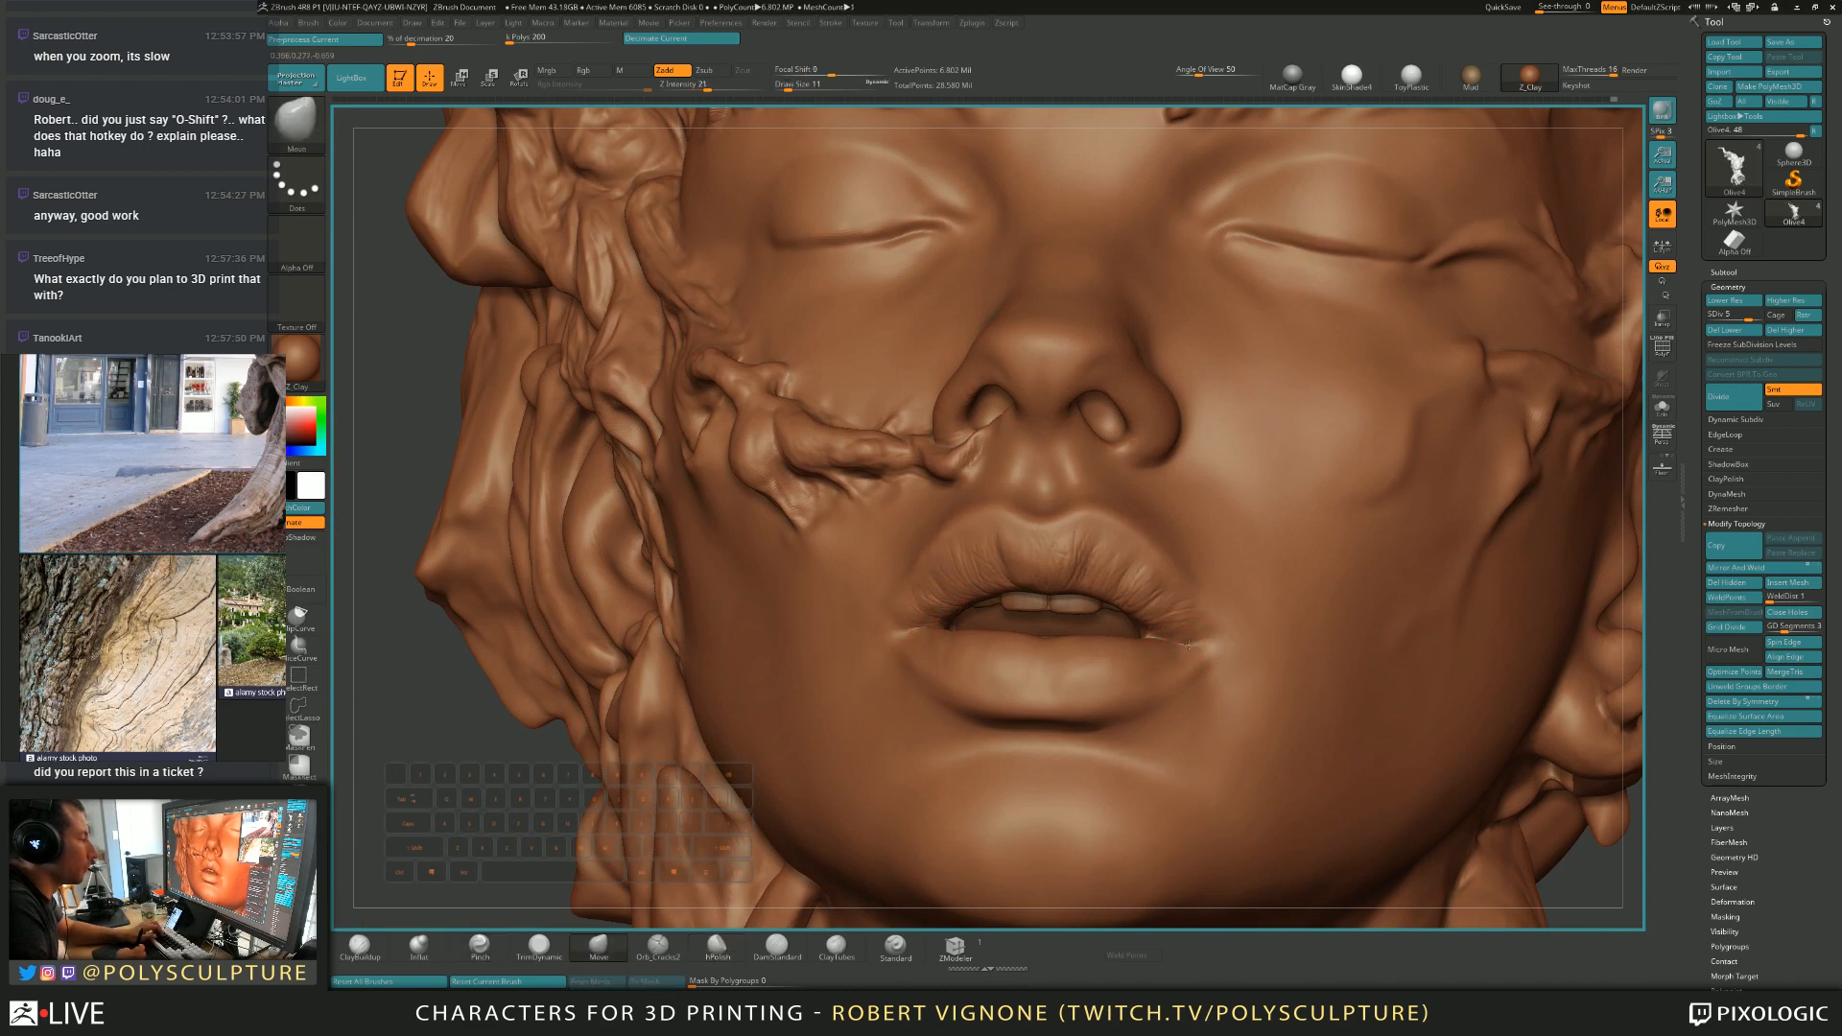
pyautogui.moveTo(1187, 643)
pyautogui.mouseDown(button='right')
pyautogui.moveTo(1014, 492)
pyautogui.moveTo(1017, 422)
pyautogui.moveTo(1023, 494)
pyautogui.mouseUp(button='right')
pyautogui.hotkey('alt', 'Tab')
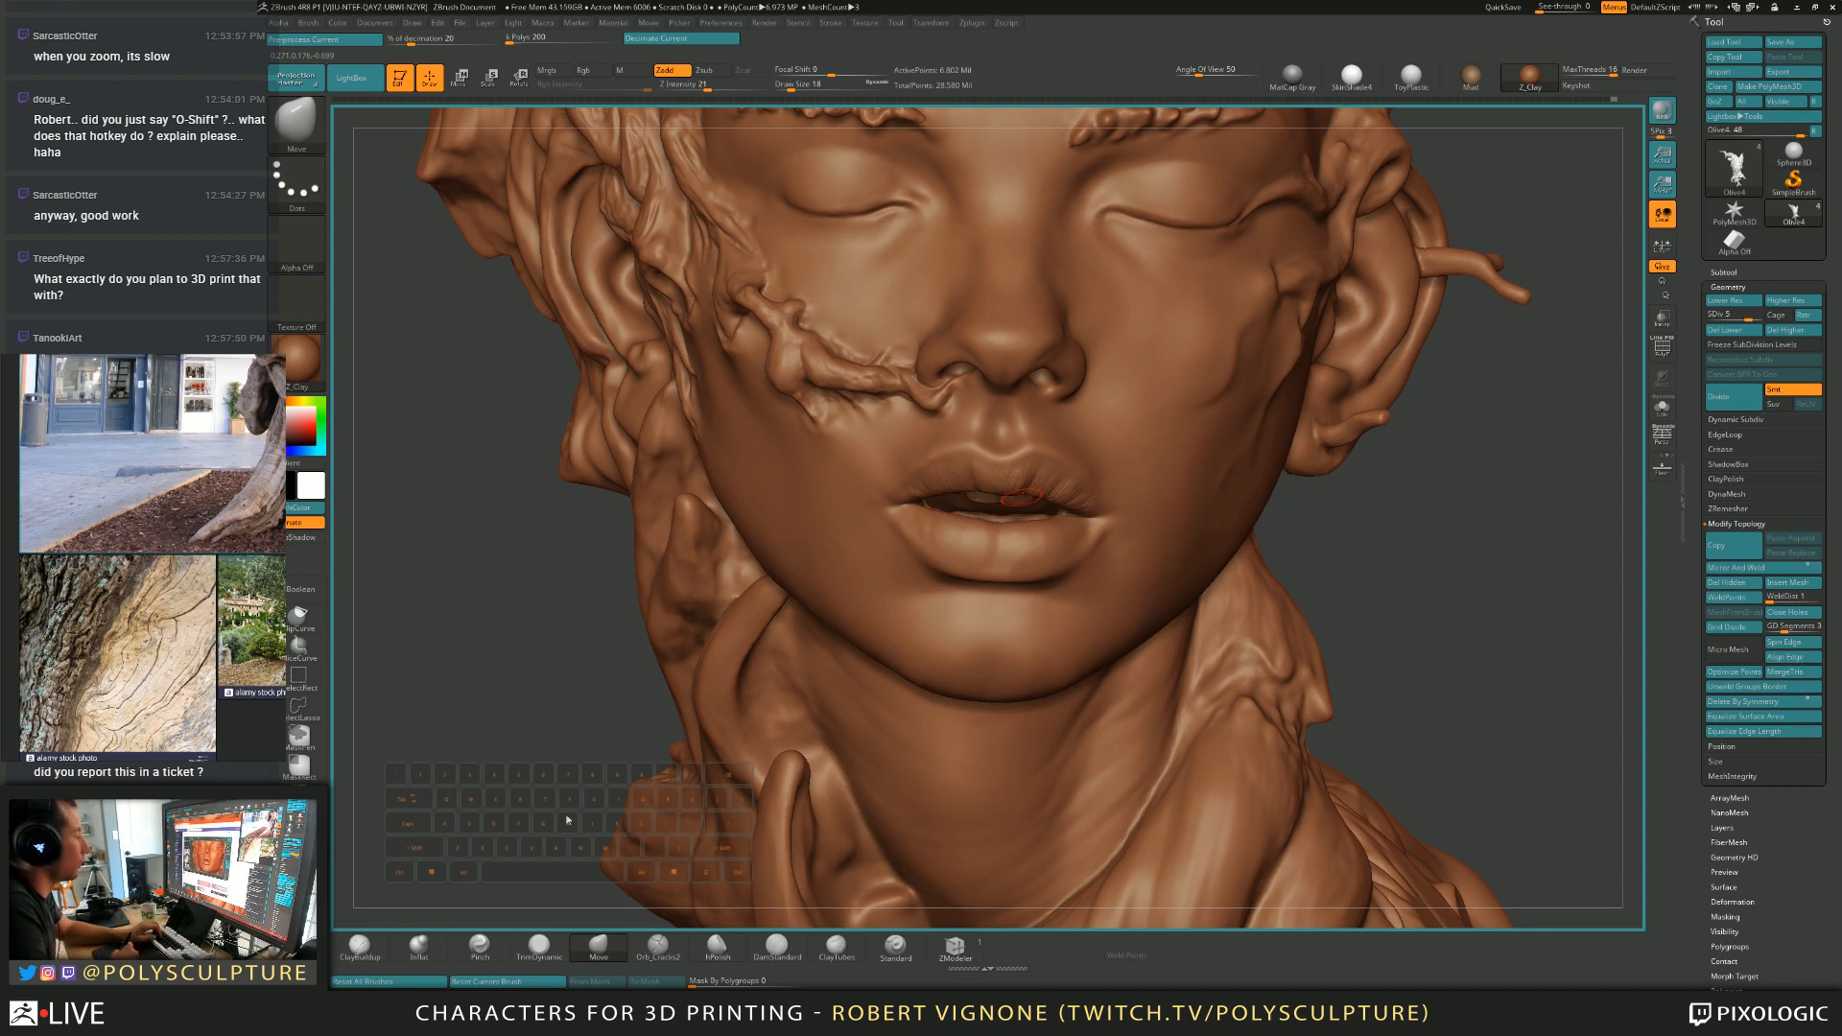
# Carve fine creases into the upper lip with Orb_Cracks2 at draw size 12.
pyautogui.moveTo(1165, 498)
pyautogui.mouseDown(button='right')
pyautogui.moveTo(998, 499)
pyautogui.moveTo(1065, 472)
pyautogui.moveTo(989, 453)
pyautogui.moveTo(906, 706)
pyautogui.mouseUp(button='right')
pyautogui.click(658, 947)
pyautogui.press('s')
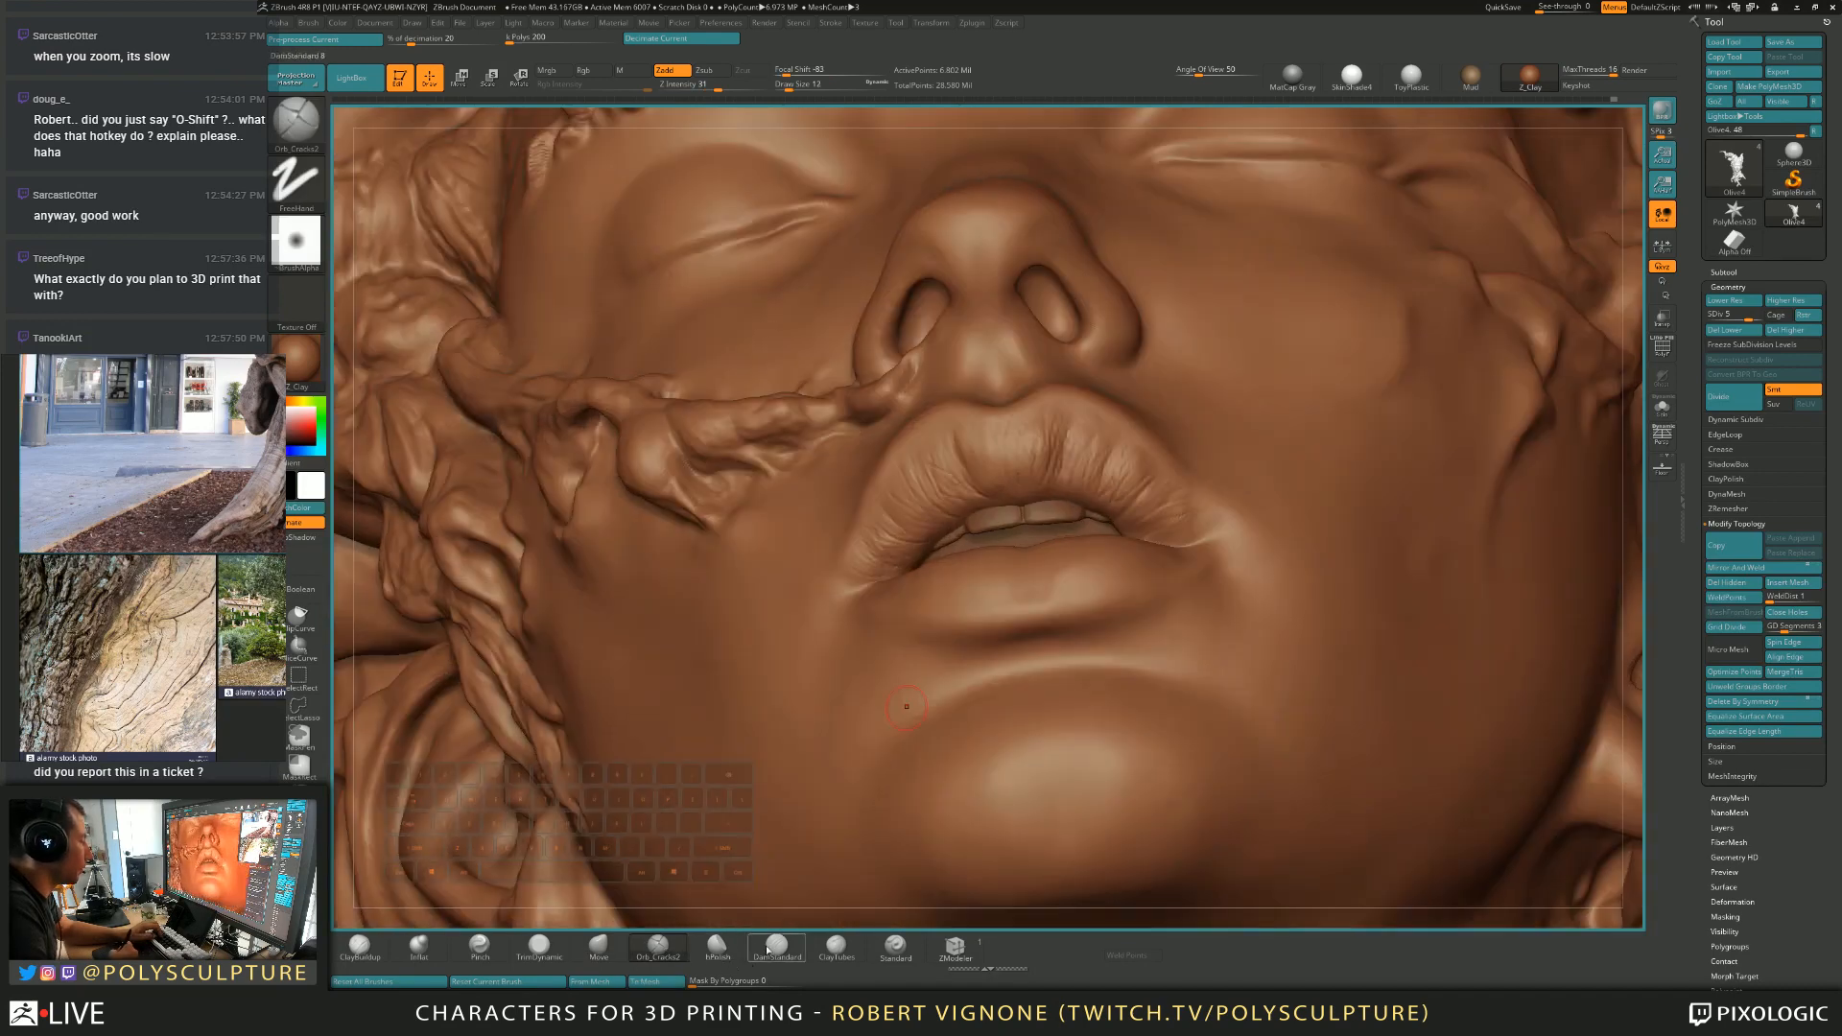
# Deepen the wrinkles across the upper lip with DamStandard, adjusting the draw size.
pyautogui.click(758, 952)
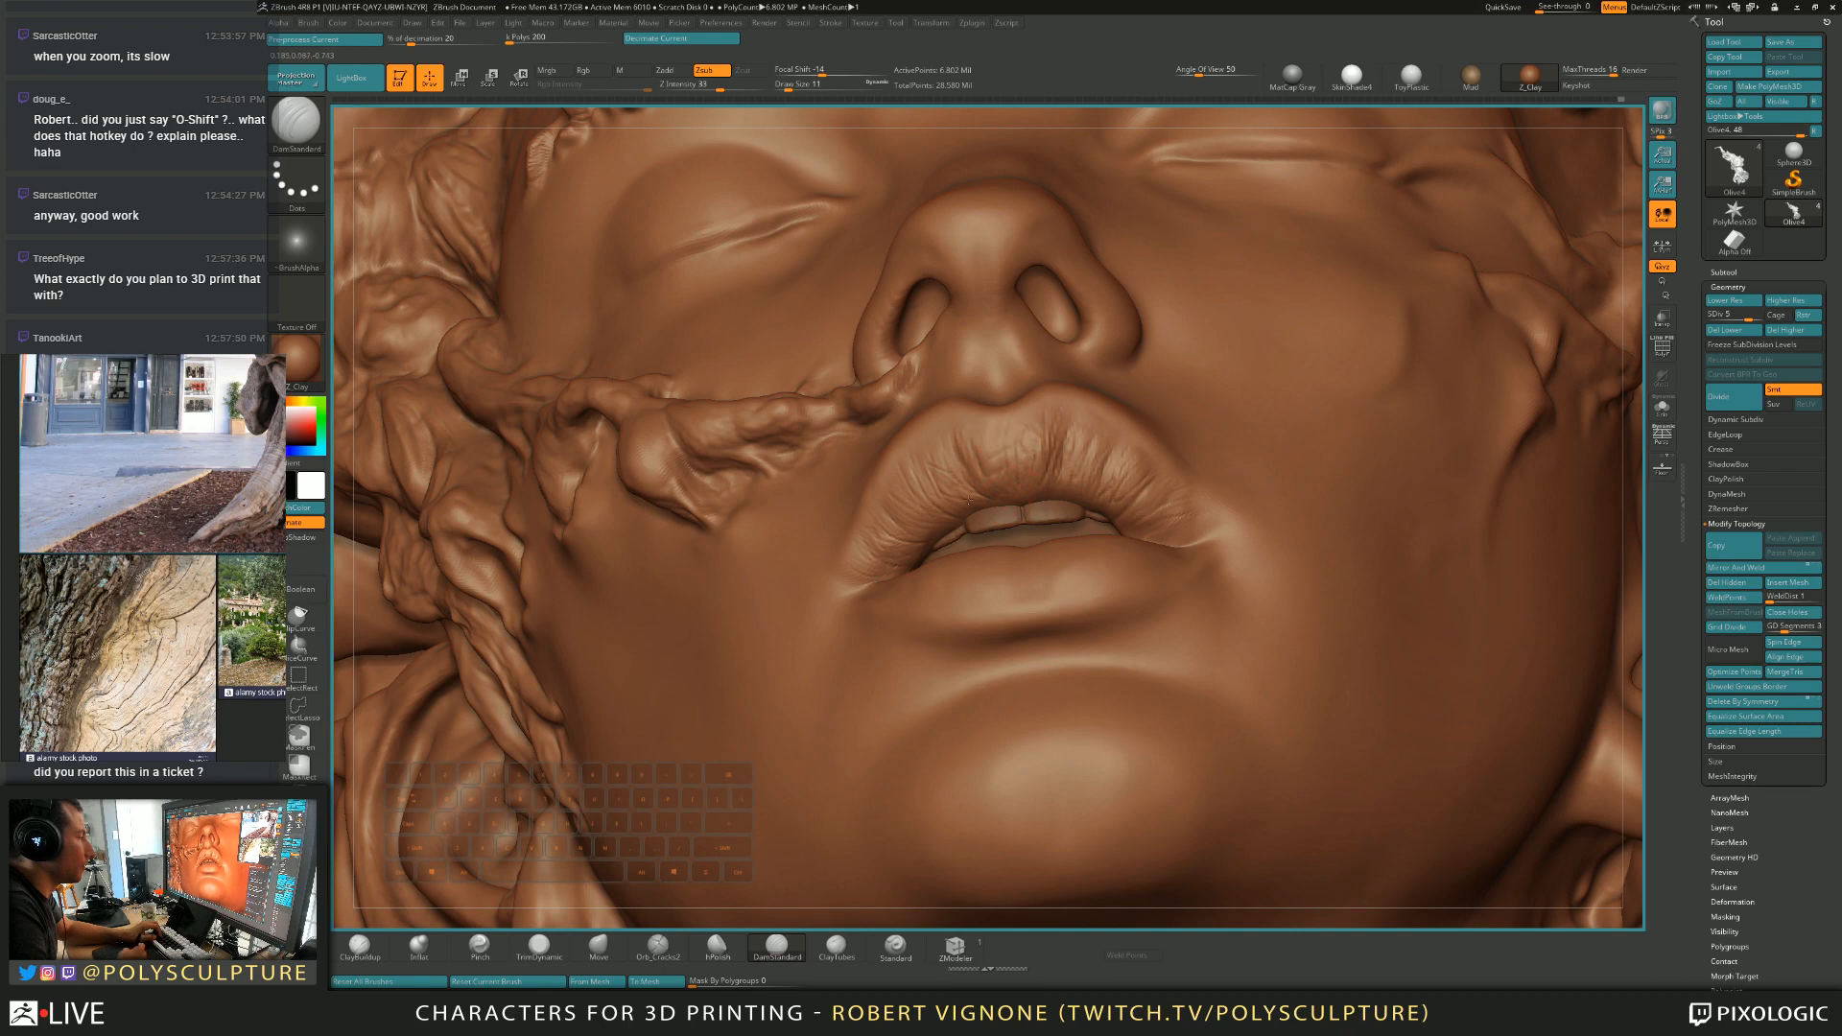
pyautogui.press('s')
pyautogui.press('s')
pyautogui.moveTo(1054, 485); pyautogui.dragTo(1131, 467)
# Add volume between the wrinkles in the middle of the upper lip with Inflat and ClayBuildup.
pyautogui.press('2')
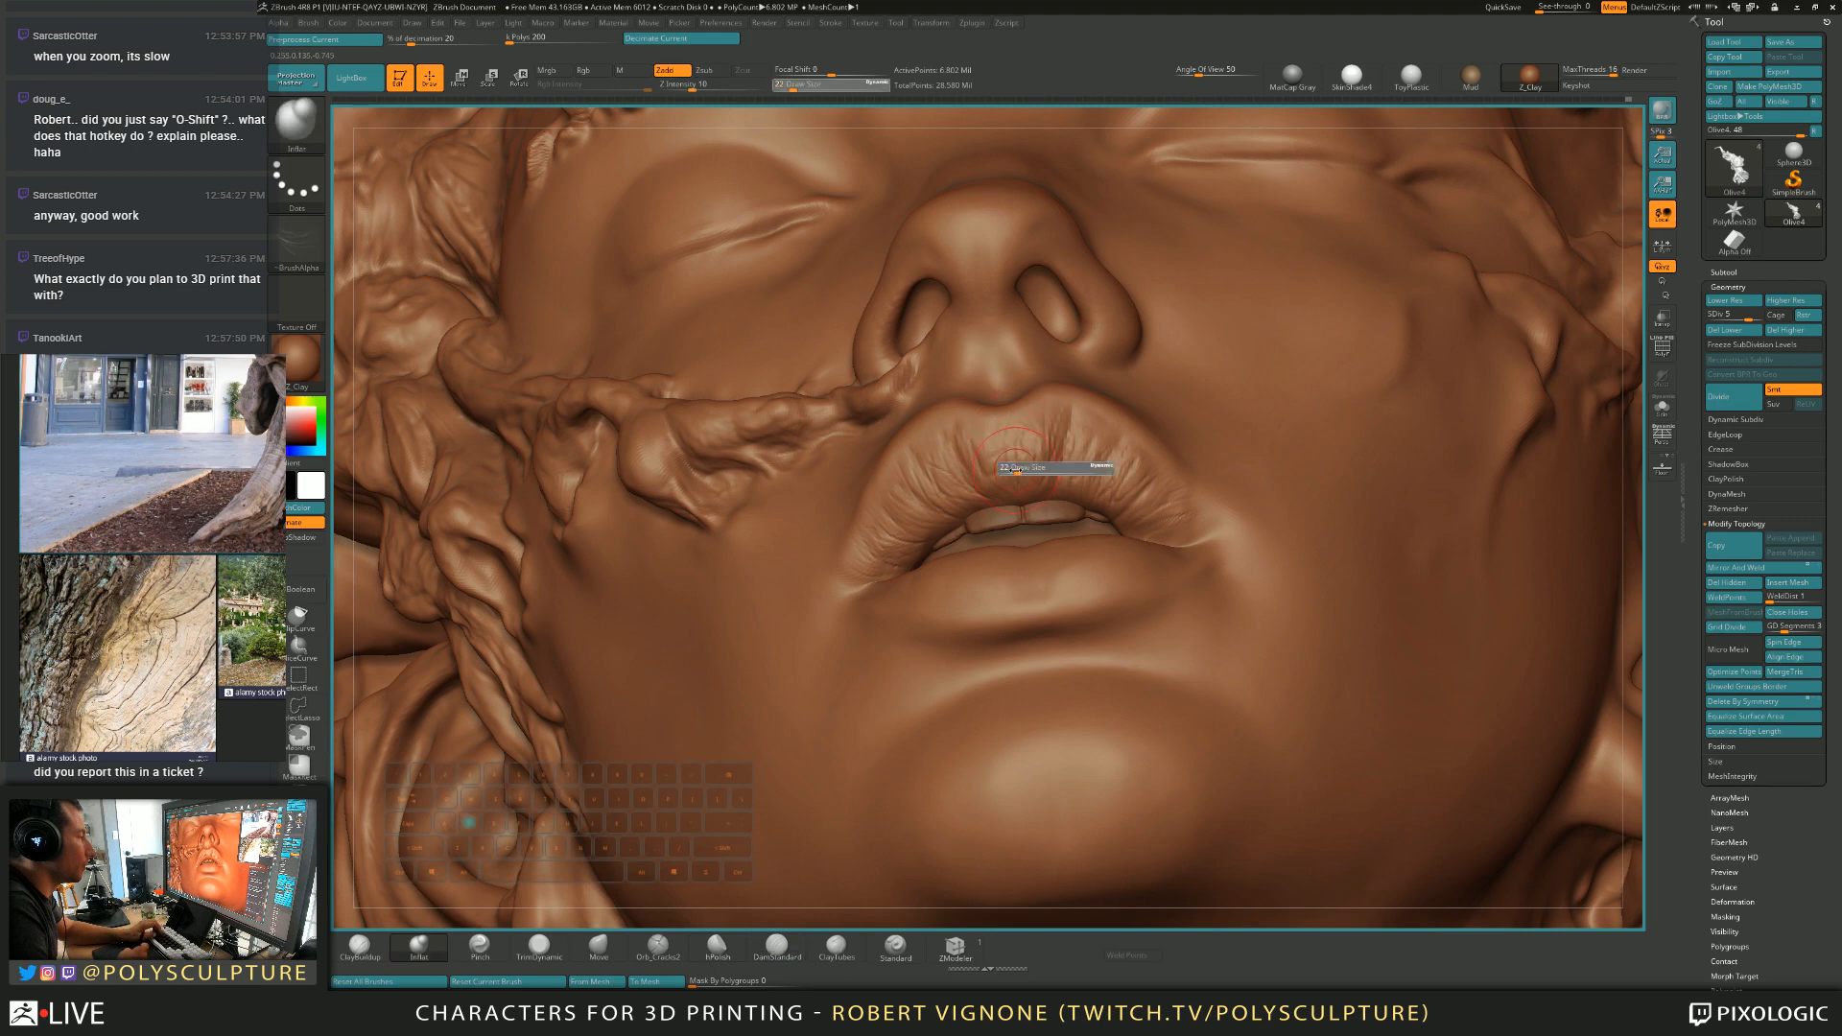
pyautogui.press('1')
pyautogui.moveTo(1010, 476); pyautogui.dragTo(796, 470, button='right')
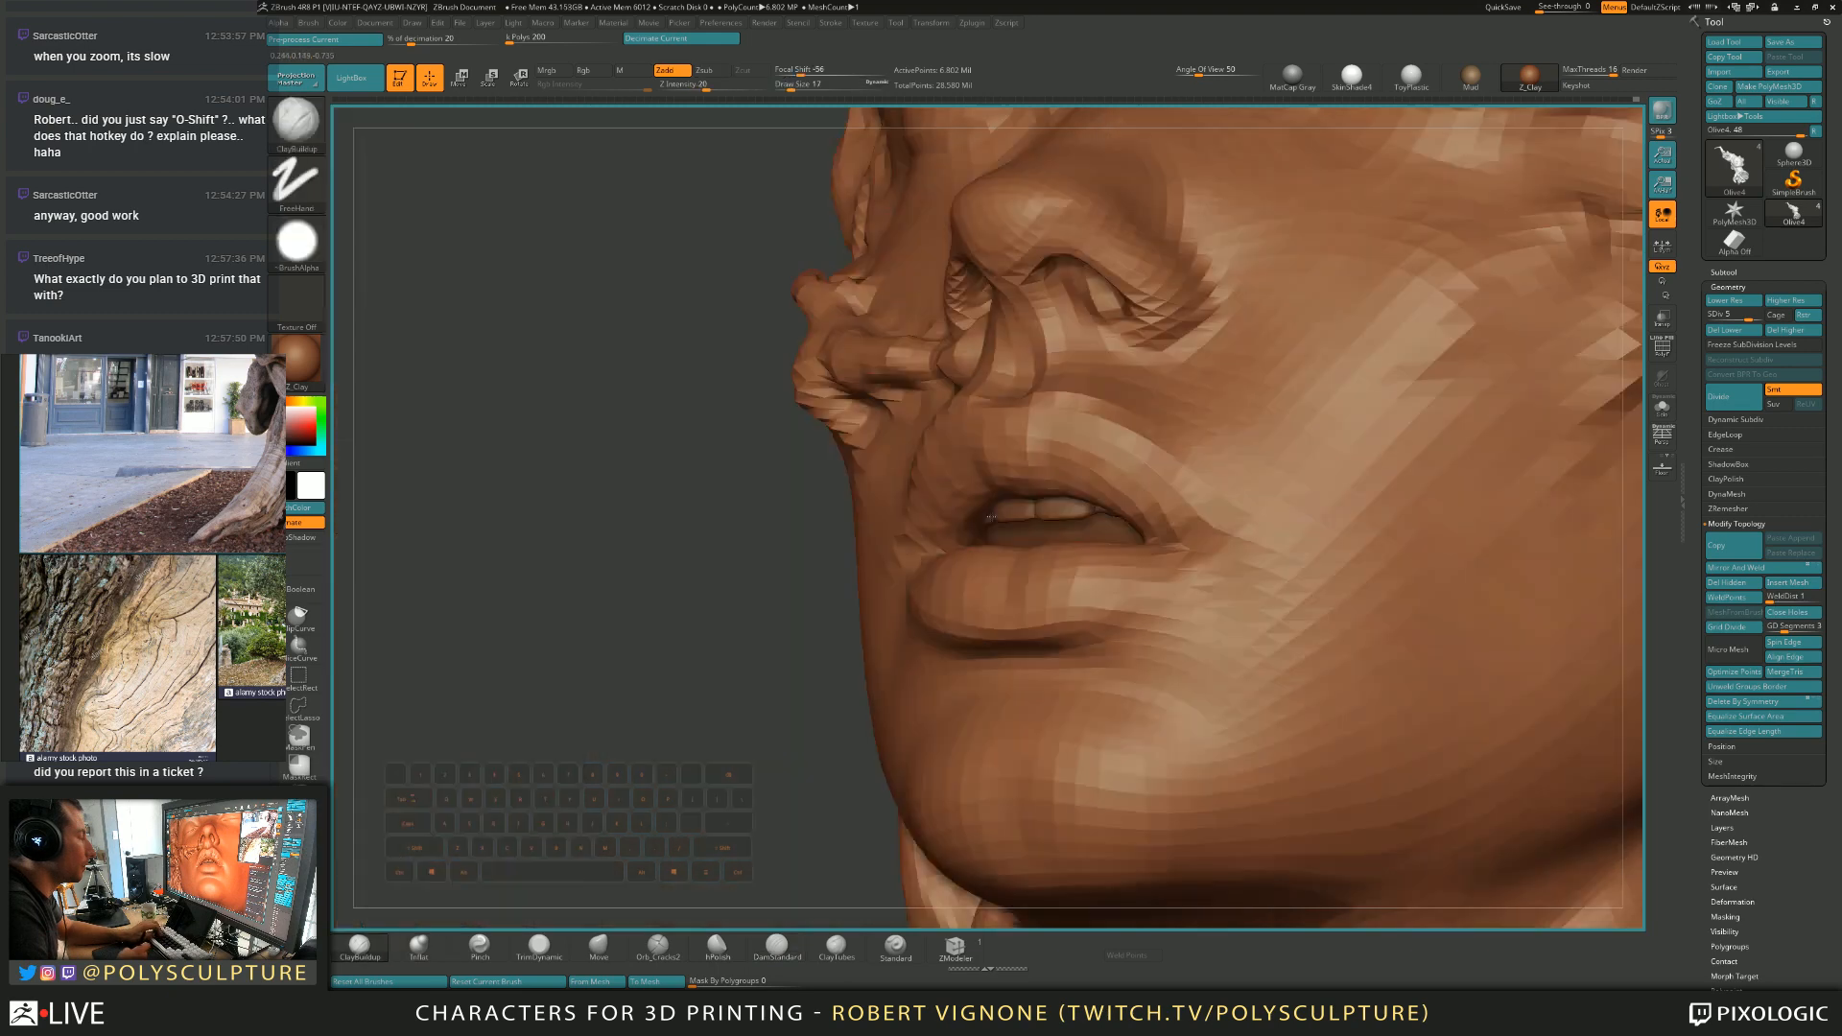
# Reposition the lower edge of the upper lip above the teeth with Move at draw size 12.
pyautogui.press('5')
pyautogui.moveTo(1016, 472); pyautogui.dragTo(1228, 474, button='right')
pyautogui.press('alt')
pyautogui.moveTo(966, 478)
pyautogui.keyDown('alt'); pyautogui.mouseDown(button='right')
pyautogui.moveTo(964, 459)
pyautogui.moveTo(1017, 472)
pyautogui.moveTo(1007, 446)
pyautogui.moveTo(1110, 574)
pyautogui.mouseUp(button='right'); pyautogui.keyUp('alt')
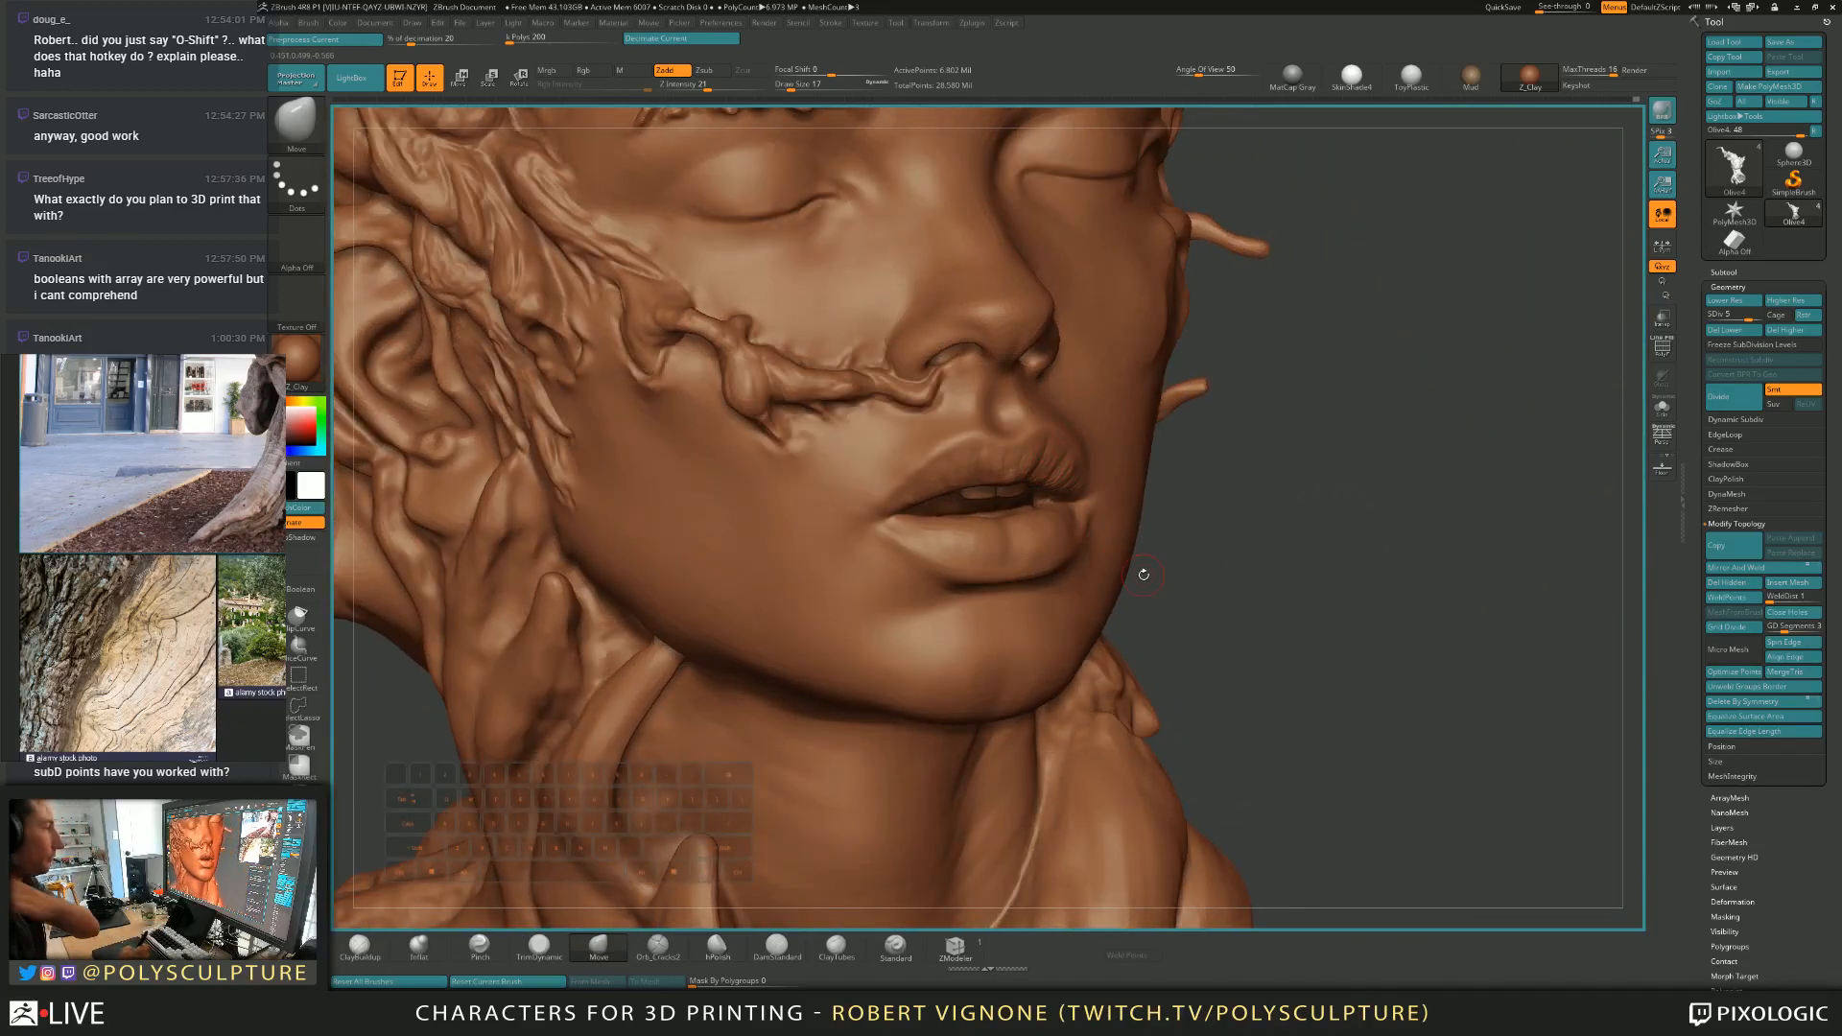
pyautogui.moveTo(1223, 617)
pyautogui.mouseDown(button='right')
pyautogui.moveTo(1265, 697)
pyautogui.moveTo(1348, 692)
pyautogui.mouseUp(button='right')
pyautogui.press('s')
pyautogui.moveTo(955, 494); pyautogui.dragTo(951, 494)
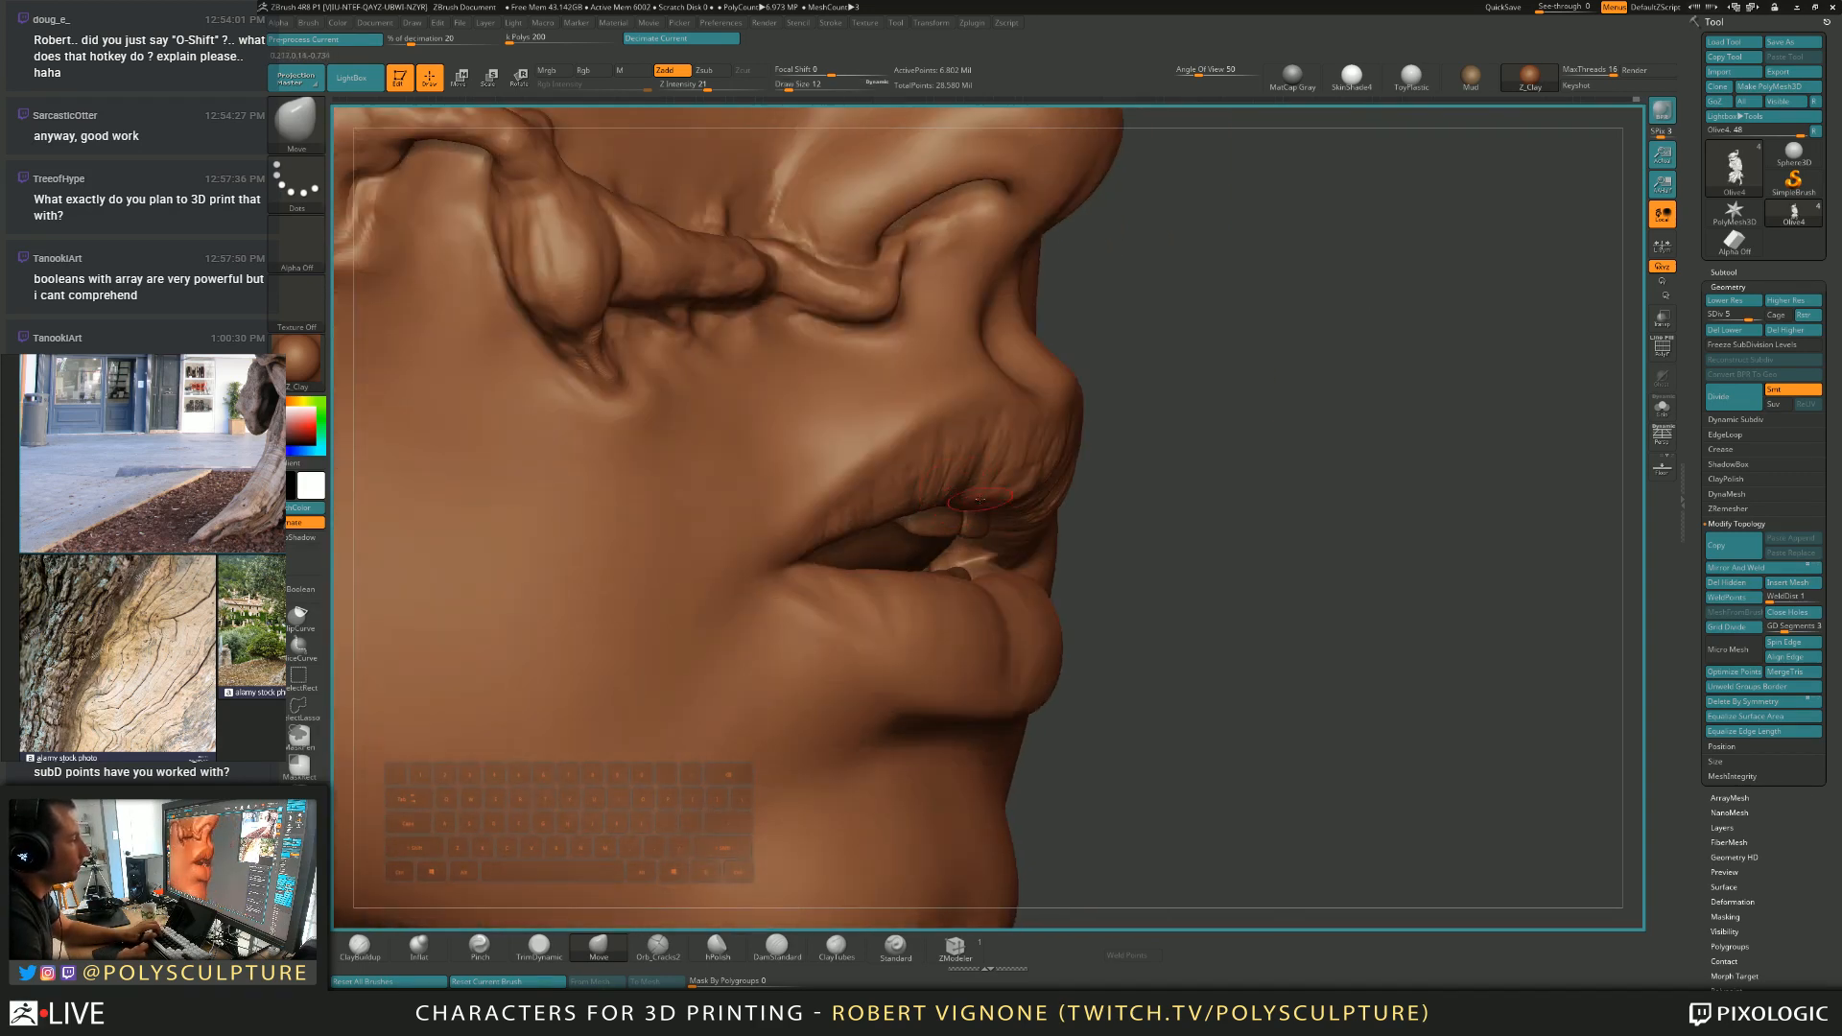
# Refine the upper lip's profile from both sides of the face with a resized Move brush.
pyautogui.press('s')
pyautogui.moveTo(954, 491); pyautogui.dragTo(960, 486)
pyautogui.moveTo(1145, 538); pyautogui.dragTo(777, 528)
pyautogui.press('5')
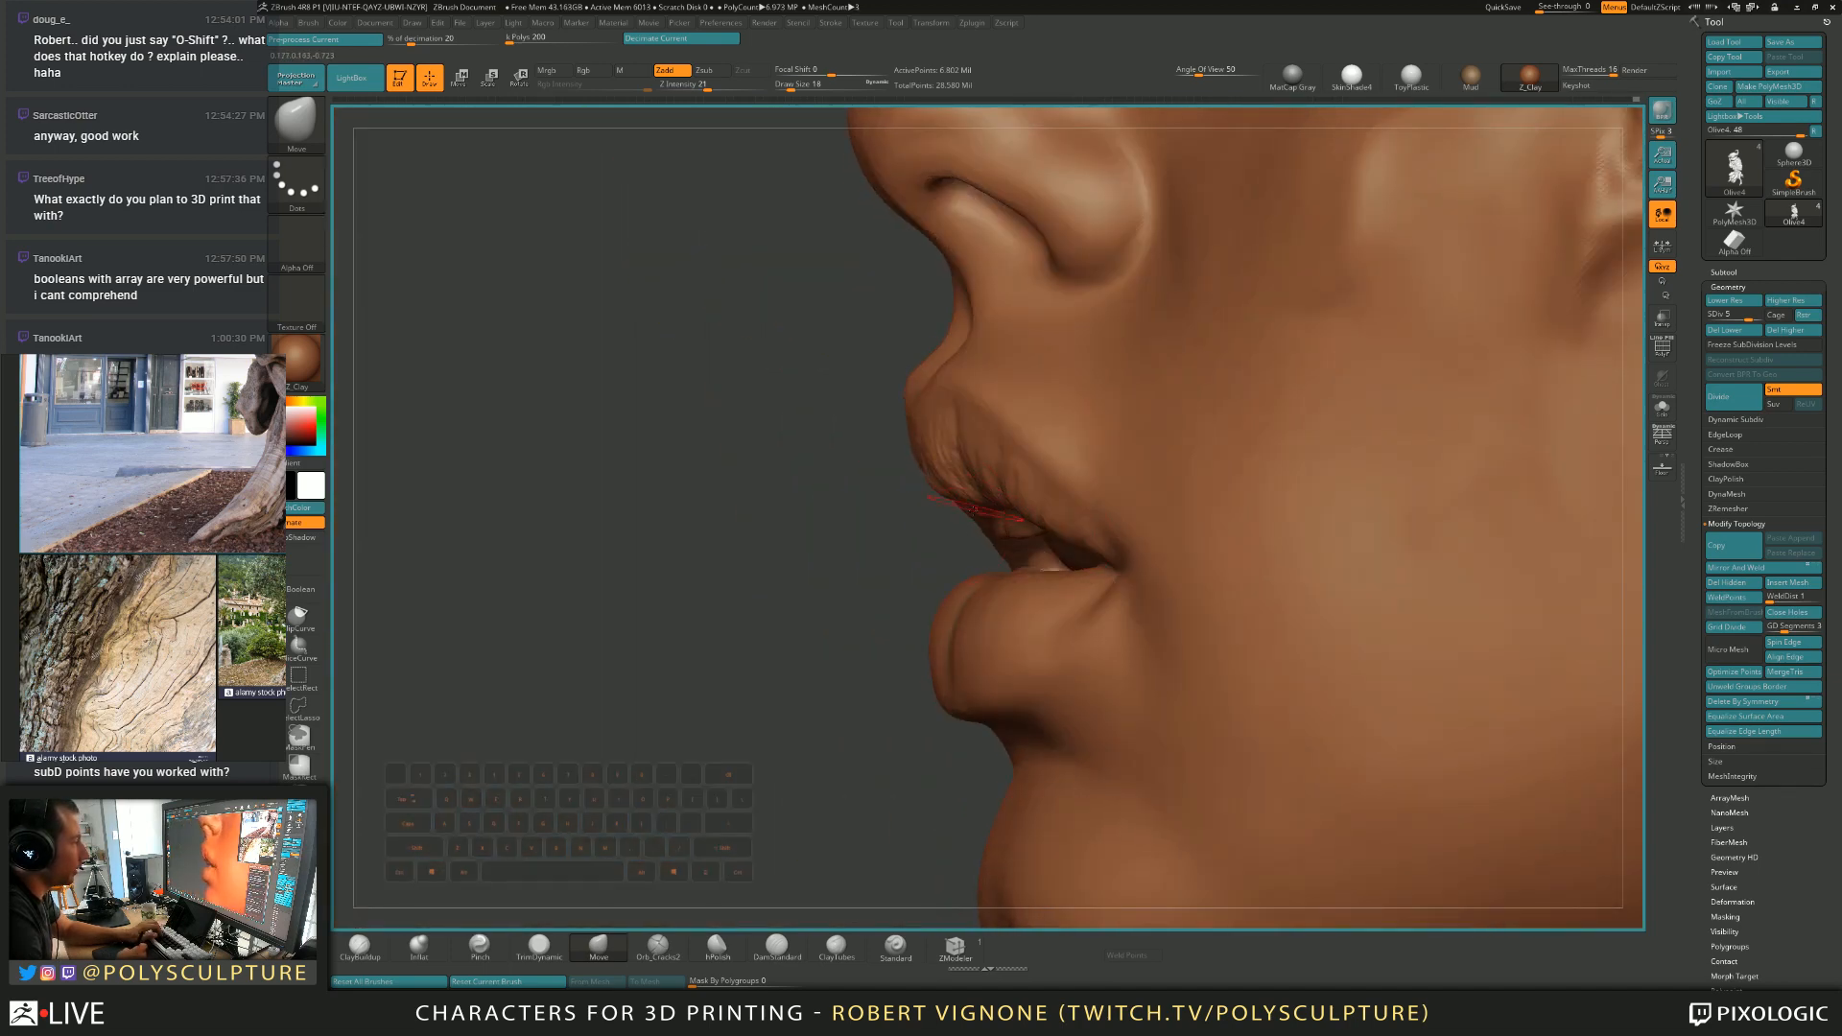
pyautogui.moveTo(980, 501); pyautogui.dragTo(1018, 508, button='right')
pyautogui.press('s')
pyautogui.moveTo(995, 492); pyautogui.dragTo(993, 496)
pyautogui.moveTo(962, 511)
pyautogui.mouseDown(button='right')
pyautogui.moveTo(918, 519)
pyautogui.moveTo(969, 487)
pyautogui.mouseUp(button='right')
# Carve more creases across both halves of the upper lip with Orb_Cracks2 at draw size 12.
pyautogui.click(658, 948)
pyautogui.press('s')
pyautogui.moveTo(1024, 467); pyautogui.dragTo(1022, 467)
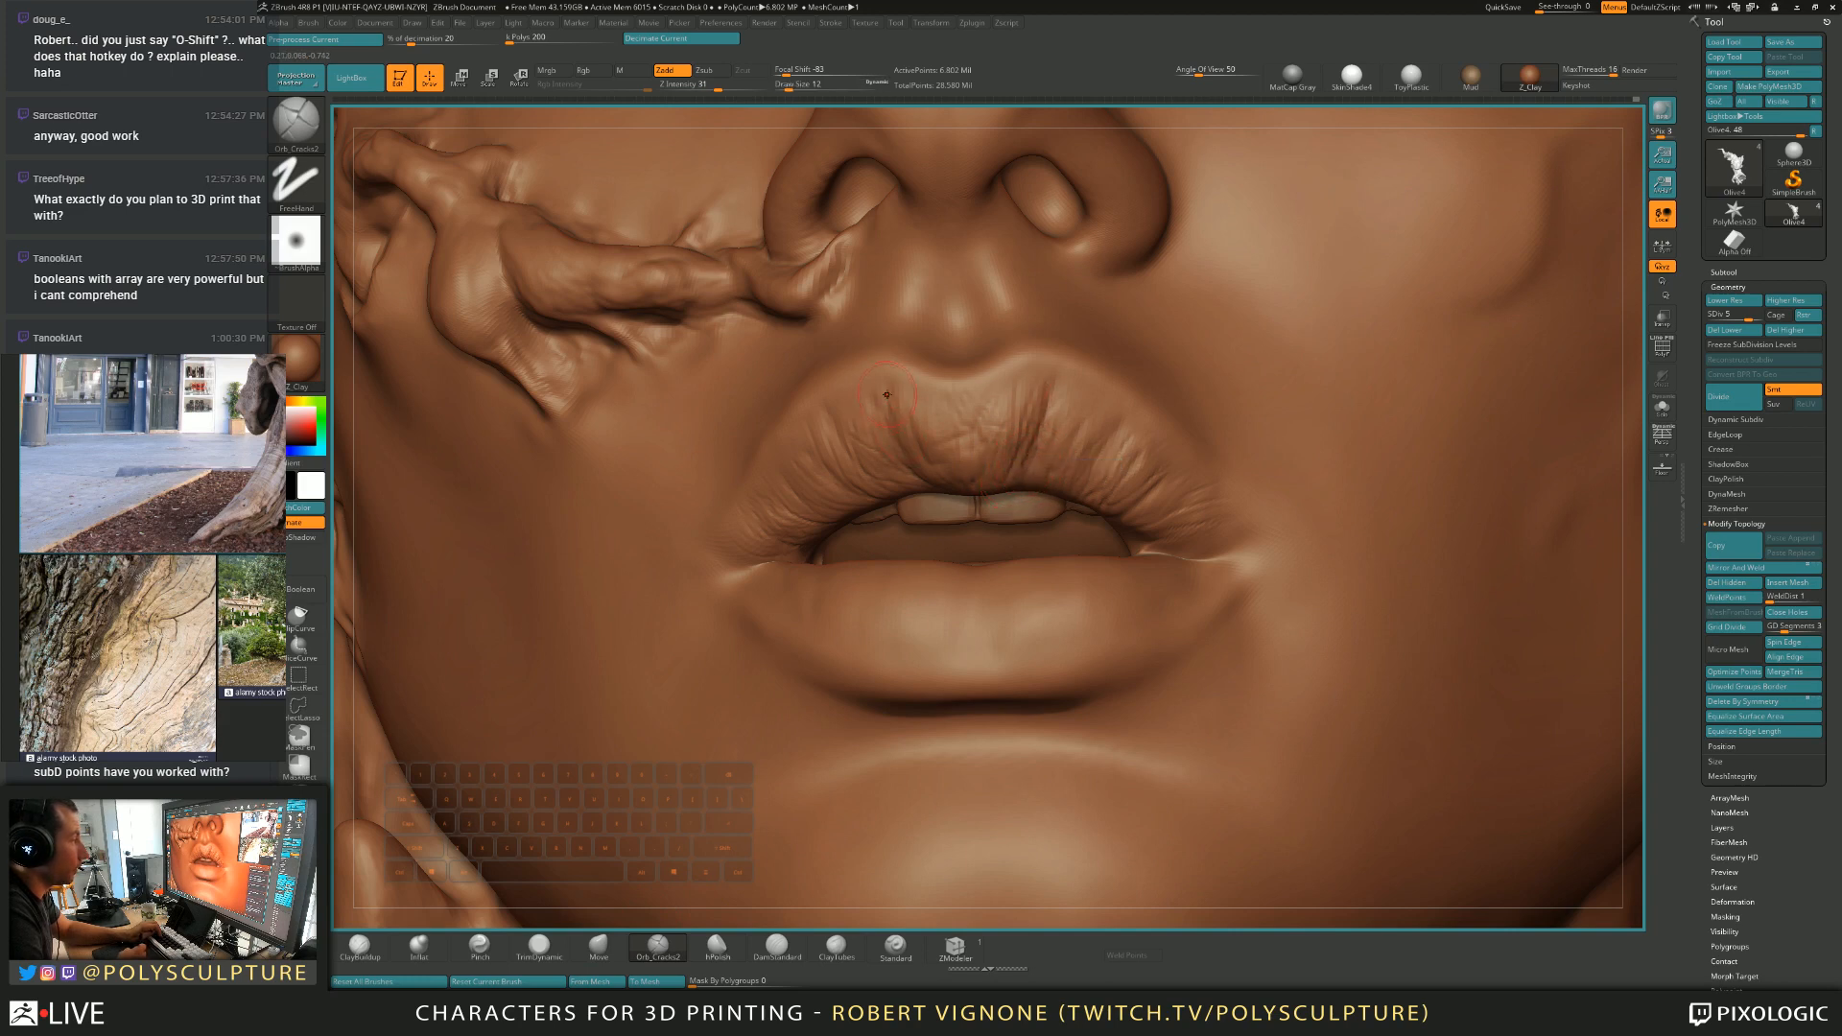
pyautogui.moveTo(1115, 428); pyautogui.dragTo(1096, 461)
pyautogui.moveTo(1094, 465)
pyautogui.mouseDown(button='right')
pyautogui.moveTo(1166, 475)
pyautogui.moveTo(1017, 506)
pyautogui.moveTo(875, 496)
pyautogui.moveTo(944, 446)
pyautogui.mouseUp(button='right')
pyautogui.press('s')
pyautogui.moveTo(944, 447); pyautogui.dragTo(941, 447)
# Build up the folds of the upper lip with ClayBuildup at varying draw sizes and smooth them.
pyautogui.press('1')
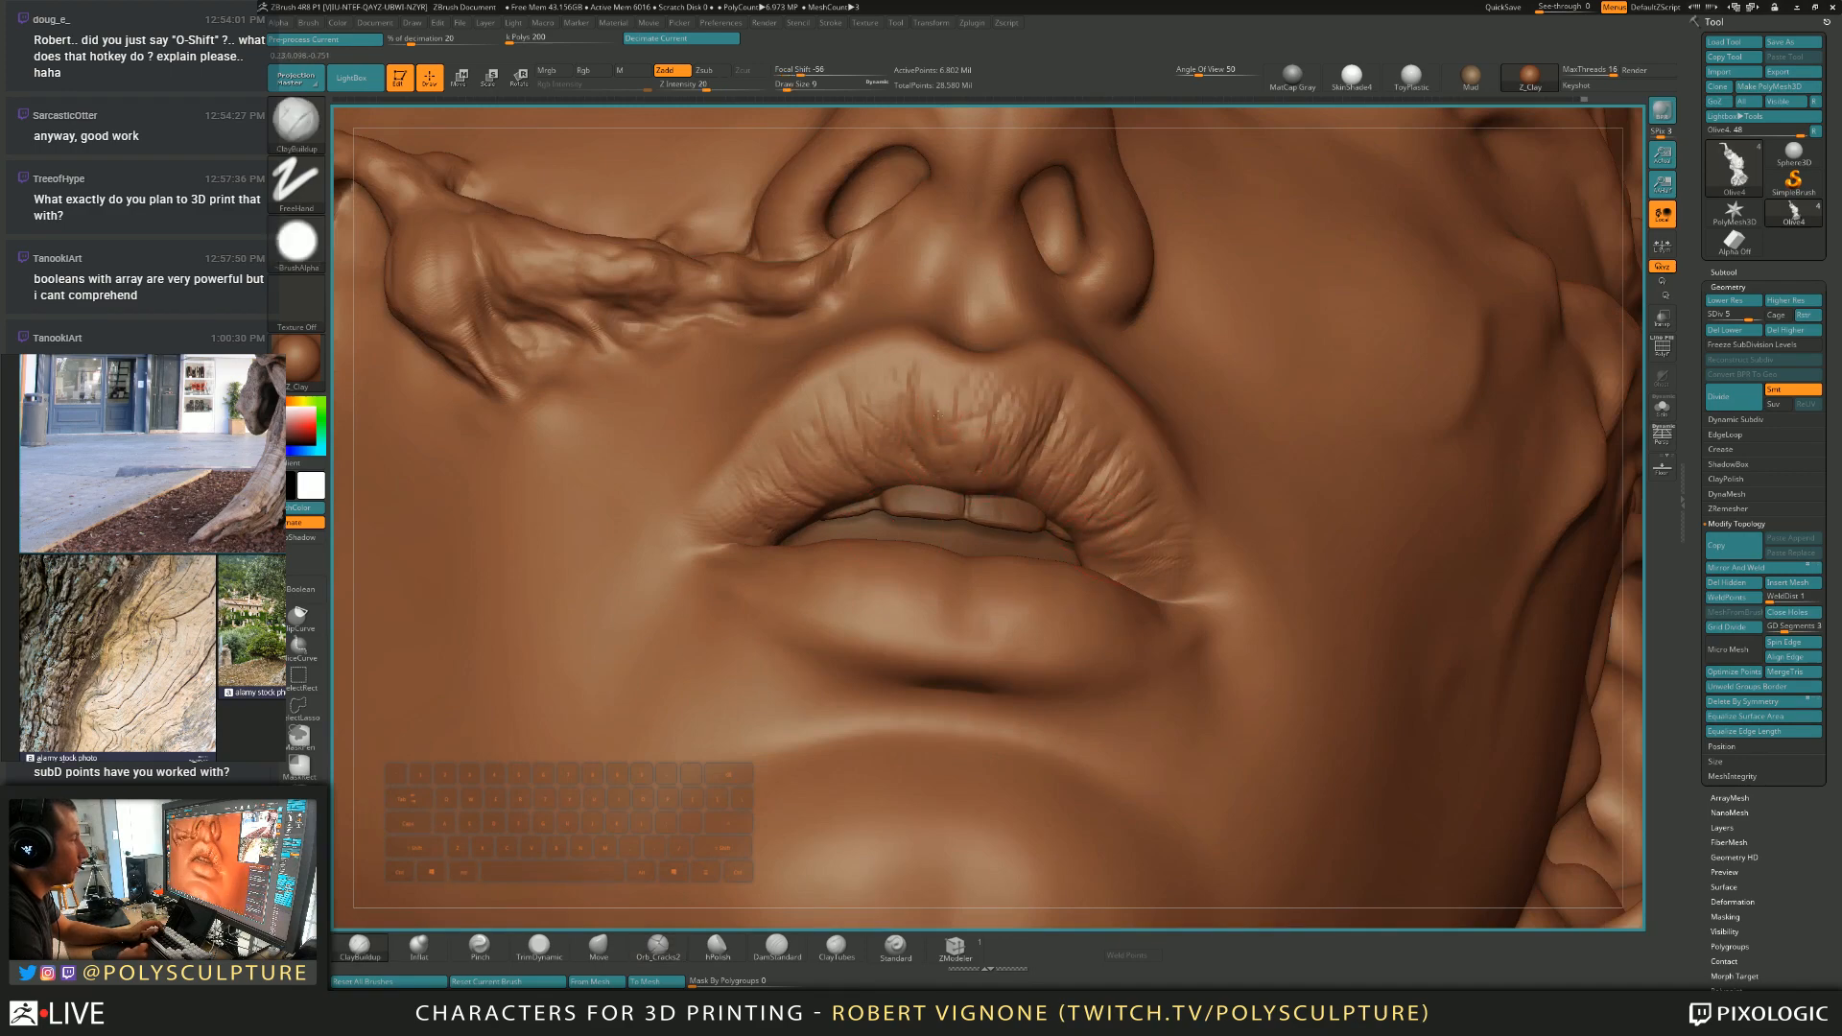
pyautogui.moveTo(968, 479)
pyautogui.mouseDown(button='right')
pyautogui.moveTo(970, 350)
pyautogui.moveTo(1007, 561)
pyautogui.moveTo(977, 393)
pyautogui.moveTo(1029, 530)
pyautogui.moveTo(1035, 490)
pyautogui.mouseUp(button='right')
pyautogui.press('s')
pyautogui.moveTo(1035, 490); pyautogui.dragTo(1039, 490)
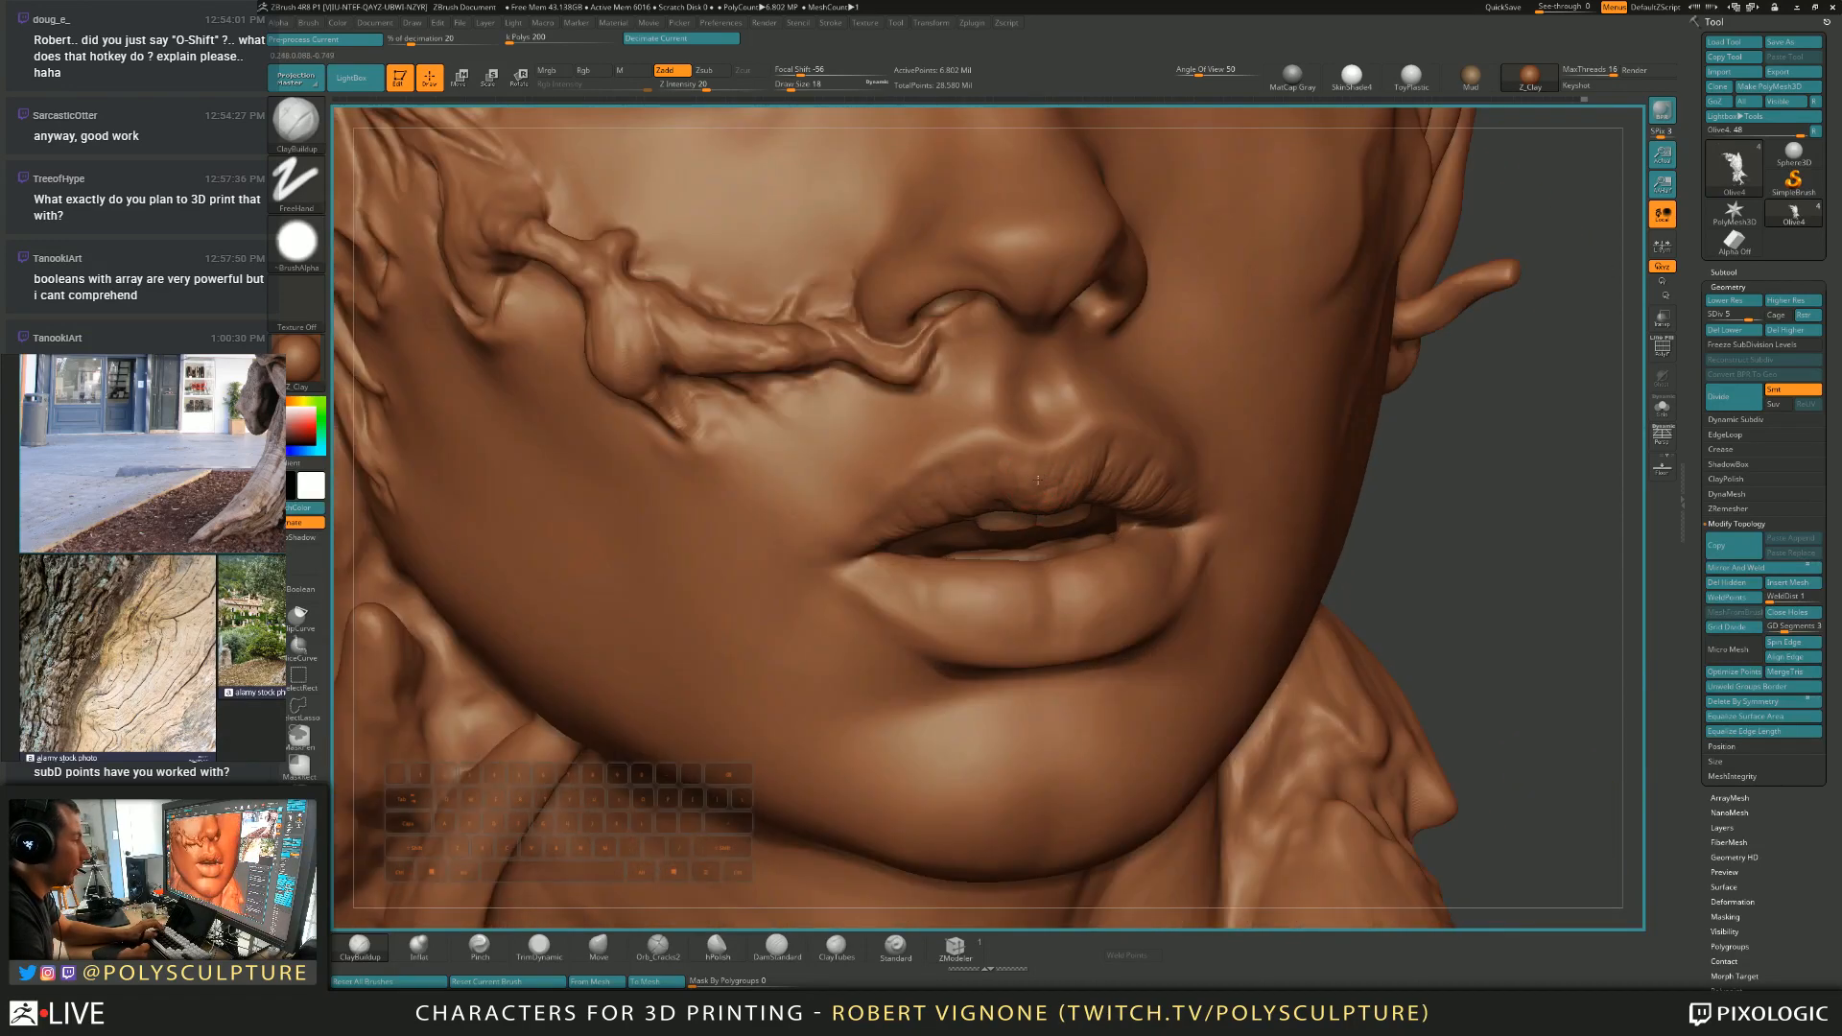
pyautogui.press('shift')
pyautogui.moveTo(930, 517); pyautogui.dragTo(871, 534, button='right')
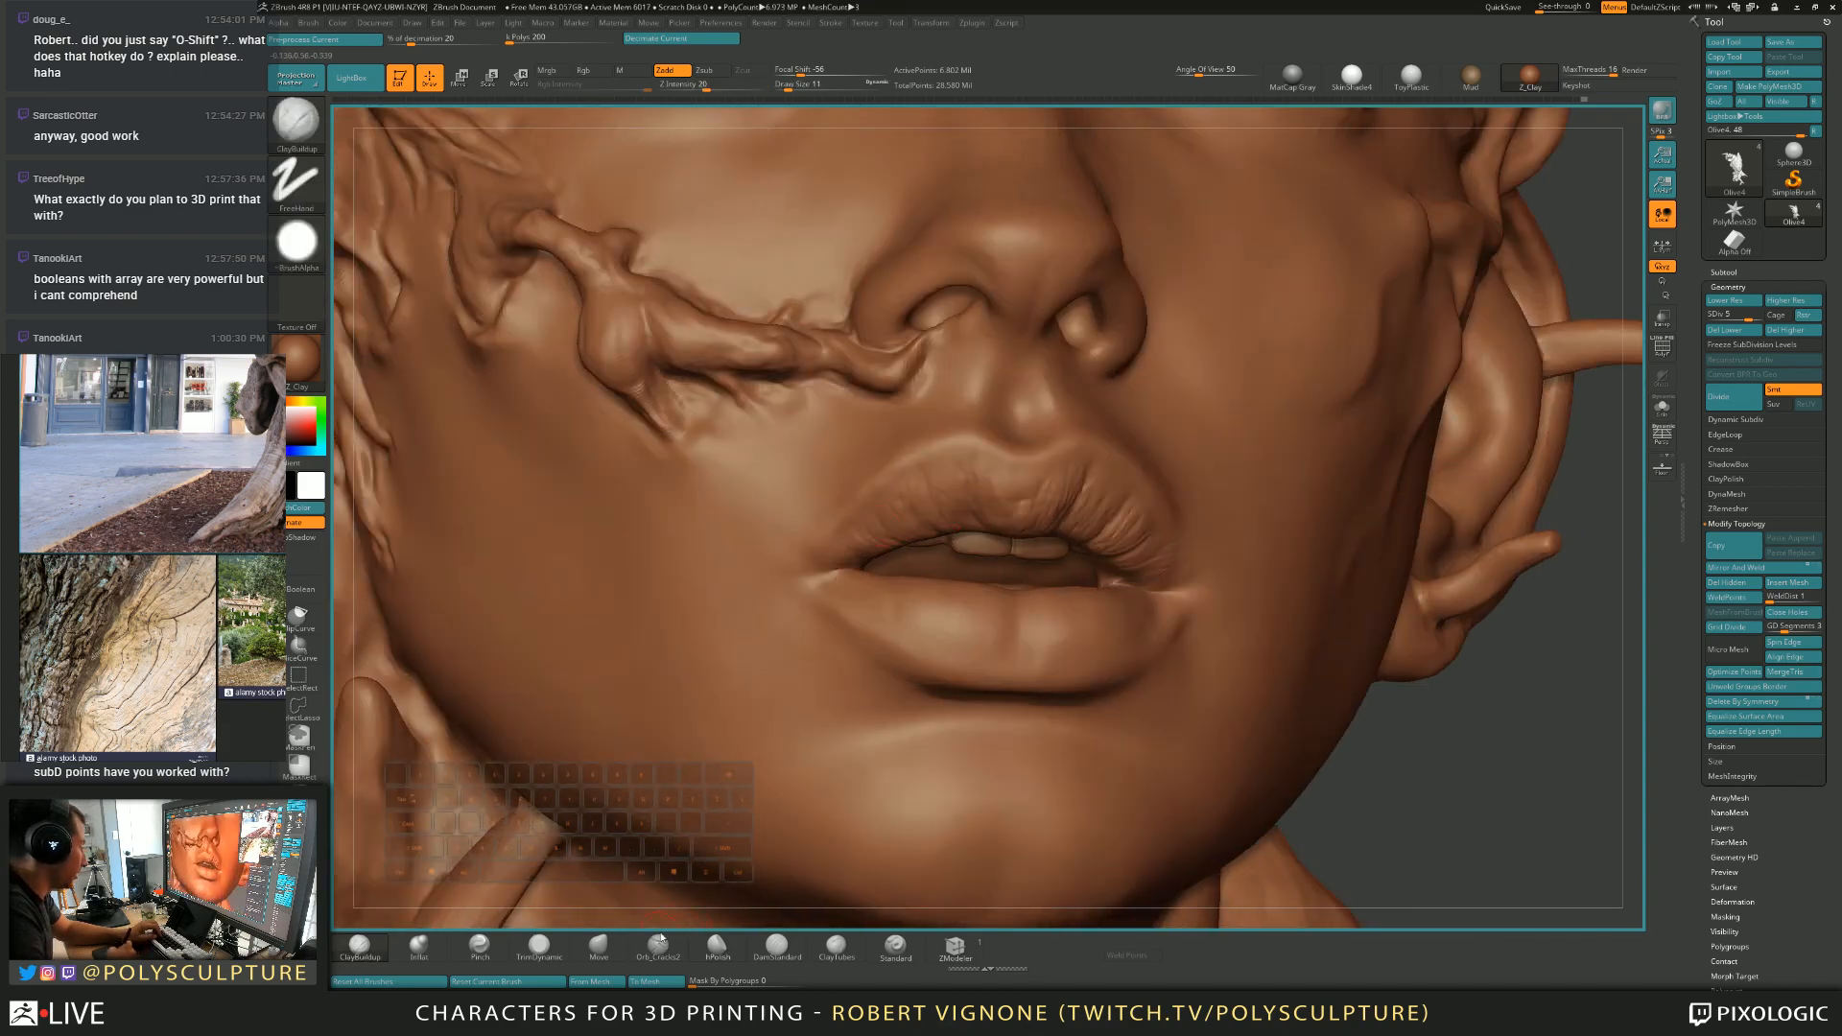
# Cut creases into the middle of the upper lip with DamStandard and smooth the area around them.
pyautogui.click(777, 945)
pyautogui.press(']')
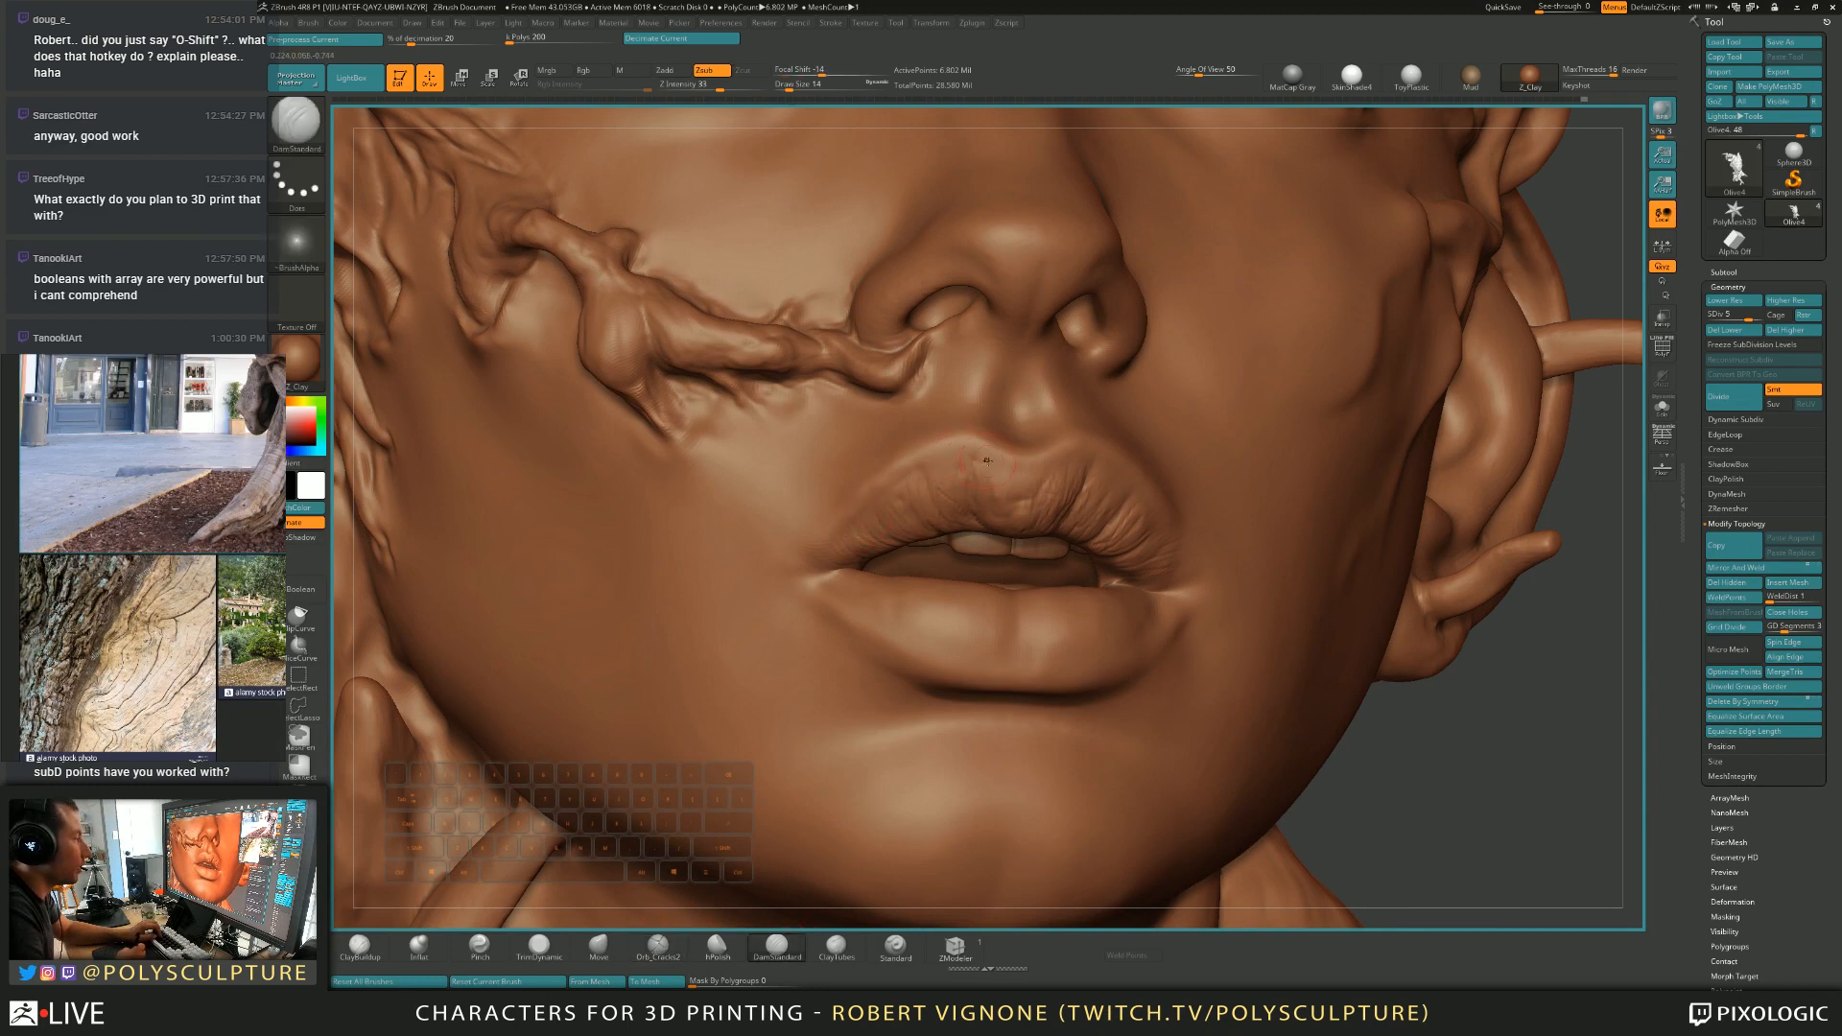
pyautogui.press(']')
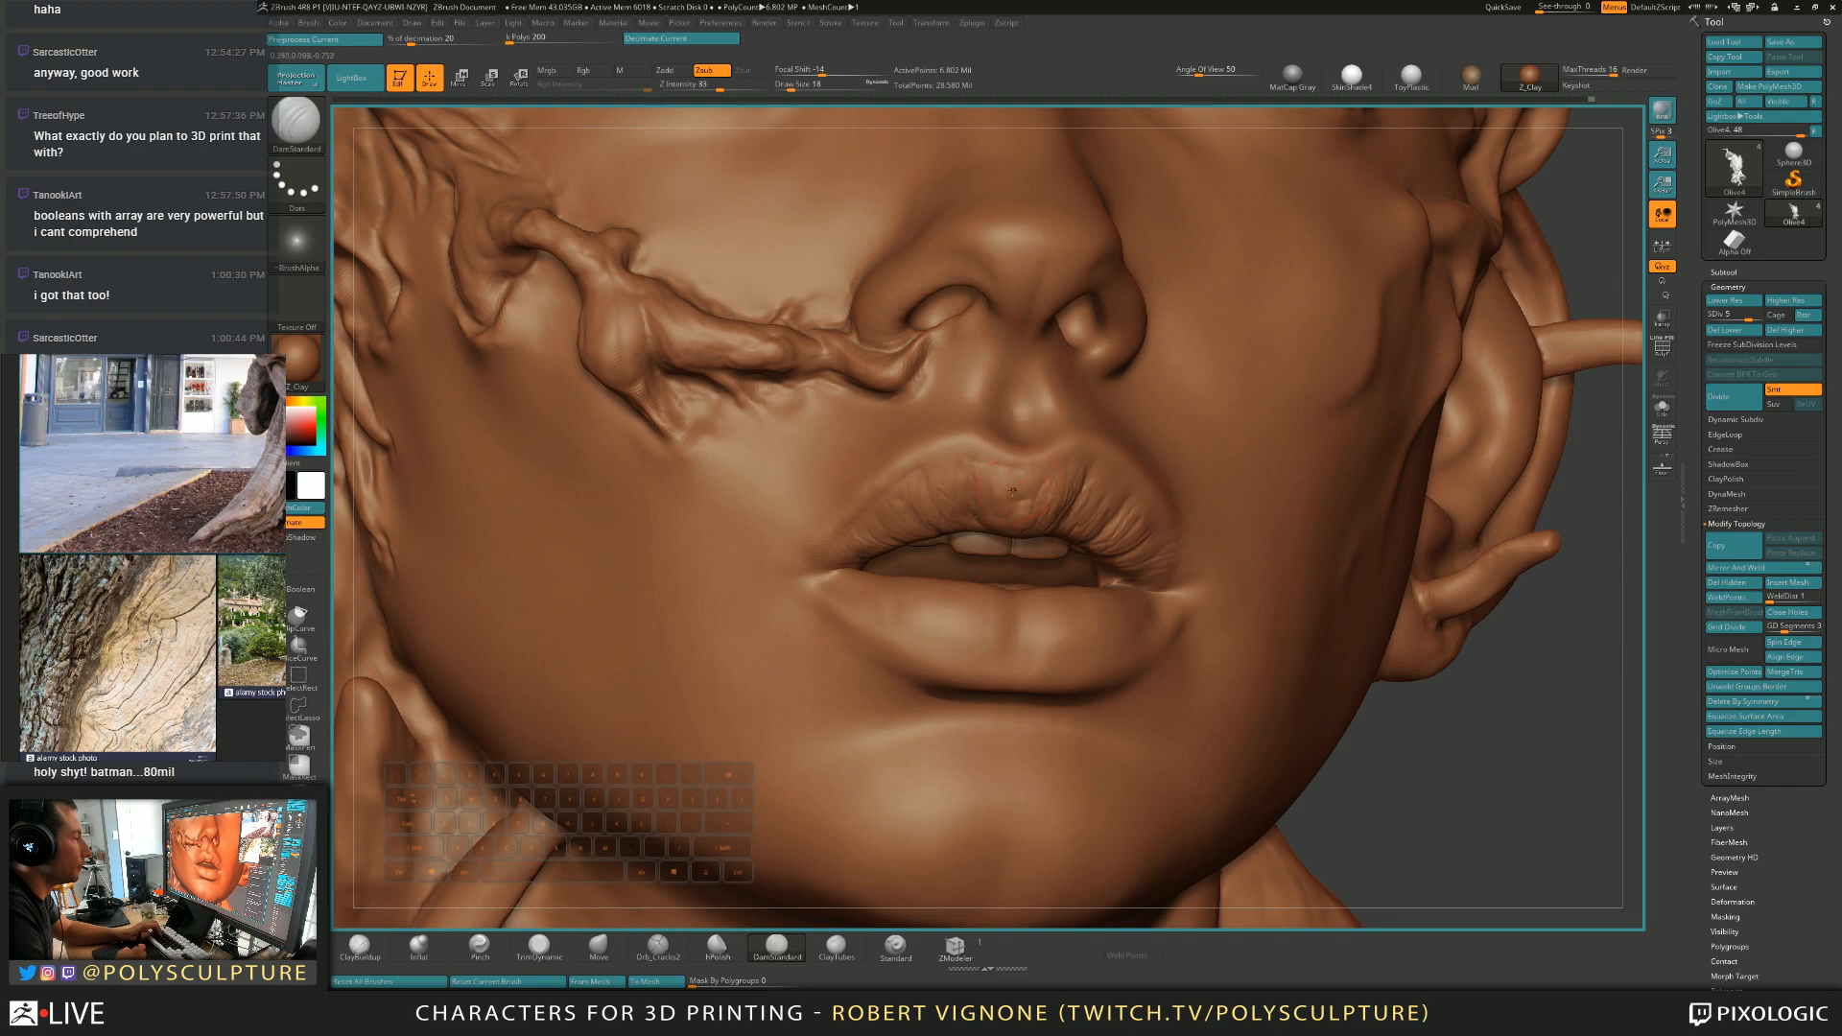
pyautogui.keyDown('shift'); pyautogui.moveTo(922, 464); pyautogui.dragTo(1024, 474); pyautogui.keyUp('shift')
pyautogui.moveTo(1012, 496)
pyautogui.mouseDown(button='right')
pyautogui.moveTo(1045, 548)
pyautogui.moveTo(1007, 509)
pyautogui.mouseUp(button='right')
pyautogui.moveTo(1075, 566)
pyautogui.keyDown('alt'); pyautogui.mouseDown(button='right')
pyautogui.moveTo(1074, 518)
pyautogui.moveTo(1005, 522)
pyautogui.moveTo(1032, 557)
pyautogui.mouseUp(button='right'); pyautogui.keyUp('alt')
pyautogui.press('s')
pyautogui.press('s')
pyautogui.moveTo(1031, 526); pyautogui.dragTo(1035, 525)
pyautogui.moveTo(998, 537)
pyautogui.mouseDown(button='right')
pyautogui.moveTo(1024, 512)
pyautogui.moveTo(1018, 470)
pyautogui.moveTo(988, 487)
pyautogui.mouseUp(button='right')
# Sharpen the central upper lip wrinkles with Orb_Cracks2 and DamStandard.
pyautogui.click(657, 948)
pyautogui.press(']')
pyautogui.click(777, 945)
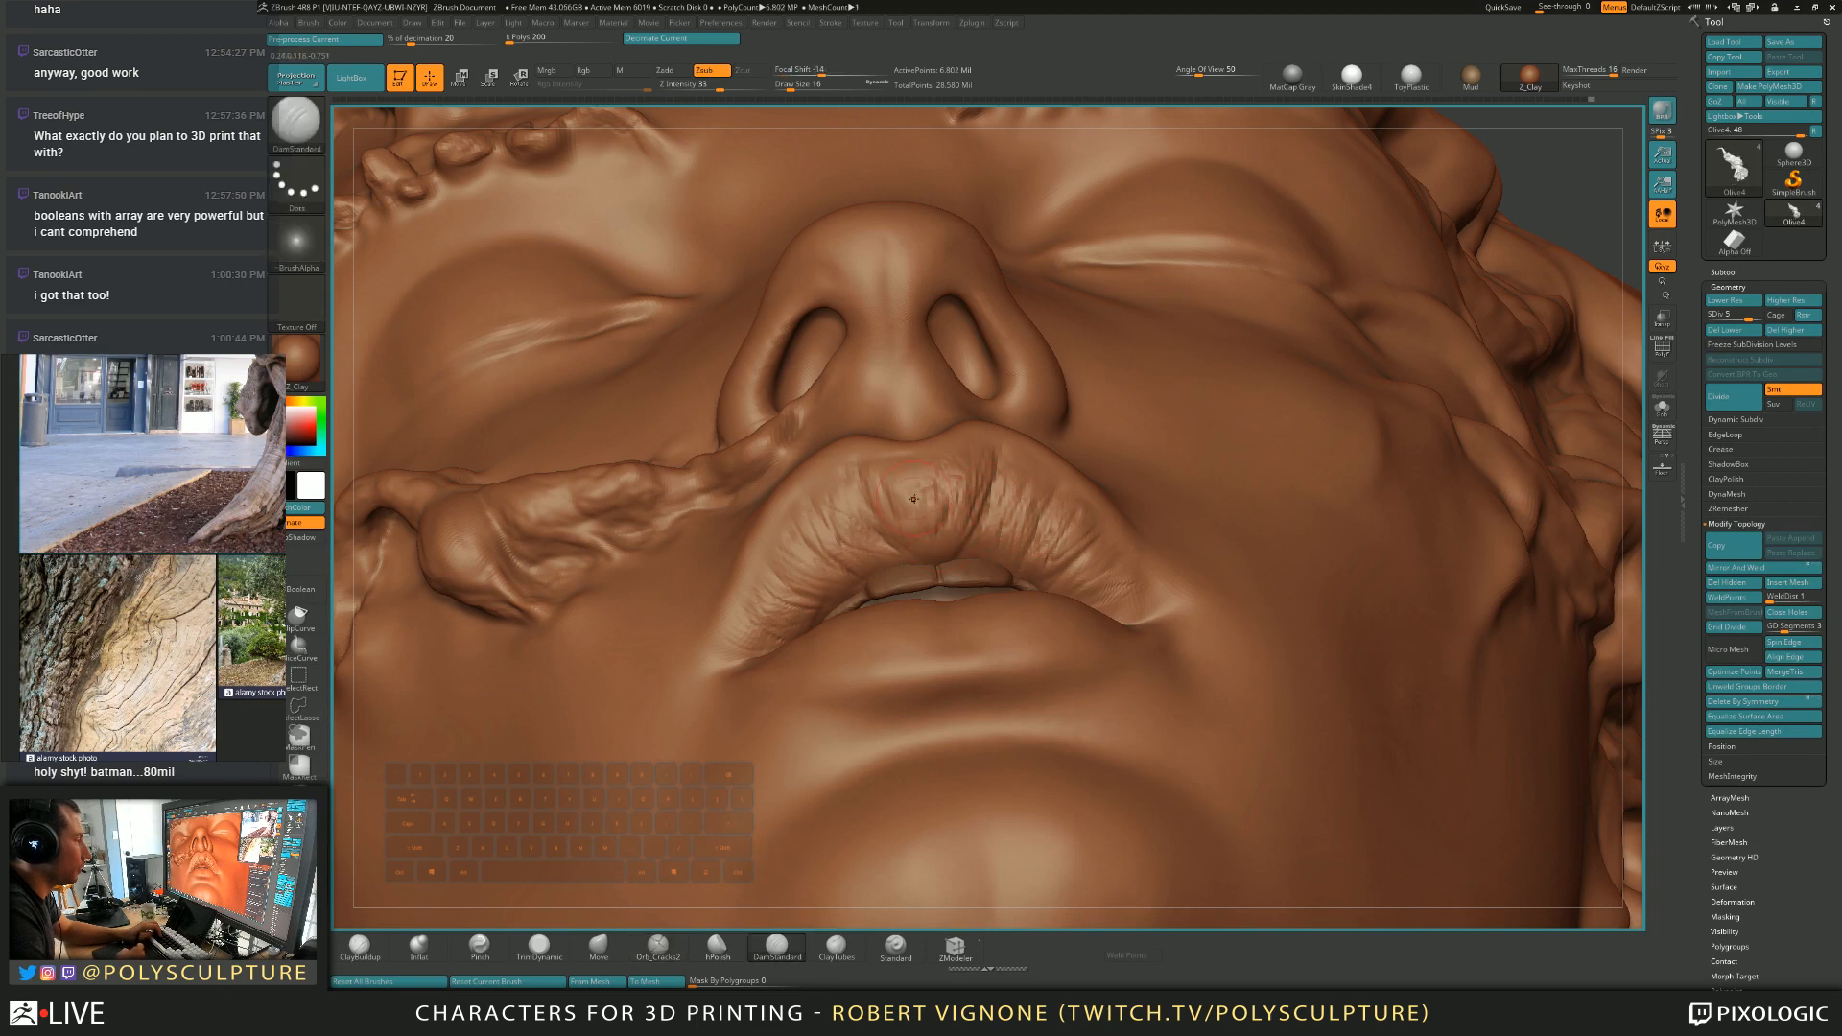
pyautogui.moveTo(930, 525); pyautogui.dragTo(948, 601, button='right')
# Reshape the parted upper lip from the side with Move at draw sizes 20 and 25.
pyautogui.press('f')
pyautogui.moveTo(498, 672); pyautogui.dragTo(595, 662)
pyautogui.keyDown('alt'); pyautogui.moveTo(975, 672); pyautogui.dragTo(975, 601); pyautogui.keyUp('alt')
pyautogui.moveTo(976, 601)
pyautogui.mouseDown(button='right')
pyautogui.moveTo(932, 595)
pyautogui.moveTo(955, 593)
pyautogui.mouseUp(button='right')
pyautogui.press('b')
pyautogui.press('m')
pyautogui.press('v')
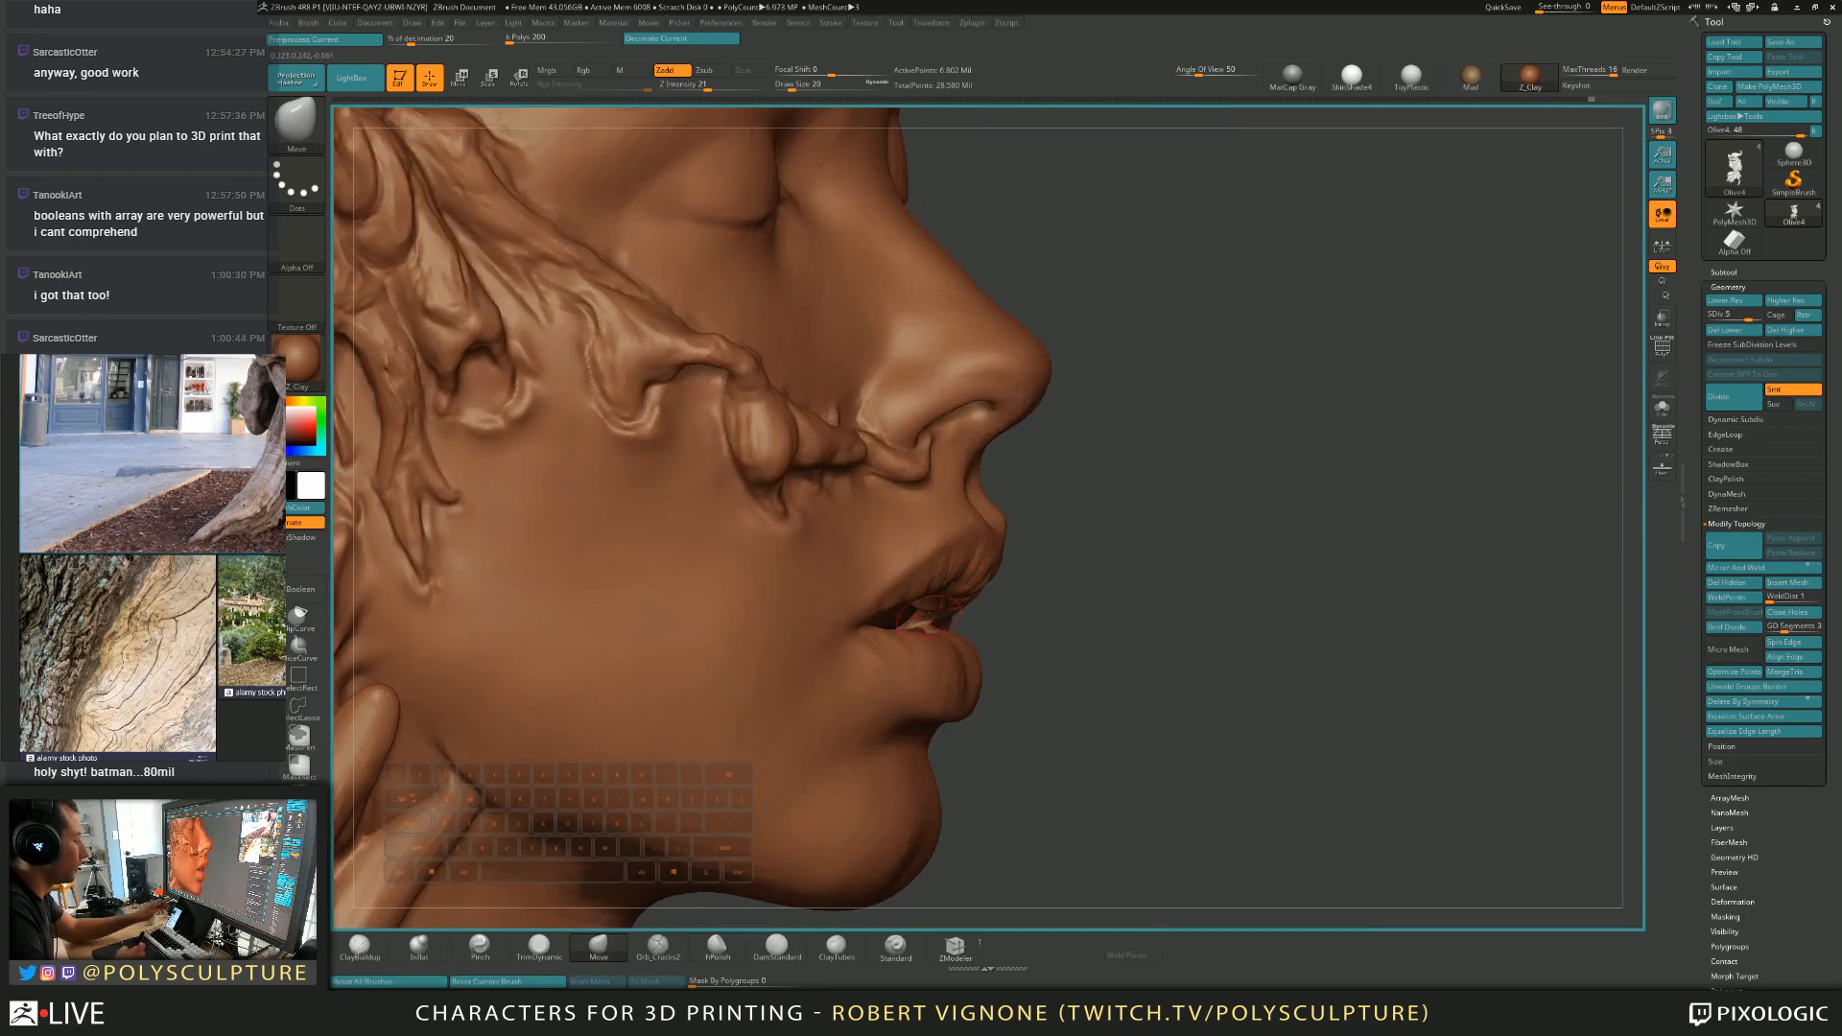
pyautogui.moveTo(903, 640); pyautogui.dragTo(909, 574, button='right')
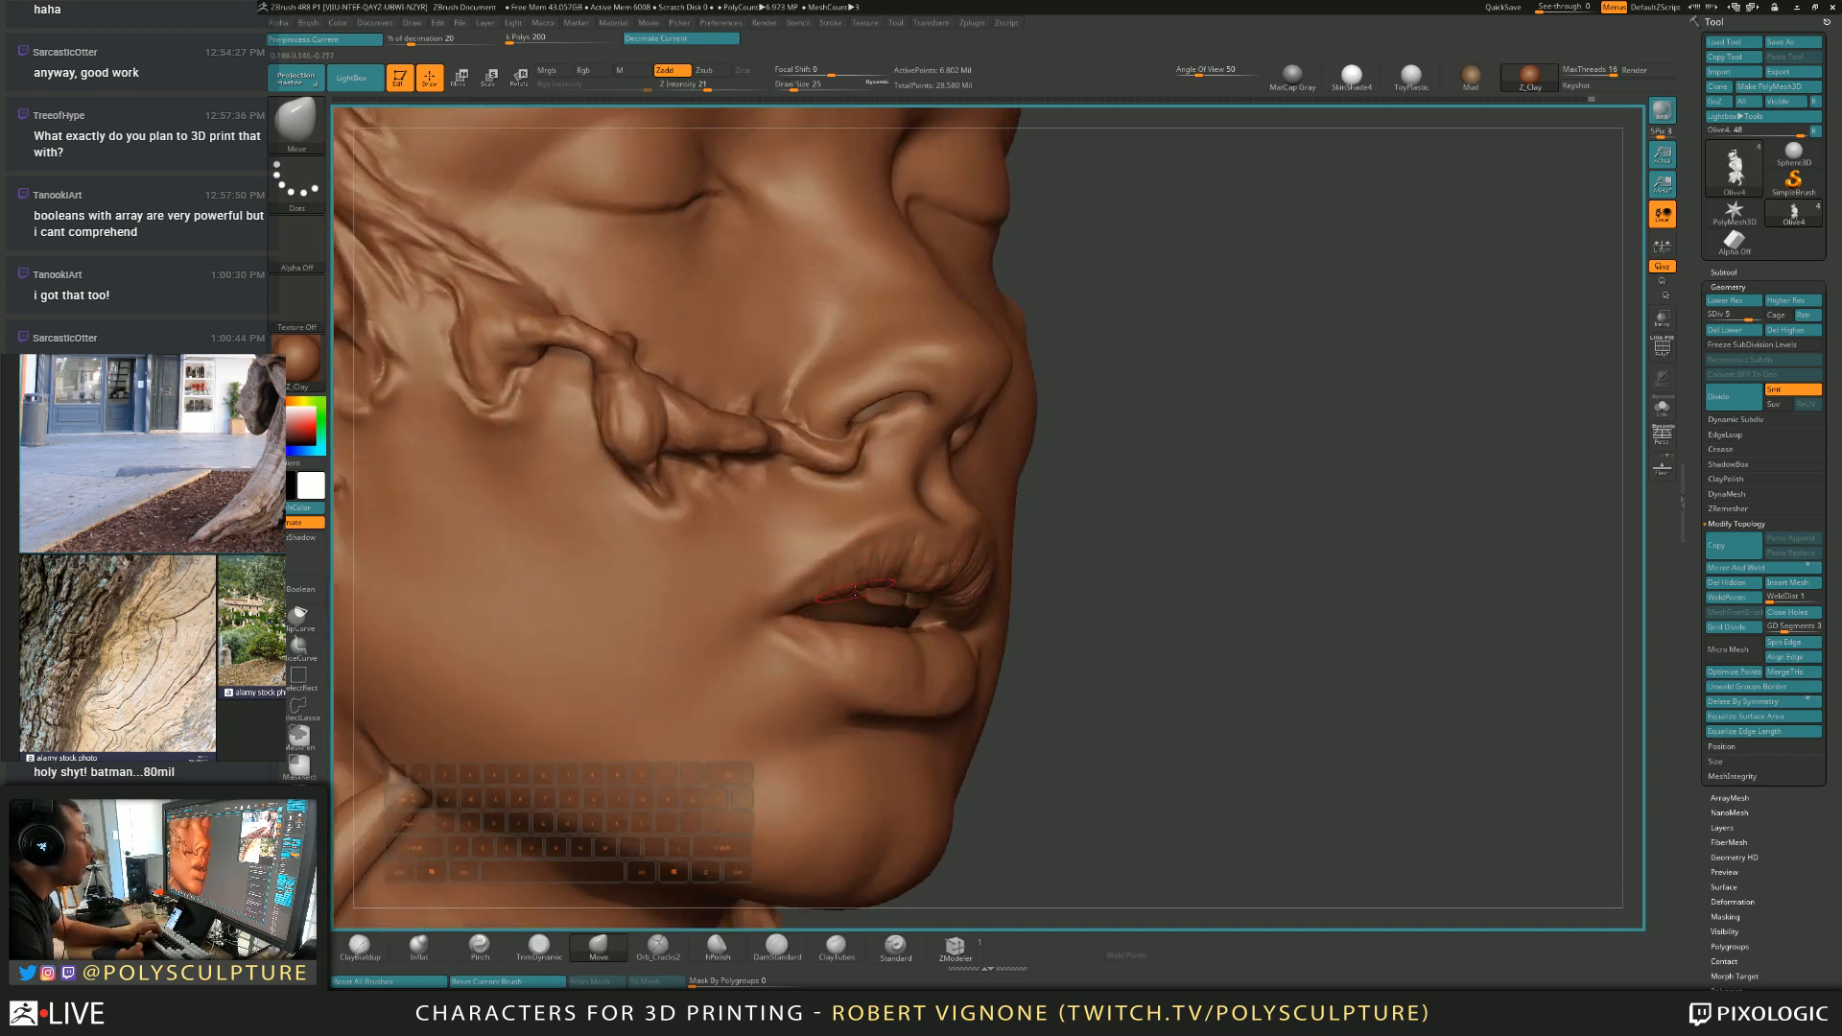
# Refine the protruding front of the upper lip in profile with a smaller Move brush.
pyautogui.moveTo(931, 582)
pyautogui.mouseDown(button='right')
pyautogui.moveTo(998, 607)
pyautogui.moveTo(956, 592)
pyautogui.mouseUp(button='right')
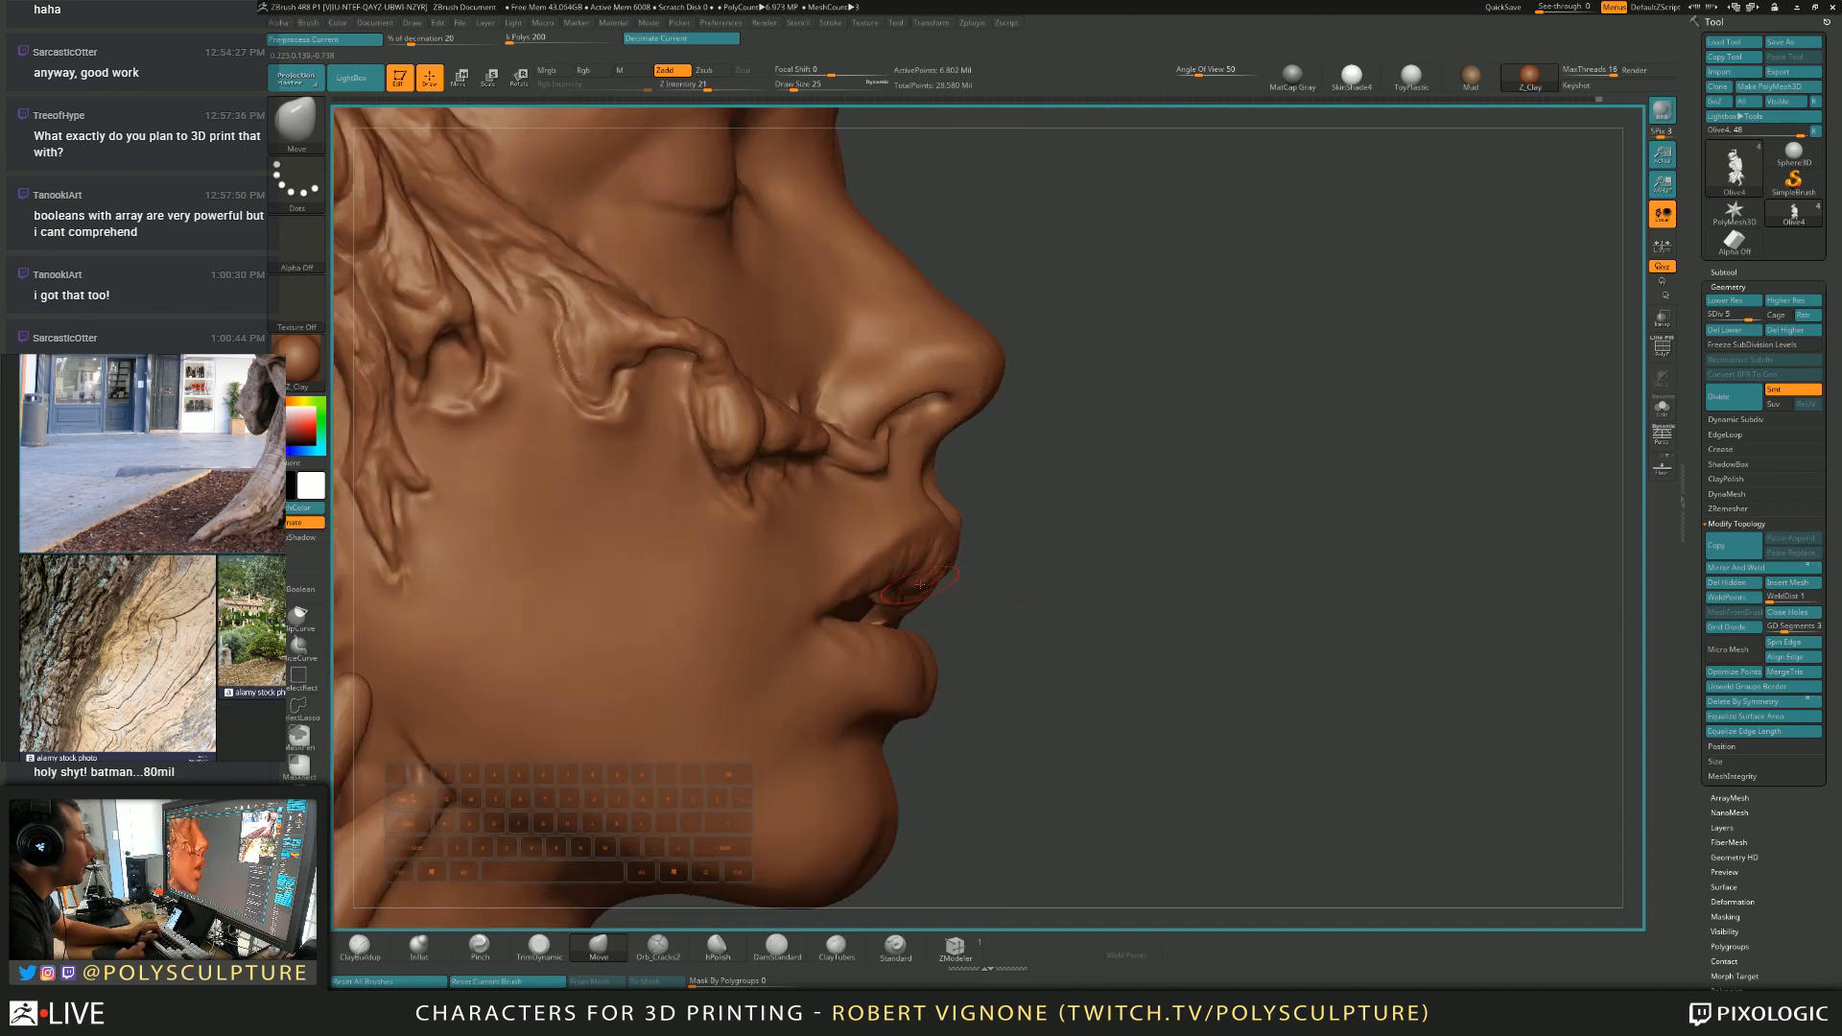
pyautogui.moveTo(989, 586)
pyautogui.mouseDown()
pyautogui.moveTo(1050, 587)
pyautogui.moveTo(815, 593)
pyautogui.moveTo(844, 608)
pyautogui.moveTo(773, 518)
pyautogui.moveTo(860, 577)
pyautogui.mouseUp()
pyautogui.press('s')
pyautogui.click(888, 578)
pyautogui.moveTo(859, 576)
pyautogui.mouseDown(button='right')
pyautogui.moveTo(907, 576)
pyautogui.moveTo(983, 516)
pyautogui.moveTo(998, 672)
pyautogui.mouseUp(button='right')
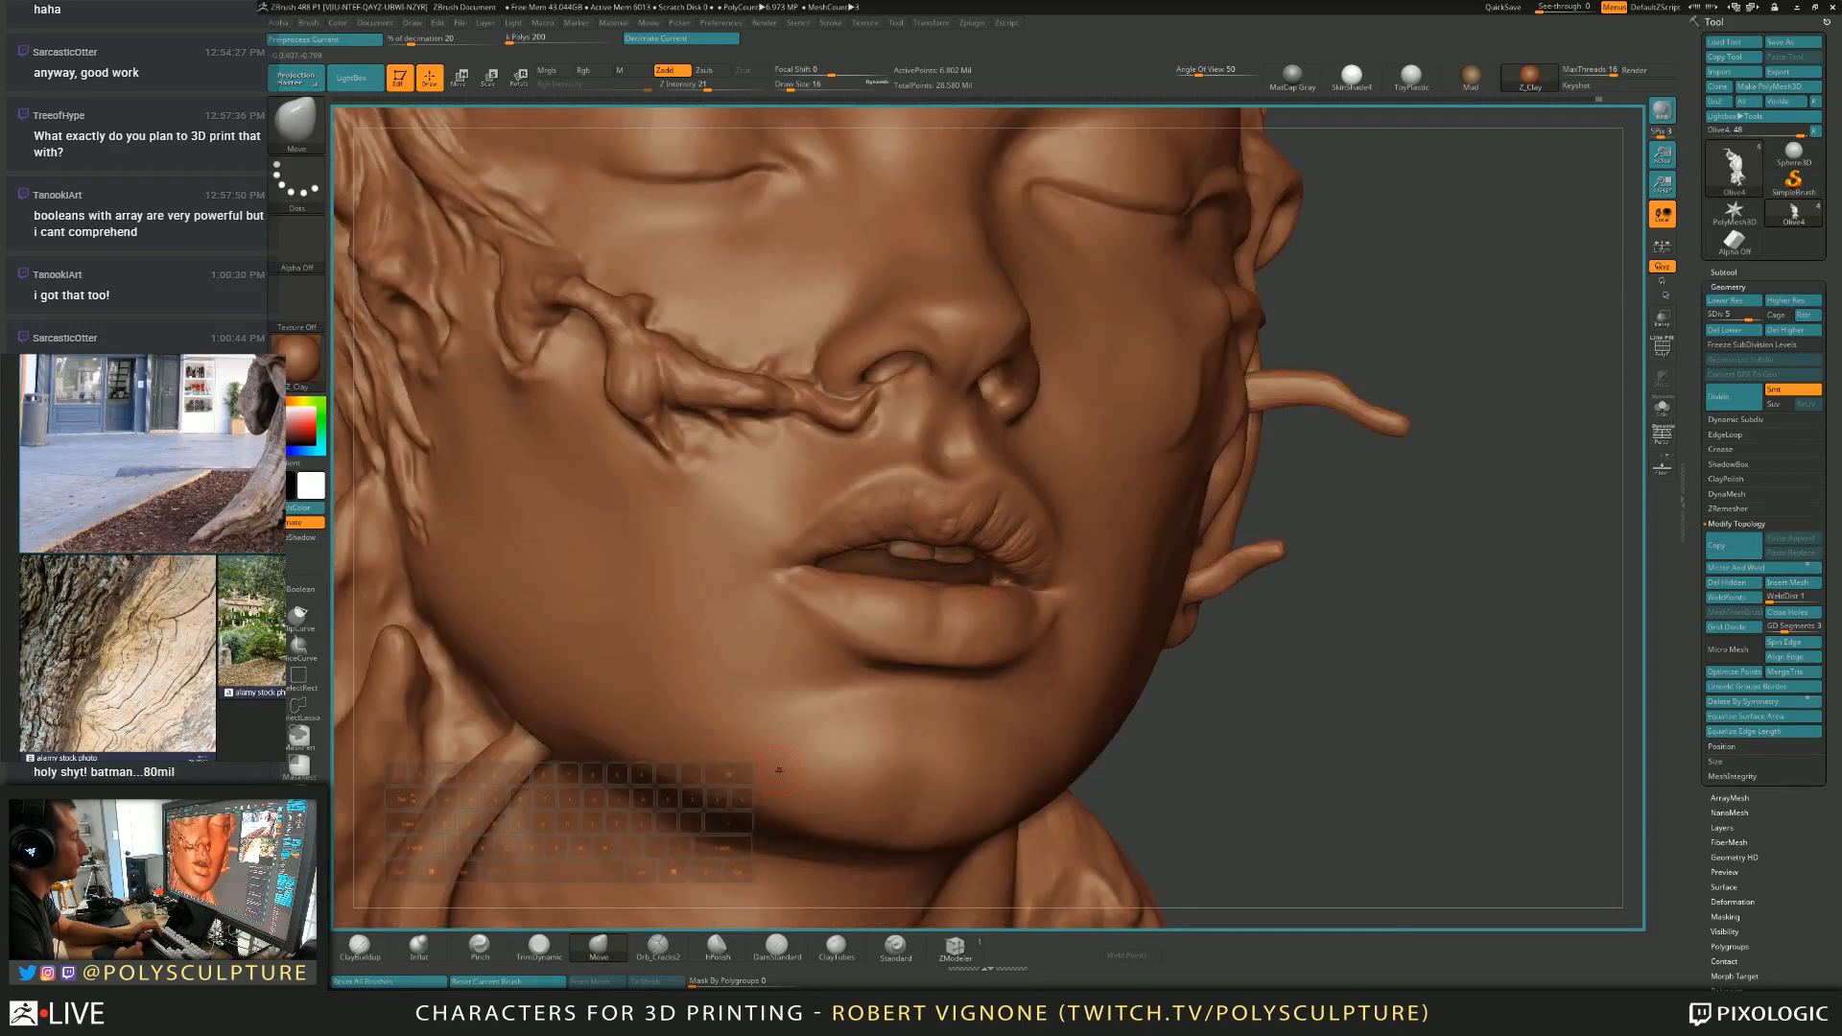
# Cut a crease near the upper border of the upper lip with DamStandard at draw size 12.
pyautogui.click(658, 948)
pyautogui.moveTo(929, 543); pyautogui.dragTo(998, 516, button='right')
pyautogui.click(777, 945)
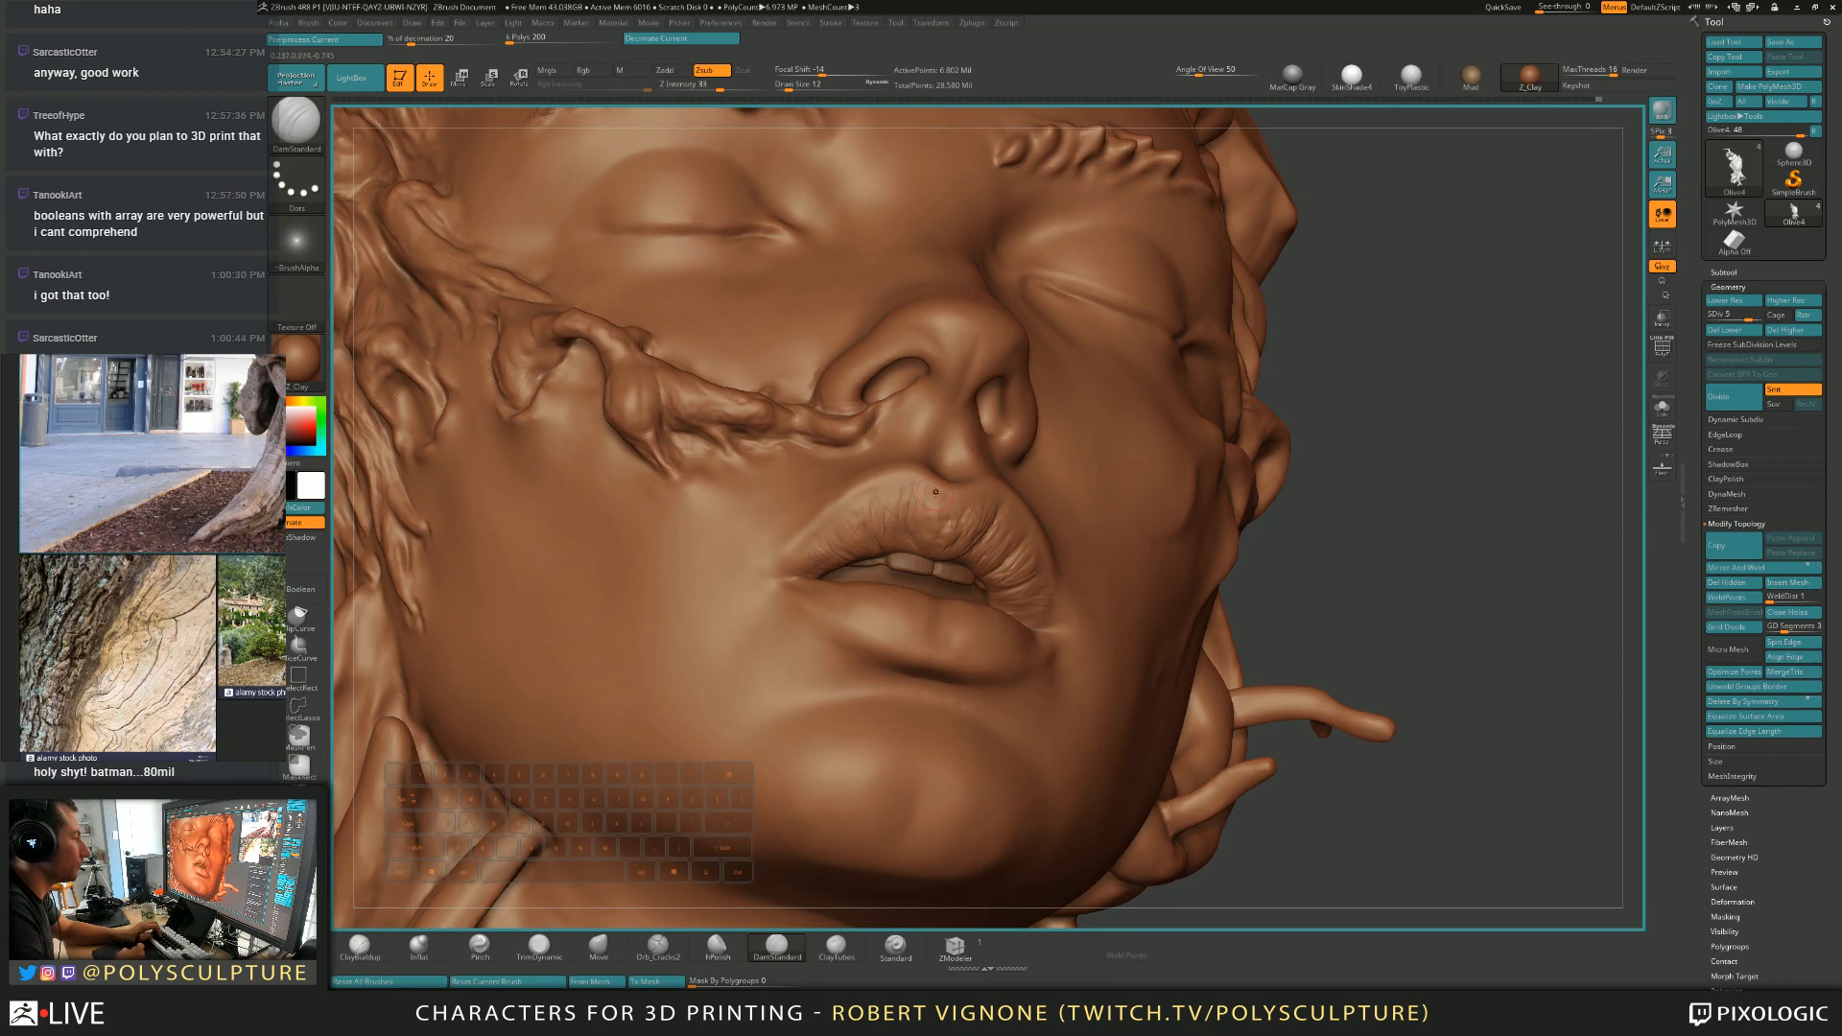
pyautogui.moveTo(940, 539); pyautogui.dragTo(935, 500)
# Adjust the shape of the upper lip's central bulge with a larger Move brush.
pyautogui.moveTo(951, 527); pyautogui.dragTo(921, 518, button='right')
pyautogui.press('s')
pyautogui.press('b')
pyautogui.press('m')
pyautogui.press('v')
pyautogui.press('s')
pyautogui.moveTo(933, 524); pyautogui.dragTo(915, 518)
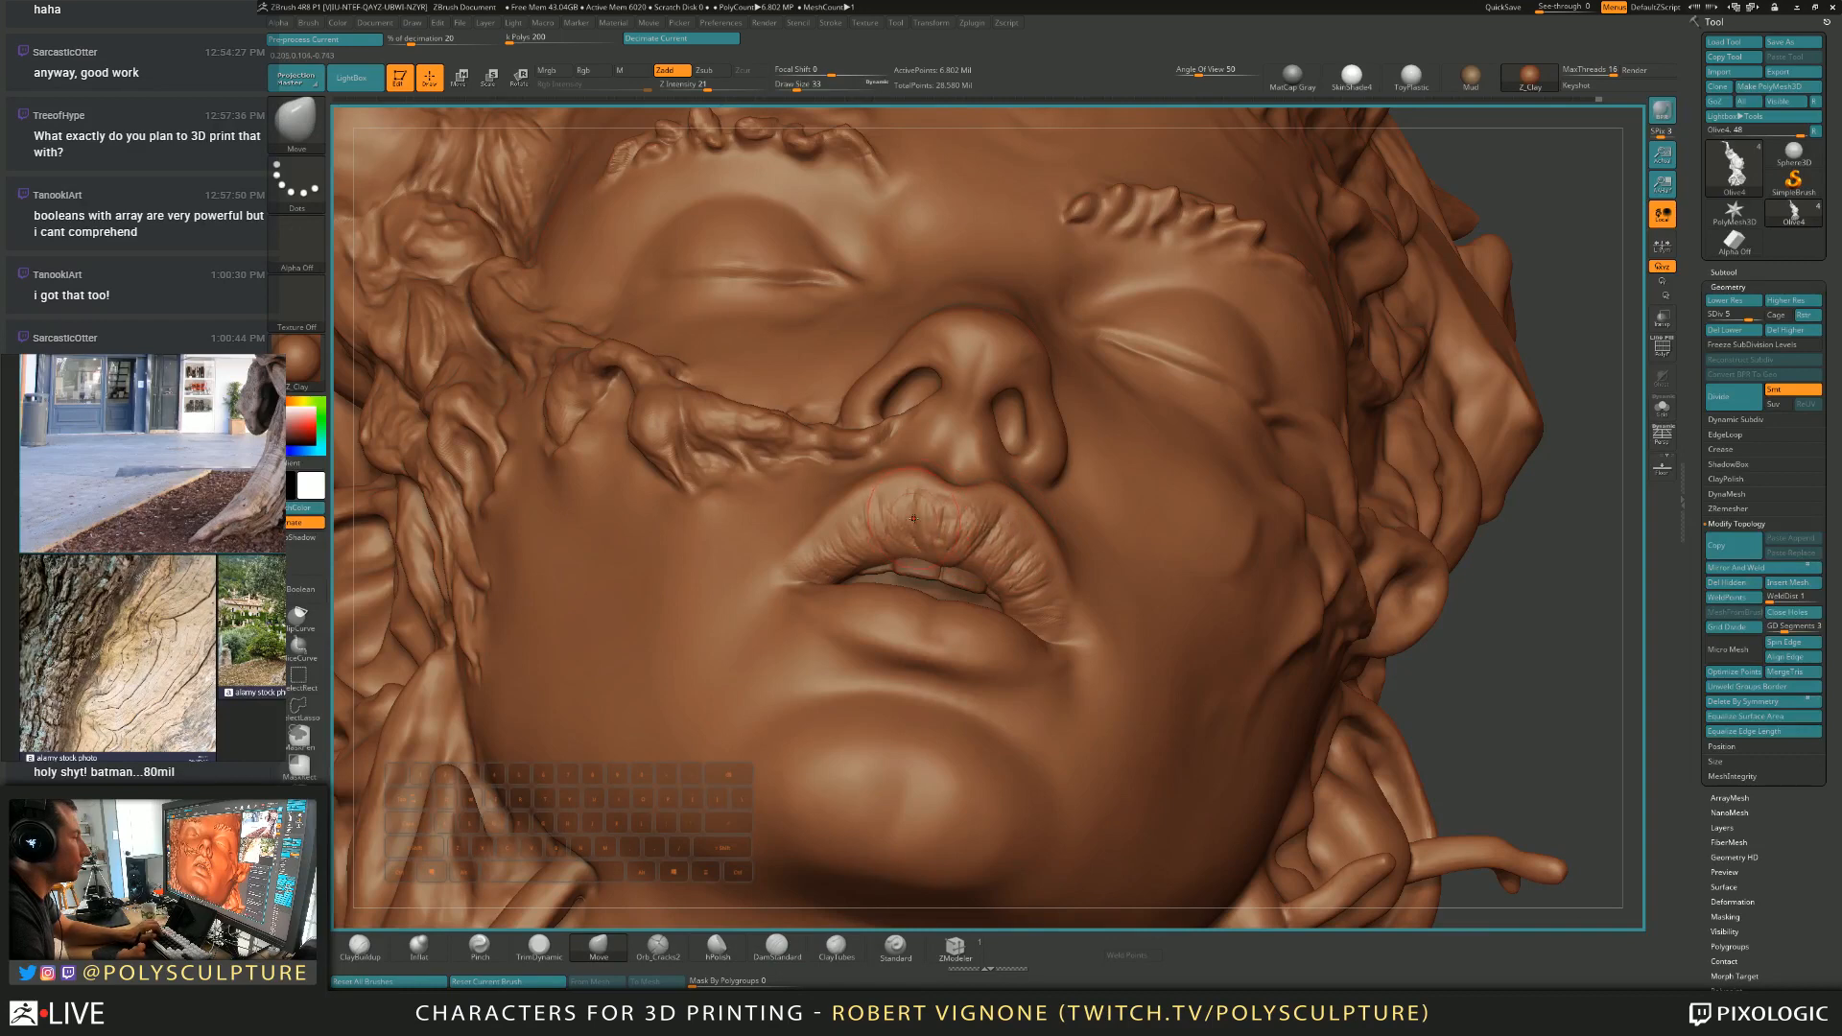
# Flatten the wrinkle ridges from the middle of the upper lip towards its corner with TrimDynamic at draw size 12.
pyautogui.press('b')
pyautogui.press('t')
pyautogui.press('d')
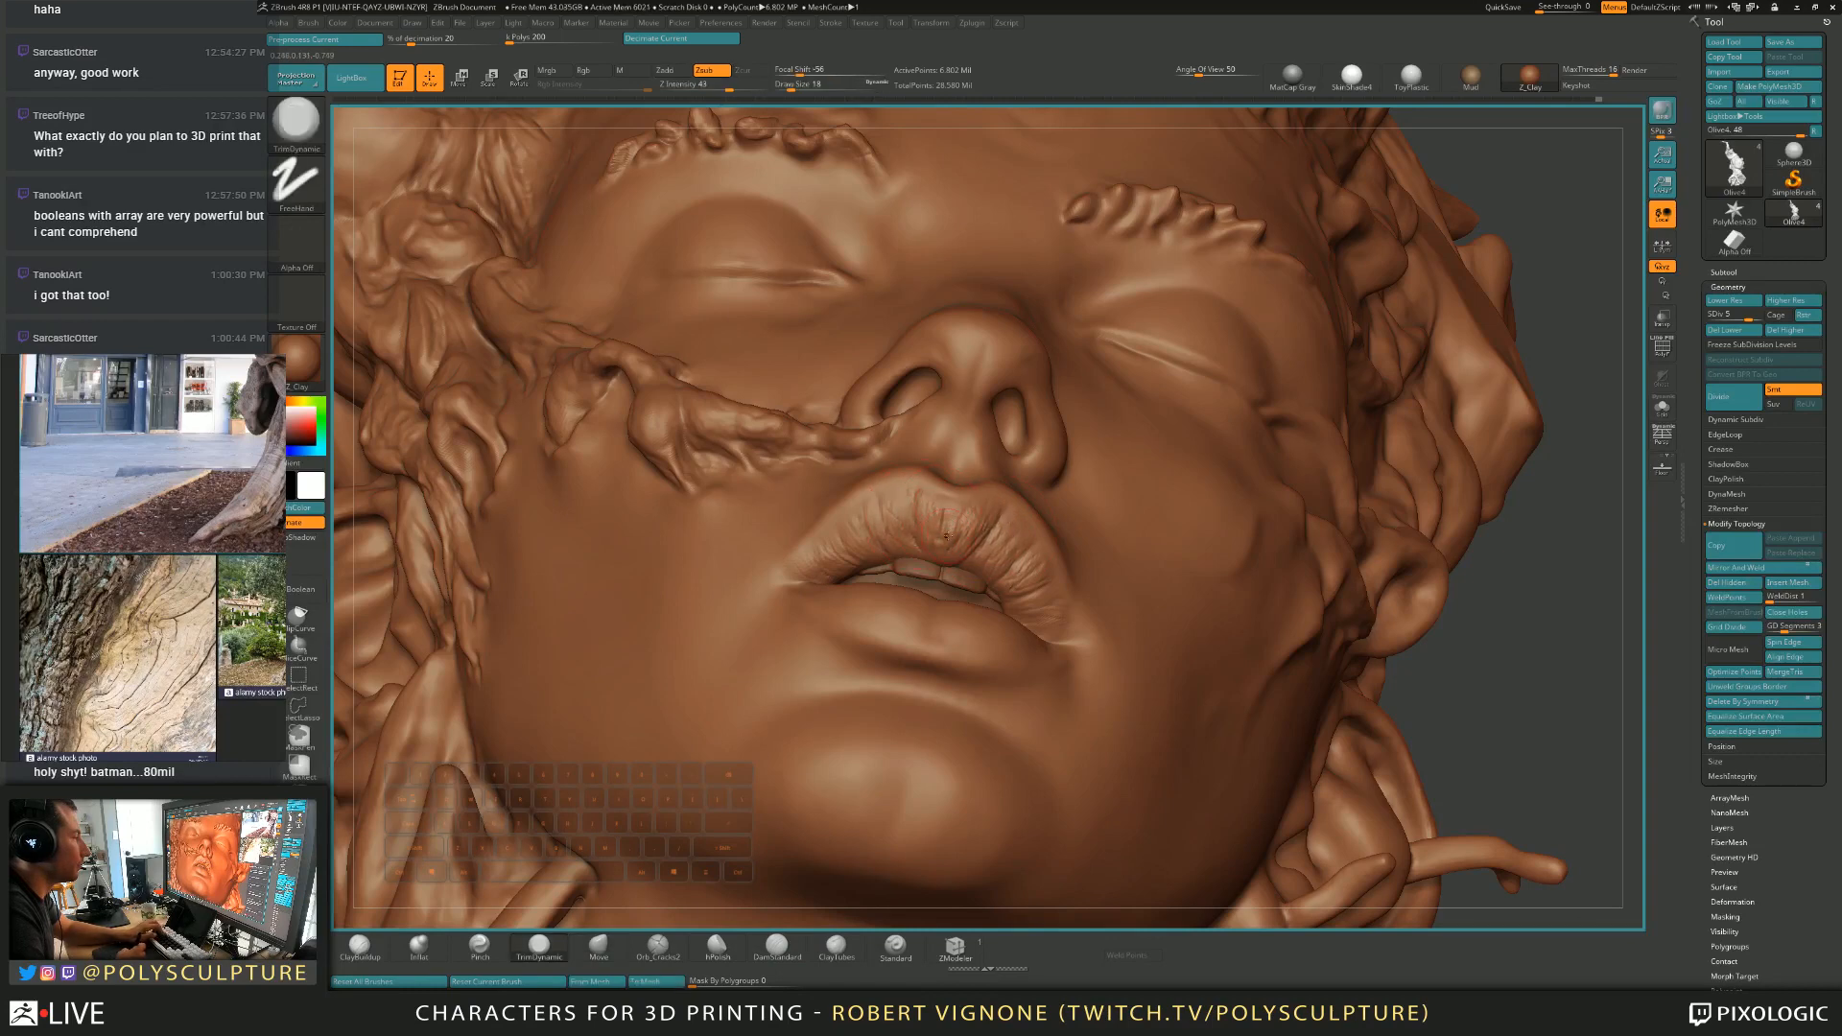
pyautogui.press('s')
pyautogui.moveTo(980, 524); pyautogui.dragTo(989, 528)
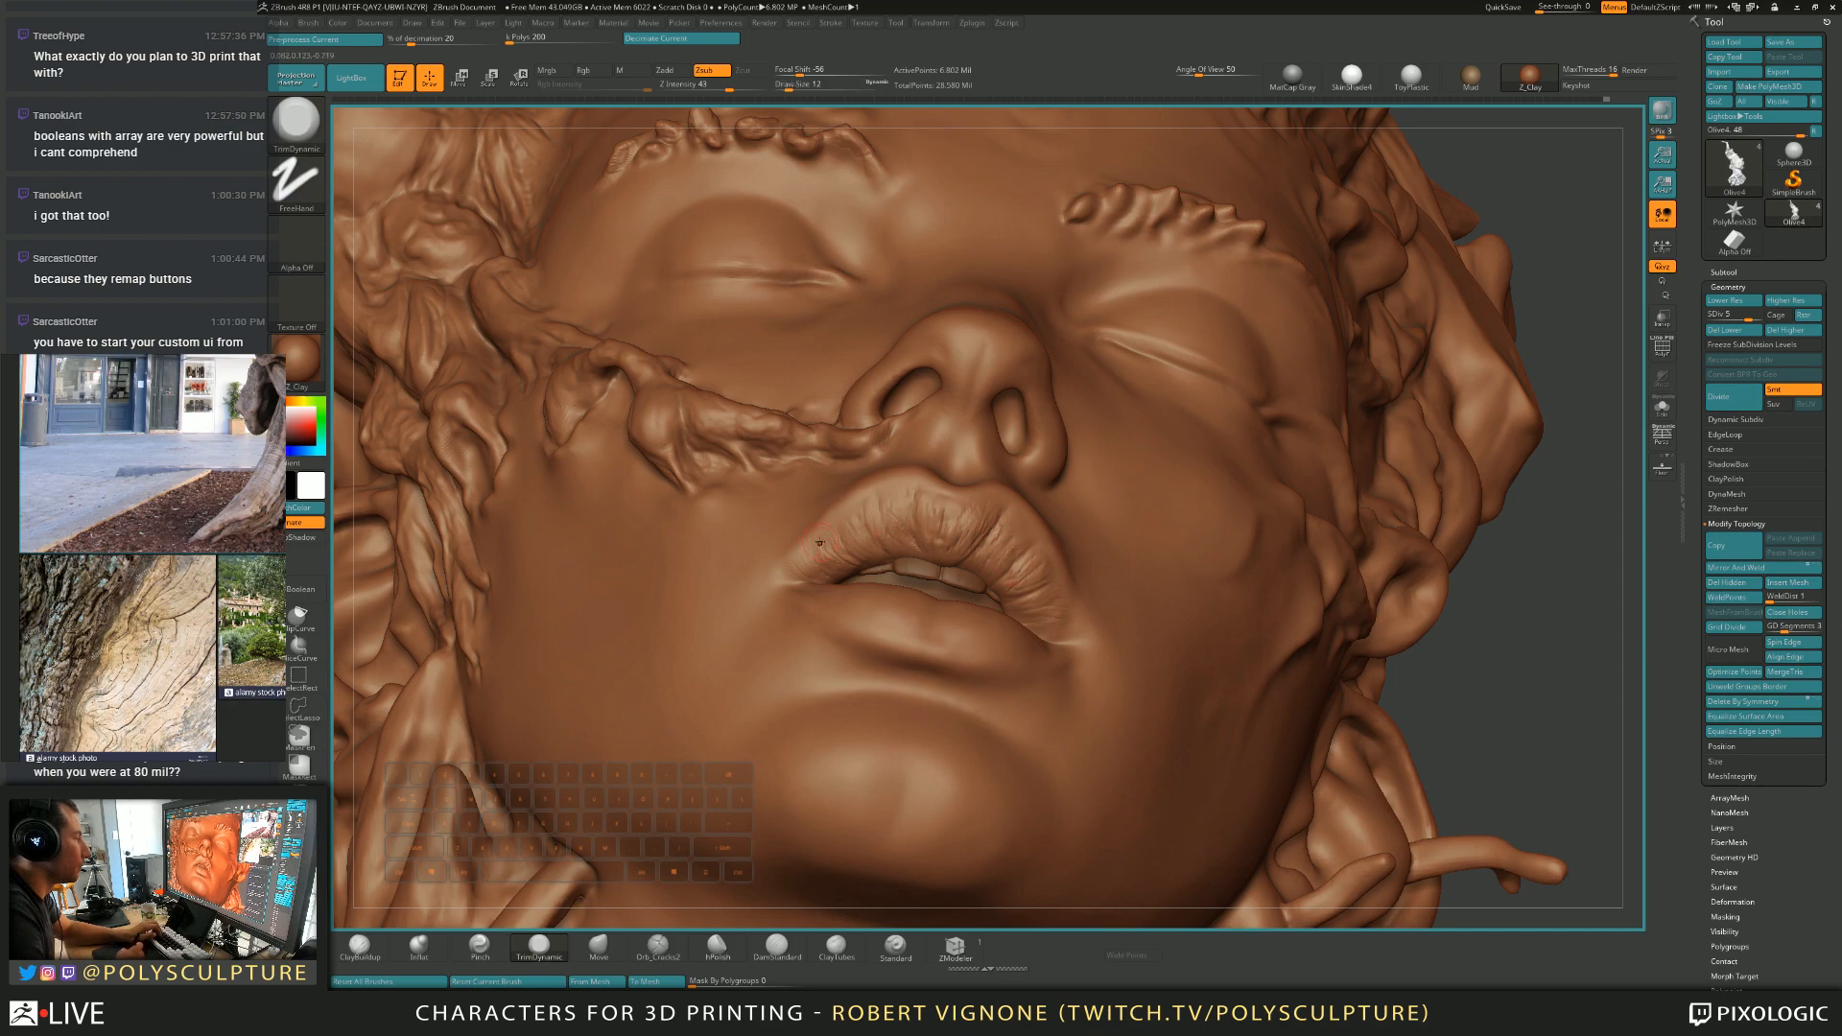
# Carve creases around both corners of the mouth with Orb_Cracks2, raising the draw size to 20.
pyautogui.keyDown('ctrl'); pyautogui.moveTo(805, 567); pyautogui.dragTo(815, 479, button='right'); pyautogui.keyUp('ctrl')
pyautogui.moveTo(1056, 498)
pyautogui.mouseDown(button='right')
pyautogui.moveTo(1132, 565)
pyautogui.moveTo(951, 578)
pyautogui.mouseUp(button='right')
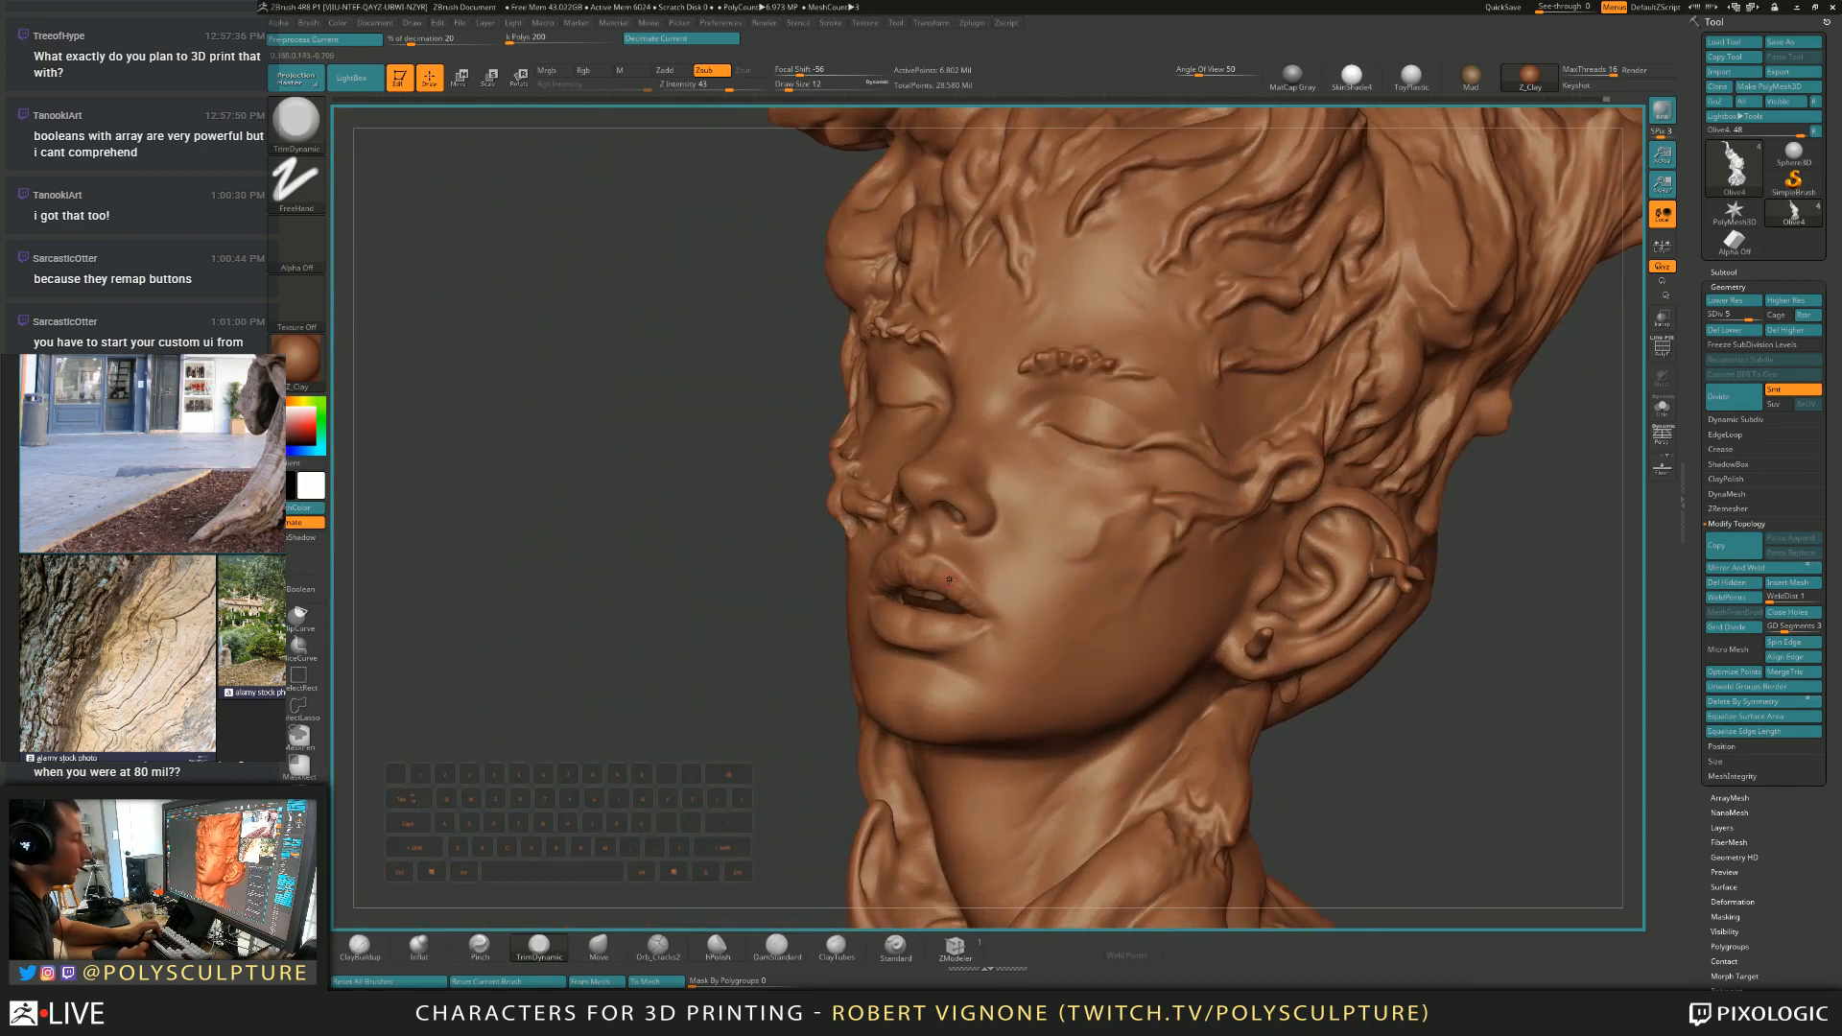
pyautogui.moveTo(792, 676)
pyautogui.mouseDown(button='right')
pyautogui.moveTo(1171, 667)
pyautogui.moveTo(1060, 662)
pyautogui.moveTo(991, 740)
pyautogui.moveTo(1022, 653)
pyautogui.mouseUp(button='right')
pyautogui.click(657, 948)
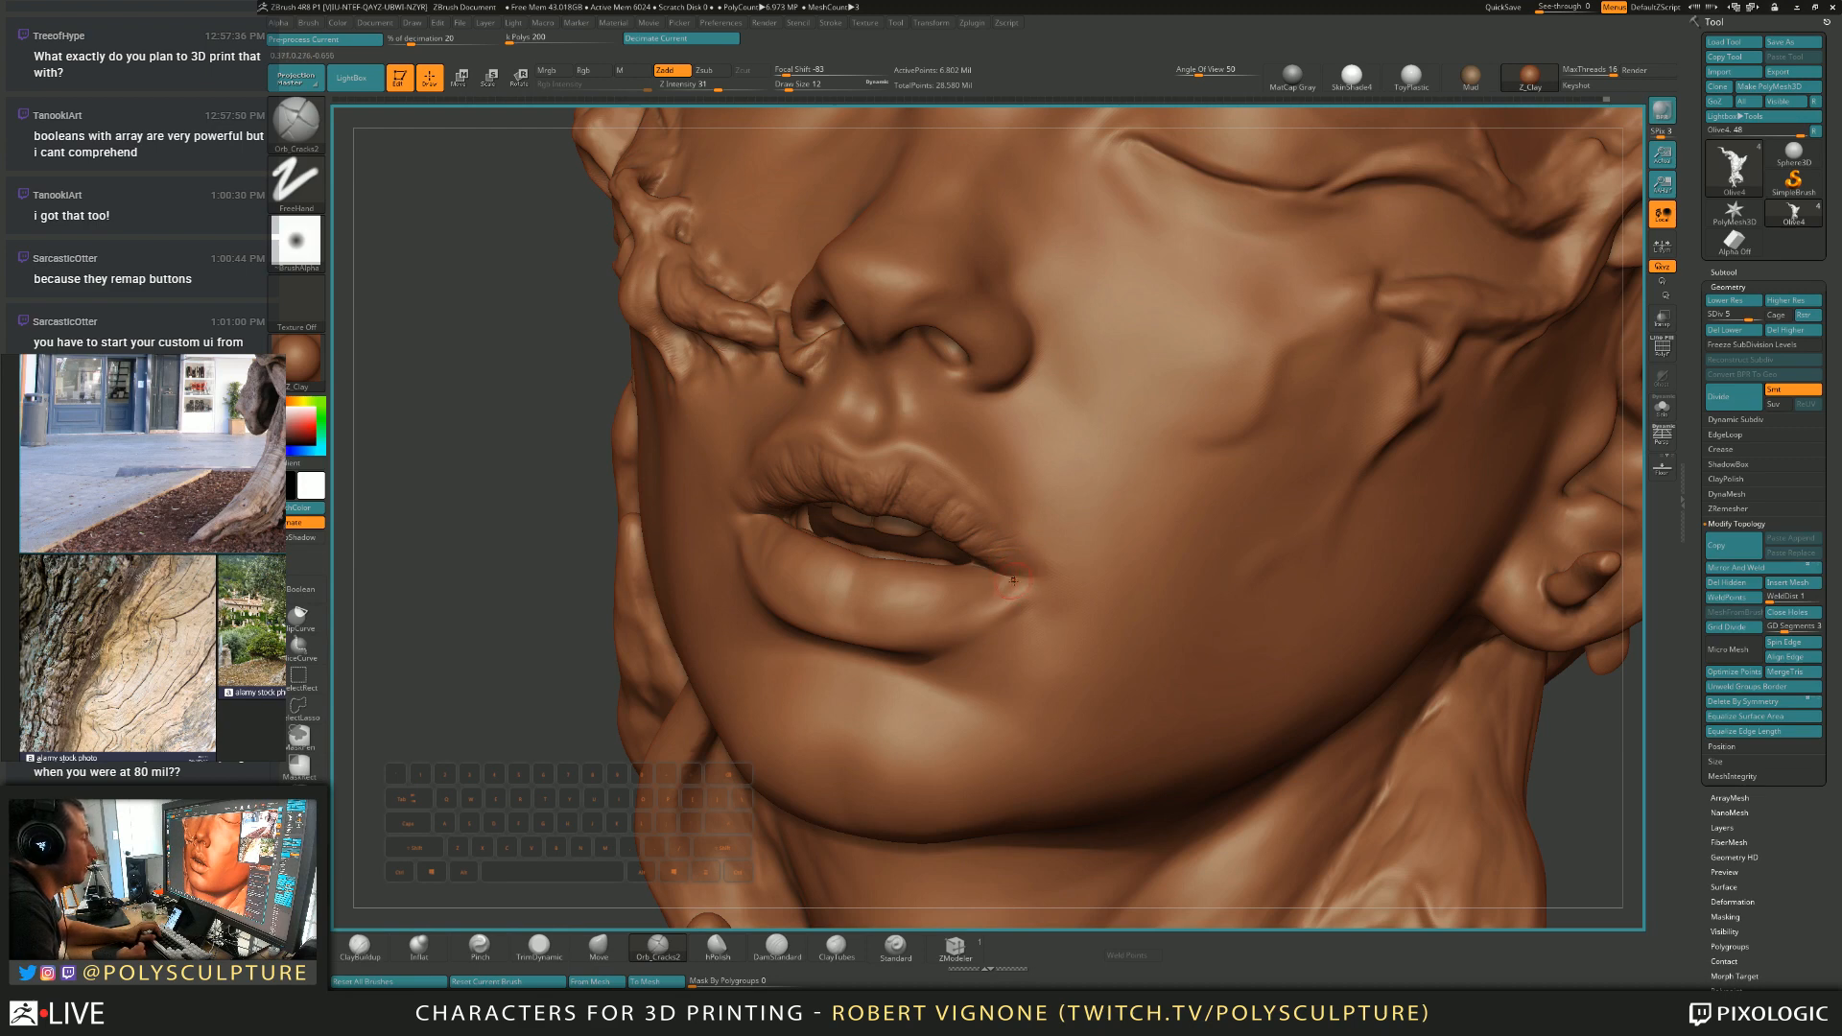
pyautogui.moveTo(949, 557); pyautogui.dragTo(690, 510, button='right')
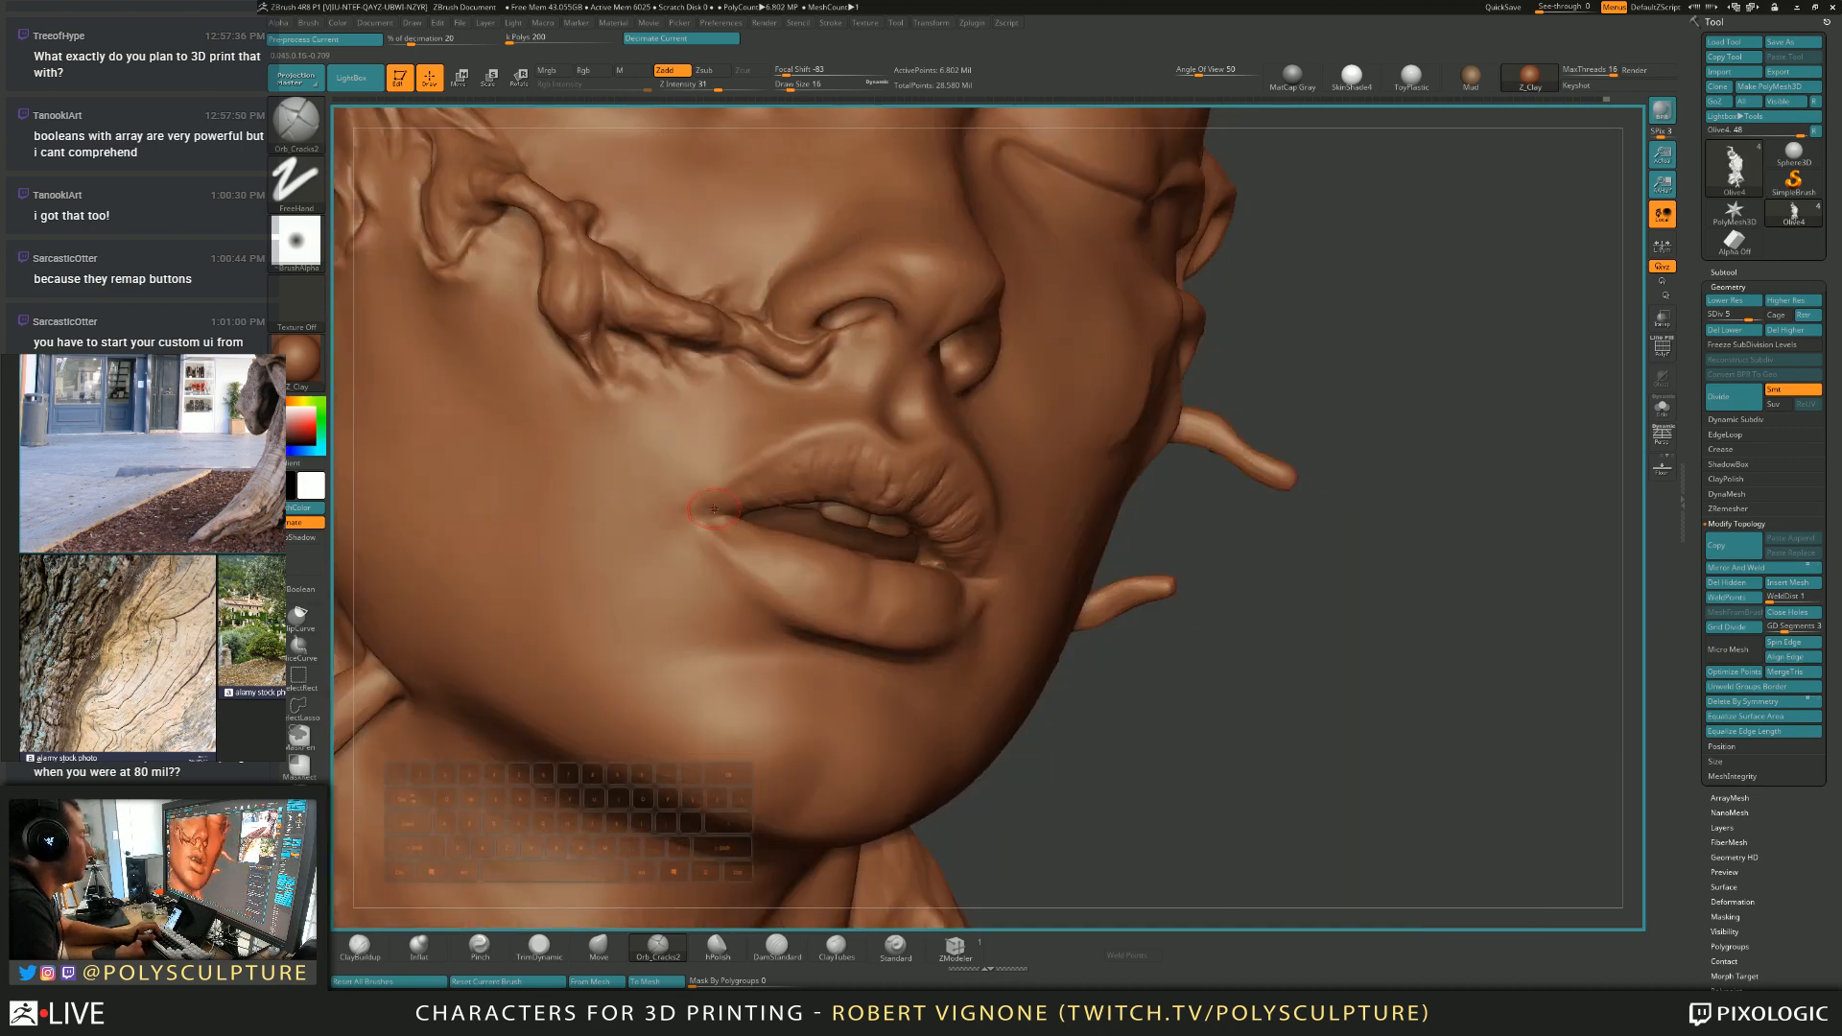
pyautogui.moveTo(697, 502); pyautogui.dragTo(729, 518, button='right')
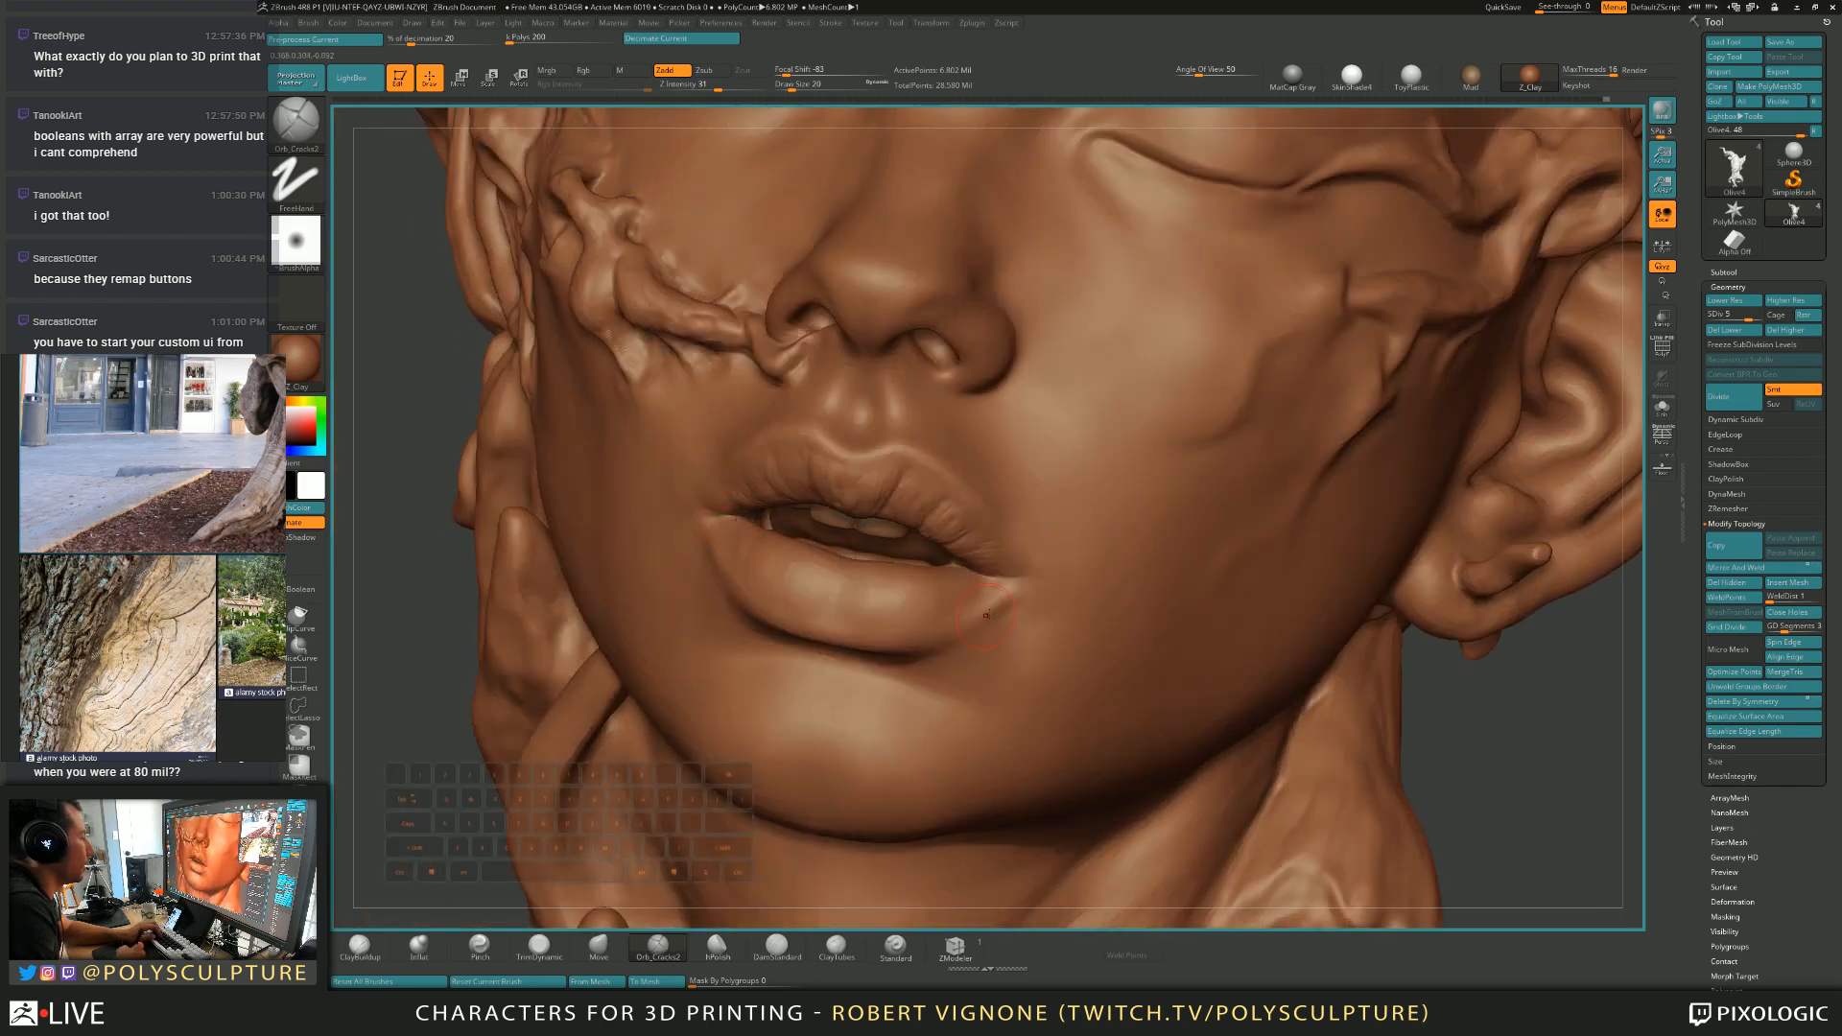
# Adjust the mouth corner with Move and fill out the lower lip with Inflat at draw size 20.
pyautogui.press('b')
pyautogui.press('m')
pyautogui.press('v')
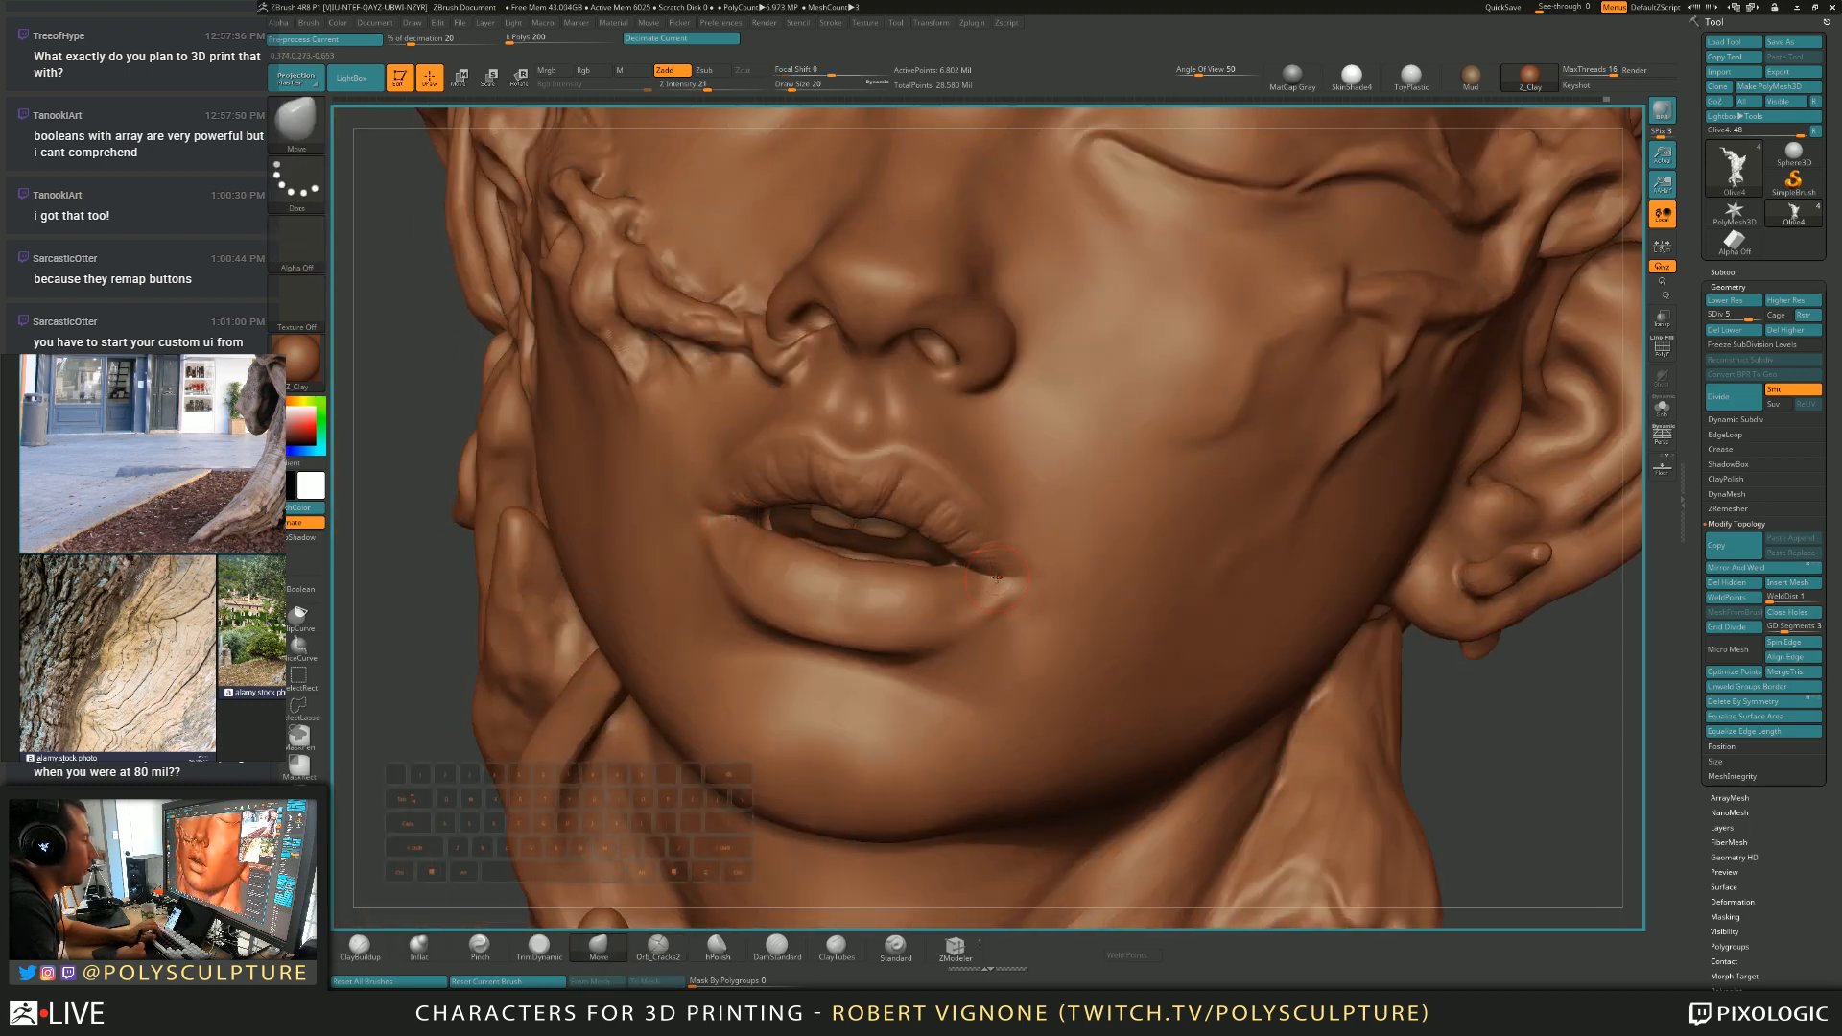
pyautogui.press('b')
pyautogui.press('i')
pyautogui.press('n')
pyautogui.moveTo(904, 618); pyautogui.dragTo(778, 611, button='right')
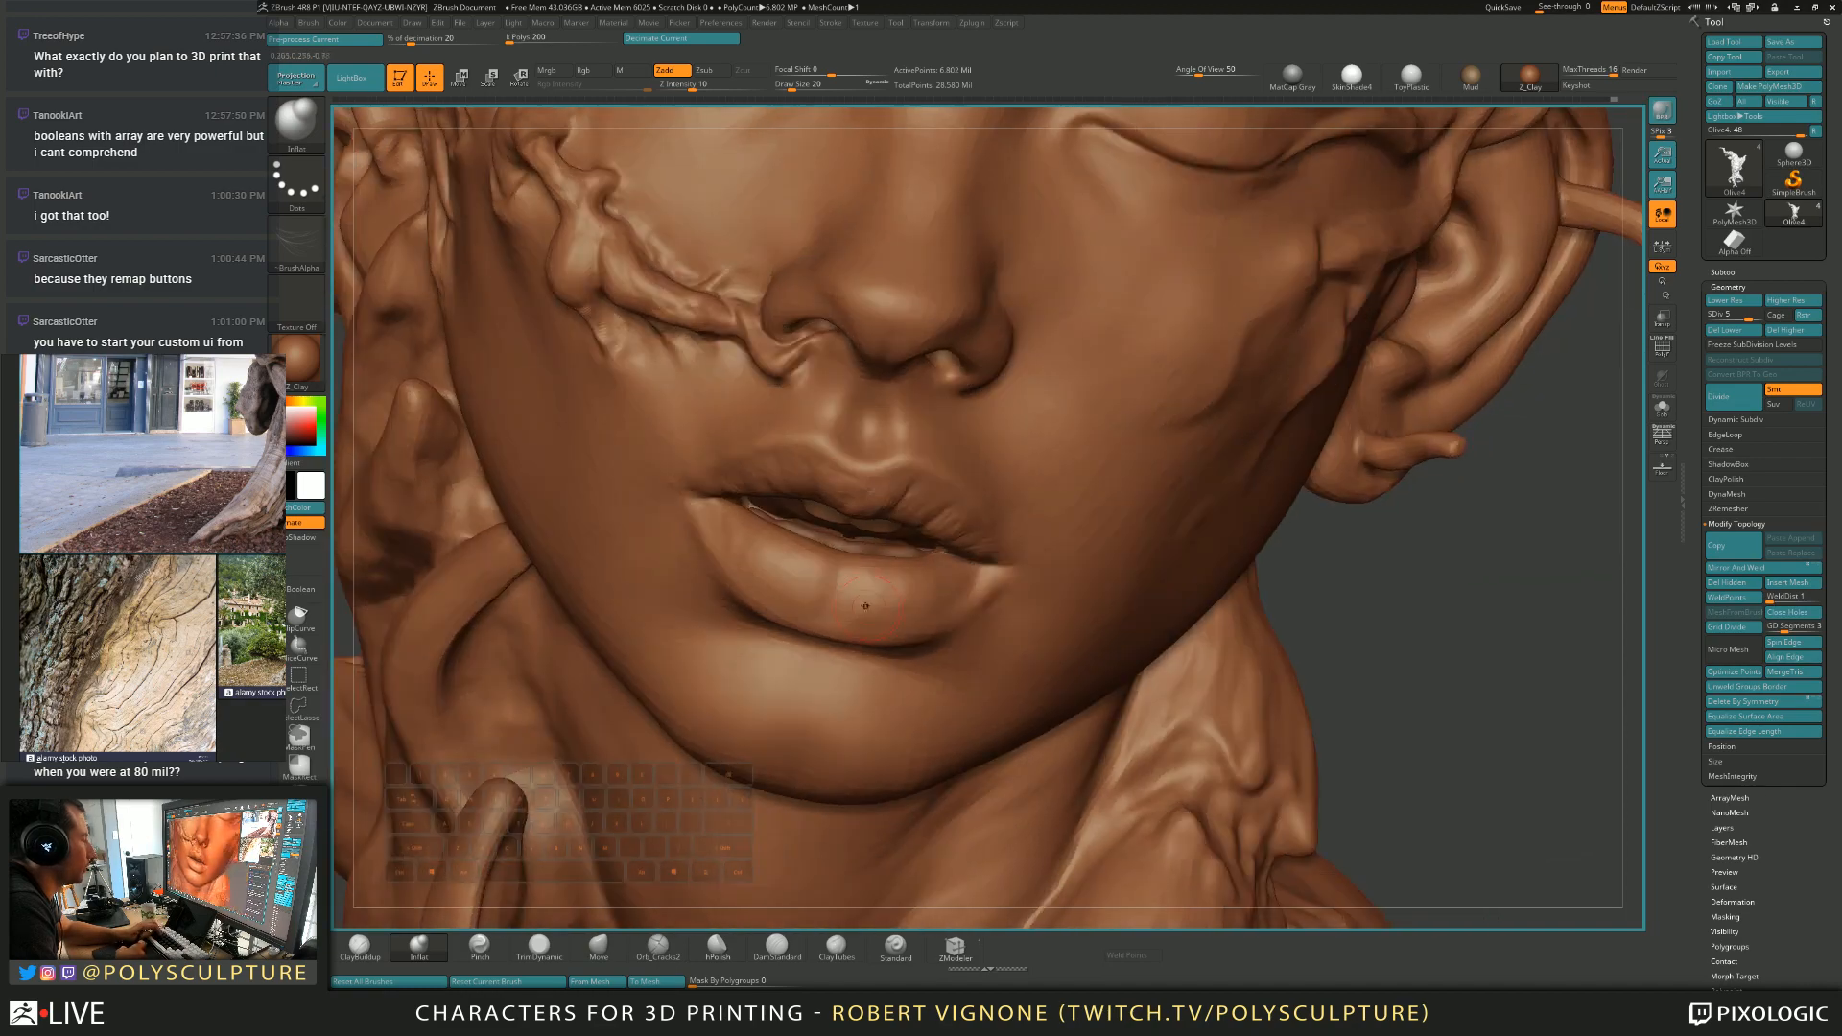
# Adjust the shape of the lower lip with the Move brush, raising the draw size to 56.
pyautogui.press('b')
pyautogui.press('m')
pyautogui.press('v')
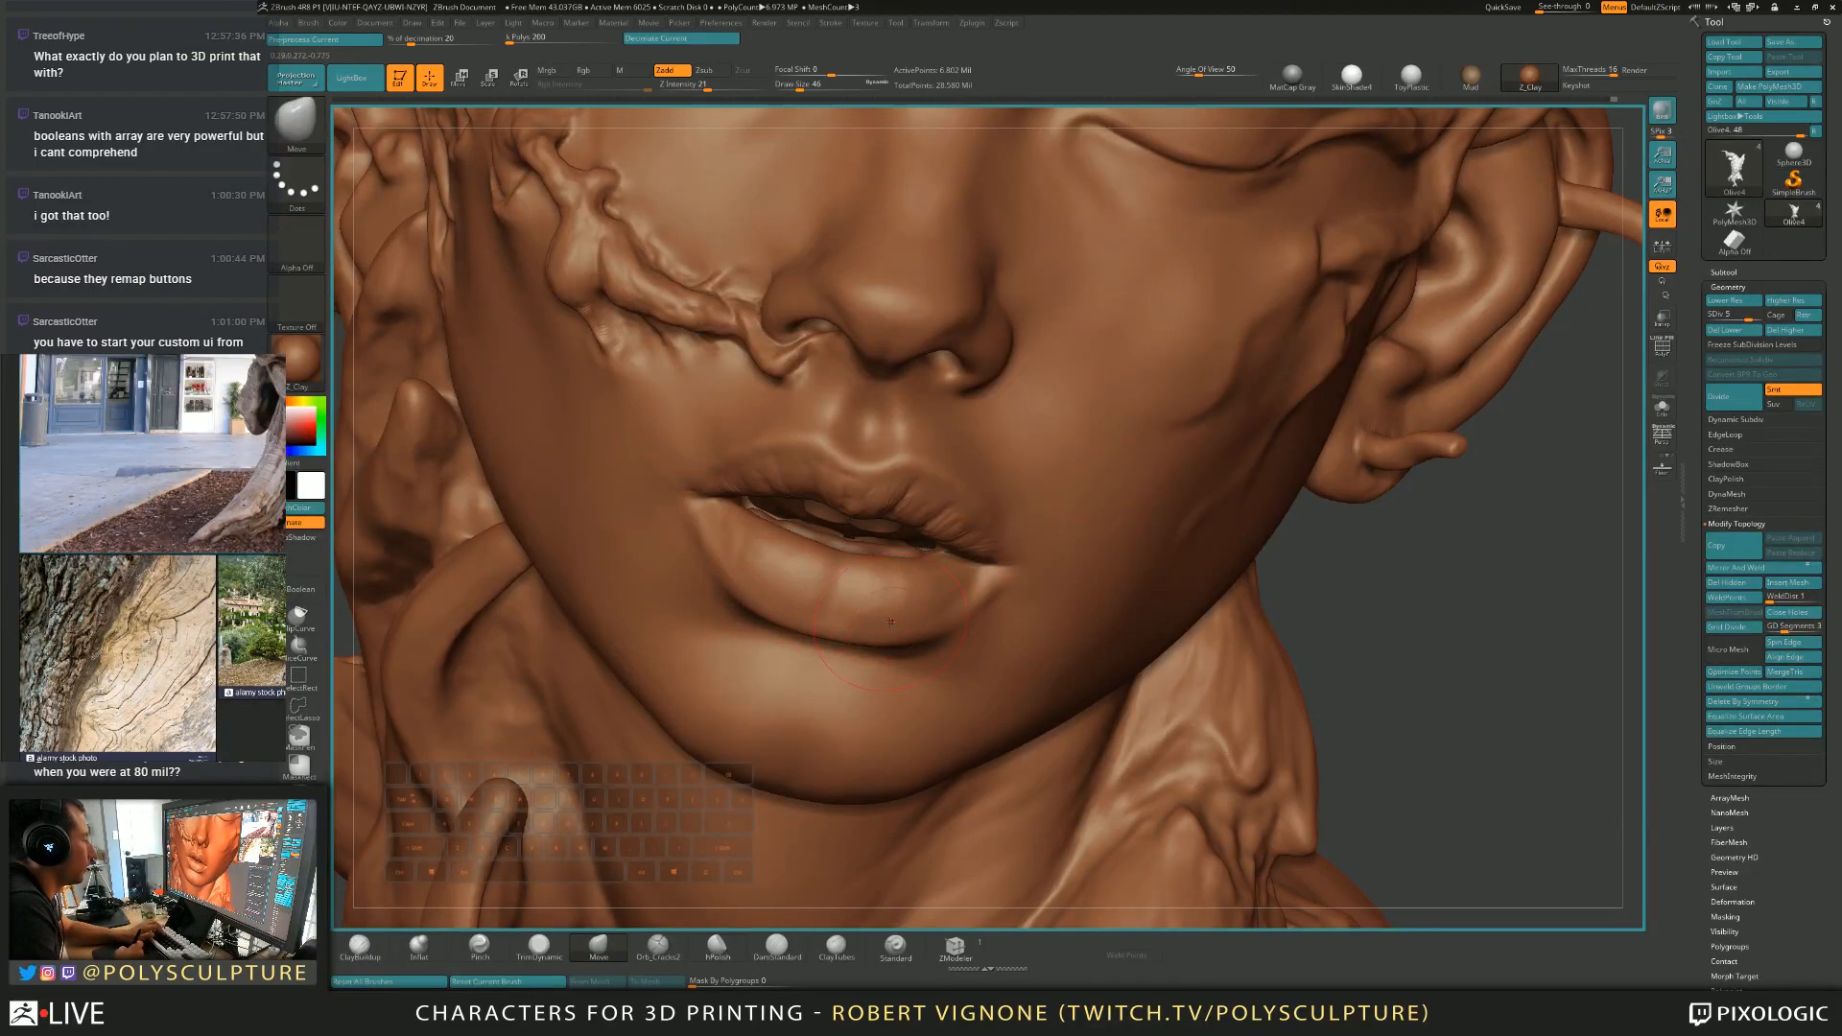
pyautogui.moveTo(895, 632); pyautogui.dragTo(894, 587, button='right')
pyautogui.press(']')
pyautogui.moveTo(897, 658)
pyautogui.mouseDown(button='right')
pyautogui.moveTo(941, 601)
pyautogui.moveTo(767, 749)
pyautogui.moveTo(463, 871)
pyautogui.mouseUp(button='right')
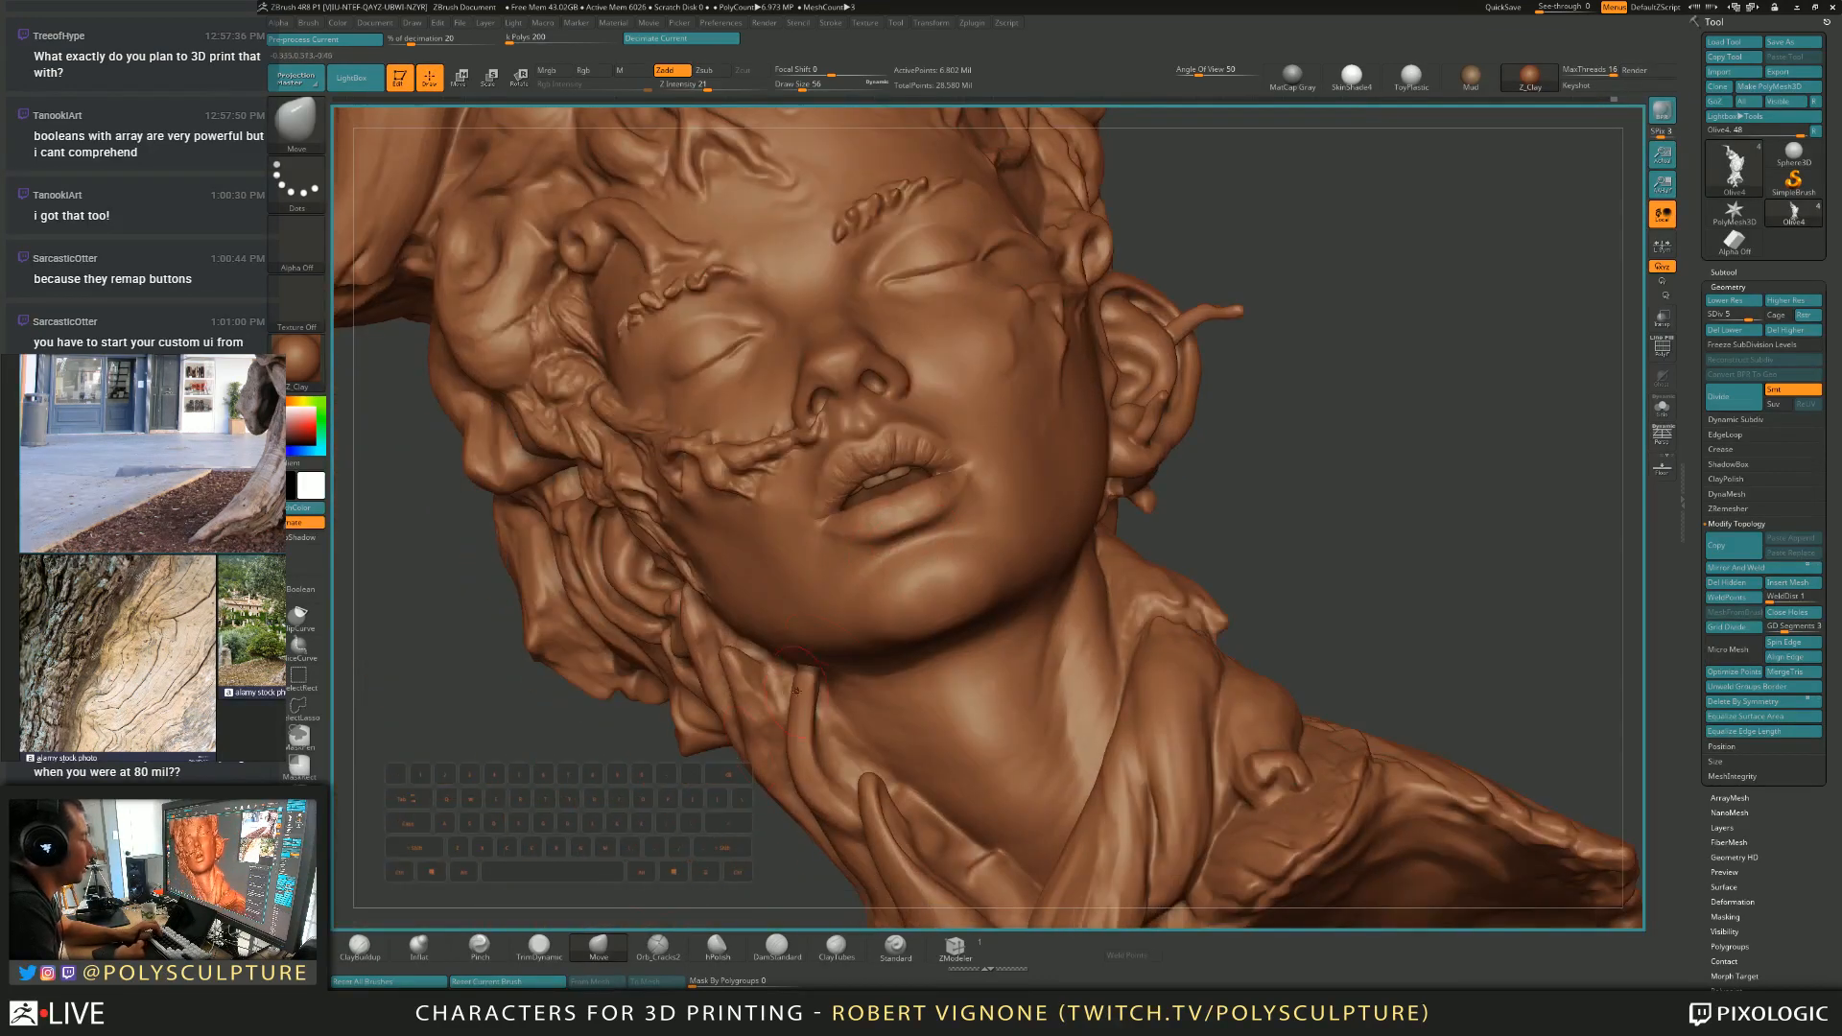
# Carve the crease beneath the lower lip with DamStandard at draw size 12.
pyautogui.click(798, 947)
pyautogui.press('s')
pyautogui.click(942, 512)
pyautogui.moveTo(959, 575); pyautogui.dragTo(894, 543, button='right')
pyautogui.press('s')
pyautogui.click(872, 556)
pyautogui.press('s')
pyautogui.click(868, 555)
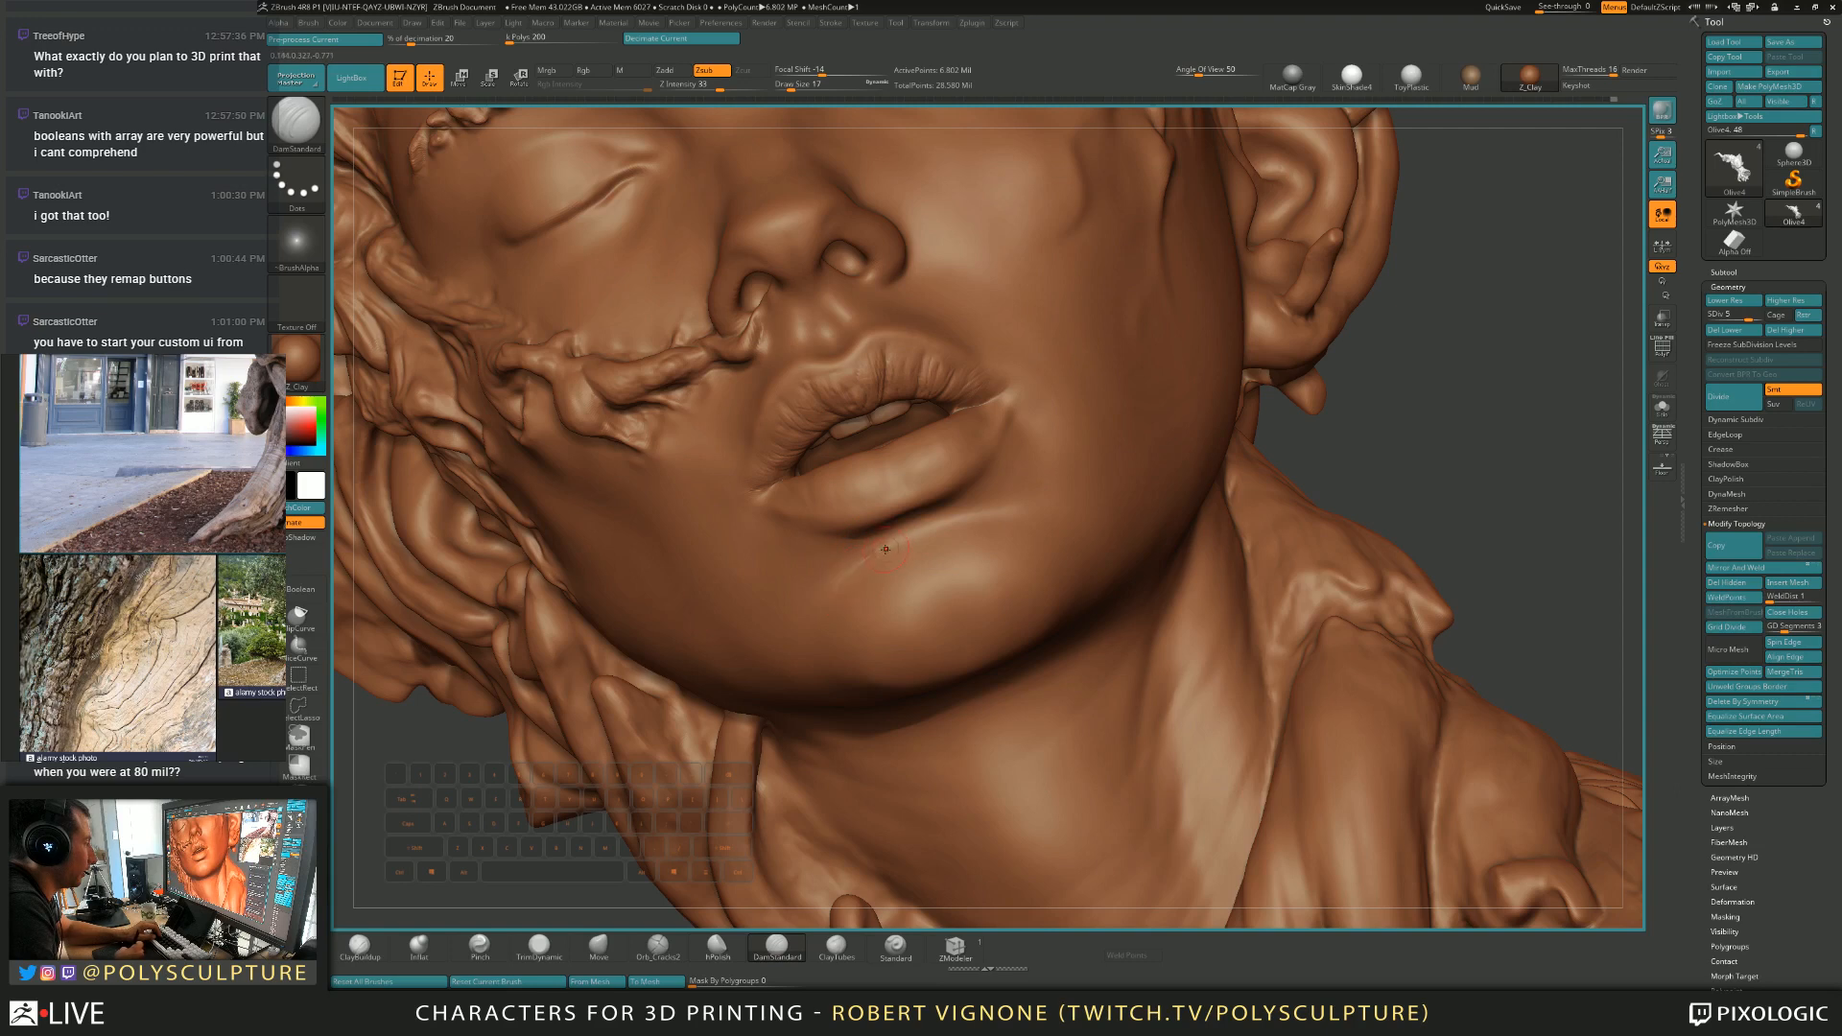
# Refine the lip wrinkles and the fold below the mouth with Orb_Cracks2 and smoothing, lowering Z Intensity to 14.
pyautogui.press('2')
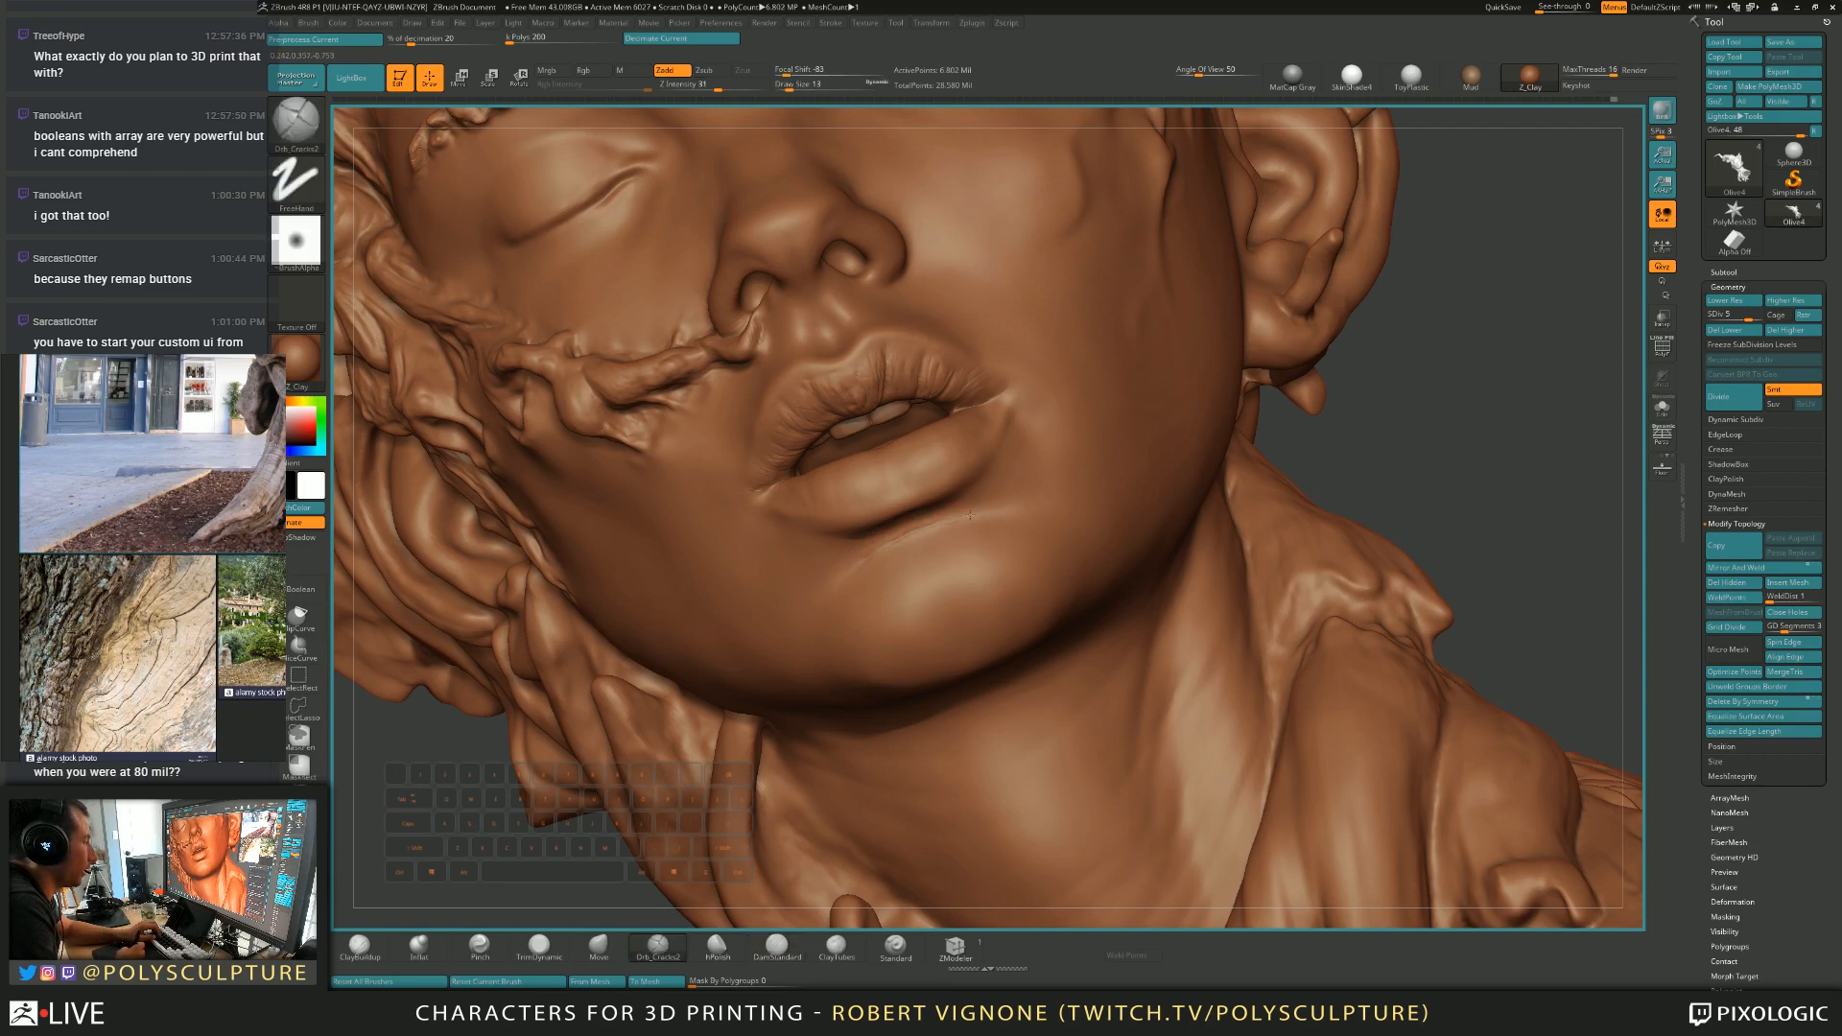
pyautogui.press('shift')
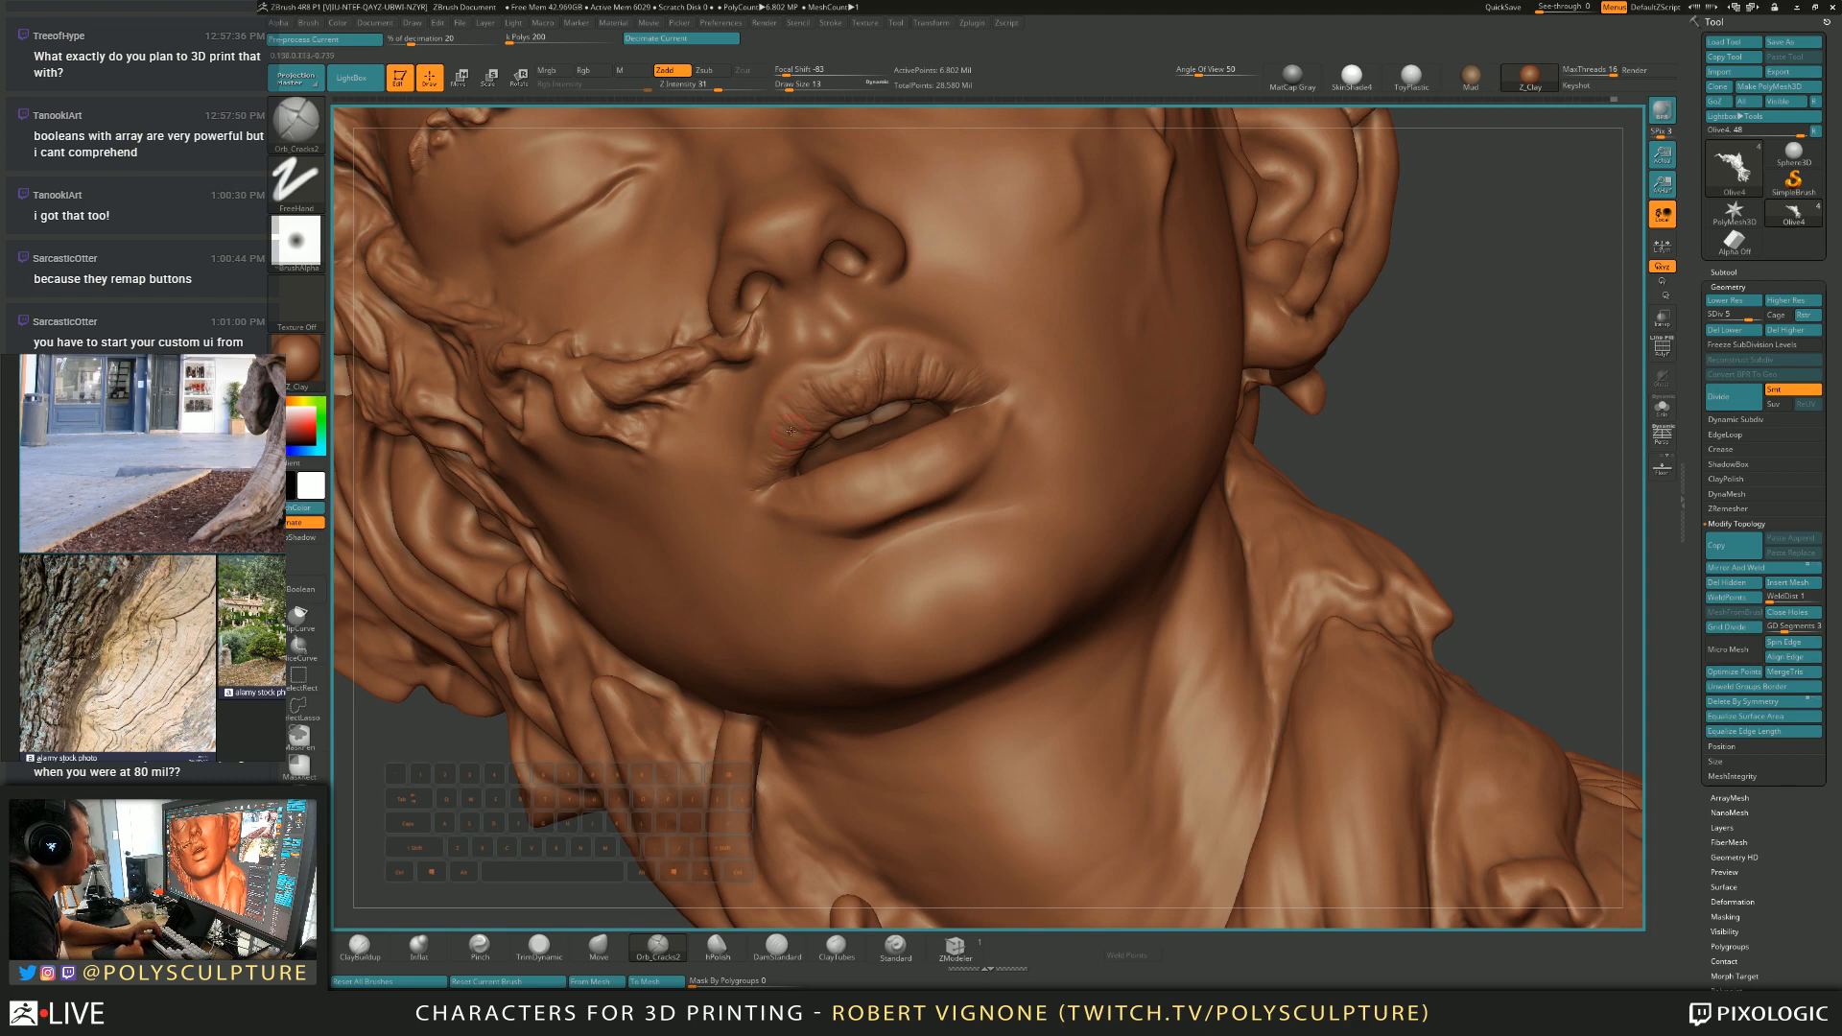
pyautogui.press('space')
pyautogui.click(951, 616)
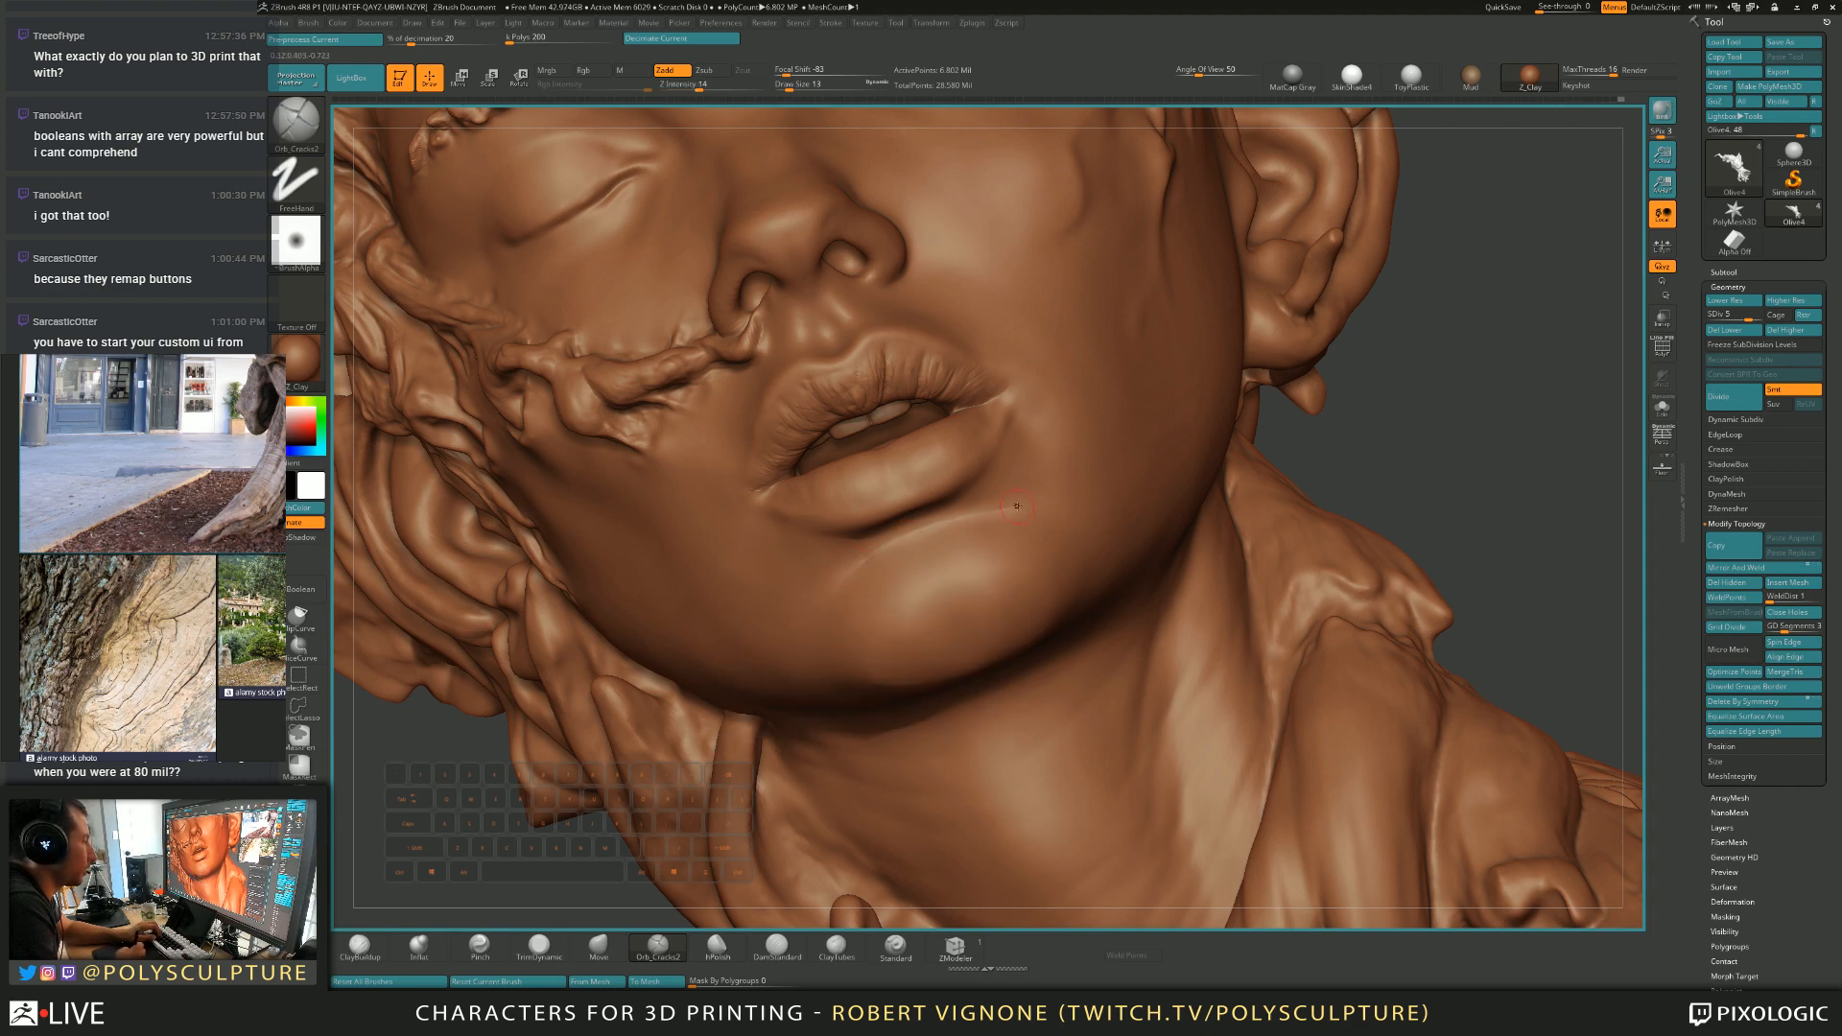
# Adjust the Orb_Cracks2 draw size and define the crease around the nostril wing in side view.
pyautogui.moveTo(965, 339); pyautogui.dragTo(927, 445, button='right')
pyautogui.press('s')
pyautogui.click(925, 444)
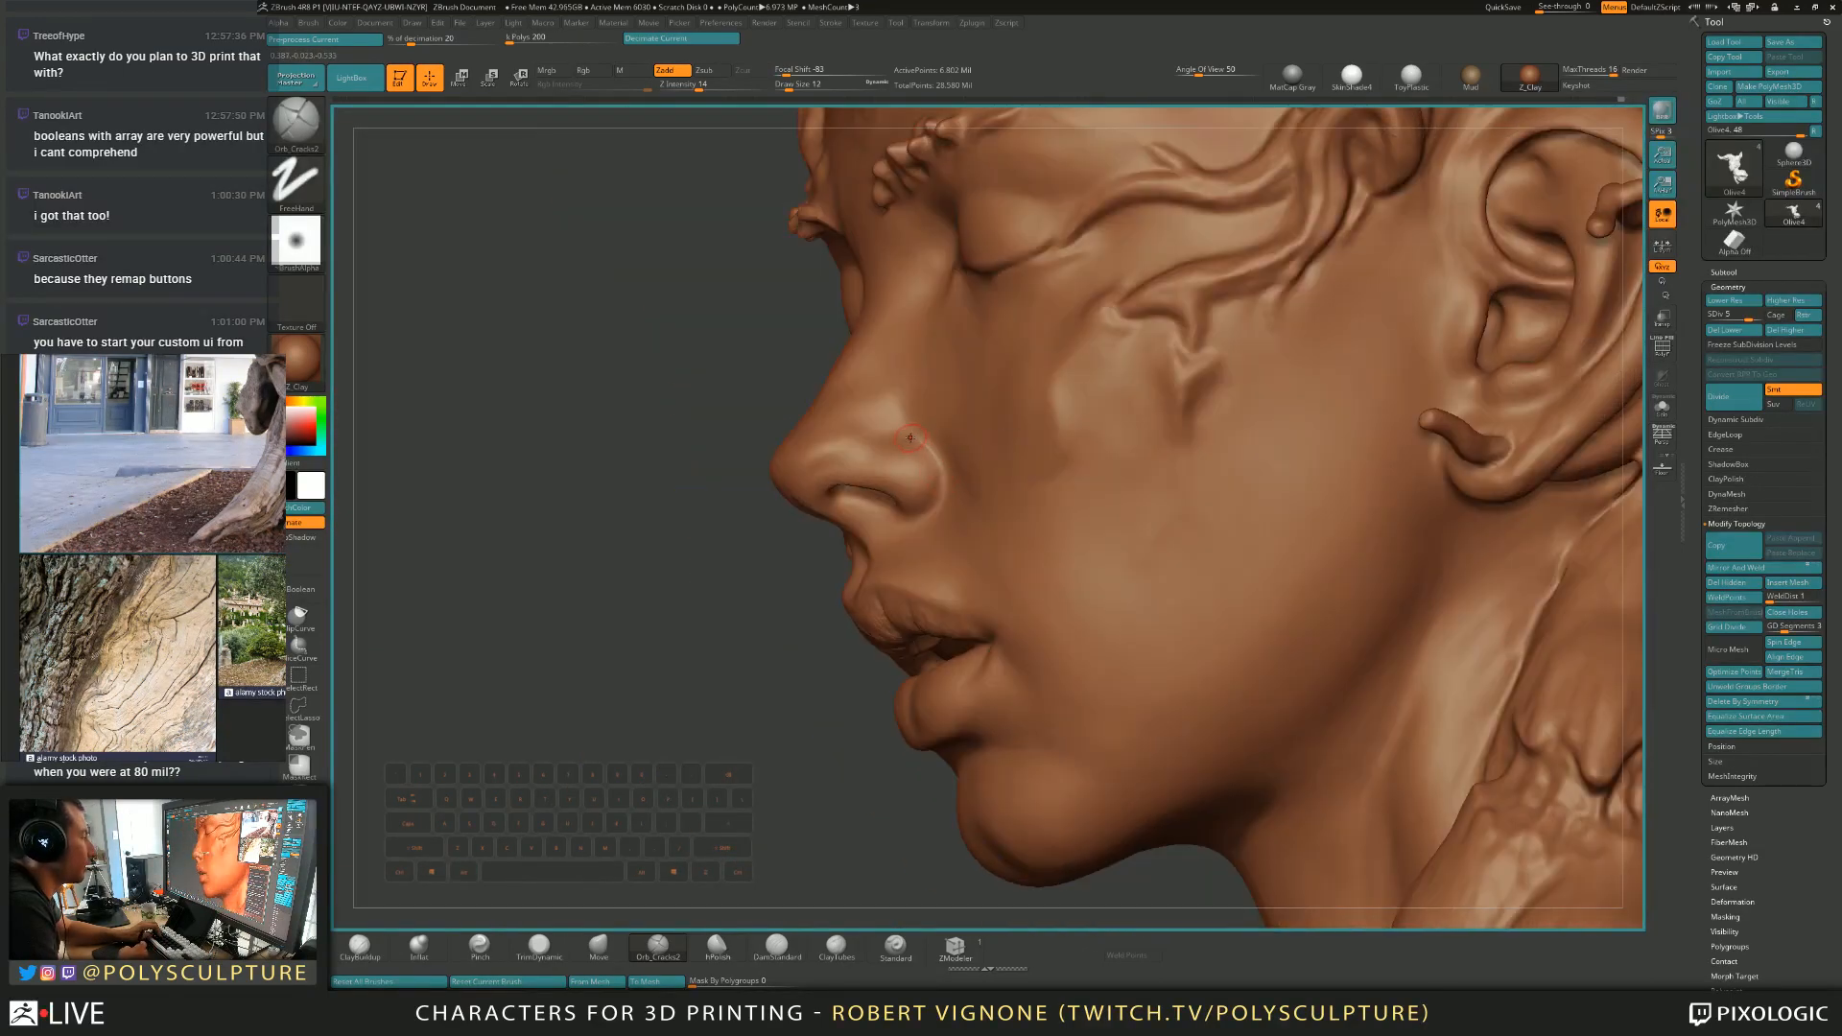
pyautogui.press('s')
pyautogui.click(919, 439)
pyautogui.keyDown('alt'); pyautogui.moveTo(915, 468); pyautogui.dragTo(946, 497, button='right'); pyautogui.keyUp('alt')
# Fill out the nostril wing with the Inflat brush and reset the brush to its default settings.
pyautogui.press('2')
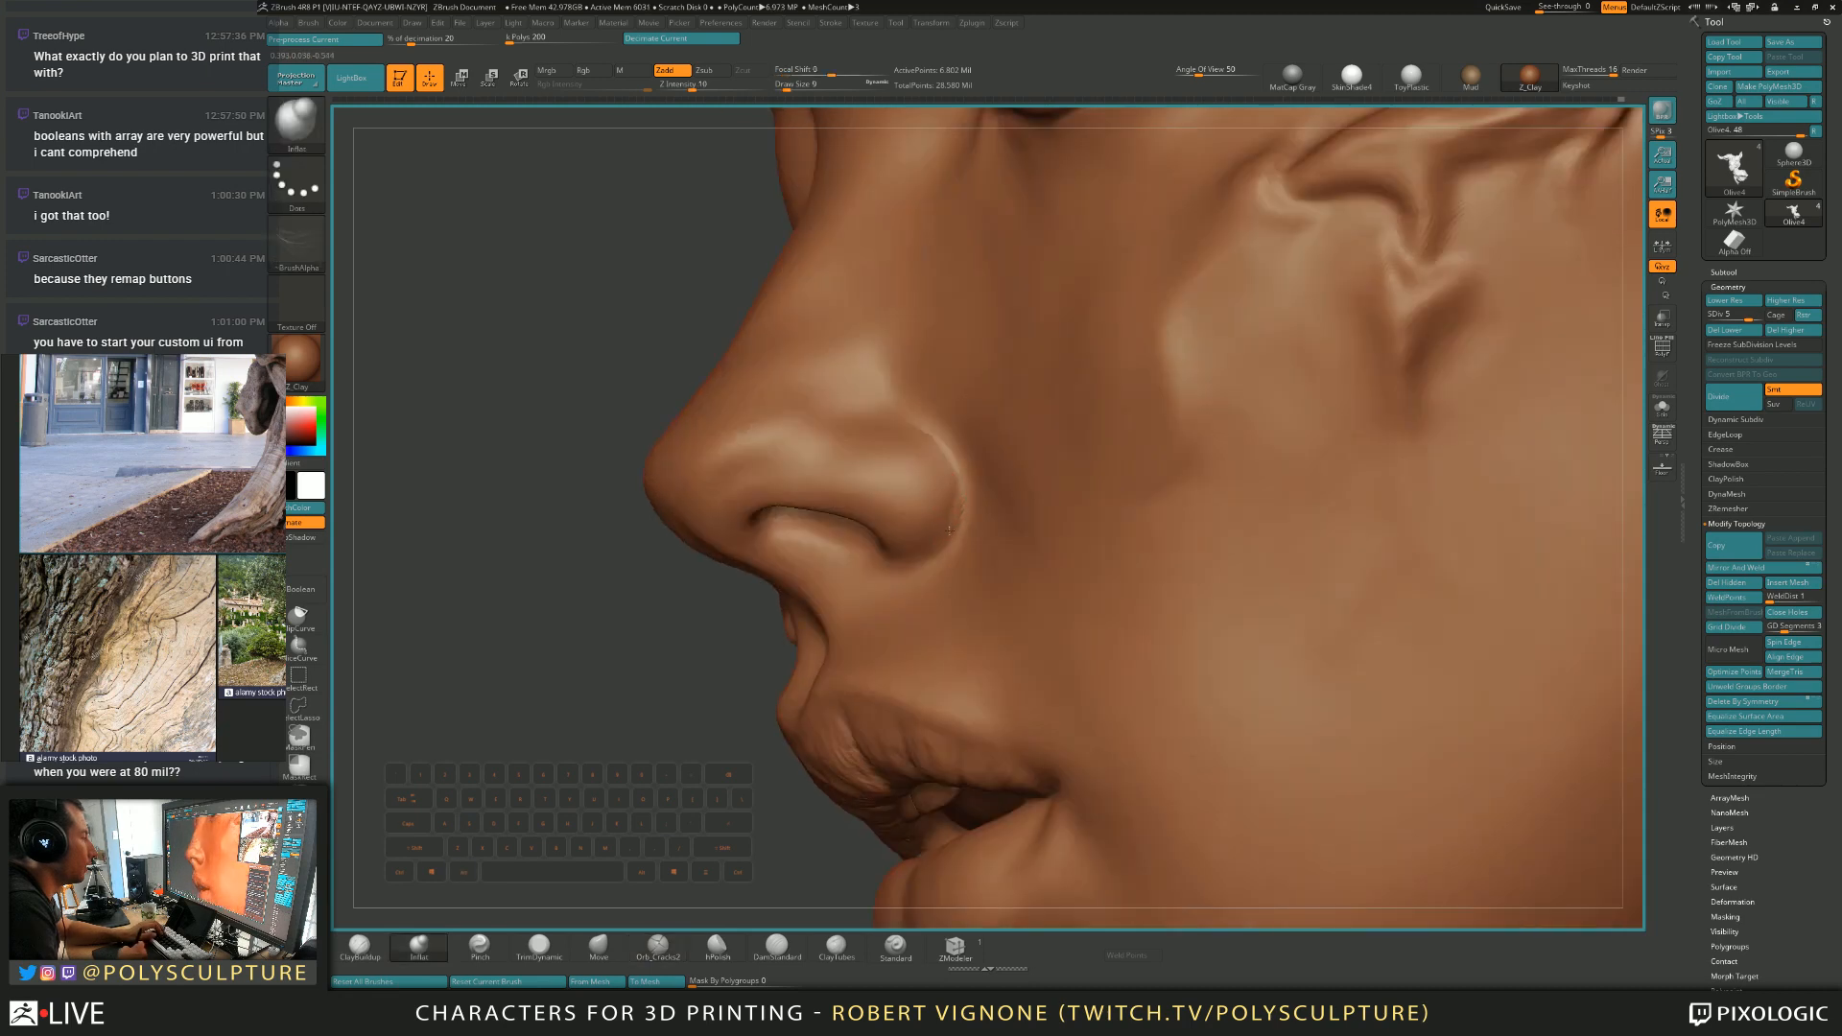
pyautogui.press('s')
pyautogui.click(947, 528)
pyautogui.moveTo(941, 522)
pyautogui.mouseDown(button='right')
pyautogui.moveTo(982, 511)
pyautogui.moveTo(944, 499)
pyautogui.mouseUp(button='right')
pyautogui.press('s')
pyautogui.click(941, 497)
pyautogui.press('space')
pyautogui.click(952, 500)
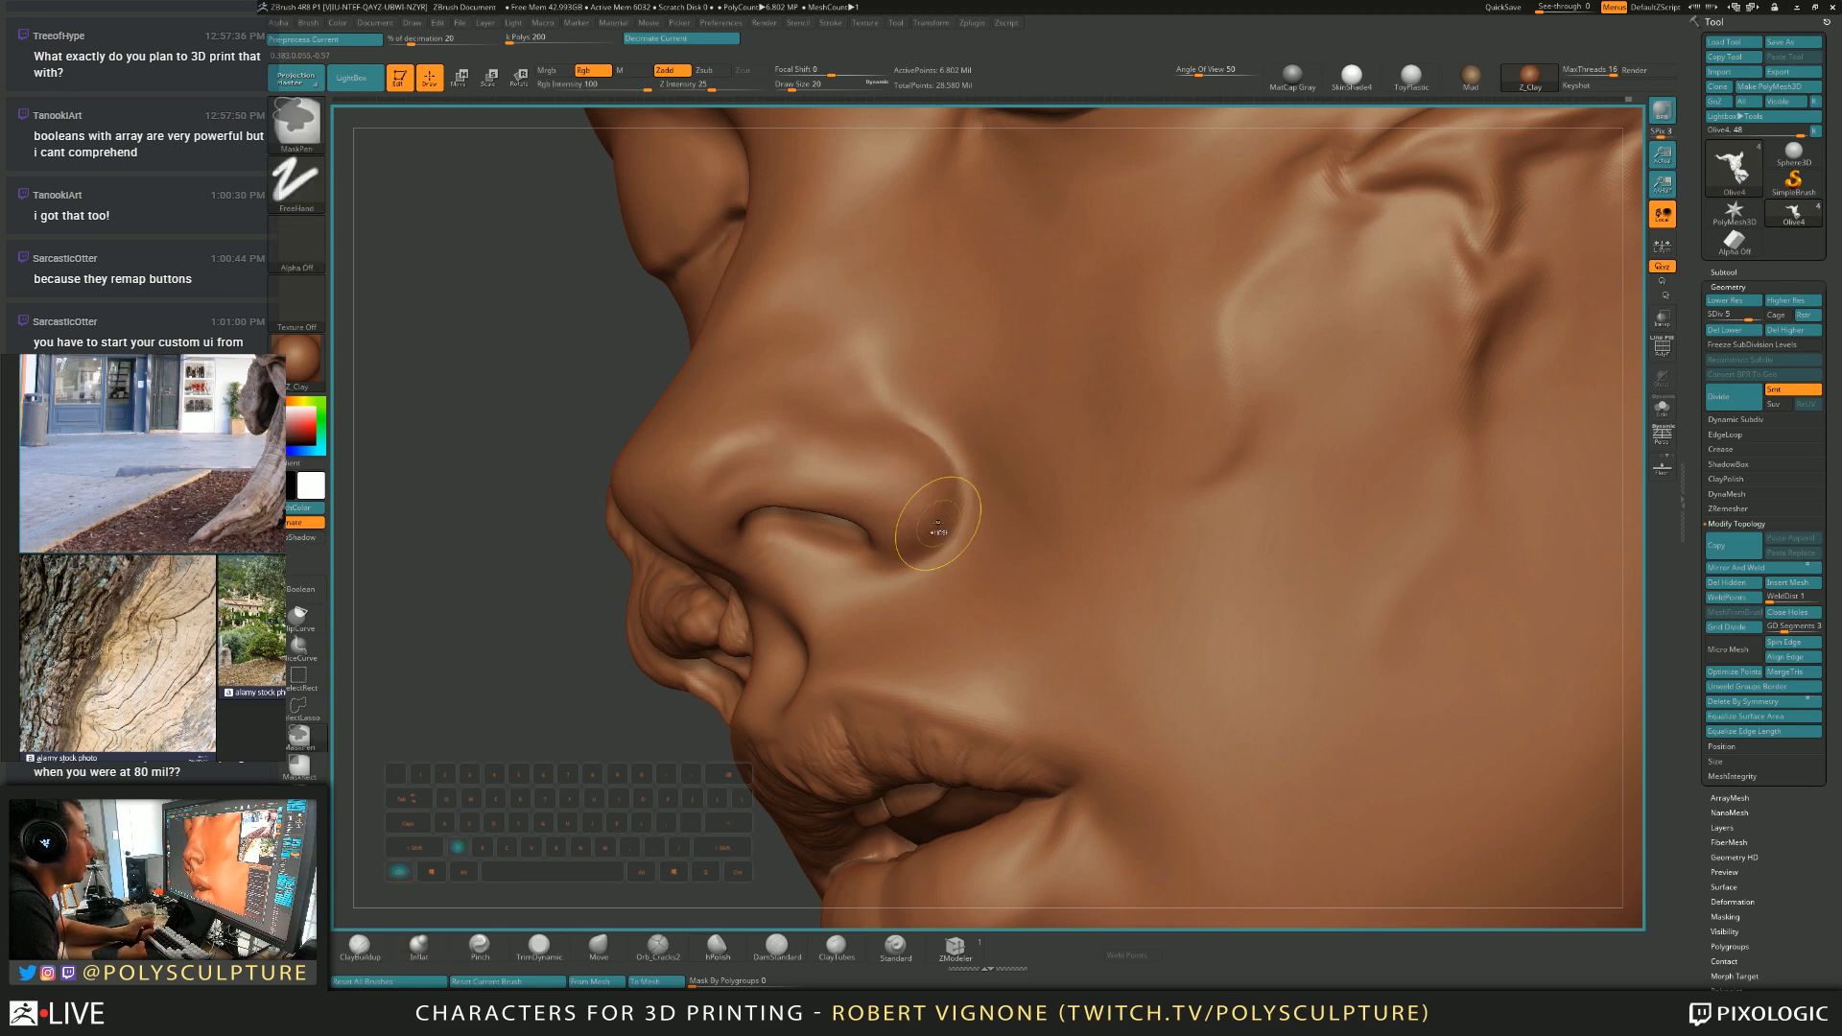
pyautogui.click(482, 978)
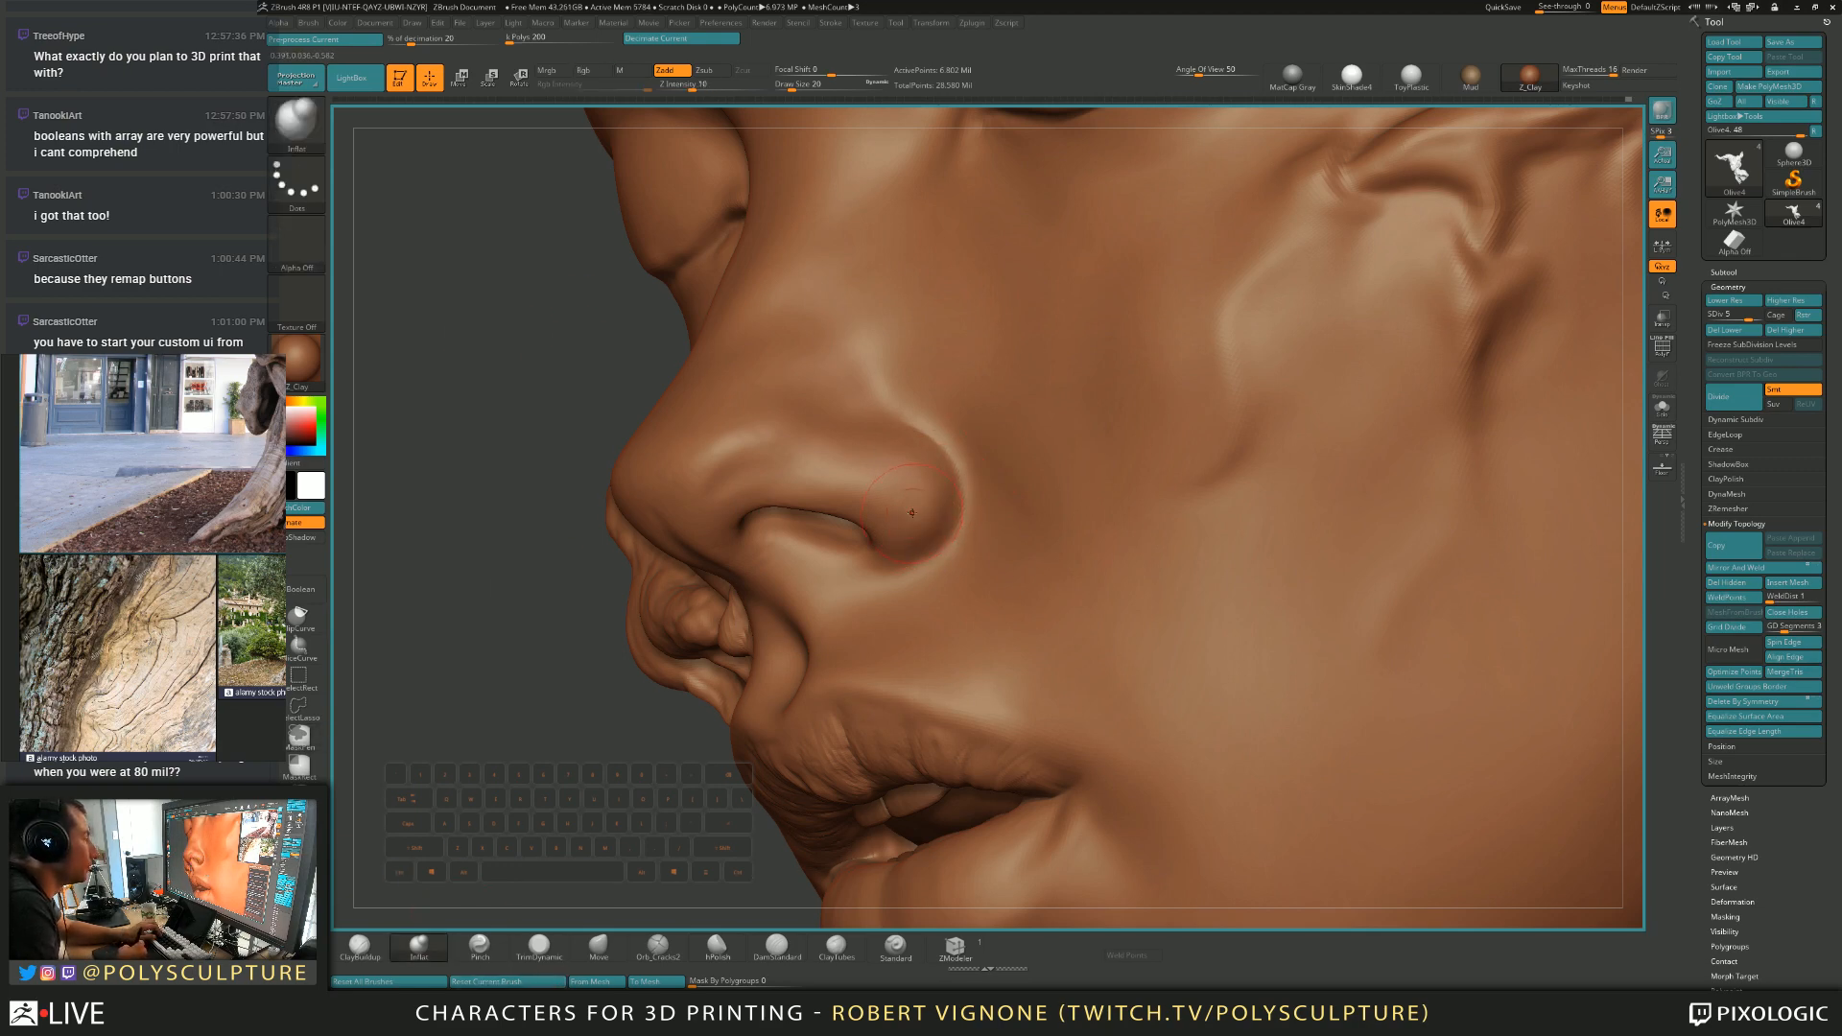
# Carve the groove behind the nostril wing with DamStandard at draw size 14.
pyautogui.click(777, 945)
pyautogui.press('s')
pyautogui.moveTo(938, 551); pyautogui.dragTo(961, 524)
pyautogui.press('s')
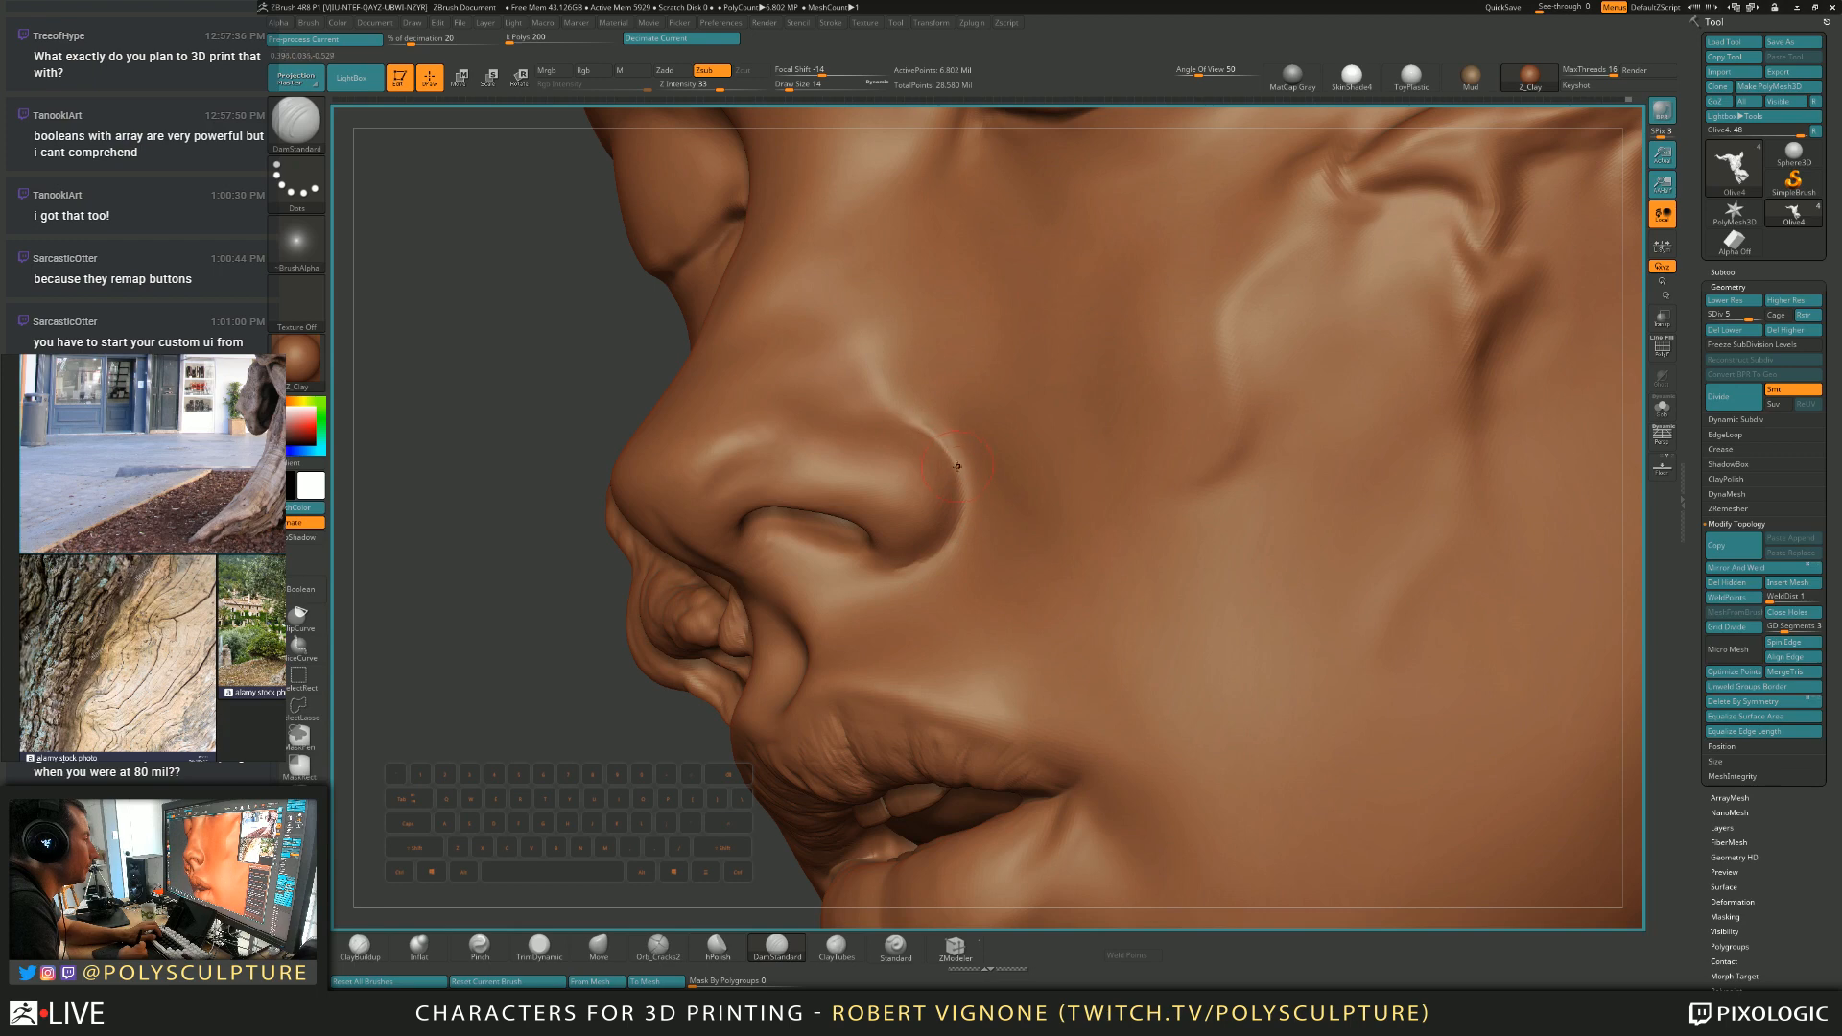
# Undo the chin stroke, carve a small mark on the chin with Orb_Cracks2 instead and smooth it.
pyautogui.moveTo(925, 577); pyautogui.dragTo(770, 566, button='right')
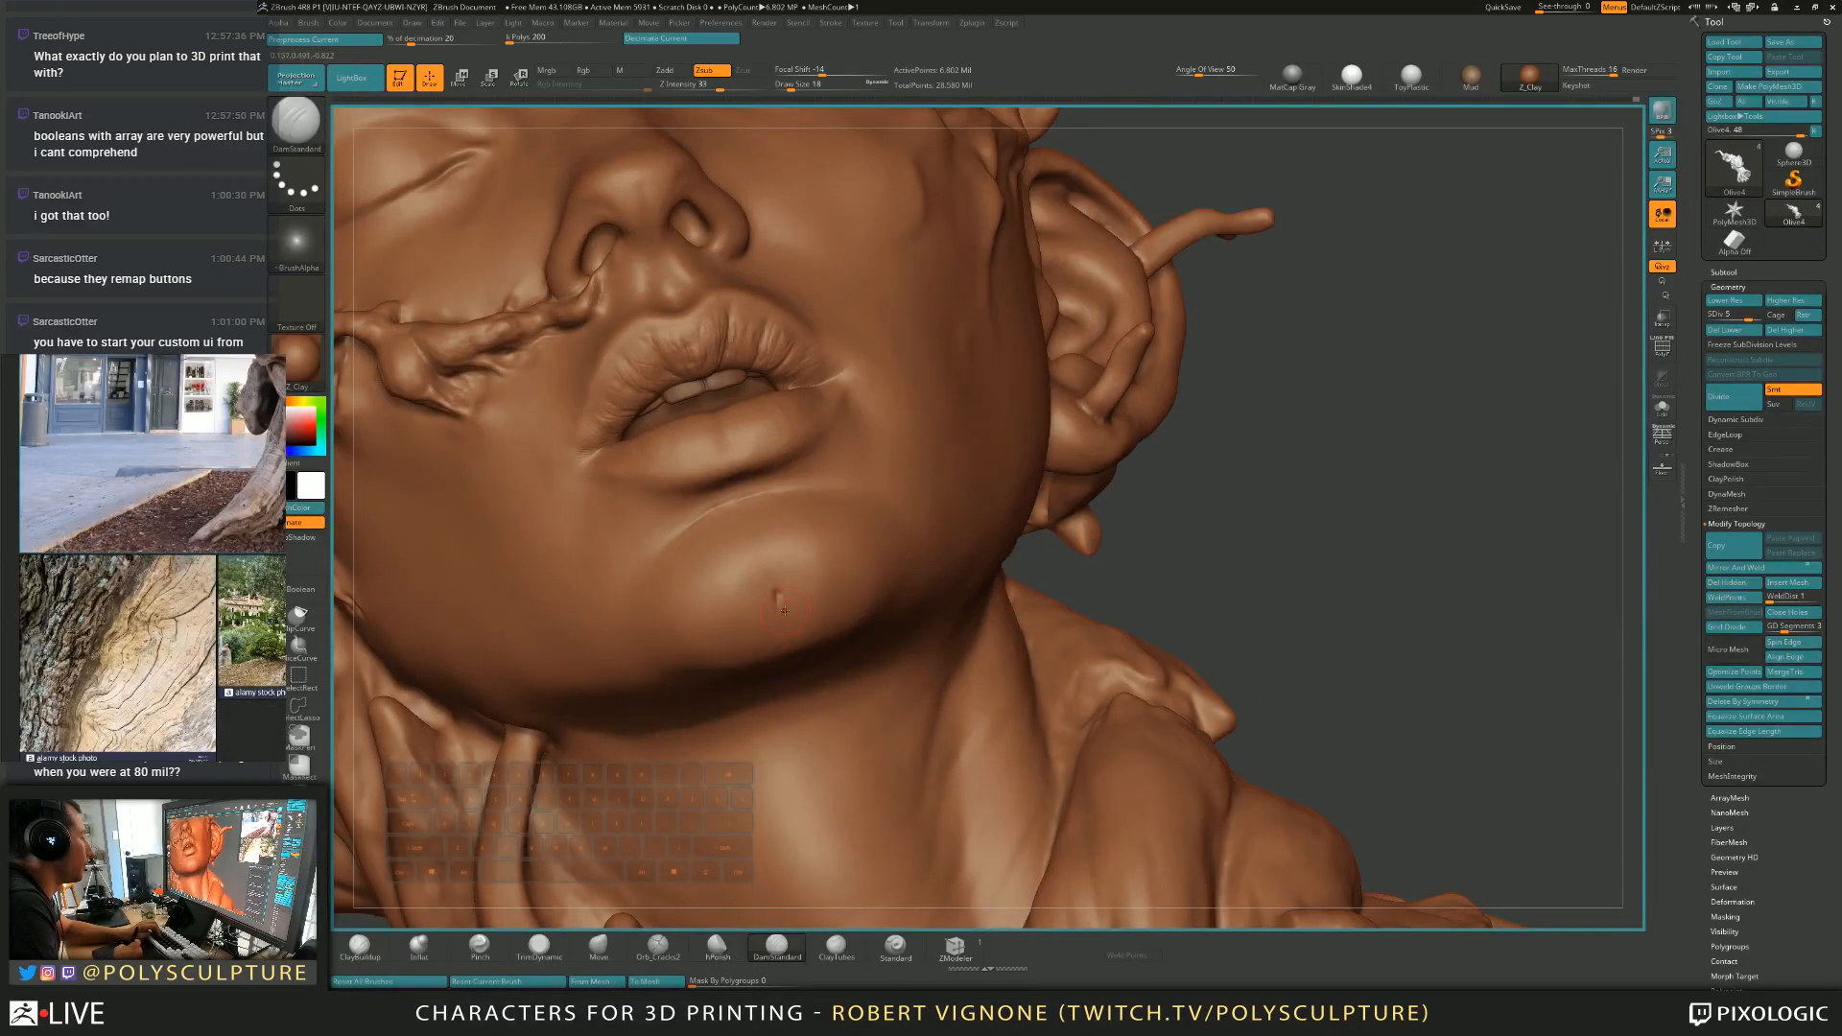
pyautogui.hotkey('ctrl', 'z')
pyautogui.click(777, 961)
pyautogui.press('s')
pyautogui.click(769, 579)
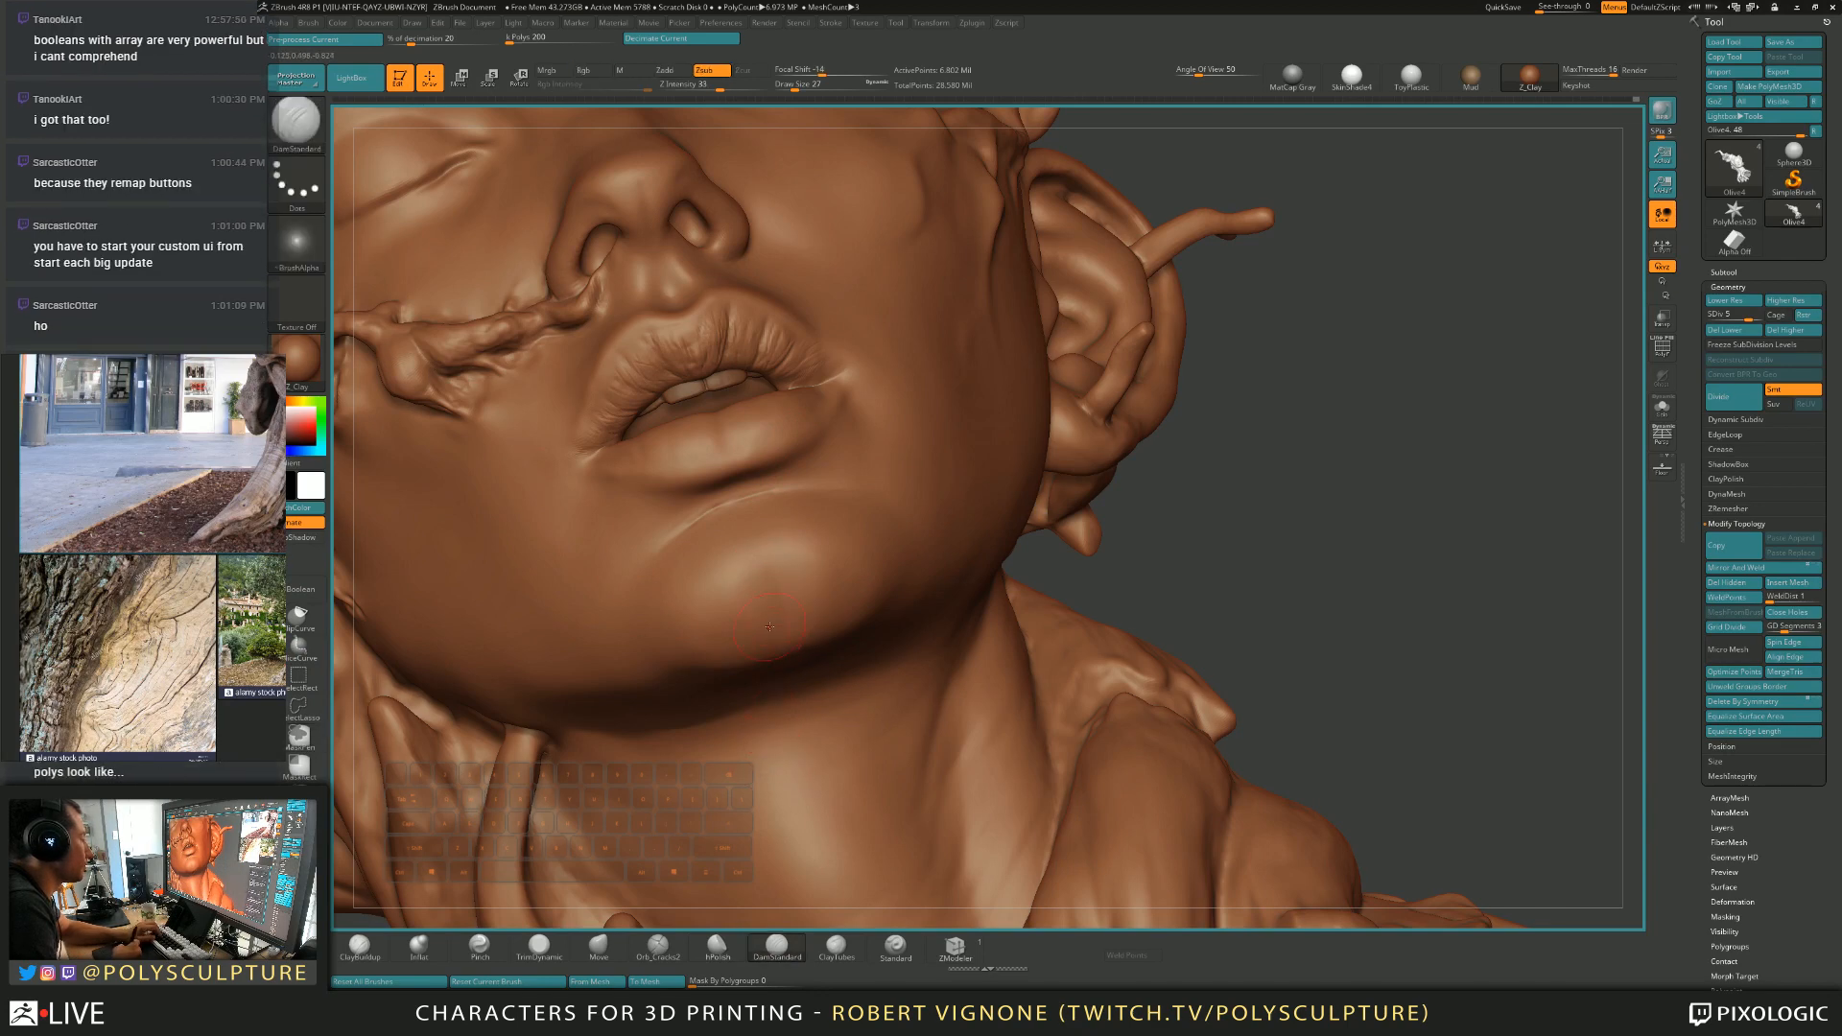
pyautogui.click(658, 948)
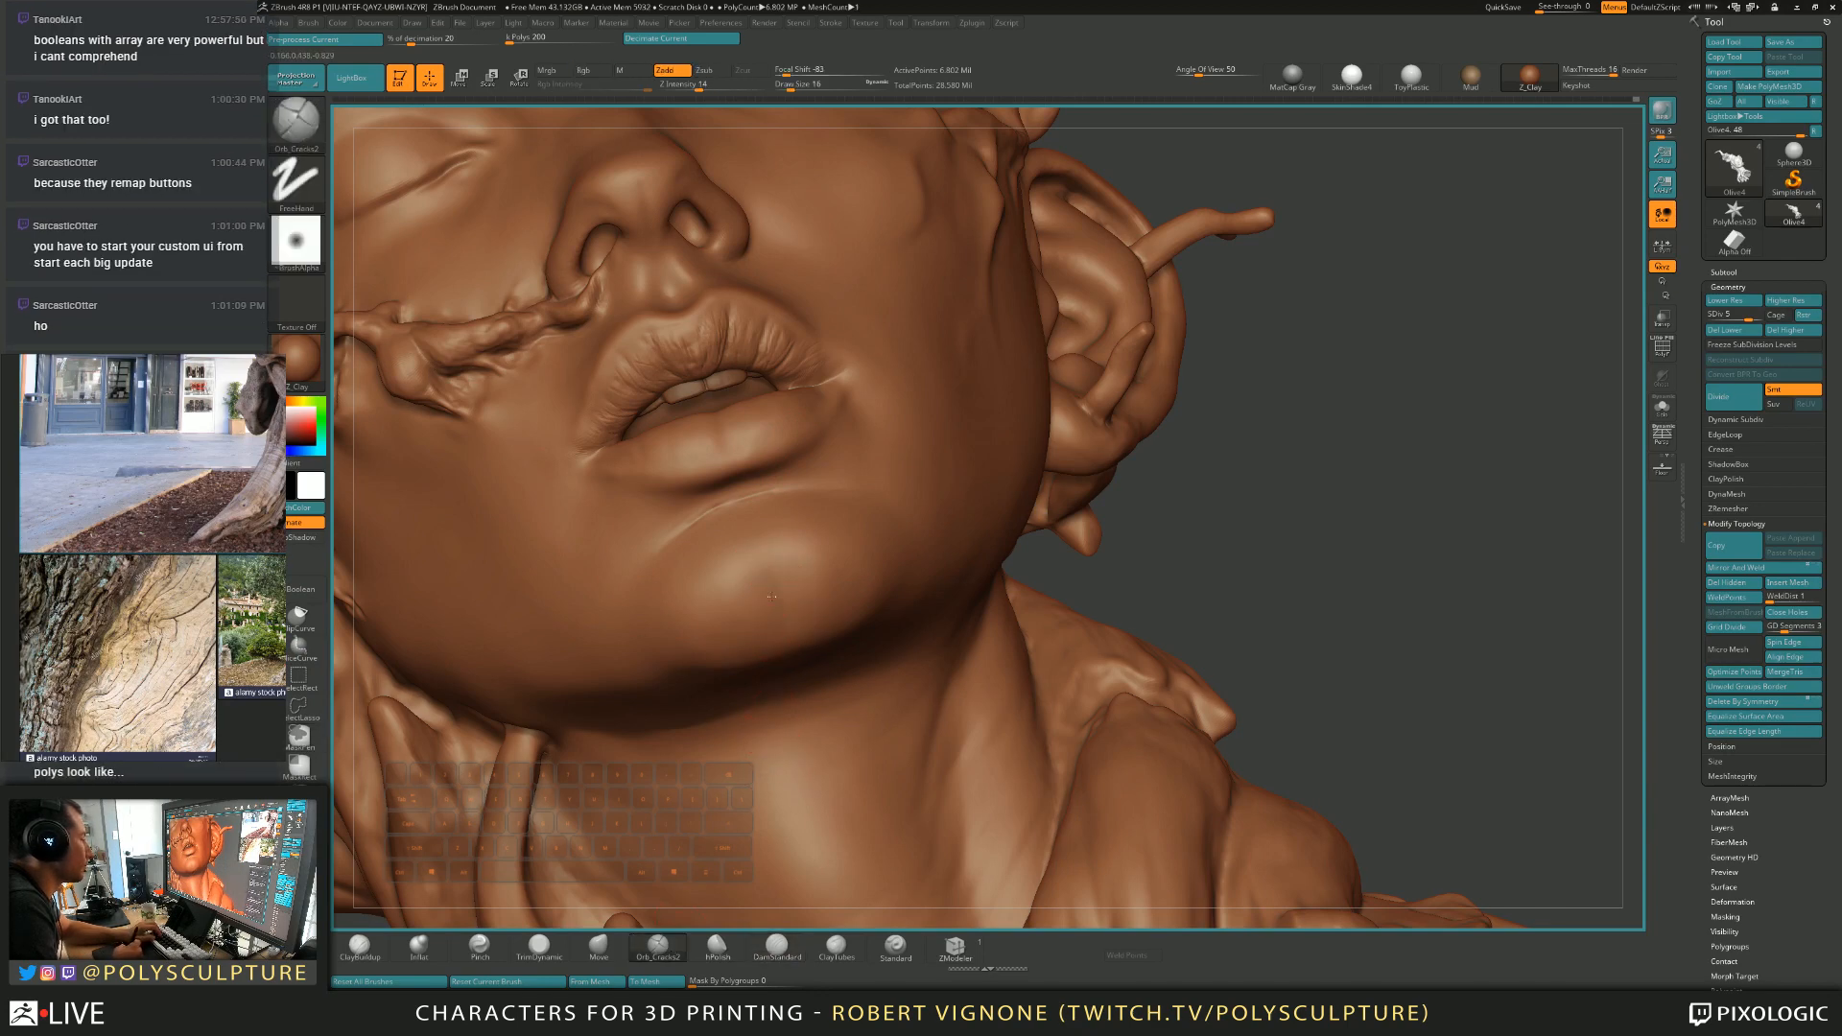
pyautogui.moveTo(790, 624); pyautogui.dragTo(698, 603, button='right')
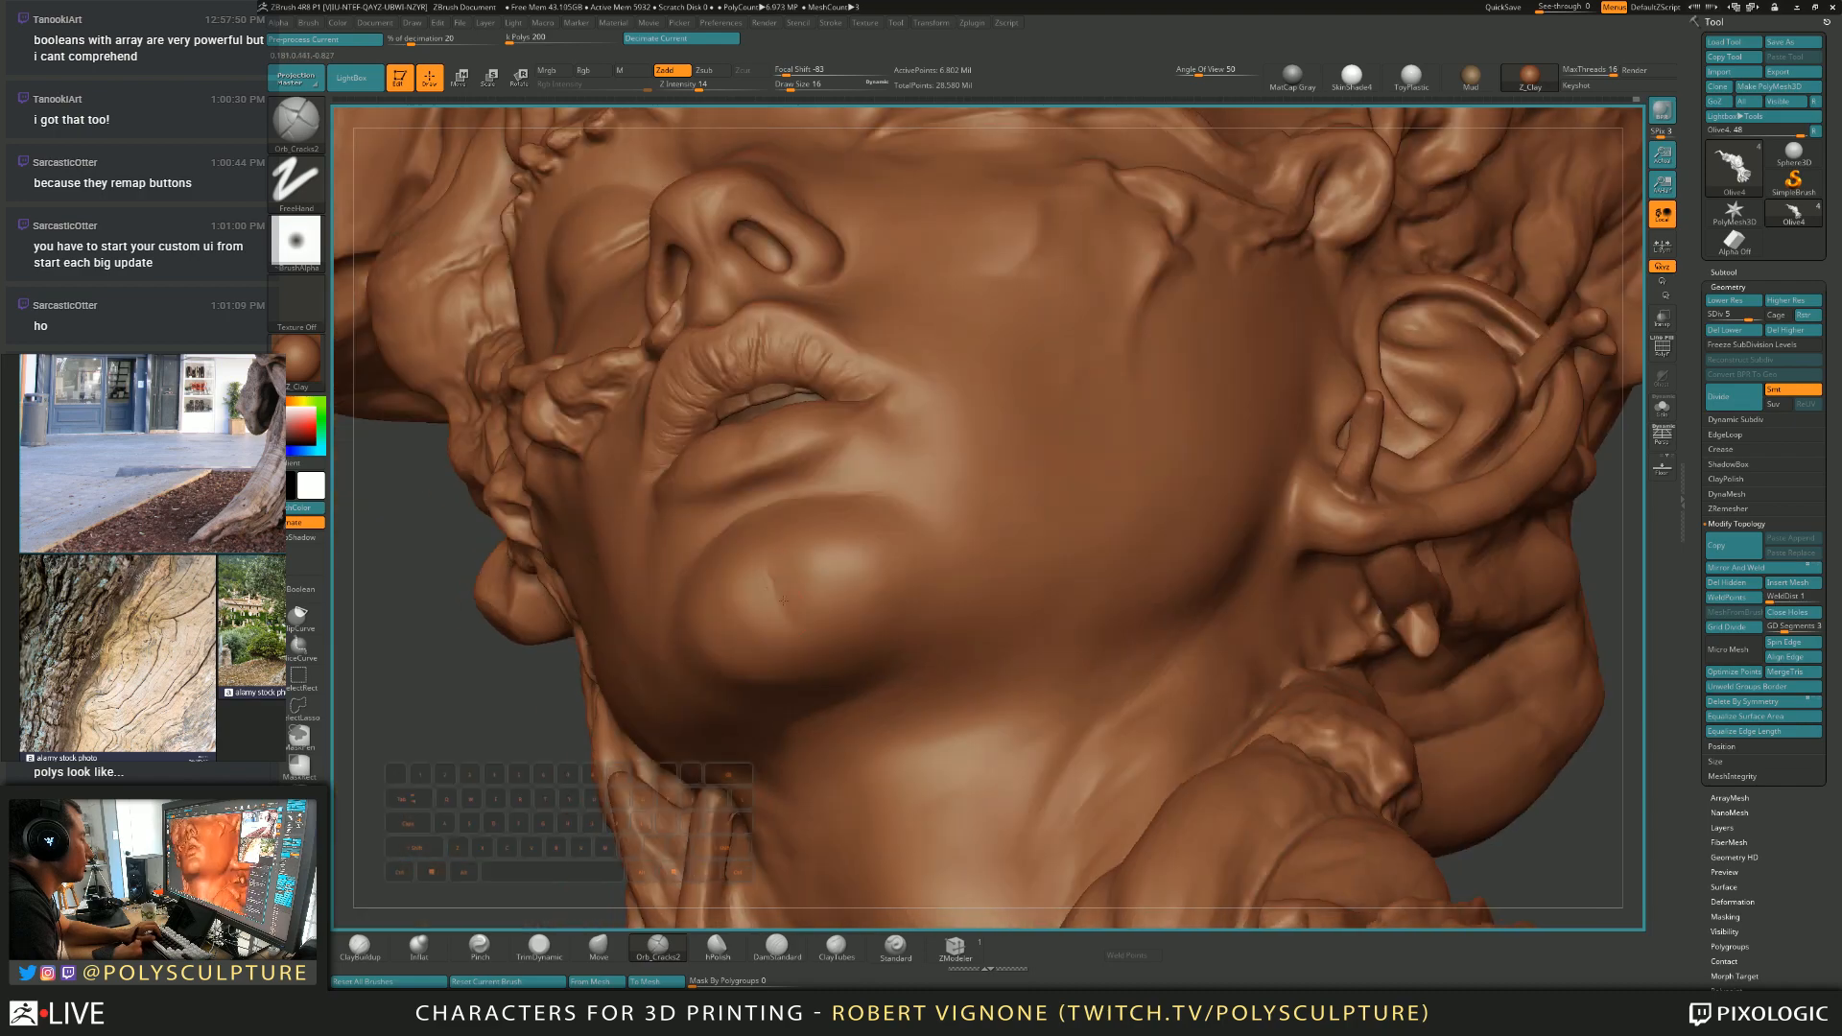
pyautogui.keyDown('shift'); pyautogui.moveTo(774, 586); pyautogui.dragTo(779, 603); pyautogui.keyUp('shift')
pyautogui.moveTo(788, 581)
pyautogui.keyDown('ctrl'); pyautogui.mouseDown(button='right')
pyautogui.moveTo(743, 549)
pyautogui.moveTo(871, 573)
pyautogui.mouseUp(button='right'); pyautogui.keyUp('ctrl')
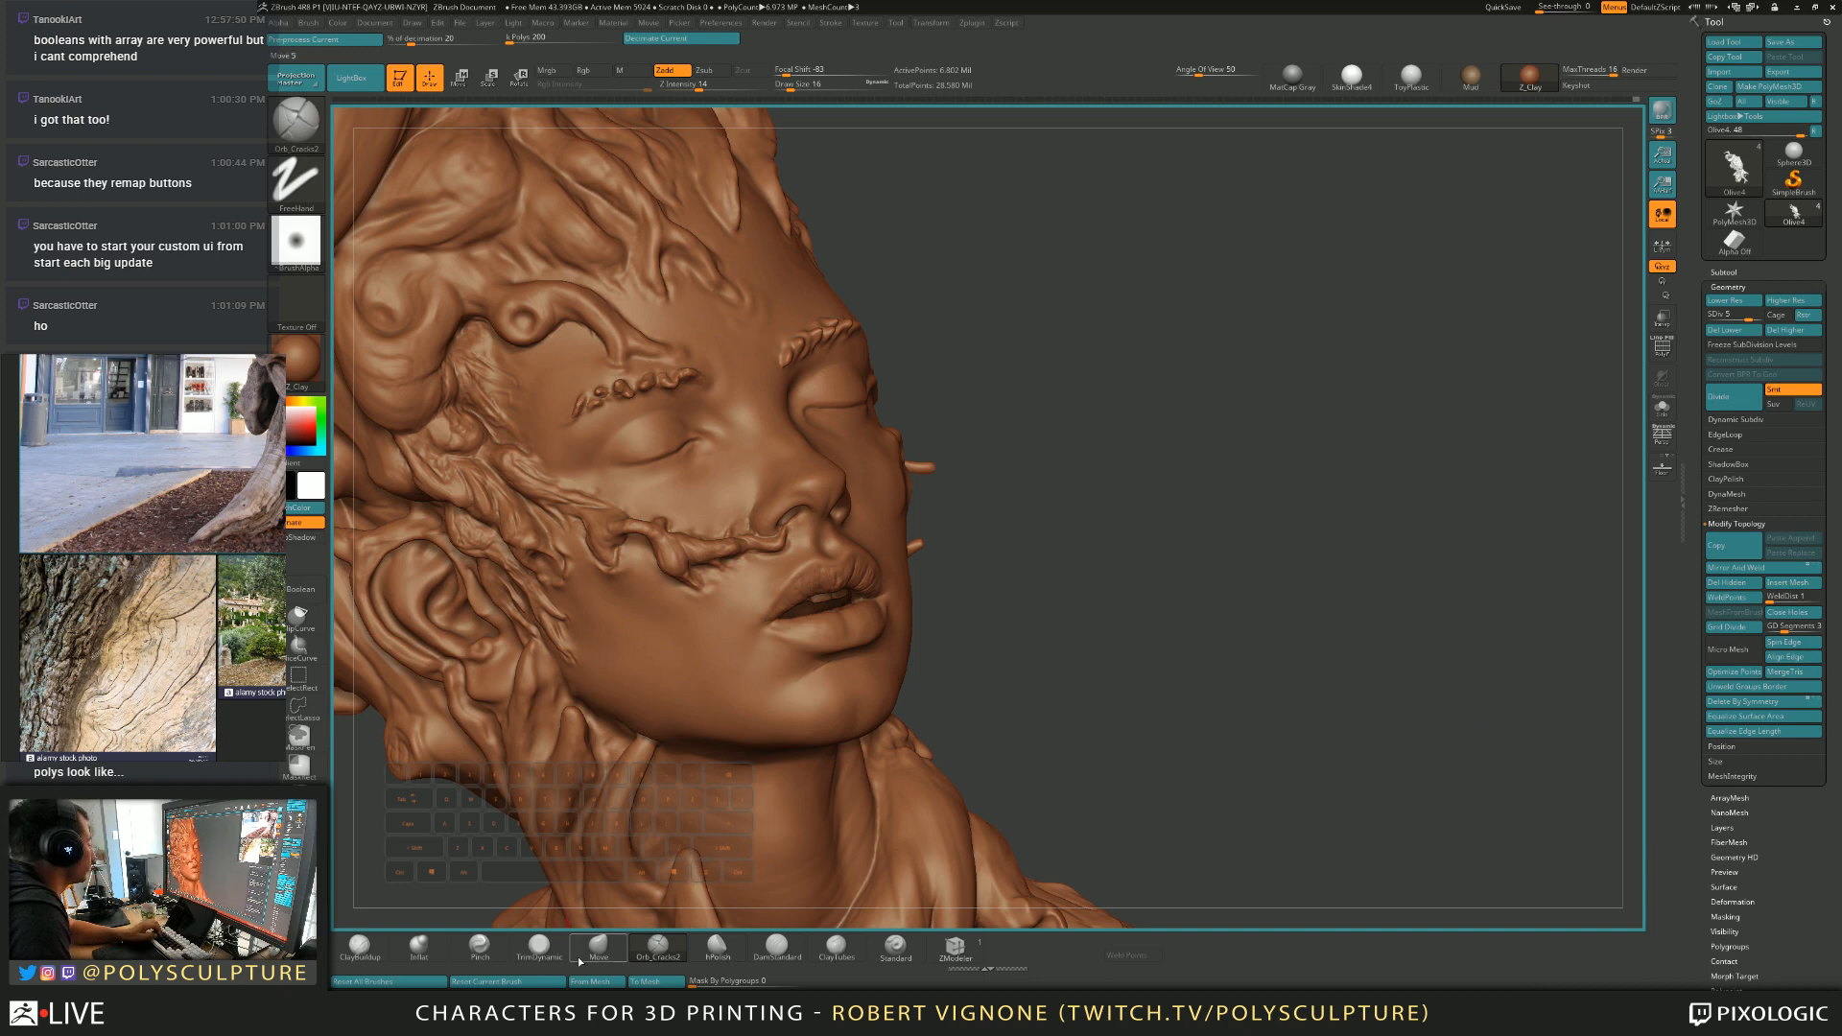
# Browse the image folders and open the render of the horned faun character from an earlier project.
pyautogui.rightClick(148, 631)
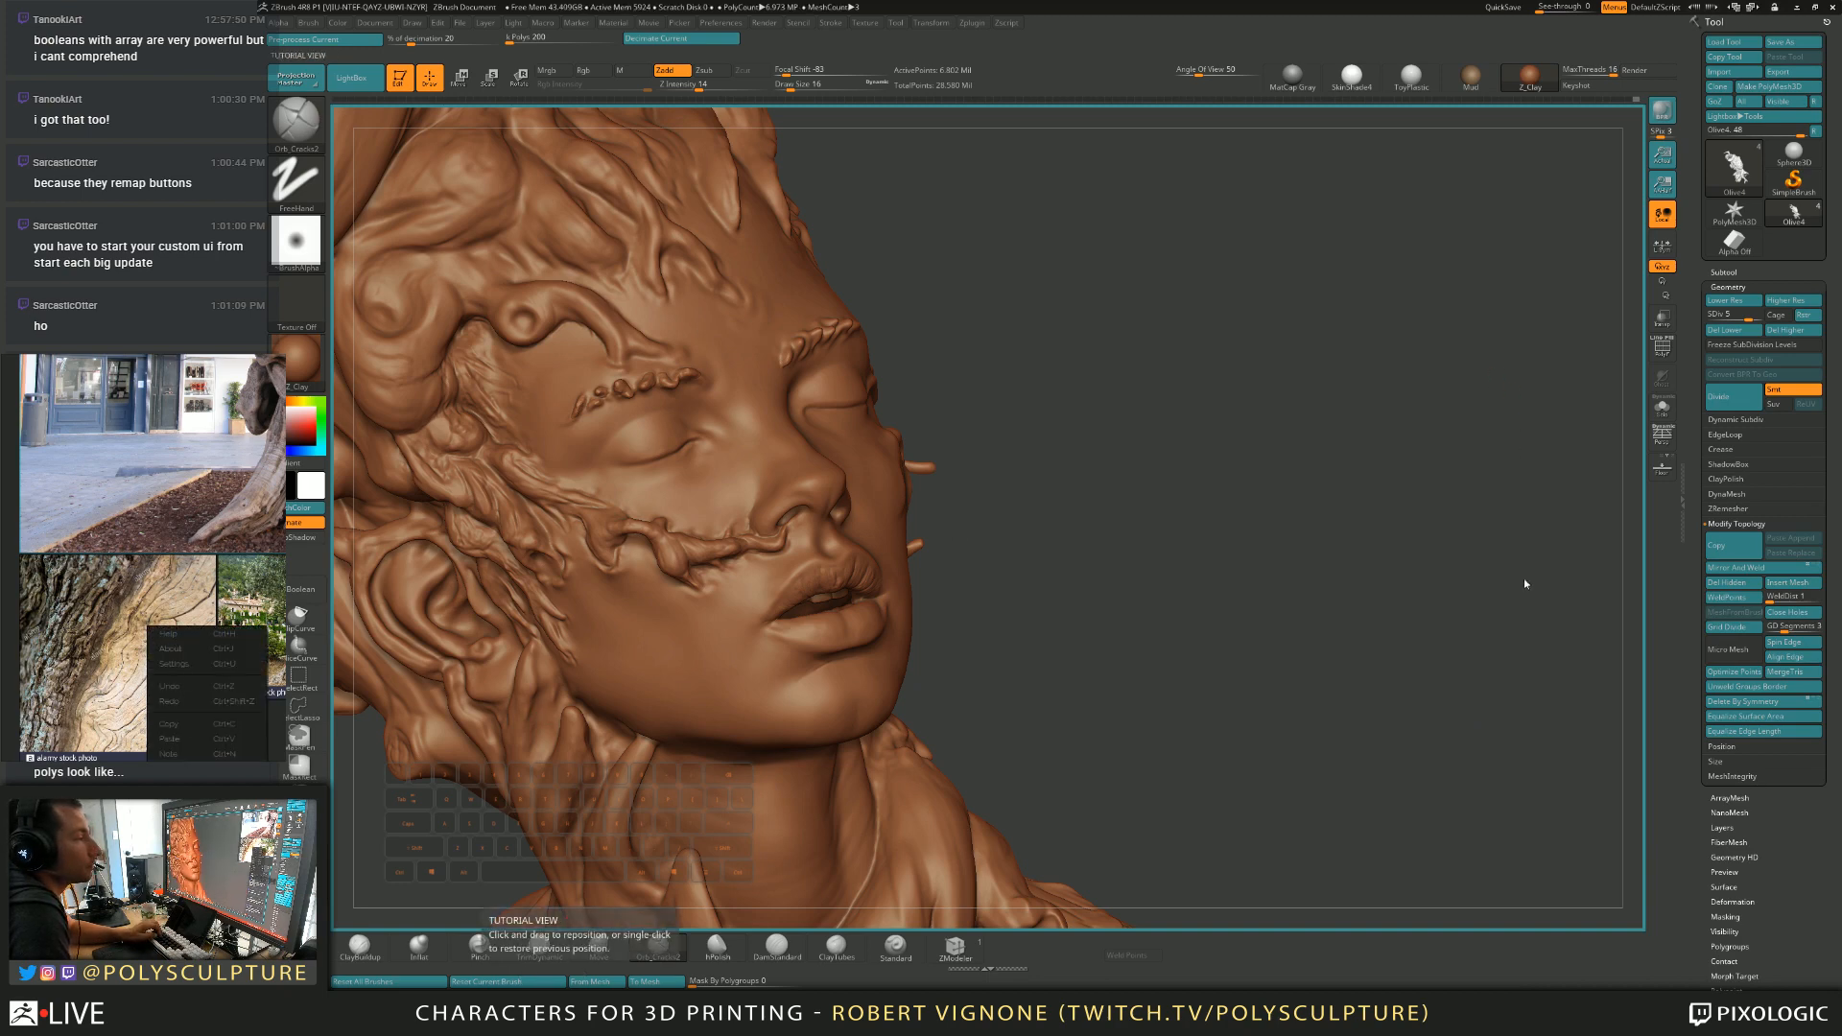
pyautogui.click(1629, 607)
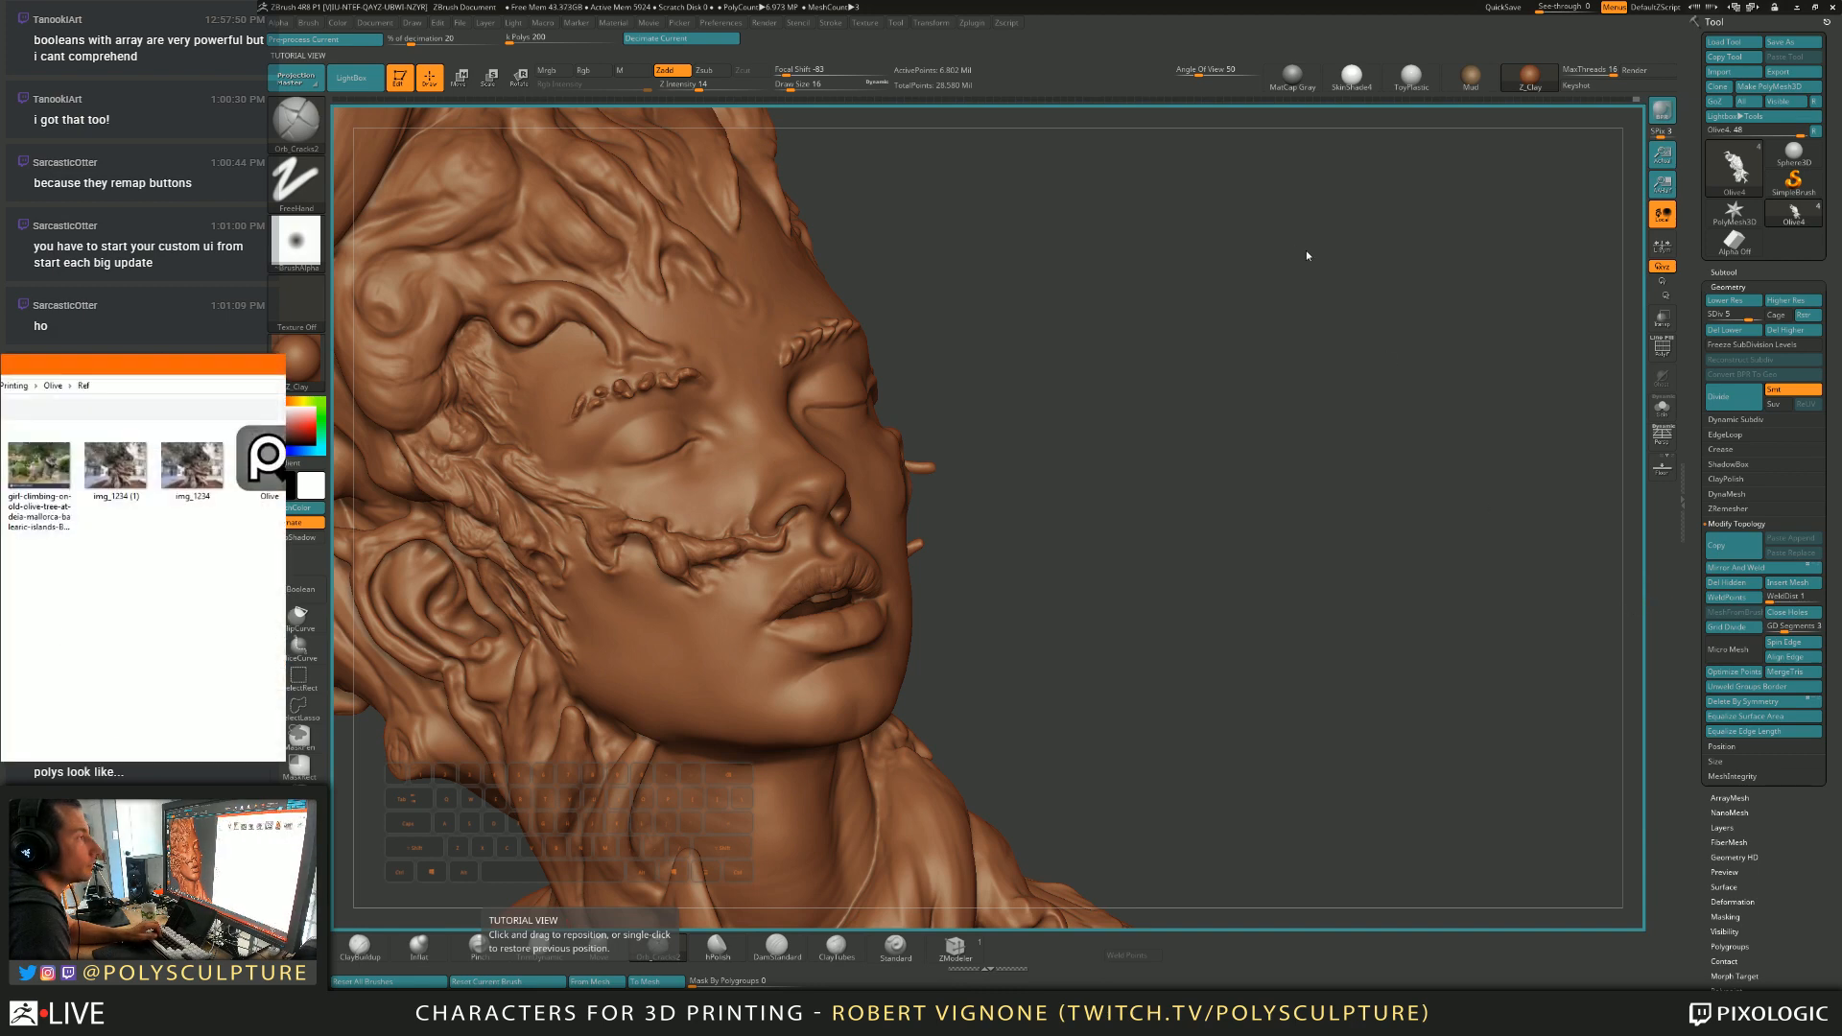
pyautogui.click(1149, 471)
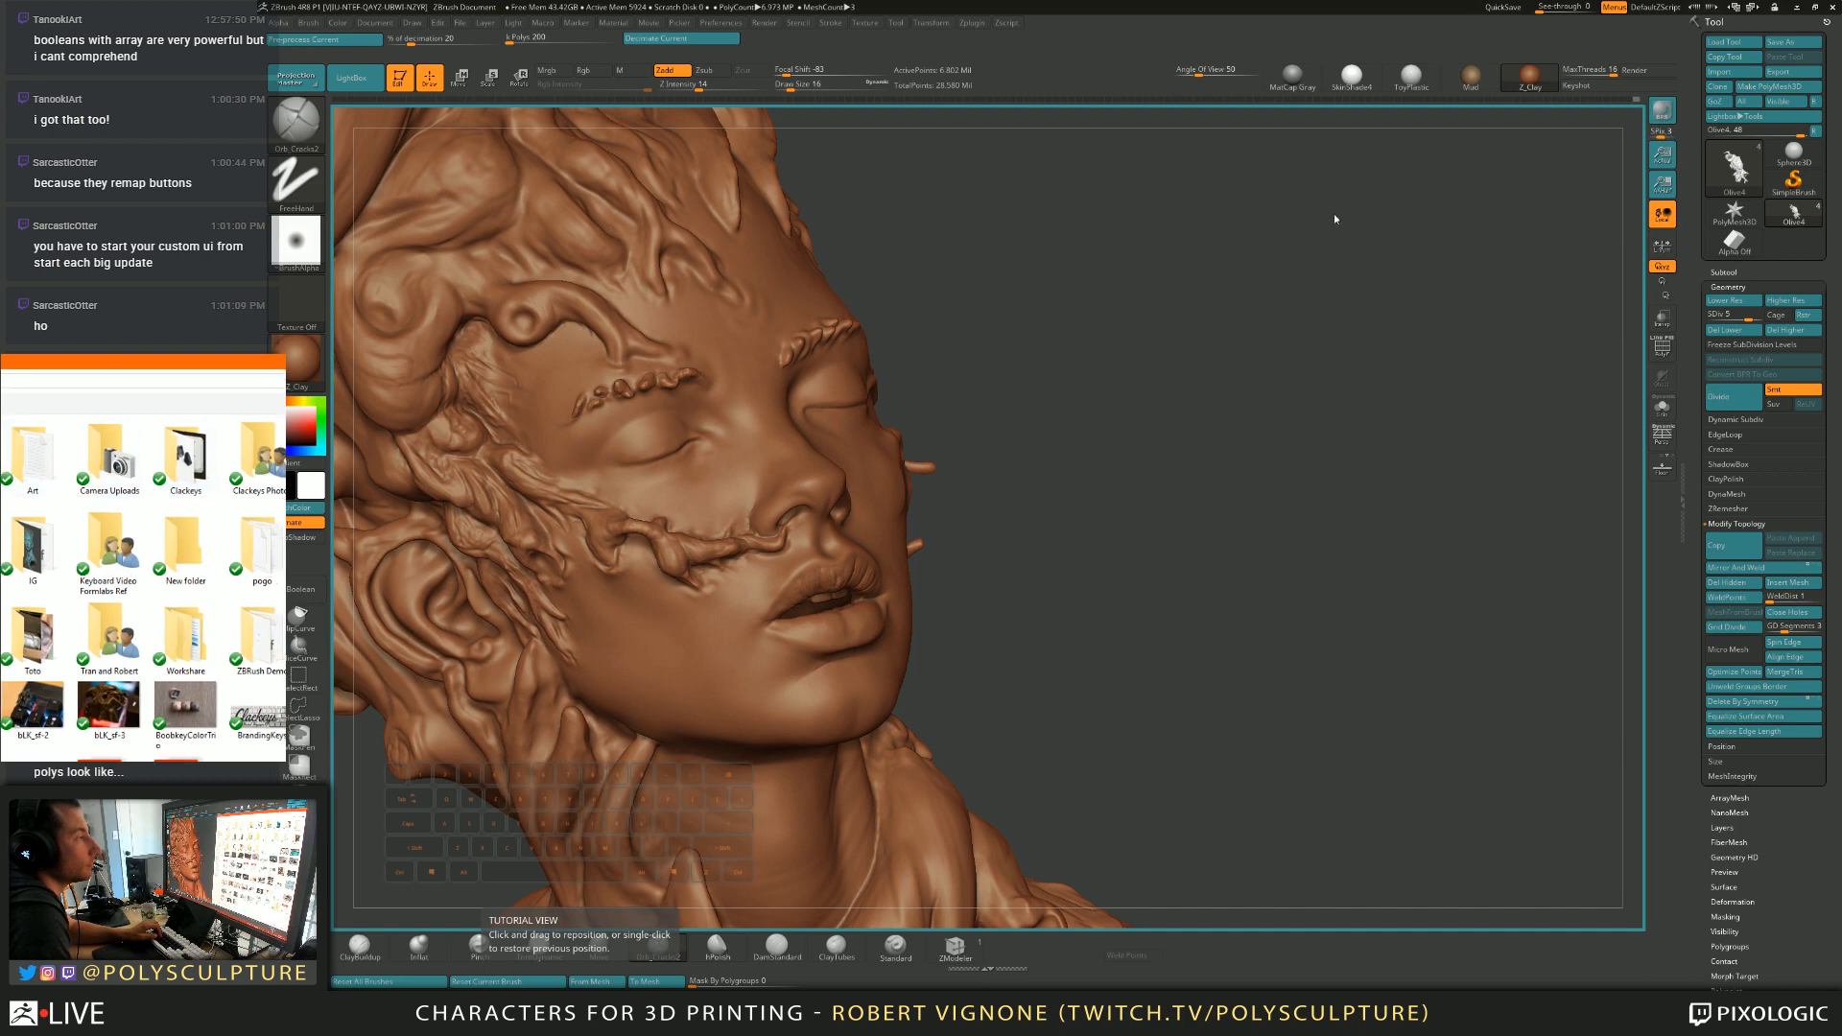
pyautogui.doubleClick(1380, 212)
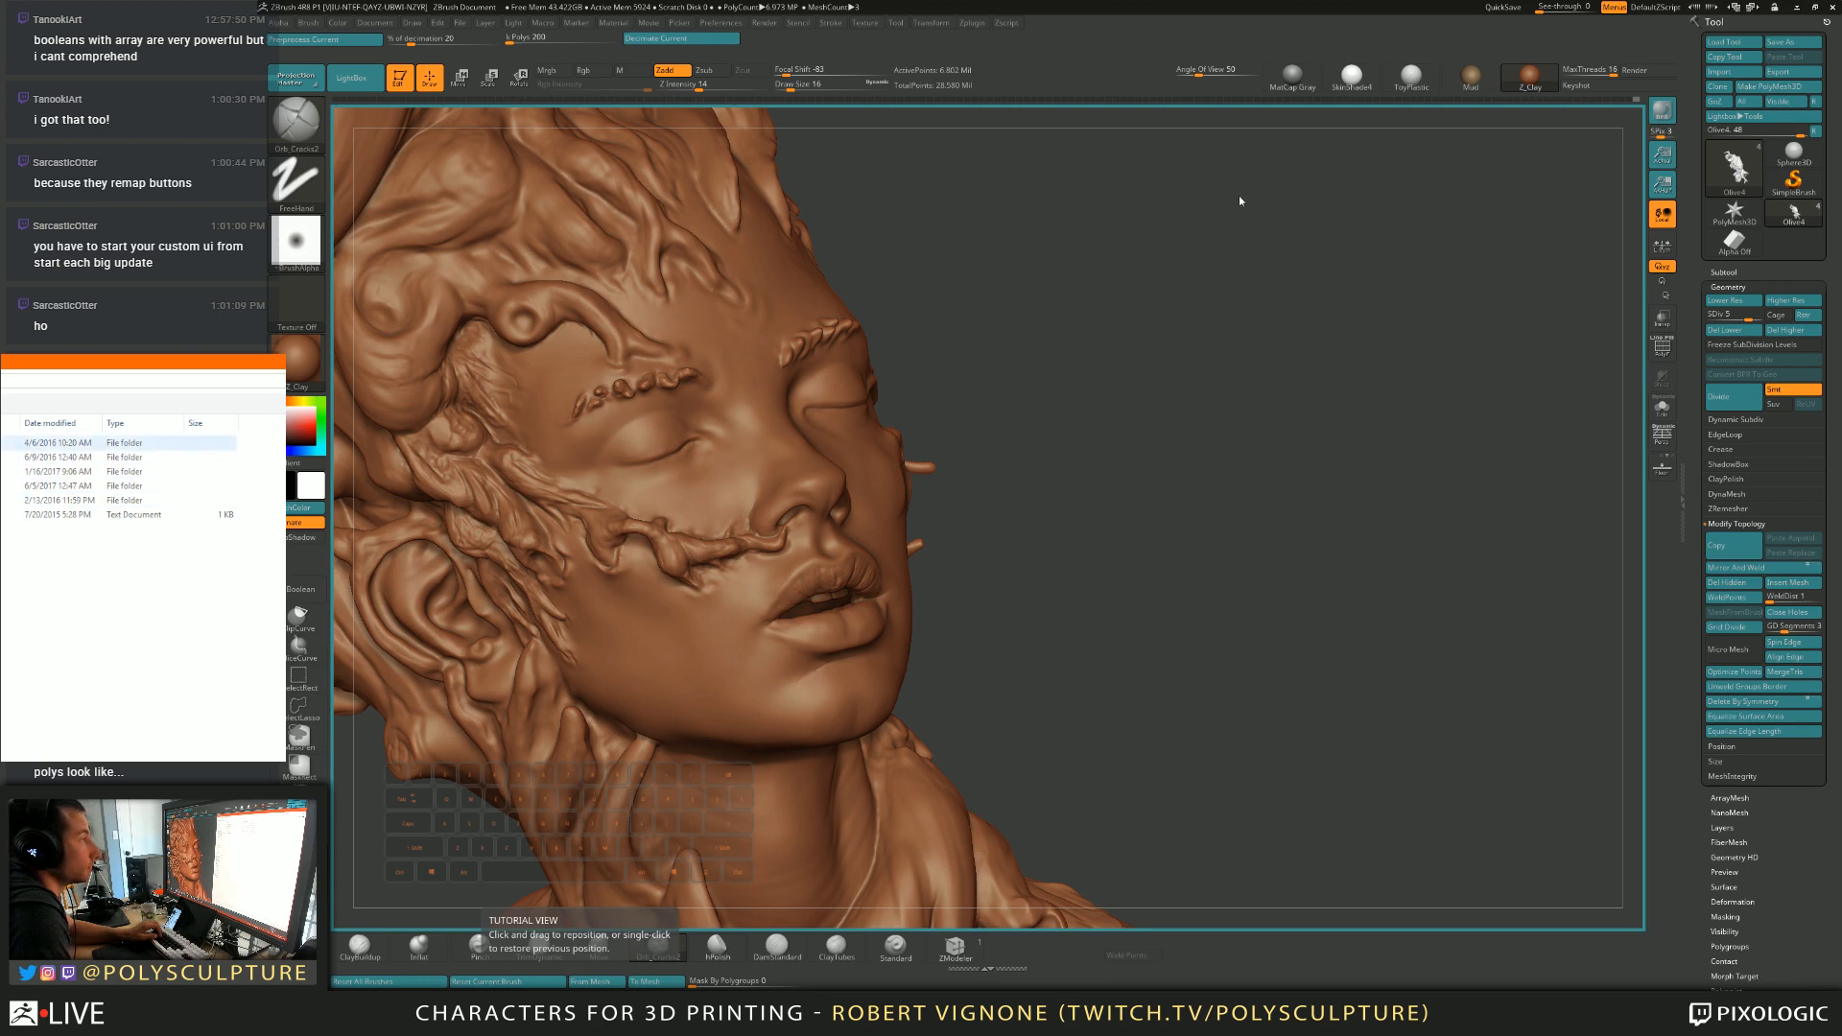
pyautogui.doubleClick(1240, 257)
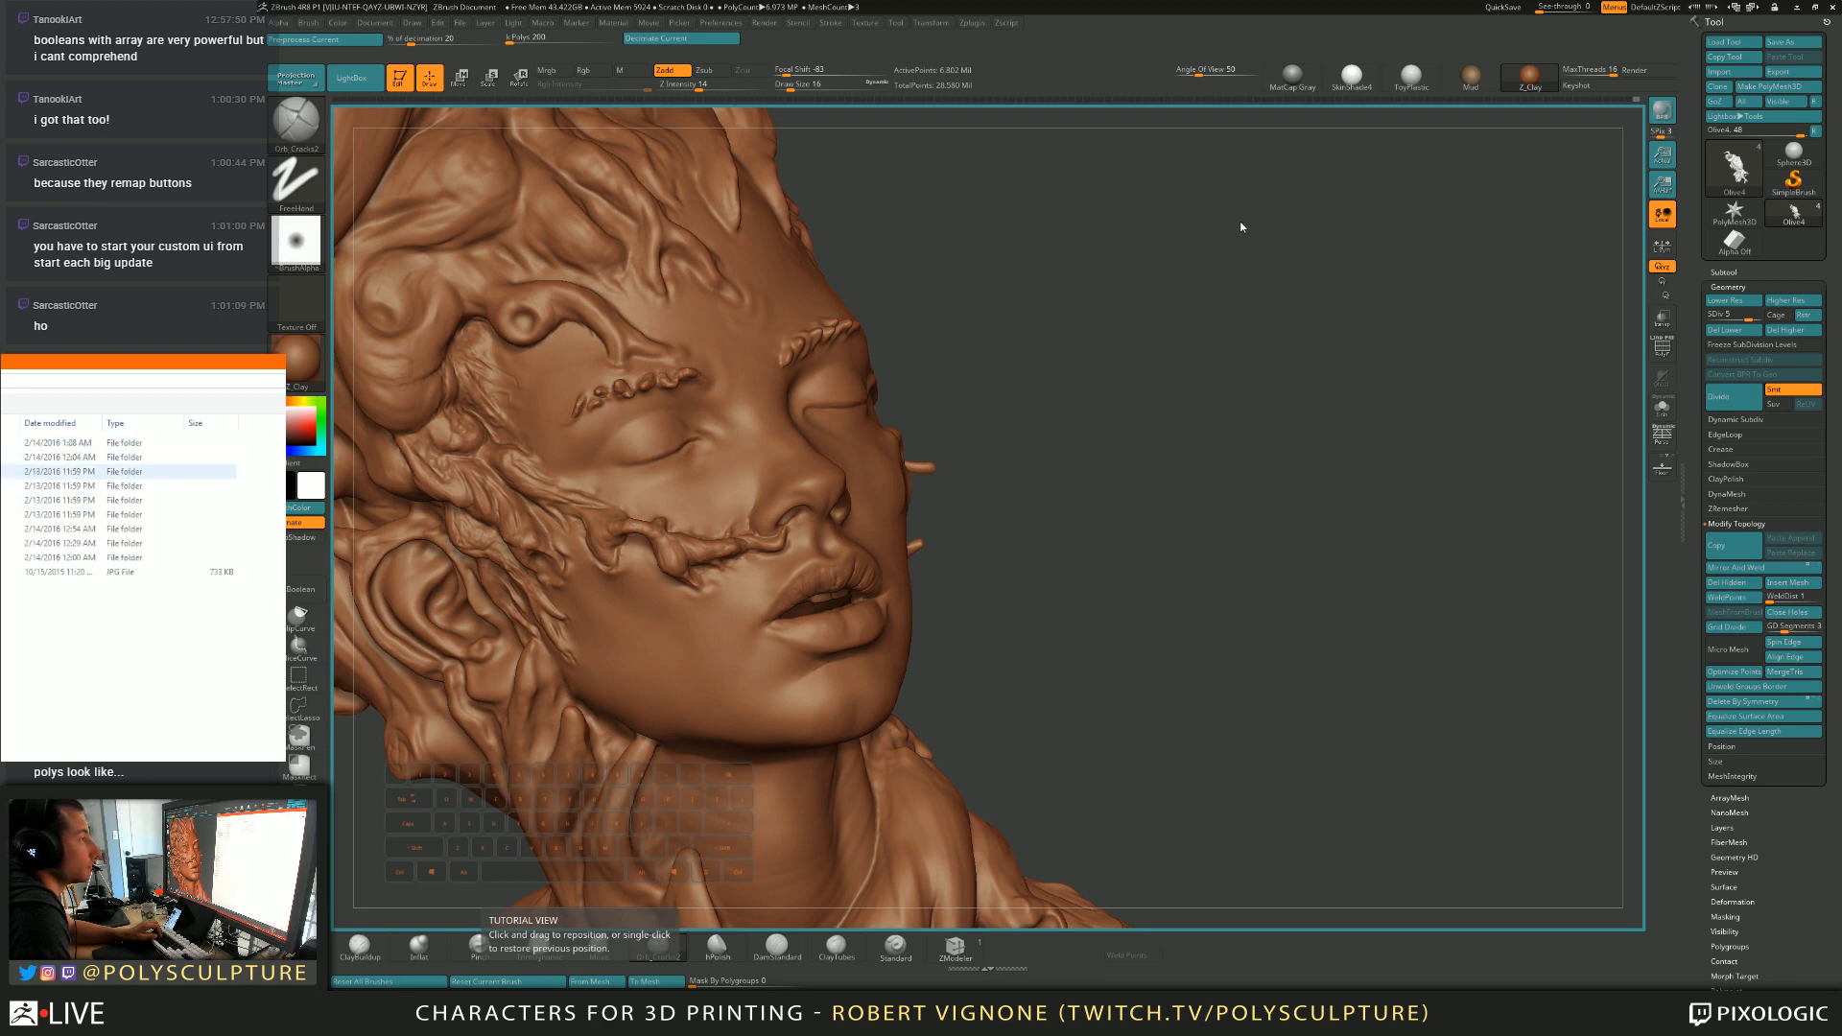
pyautogui.click(1235, 209)
pyautogui.doubleClick(1246, 291)
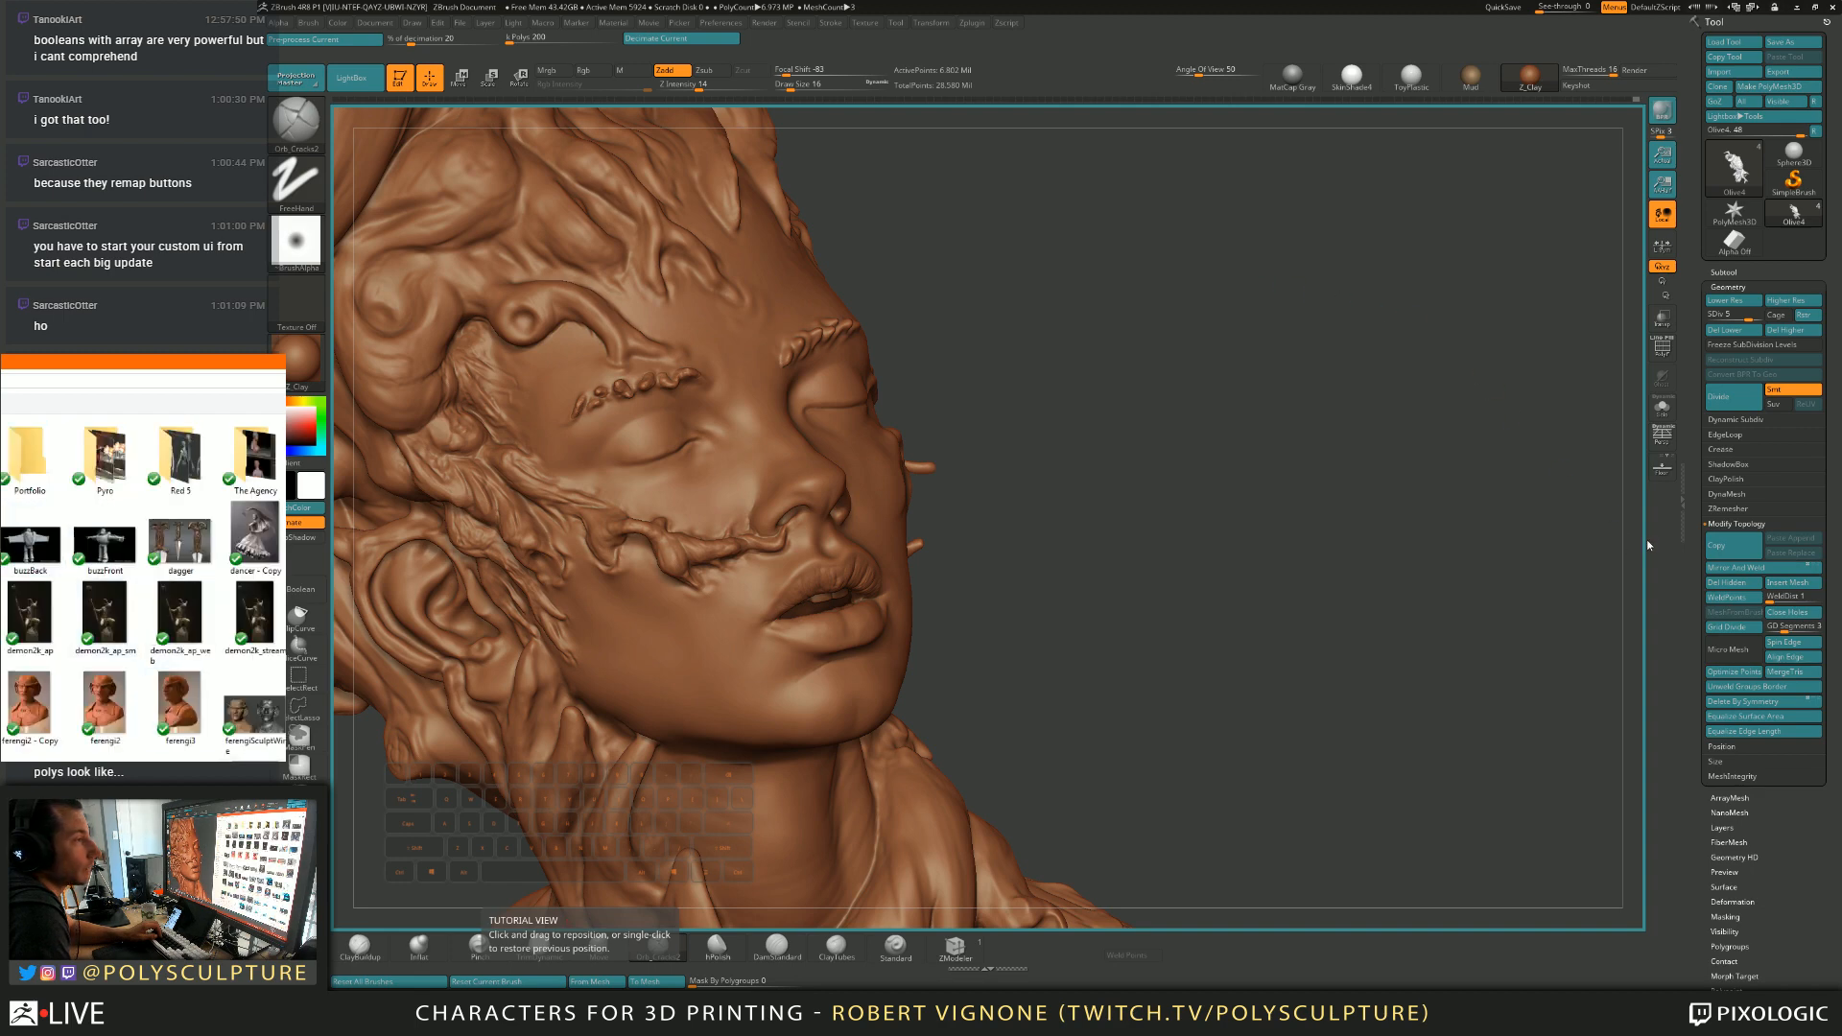
pyautogui.moveTo(1646, 524); pyautogui.dragTo(1653, 702)
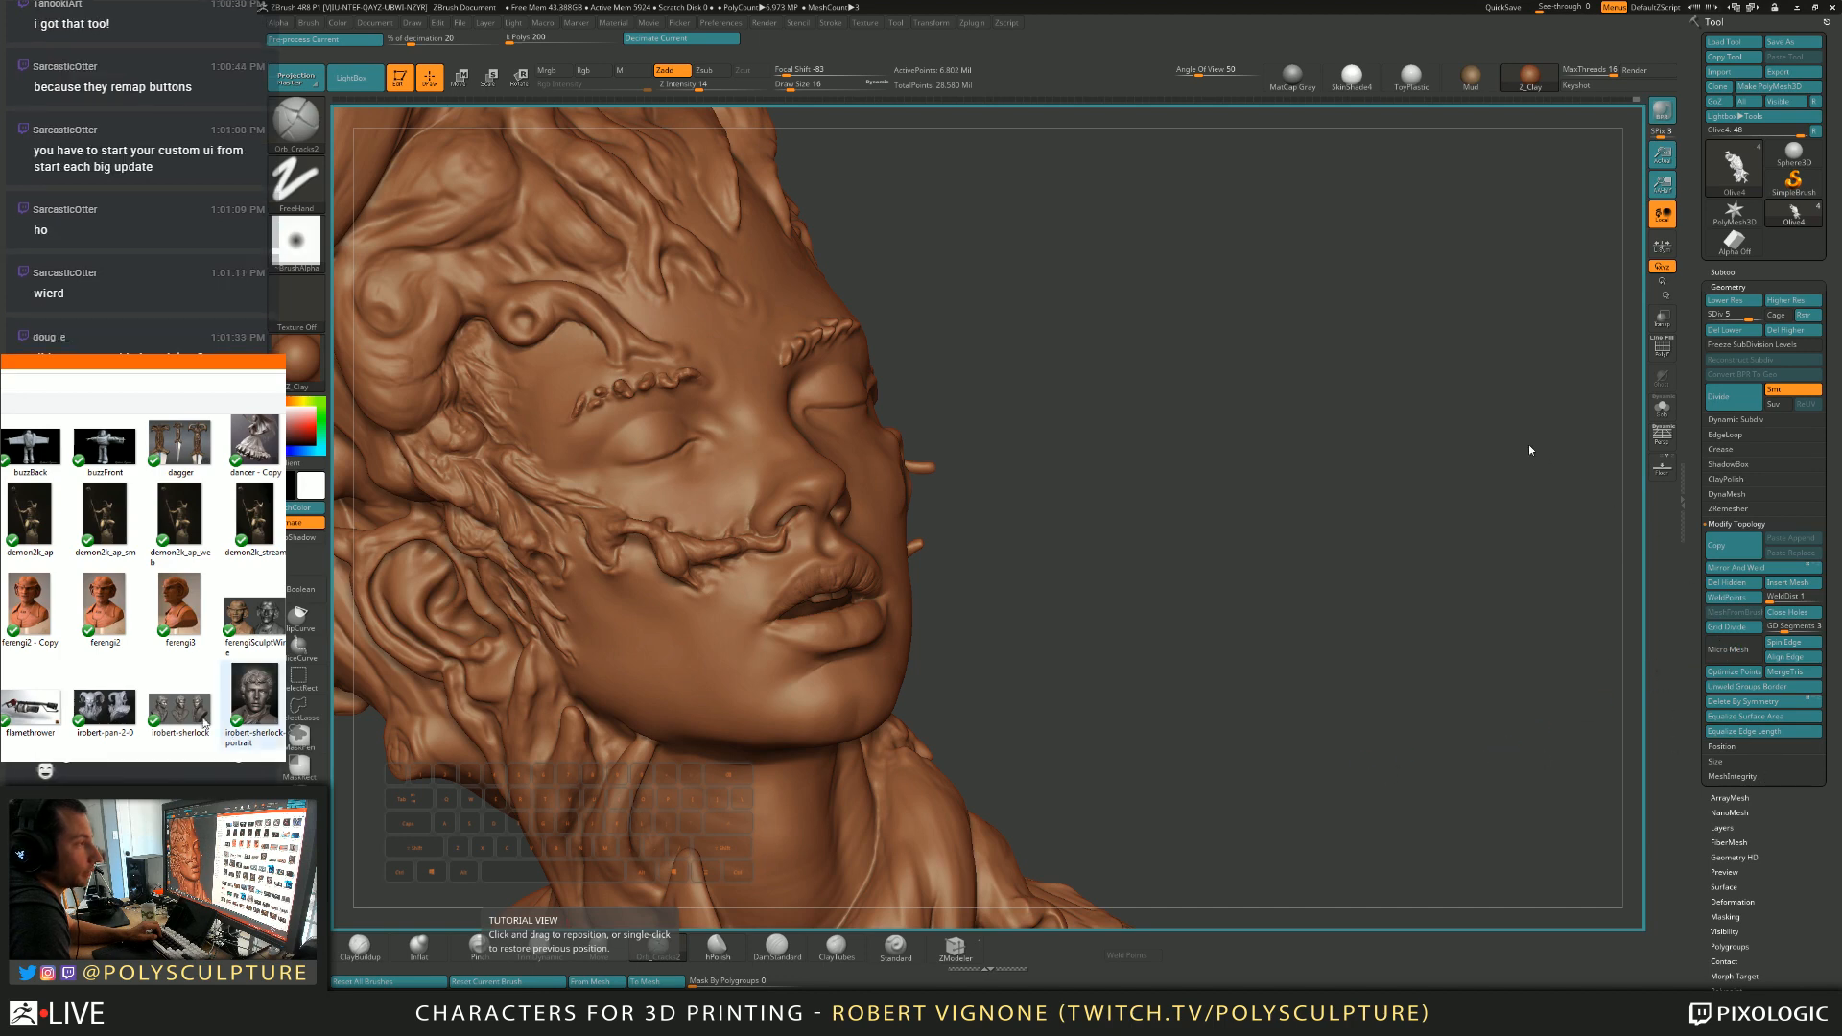
pyautogui.doubleClick(1449, 439)
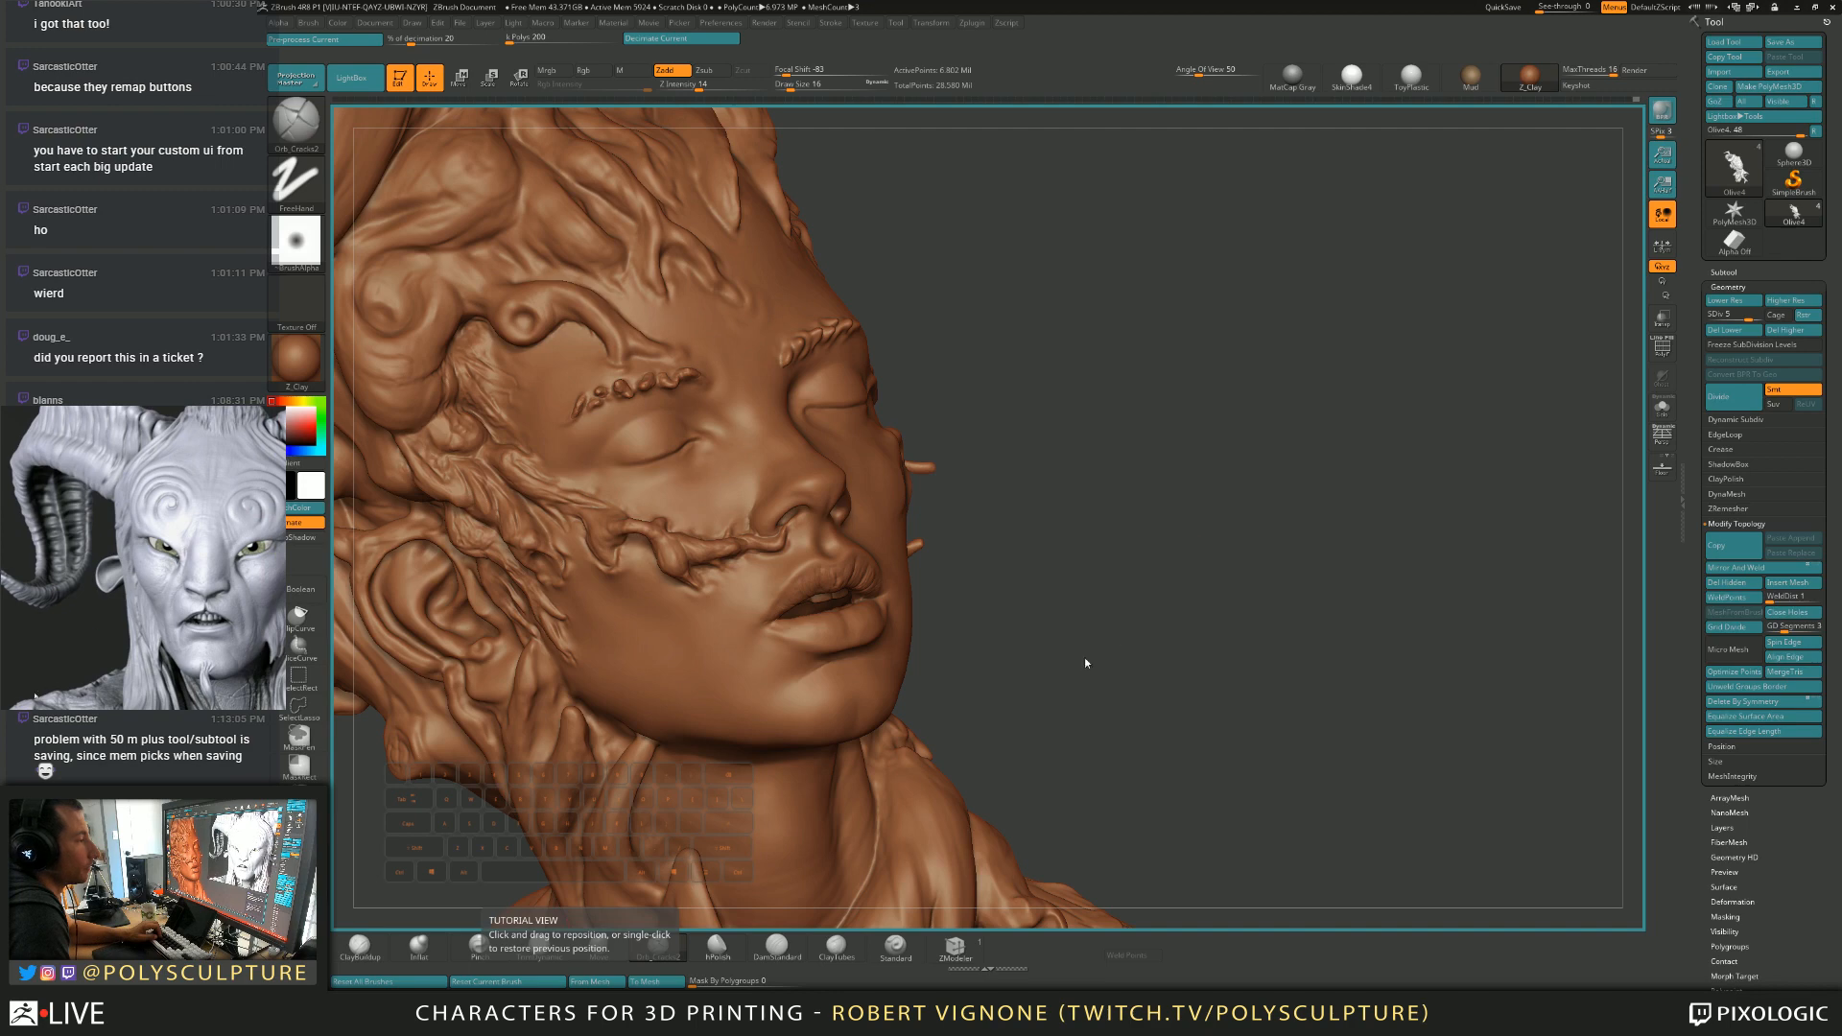
# Examine the sculpted face and head from the side, the front and below.
pyautogui.moveTo(1022, 689); pyautogui.dragTo(1056, 696)
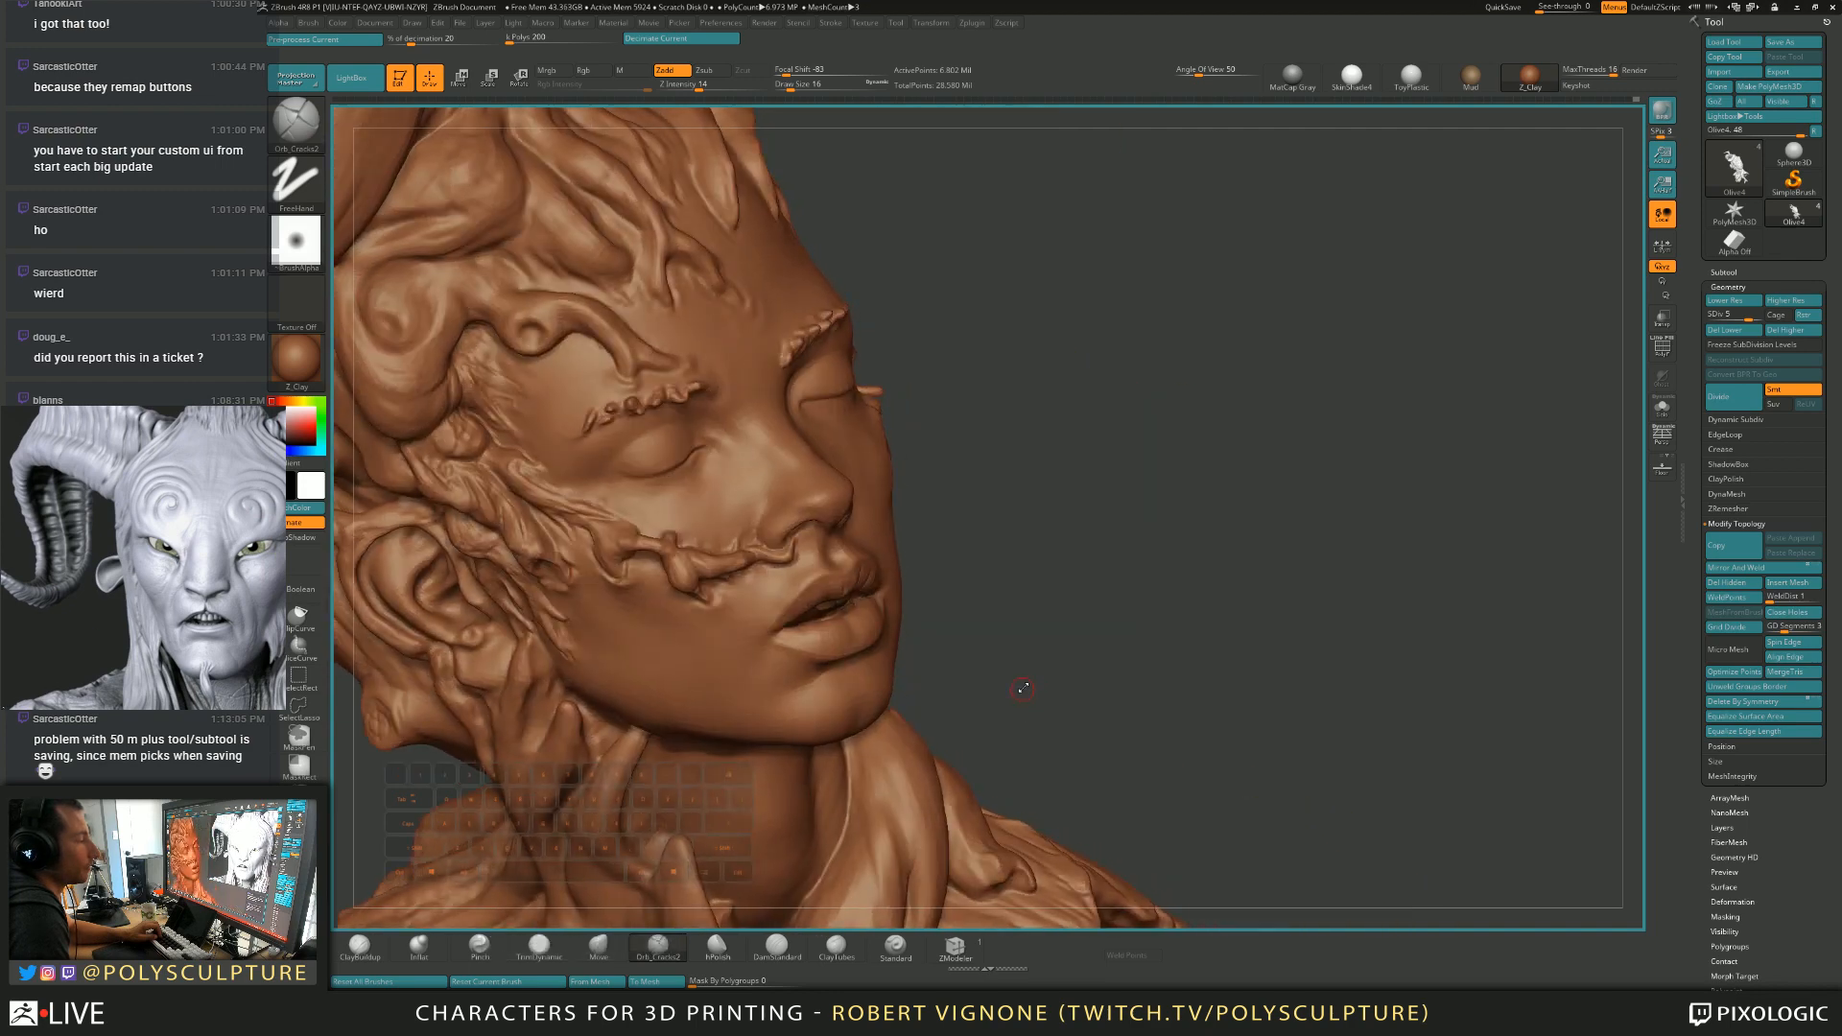
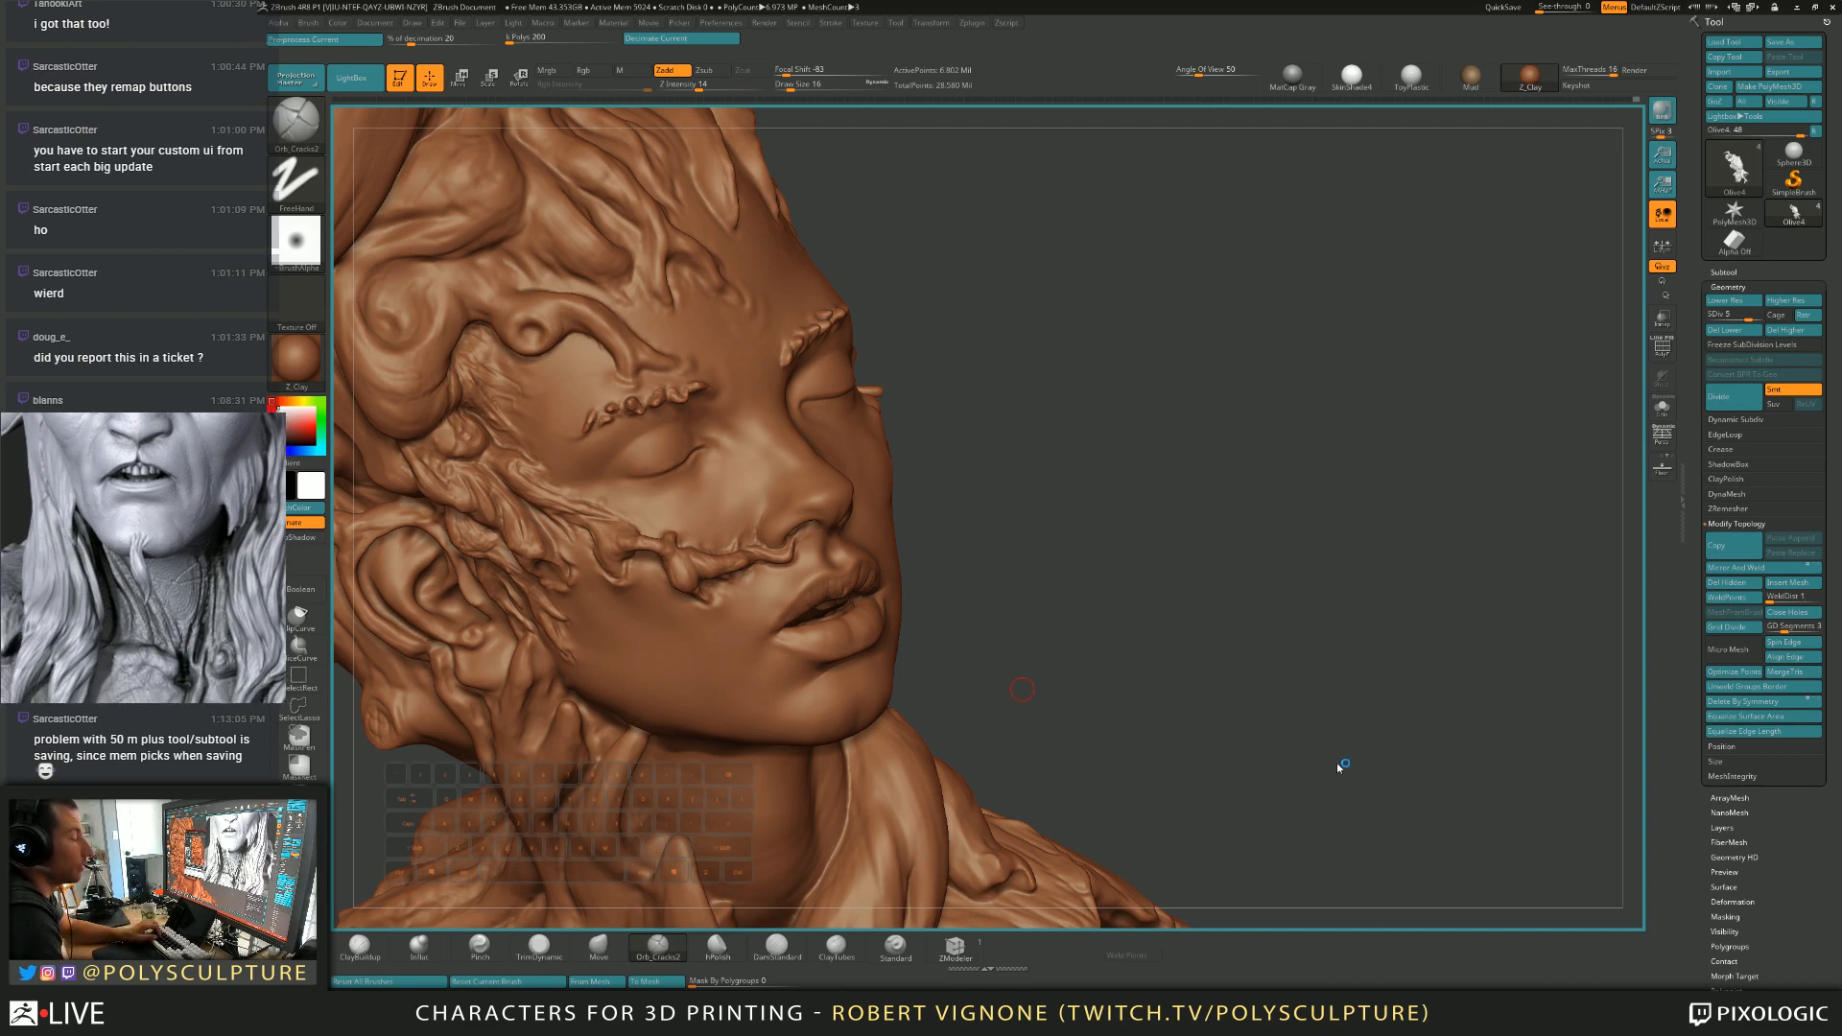
pyautogui.moveTo(1180, 762); pyautogui.dragTo(1224, 720)
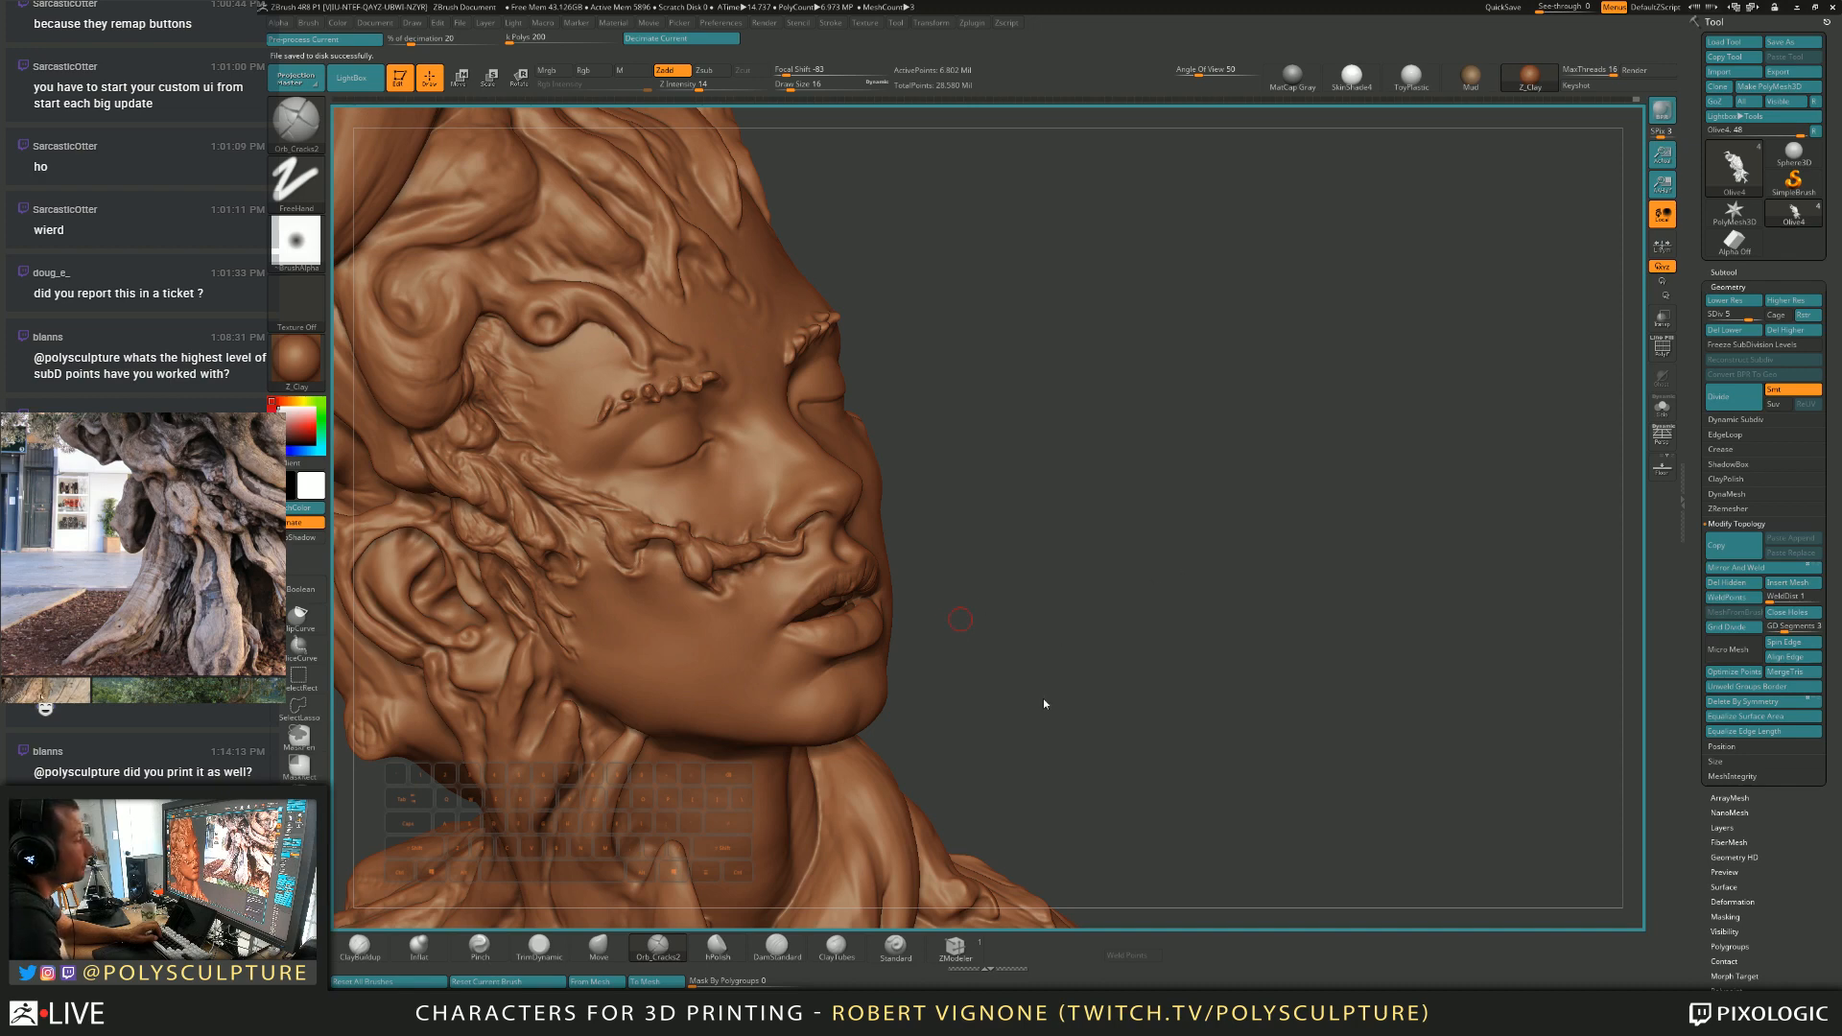
pyautogui.moveTo(1045, 688)
pyautogui.mouseDown()
pyautogui.moveTo(1285, 791)
pyautogui.moveTo(1268, 789)
pyautogui.mouseUp()
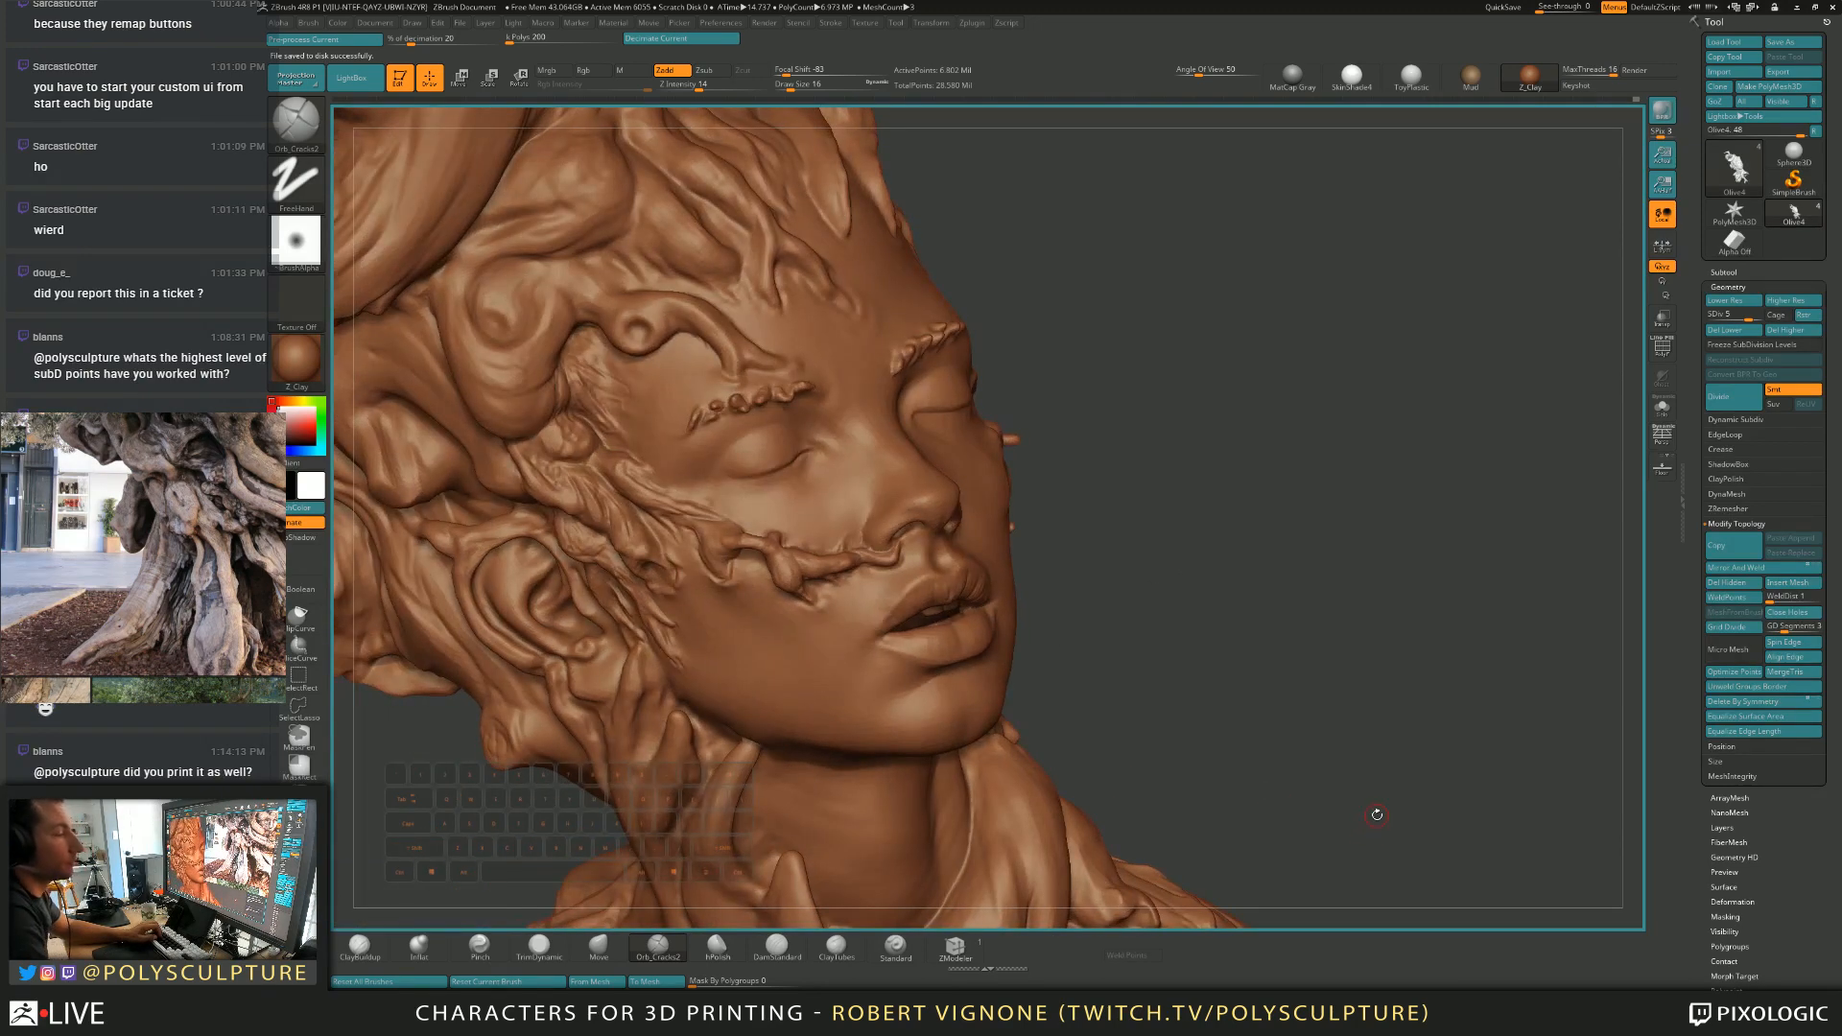
pyautogui.moveTo(1305, 779)
pyautogui.mouseDown()
pyautogui.moveTo(1326, 767)
pyautogui.moveTo(1208, 758)
pyautogui.mouseUp()
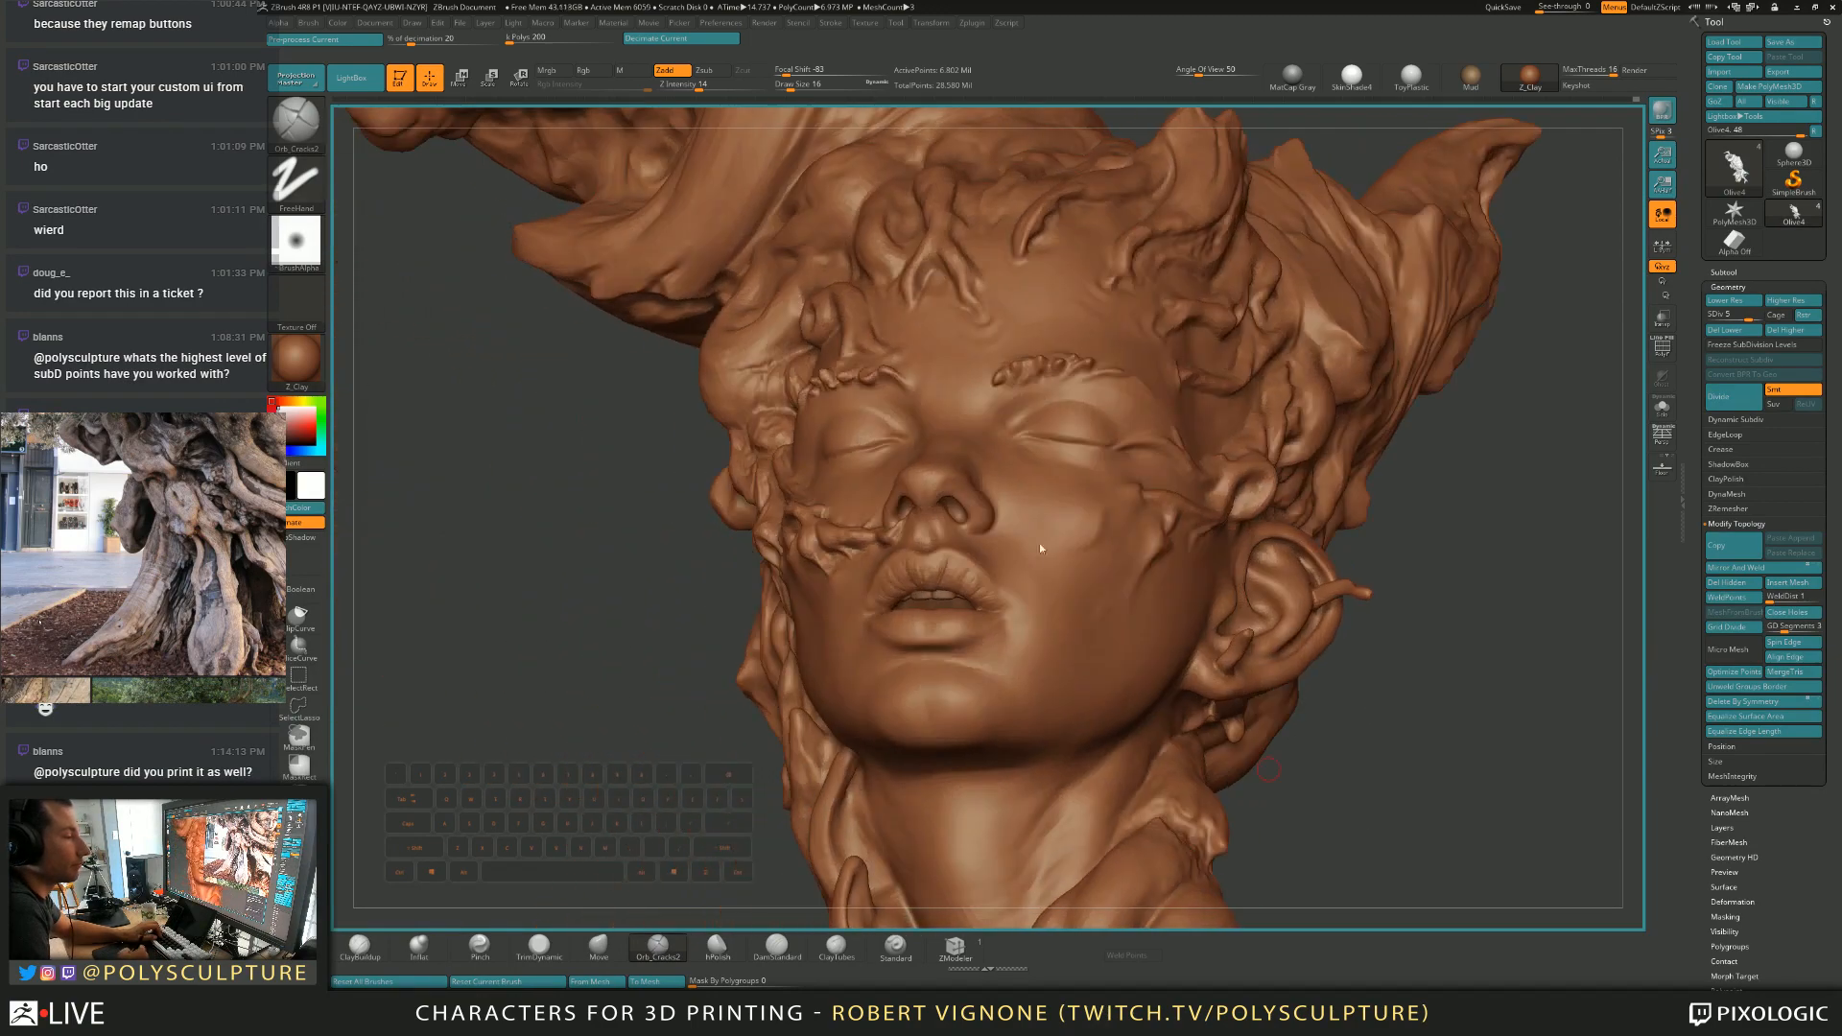
pyautogui.moveTo(1027, 504); pyautogui.dragTo(861, 594)
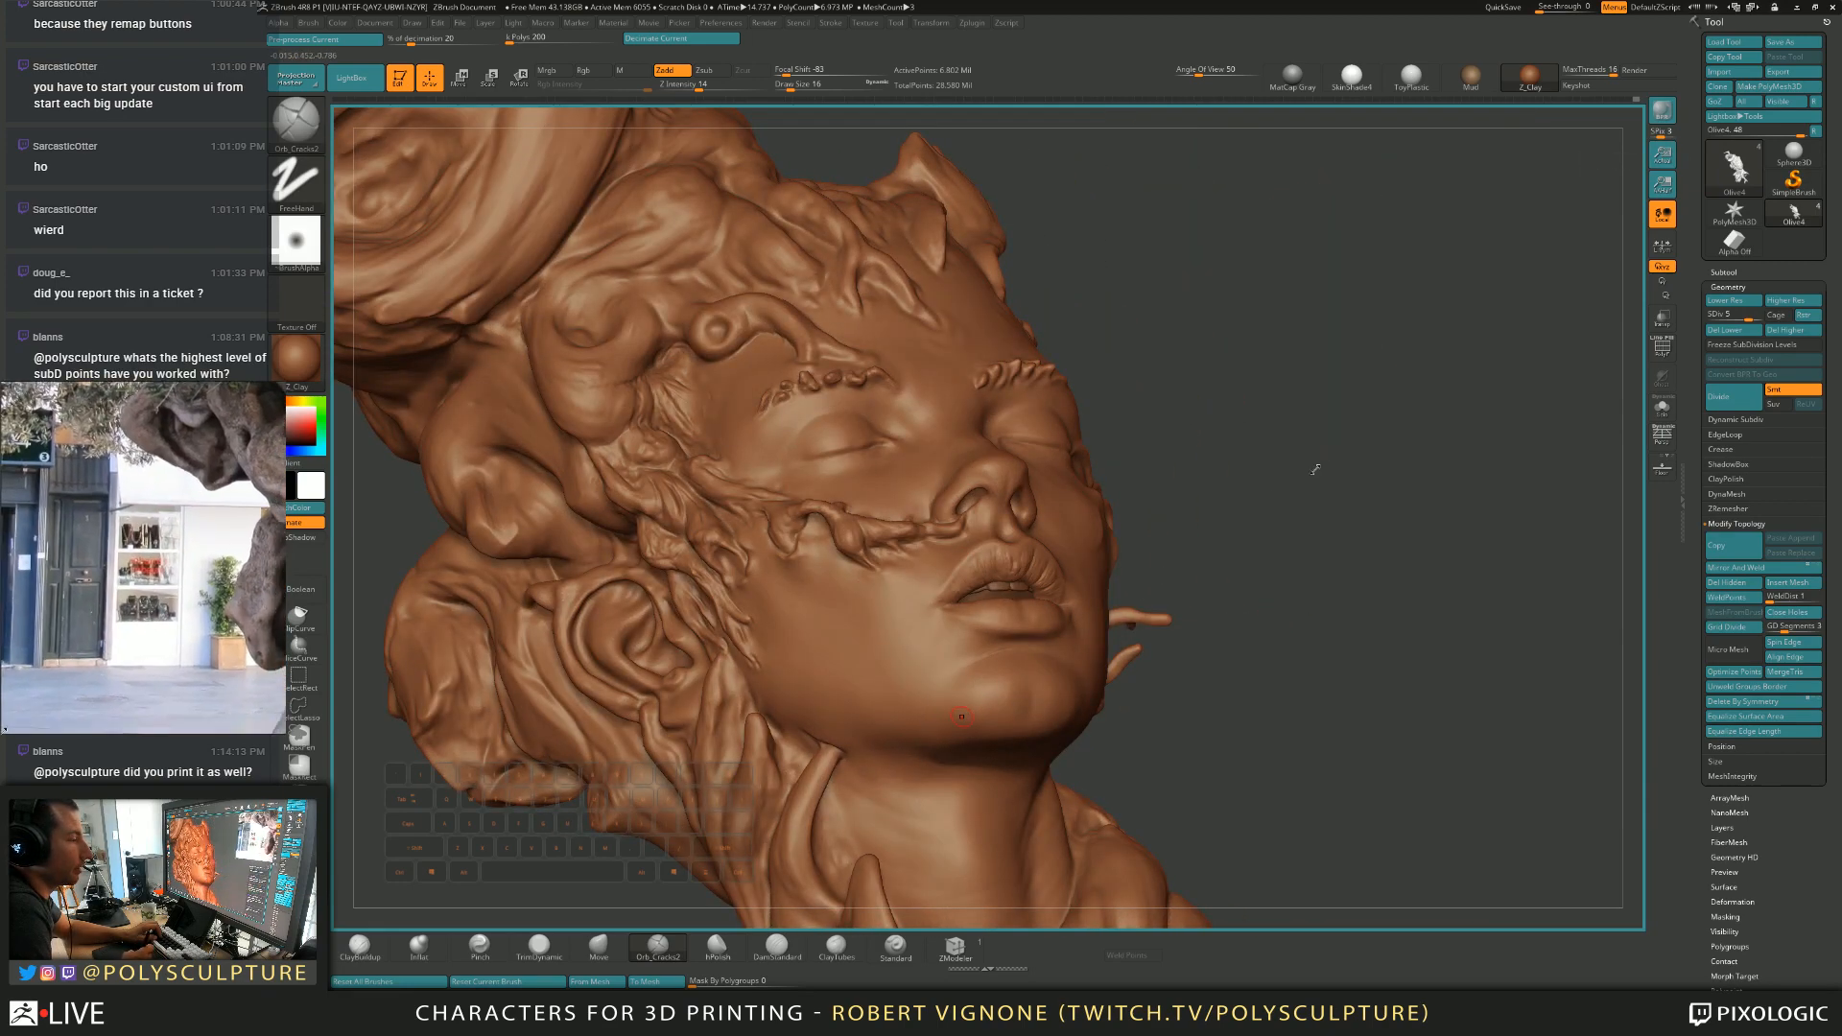
pyautogui.moveTo(961, 716)
pyautogui.mouseDown()
pyautogui.moveTo(1007, 700)
pyautogui.moveTo(940, 599)
pyautogui.moveTo(820, 682)
pyautogui.moveTo(868, 604)
pyautogui.mouseUp()
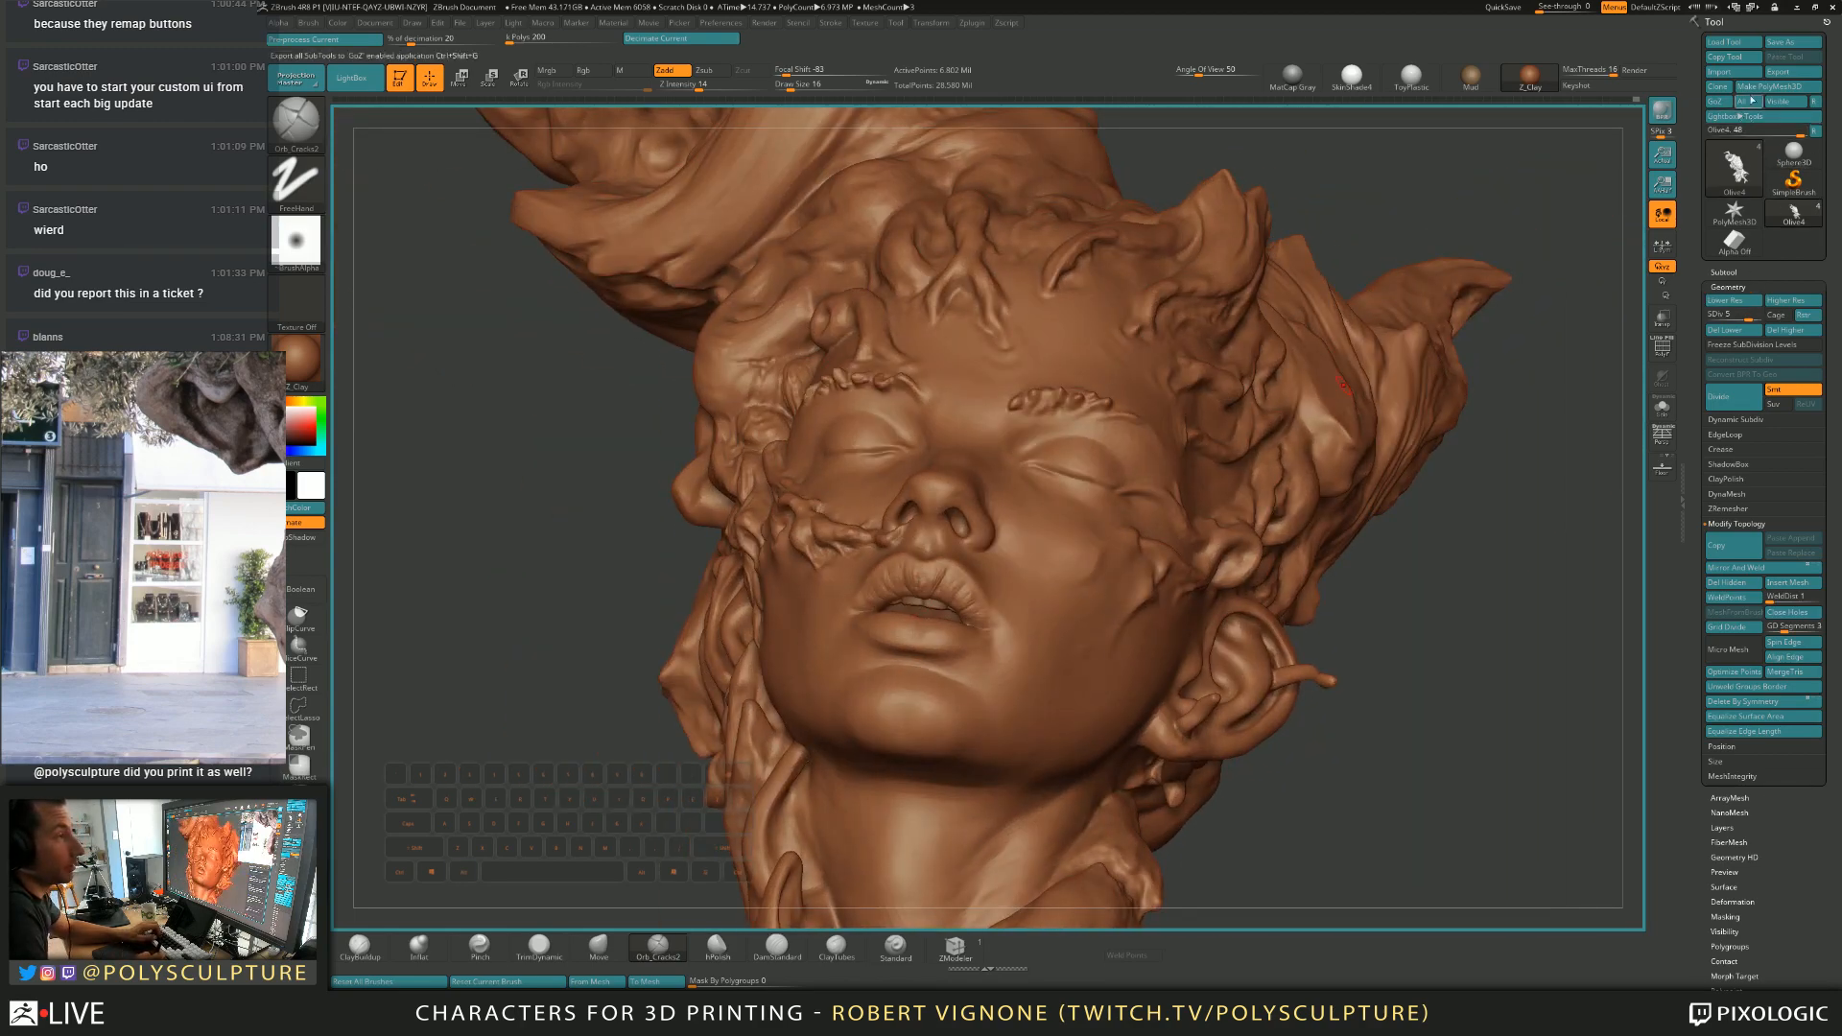
# Sharpen the creases at both corners of the mouth with DamStandard at draw size 5.
pyautogui.moveTo(976, 641)
pyautogui.mouseDown(button='right')
pyautogui.moveTo(1041, 638)
pyautogui.moveTo(949, 628)
pyautogui.moveTo(991, 681)
pyautogui.moveTo(1004, 566)
pyautogui.moveTo(1117, 547)
pyautogui.mouseUp(button='right')
pyautogui.press('-')
pyautogui.moveTo(959, 537); pyautogui.dragTo(1069, 518, button='right')
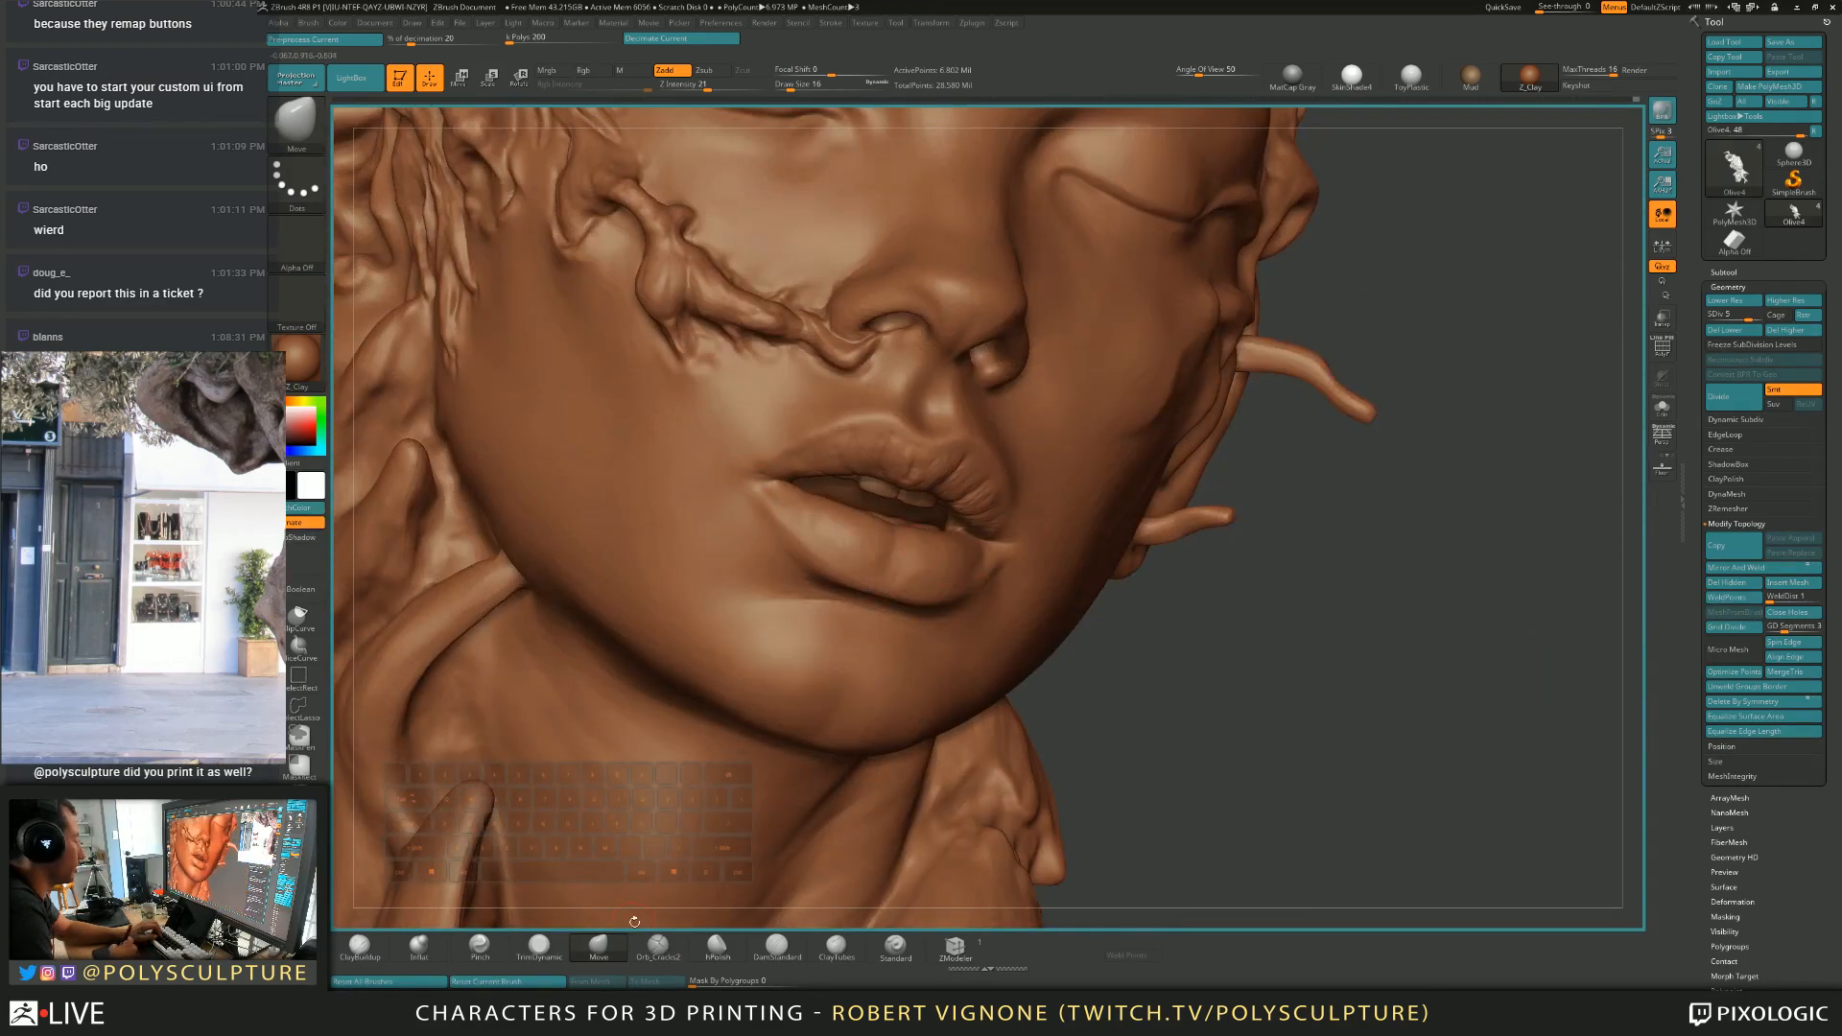
pyautogui.click(777, 946)
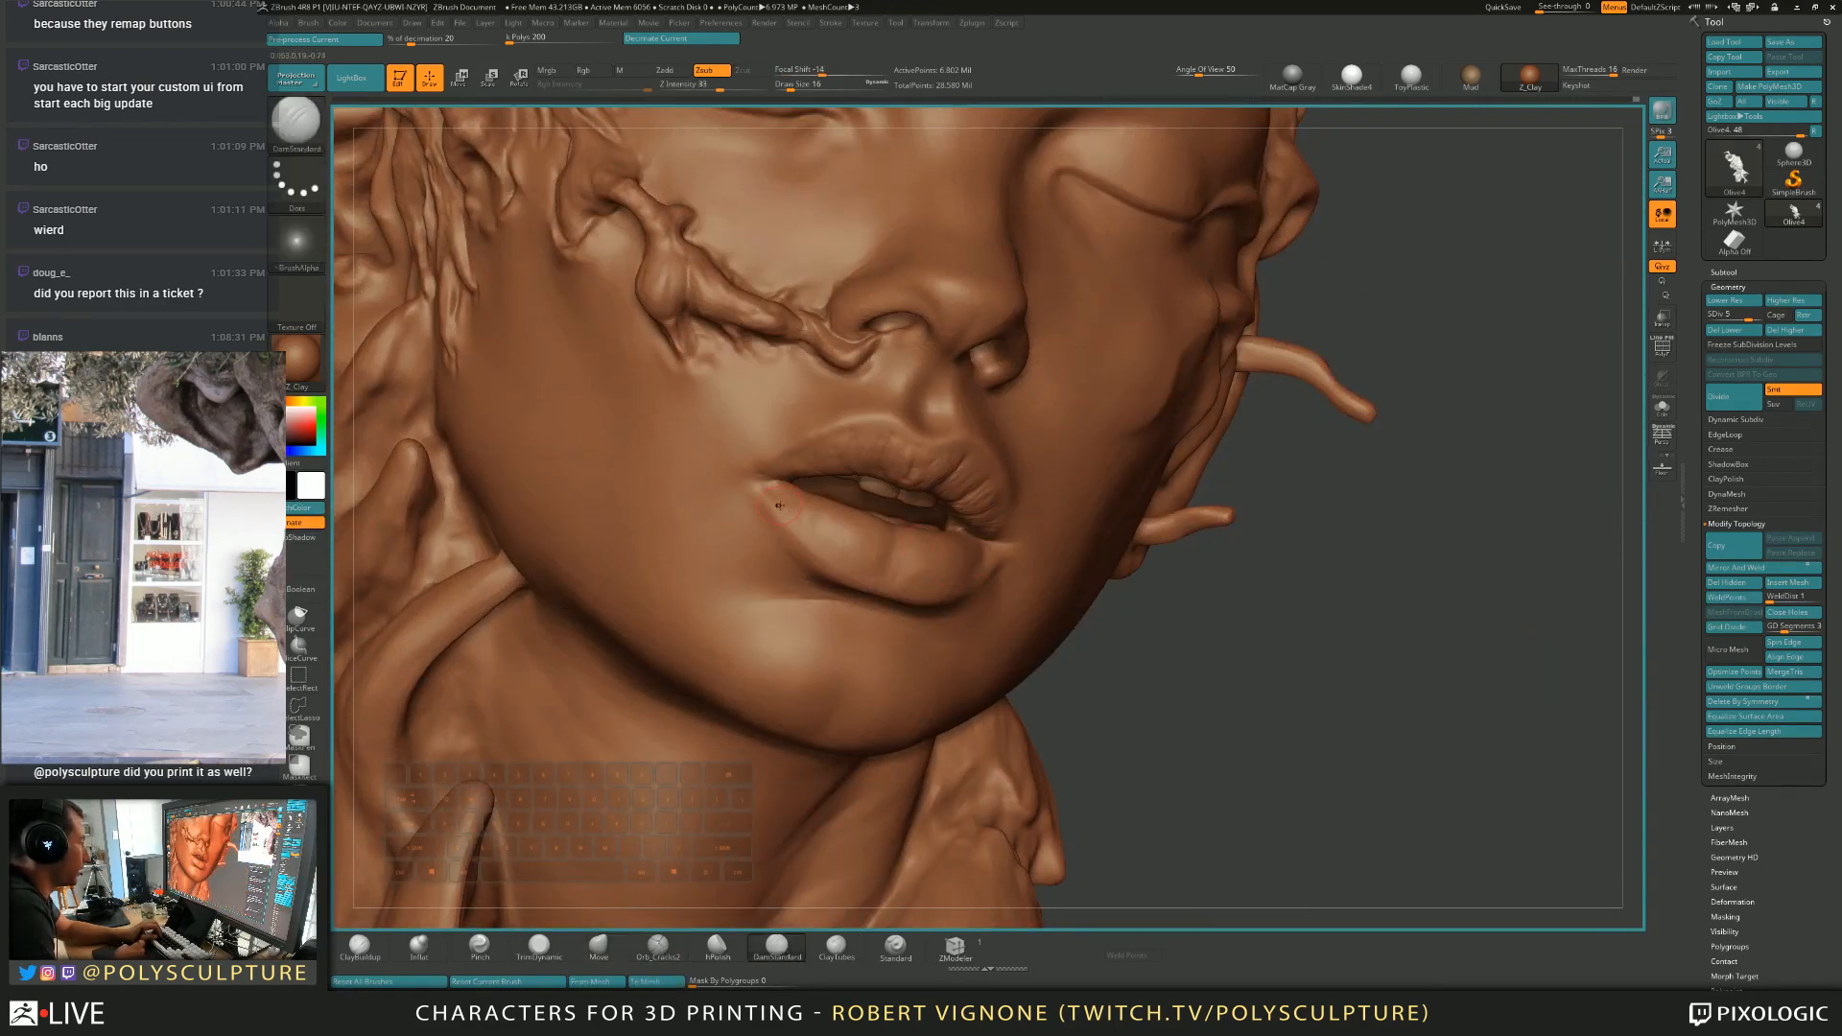
pyautogui.moveTo(790, 500); pyautogui.dragTo(662, 508, button='right')
pyautogui.press('s')
pyautogui.moveTo(1068, 536); pyautogui.dragTo(1040, 549)
pyautogui.press('s')
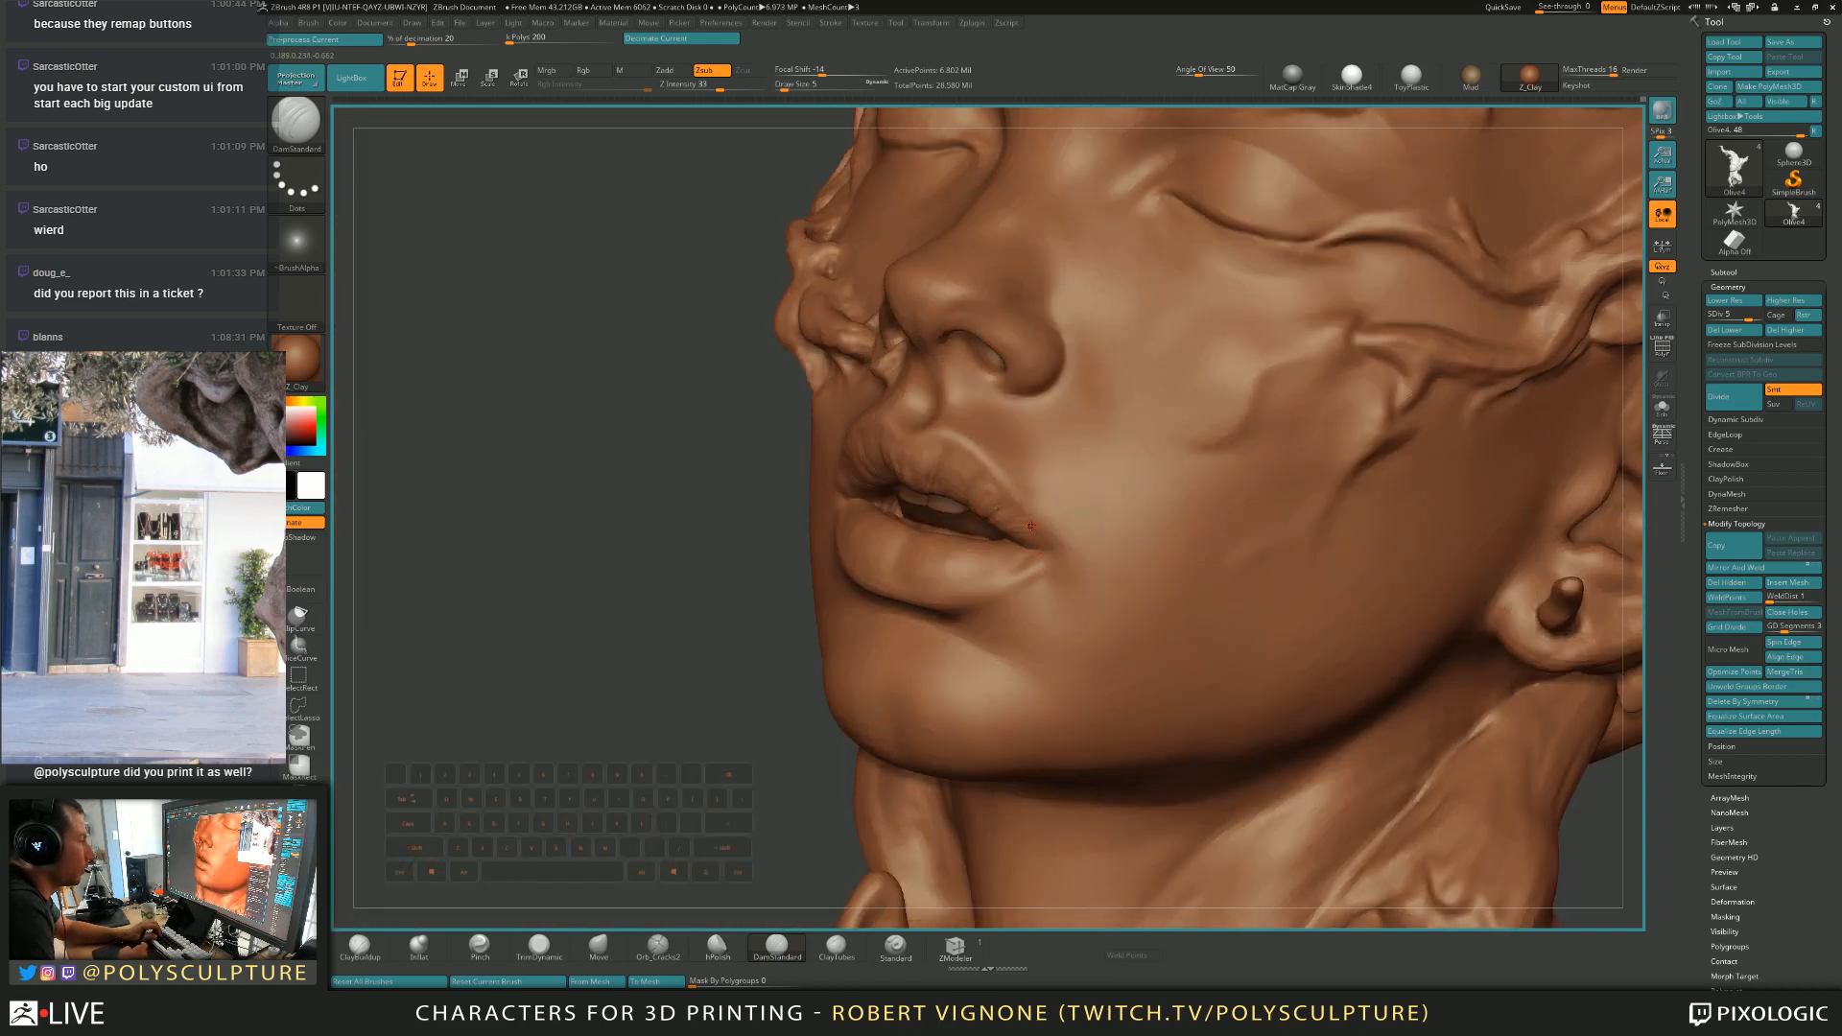
pyautogui.moveTo(1015, 560); pyautogui.dragTo(1118, 566, button='right')
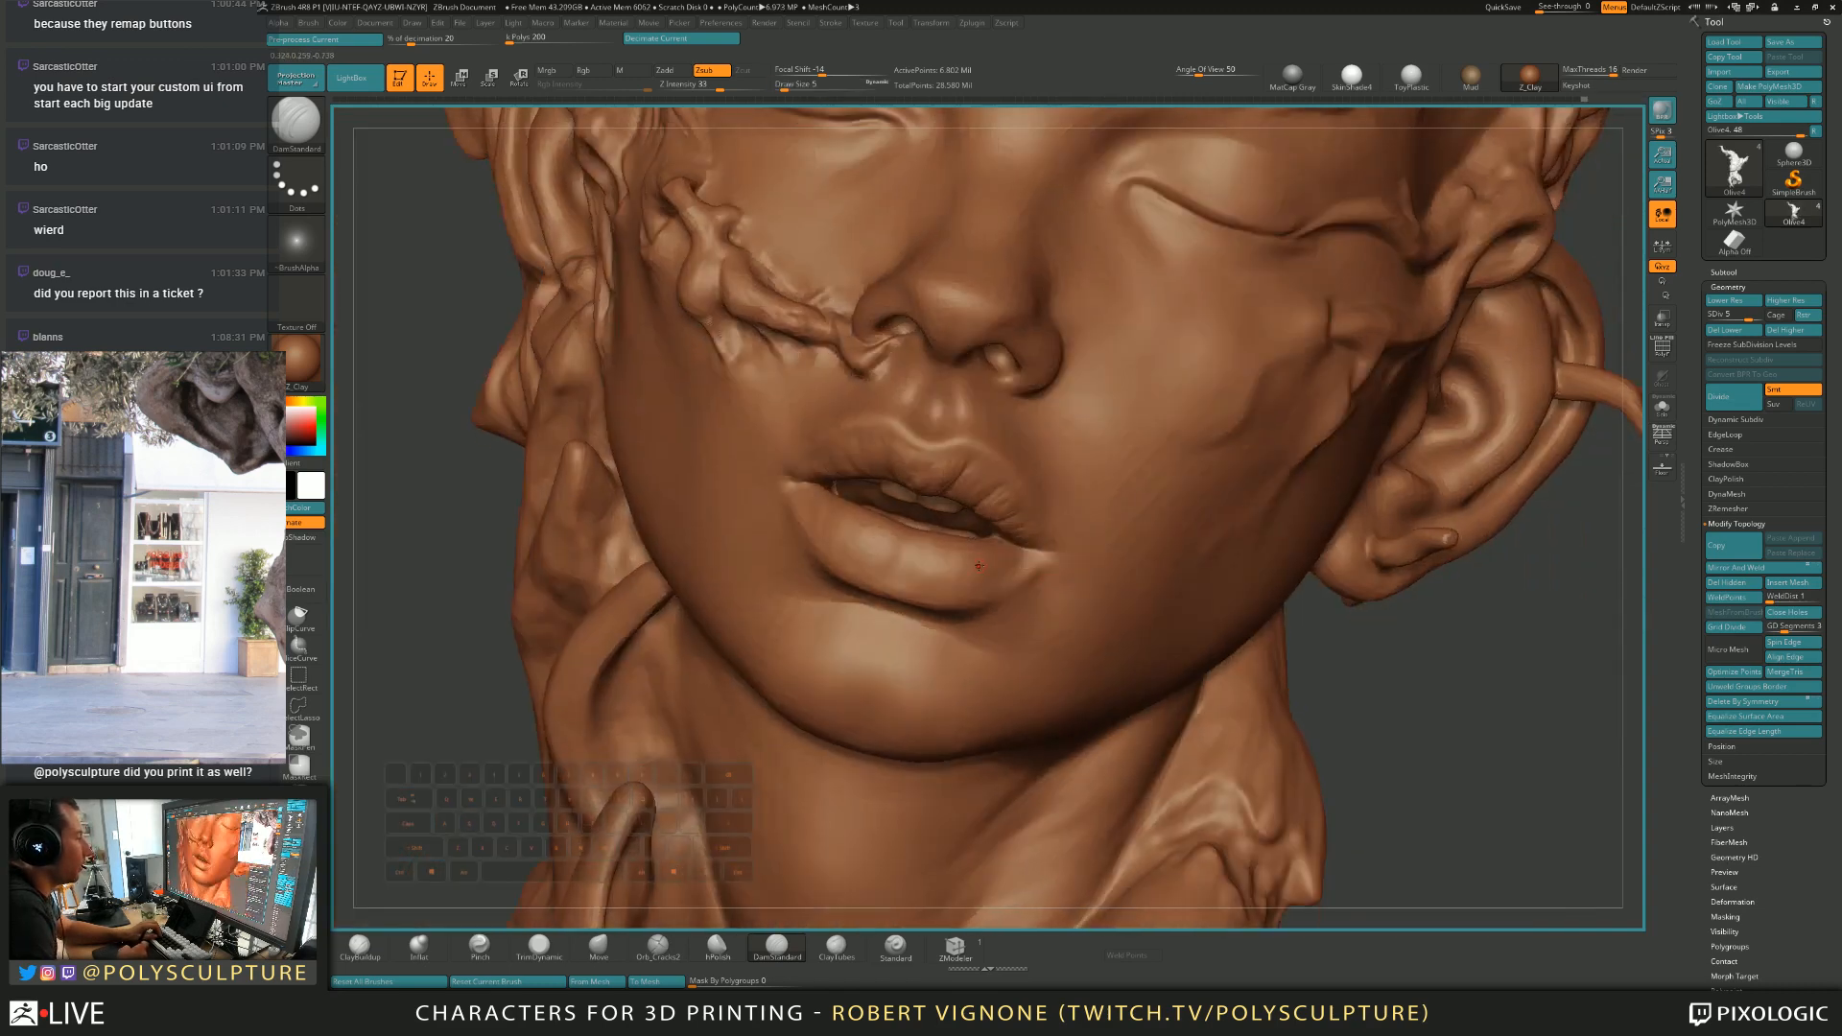
# Enlarge the Standard brush and save the sculpted tool to disk.
pyautogui.click(894, 946)
pyautogui.press('s')
pyautogui.moveTo(959, 534); pyautogui.dragTo(971, 534)
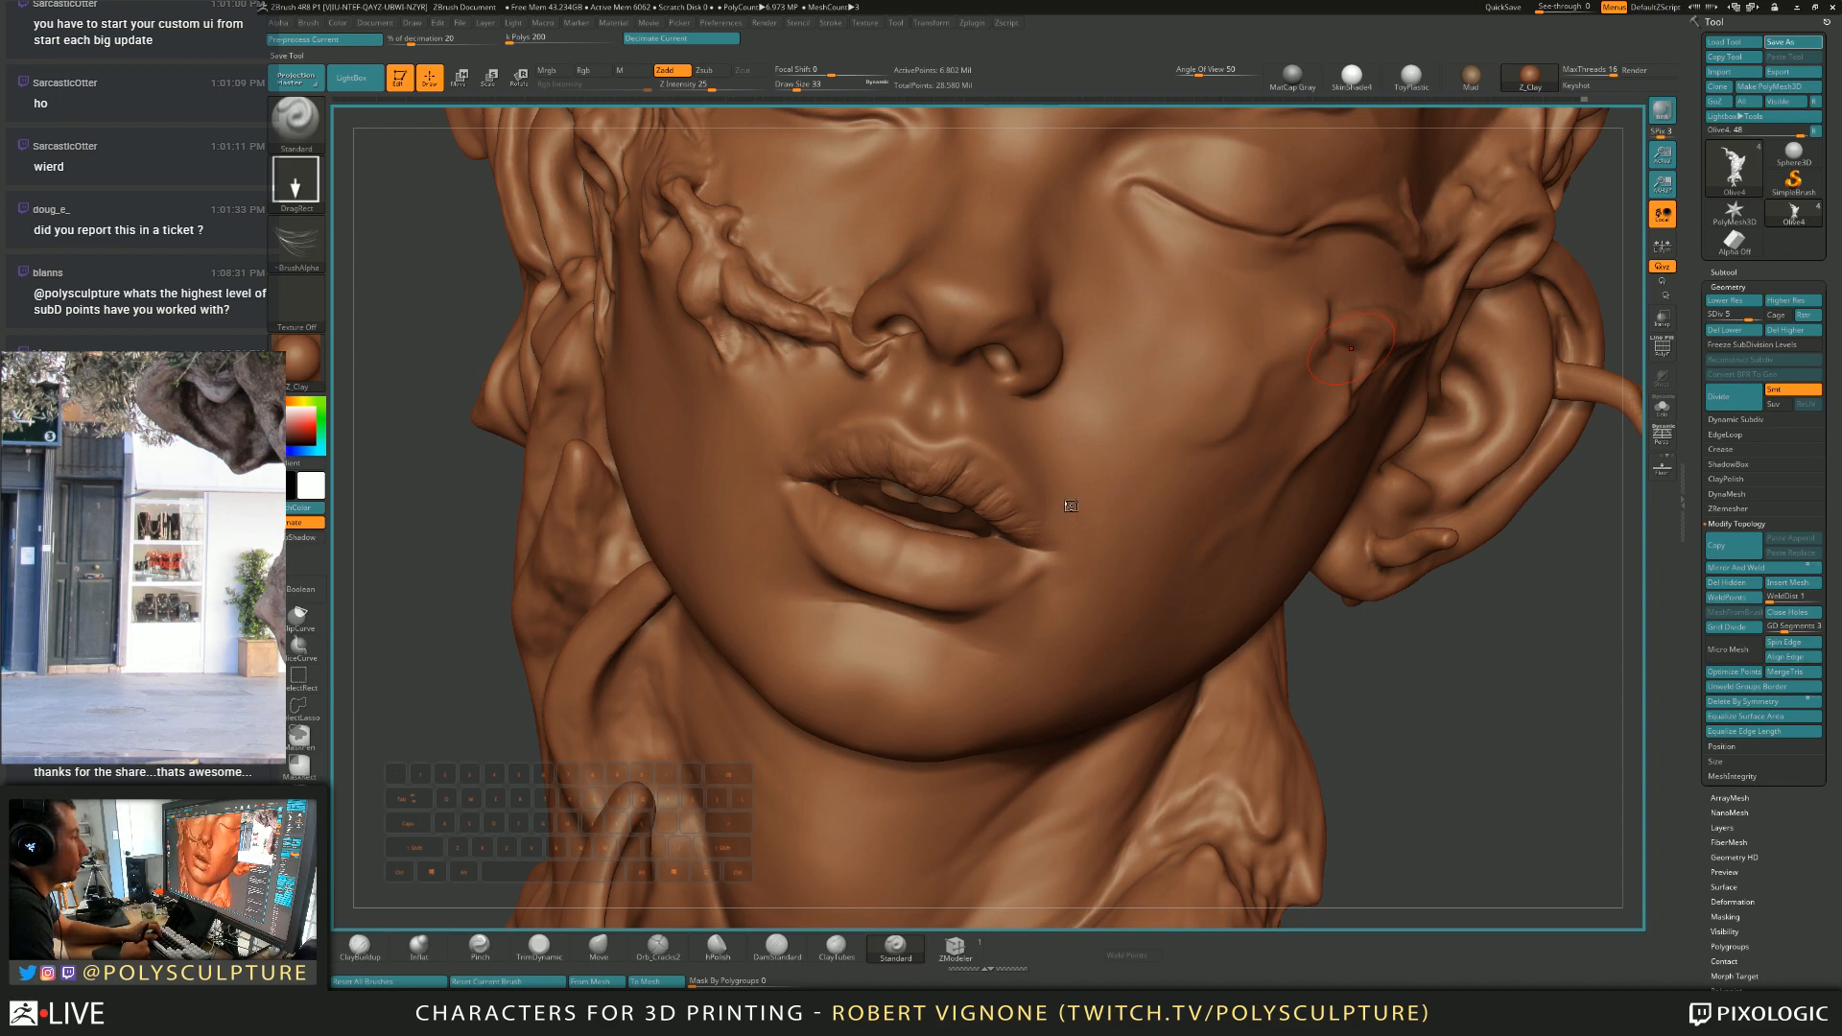
pyautogui.moveTo(1070, 508)
pyautogui.mouseDown(button='right')
pyautogui.moveTo(959, 526)
pyautogui.moveTo(1019, 516)
pyautogui.moveTo(930, 581)
pyautogui.moveTo(844, 609)
pyautogui.moveTo(989, 534)
pyautogui.mouseUp(button='right')
pyautogui.press('5')
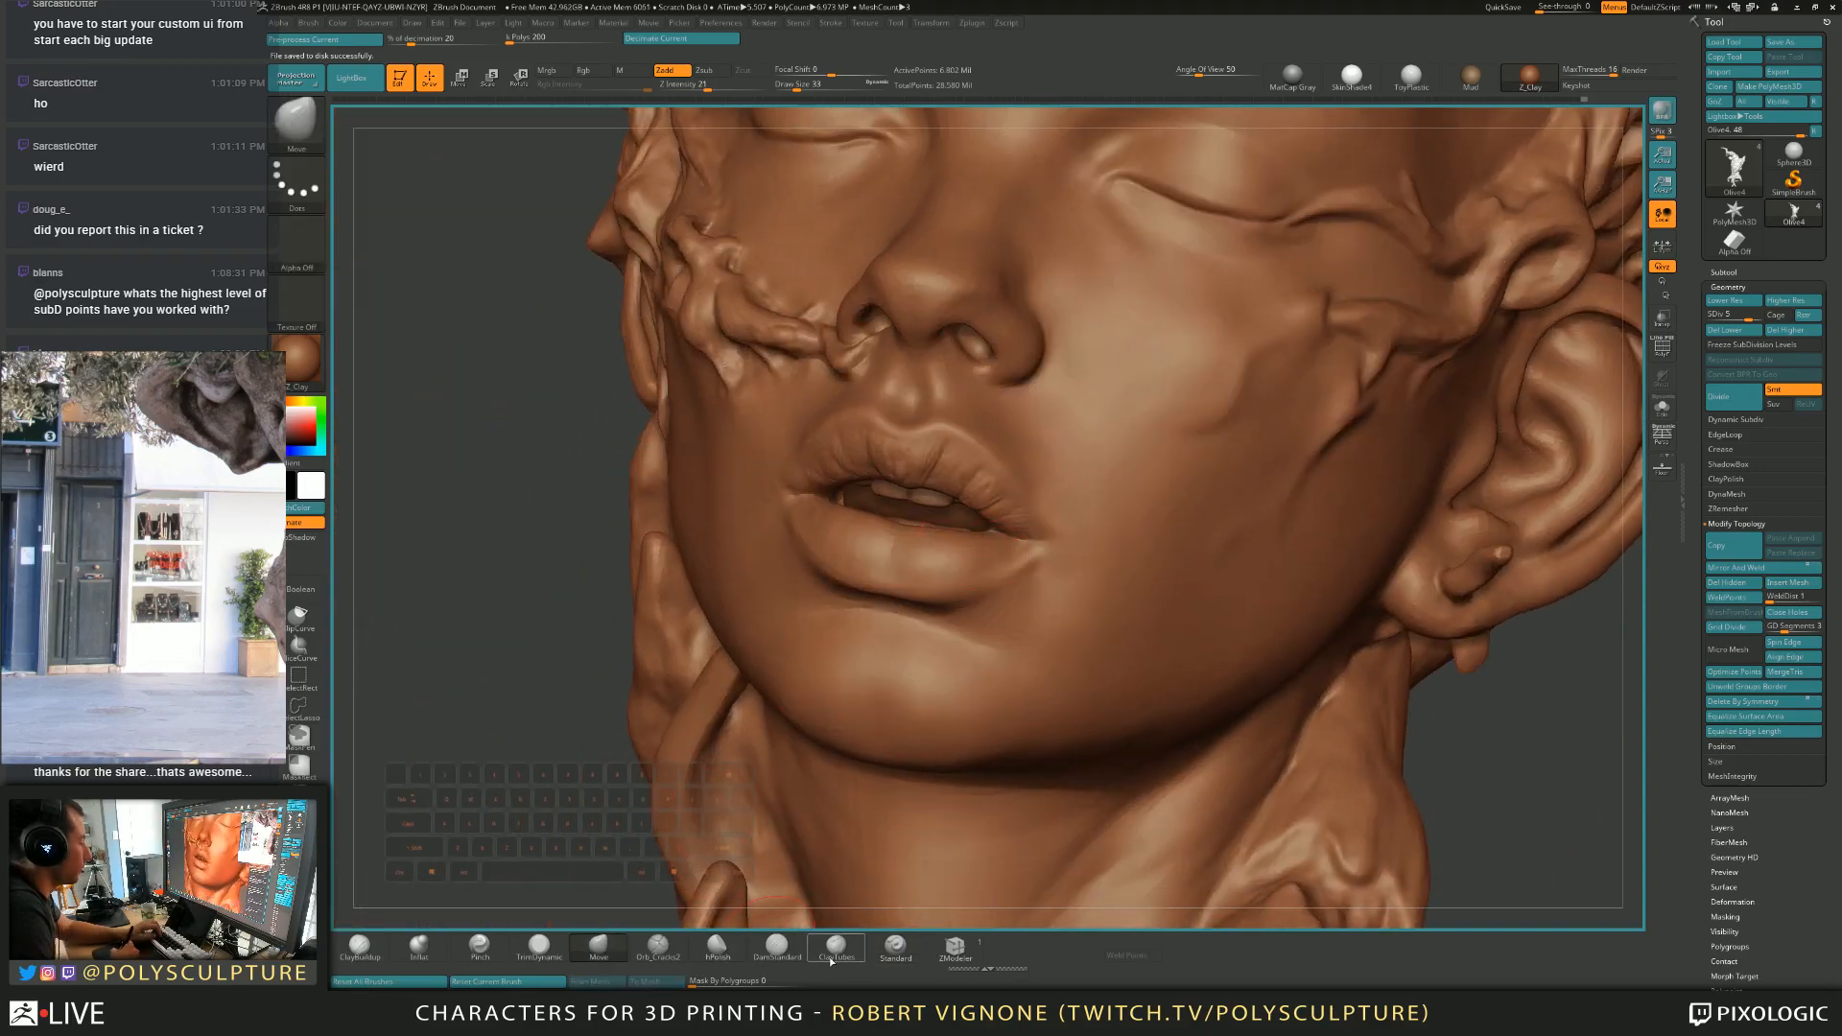
# Carve soft vertical creases into the lower lip with DamStandard at a Z intensity of 14.
pyautogui.click(777, 945)
pyautogui.moveTo(963, 567); pyautogui.dragTo(1029, 544, button='right')
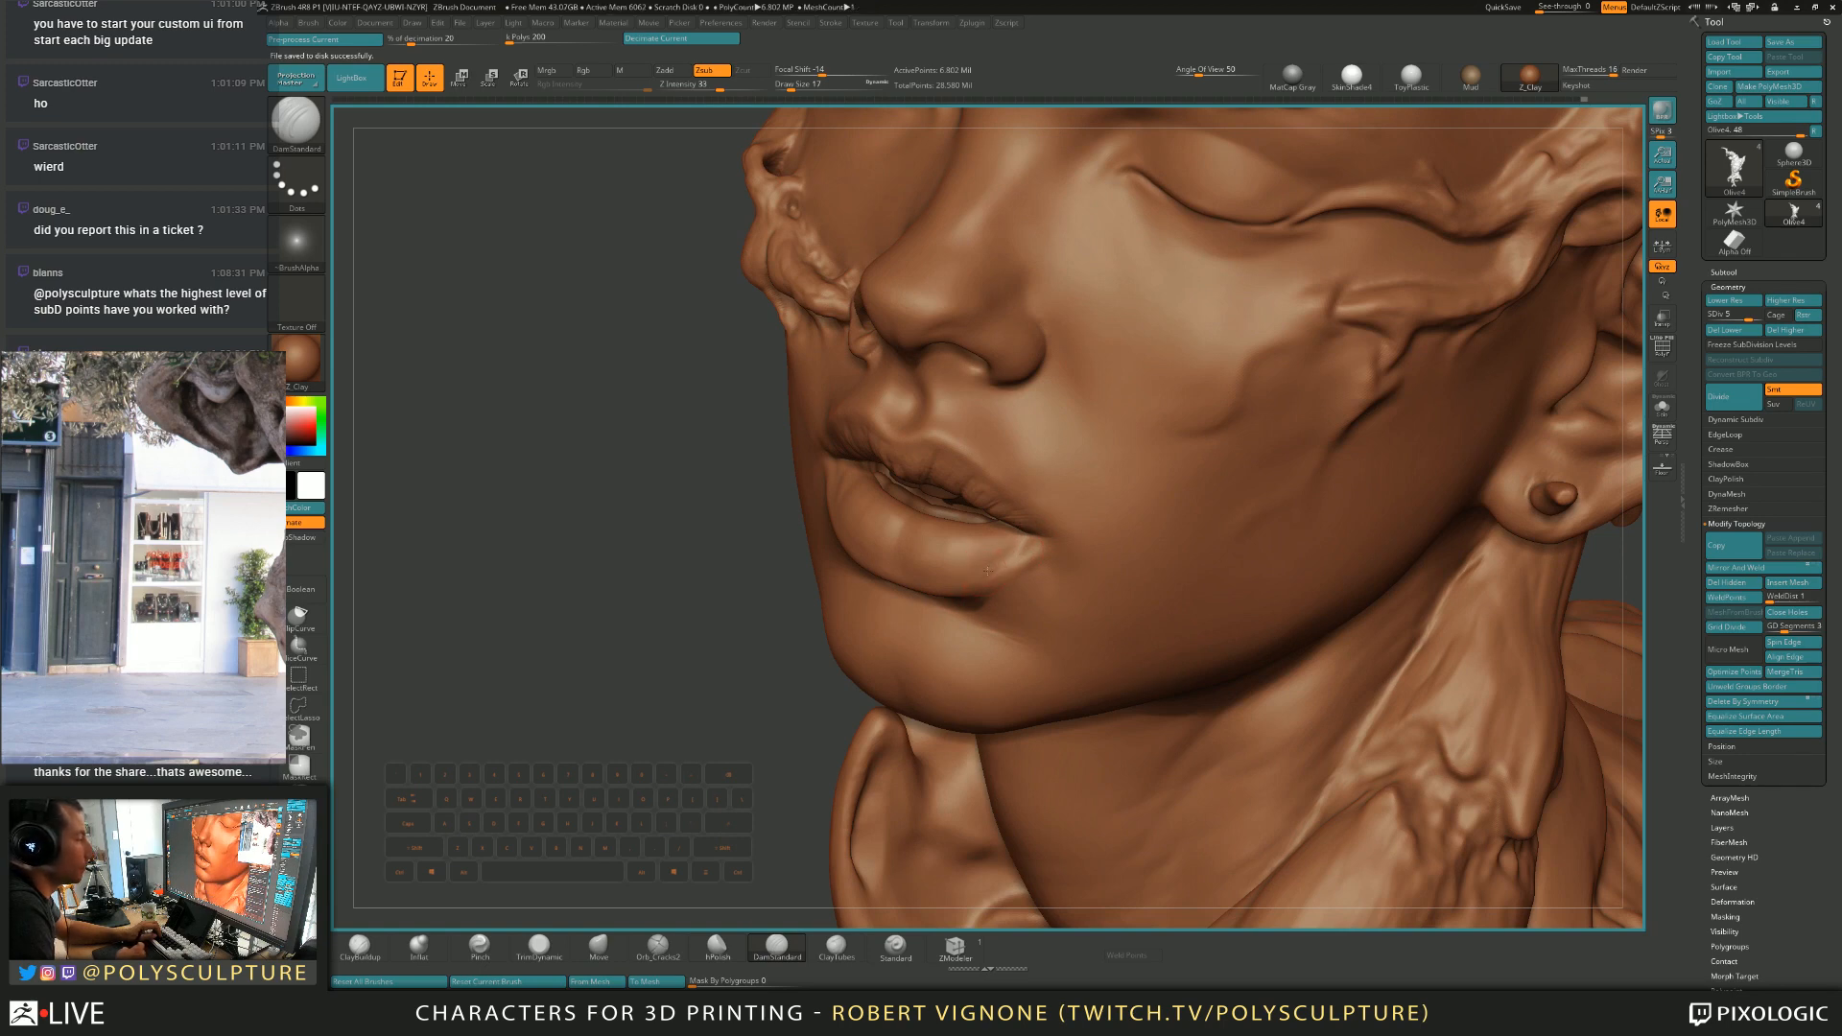
pyautogui.press('[')
pyautogui.moveTo(1019, 547); pyautogui.dragTo(789, 506, button='right')
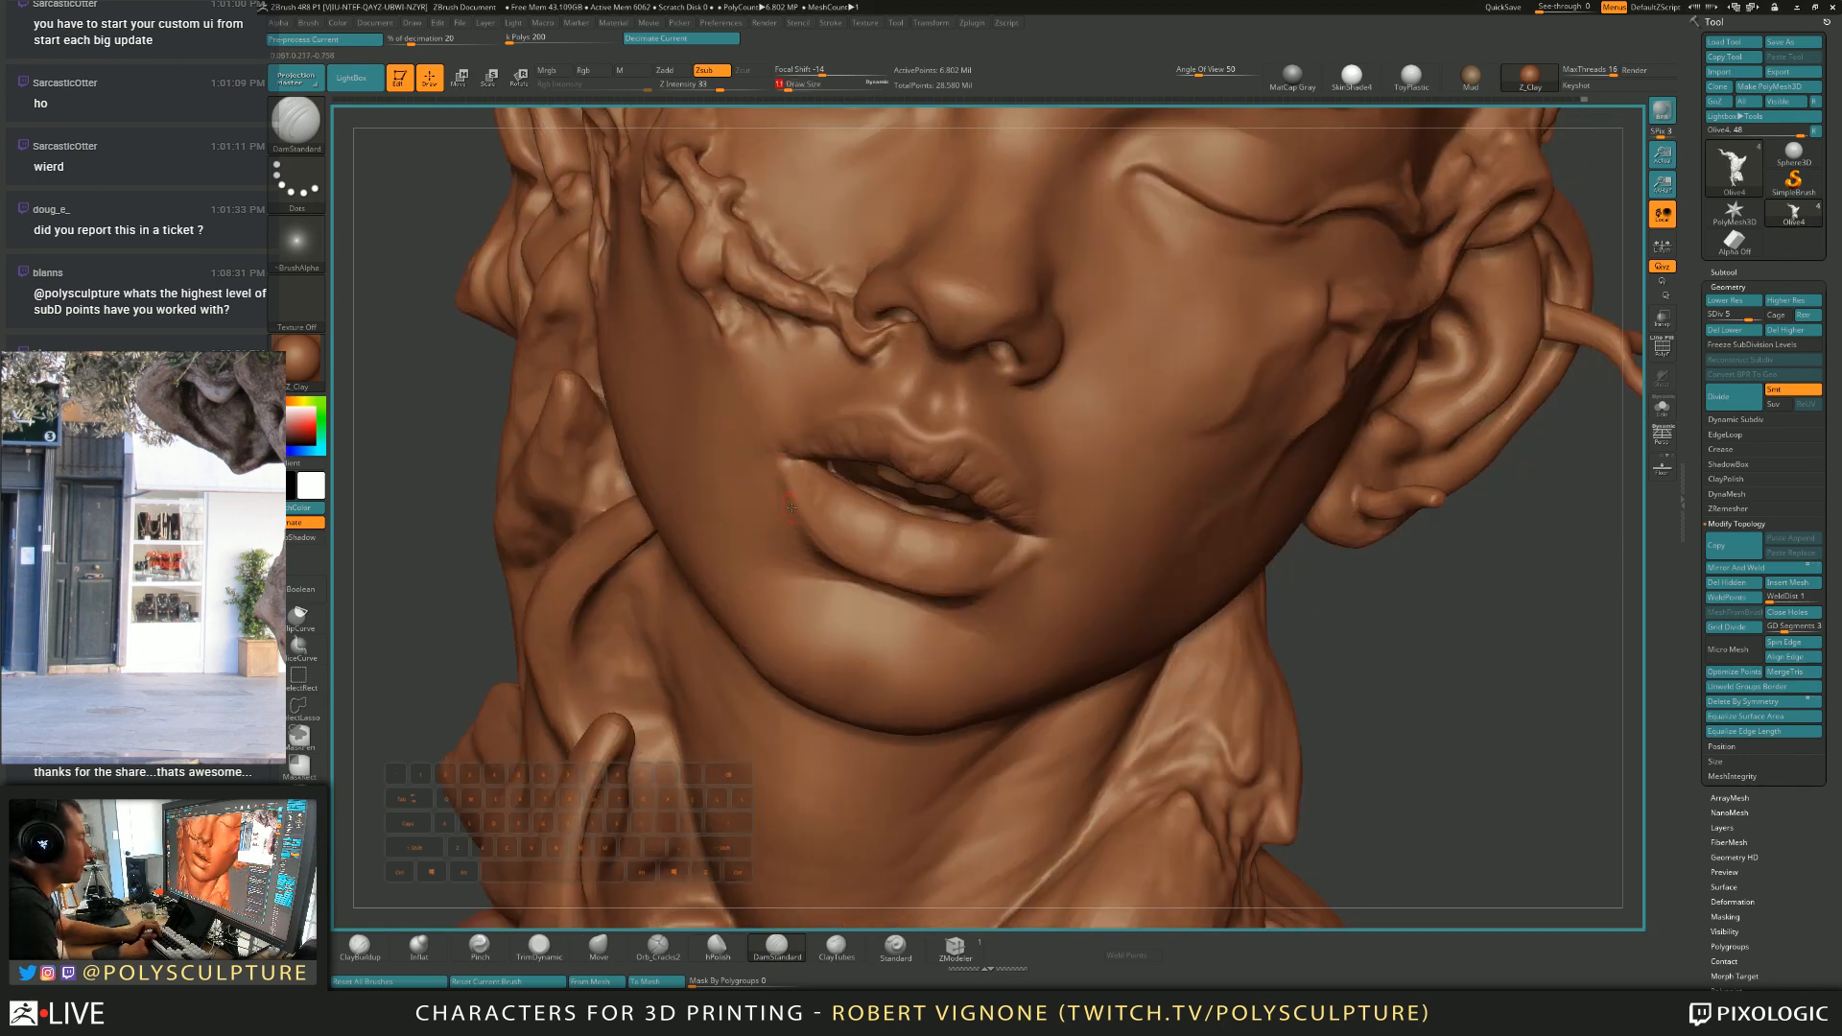
pyautogui.press('space')
pyautogui.click(800, 535)
pyautogui.moveTo(823, 466); pyautogui.dragTo(864, 490)
pyautogui.press('s')
pyautogui.moveTo(926, 576); pyautogui.dragTo(768, 568, button='right')
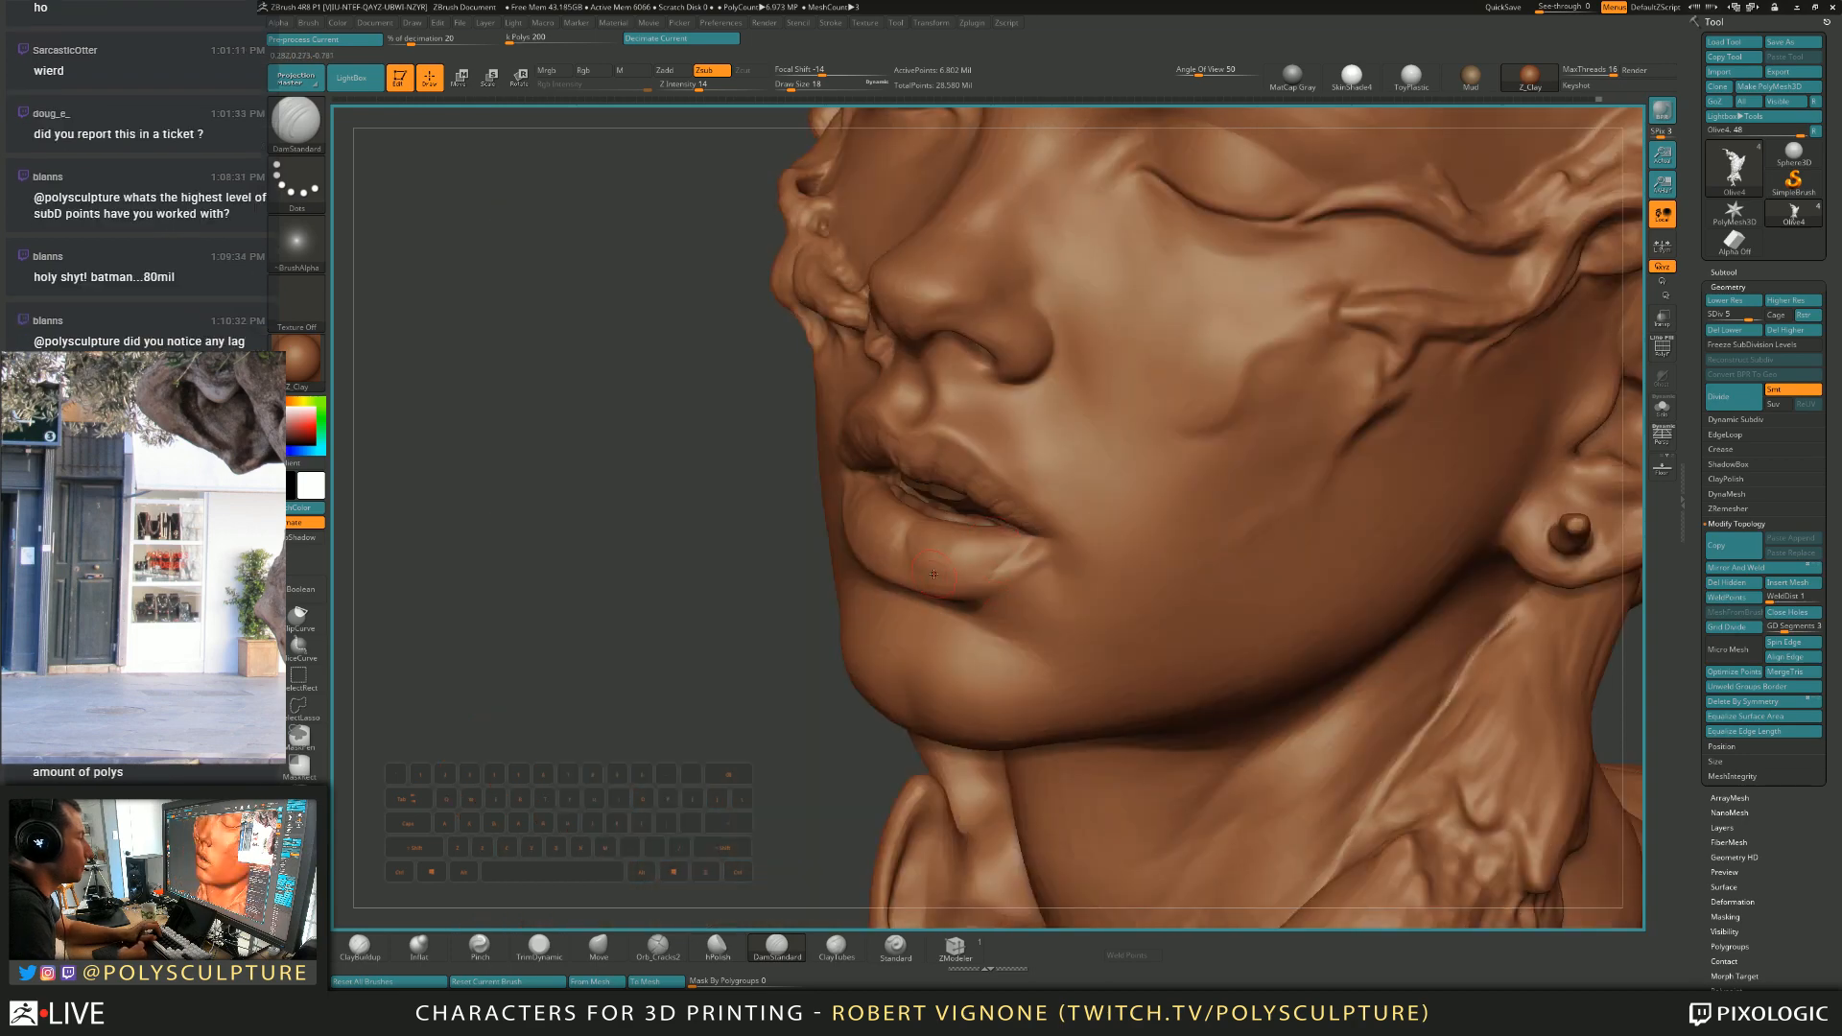
# Cut finer wrinkles along both lips with Orb_Cracks2 at a small draw size of about 11.
pyautogui.moveTo(981, 565); pyautogui.dragTo(1053, 556, button='right')
pyautogui.moveTo(887, 558); pyautogui.dragTo(940, 584, button='right')
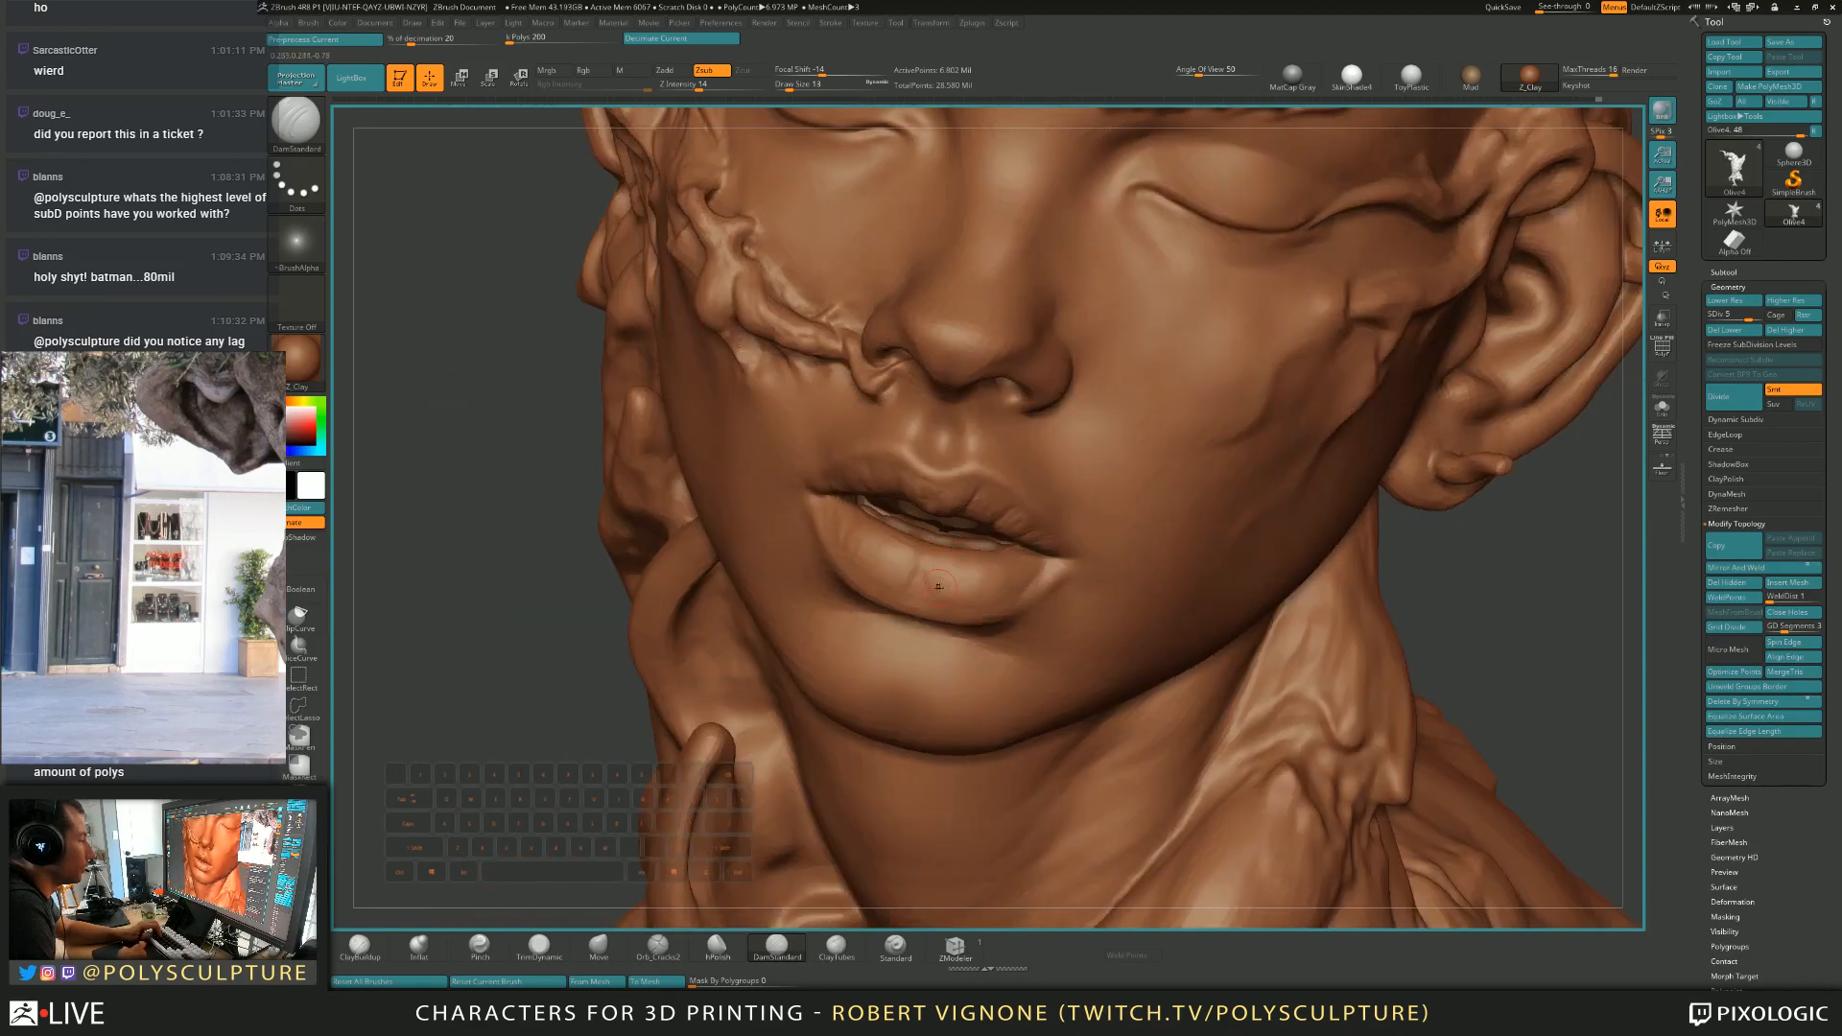
pyautogui.click(658, 947)
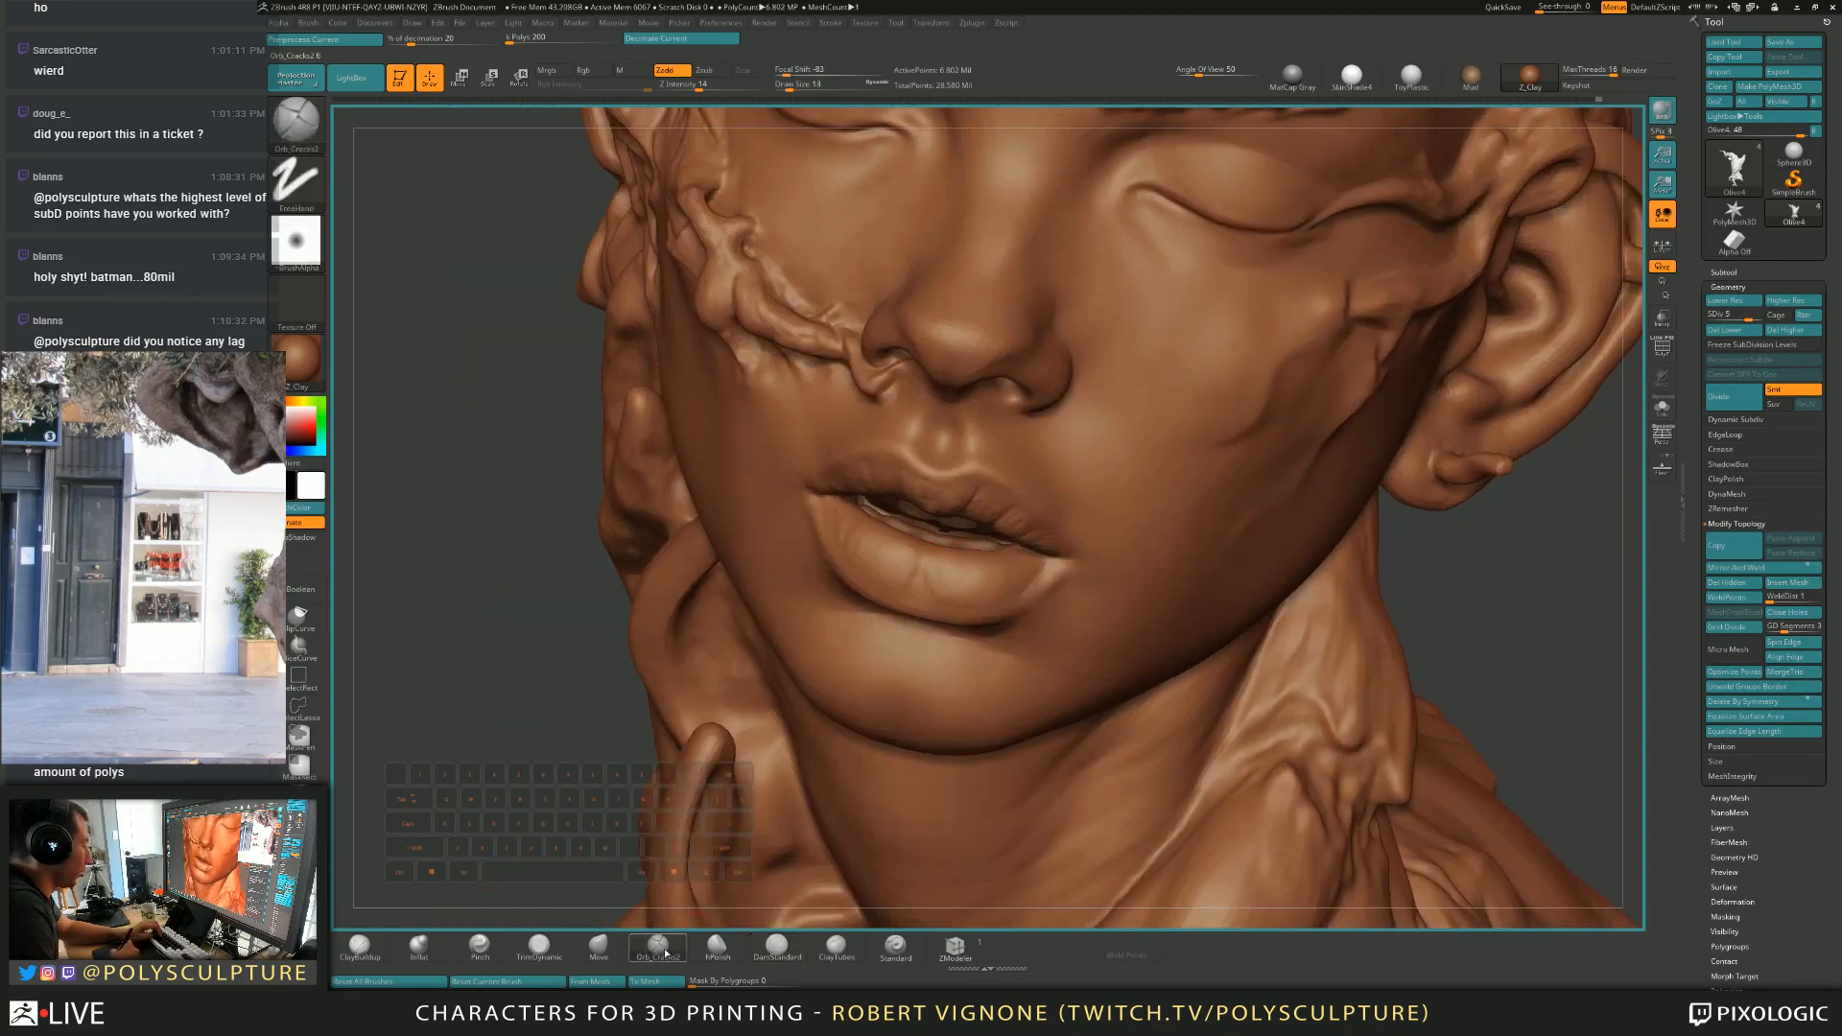
pyautogui.moveTo(895, 543); pyautogui.dragTo(847, 518, button='right')
pyautogui.press('s')
pyautogui.moveTo(847, 518); pyautogui.dragTo(843, 517)
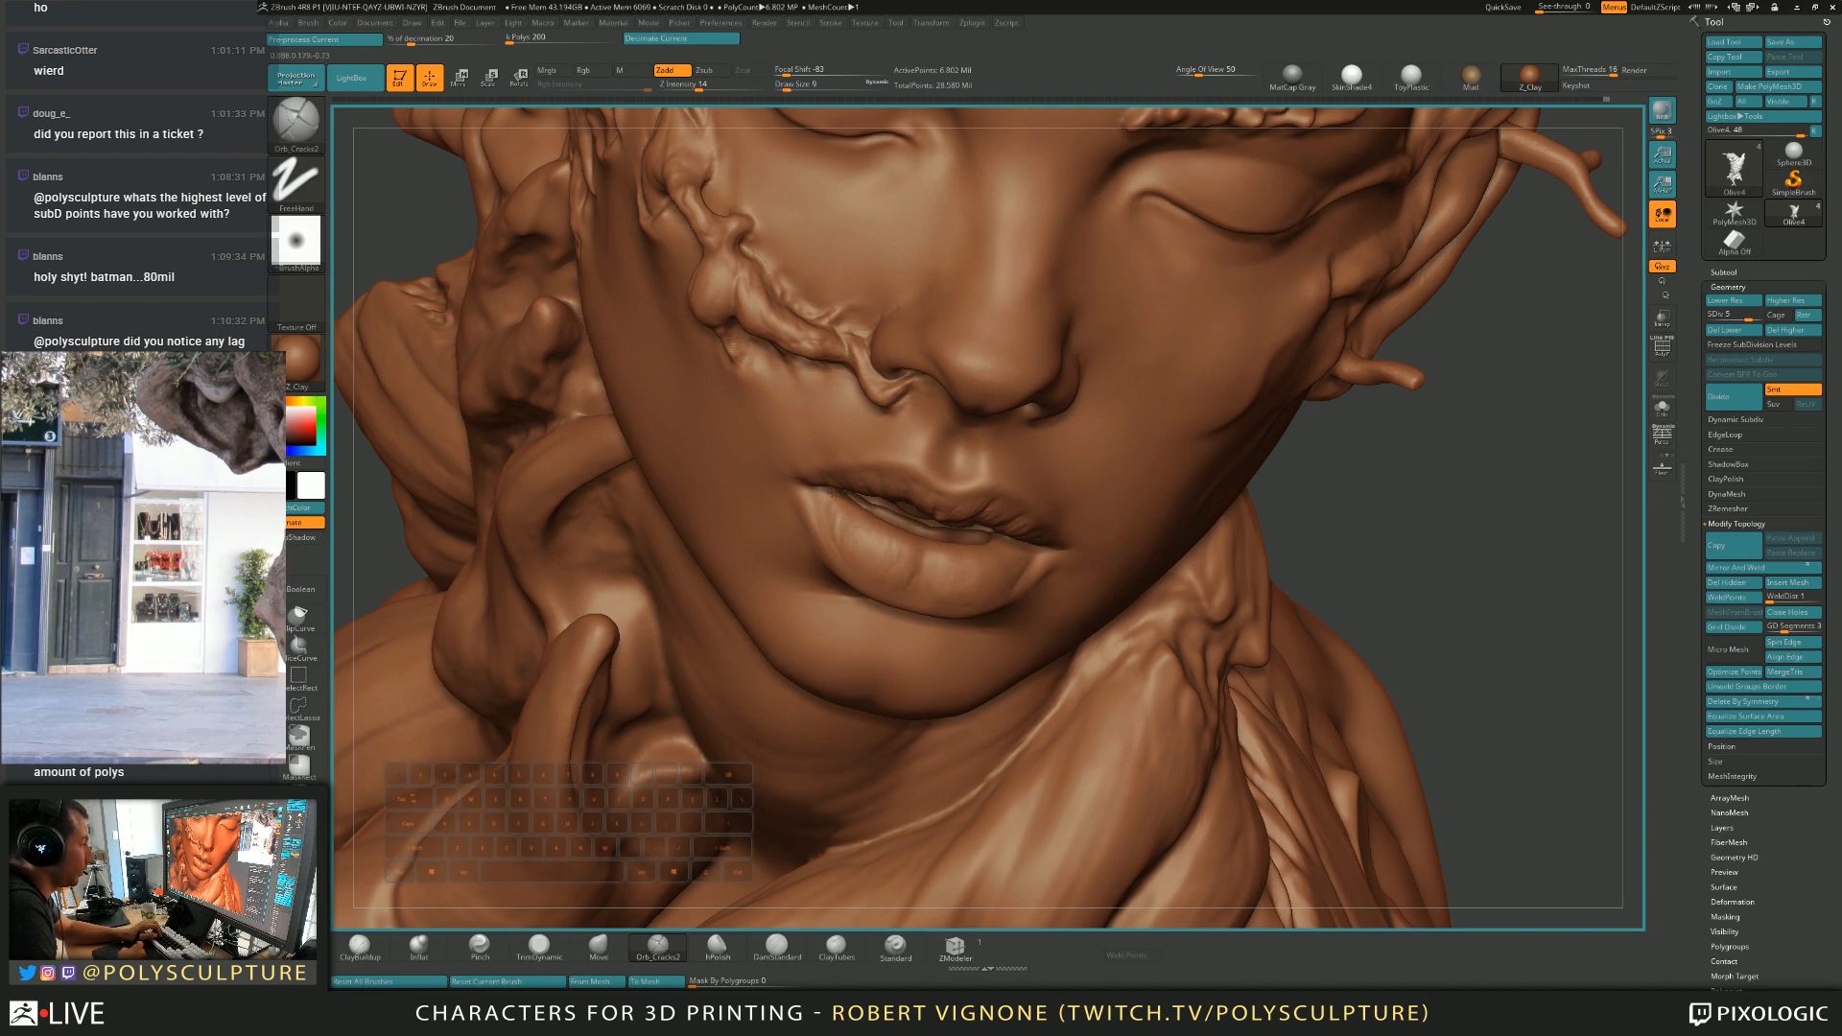
pyautogui.moveTo(832, 498); pyautogui.dragTo(753, 502, button='right')
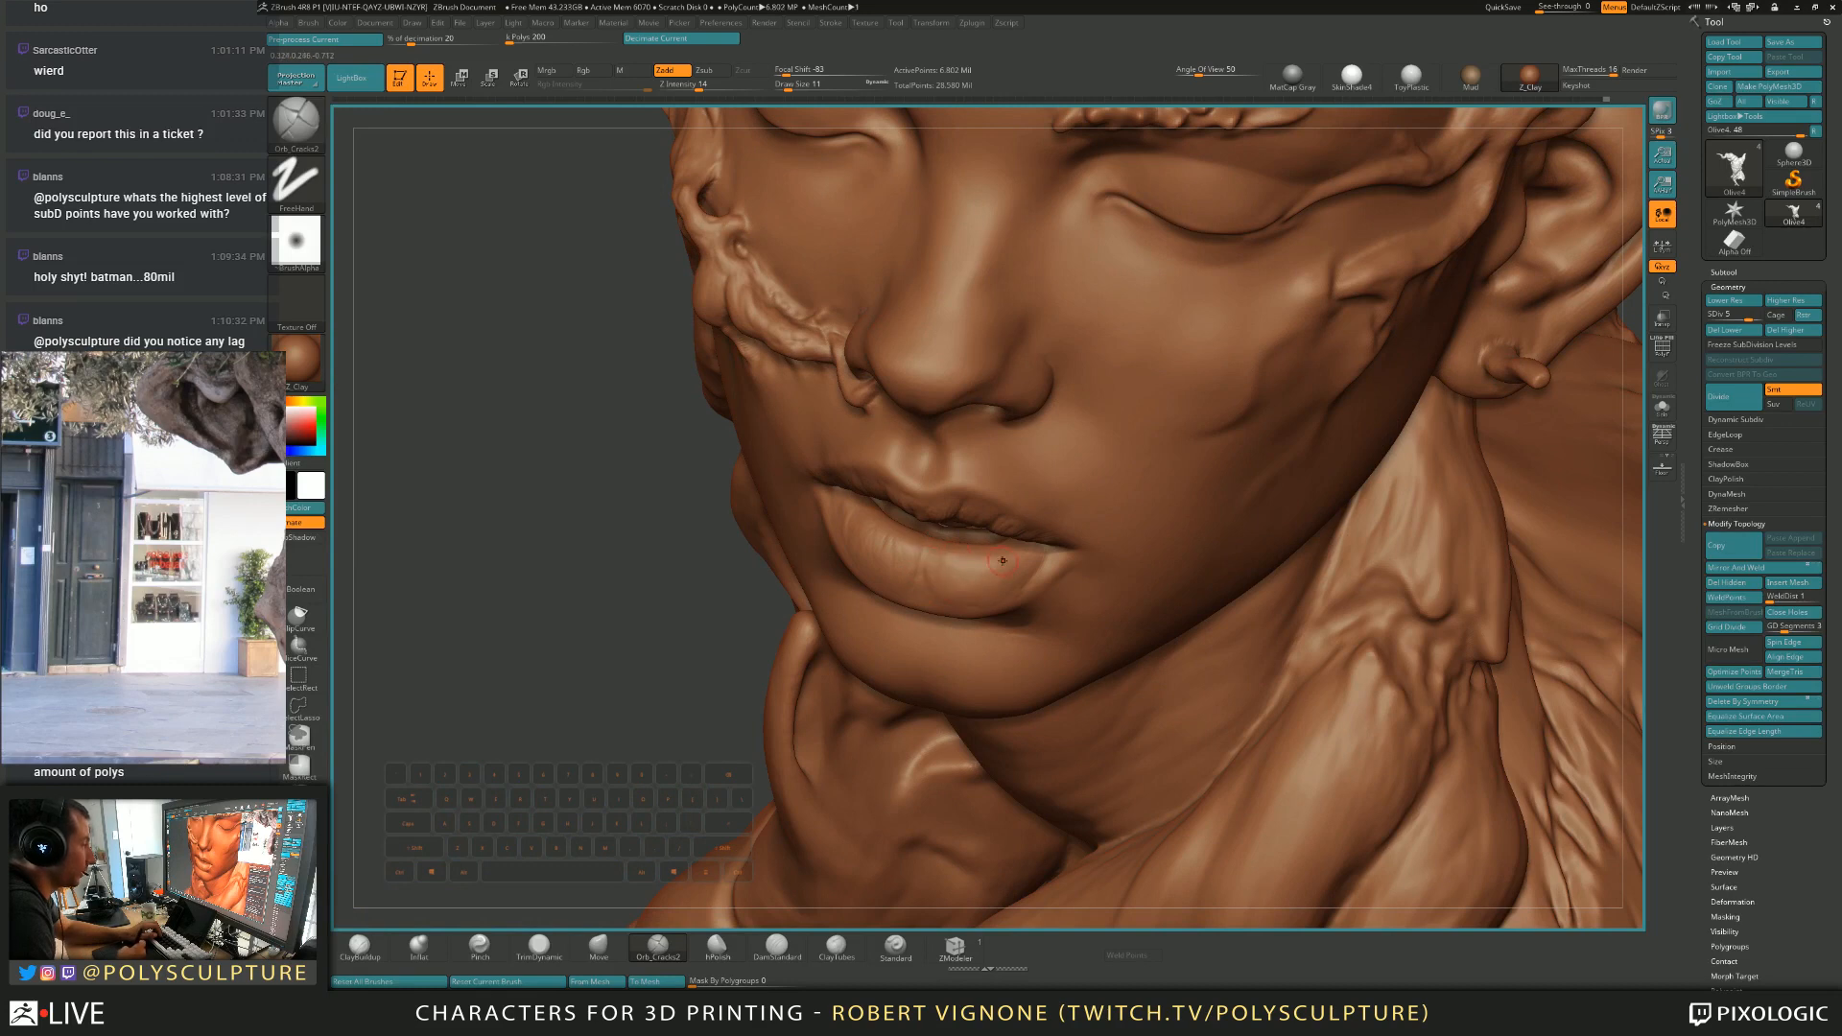
pyautogui.moveTo(1000, 562)
pyautogui.mouseDown(button='right')
pyautogui.moveTo(944, 564)
pyautogui.moveTo(997, 567)
pyautogui.mouseUp(button='right')
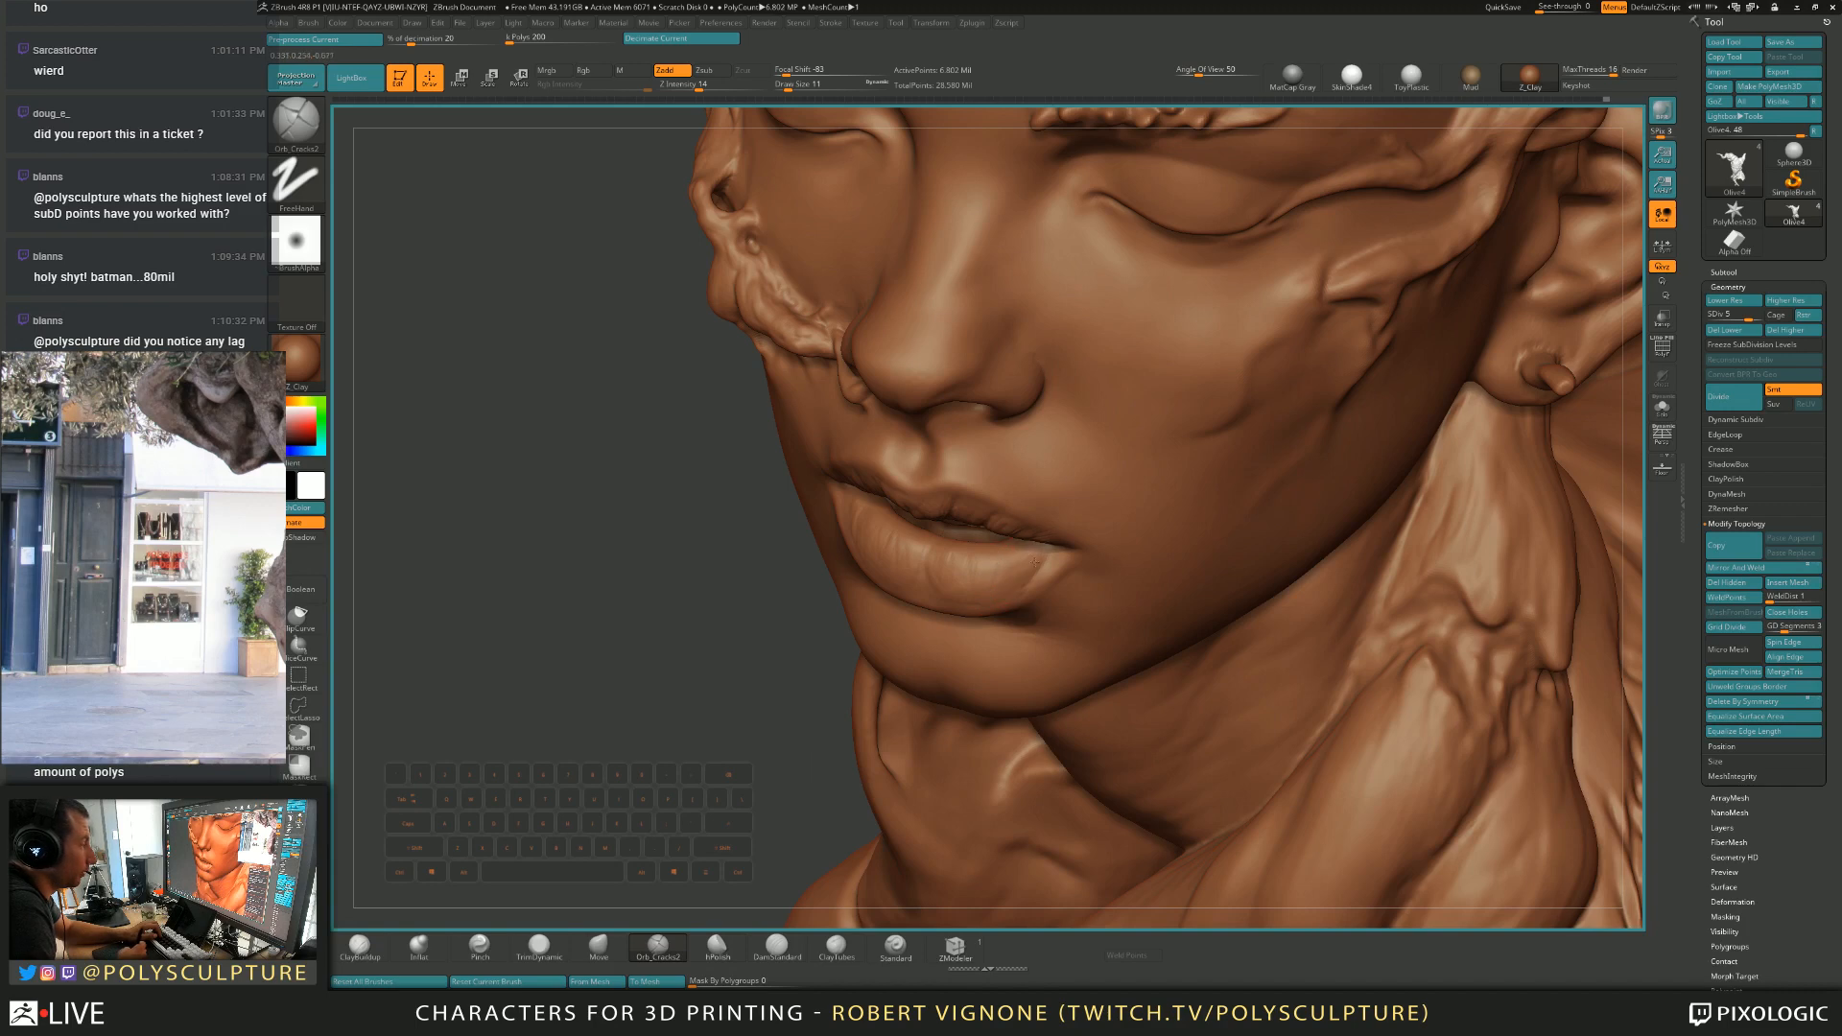
pyautogui.moveTo(1028, 548); pyautogui.dragTo(1083, 549, button='right')
pyautogui.press('s')
pyautogui.moveTo(983, 563); pyautogui.dragTo(991, 564)
# Adjust the lip volume with the Move and Inflat brushes at draw size 29.
pyautogui.press('5')
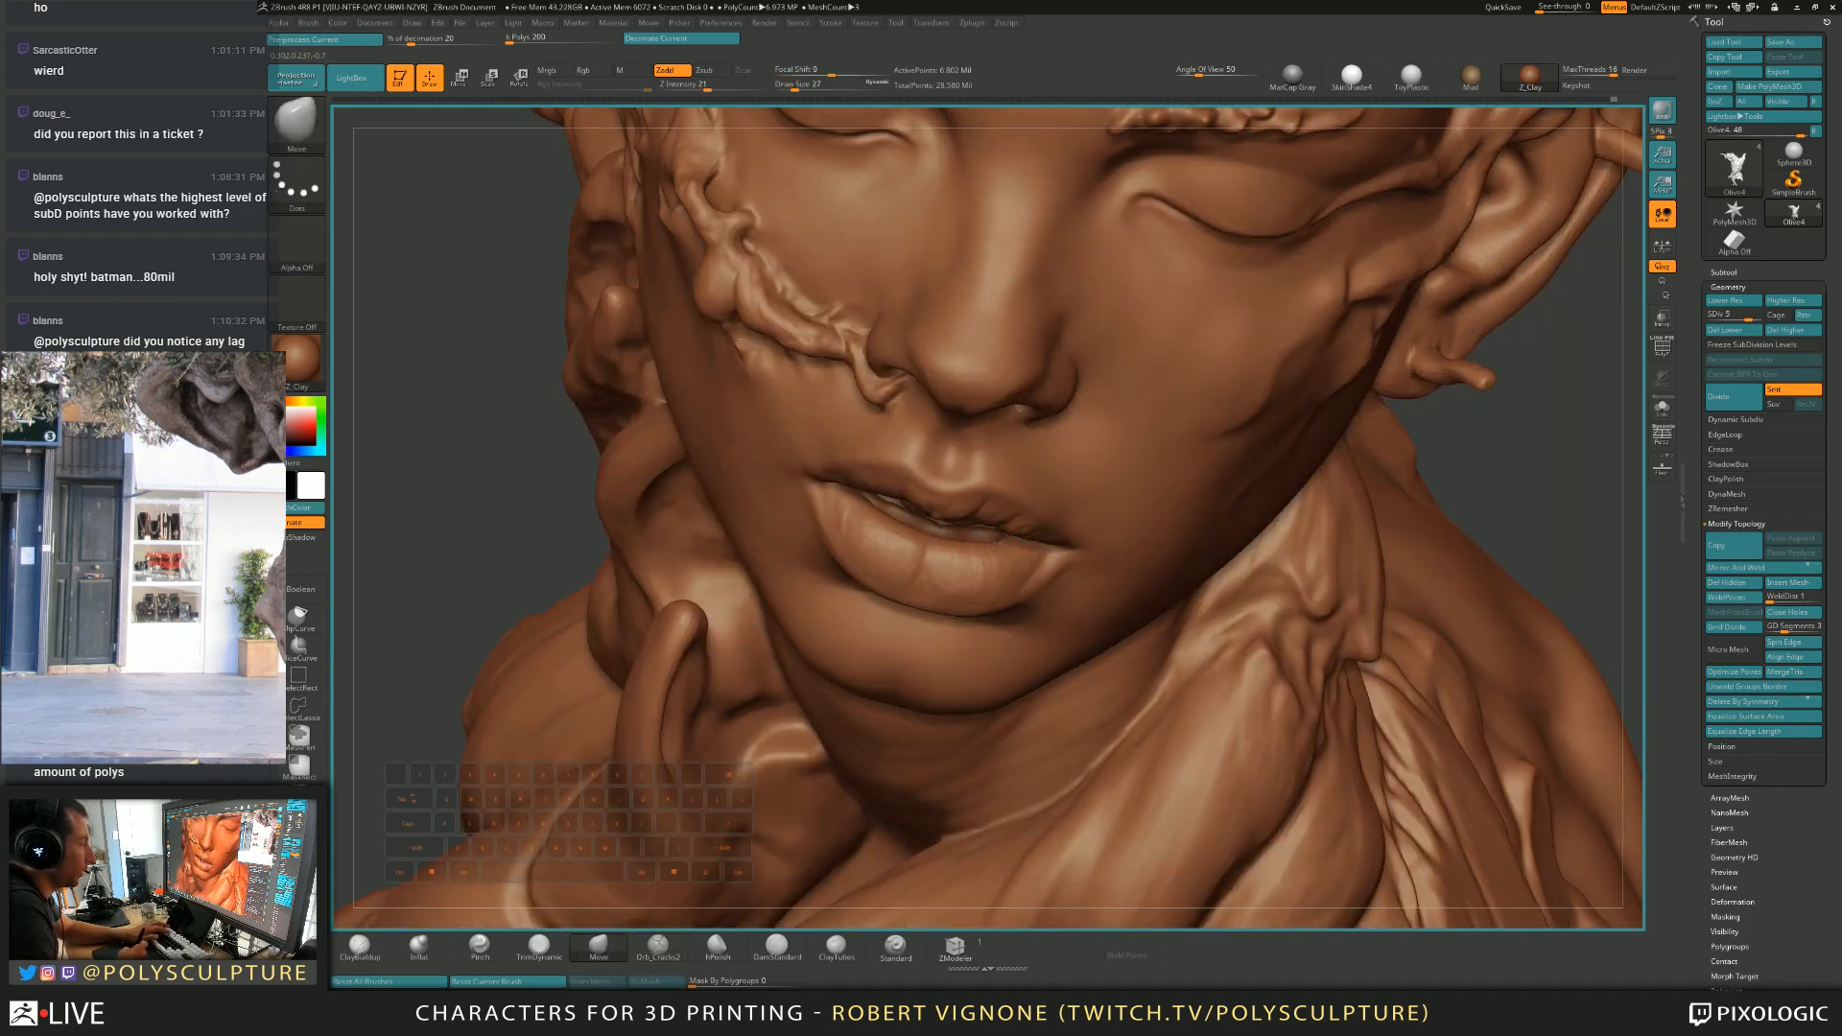
pyautogui.press('2')
pyautogui.moveTo(1008, 569); pyautogui.dragTo(935, 484, button='right')
pyautogui.moveTo(815, 537); pyautogui.dragTo(878, 547, button='right')
pyautogui.press('s')
pyautogui.moveTo(875, 548); pyautogui.dragTo(871, 541)
pyautogui.press('s')
pyautogui.press('5')
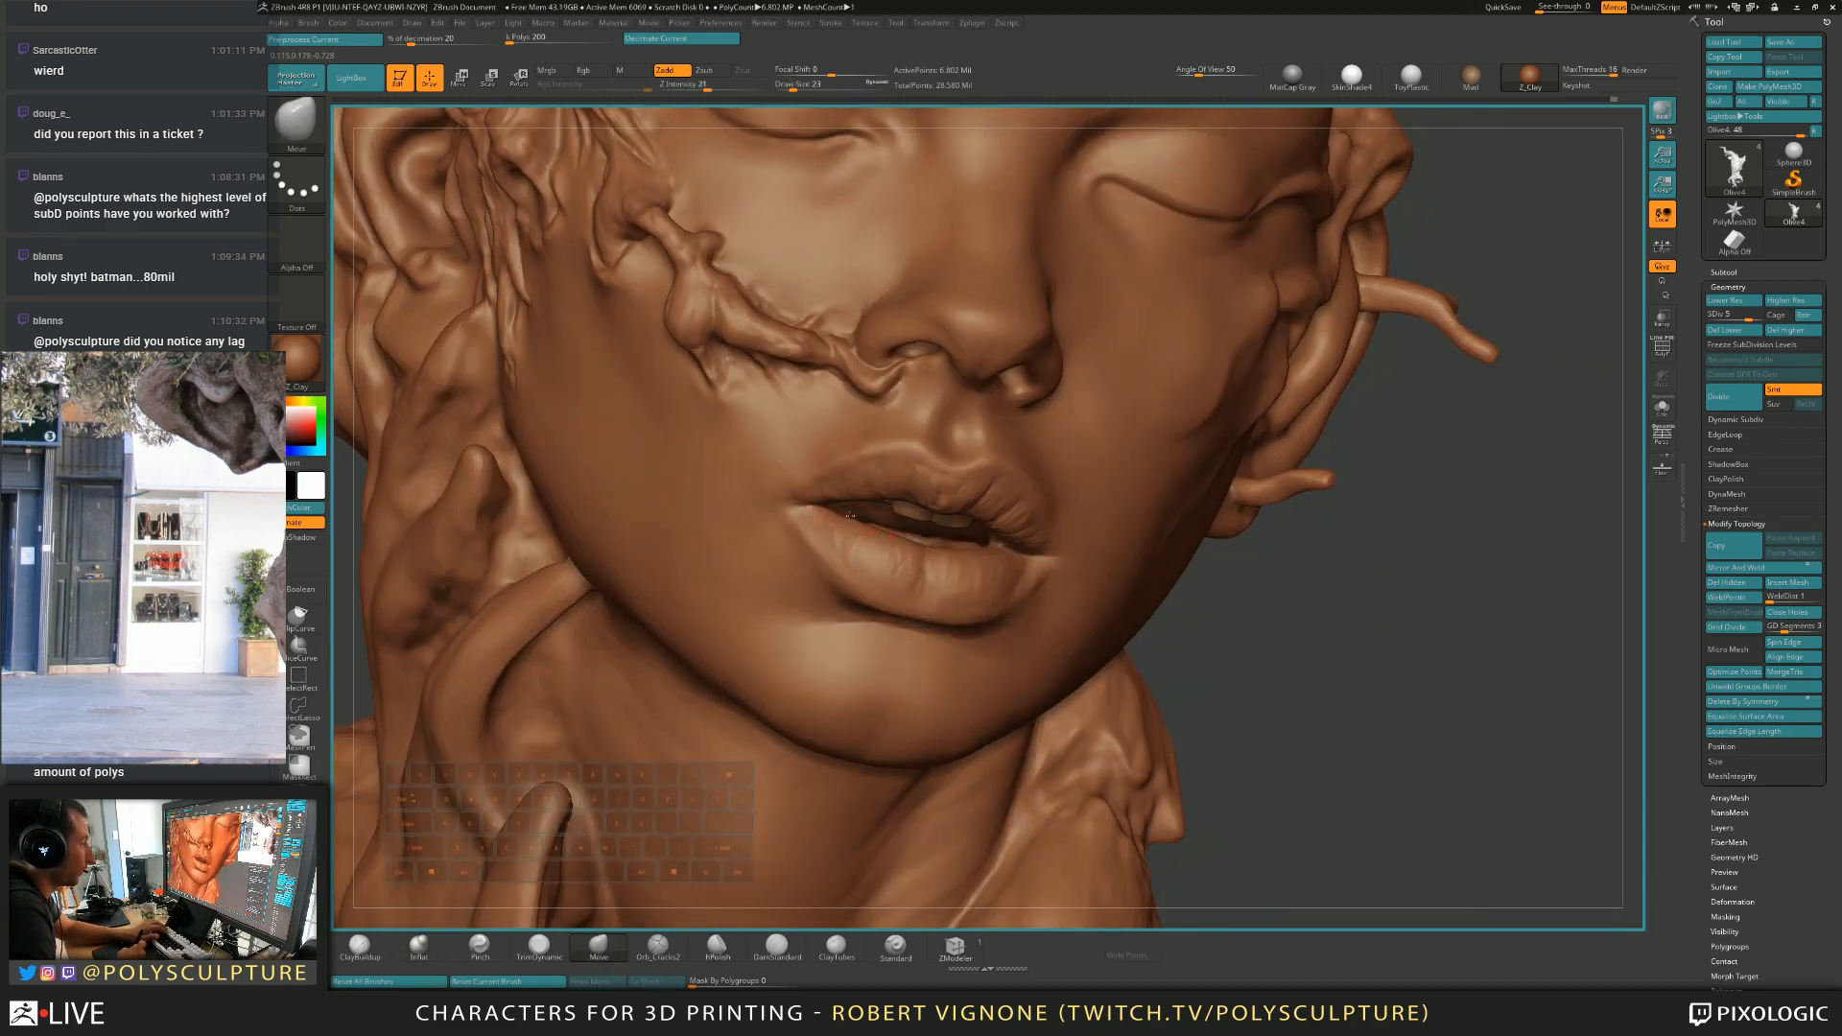
pyautogui.press('2')
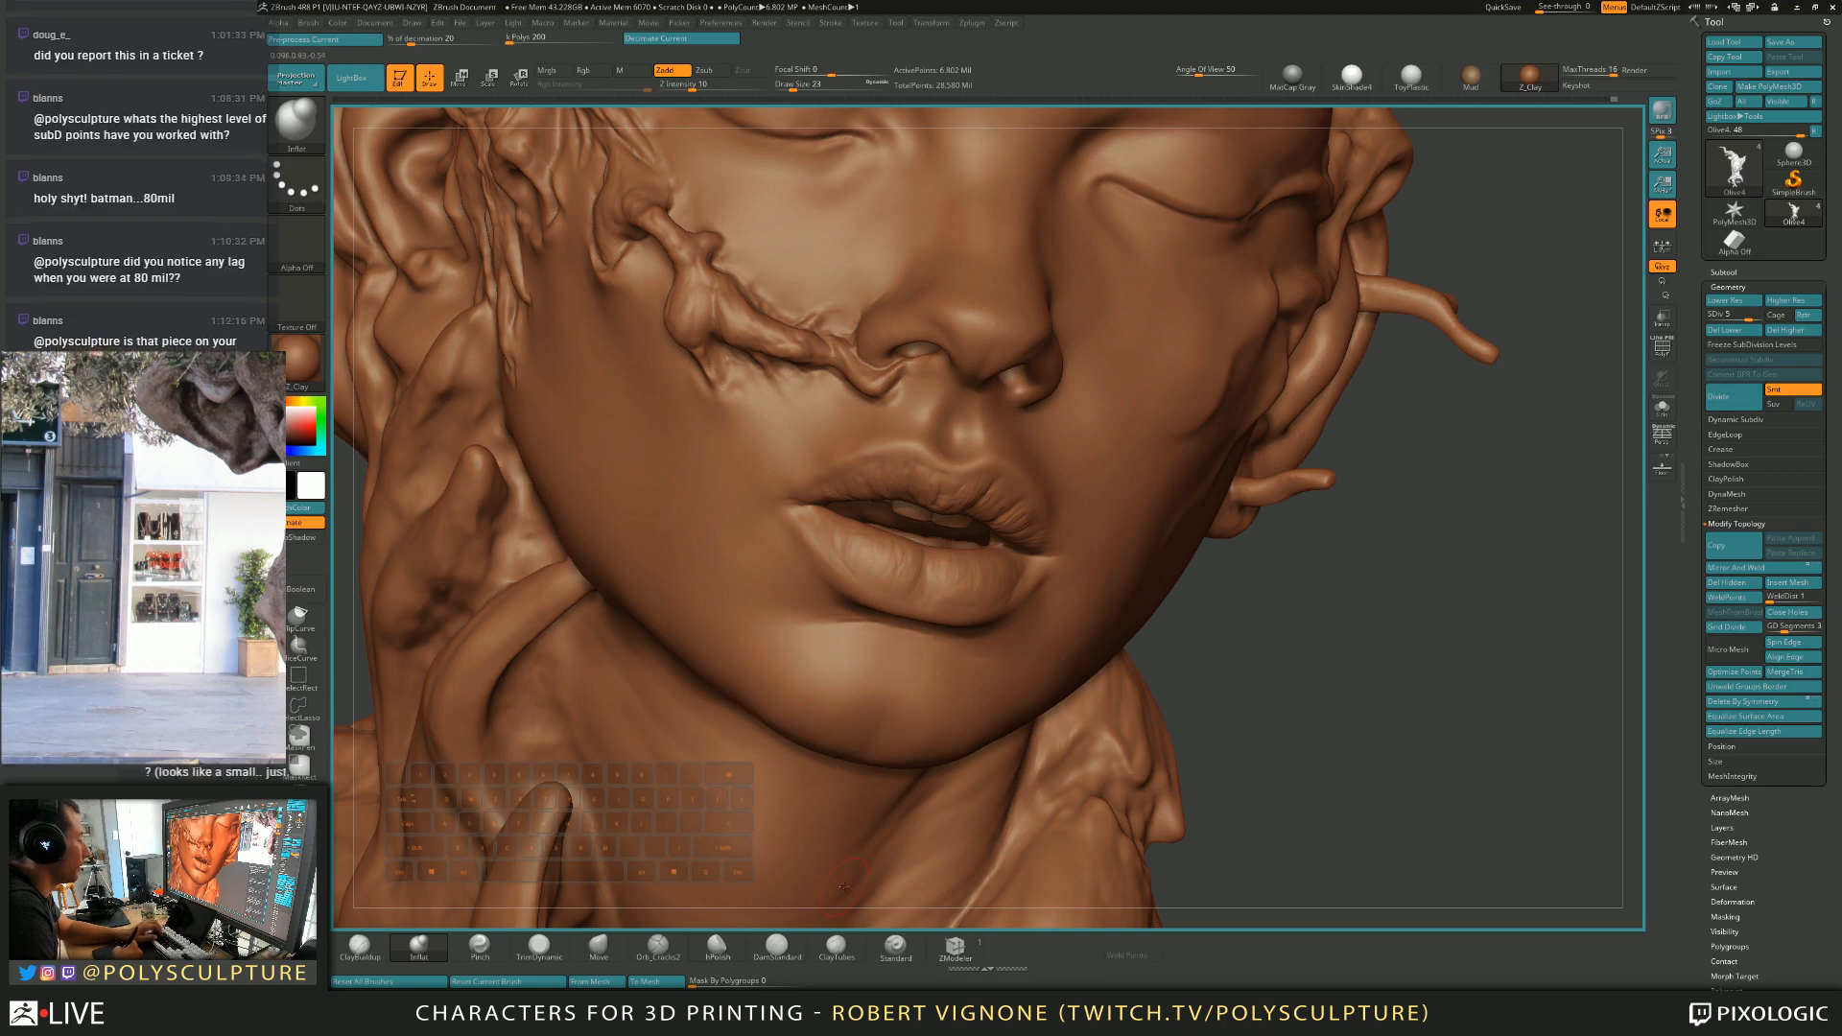
# Add irregular vertical wrinkles across the lower lip with a small Standard brush.
pyautogui.click(894, 949)
pyautogui.moveTo(1093, 566); pyautogui.dragTo(973, 530, button='right')
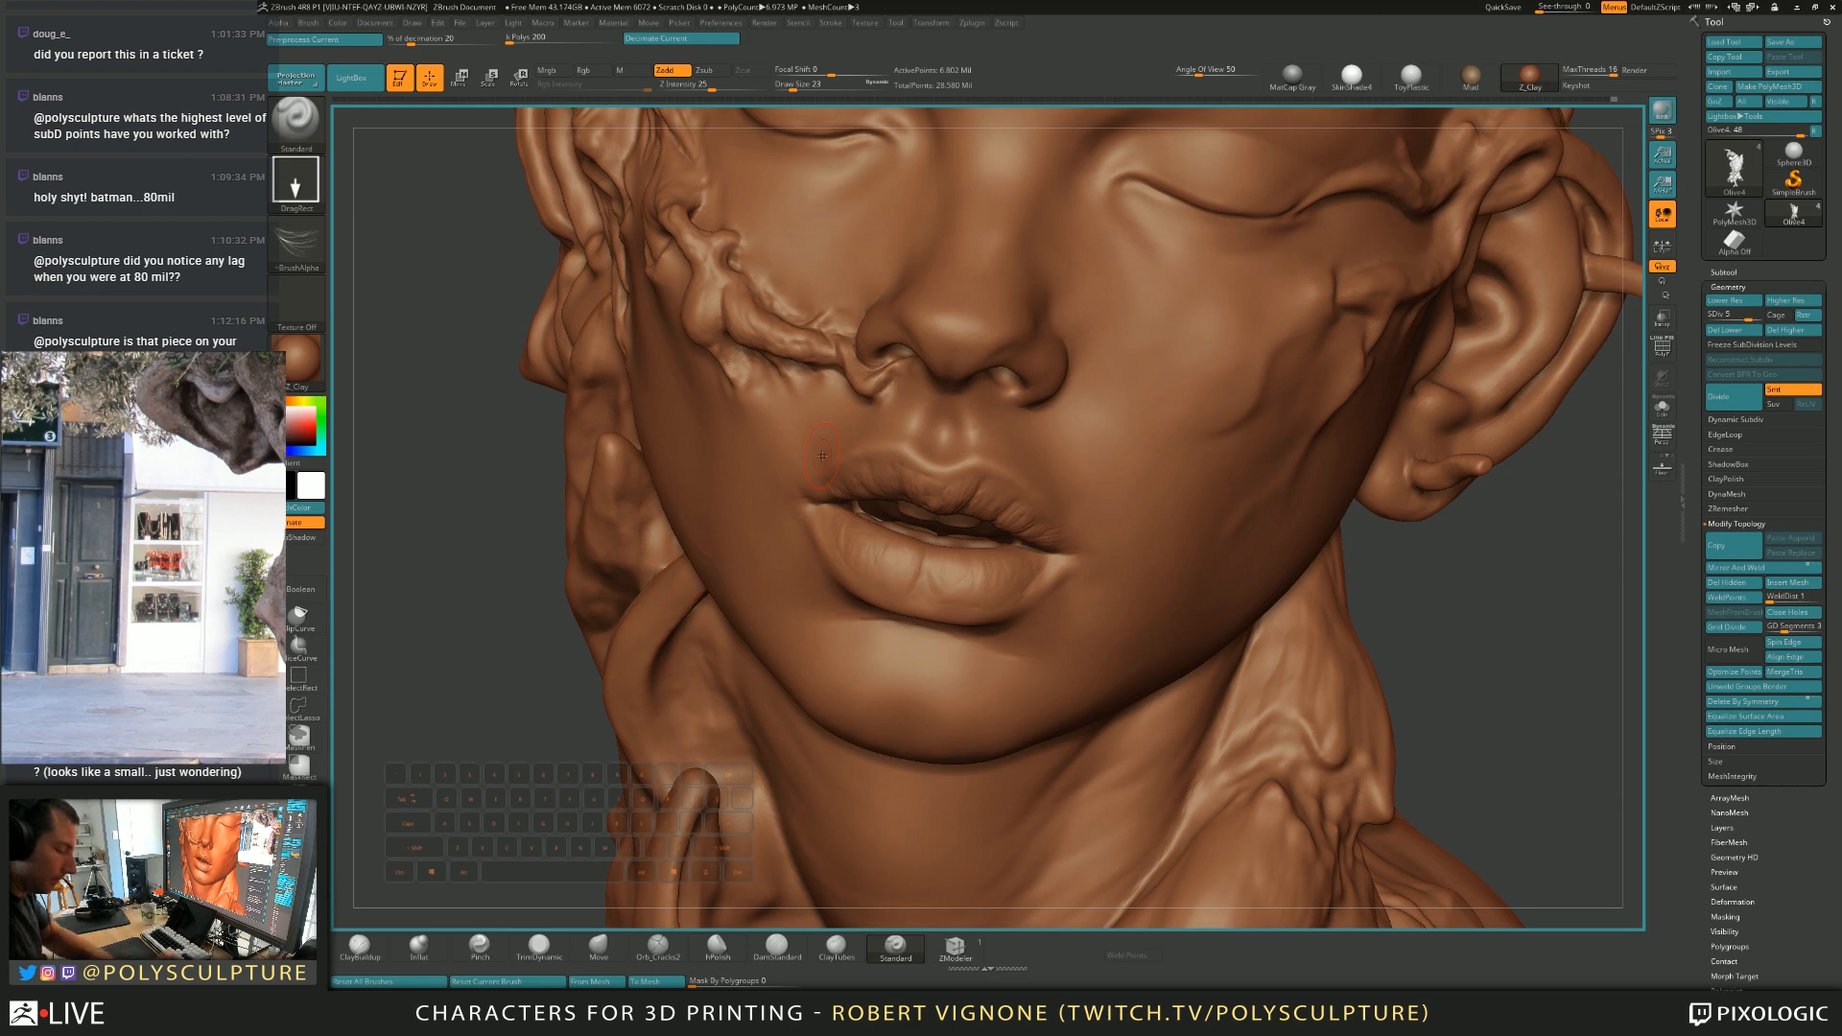
pyautogui.moveTo(969, 528); pyautogui.dragTo(1022, 551, button='right')
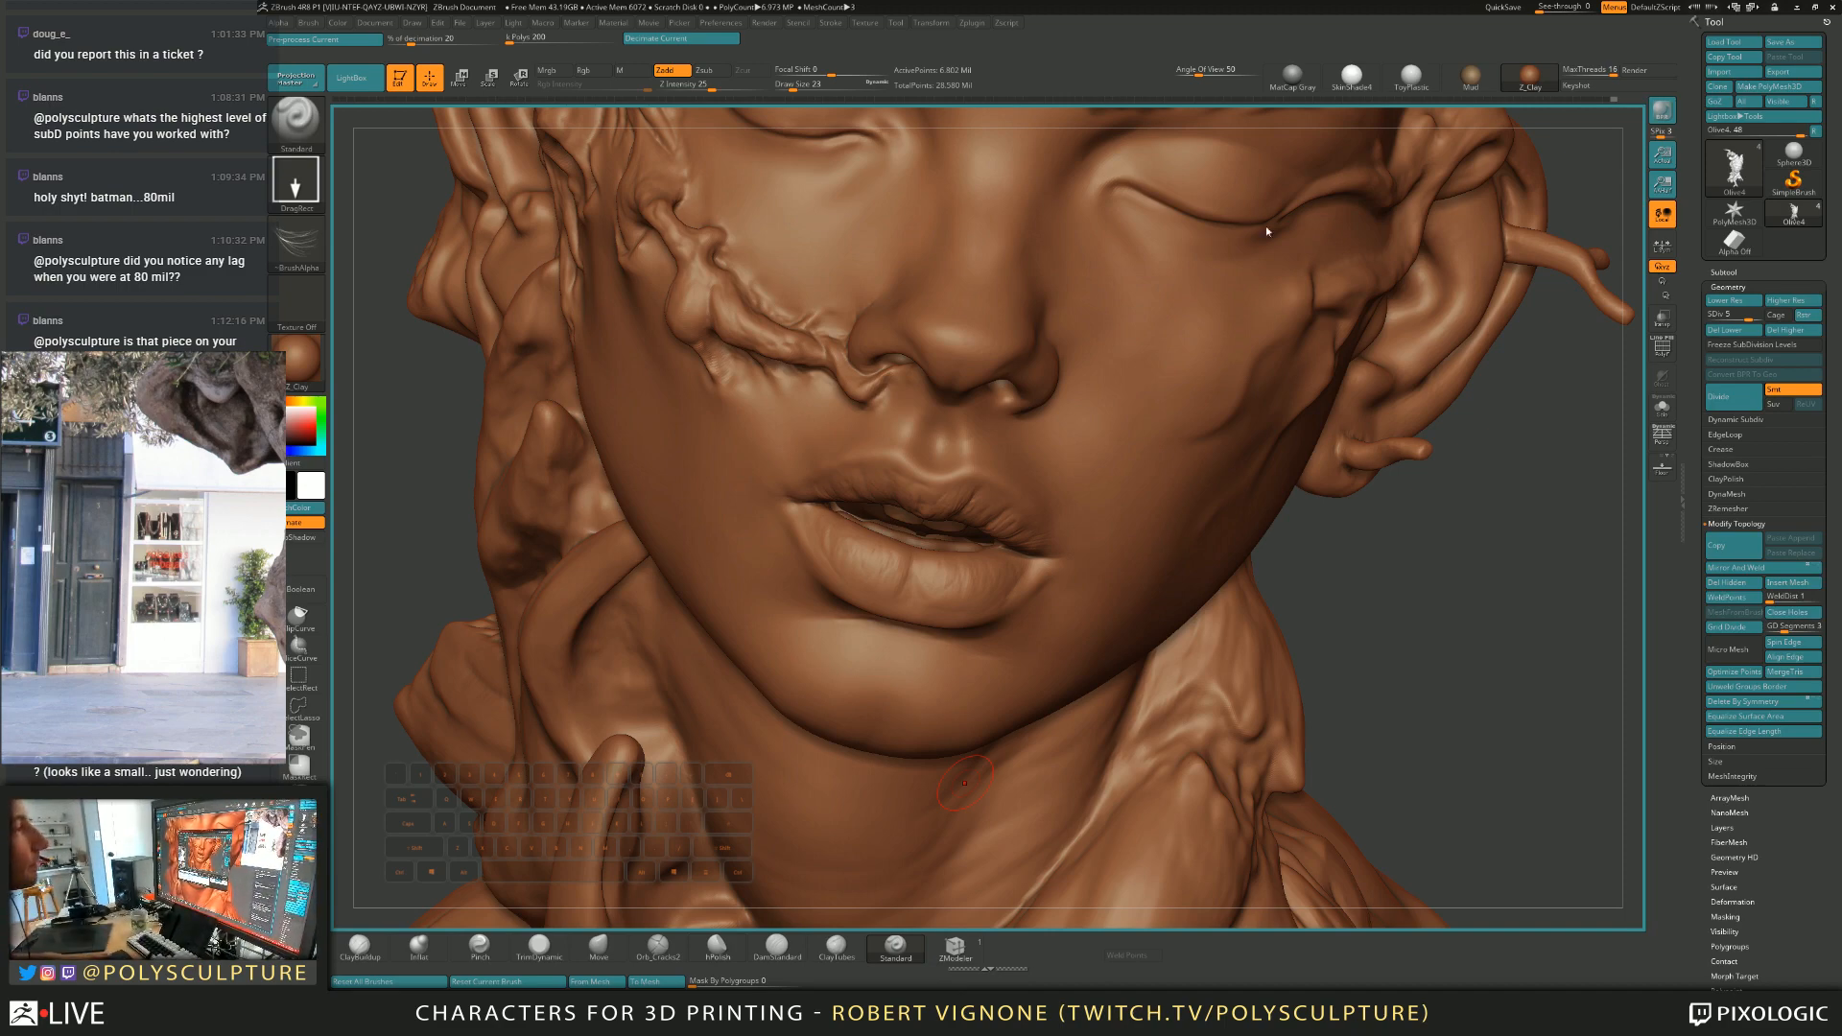
pyautogui.moveTo(1297, 565); pyautogui.dragTo(1381, 566)
pyautogui.moveTo(1003, 525)
pyautogui.mouseDown(button='right')
pyautogui.moveTo(932, 547)
pyautogui.moveTo(868, 599)
pyautogui.mouseUp(button='right')
pyautogui.click(836, 950)
pyautogui.click(898, 958)
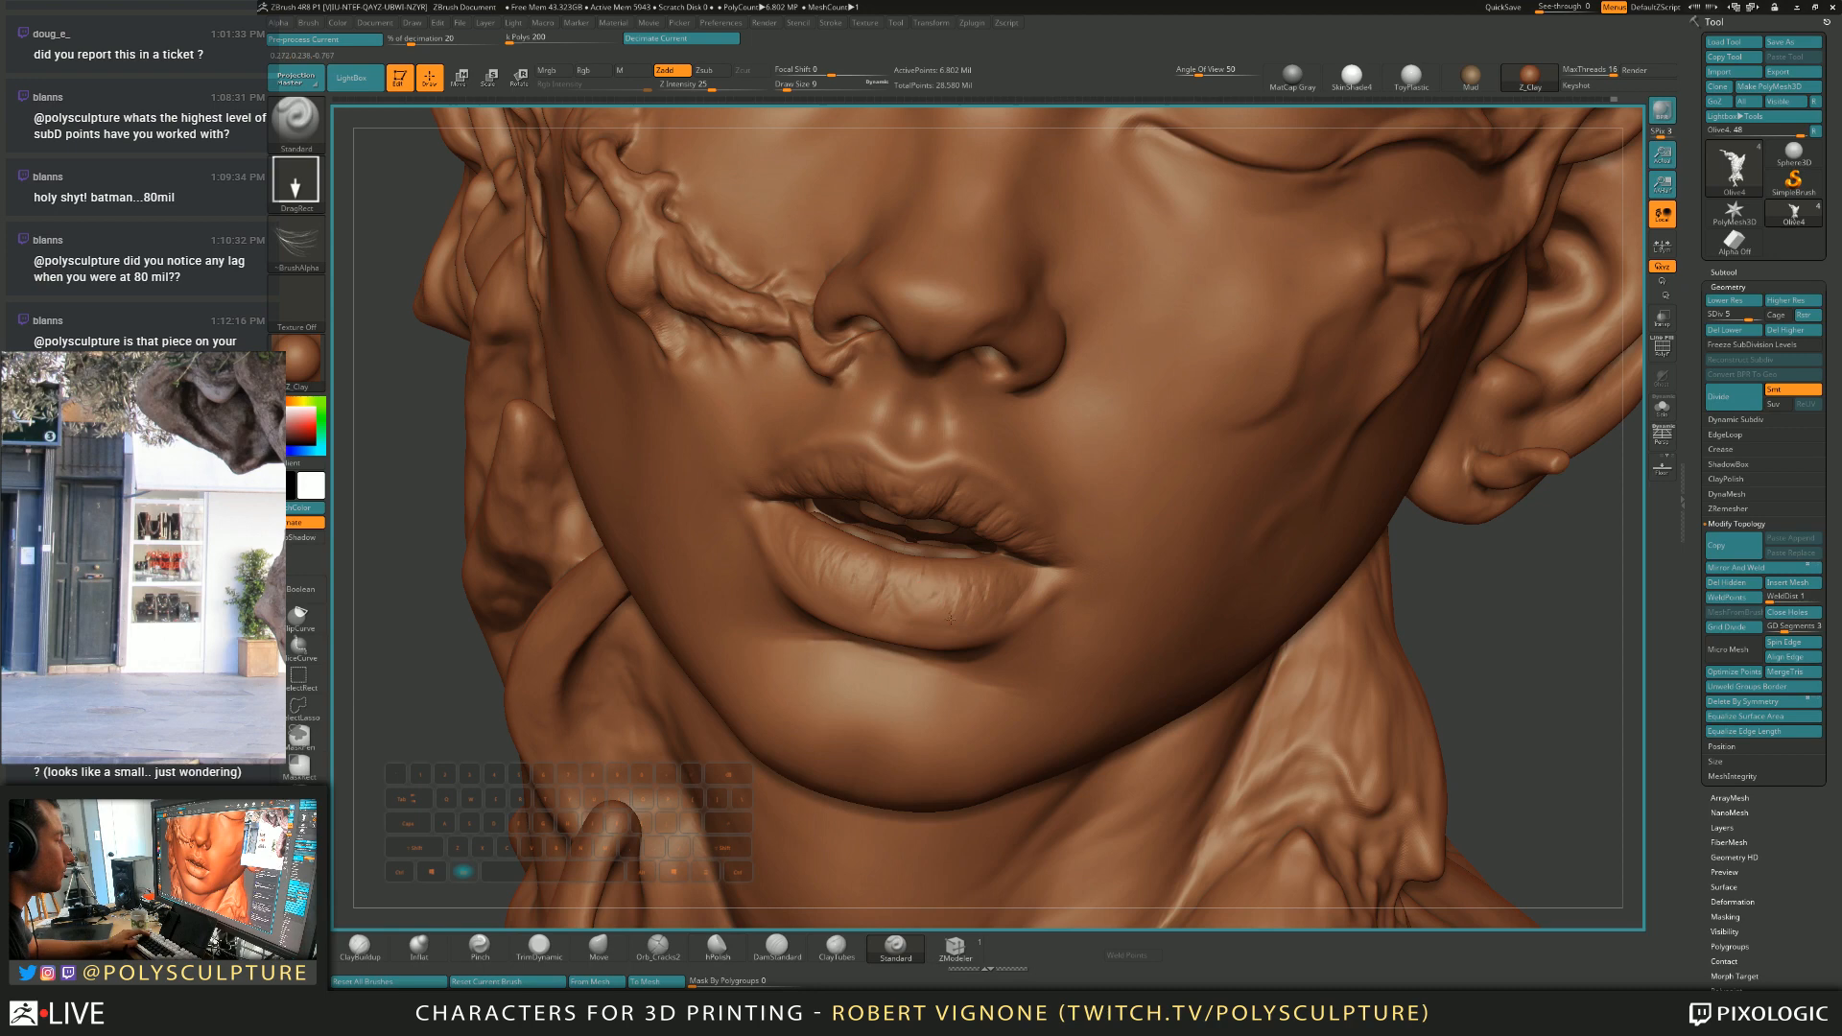
# Raise the mesh to subdivision level 6, draw fine wrinkles over the lower lip with the Standard brush and smooth them.
pyautogui.moveTo(1749, 315); pyautogui.dragTo(1762, 315)
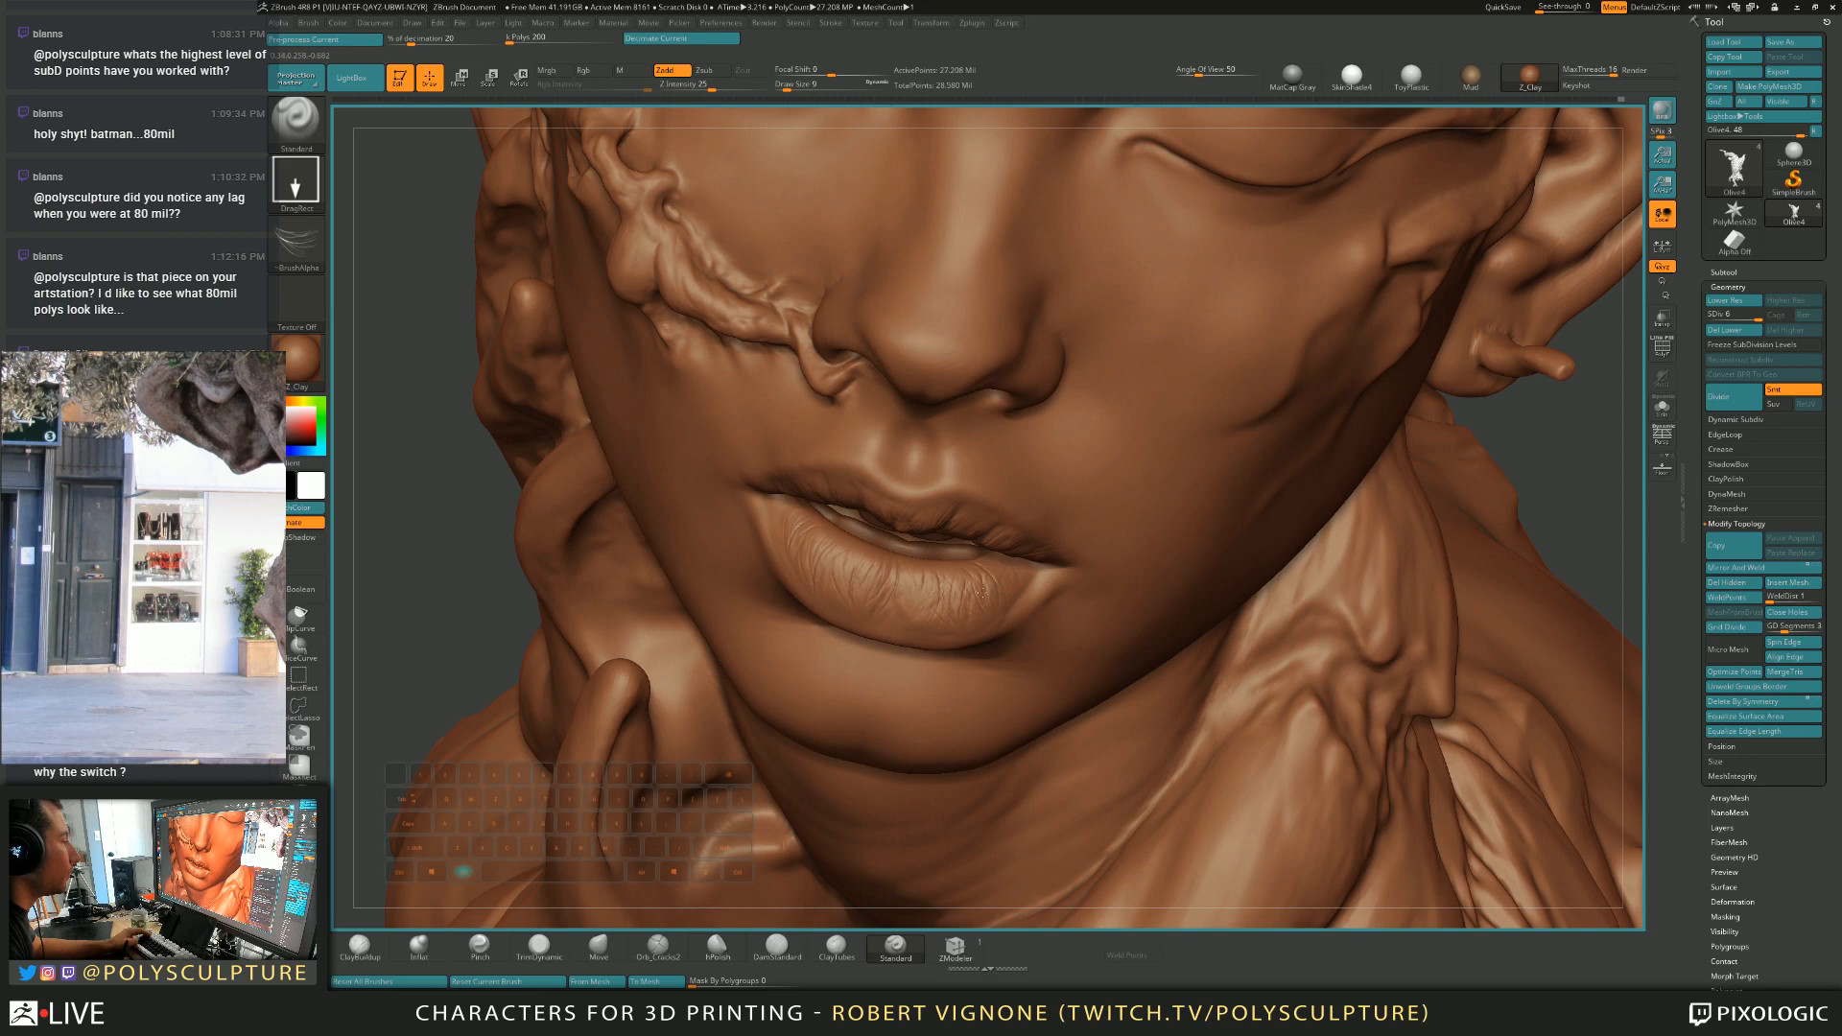
pyautogui.moveTo(777, 530); pyautogui.dragTo(945, 522, button='right')
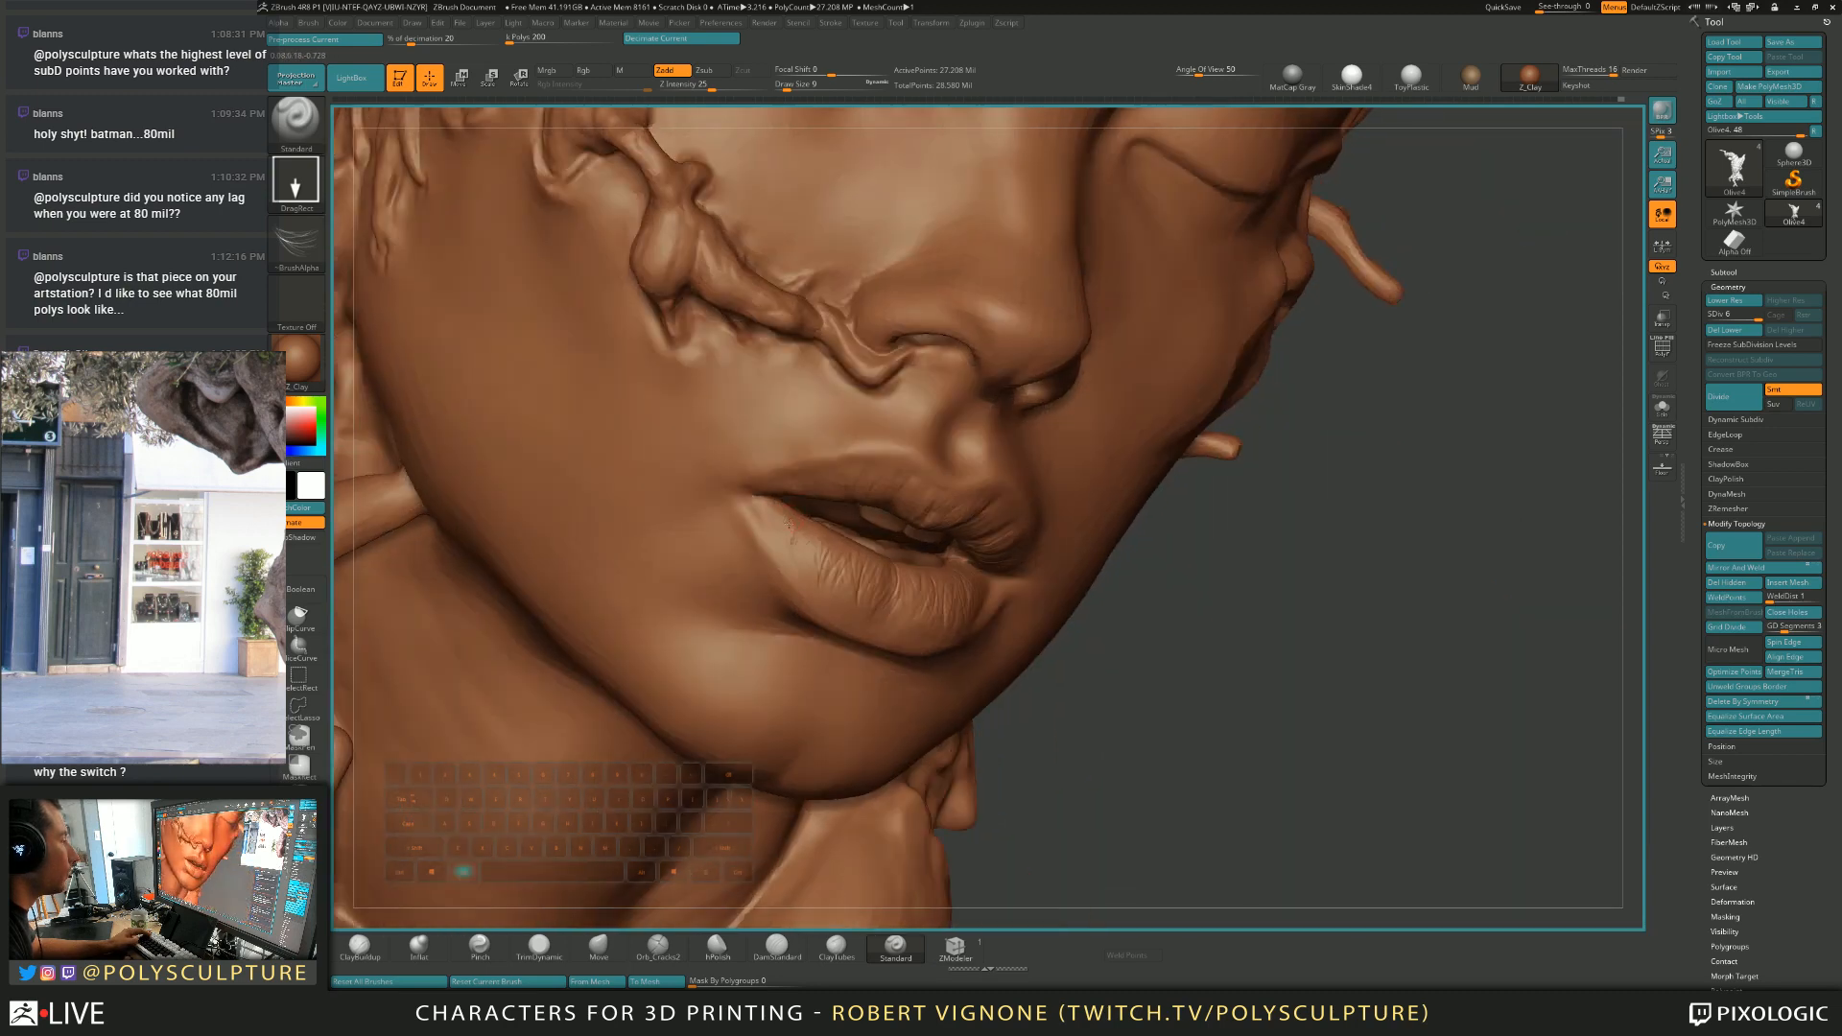
pyautogui.press('shift')
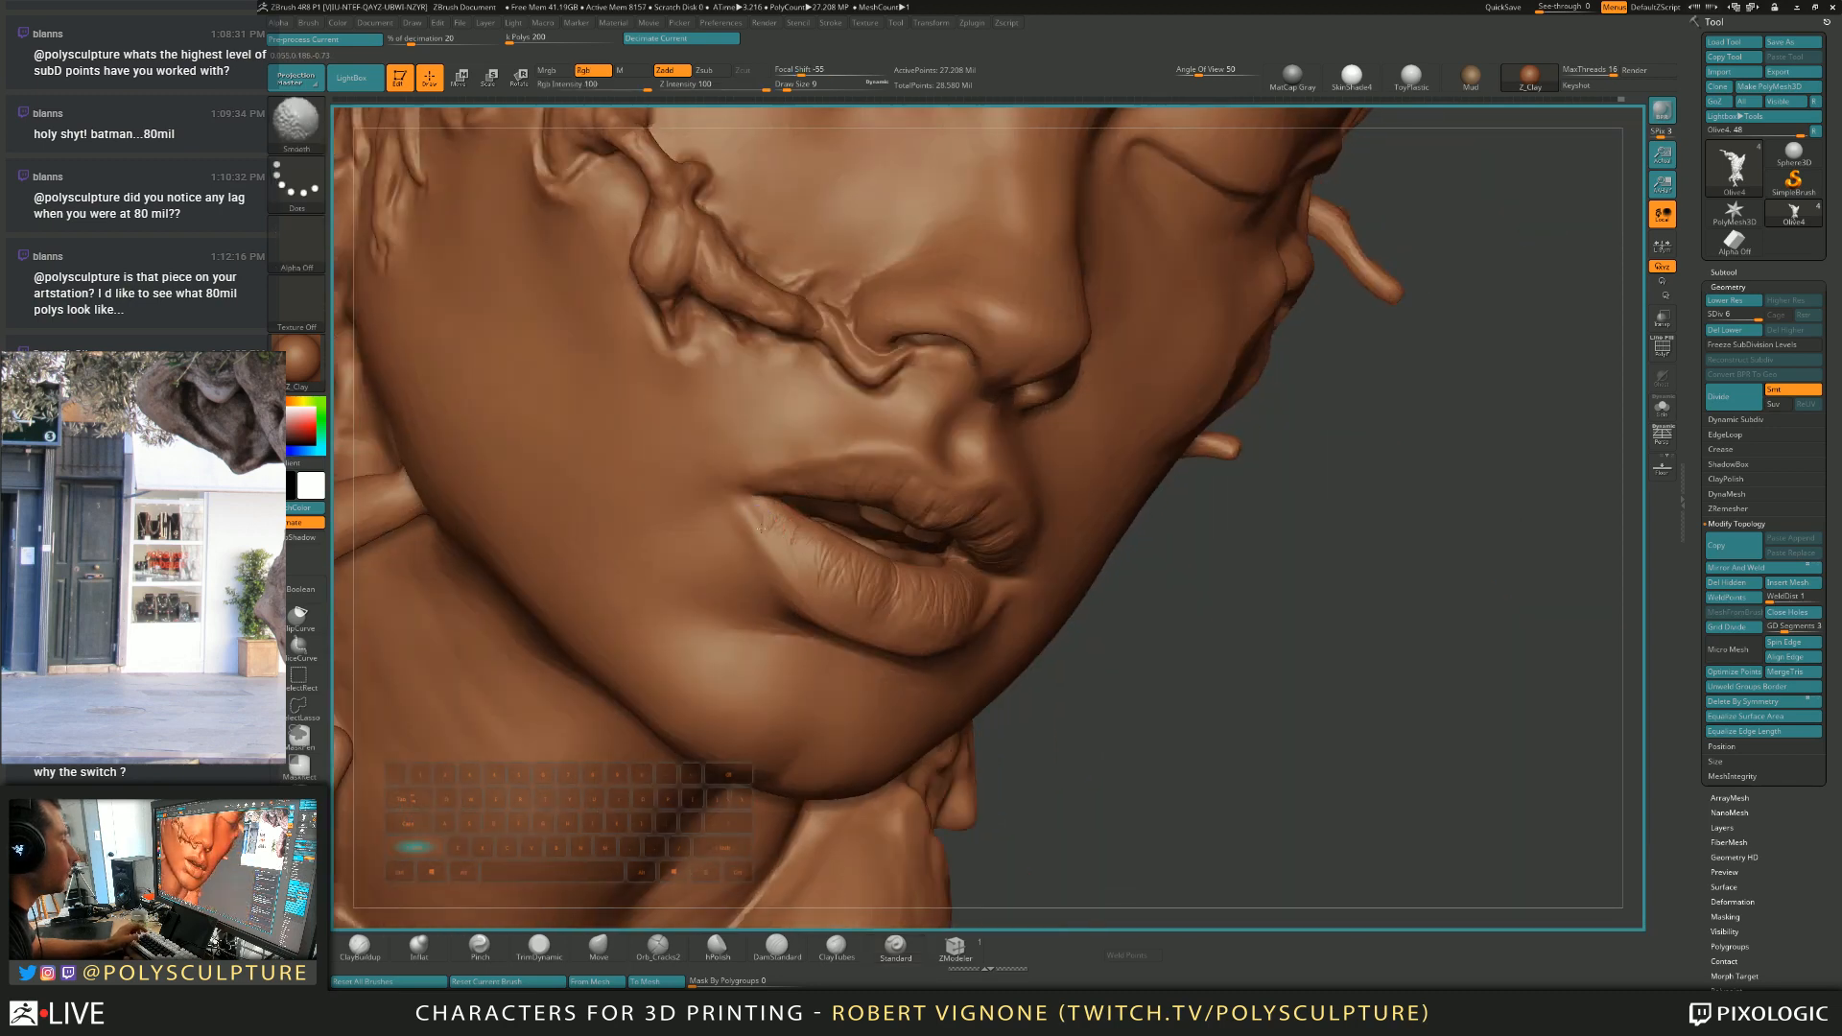
pyautogui.press('alt')
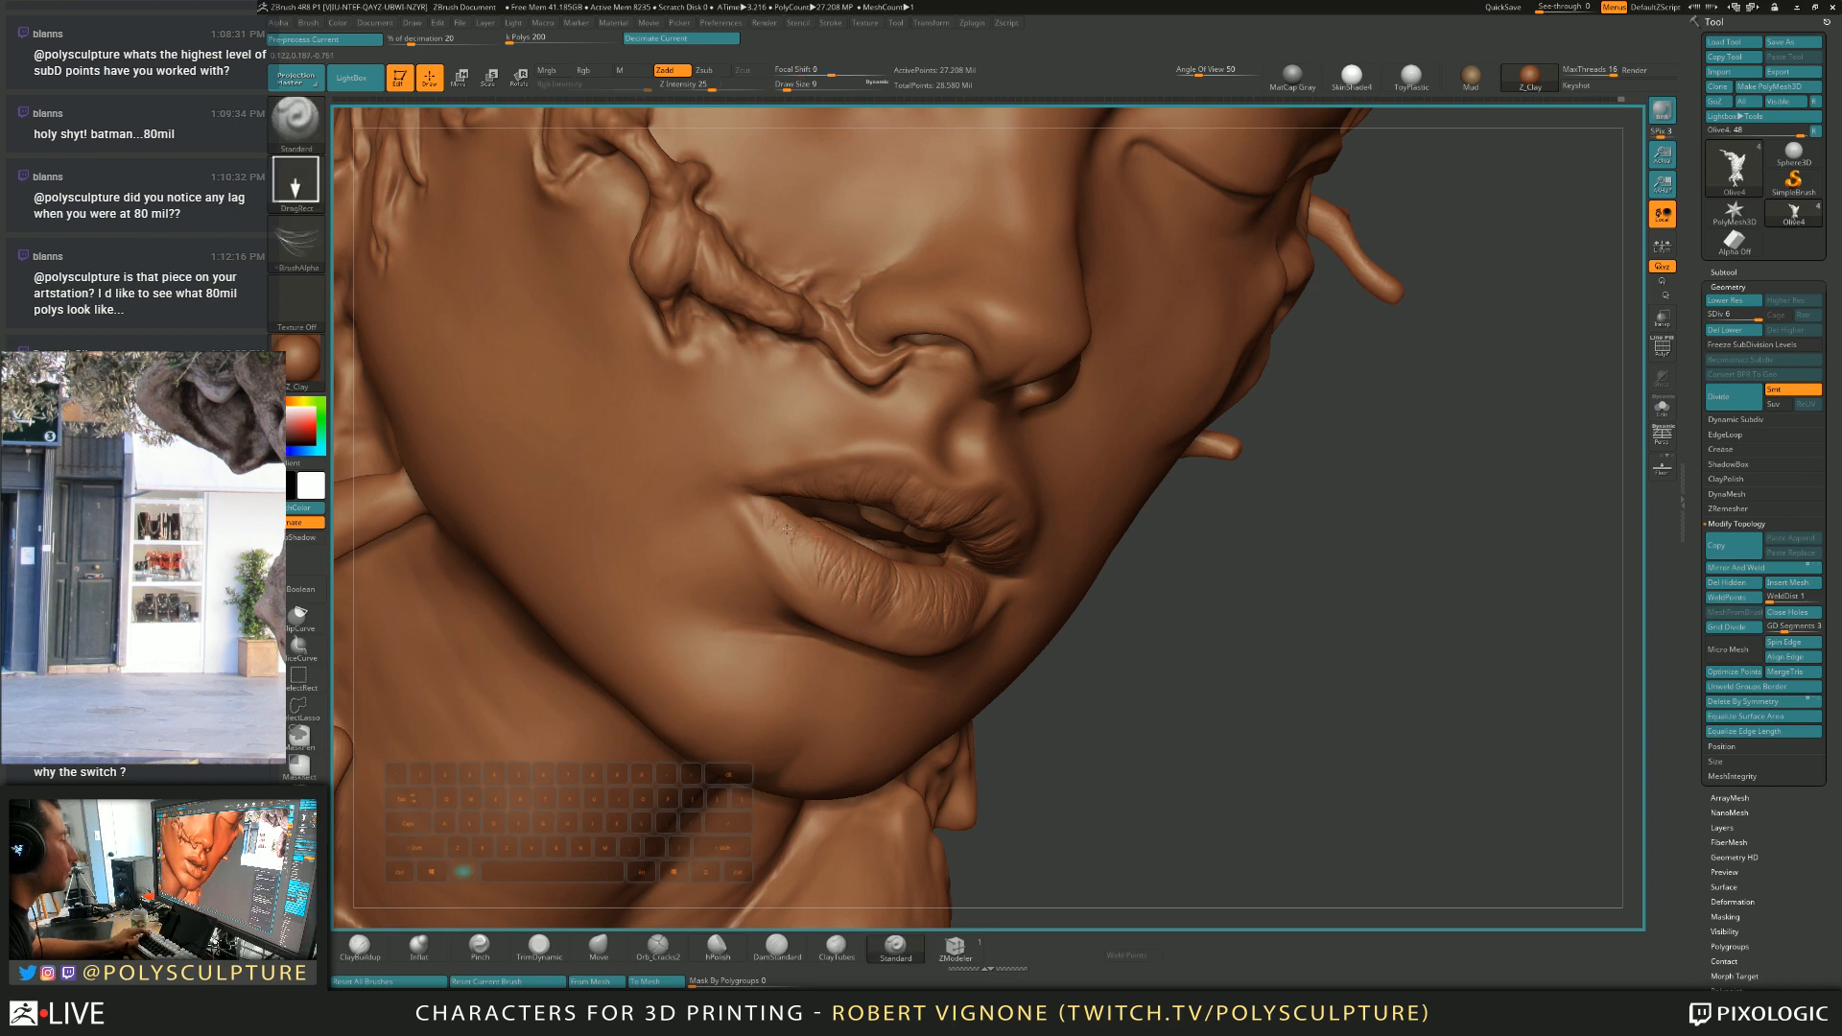
pyautogui.moveTo(1084, 586); pyautogui.dragTo(915, 611, button='right')
pyautogui.press('alt')
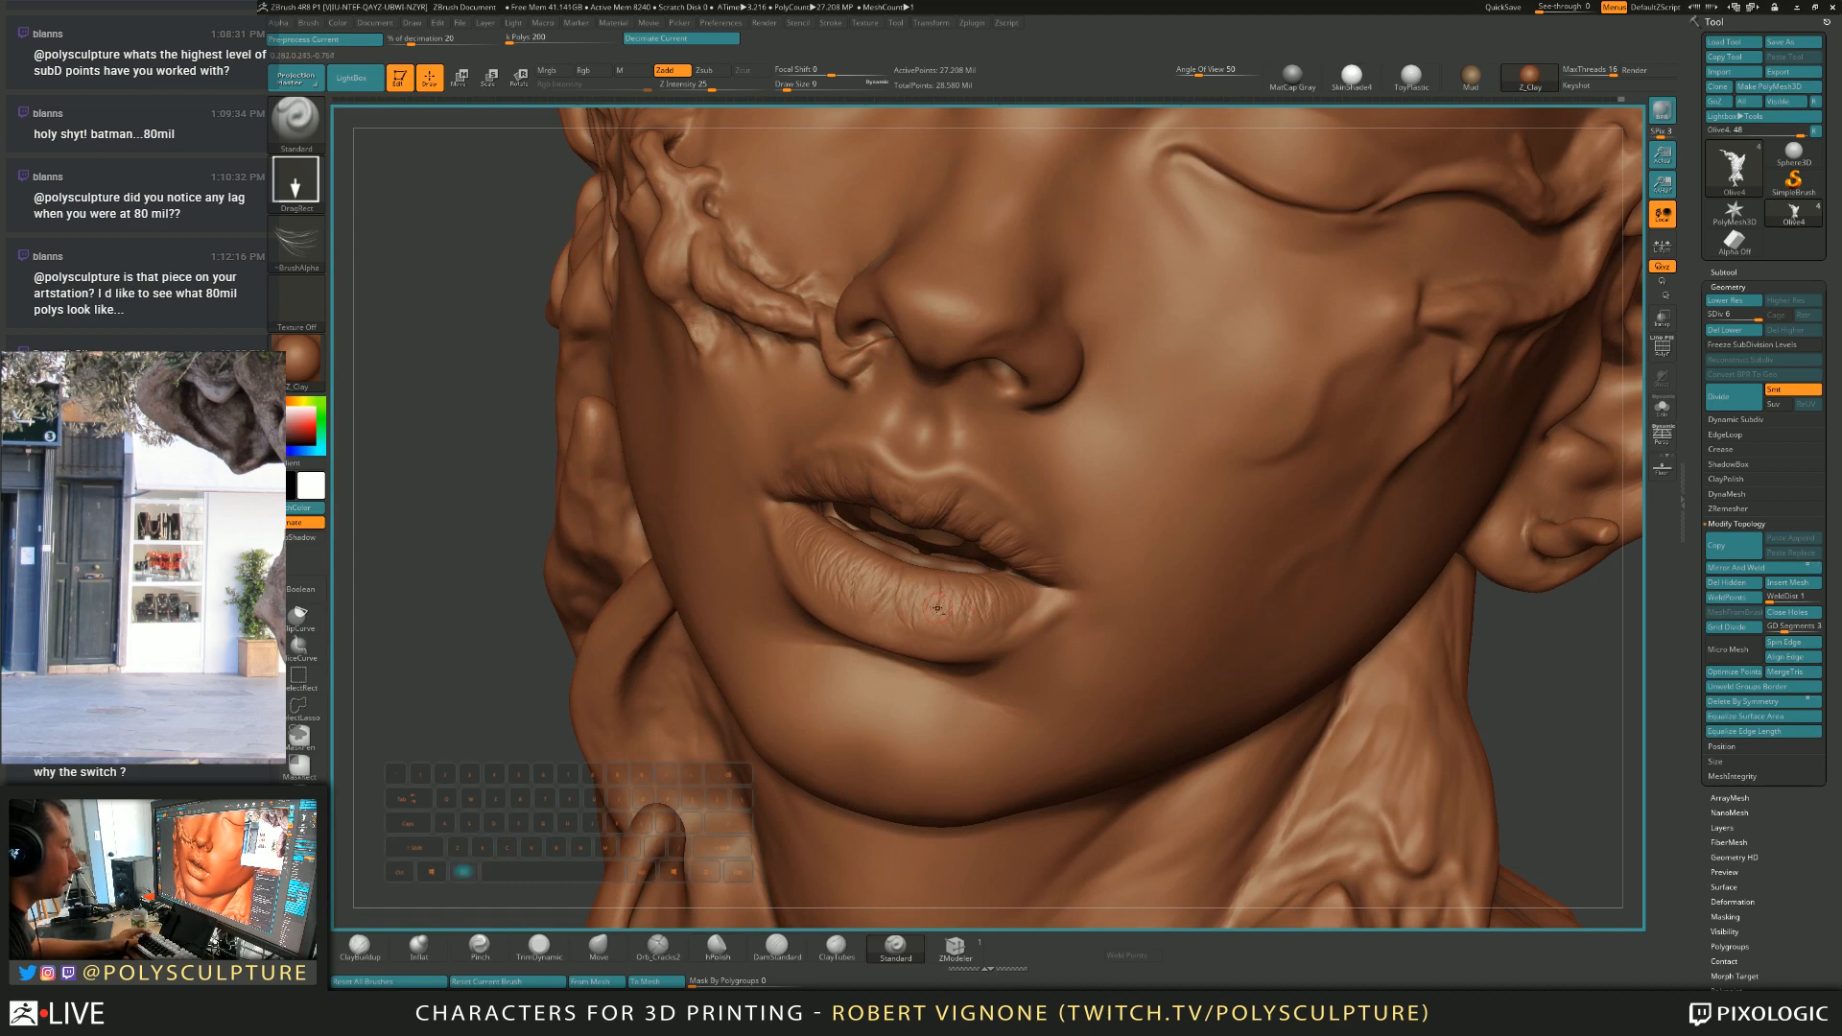
pyautogui.moveTo(985, 599); pyautogui.dragTo(963, 580, button='right')
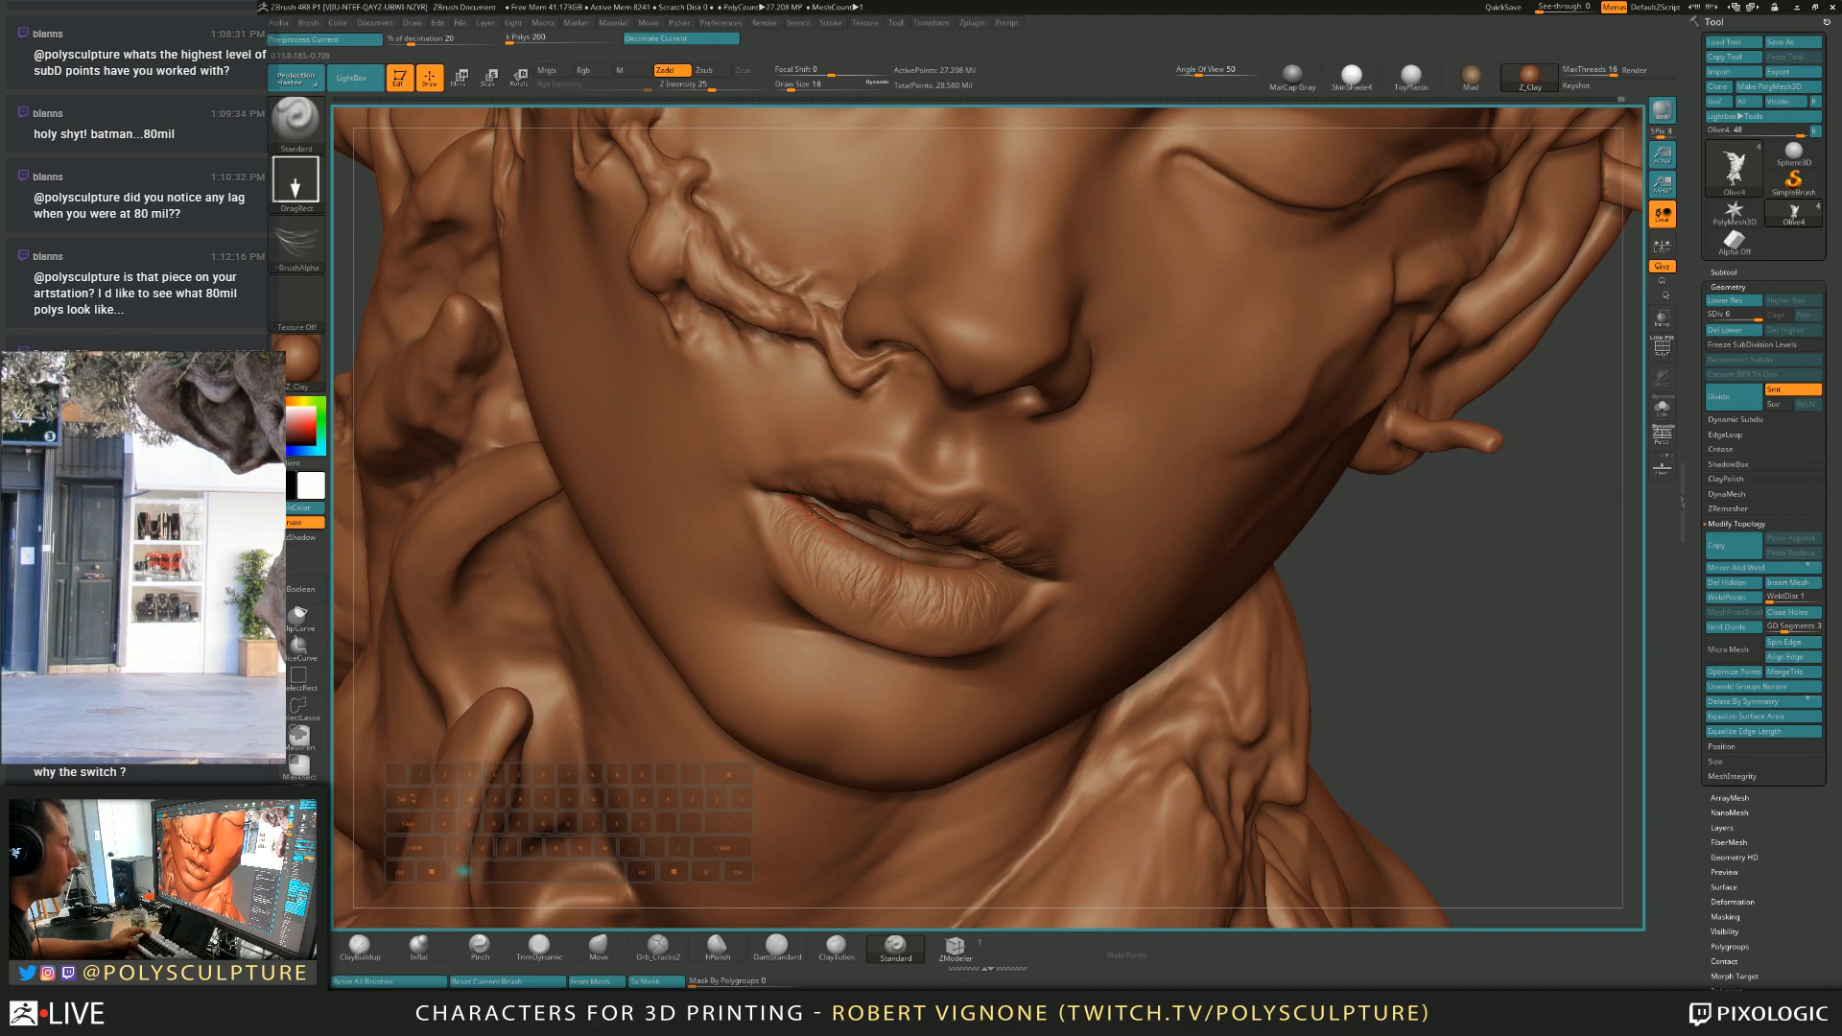
pyautogui.moveTo(827, 530); pyautogui.dragTo(877, 587, button='right')
# Deepen individual creases near the corner of the lower lip with Orb_Cracks2, varying the draw size.
pyautogui.click(658, 949)
pyautogui.click(660, 959)
pyautogui.moveTo(675, 566); pyautogui.dragTo(779, 523, button='right')
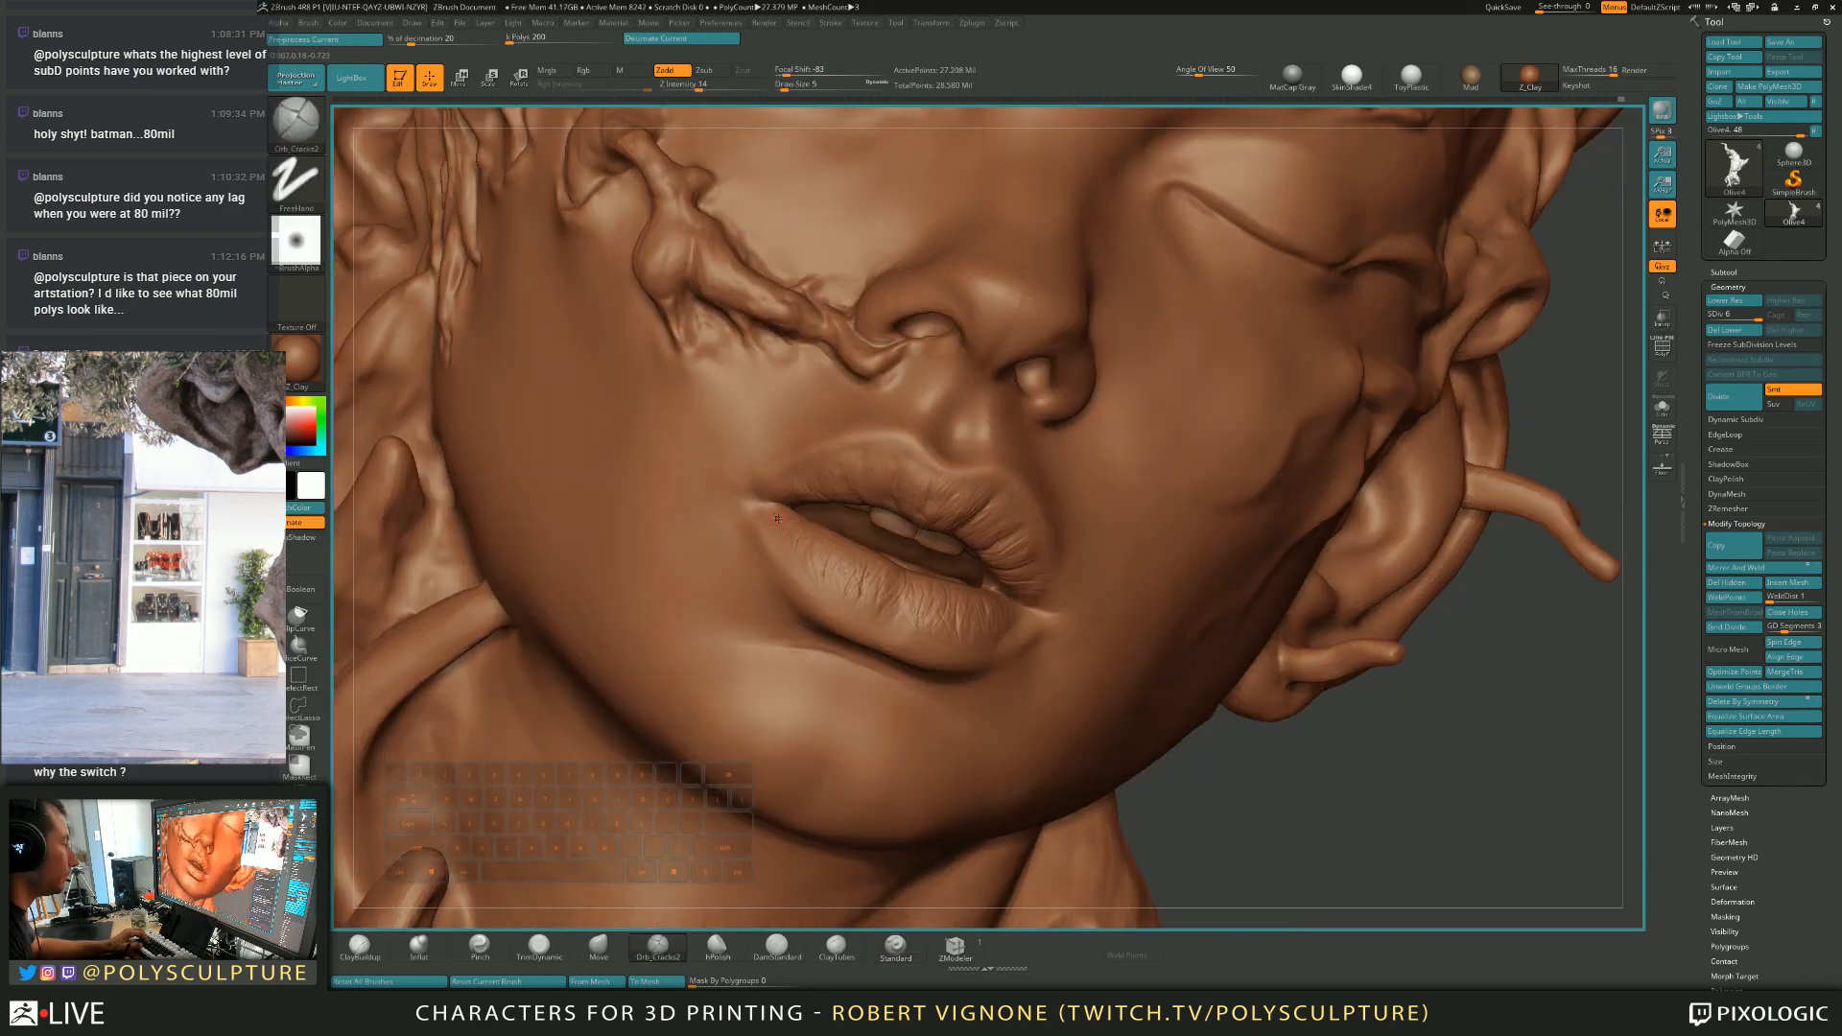
pyautogui.press('s')
pyautogui.click(779, 524)
pyautogui.press('s')
pyautogui.moveTo(815, 581); pyautogui.dragTo(824, 593)
pyautogui.press('s')
pyautogui.click(838, 596)
pyautogui.press('s')
pyautogui.click(844, 597)
# Swell the areas between the lower lip creases with the Inflat brush.
pyautogui.press('2')
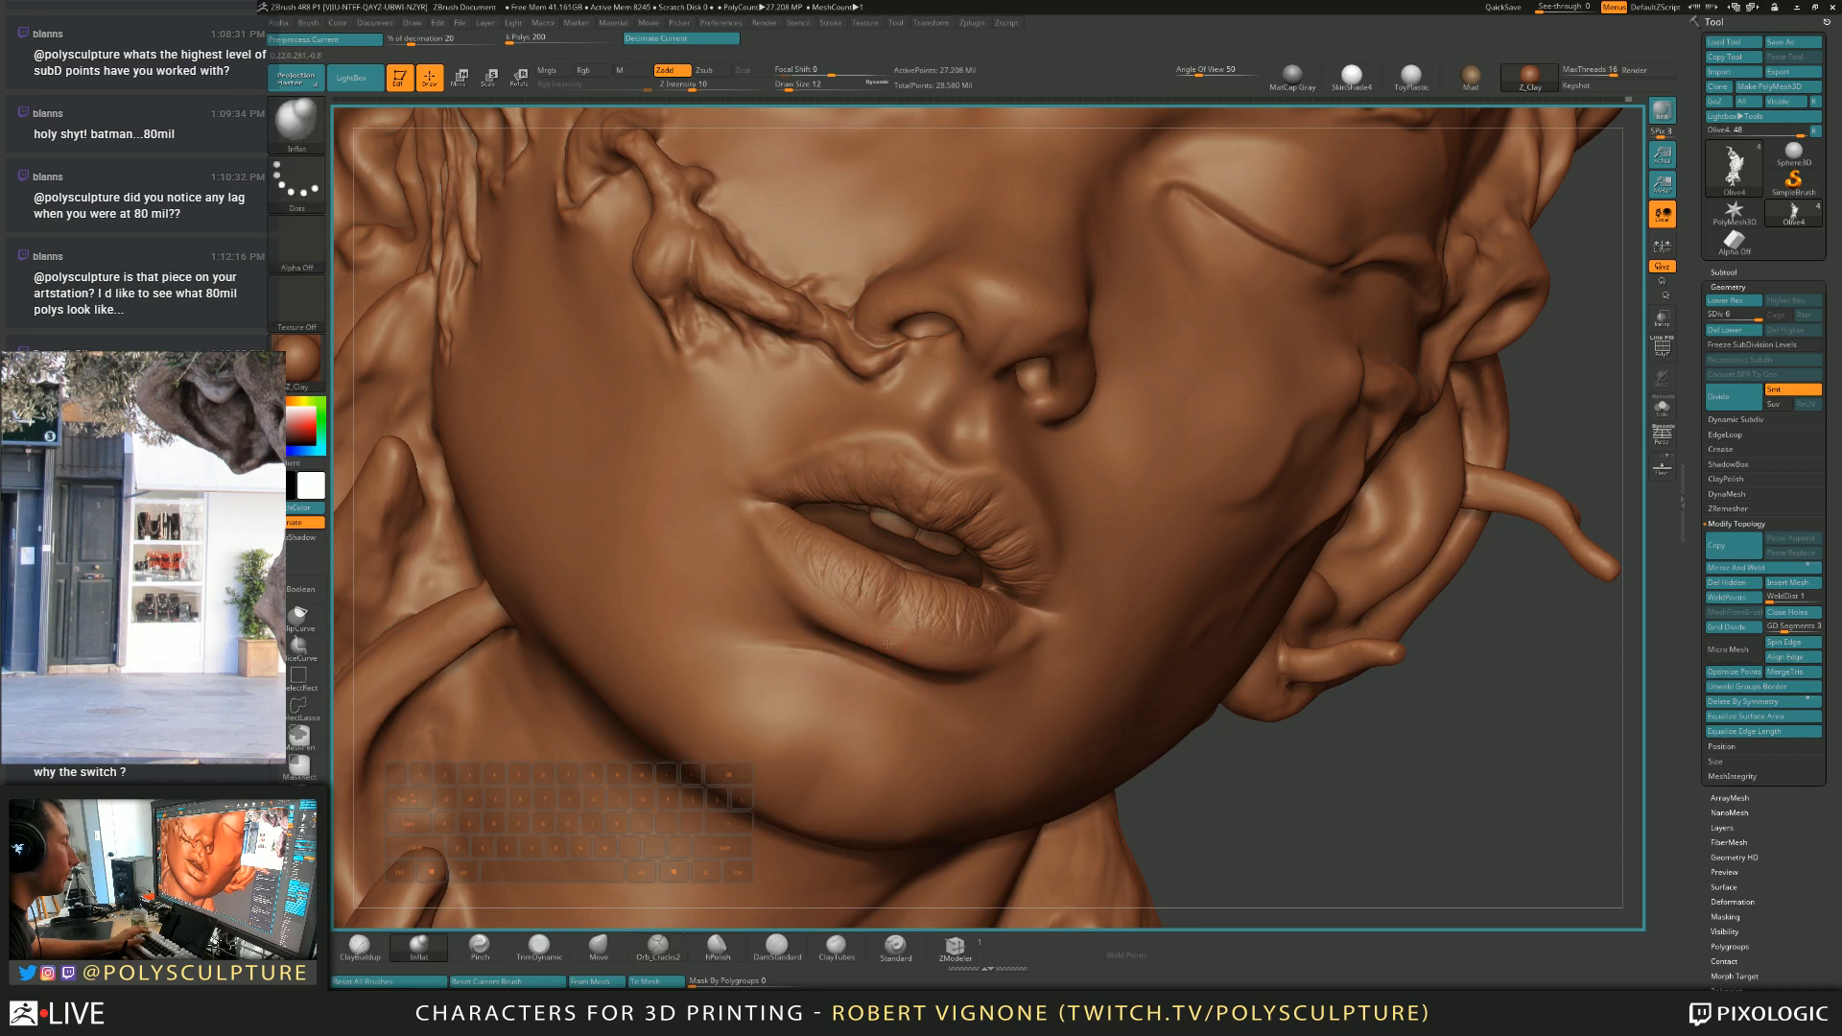
pyautogui.press('s')
pyautogui.click(883, 635)
pyautogui.moveTo(882, 637)
pyautogui.mouseDown(button='right')
pyautogui.moveTo(958, 678)
pyautogui.moveTo(946, 637)
pyautogui.moveTo(912, 656)
pyautogui.mouseUp(button='right')
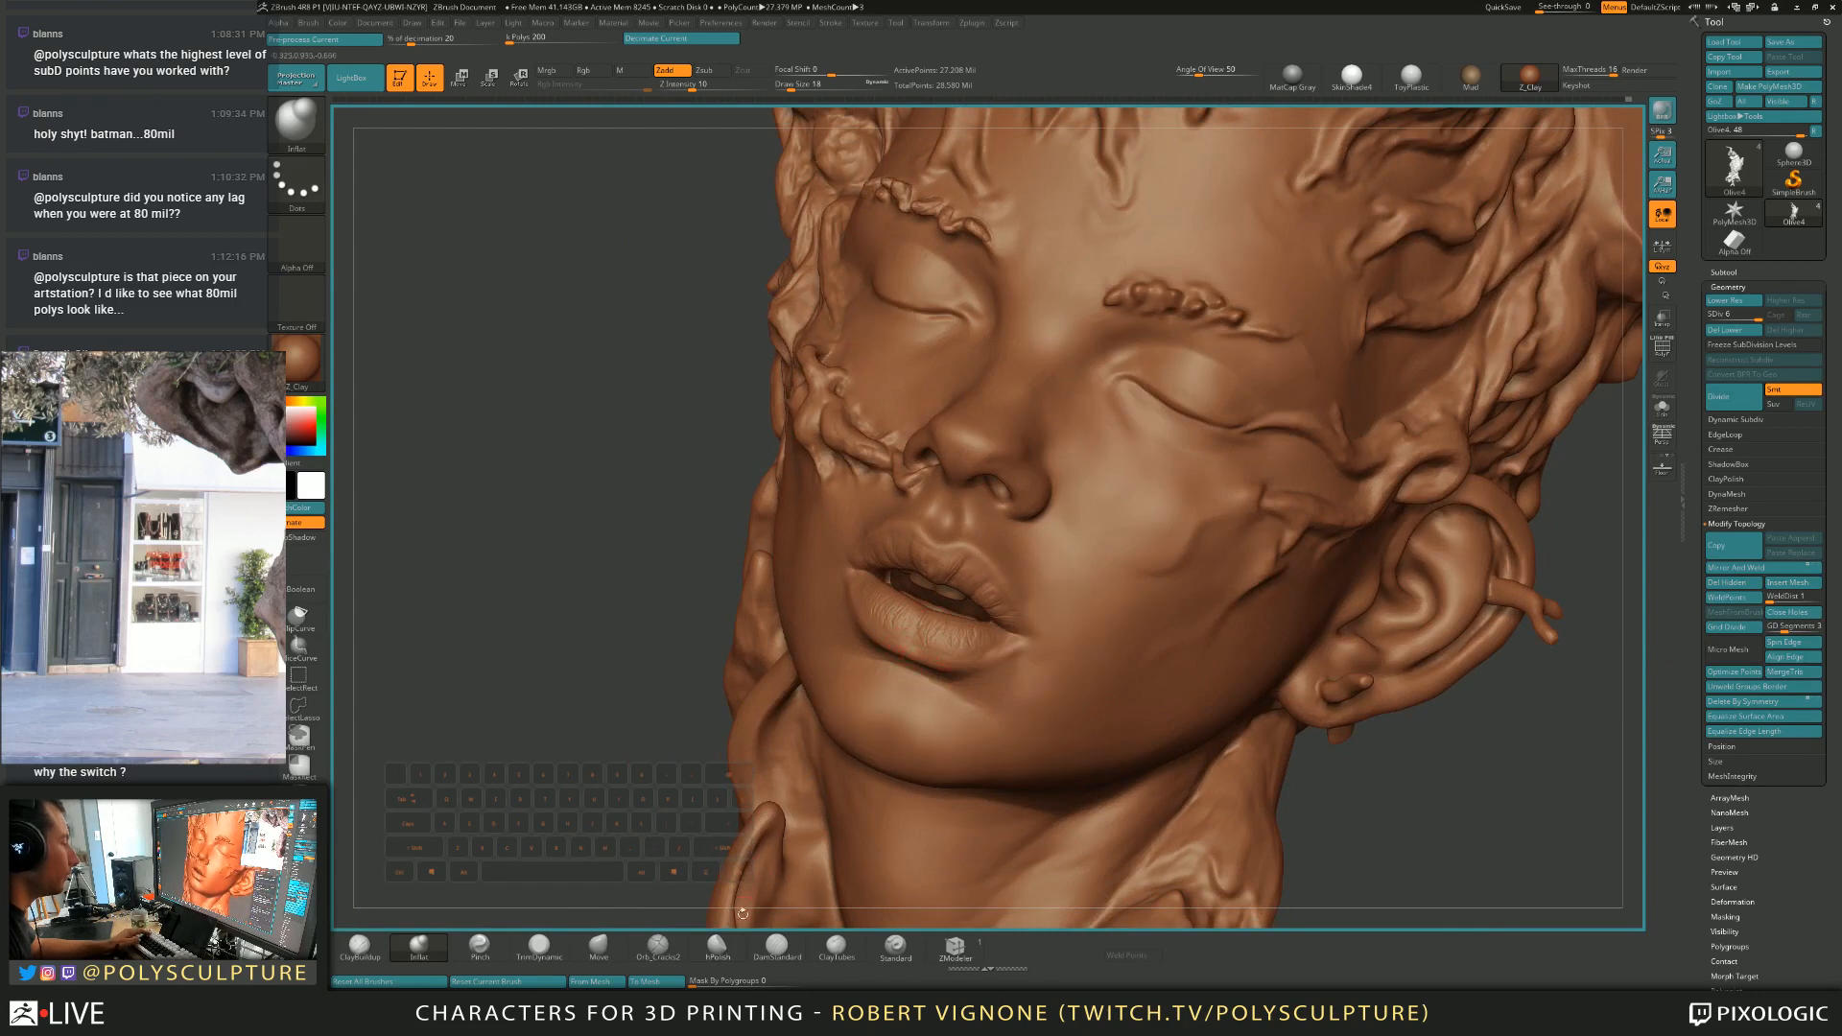
# Carve more creases into the lower lip with a smaller Orb_Cracks2 brush and select the Move brush for shaping it.
pyautogui.click(658, 948)
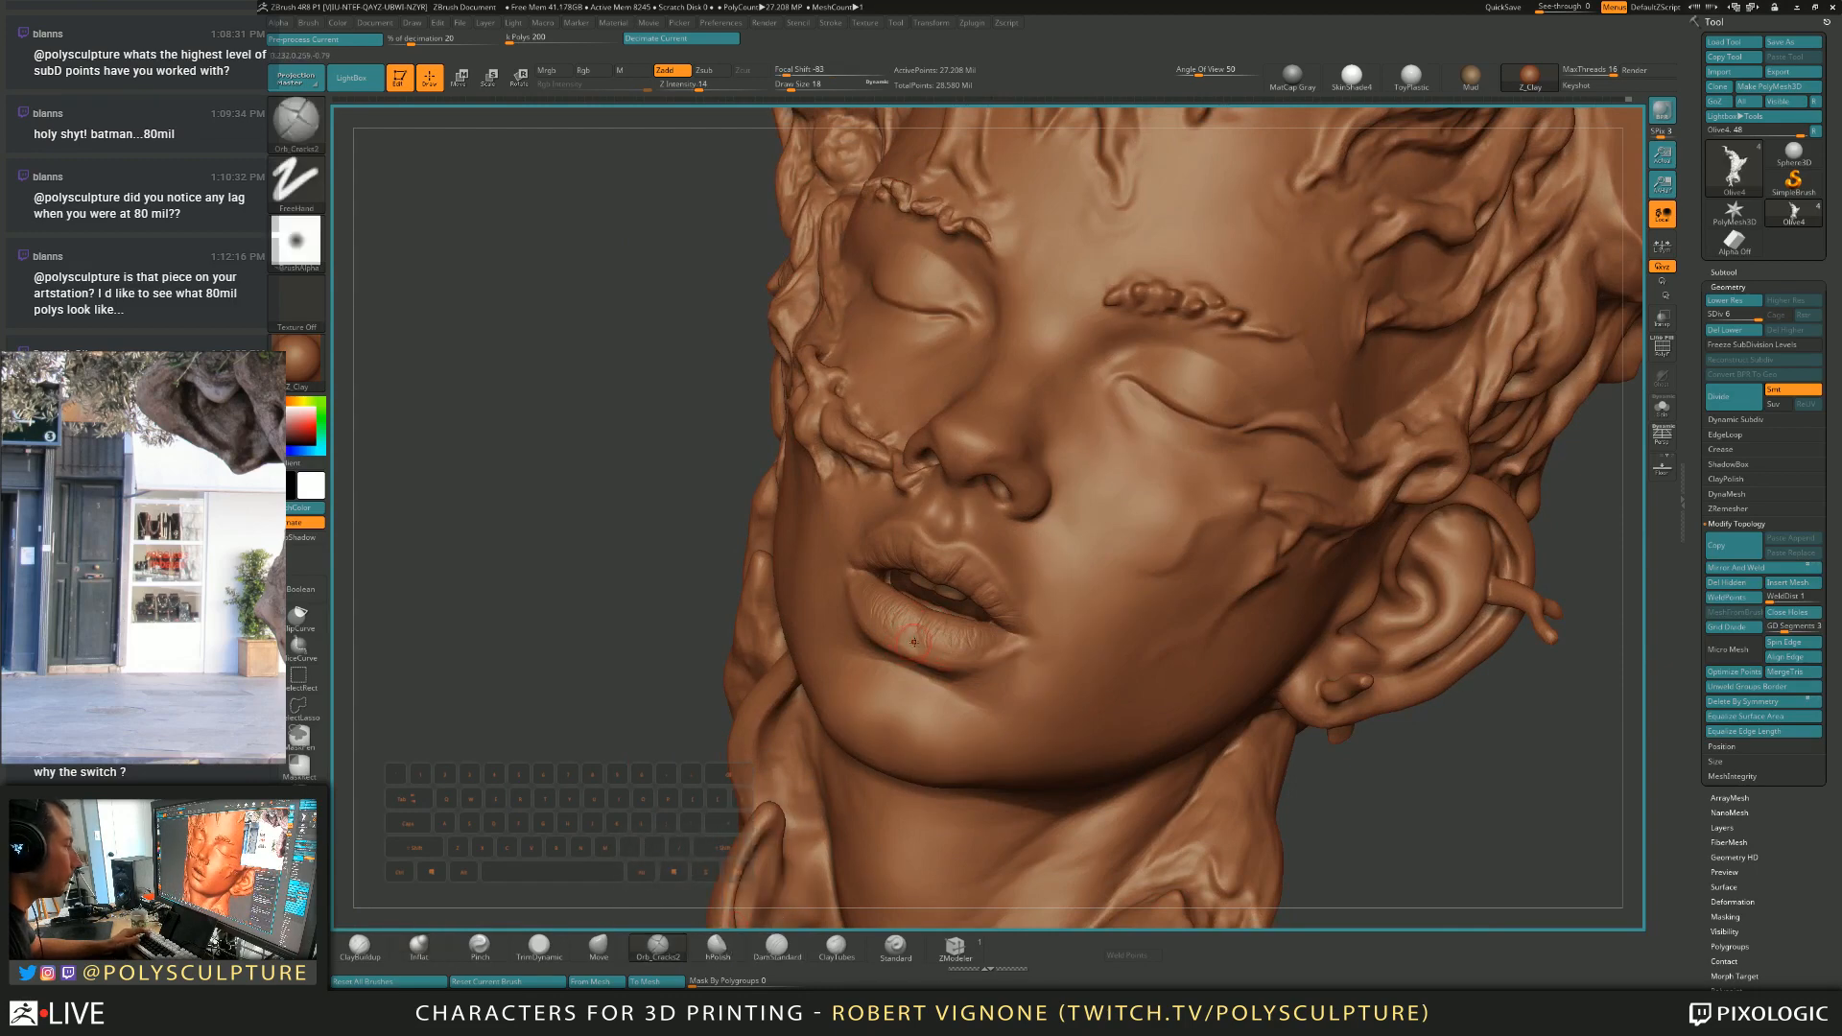
pyautogui.press('s')
pyautogui.moveTo(915, 642); pyautogui.dragTo(963, 654)
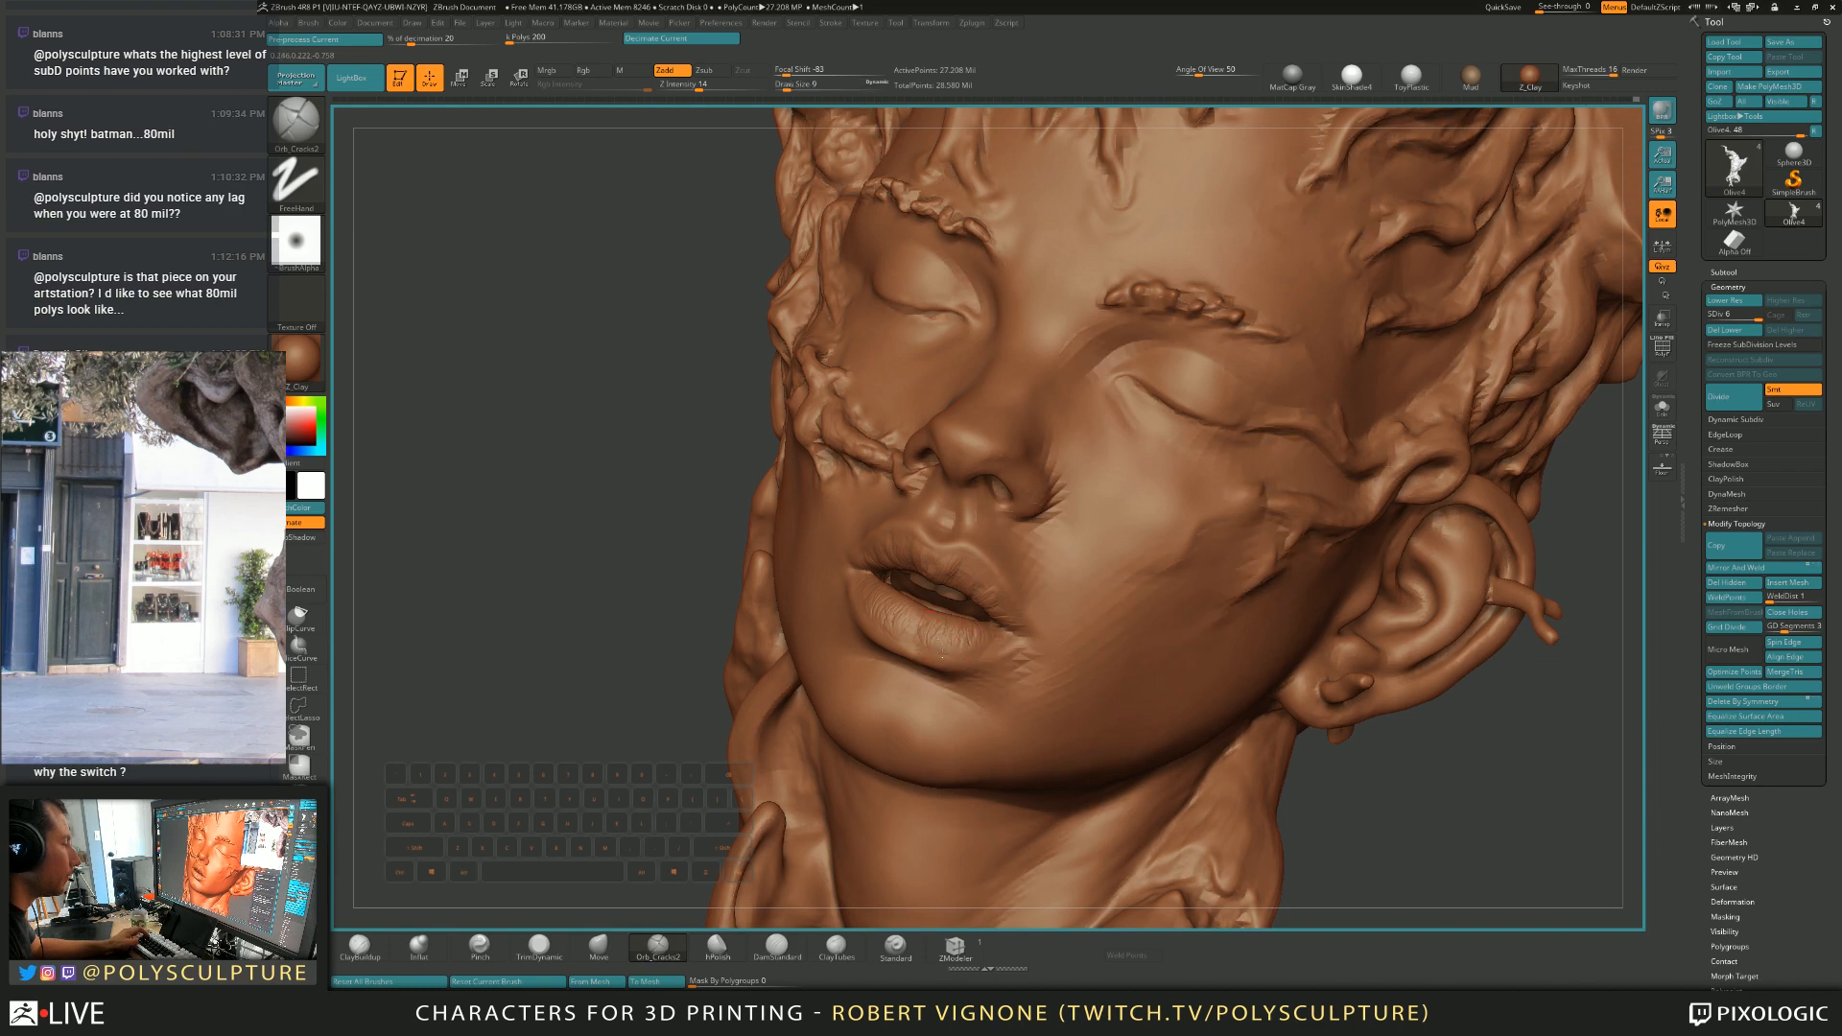
pyautogui.scroll(5, 965, 644)
pyautogui.press('s')
pyautogui.press('b')
pyautogui.press('m')
pyautogui.press('v')
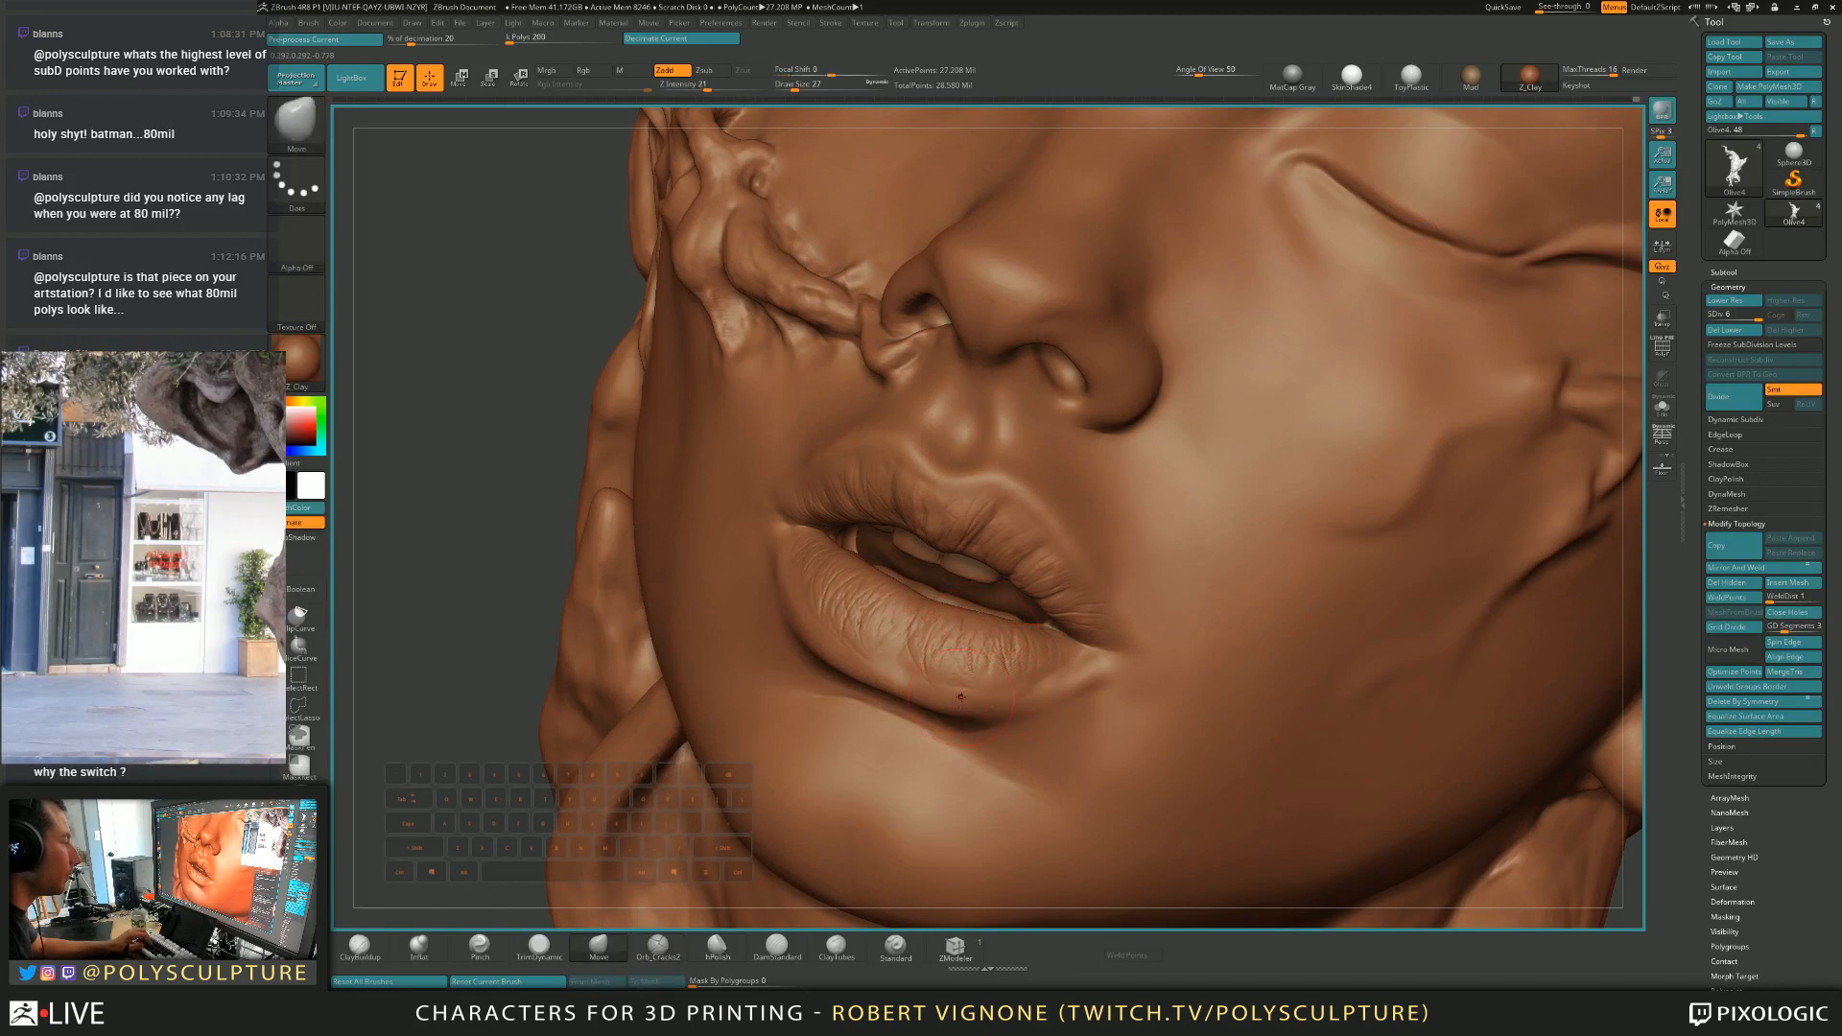
# Polish the wrinkled surfaces of the lower and upper lips with hPolish, starting at draw size 12 and reducing it.
pyautogui.press('b')
pyautogui.press('h')
pyautogui.press('p')
pyautogui.press('s')
pyautogui.press('s')
pyautogui.moveTo(955, 644); pyautogui.dragTo(1008, 655)
pyautogui.moveTo(912, 625); pyautogui.dragTo(853, 573, button='right')
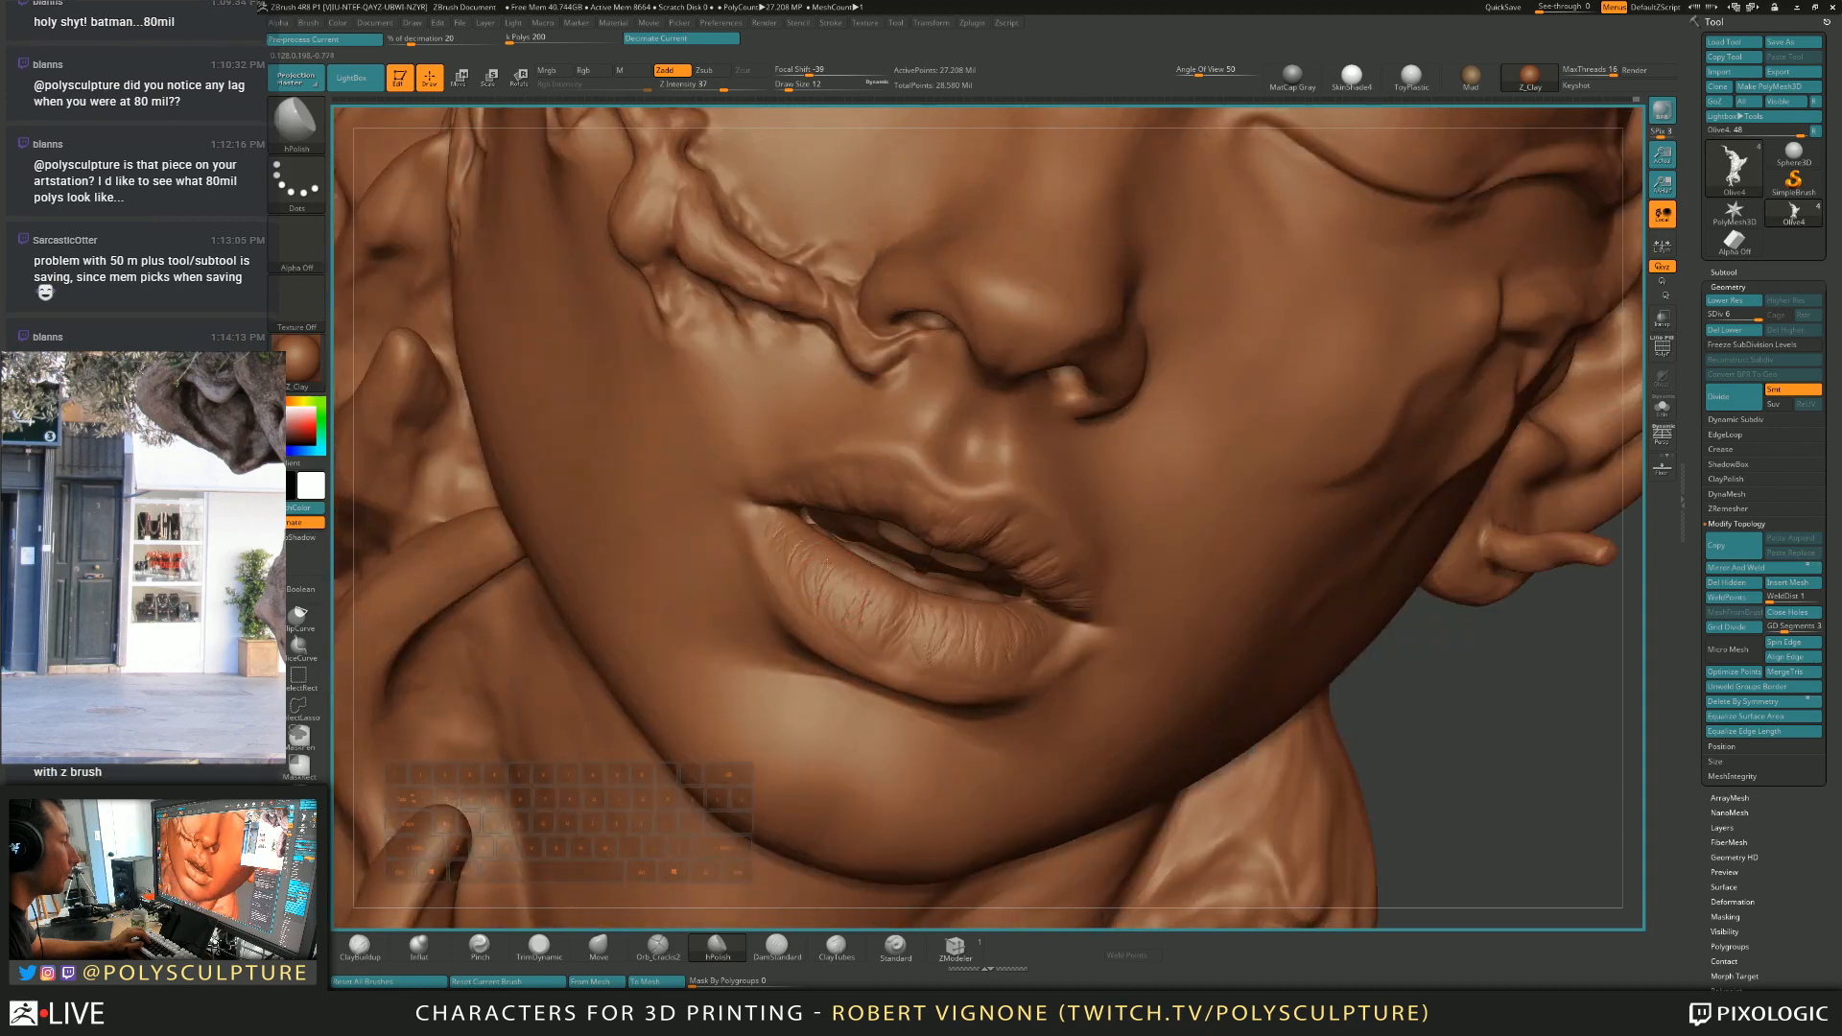
pyautogui.moveTo(837, 590); pyautogui.dragTo(870, 480, button='right')
pyautogui.press('[')
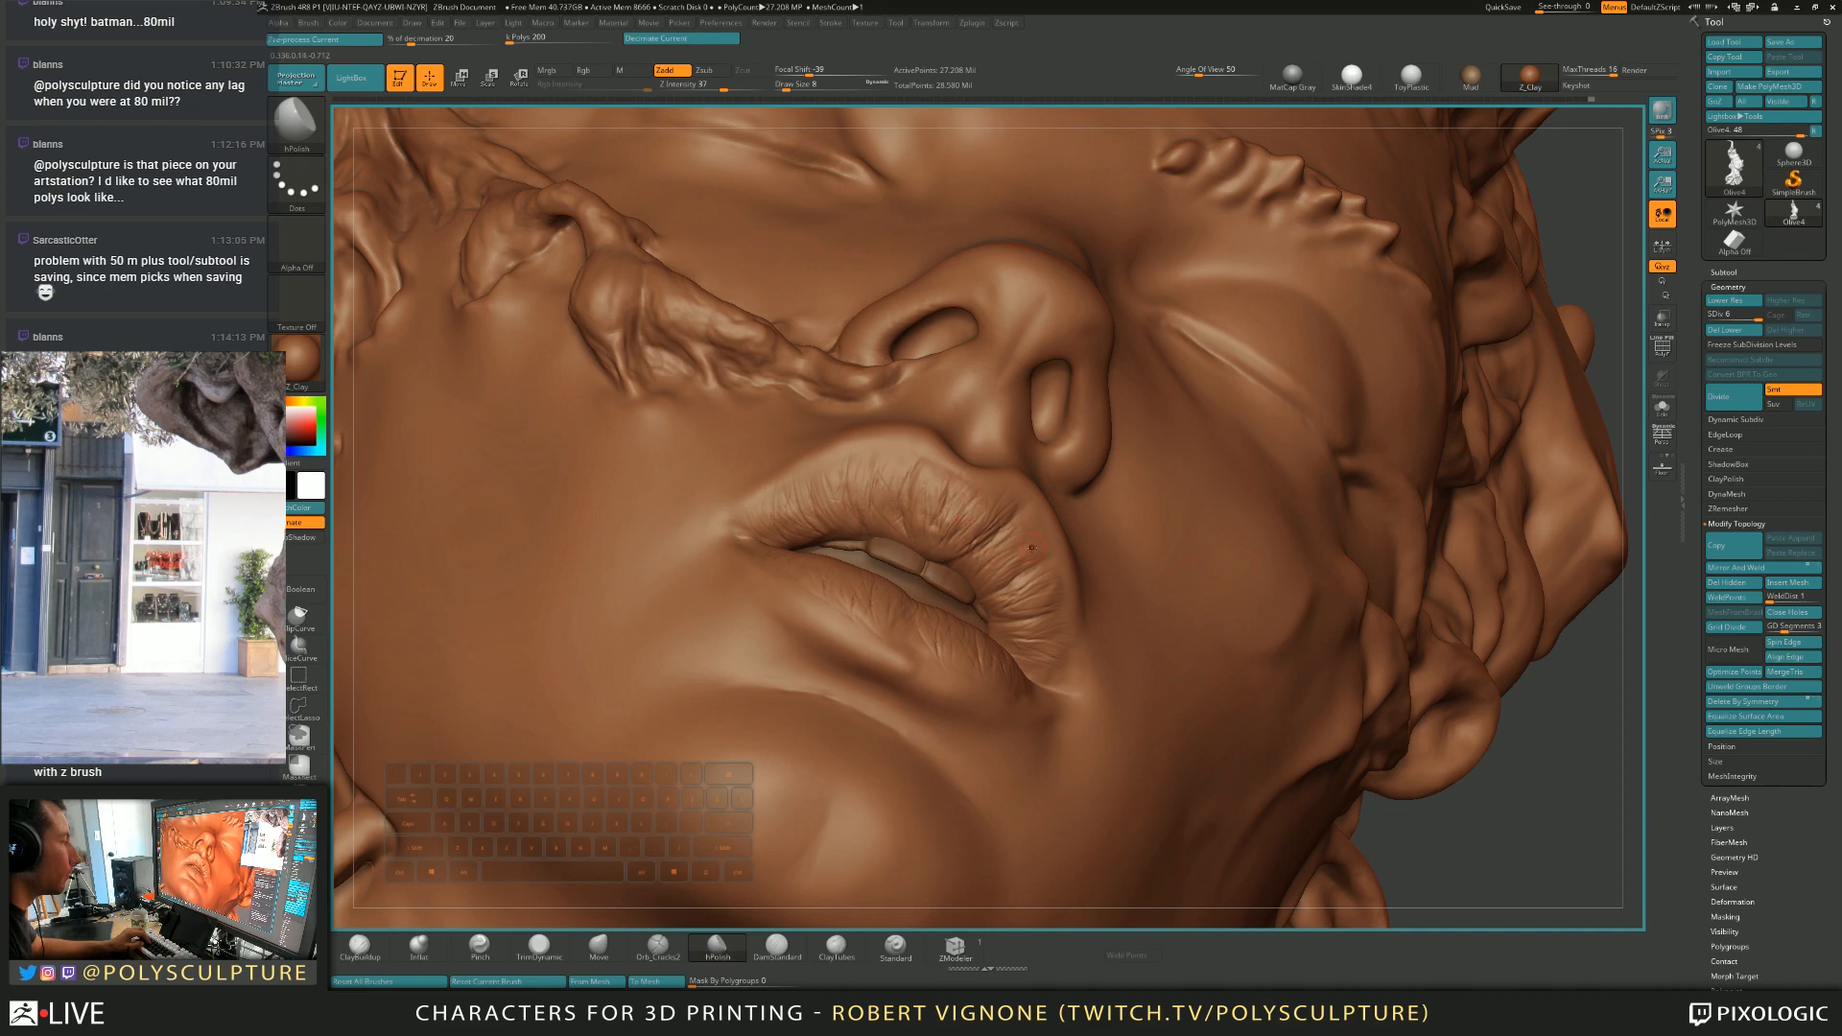
pyautogui.moveTo(1034, 544); pyautogui.dragTo(911, 673, button='right')
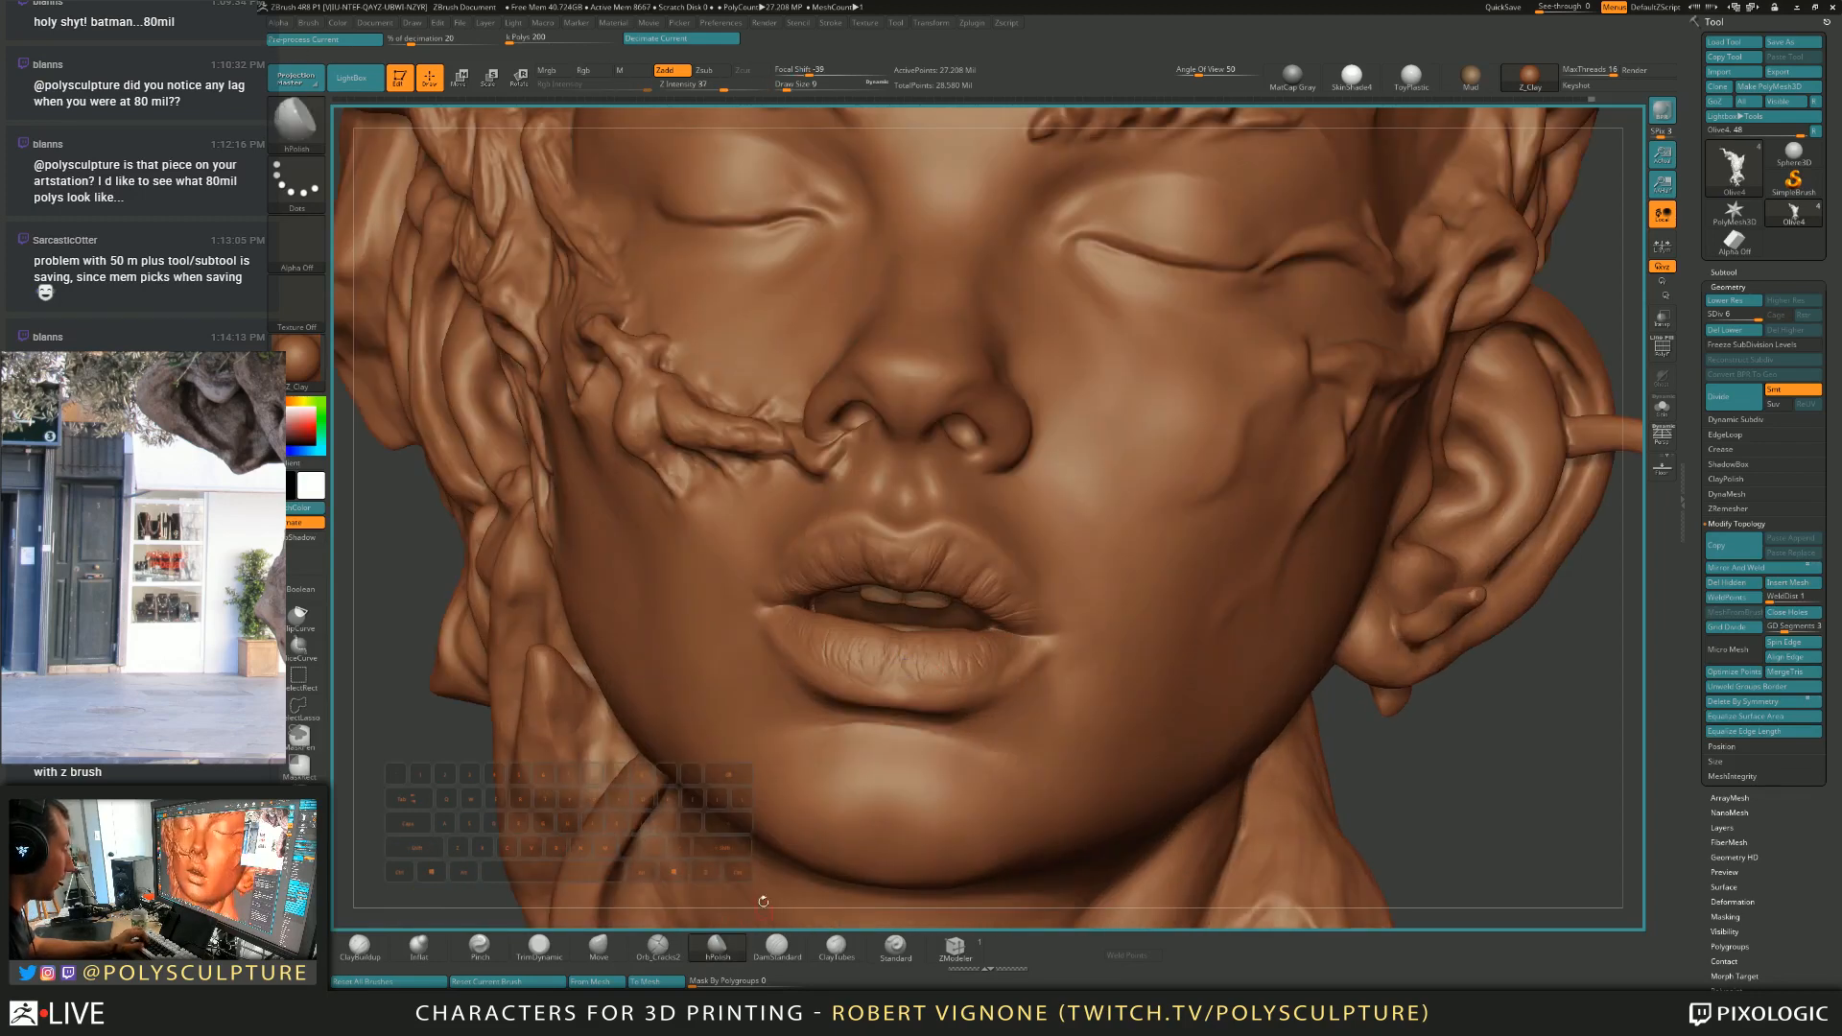
# Touch up the shape of the lips with the ClayBuildup, DamStandard and Move brushes, adjusting the draw size.
pyautogui.click(360, 948)
pyautogui.keyDown('alt'); pyautogui.moveTo(909, 619); pyautogui.dragTo(897, 669, button='right'); pyautogui.keyUp('alt')
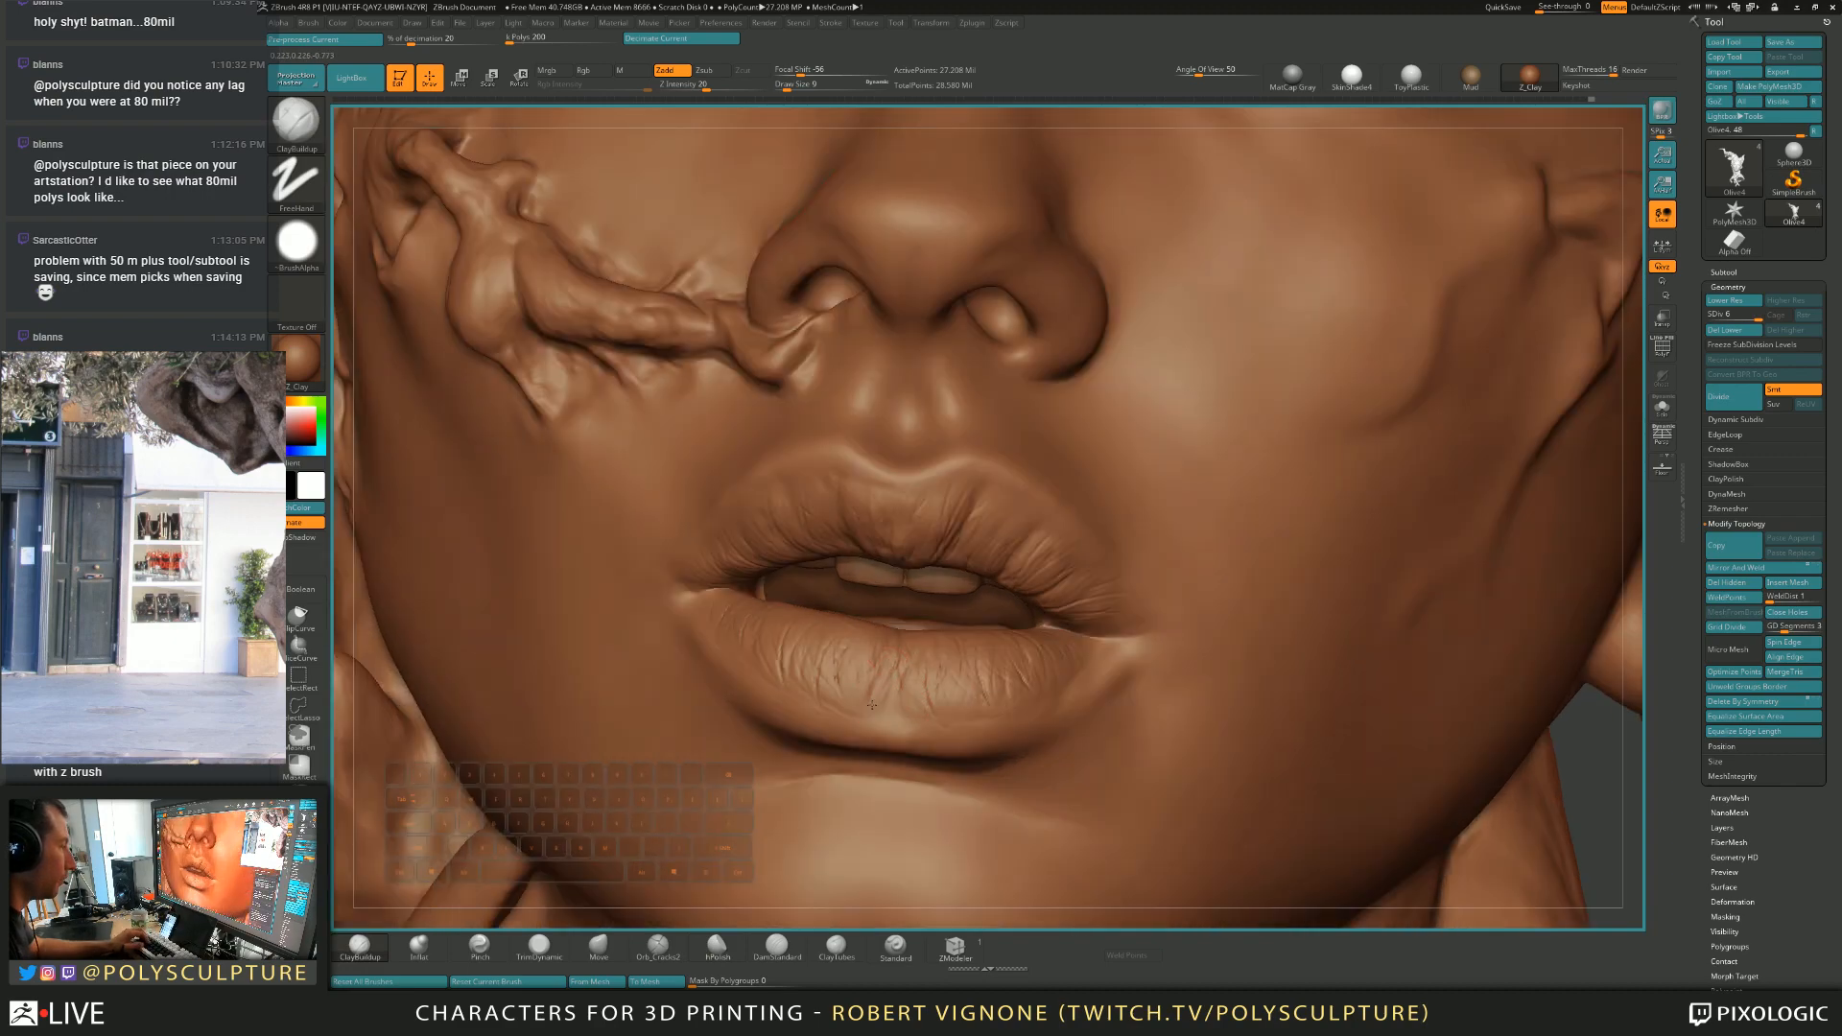
pyautogui.click(777, 948)
pyautogui.press('s')
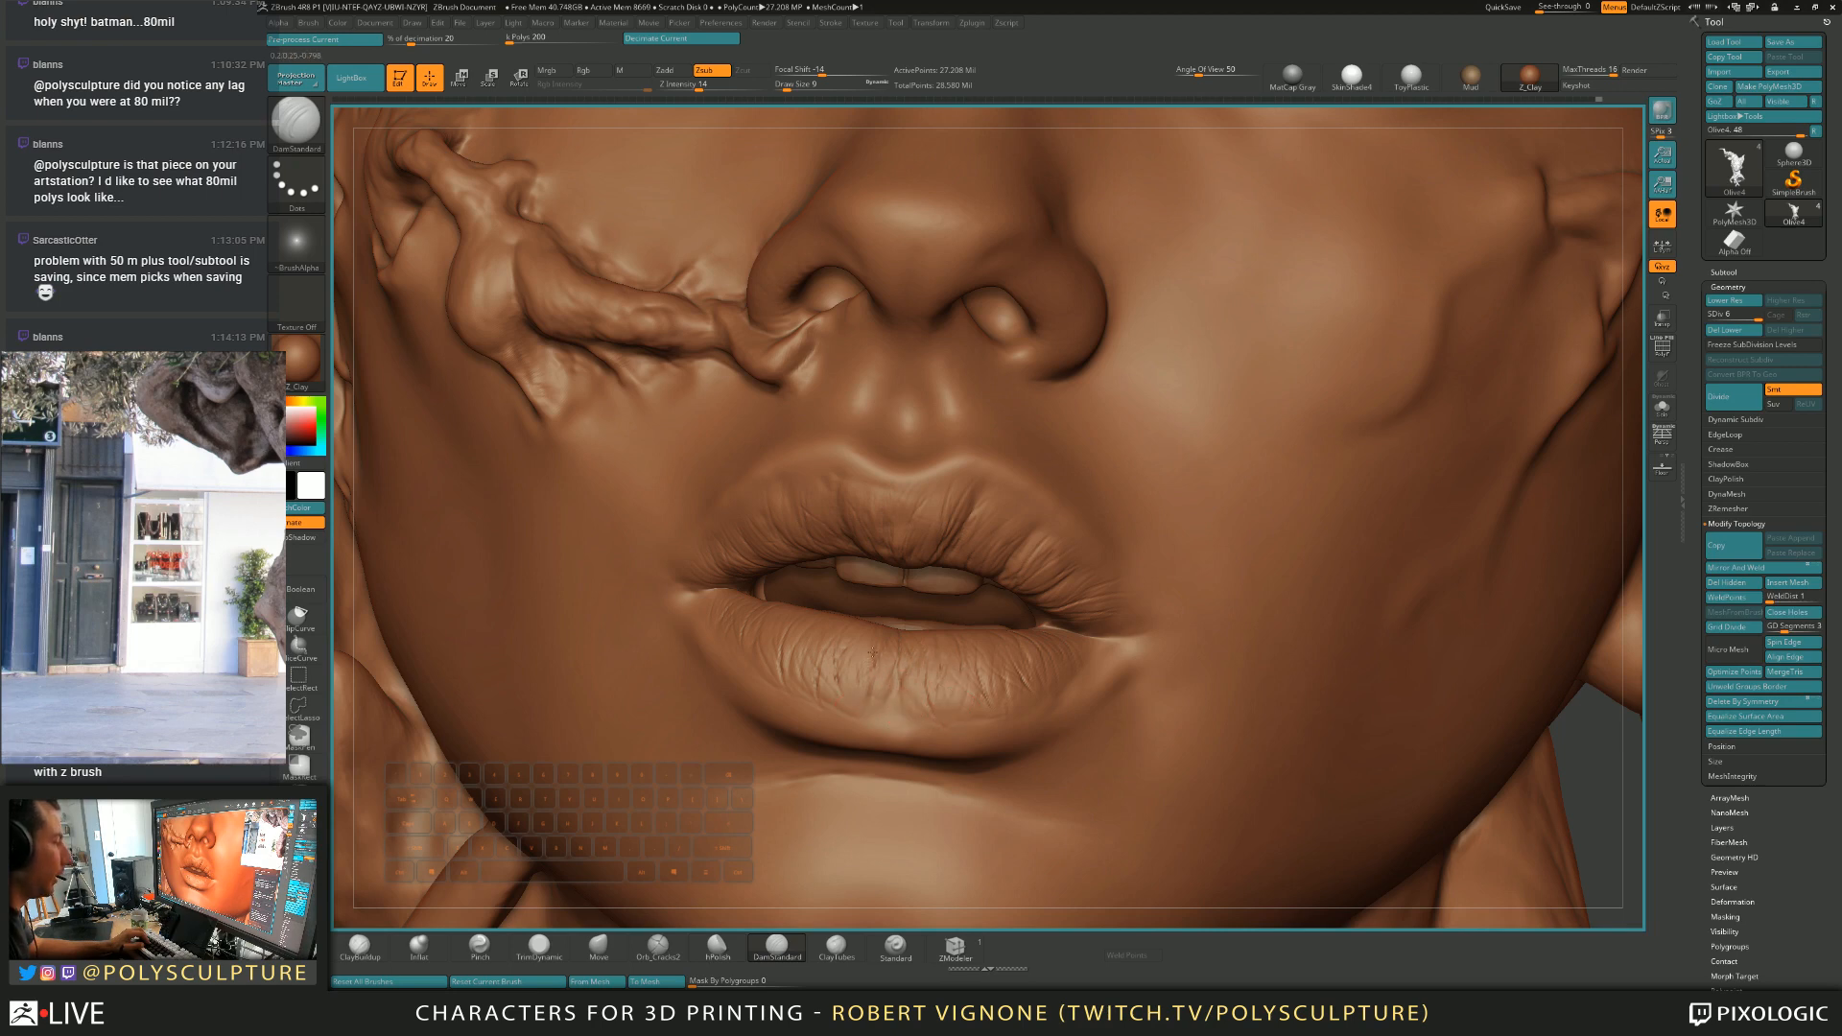
pyautogui.press('s')
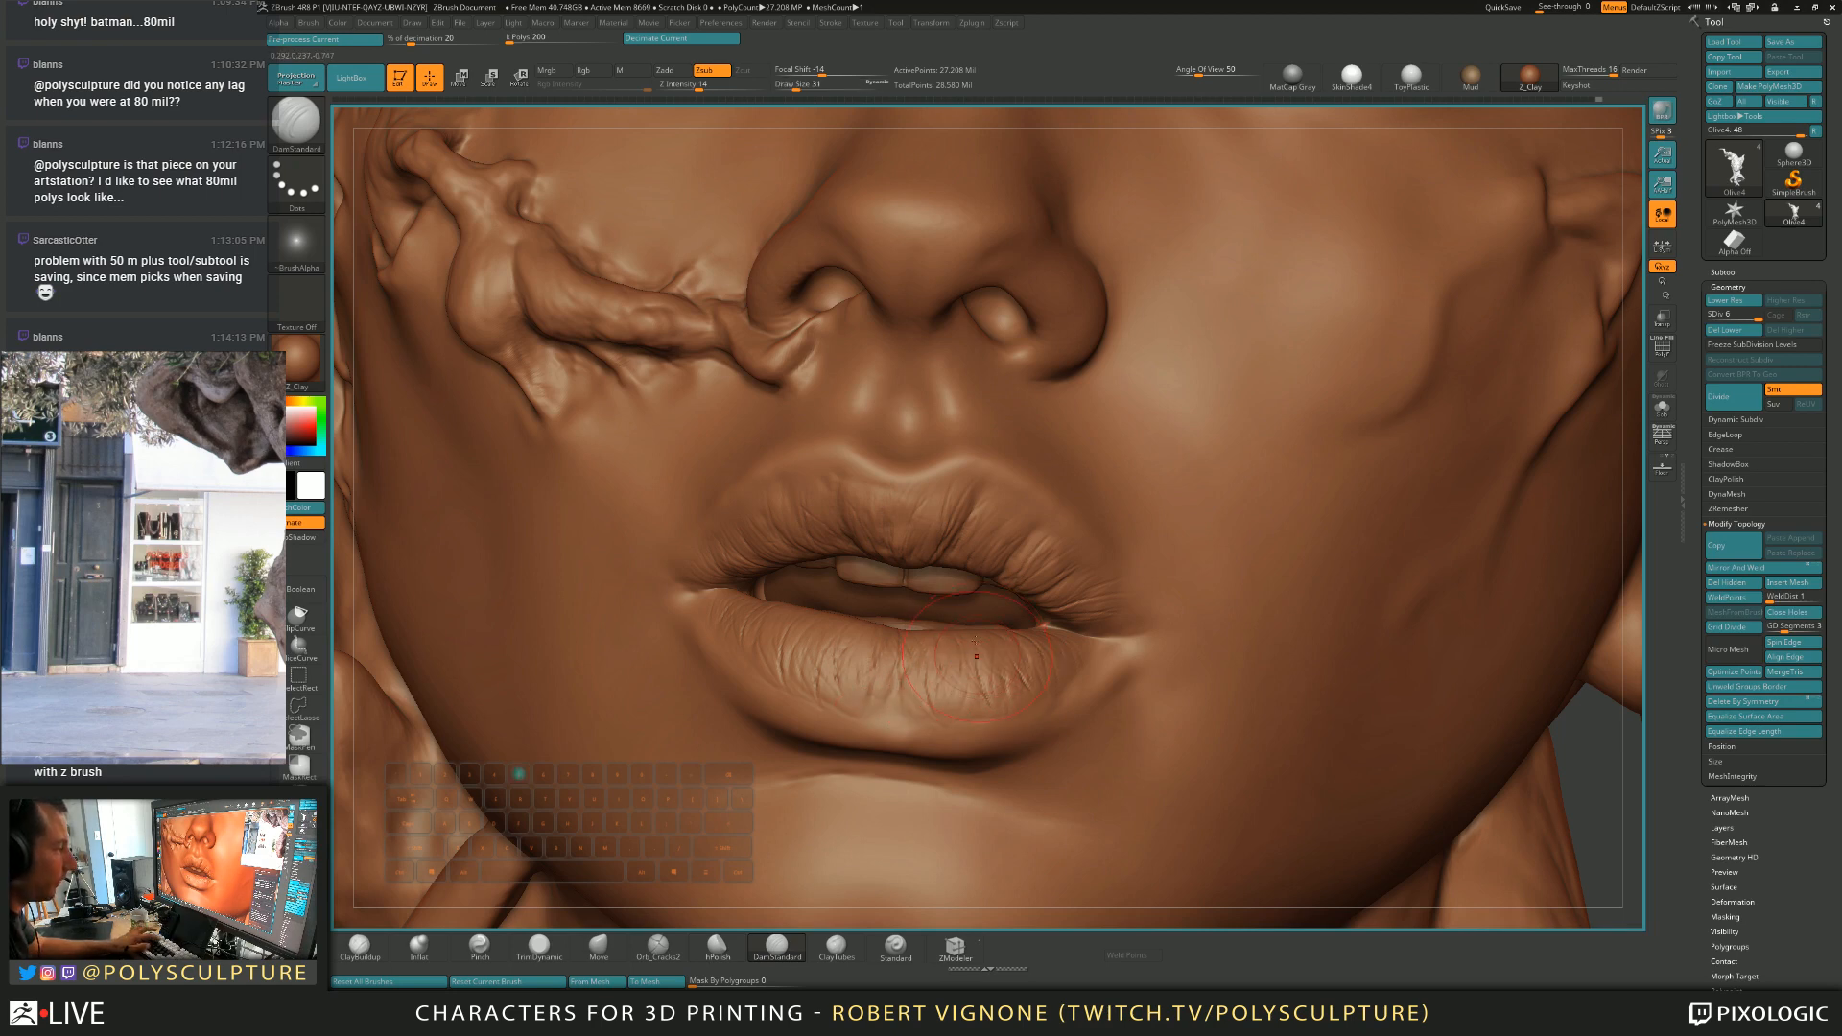
pyautogui.press('b')
pyautogui.press('m')
pyautogui.press('v')
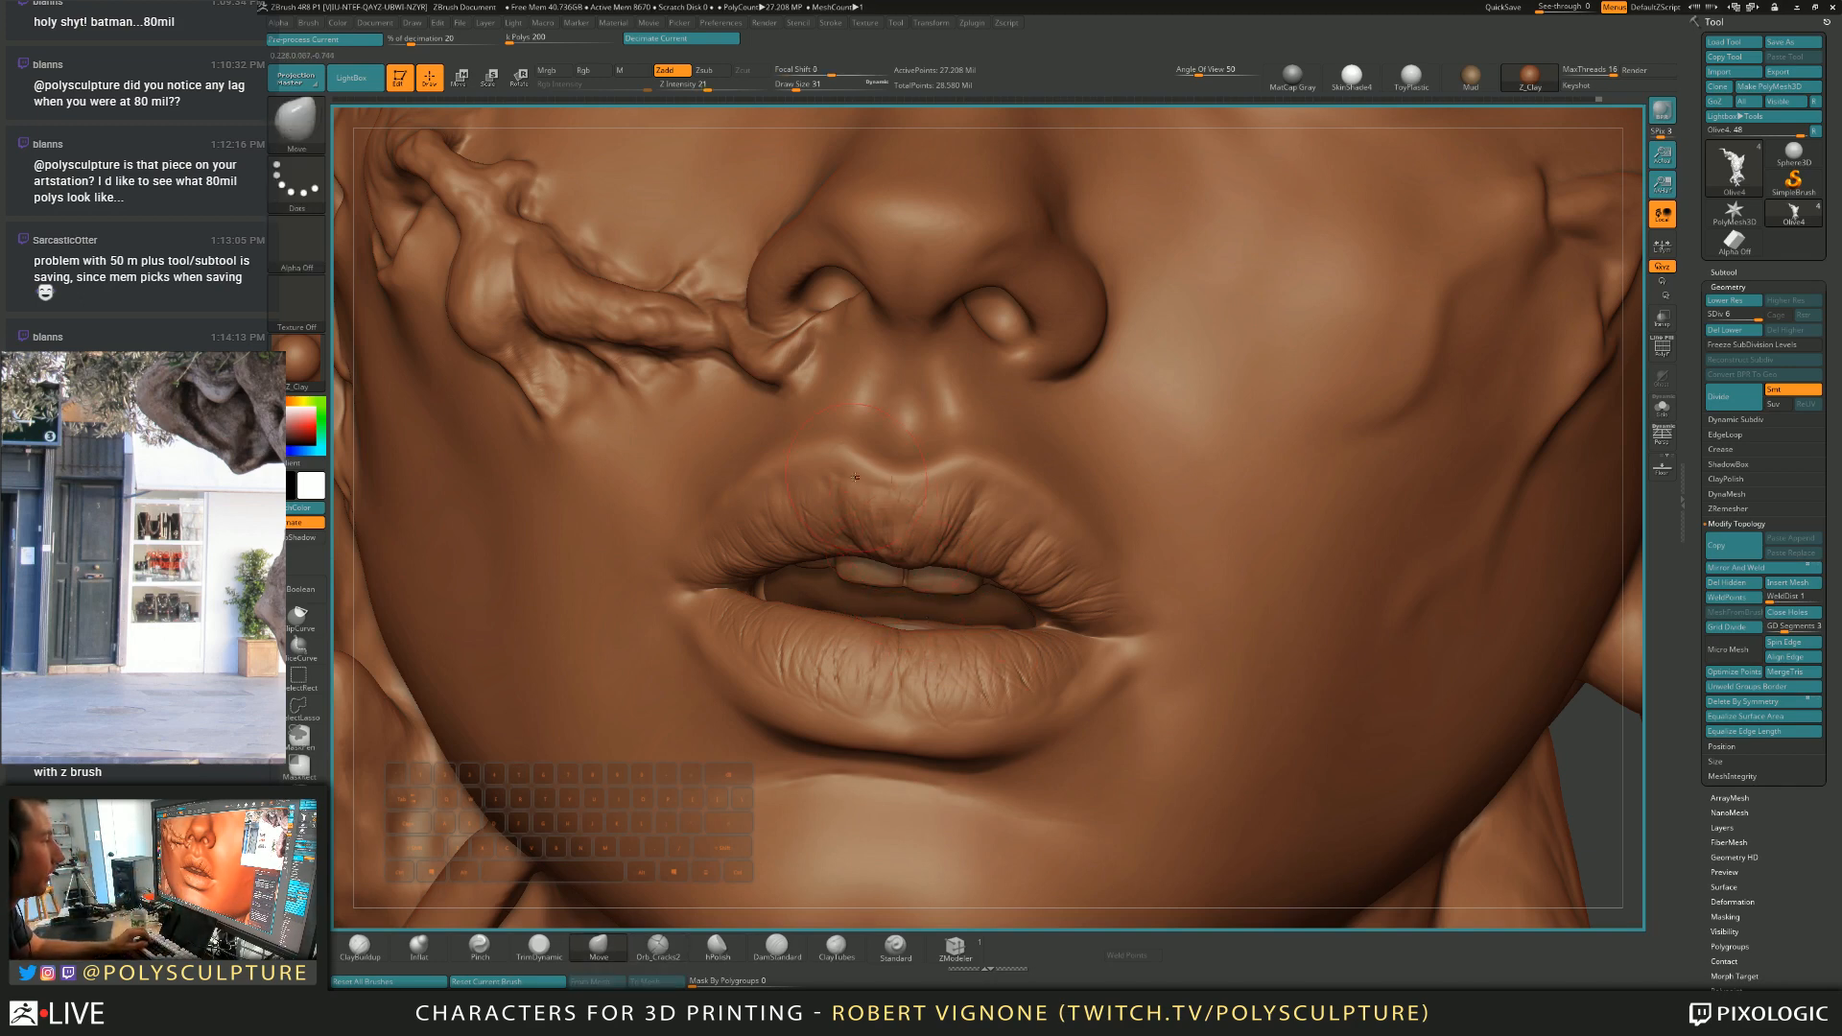
pyautogui.press('[')
pyautogui.press('[')
pyautogui.moveTo(1059, 502)
pyautogui.keyDown('alt'); pyautogui.mouseDown(button='right')
pyautogui.moveTo(1064, 403)
pyautogui.moveTo(997, 556)
pyautogui.moveTo(797, 565)
pyautogui.mouseUp(button='right'); pyautogui.keyUp('alt')
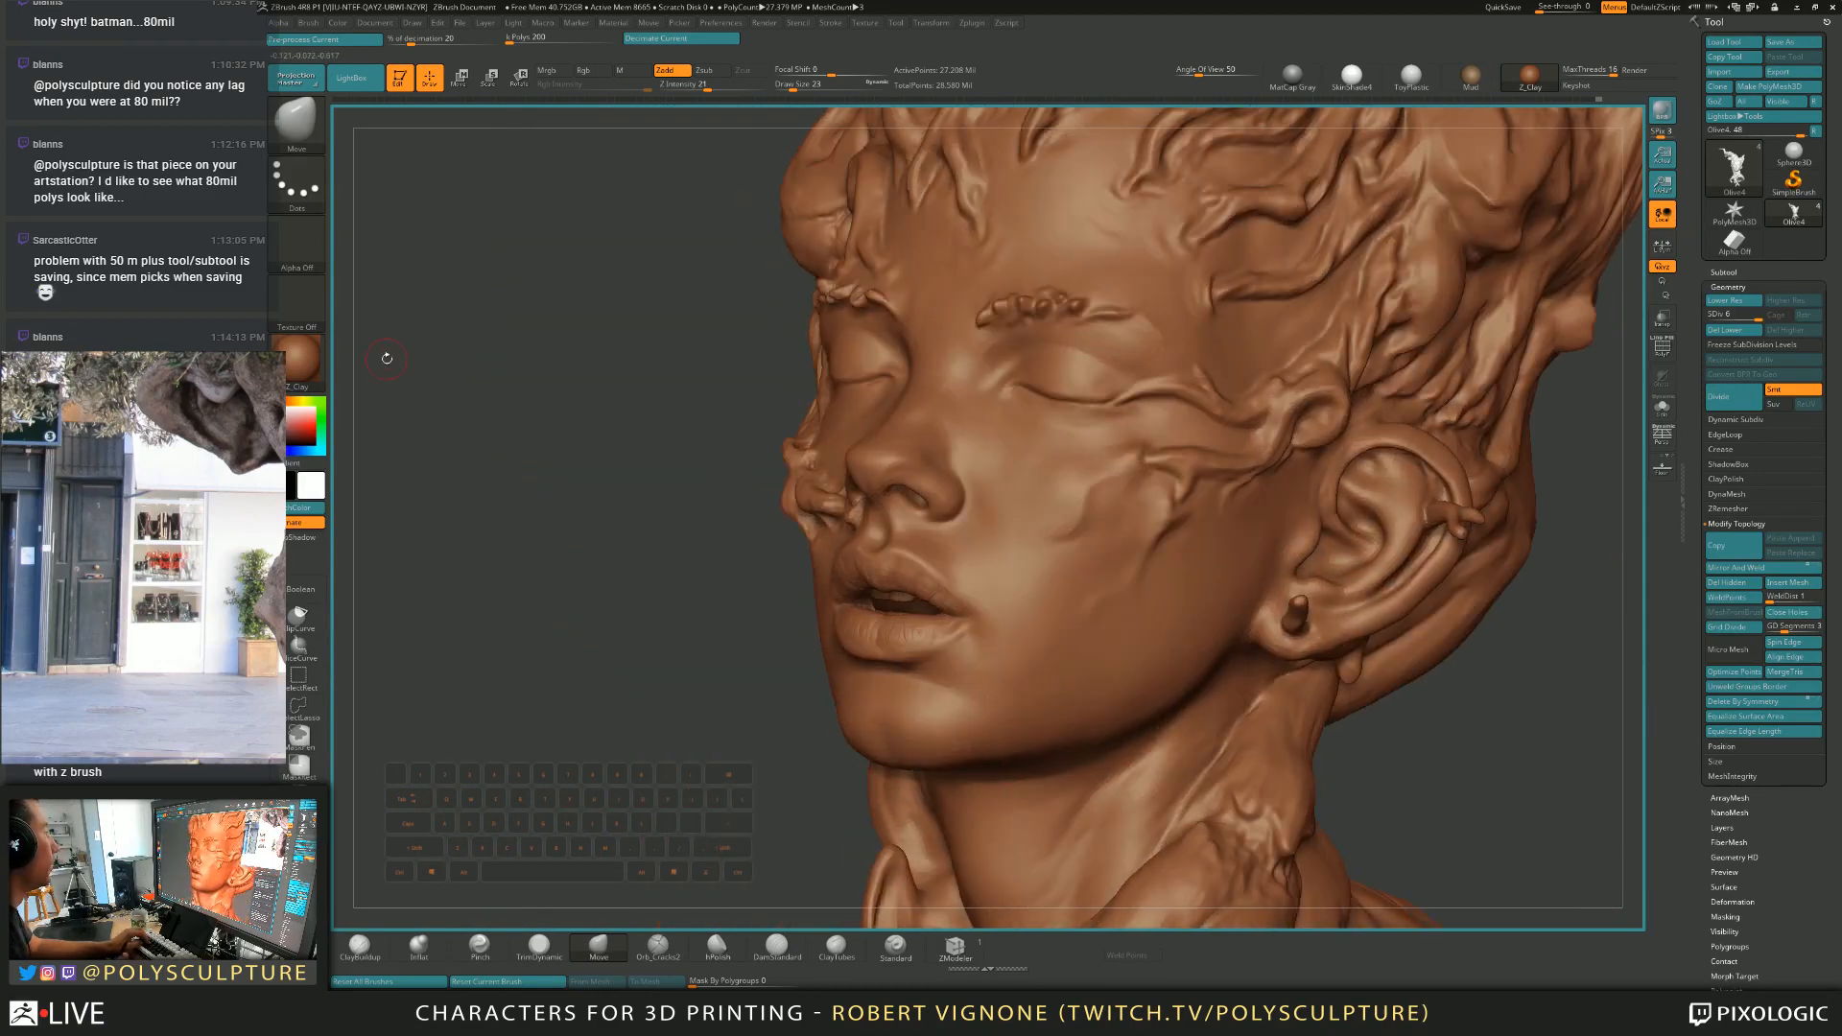
# Set up the Standard brush with the 1_Nose alpha for stamping skin pores.
pyautogui.click(898, 950)
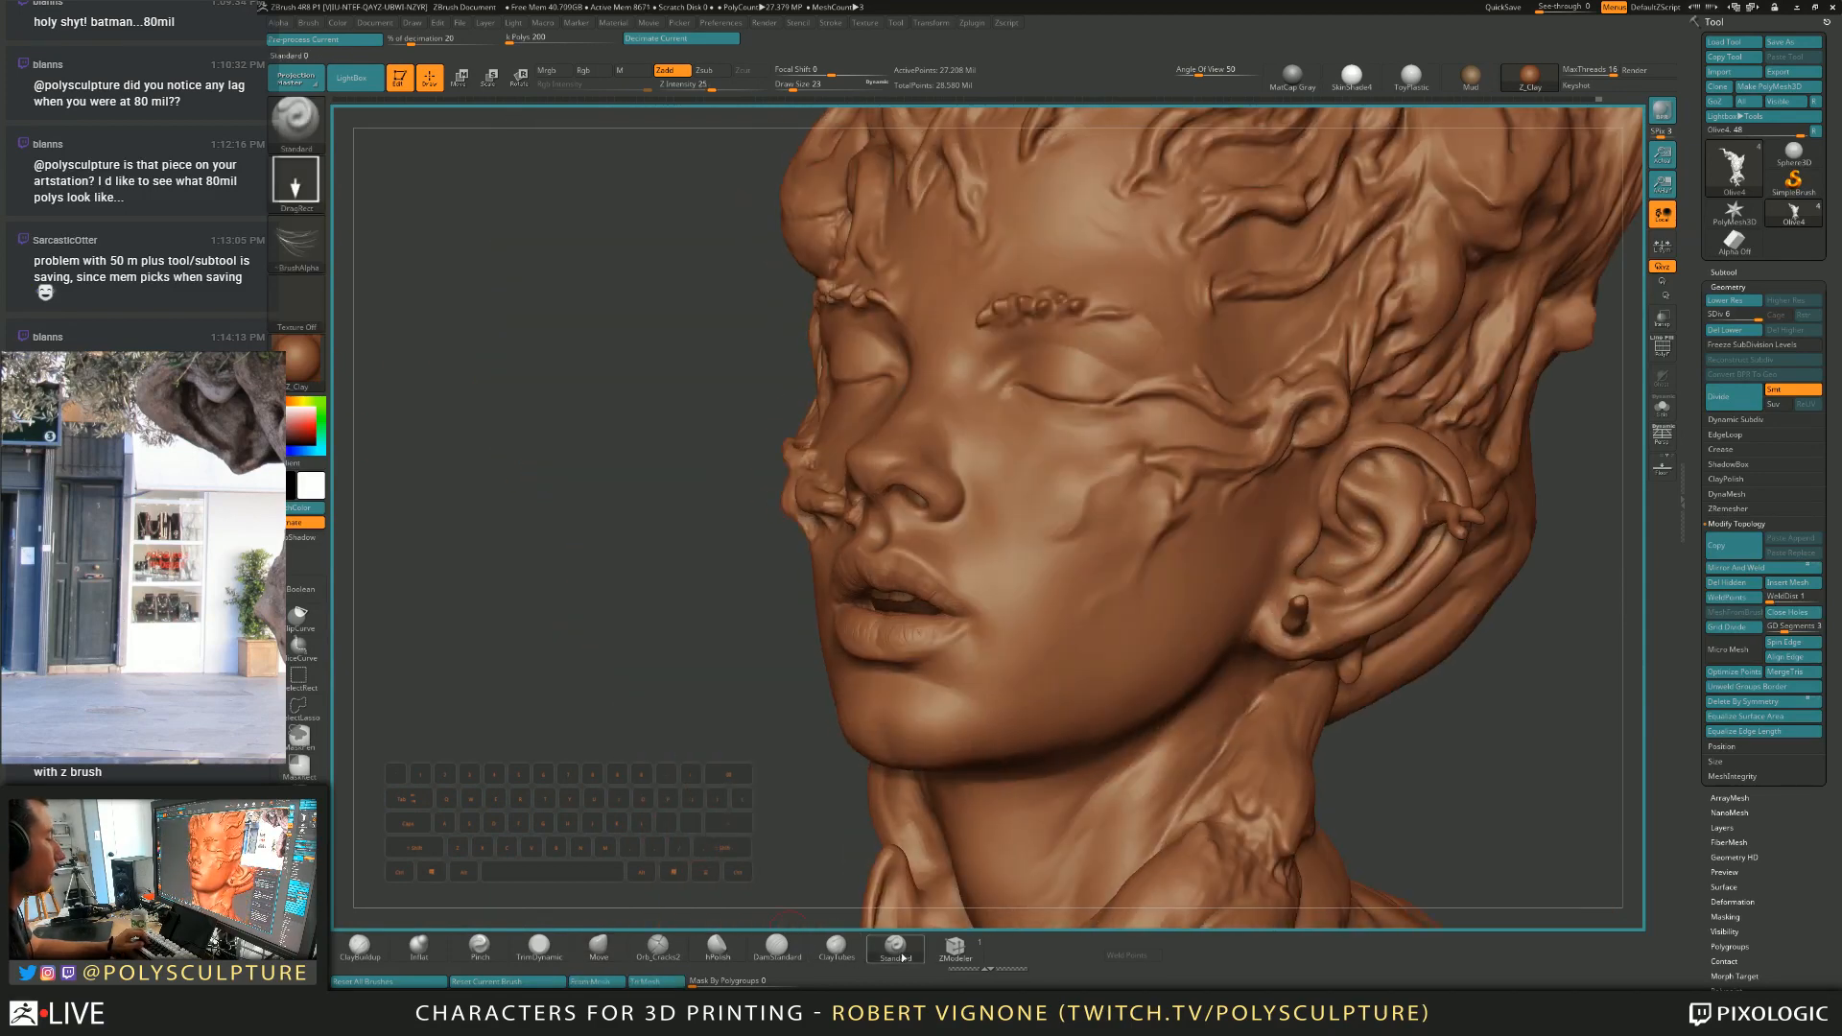
pyautogui.click(297, 245)
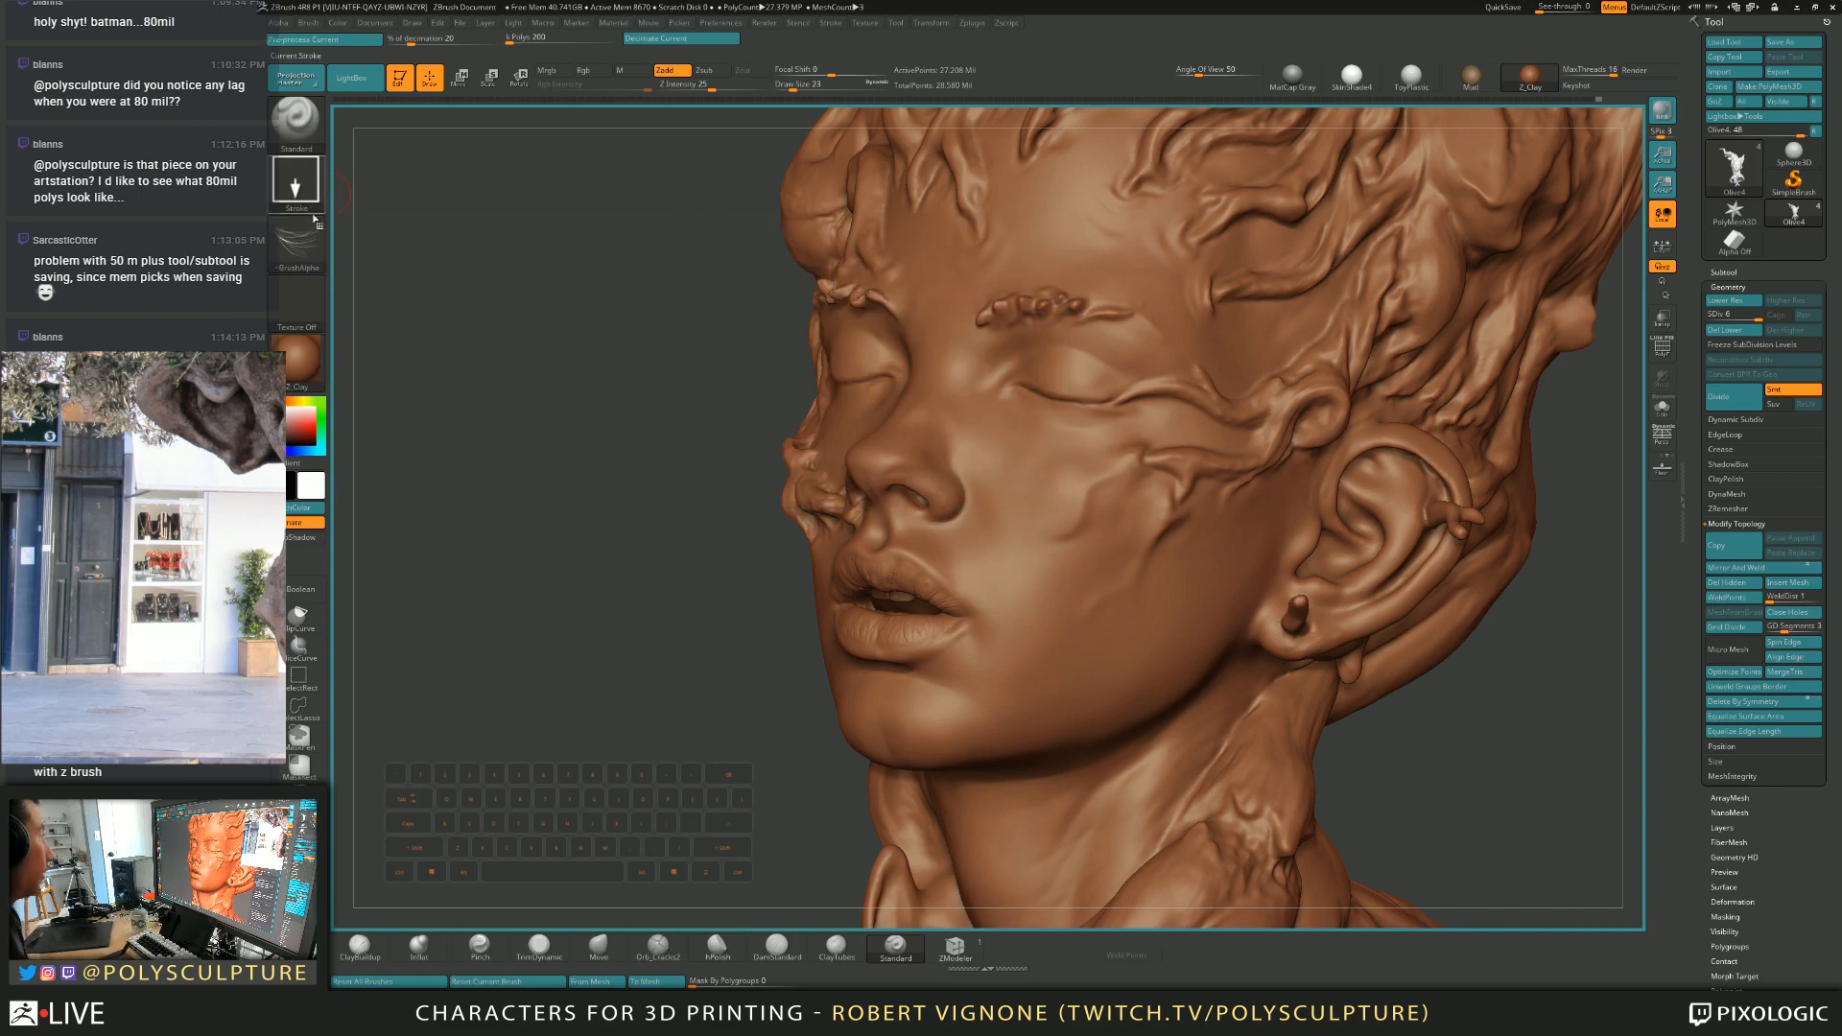
pyautogui.click(297, 244)
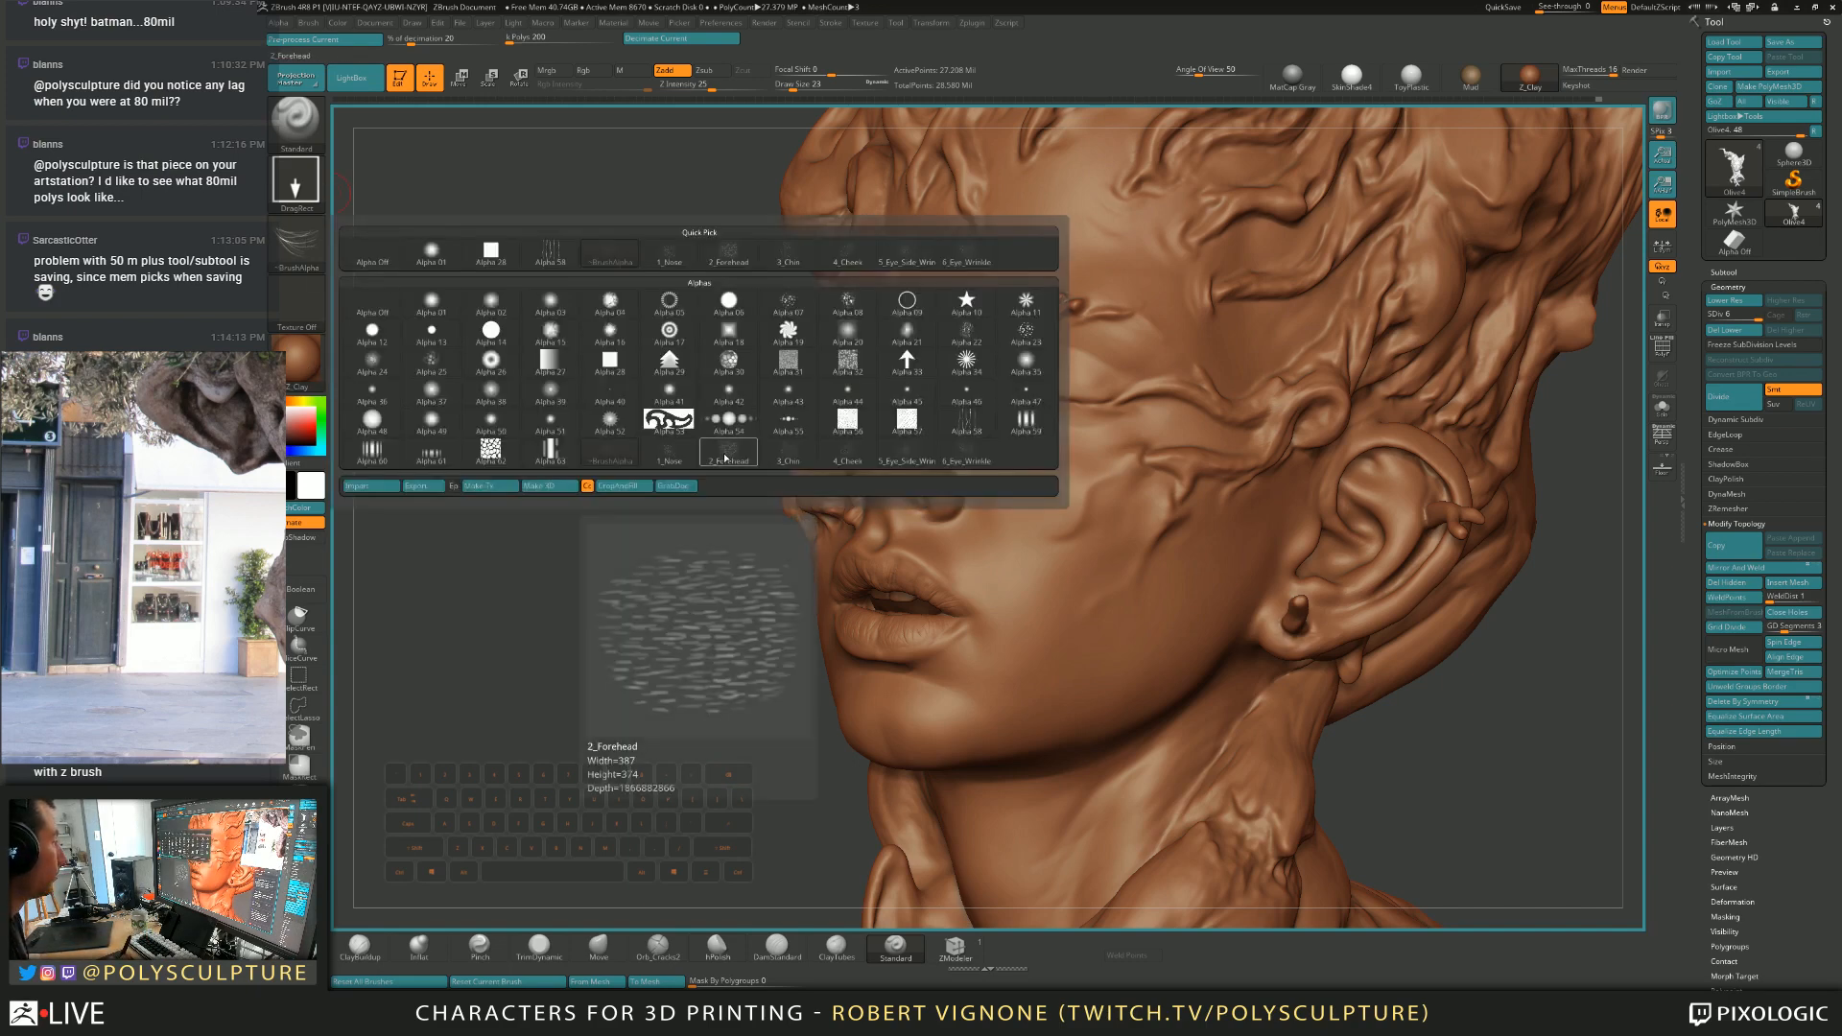
pyautogui.click(671, 455)
# Try stamping the pore alpha onto the tip of the nose at Z Intensity 25 and undo the stamps.
pyautogui.moveTo(705, 473); pyautogui.dragTo(812, 469)
pyautogui.keyDown('alt'); pyautogui.moveTo(882, 460); pyautogui.dragTo(881, 457, button='right'); pyautogui.keyUp('alt')
pyautogui.press('s')
pyautogui.moveTo(882, 455); pyautogui.dragTo(886, 453)
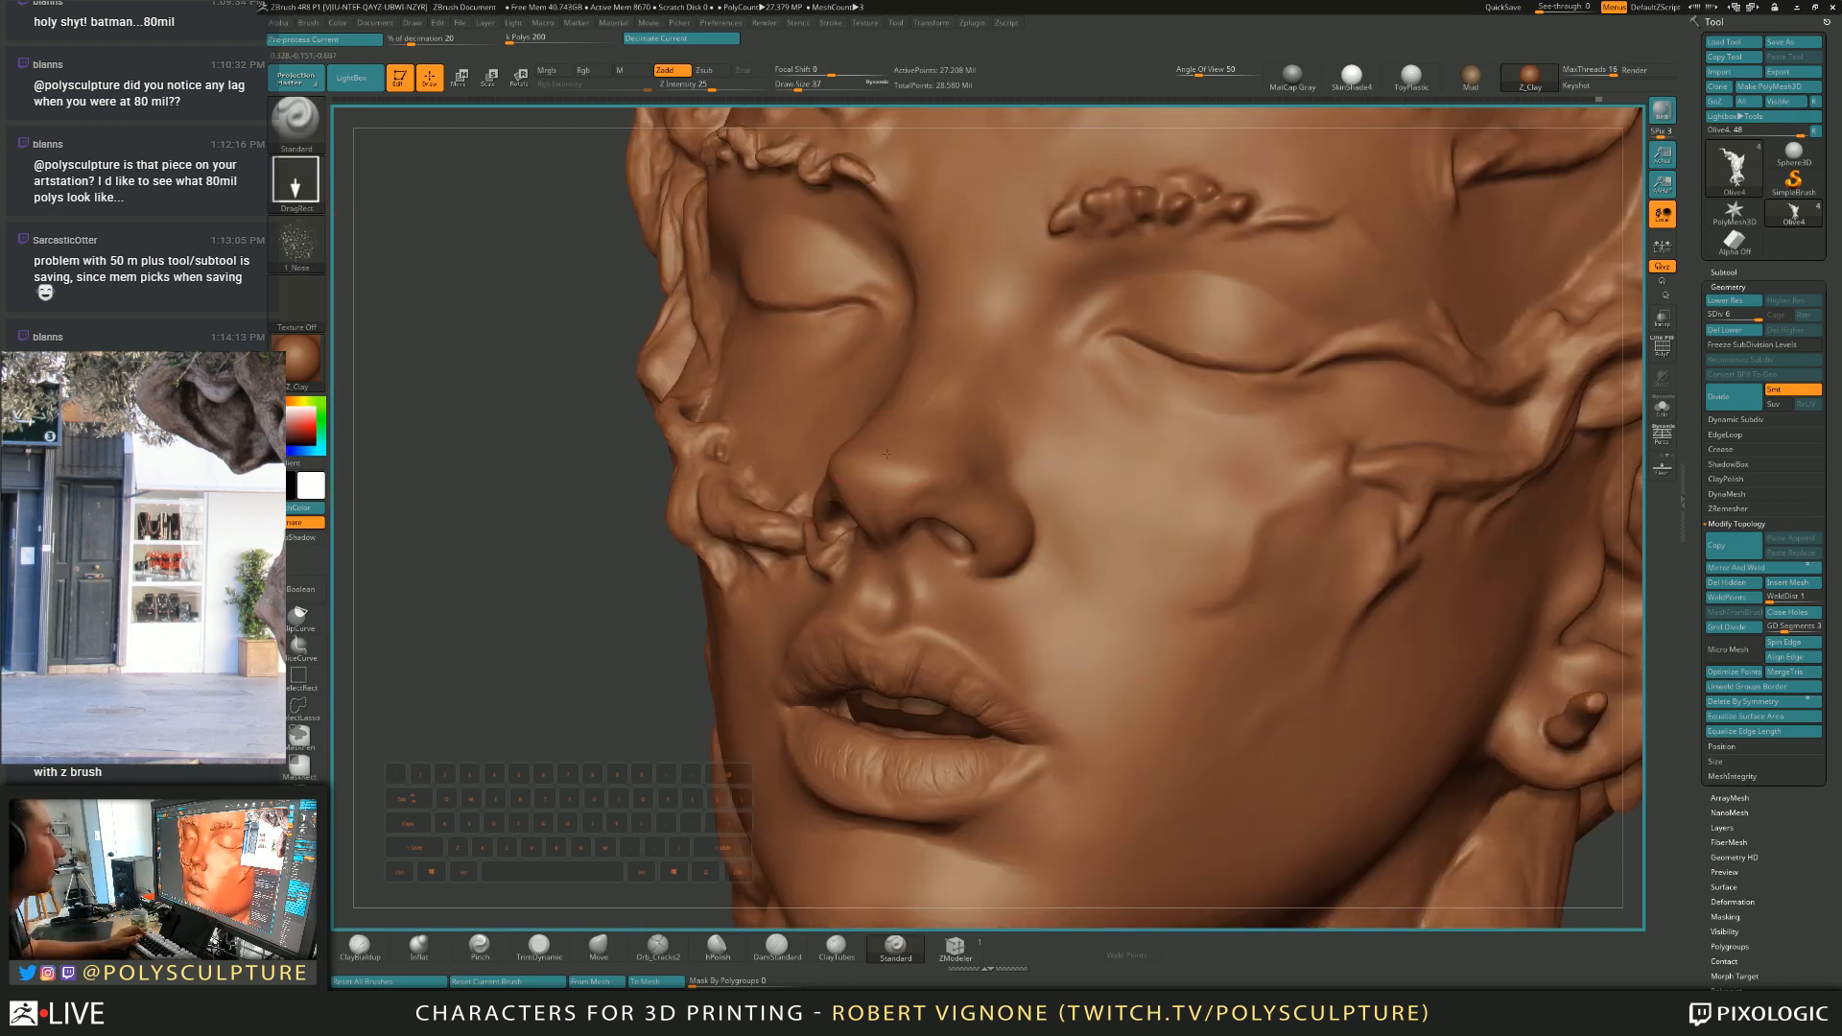
pyautogui.press('ctrl')
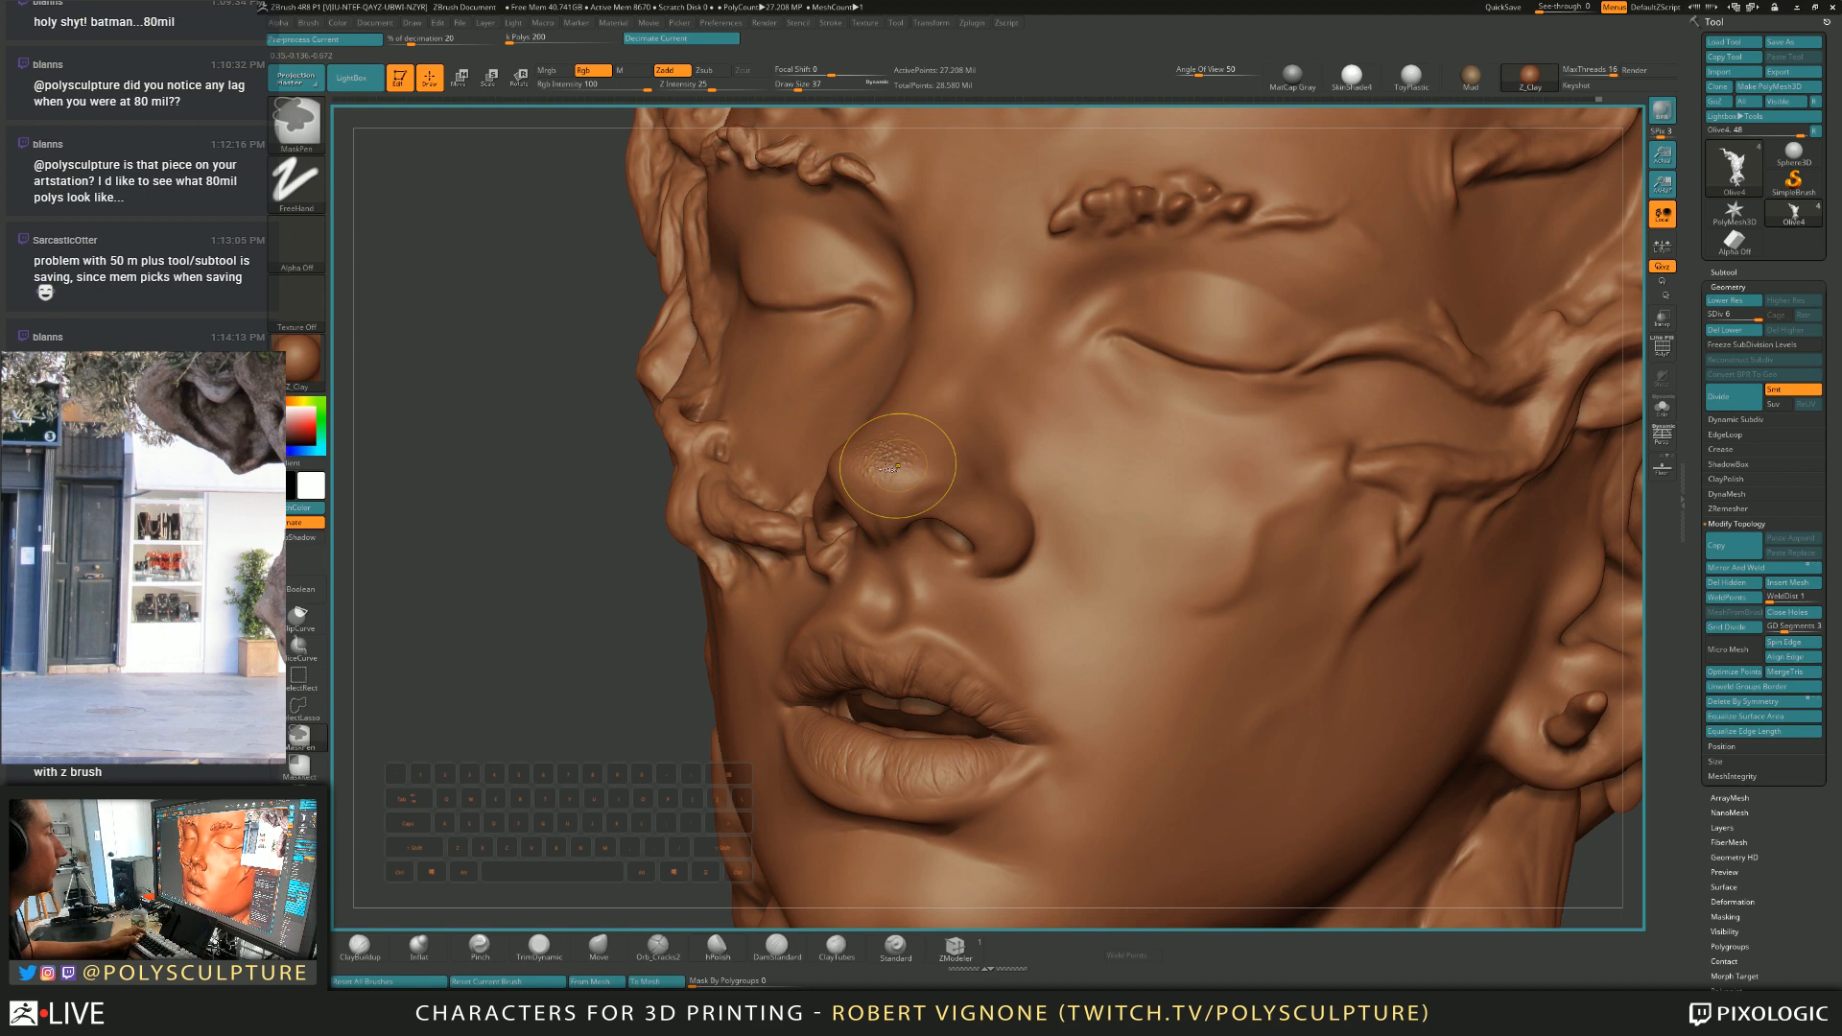
pyautogui.hotkey('ctrl', 'z')
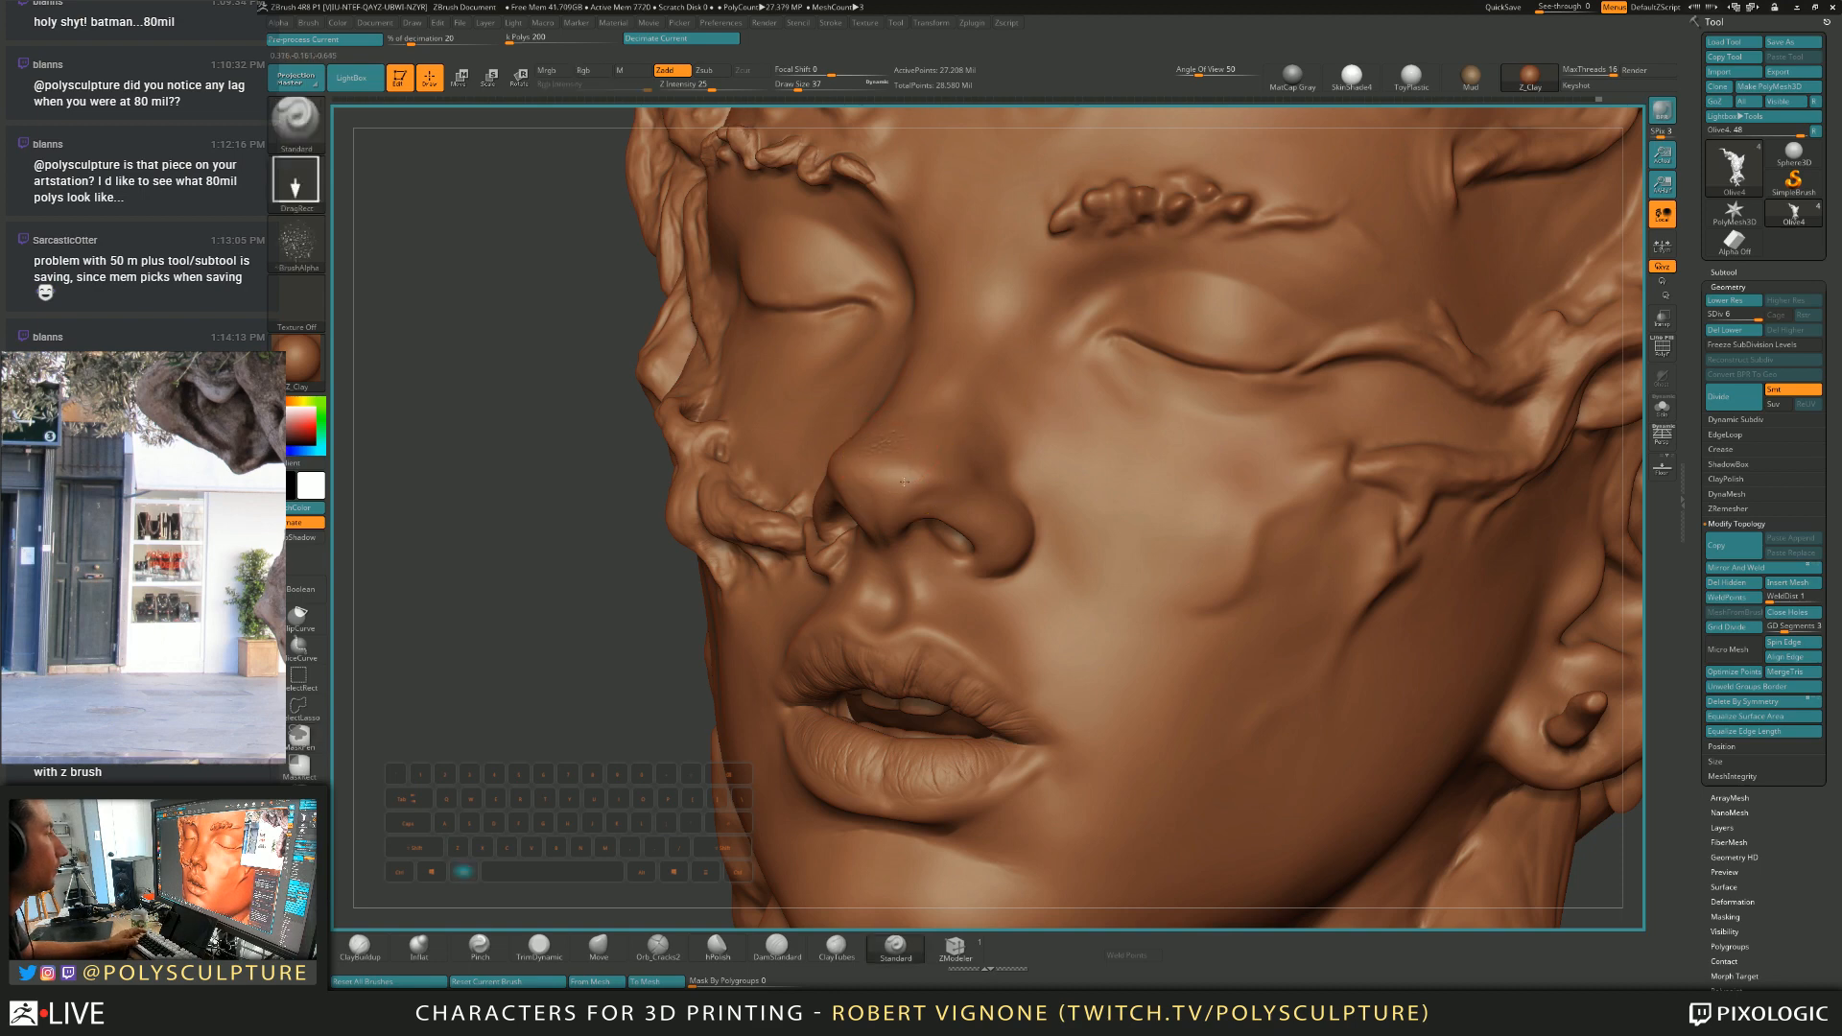
pyautogui.moveTo(913, 498); pyautogui.dragTo(988, 484, button='right')
pyautogui.press('ctrl')
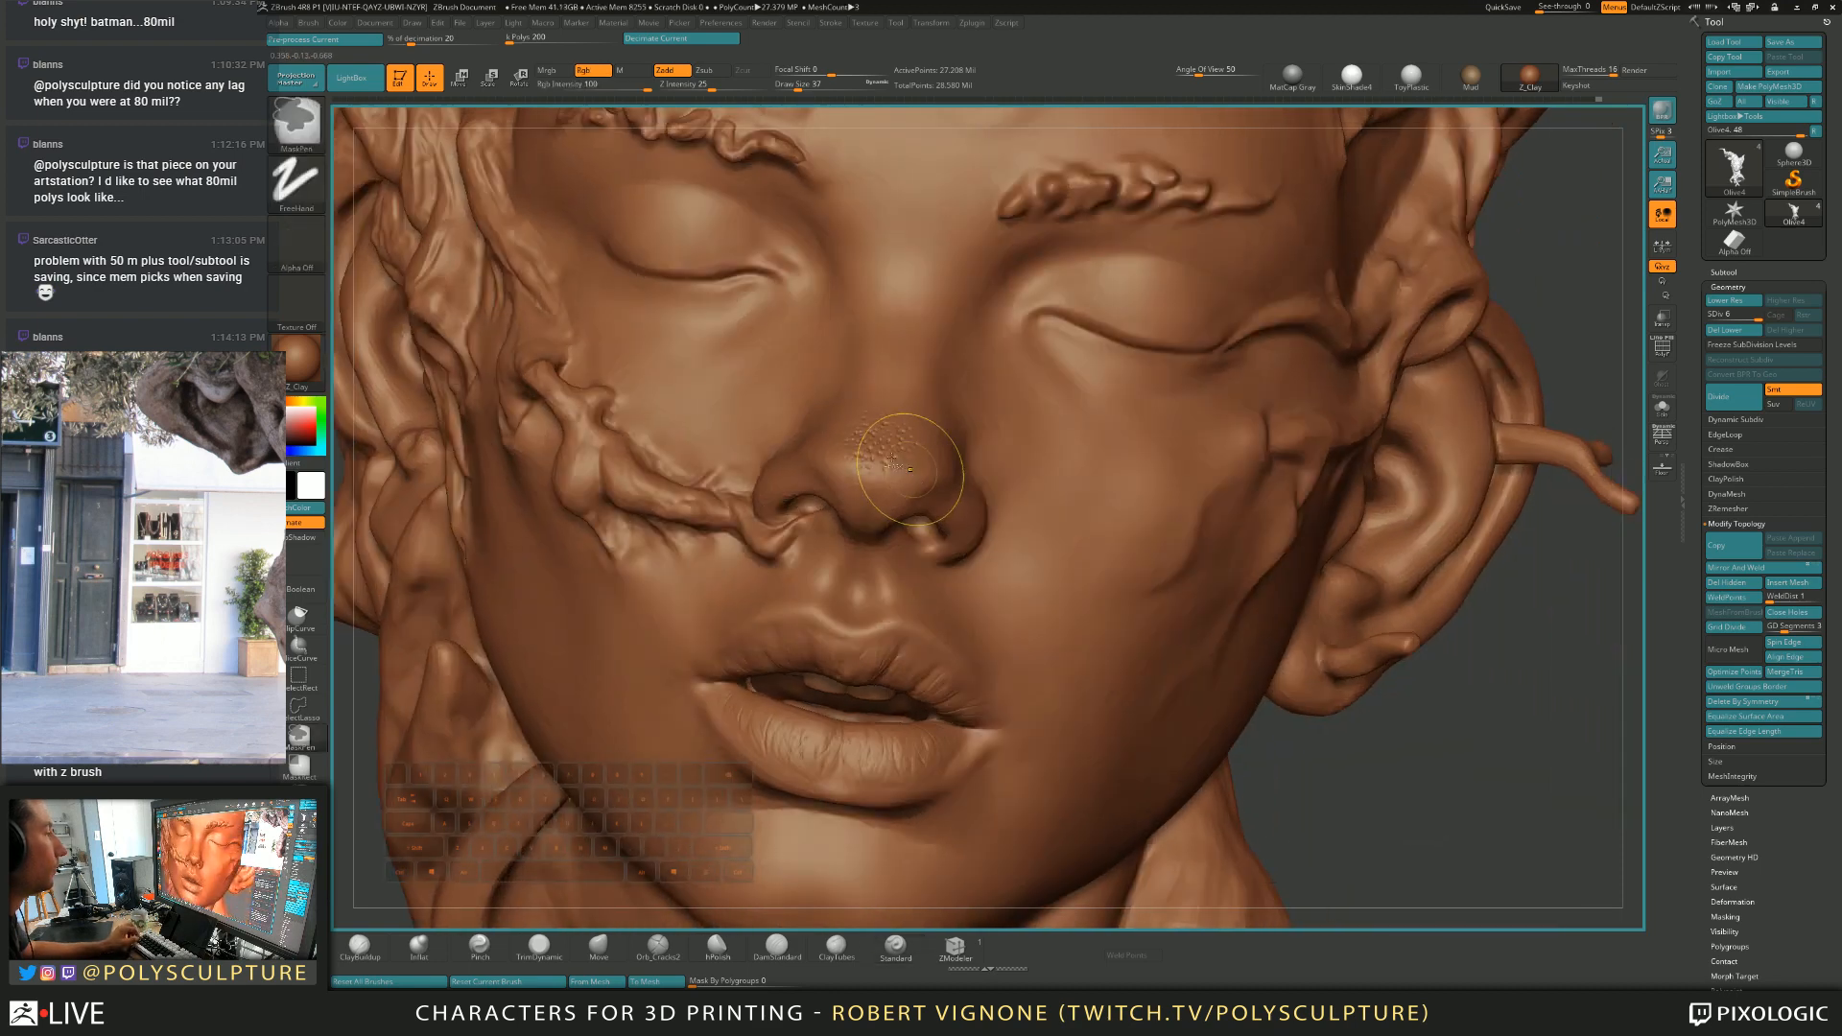
# Stamp pores over the tip and sides of the nose at Z Intensity 15 and lightly smooth them.
pyautogui.press('space')
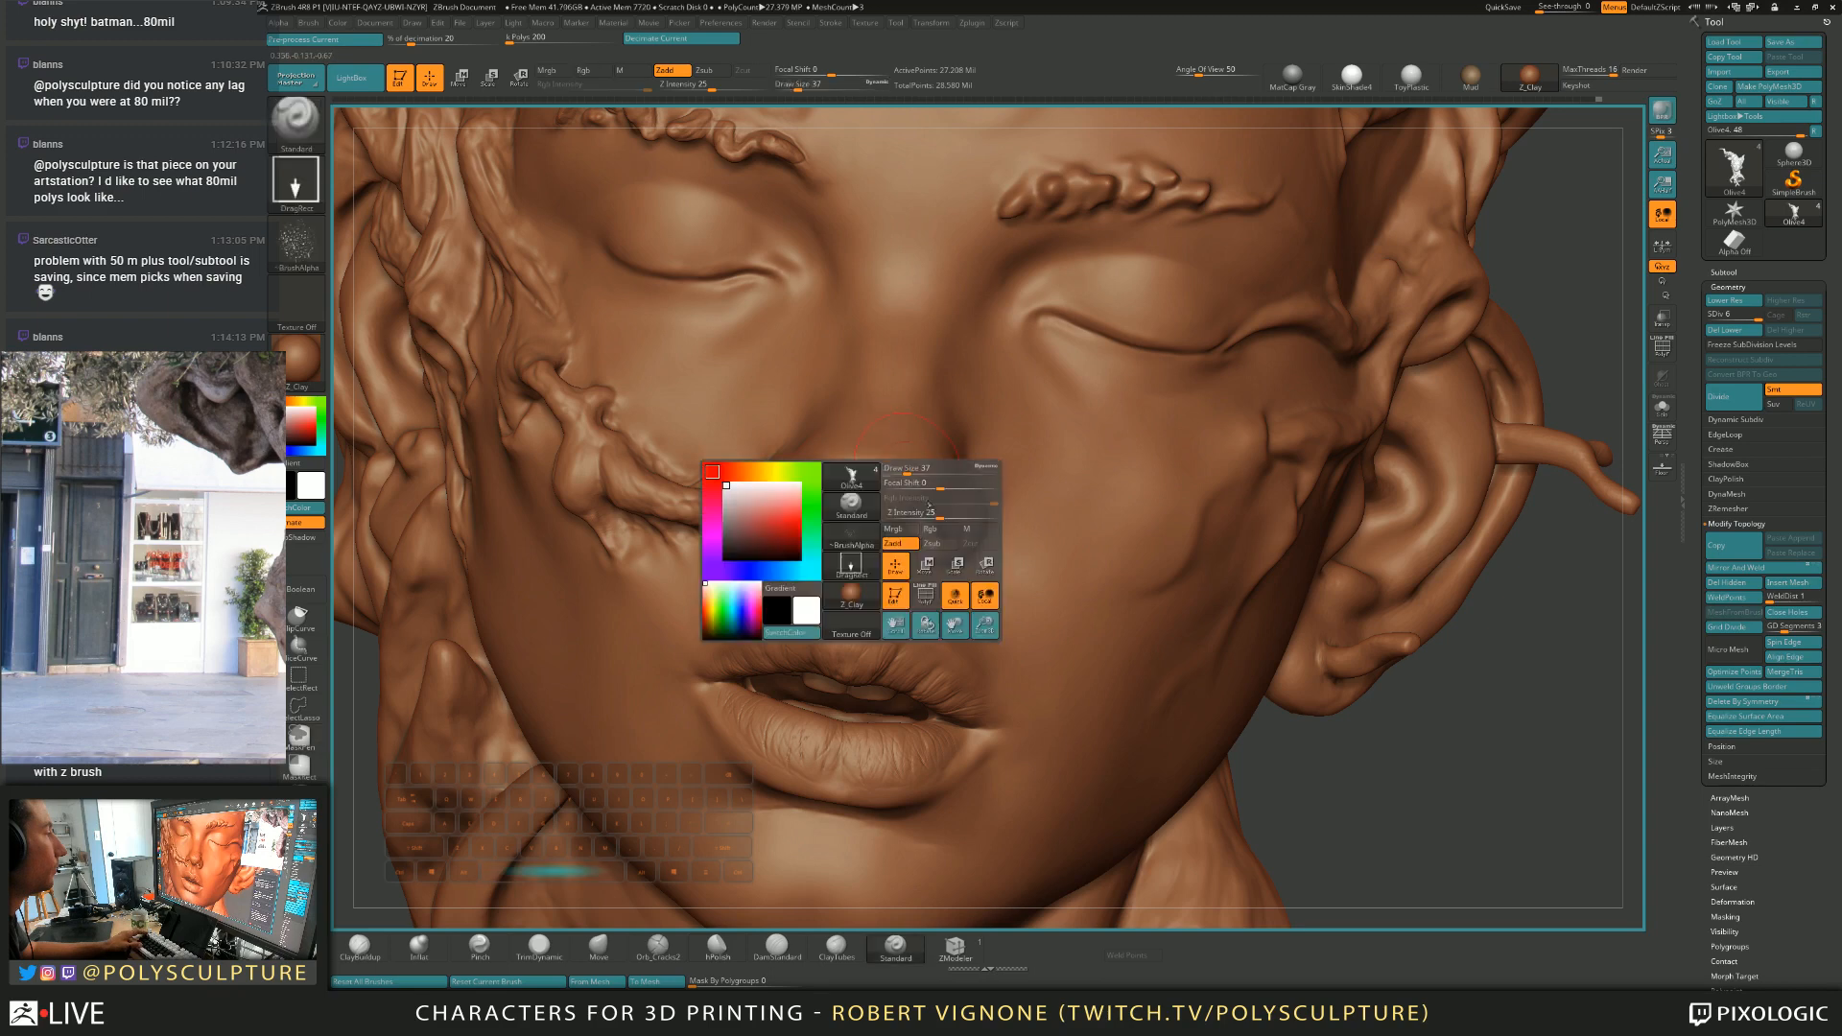
pyautogui.moveTo(940, 515); pyautogui.dragTo(928, 515)
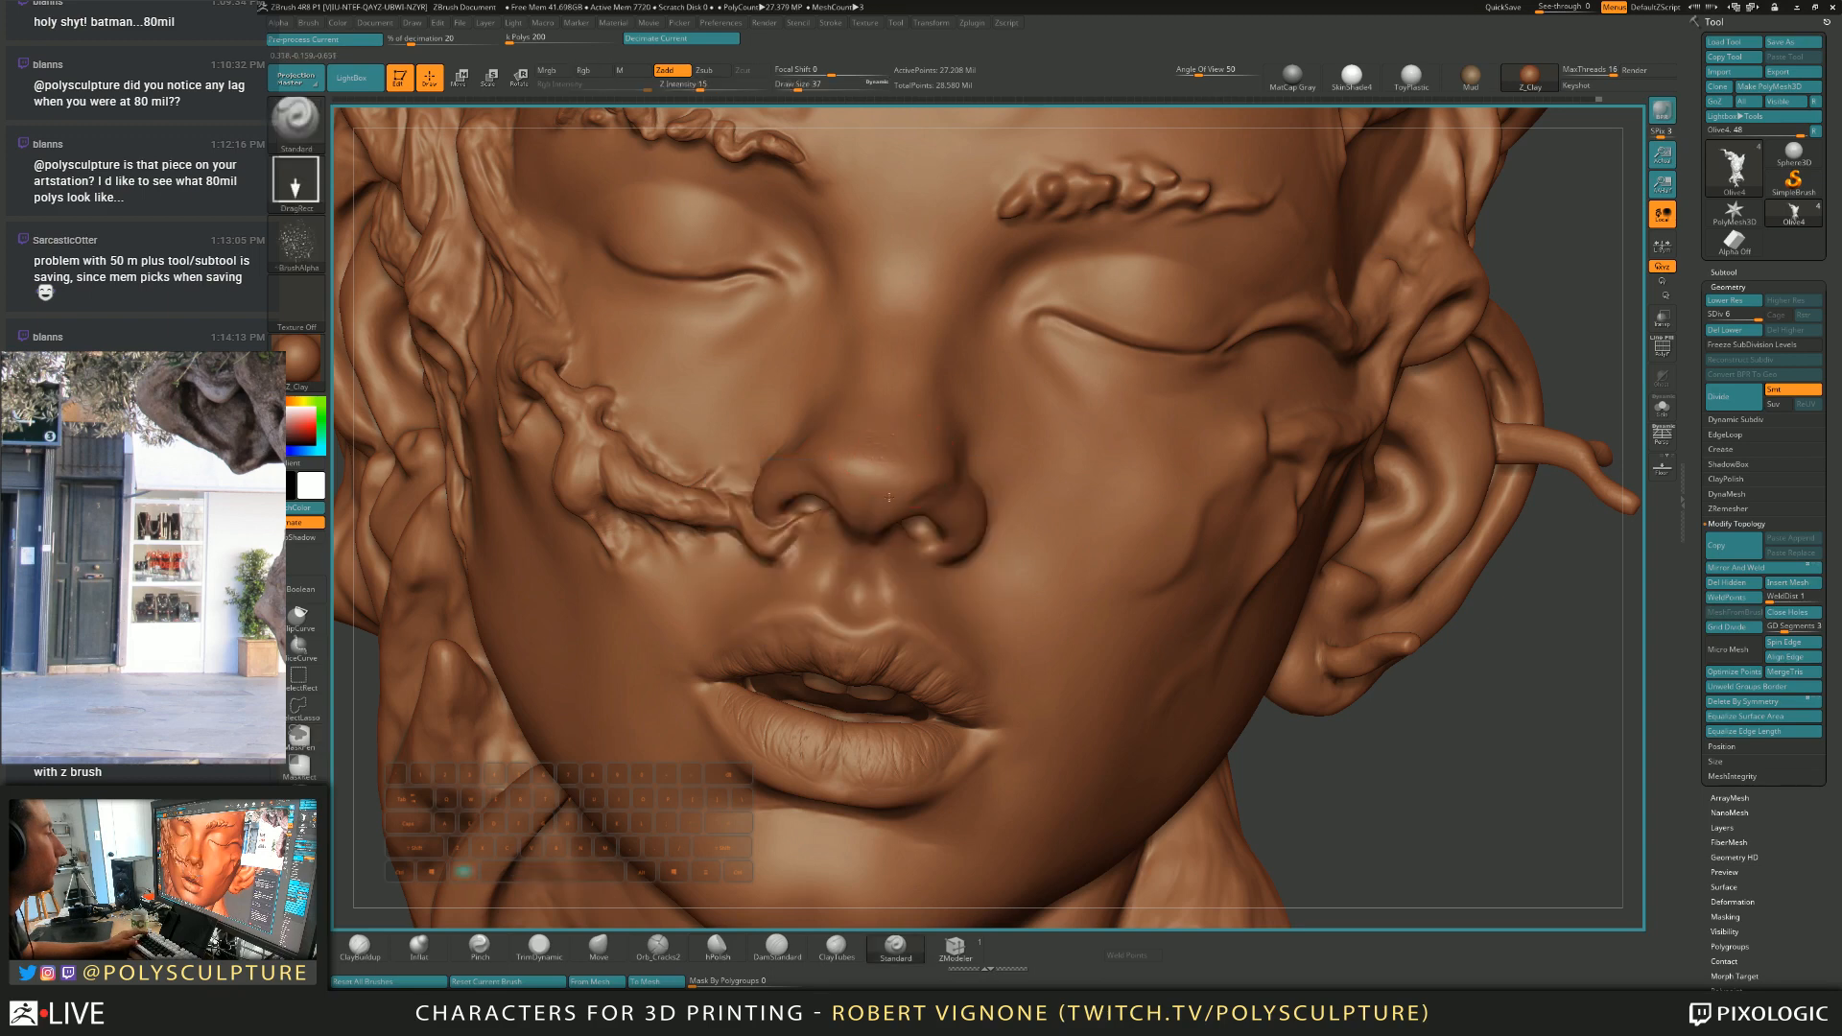
pyautogui.moveTo(890, 507); pyautogui.dragTo(927, 485, button='right')
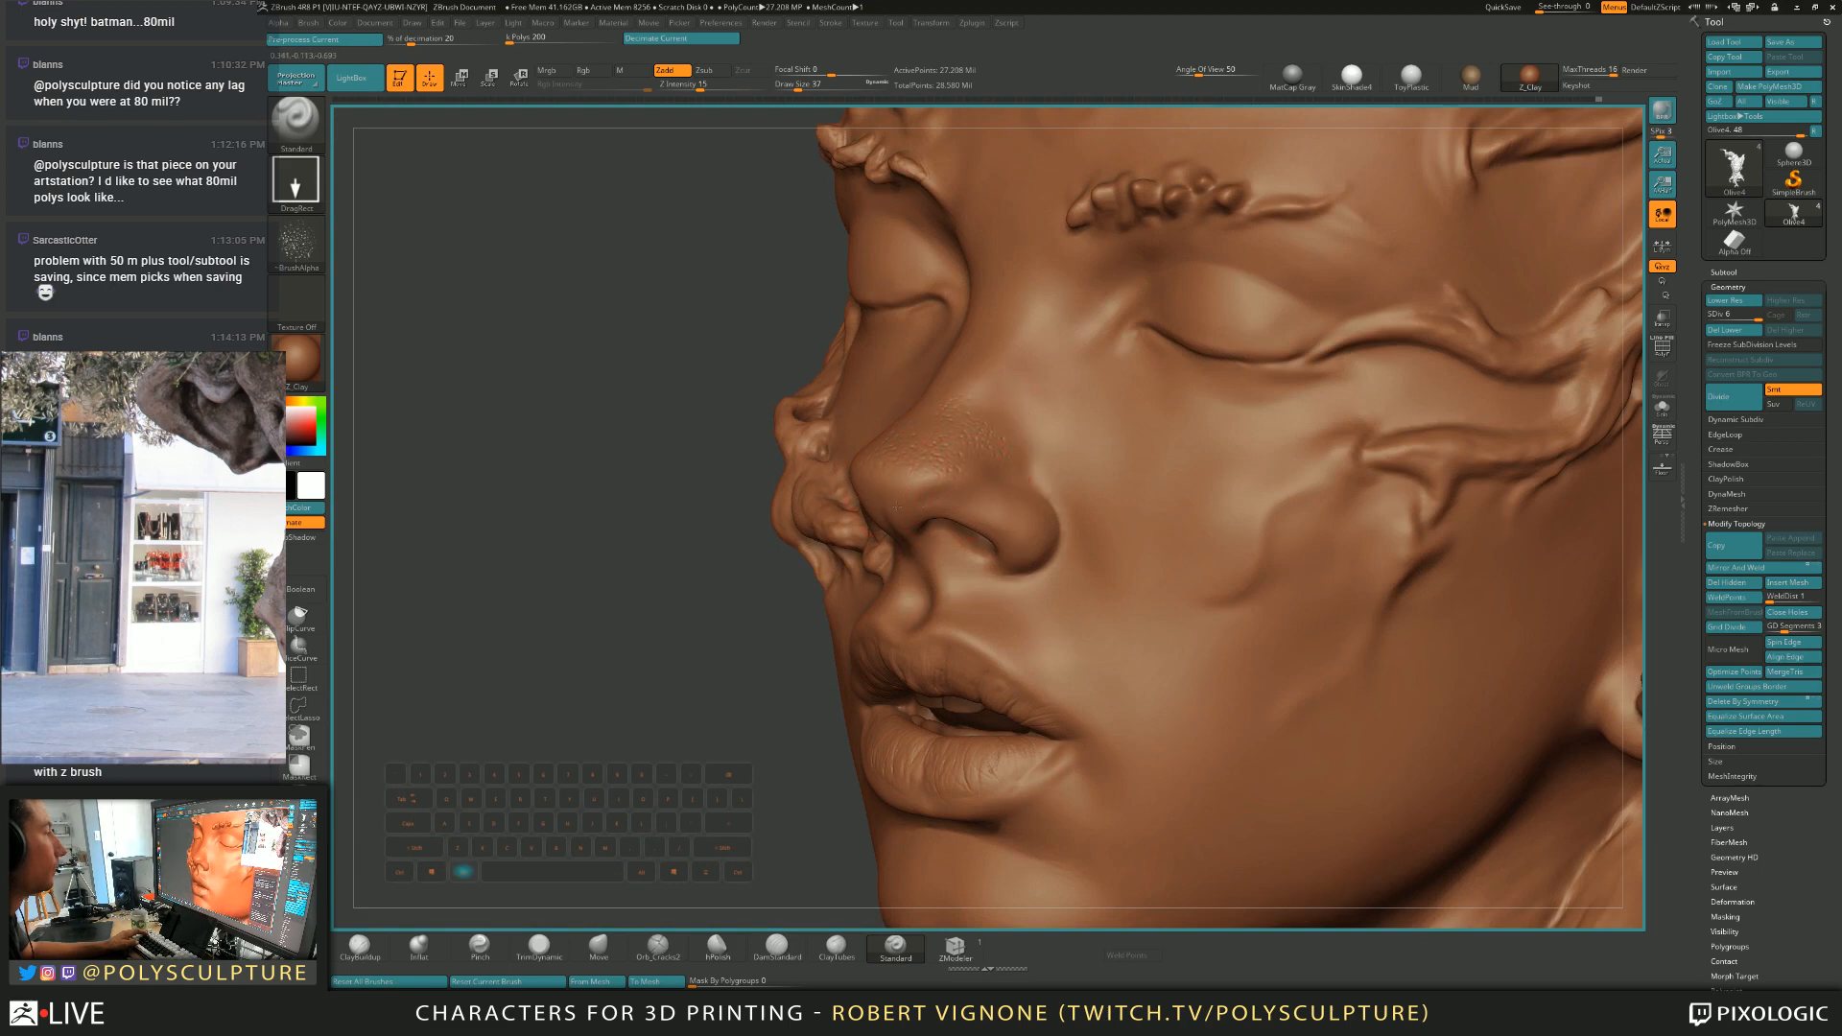
pyautogui.moveTo(767, 465); pyautogui.dragTo(860, 486, button='right')
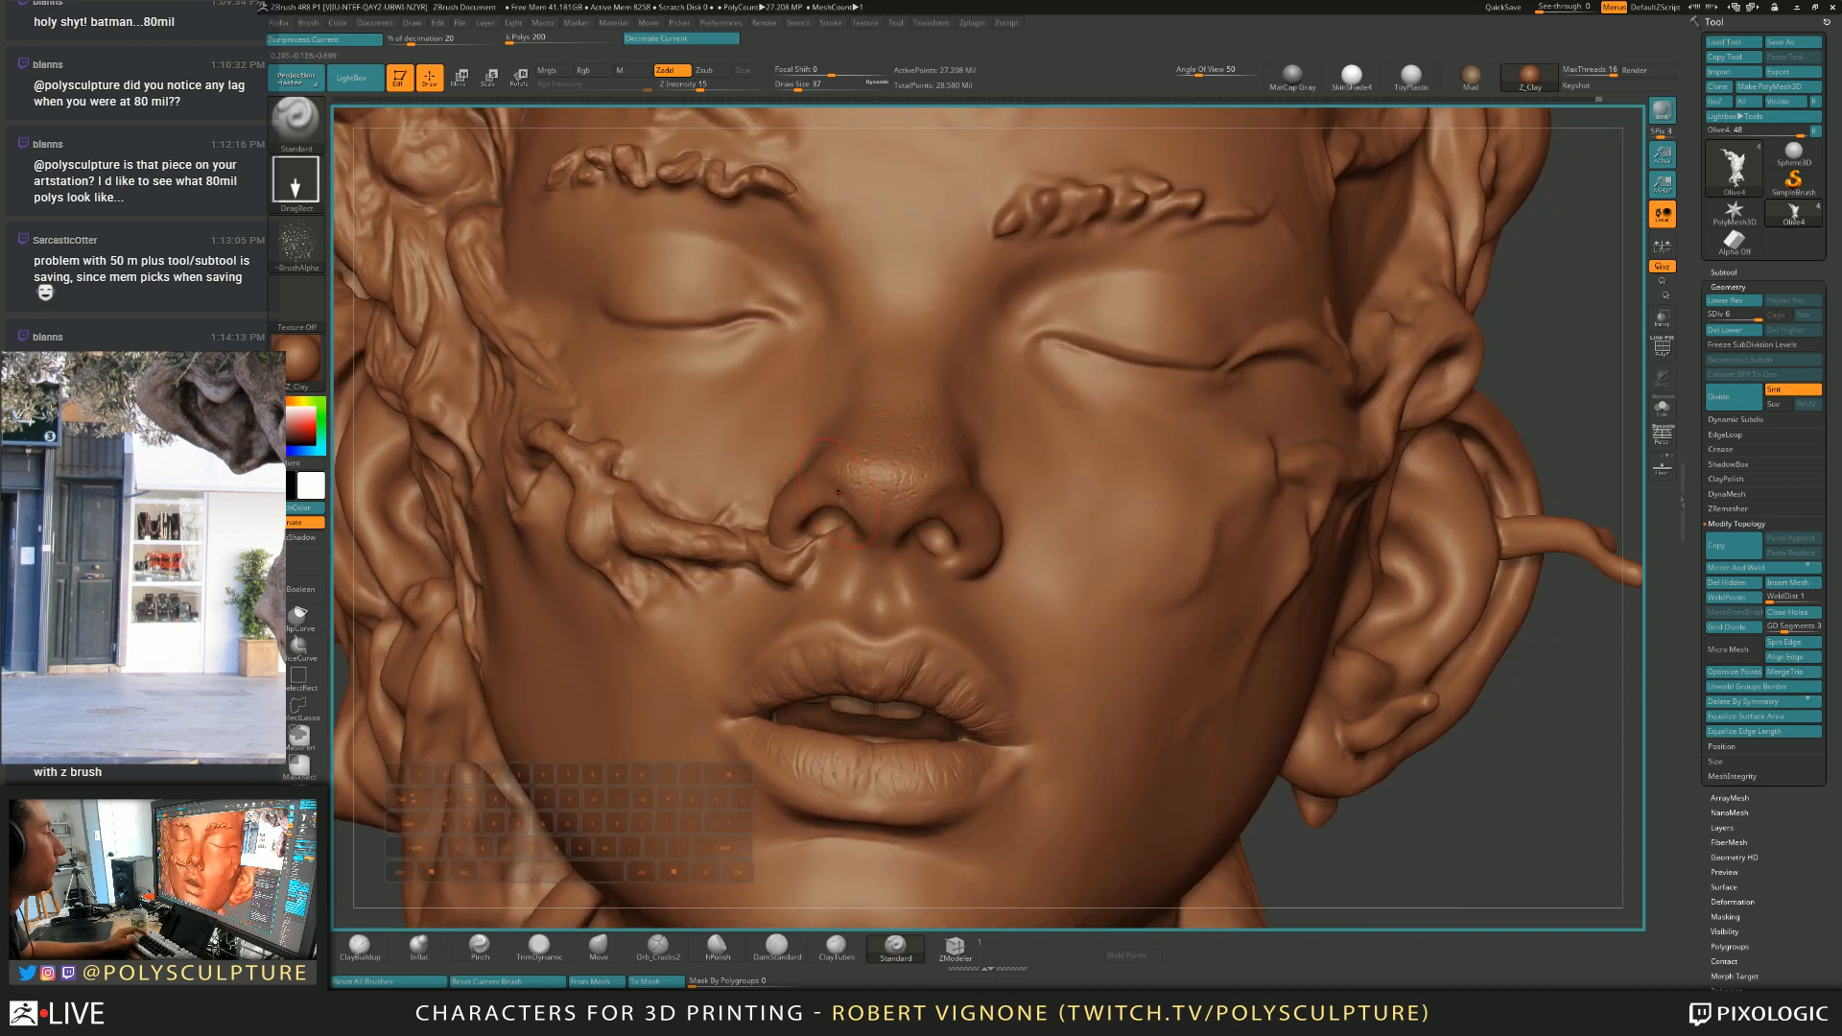
pyautogui.press('shift')
pyautogui.keyDown('shift'); pyautogui.moveTo(937, 443); pyautogui.dragTo(928, 451); pyautogui.keyUp('shift')
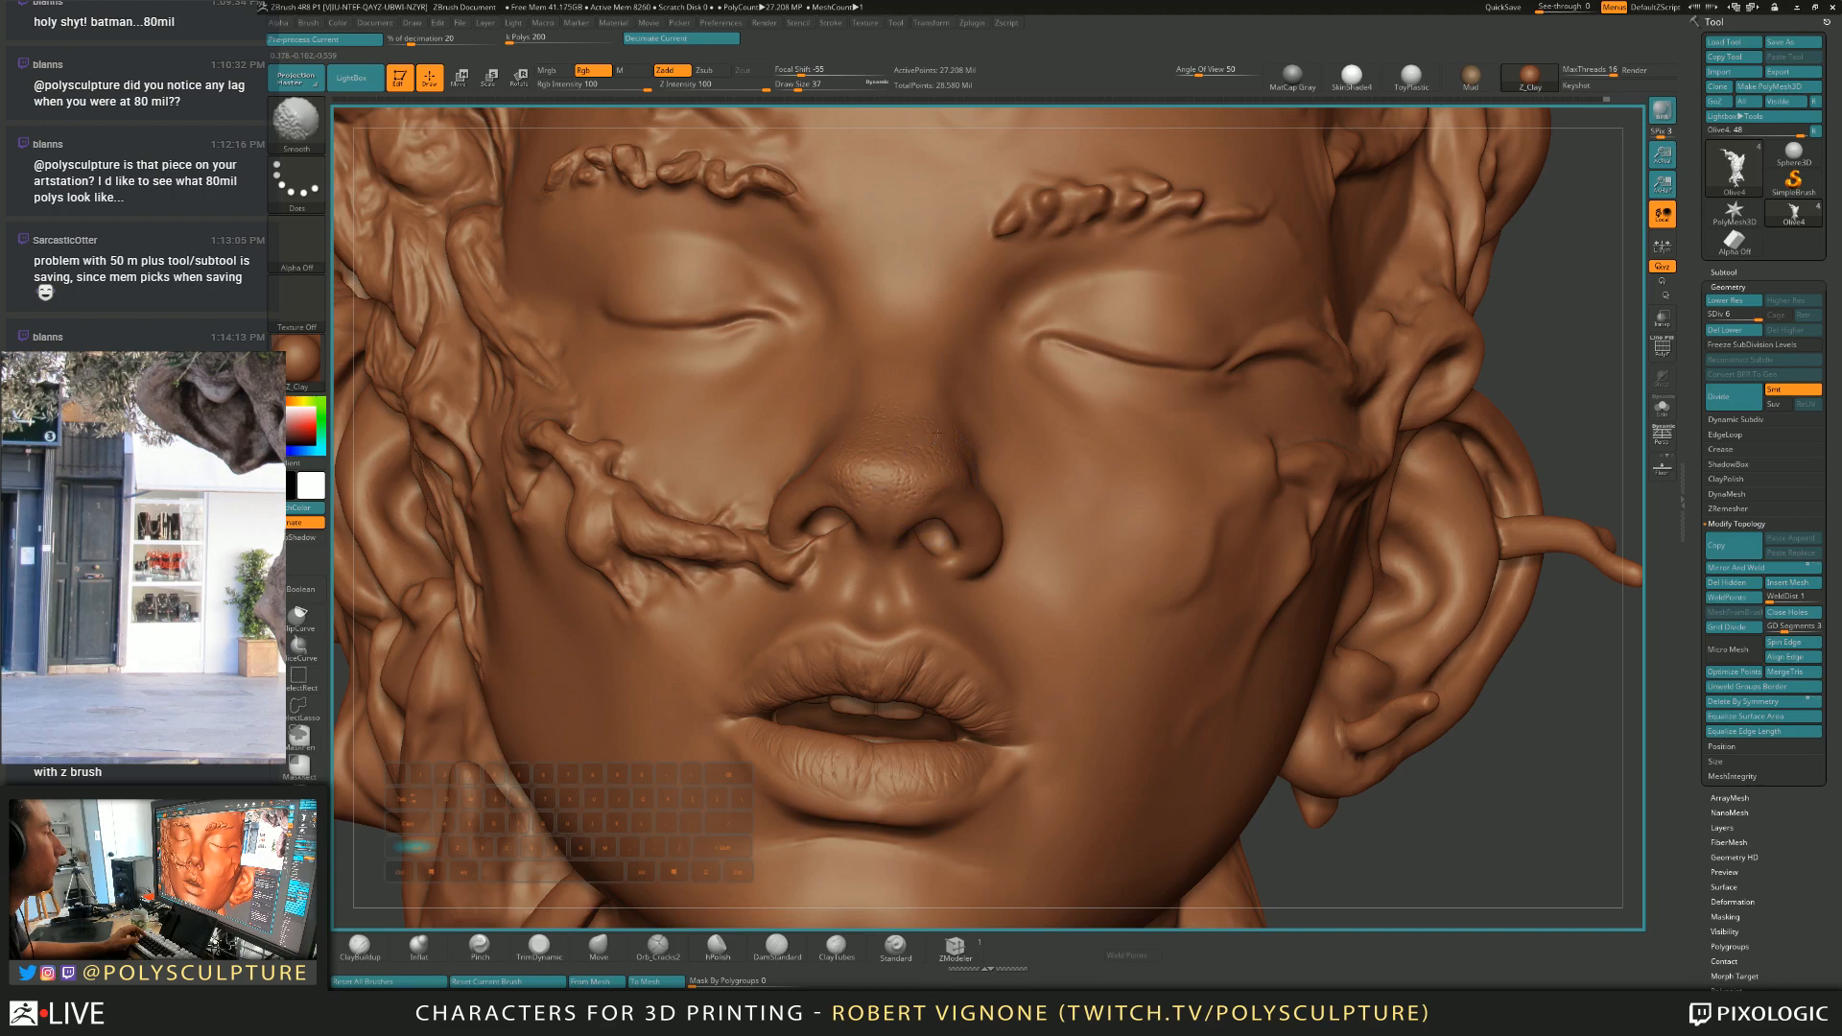
# Stamp more skin pores along the nose bridge and the neighbouring cheek areas on both sides of the face.
pyautogui.moveTo(932, 575)
pyautogui.keyDown('alt'); pyautogui.mouseDown(button='right')
pyautogui.moveTo(931, 488)
pyautogui.moveTo(909, 549)
pyautogui.mouseUp(button='right'); pyautogui.keyUp('alt')
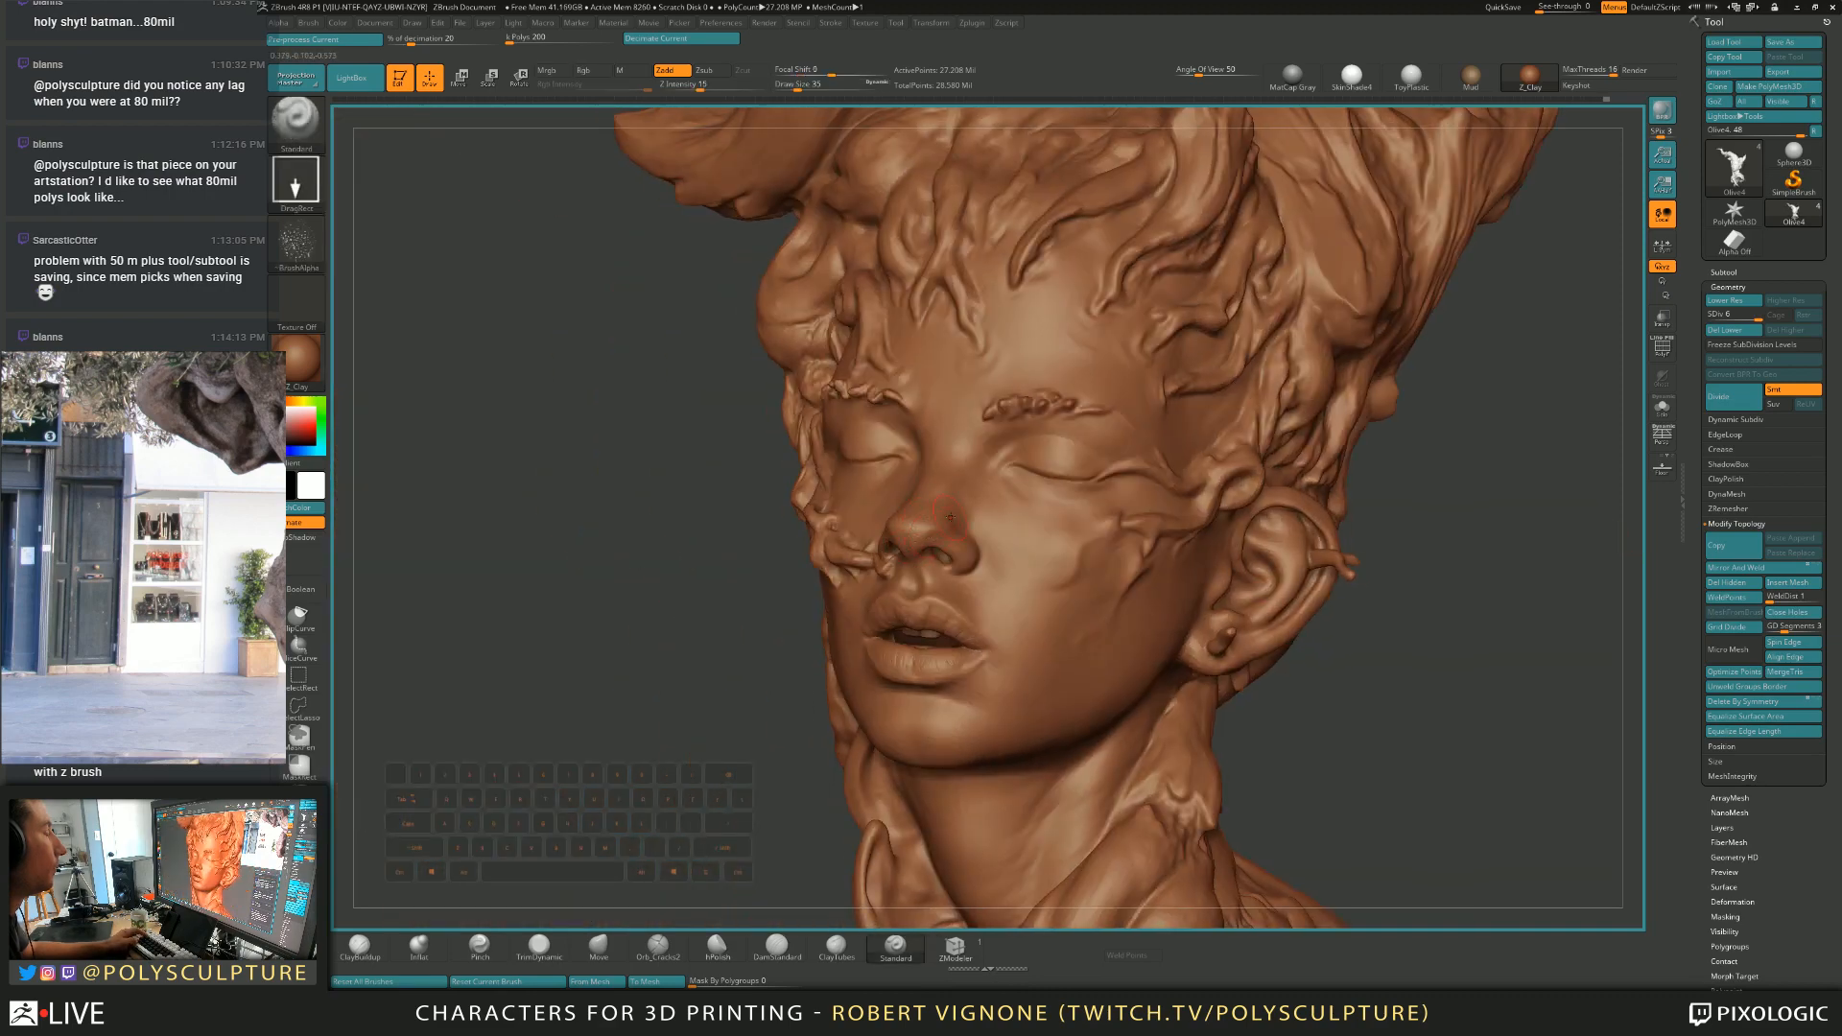
pyautogui.moveTo(928, 534); pyautogui.dragTo(963, 516, button='right')
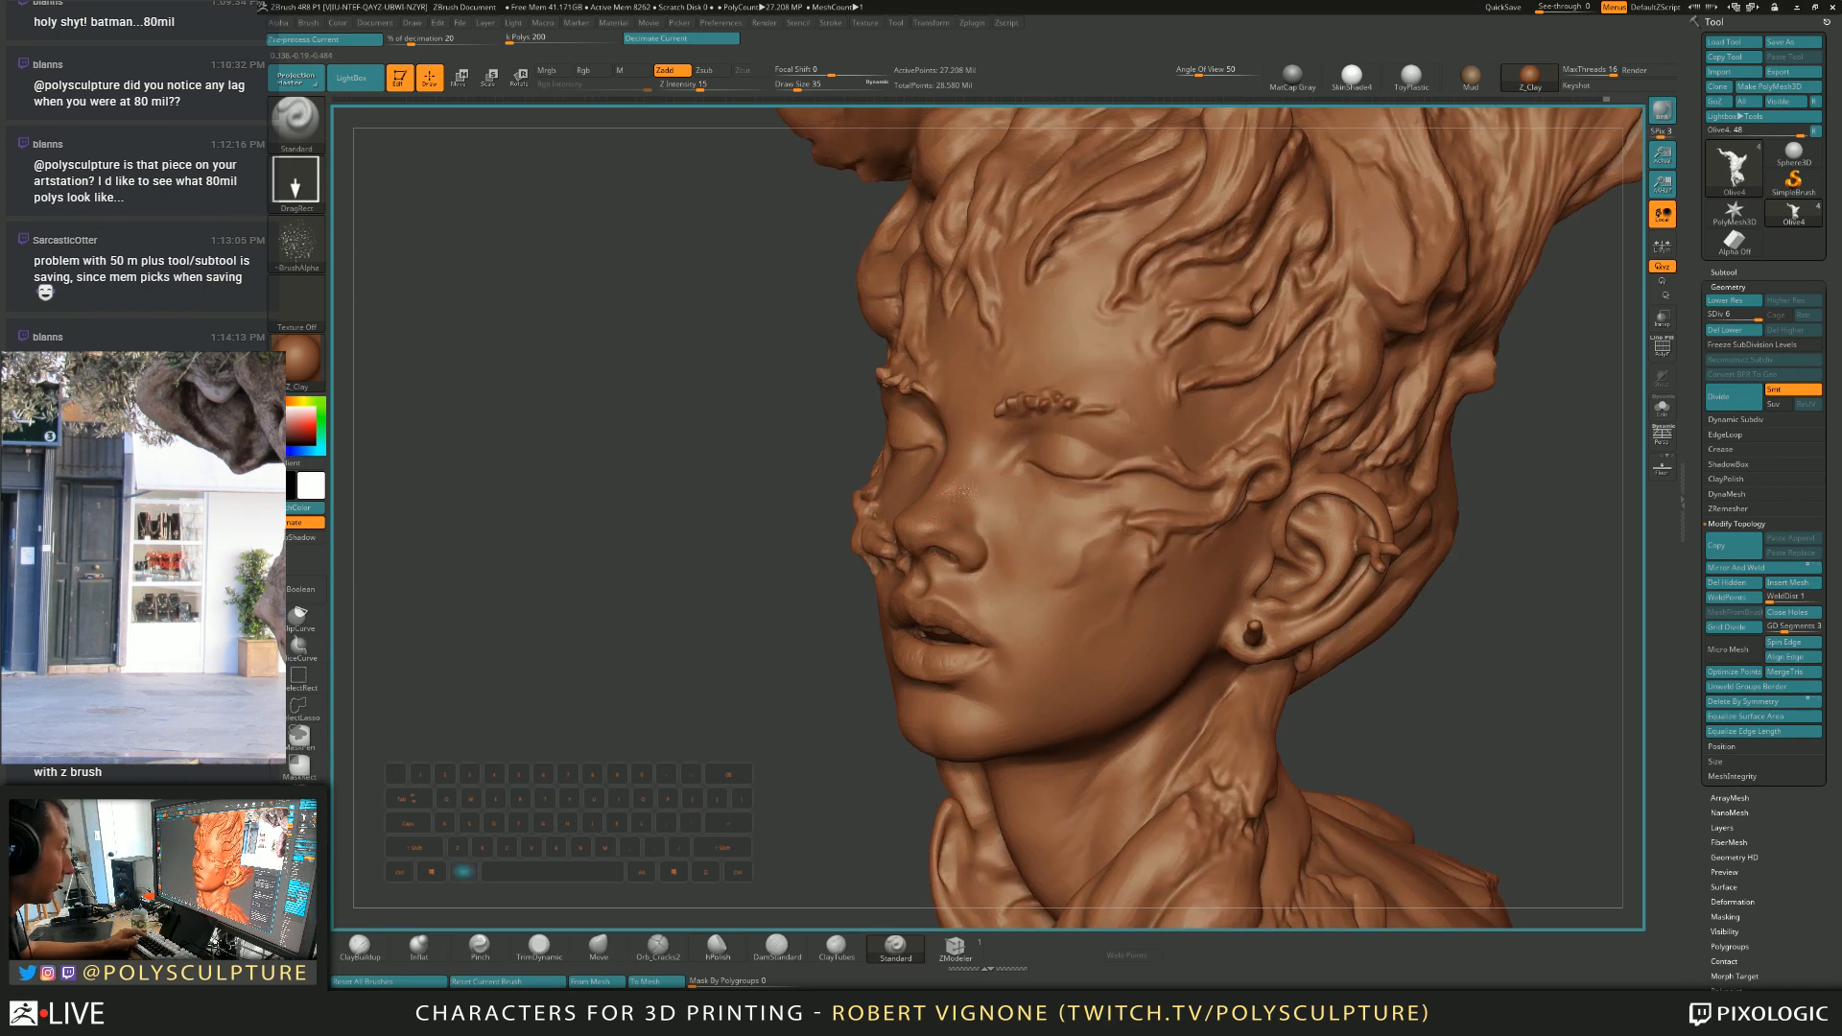
pyautogui.moveTo(963, 489); pyautogui.dragTo(960, 514, button='right')
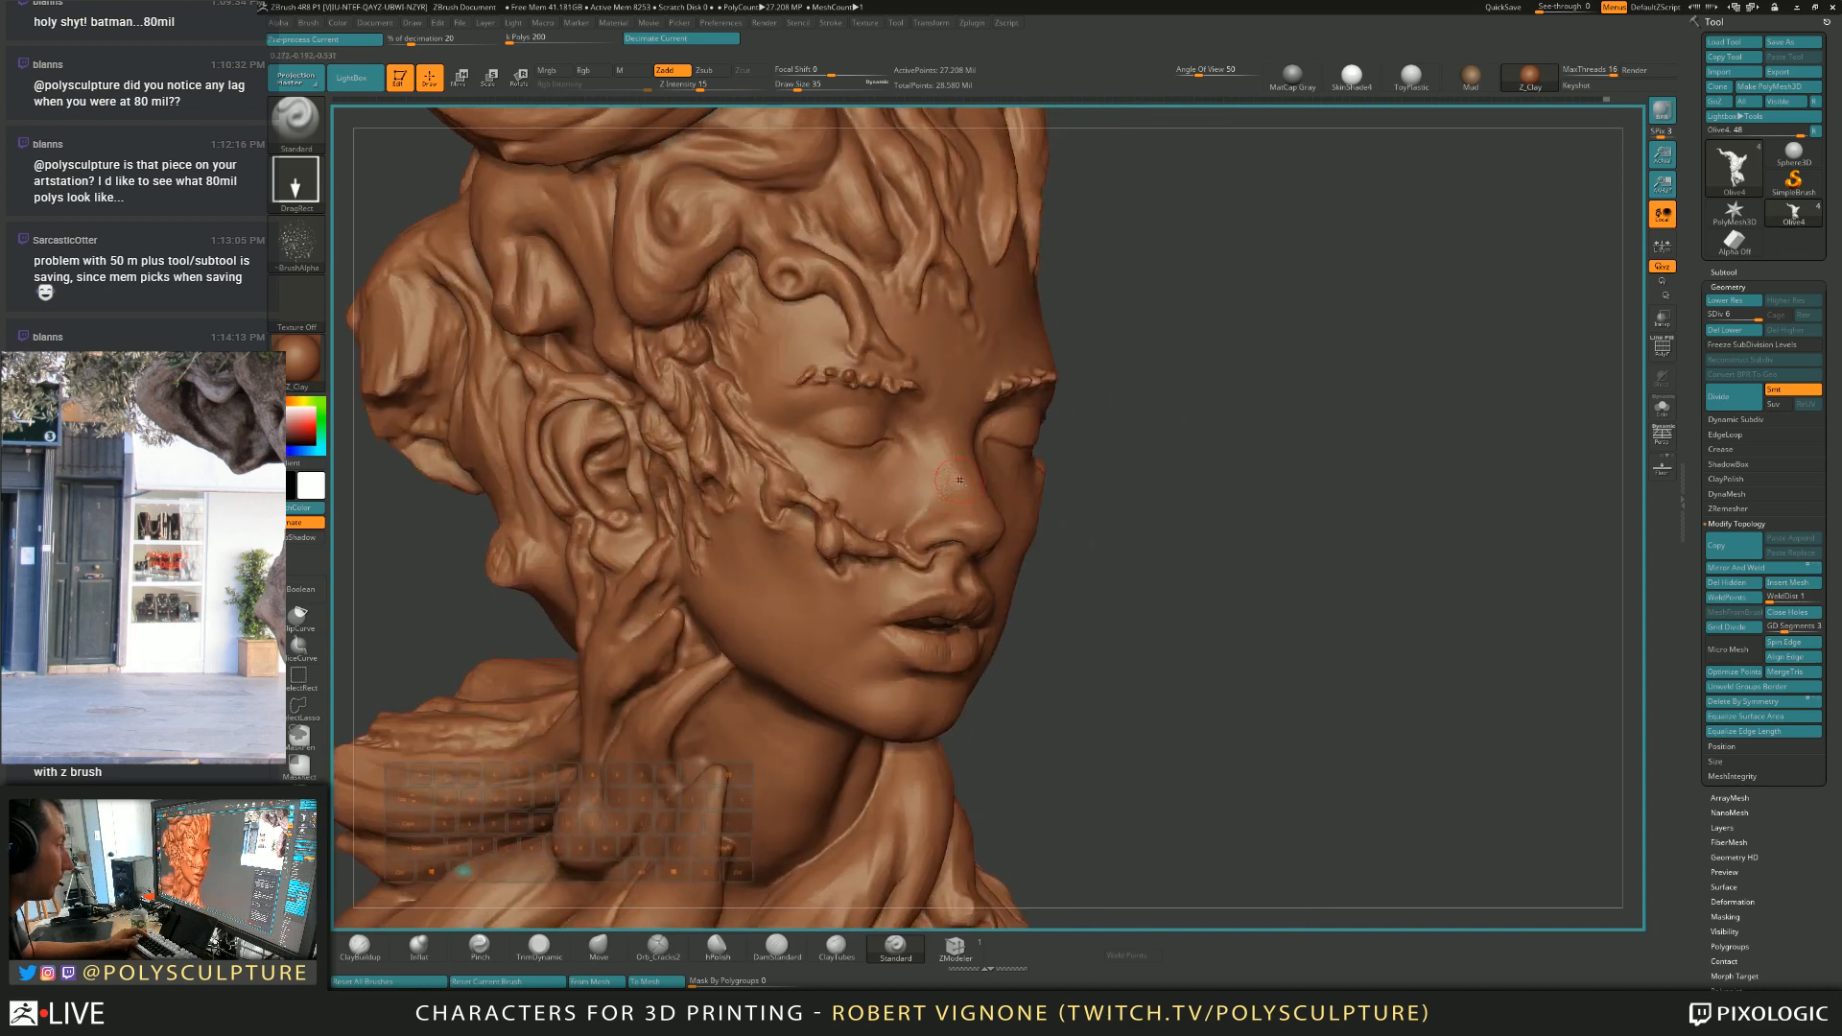
pyautogui.moveTo(947, 512); pyautogui.dragTo(931, 538, button='right')
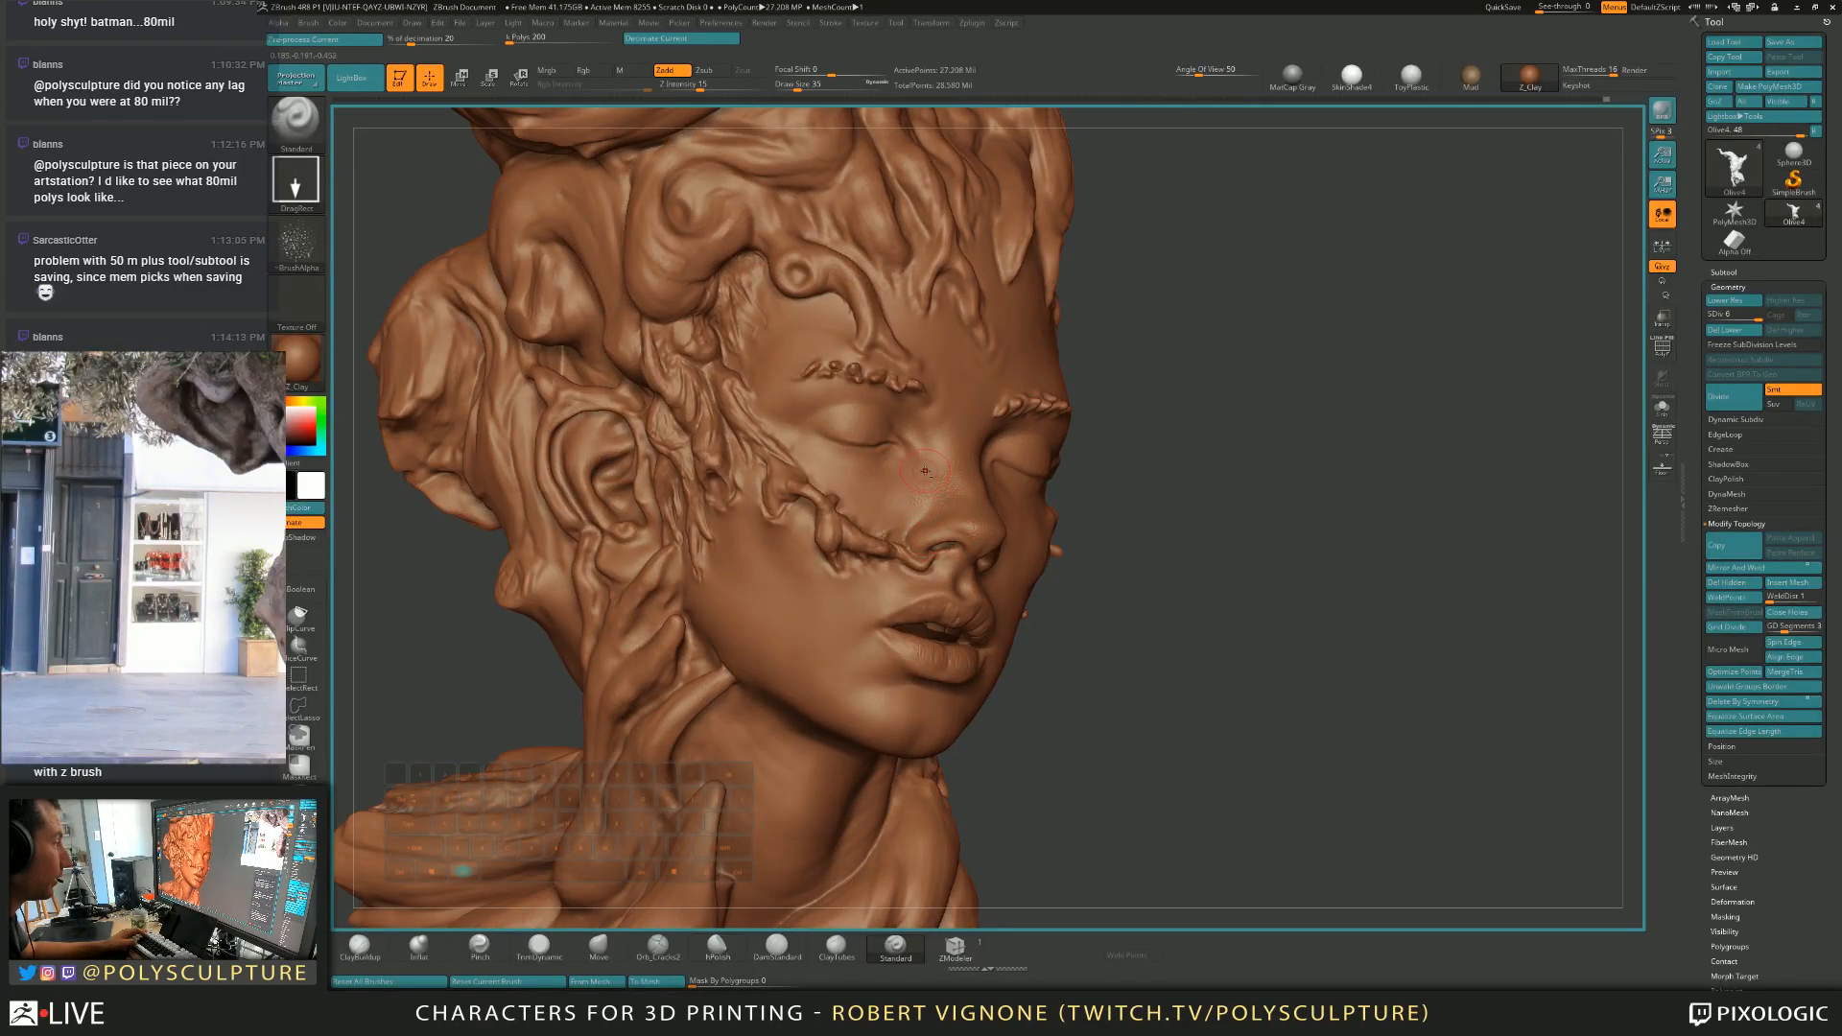
pyautogui.moveTo(924, 471)
pyautogui.mouseDown(button='right')
pyautogui.moveTo(969, 548)
pyautogui.moveTo(946, 539)
pyautogui.moveTo(901, 589)
pyautogui.moveTo(918, 440)
pyautogui.mouseUp(button='right')
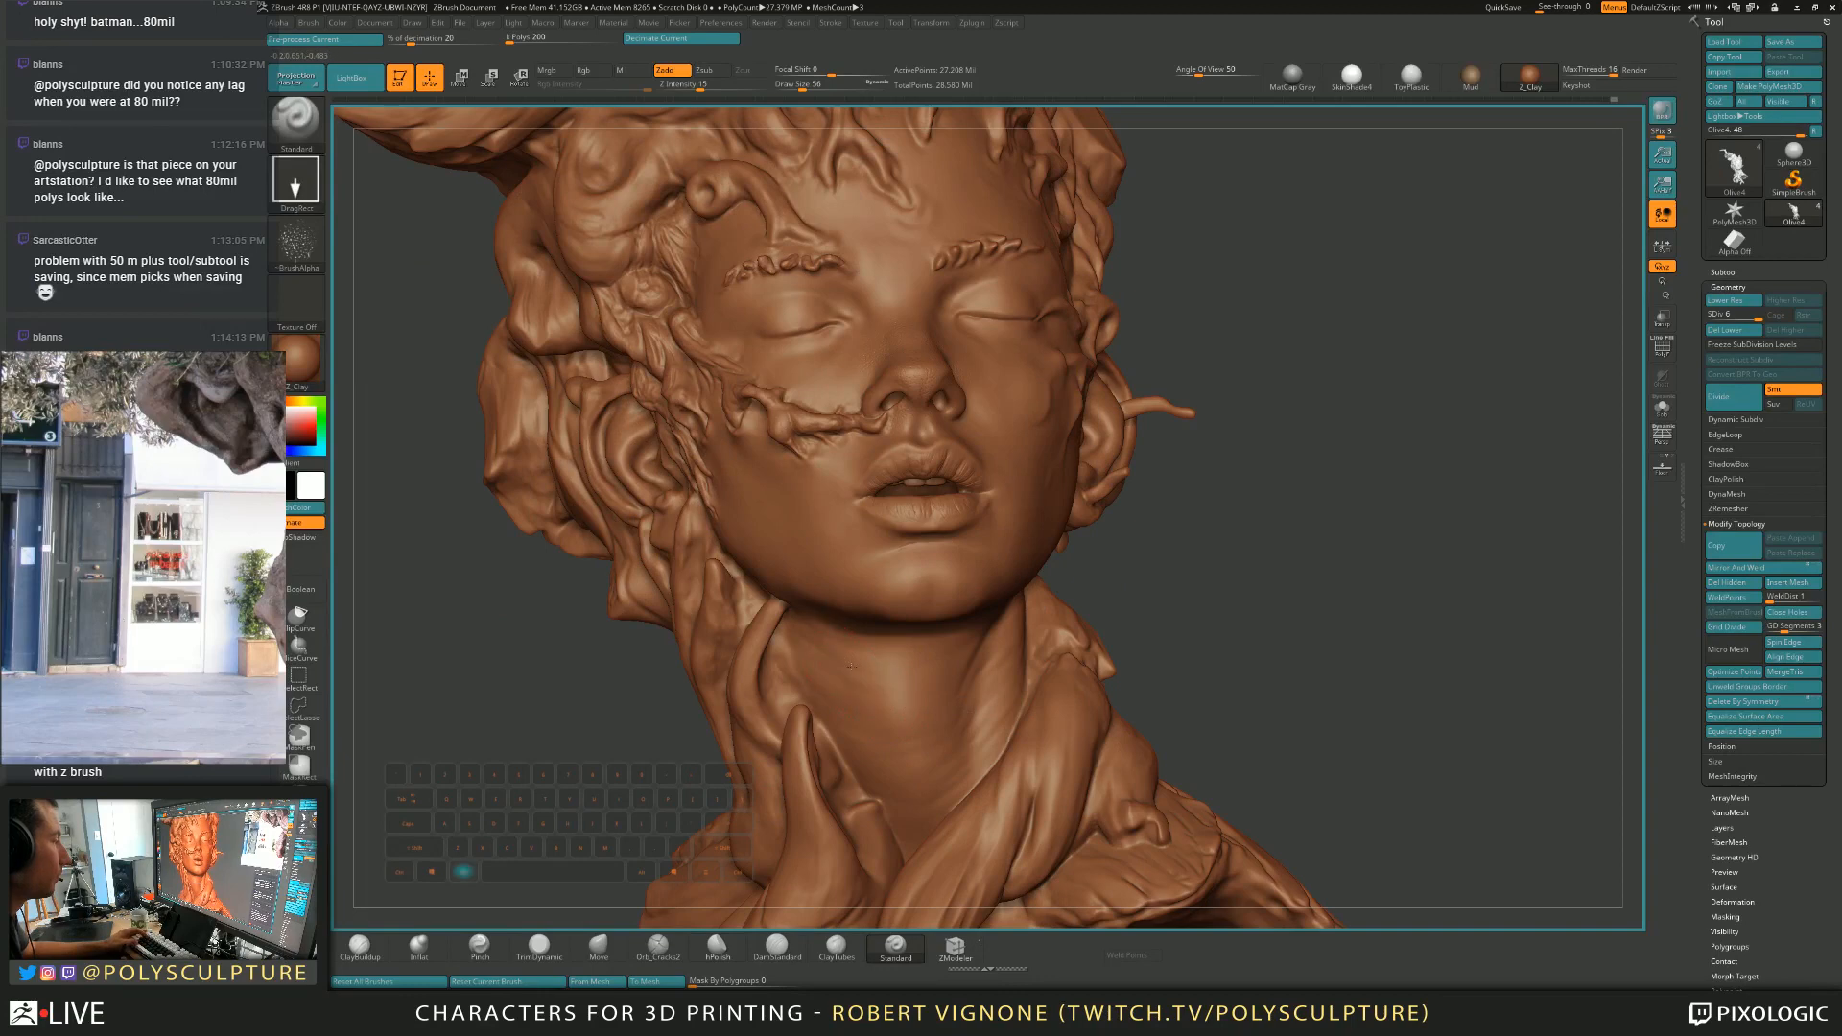
# Test the pore alpha on the neck, lower the Z Intensity to 10 and switch the stroke to Spray.
pyautogui.moveTo(853, 672); pyautogui.dragTo(834, 647, button='right')
pyautogui.press('ctrl')
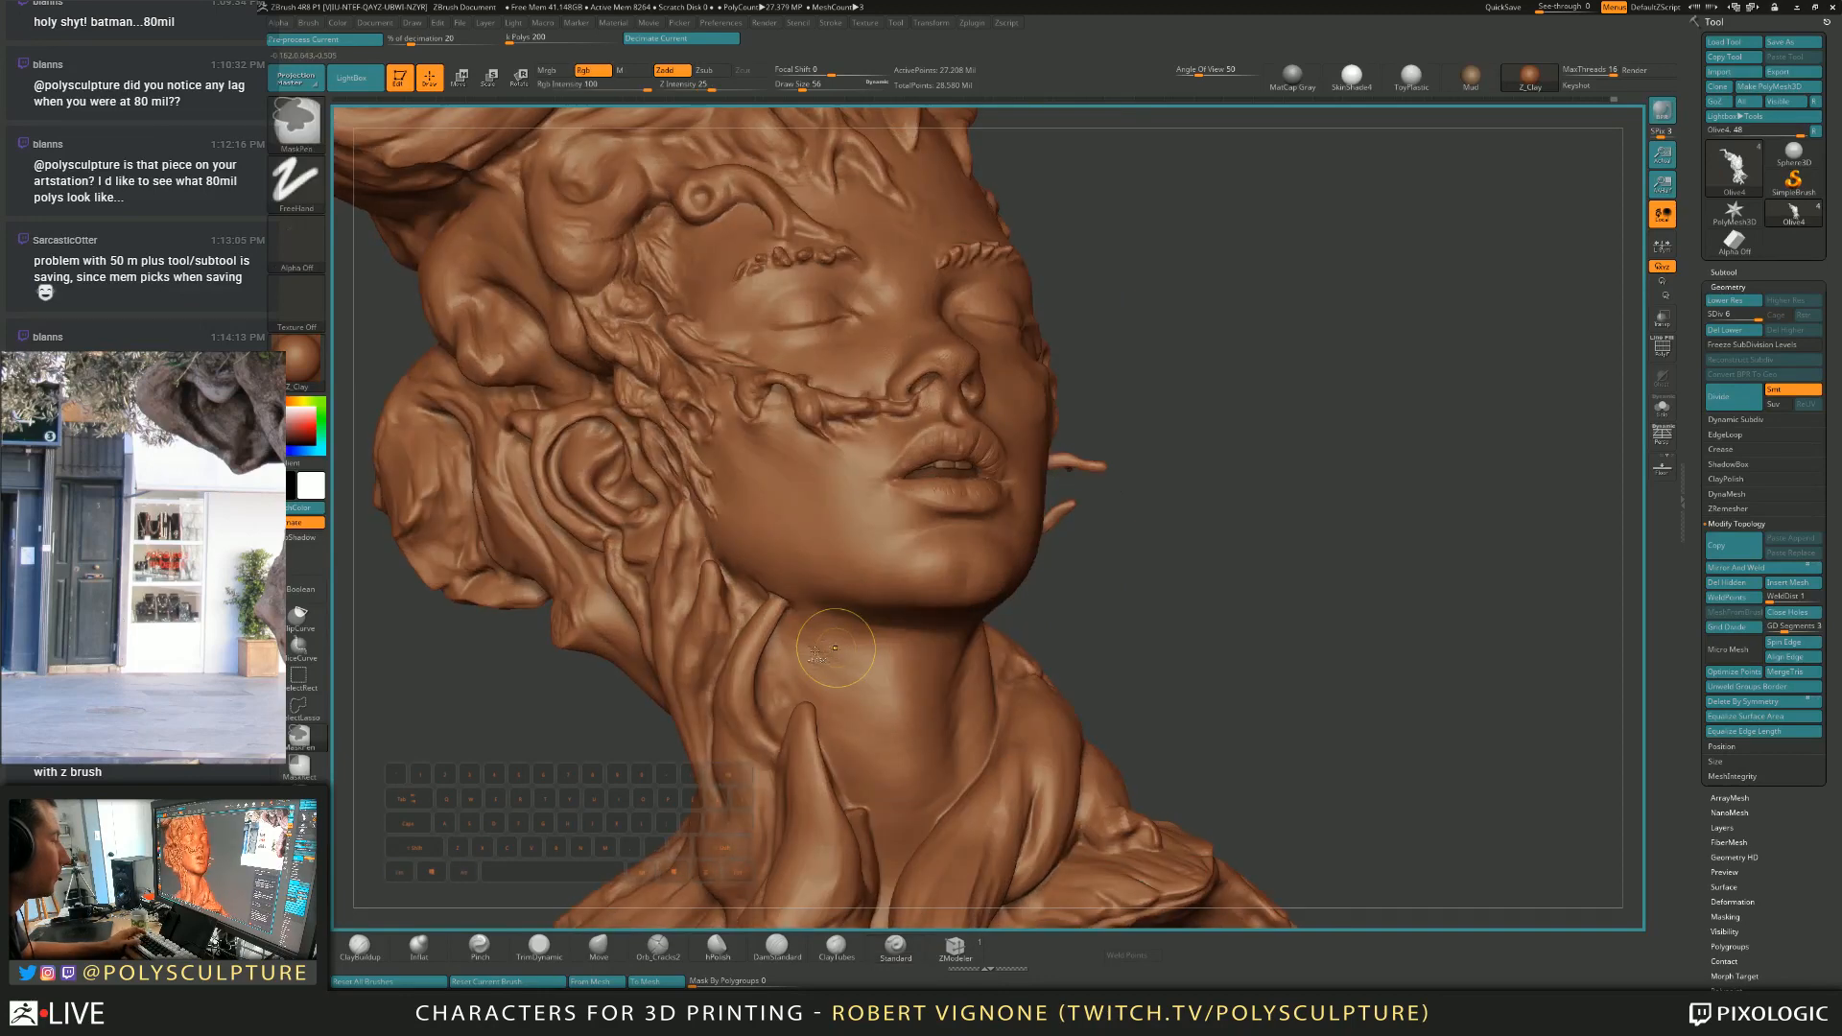
pyautogui.press('space')
pyautogui.click(857, 715)
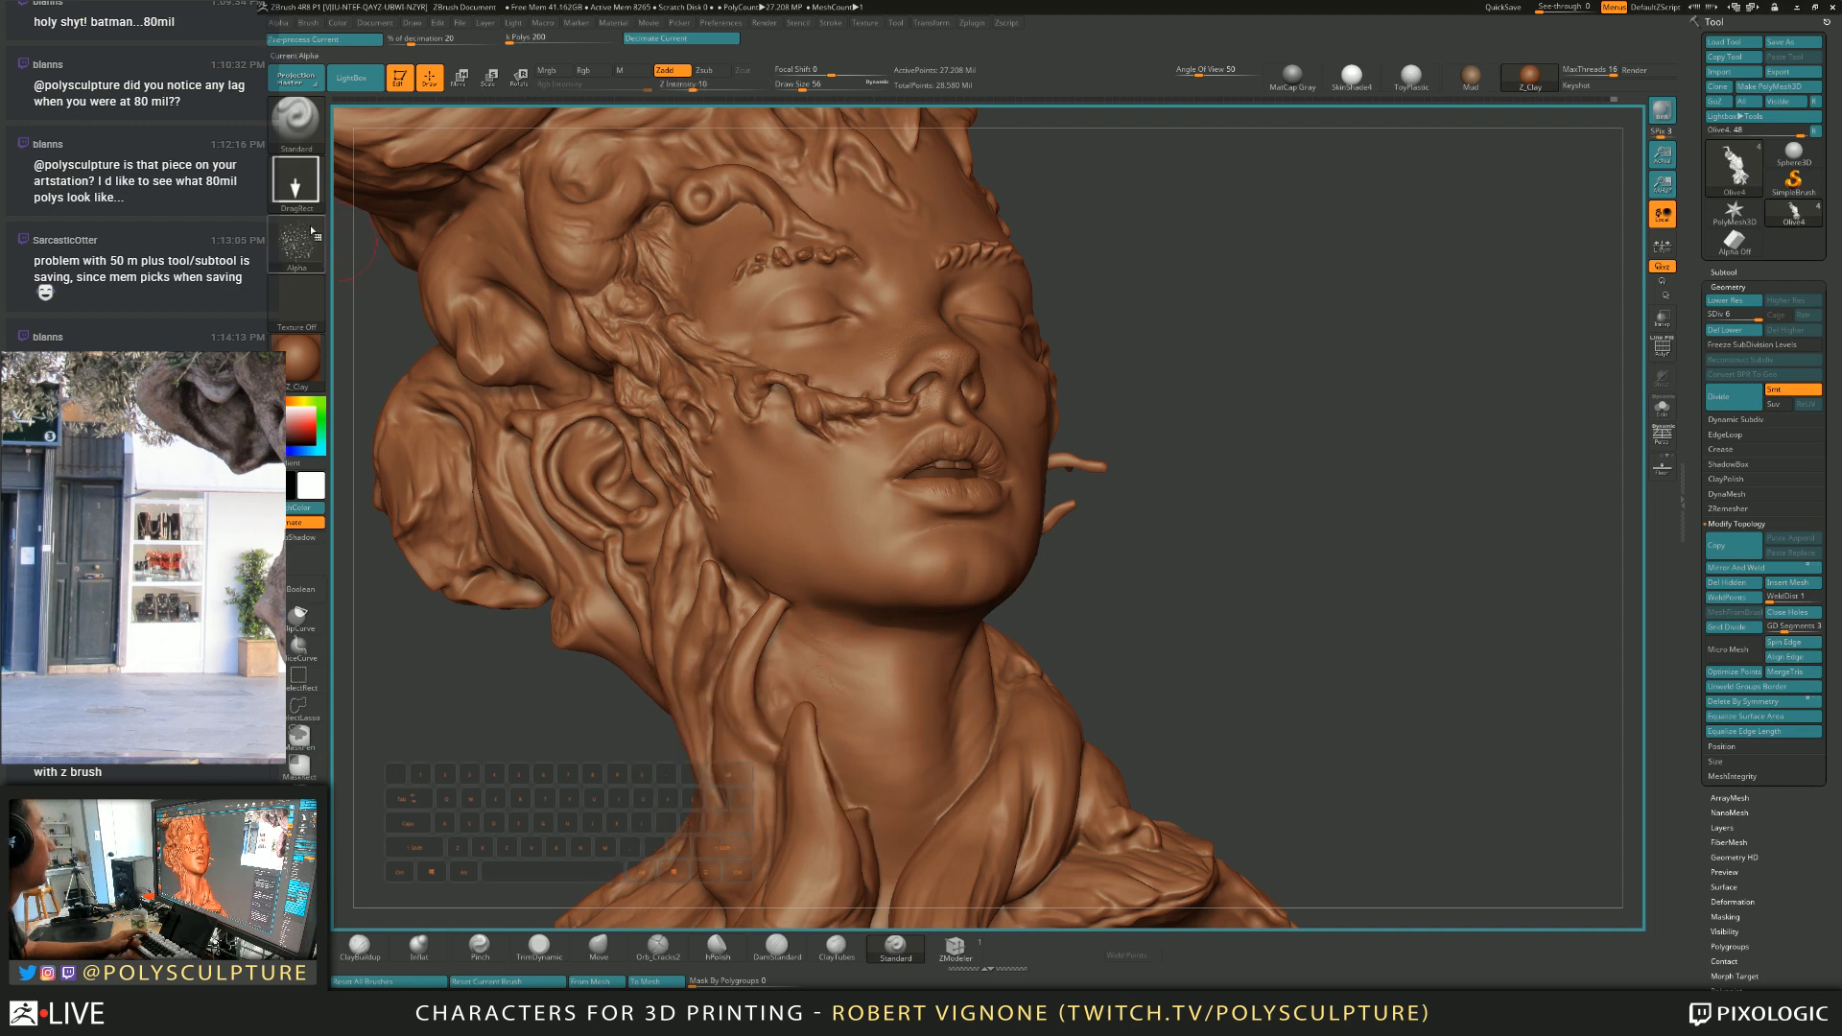
pyautogui.click(295, 181)
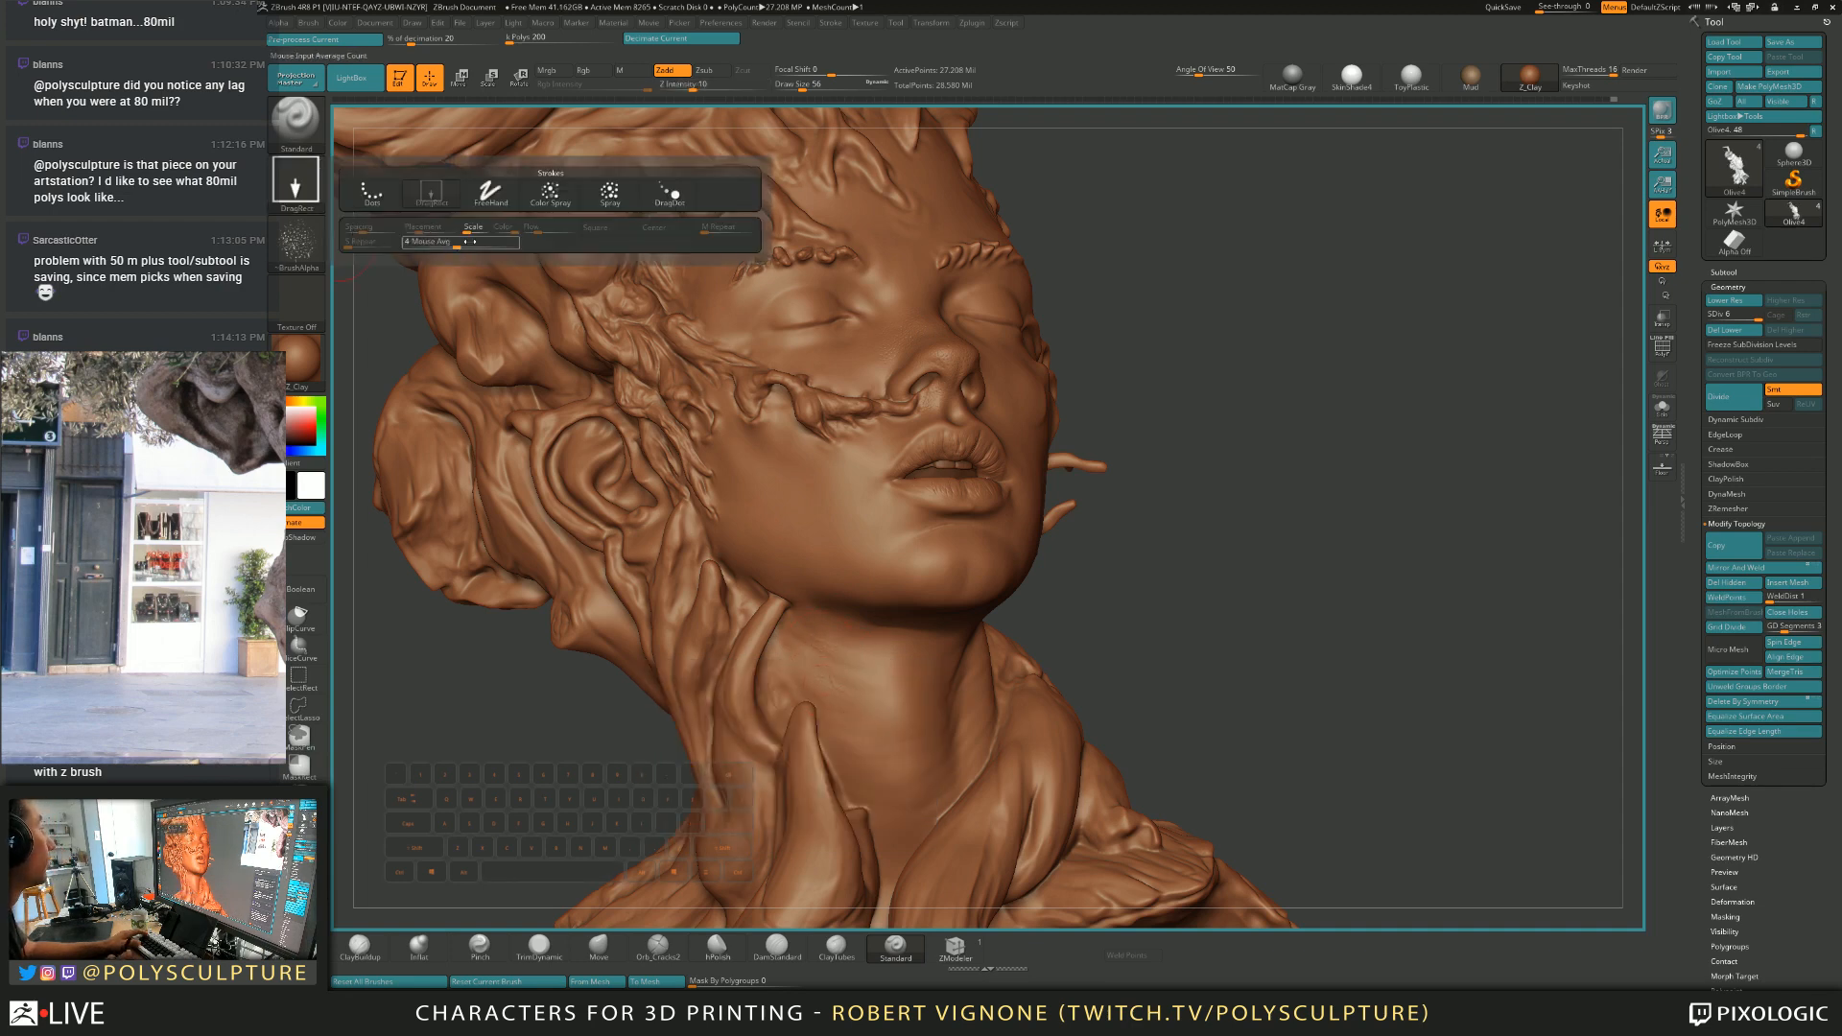
pyautogui.click(612, 199)
# Spray fine pore texture over the neck with an enlarged Standard brush at Z Intensity 10.
pyautogui.press('s')
pyautogui.click(887, 697)
pyautogui.moveTo(874, 712); pyautogui.dragTo(897, 844)
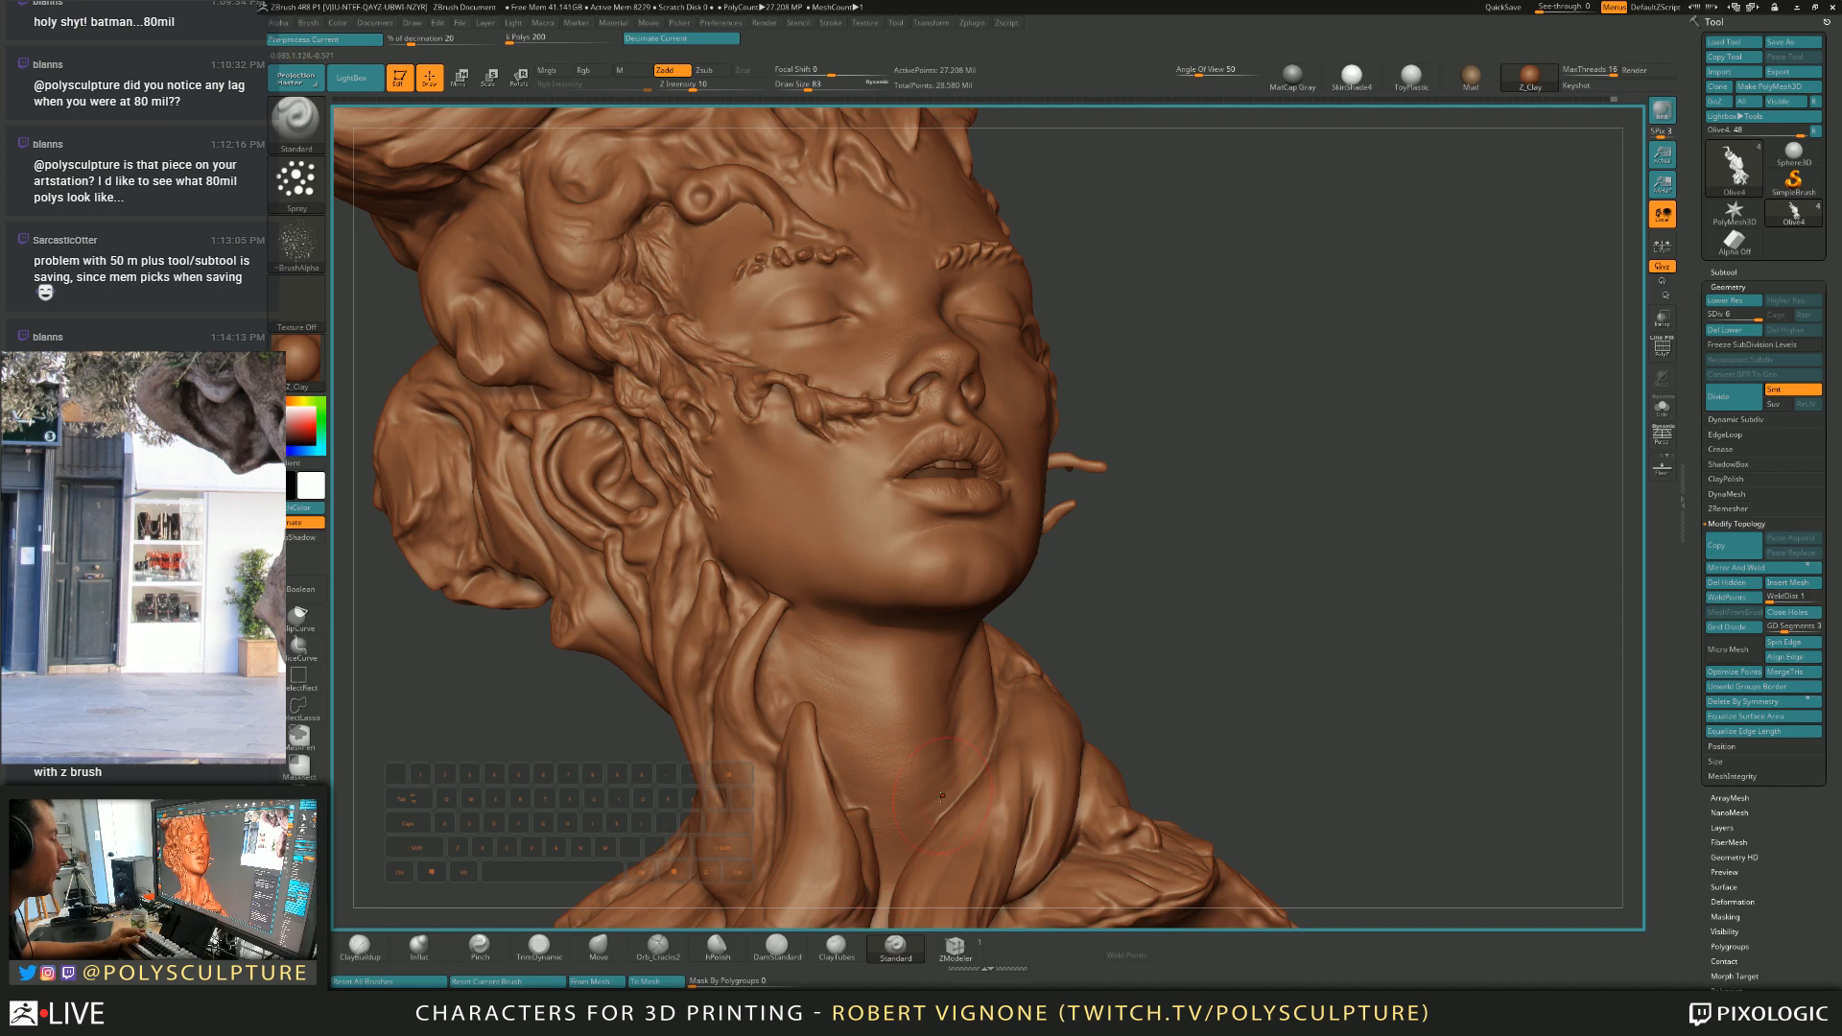
pyautogui.moveTo(1103, 634)
pyautogui.mouseDown()
pyautogui.moveTo(930, 652)
pyautogui.moveTo(1033, 662)
pyautogui.moveTo(1044, 637)
pyautogui.mouseUp()
pyautogui.moveTo(1009, 715)
pyautogui.mouseDown()
pyautogui.moveTo(1021, 691)
pyautogui.moveTo(940, 716)
pyautogui.mouseUp()
# Reduce the brush size and spray pore texture over the chin and jaw area.
pyautogui.press('s')
pyautogui.moveTo(855, 606); pyautogui.dragTo(1037, 556, button='right')
pyautogui.press('alt')
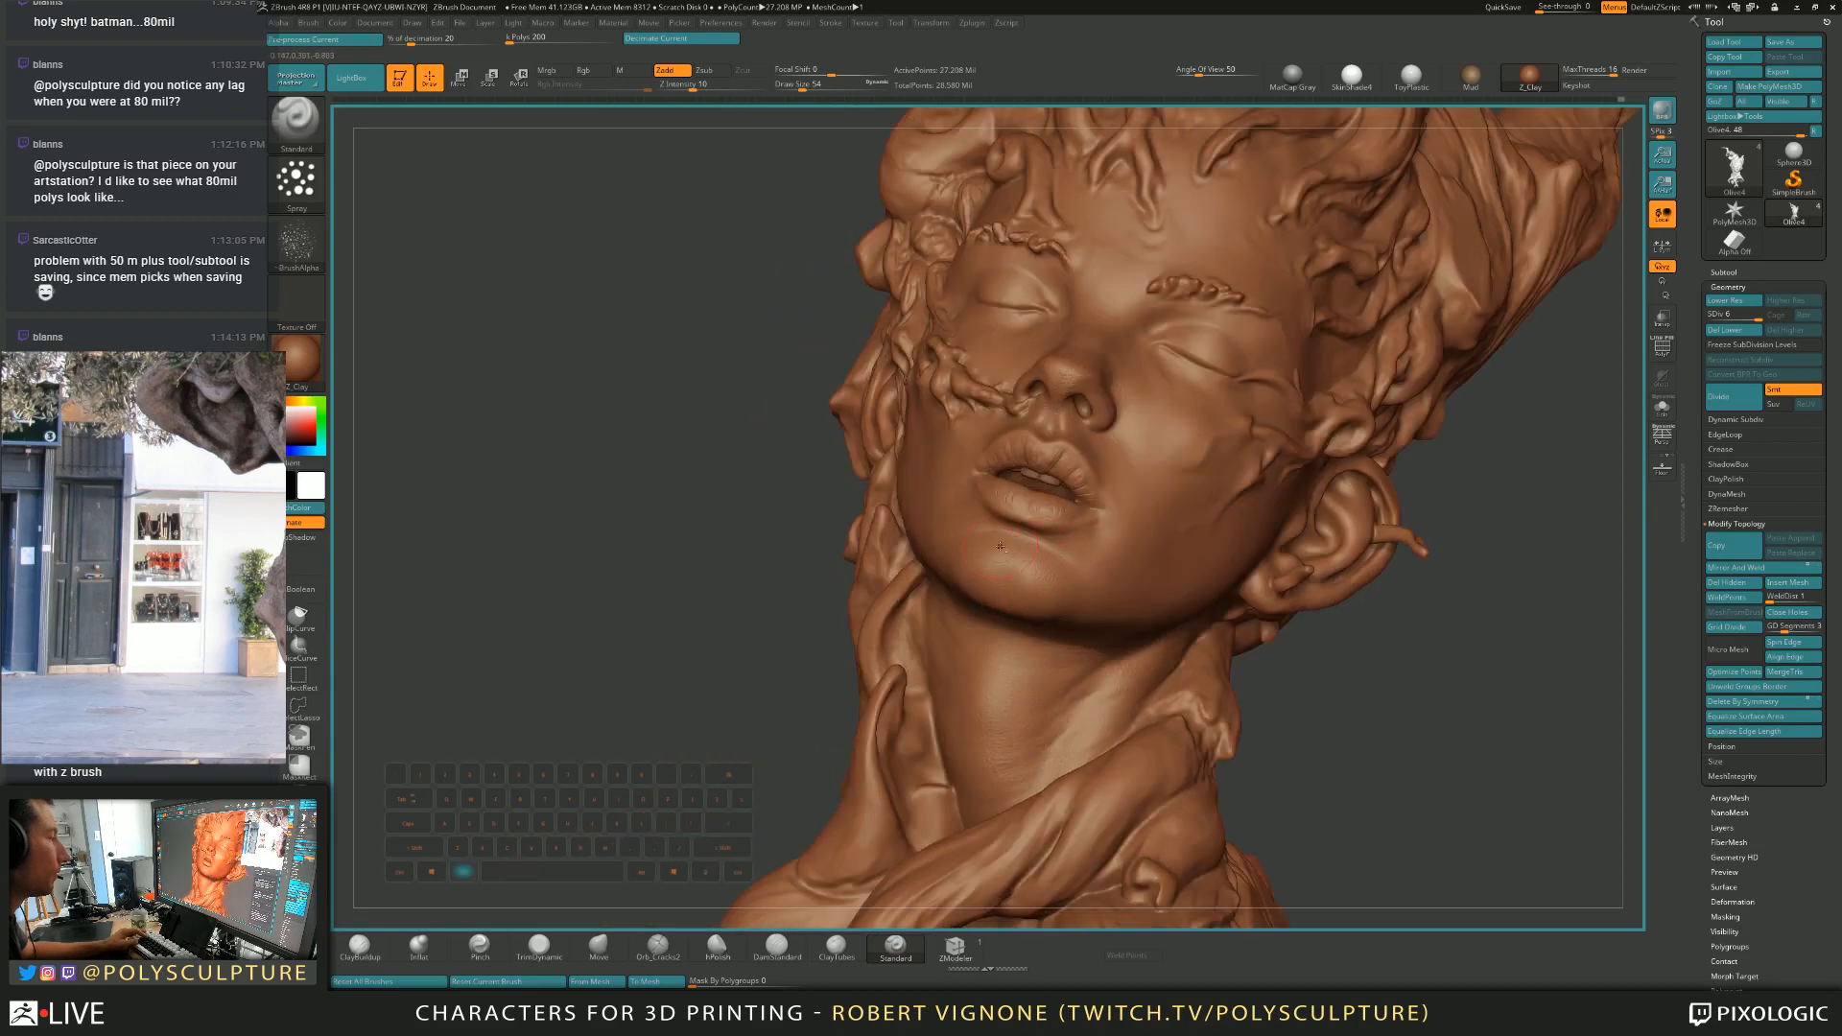
pyautogui.moveTo(1010, 553); pyautogui.dragTo(966, 533, button='right')
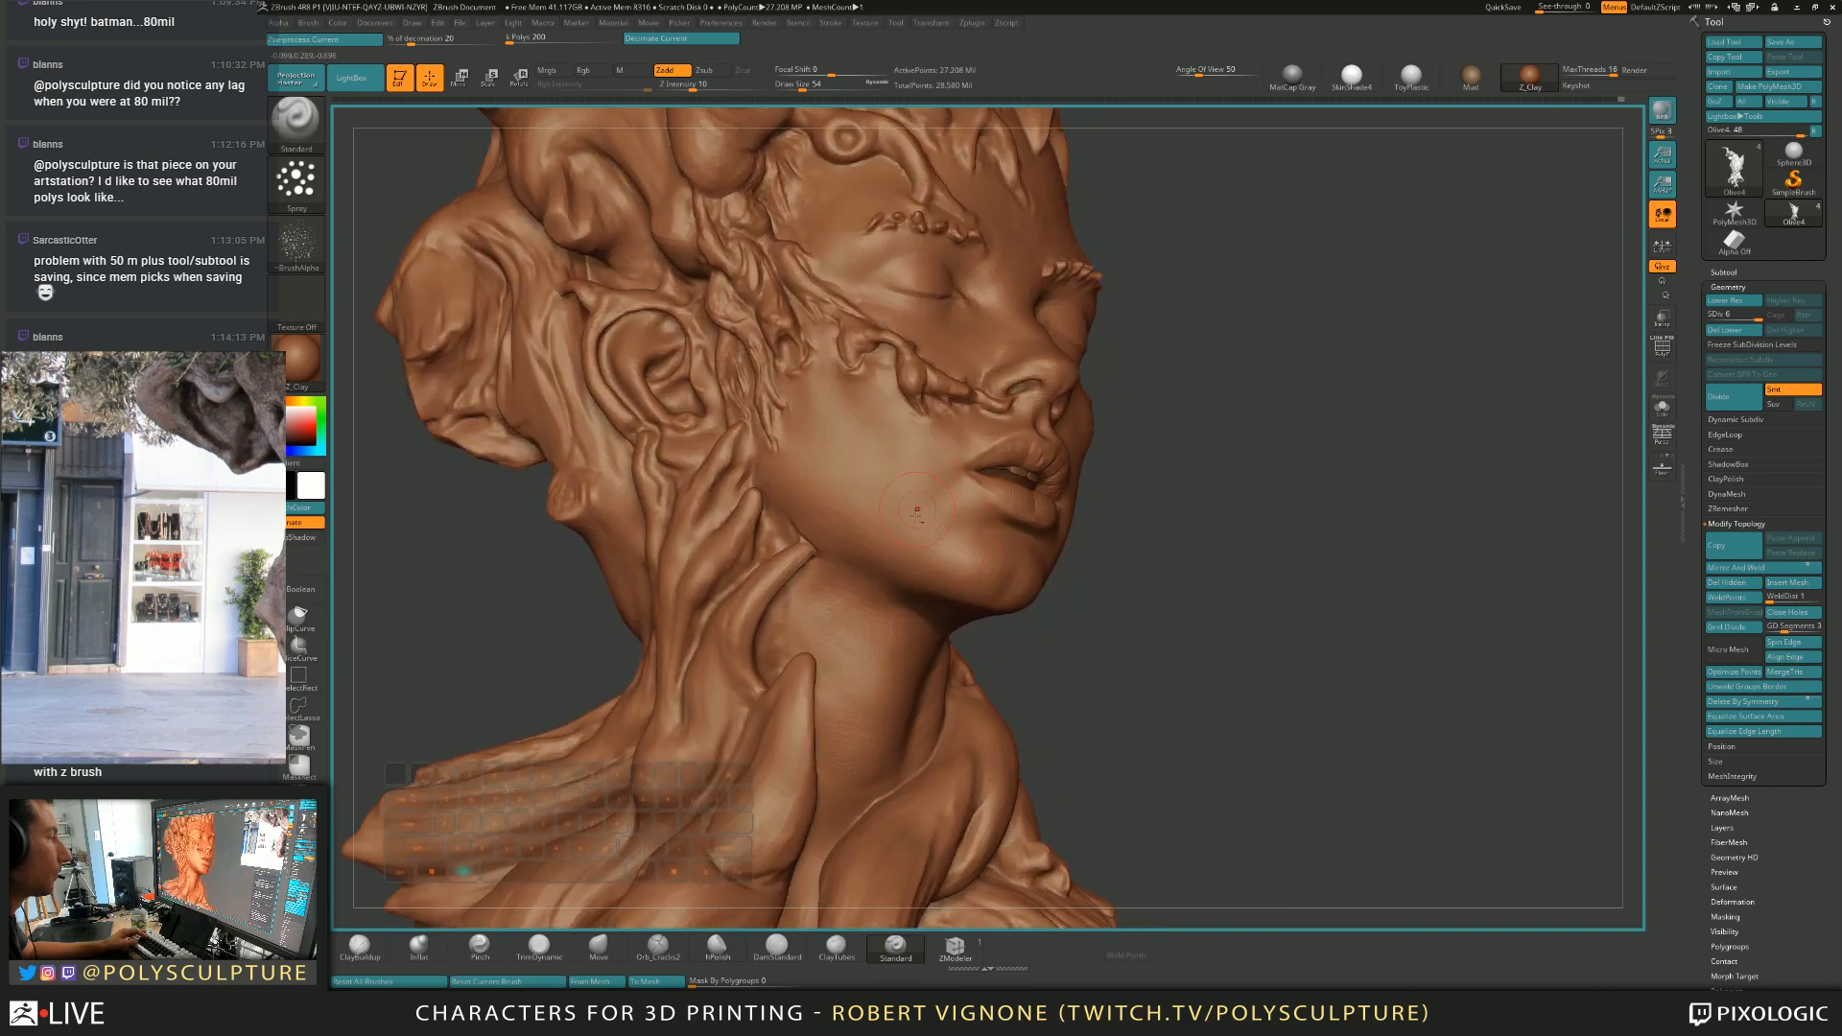
# Spray pore texture over the root-covered cheek, the forehead between the eyebrows and the temple at draw size 41.
pyautogui.moveTo(974, 435)
pyautogui.mouseDown(button='right')
pyautogui.moveTo(1055, 408)
pyautogui.moveTo(1007, 429)
pyautogui.moveTo(1152, 445)
pyautogui.moveTo(1055, 521)
pyautogui.mouseUp(button='right')
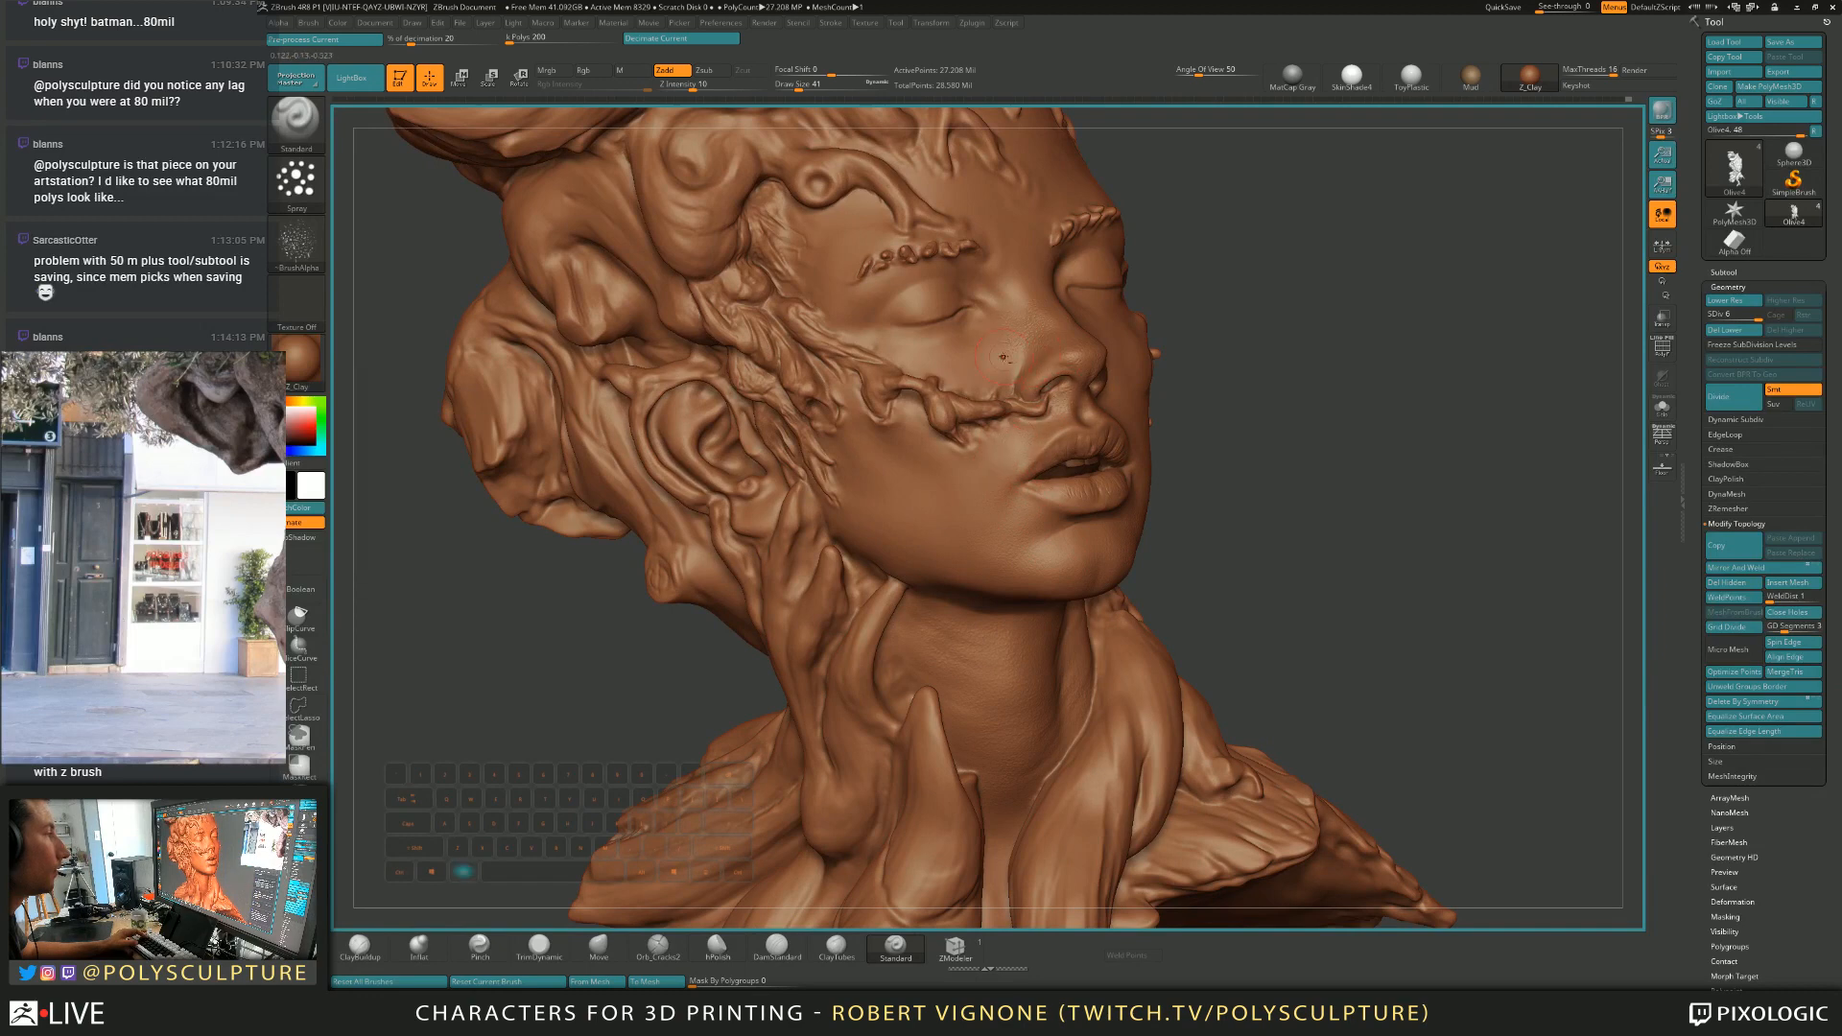
pyautogui.moveTo(1003, 360); pyautogui.dragTo(1139, 329, button='right')
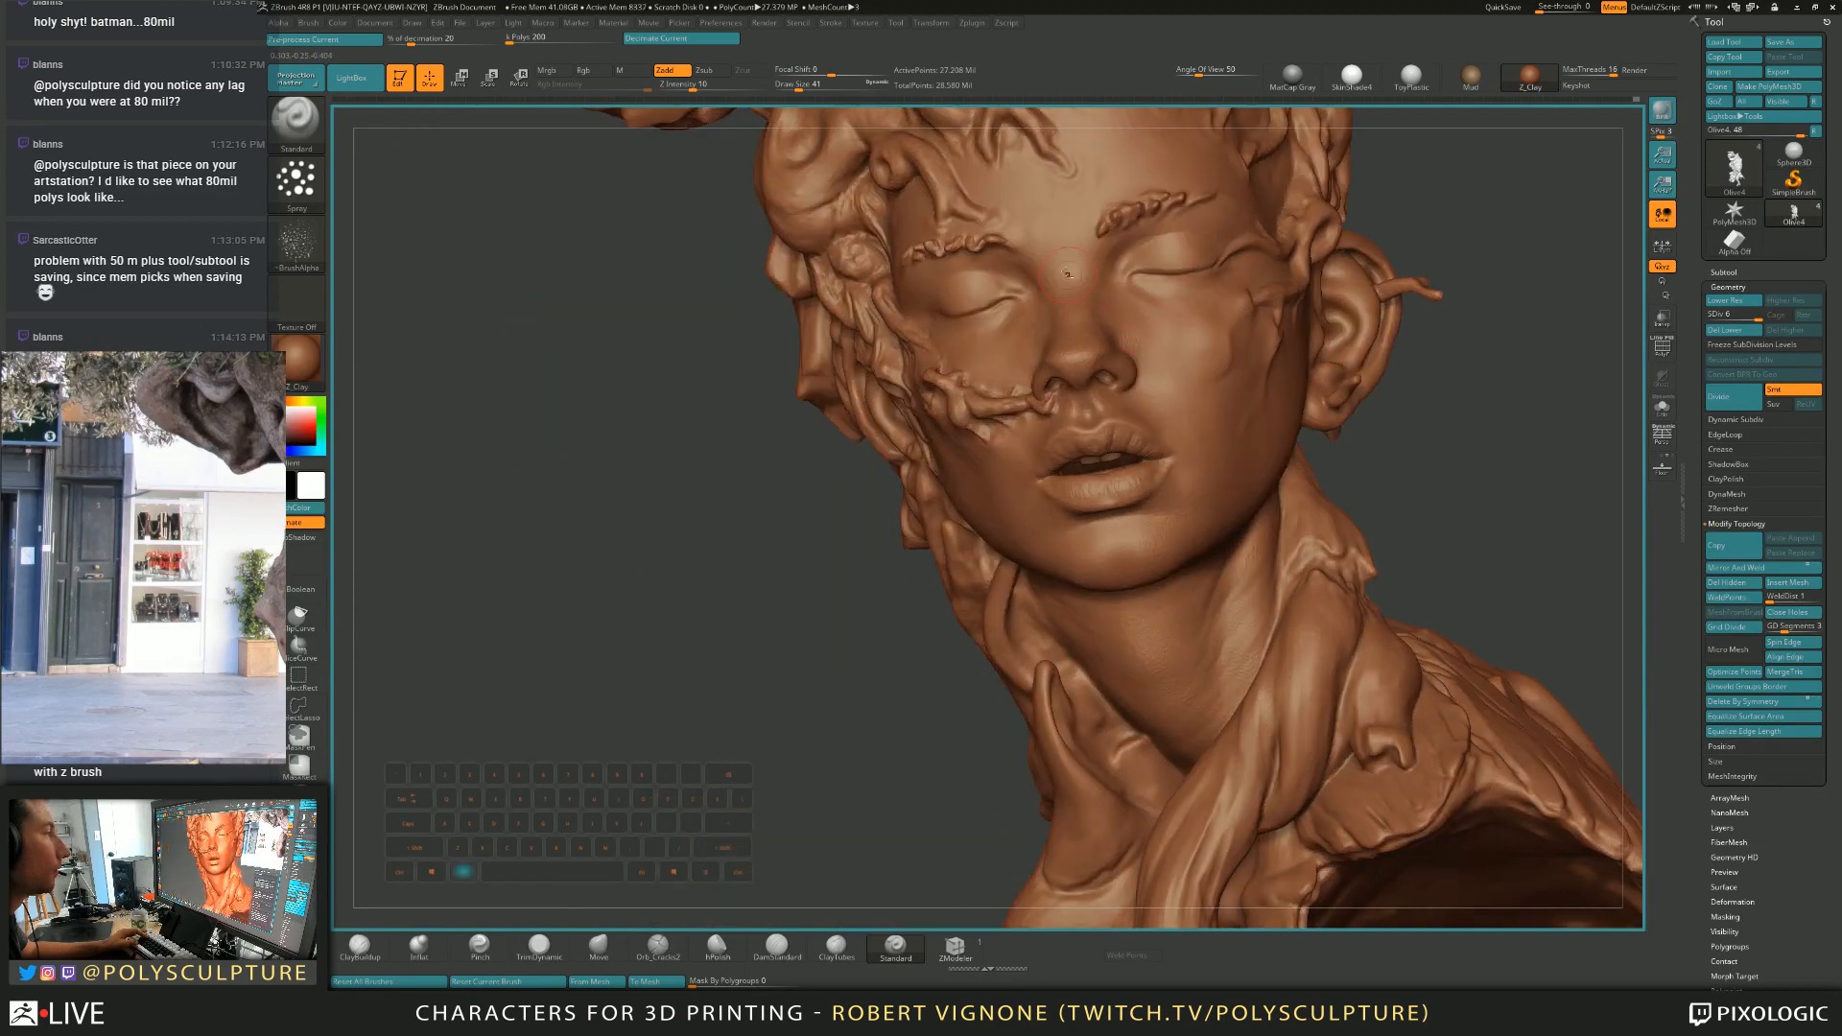
pyautogui.moveTo(1033, 225); pyautogui.dragTo(979, 193, button='right')
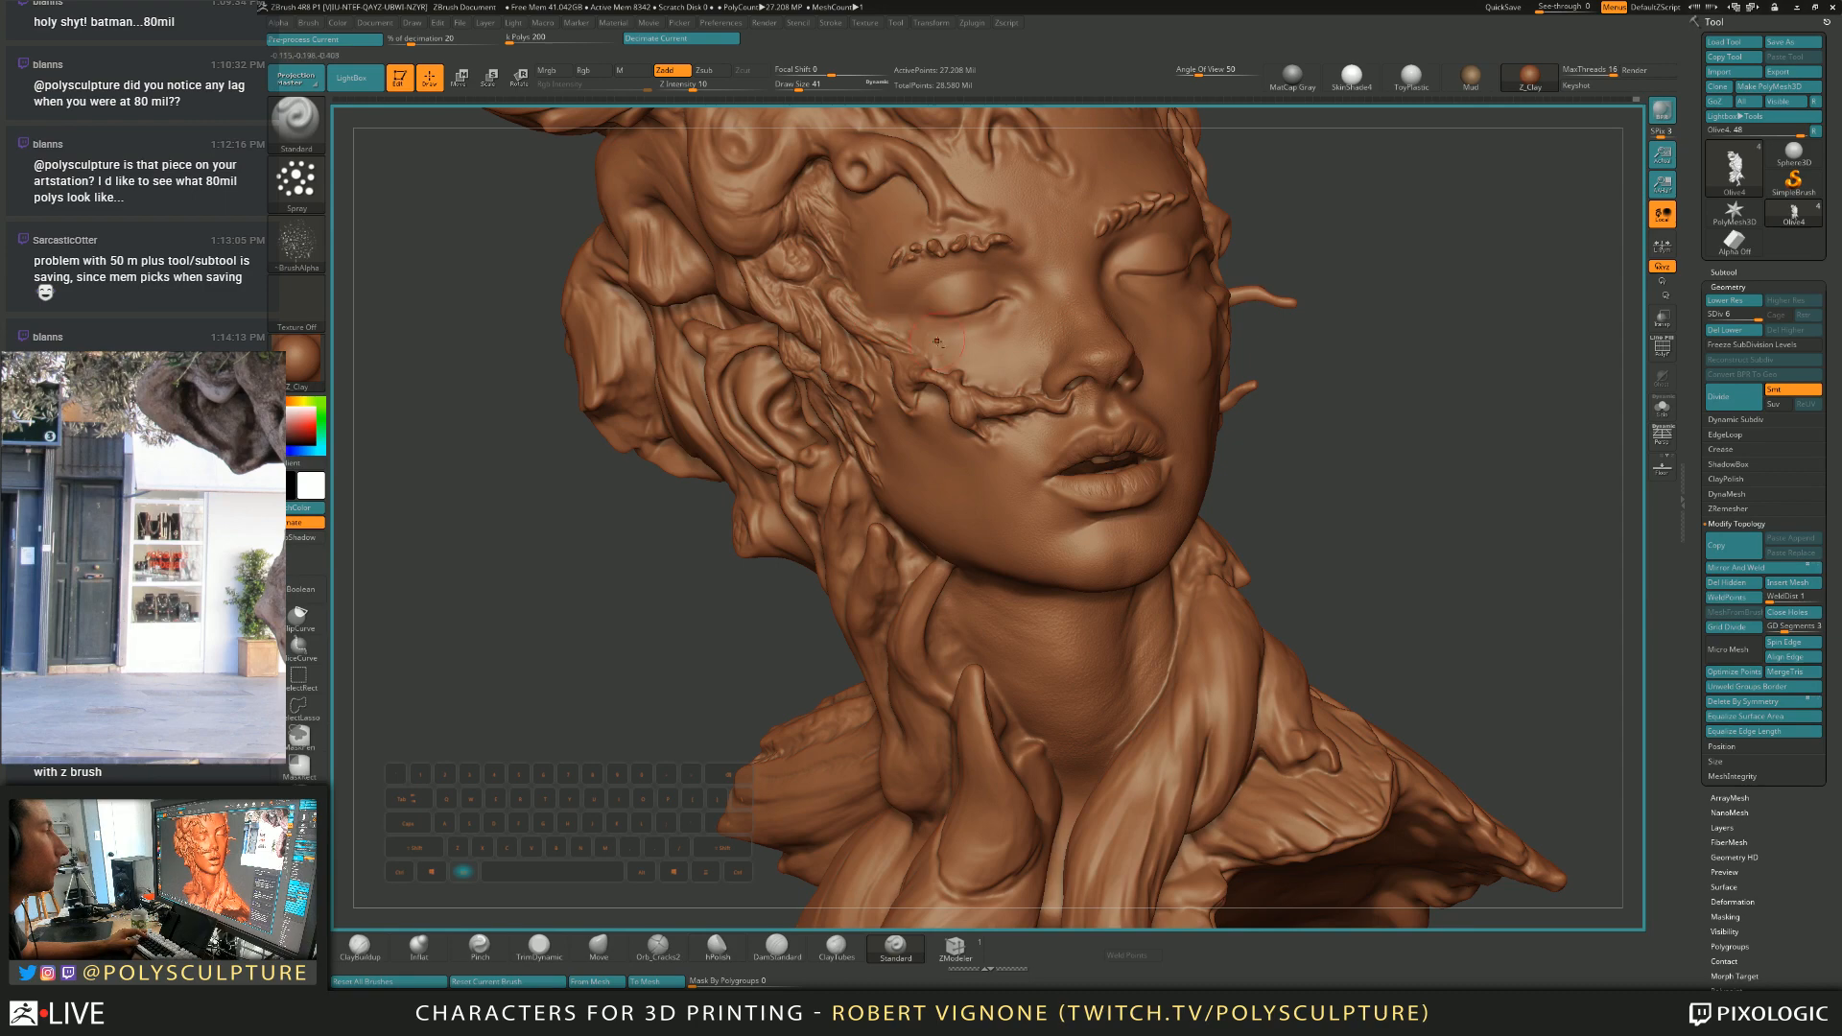
pyautogui.moveTo(947, 347); pyautogui.dragTo(860, 228, button='right')
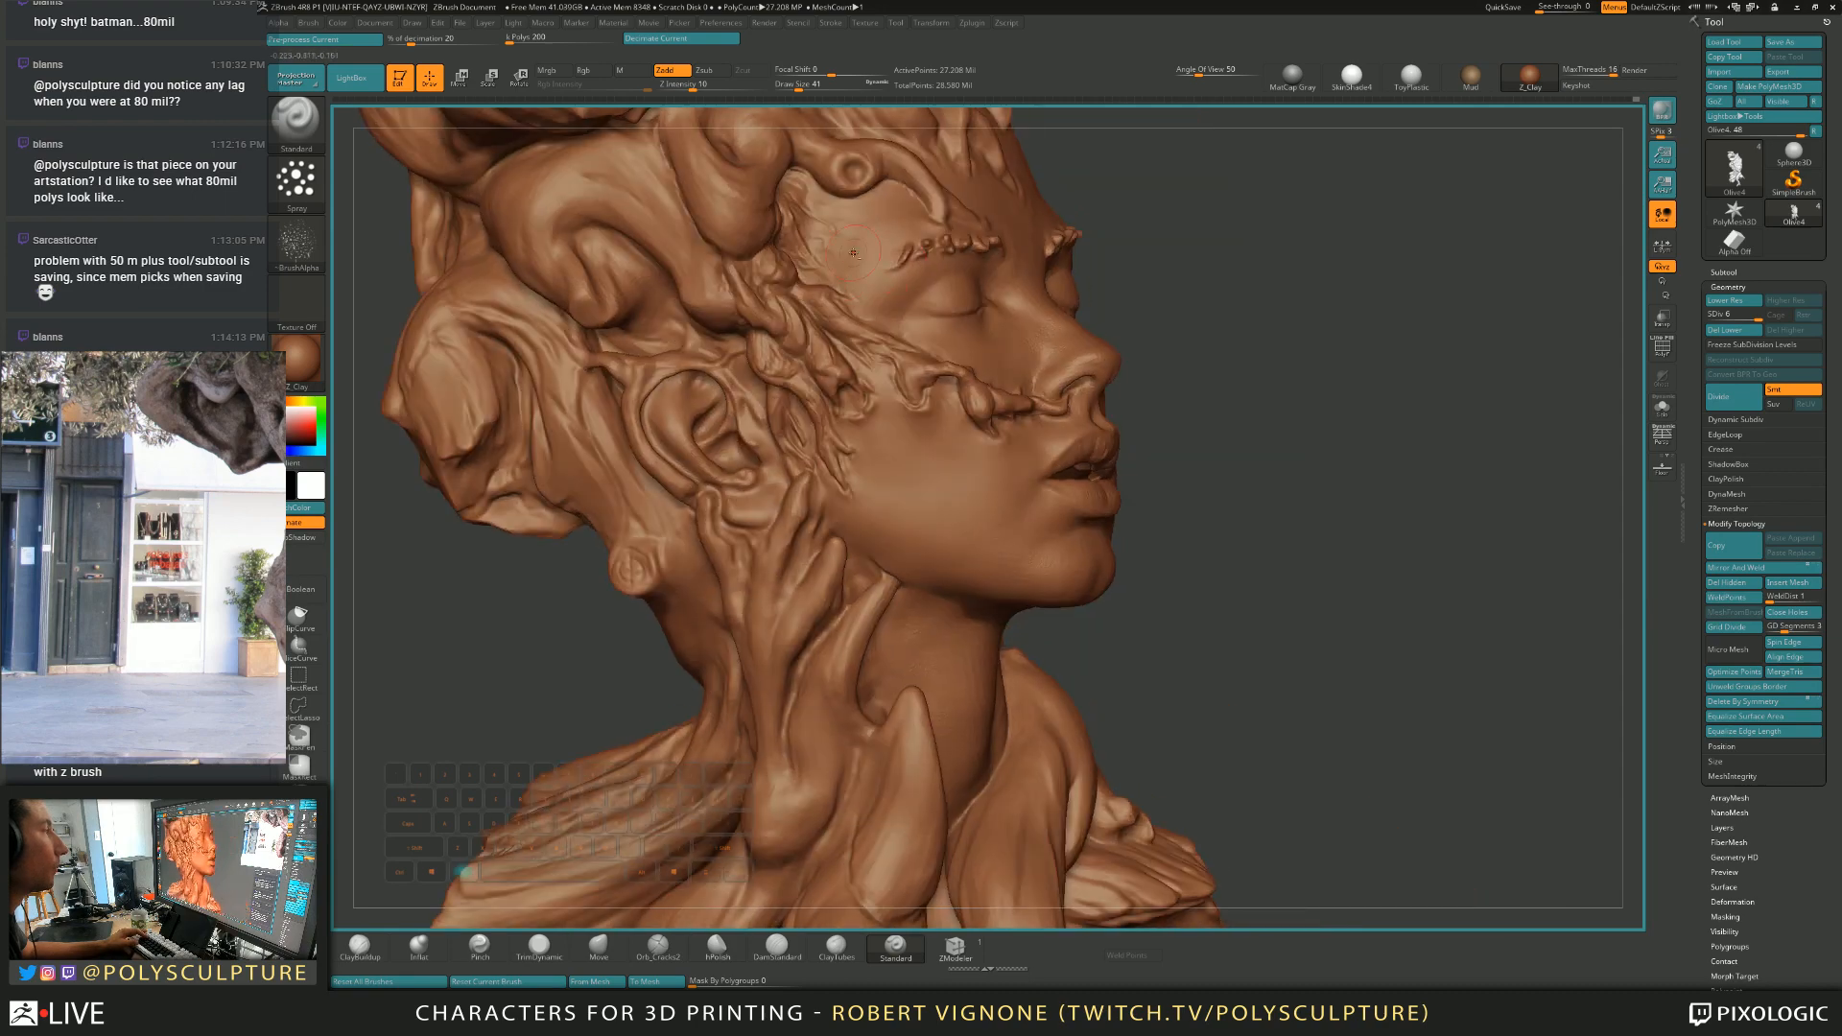
# Spray fine pore texture over the root-free cheek and jaw with an enlarged Standard brush.
pyautogui.moveTo(838, 215)
pyautogui.mouseDown(button='right')
pyautogui.moveTo(1034, 185)
pyautogui.moveTo(1054, 461)
pyautogui.moveTo(1122, 480)
pyautogui.moveTo(1063, 498)
pyautogui.moveTo(1080, 501)
pyautogui.mouseUp(button='right')
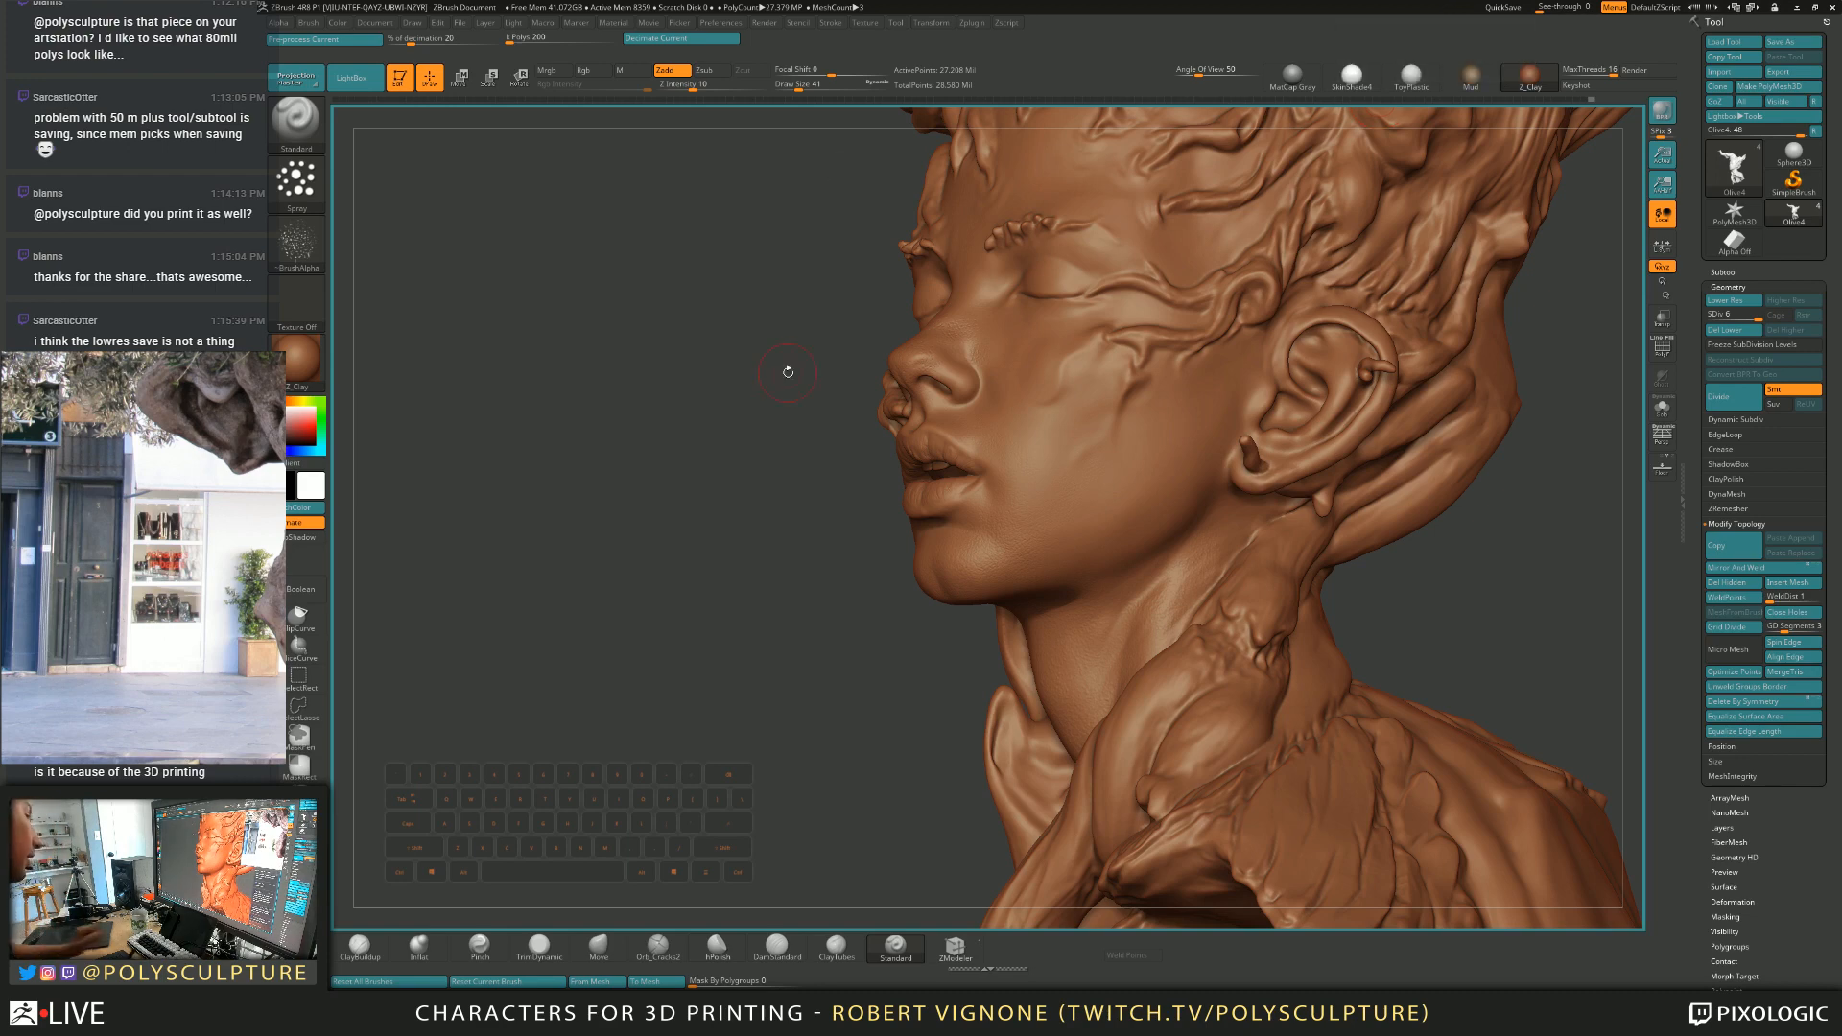
pyautogui.moveTo(754, 493)
pyautogui.mouseDown()
pyautogui.moveTo(1117, 448)
pyautogui.moveTo(1158, 542)
pyautogui.moveTo(1142, 573)
pyautogui.moveTo(1101, 567)
pyautogui.mouseUp()
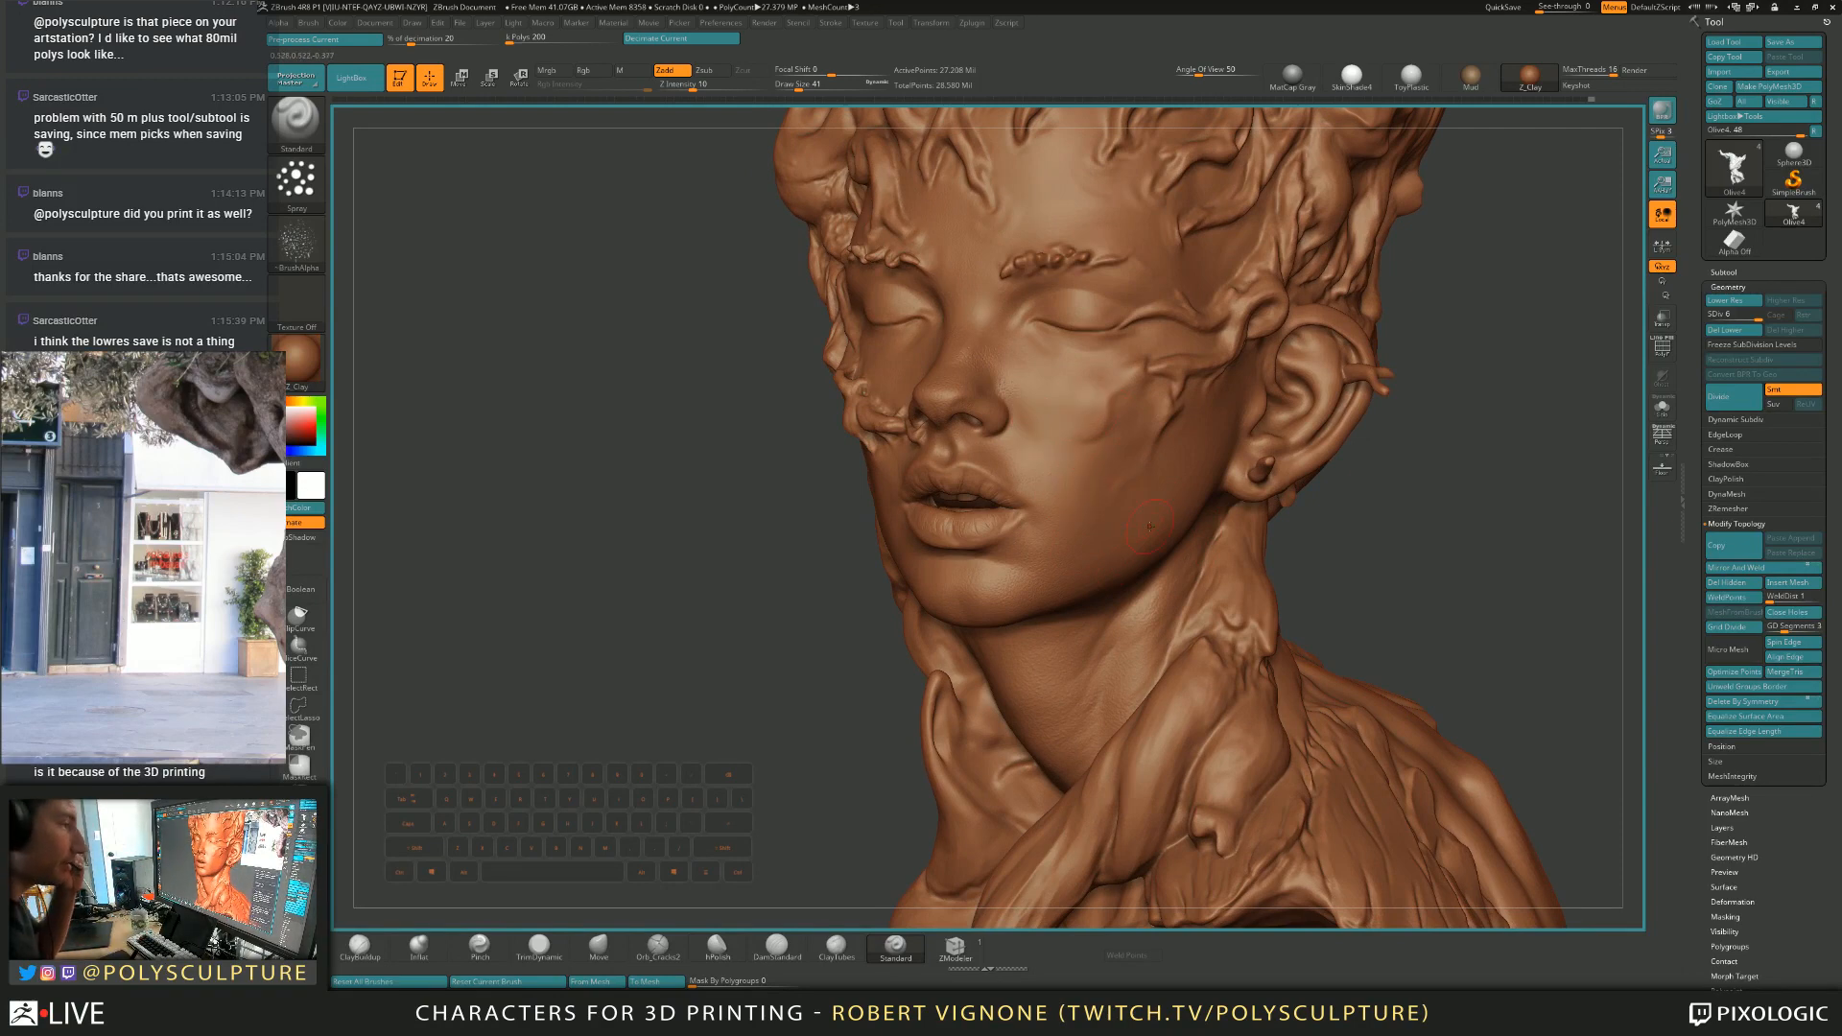
pyautogui.moveTo(1163, 539); pyautogui.dragTo(1060, 522, button='right')
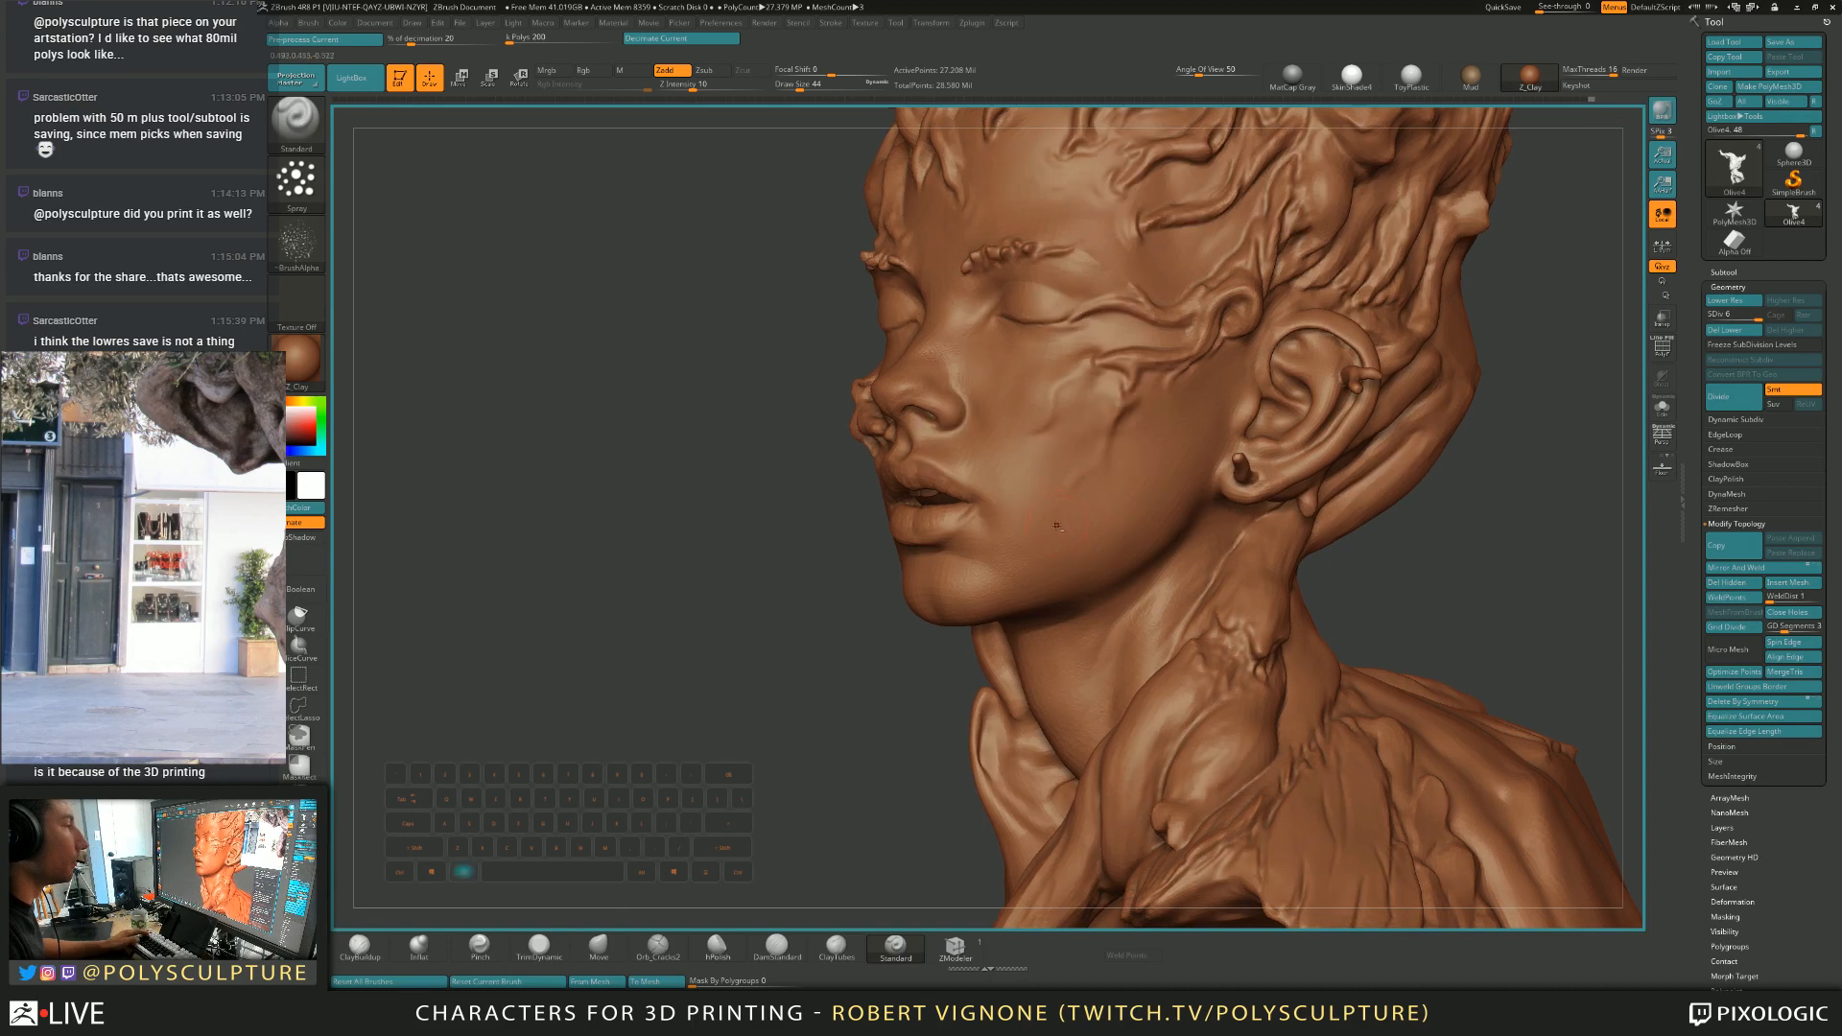
pyautogui.press(']')
pyautogui.press(']')
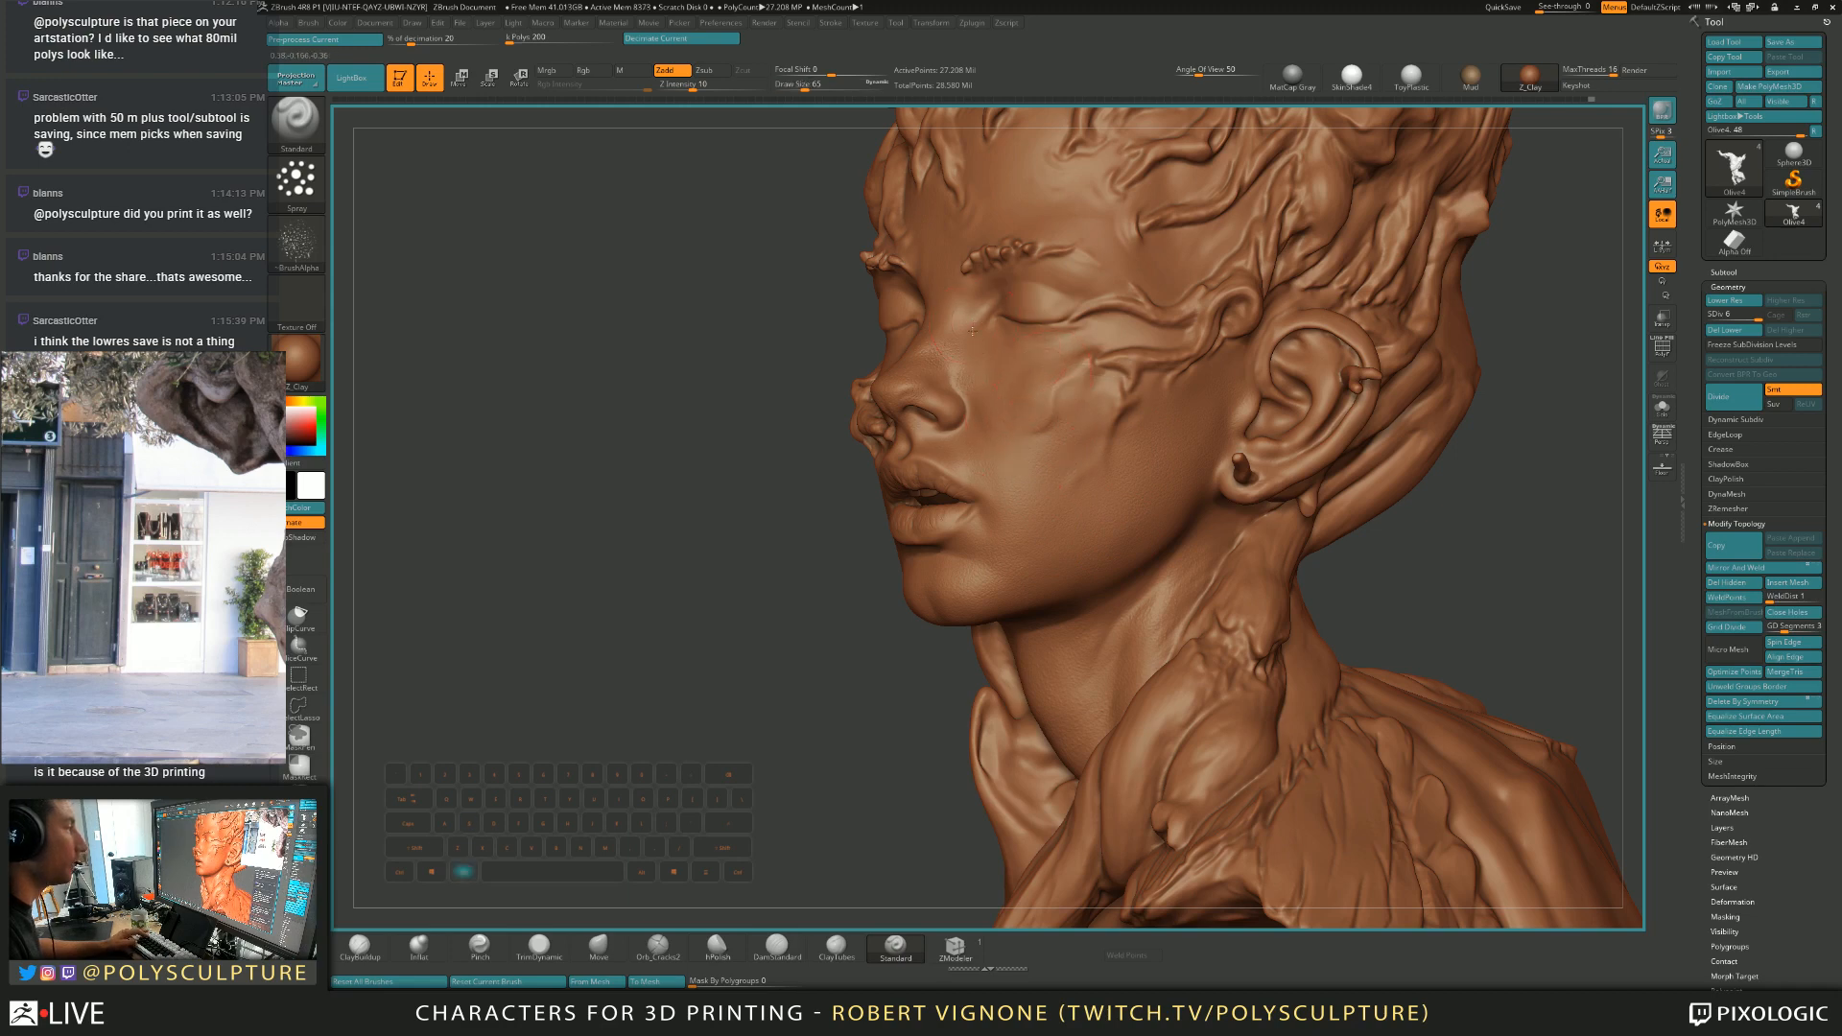
pyautogui.press('[')
pyautogui.press('[')
pyautogui.moveTo(1155, 433); pyautogui.dragTo(1256, 429, button='right')
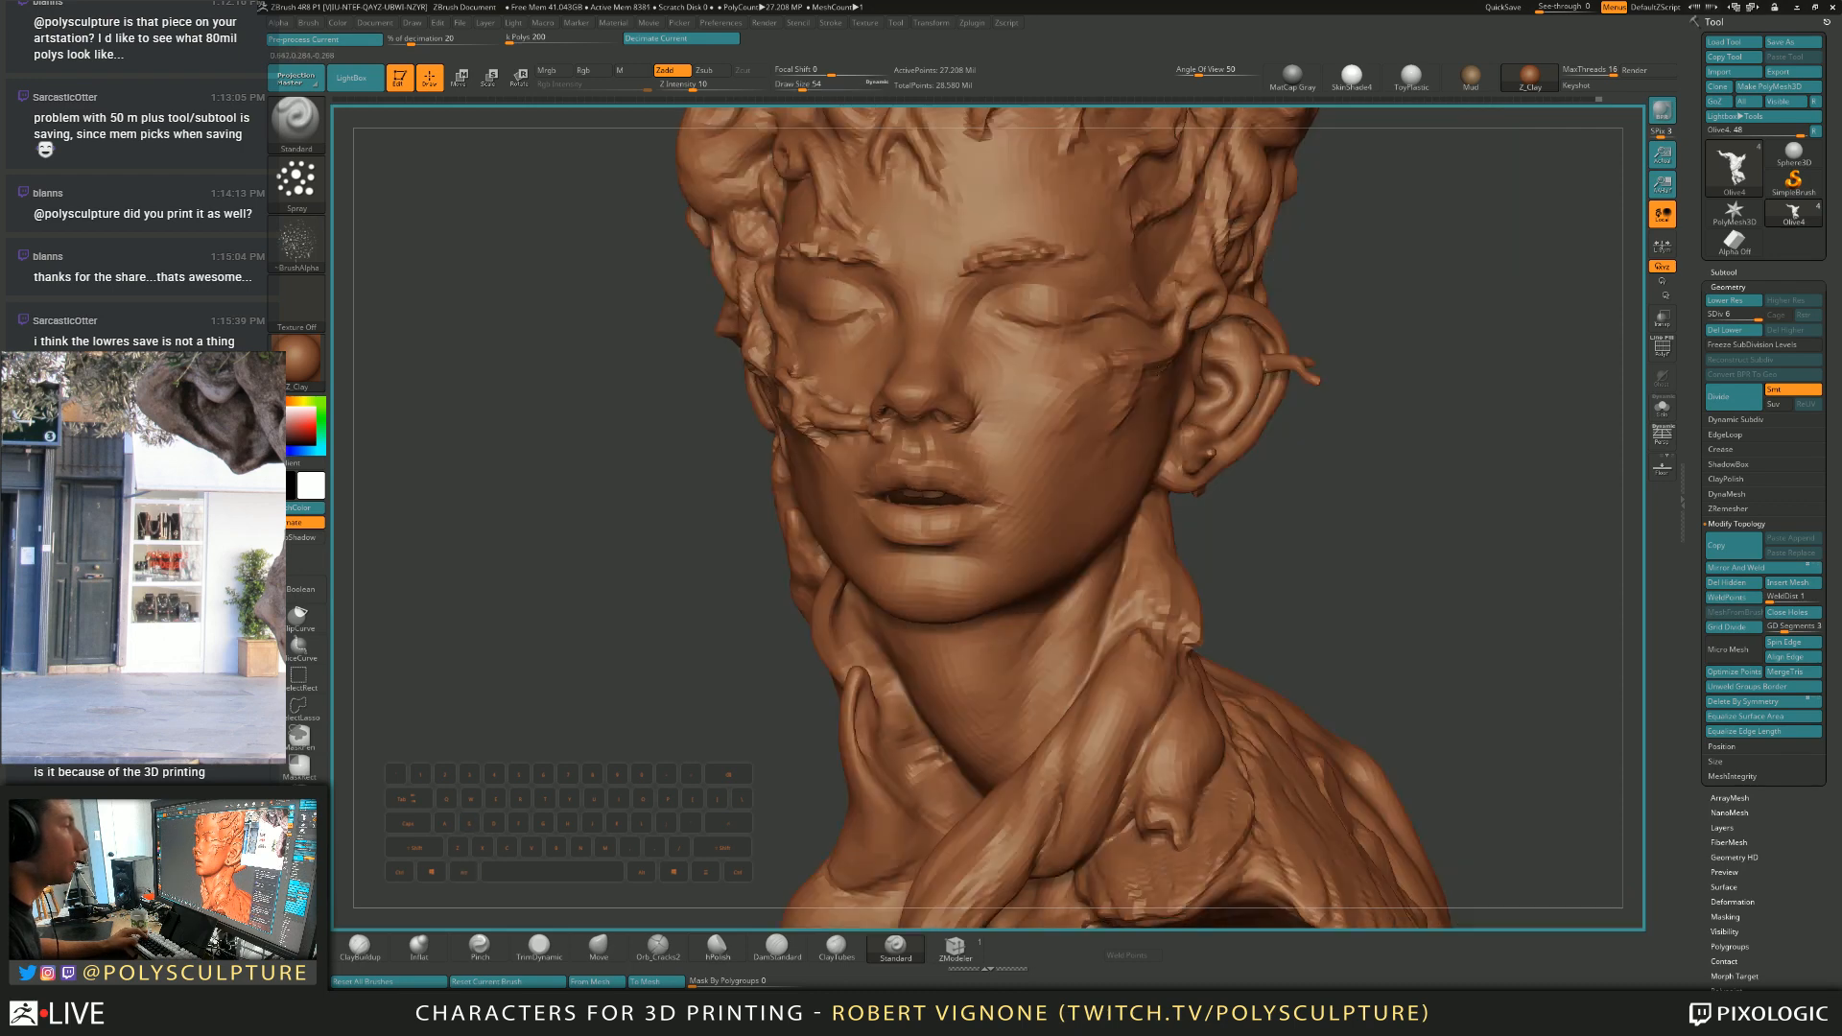
# Resize the brush and spray pore texture over the forehead, the area around the eyes and the root-covered cheek.
pyautogui.press('s')
pyautogui.moveTo(1046, 262); pyautogui.dragTo(1051, 261)
pyautogui.press('alt')
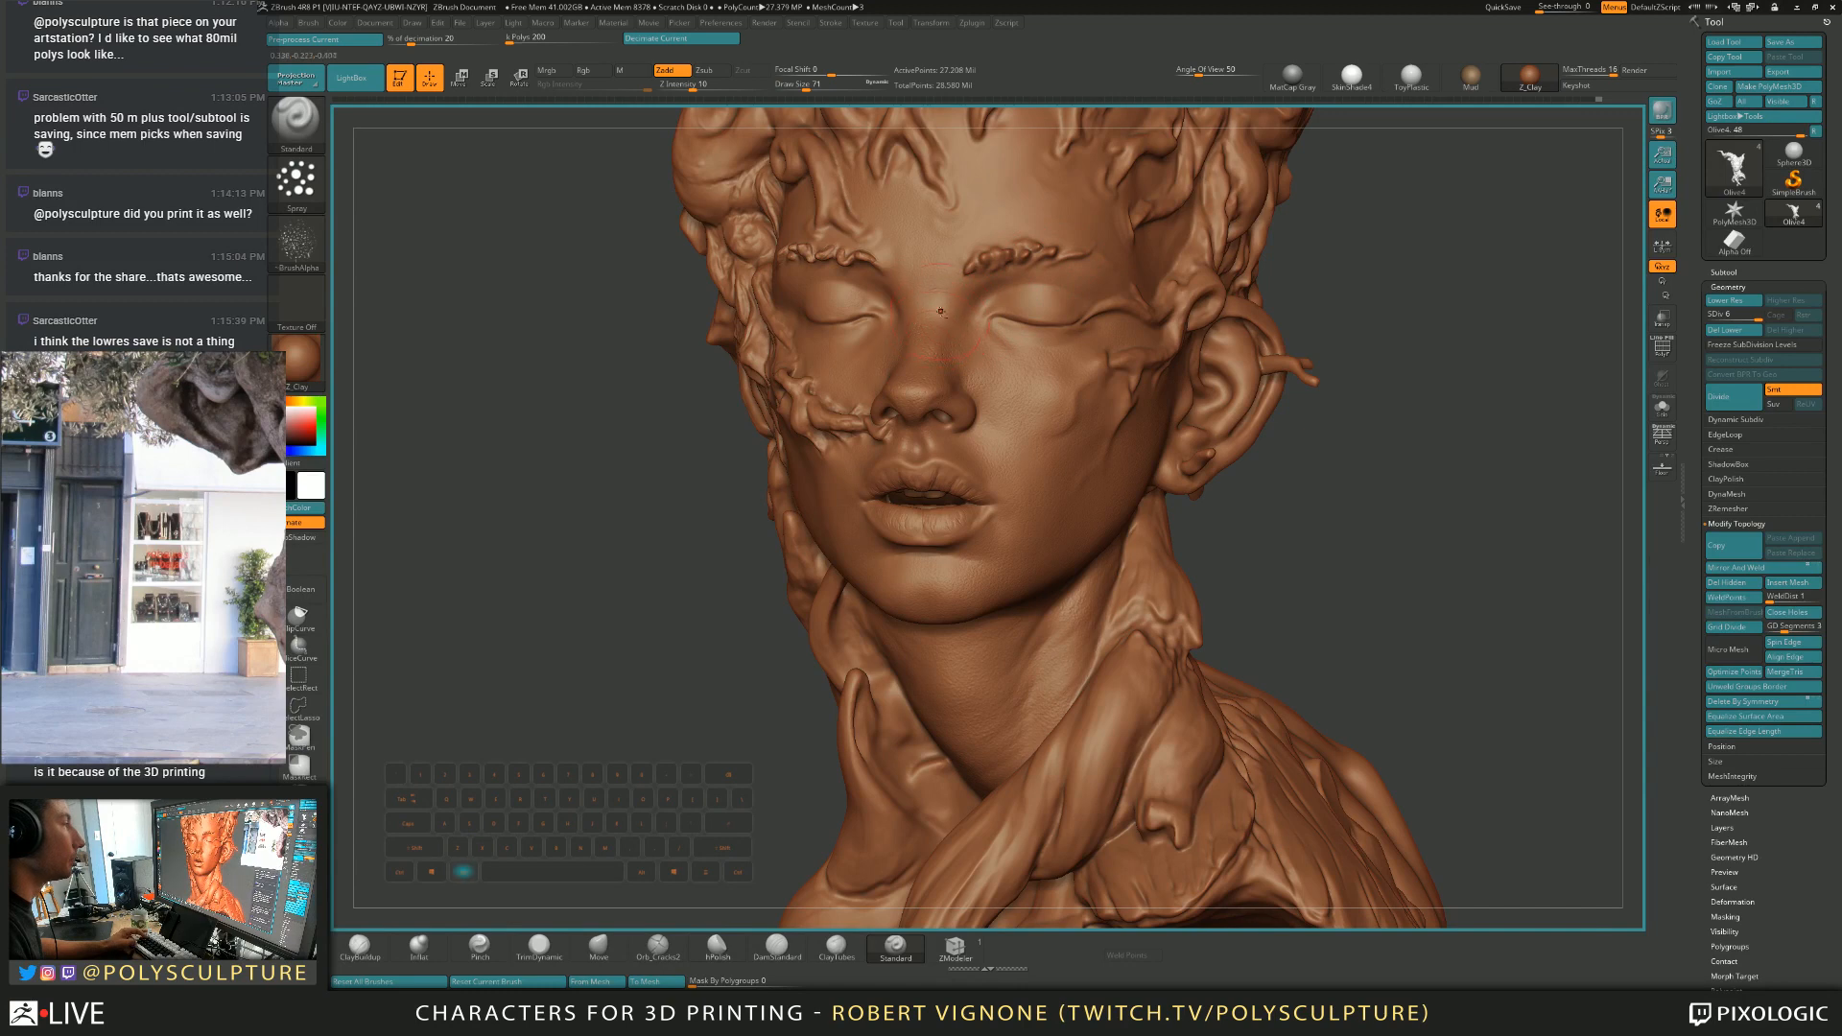
pyautogui.press('s')
pyautogui.click(1006, 303)
pyautogui.moveTo(1101, 281); pyautogui.dragTo(902, 354)
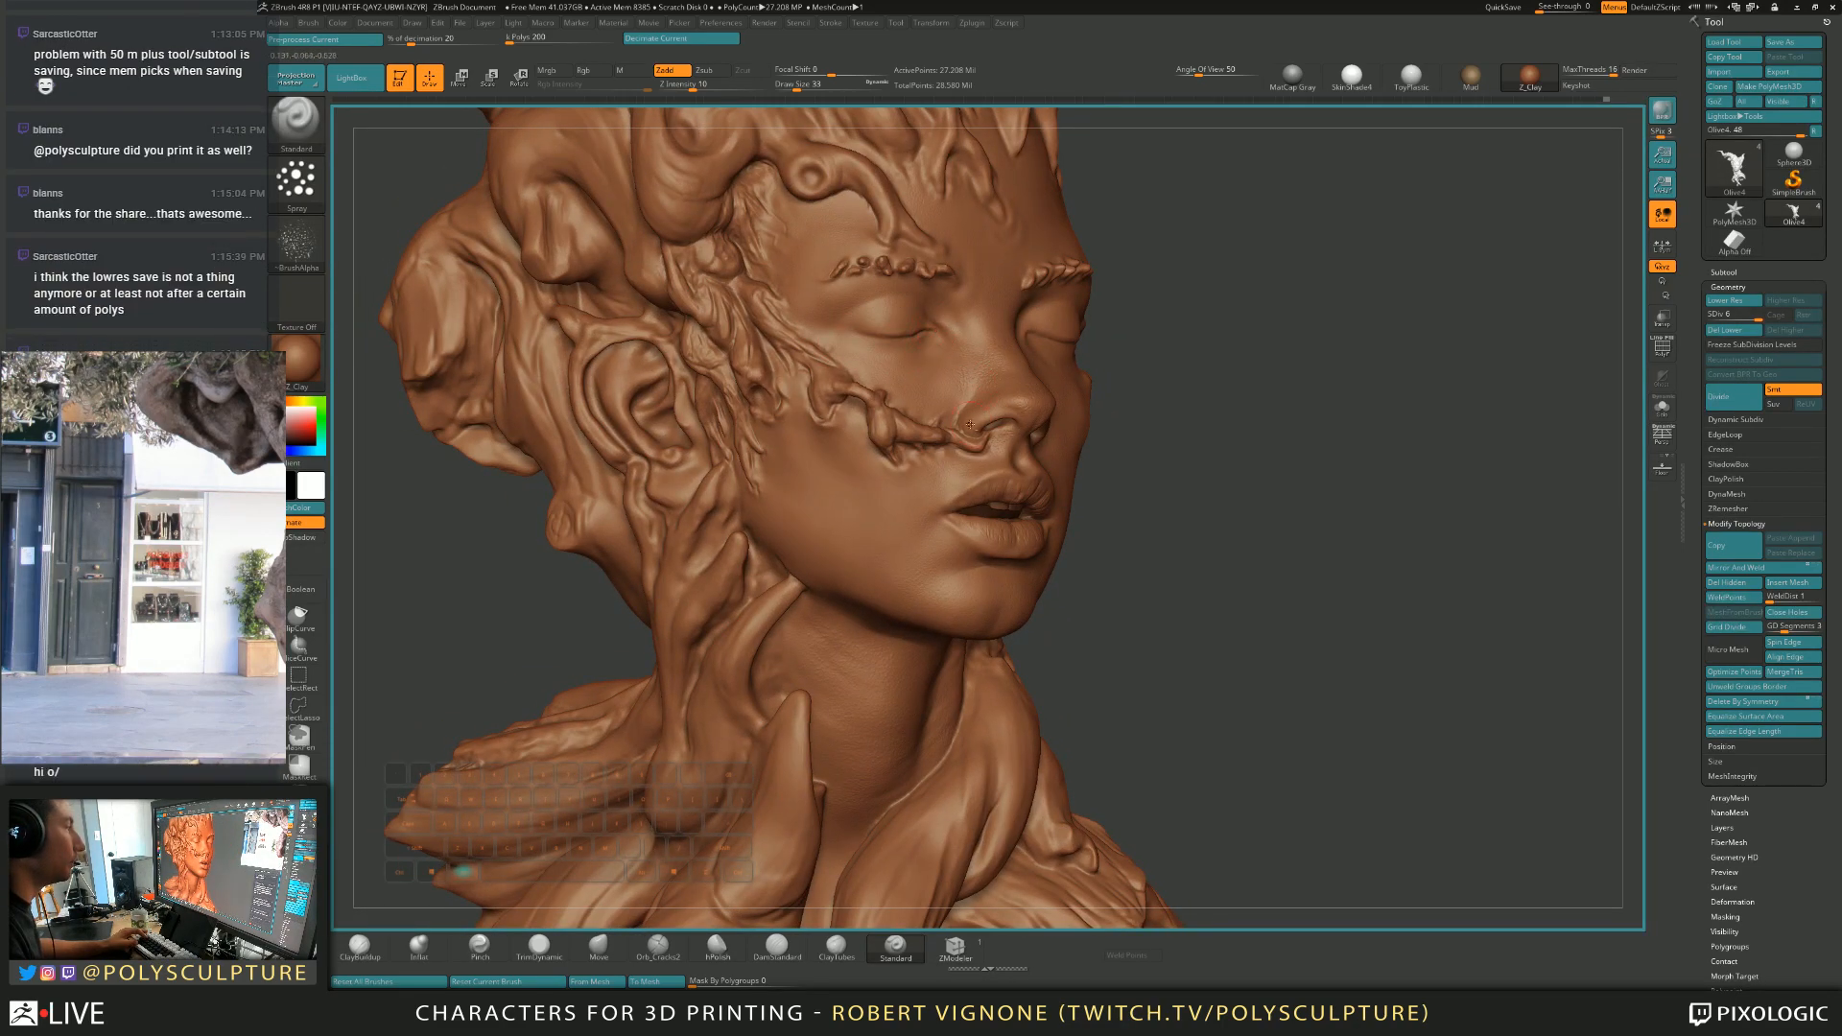
pyautogui.moveTo(1103, 379); pyautogui.dragTo(859, 460)
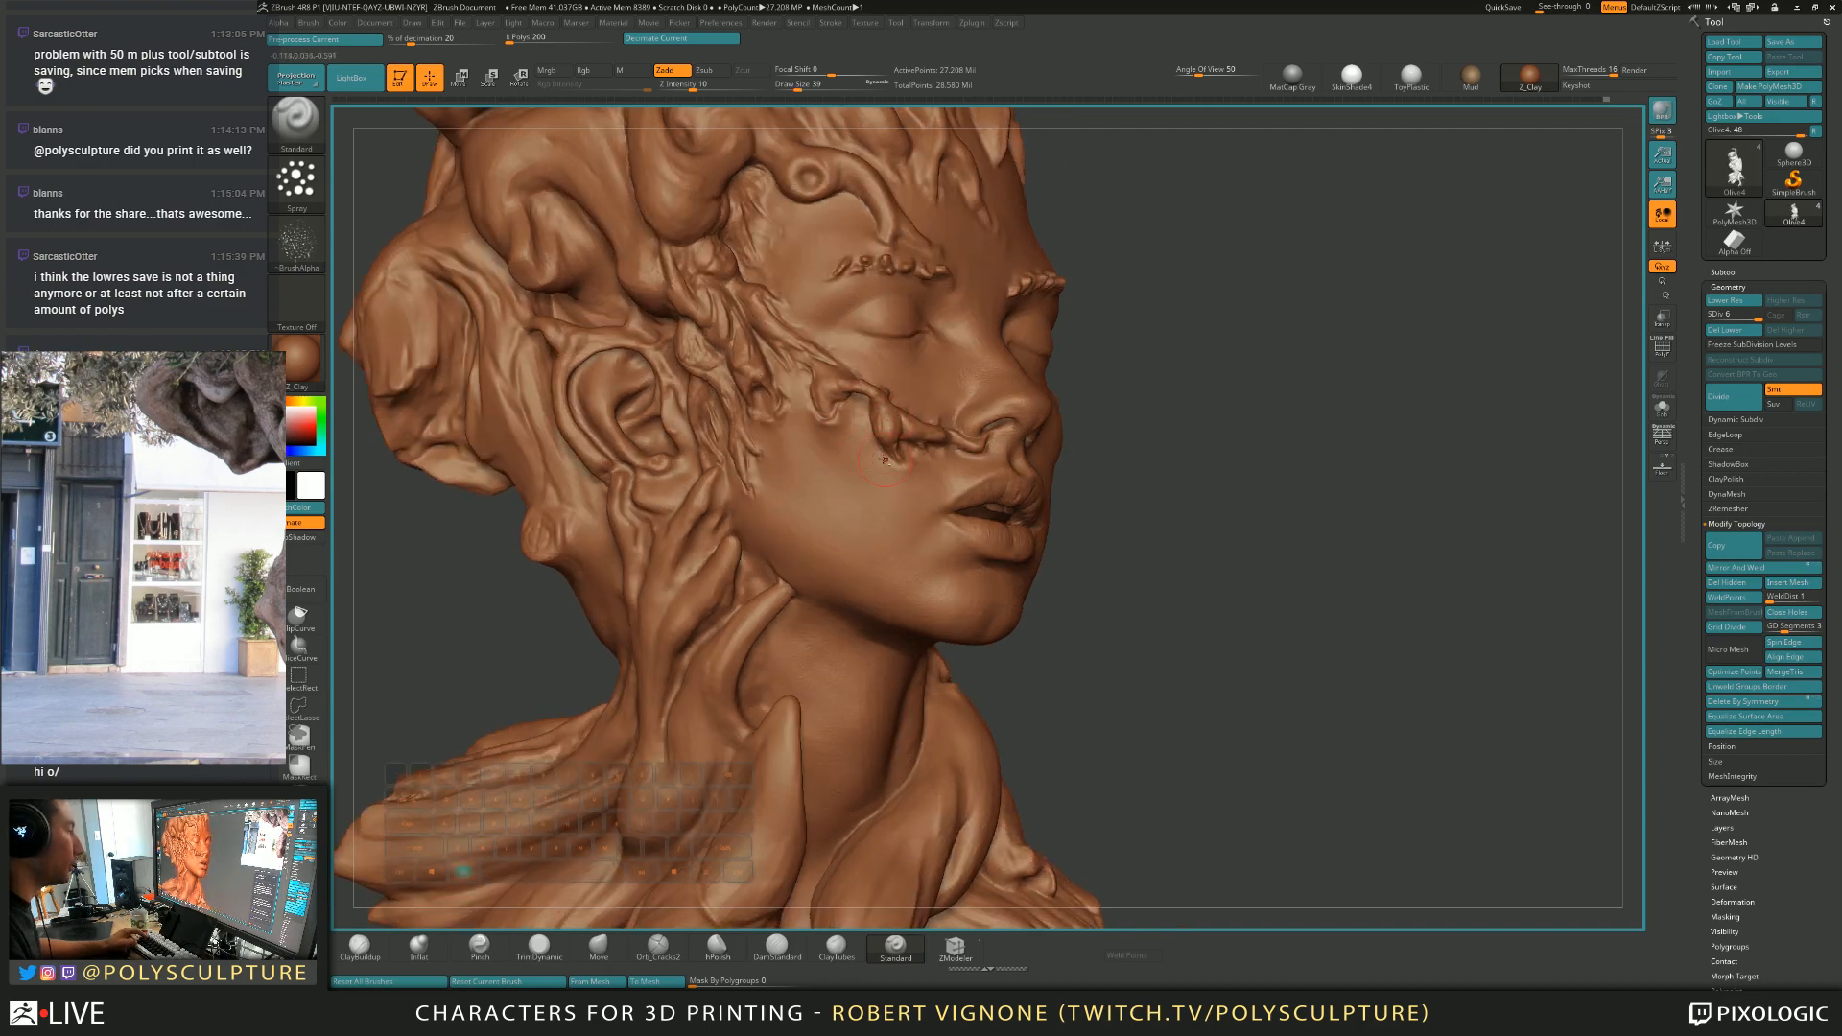
# Enlarge the spray brush to draw size 62 and add pore texture across the jaw, cheek and forehead.
pyautogui.press(']')
pyautogui.press(']')
pyautogui.moveTo(802, 548); pyautogui.dragTo(766, 566, button='right')
pyautogui.moveTo(752, 412); pyautogui.dragTo(806, 270, button='right')
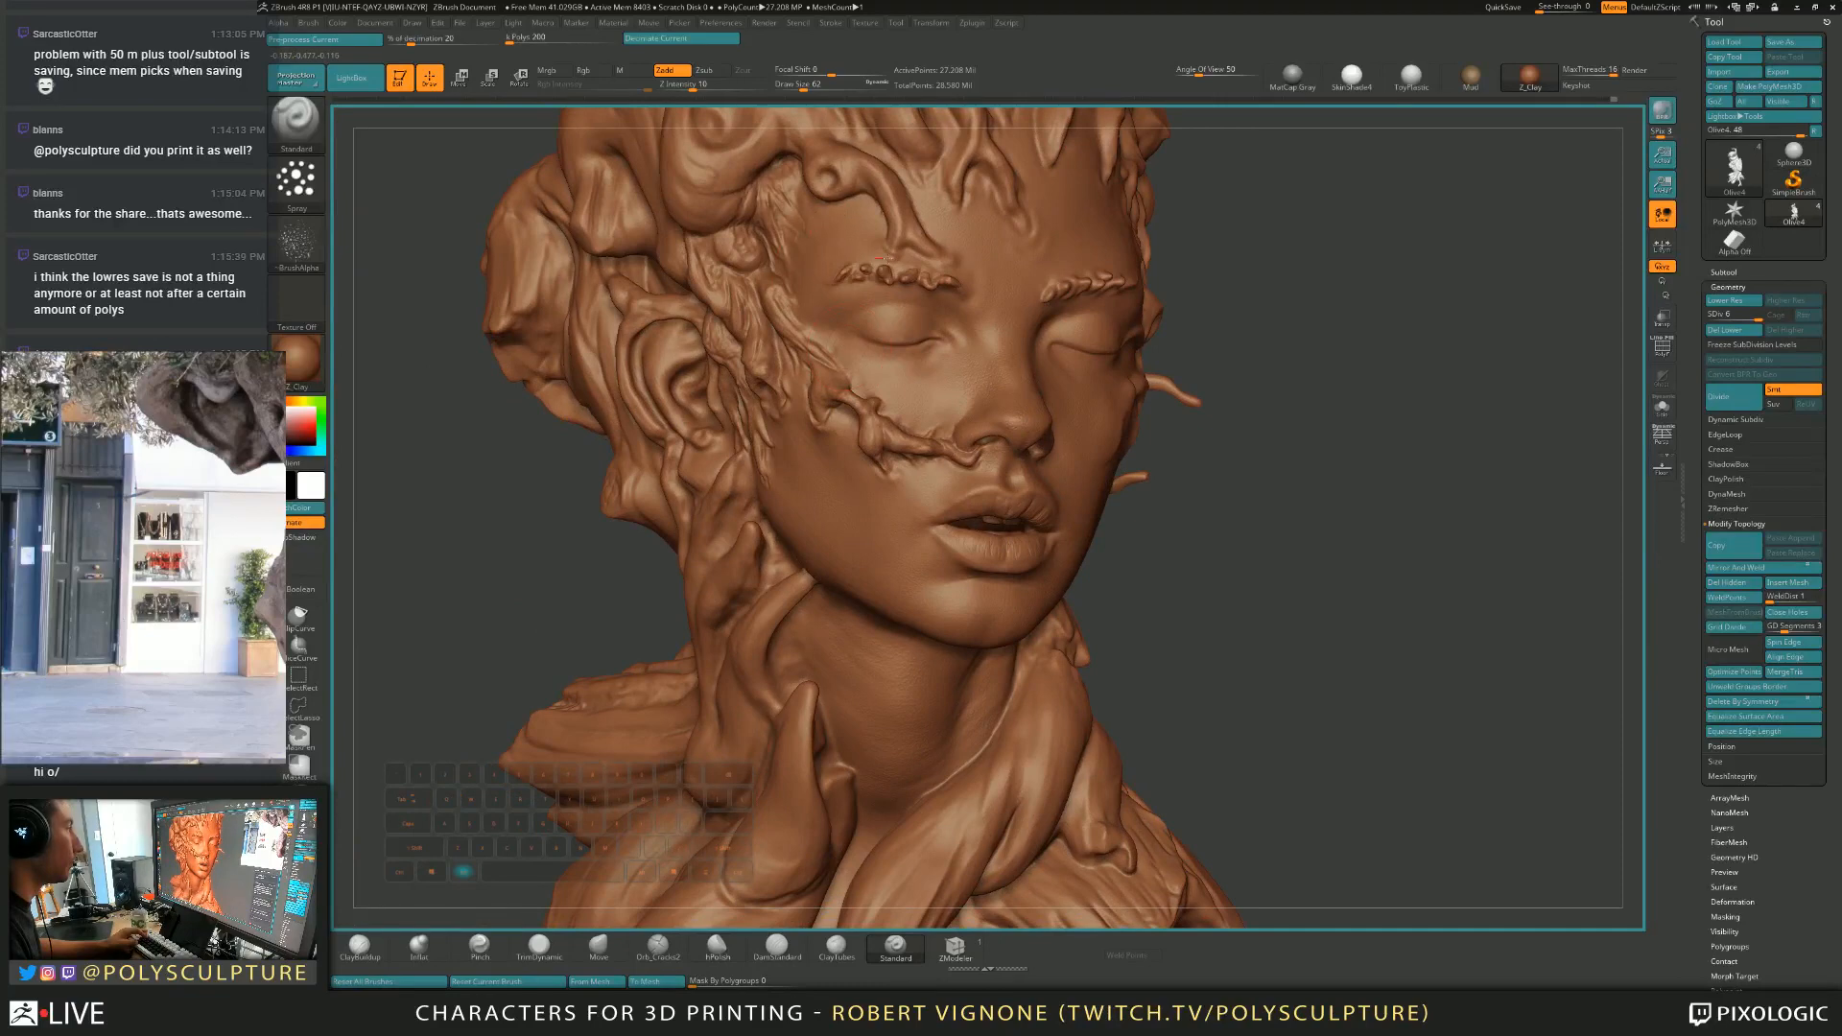
pyautogui.moveTo(957, 251); pyautogui.dragTo(1050, 261, button='right')
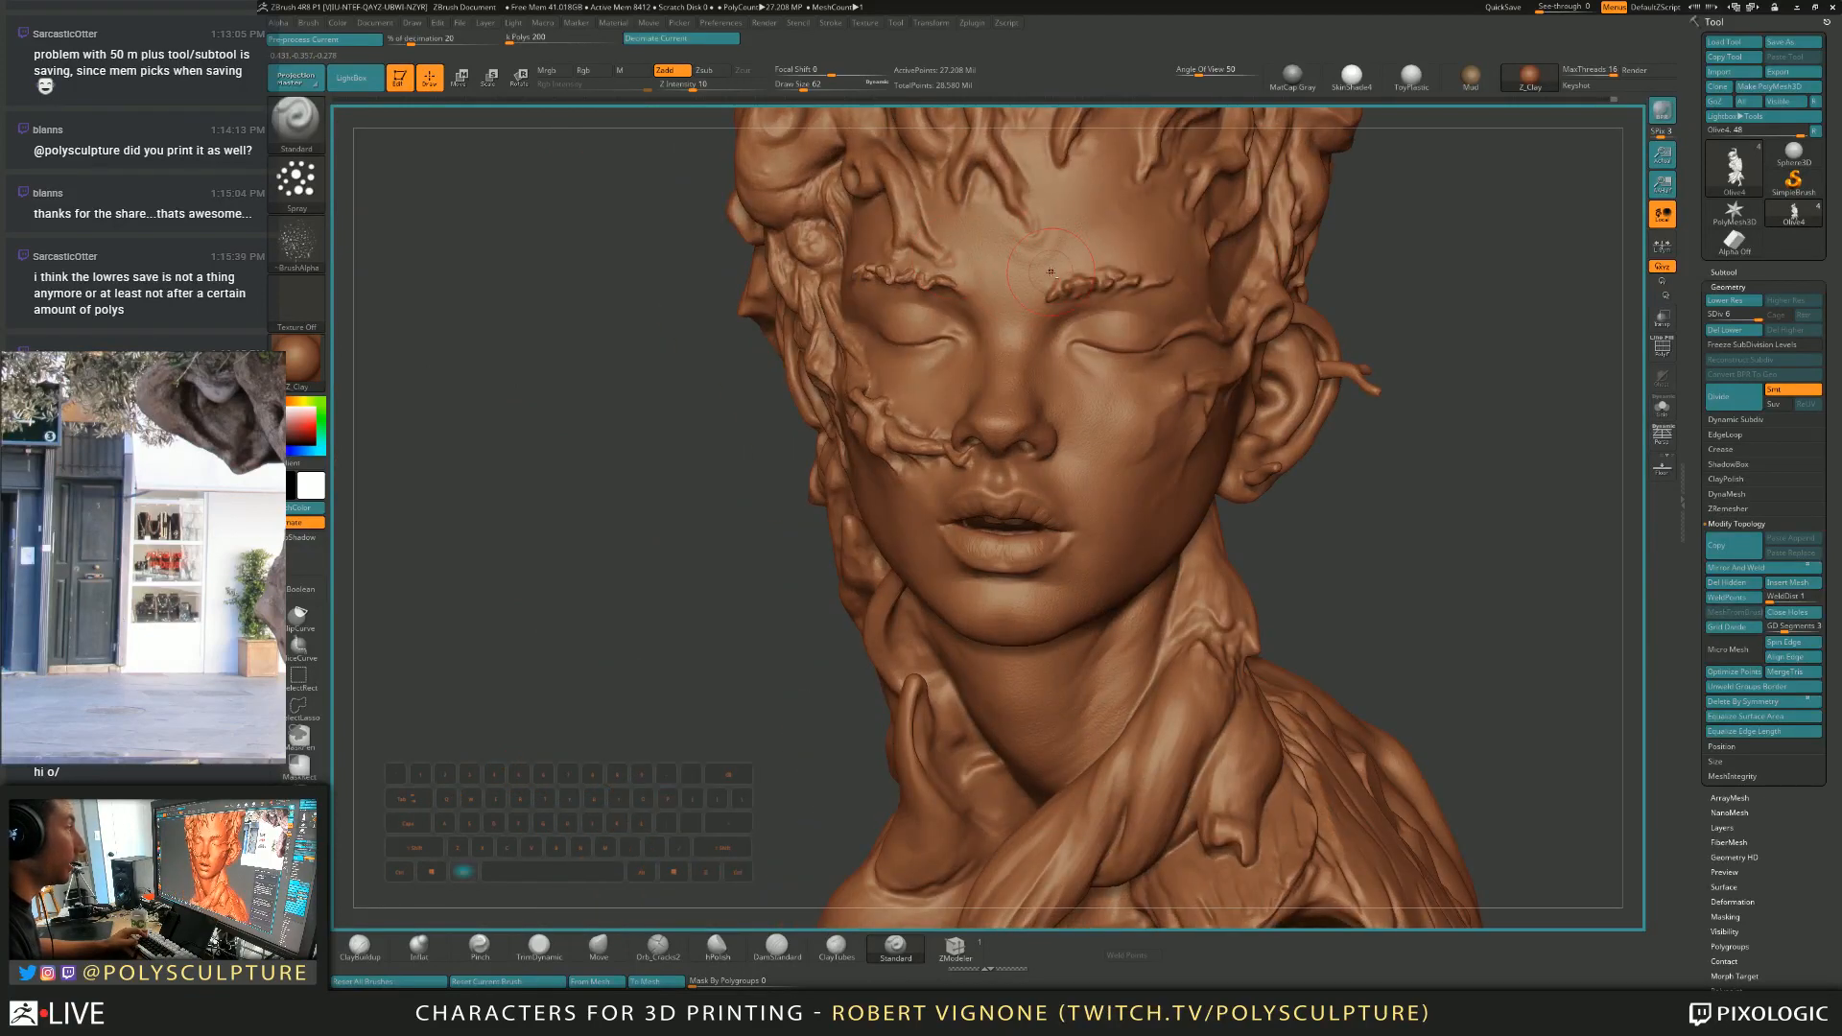
pyautogui.moveTo(1053, 132)
pyautogui.keyDown('alt'); pyautogui.mouseDown(button='right')
pyautogui.moveTo(963, 221)
pyautogui.moveTo(1023, 229)
pyautogui.mouseUp(button='right'); pyautogui.keyUp('alt')
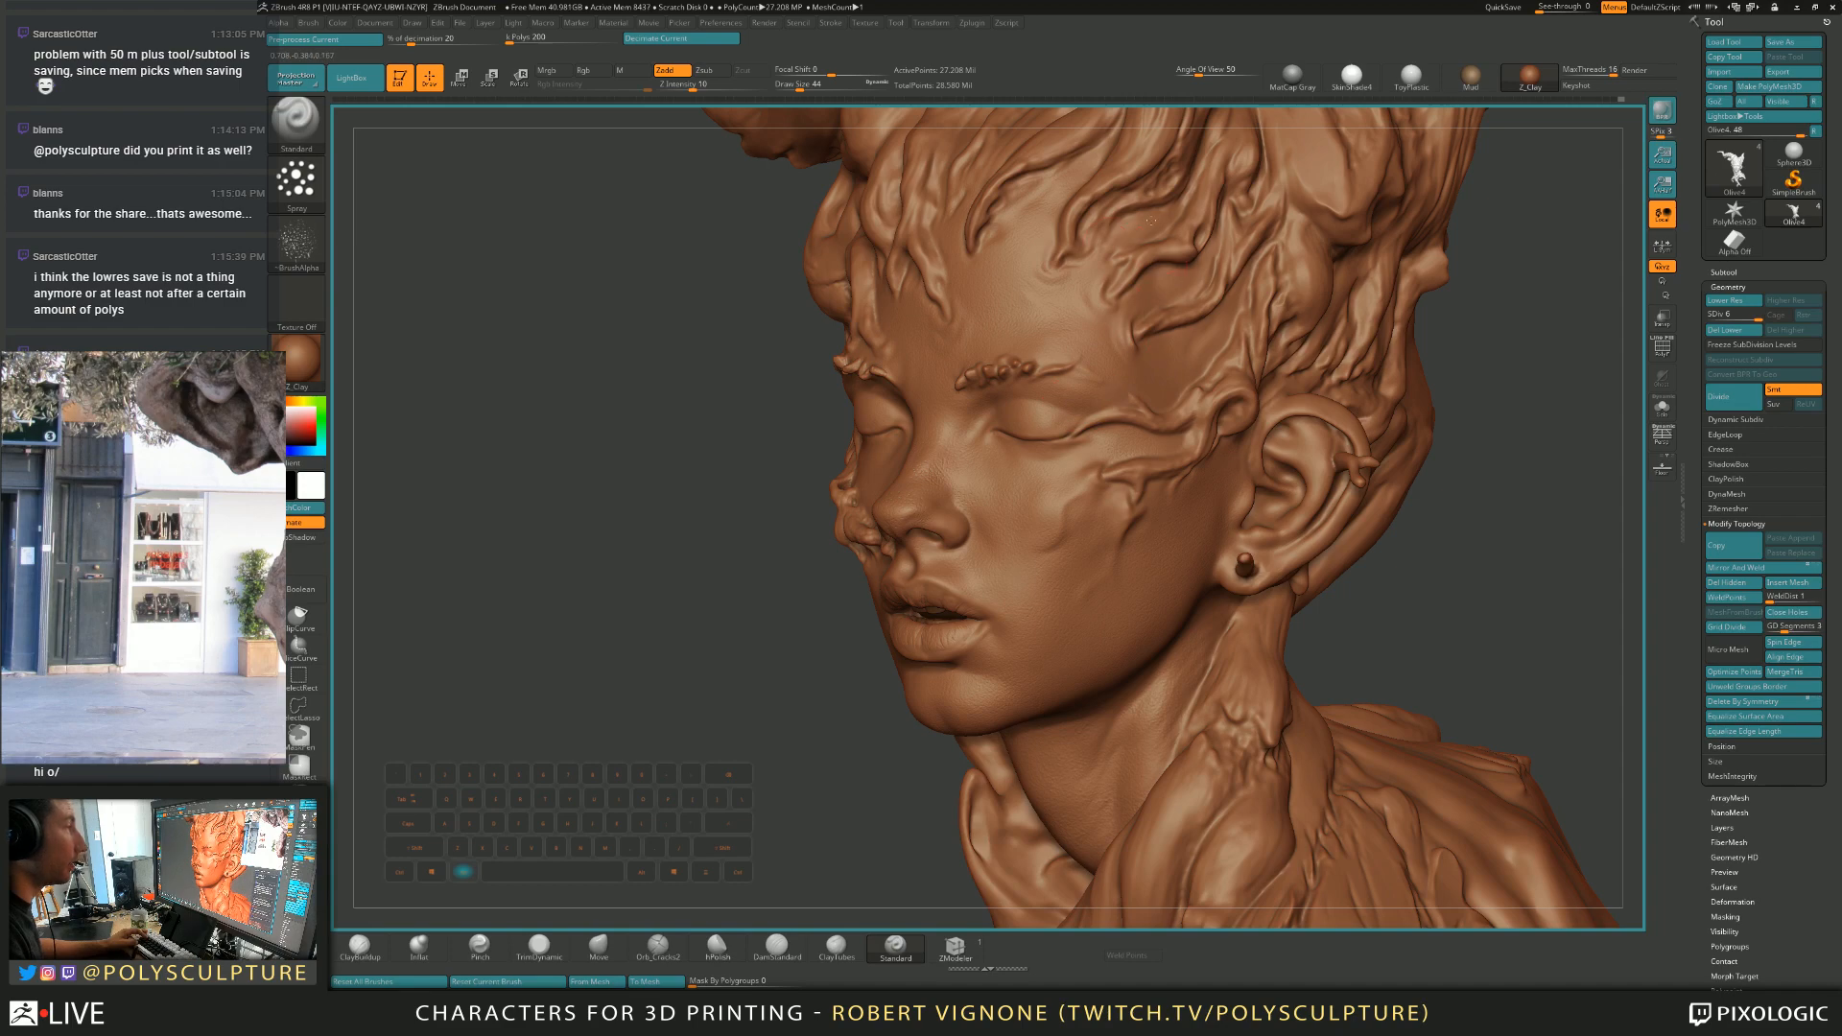
pyautogui.keyDown('alt'); pyautogui.moveTo(1011, 580); pyautogui.dragTo(992, 450, button='right'); pyautogui.keyUp('alt')
# Reduce the Standard brush to draw size 12 and spray pores into the tight skin areas around the temple roots.
pyautogui.moveTo(967, 389); pyautogui.dragTo(1153, 604, button='right')
pyautogui.moveTo(1017, 336)
pyautogui.mouseDown(button='right')
pyautogui.moveTo(1073, 354)
pyautogui.moveTo(1064, 460)
pyautogui.moveTo(859, 564)
pyautogui.moveTo(916, 424)
pyautogui.moveTo(944, 484)
pyautogui.moveTo(897, 426)
pyautogui.moveTo(924, 503)
pyautogui.moveTo(878, 450)
pyautogui.moveTo(871, 538)
pyautogui.mouseUp(button='right')
pyautogui.press('s')
pyautogui.moveTo(871, 541); pyautogui.dragTo(862, 543)
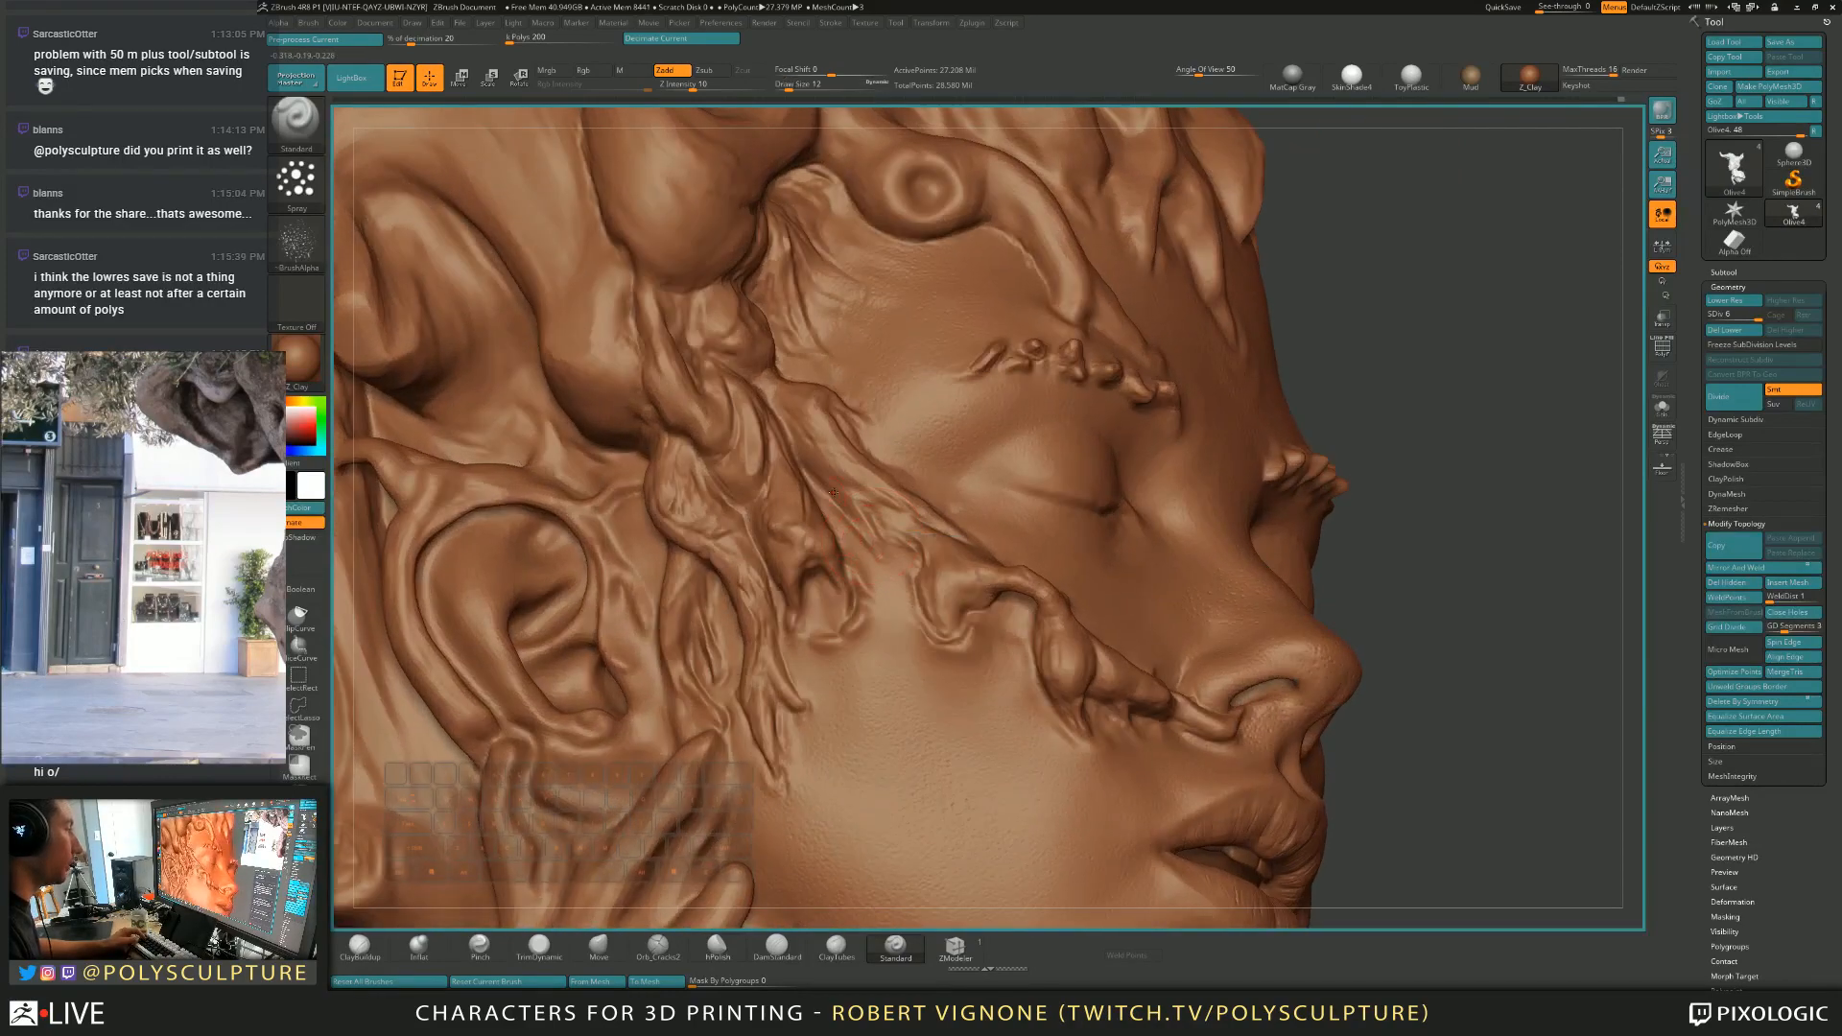
# Carve fine cracks into the roots between the ear and temple with a small Orb_Cracks brush.
pyautogui.click(658, 948)
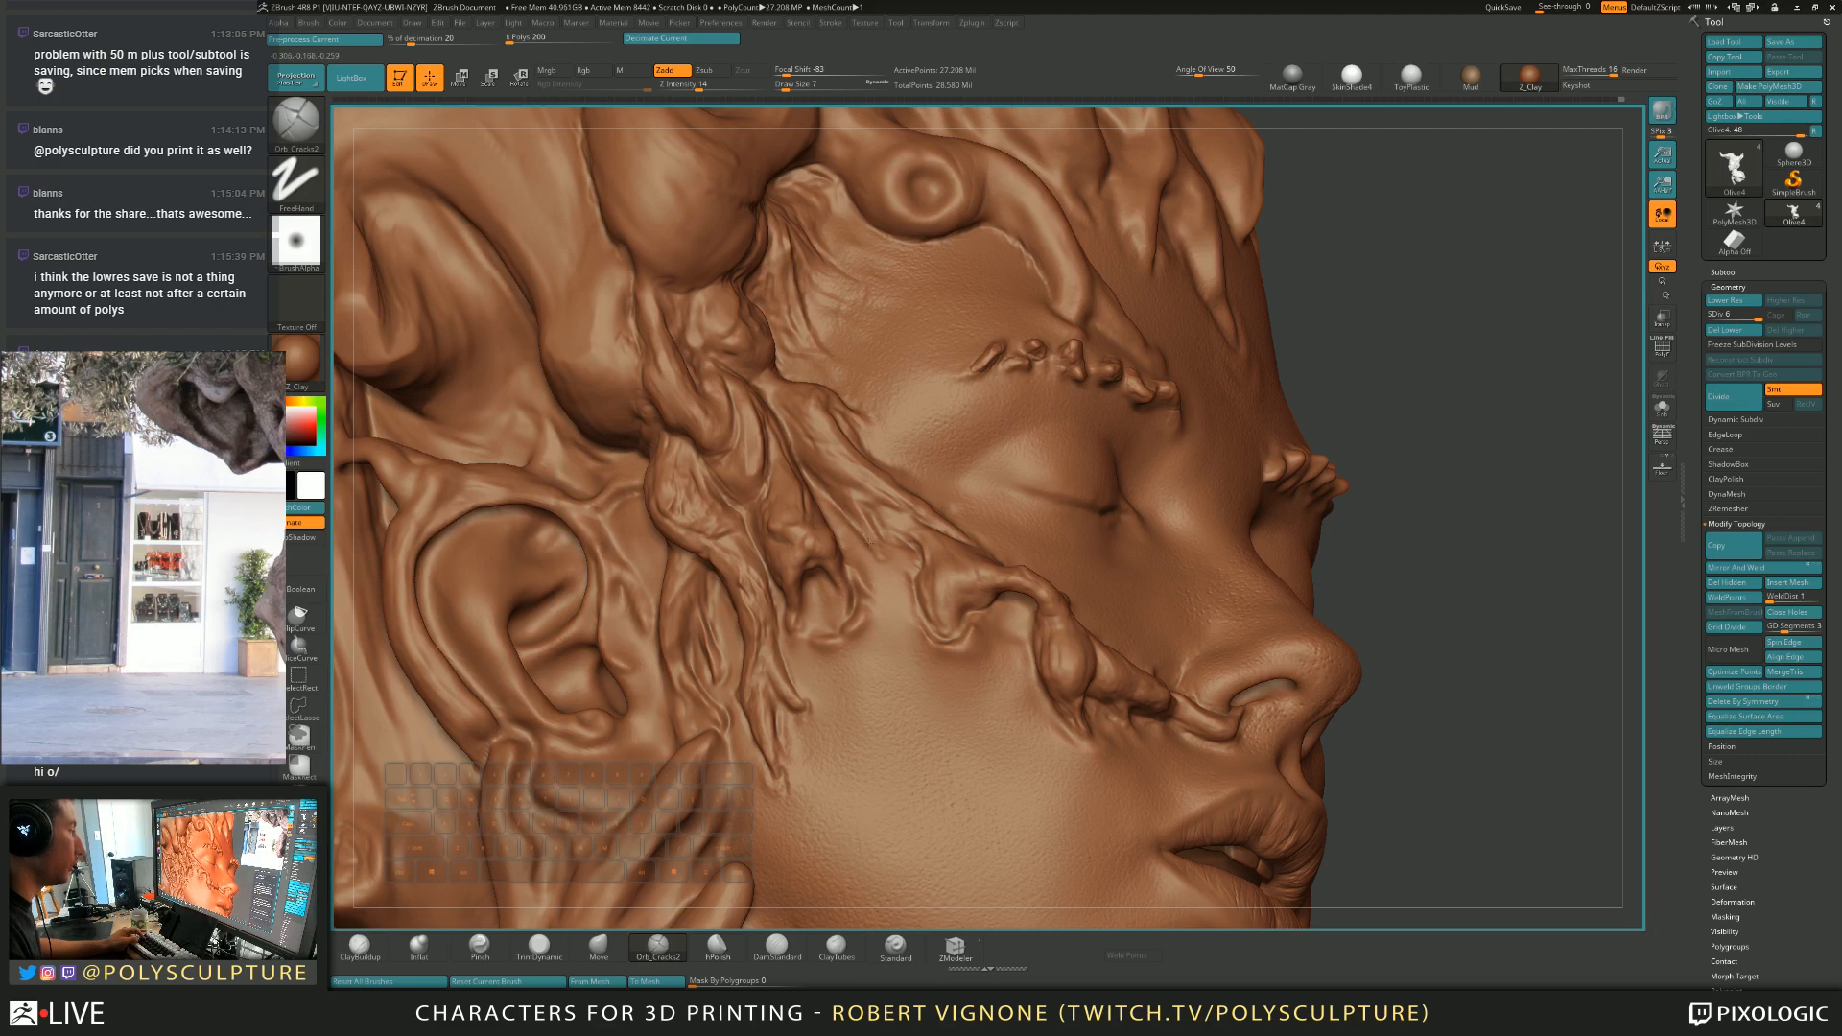
pyautogui.moveTo(880, 523); pyautogui.dragTo(909, 519, button='right')
pyautogui.press('s')
pyautogui.moveTo(906, 523)
pyautogui.mouseDown()
pyautogui.moveTo(928, 523)
pyautogui.moveTo(896, 524)
pyautogui.mouseUp()
pyautogui.press('s')
pyautogui.moveTo(927, 533); pyautogui.dragTo(855, 539, button='right')
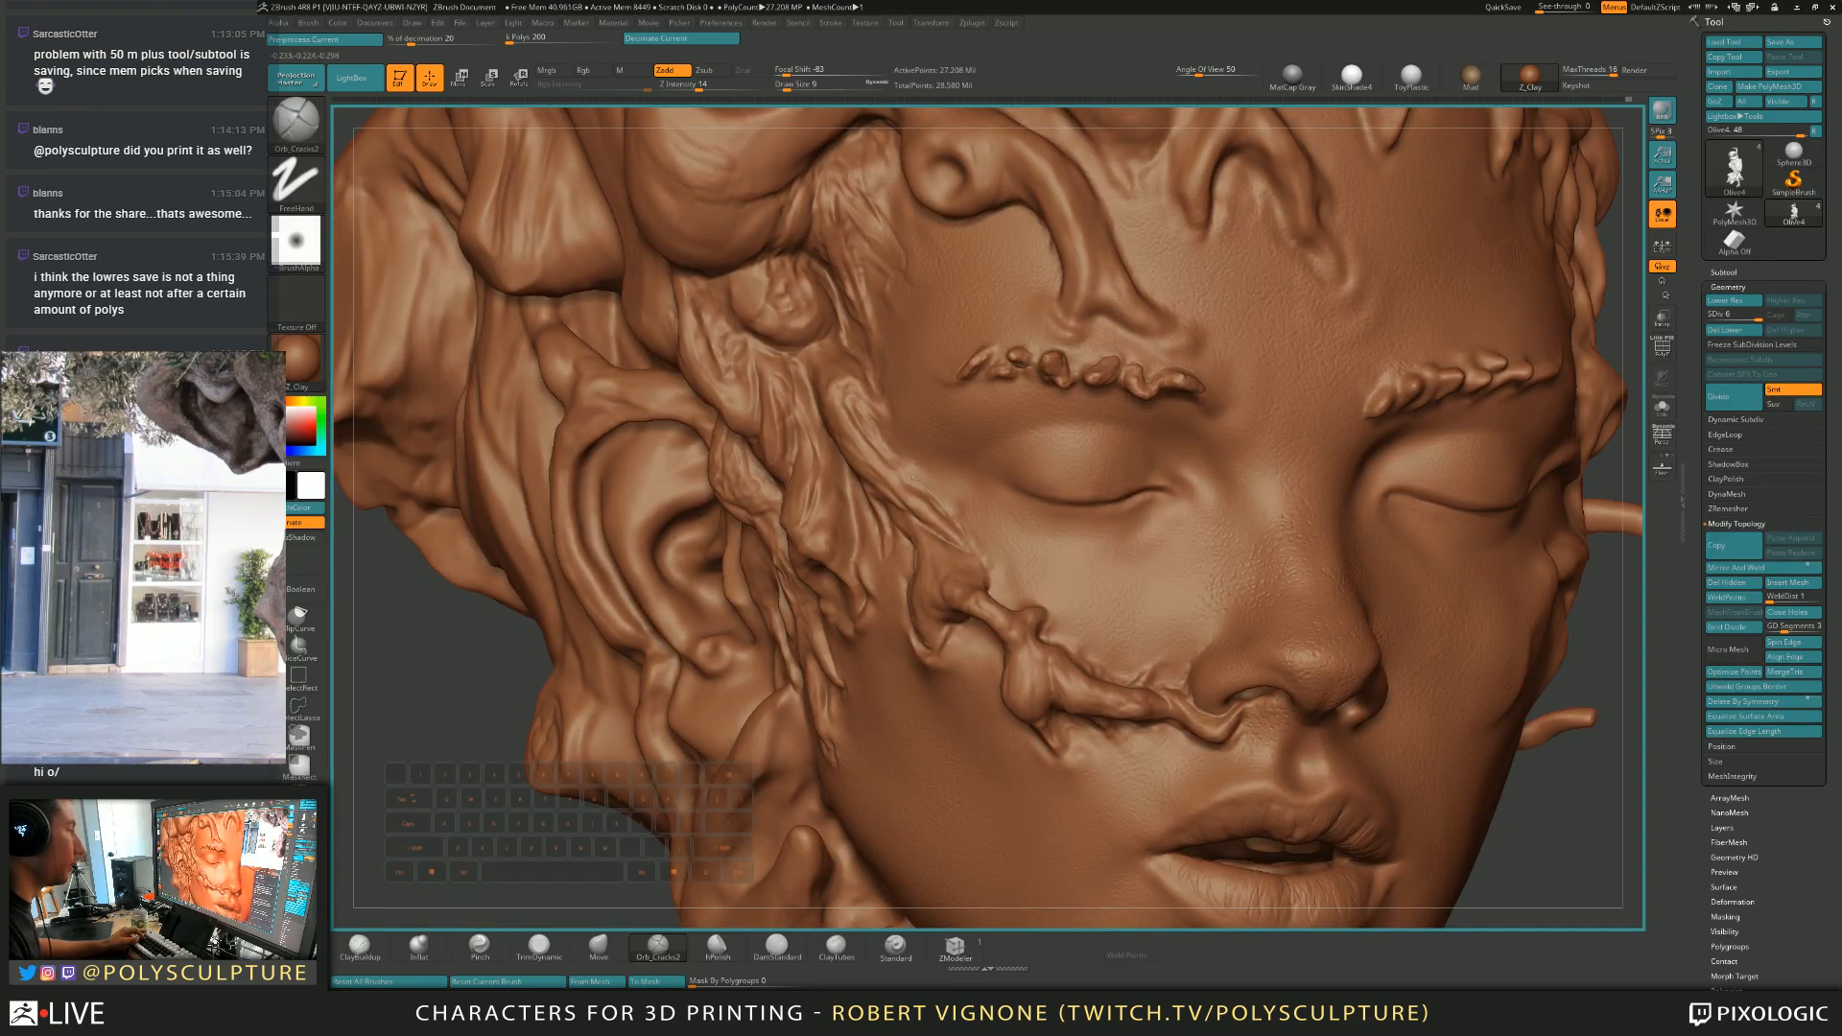
pyautogui.moveTo(868, 412); pyautogui.dragTo(919, 411, button='right')
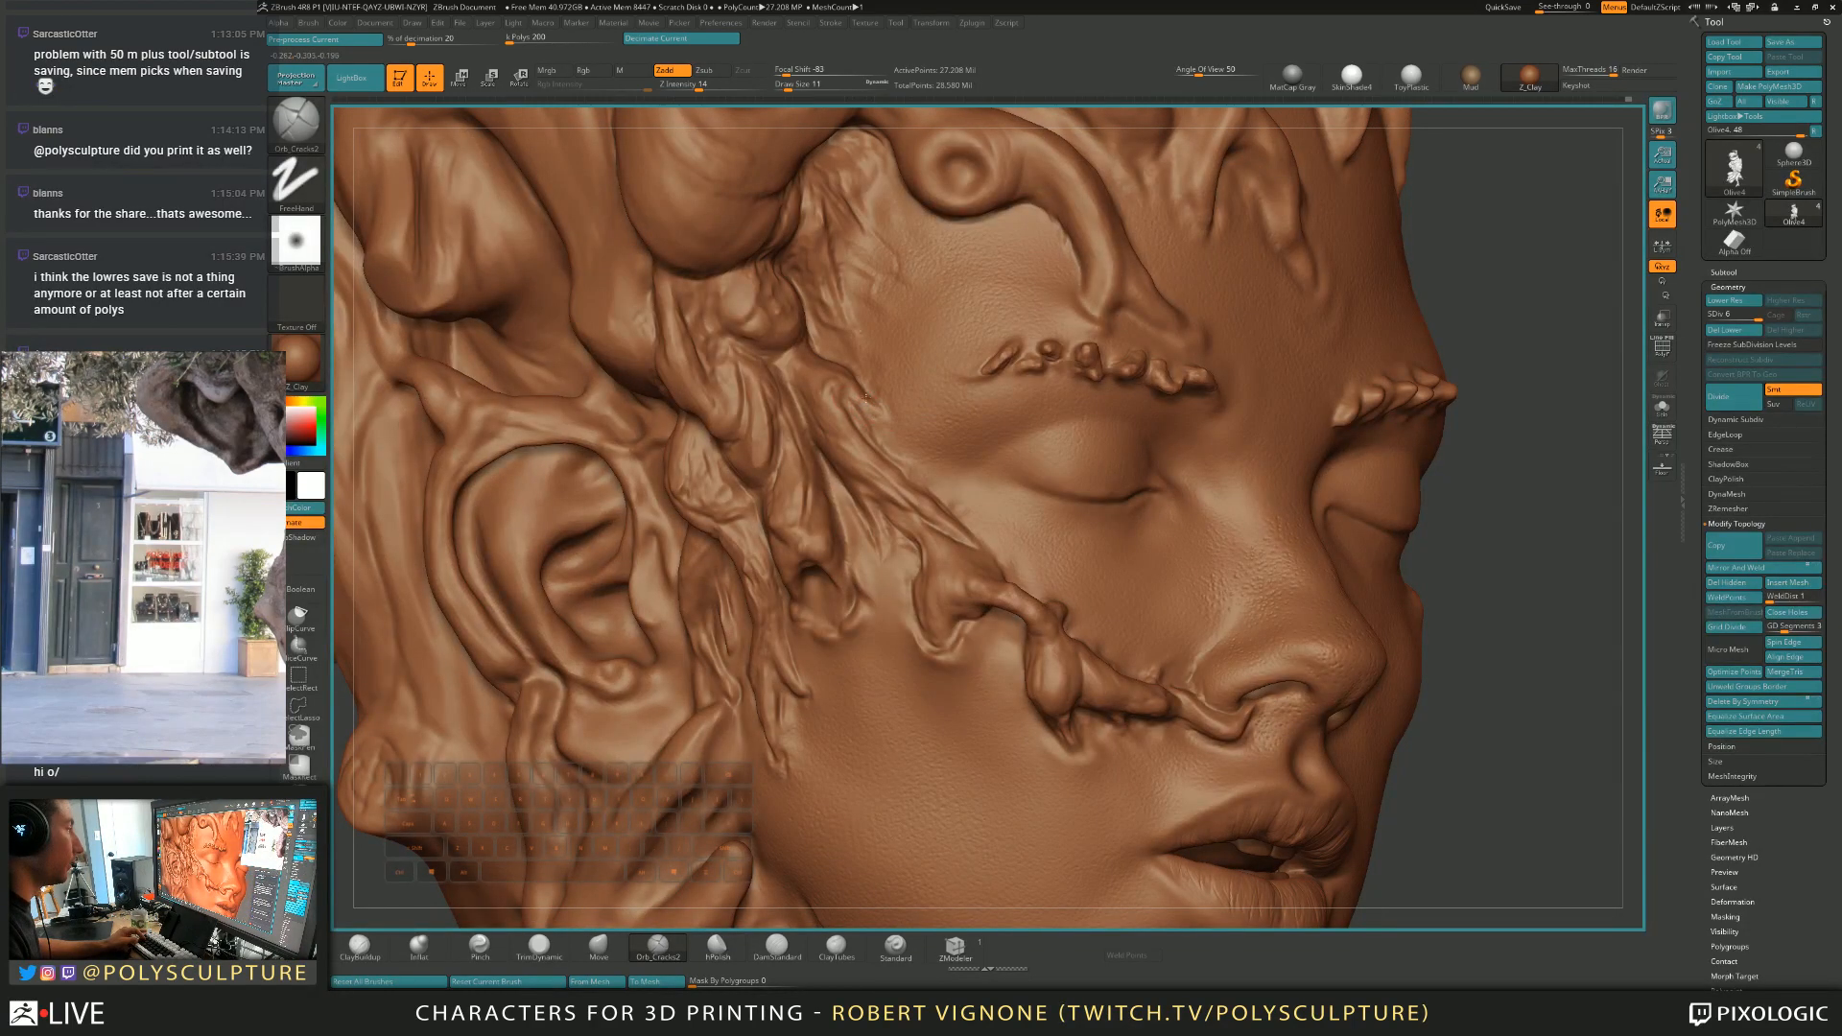
# Carve cracks and creases into the finger-like roots below the ear using the Orb_Cracks brush at draw size 16.
pyautogui.keyDown('ctrl'); pyautogui.moveTo(837, 383); pyautogui.dragTo(882, 533, button='right'); pyautogui.keyUp('ctrl')
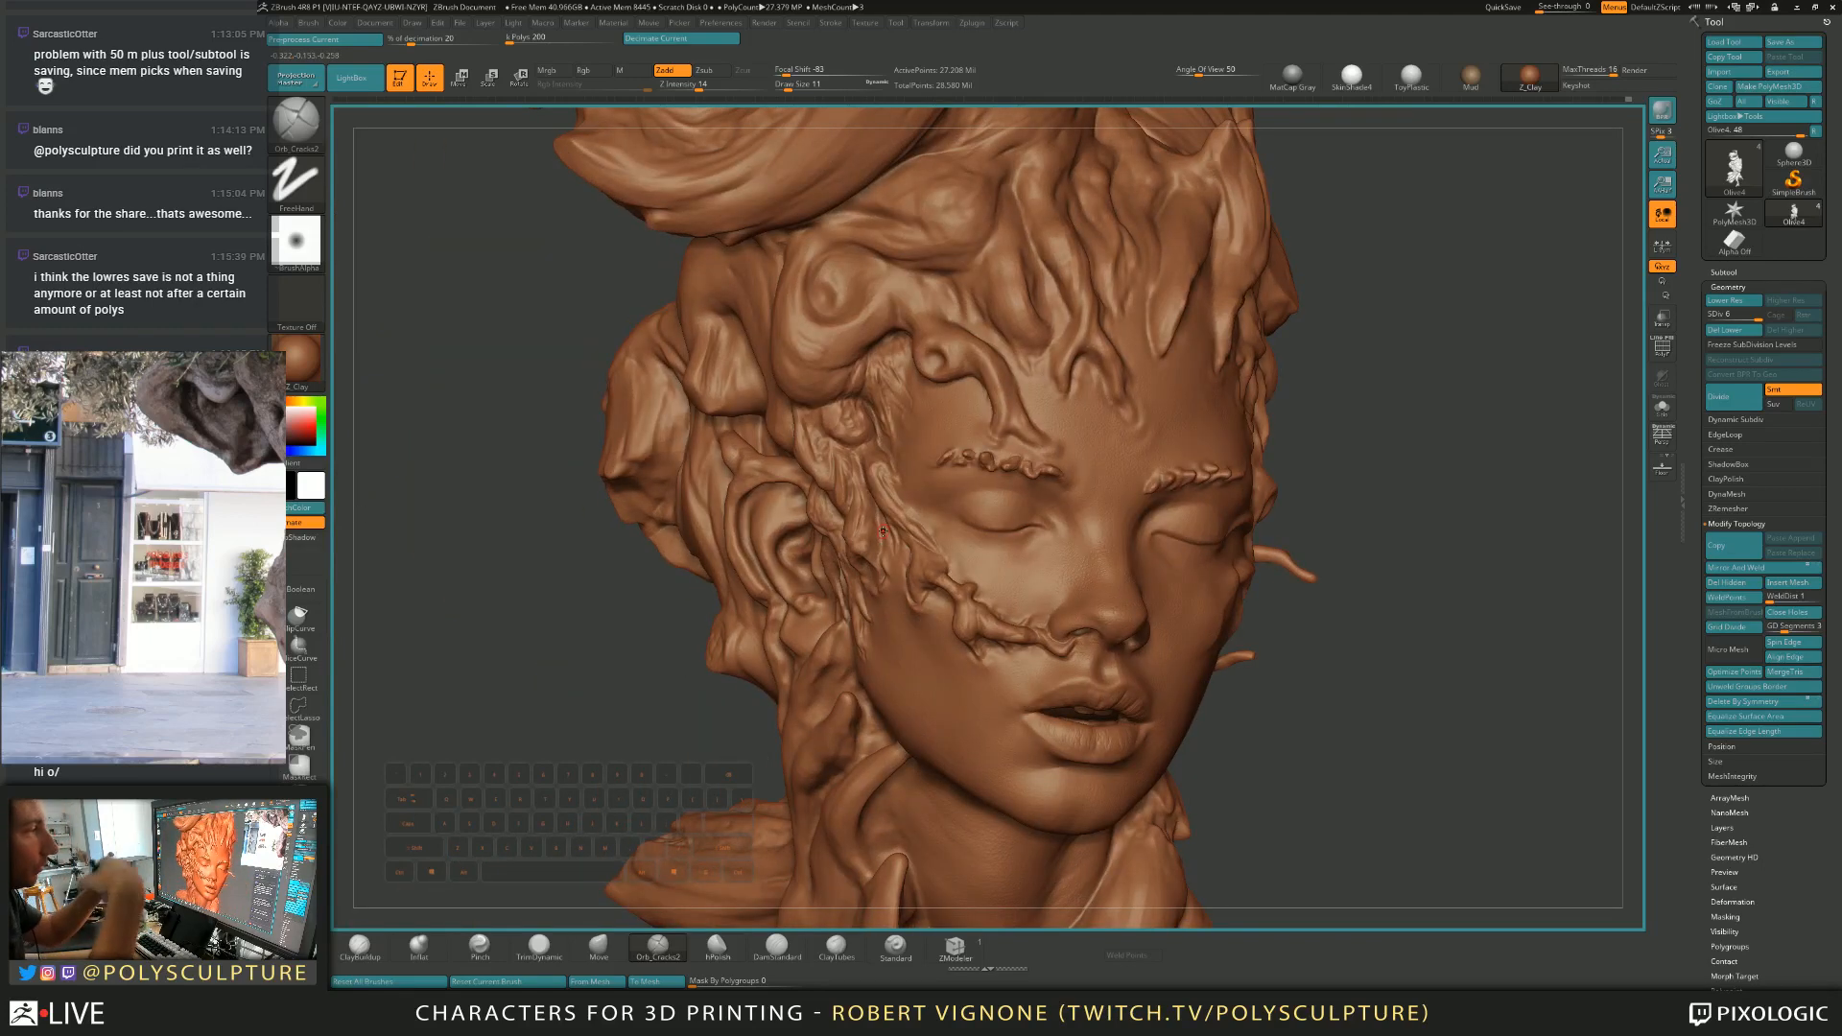
pyautogui.moveTo(883, 531); pyautogui.dragTo(974, 533, button='right')
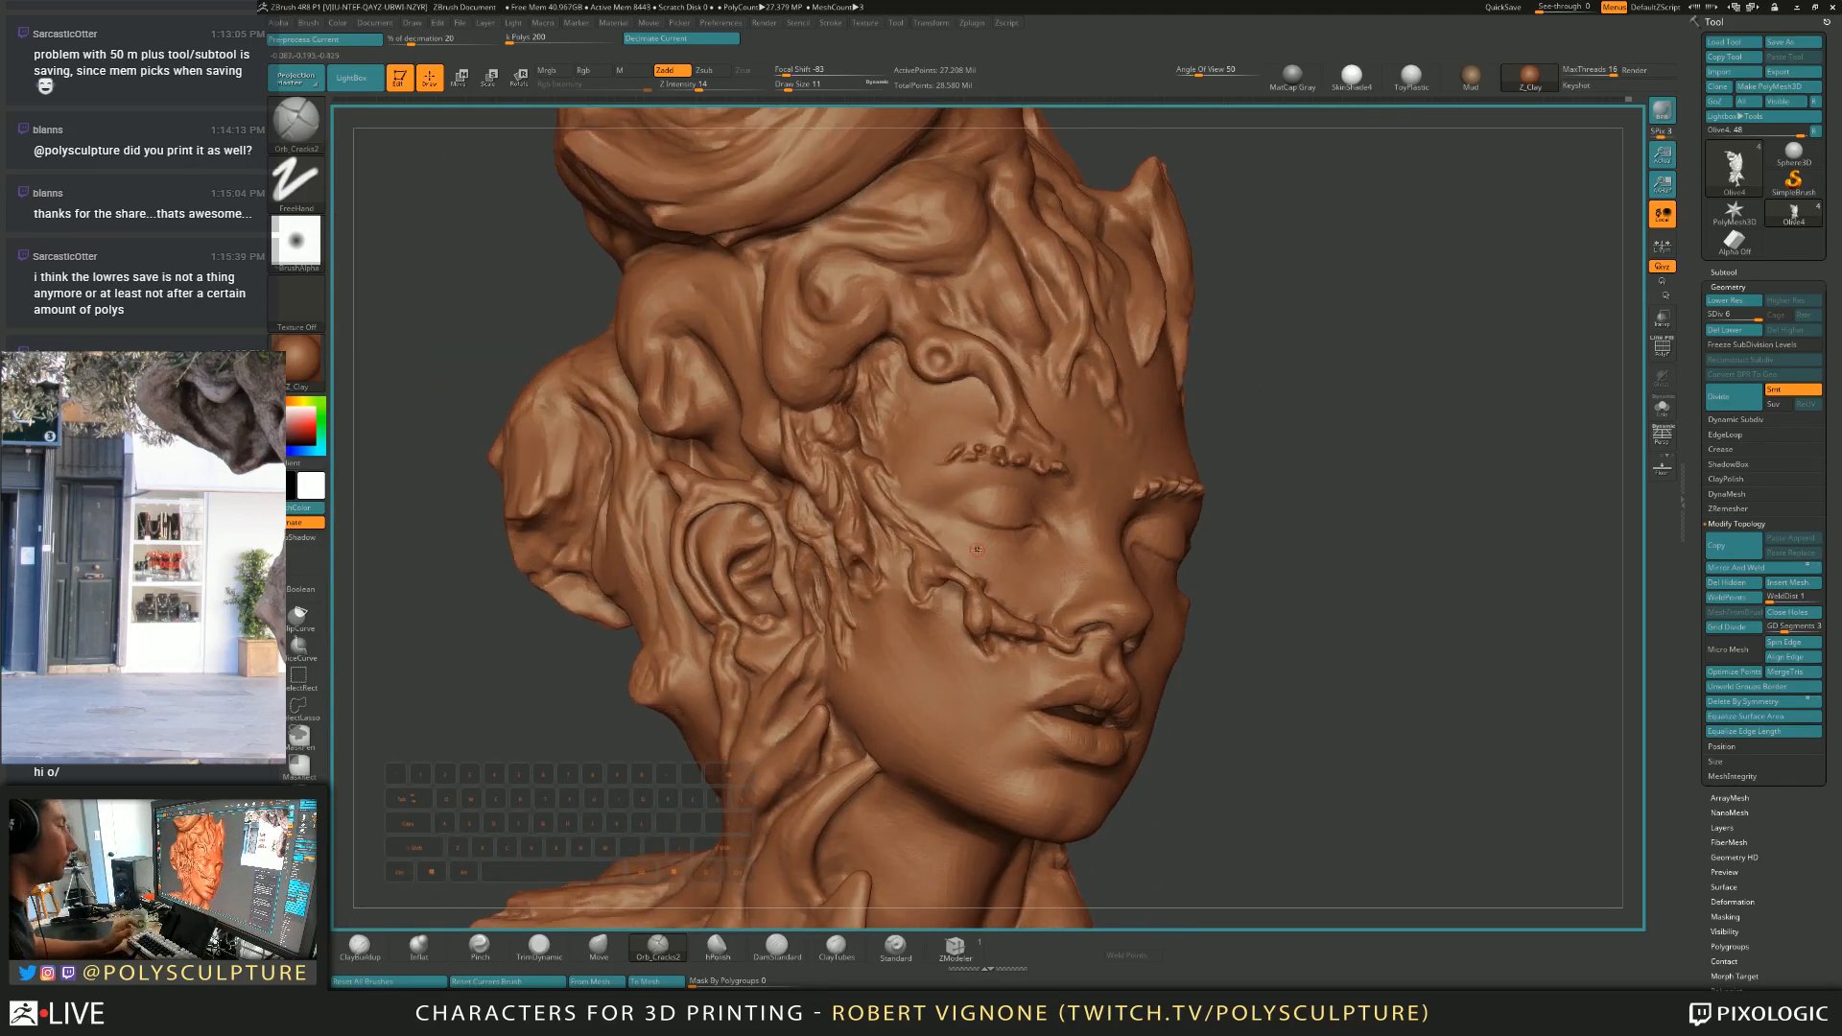
pyautogui.moveTo(980, 606)
pyautogui.keyDown('alt'); pyautogui.mouseDown(button='right')
pyautogui.moveTo(969, 516)
pyautogui.moveTo(998, 514)
pyautogui.mouseUp(button='right'); pyautogui.keyUp('alt')
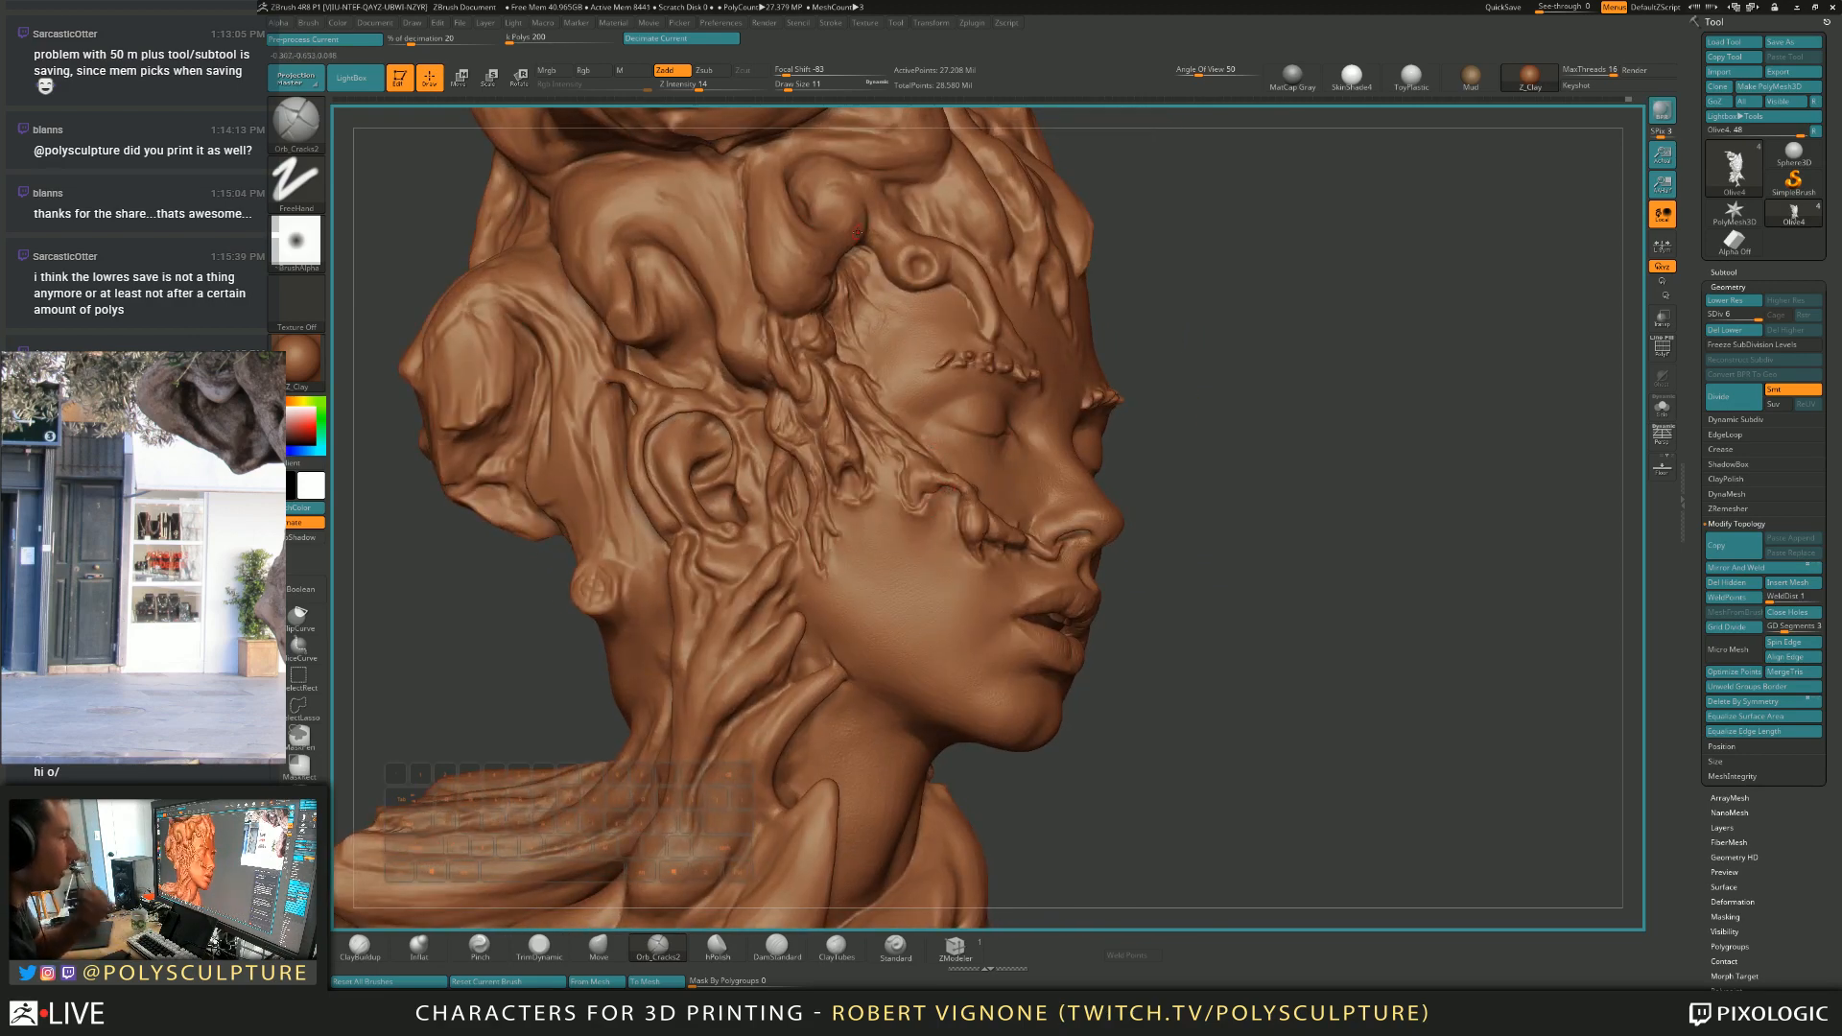
pyautogui.moveTo(764, 533)
pyautogui.mouseDown(button='right')
pyautogui.moveTo(804, 537)
pyautogui.moveTo(825, 419)
pyautogui.mouseUp(button='right')
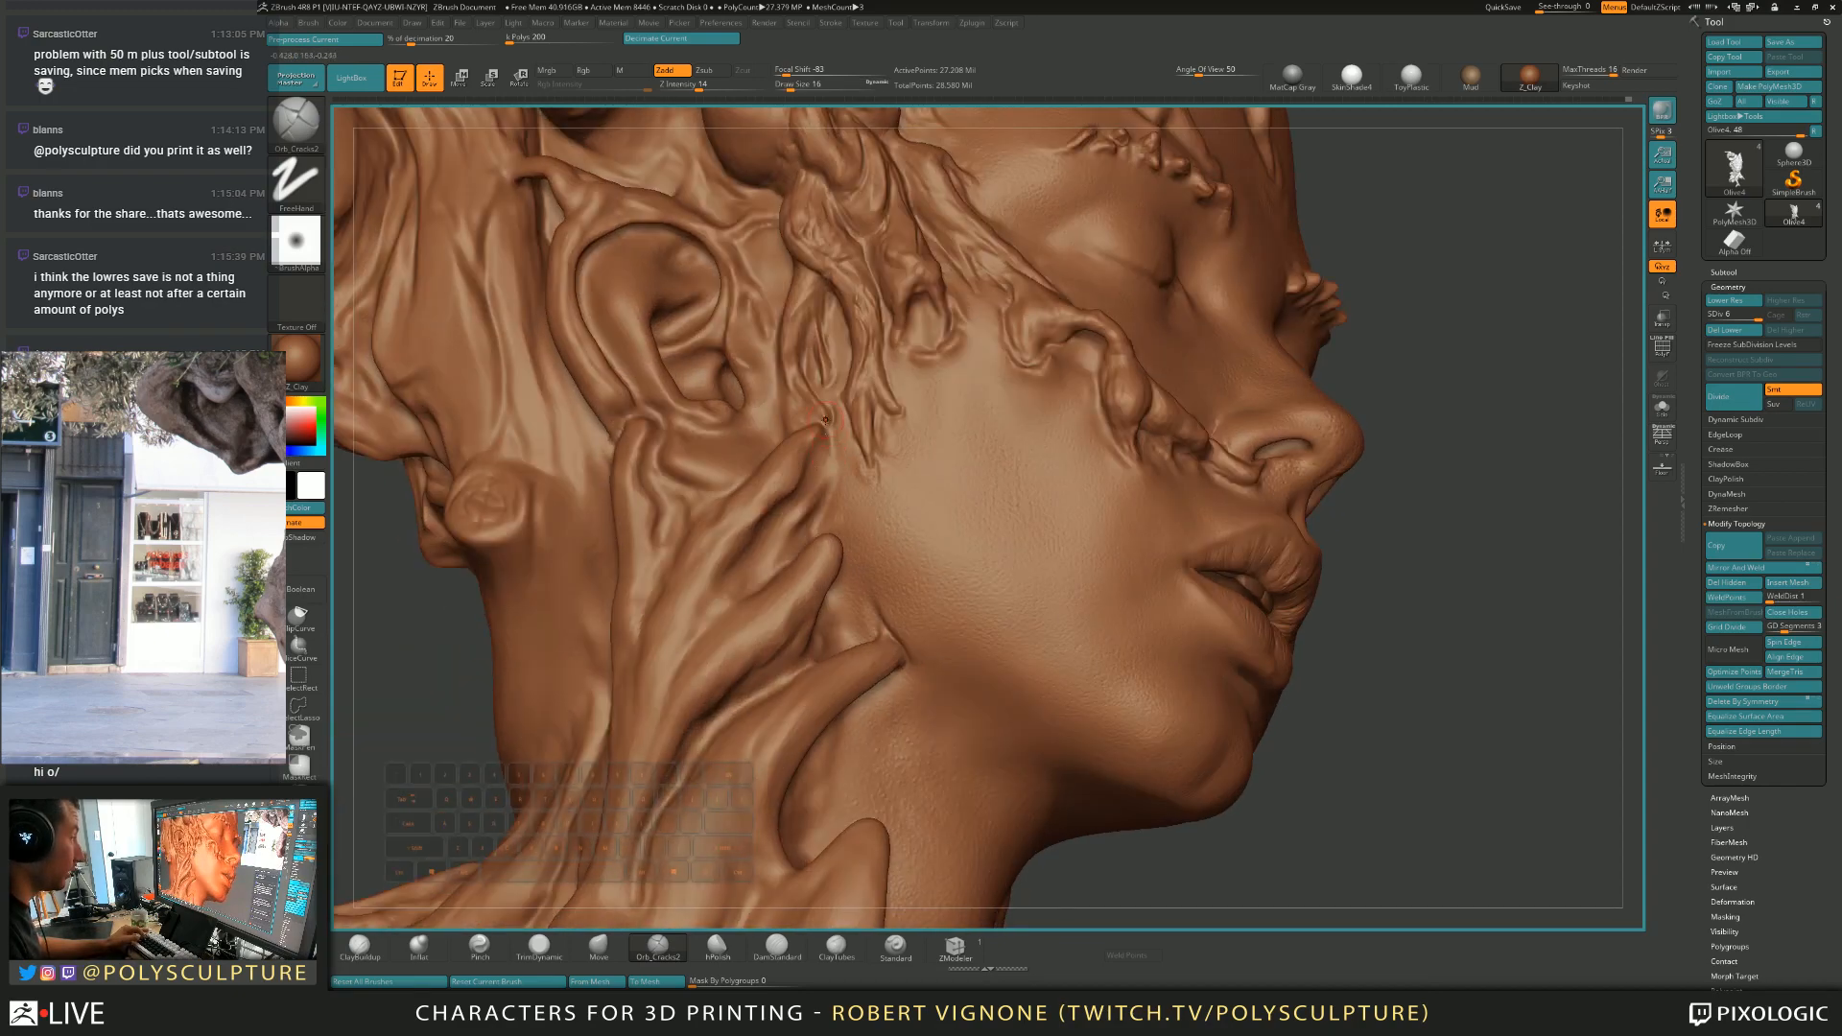
pyautogui.moveTo(863, 500)
pyautogui.mouseDown(button='right')
pyautogui.moveTo(804, 471)
pyautogui.moveTo(739, 488)
pyautogui.moveTo(786, 495)
pyautogui.mouseUp(button='right')
pyautogui.press('s')
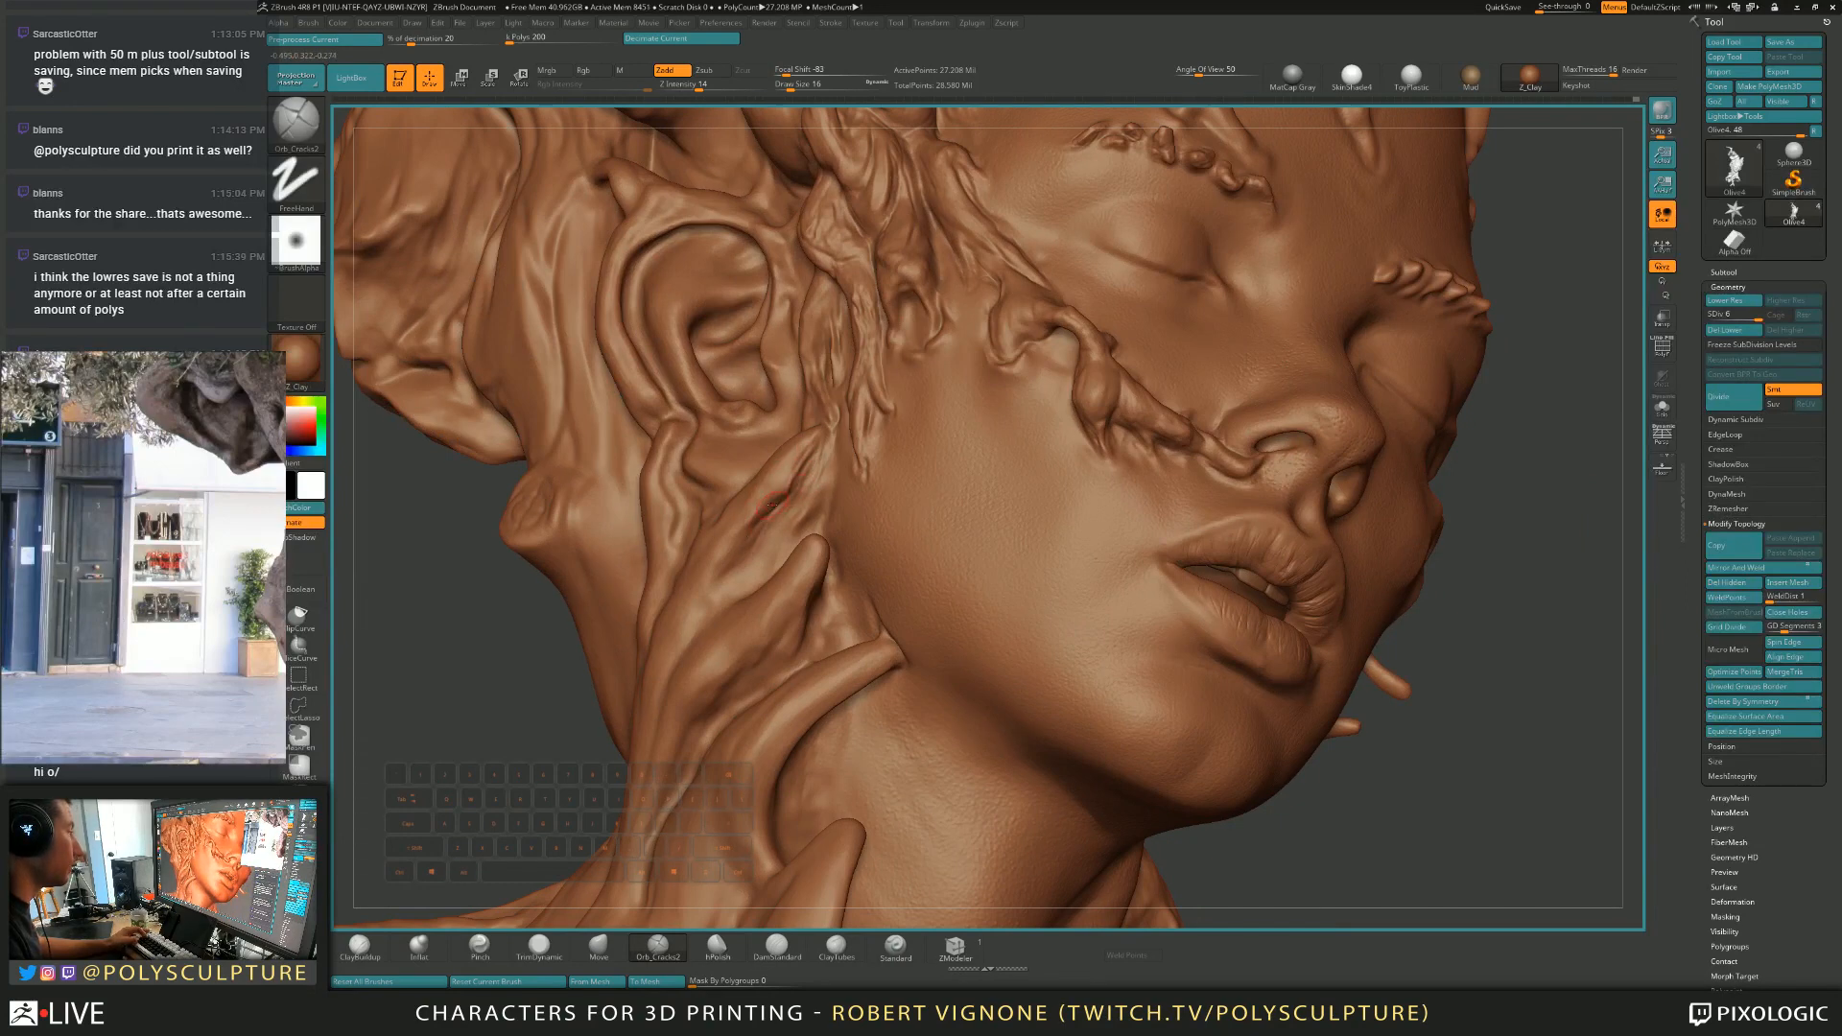
pyautogui.moveTo(779, 530); pyautogui.dragTo(775, 554, button='right')
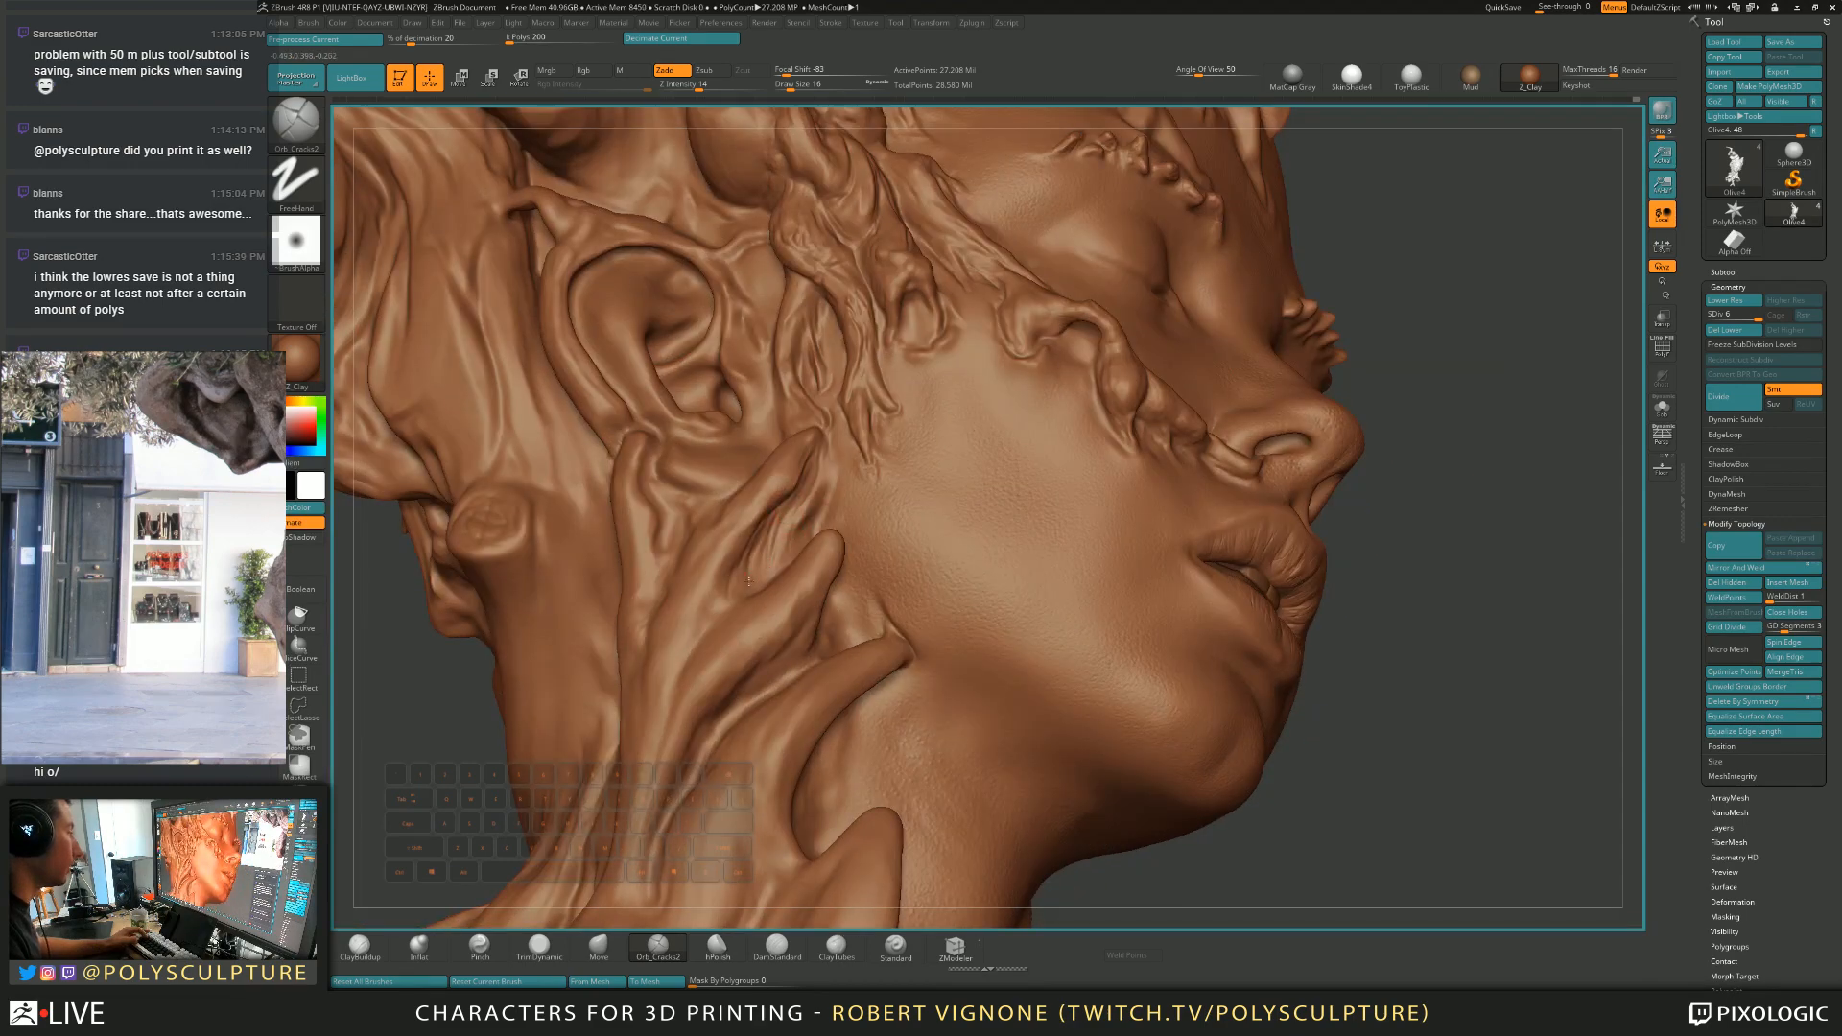
pyautogui.moveTo(746, 584); pyautogui.dragTo(825, 464, button='right')
pyautogui.keyDown('alt'); pyautogui.moveTo(827, 459); pyautogui.dragTo(779, 527); pyautogui.keyUp('alt')
pyautogui.moveTo(791, 529)
pyautogui.mouseDown(button='right')
pyautogui.moveTo(777, 614)
pyautogui.moveTo(691, 605)
pyautogui.moveTo(761, 493)
pyautogui.mouseUp(button='right')
# Build up the root tips along the jaw below the ear with a reduced ClayBuildup brush.
pyautogui.press('b')
pyautogui.press('c')
pyautogui.press('b')
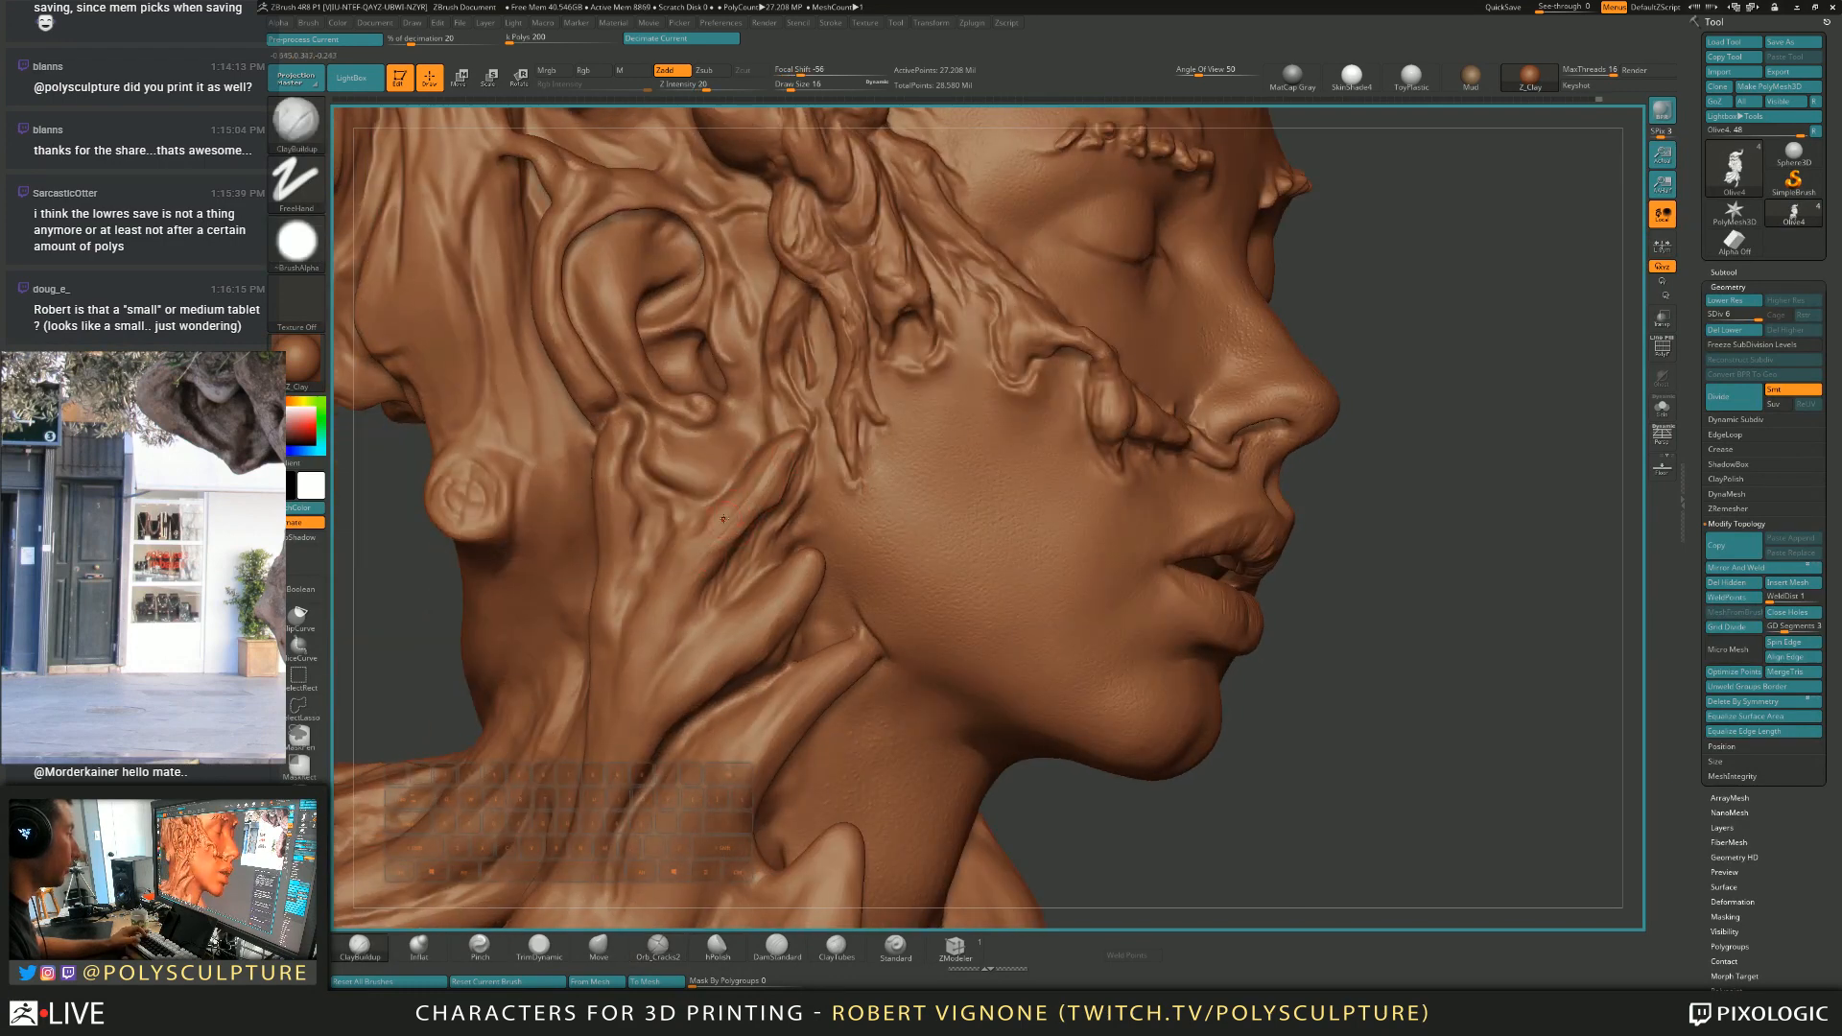
pyautogui.write('s3')
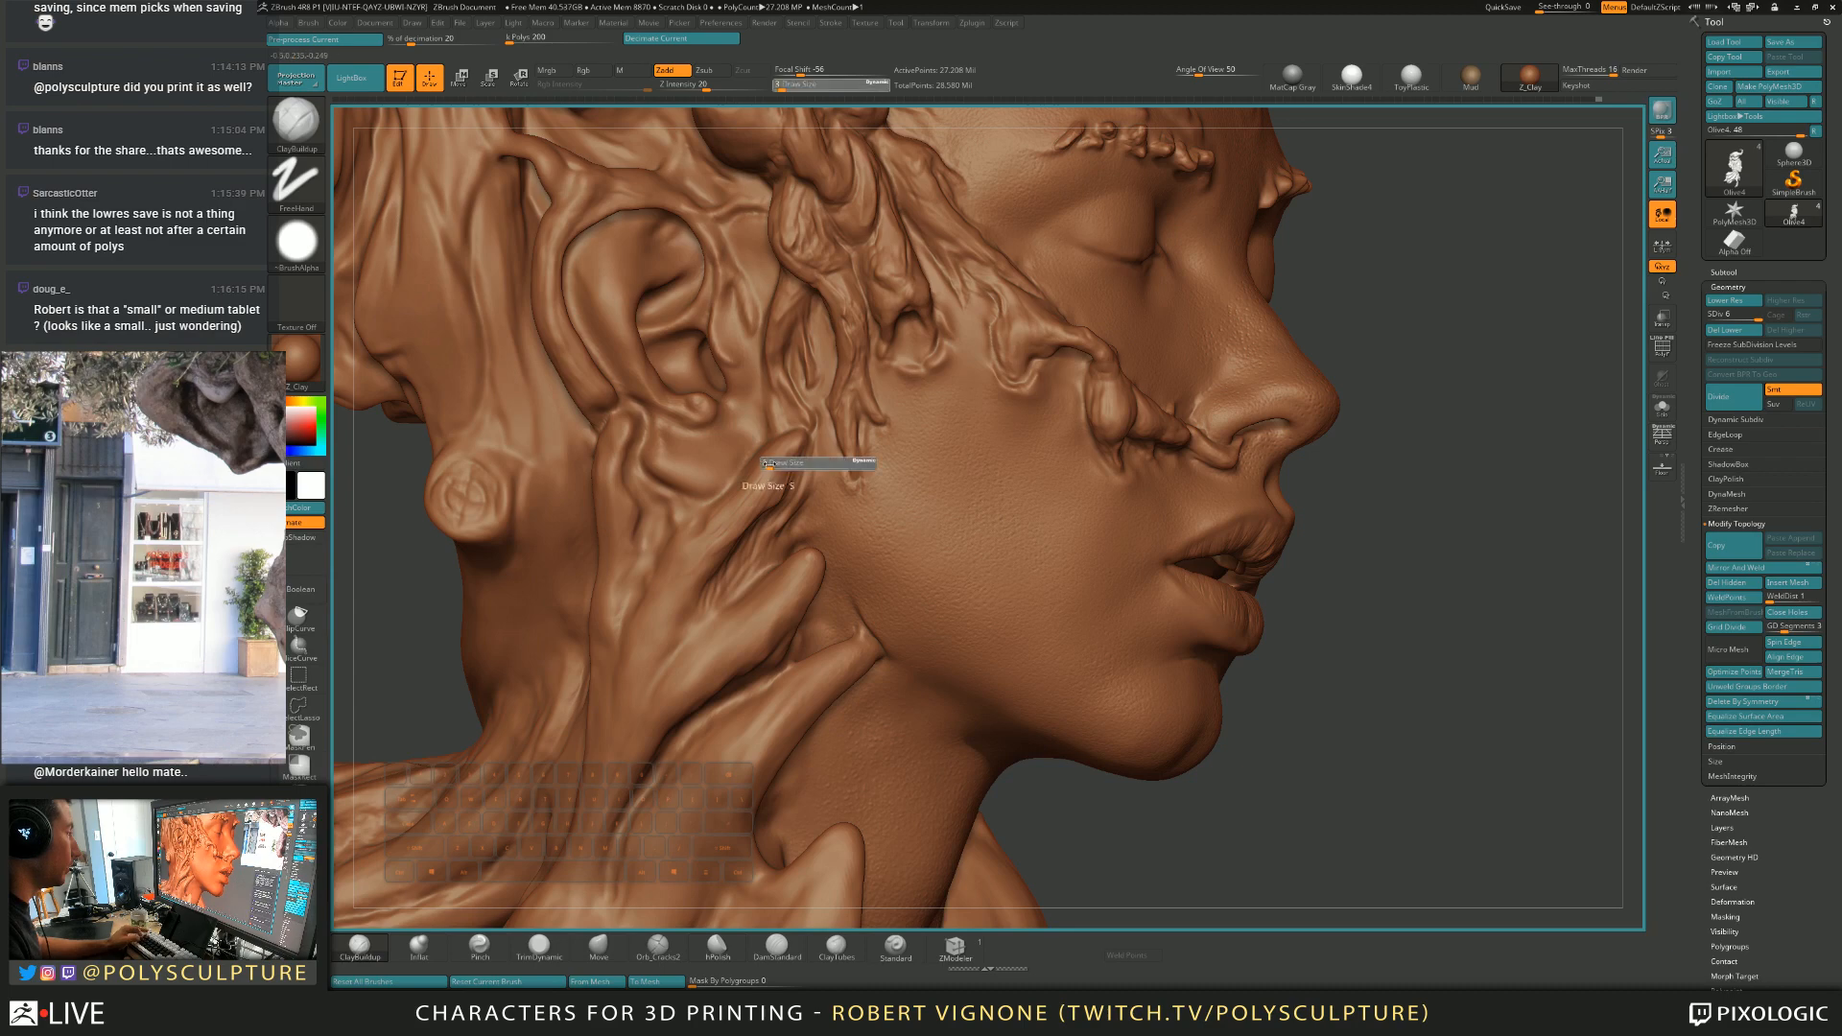
pyautogui.moveTo(774, 462); pyautogui.dragTo(780, 461)
pyautogui.press('[')
pyautogui.moveTo(806, 458); pyautogui.dragTo(737, 430, button='right')
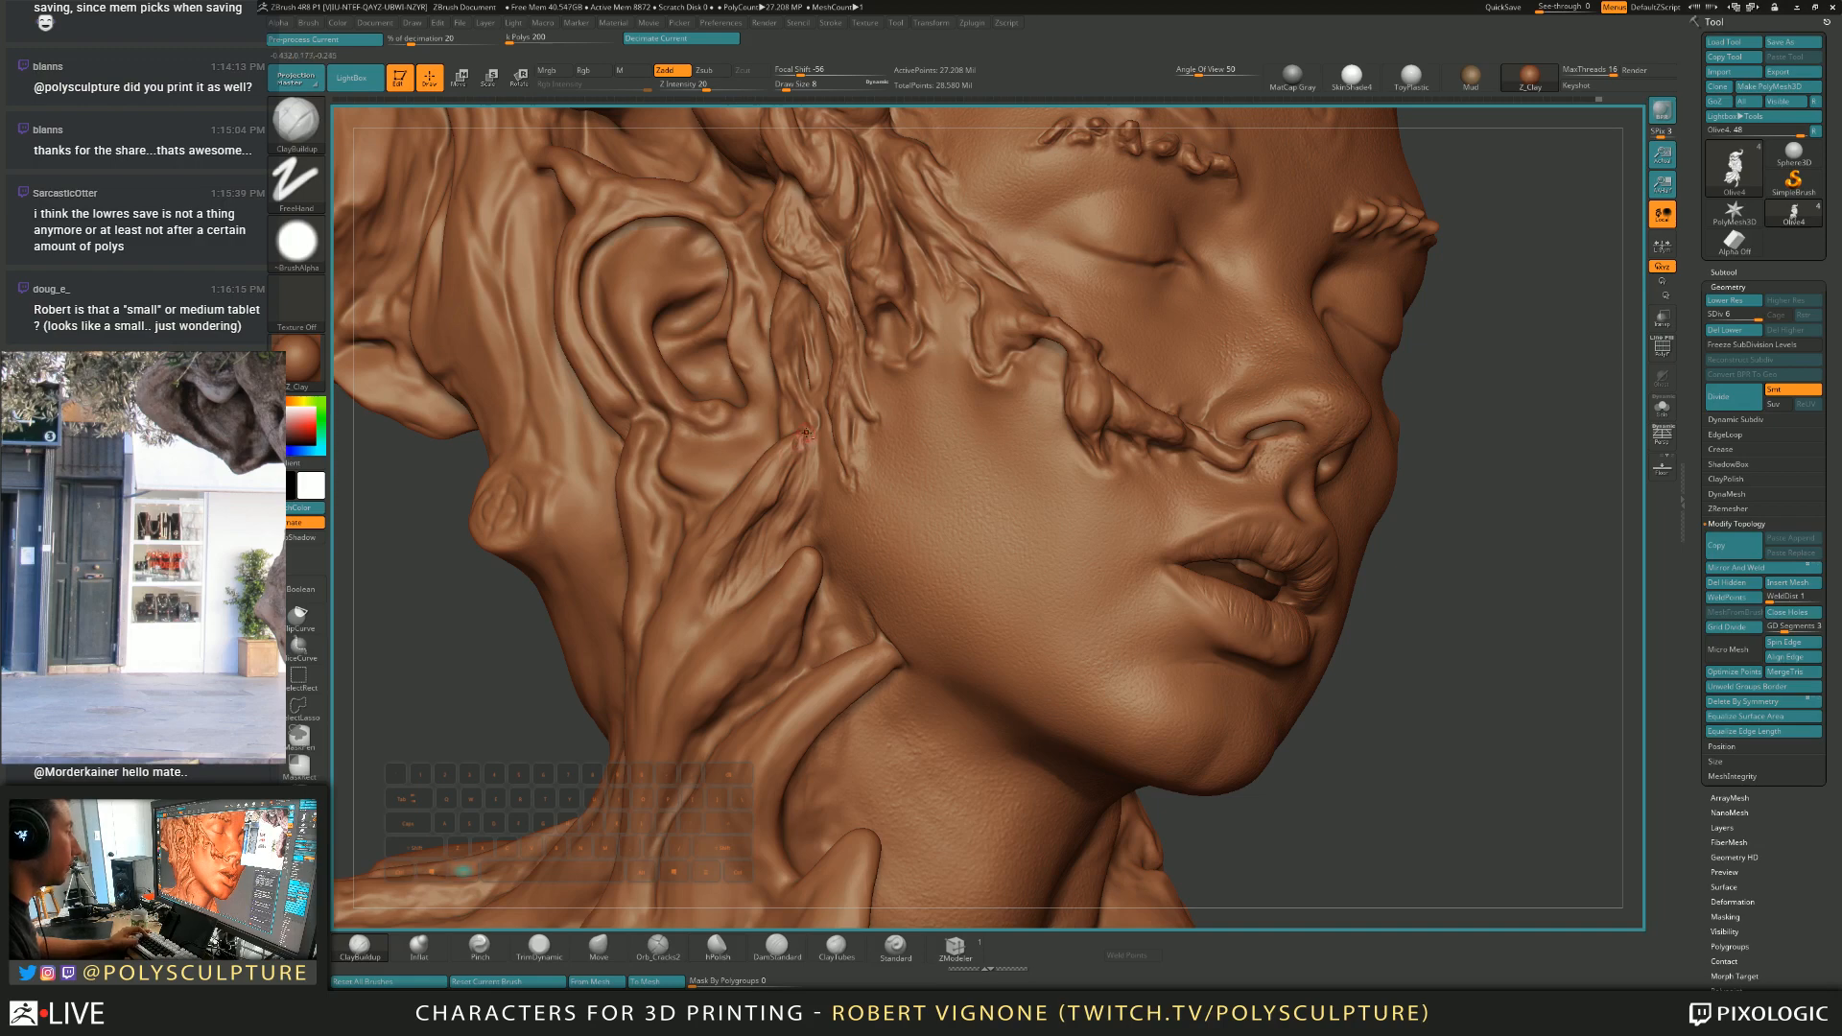
pyautogui.keyDown('alt'); pyautogui.moveTo(806, 435); pyautogui.dragTo(804, 360, button='right'); pyautogui.keyUp('alt')
# Return to the Standard spray brush, enlarge it to draw size 59 and spray pore texture over both cheeks and the jaw.
pyautogui.moveTo(907, 499)
pyautogui.mouseDown(button='right')
pyautogui.moveTo(860, 489)
pyautogui.moveTo(832, 415)
pyautogui.moveTo(879, 477)
pyautogui.moveTo(957, 365)
pyautogui.moveTo(910, 396)
pyautogui.mouseUp(button='right')
pyautogui.click(895, 947)
pyautogui.moveTo(892, 863); pyautogui.dragTo(896, 380, button='right')
pyautogui.press('s')
pyautogui.moveTo(896, 380); pyautogui.dragTo(933, 362)
pyautogui.press('s')
pyautogui.press('s')
pyautogui.keyDown('alt'); pyautogui.moveTo(1027, 404); pyautogui.dragTo(1038, 412); pyautogui.keyUp('alt')
pyautogui.moveTo(1017, 499); pyautogui.dragTo(1002, 422, button='right')
pyautogui.press('s')
pyautogui.moveTo(954, 588); pyautogui.dragTo(986, 587)
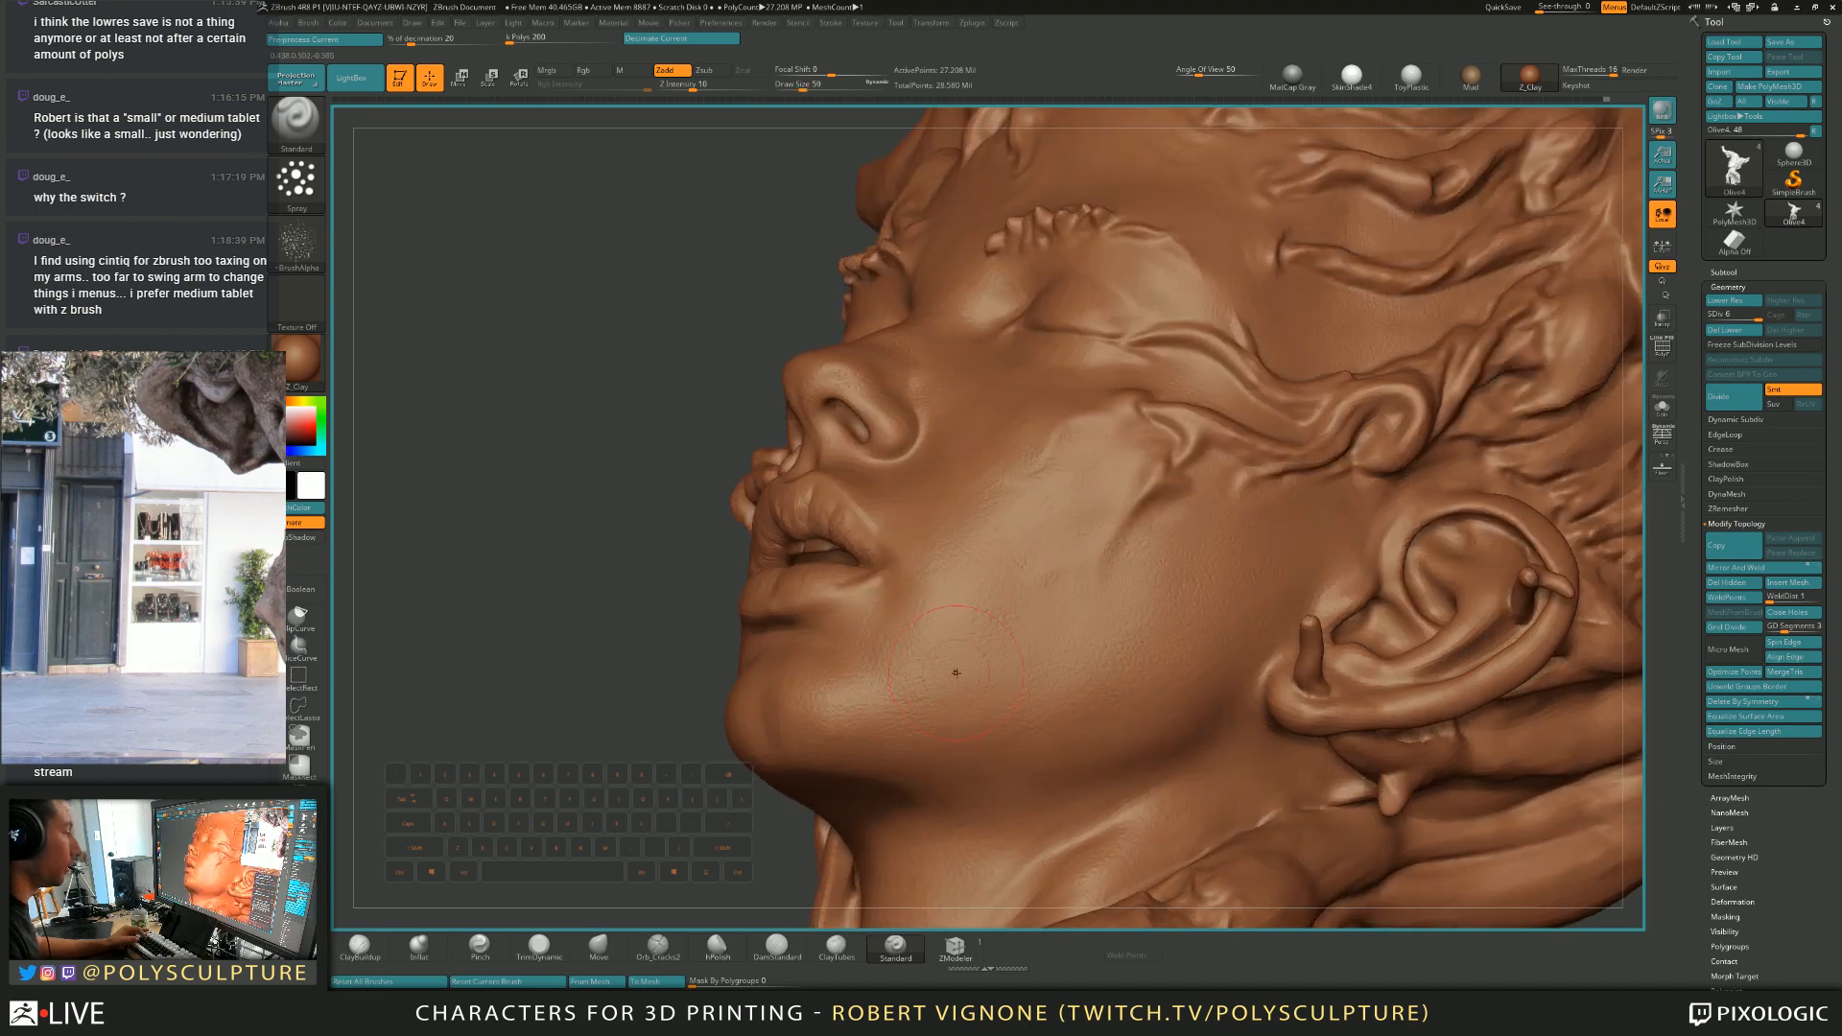
pyautogui.moveTo(962, 669); pyautogui.dragTo(806, 601, button='right')
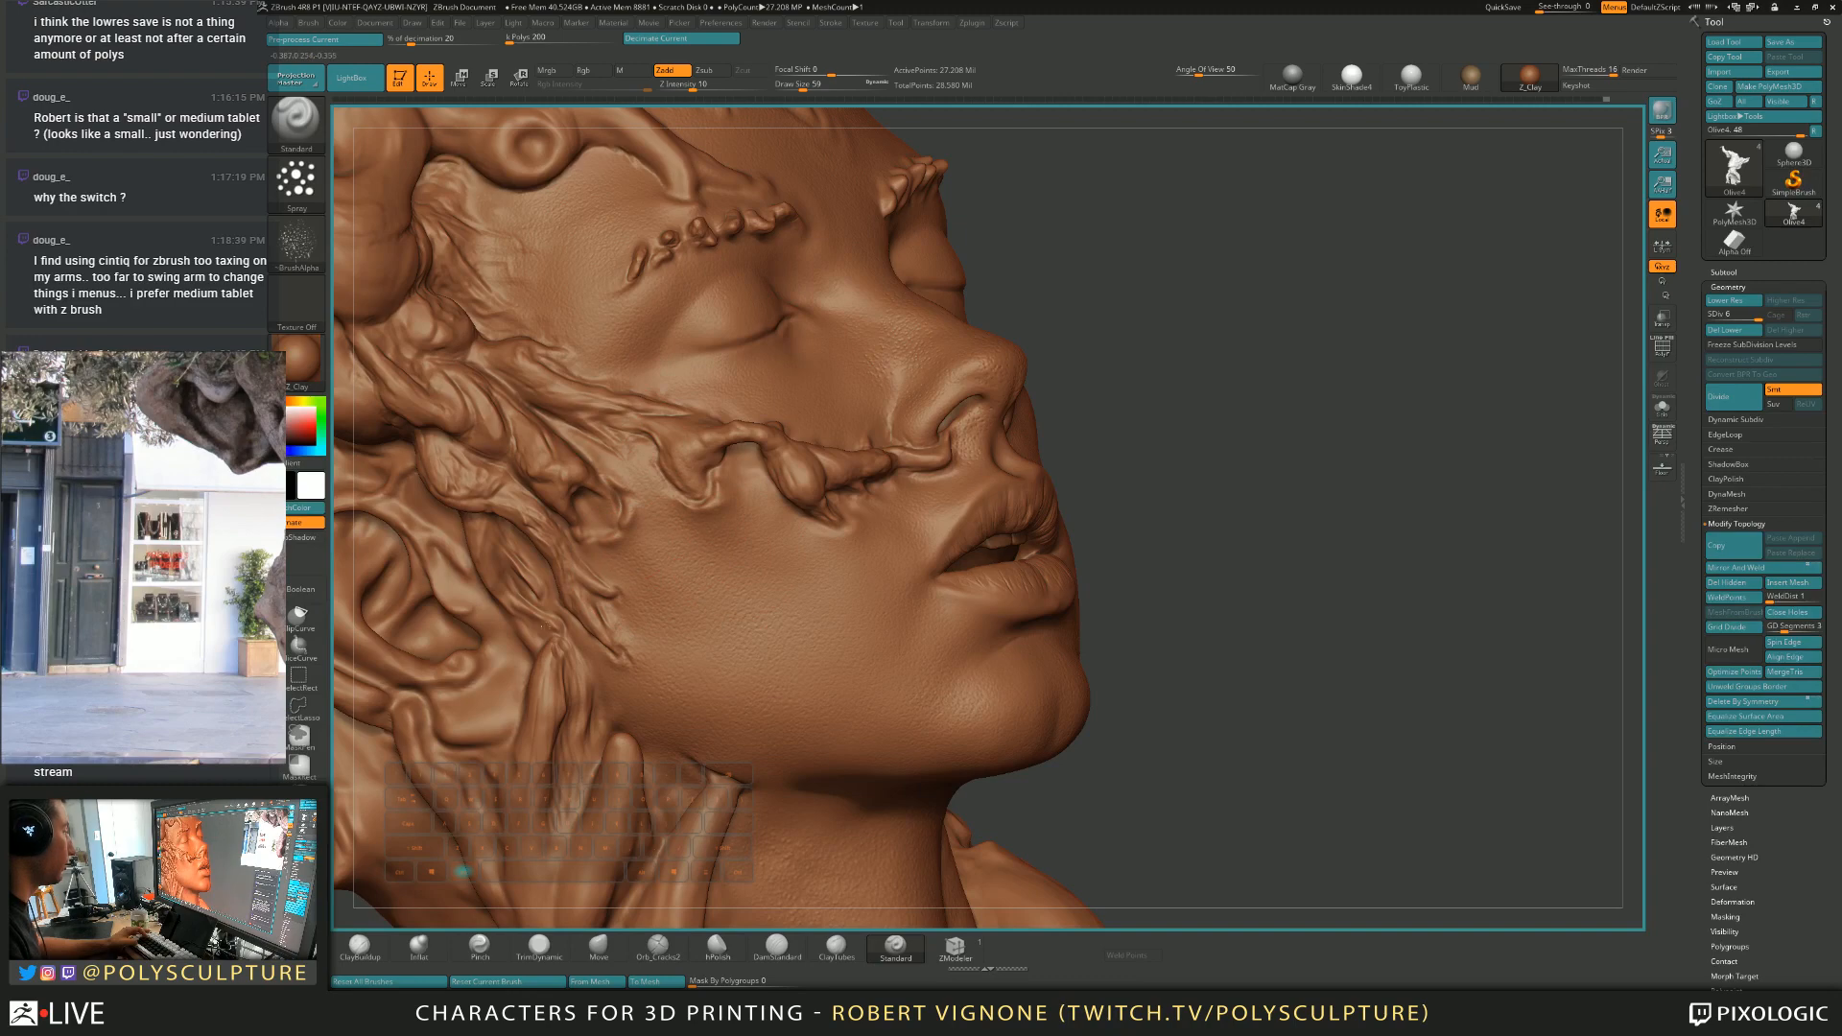
# Spray pore texture over the forehead between the hairline roots and down the root-free side of the face.
pyautogui.moveTo(567, 205)
pyautogui.keyDown('alt'); pyautogui.mouseDown(button='right')
pyautogui.moveTo(662, 413)
pyautogui.moveTo(542, 432)
pyautogui.mouseUp(button='right'); pyautogui.keyUp('alt')
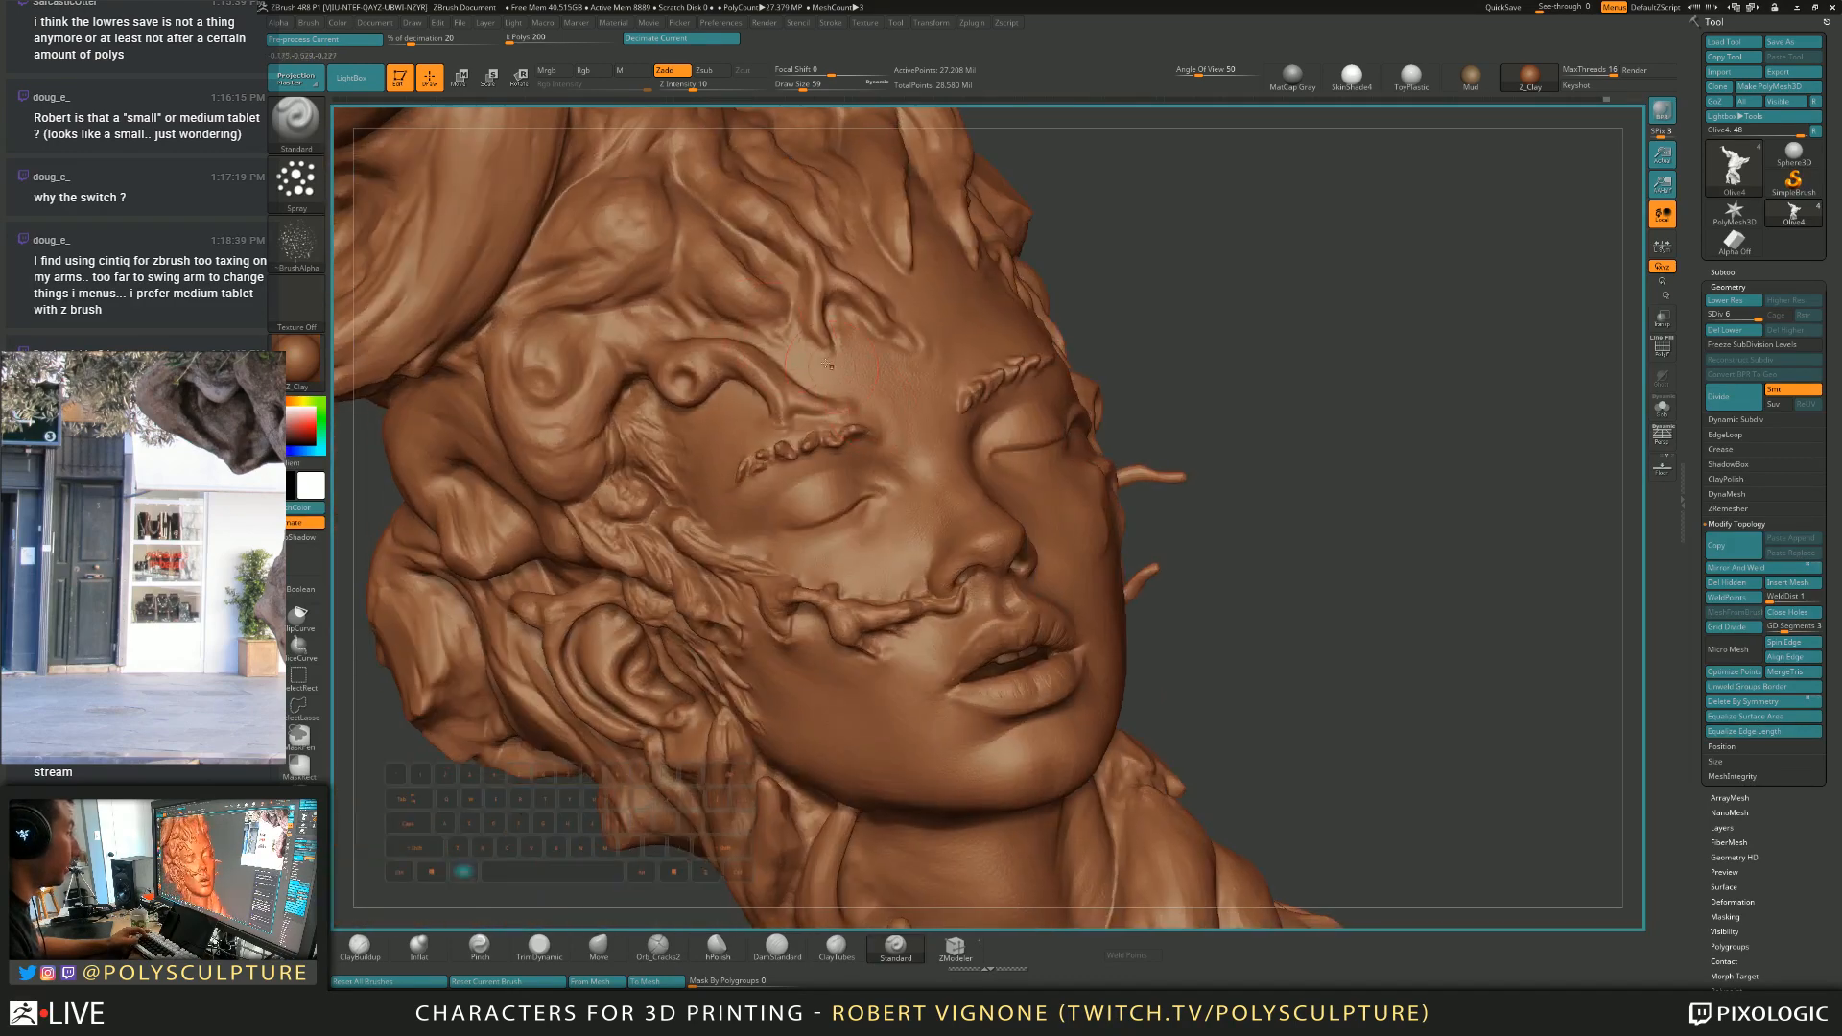
pyautogui.moveTo(927, 469)
pyautogui.mouseDown(button='right')
pyautogui.moveTo(928, 339)
pyautogui.moveTo(983, 141)
pyautogui.mouseUp(button='right')
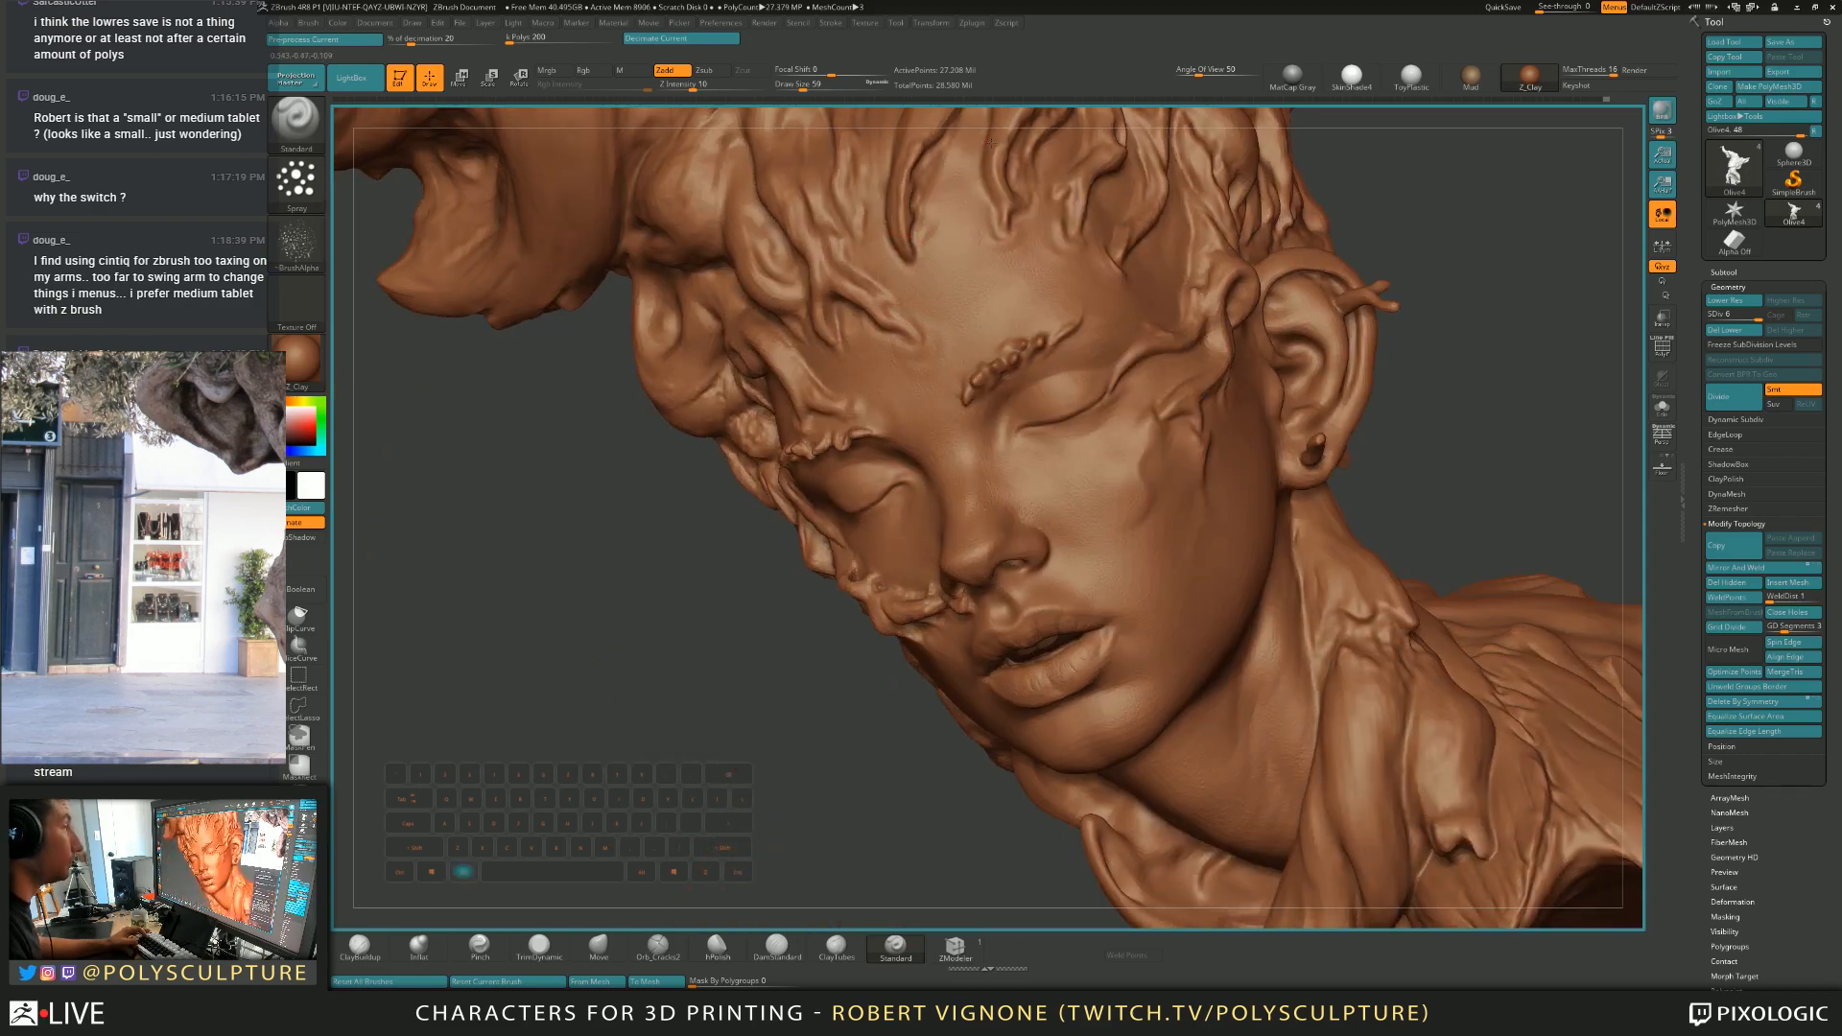
pyautogui.moveTo(923, 354); pyautogui.dragTo(910, 155, button='right')
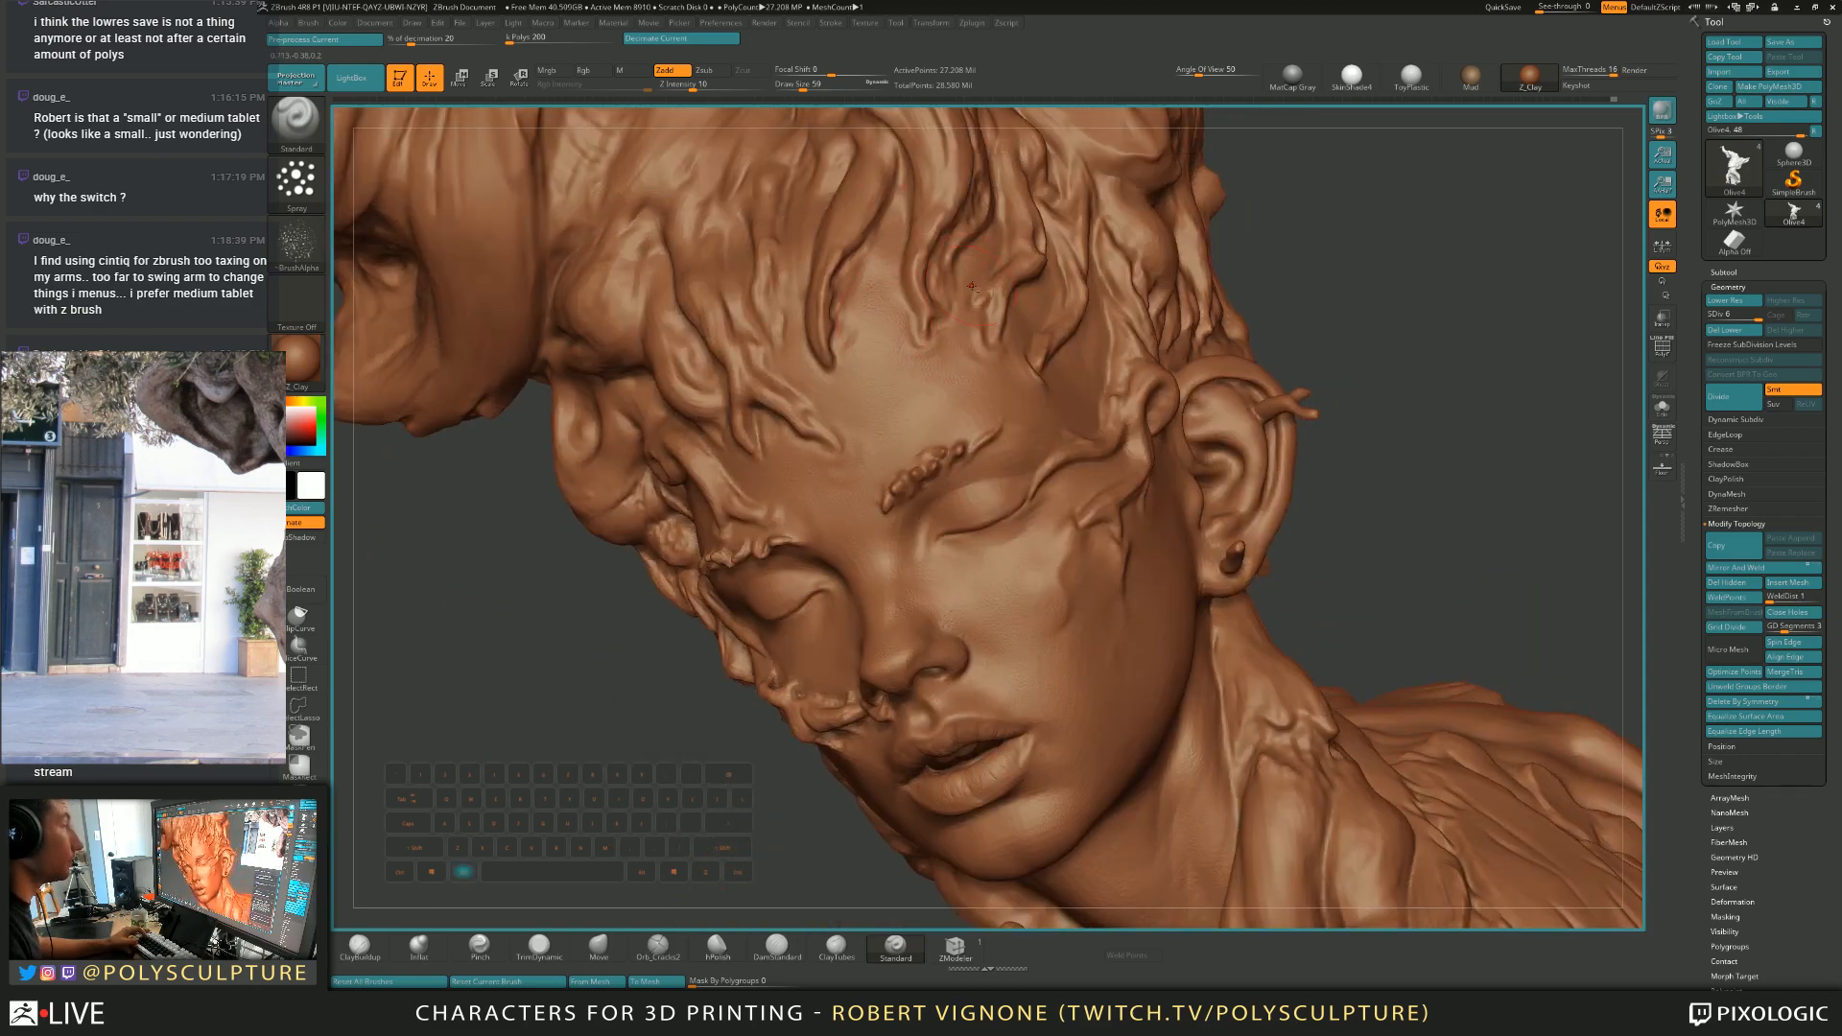
pyautogui.moveTo(1090, 379)
pyautogui.mouseDown(button='right')
pyautogui.moveTo(1071, 288)
pyautogui.moveTo(1036, 270)
pyautogui.mouseUp(button='right')
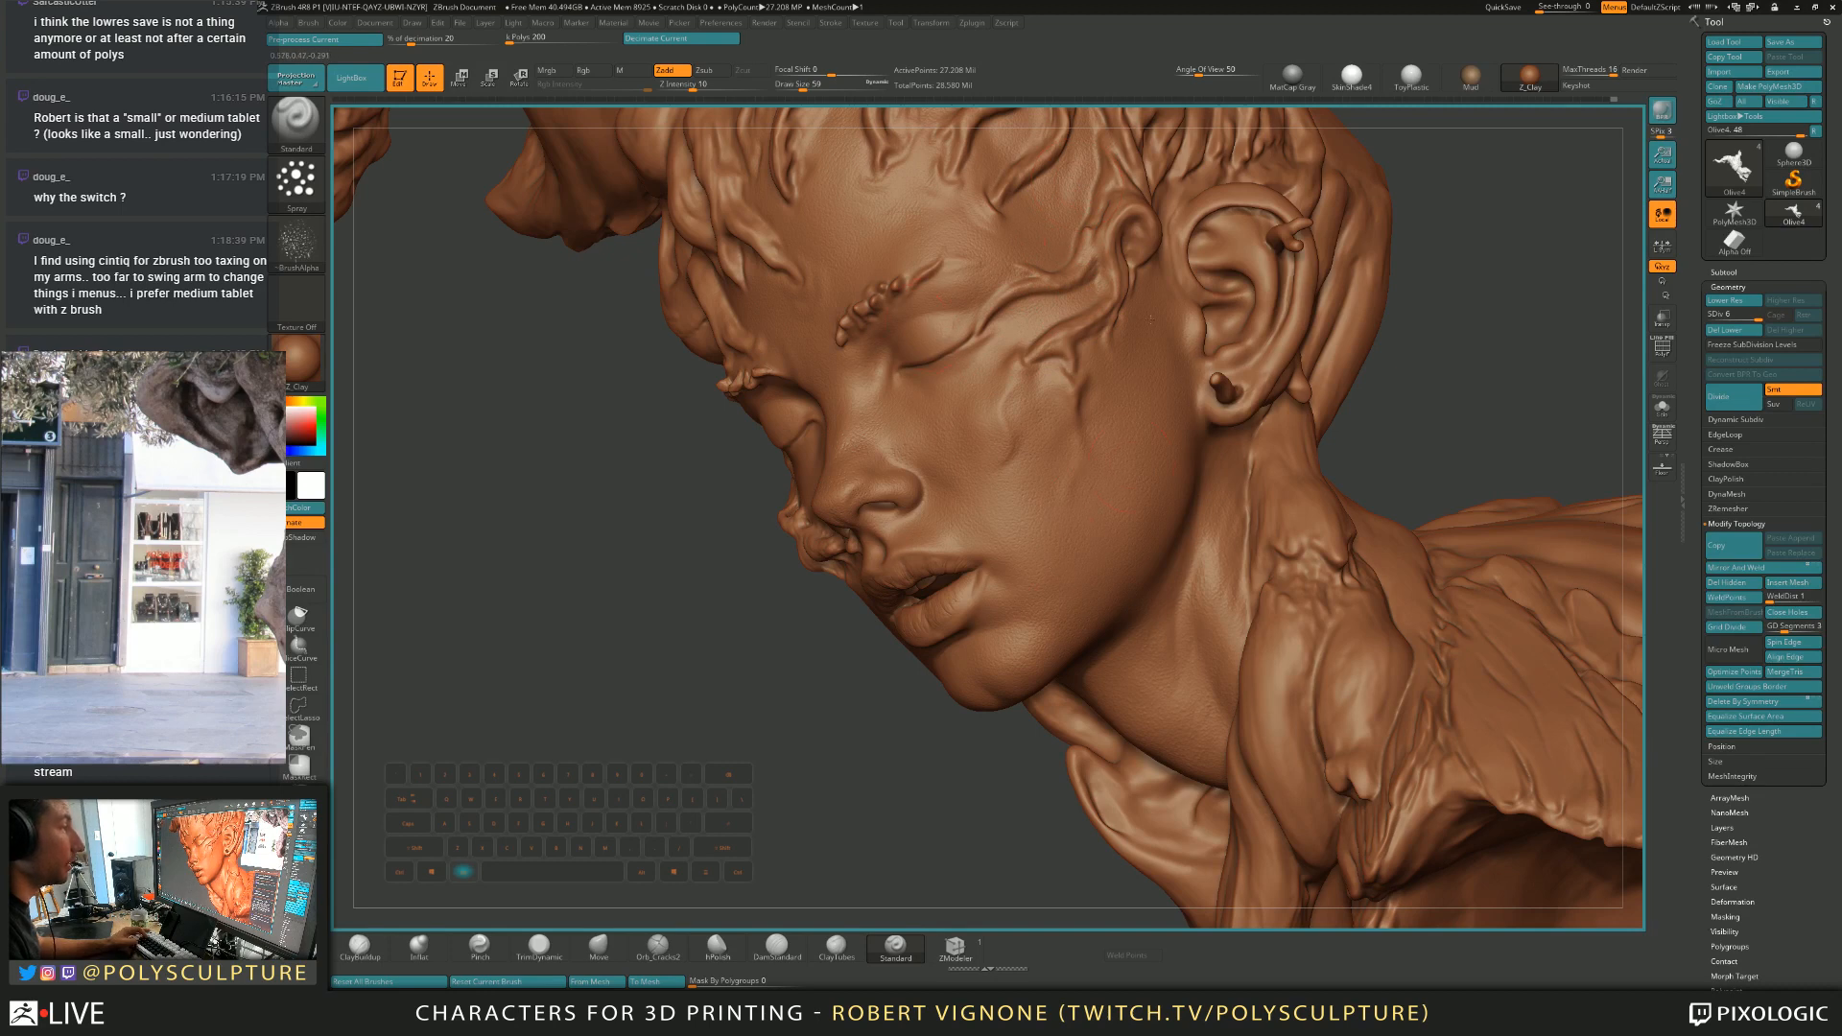
pyautogui.press('s')
pyautogui.moveTo(1225, 203); pyautogui.dragTo(1219, 202)
pyautogui.moveTo(537, 518); pyautogui.dragTo(884, 510)
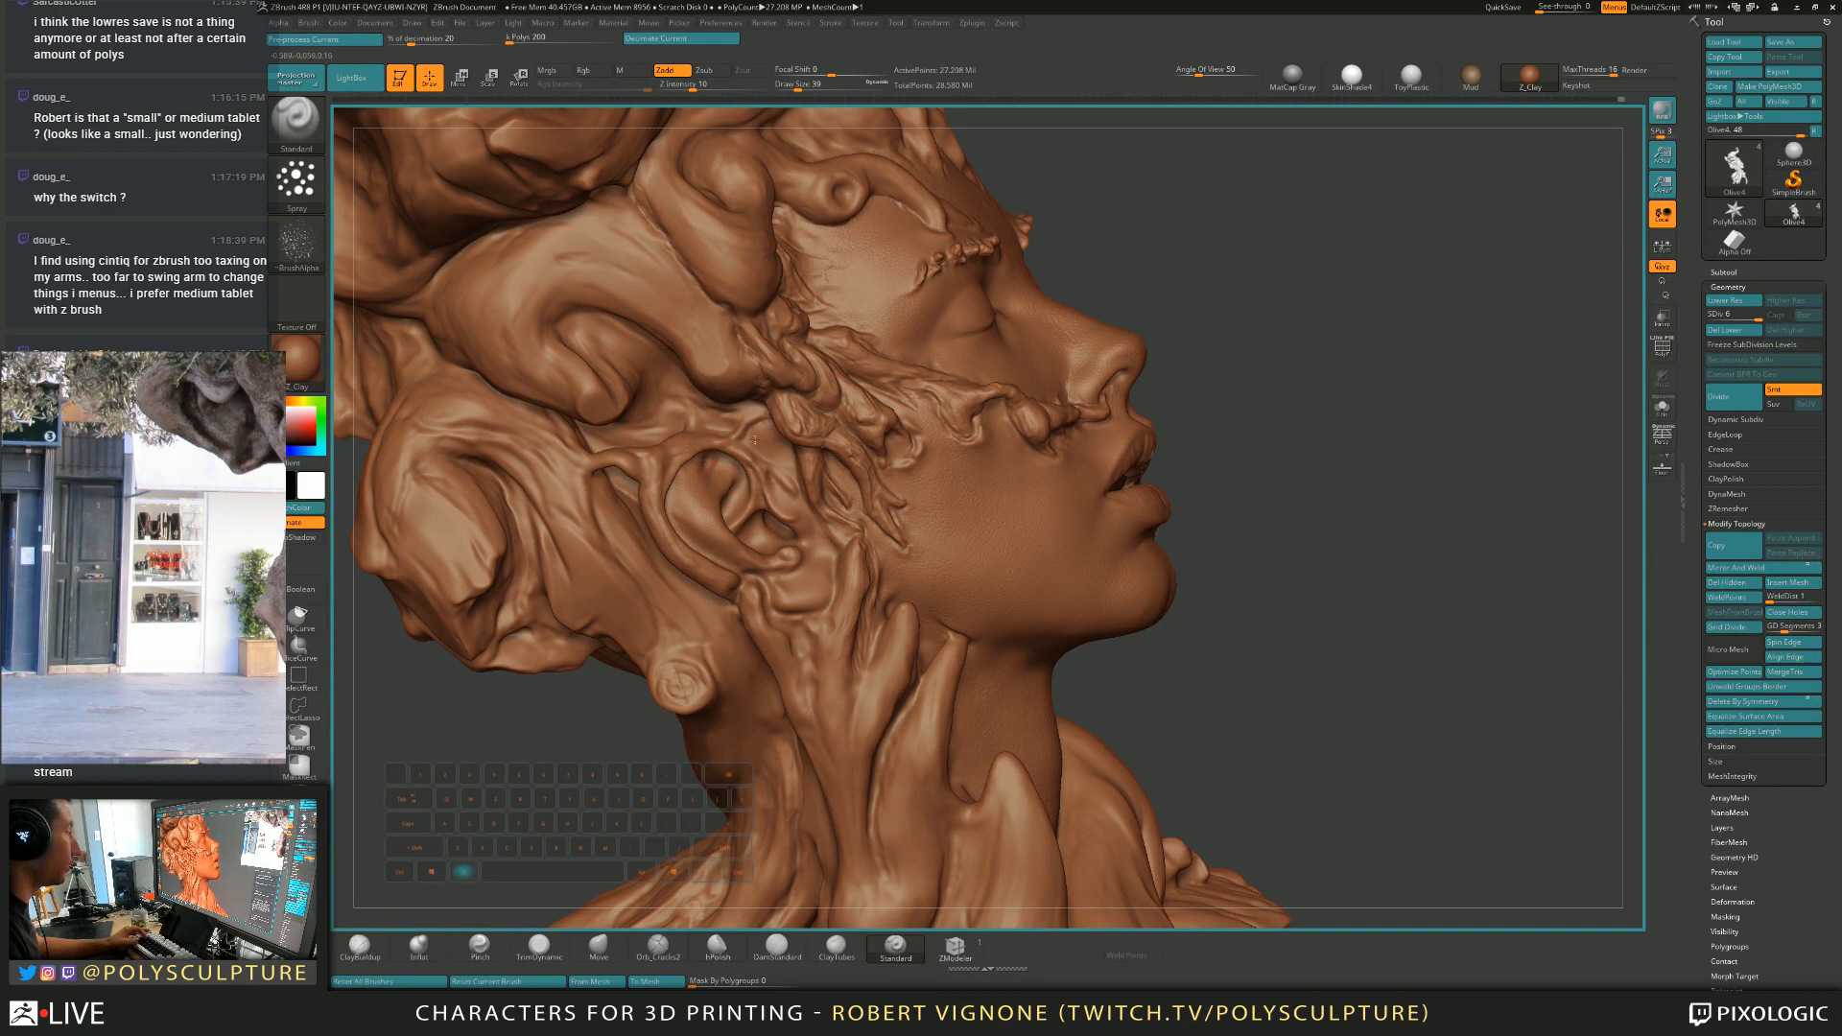
# Add pore texture to the front of the neck with the spray brush at draw size 46.
pyautogui.moveTo(772, 518)
pyautogui.mouseDown()
pyautogui.moveTo(921, 489)
pyautogui.moveTo(949, 505)
pyautogui.mouseUp()
pyautogui.moveTo(950, 505)
pyautogui.keyDown('alt'); pyautogui.mouseDown(button='right')
pyautogui.moveTo(983, 460)
pyautogui.moveTo(906, 415)
pyautogui.moveTo(995, 420)
pyautogui.moveTo(1103, 652)
pyautogui.moveTo(1042, 712)
pyautogui.moveTo(966, 624)
pyautogui.mouseUp(button='right'); pyautogui.keyUp('alt')
pyautogui.moveTo(1014, 734)
pyautogui.keyDown('alt'); pyautogui.mouseDown(button='right')
pyautogui.moveTo(1007, 672)
pyautogui.moveTo(1027, 666)
pyautogui.mouseUp(button='right'); pyautogui.keyUp('alt')
pyautogui.press('s')
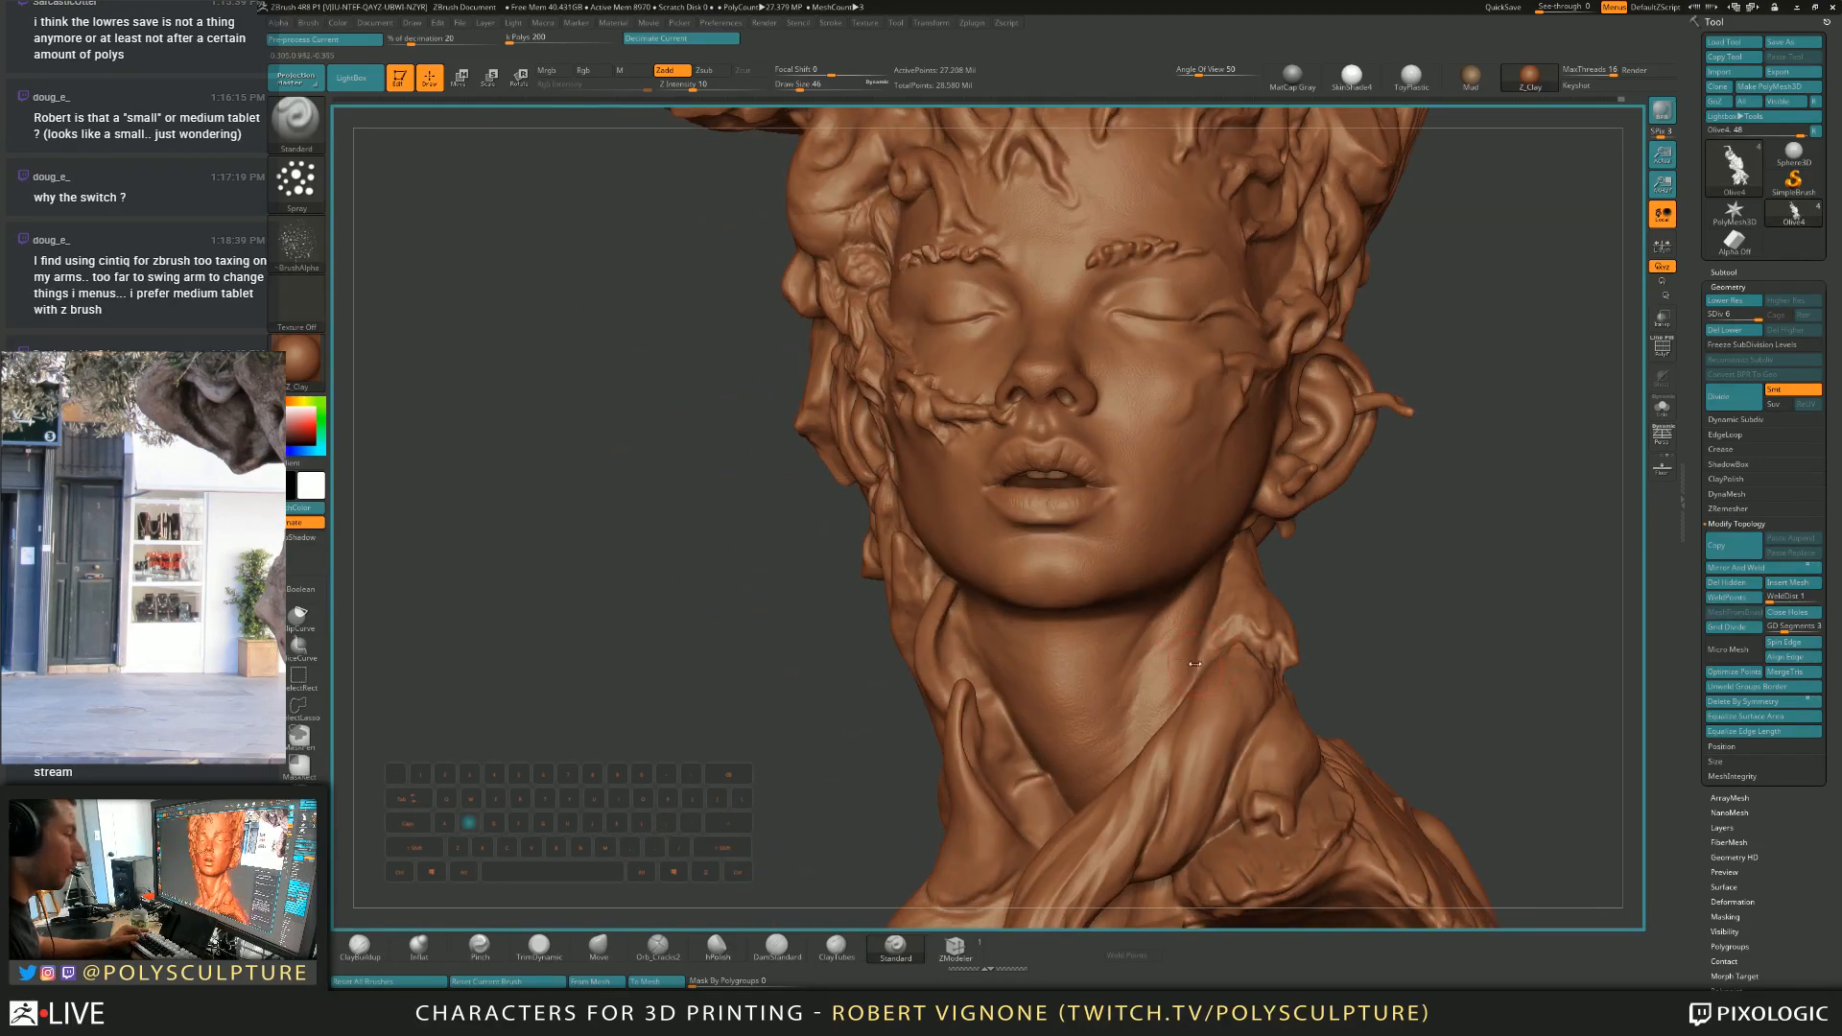
# Resize the spray brush to draw size 51, texture the skin around the jaw and ear, and switch to smoothing at the ear.
pyautogui.moveTo(1285, 585)
pyautogui.keyDown('alt'); pyautogui.mouseDown(button='right')
pyautogui.moveTo(1198, 568)
pyautogui.moveTo(1147, 595)
pyautogui.mouseUp(button='right'); pyautogui.keyUp('alt')
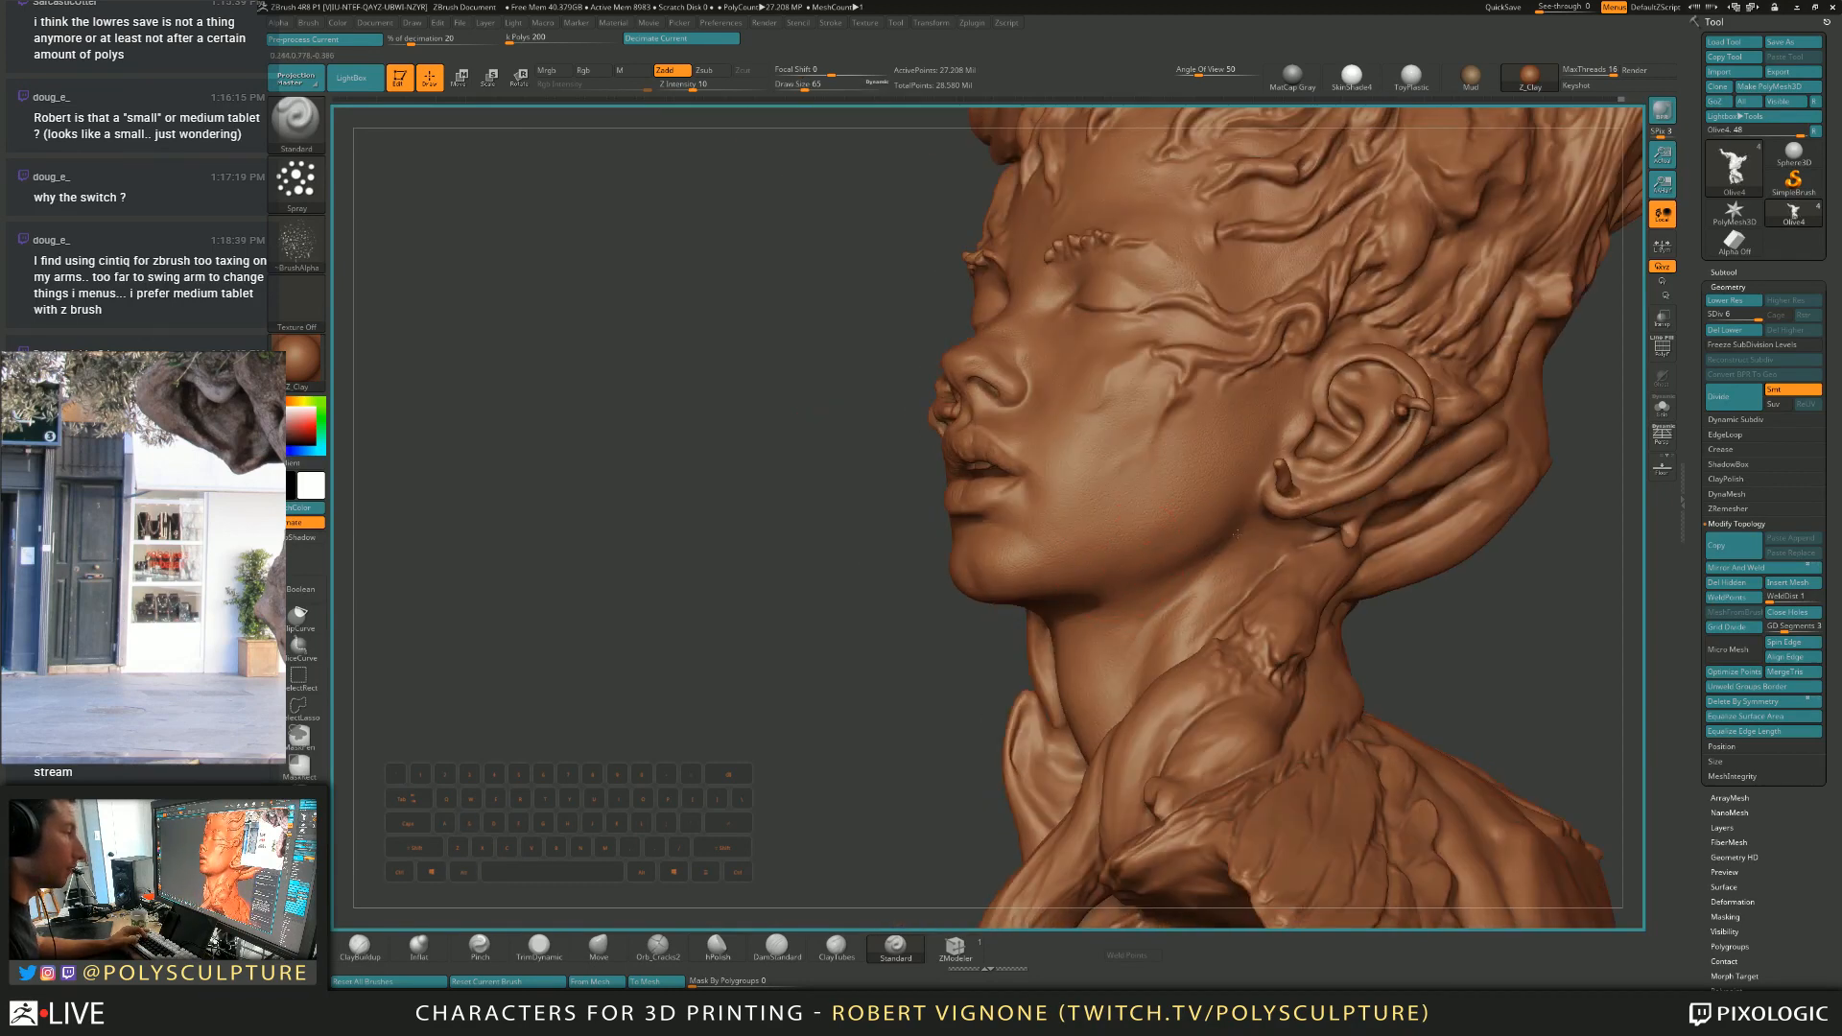
pyautogui.press('alt')
pyautogui.moveTo(1285, 538)
pyautogui.mouseDown(button='right')
pyautogui.moveTo(1342, 489)
pyautogui.moveTo(1220, 525)
pyautogui.mouseUp(button='right')
pyautogui.press('s')
pyautogui.moveTo(1220, 525); pyautogui.dragTo(1199, 532)
pyautogui.press('alt')
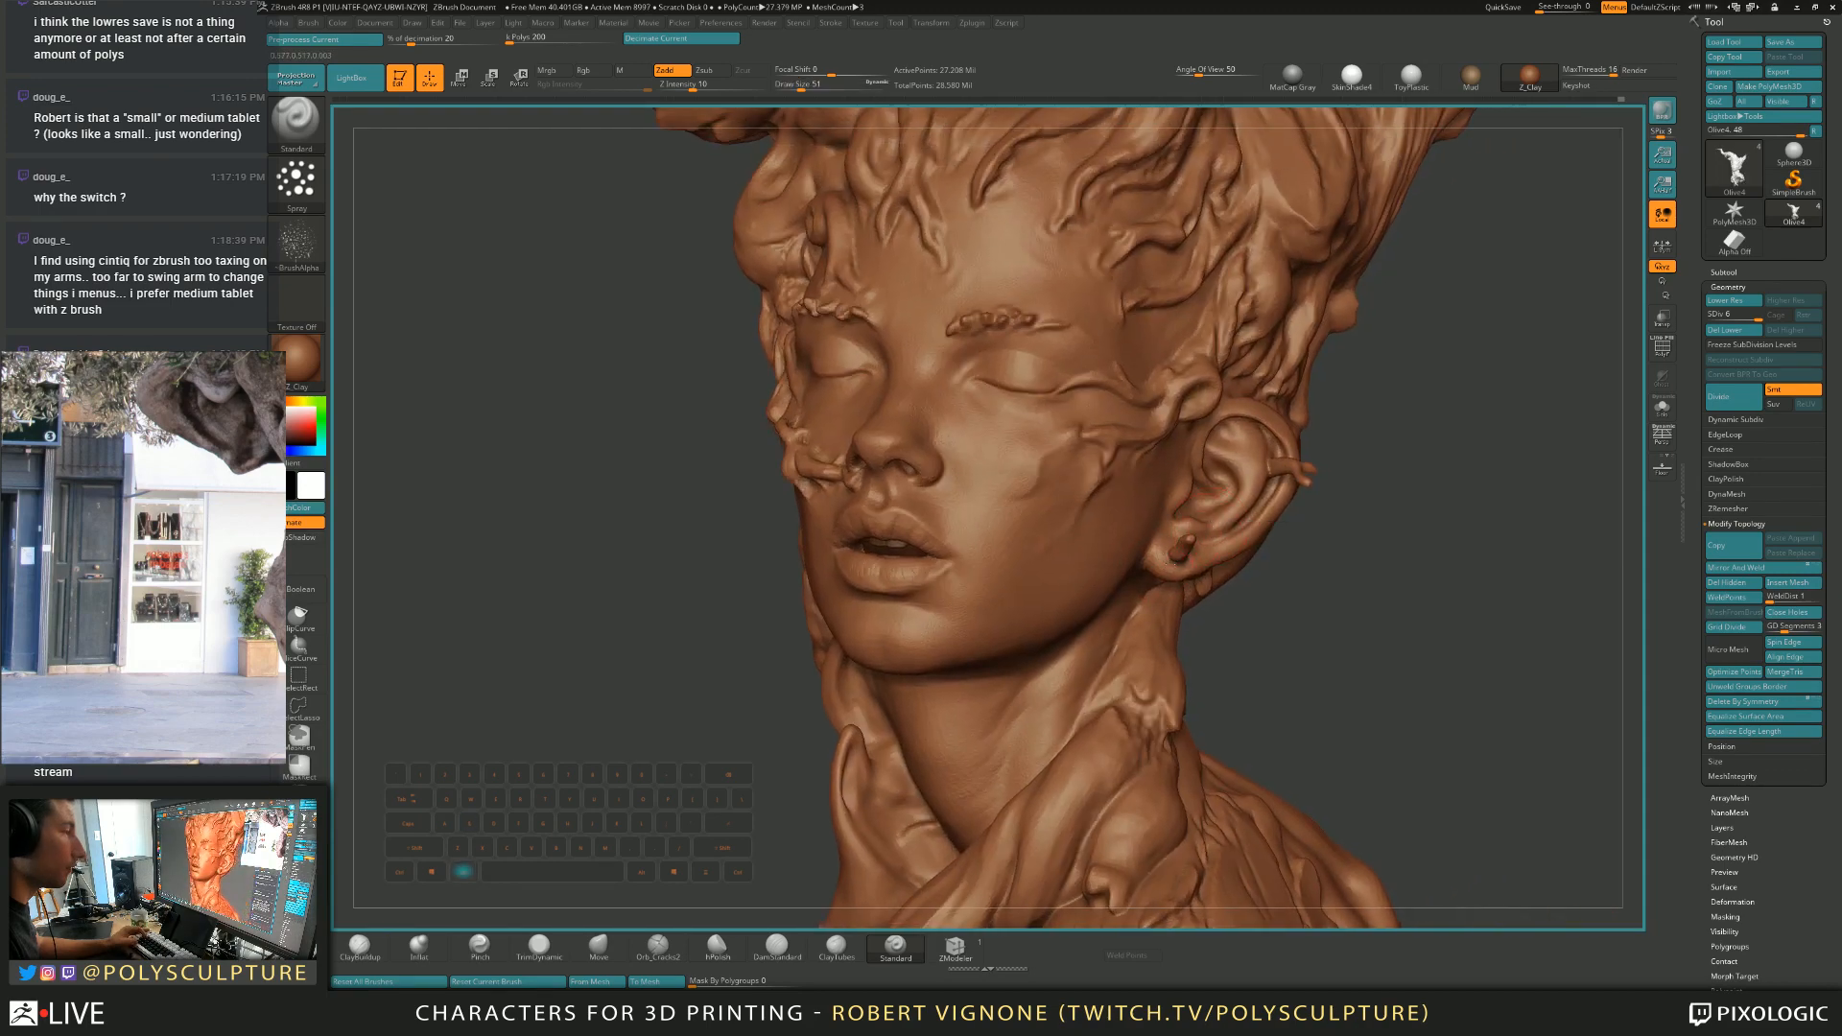
pyautogui.press('shift')
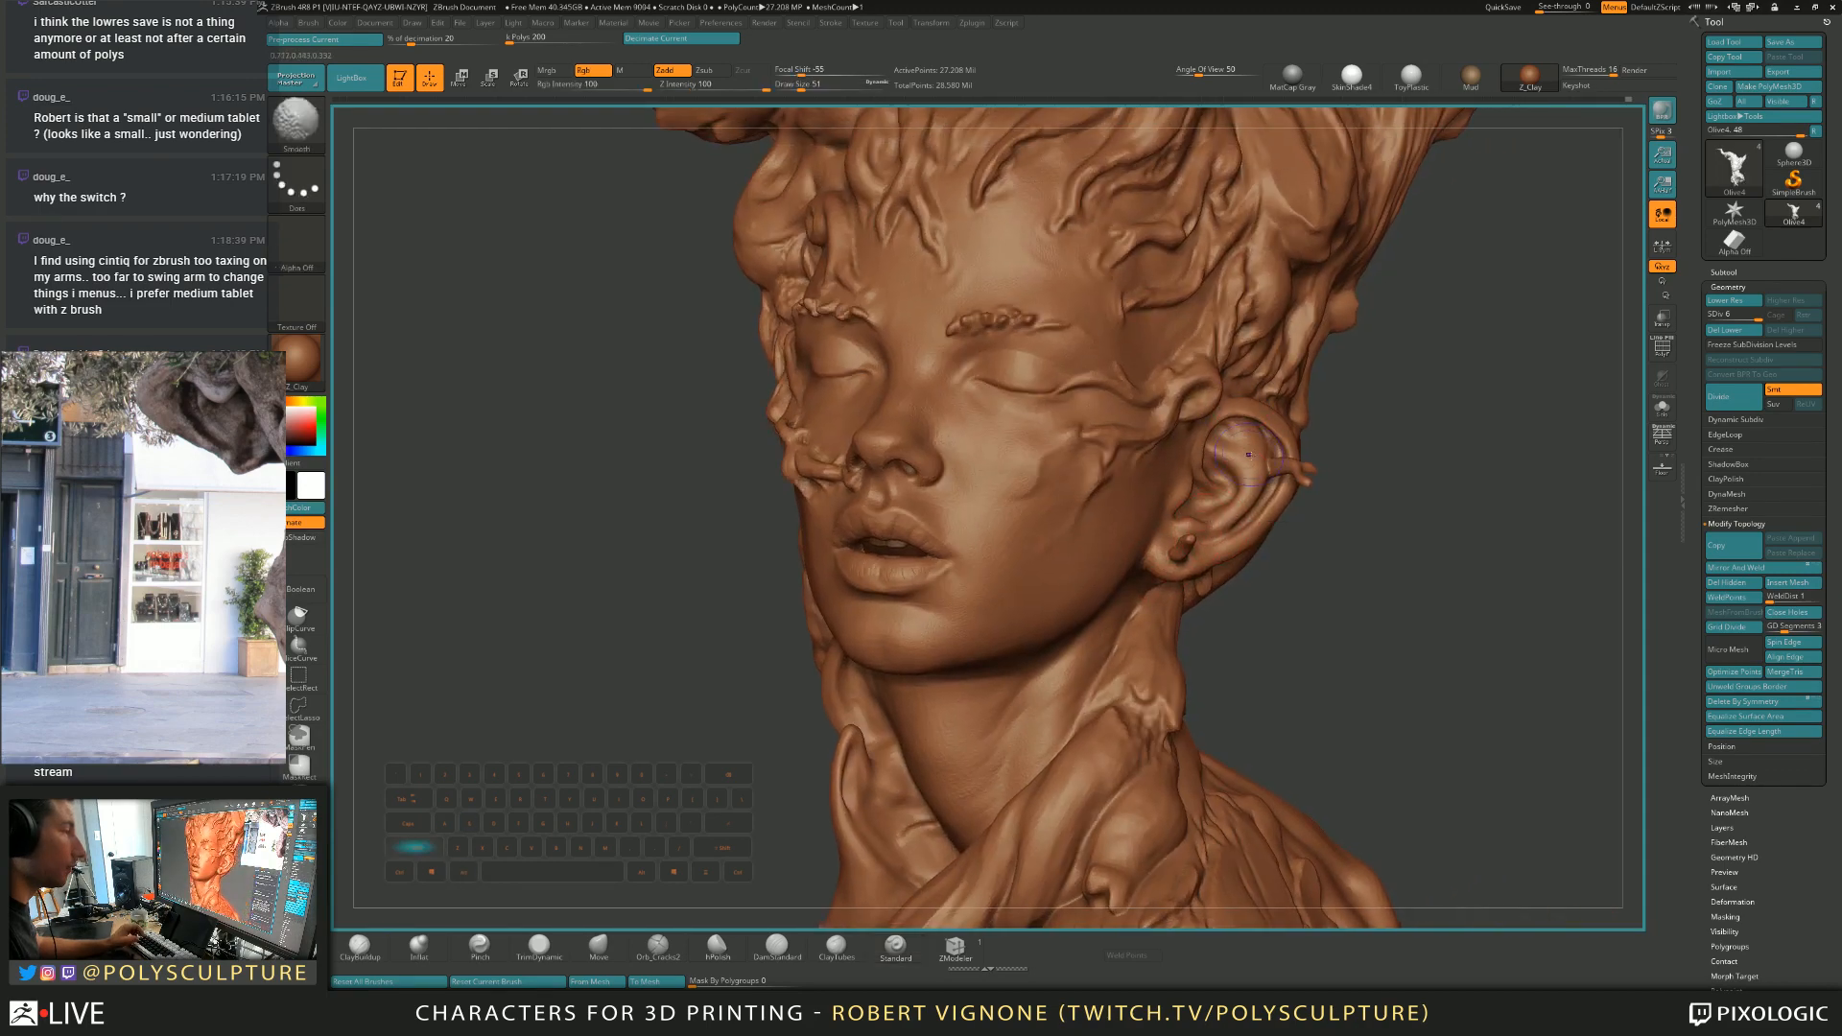
# Return to the Standard brush and load the 4_Cheek skin alpha onto it.
pyautogui.keyDown('alt'); pyautogui.moveTo(614, 534); pyautogui.dragTo(790, 555); pyautogui.keyUp('alt')
pyautogui.moveTo(790, 555); pyautogui.dragTo(1075, 553)
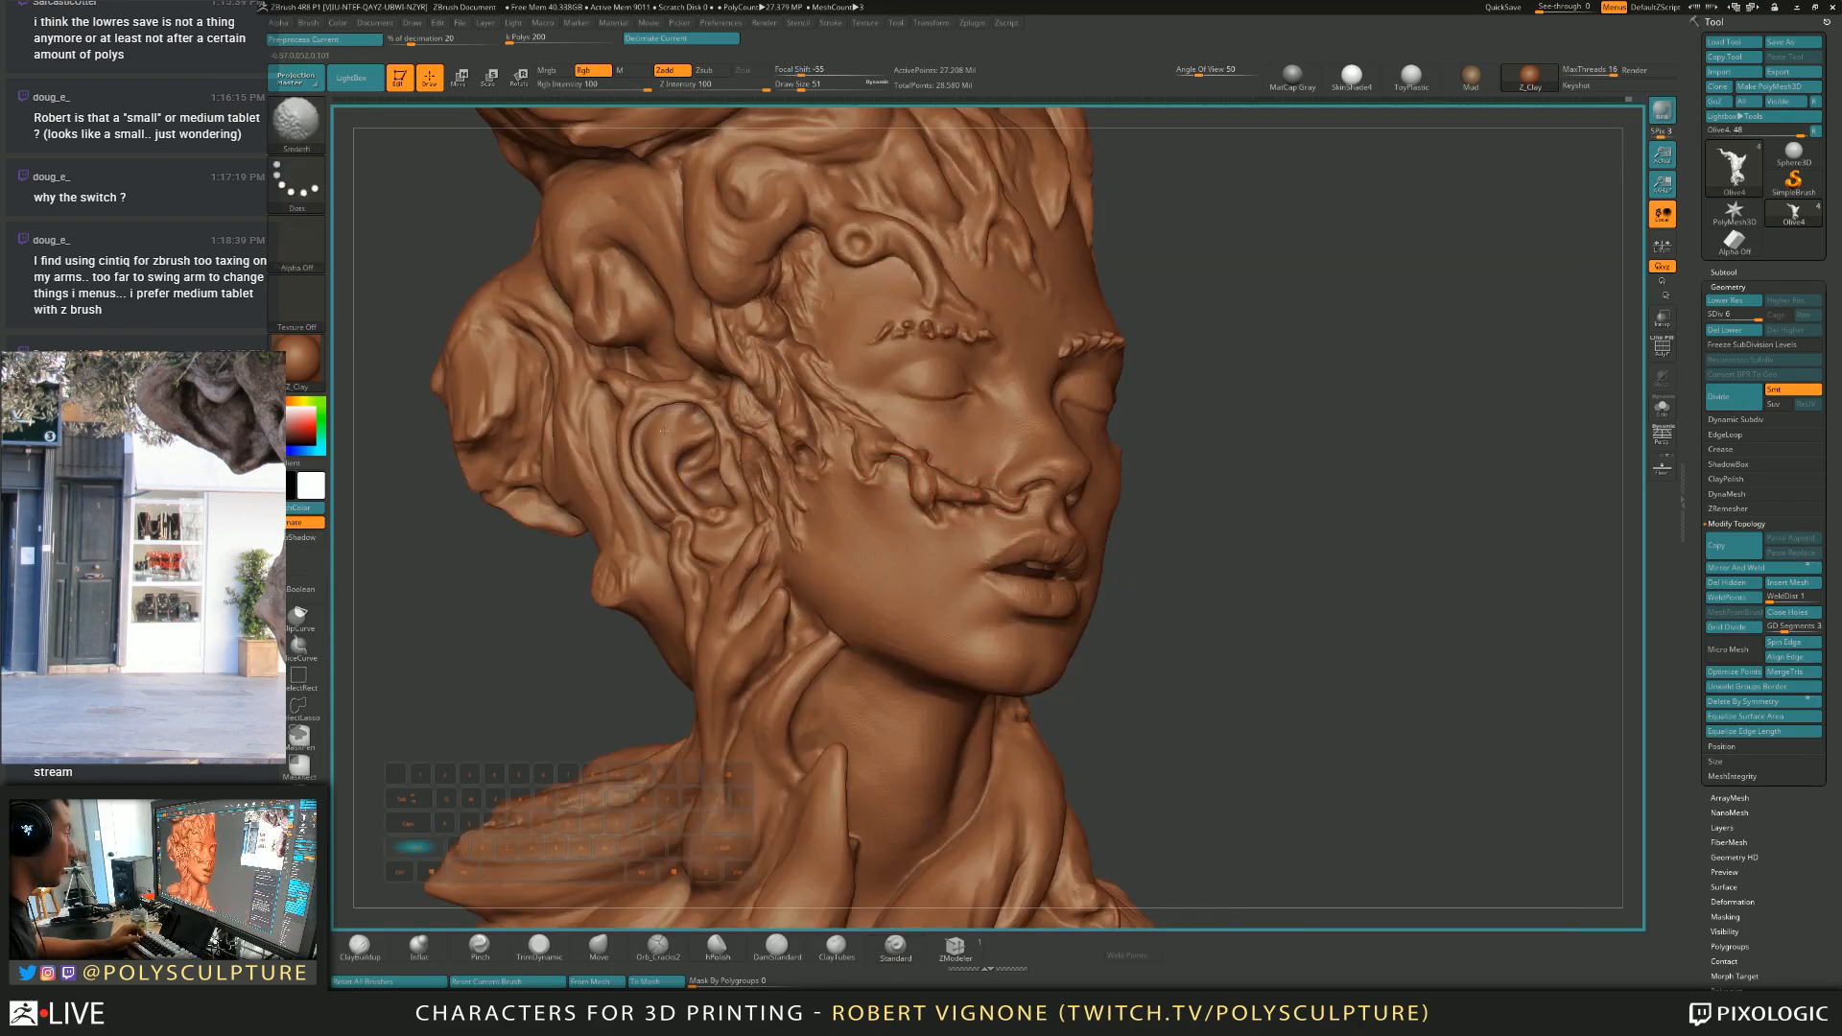
pyautogui.press('[')
pyautogui.moveTo(634, 423)
pyautogui.keyDown('shift'); pyautogui.mouseDown()
pyautogui.moveTo(688, 516)
pyautogui.moveTo(741, 492)
pyautogui.moveTo(731, 449)
pyautogui.mouseUp(); pyautogui.keyUp('shift')
pyautogui.moveTo(508, 623)
pyautogui.keyDown('alt'); pyautogui.mouseDown()
pyautogui.moveTo(465, 516)
pyautogui.moveTo(376, 479)
pyautogui.mouseUp(); pyautogui.keyUp('alt')
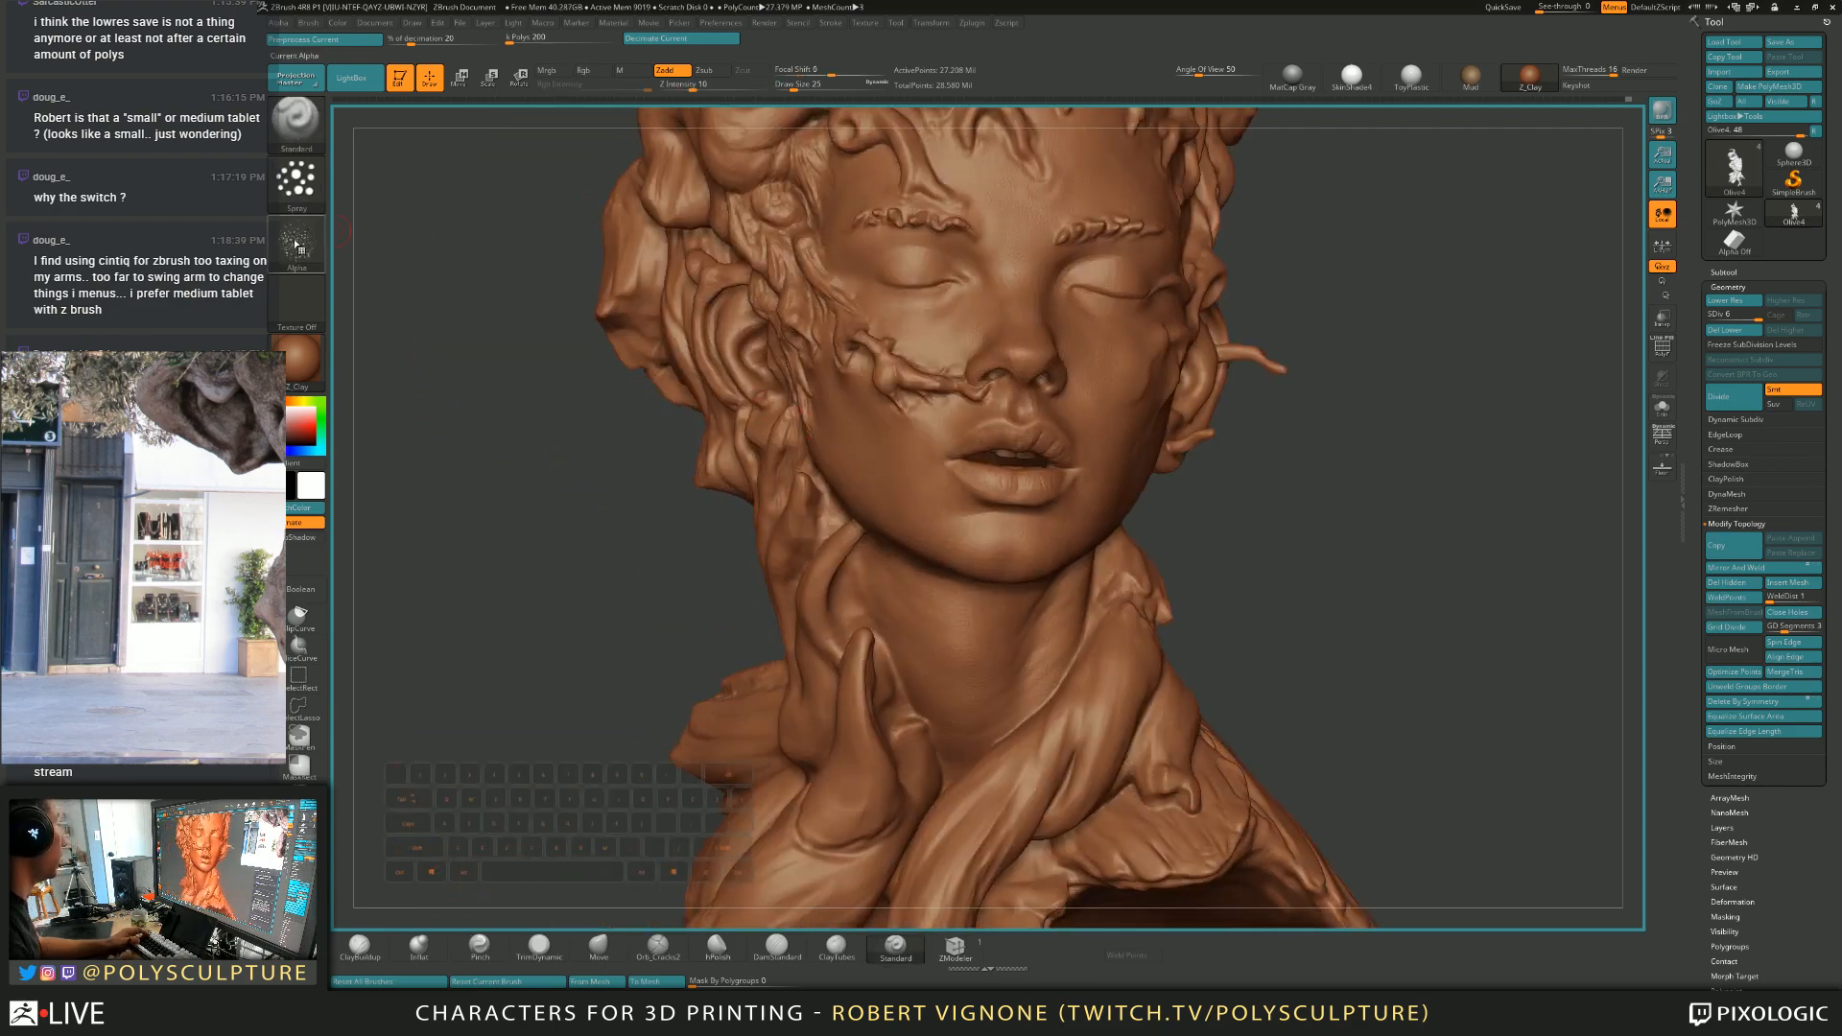
pyautogui.click(298, 245)
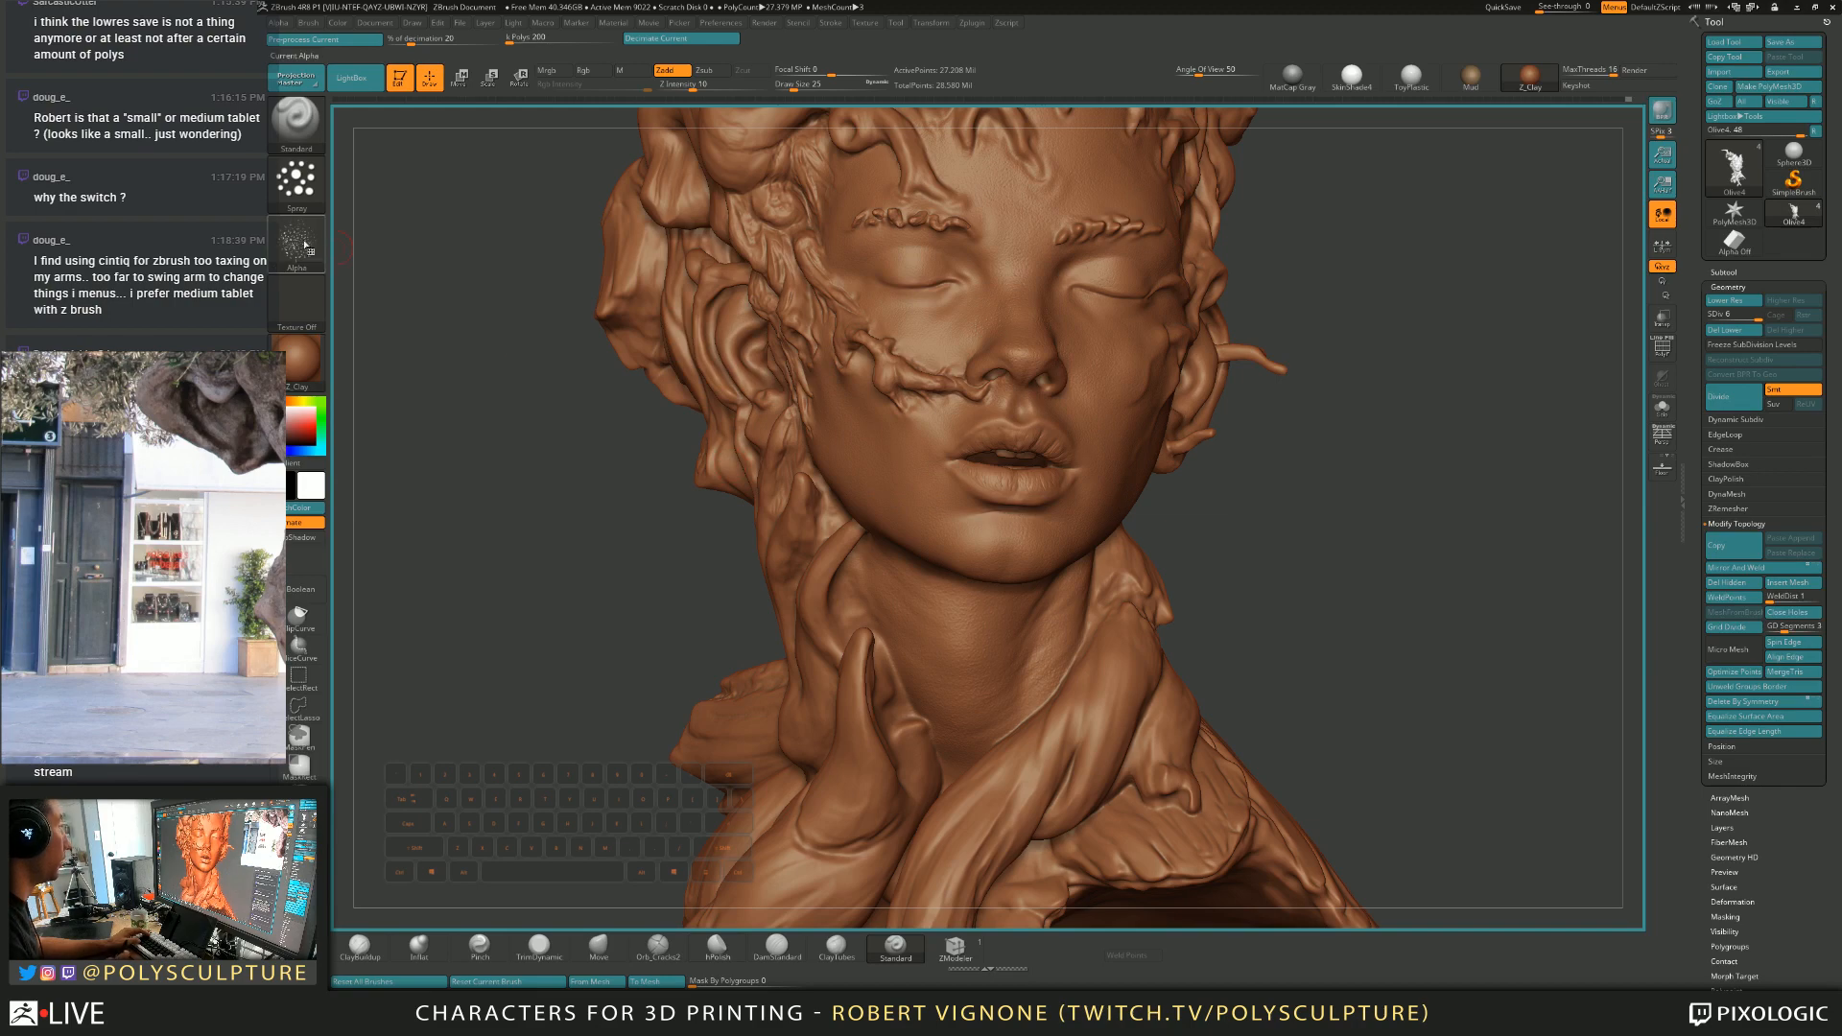
pyautogui.click(304, 245)
pyautogui.moveTo(793, 259)
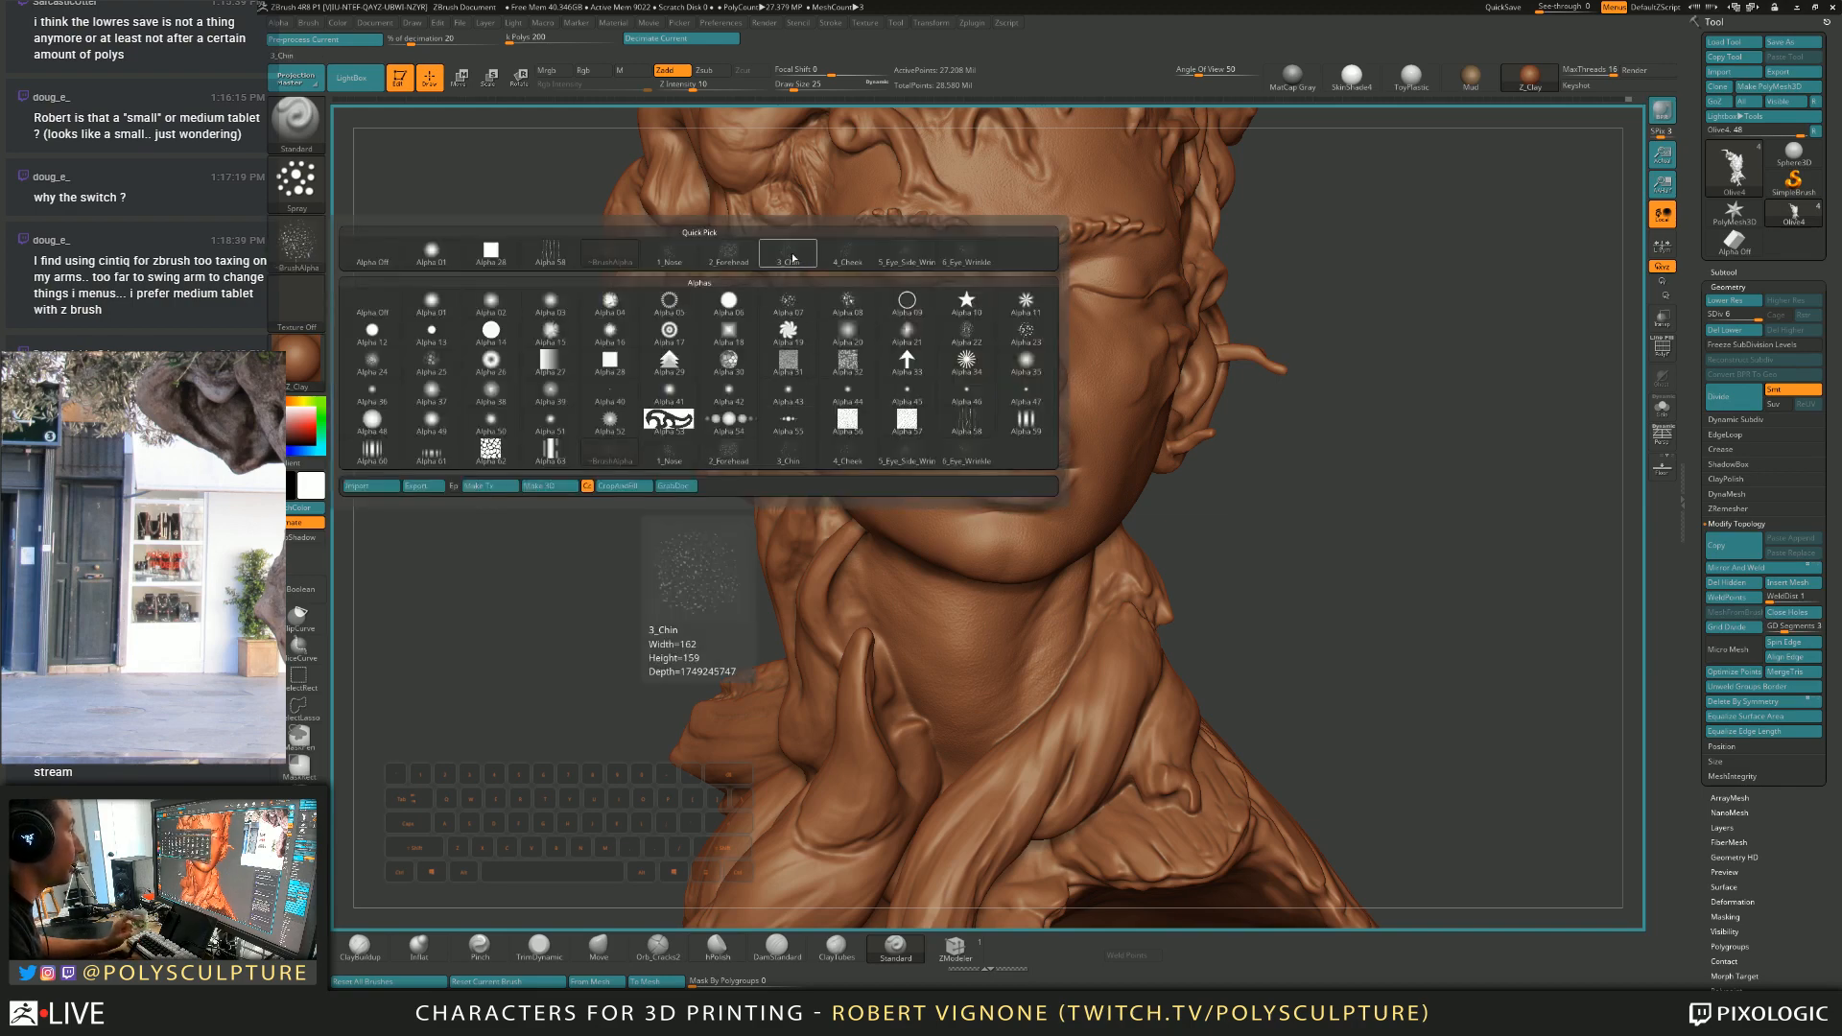
pyautogui.moveTo(822, 458)
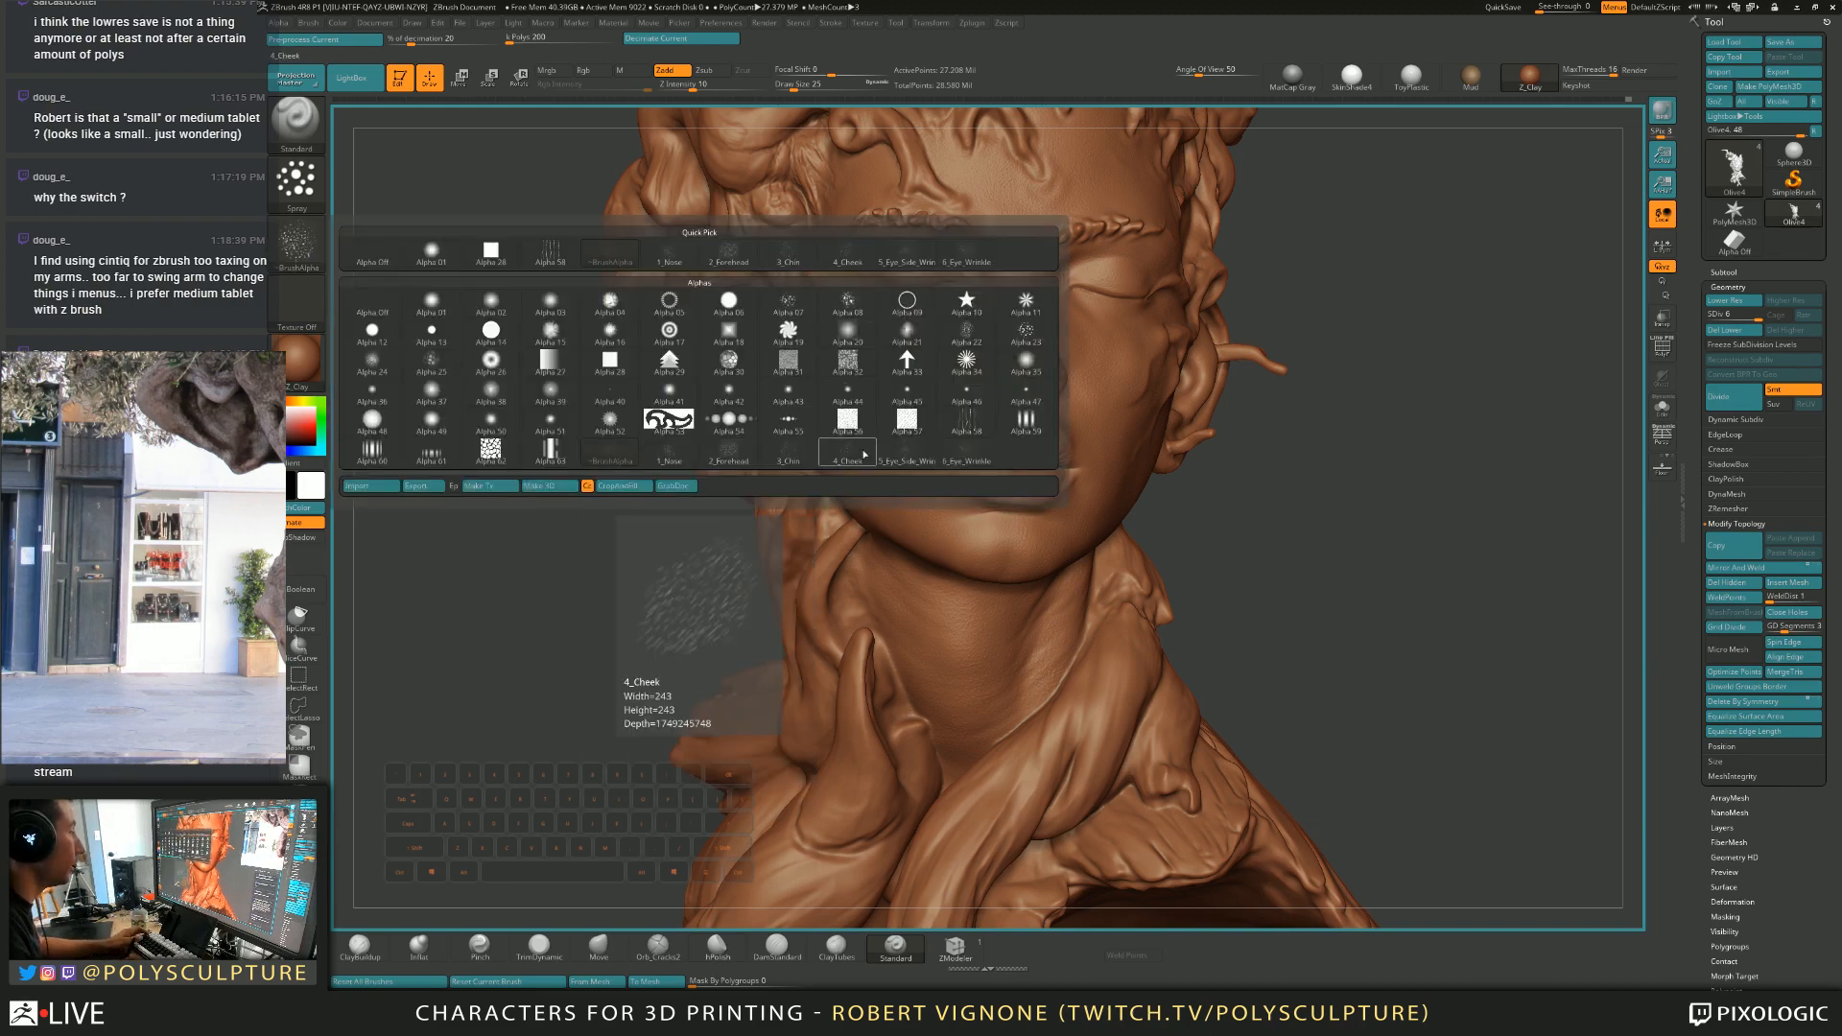
pyautogui.click(822, 459)
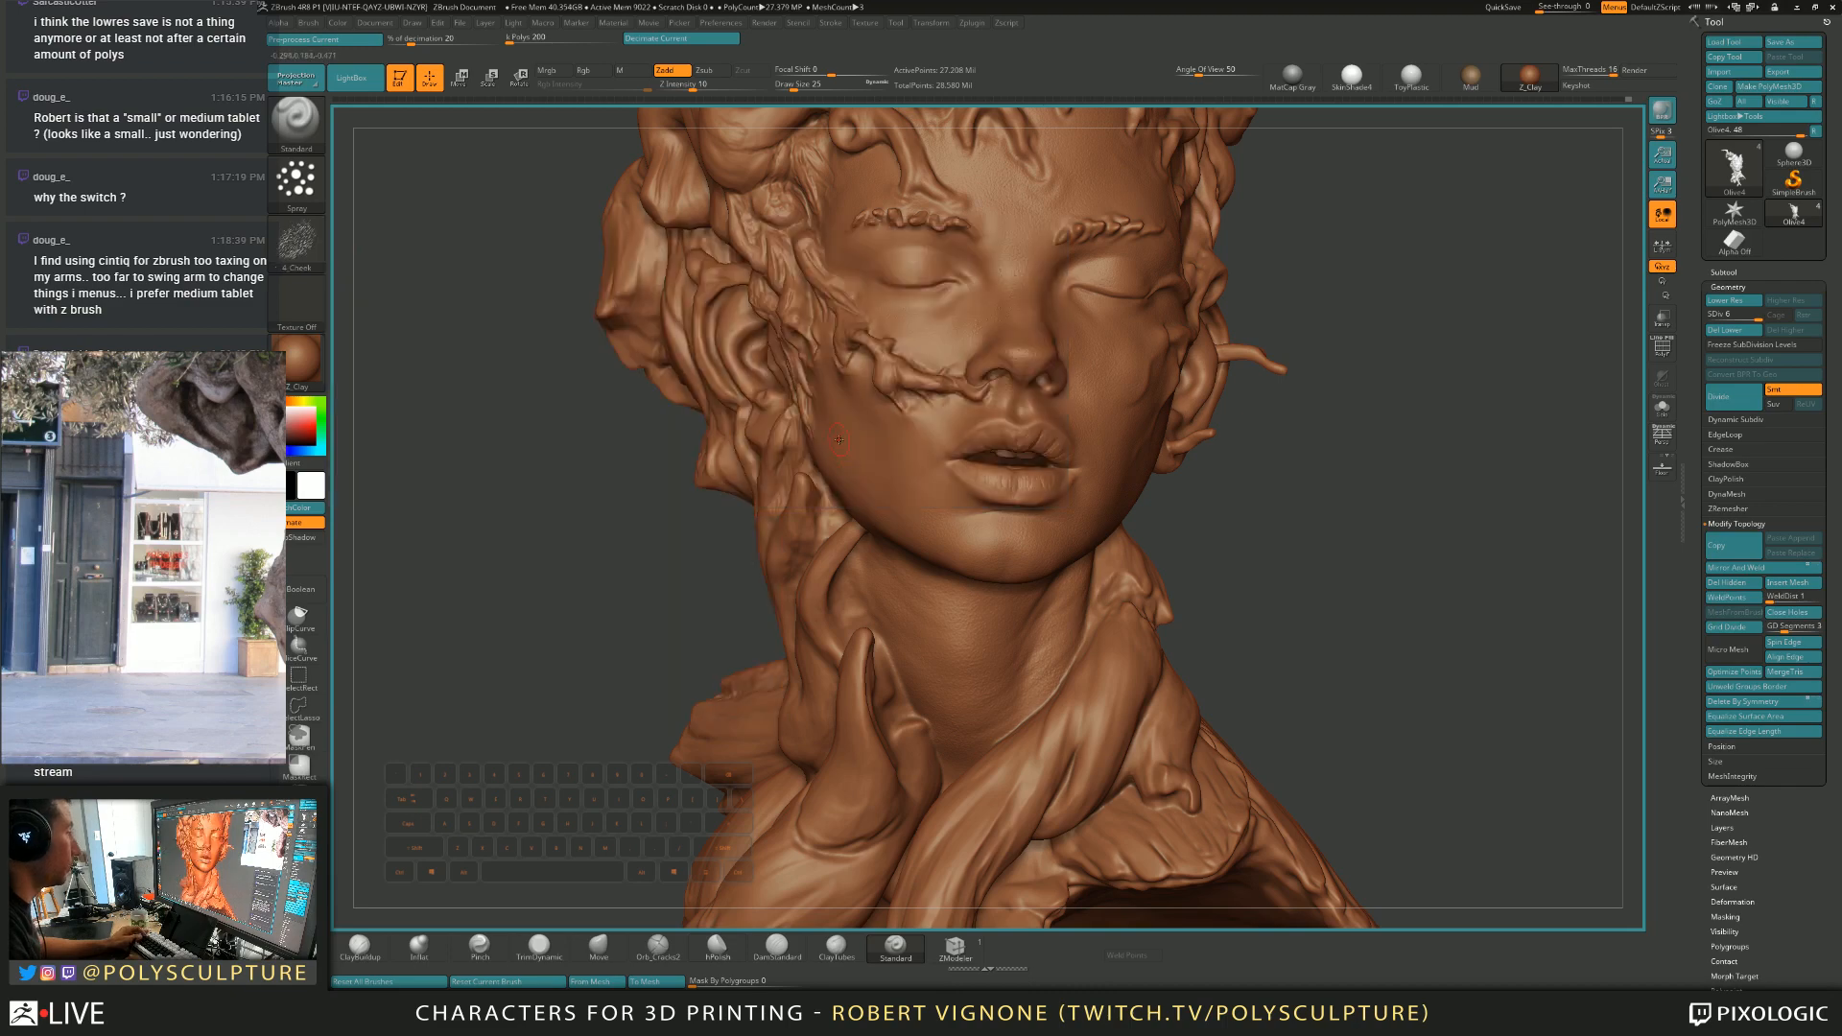
# Set the Standard brush's stroke to DragRect for stamping skin texture on the root-free cheek.
pyautogui.click(291, 244)
pyautogui.click(297, 181)
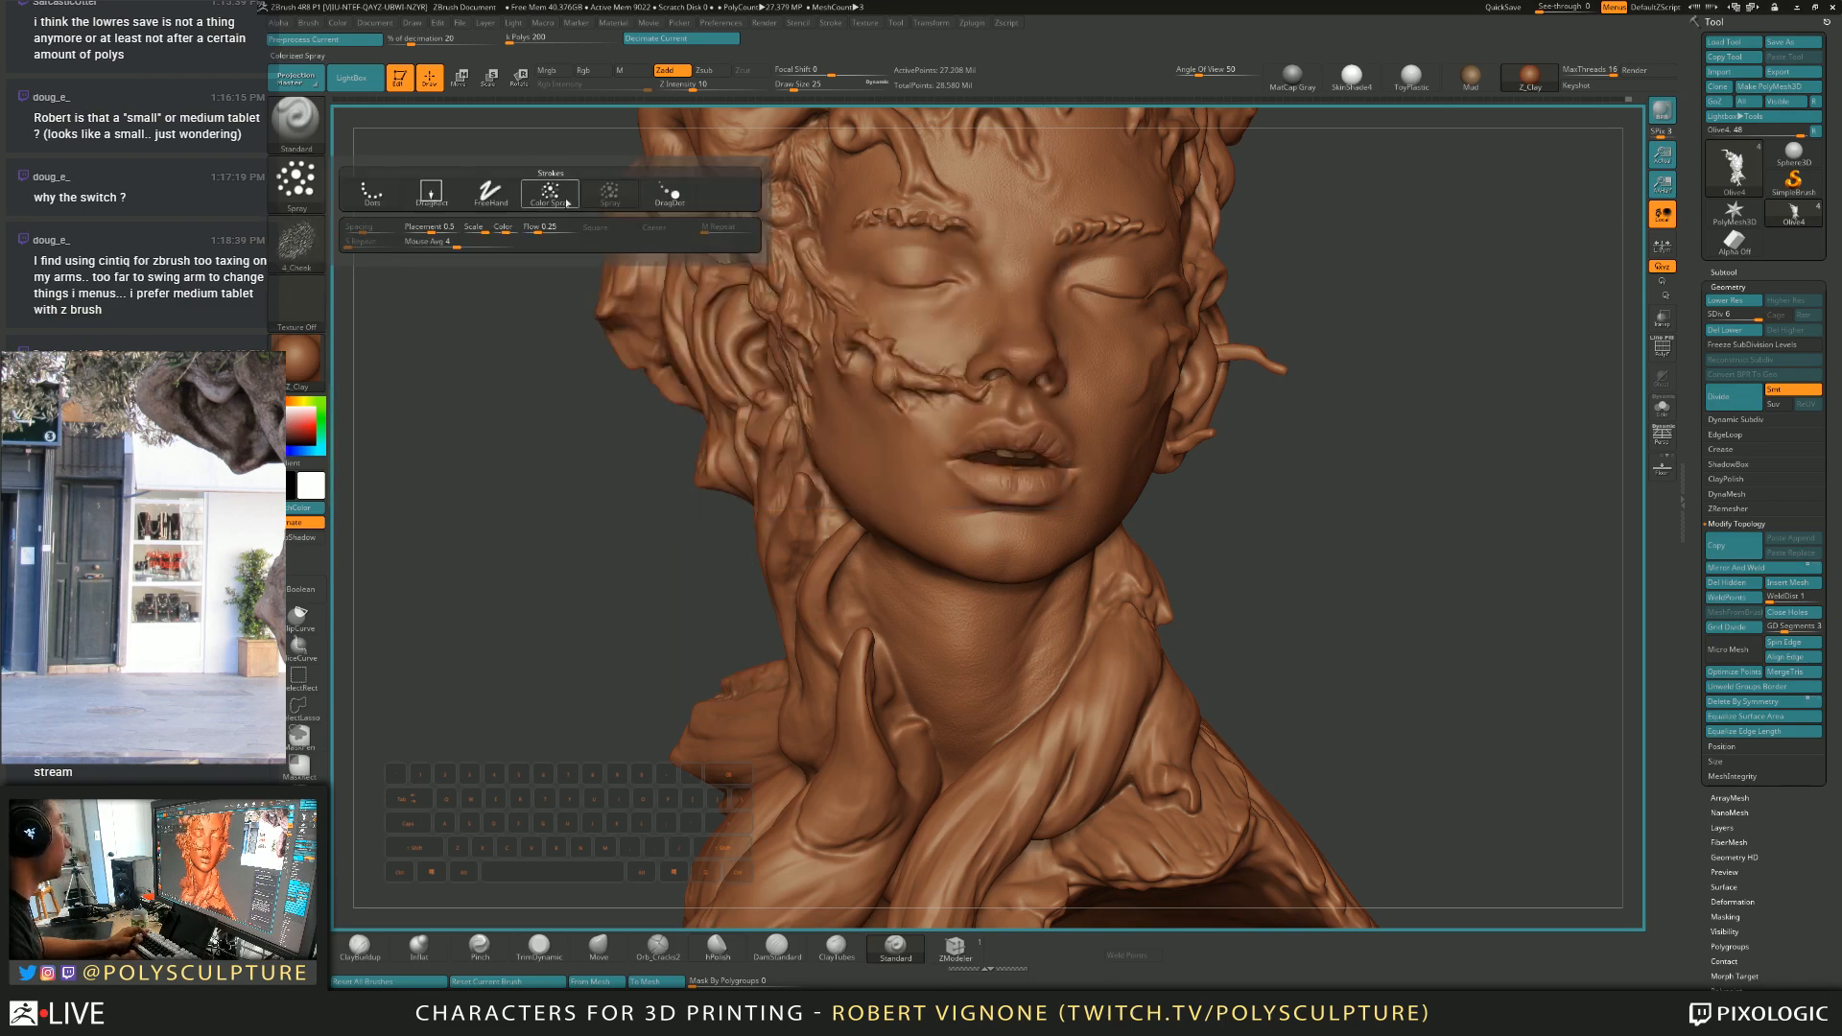
pyautogui.click(430, 193)
pyautogui.keyDown('alt'); pyautogui.moveTo(1420, 326); pyautogui.dragTo(1374, 375); pyautogui.keyUp('alt')
pyautogui.moveTo(1373, 375); pyautogui.dragTo(1132, 384)
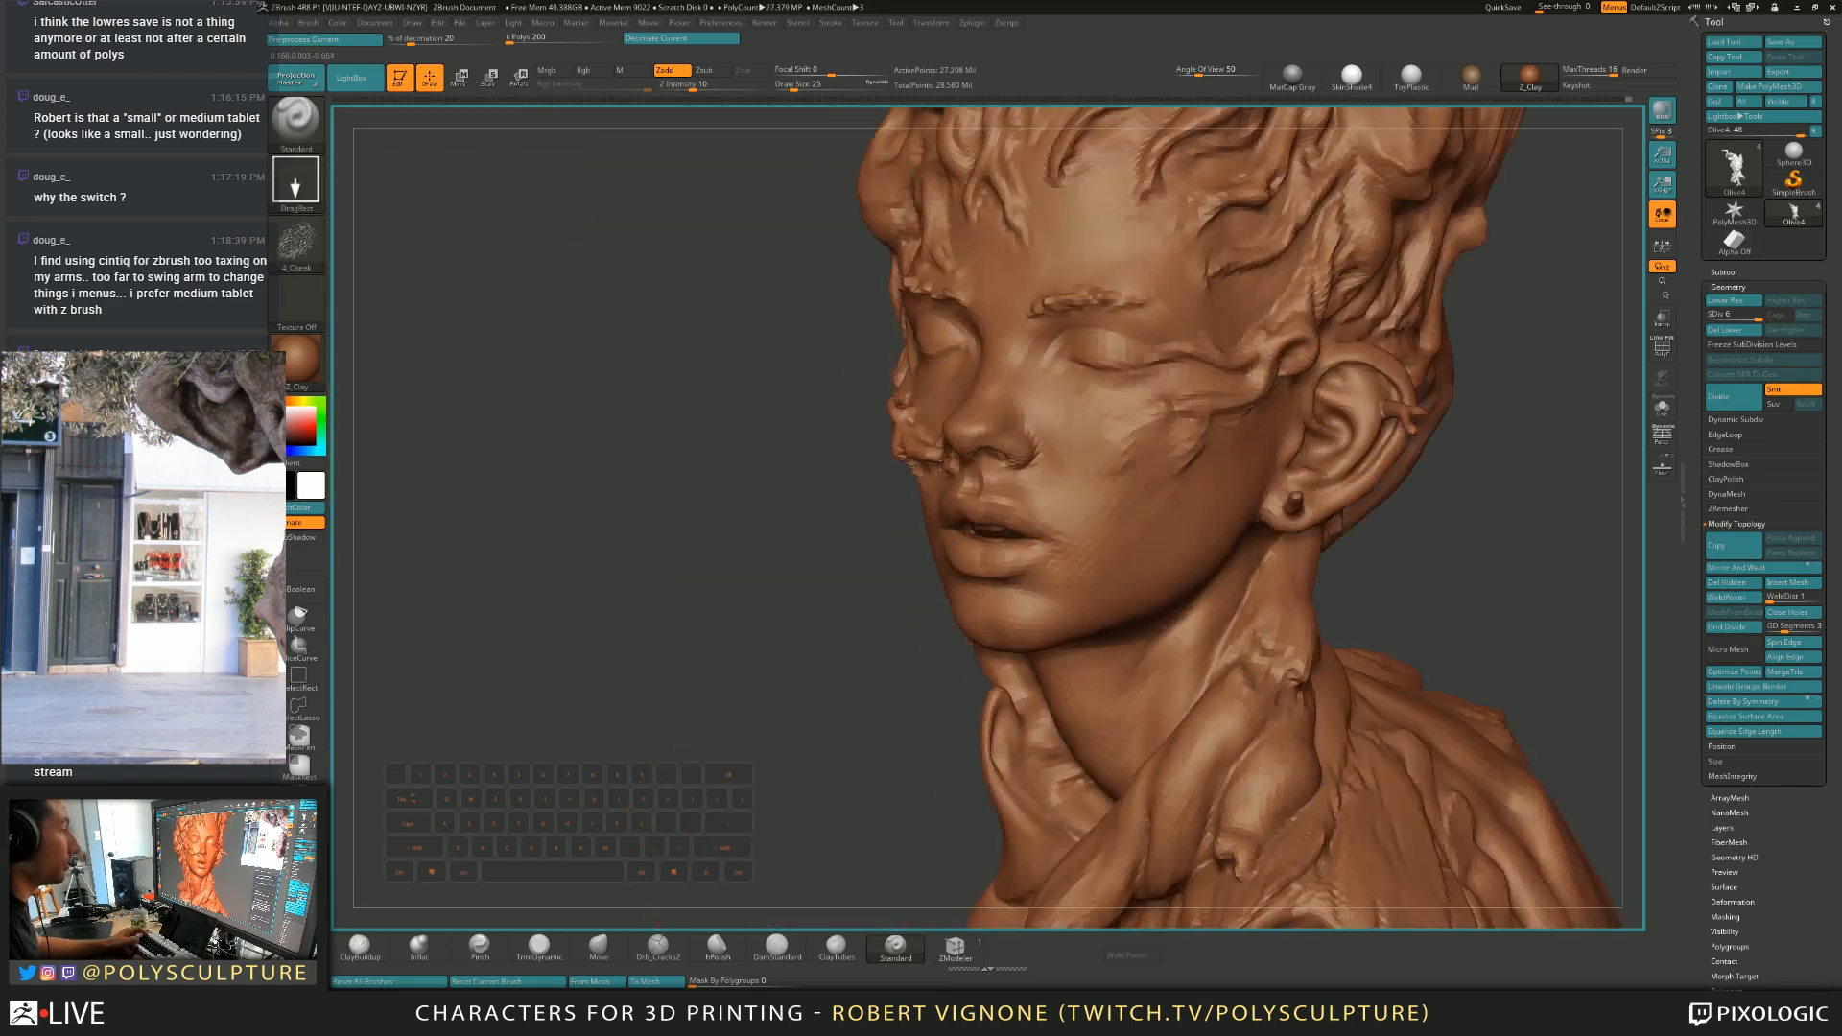
pyautogui.moveTo(1026, 448)
pyautogui.keyDown('alt'); pyautogui.mouseDown(button='right')
pyautogui.moveTo(1031, 418)
pyautogui.moveTo(1081, 498)
pyautogui.mouseUp(button='right'); pyautogui.keyUp('alt')
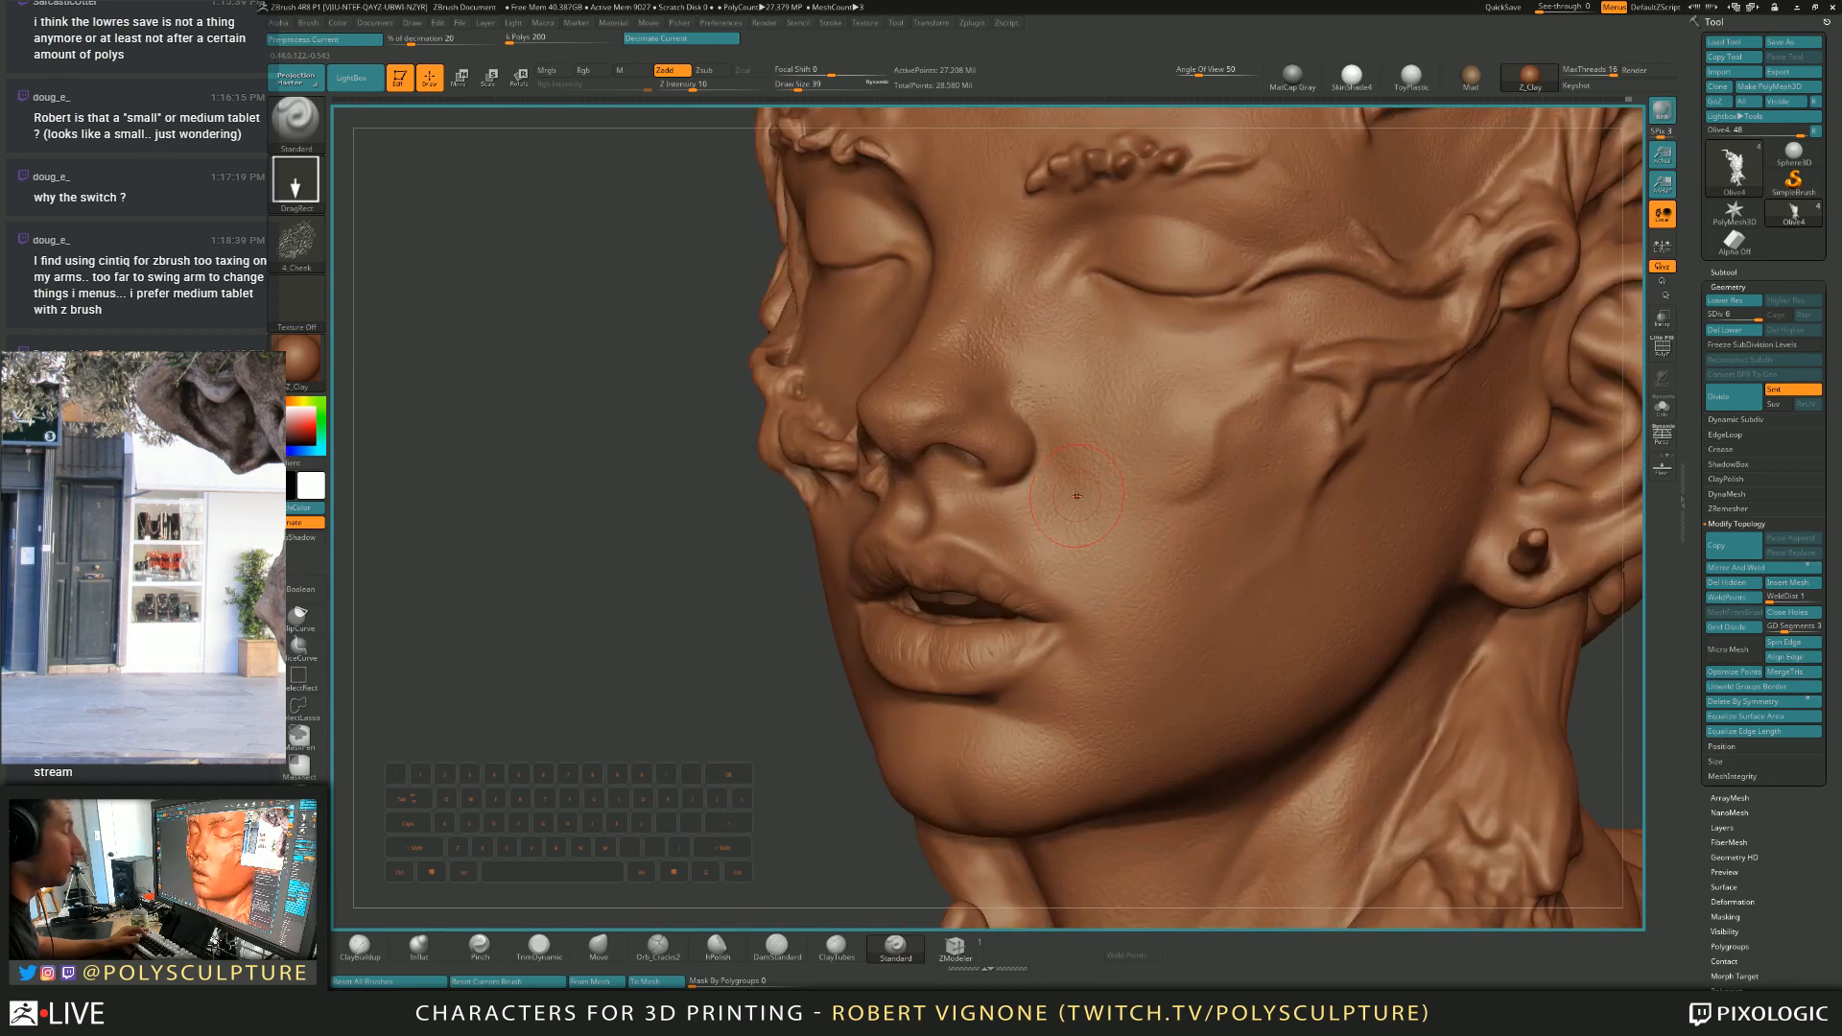
# Set the brush to Zsub, reduce its size and stamp cheek pores beside the nose, mouth and chin on the root-free side.
pyautogui.press('[')
pyautogui.press('space')
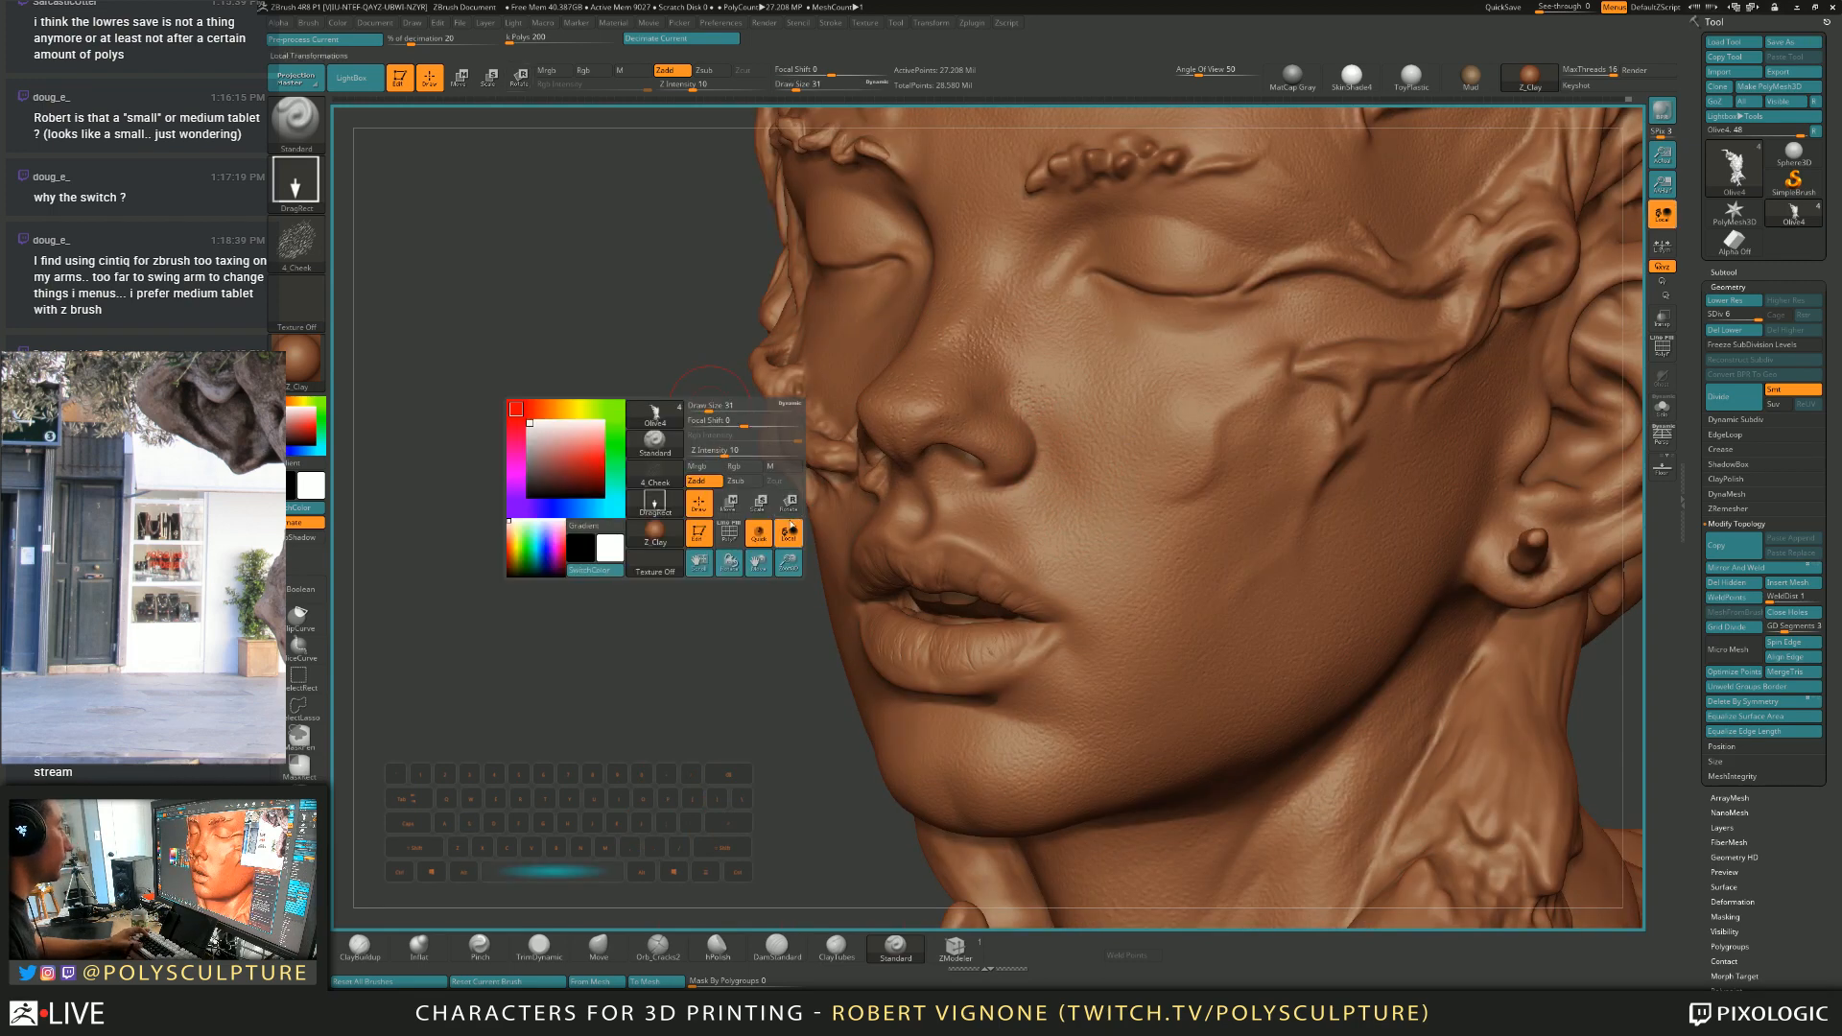
pyautogui.click(743, 486)
pyautogui.press('[')
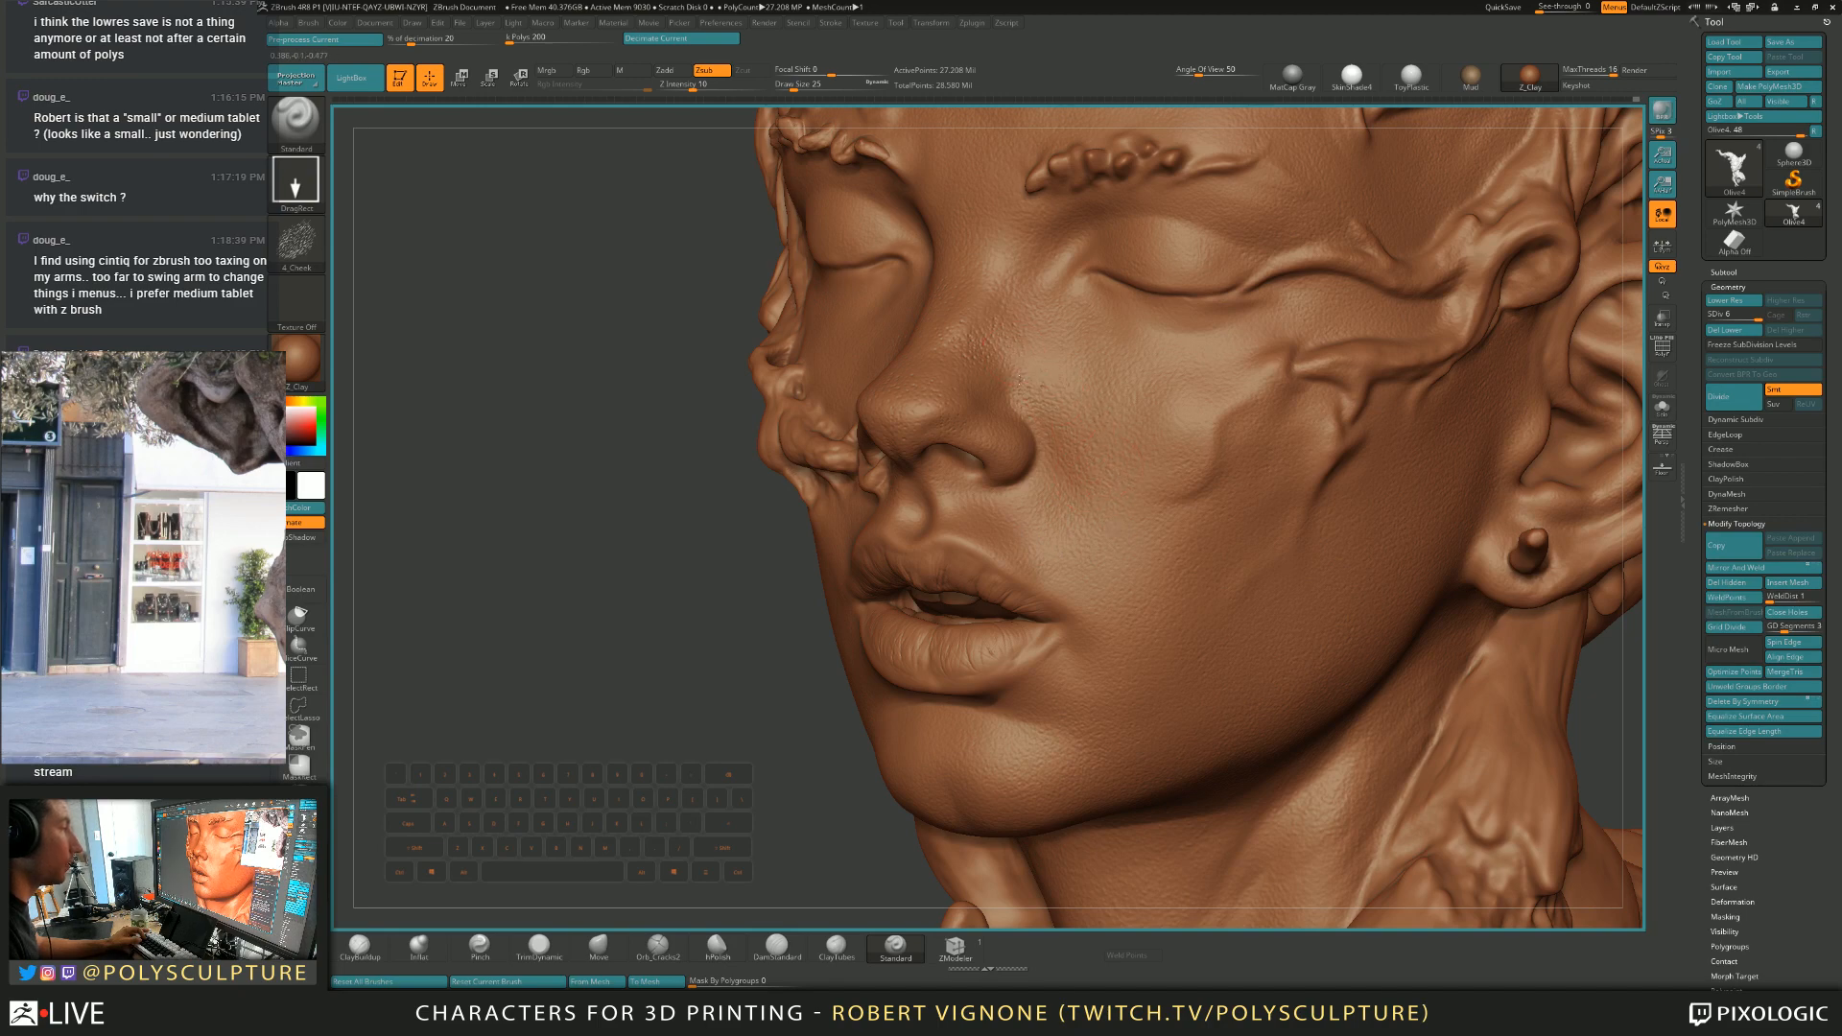
pyautogui.moveTo(1024, 394); pyautogui.dragTo(1012, 355, button='right')
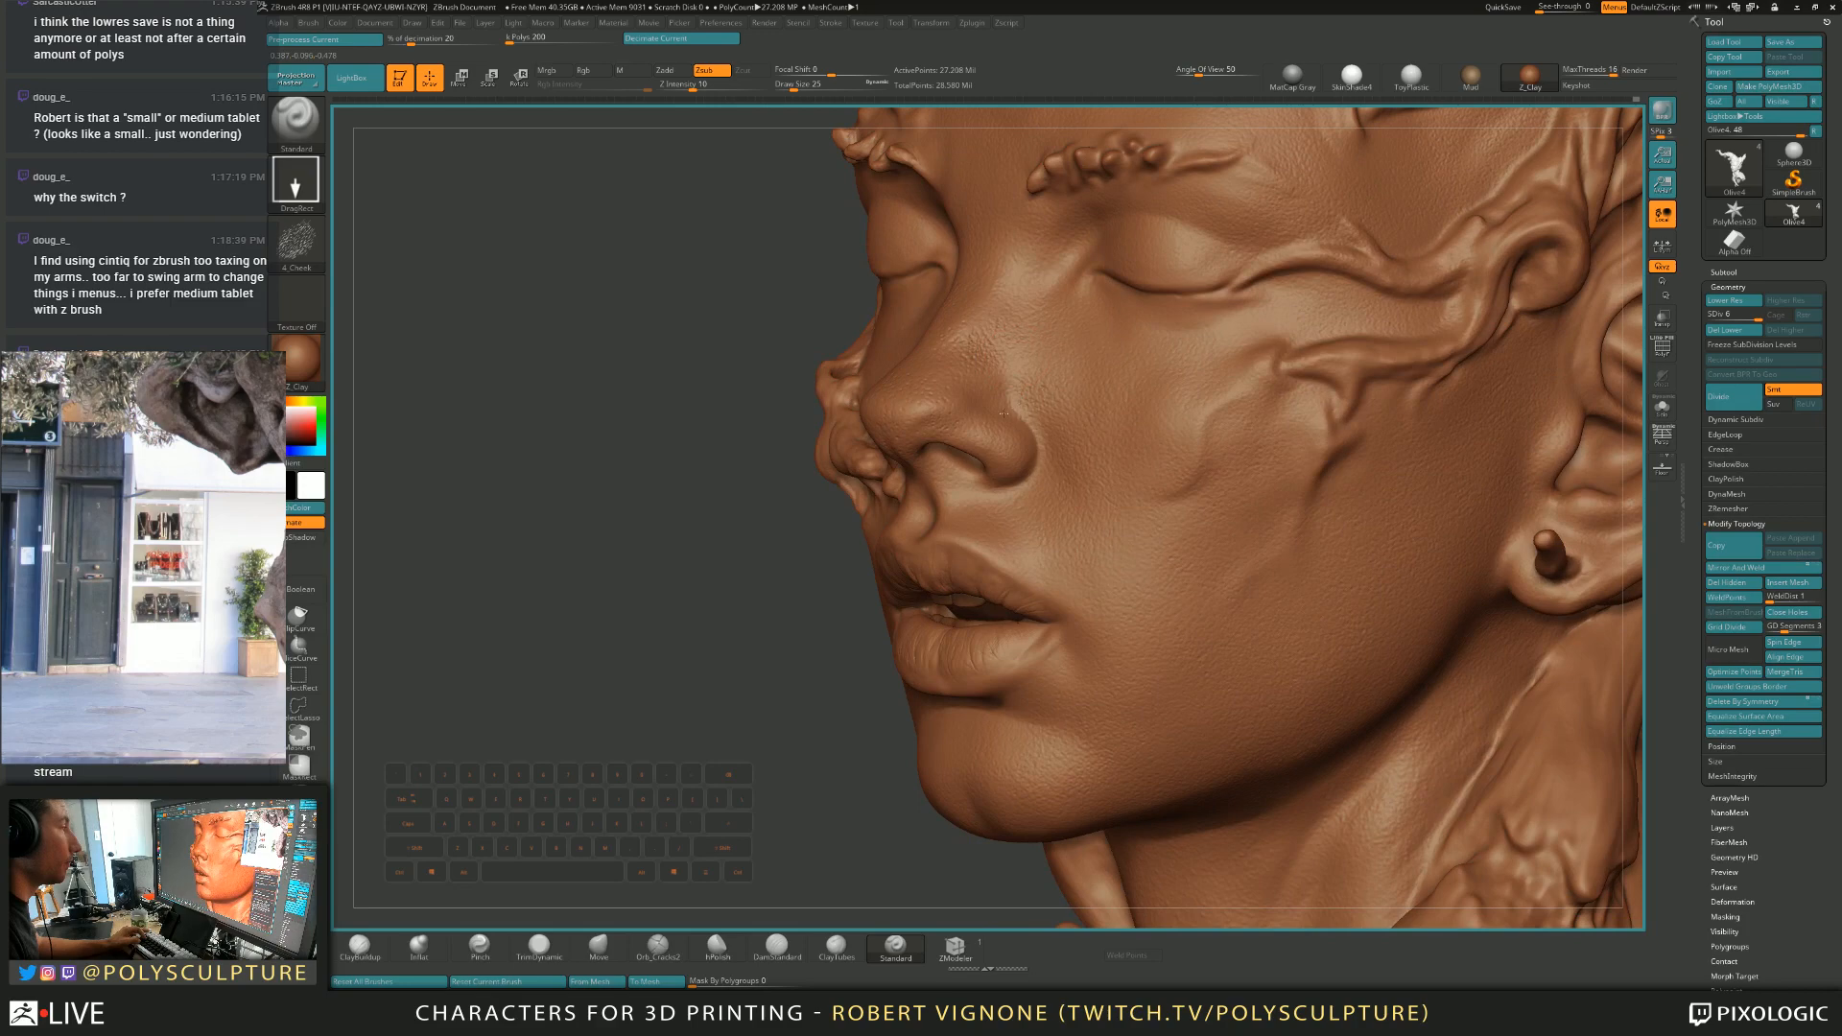
pyautogui.moveTo(1045, 407); pyautogui.dragTo(1076, 419, button='right')
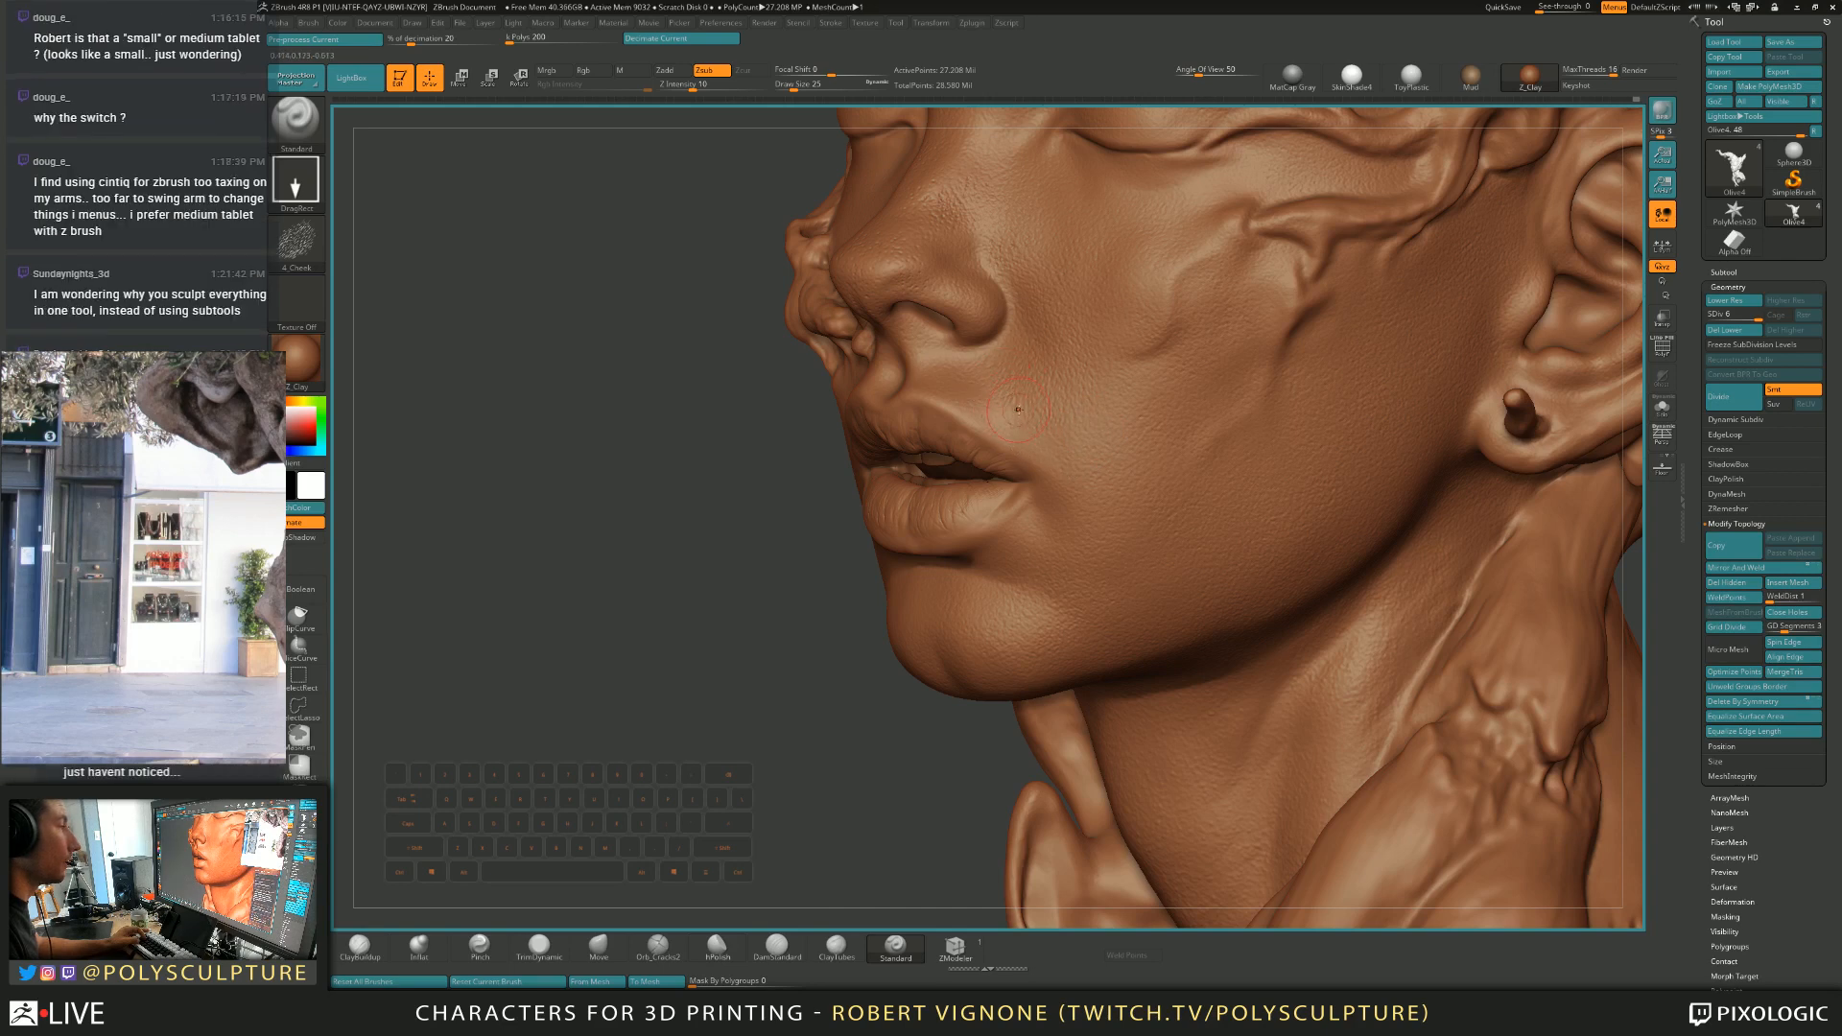
pyautogui.moveTo(963, 383)
pyautogui.mouseDown(button='right')
pyautogui.moveTo(1011, 393)
pyautogui.moveTo(953, 391)
pyautogui.mouseUp(button='right')
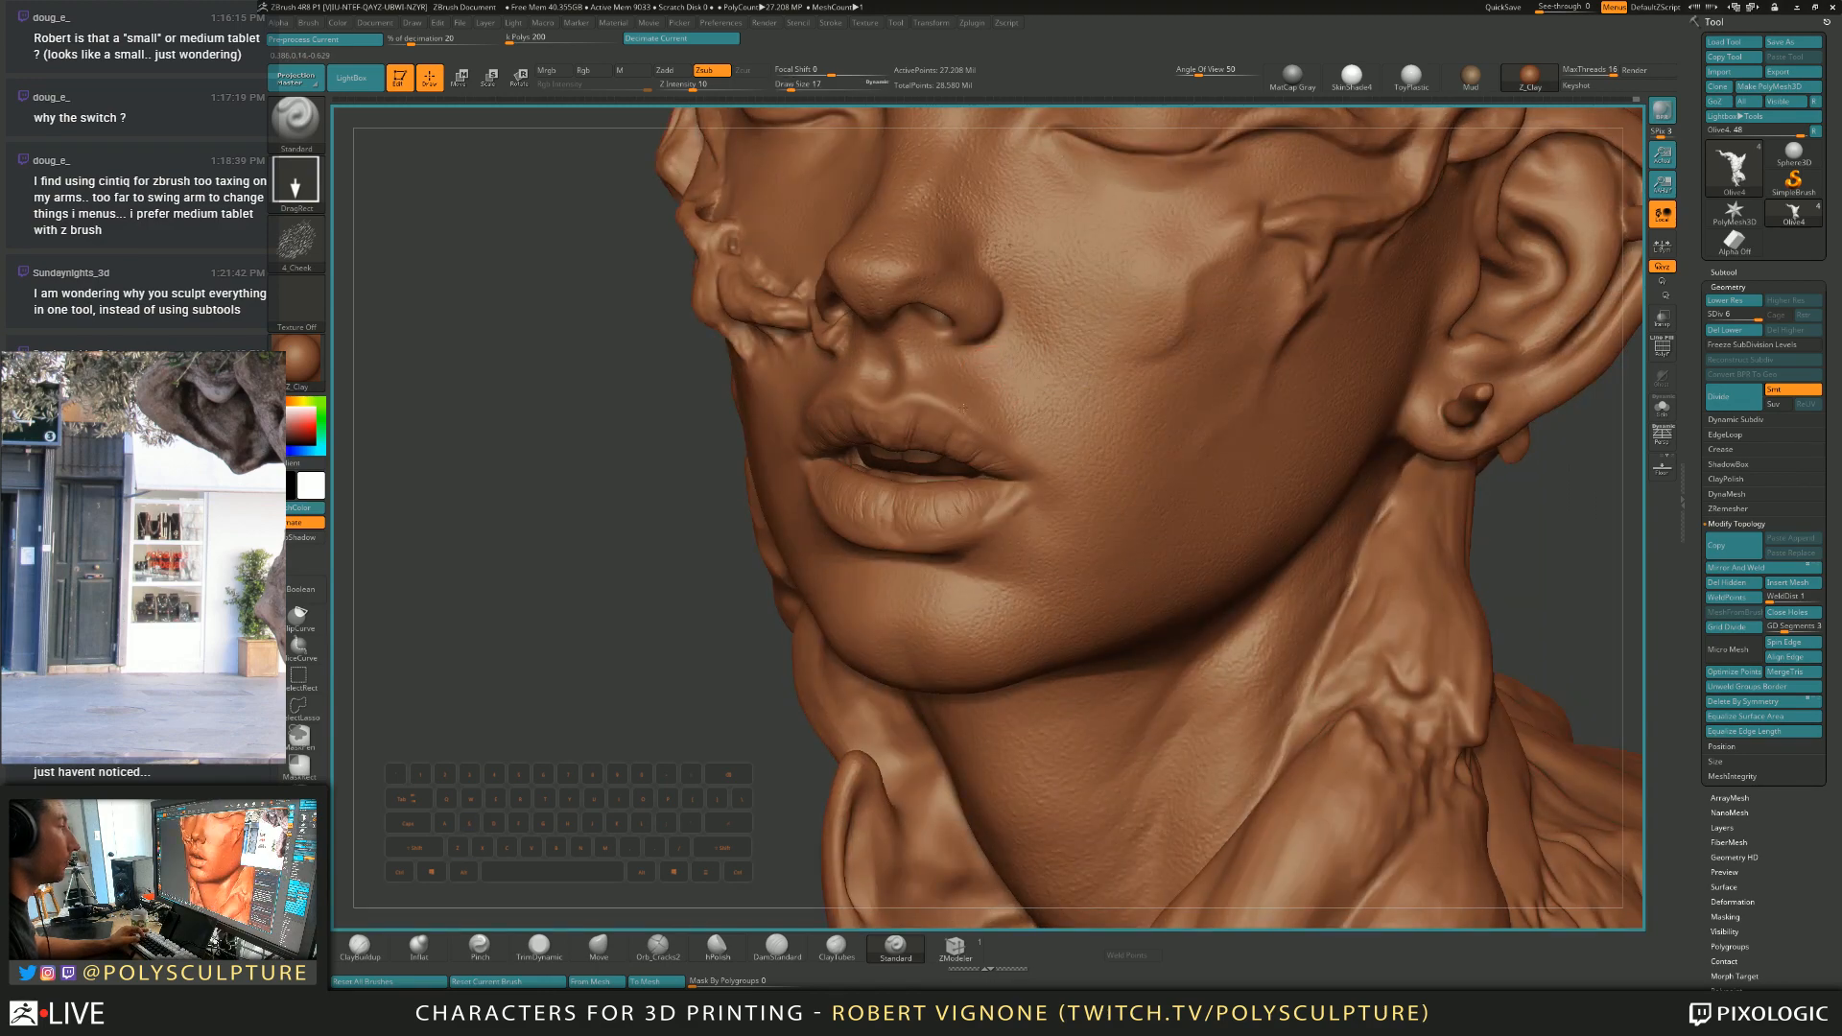
pyautogui.moveTo(955, 411); pyautogui.dragTo(1007, 398, button='right')
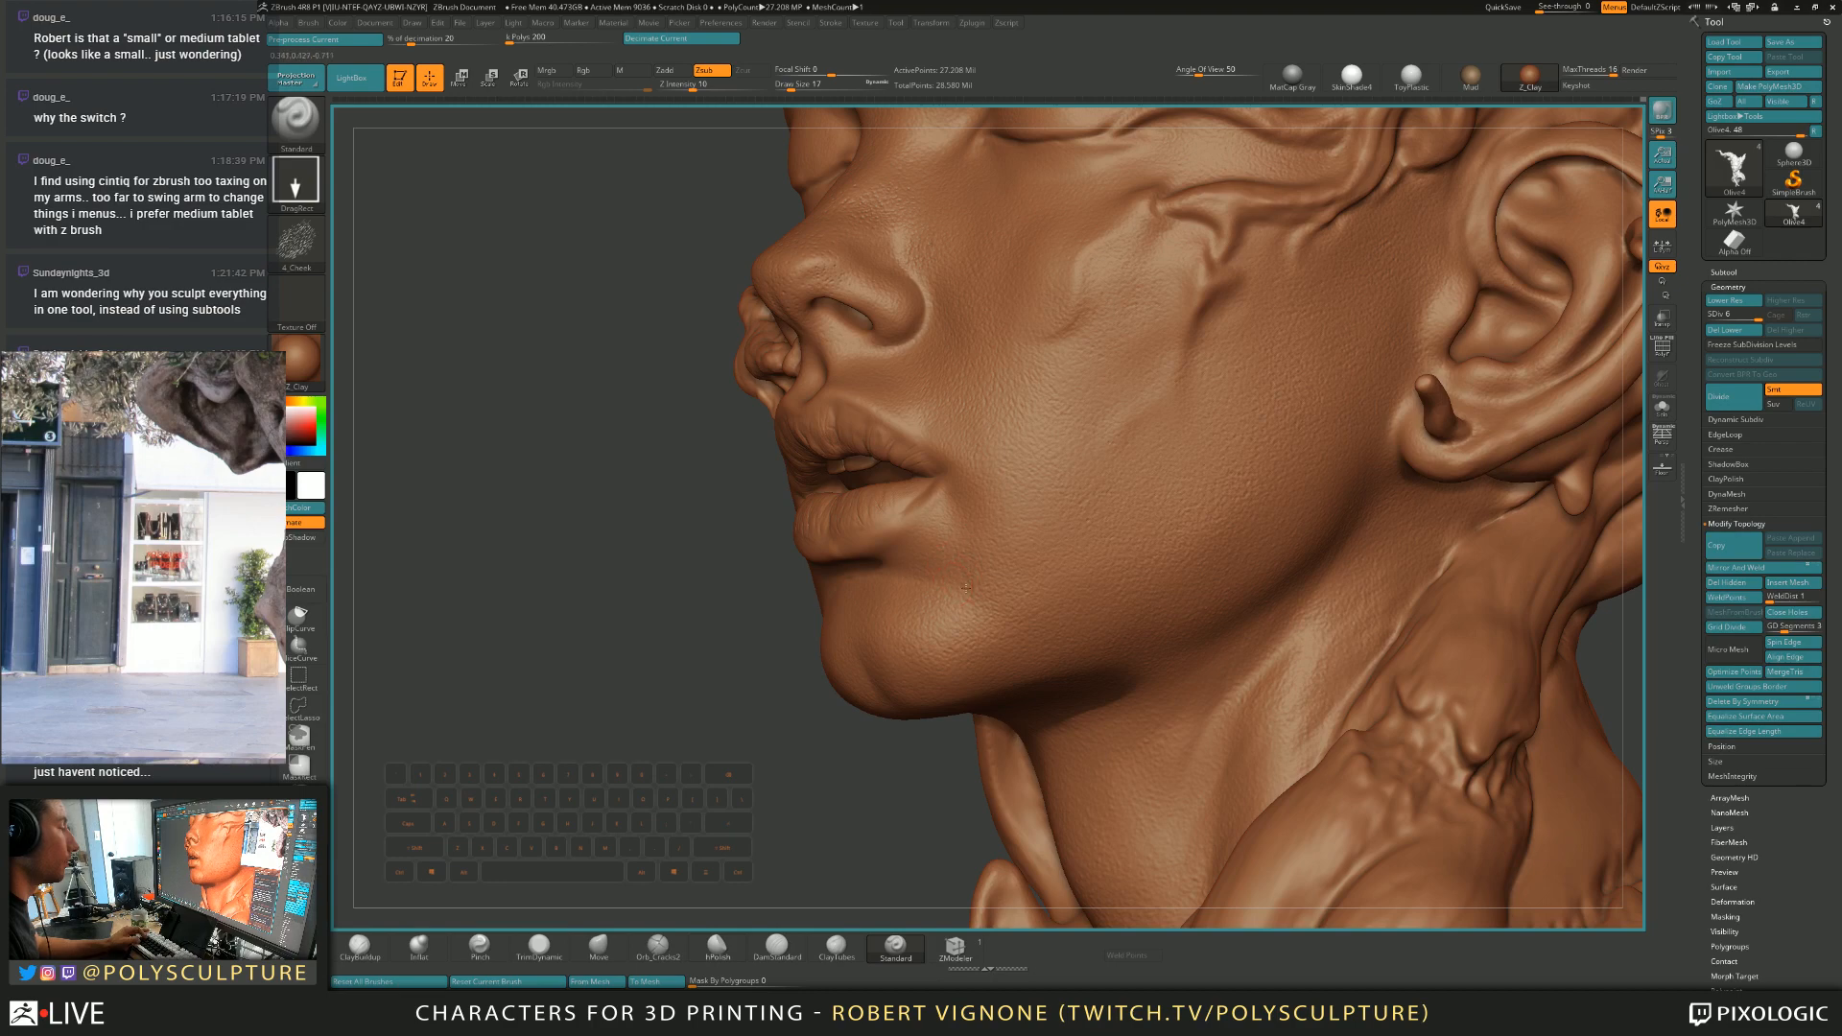
pyautogui.keyDown('alt'); pyautogui.moveTo(995, 522); pyautogui.dragTo(1165, 461, button='right'); pyautogui.keyUp('alt')
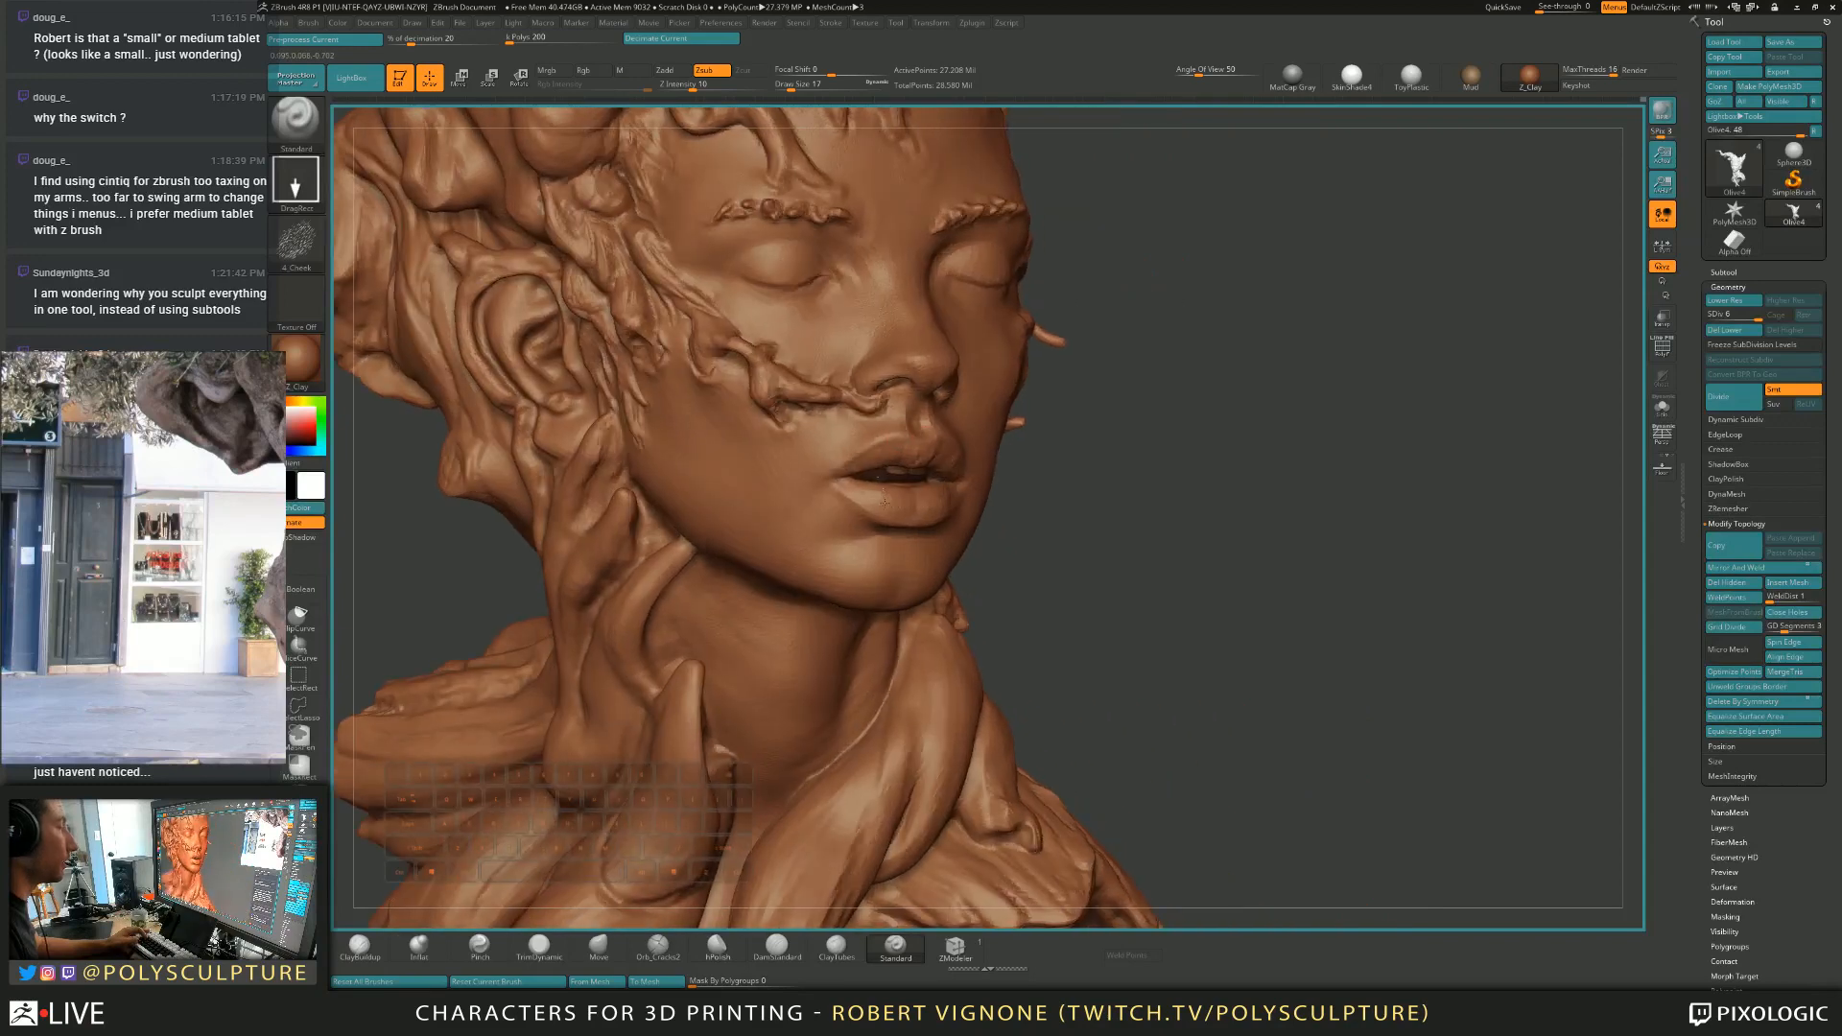
# Adjust the brush's Z intensity and stamp fine pores on the rooted cheek around the nose and mouth.
pyautogui.keyDown('alt'); pyautogui.moveTo(767, 389); pyautogui.dragTo(815, 460, button='right'); pyautogui.keyUp('alt')
pyautogui.press('space')
pyautogui.moveTo(815, 485); pyautogui.dragTo(821, 488)
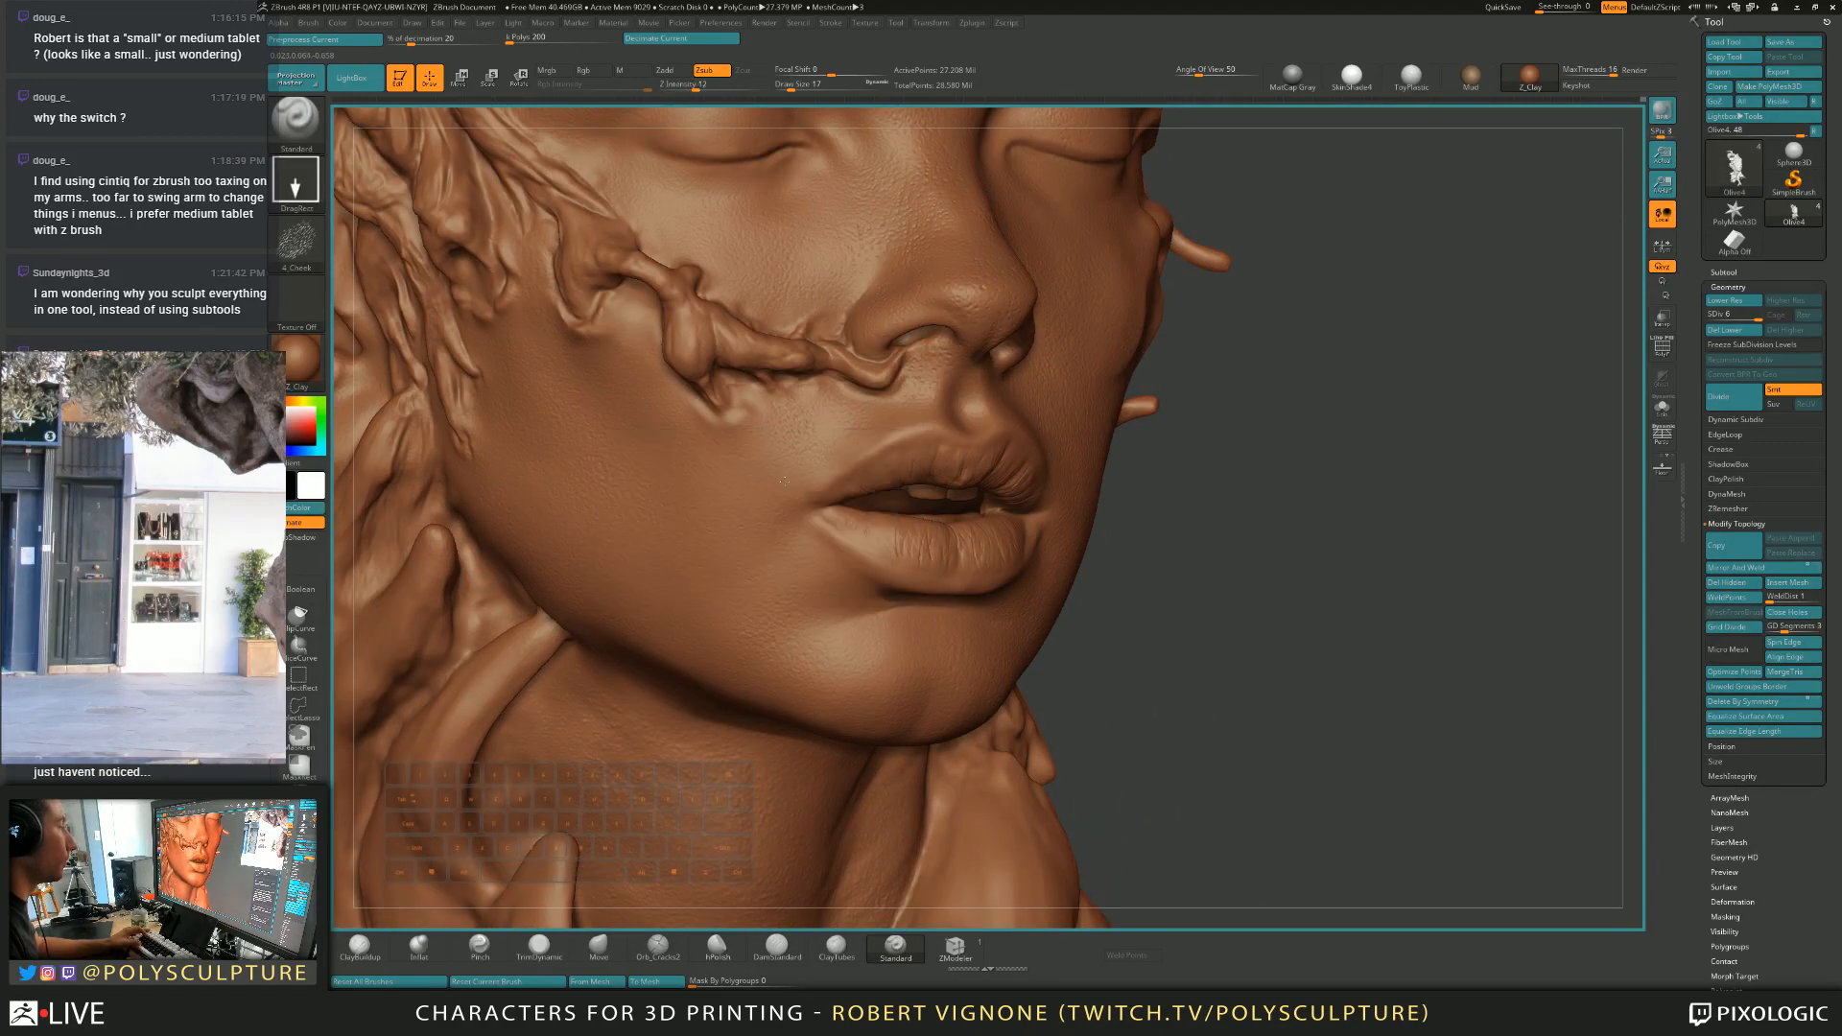
pyautogui.press('space')
pyautogui.moveTo(859, 433); pyautogui.dragTo(858, 431)
pyautogui.click(853, 432)
pyautogui.keyDown('alt'); pyautogui.moveTo(825, 144); pyautogui.dragTo(806, 300, button='right'); pyautogui.keyUp('alt')
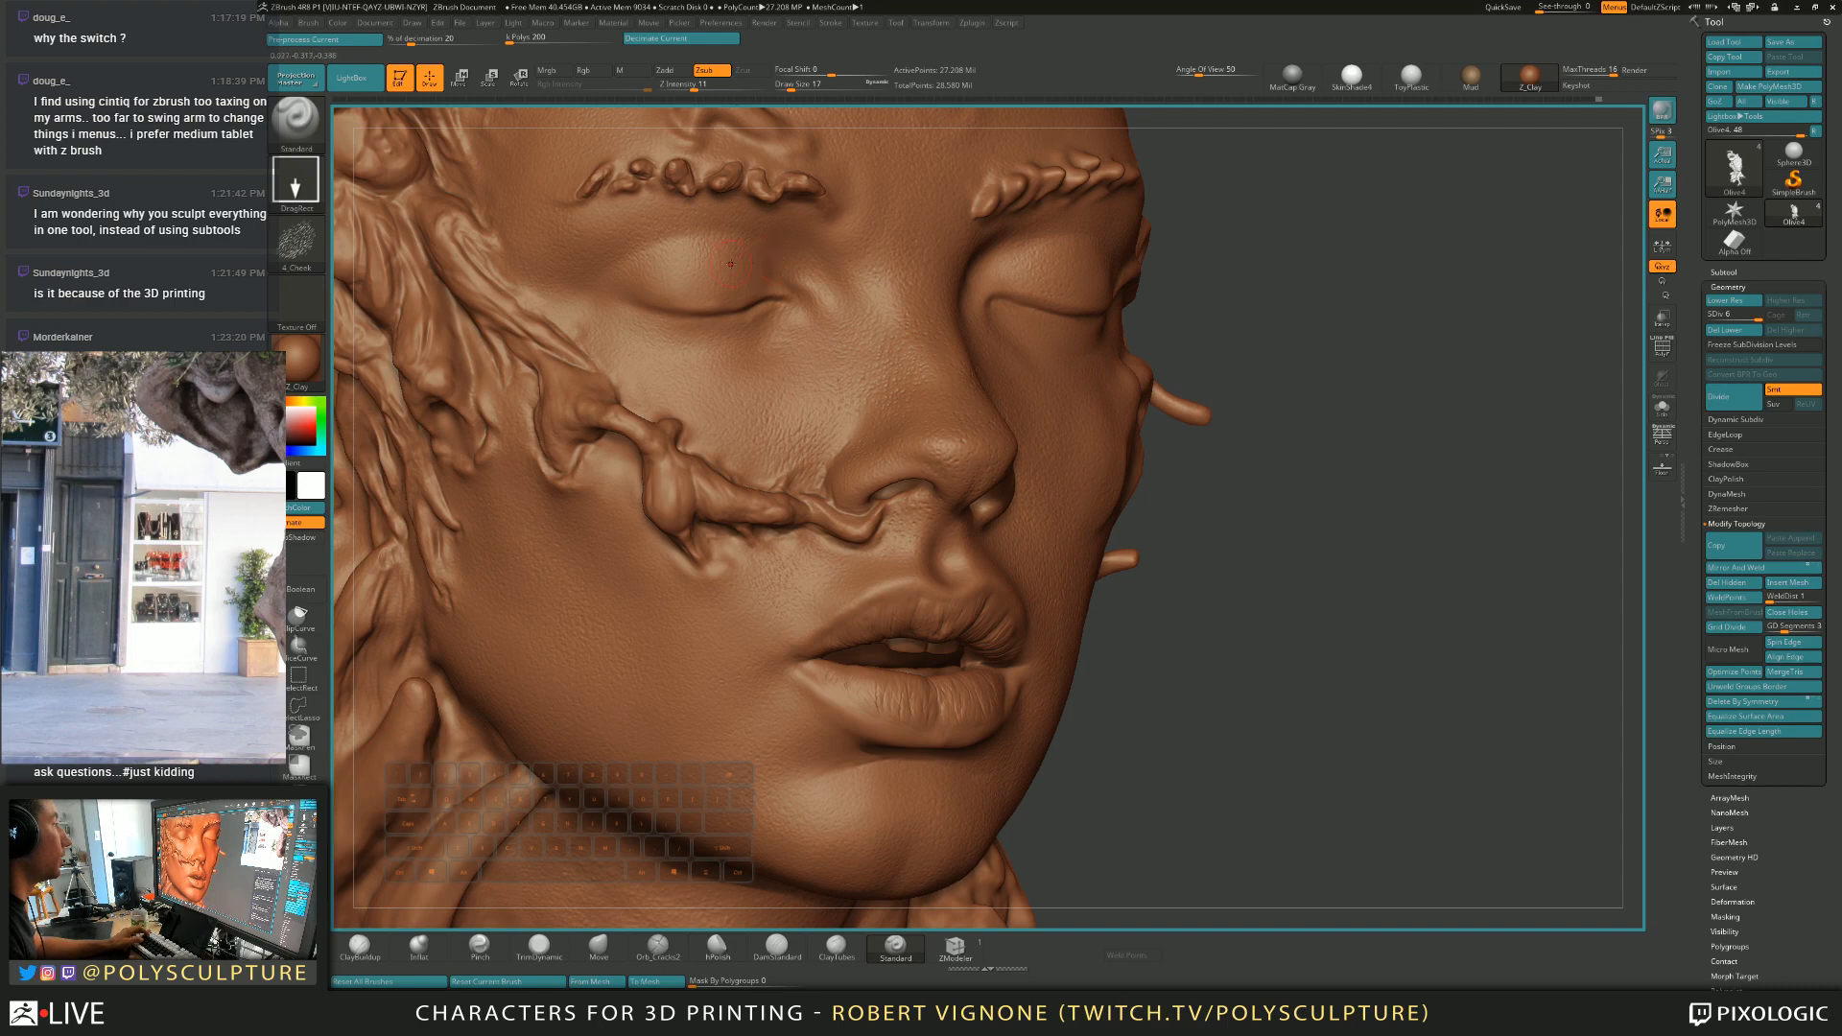
# Stamp pores around the closed eyelids, between the eyebrows and along the nose bridge.
pyautogui.moveTo(746, 300)
pyautogui.mouseDown(button='right')
pyautogui.moveTo(599, 331)
pyautogui.moveTo(599, 383)
pyautogui.mouseUp(button='right')
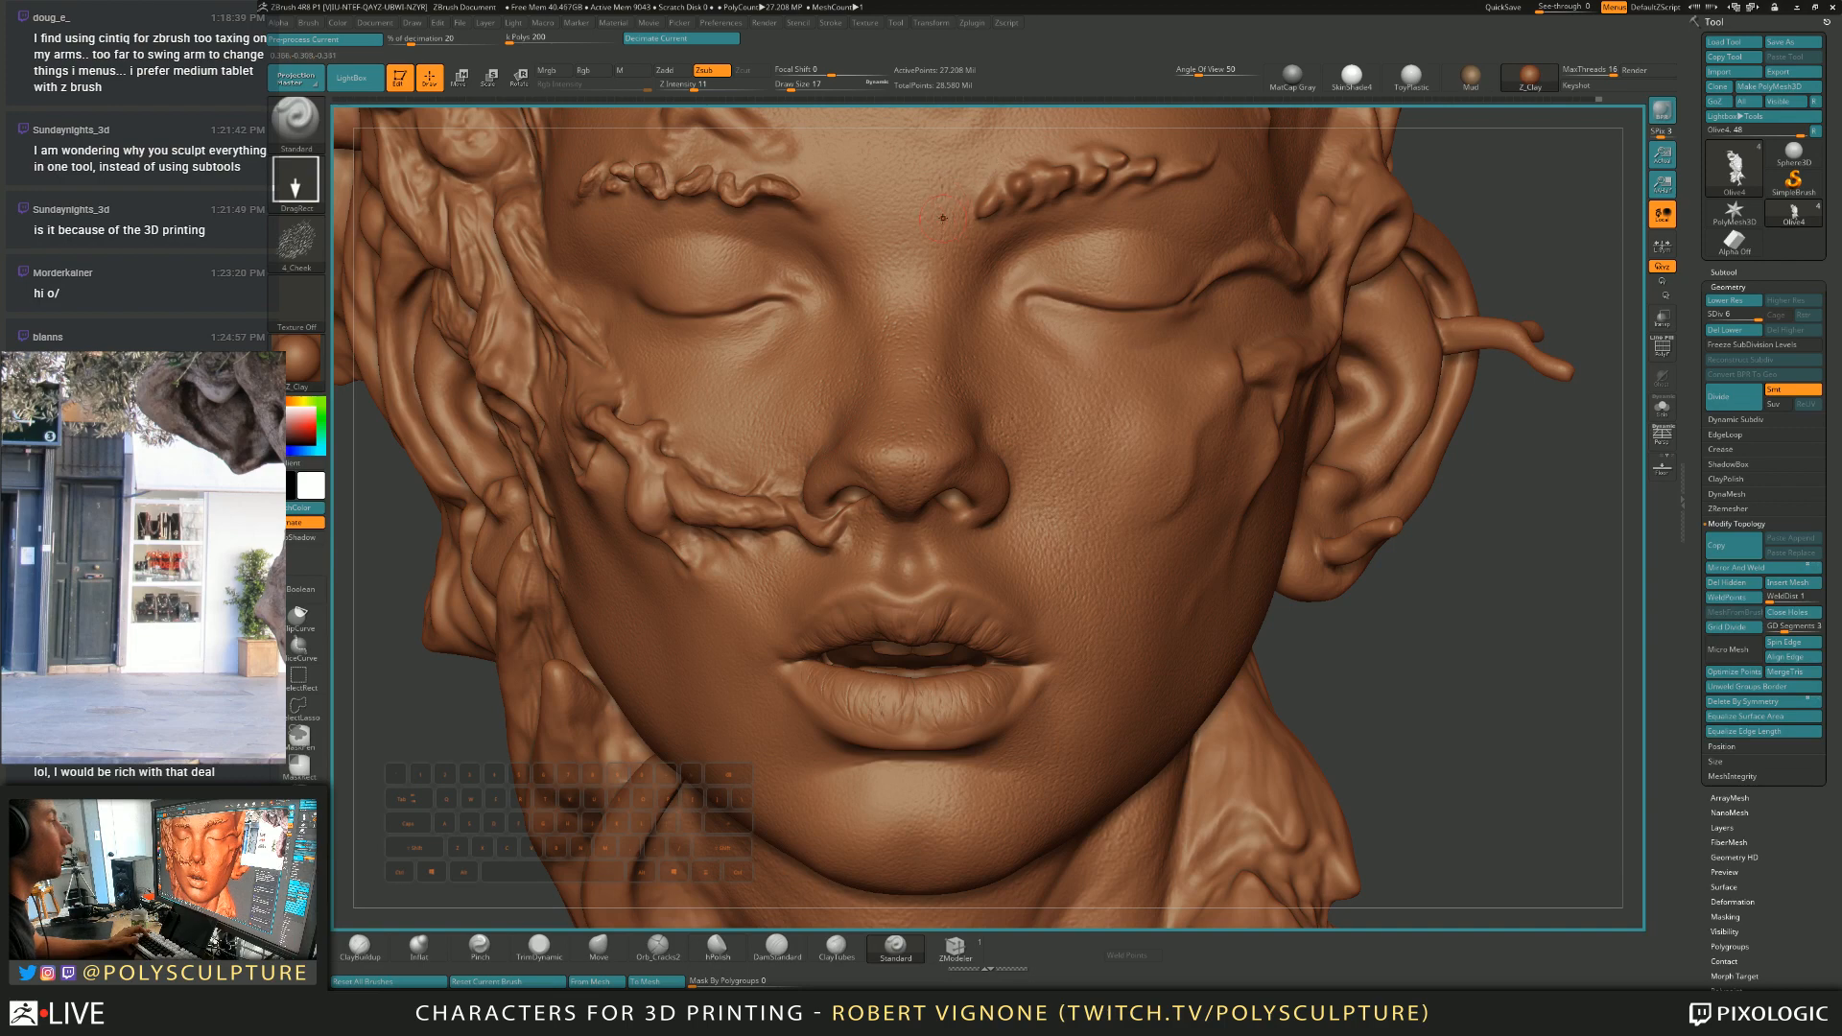
pyautogui.moveTo(952, 214); pyautogui.dragTo(1074, 230, button='right')
pyautogui.keyDown('ctrl'); pyautogui.moveTo(911, 331); pyautogui.dragTo(864, 337, button='right'); pyautogui.keyUp('ctrl')
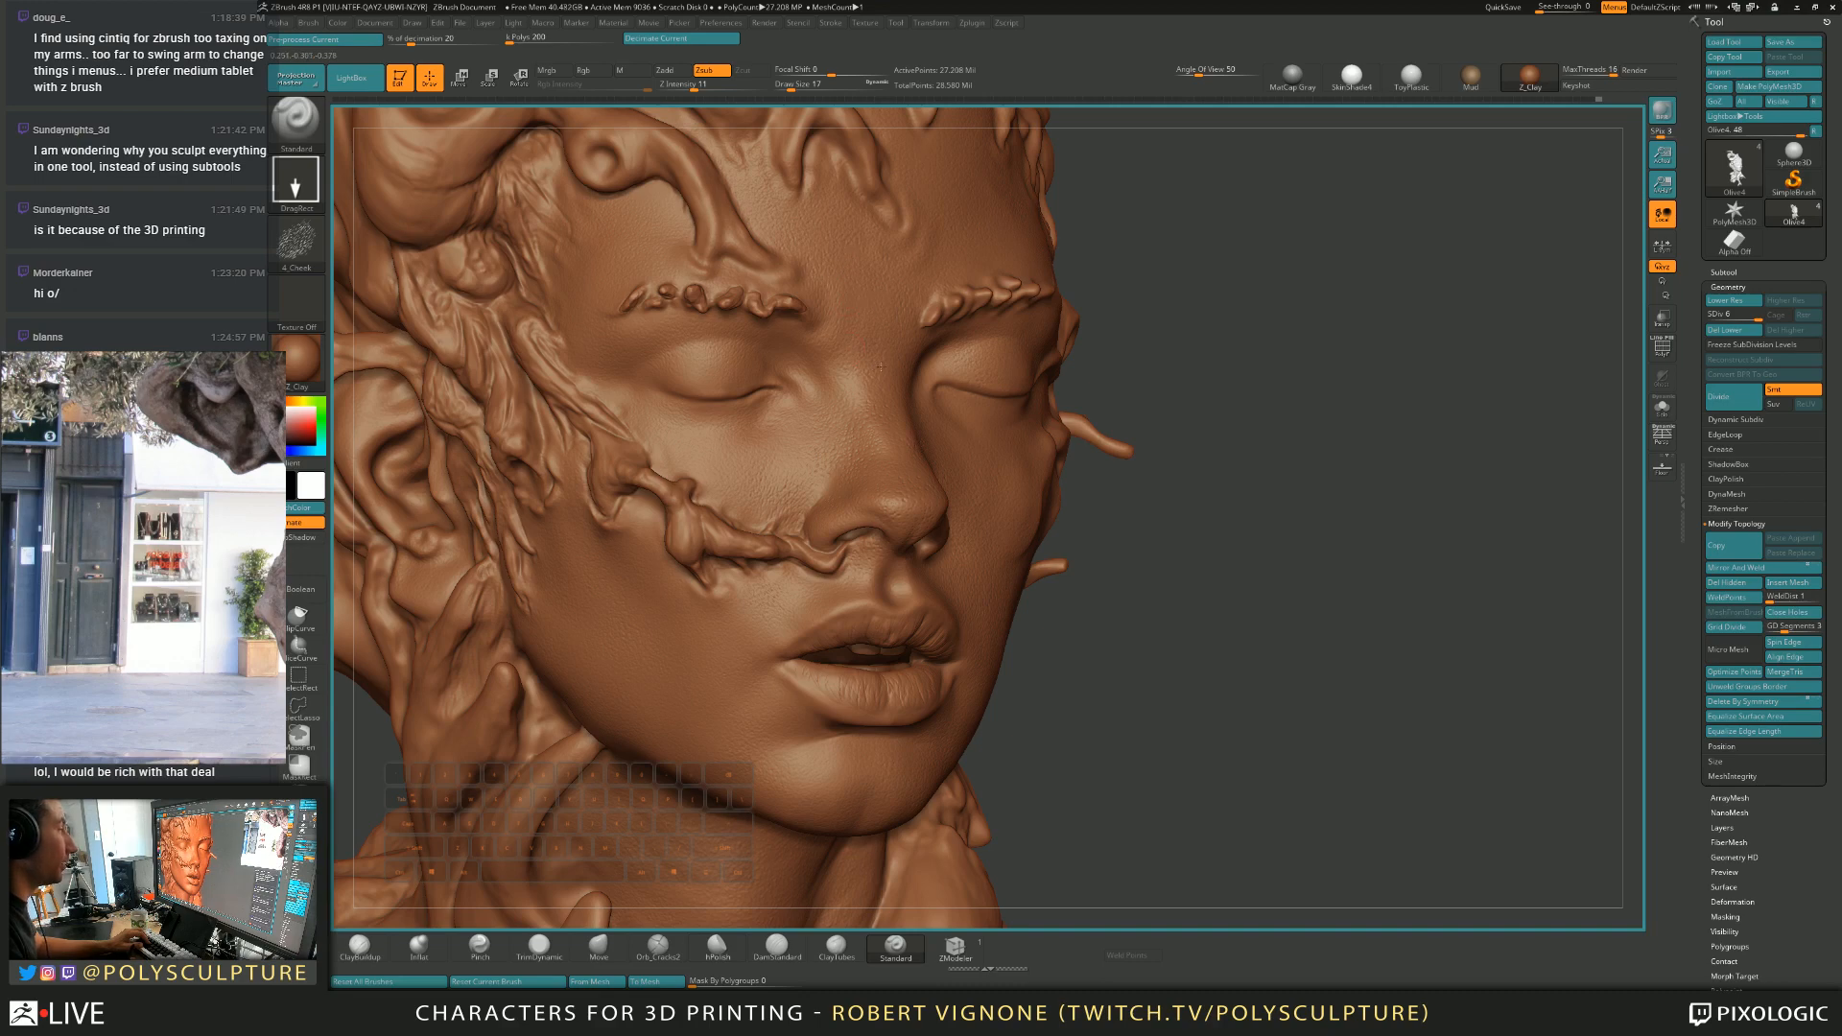
pyautogui.moveTo(900, 301)
pyautogui.mouseDown(button='right')
pyautogui.moveTo(882, 434)
pyautogui.moveTo(945, 391)
pyautogui.mouseUp(button='right')
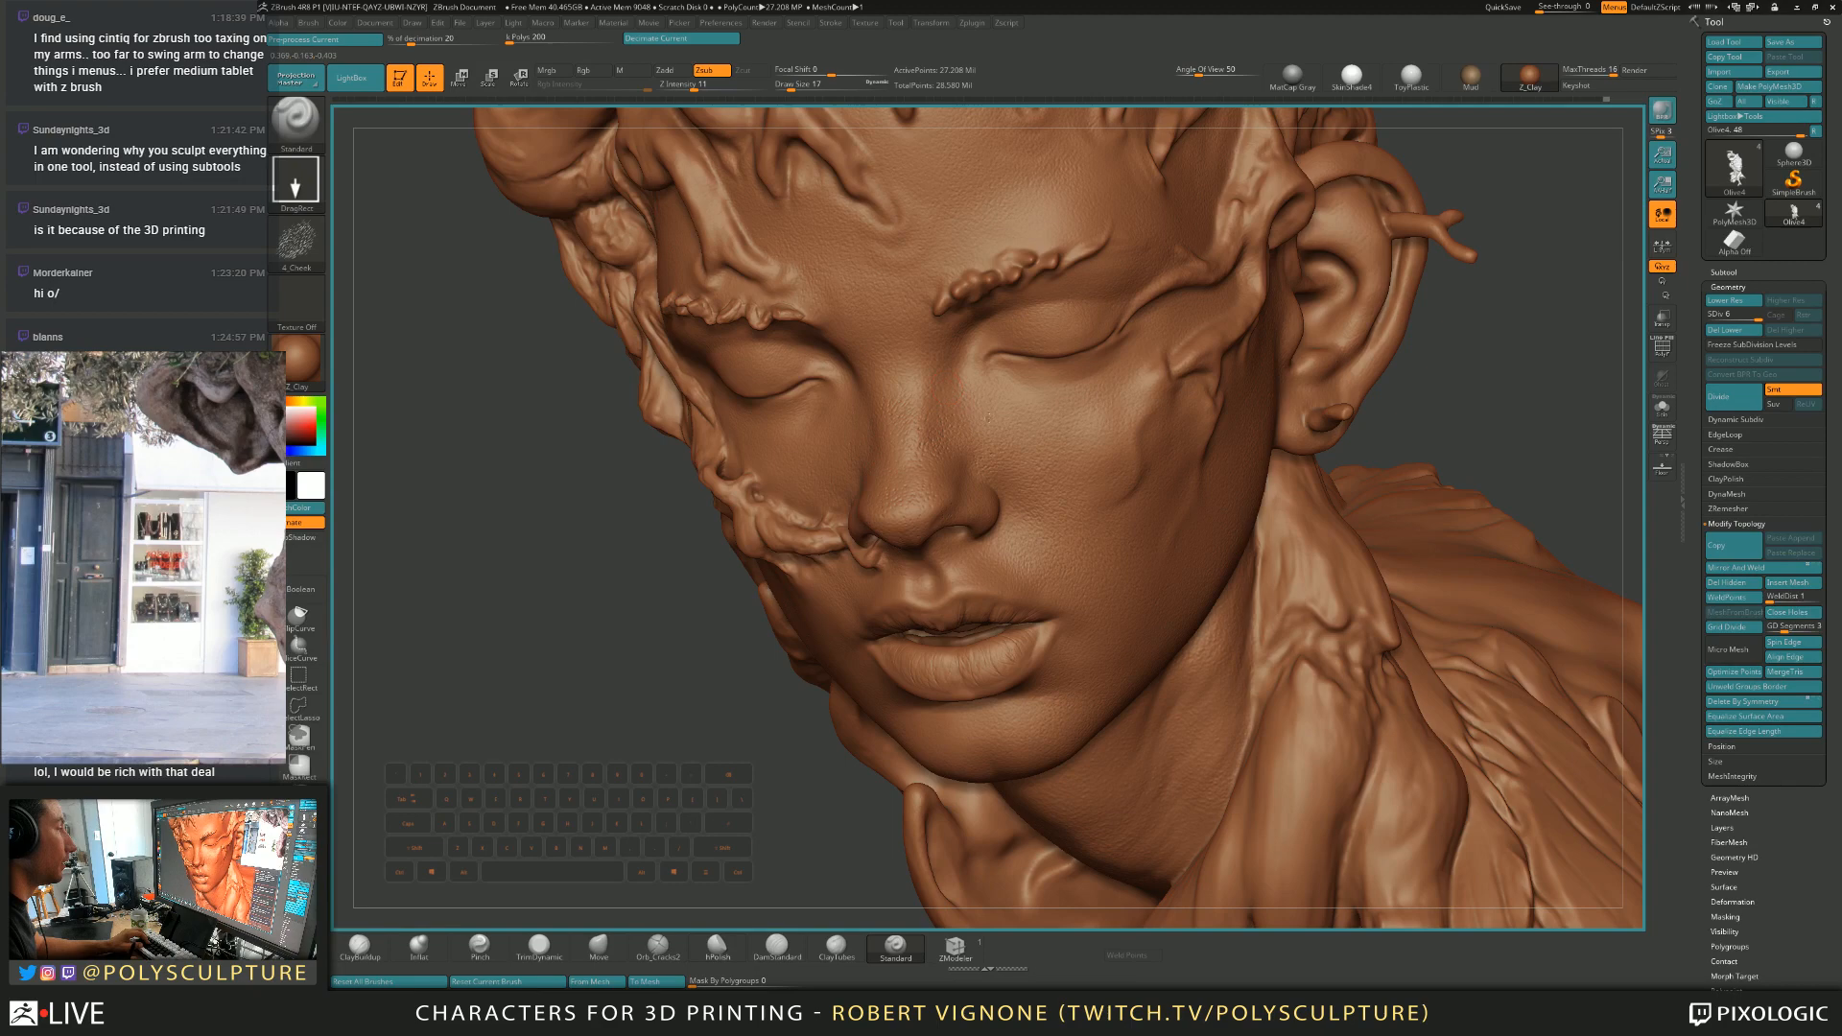
pyautogui.moveTo(852, 453); pyautogui.dragTo(855, 414, button='right')
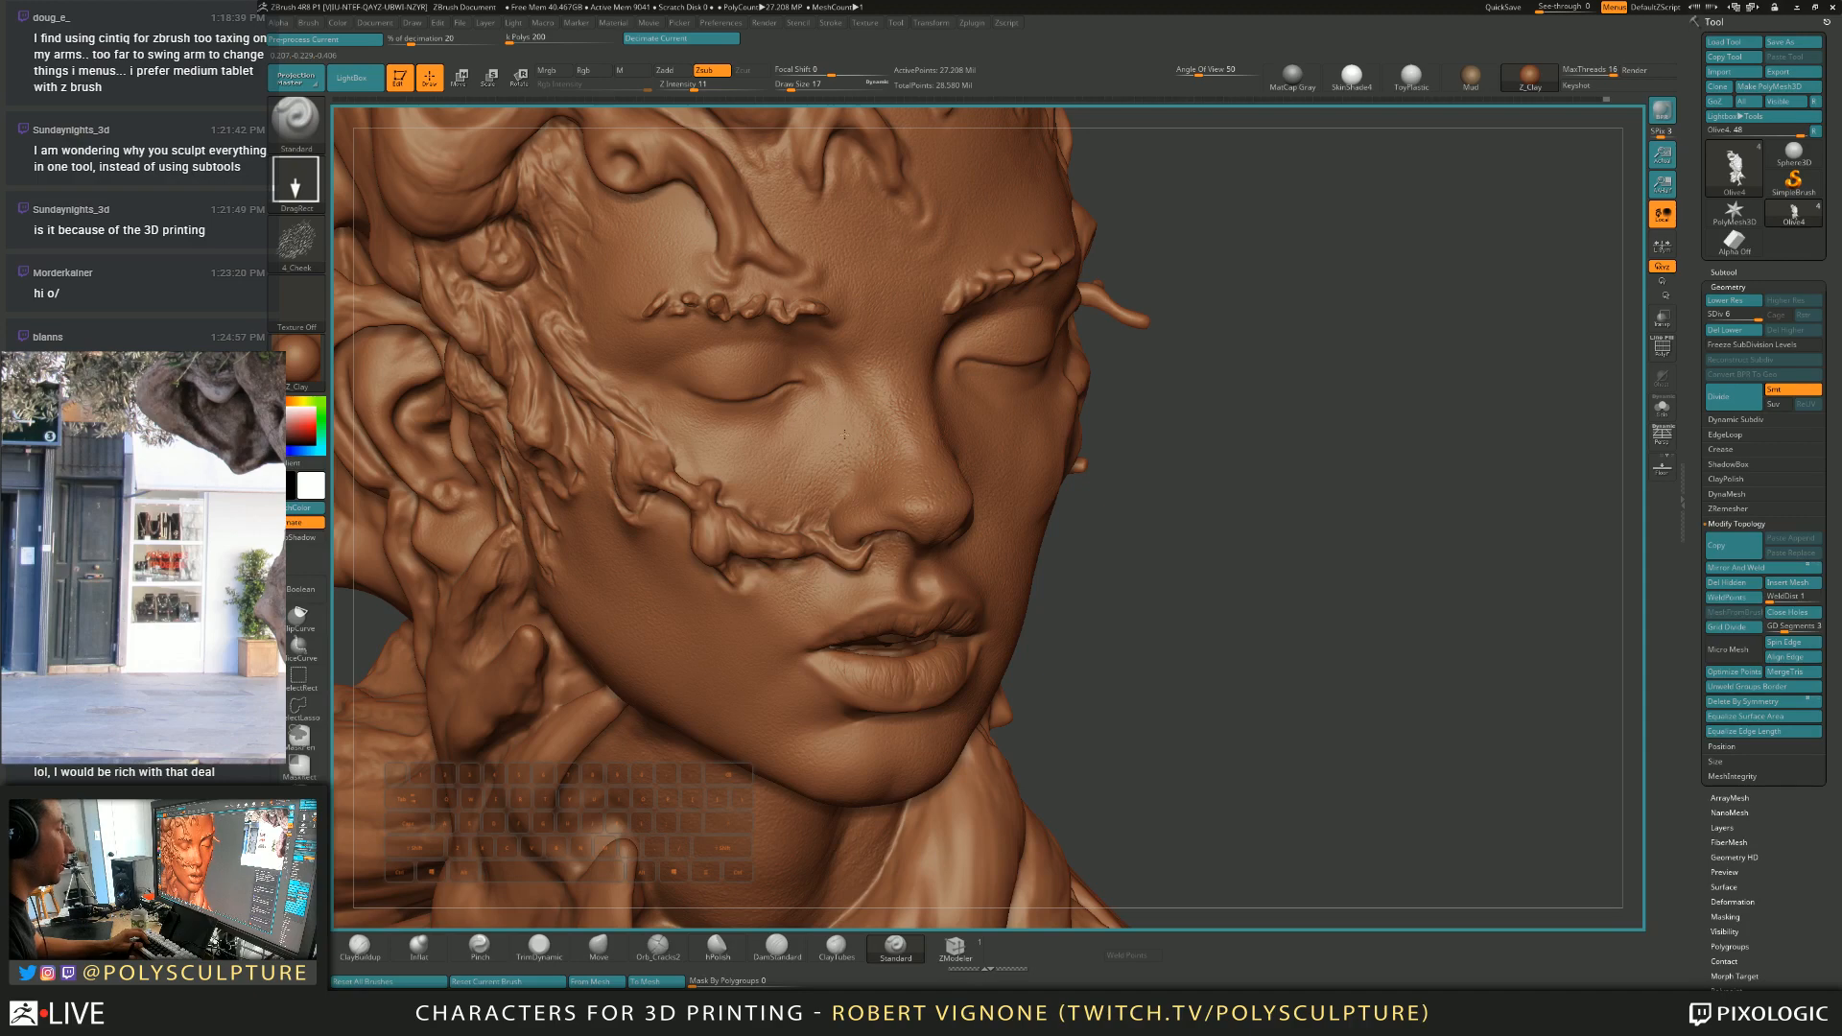
pyautogui.moveTo(899, 340); pyautogui.dragTo(854, 249, button='right')
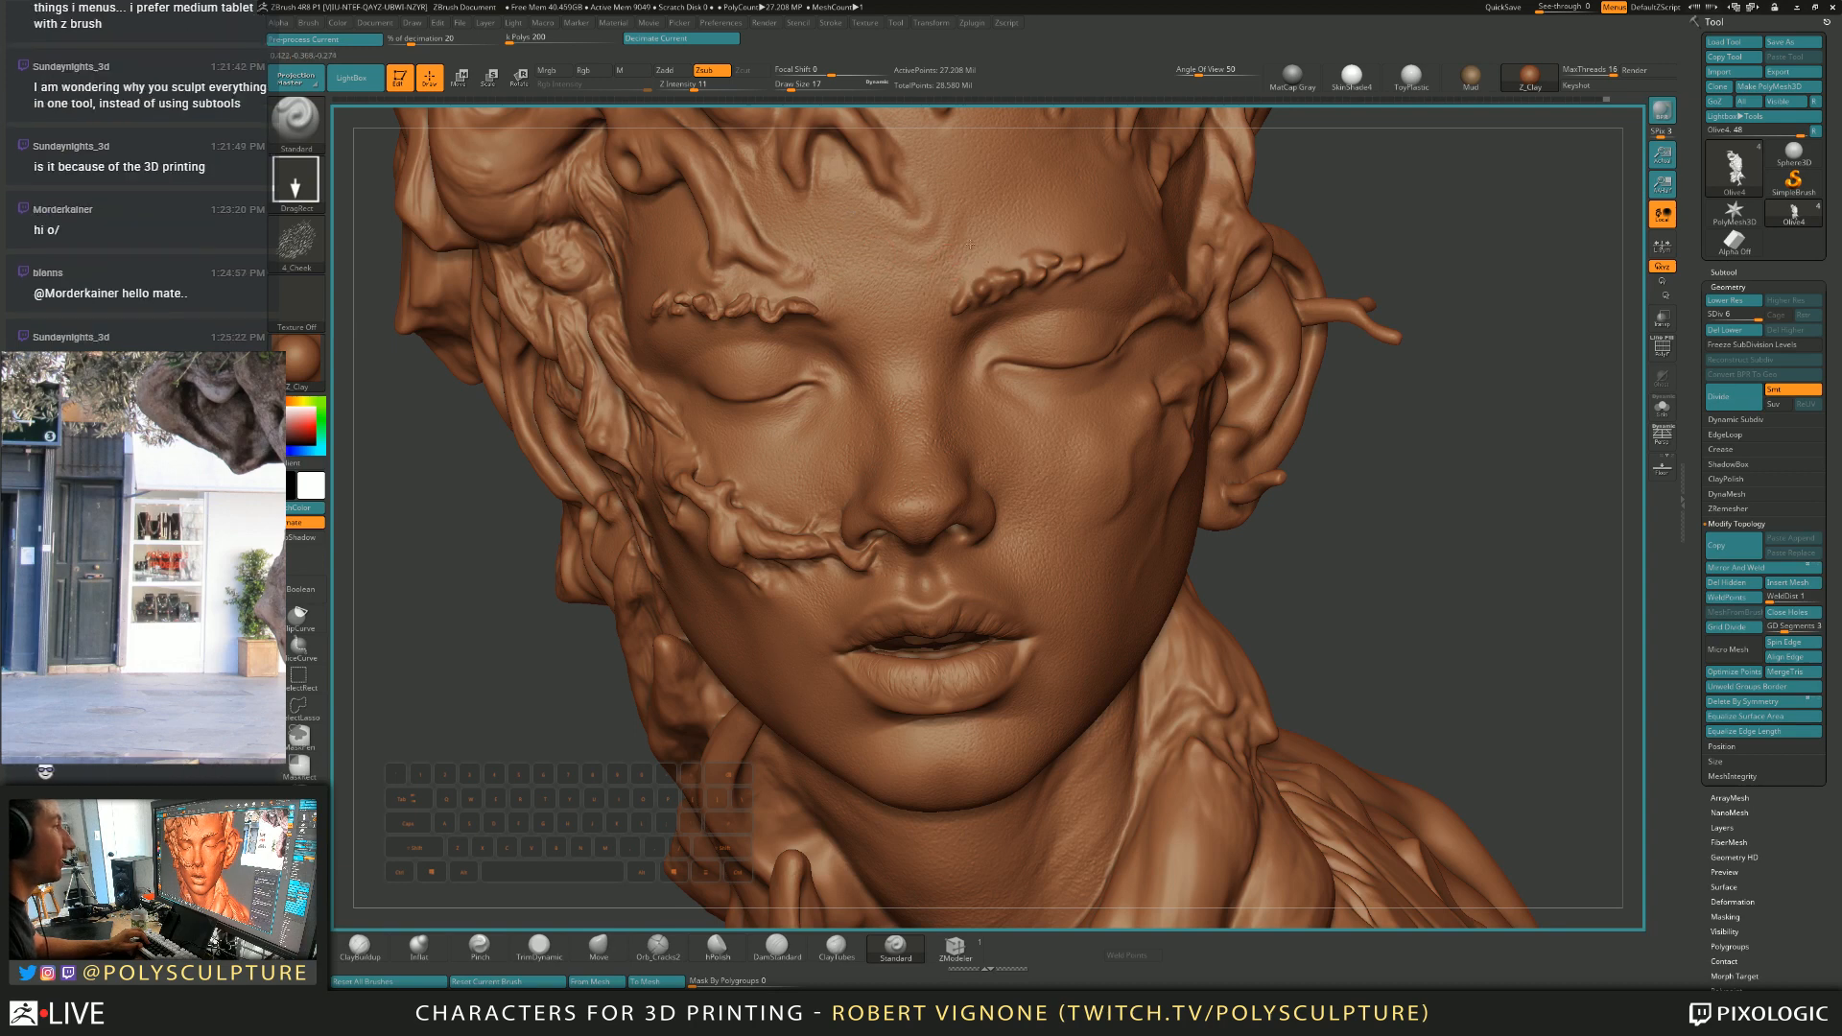
# Stamp more cheek pores around the upper lip, the mouth corners and below the facial root.
pyautogui.moveTo(1037, 406)
pyautogui.mouseDown(button='right')
pyautogui.moveTo(1007, 317)
pyautogui.moveTo(988, 321)
pyautogui.mouseUp(button='right')
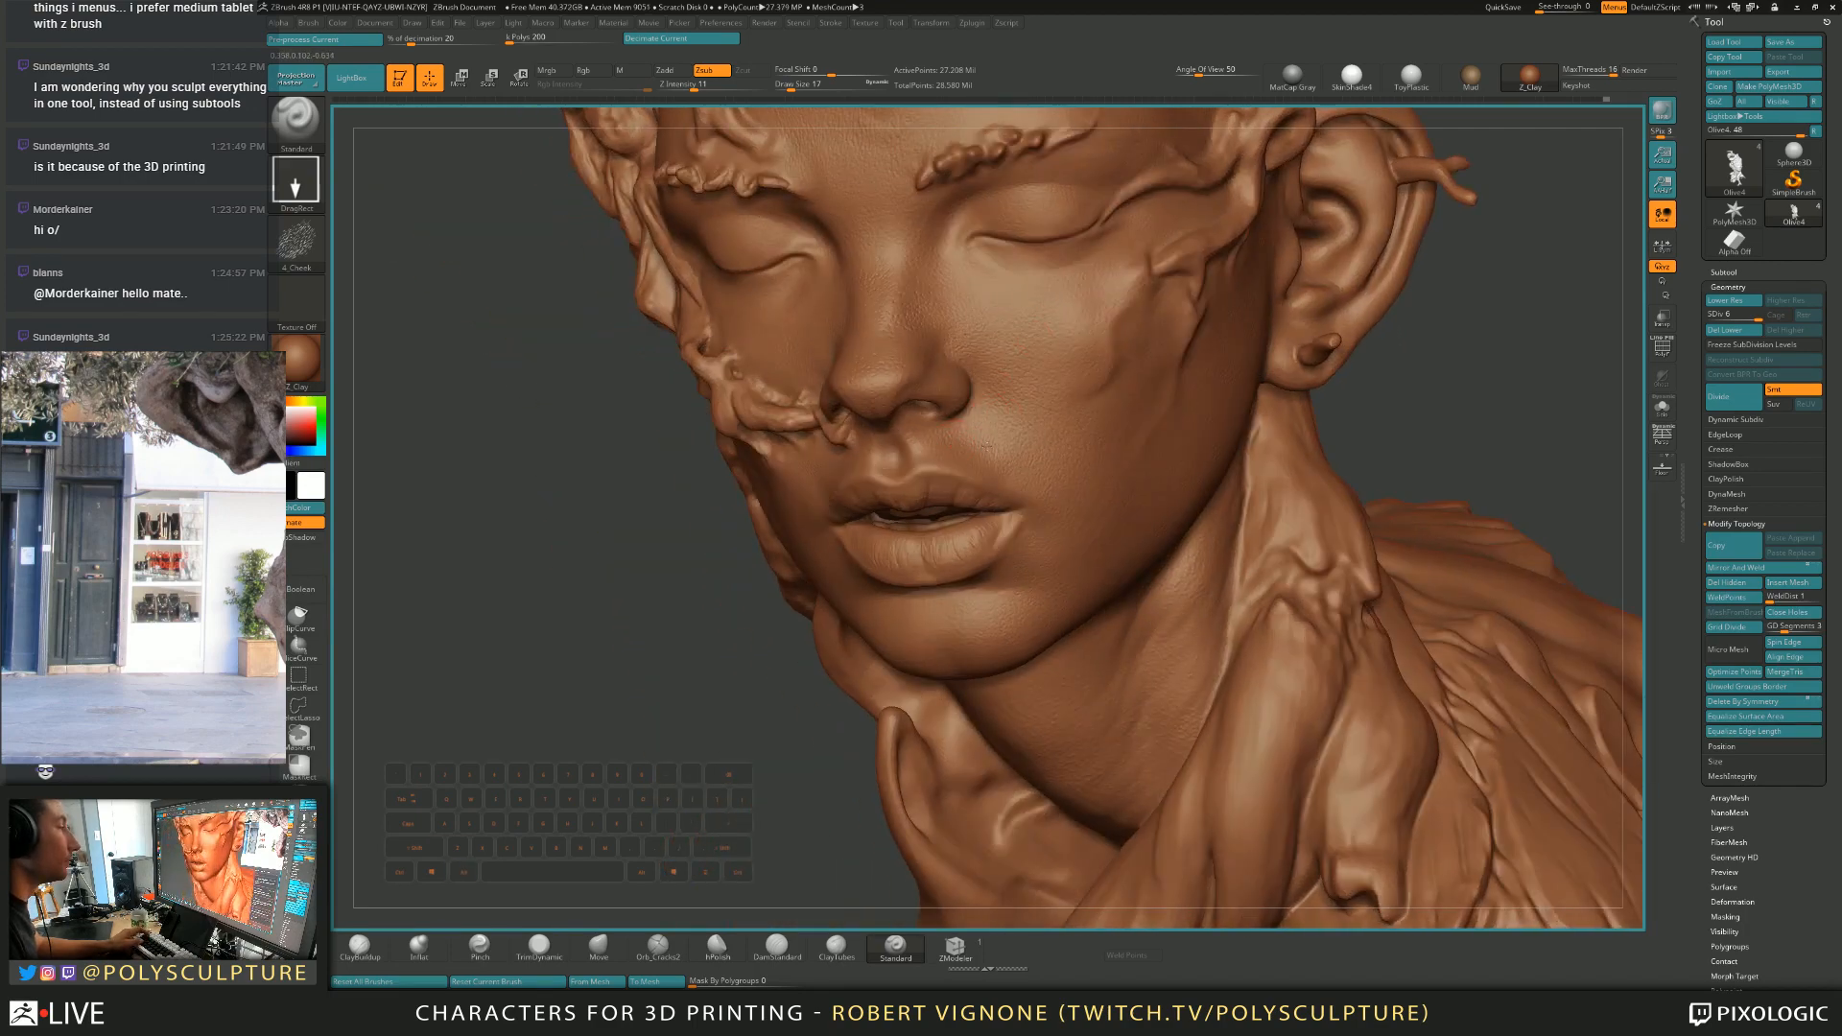
pyautogui.moveTo(933, 456); pyautogui.dragTo(819, 461, button='right')
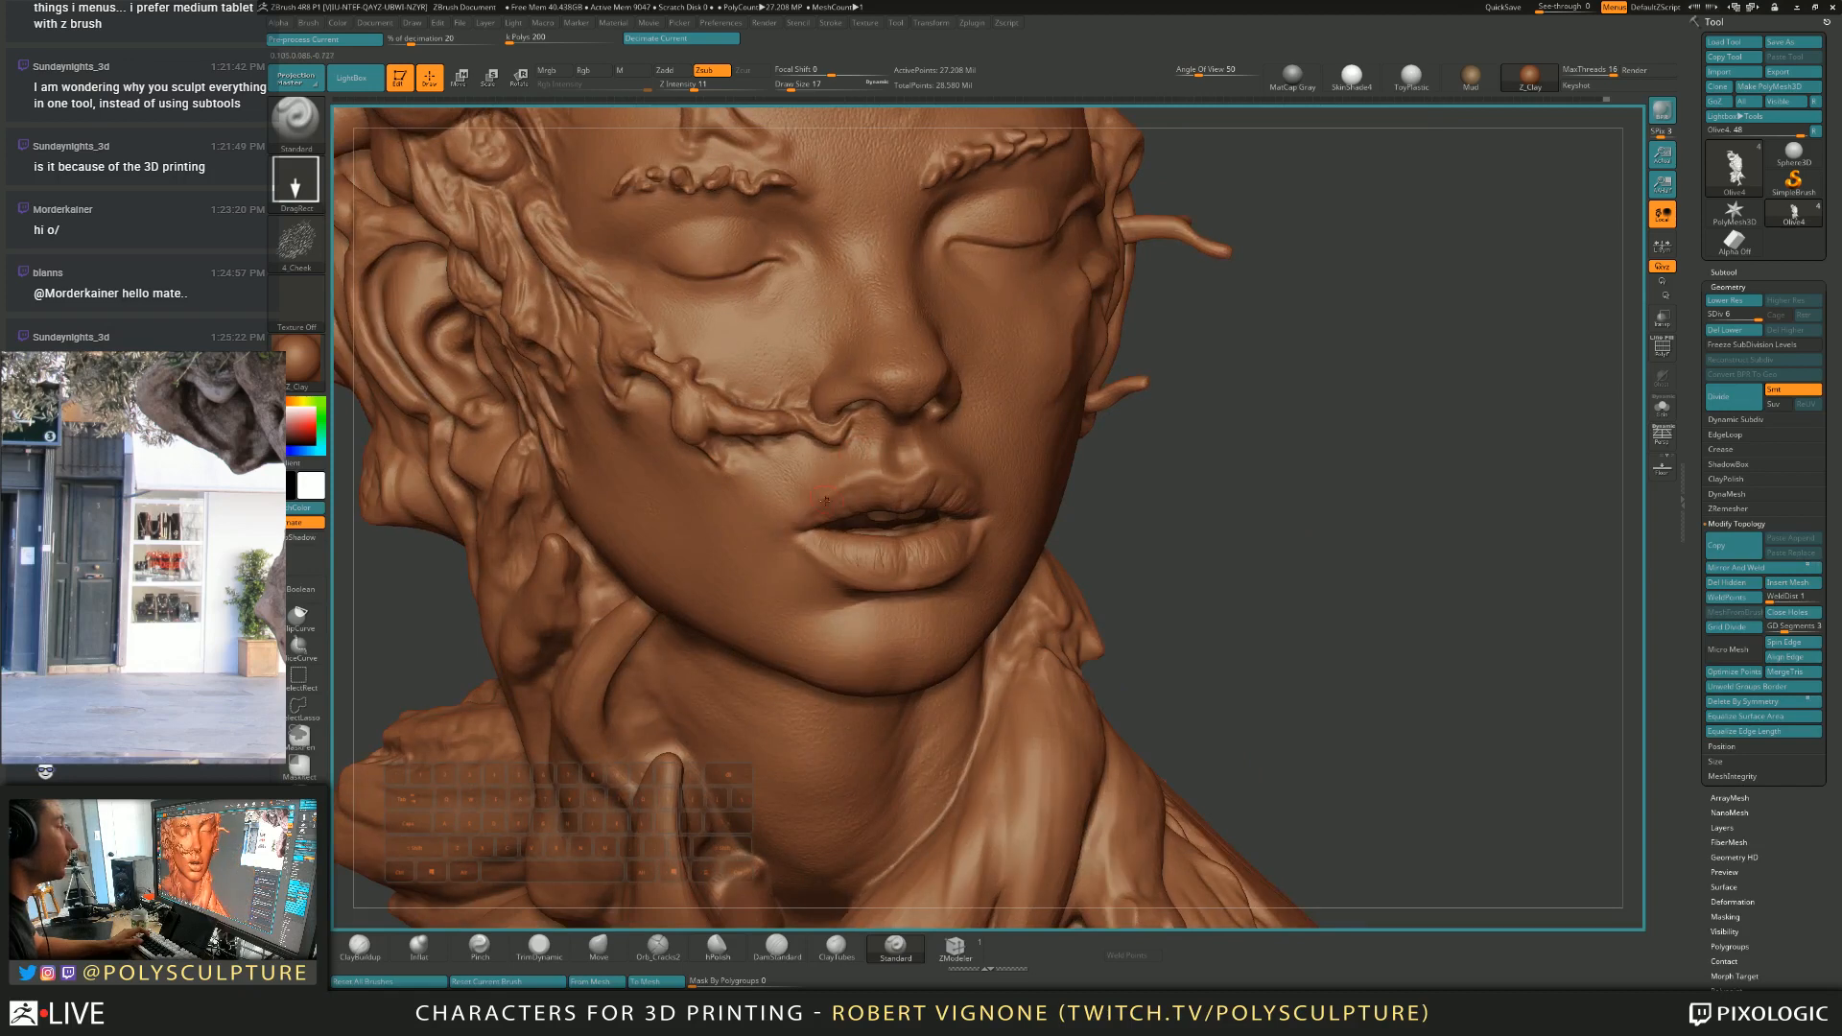
pyautogui.moveTo(831, 497); pyautogui.dragTo(791, 479, button='right')
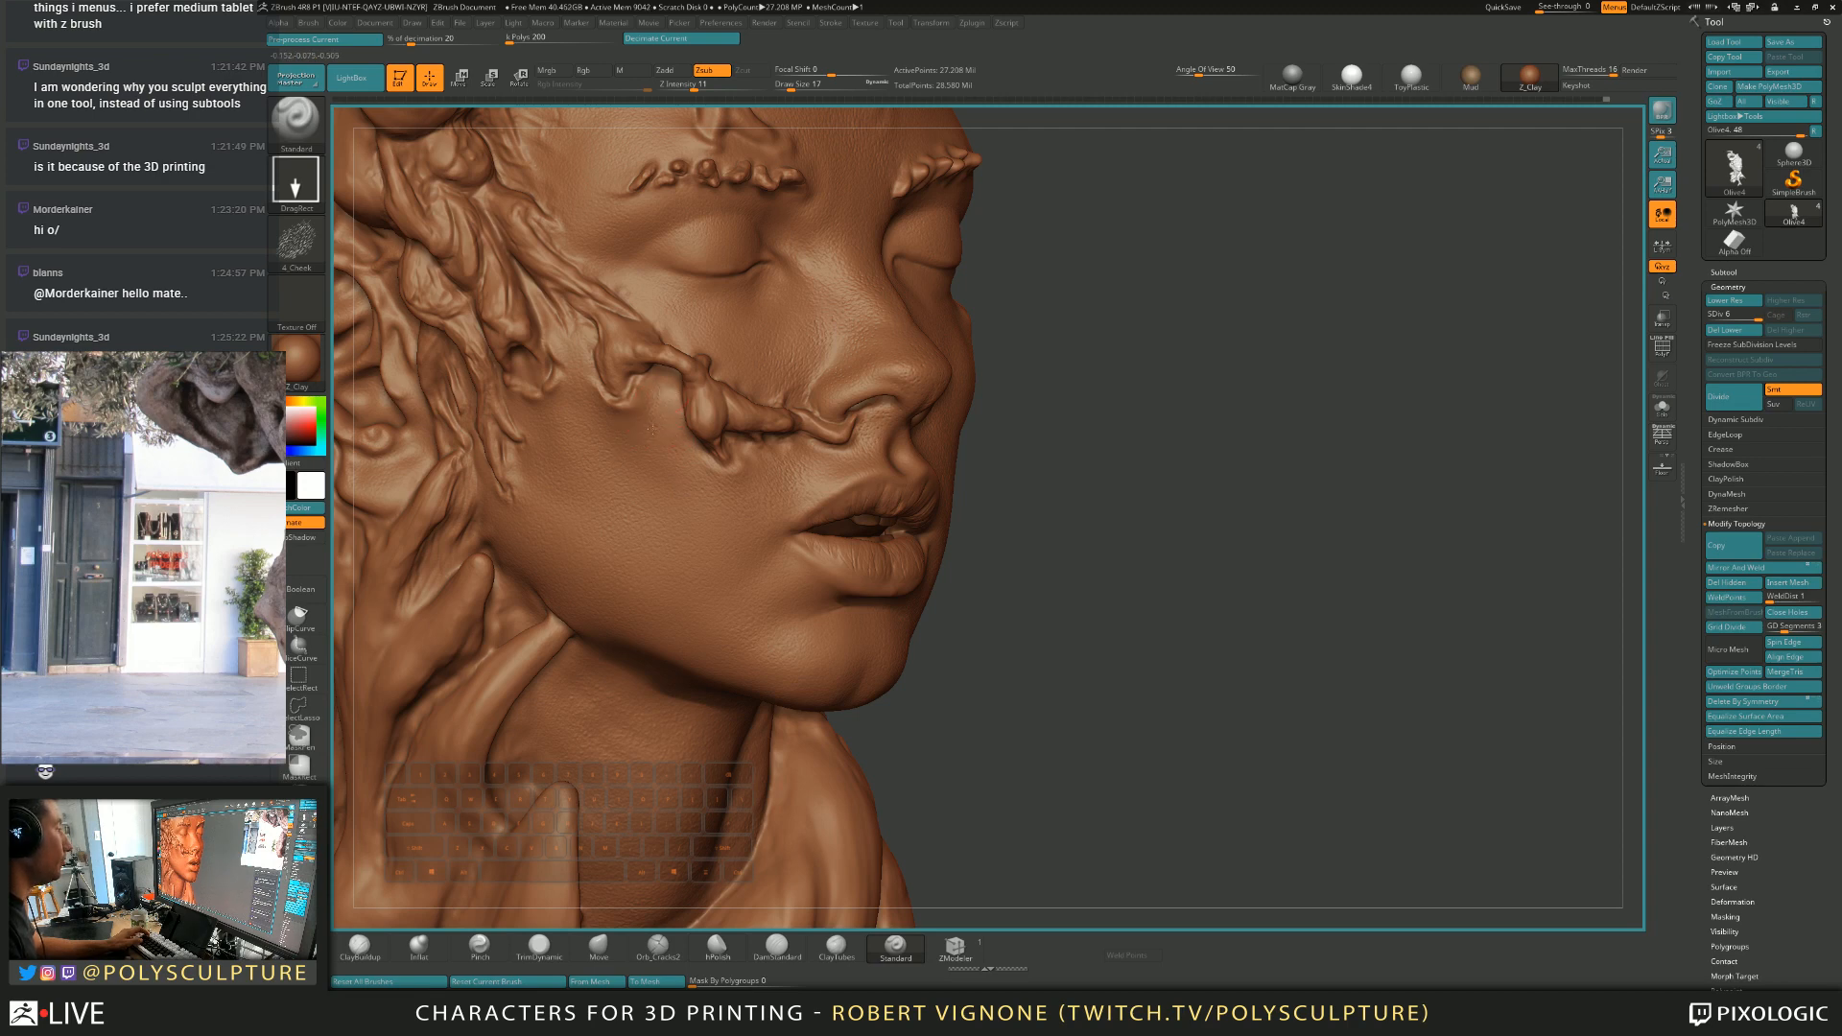
pyautogui.moveTo(705, 328); pyautogui.dragTo(687, 334, button='right')
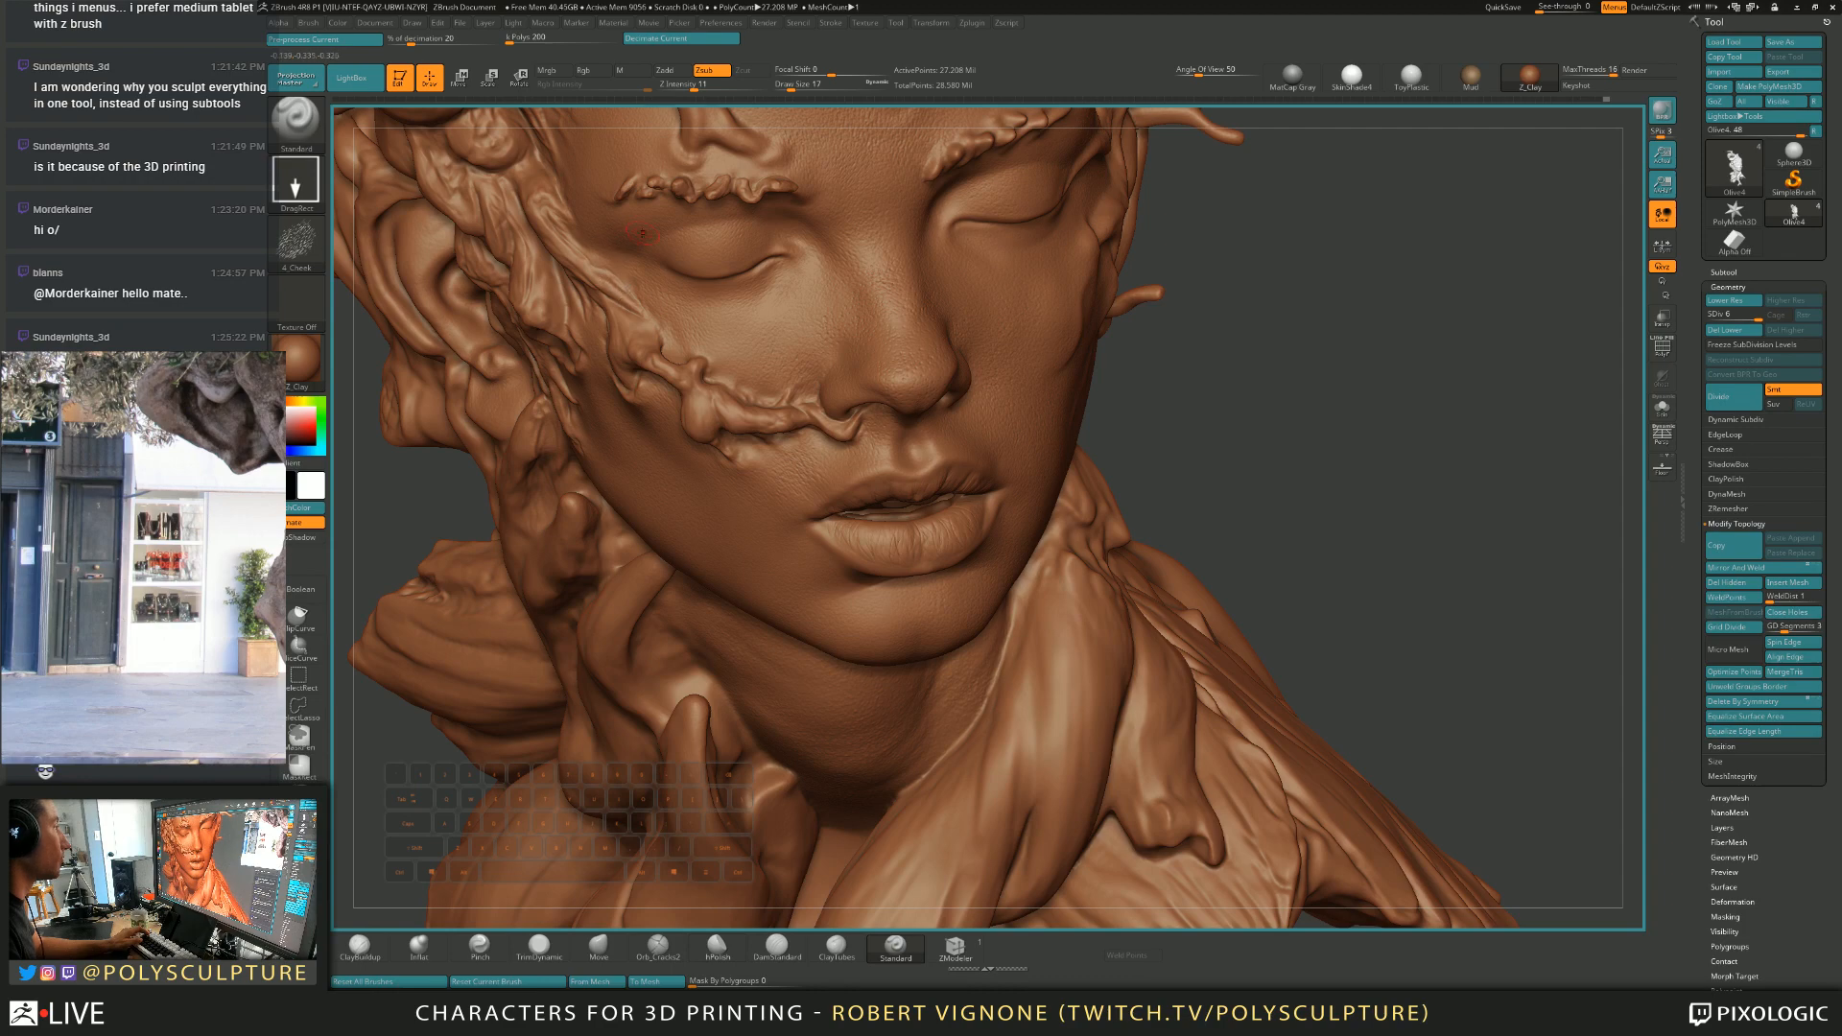
pyautogui.moveTo(714, 260); pyautogui.dragTo(1126, 180, button='right')
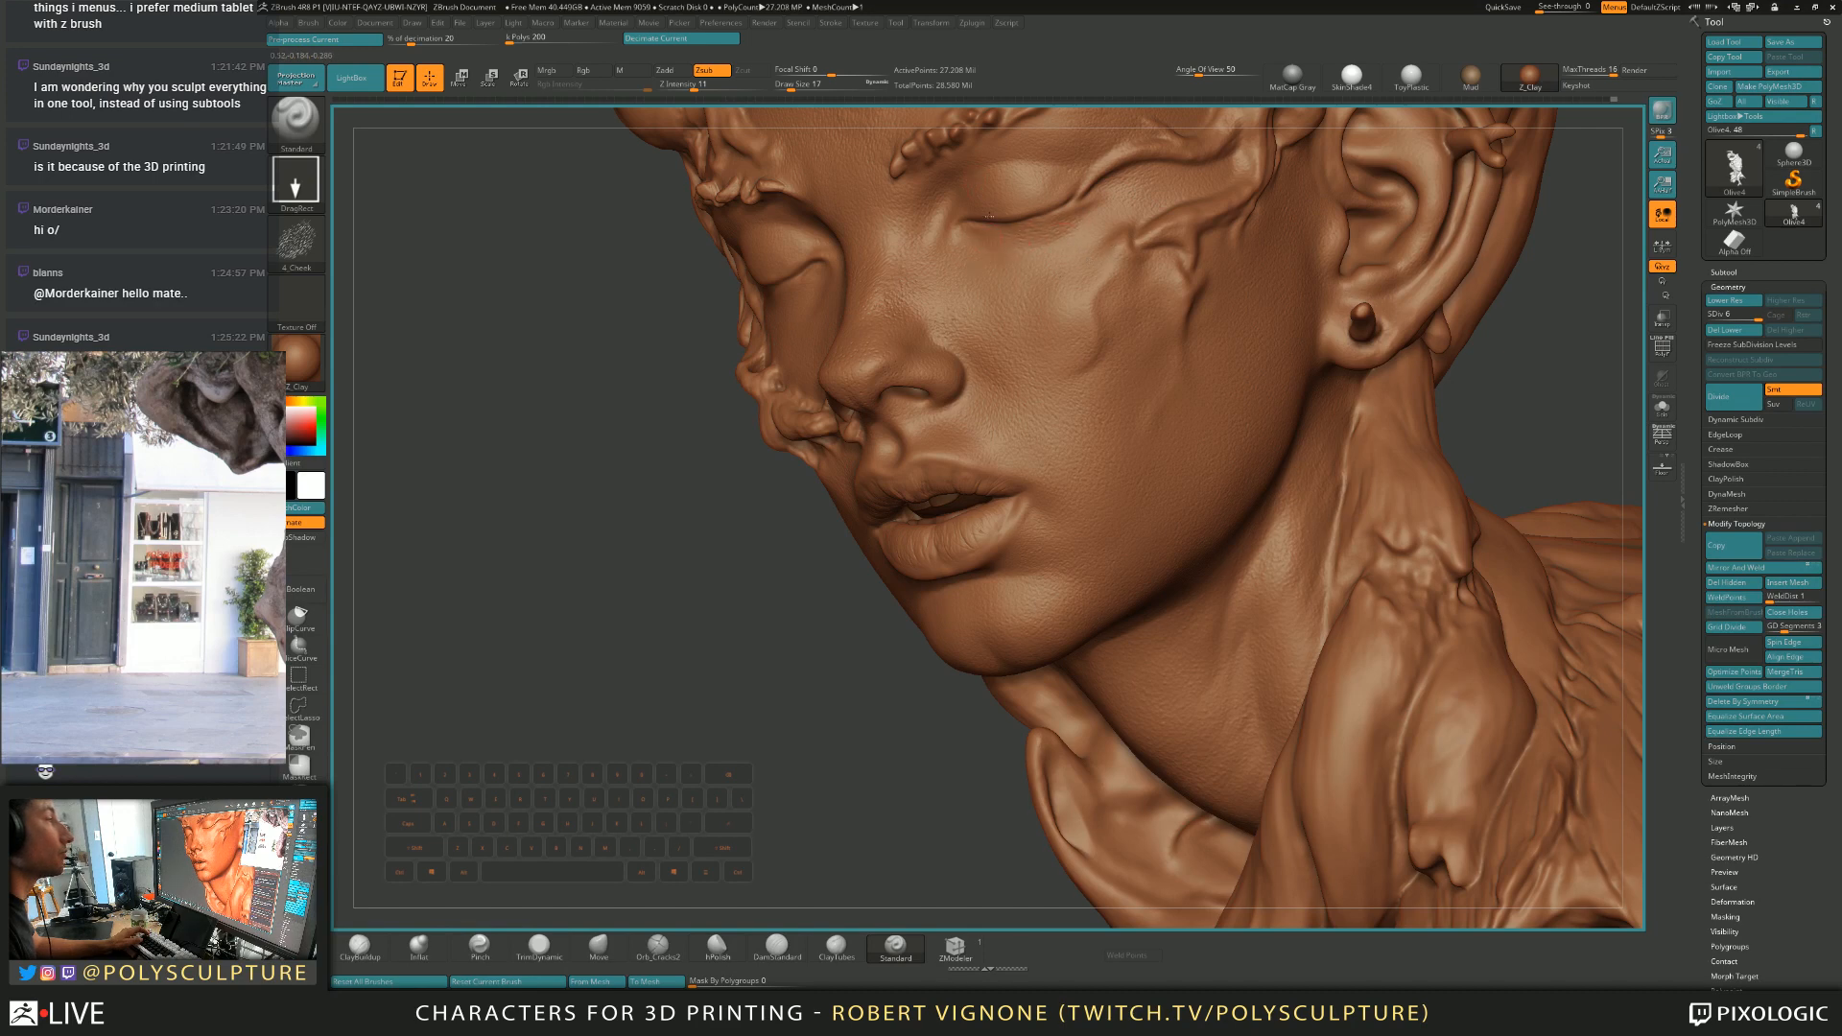
# Add stamped pore detail to the forehead above the root-free side's eyebrow and to the rooted side's lower cheek.
pyautogui.keyDown('alt'); pyautogui.moveTo(1081, 118); pyautogui.dragTo(1042, 242, button='right'); pyautogui.keyUp('alt')
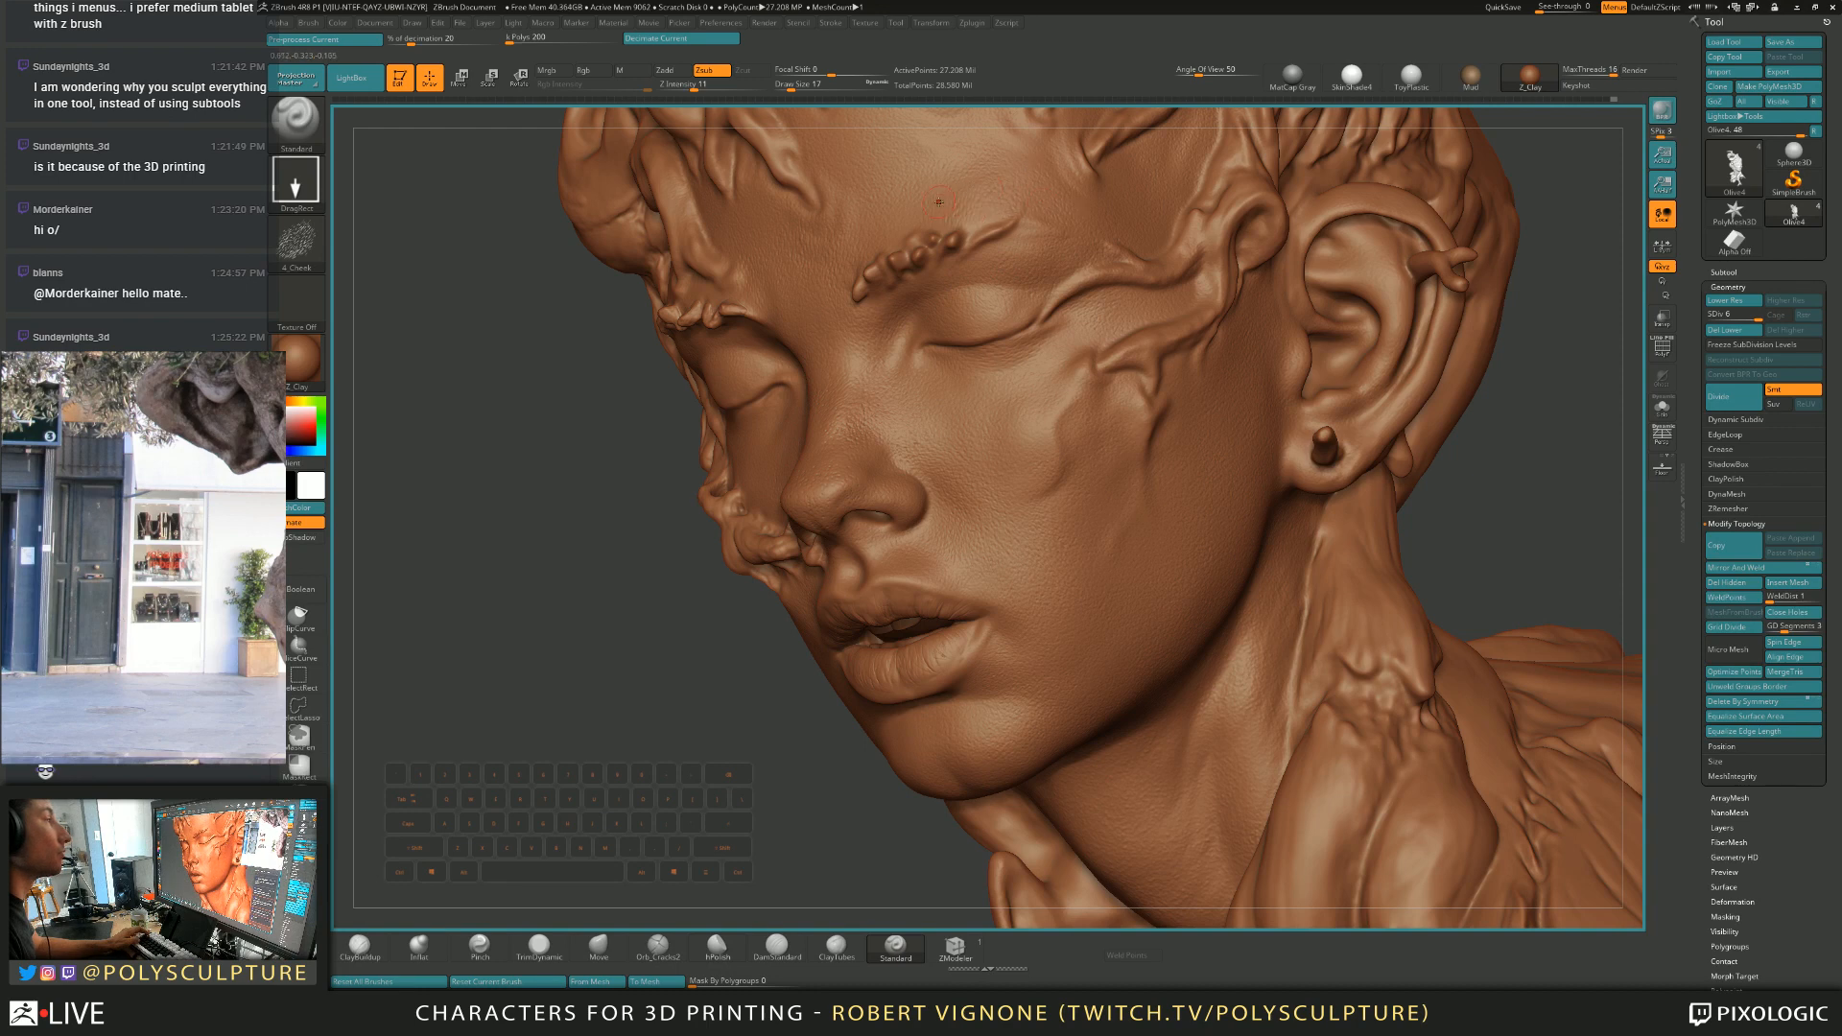
pyautogui.moveTo(918, 215); pyautogui.dragTo(1156, 235, button='right')
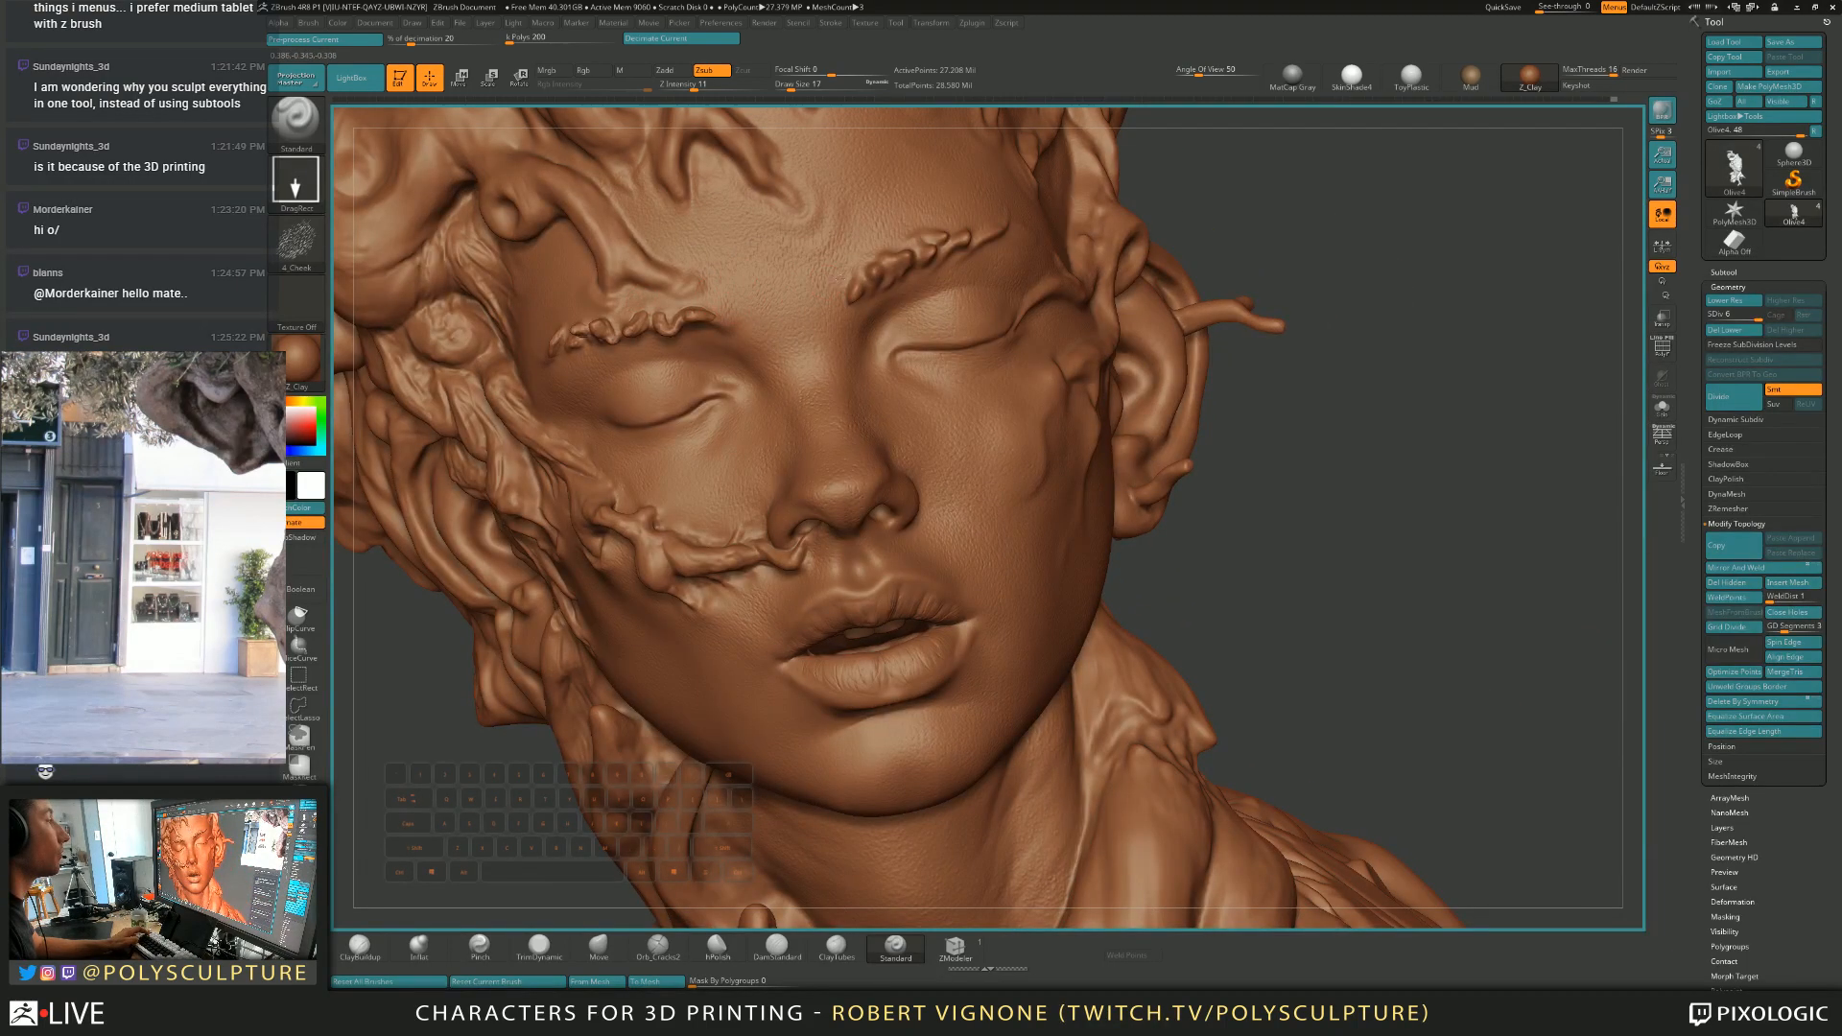
pyautogui.keyDown('alt'); pyautogui.moveTo(871, 331); pyautogui.dragTo(847, 198, button='right'); pyautogui.keyUp('alt')
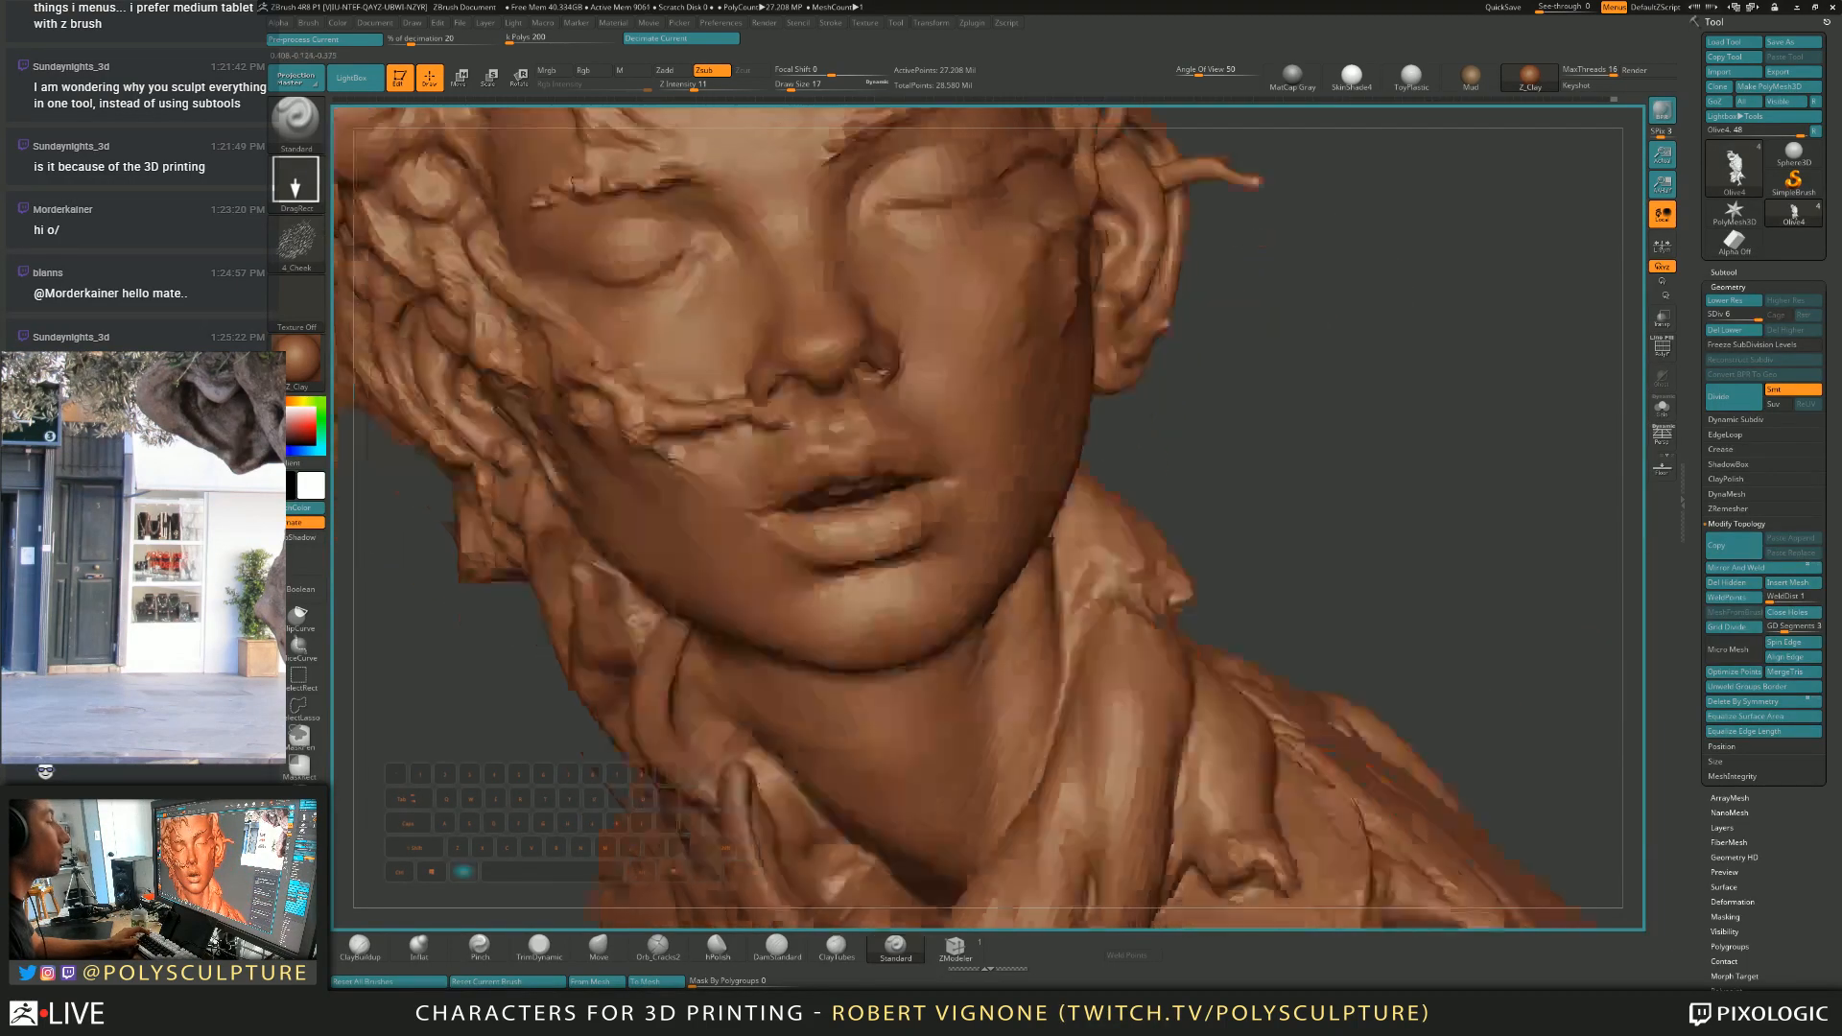
pyautogui.moveTo(637, 422); pyautogui.dragTo(809, 431, button='right')
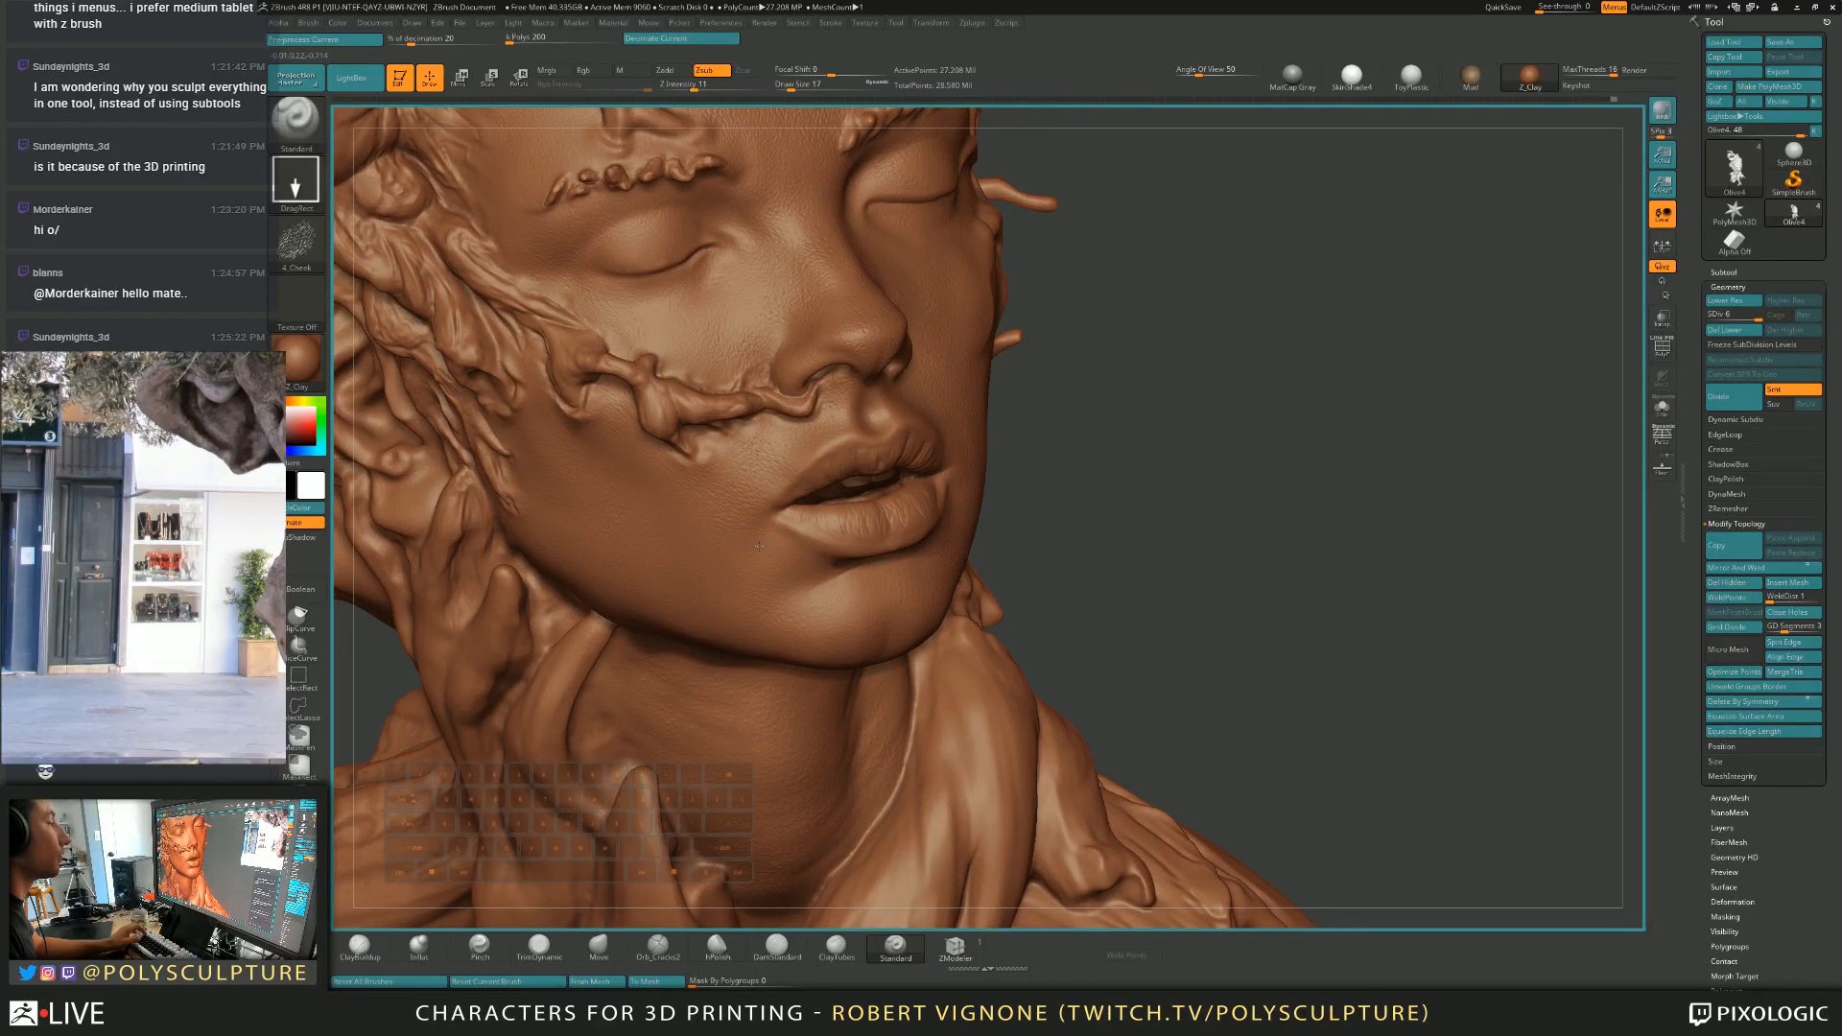
# Switch to the BrushAlpha texture, stamp pores over the lower cheeks and jaw, and set the draw size to 25.
pyautogui.press('ctrl')
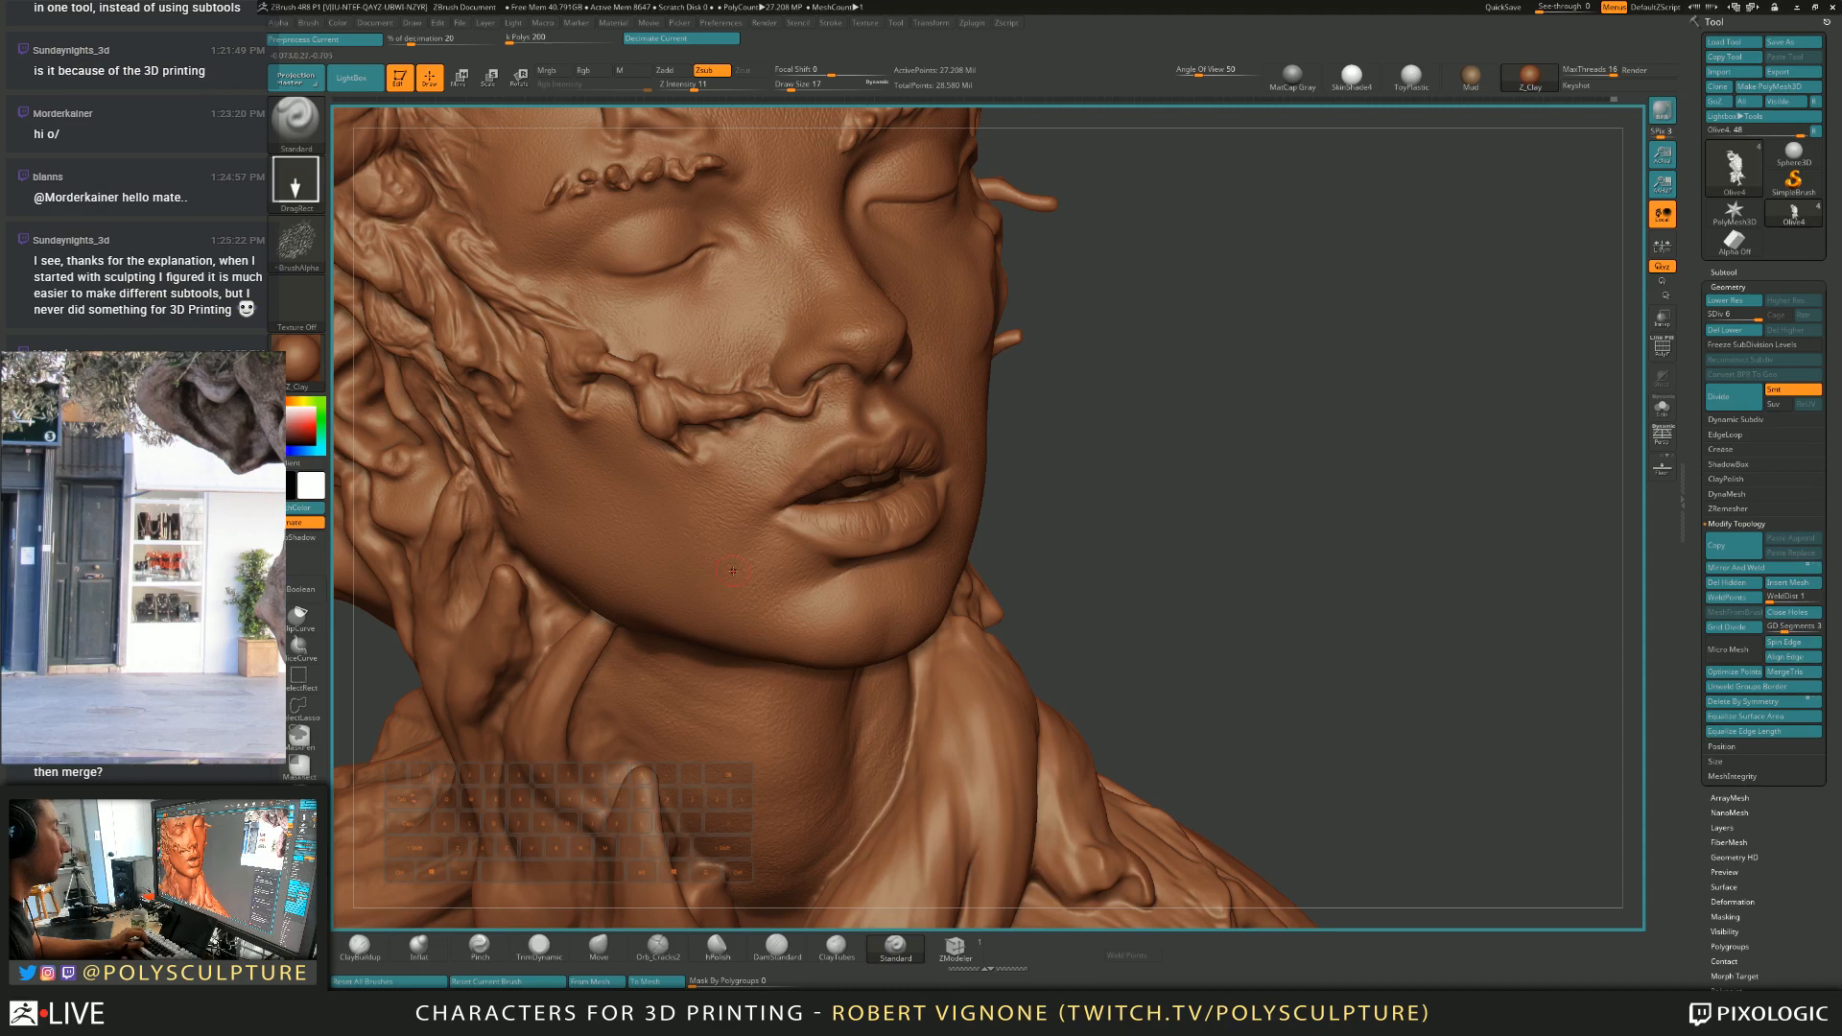
pyautogui.press('shift')
pyautogui.moveTo(1256, 539); pyautogui.dragTo(1018, 522)
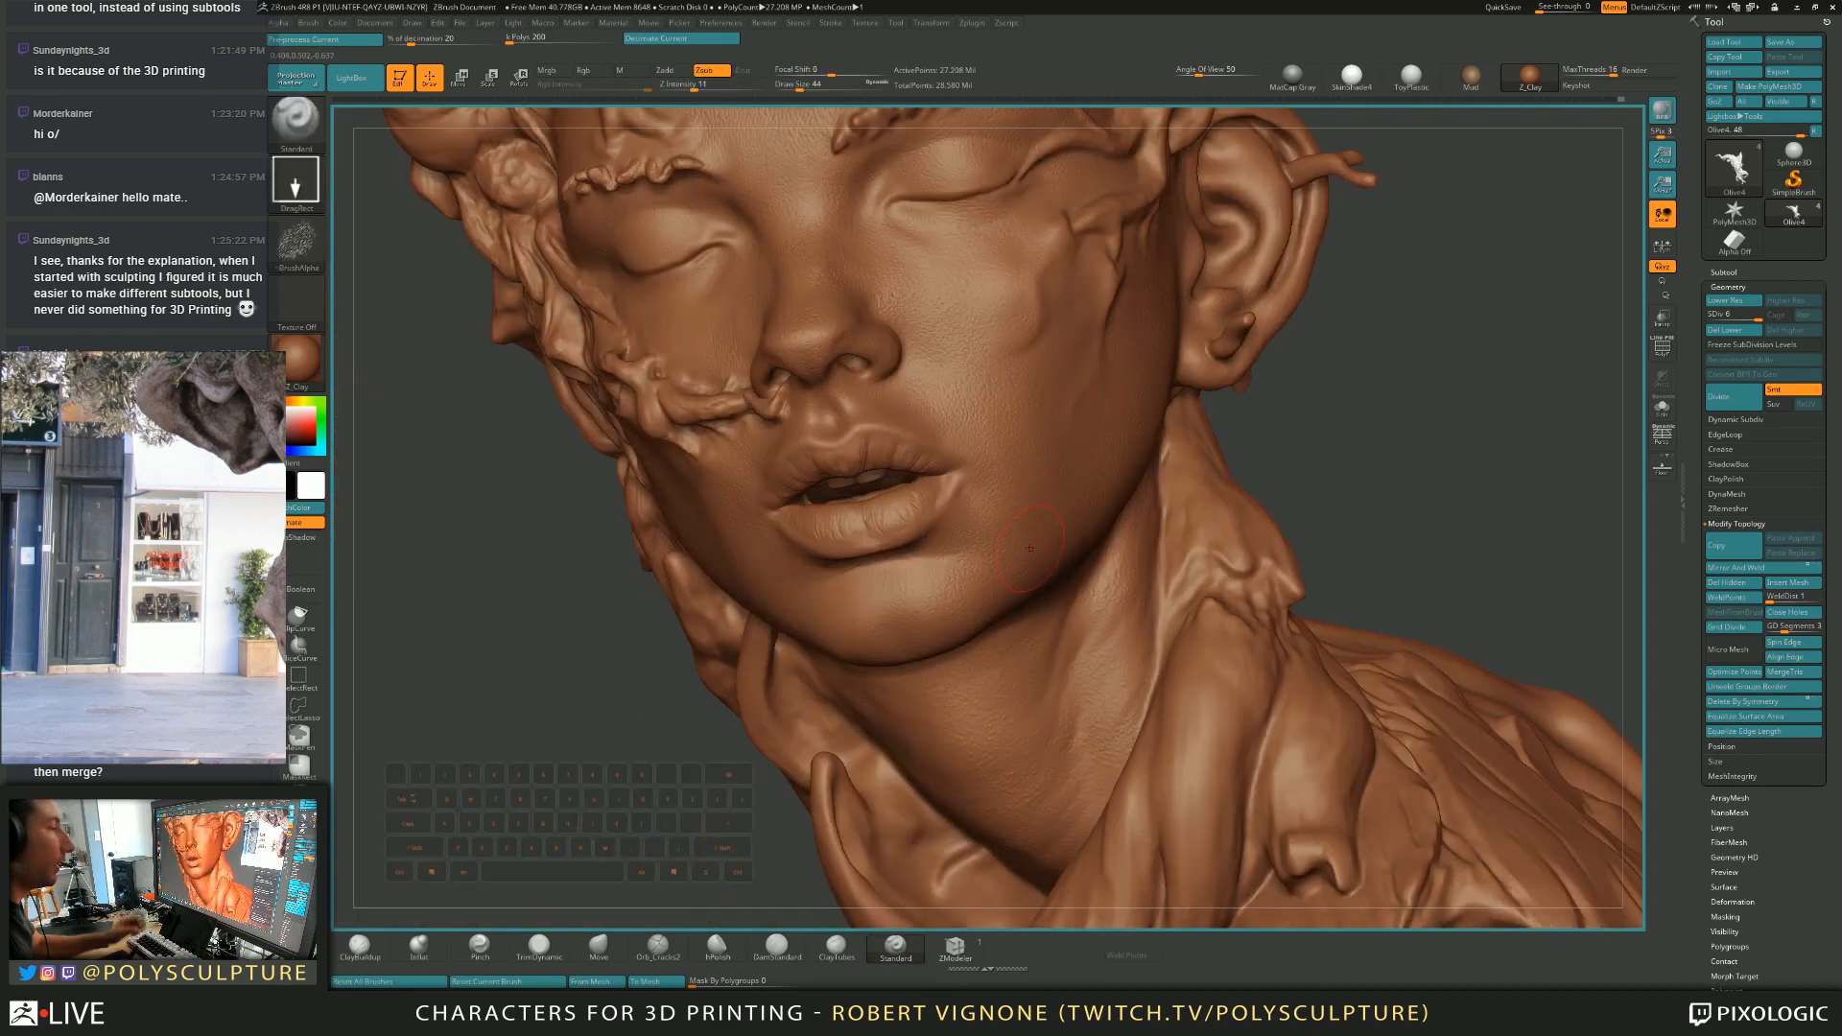
pyautogui.press('alt')
pyautogui.keyDown('alt'); pyautogui.moveTo(1039, 604); pyautogui.dragTo(1093, 480, button='right'); pyautogui.keyUp('alt')
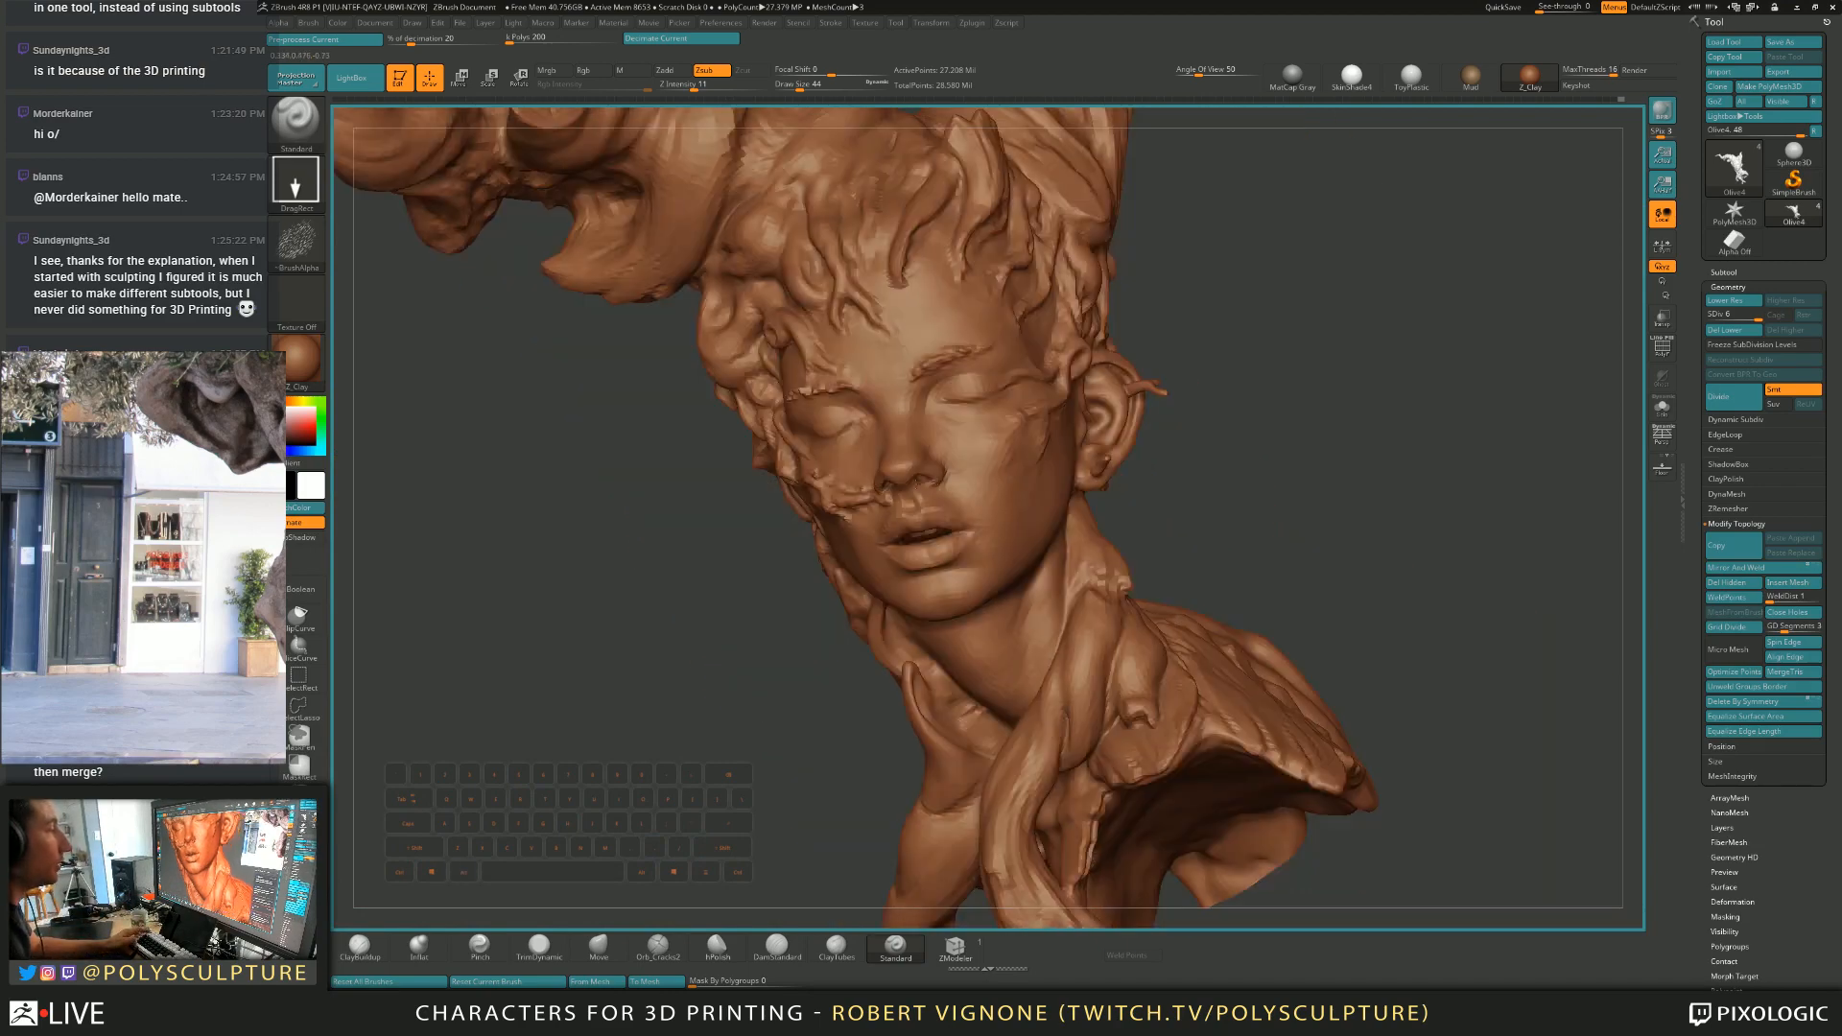
pyautogui.moveTo(1195, 523)
pyautogui.mouseDown()
pyautogui.moveTo(1239, 538)
pyautogui.moveTo(1221, 546)
pyautogui.moveTo(1218, 509)
pyautogui.moveTo(1062, 498)
pyautogui.moveTo(1104, 565)
pyautogui.moveTo(1180, 614)
pyautogui.moveTo(1082, 623)
pyautogui.mouseUp()
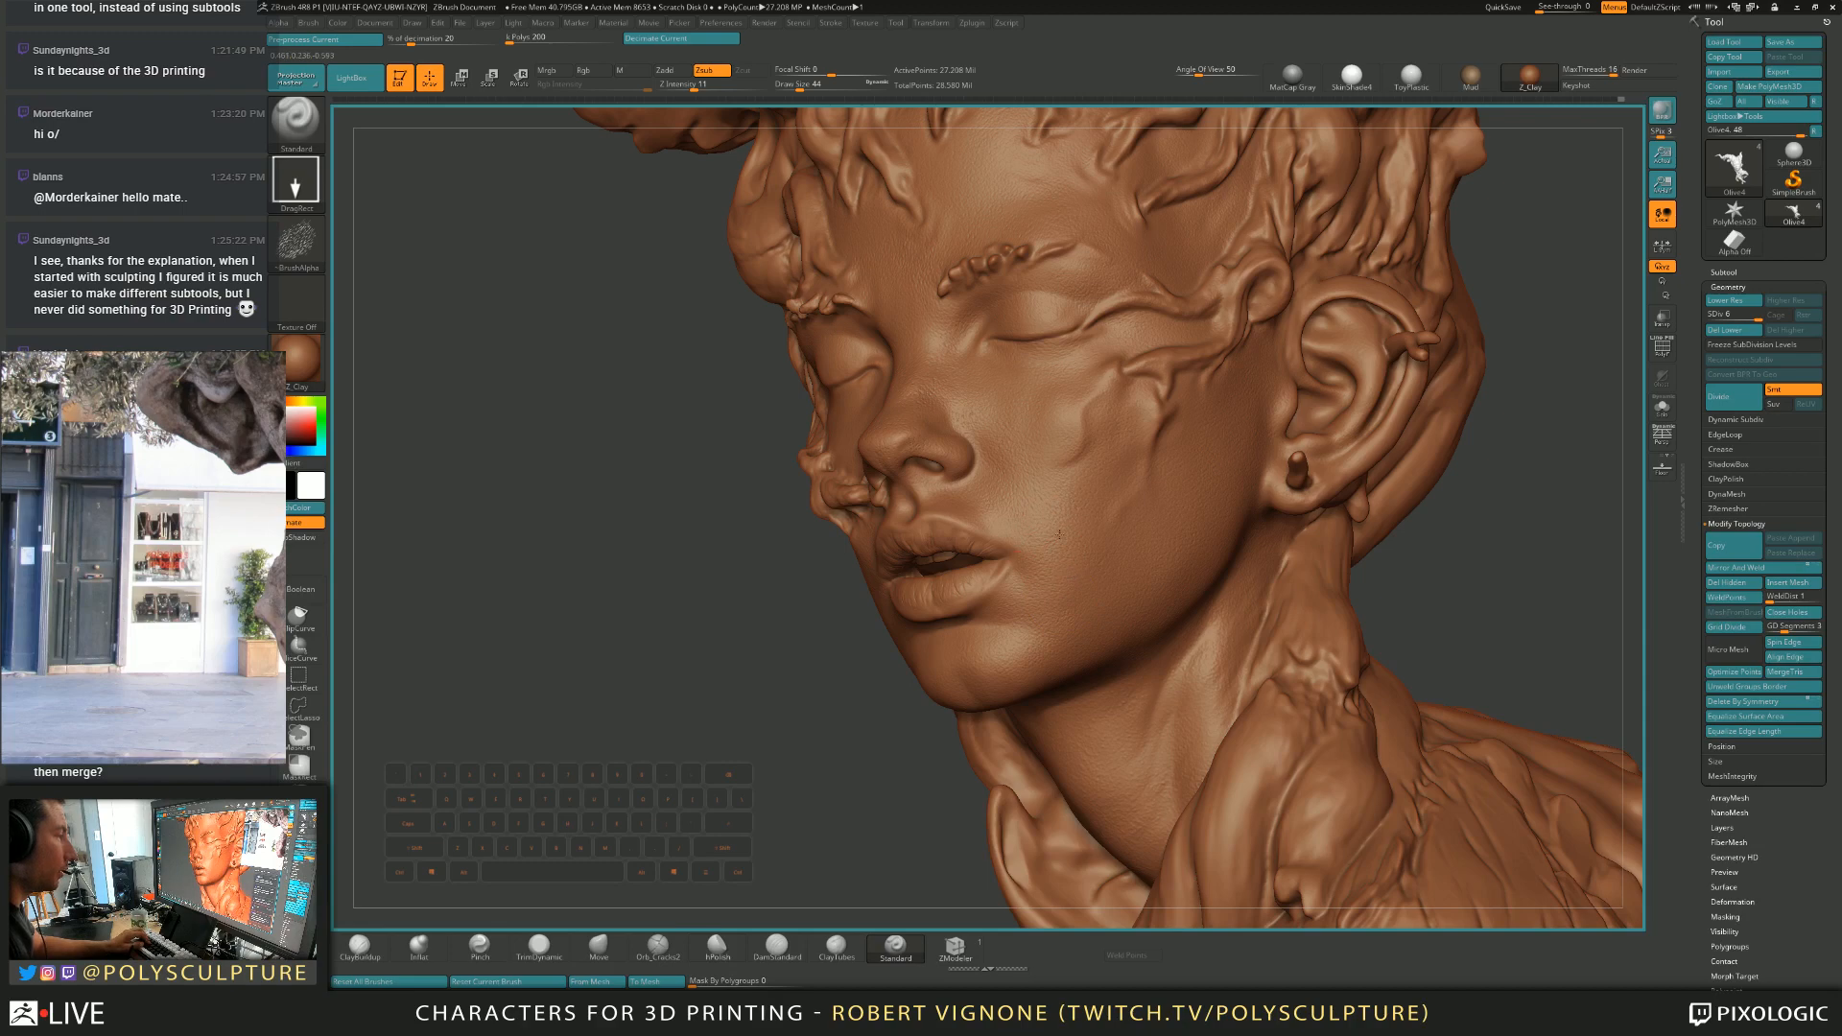
pyautogui.moveTo(1046, 541)
pyautogui.mouseDown(button='right')
pyautogui.moveTo(999, 650)
pyautogui.moveTo(915, 647)
pyautogui.moveTo(929, 618)
pyautogui.moveTo(950, 672)
pyautogui.mouseUp(button='right')
pyautogui.press('s')
pyautogui.moveTo(950, 671); pyautogui.dragTo(943, 672)
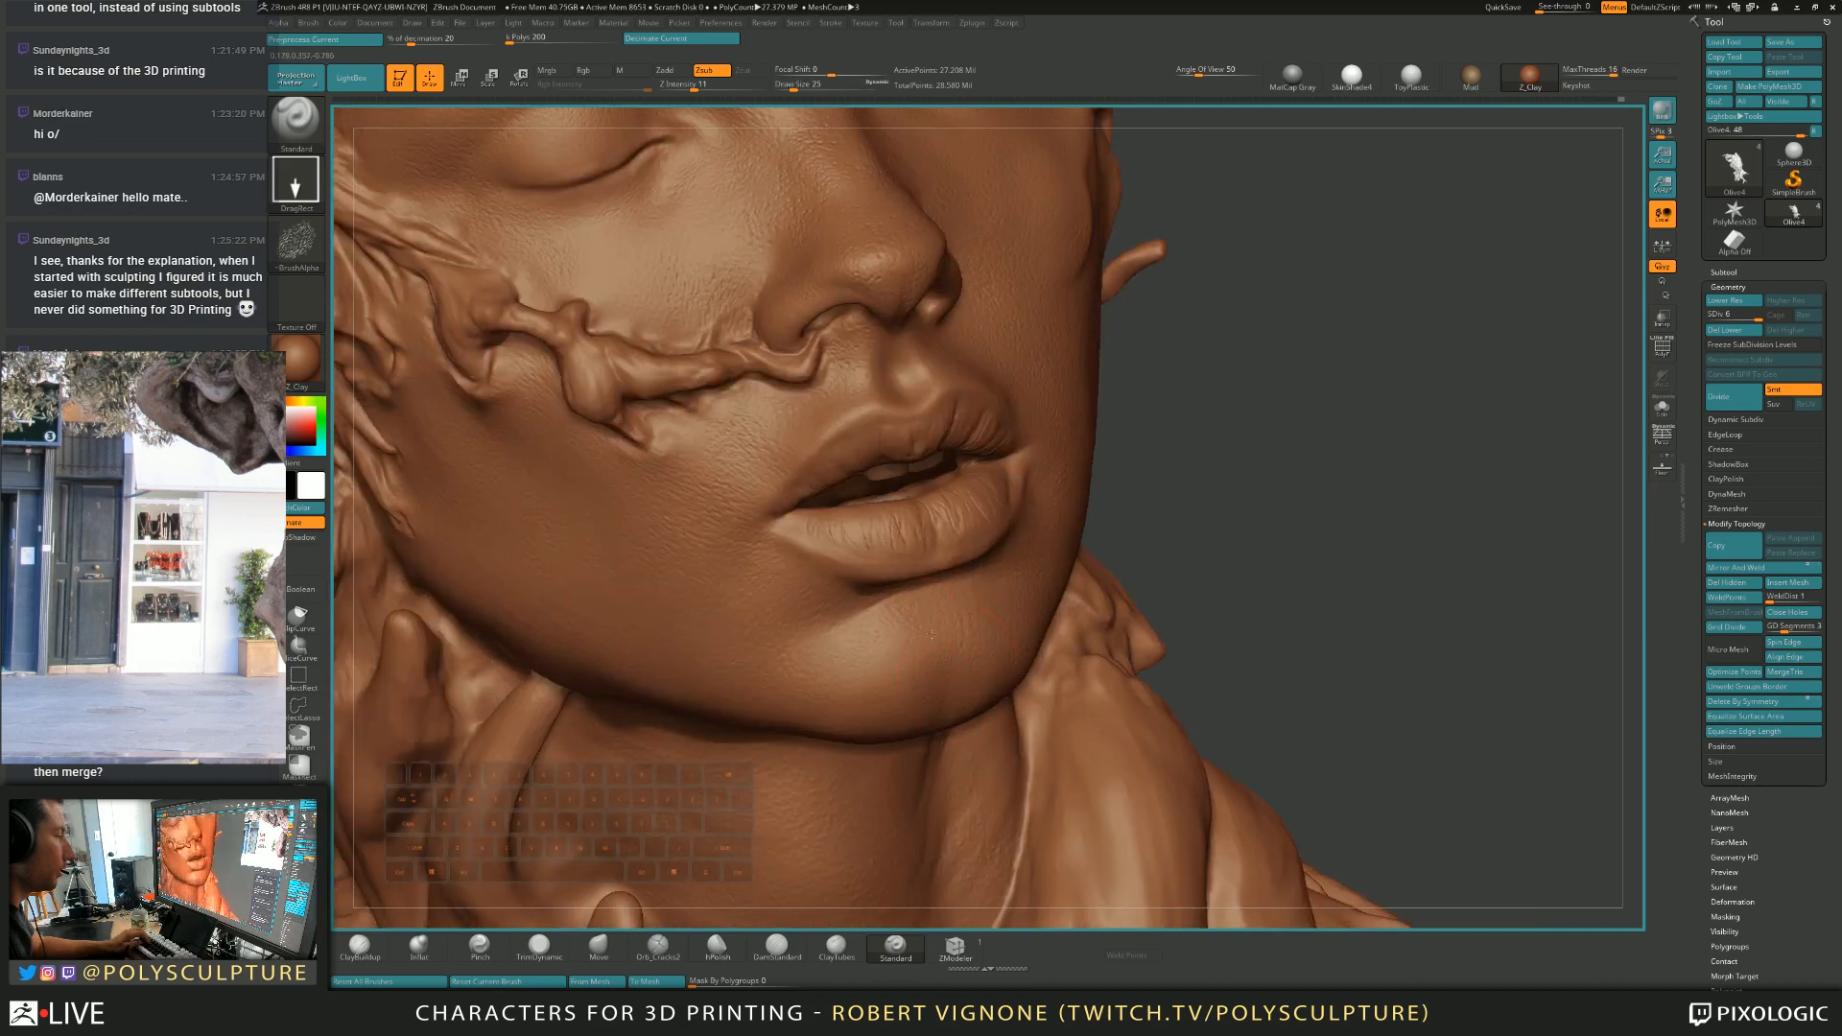
# Switch to the DamStandard brush and carve fine creases into the lips.
pyautogui.moveTo(966, 644); pyautogui.dragTo(1002, 627, button='right')
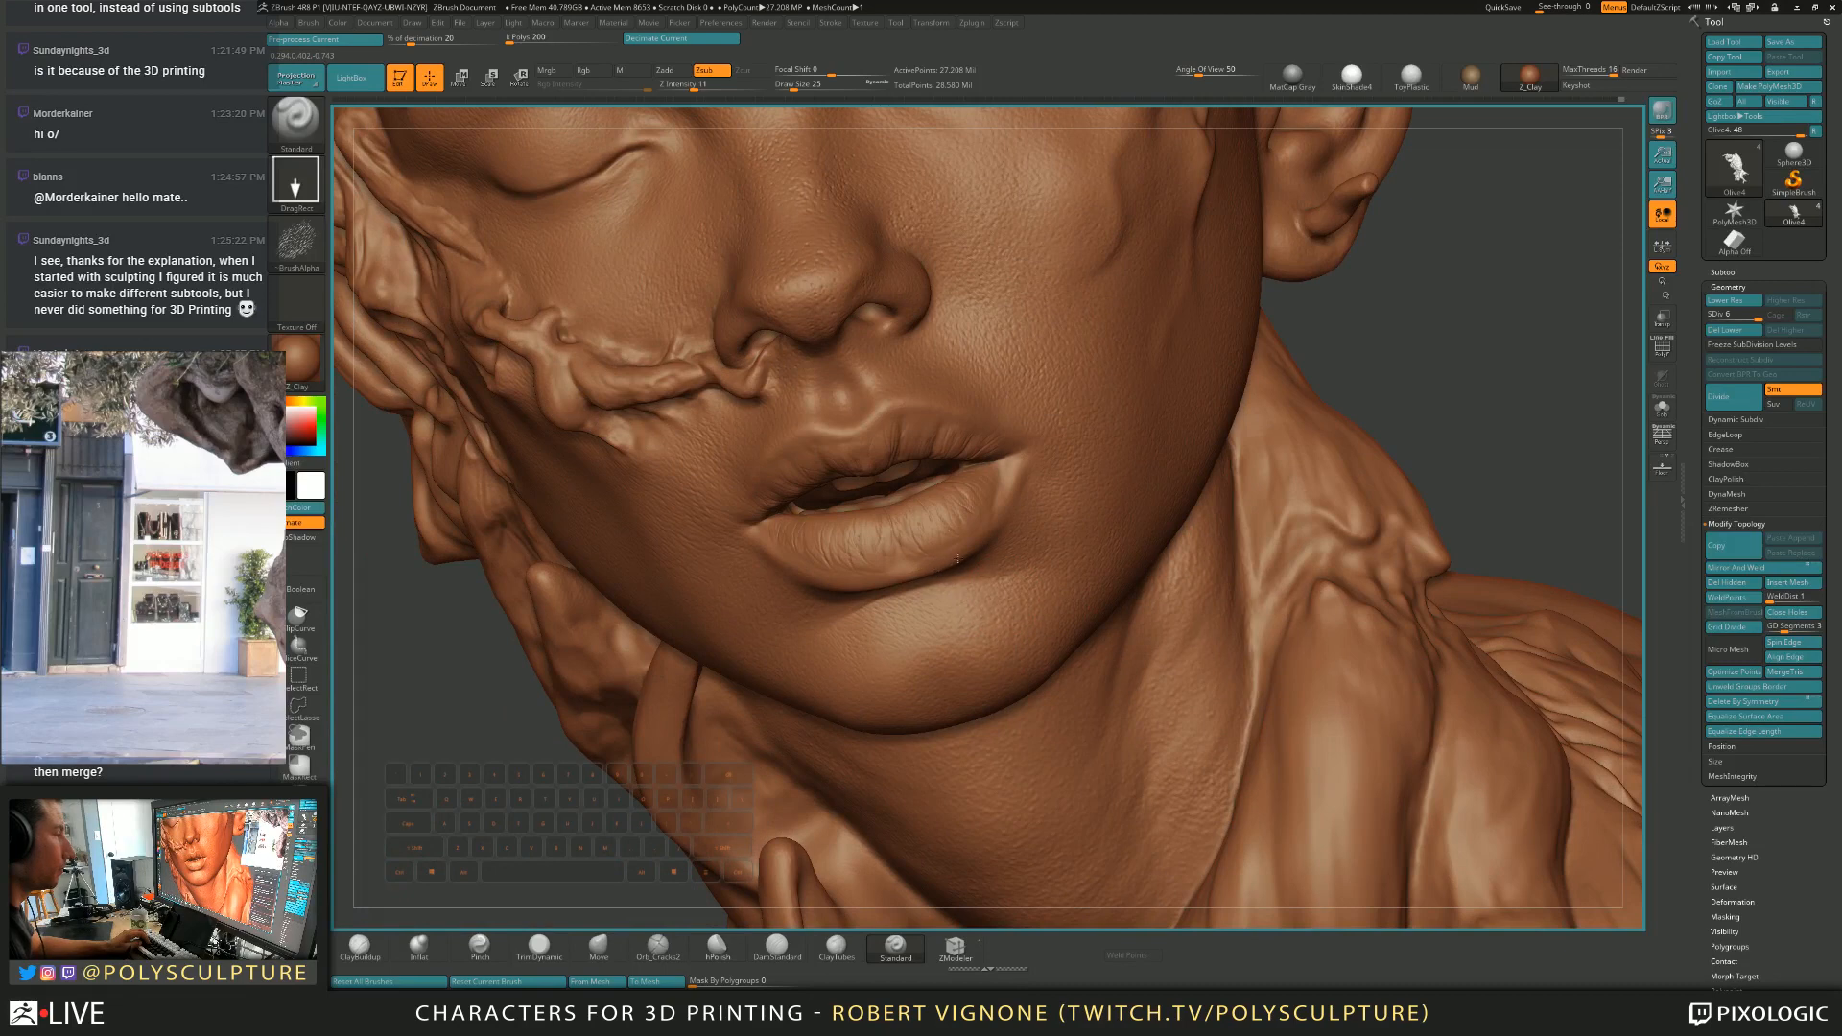
pyautogui.click(658, 945)
pyautogui.click(768, 943)
pyautogui.moveTo(1199, 672)
pyautogui.mouseDown(button='right')
pyautogui.moveTo(1029, 446)
pyautogui.moveTo(1006, 490)
pyautogui.moveTo(1031, 561)
pyautogui.moveTo(1048, 540)
pyautogui.mouseUp(button='right')
pyautogui.press('s')
pyautogui.press('s')
pyautogui.moveTo(921, 530); pyautogui.dragTo(913, 491)
pyautogui.press('space')
pyautogui.press('s')
# Shrink the DamStandard brush and refine the fine detail around the lips and the closed right eye.
pyautogui.moveTo(806, 504); pyautogui.dragTo(816, 373, button='right')
pyautogui.moveTo(930, 549)
pyautogui.mouseDown(button='right')
pyautogui.moveTo(1015, 344)
pyautogui.moveTo(885, 505)
pyautogui.mouseUp(button='right')
pyautogui.press('s')
pyautogui.press('s')
pyautogui.press('s')
pyautogui.moveTo(848, 546); pyautogui.dragTo(841, 546)
pyautogui.press('s')
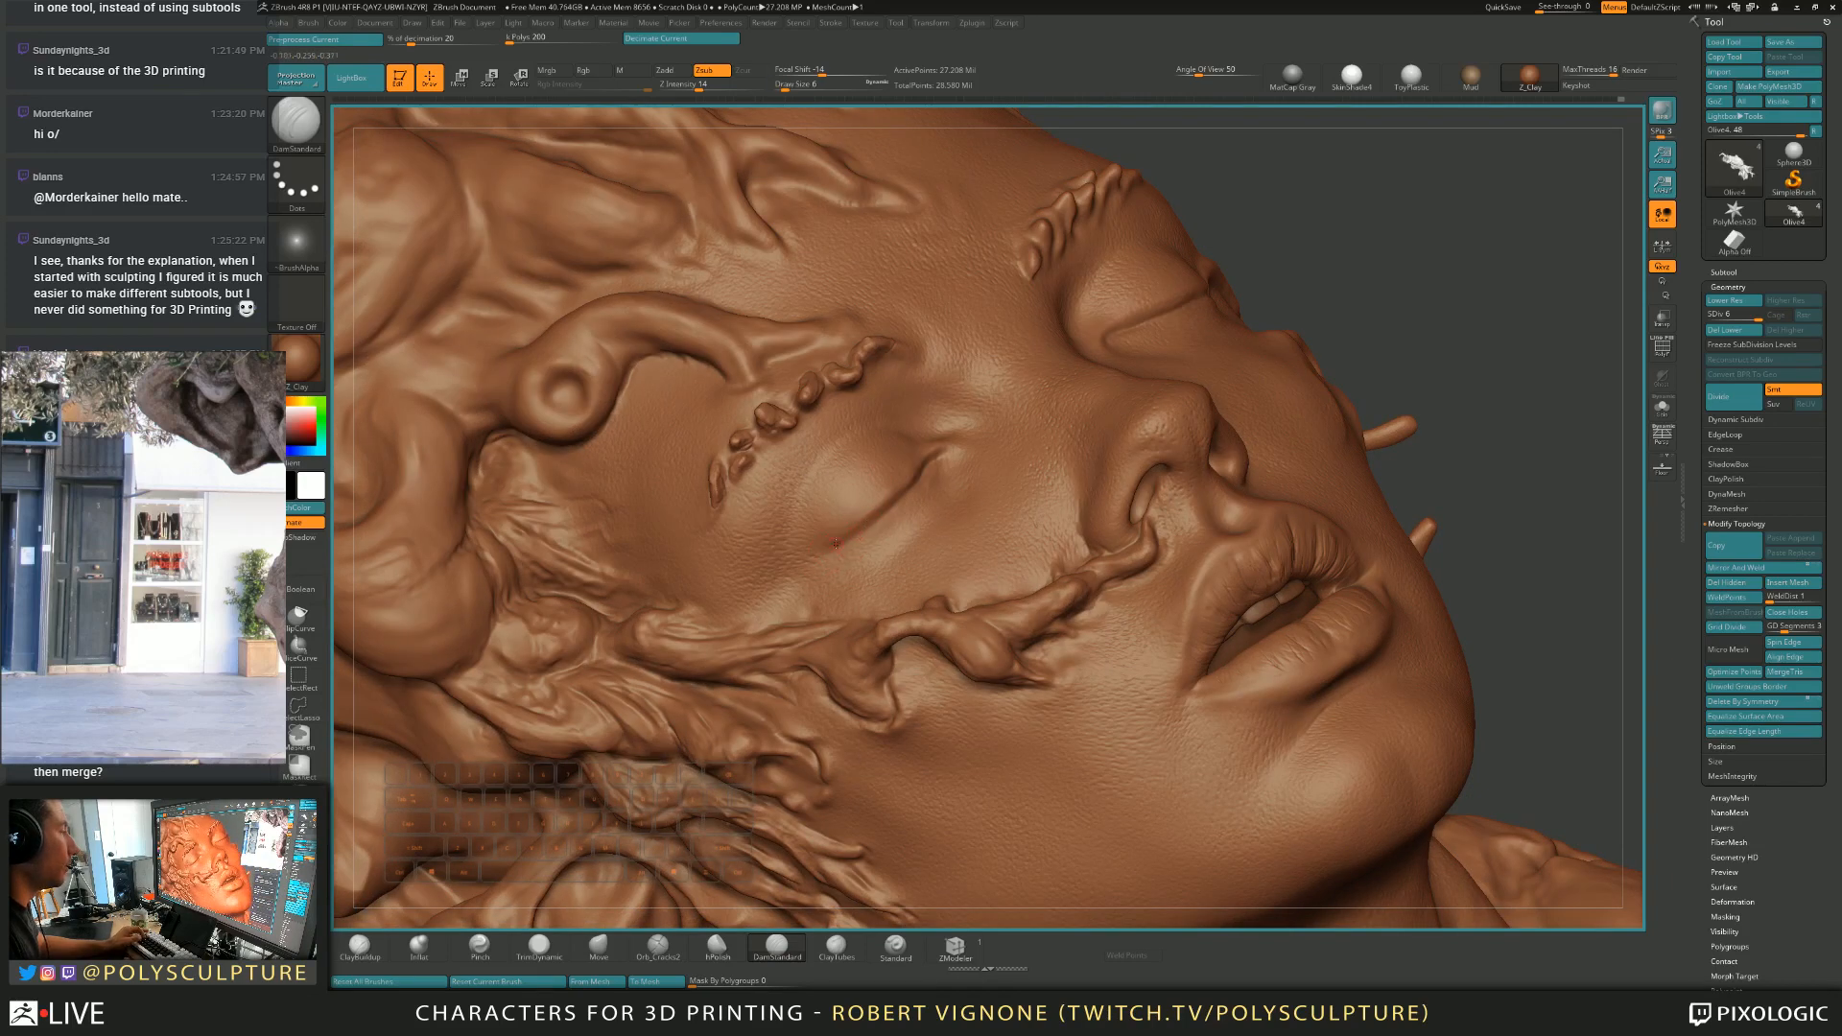
# Enlarge the DamStandard brush and carve the crease at the inner corner of the character's right eye.
pyautogui.moveTo(855, 534)
pyautogui.mouseDown(button='right')
pyautogui.moveTo(885, 507)
pyautogui.moveTo(873, 480)
pyautogui.moveTo(816, 496)
pyautogui.mouseUp(button='right')
pyautogui.press(']')
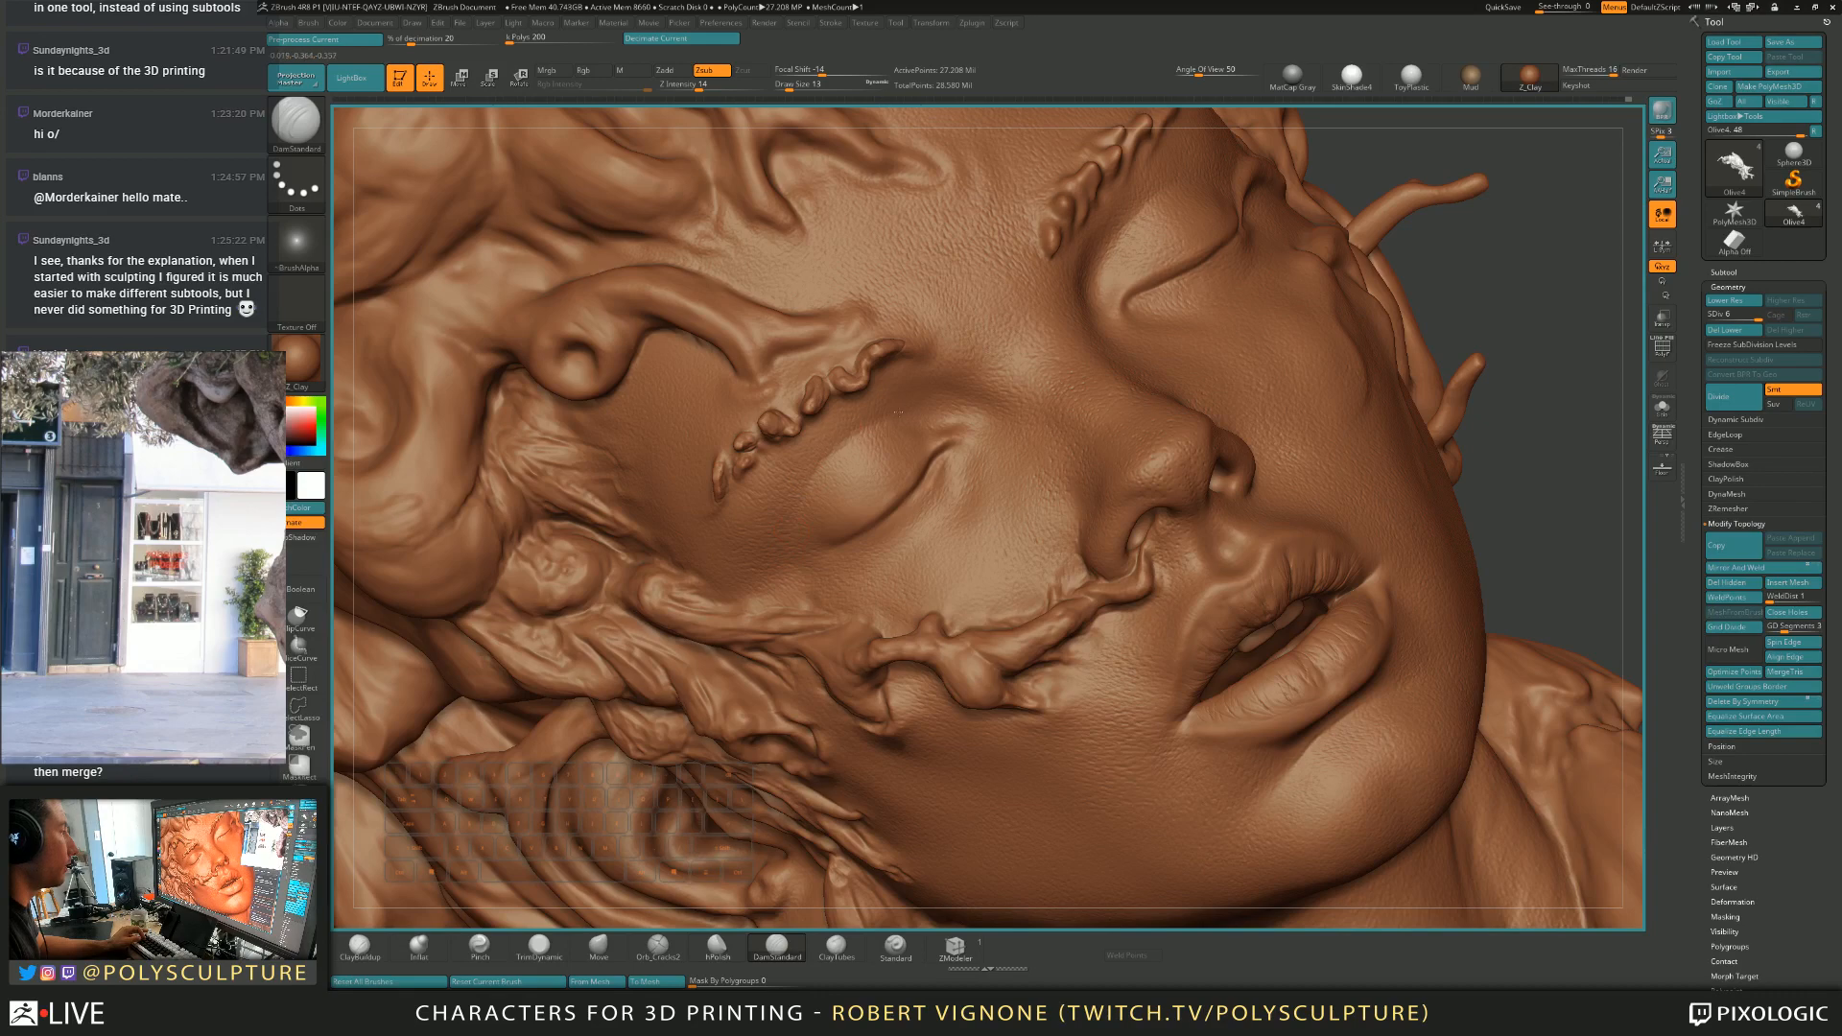
pyautogui.press(']')
pyautogui.moveTo(931, 464); pyautogui.dragTo(957, 445)
pyautogui.moveTo(956, 476); pyautogui.dragTo(1046, 474, button='right')
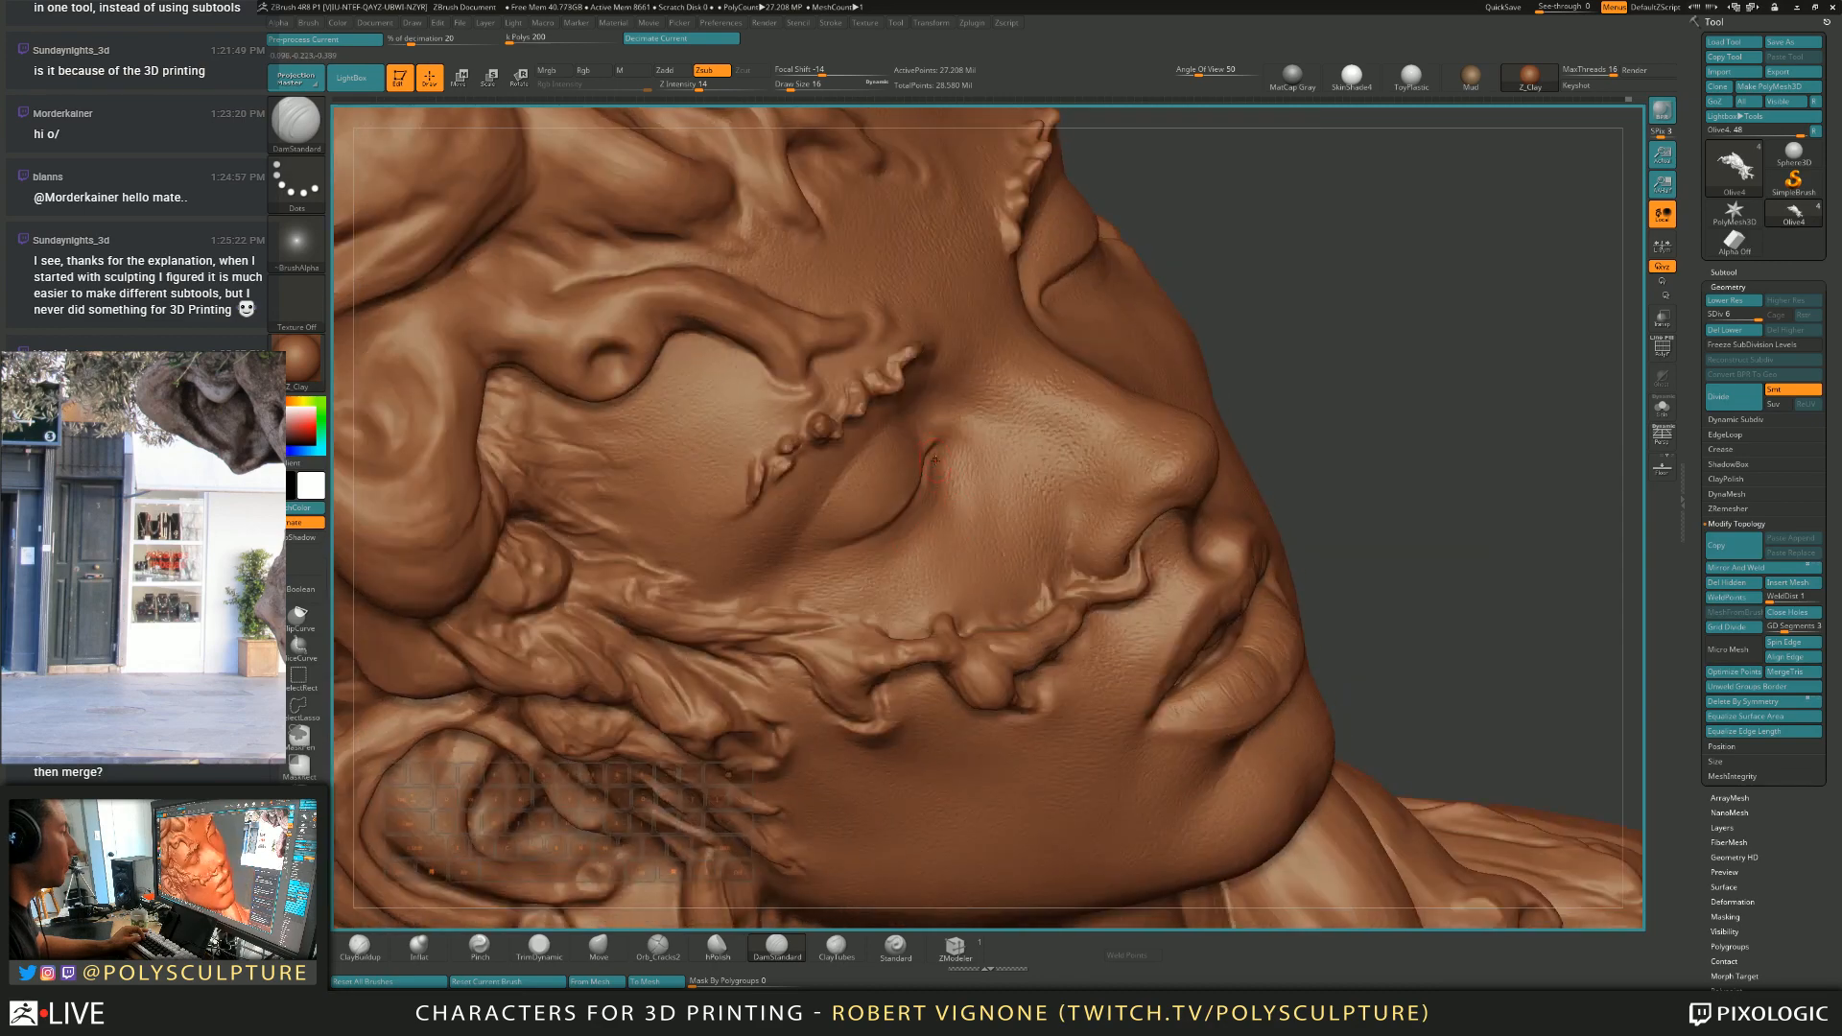
pyautogui.moveTo(931, 521); pyautogui.dragTo(886, 525, button='right')
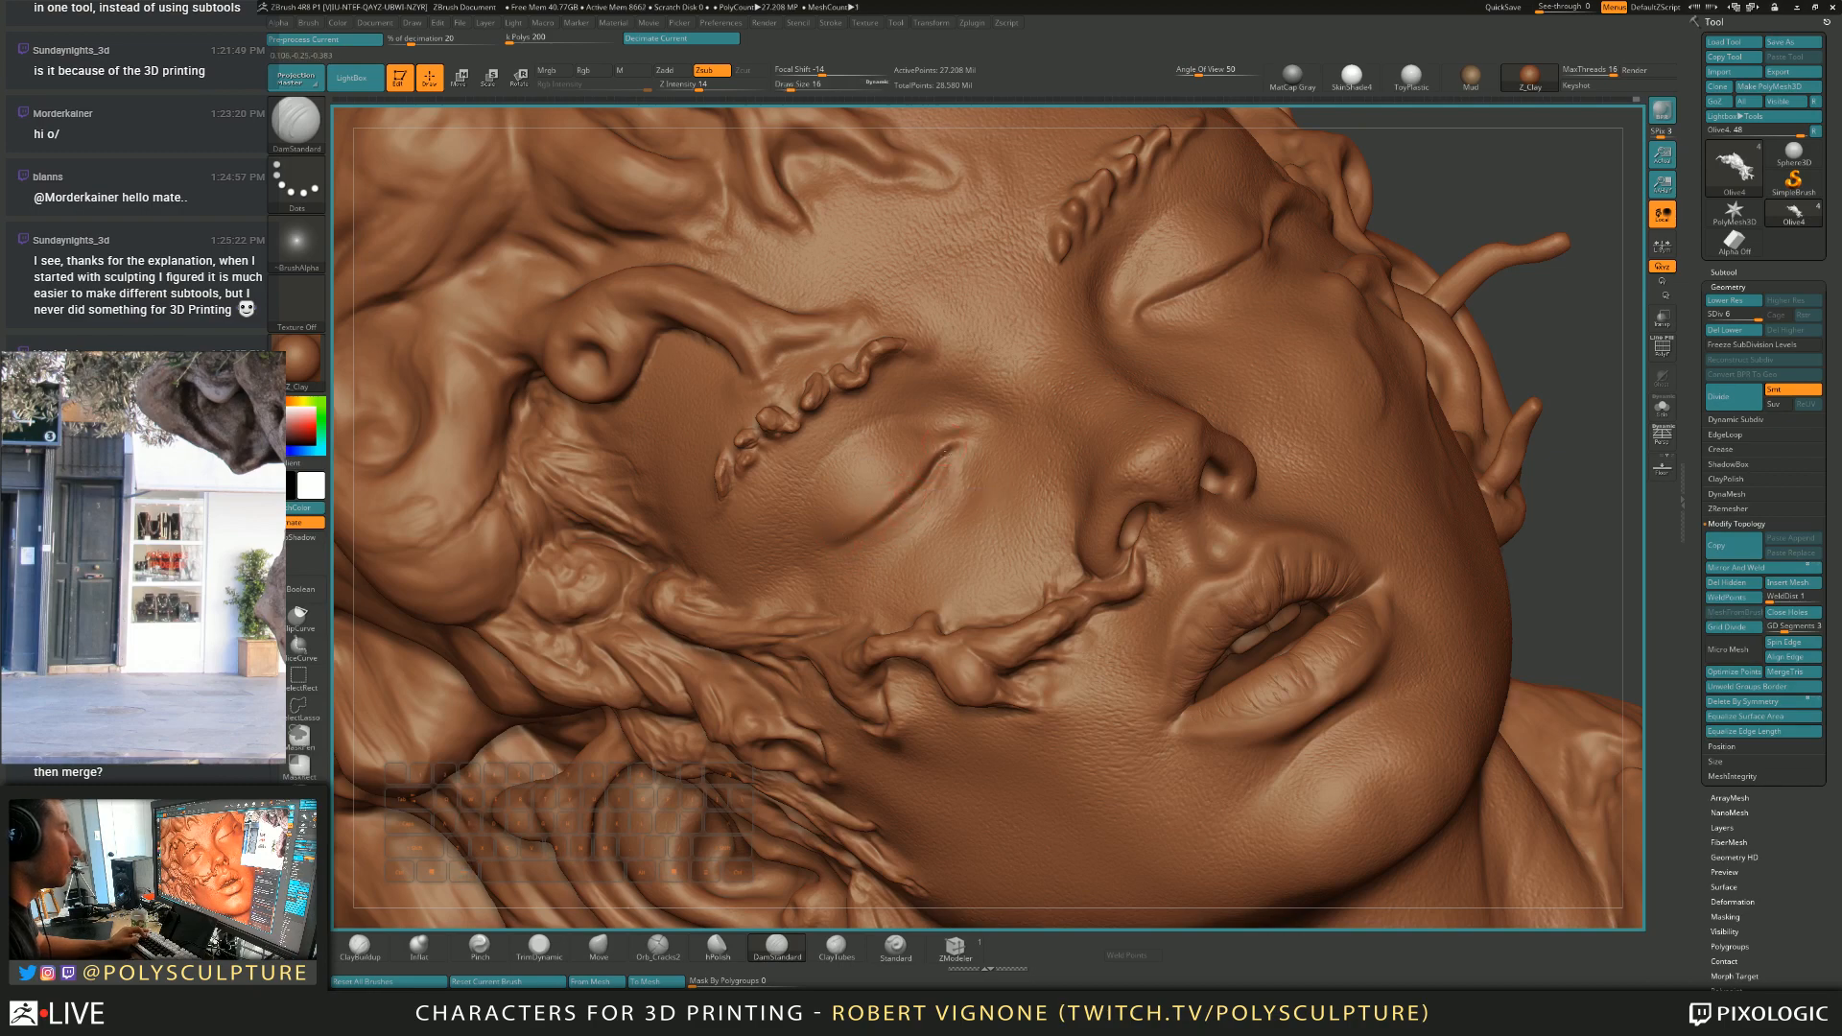
pyautogui.moveTo(915, 479); pyautogui.dragTo(858, 454, button='right')
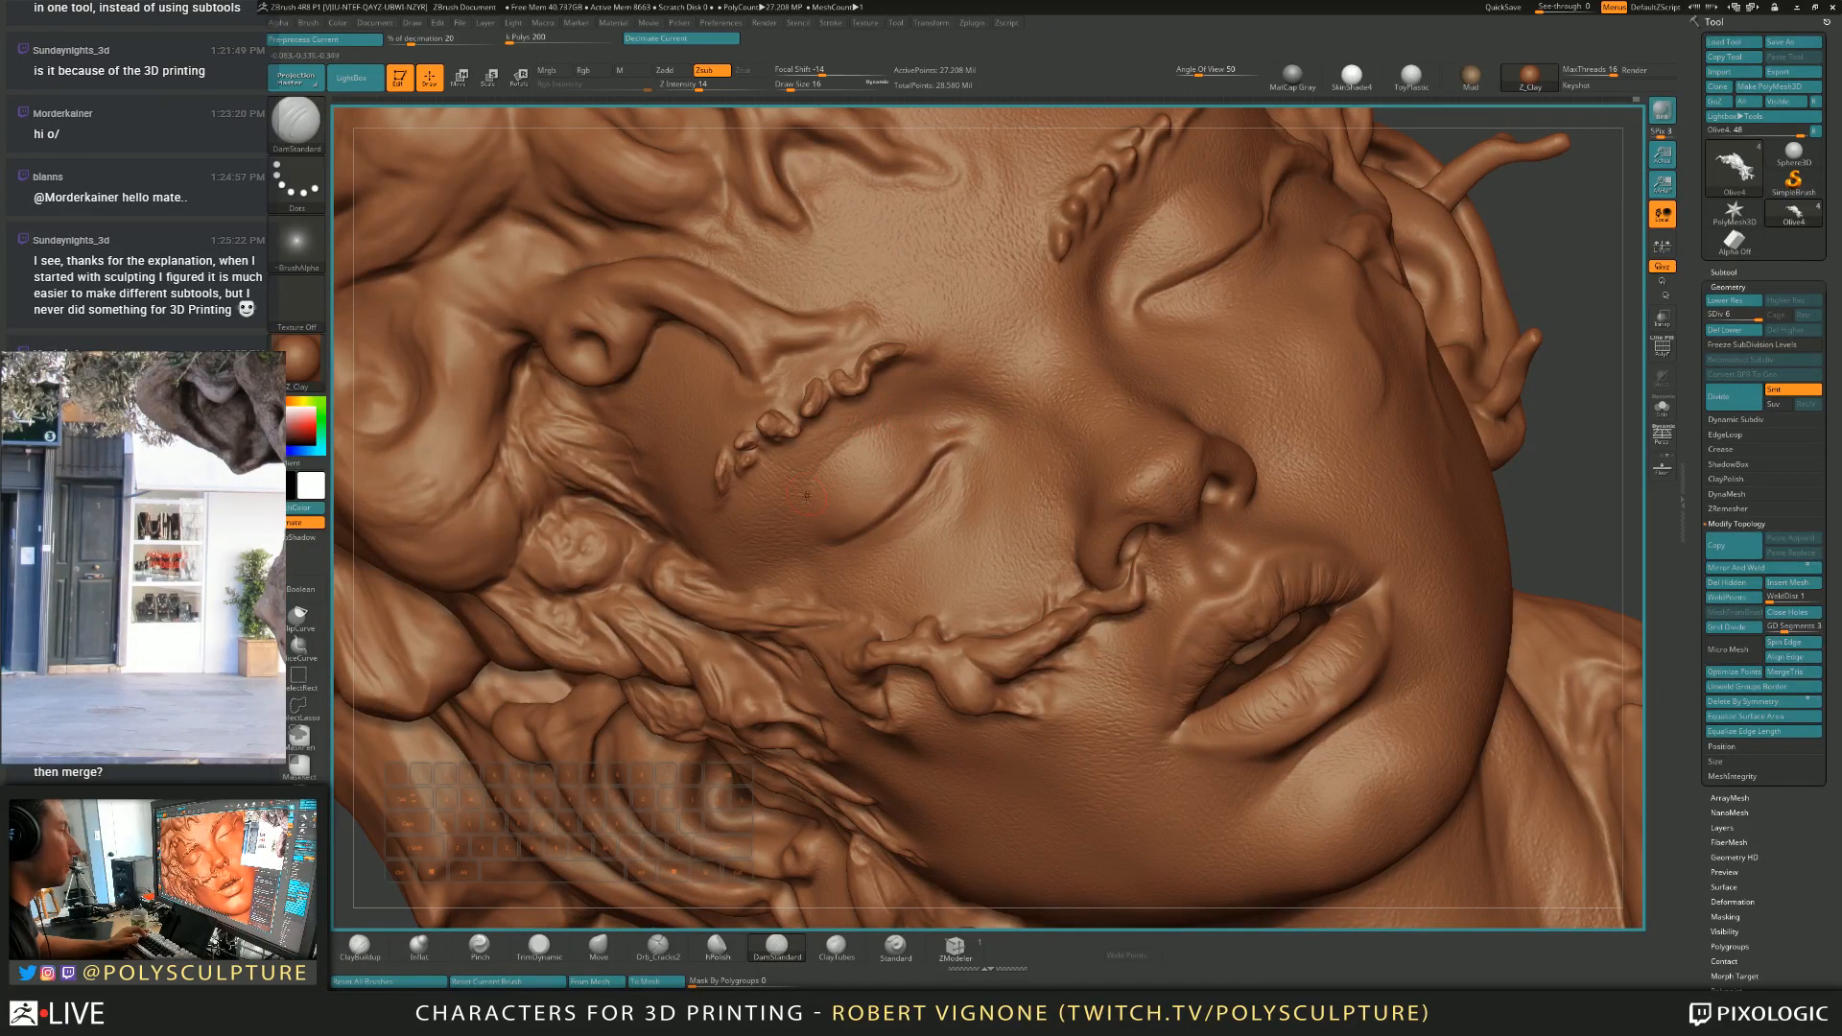
pyautogui.press('s')
pyautogui.moveTo(955, 410); pyautogui.dragTo(971, 407)
# Carve the crease at the inner corner of the character's left eye with the DamStandard brush, using a smaller draw size.
pyautogui.moveTo(1002, 408)
pyautogui.mouseDown(button='right')
pyautogui.moveTo(1044, 419)
pyautogui.moveTo(925, 336)
pyautogui.moveTo(796, 369)
pyautogui.moveTo(833, 387)
pyautogui.mouseUp(button='right')
pyautogui.press('s')
pyautogui.click(986, 381)
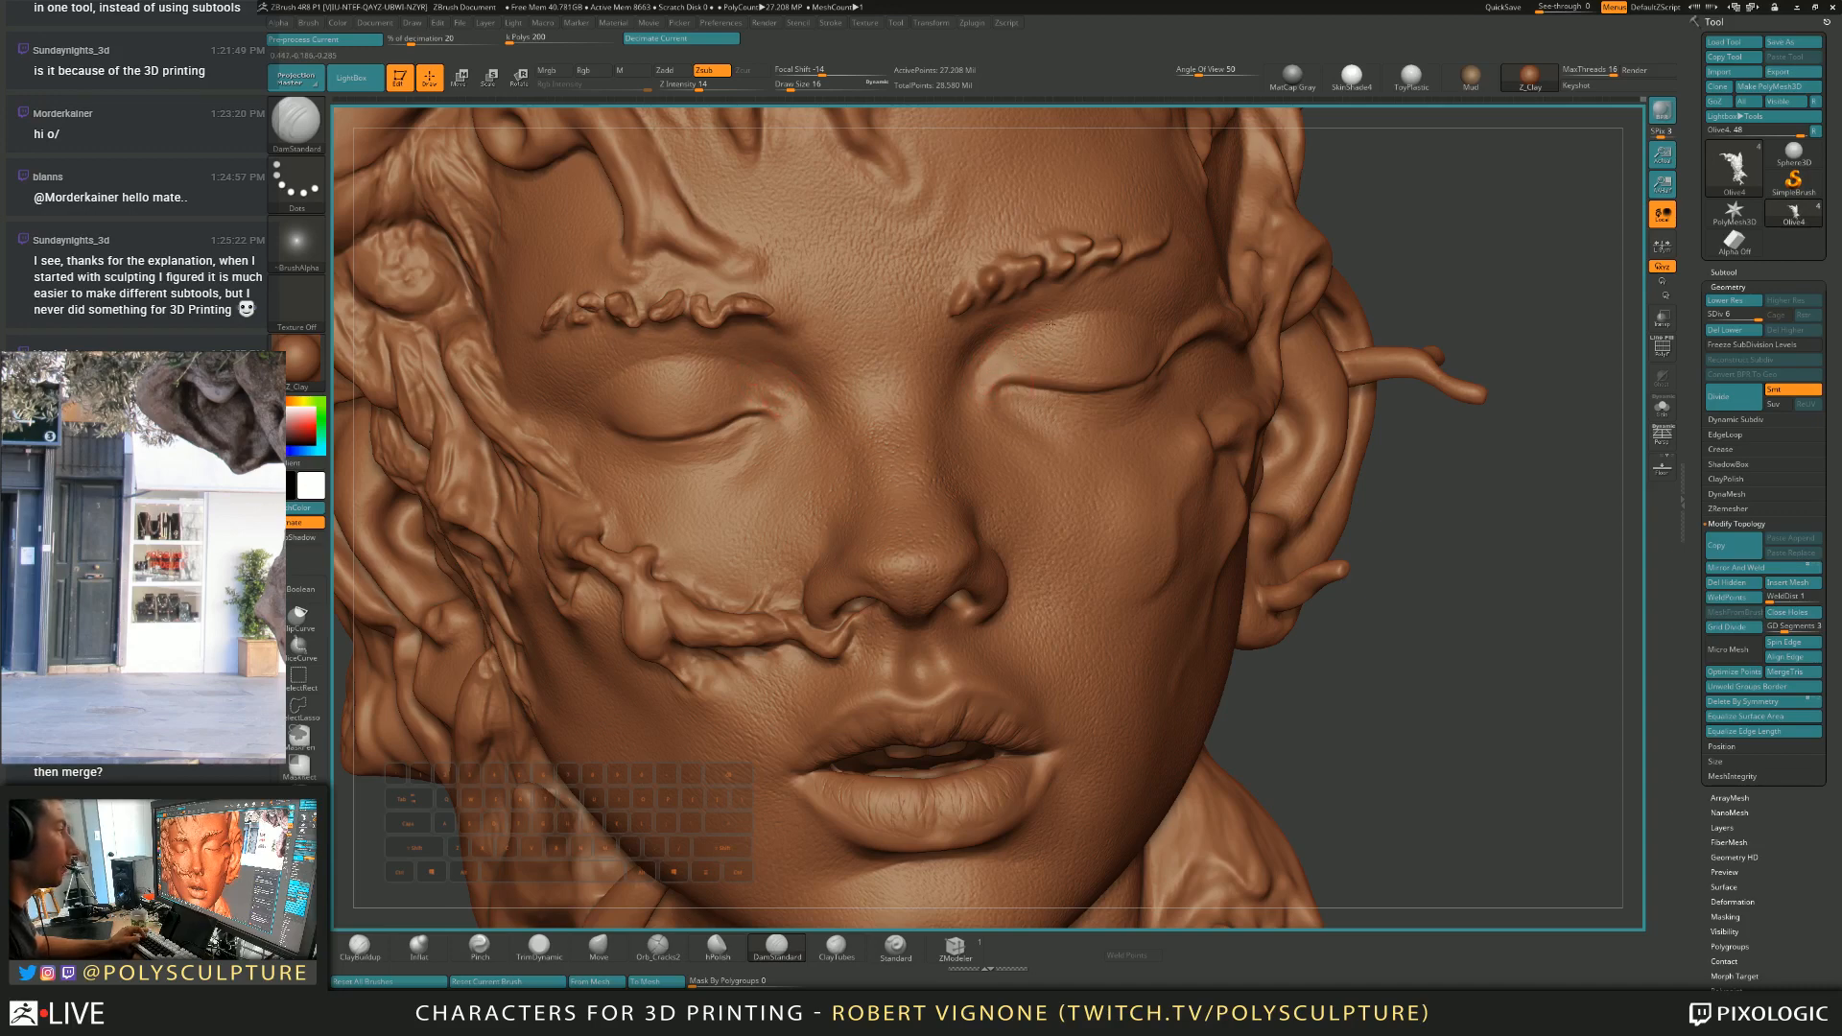
pyautogui.moveTo(1086, 319)
pyautogui.mouseDown(button='right')
pyautogui.moveTo(1019, 335)
pyautogui.moveTo(1089, 259)
pyautogui.moveTo(1066, 189)
pyautogui.mouseUp(button='right')
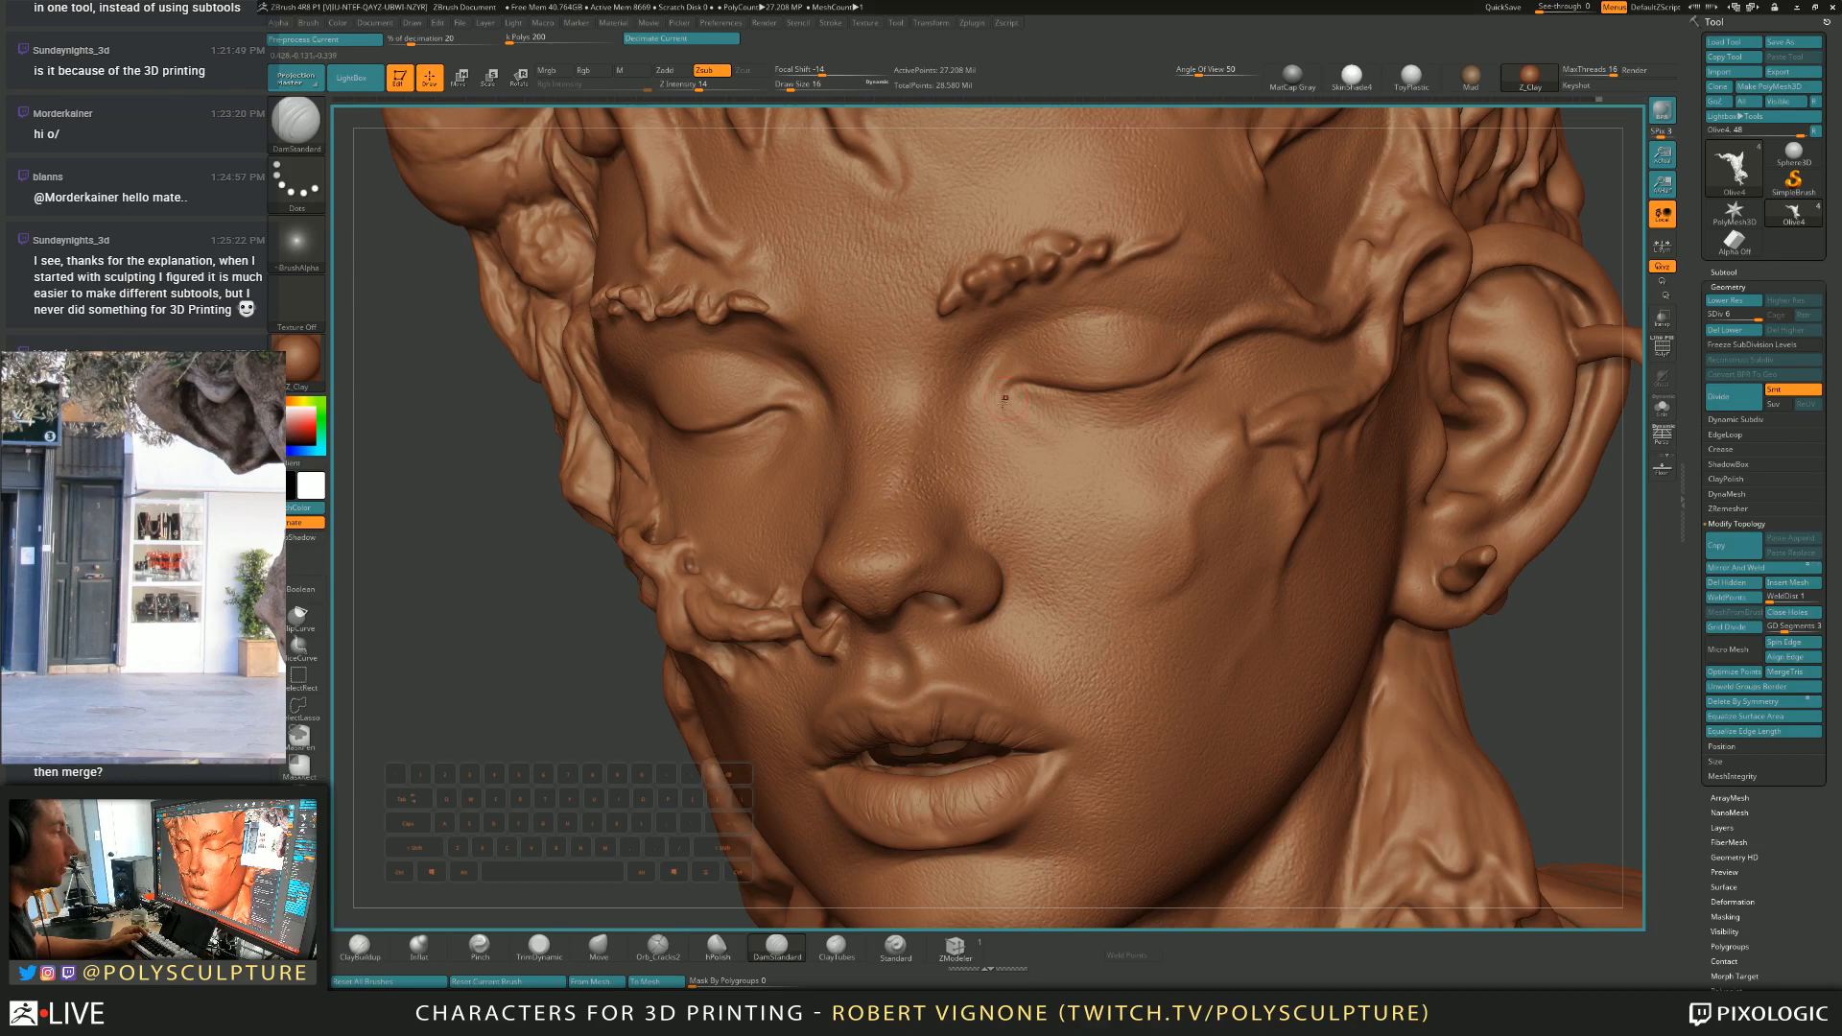
pyautogui.press('ctrl')
pyautogui.press('s')
pyautogui.click(991, 372)
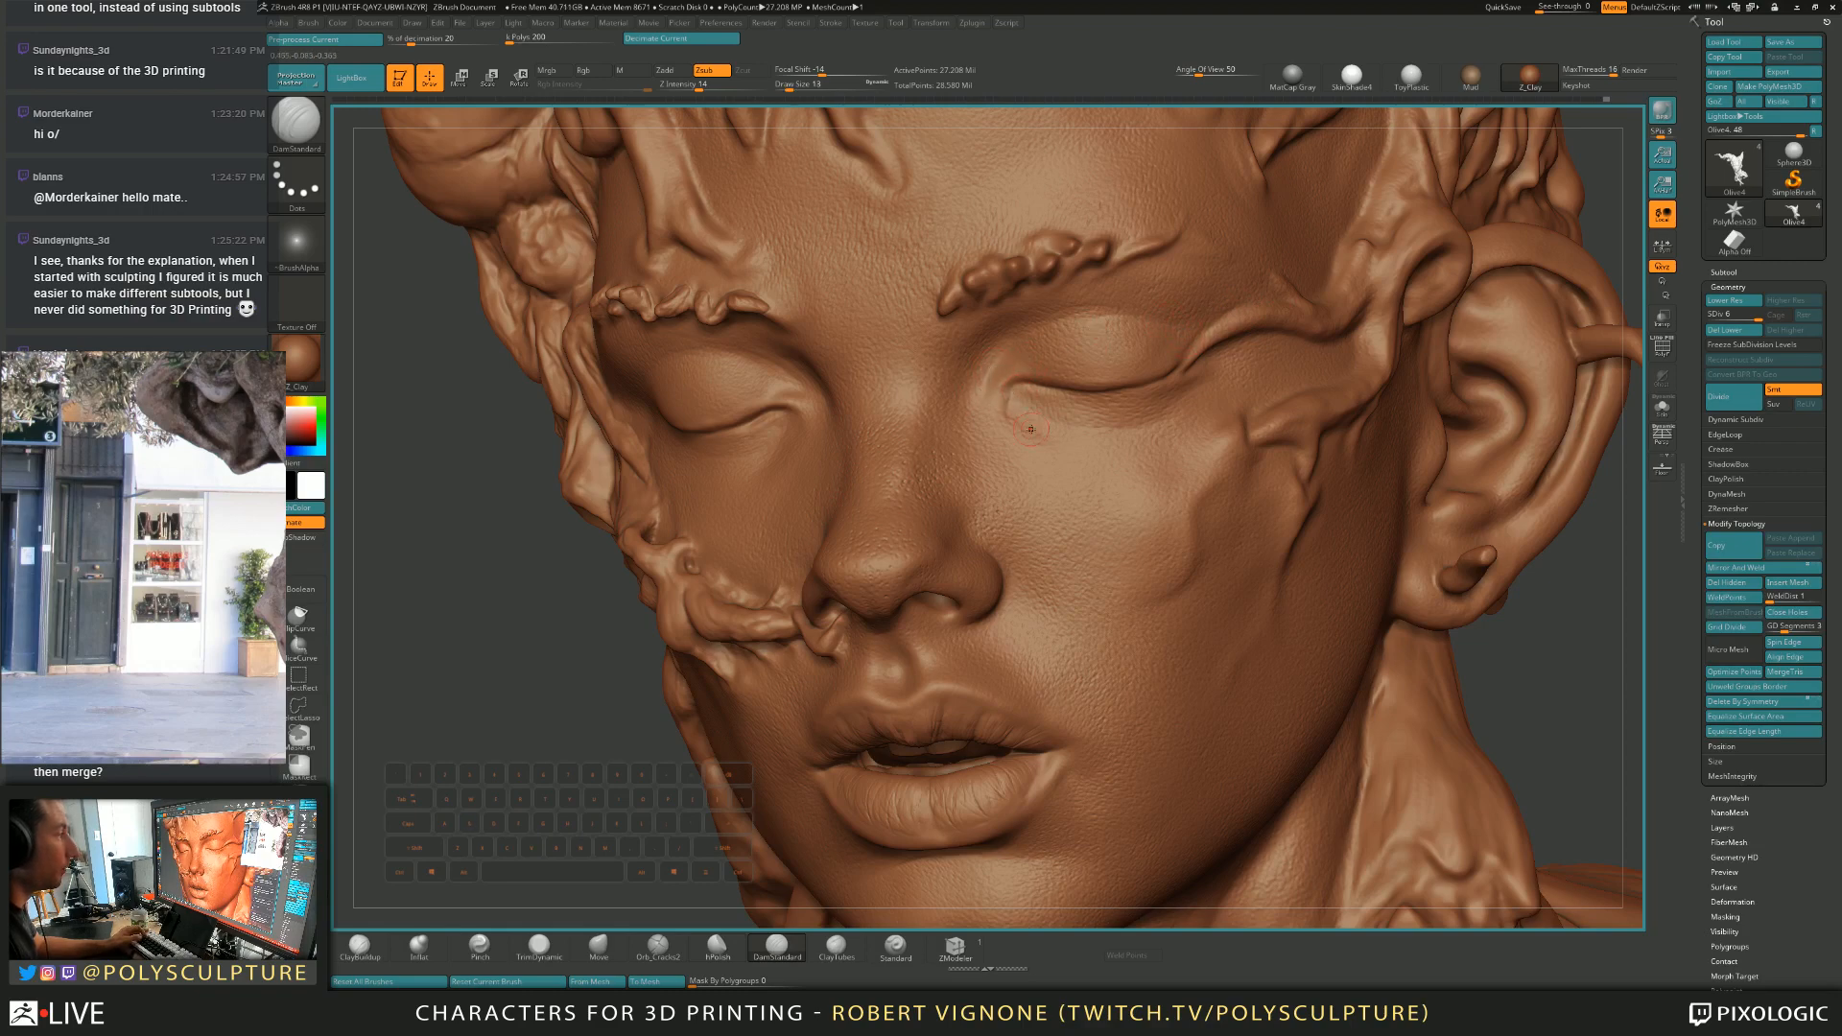
# Raise a soft skin fold below the character's right eye with the inverted DamStandard brush.
pyautogui.moveTo(1035, 428); pyautogui.dragTo(1285, 436, button='right')
pyautogui.press('s')
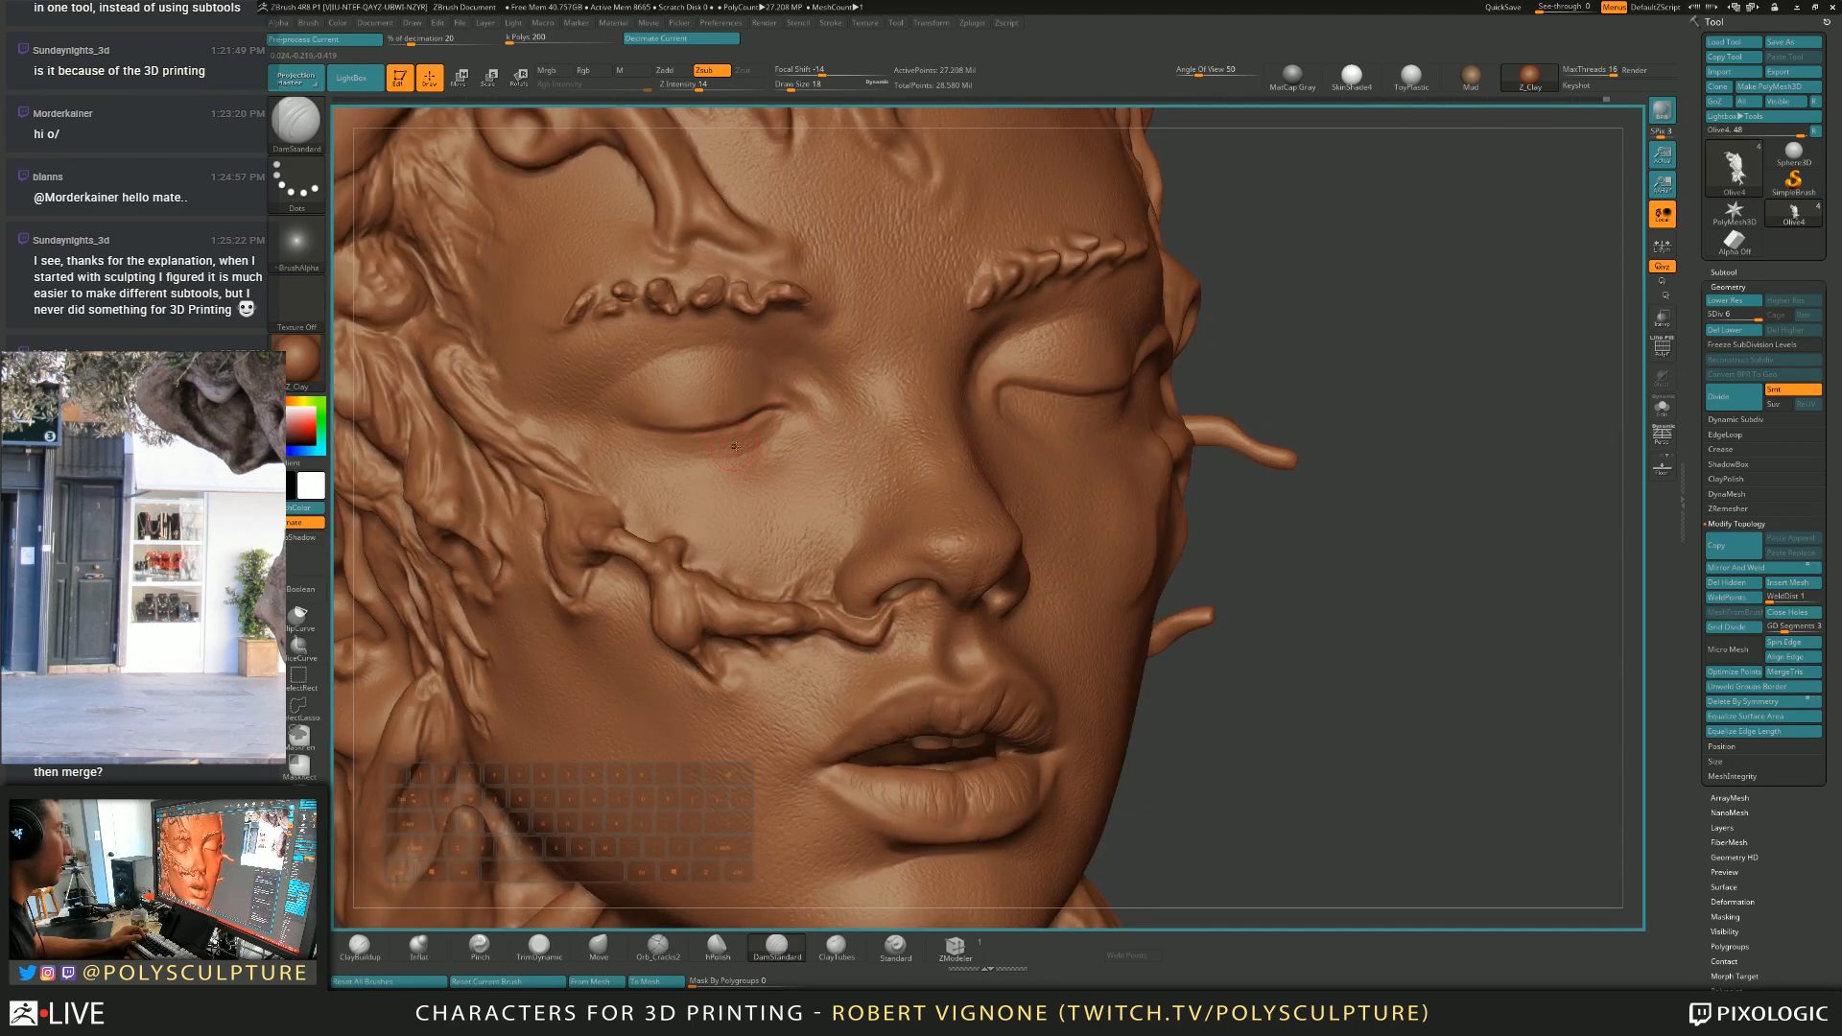
pyautogui.keyDown('alt'); pyautogui.moveTo(651, 442); pyautogui.dragTo(716, 450); pyautogui.keyUp('alt')
pyautogui.moveTo(765, 435); pyautogui.dragTo(1031, 403, button='right')
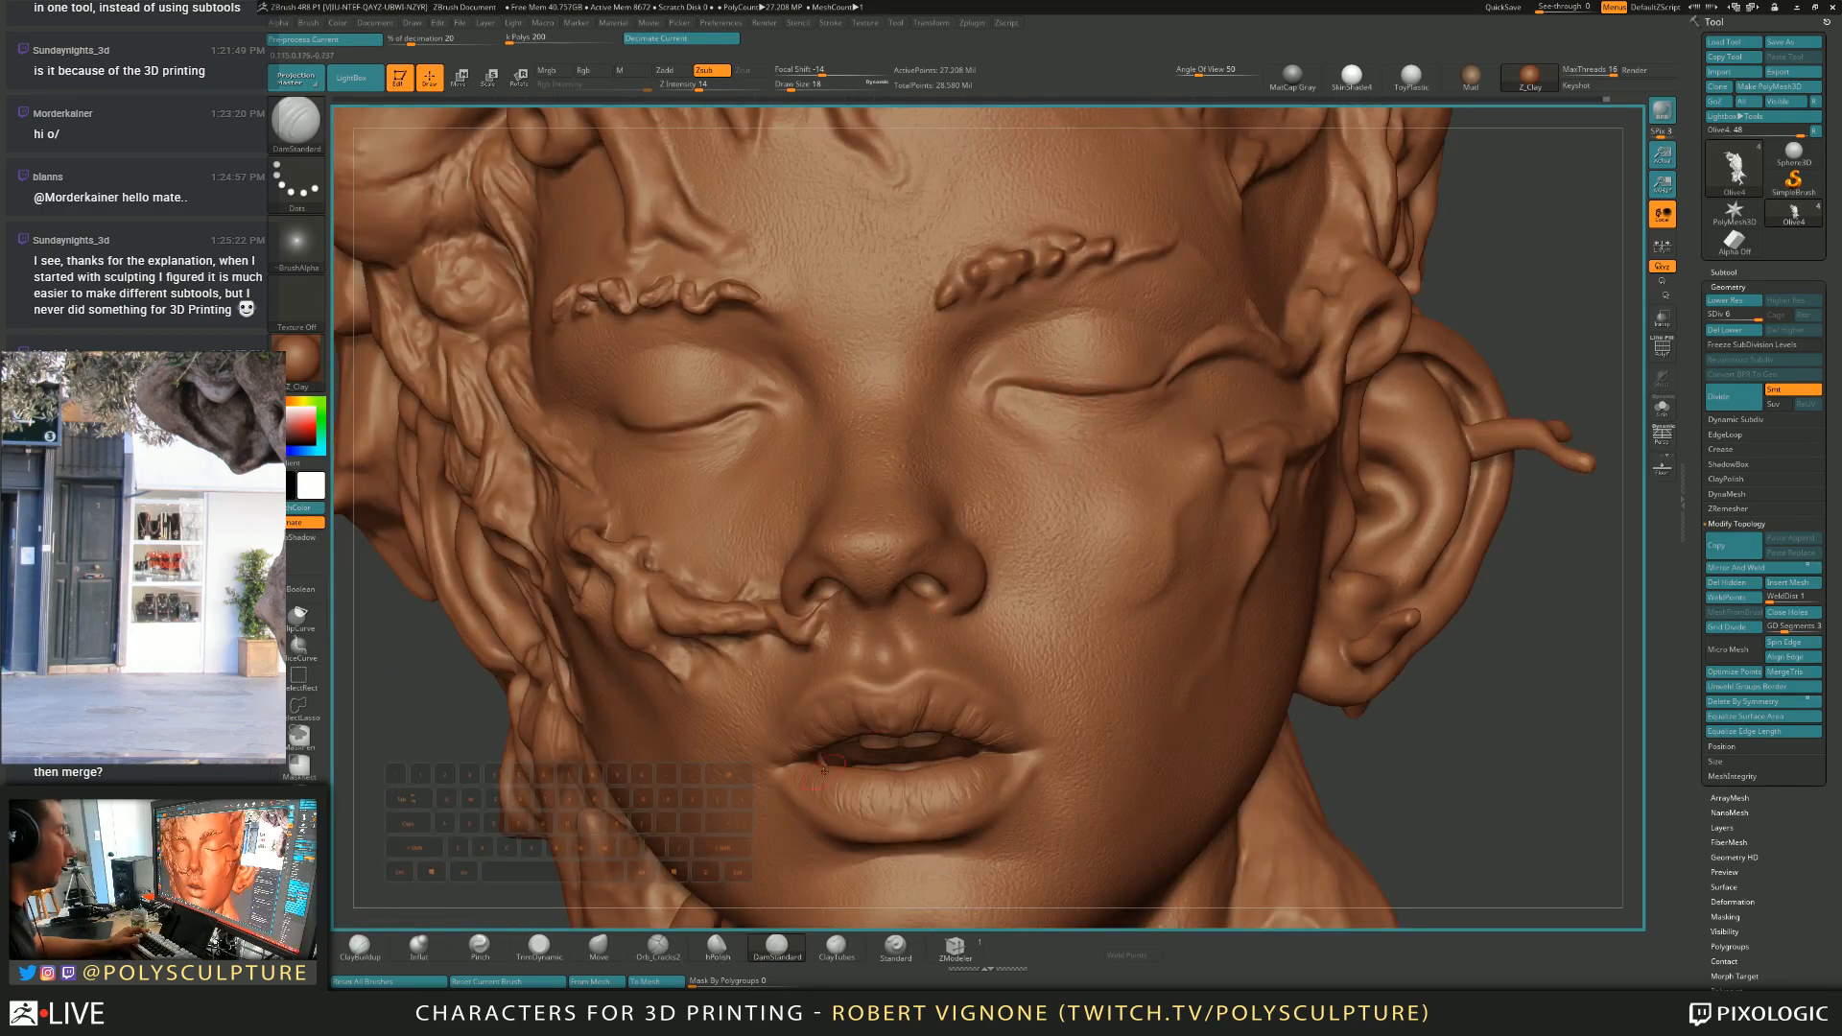
# Add fine skin lines at the inner corner of the left eye with the Orb_Cracks brush at a reduced size.
pyautogui.click(658, 947)
pyautogui.keyDown('alt'); pyautogui.moveTo(1109, 420); pyautogui.dragTo(1036, 395); pyautogui.keyUp('alt')
pyautogui.press('[')
pyautogui.moveTo(1013, 390); pyautogui.dragTo(1038, 389)
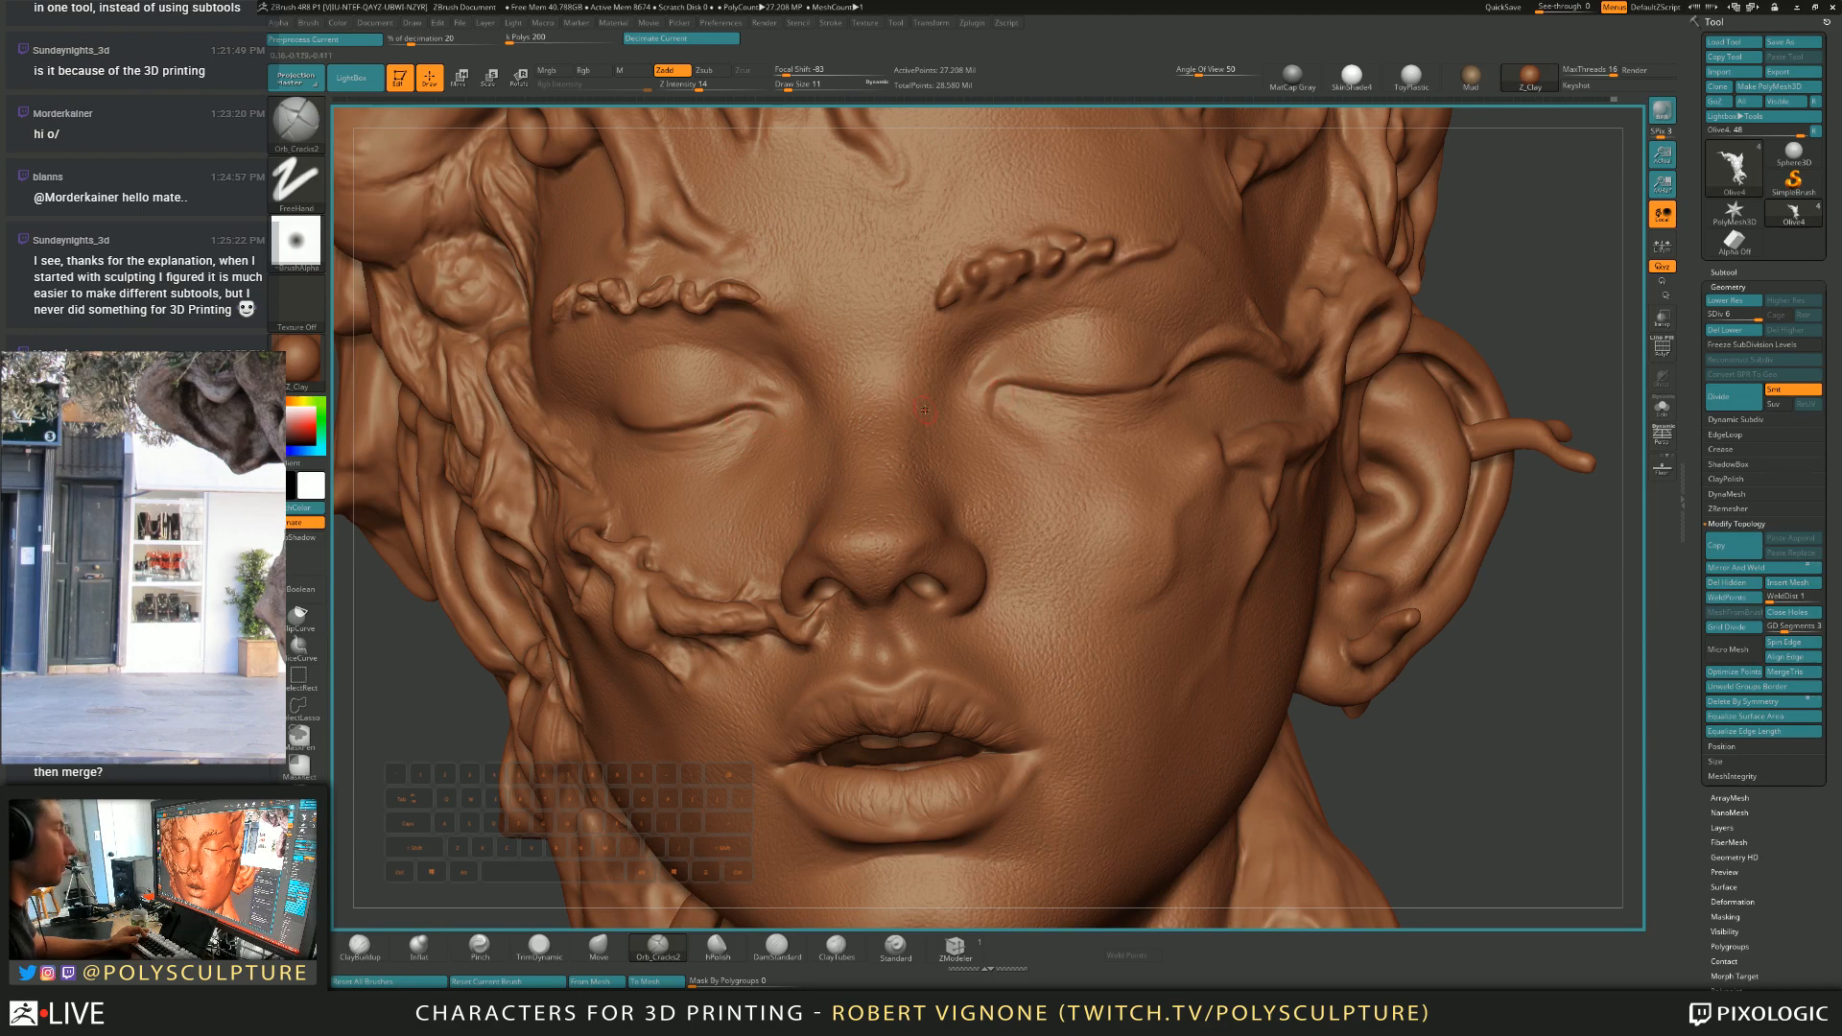
# Switch to the Inflat brush and lower the head's geometry to subdivision level 4.
pyautogui.press(']')
pyautogui.press('2')
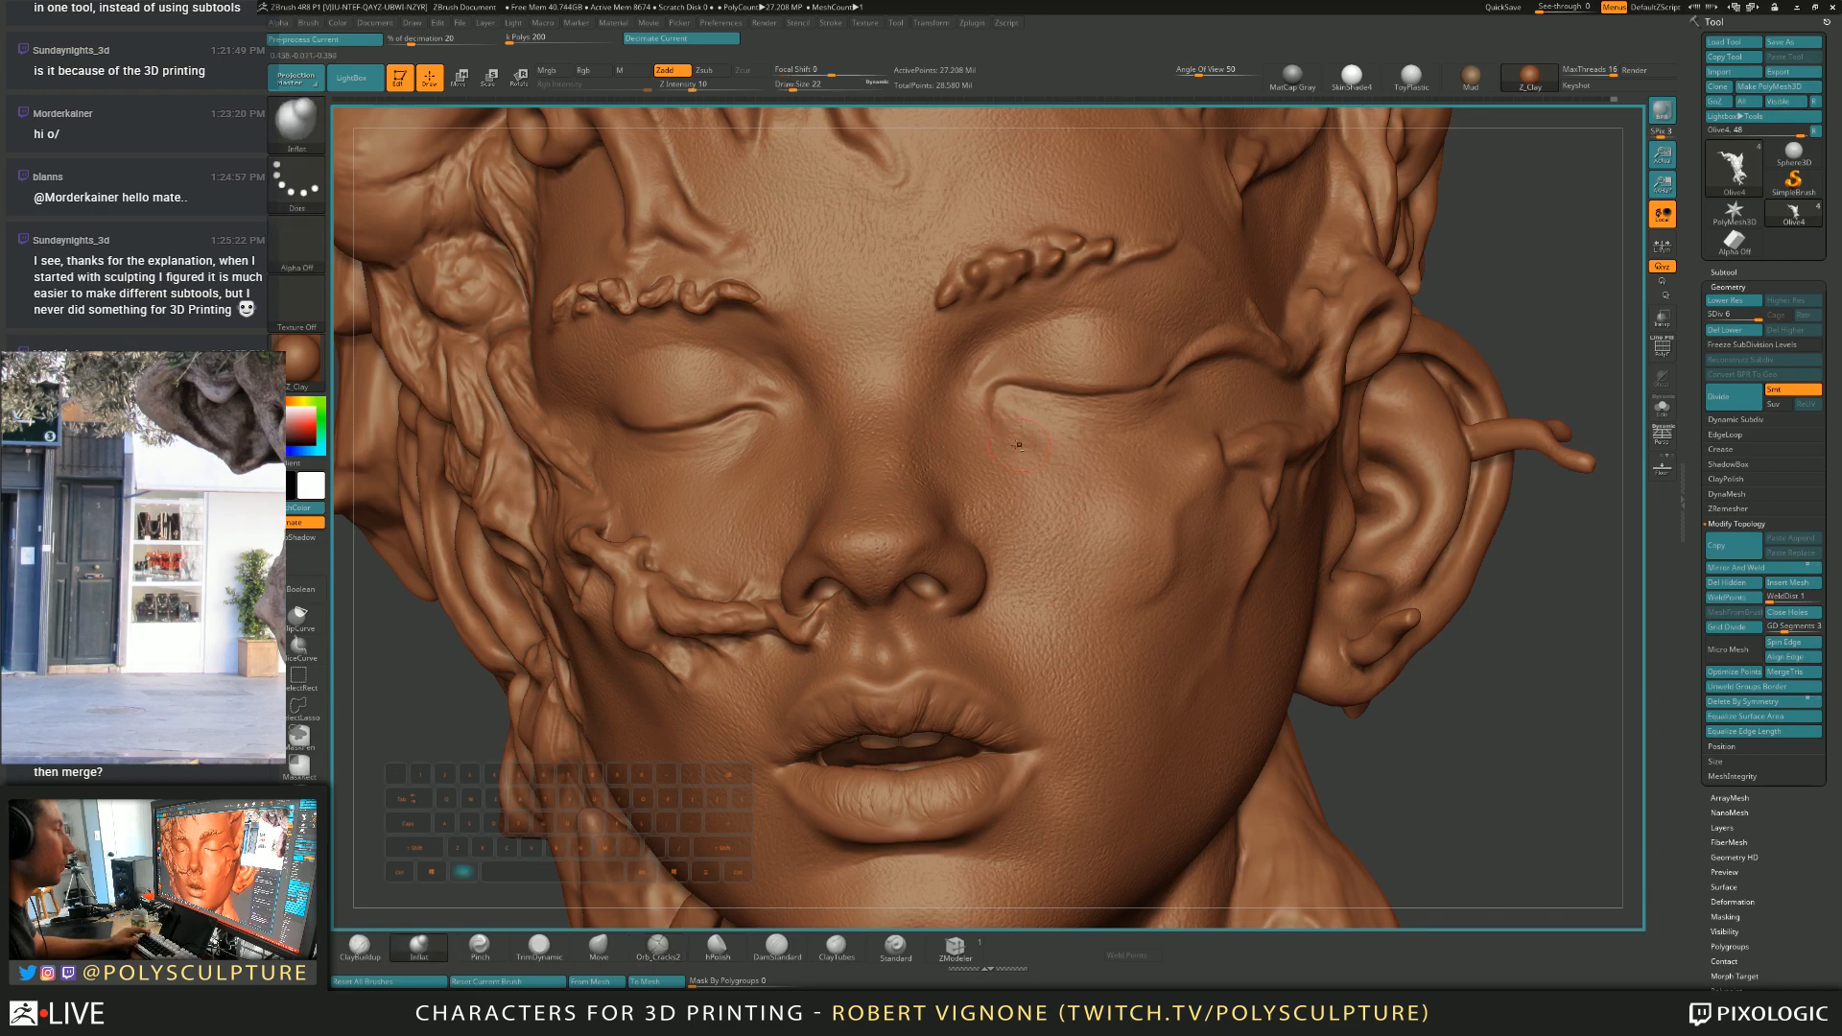
pyautogui.click(1741, 317)
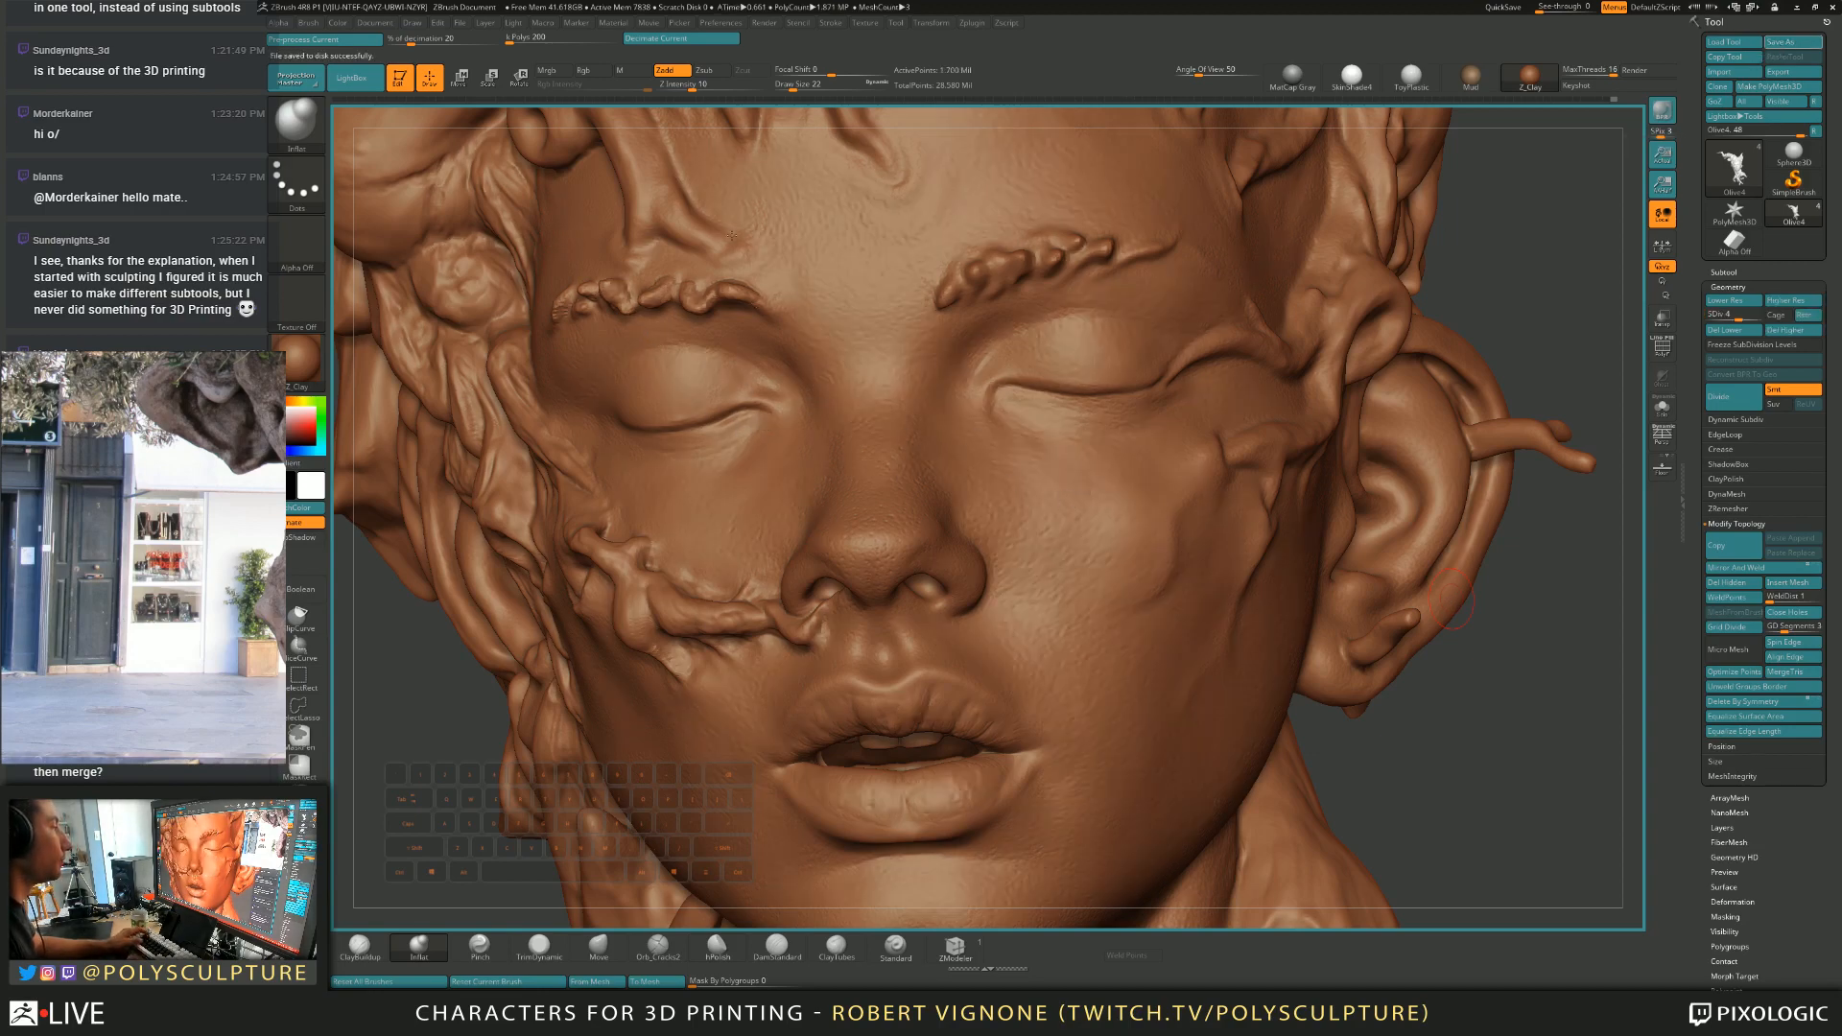
# Adjust the skin volume below the inner corners of both eyes with the Inflat brush.
pyautogui.moveTo(700, 419); pyautogui.dragTo(758, 427, button='right')
pyautogui.press('s')
pyautogui.moveTo(765, 433); pyautogui.dragTo(767, 445)
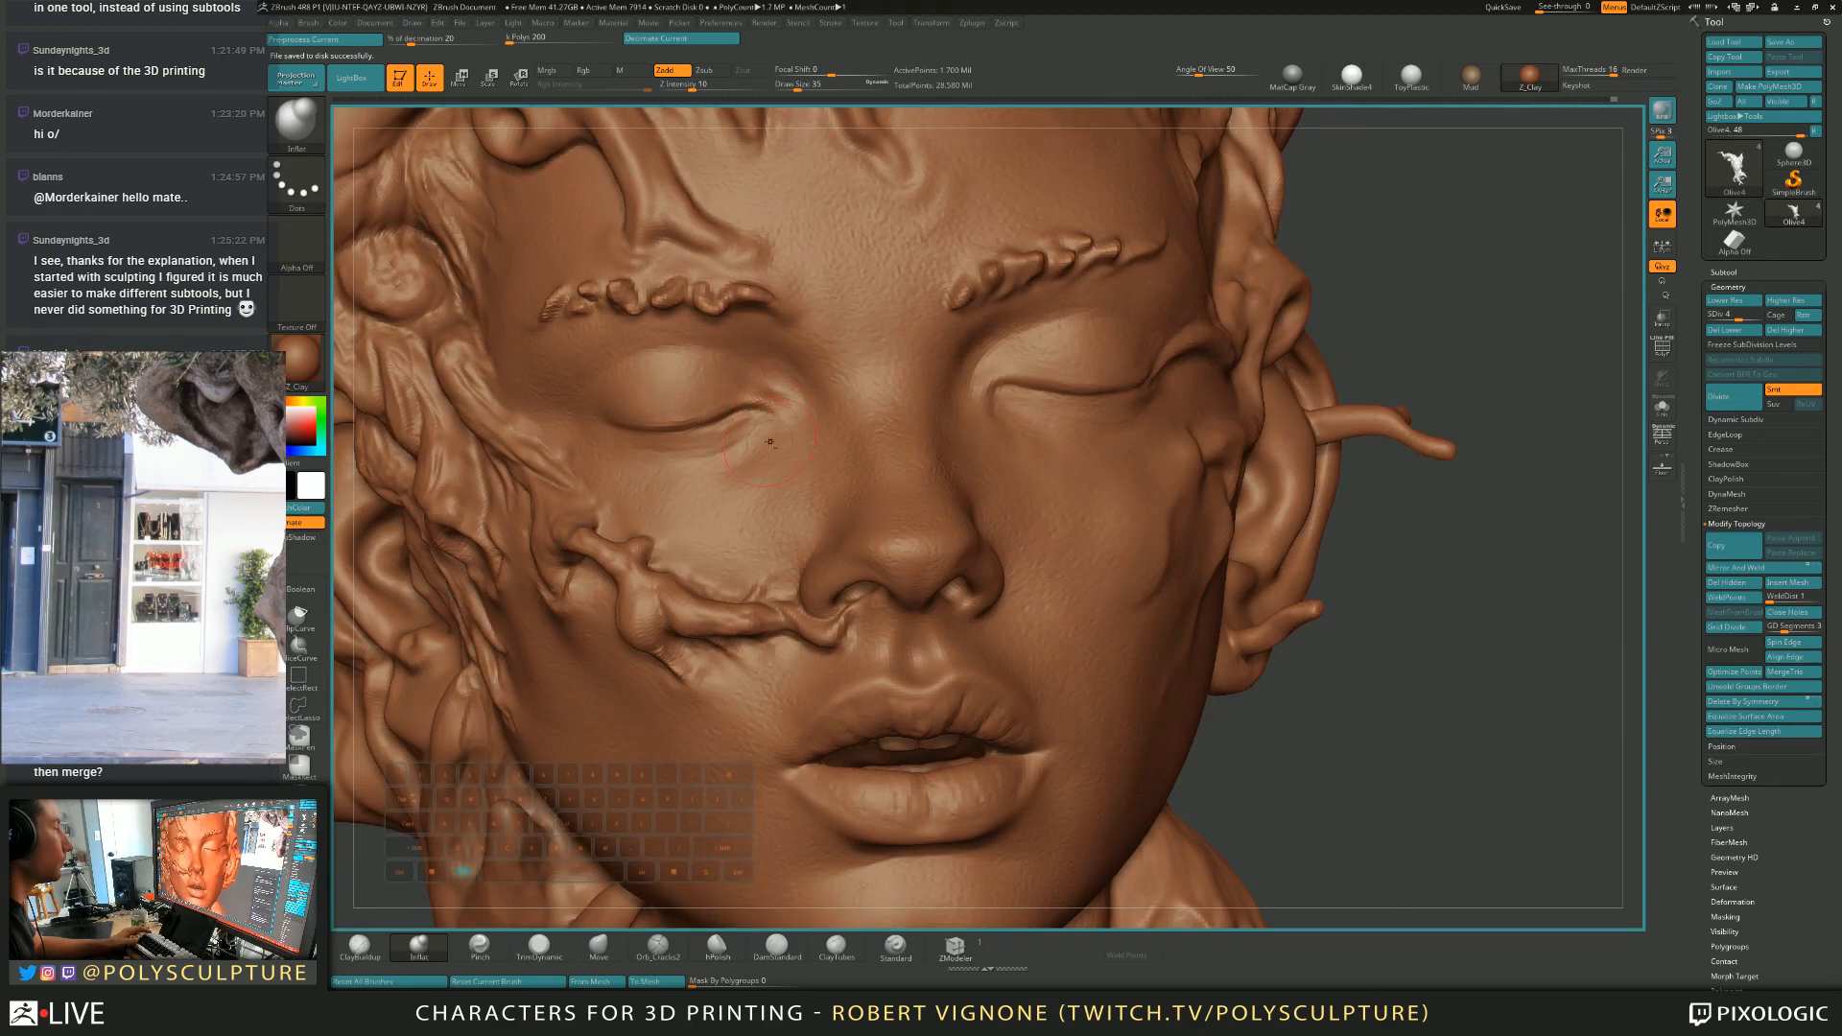
pyautogui.moveTo(788, 418); pyautogui.dragTo(772, 447, button='right')
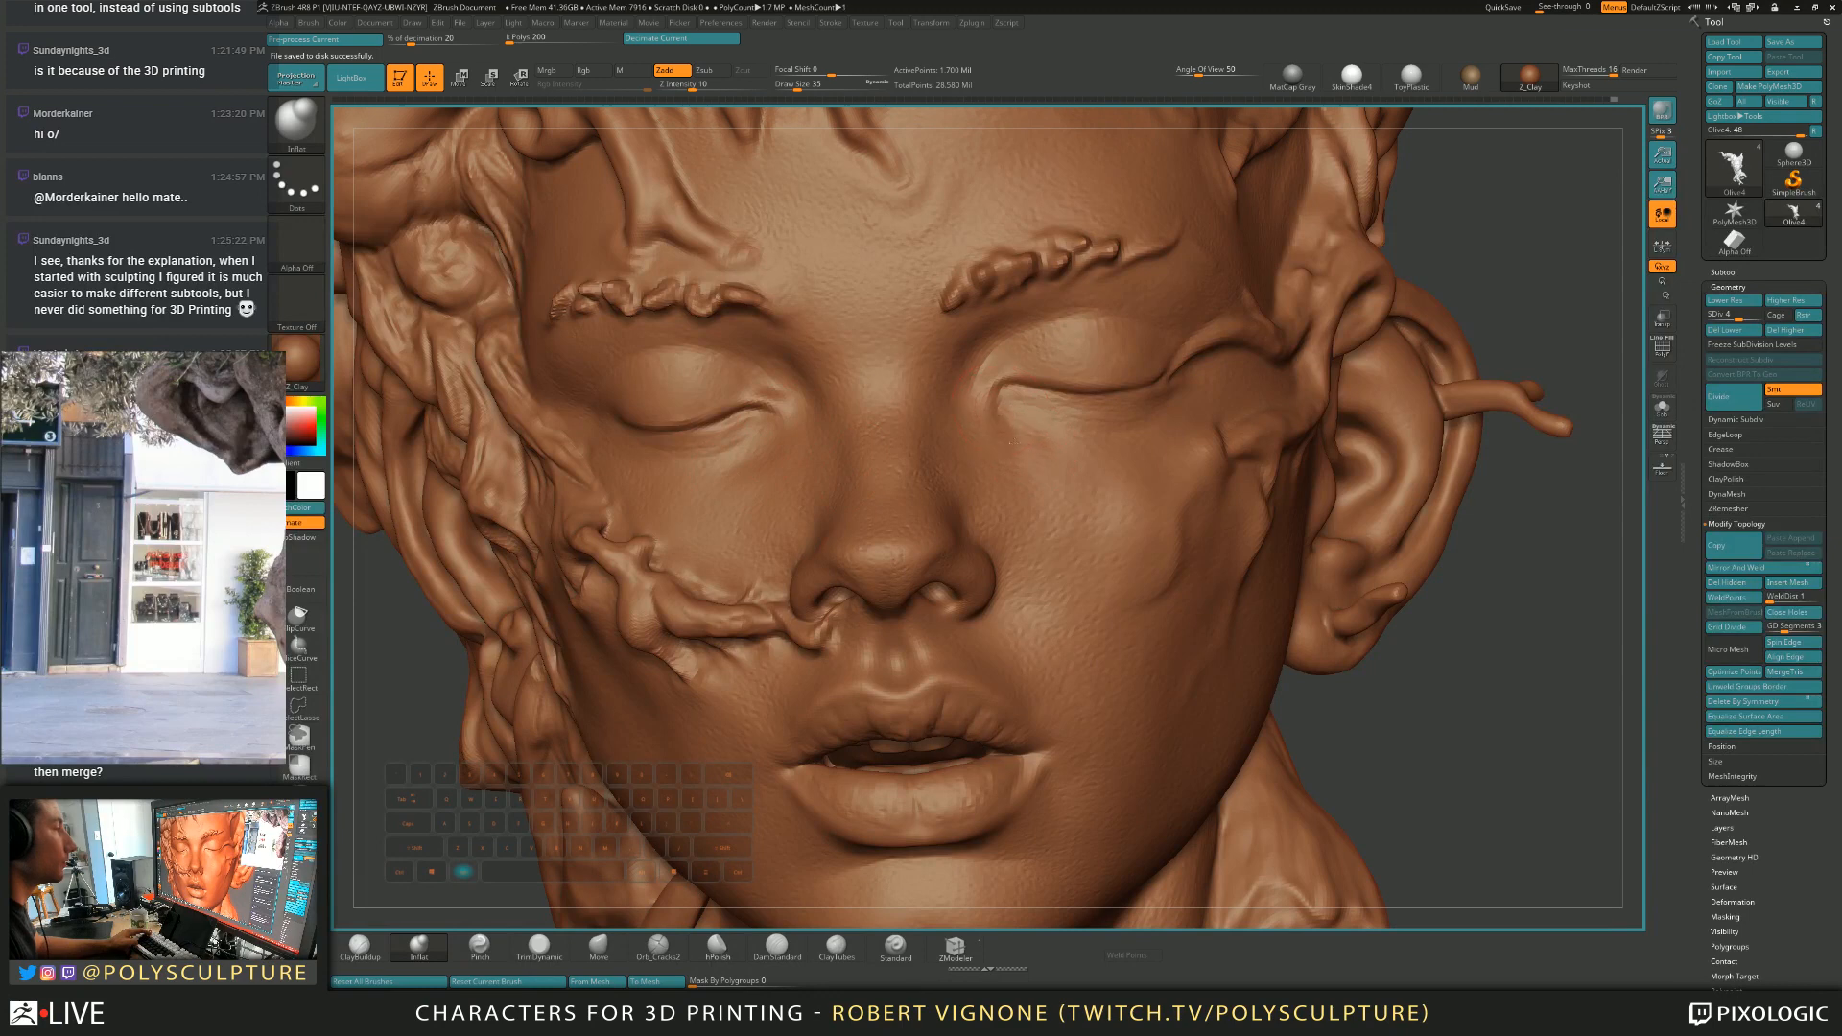
pyautogui.press('[')
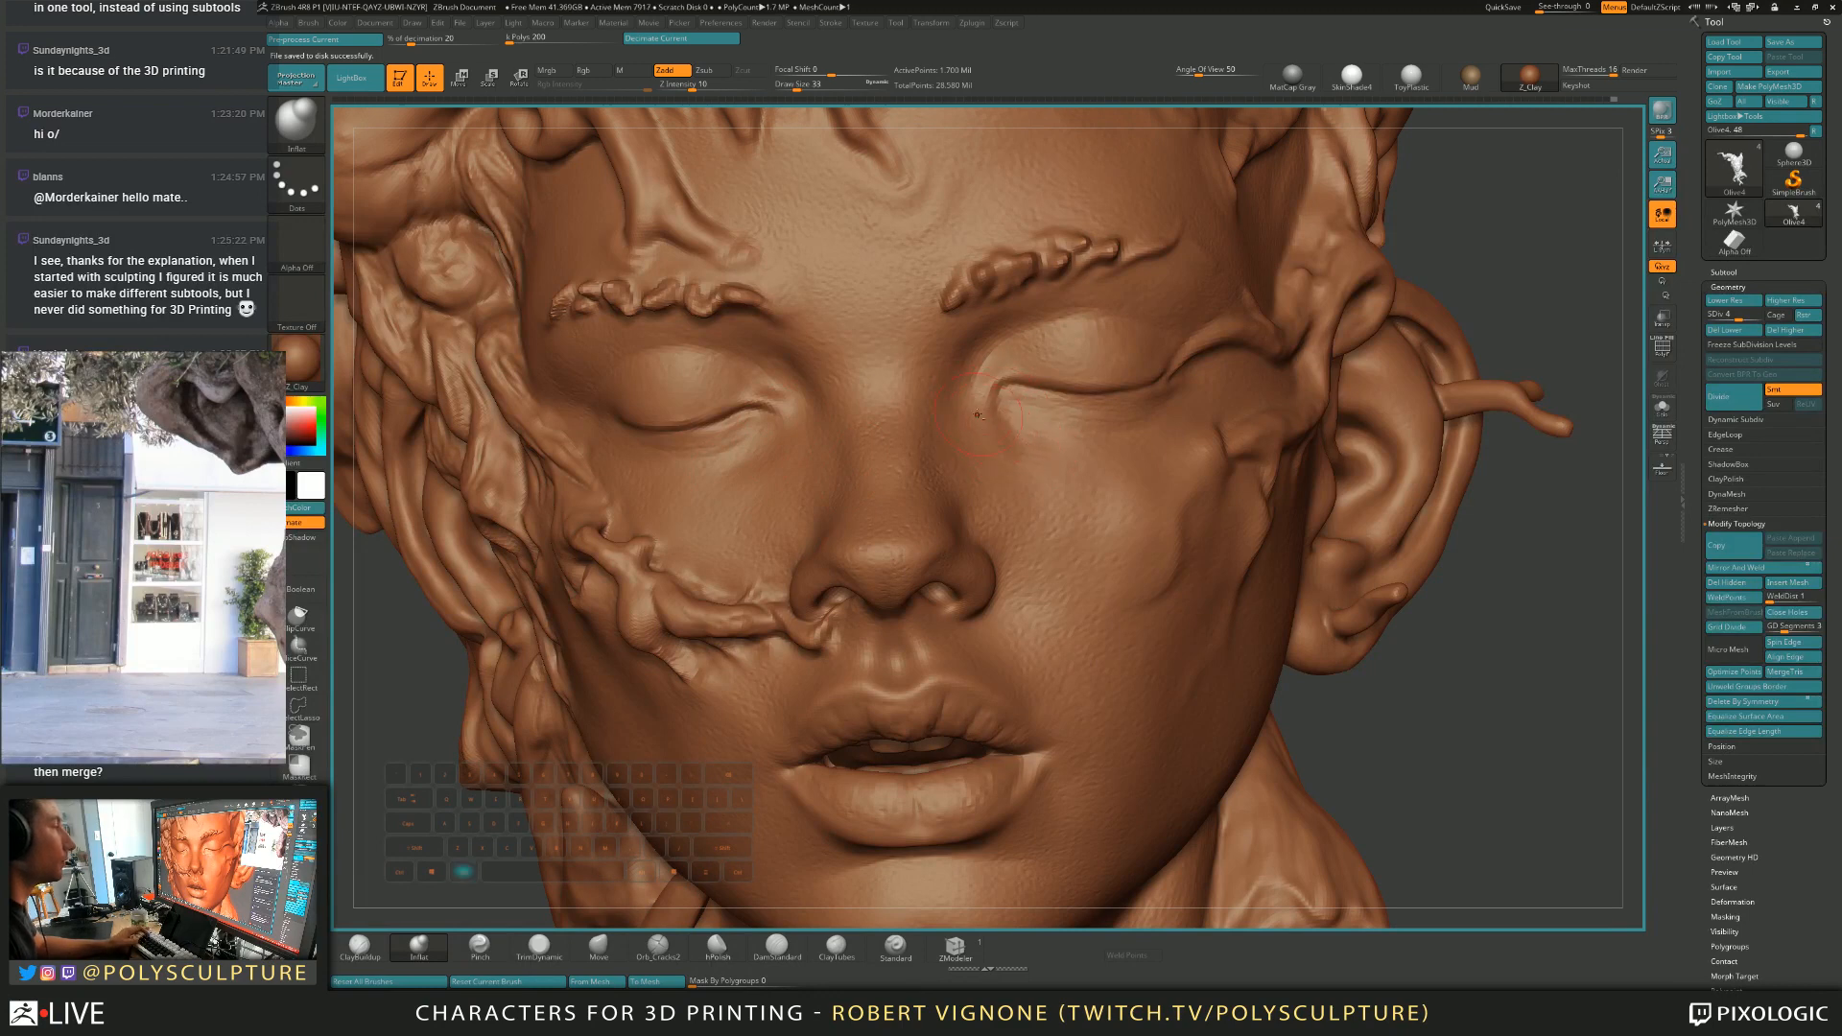
pyautogui.press('alt')
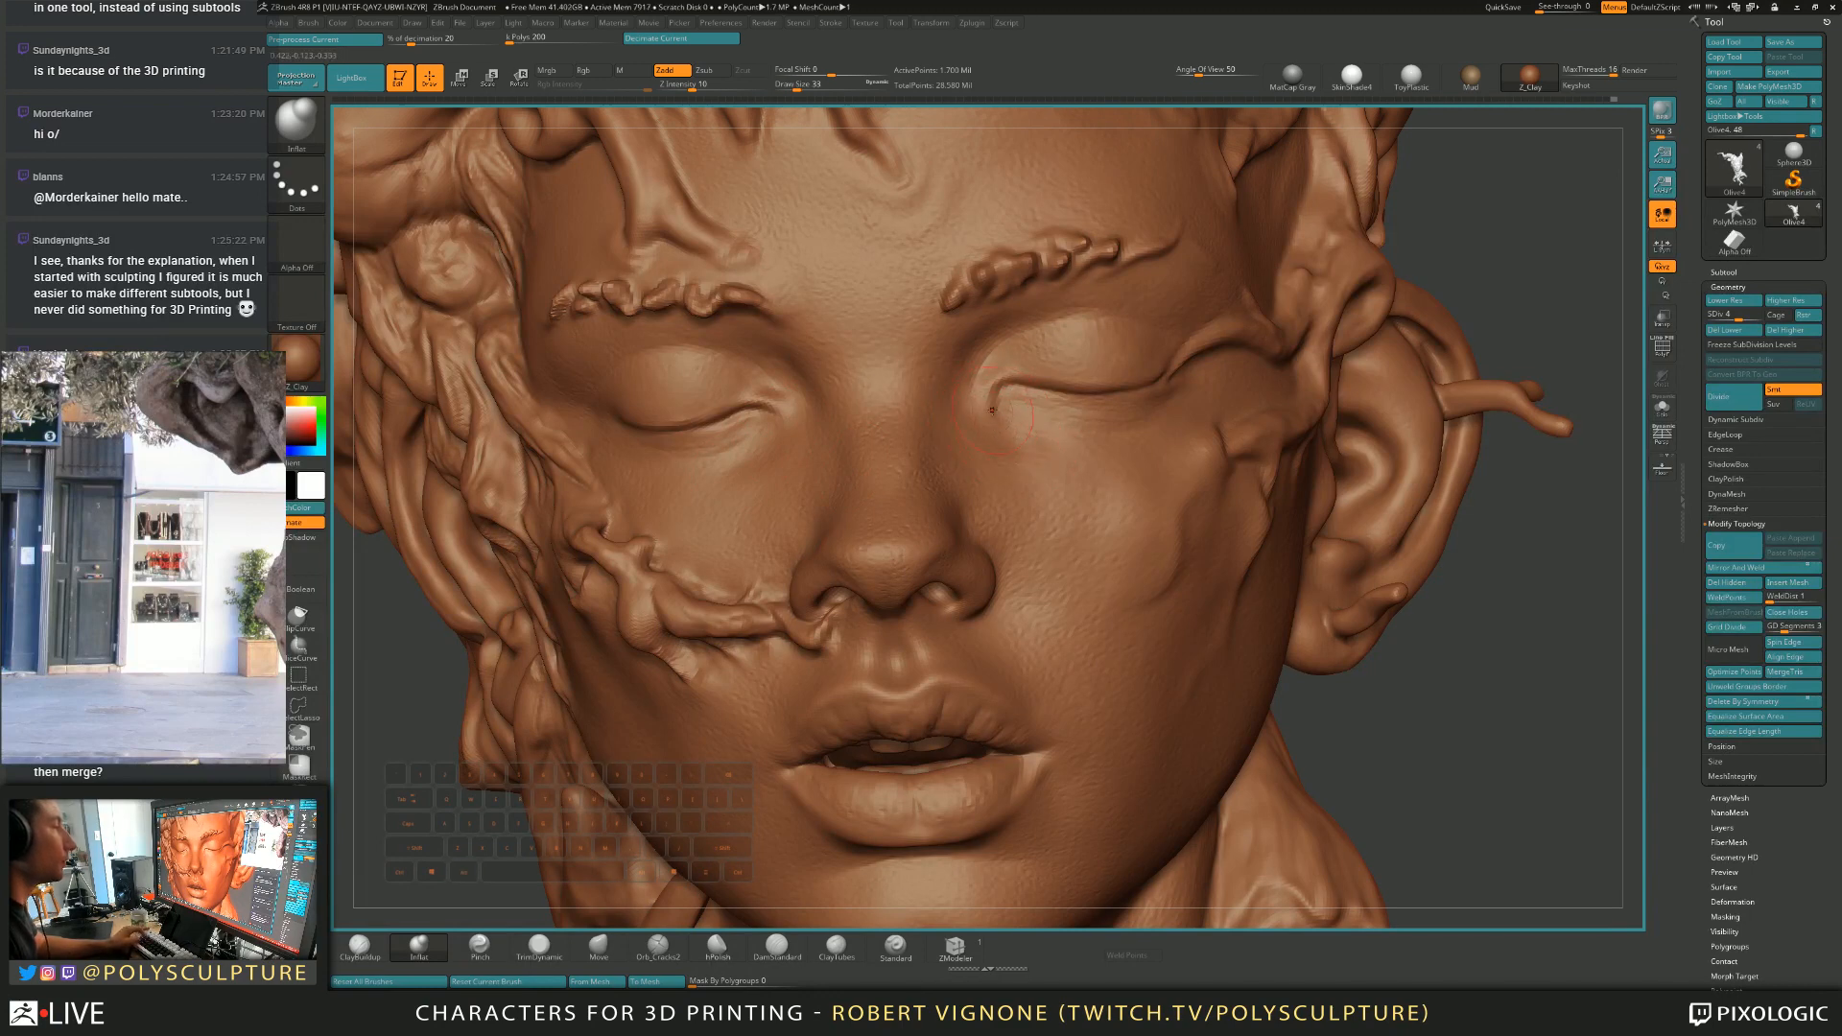
# Switch to the Move brush, check the whole bust's wireframe, and return to a shaded close-up of the face.
pyautogui.press('5')
pyautogui.hotkey('shift', 'f')
pyautogui.press('f')
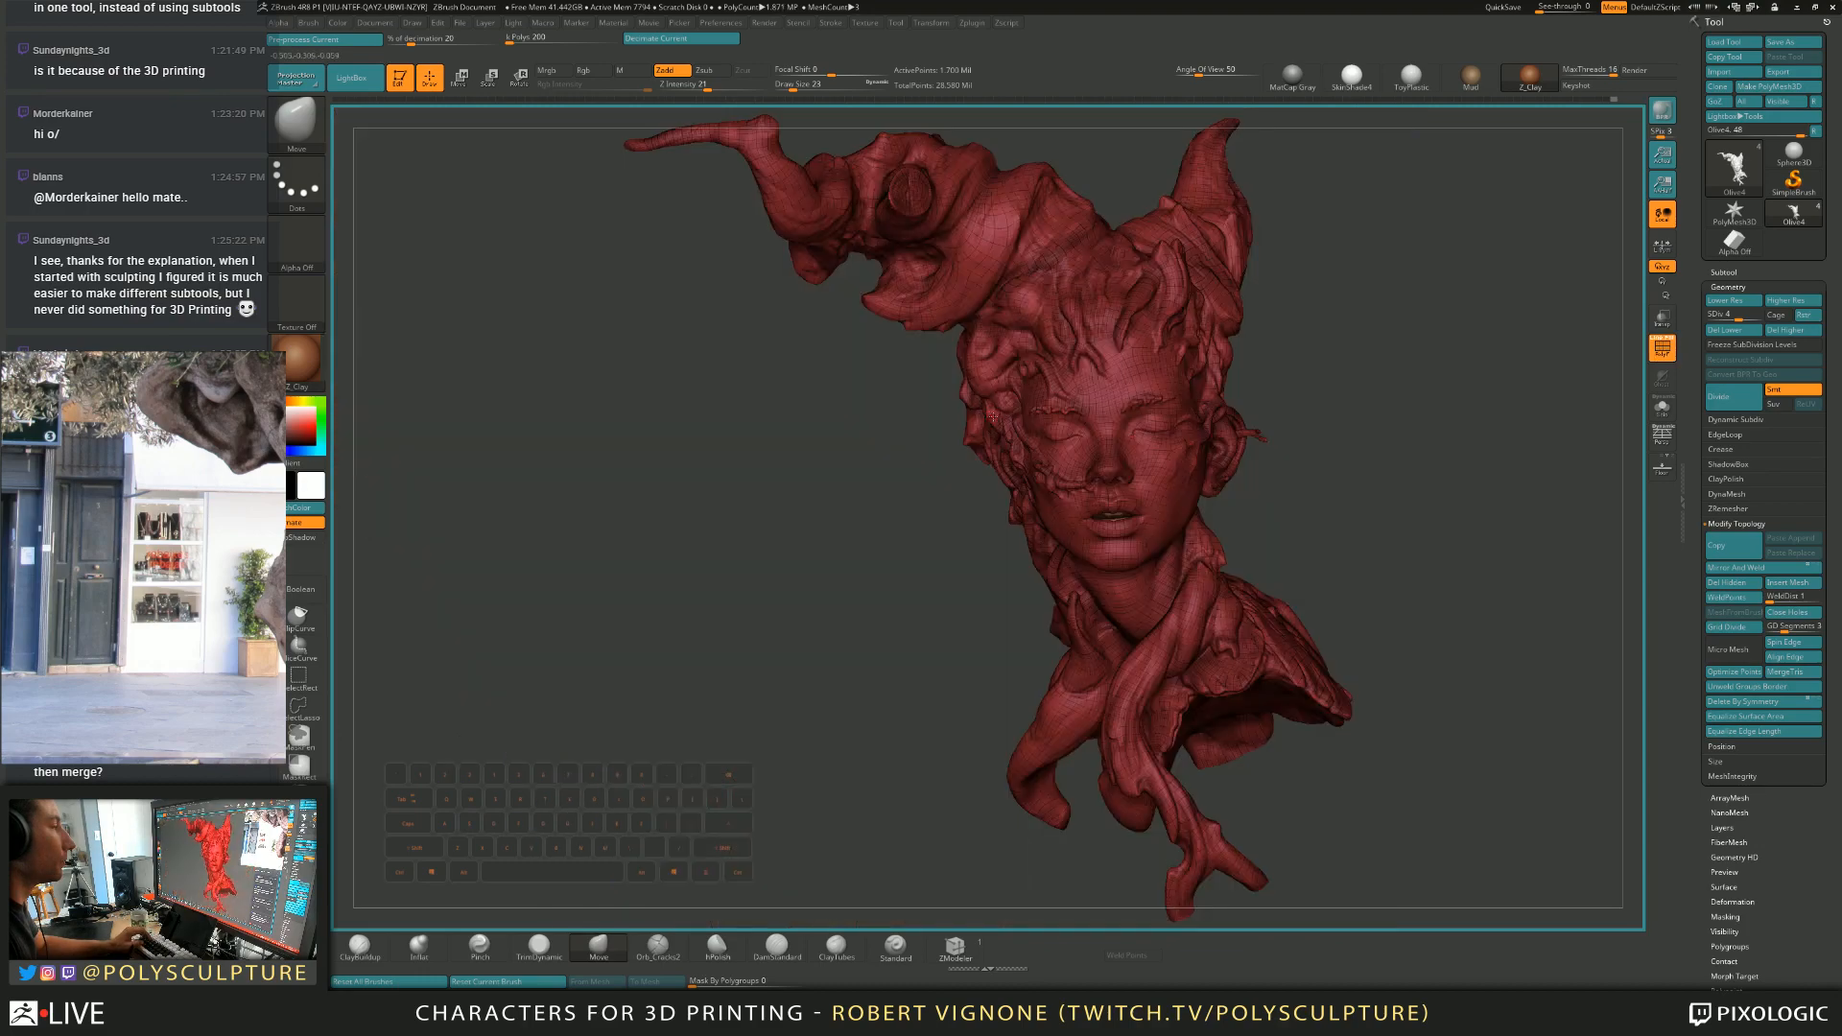
pyautogui.hotkey('shift', 'f')
pyautogui.press('space')
pyautogui.moveTo(1052, 387); pyautogui.dragTo(1081, 393)
pyautogui.moveTo(1081, 412)
pyautogui.keyDown('alt'); pyautogui.mouseDown(button='right')
pyautogui.moveTo(974, 479)
pyautogui.moveTo(1058, 657)
pyautogui.moveTo(990, 159)
pyautogui.mouseUp(button='right'); pyautogui.keyUp('alt')
pyautogui.press('s')
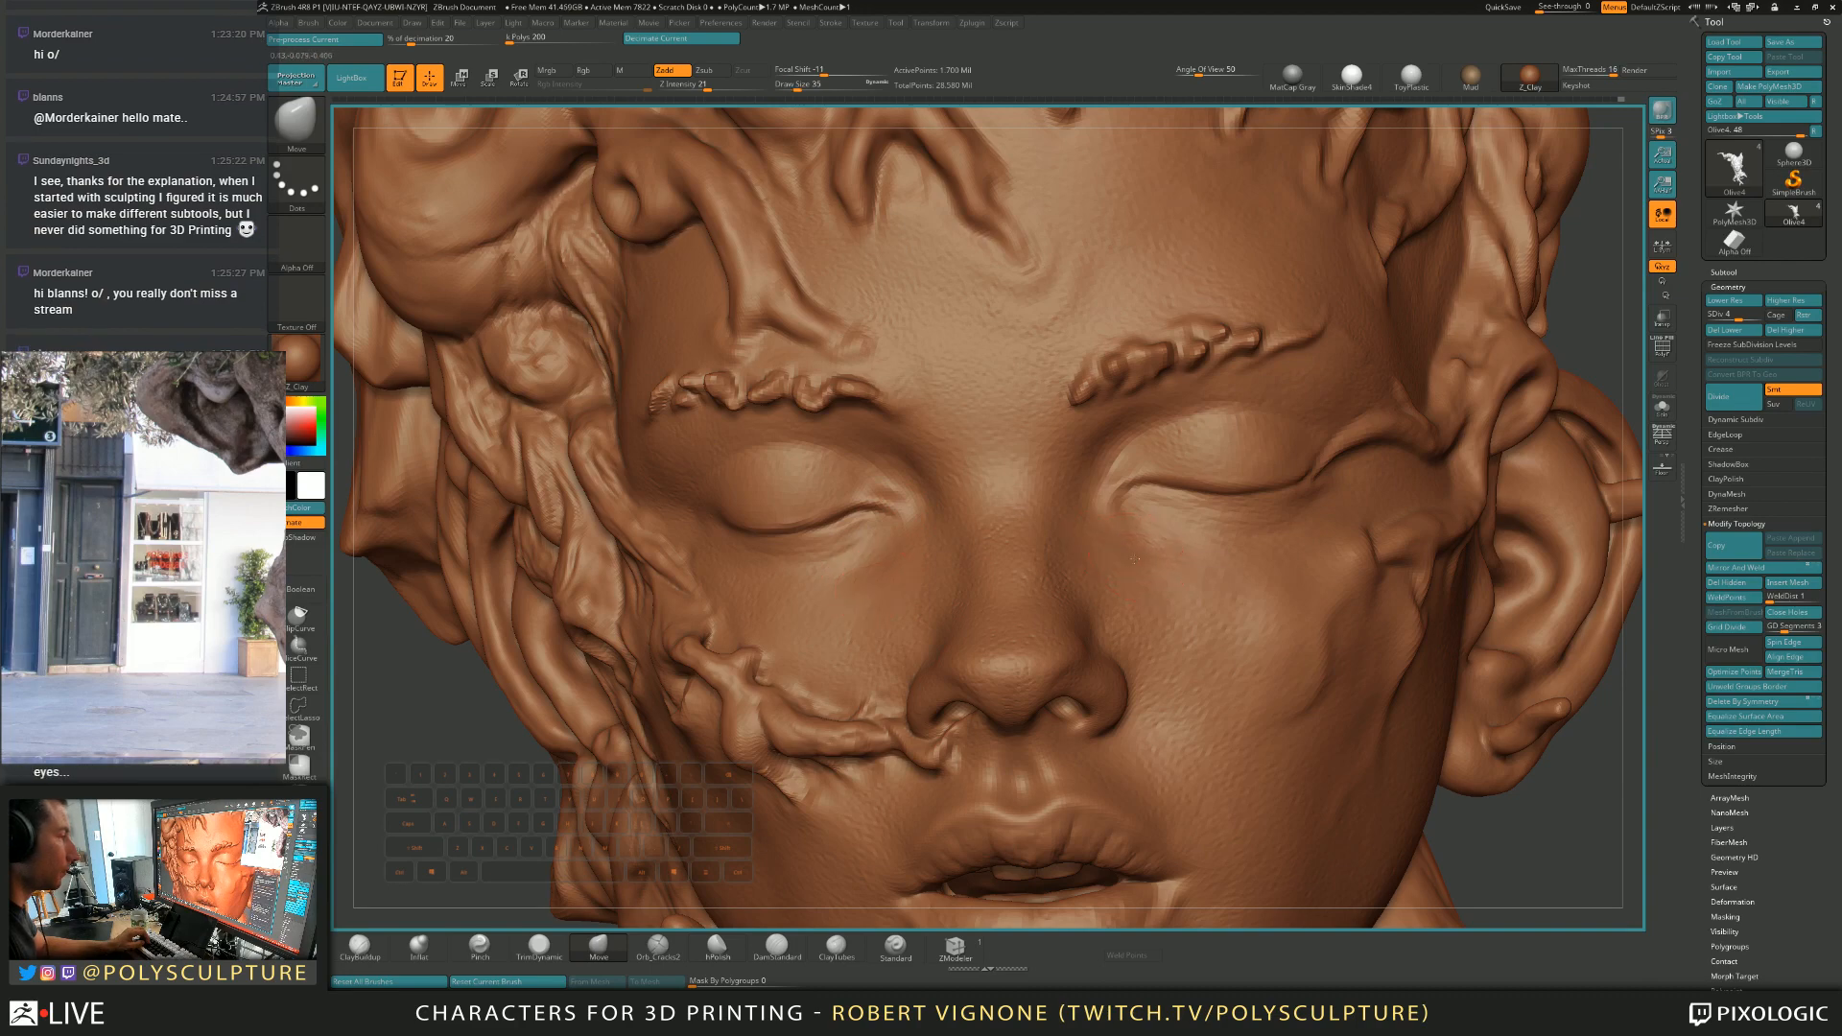
# Nudge the forms under the eyes and beside the nose with the Move brush, varying its draw size.
pyautogui.moveTo(1150, 572); pyautogui.dragTo(1221, 566, button='right')
pyautogui.press('s')
pyautogui.click(1164, 564)
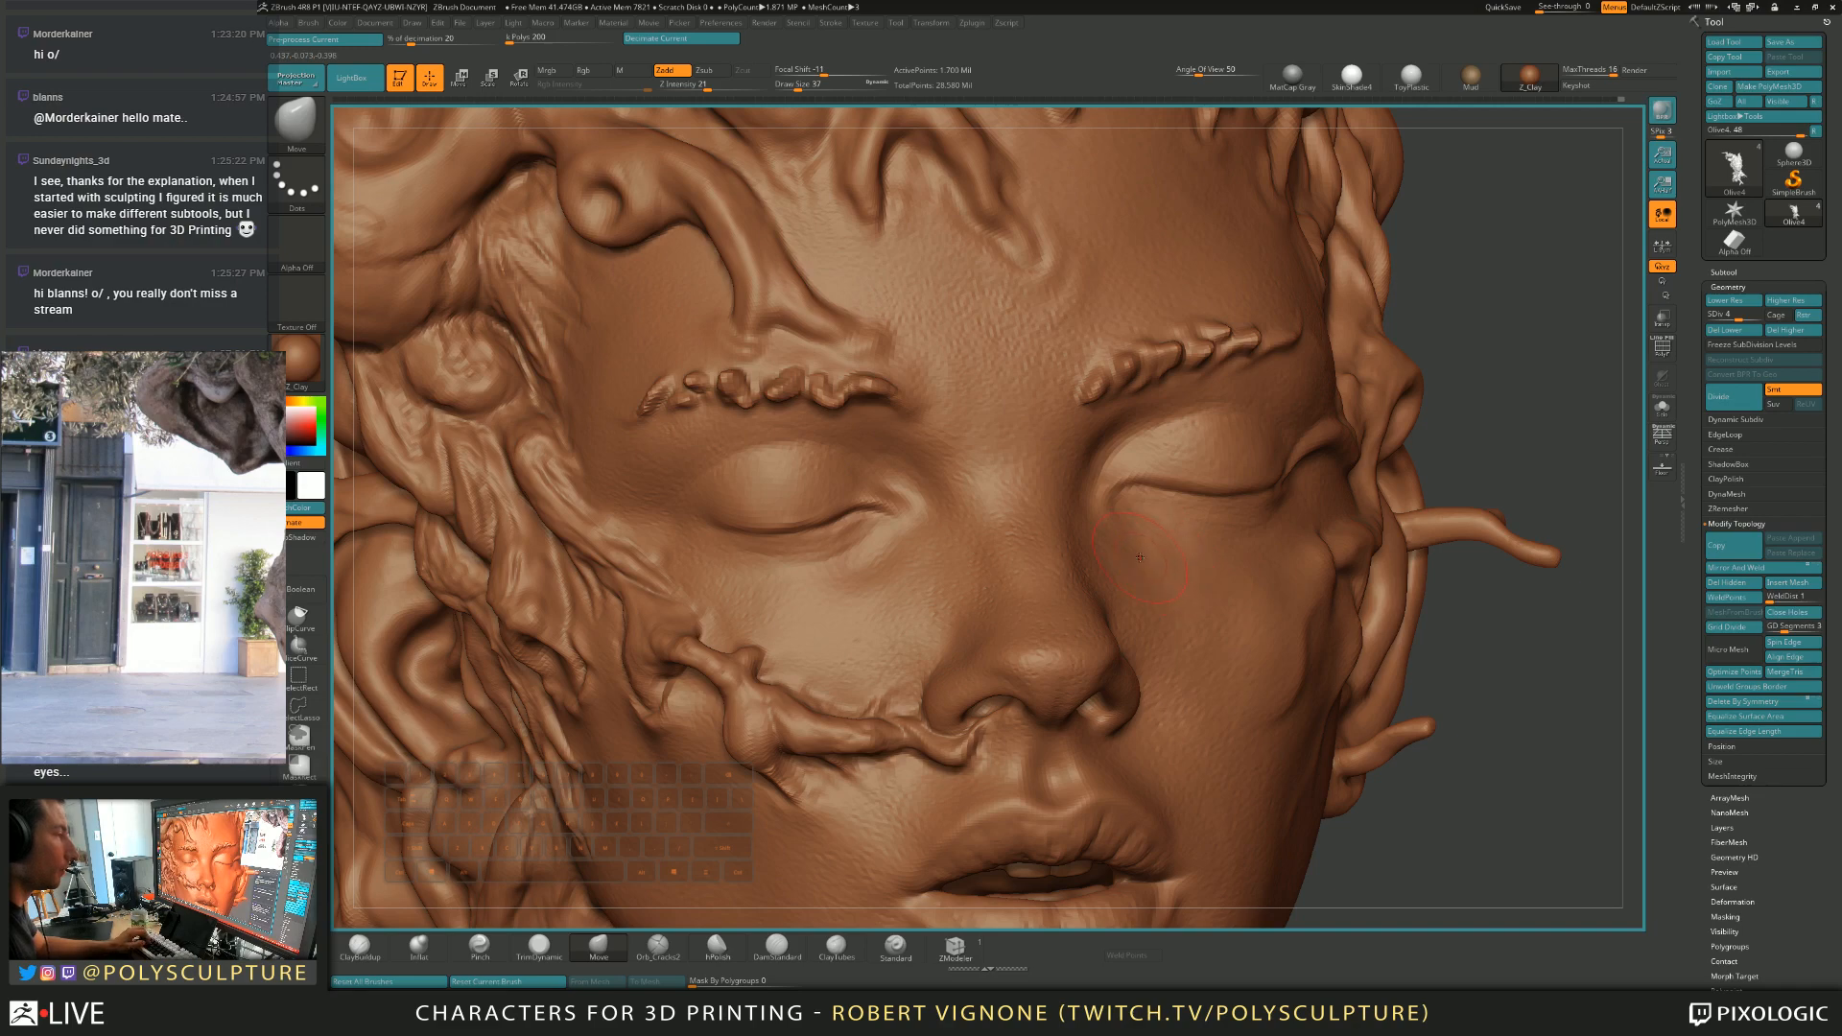
pyautogui.moveTo(1093, 564); pyautogui.dragTo(1151, 581, button='right')
pyautogui.press('s')
pyautogui.click(881, 587)
pyautogui.moveTo(1016, 574); pyautogui.dragTo(912, 552, button='right')
pyautogui.press('[')
pyautogui.press('[')
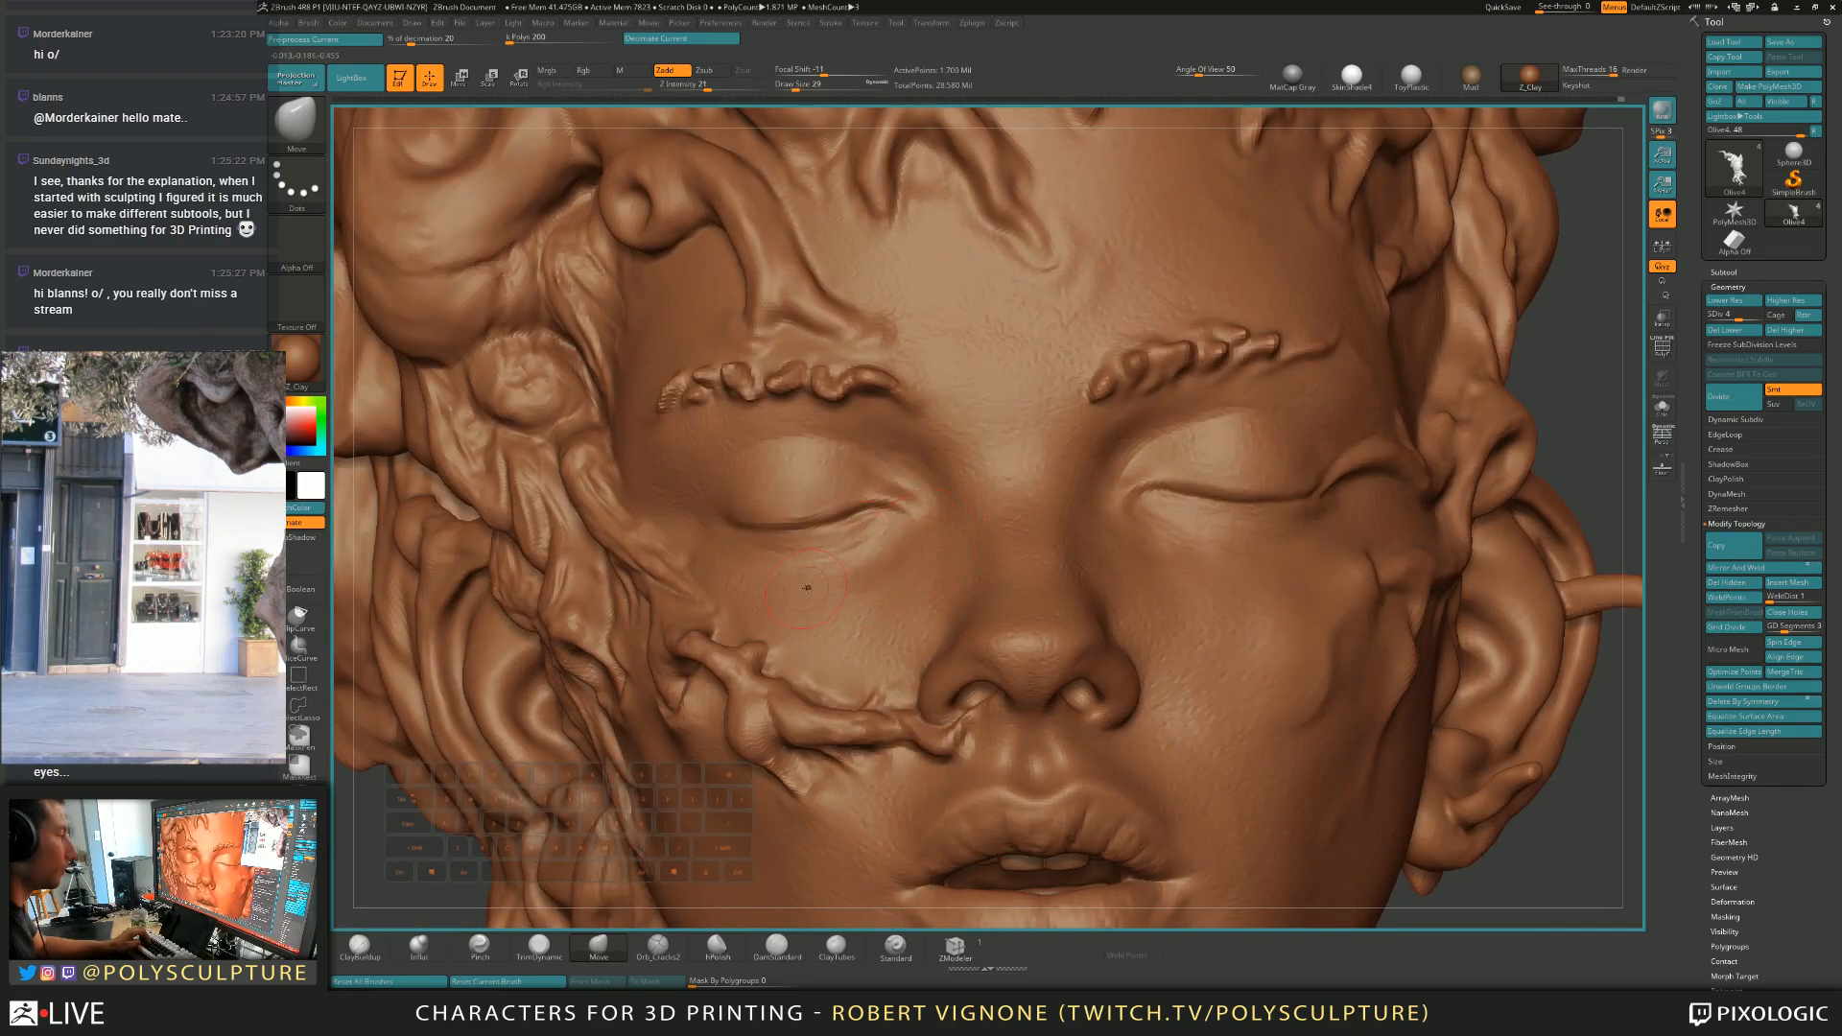
# Refine the transition between the nose bridge and left eye in profile with a smaller Move brush.
pyautogui.press('alt')
pyautogui.moveTo(713, 593)
pyautogui.mouseDown(button='right')
pyautogui.moveTo(960, 518)
pyautogui.moveTo(984, 470)
pyautogui.mouseUp(button='right')
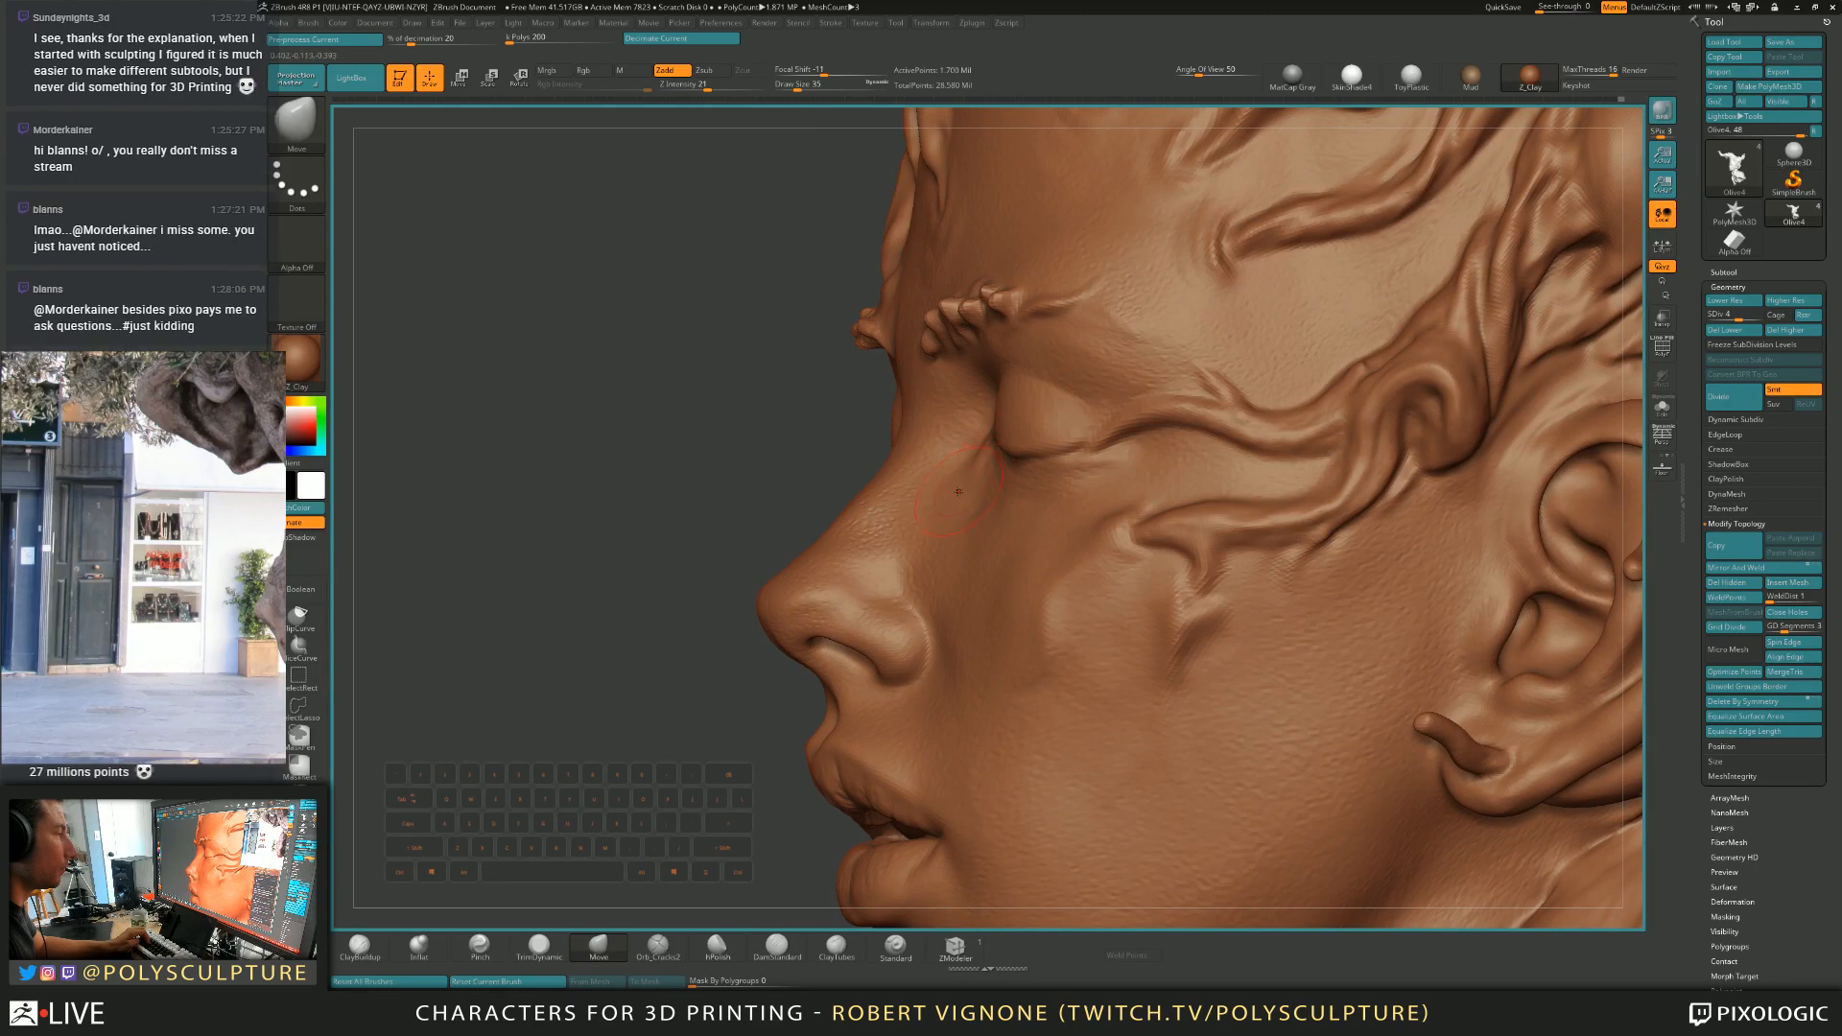
pyautogui.press('s')
pyautogui.moveTo(987, 518); pyautogui.dragTo(983, 517)
pyautogui.moveTo(996, 528)
pyautogui.mouseDown(button='right')
pyautogui.moveTo(929, 444)
pyautogui.moveTo(1031, 468)
pyautogui.mouseUp(button='right')
pyautogui.moveTo(1151, 451)
pyautogui.keyDown('alt'); pyautogui.mouseDown(button='right')
pyautogui.moveTo(1257, 356)
pyautogui.moveTo(1190, 362)
pyautogui.mouseUp(button='right'); pyautogui.keyUp('alt')
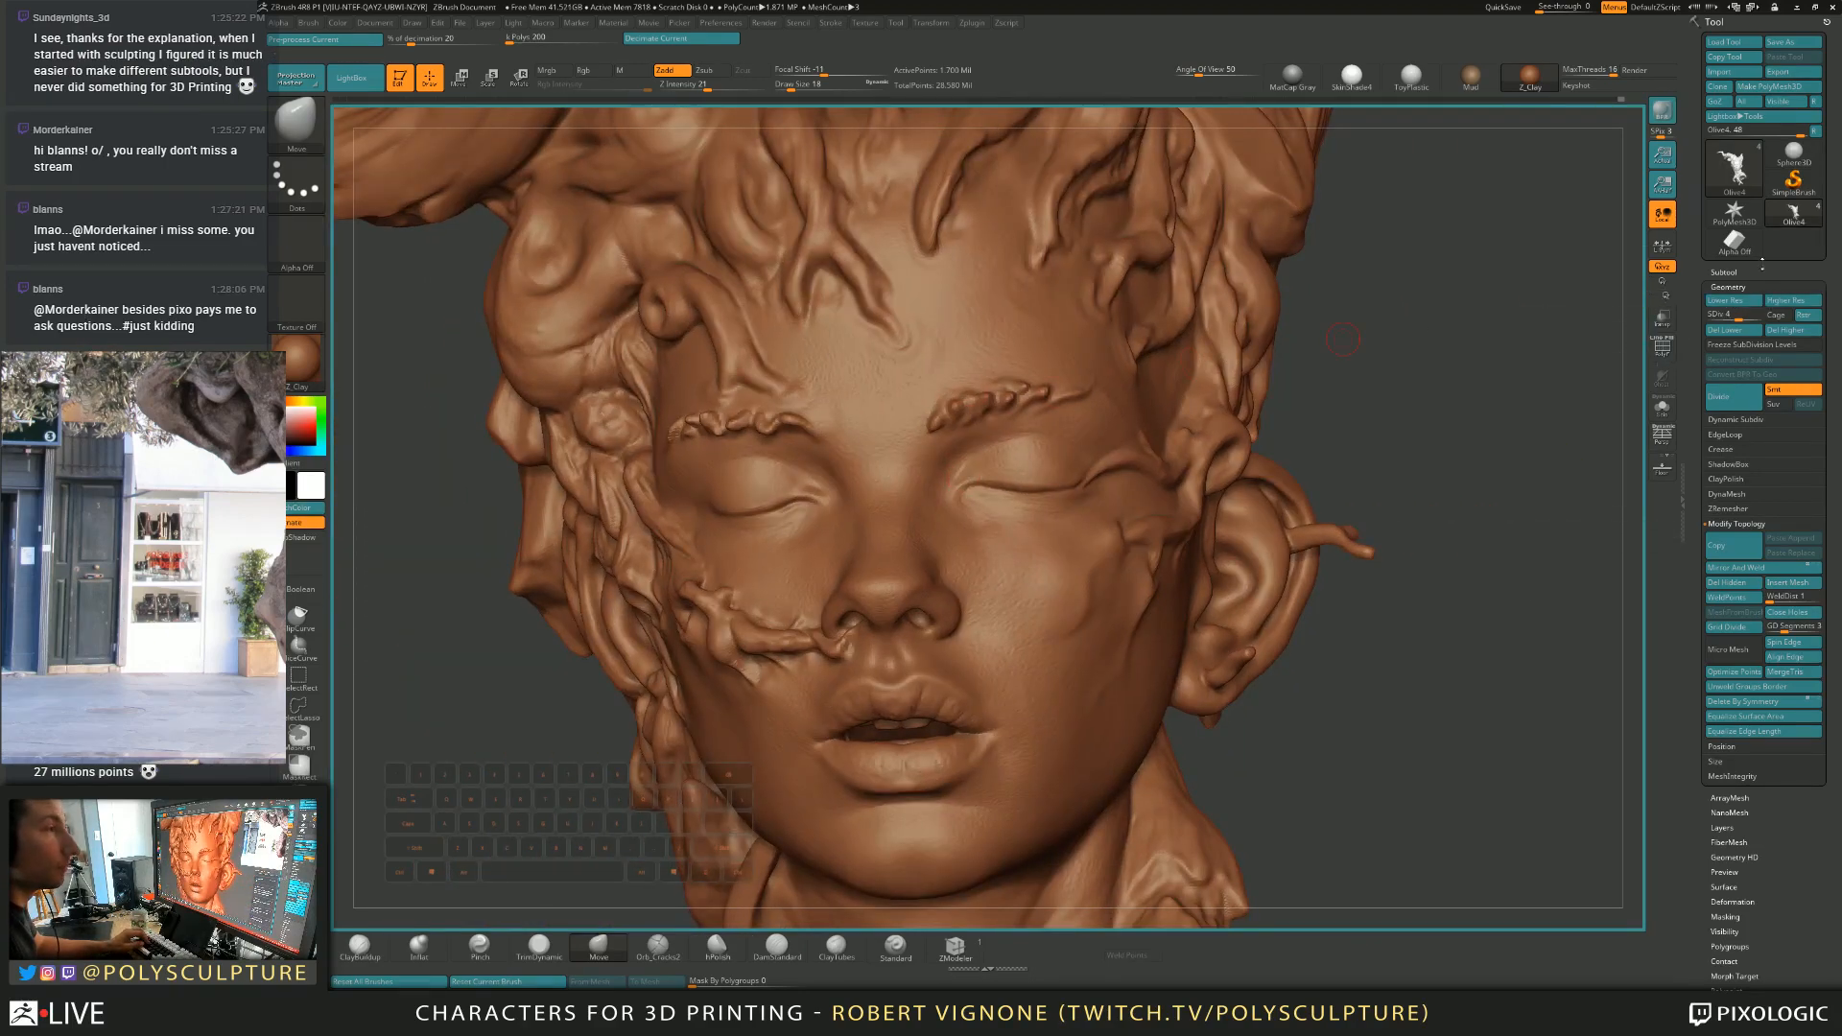
# Return the head's geometry to subdivision level 6.
pyautogui.click(1739, 316)
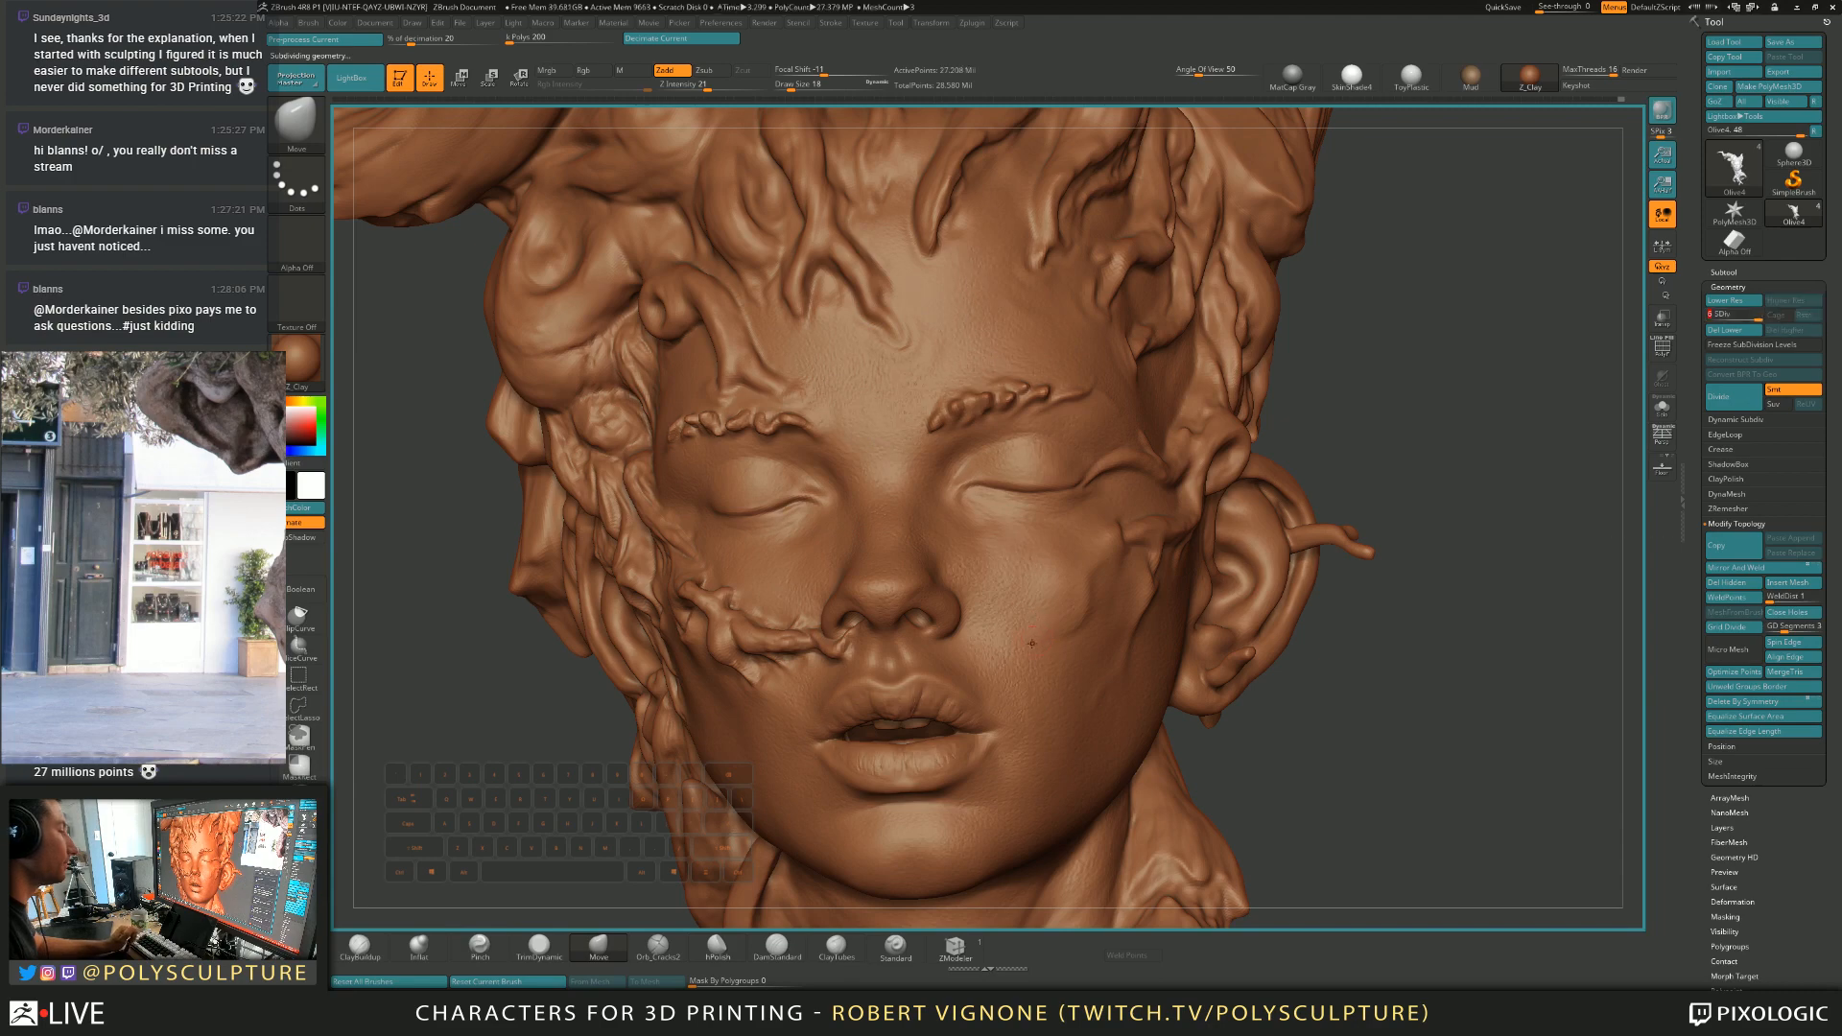
pyautogui.moveTo(972, 550); pyautogui.dragTo(1065, 557, button='right')
pyautogui.keyDown('alt'); pyautogui.moveTo(804, 518); pyautogui.dragTo(855, 483, button='right'); pyautogui.keyUp('alt')
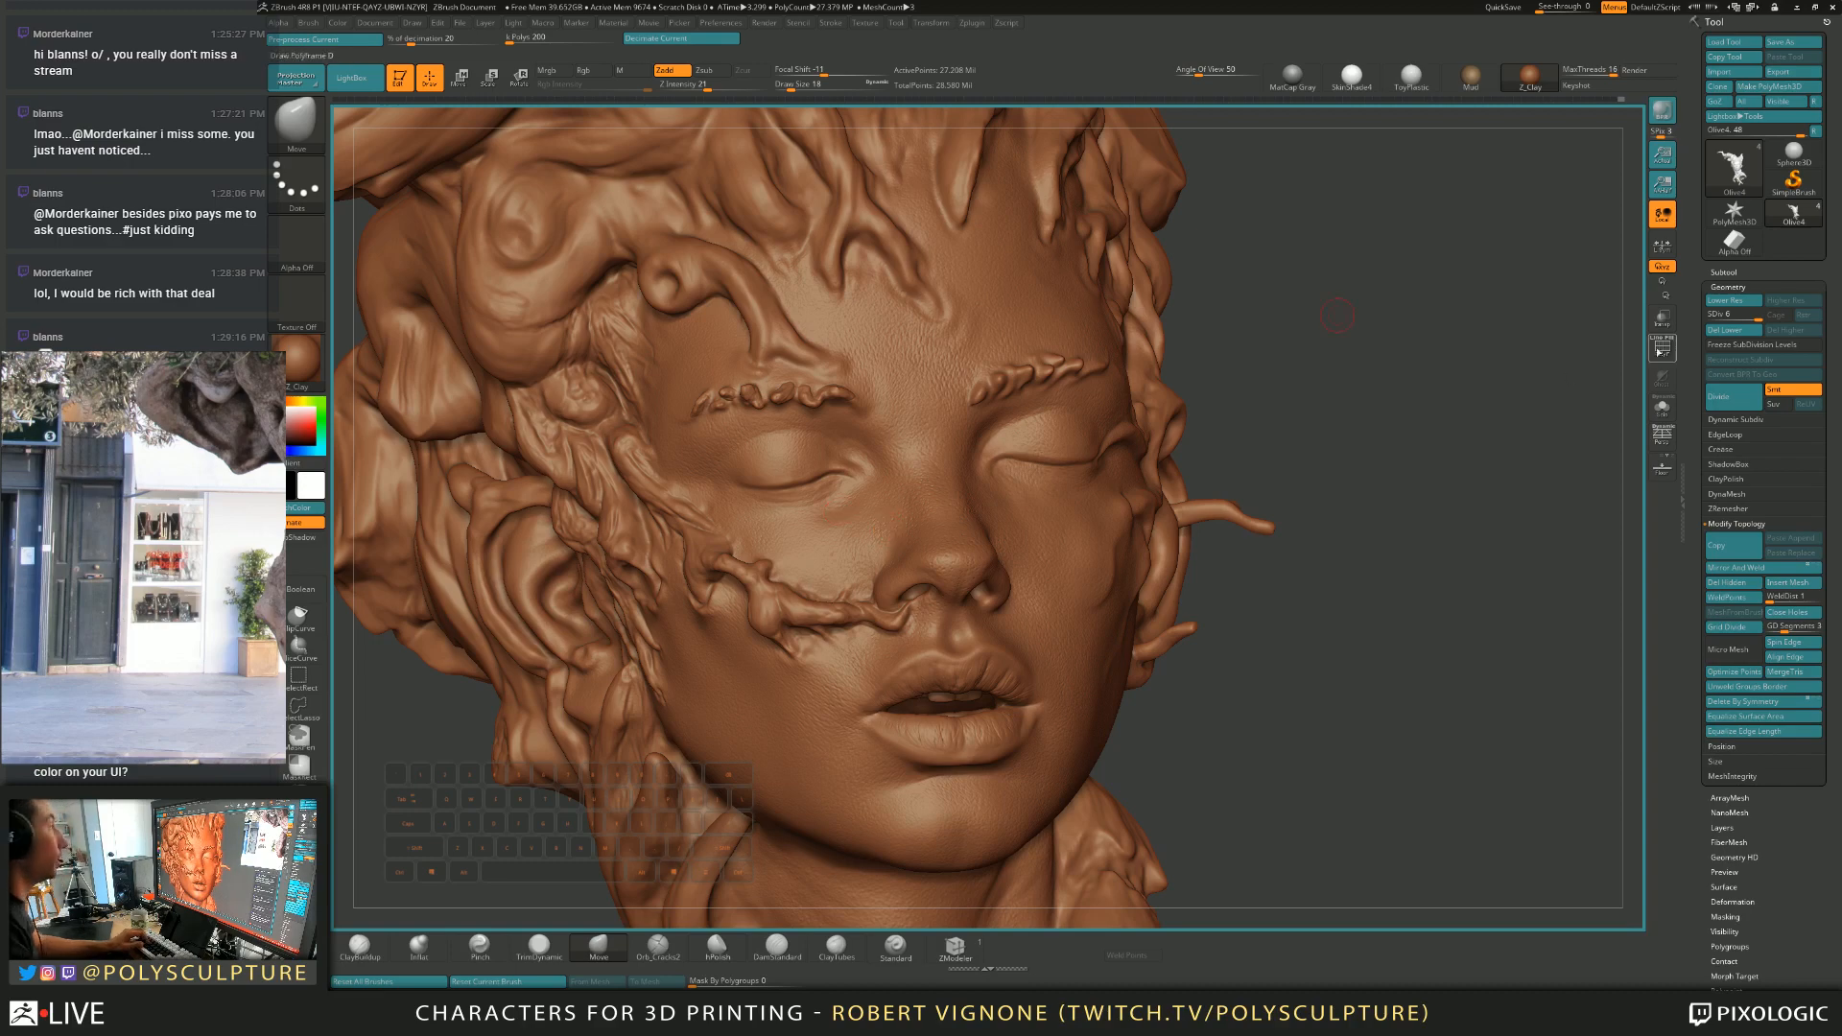
# Preview the head in the MatCap Gray material with a dark teal current color.
pyautogui.click(266, 252)
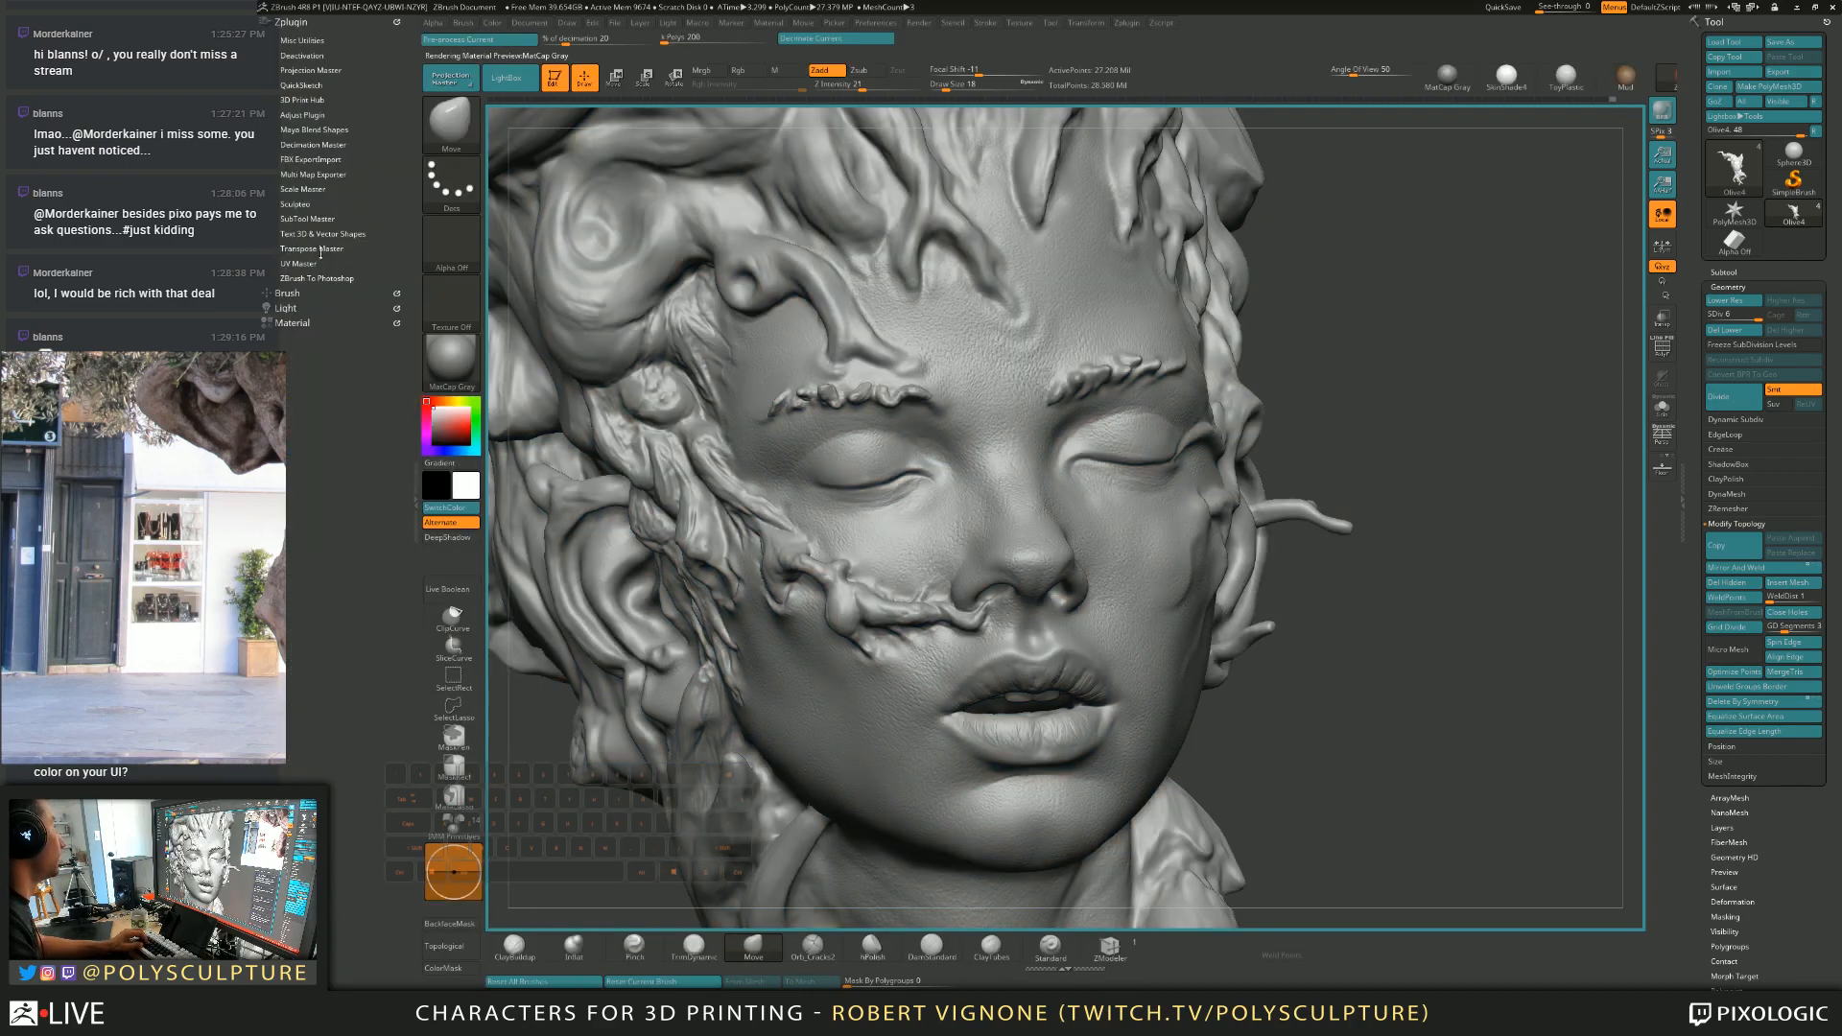
pyautogui.click(415, 504)
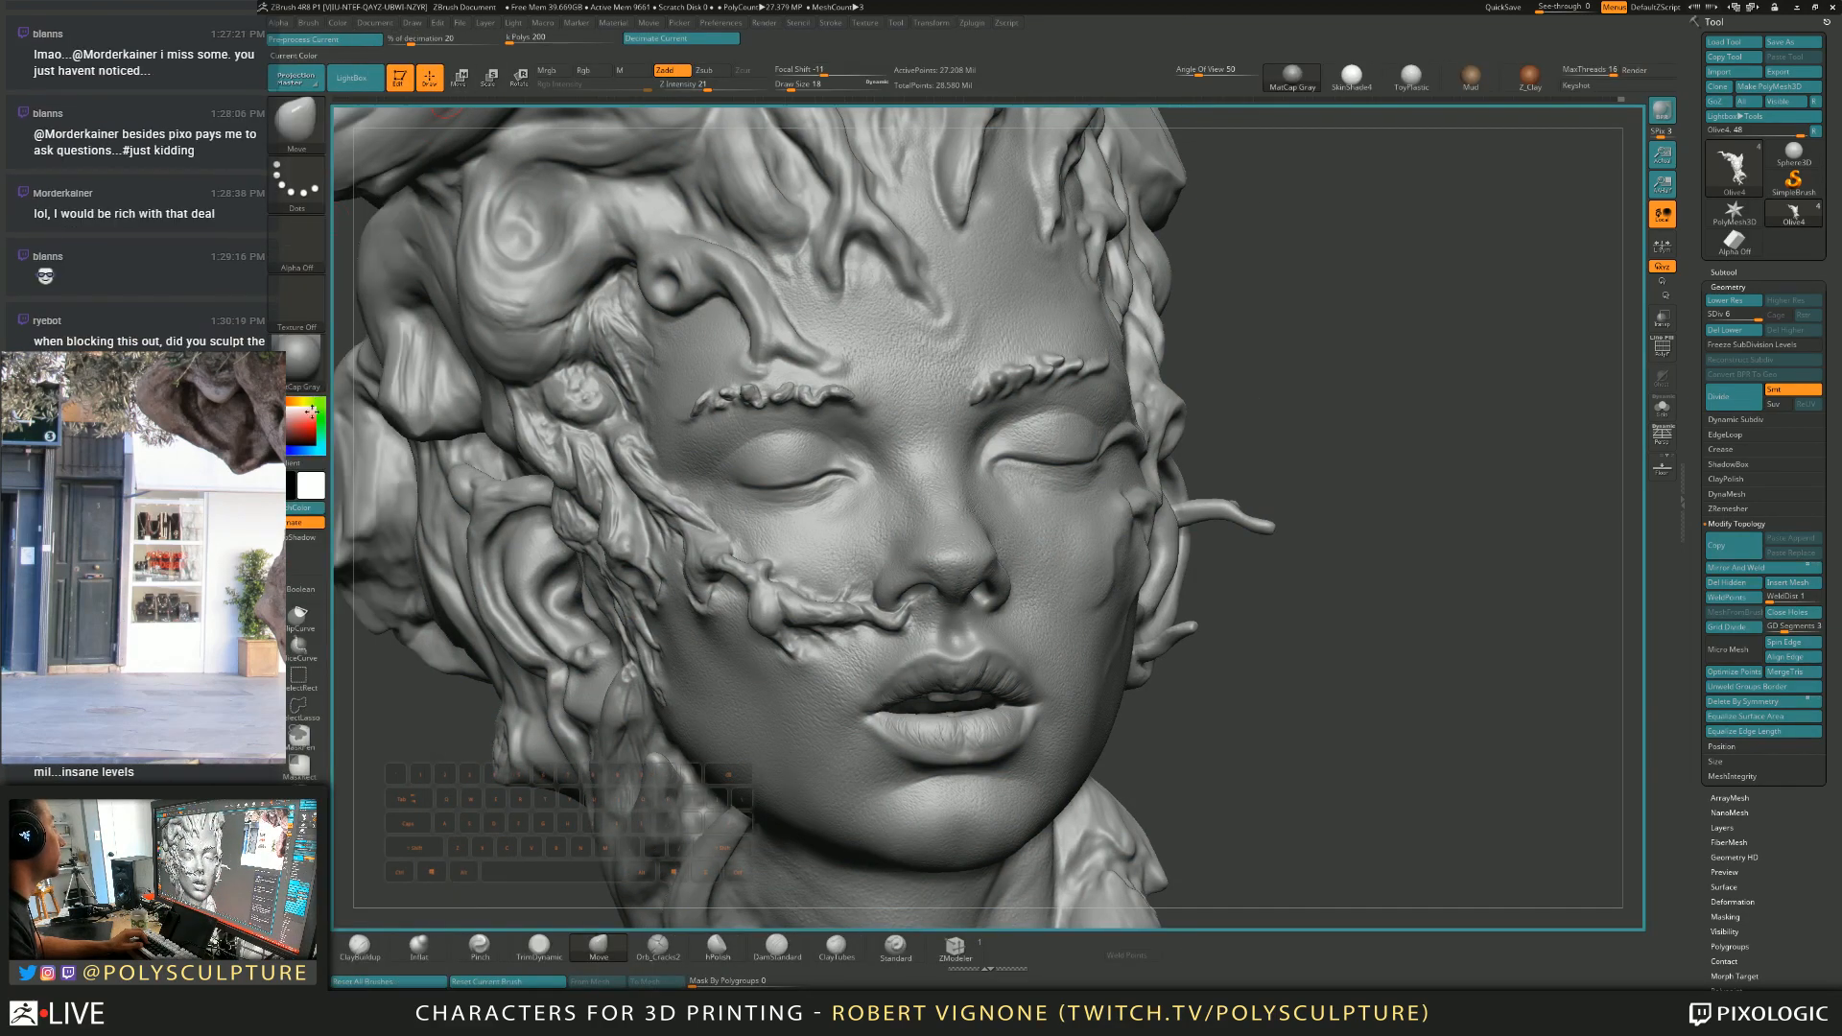
pyautogui.moveTo(301, 429); pyautogui.dragTo(377, 86)
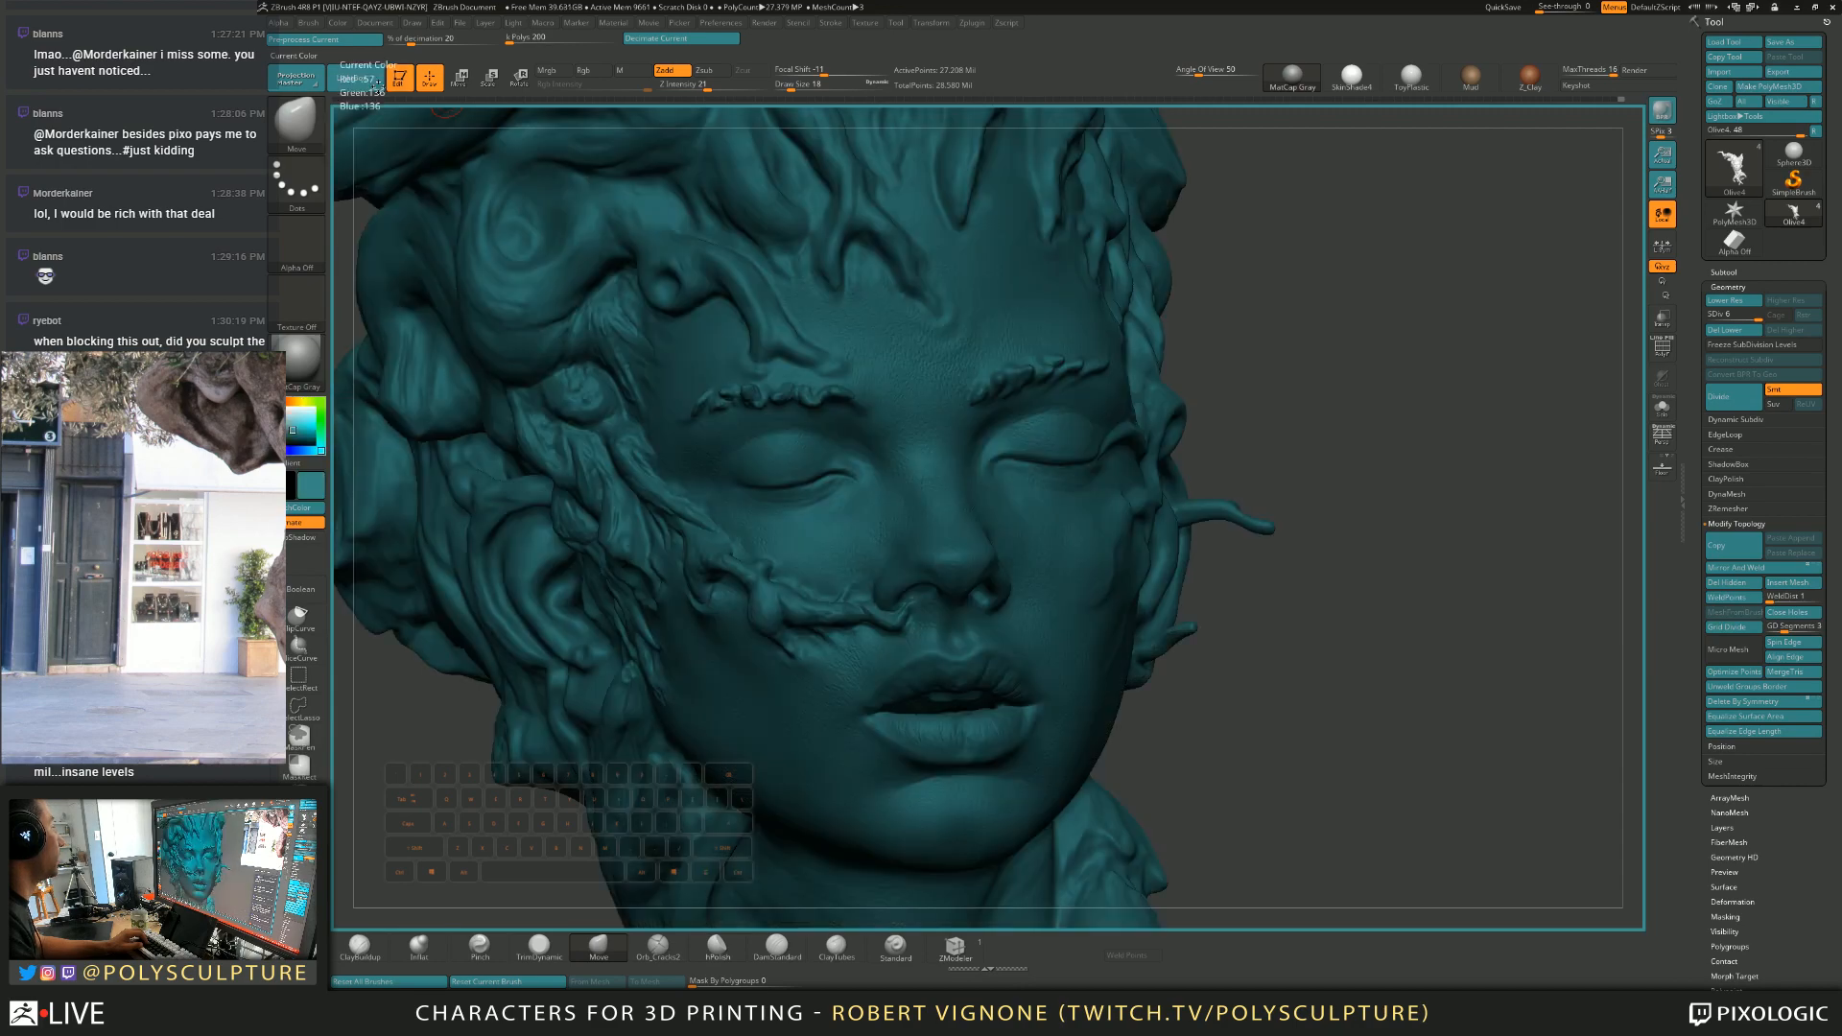
# Reset the current color to near-white and apply the Z_Clay material to the head again.
pyautogui.click(331, 388)
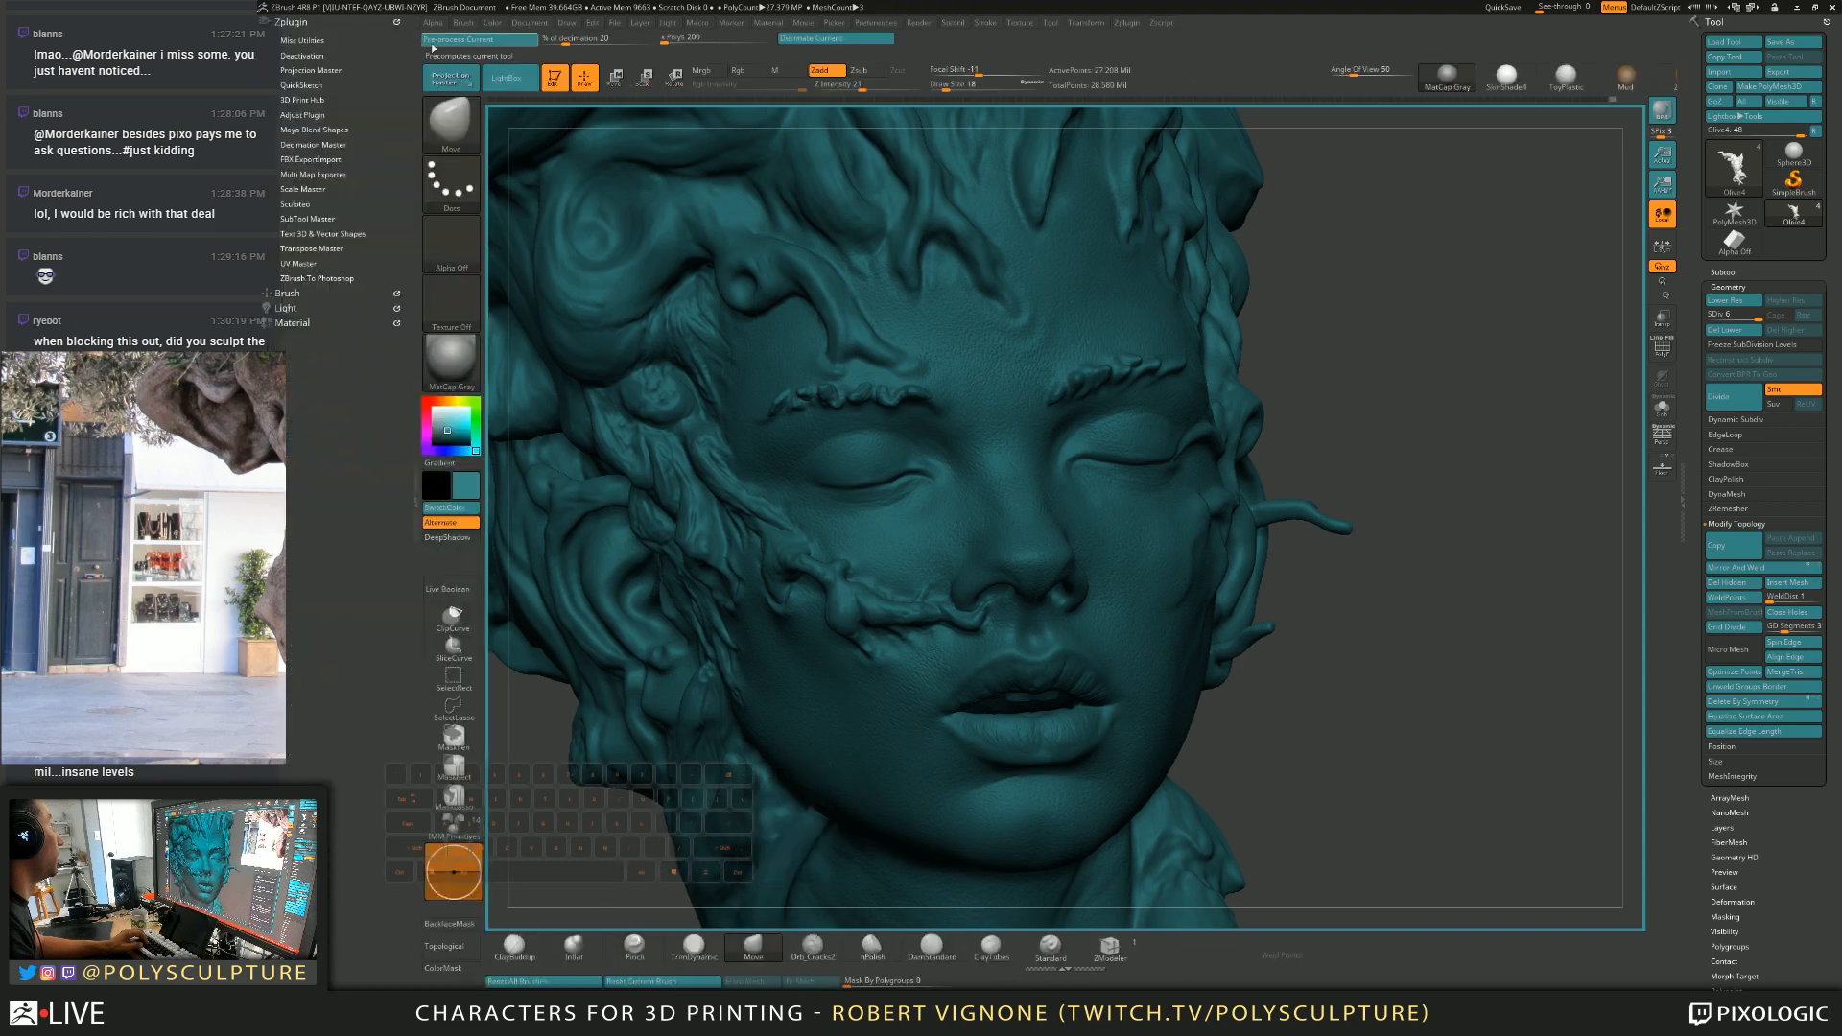
pyautogui.click(466, 24)
pyautogui.click(492, 23)
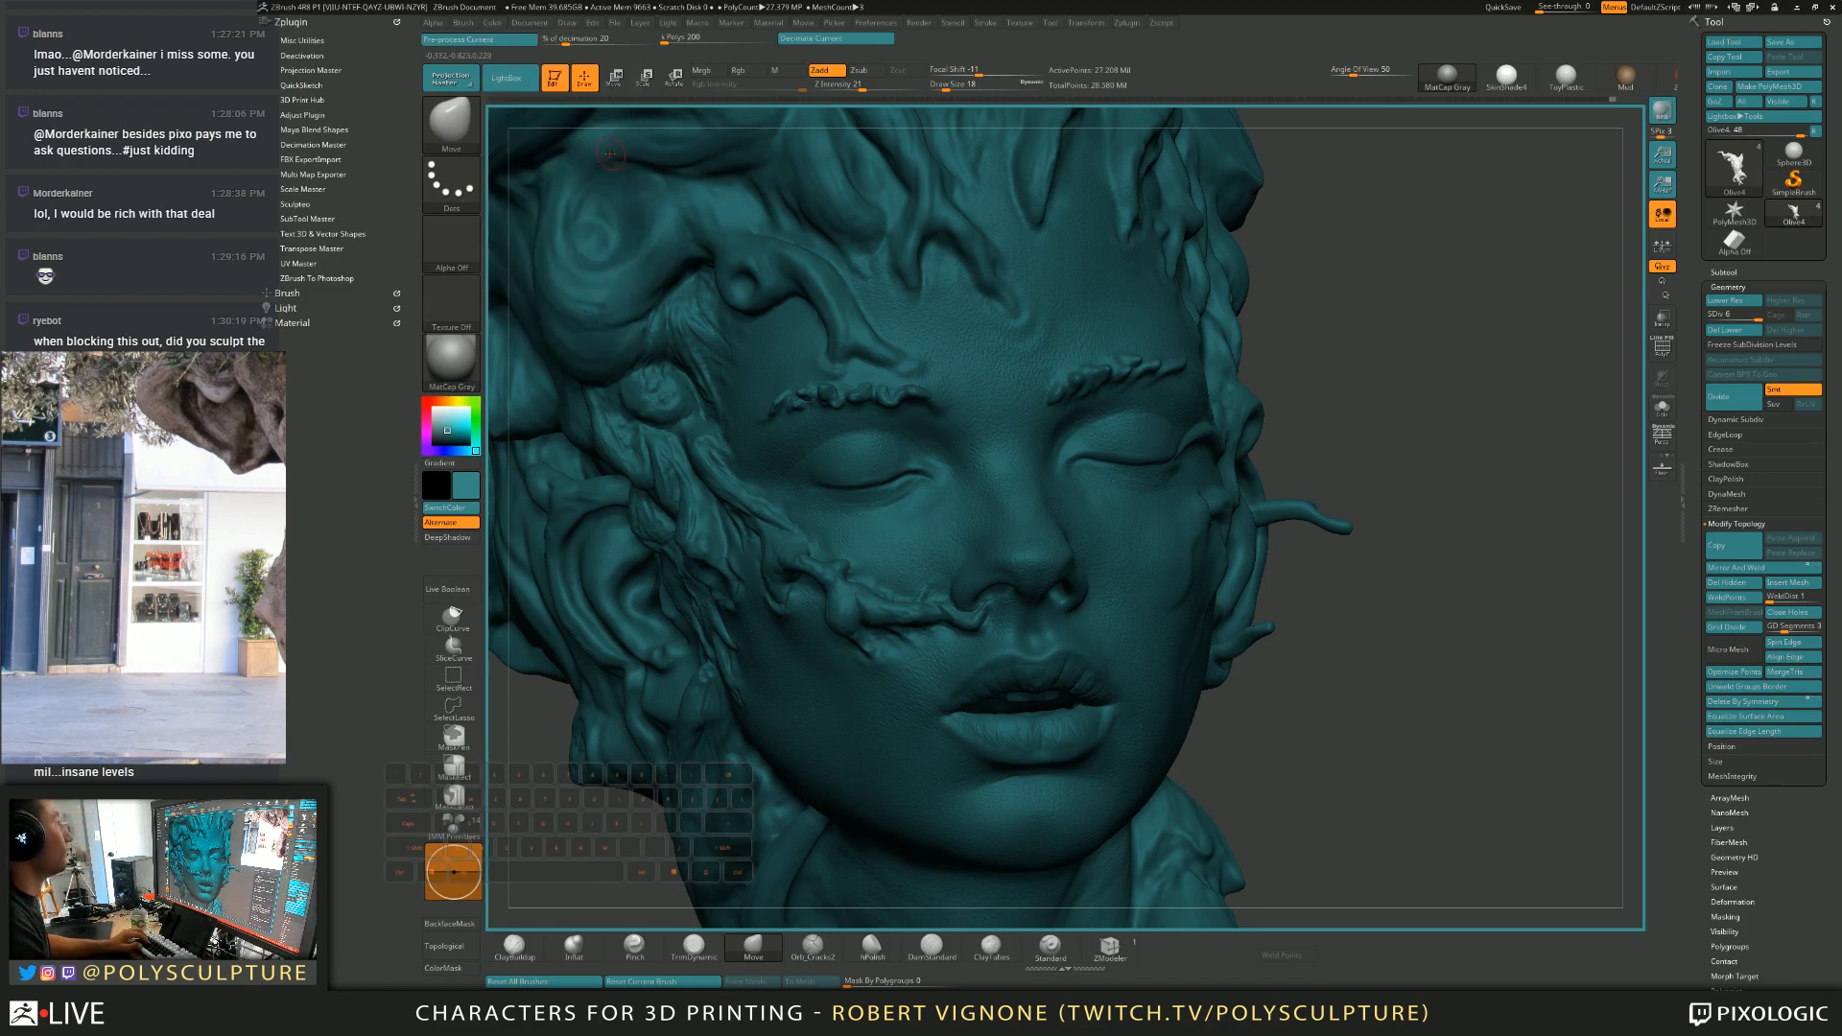
pyautogui.moveTo(445, 432); pyautogui.dragTo(433, 409)
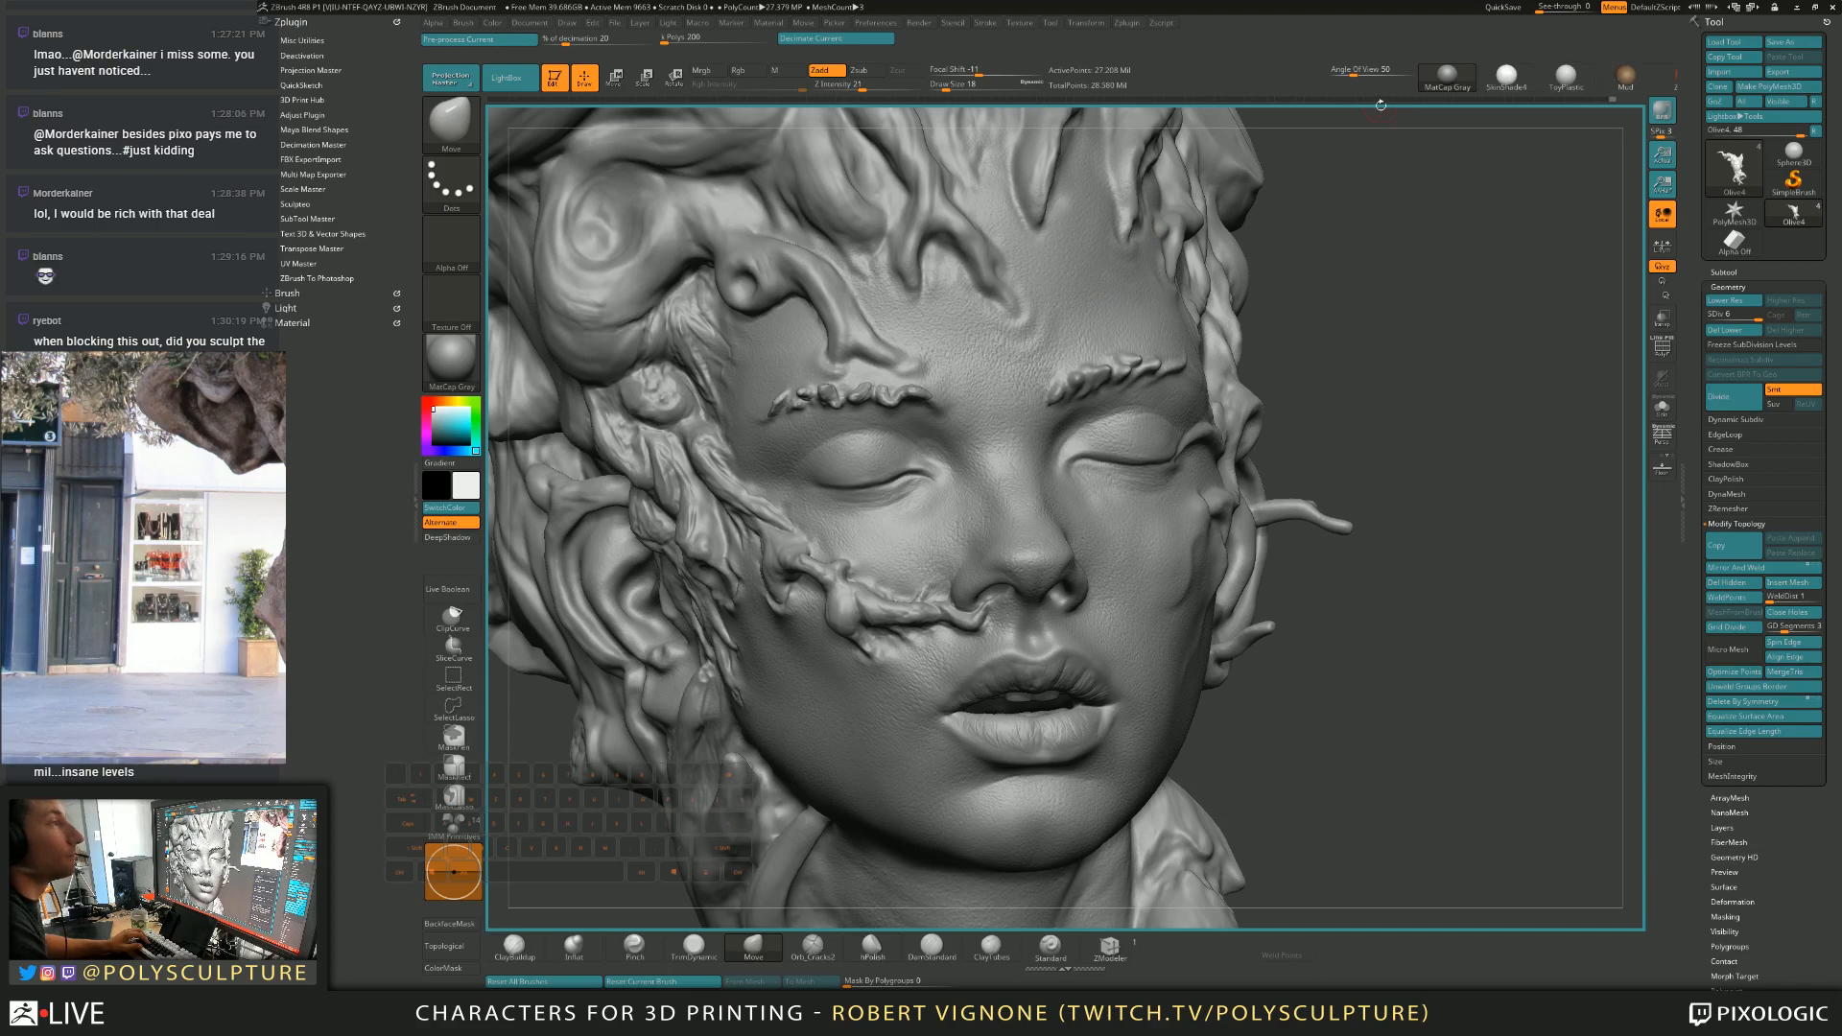
pyautogui.click(416, 339)
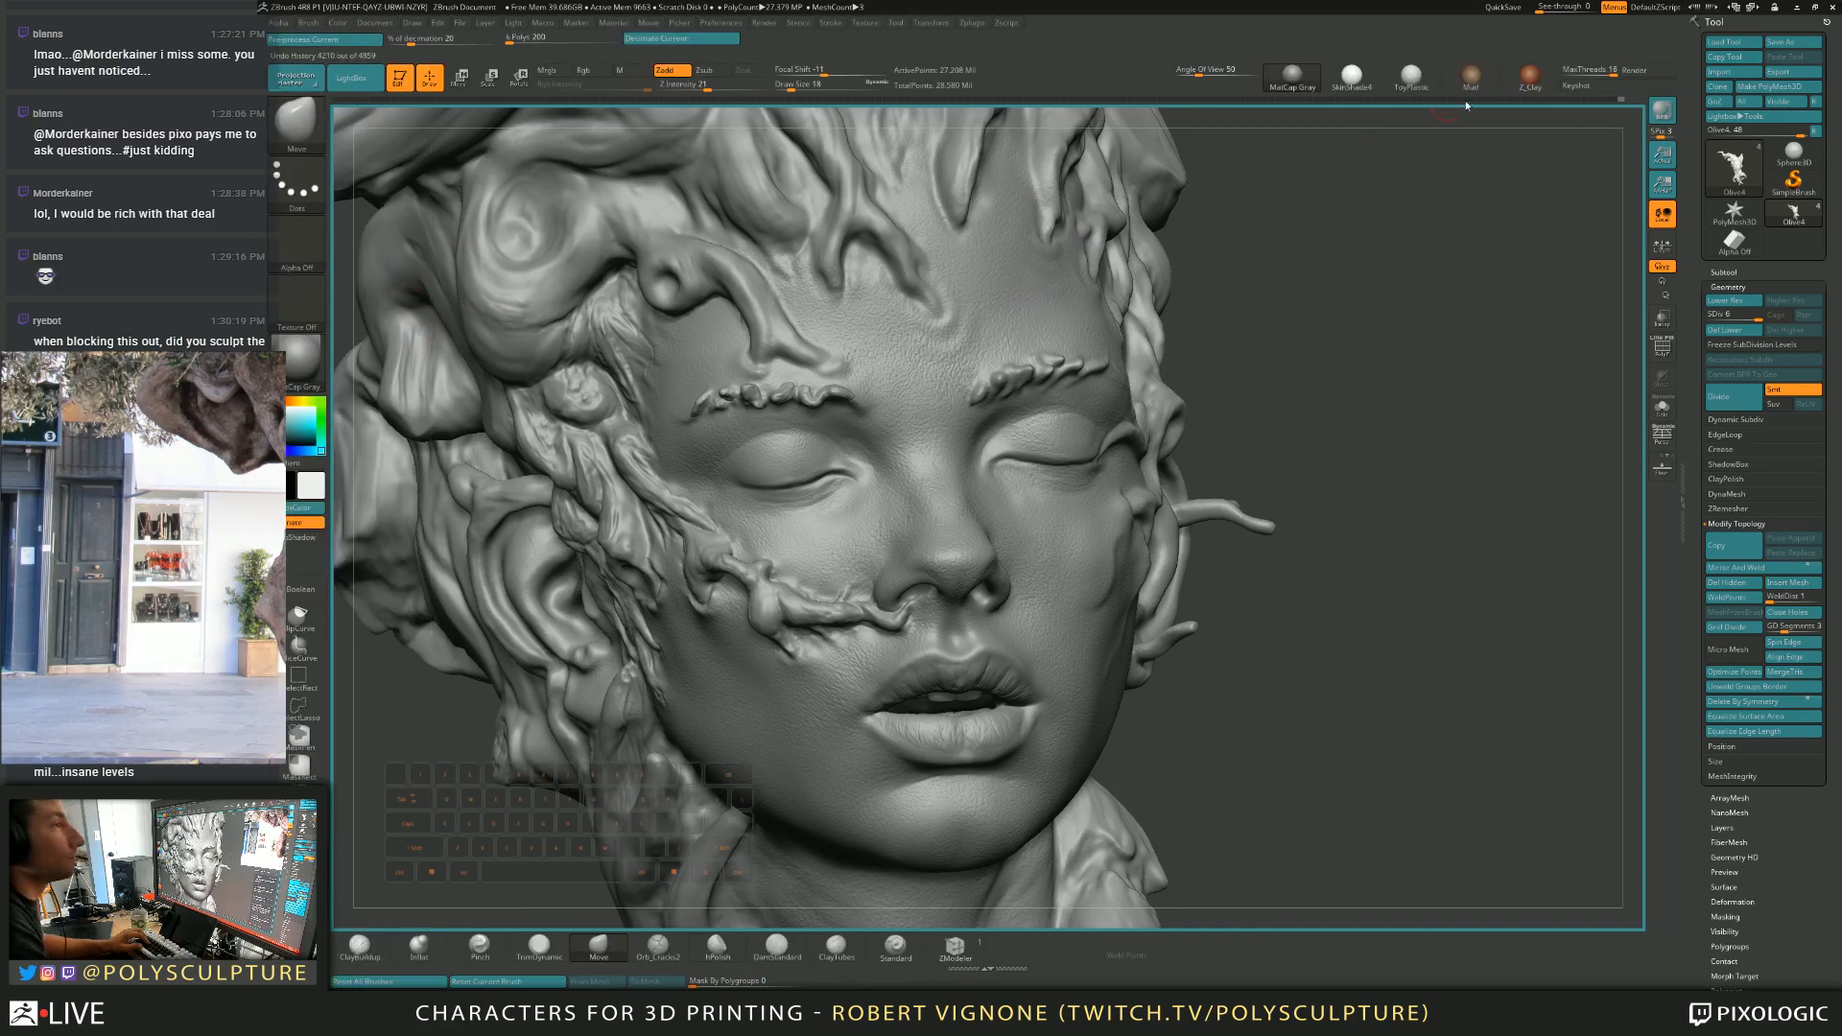
pyautogui.click(1529, 77)
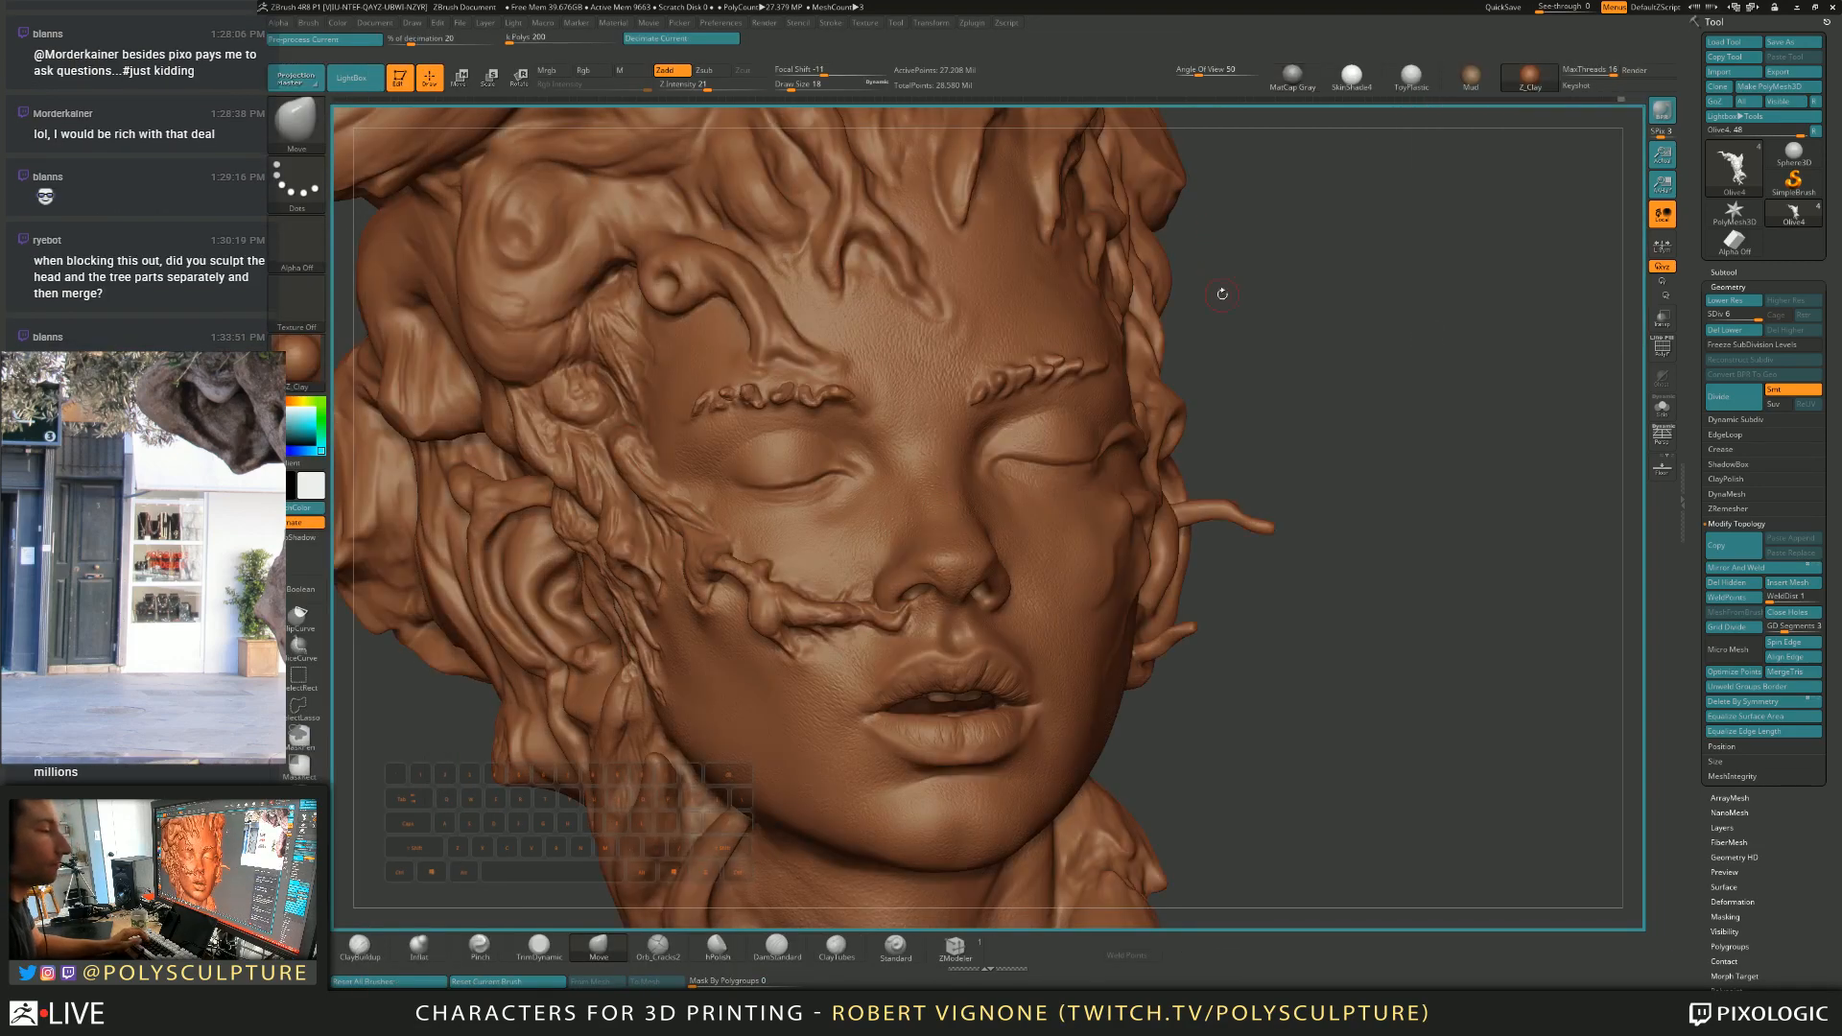
# Carve the crease beside the left nostril with a small DamStandard brush.
pyautogui.moveTo(1223, 248); pyautogui.dragTo(860, 567)
pyautogui.moveTo(860, 567); pyautogui.dragTo(658, 522, button='right')
pyautogui.keyDown('ctrl'); pyautogui.moveTo(849, 614); pyautogui.dragTo(1002, 398, button='right'); pyautogui.keyUp('ctrl')
pyautogui.moveTo(1132, 508)
pyautogui.mouseDown(button='right')
pyautogui.moveTo(928, 532)
pyautogui.moveTo(1017, 527)
pyautogui.moveTo(897, 553)
pyautogui.moveTo(911, 653)
pyautogui.moveTo(825, 508)
pyautogui.moveTo(815, 604)
pyautogui.mouseUp(button='right')
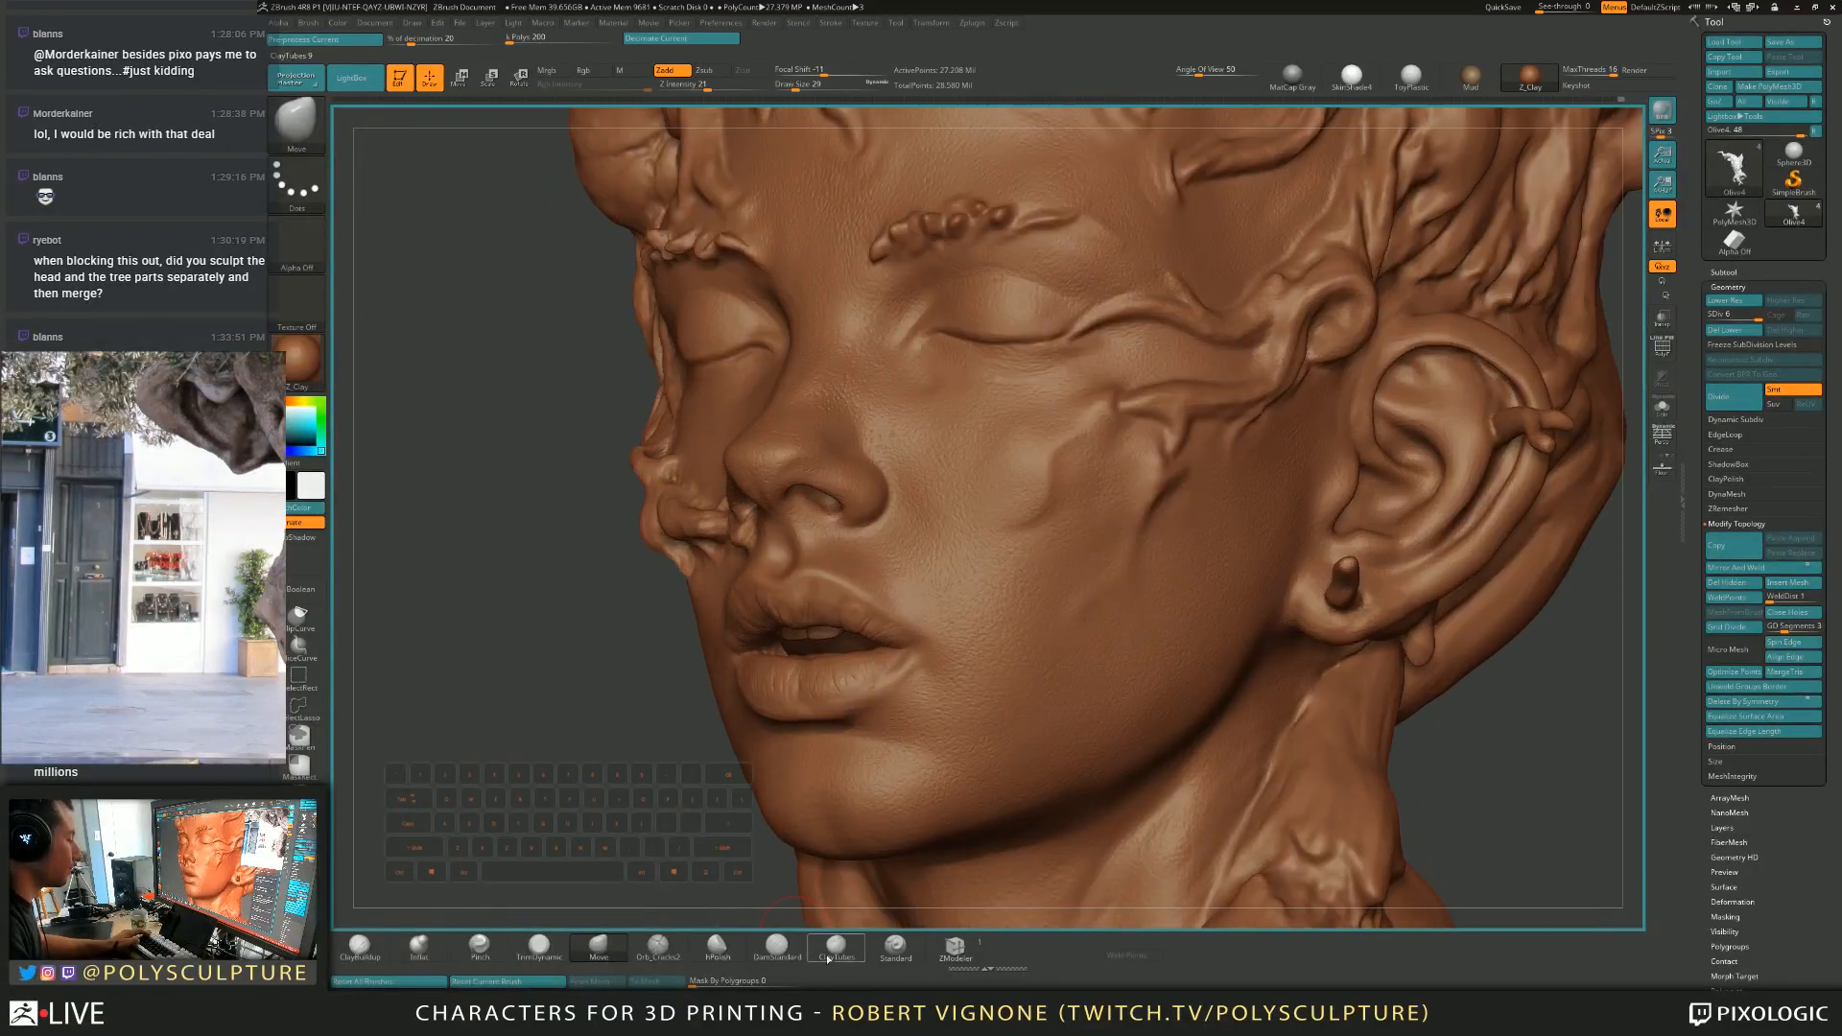
pyautogui.click(781, 952)
pyautogui.press('s')
pyautogui.press('s')
pyautogui.moveTo(896, 524); pyautogui.dragTo(865, 539, button='right')
pyautogui.press('s')
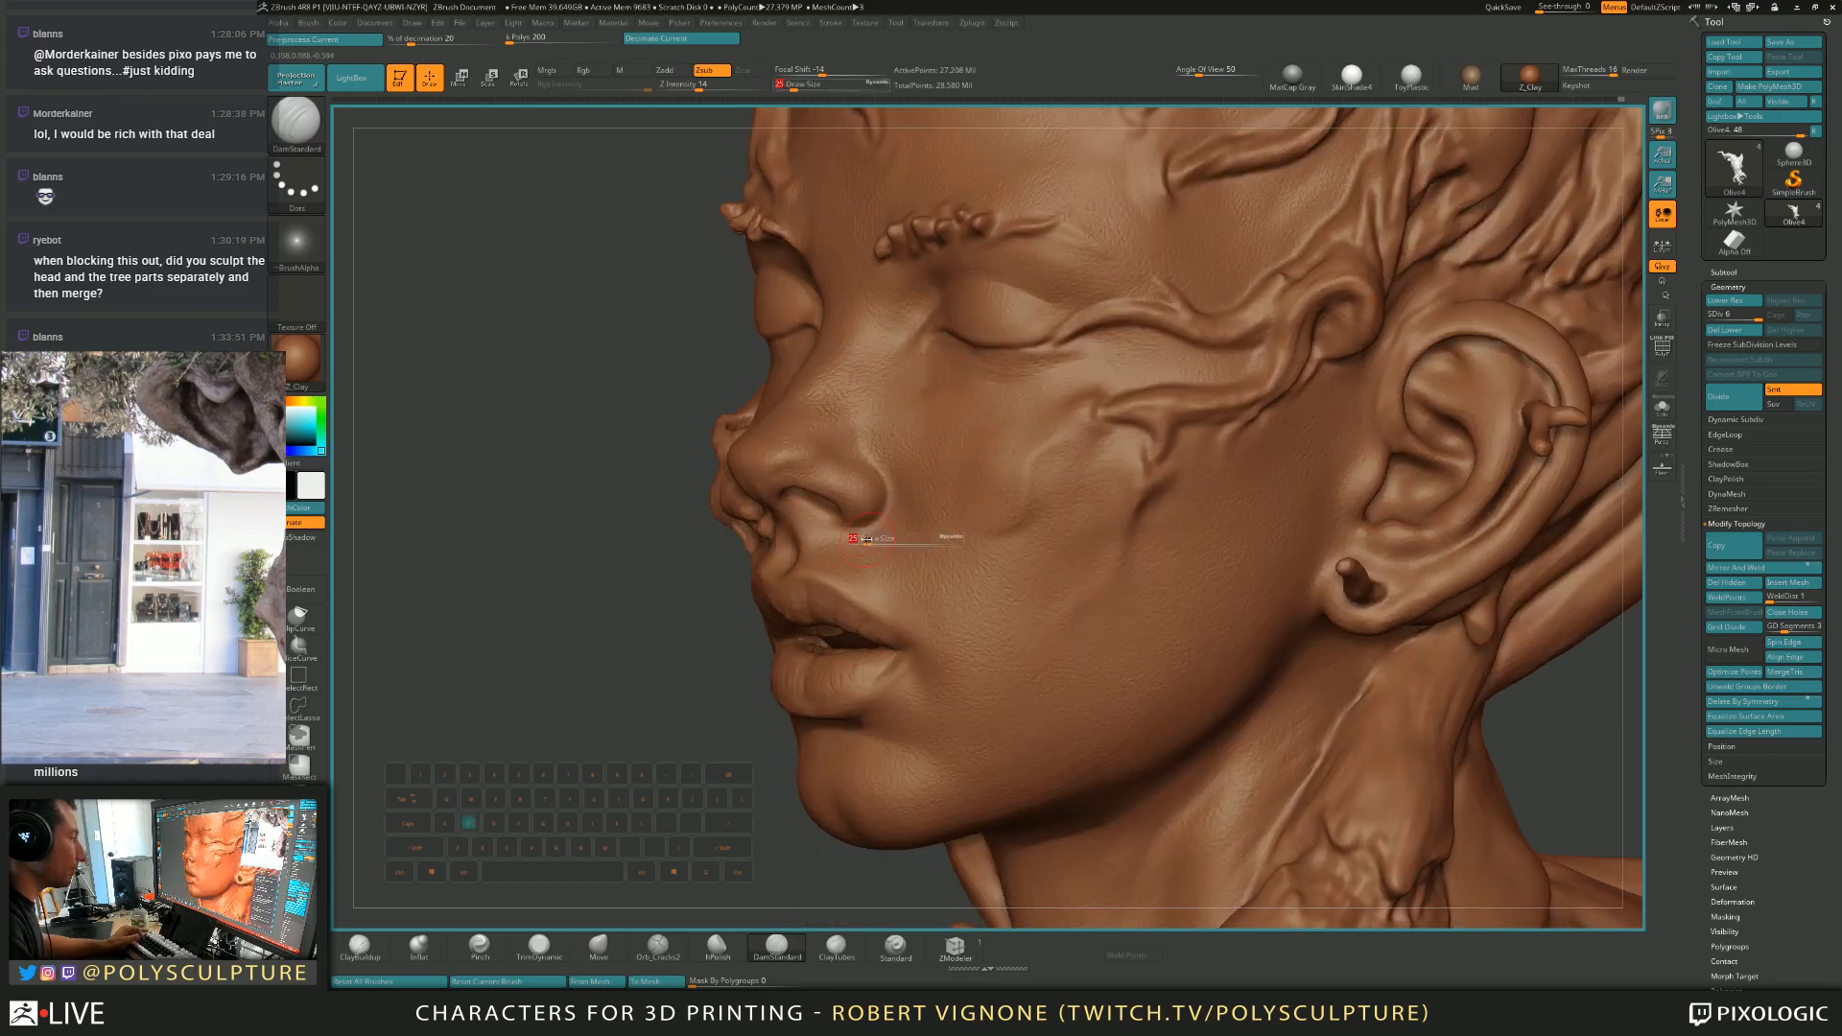
pyautogui.press('s')
pyautogui.moveTo(866, 531); pyautogui.dragTo(859, 528)
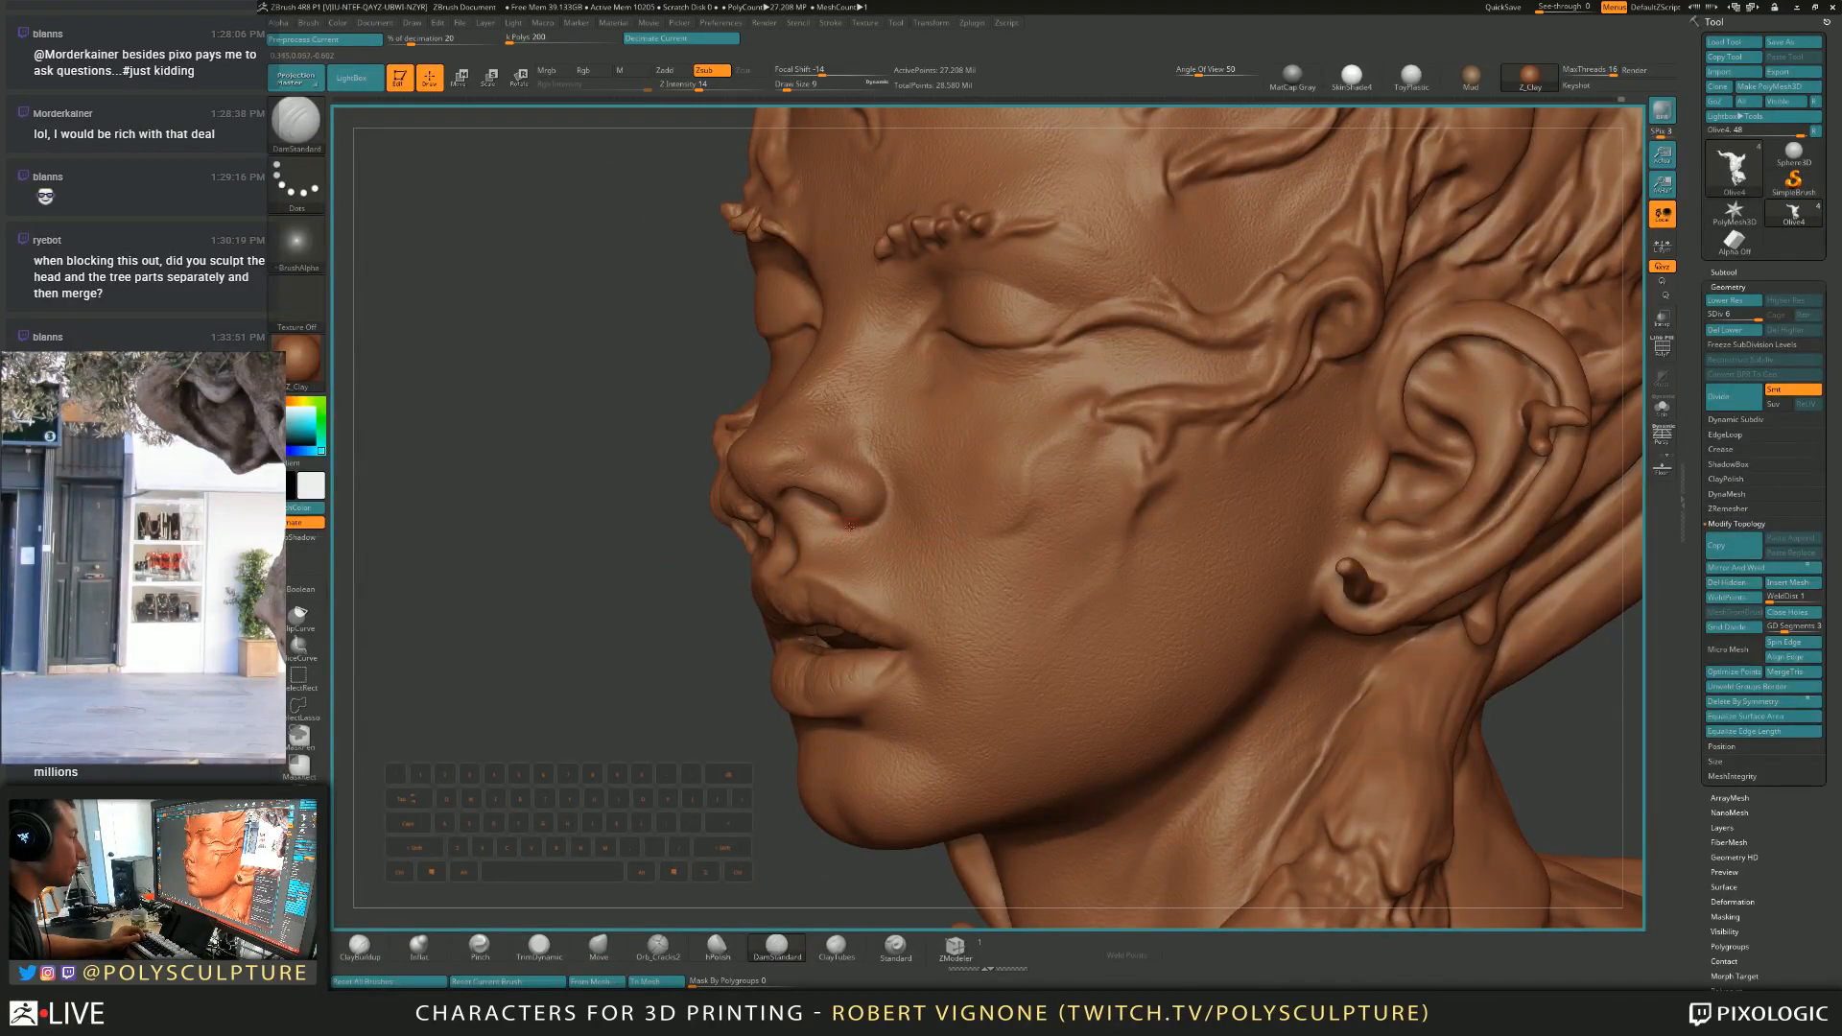
# Refine the left nasolabial fold and the skin between the nose and upper lip using DamStandard at adjusted sizes.
pyautogui.press('s')
pyautogui.moveTo(887, 498); pyautogui.dragTo(895, 540)
pyautogui.press('s')
pyautogui.press('space')
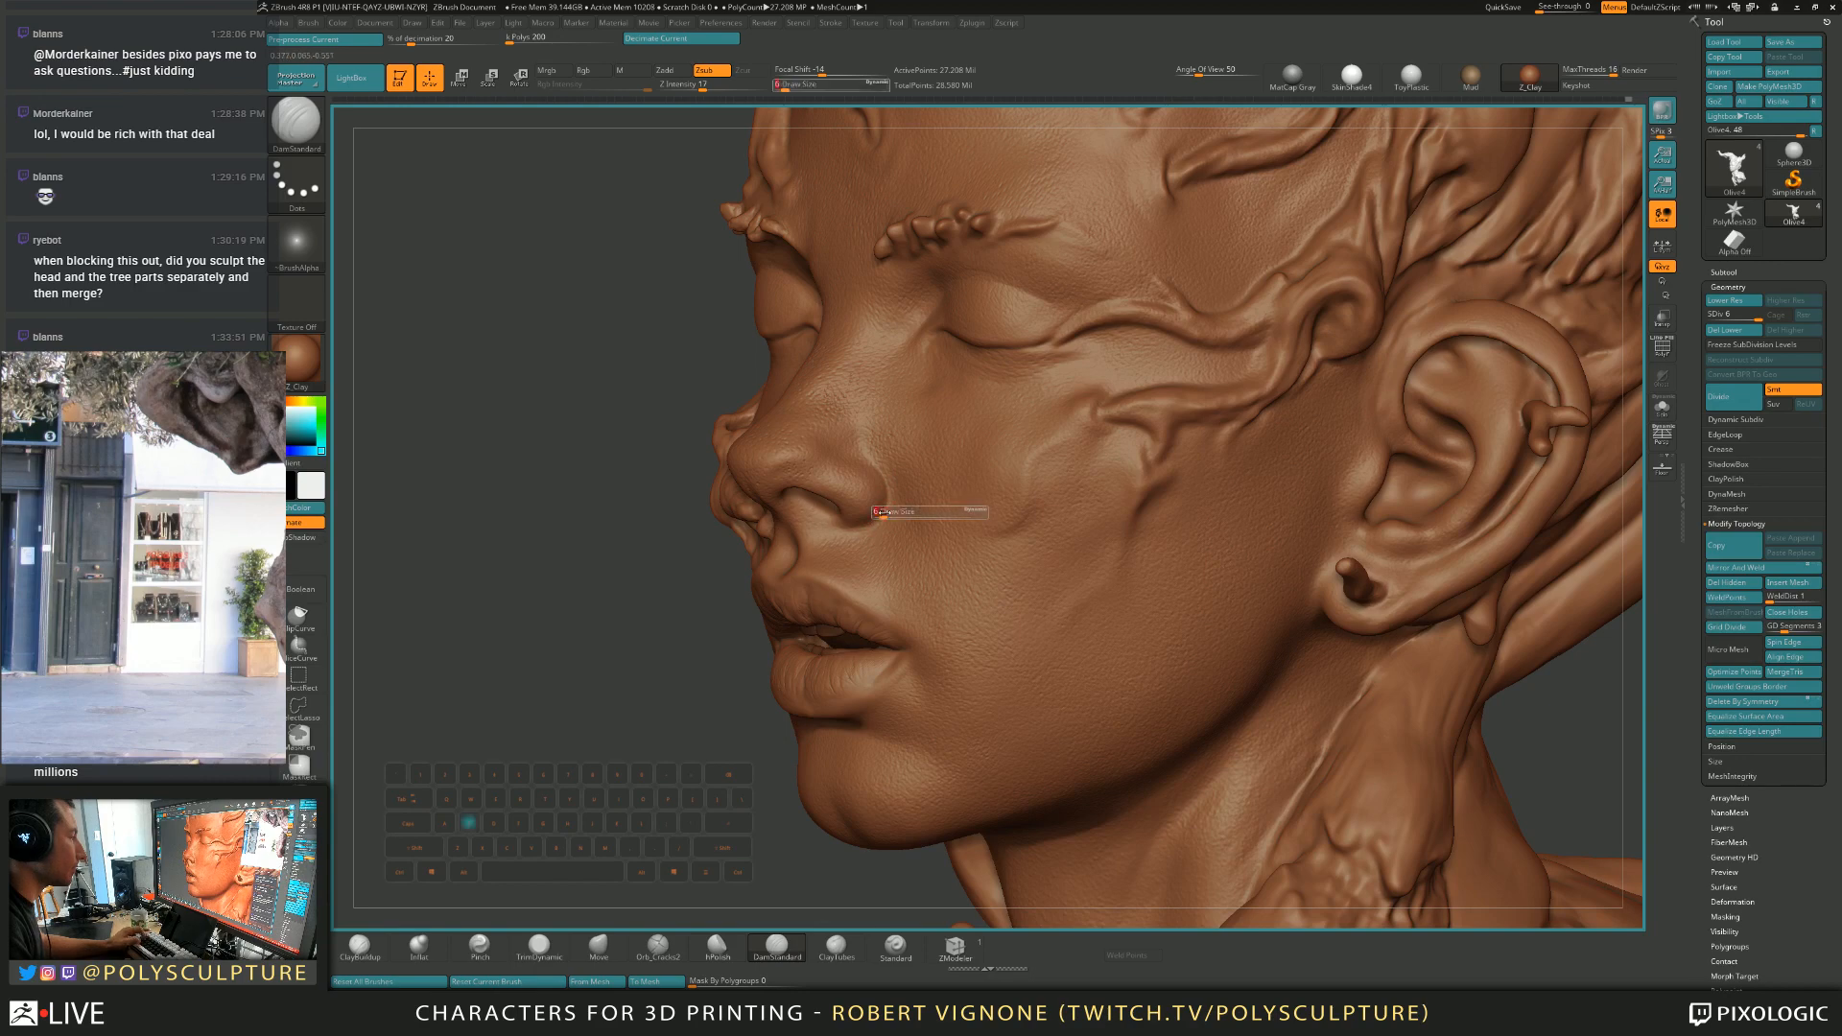
pyautogui.moveTo(864, 426)
pyautogui.mouseDown(button='right')
pyautogui.moveTo(858, 527)
pyautogui.moveTo(690, 544)
pyautogui.mouseUp(button='right')
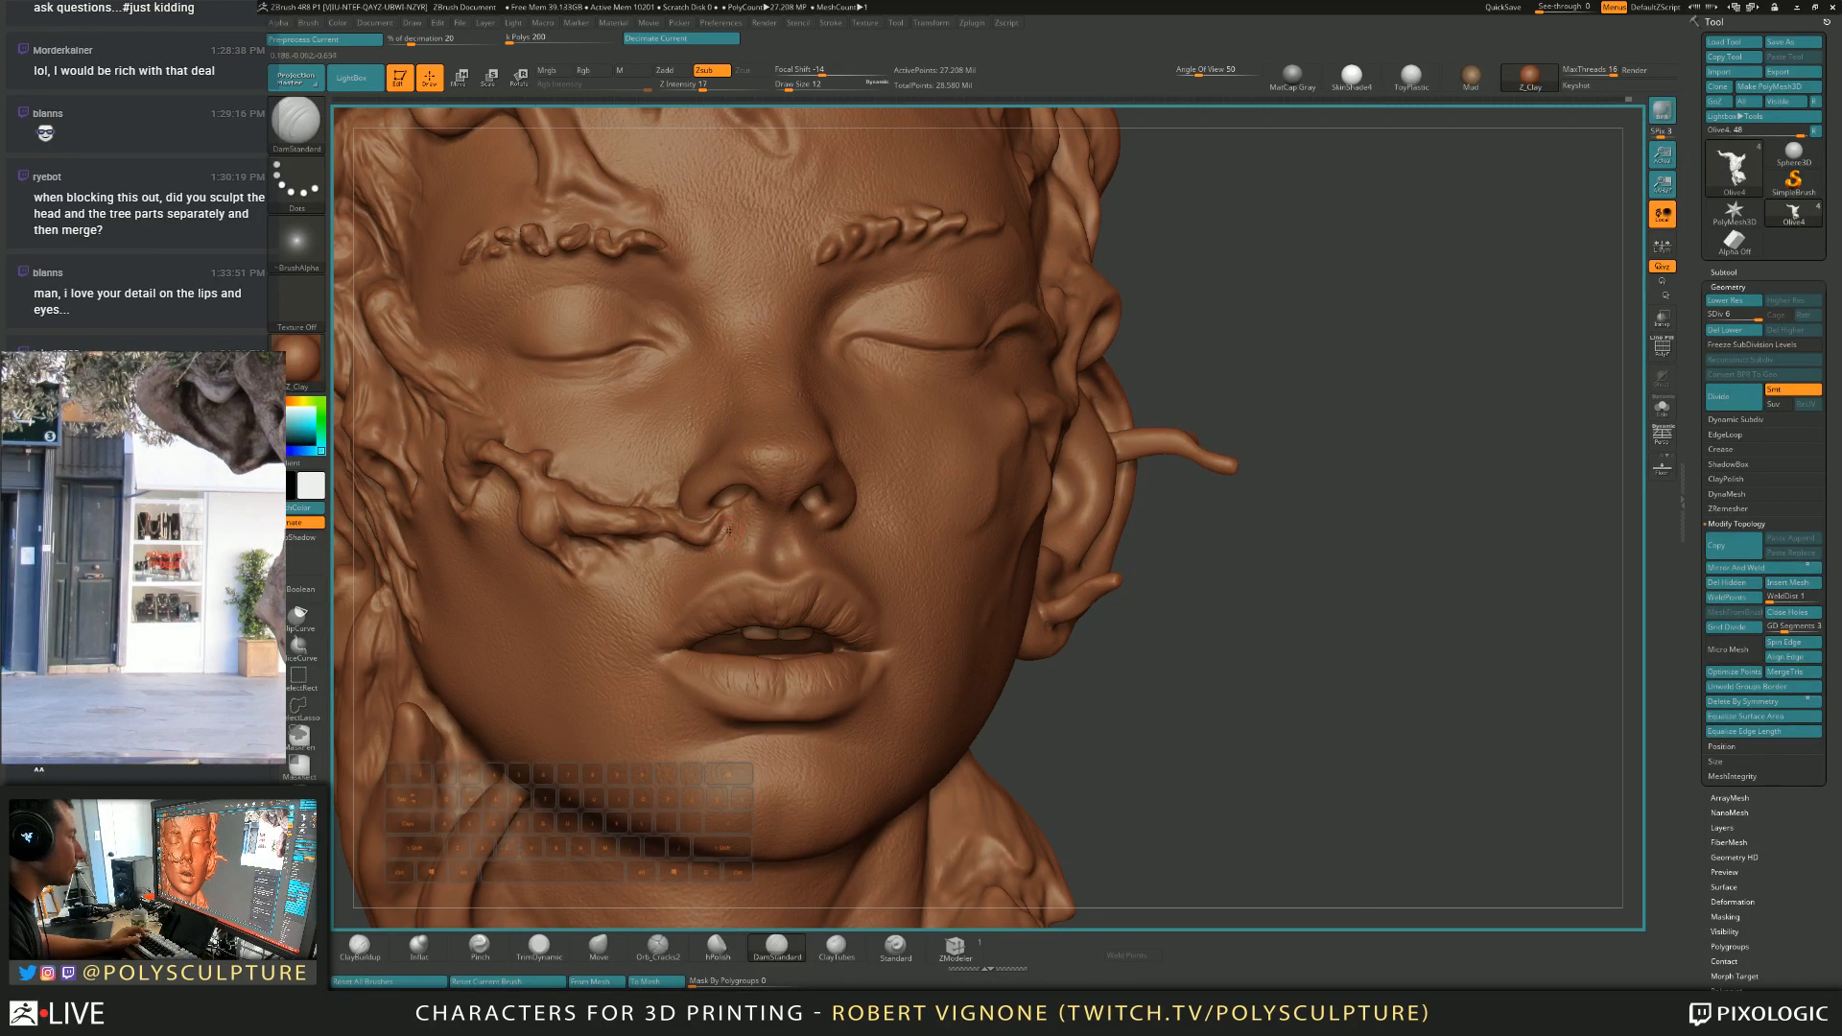
pyautogui.moveTo(733, 505); pyautogui.dragTo(718, 589, button='right')
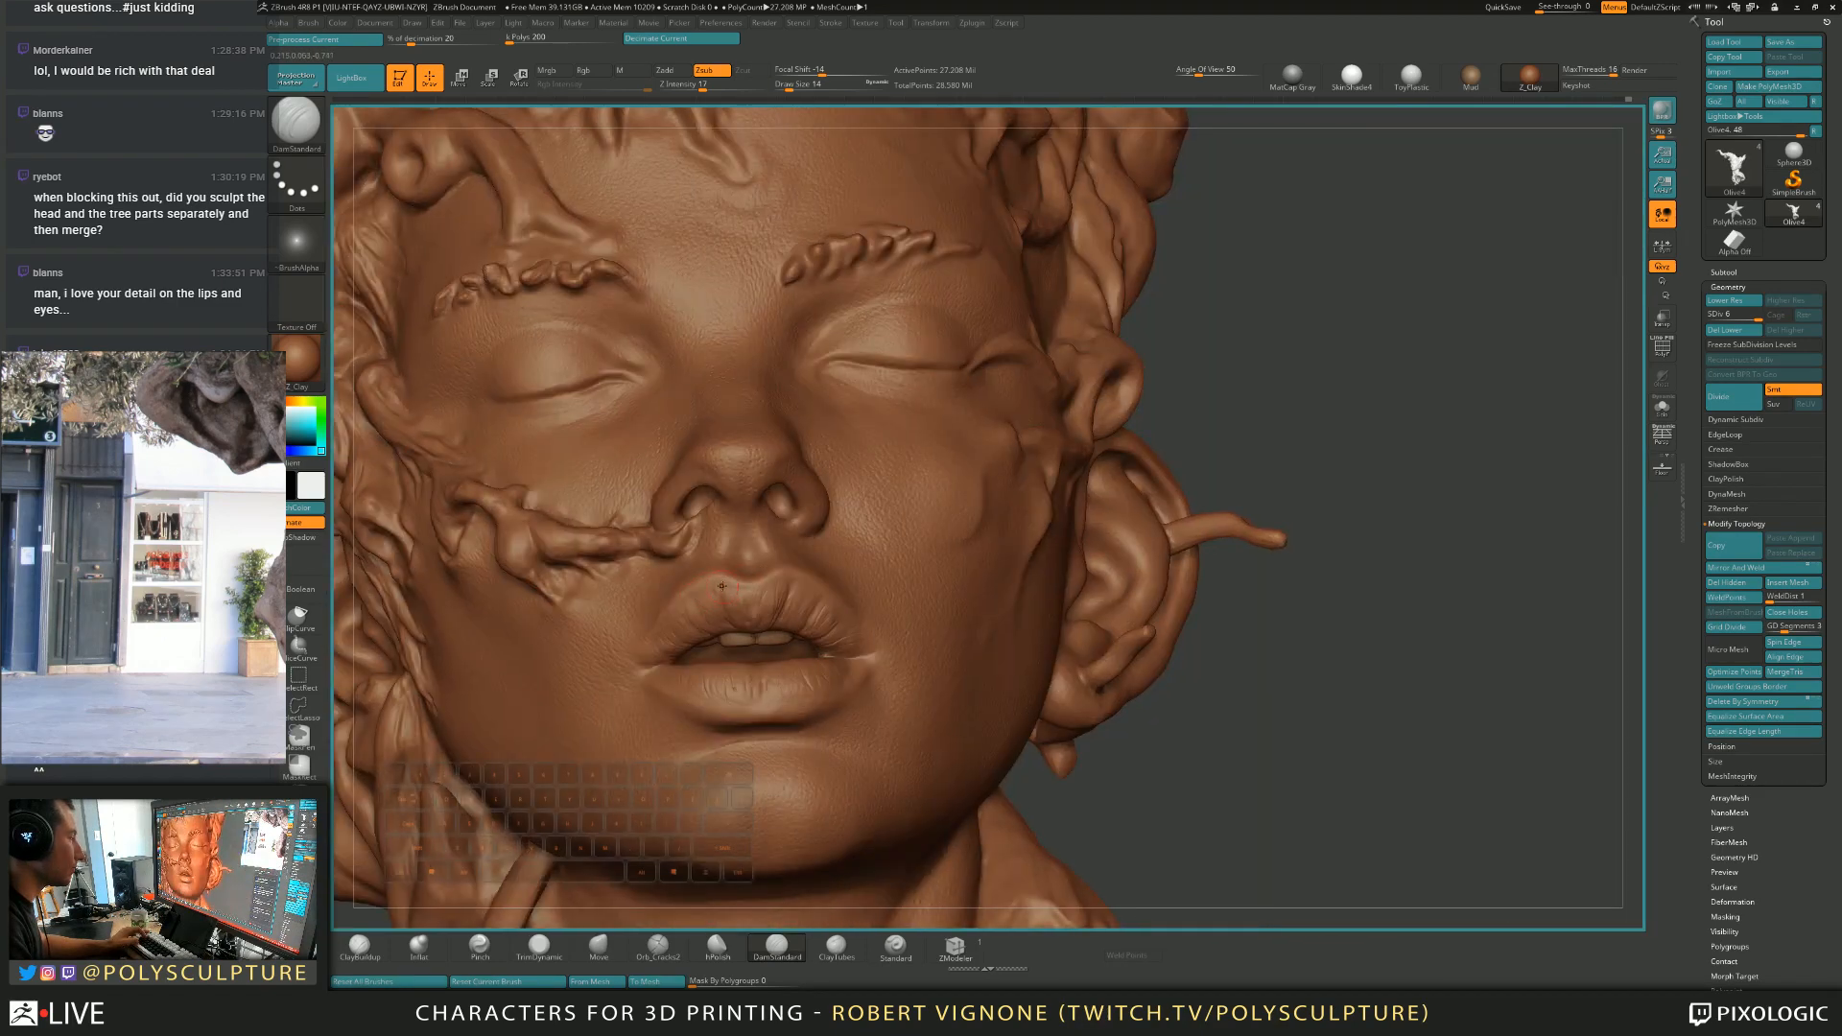
pyautogui.moveTo(805, 566)
pyautogui.mouseDown(button='right')
pyautogui.moveTo(772, 710)
pyautogui.moveTo(868, 619)
pyautogui.moveTo(872, 550)
pyautogui.mouseUp(button='right')
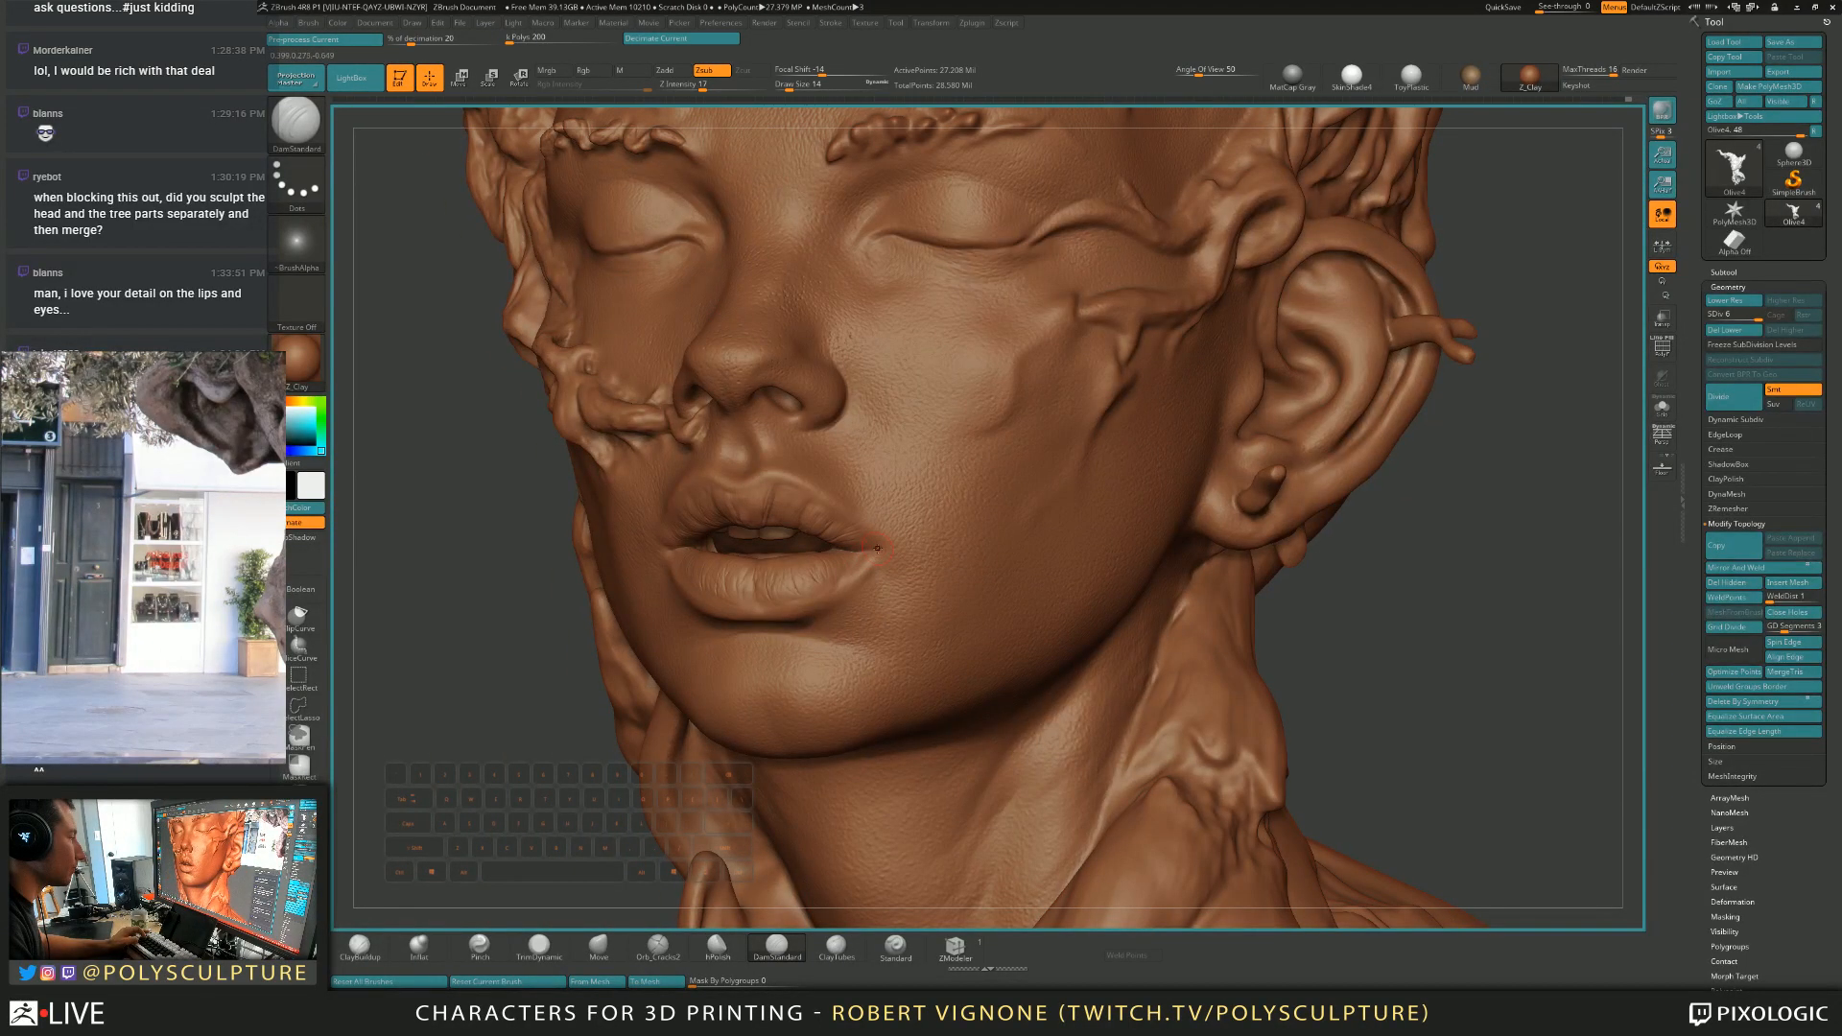
# Refine the creases around the left mouth corner and adjoining cheek with the DamStandard brush.
pyautogui.press('s')
pyautogui.moveTo(897, 578); pyautogui.dragTo(904, 590)
pyautogui.moveTo(909, 495); pyautogui.dragTo(867, 392, button='right')
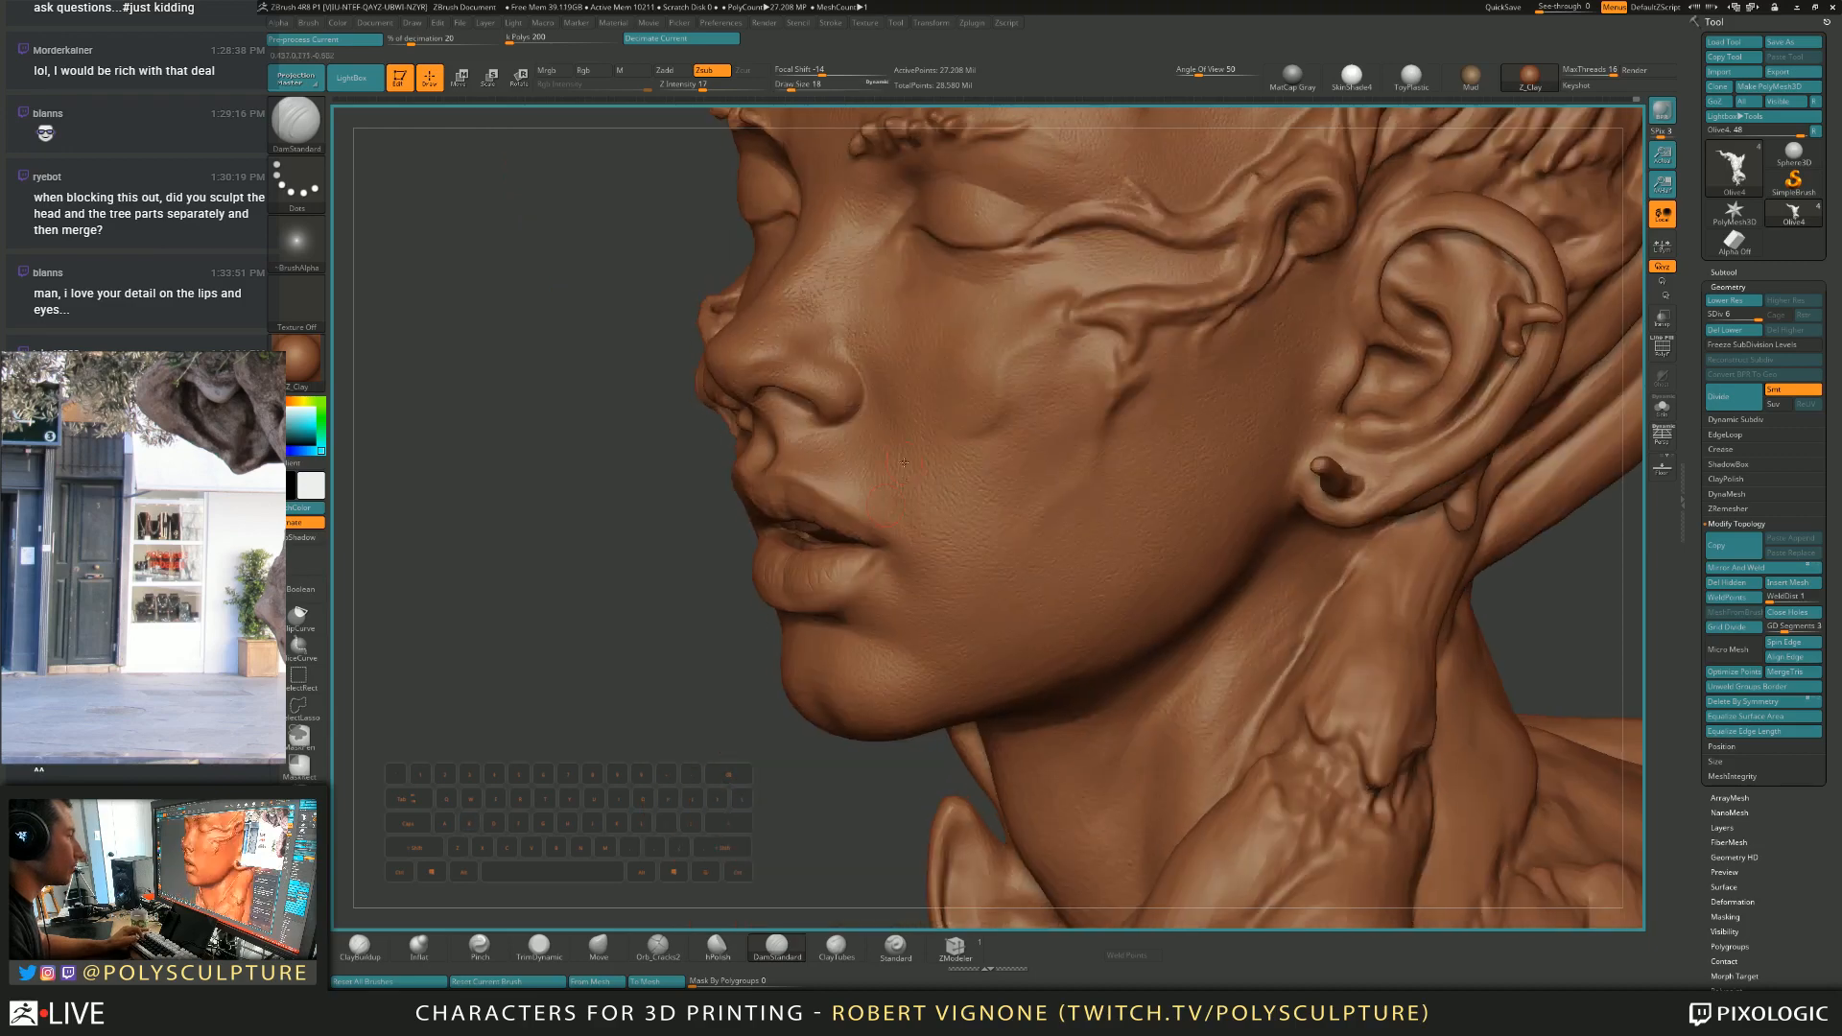
pyautogui.press('s')
pyautogui.moveTo(856, 536); pyautogui.dragTo(638, 445, button='right')
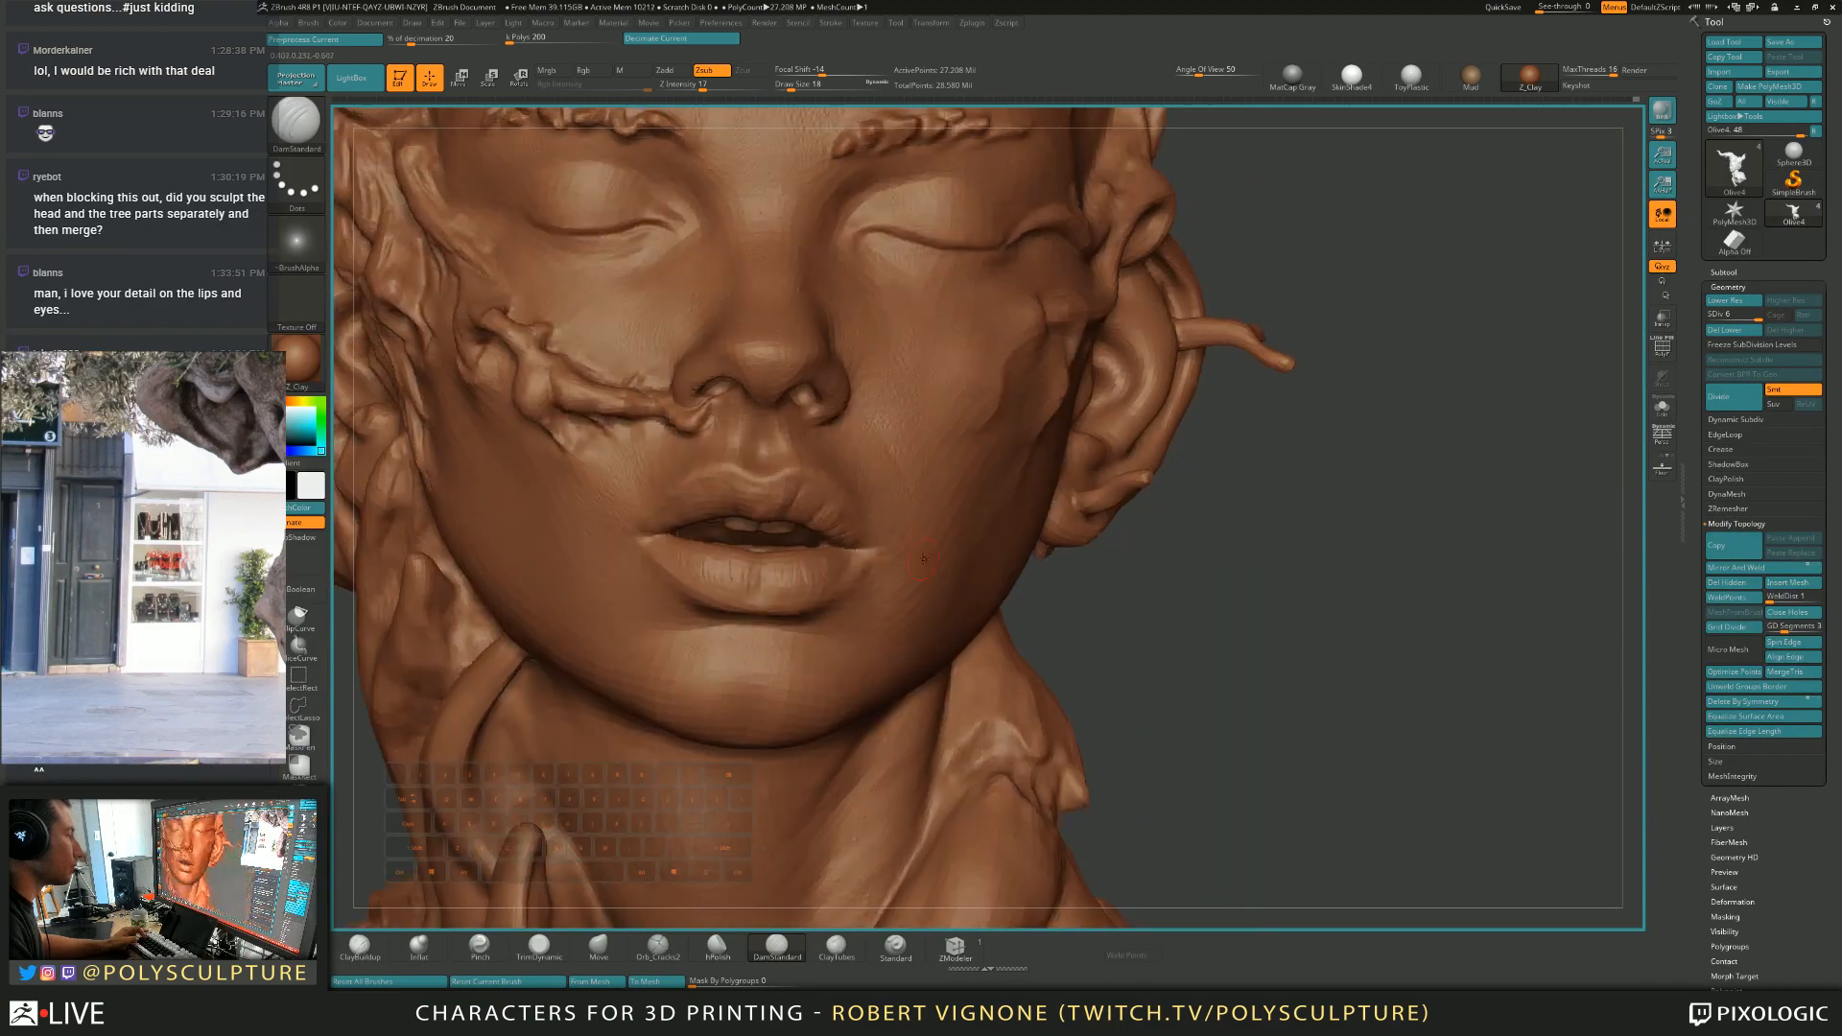
pyautogui.press('s')
pyautogui.click(606, 485)
# Reshape the cheek and jaw contours with a larger Move brush.
pyautogui.press('b')
pyautogui.press('m')
pyautogui.press('v')
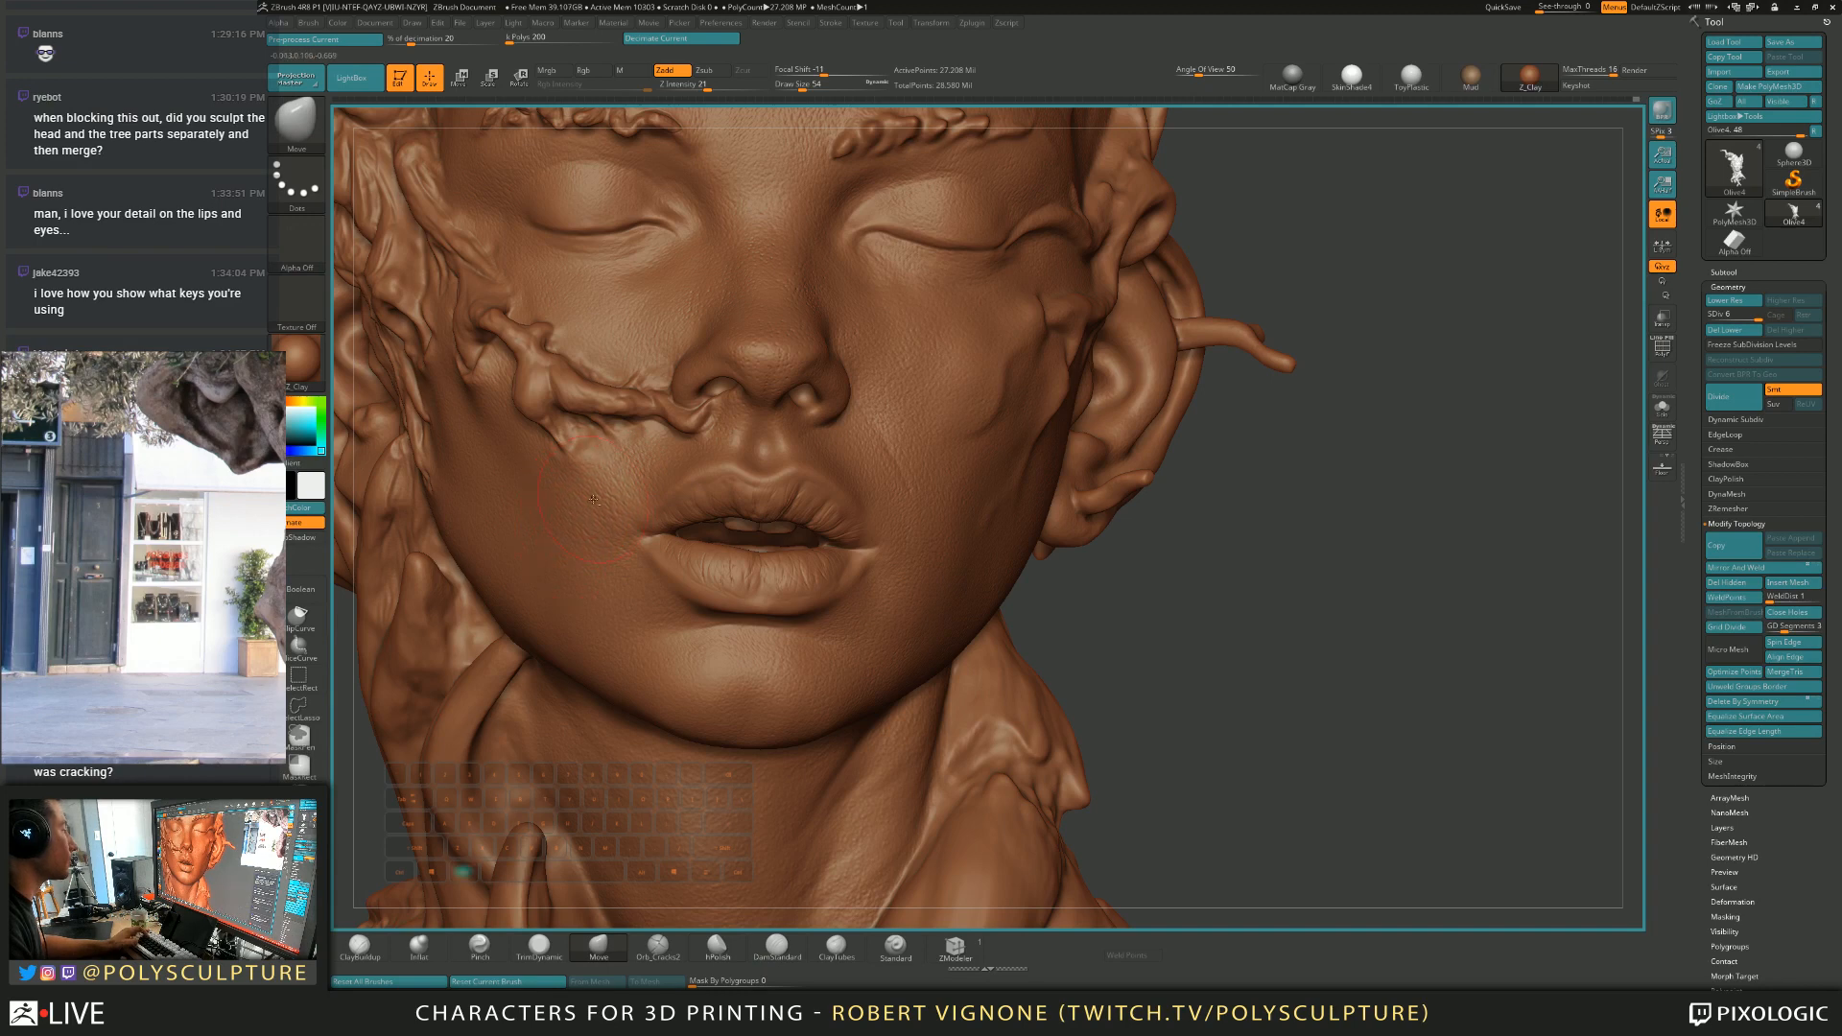
pyautogui.press('s')
pyautogui.click(947, 536)
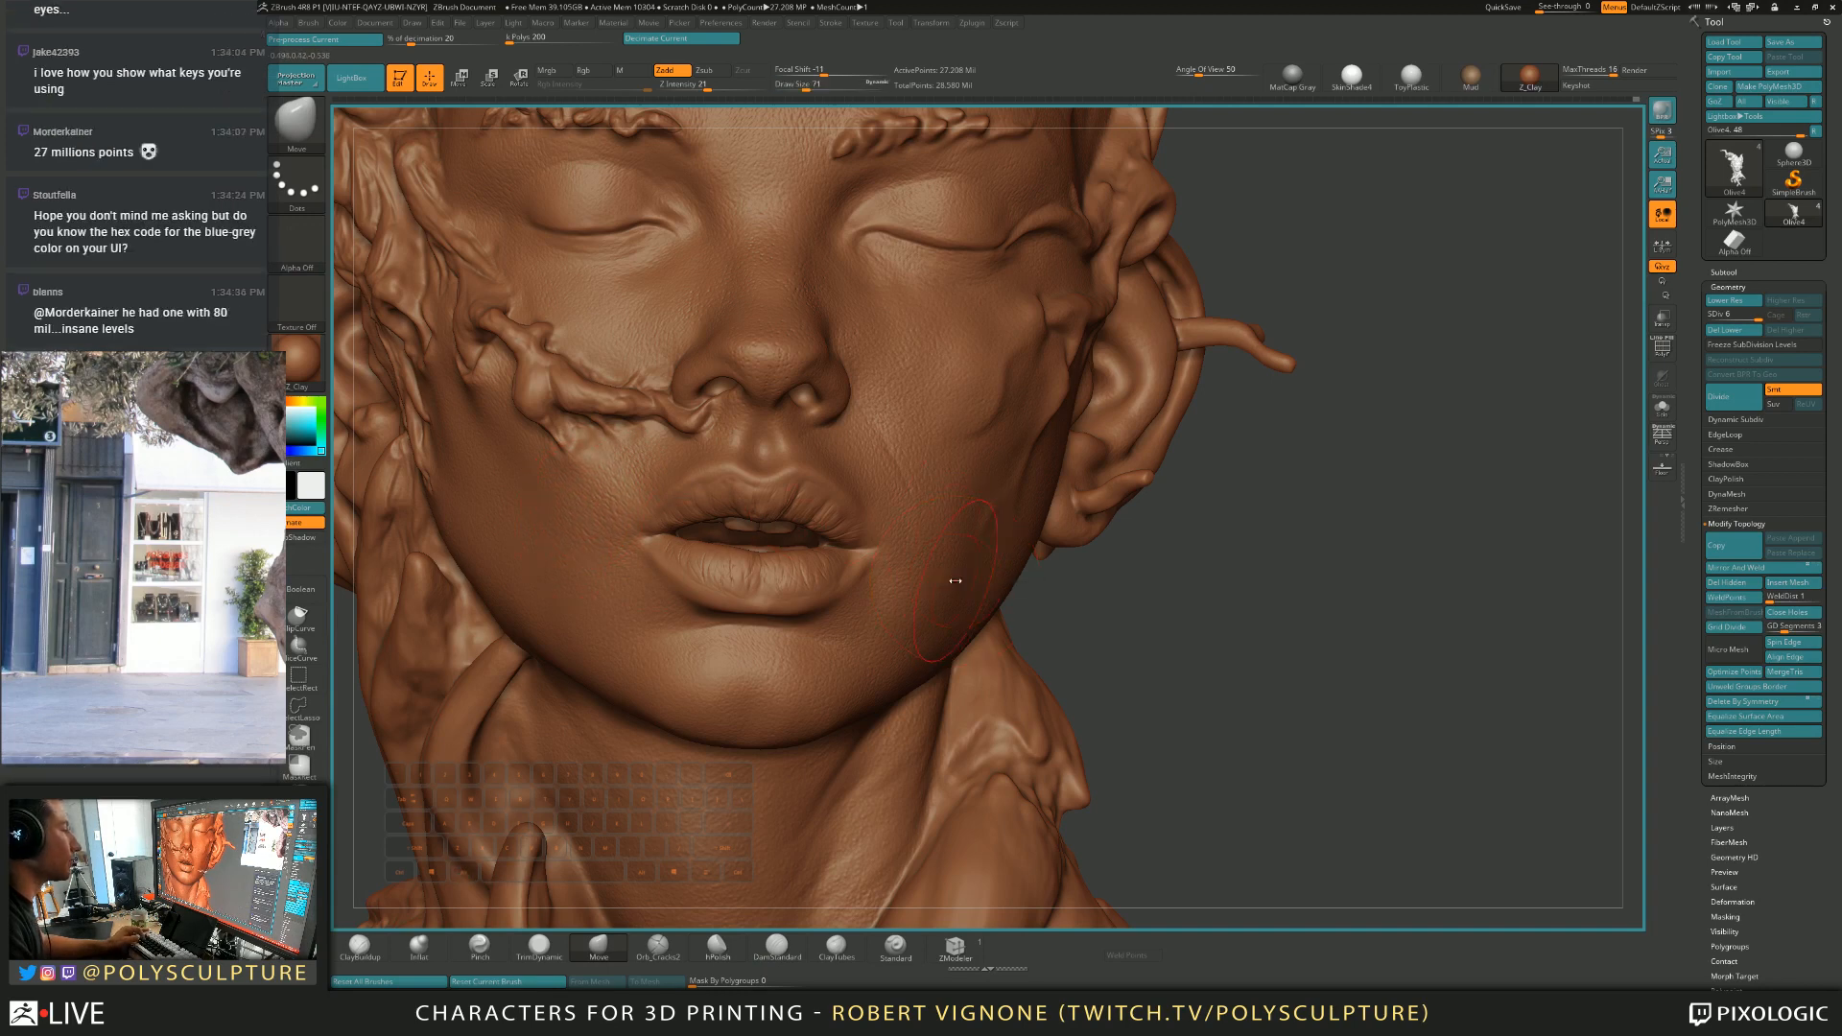
pyautogui.moveTo(974, 469); pyautogui.dragTo(990, 455, button='right')
pyautogui.press('s')
pyautogui.click(988, 452)
pyautogui.press('s')
pyautogui.click(1004, 360)
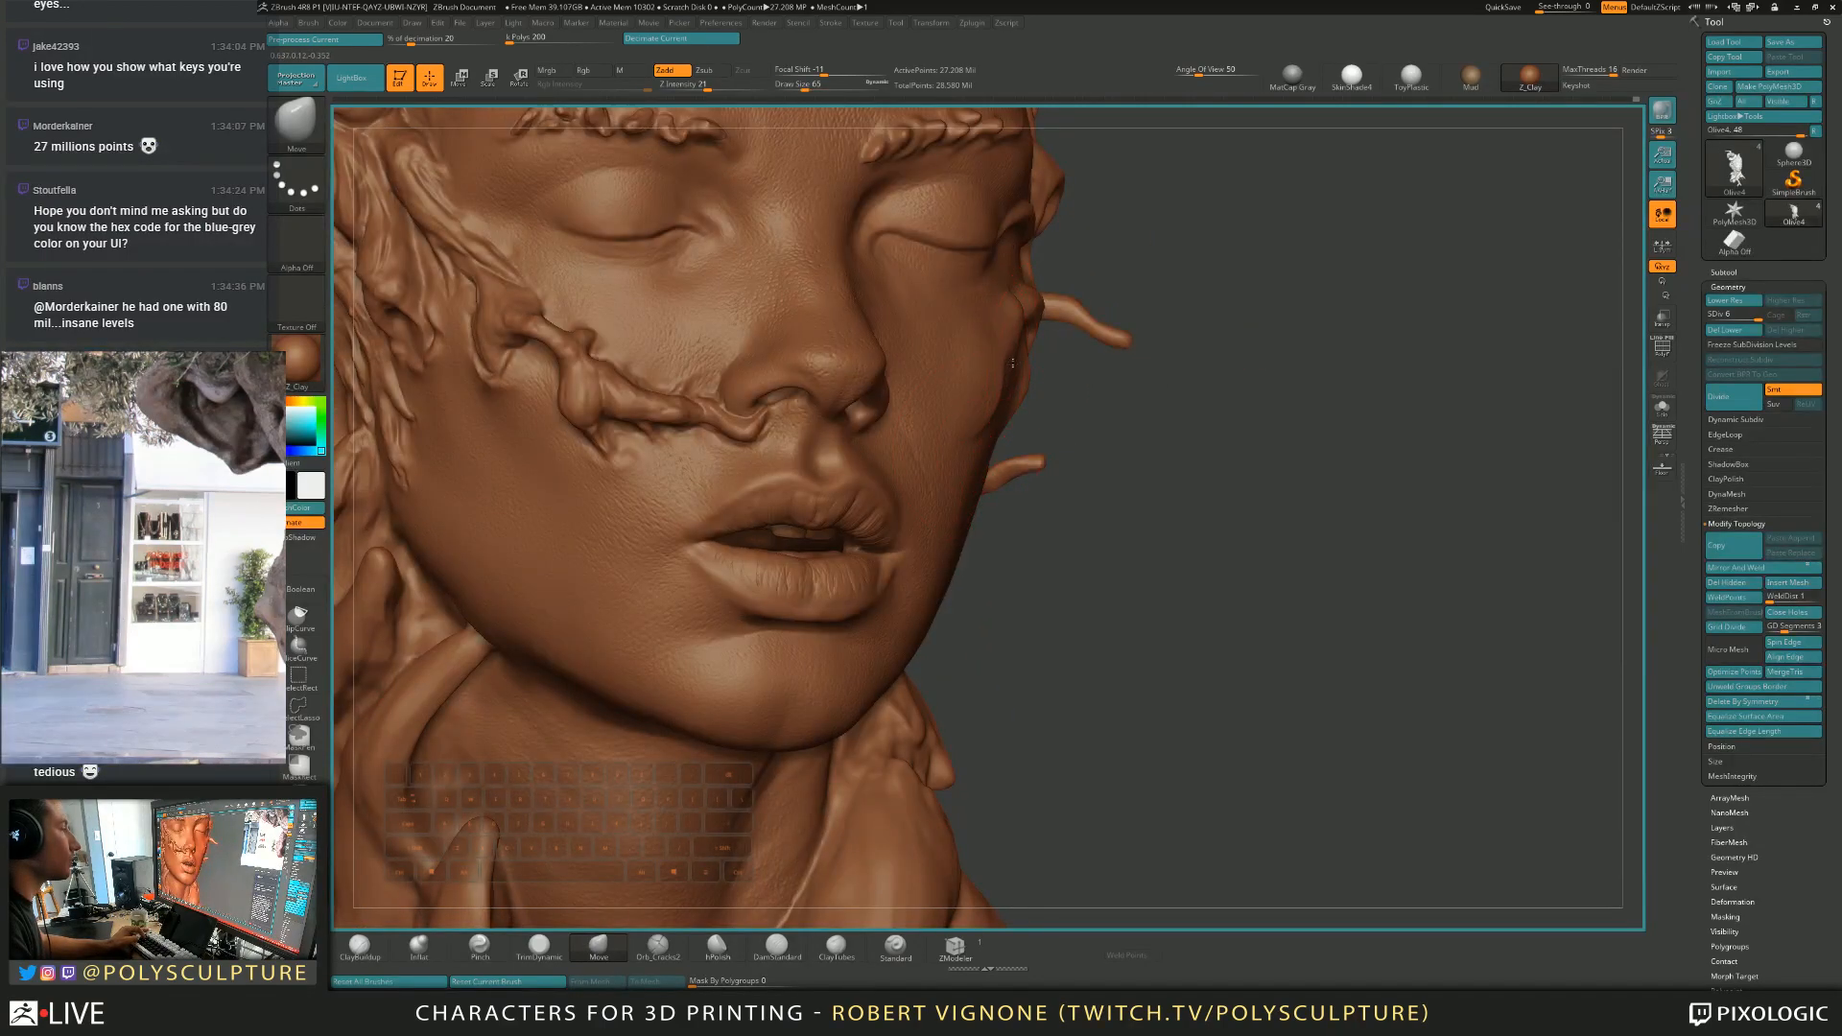
# Lower the head to subdivision level 1 and display its polygon wireframe.
pyautogui.moveTo(1016, 369); pyautogui.dragTo(1055, 460, button='right')
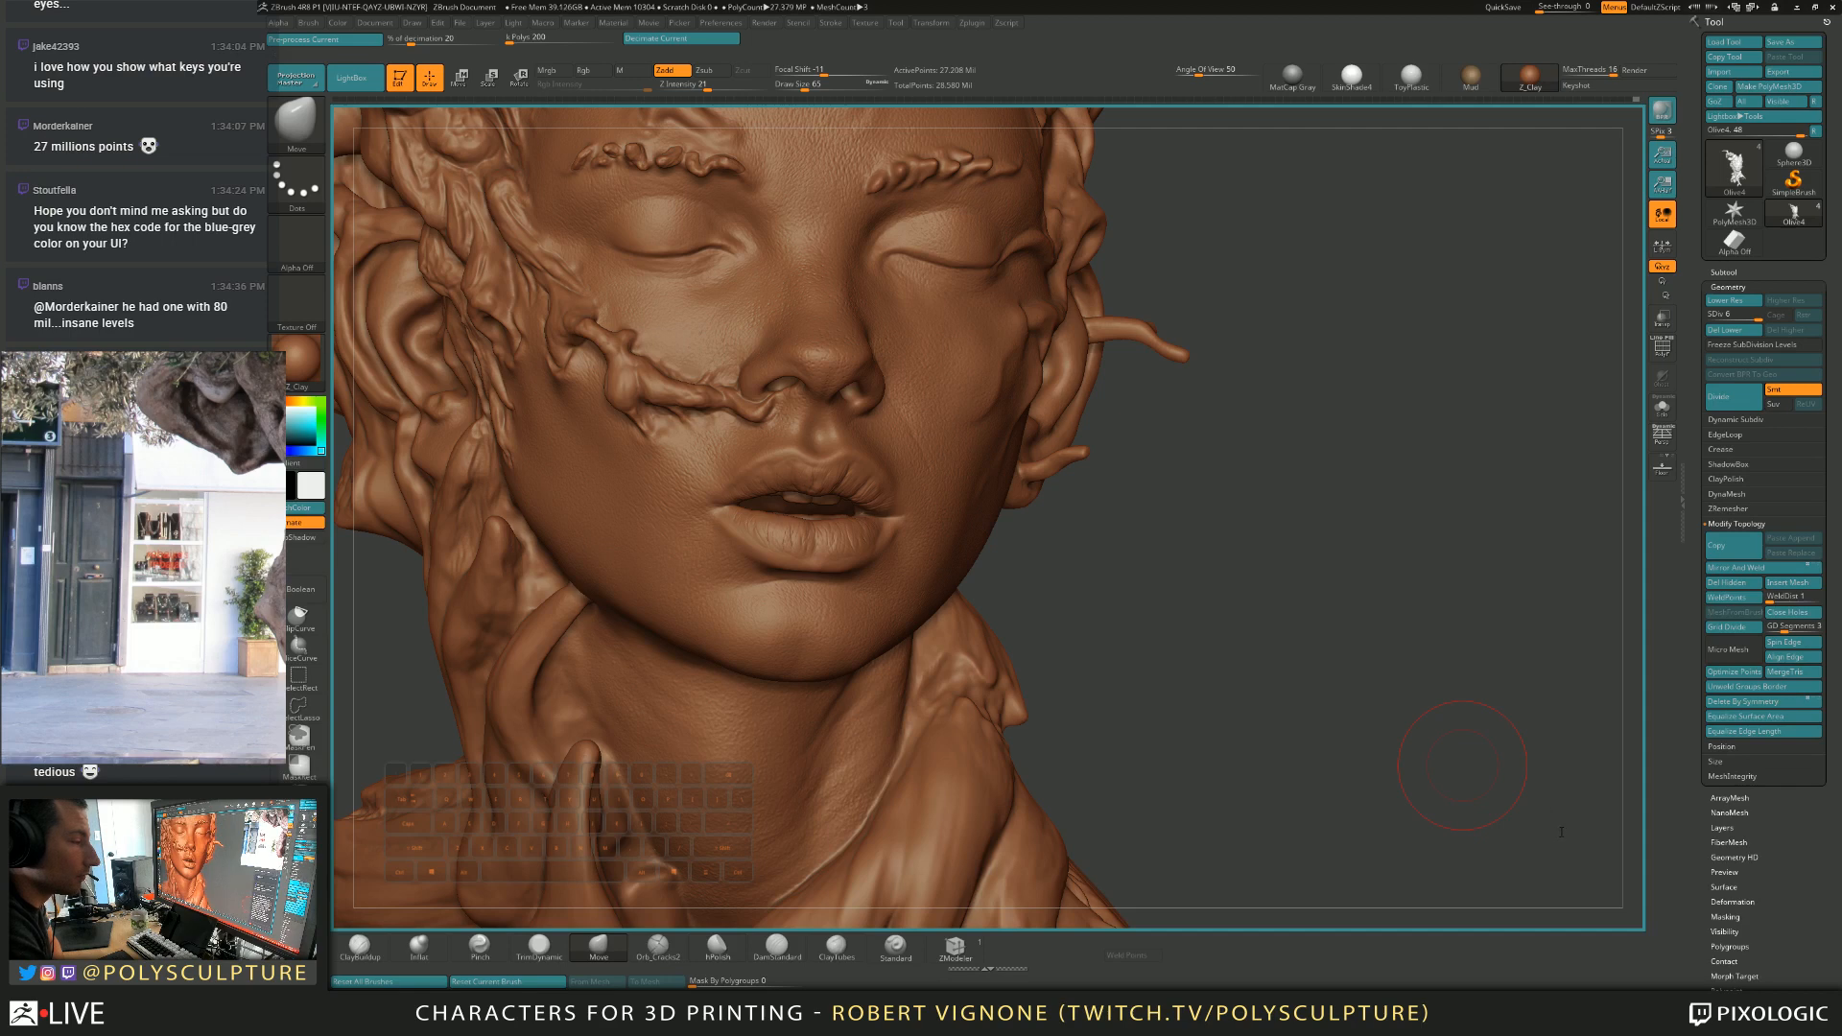
pyautogui.moveTo(1262, 678); pyautogui.dragTo(1237, 677)
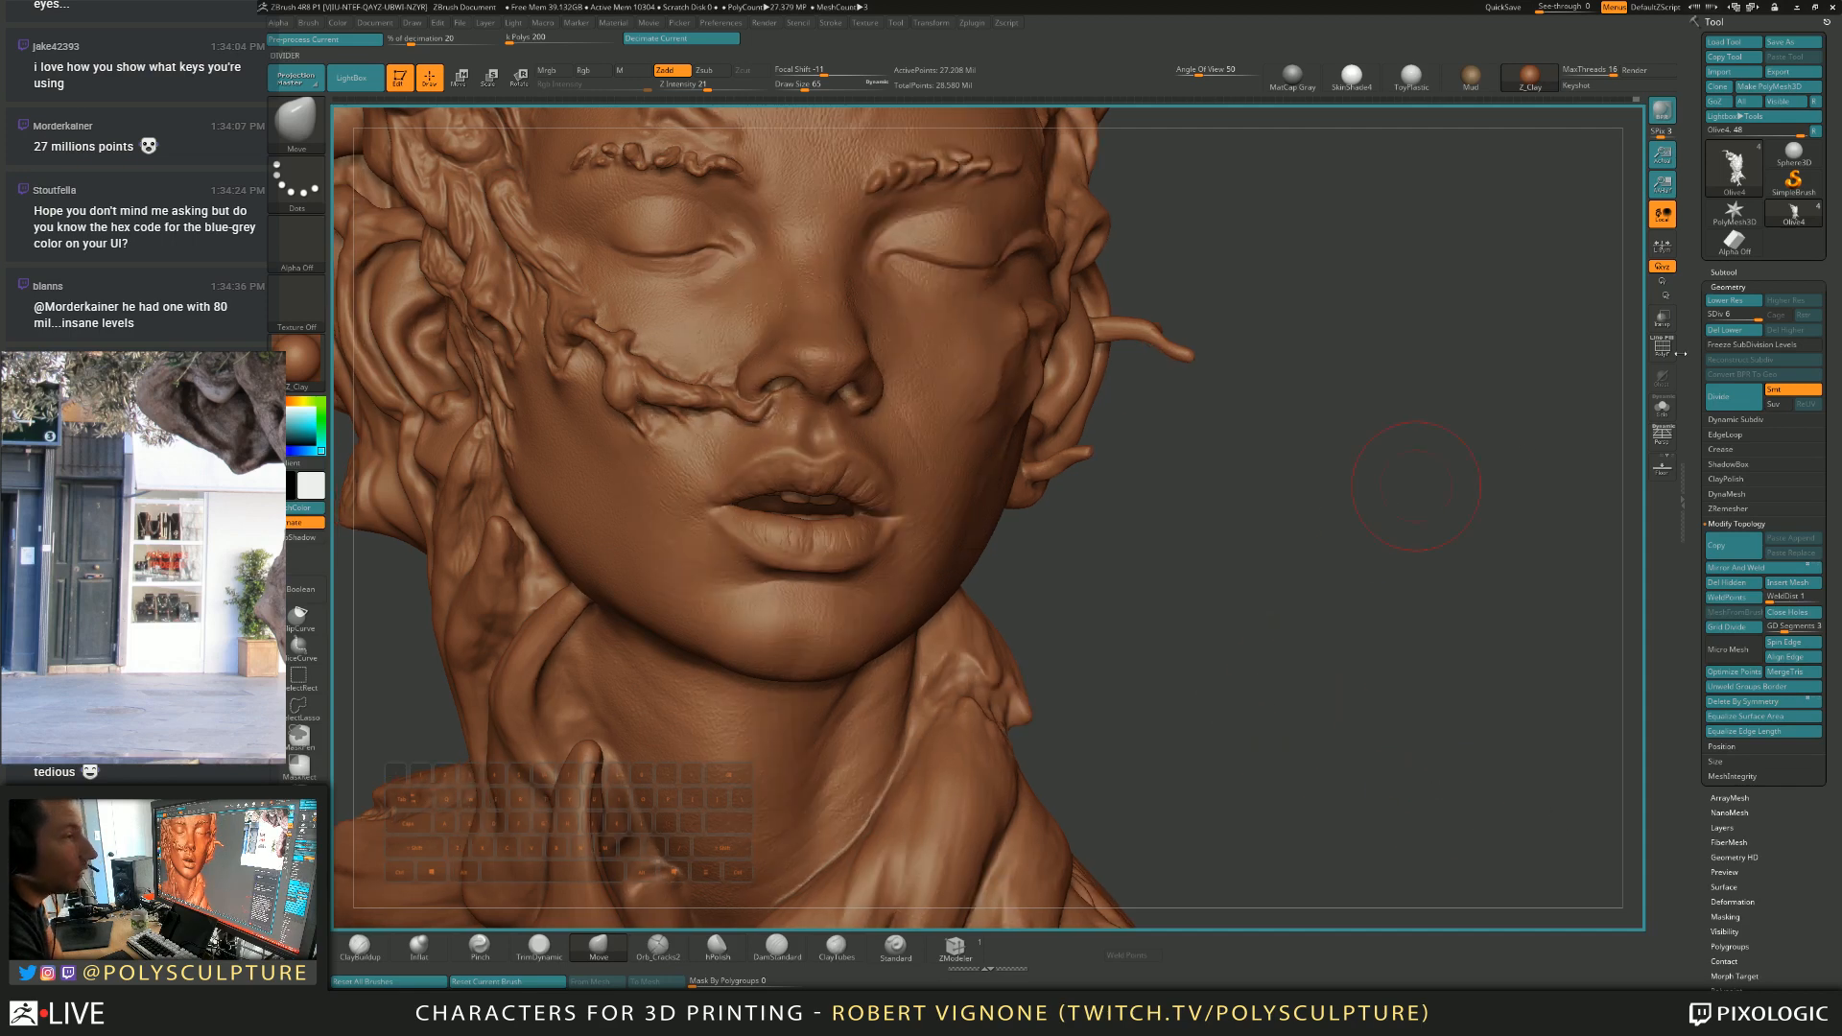
pyautogui.moveTo(1760, 313); pyautogui.dragTo(1707, 315)
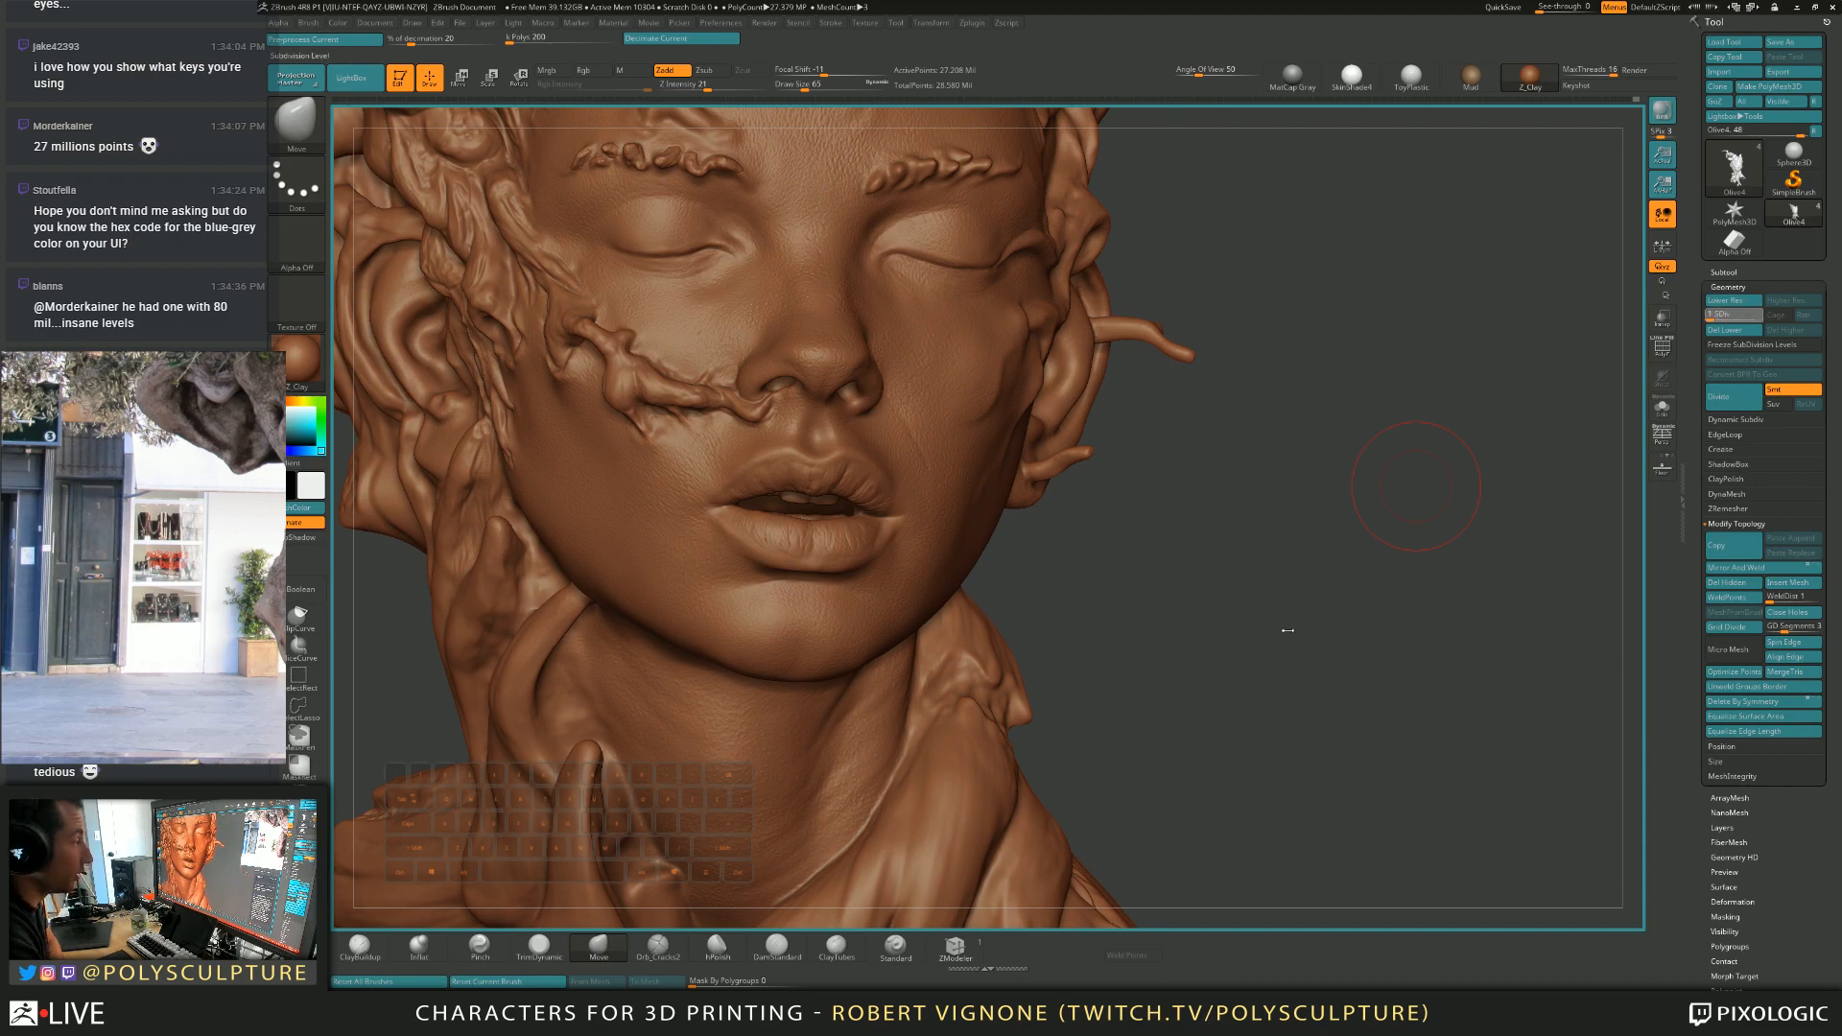
pyautogui.moveTo(1273, 645); pyautogui.dragTo(1254, 585)
pyautogui.hotkey('shift', 'f')
pyautogui.moveTo(1234, 585); pyautogui.dragTo(1317, 587)
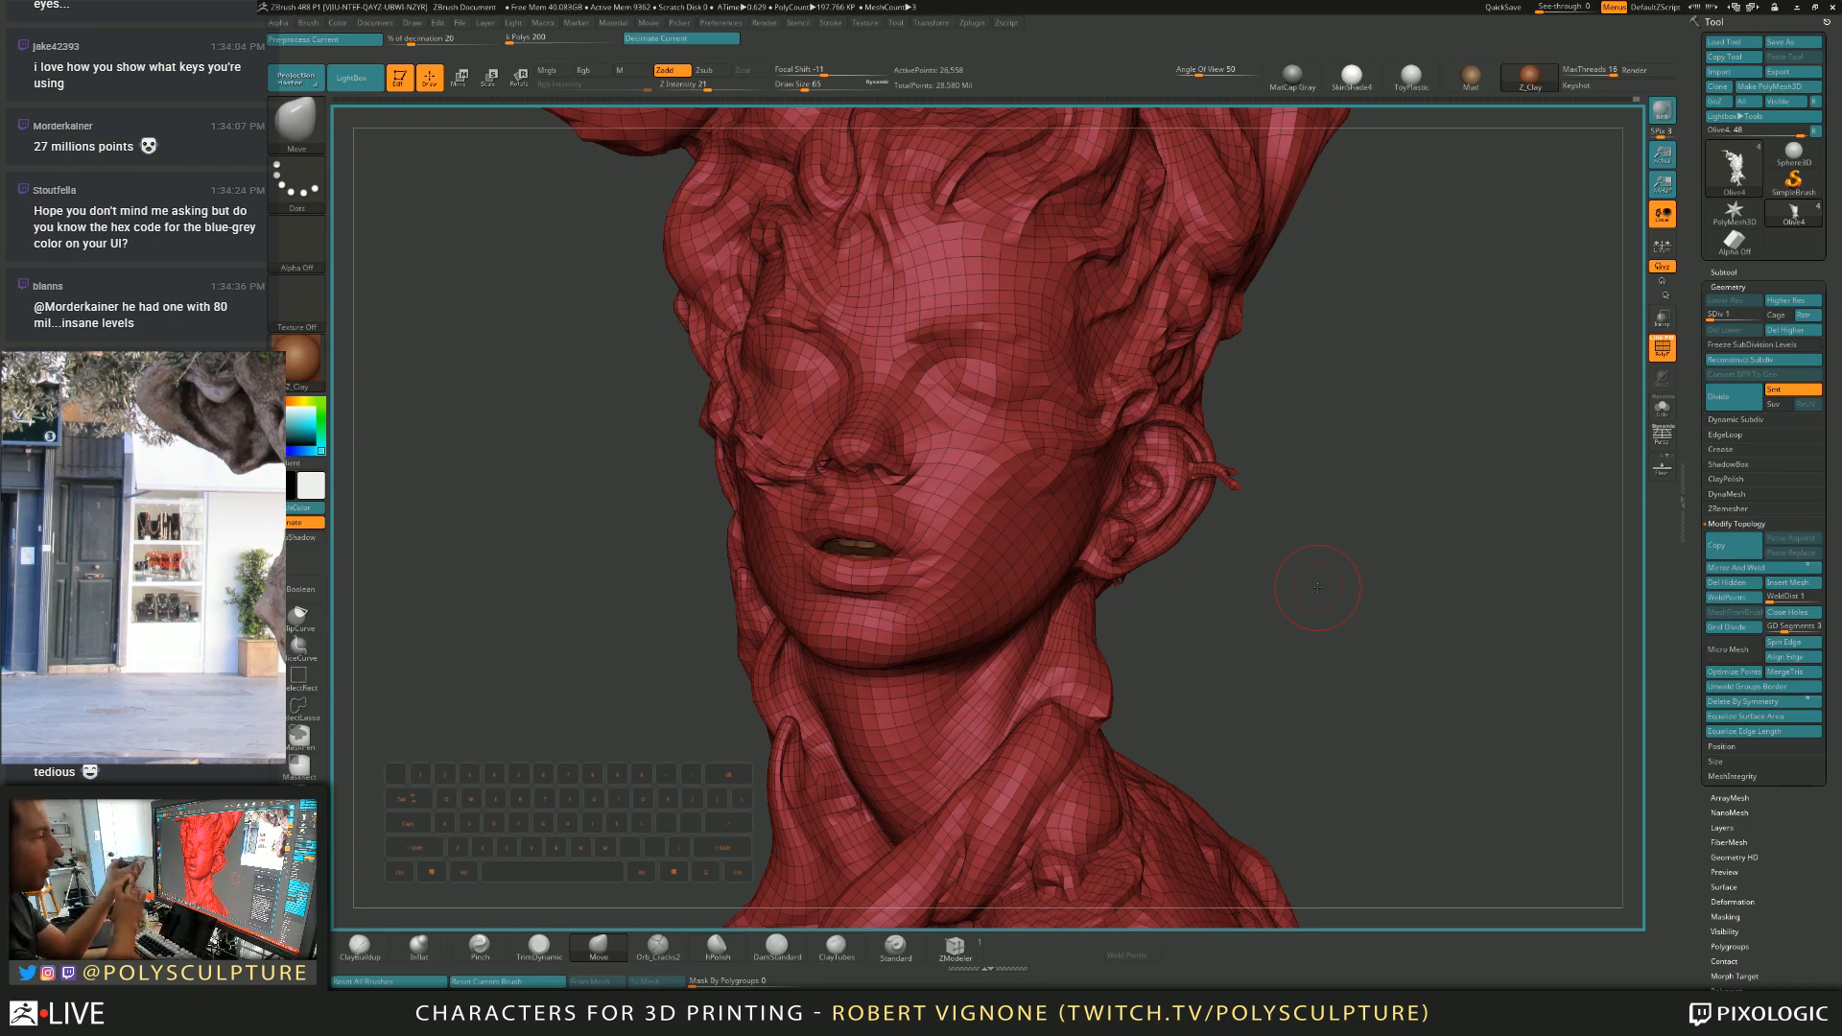
# Inspect the low-resolution topology around the face and save the tool to disk.
pyautogui.moveTo(1265, 606); pyautogui.dragTo(1266, 609)
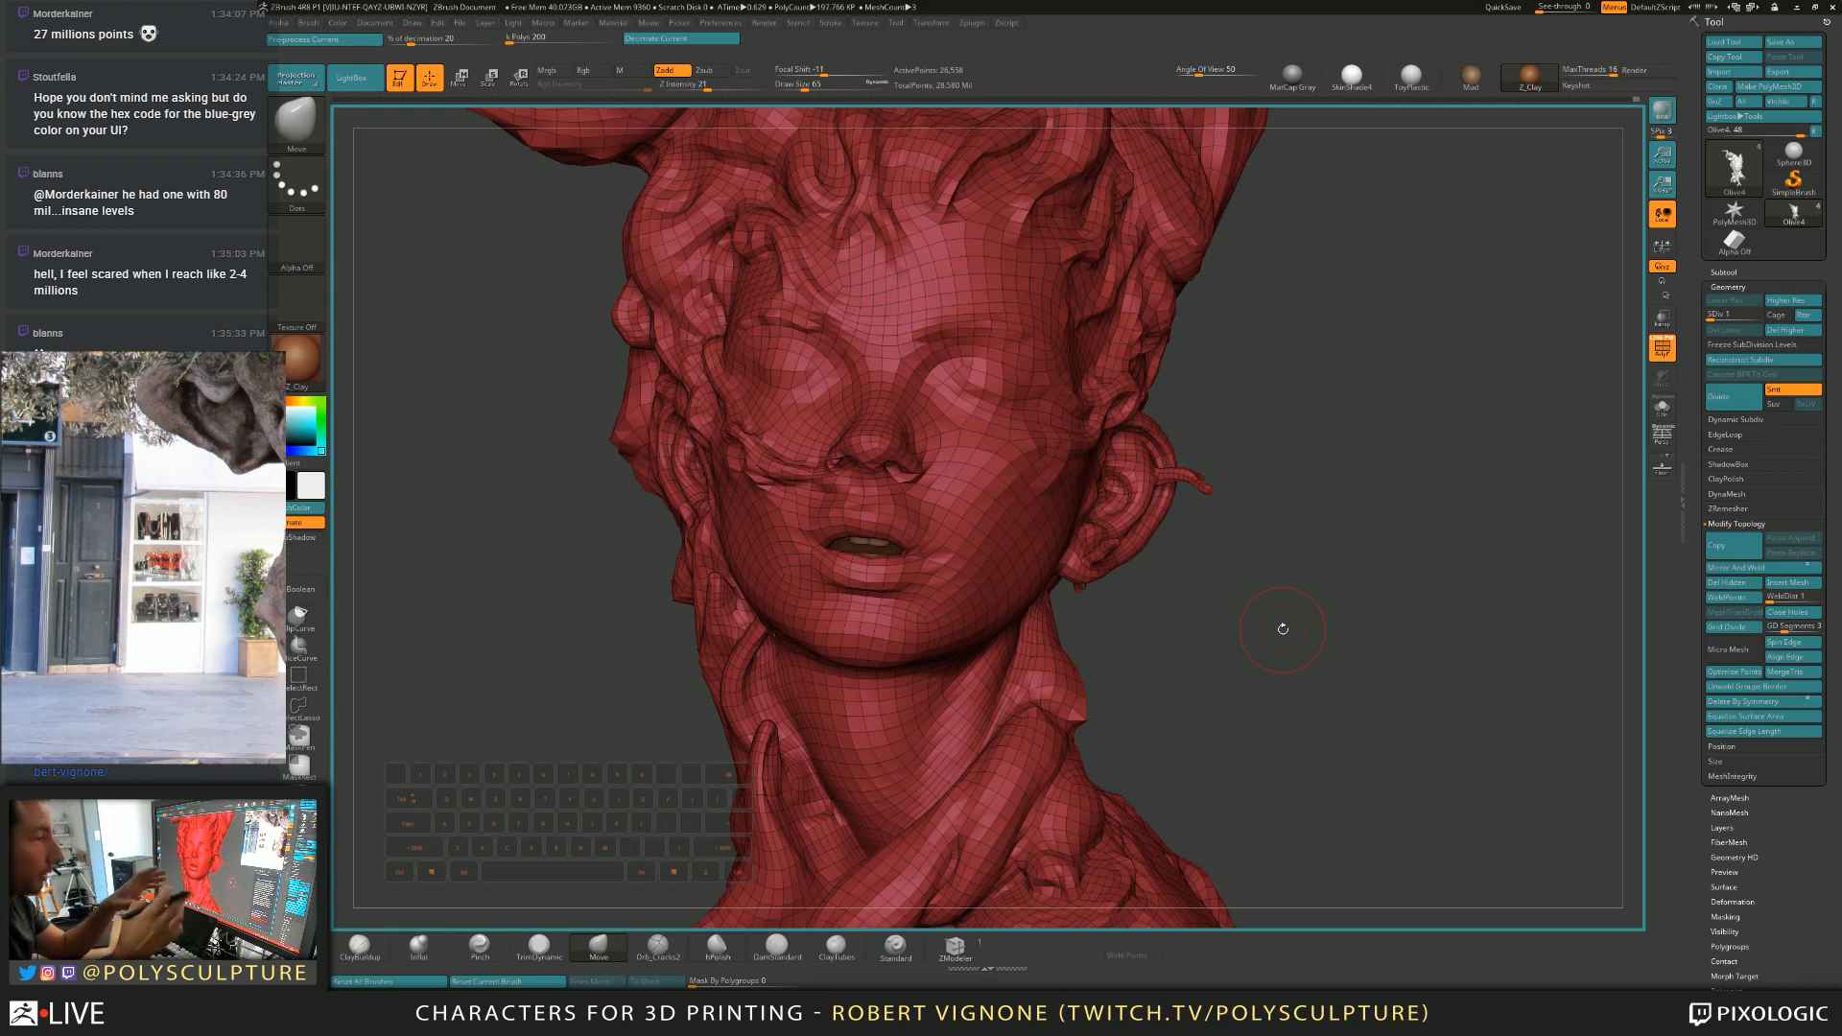
pyautogui.moveTo(1287, 628); pyautogui.dragTo(1318, 637)
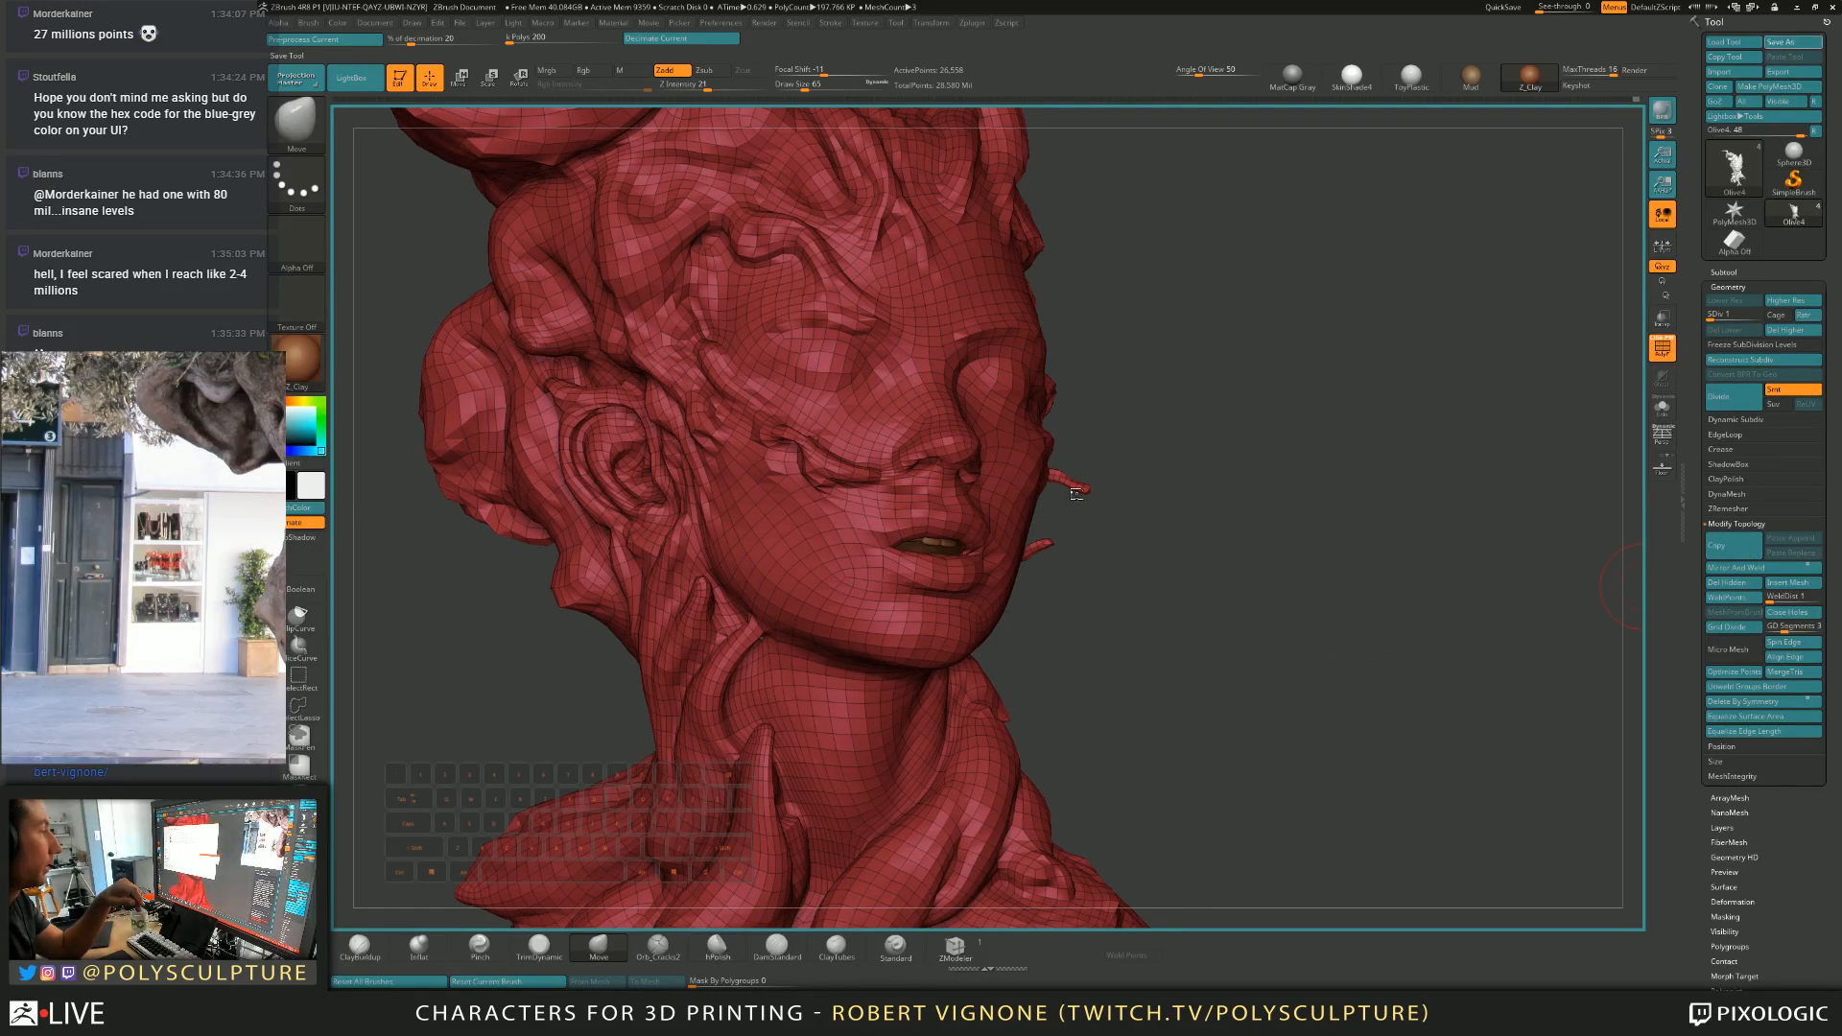
pyautogui.moveTo(1211, 671); pyautogui.dragTo(1243, 682)
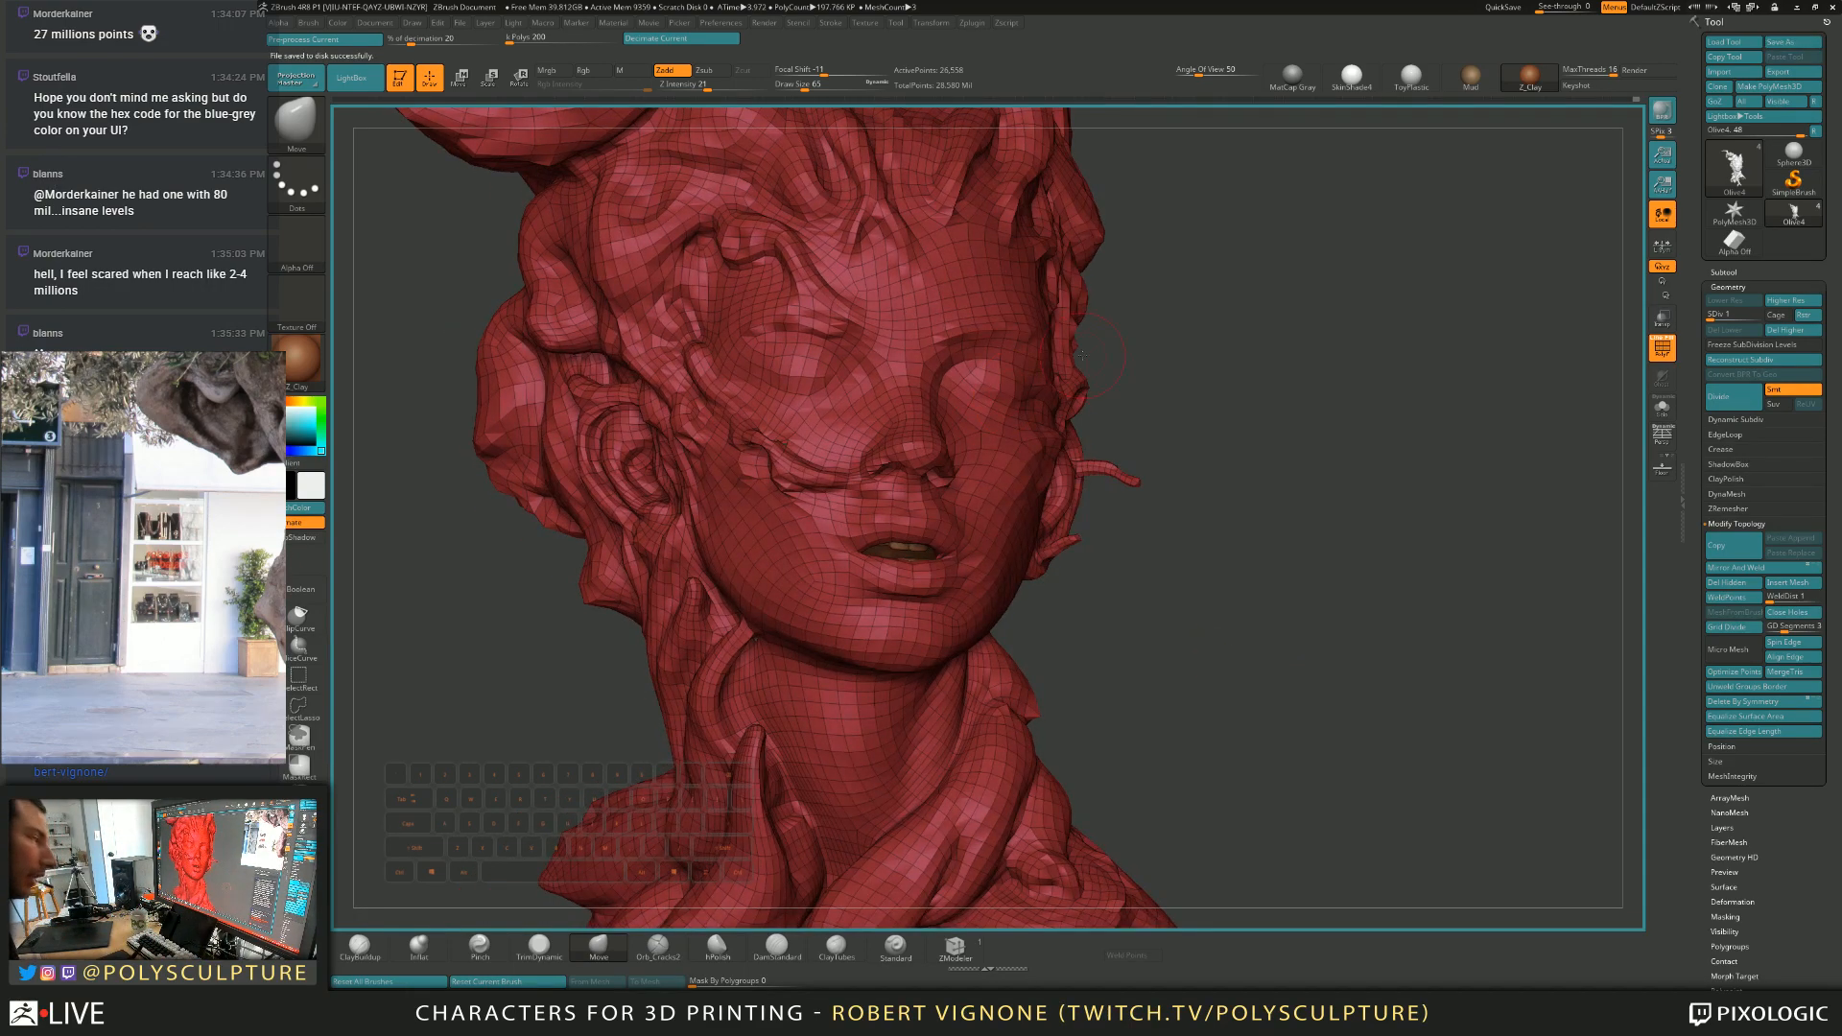
pyautogui.moveTo(1274, 673)
pyautogui.mouseDown()
pyautogui.moveTo(1260, 670)
pyautogui.moveTo(1283, 688)
pyautogui.mouseUp()
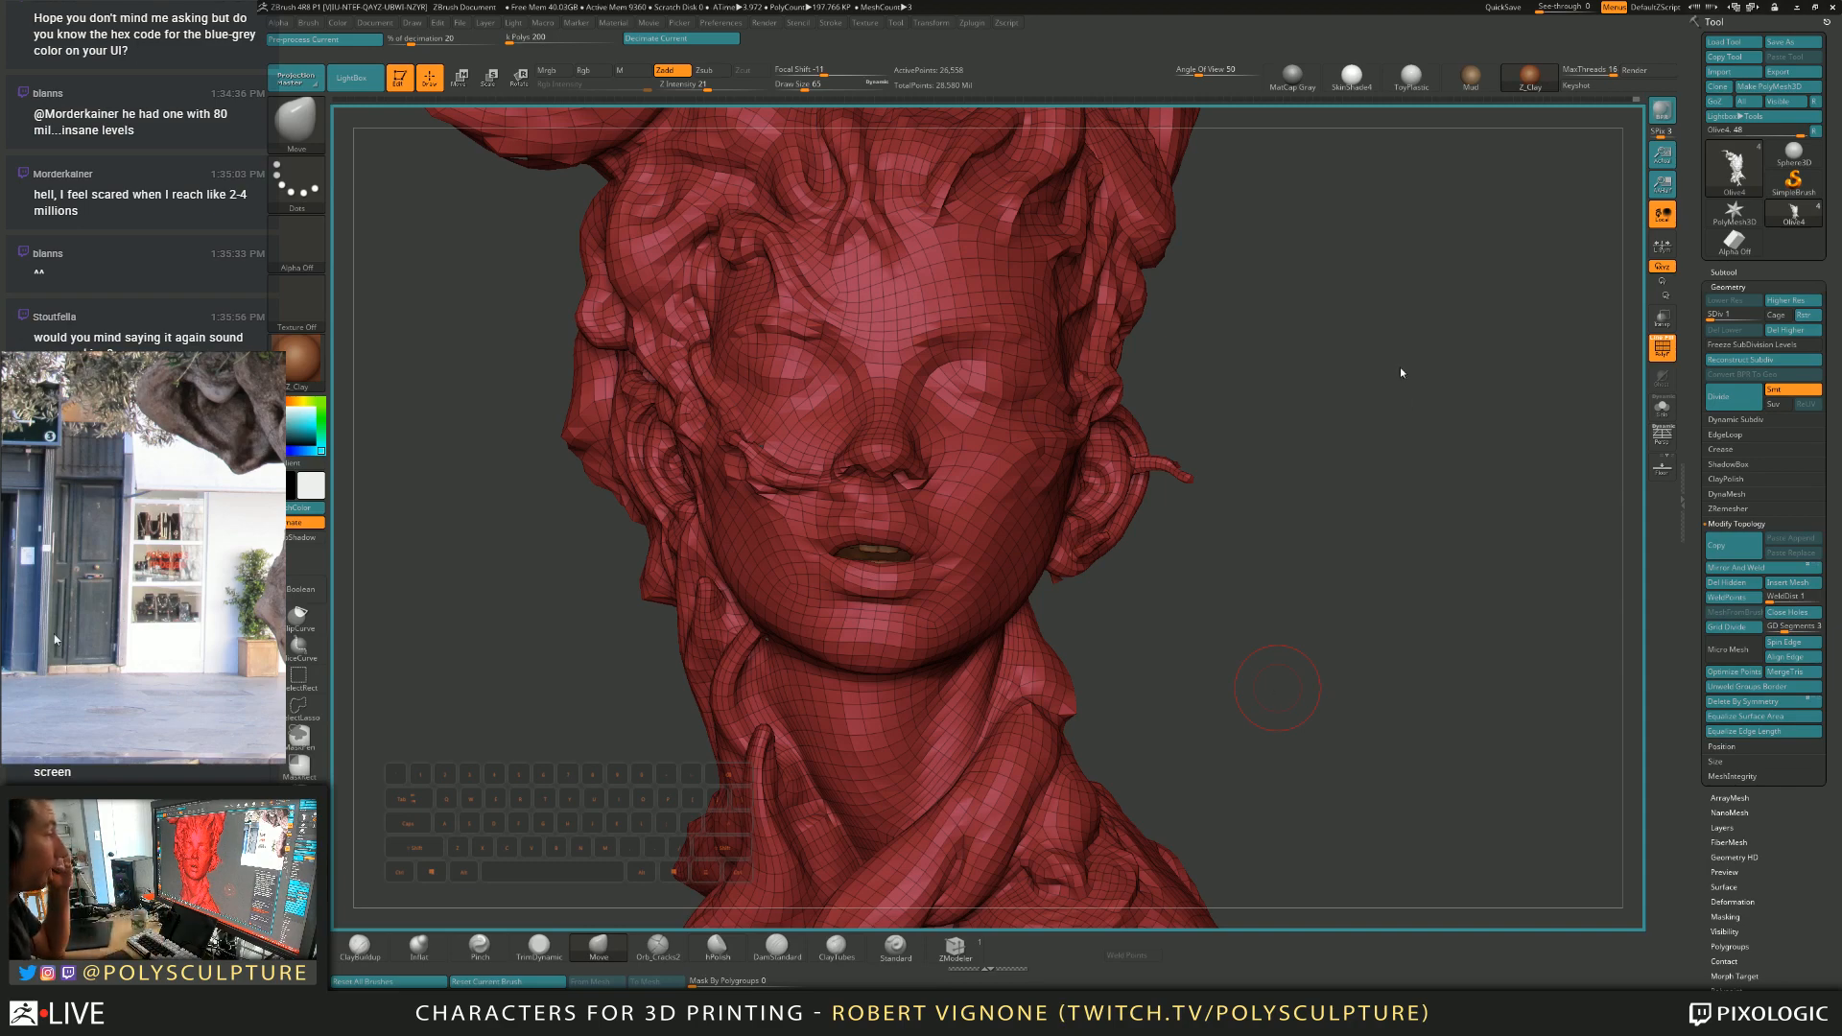
pyautogui.moveTo(1268, 550); pyautogui.dragTo(1234, 558)
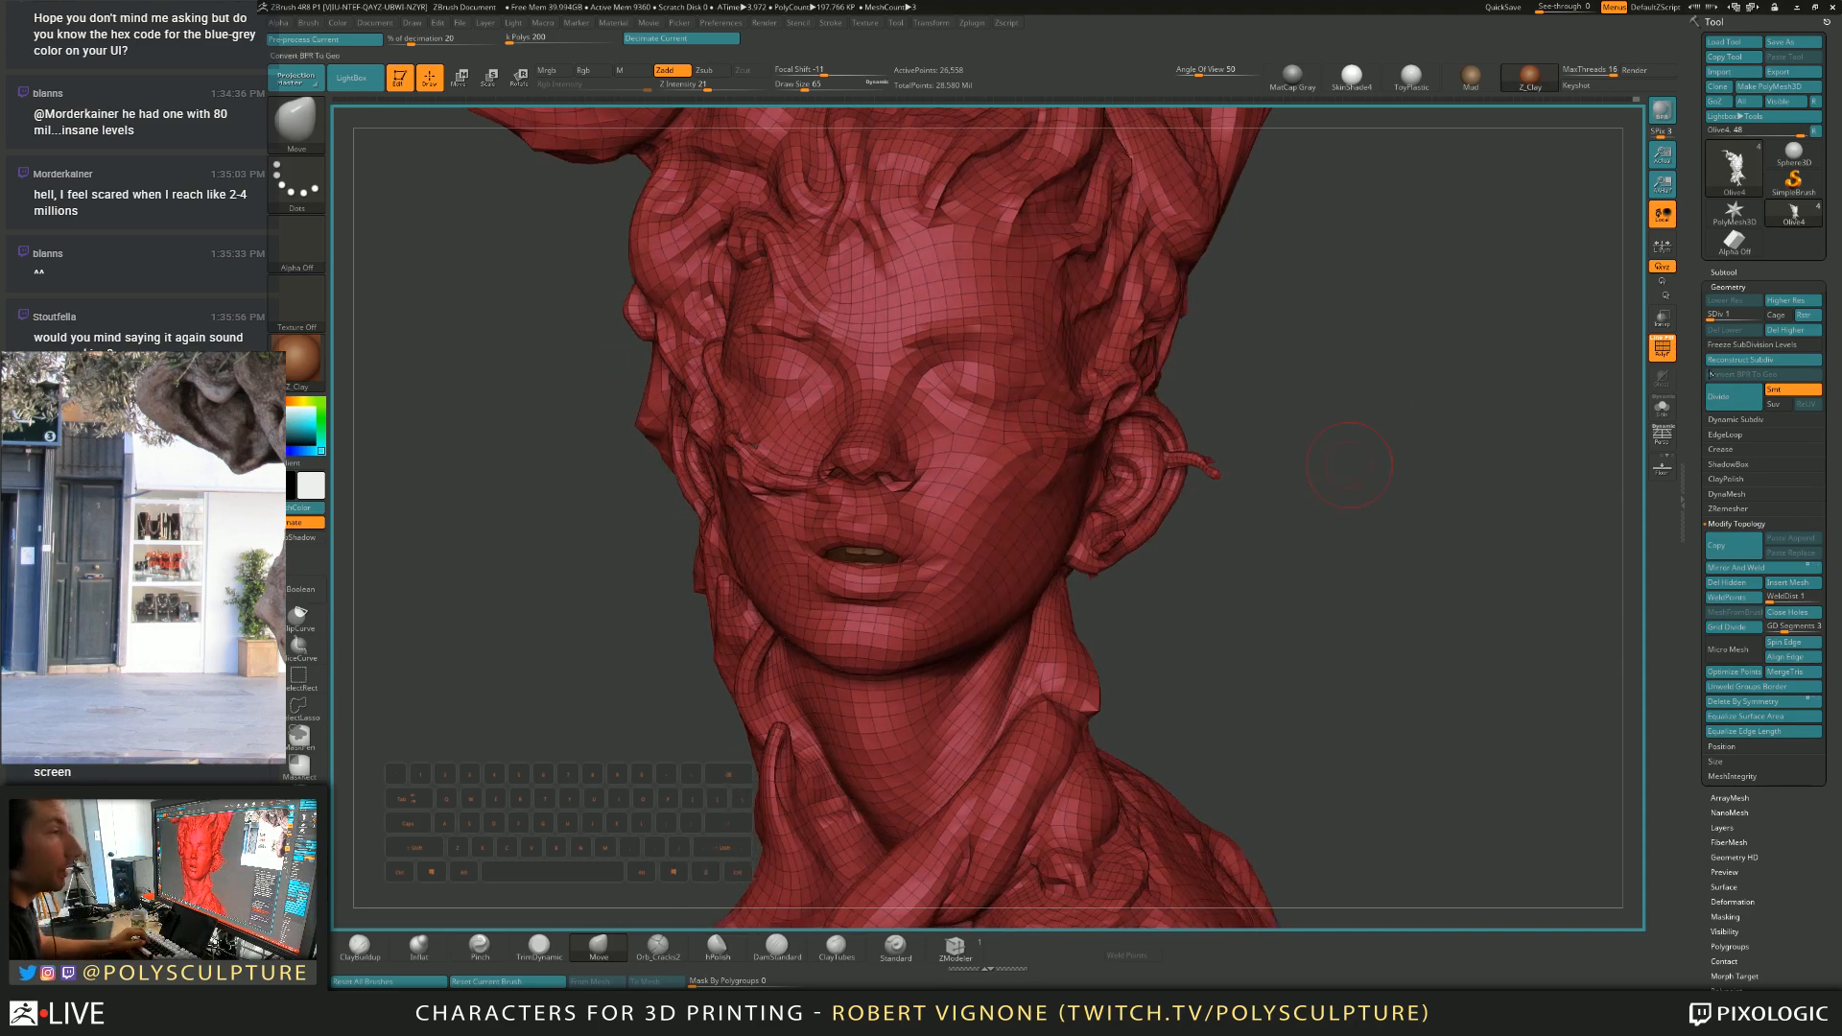
# Return the head to subdivision level 6 and hide the polygon wireframe.
pyautogui.moveTo(1721, 318); pyautogui.dragTo(1763, 319)
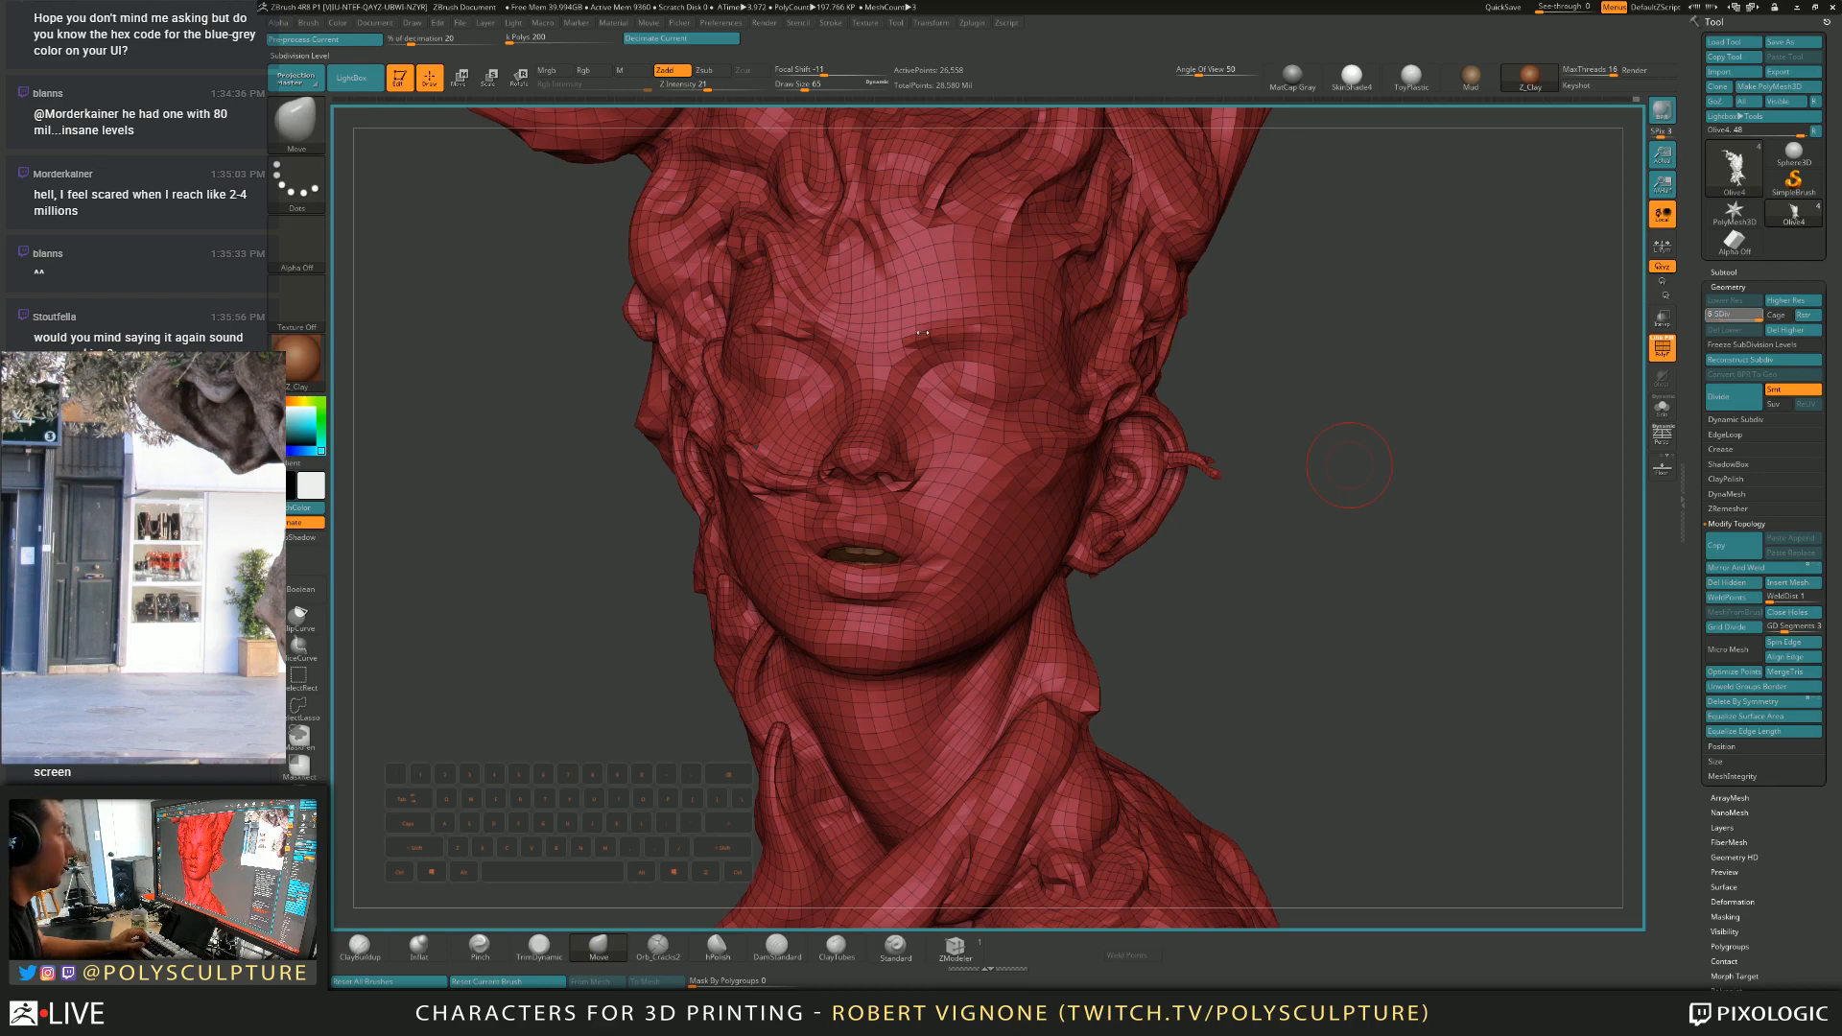
pyautogui.hotkey('shift', 'f')
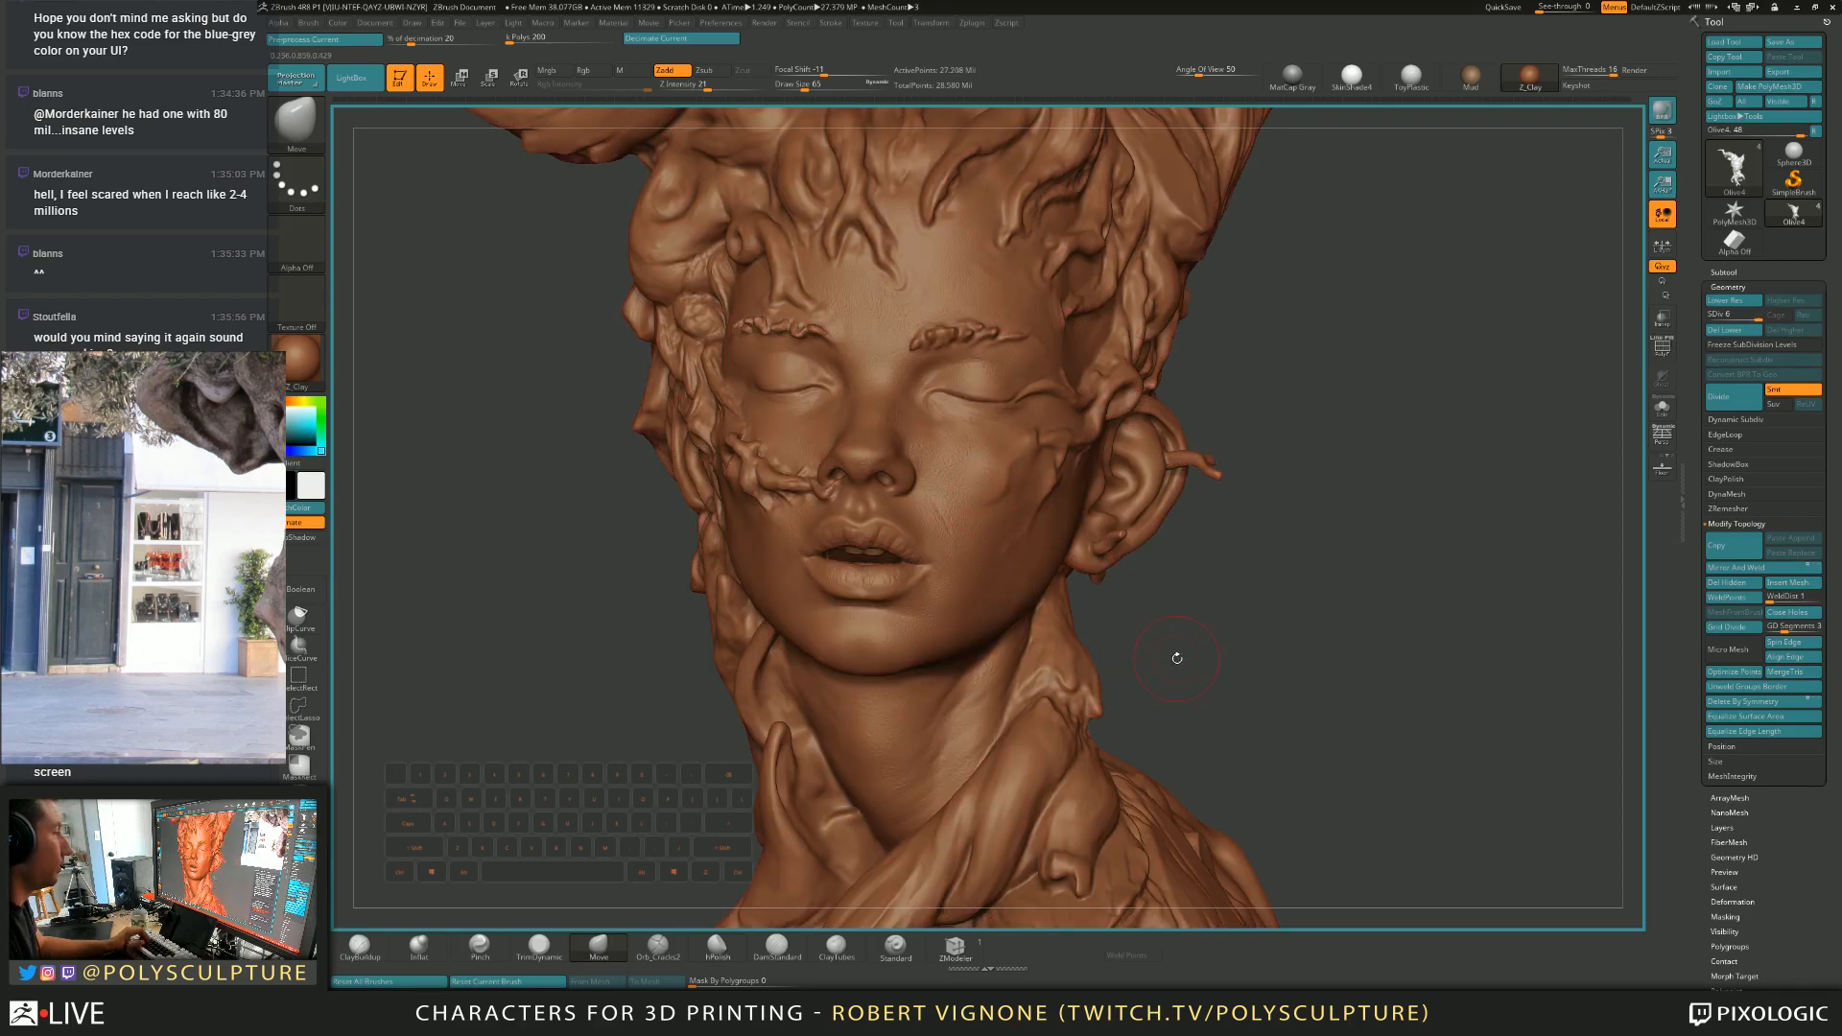
pyautogui.moveTo(1176, 656); pyautogui.dragTo(1103, 585)
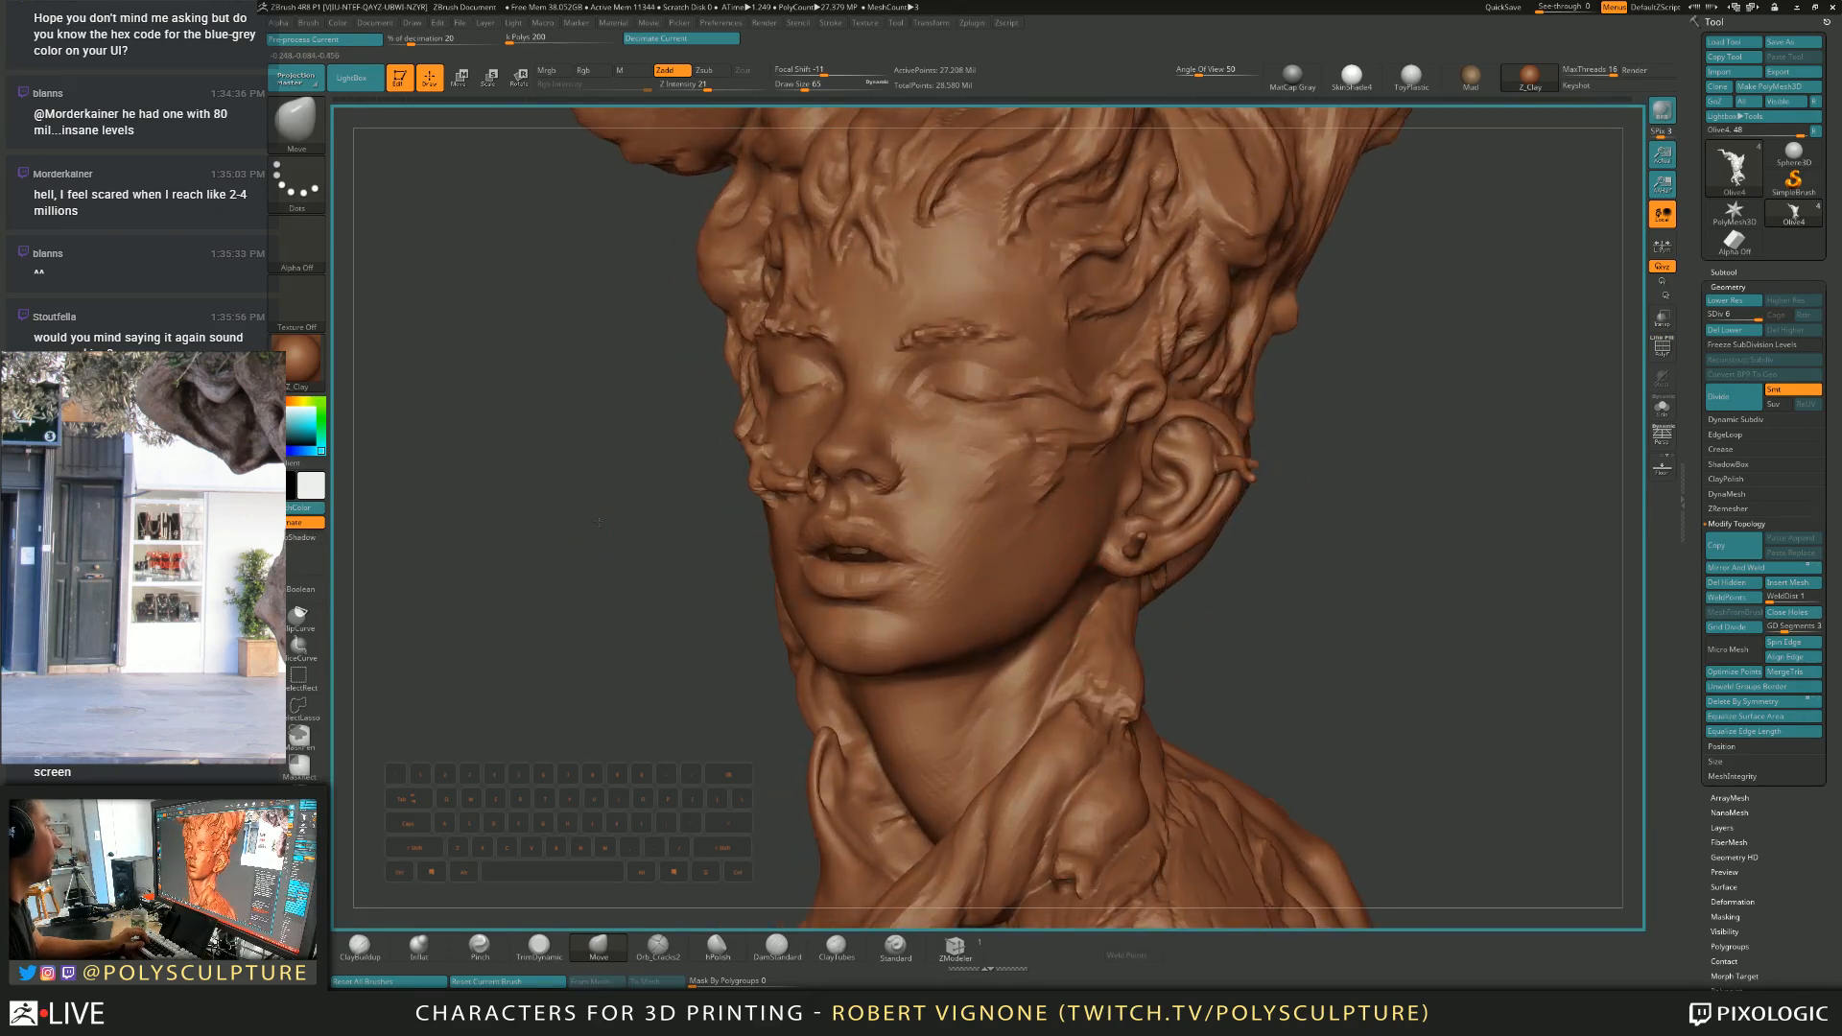
# Sculpt the soft folds on the left cheek beside the nose with DamStandard at draw size 20.
pyautogui.moveTo(596, 523); pyautogui.dragTo(617, 509)
pyautogui.moveTo(1027, 517)
pyautogui.mouseDown(button='right')
pyautogui.moveTo(894, 493)
pyautogui.moveTo(892, 518)
pyautogui.moveTo(759, 631)
pyautogui.mouseUp(button='right')
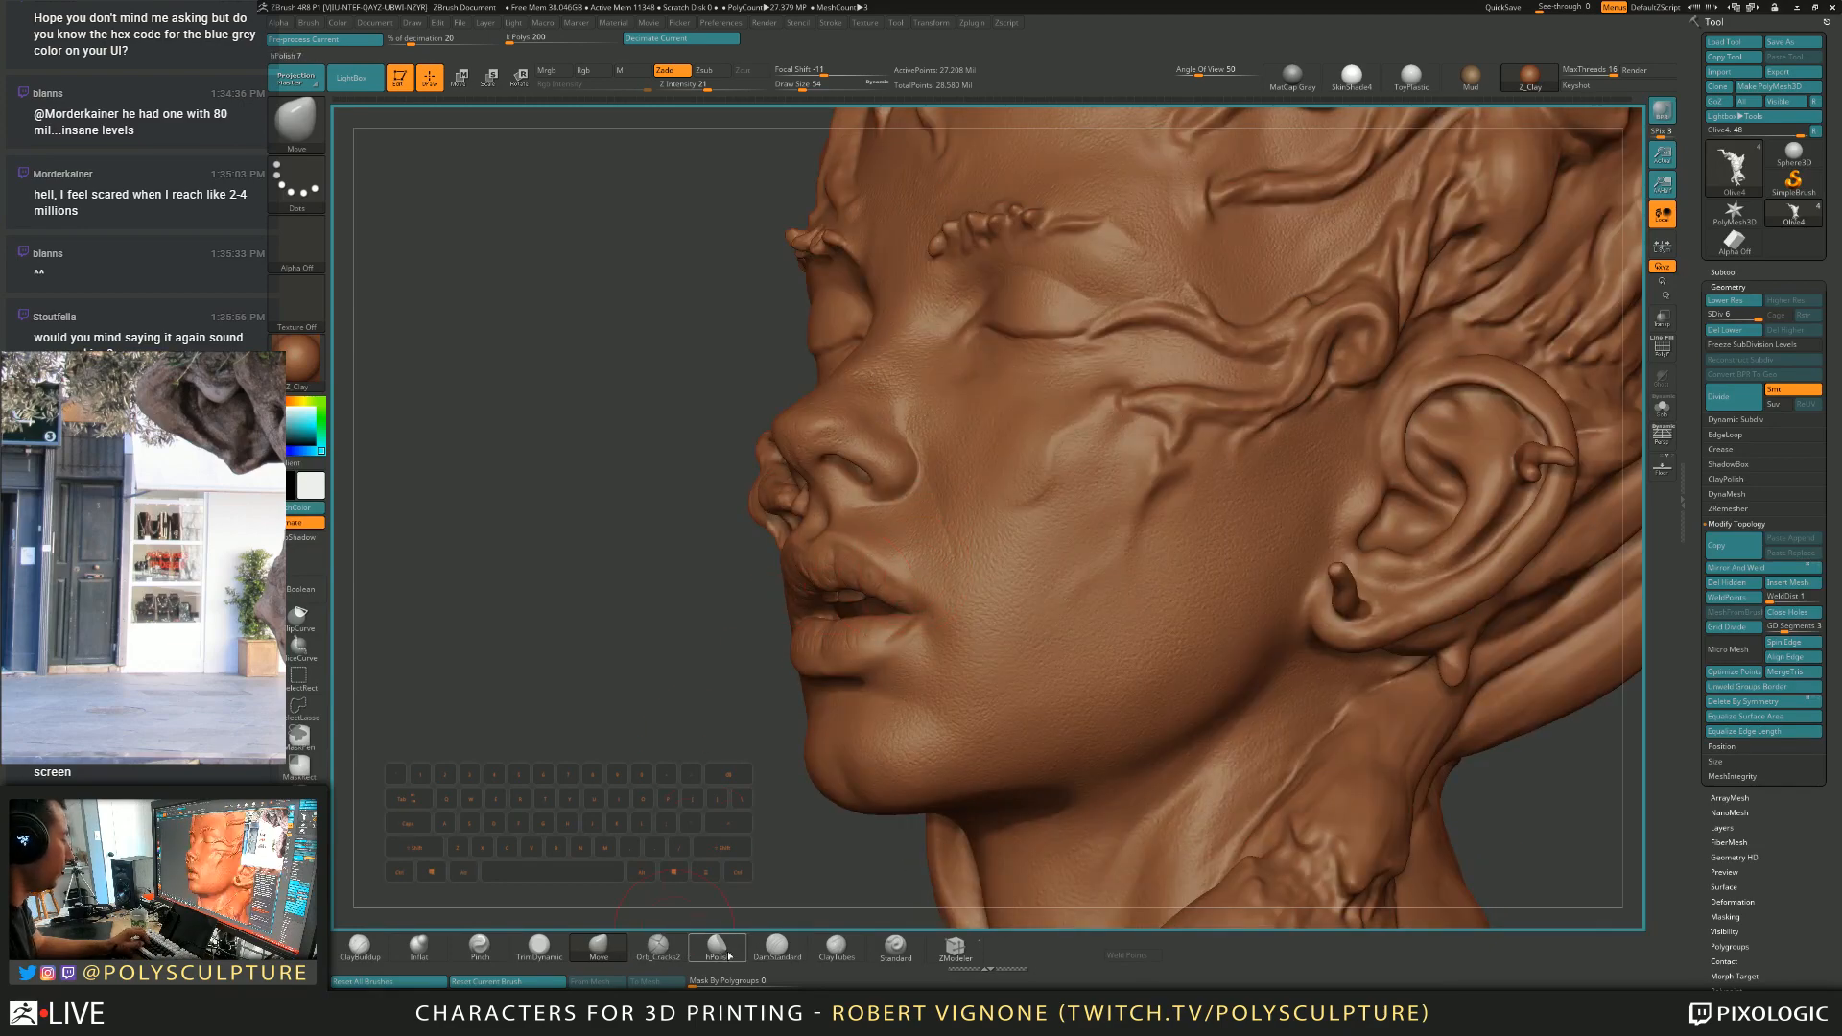
pyautogui.moveTo(579, 670)
pyautogui.mouseDown(button='right')
pyautogui.moveTo(1031, 657)
pyautogui.moveTo(1347, 594)
pyautogui.moveTo(1256, 432)
pyautogui.moveTo(940, 407)
pyautogui.moveTo(897, 423)
pyautogui.mouseUp(button='right')
pyautogui.press('s')
pyautogui.moveTo(992, 434); pyautogui.dragTo(986, 435)
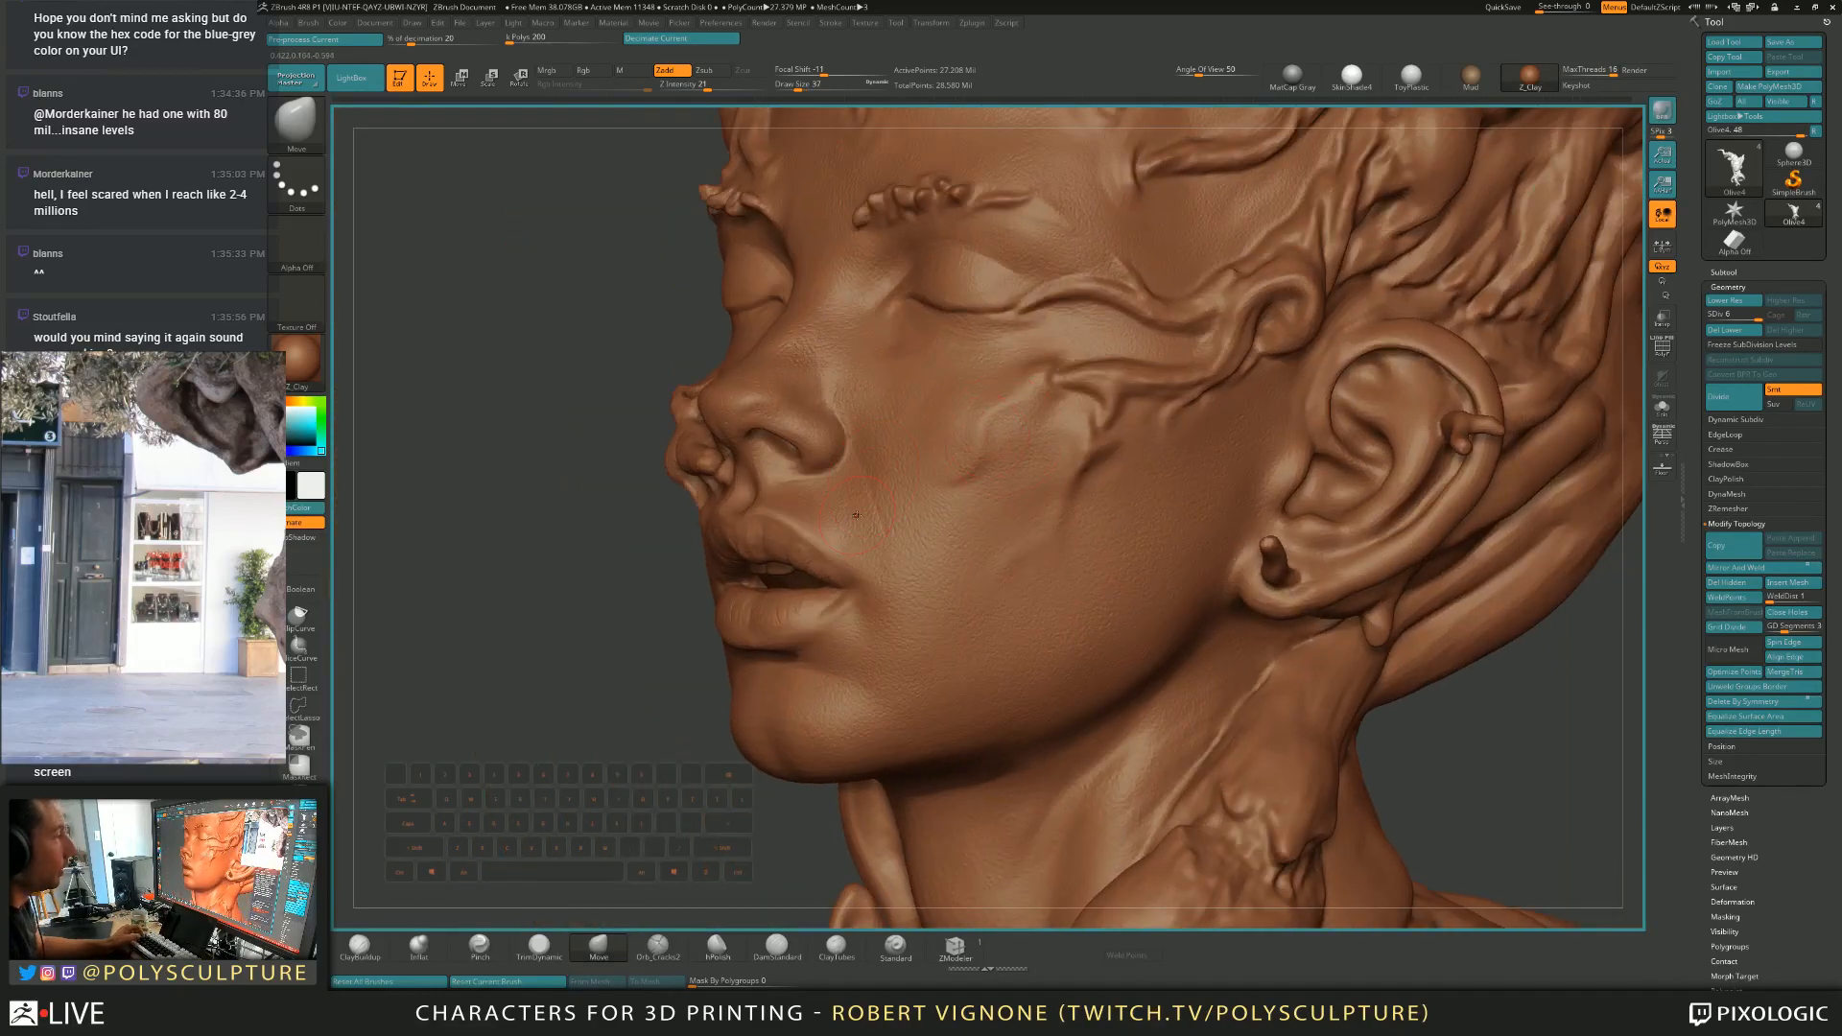
pyautogui.click(777, 945)
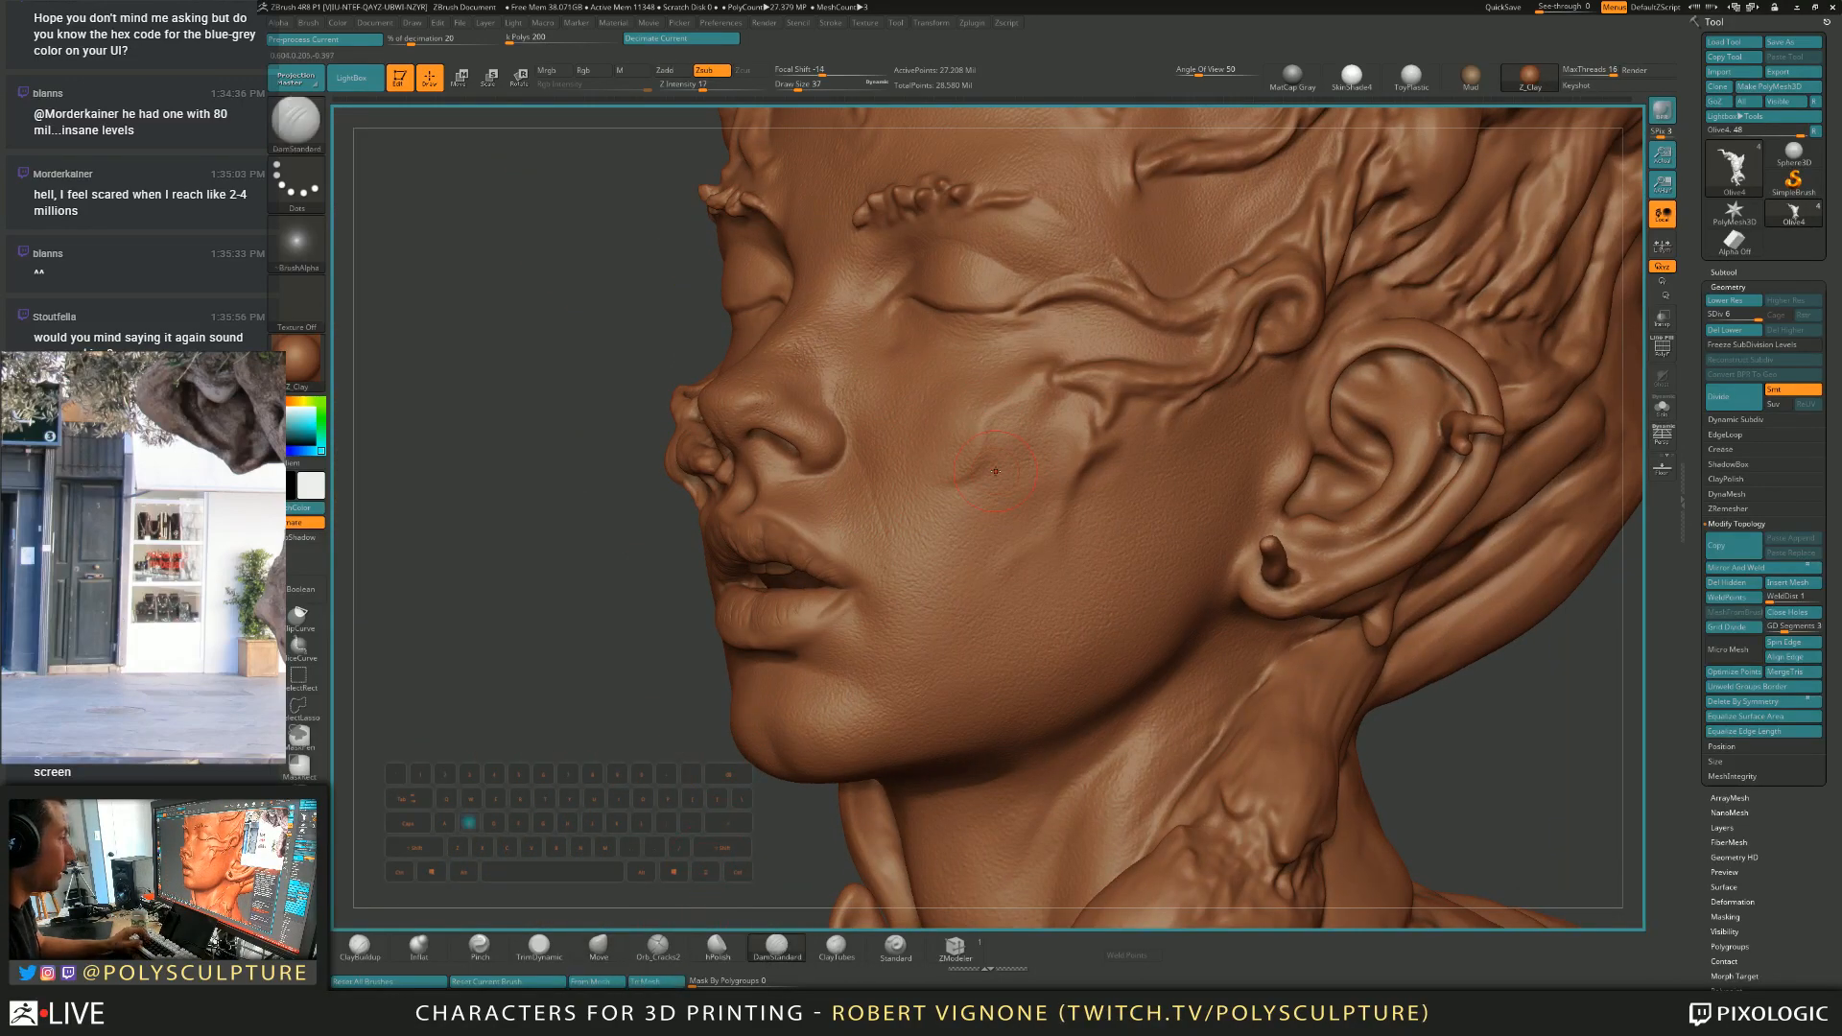
pyautogui.moveTo(967, 482); pyautogui.dragTo(960, 483)
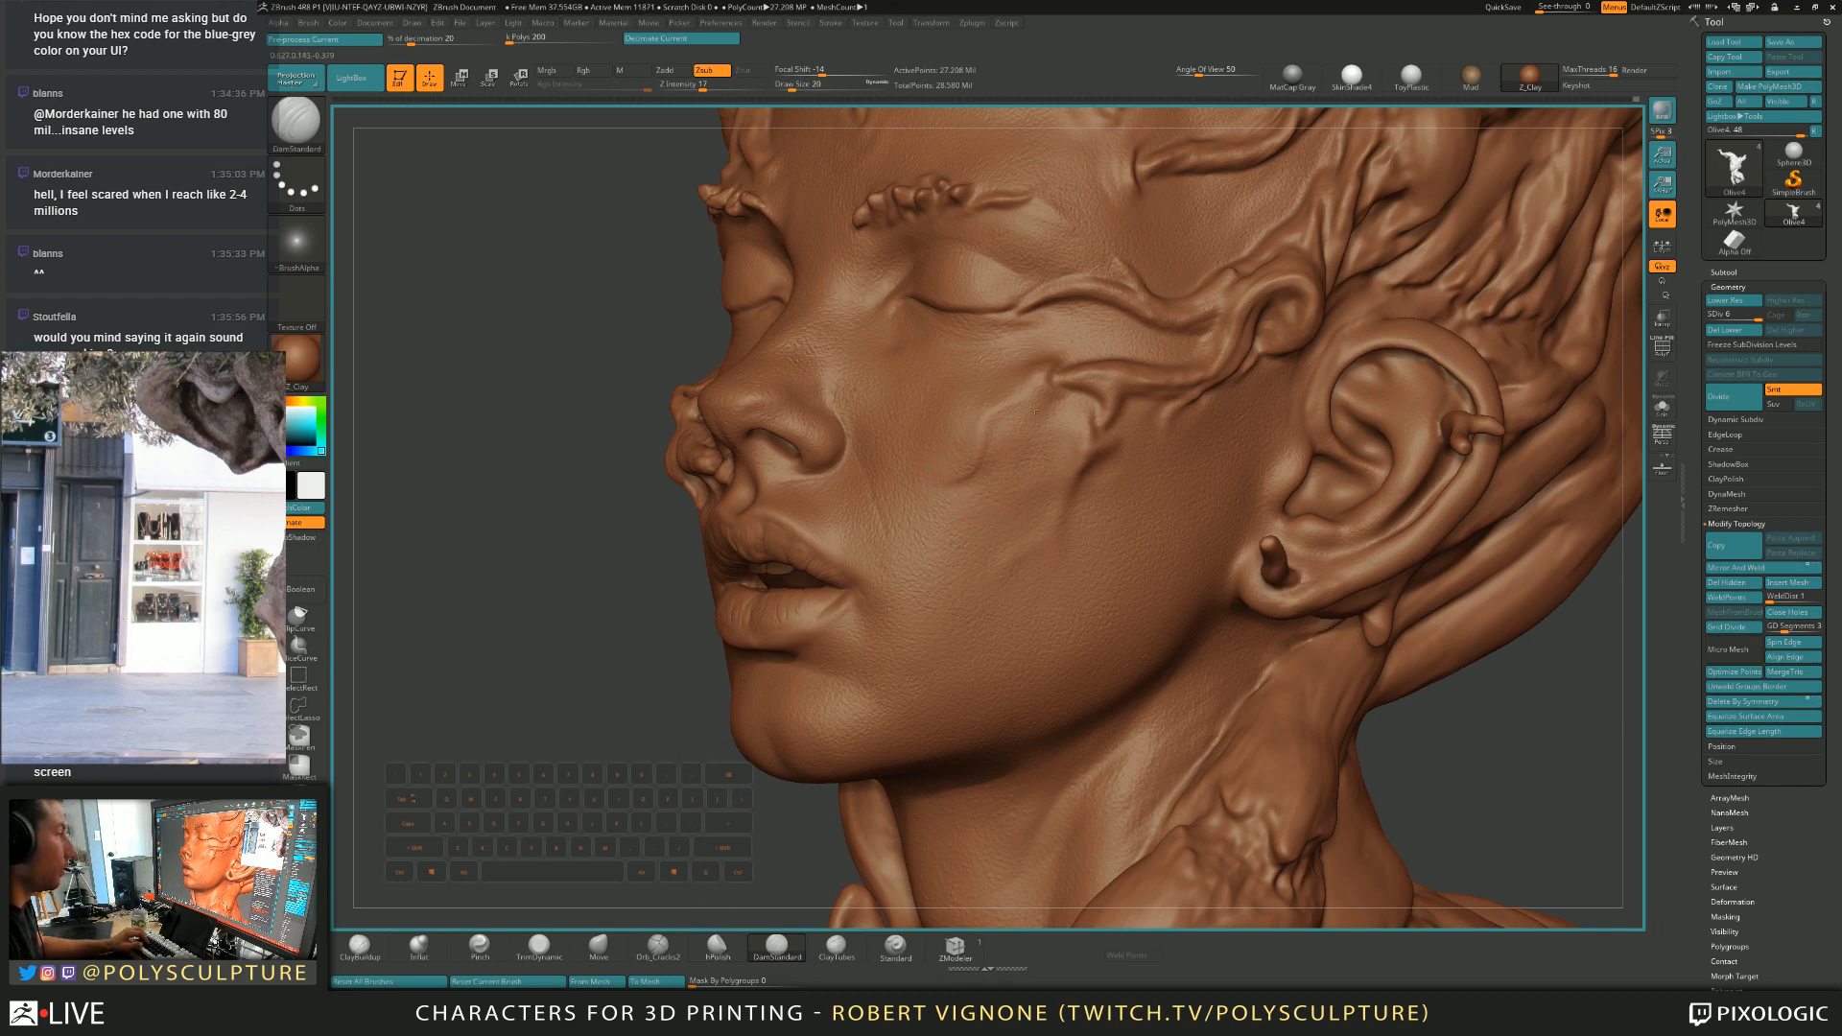
# Refine the left cheek surface below the eye with a slightly smaller DamStandard brush.
pyautogui.press('alt')
pyautogui.moveTo(993, 417); pyautogui.dragTo(1023, 396, button='right')
pyautogui.press('s')
pyautogui.moveTo(1023, 395); pyautogui.dragTo(986, 388)
pyautogui.press('s')
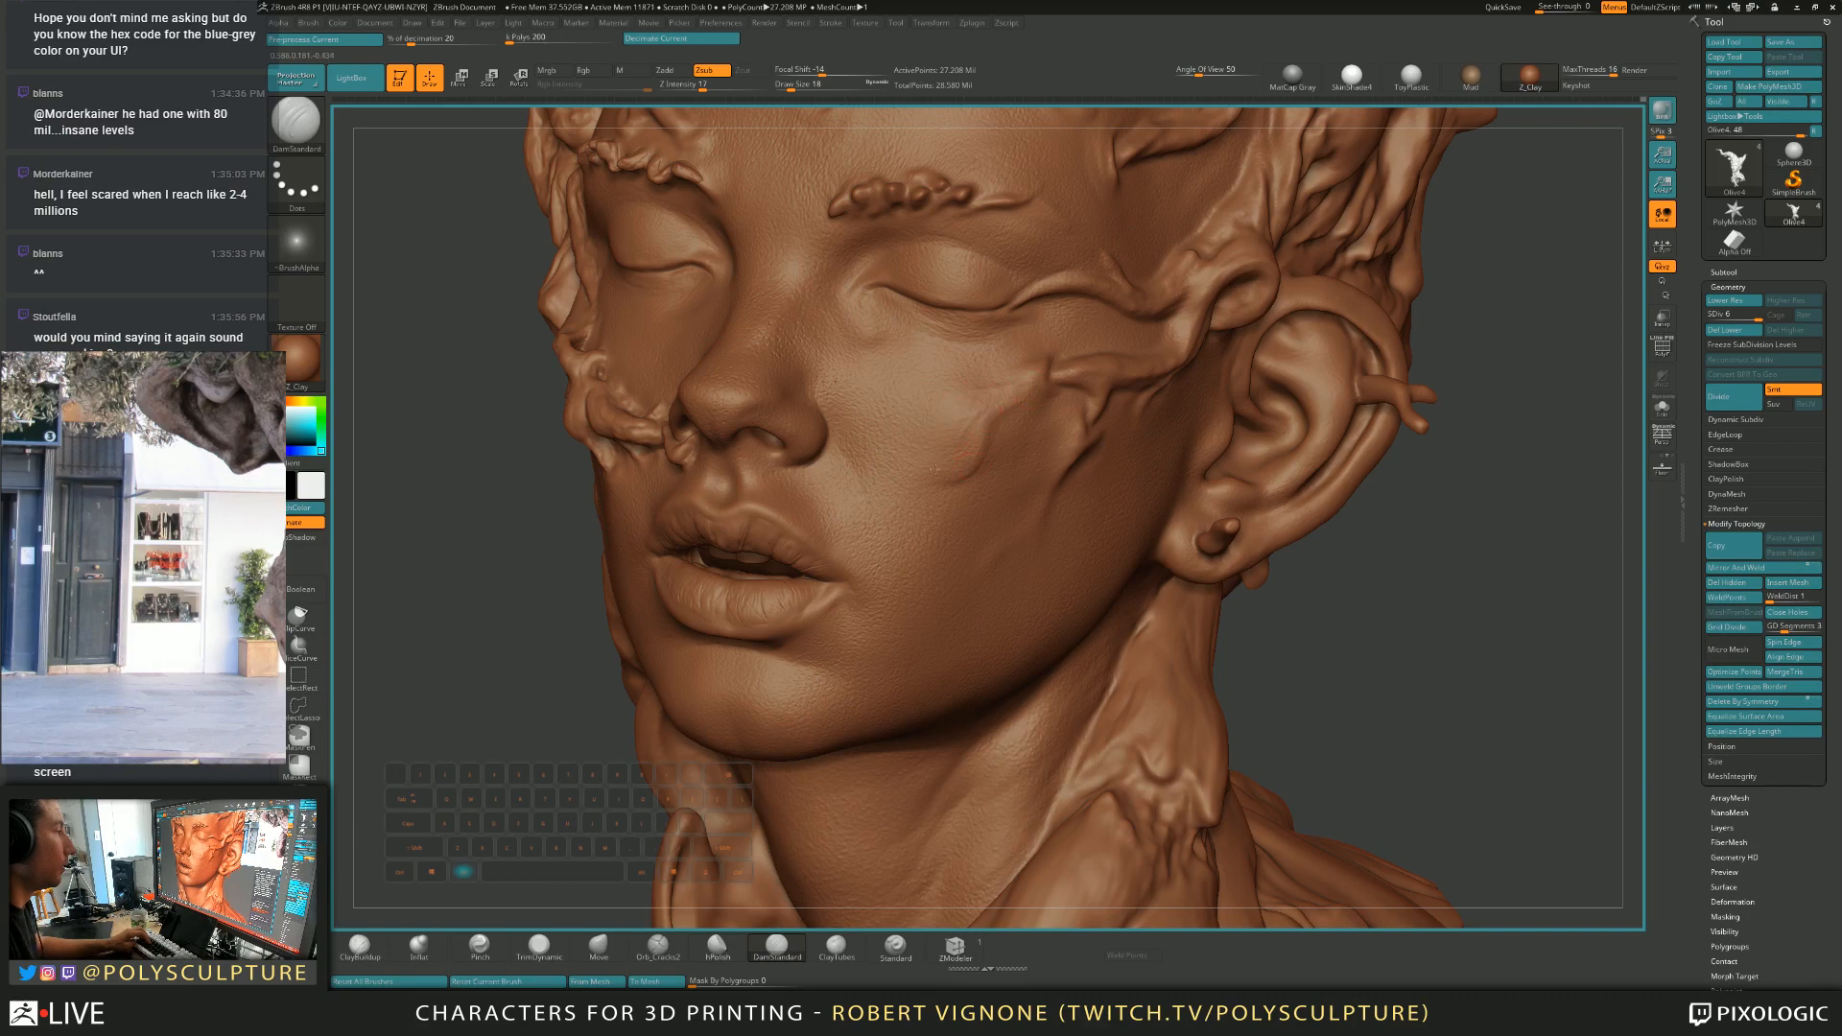
pyautogui.moveTo(940, 468); pyautogui.dragTo(948, 505, button='right')
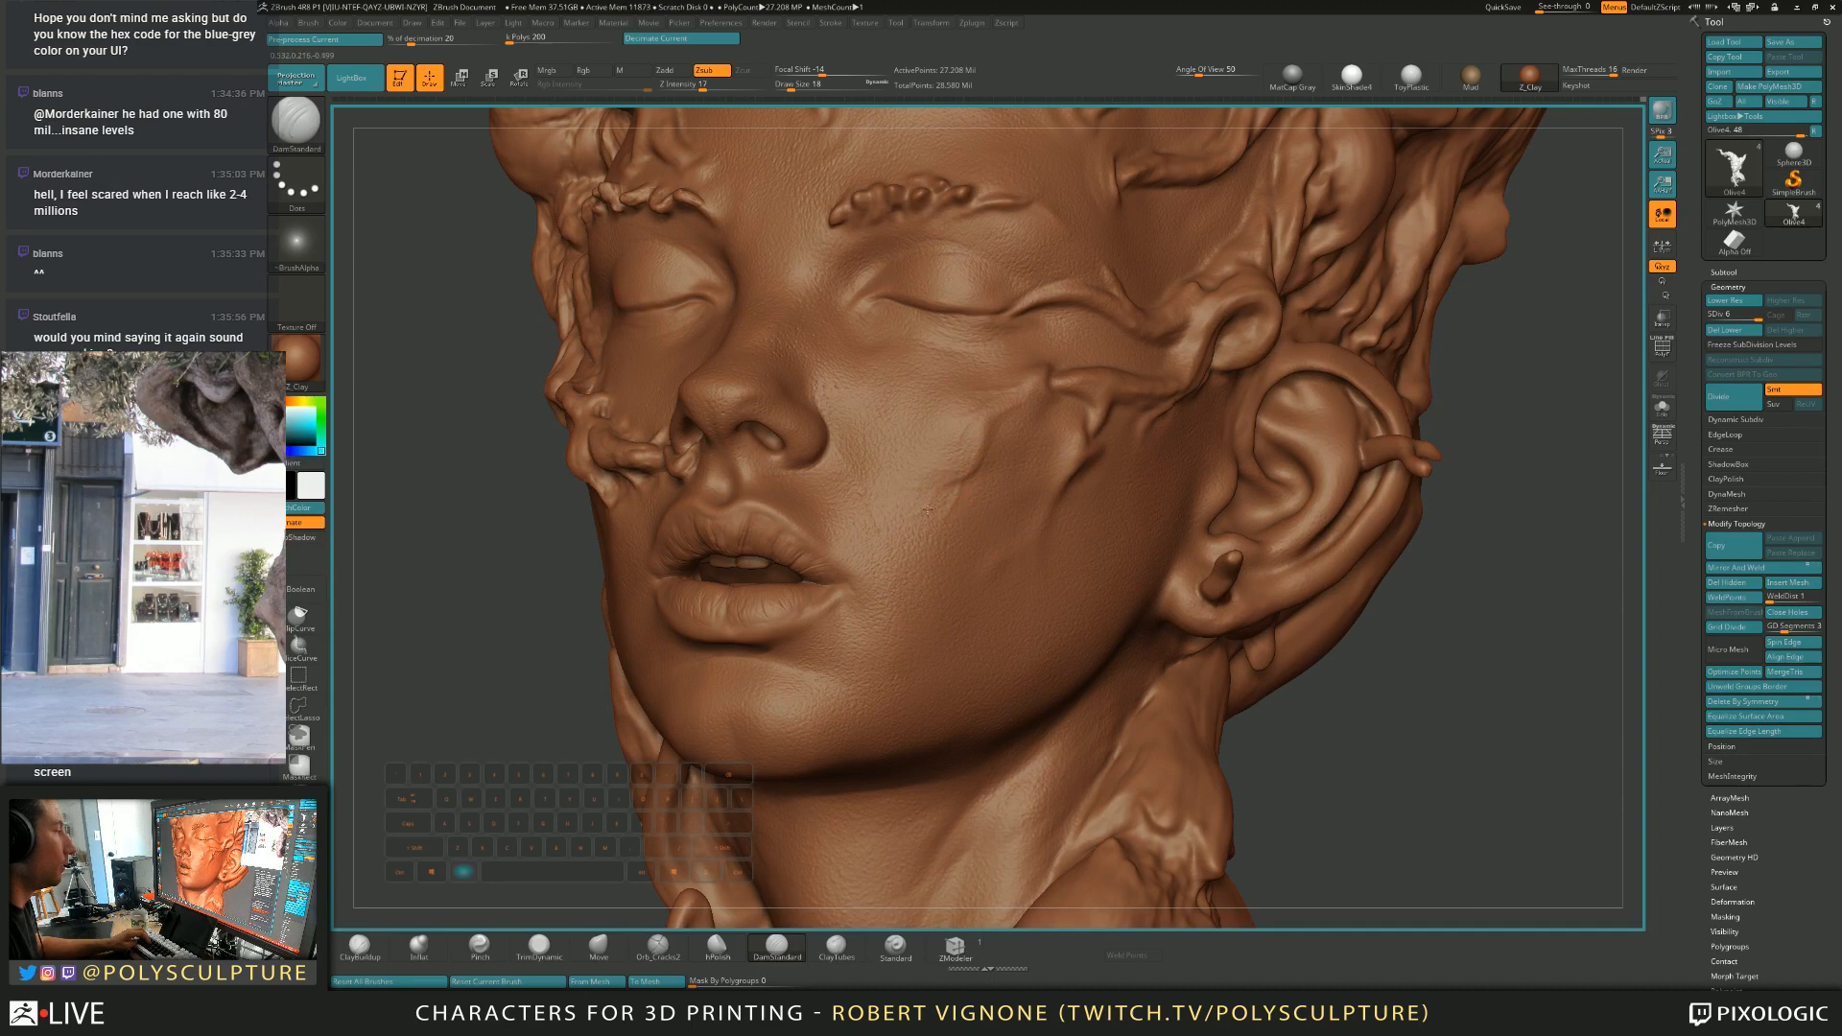
pyautogui.moveTo(867, 516); pyautogui.dragTo(1089, 411, button='right')
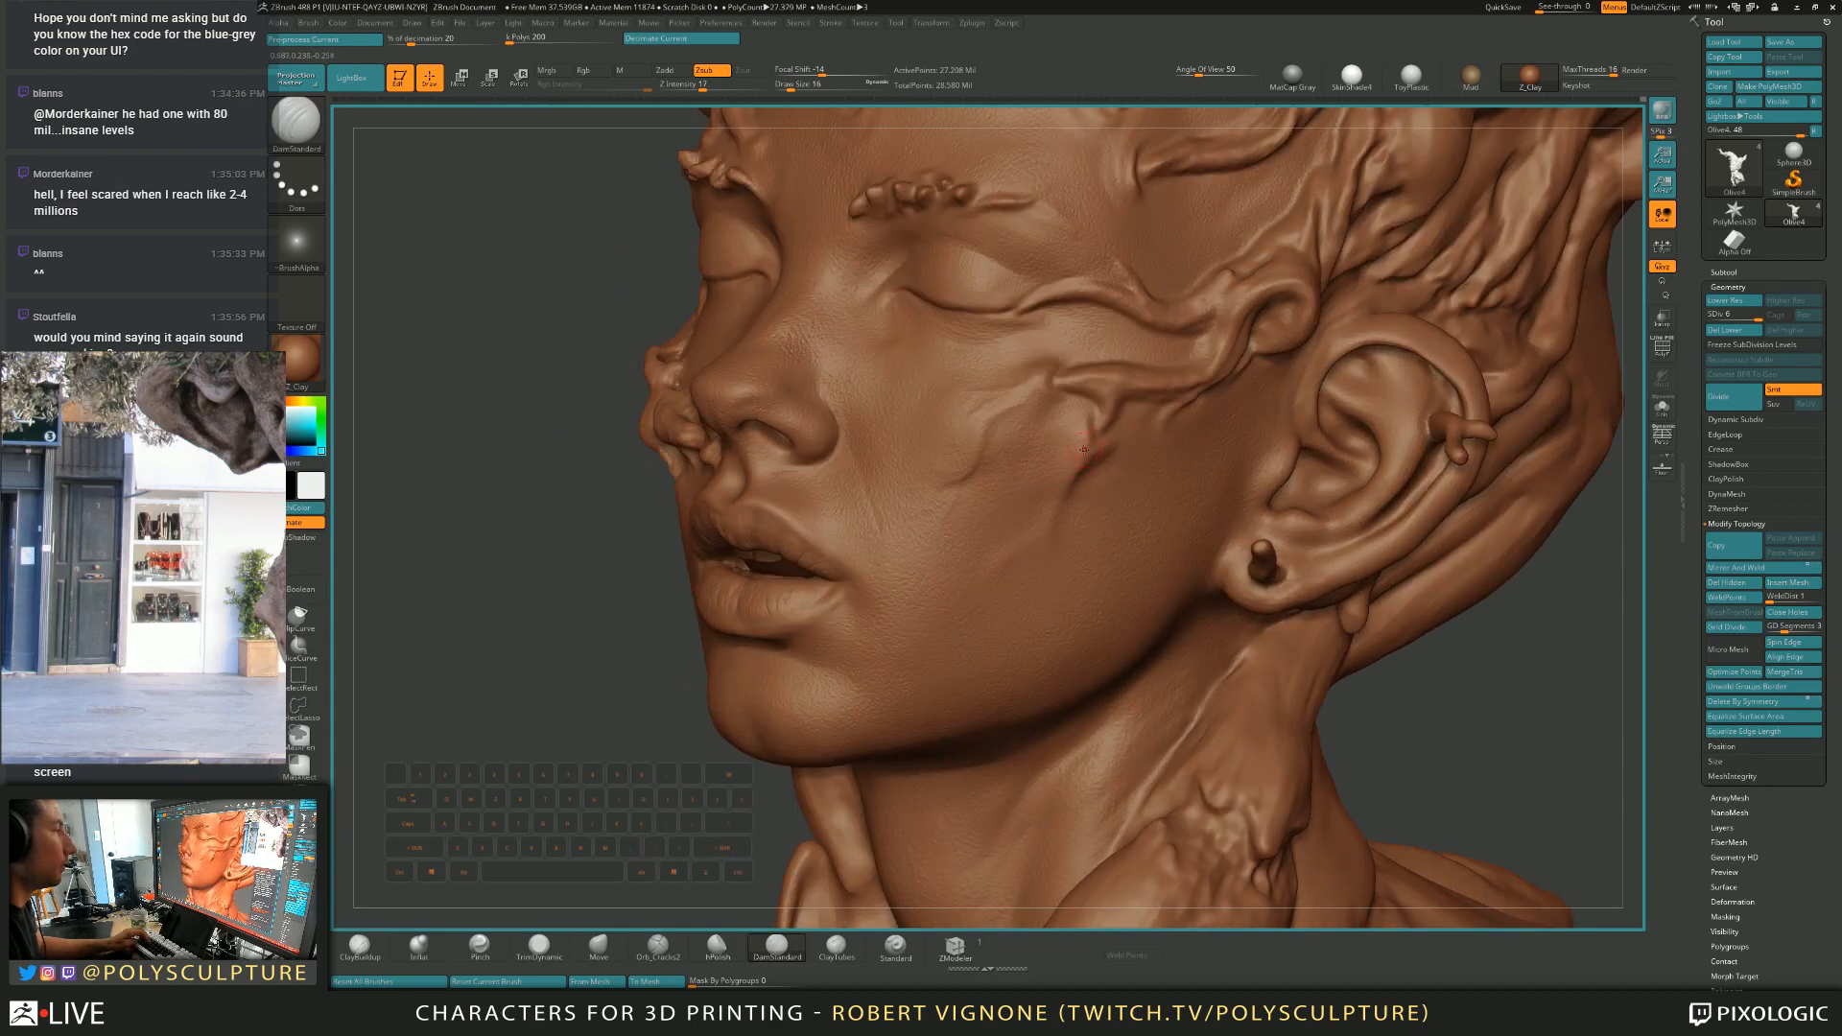
# Sharpen the creases around the root tips on the left cheek, varying the DamStandard brush size.
pyautogui.press('s')
pyautogui.click(1091, 416)
pyautogui.press('s')
pyautogui.click(1085, 423)
pyautogui.moveTo(1081, 448); pyautogui.dragTo(1071, 469, button='right')
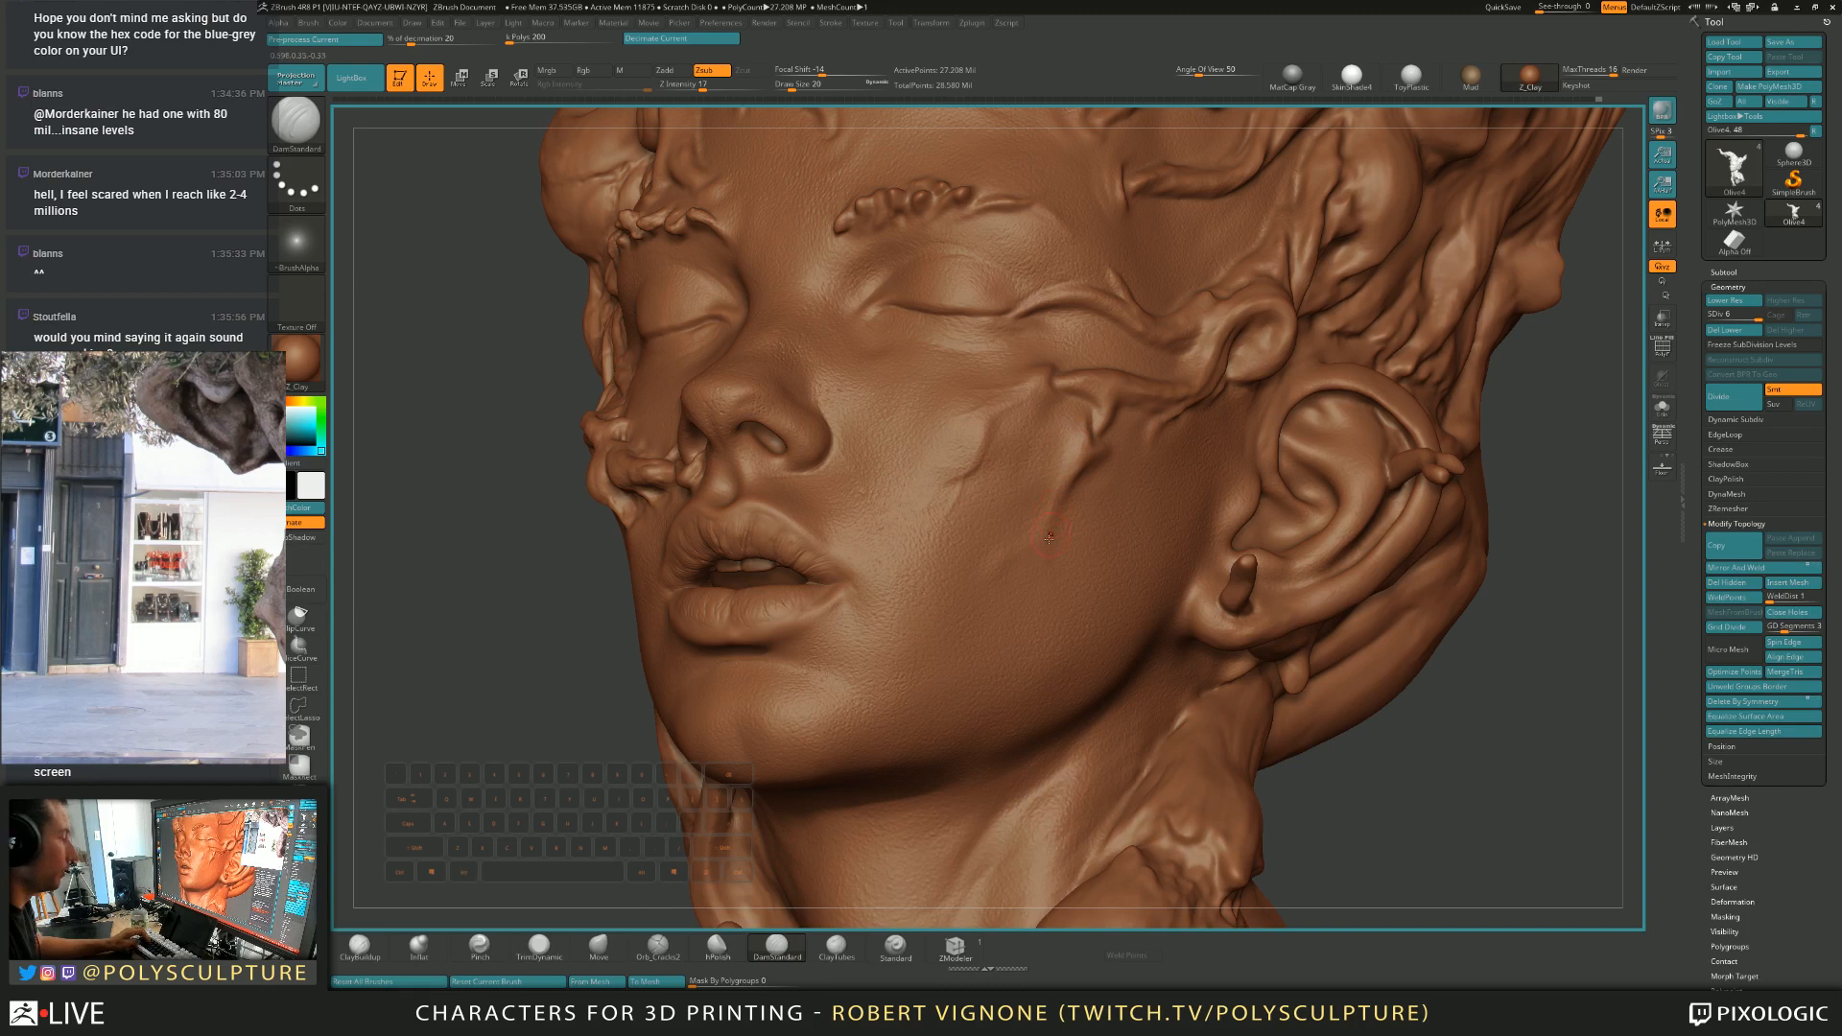
pyautogui.press('s')
pyautogui.click(1063, 489)
pyautogui.moveTo(1087, 450); pyautogui.dragTo(1057, 499)
pyautogui.press('s')
pyautogui.click(1059, 493)
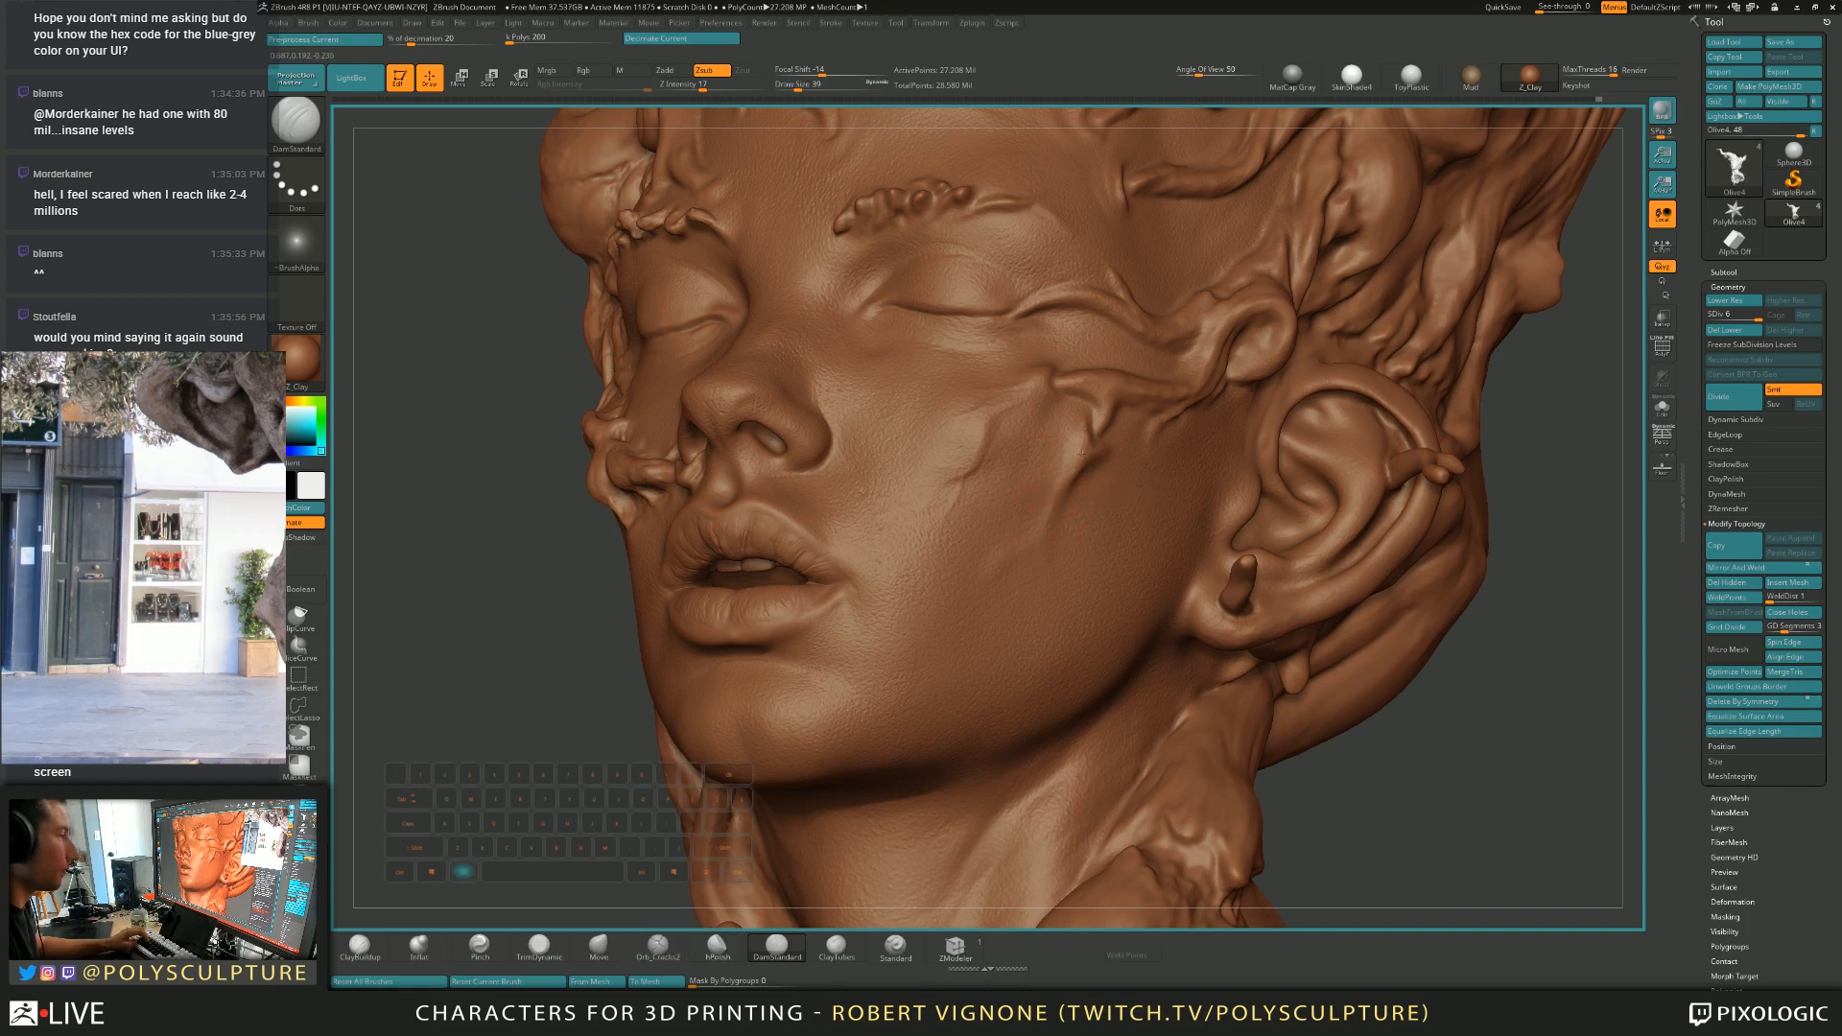
pyautogui.moveTo(1083, 446); pyautogui.dragTo(1079, 464, button='right')
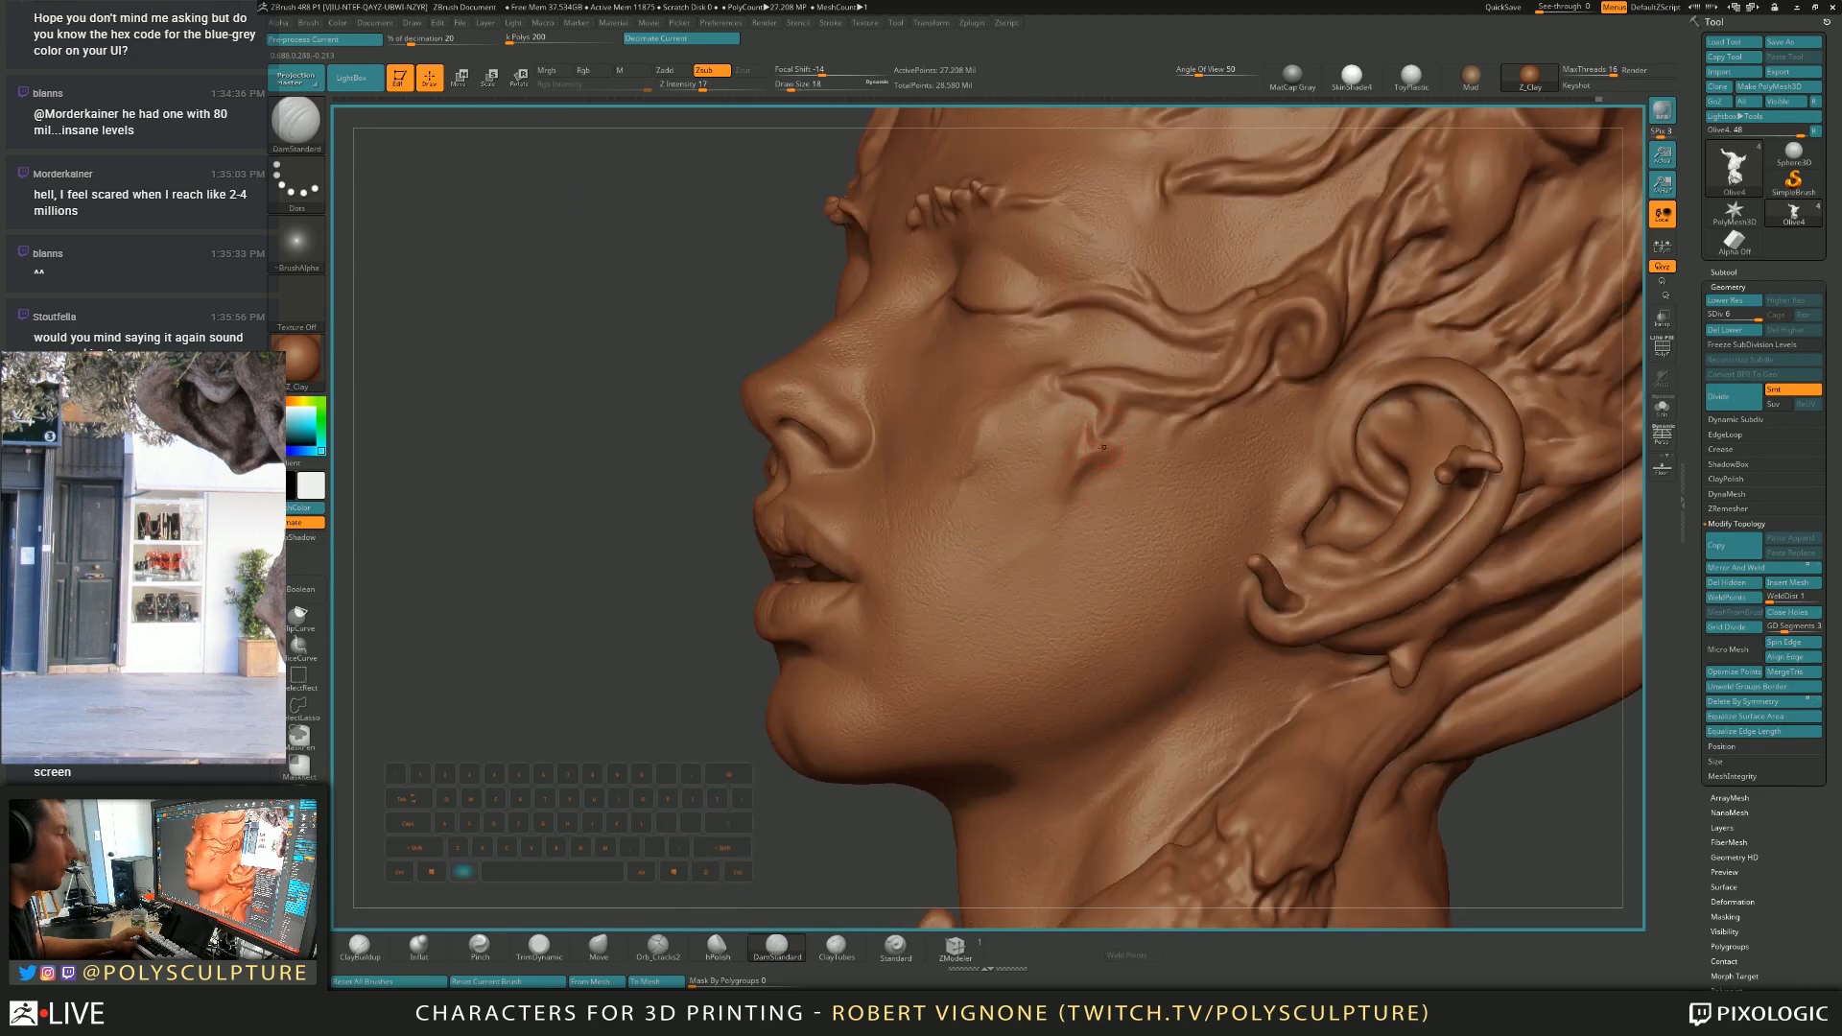
# Carve fine creases around the hanging root tip on the left cheek with the Orb_Cracks brush.
pyautogui.click(658, 950)
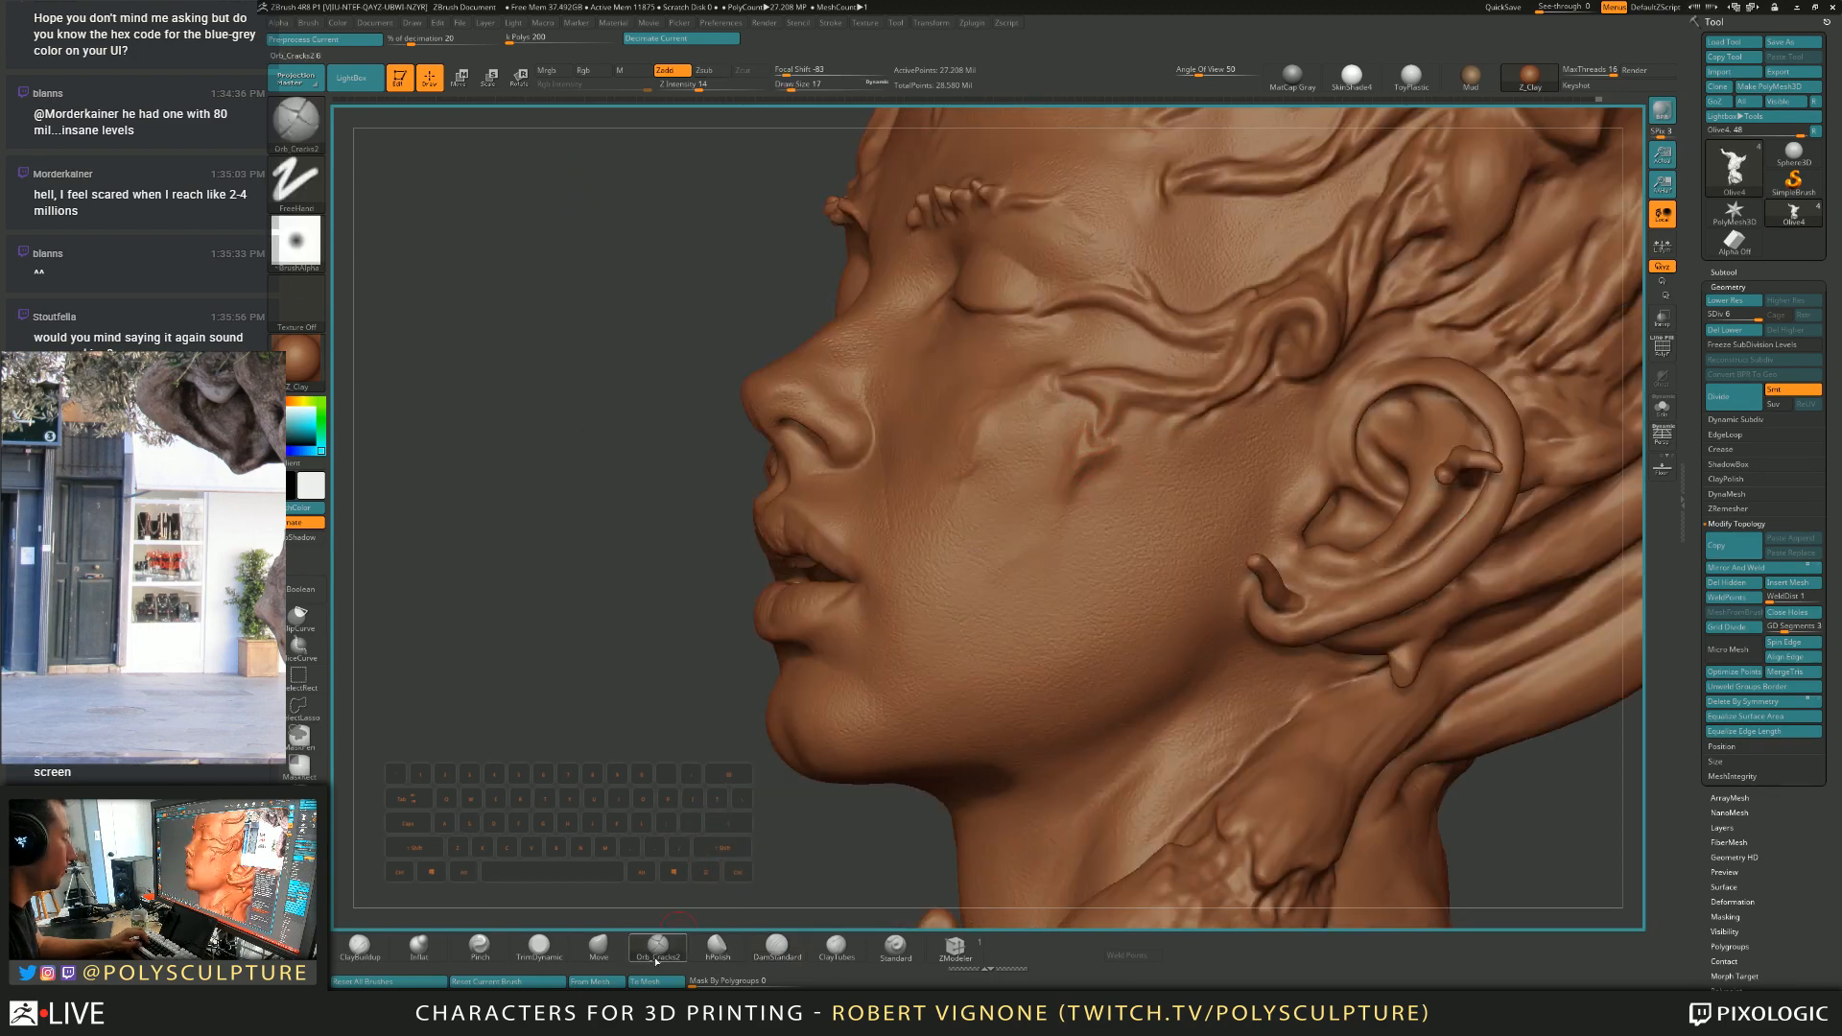
pyautogui.press('s')
pyautogui.click(1086, 430)
# Swell the hanging root tip on the left cheek with the Inflat brush at draw size 11.
pyautogui.press('2')
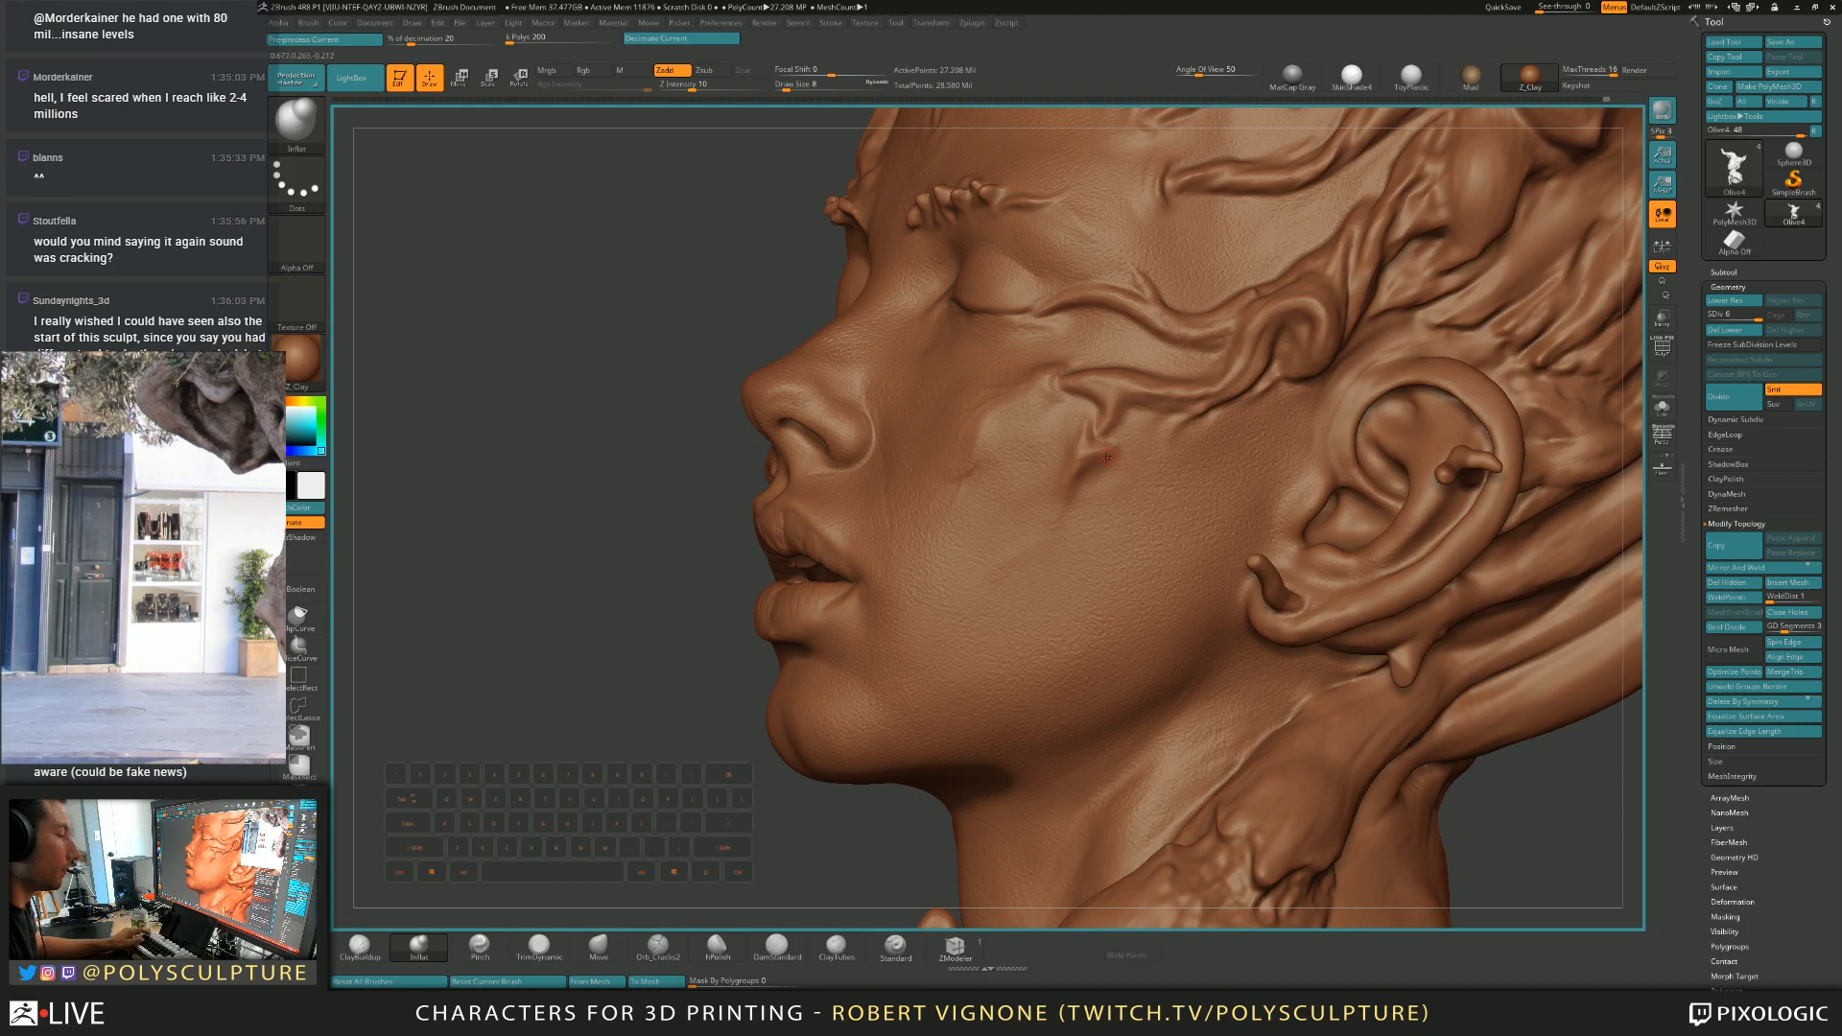
pyautogui.press('s')
pyautogui.moveTo(1087, 443); pyautogui.dragTo(1089, 442)
pyautogui.moveTo(1039, 409); pyautogui.dragTo(1093, 422, button='right')
pyautogui.press('2')
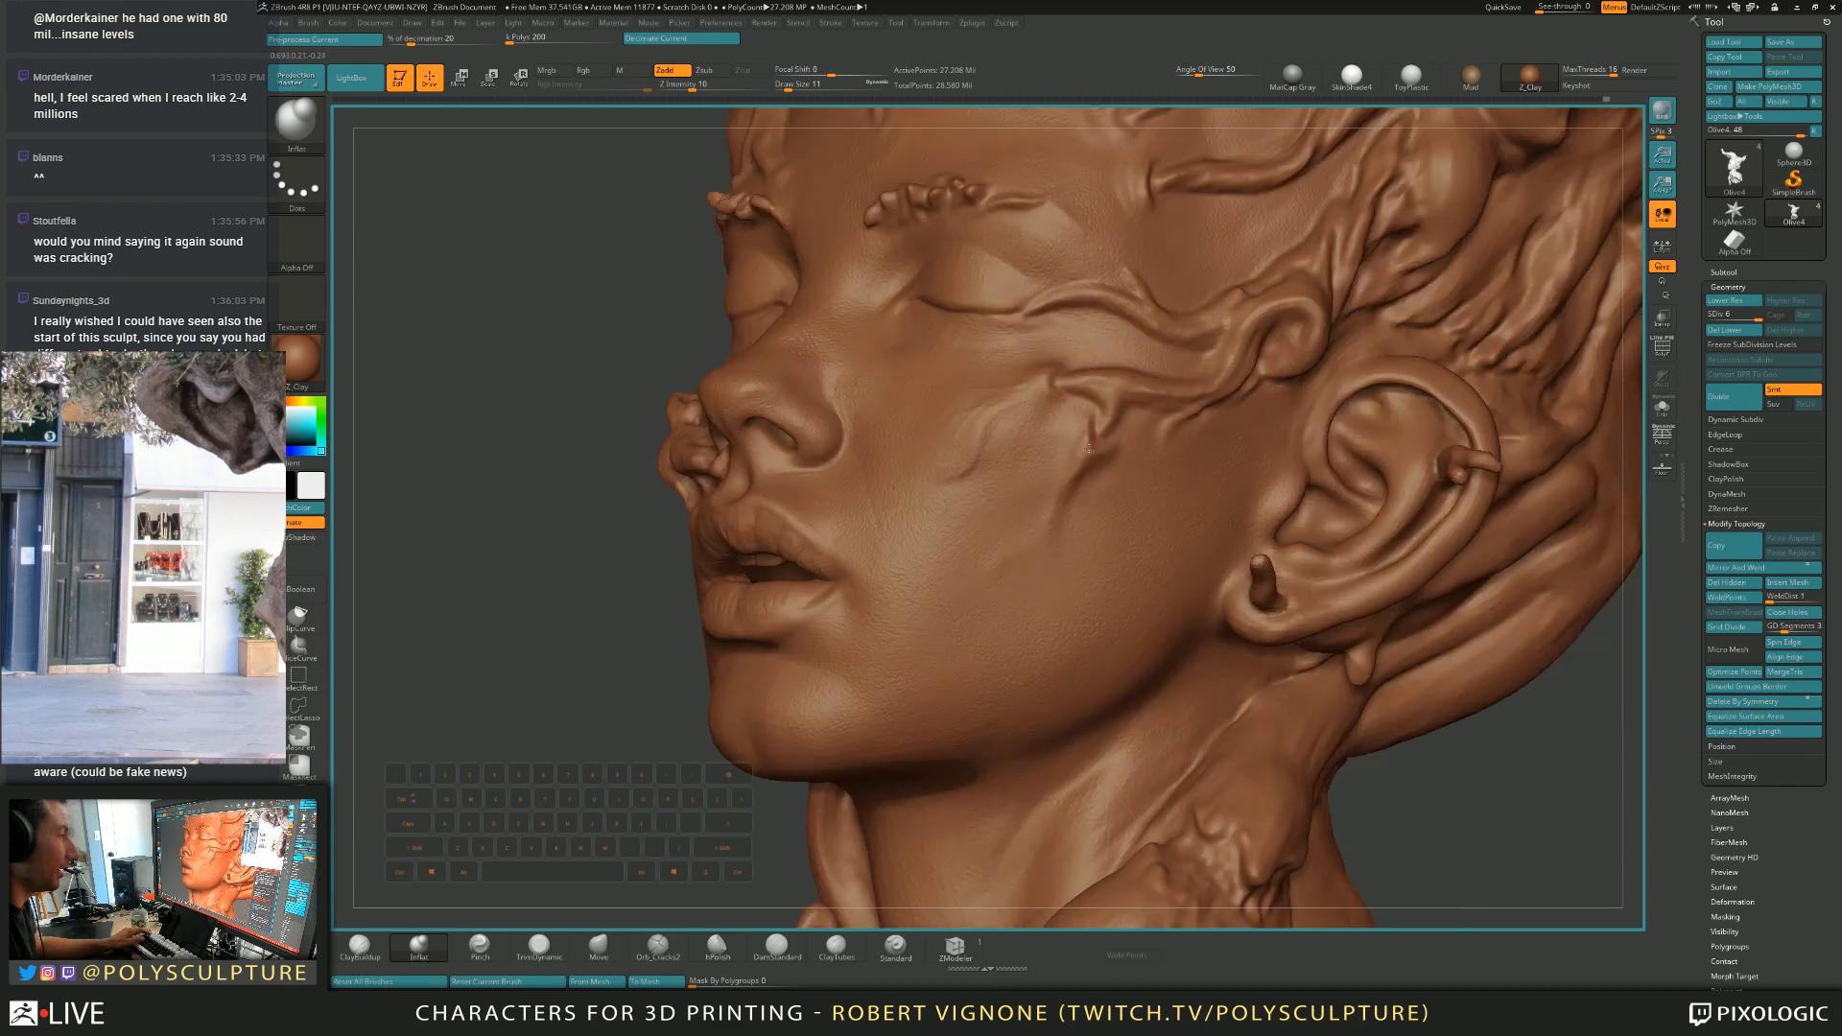
# Deepen the crease running down from the hanging root tip with the Orb_Cracks brush at draw size 20.
pyautogui.moveTo(1053, 509); pyautogui.dragTo(1076, 463, button='right')
pyautogui.press('s')
pyautogui.moveTo(1074, 461); pyautogui.dragTo(1079, 461)
pyautogui.moveTo(1118, 451); pyautogui.dragTo(1078, 439, button='right')
pyautogui.press('s')
pyautogui.moveTo(1078, 439); pyautogui.dragTo(1082, 439)
pyautogui.moveTo(1082, 439); pyautogui.dragTo(715, 719, button='right')
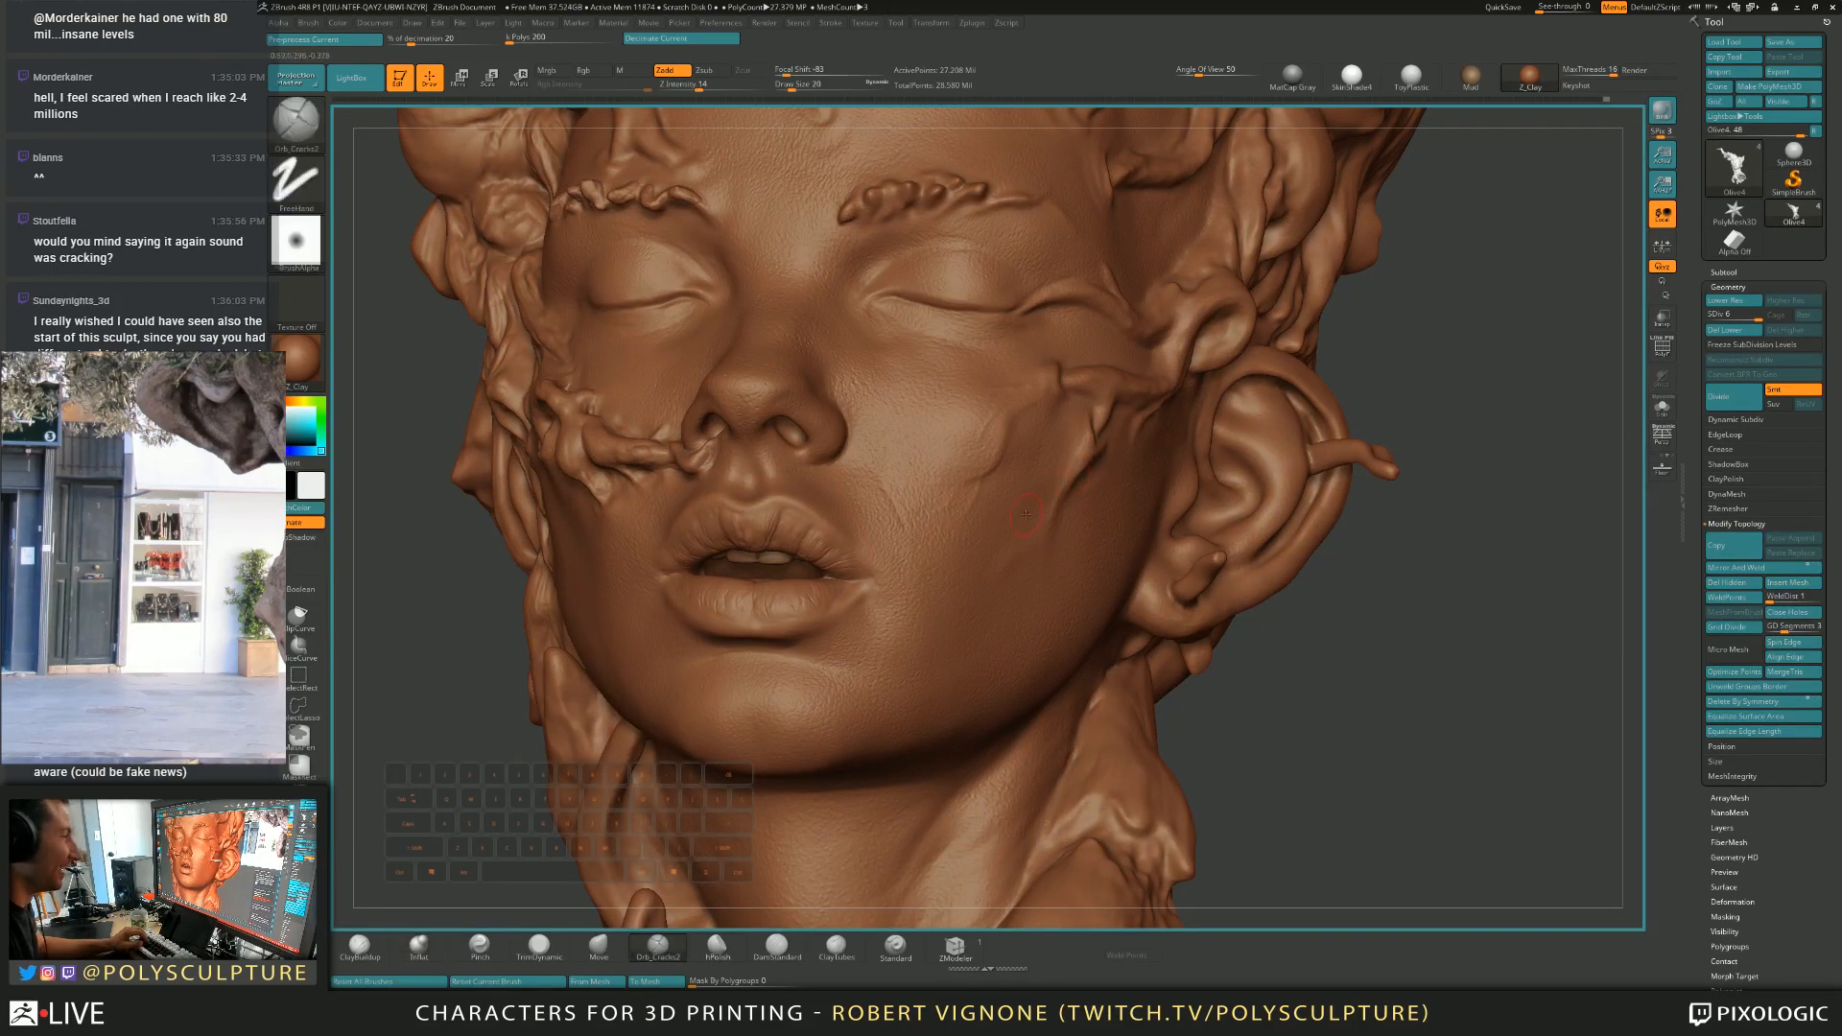
# Refine the cheek folds below the hanging root tip with DamStandard at draw sizes of about 20 to 22.
pyautogui.click(777, 945)
pyautogui.press('s')
pyautogui.moveTo(1075, 483); pyautogui.dragTo(1080, 484)
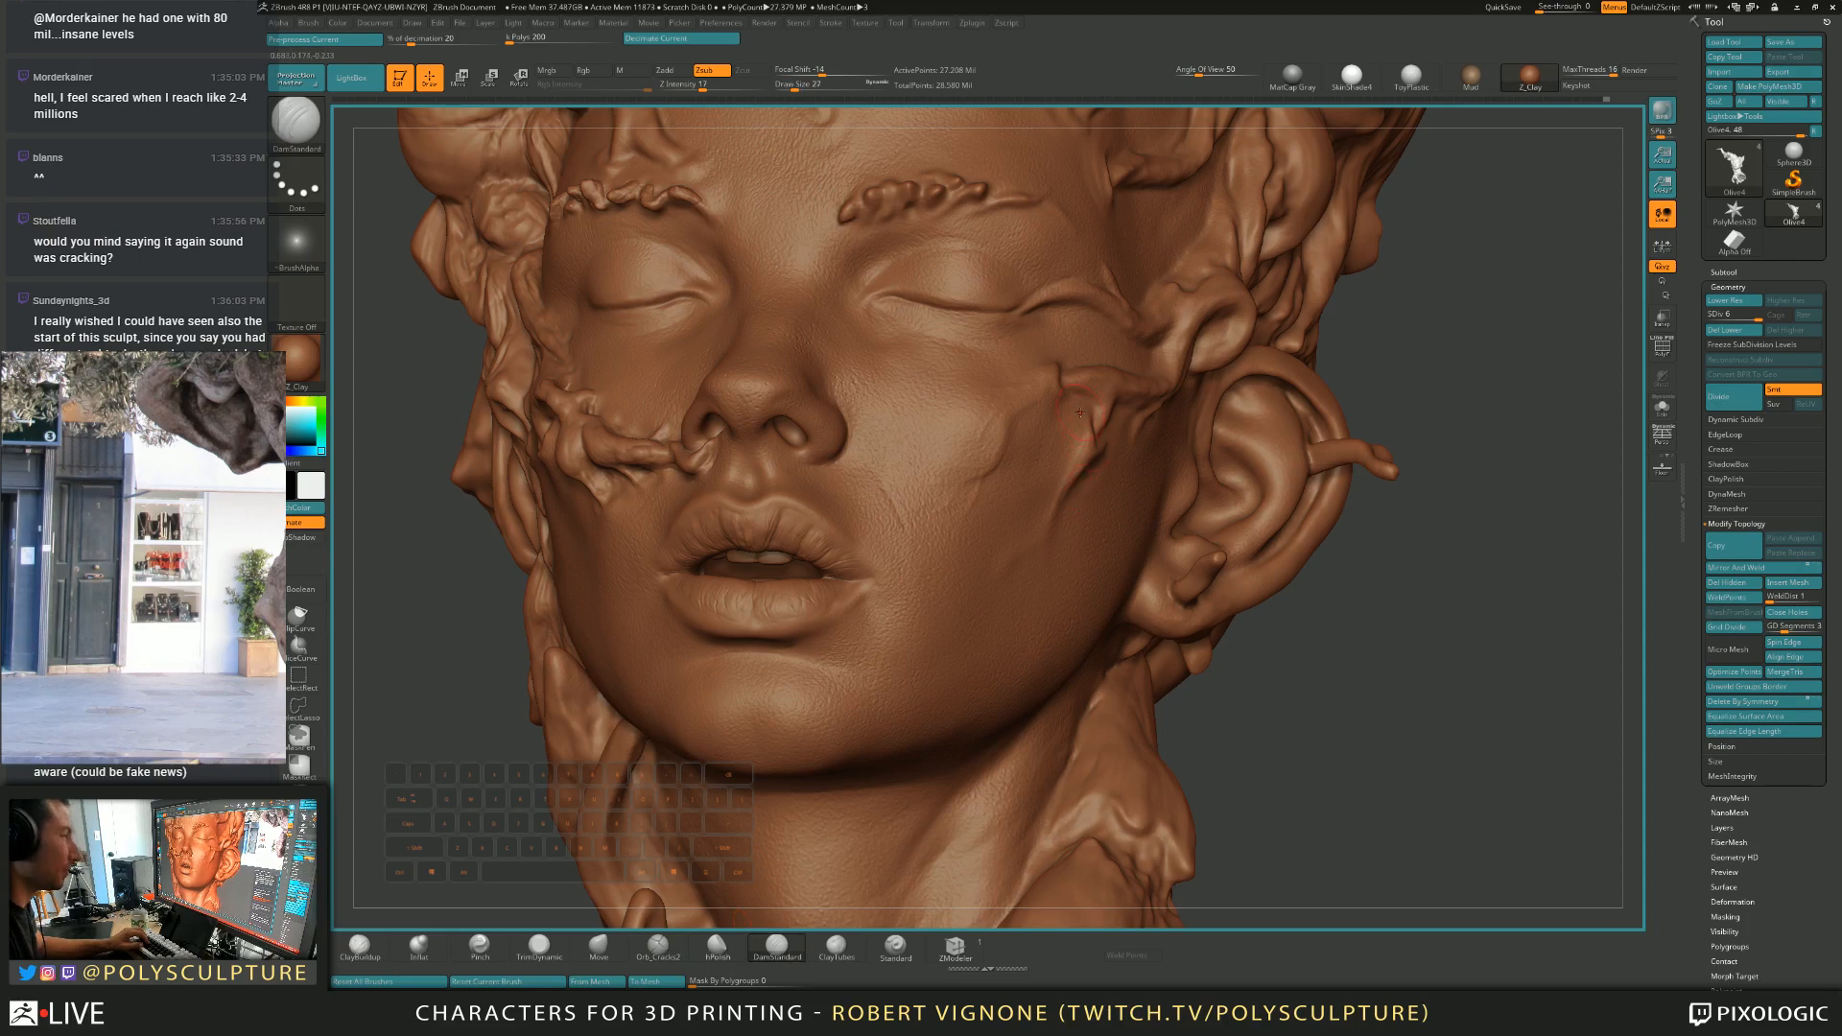
pyautogui.moveTo(1008, 482)
pyautogui.mouseDown(button='right')
pyautogui.moveTo(1069, 509)
pyautogui.moveTo(1085, 495)
pyautogui.moveTo(1007, 573)
pyautogui.mouseUp(button='right')
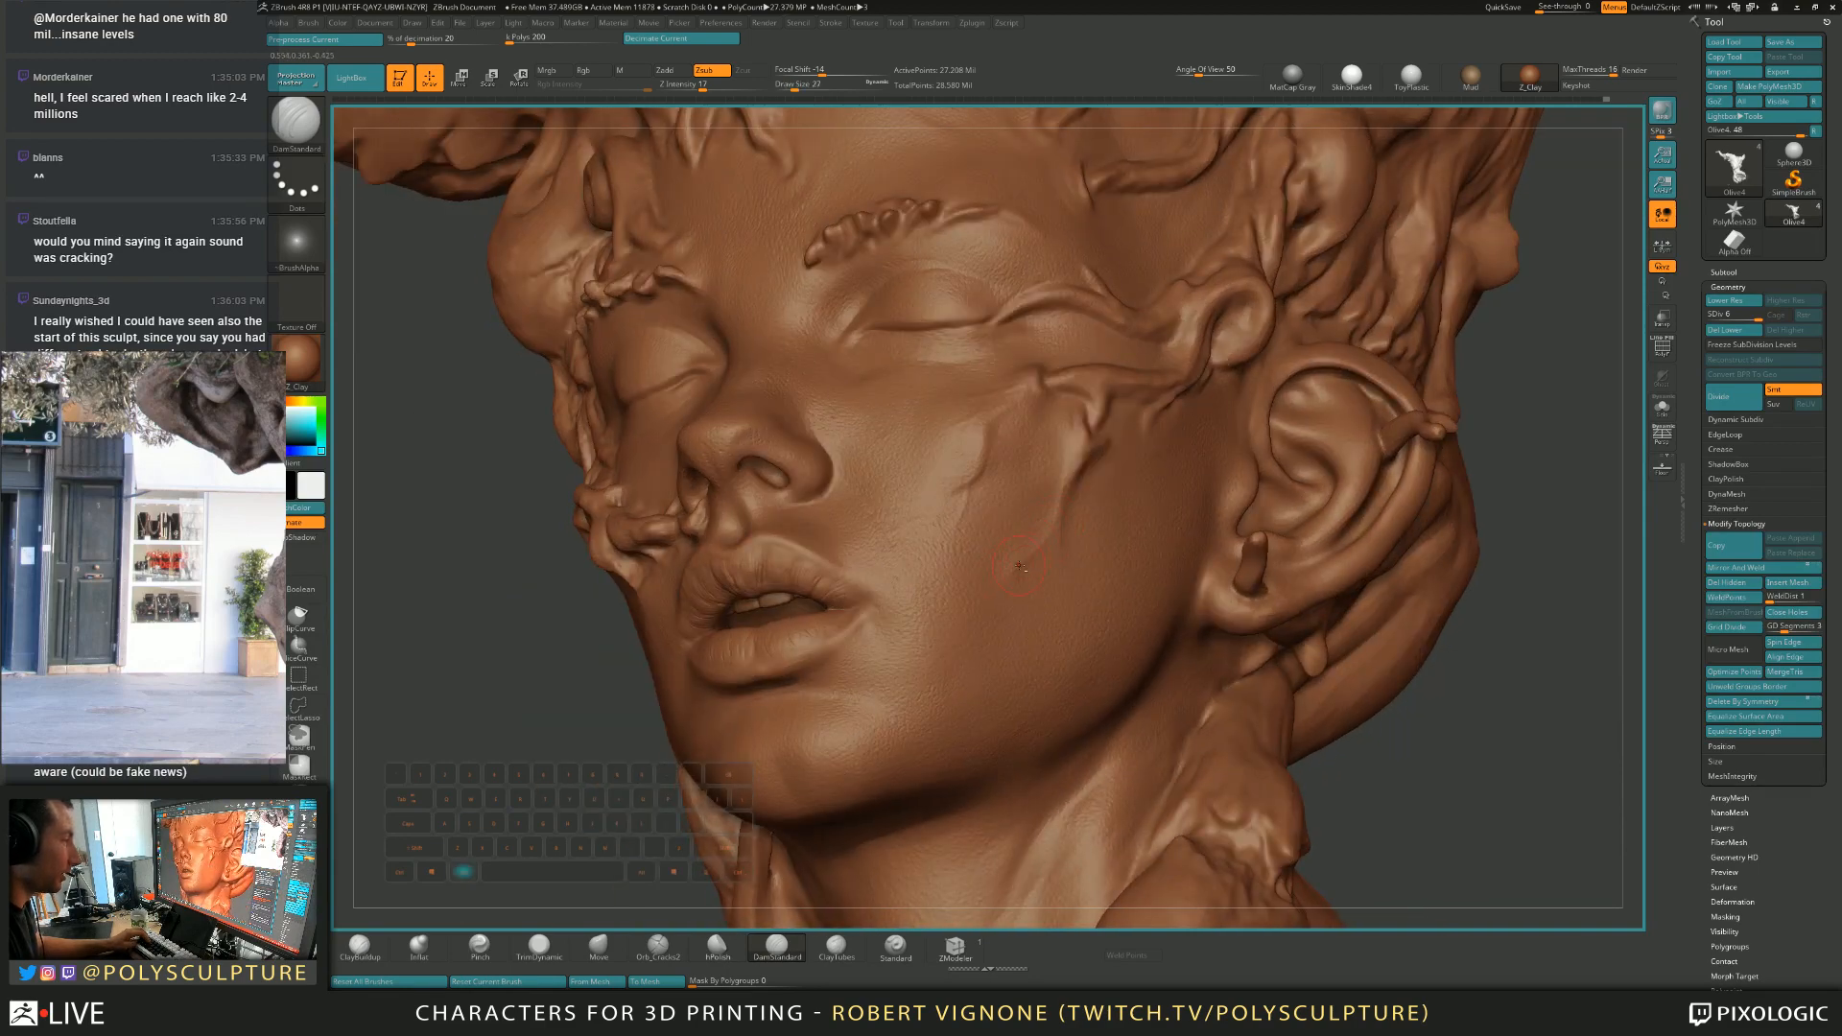
pyautogui.press('s')
pyautogui.click(1046, 525)
pyautogui.moveTo(1059, 499); pyautogui.dragTo(1082, 485, button='right')
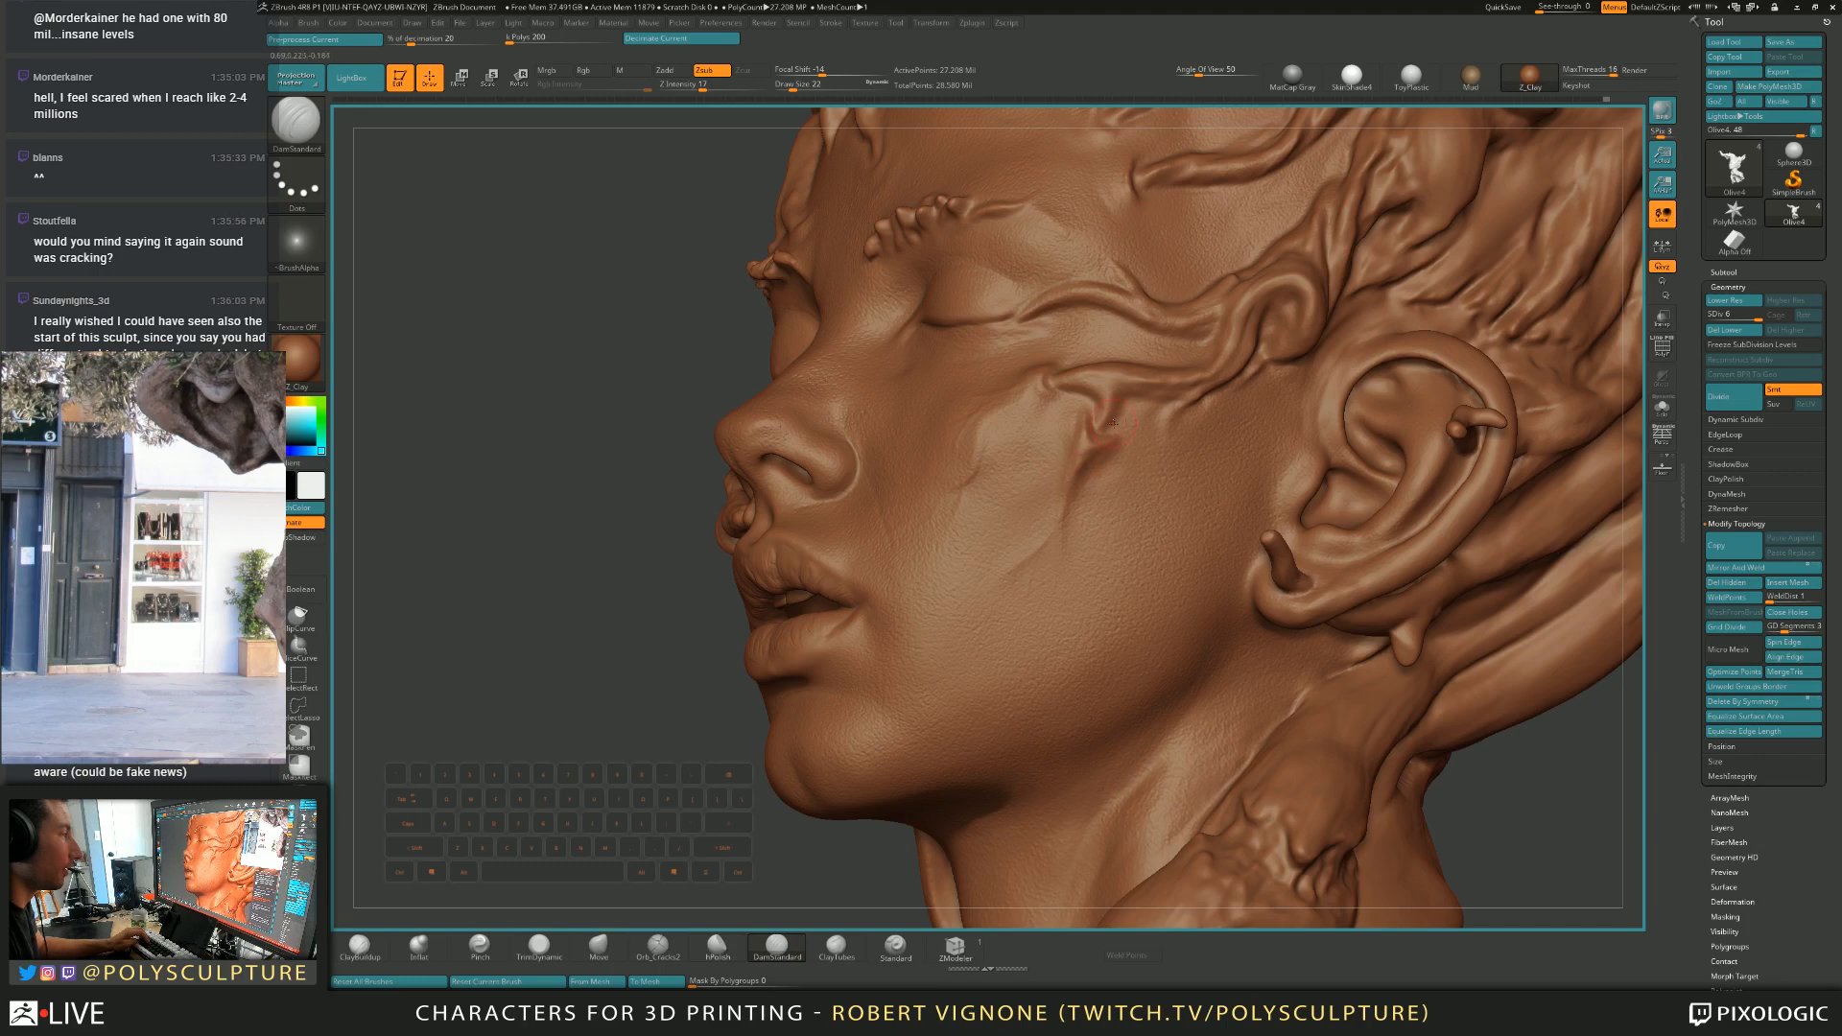
# Sharpen the crease where the cheek root forks, using DamStandard at draw size 12.
pyautogui.press('alt')
pyautogui.moveTo(1090, 400); pyautogui.dragTo(1084, 380, button='right')
pyautogui.press('s')
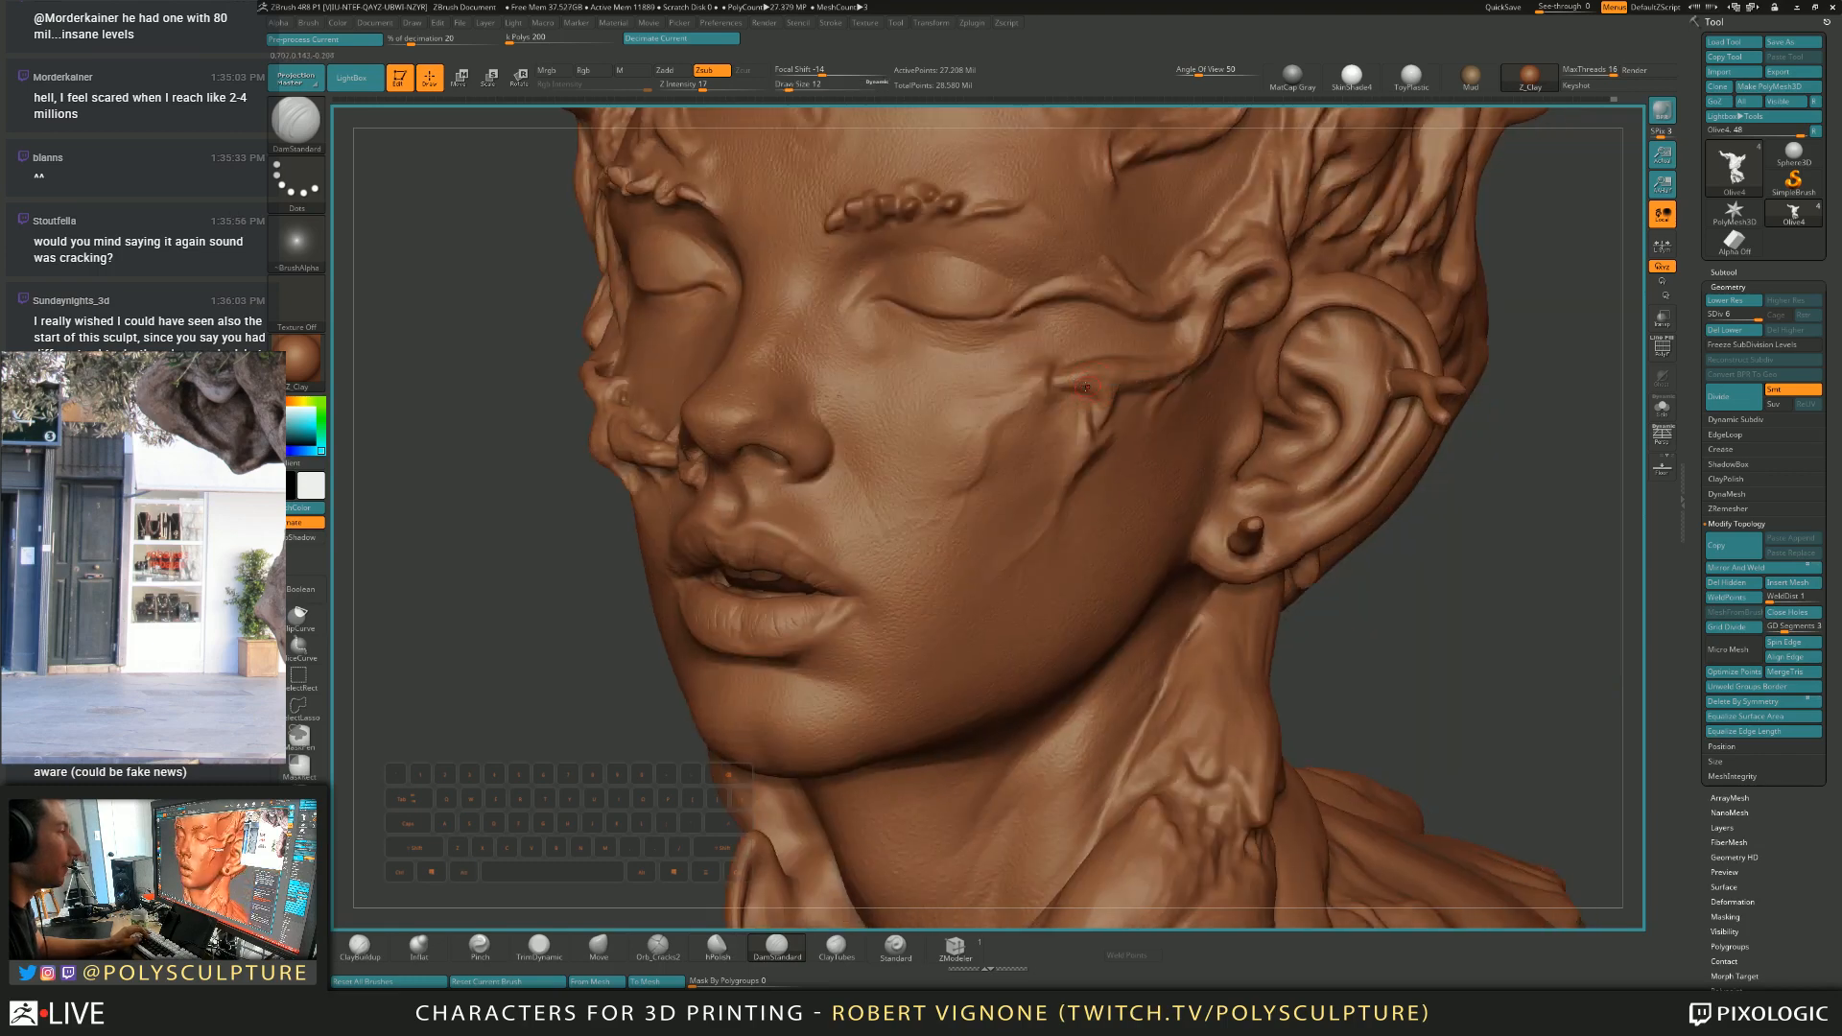
pyautogui.click(1087, 387)
# Build up the front tip of the cheek root below the eye with a small ClayBuildup brush.
pyautogui.press('1')
pyautogui.press('1')
pyautogui.press('s')
pyautogui.click(1062, 380)
pyautogui.press('s')
pyautogui.click(1068, 379)
pyautogui.press('s')
pyautogui.click(1067, 380)
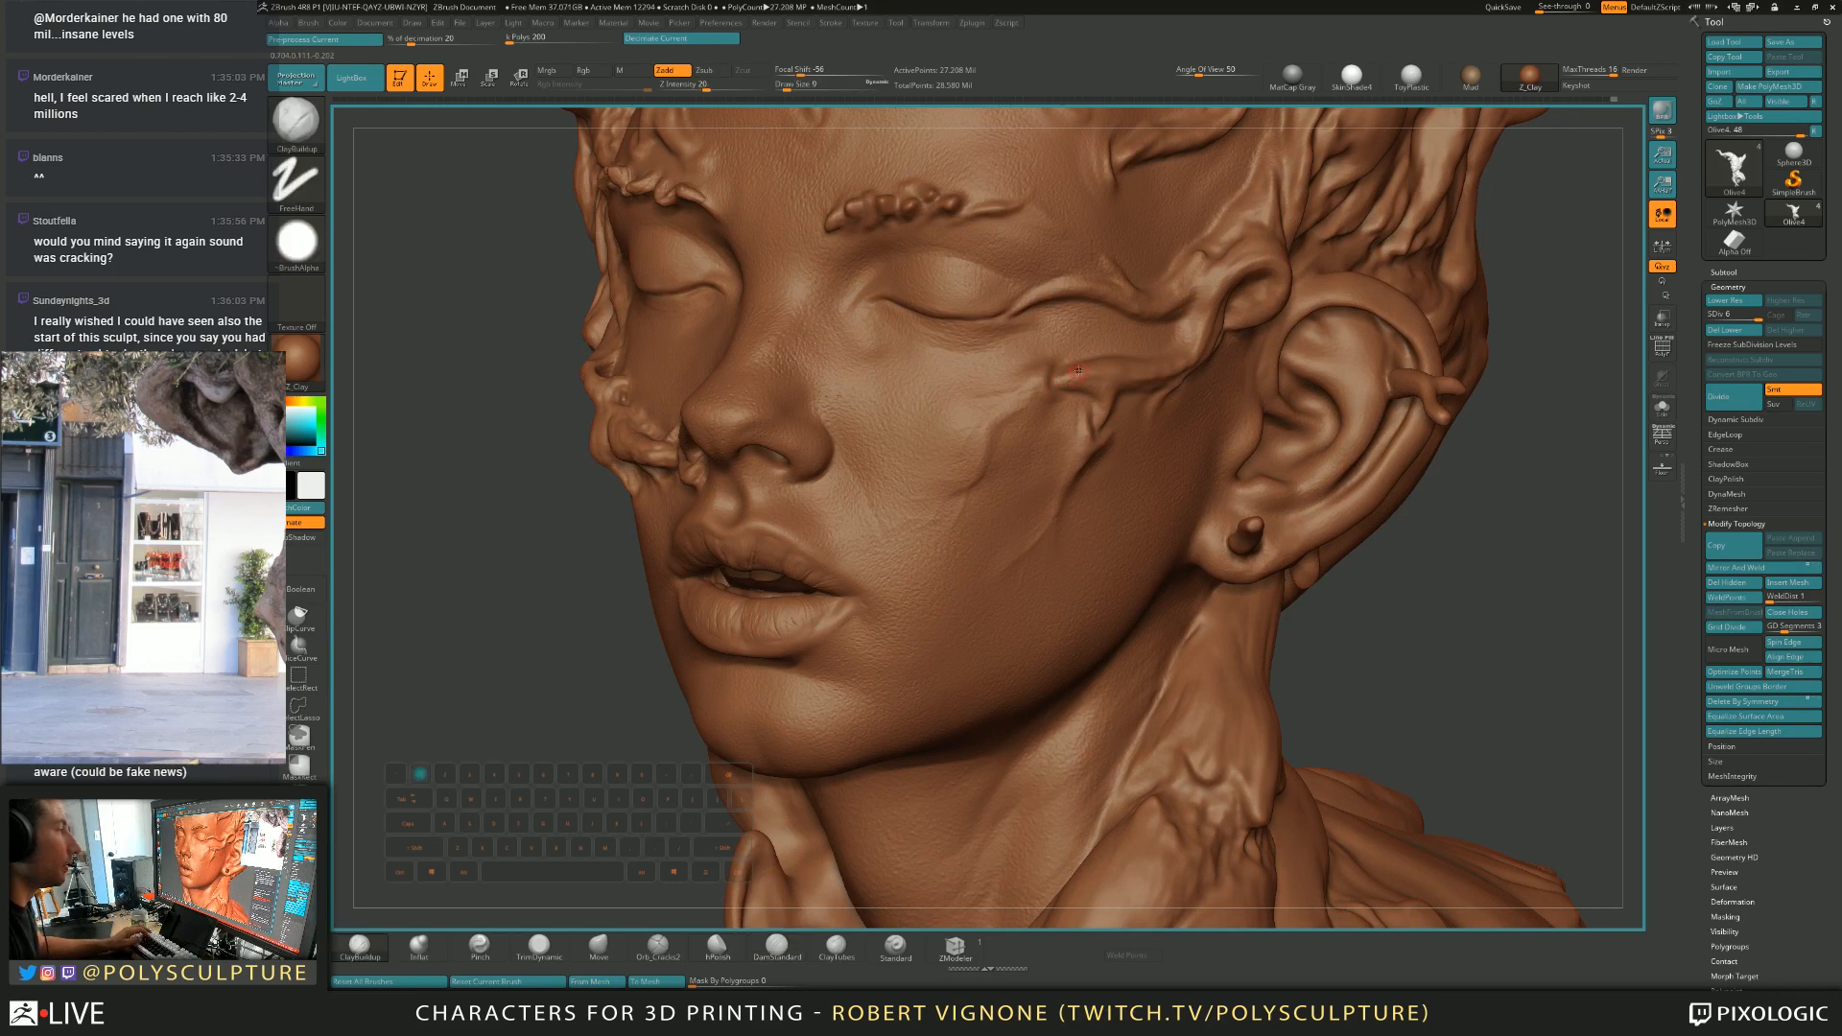
# Thicken the root branch between the cheek fork and the ear with ClayBuildup, varying the draw size.
pyautogui.moveTo(1102, 382); pyautogui.dragTo(1116, 362, button='right')
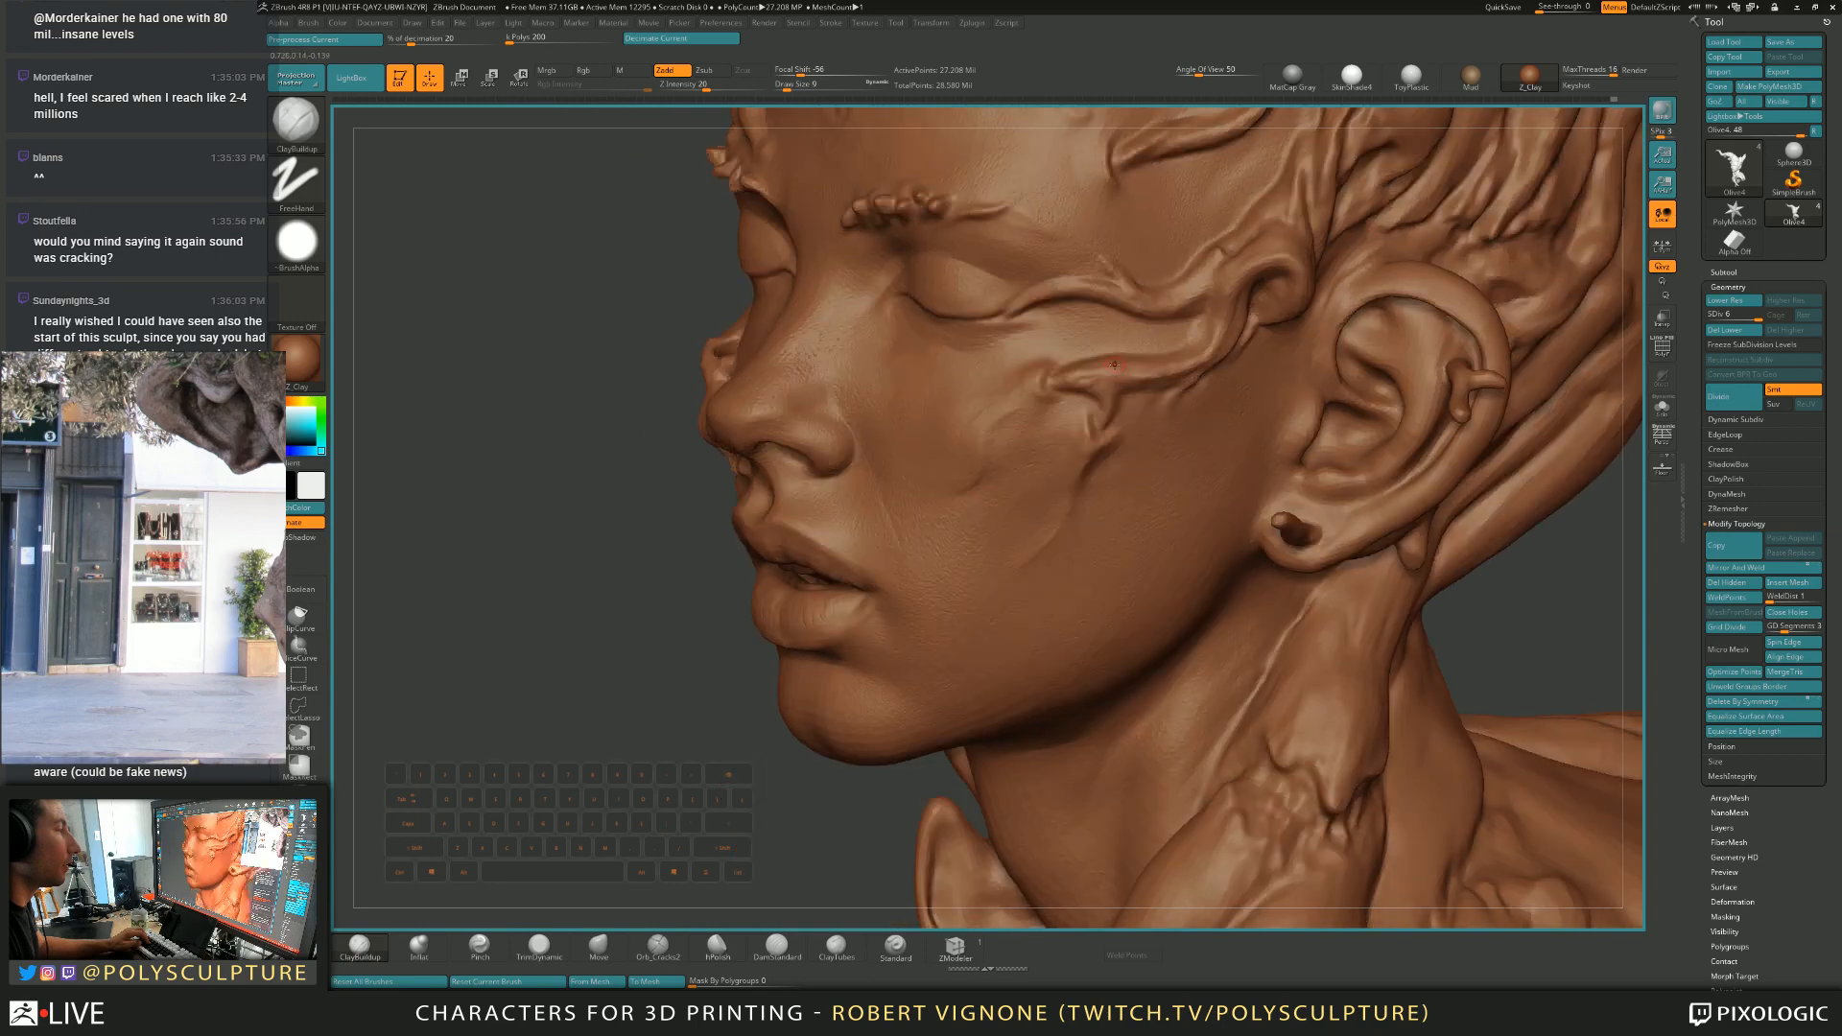
pyautogui.press('s')
pyautogui.click(1100, 381)
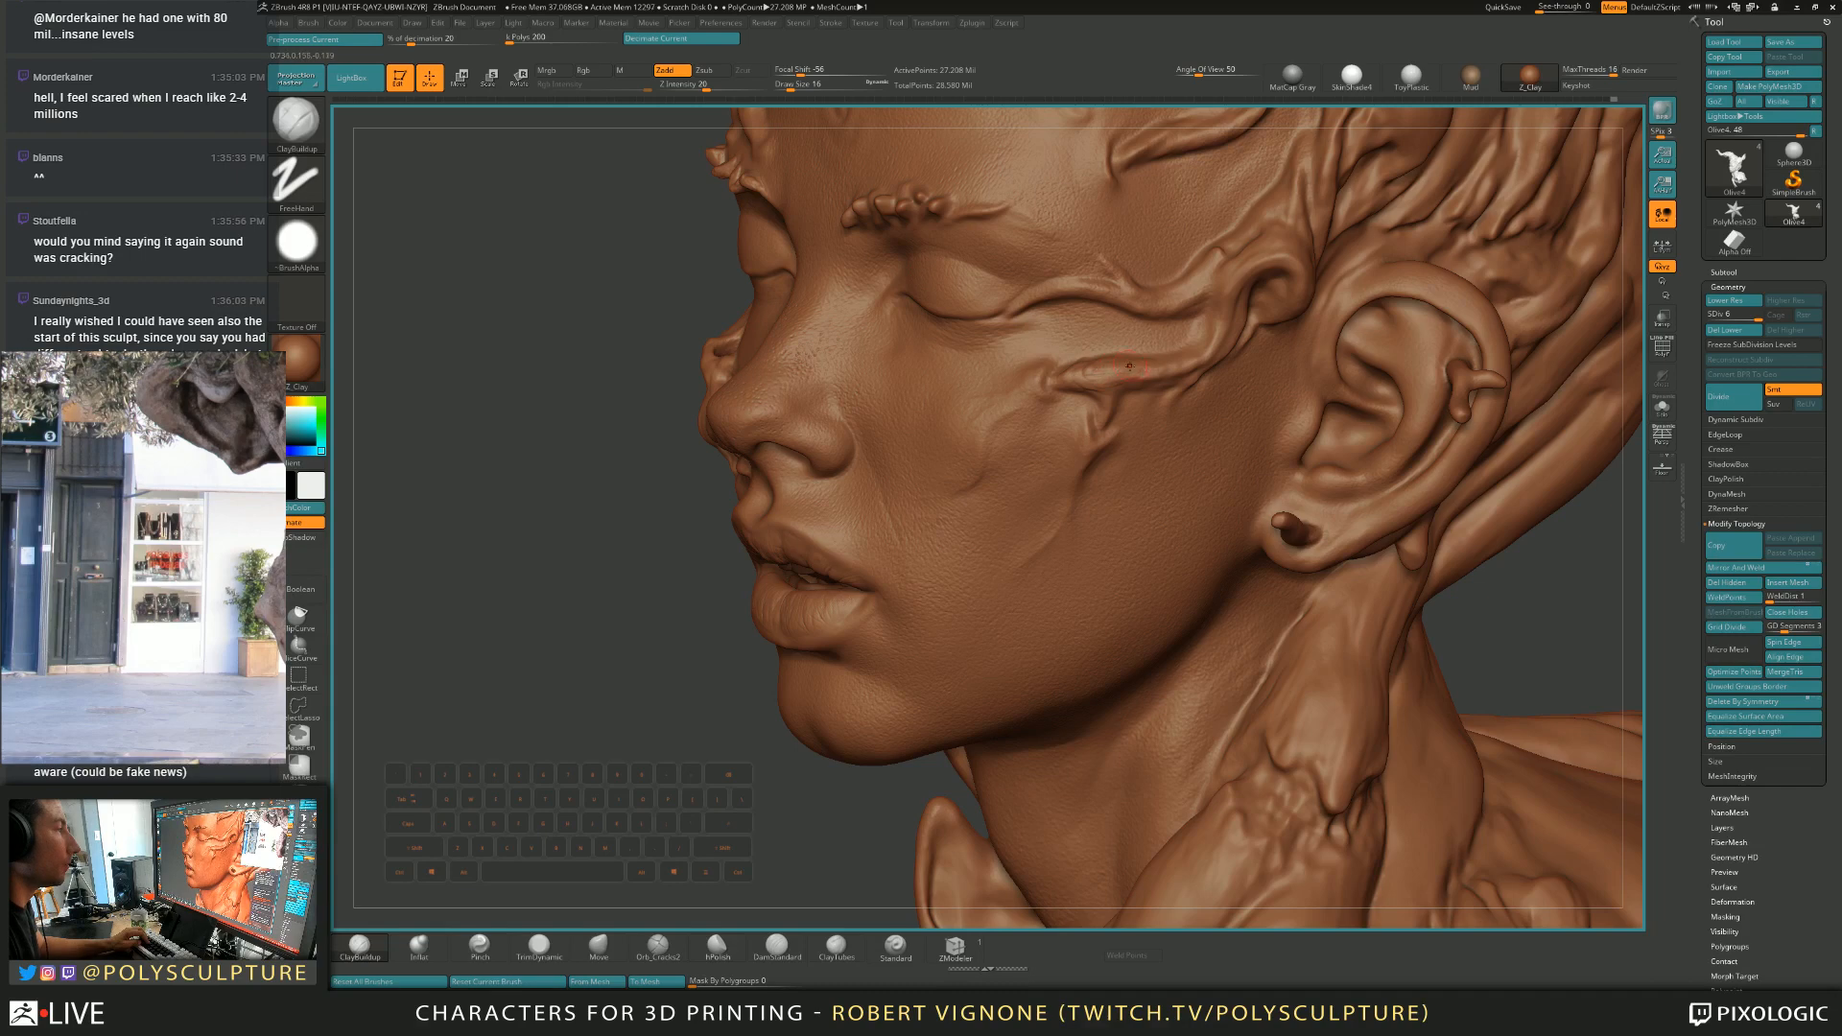
pyautogui.moveTo(1143, 370); pyautogui.dragTo(1108, 373, button='right')
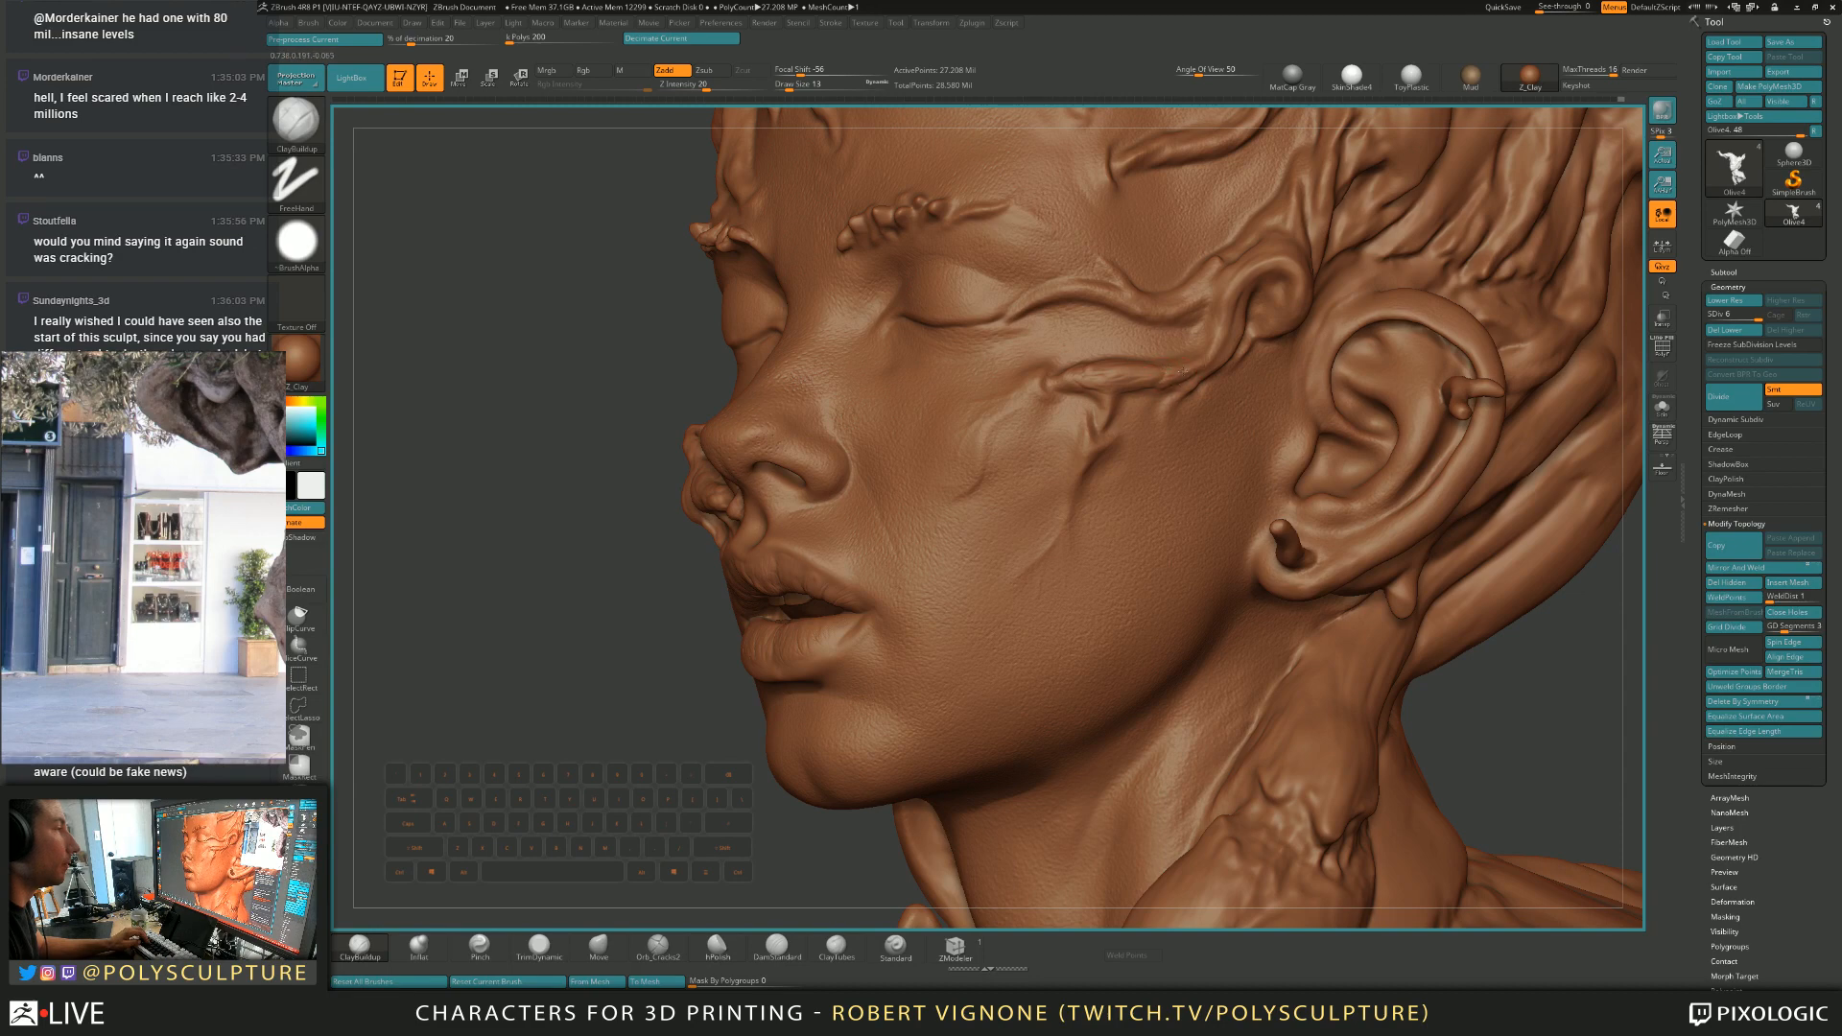
pyautogui.moveTo(1165, 379); pyautogui.dragTo(1222, 370, button='right')
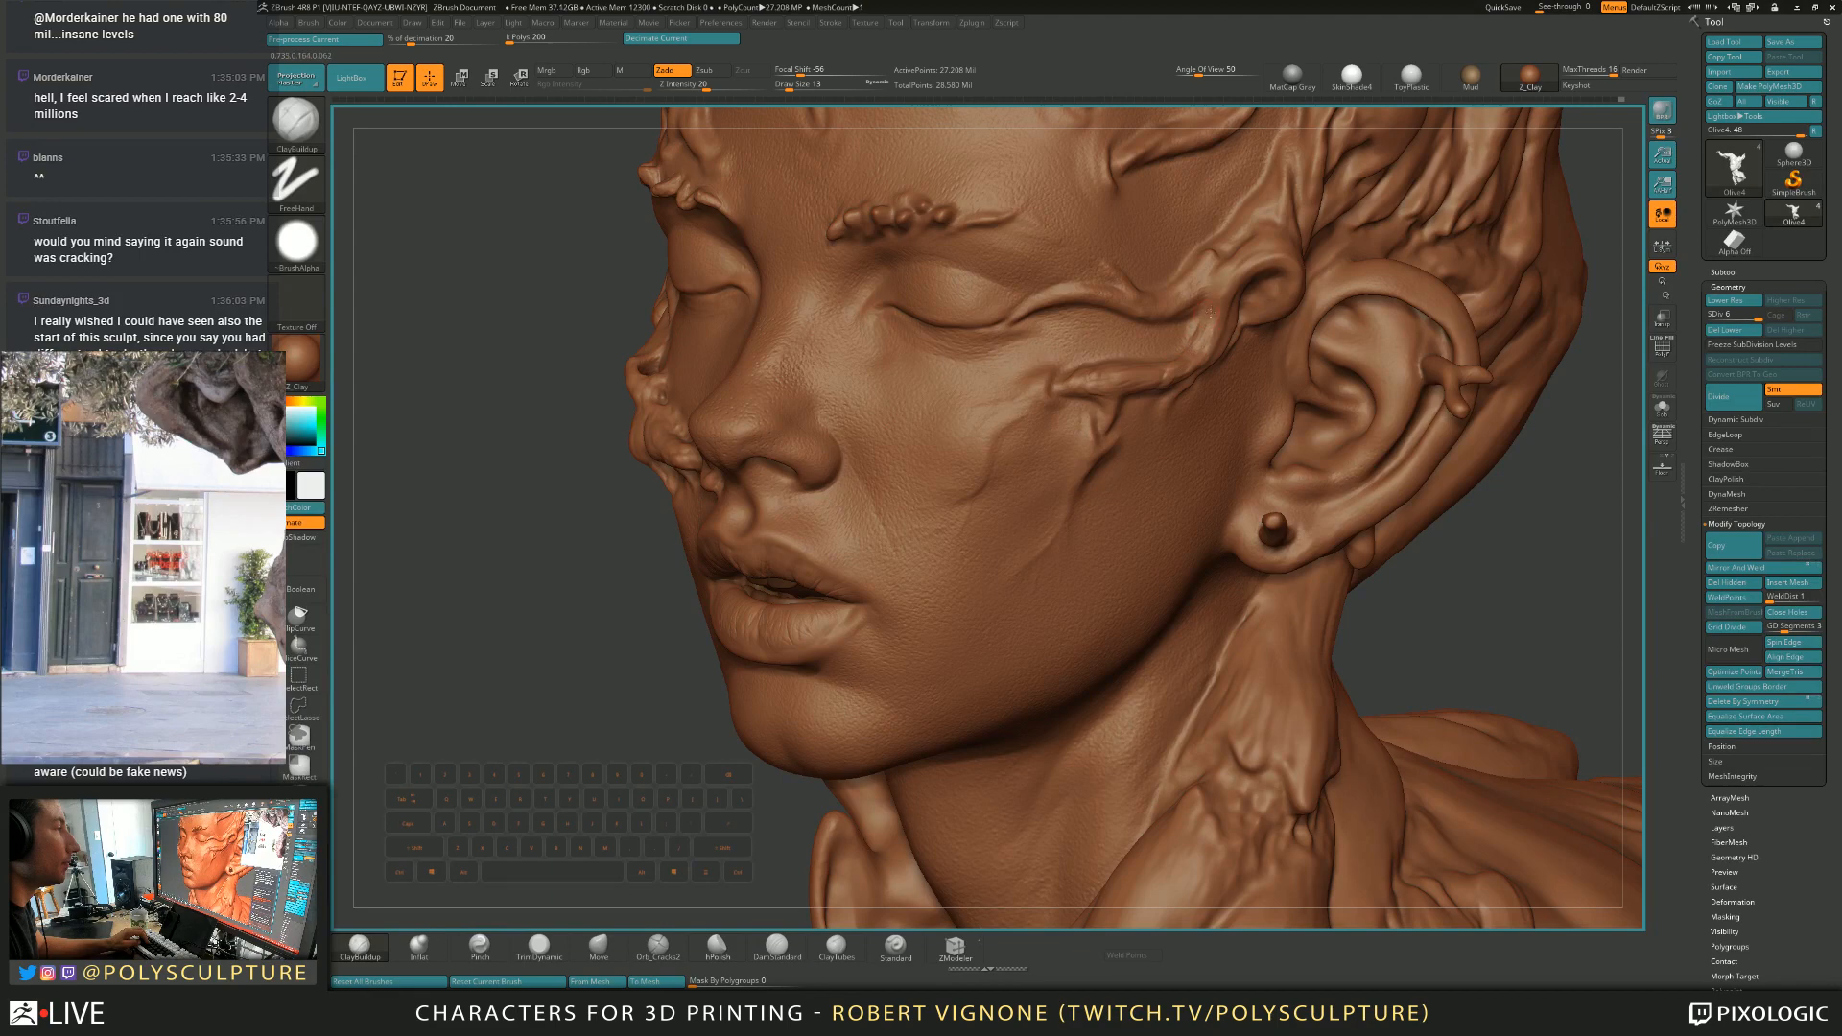
pyautogui.moveTo(1179, 384); pyautogui.dragTo(1203, 355, button='right')
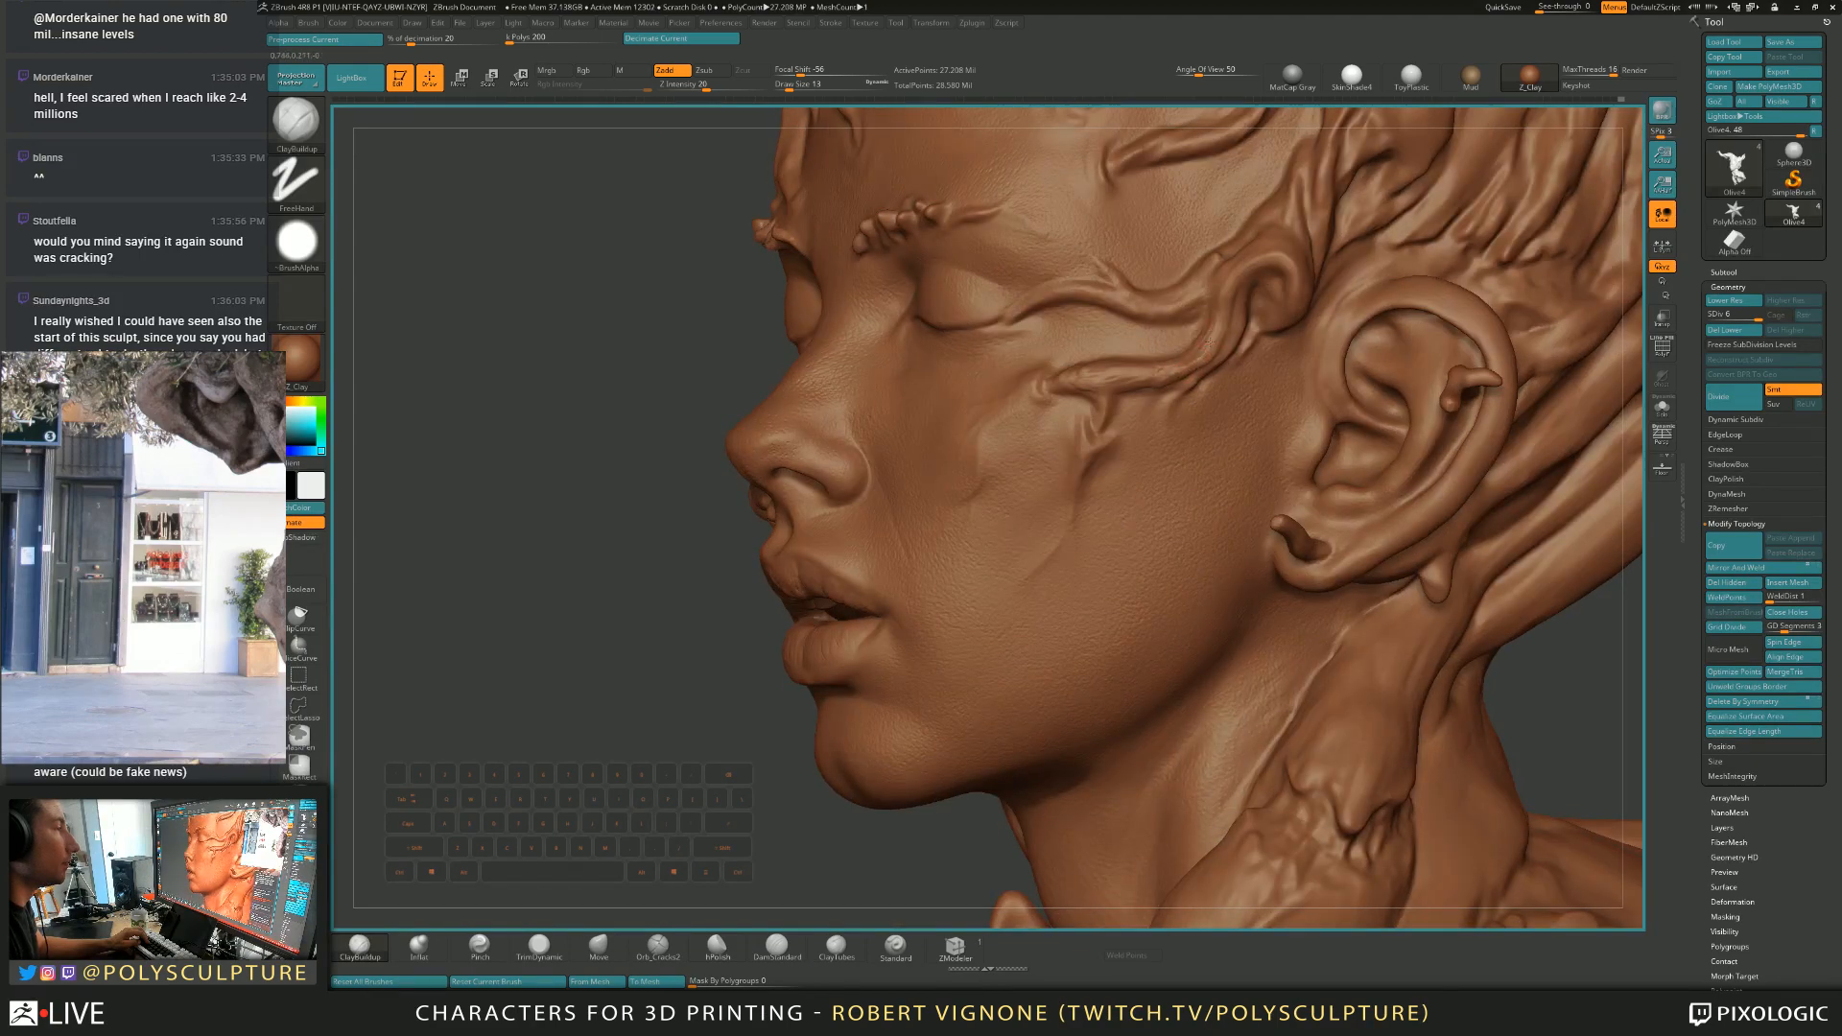
# Flatten the surface of the cheek root branch with the TrimDynamic brush.
pyautogui.press('4')
pyautogui.press('s')
pyautogui.click(1201, 355)
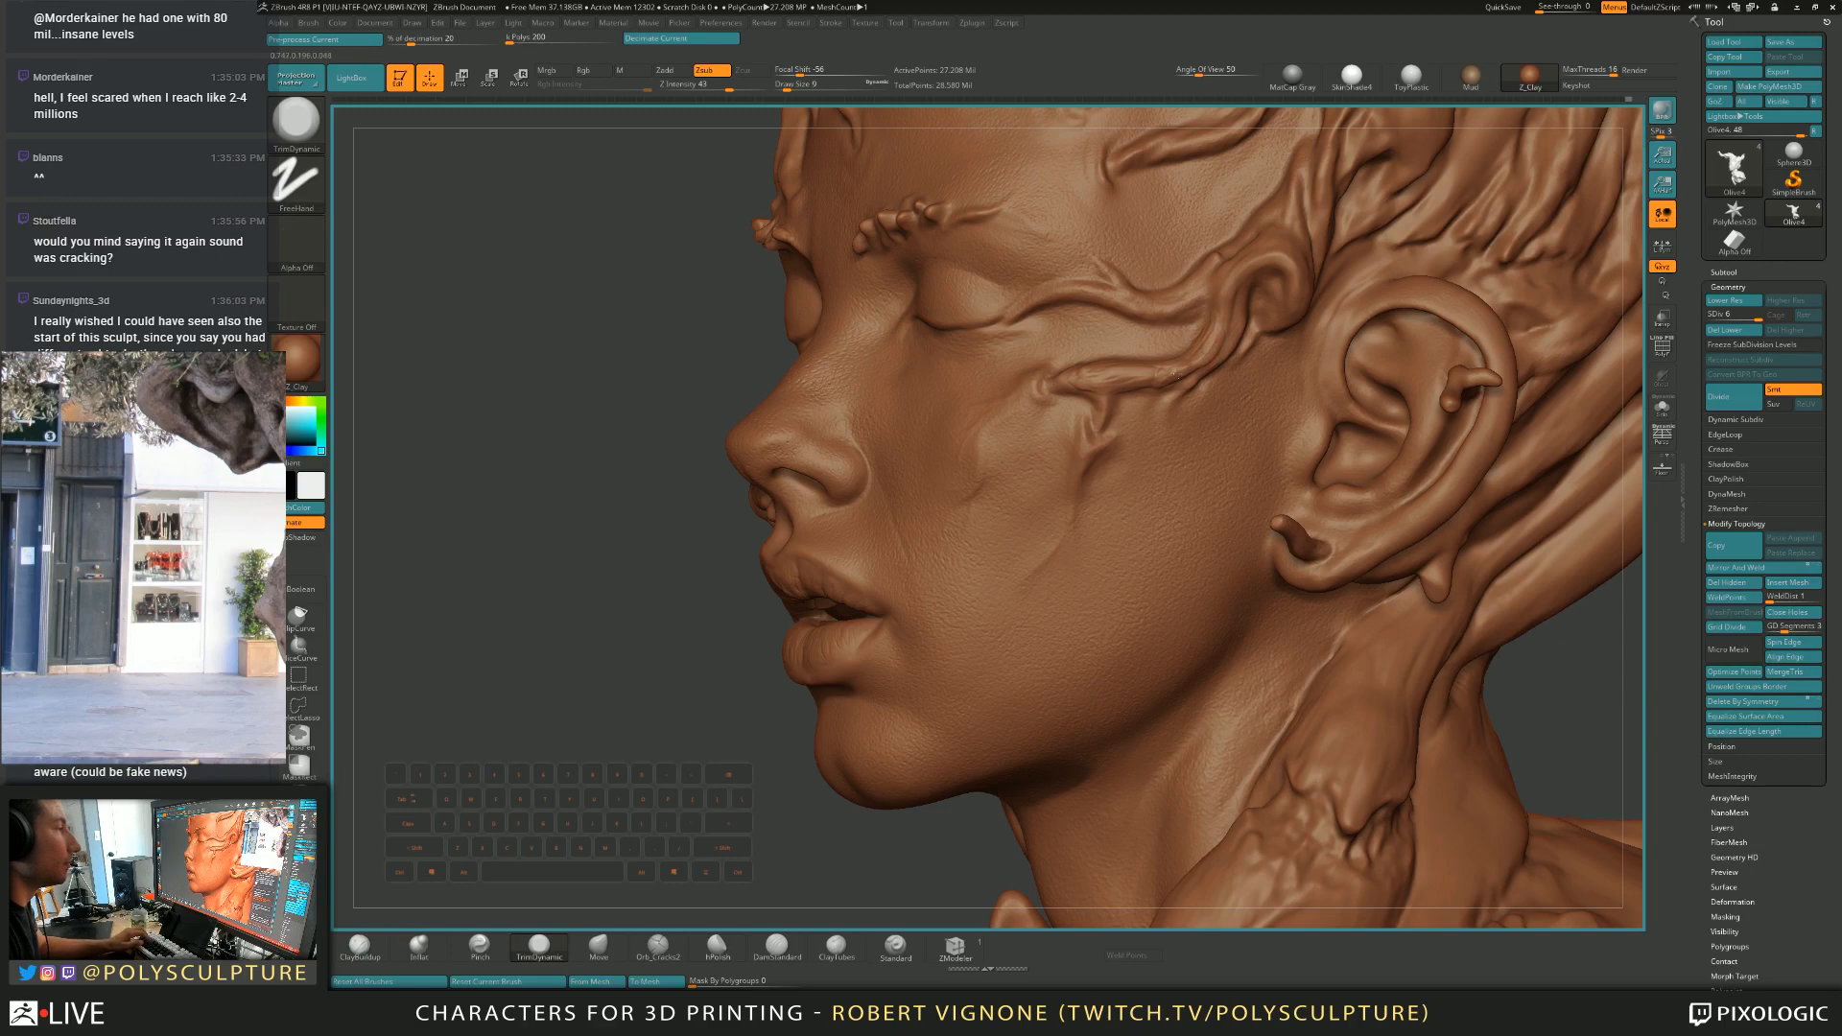
pyautogui.moveTo(1115, 377); pyautogui.dragTo(1148, 356, button='right')
# Add clay at the fork of the cheek root and adjust its shape with the Move brush.
pyautogui.press('1')
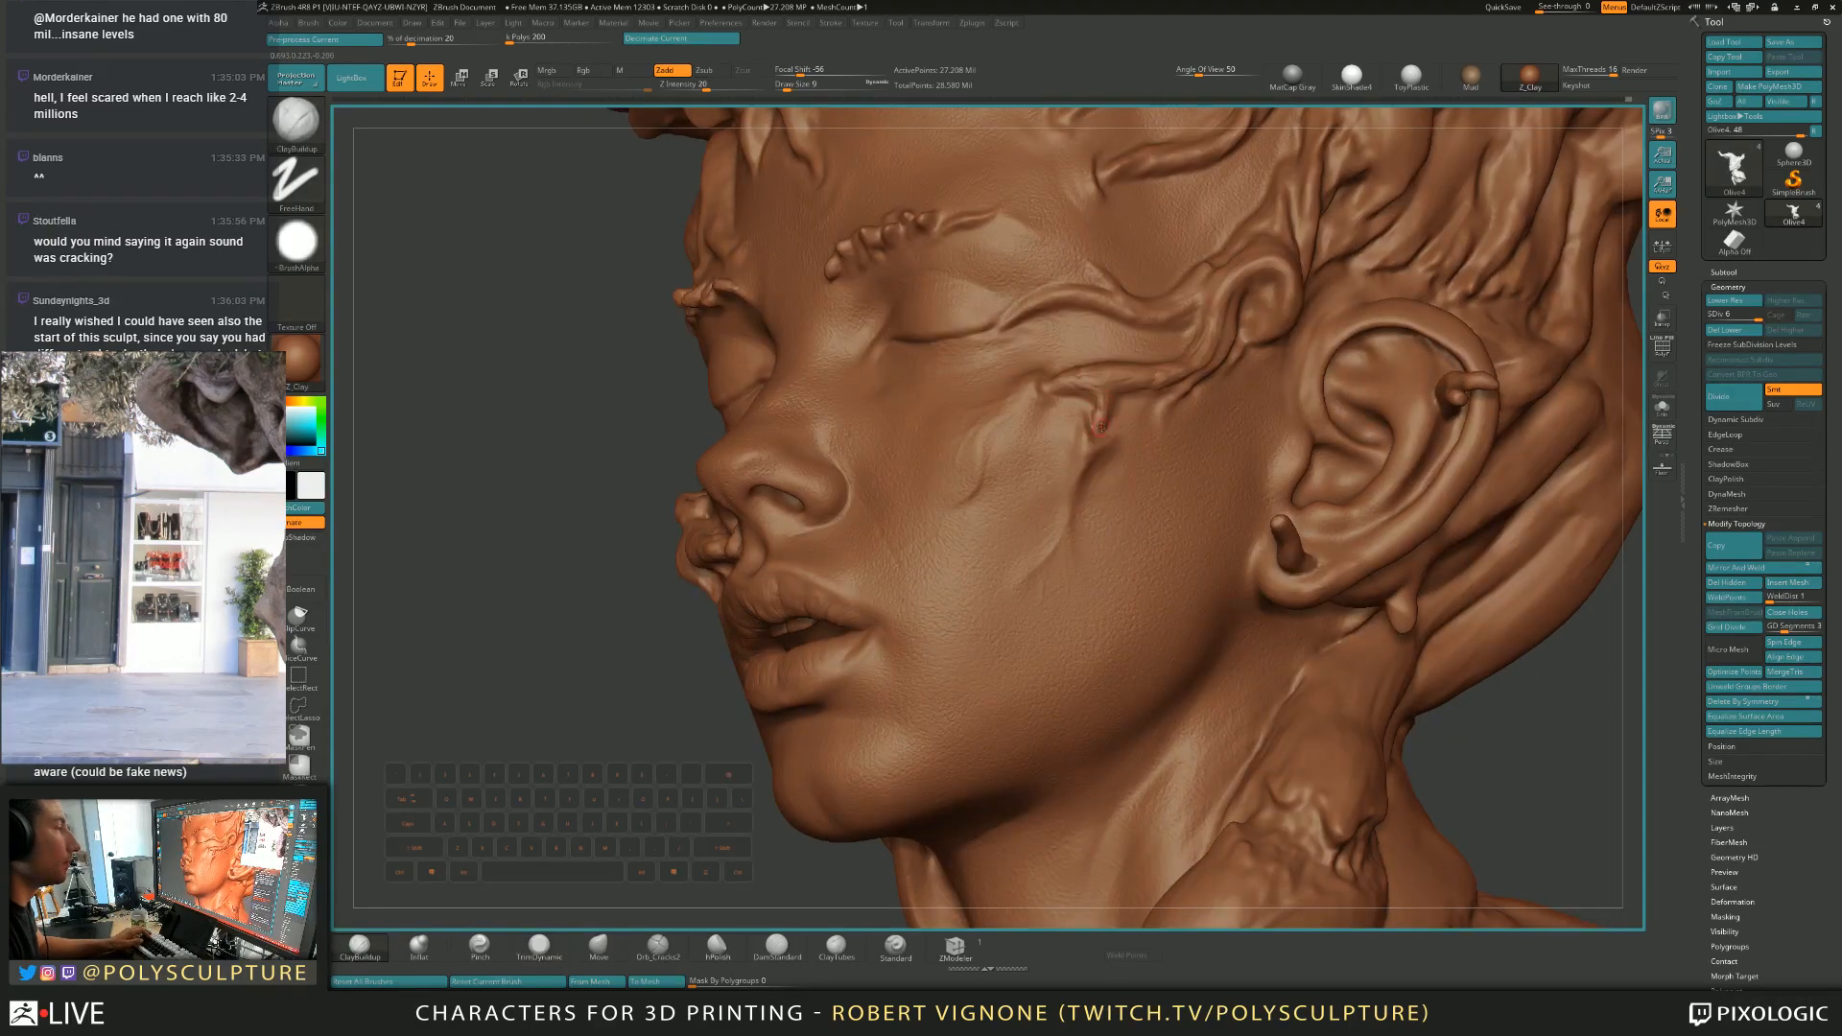
pyautogui.press('s')
pyautogui.moveTo(1113, 399); pyautogui.dragTo(1119, 399)
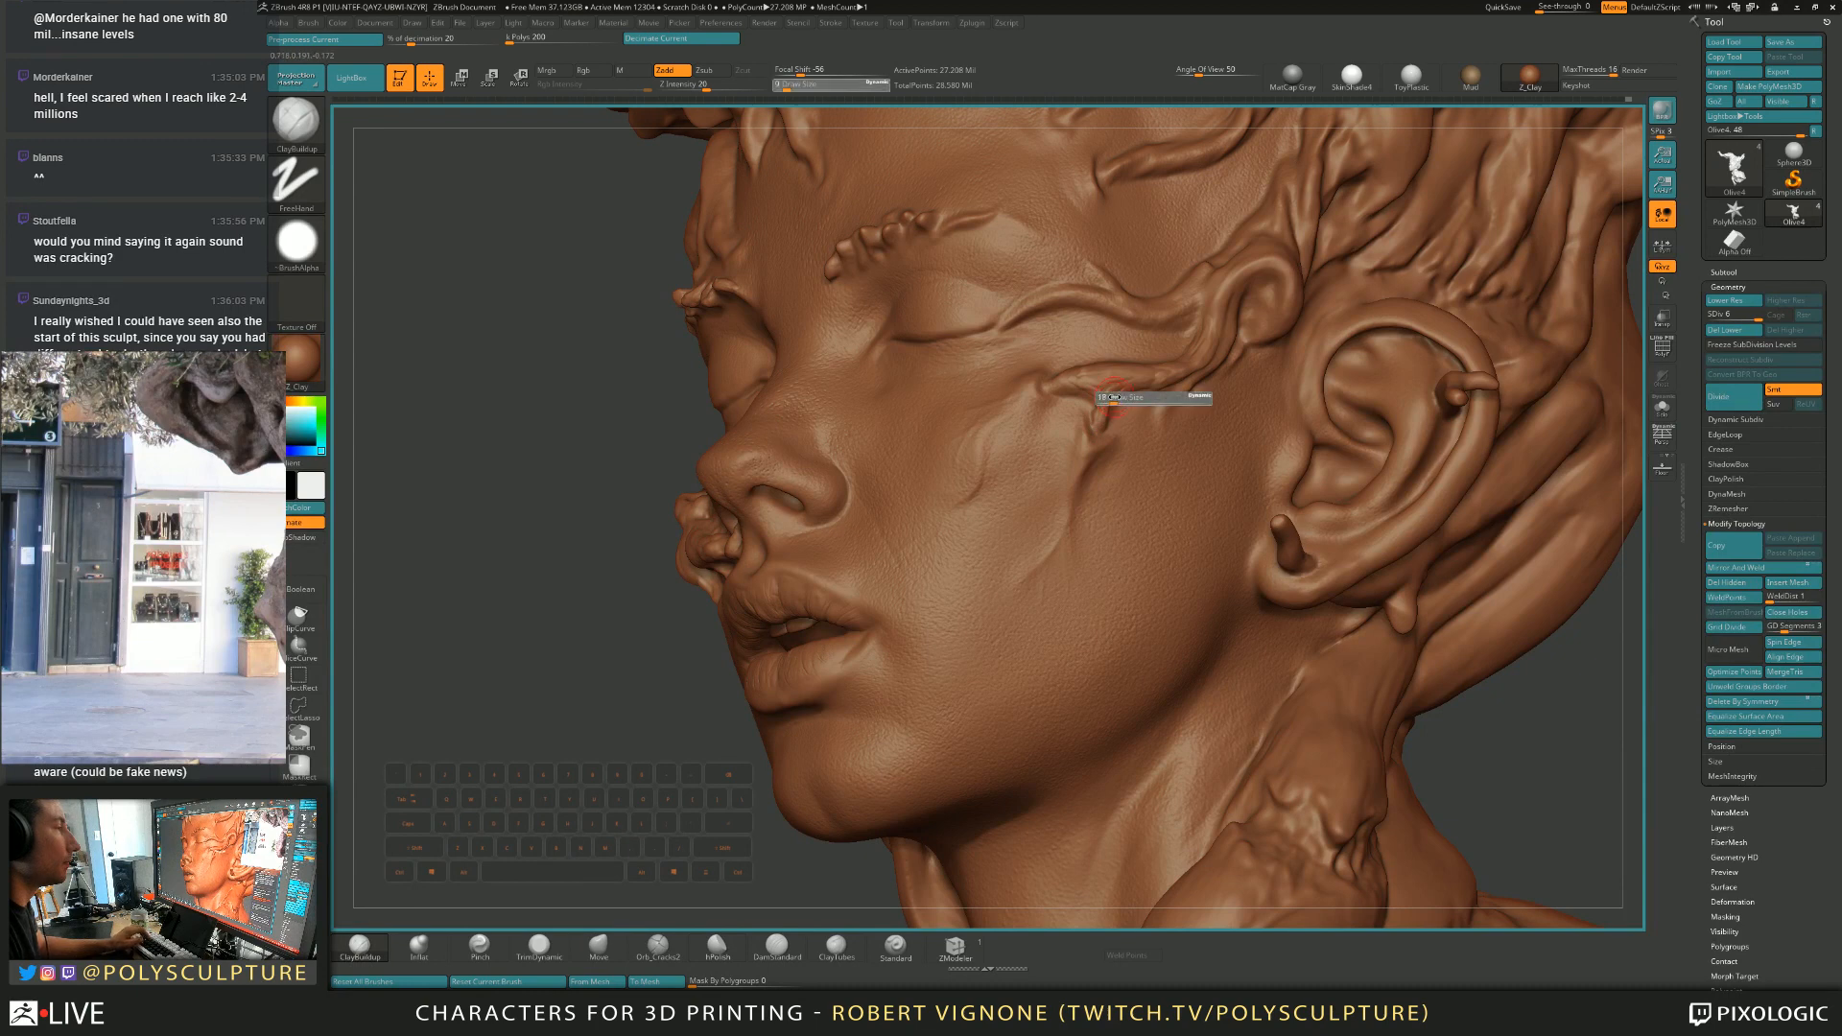
pyautogui.press('5')
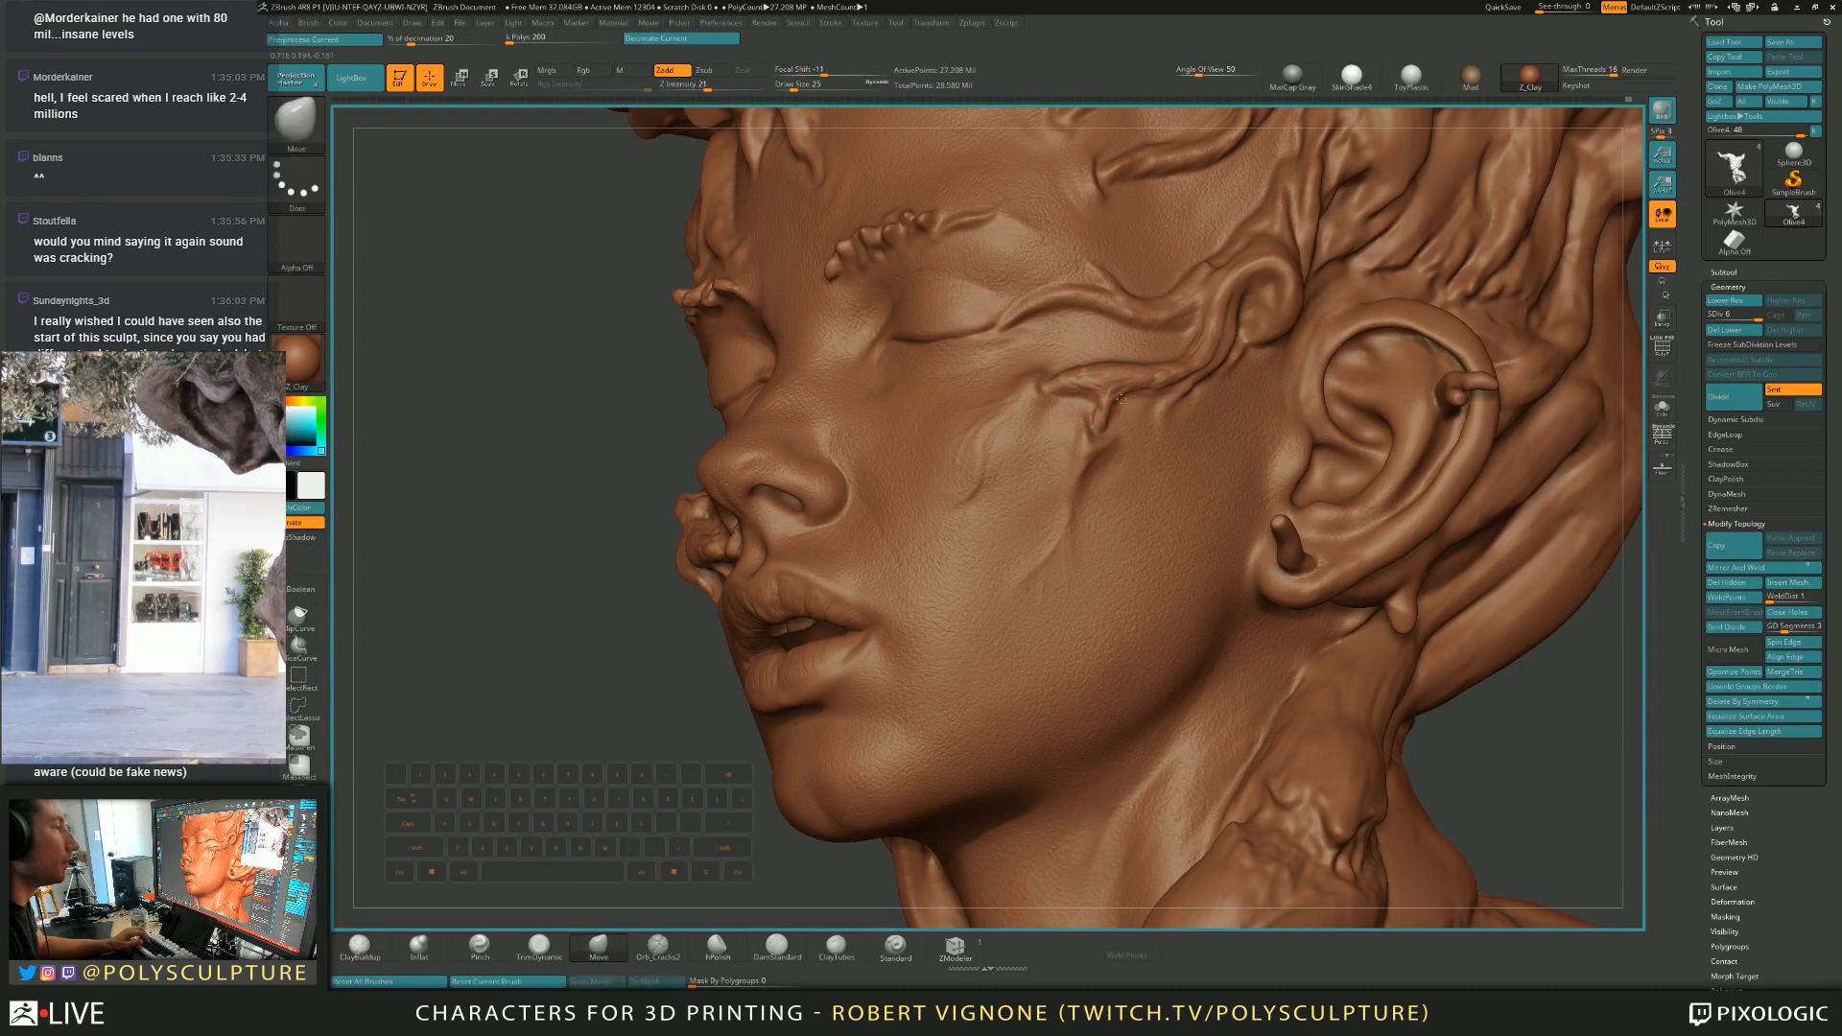
pyautogui.press('[')
# Build up the upper edge of the cheek root with ClayBuildup at draw size 12.
pyautogui.press('1')
pyautogui.moveTo(1131, 391); pyautogui.dragTo(1065, 398, button='right')
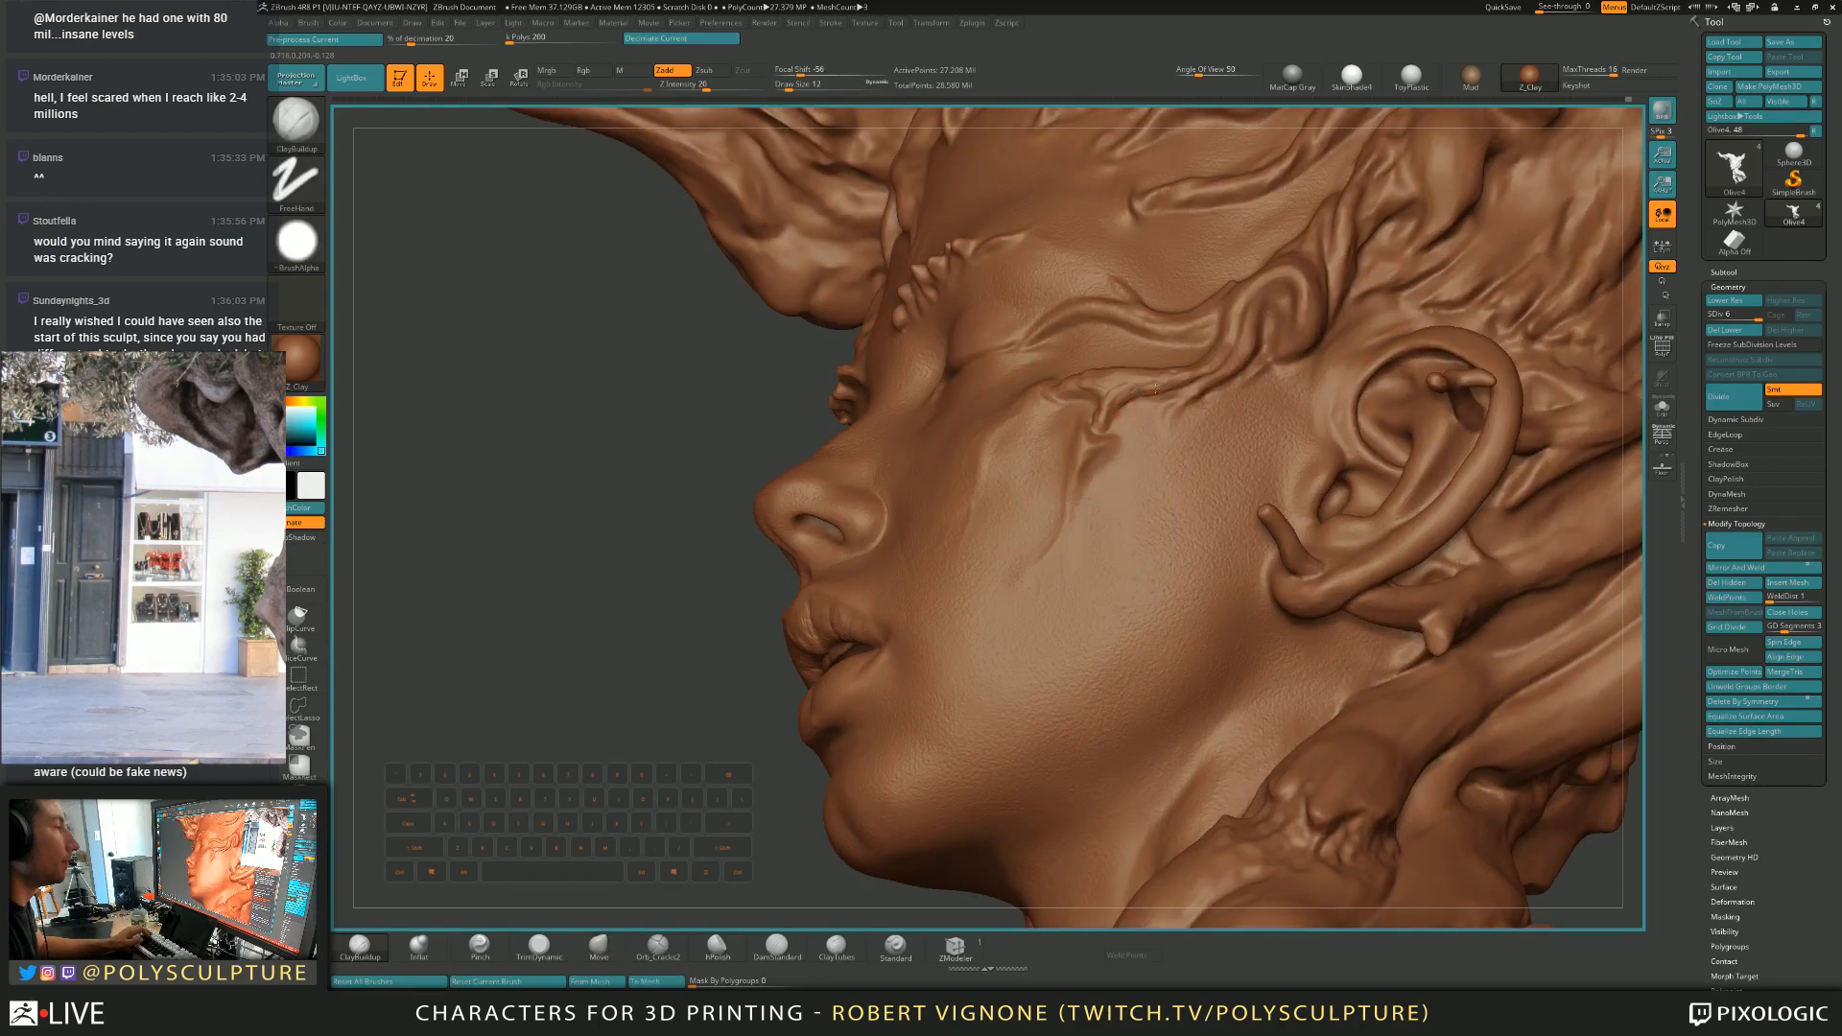
pyautogui.moveTo(1103, 373)
pyautogui.mouseDown(button='right')
pyautogui.moveTo(1100, 392)
pyautogui.moveTo(1055, 384)
pyautogui.moveTo(1078, 355)
pyautogui.mouseUp(button='right')
pyautogui.press('[')
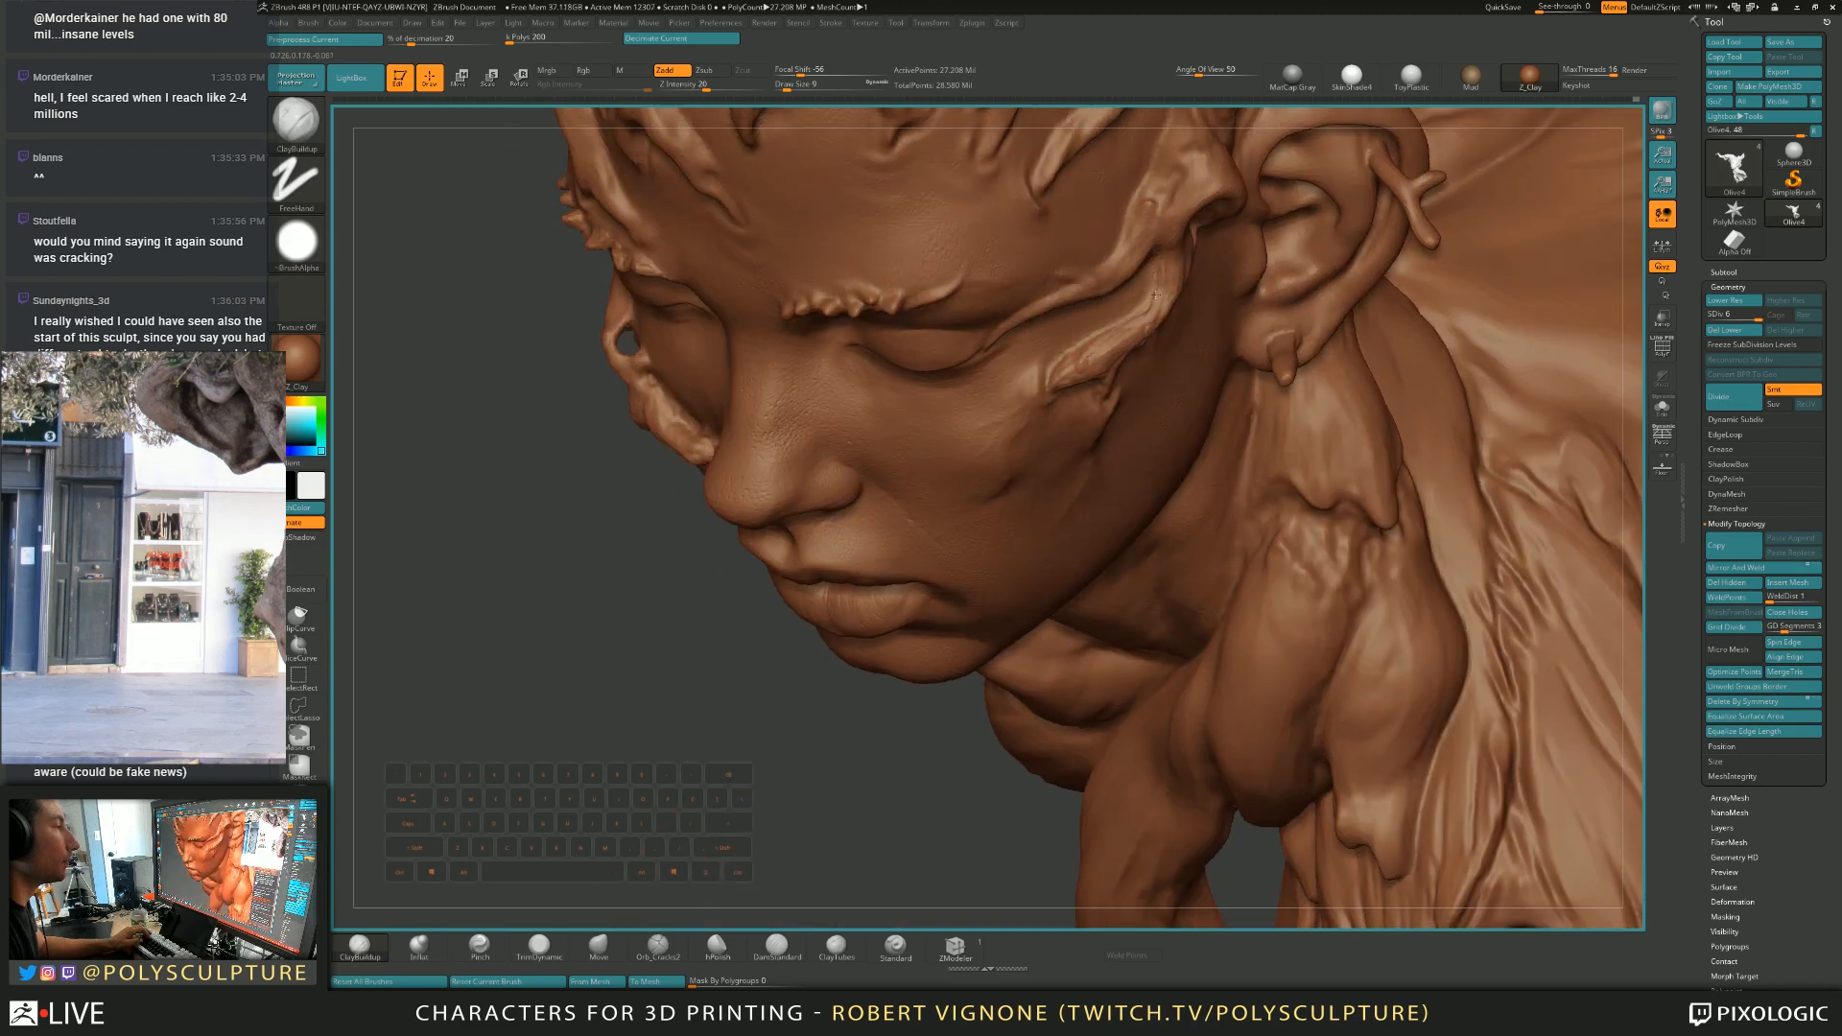
# Carve bark-like grooves along the cheek root with the Orb_Cracks brush at draw size 7.
pyautogui.click(650, 948)
pyautogui.keyDown('alt'); pyautogui.moveTo(1126, 325); pyautogui.dragTo(1129, 356, button='right'); pyautogui.keyUp('alt')
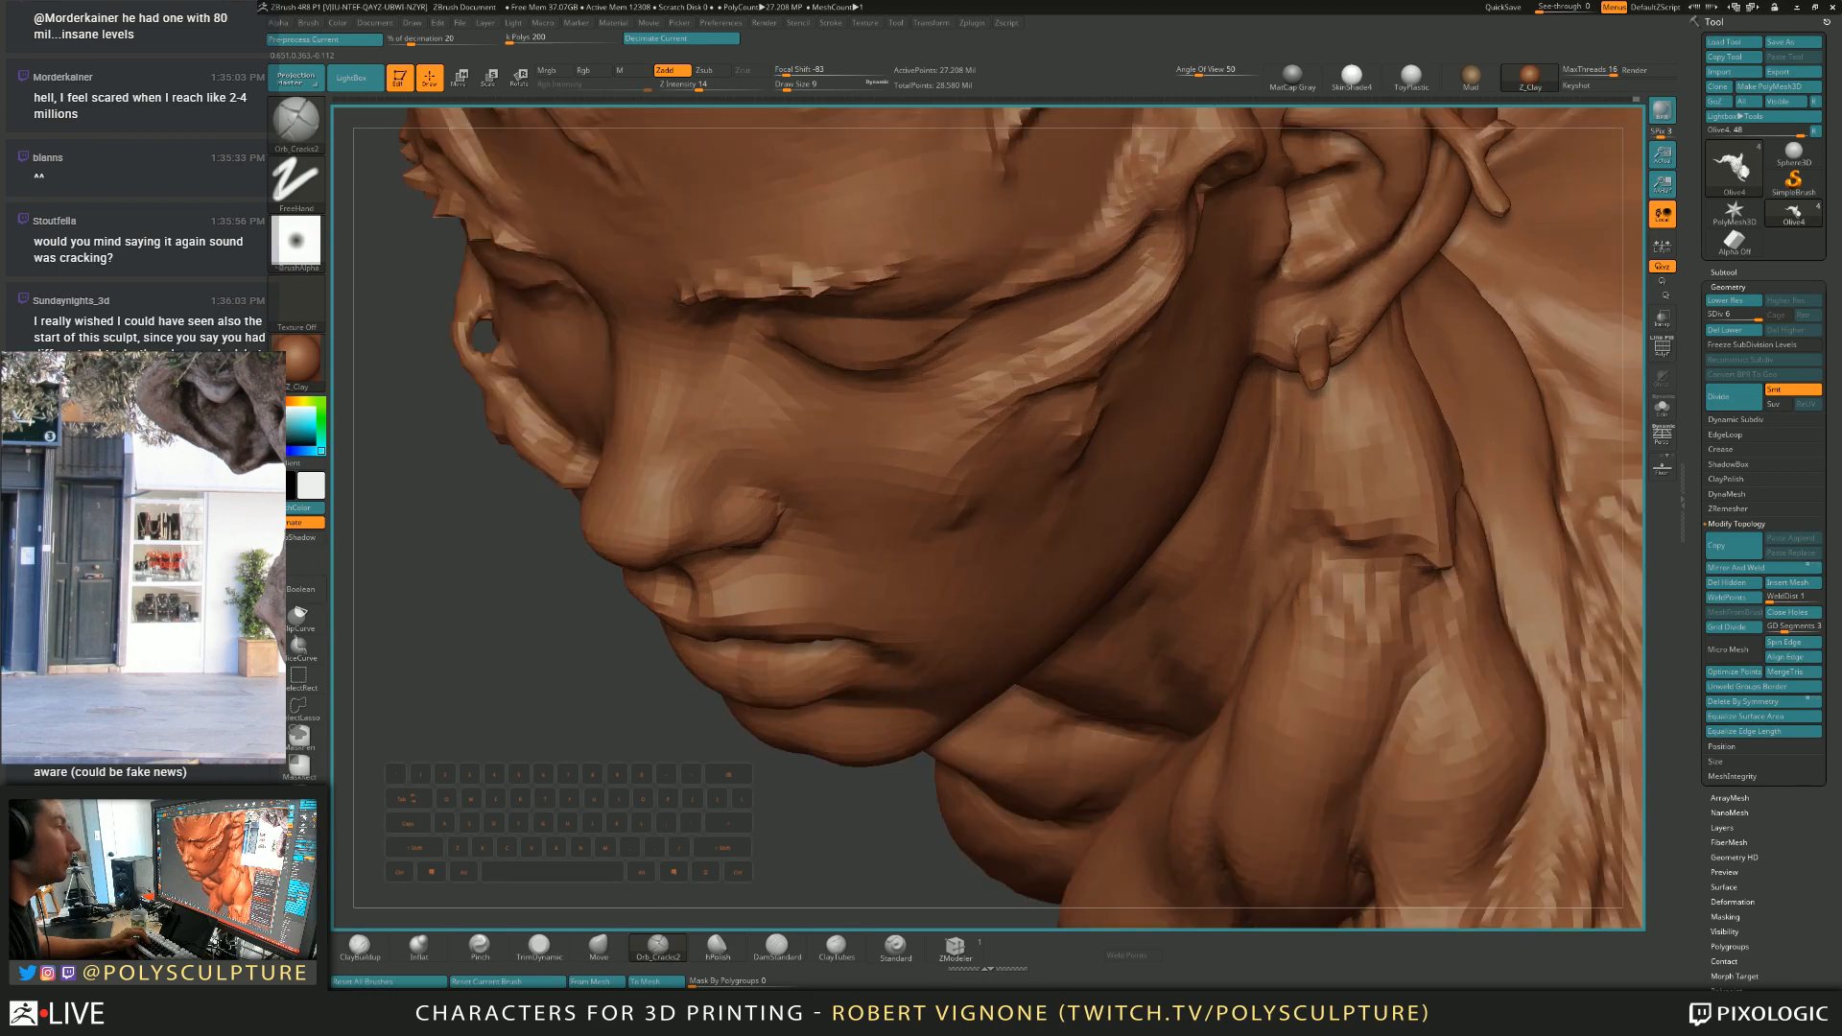
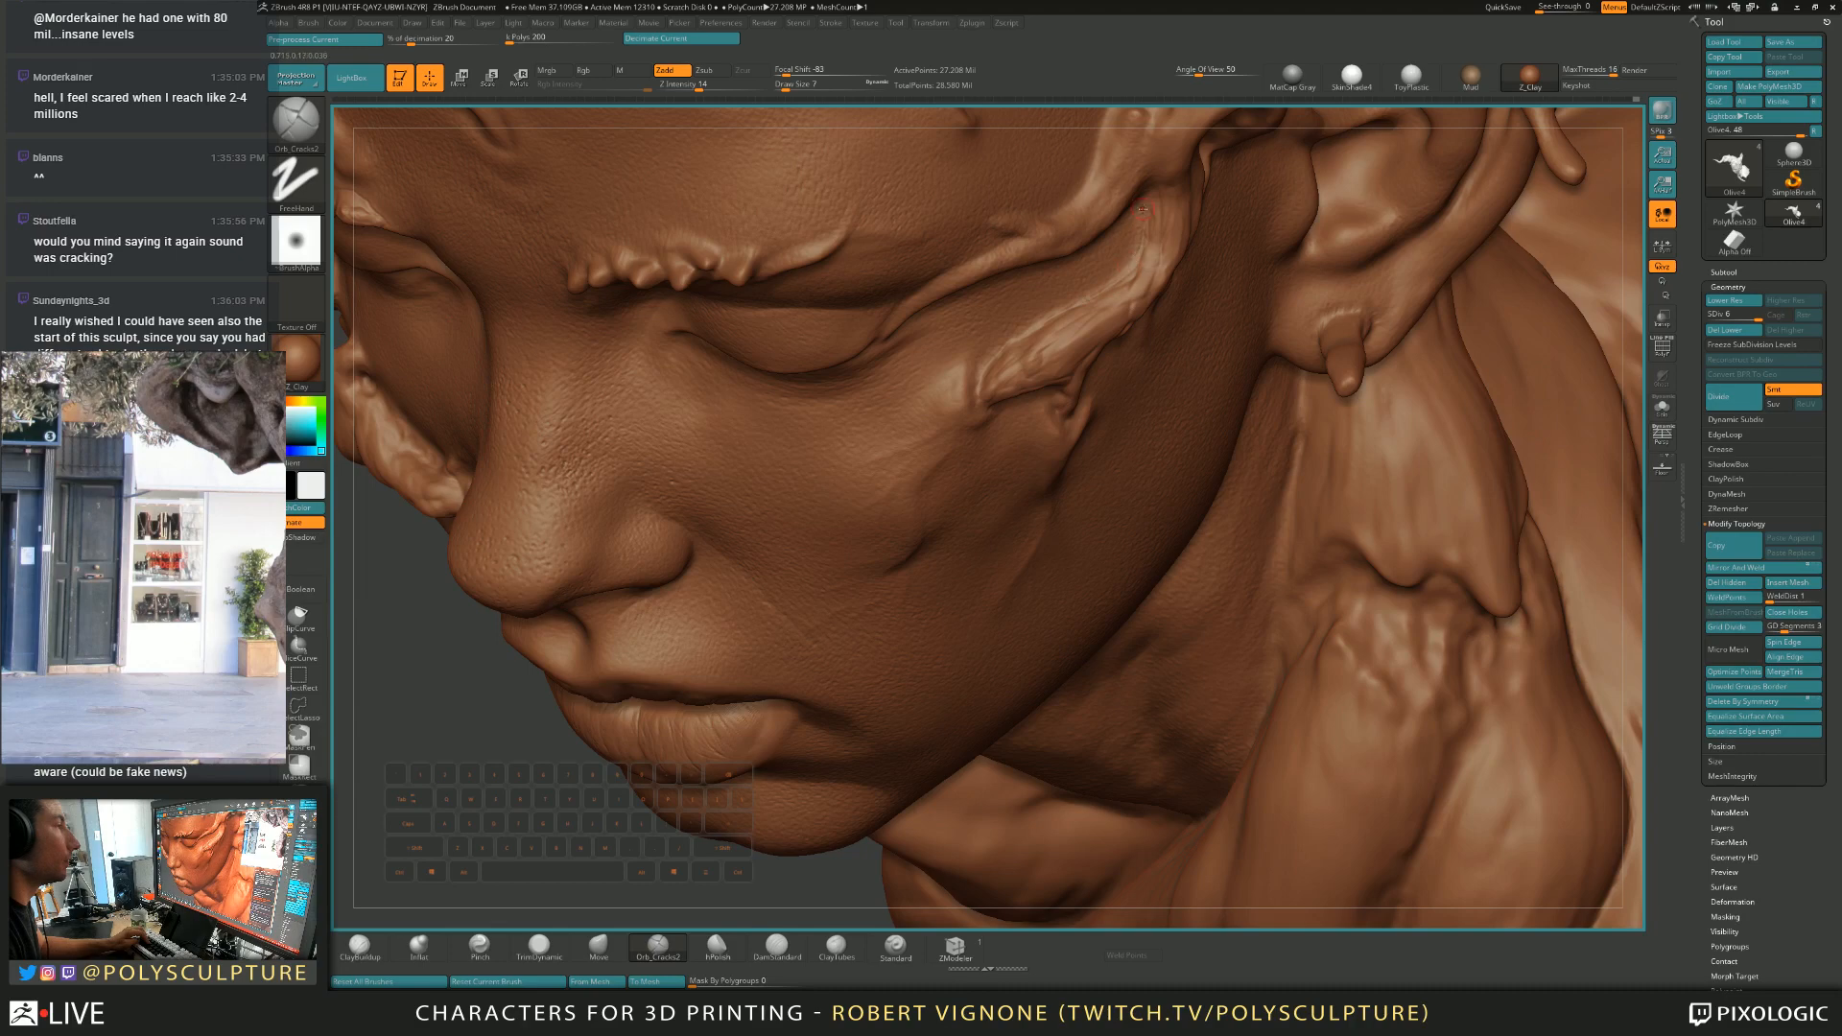
pyautogui.moveTo(1148, 194)
pyautogui.mouseDown(button='right')
pyautogui.moveTo(1084, 216)
pyautogui.moveTo(997, 335)
pyautogui.mouseUp(button='right')
pyautogui.press('s')
pyautogui.moveTo(994, 338); pyautogui.dragTo(980, 358)
# Inflate the ridges between the root grooves at draw size 4 and smooth the root surface.
pyautogui.press('2')
pyautogui.press('s')
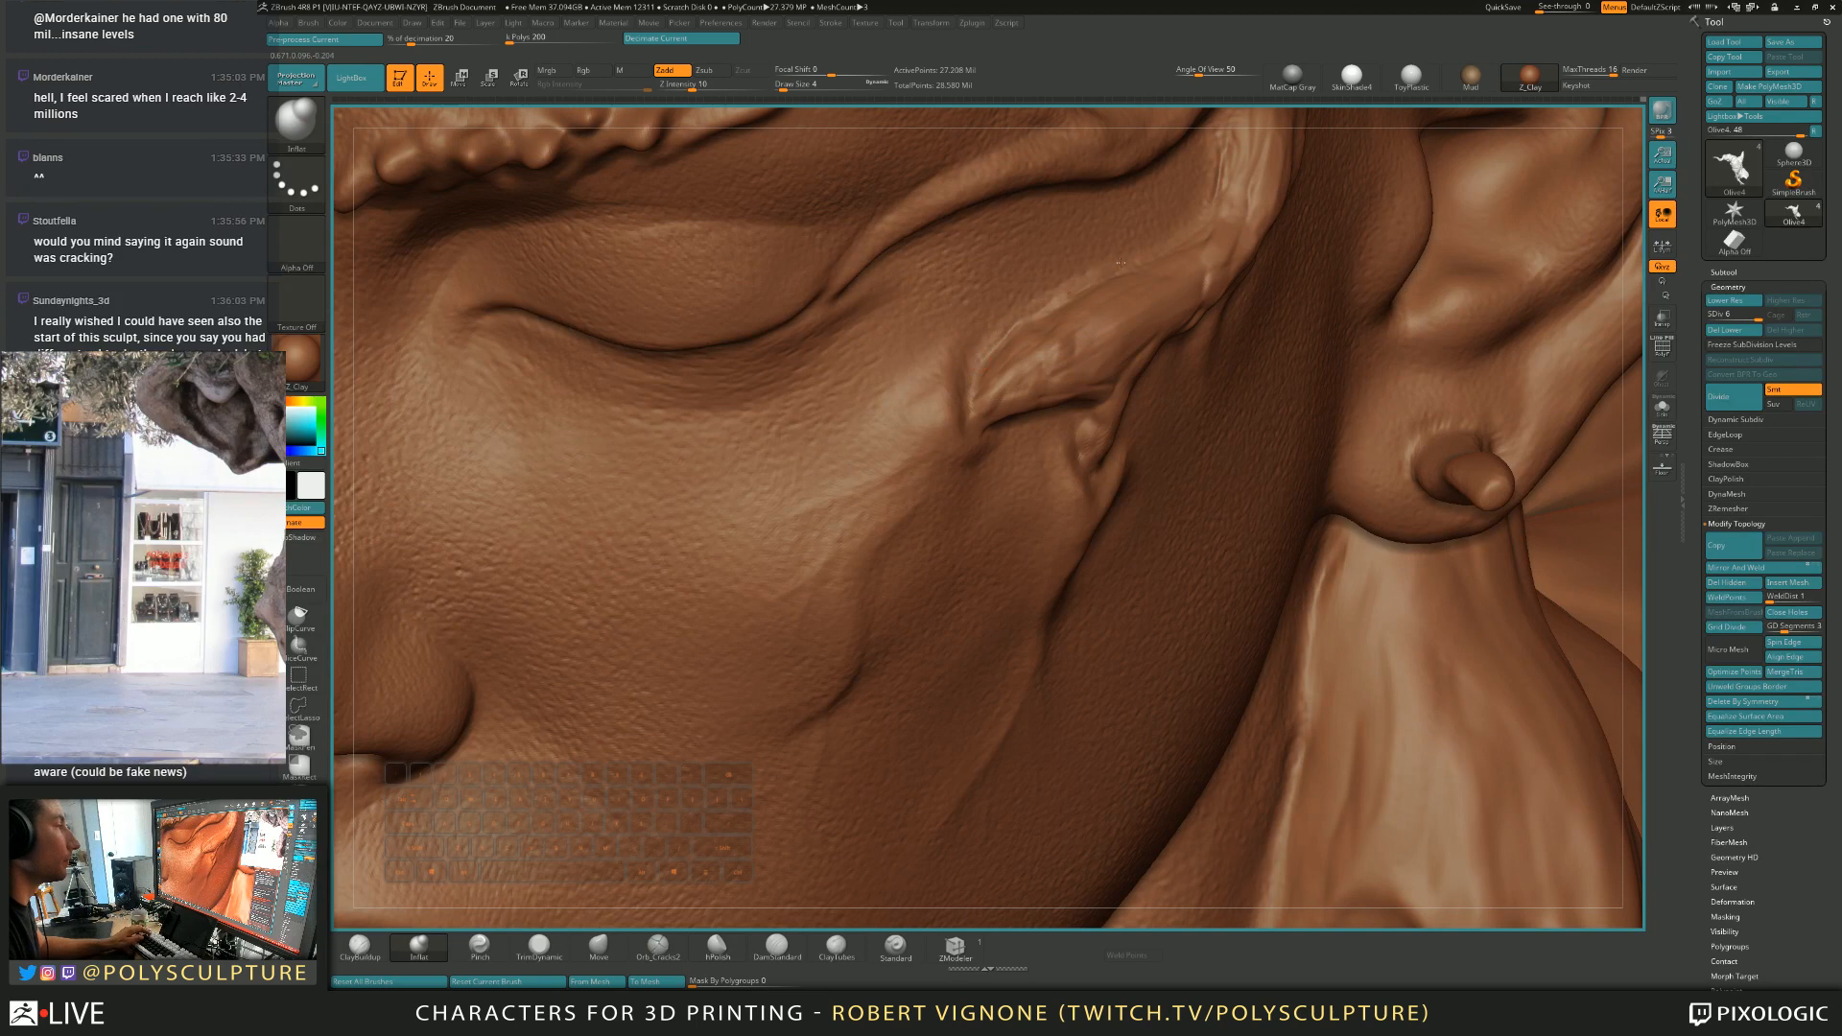
pyautogui.press('shift')
pyautogui.moveTo(1202, 197)
pyautogui.keyDown('ctrl'); pyautogui.mouseDown(button='right')
pyautogui.moveTo(1098, 340)
pyautogui.moveTo(1185, 488)
pyautogui.moveTo(1117, 430)
pyautogui.mouseUp(button='right'); pyautogui.keyUp('ctrl')
pyautogui.press('ctrl')
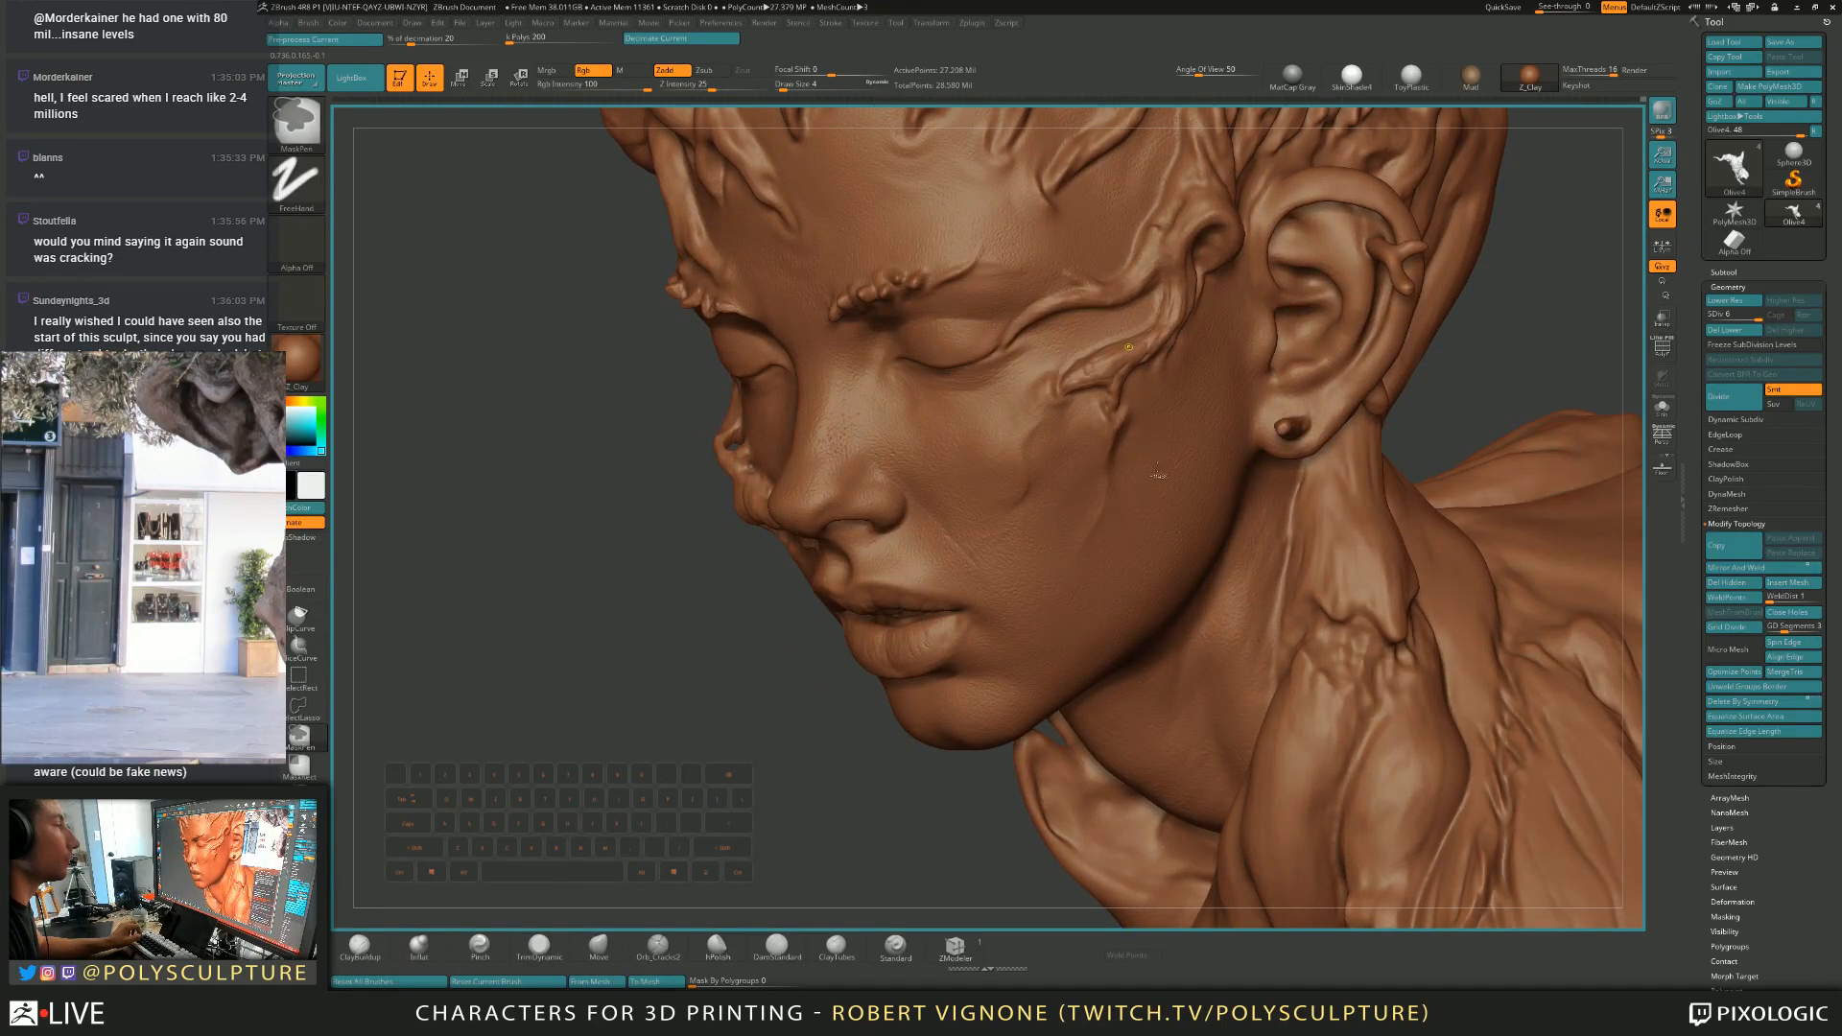
# Cut further grooves along the cheek root and the root beside the eye with the Orb_Cracks brush.
pyautogui.moveTo(1128, 346)
pyautogui.mouseDown(button='right')
pyautogui.moveTo(1130, 404)
pyautogui.moveTo(1099, 430)
pyautogui.moveTo(1054, 418)
pyautogui.moveTo(1064, 398)
pyautogui.moveTo(998, 407)
pyautogui.moveTo(973, 372)
pyautogui.mouseUp(button='right')
pyautogui.click(657, 948)
pyautogui.press('s')
pyautogui.click(973, 363)
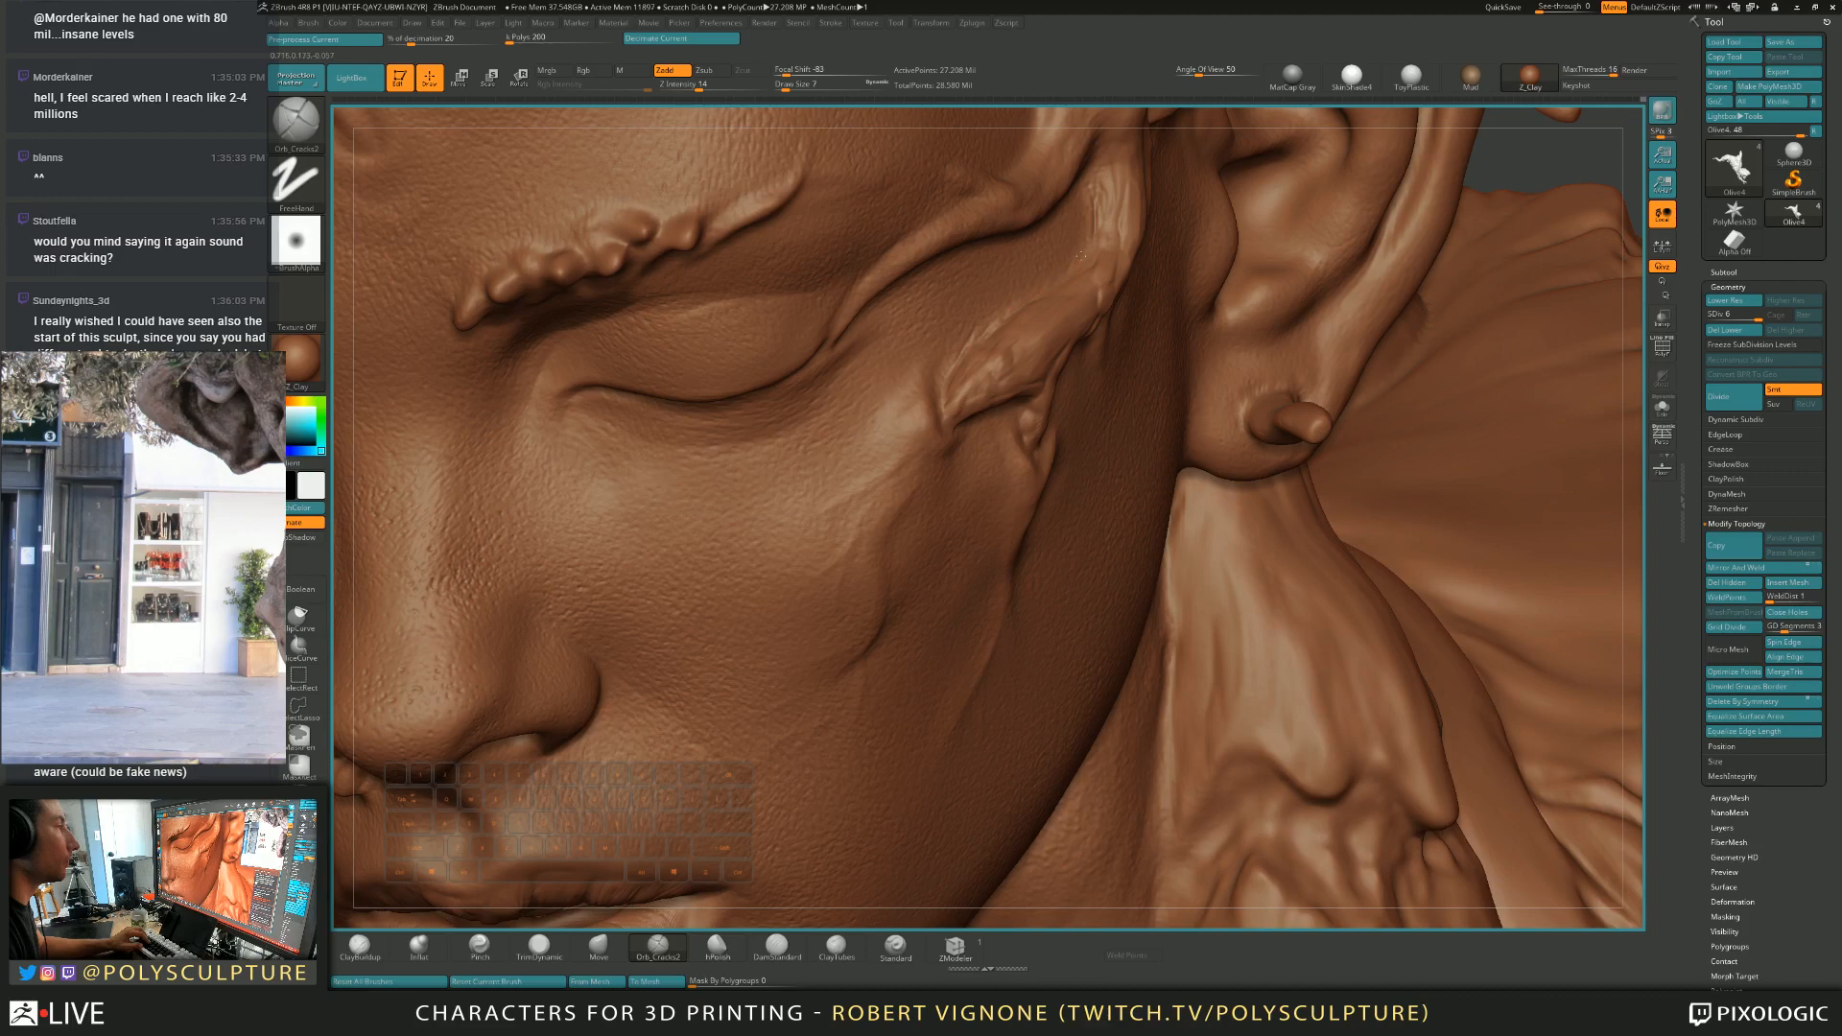
pyautogui.moveTo(1103, 216); pyautogui.dragTo(1092, 184, button='right')
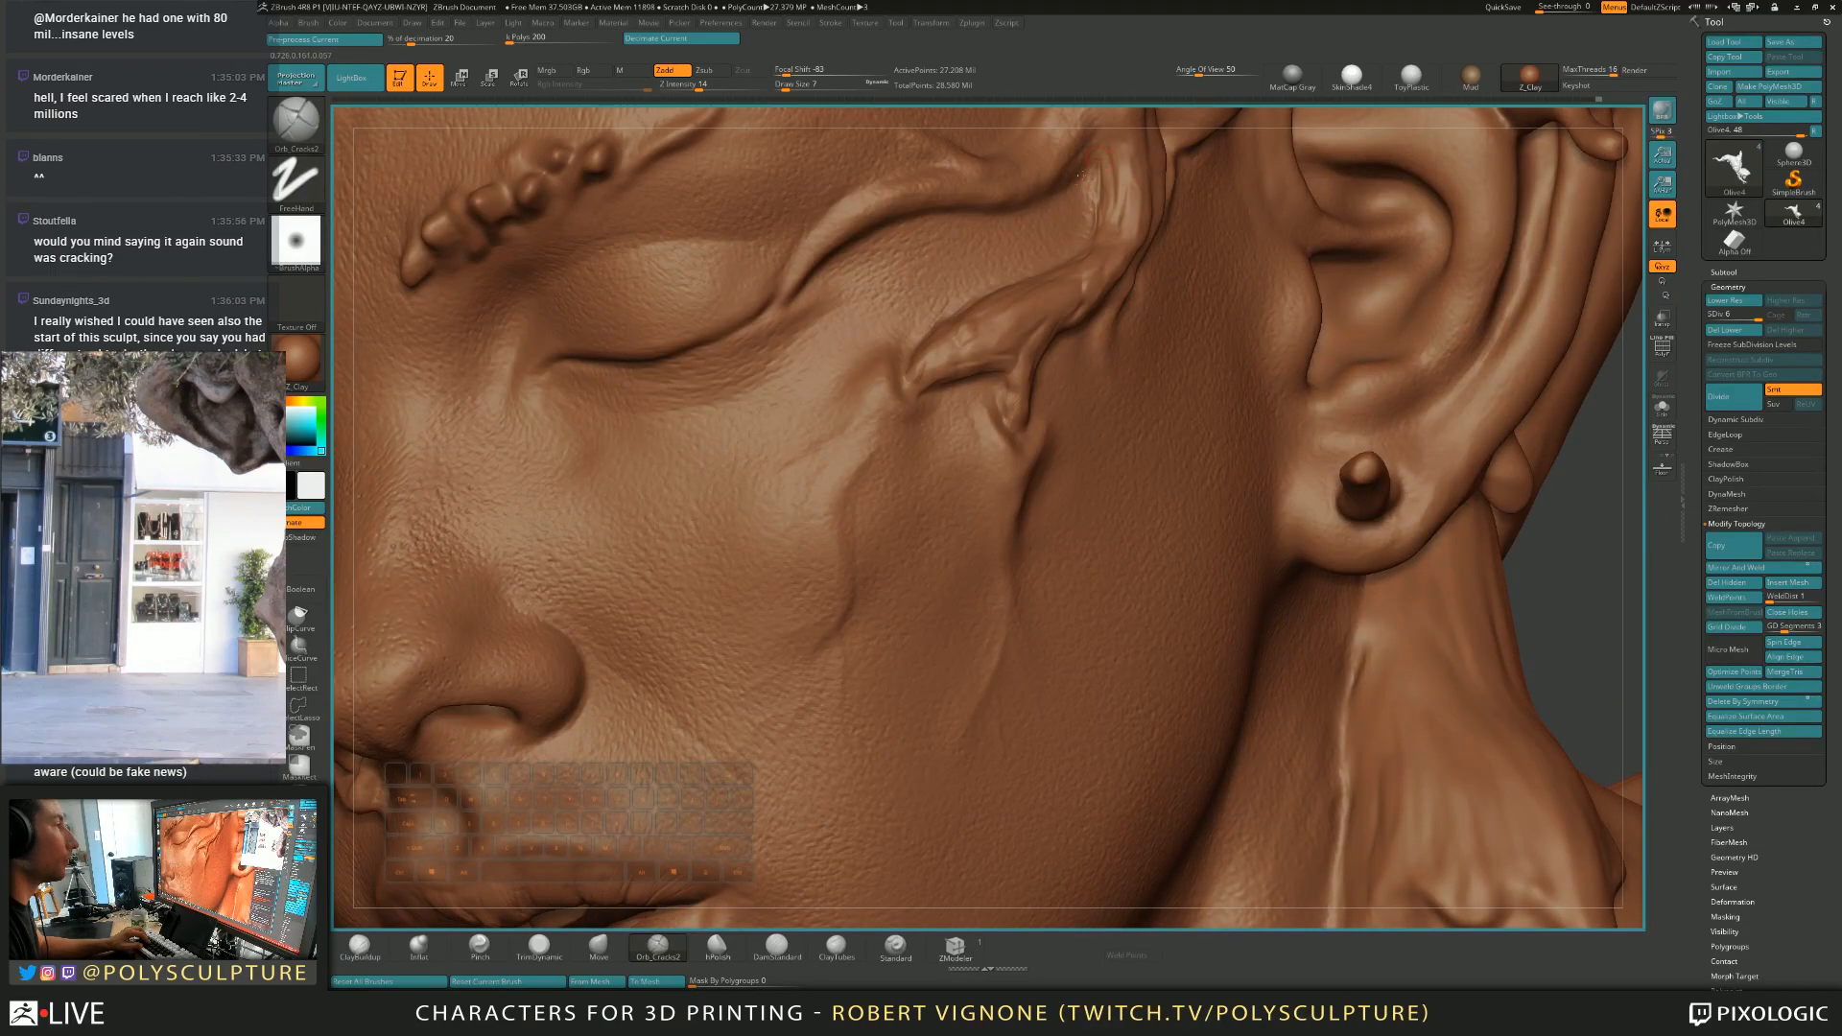
pyautogui.moveTo(923, 233); pyautogui.dragTo(795, 299, button='right')
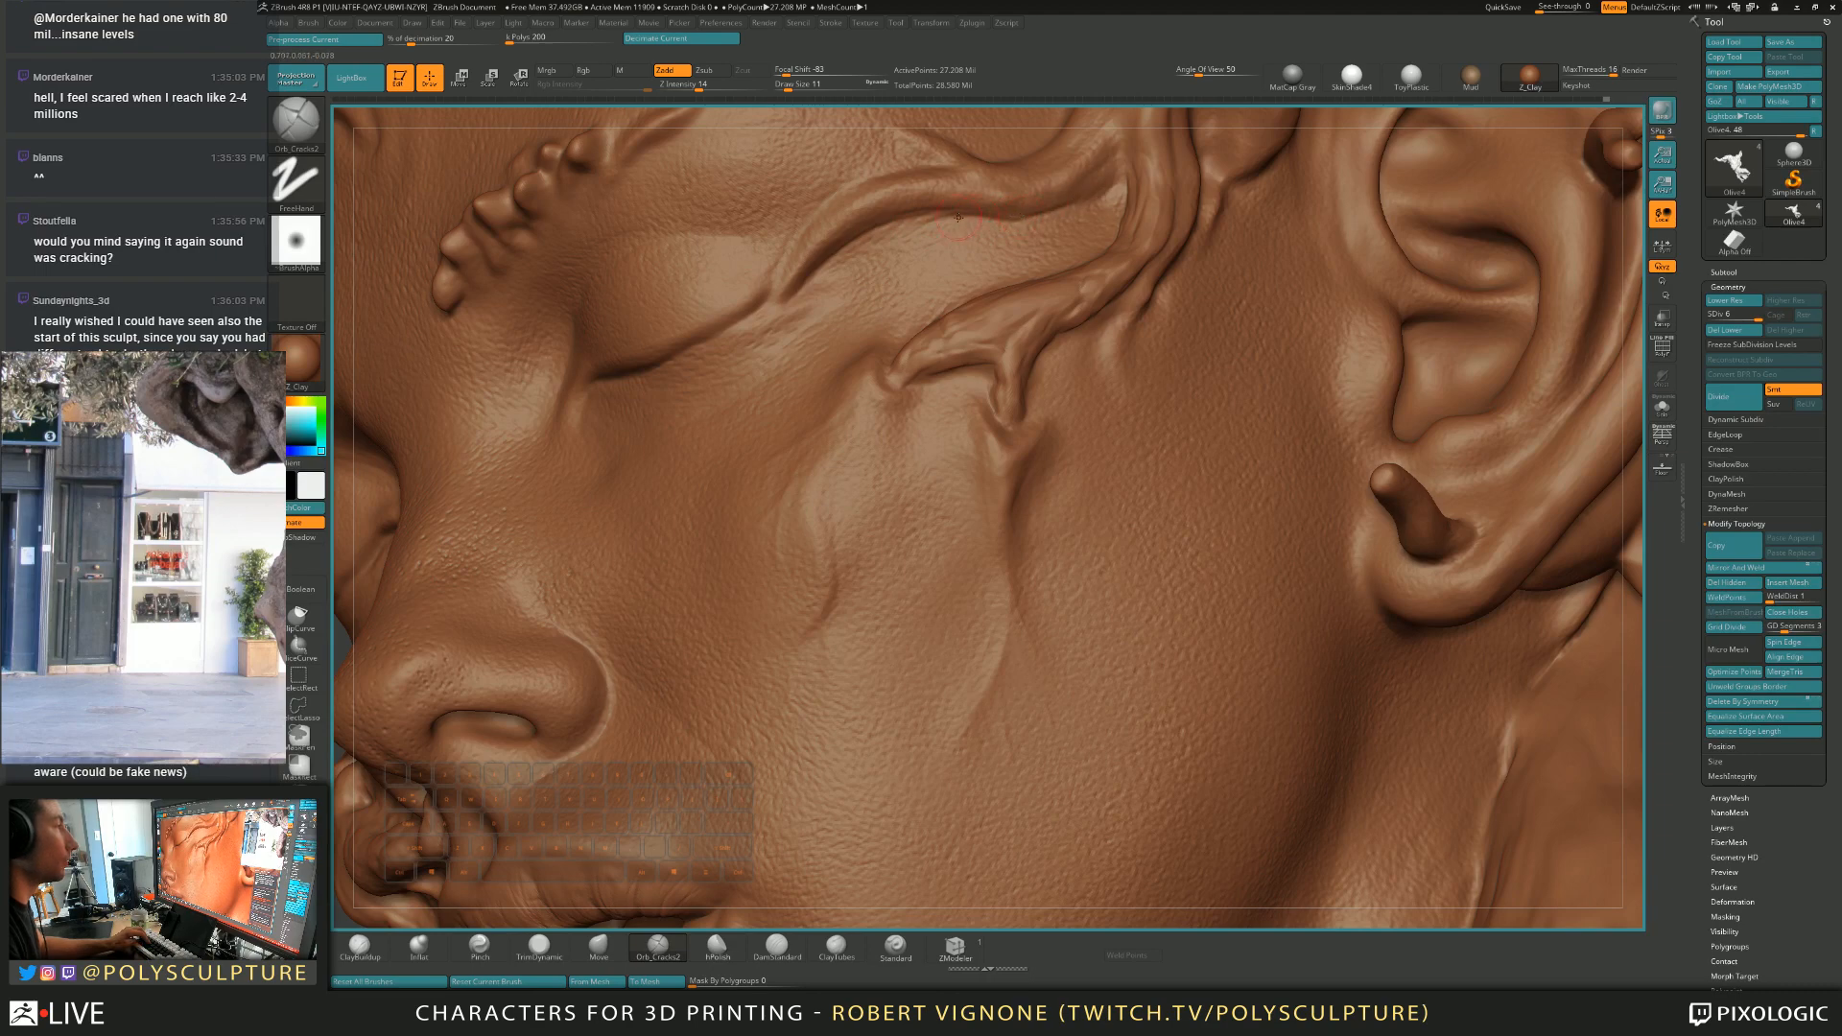
# Define the crease around the cheek root's front tip with Orb_Cracks at draw size 5.
pyautogui.press('s')
pyautogui.moveTo(891, 366); pyautogui.dragTo(886, 366)
pyautogui.moveTo(916, 392); pyautogui.dragTo(891, 380, button='right')
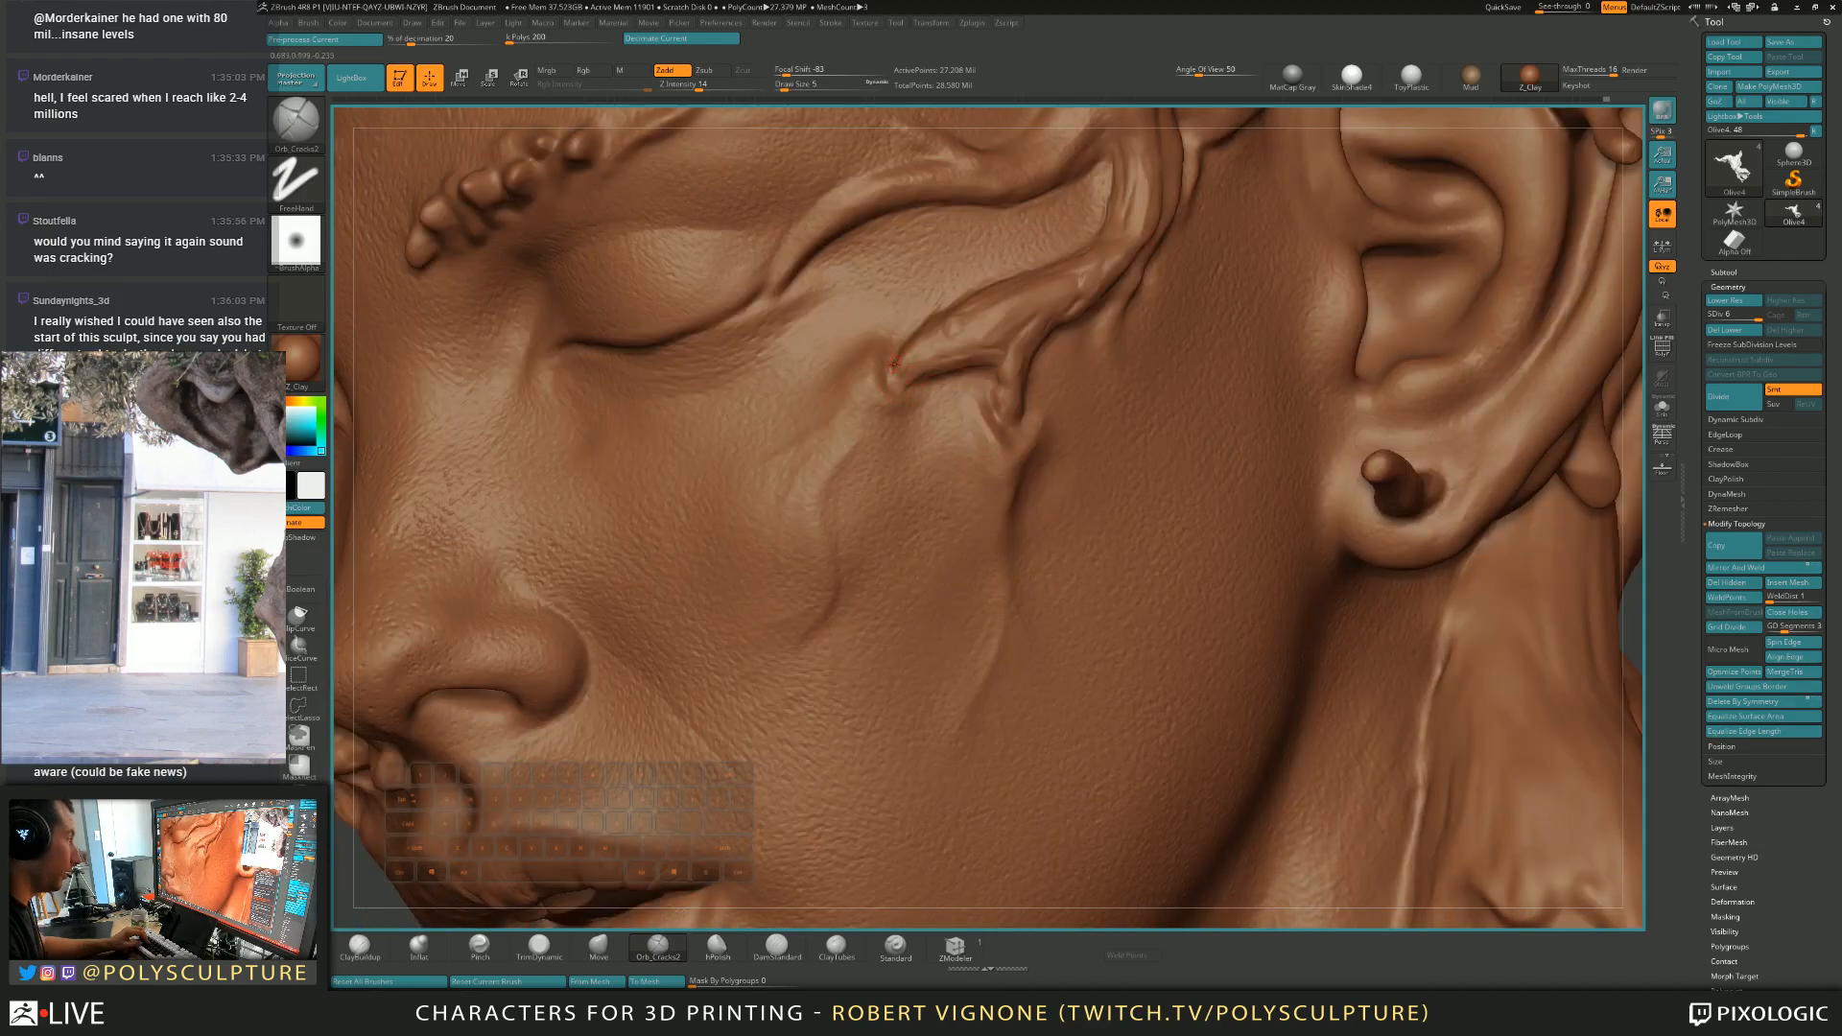
pyautogui.press('s')
pyautogui.moveTo(905, 369); pyautogui.dragTo(899, 394)
pyautogui.press('s')
# Inflate the cheek root's front tip and add clay strokes on top with ClayBuildup.
pyautogui.press('2')
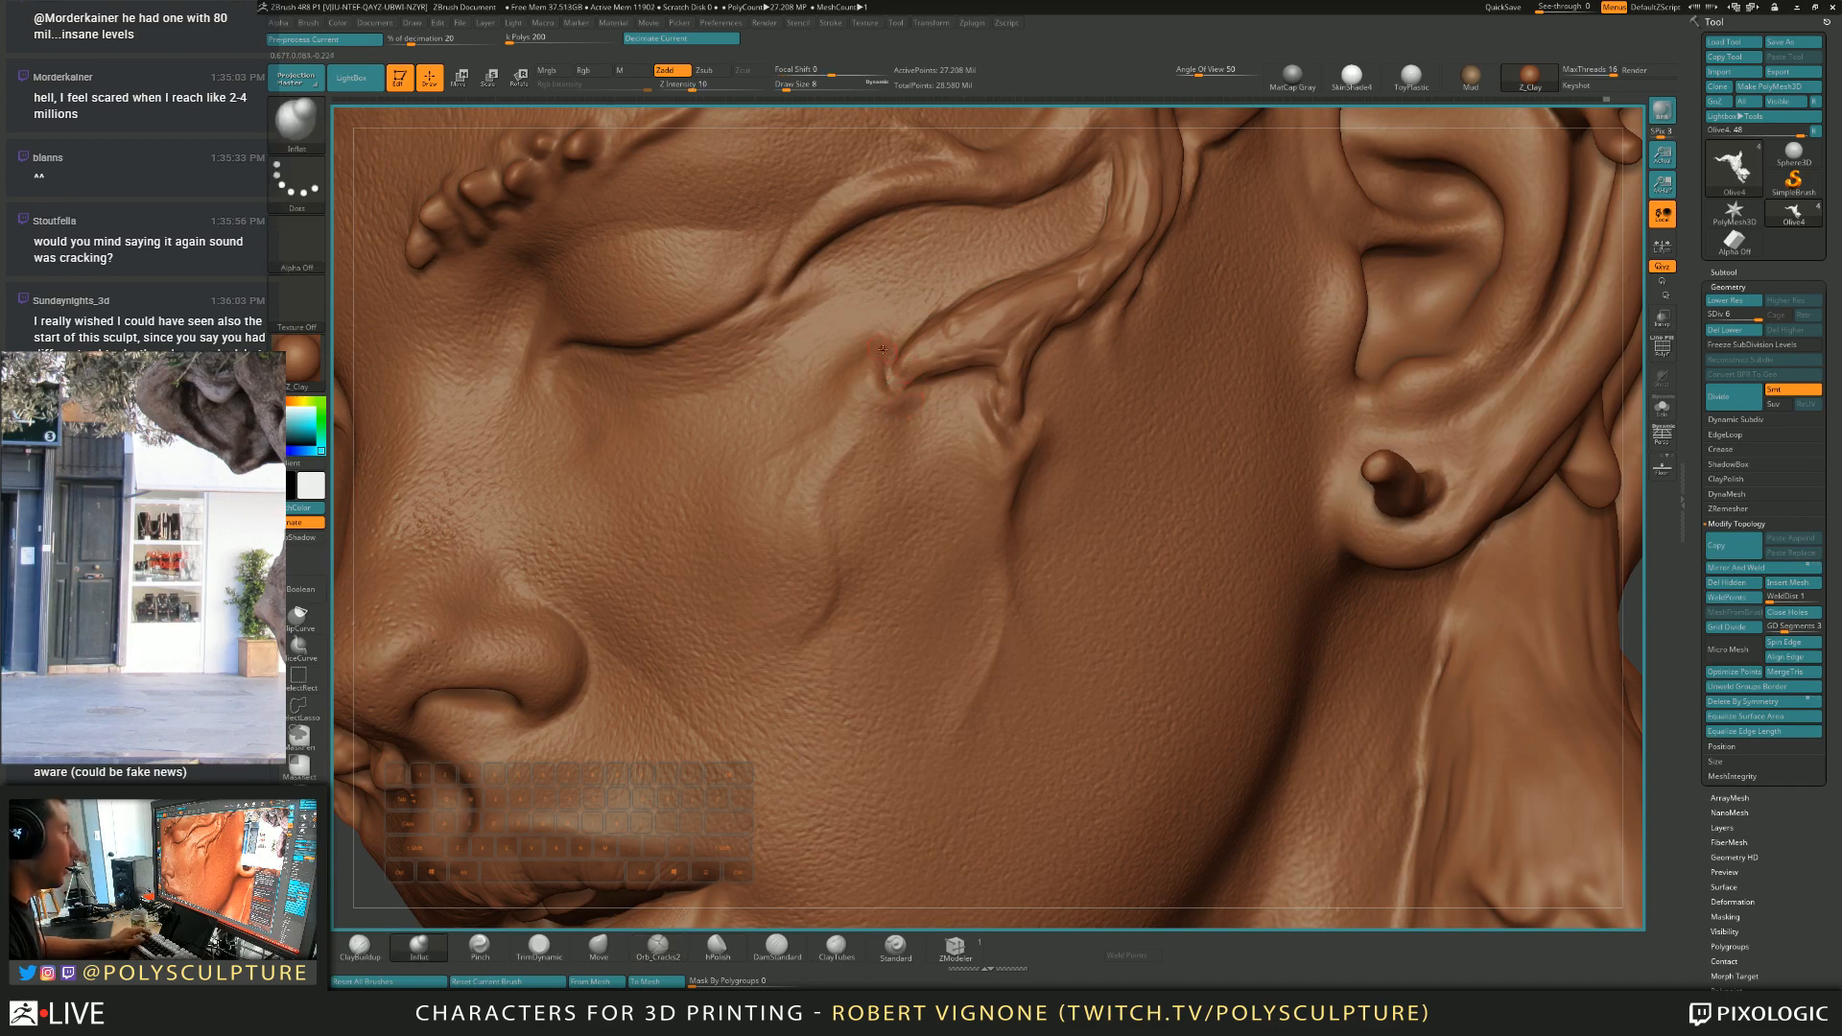
pyautogui.moveTo(905, 362); pyautogui.dragTo(982, 355, button='right')
pyautogui.press('1')
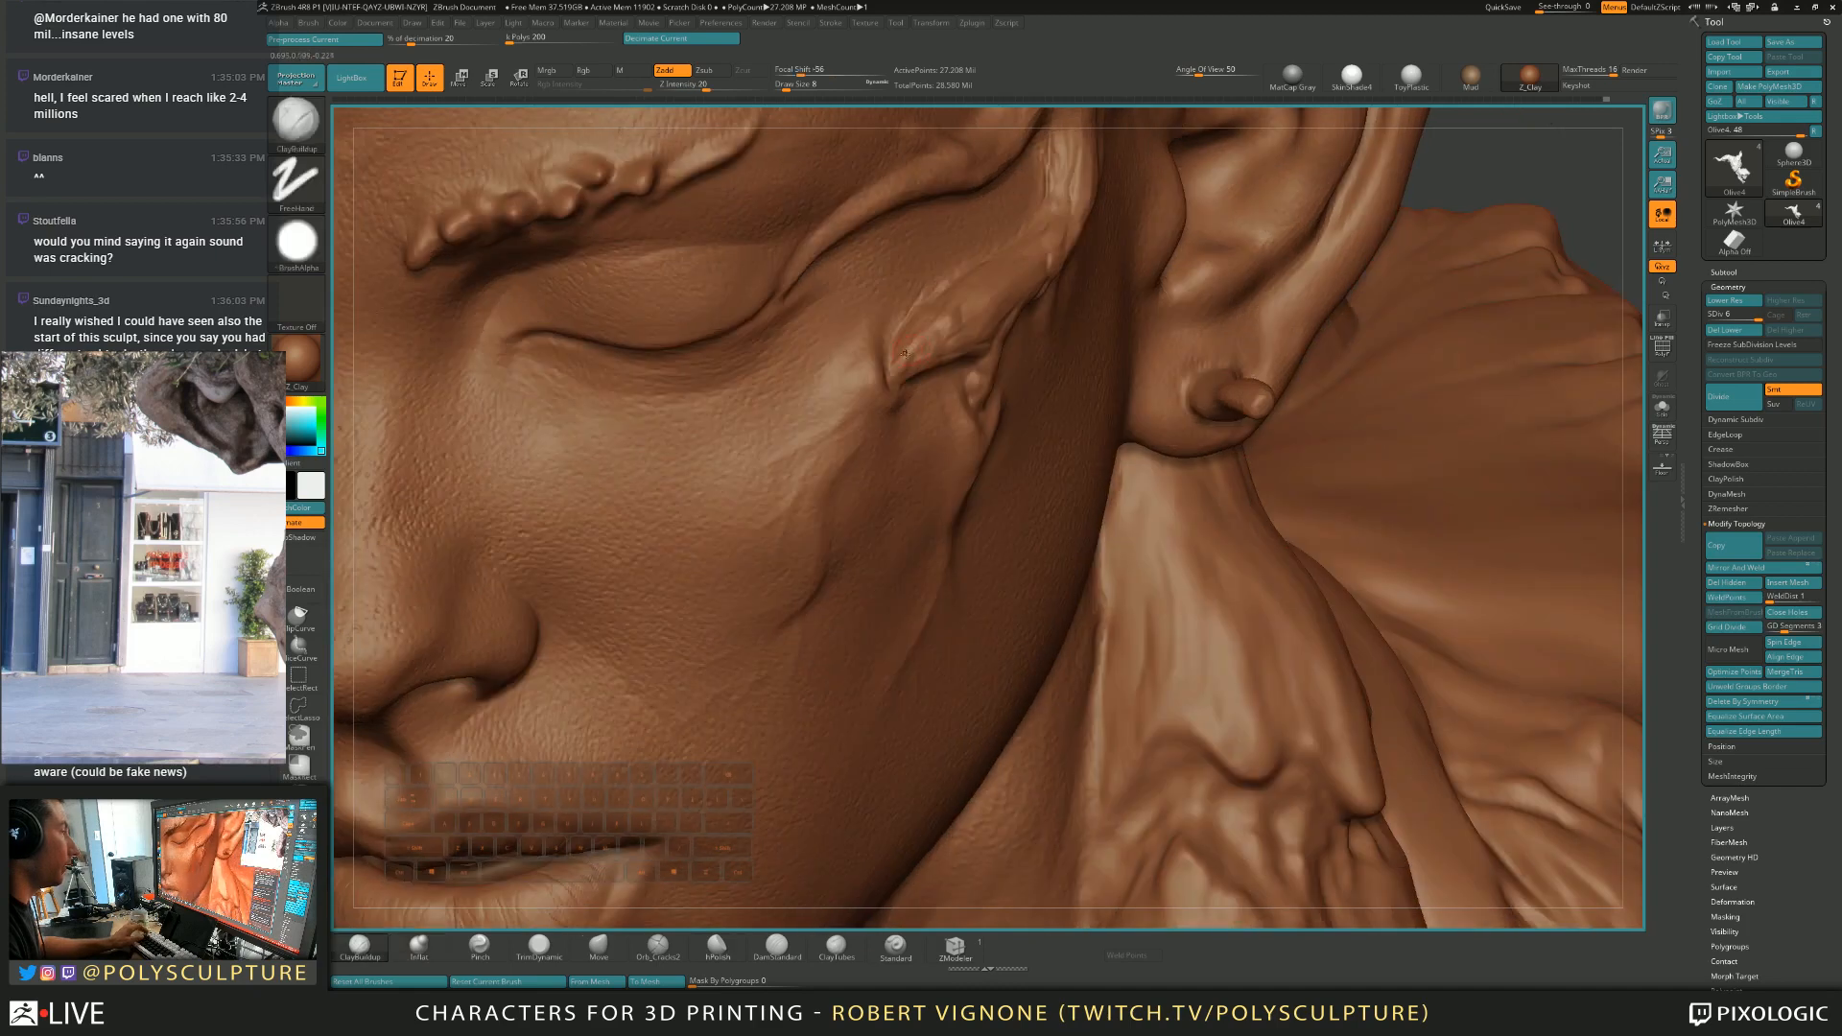
pyautogui.moveTo(921, 313); pyautogui.dragTo(899, 347)
pyautogui.moveTo(963, 318)
pyautogui.mouseDown(button='right')
pyautogui.moveTo(1002, 317)
pyautogui.moveTo(975, 321)
pyautogui.mouseUp(button='right')
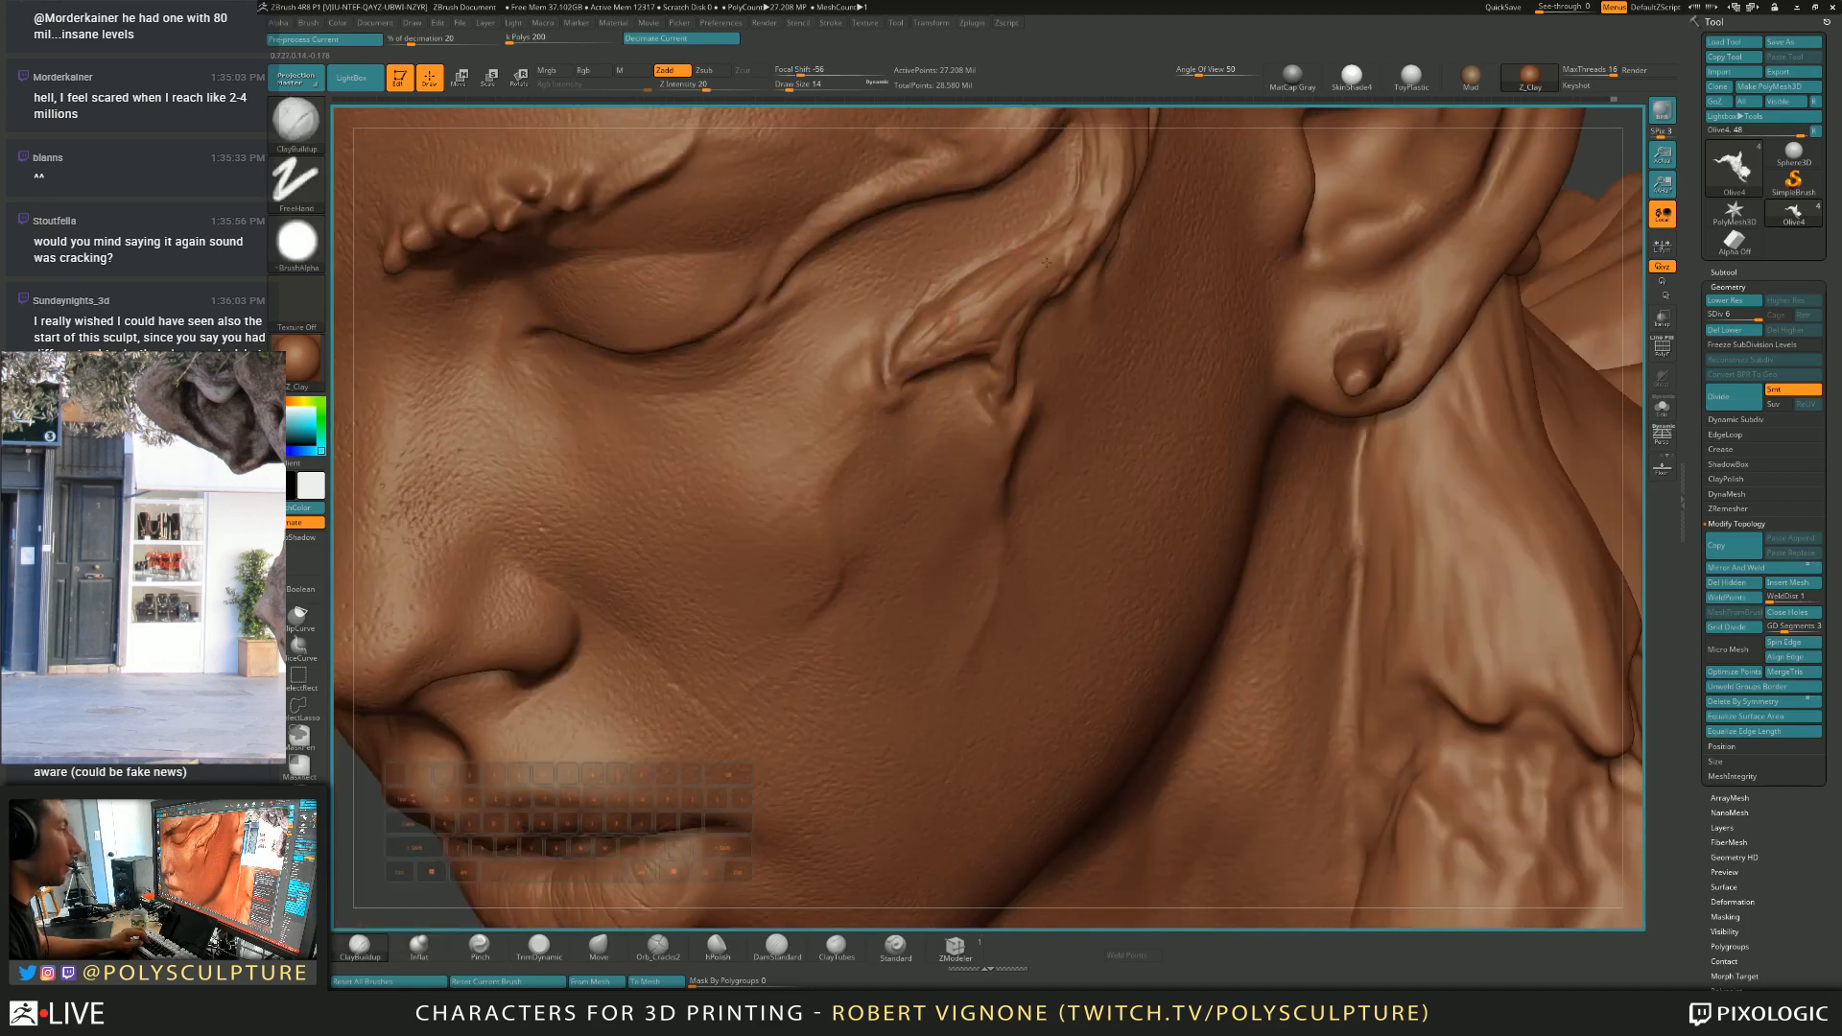
# Plane the built-up top of the cheek root with TrimDynamic, varying the brush size.
pyautogui.press('4')
pyautogui.moveTo(1033, 292); pyautogui.dragTo(969, 312)
pyautogui.moveTo(988, 331)
pyautogui.keyDown('ctrl'); pyautogui.mouseDown(button='right')
pyautogui.moveTo(945, 326)
pyautogui.moveTo(980, 295)
pyautogui.moveTo(946, 299)
pyautogui.mouseUp(button='right'); pyautogui.keyUp('ctrl')
pyautogui.press('s')
pyautogui.press('s')
pyautogui.press('s')
pyautogui.moveTo(984, 300)
pyautogui.mouseDown()
pyautogui.moveTo(1005, 300)
pyautogui.moveTo(1003, 275)
pyautogui.mouseUp()
# Adjust the left cheek form and the hanging root tip with the Move brush at several sizes.
pyautogui.press('5')
pyautogui.press('s')
pyautogui.press('s')
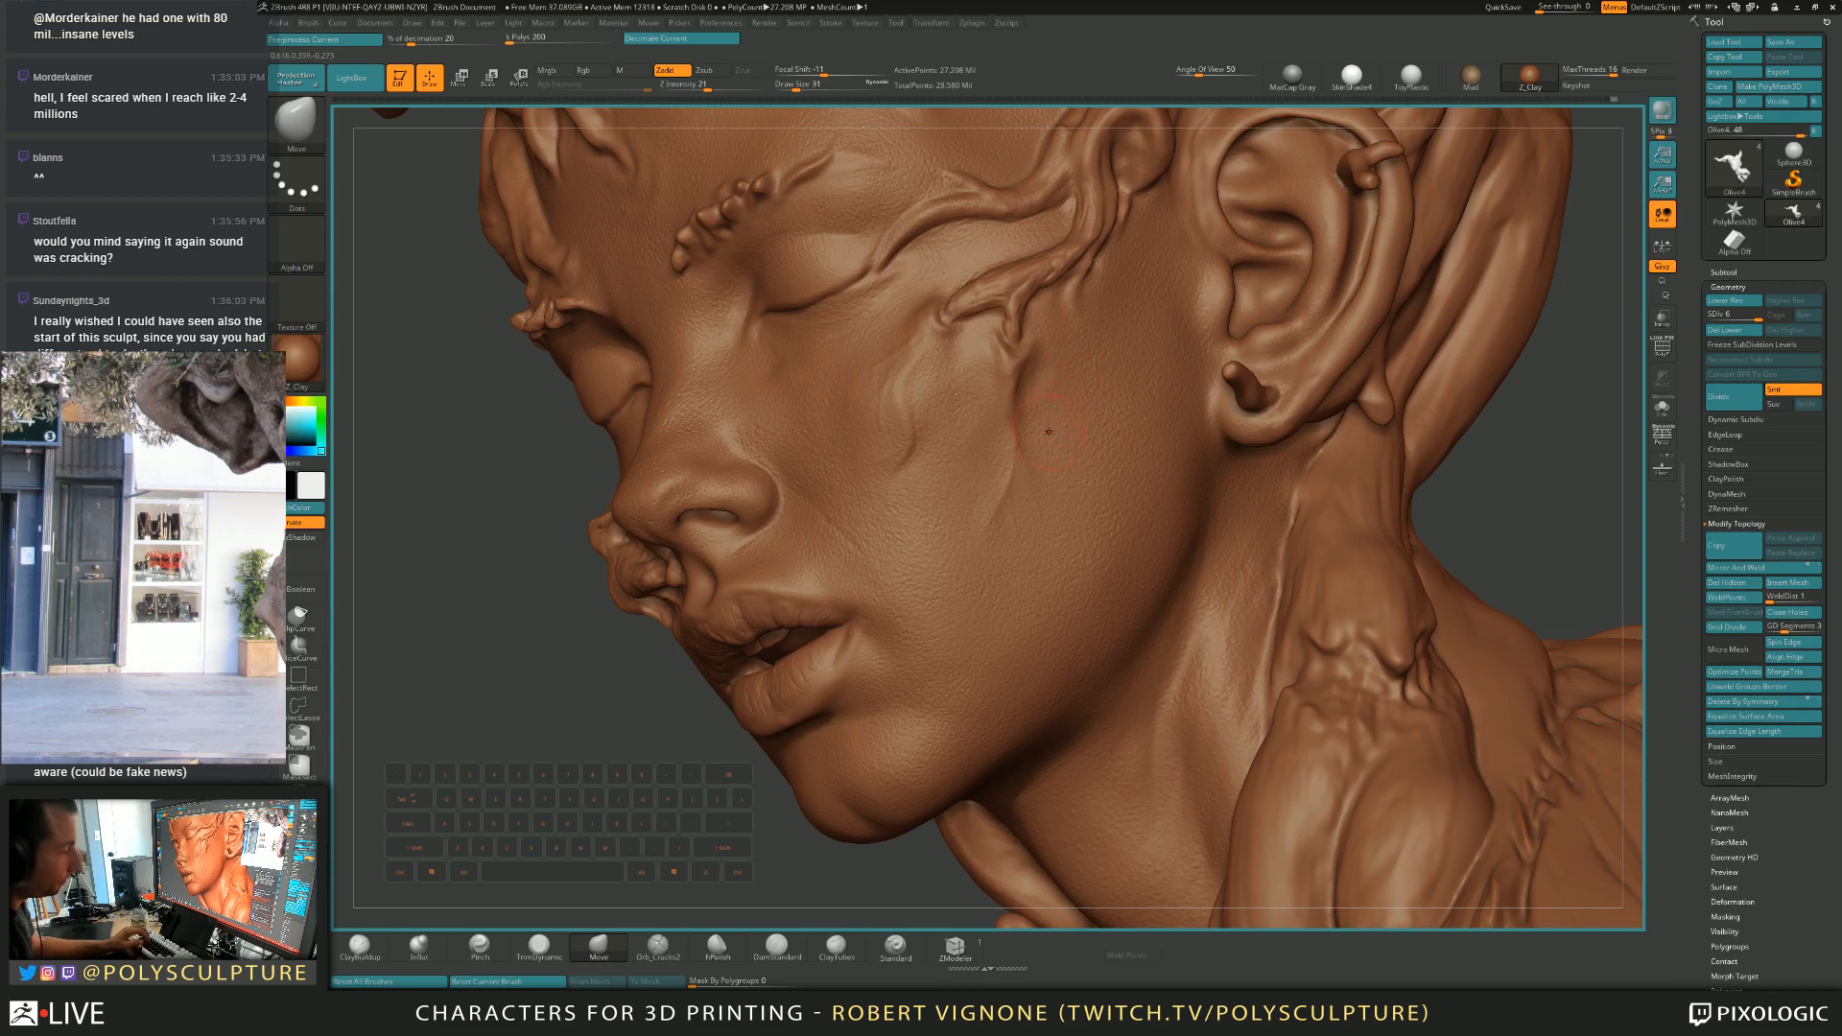
pyautogui.moveTo(999, 338); pyautogui.dragTo(908, 402, button='right')
pyautogui.press('s')
pyautogui.moveTo(911, 418); pyautogui.dragTo(904, 423)
pyautogui.press('s')
pyautogui.moveTo(1027, 365); pyautogui.dragTo(1020, 364)
# Refine the hanging root tip's volume on the left cheek with the Inflat and TrimDynamic brushes at draw size 11.
pyautogui.press('2')
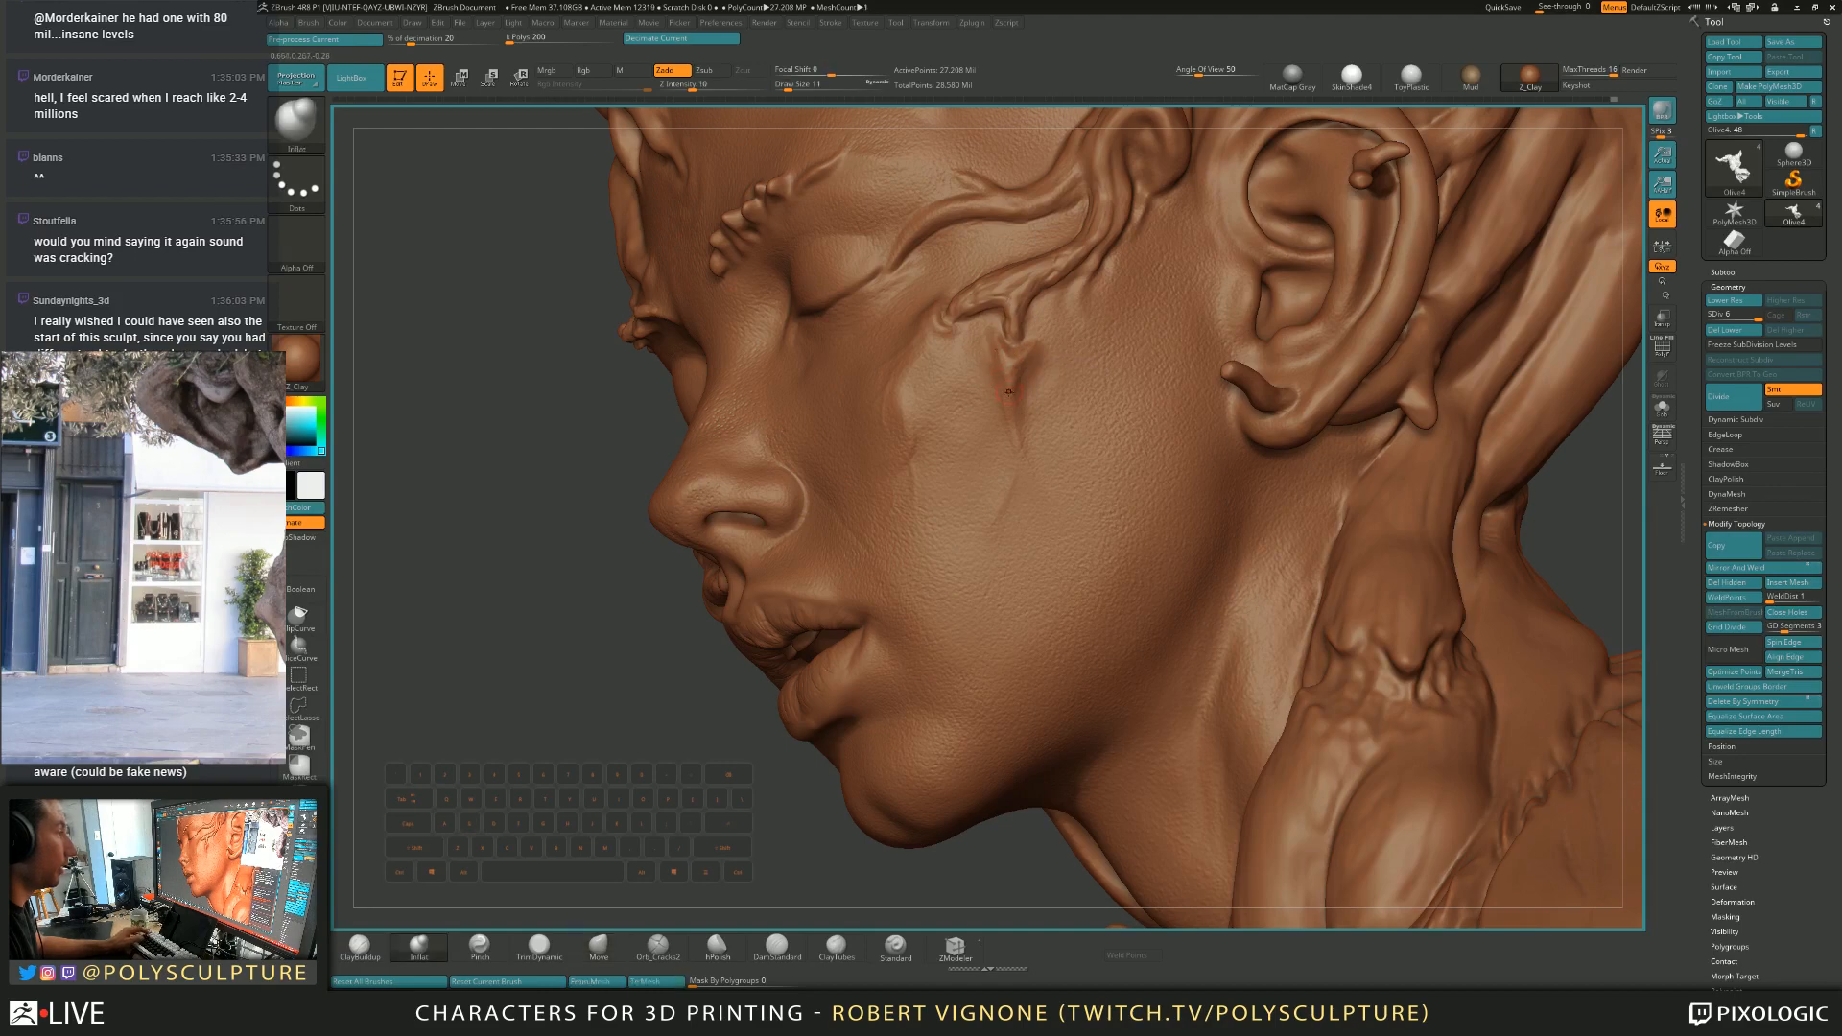
pyautogui.press('4')
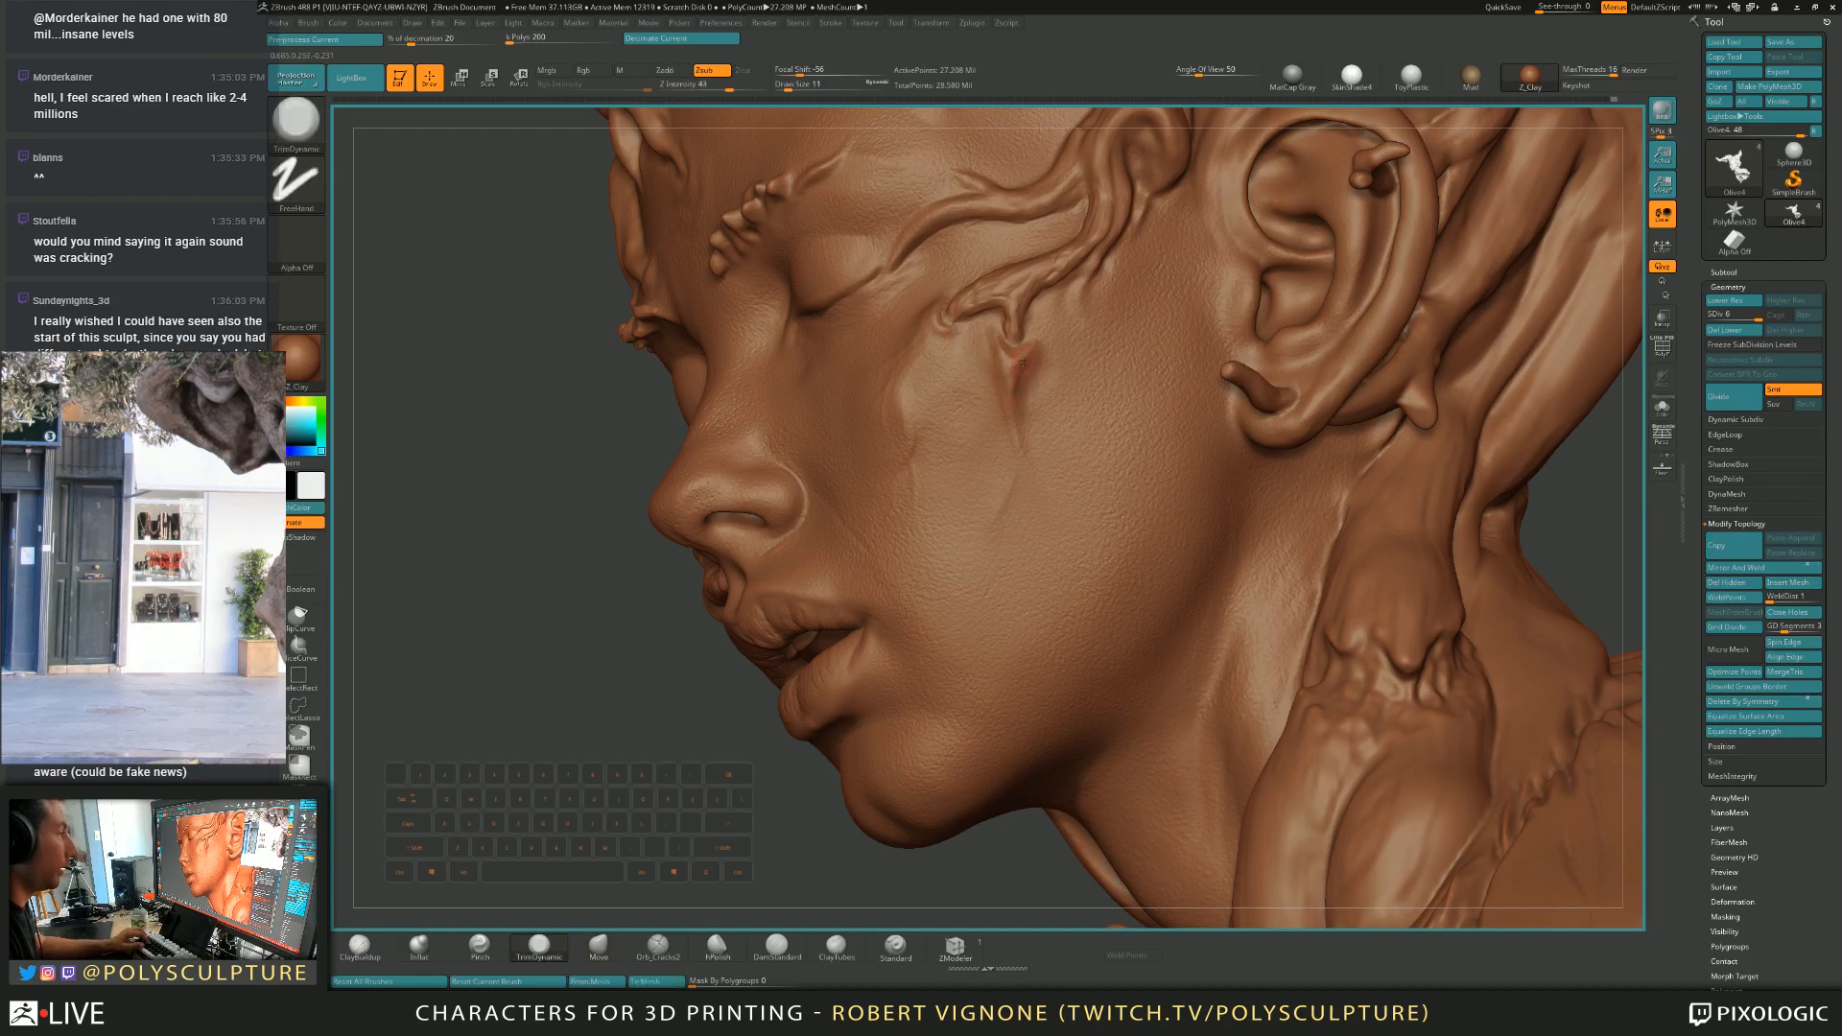
pyautogui.press('2')
pyautogui.moveTo(1034, 343); pyautogui.dragTo(989, 377, button='right')
pyautogui.press('1')
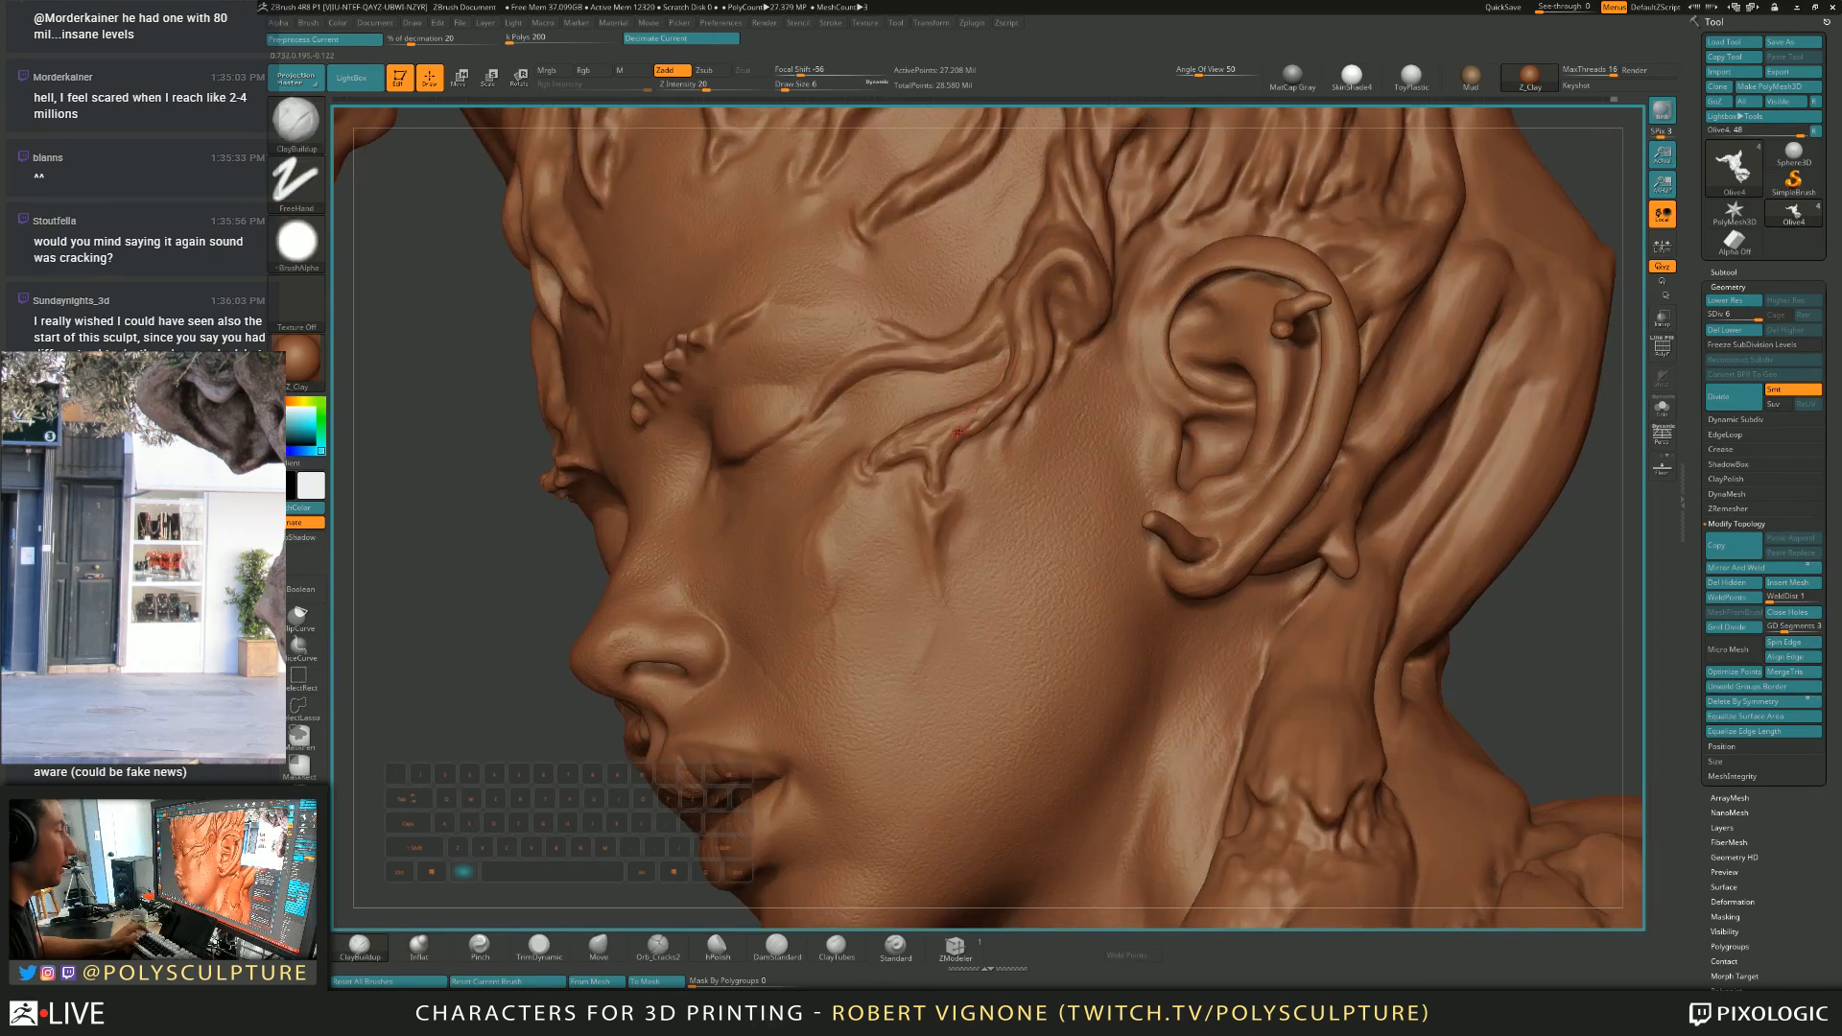
# Build up clay along the root between the hanging cheek tip and the temple curl with ClayBuildup, enlarging the brush.
pyautogui.keyDown('alt'); pyautogui.moveTo(981, 410); pyautogui.dragTo(969, 423); pyautogui.keyUp('alt')
pyautogui.moveTo(998, 400); pyautogui.dragTo(979, 422, button='right')
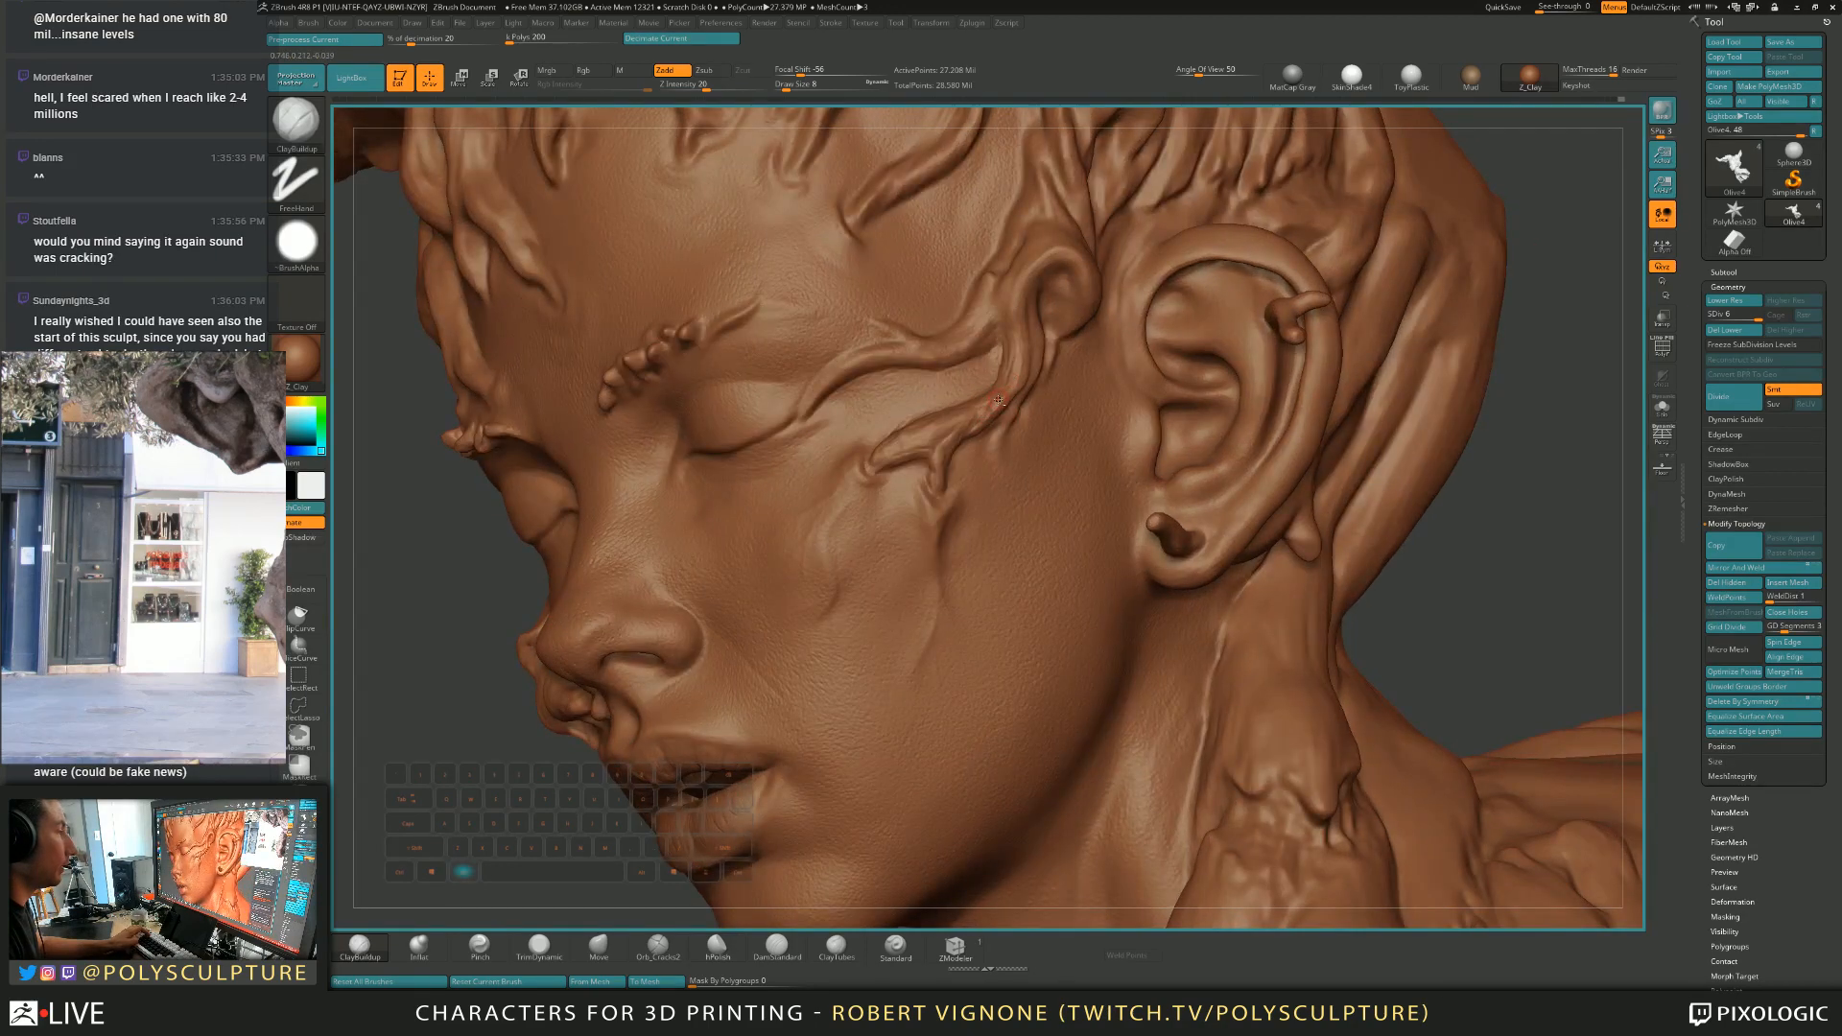
pyautogui.moveTo(1019, 322); pyautogui.dragTo(1014, 368)
pyautogui.press(']')
pyautogui.moveTo(1055, 250); pyautogui.dragTo(997, 264, button='right')
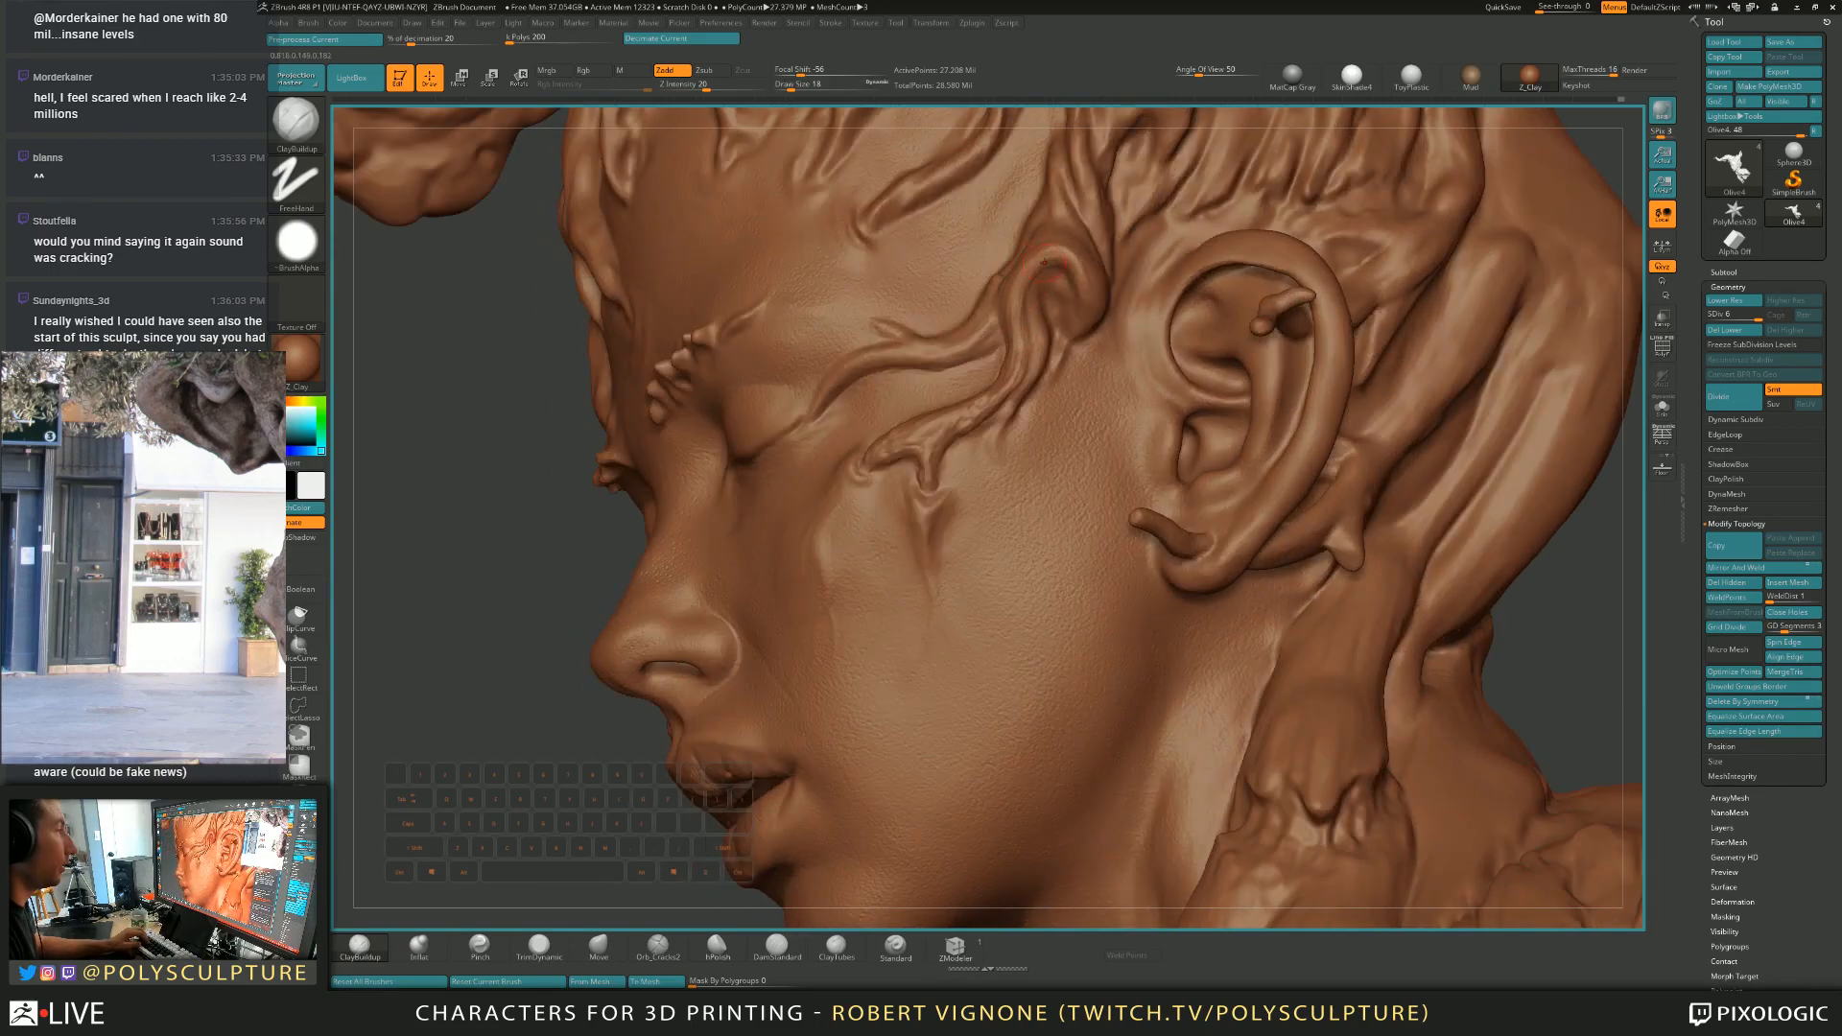
pyautogui.moveTo(1060, 266); pyautogui.dragTo(1020, 338)
# Refine the cheek root's rear edge and its rise into the temple curl with ClayBuildup at draw size 13.
pyautogui.press('s')
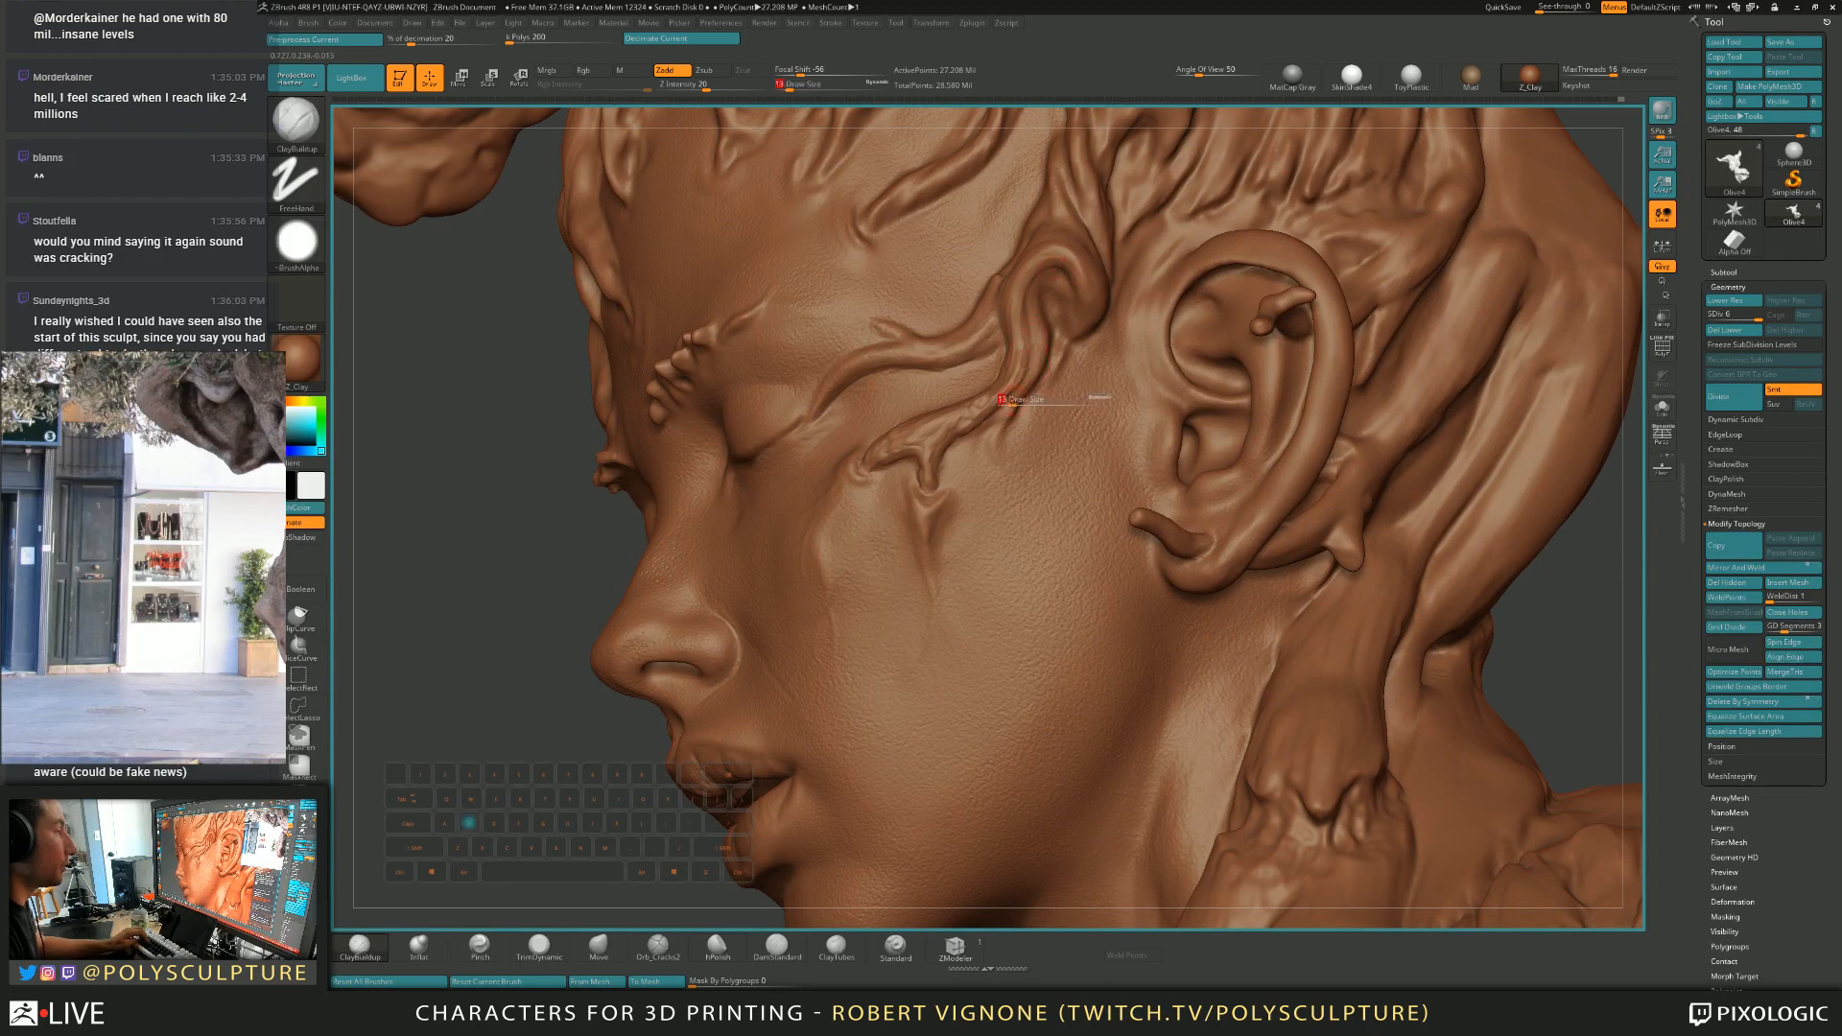
pyautogui.moveTo(1041, 331)
pyautogui.mouseDown(button='right')
pyautogui.moveTo(1073, 319)
pyautogui.moveTo(1012, 316)
pyautogui.moveTo(1019, 358)
pyautogui.moveTo(1067, 277)
pyautogui.moveTo(975, 423)
pyautogui.mouseUp(button='right')
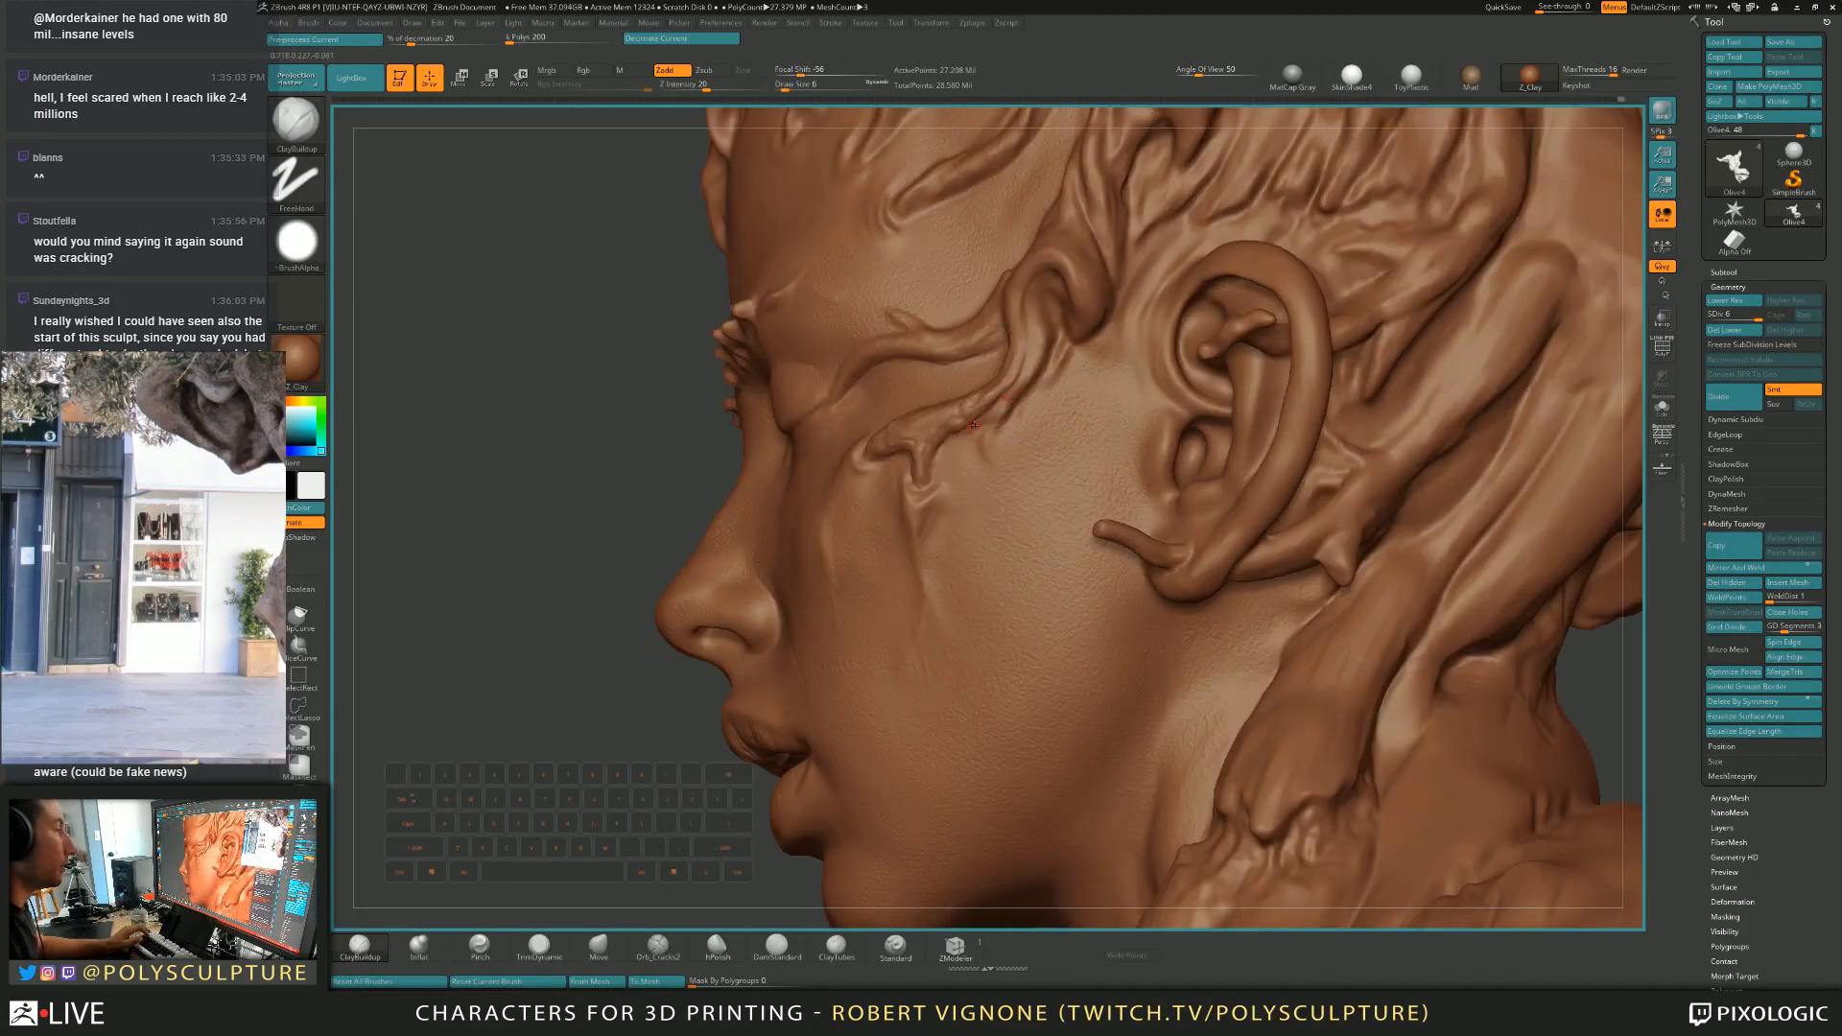
pyautogui.press('s')
pyautogui.click(1005, 408)
pyautogui.press('alt')
pyautogui.moveTo(1031, 305); pyautogui.dragTo(1027, 318, button='right')
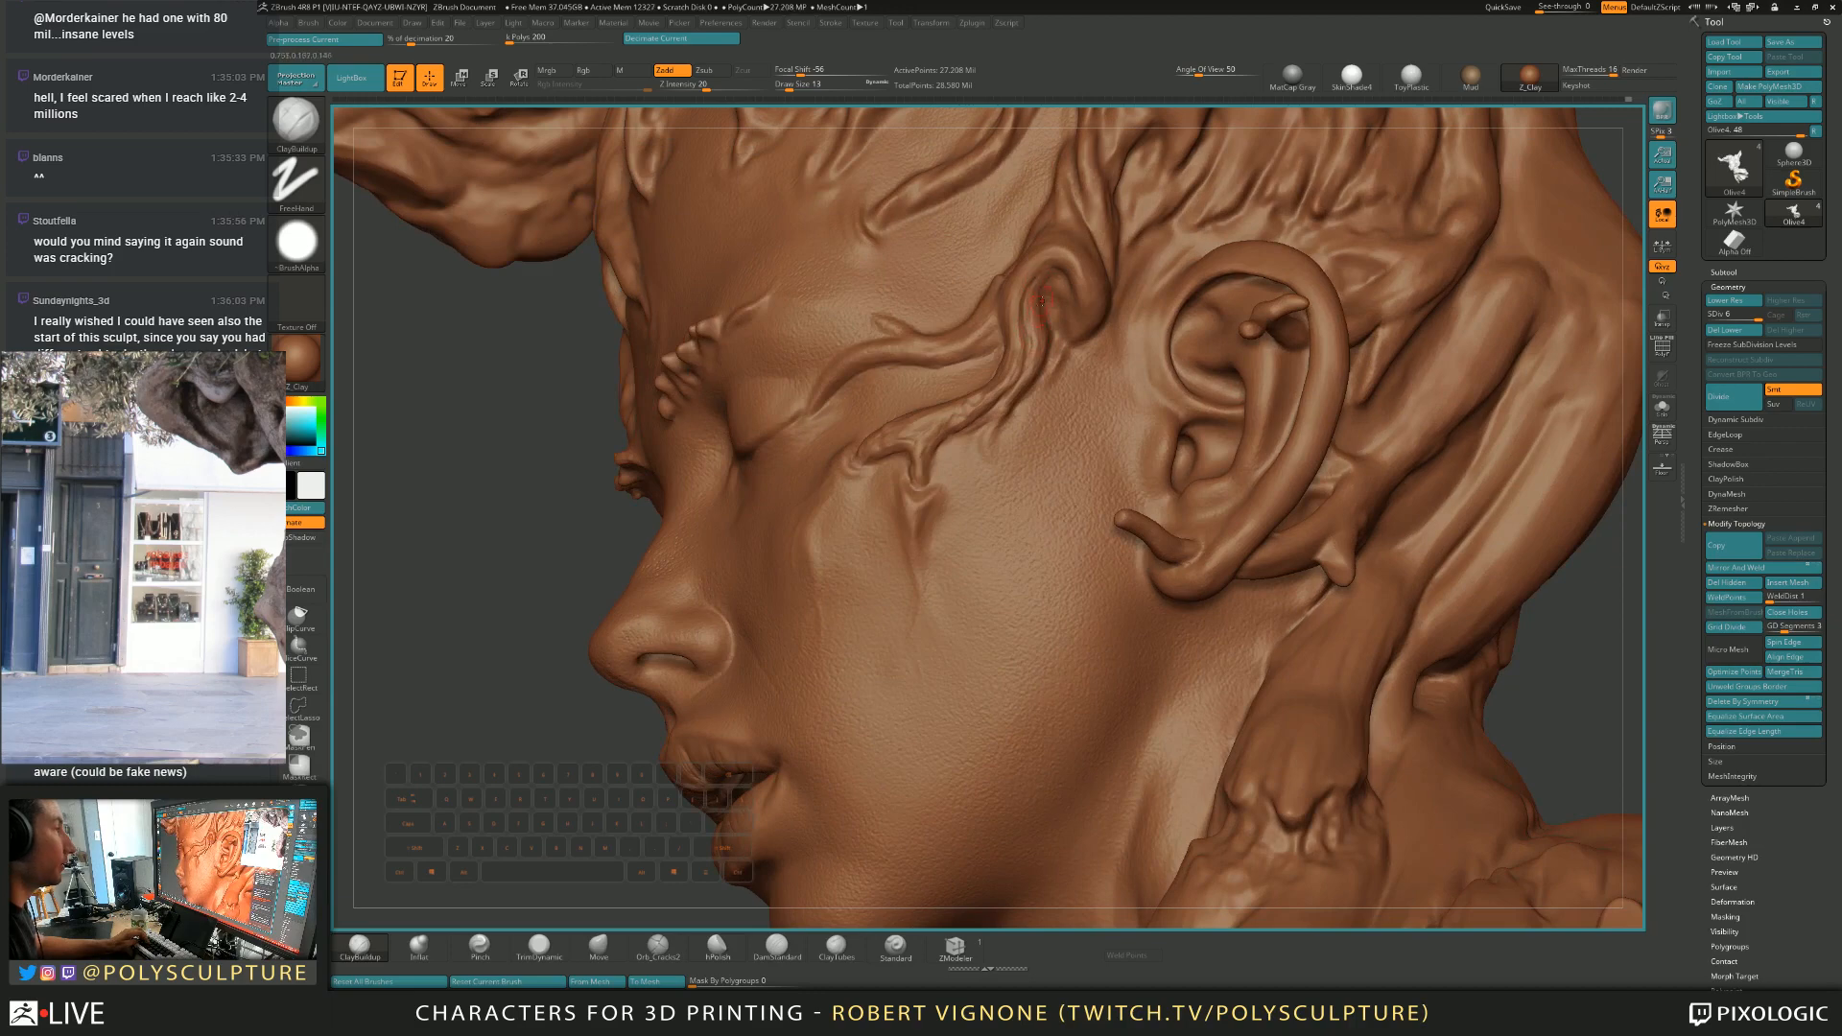
# Carve the groove inside the temple curl with ClayBuildup in subtract mode at draw size 14.
pyautogui.moveTo(1007, 290); pyautogui.dragTo(1051, 287, button='right')
pyautogui.press('s')
pyautogui.press('s')
pyautogui.click(1063, 296)
pyautogui.press('alt')
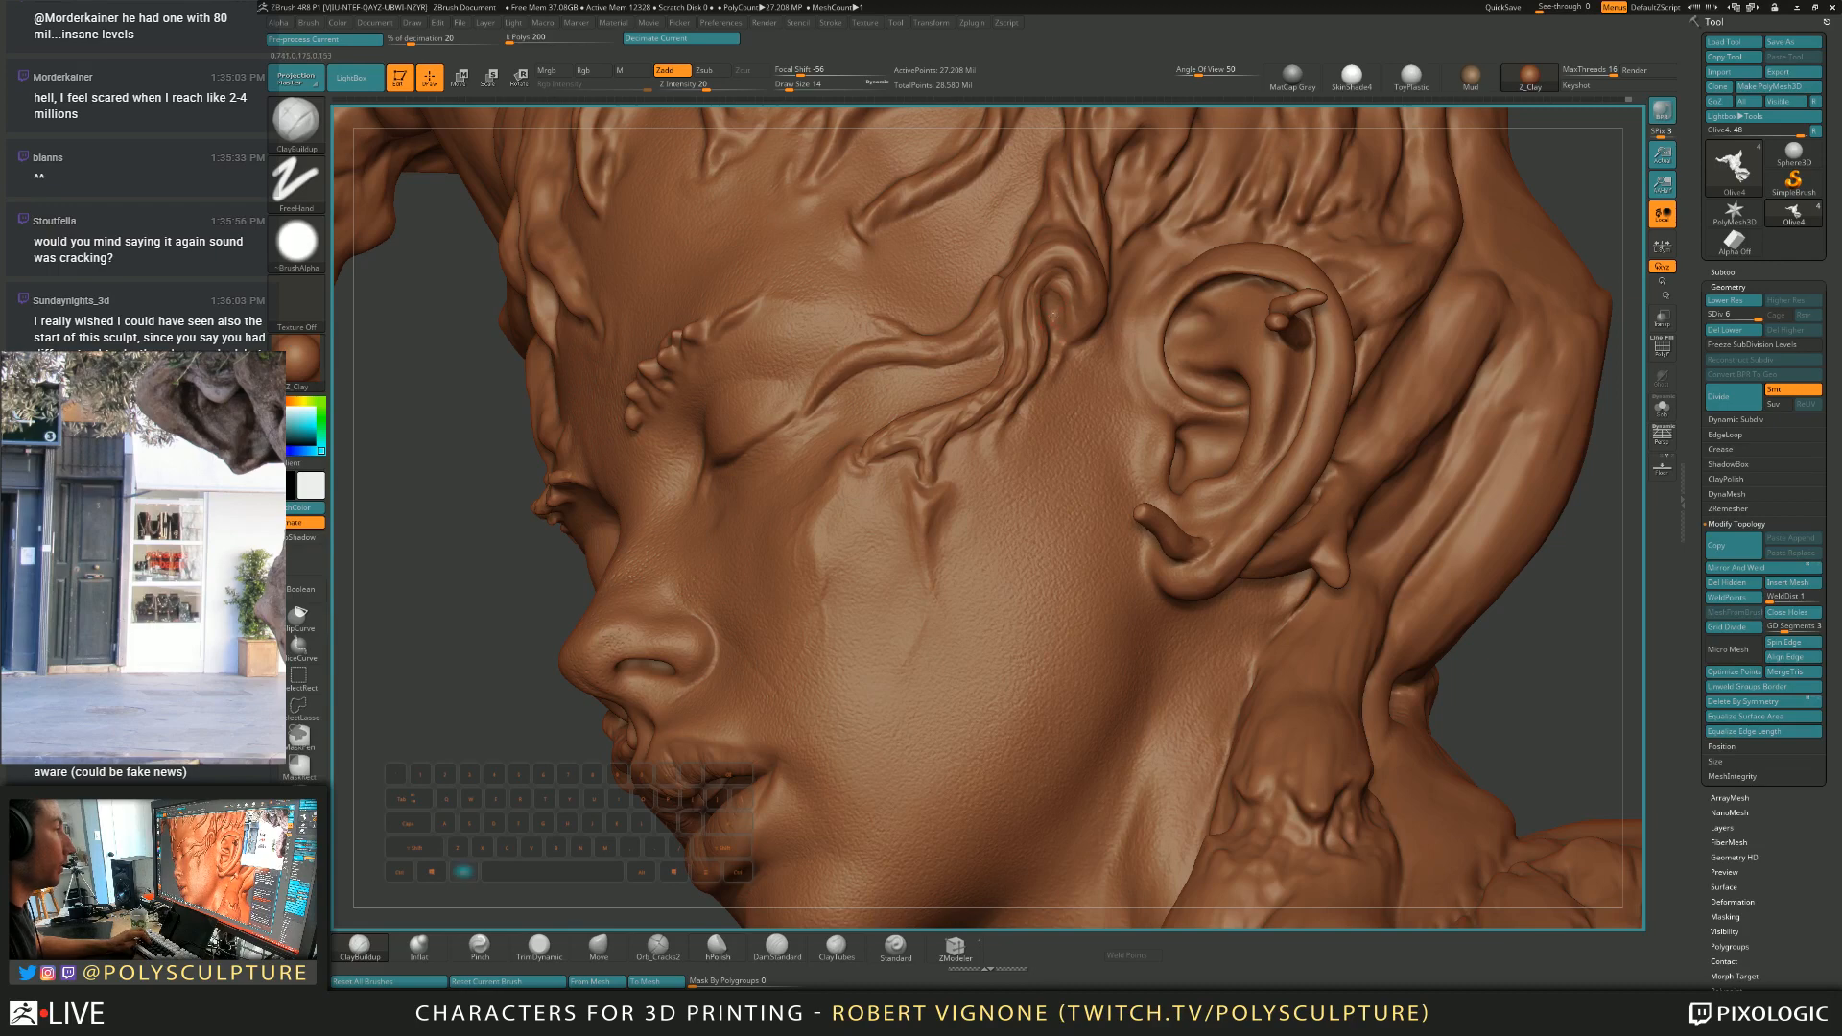
pyautogui.keyDown('alt'); pyautogui.moveTo(1053, 304); pyautogui.dragTo(1055, 351); pyautogui.keyUp('alt')
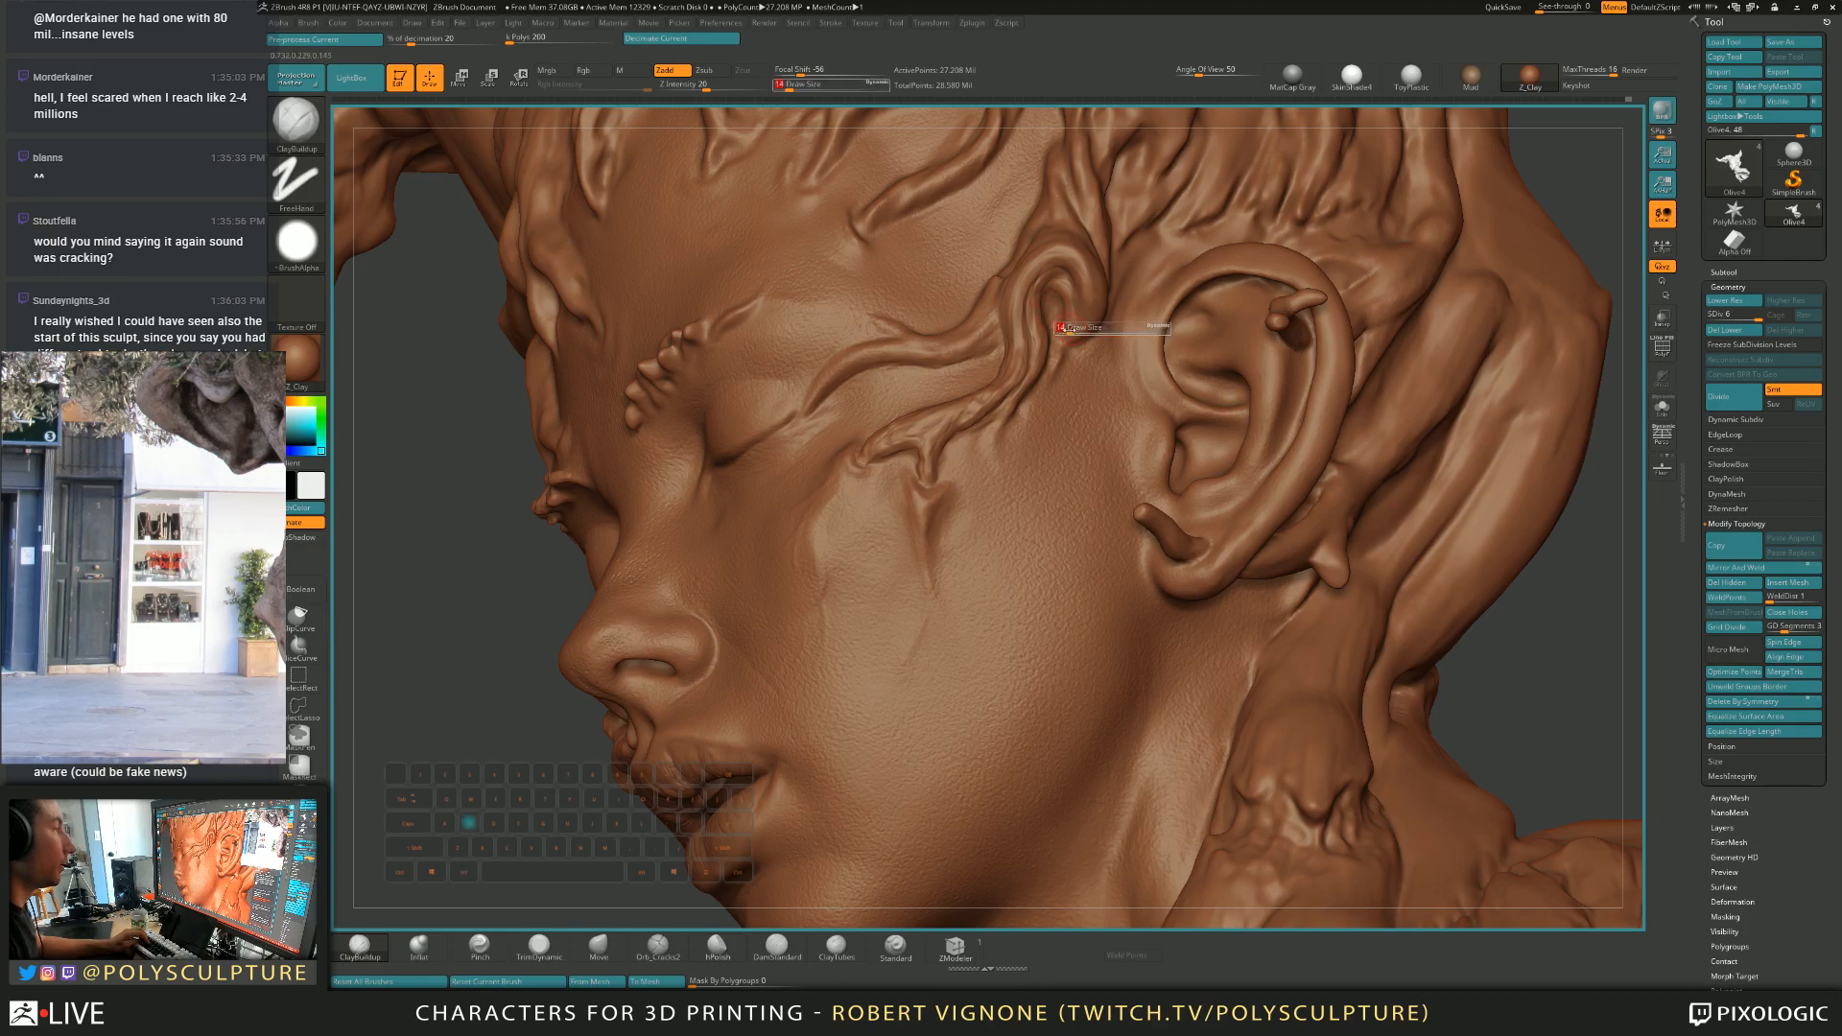
# Shape the curl's lower end in front of the ear with ClayBuildup at draw sizes 11 and 13.
pyautogui.press('s')
pyautogui.click(1070, 326)
pyautogui.press('s')
pyautogui.click(1078, 307)
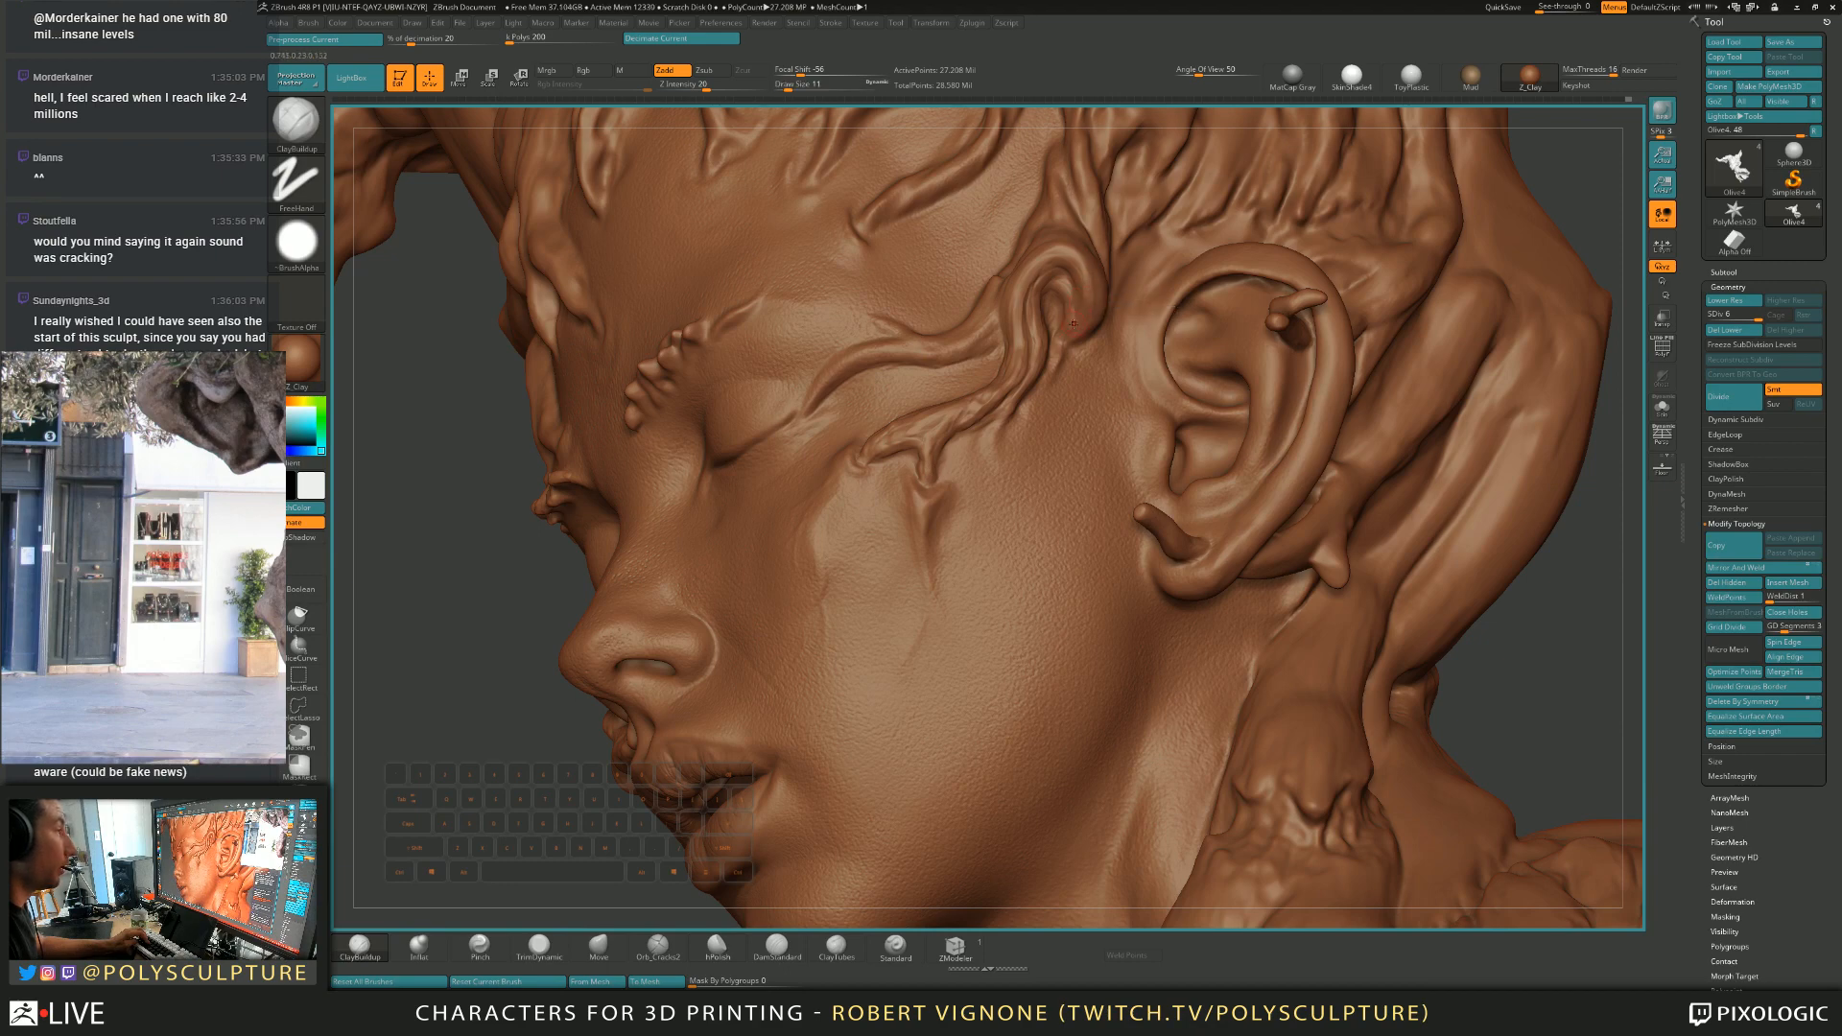
pyautogui.moveTo(1090, 285)
pyautogui.mouseDown(button='right')
pyautogui.moveTo(1064, 288)
pyautogui.moveTo(1090, 282)
pyautogui.moveTo(1078, 325)
pyautogui.mouseUp(button='right')
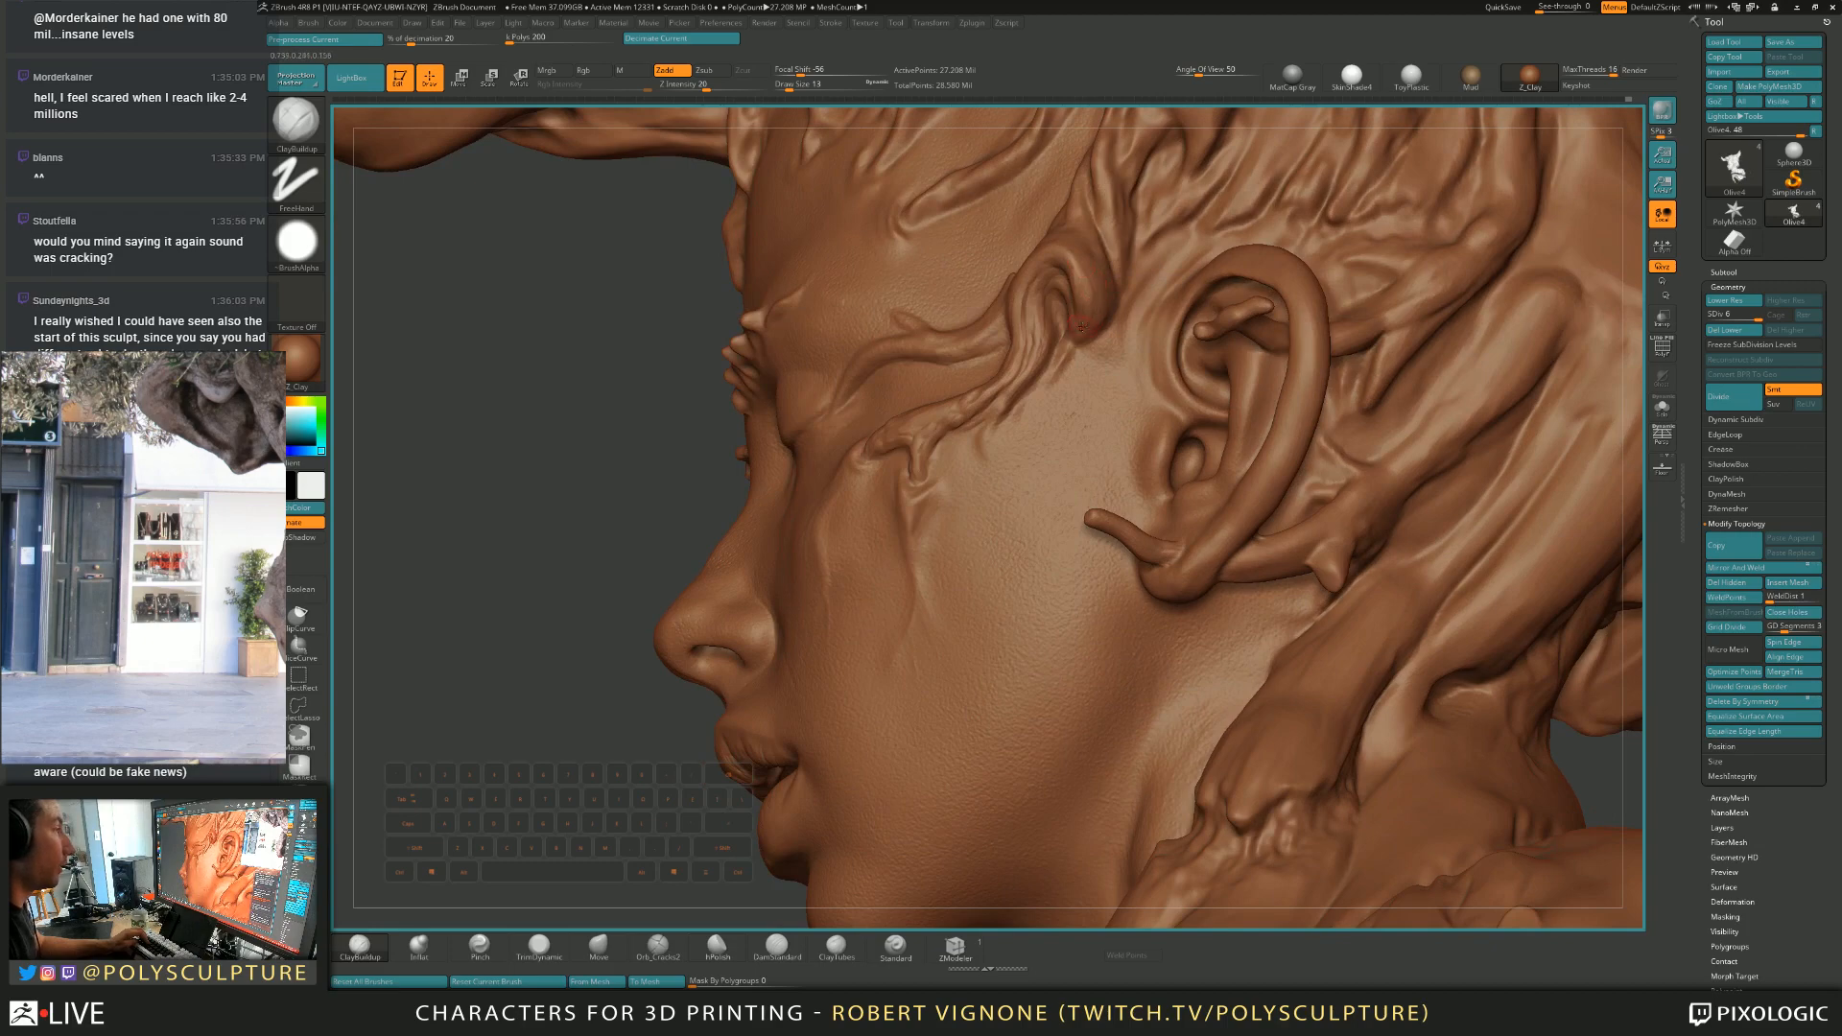
# Adjust the shape of the temple curl's lower end with the Move brush.
pyautogui.press('b')
pyautogui.press('m')
pyautogui.press('v')
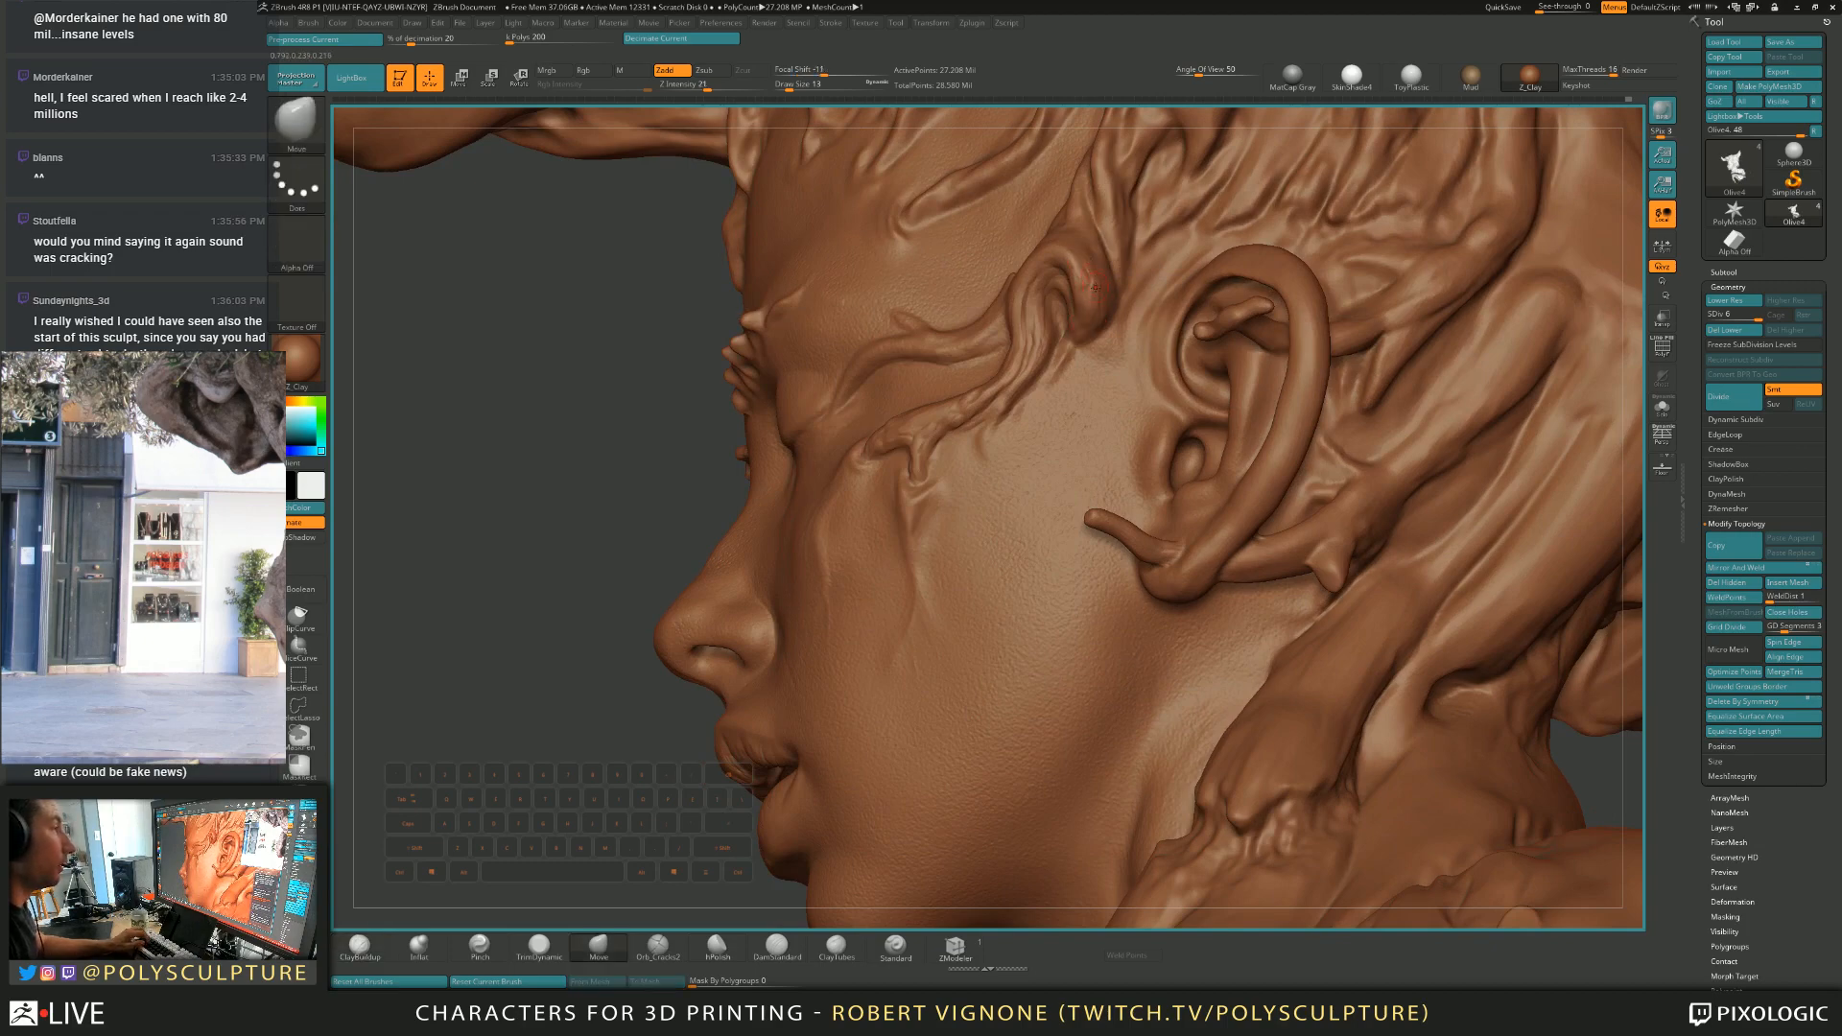
pyautogui.moveTo(1087, 293); pyautogui.dragTo(1075, 344, button='right')
# Add clay around the curl's lower end beside the ear with ClayBuildup at draw sizes 11 and 14.
pyautogui.press('b')
pyautogui.press('c')
pyautogui.press('b')
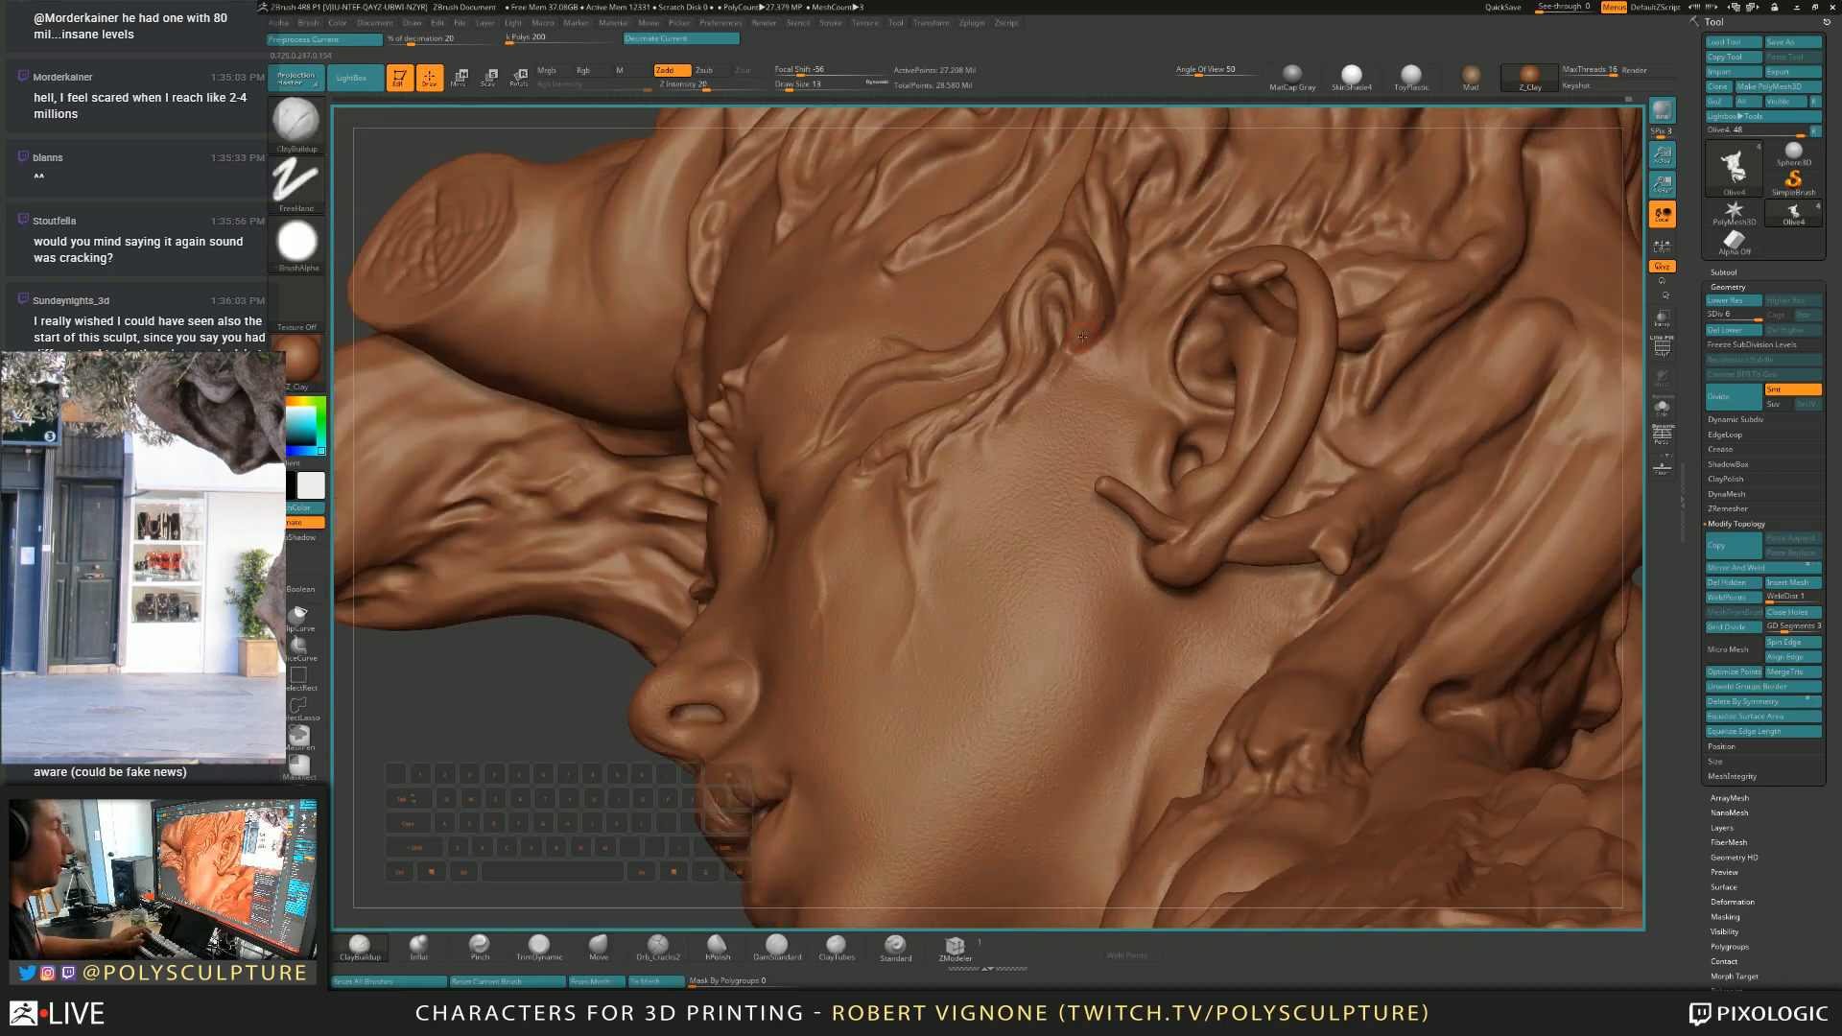
pyautogui.moveTo(1071, 349); pyautogui.dragTo(1098, 328)
pyautogui.moveTo(1113, 278); pyautogui.dragTo(1093, 314, button='right')
pyautogui.press('s')
pyautogui.click(1098, 314)
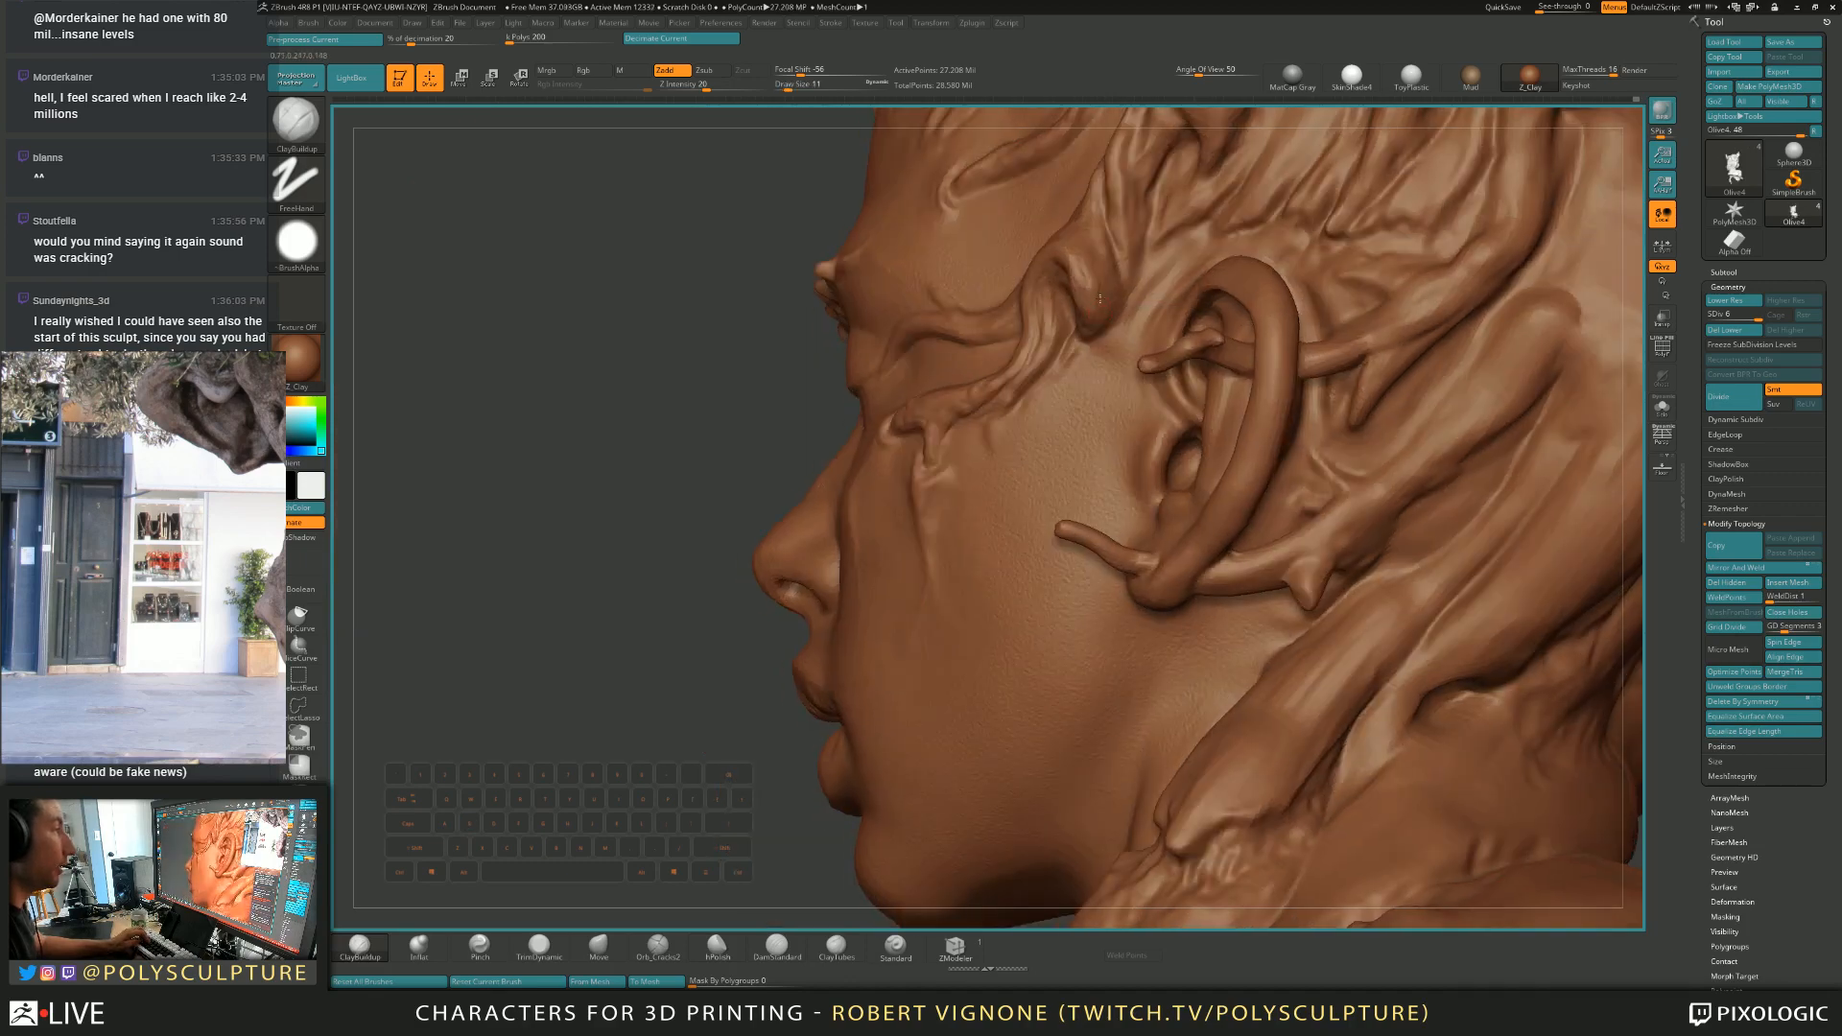
pyautogui.press('s')
pyautogui.click(1098, 257)
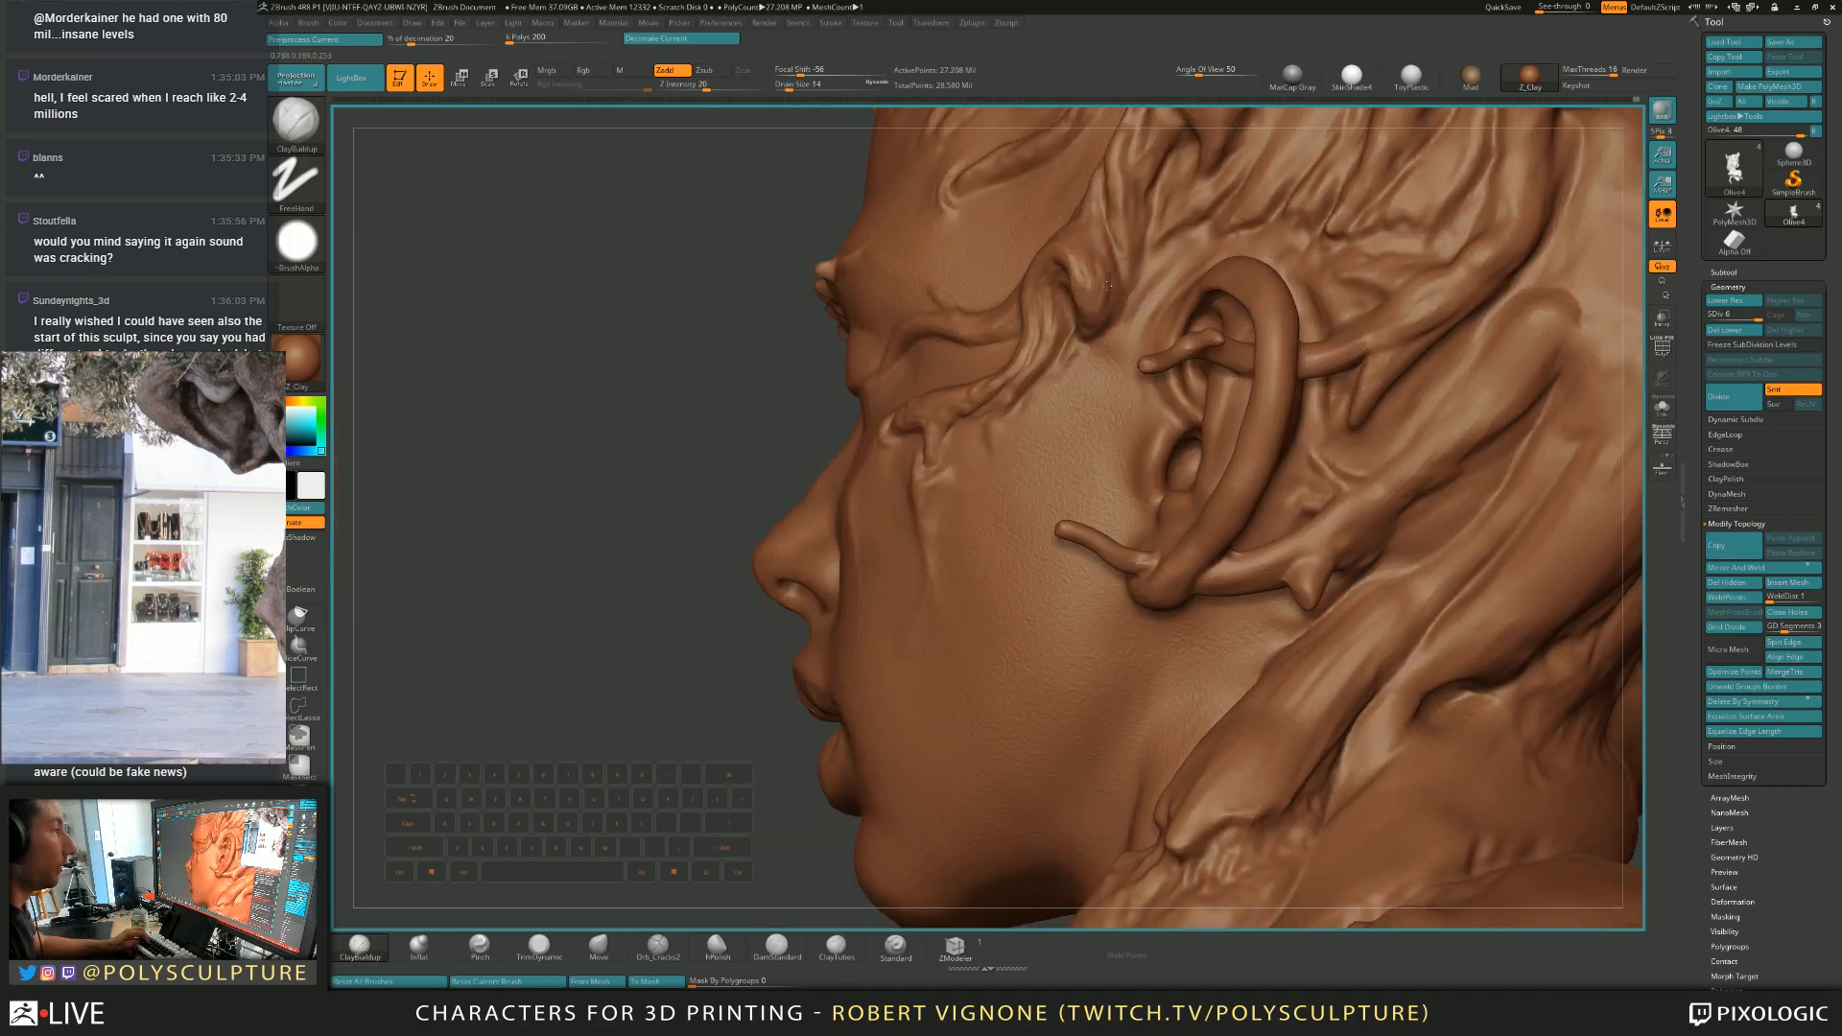
# Nudge the temple curl's rounded end with the Move brush and return to ClayBuildup.
pyautogui.press('5')
pyautogui.moveTo(1106, 273); pyautogui.dragTo(1094, 290, button='right')
pyautogui.press('5')
pyautogui.press('alt')
pyautogui.press('1')
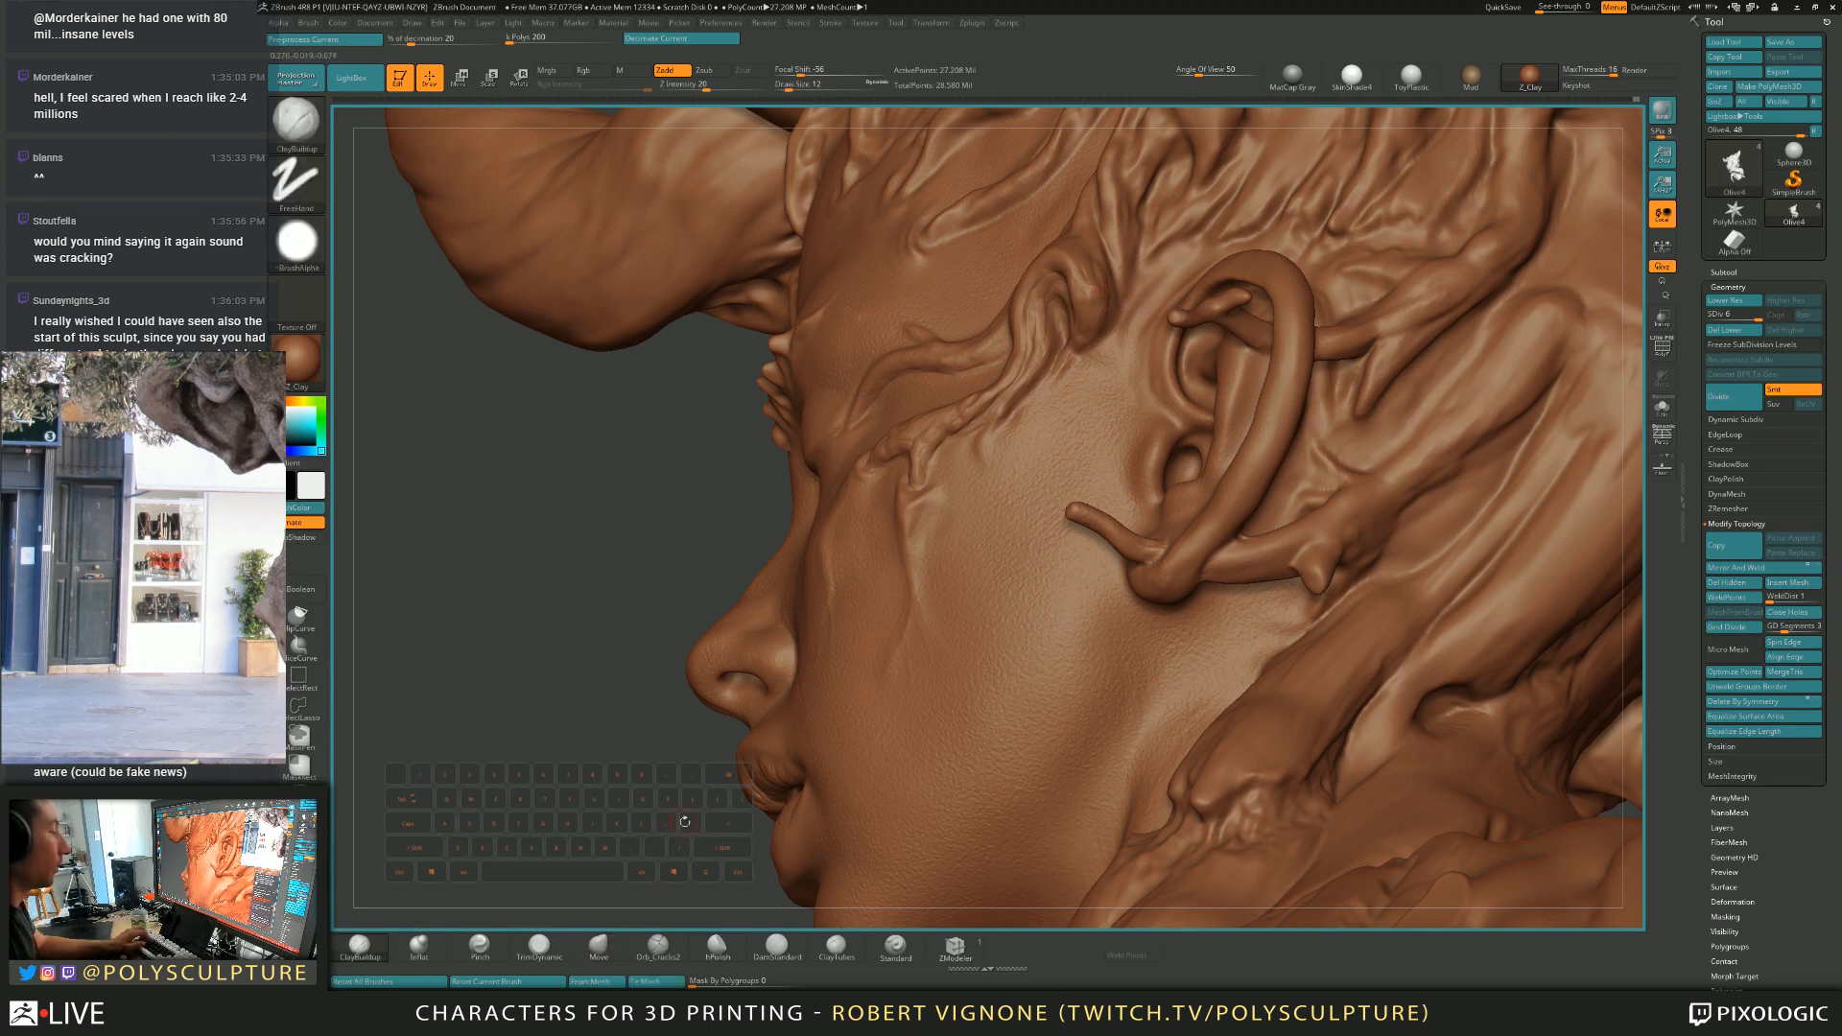
# Polish the temple curl's rounded end with the hPolish brush at draw sizes 18 and 13.
pyautogui.click(717, 945)
pyautogui.press('s')
pyautogui.click(1088, 298)
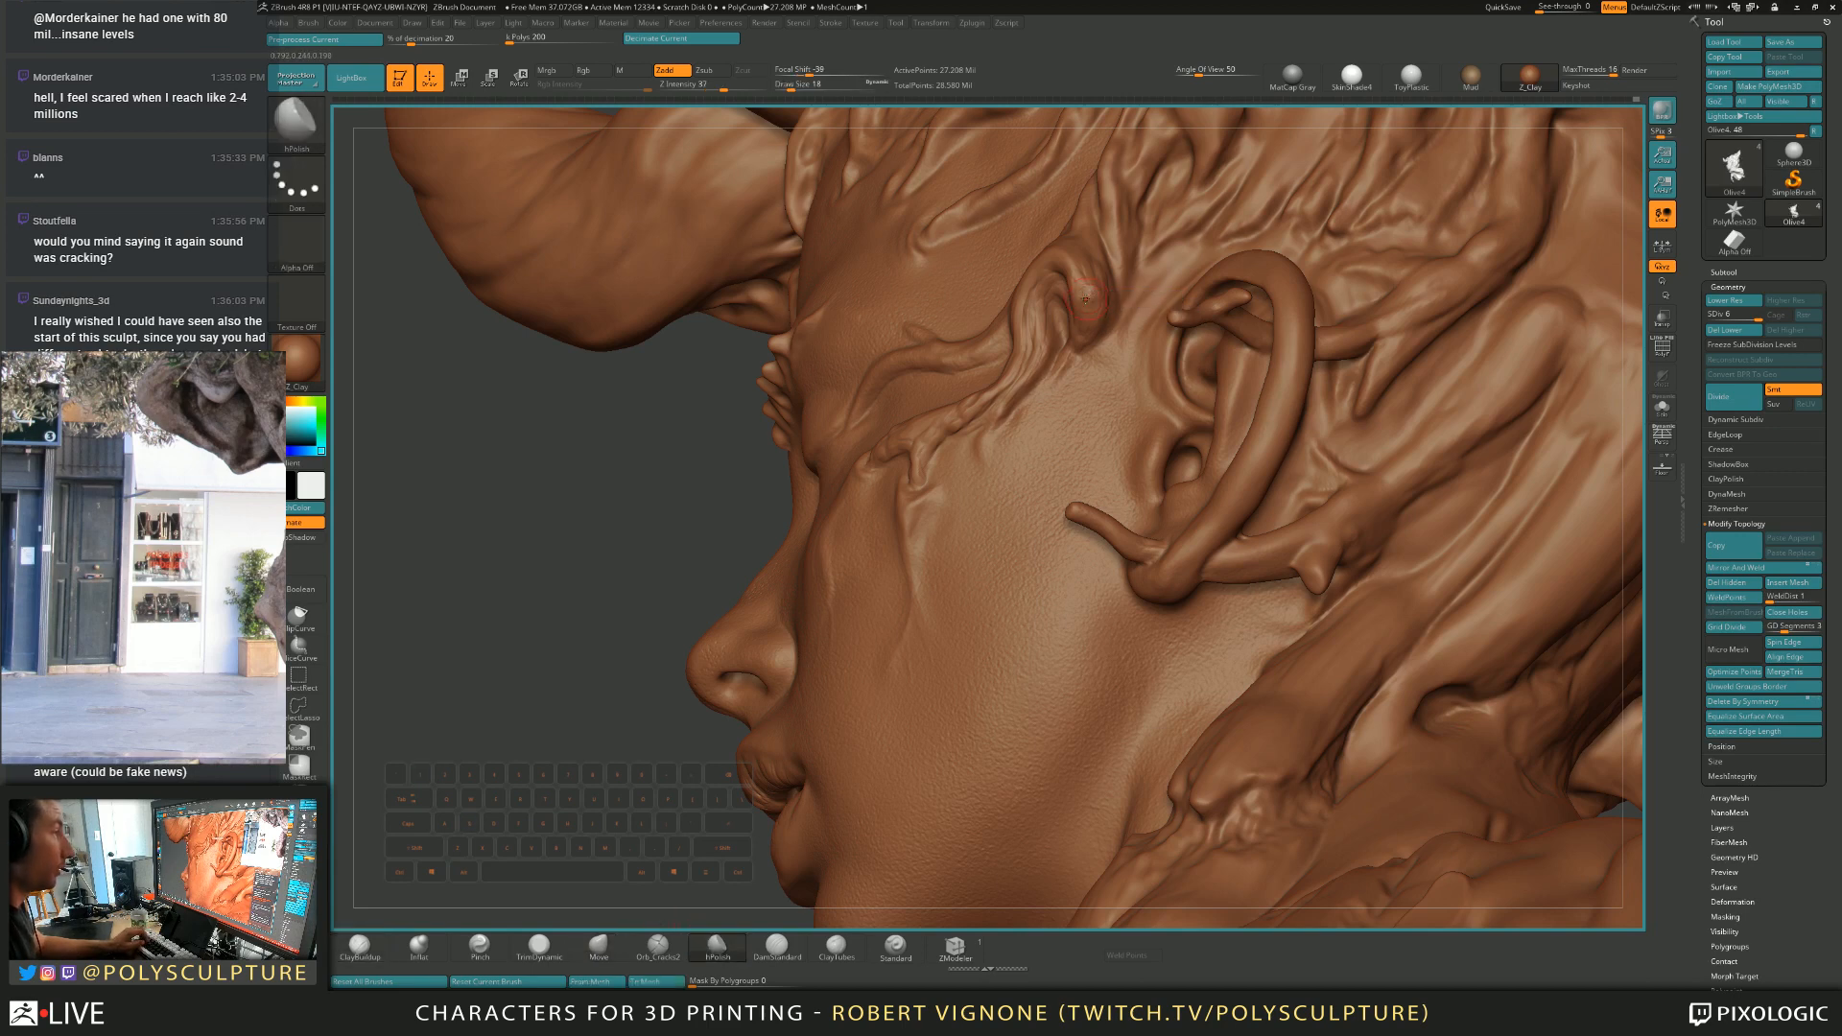
pyautogui.press('s')
pyautogui.click(1088, 301)
pyautogui.moveTo(1088, 299); pyautogui.dragTo(1199, 290, button='right')
pyautogui.moveTo(1087, 296); pyautogui.dragTo(964, 309, button='right')
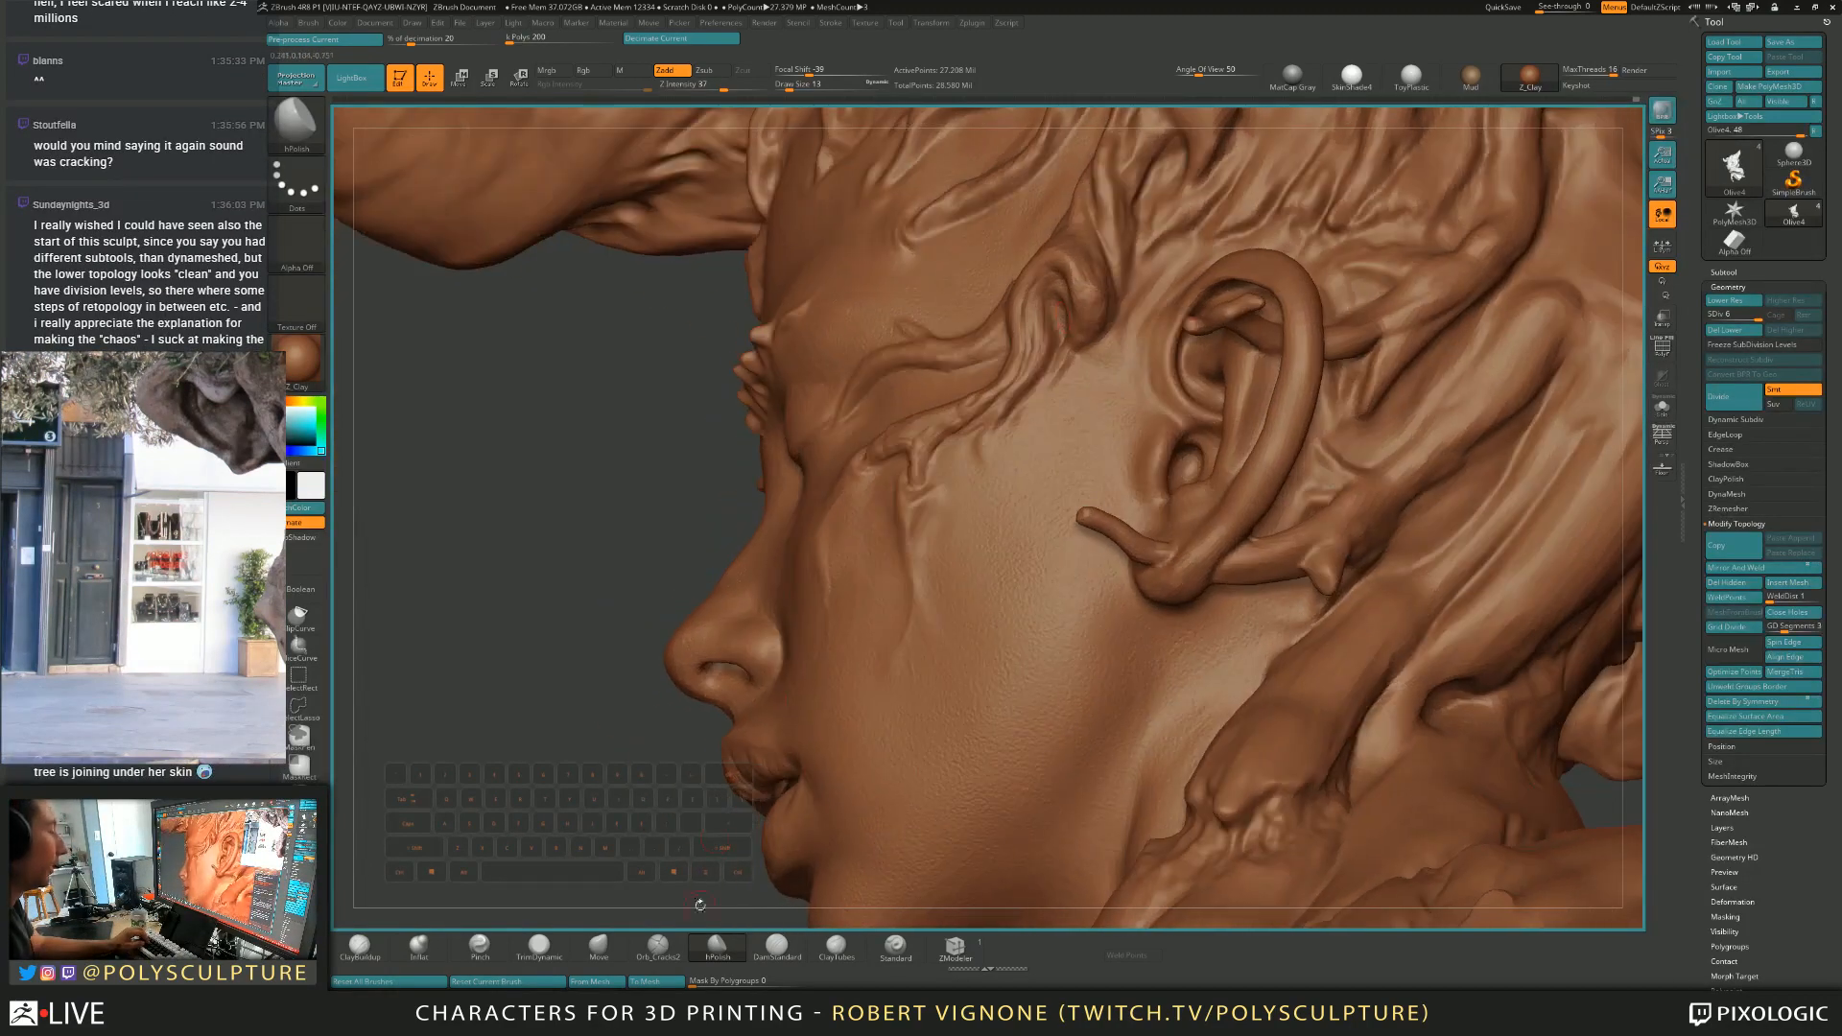
# Crease the top of the temple curl with the Orb_Cracks2 brush at draw size 8.
pyautogui.click(660, 946)
pyautogui.moveTo(1105, 267)
pyautogui.mouseDown(button='right')
pyautogui.moveTo(1017, 280)
pyautogui.moveTo(1074, 256)
pyautogui.mouseUp(button='right')
pyautogui.press('s')
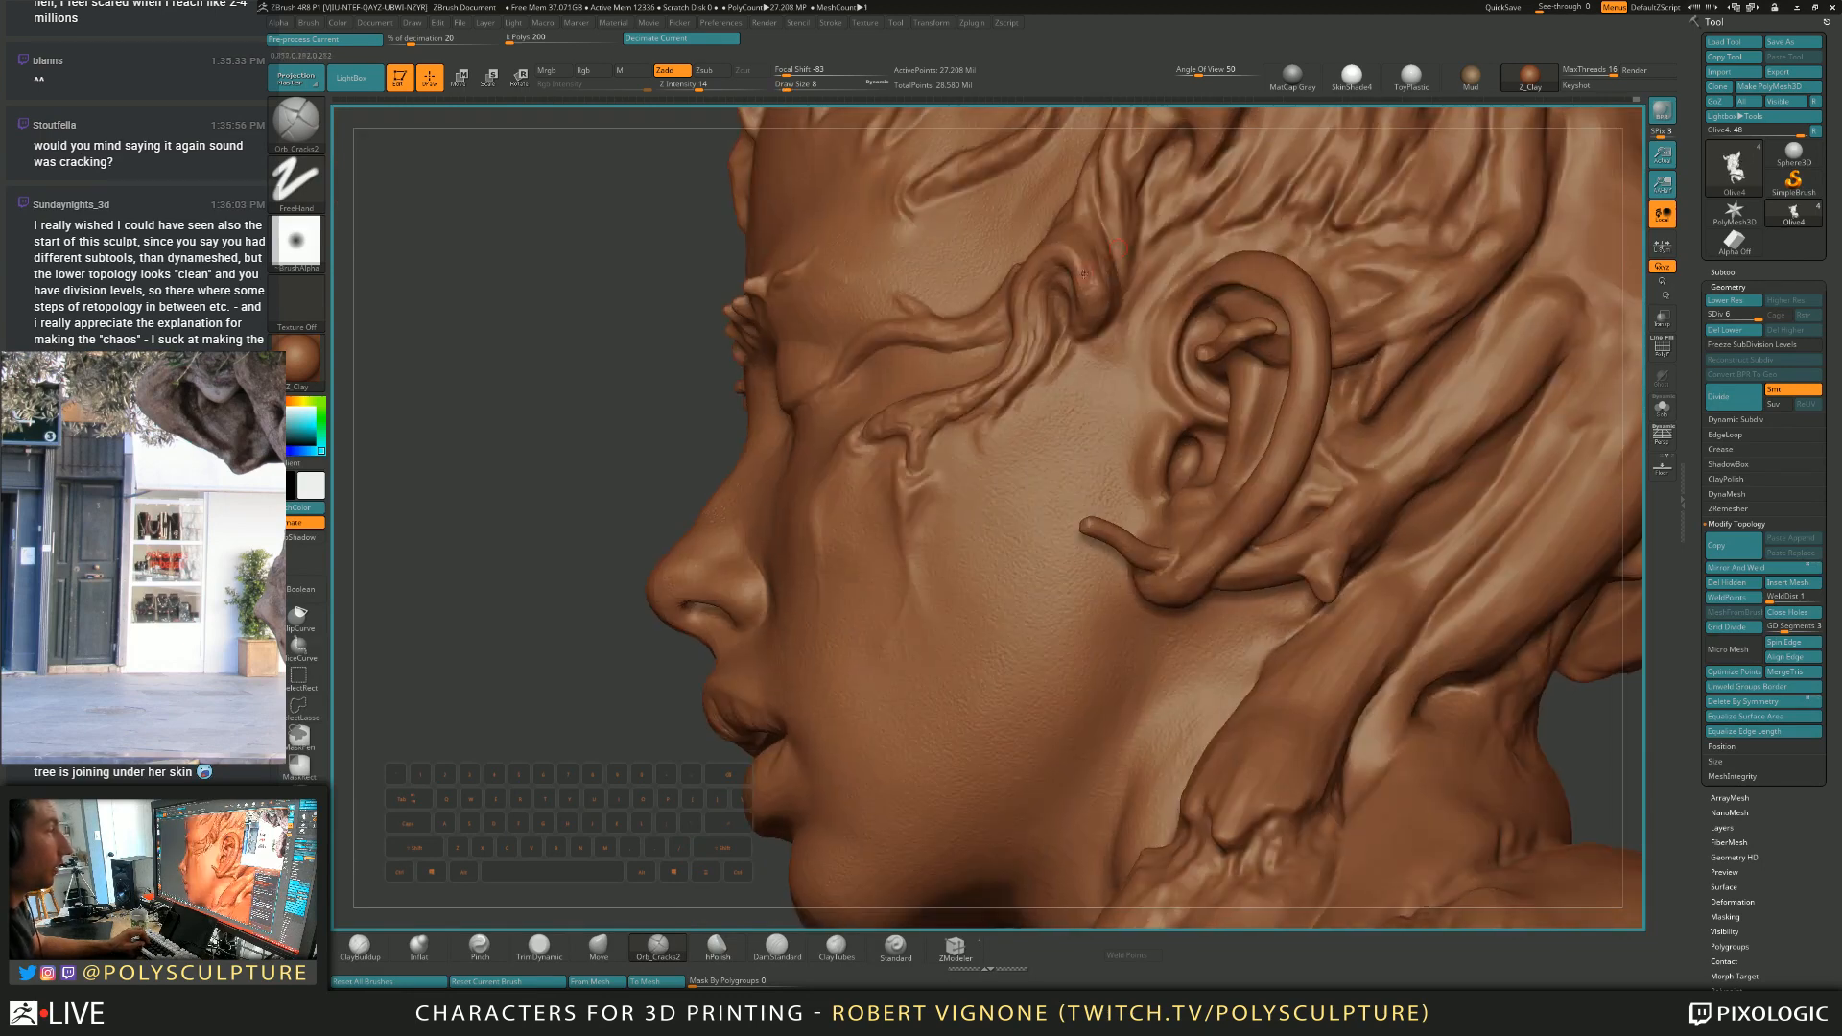
# Add clay over the top of the temple curl with ClayBuildup, raising the draw size to 16.
pyautogui.press('b')
pyautogui.press('c')
pyautogui.press('b')
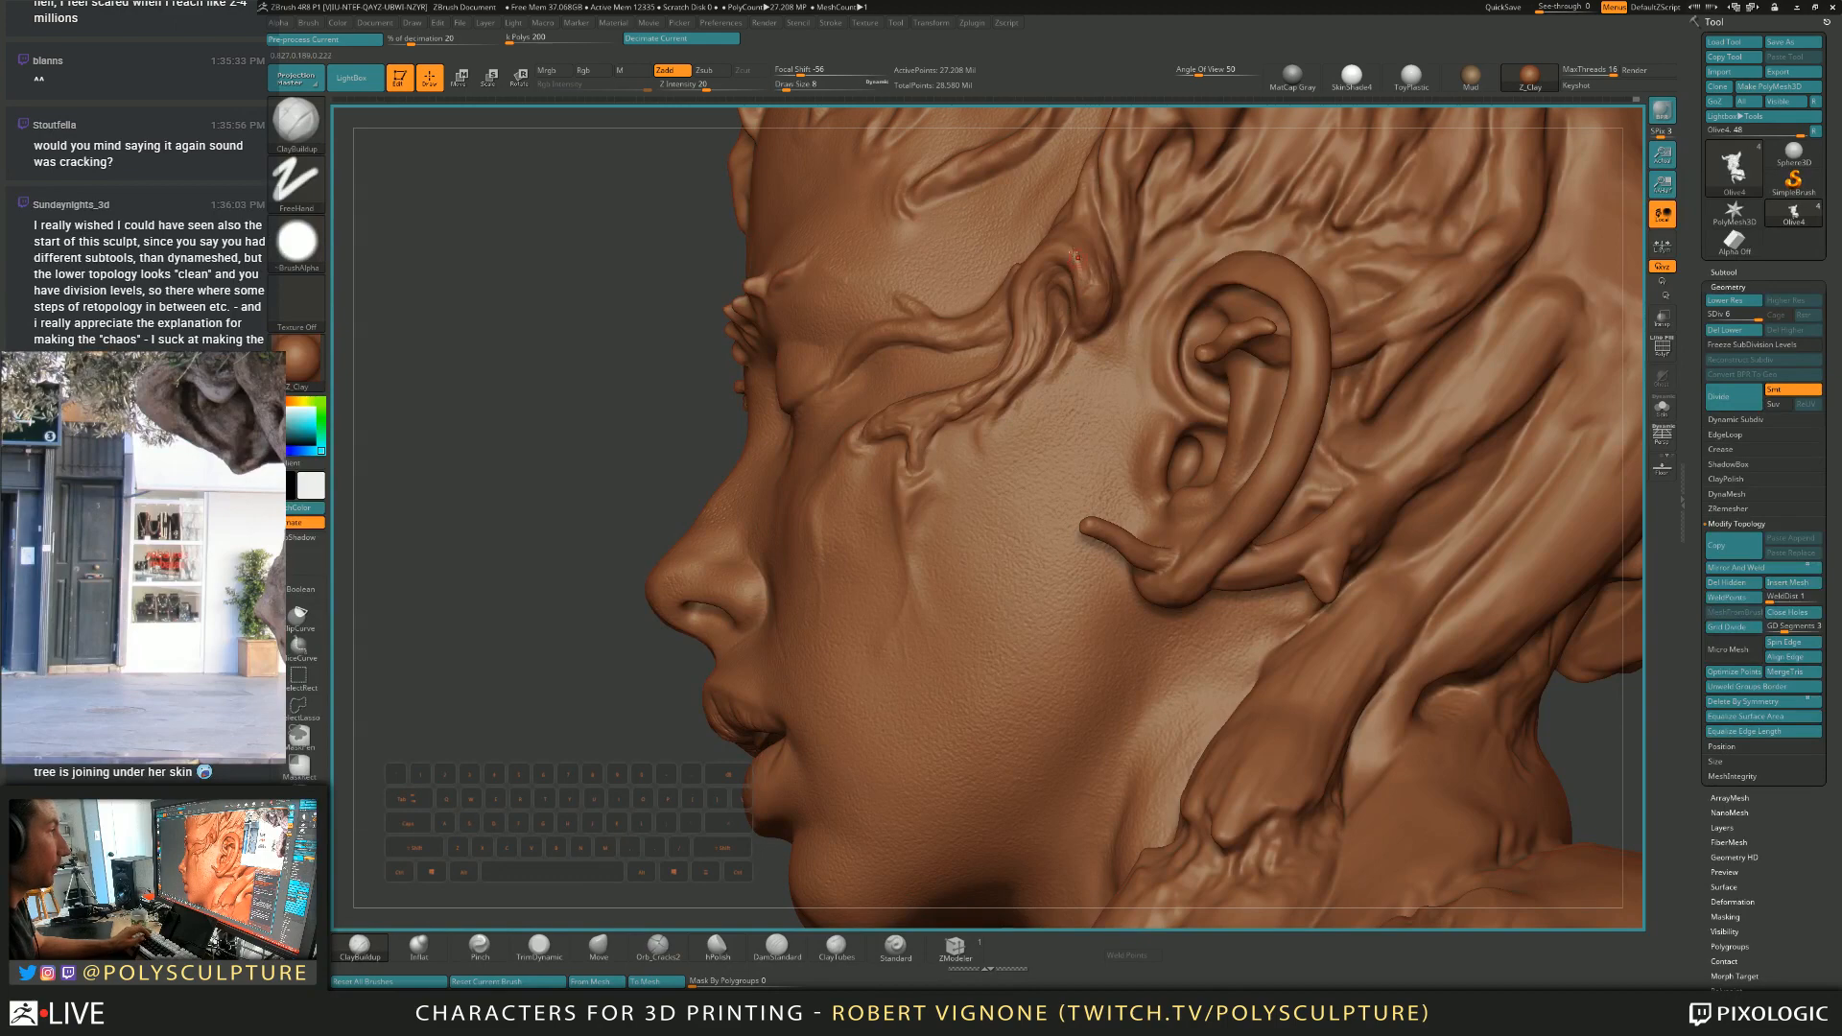
pyautogui.moveTo(1048, 256)
pyautogui.mouseDown(button='right')
pyautogui.moveTo(1084, 255)
pyautogui.moveTo(1014, 259)
pyautogui.mouseUp(button='right')
pyautogui.press(']')
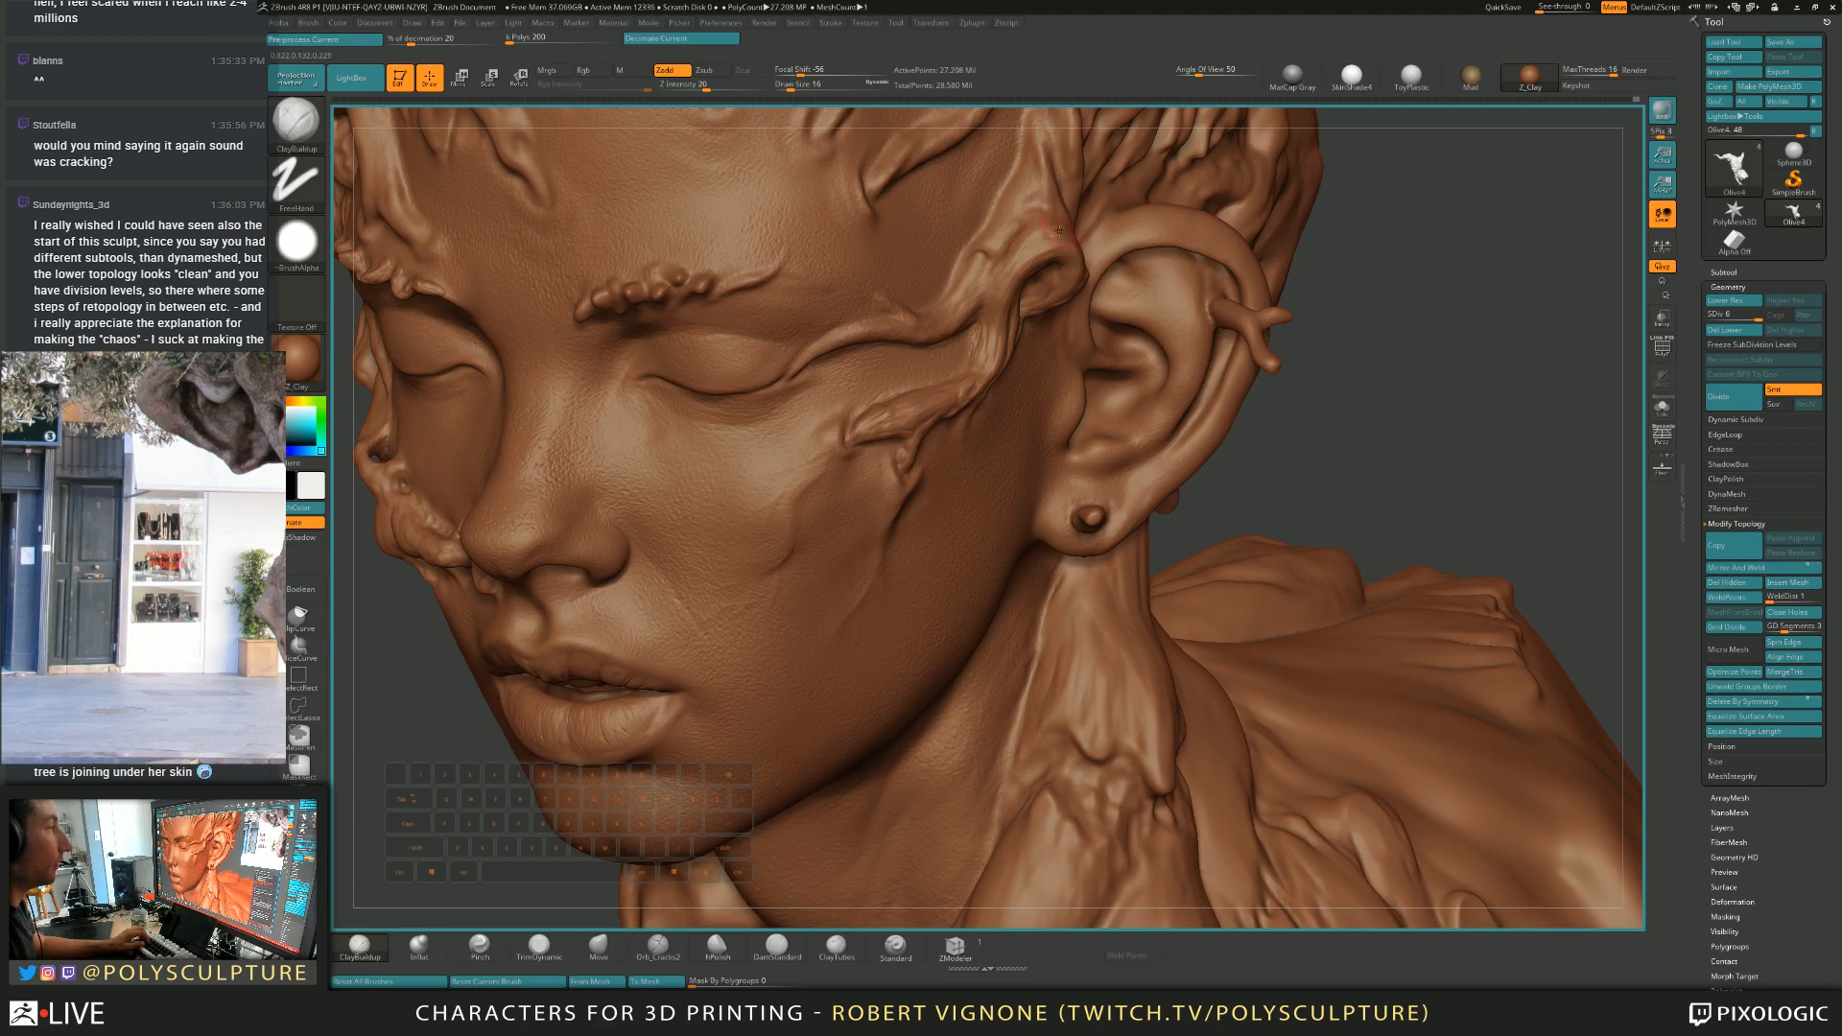
pyautogui.moveTo(1061, 230); pyautogui.dragTo(1013, 236, button='right')
# Sharpen the folds around the temple curl with Orb_Cracks2 at draw sizes 12 and 14.
pyautogui.click(598, 947)
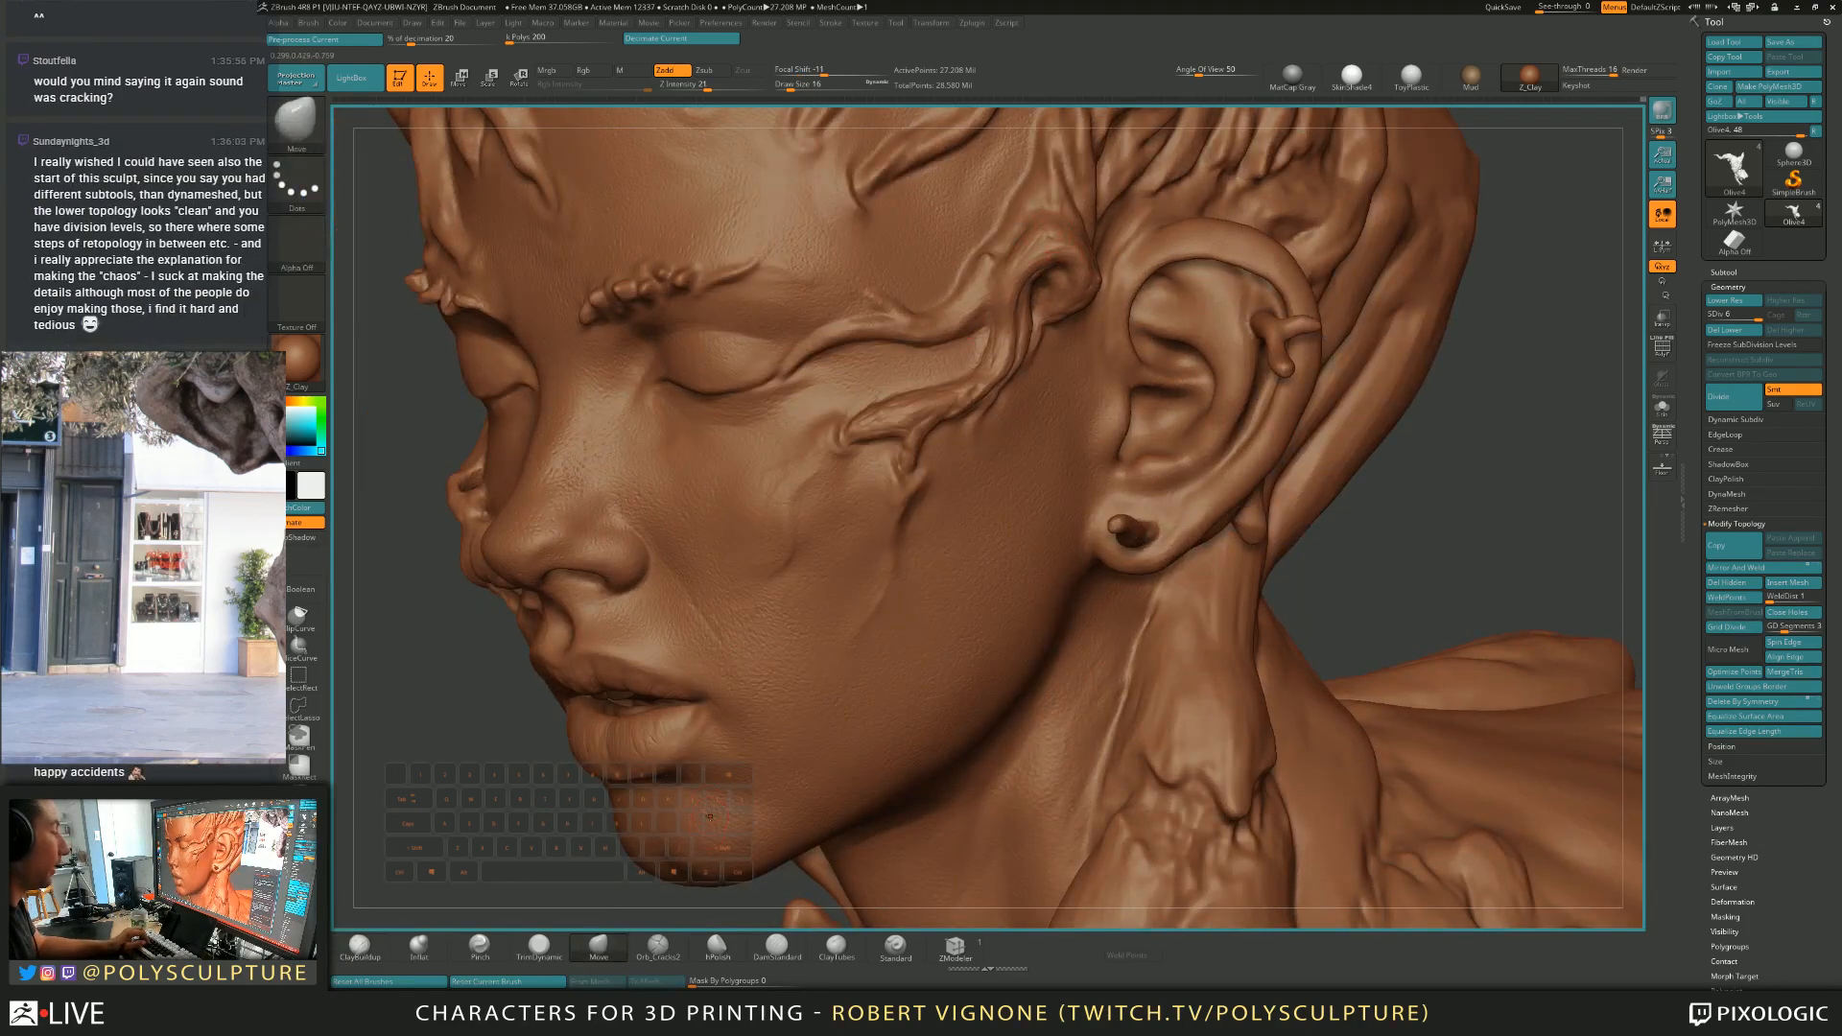
pyautogui.click(658, 948)
pyautogui.moveTo(1096, 199); pyautogui.dragTo(1055, 223, button='right')
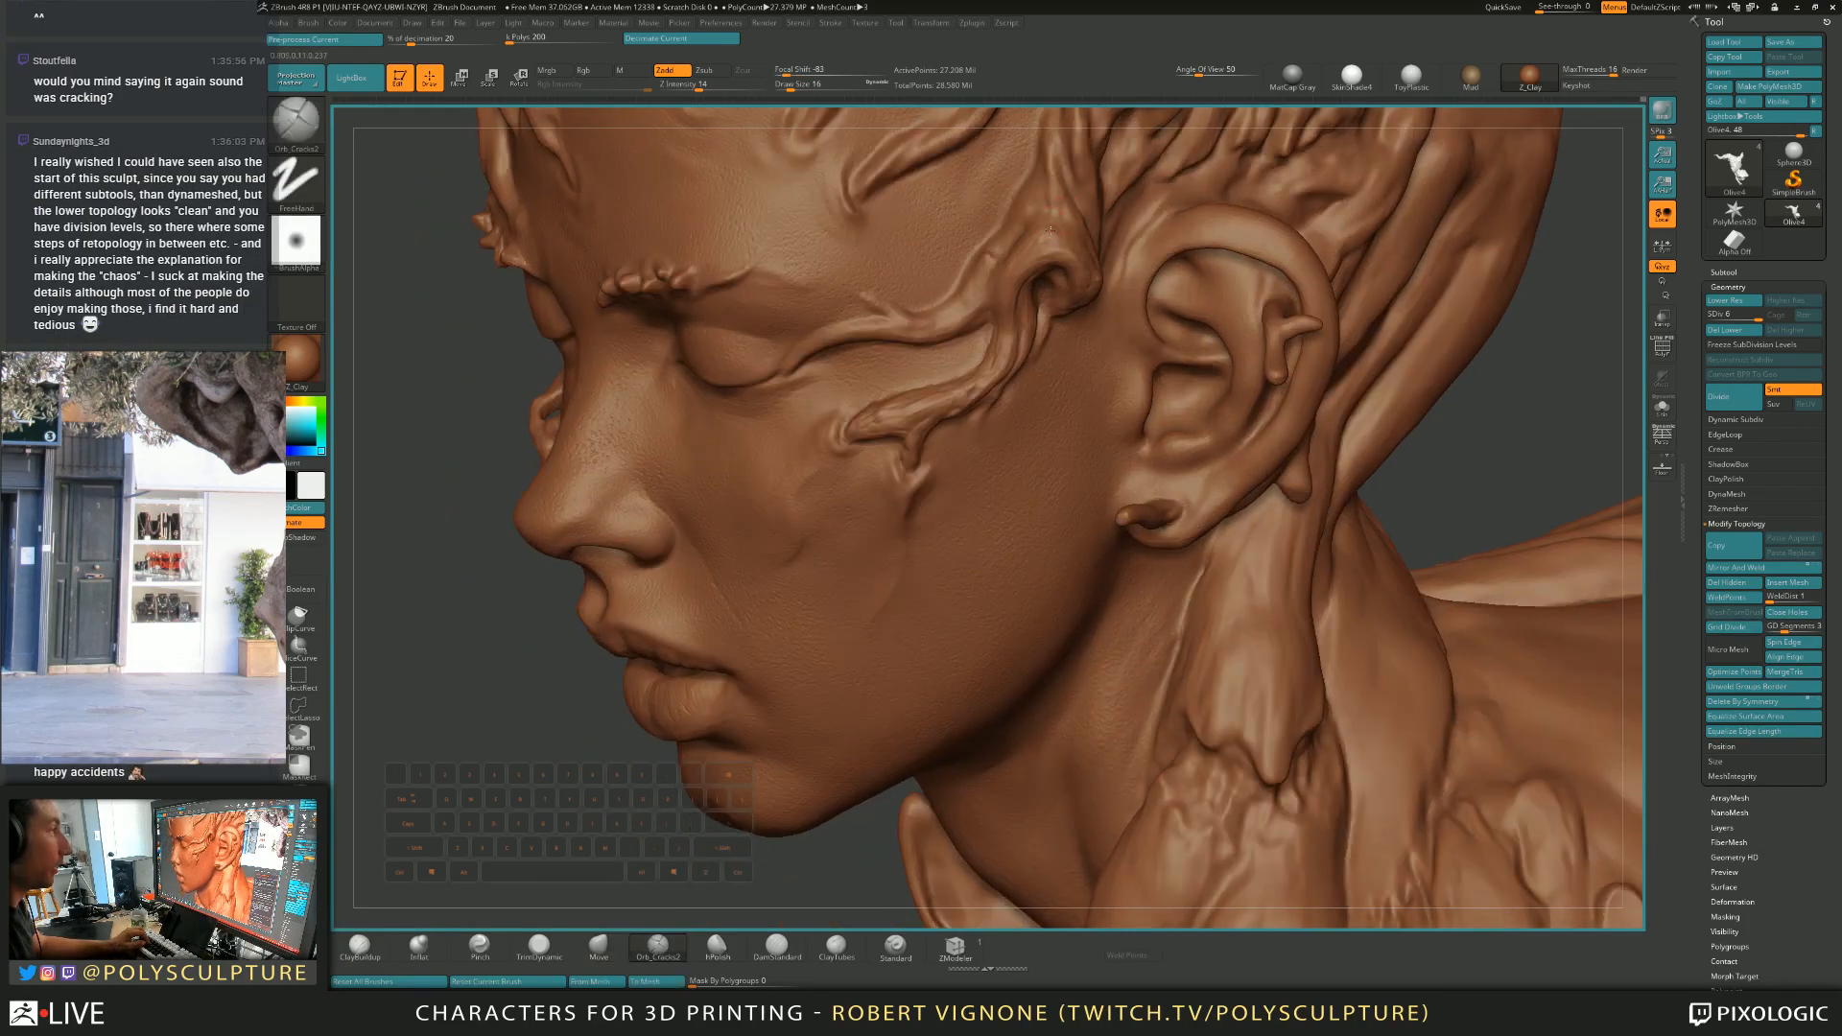
pyautogui.press('[')
pyautogui.moveTo(1046, 237); pyautogui.dragTo(1071, 244, button='right')
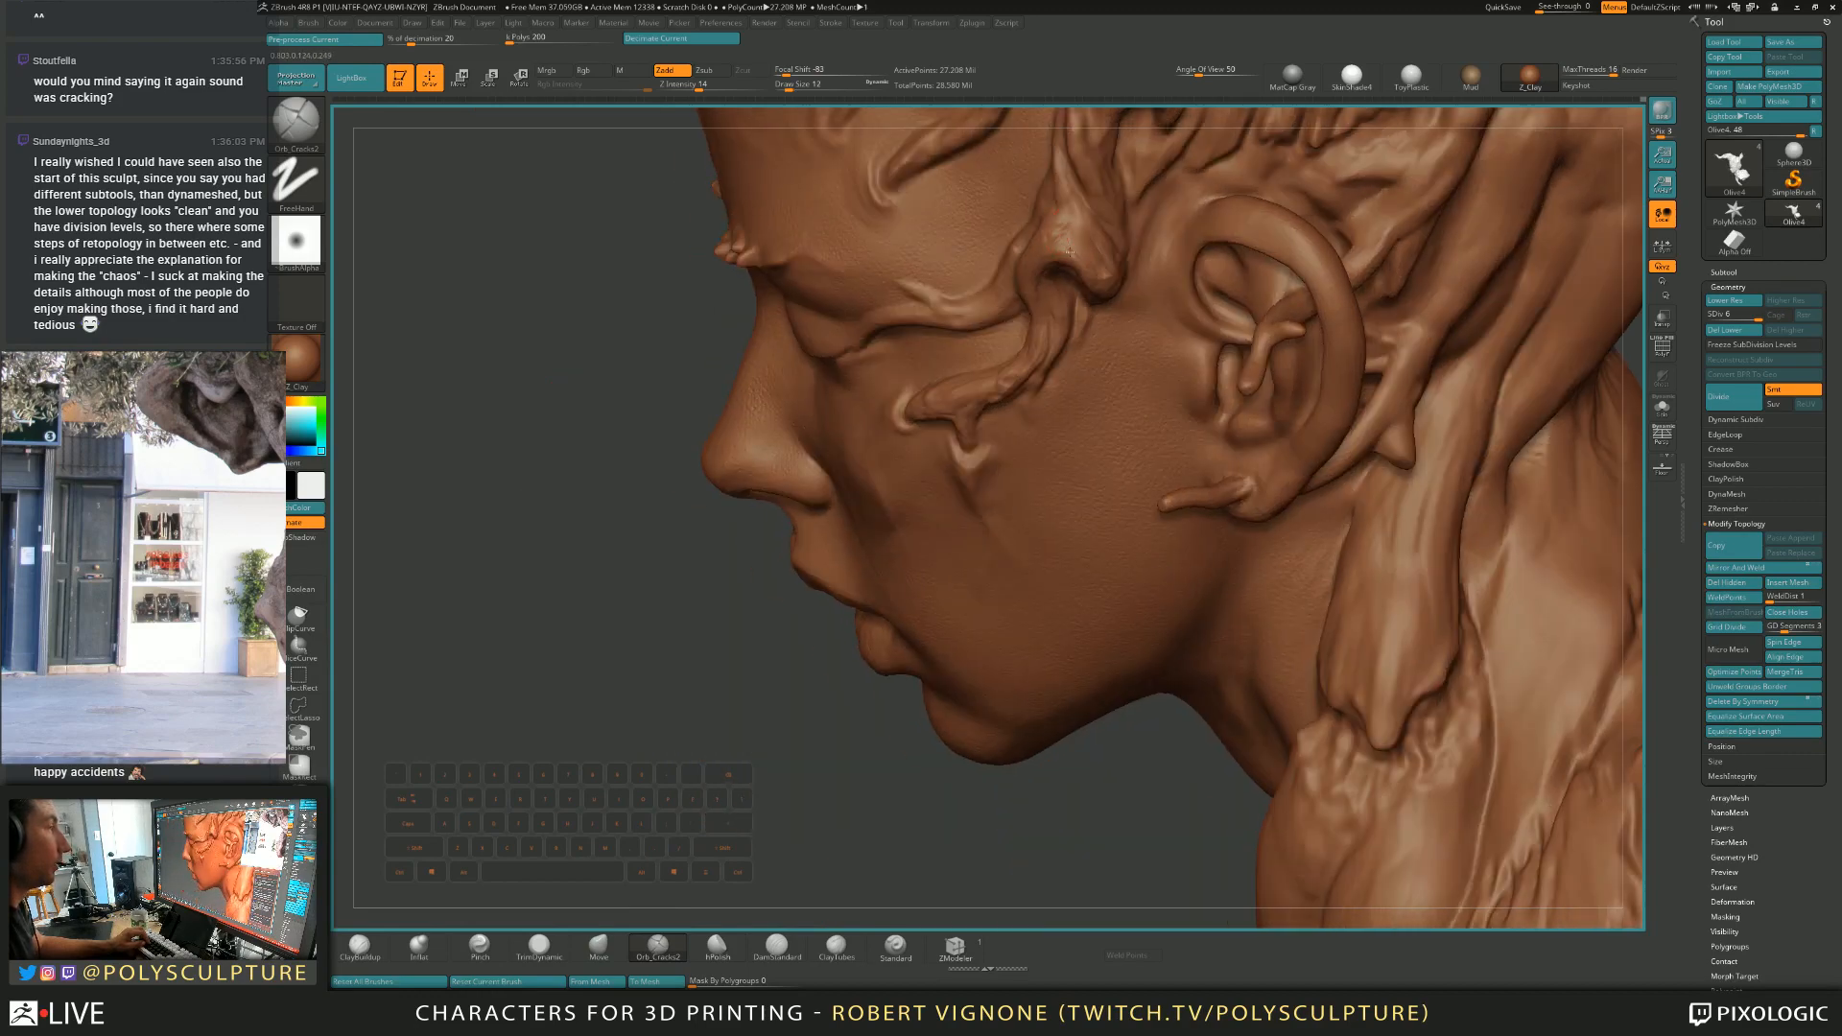
pyautogui.press(']')
pyautogui.moveTo(1091, 237)
pyautogui.mouseDown(button='right')
pyautogui.moveTo(1109, 257)
pyautogui.moveTo(1038, 194)
pyautogui.moveTo(959, 362)
pyautogui.moveTo(1010, 336)
pyautogui.moveTo(989, 331)
pyautogui.mouseUp(button='right')
pyautogui.press('alt')
pyautogui.press('alt')
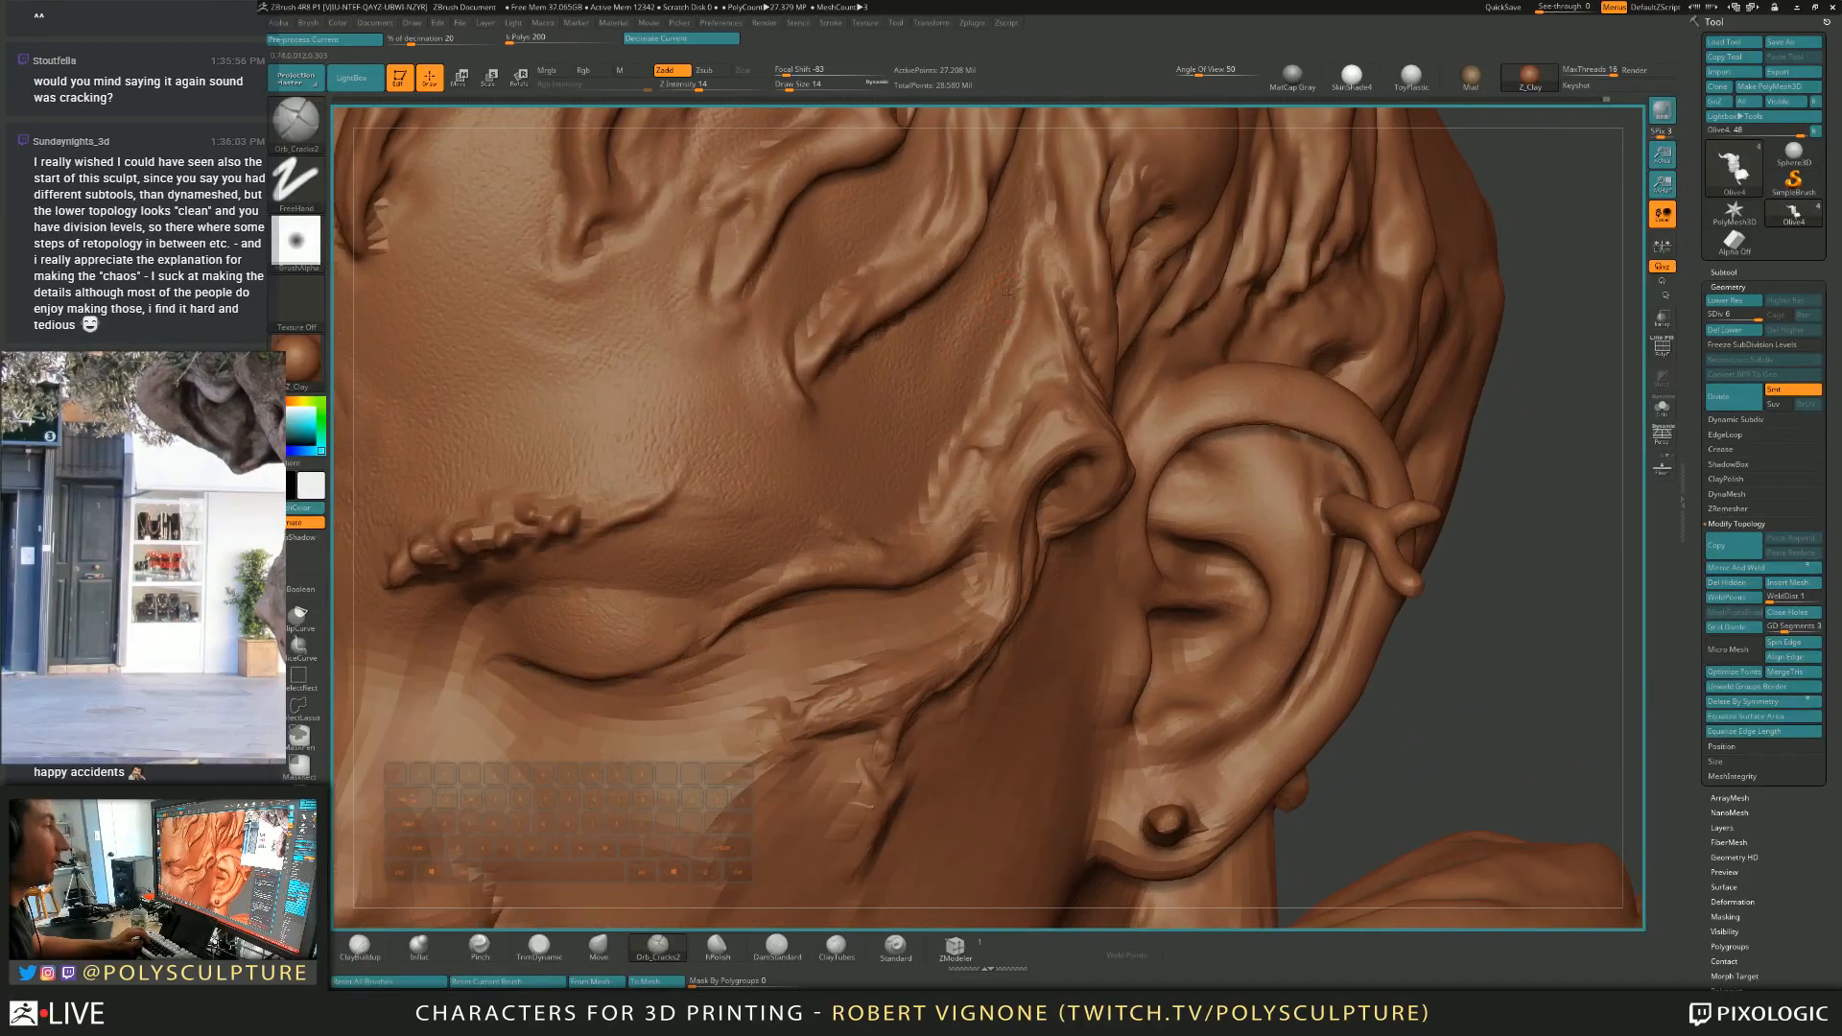
# Define the small root branch above the outer eye corner with Orb_Cracks2 at draw sizes 8 and 4.
pyautogui.moveTo(902, 682)
pyautogui.mouseDown(button='right')
pyautogui.moveTo(825, 734)
pyautogui.moveTo(725, 606)
pyautogui.mouseUp(button='right')
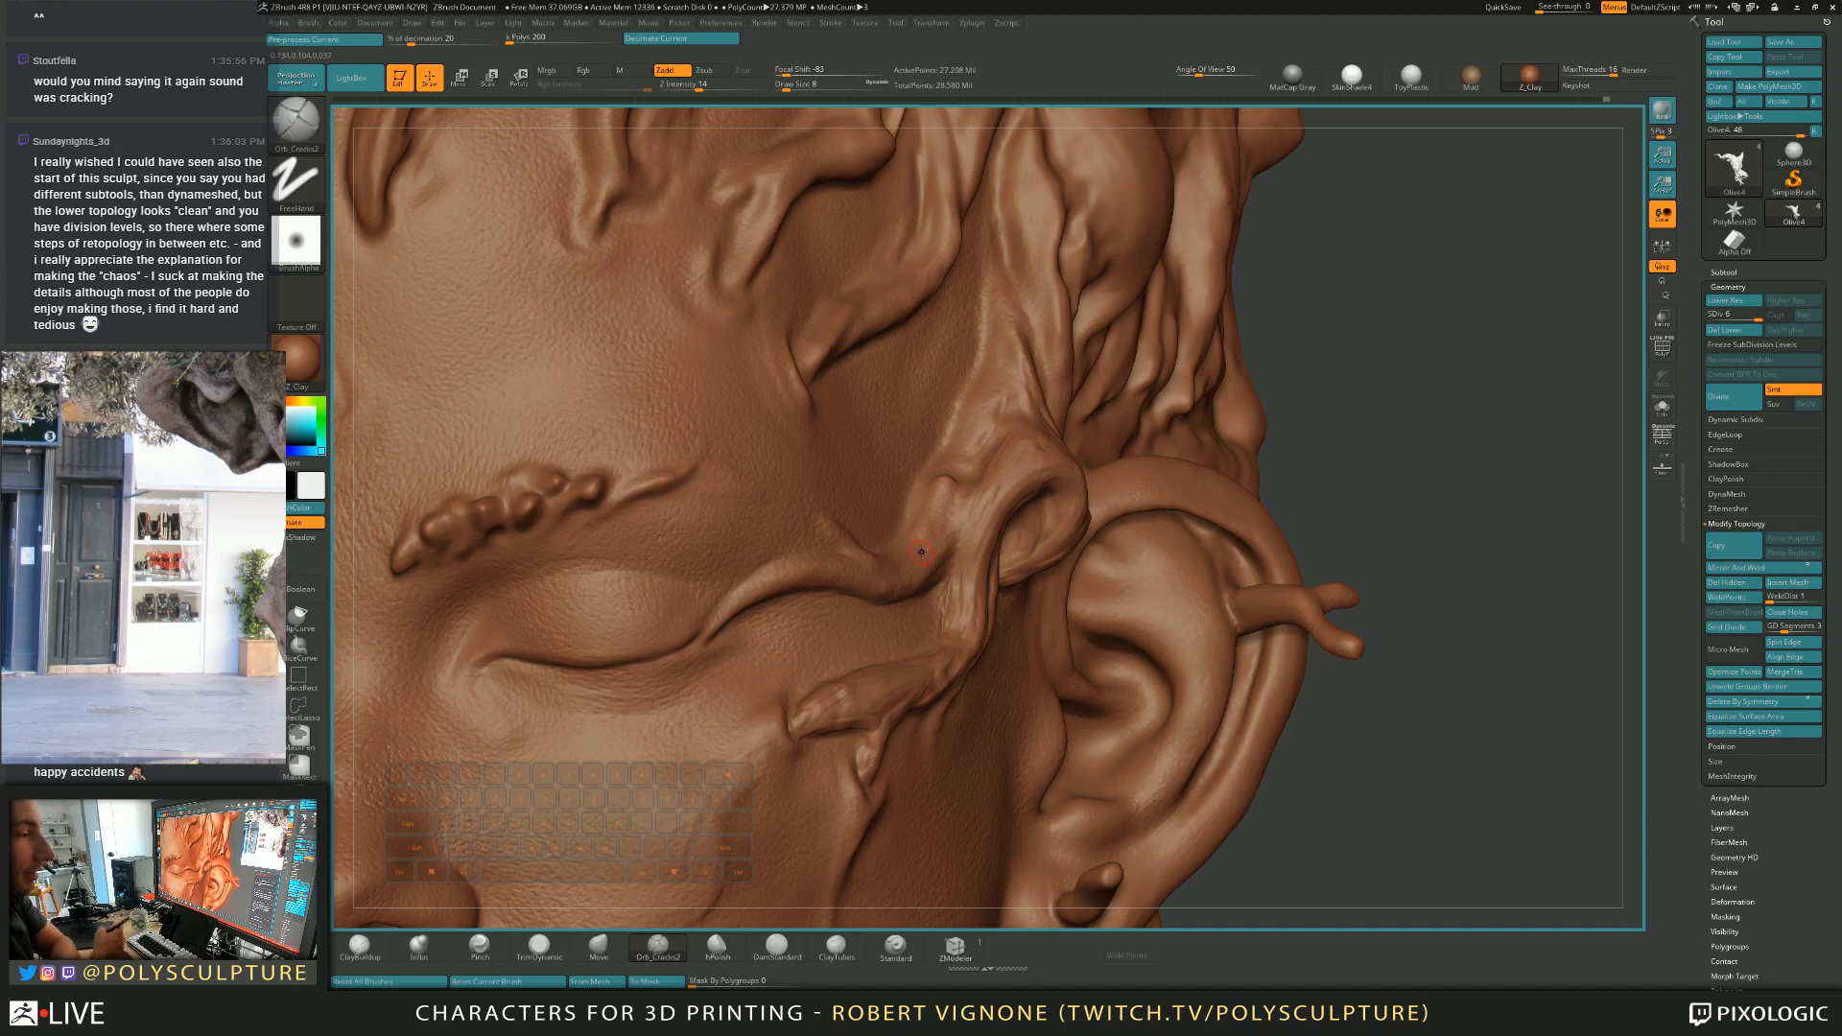
pyautogui.moveTo(979, 508)
pyautogui.mouseDown(button='right')
pyautogui.moveTo(935, 493)
pyautogui.moveTo(952, 525)
pyautogui.moveTo(961, 509)
pyautogui.mouseUp(button='right')
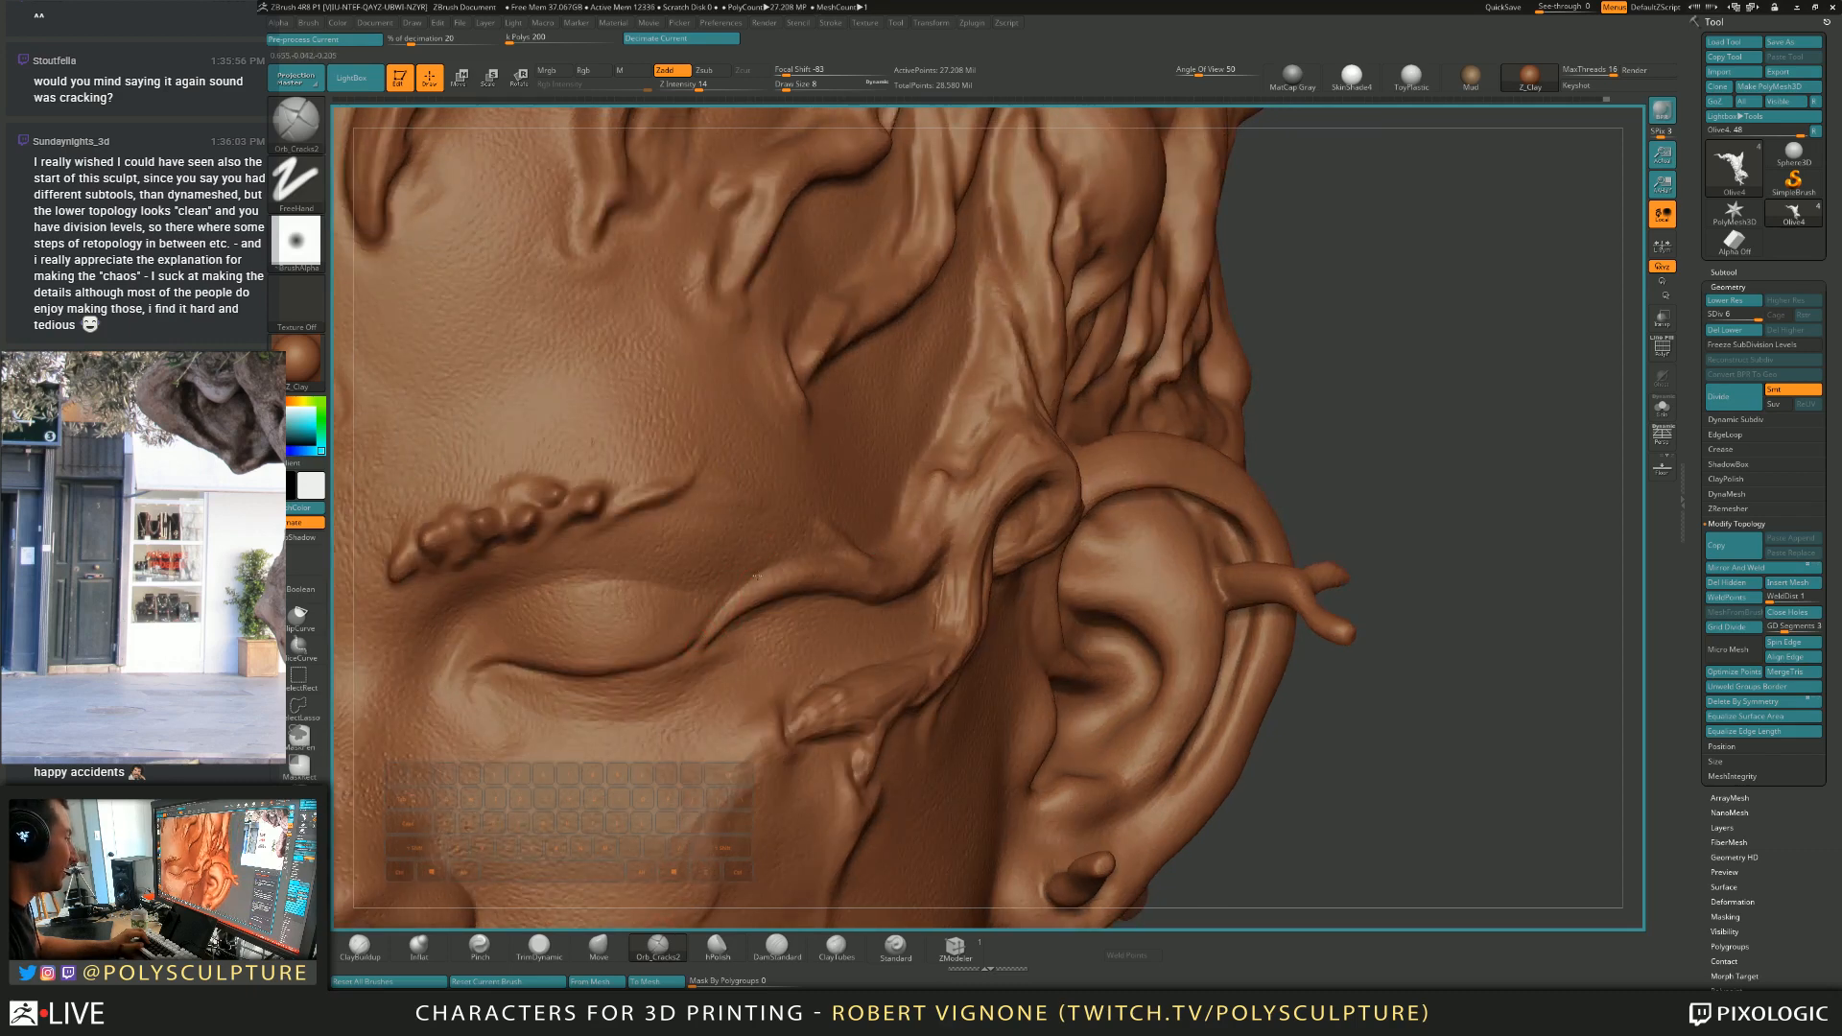
pyautogui.moveTo(794, 559); pyautogui.dragTo(764, 574, button='right')
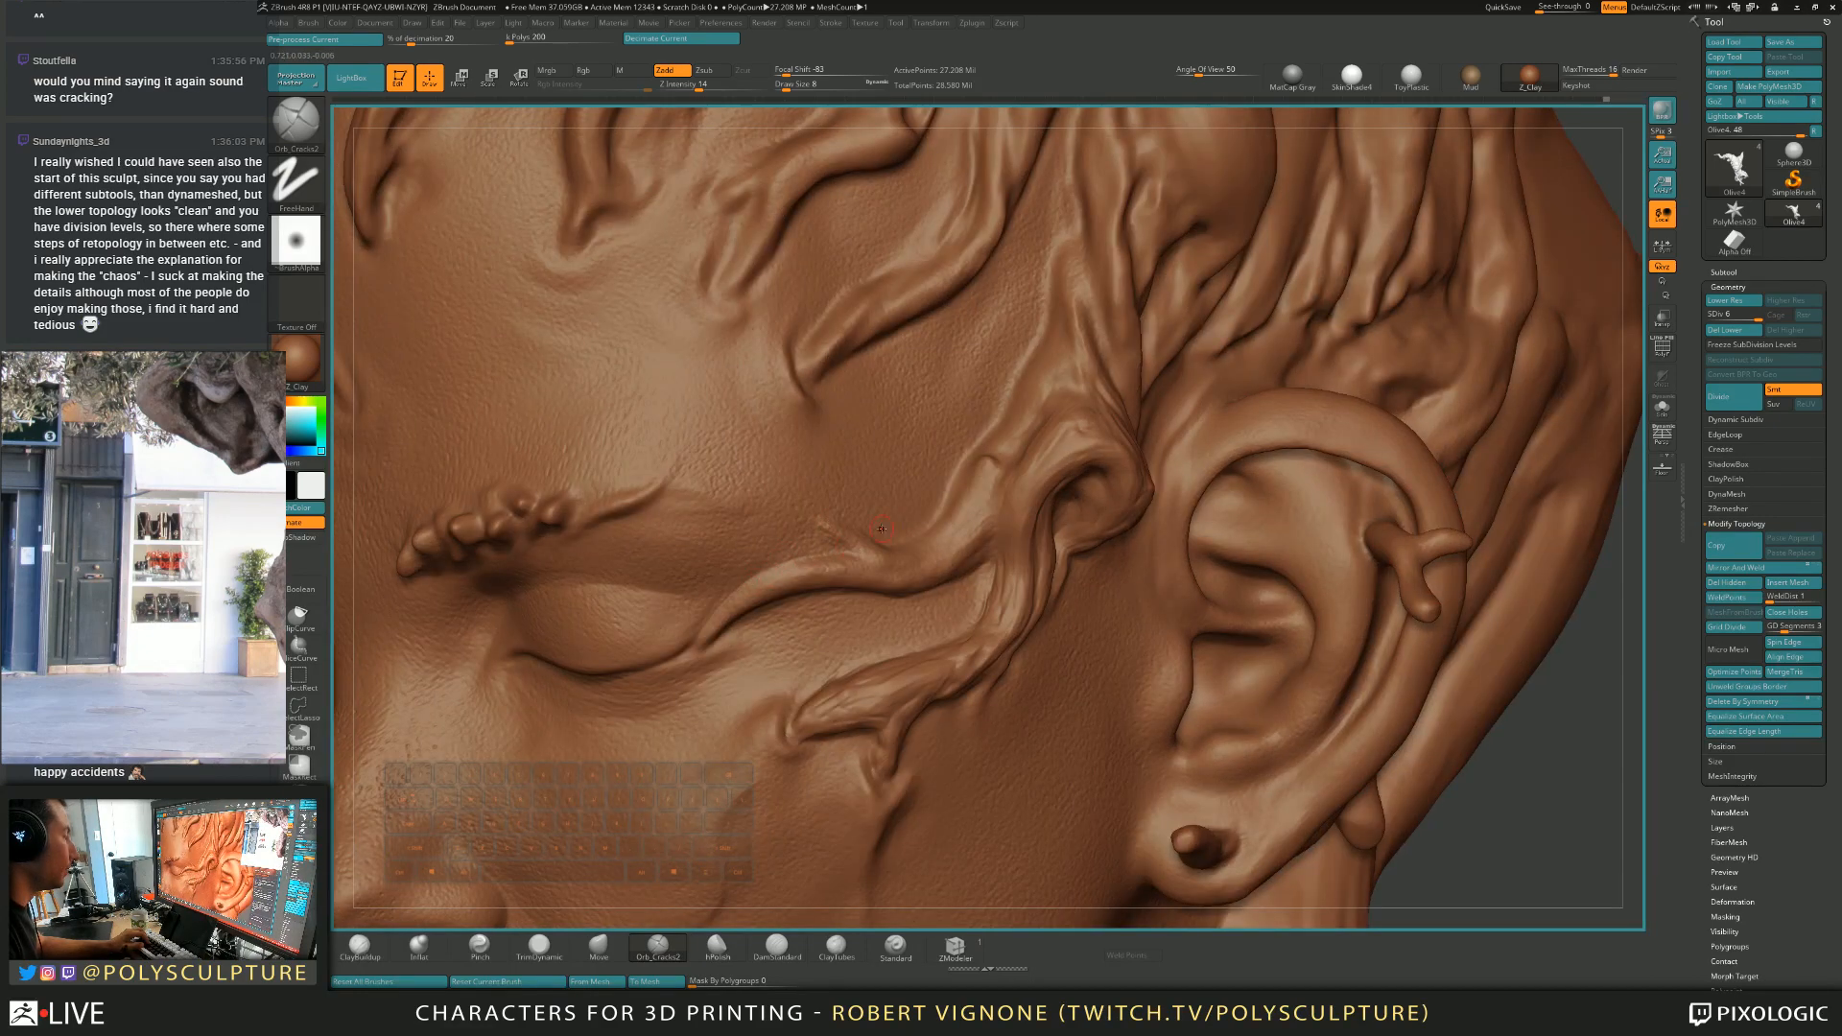
pyautogui.moveTo(890, 526); pyautogui.dragTo(923, 525, button='right')
pyautogui.press('s')
pyautogui.moveTo(940, 515); pyautogui.dragTo(927, 521)
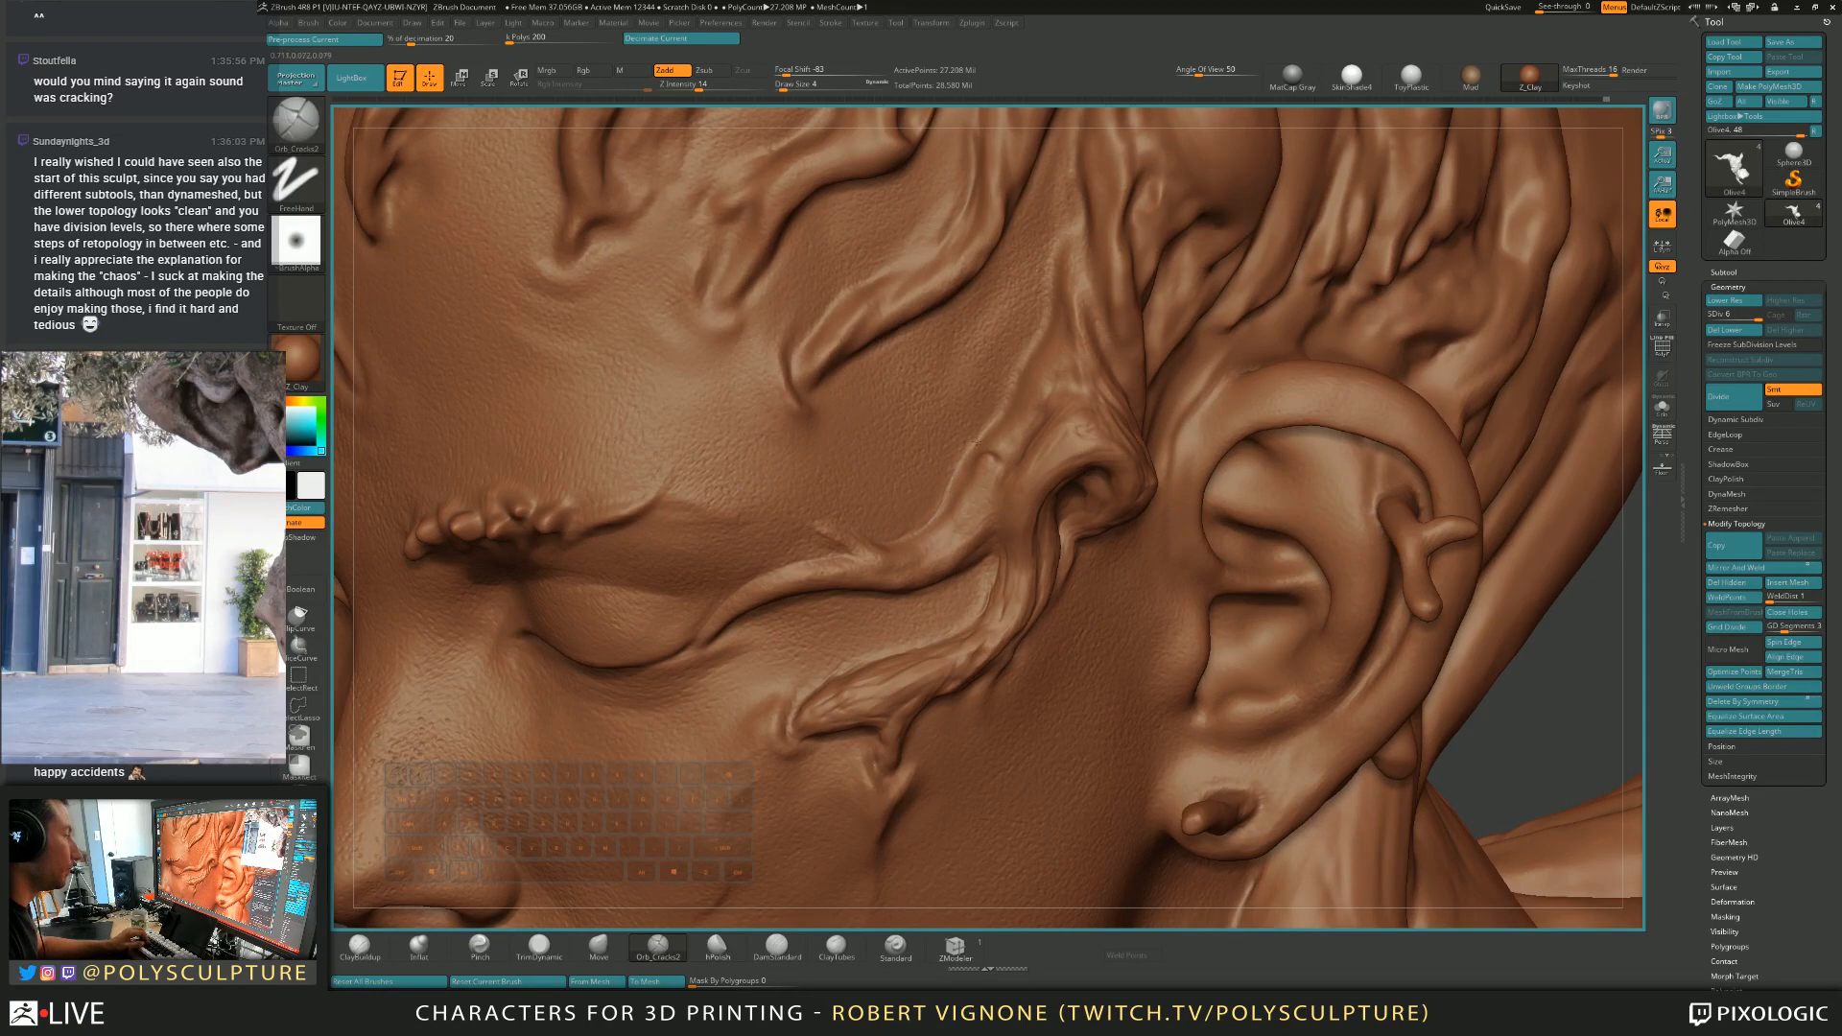
# Crease the root's forehead-side edge above the temple curl with Orb_Cracks2 at draw size 11.
pyautogui.press('s')
pyautogui.moveTo(1005, 405); pyautogui.dragTo(1013, 405)
pyautogui.moveTo(1004, 407)
pyautogui.mouseDown(button='right')
pyautogui.moveTo(926, 436)
pyautogui.moveTo(958, 443)
pyautogui.mouseUp(button='right')
pyautogui.press('s')
pyautogui.moveTo(1007, 350); pyautogui.dragTo(1024, 350)
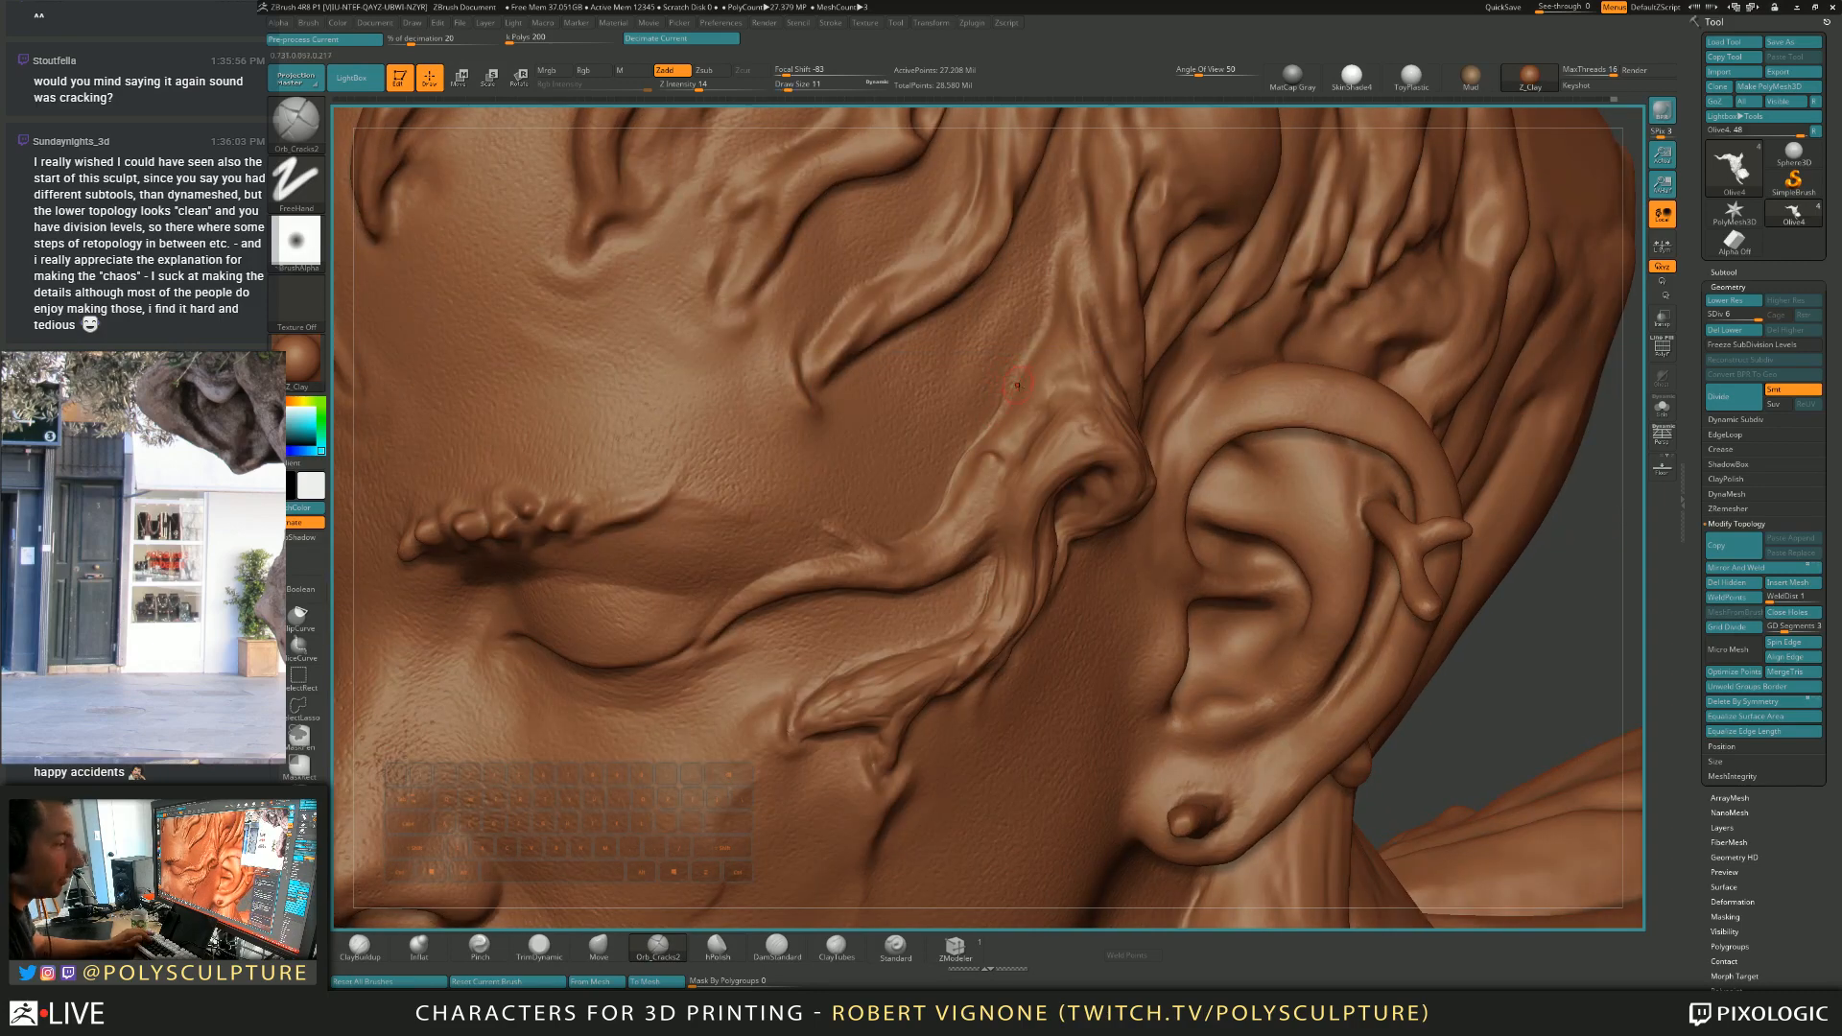
pyautogui.moveTo(1018, 373); pyautogui.dragTo(1013, 389, button='right')
# Extend fine creases up the root strand toward the hairline with Orb_Cracks2 at draw sizes 9 and 7.
pyautogui.press('s')
pyautogui.moveTo(1013, 389); pyautogui.dragTo(1008, 376)
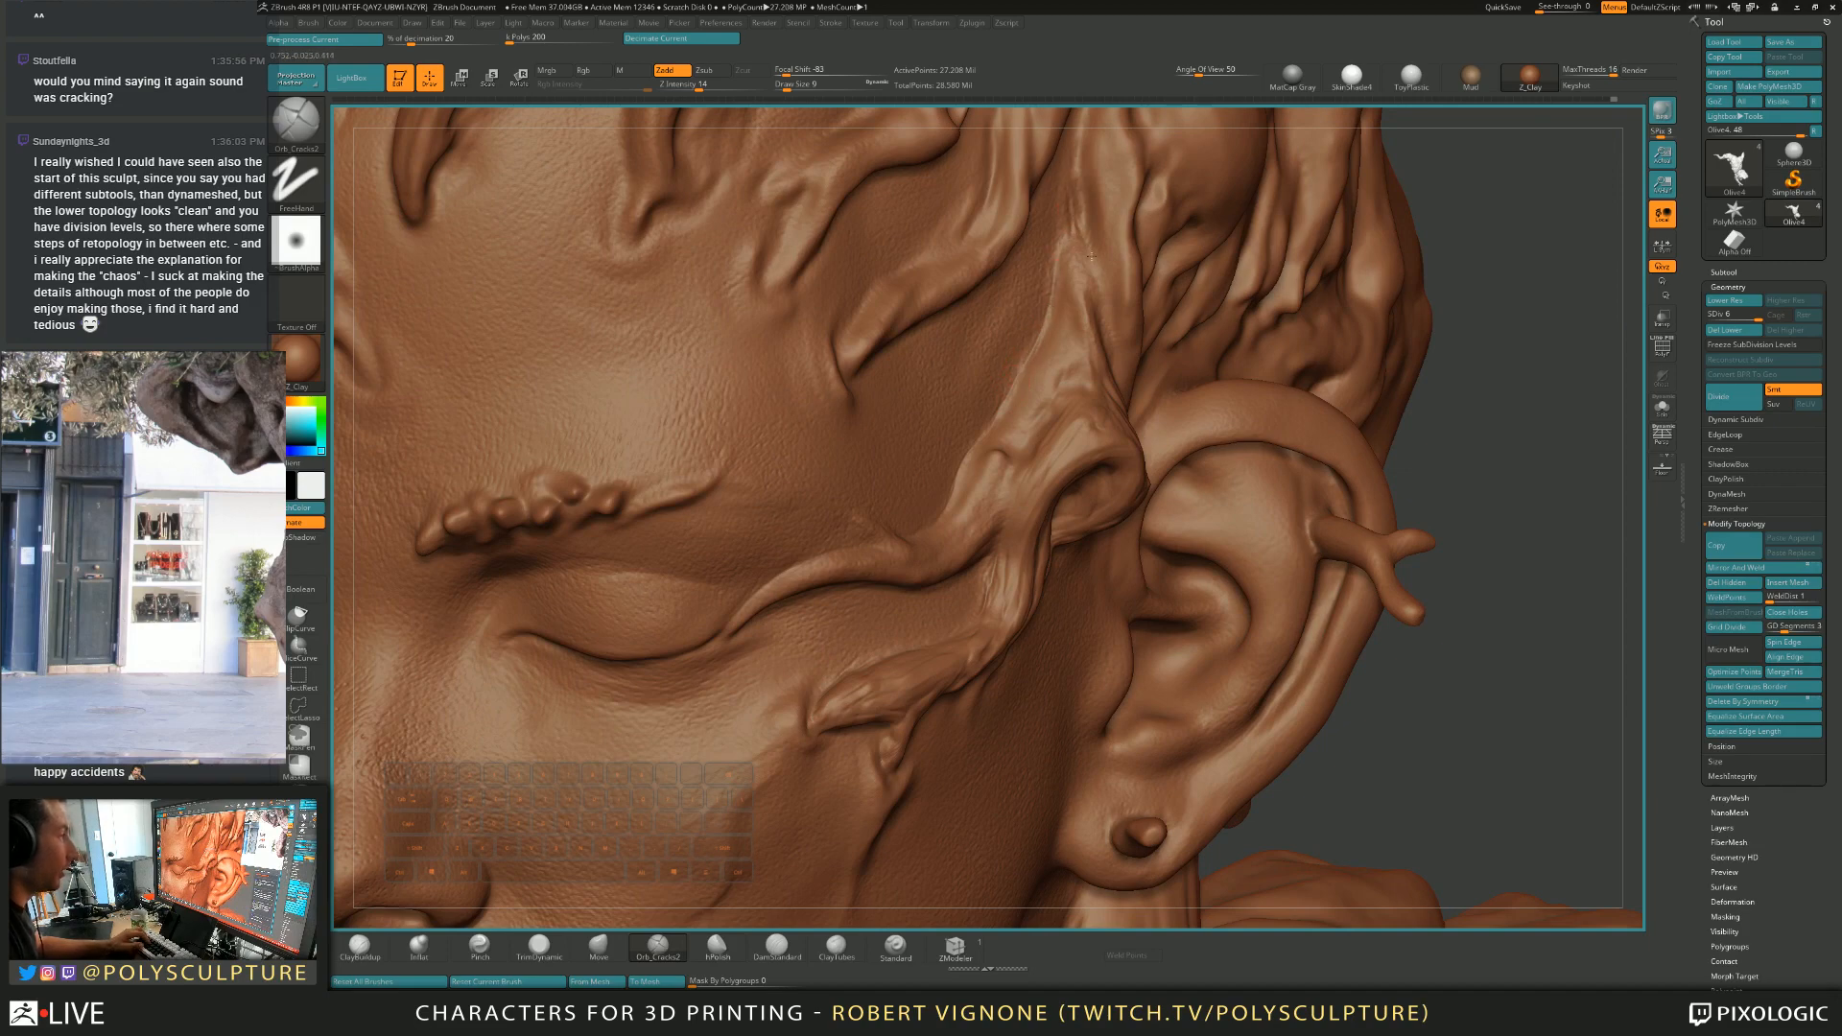
pyautogui.moveTo(1082, 233)
pyautogui.mouseDown(button='right')
pyautogui.moveTo(1059, 235)
pyautogui.moveTo(1060, 203)
pyautogui.moveTo(1000, 271)
pyautogui.mouseUp(button='right')
pyautogui.press('s')
pyautogui.moveTo(998, 274); pyautogui.dragTo(992, 276)
pyautogui.press('s')
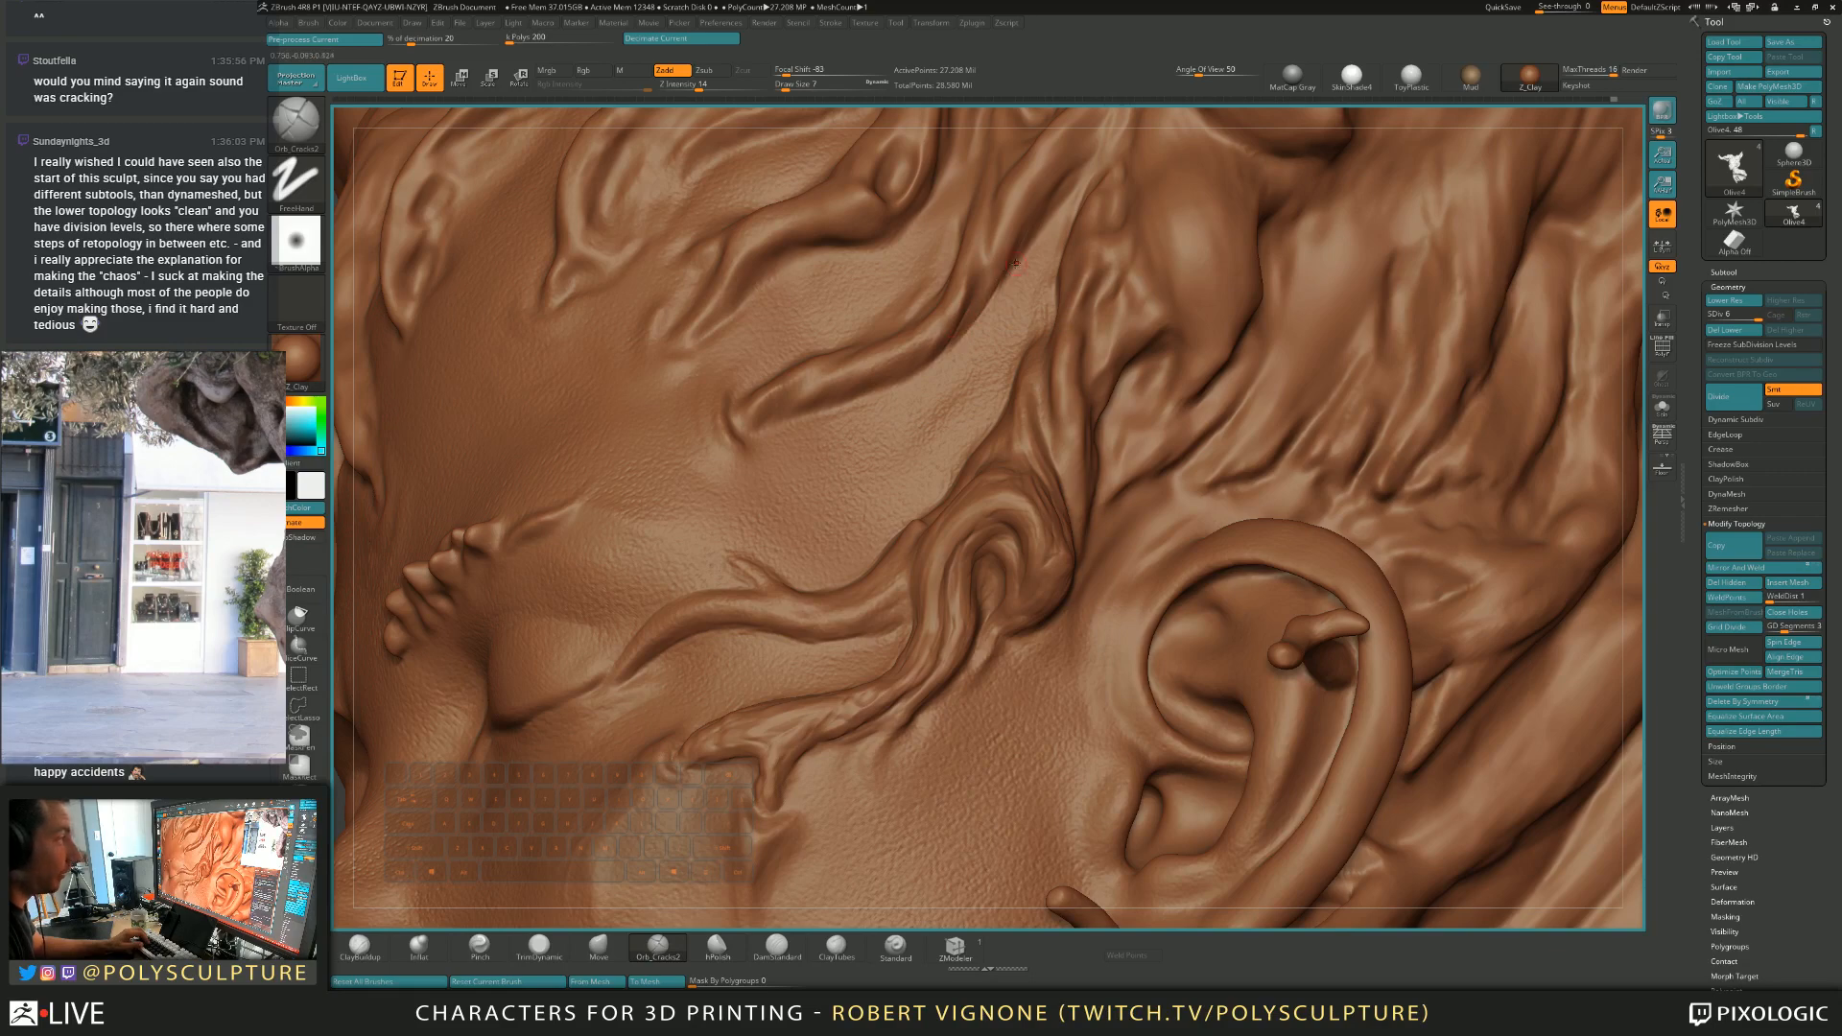
# Refine the root strand's creases near the hairline with Orb_Cracks2, enlarging the brush to draw size 14 and reducing it again.
pyautogui.press(']')
pyautogui.press(']')
pyautogui.press(']')
pyautogui.press(']')
pyautogui.press(']')
pyautogui.press(']')
pyautogui.press(']')
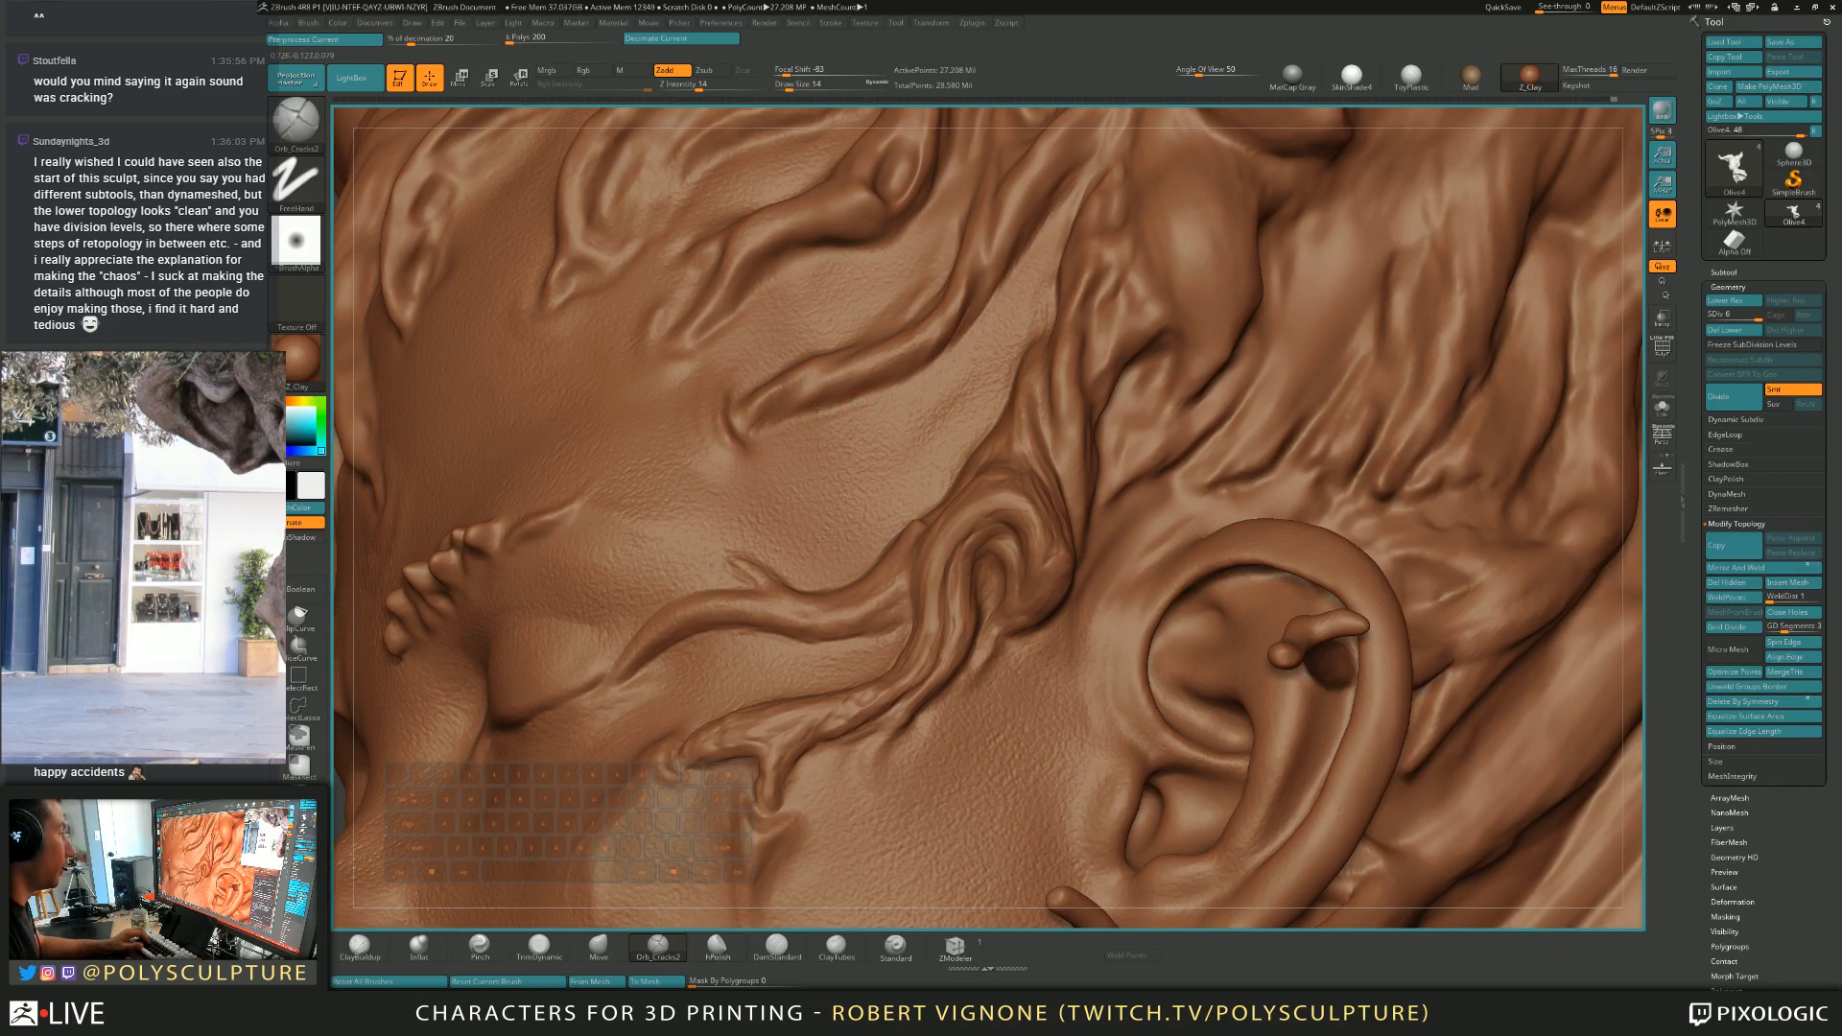
pyautogui.press('[')
pyautogui.press('[')
pyautogui.press('[')
pyautogui.press('[')
pyautogui.press('[')
# Build up the small root branch above the outer eye corner with ClayBuildup at draw size 7 and plane it with TrimDynamic.
pyautogui.keyDown('alt'); pyautogui.moveTo(891, 384); pyautogui.dragTo(896, 230, button='right'); pyautogui.keyUp('alt')
pyautogui.moveTo(825, 403)
pyautogui.mouseDown(button='right')
pyautogui.moveTo(863, 413)
pyautogui.moveTo(827, 450)
pyautogui.mouseUp(button='right')
pyautogui.write('1s7')
pyautogui.press('Return')
pyautogui.moveTo(623, 533)
pyautogui.mouseDown()
pyautogui.moveTo(706, 474)
pyautogui.moveTo(702, 490)
pyautogui.moveTo(781, 482)
pyautogui.moveTo(704, 468)
pyautogui.mouseUp()
pyautogui.press('b')
pyautogui.press('t')
pyautogui.press('d')
# Build up the root between the outer eye corner and temple curl with ClayBuildup at draw size 12 and plane it with TrimDynamic.
pyautogui.press('b')
pyautogui.press('c')
pyautogui.press('b')
pyautogui.press('1')
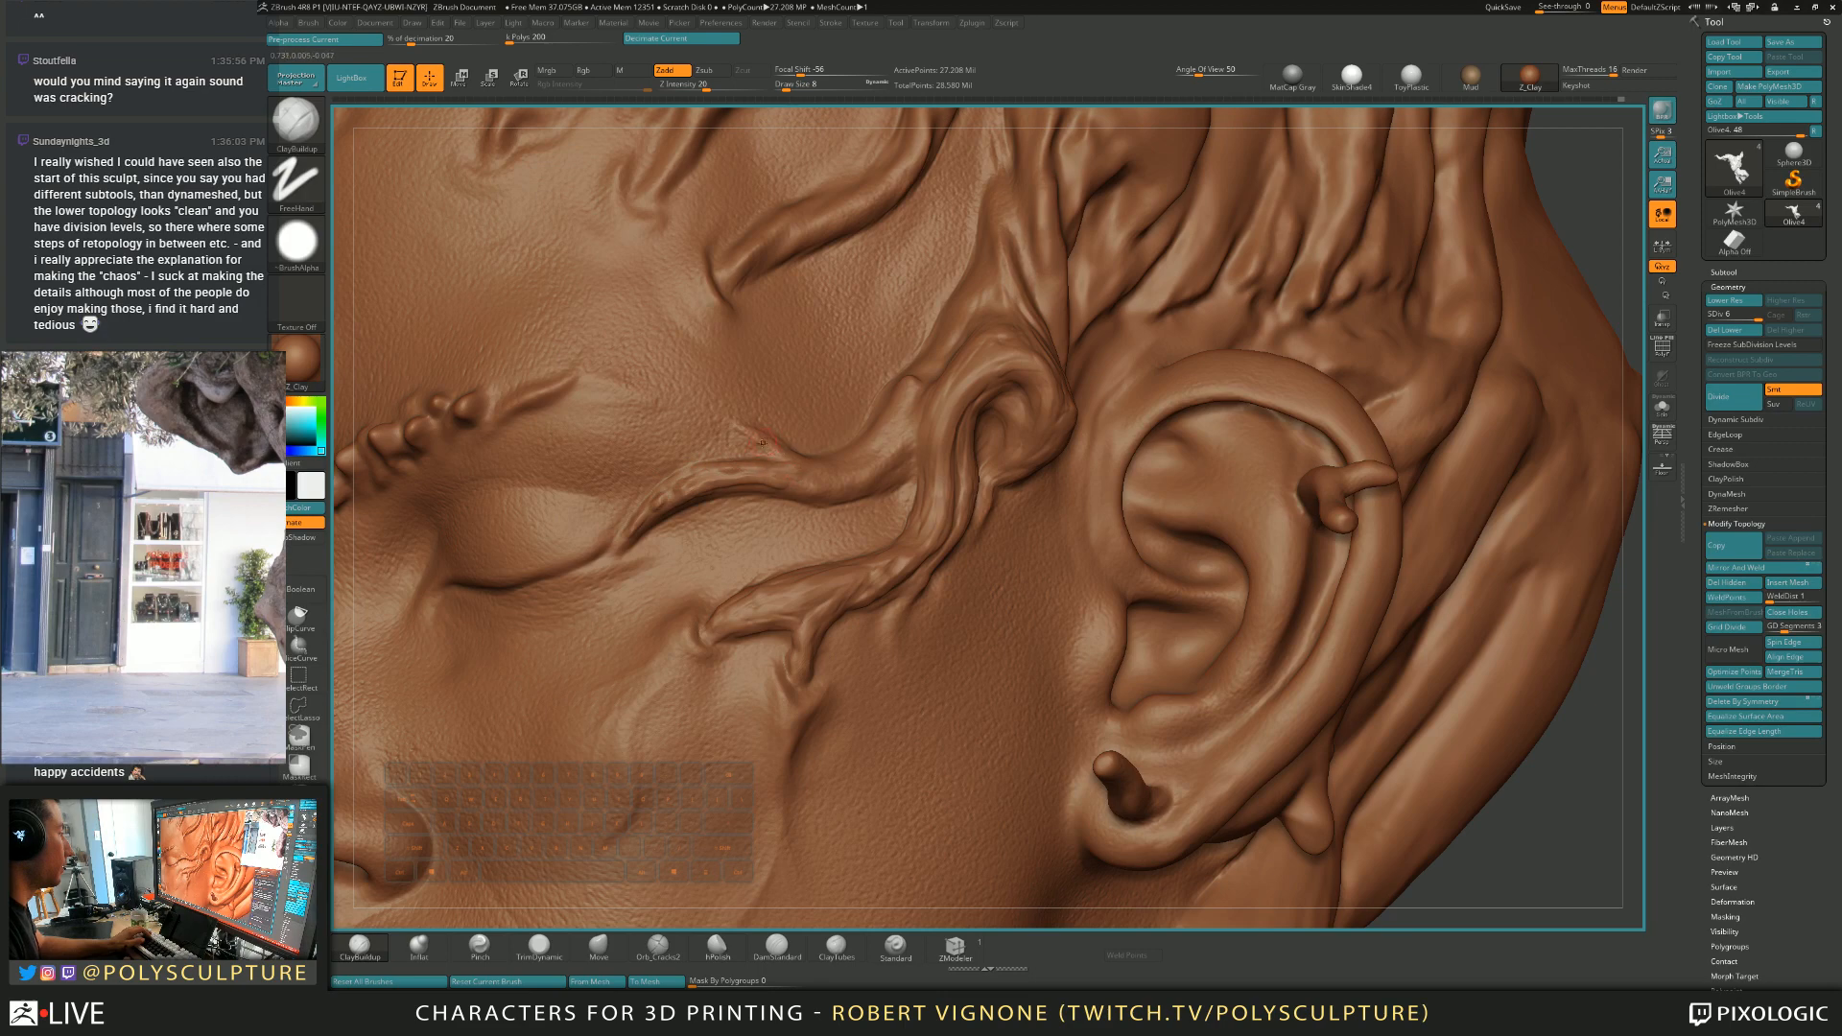
pyautogui.press(']')
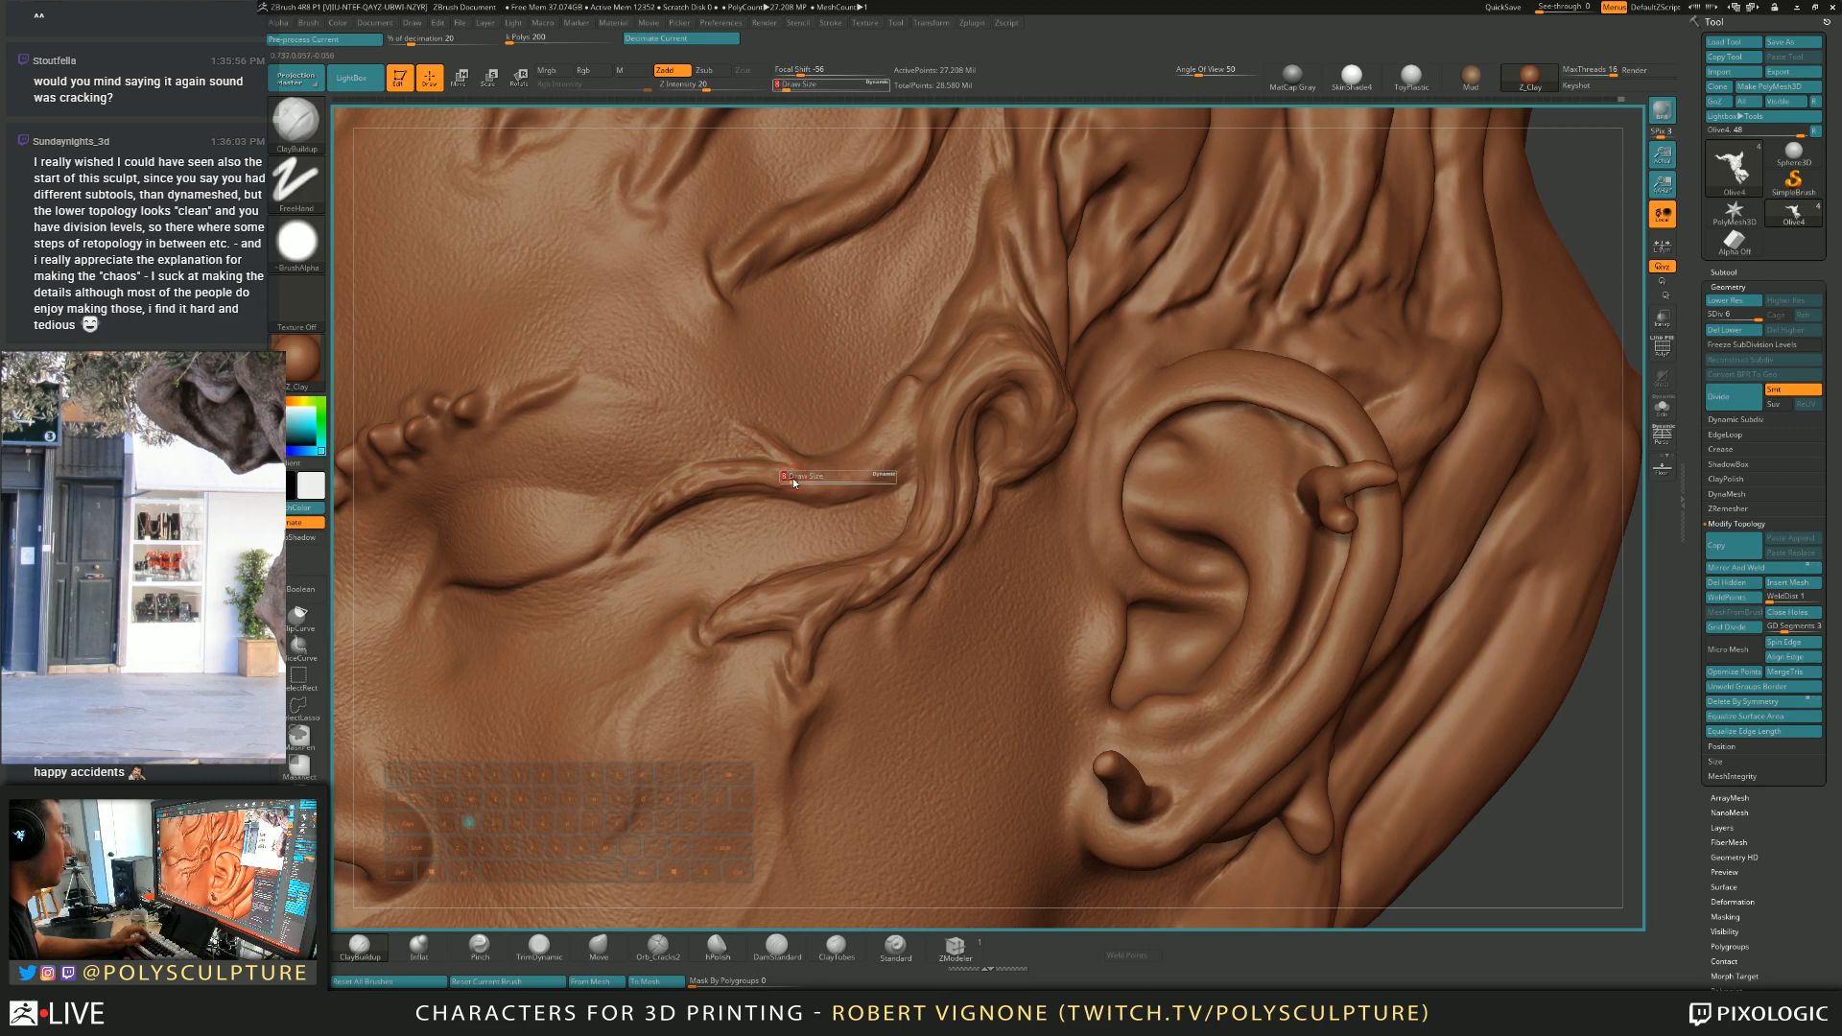
pyautogui.moveTo(785, 488); pyautogui.dragTo(865, 480)
pyautogui.press(']')
pyautogui.press(']')
pyautogui.press(']')
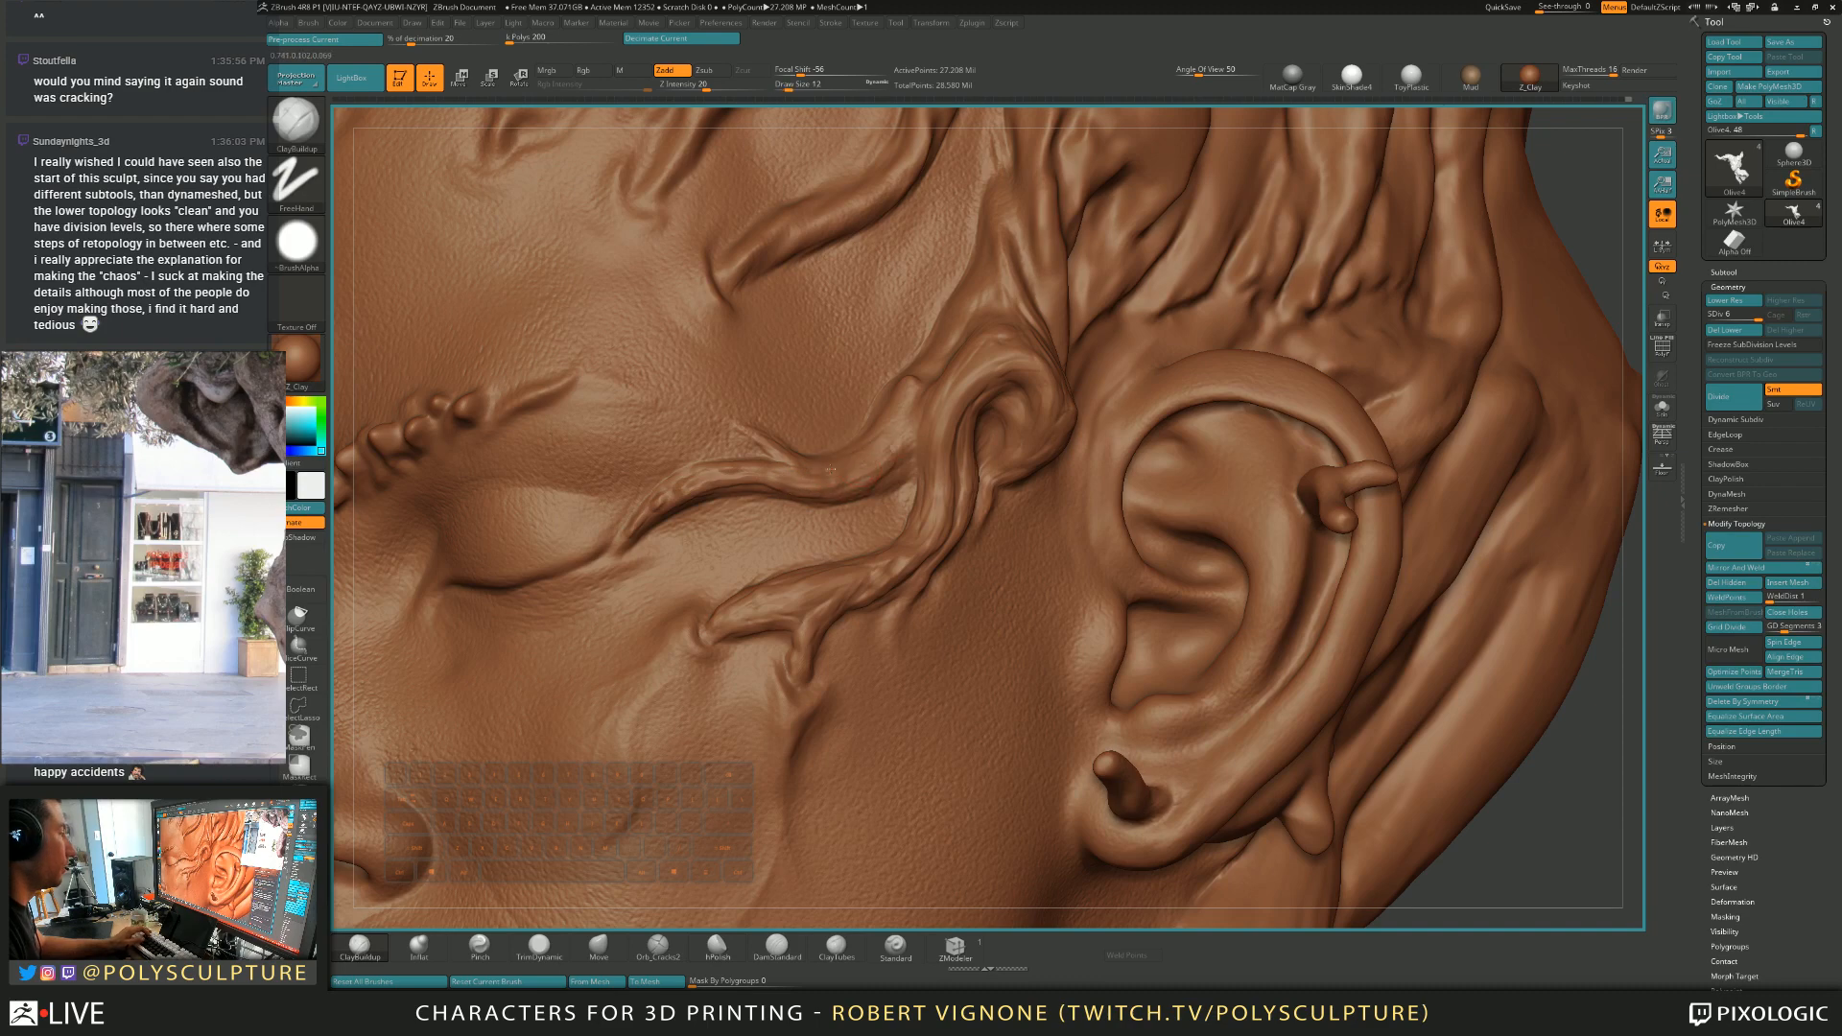
pyautogui.moveTo(815, 470); pyautogui.dragTo(833, 474)
pyautogui.press('4')
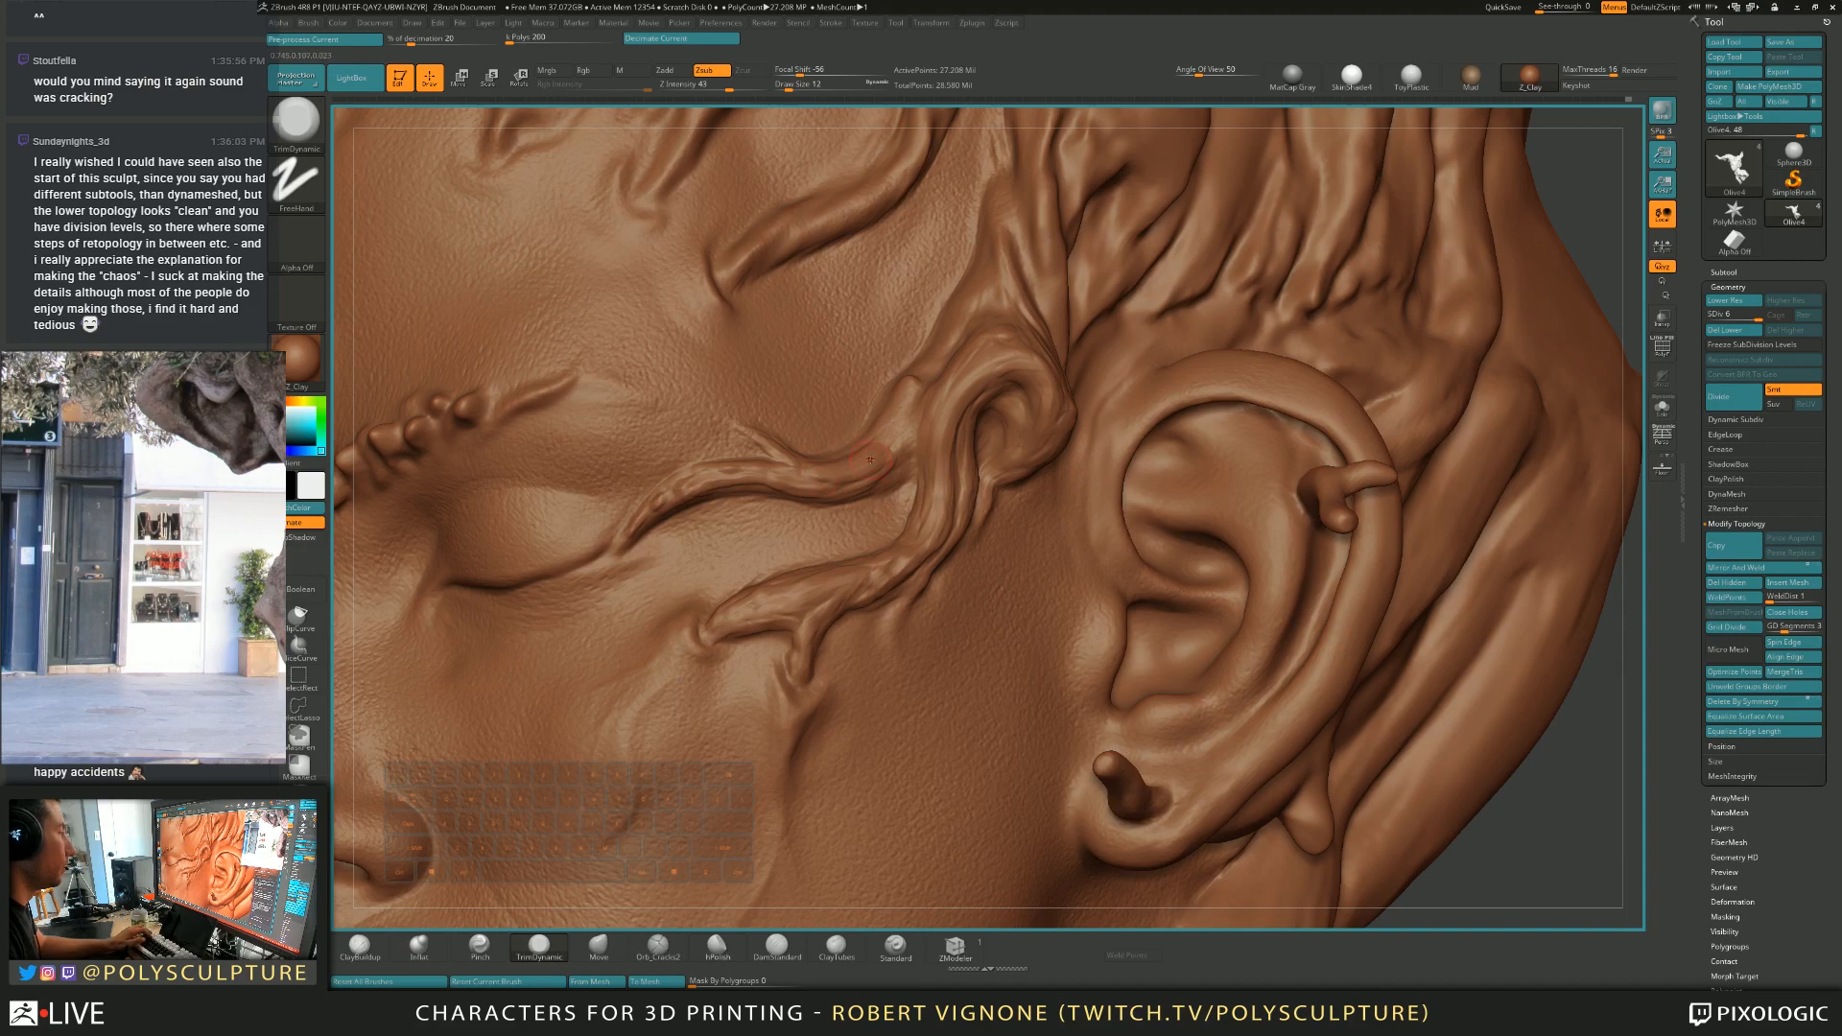
# Add finer ClayBuildup strokes along the upper edge of the root where it runs into the temple curl.
pyautogui.press('1')
pyautogui.press('s')
pyautogui.click(863, 484)
pyautogui.moveTo(871, 456); pyautogui.dragTo(863, 477, button='right')
pyautogui.moveTo(867, 481); pyautogui.dragTo(905, 464)
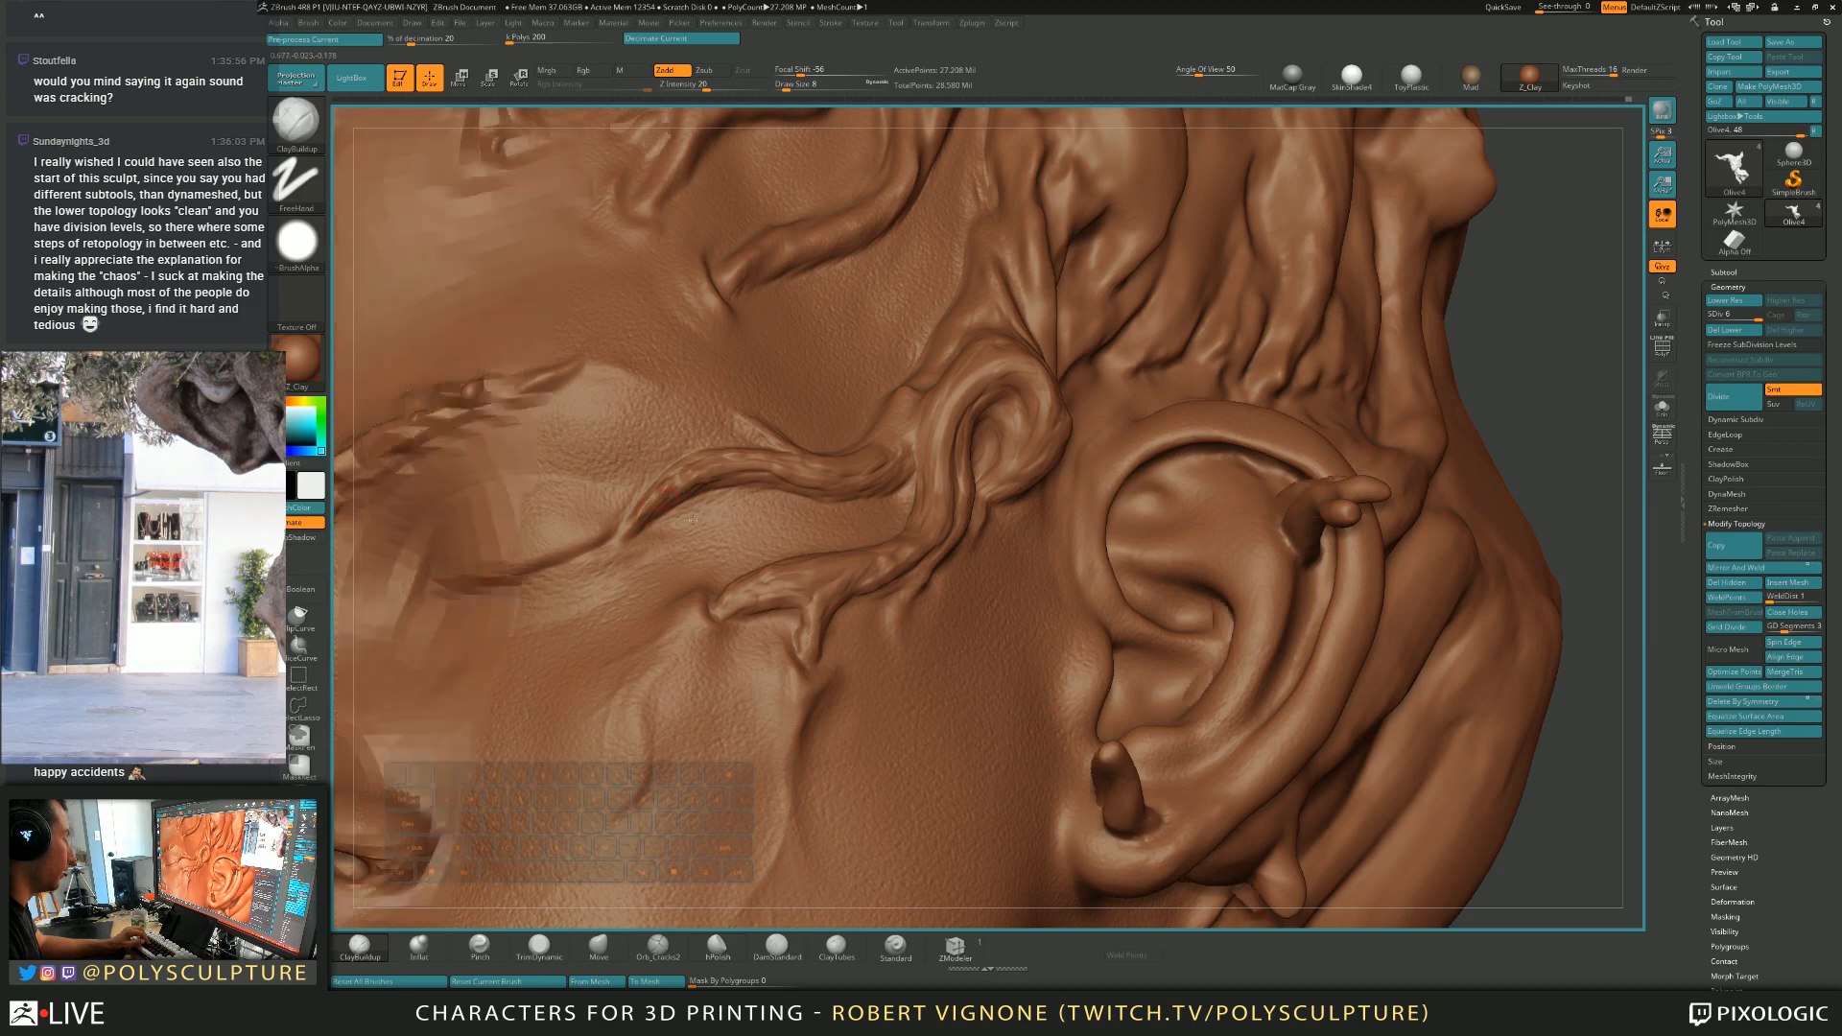
pyautogui.moveTo(657, 501); pyautogui.dragTo(815, 494, button='right')
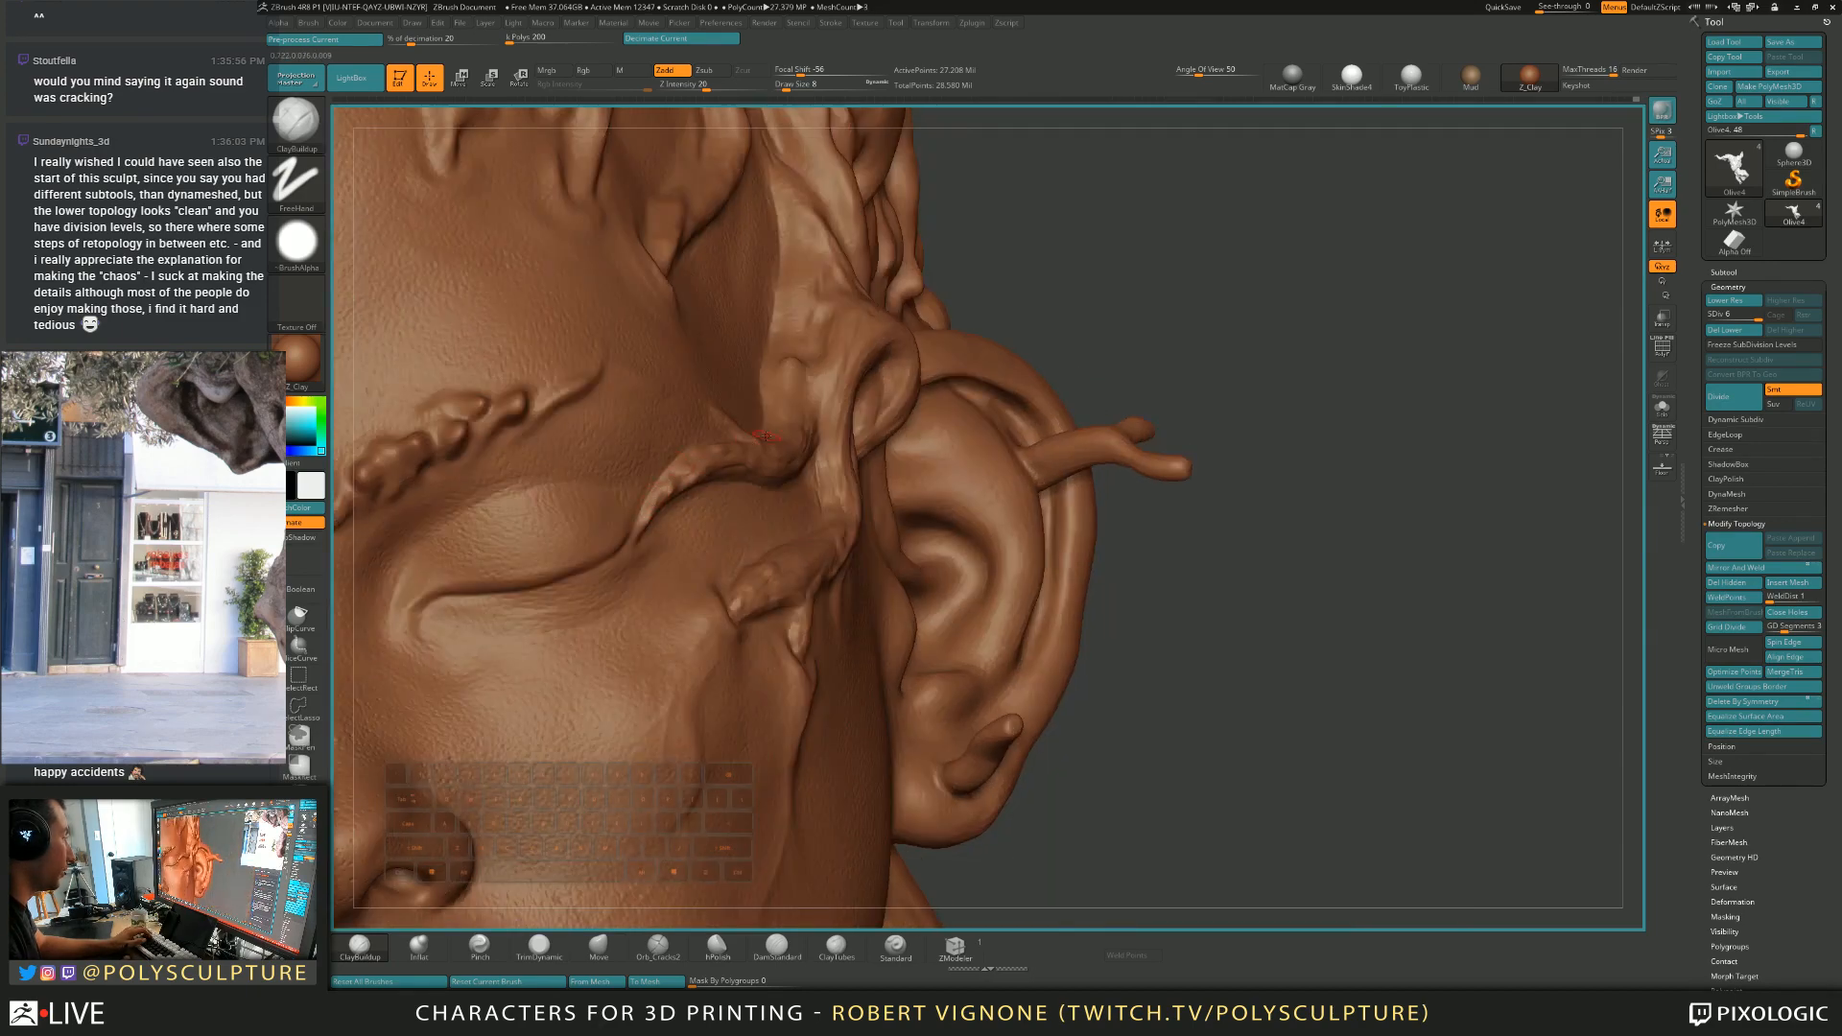
pyautogui.moveTo(750, 442); pyautogui.dragTo(614, 466, button='right')
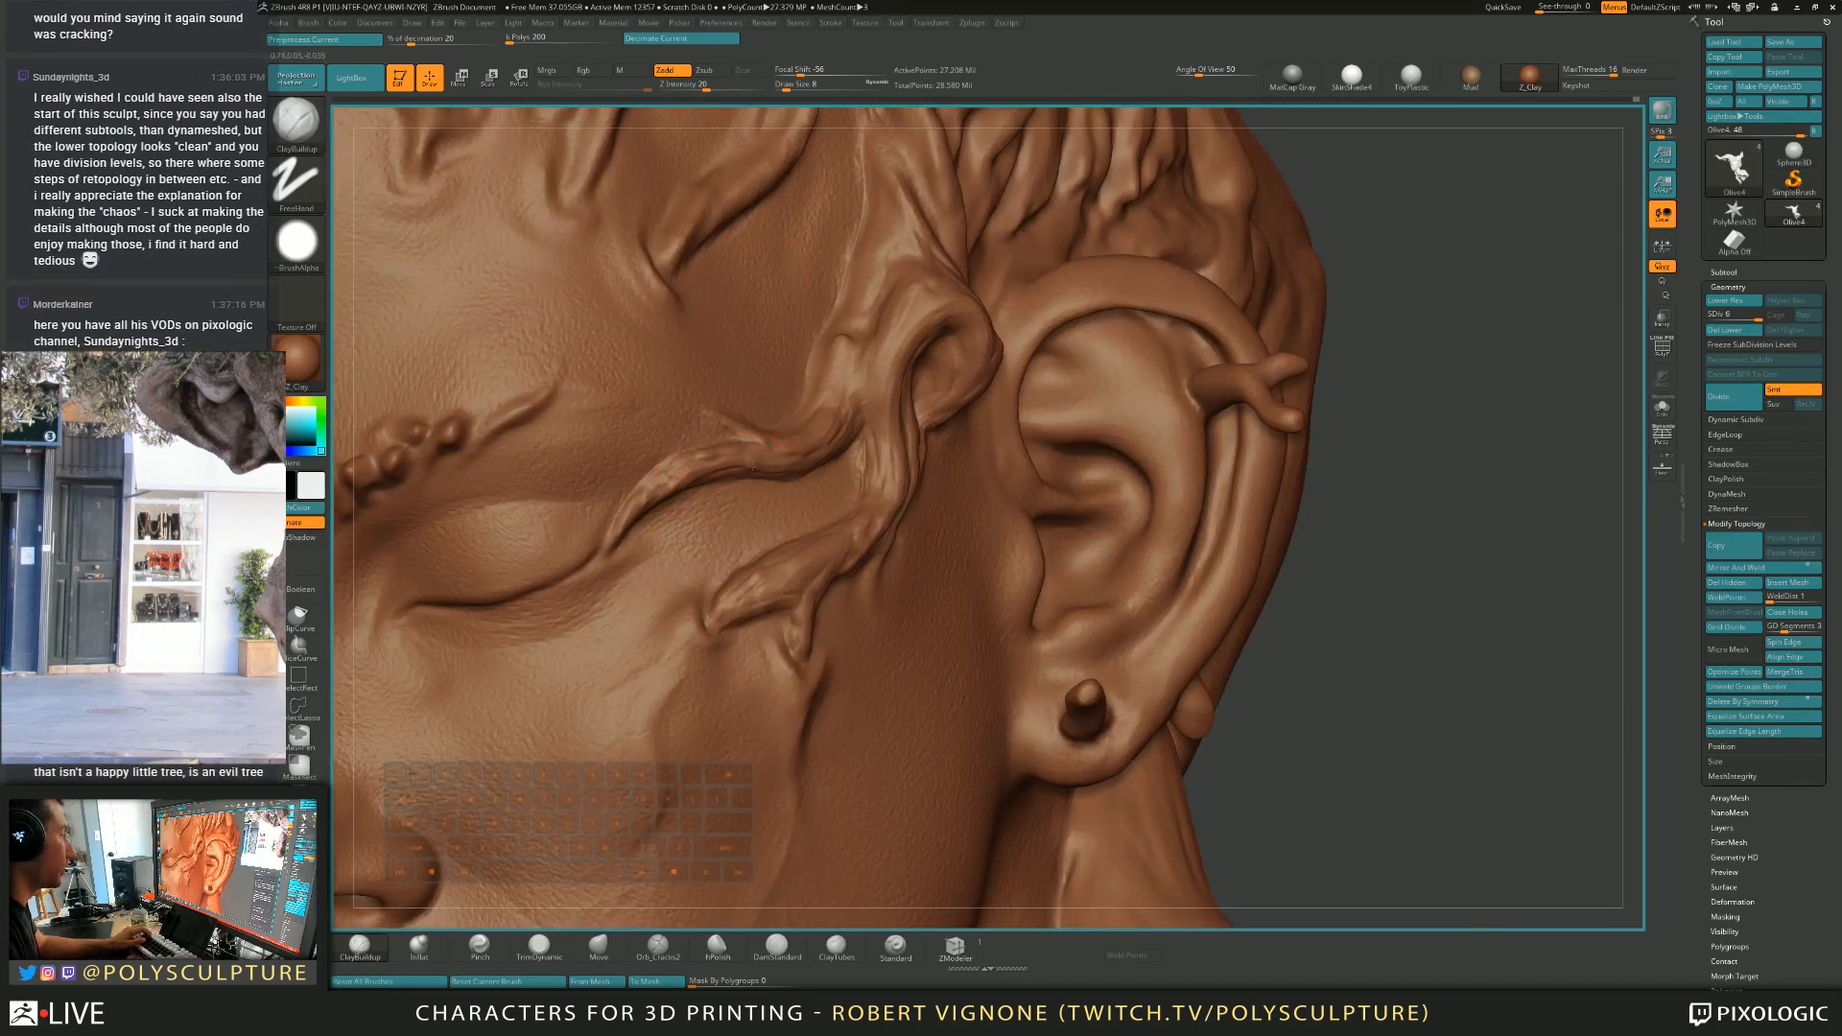
pyautogui.moveTo(755, 460); pyautogui.dragTo(823, 417, button='right')
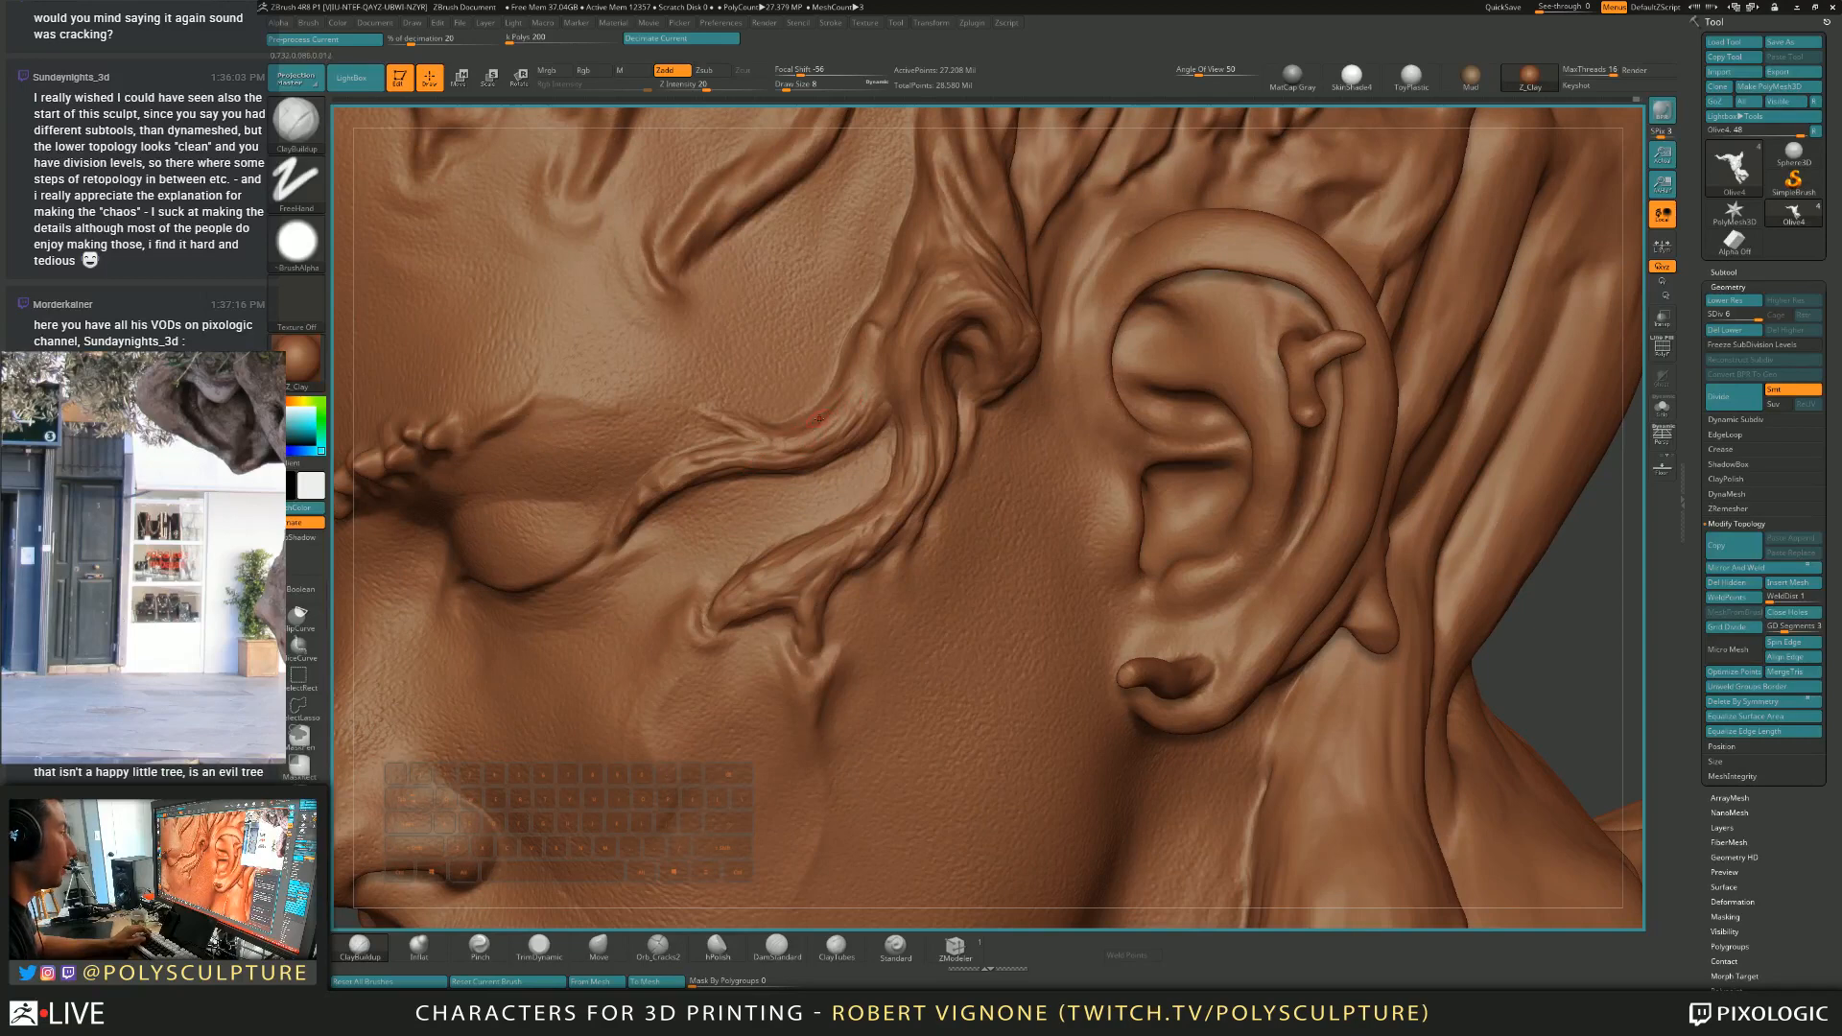
pyautogui.moveTo(823, 411)
pyautogui.mouseDown()
pyautogui.moveTo(853, 355)
pyautogui.moveTo(807, 440)
pyautogui.mouseUp()
pyautogui.press('s')
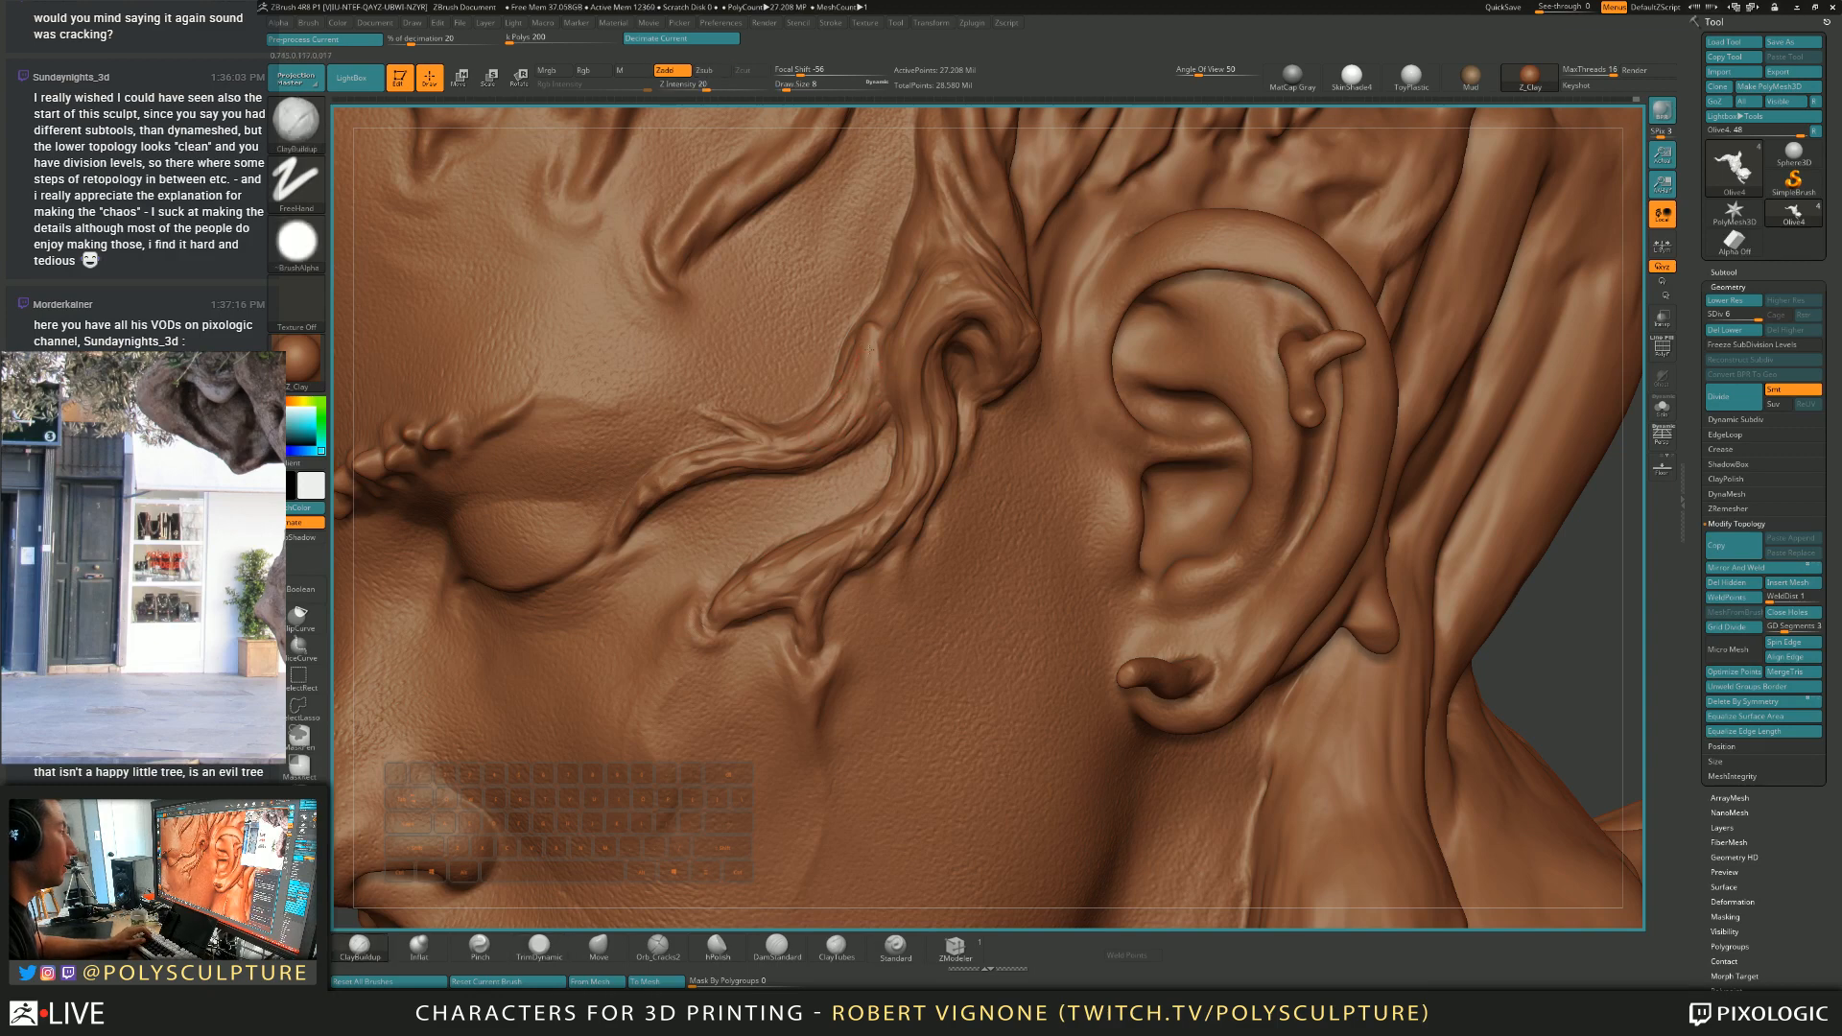
# Plane the built-up surface of the root beside the outer eye corner with TrimDynamic.
pyautogui.moveTo(855, 425)
pyautogui.keyDown('alt'); pyautogui.mouseDown(button='right')
pyautogui.moveTo(875, 472)
pyautogui.moveTo(892, 404)
pyautogui.moveTo(903, 431)
pyautogui.moveTo(906, 364)
pyautogui.moveTo(889, 414)
pyautogui.mouseUp(button='right'); pyautogui.keyUp('alt')
pyautogui.press('b')
pyautogui.press('t')
pyautogui.press('d')
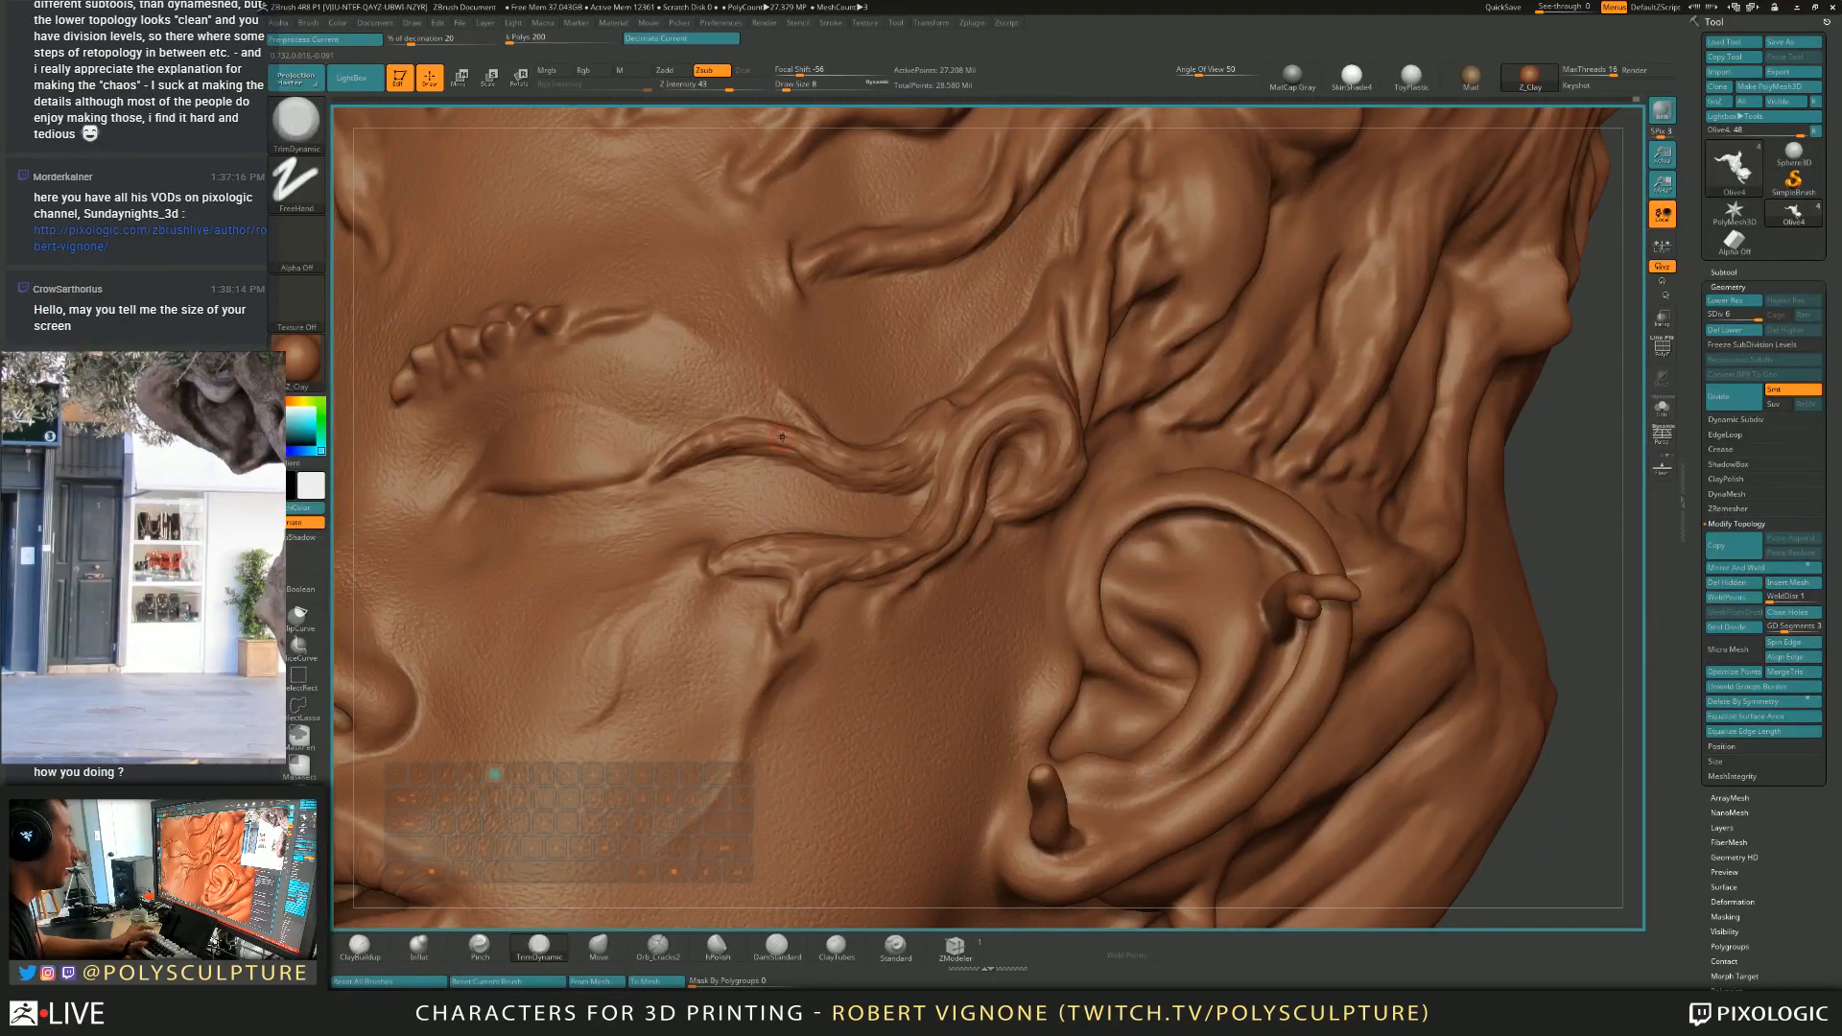
pyautogui.moveTo(779, 424); pyautogui.dragTo(772, 427, button='right')
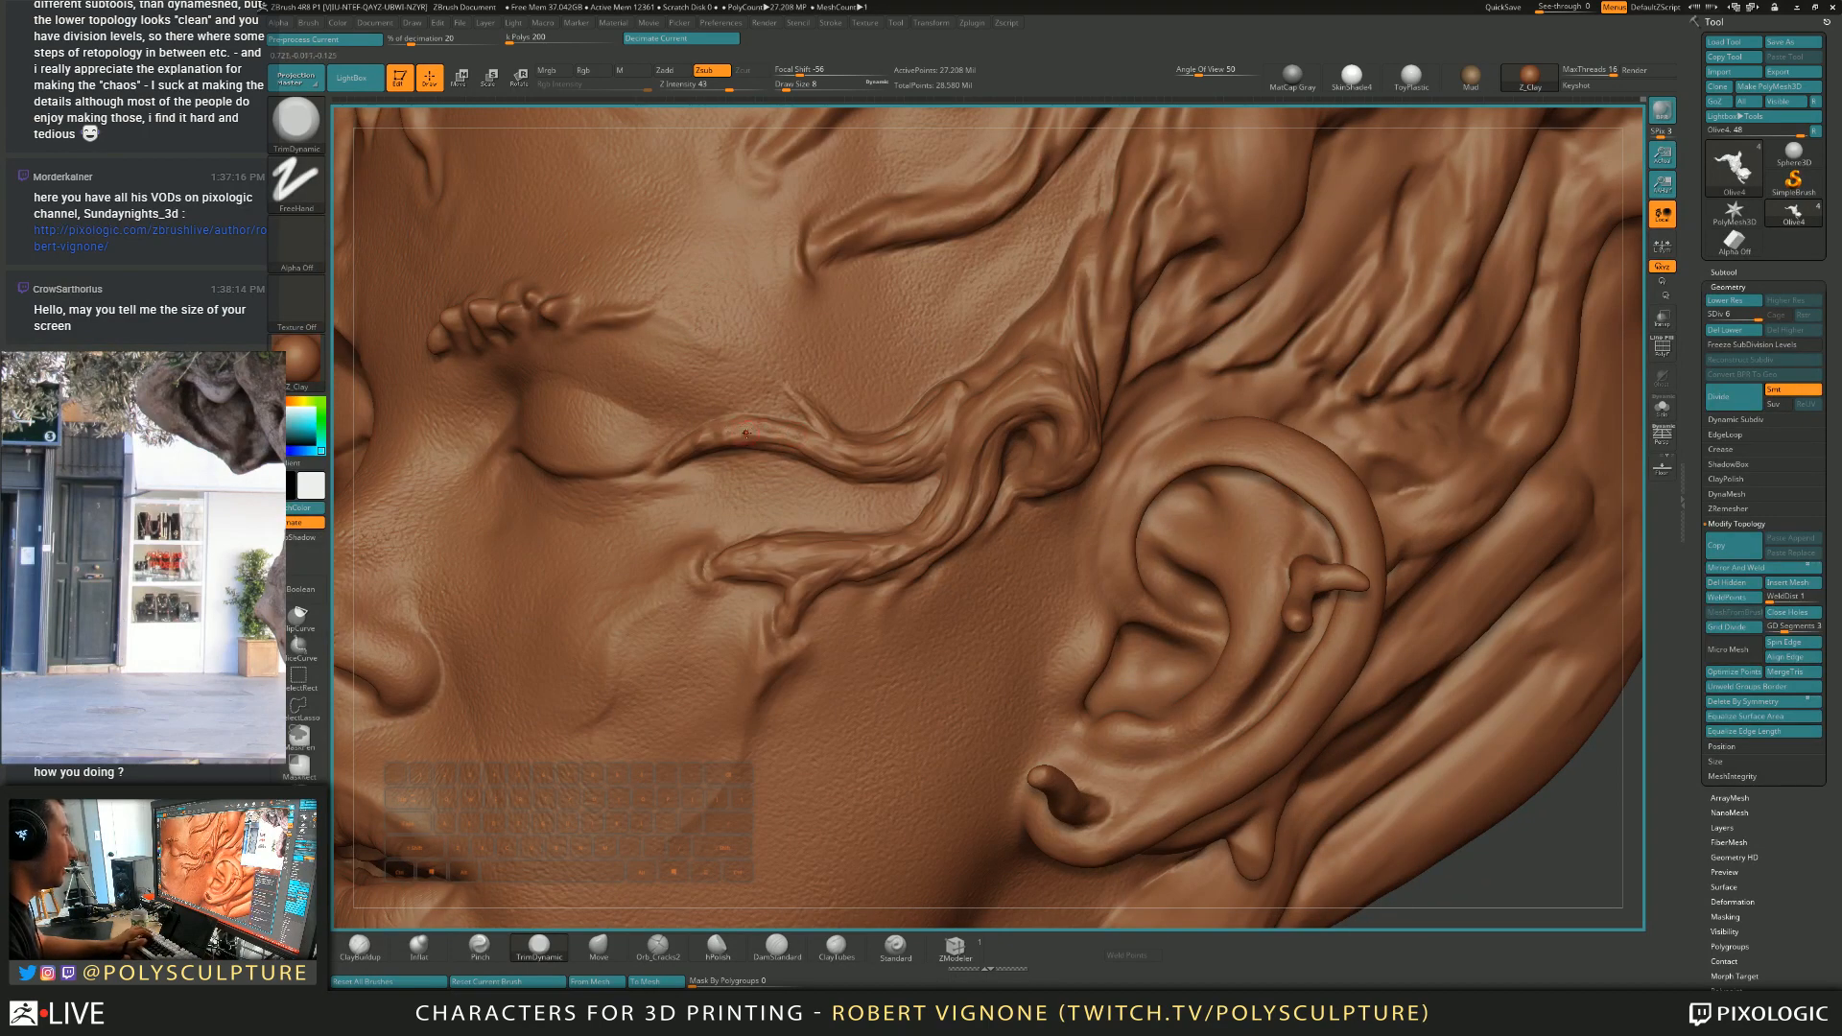
pyautogui.press('b')
pyautogui.press('c')
pyautogui.press('b')
pyautogui.press('b')
pyautogui.press('t')
pyautogui.press('d')
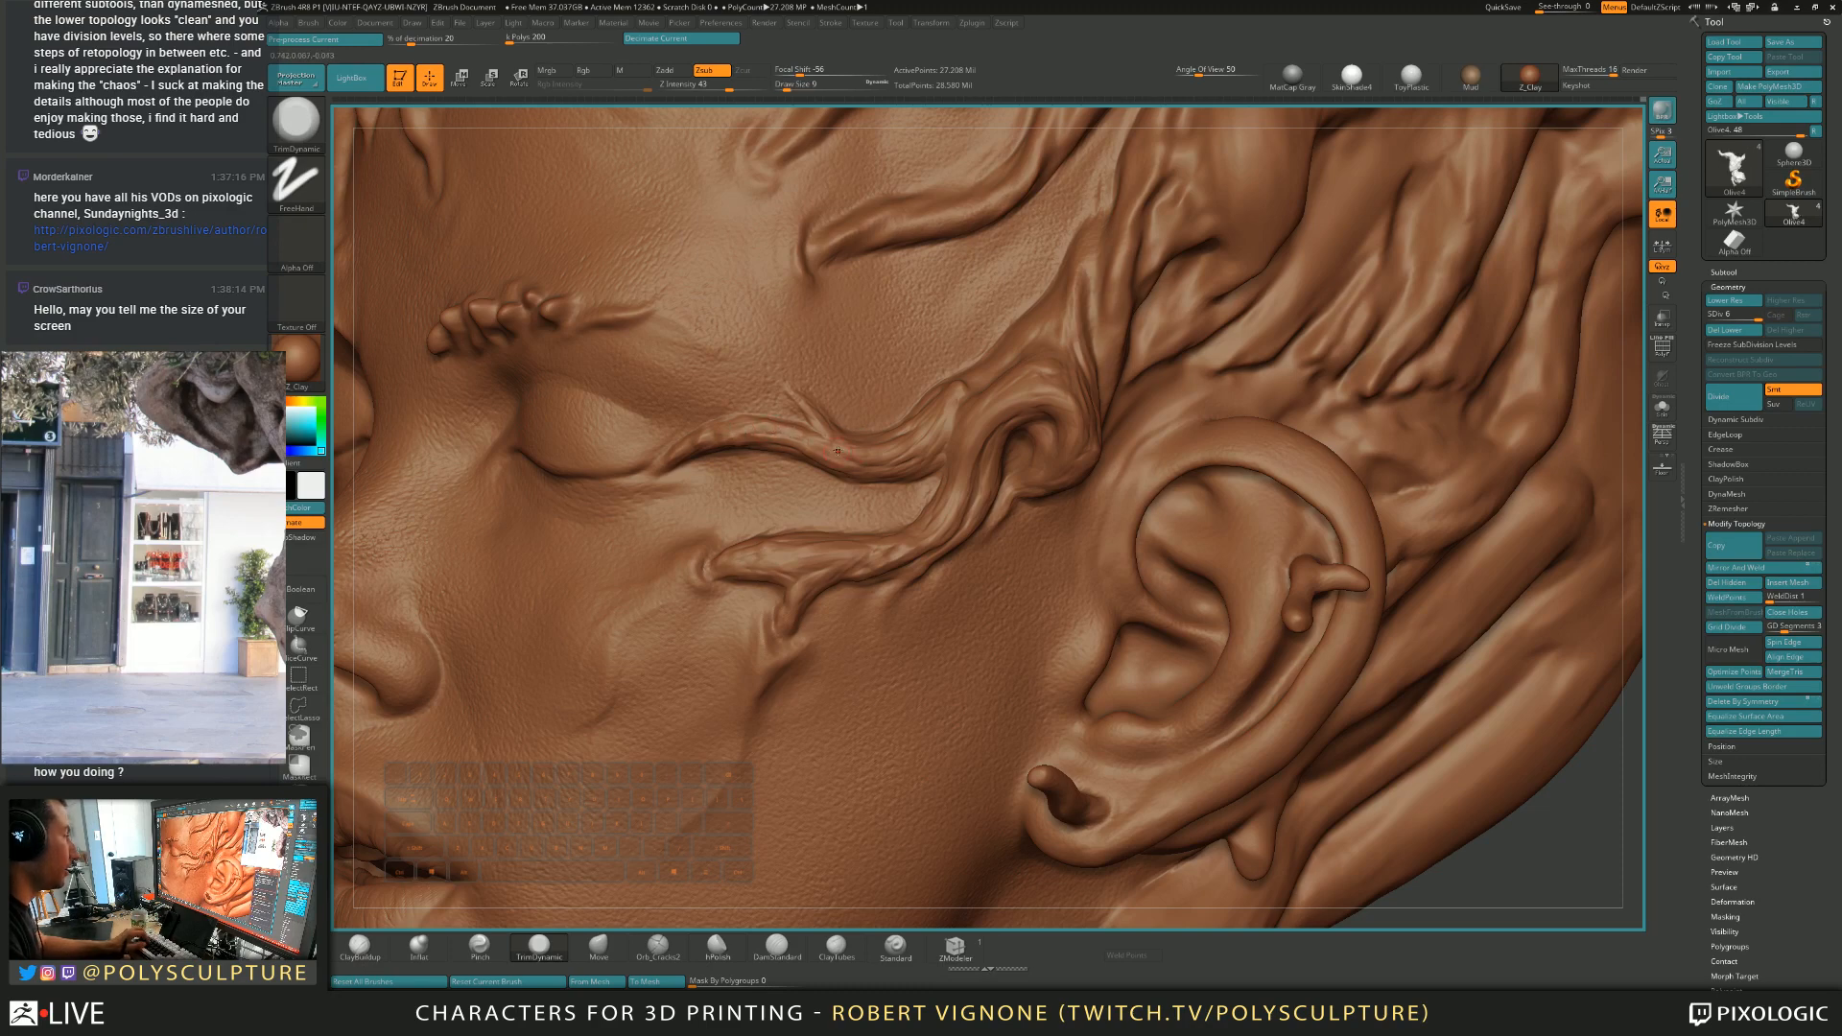
pyautogui.moveTo(945, 400); pyautogui.dragTo(998, 403, button='right')
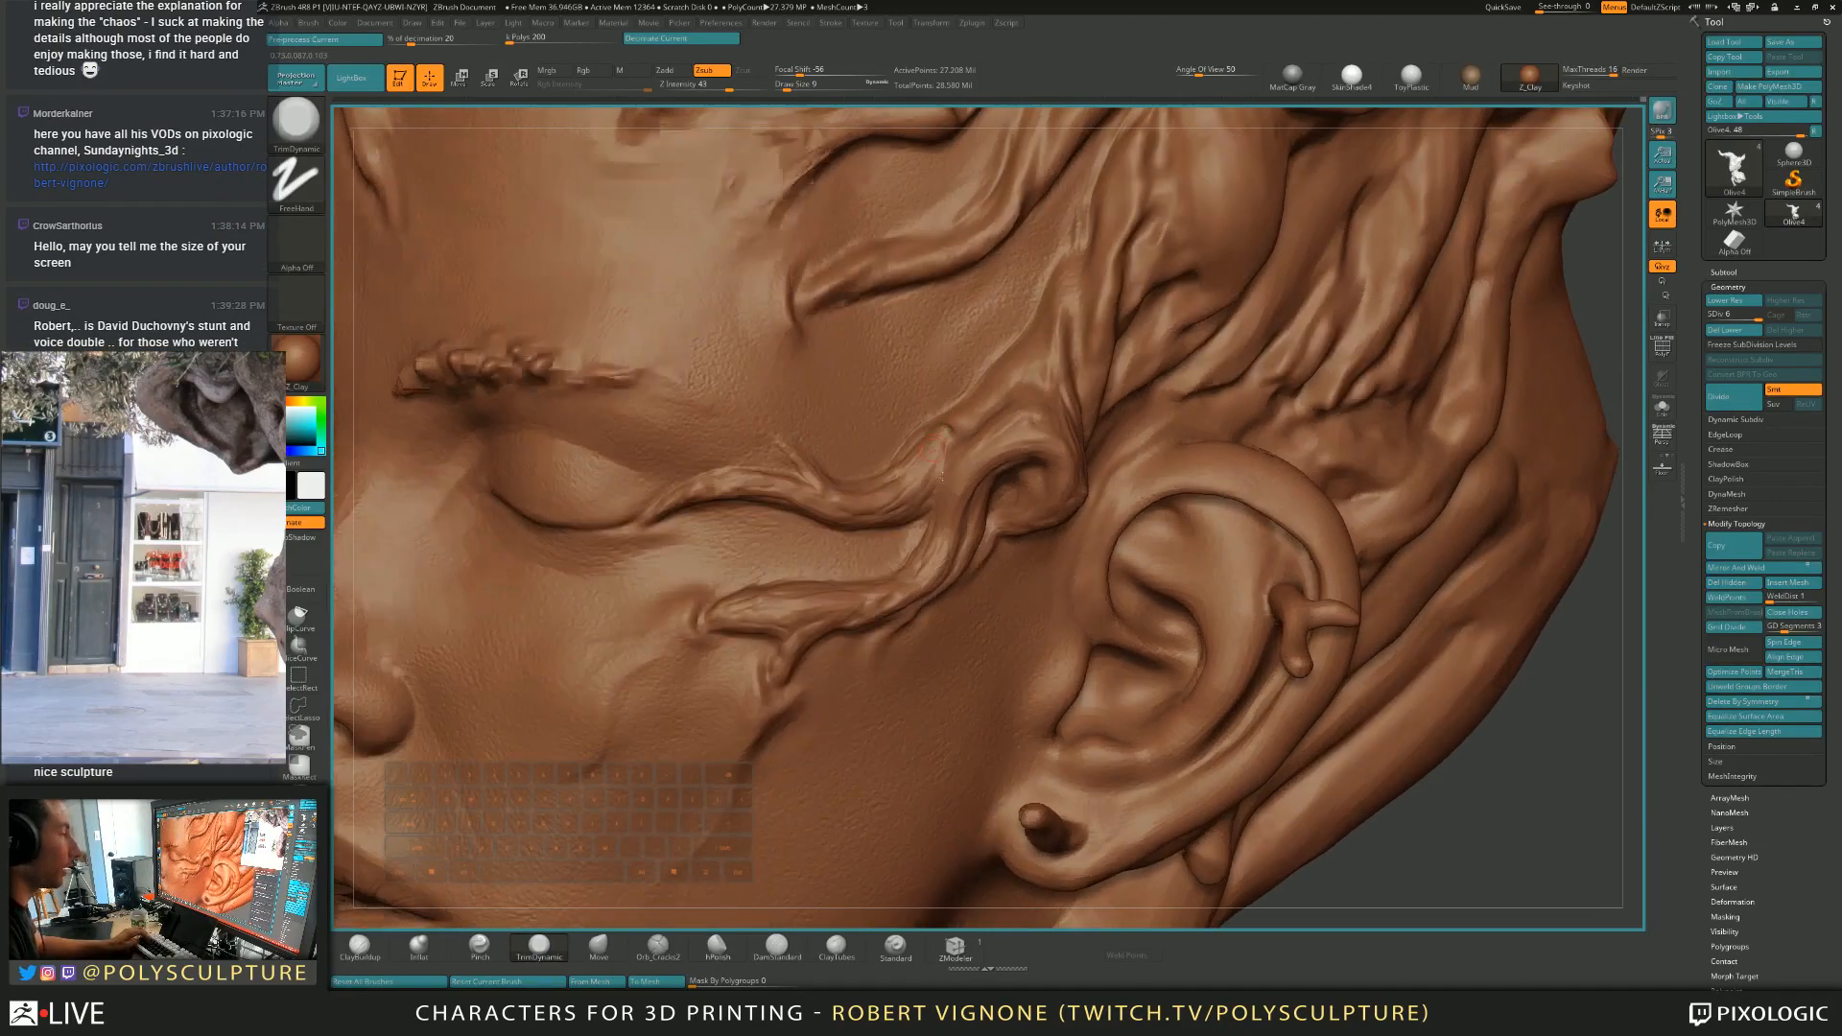
# Carve creases up the root above the temple curl with Orb_Cracks2, varying the draw size between 14 and 13.
pyautogui.moveTo(932, 431); pyautogui.dragTo(1013, 428, button='right')
pyautogui.click(658, 946)
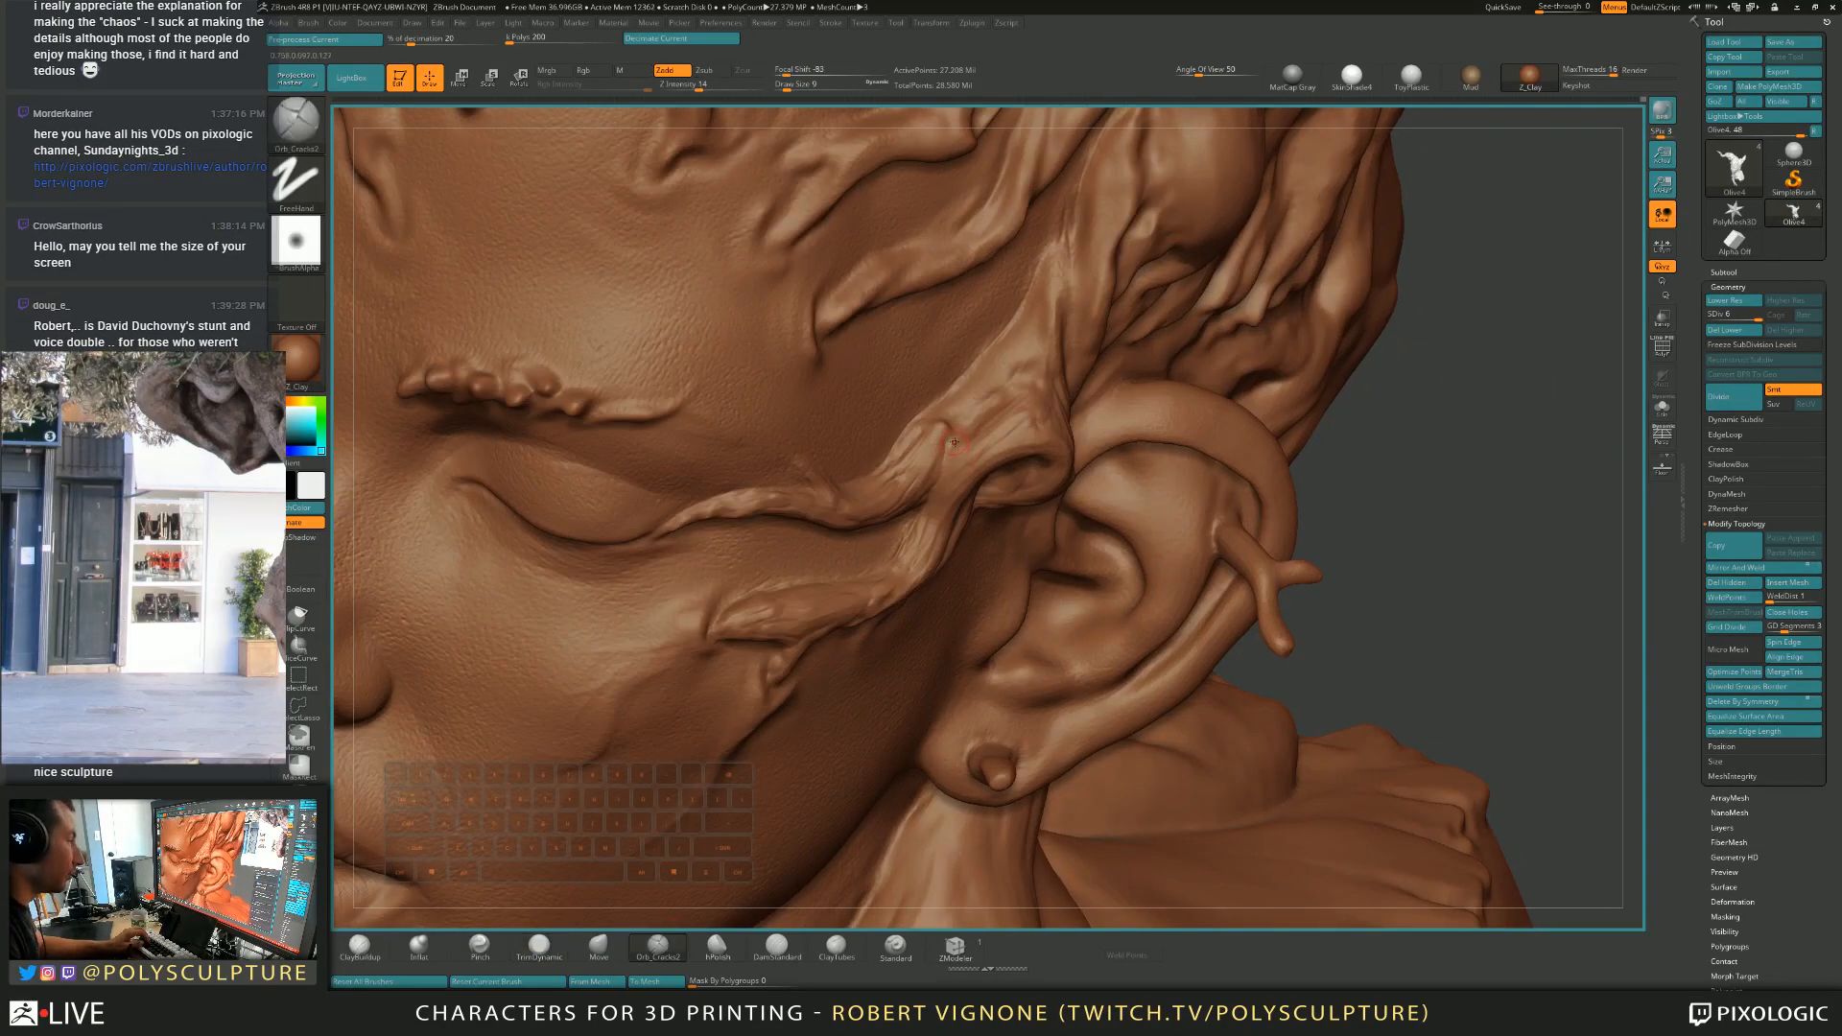
pyautogui.scroll(5, 948, 426)
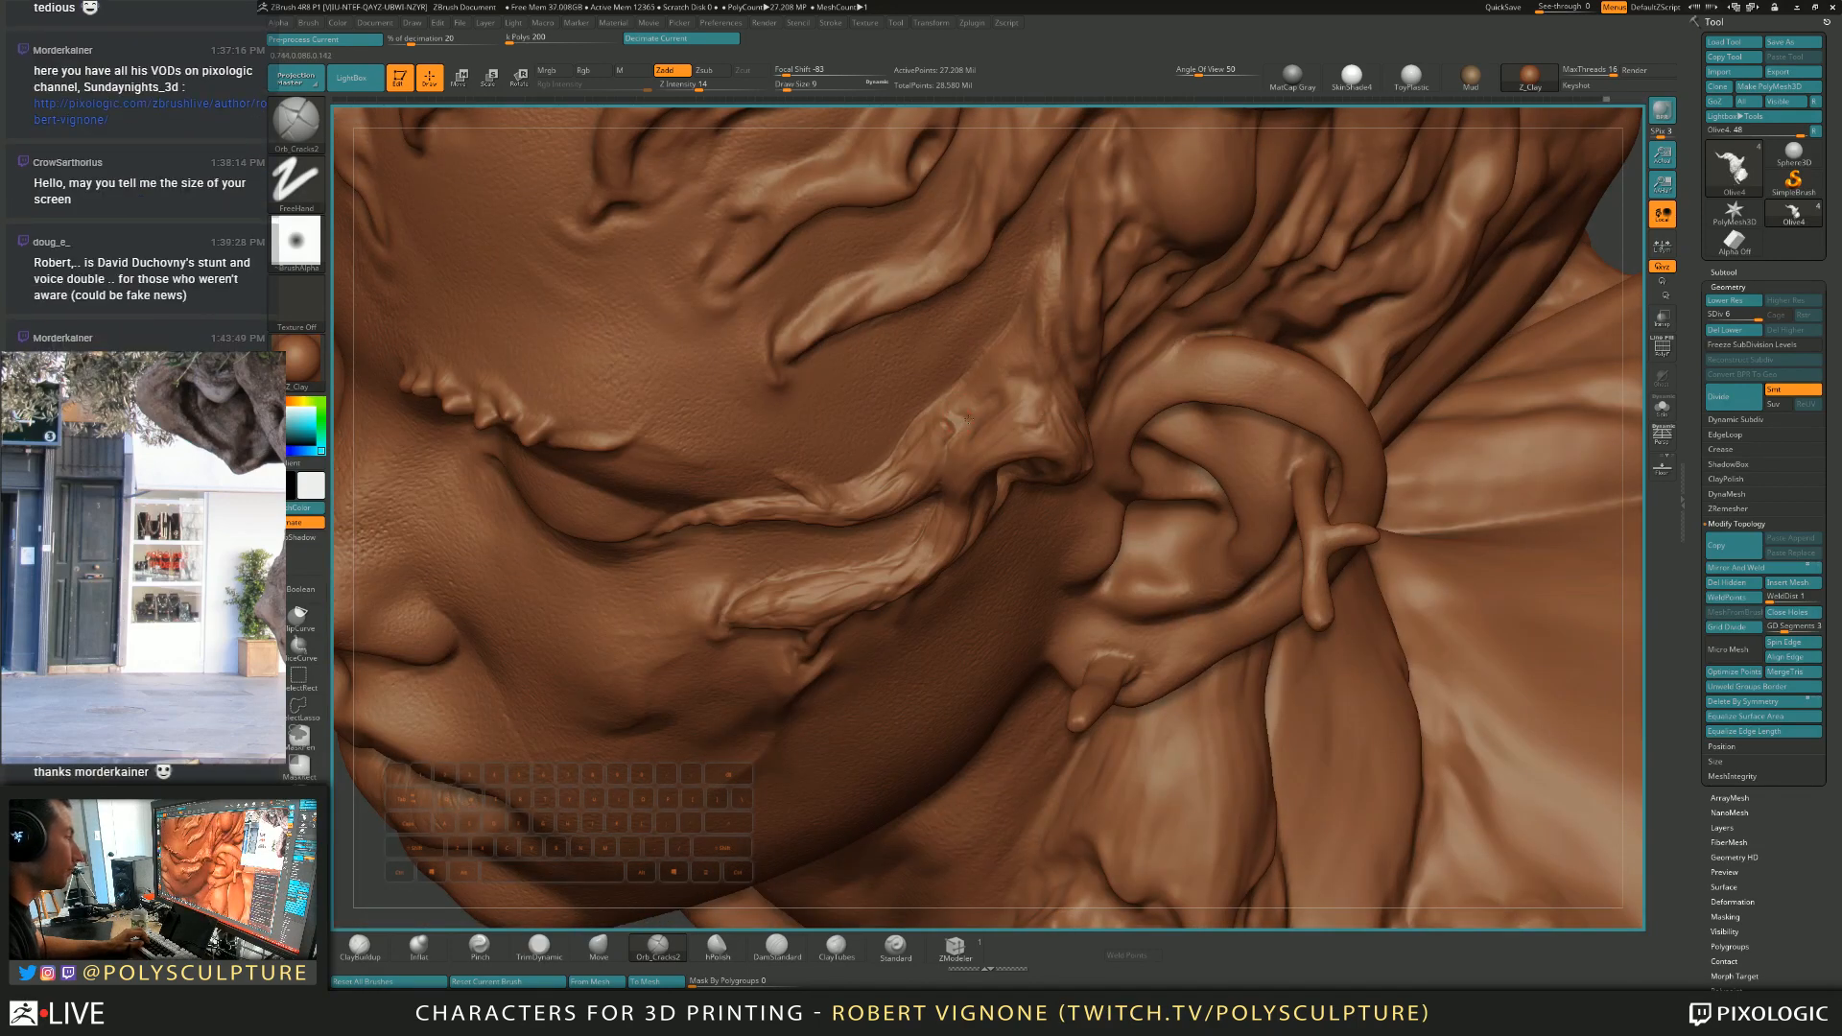
pyautogui.moveTo(988, 401); pyautogui.dragTo(1019, 377, button='right')
pyautogui.press('s')
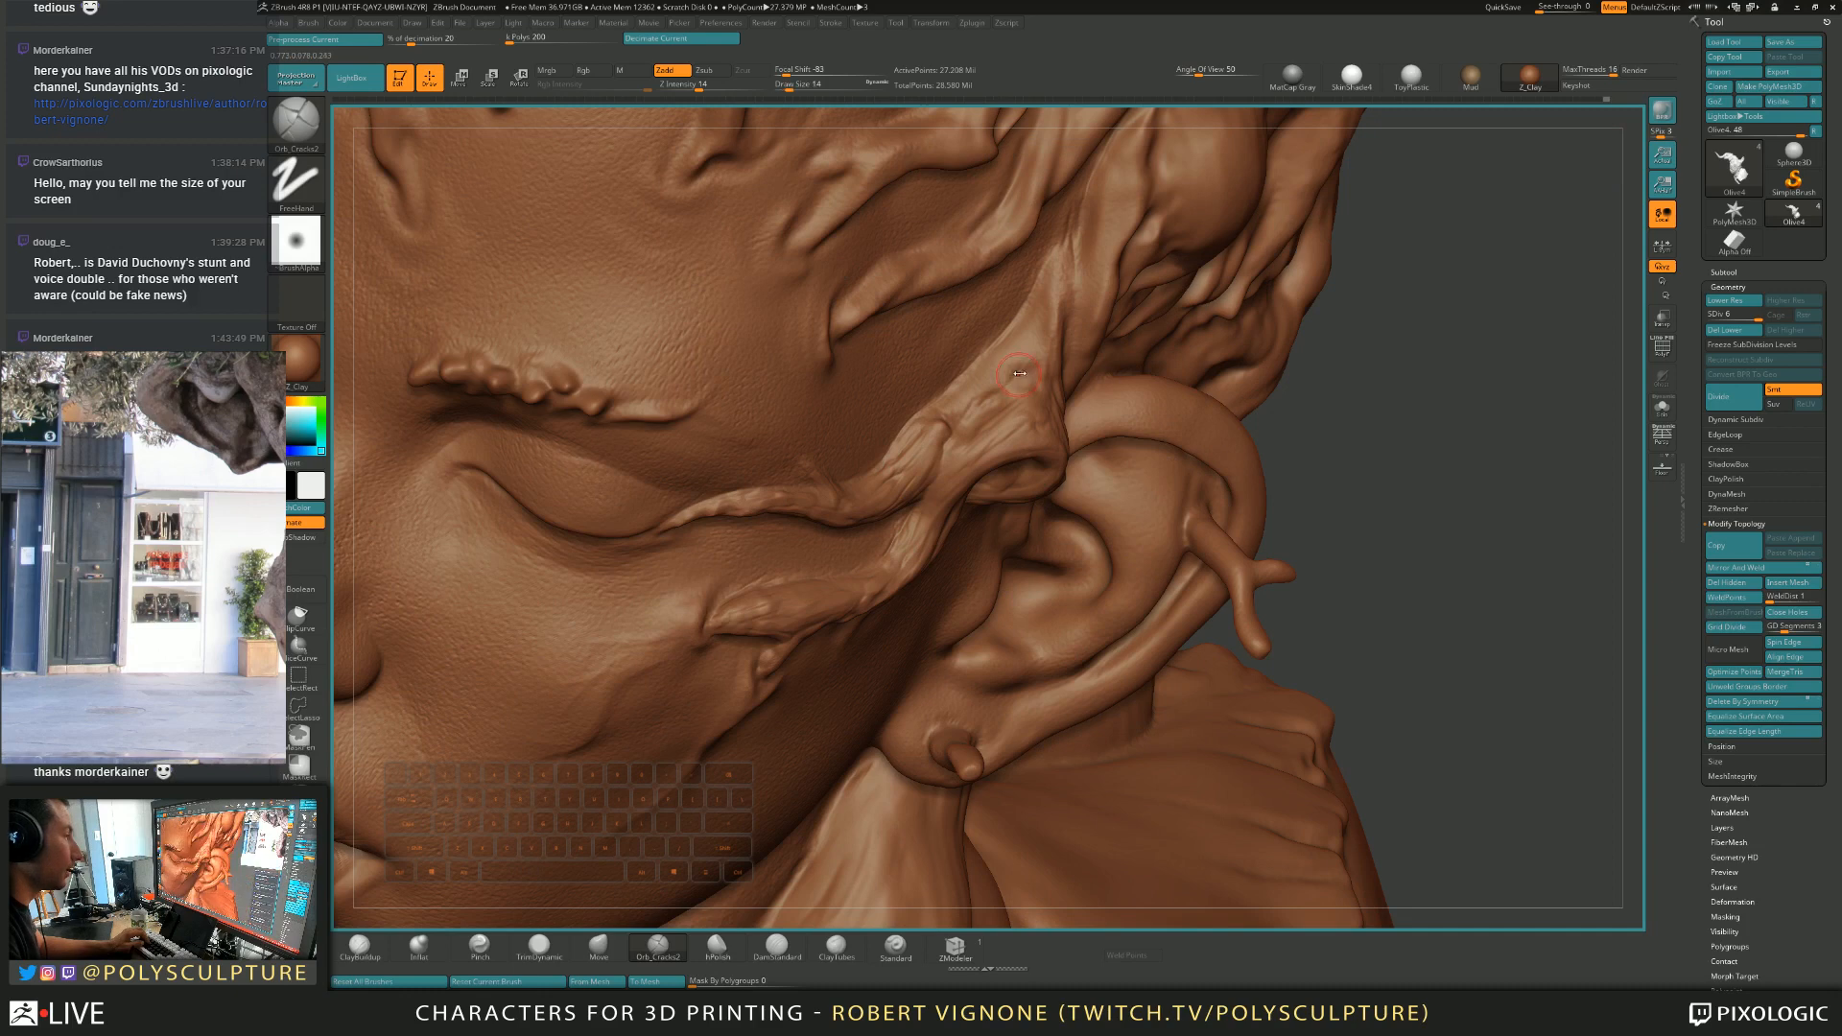
pyautogui.press('s')
pyautogui.moveTo(1020, 377); pyautogui.dragTo(1040, 331)
pyautogui.press('s')
pyautogui.press('s')
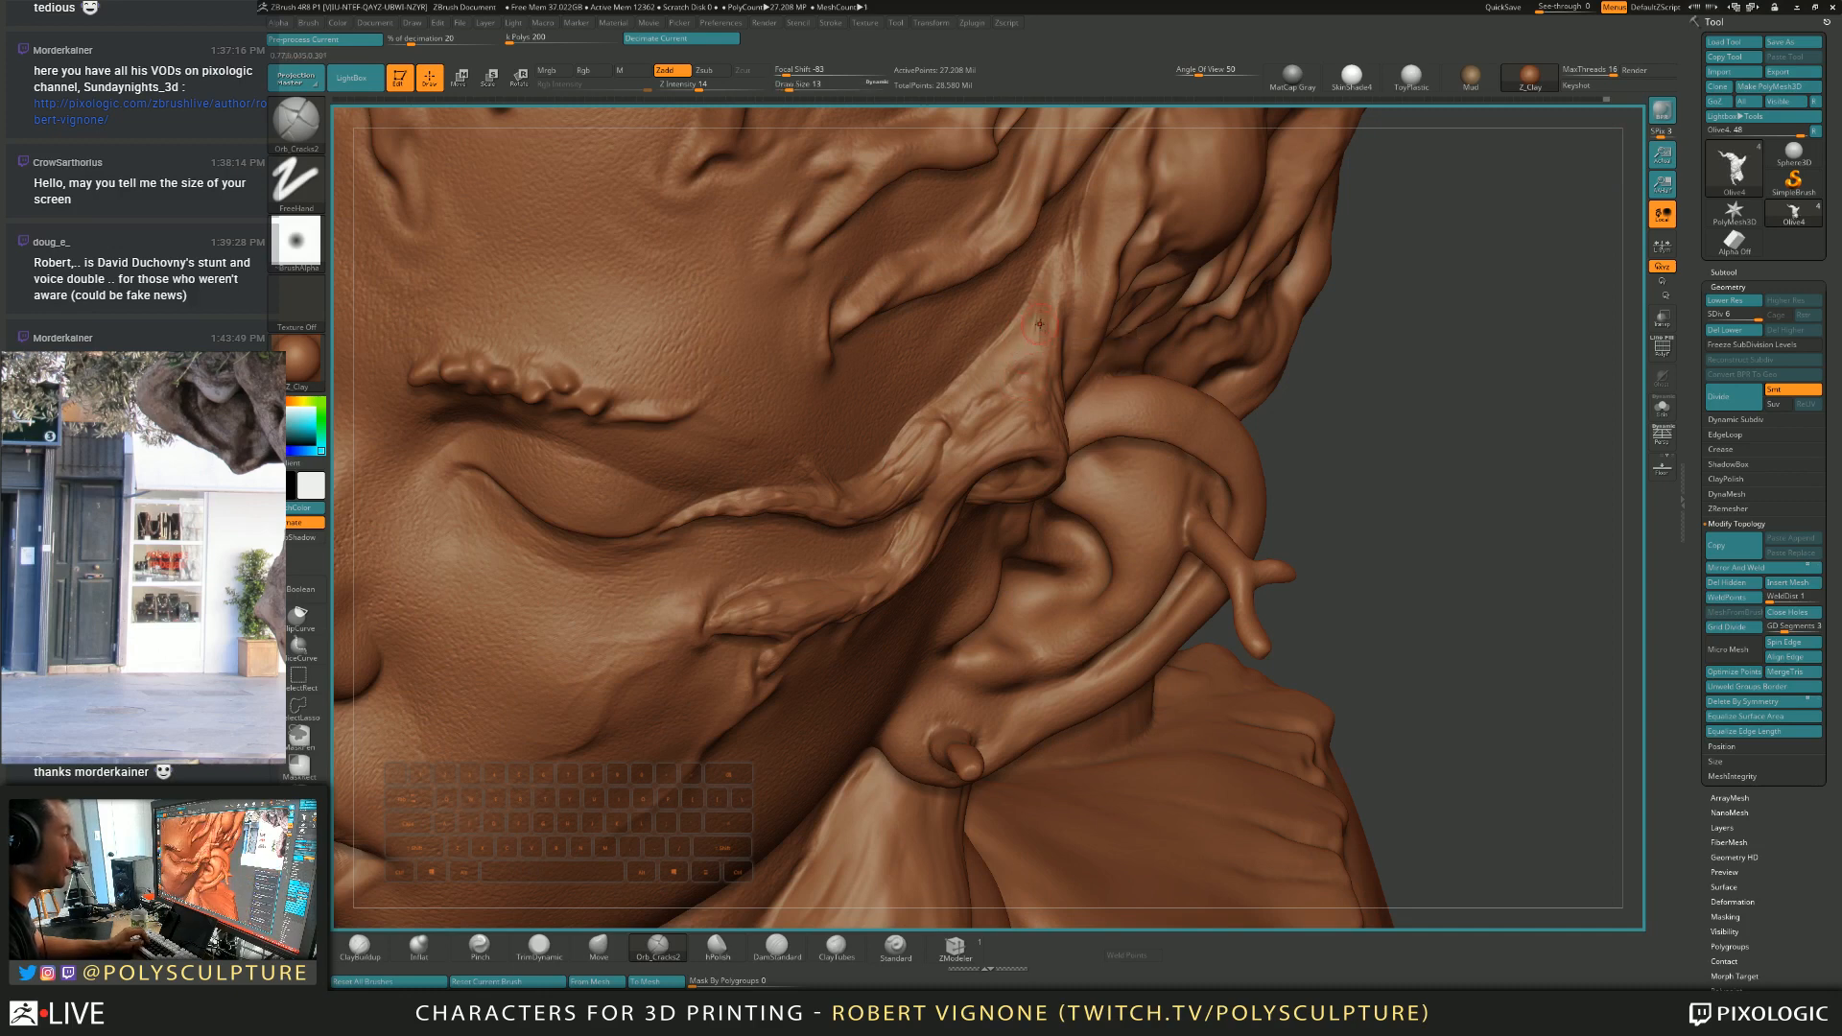
pyautogui.press('s')
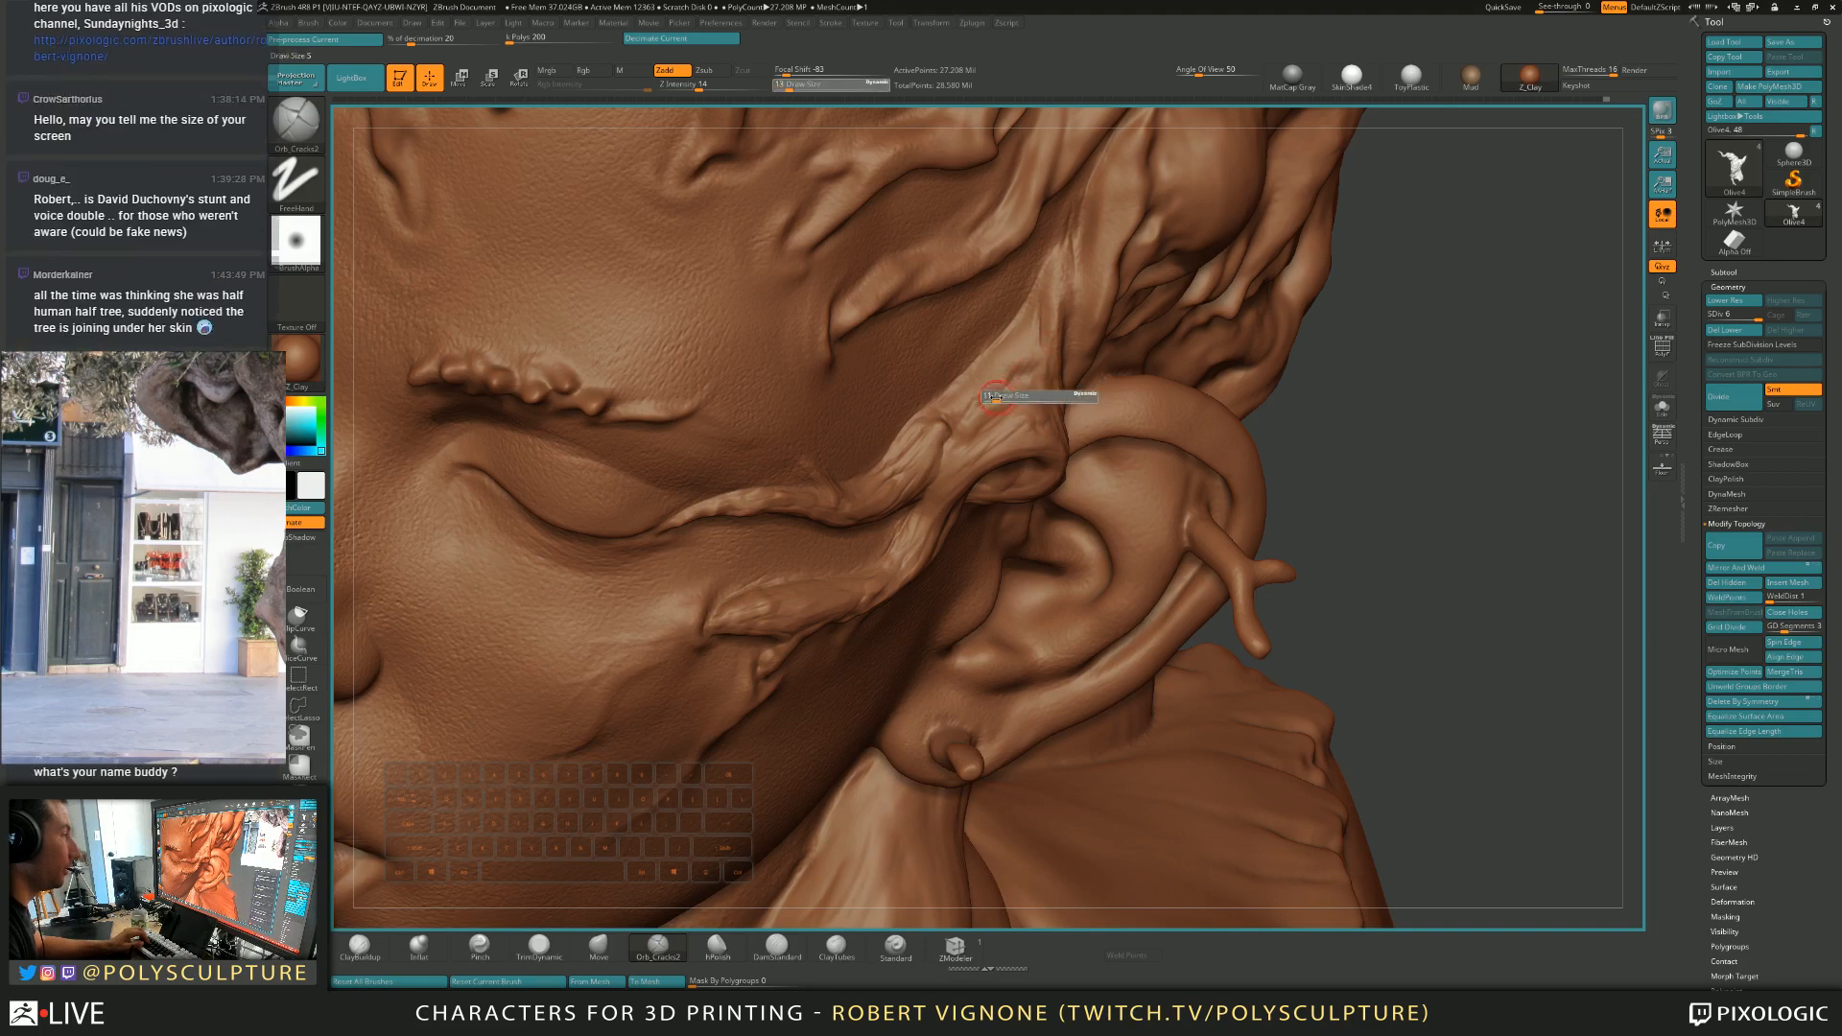
# Swell the root above the temple curl with Inflat at draw size 12 and sharpen its creases with a smaller Orb_Cracks2 brush.
pyautogui.press('2')
pyautogui.press('s')
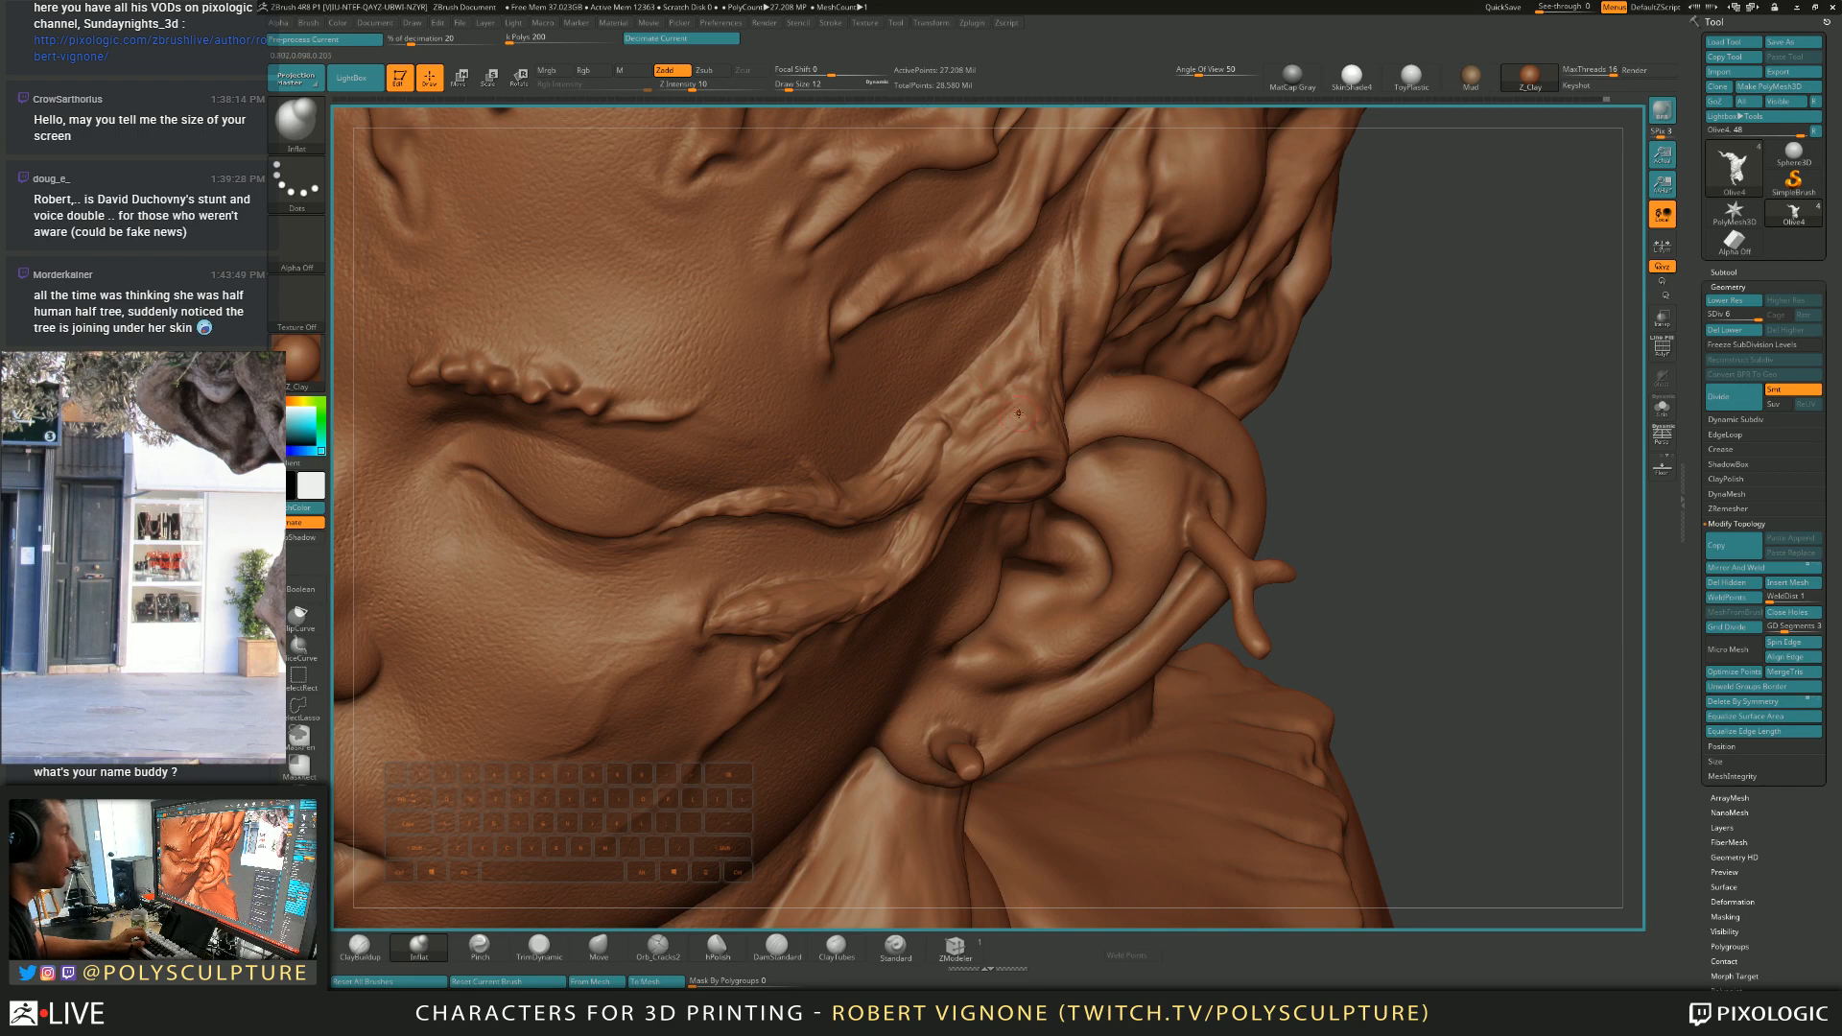
pyautogui.press('4')
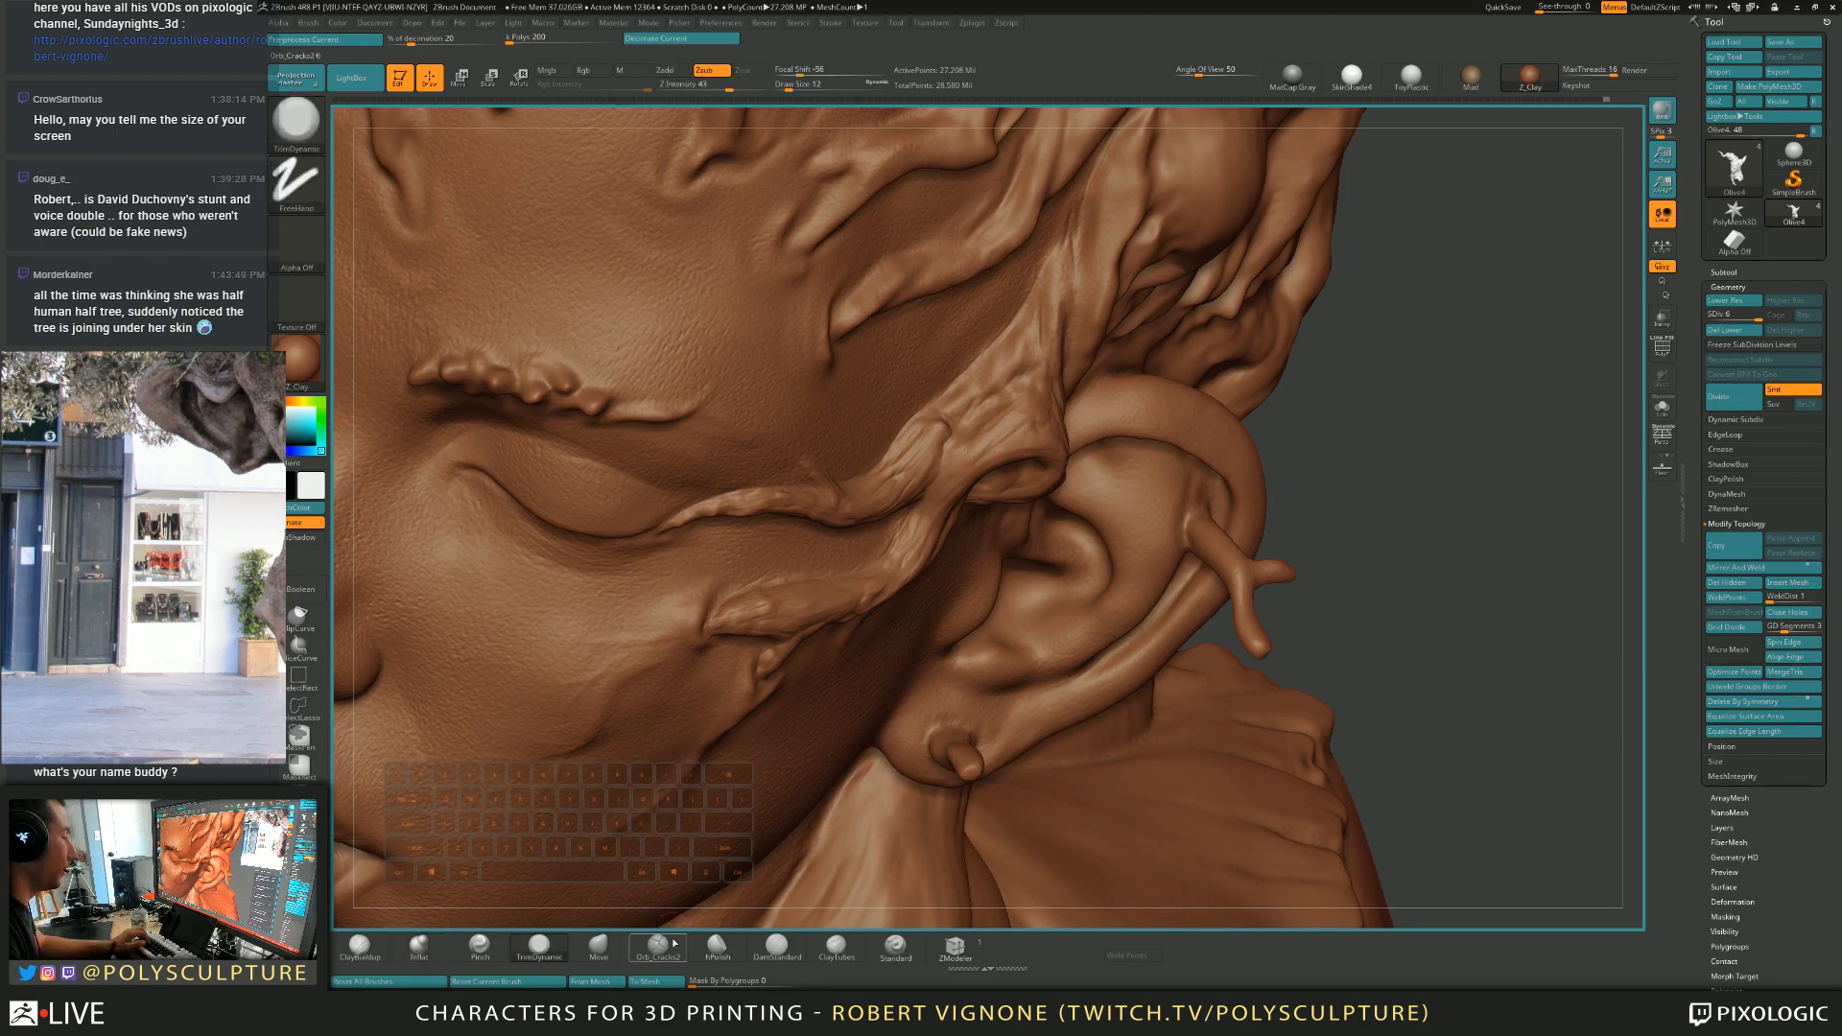
pyautogui.press('6')
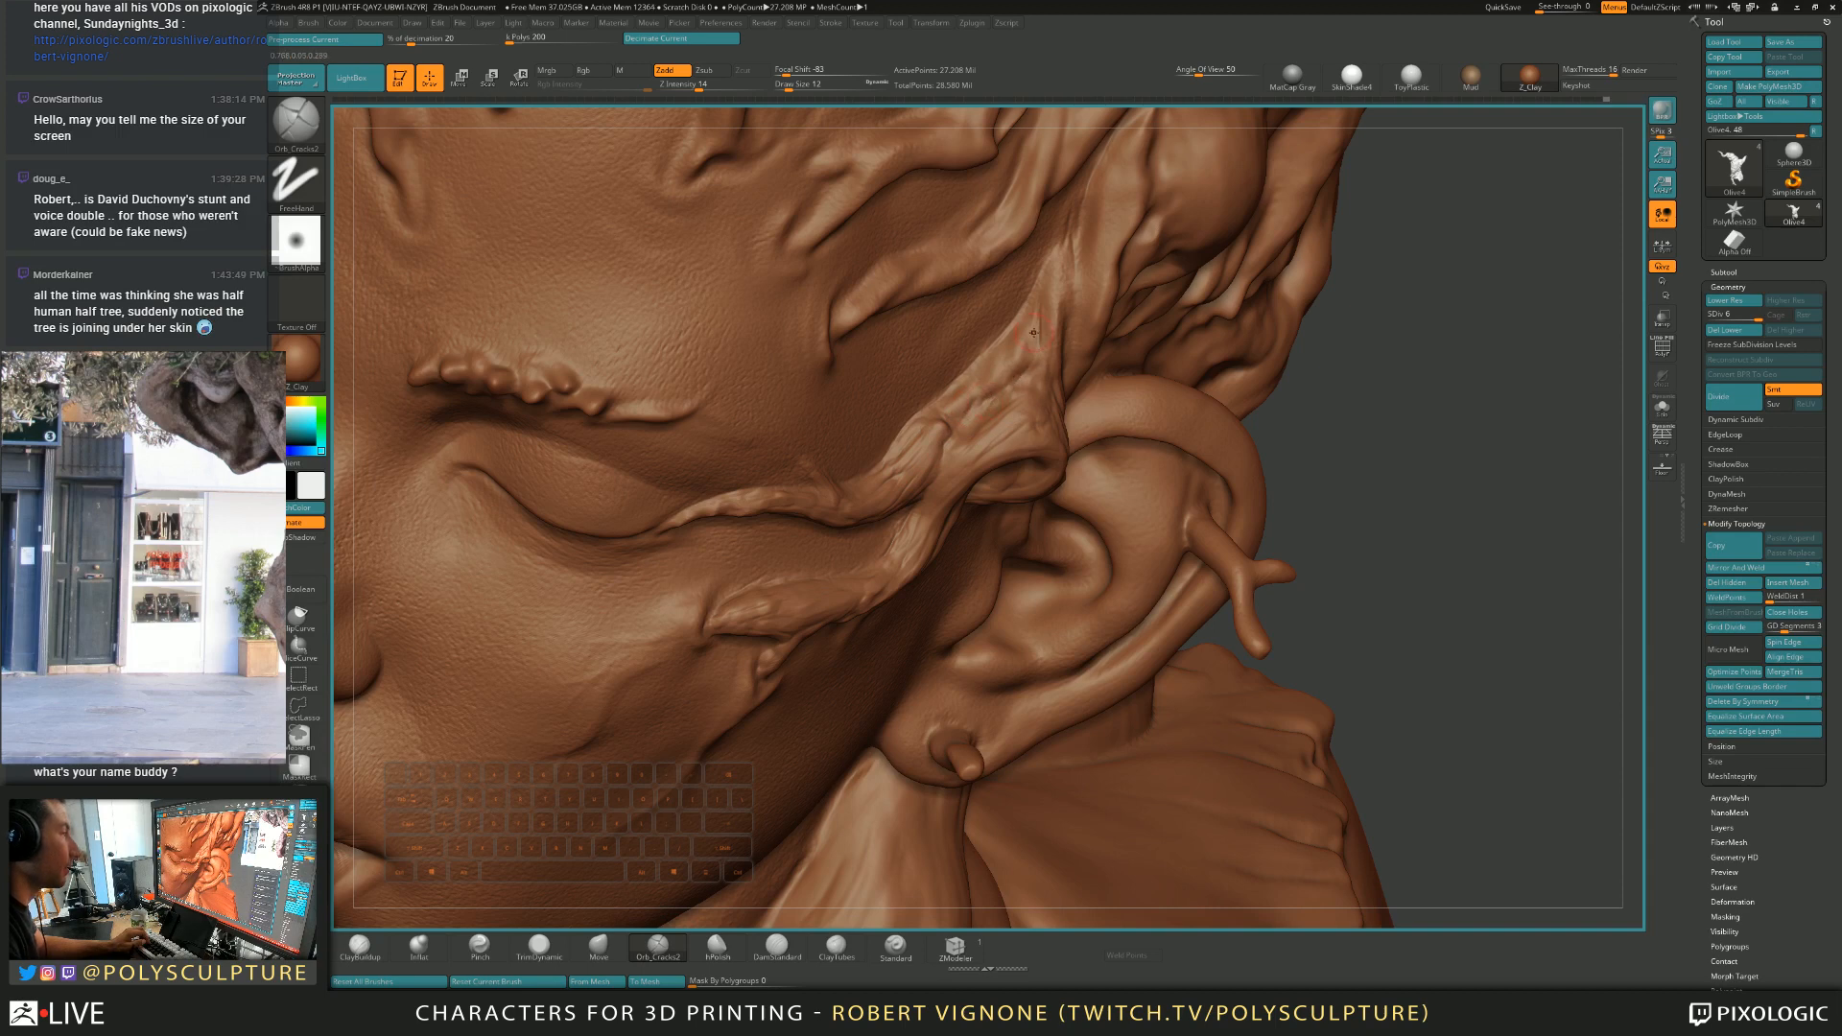
pyautogui.press('[')
pyautogui.press('[')
pyautogui.moveTo(976, 387)
pyautogui.mouseDown(button='right')
pyautogui.moveTo(973, 401)
pyautogui.moveTo(962, 356)
pyautogui.mouseUp(button='right')
# Build up the root strand rising from the temple curl toward the hairline with a larger ClayBuildup brush.
pyautogui.press('1')
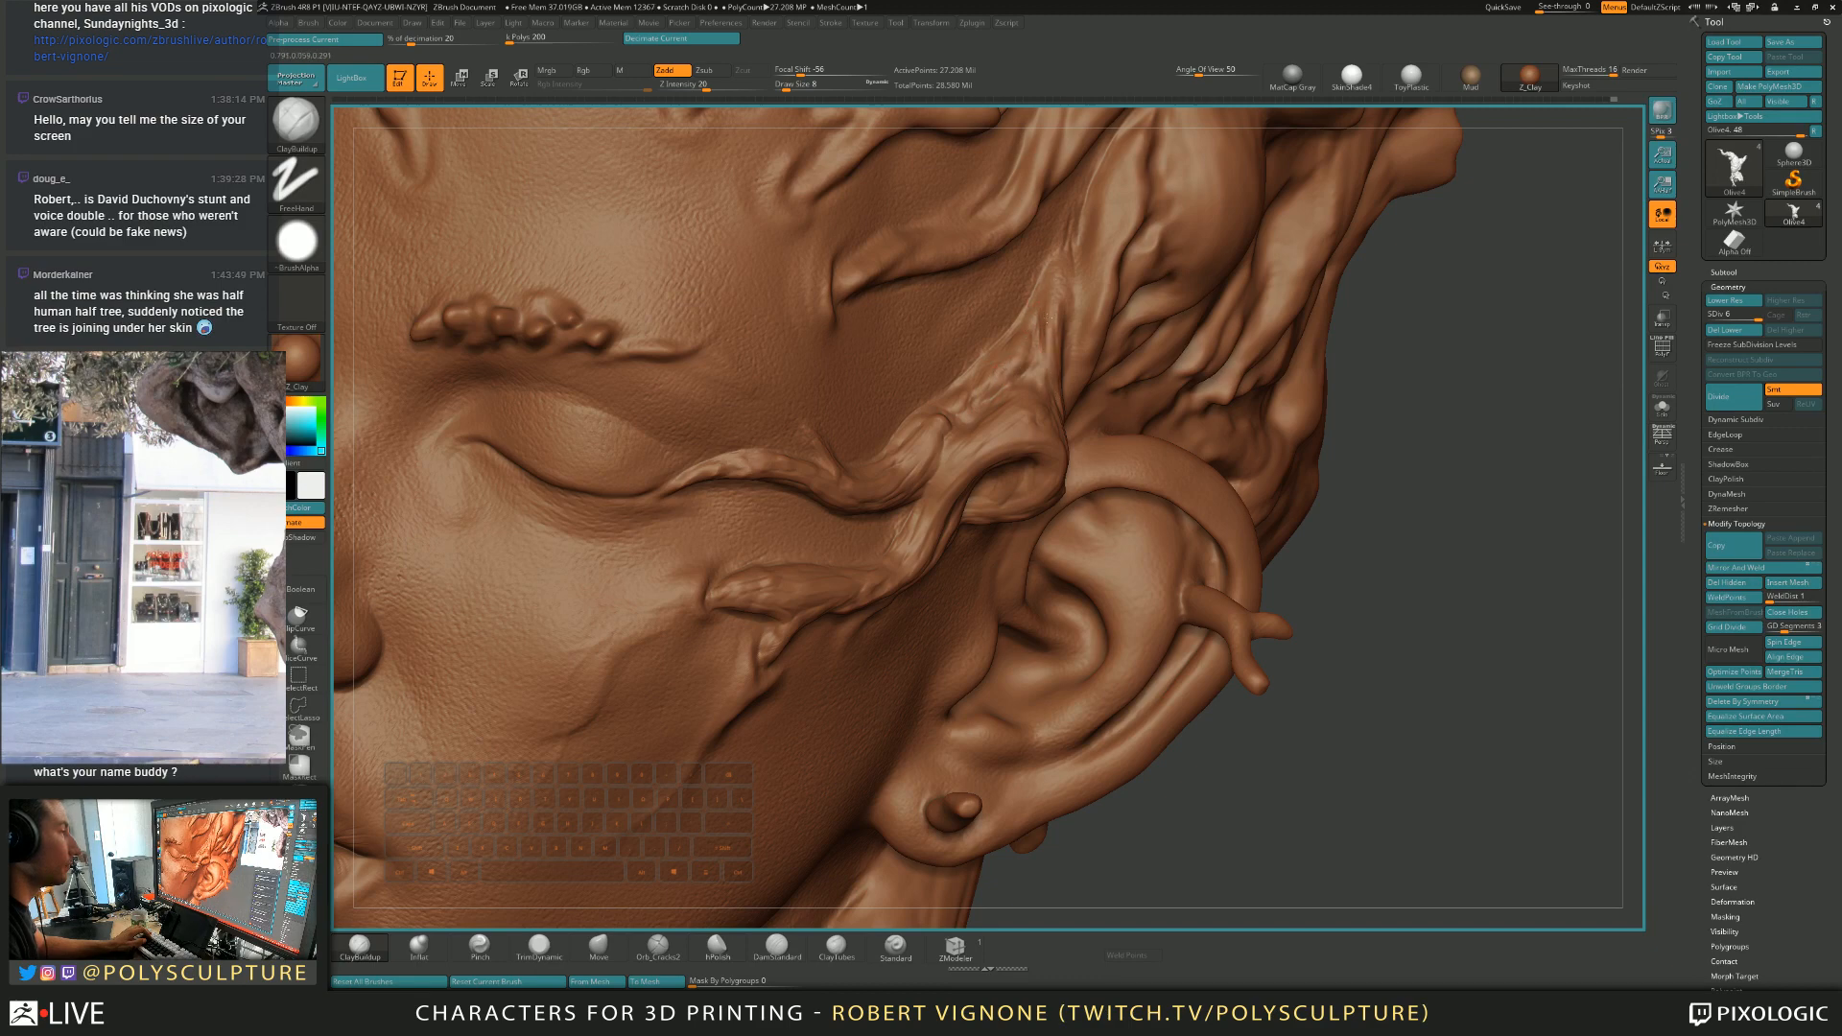
pyautogui.press(']')
pyautogui.moveTo(1079, 252); pyautogui.dragTo(1091, 316)
pyautogui.moveTo(1103, 312)
pyautogui.mouseDown(button='right')
pyautogui.moveTo(1059, 297)
pyautogui.moveTo(1079, 327)
pyautogui.mouseUp(button='right')
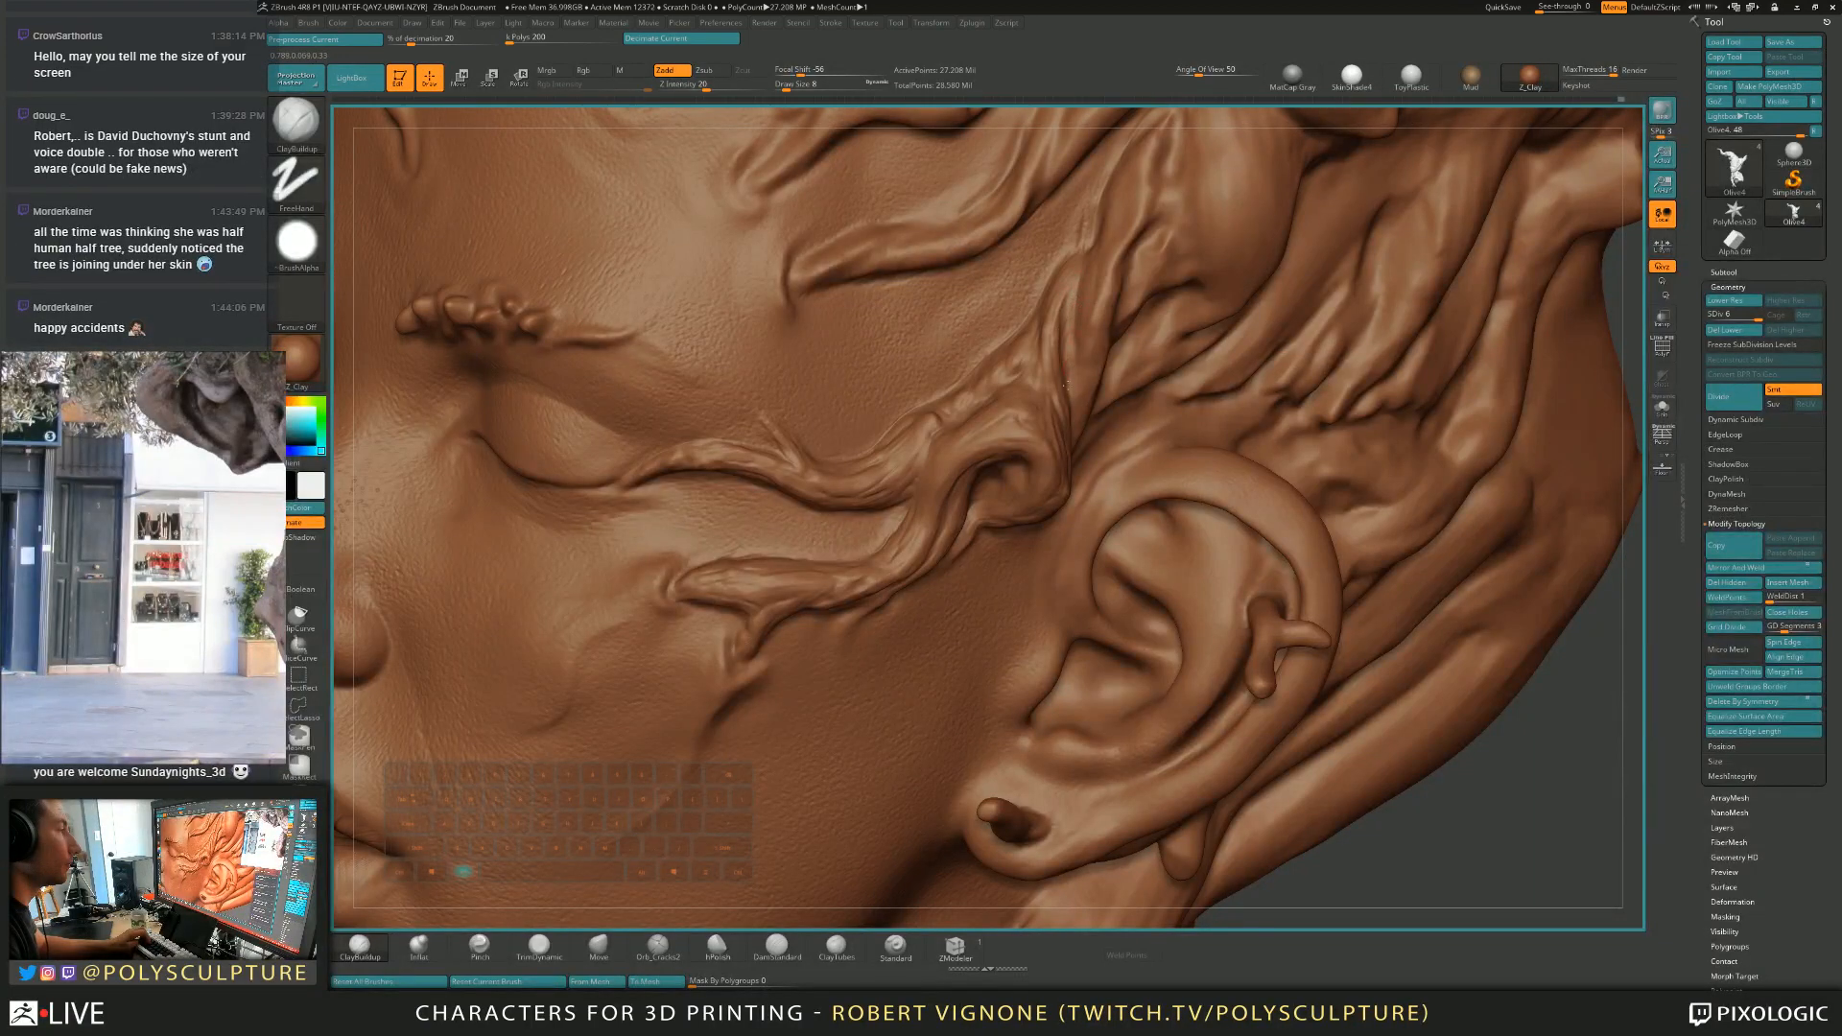
pyautogui.moveTo(1080, 370); pyautogui.dragTo(1060, 333, button='right')
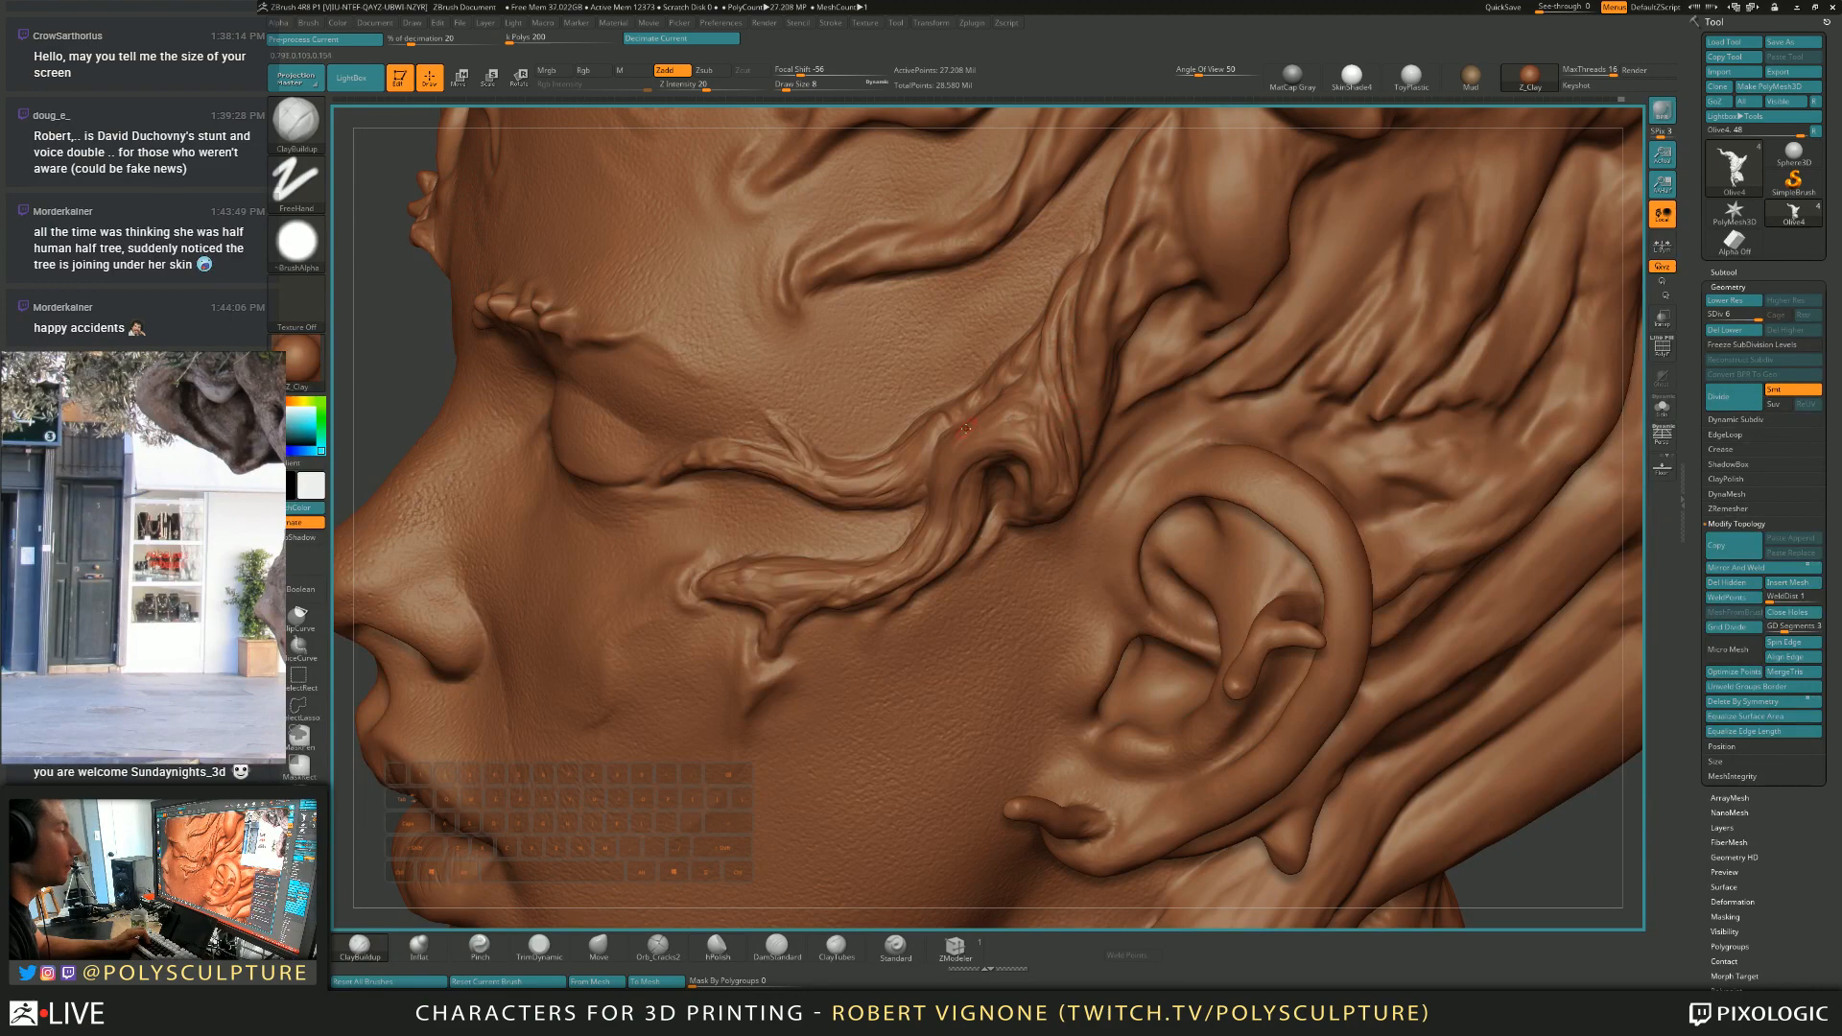
# Examine how the temple and cheek roots read on the face and the whole bust from several angles.
pyautogui.press('s')
pyautogui.press('5')
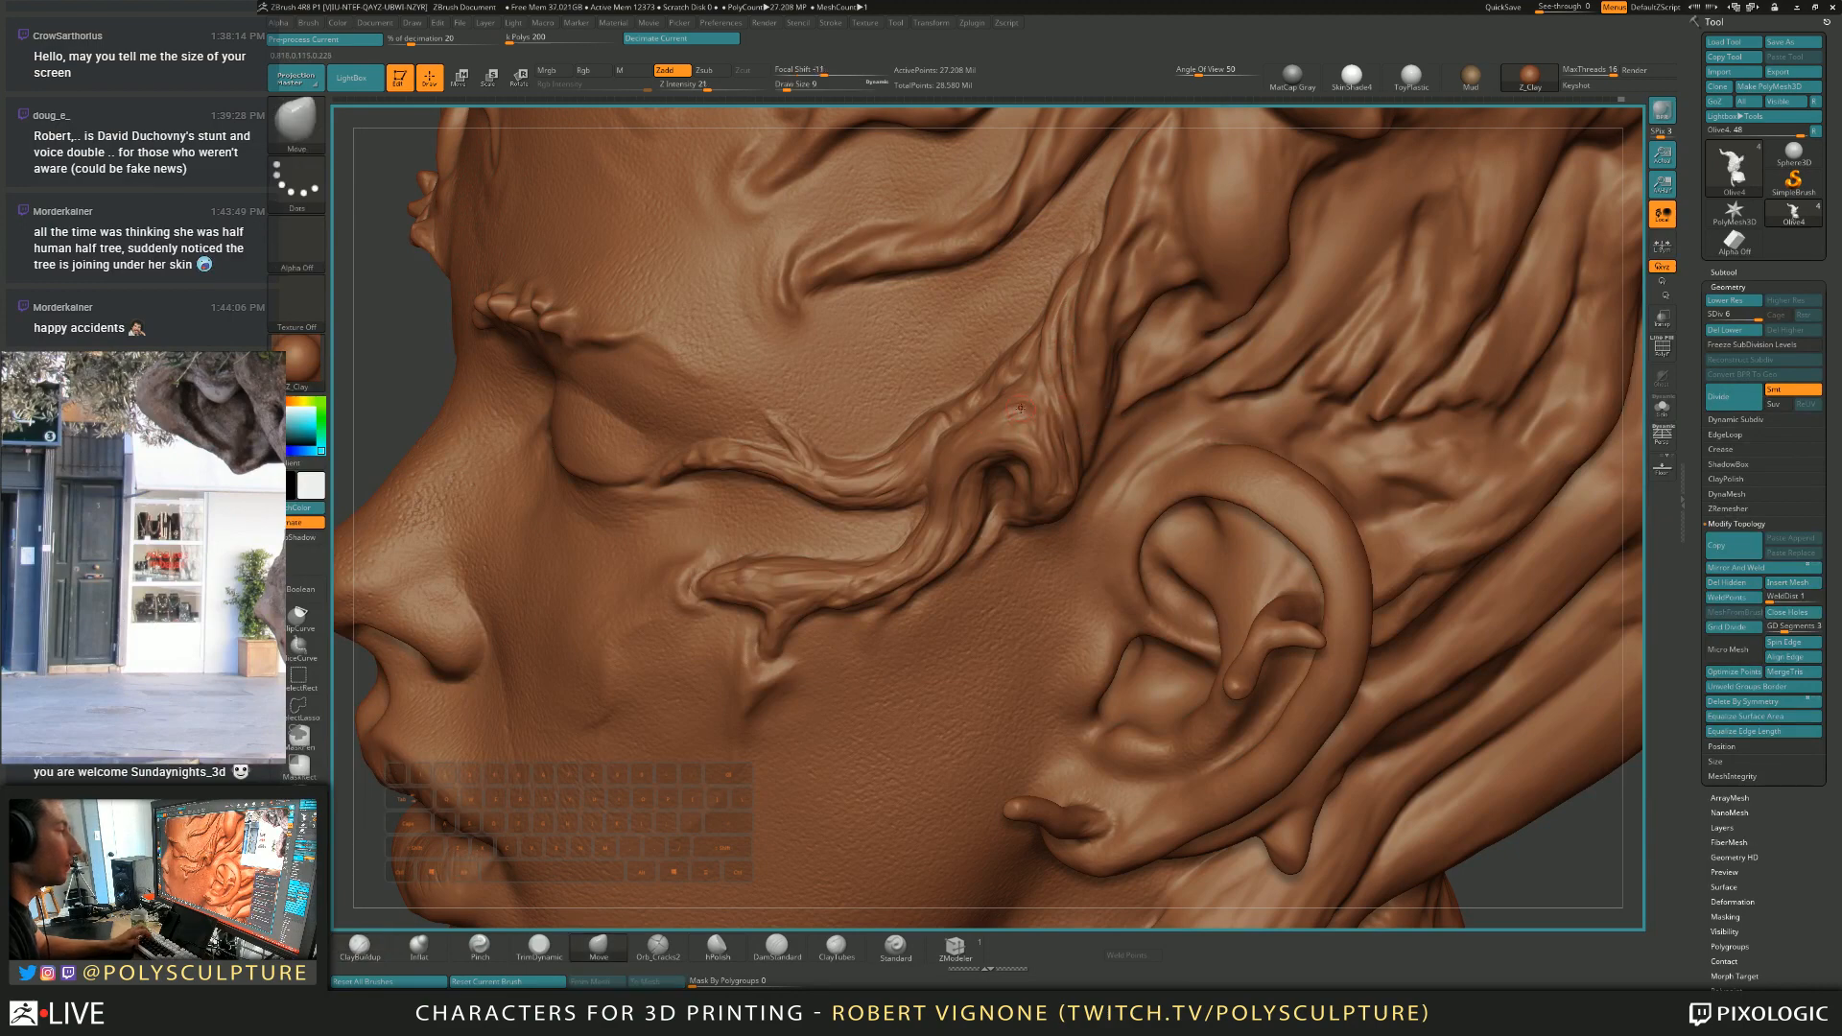
pyautogui.keyDown('alt'); pyautogui.moveTo(978, 363); pyautogui.dragTo(1036, 287, button='right'); pyautogui.keyUp('alt')
pyautogui.moveTo(1189, 479); pyautogui.dragTo(1342, 516, button='right')
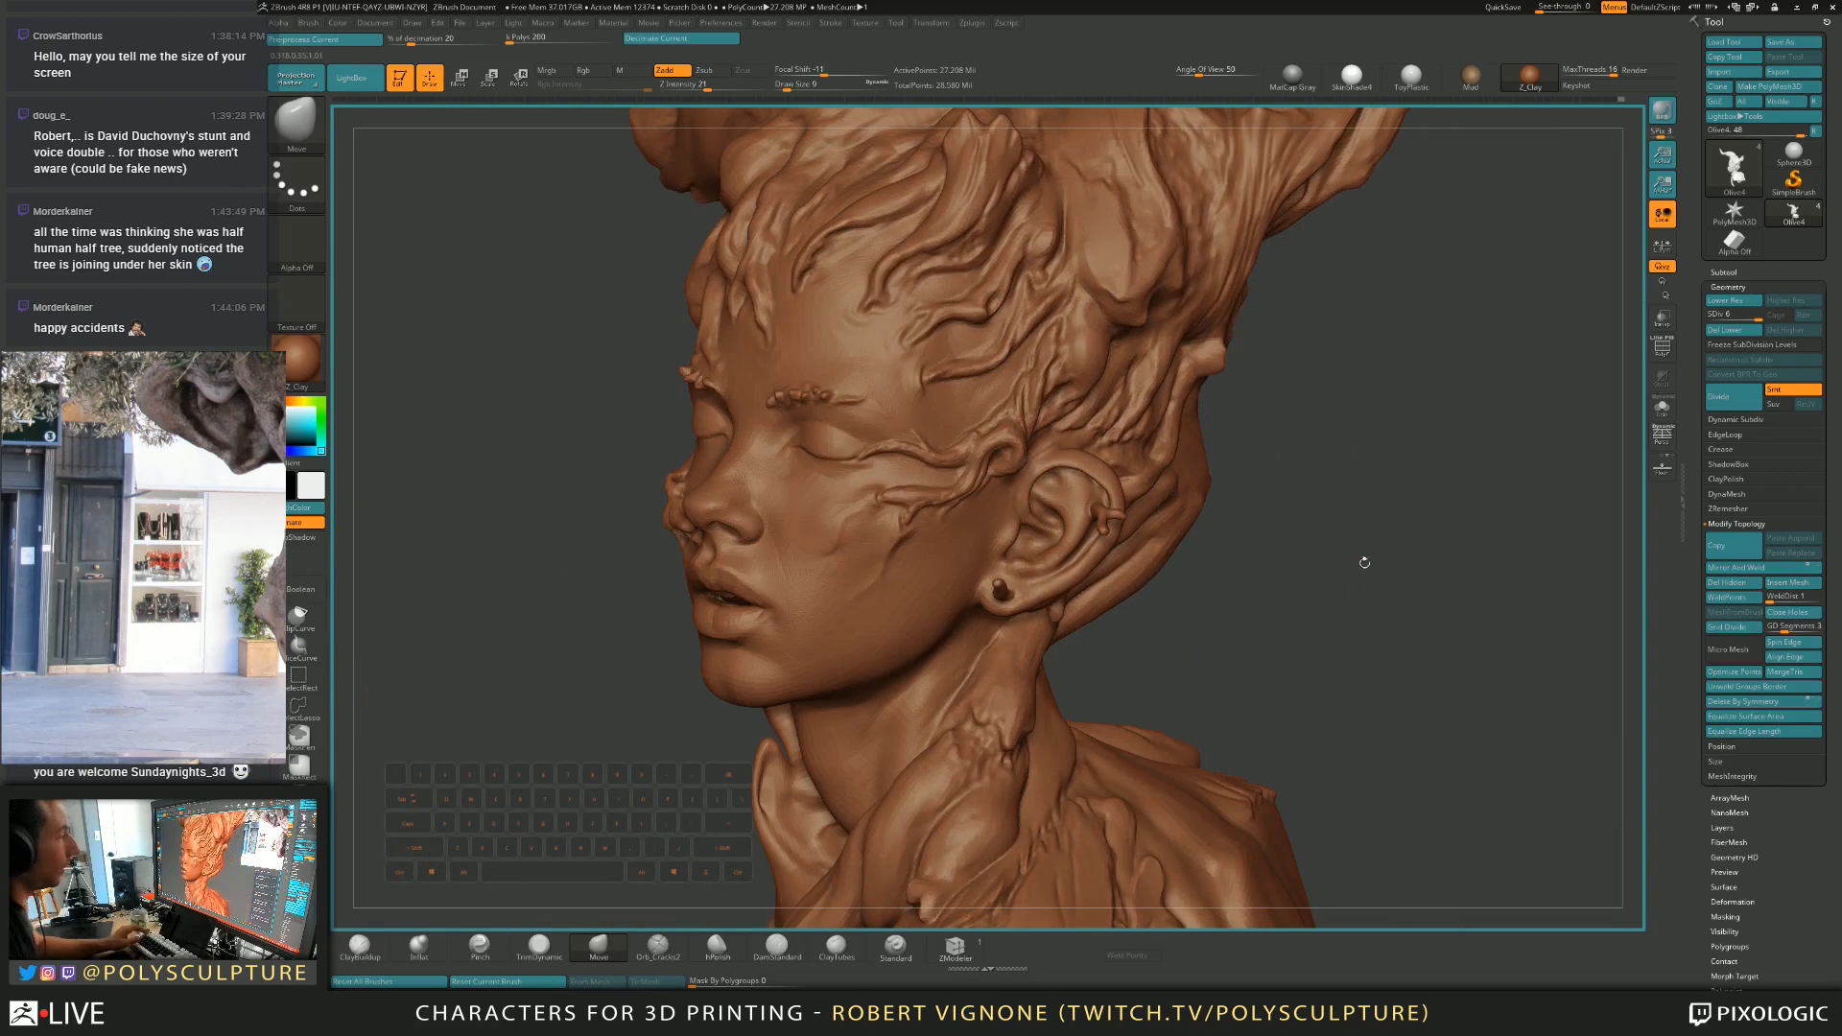
pyautogui.keyDown('alt'); pyautogui.moveTo(1288, 648); pyautogui.dragTo(1241, 557, button='right'); pyautogui.keyUp('alt')
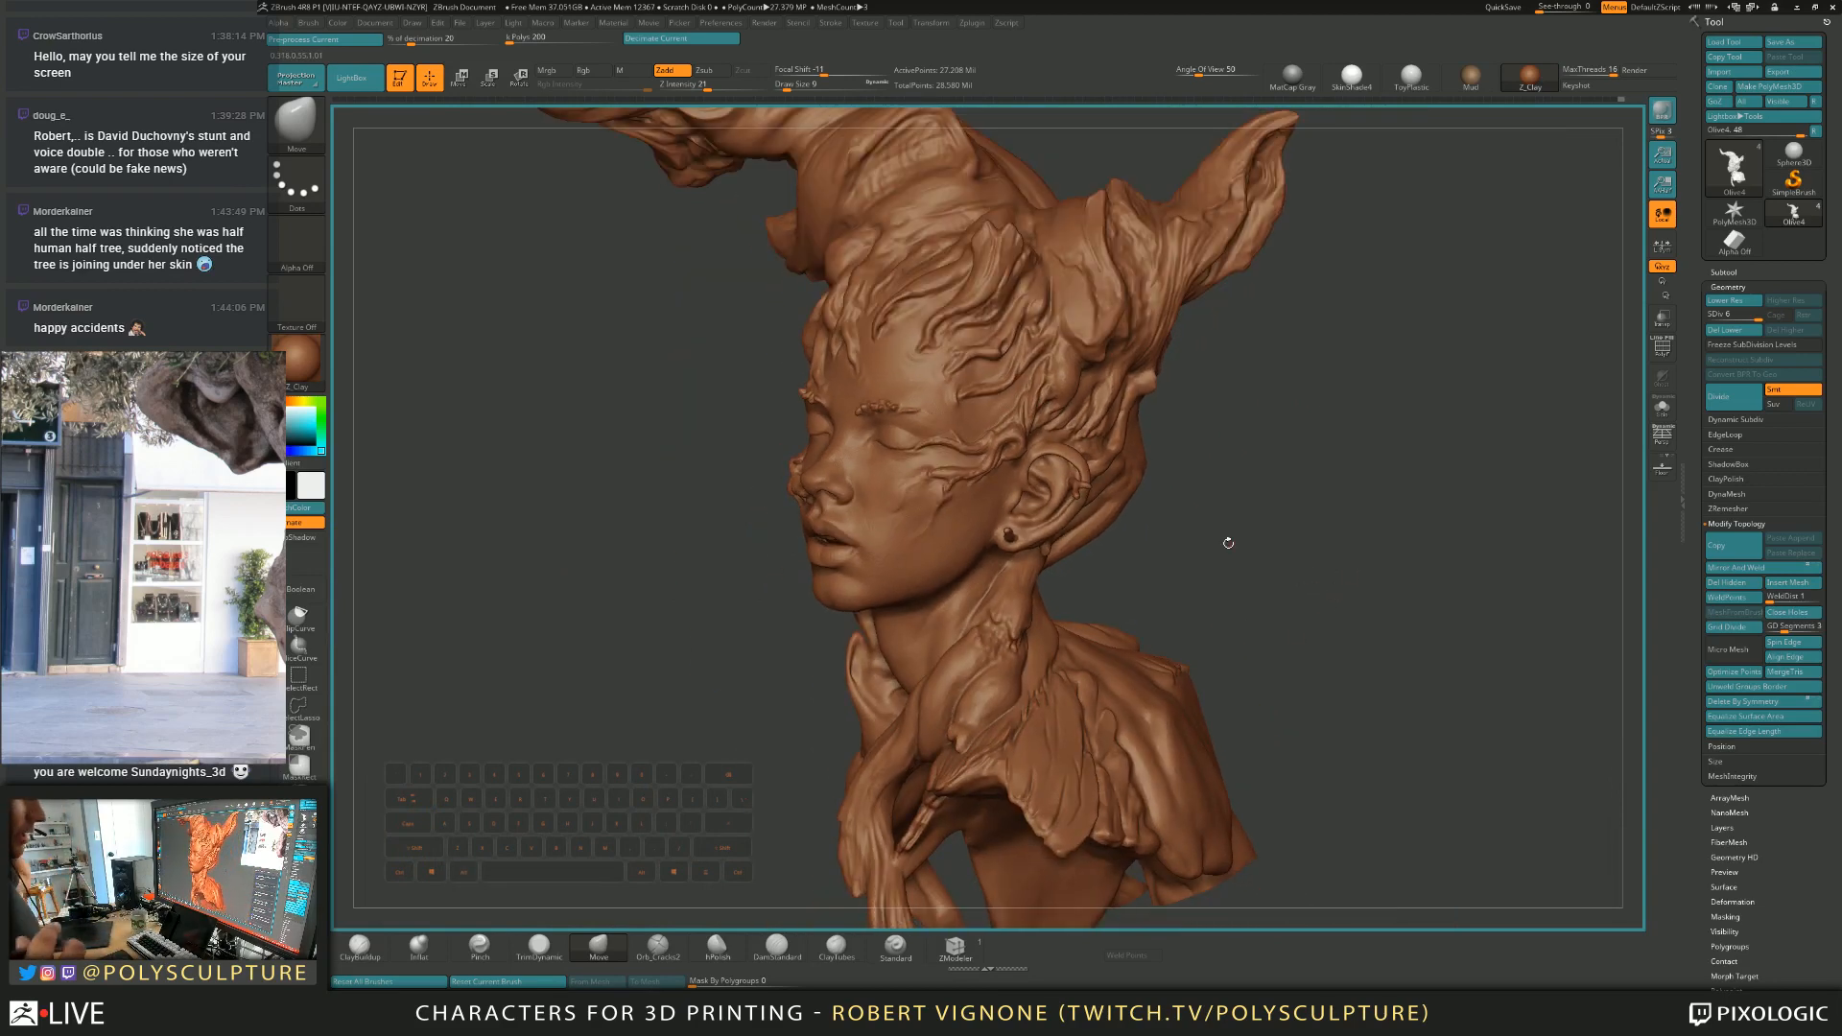
pyautogui.moveTo(1241, 333); pyautogui.dragTo(1272, 301, button='right')
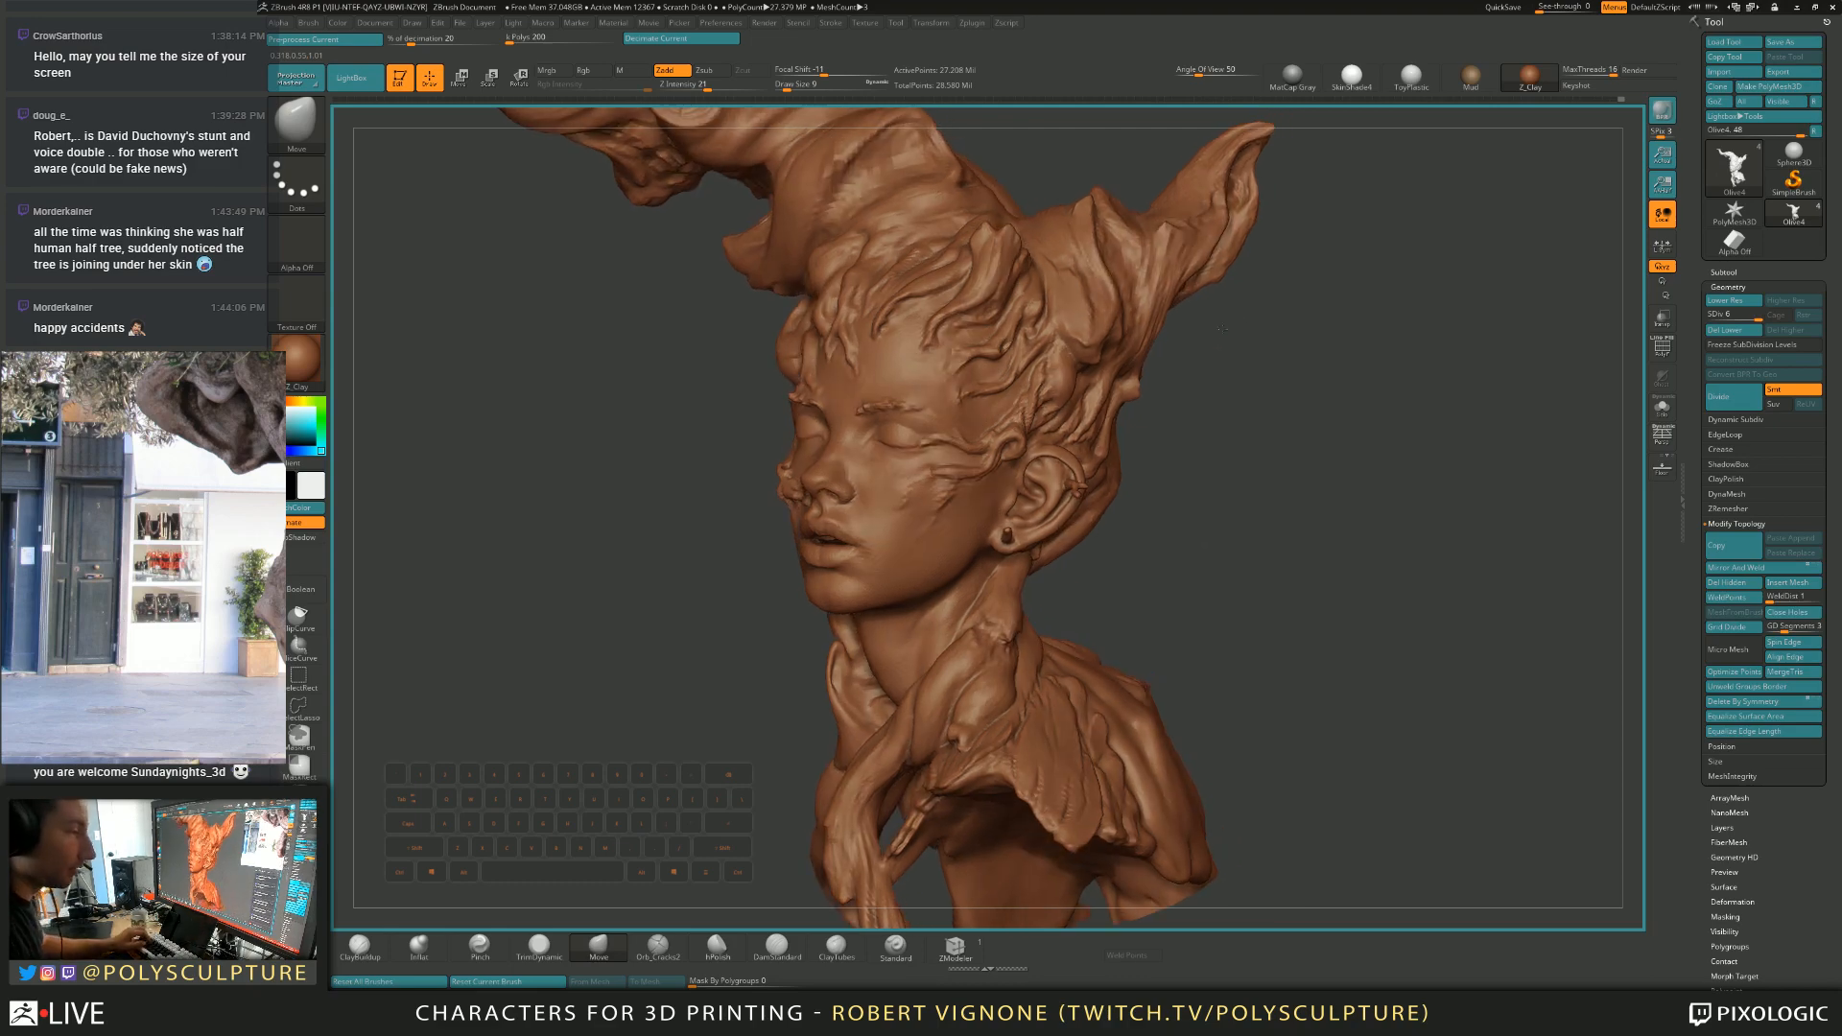
pyautogui.keyDown('alt'); pyautogui.moveTo(747, 240); pyautogui.dragTo(812, 200, button='right'); pyautogui.keyUp('alt')
pyautogui.moveTo(951, 398)
pyautogui.mouseDown(button='right')
pyautogui.moveTo(1074, 407)
pyautogui.moveTo(1026, 384)
pyautogui.moveTo(1033, 445)
pyautogui.moveTo(947, 341)
pyautogui.moveTo(832, 356)
pyautogui.mouseUp(button='right')
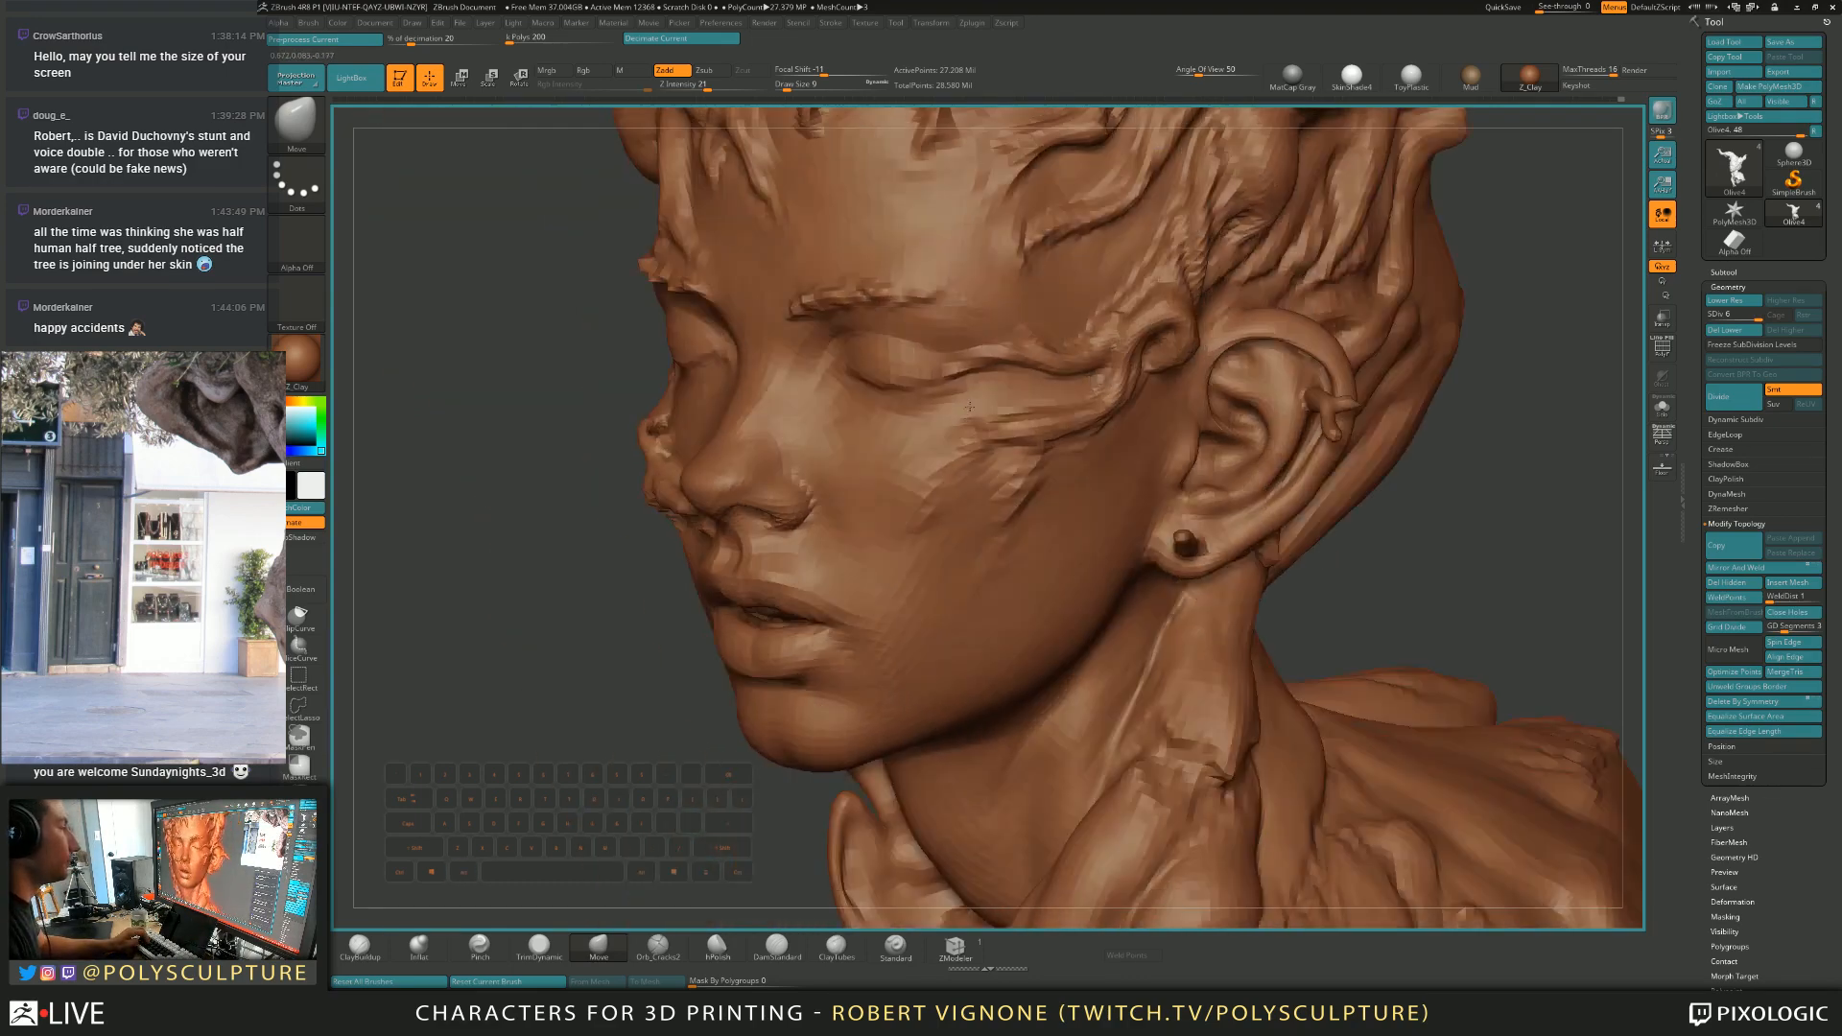
# Swell the faint root vein under the cheek skin below the root tips with a small Inflat brush.
pyautogui.press('s')
pyautogui.moveTo(960, 368); pyautogui.dragTo(955, 369)
pyautogui.moveTo(947, 369)
pyautogui.keyDown('alt'); pyautogui.mouseDown(button='right')
pyautogui.moveTo(881, 350)
pyautogui.moveTo(938, 455)
pyautogui.mouseUp(button='right'); pyautogui.keyUp('alt')
pyautogui.press('s')
pyautogui.press('2')
pyautogui.press('2')
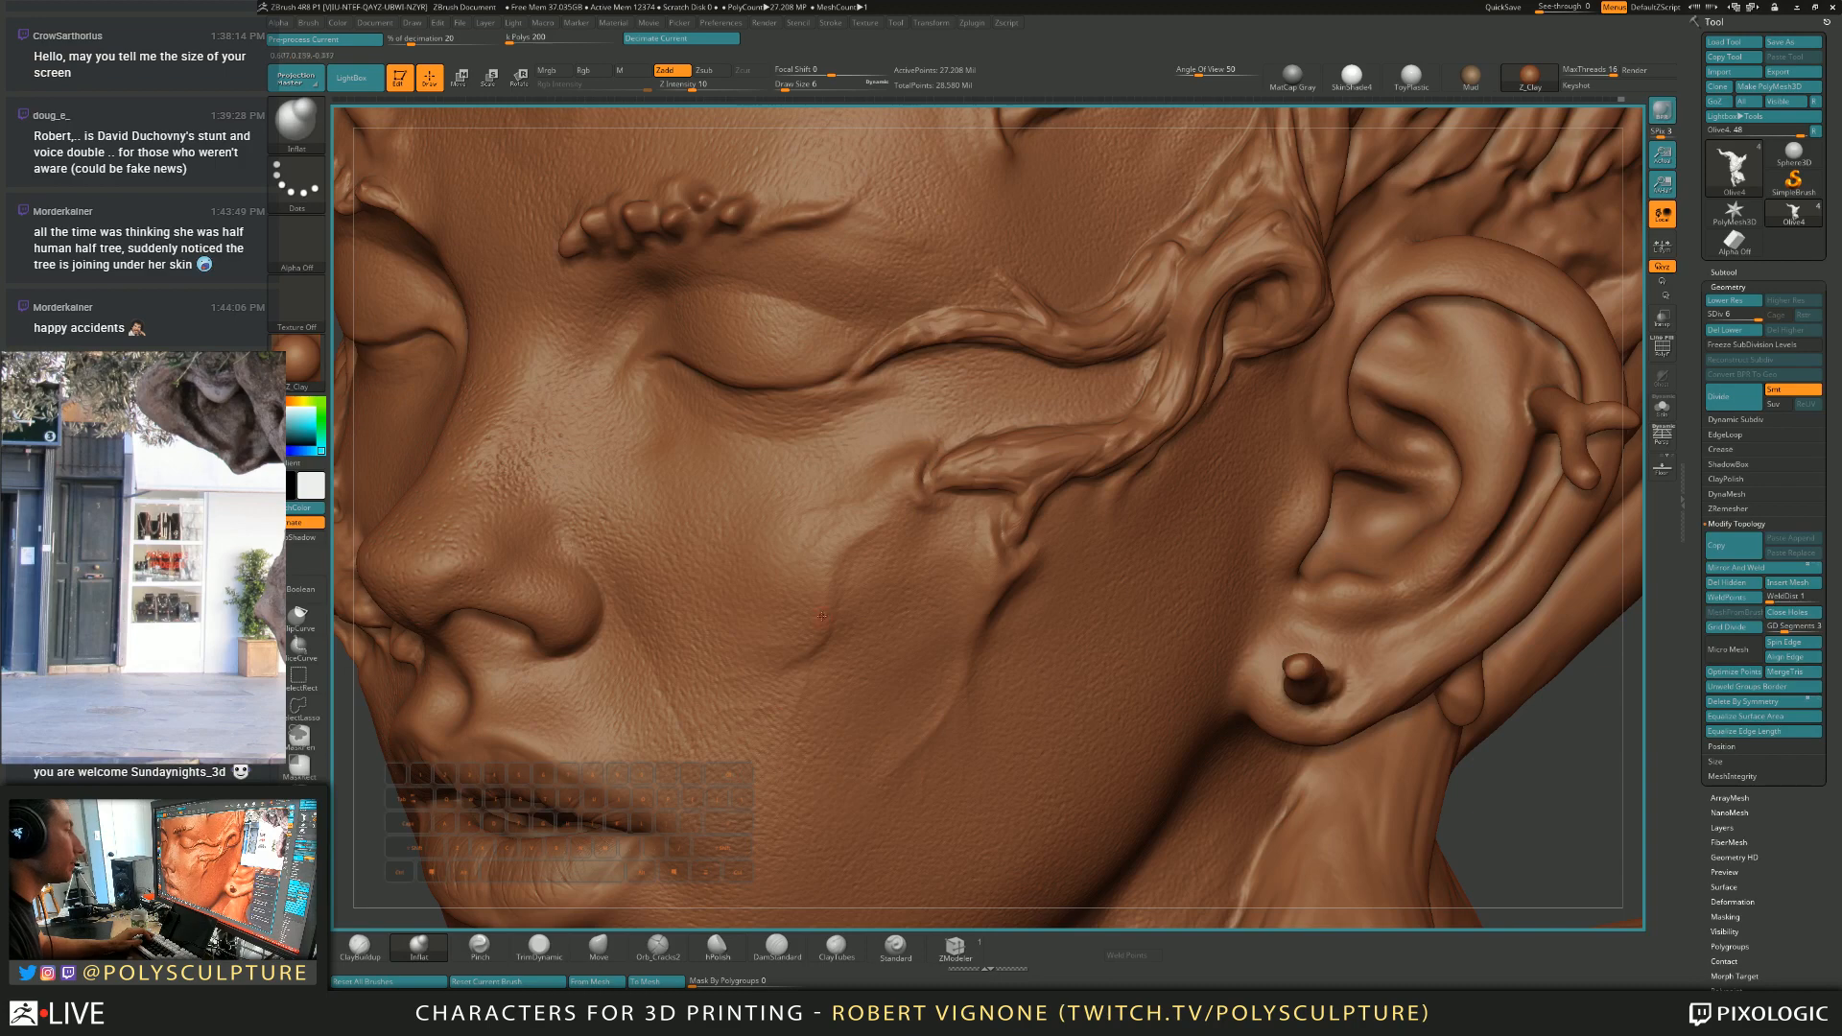
# Crease the skin where the root meets the outer eye corner with Orb_Cracks2 at Z Intensity 12 and draw size 12.
pyautogui.press('6')
pyautogui.moveTo(868, 537); pyautogui.dragTo(959, 522, button='right')
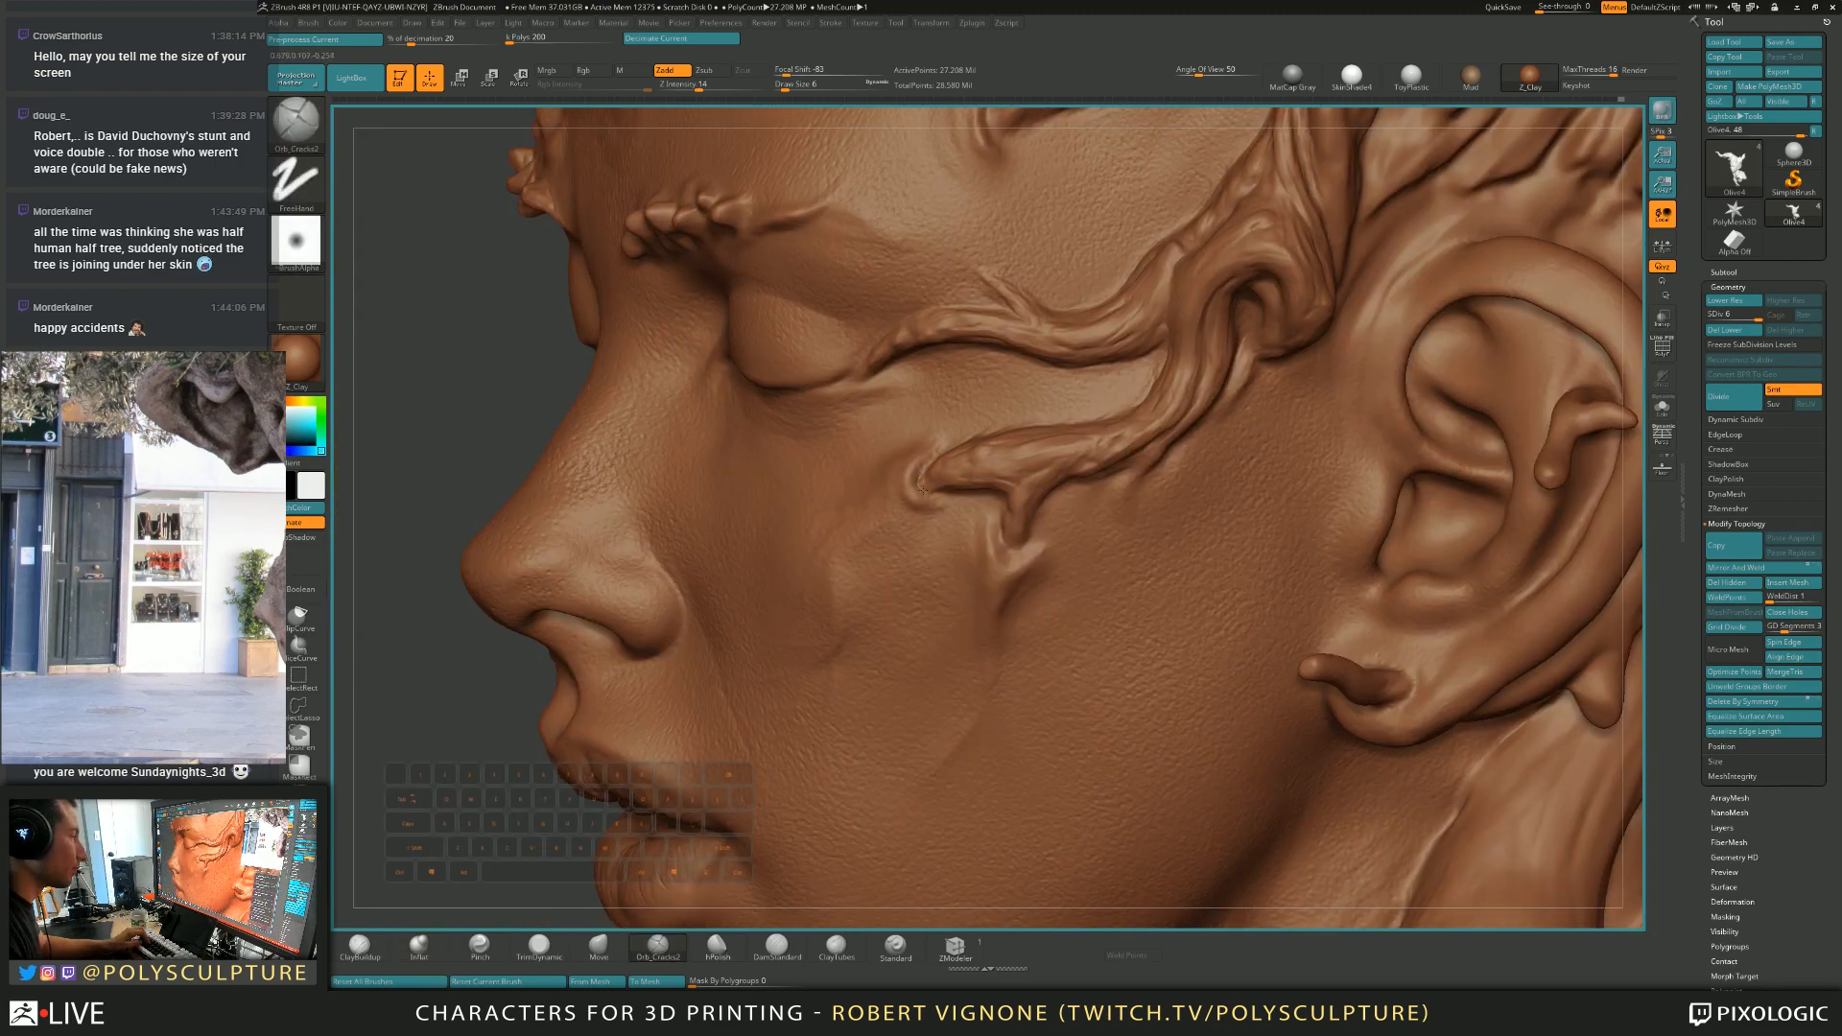
pyautogui.moveTo(918, 484)
pyautogui.keyDown('alt'); pyautogui.mouseDown(button='right')
pyautogui.moveTo(892, 408)
pyautogui.moveTo(858, 462)
pyautogui.moveTo(863, 509)
pyautogui.mouseUp(button='right'); pyautogui.keyUp('alt')
pyautogui.press('space')
pyautogui.moveTo(886, 547); pyautogui.dragTo(890, 548)
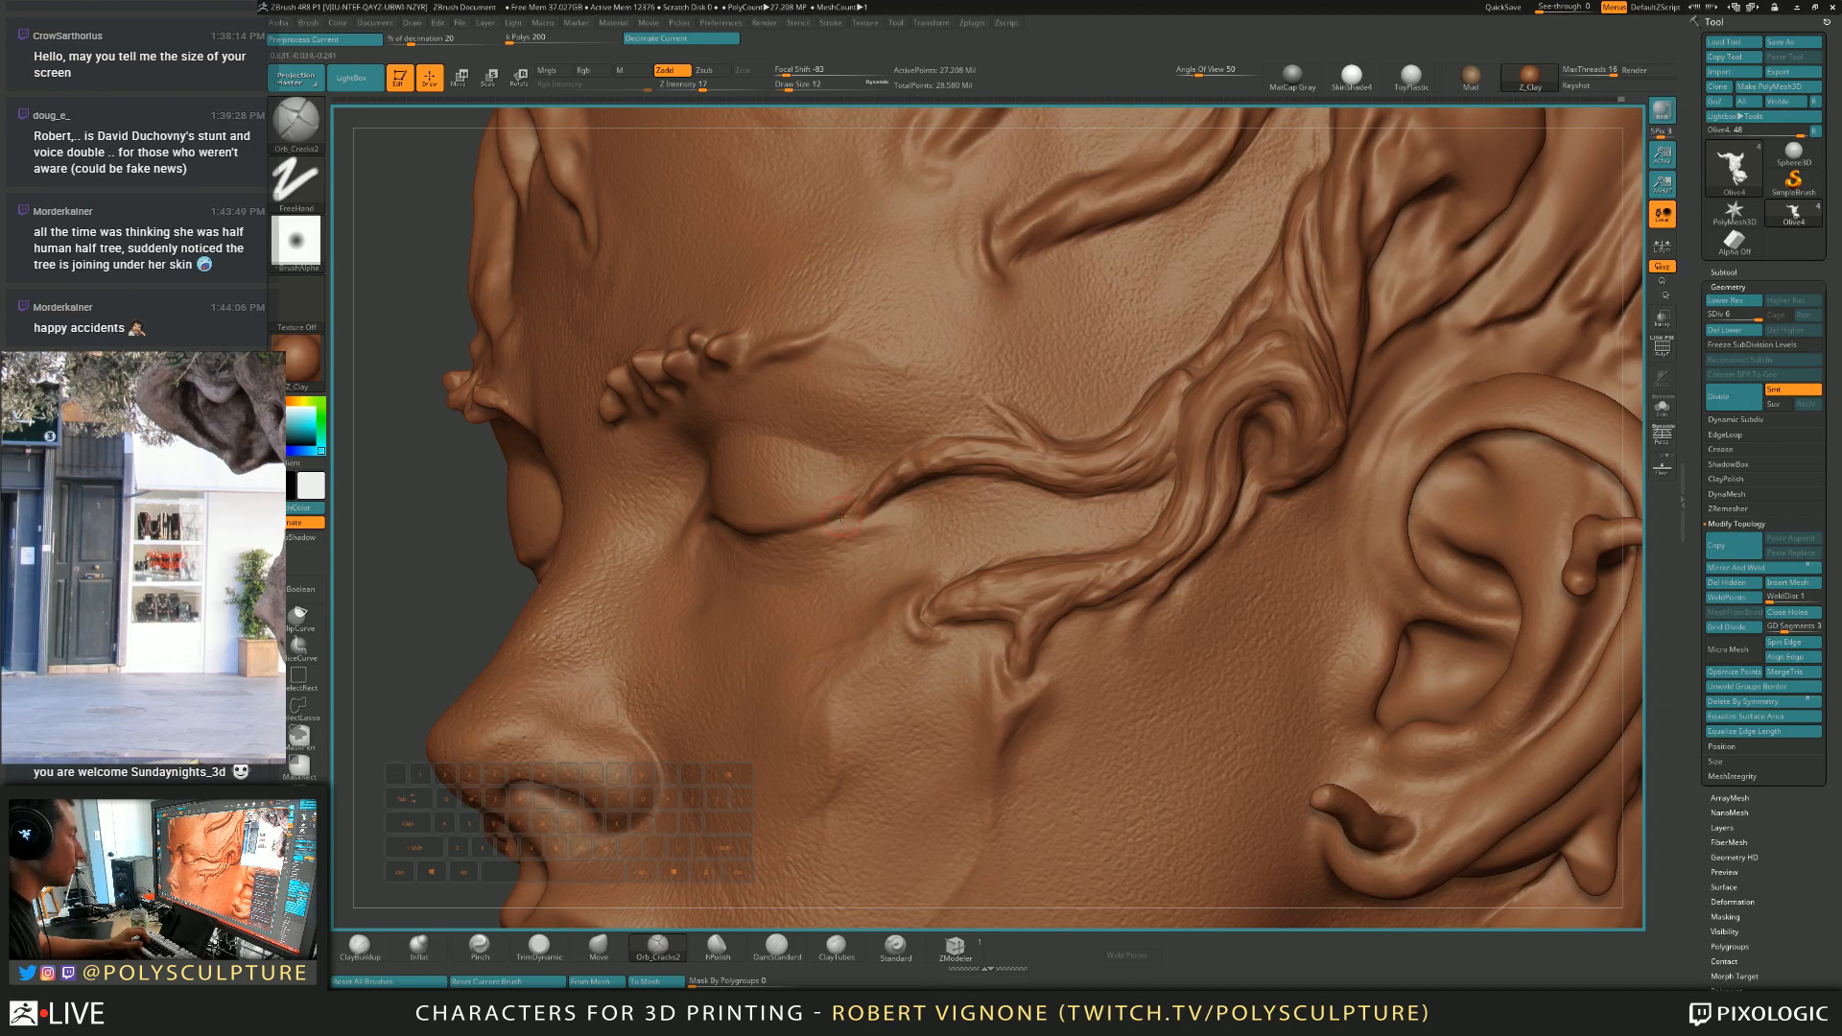
pyautogui.press('alt')
pyautogui.press('ctrl')
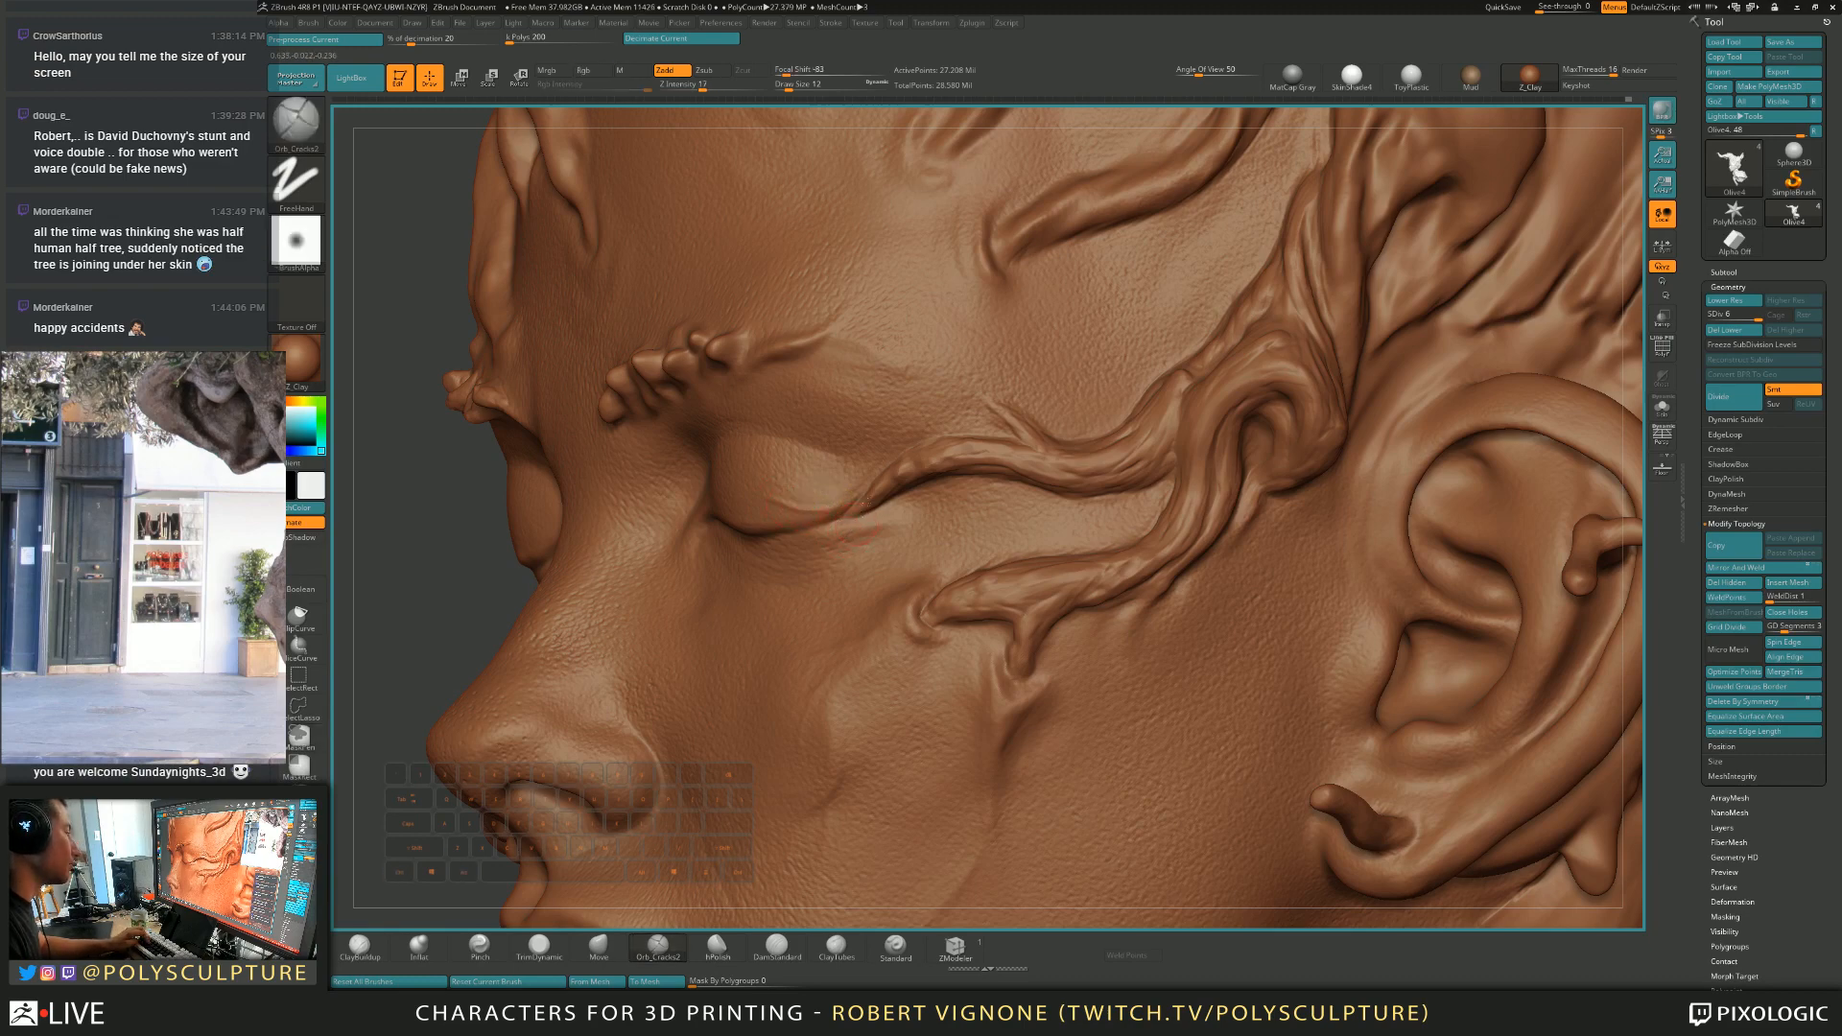
# Carve fine wrinkles beneath the closed eyelid toward the outer eye corner with Orb_Cracks2.
pyautogui.moveTo(833, 507); pyautogui.dragTo(850, 502, button='right')
pyautogui.press('alt')
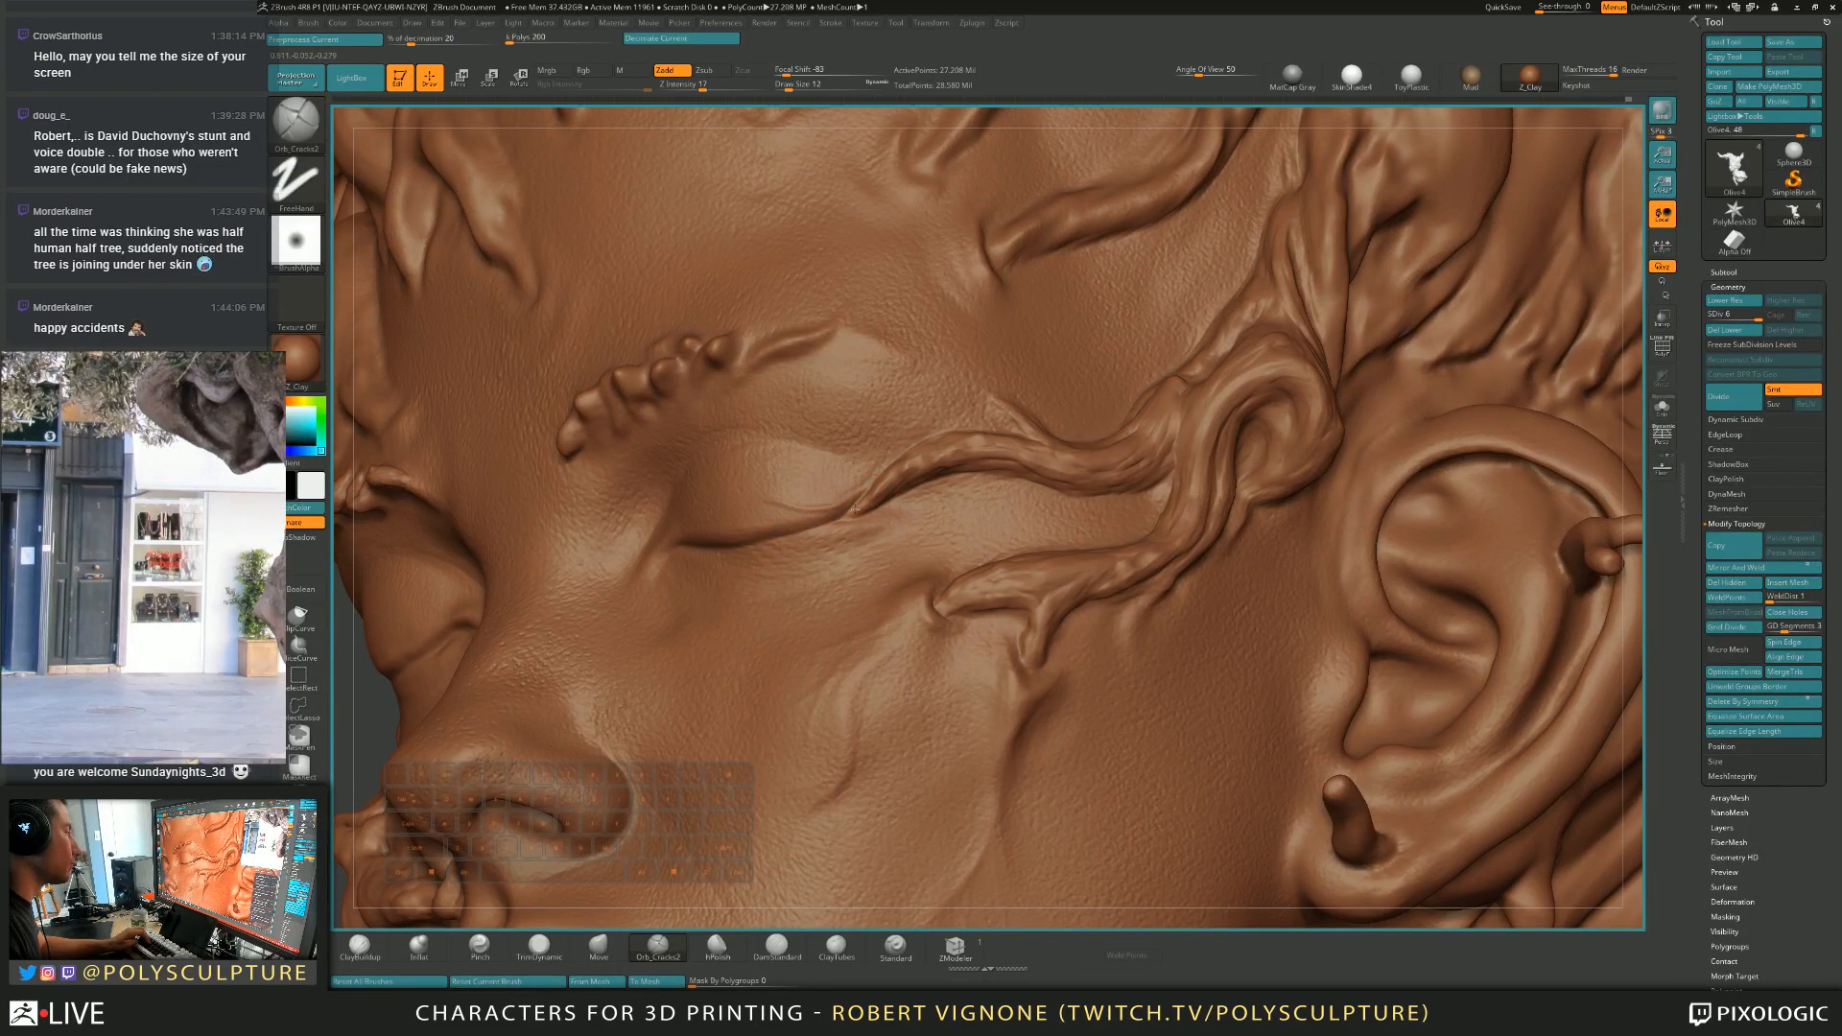
pyautogui.moveTo(827, 519); pyautogui.dragTo(863, 502)
pyautogui.moveTo(691, 539); pyautogui.dragTo(750, 560, button='right')
pyautogui.press('s')
pyautogui.moveTo(750, 554); pyautogui.dragTo(737, 555)
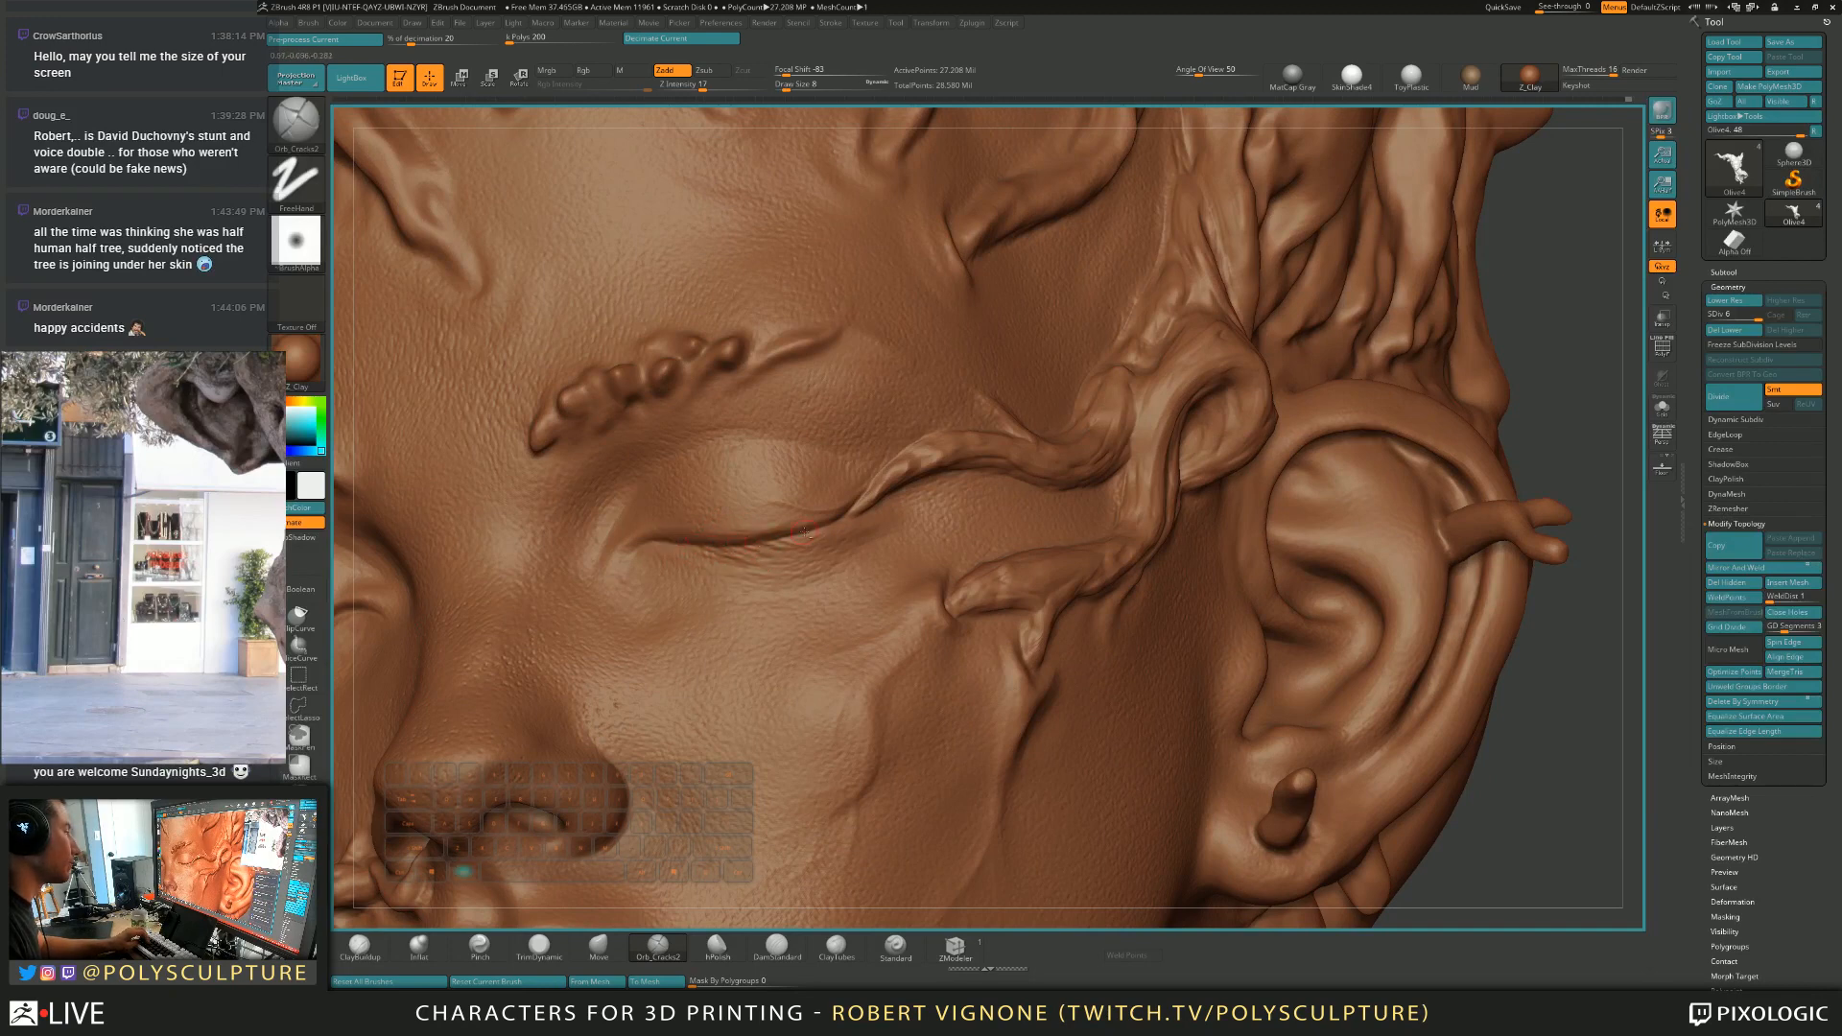
# Carve fine skin wrinkles below the other closed eye with Orb_Cracks2 at a small draw size.
pyautogui.moveTo(834, 519)
pyautogui.mouseDown(button='right')
pyautogui.moveTo(662, 558)
pyautogui.moveTo(947, 470)
pyautogui.moveTo(824, 470)
pyautogui.mouseUp(button='right')
pyautogui.press('s')
pyautogui.moveTo(825, 471); pyautogui.dragTo(834, 471)
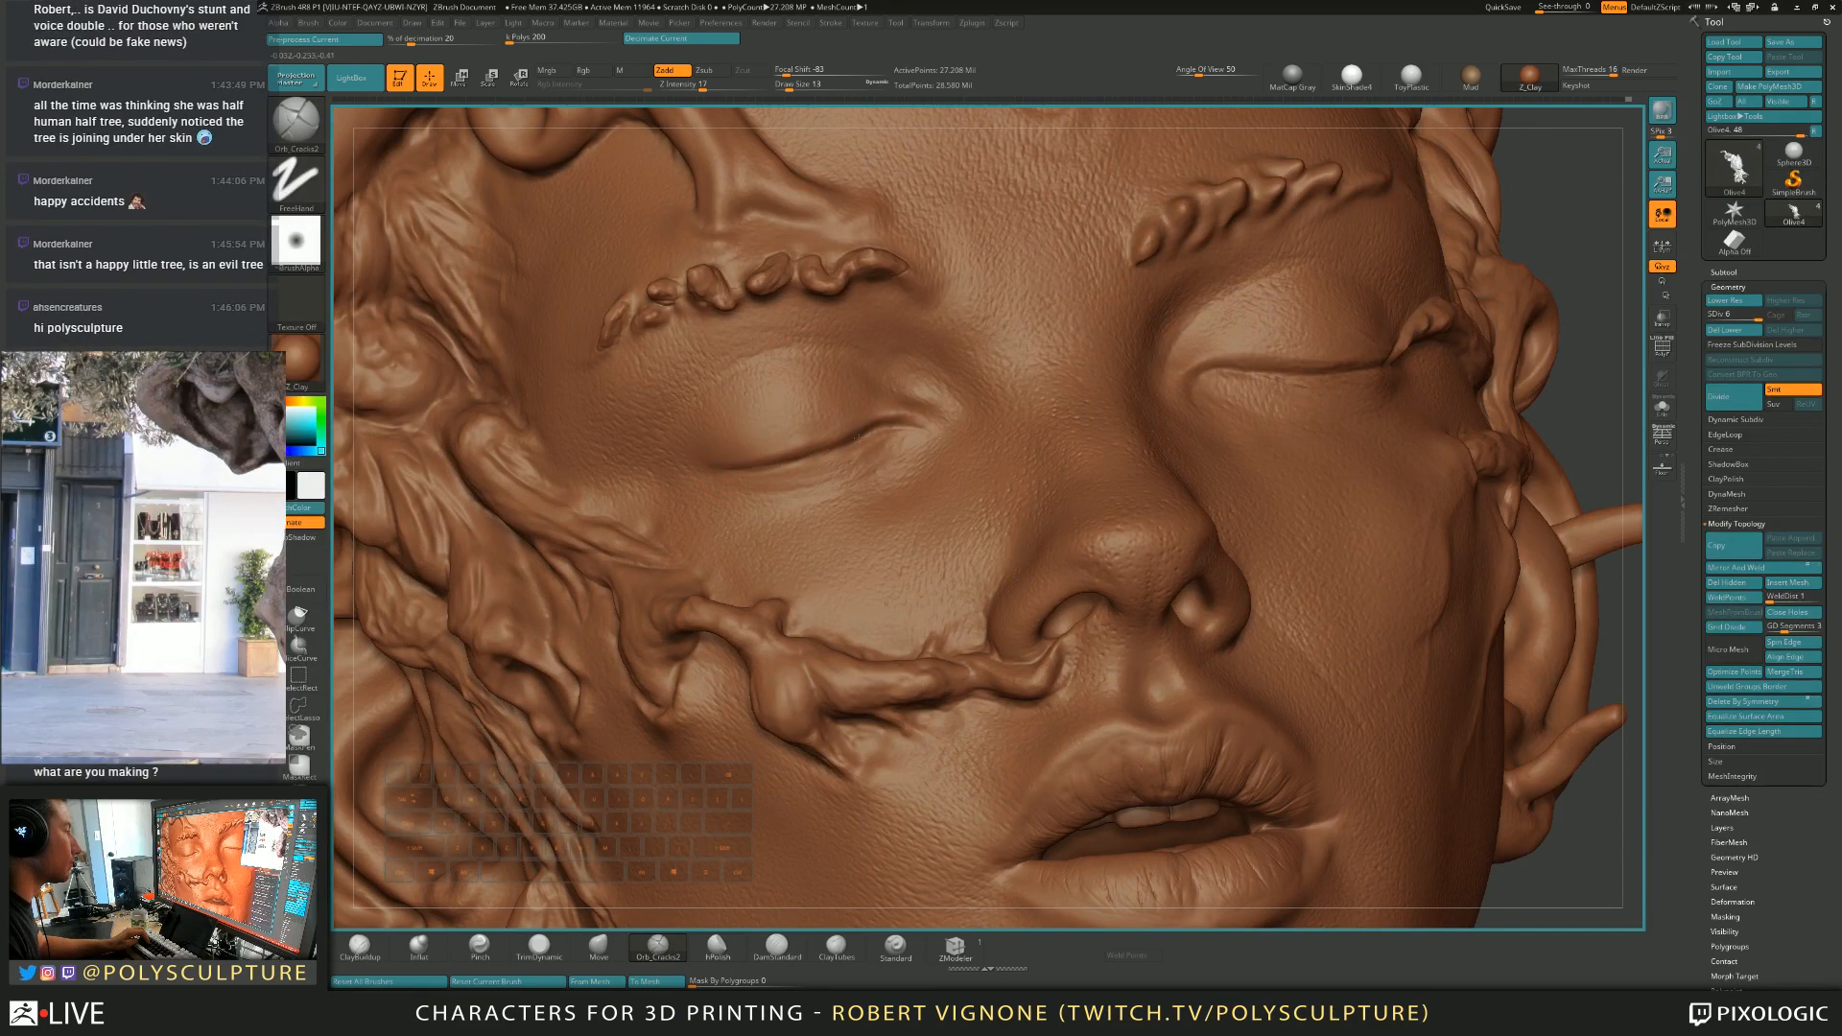
pyautogui.press('s')
pyautogui.moveTo(839, 443); pyautogui.dragTo(814, 449)
pyautogui.press('s')
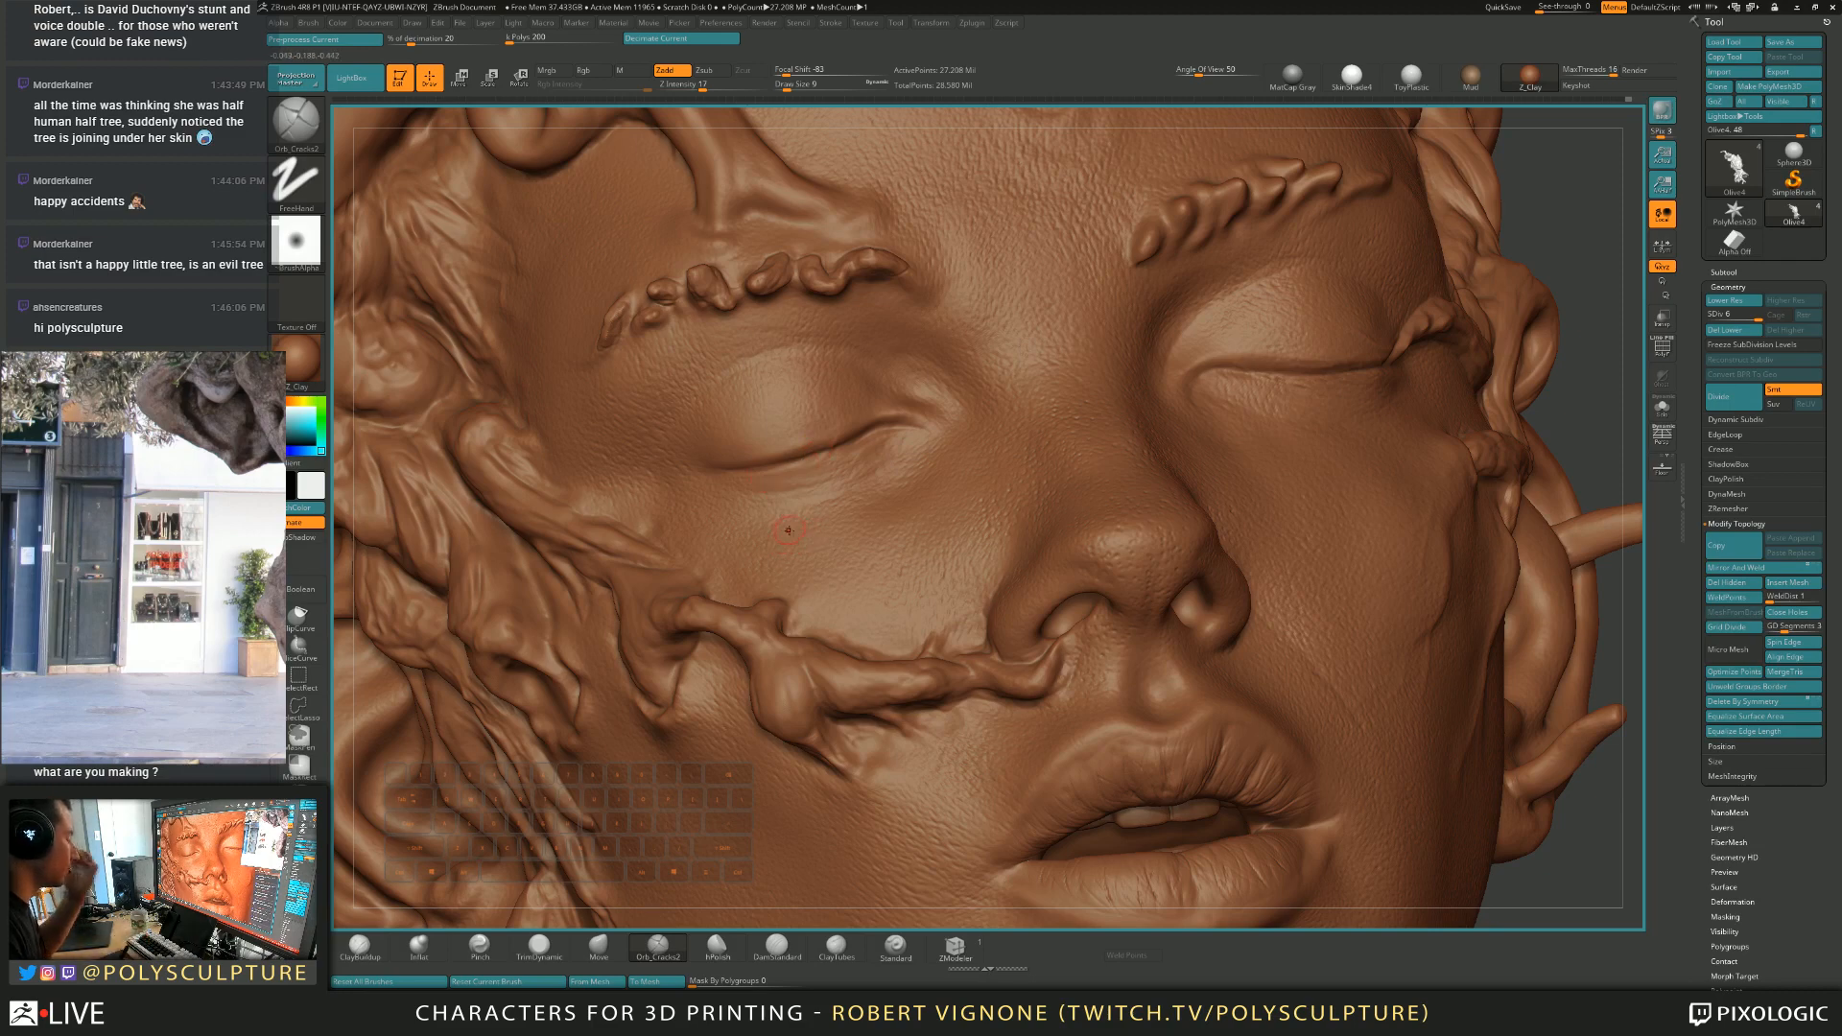
# Build up the thin end of the temple root beside the outer eye corner with a small ClayBuildup brush at Z Intensity 20.
pyautogui.moveTo(809, 534); pyautogui.dragTo(734, 539, button='right')
pyautogui.moveTo(969, 653)
pyautogui.keyDown('alt'); pyautogui.mouseDown(button='right')
pyautogui.moveTo(993, 590)
pyautogui.moveTo(835, 539)
pyautogui.mouseUp(button='right'); pyautogui.keyUp('alt')
pyautogui.moveTo(969, 523); pyautogui.dragTo(842, 502, button='right')
pyautogui.moveTo(1029, 470)
pyautogui.keyDown('alt'); pyautogui.mouseDown(button='right')
pyautogui.moveTo(922, 495)
pyautogui.moveTo(959, 470)
pyautogui.moveTo(939, 442)
pyautogui.moveTo(849, 465)
pyautogui.moveTo(1007, 537)
pyautogui.moveTo(957, 529)
pyautogui.moveTo(1025, 517)
pyautogui.moveTo(935, 504)
pyautogui.mouseUp(button='right'); pyautogui.keyUp('alt')
pyautogui.moveTo(1019, 373)
pyautogui.keyDown('alt'); pyautogui.mouseDown(button='right')
pyautogui.moveTo(945, 436)
pyautogui.moveTo(935, 551)
pyautogui.mouseUp(button='right'); pyautogui.keyUp('alt')
pyautogui.press('1')
pyautogui.press('[')
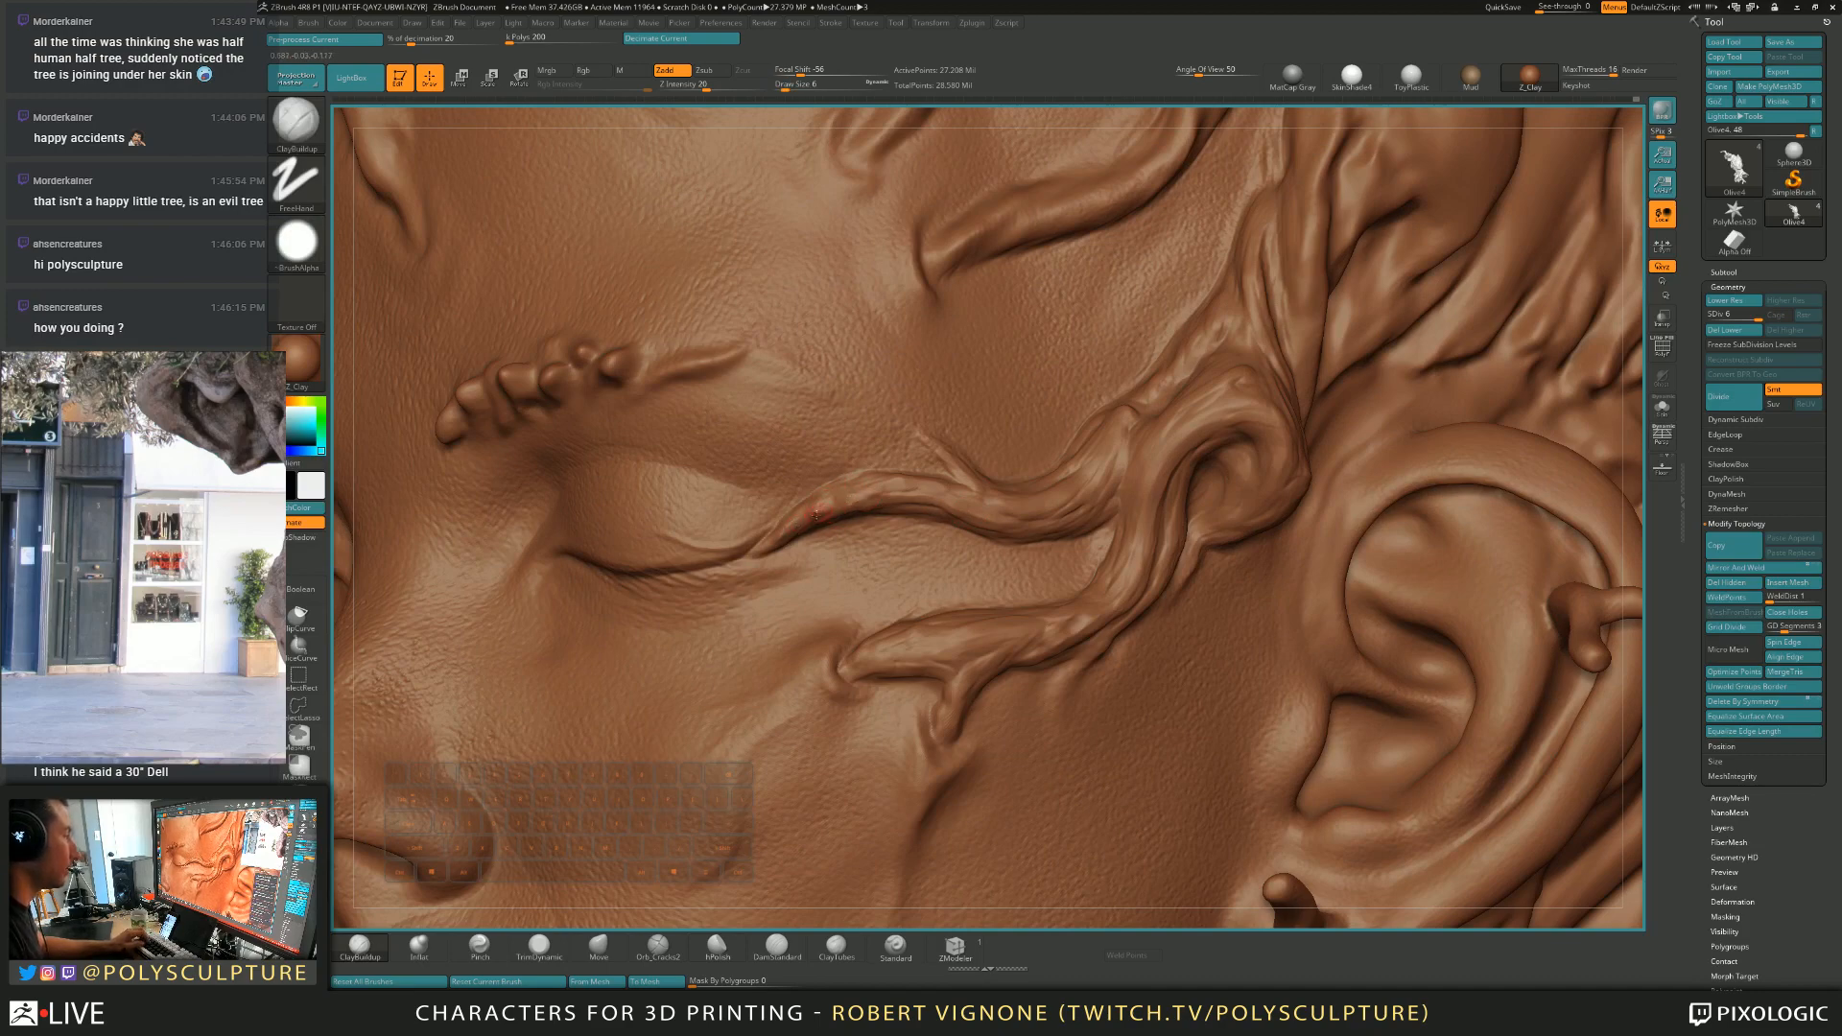
pyautogui.moveTo(831, 503); pyautogui.dragTo(855, 487)
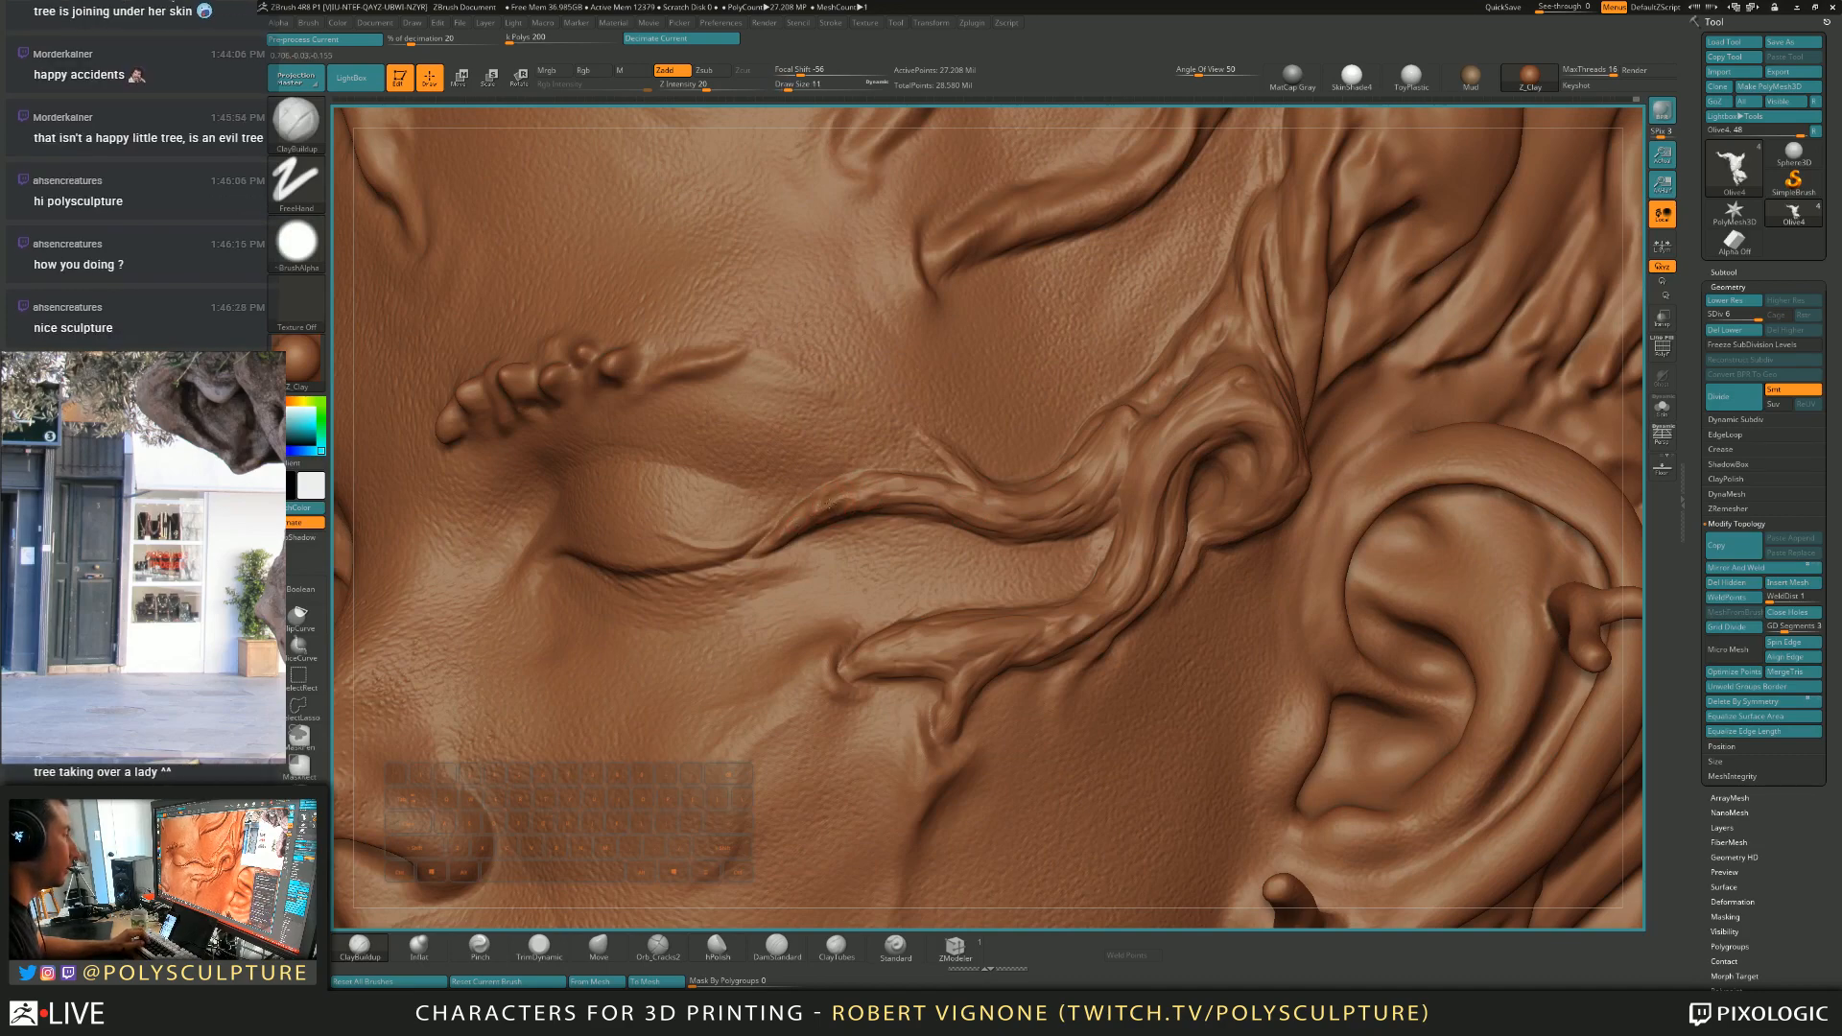
# Flatten the surface of the temple root near the outer eye corner with TrimDynamic at Z Intensity 40.
pyautogui.press('4')
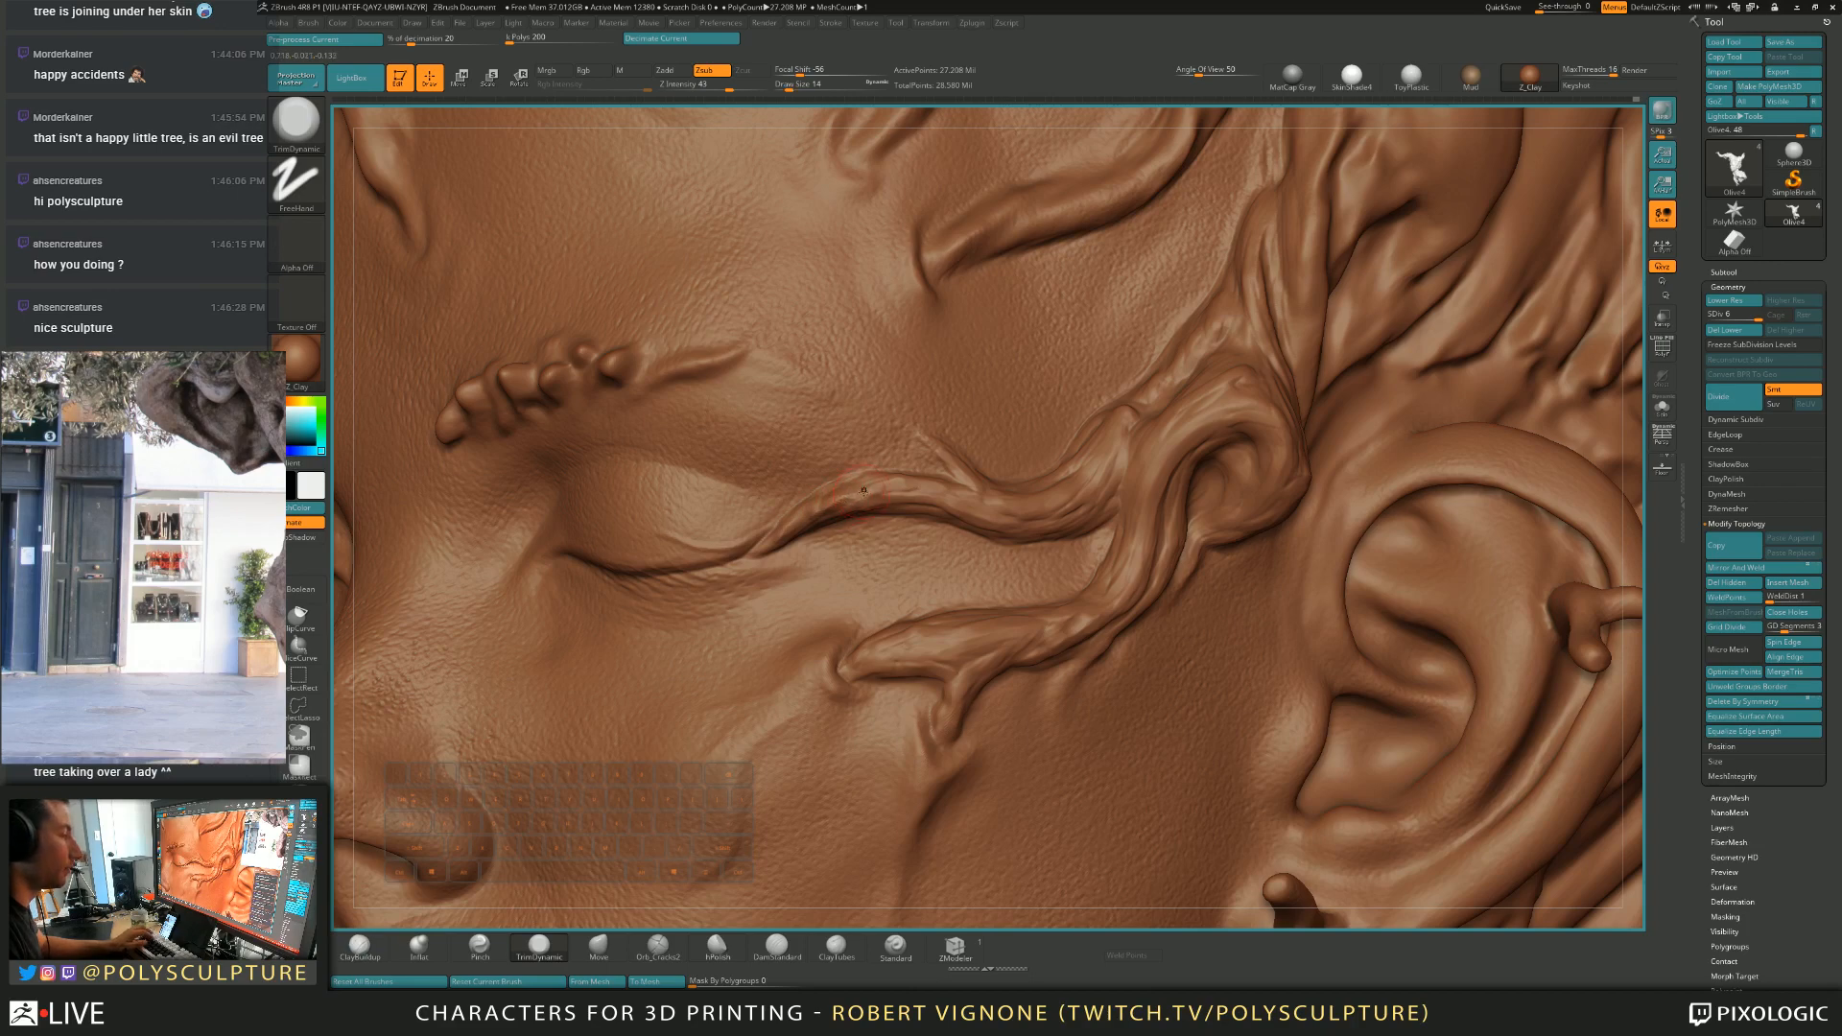
pyautogui.press(']')
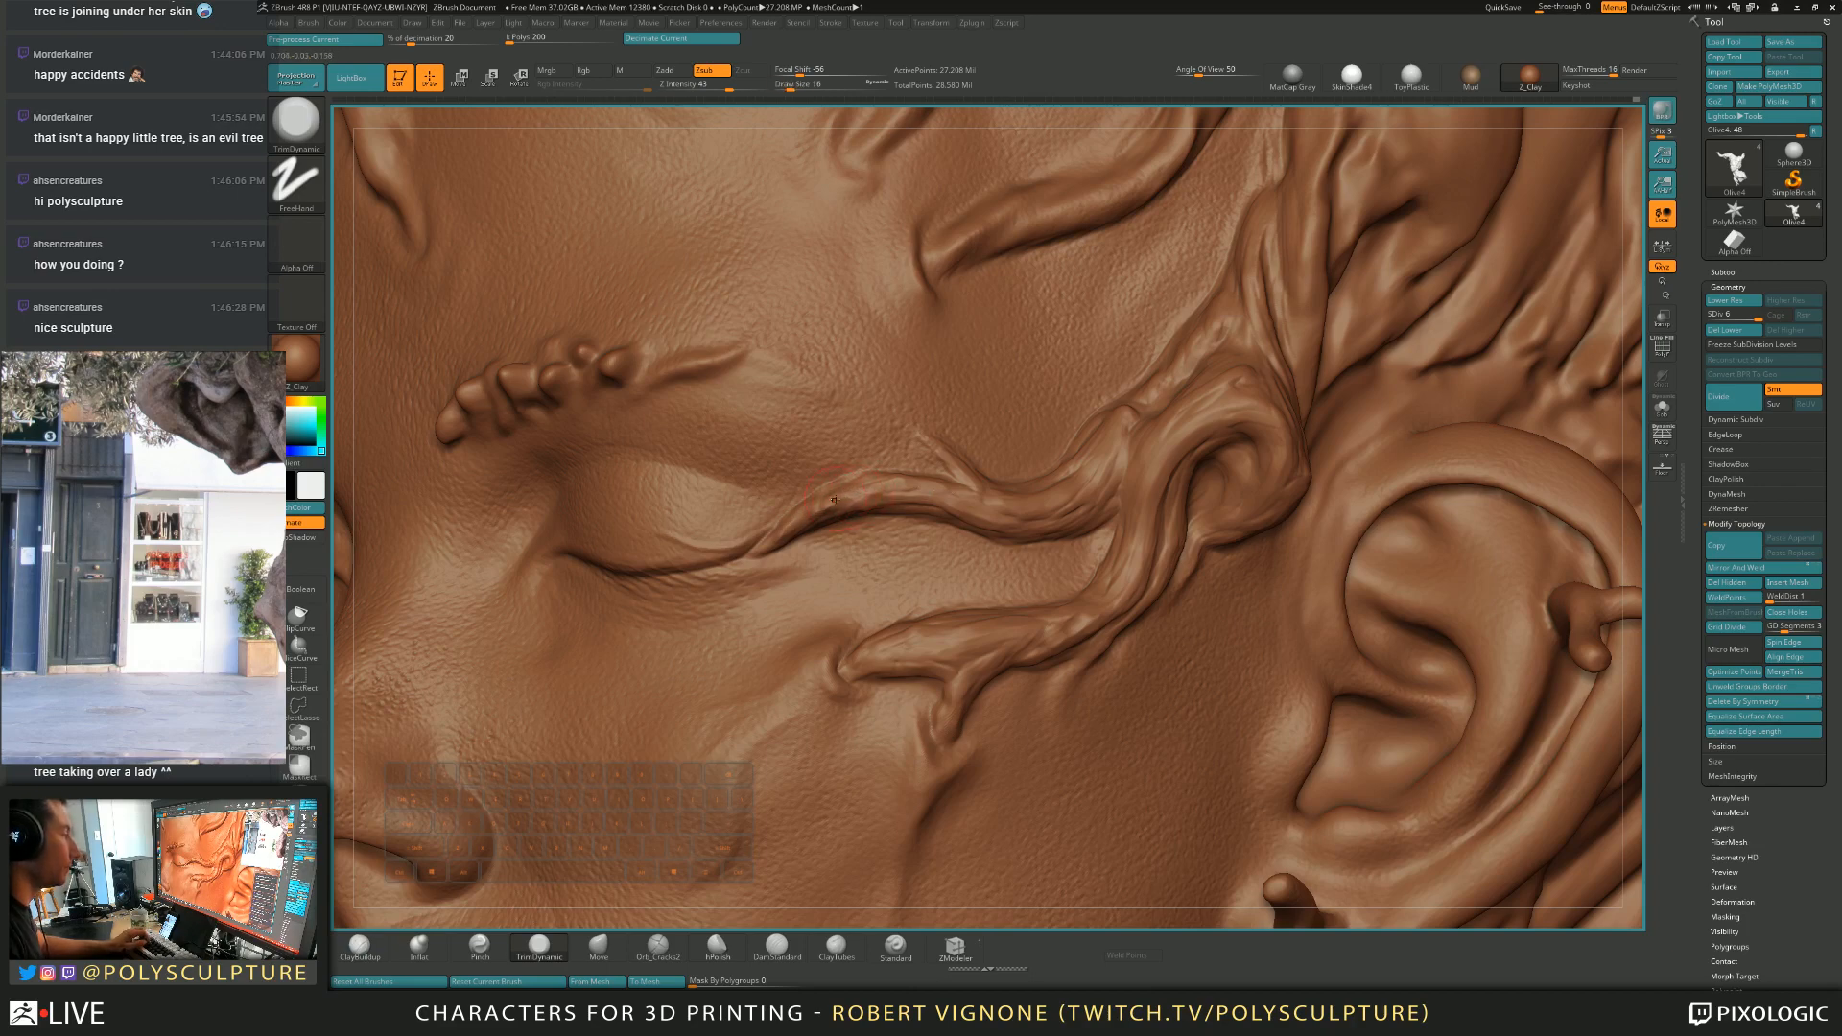
pyautogui.press('1')
pyautogui.press('2')
pyautogui.moveTo(866, 495); pyautogui.dragTo(830, 505)
pyautogui.moveTo(1007, 508); pyautogui.dragTo(904, 514, button='right')
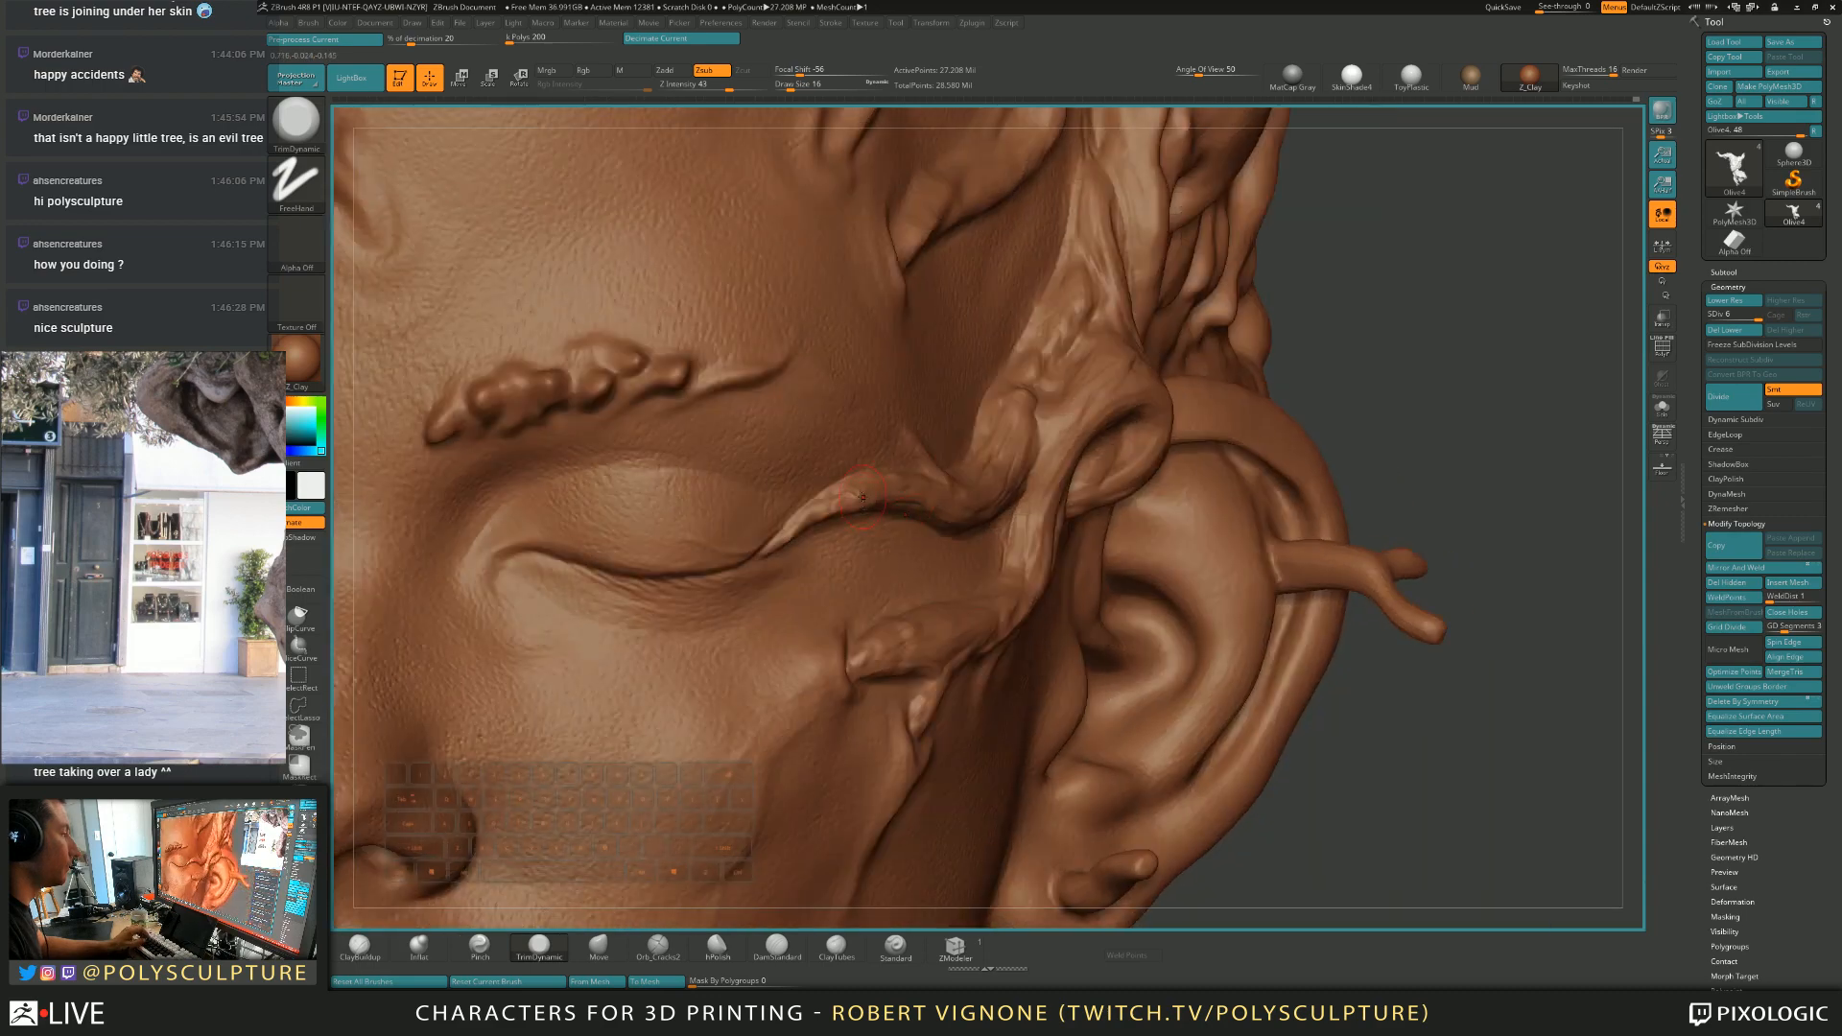
pyautogui.hotkey('shift', 'f')
pyautogui.hotkey('shift', 'f')
pyautogui.press('s')
pyautogui.moveTo(861, 496); pyautogui.dragTo(856, 497)
# Smooth the root by the eye and add further ClayBuildup strokes along its length toward the temple.
pyautogui.press('shift')
pyautogui.press('1')
pyautogui.moveTo(908, 493); pyautogui.dragTo(863, 489, button='right')
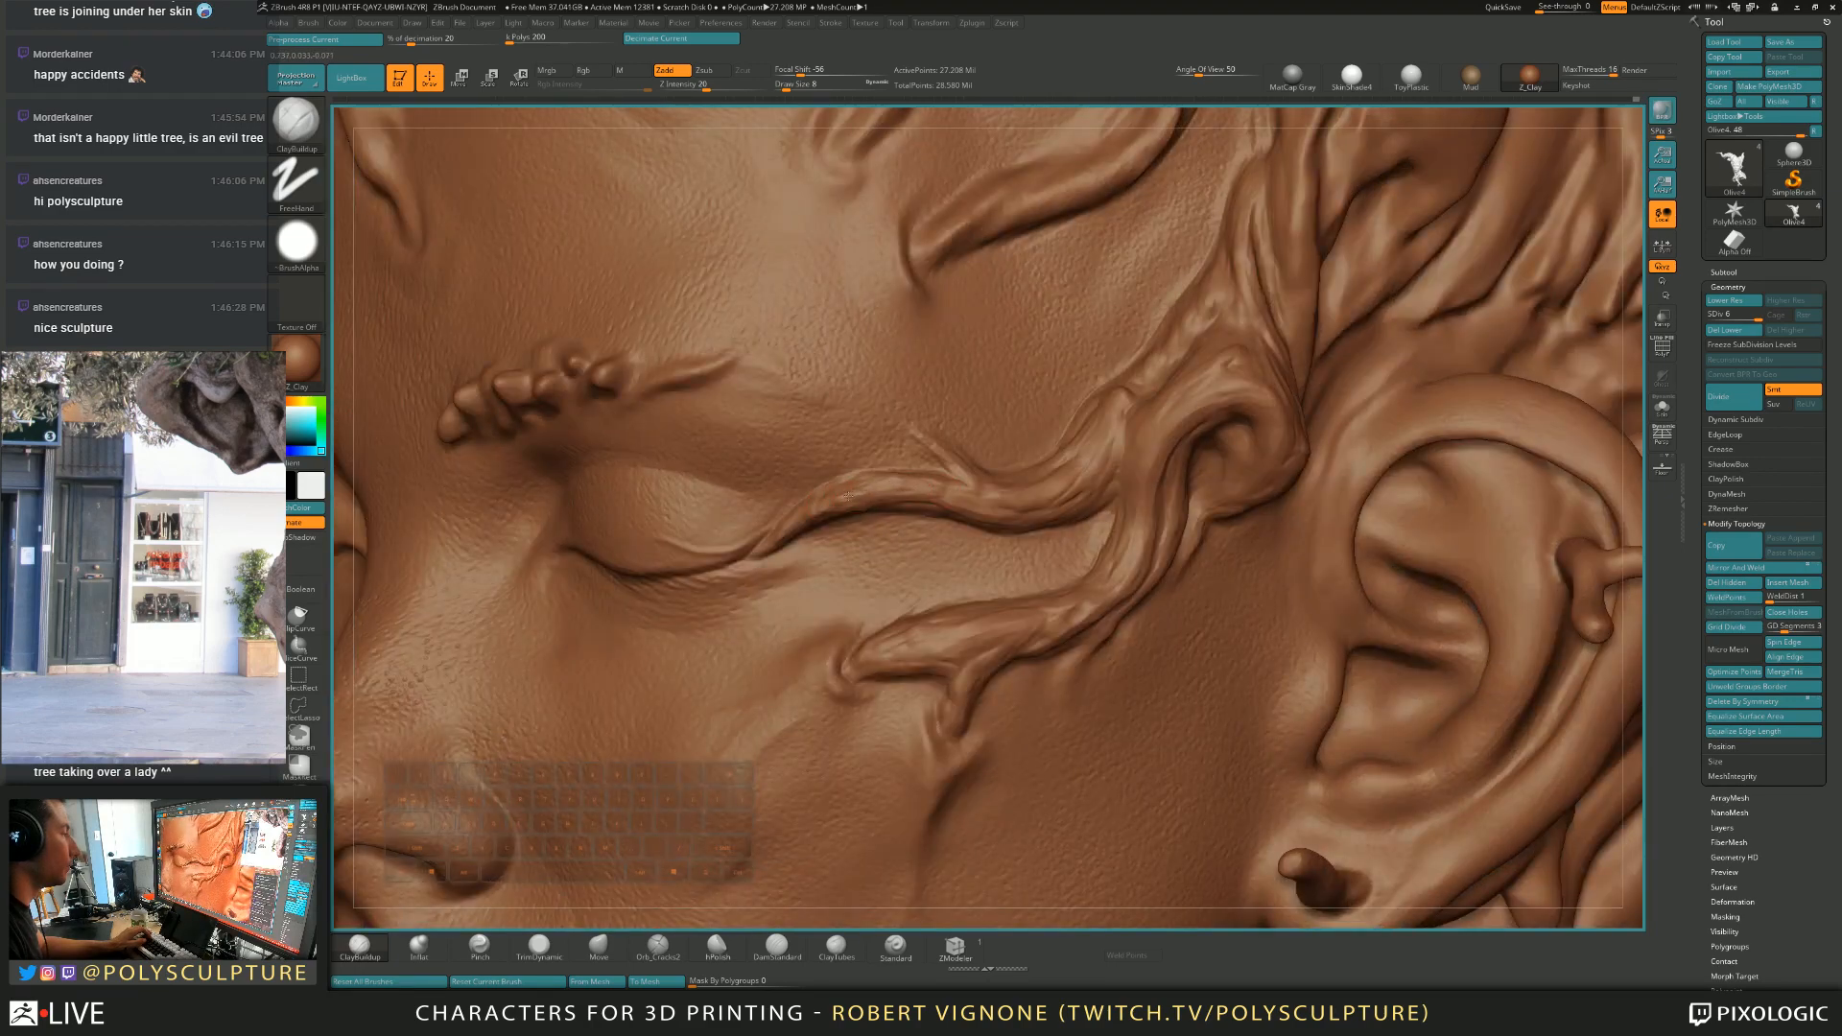
pyautogui.moveTo(915, 487)
pyautogui.keyDown('alt'); pyautogui.mouseDown(button='right')
pyautogui.moveTo(935, 460)
pyautogui.moveTo(980, 469)
pyautogui.mouseUp(button='right'); pyautogui.keyUp('alt')
pyautogui.press('s')
pyautogui.moveTo(981, 469); pyautogui.dragTo(962, 469)
# Adjust the upper edge of the root loop at the temple with the Move brush at draw size 12.
pyautogui.press('b')
pyautogui.press('m')
pyautogui.press('v')
pyautogui.press('s')
pyautogui.moveTo(962, 469)
pyautogui.keyDown('alt'); pyautogui.mouseDown(button='right')
pyautogui.moveTo(844, 470)
pyautogui.moveTo(957, 429)
pyautogui.mouseUp(button='right'); pyautogui.keyUp('alt')
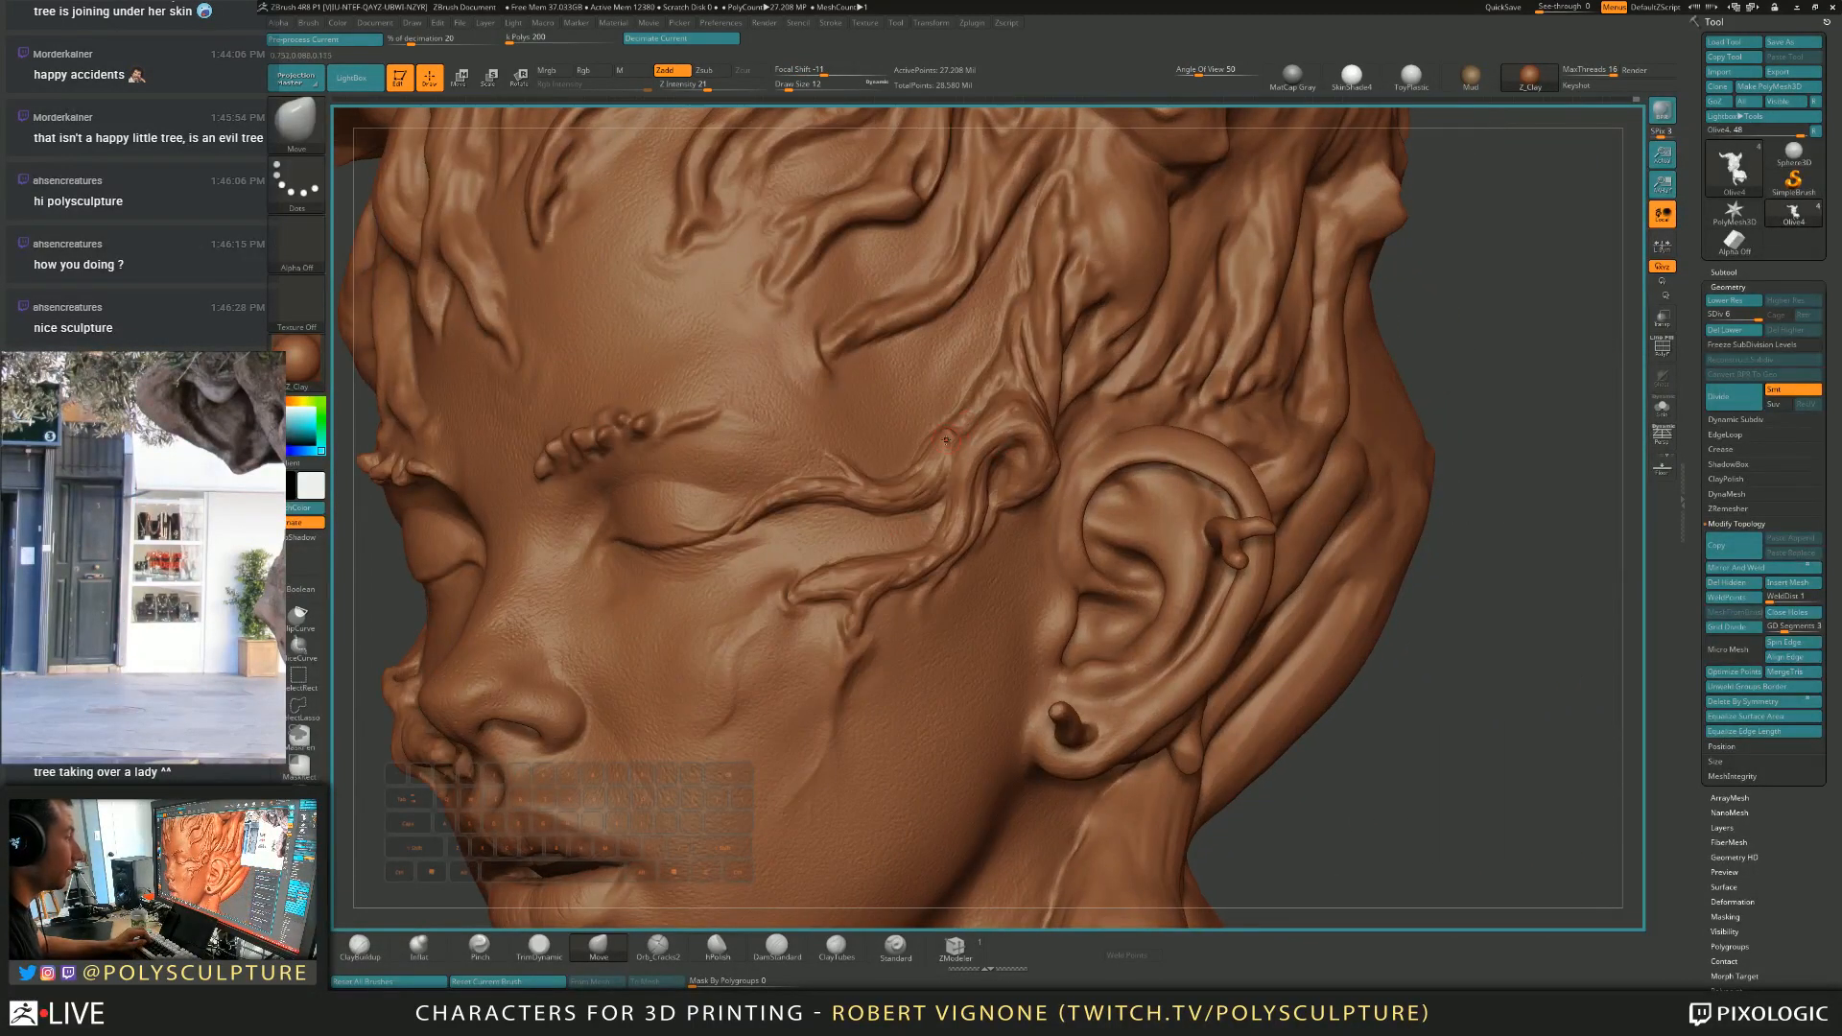
# Cut creases where the root loop rises into the hairline with Orb_Cracks2 at Z Intensity 12 and draw size 12.
pyautogui.click(658, 948)
pyautogui.moveTo(799, 697); pyautogui.dragTo(962, 443, button='right')
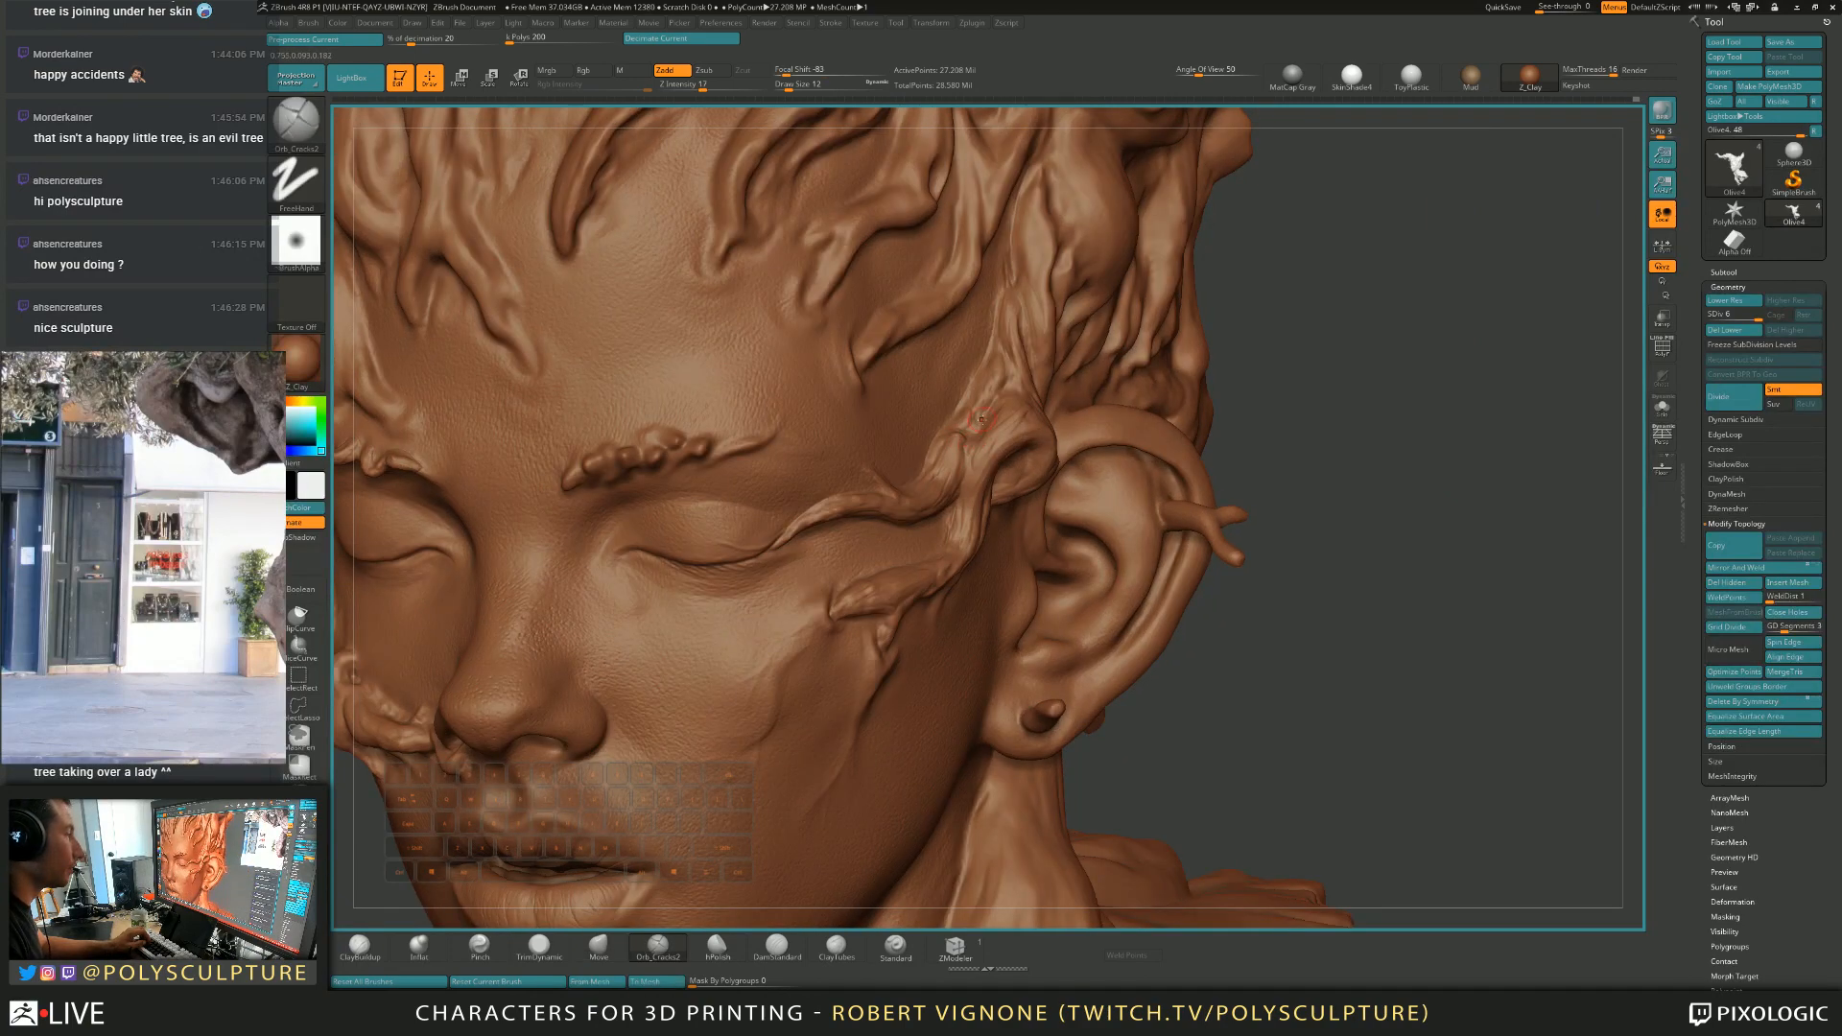
pyautogui.moveTo(955, 429); pyautogui.dragTo(863, 451, button='right')
pyautogui.moveTo(997, 354)
pyautogui.mouseDown(button='right')
pyautogui.moveTo(1036, 419)
pyautogui.moveTo(993, 443)
pyautogui.mouseUp(button='right')
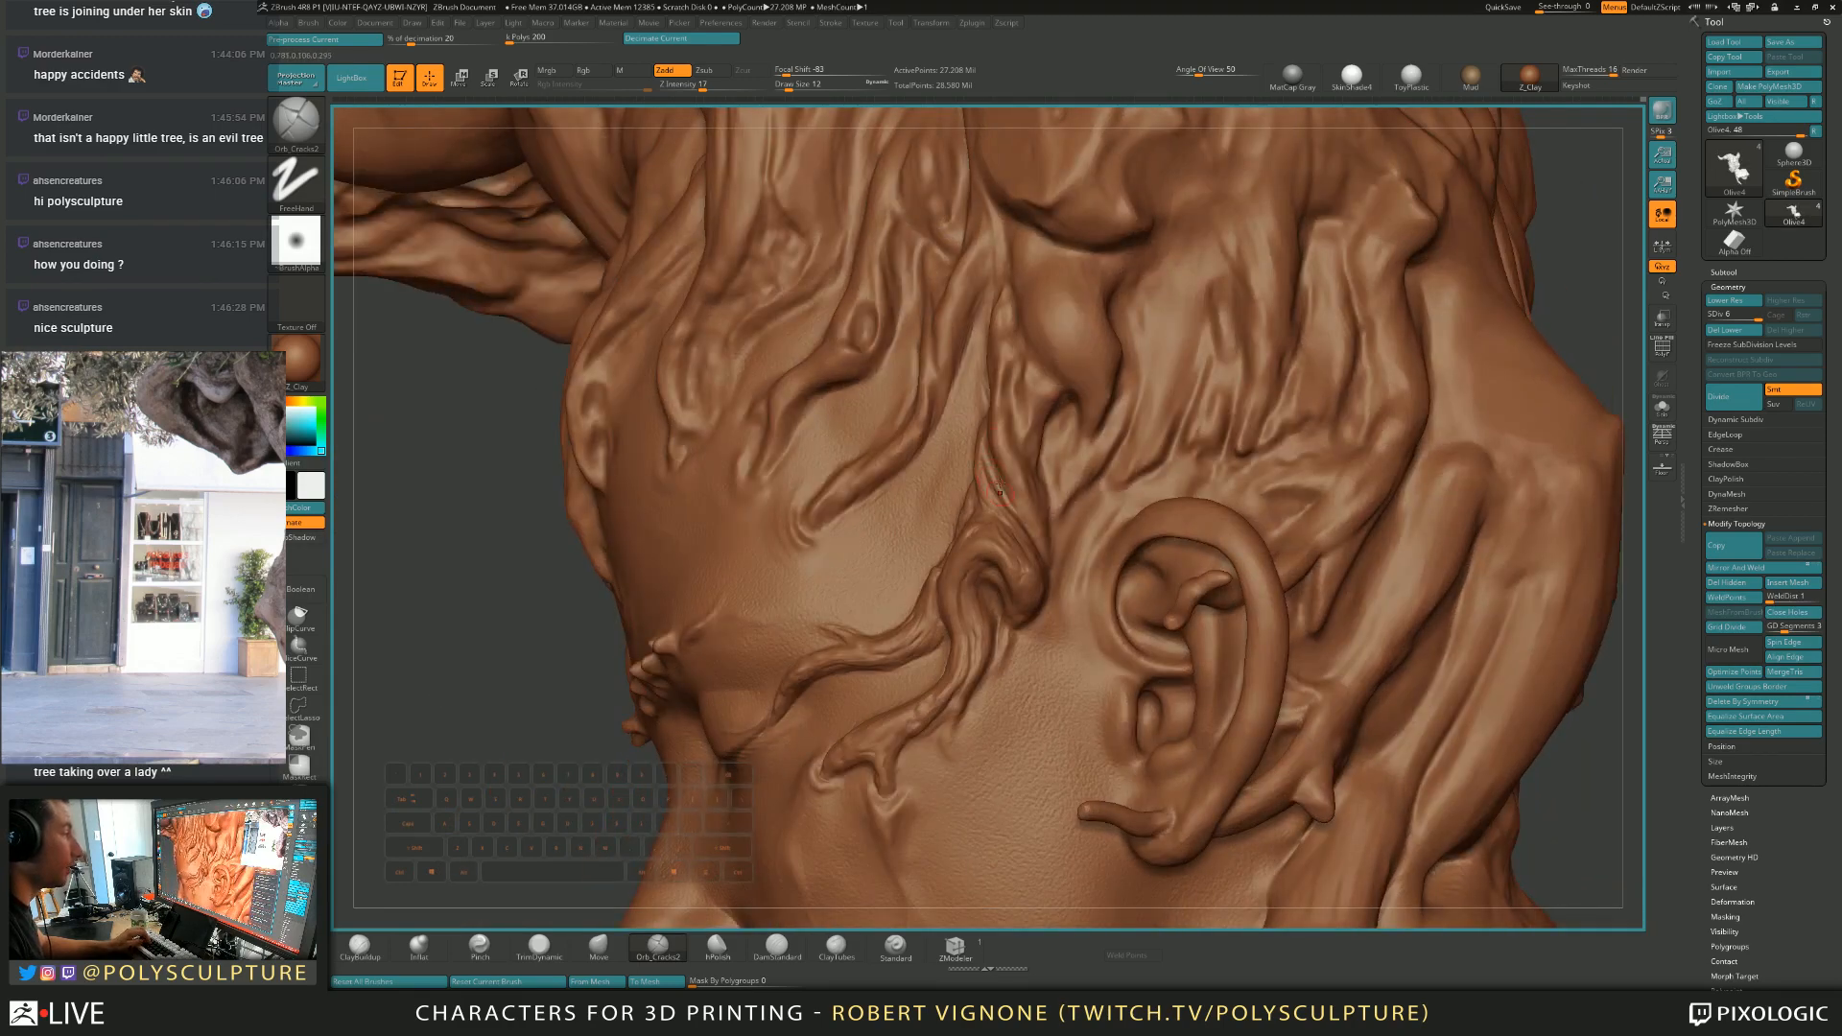
pyautogui.moveTo(1035, 528)
pyautogui.mouseDown(button='right')
pyautogui.moveTo(1048, 582)
pyautogui.moveTo(959, 601)
pyautogui.moveTo(892, 570)
pyautogui.mouseUp(button='right')
# Reshape the forked root tips on the cheek with a larger Move brush.
pyautogui.press('b')
pyautogui.press('m')
pyautogui.press('v')
pyautogui.press('s')
pyautogui.click(1009, 585)
pyautogui.press('[')
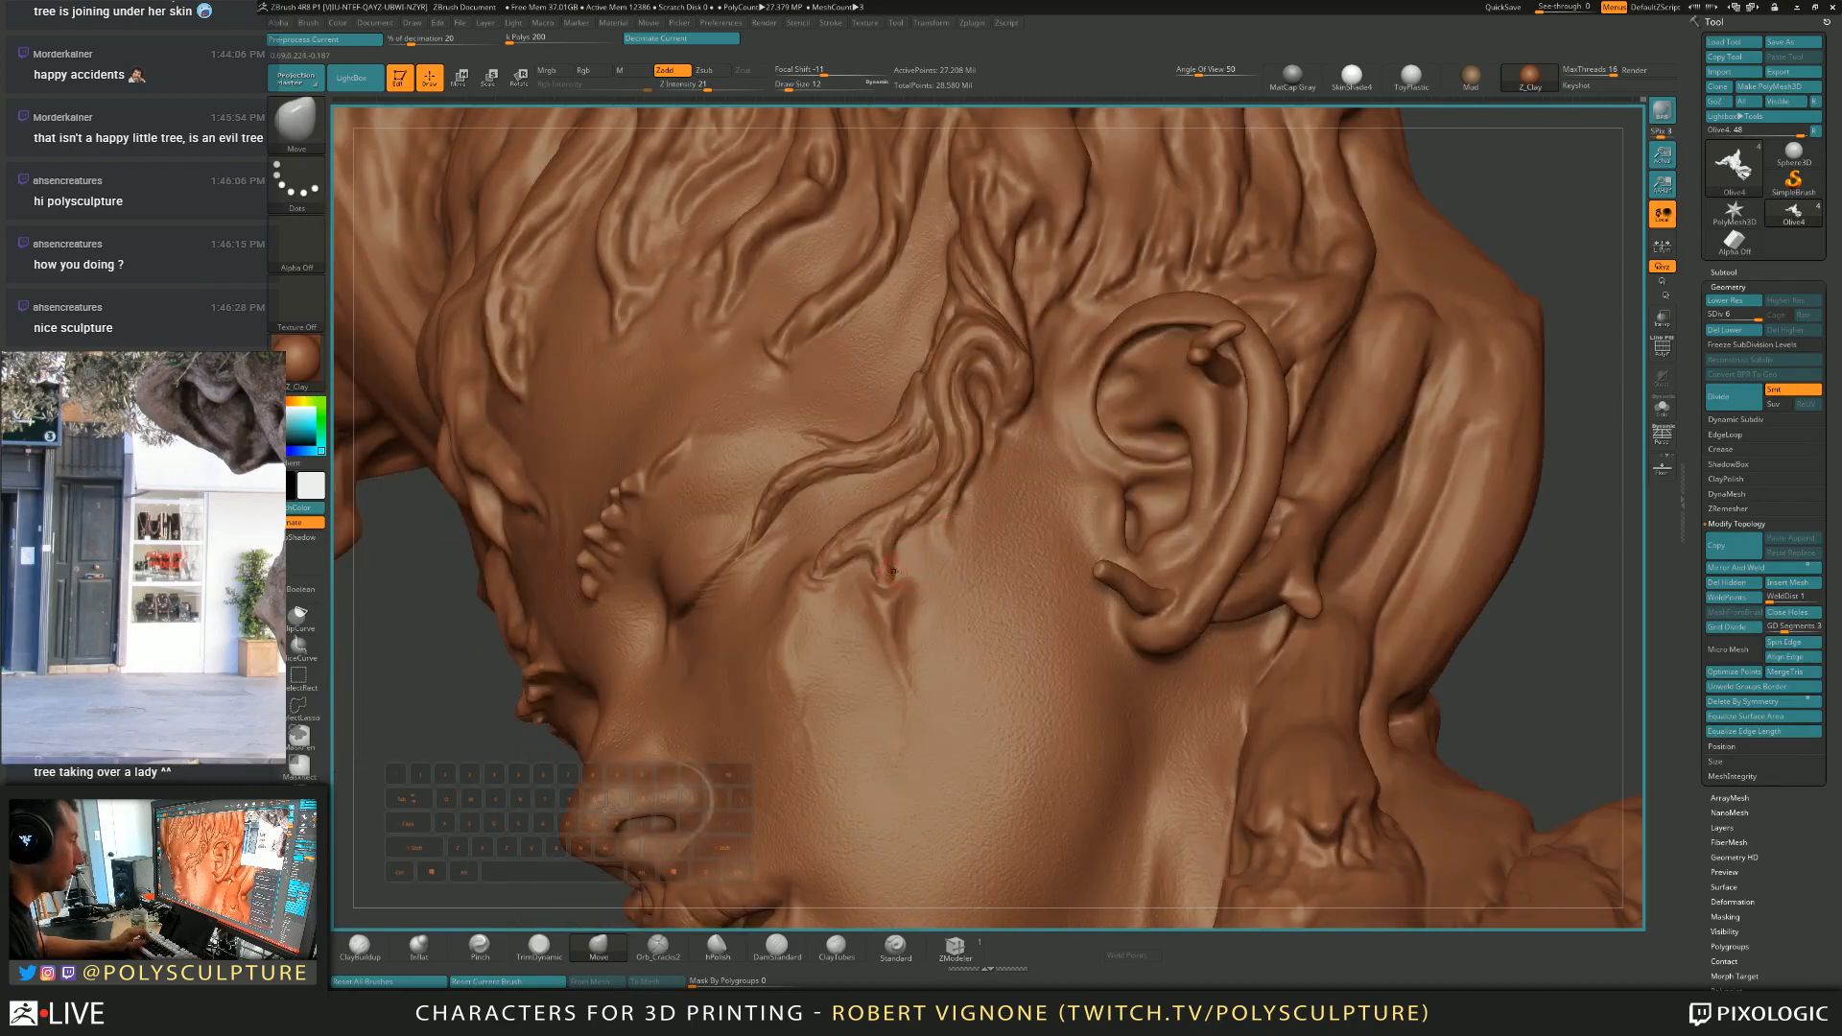
pyautogui.write('s20')
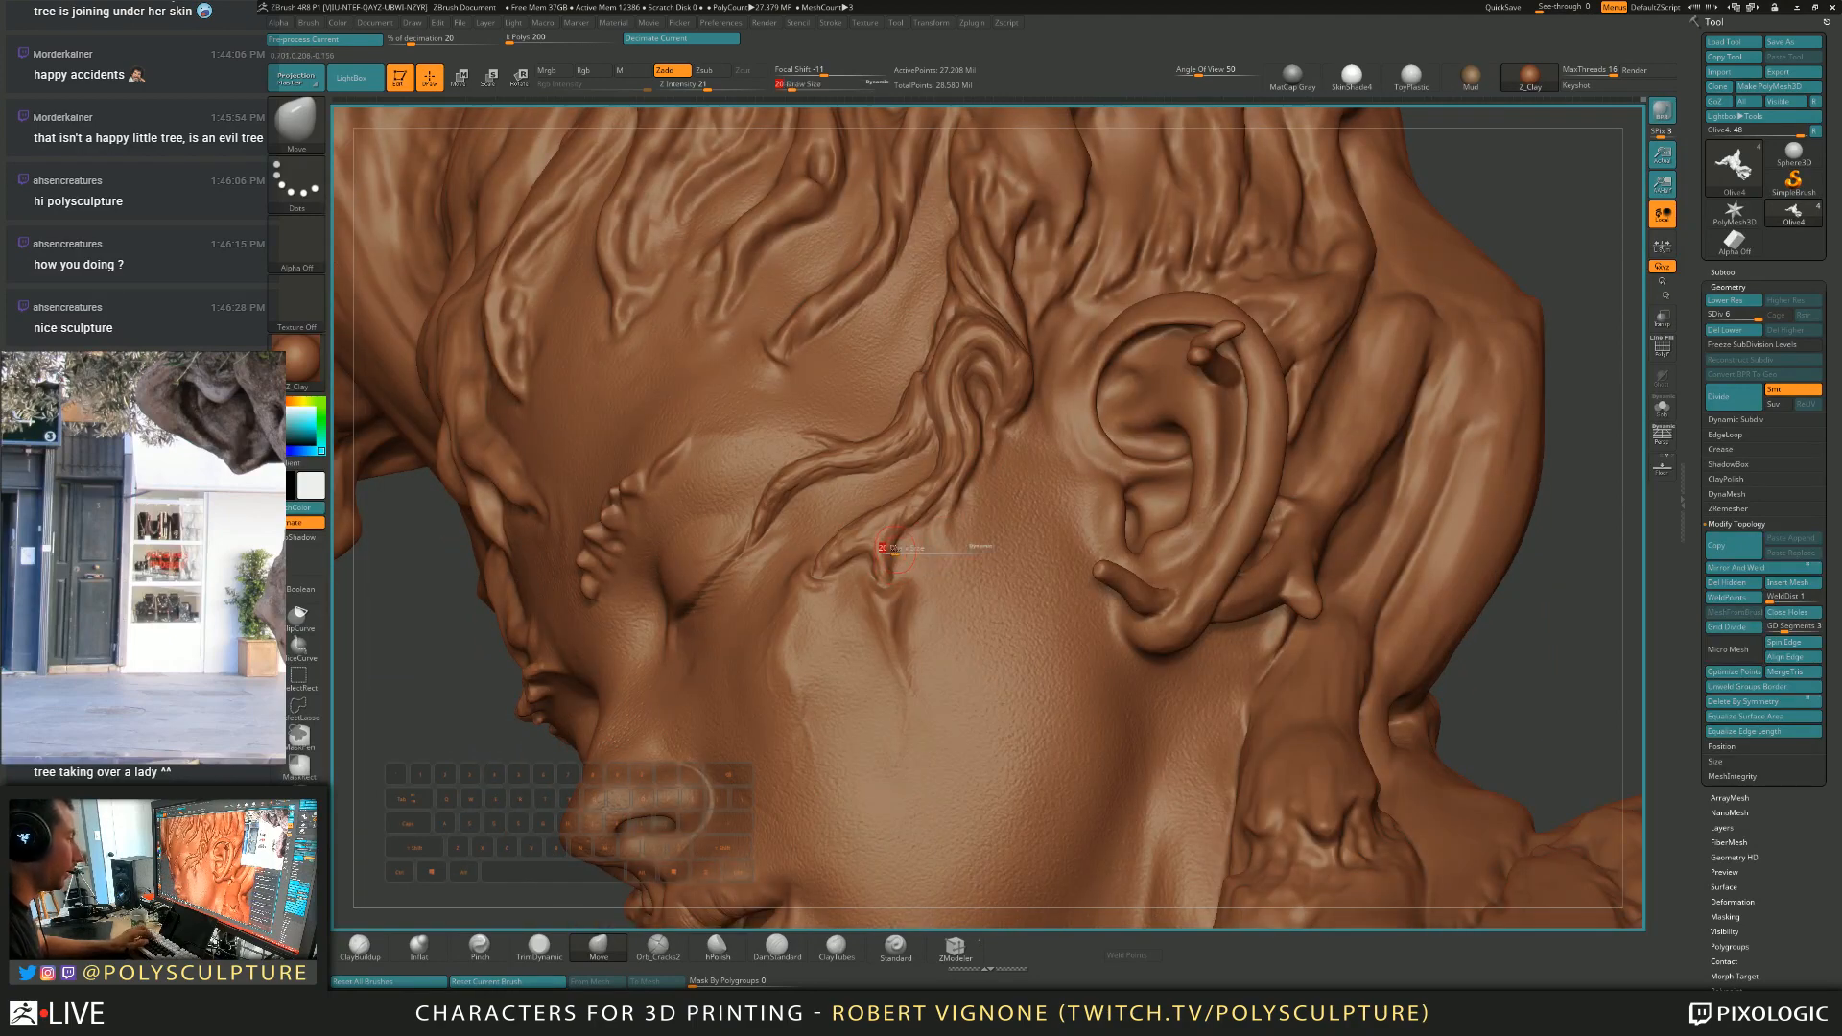
pyautogui.click(895, 553)
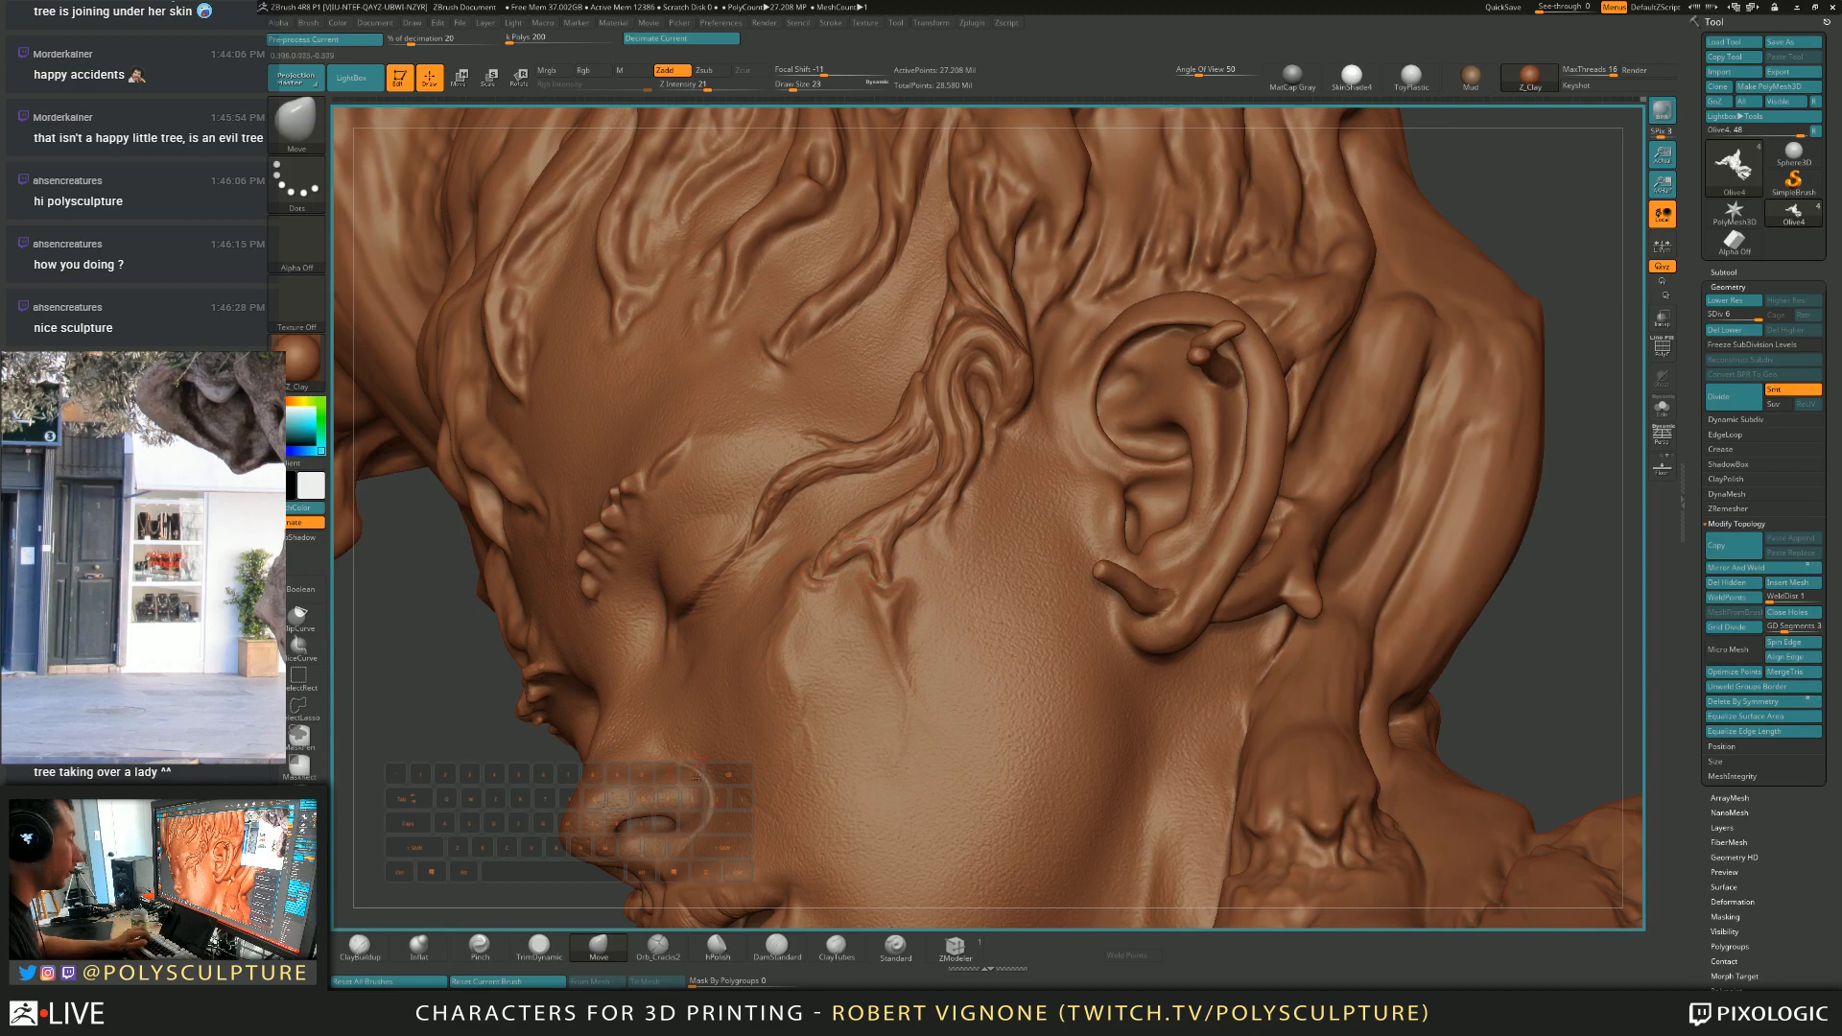
# Sharpen the creases around the forked cheek root with Orb_Cracks2 at draw size 12.
pyautogui.click(658, 947)
pyautogui.moveTo(796, 633); pyautogui.dragTo(852, 568, button='right')
pyautogui.press('s')
pyautogui.click(852, 566)
pyautogui.press('s')
pyautogui.click(853, 566)
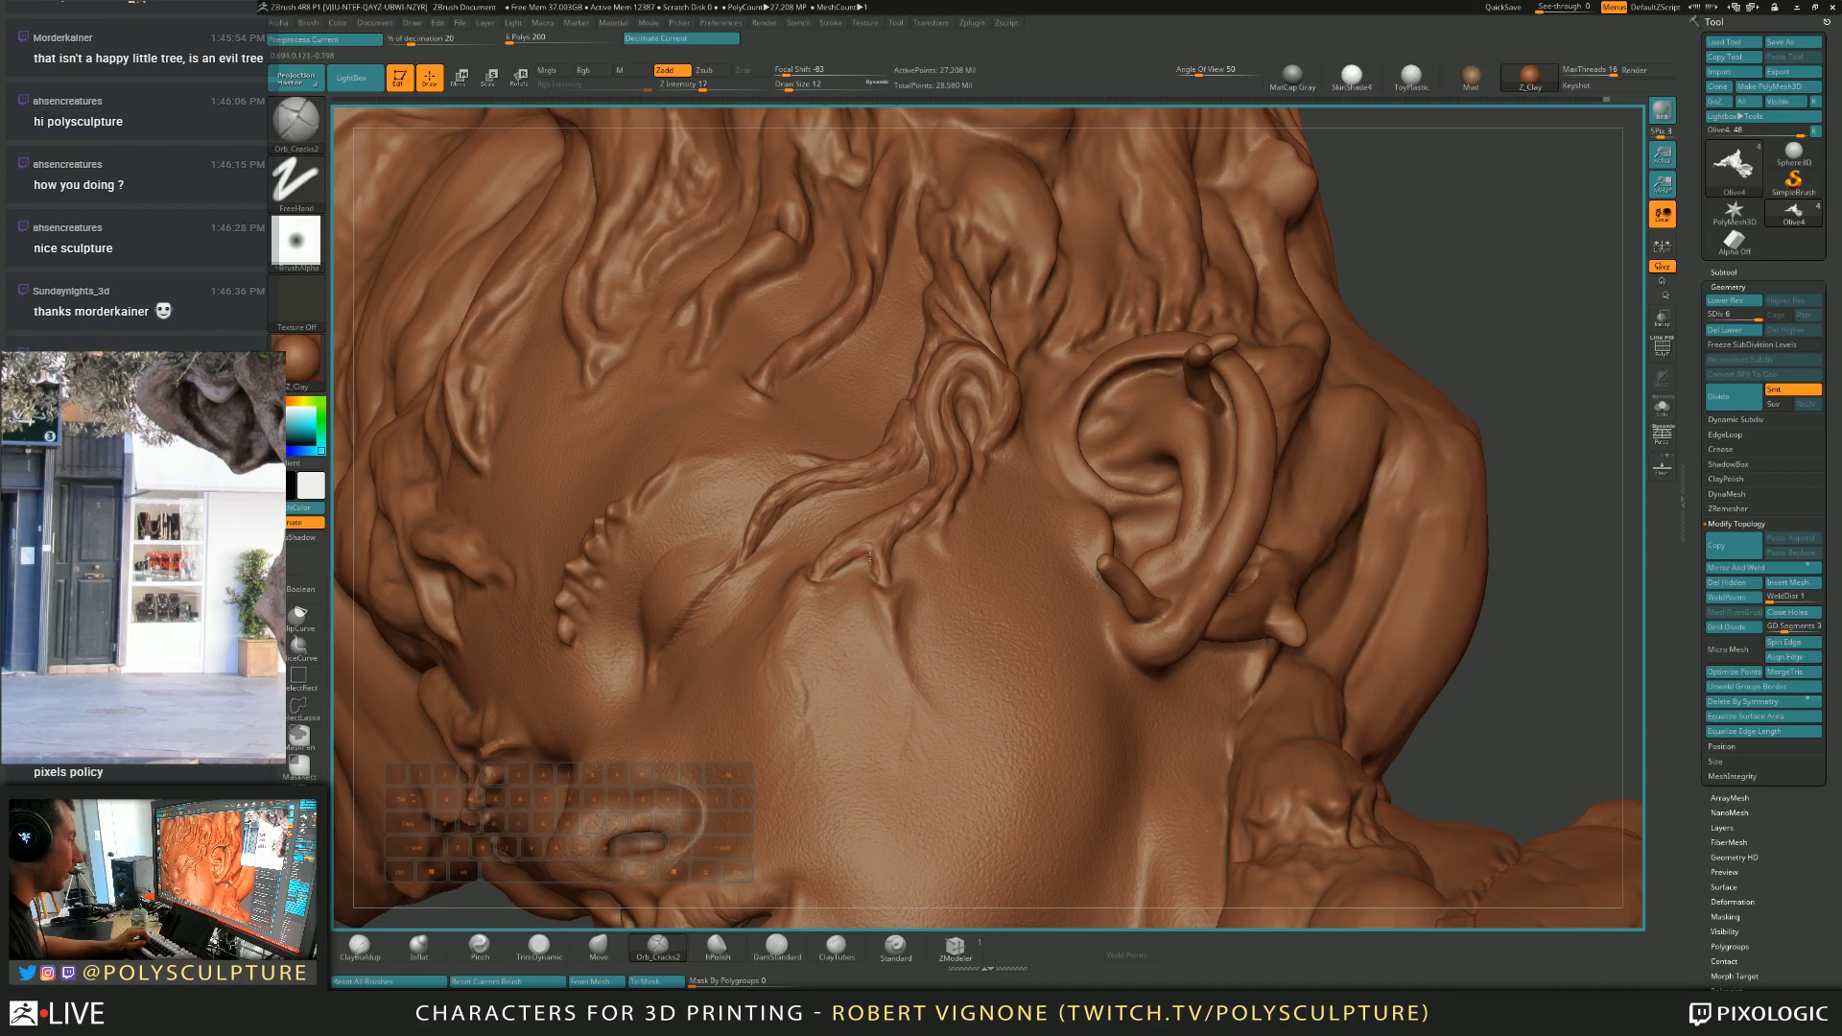
pyautogui.moveTo(863, 560)
pyautogui.mouseDown(button='right')
pyautogui.moveTo(918, 564)
pyautogui.moveTo(867, 571)
pyautogui.moveTo(891, 541)
pyautogui.mouseUp(button='right')
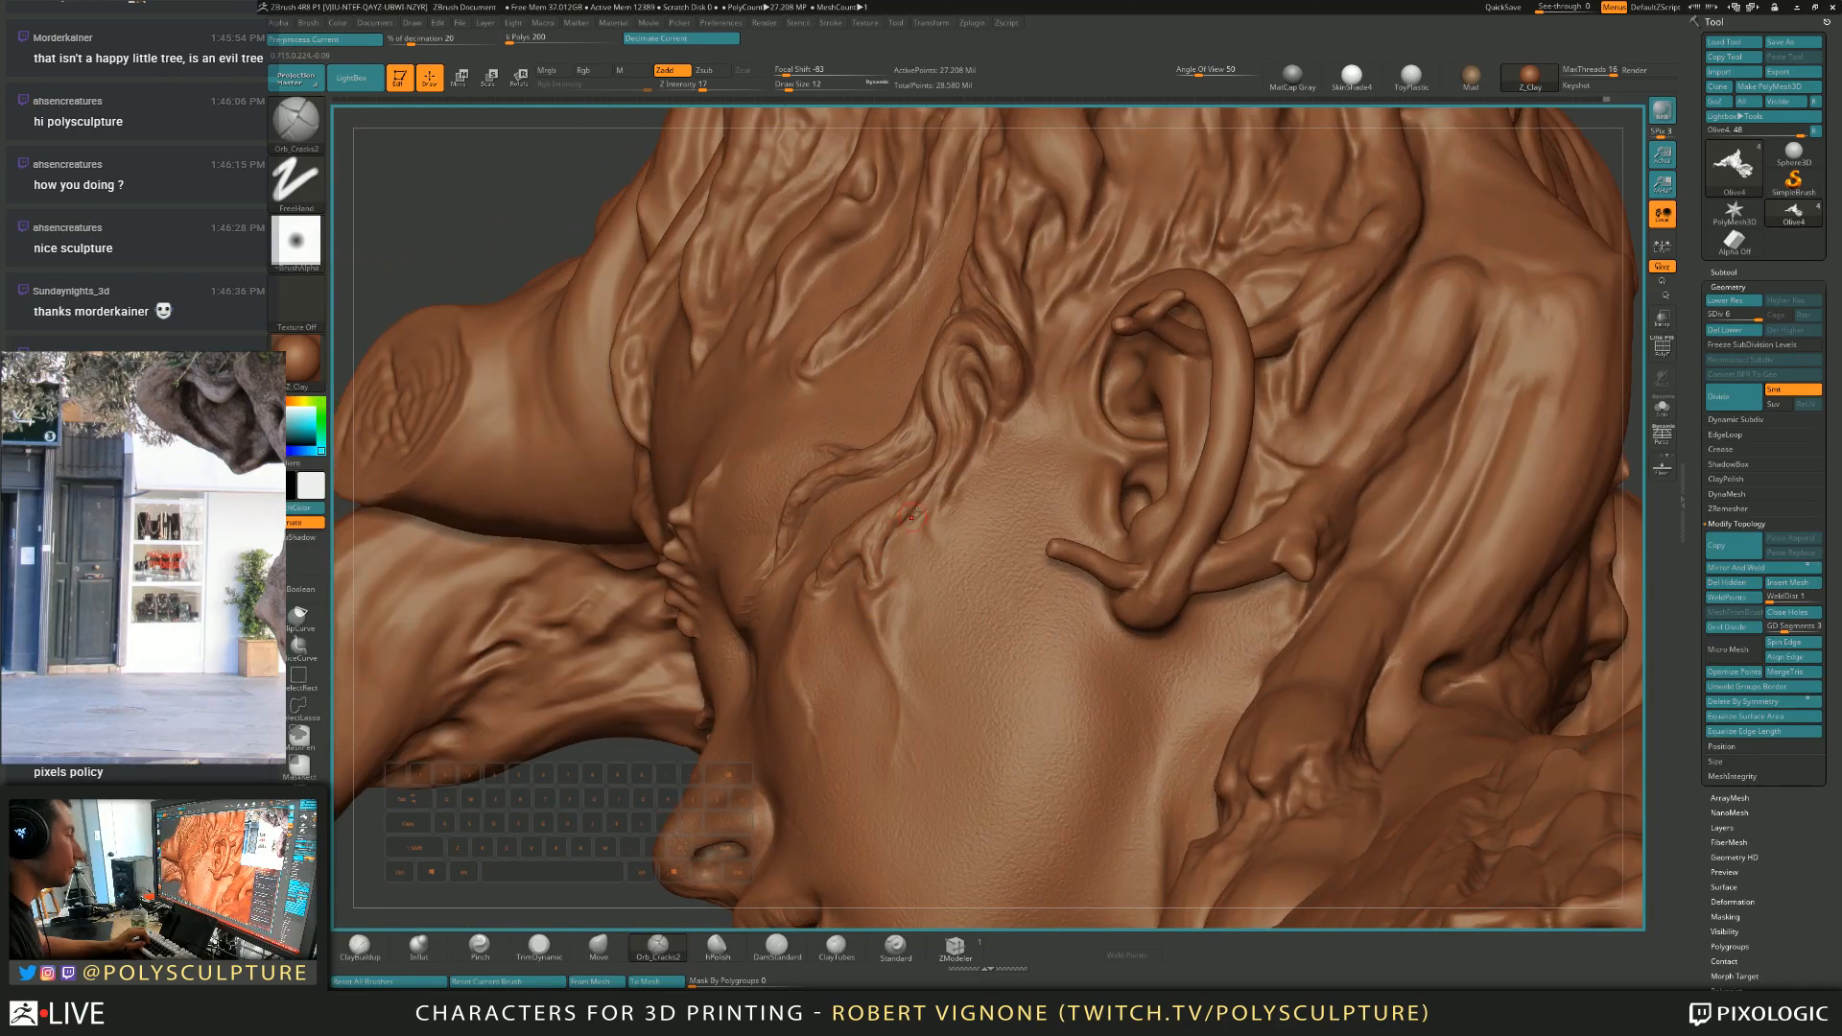
# Carve the crease along the root's rear edge, from the cheek up to the hairline in front of the ear, with Orb_Cracks2.
pyautogui.moveTo(936, 485); pyautogui.dragTo(953, 522, button='right')
pyautogui.press('alt')
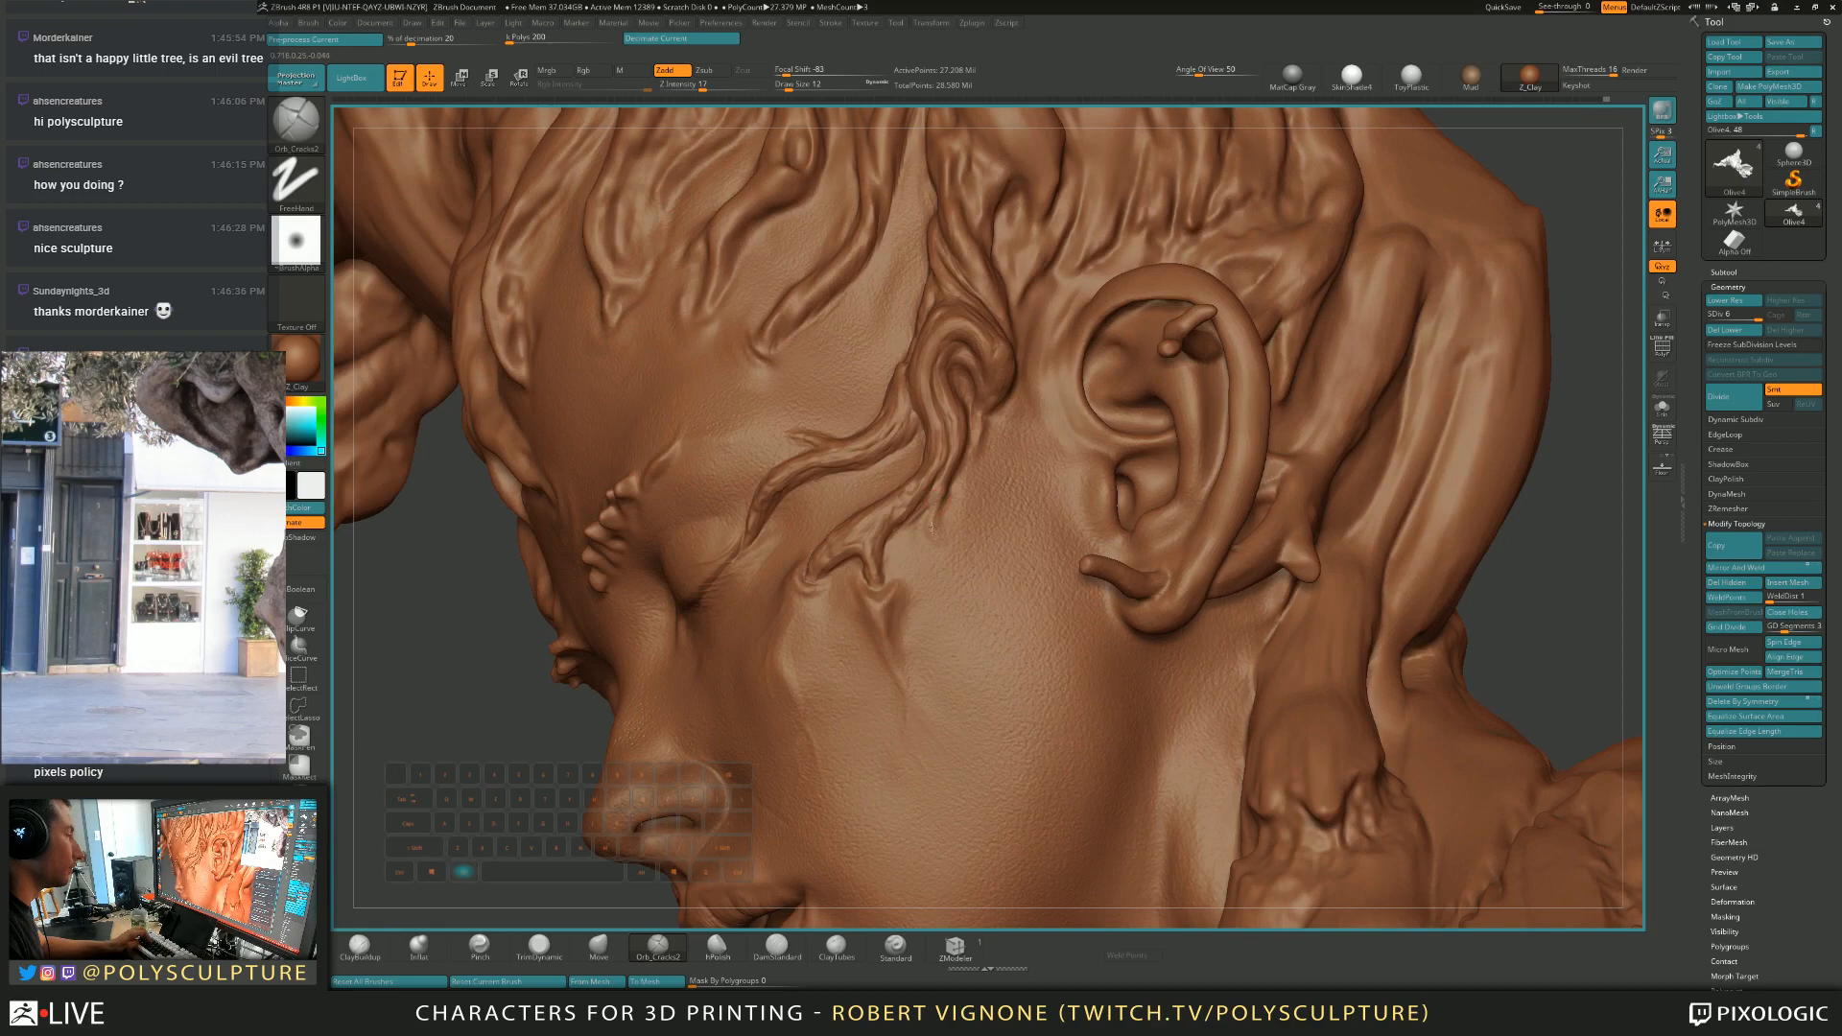
pyautogui.moveTo(948, 490); pyautogui.dragTo(968, 464, button='right')
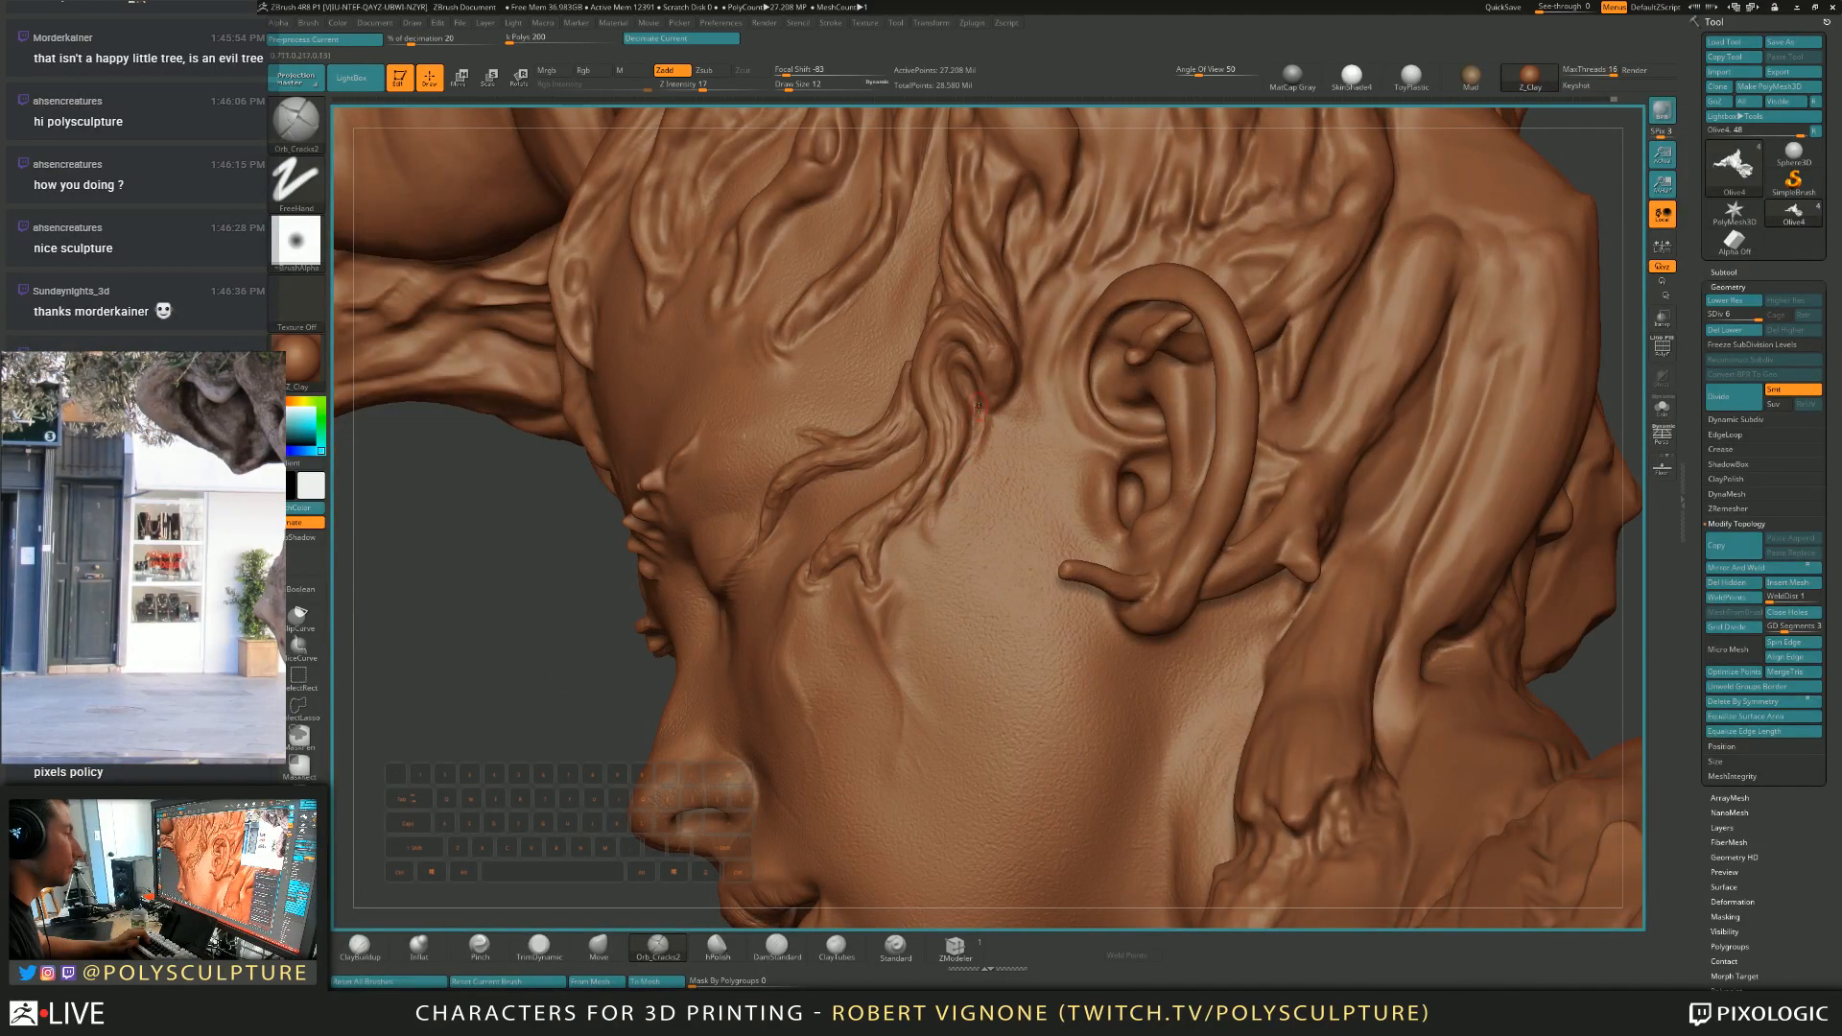
pyautogui.moveTo(1033, 333); pyautogui.dragTo(987, 500, button='right')
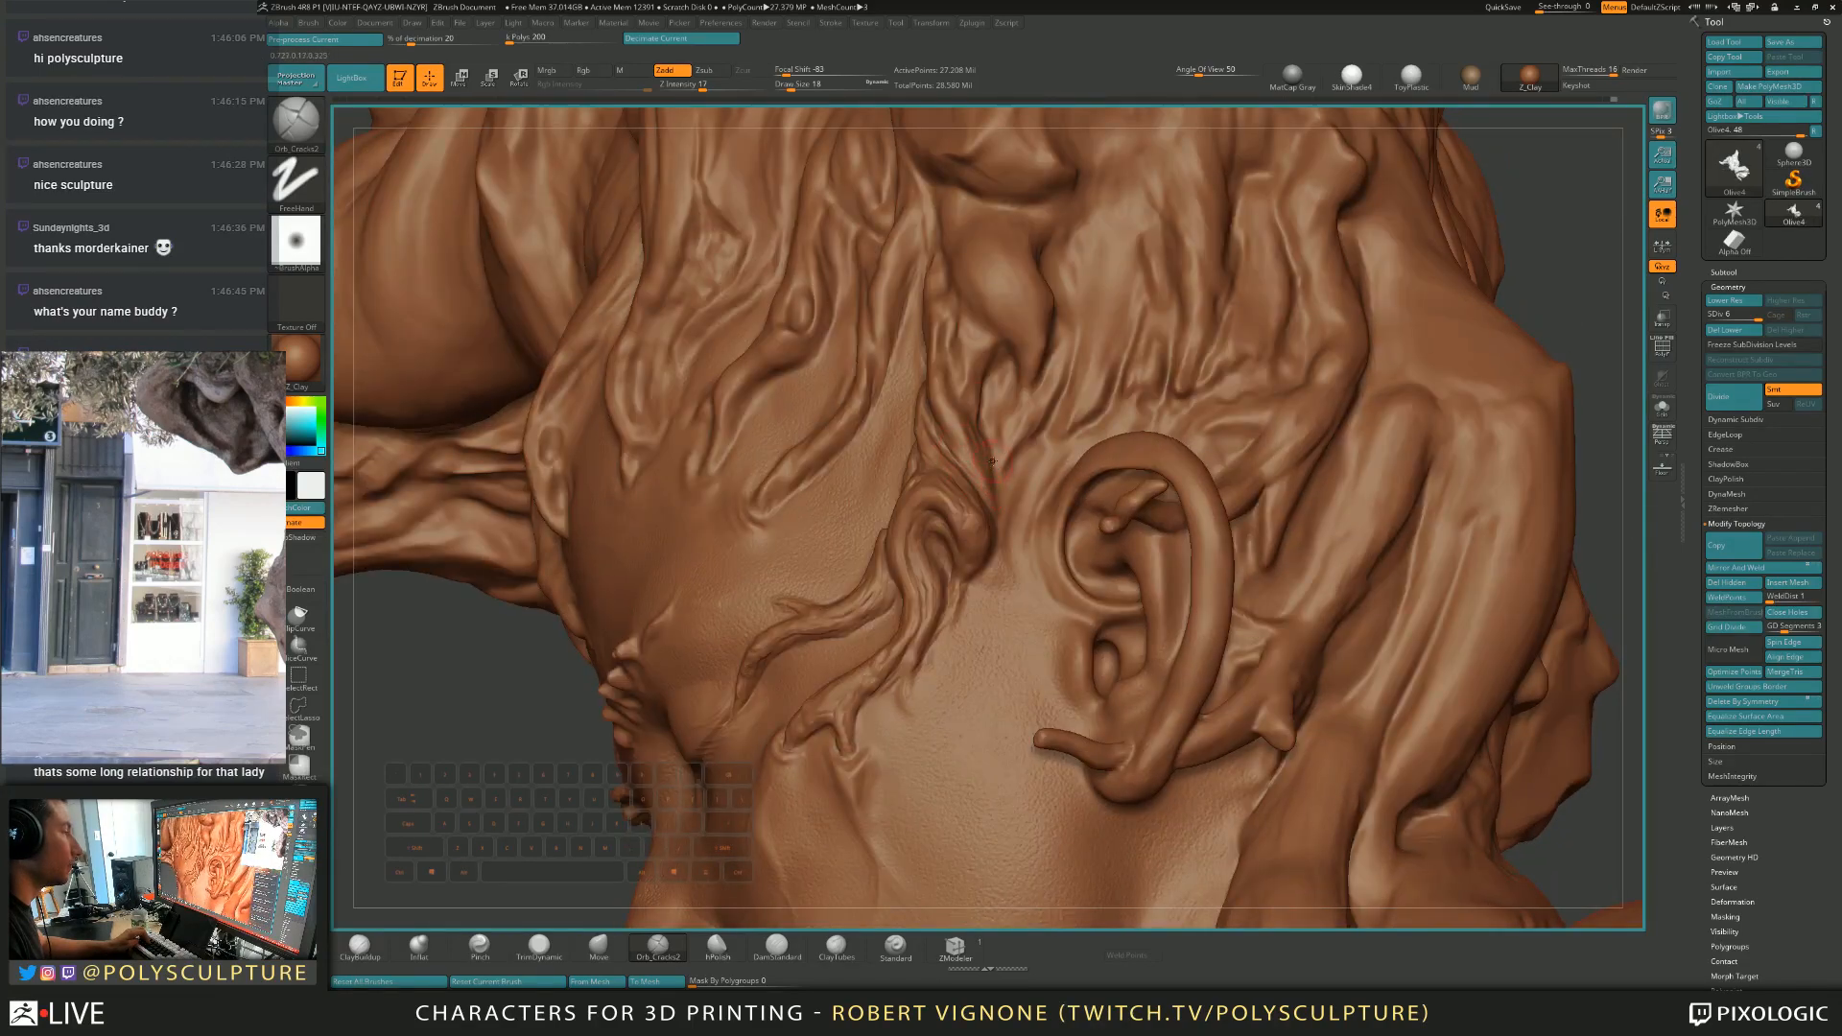
pyautogui.press('[')
pyautogui.moveTo(1005, 345)
pyautogui.mouseDown(button='right')
pyautogui.moveTo(961, 422)
pyautogui.moveTo(1005, 434)
pyautogui.moveTo(977, 414)
pyautogui.mouseUp(button='right')
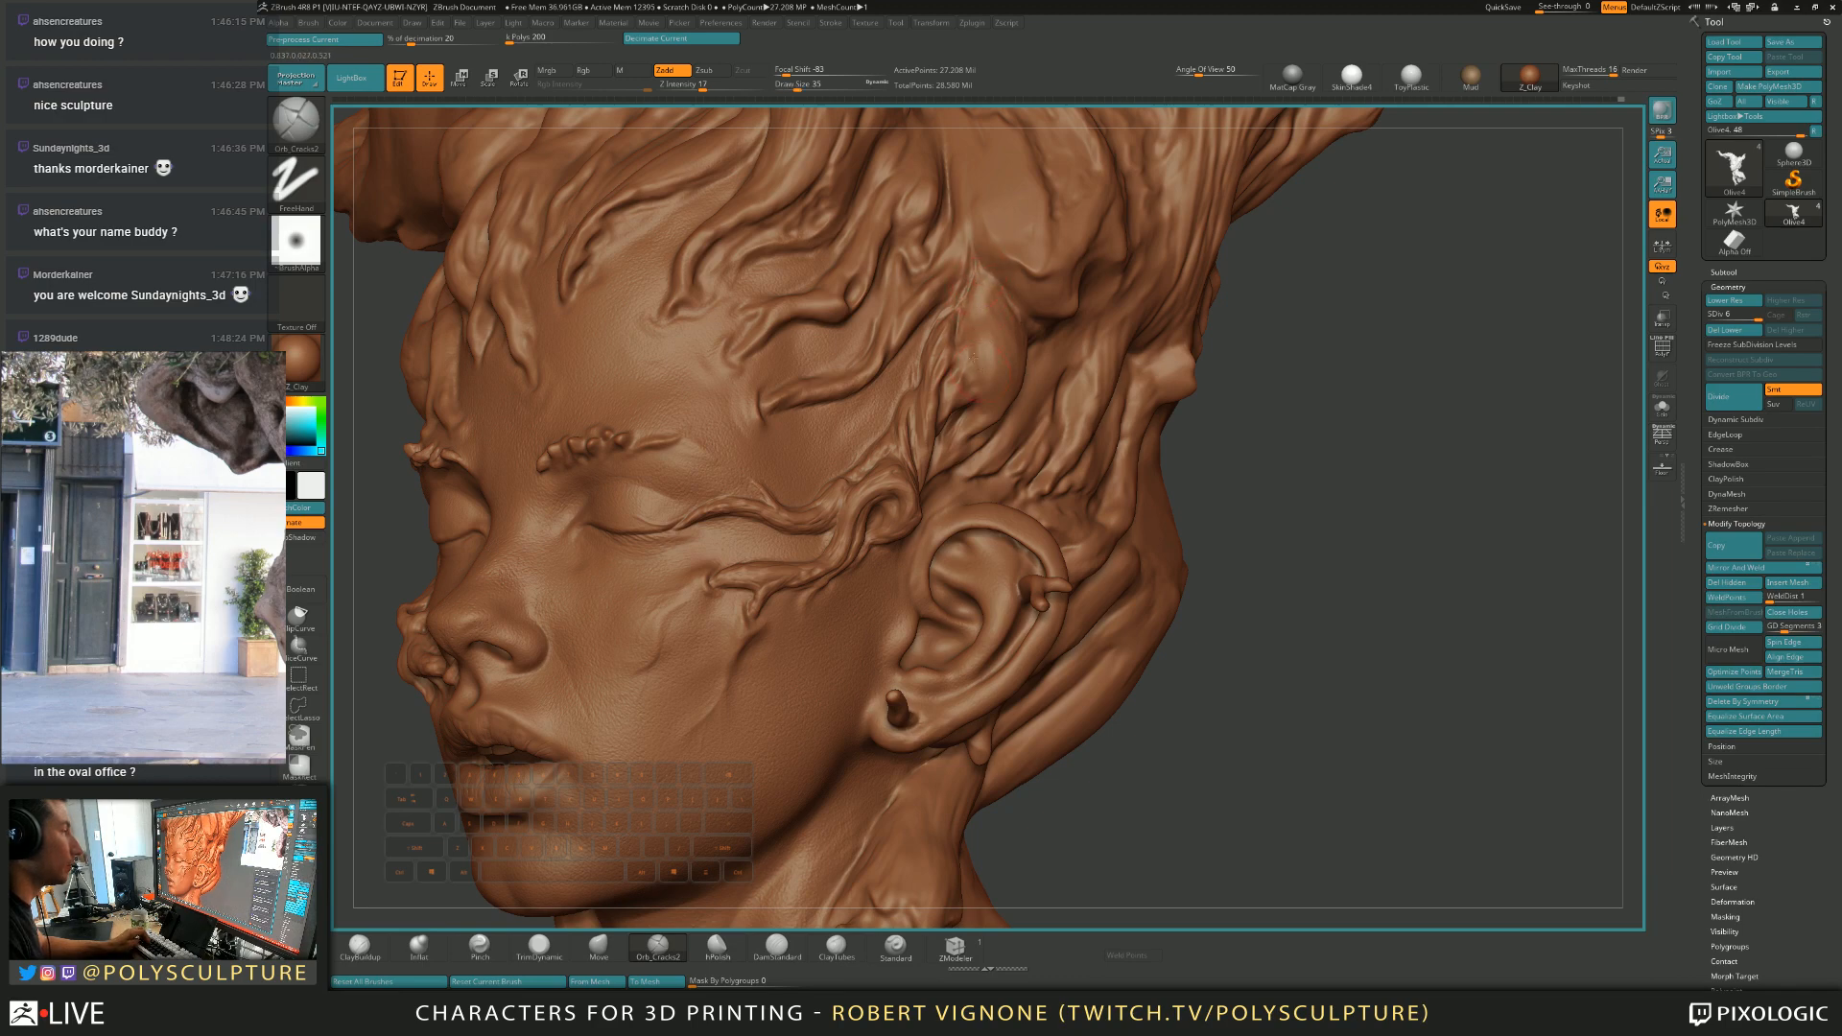
# Build bark-like strands over the smooth bulge above the temple root with ClayBuildup at Z Intensity 20.
pyautogui.moveTo(978, 368); pyautogui.dragTo(959, 375, button='right')
pyautogui.press('s')
pyautogui.moveTo(981, 375); pyautogui.dragTo(976, 376)
pyautogui.press('1')
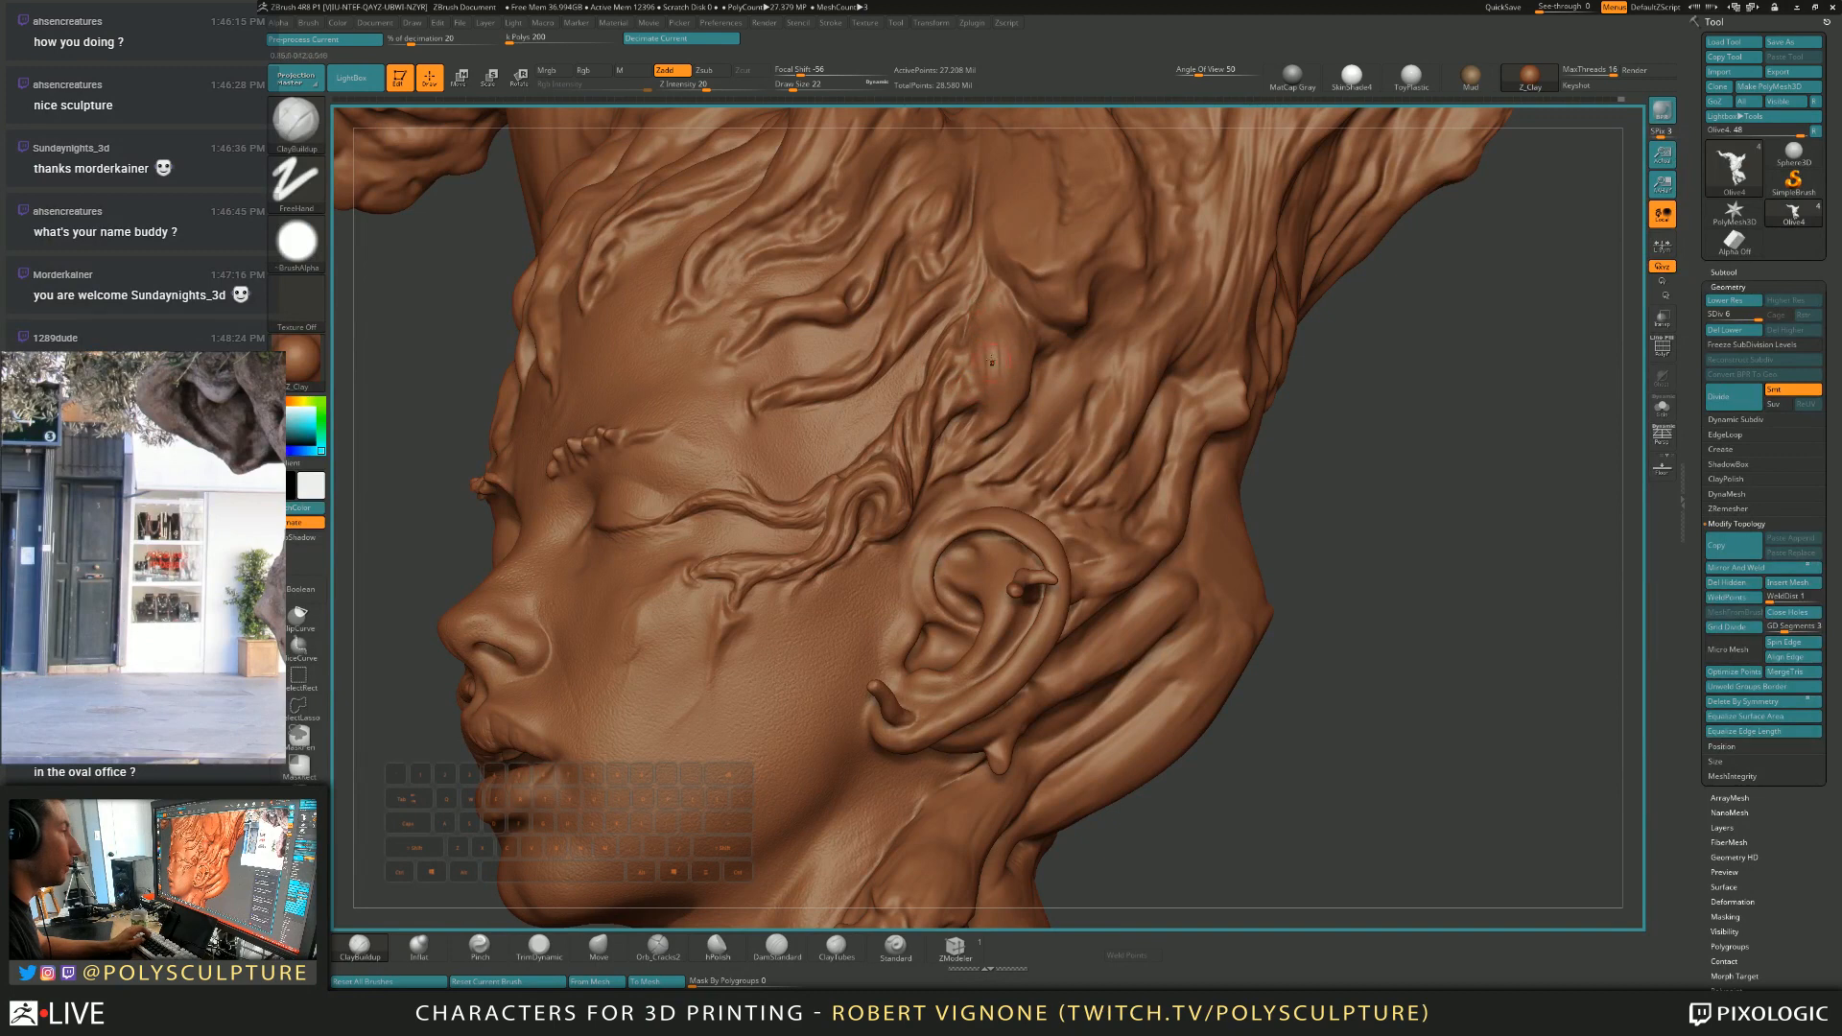
pyautogui.press('s')
pyautogui.moveTo(998, 355); pyautogui.dragTo(995, 356)
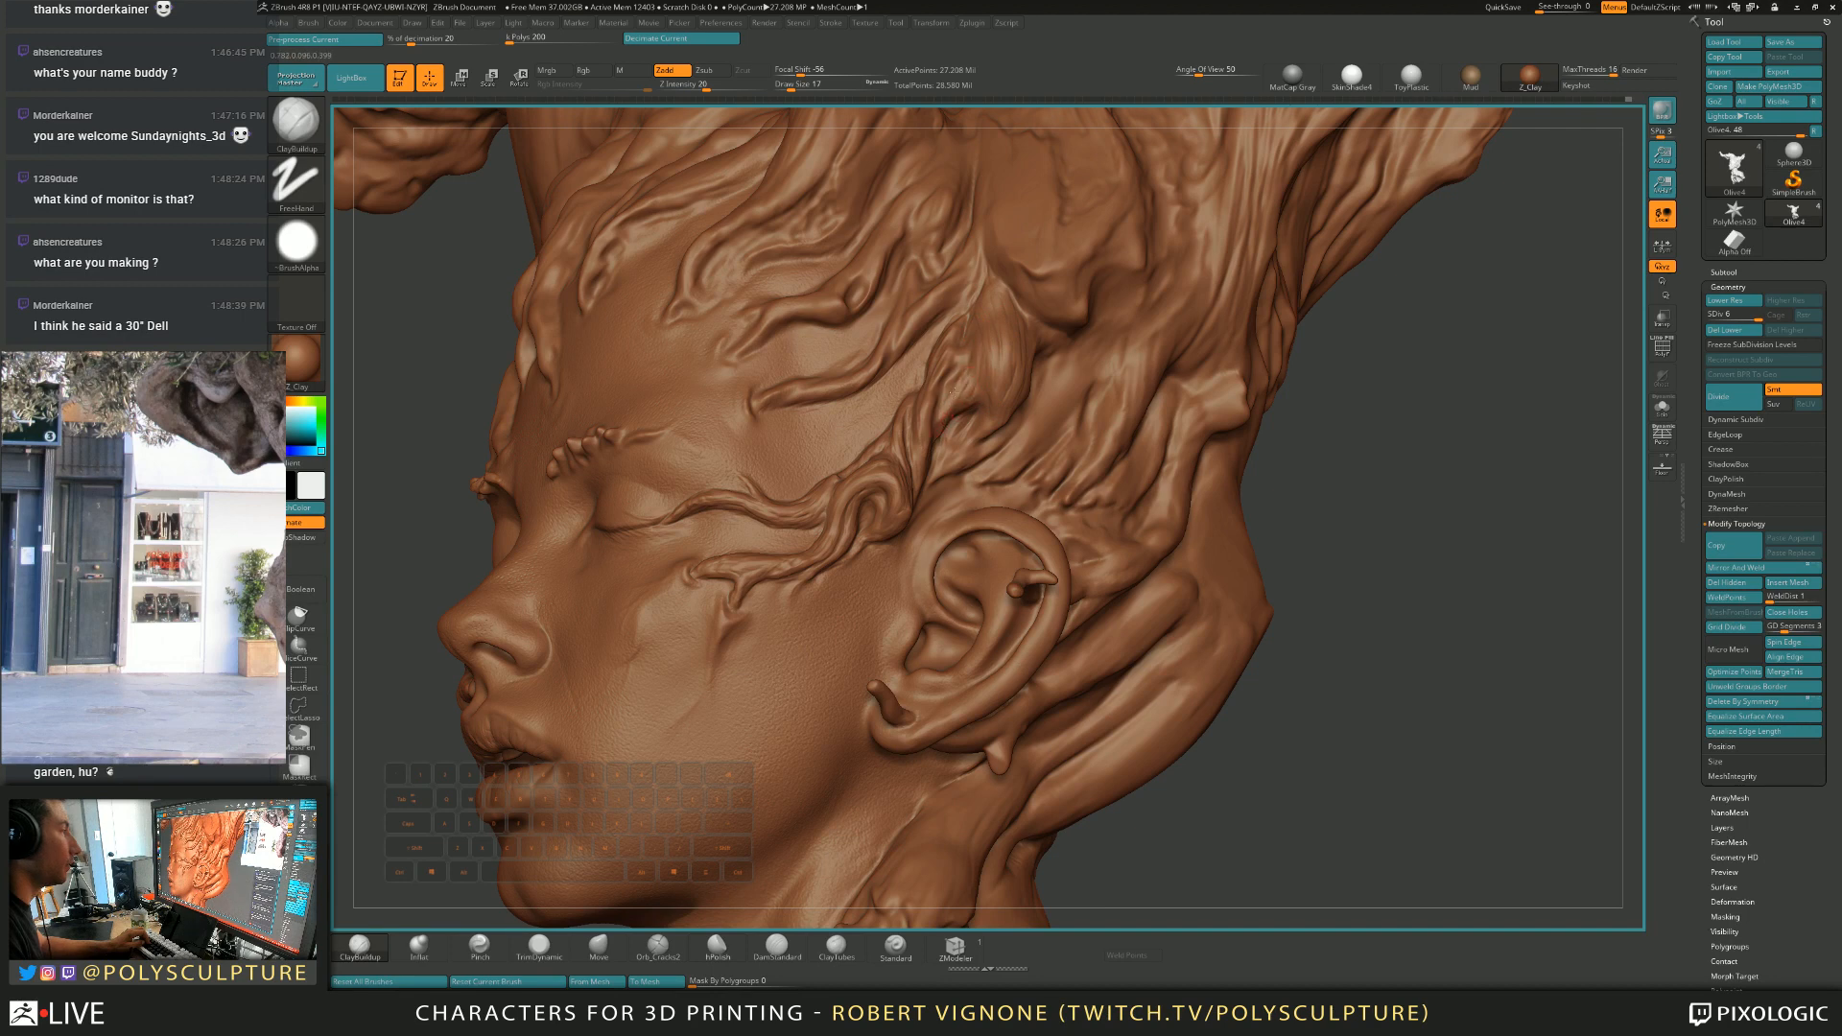
pyautogui.press('[')
pyautogui.moveTo(972, 366); pyautogui.dragTo(1022, 363, button='right')
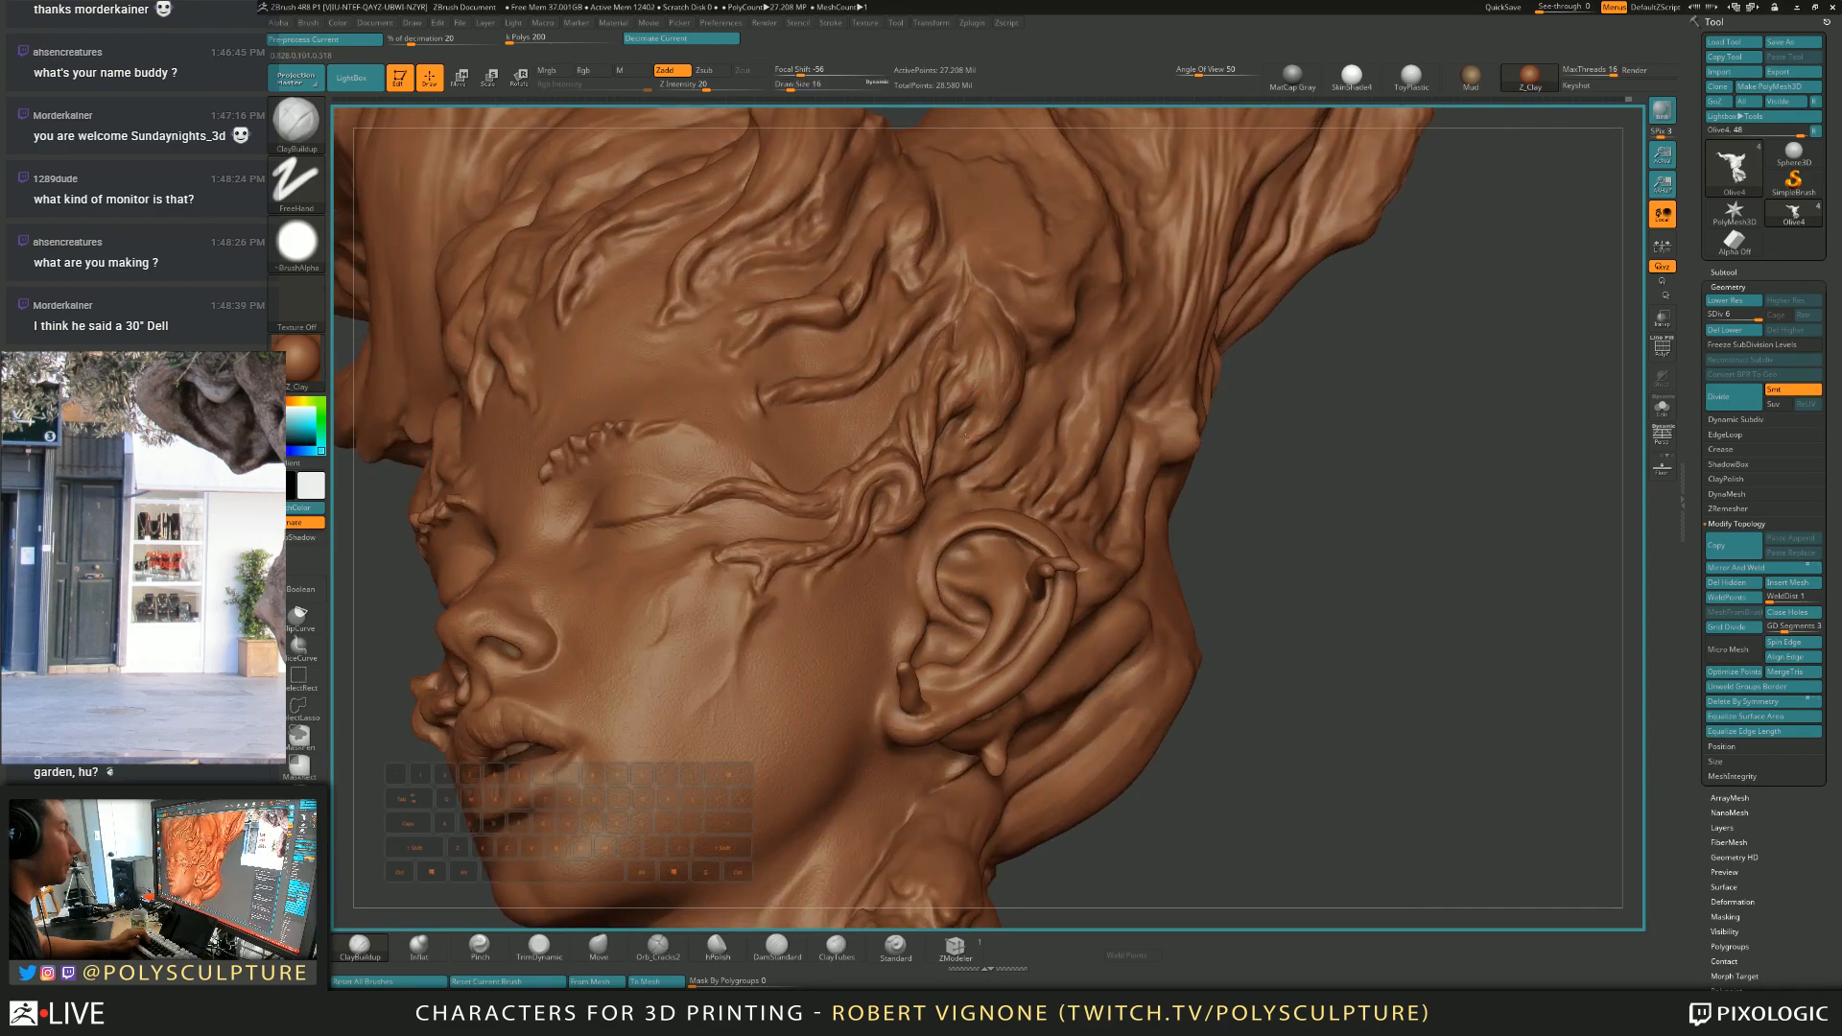
# Add ClayBuildup strands to the hair roots between the bulge and the top of the ear.
pyautogui.moveTo(971, 441); pyautogui.dragTo(949, 466, button='right')
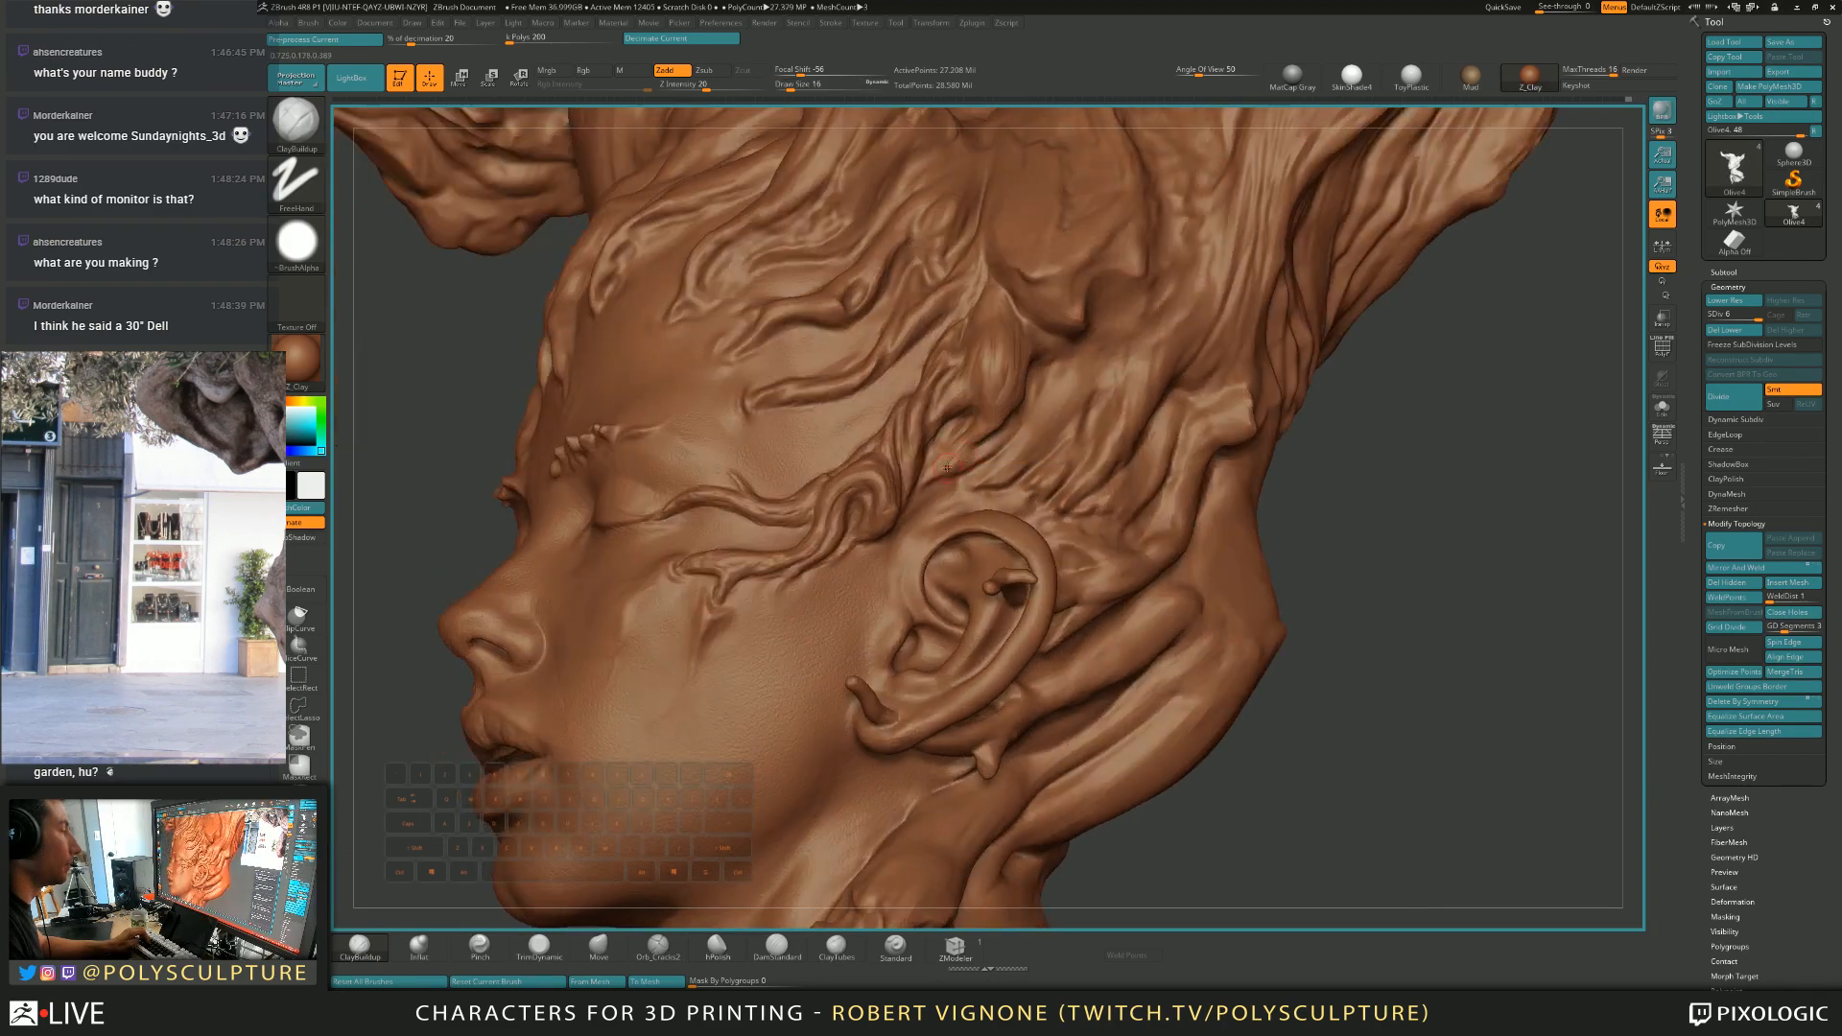
pyautogui.moveTo(989, 444); pyautogui.dragTo(1032, 387, button='right')
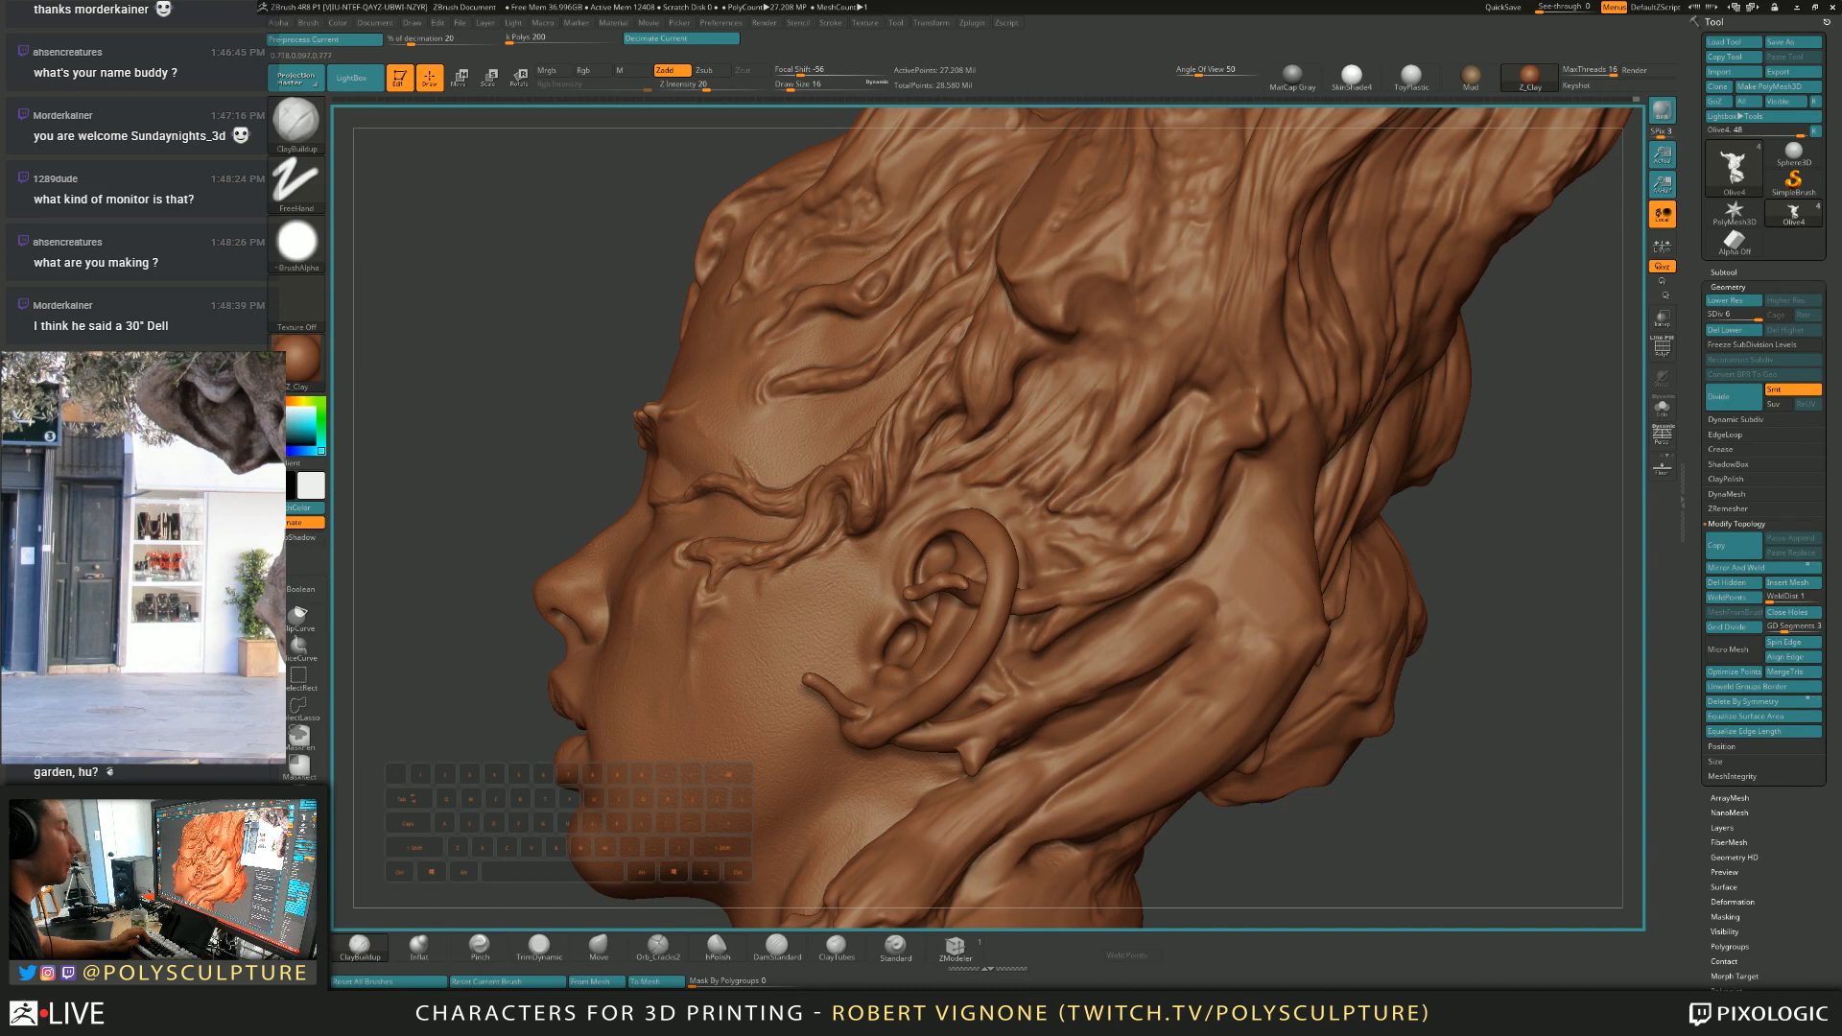
pyautogui.press(']')
pyautogui.press(']')
pyautogui.press('s')
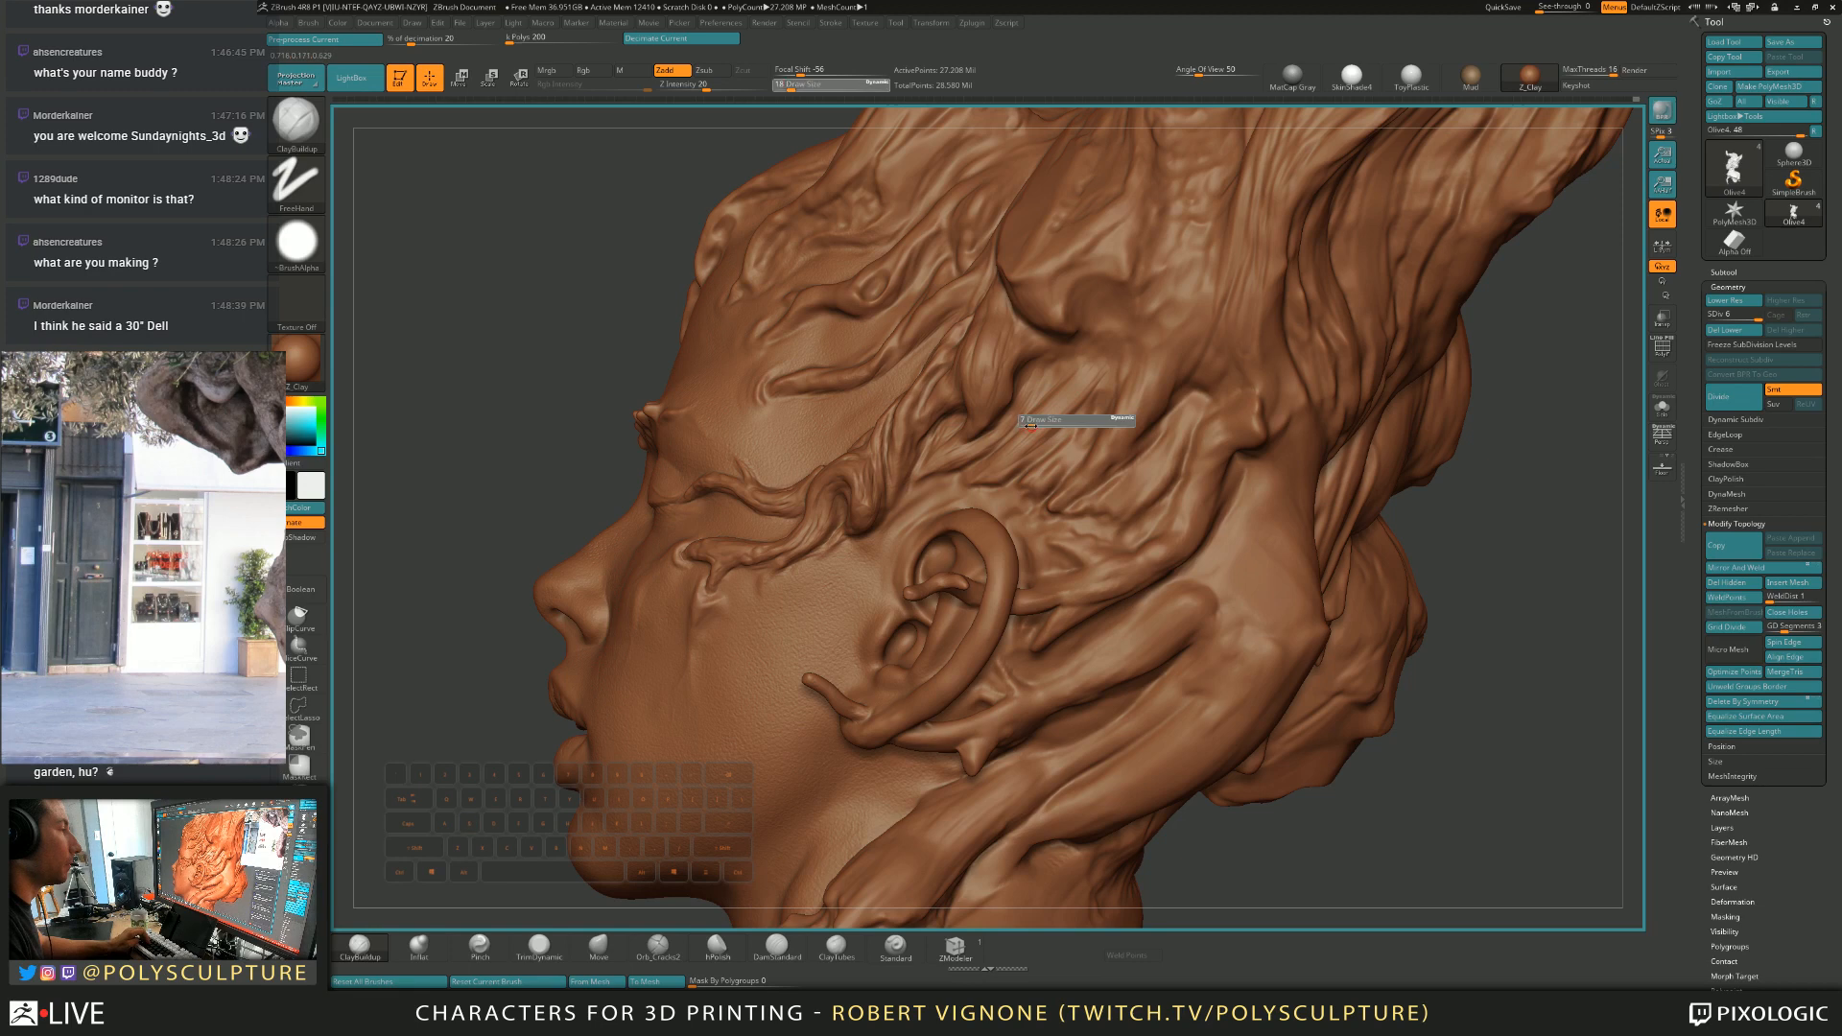
pyautogui.click(1031, 423)
pyautogui.press('s')
pyautogui.click(1049, 439)
# Plane the hair roots above the ear with TrimDynamic and refine them with small ClayBuildup strokes.
pyautogui.press('4')
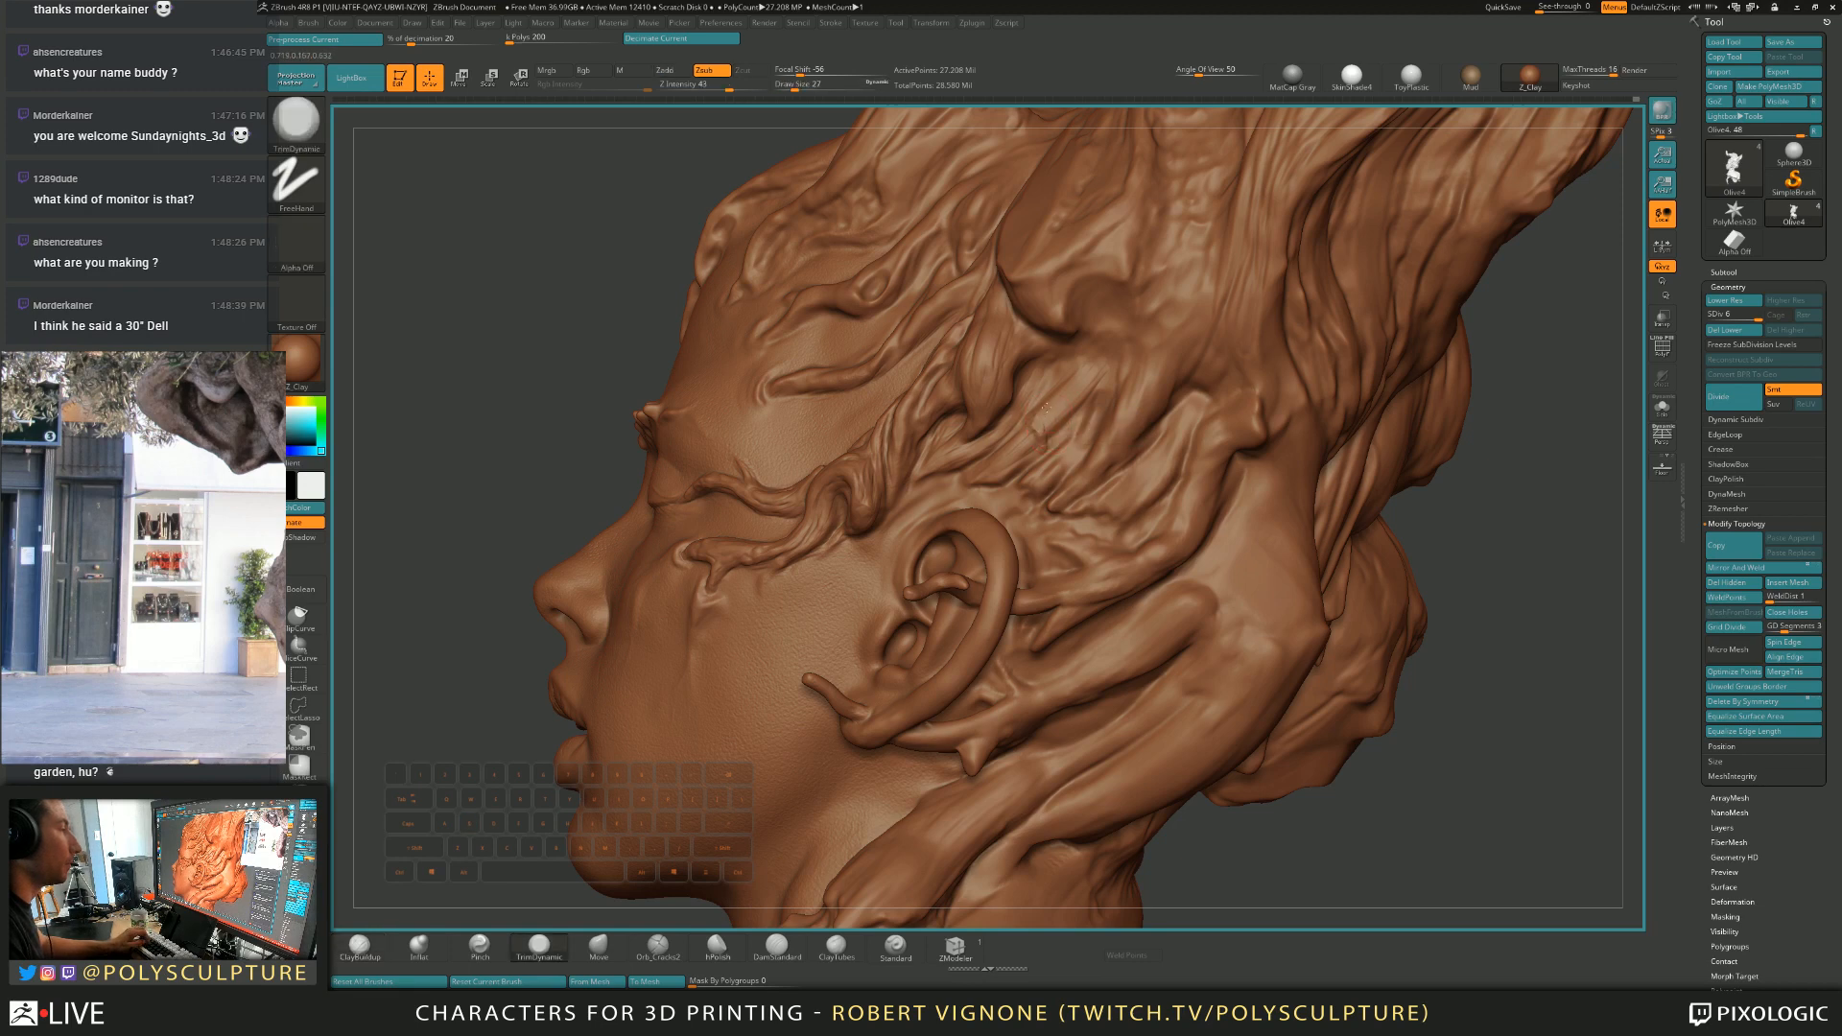
pyautogui.press('s')
pyautogui.click(1048, 425)
pyautogui.press('1')
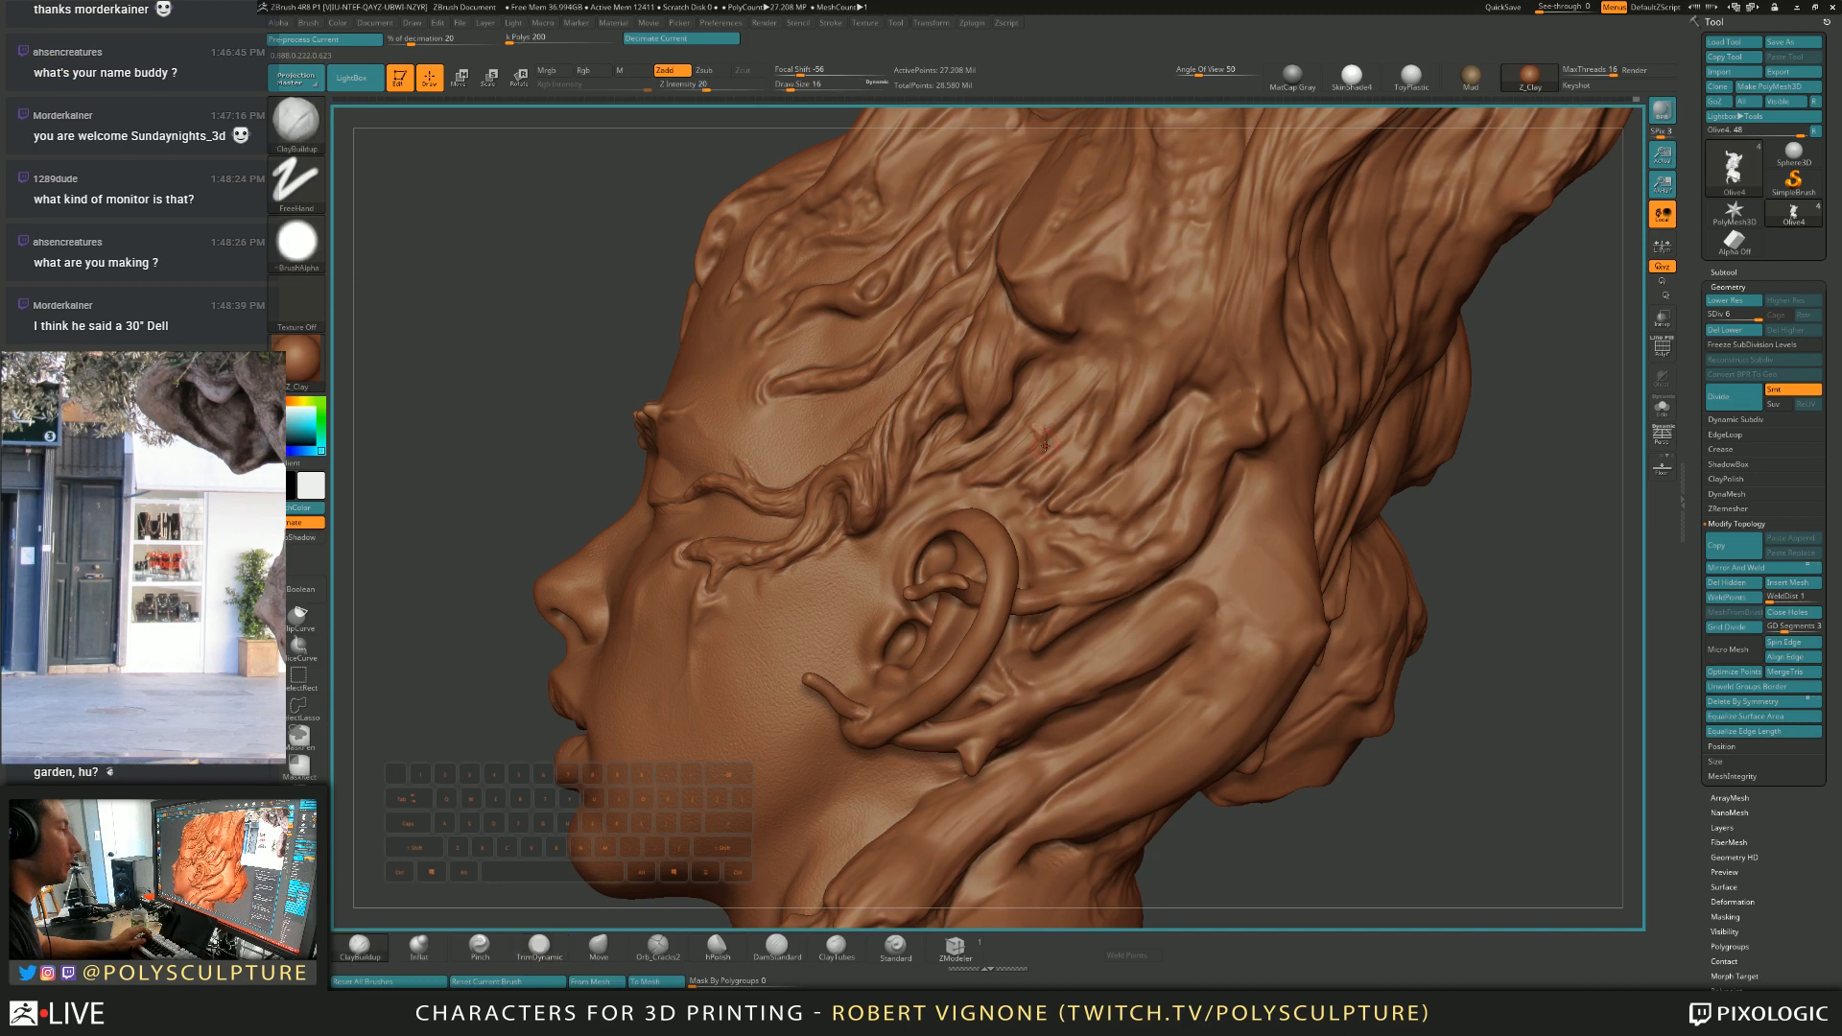
pyautogui.press('4')
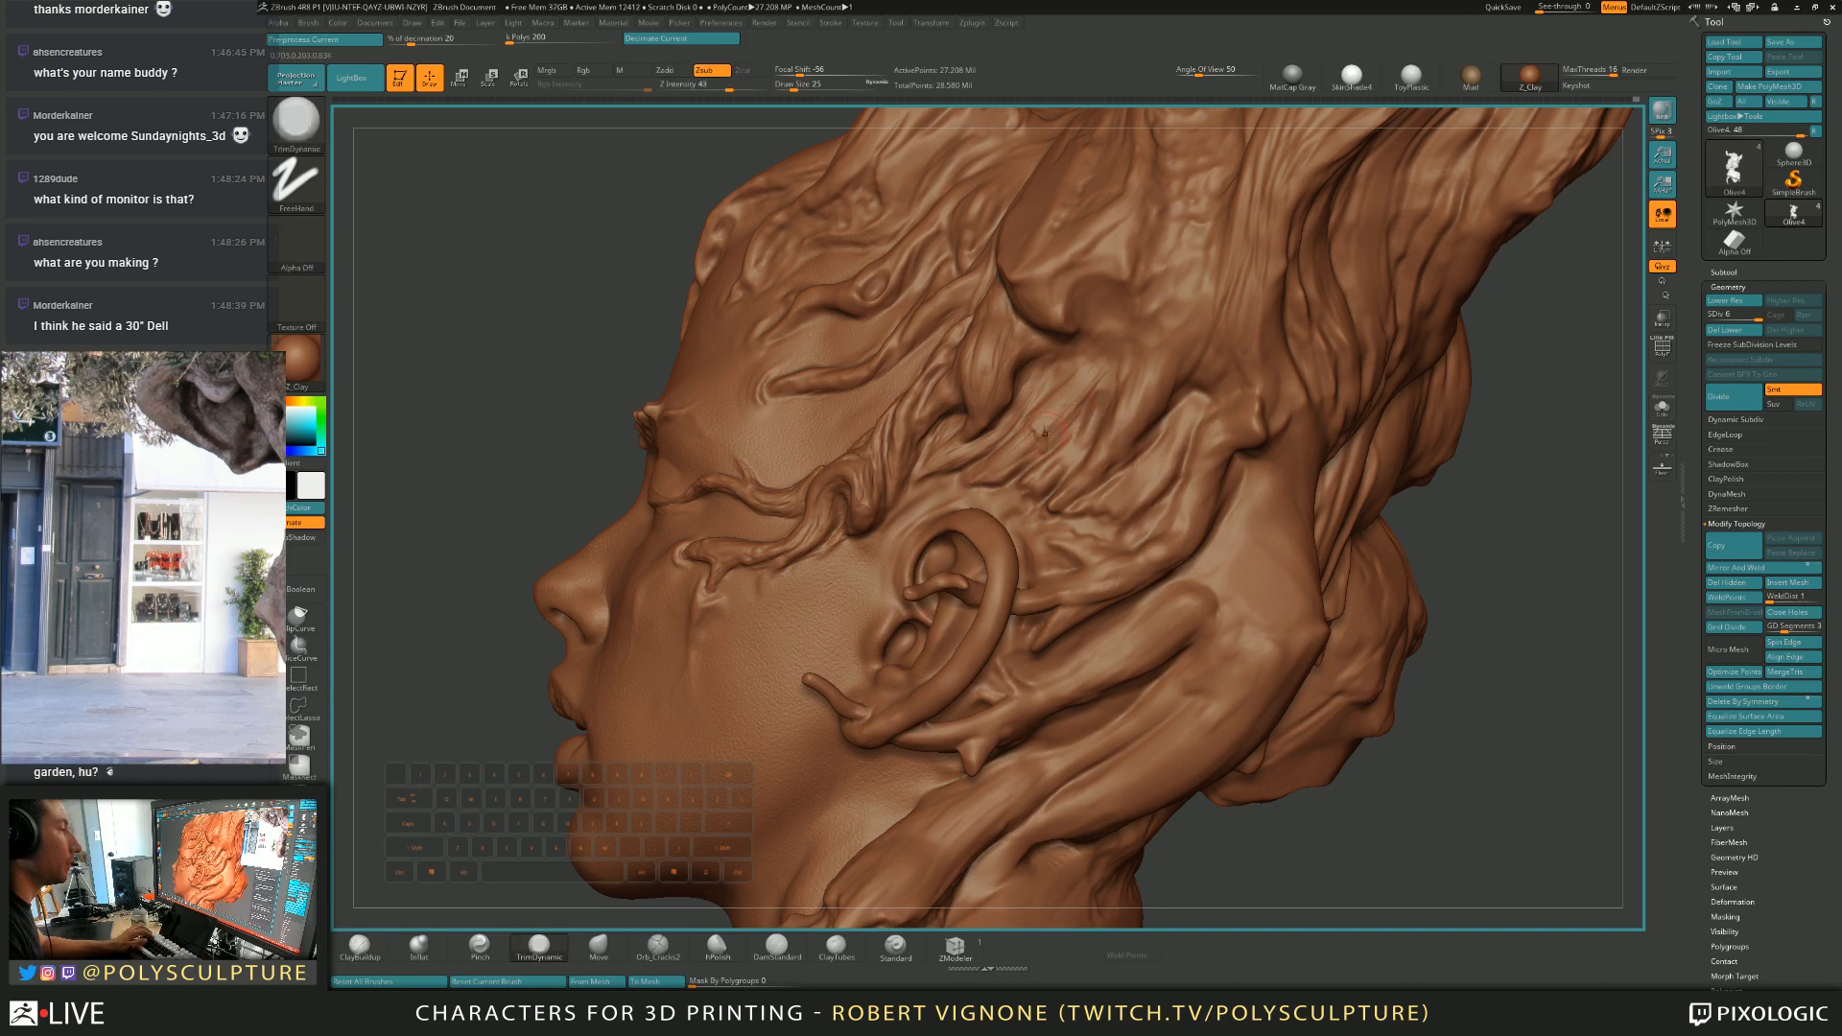
pyautogui.press('s')
pyautogui.click(1055, 390)
pyautogui.press('1')
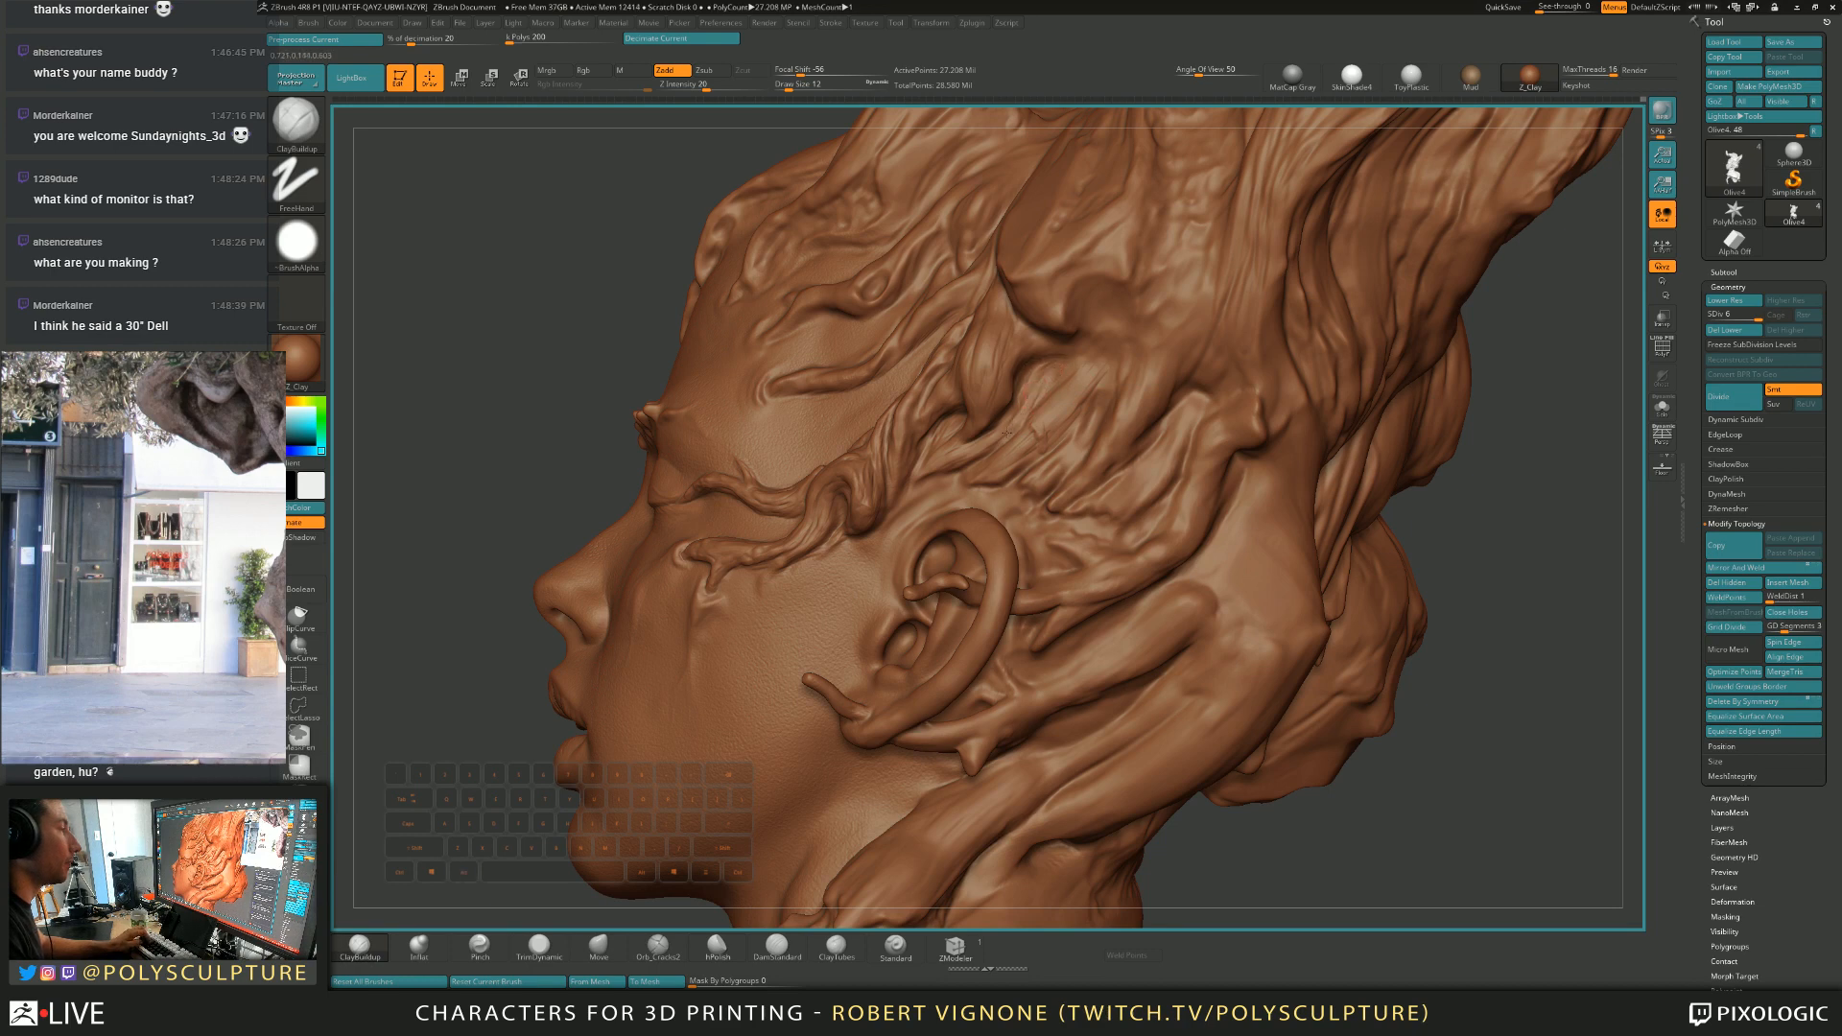
# Carve grooves between the temple root loop and the hair roots above the ear with Orb_Cracks2 at Z Intensity 12.
pyautogui.click(658, 948)
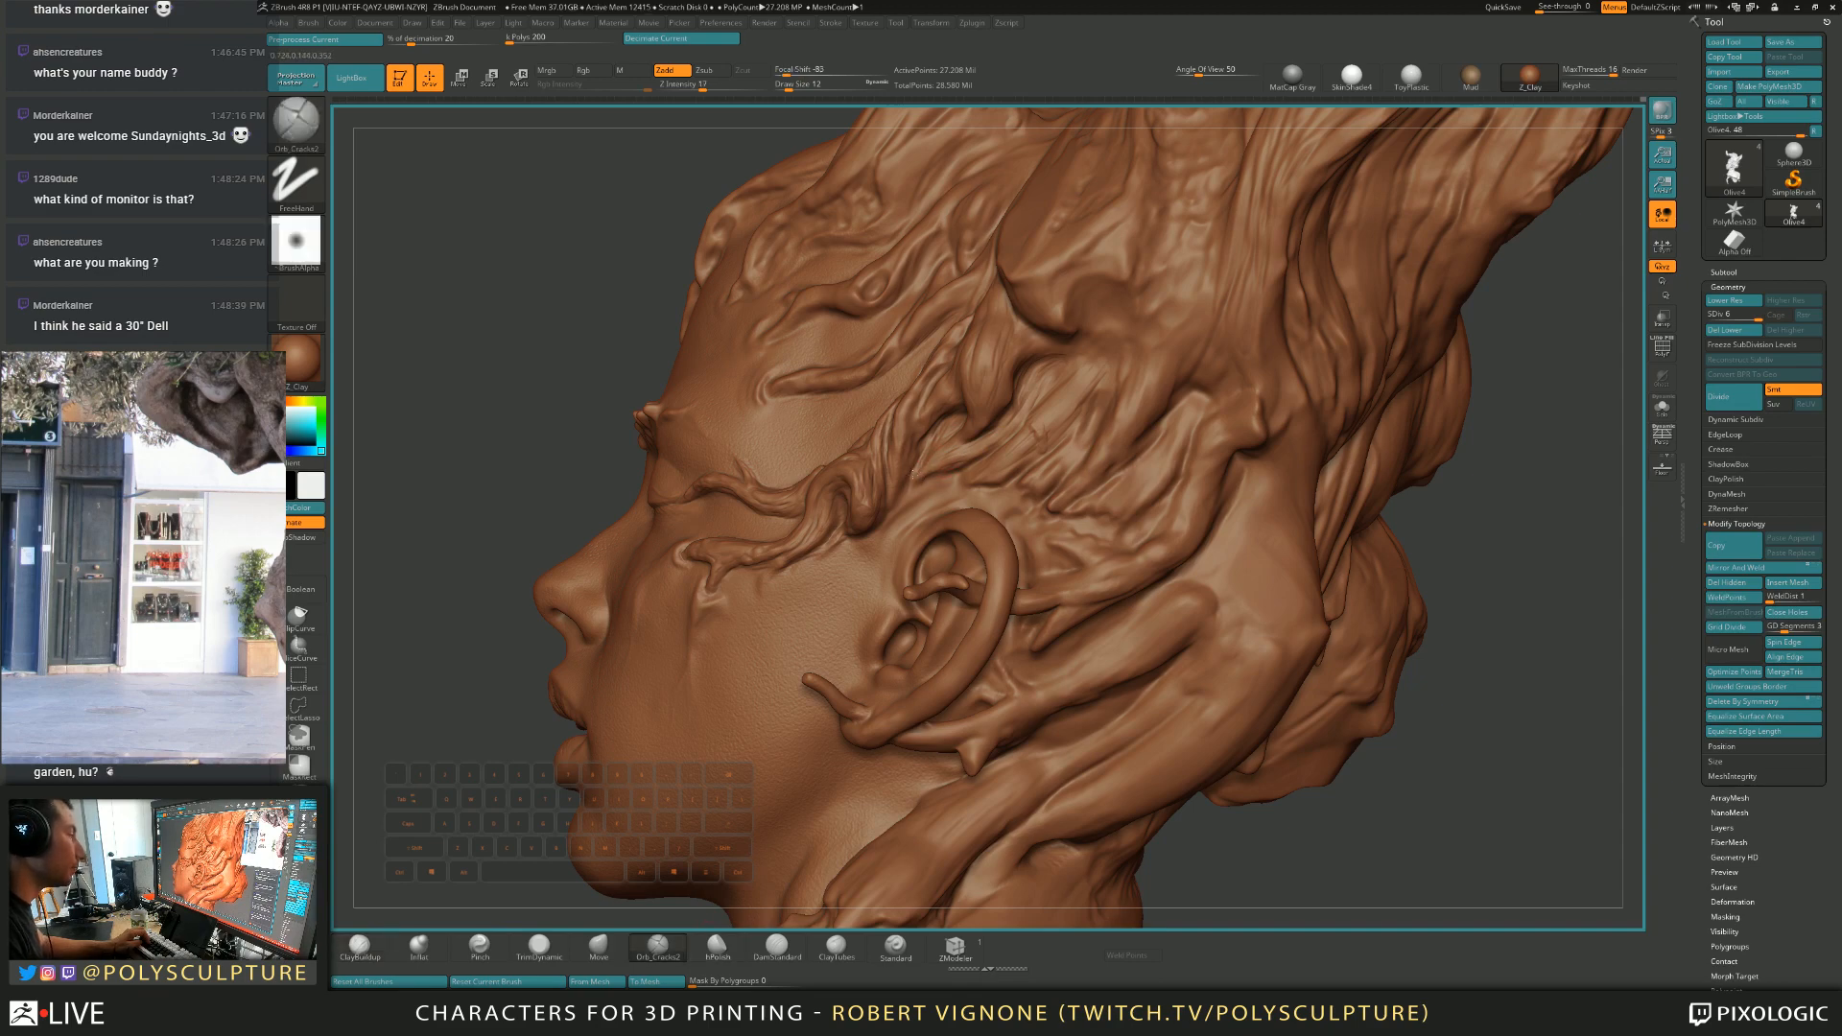
pyautogui.moveTo(920, 457); pyautogui.dragTo(886, 504, button='right')
pyautogui.press('s')
pyautogui.press('s')
pyautogui.moveTo(886, 504); pyautogui.dragTo(886, 525)
pyautogui.press('s')
pyautogui.moveTo(884, 482); pyautogui.dragTo(875, 536)
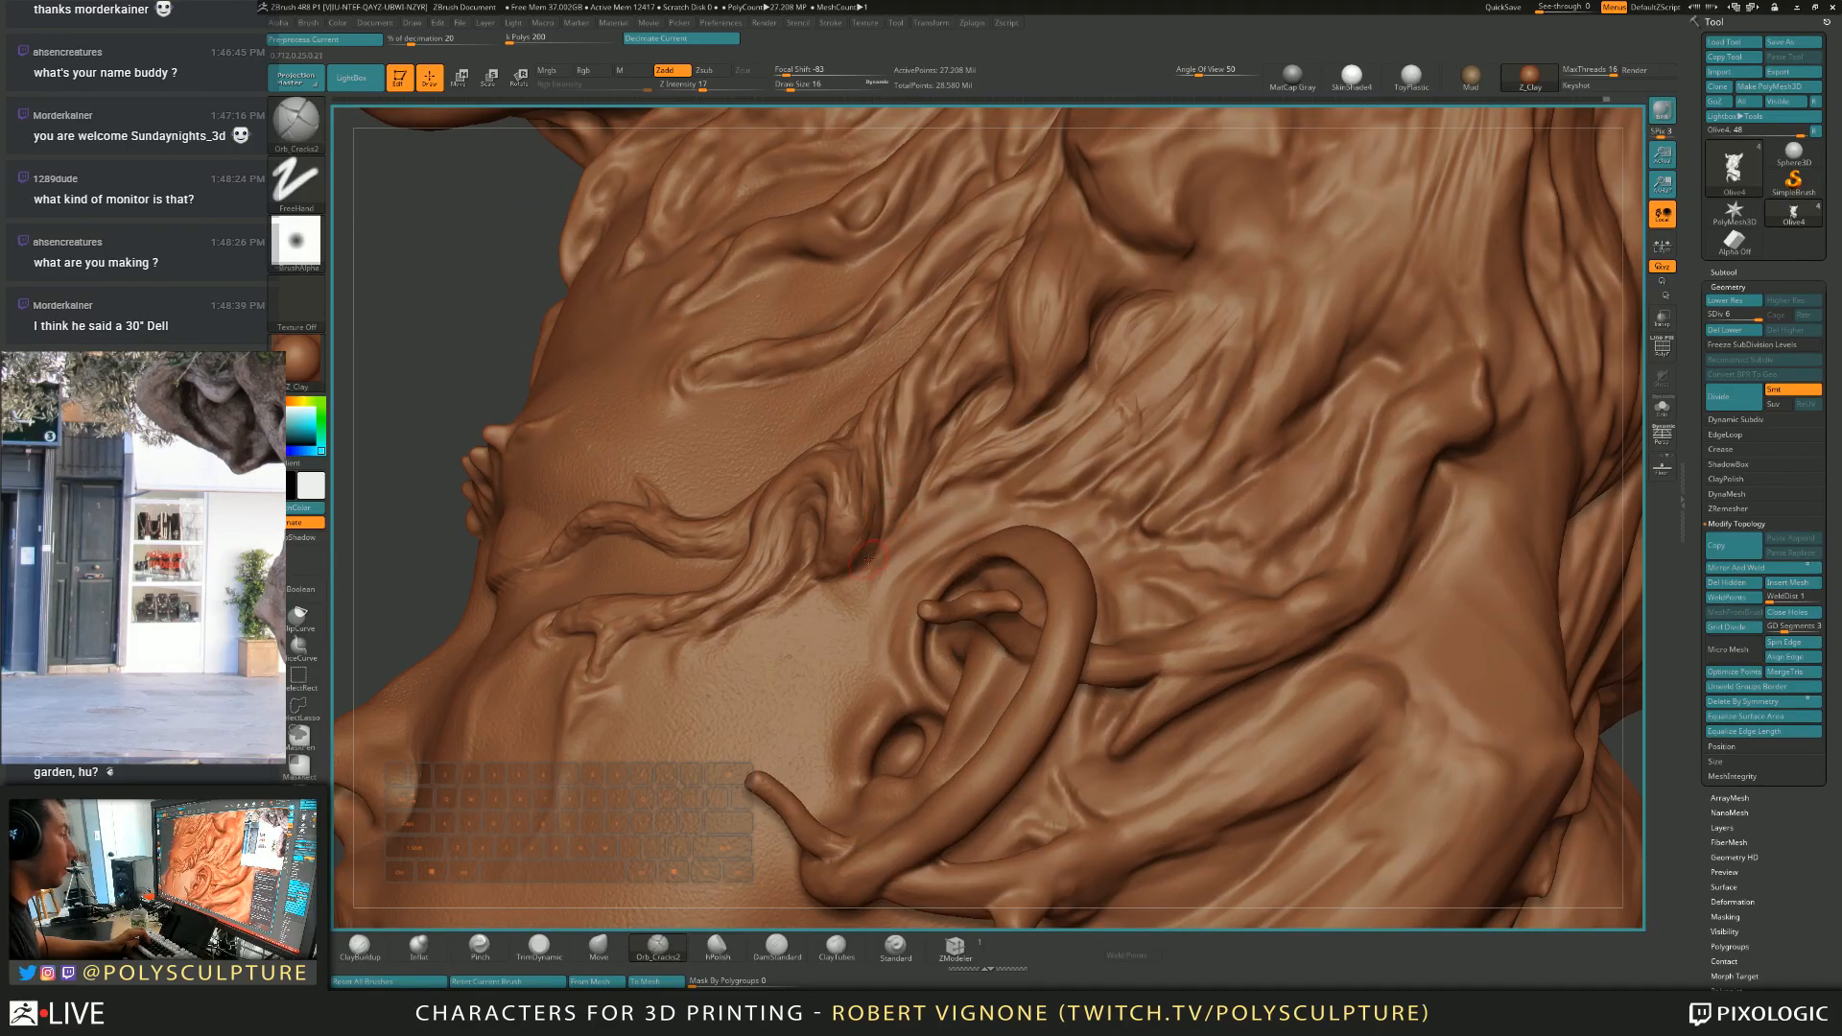
pyautogui.press('alt')
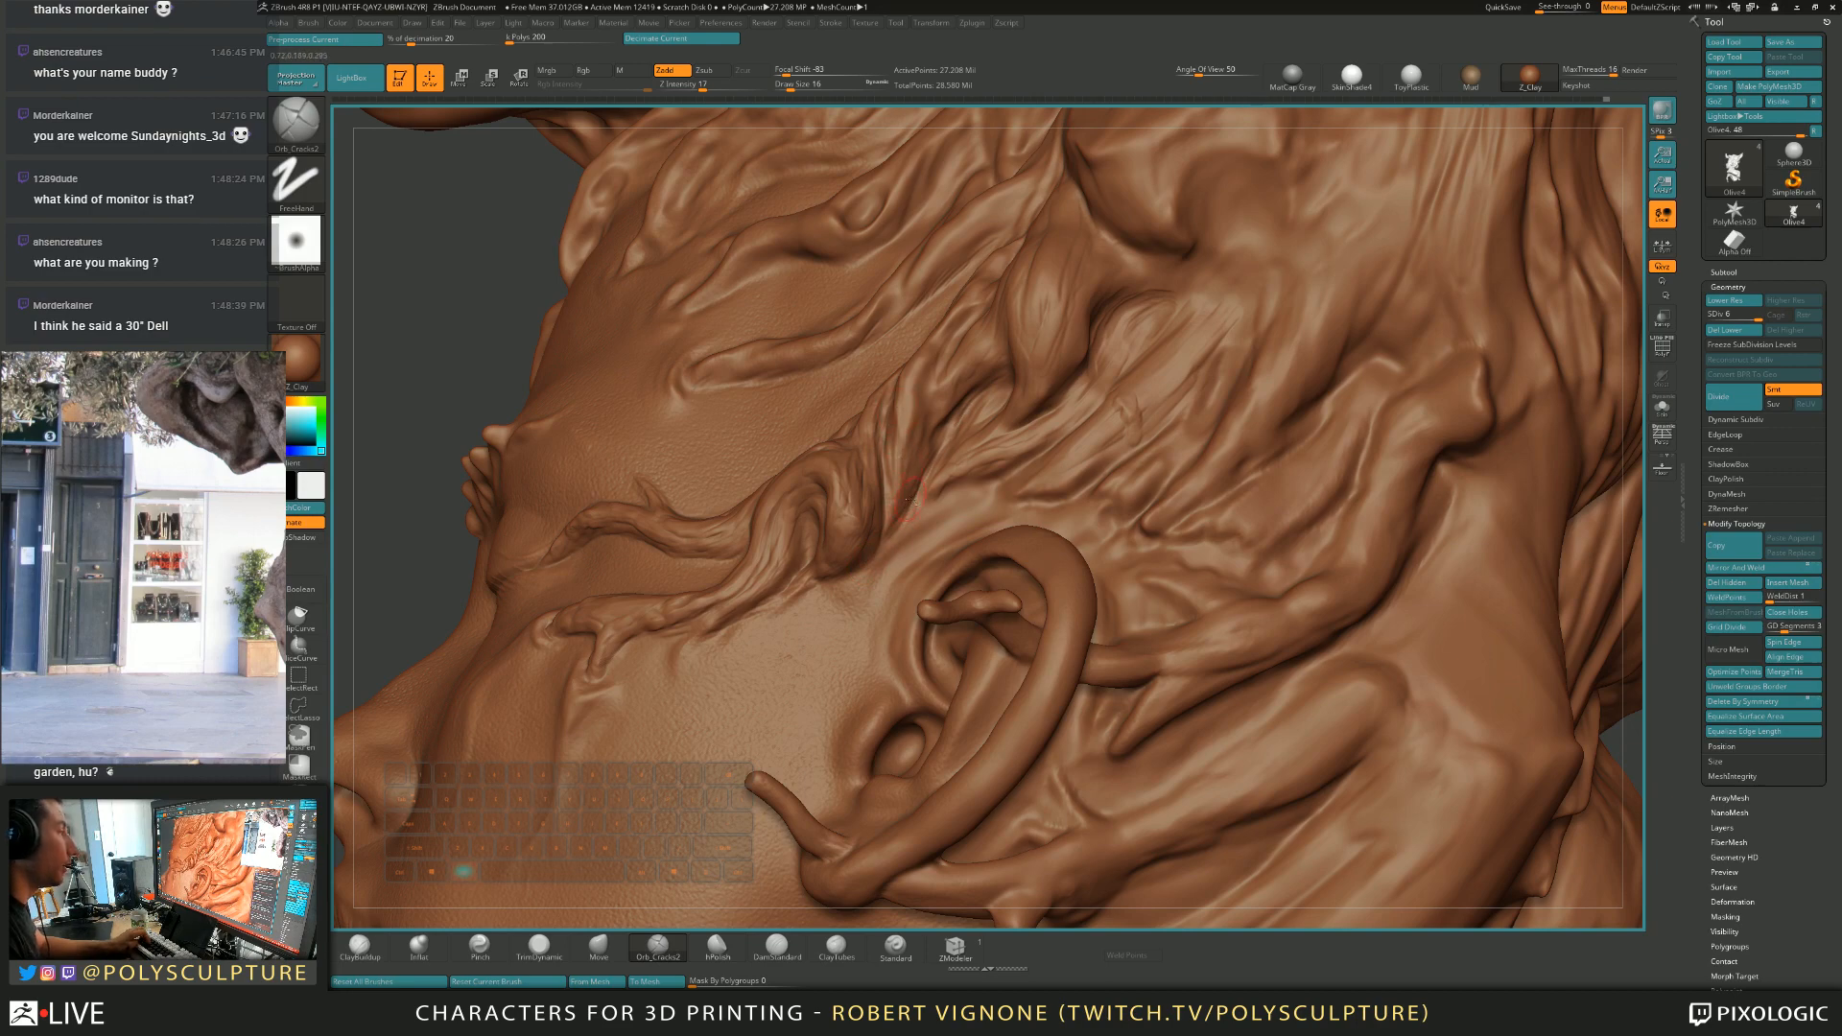
pyautogui.moveTo(951, 349); pyautogui.dragTo(910, 364, button='right')
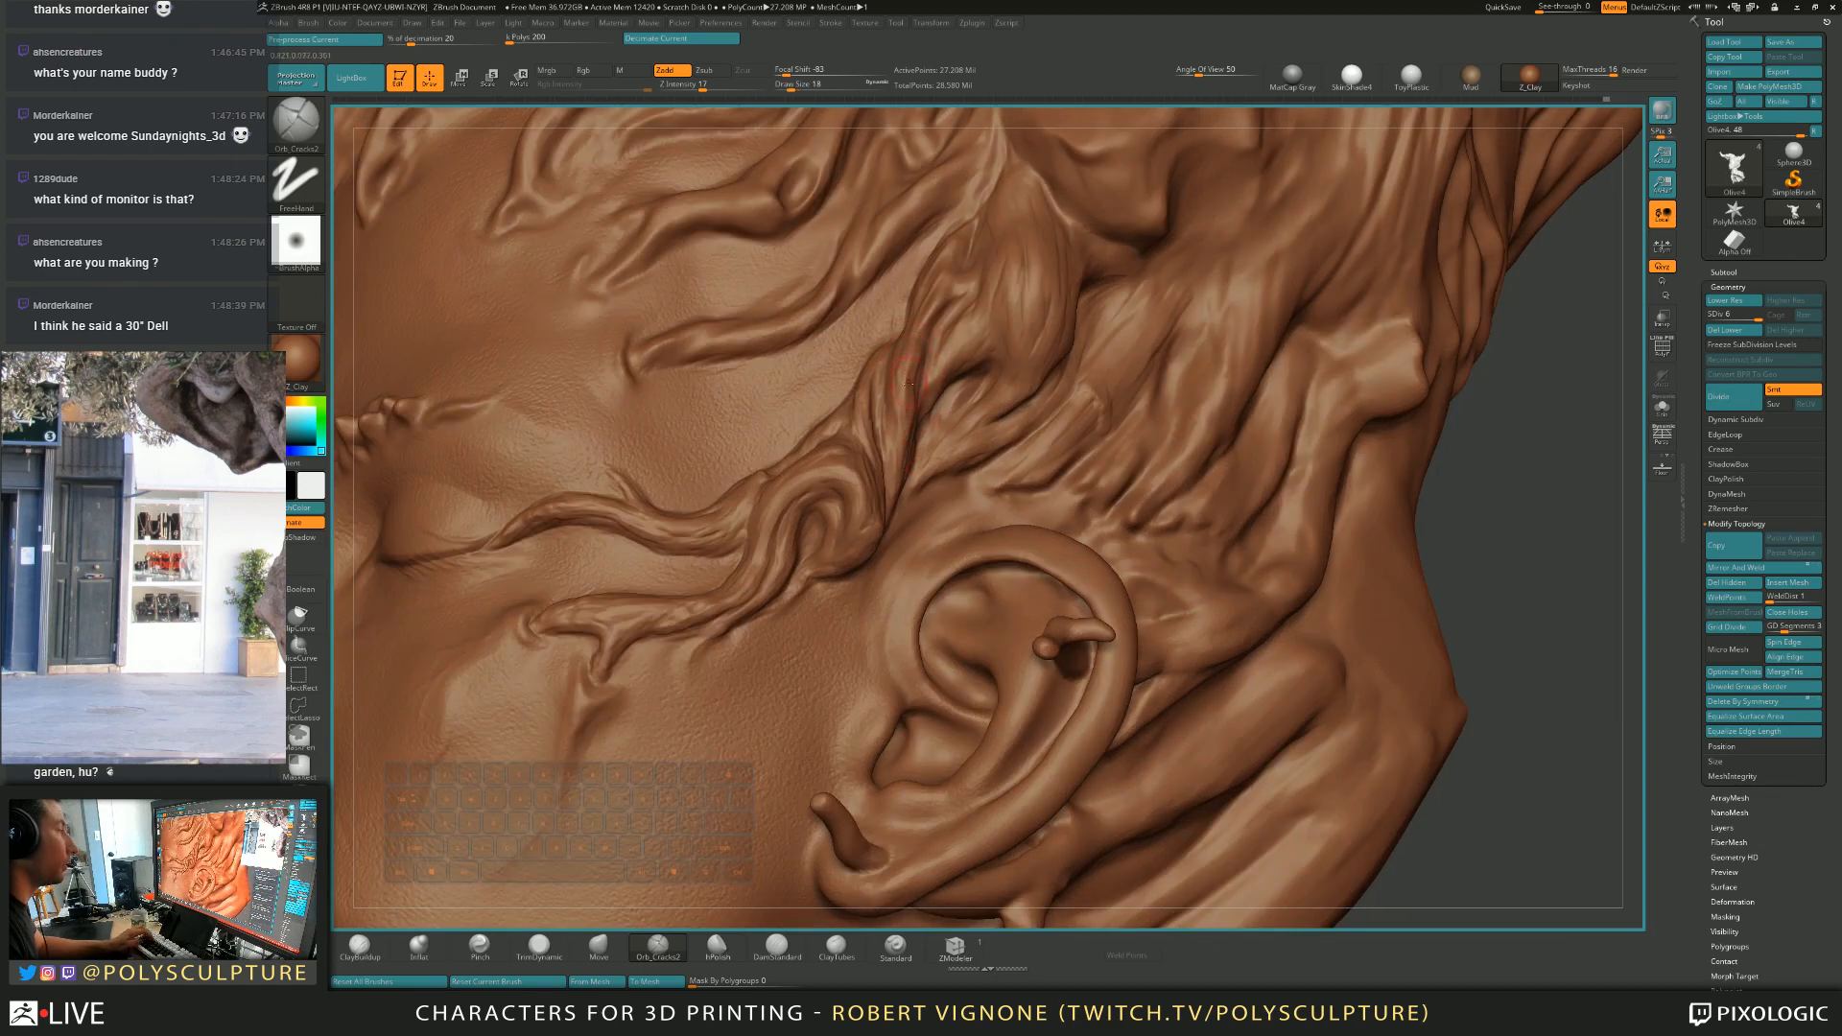
pyautogui.press('b')
pyautogui.press('t')
pyautogui.press('d')
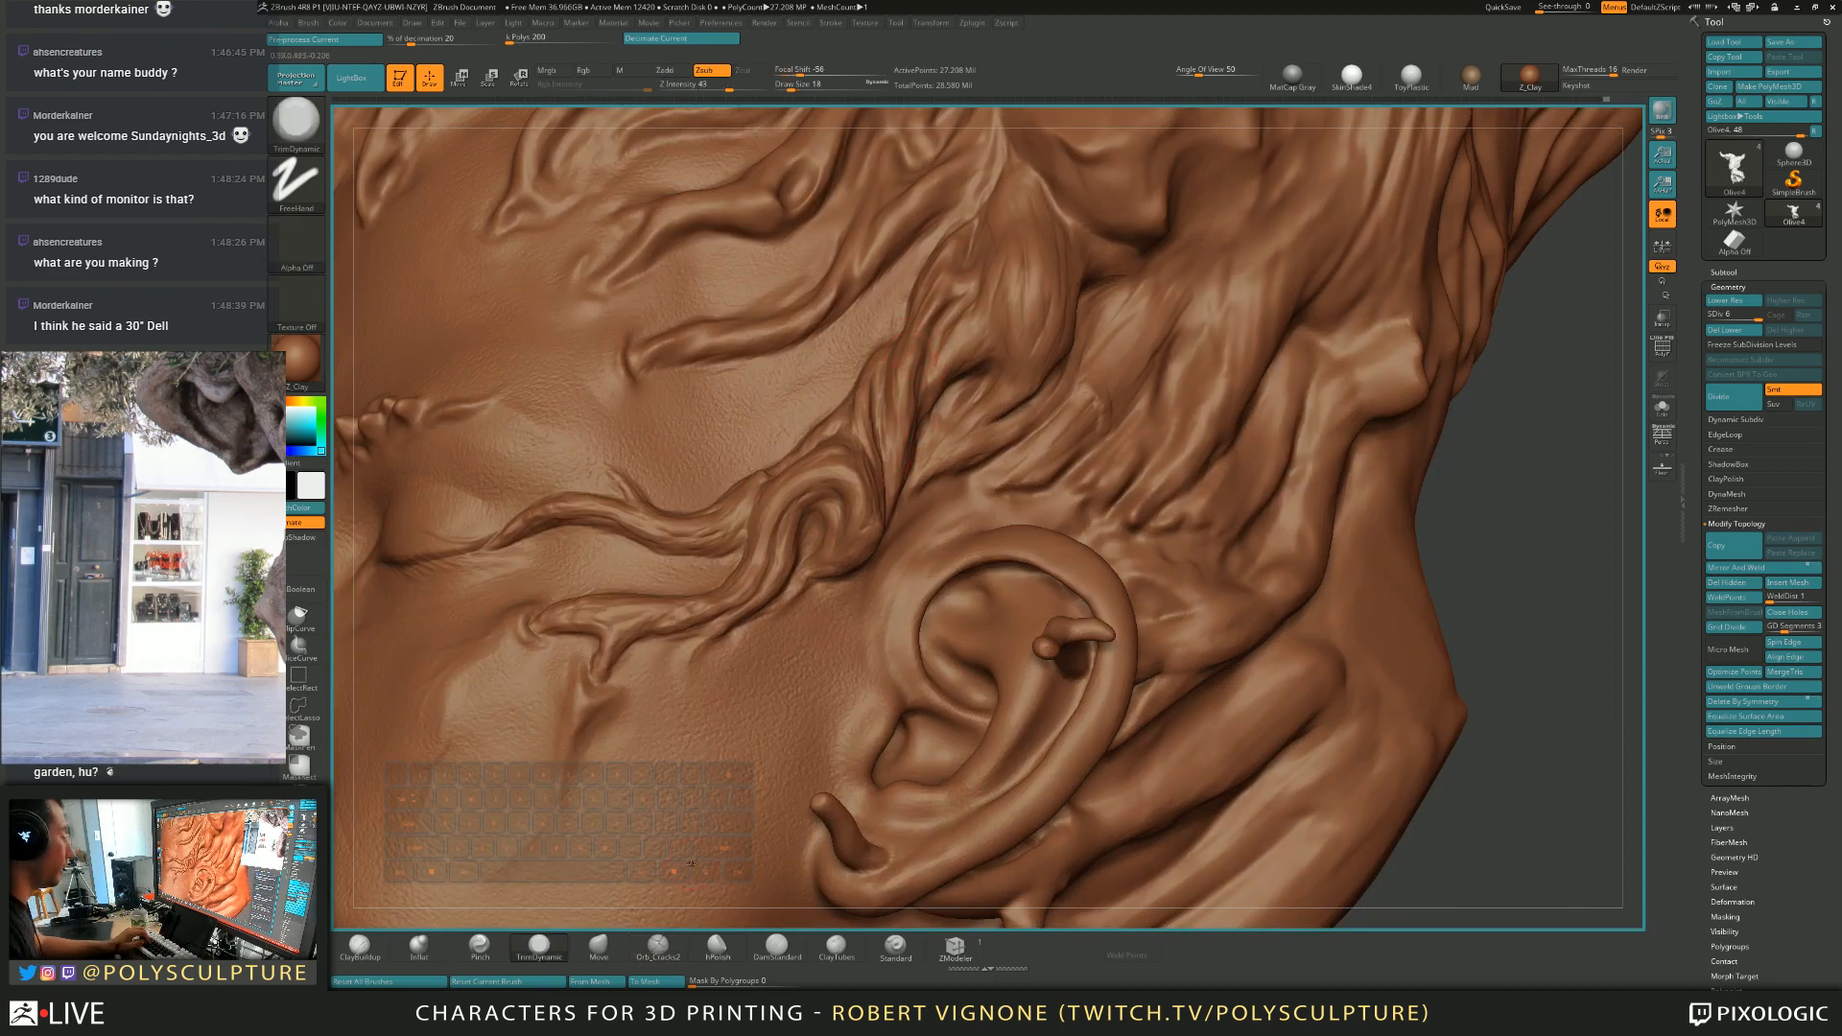
pyautogui.click(658, 948)
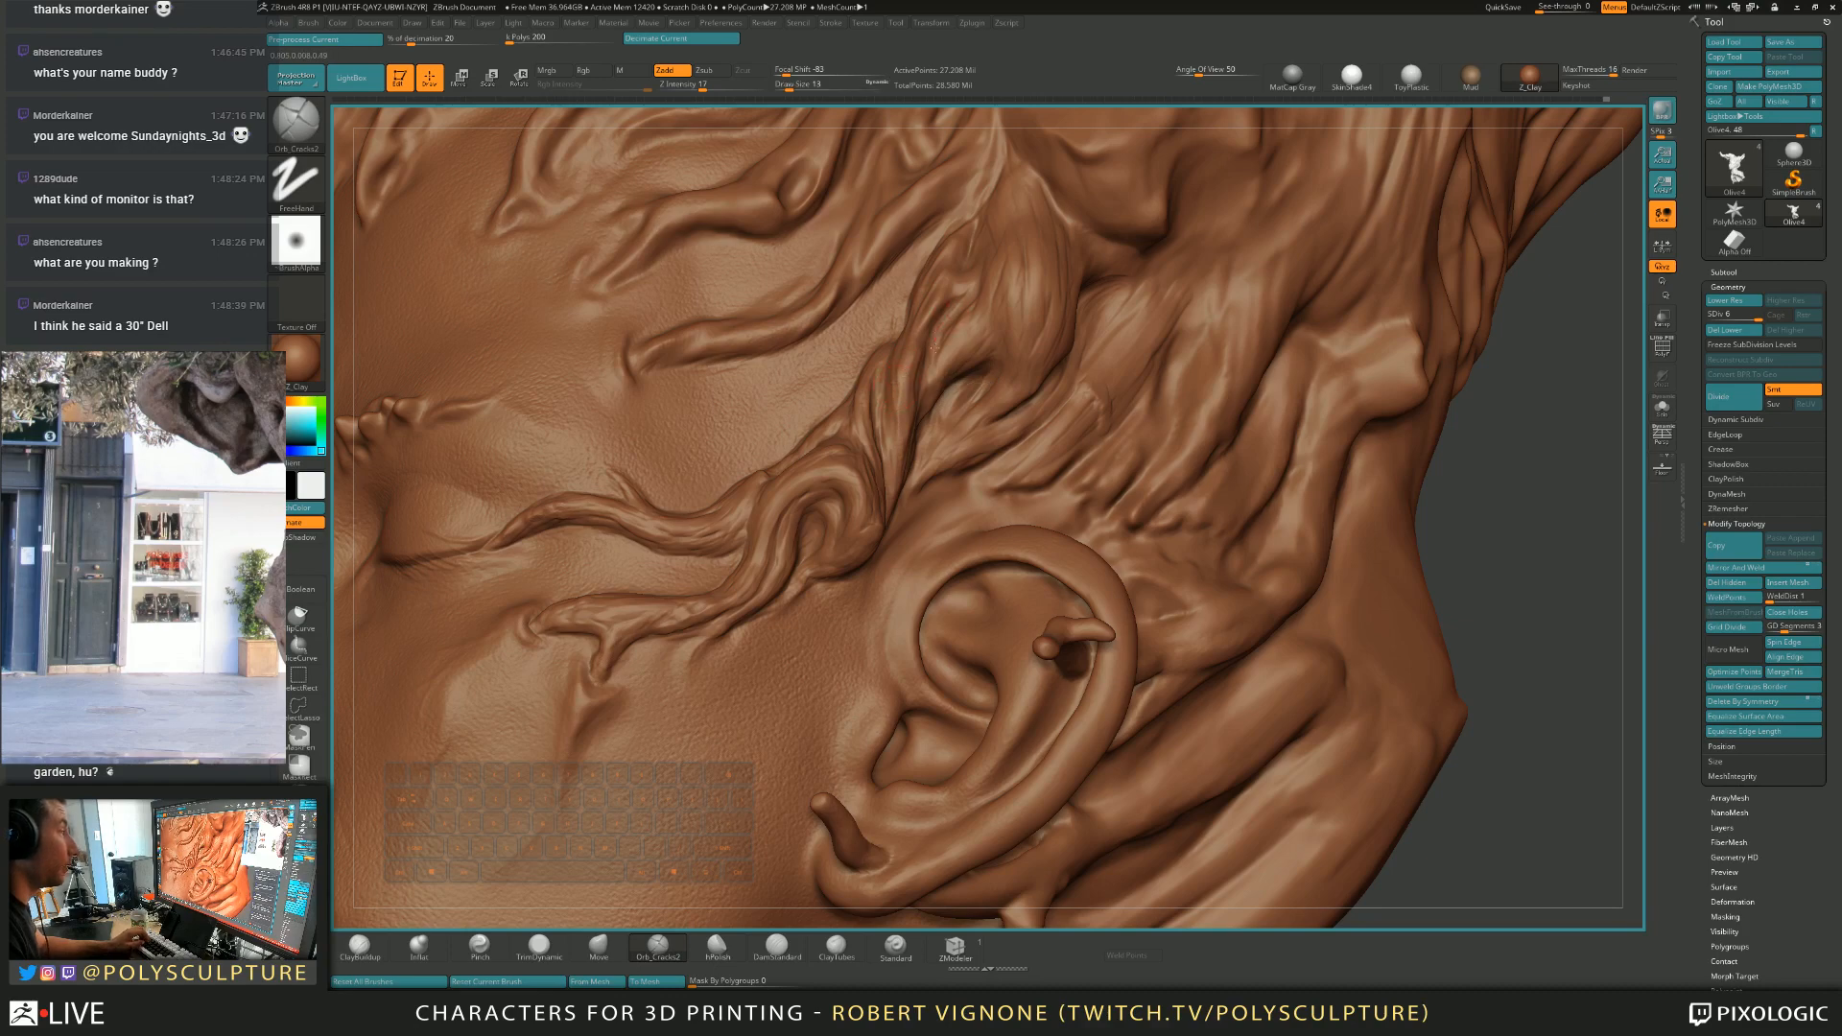
pyautogui.keyDown('alt'); pyautogui.moveTo(921, 406); pyautogui.dragTo(897, 316, button='right'); pyautogui.keyUp('alt')
pyautogui.moveTo(768, 460)
pyautogui.mouseDown(button='right')
pyautogui.moveTo(854, 480)
pyautogui.moveTo(892, 511)
pyautogui.mouseUp(button='right')
# Nudge the bumps at the inner end of the left eyebrow with the Move brush at Draw Size 7.
pyautogui.press('s')
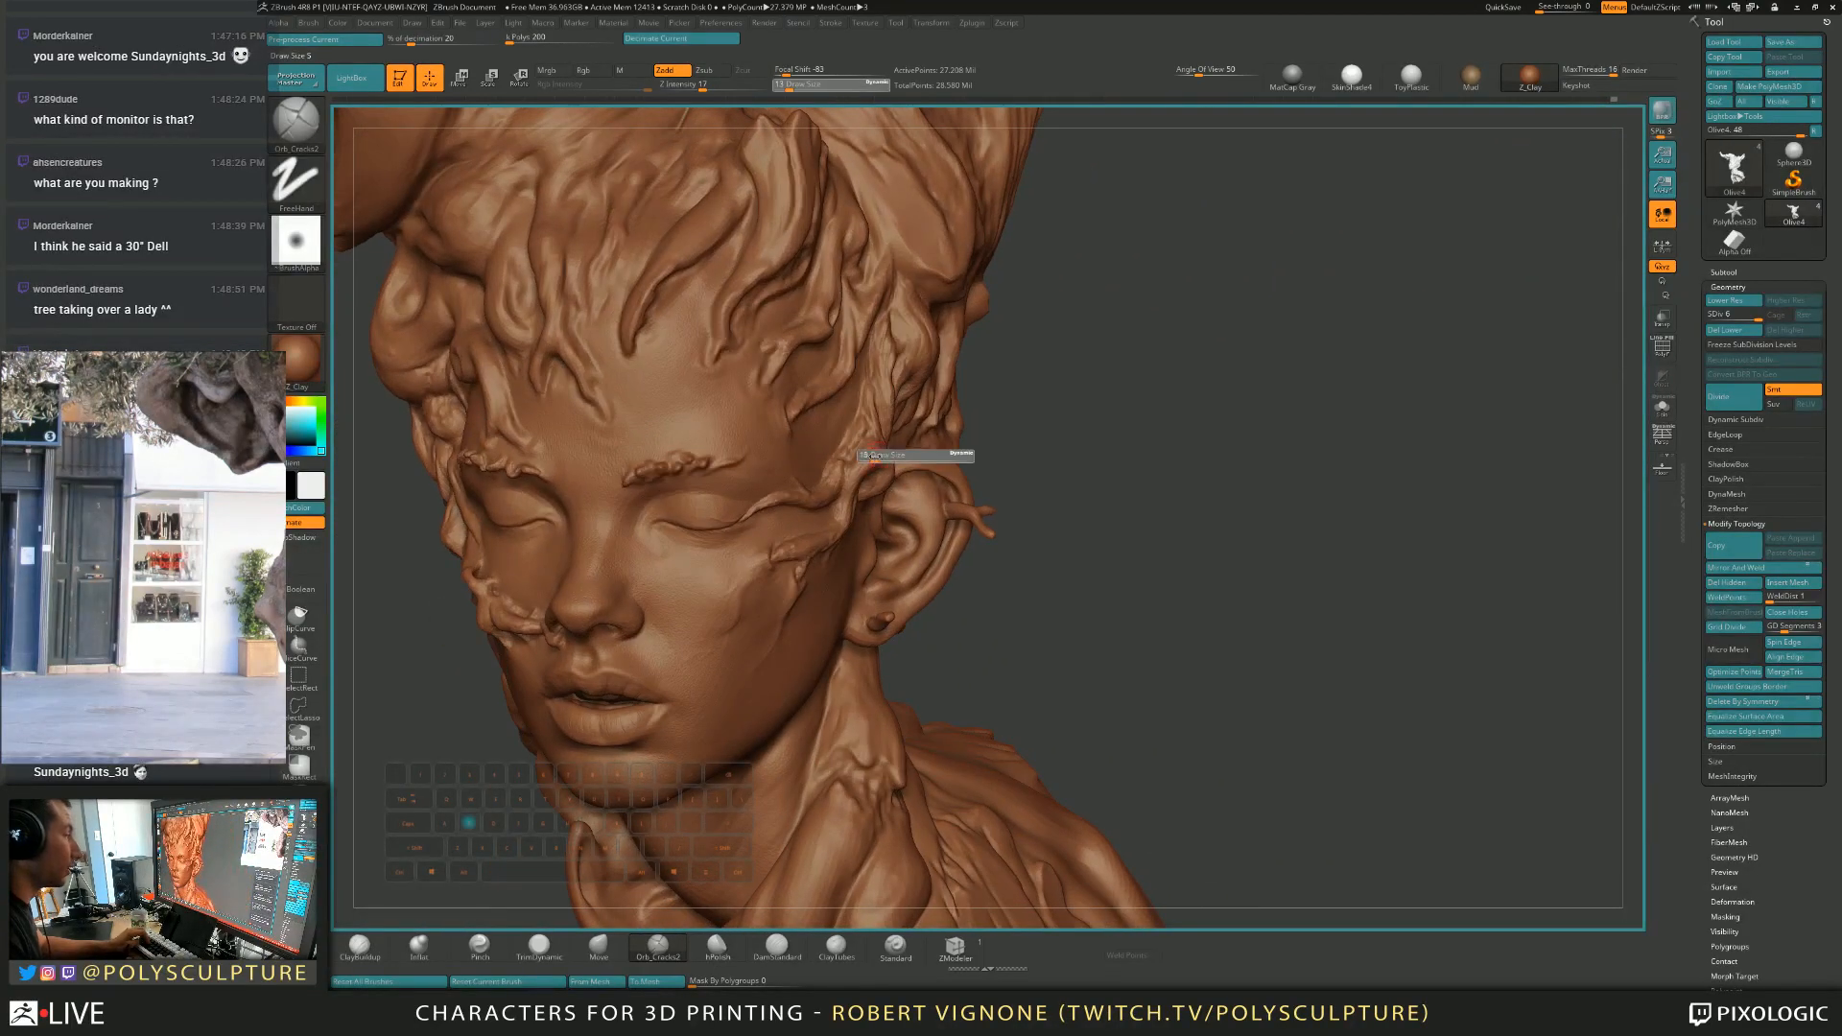
pyautogui.press('5')
pyautogui.moveTo(1128, 431)
pyautogui.keyDown('alt'); pyautogui.mouseDown(button='right')
pyautogui.moveTo(1213, 547)
pyautogui.moveTo(1182, 507)
pyautogui.mouseUp(button='right'); pyautogui.keyUp('alt')
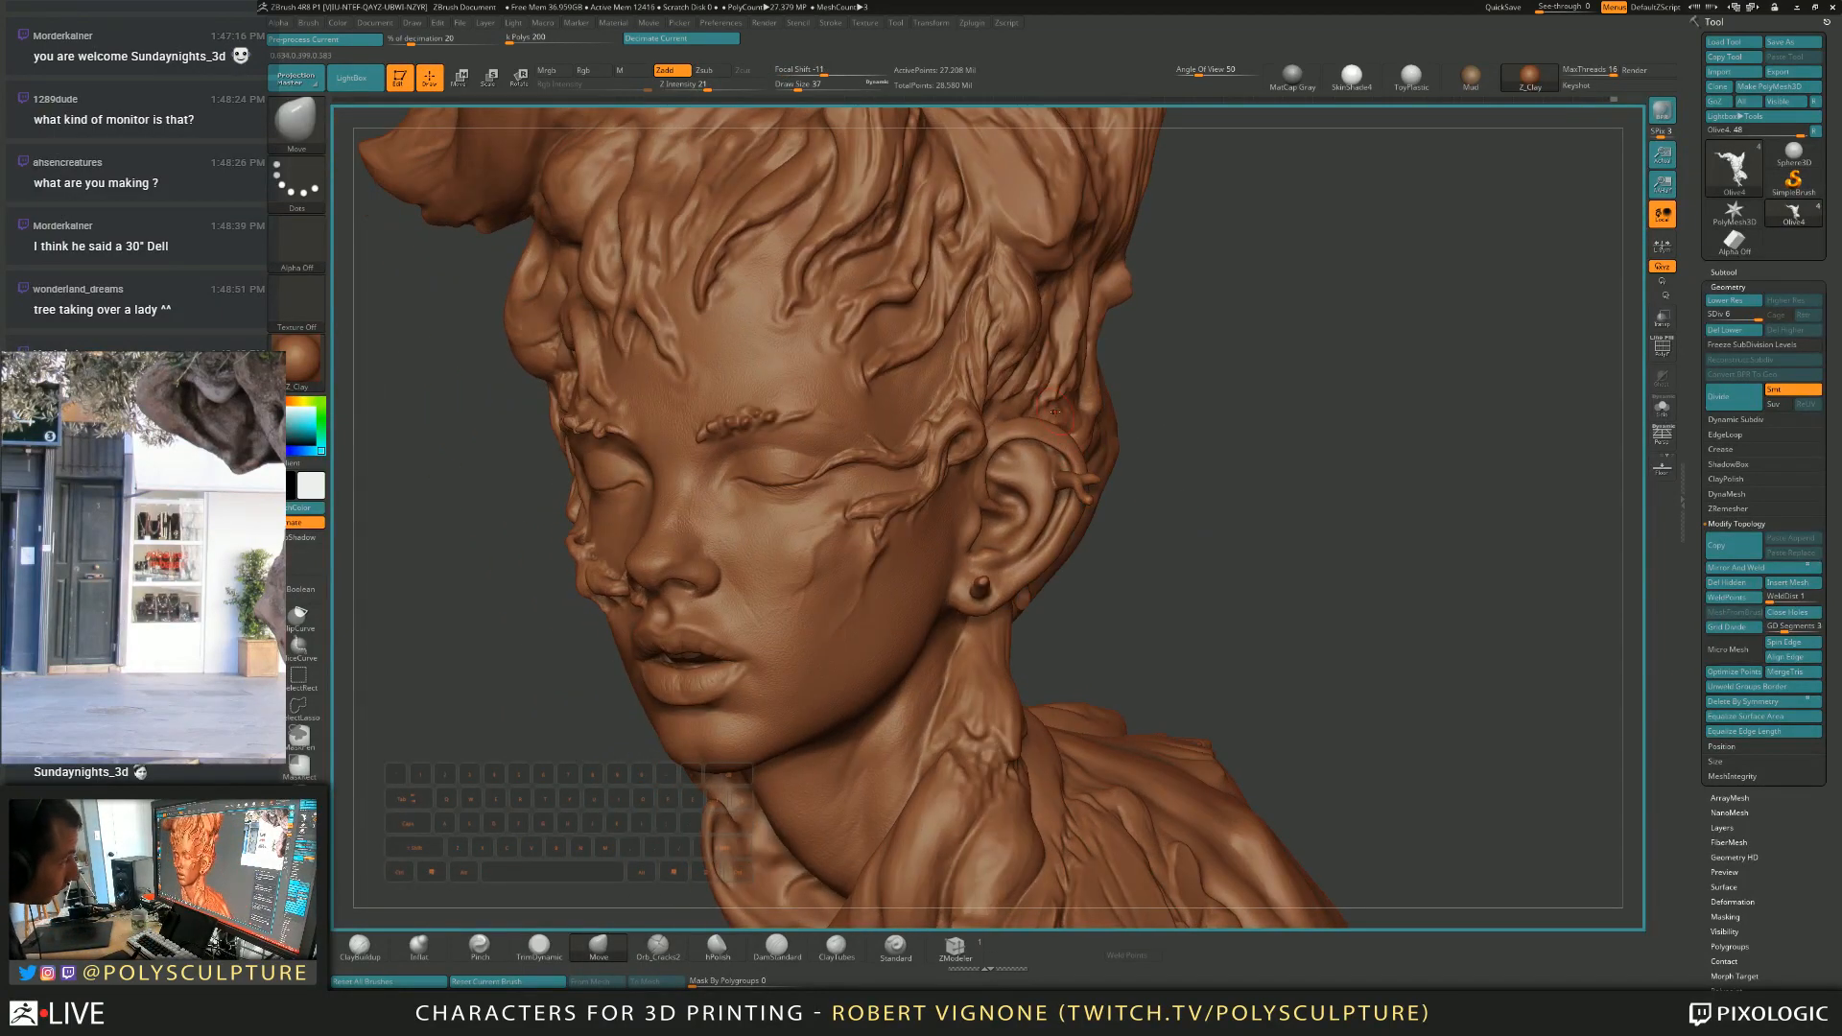
pyautogui.moveTo(871, 363)
pyautogui.keyDown('alt'); pyautogui.mouseDown(button='right')
pyautogui.moveTo(969, 413)
pyautogui.moveTo(1075, 408)
pyautogui.moveTo(811, 499)
pyautogui.moveTo(902, 451)
pyautogui.mouseUp(button='right'); pyautogui.keyUp('alt')
pyautogui.press('s')
pyautogui.moveTo(888, 460); pyautogui.dragTo(882, 460)
pyautogui.moveTo(877, 466)
pyautogui.keyDown('alt'); pyautogui.mouseDown(button='right')
pyautogui.moveTo(857, 510)
pyautogui.moveTo(880, 467)
pyautogui.mouseUp(button='right'); pyautogui.keyUp('alt')
pyautogui.press('s')
pyautogui.moveTo(882, 460); pyautogui.dragTo(874, 460)
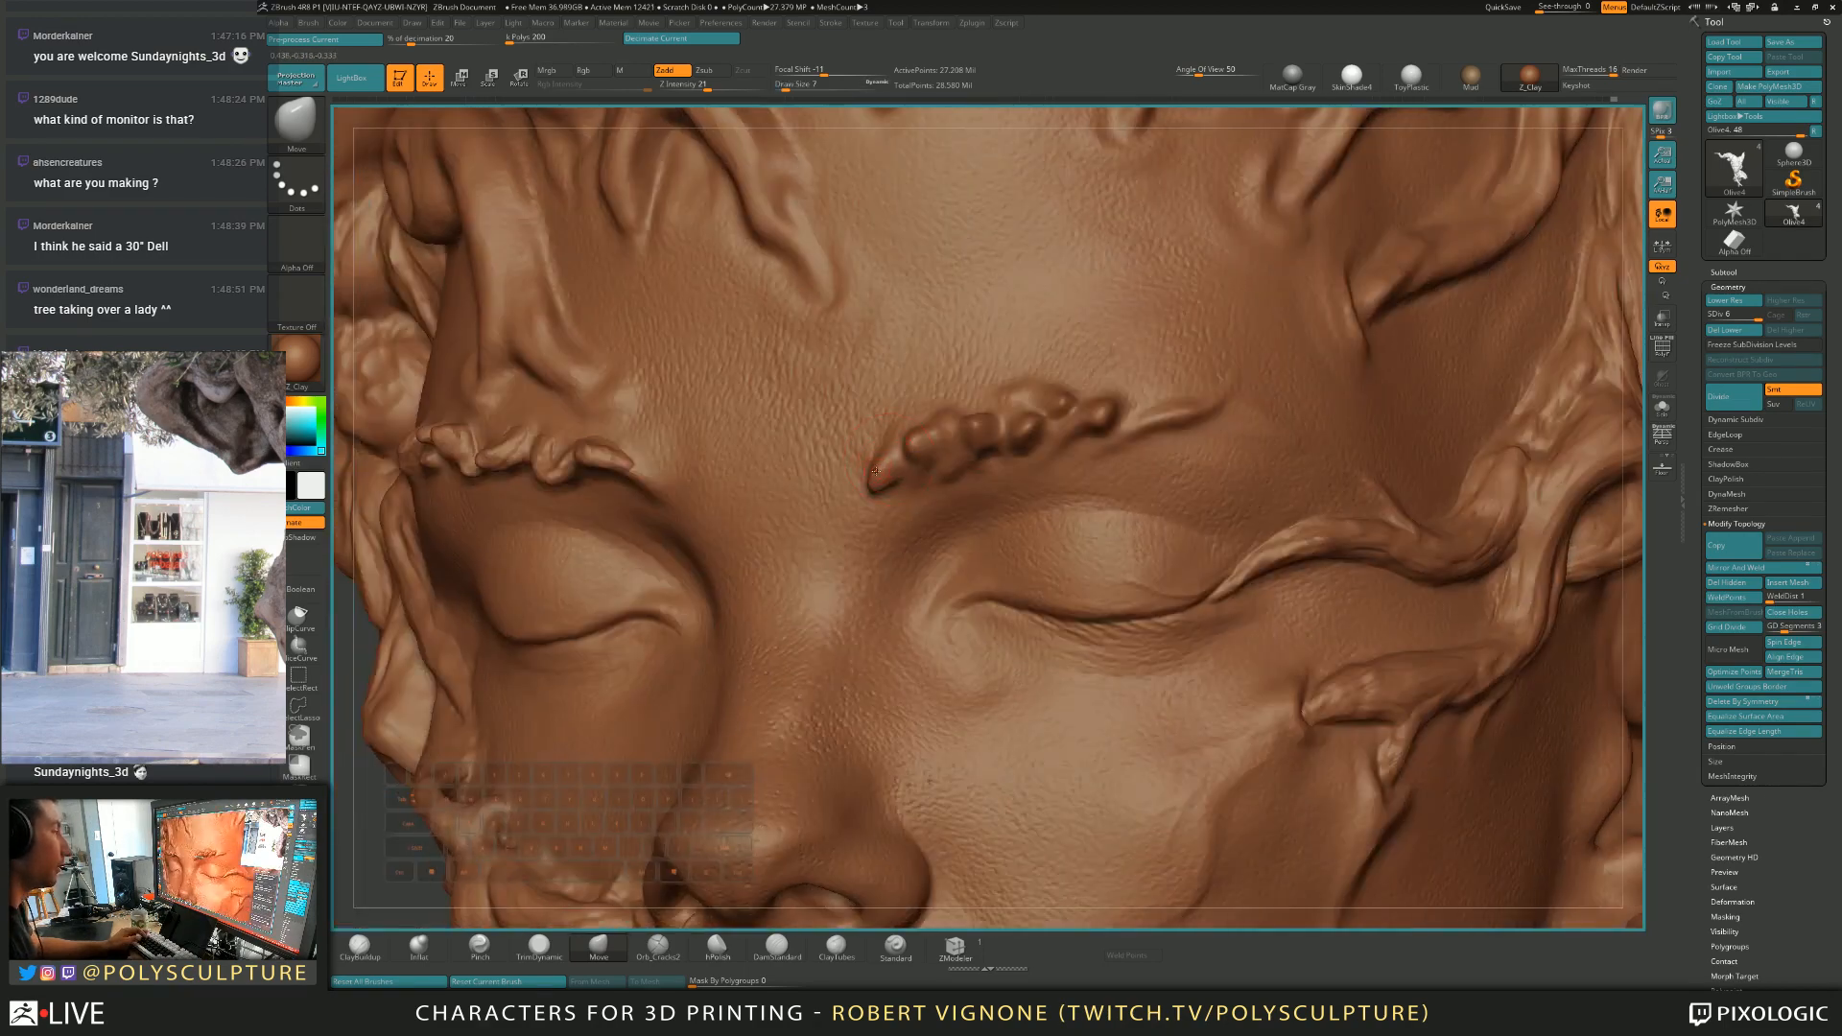
pyautogui.moveTo(875, 464); pyautogui.dragTo(871, 477, button='right')
# Build up the knobbly bumps along the left eyebrow with ClayBuildup at Z Intensity 20.
pyautogui.press('b')
pyautogui.press('c')
pyautogui.press('b')
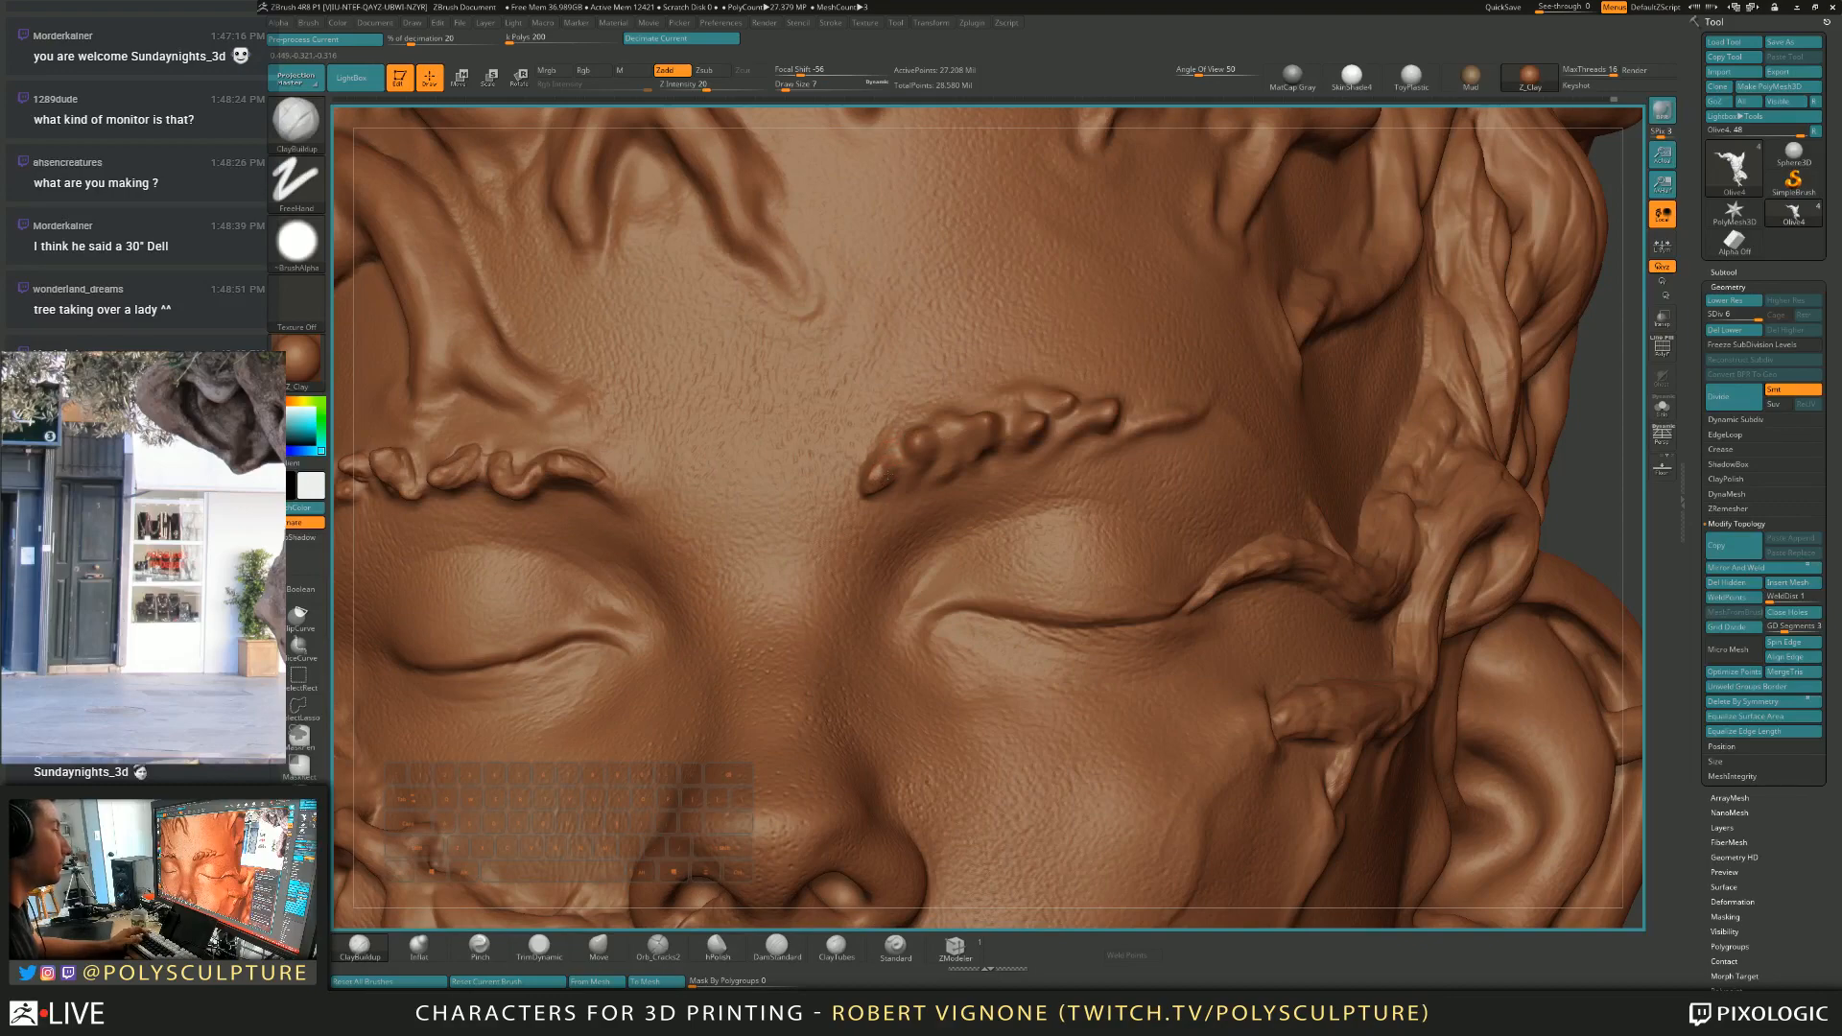
pyautogui.moveTo(929, 450)
pyautogui.mouseDown(button='right')
pyautogui.moveTo(963, 422)
pyautogui.moveTo(884, 454)
pyautogui.mouseUp(button='right')
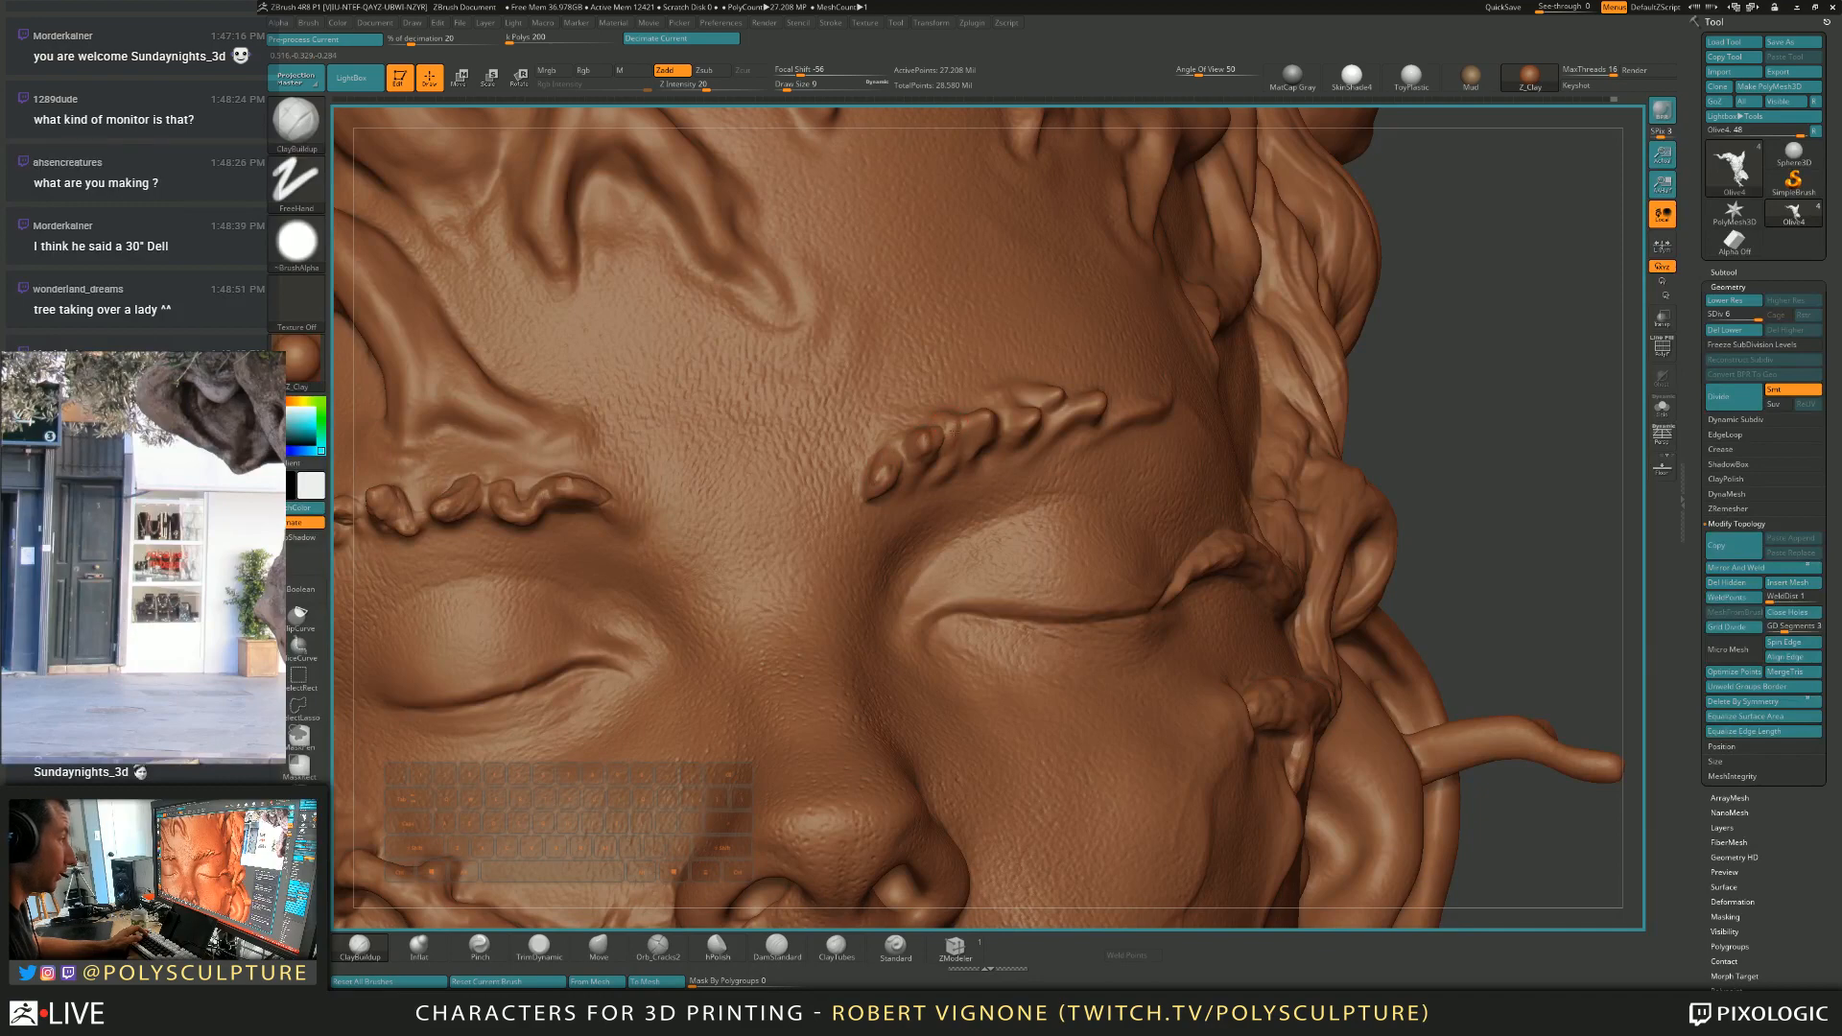
pyautogui.moveTo(1039, 417)
pyautogui.mouseDown(button='right')
pyautogui.moveTo(1082, 427)
pyautogui.moveTo(959, 422)
pyautogui.moveTo(1027, 417)
pyautogui.mouseUp(button='right')
pyautogui.press('1')
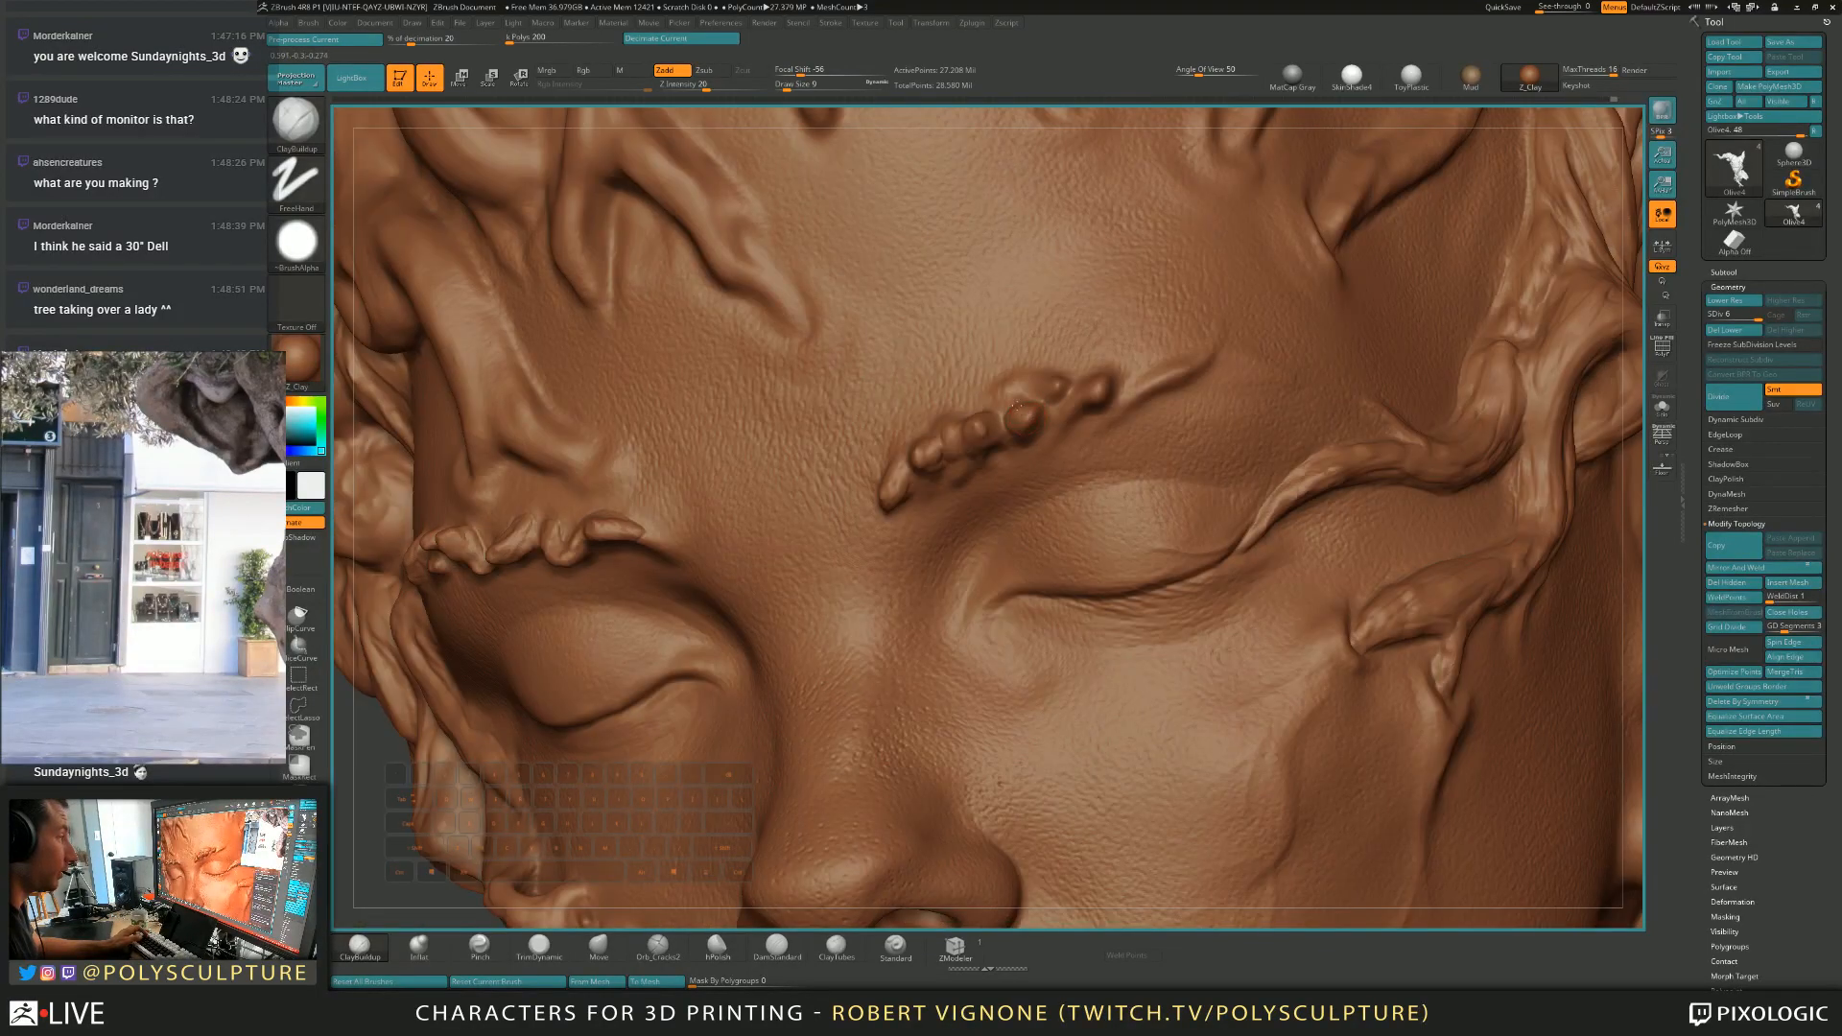
pyautogui.moveTo(1041, 394); pyautogui.dragTo(1042, 385)
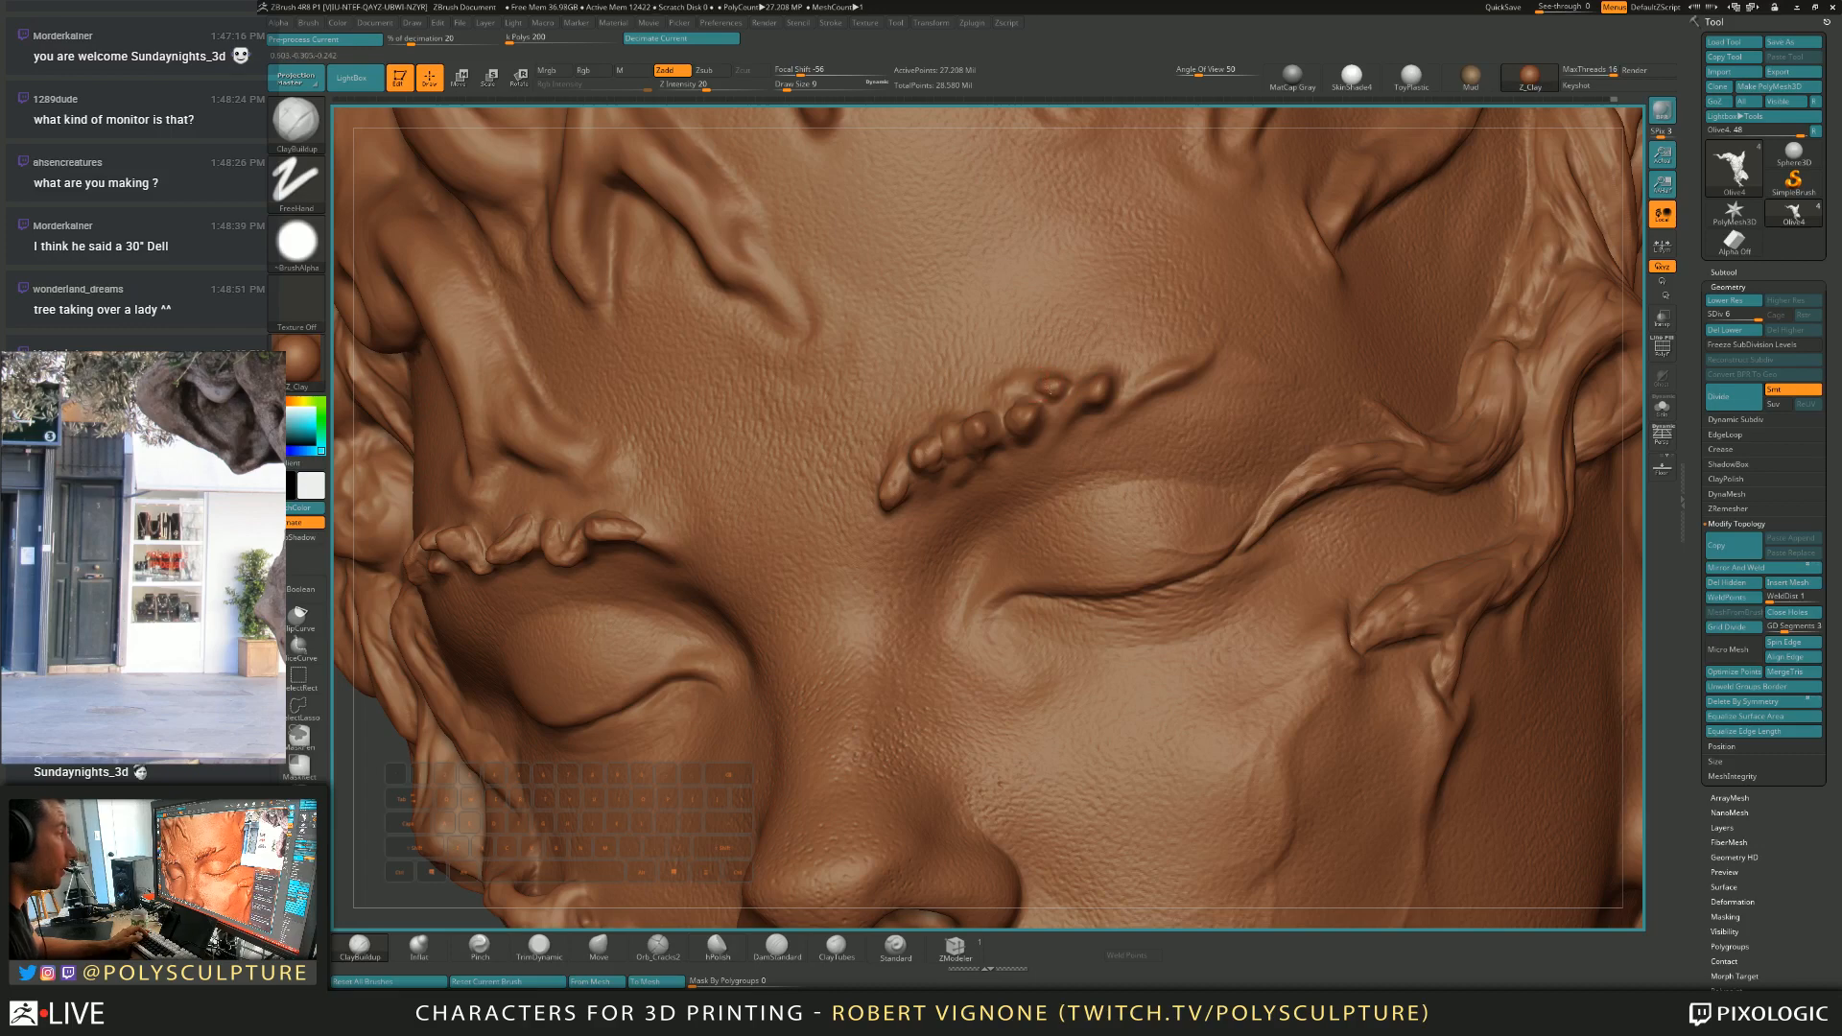
pyautogui.press('4')
pyautogui.press('1')
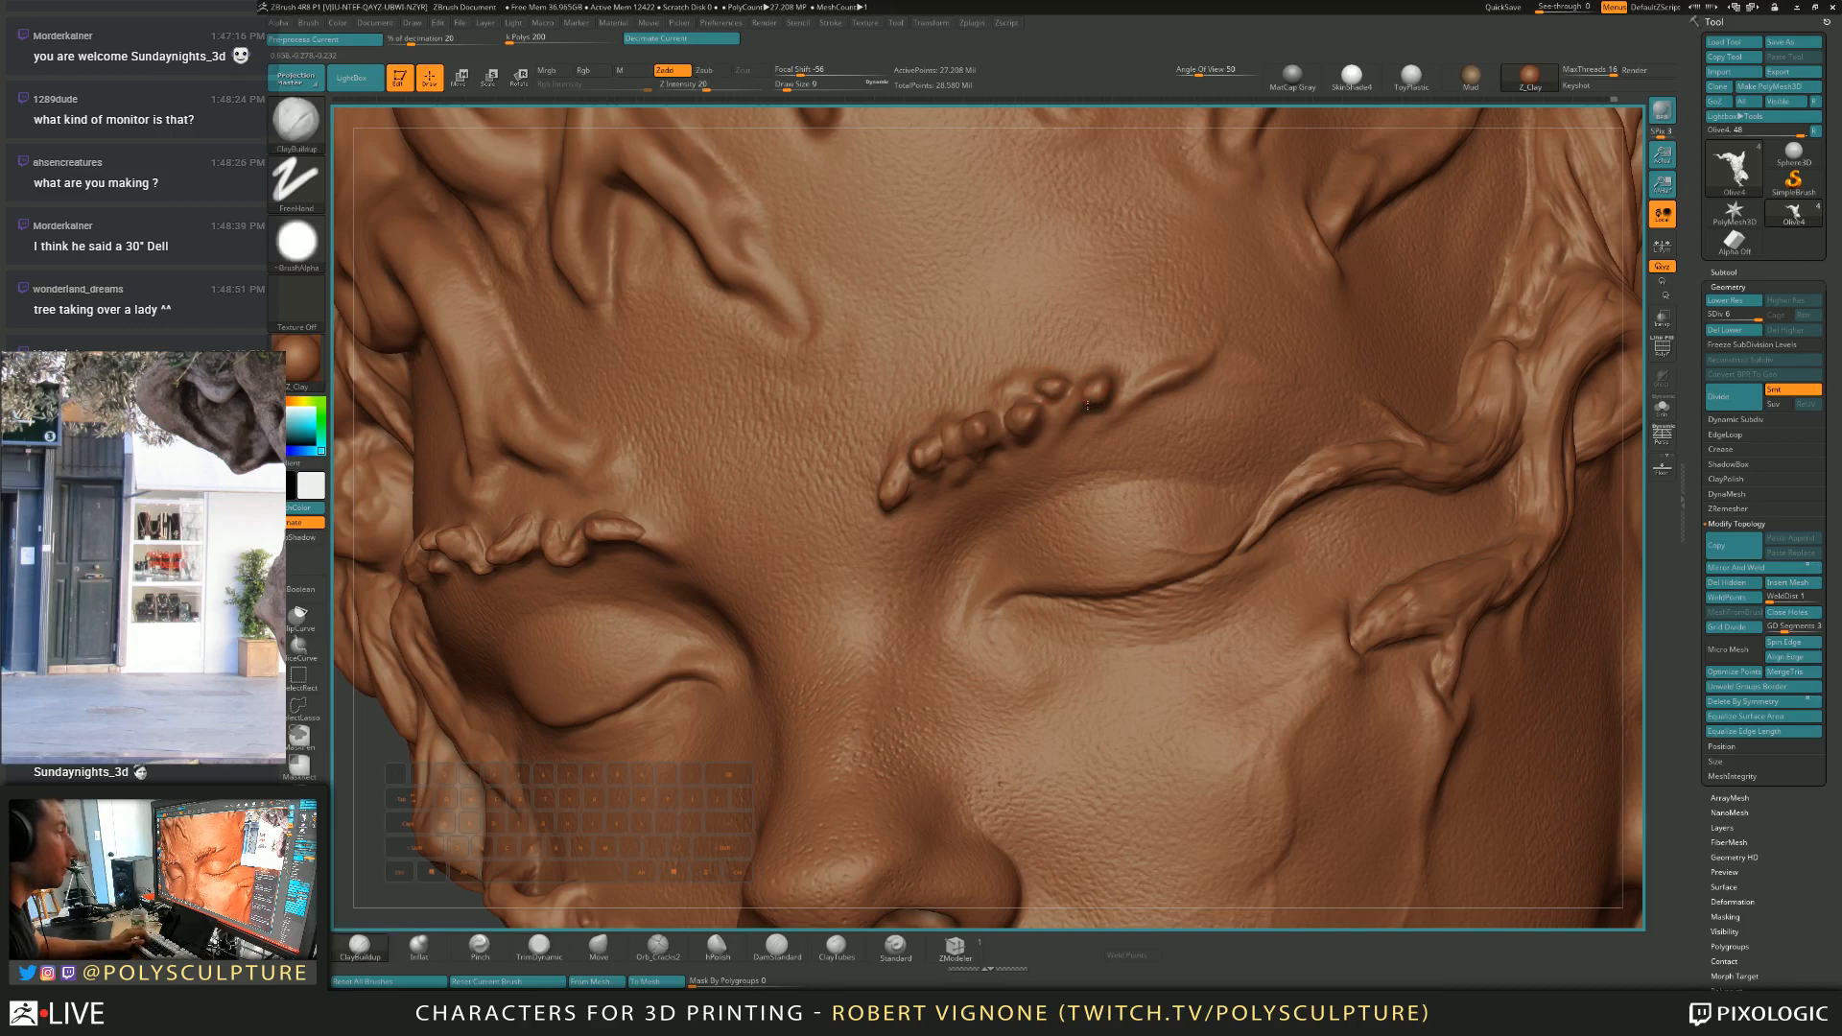
# Add finer ClayBuildup strokes between the left eyebrow's bumps and toward its tapering outer tail, using a smaller brush size.
pyautogui.moveTo(1071, 415)
pyautogui.mouseDown(button='right')
pyautogui.moveTo(1051, 417)
pyautogui.moveTo(1142, 412)
pyautogui.moveTo(1094, 411)
pyautogui.moveTo(1151, 366)
pyautogui.moveTo(990, 399)
pyautogui.mouseUp(button='right')
pyautogui.press('[')
pyautogui.press('[')
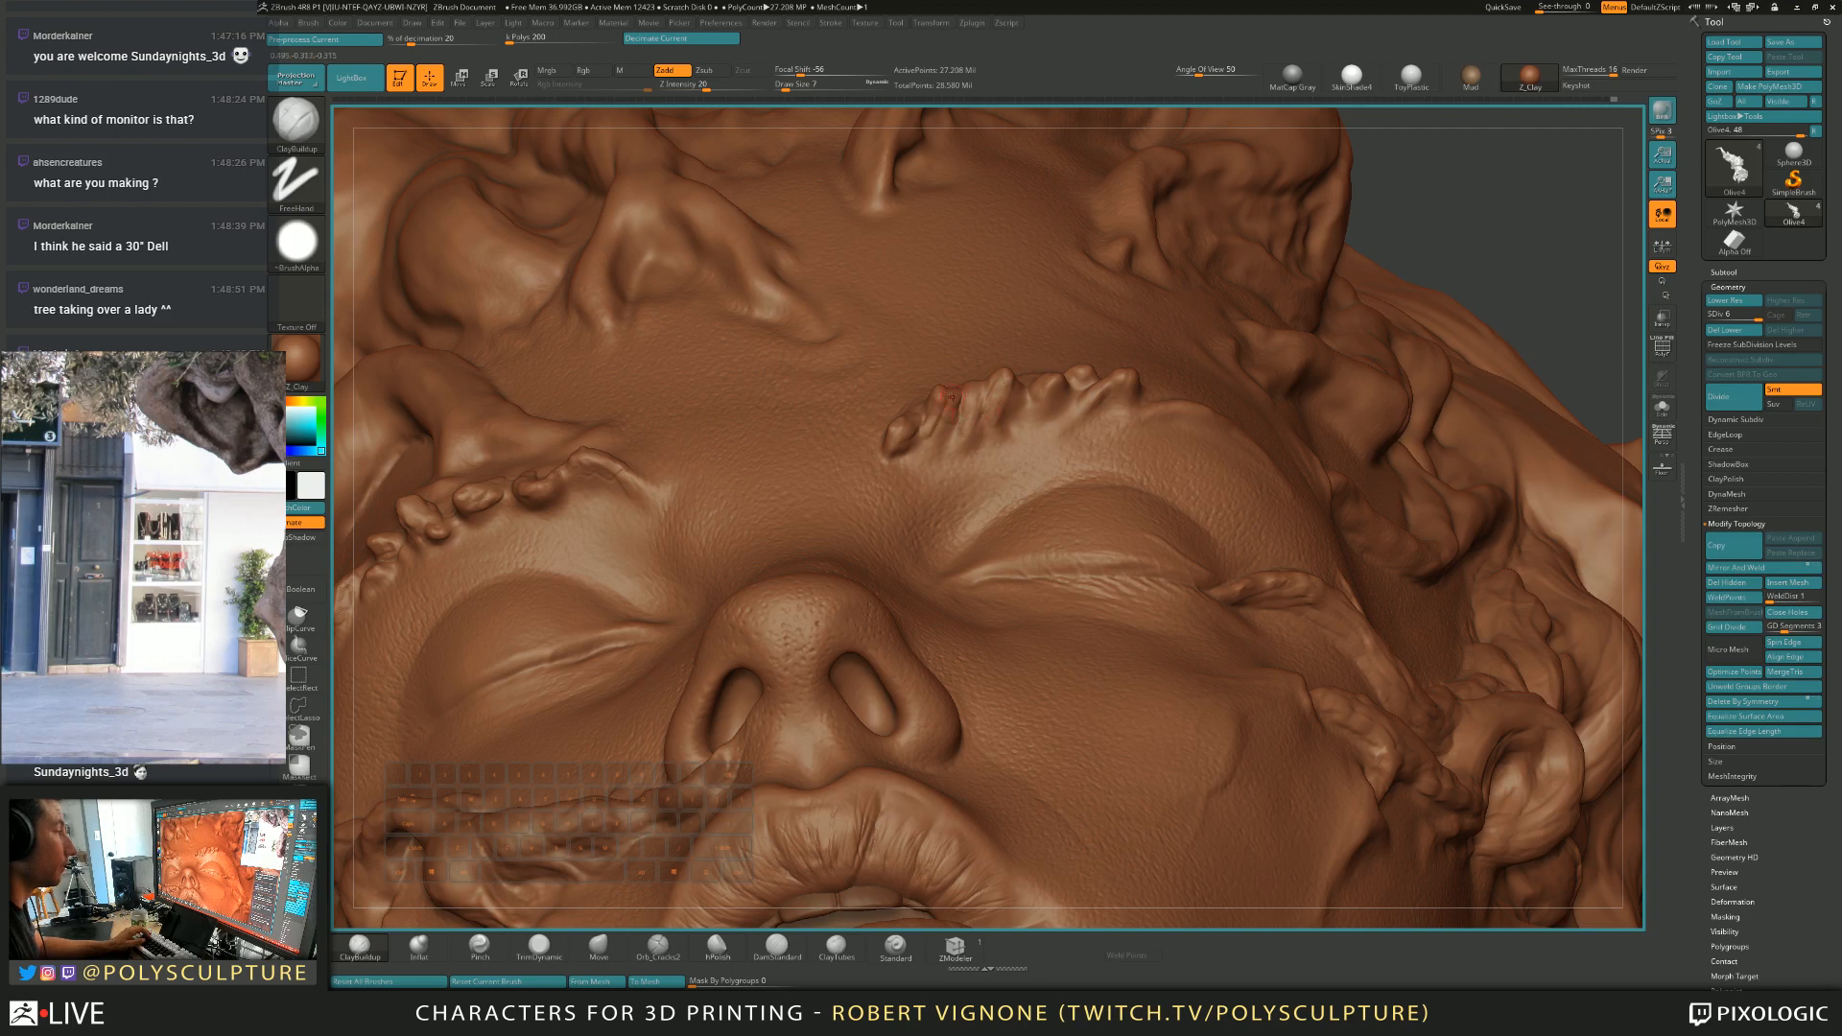
pyautogui.moveTo(1011, 393)
pyautogui.mouseDown()
pyautogui.moveTo(1012, 412)
pyautogui.moveTo(1048, 391)
pyautogui.moveTo(1112, 389)
pyautogui.moveTo(1104, 401)
pyautogui.mouseUp()
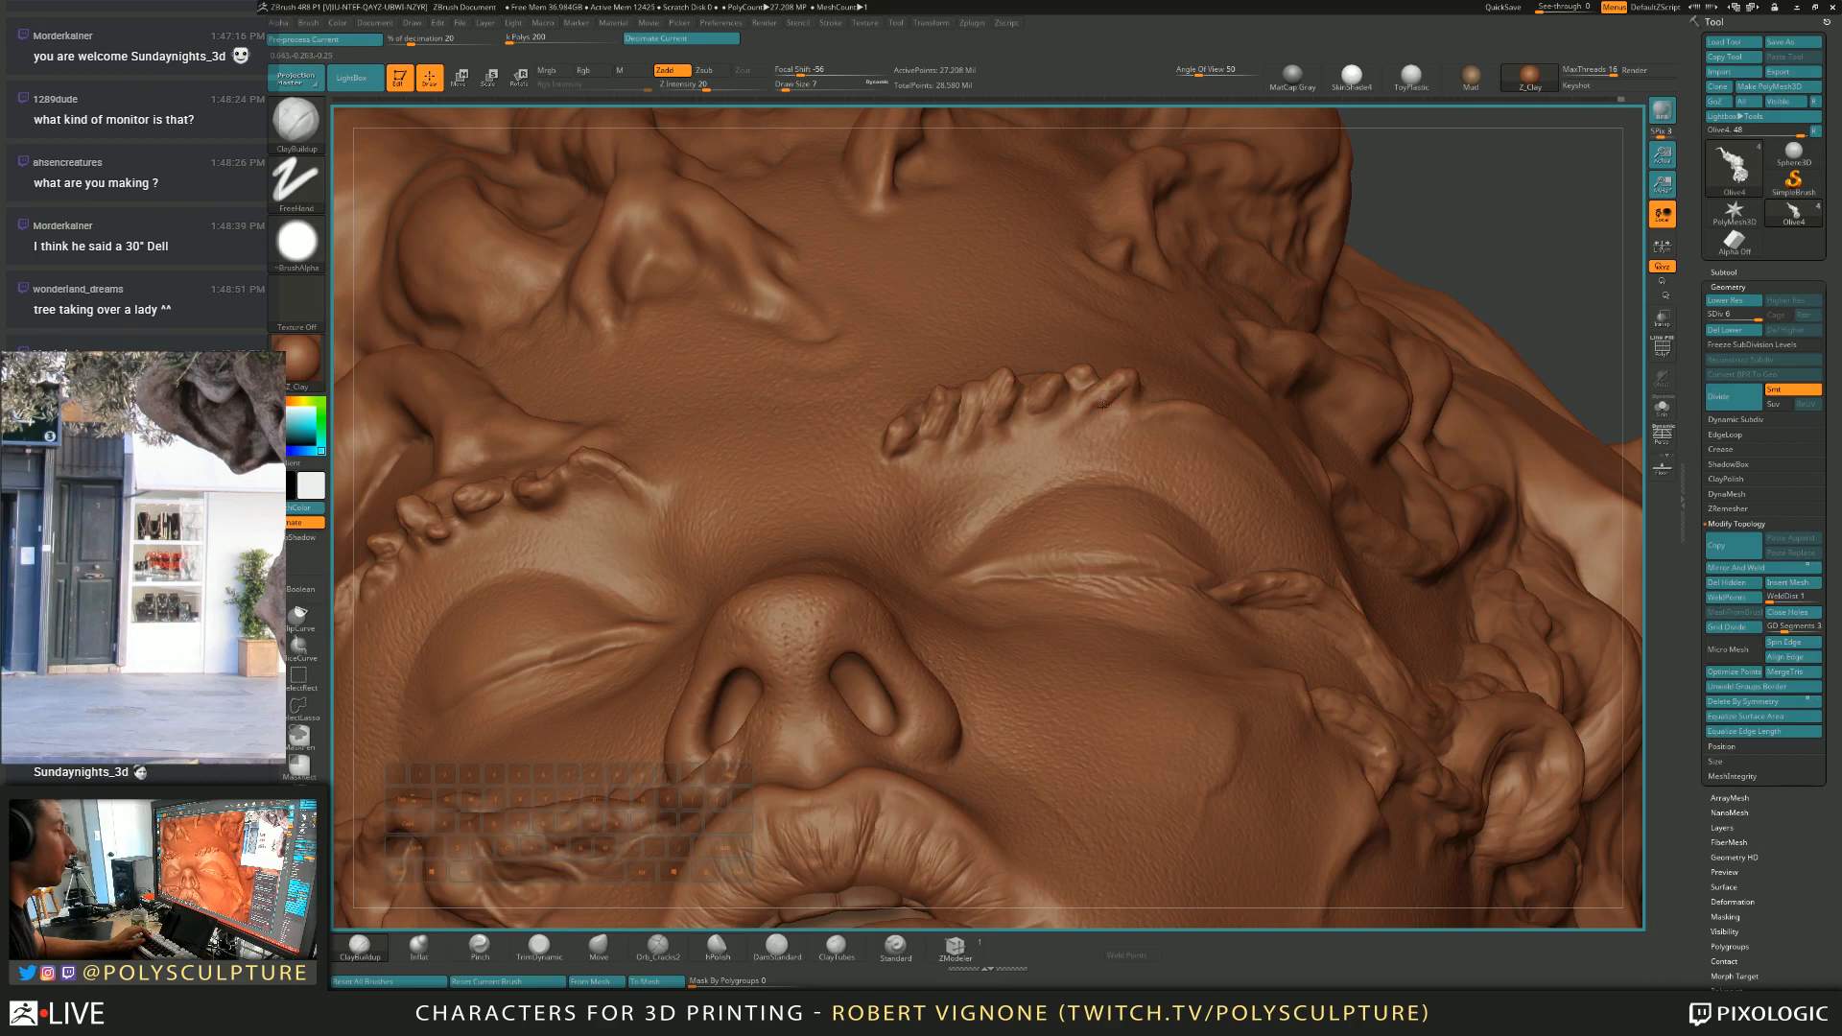
pyautogui.moveTo(954, 468); pyautogui.dragTo(1075, 556, button='right')
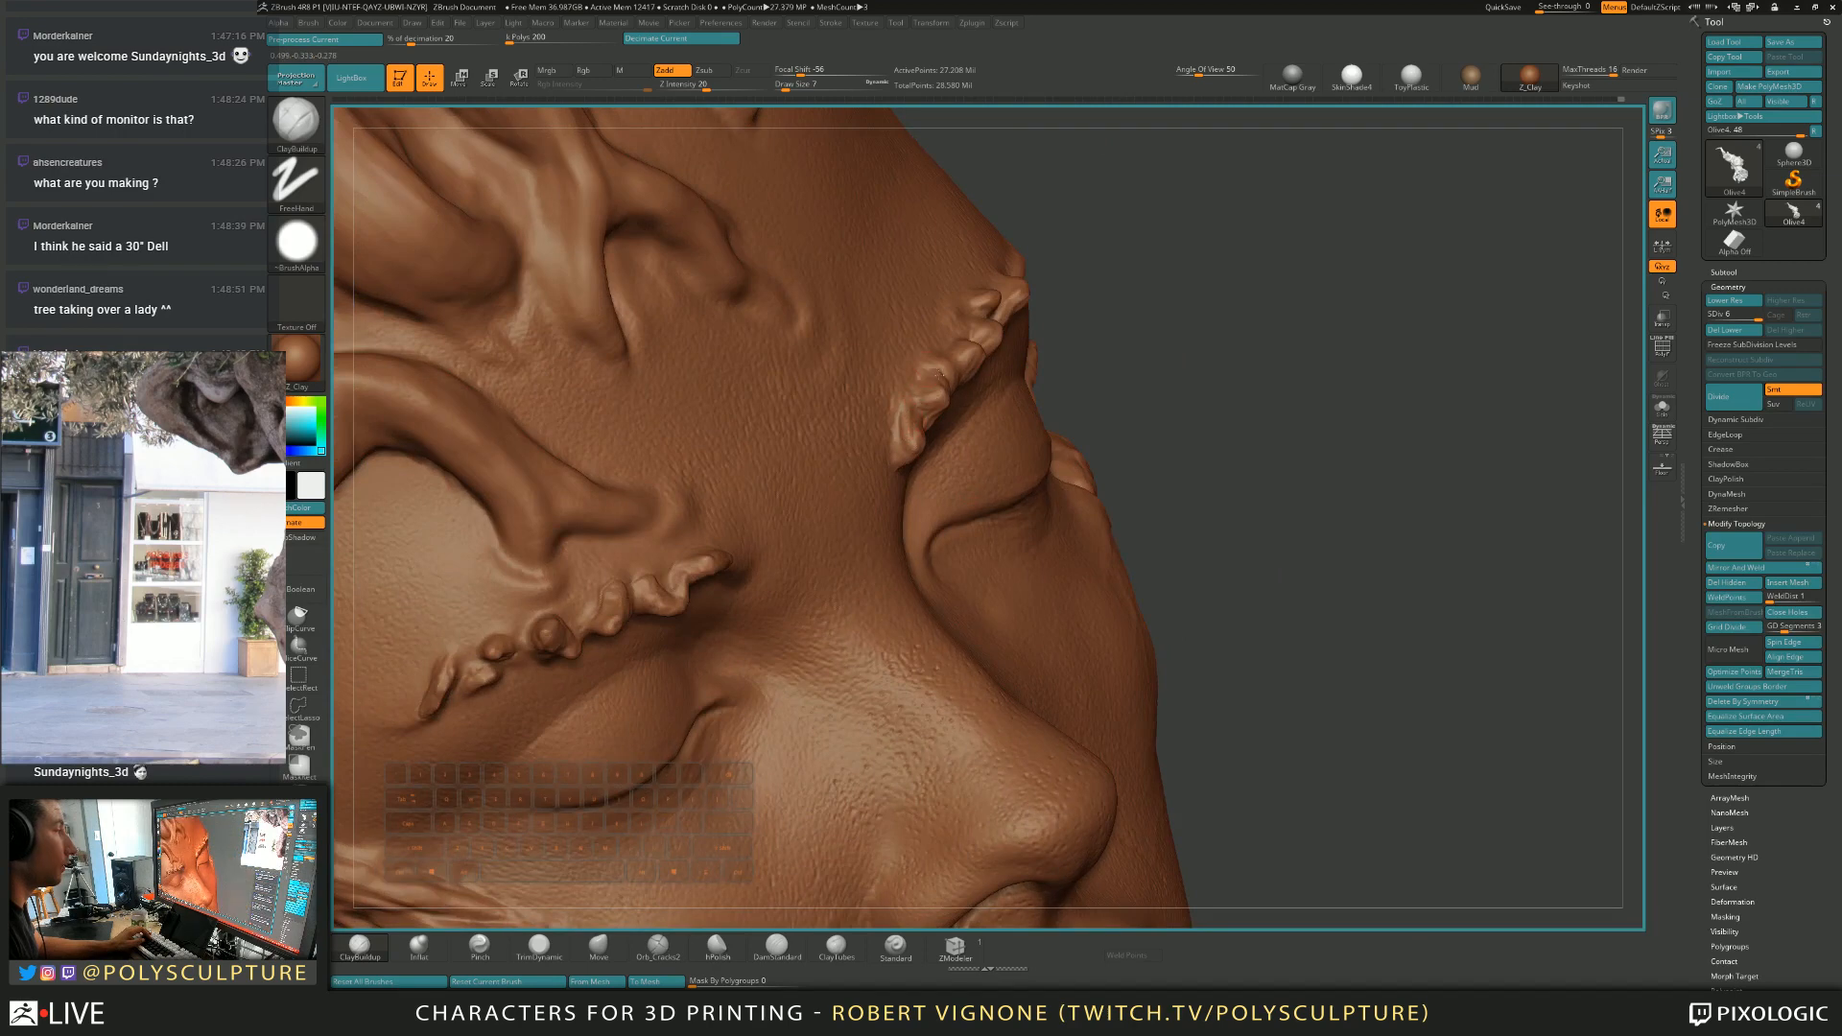
pyautogui.moveTo(960, 340); pyautogui.dragTo(988, 312, button='right')
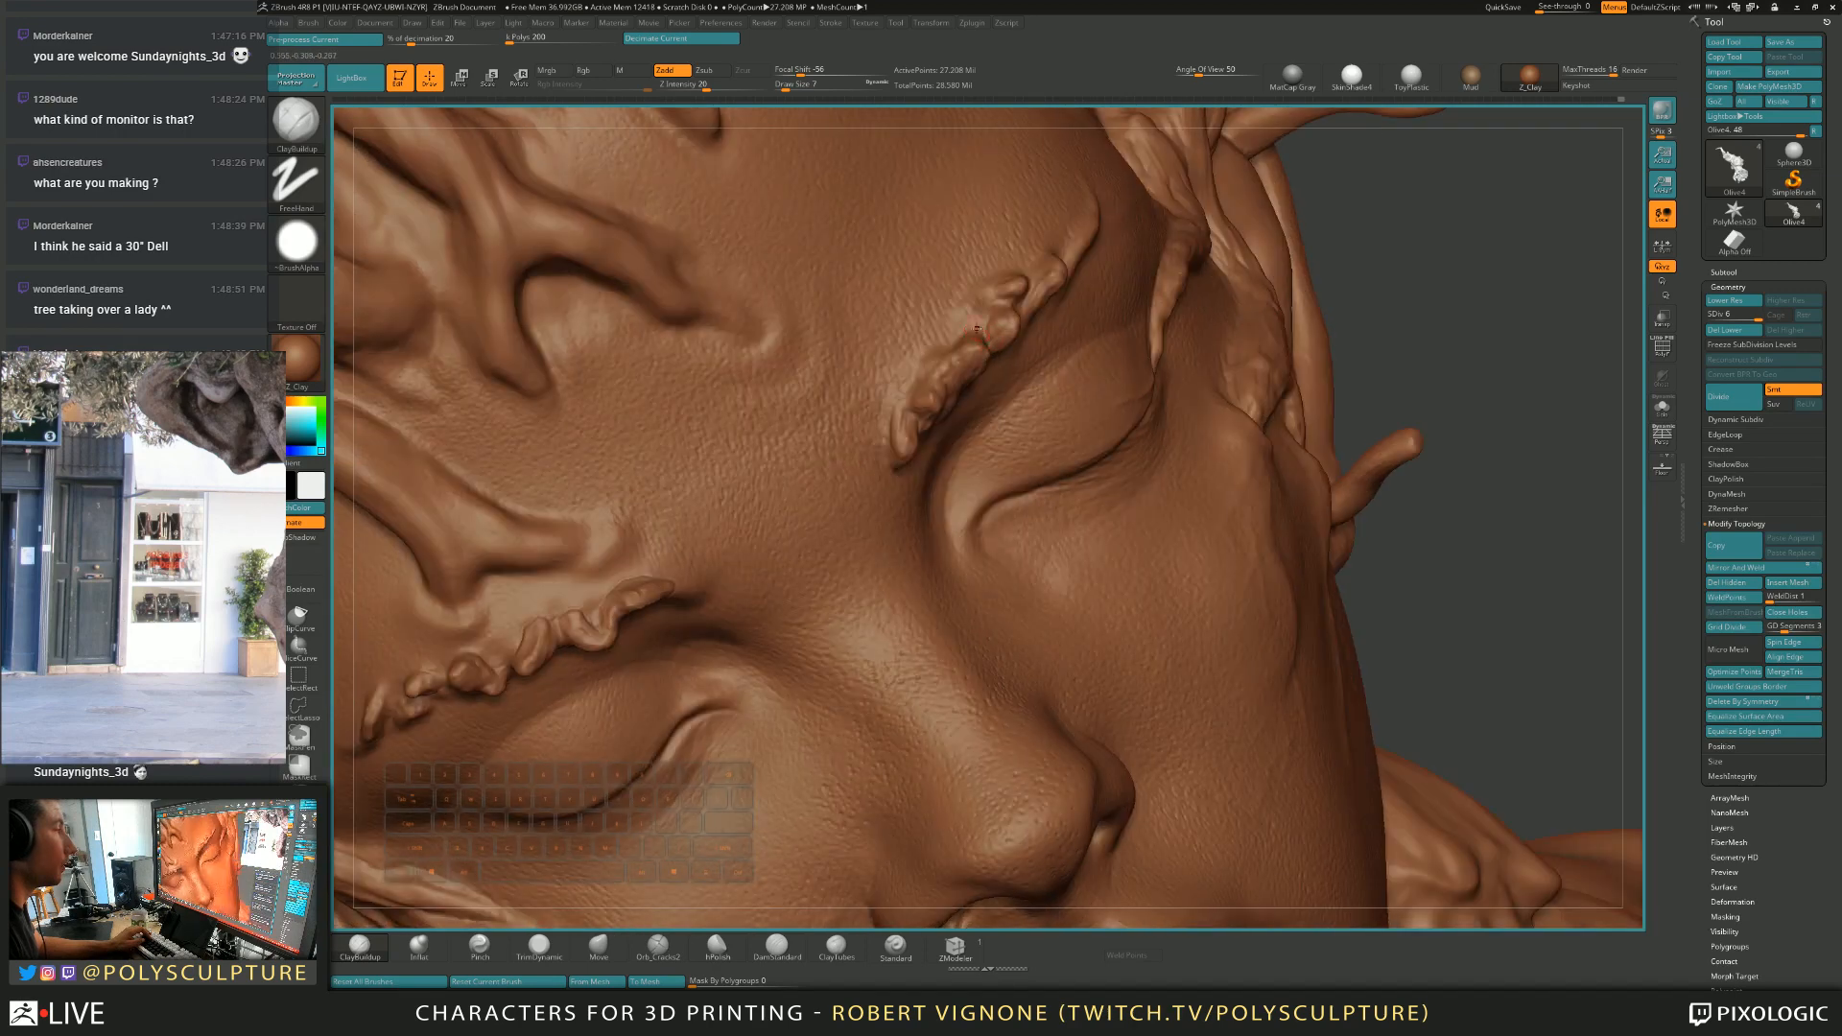
pyautogui.moveTo(995, 311); pyautogui.dragTo(1045, 259)
pyautogui.moveTo(1045, 259); pyautogui.dragTo(1067, 252, button='right')
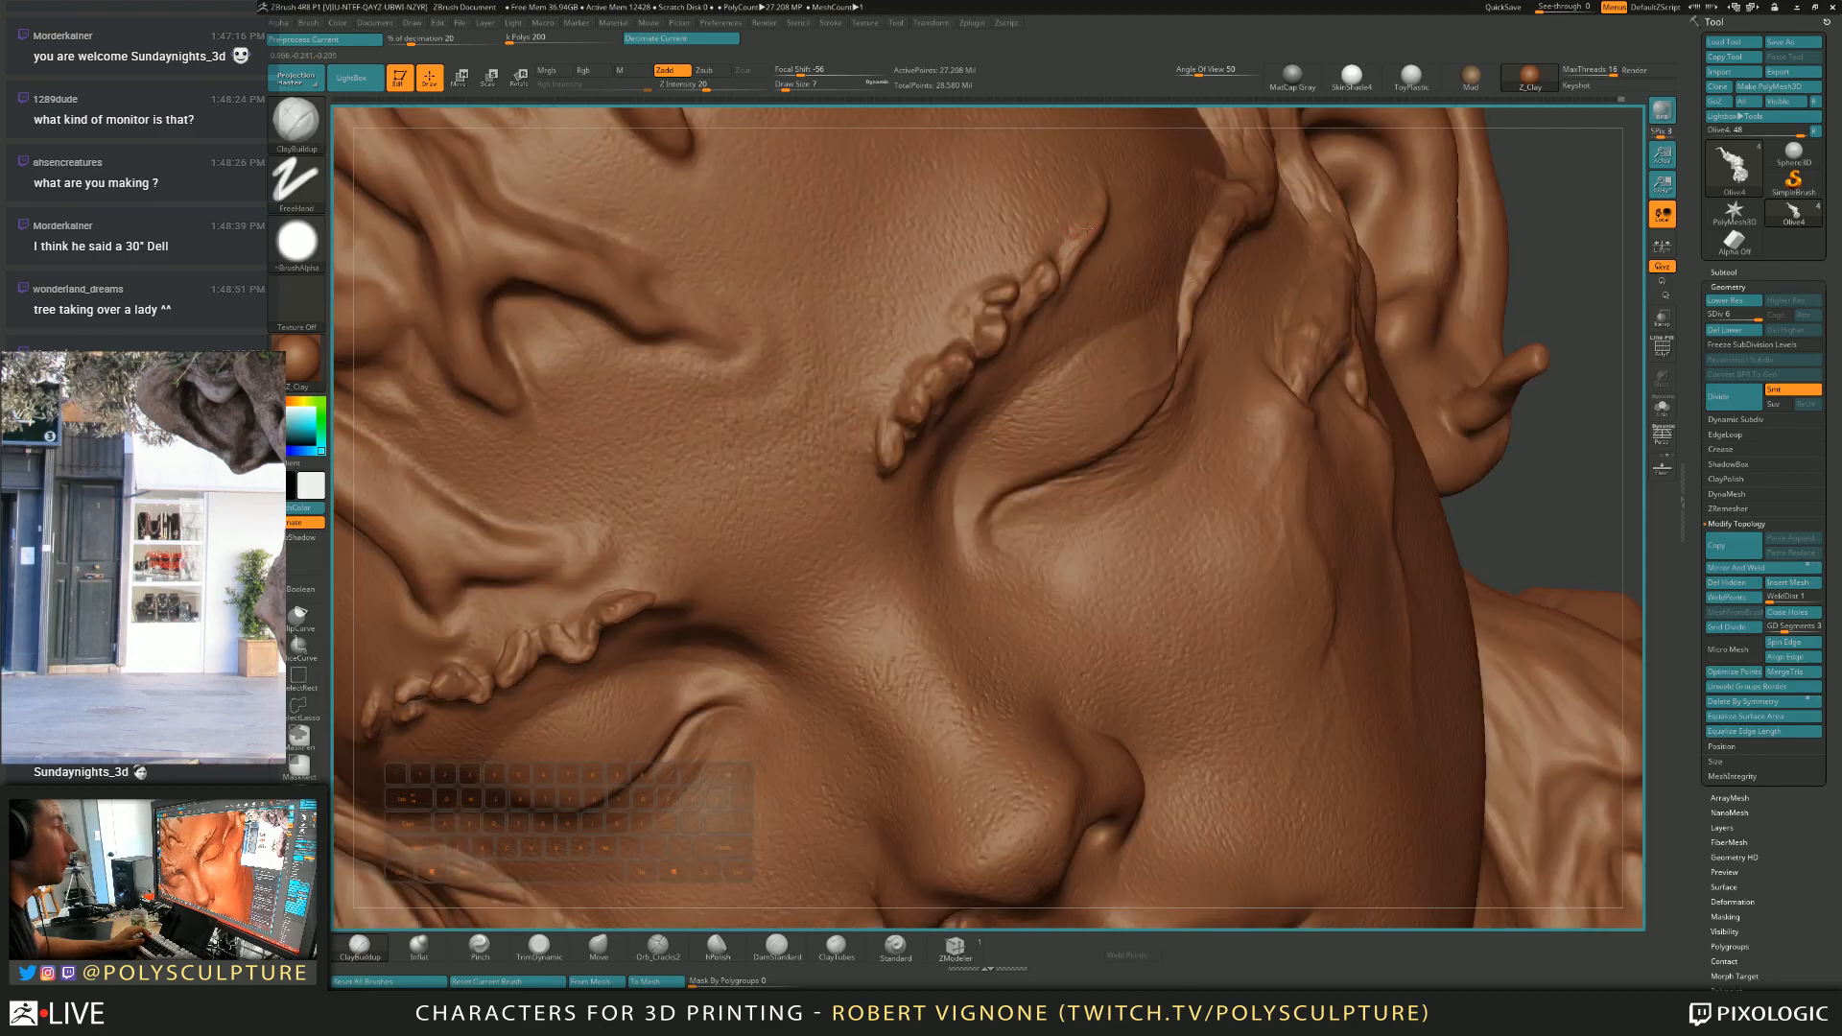
pyautogui.moveTo(1099, 206); pyautogui.dragTo(1073, 256, button='right')
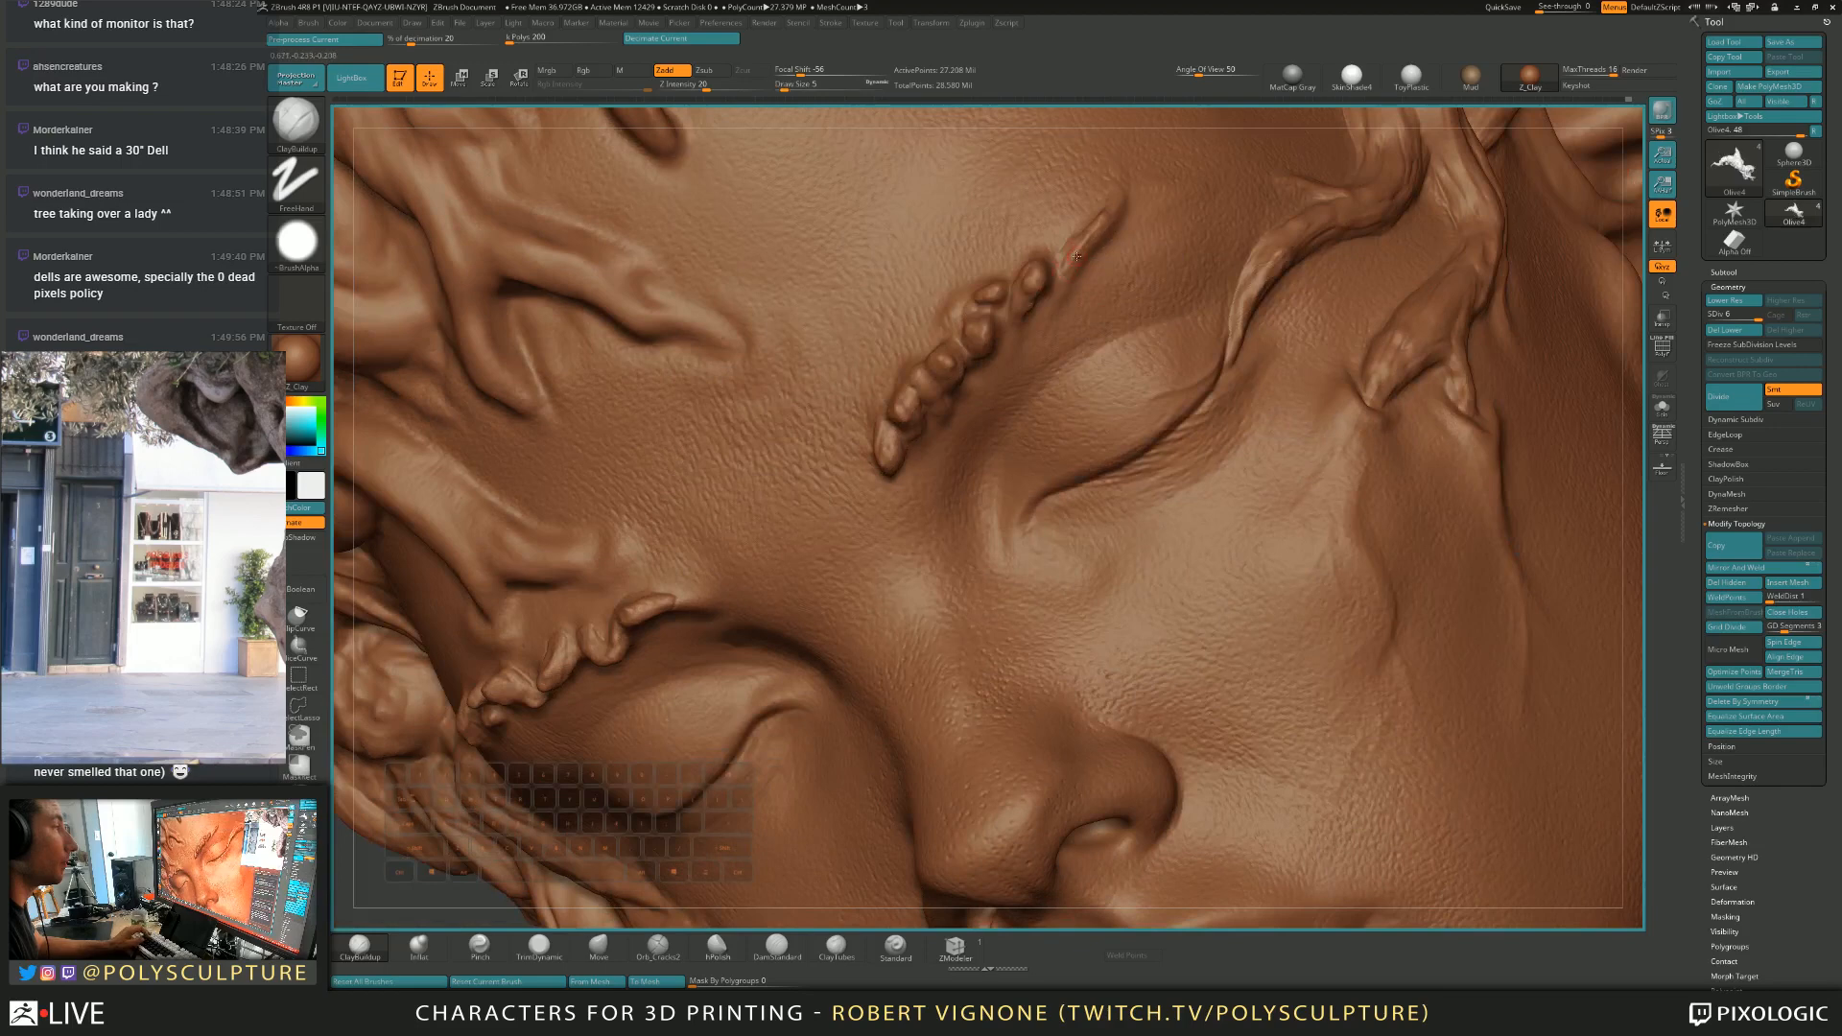
pyautogui.press('alt')
pyautogui.press('alt')
pyautogui.moveTo(1120, 209)
pyautogui.keyDown('alt'); pyautogui.mouseDown(button='right')
pyautogui.moveTo(1050, 332)
pyautogui.moveTo(1026, 338)
pyautogui.moveTo(979, 259)
pyautogui.moveTo(1086, 318)
pyautogui.moveTo(978, 439)
pyautogui.moveTo(1002, 439)
pyautogui.moveTo(969, 422)
pyautogui.moveTo(1016, 407)
pyautogui.moveTo(1009, 518)
pyautogui.mouseUp(button='right'); pyautogui.keyUp('alt')
pyautogui.press('s')
pyautogui.click(977, 408)
pyautogui.click(658, 947)
pyautogui.press('s')
pyautogui.click(1012, 437)
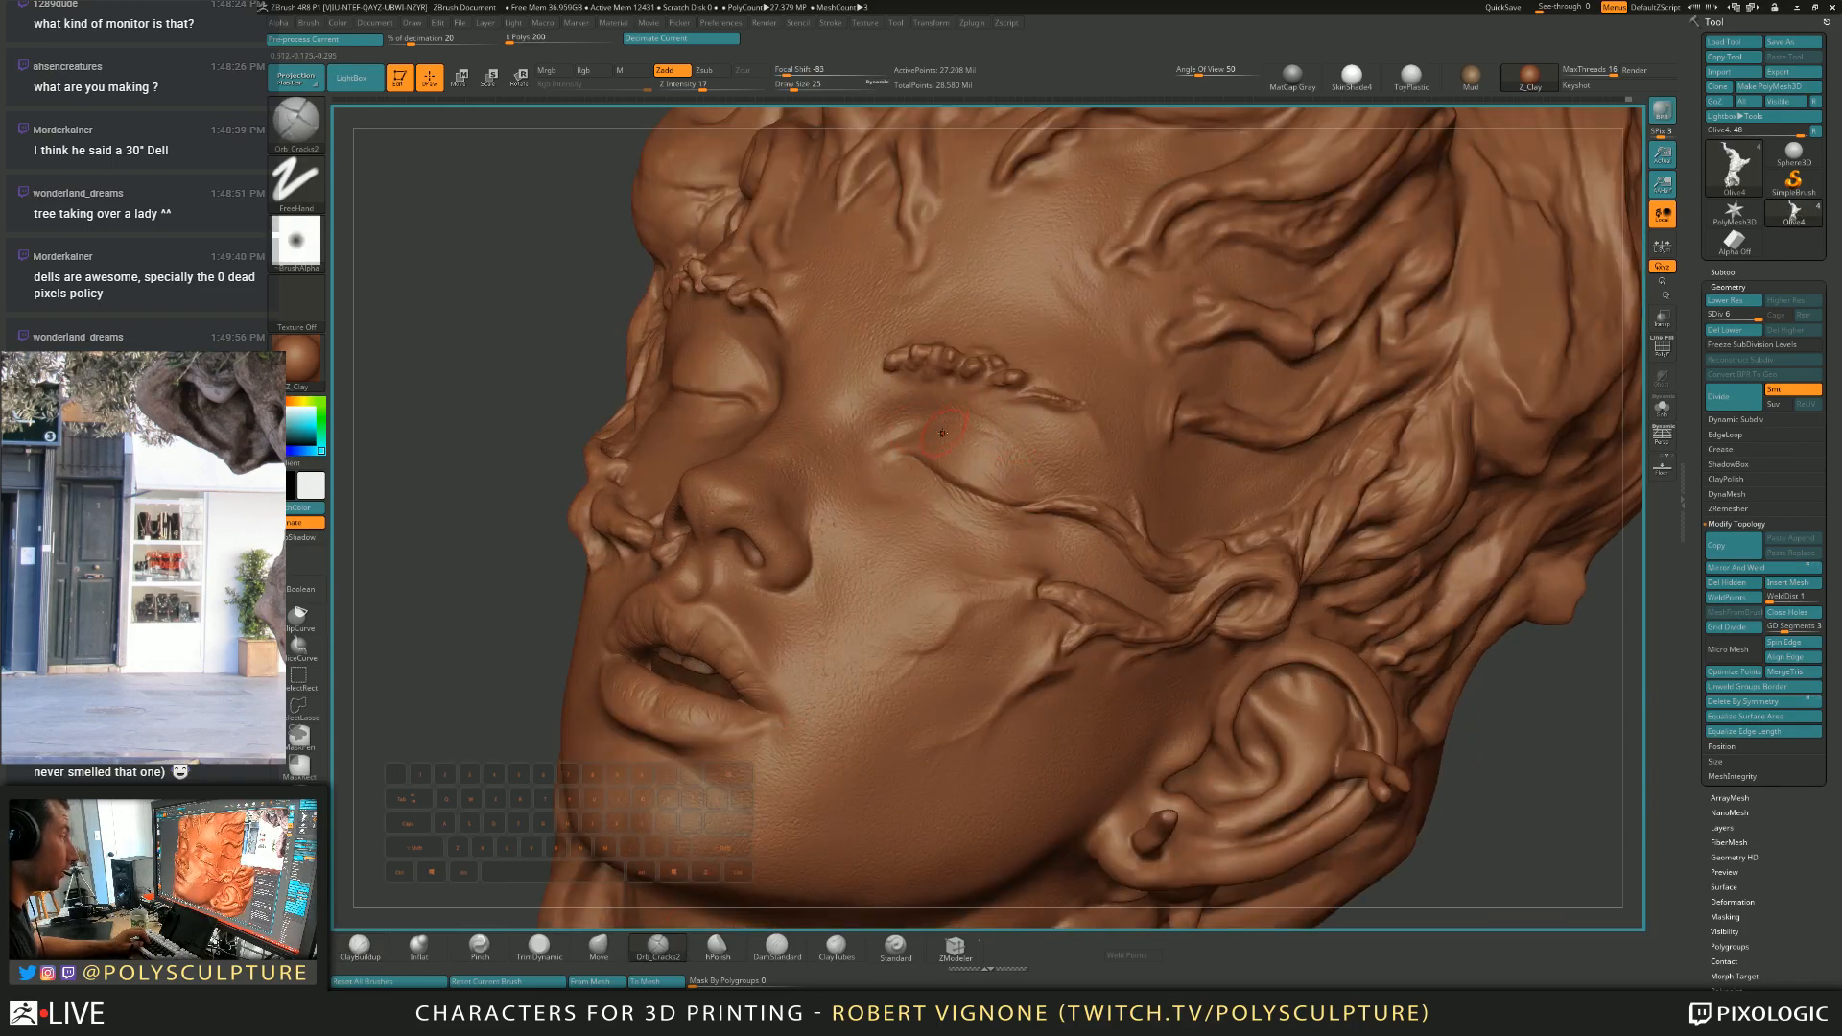
# Refine the creases of the left eyelid and inner eye corner with DamStandard at Z Intensity 12.
pyautogui.click(777, 948)
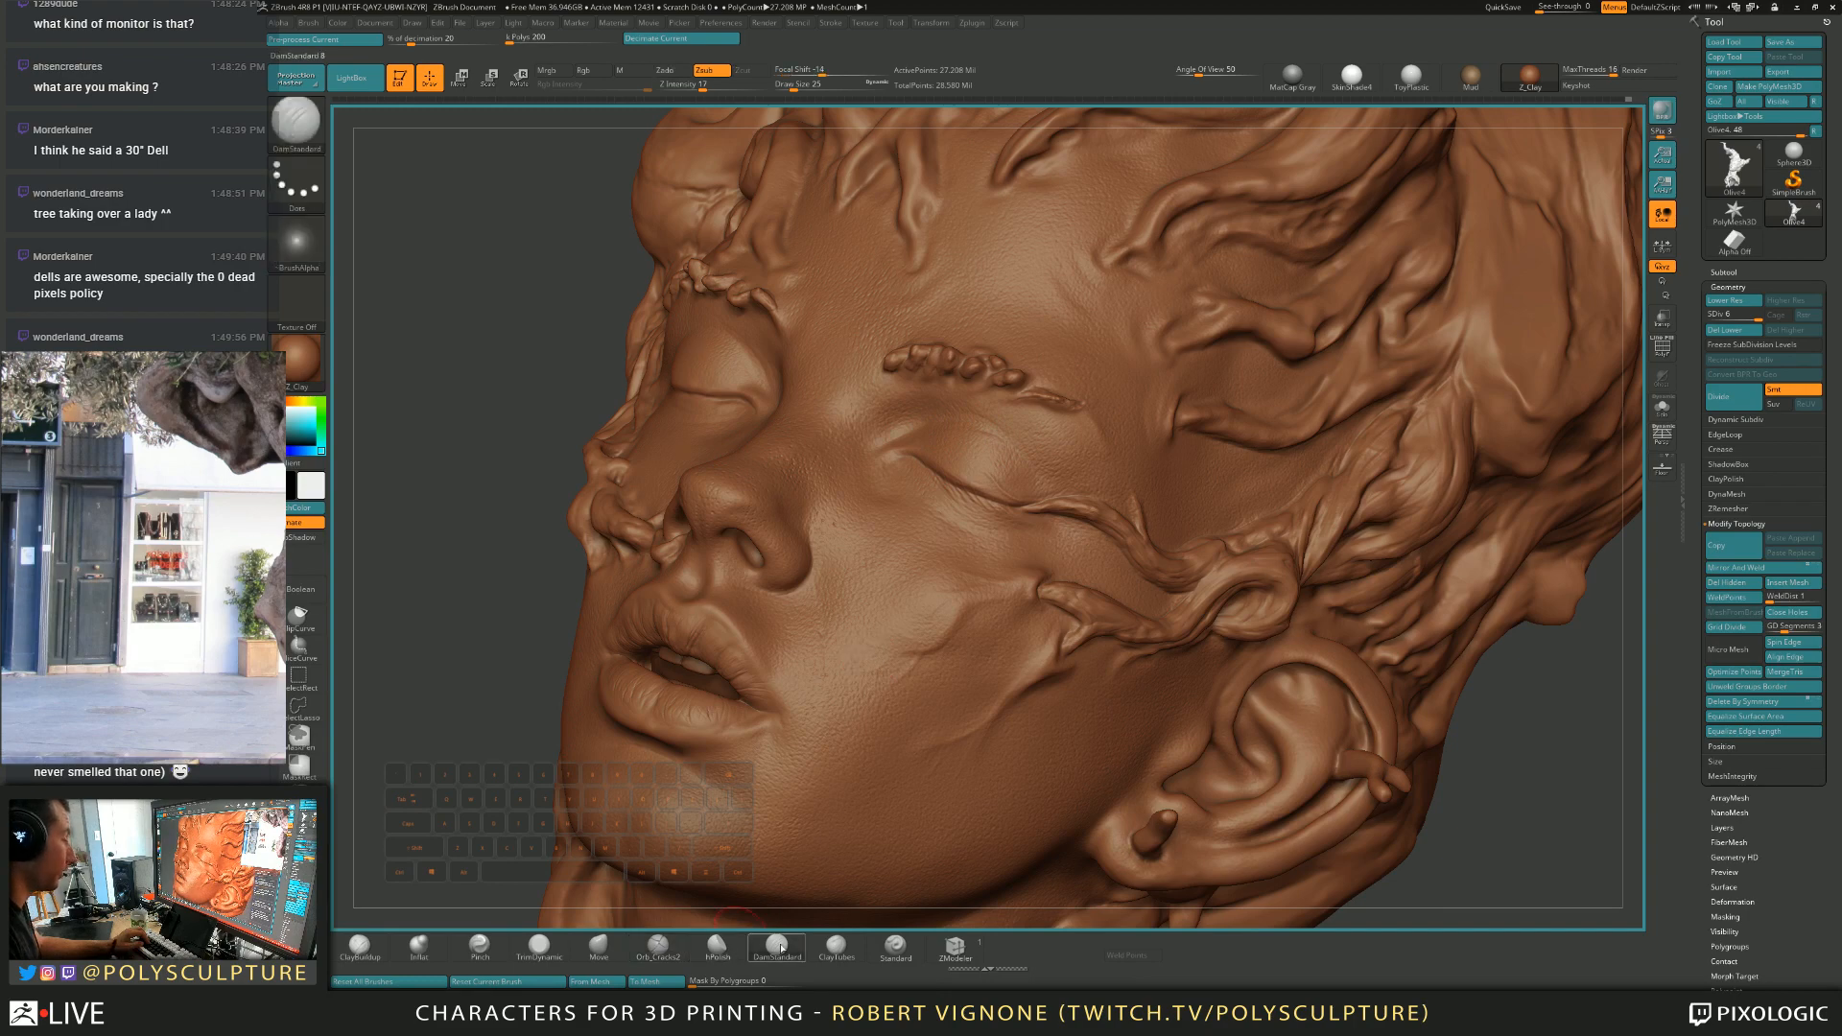
pyautogui.press('s')
pyautogui.click(934, 416)
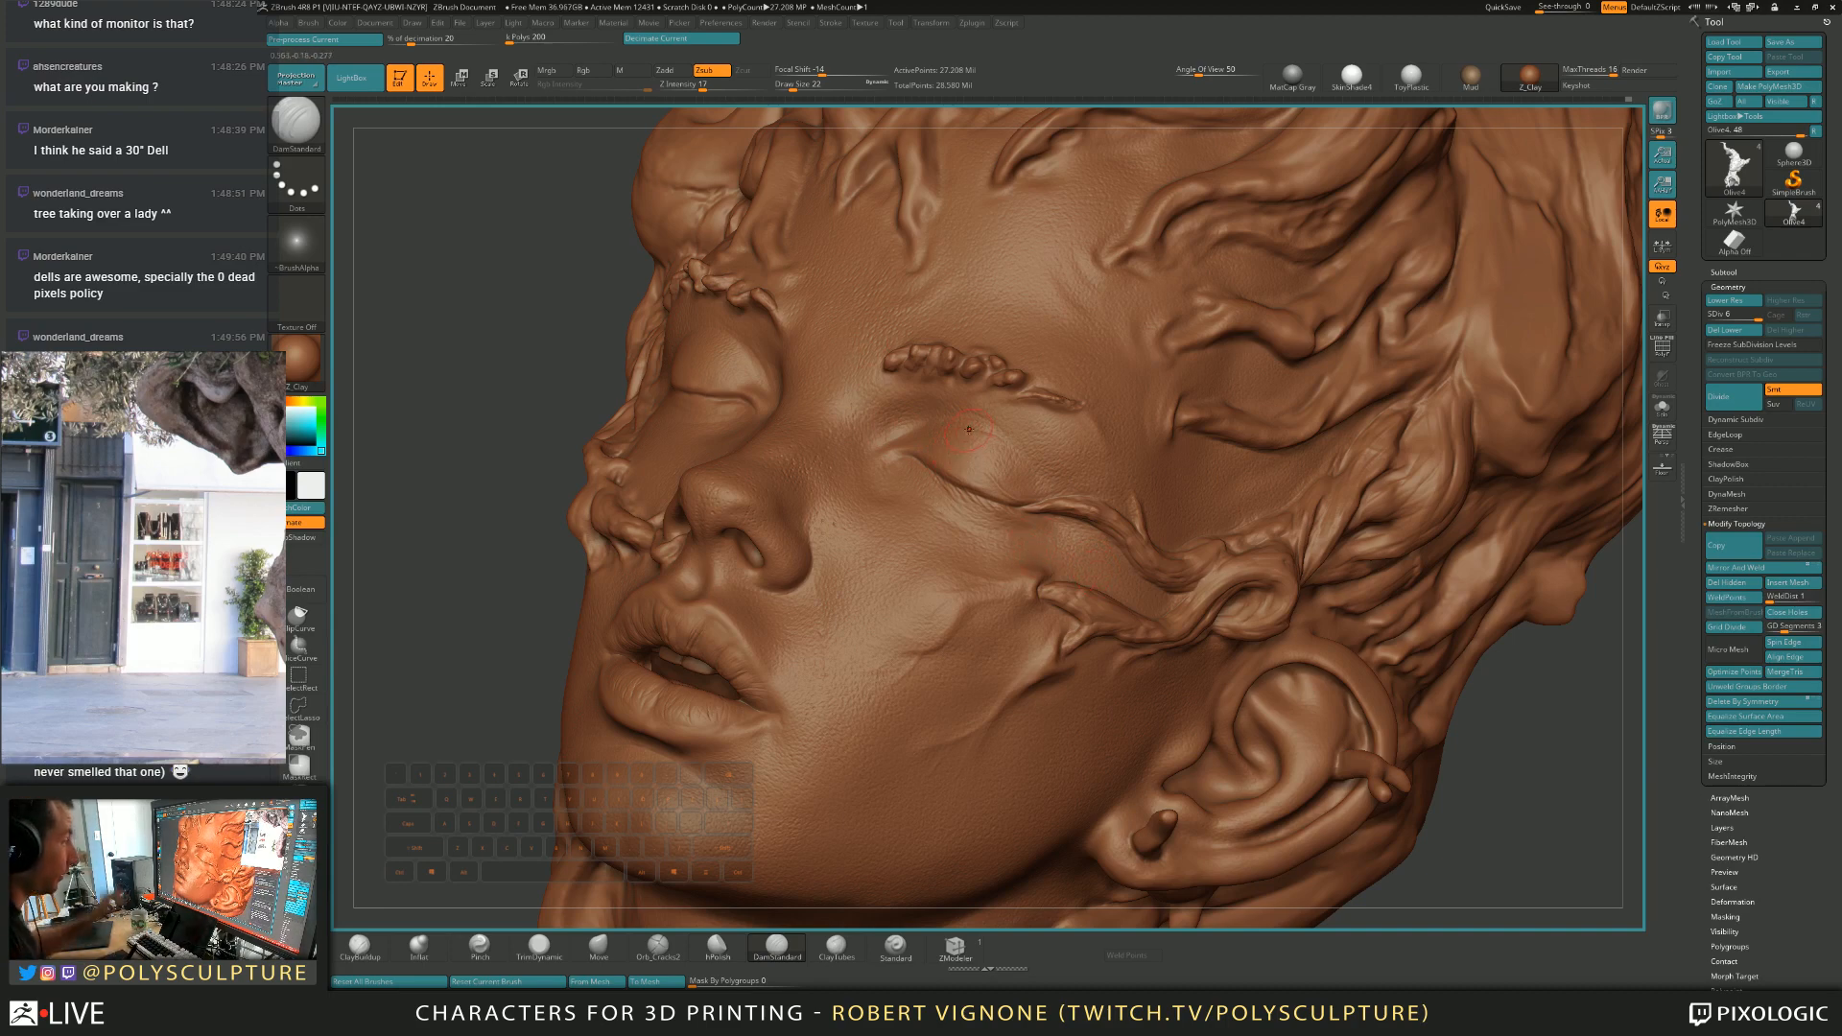
pyautogui.press('[')
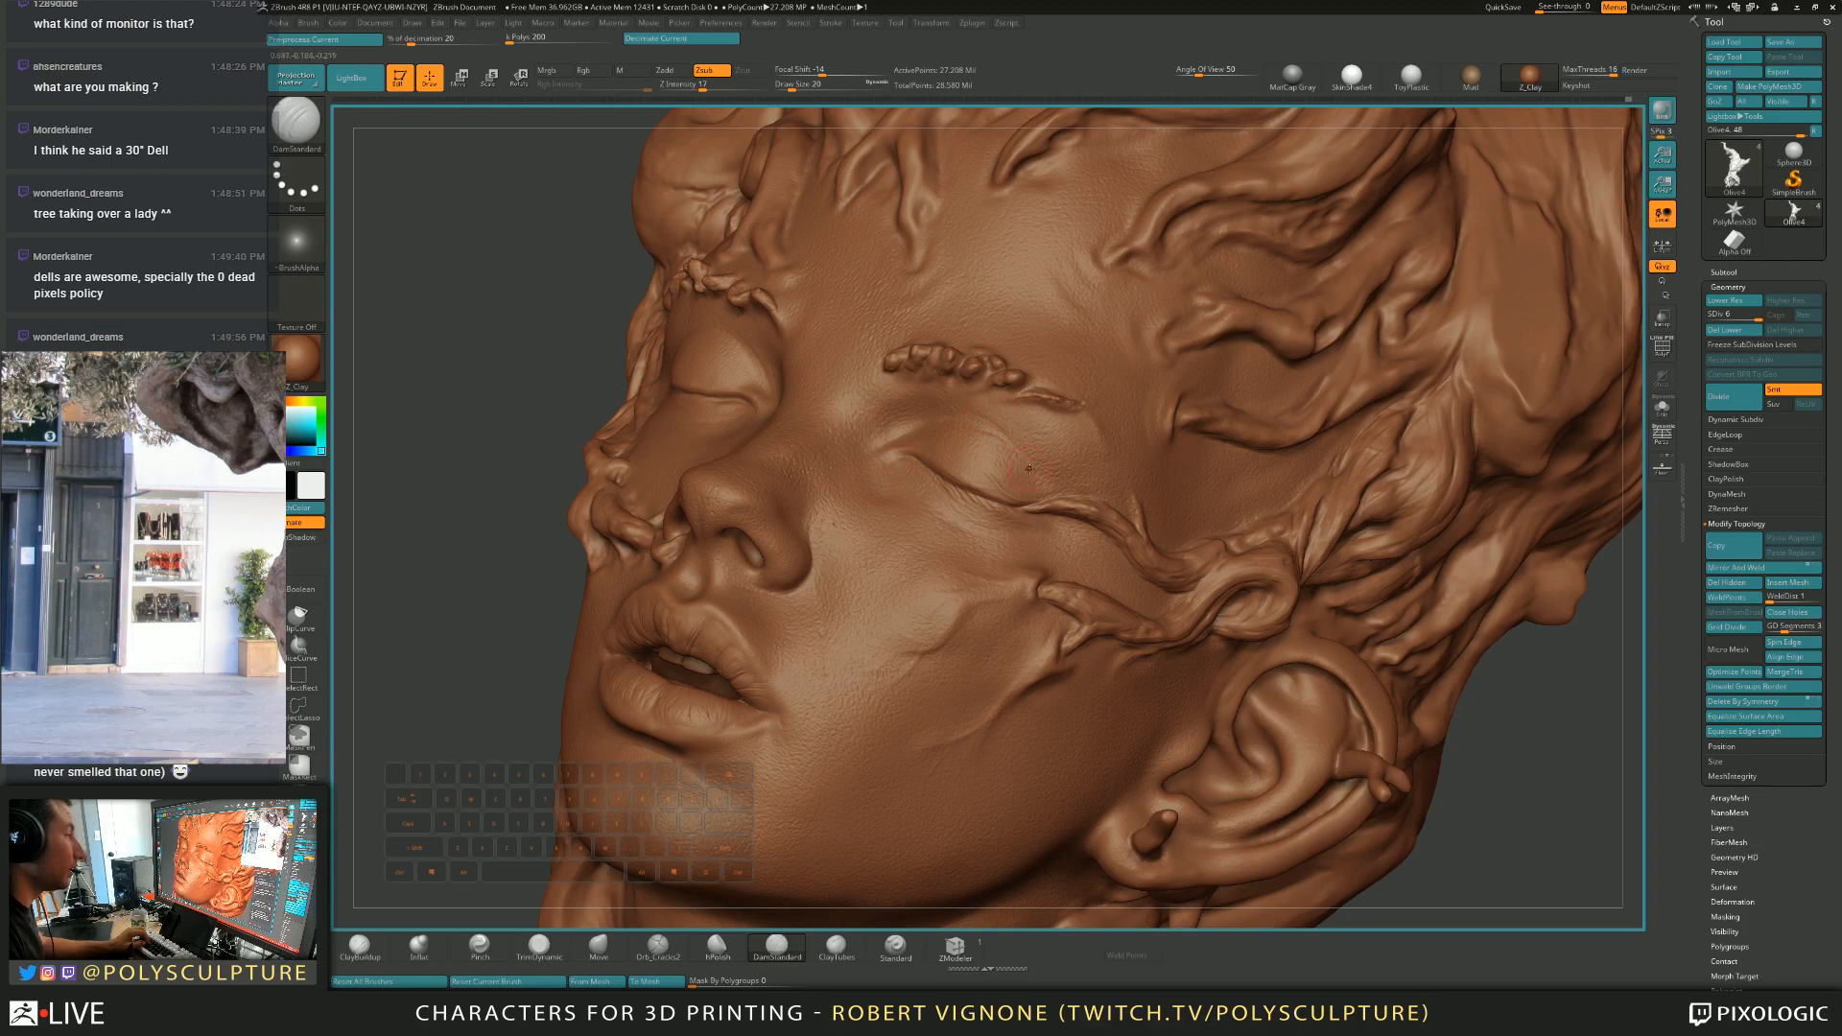
pyautogui.moveTo(953, 458); pyautogui.dragTo(1017, 422, button='right')
pyautogui.moveTo(901, 422); pyautogui.dragTo(870, 433)
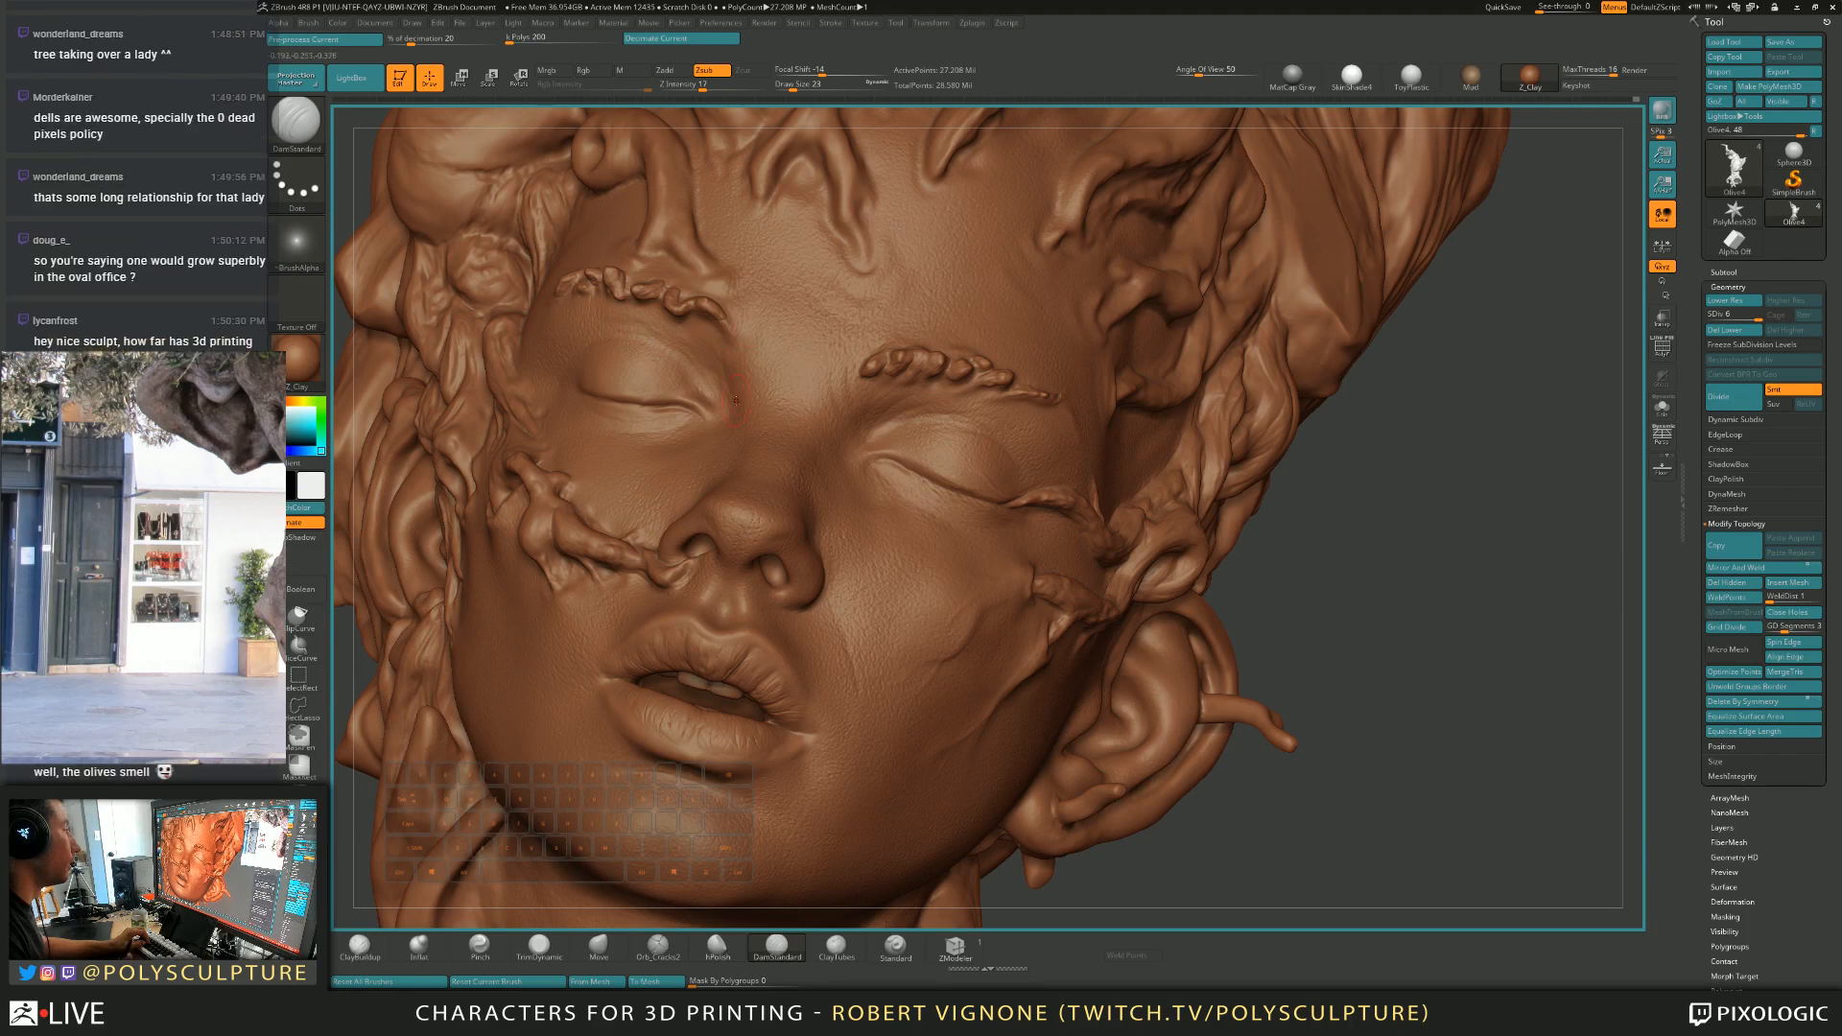
# Adjust the forms around the nose bridge and below the right eye with the Move brush.
pyautogui.press('b')
pyautogui.press('m')
pyautogui.press('v')
pyautogui.keyDown('alt'); pyautogui.moveTo(763, 383); pyautogui.dragTo(816, 432, button='right'); pyautogui.keyUp('alt')
pyautogui.moveTo(920, 518)
pyautogui.mouseDown(button='right')
pyautogui.moveTo(983, 541)
pyautogui.moveTo(969, 392)
pyautogui.moveTo(844, 422)
pyautogui.moveTo(836, 389)
pyautogui.moveTo(855, 447)
pyautogui.moveTo(802, 468)
pyautogui.moveTo(818, 469)
pyautogui.mouseUp(button='right')
pyautogui.press('s')
pyautogui.press('s')
pyautogui.click(819, 494)
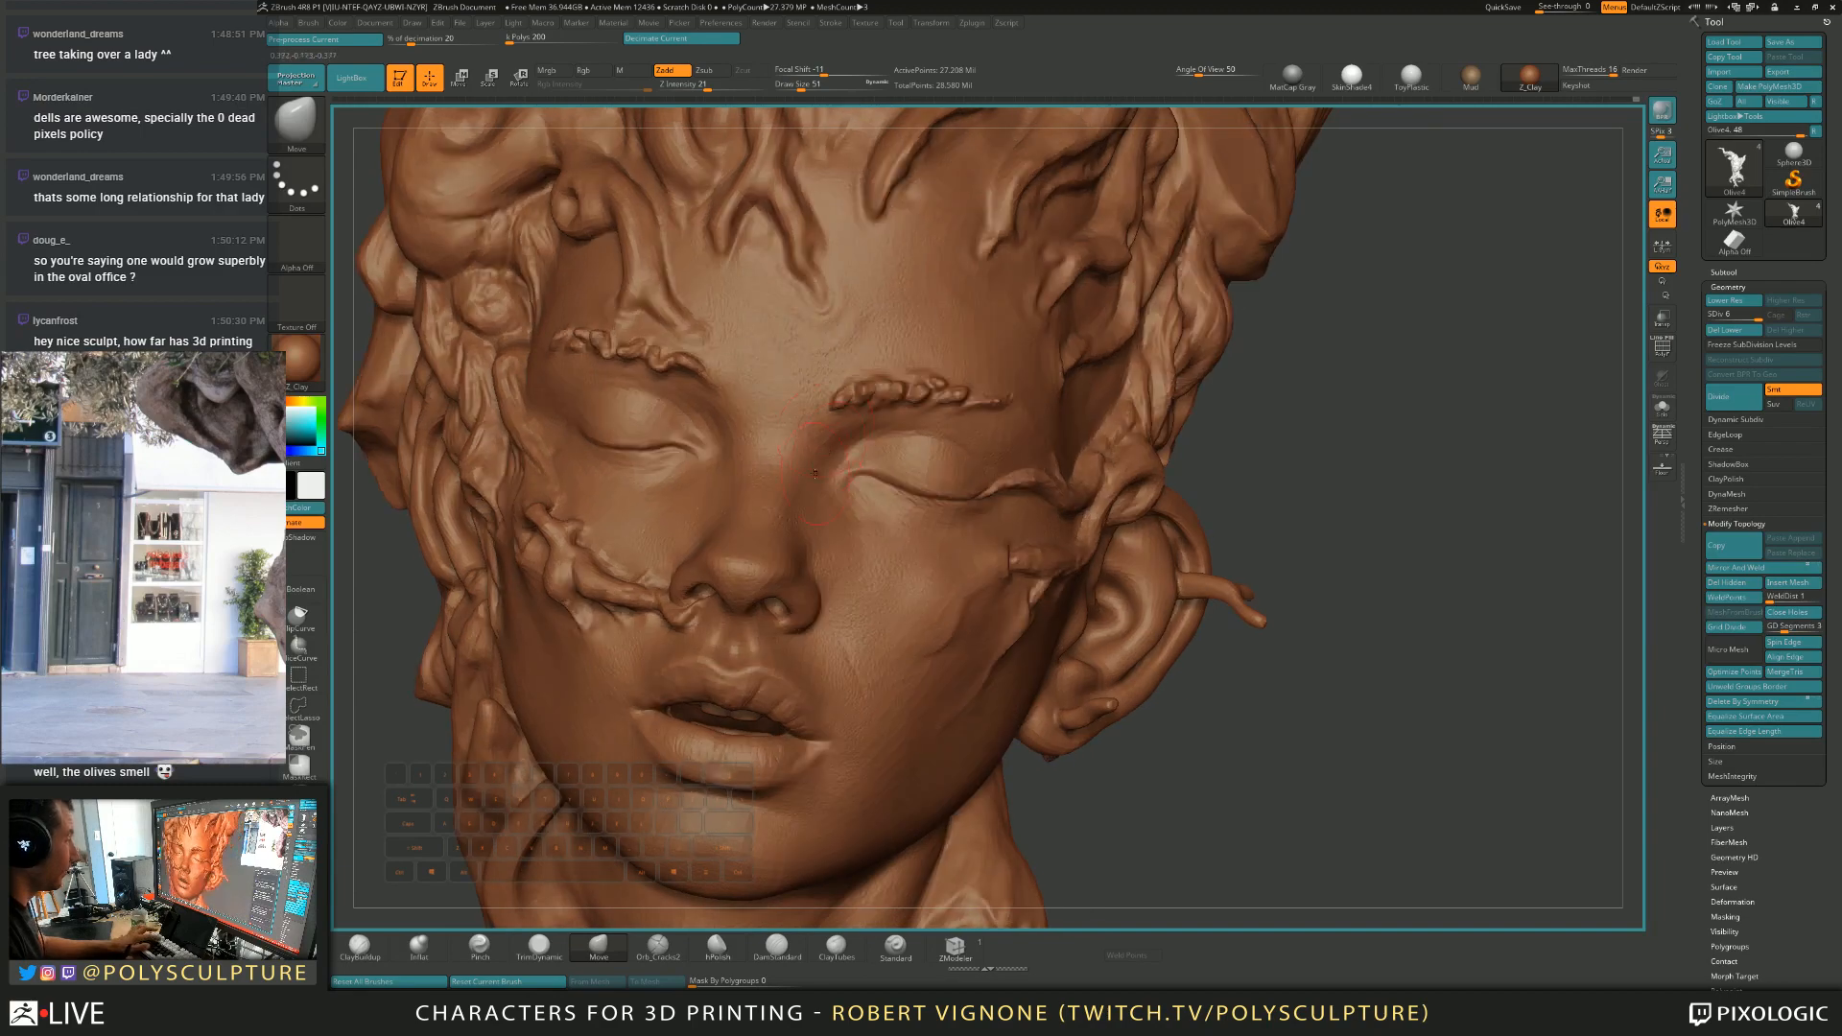
pyautogui.moveTo(645, 493); pyautogui.dragTo(682, 501, button='right')
pyautogui.press('s')
pyautogui.press('s')
pyautogui.click(653, 501)
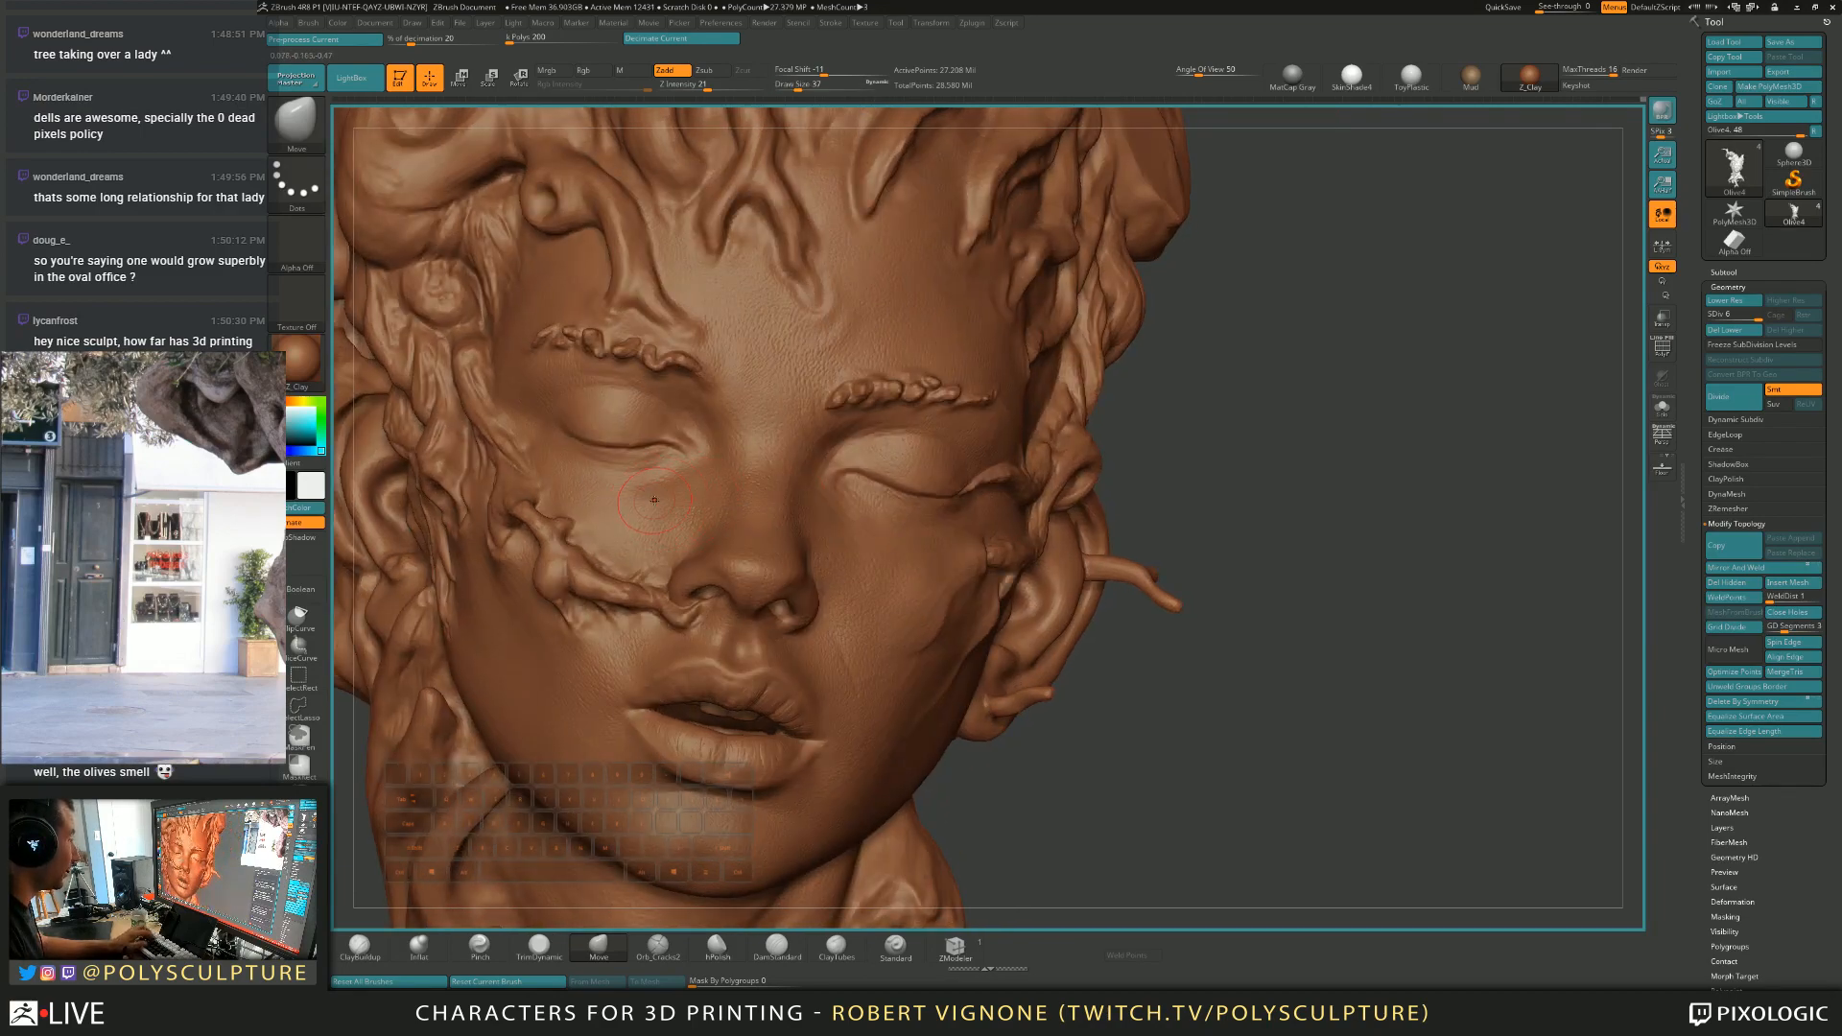
# Swell the area below the left eye softly with the Inflat brush.
pyautogui.hotkey('alt', '2')
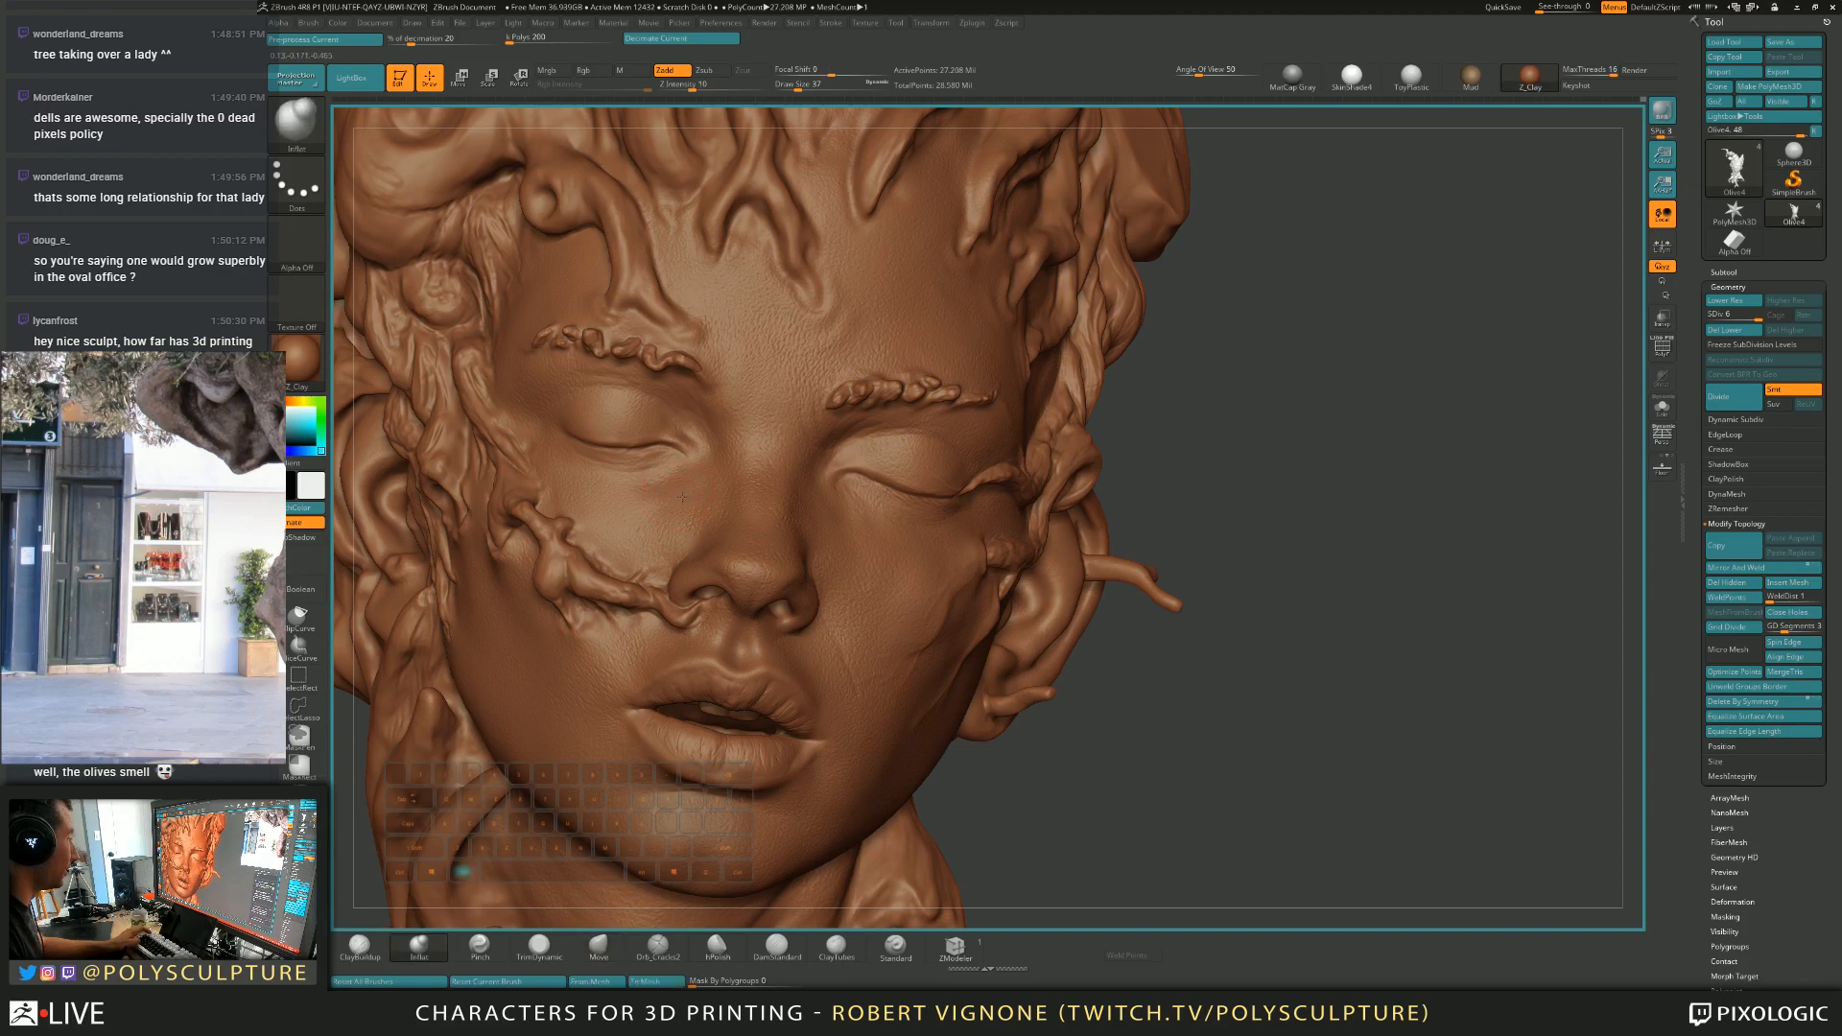
pyautogui.keyDown('alt'); pyautogui.moveTo(831, 524); pyautogui.dragTo(838, 502, button='right'); pyautogui.keyUp('alt')
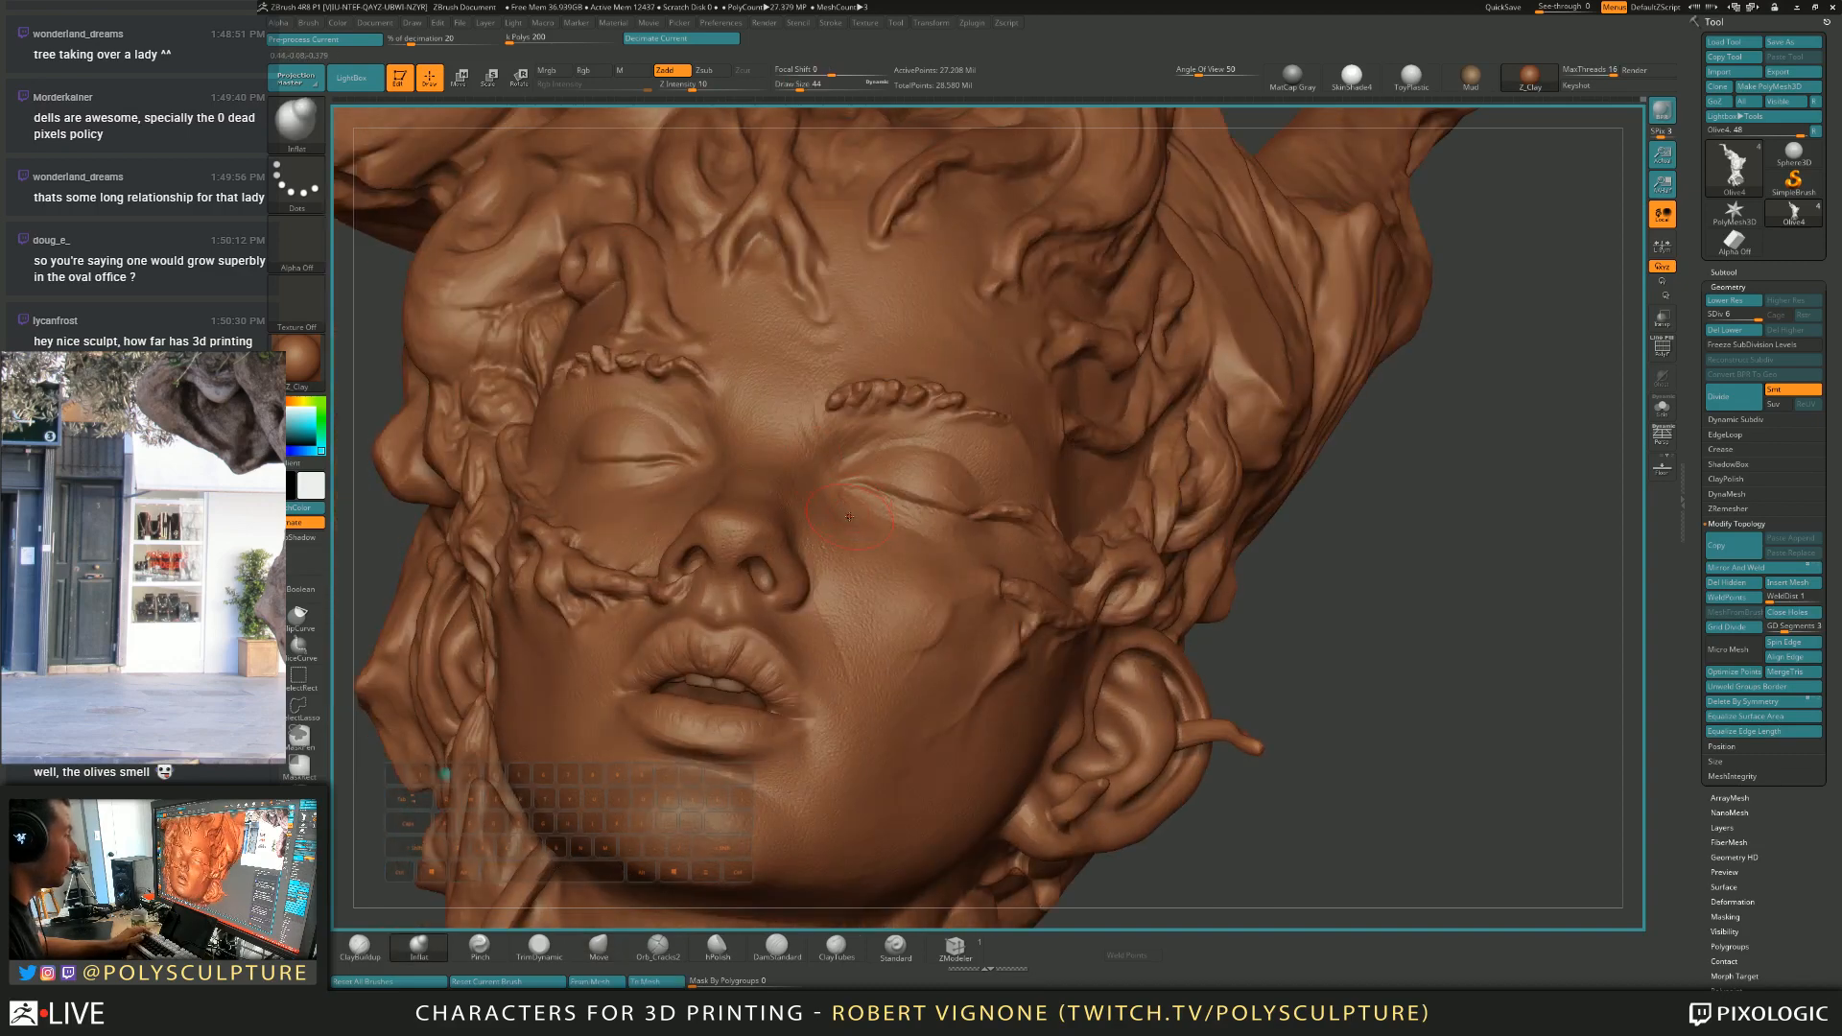
pyautogui.moveTo(692, 469); pyautogui.dragTo(557, 487, button='right')
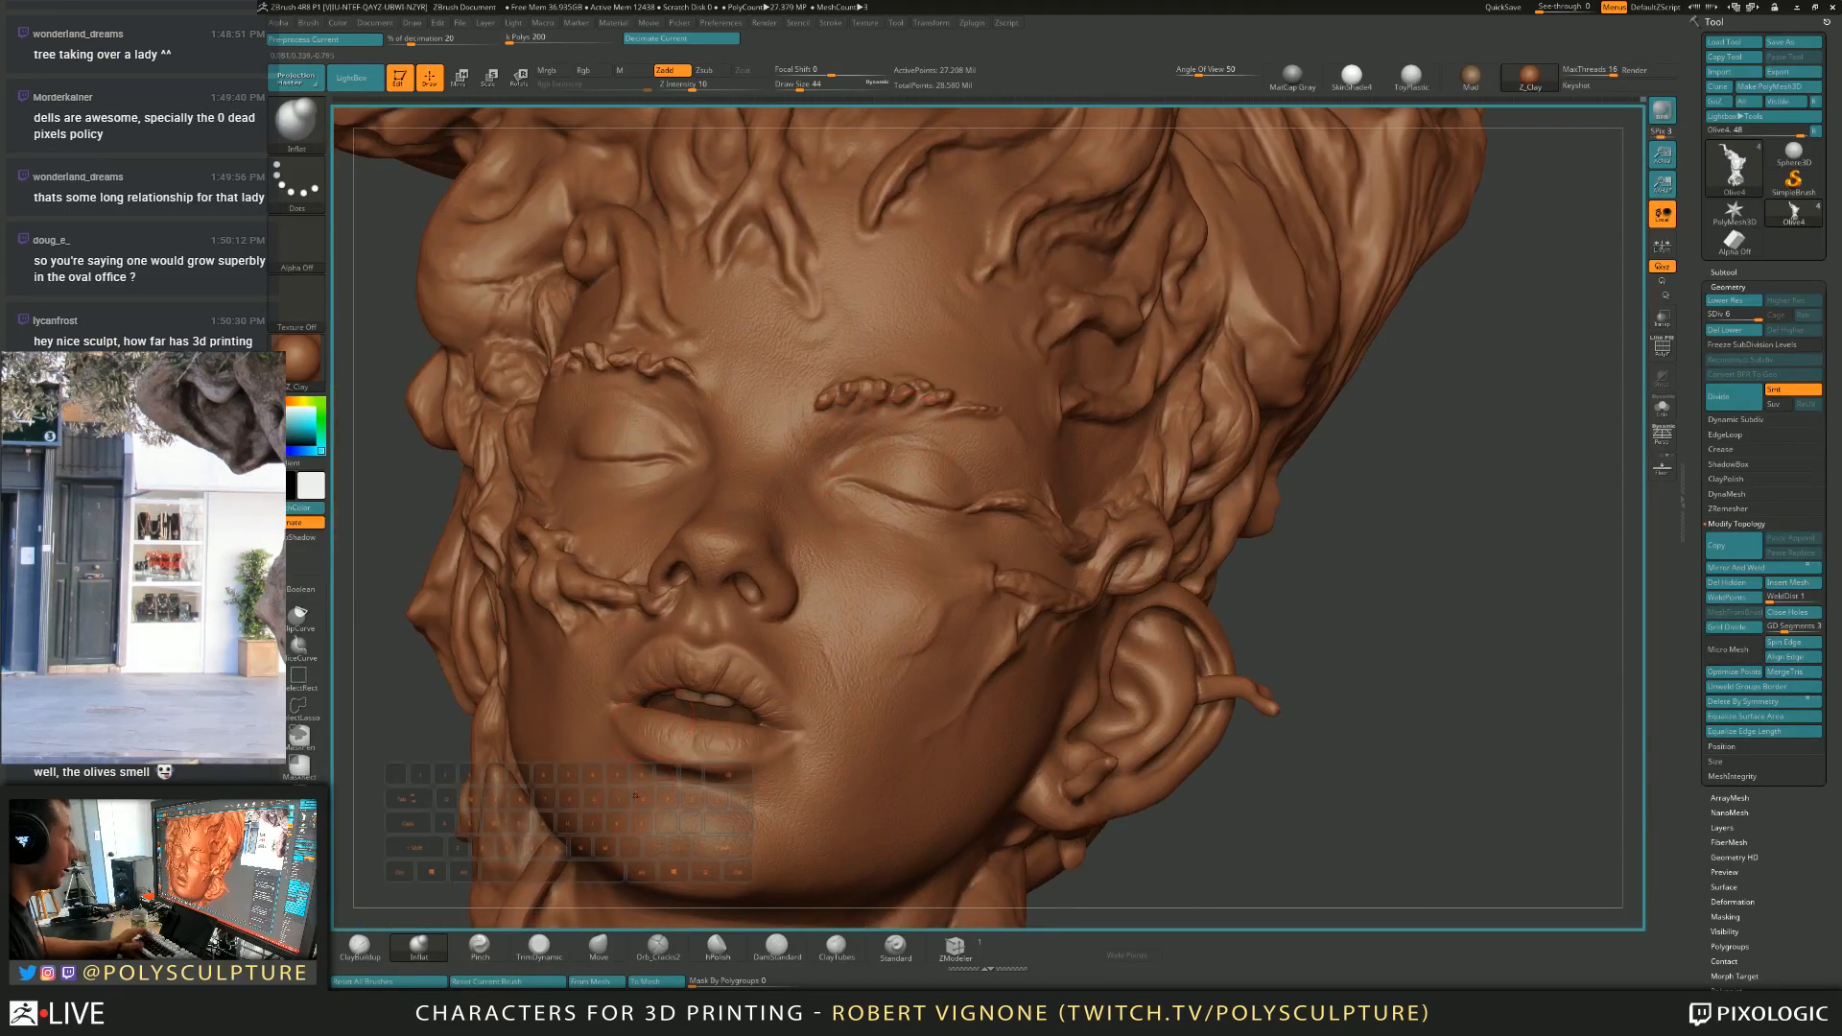
# Sharpen the left upper eyelid and the skin around the right eyebrow with small DamStandard strokes at Z Intensity 12.
pyautogui.click(777, 946)
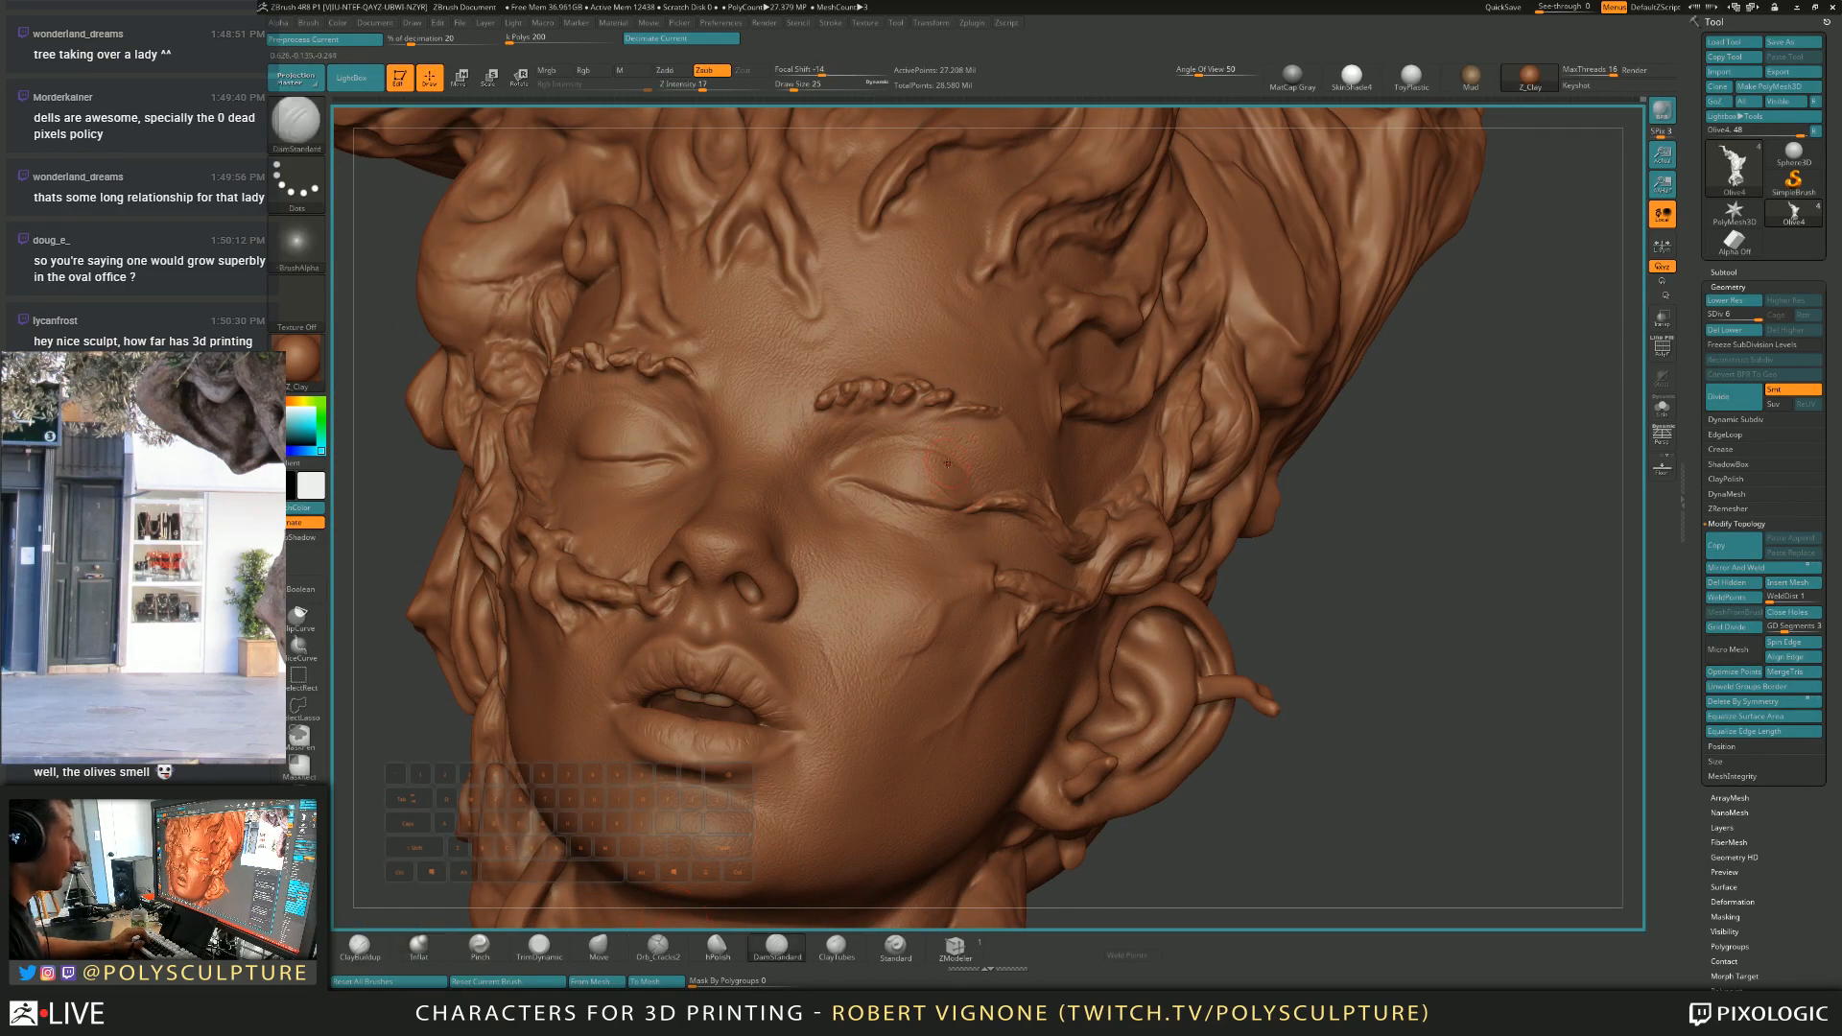
pyautogui.press('s')
pyautogui.moveTo(961, 473)
pyautogui.mouseDown()
pyautogui.moveTo(925, 414)
pyautogui.moveTo(894, 412)
pyautogui.mouseUp()
pyautogui.press('s')
pyautogui.press('s')
pyautogui.moveTo(943, 408); pyautogui.dragTo(1045, 406, button='right')
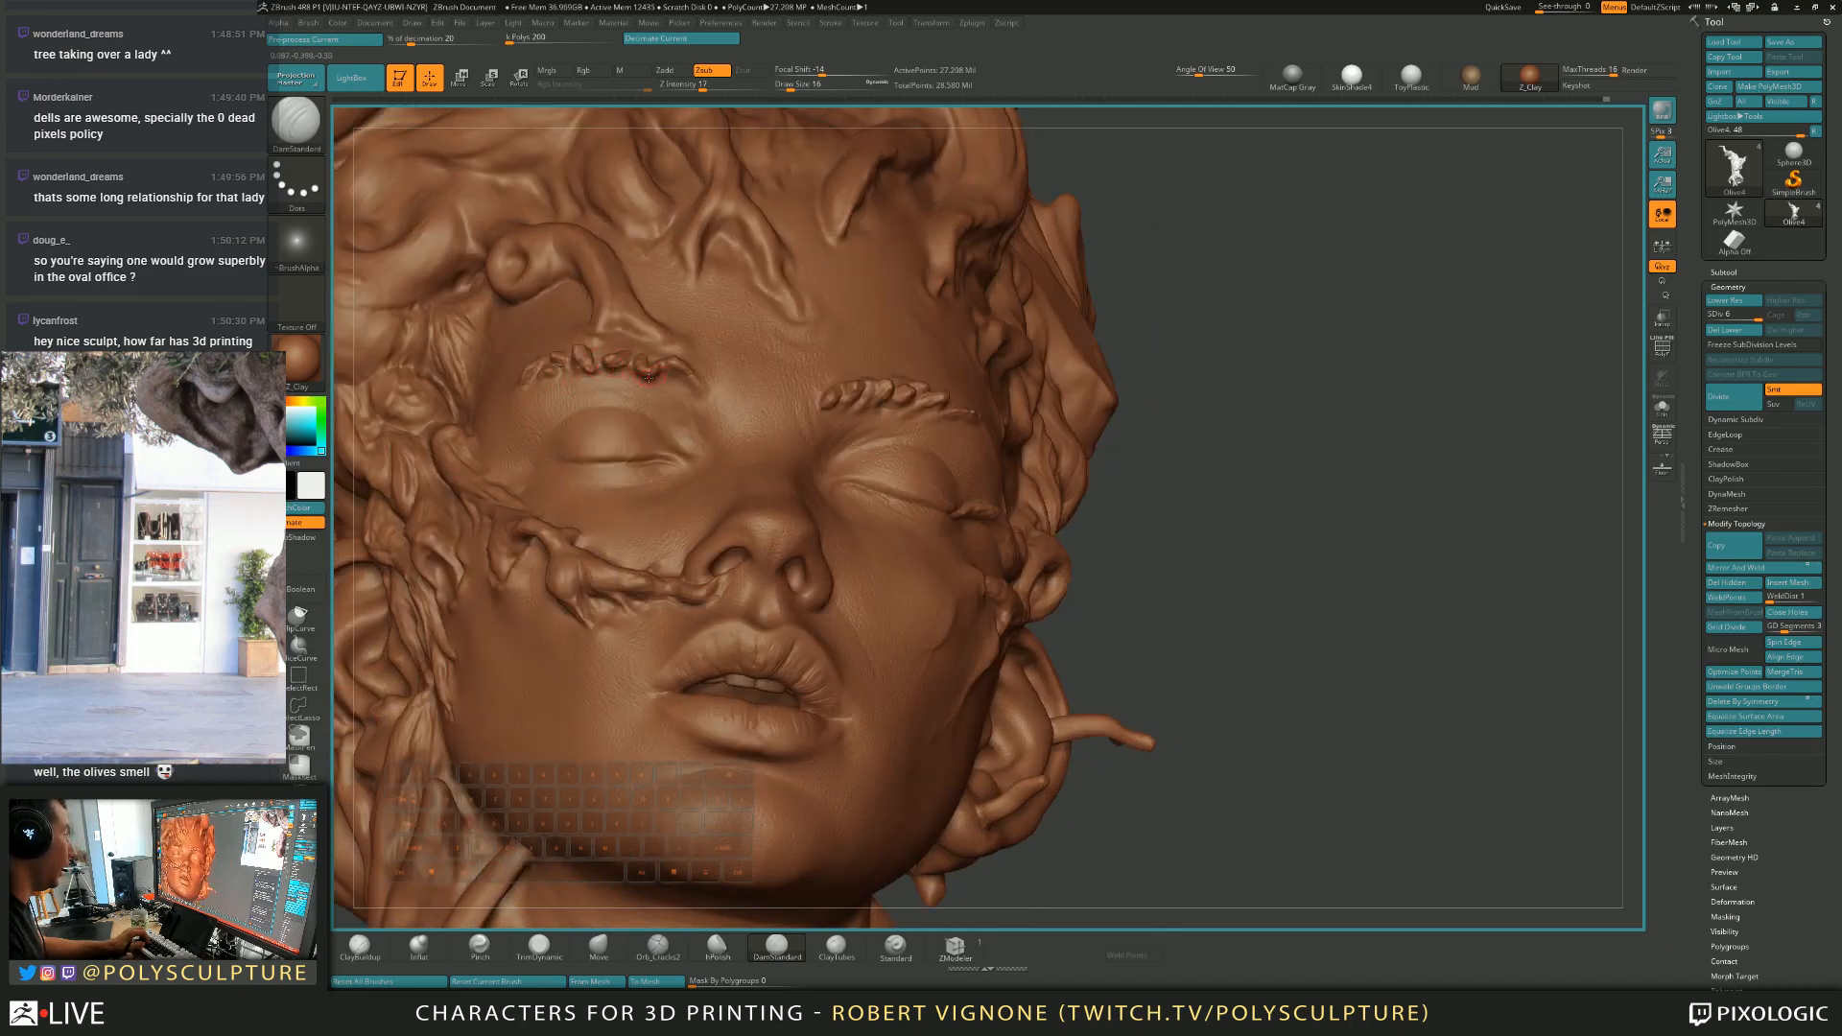
pyautogui.moveTo(720, 394); pyautogui.dragTo(624, 249, button='right')
# Reshape the front of the neck in right profile with the Move brush at Draw Size 80.
pyautogui.moveTo(787, 408)
pyautogui.mouseDown(button='right')
pyautogui.moveTo(1097, 423)
pyautogui.moveTo(1095, 528)
pyautogui.moveTo(979, 690)
pyautogui.mouseUp(button='right')
pyautogui.press('b')
pyautogui.press('m')
pyautogui.press('v')
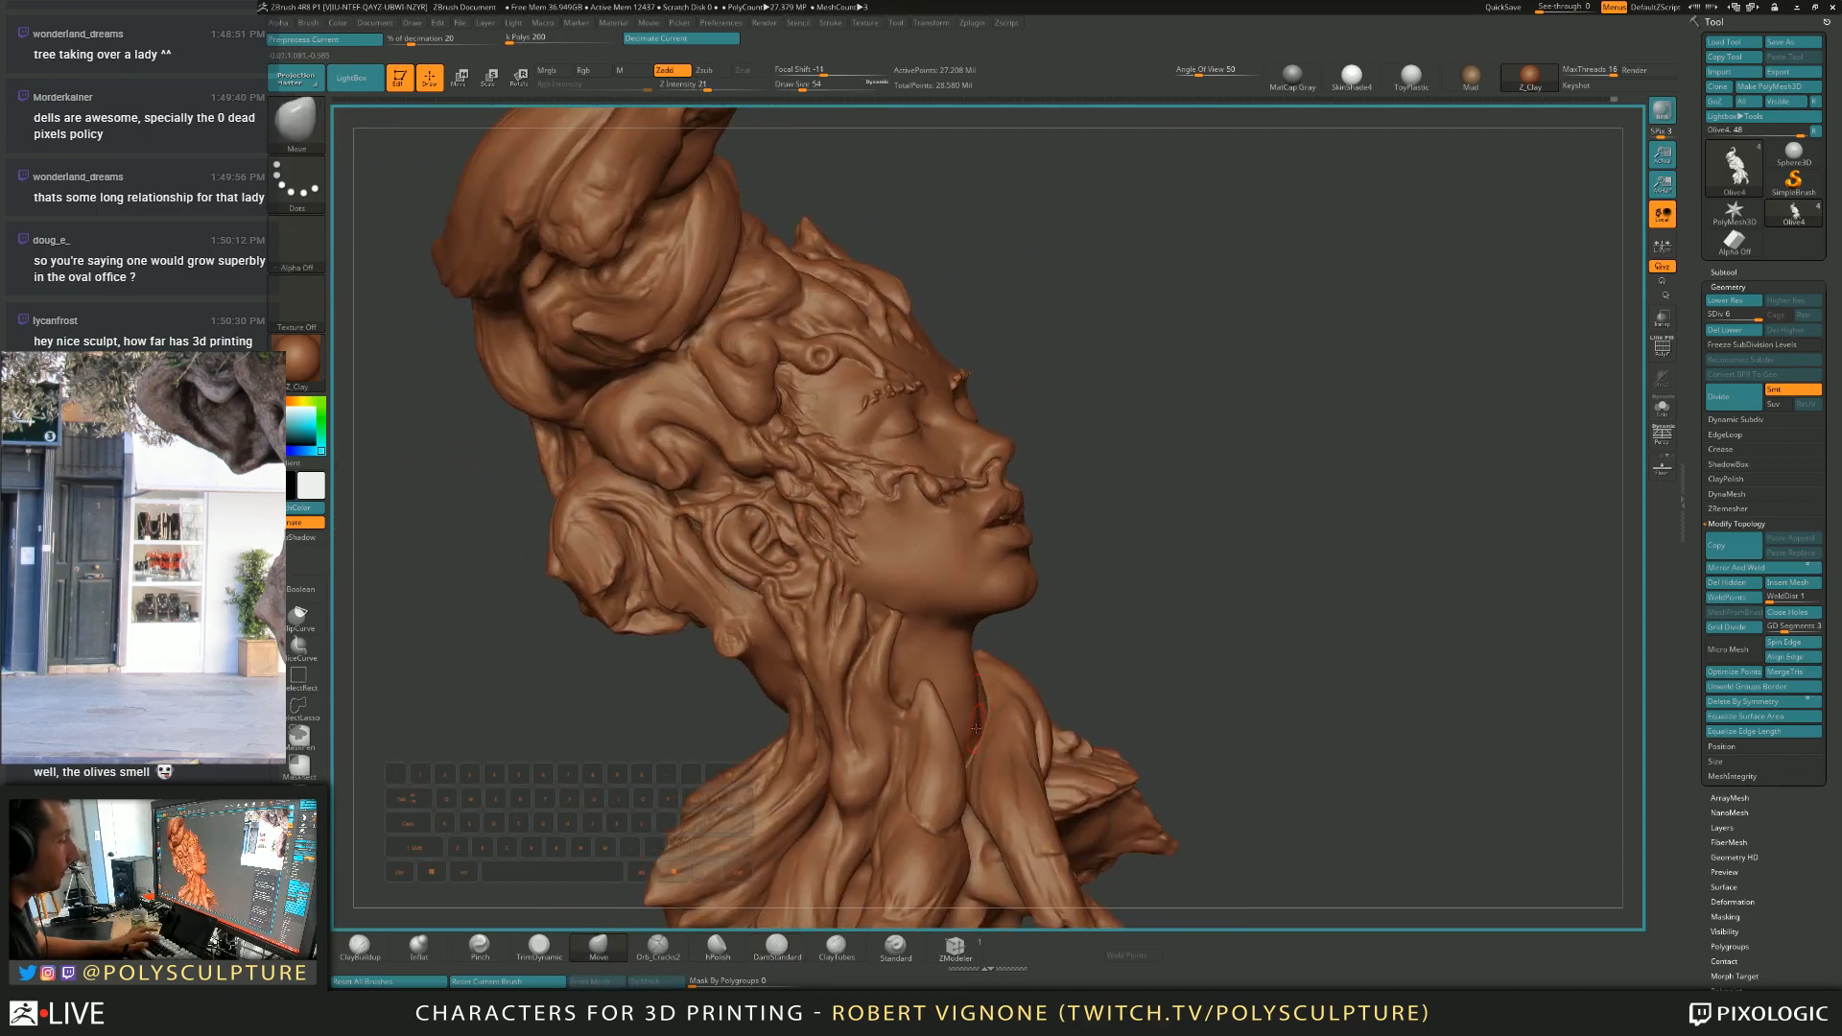
pyautogui.press('s')
pyautogui.moveTo(986, 725); pyautogui.dragTo(974, 727)
pyautogui.press('s')
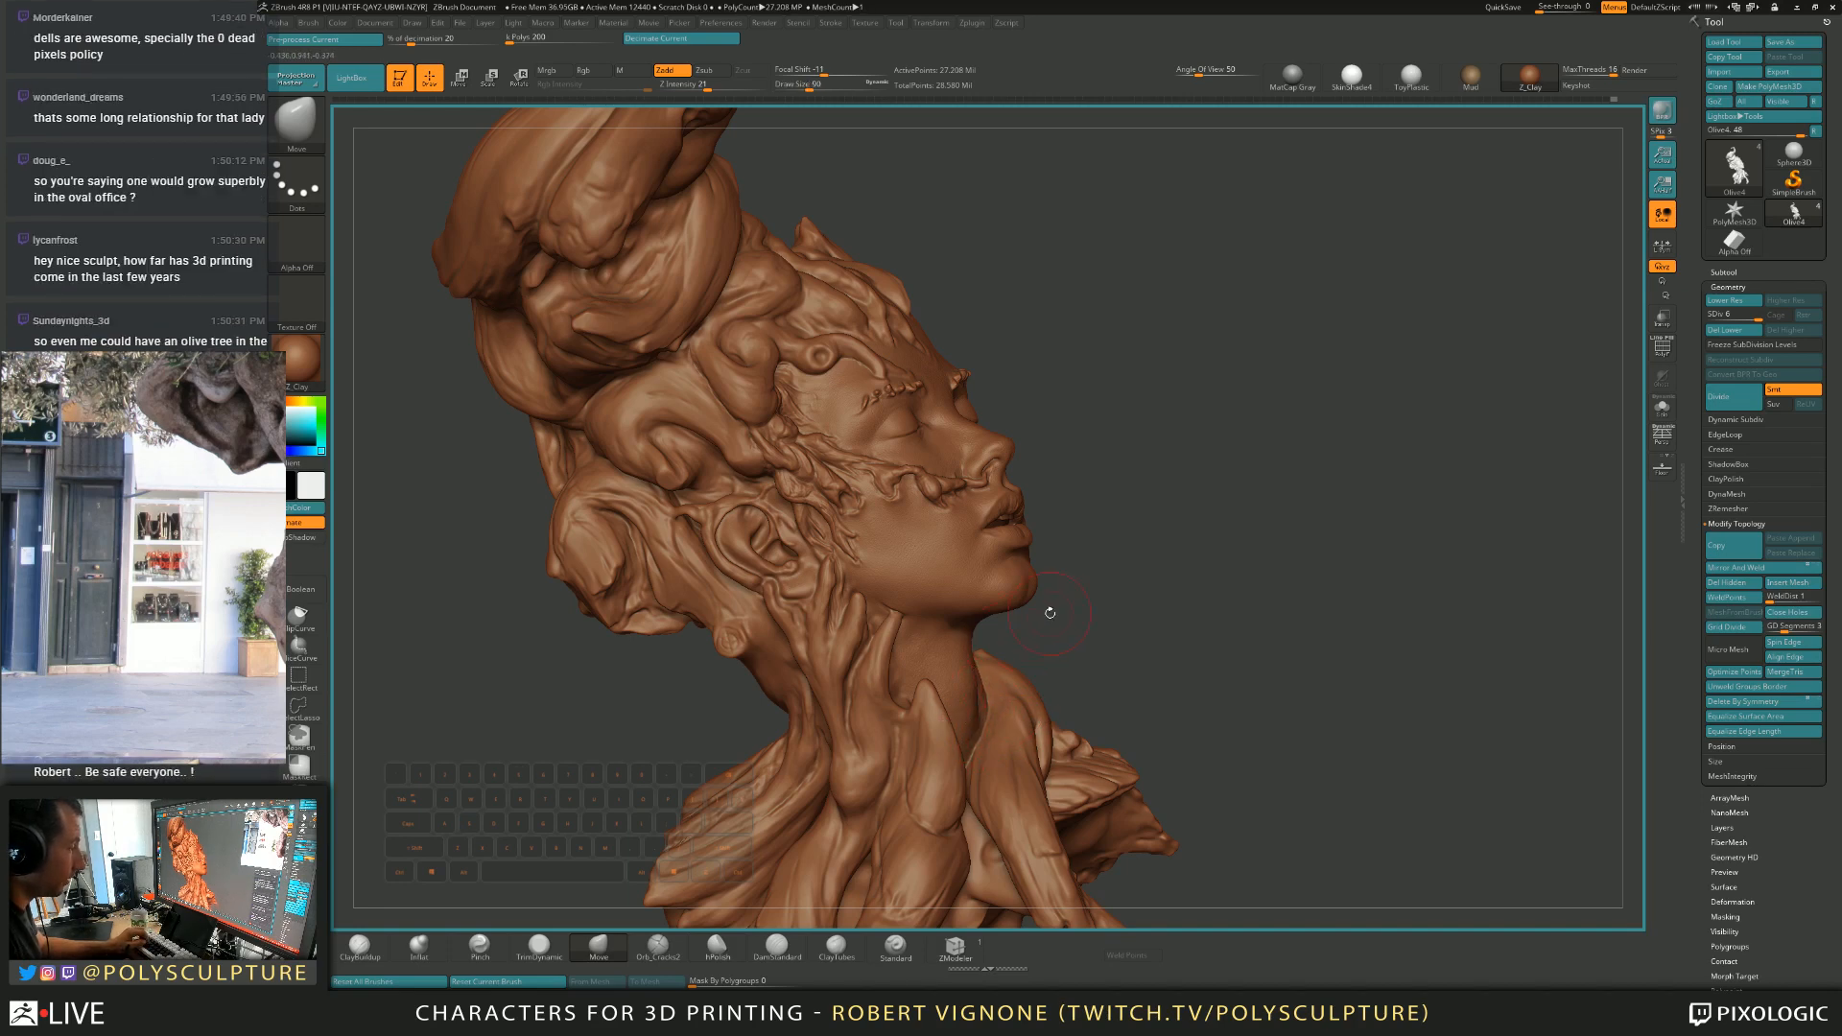
pyautogui.moveTo(1039, 619); pyautogui.dragTo(994, 674)
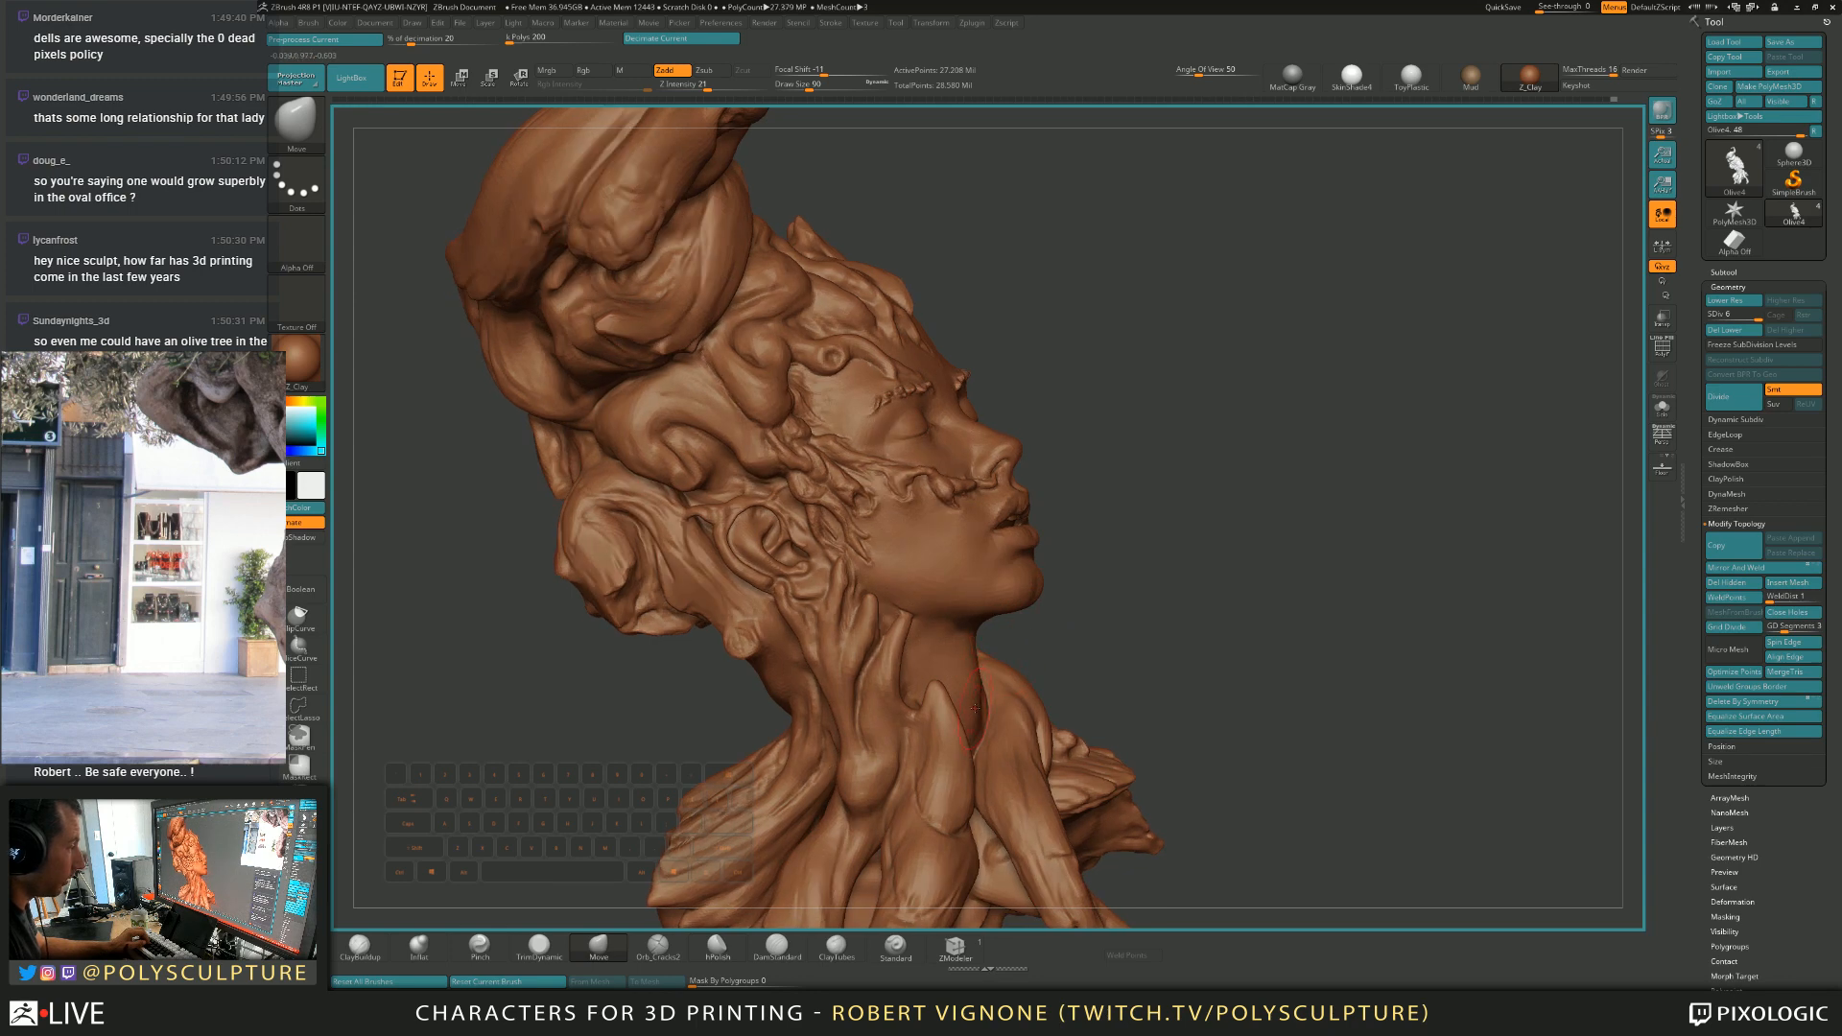
# Adjust the jawline and the transition under the chin with the Move brush.
pyautogui.press('s')
pyautogui.moveTo(978, 717); pyautogui.dragTo(984, 720)
pyautogui.moveTo(1062, 636)
pyautogui.mouseDown()
pyautogui.moveTo(966, 639)
pyautogui.moveTo(1004, 629)
pyautogui.moveTo(999, 691)
pyautogui.moveTo(1006, 670)
pyautogui.mouseUp()
pyautogui.press('s')
pyautogui.moveTo(962, 594)
pyautogui.mouseDown()
pyautogui.moveTo(1102, 601)
pyautogui.moveTo(921, 580)
pyautogui.mouseUp()
# Shift the roots around the right cheek and temple with the Move brush.
pyautogui.moveTo(968, 533)
pyautogui.mouseDown(button='right')
pyautogui.moveTo(897, 533)
pyautogui.moveTo(912, 609)
pyautogui.moveTo(883, 542)
pyautogui.mouseUp(button='right')
pyautogui.press('s')
pyautogui.moveTo(927, 521); pyautogui.dragTo(917, 521)
pyautogui.moveTo(916, 521)
pyautogui.keyDown('alt'); pyautogui.mouseDown(button='right')
pyautogui.moveTo(918, 451)
pyautogui.moveTo(849, 465)
pyautogui.mouseUp(button='right'); pyautogui.keyUp('alt')
pyautogui.moveTo(1131, 470)
pyautogui.mouseDown(button='right')
pyautogui.moveTo(1055, 462)
pyautogui.moveTo(993, 501)
pyautogui.moveTo(992, 450)
pyautogui.moveTo(1011, 534)
pyautogui.mouseUp(button='right')
pyautogui.moveTo(844, 479)
pyautogui.mouseDown(button='right')
pyautogui.moveTo(912, 494)
pyautogui.moveTo(916, 451)
pyautogui.moveTo(843, 451)
pyautogui.moveTo(841, 471)
pyautogui.mouseUp(button='right')
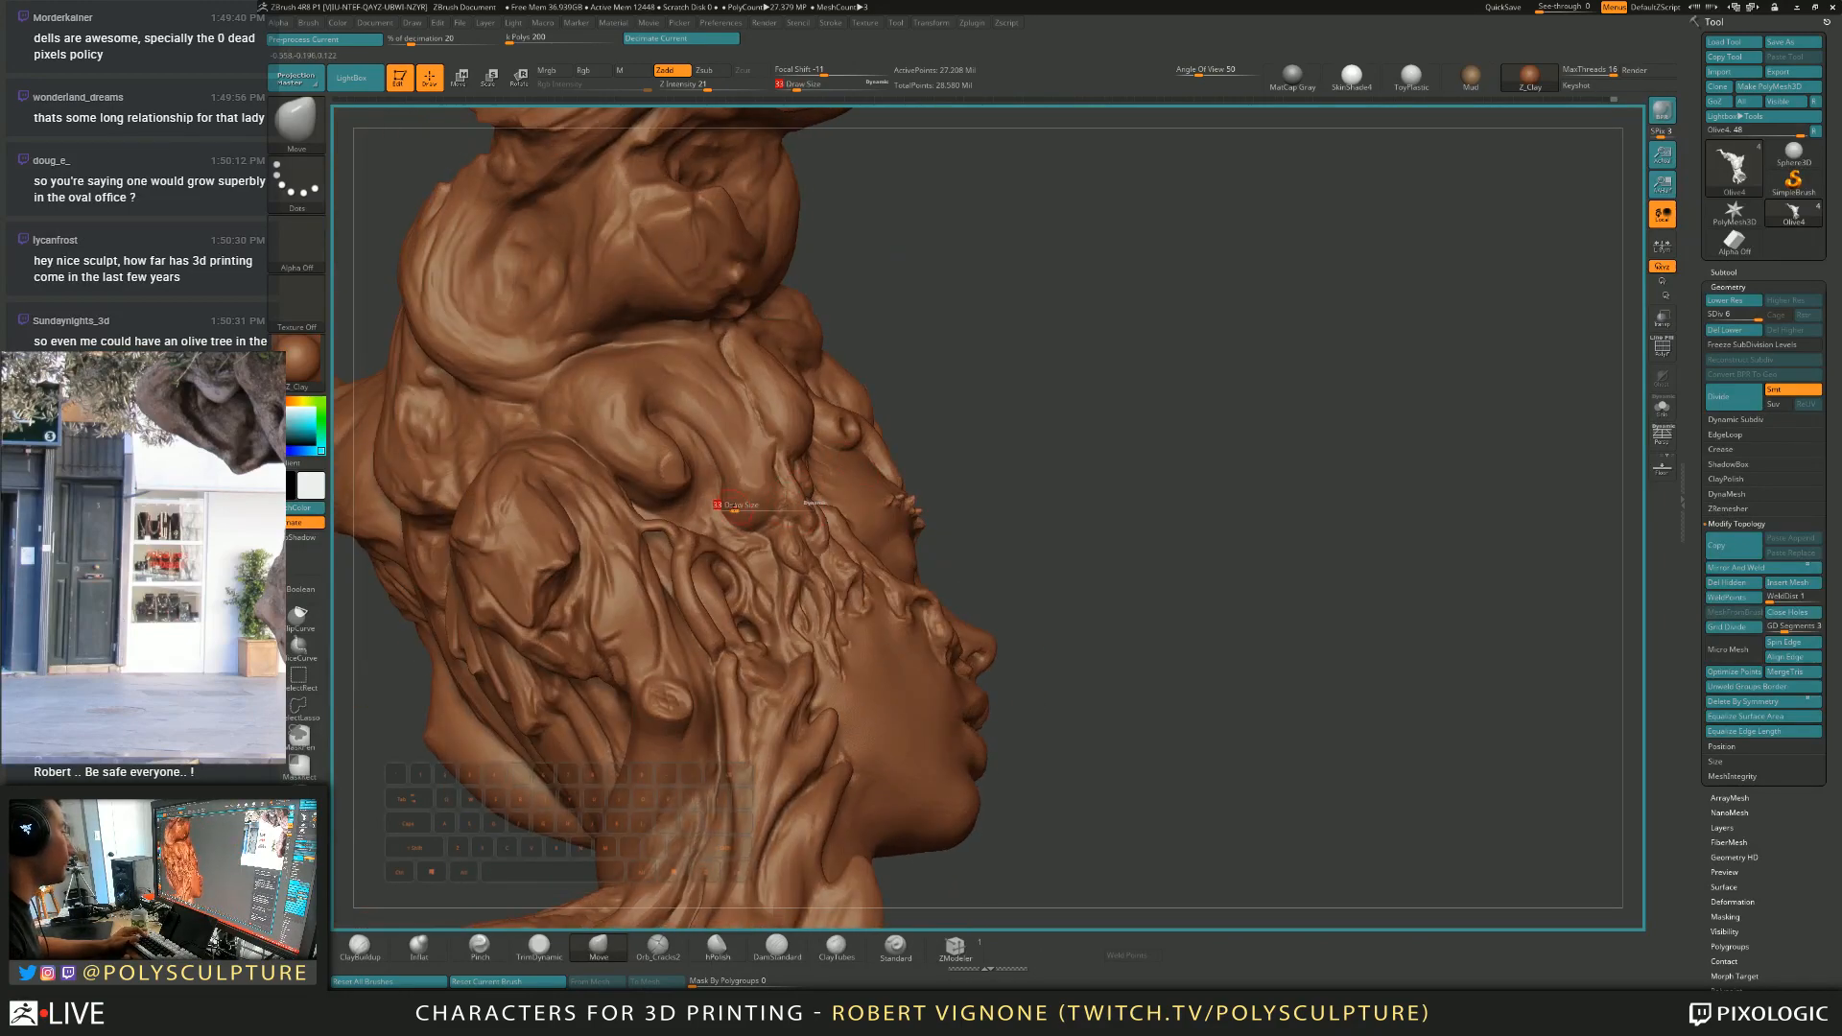
# Build up the root at the right temple with the ClayBuildup brush at Draw Size 27.
pyautogui.press('b')
pyautogui.press('c')
pyautogui.press('b')
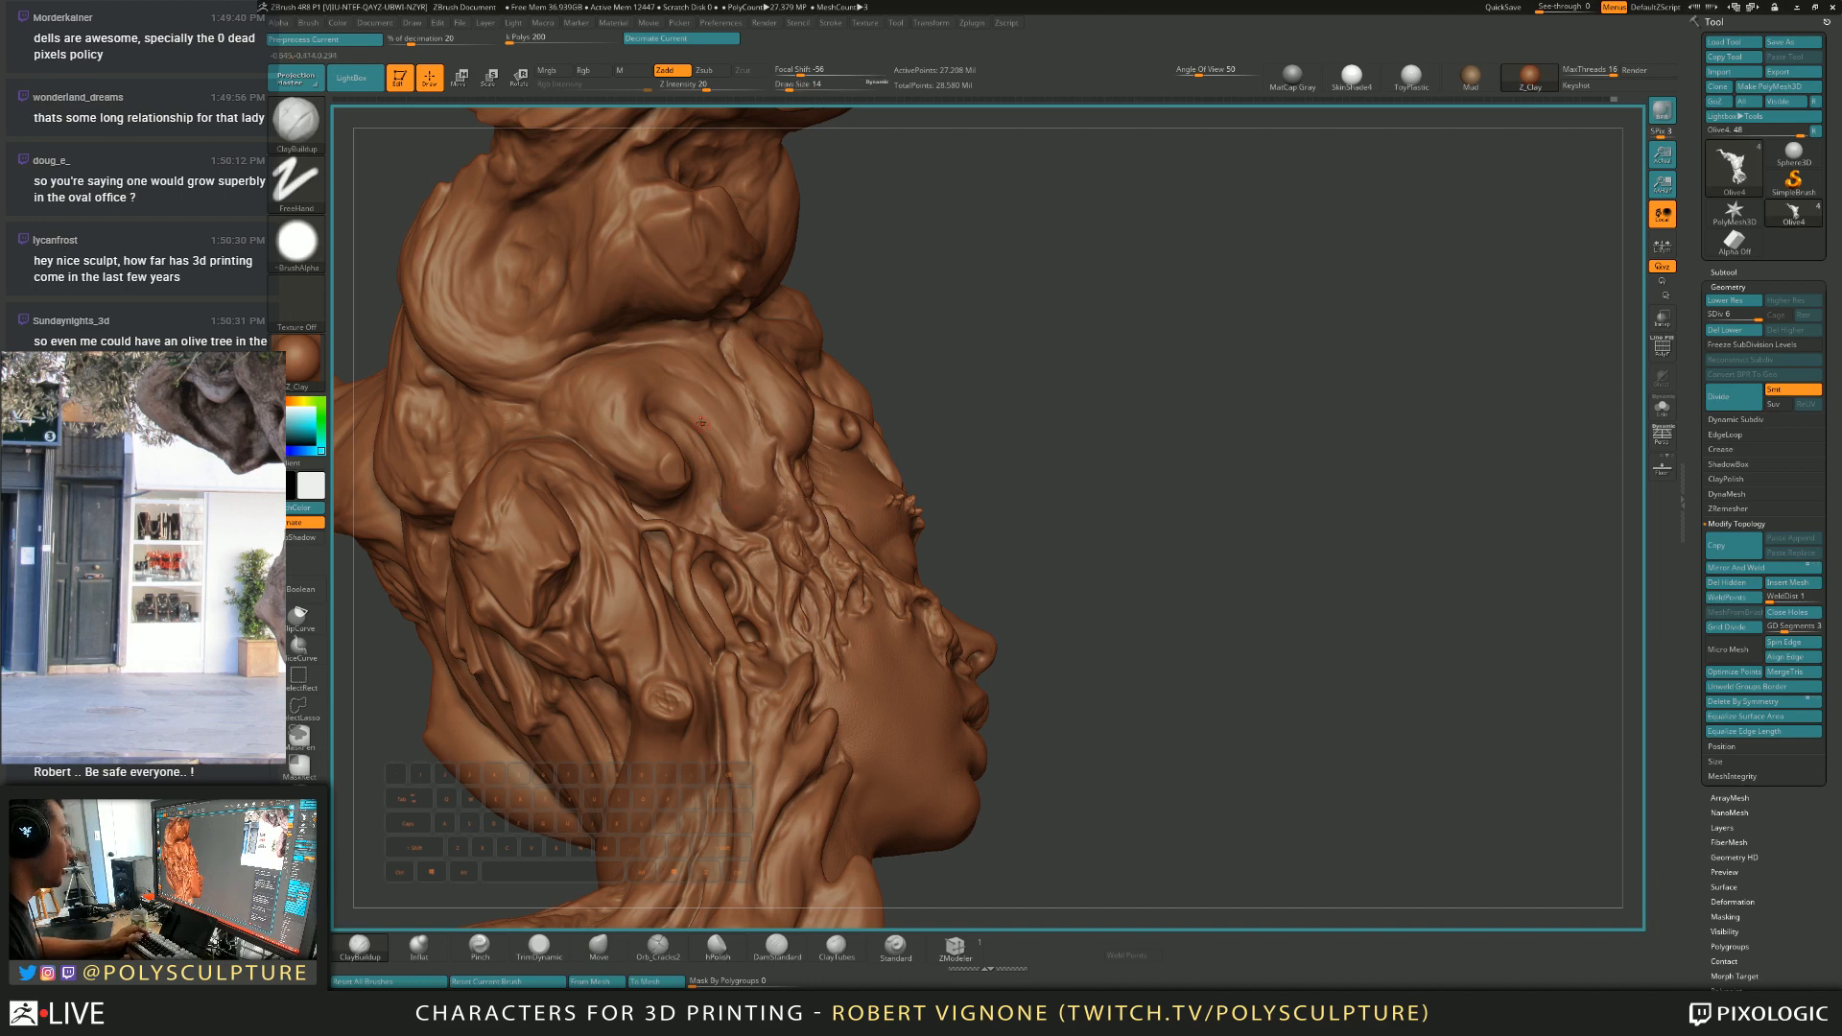
pyautogui.press('s')
pyautogui.moveTo(726, 485); pyautogui.dragTo(732, 485)
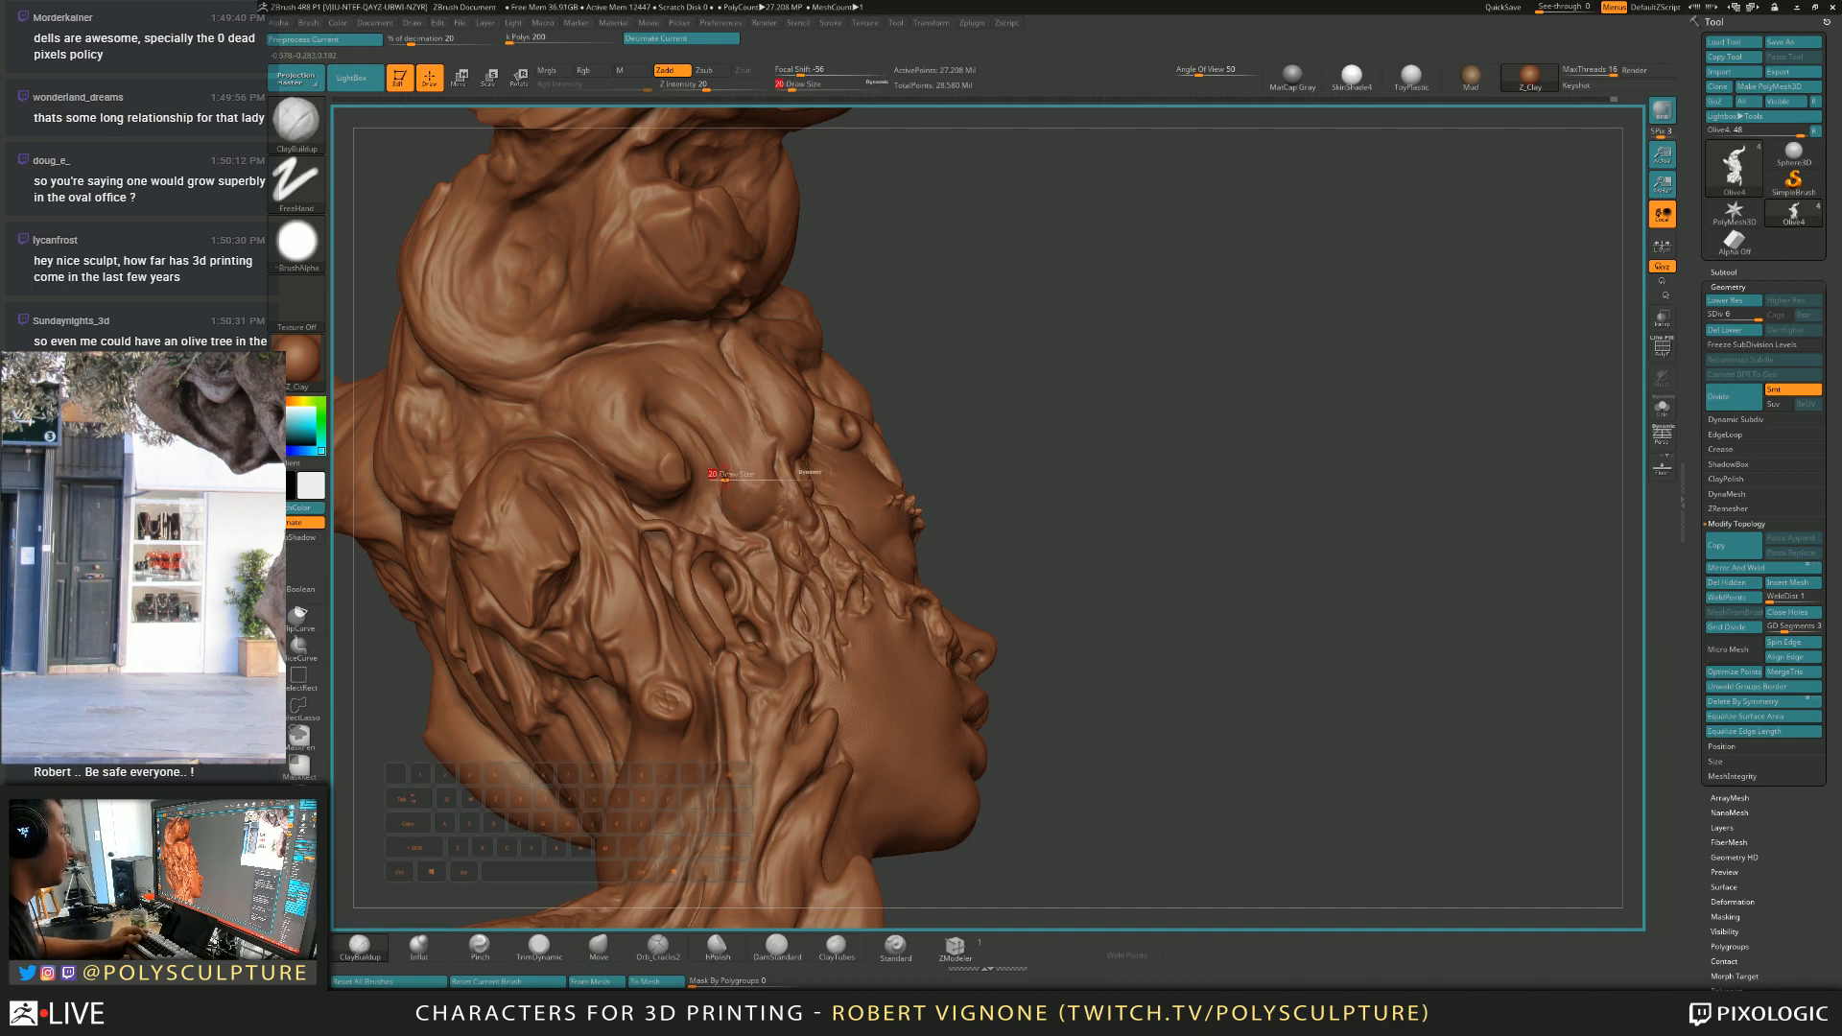
pyautogui.press('alt')
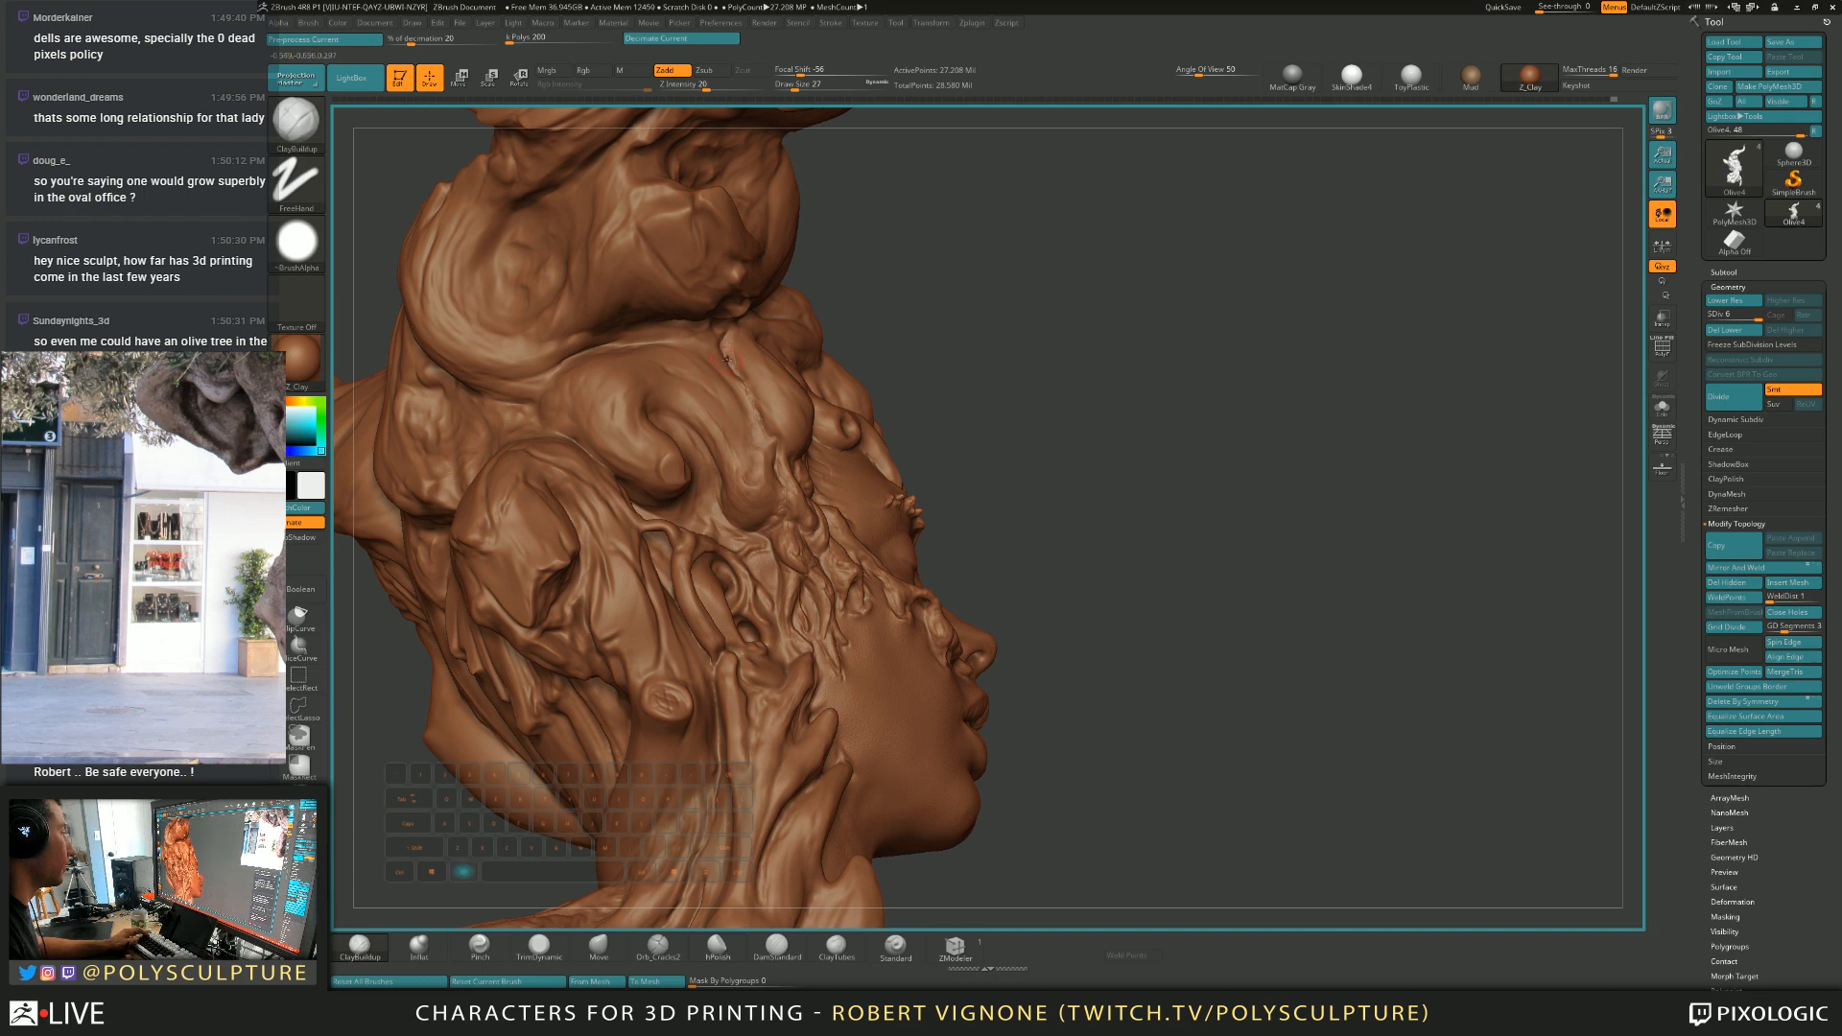
pyautogui.moveTo(729, 364); pyautogui.dragTo(730, 414, button='right')
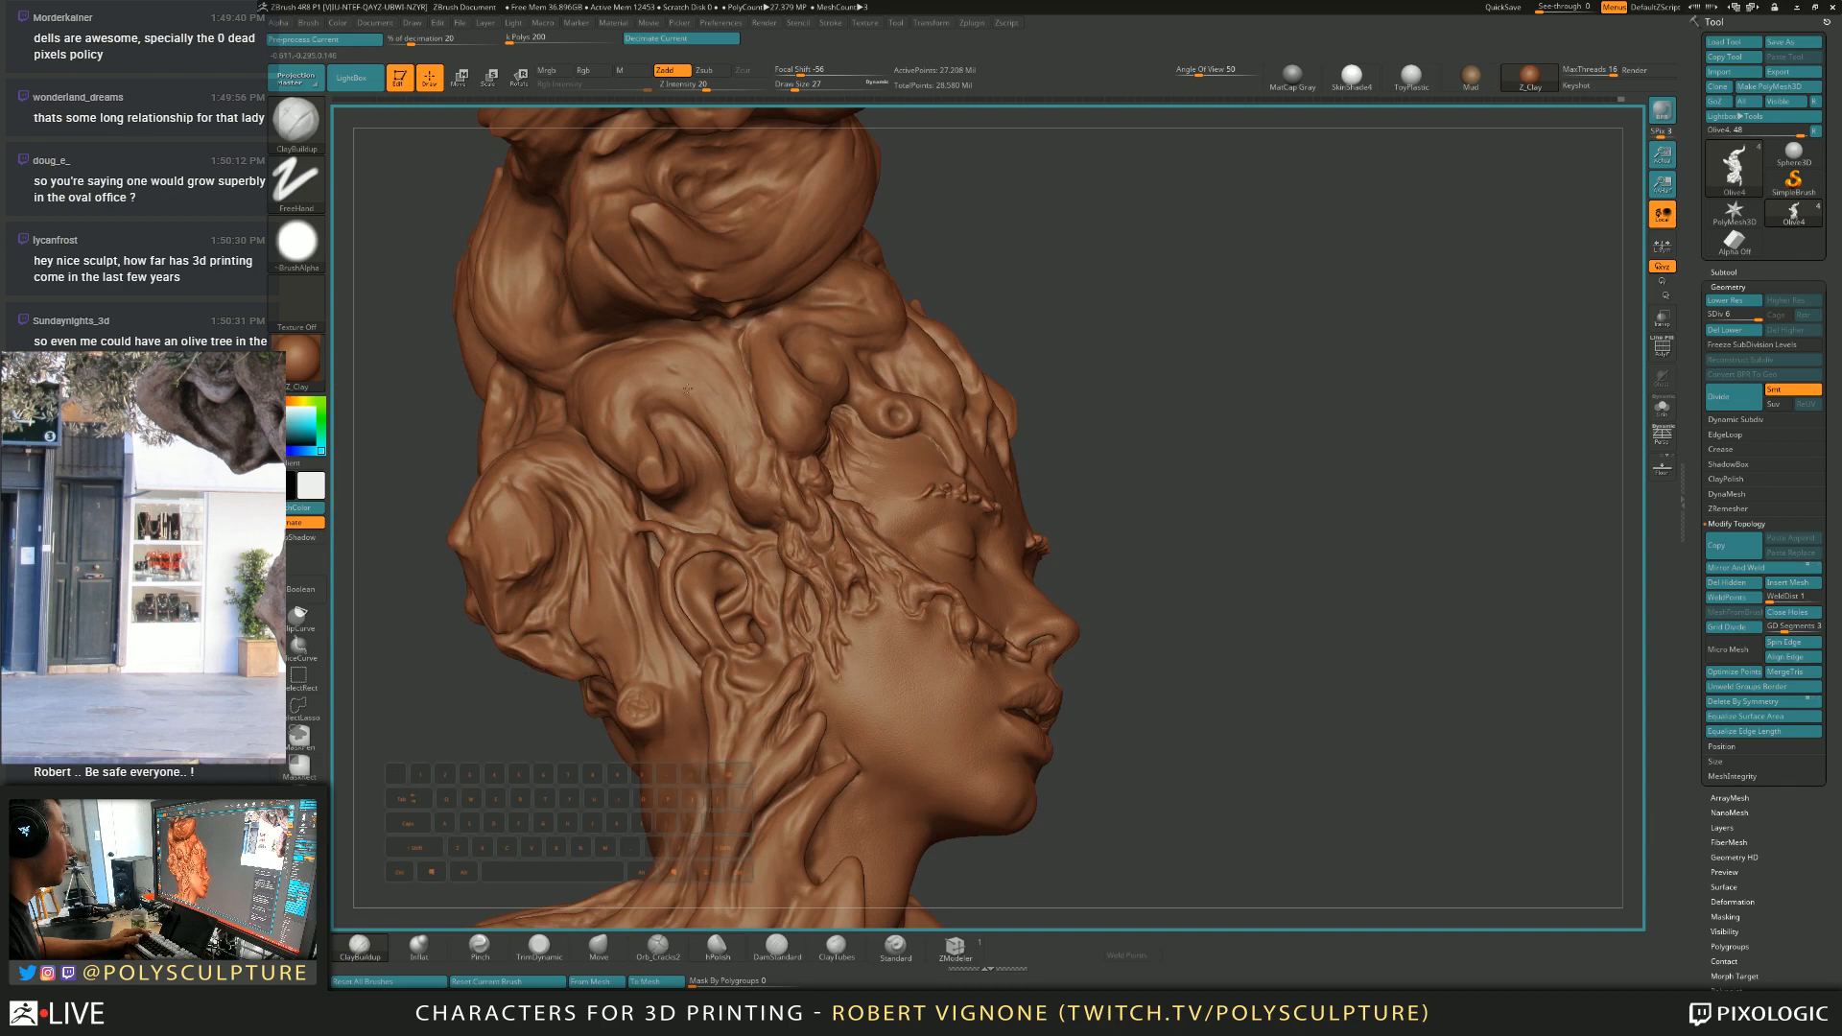
# Refine the creases between the right temple root and the hair curl with smaller ClayBuildup strokes.
pyautogui.press('alt')
pyautogui.keyDown('alt'); pyautogui.moveTo(746, 413); pyautogui.dragTo(744, 434); pyautogui.keyUp('alt')
pyautogui.press('s')
pyautogui.moveTo(758, 454); pyautogui.dragTo(754, 454)
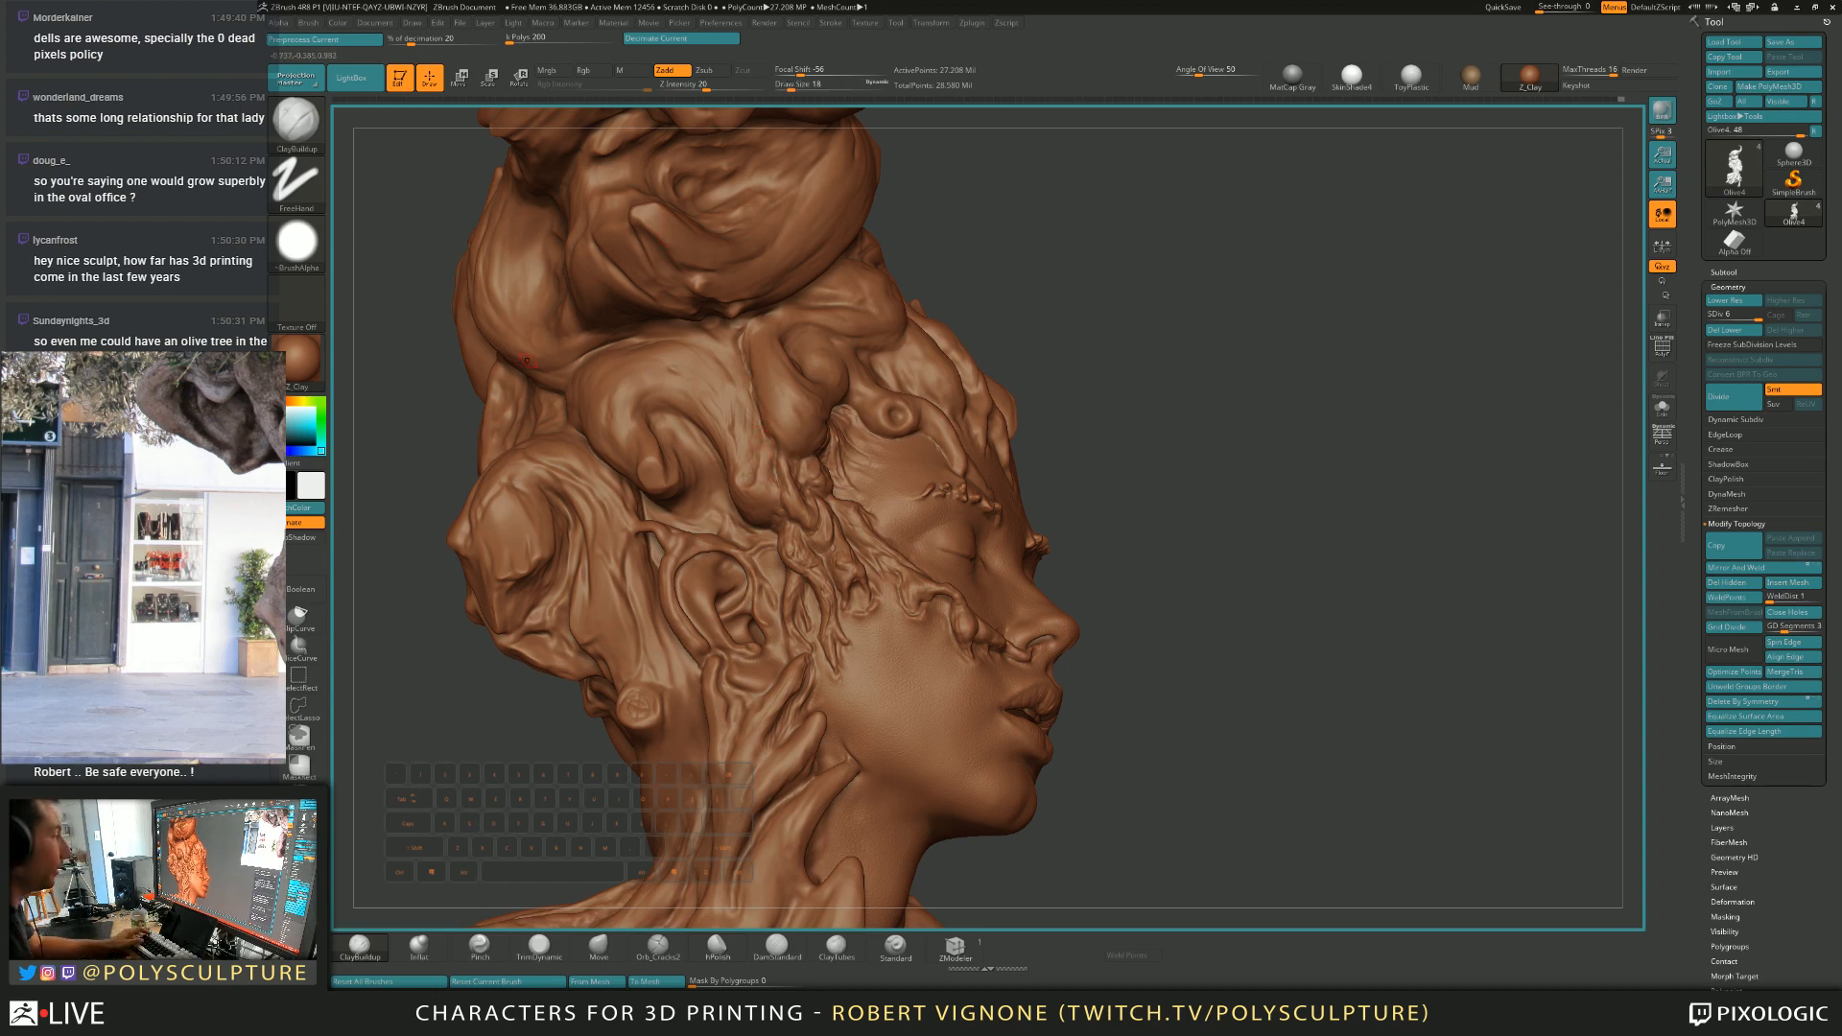
pyautogui.moveTo(765, 467)
pyautogui.mouseDown(button='right')
pyautogui.moveTo(746, 470)
pyautogui.moveTo(764, 501)
pyautogui.moveTo(794, 441)
pyautogui.mouseUp(button='right')
pyautogui.press('s')
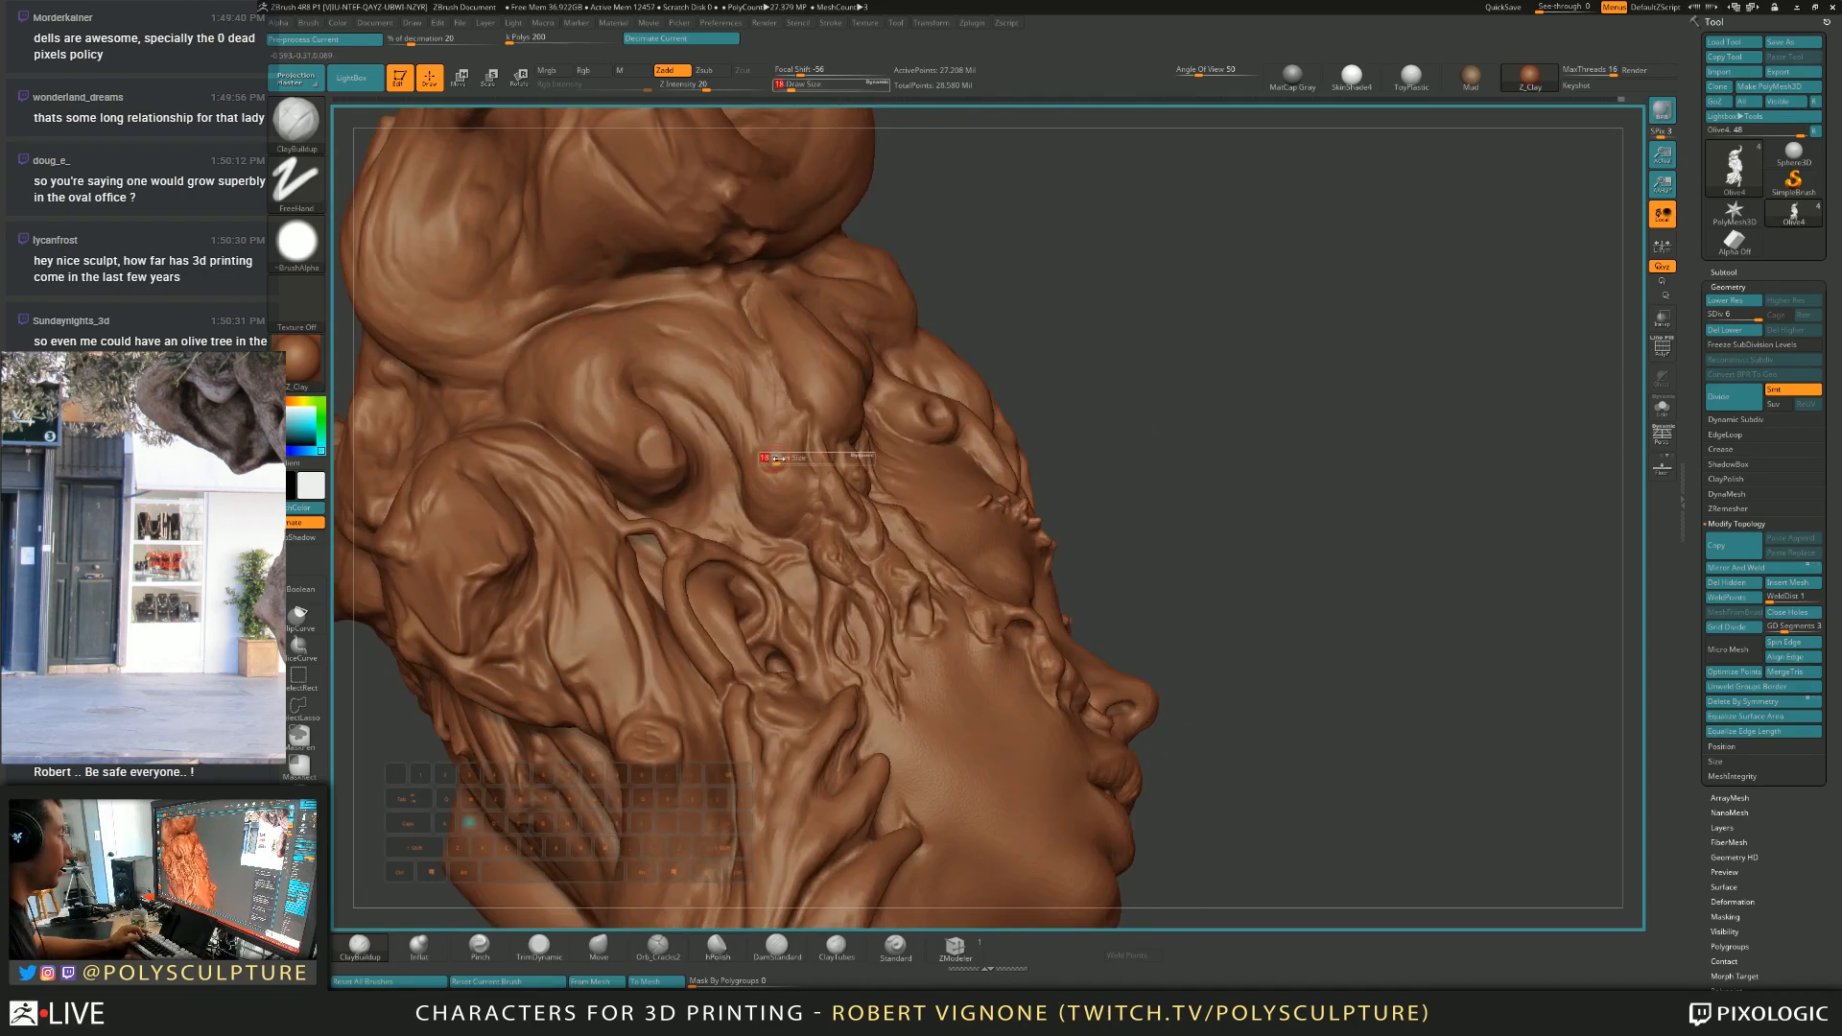
pyautogui.click(794, 443)
pyautogui.press('1')
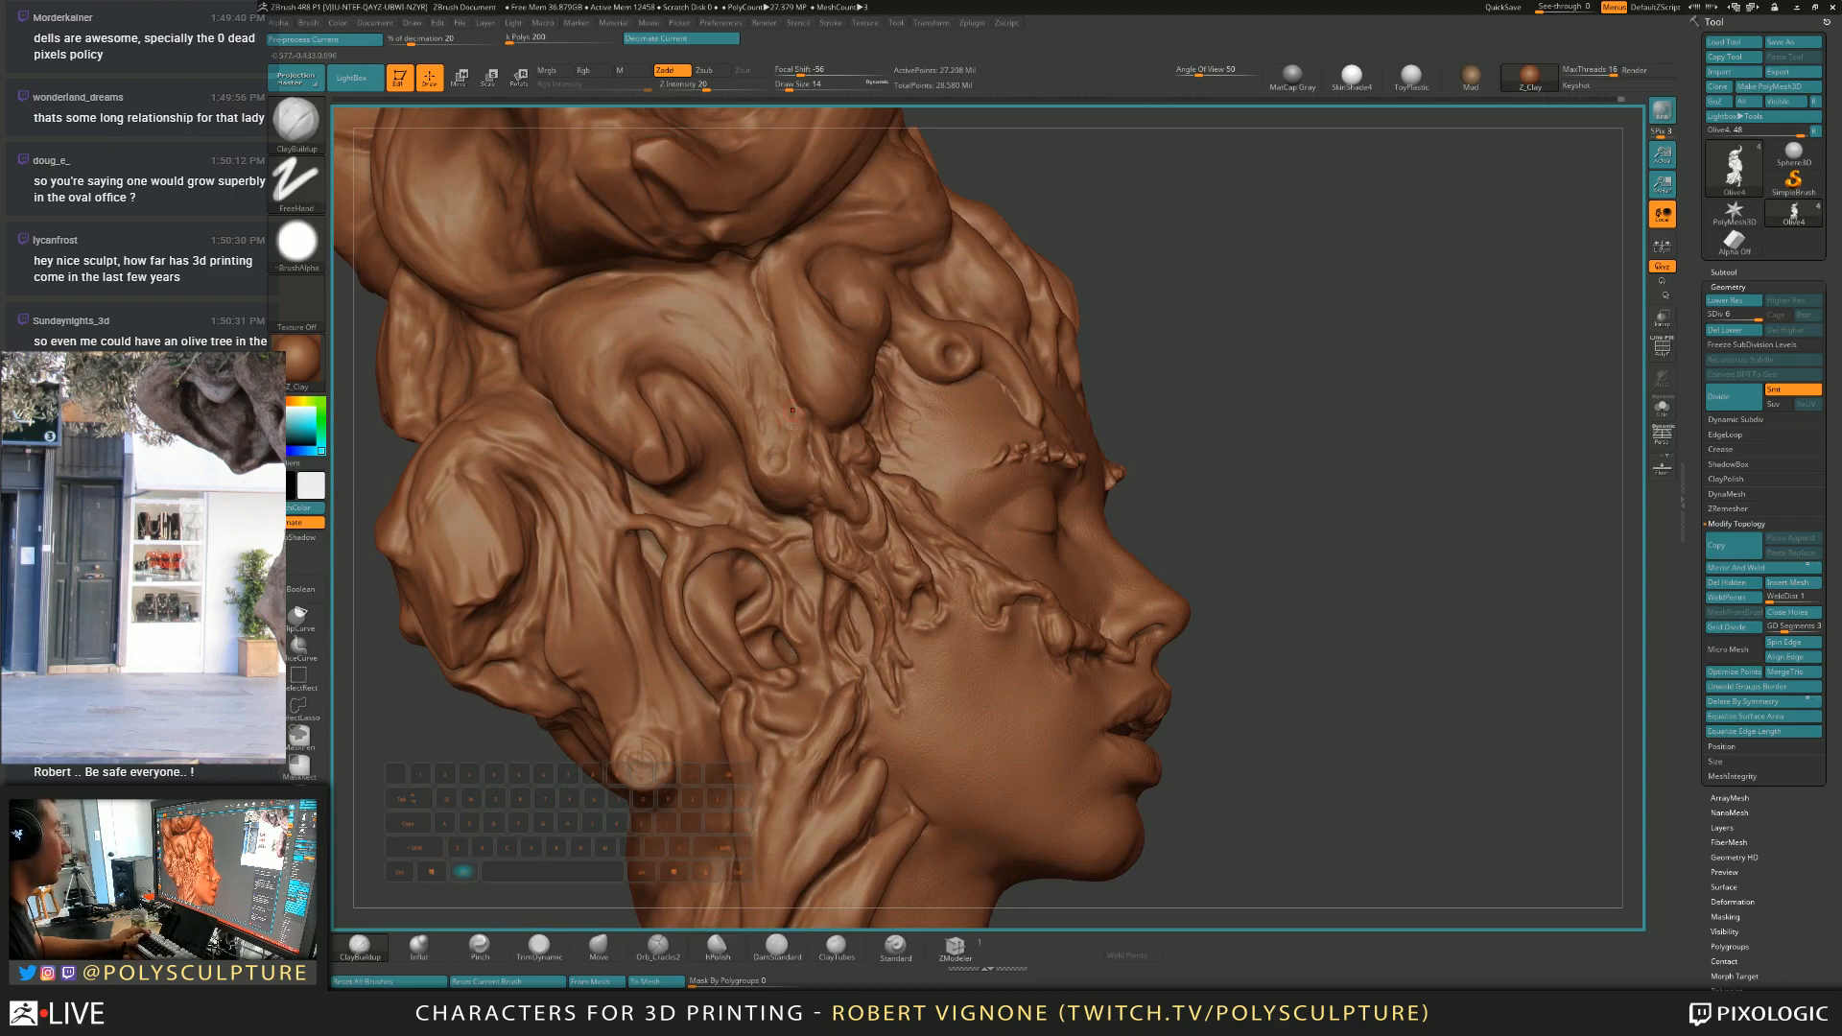
# Add volume above the right ear, beside the hair curl, with ClayBuildup strokes at varied brush sizes.
pyautogui.moveTo(786, 449)
pyautogui.mouseDown(button='right')
pyautogui.moveTo(732, 429)
pyautogui.moveTo(737, 404)
pyautogui.mouseUp(button='right')
pyautogui.press('s')
pyautogui.click(735, 429)
pyautogui.press('s')
pyautogui.click(741, 405)
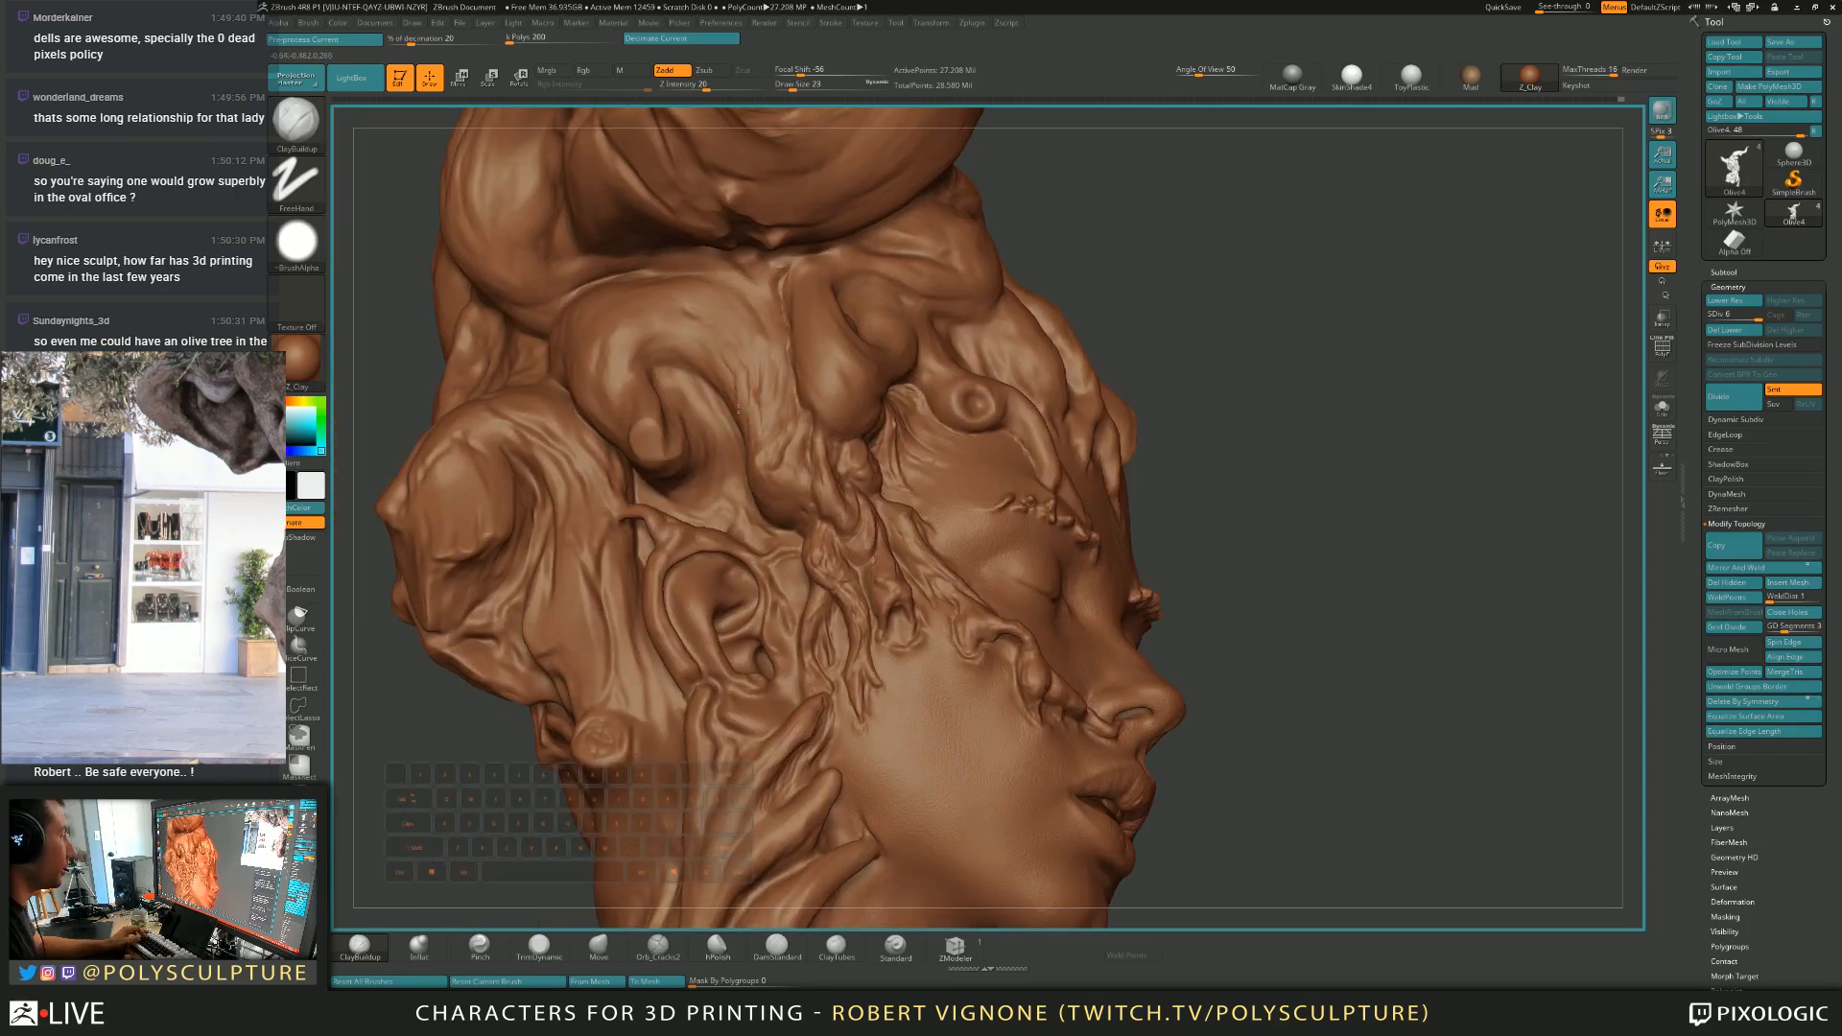
pyautogui.press('s')
pyautogui.click(752, 422)
# Flatten the built-up root surface at the right temple with the TrimDynamic and hPolish brushes.
pyautogui.press('2')
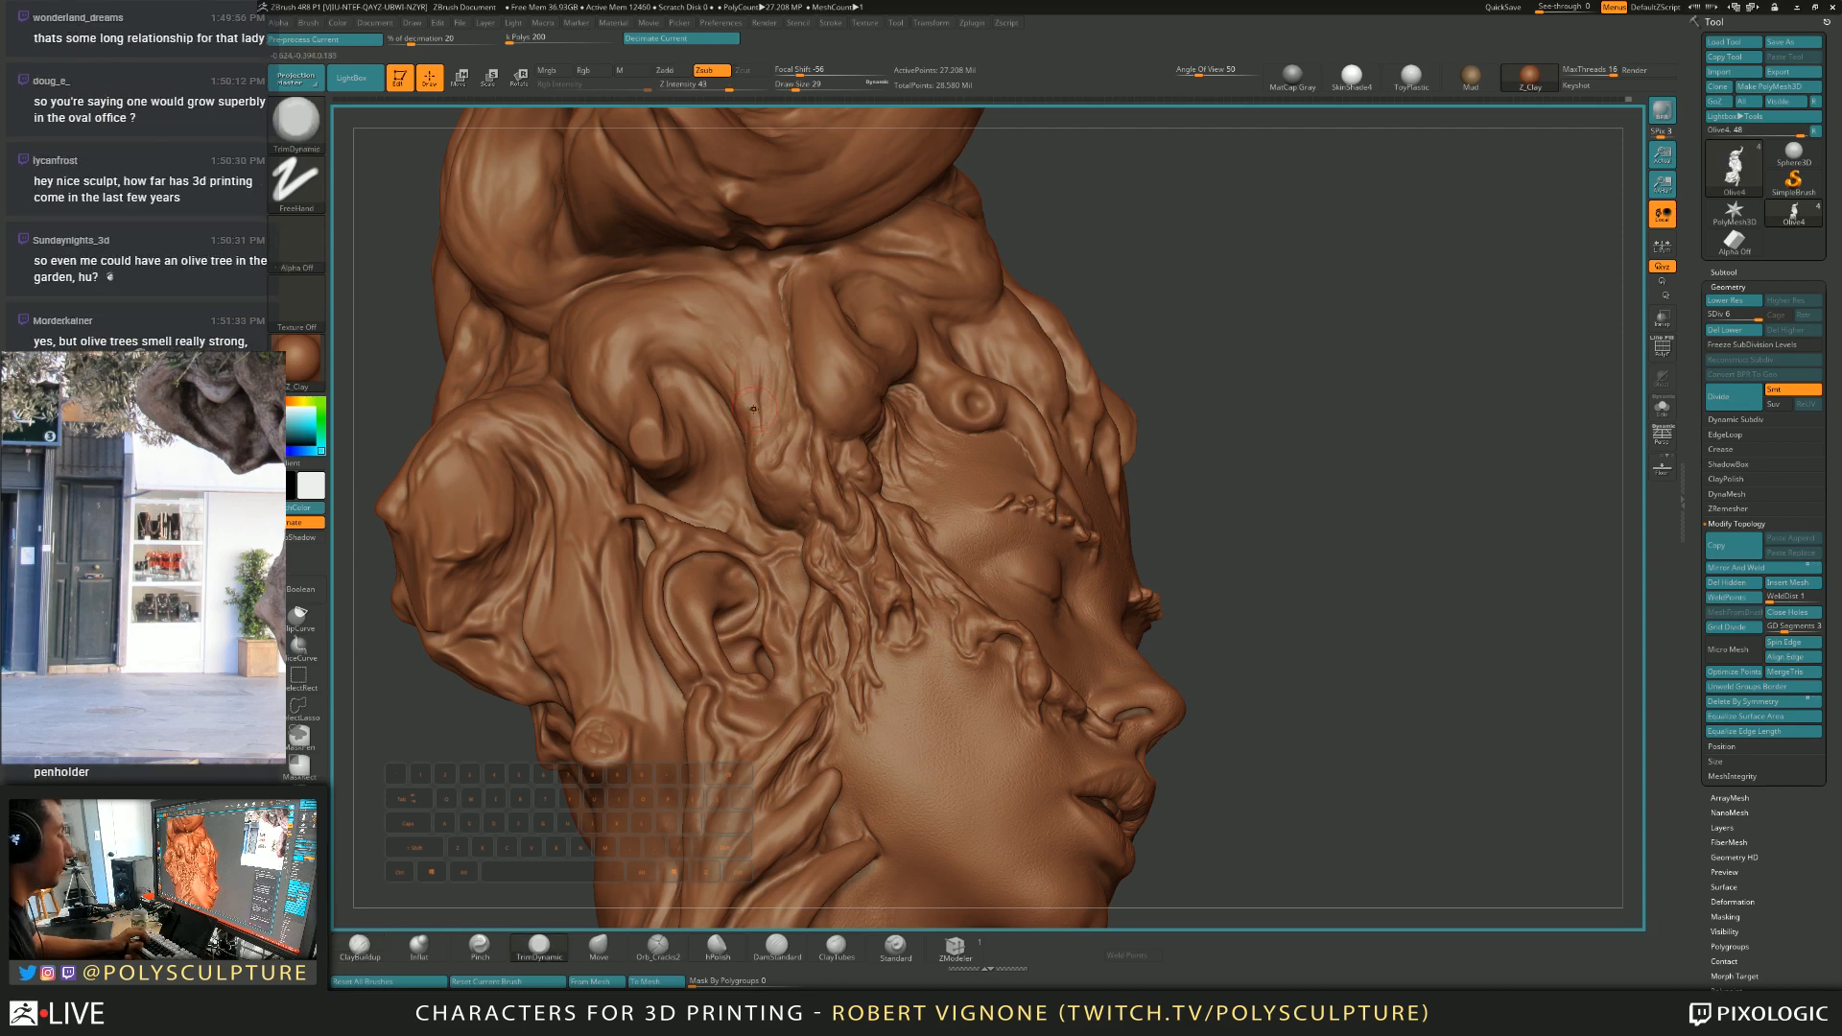
pyautogui.click(765, 950)
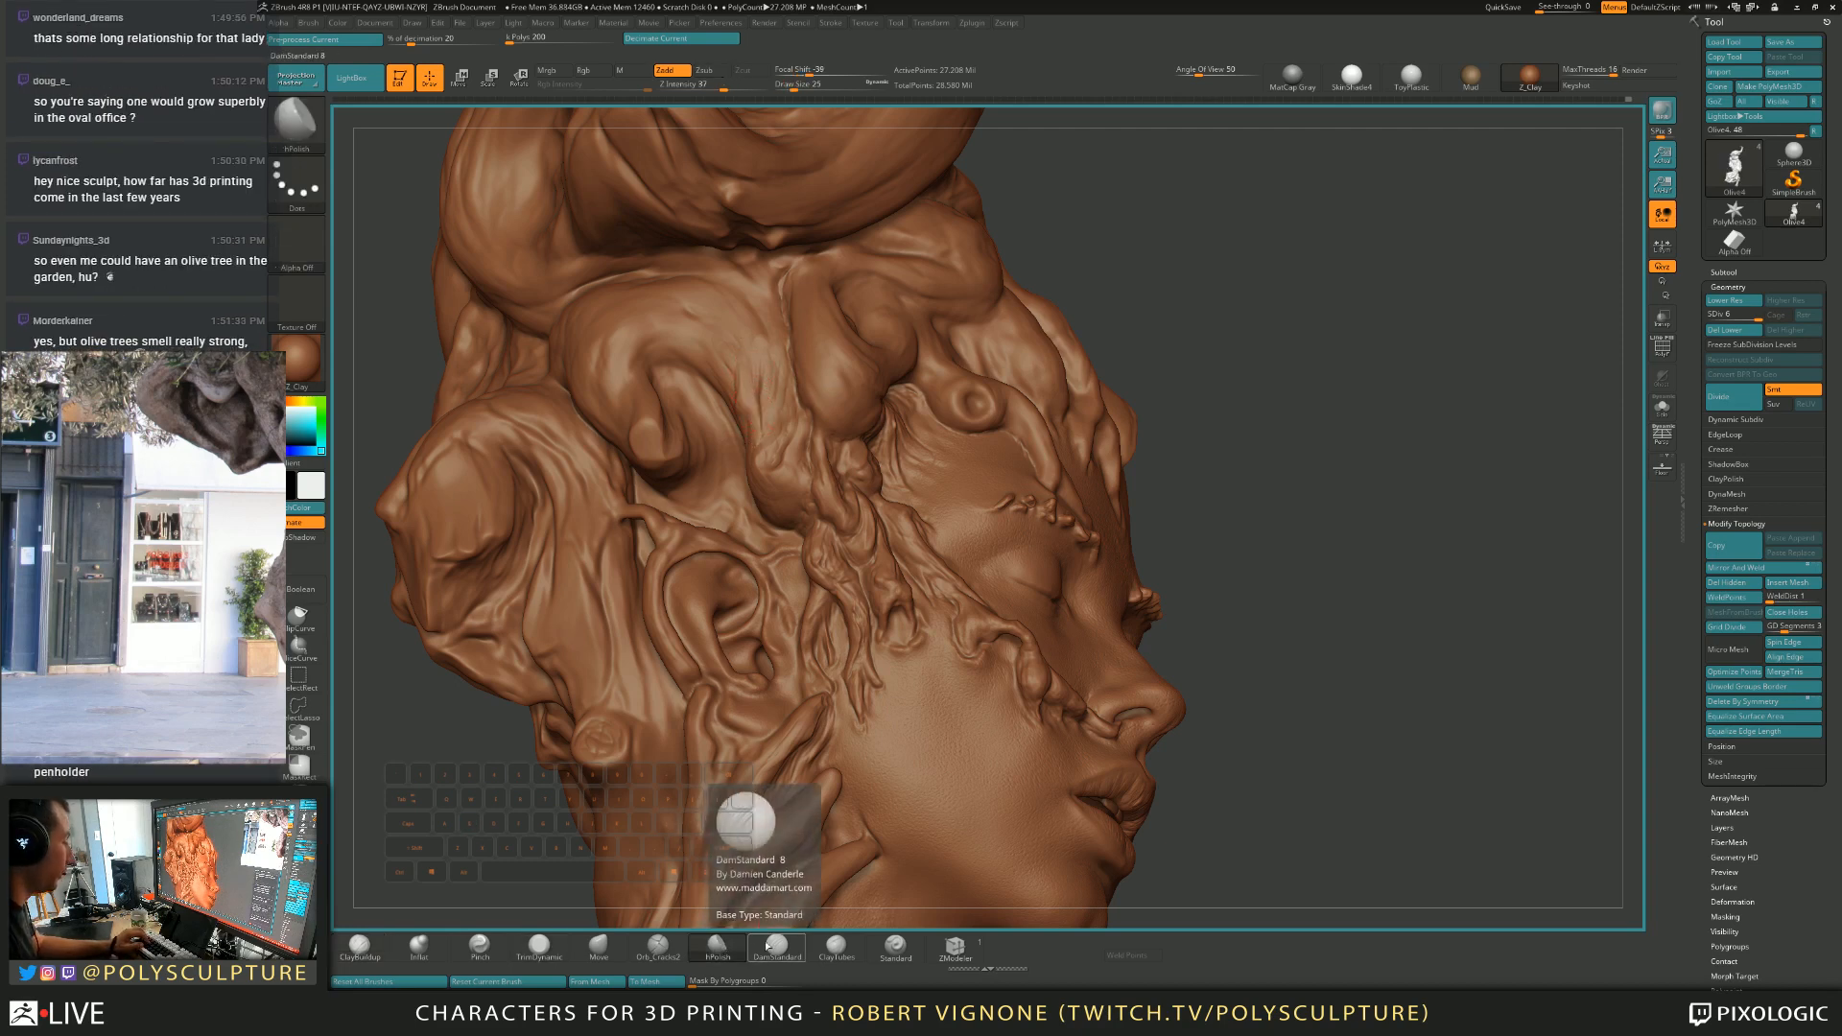
pyautogui.press('s')
pyautogui.click(755, 391)
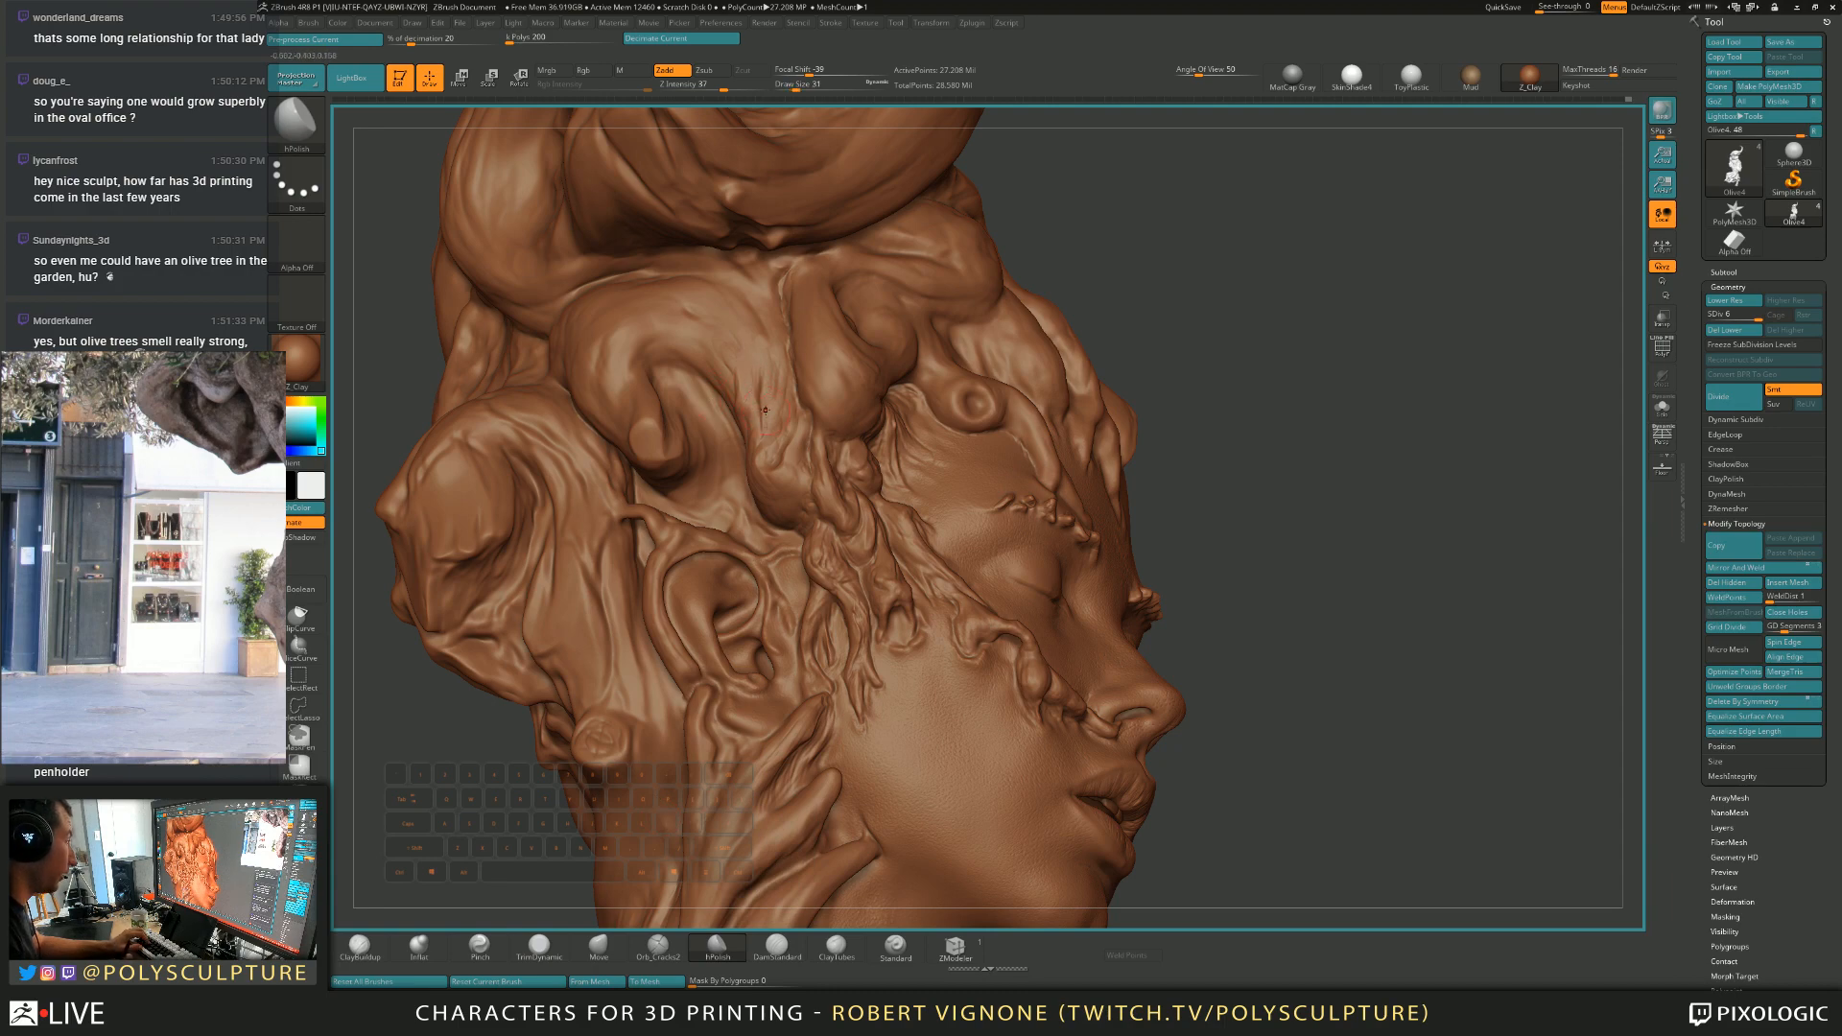
pyautogui.press('s')
pyautogui.click(767, 413)
# Shape the temple root and the rounded end of the hair curl with the ClayBuildup brush.
pyautogui.press('1')
pyautogui.moveTo(757, 418)
pyautogui.mouseDown(button='right')
pyautogui.moveTo(820, 418)
pyautogui.moveTo(755, 410)
pyautogui.mouseUp(button='right')
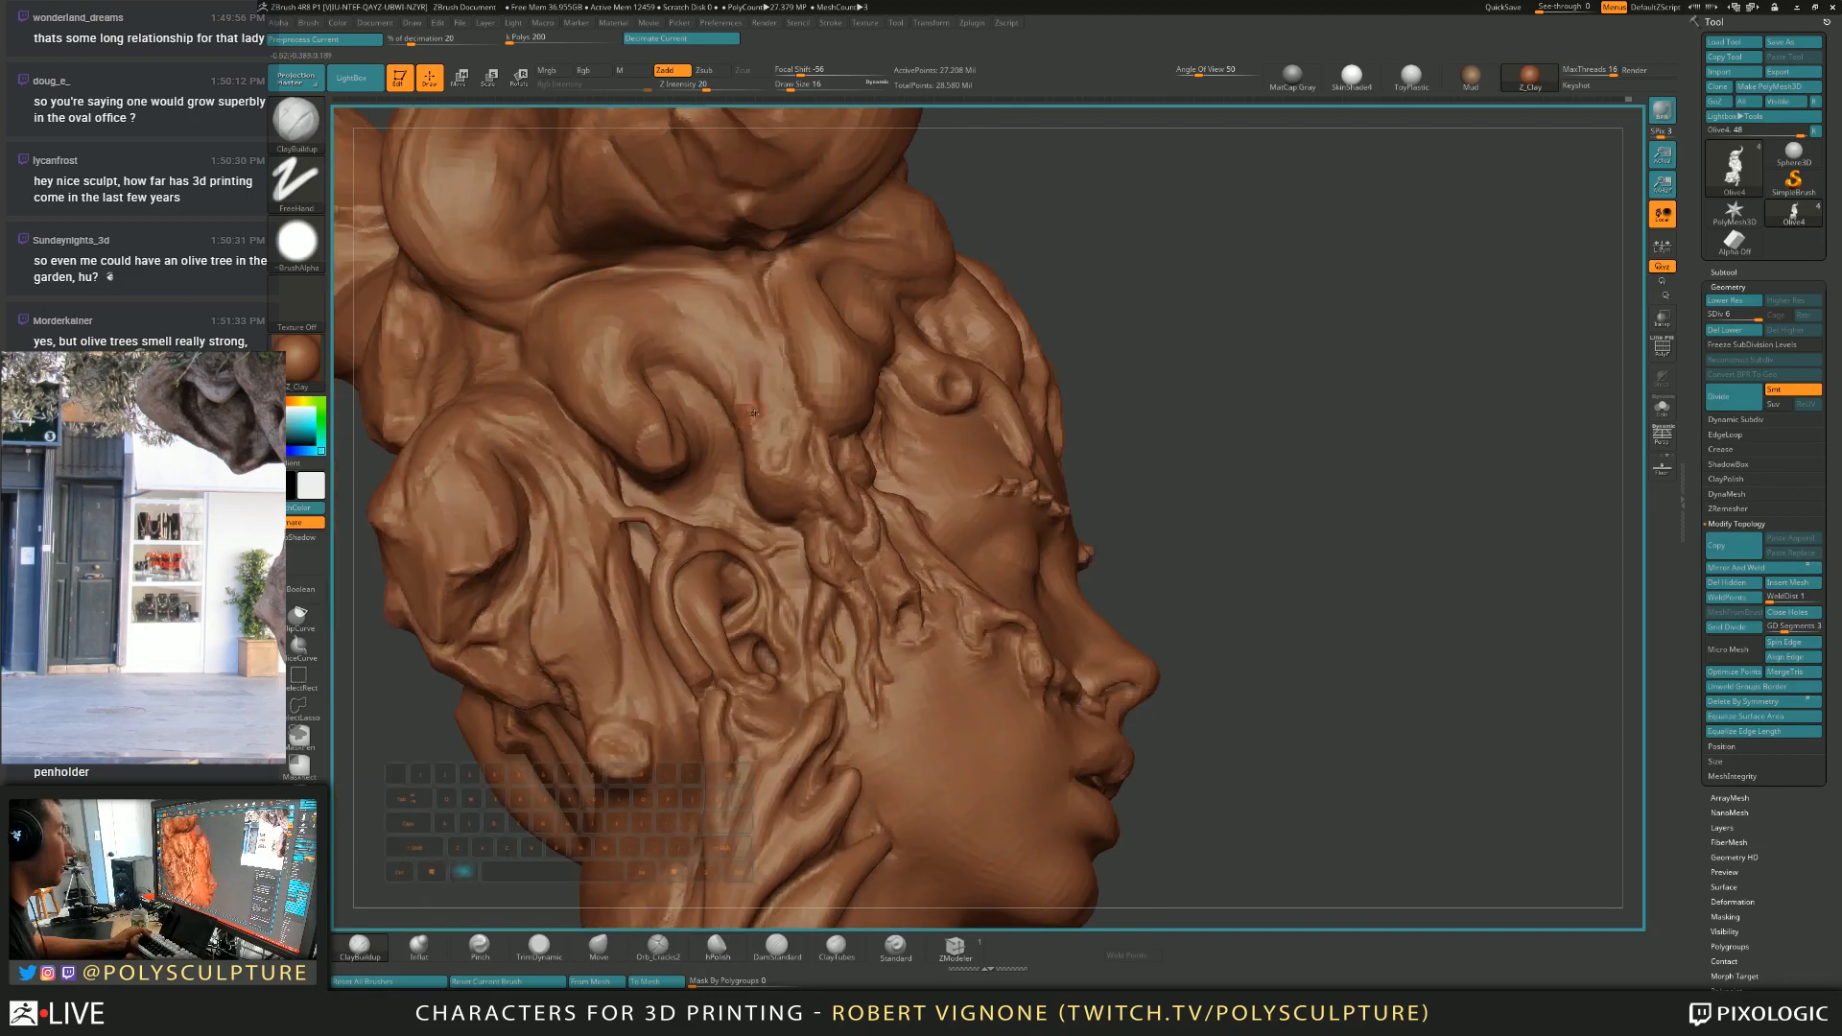
pyautogui.press('alt')
pyautogui.moveTo(784, 444)
pyautogui.mouseDown(button='right')
pyautogui.moveTo(734, 449)
pyautogui.moveTo(797, 445)
pyautogui.moveTo(777, 444)
pyautogui.moveTo(789, 378)
pyautogui.moveTo(668, 490)
pyautogui.moveTo(812, 373)
pyautogui.moveTo(822, 386)
pyautogui.mouseUp(button='right')
pyautogui.press('s')
pyautogui.click(826, 386)
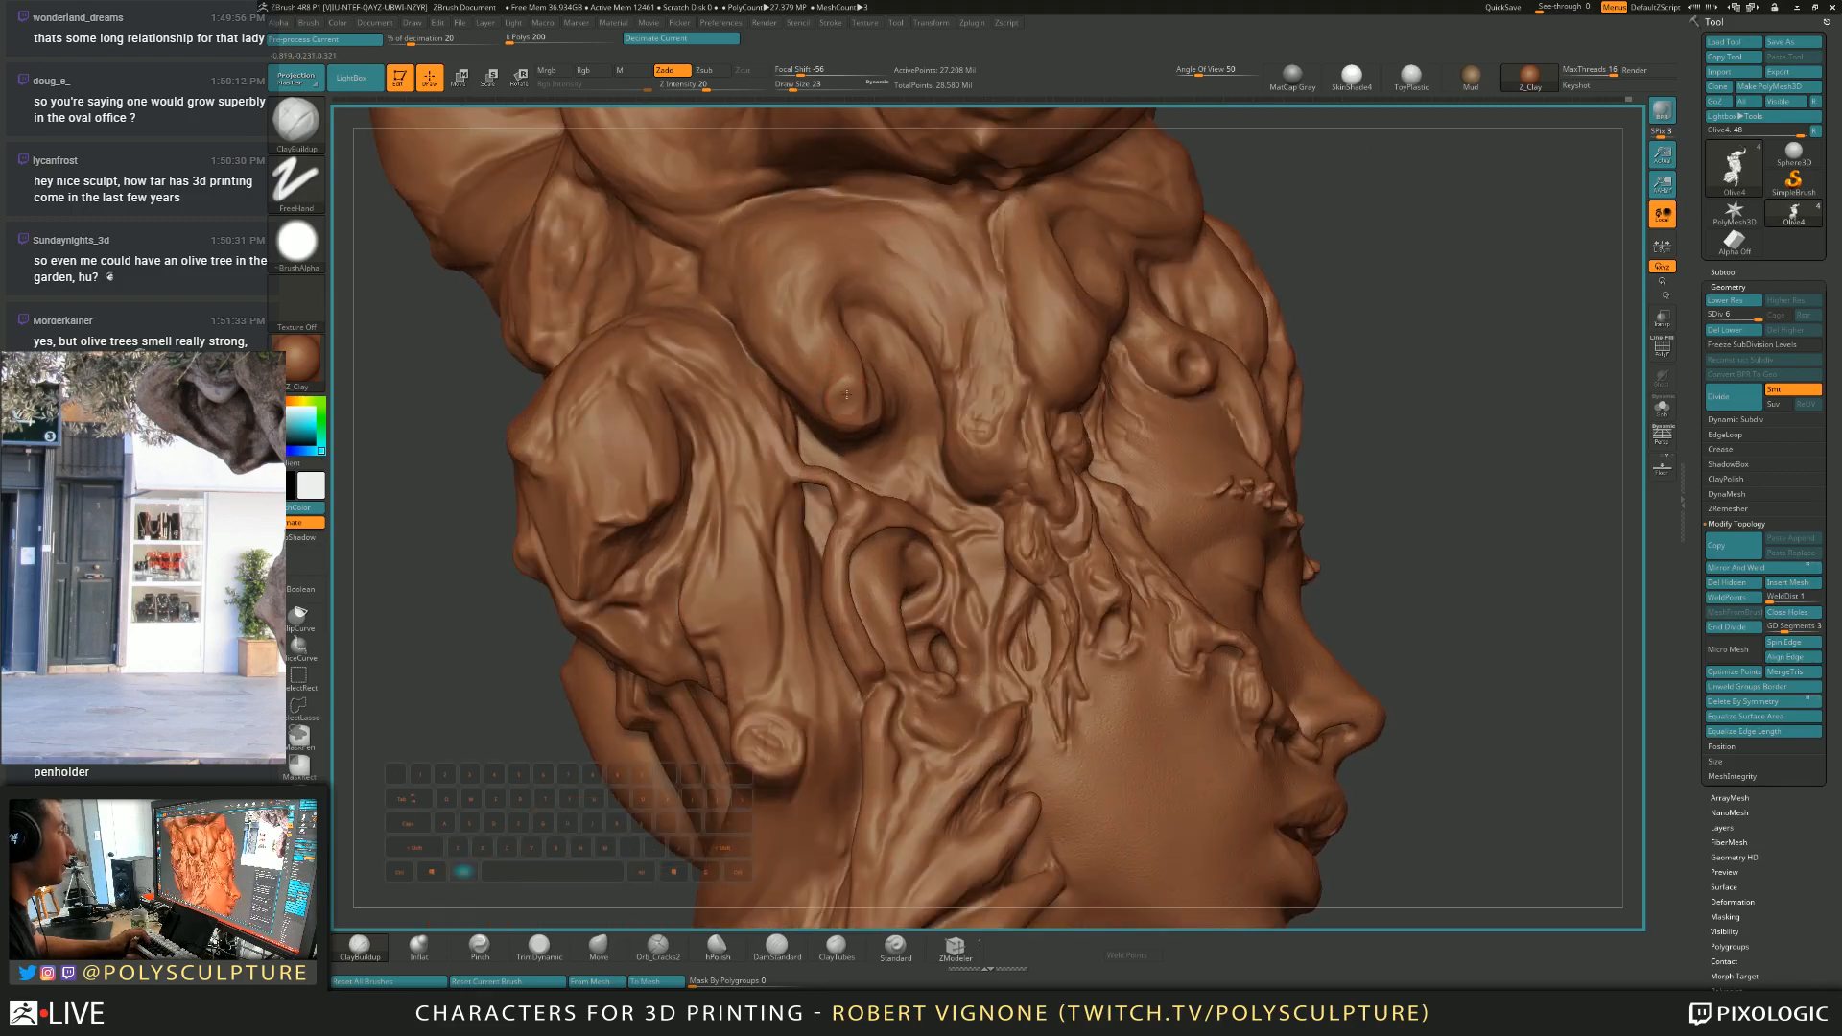
# Flatten the cut face of the branch stub behind the right ear with the hPolish brush.
pyautogui.press('s')
pyautogui.click(813, 745)
pyautogui.moveTo(804, 753); pyautogui.dragTo(771, 770, button='right')
pyautogui.click(720, 944)
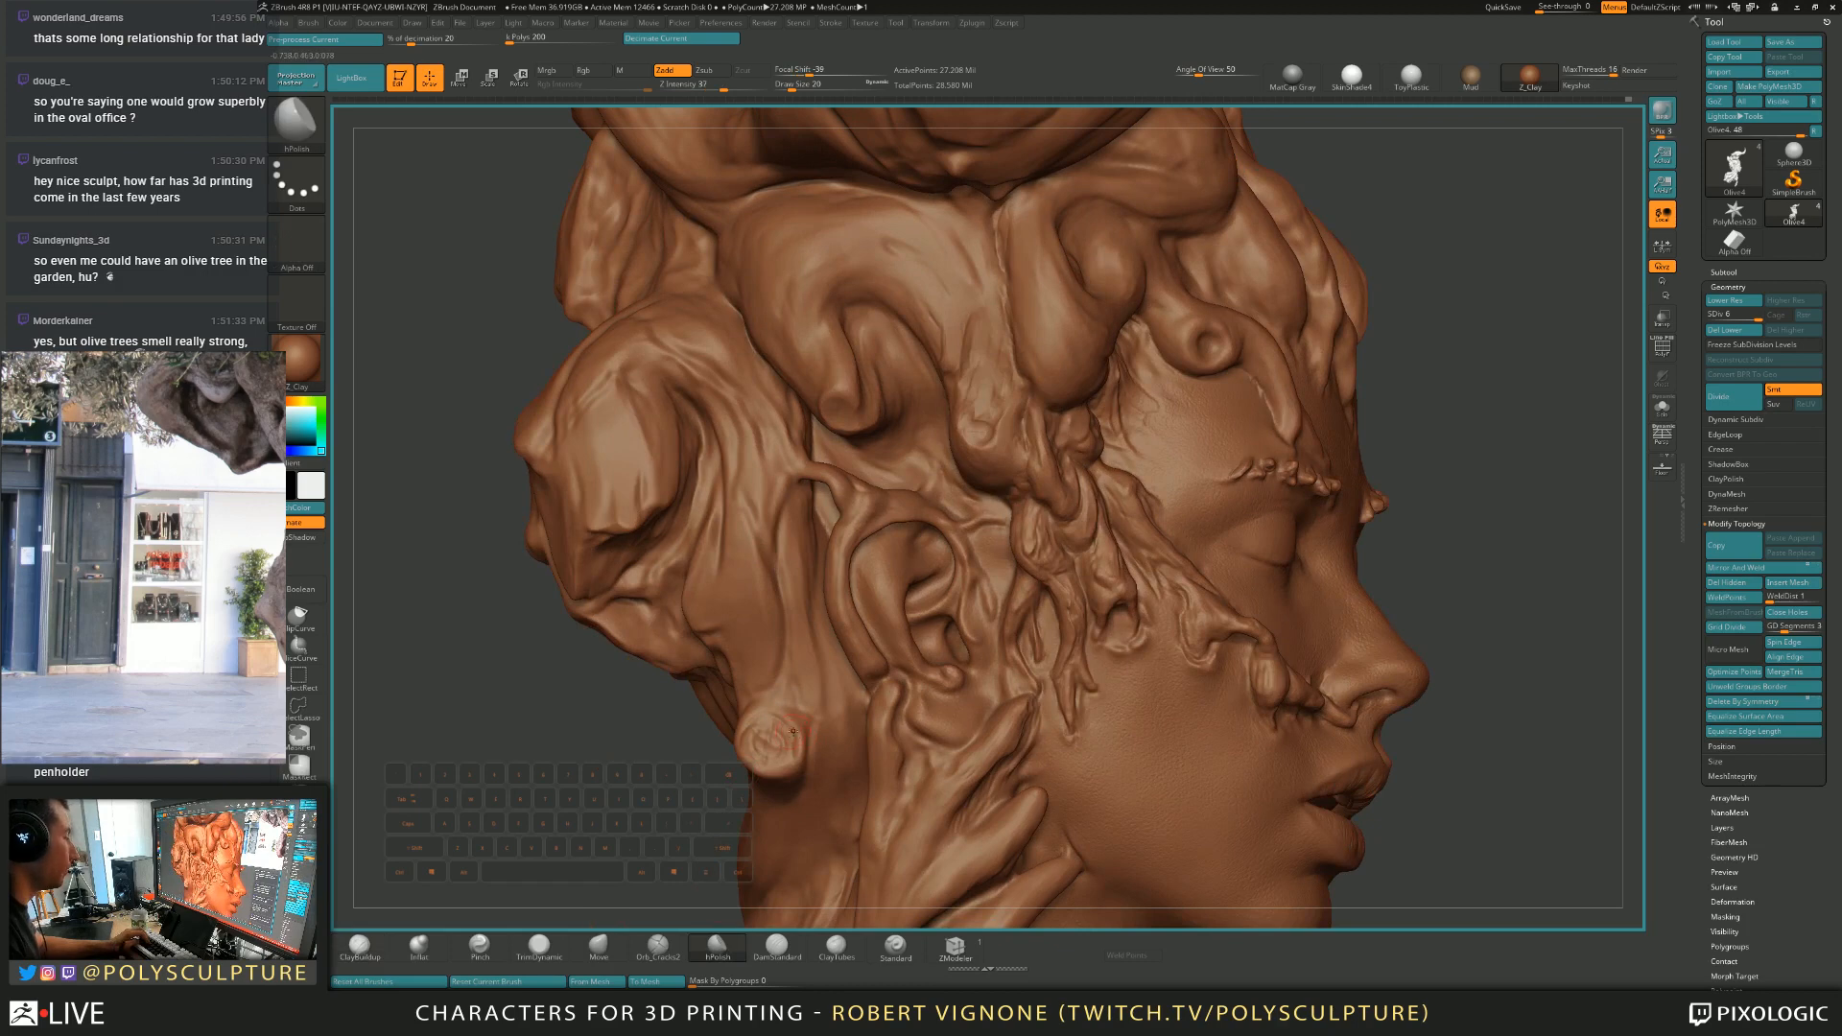
# Carve wood rings and cracks into the branch stub's cut face with the Orb_Cracks brush at Z Intensity 12, then polish it.
pyautogui.click(656, 946)
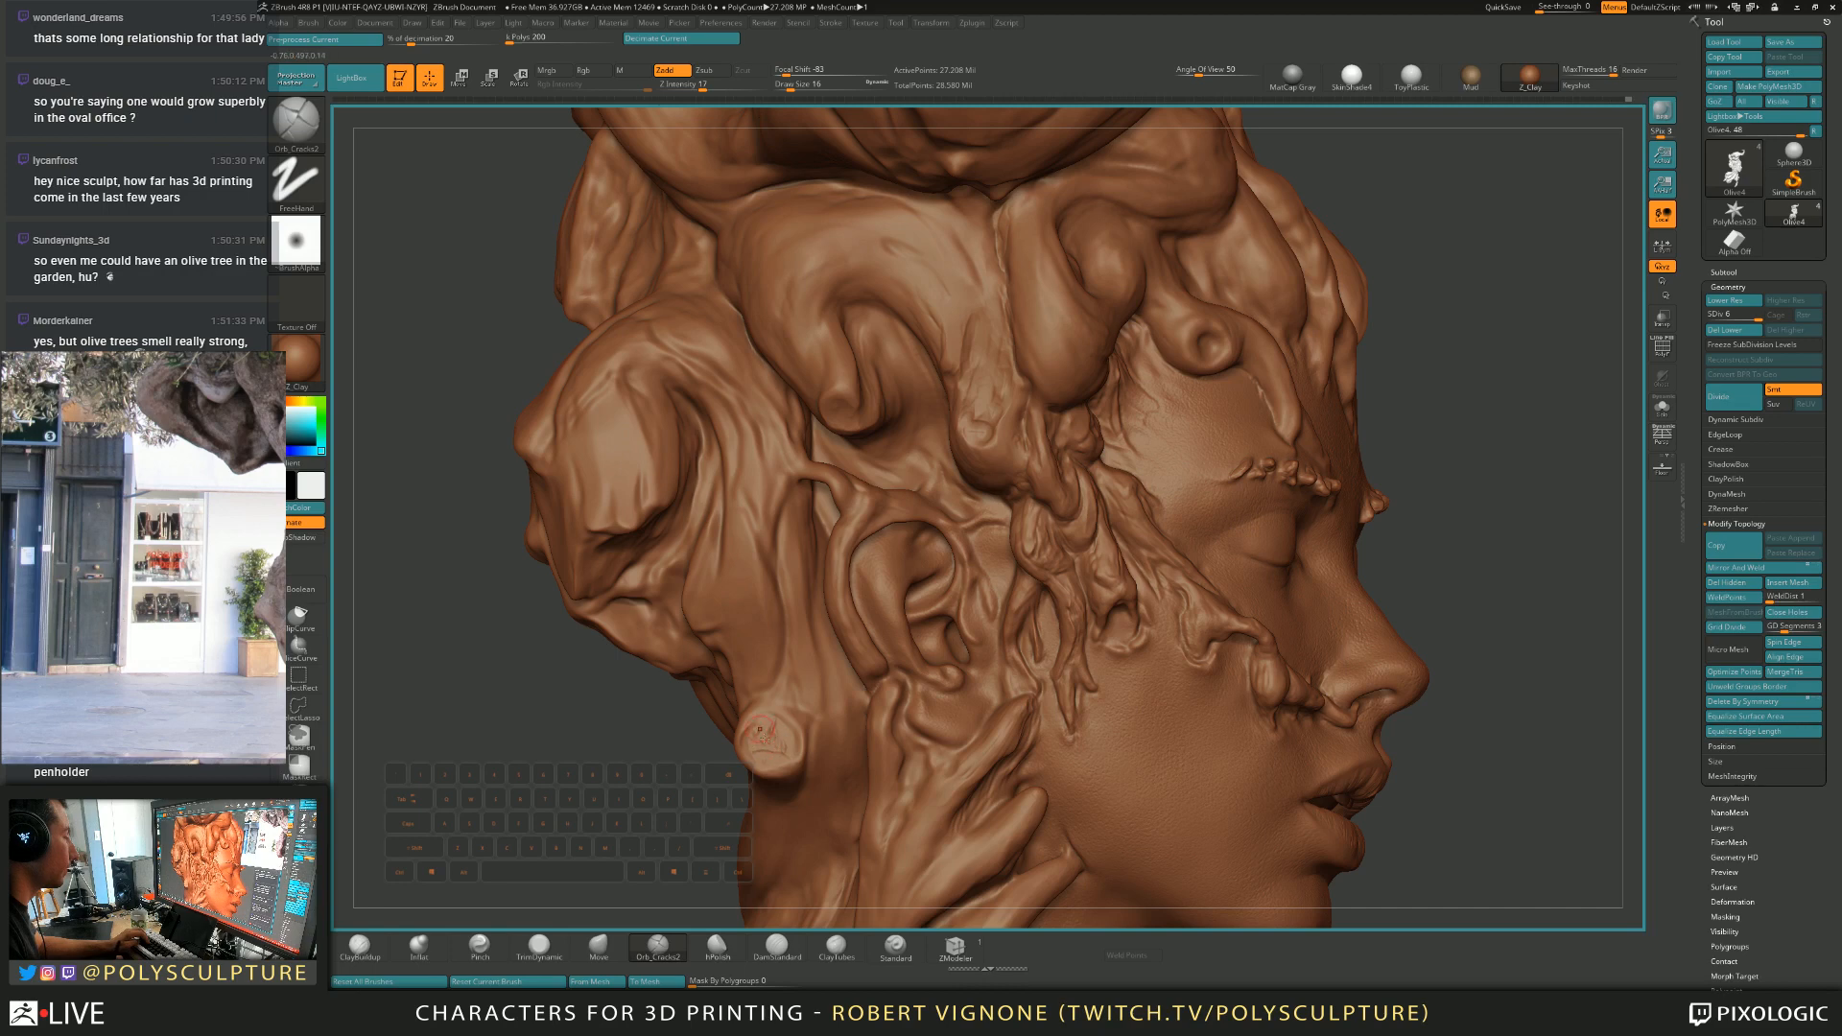
pyautogui.press('[')
pyautogui.moveTo(777, 737); pyautogui.dragTo(766, 755)
pyautogui.moveTo(777, 730)
pyautogui.mouseDown(button='right')
pyautogui.moveTo(789, 767)
pyautogui.moveTo(748, 779)
pyautogui.moveTo(715, 755)
pyautogui.moveTo(736, 765)
pyautogui.moveTo(777, 729)
pyautogui.mouseUp(button='right')
pyautogui.press('4')
pyautogui.press('7')
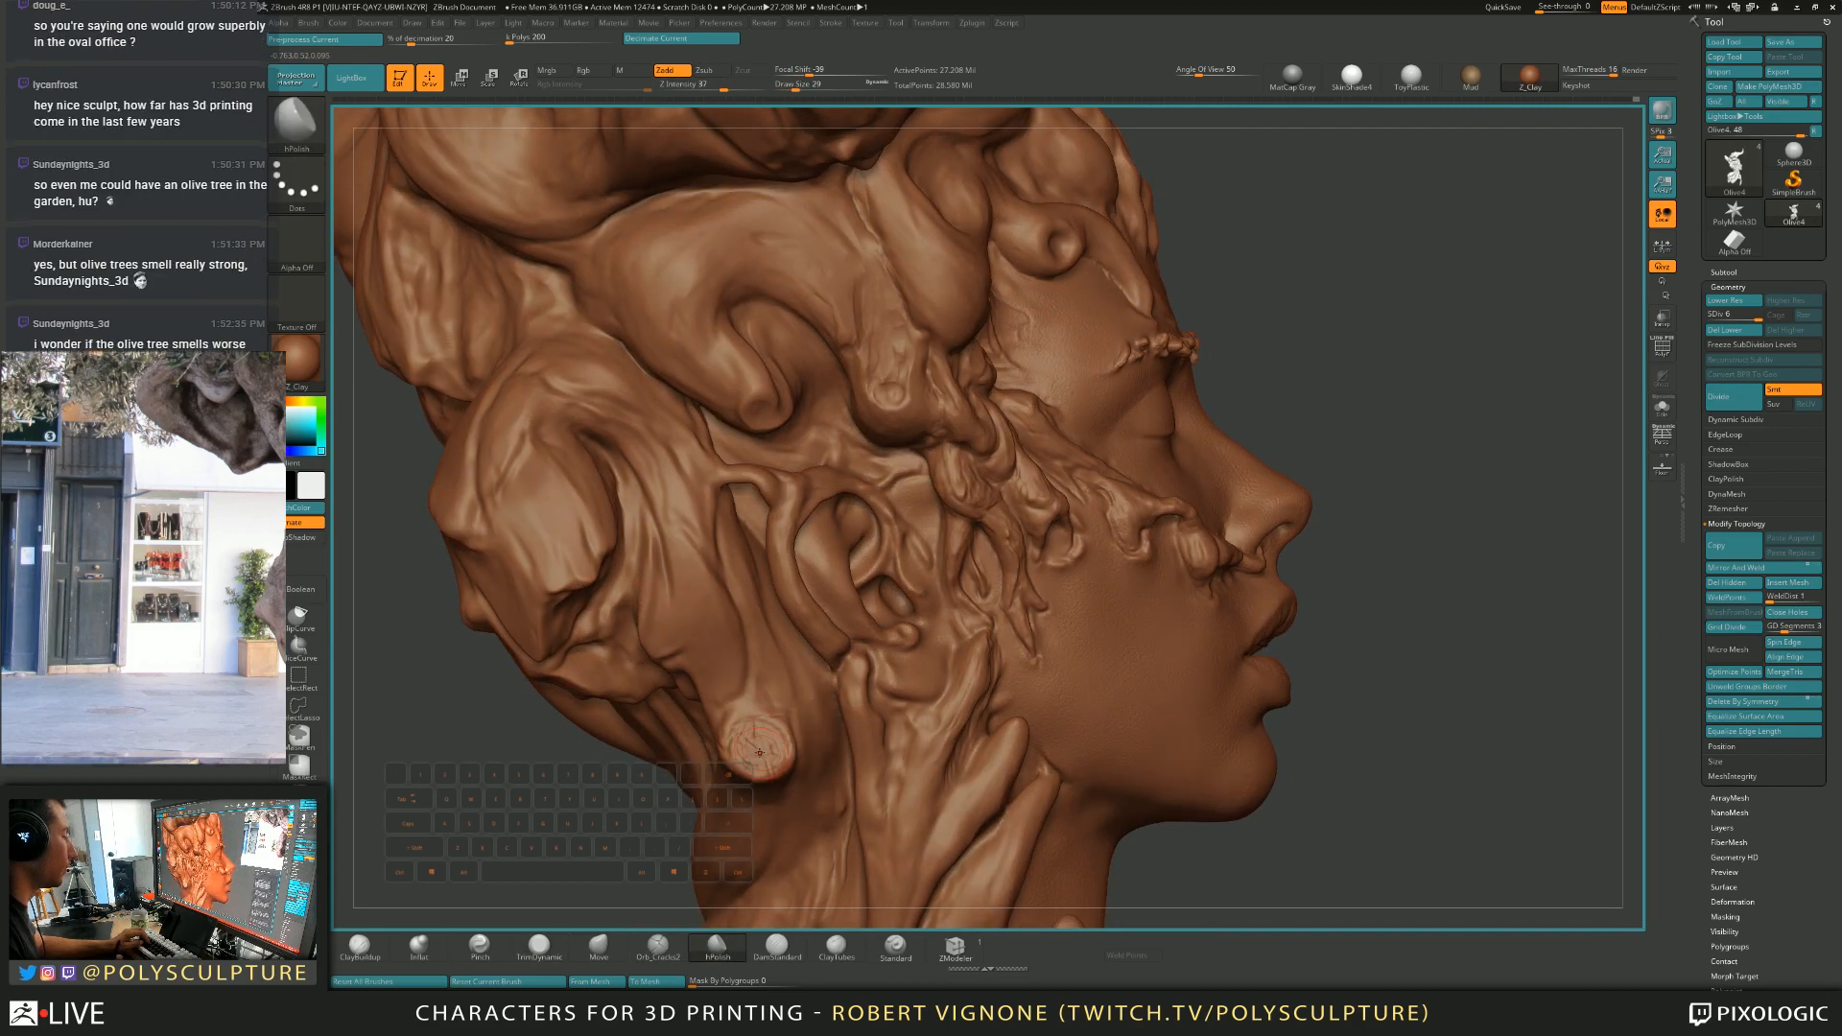
# Add finer cracks to the branch stub's cut face and rim with Orb_Cracks at Draw Size 12.
pyautogui.press('6')
pyautogui.press('s')
pyautogui.moveTo(754, 751); pyautogui.dragTo(764, 738)
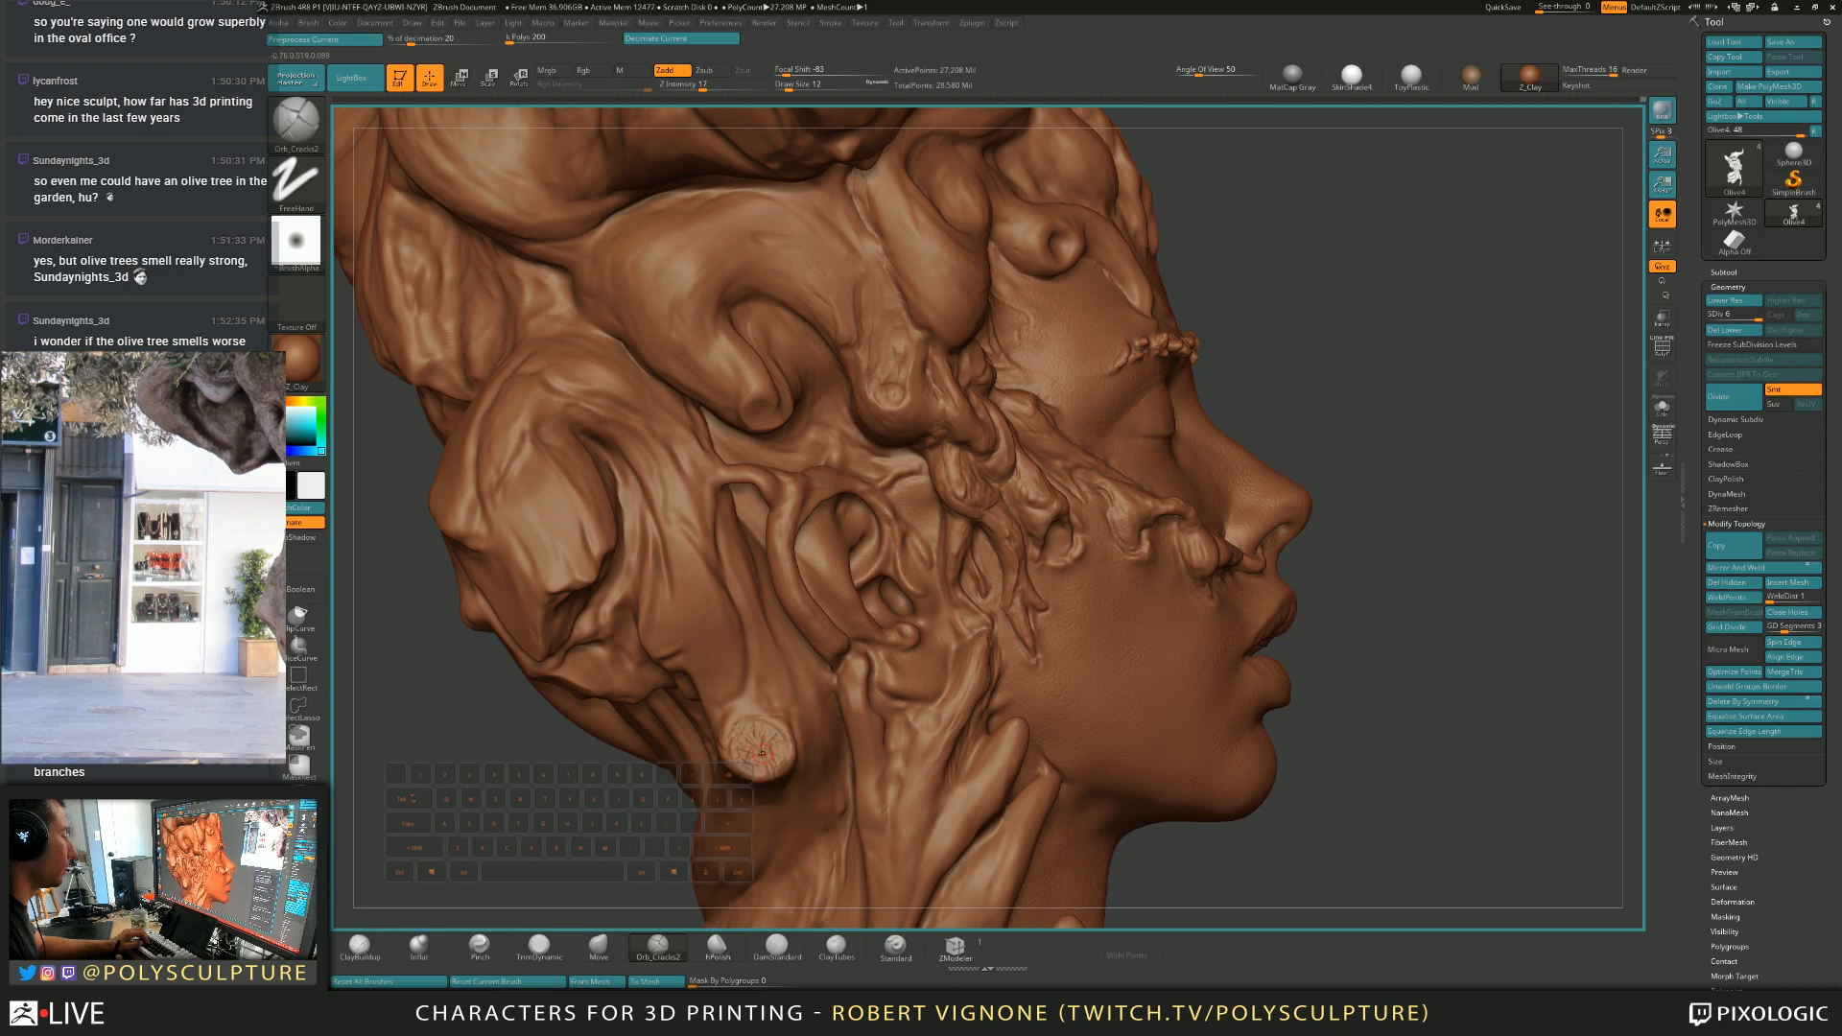
pyautogui.moveTo(747, 751); pyautogui.dragTo(758, 740)
pyautogui.moveTo(779, 729); pyautogui.dragTo(758, 718, button='right')
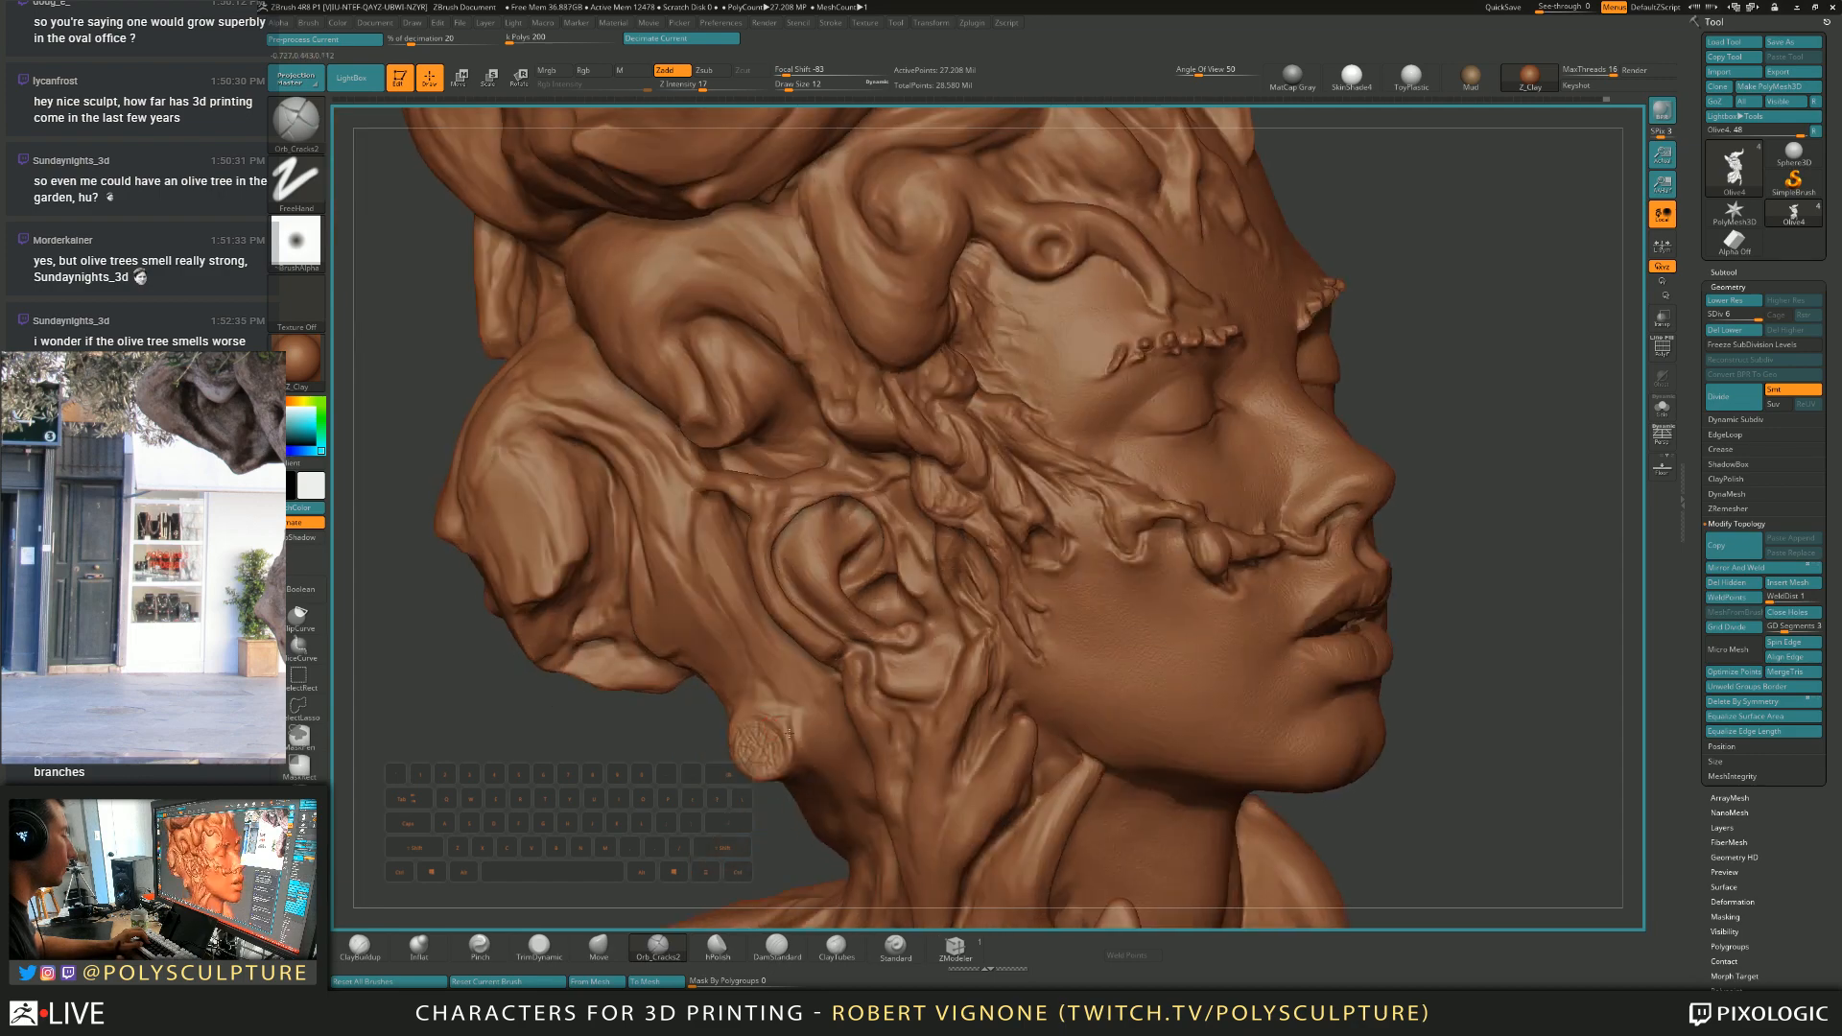
pyautogui.moveTo(767, 710); pyautogui.dragTo(772, 709)
pyautogui.click(777, 945)
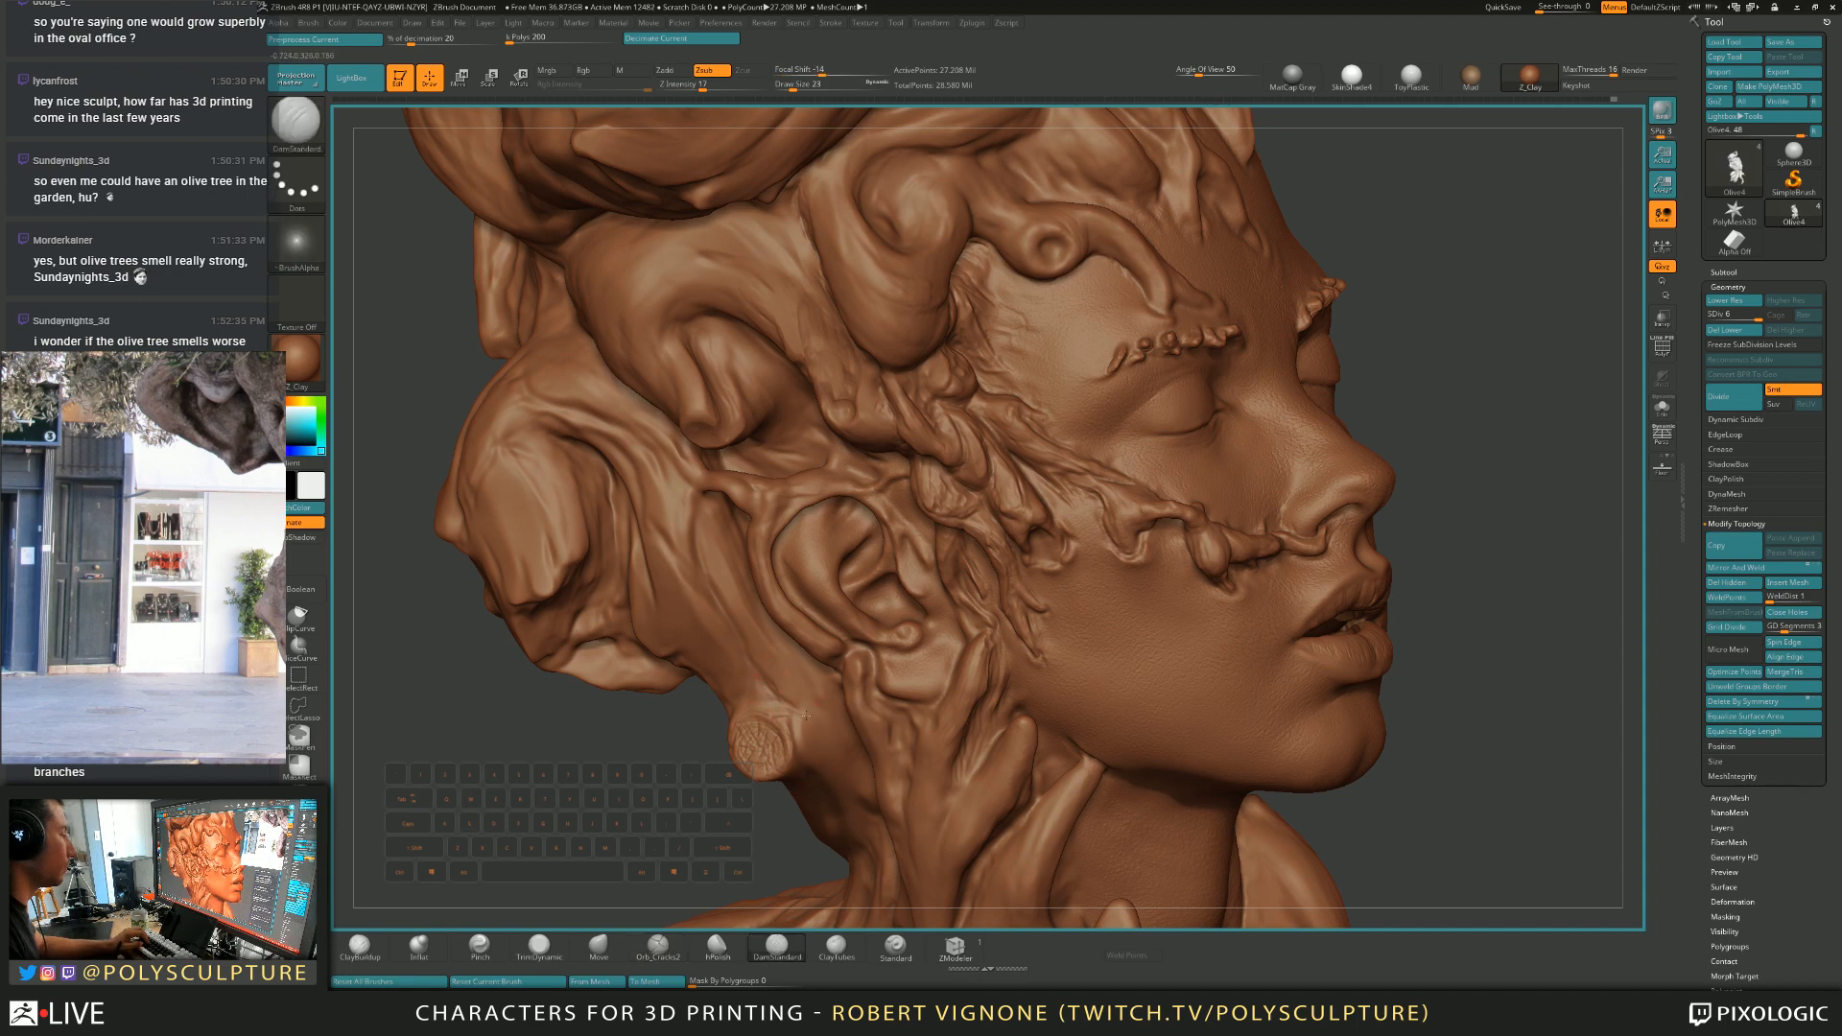
# Adjust the shape of the closed right eyelid from the front with the Move brush.
pyautogui.moveTo(825, 566)
pyautogui.mouseDown(button='right')
pyautogui.moveTo(690, 514)
pyautogui.moveTo(853, 594)
pyautogui.moveTo(816, 565)
pyautogui.moveTo(751, 400)
pyautogui.moveTo(744, 293)
pyautogui.mouseUp(button='right')
pyautogui.moveTo(756, 371)
pyautogui.mouseDown(button='right')
pyautogui.moveTo(944, 583)
pyautogui.moveTo(998, 573)
pyautogui.moveTo(1080, 612)
pyautogui.moveTo(1040, 527)
pyautogui.moveTo(803, 374)
pyautogui.moveTo(853, 544)
pyautogui.moveTo(981, 443)
pyautogui.moveTo(892, 449)
pyautogui.moveTo(1311, 553)
pyautogui.moveTo(1310, 609)
pyautogui.mouseUp(button='right')
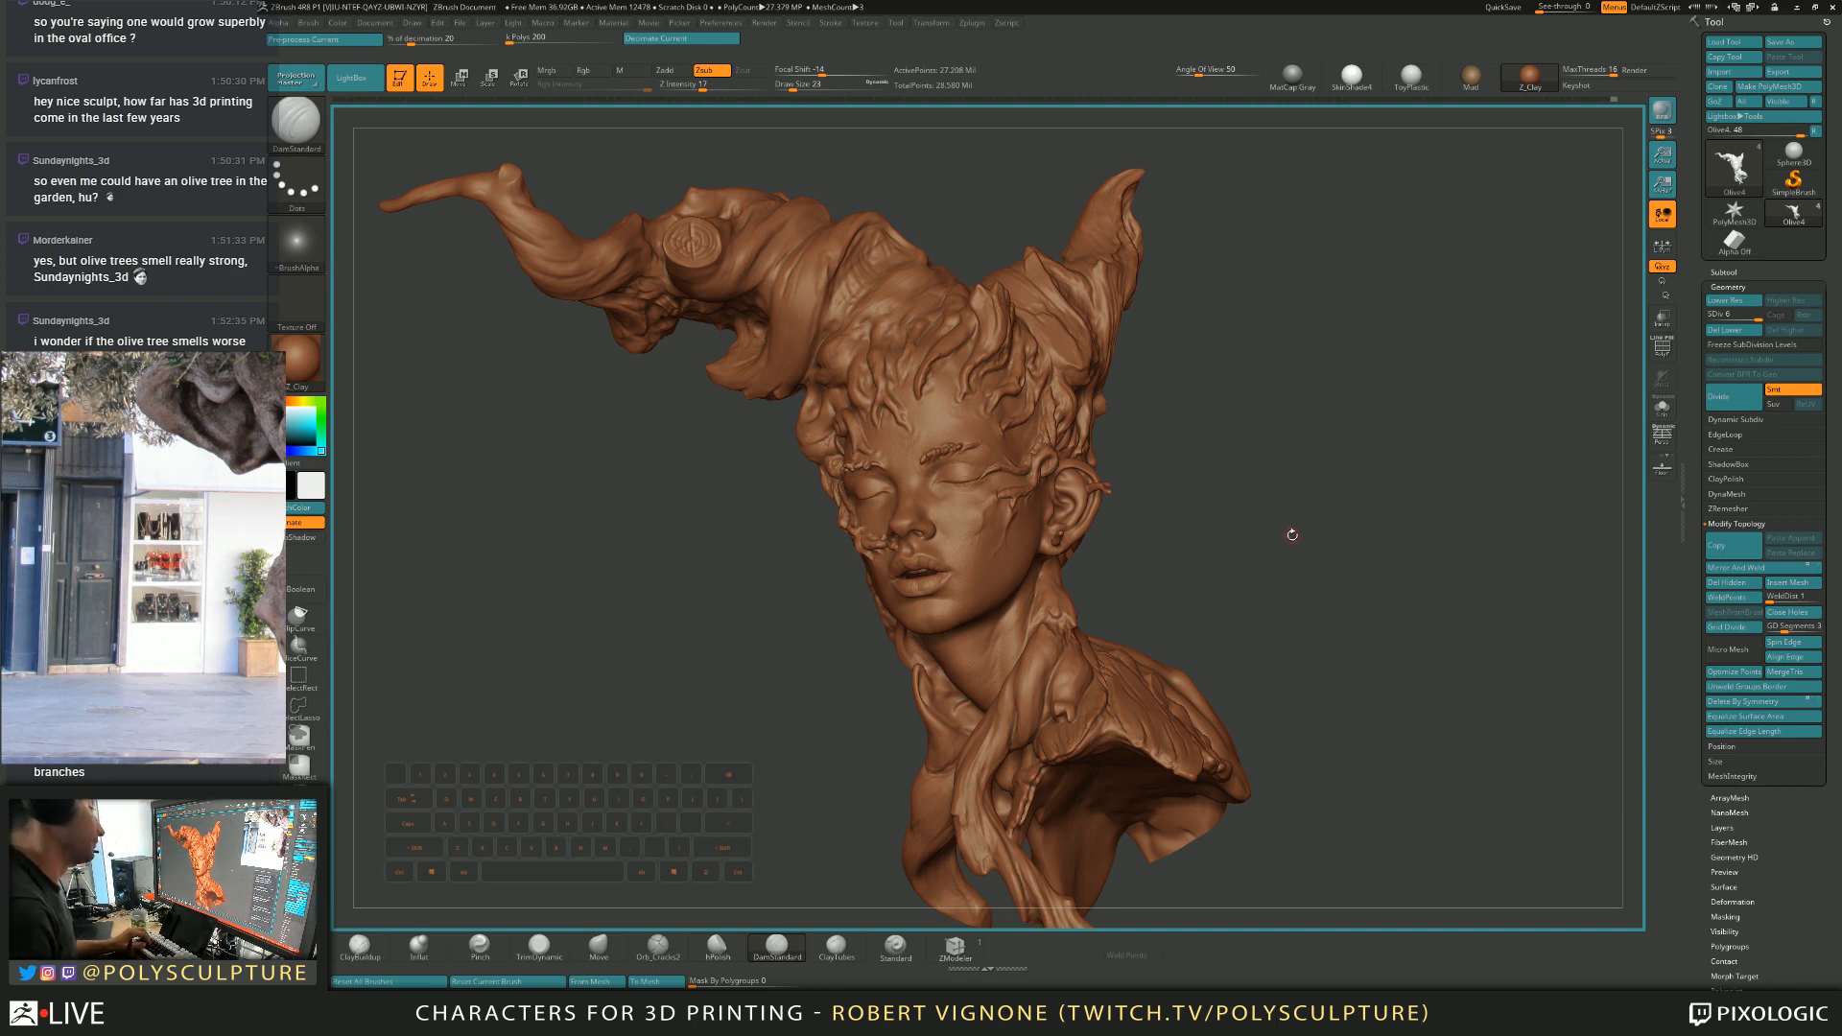
pyautogui.moveTo(1239, 507); pyautogui.dragTo(1442, 331)
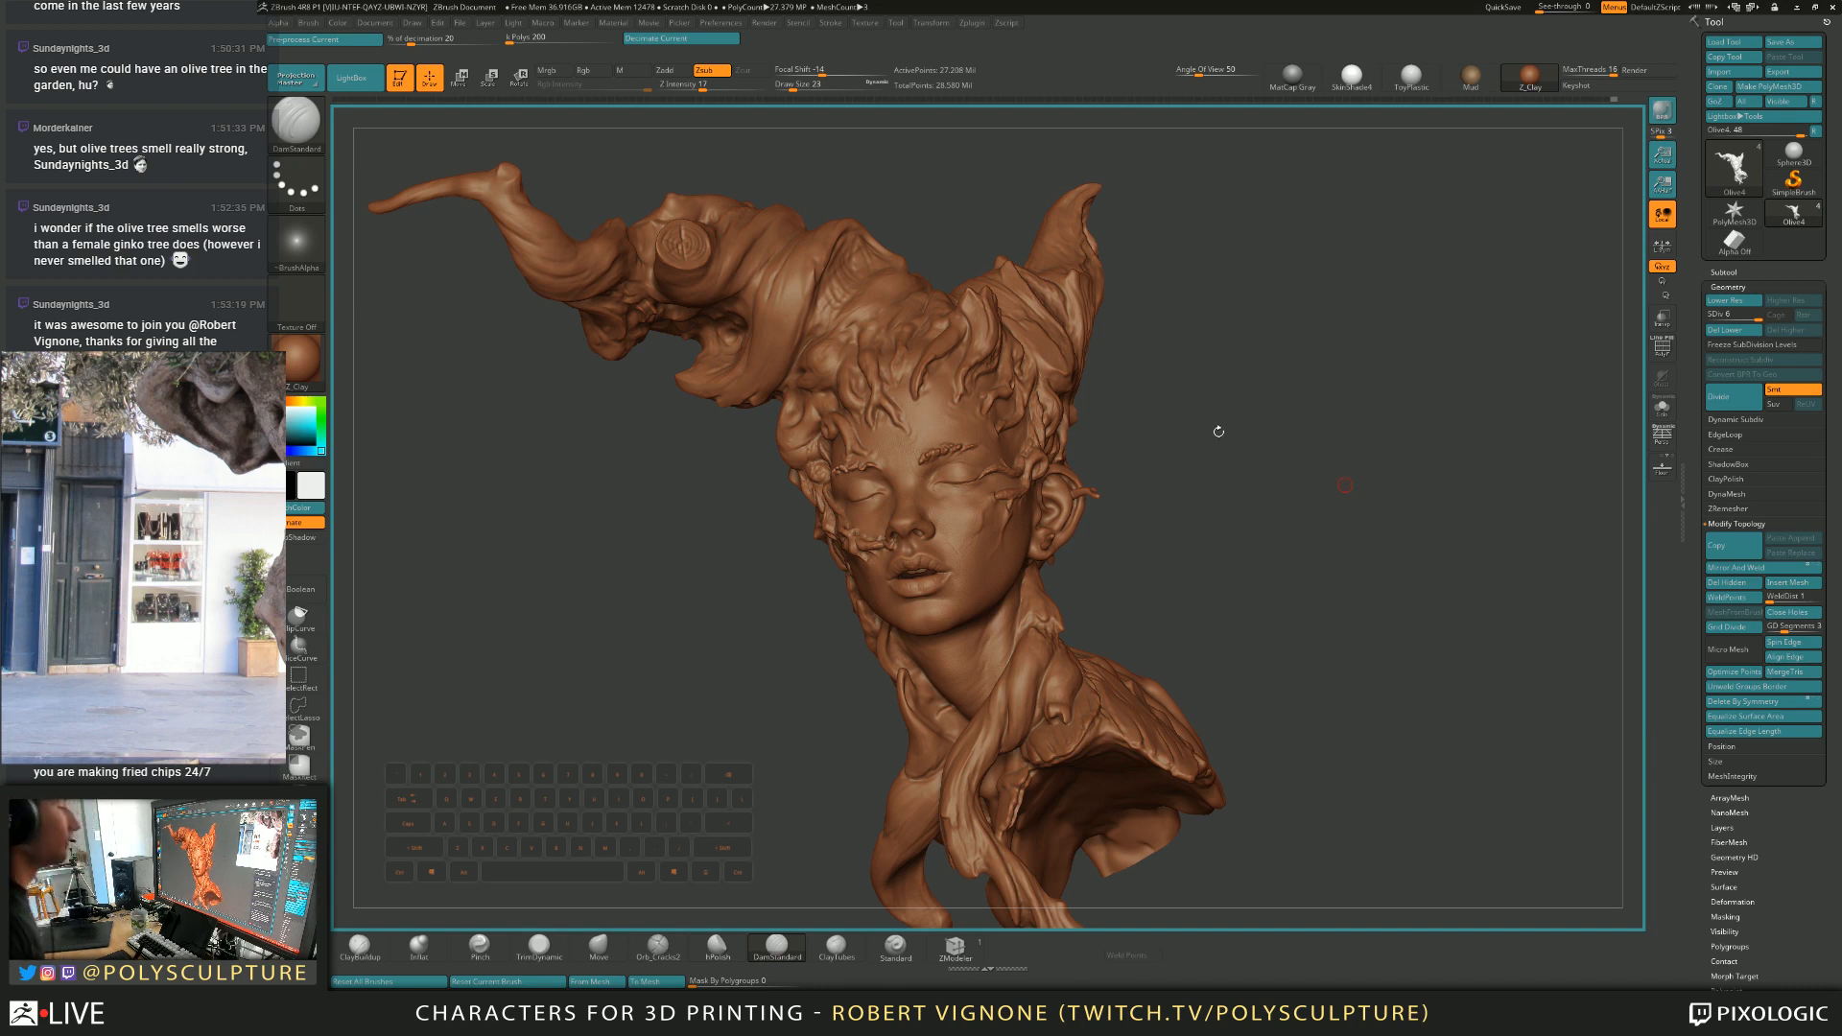
pyautogui.moveTo(860, 500)
pyautogui.mouseDown(button='right')
pyautogui.moveTo(844, 690)
pyautogui.moveTo(838, 461)
pyautogui.moveTo(857, 519)
pyautogui.mouseUp(button='right')
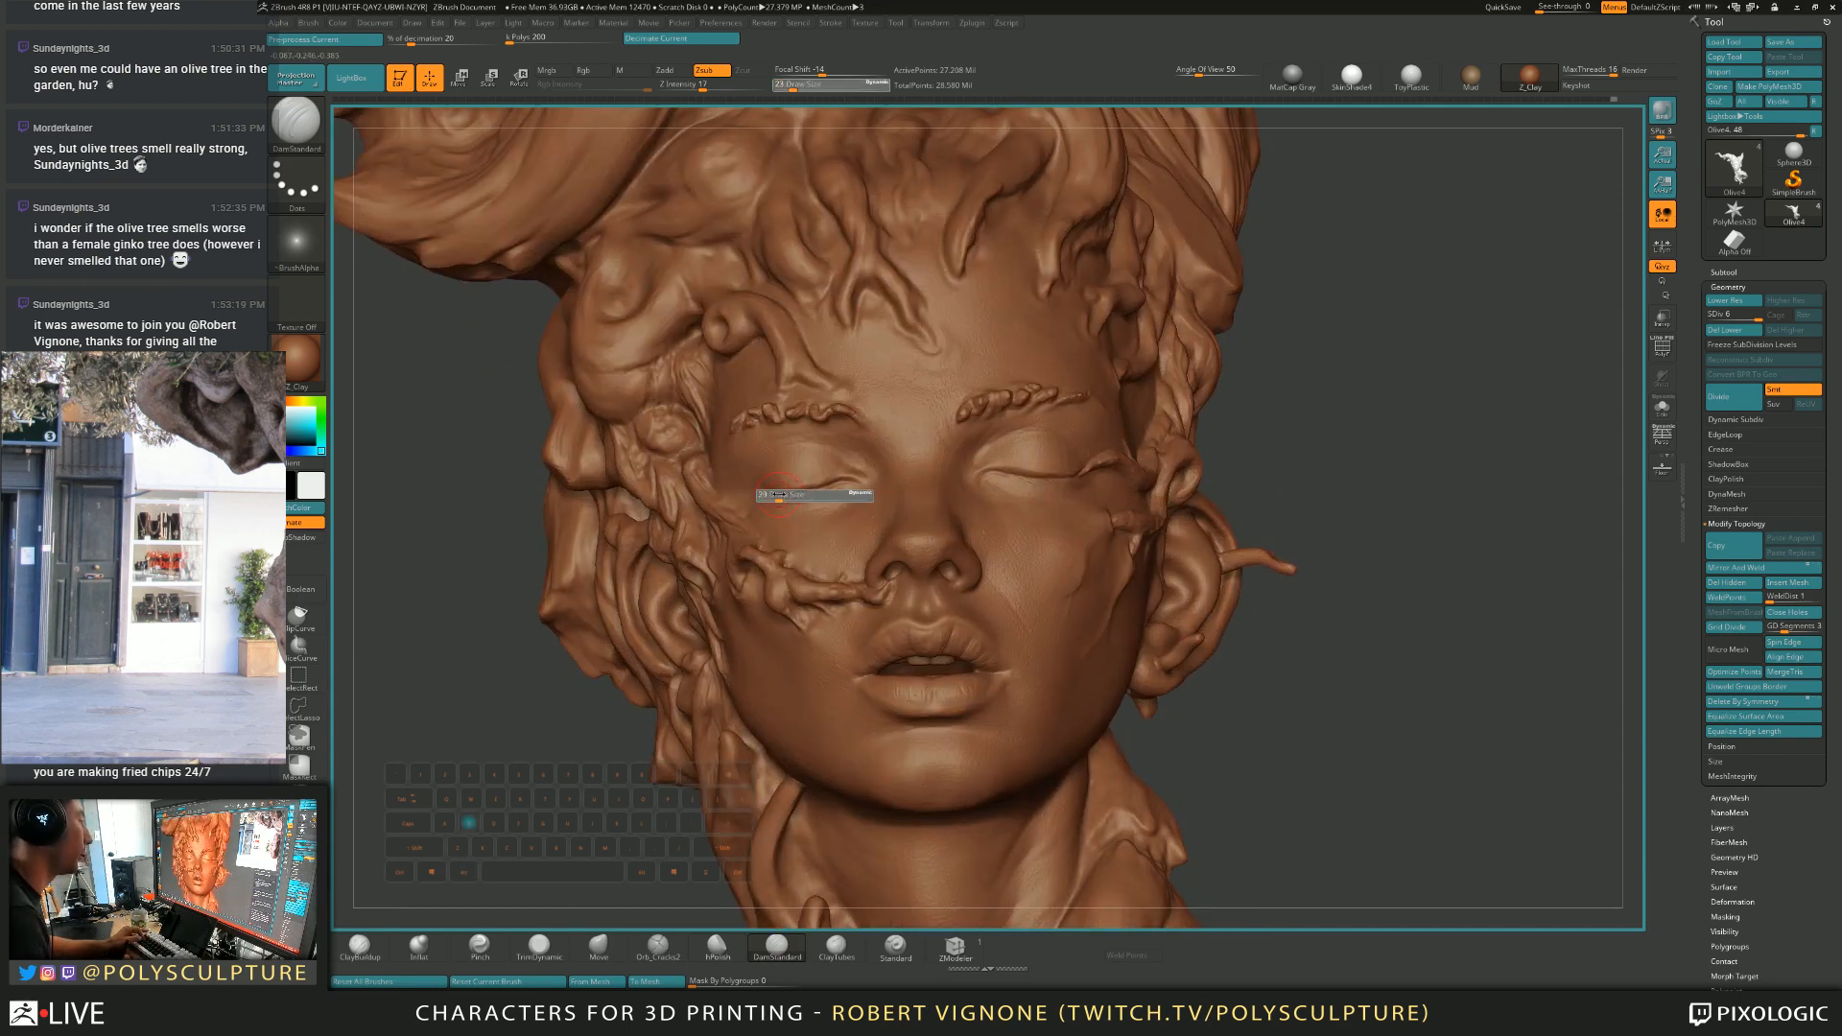
pyautogui.press('b')
pyautogui.press('m')
pyautogui.press('v')
pyautogui.moveTo(798, 484); pyautogui.dragTo(801, 484)
# Stamp skin texture around the right eye and across the brow area with the Standard brush, DragRect stroke and skin alpha.
pyautogui.click(895, 945)
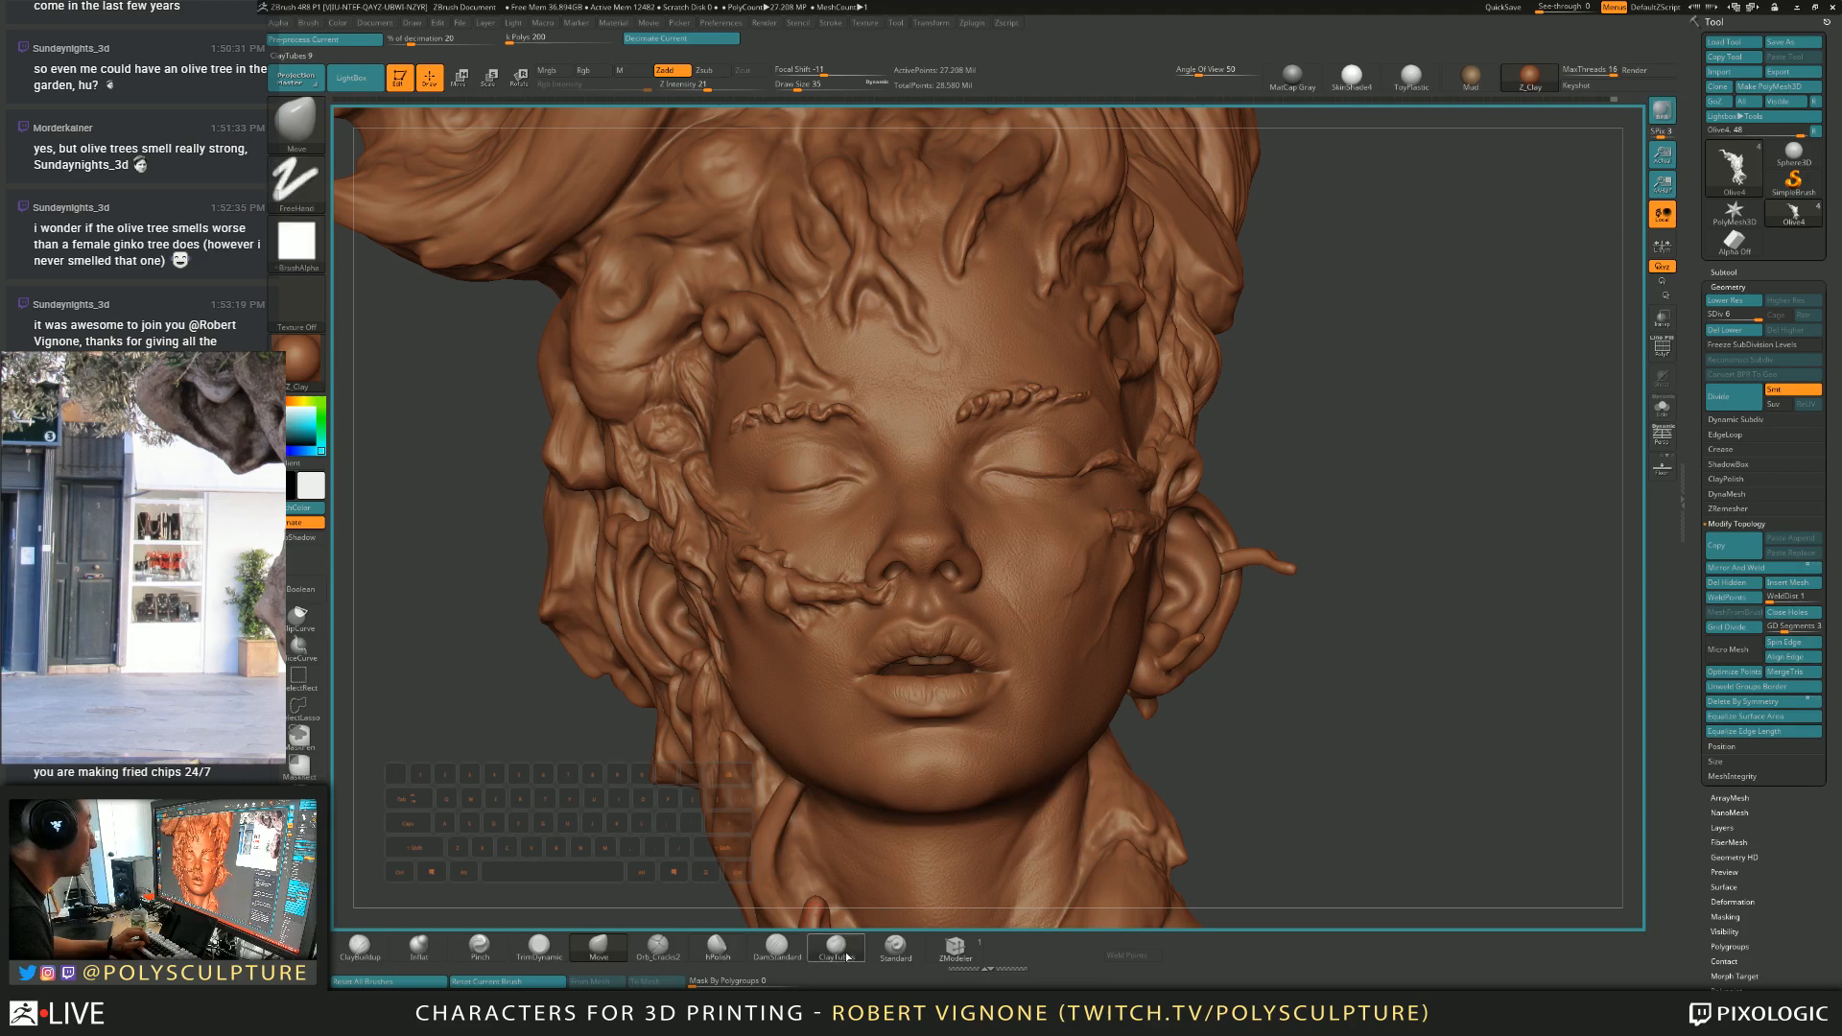
pyautogui.moveTo(814, 502); pyautogui.dragTo(931, 488, button='right')
pyautogui.press('s')
pyautogui.click(771, 474)
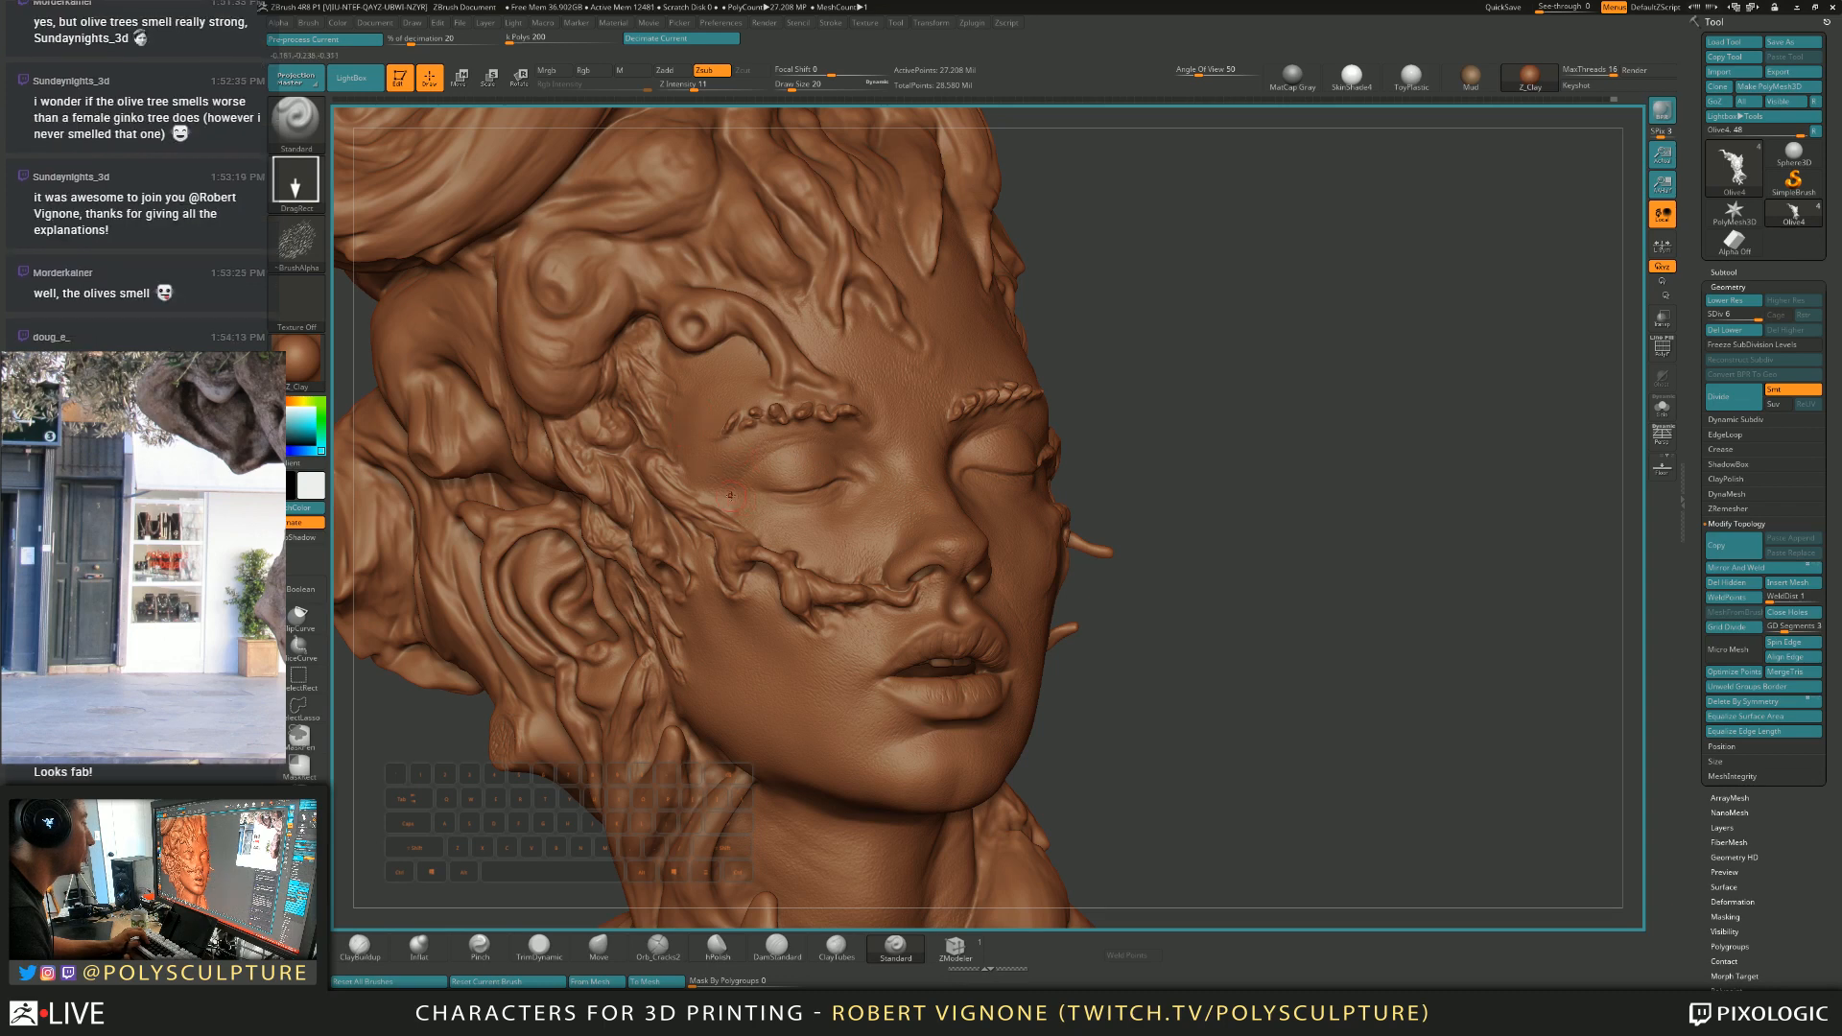
pyautogui.moveTo(773, 510); pyautogui.dragTo(994, 450, button='right')
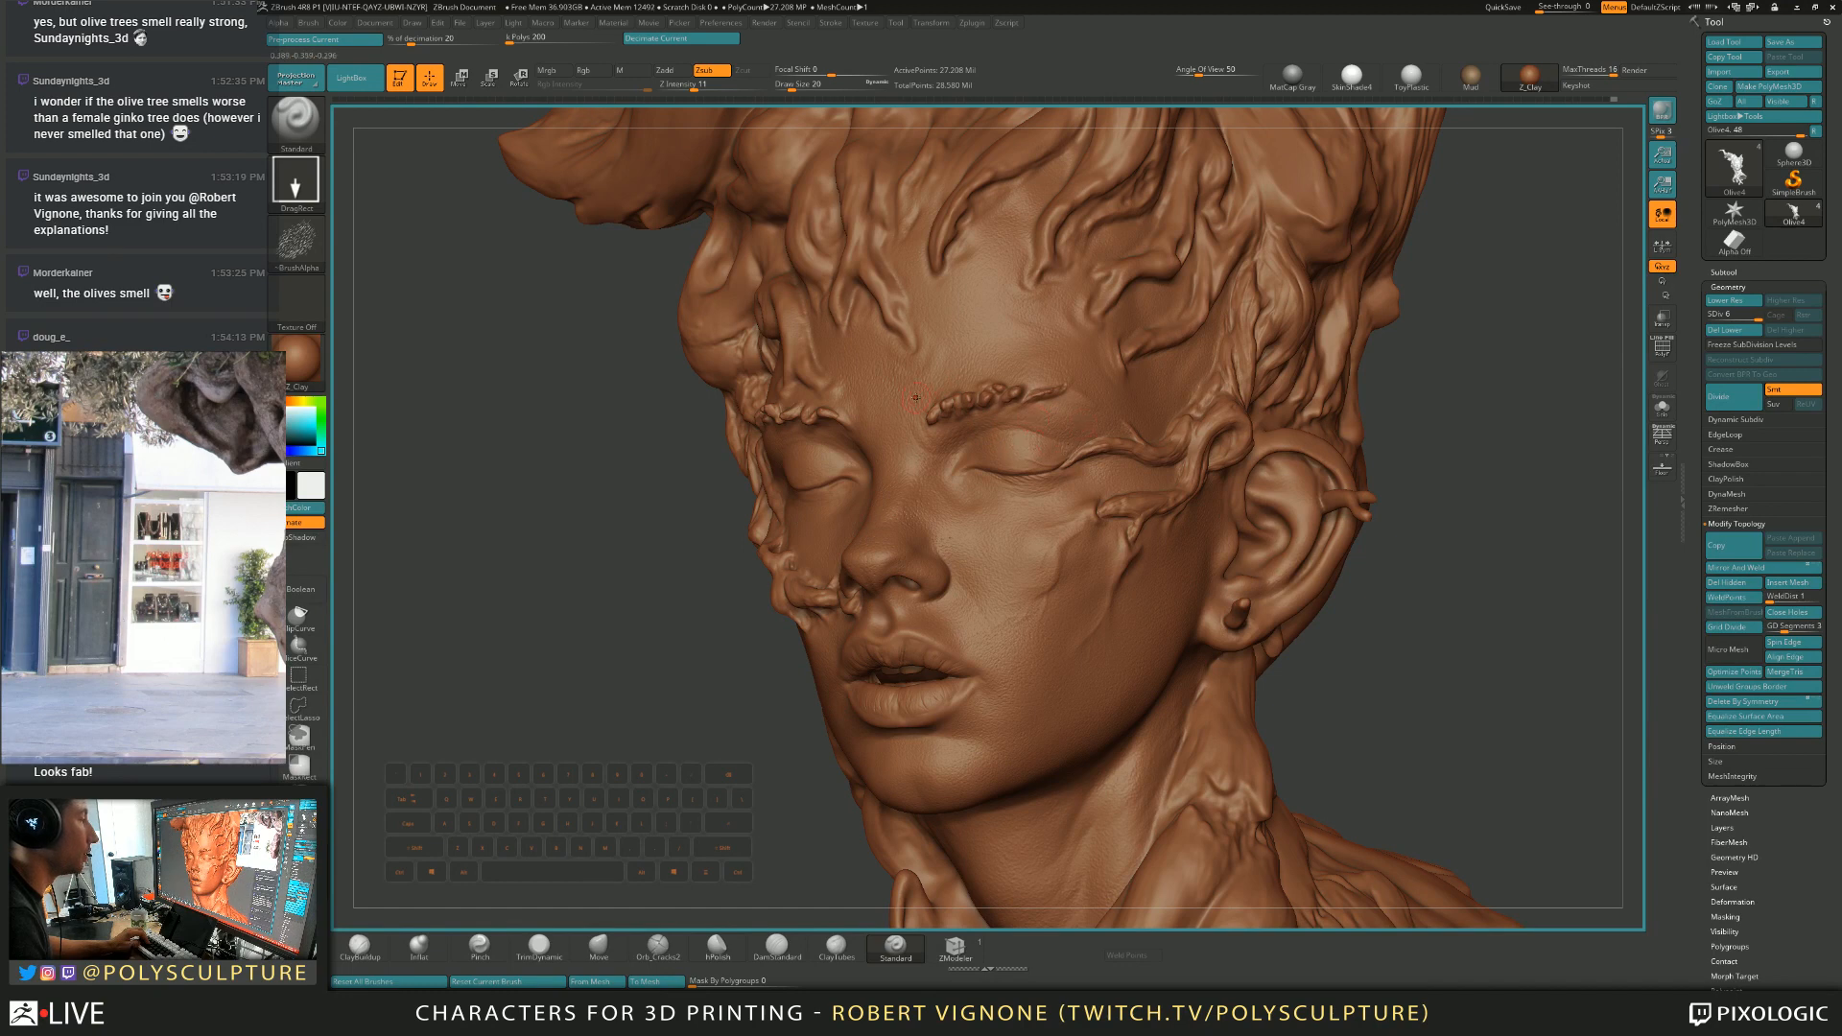
pyautogui.moveTo(840, 405); pyautogui.dragTo(1103, 414, button='right')
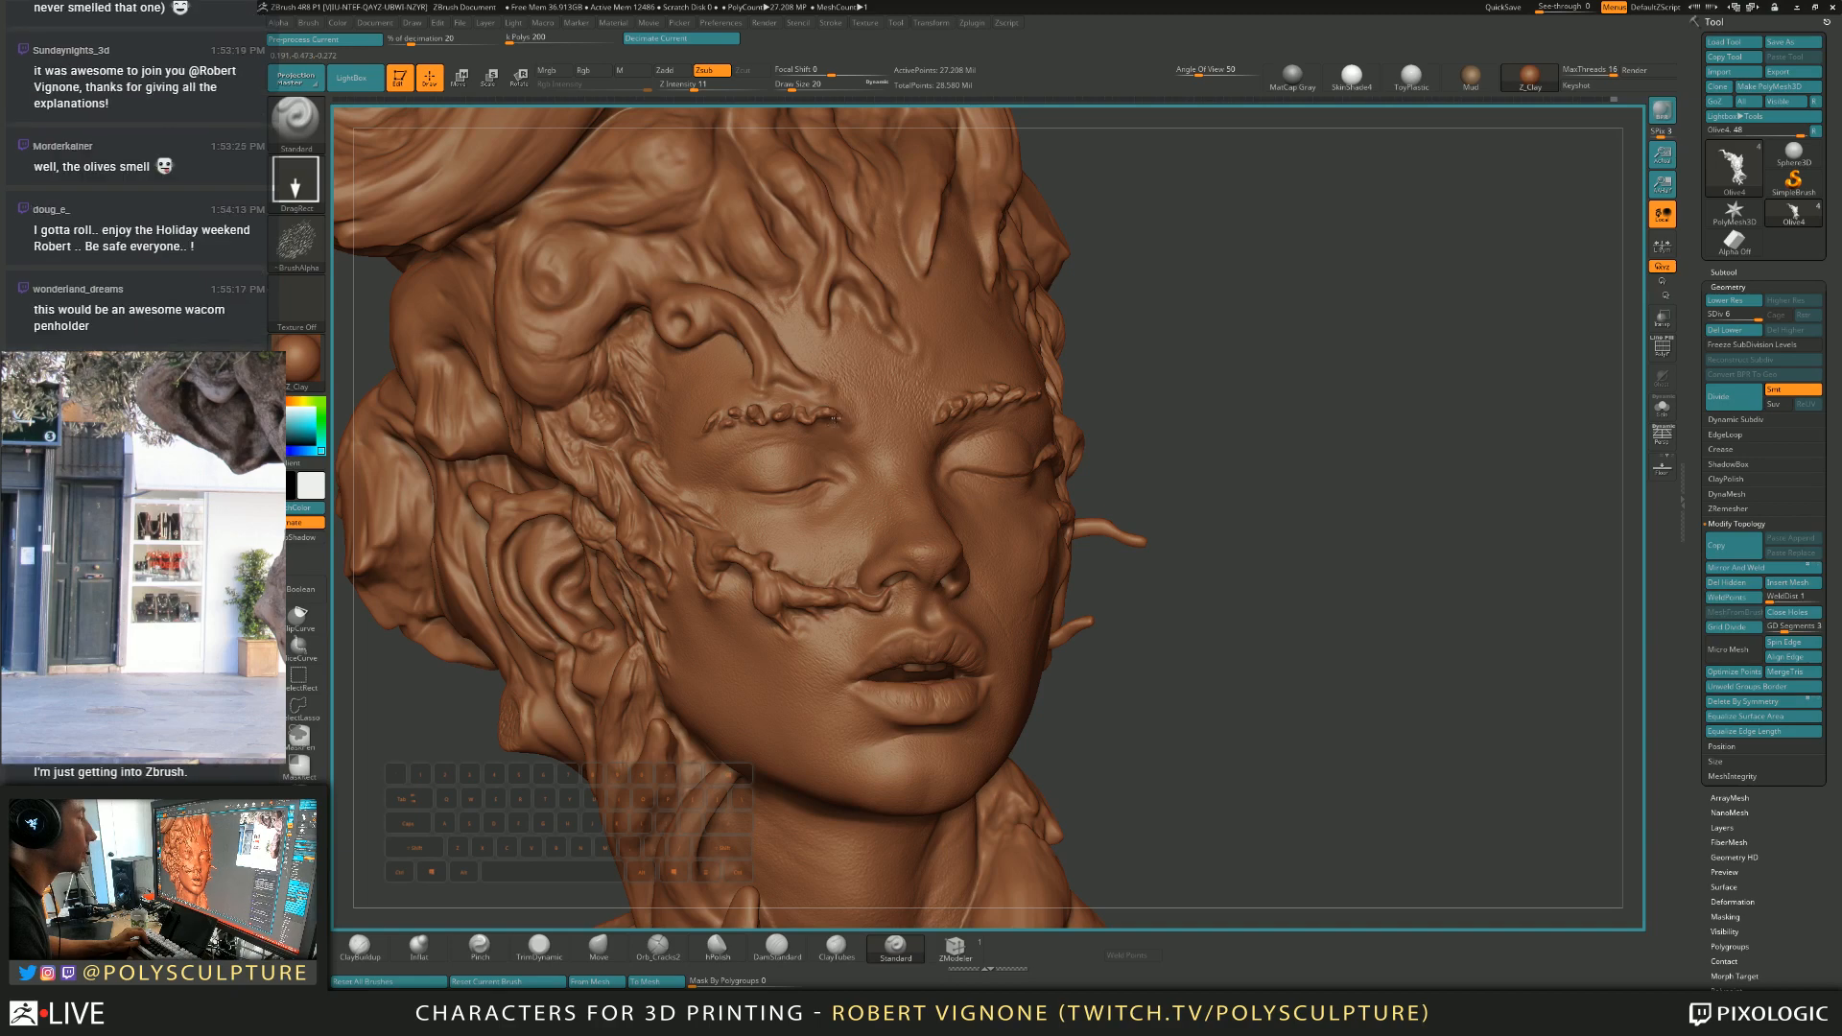
# Carve subtle skin creases in the right cheek beside the mouth with DamStandard at Draw Size 16.
pyautogui.moveTo(860, 404)
pyautogui.mouseDown(button='right')
pyautogui.moveTo(941, 440)
pyautogui.moveTo(916, 445)
pyautogui.moveTo(897, 393)
pyautogui.moveTo(892, 465)
pyautogui.moveTo(960, 481)
pyautogui.moveTo(872, 466)
pyautogui.mouseUp(button='right')
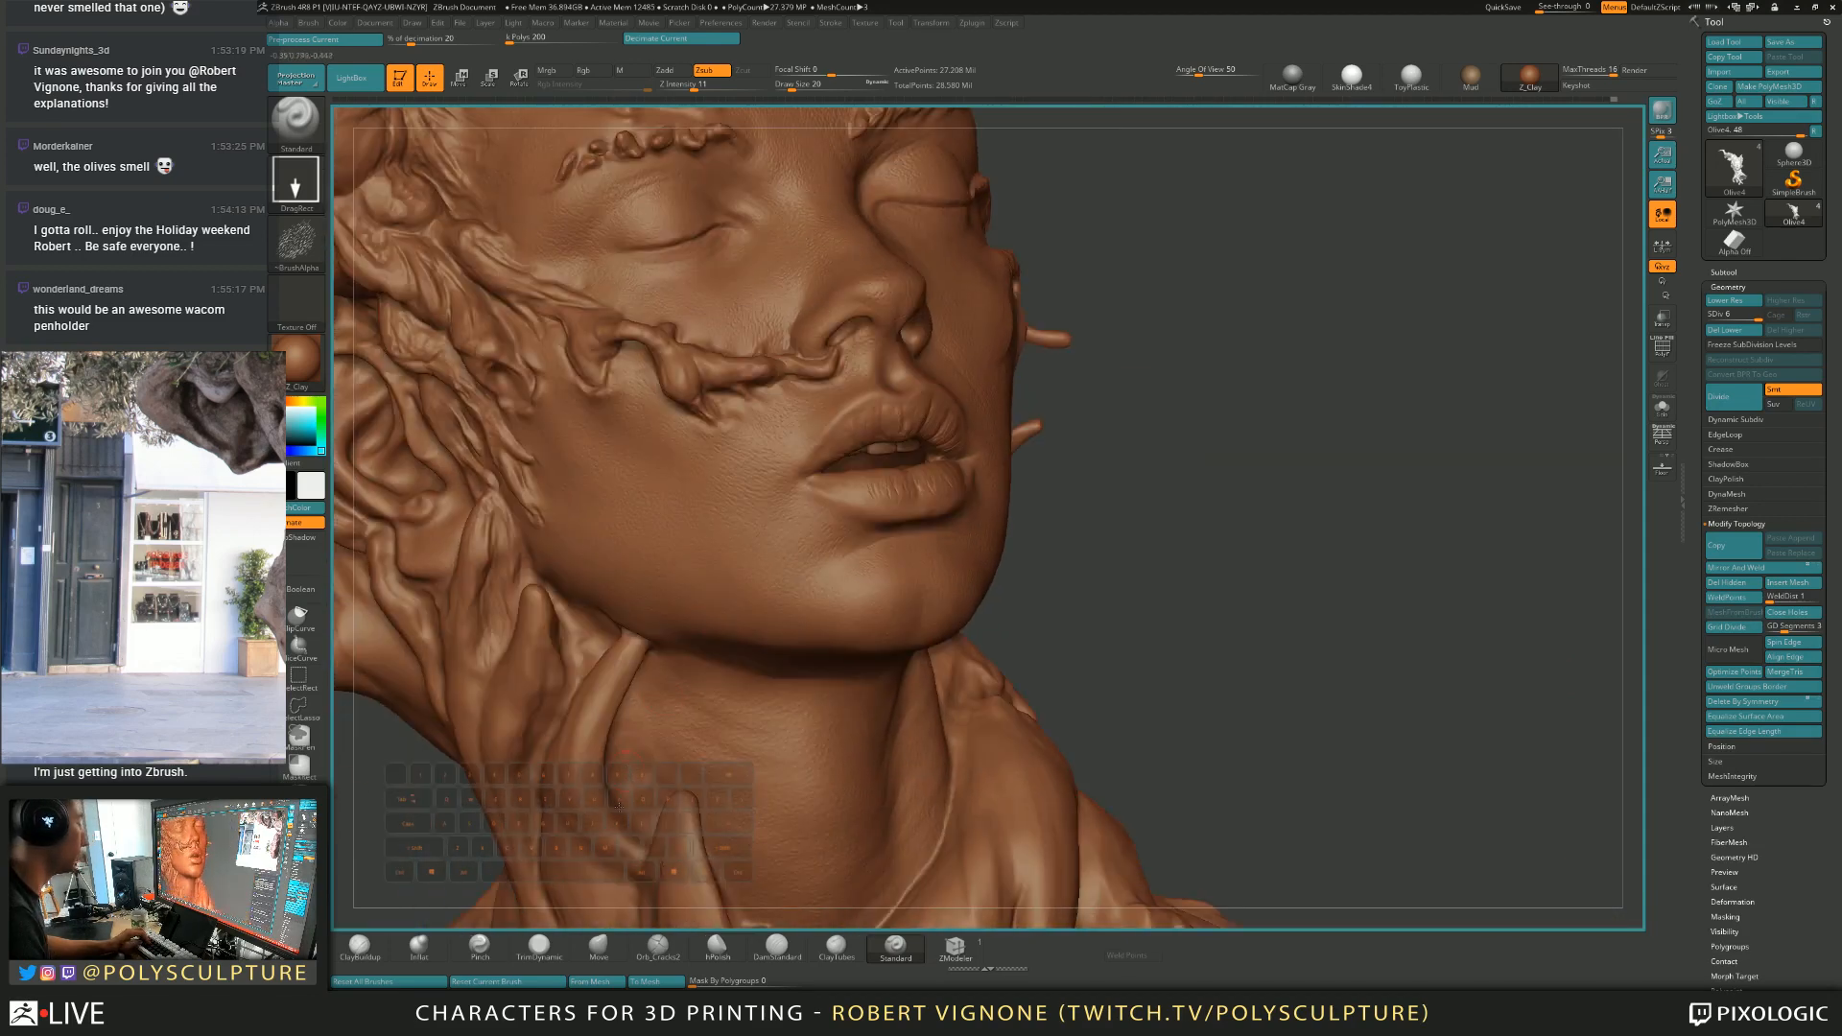
pyautogui.click(778, 946)
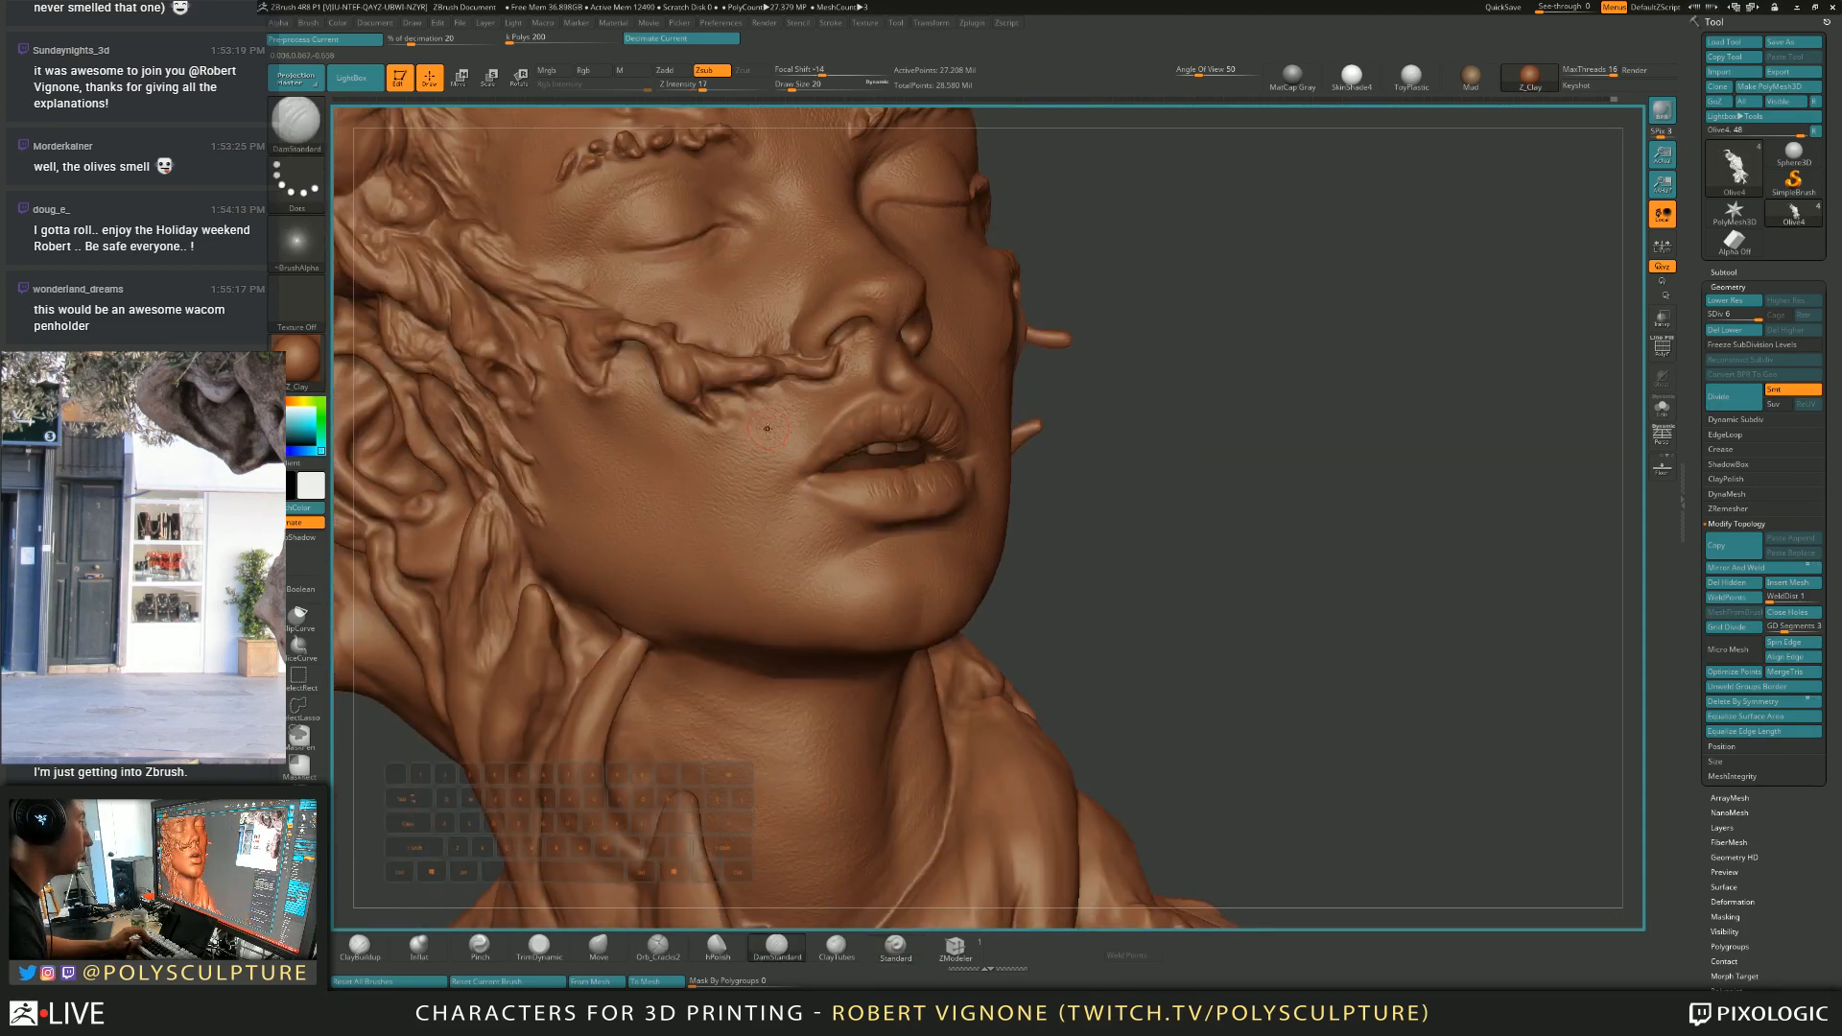
pyautogui.write('s 16')
pyautogui.press('Return')
pyautogui.moveTo(759, 423); pyautogui.dragTo(755, 456)
pyautogui.press('s')
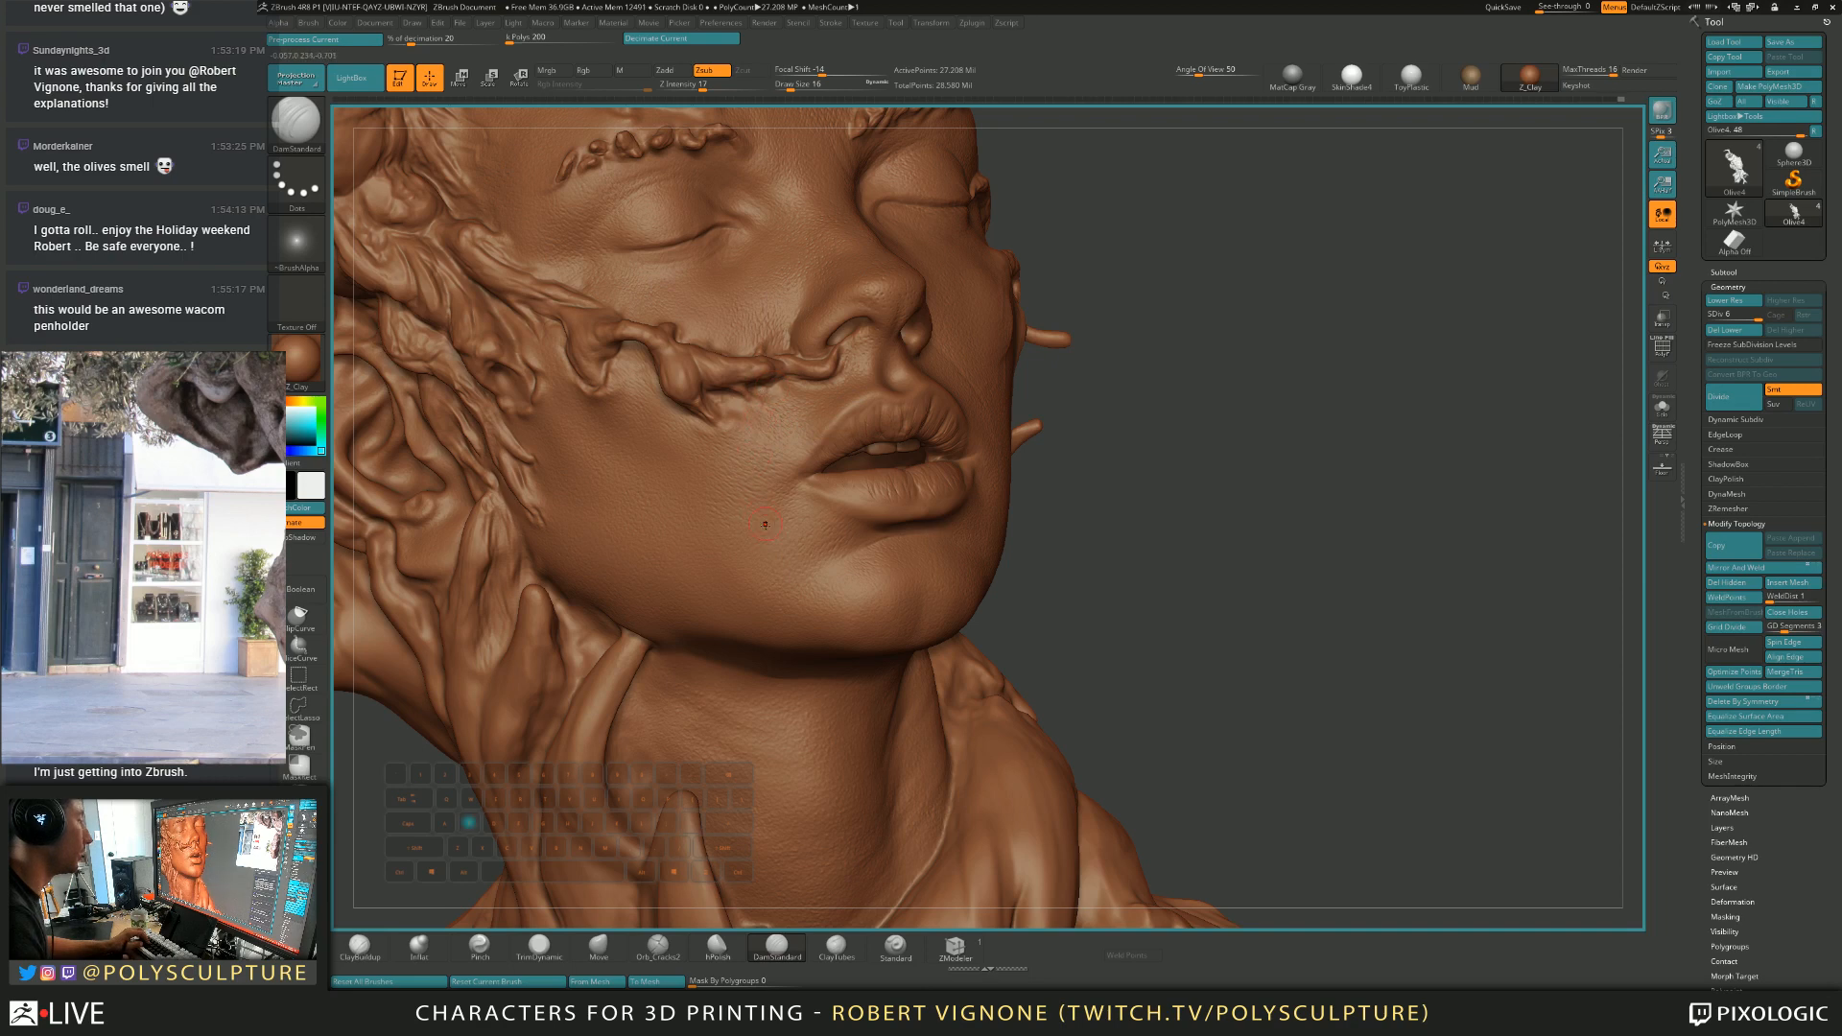
pyautogui.moveTo(775, 525); pyautogui.dragTo(609, 503, button='right')
pyautogui.keyDown('alt'); pyautogui.moveTo(1055, 537); pyautogui.dragTo(821, 479, button='right'); pyautogui.keyUp('alt')
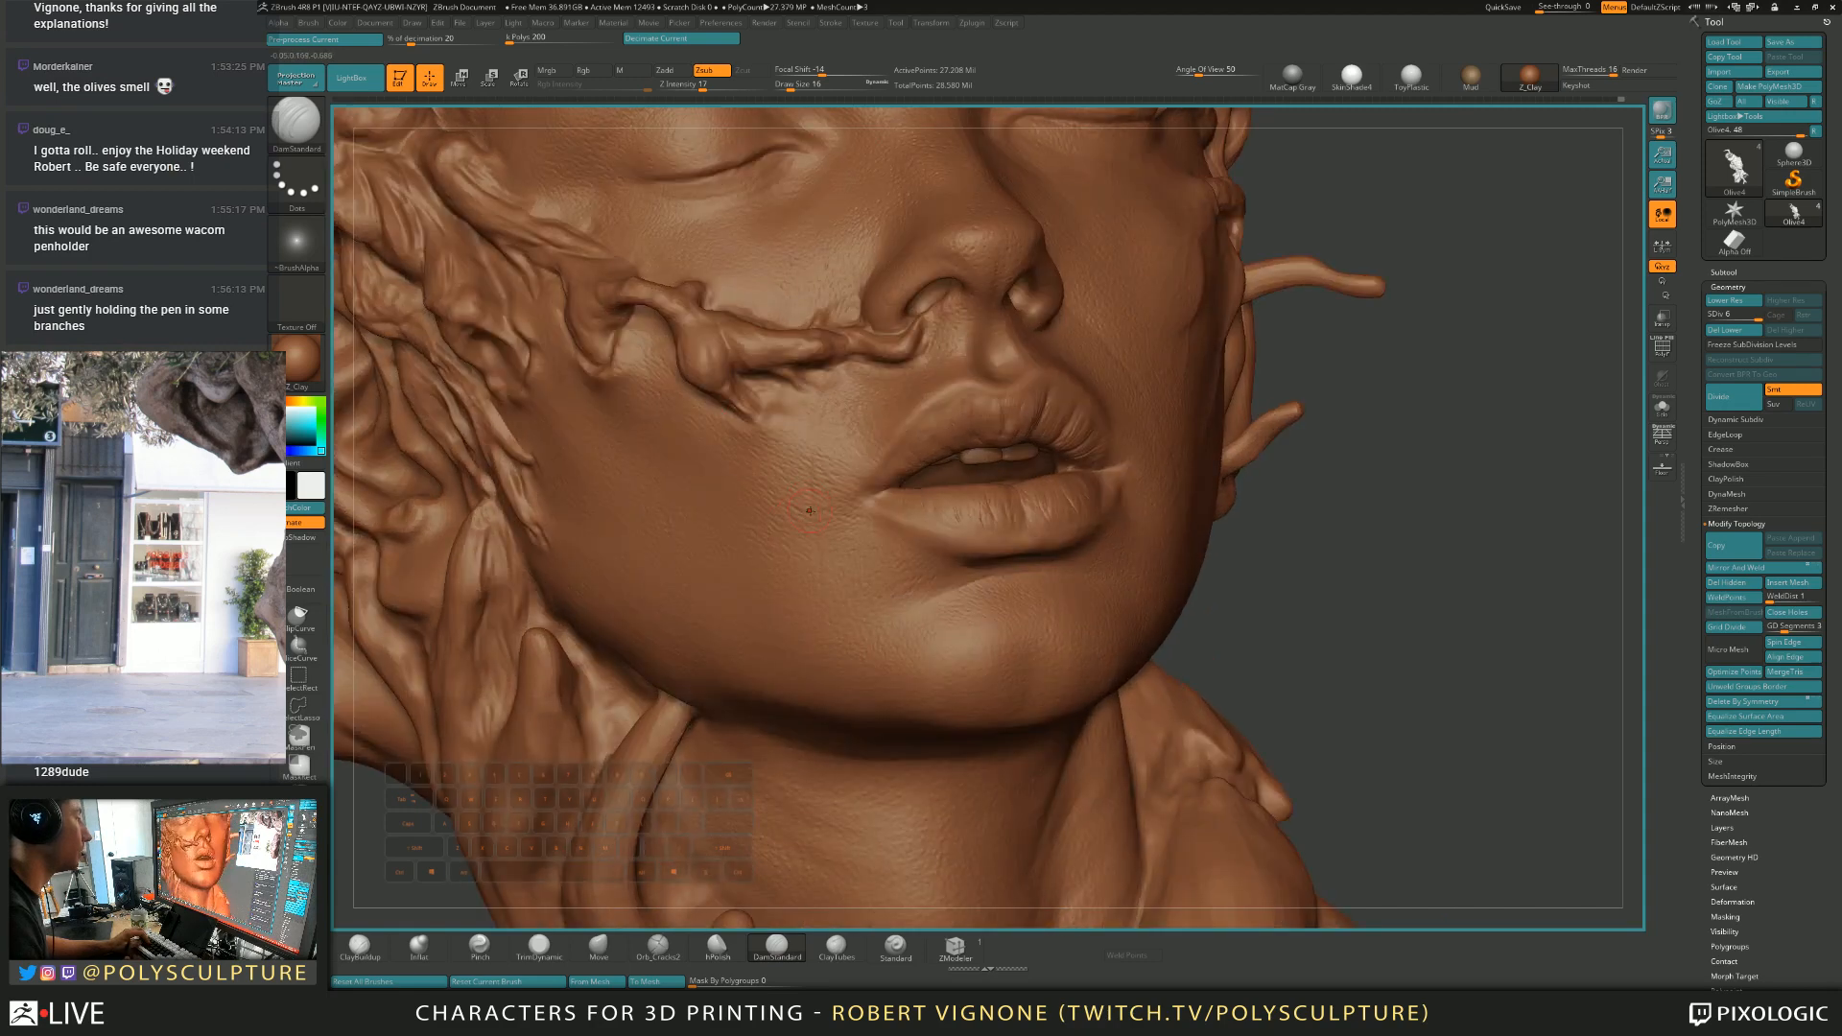
# Soften the cheek surface near the right corner of the mouth with the TrimDynamic and ClayBuildup brushes.
pyautogui.press('b')
pyautogui.press('t')
pyautogui.press('d')
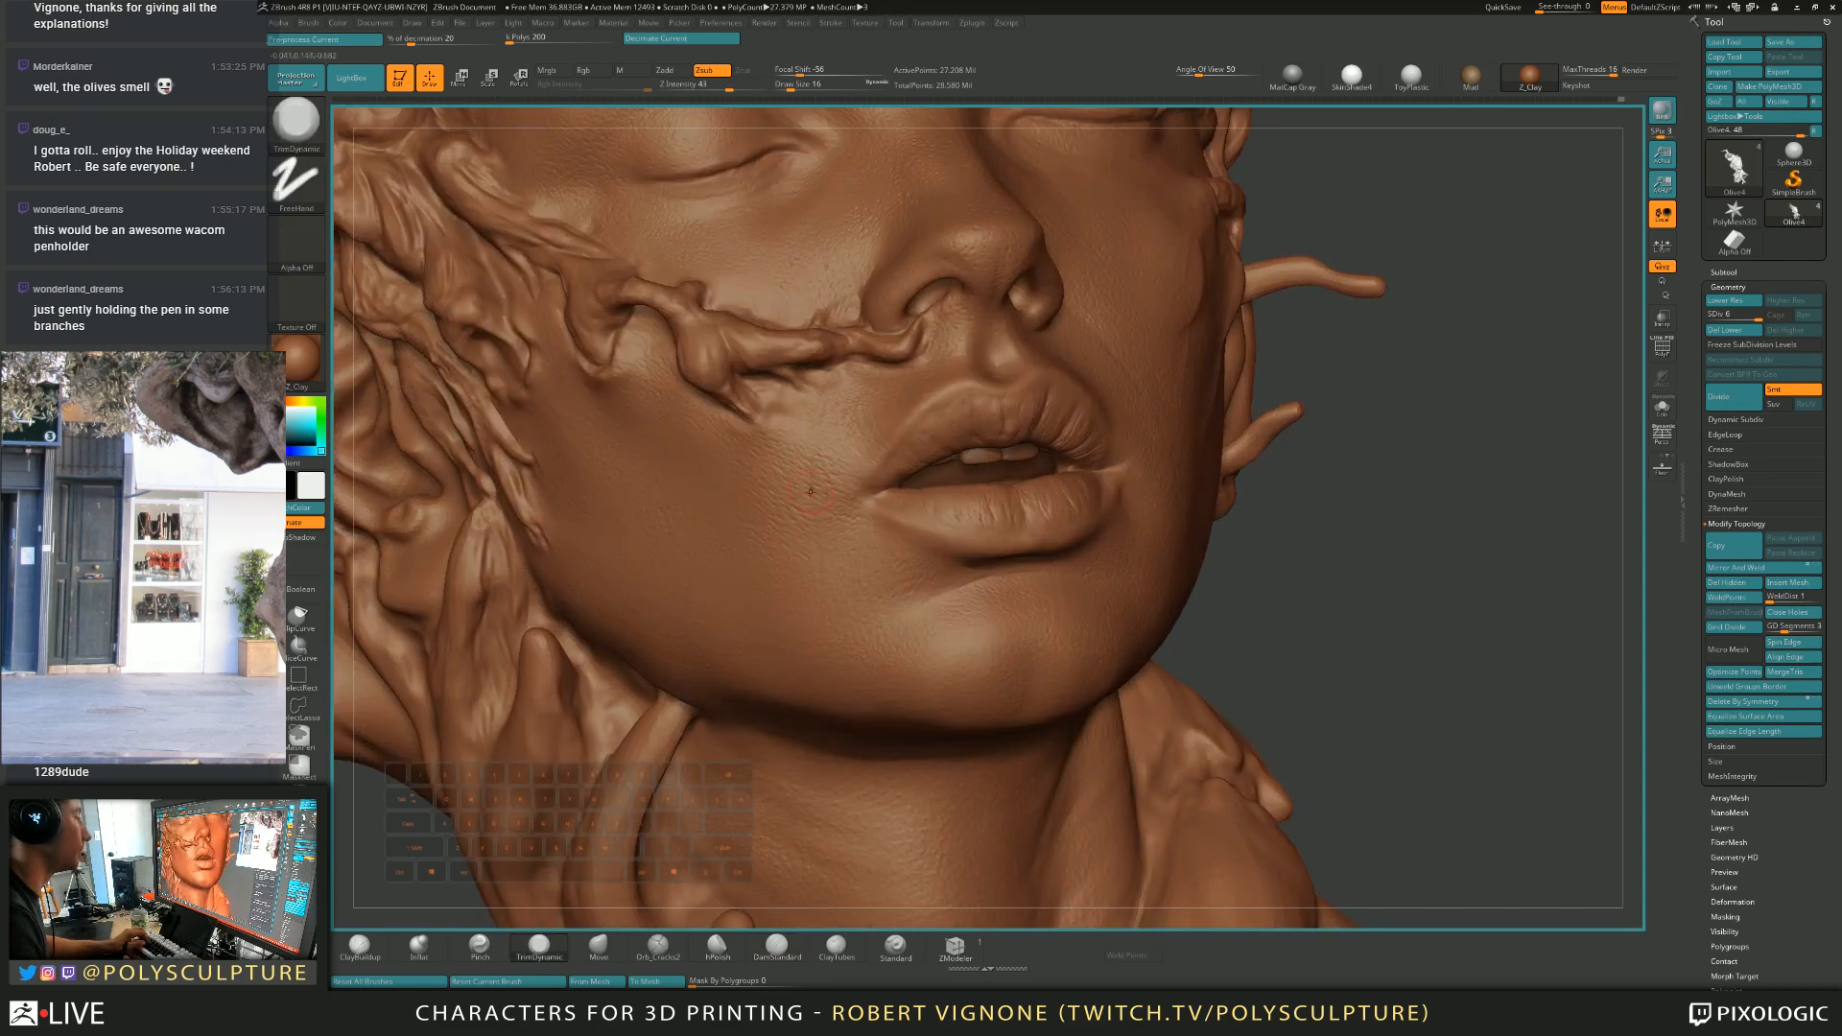
pyautogui.press('b')
pyautogui.press('c')
pyautogui.press('b')
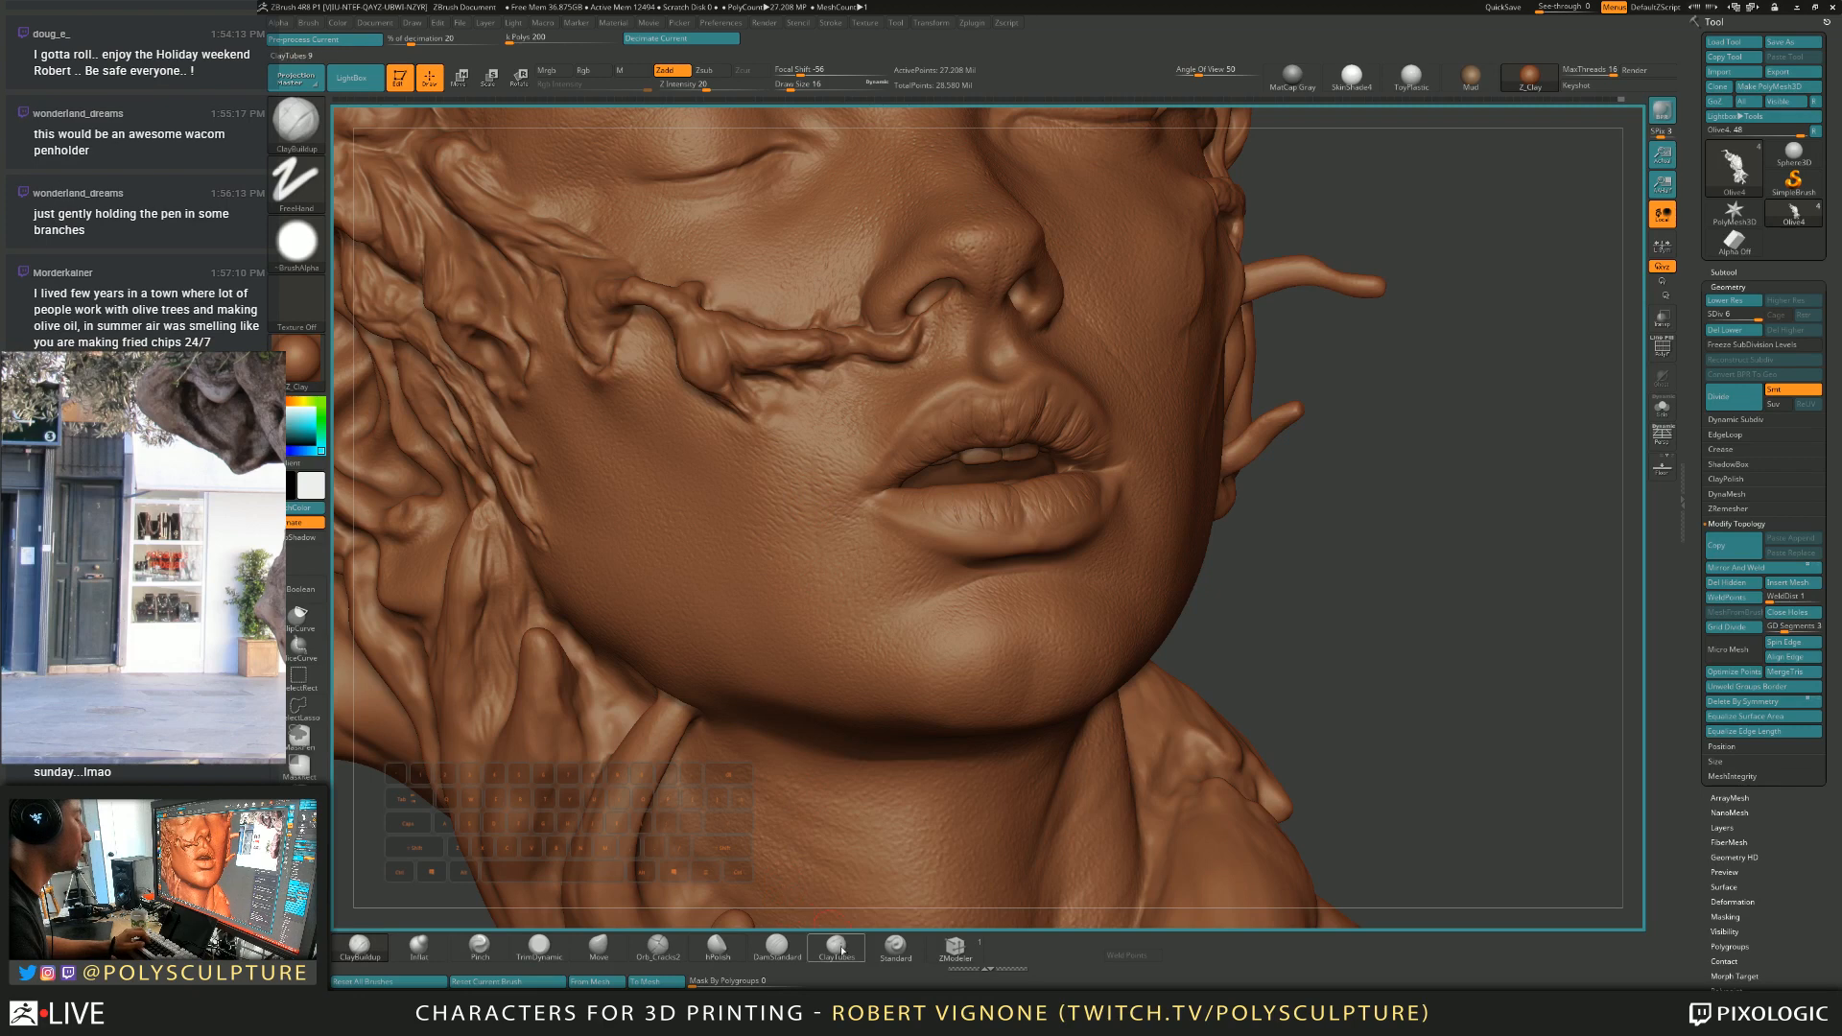
# Stamp skin pore texture on the cheek beside the mouth with the Standard brush, then check the whole bust.
pyautogui.click(889, 945)
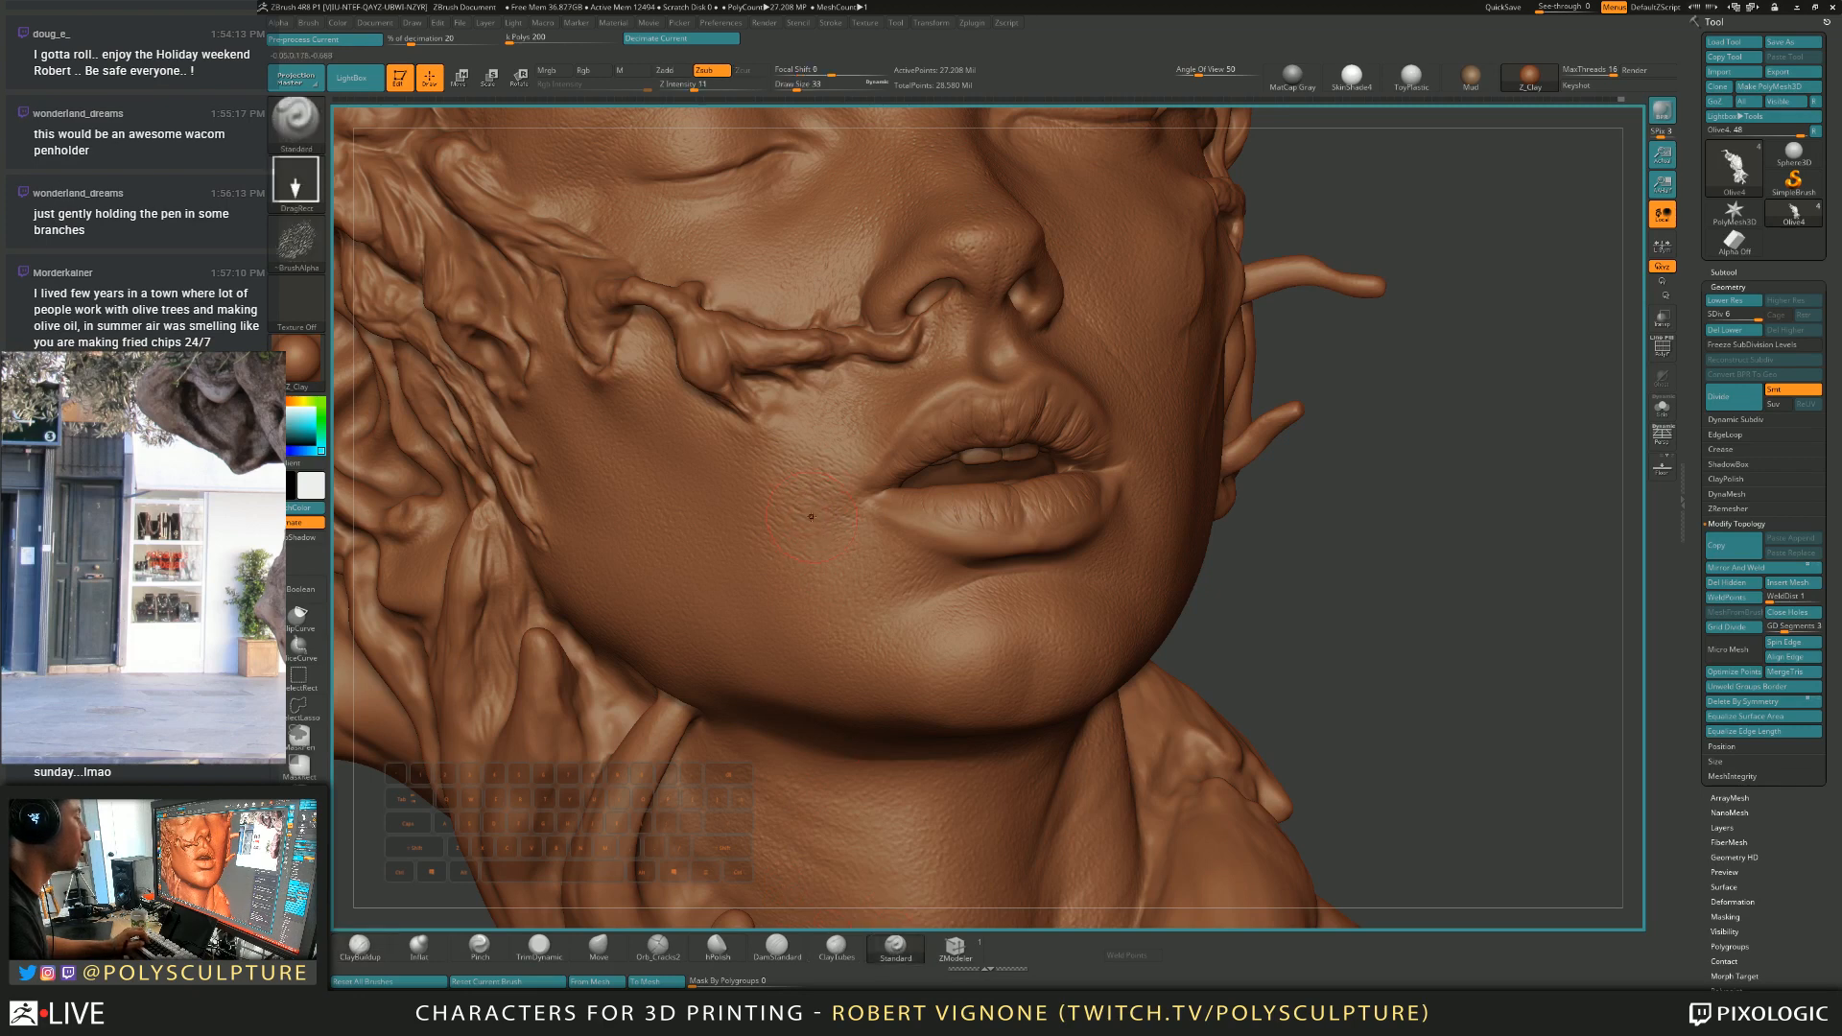
pyautogui.press('b')
pyautogui.press('i')
pyautogui.press('n')
pyautogui.press('b')
pyautogui.press('s')
pyautogui.press('t')
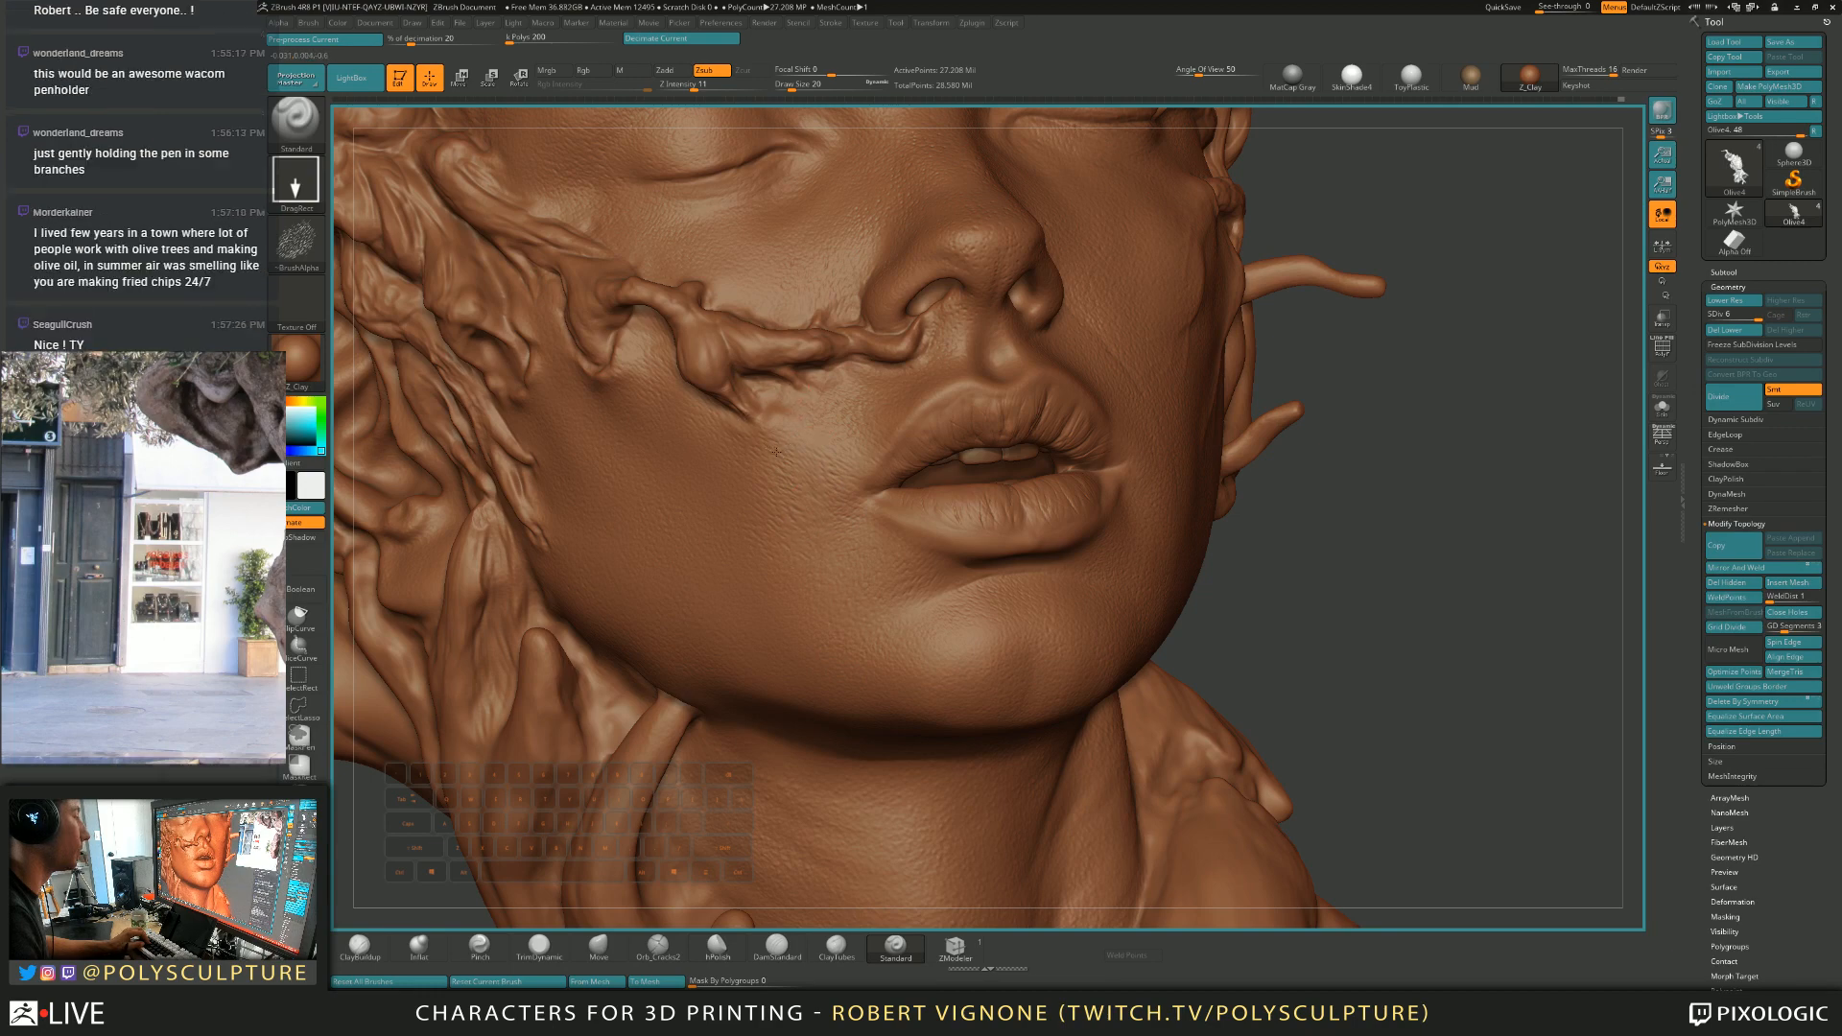
pyautogui.keyDown('ctrl'); pyautogui.moveTo(614, 388); pyautogui.dragTo(618, 230, button='right'); pyautogui.keyUp('ctrl')
pyautogui.moveTo(1083, 422); pyautogui.dragTo(799, 442, button='right')
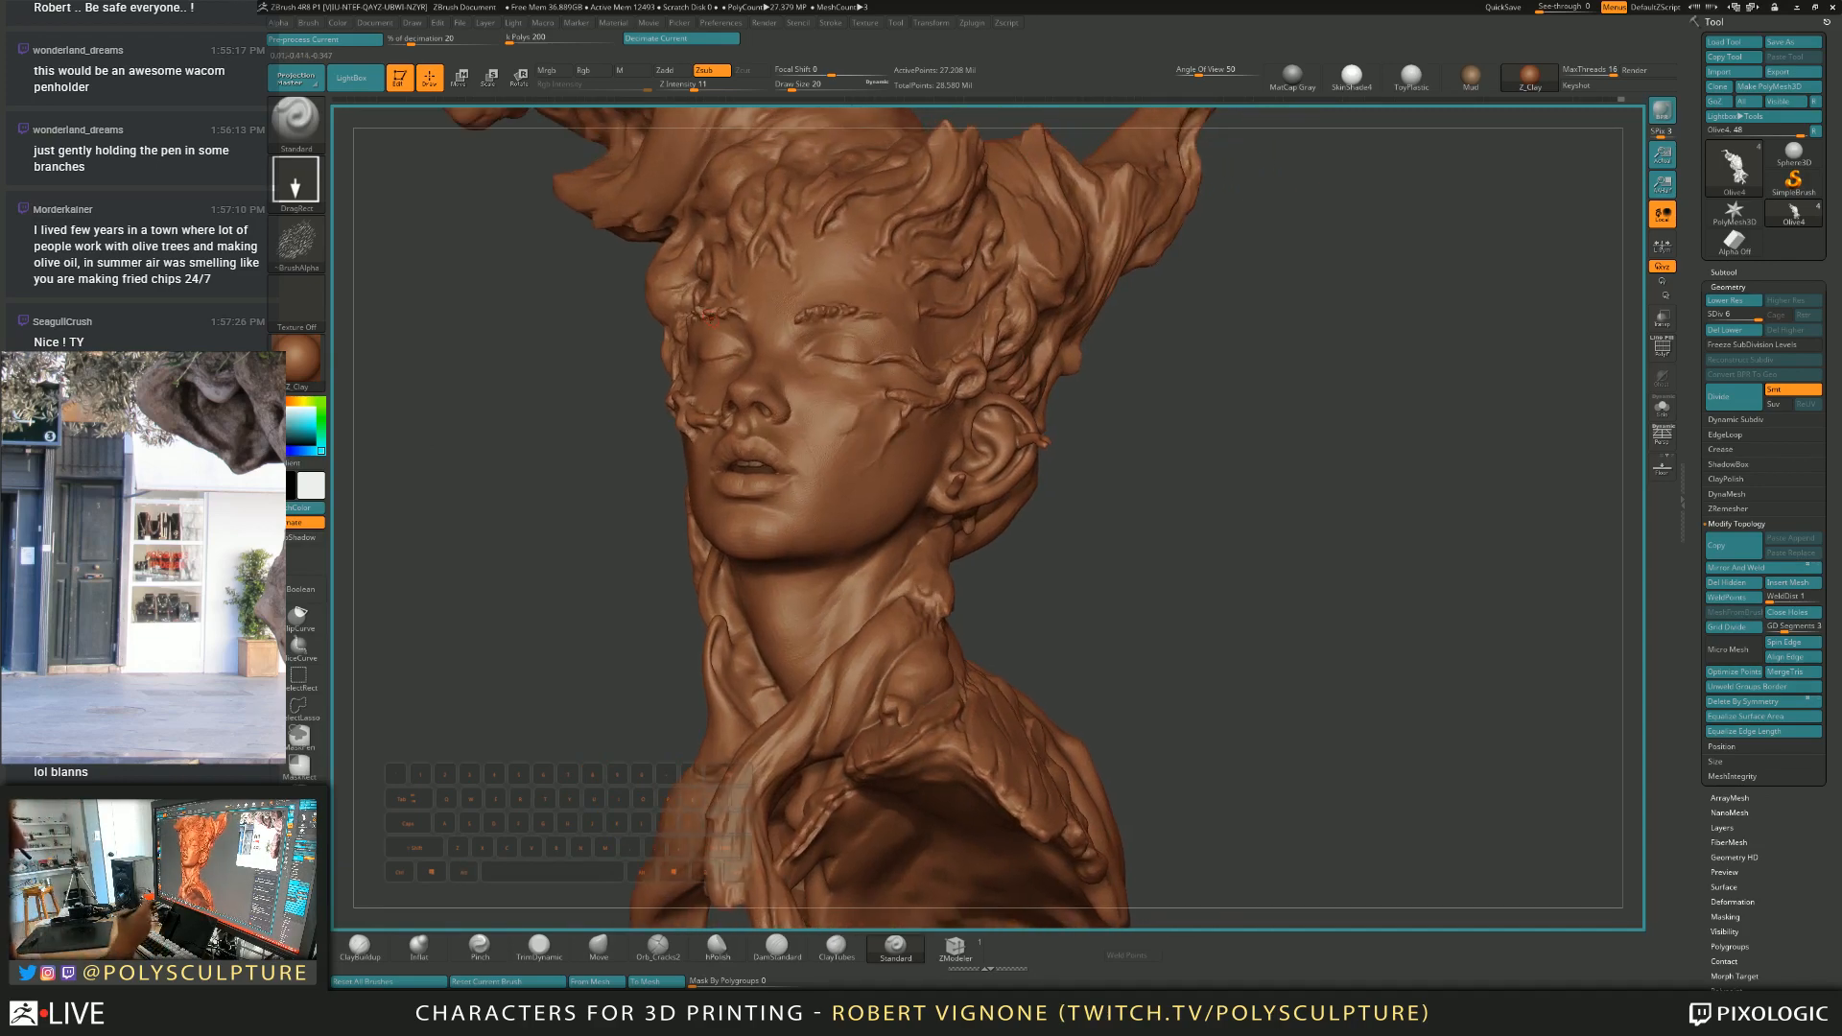
# Stamp skin texture across the cheek between the mouth and ear with the Standard brush, enlarging Draw Size to 56.
pyautogui.moveTo(871, 487)
pyautogui.mouseDown(button='right')
pyautogui.moveTo(791, 482)
pyautogui.moveTo(912, 451)
pyautogui.mouseUp(button='right')
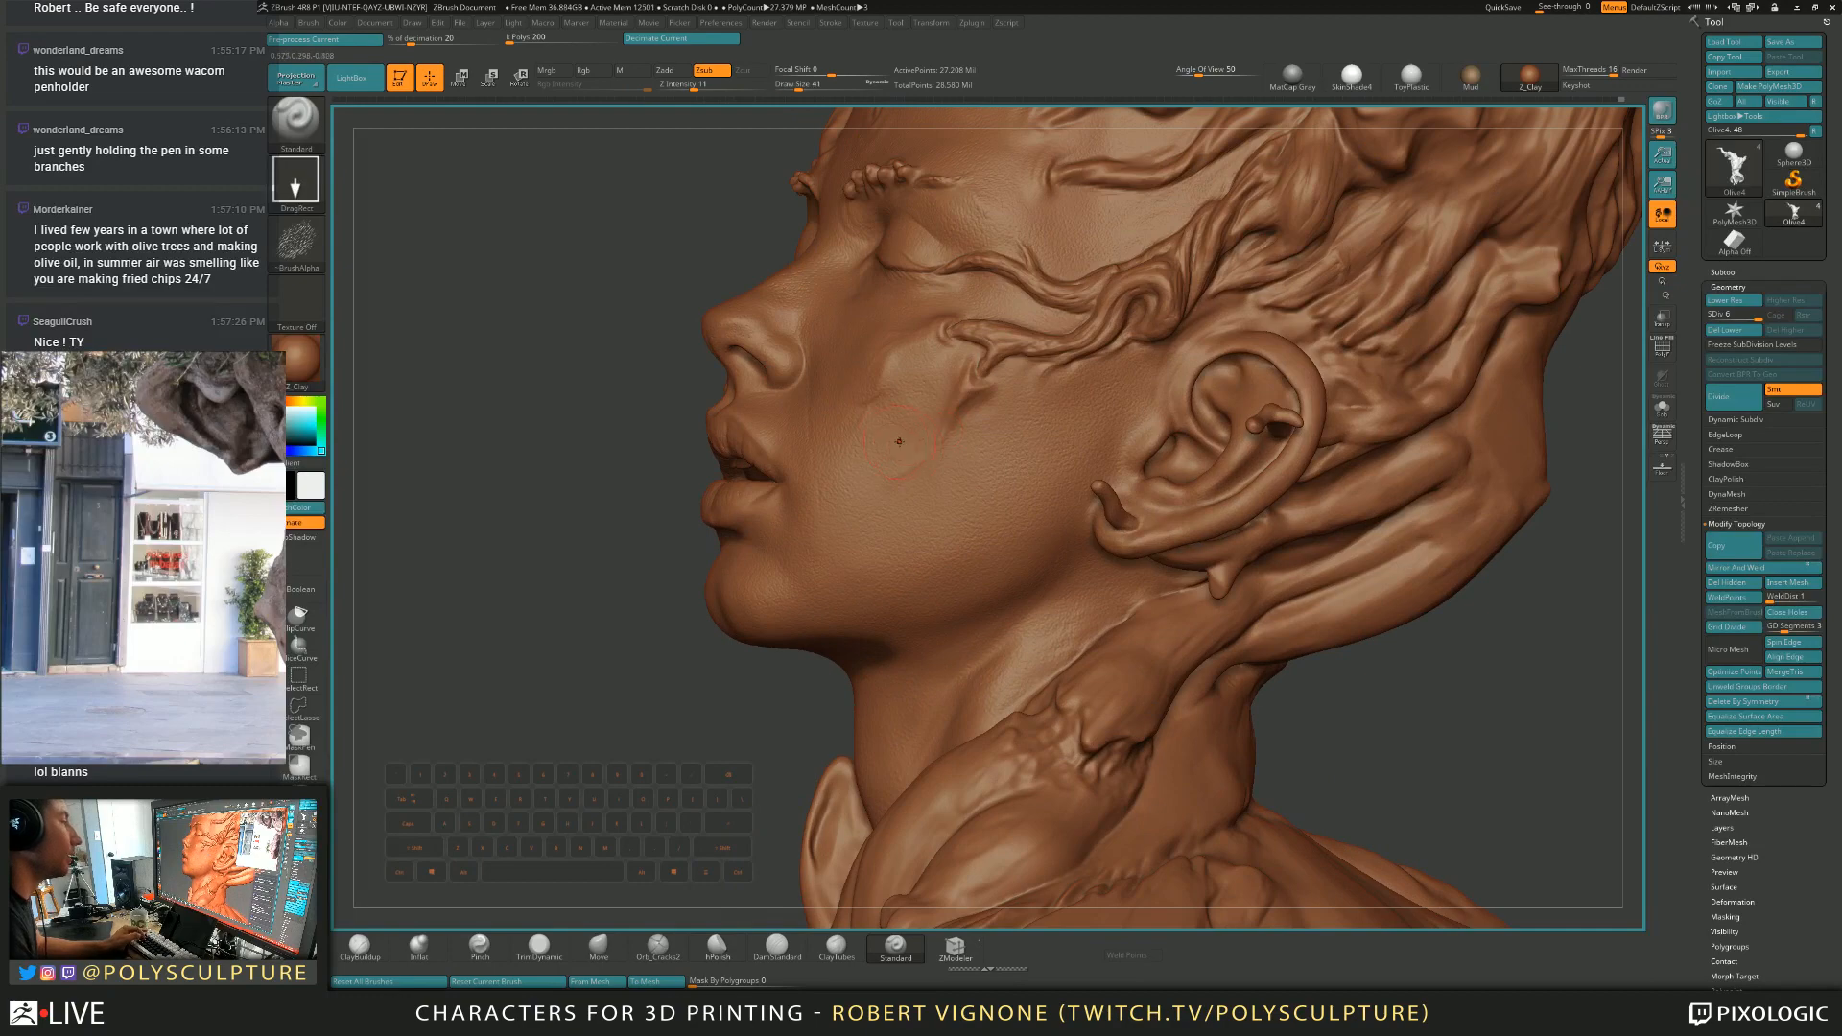
pyautogui.moveTo(902, 442); pyautogui.dragTo(850, 491, button='right')
pyautogui.press('s')
pyautogui.moveTo(850, 491); pyautogui.dragTo(858, 490)
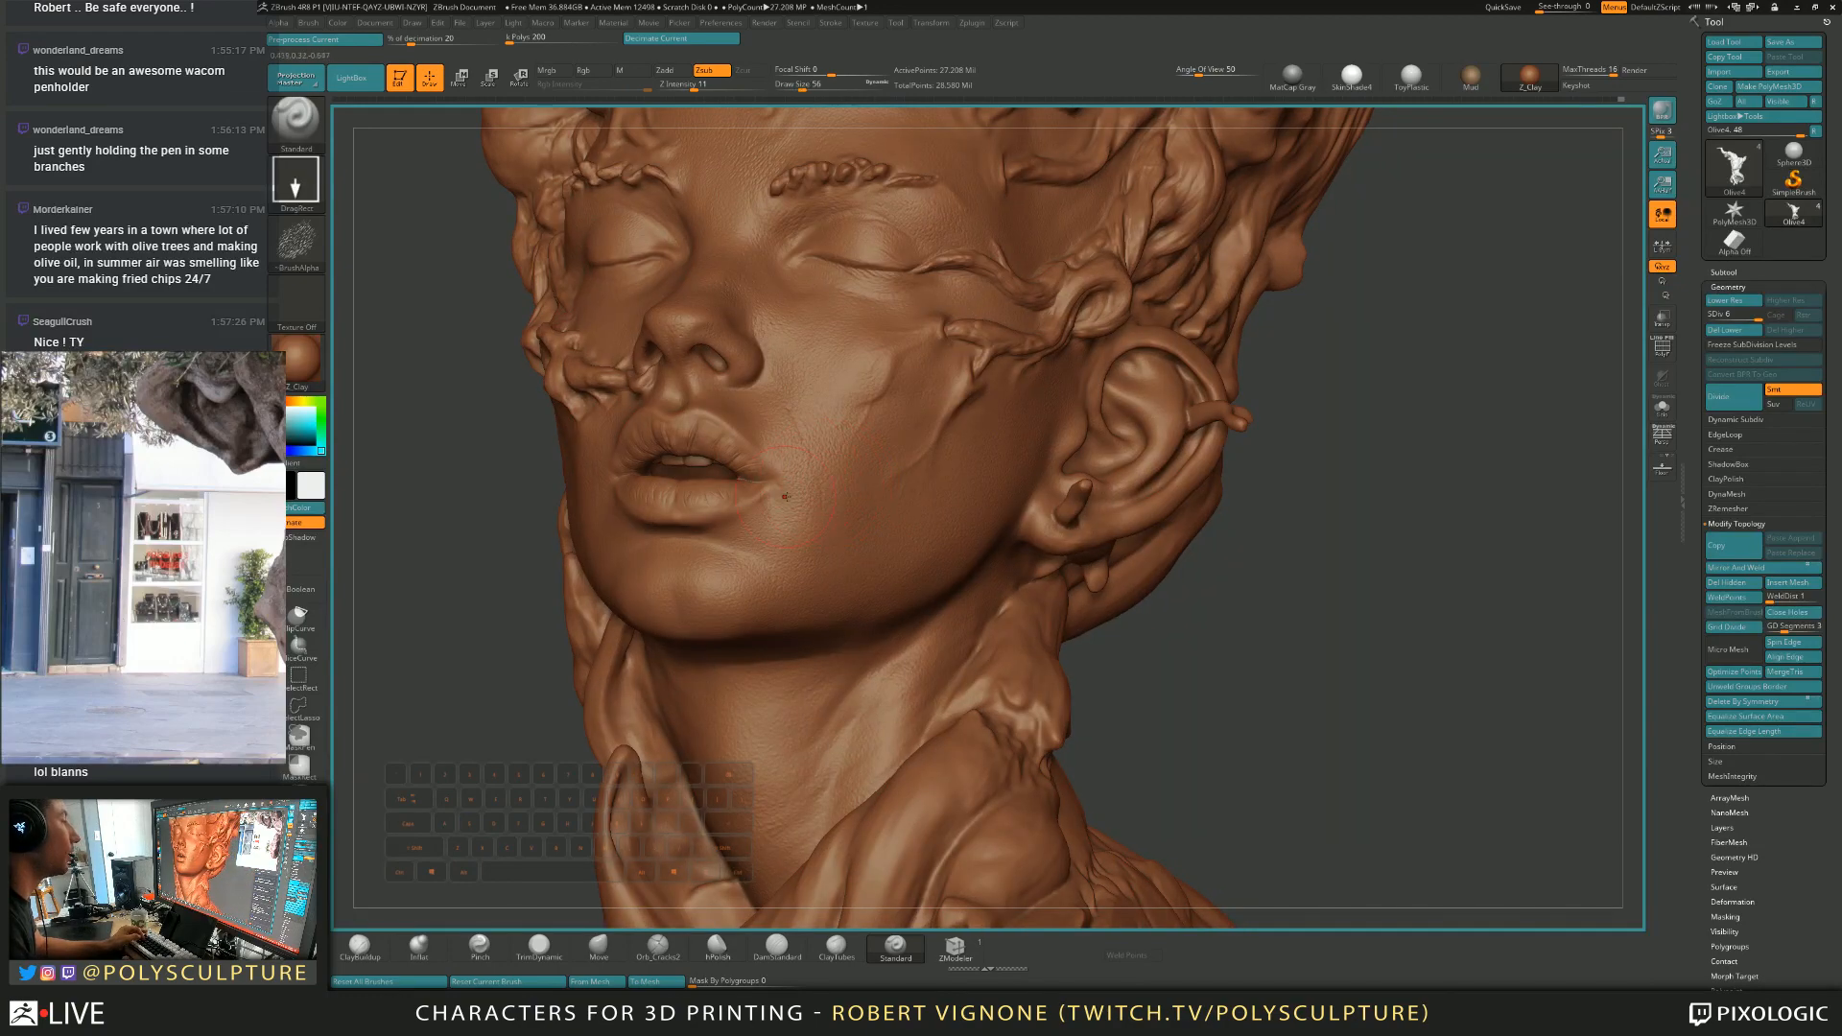
# Stamp skin texture on the opposite cheek around the root beside the nose, undoing an unwanted stamp.
pyautogui.moveTo(754, 518); pyautogui.dragTo(844, 513, button='right')
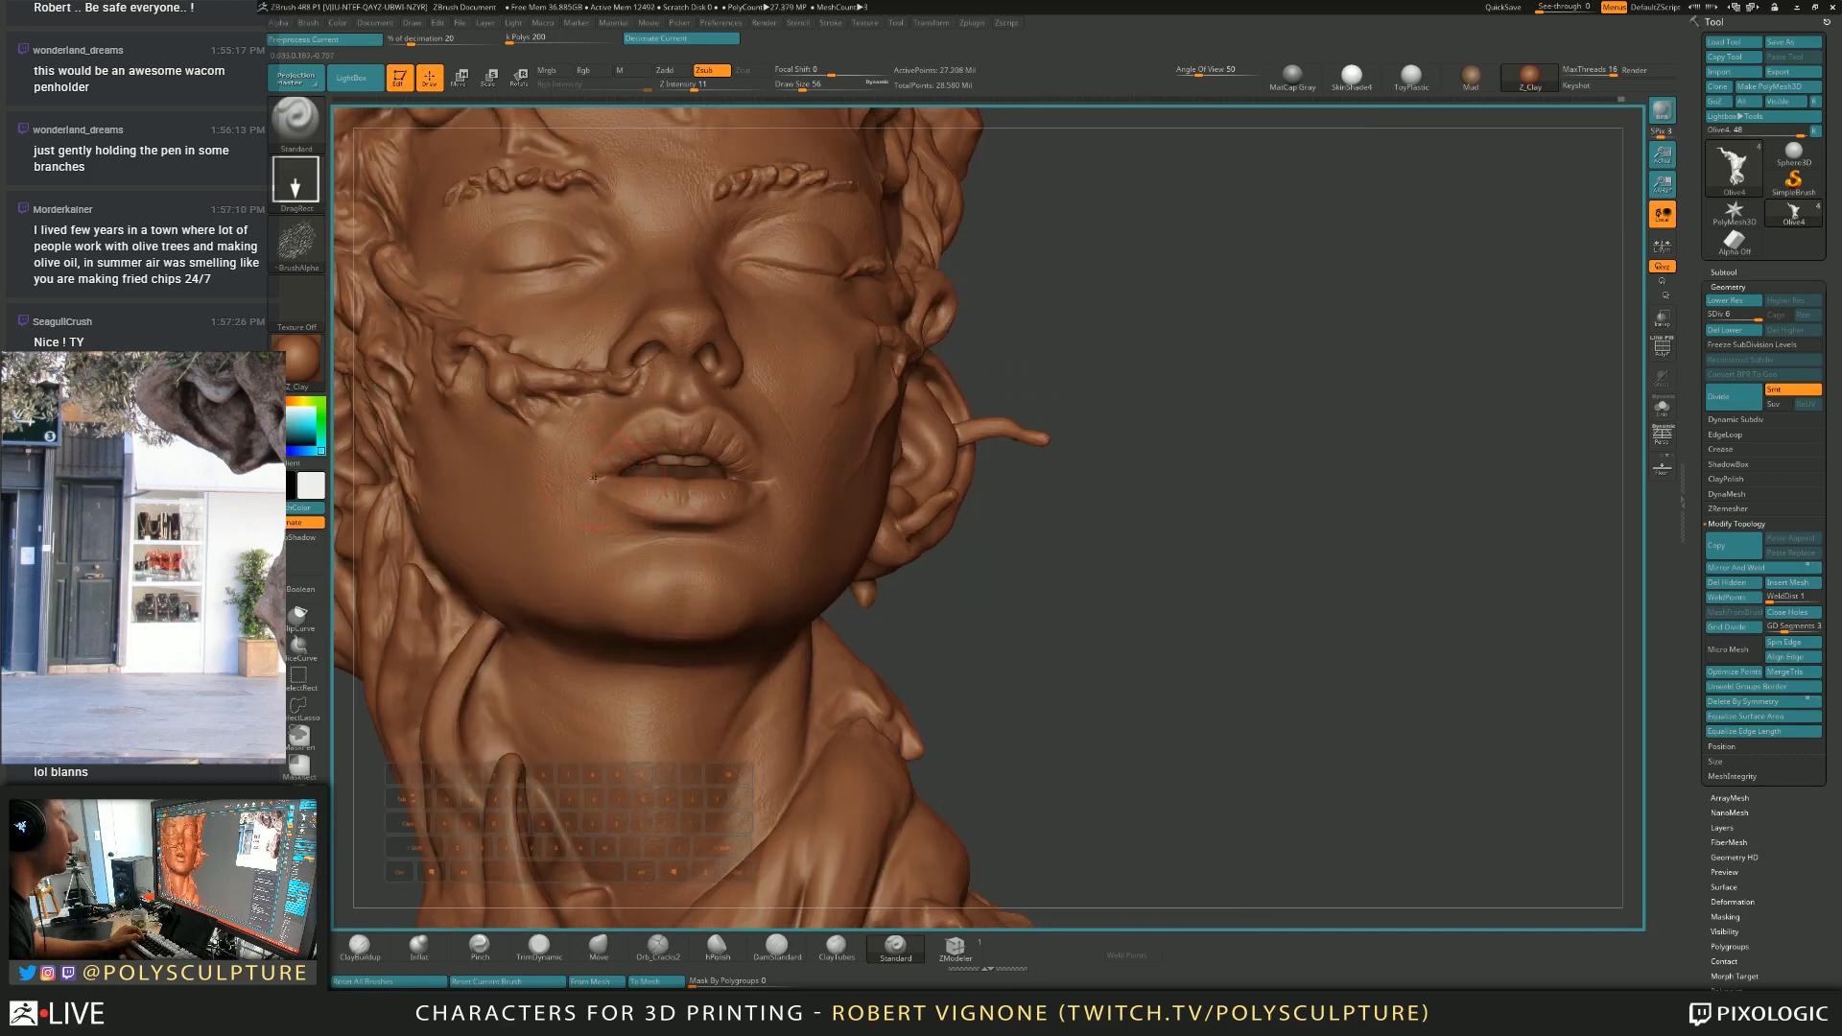
pyautogui.moveTo(588, 482); pyautogui.dragTo(558, 487, button='right')
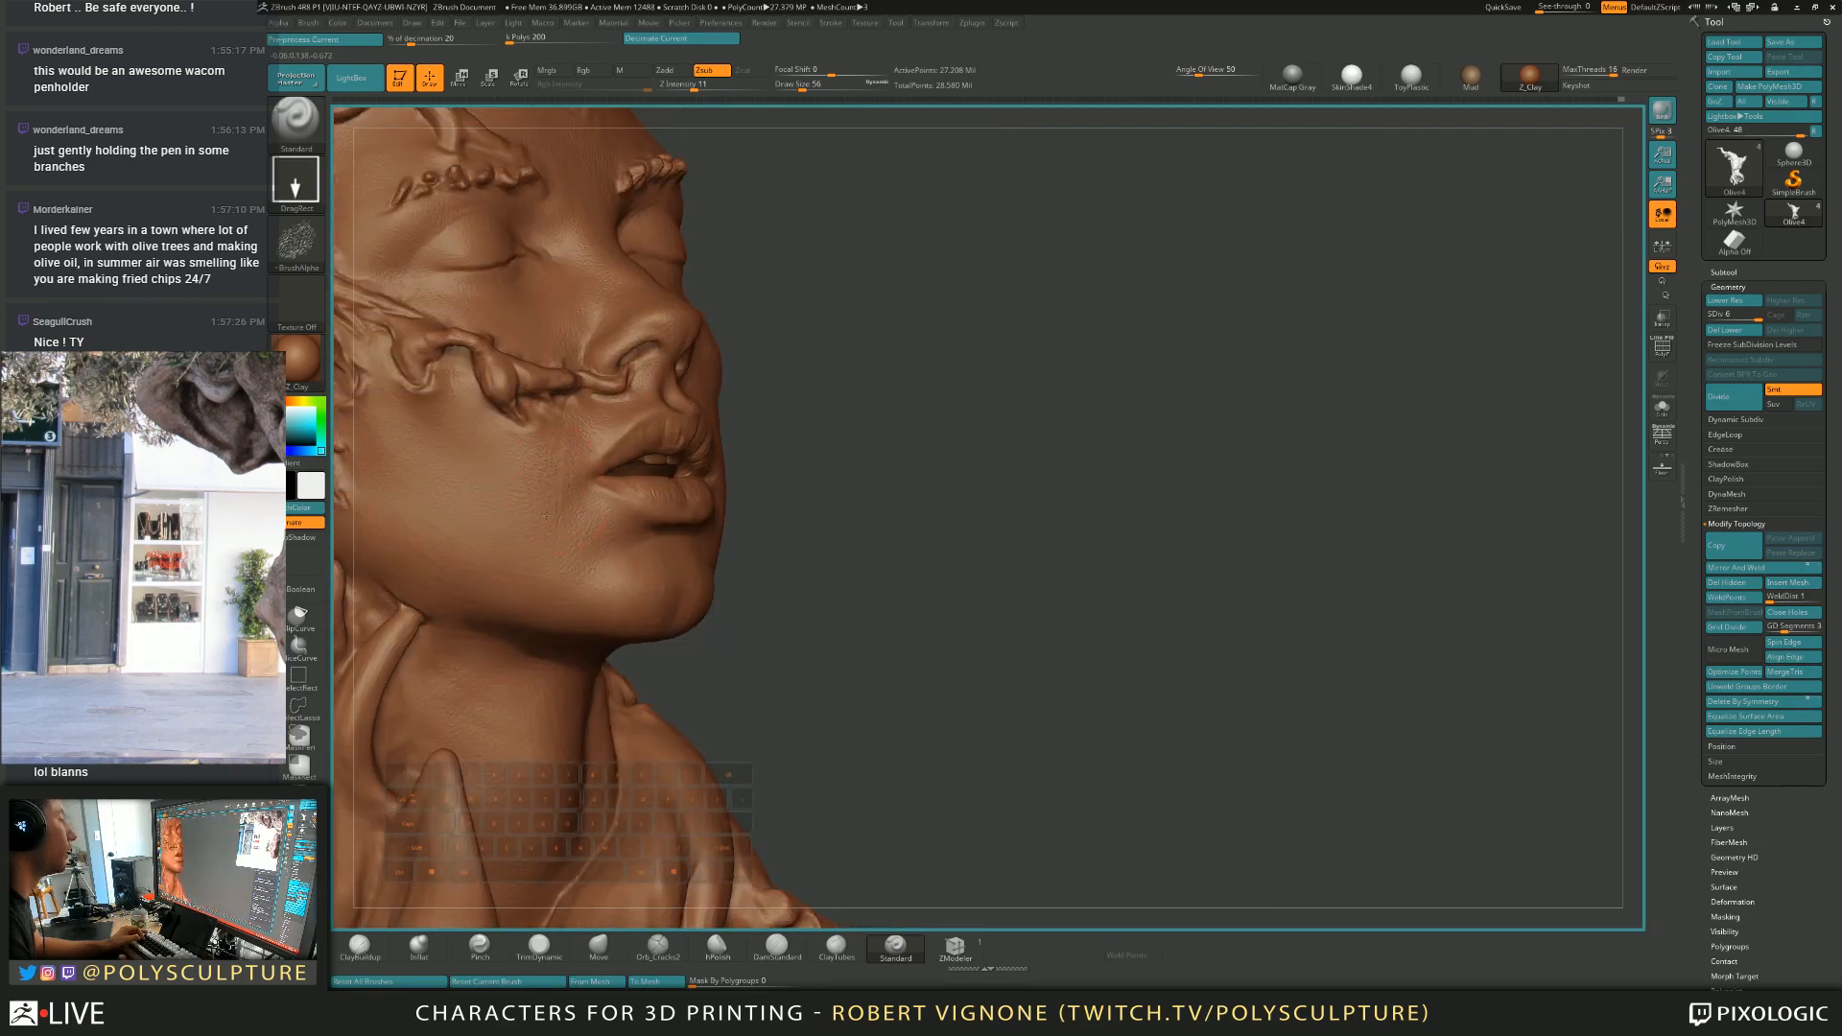
pyautogui.hotkey('ctrl', 'z')
pyautogui.moveTo(504, 405); pyautogui.dragTo(388, 398, button='right')
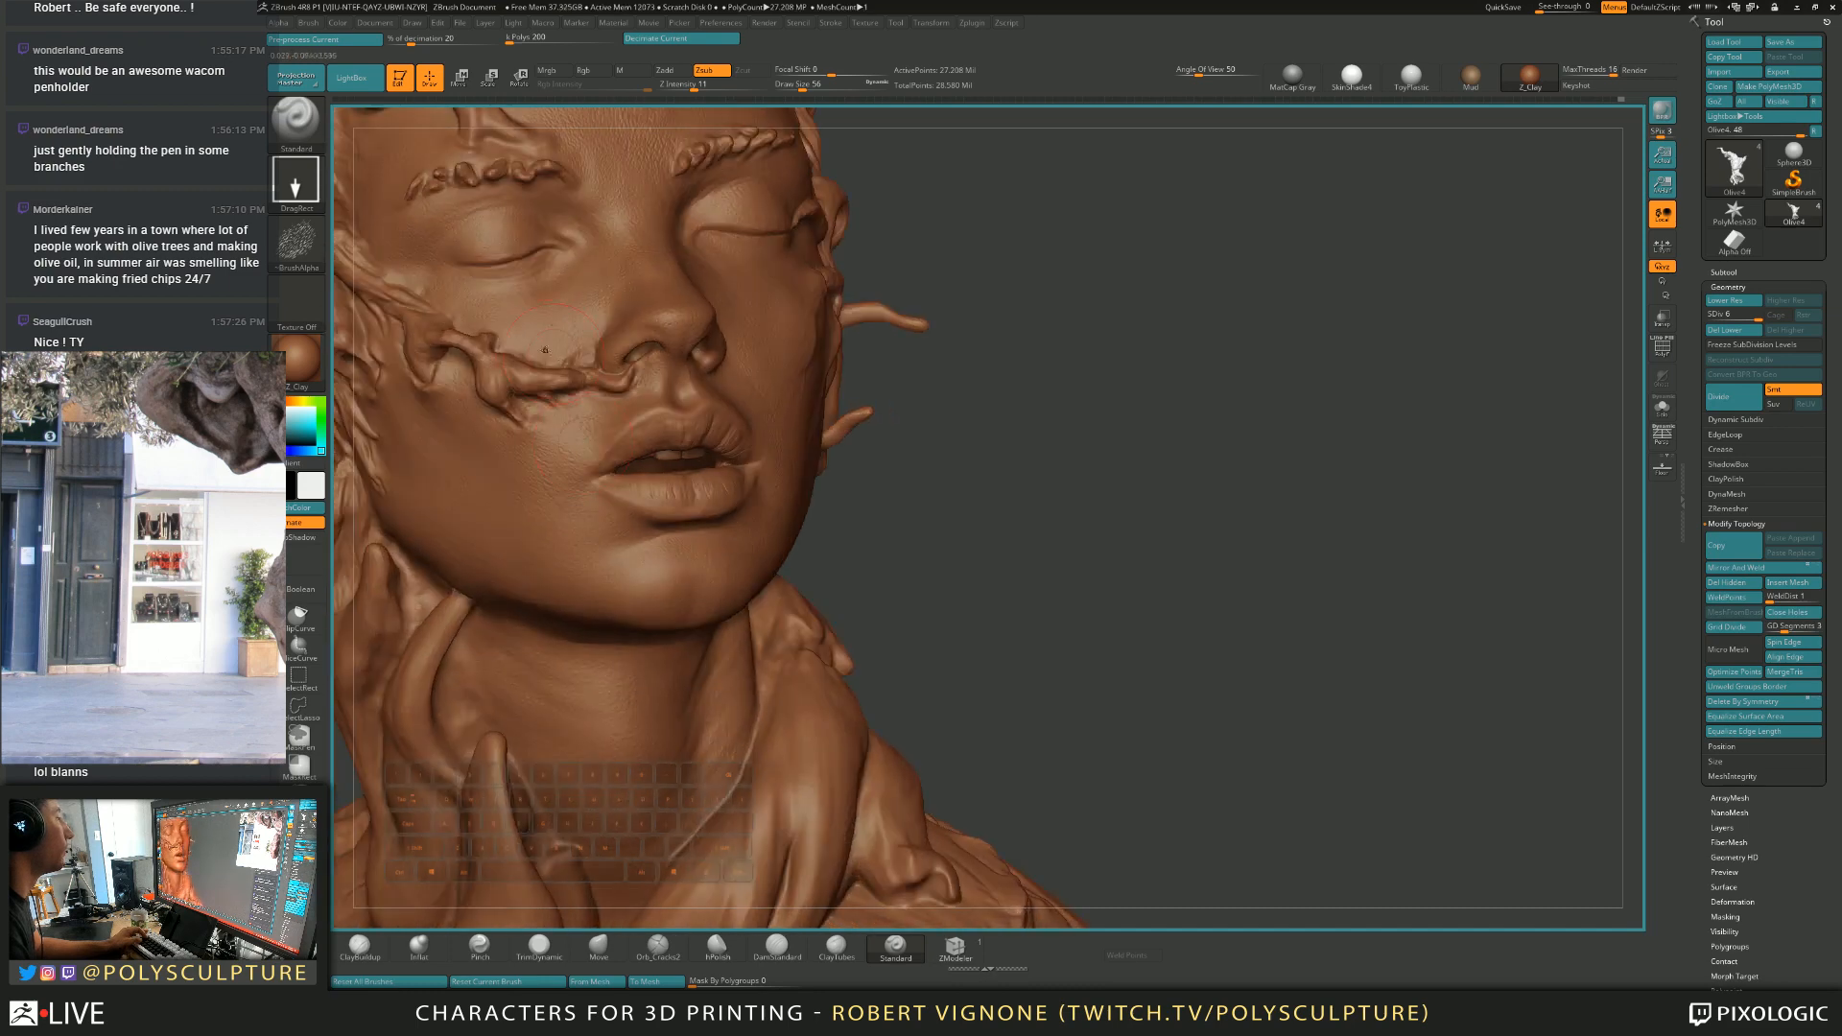
pyautogui.moveTo(503, 298); pyautogui.dragTo(564, 283, button='right')
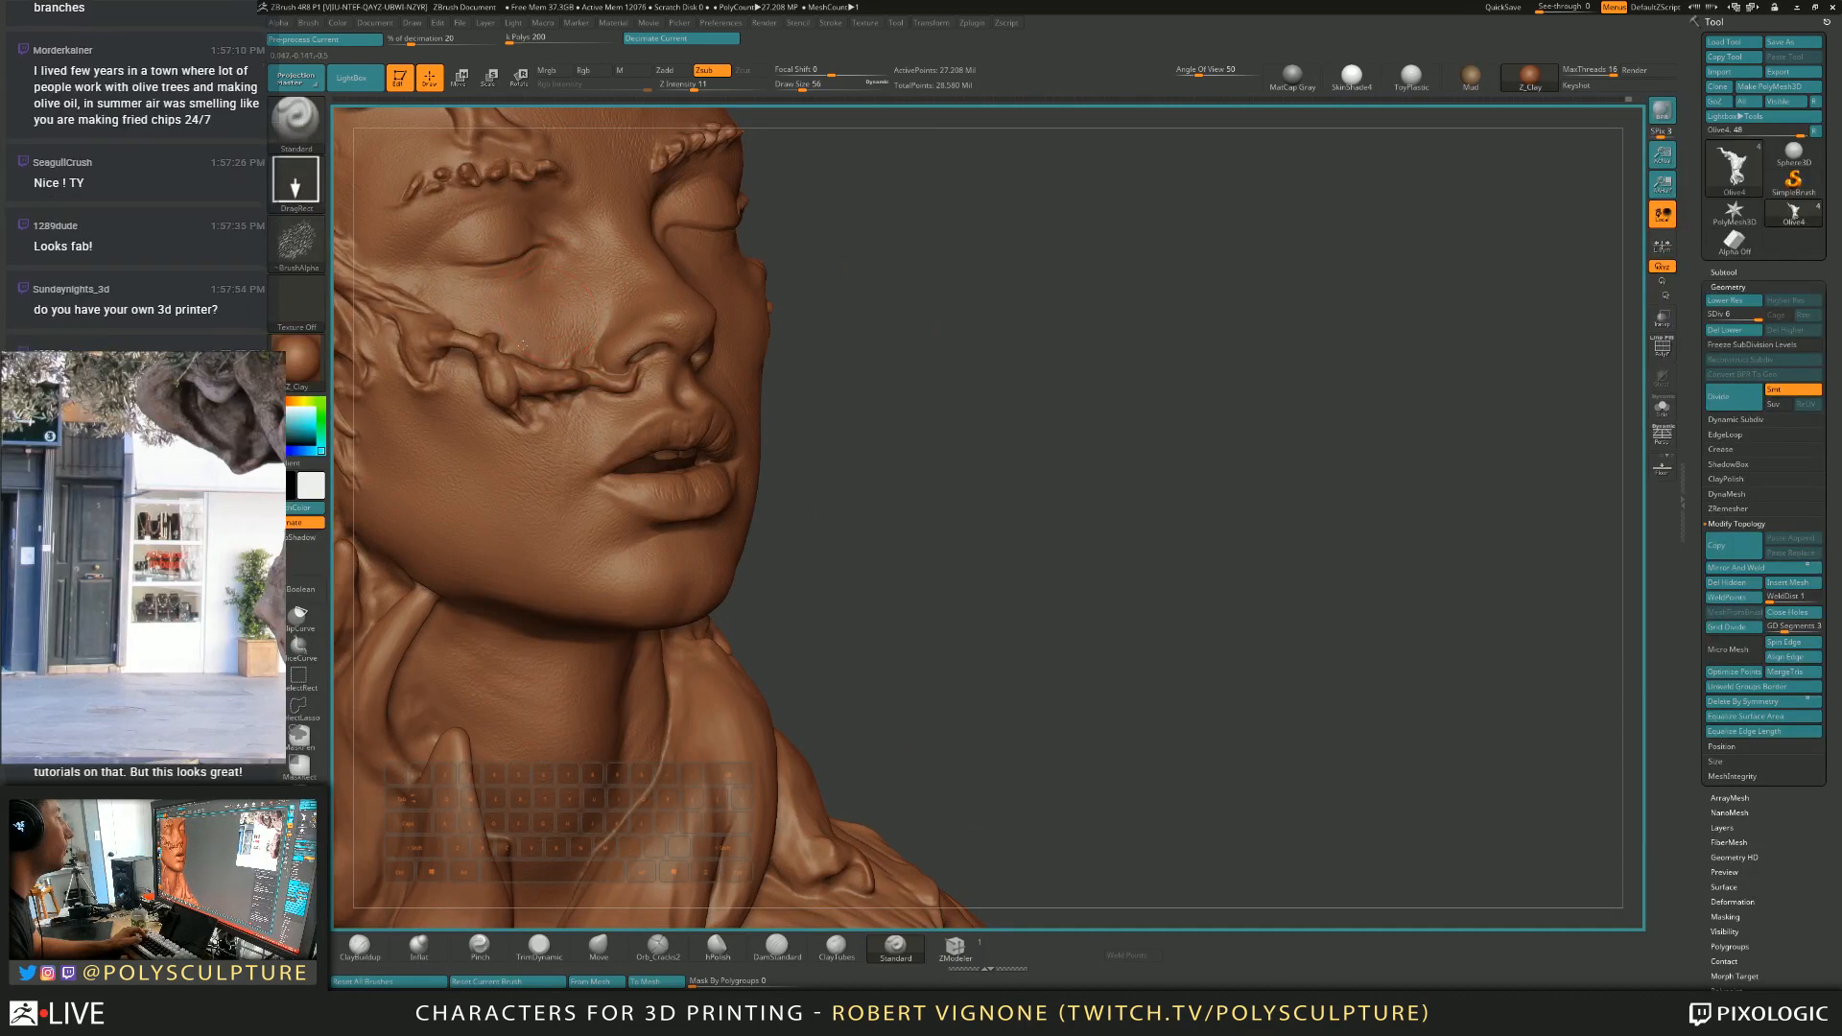
pyautogui.moveTo(535, 321); pyautogui.dragTo(708, 264, button='right')
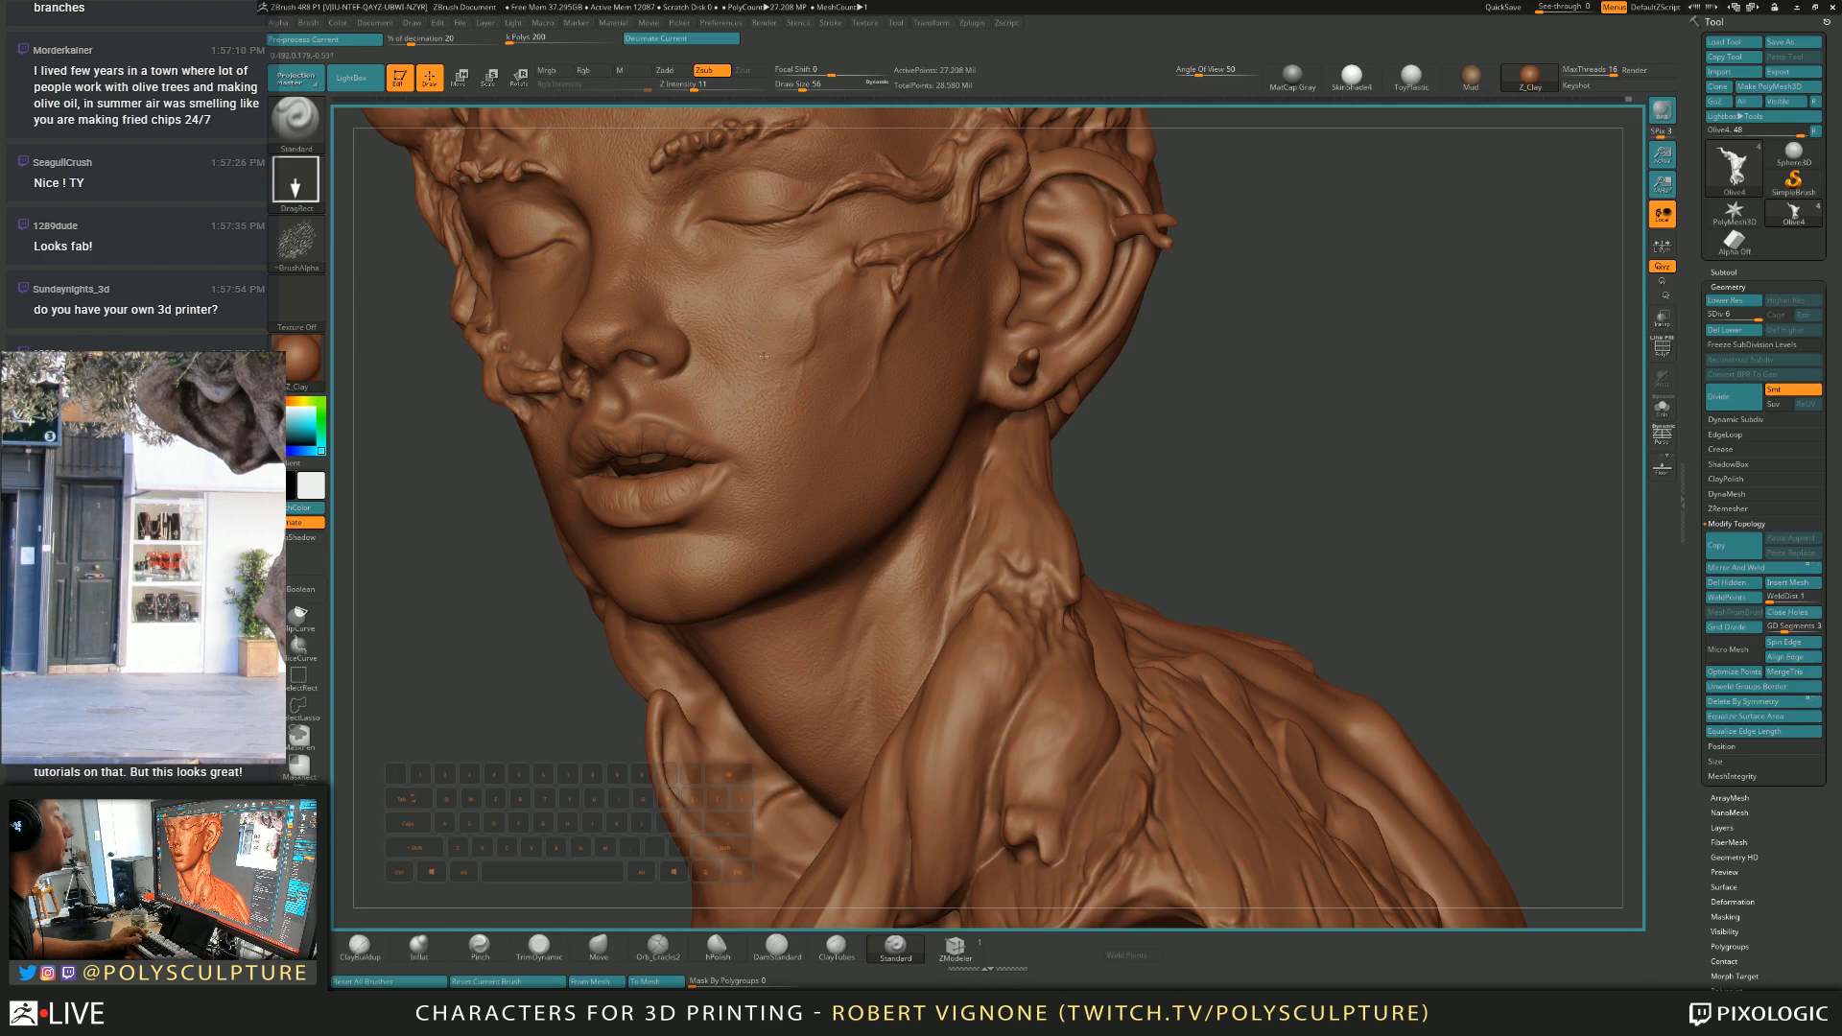
# Carve fine skin cracks into the cheek beside the nose with the Orb_Cracks2 brush at Draw Size 12.
pyautogui.moveTo(751, 357)
pyautogui.keyDown('alt'); pyautogui.mouseDown(button='right')
pyautogui.moveTo(772, 297)
pyautogui.moveTo(829, 317)
pyautogui.moveTo(842, 387)
pyautogui.moveTo(672, 408)
pyautogui.moveTo(768, 384)
pyautogui.moveTo(828, 465)
pyautogui.moveTo(926, 436)
pyautogui.moveTo(762, 422)
pyautogui.moveTo(779, 515)
pyautogui.moveTo(786, 501)
pyautogui.moveTo(714, 506)
pyautogui.mouseUp(button='right'); pyautogui.keyUp('alt')
pyautogui.click(664, 946)
pyautogui.press('s')
pyautogui.moveTo(705, 506); pyautogui.dragTo(698, 506)
pyautogui.moveTo(699, 505)
pyautogui.keyDown('alt'); pyautogui.mouseDown(button='right')
pyautogui.moveTo(791, 444)
pyautogui.moveTo(775, 467)
pyautogui.mouseUp(button='right'); pyautogui.keyUp('alt')
pyautogui.press('s')
pyautogui.moveTo(775, 467); pyautogui.dragTo(770, 467)
pyautogui.moveTo(830, 422); pyautogui.dragTo(779, 411, button='right')
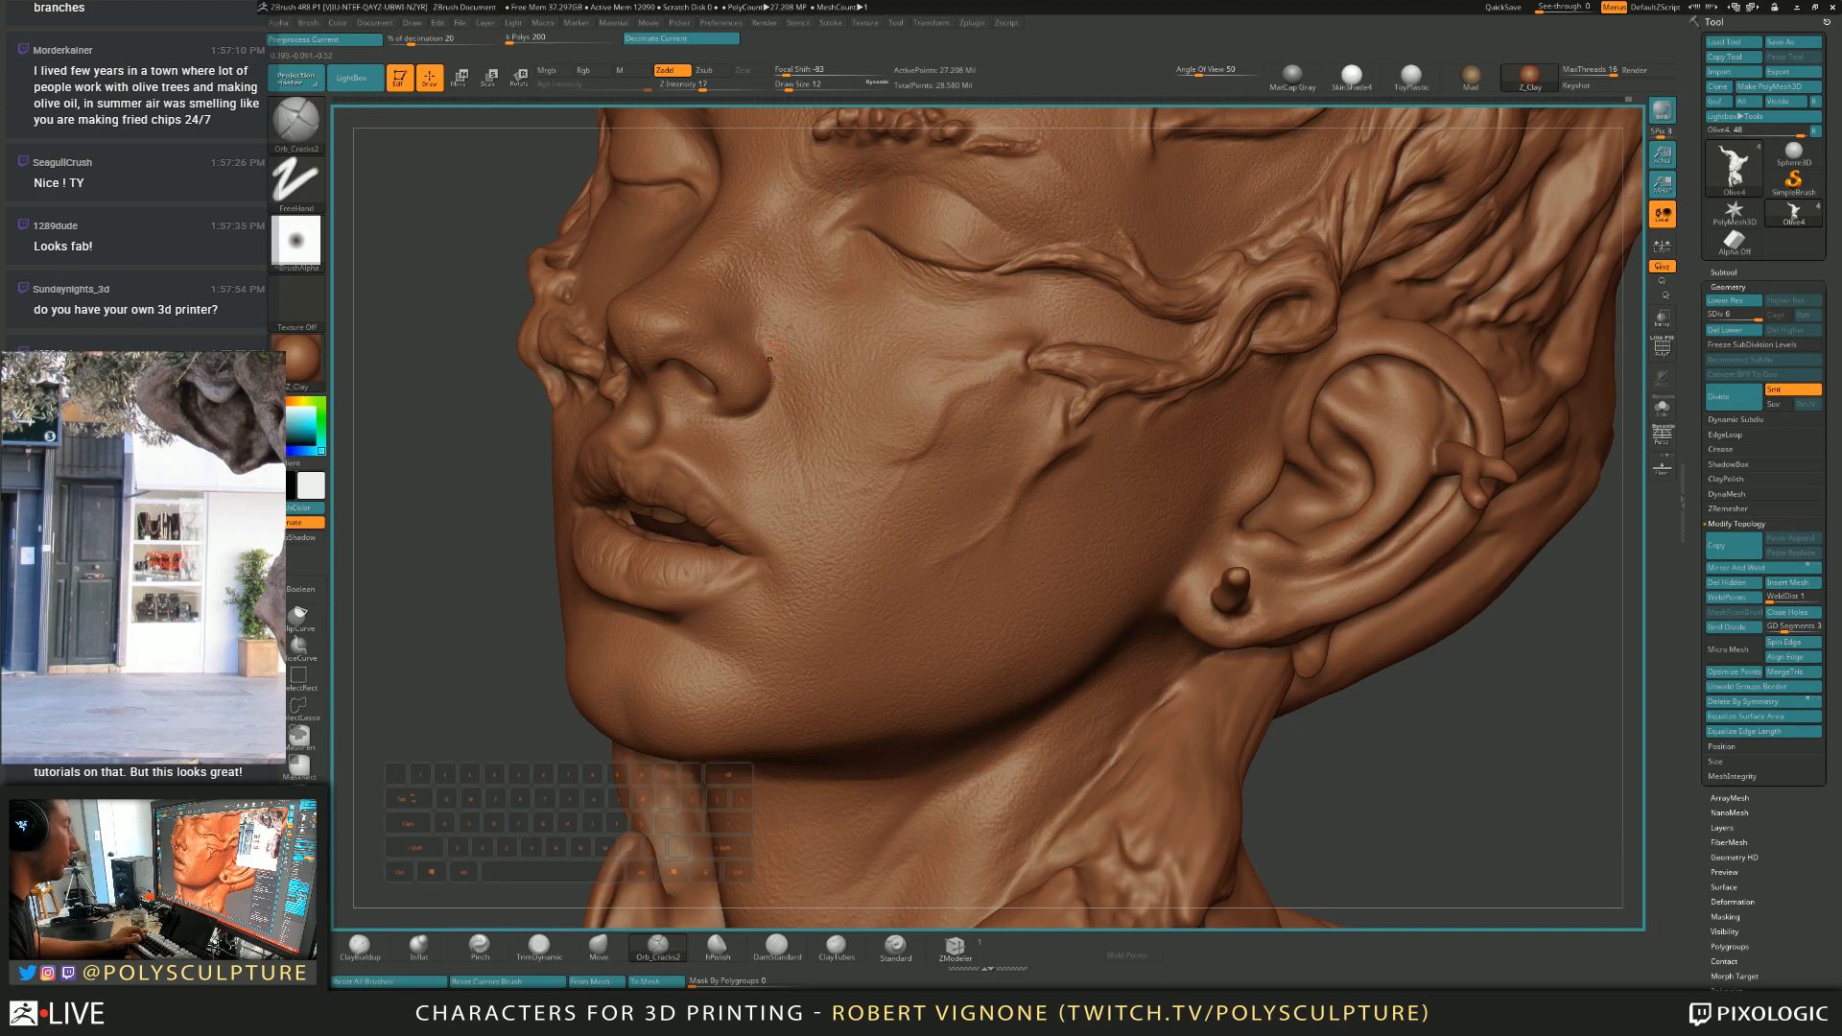
# Carve subtle creases around the lips, nostril and mouth corners with the DamStandard brush at Draw Size 12.
pyautogui.click(777, 947)
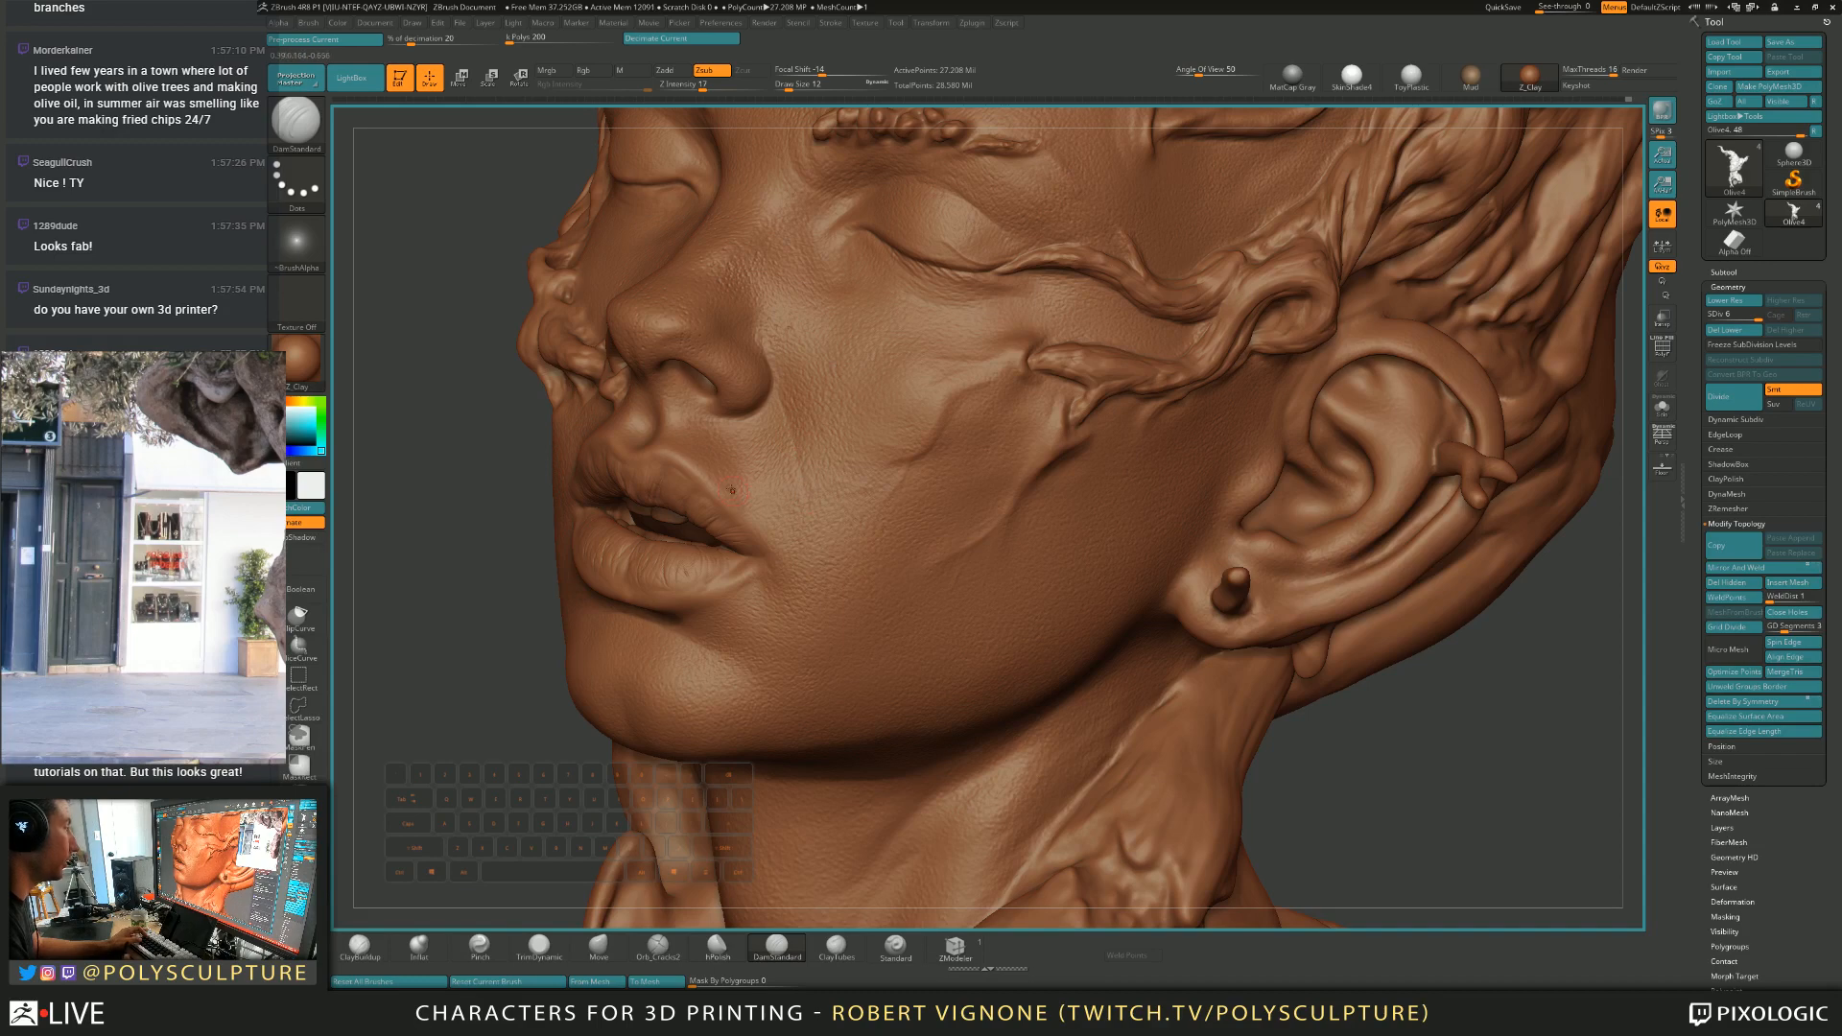
pyautogui.moveTo(740, 489); pyautogui.dragTo(514, 414, button='right')
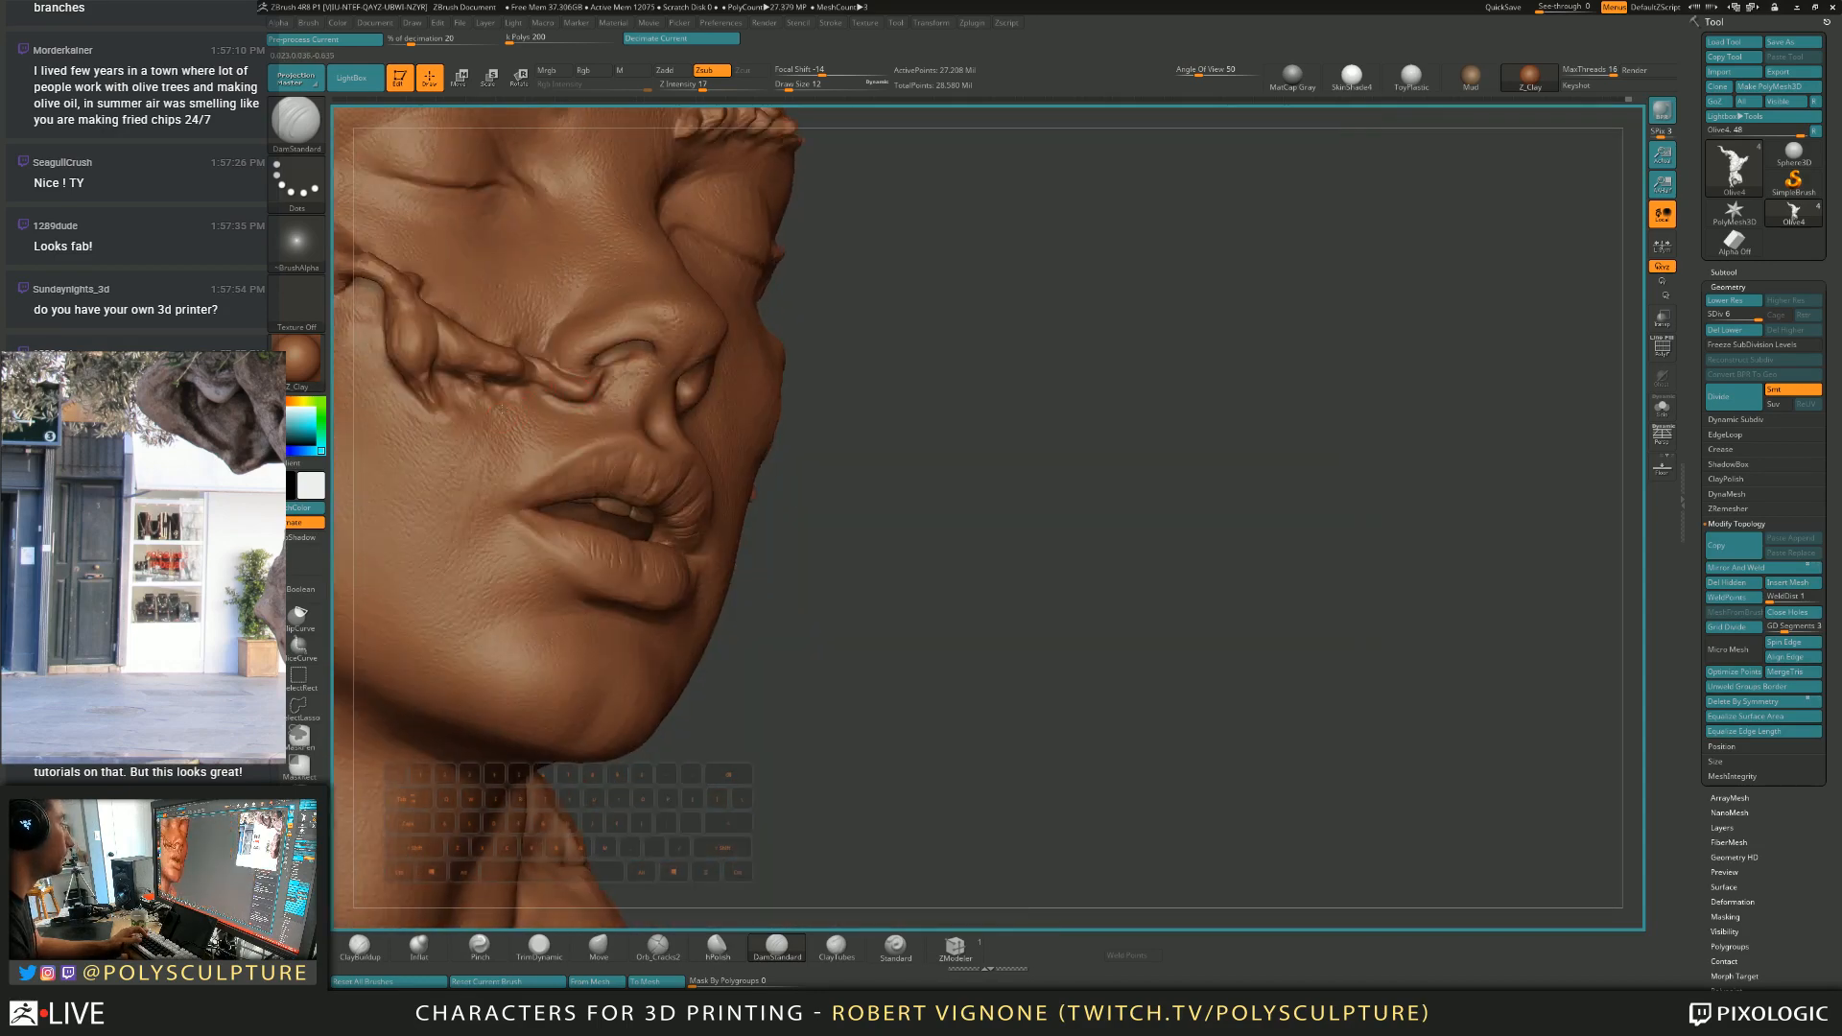
pyautogui.moveTo(567, 316); pyautogui.dragTo(545, 328, button='right')
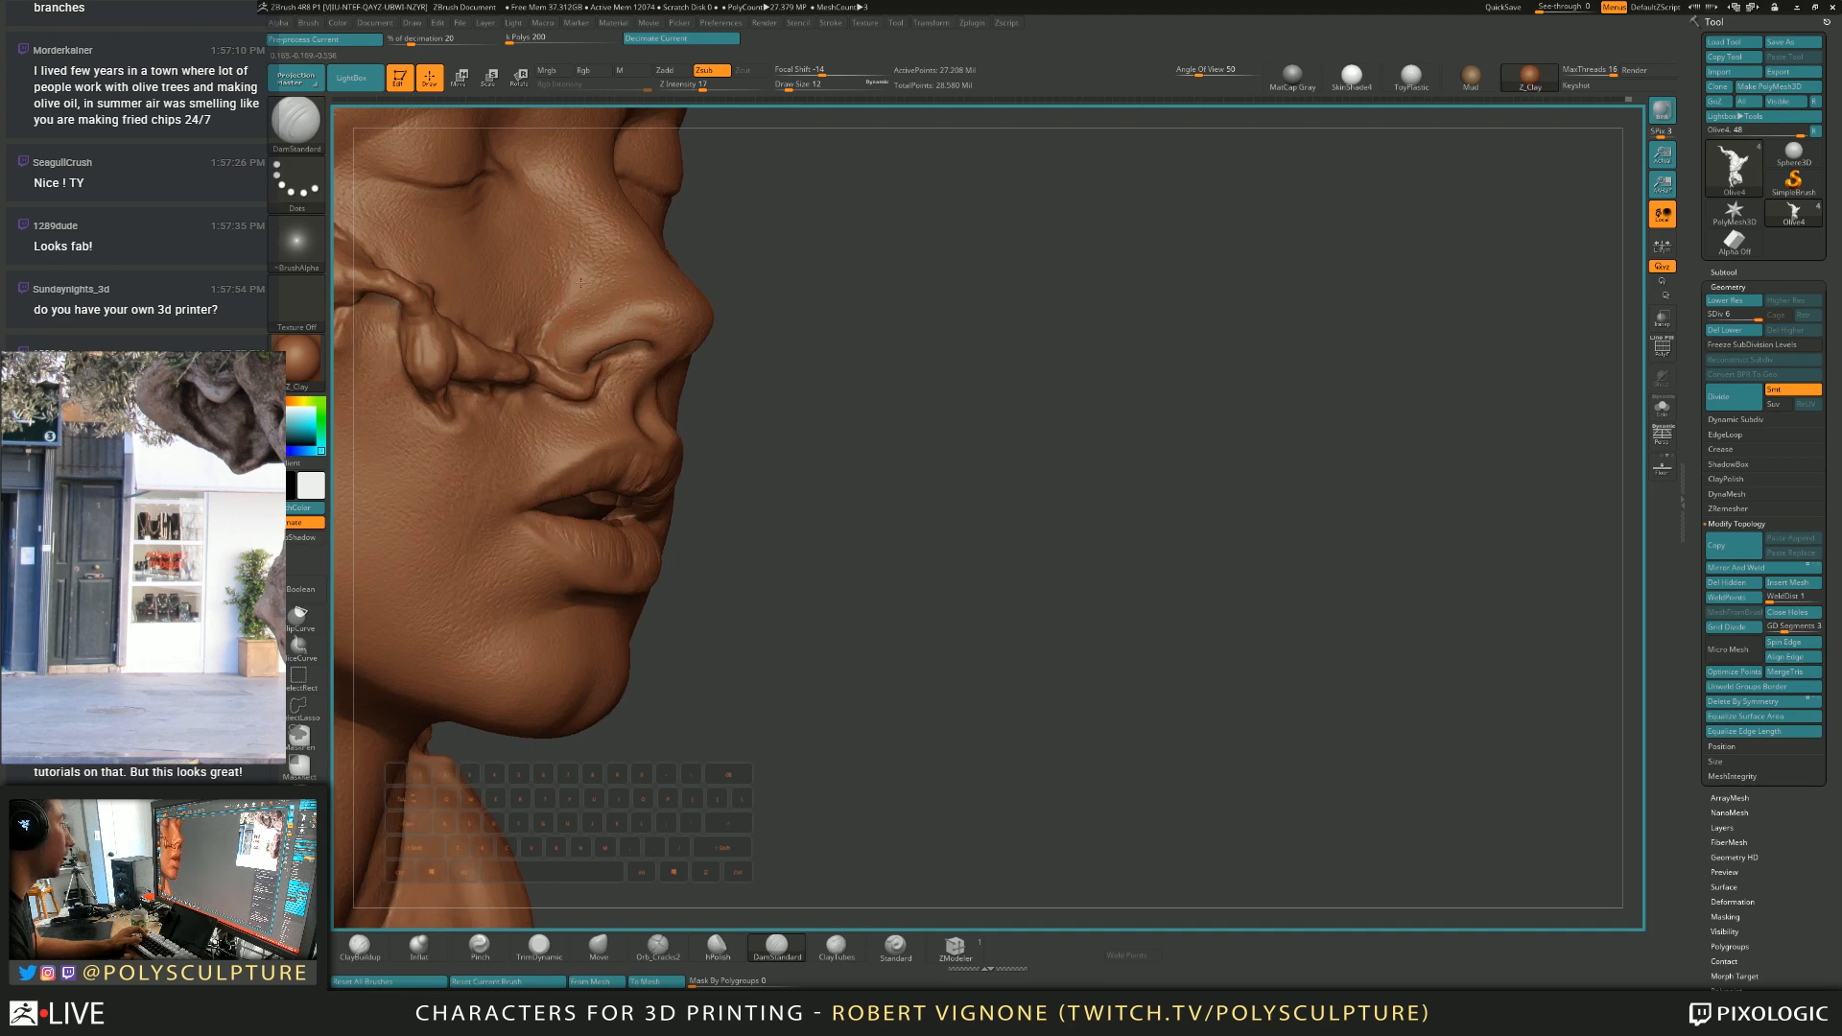
pyautogui.moveTo(570, 354)
pyautogui.mouseDown(button='right')
pyautogui.moveTo(773, 326)
pyautogui.moveTo(724, 381)
pyautogui.moveTo(653, 412)
pyautogui.moveTo(610, 330)
pyautogui.moveTo(758, 325)
pyautogui.moveTo(825, 462)
pyautogui.moveTo(896, 472)
pyautogui.moveTo(895, 508)
pyautogui.mouseUp(button='right')
pyautogui.press('[')
pyautogui.press('s')
pyautogui.click(662, 338)
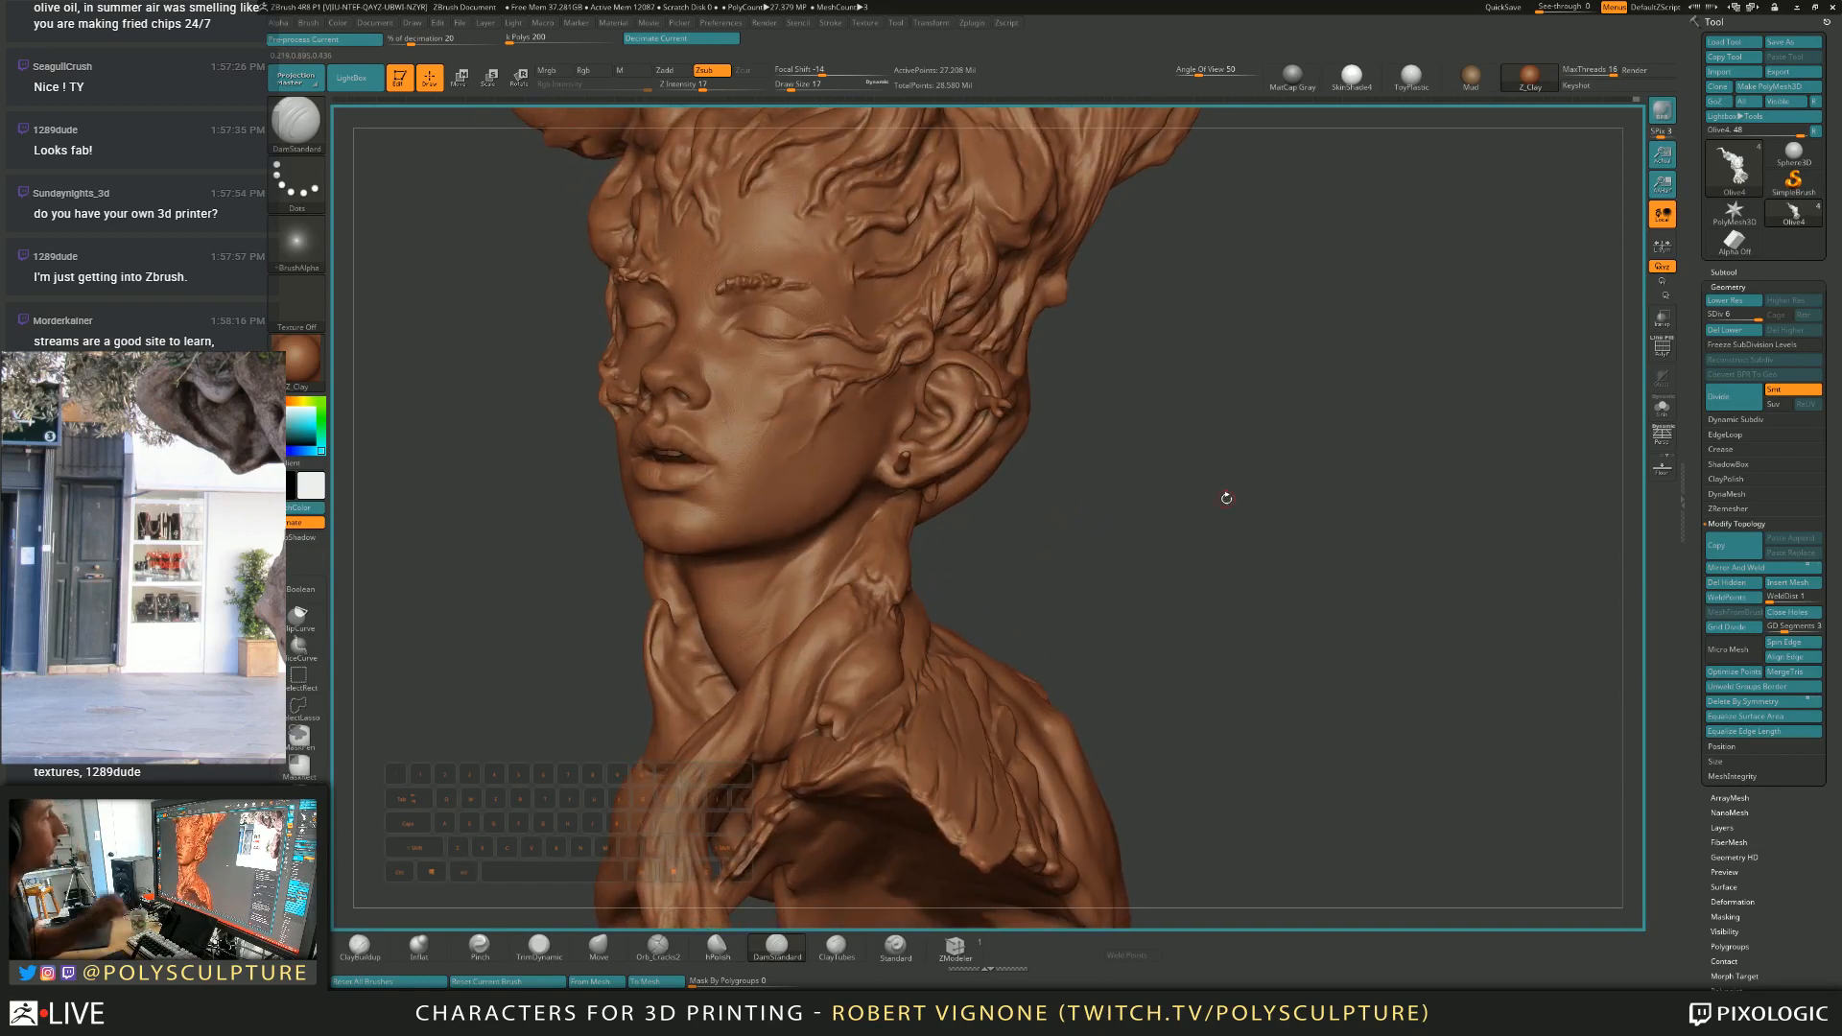
# Deepen the crease below the cheek root with DamStandard at Draw Size 14 and refine it with the Inflat brush.
pyautogui.moveTo(1205, 556); pyautogui.dragTo(1170, 569, button='right')
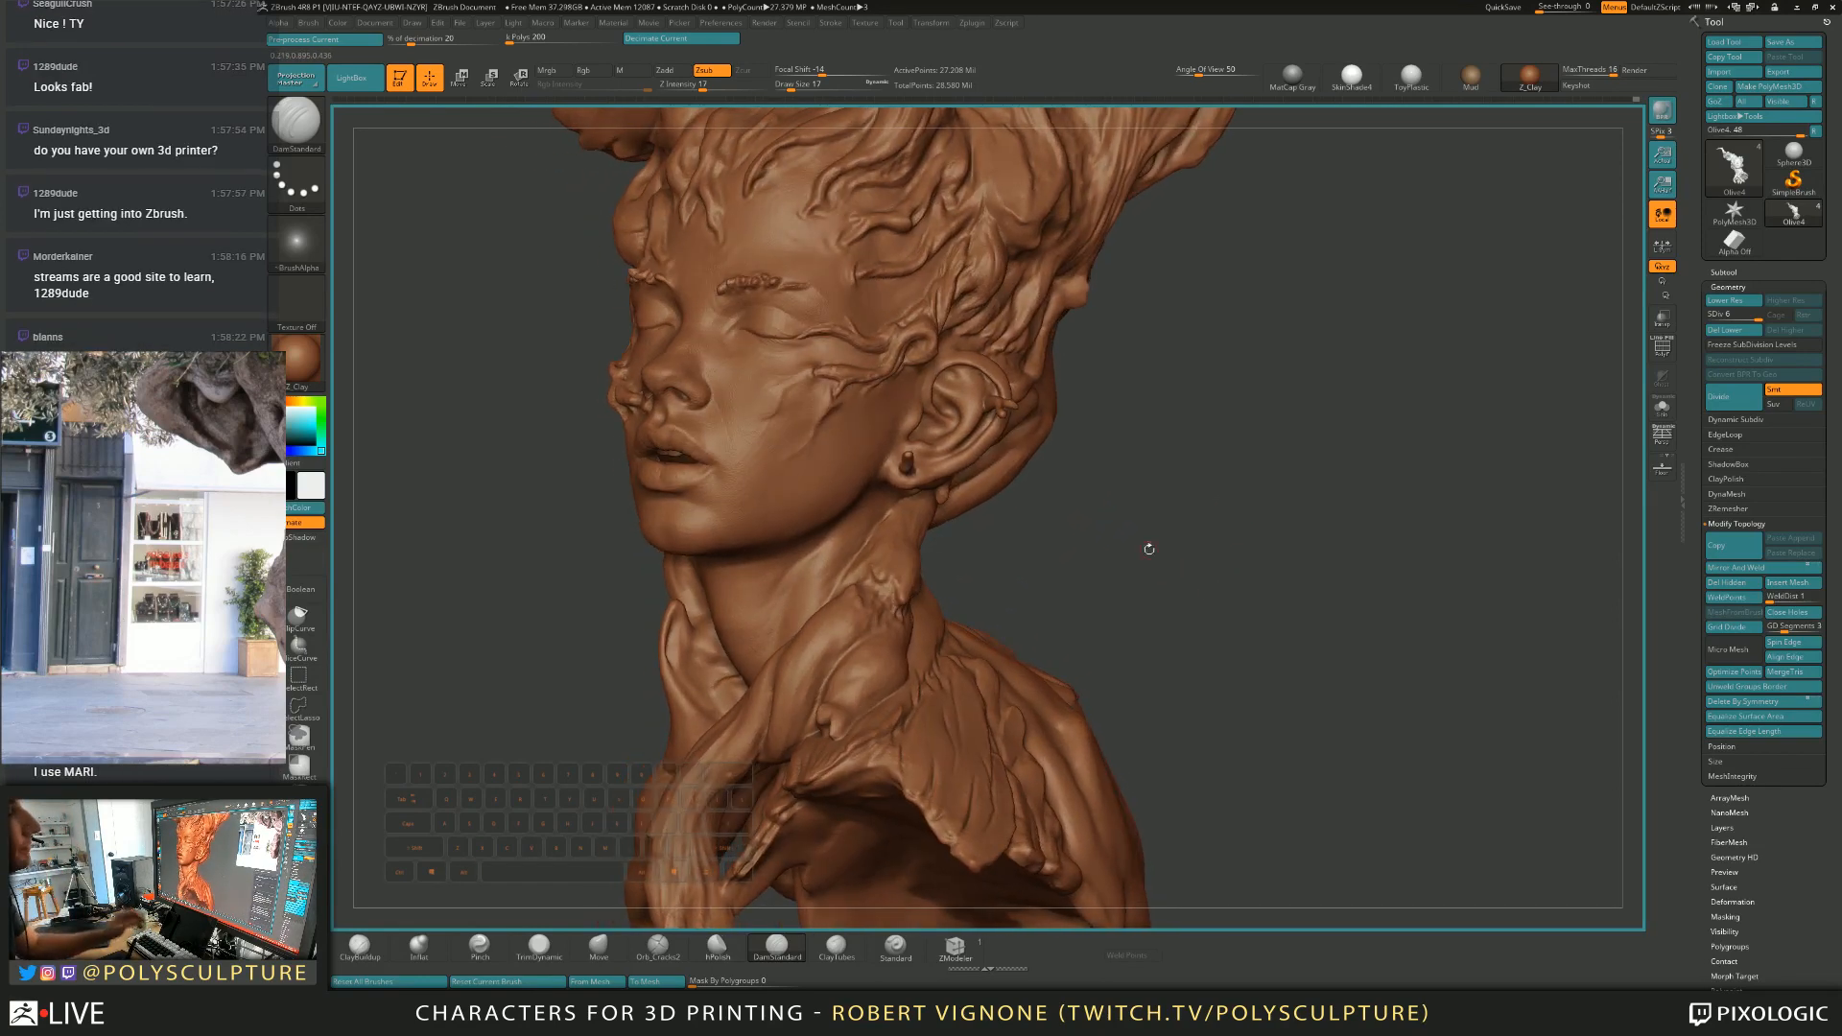
pyautogui.keyDown('alt'); pyautogui.moveTo(832, 437); pyautogui.dragTo(902, 523, button='right'); pyautogui.keyUp('alt')
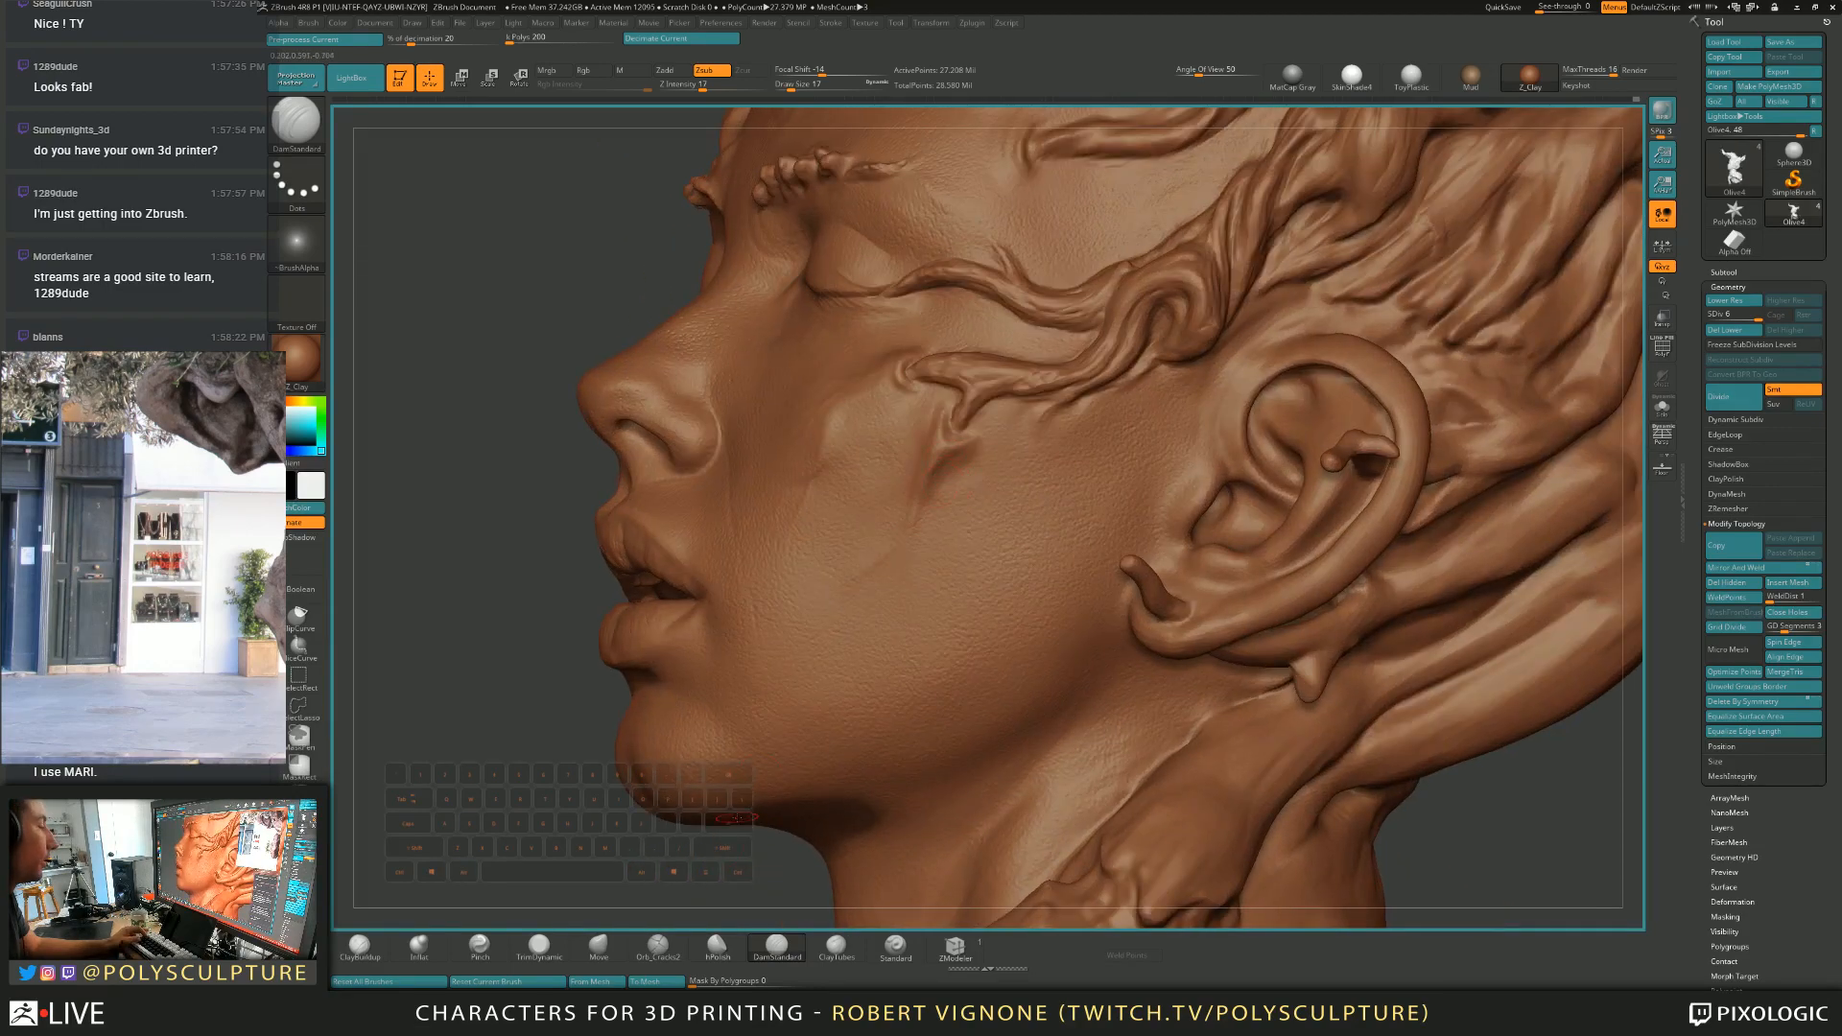
pyautogui.press('s')
pyautogui.click(935, 485)
pyautogui.moveTo(944, 445); pyautogui.dragTo(935, 478)
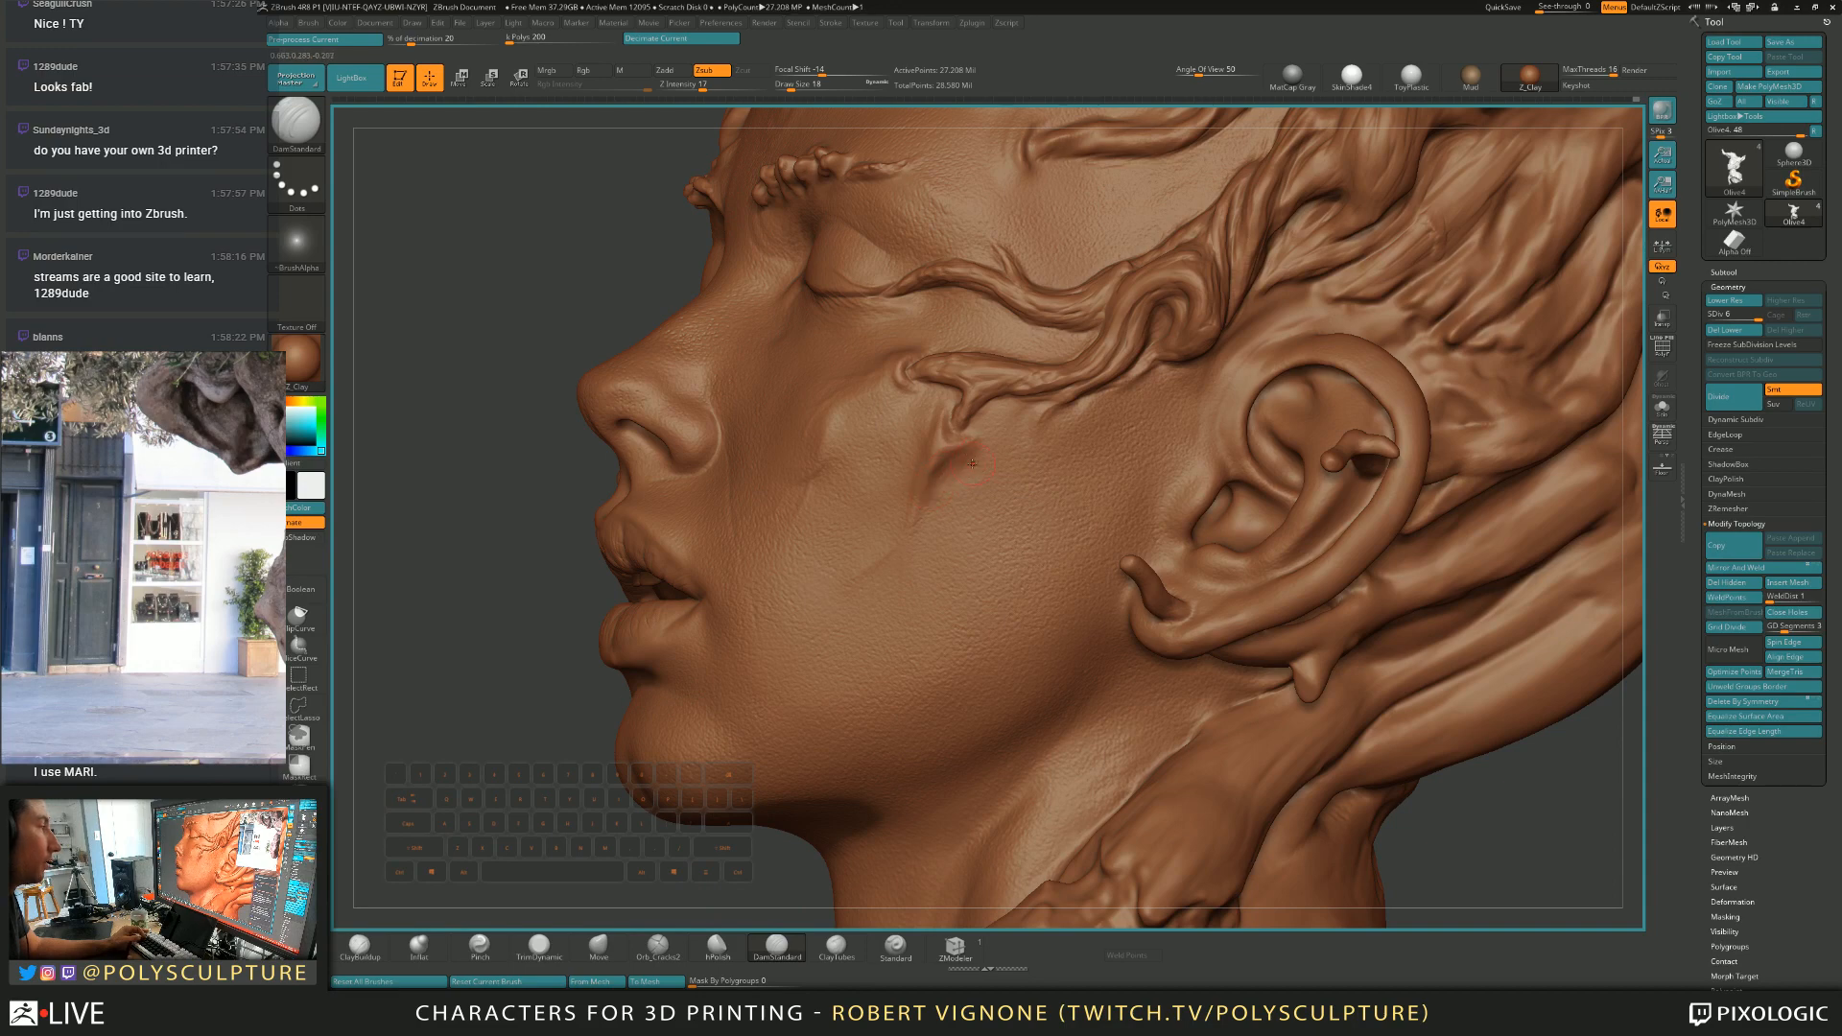
pyautogui.press('2')
pyautogui.moveTo(940, 455)
pyautogui.mouseDown(button='right')
pyautogui.moveTo(1009, 541)
pyautogui.moveTo(1007, 479)
pyautogui.moveTo(979, 602)
pyautogui.moveTo(950, 587)
pyautogui.moveTo(1062, 605)
pyautogui.moveTo(1050, 566)
pyautogui.moveTo(1128, 607)
pyautogui.mouseUp(button='right')
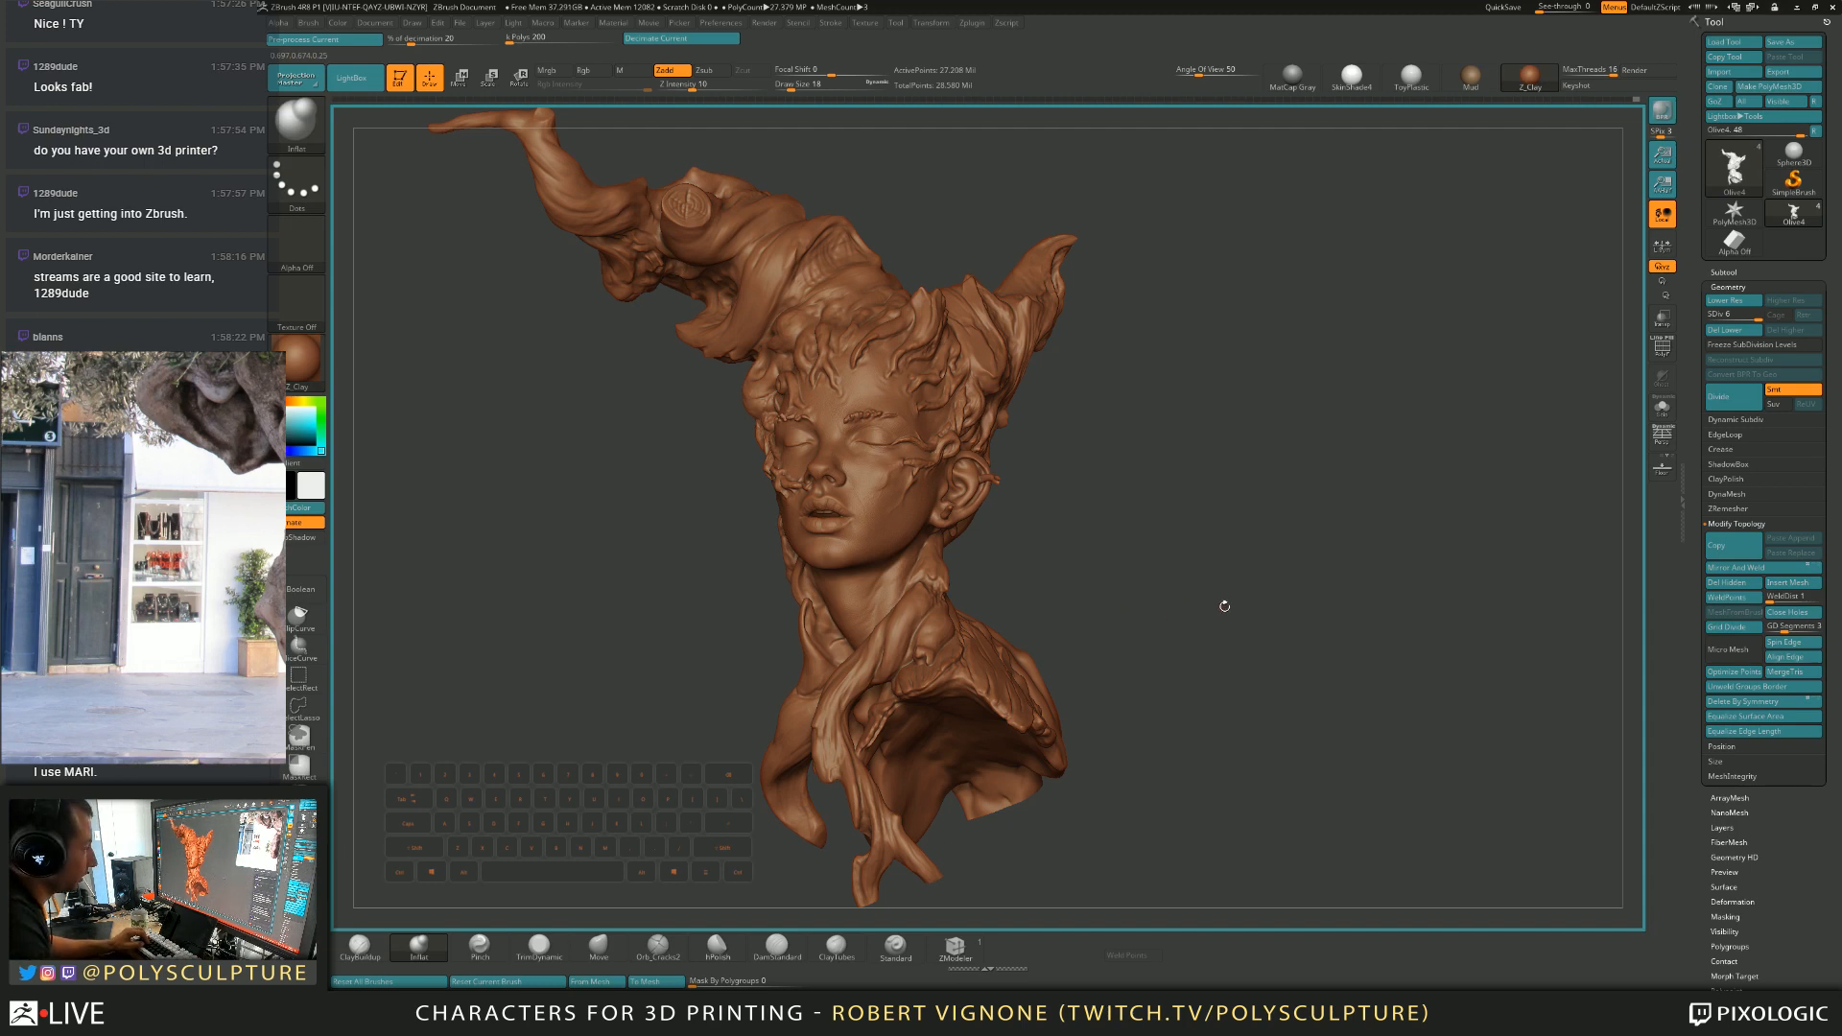
pyautogui.moveTo(1188, 588); pyautogui.dragTo(1194, 595, button='right')
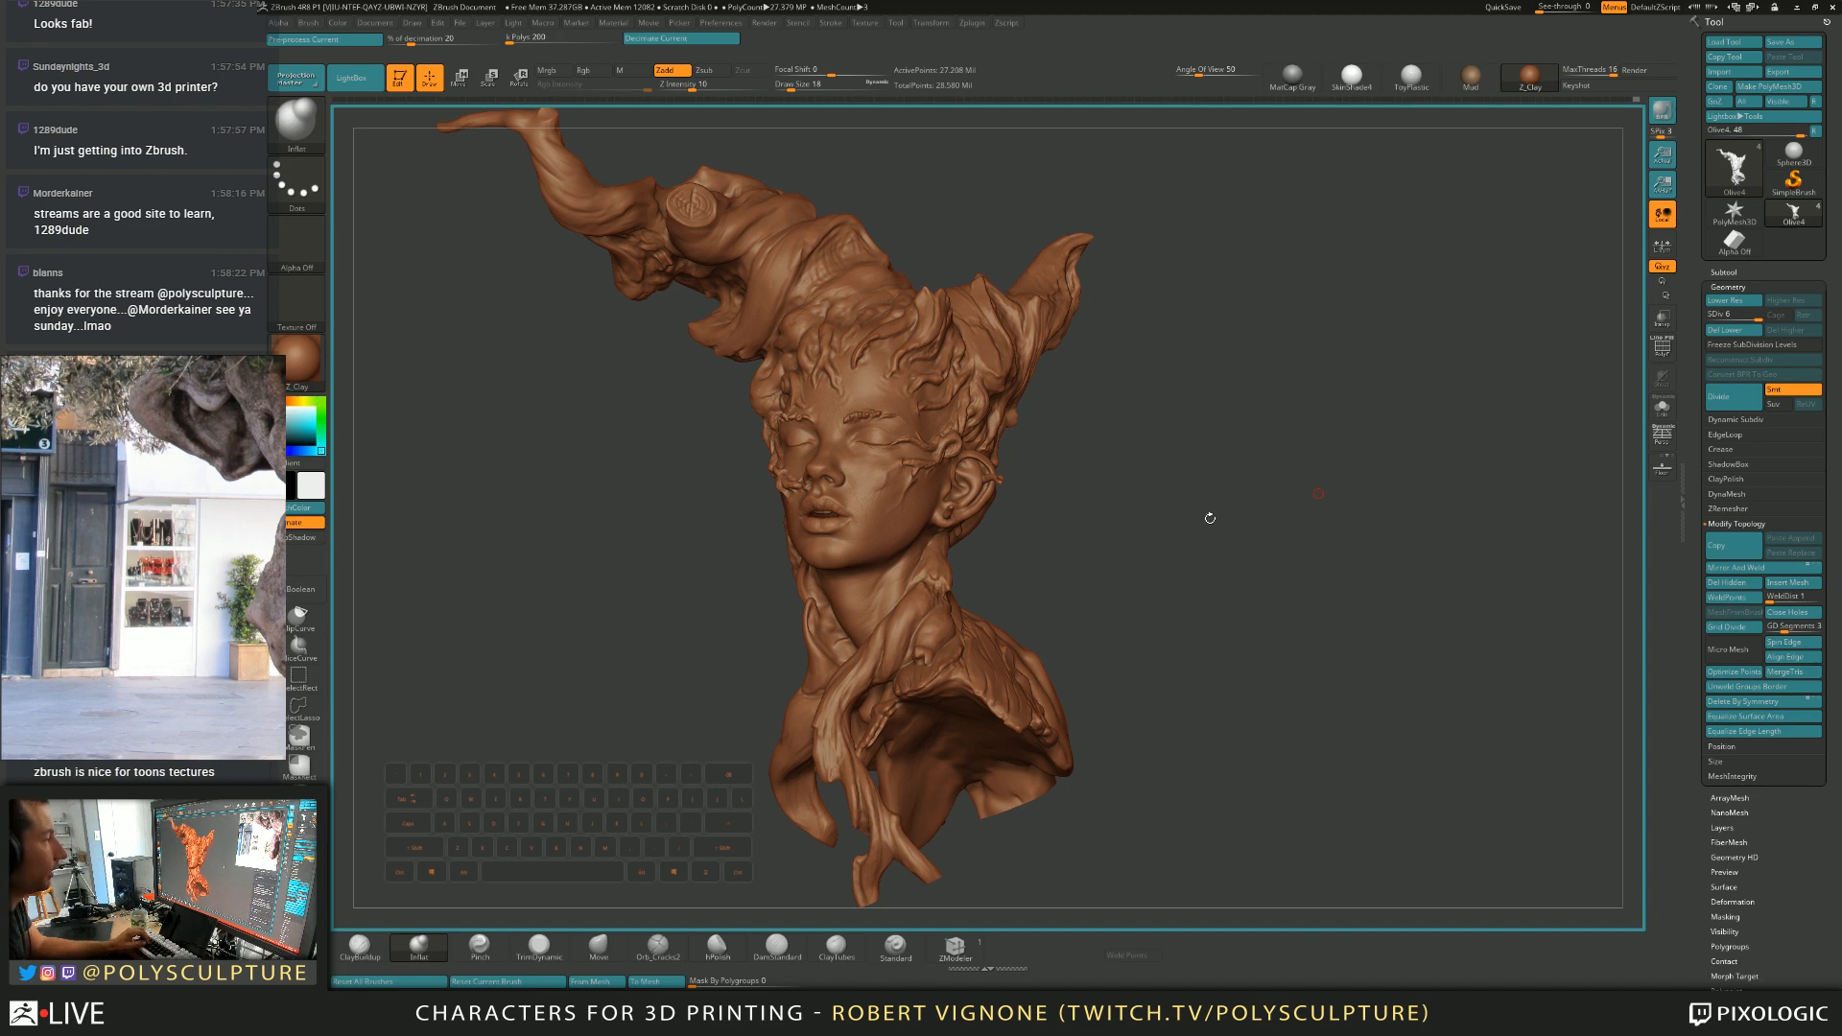
pyautogui.moveTo(1224, 518); pyautogui.dragTo(1222, 520)
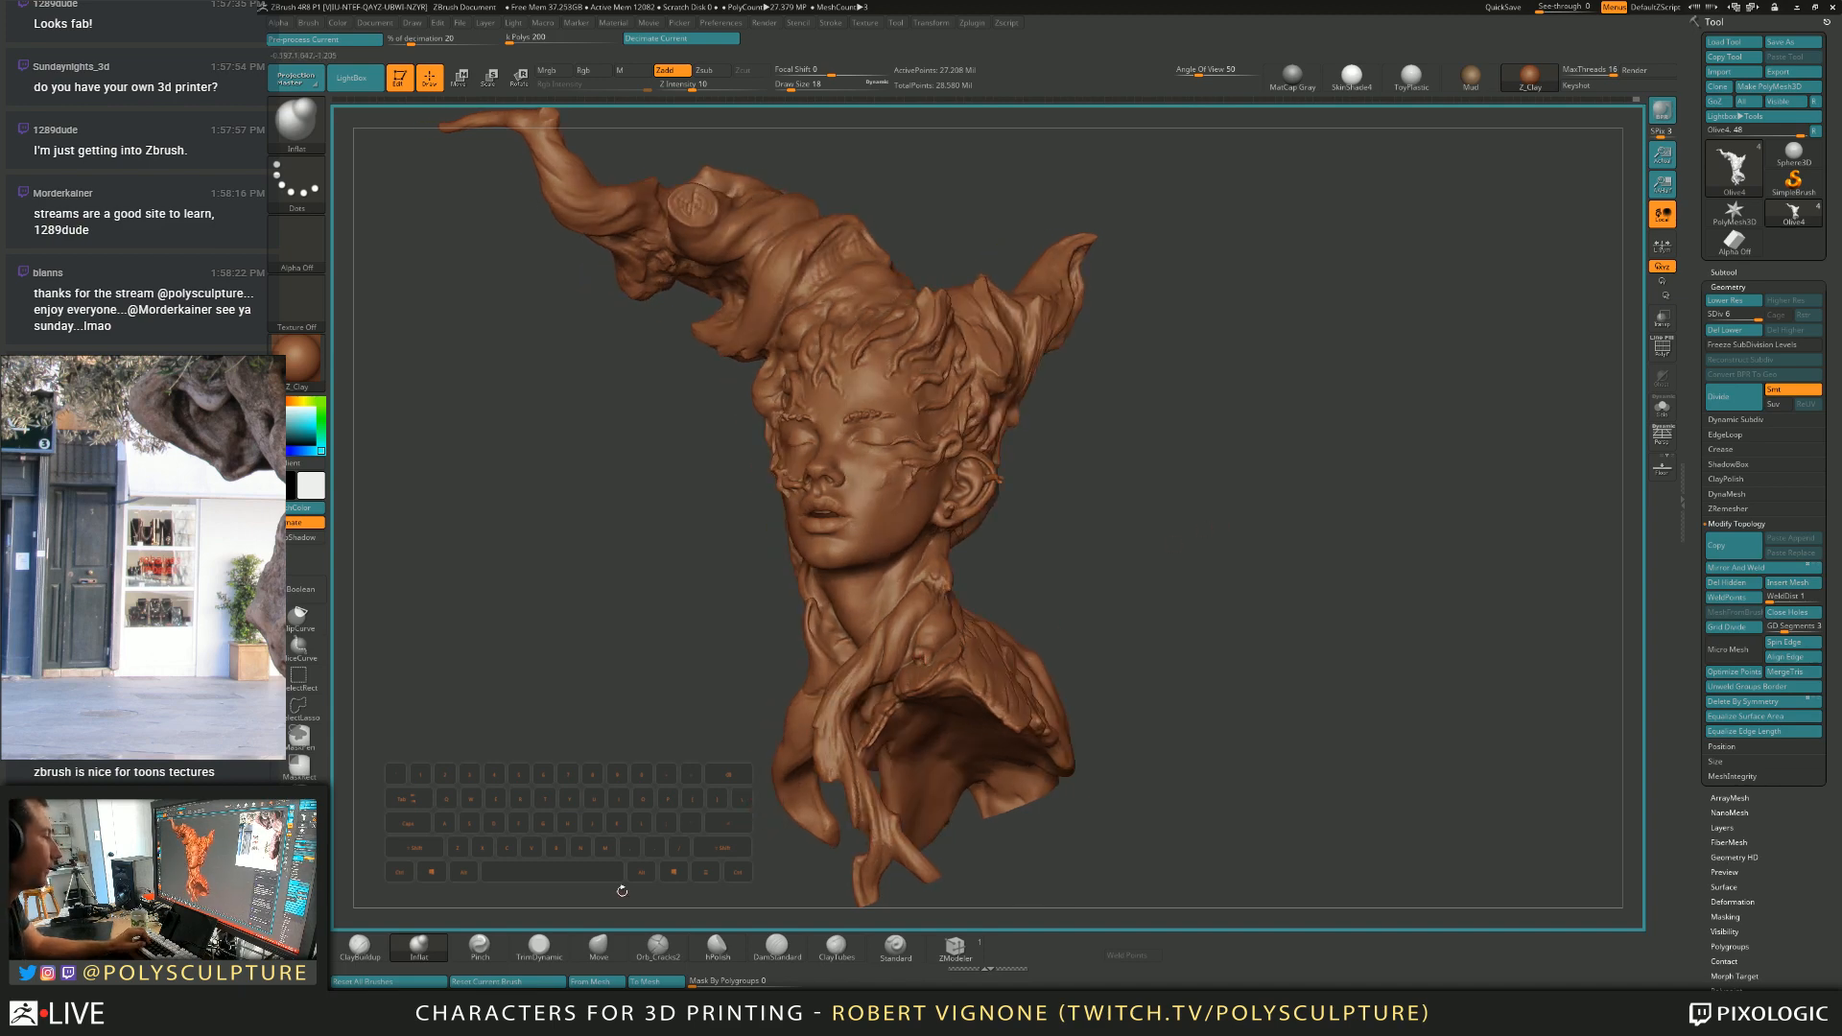
# Reshape the roots wrapping the lower neck and chest with the Move brush, using a large Draw Size up to 245.
pyautogui.press('s')
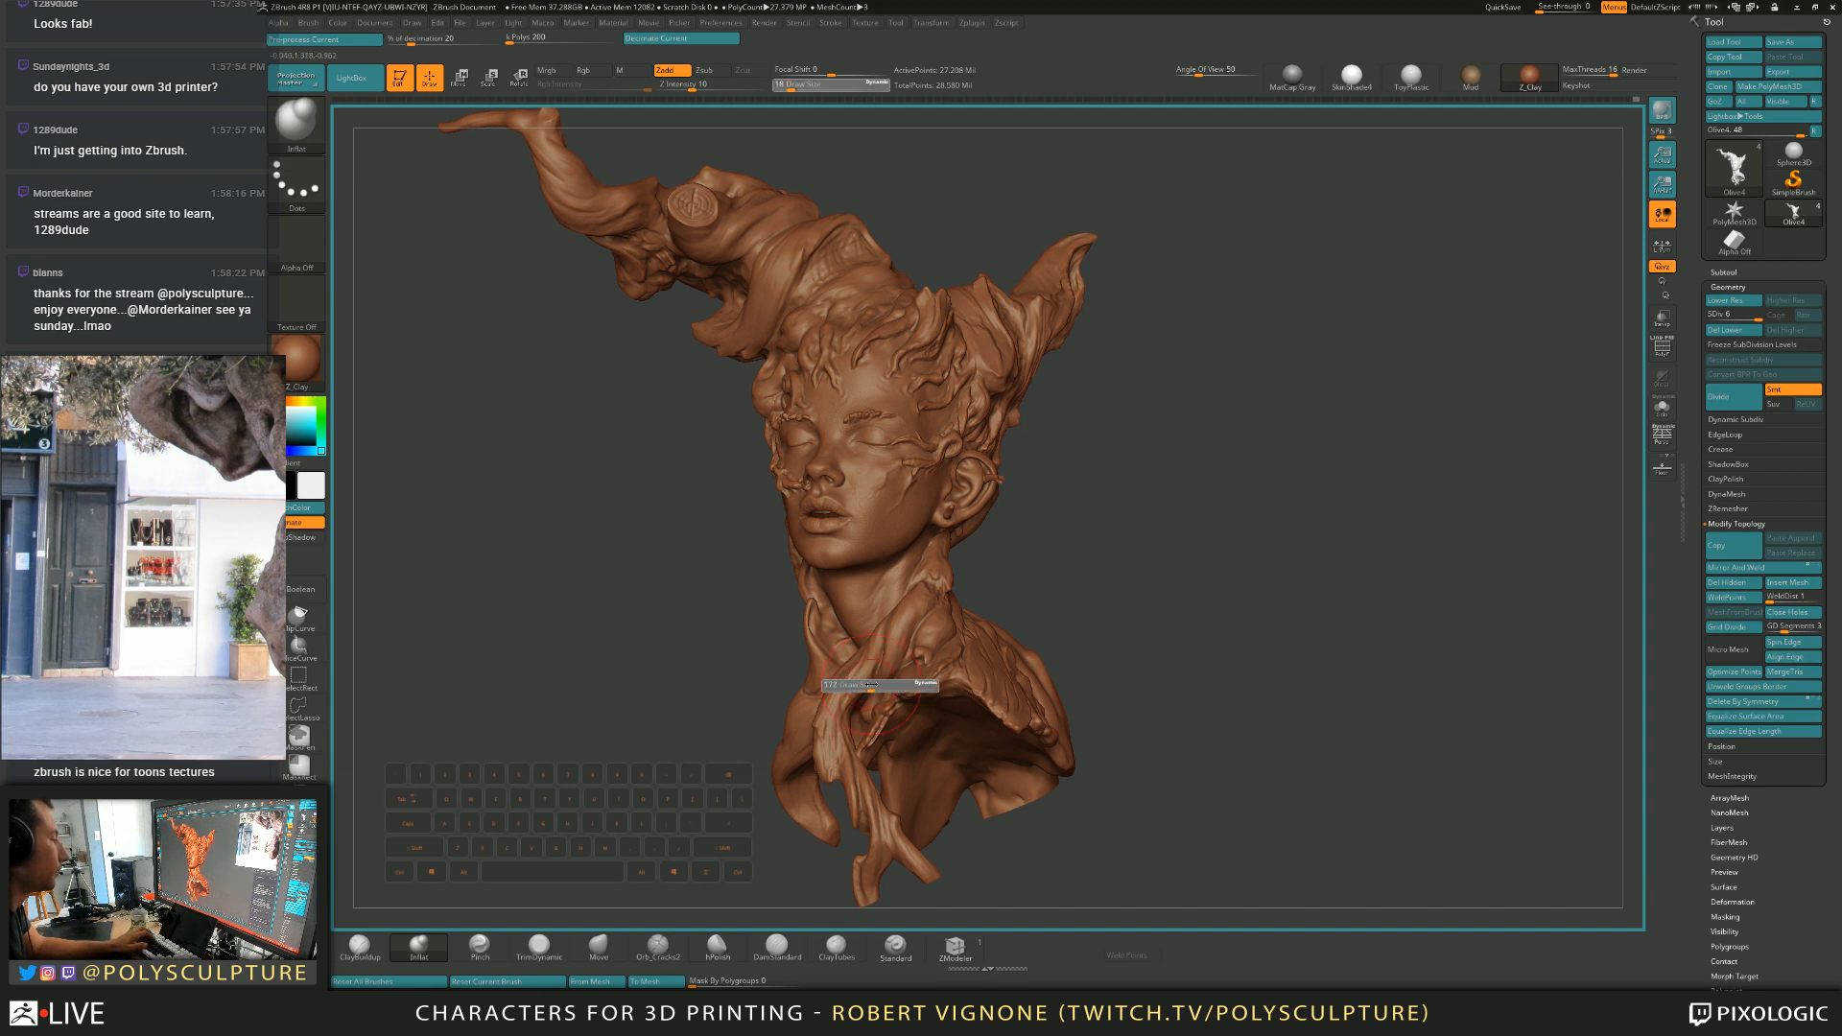
pyautogui.press('5')
pyautogui.press('s')
pyautogui.click(844, 672)
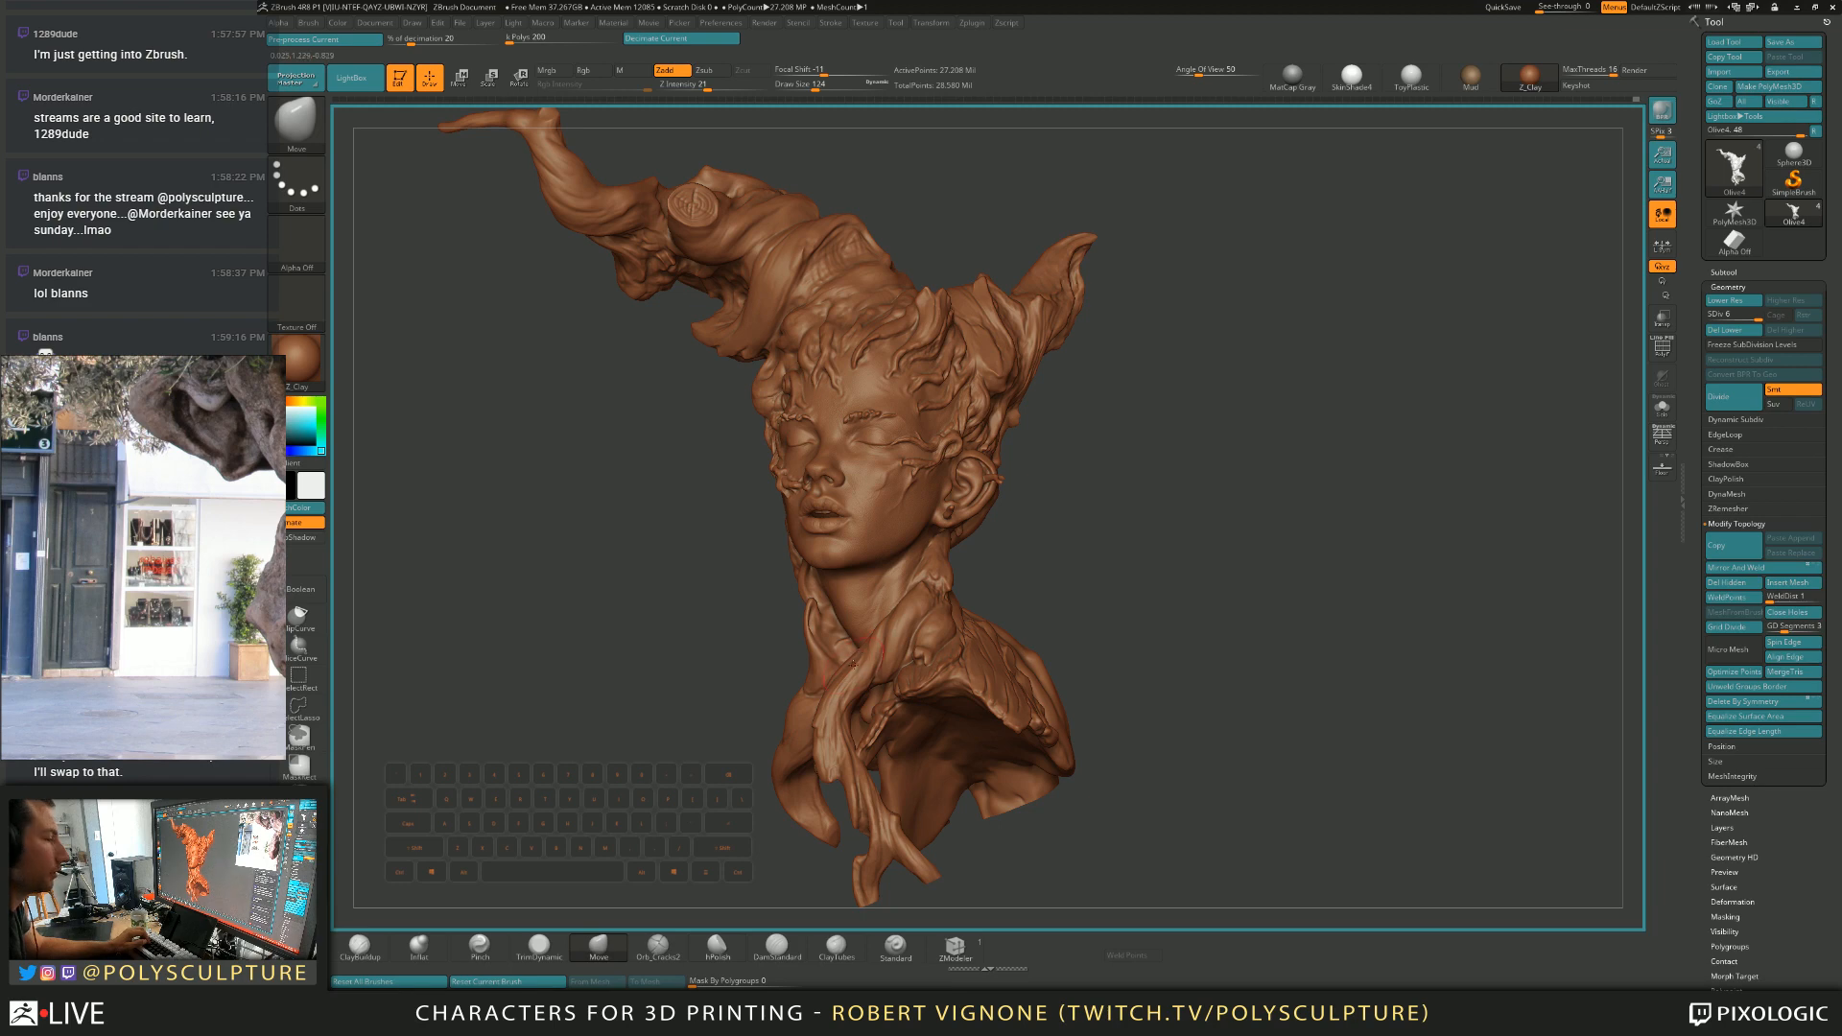
pyautogui.press('s')
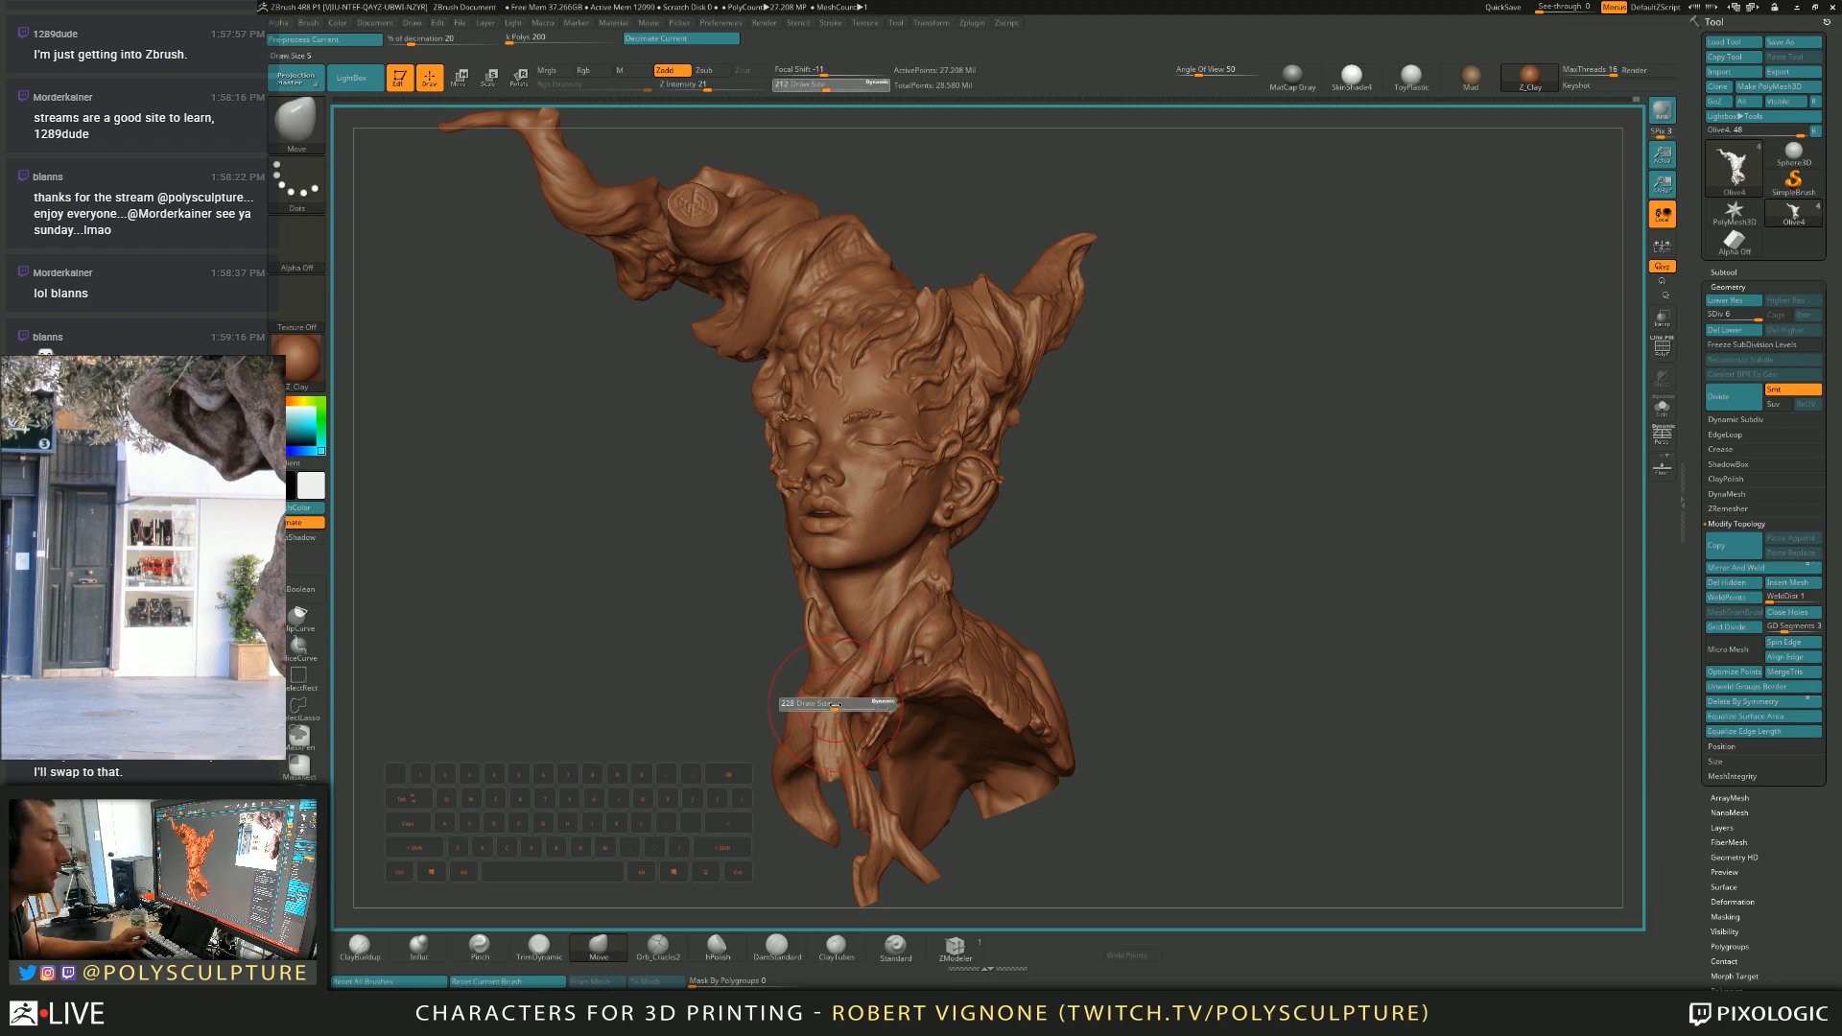
pyautogui.click(834, 706)
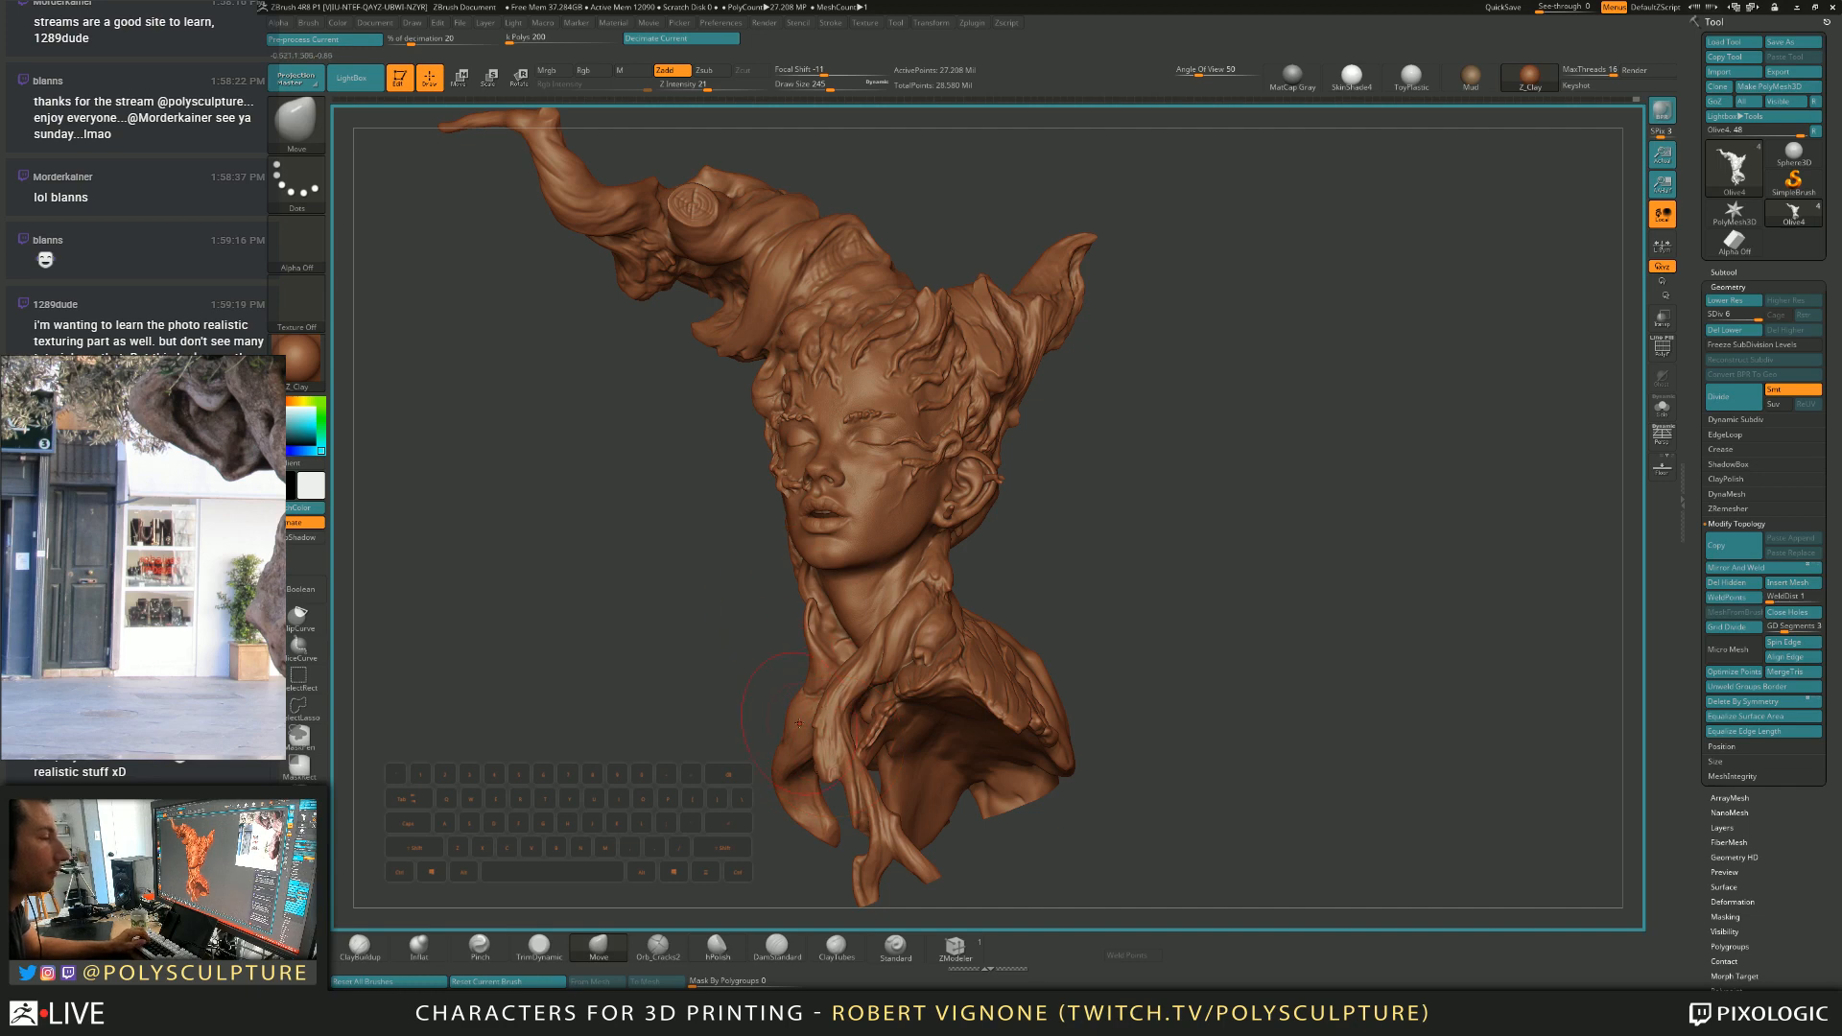
pyautogui.moveTo(846, 651); pyautogui.dragTo(836, 763)
pyautogui.write('s80')
pyautogui.press('Return')
pyautogui.moveTo(849, 720)
pyautogui.keyDown('ctrl'); pyautogui.mouseDown(button='right')
pyautogui.moveTo(847, 784)
pyautogui.moveTo(802, 721)
pyautogui.mouseUp(button='right'); pyautogui.keyUp('ctrl')
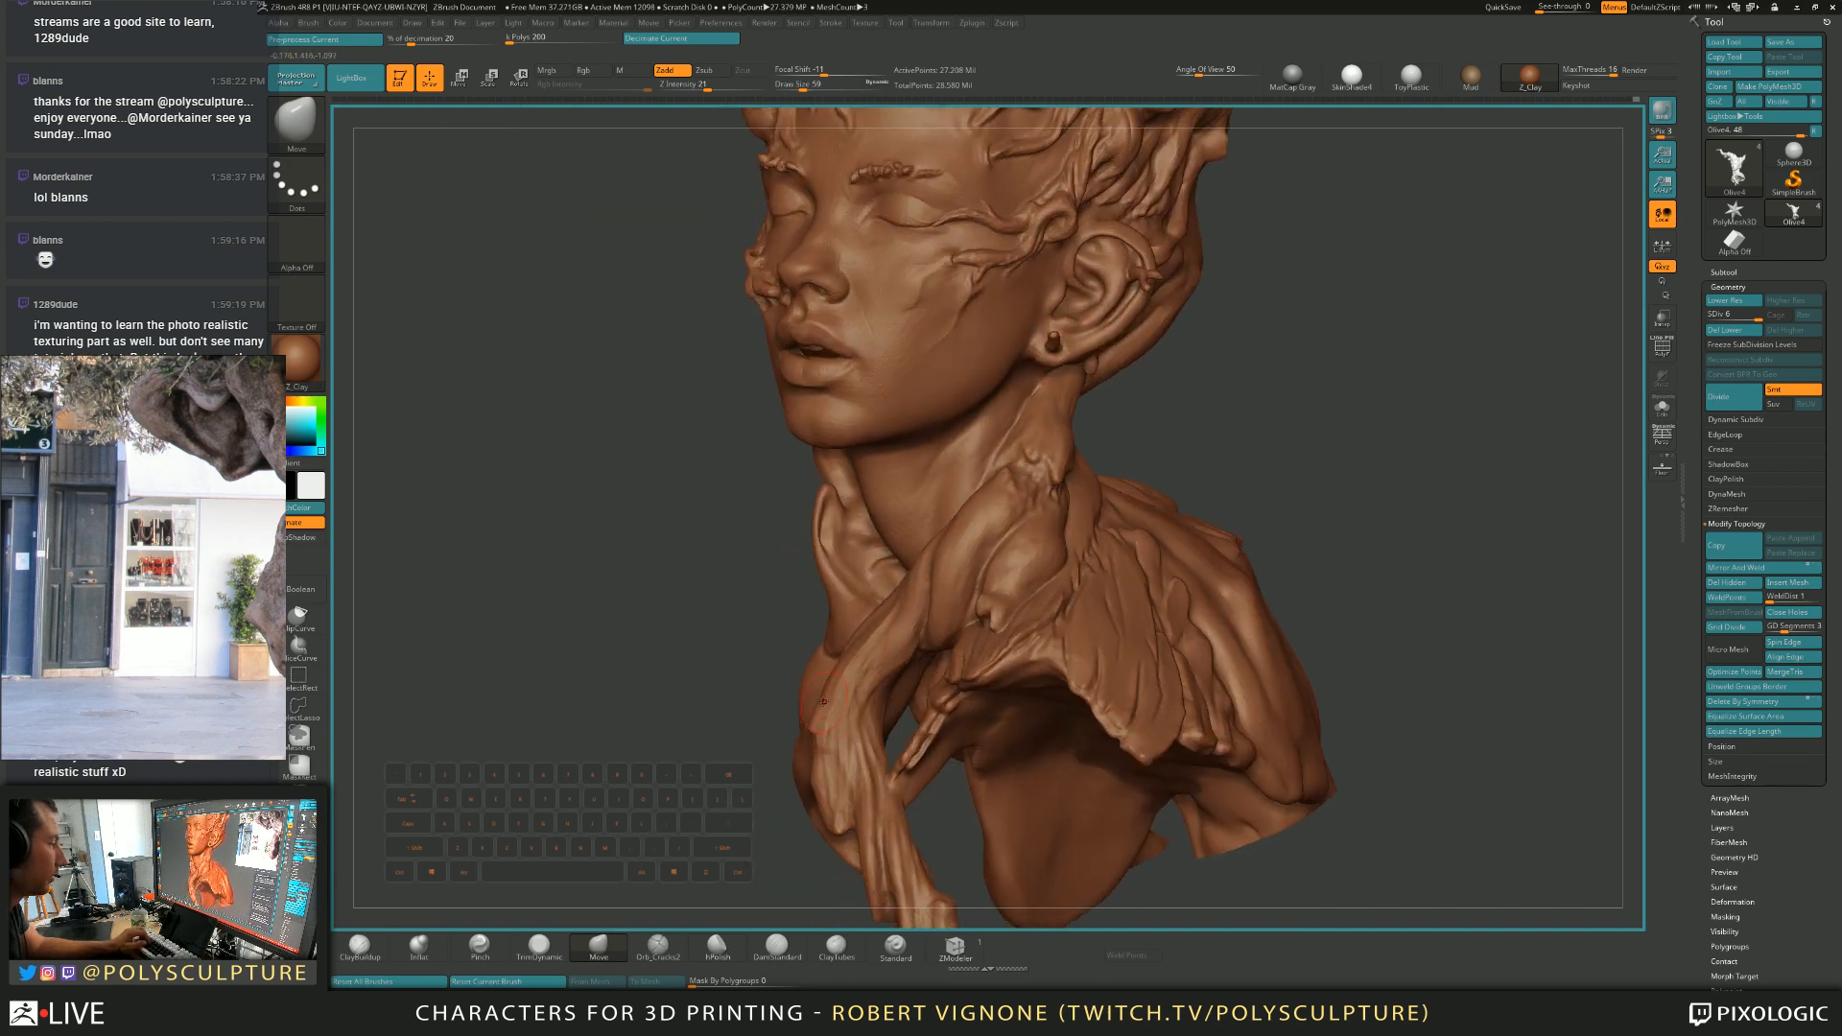
# Adjust the contours of the chest roots and shoulder edge with the Move brush at smaller Draw Sizes down to 22.
pyautogui.press('[')
pyautogui.moveTo(816, 775)
pyautogui.mouseDown(button='right')
pyautogui.moveTo(827, 762)
pyautogui.moveTo(800, 769)
pyautogui.moveTo(829, 748)
pyautogui.moveTo(797, 733)
pyautogui.moveTo(813, 765)
pyautogui.moveTo(792, 789)
pyautogui.mouseUp(button='right')
pyautogui.press('s')
pyautogui.click(800, 768)
pyautogui.press('s')
pyautogui.click(806, 766)
pyautogui.press('s')
pyautogui.click(784, 799)
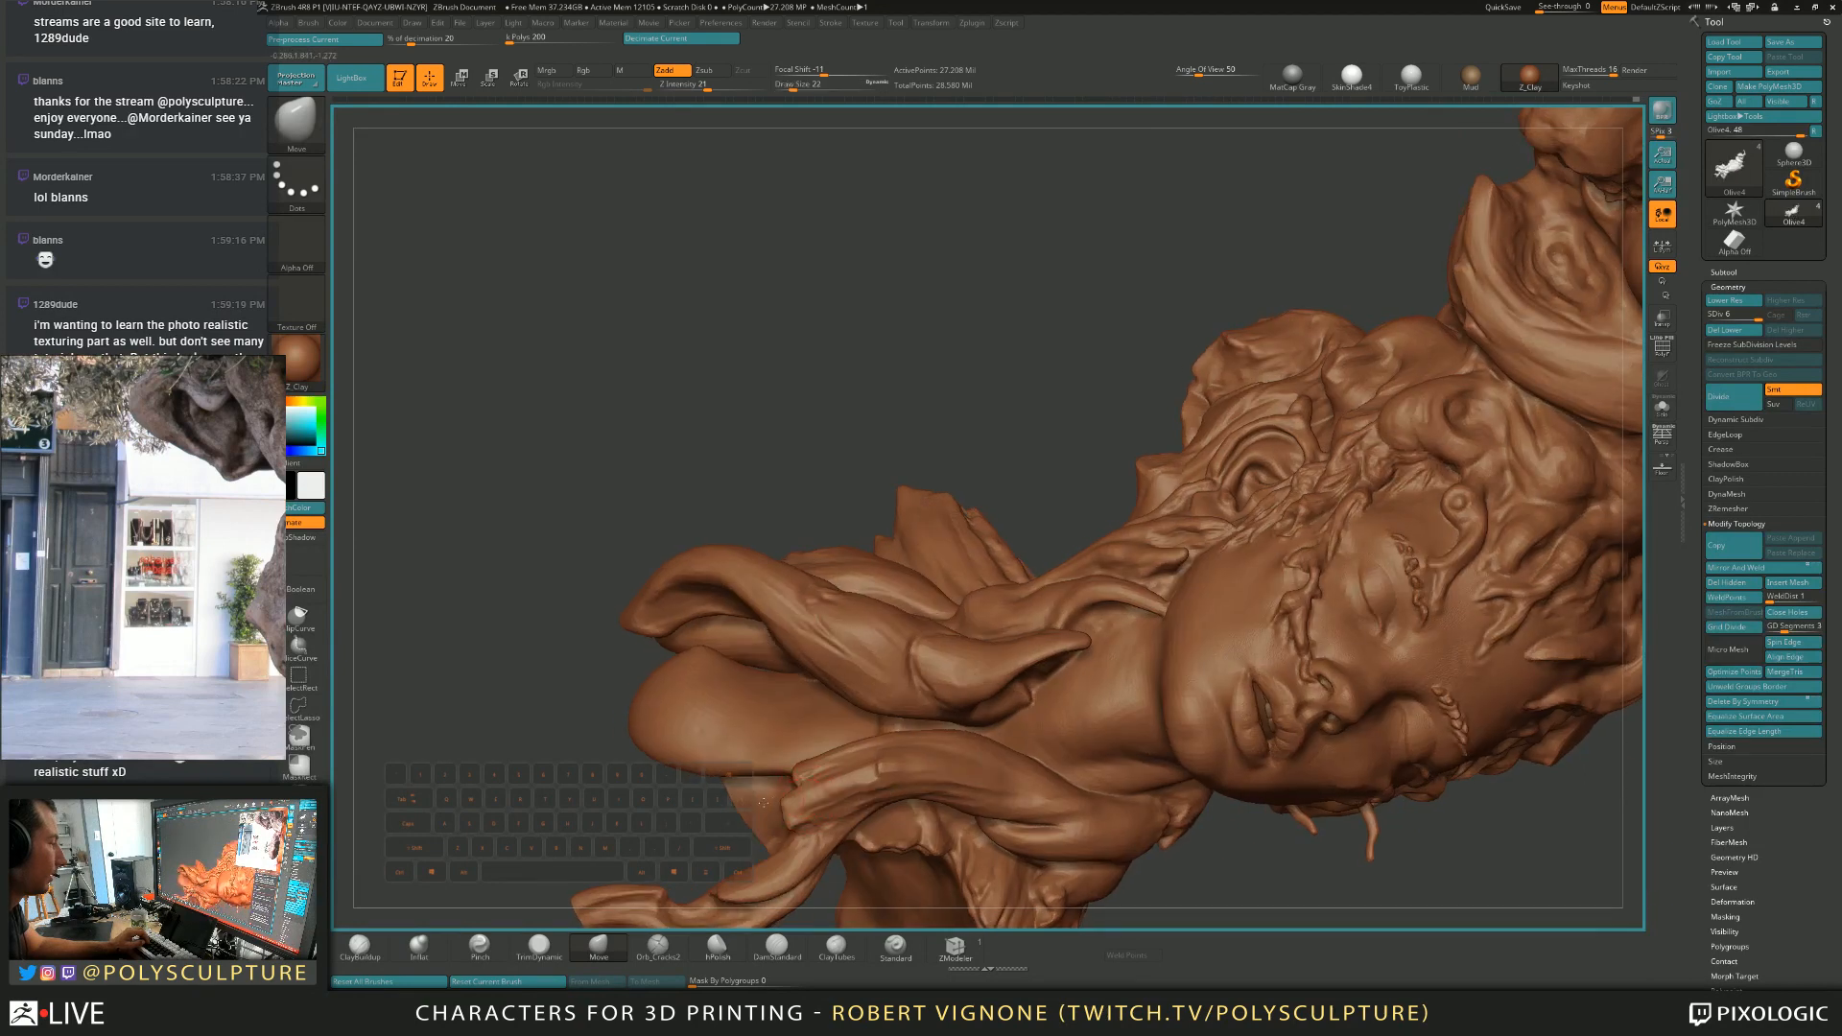
pyautogui.press('s')
pyautogui.click(795, 805)
pyautogui.press('alt')
pyautogui.moveTo(835, 806)
pyautogui.keyDown('alt'); pyautogui.mouseDown(button='right')
pyautogui.moveTo(844, 705)
pyautogui.moveTo(970, 745)
pyautogui.moveTo(906, 677)
pyautogui.moveTo(999, 658)
pyautogui.moveTo(1192, 707)
pyautogui.moveTo(1120, 722)
pyautogui.moveTo(1123, 742)
pyautogui.moveTo(1183, 746)
pyautogui.moveTo(1151, 723)
pyautogui.moveTo(1170, 744)
pyautogui.moveTo(1203, 733)
pyautogui.moveTo(1209, 773)
pyautogui.moveTo(1139, 720)
pyautogui.mouseUp(button='right'); pyautogui.keyUp('alt')
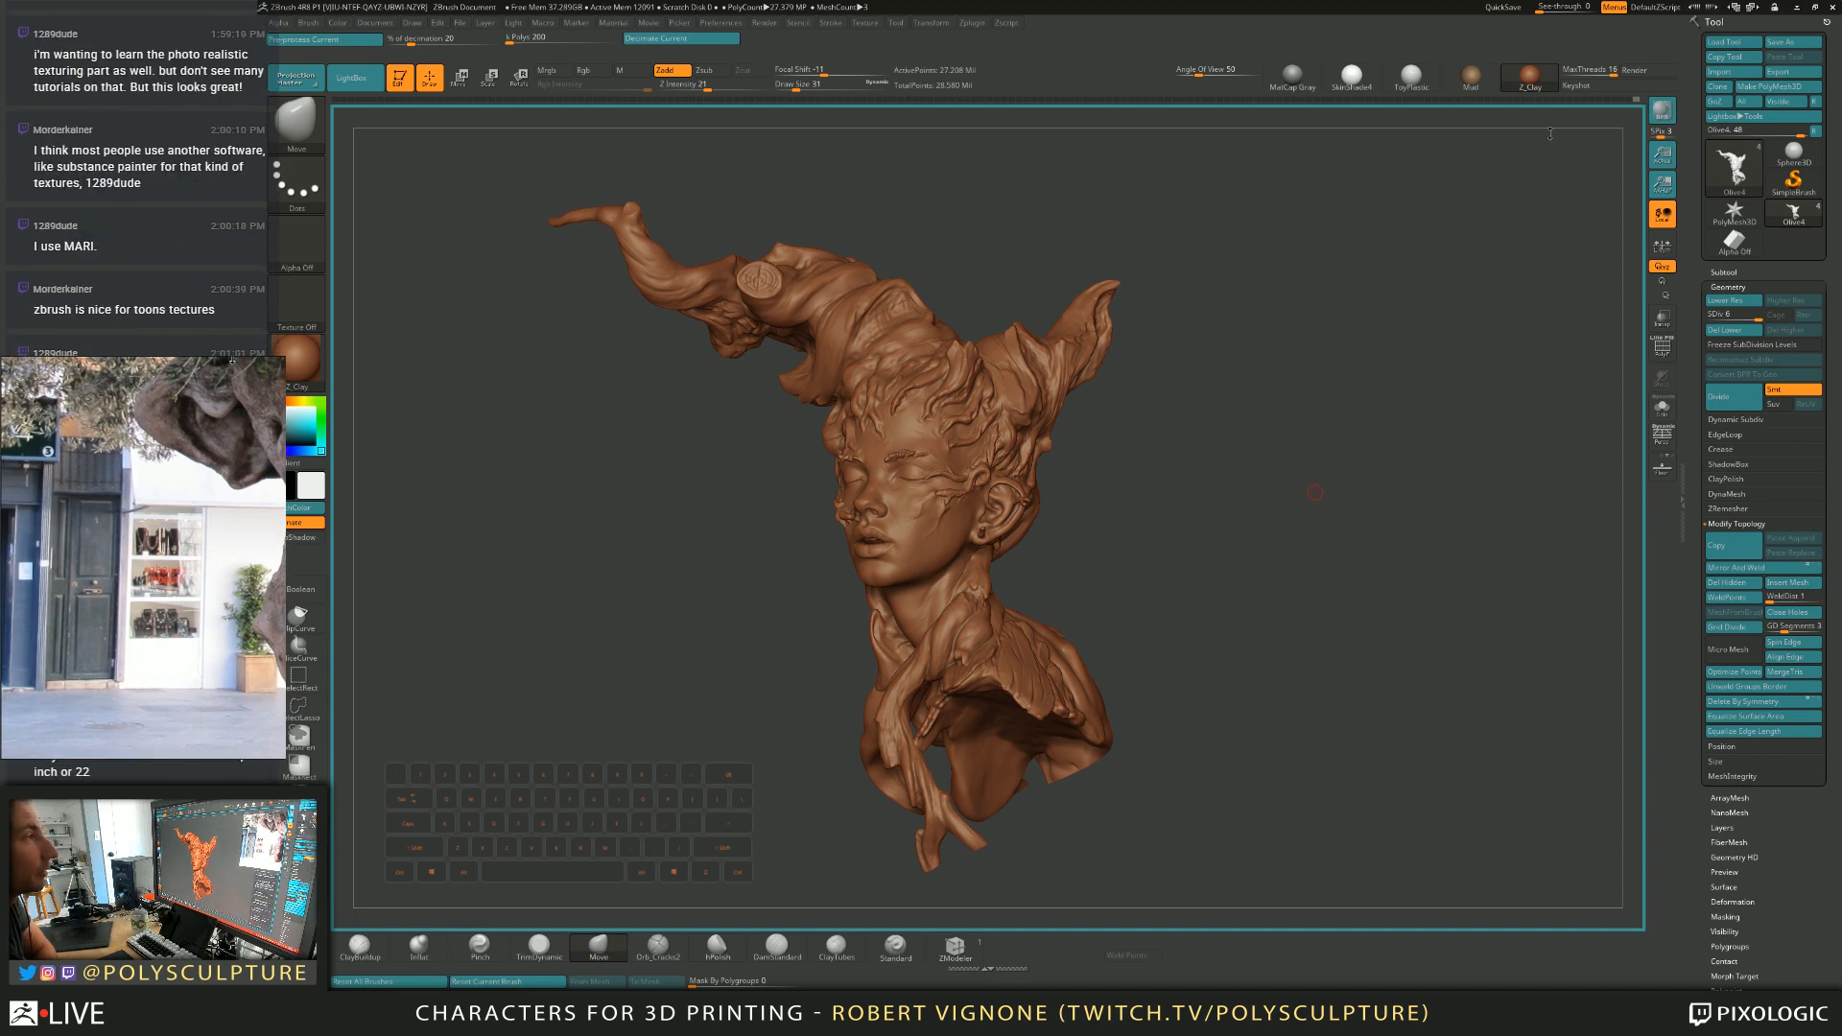
# Toggle the polyframe display on and off to inspect the mesh of the whole bust.
pyautogui.moveTo(1278, 526); pyautogui.dragTo(1273, 543)
pyautogui.press('space')
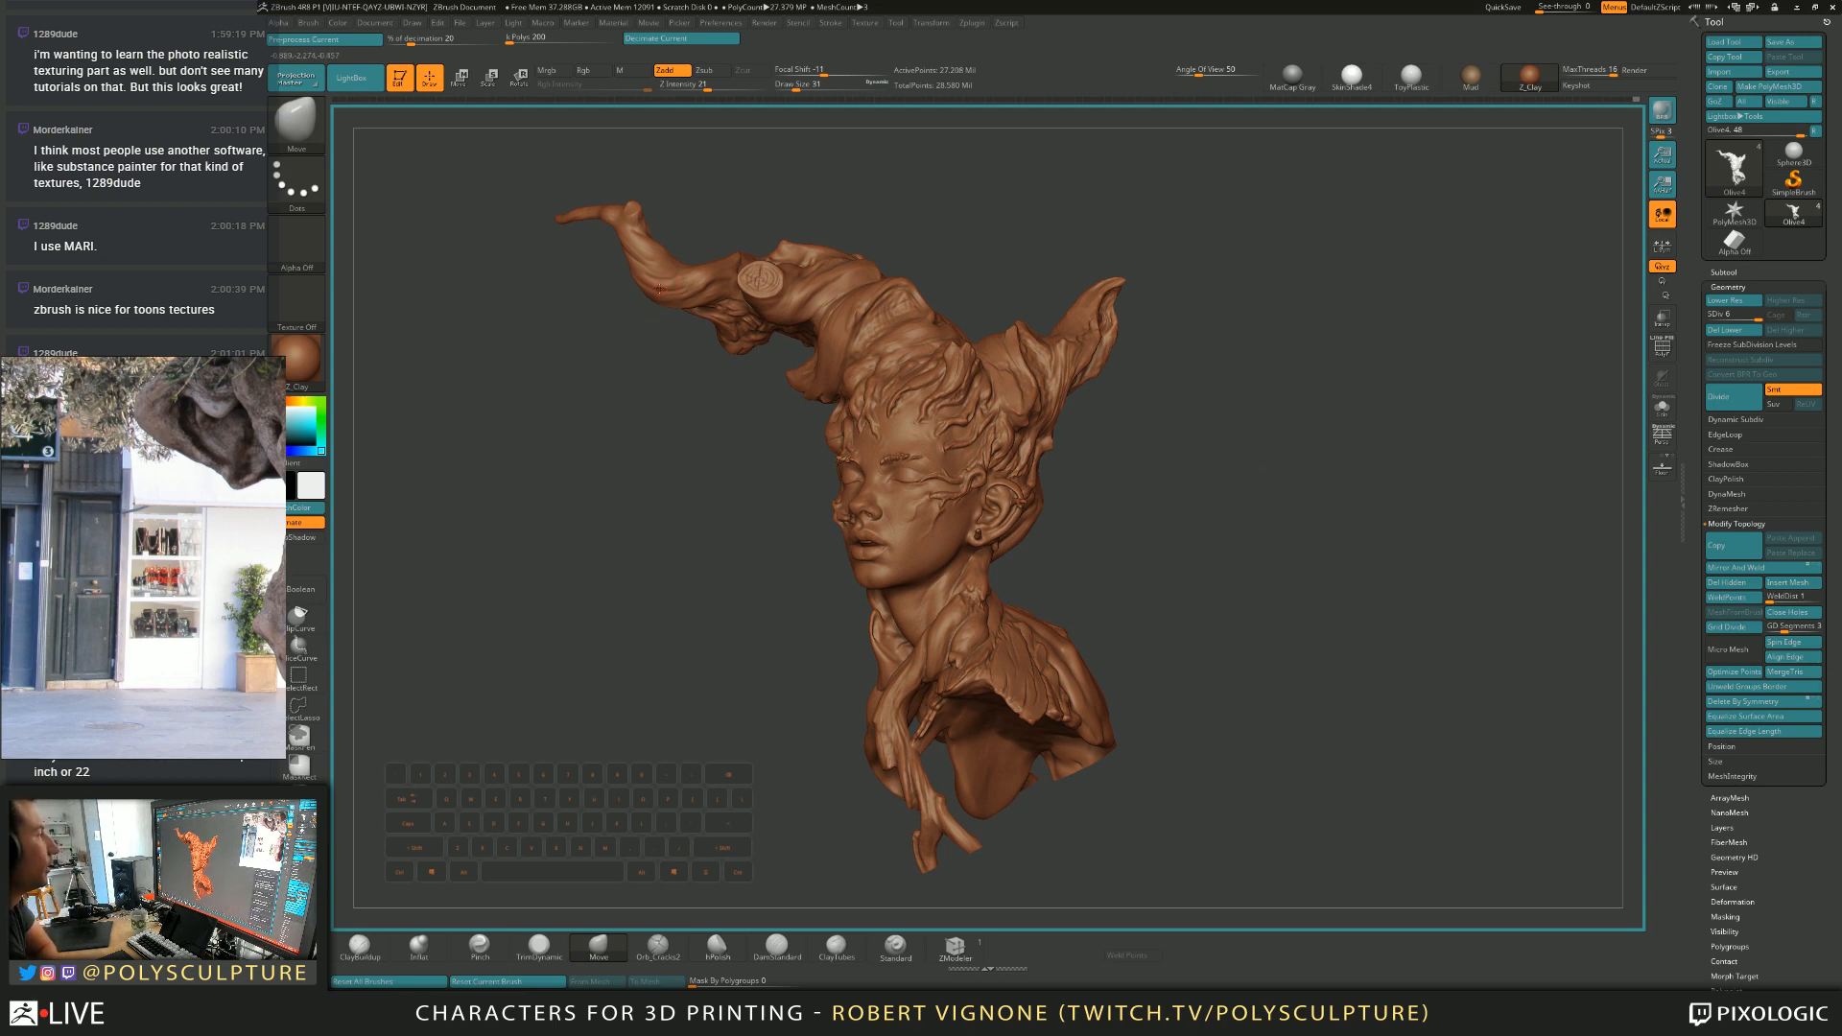
pyautogui.hotkey('shift', 'f')
pyautogui.press('s')
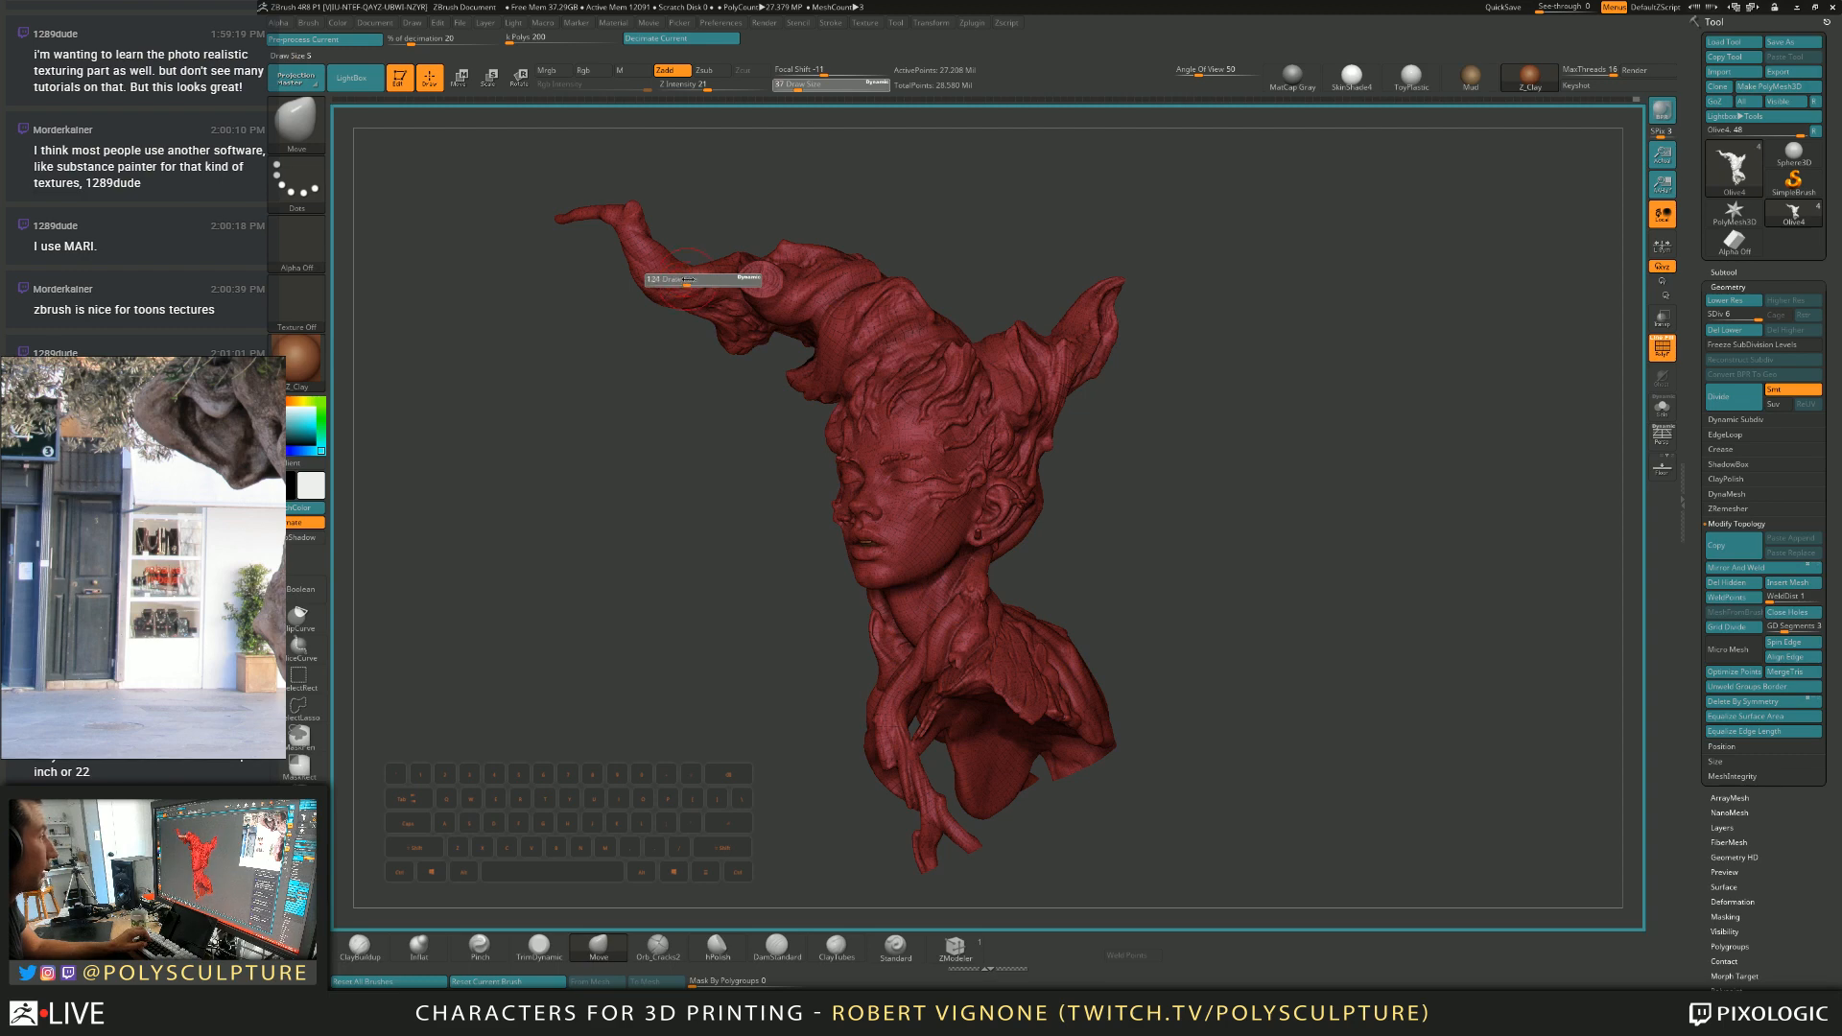
pyautogui.hotkey('shift', 'f')
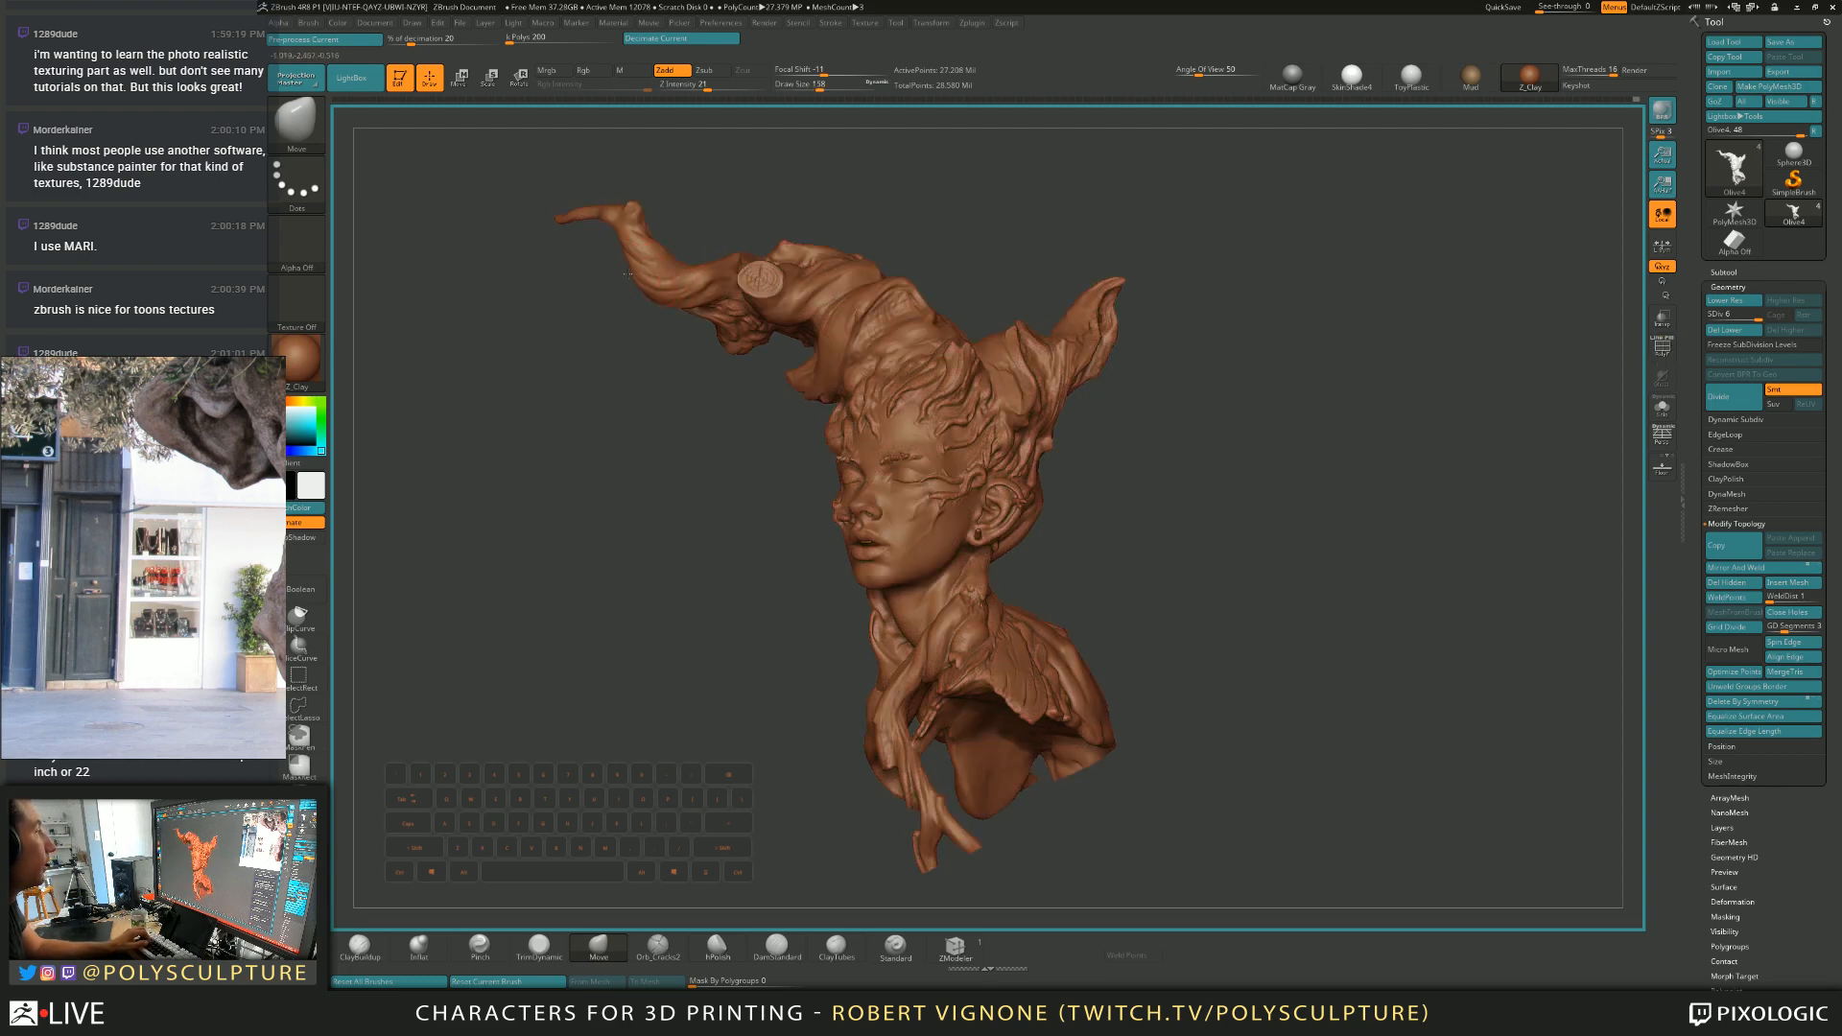
# Adjust the tip of the shorter branch and the hair silhouette behind the ear with the Move brush.
pyautogui.press('[')
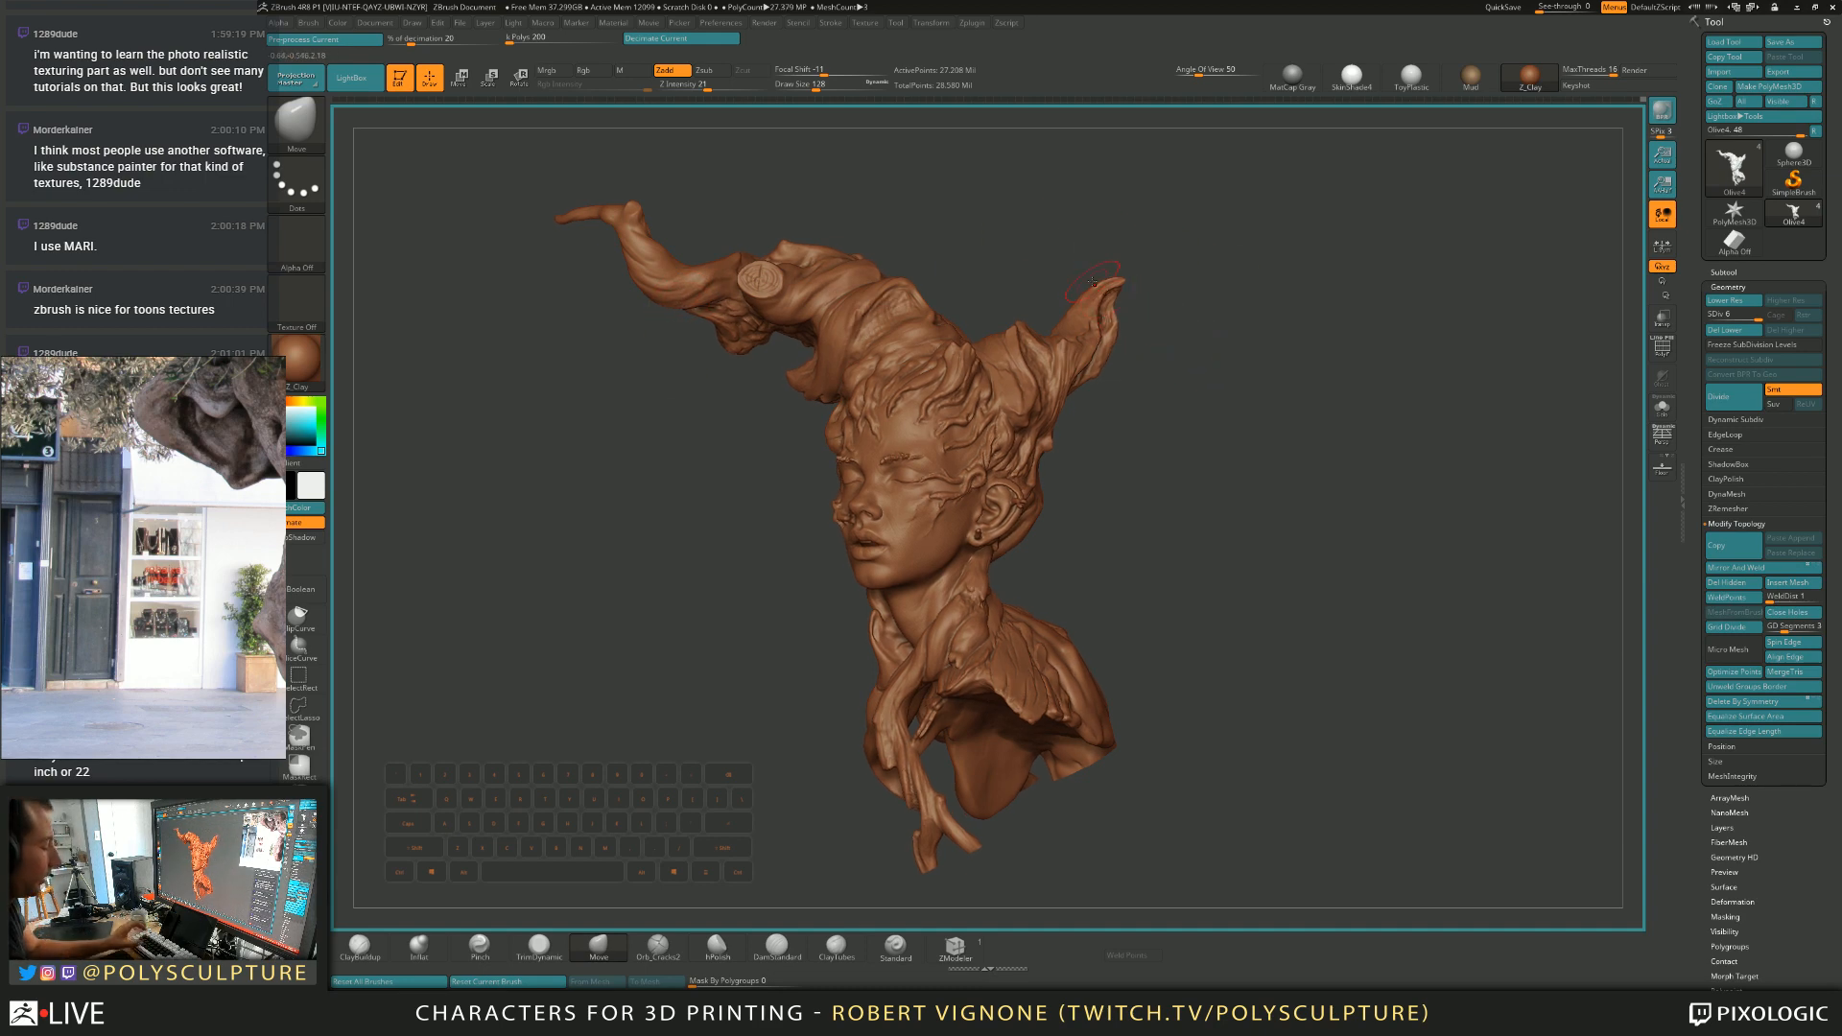
pyautogui.press('s')
pyautogui.moveTo(1105, 301); pyautogui.dragTo(1093, 301)
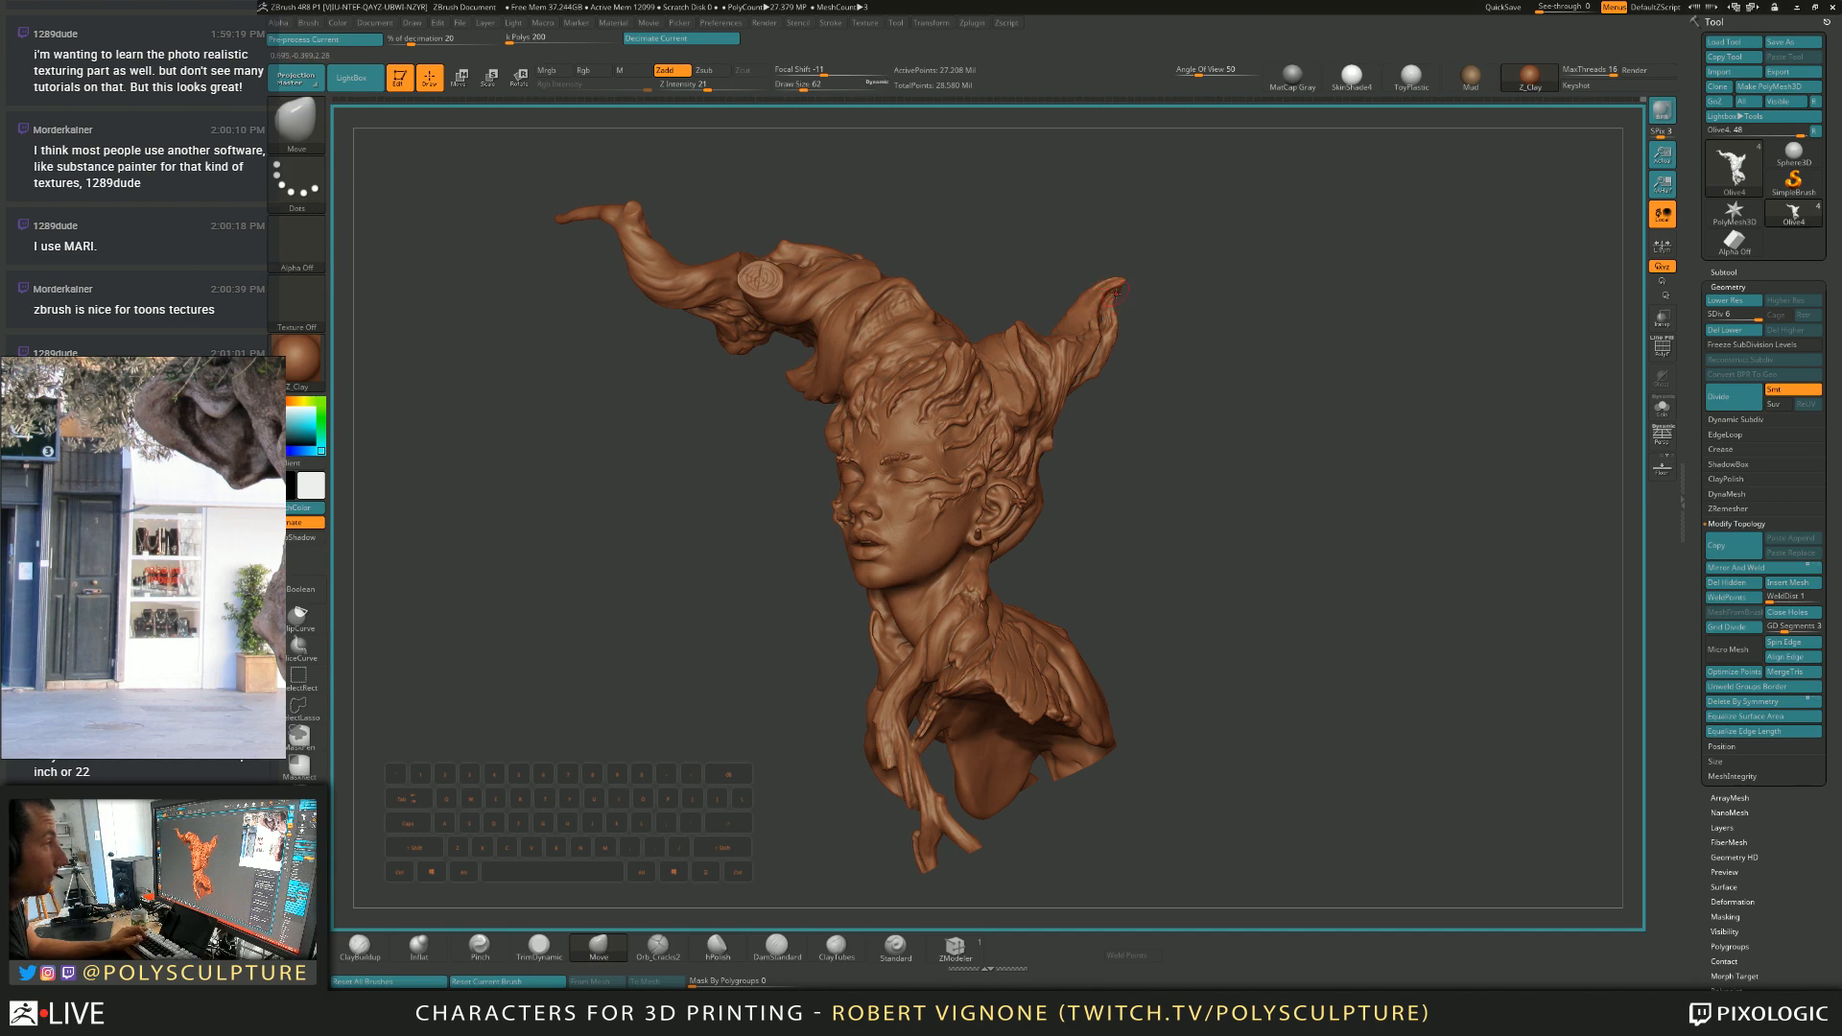
pyautogui.moveTo(1123, 297); pyautogui.dragTo(1093, 312)
pyautogui.press('s')
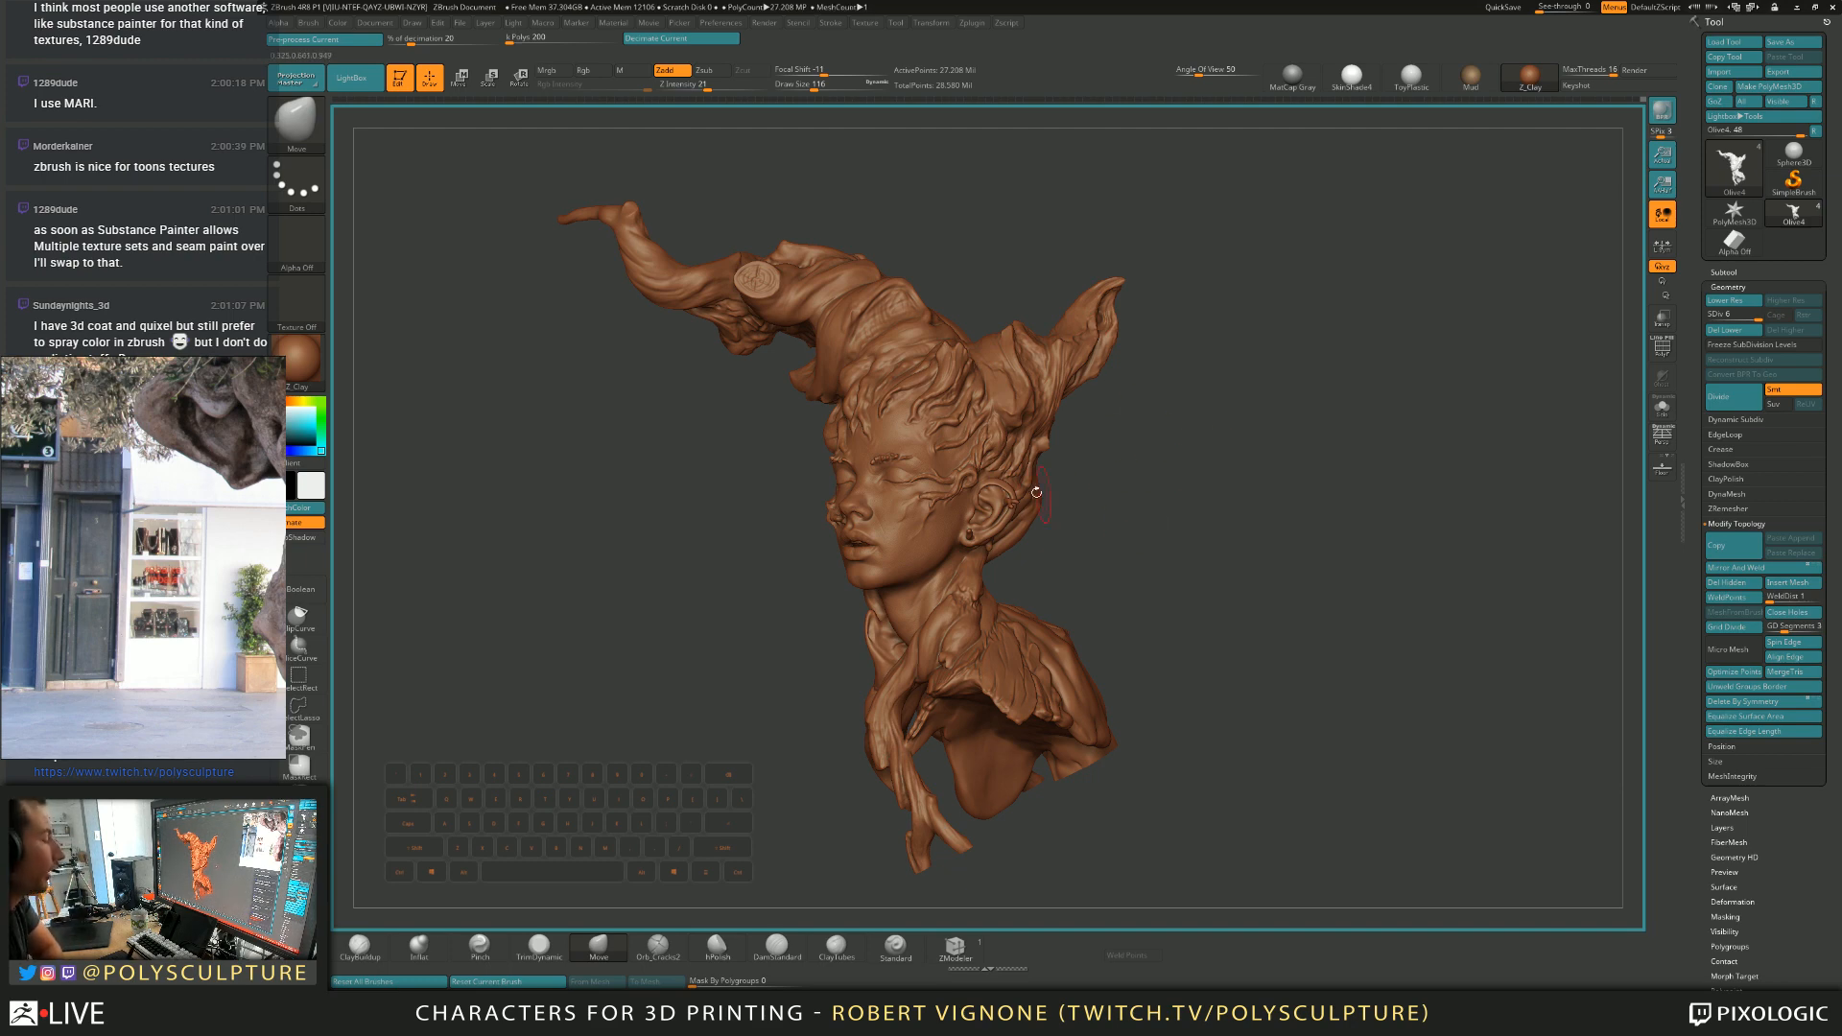
pyautogui.press('s')
pyautogui.click(979, 487)
pyautogui.moveTo(1135, 494); pyautogui.dragTo(1179, 525)
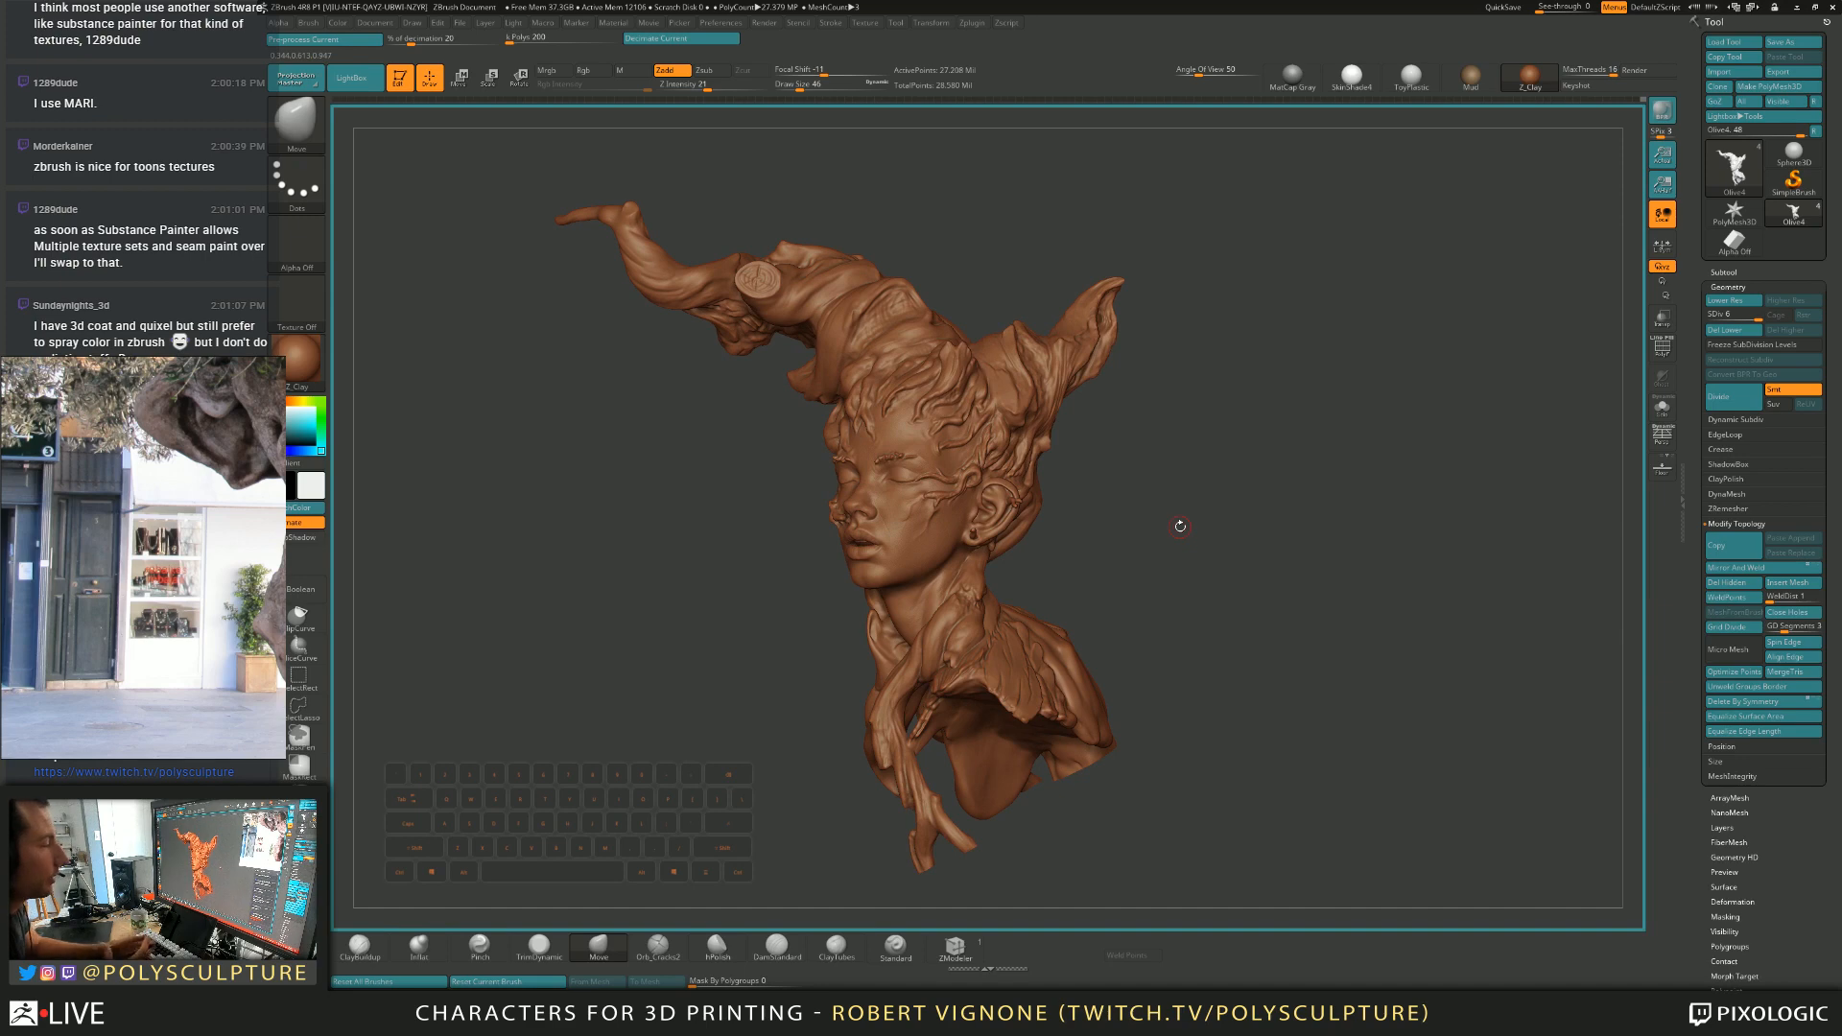